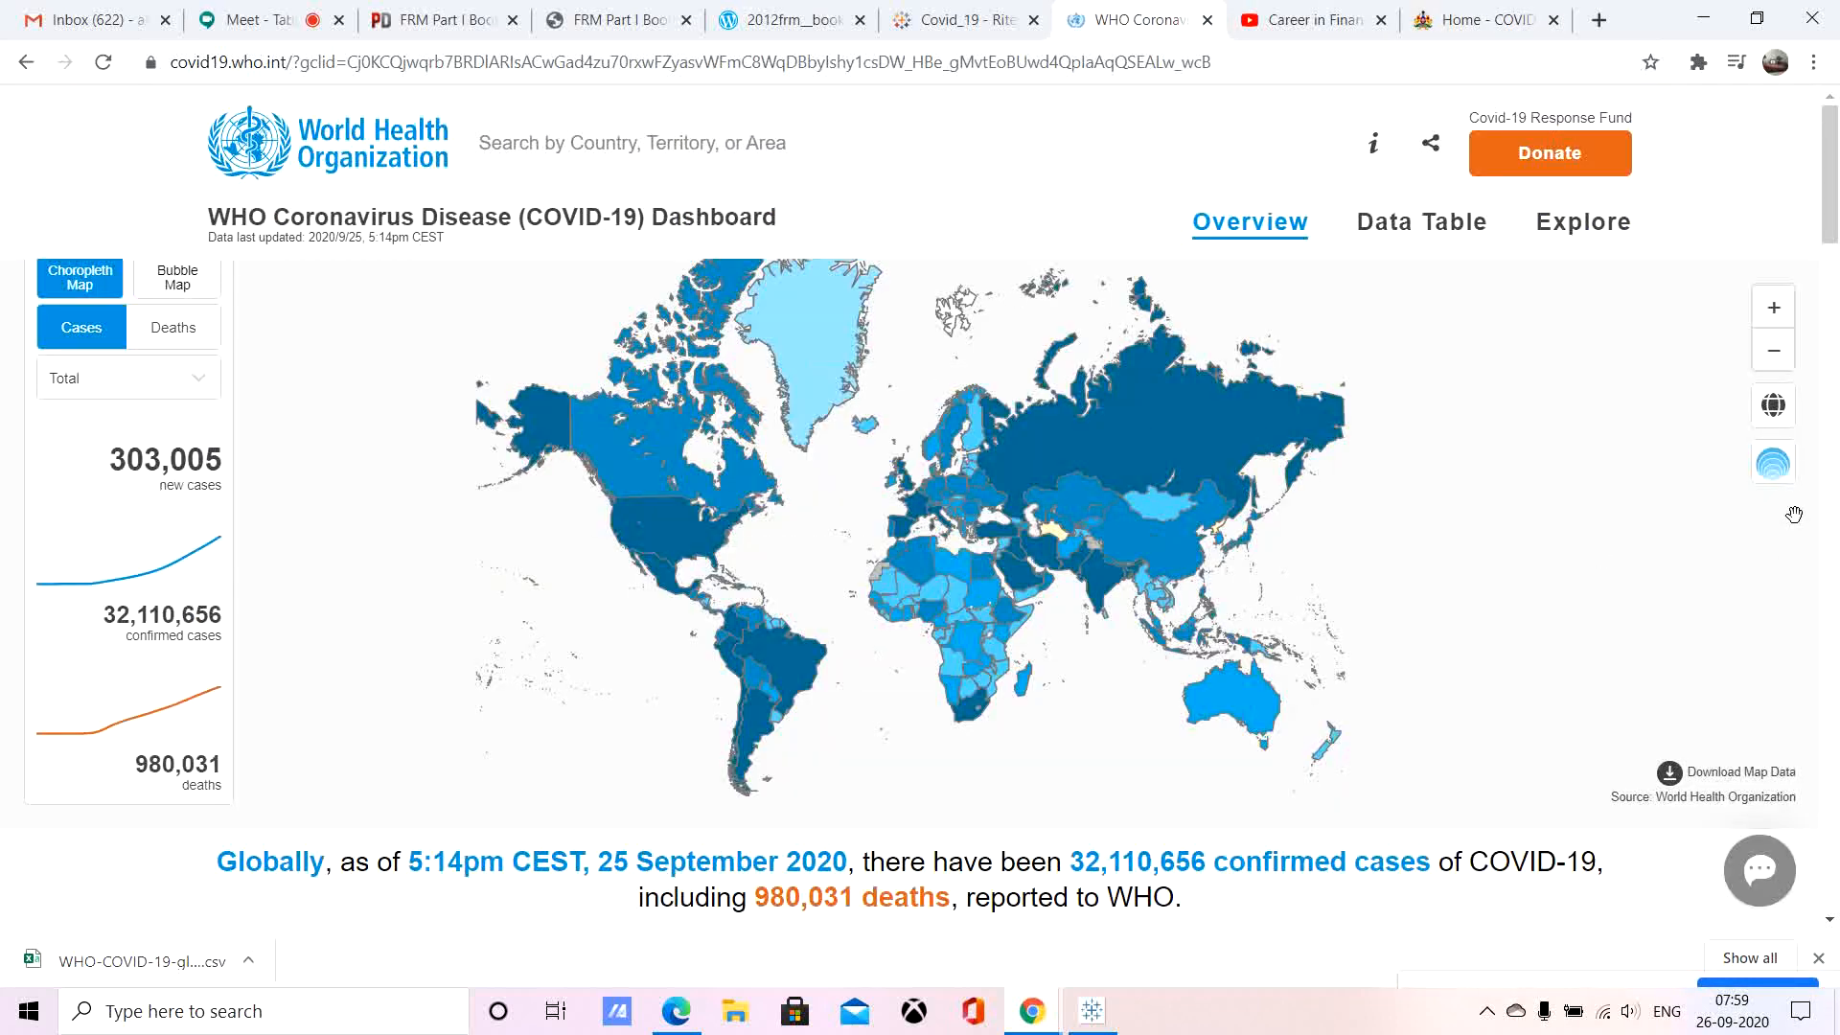
# Open the Data Table of the WHO COVID-19 dashboard and look over the situation by country.
pyautogui.click(1449, 236)
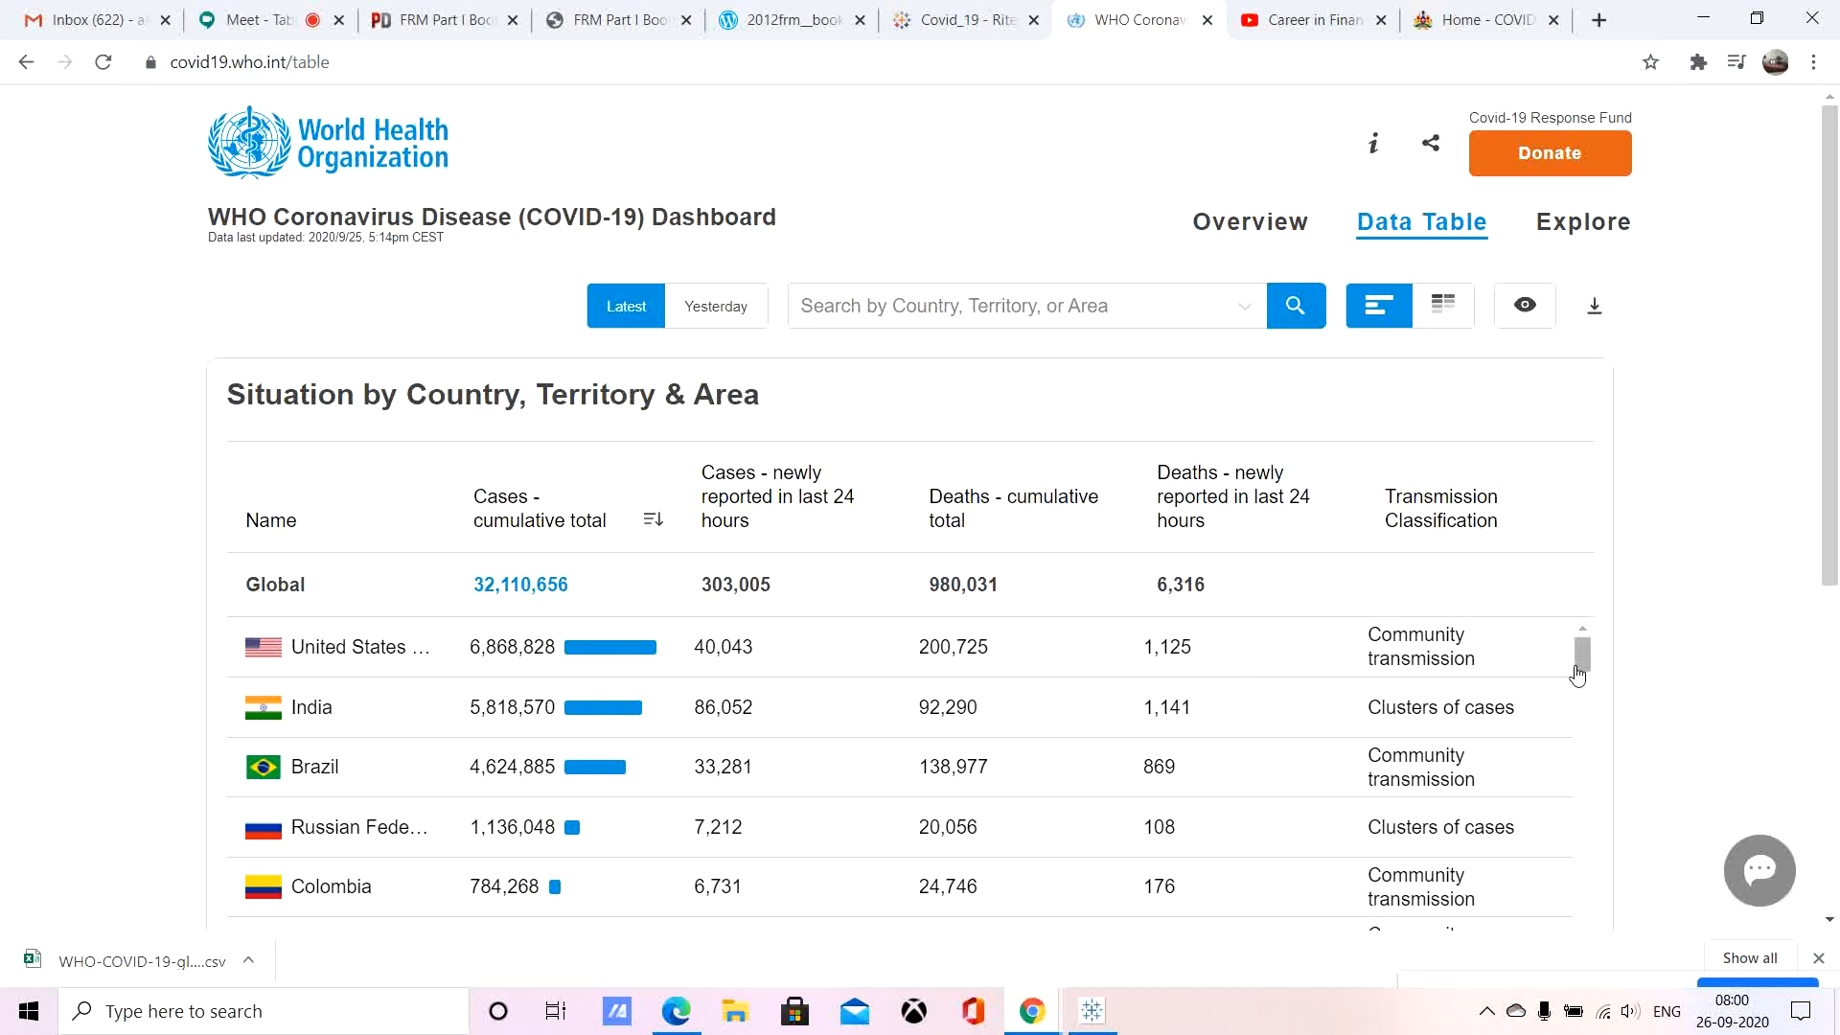
pyautogui.moveTo(1584, 660)
pyautogui.mouseDown()
pyautogui.moveTo(1600, 1027)
pyautogui.moveTo(1589, 875)
pyautogui.moveTo(1613, 756)
pyautogui.moveTo(1587, 634)
pyautogui.mouseUp()
pyautogui.moveTo(1580, 233)
# Launch a new Tableau 2020.3 session and bring its start page to the front.
pyautogui.click(1094, 1010)
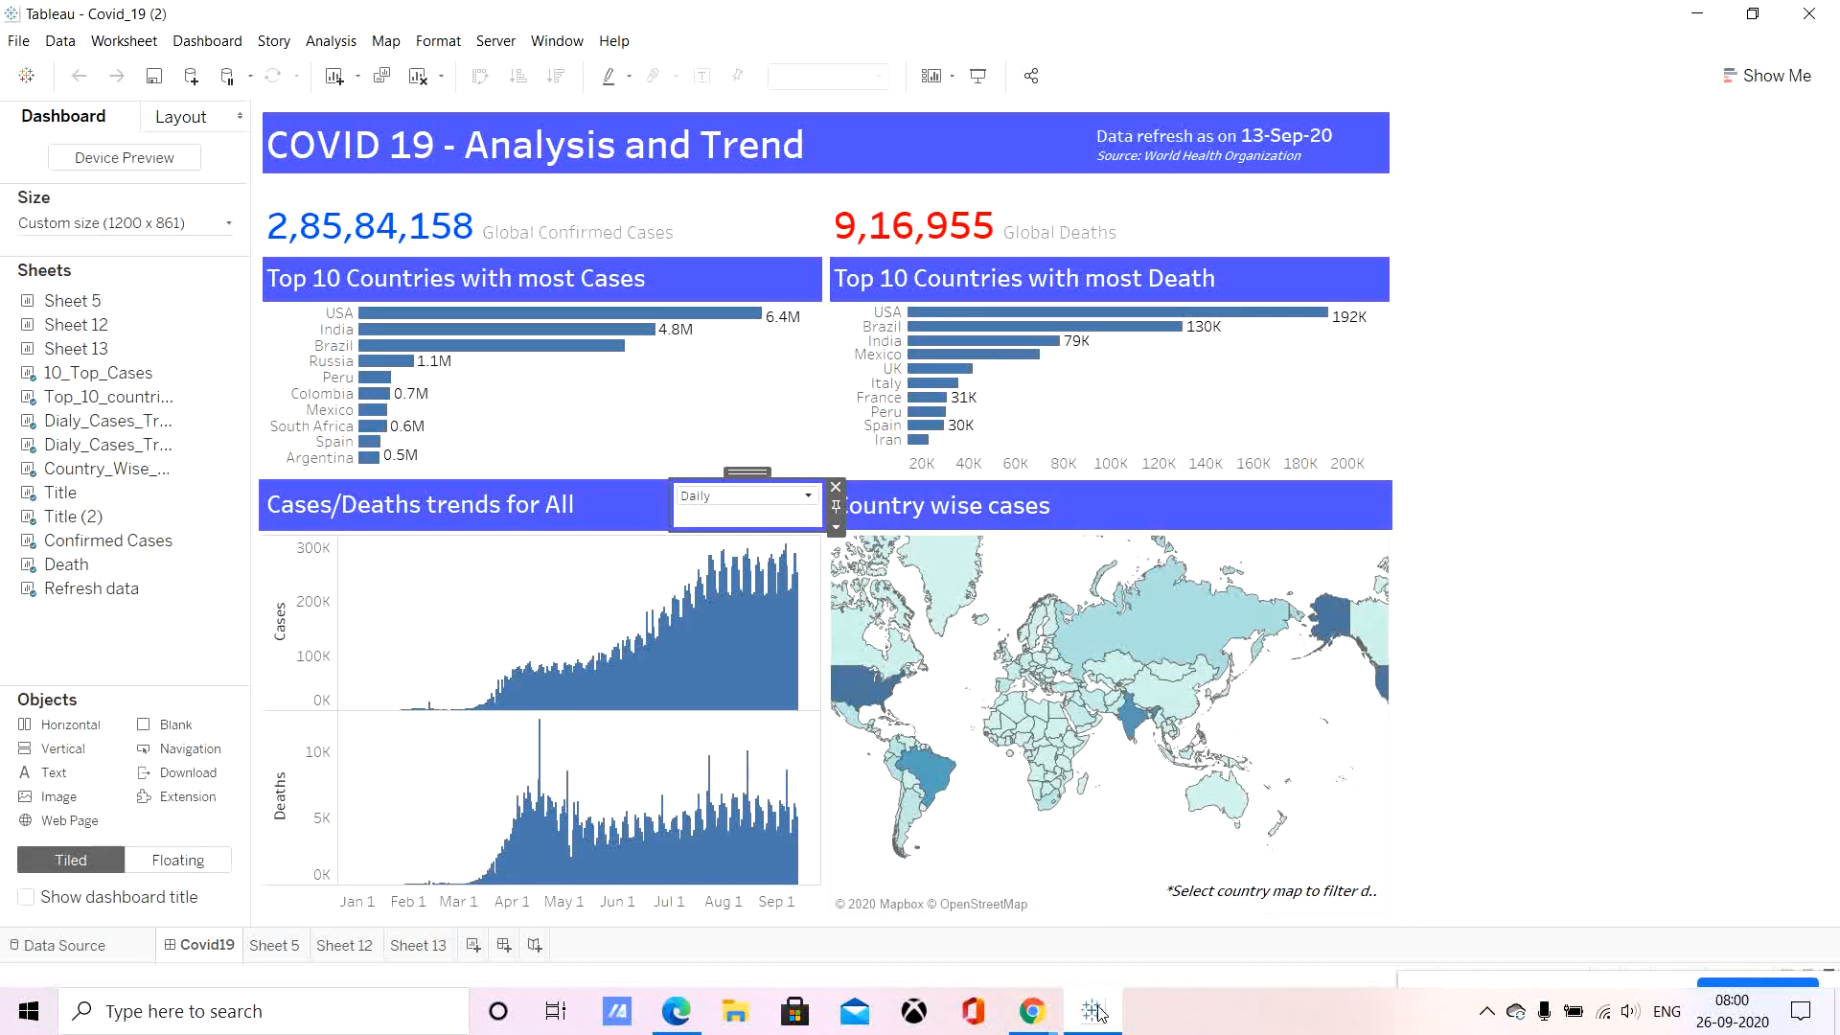
pyautogui.click(1094, 1011)
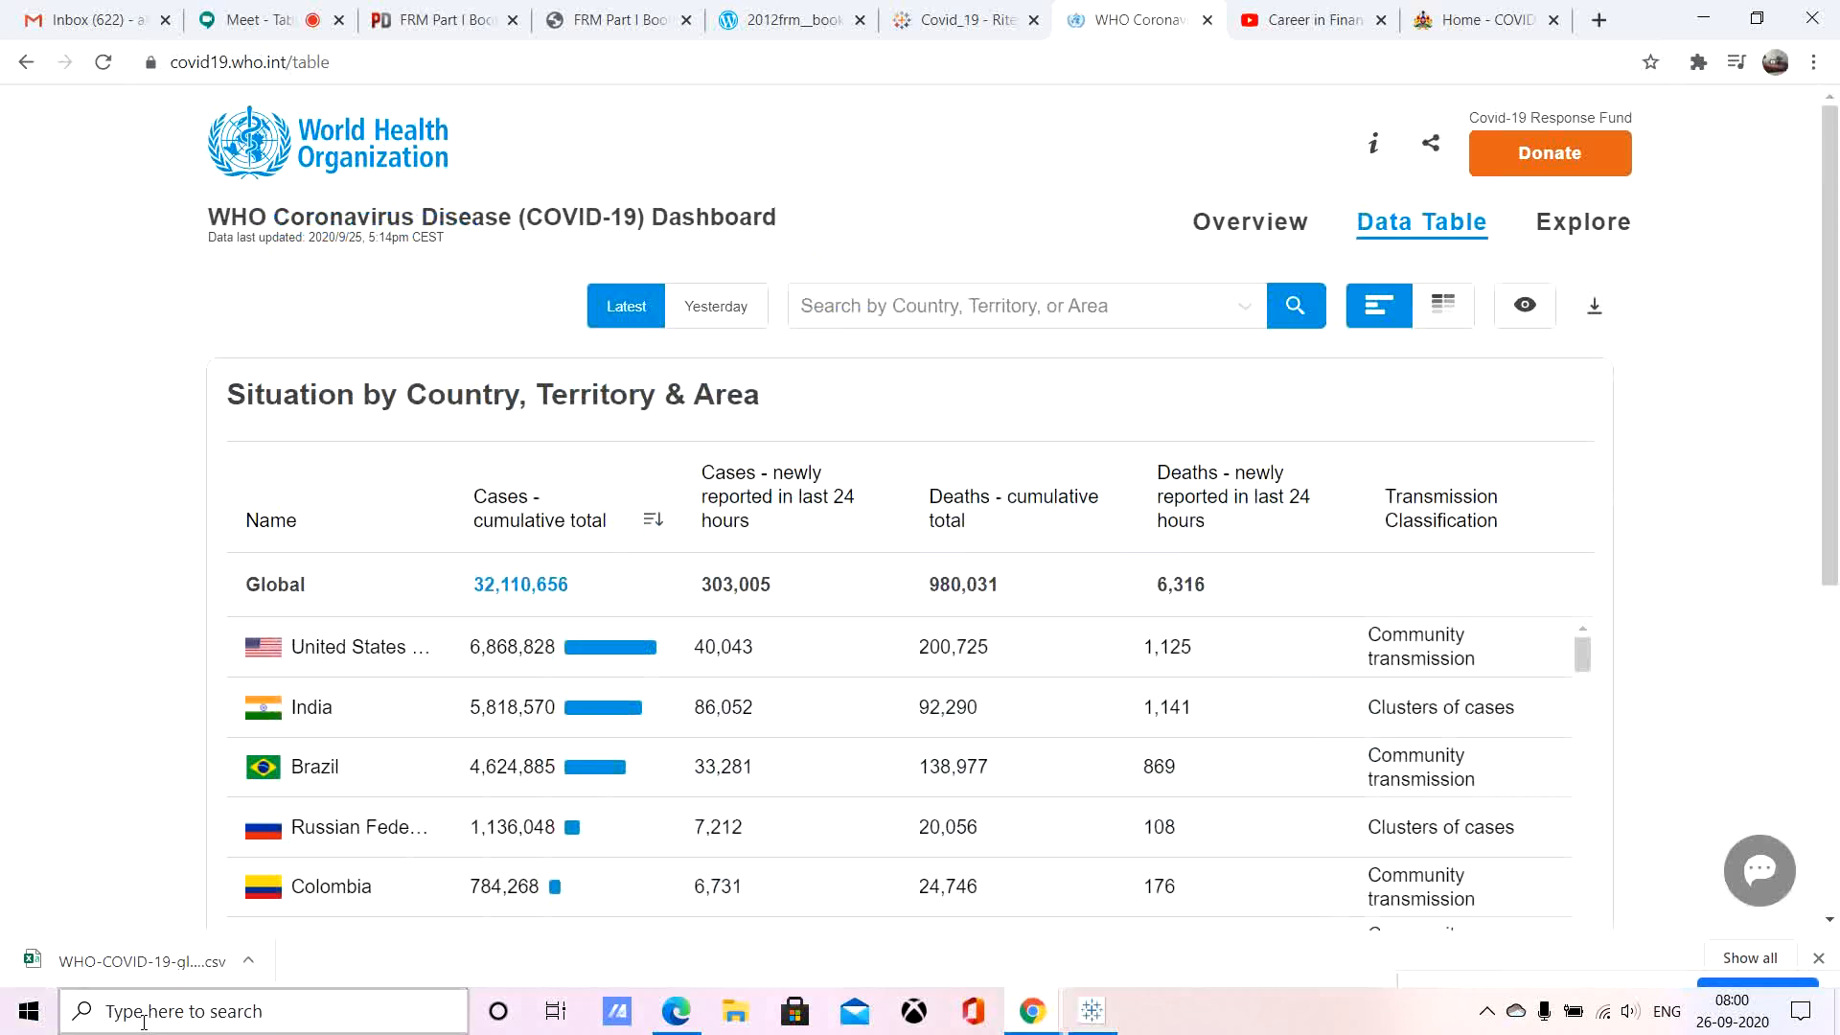
pyautogui.click(106, 1011)
pyautogui.write('table')
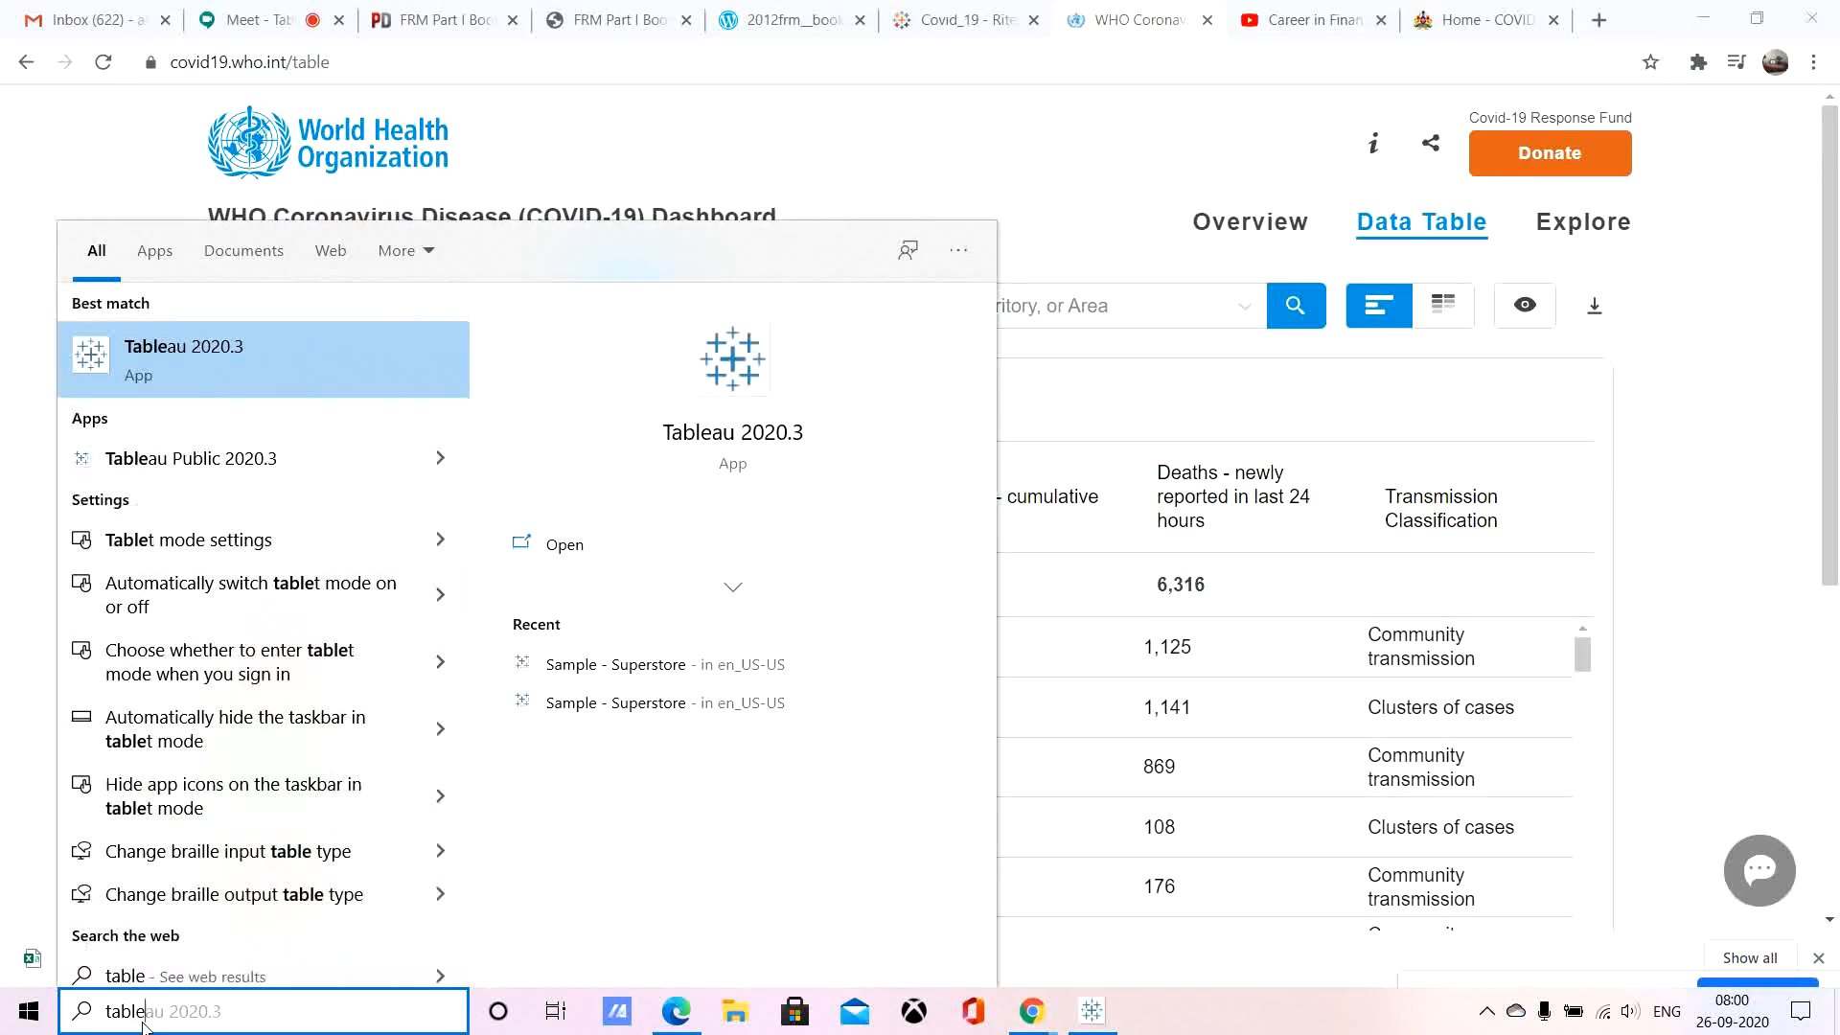
pyautogui.press('Escape')
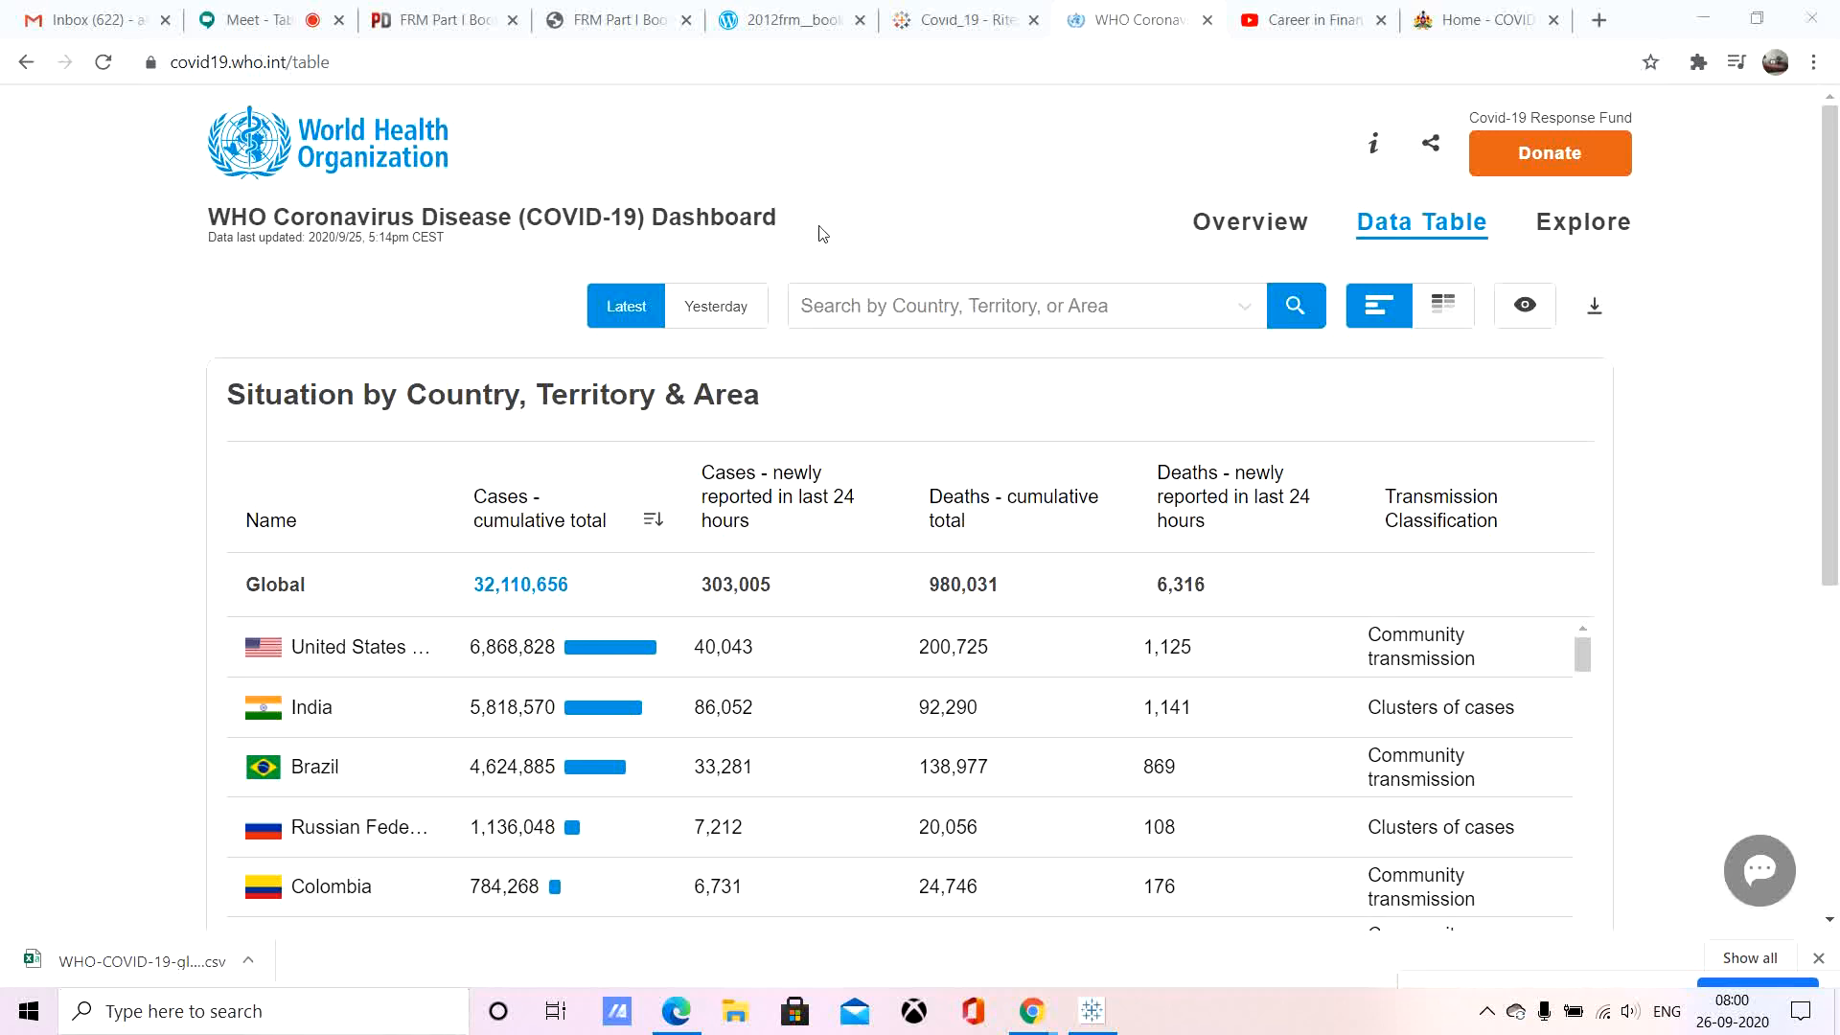
pyautogui.click(1092, 1011)
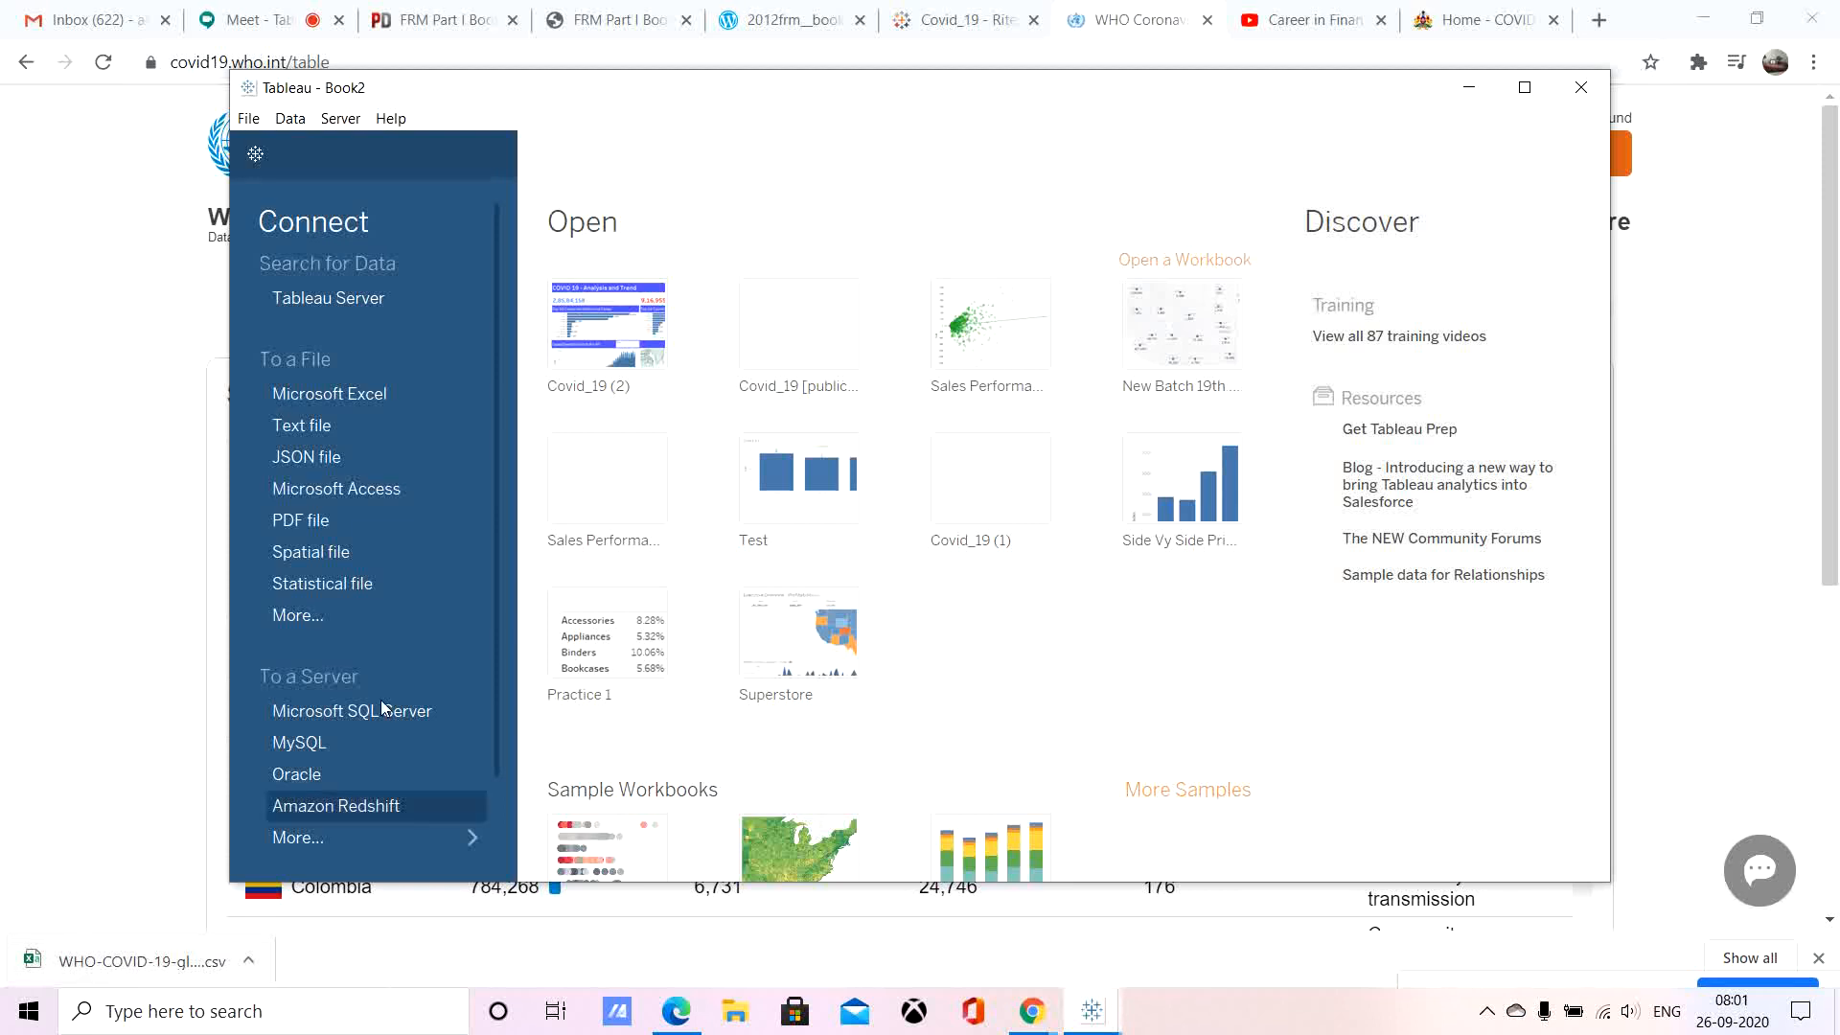
# Connect to the text file WHO-COVID-19-global-data (2) from Downloads, maximize the Tableau window and go to the blank Sheet 1.
pyautogui.click(306, 423)
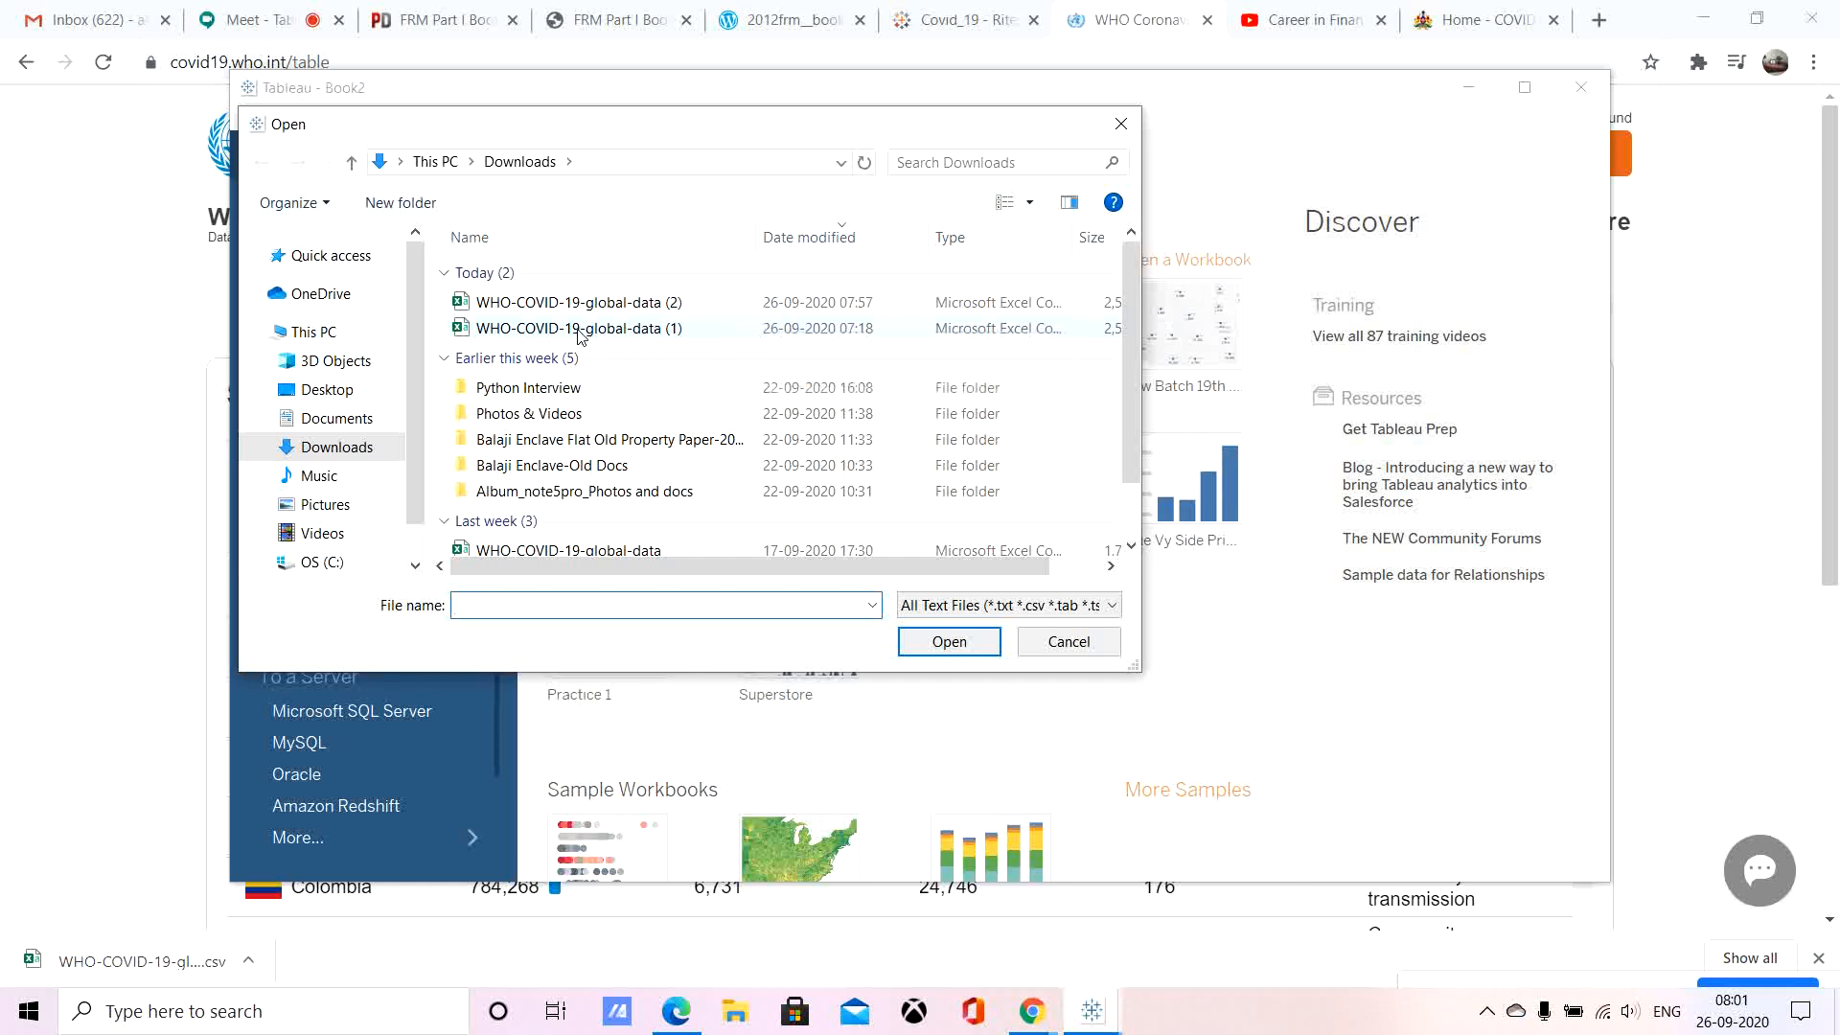
pyautogui.doubleClick(630, 312)
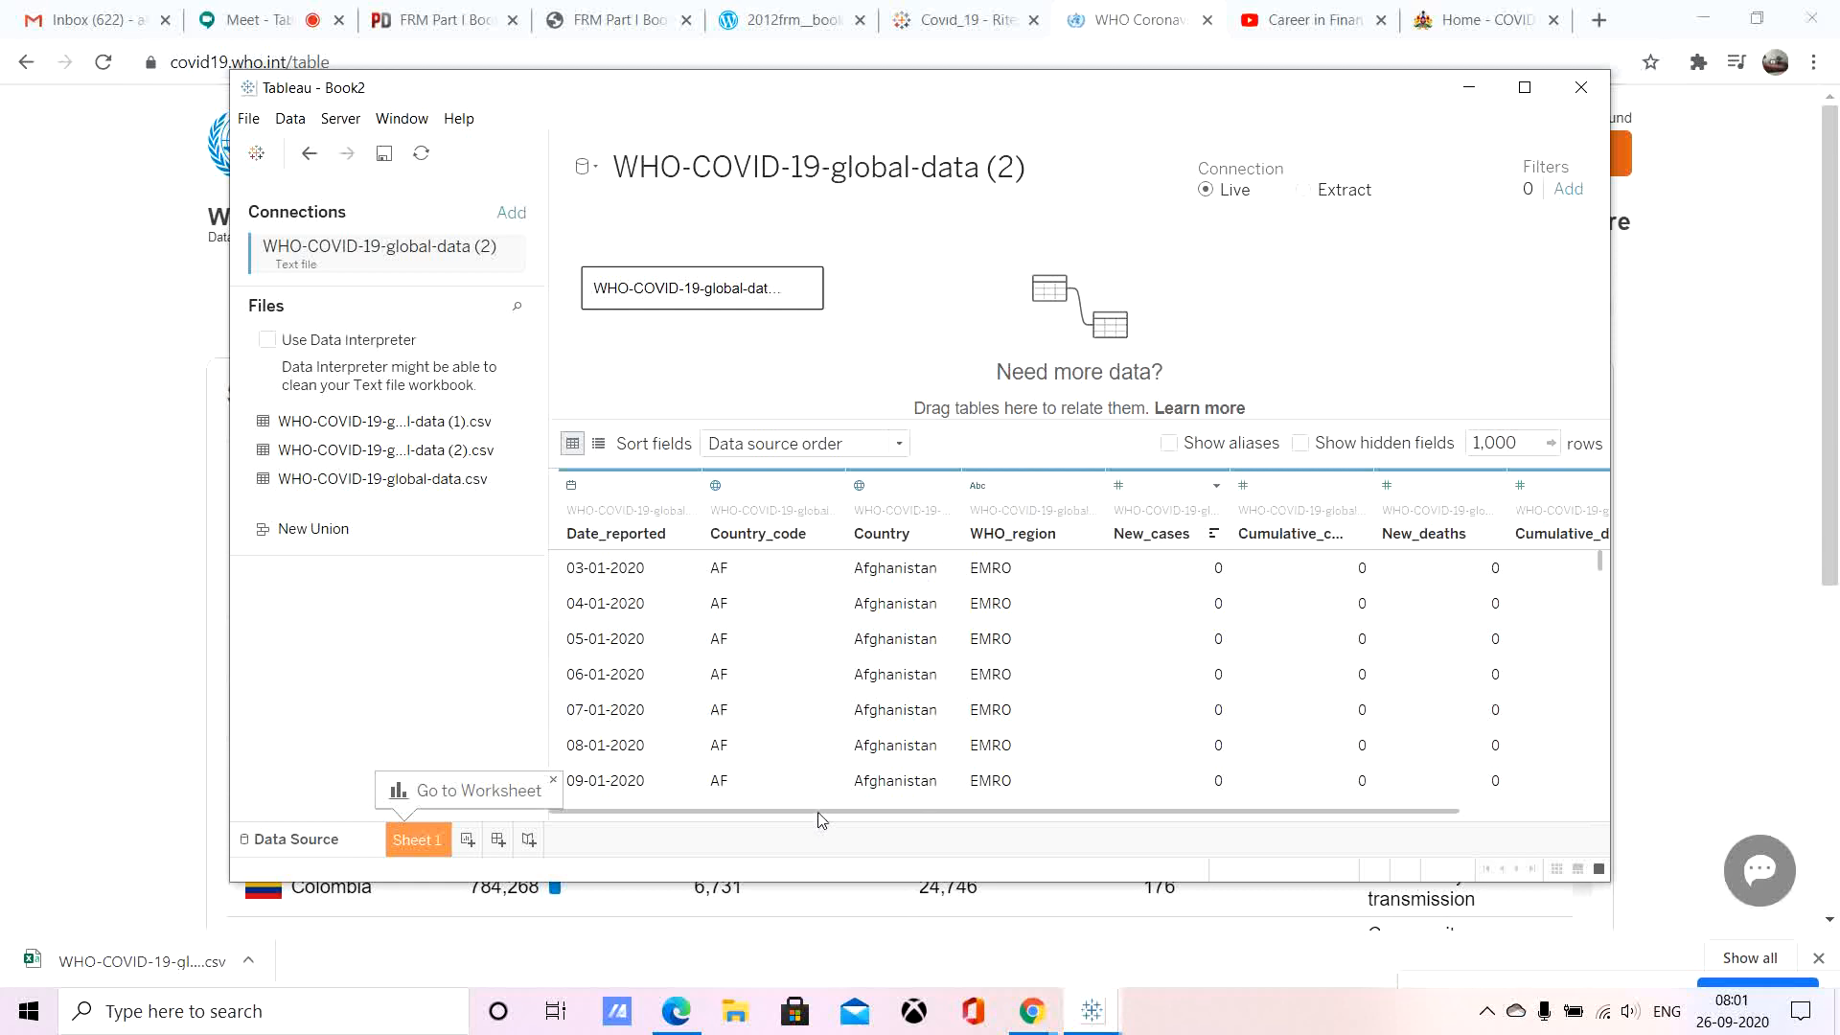
pyautogui.hscroll(2, 819, 819)
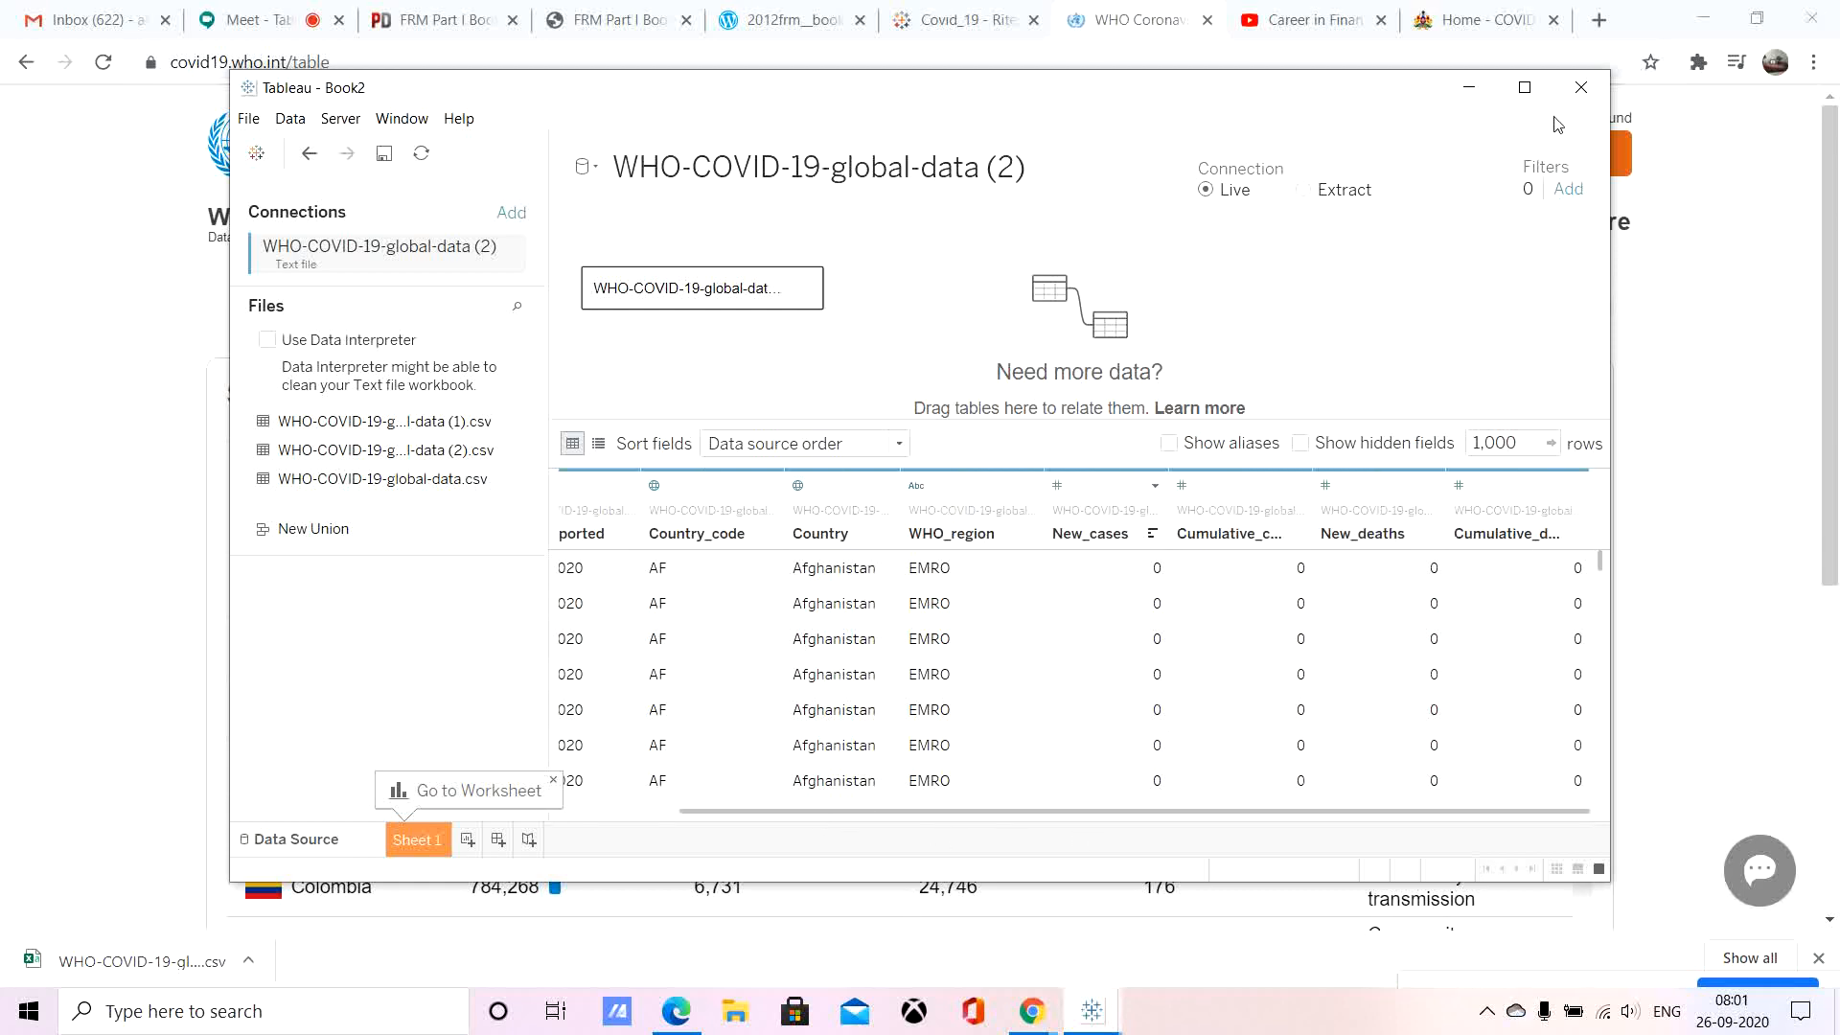
pyautogui.click(1525, 93)
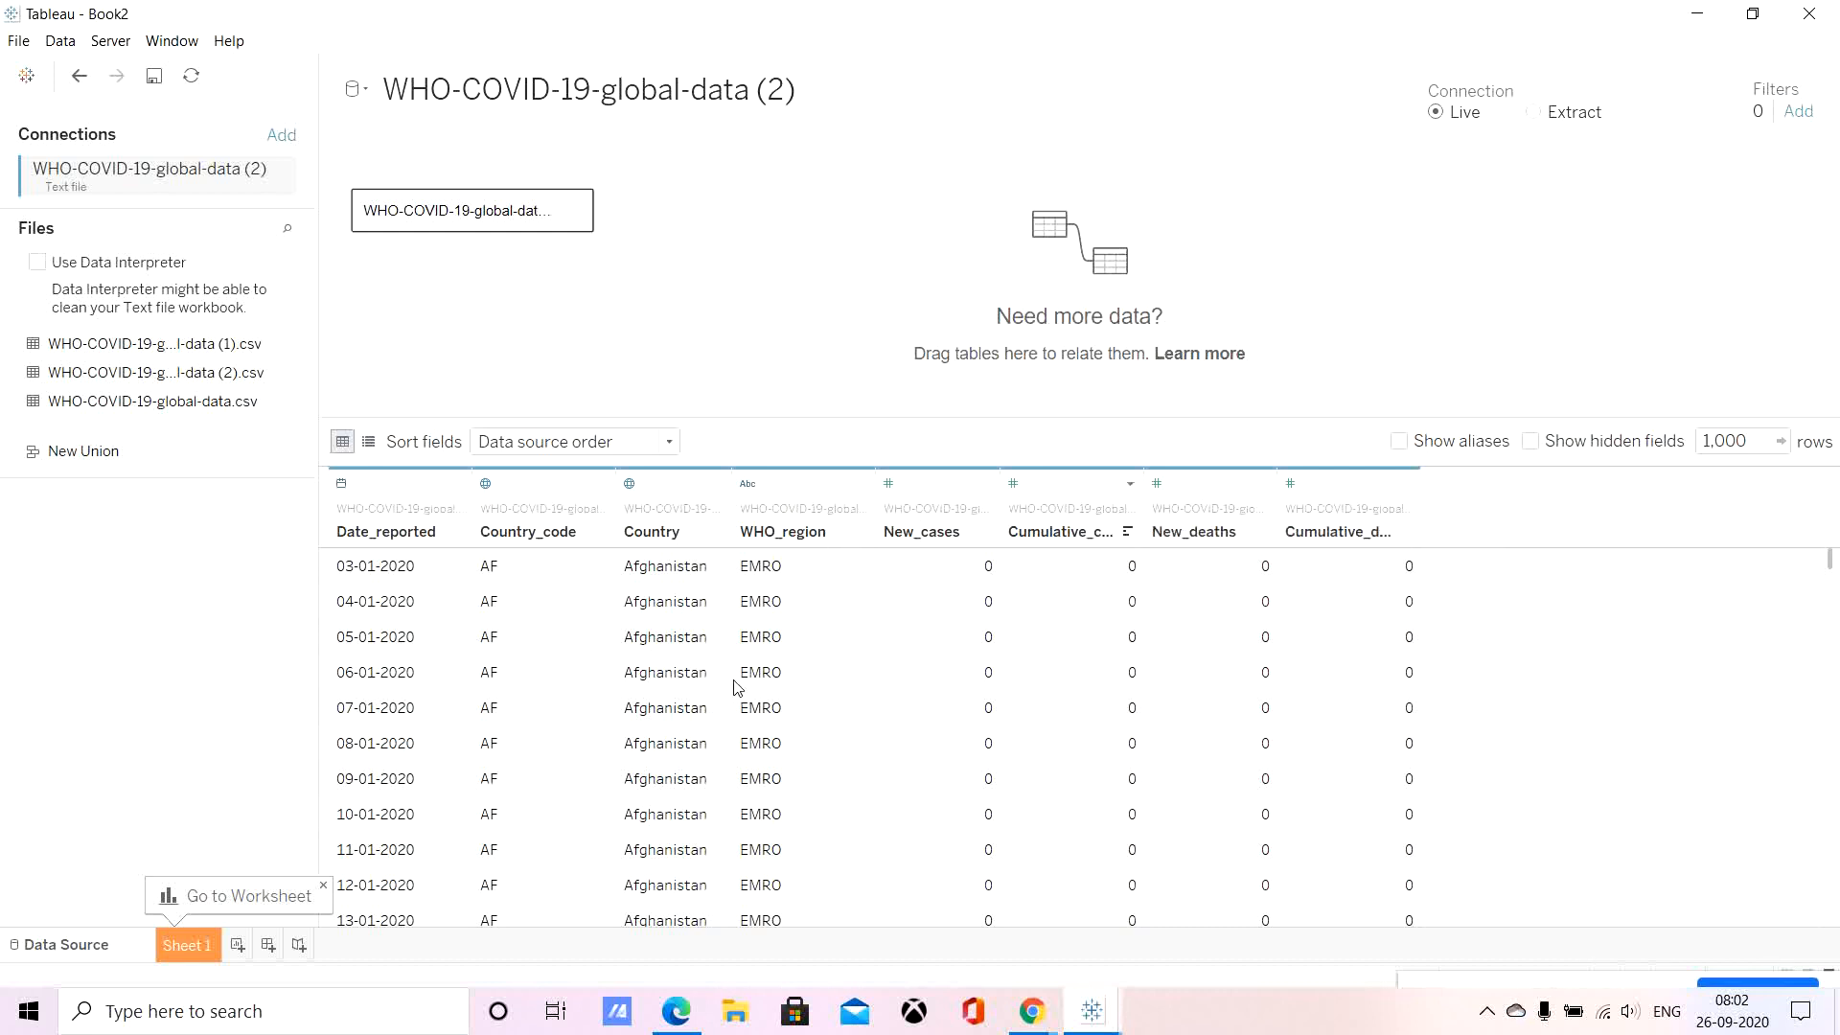
pyautogui.click(189, 947)
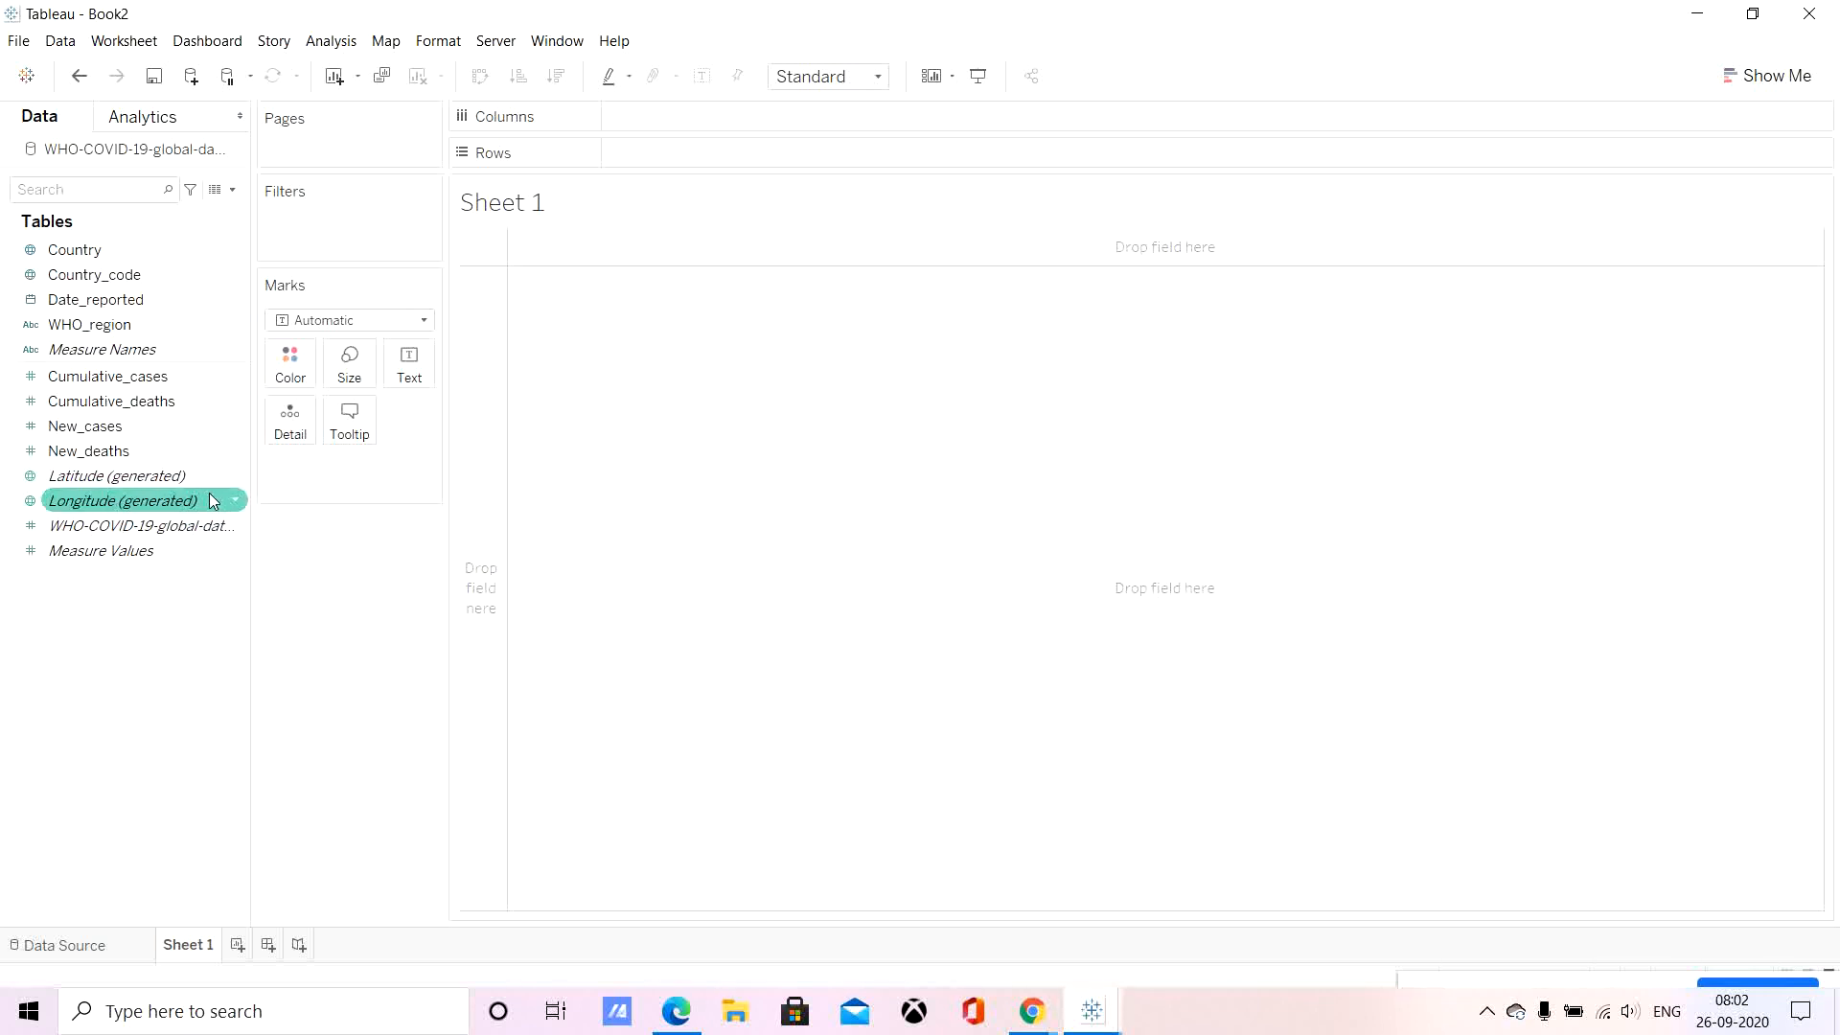
pyautogui.moveTo(211, 499)
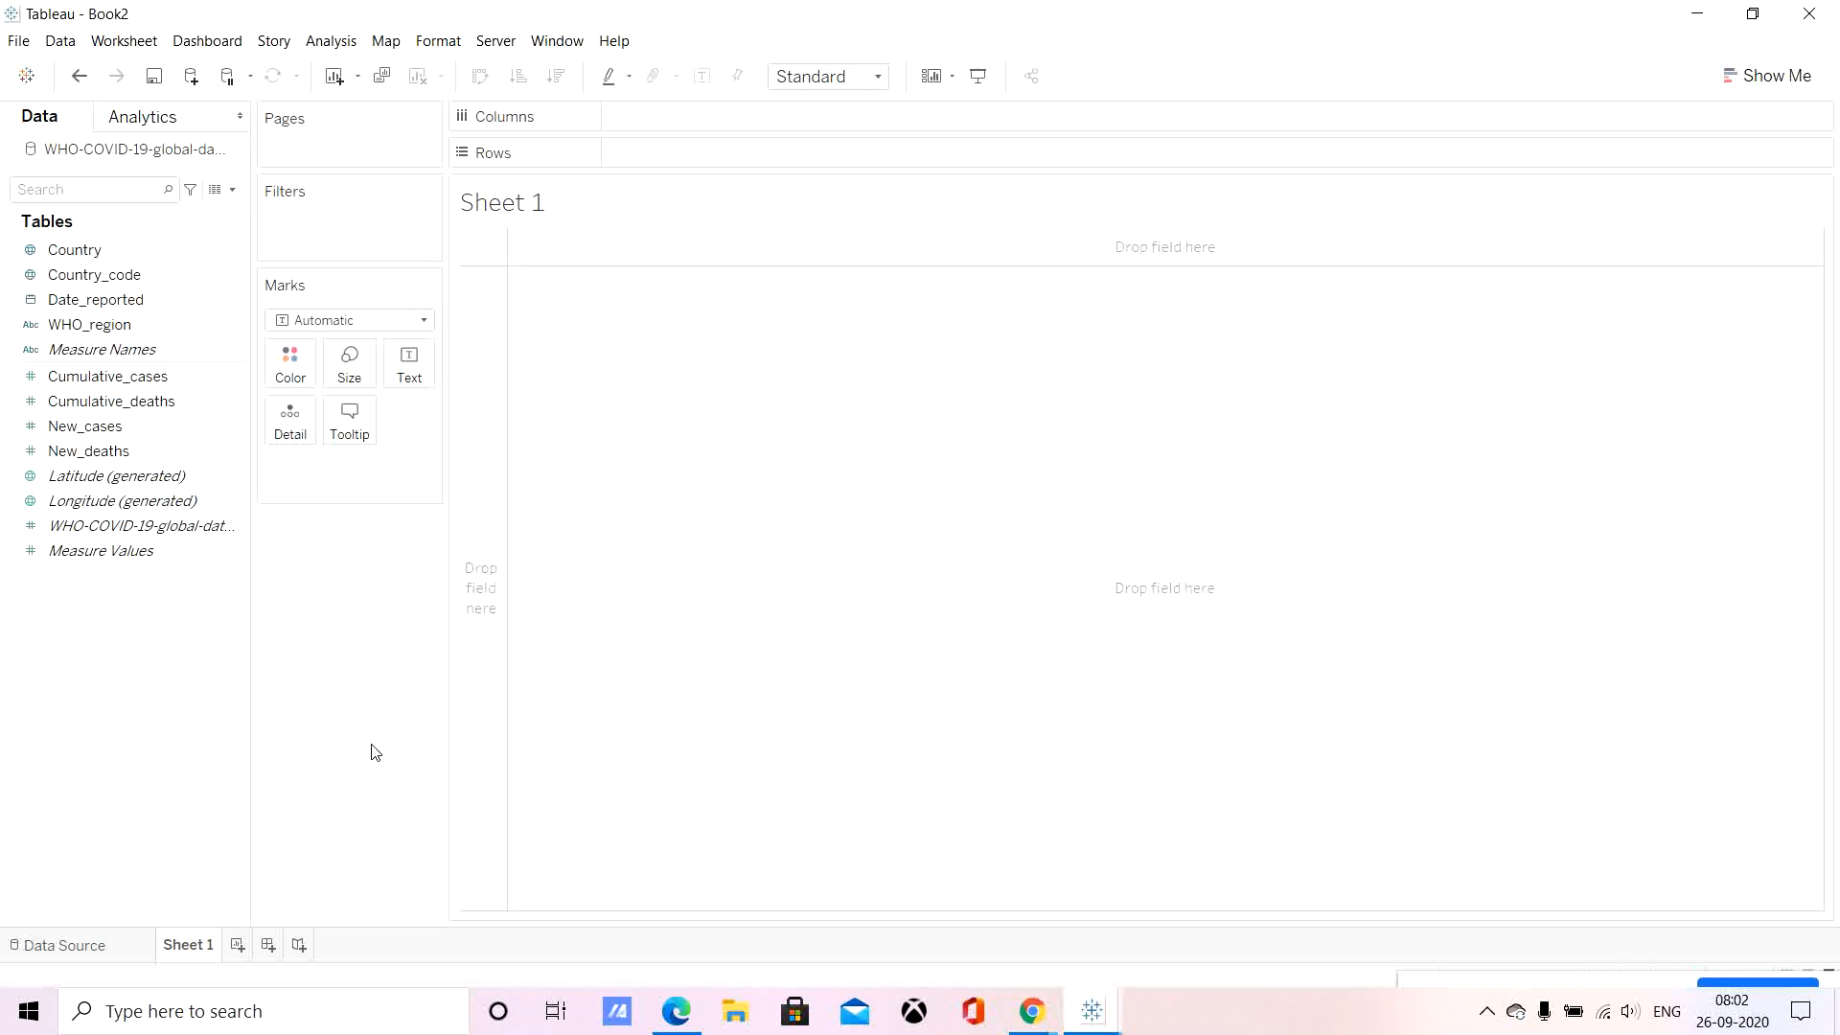
# Find Notepad through the Windows search and open it with an empty document.
pyautogui.click(129, 1011)
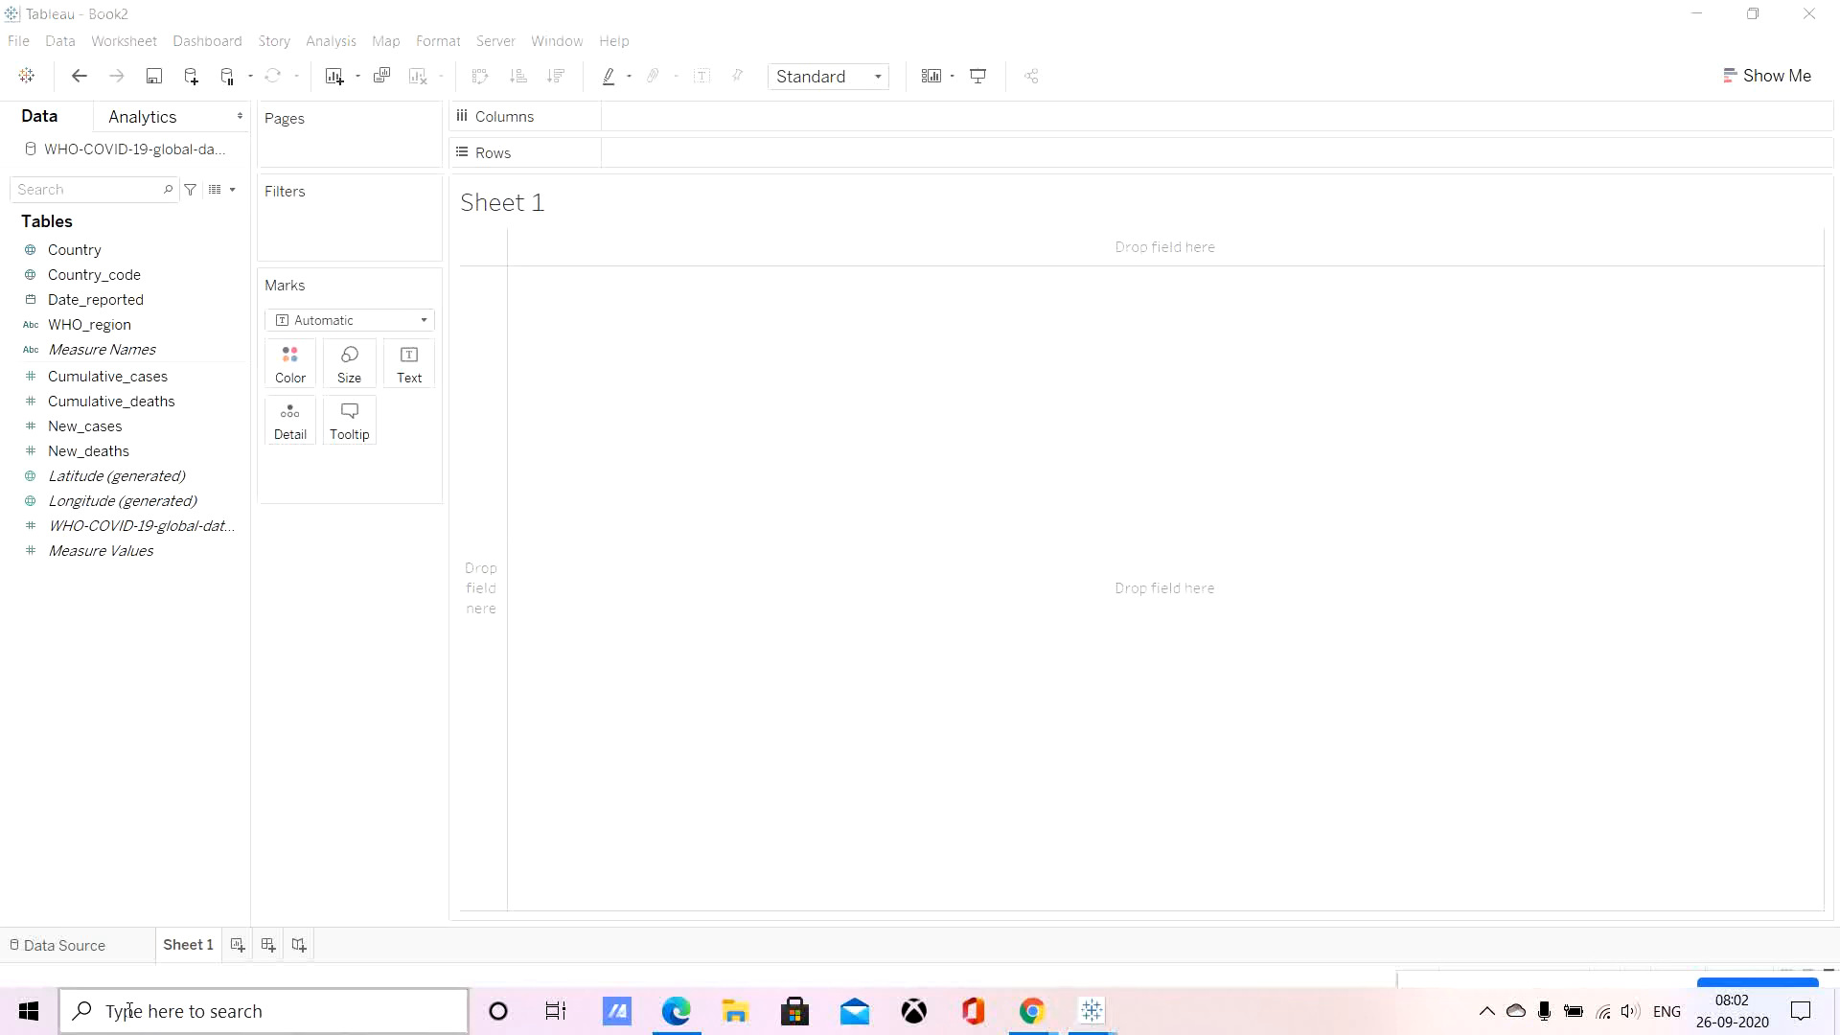
pyautogui.write('ec')
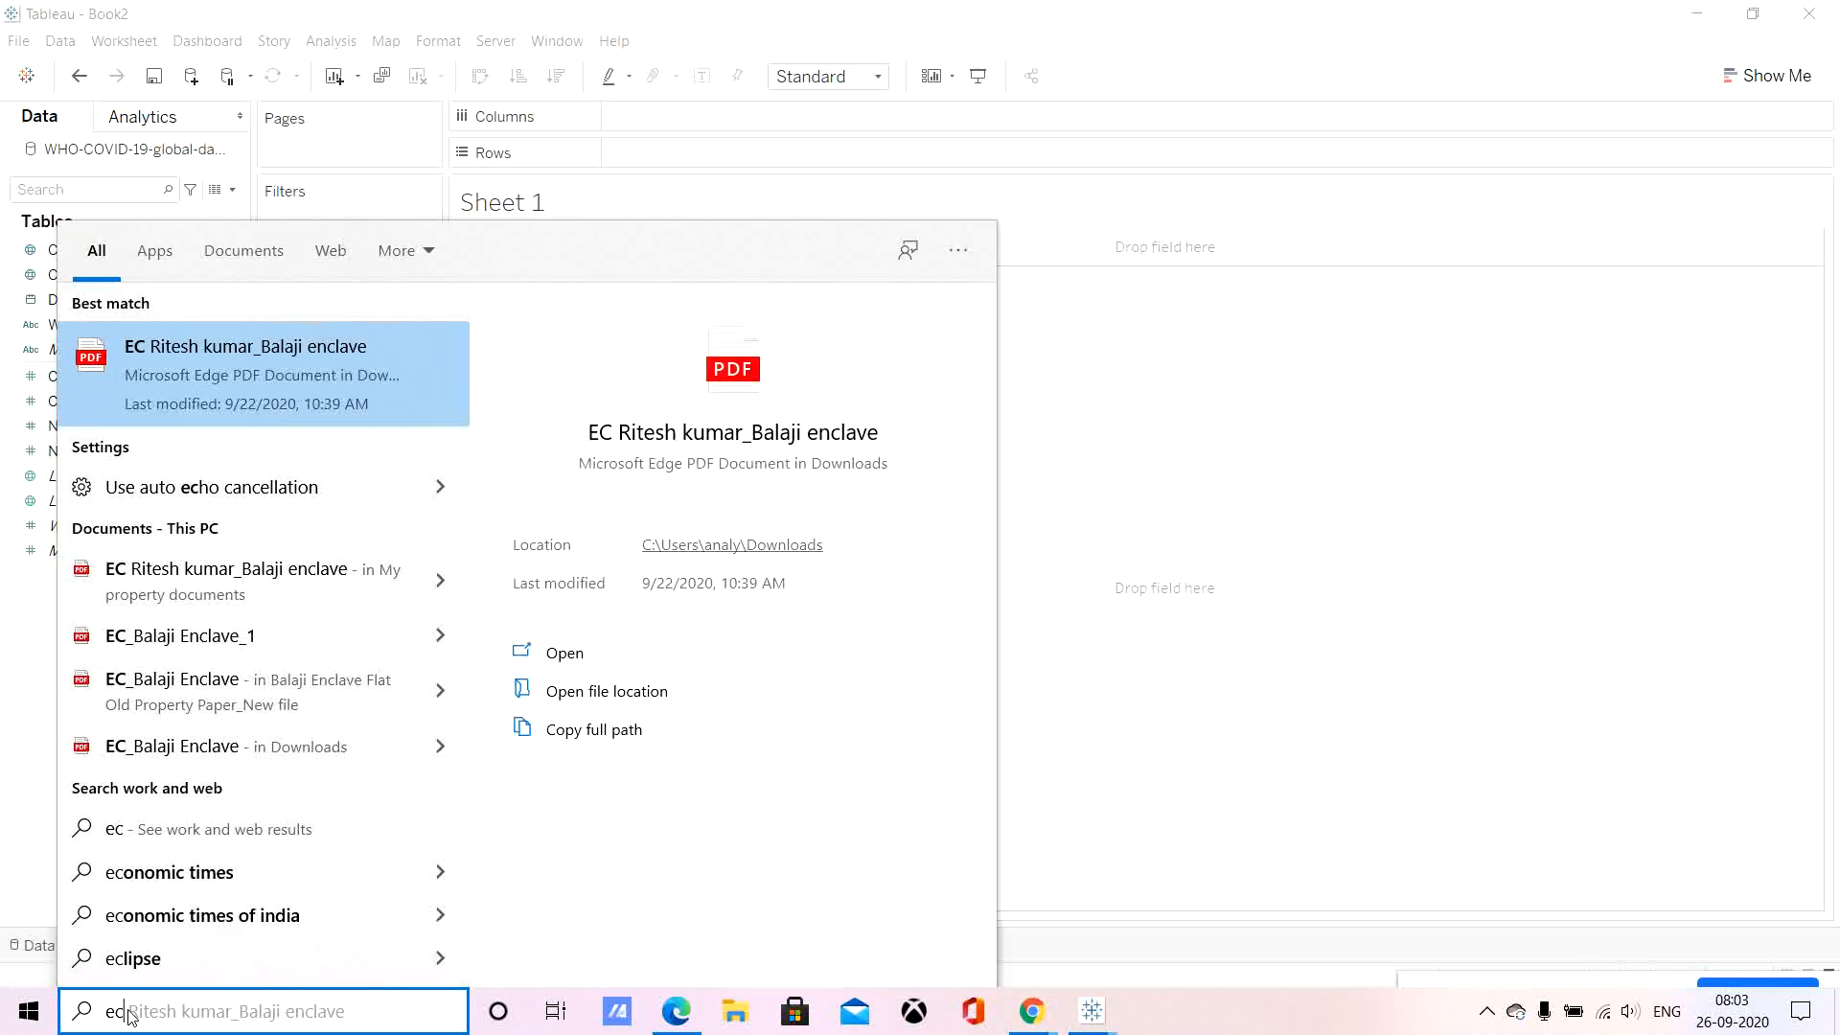
pyautogui.press('BackSpace')
pyautogui.write('xc')
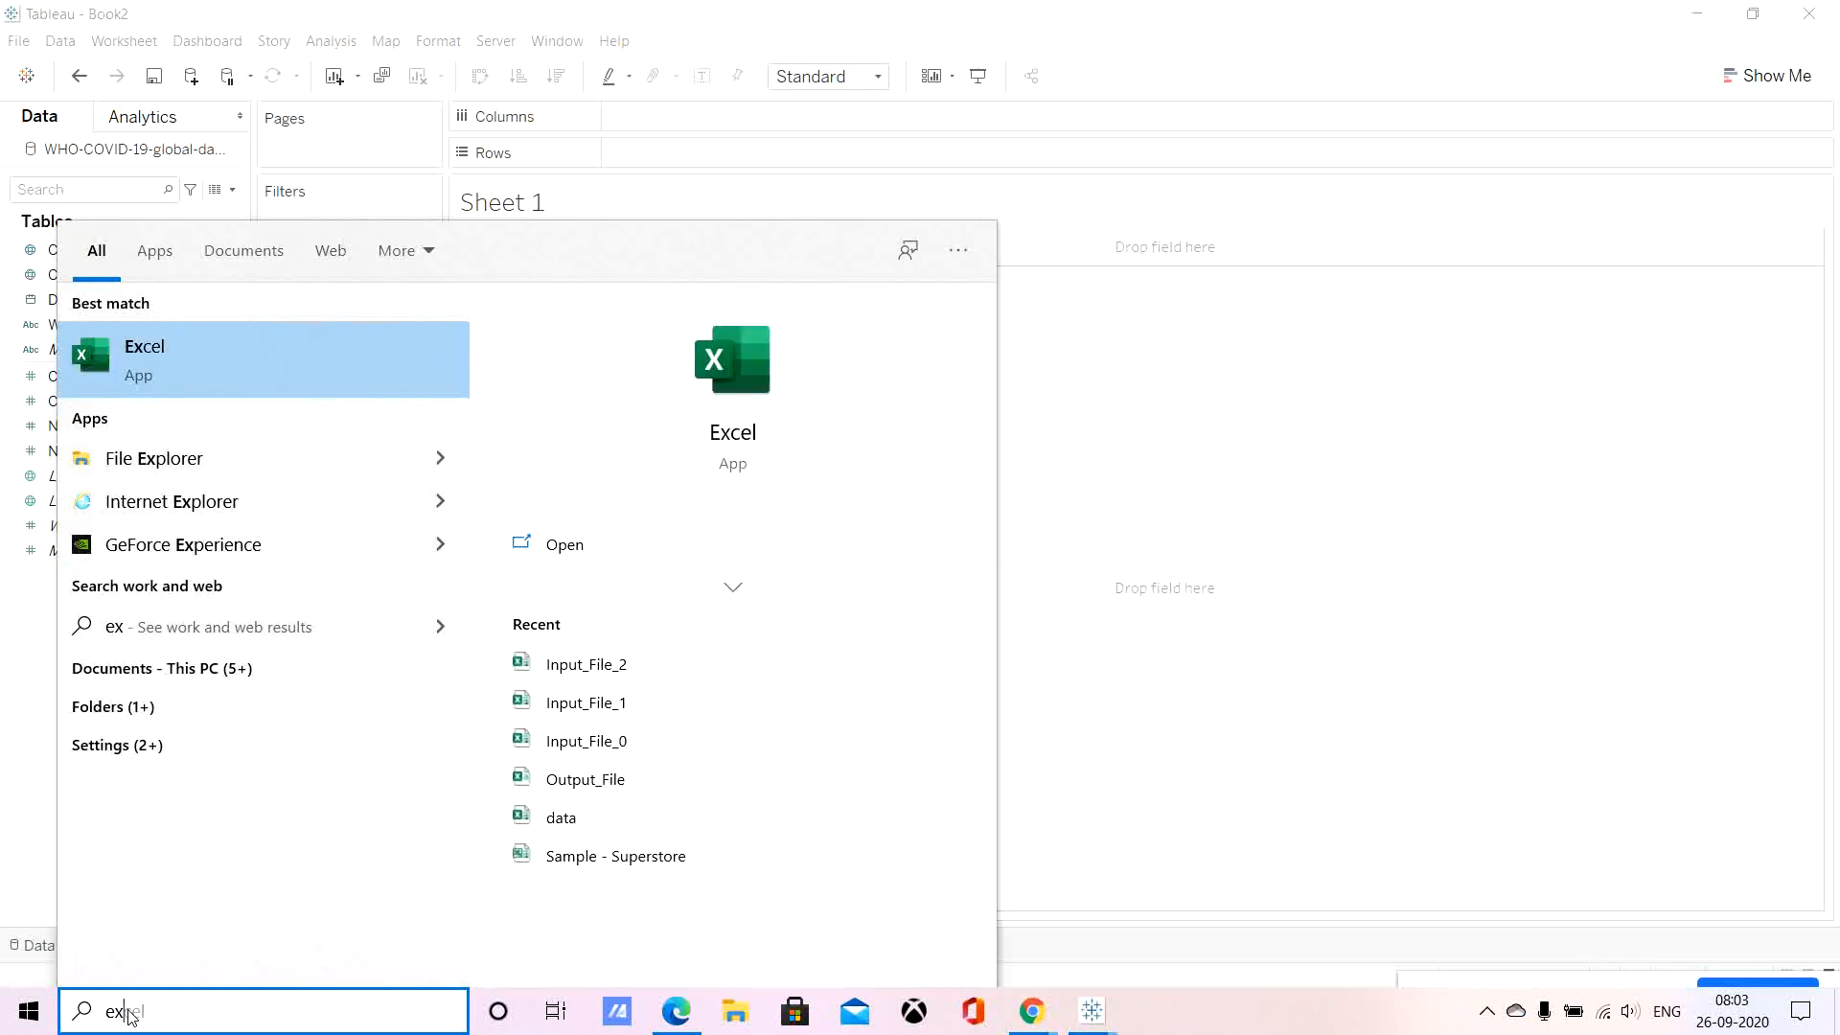
pyautogui.press('BackSpace')
pyautogui.press('BackSpace')
pyautogui.press('BackSpace')
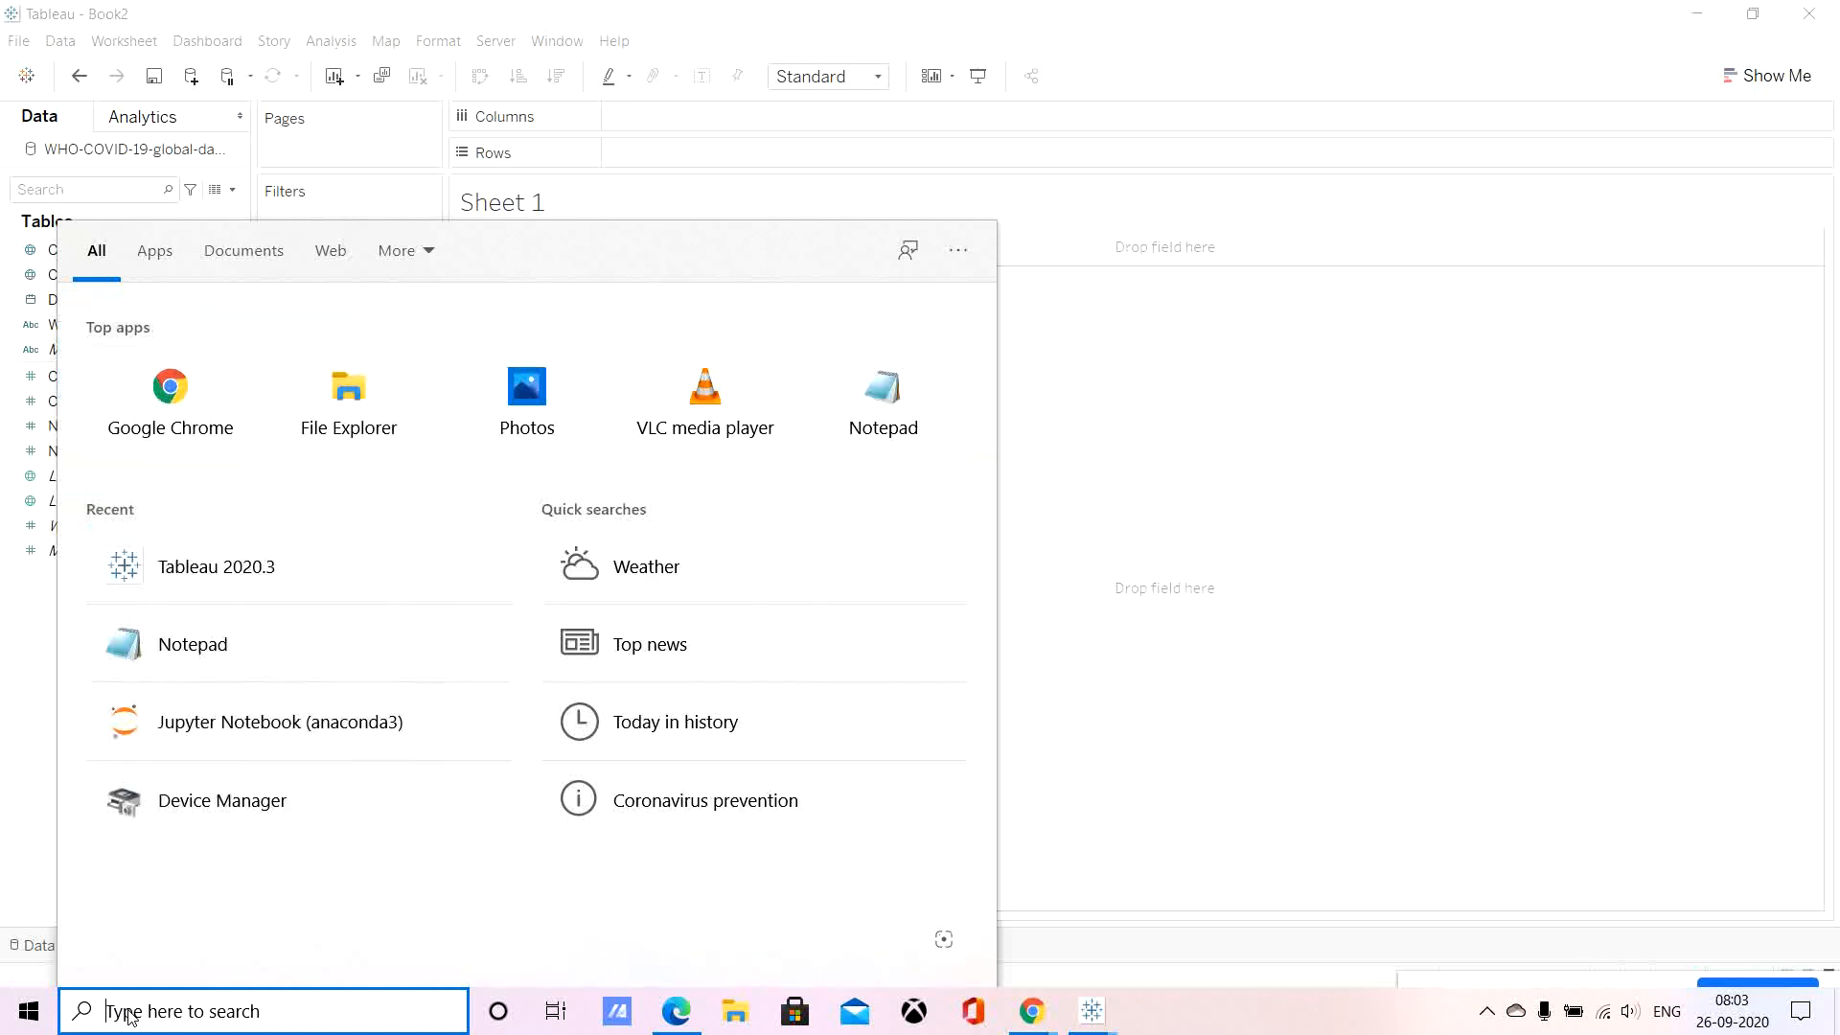
pyautogui.write('not')
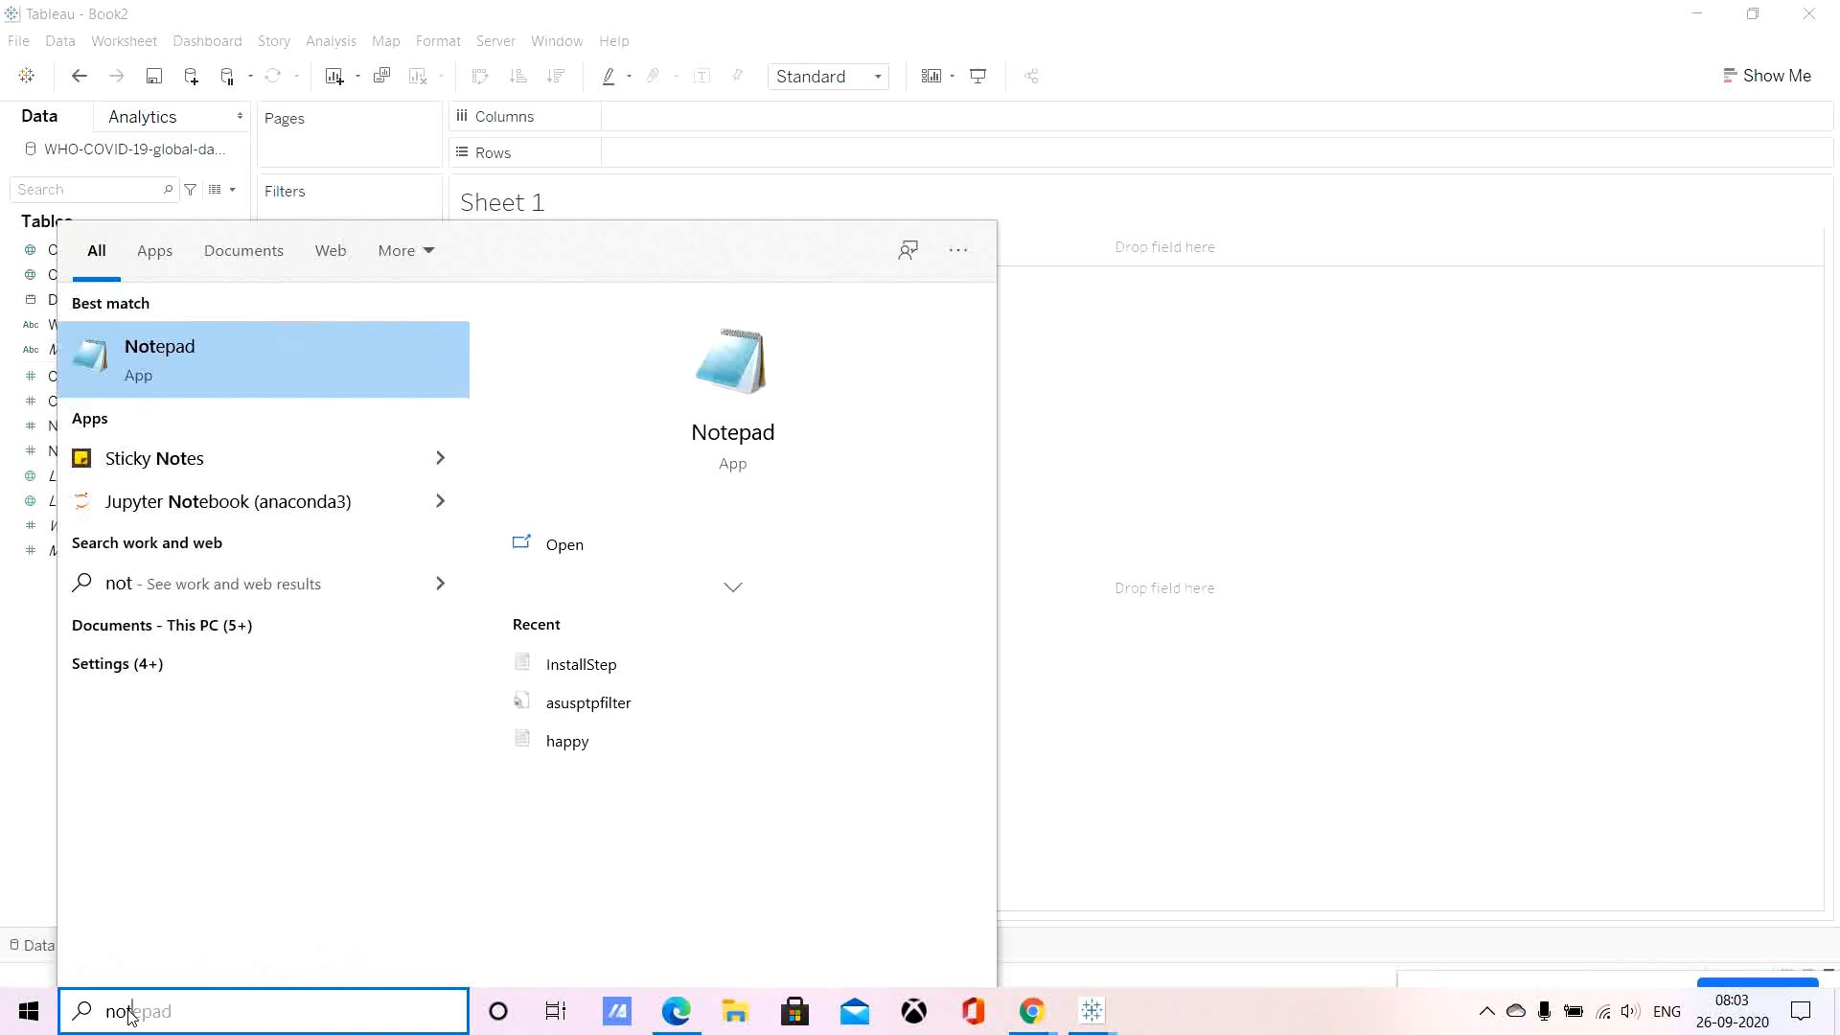
pyautogui.press('Return')
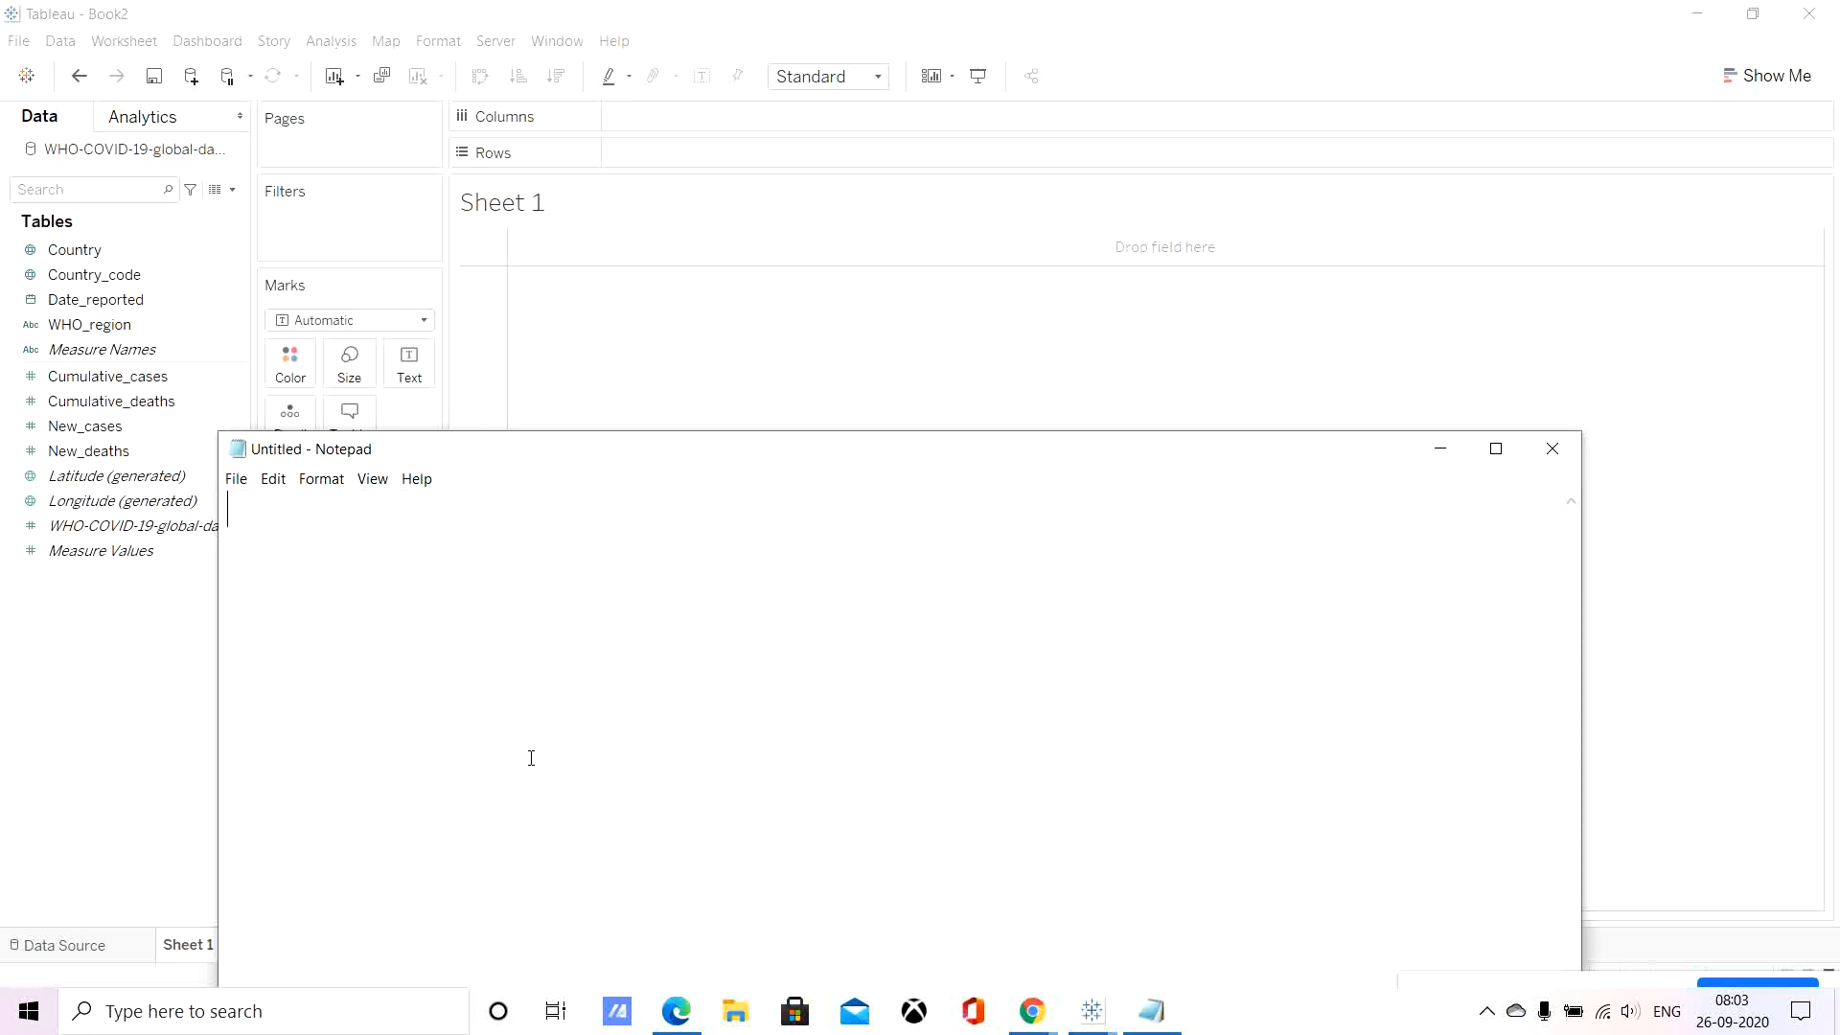
# Switch to Paint by finding it through the Windows search and opening a blank canvas.
pyautogui.click(139, 1013)
pyautogui.write('paint')
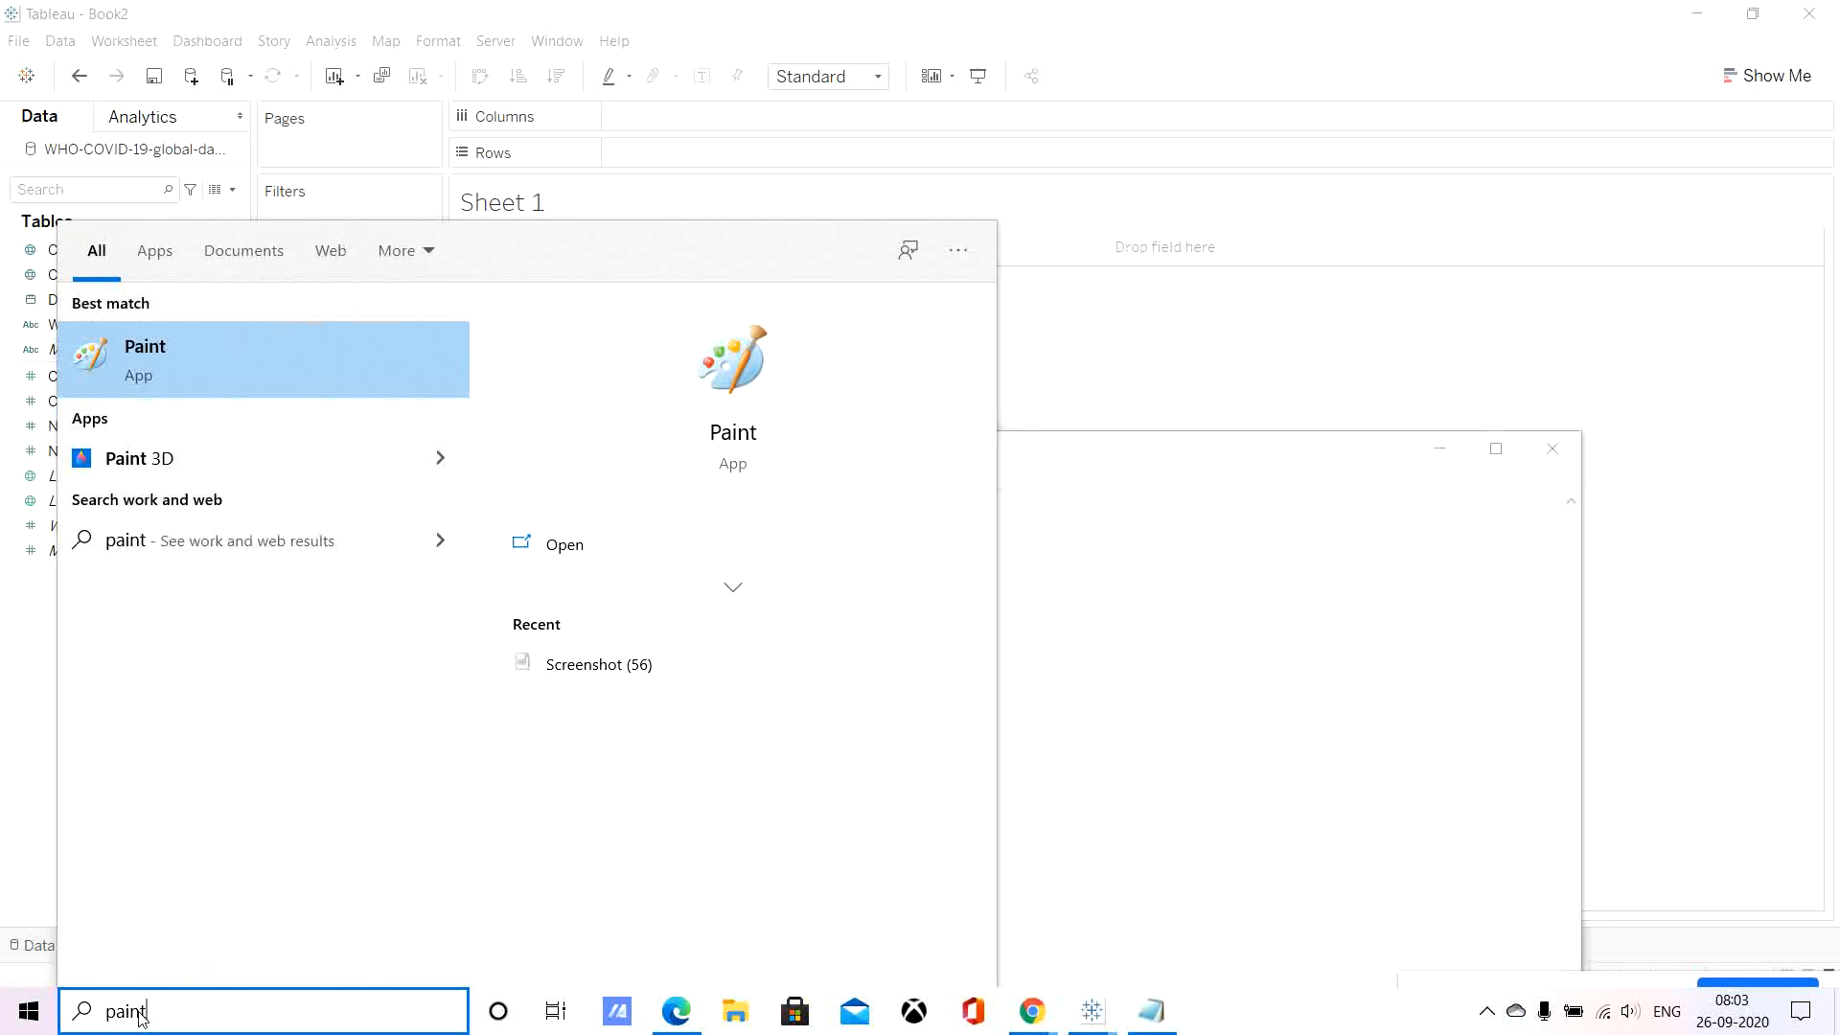
pyautogui.press('Return')
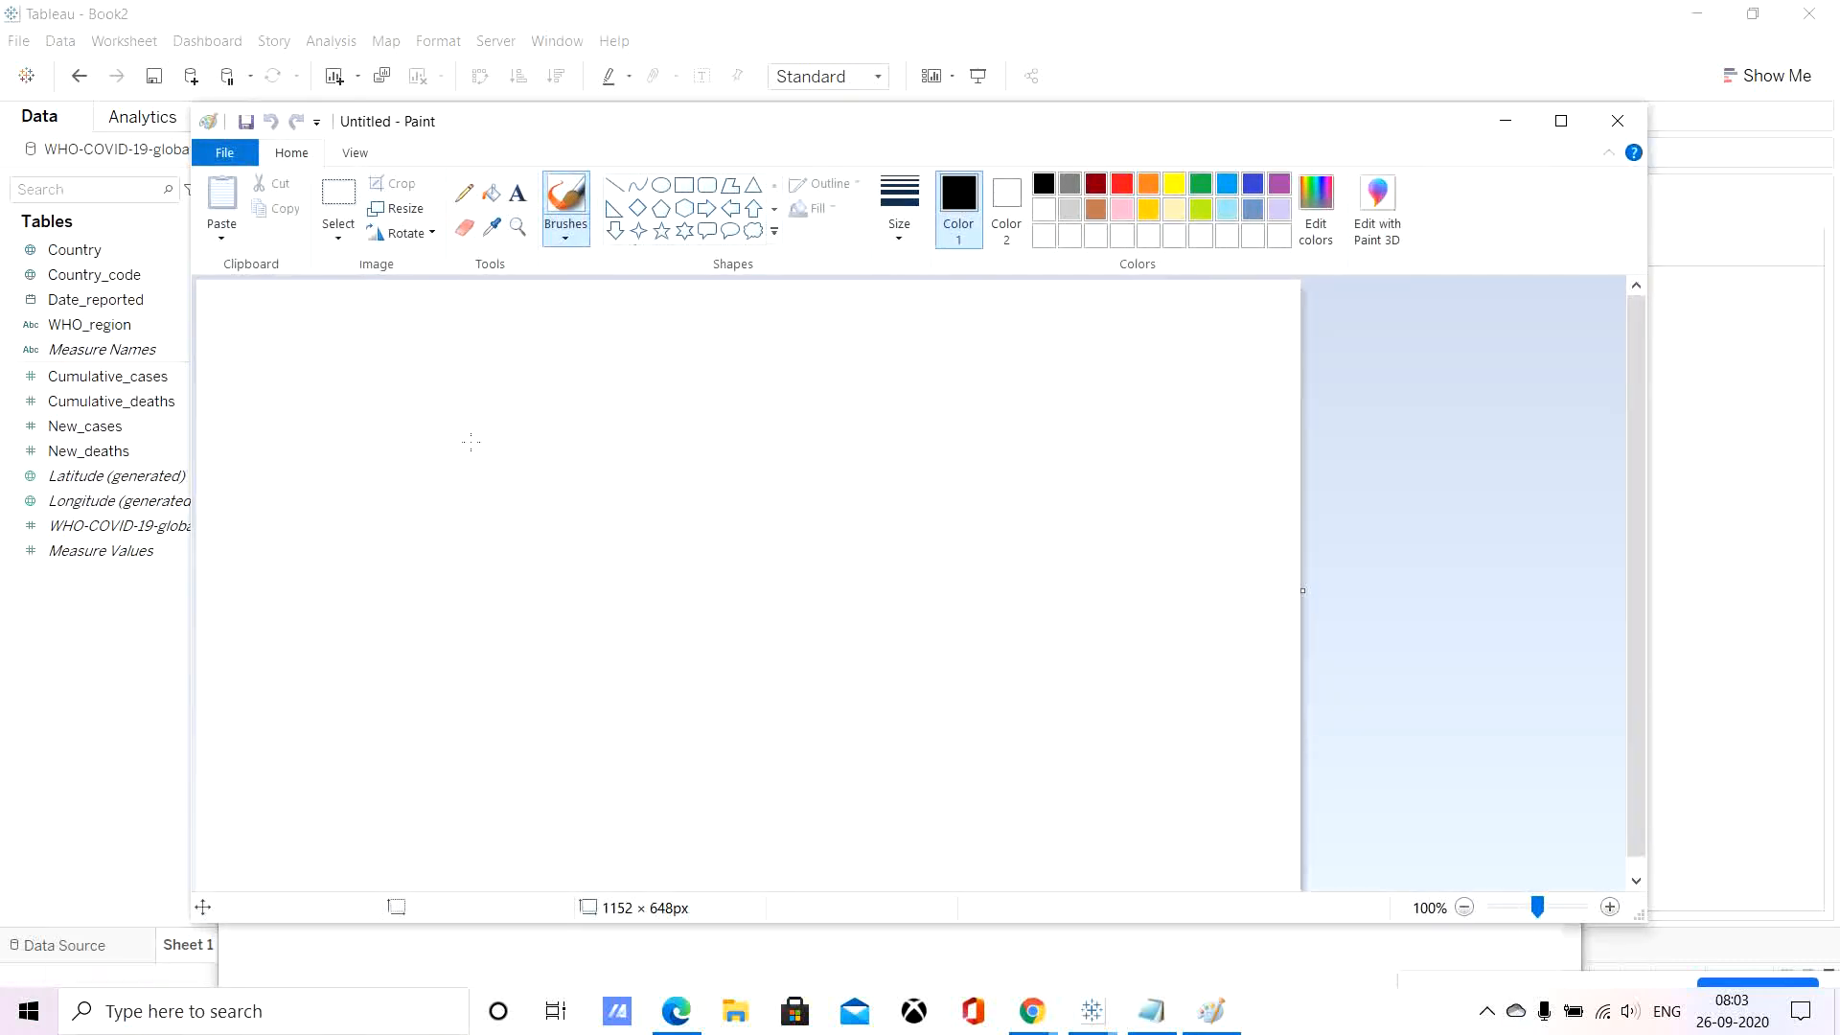
# Maximize the Paint window and draw a wide banner rectangle about 1122 × 75 px across the top of the canvas.
pyautogui.click(682, 191)
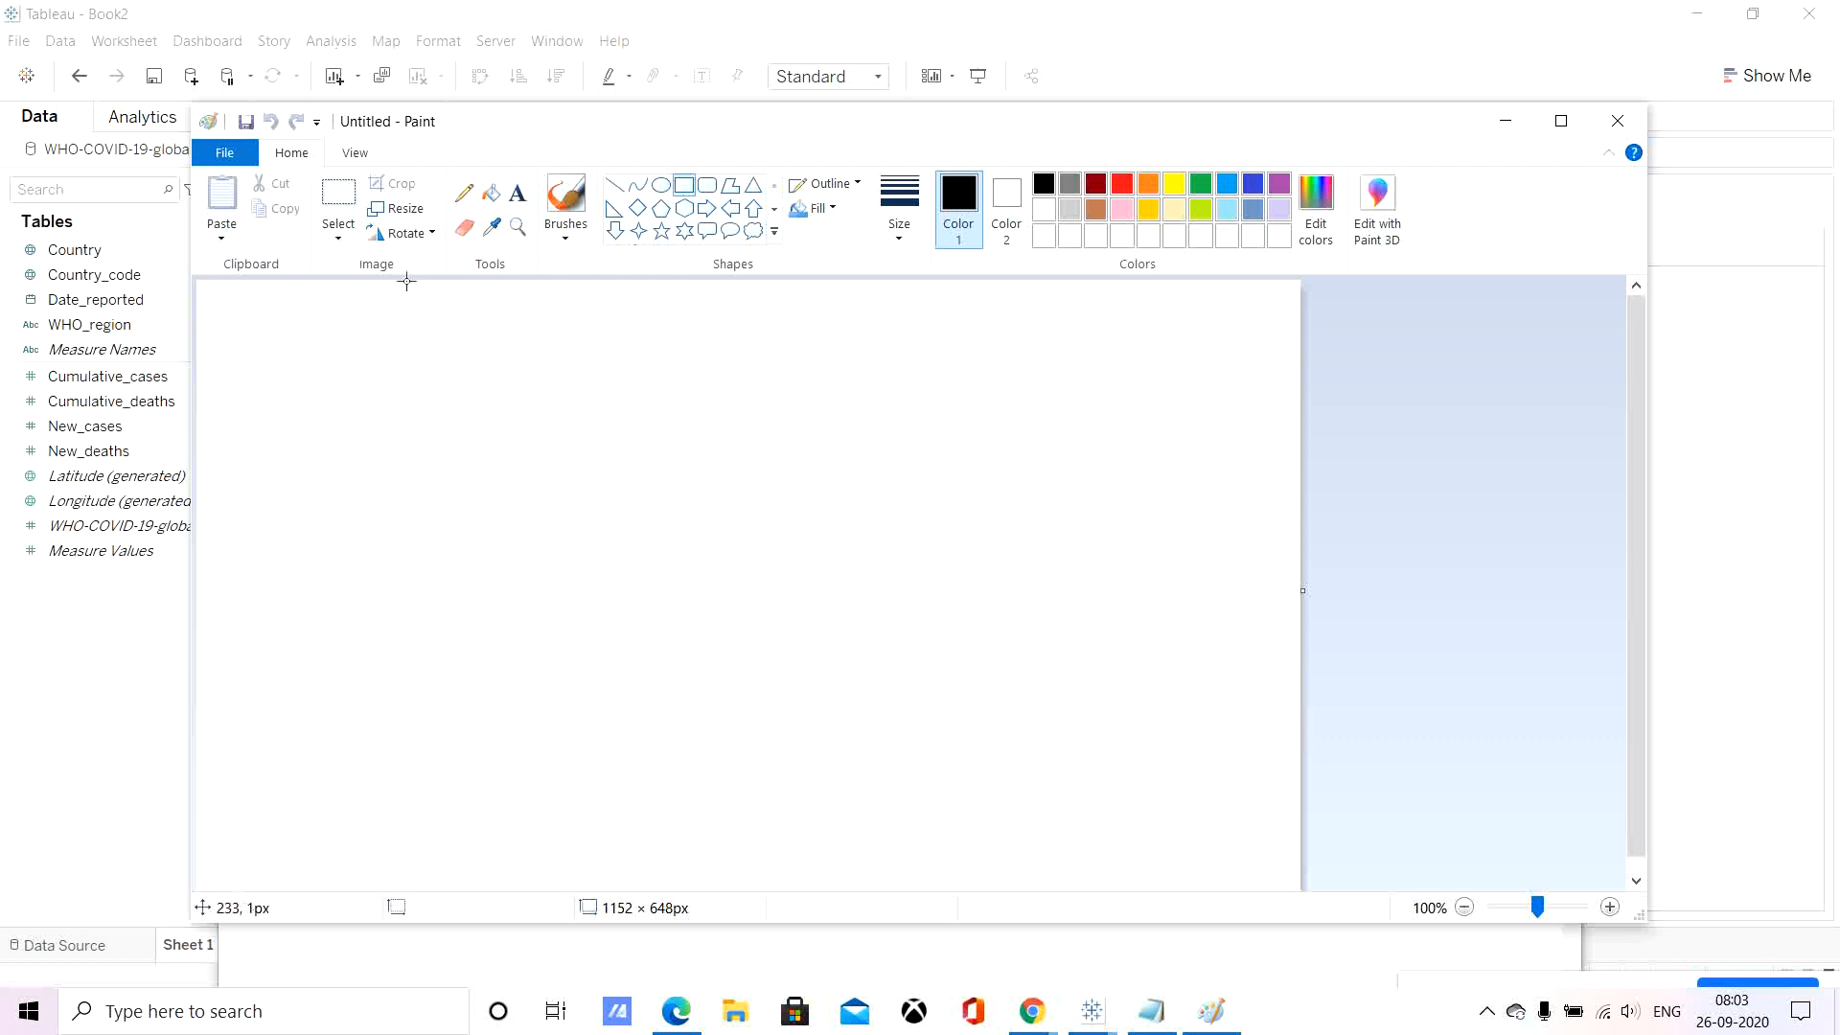
pyautogui.click(1561, 120)
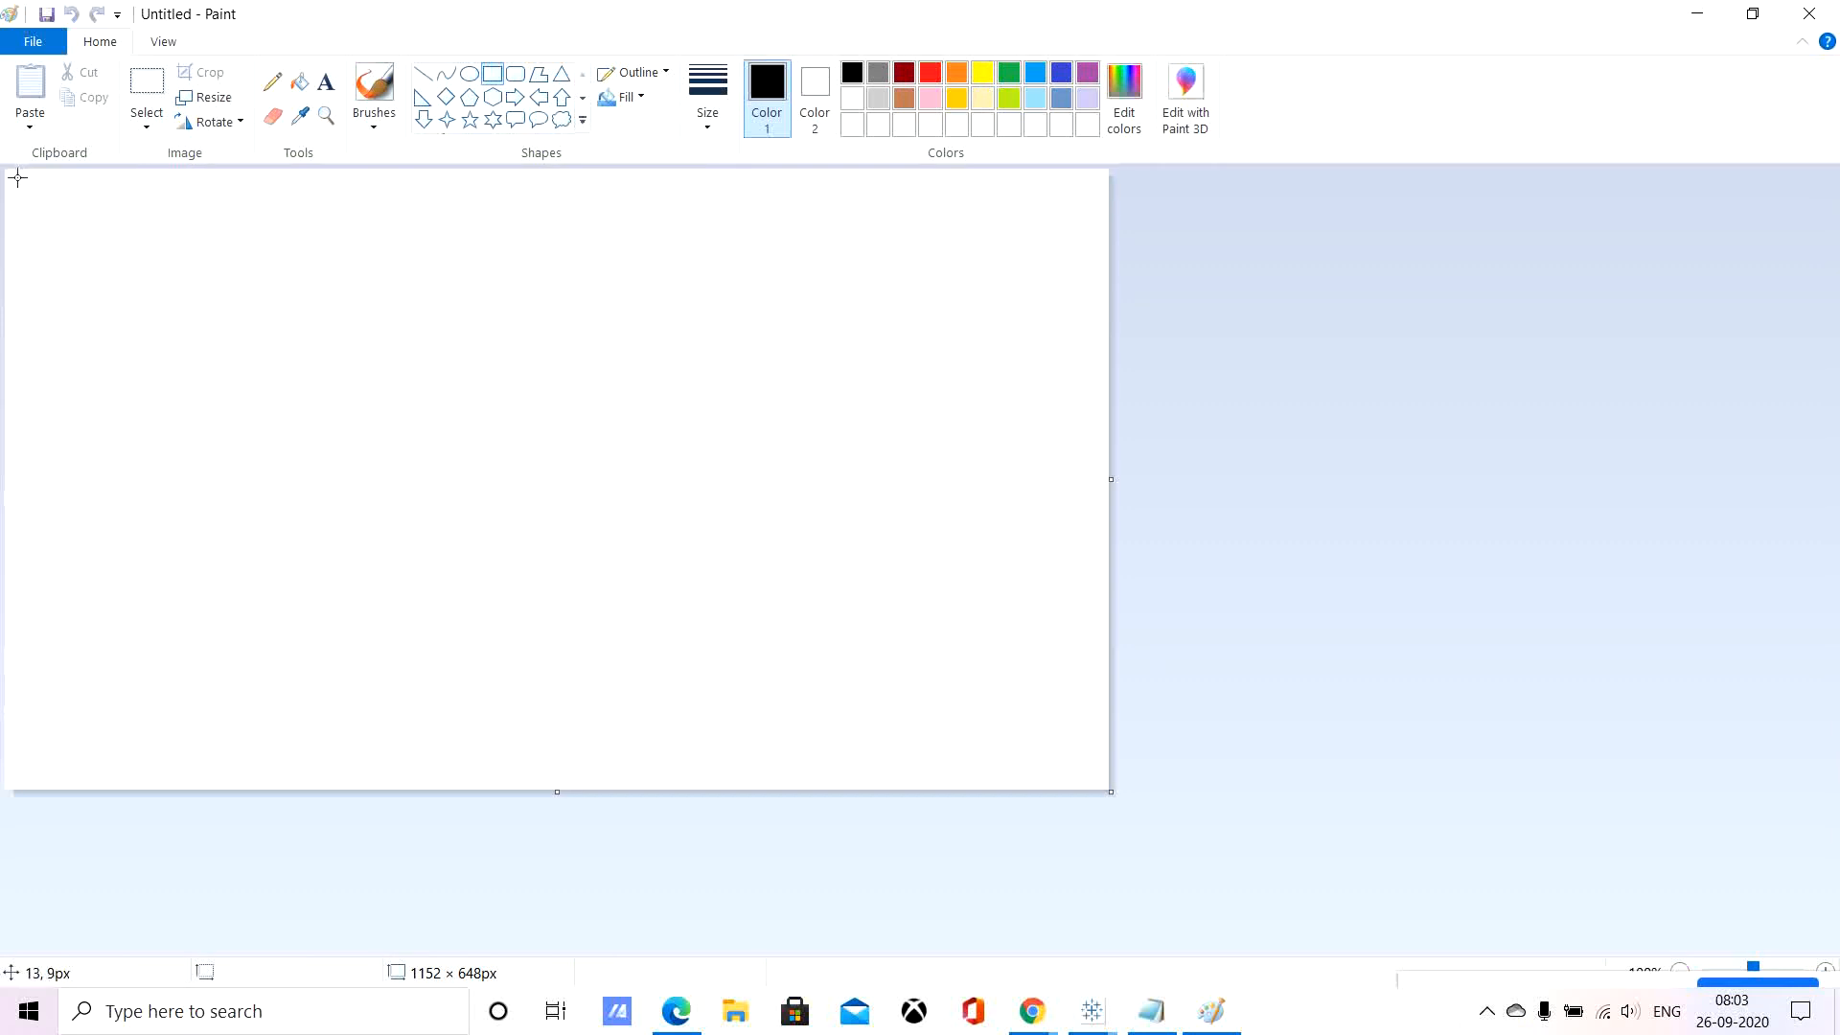
pyautogui.moveTo(17, 177); pyautogui.dragTo(1091, 248)
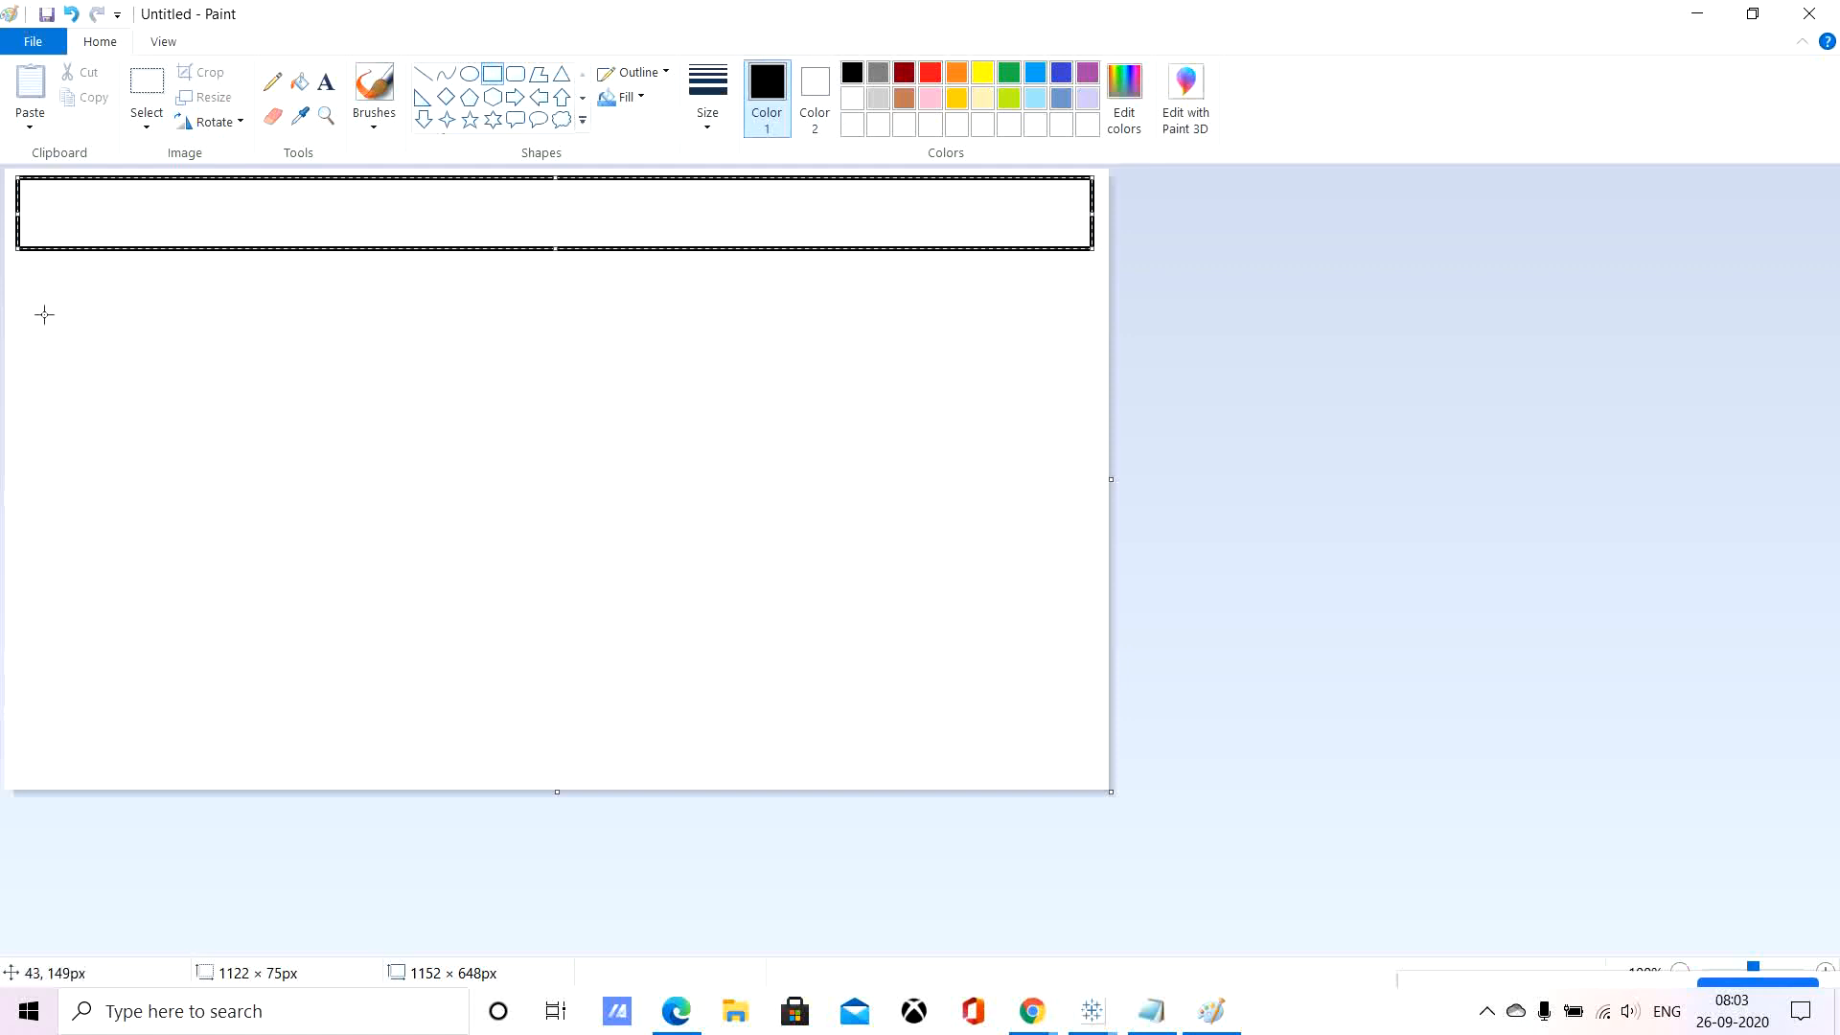
# Draw two rectangles side by side under the banner, about 336 × 79 px and 376 × 84 px.
pyautogui.click(19, 273)
pyautogui.moveTo(19, 273)
pyautogui.mouseDown()
pyautogui.moveTo(32, 308)
pyautogui.moveTo(166, 346)
pyautogui.moveTo(340, 347)
pyautogui.mouseUp()
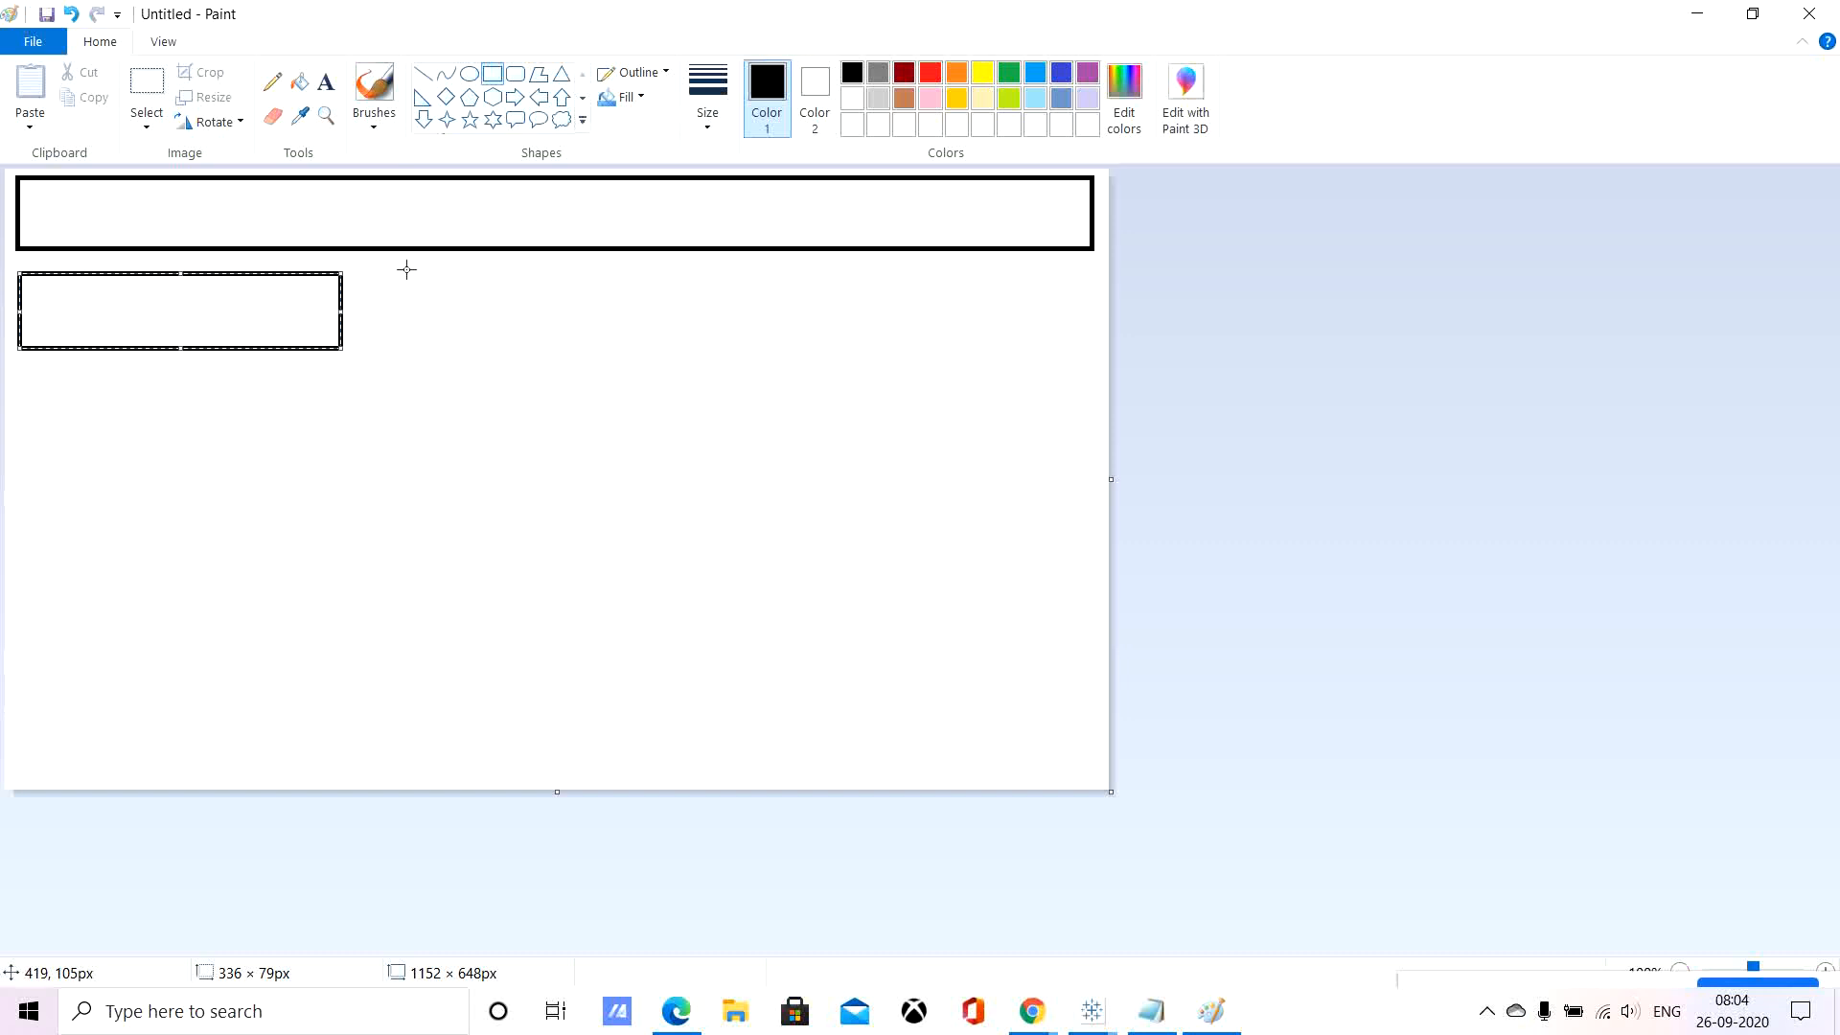
pyautogui.moveTo(405, 269); pyautogui.dragTo(766, 348)
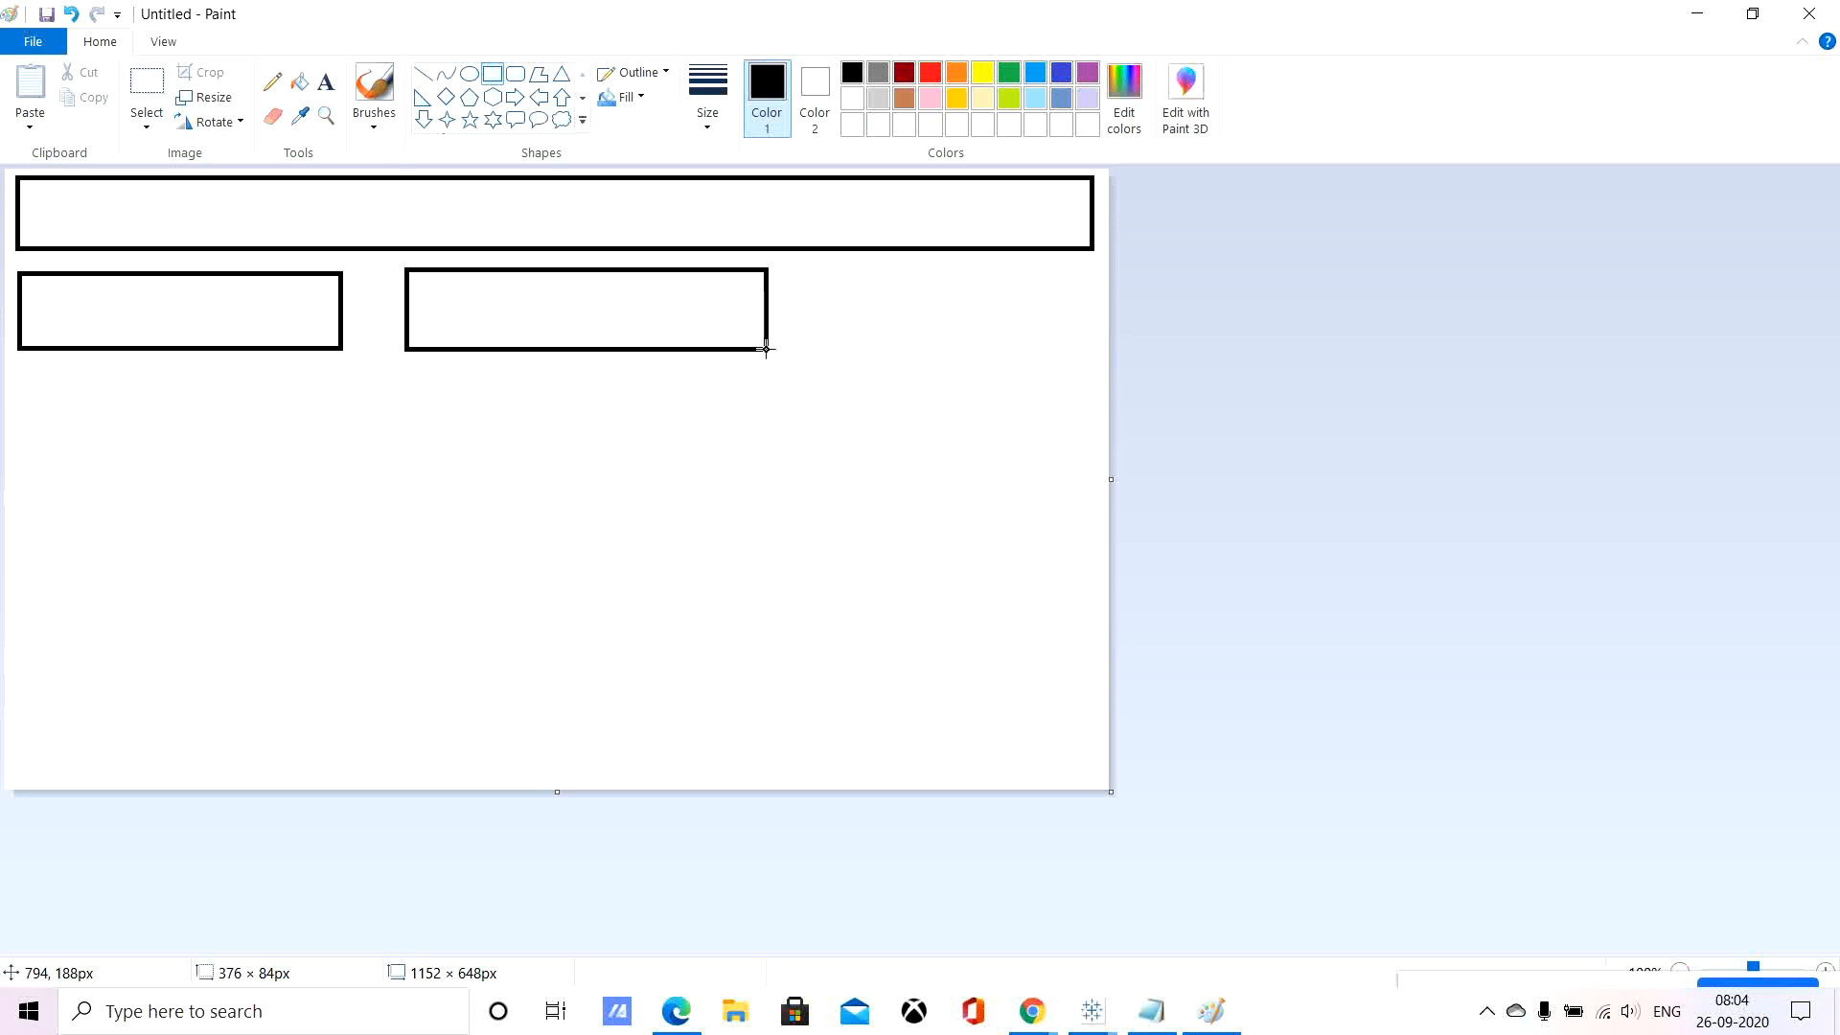
pyautogui.moveTo(765, 349); pyautogui.dragTo(765, 349)
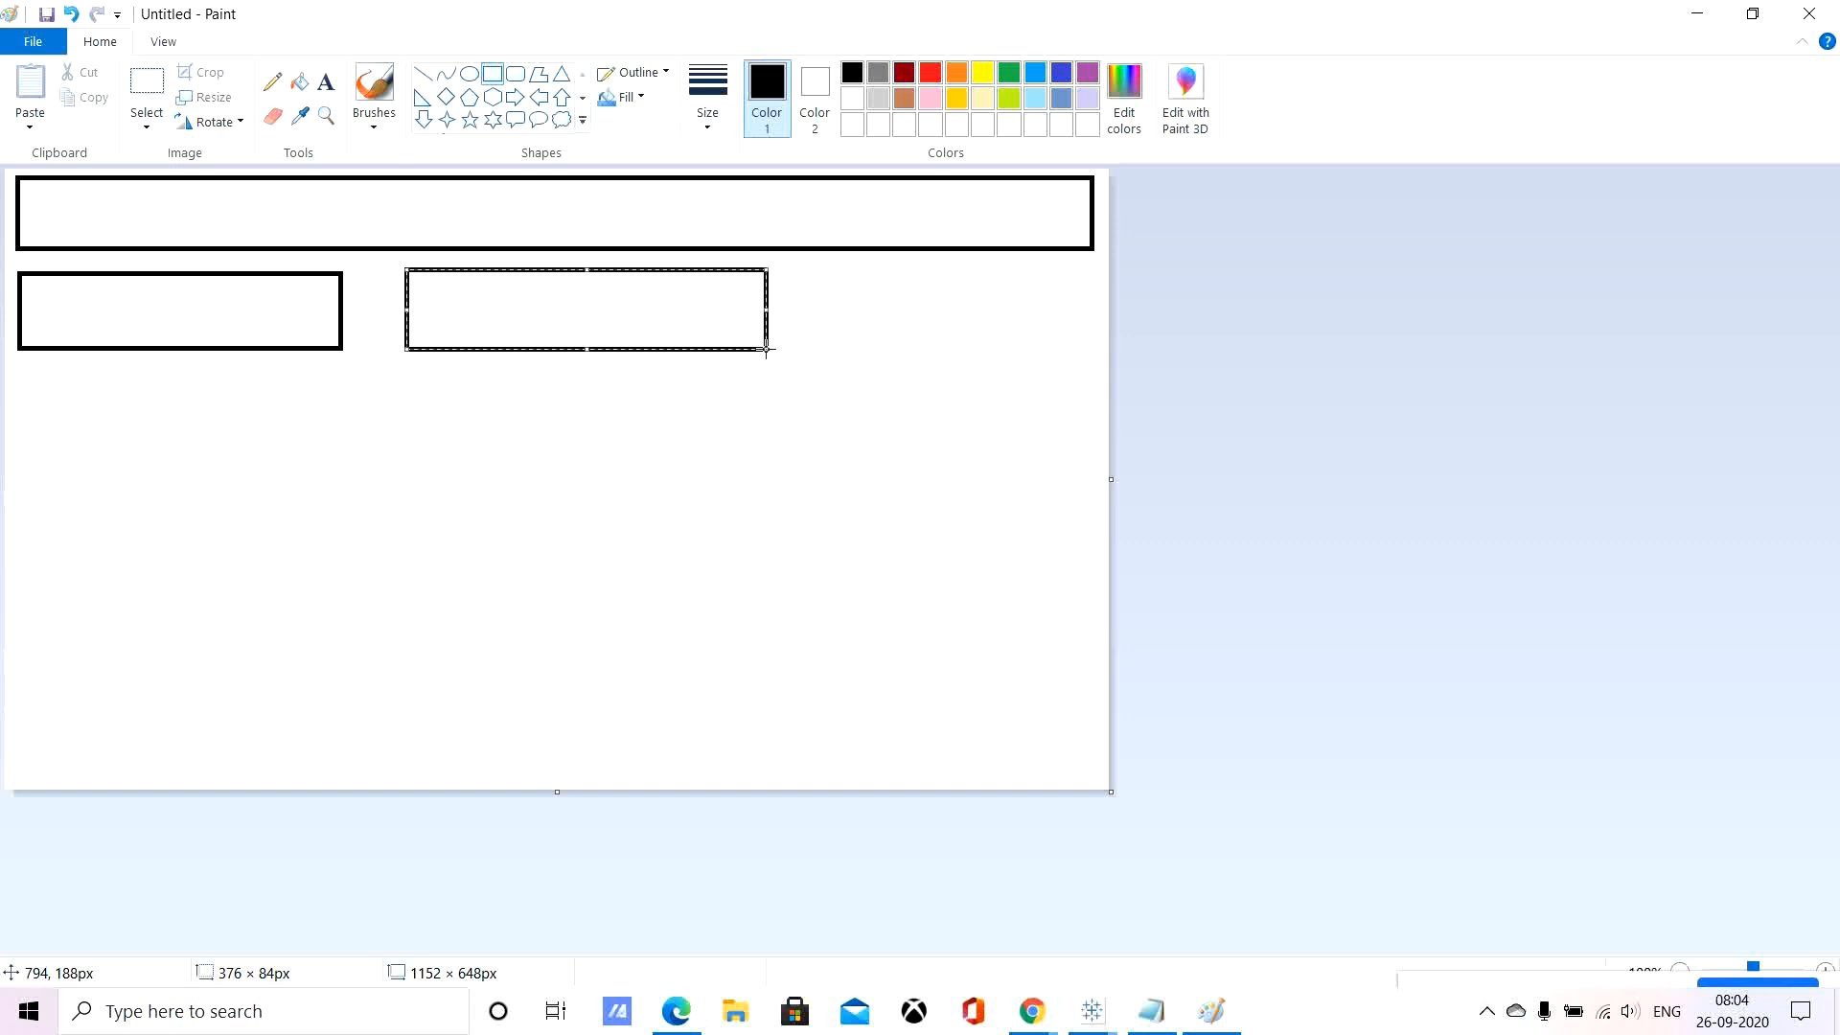
# Draw two larger chart boxes below the header rectangles, about 330 × 199 px on the left and 378 × 207 px on the right.
pyautogui.click(490, 77)
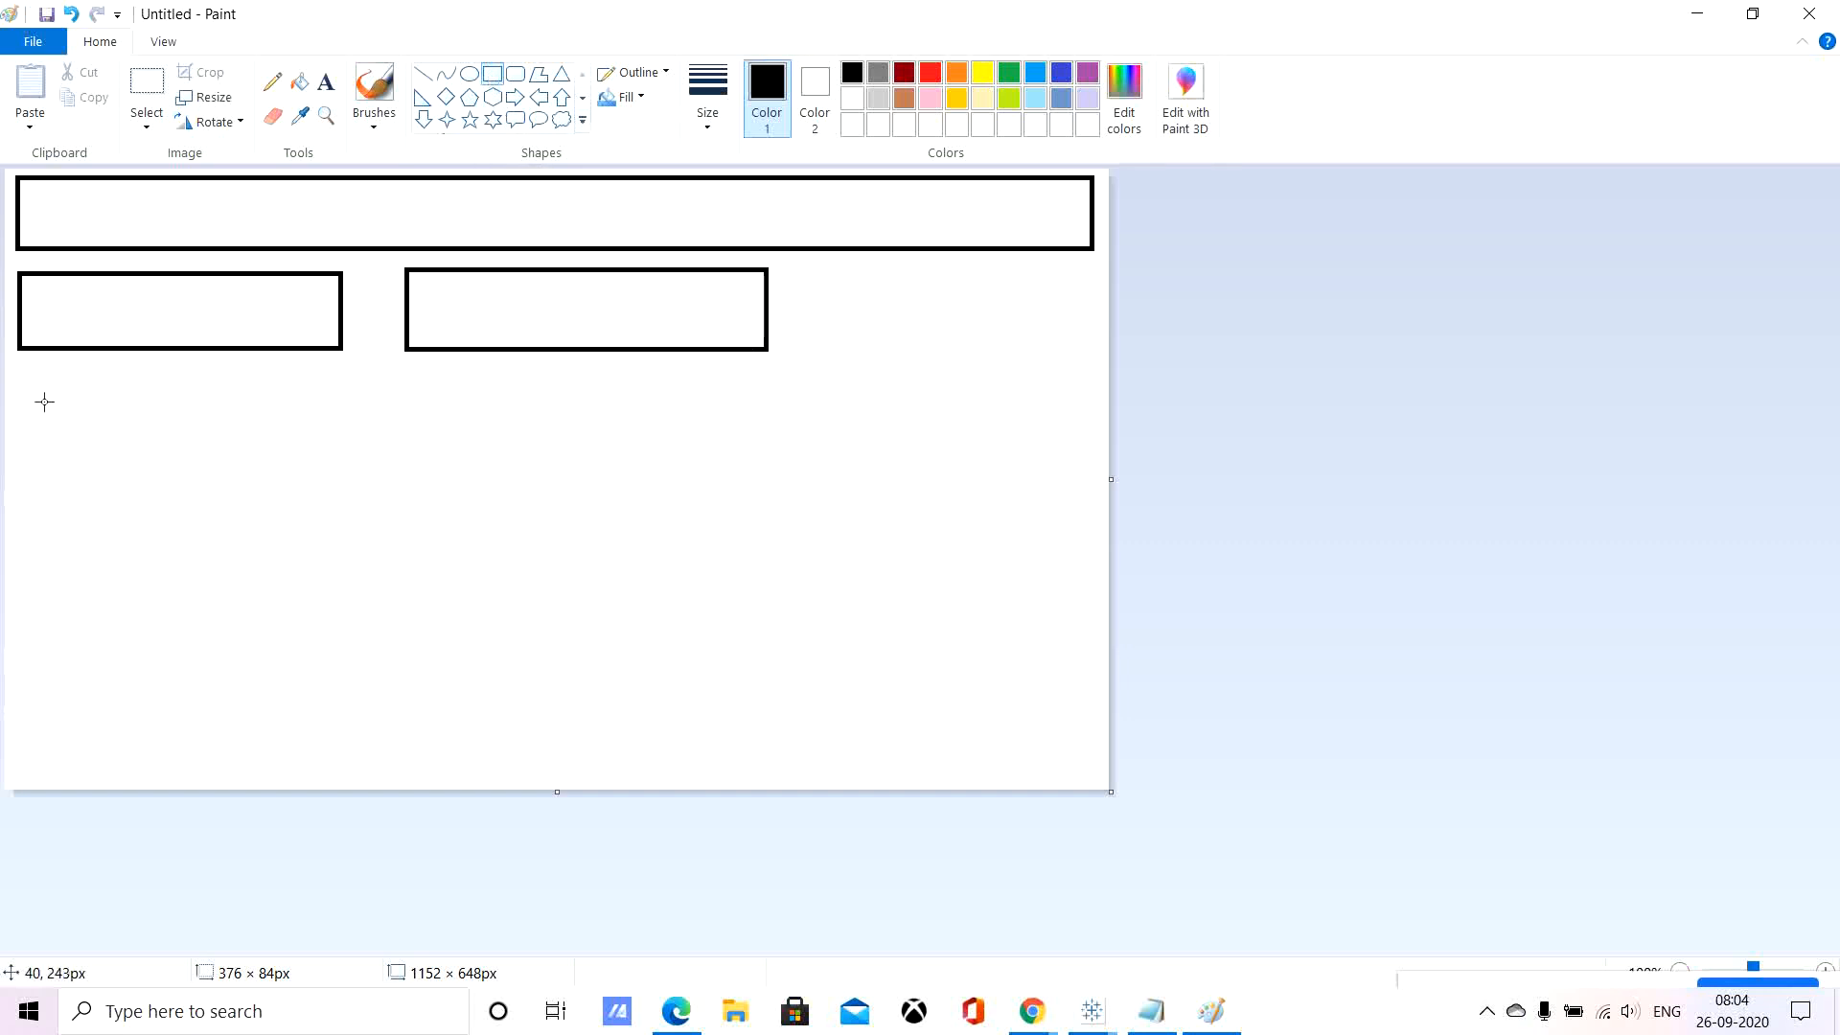
pyautogui.moveTo(26, 373)
pyautogui.mouseDown()
pyautogui.moveTo(59, 538)
pyautogui.moveTo(383, 550)
pyautogui.moveTo(341, 563)
pyautogui.mouseUp()
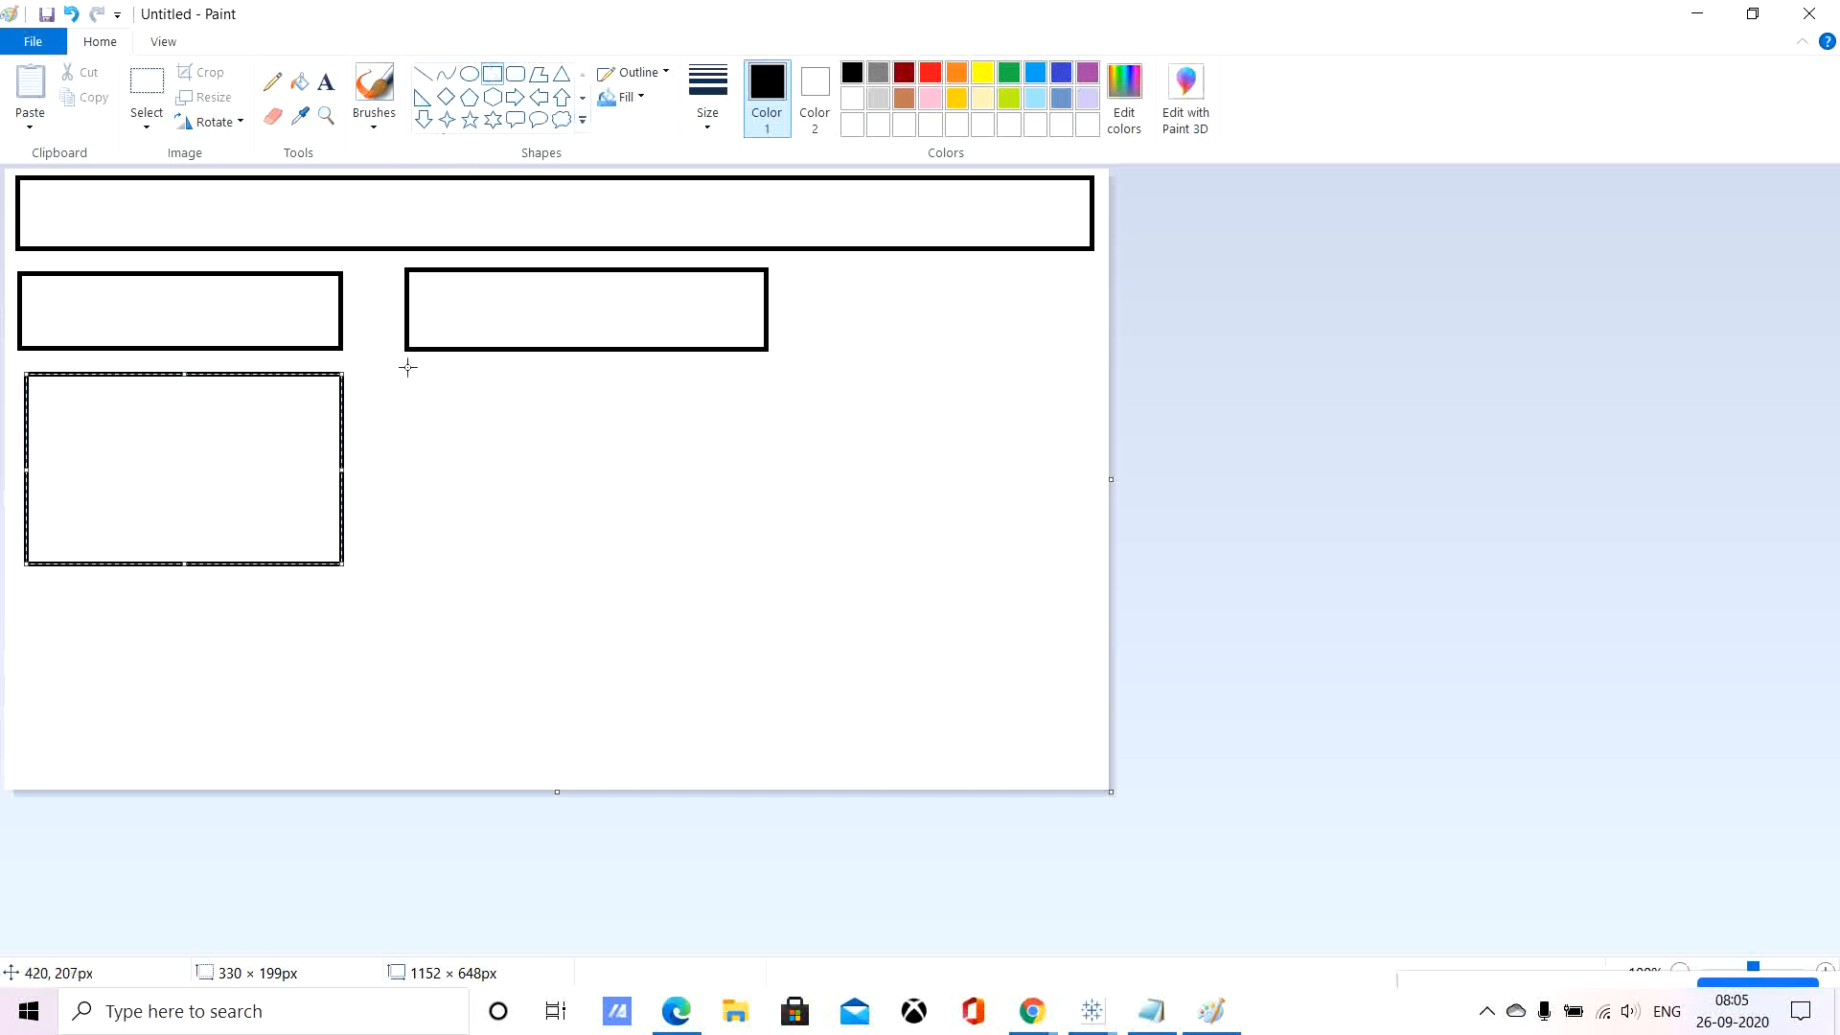
pyautogui.moveTo(407, 366); pyautogui.dragTo(768, 564)
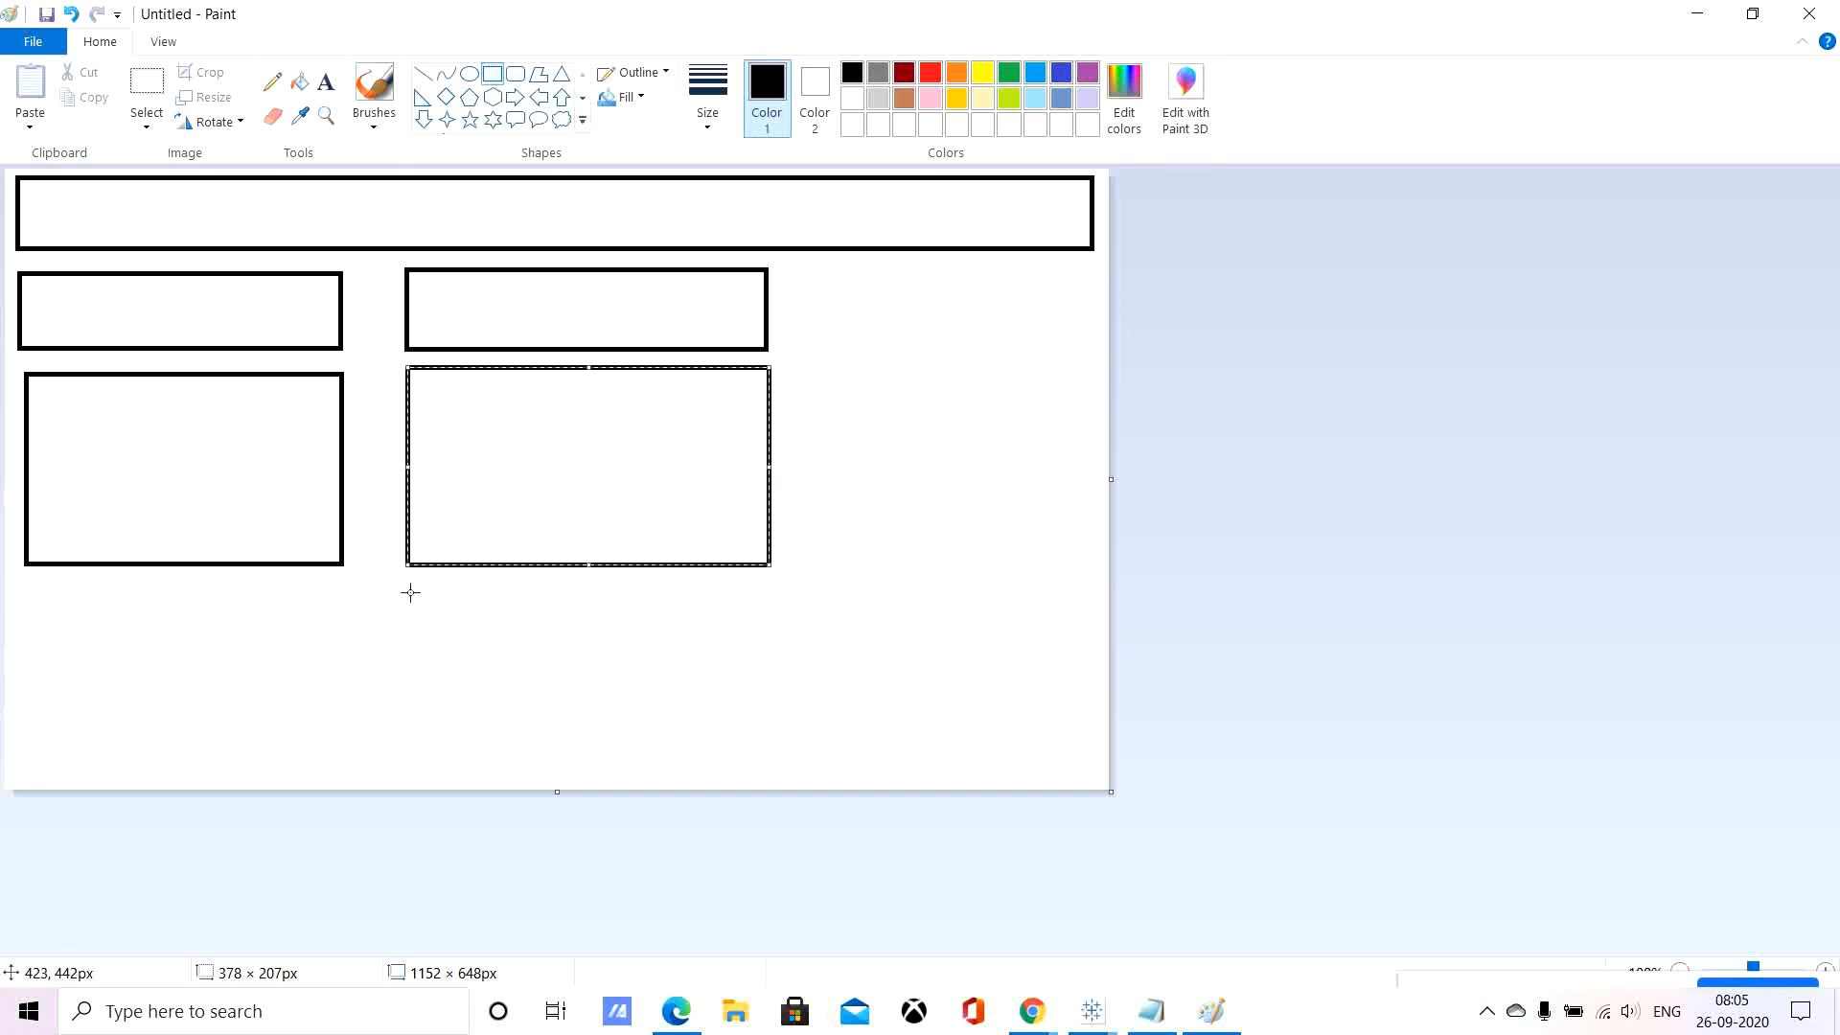
# Add a bottom row of two boxes, about 377 × 187 px on the right and 335 × 182 px on the left, aligning their top edges.
pyautogui.moveTo(409, 592); pyautogui.dragTo(770, 771)
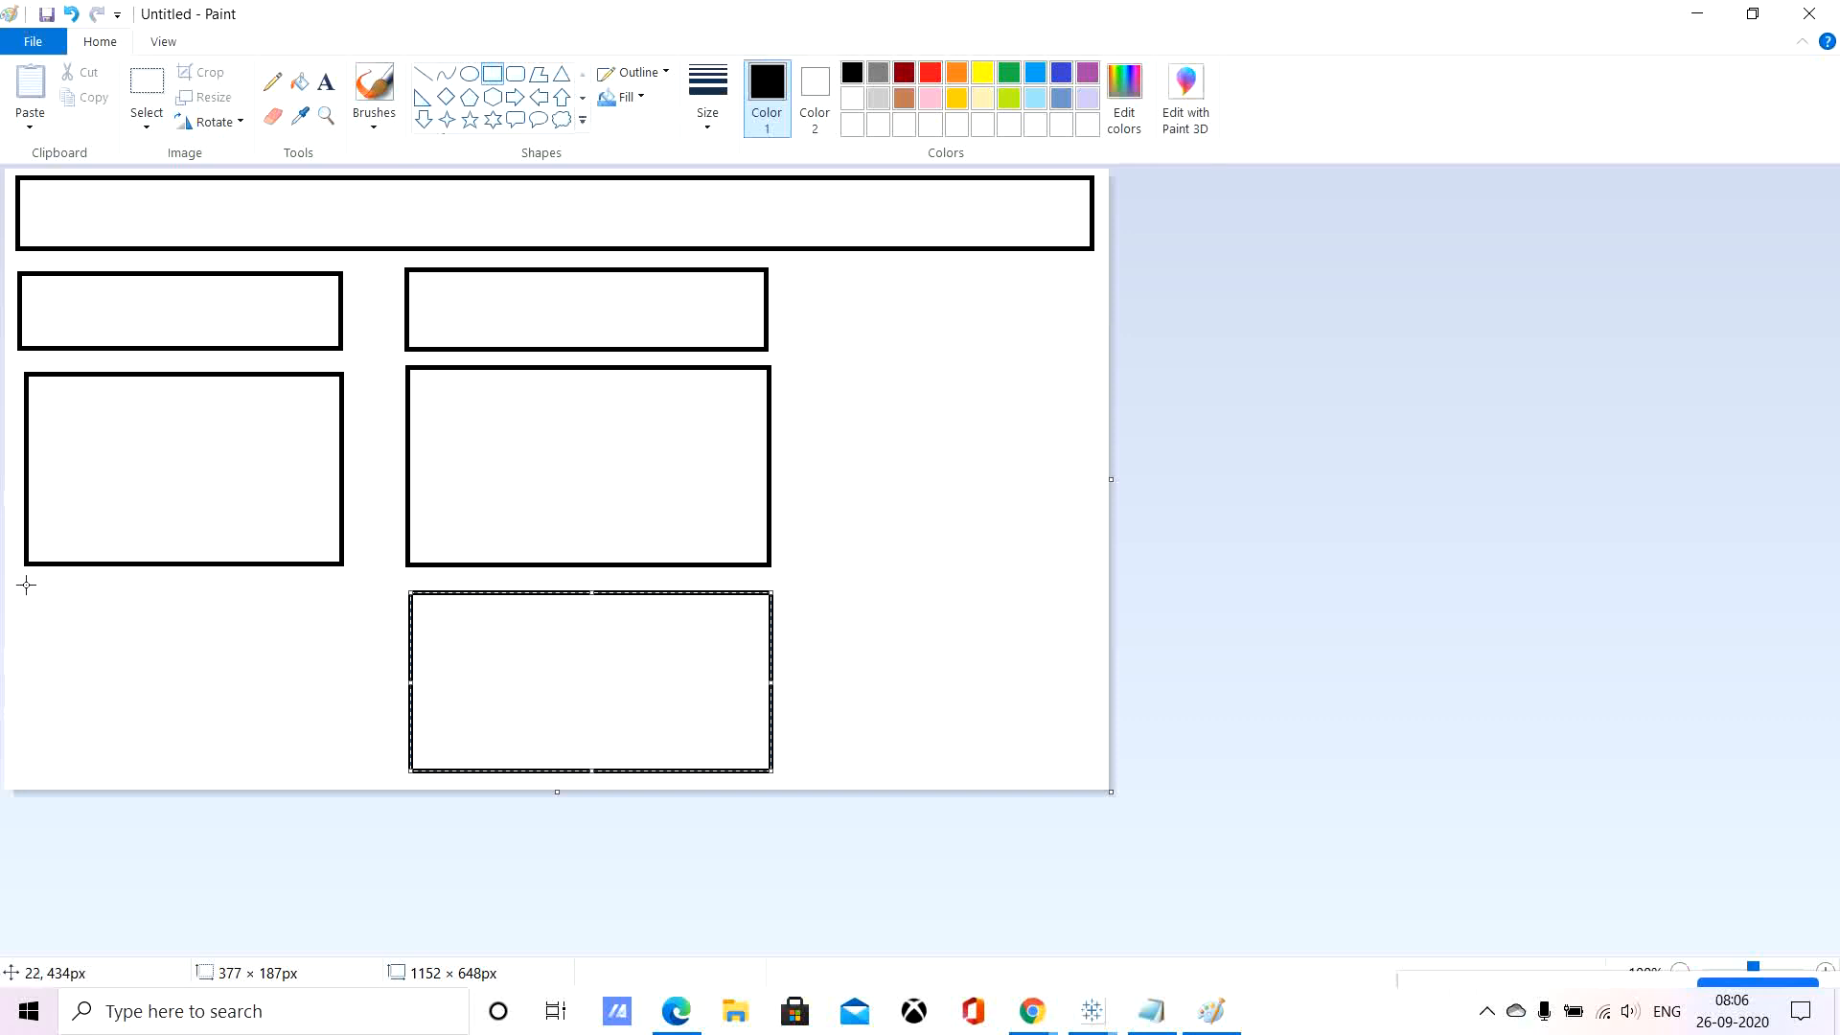
pyautogui.moveTo(25, 584)
pyautogui.mouseDown()
pyautogui.moveTo(70, 661)
pyautogui.moveTo(262, 766)
pyautogui.moveTo(346, 767)
pyautogui.mouseUp()
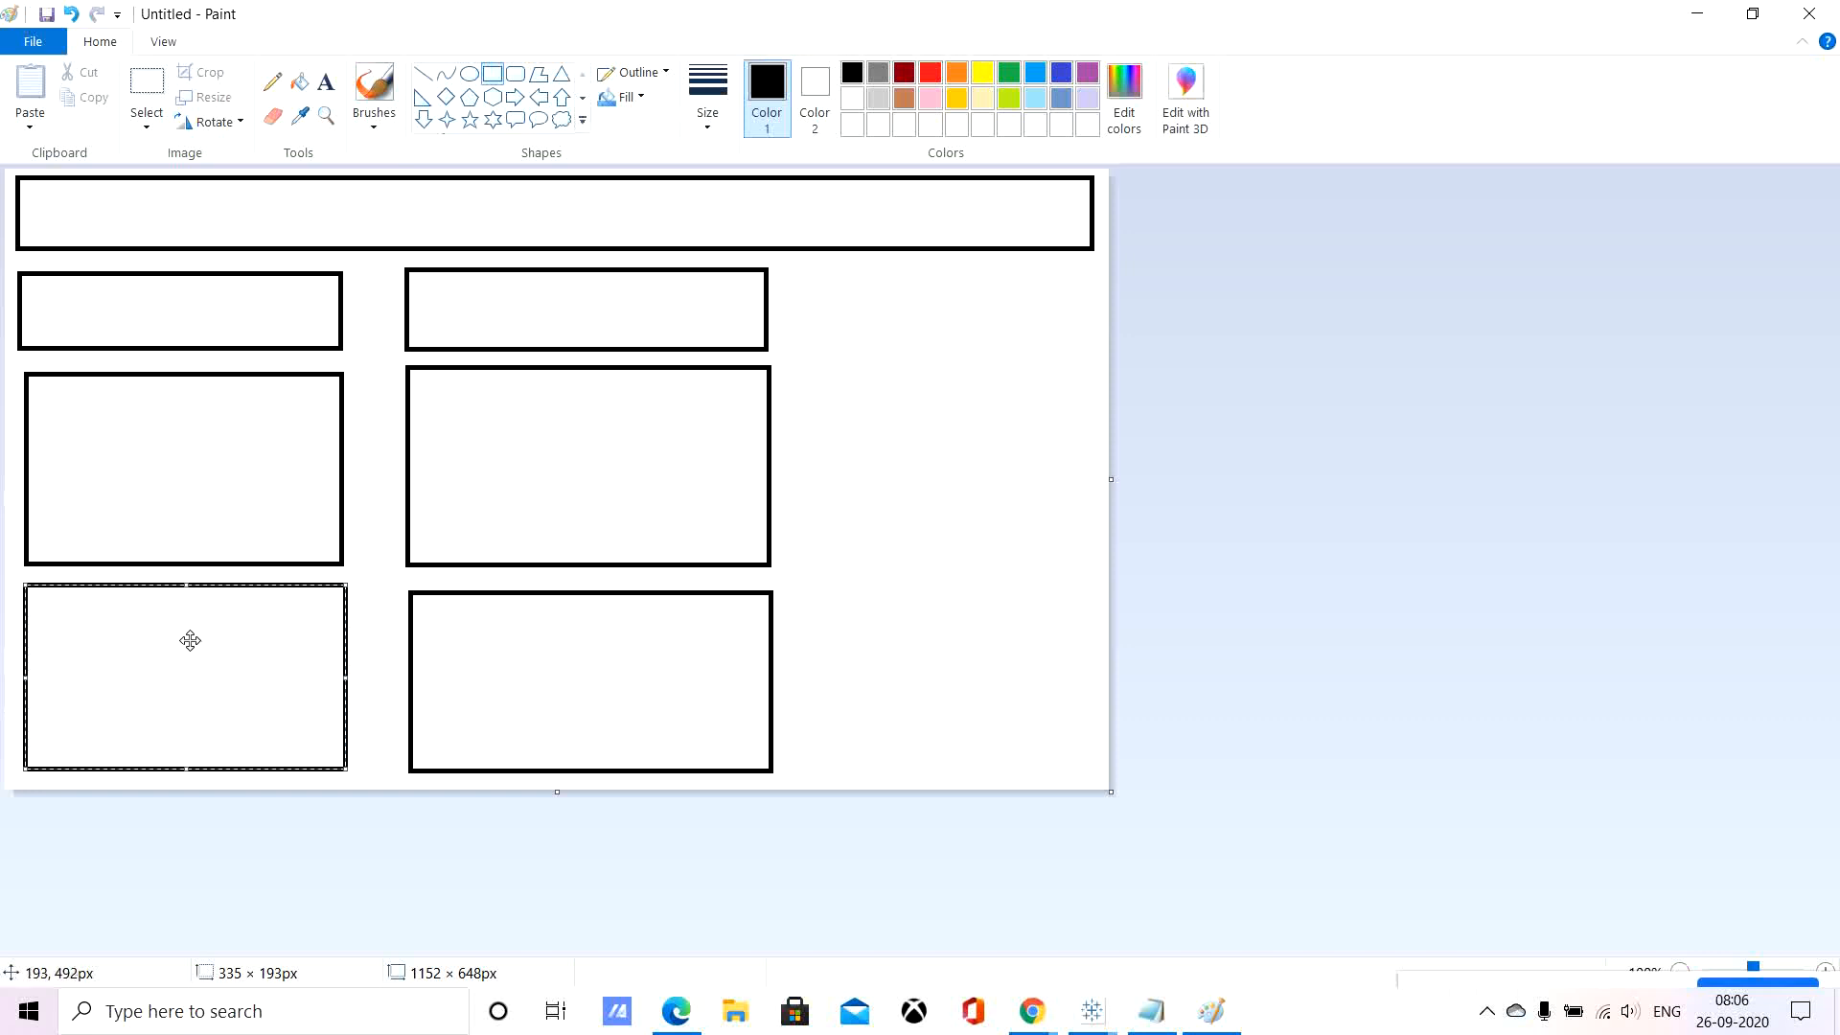
pyautogui.moveTo(183, 582); pyautogui.dragTo(188, 595)
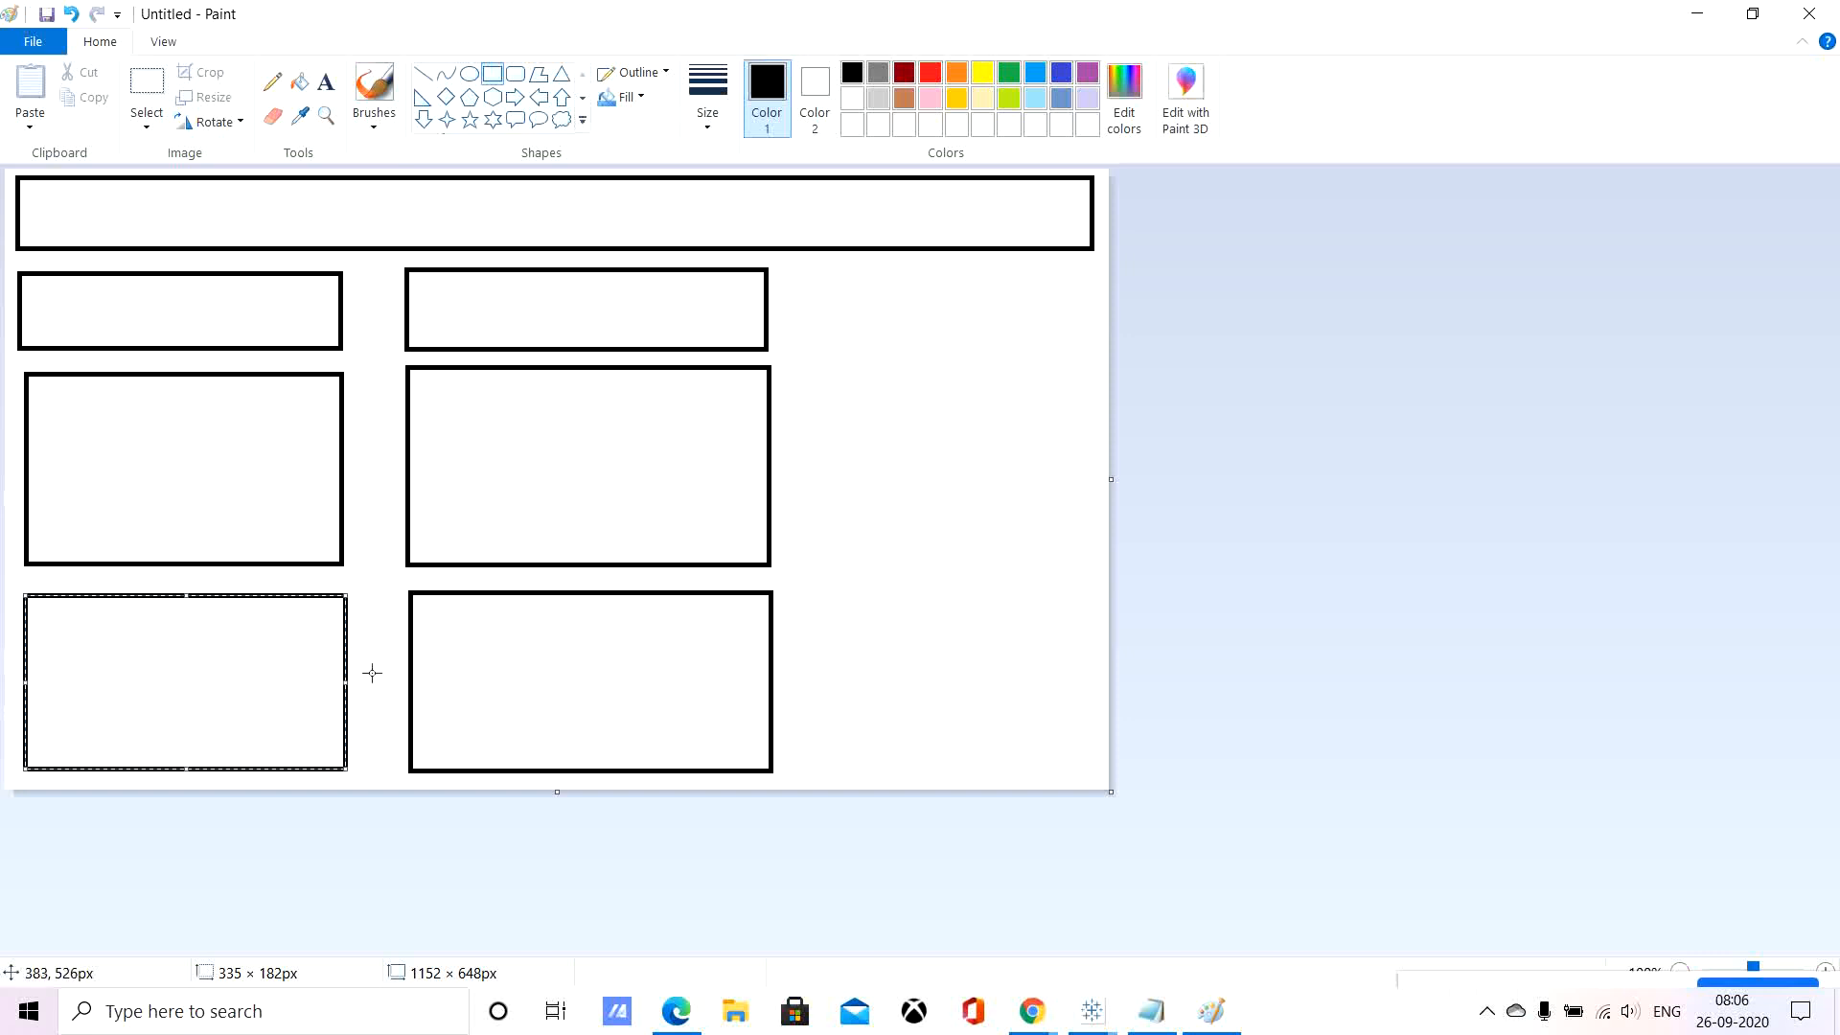
pyautogui.click(863, 597)
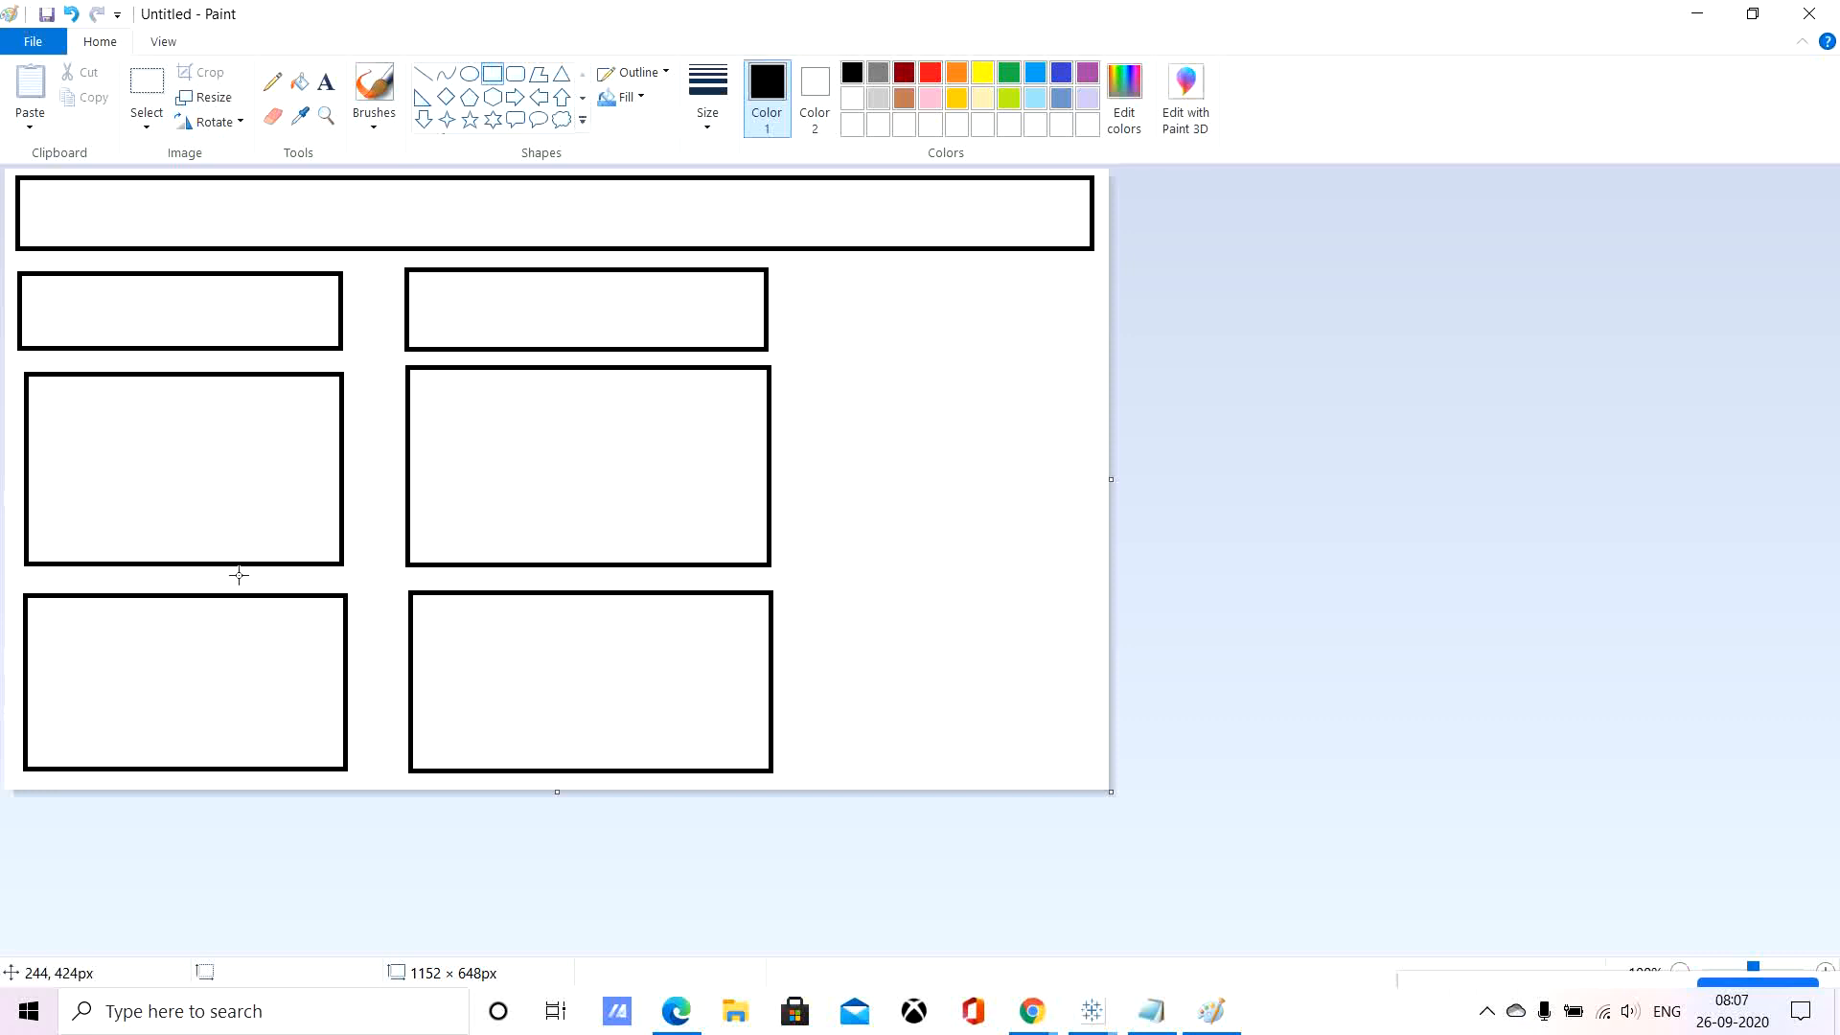
# Sketch a drop-down above the bottom-left box: a rectangle about 85 × 19 px containing a right triangle about 26 × 13 px.
pyautogui.moveTo(239, 574); pyautogui.dragTo(319, 592)
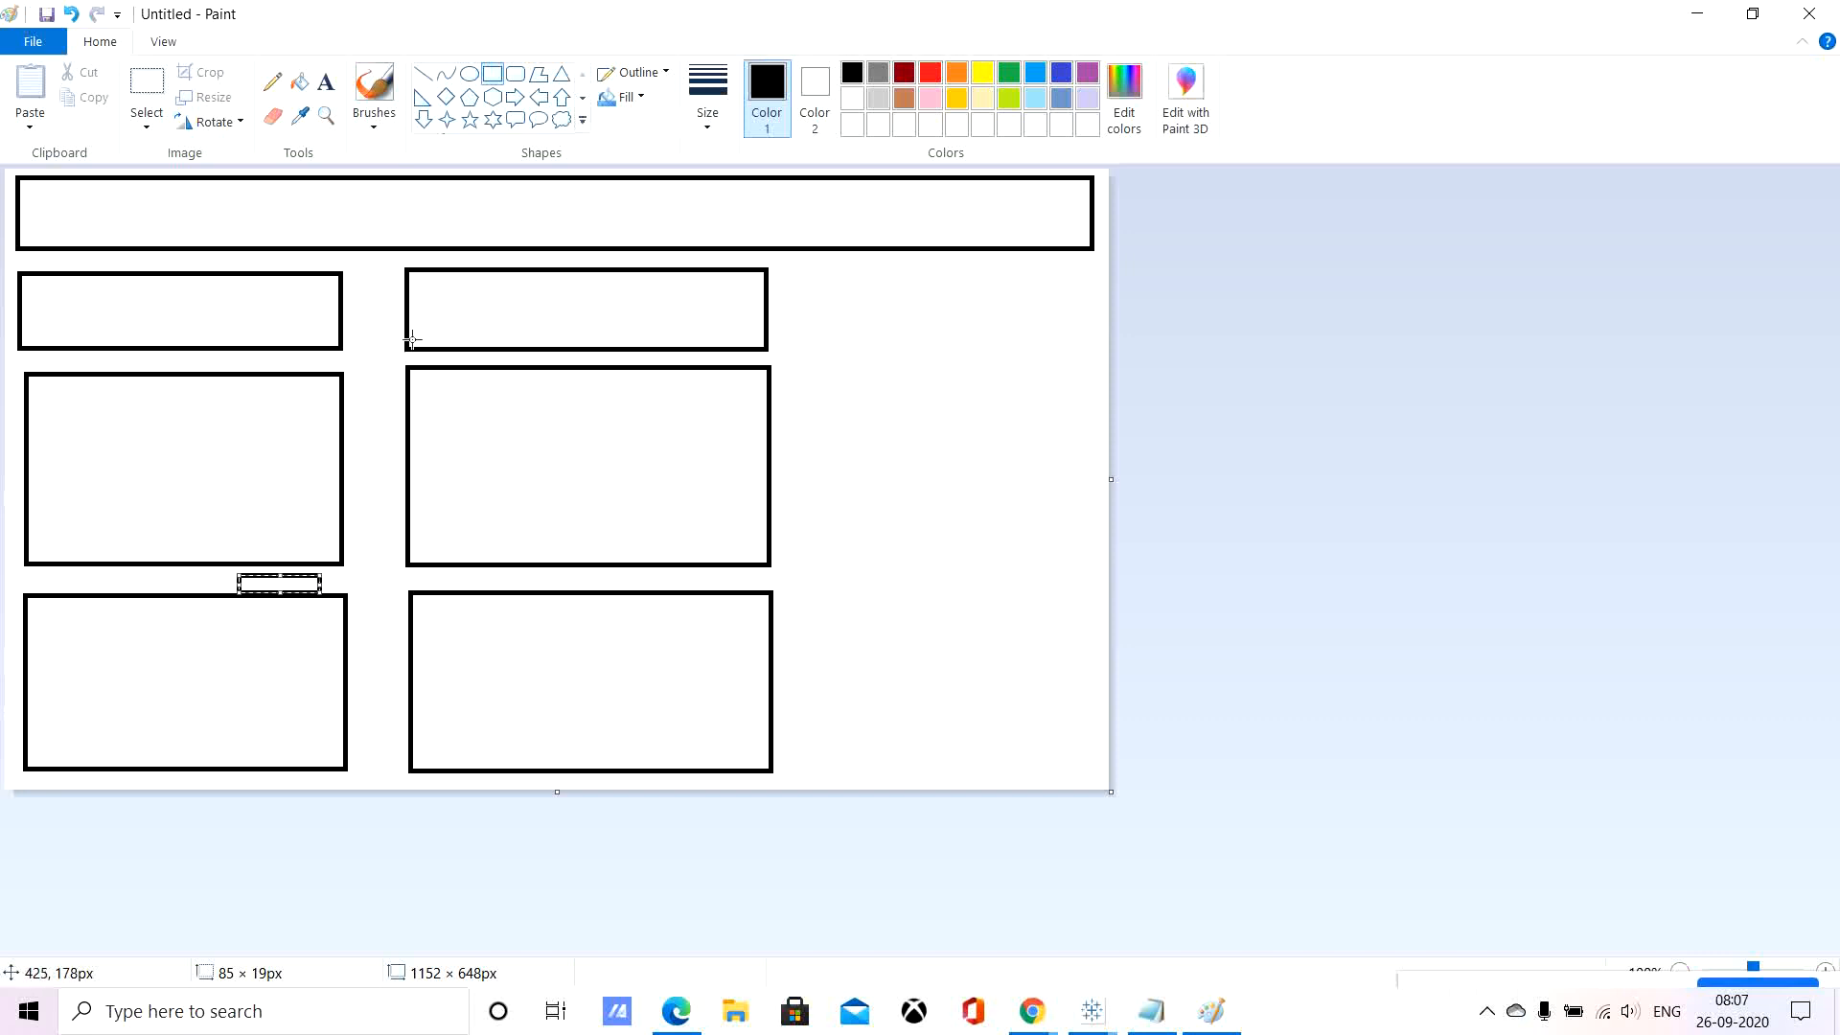
pyautogui.click(423, 97)
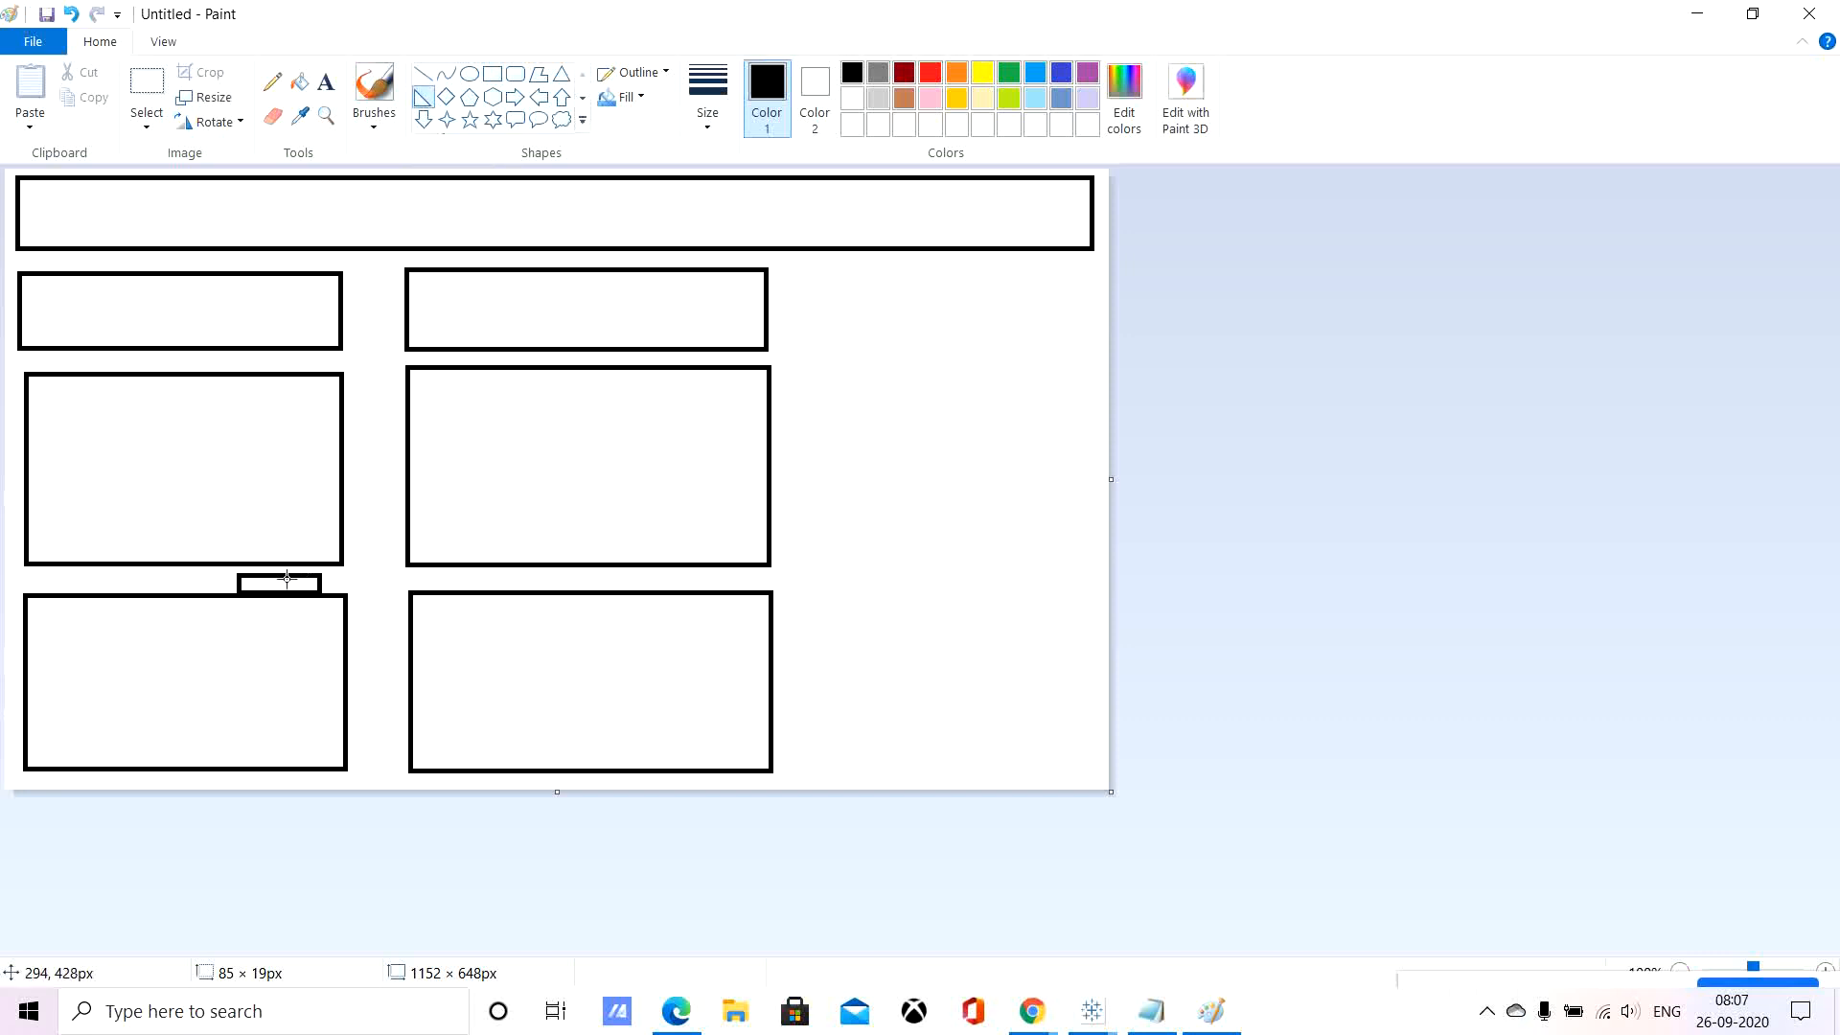
pyautogui.moveTo(285, 579); pyautogui.dragTo(310, 591)
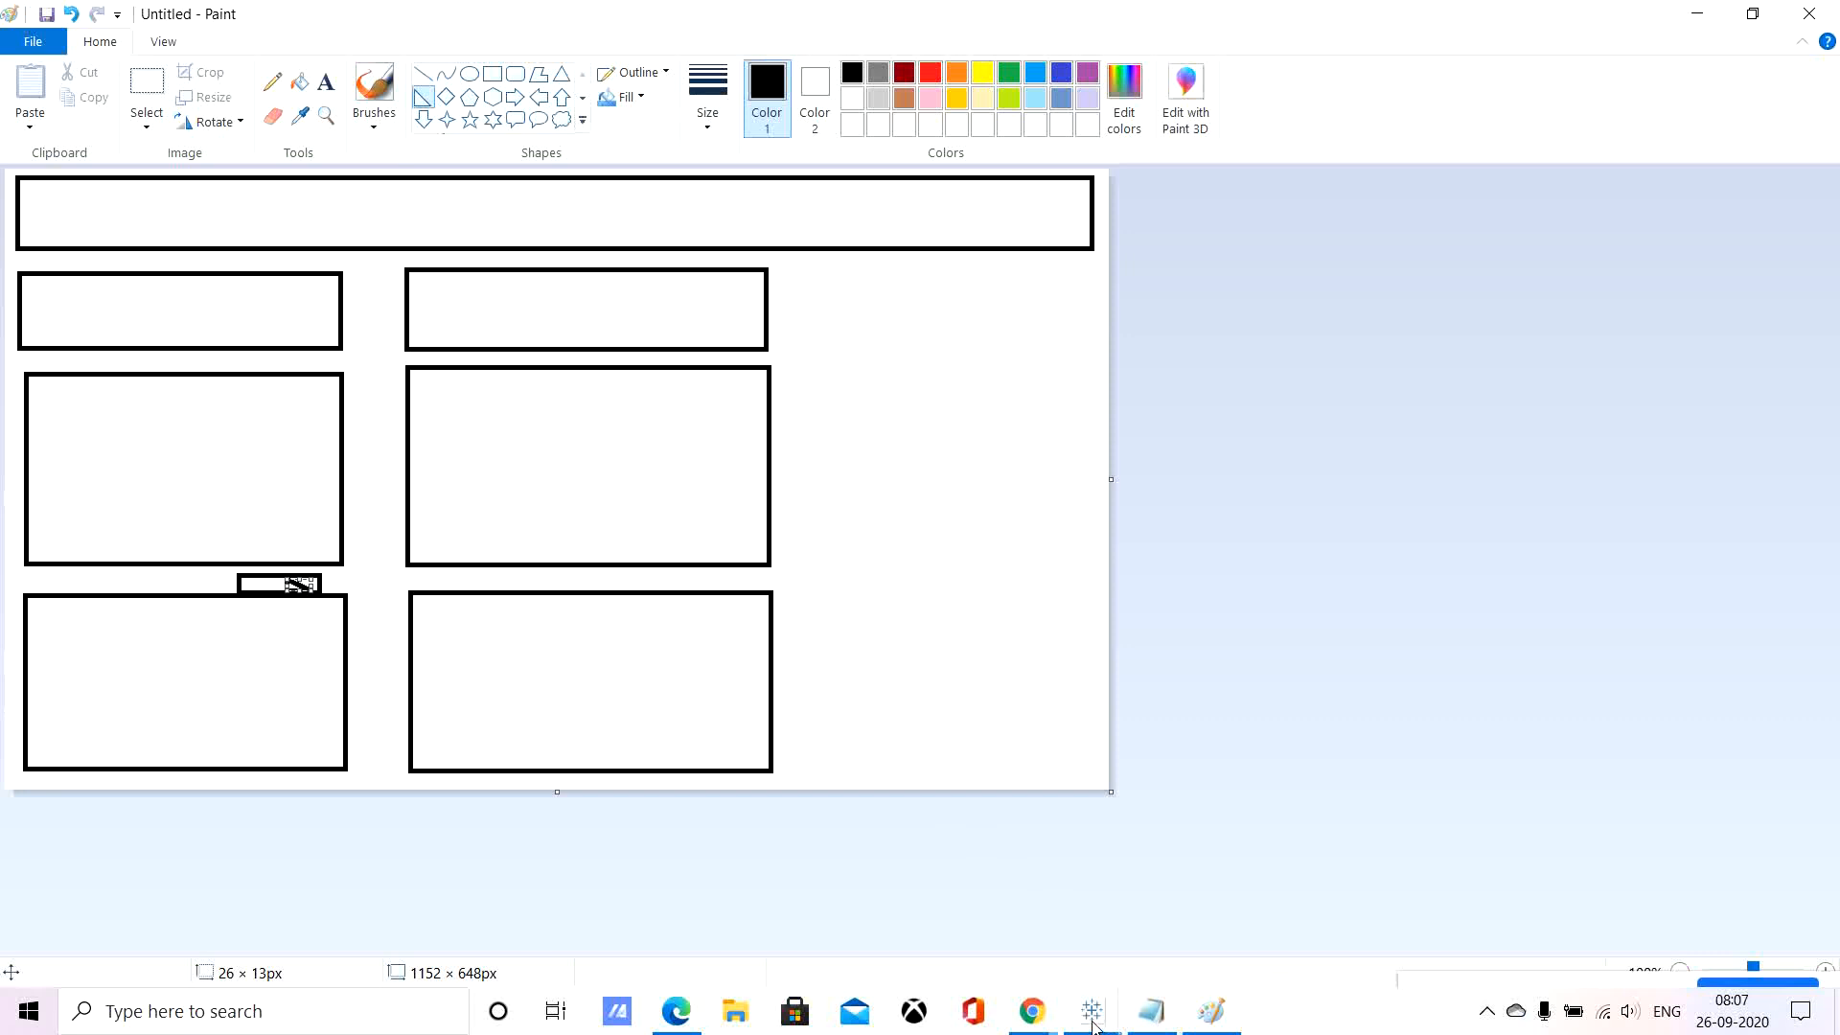
# Switch to the Tableau Book2 workbook and show the sum of New_cases as text on Sheet 1.
pyautogui.moveTo(1092, 1023)
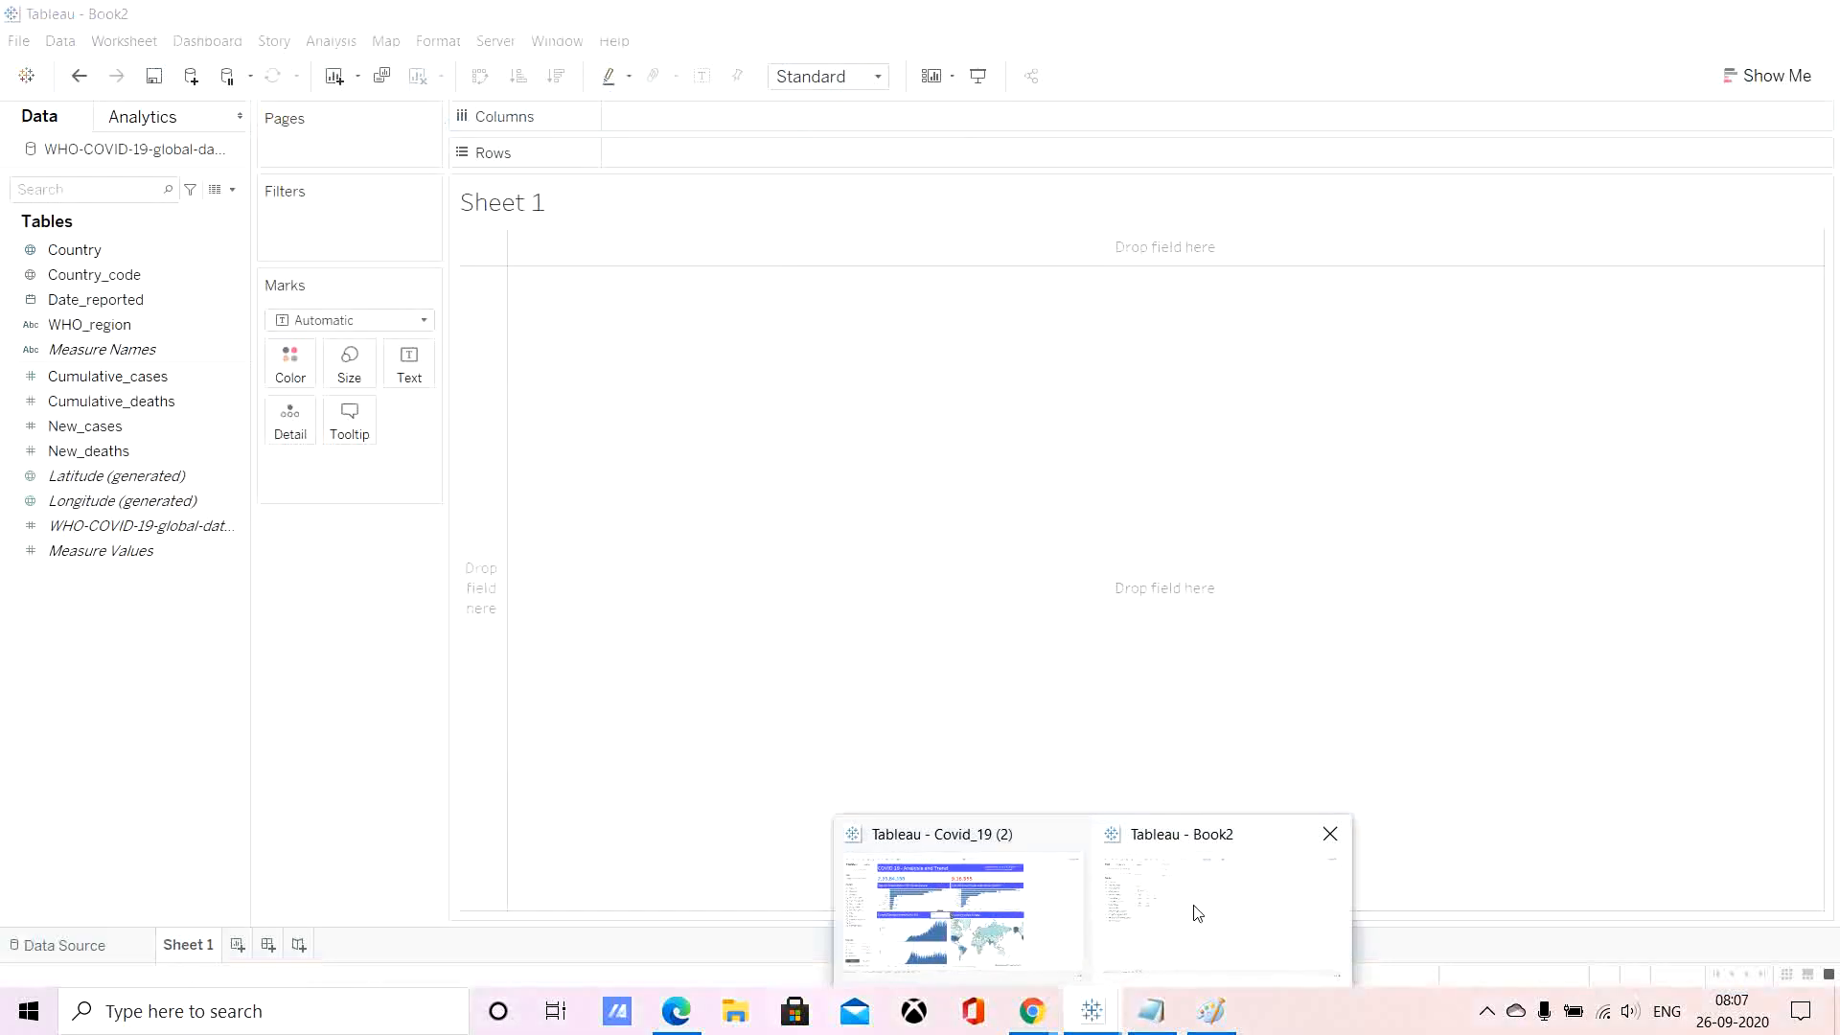
pyautogui.click(1191, 908)
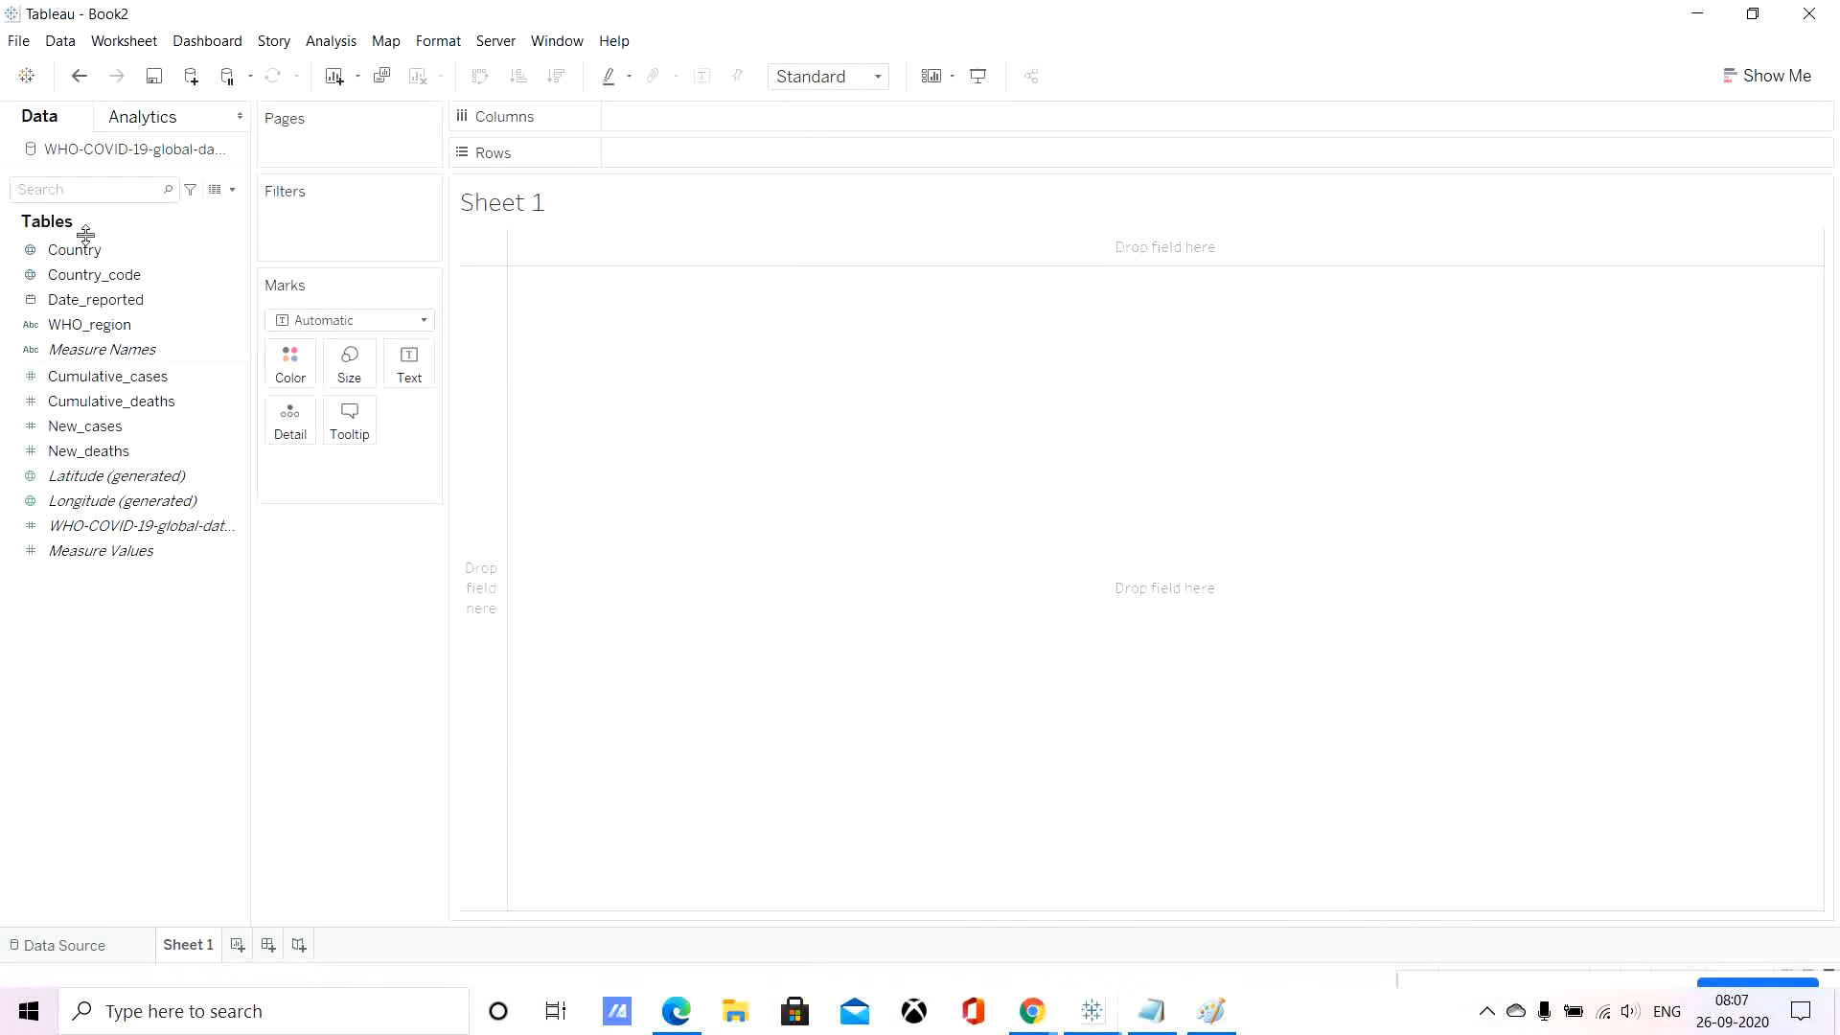
pyautogui.press('alt')
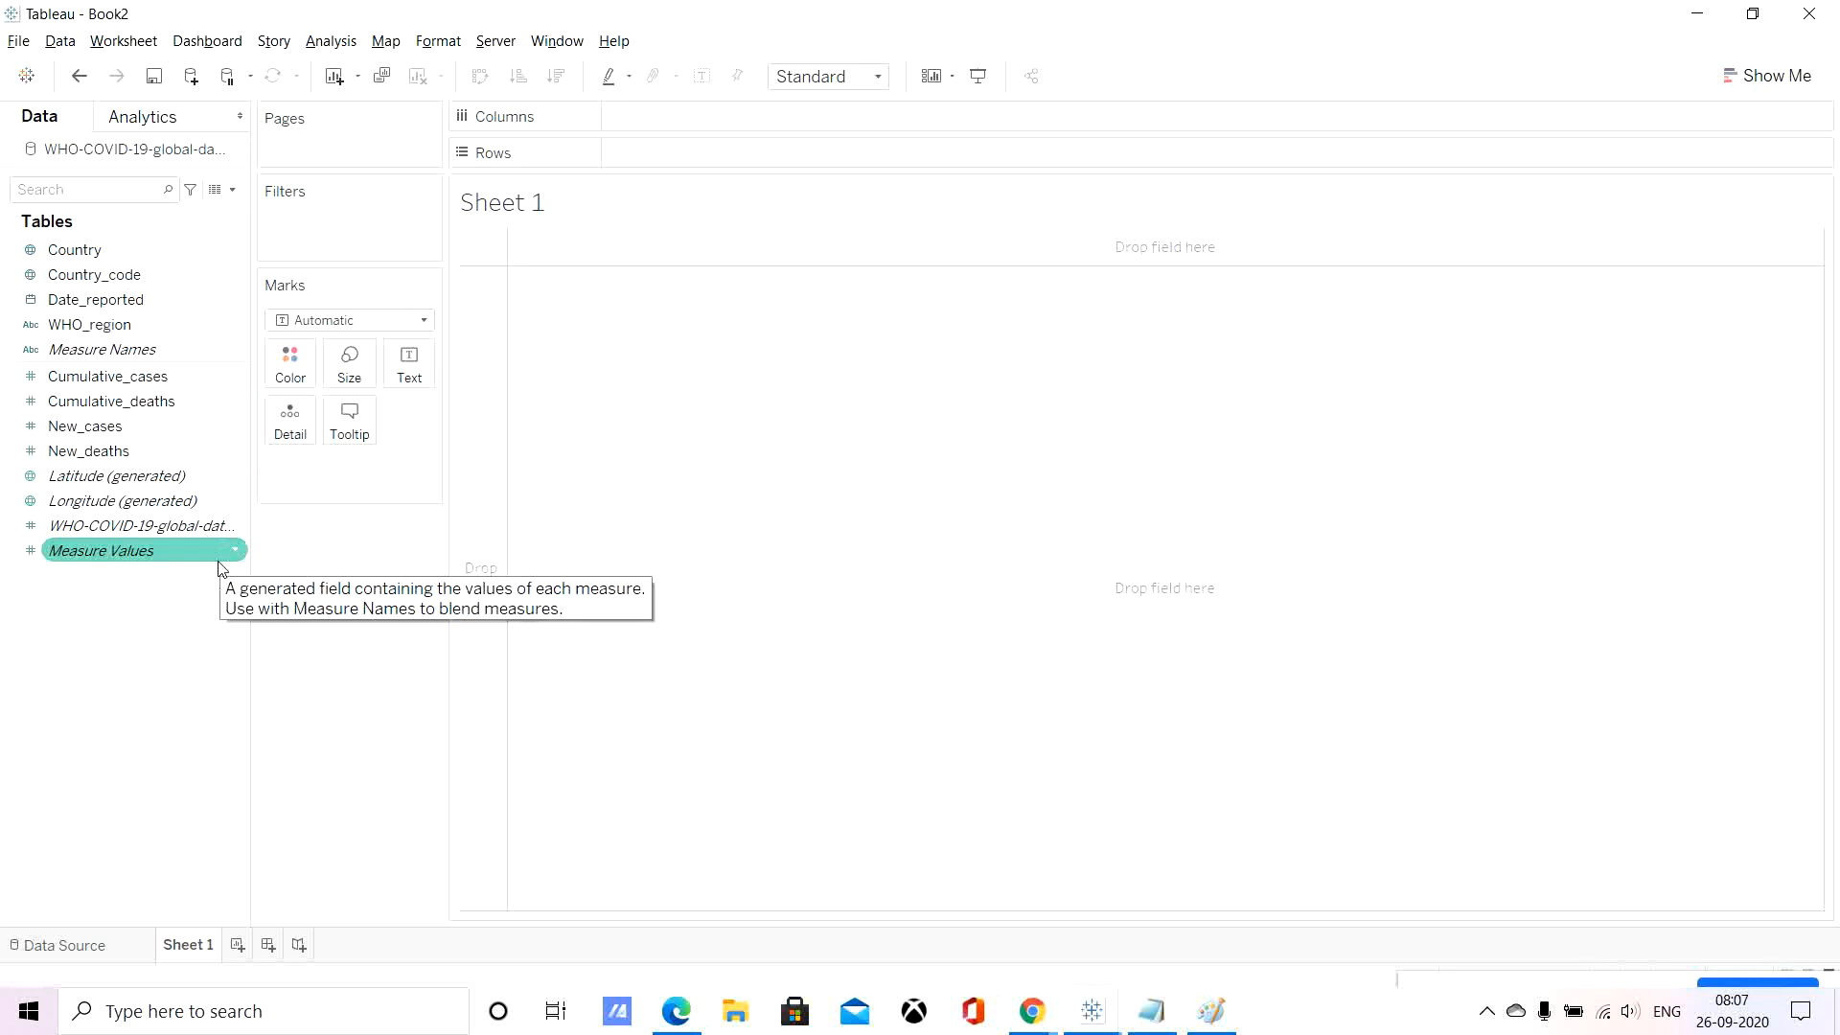
pyautogui.hotkey('alt', 'Tab')
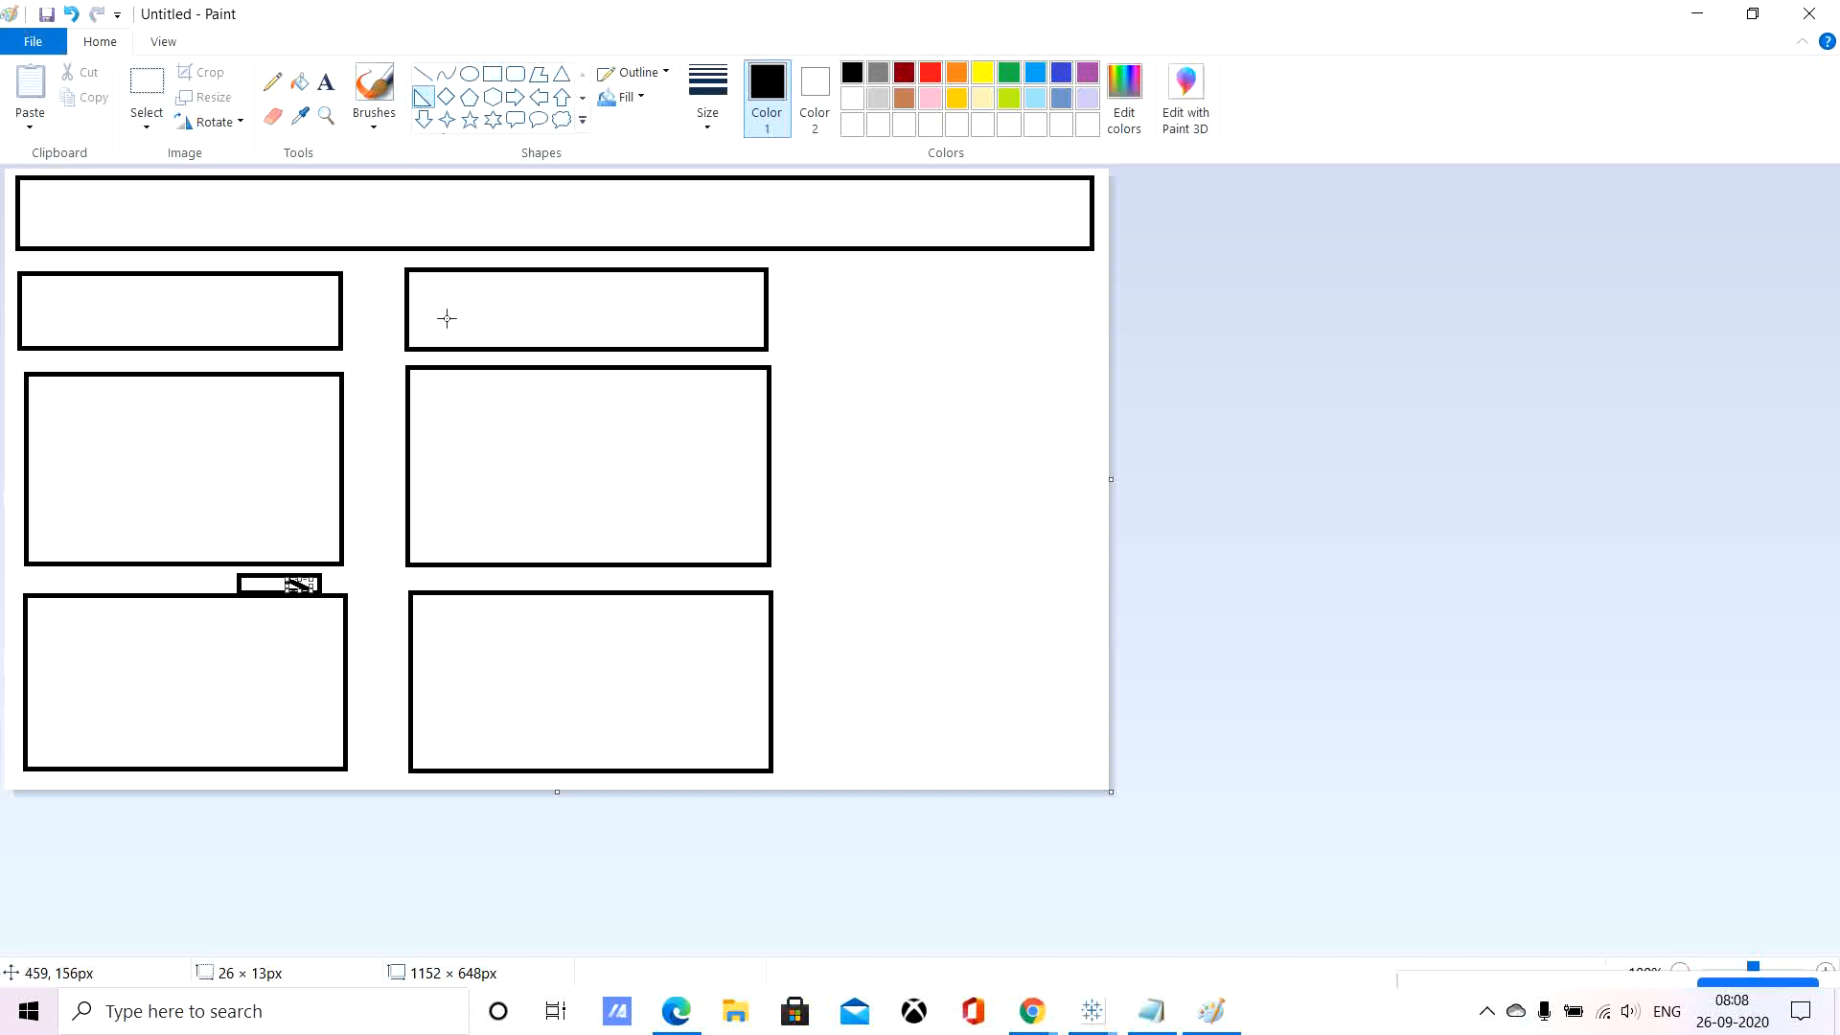
pyautogui.hotkey('alt', 'Tab')
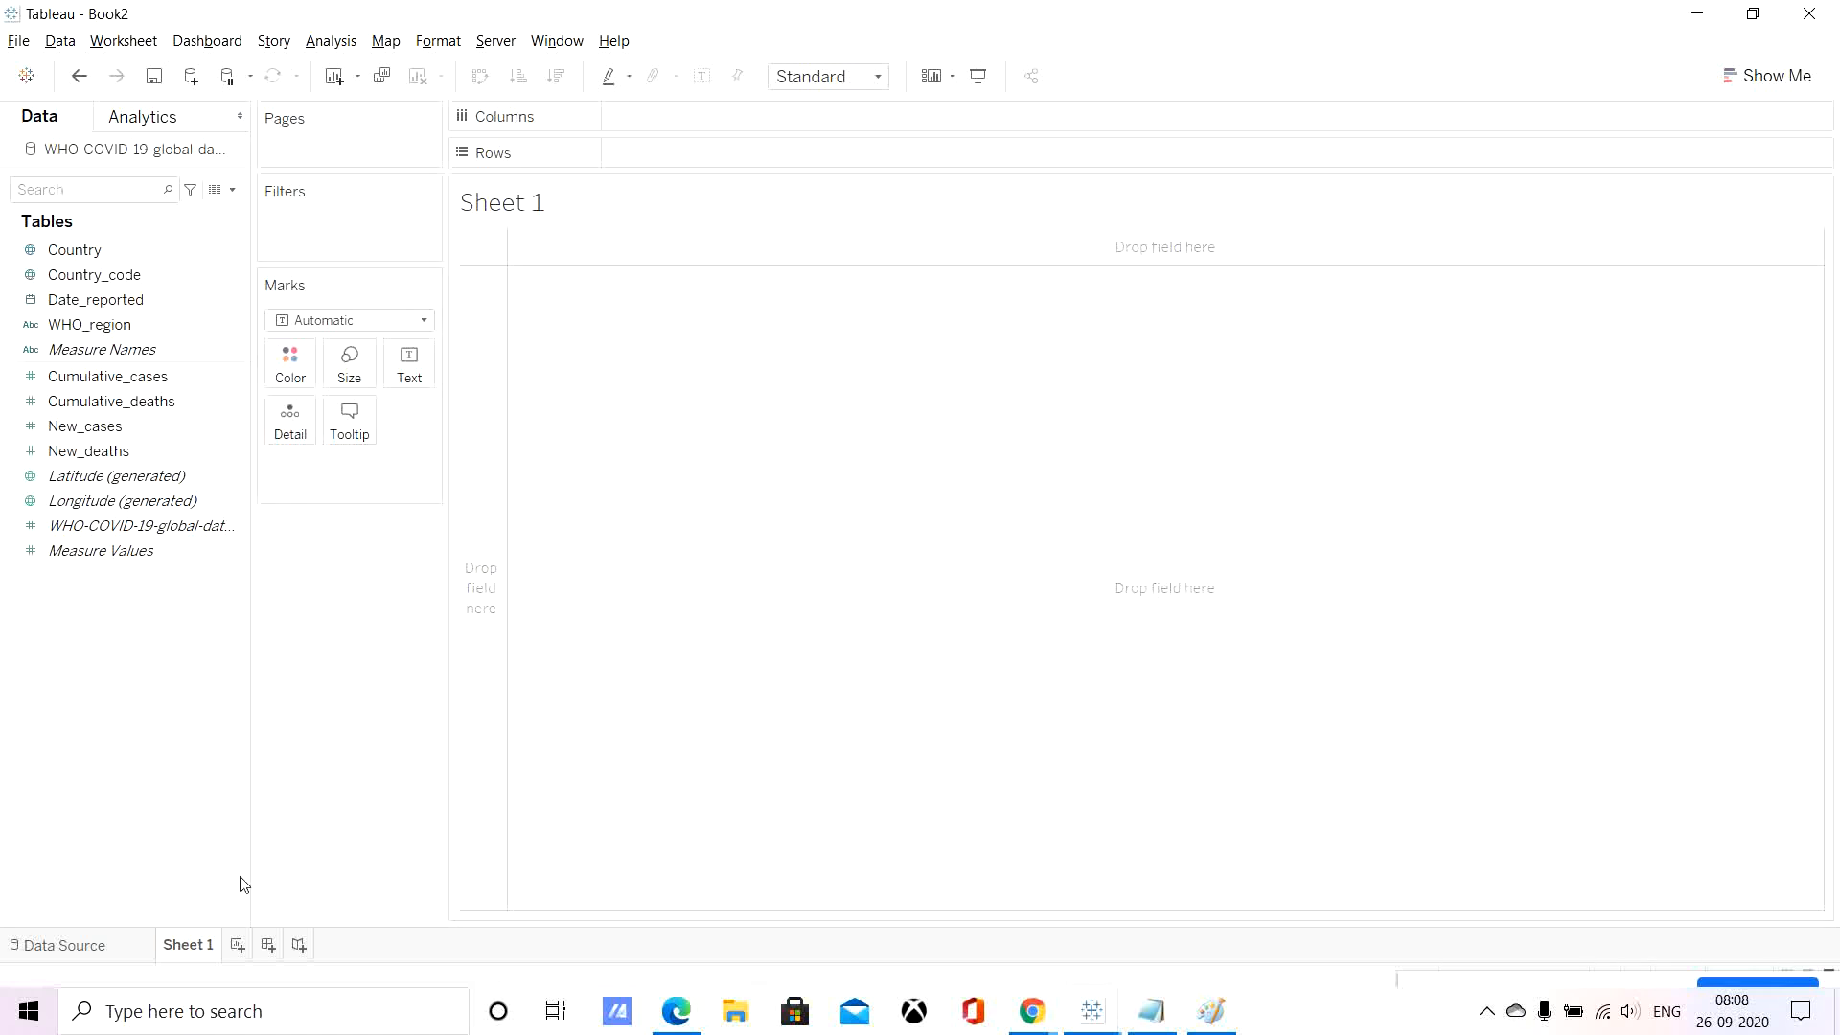
pyautogui.click(86, 191)
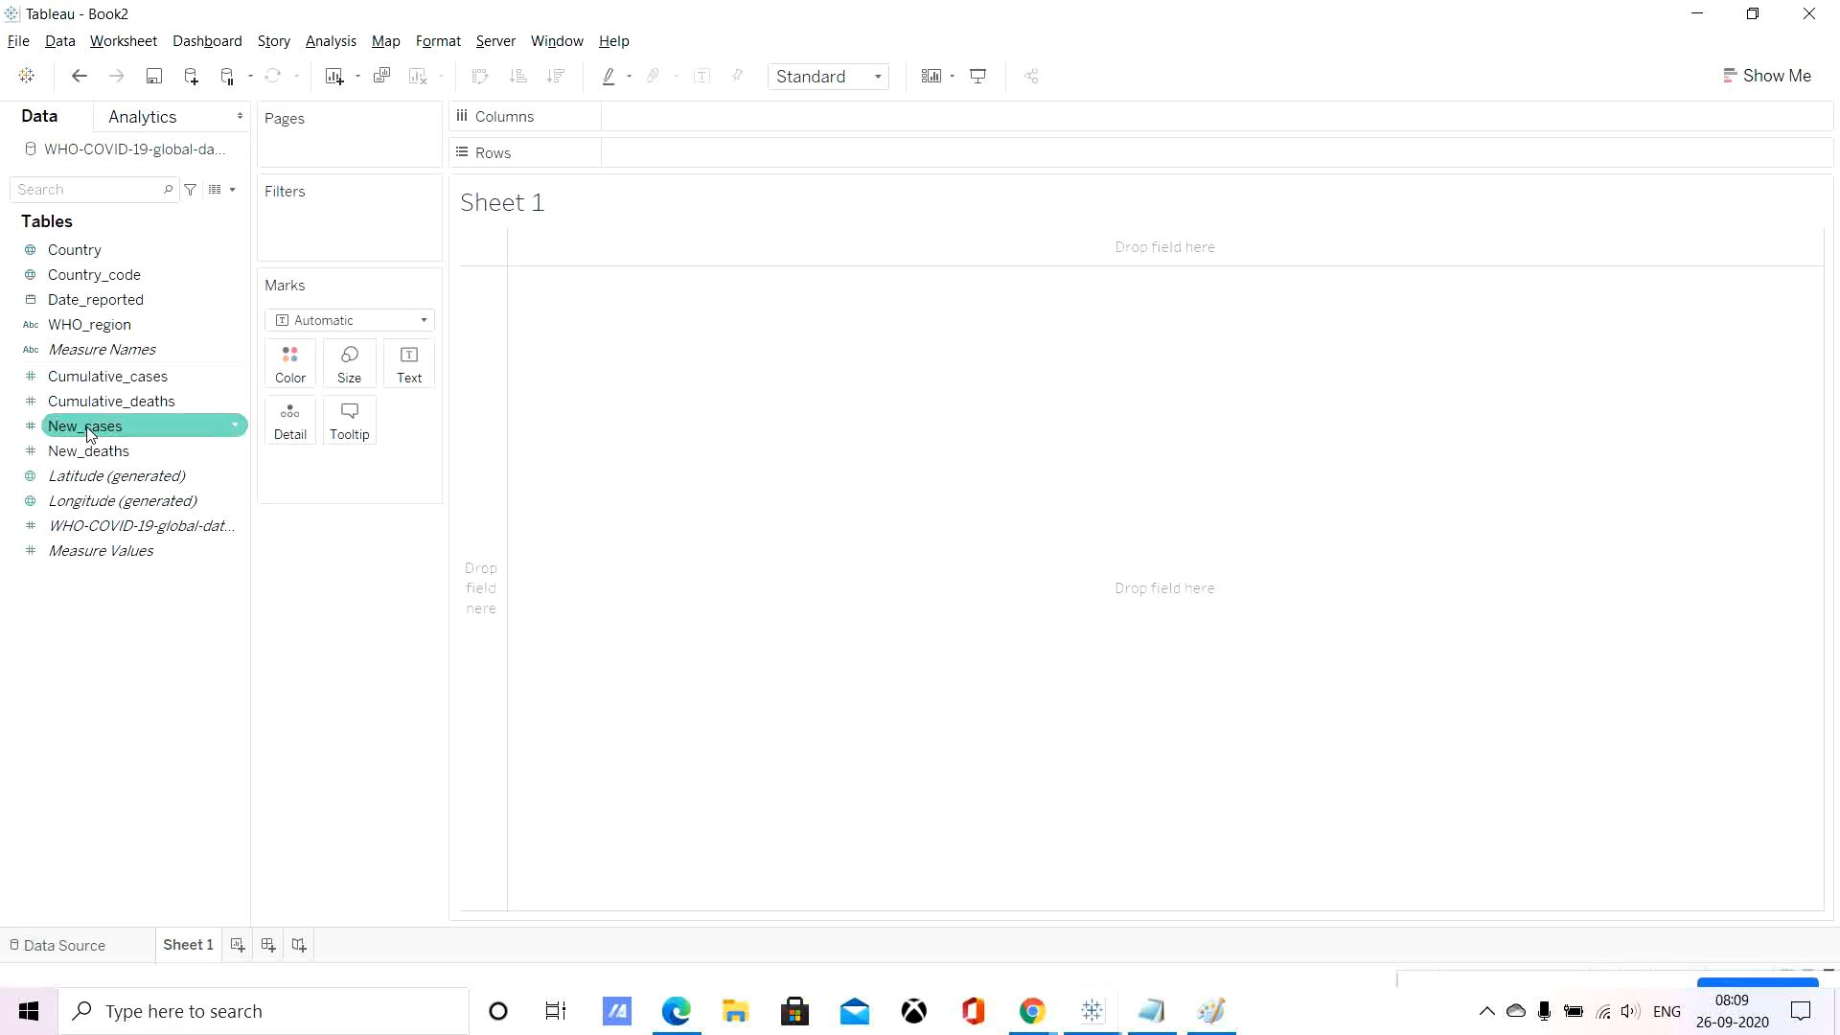
pyautogui.moveTo(88, 433); pyautogui.dragTo(410, 358)
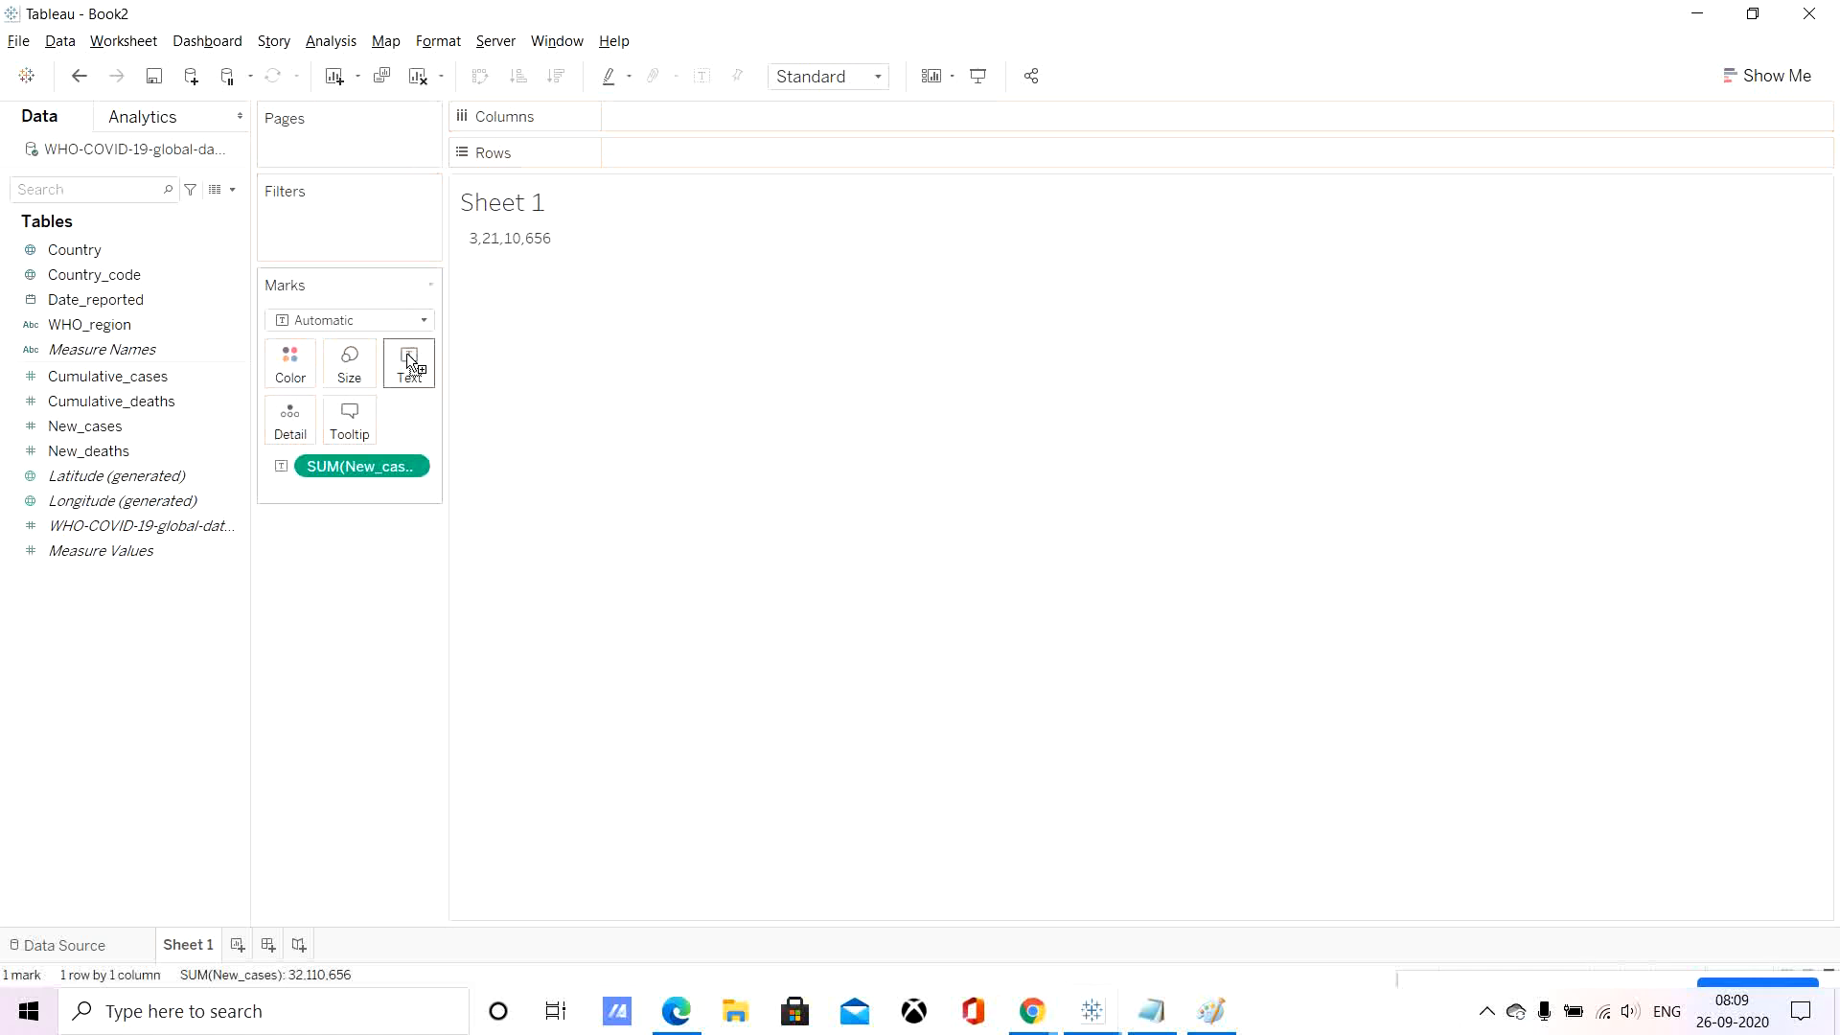
pyautogui.moveTo(484, 248)
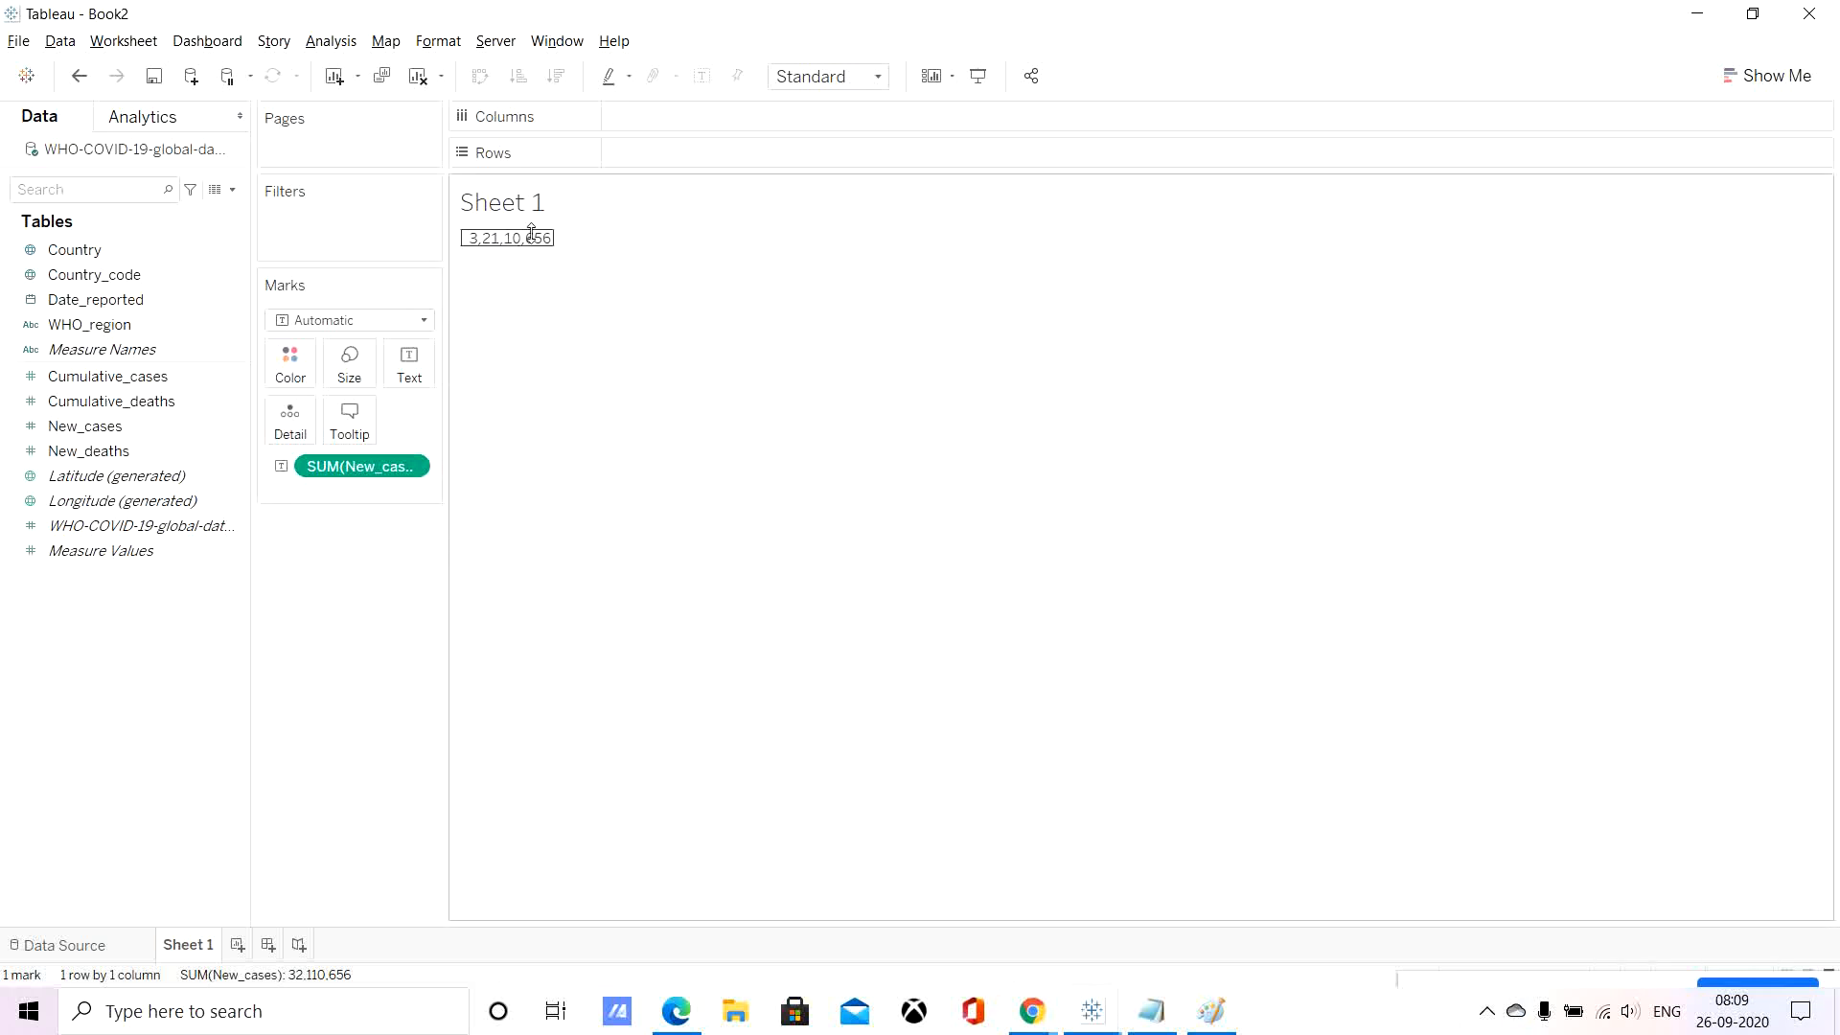
pyautogui.click(410, 361)
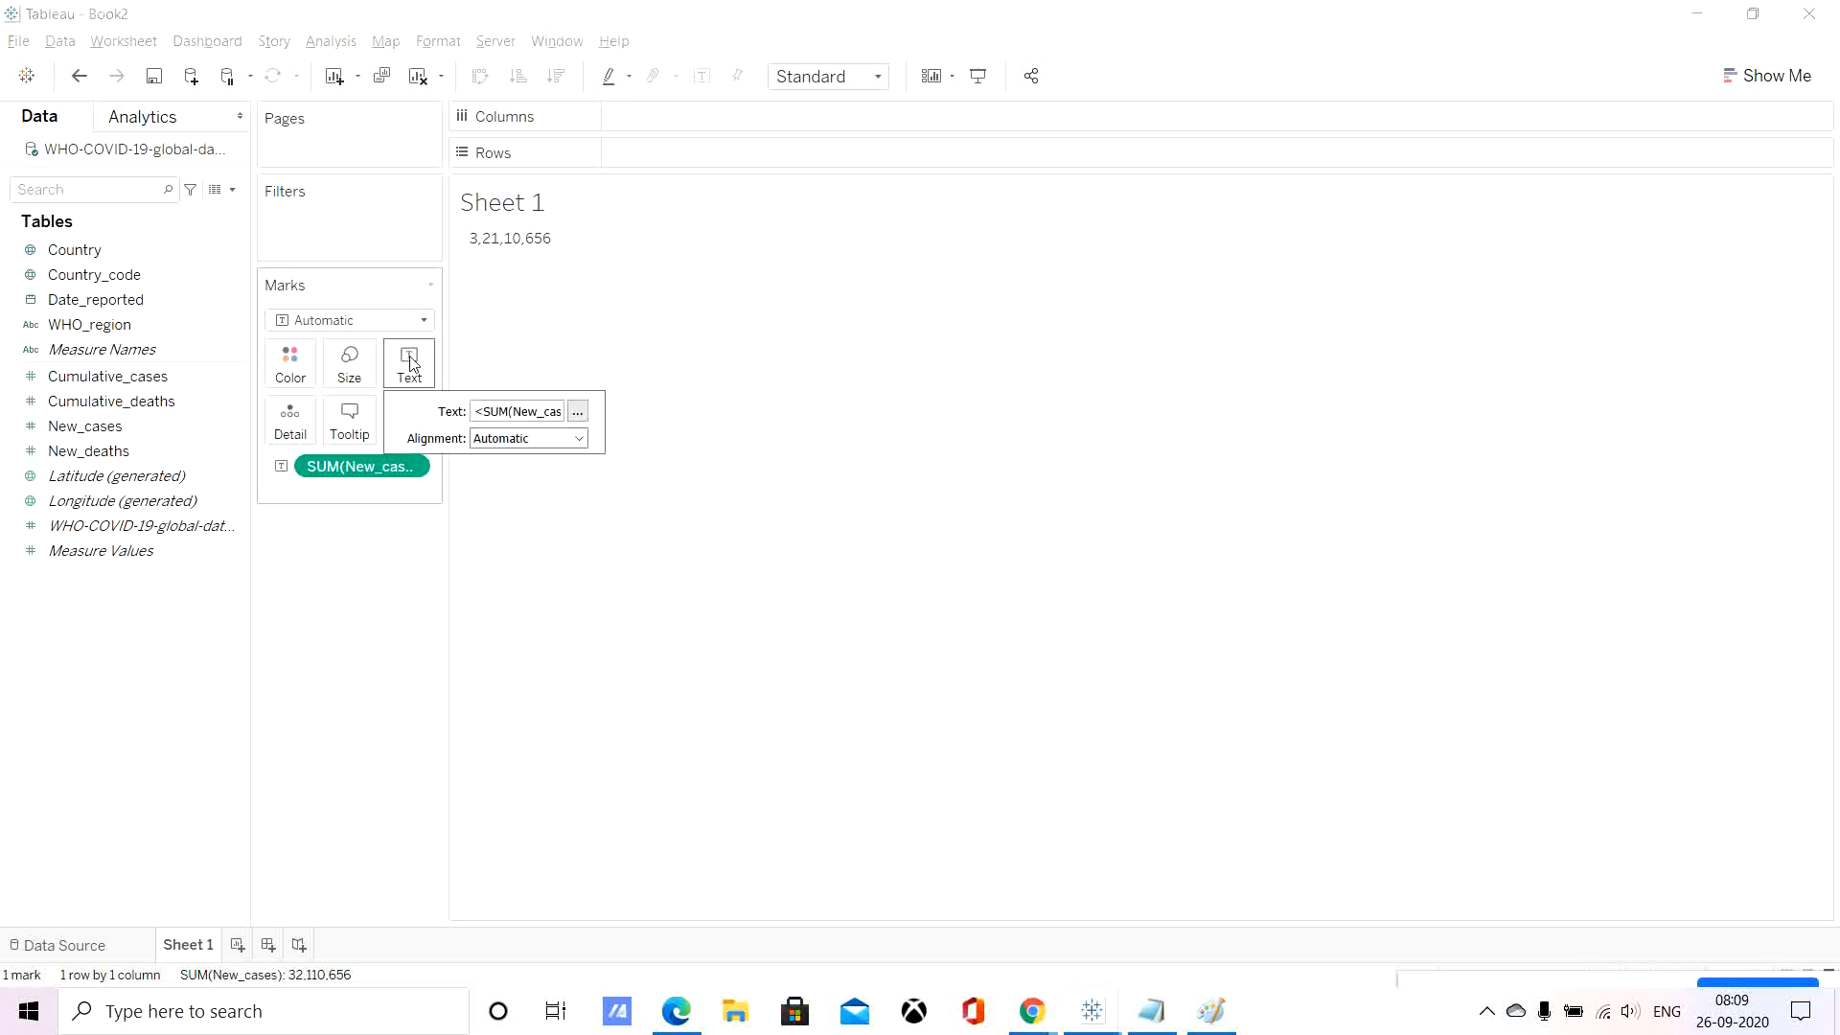
pyautogui.click(365, 686)
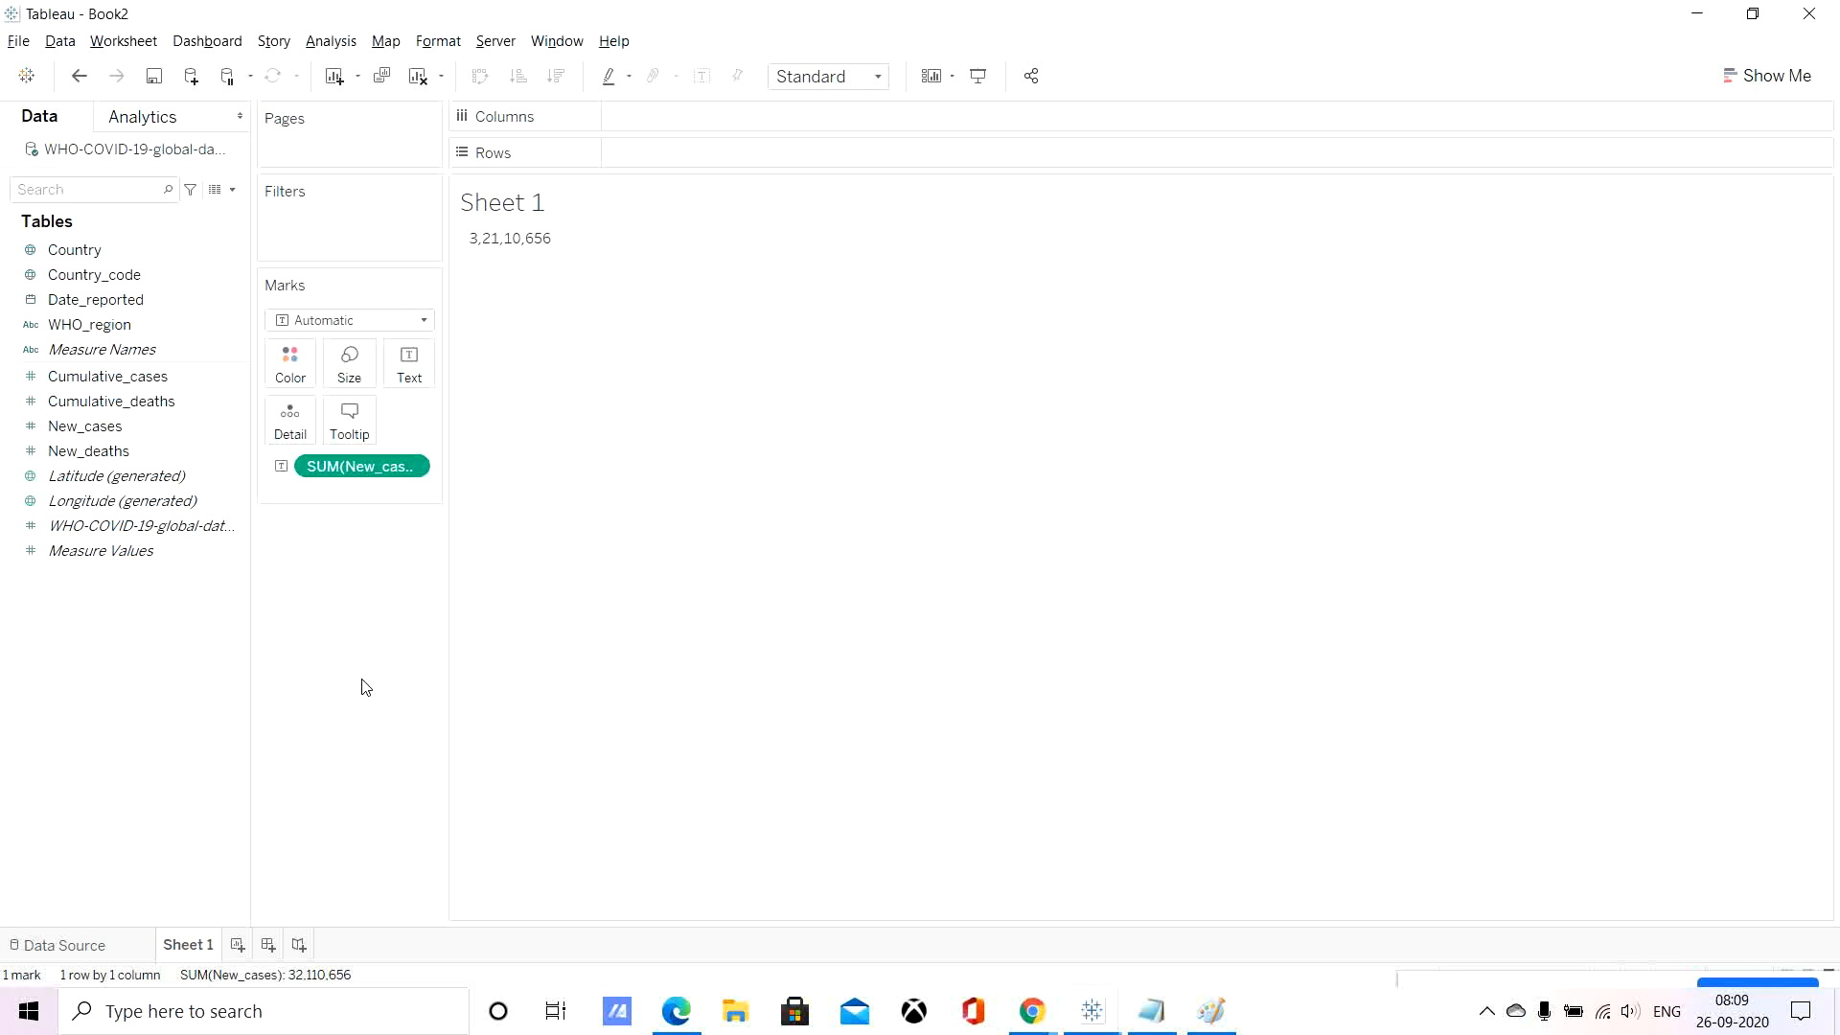
# Rename Sheet 1 as "Global Confirmed Cases".
pyautogui.rightClick(182, 953)
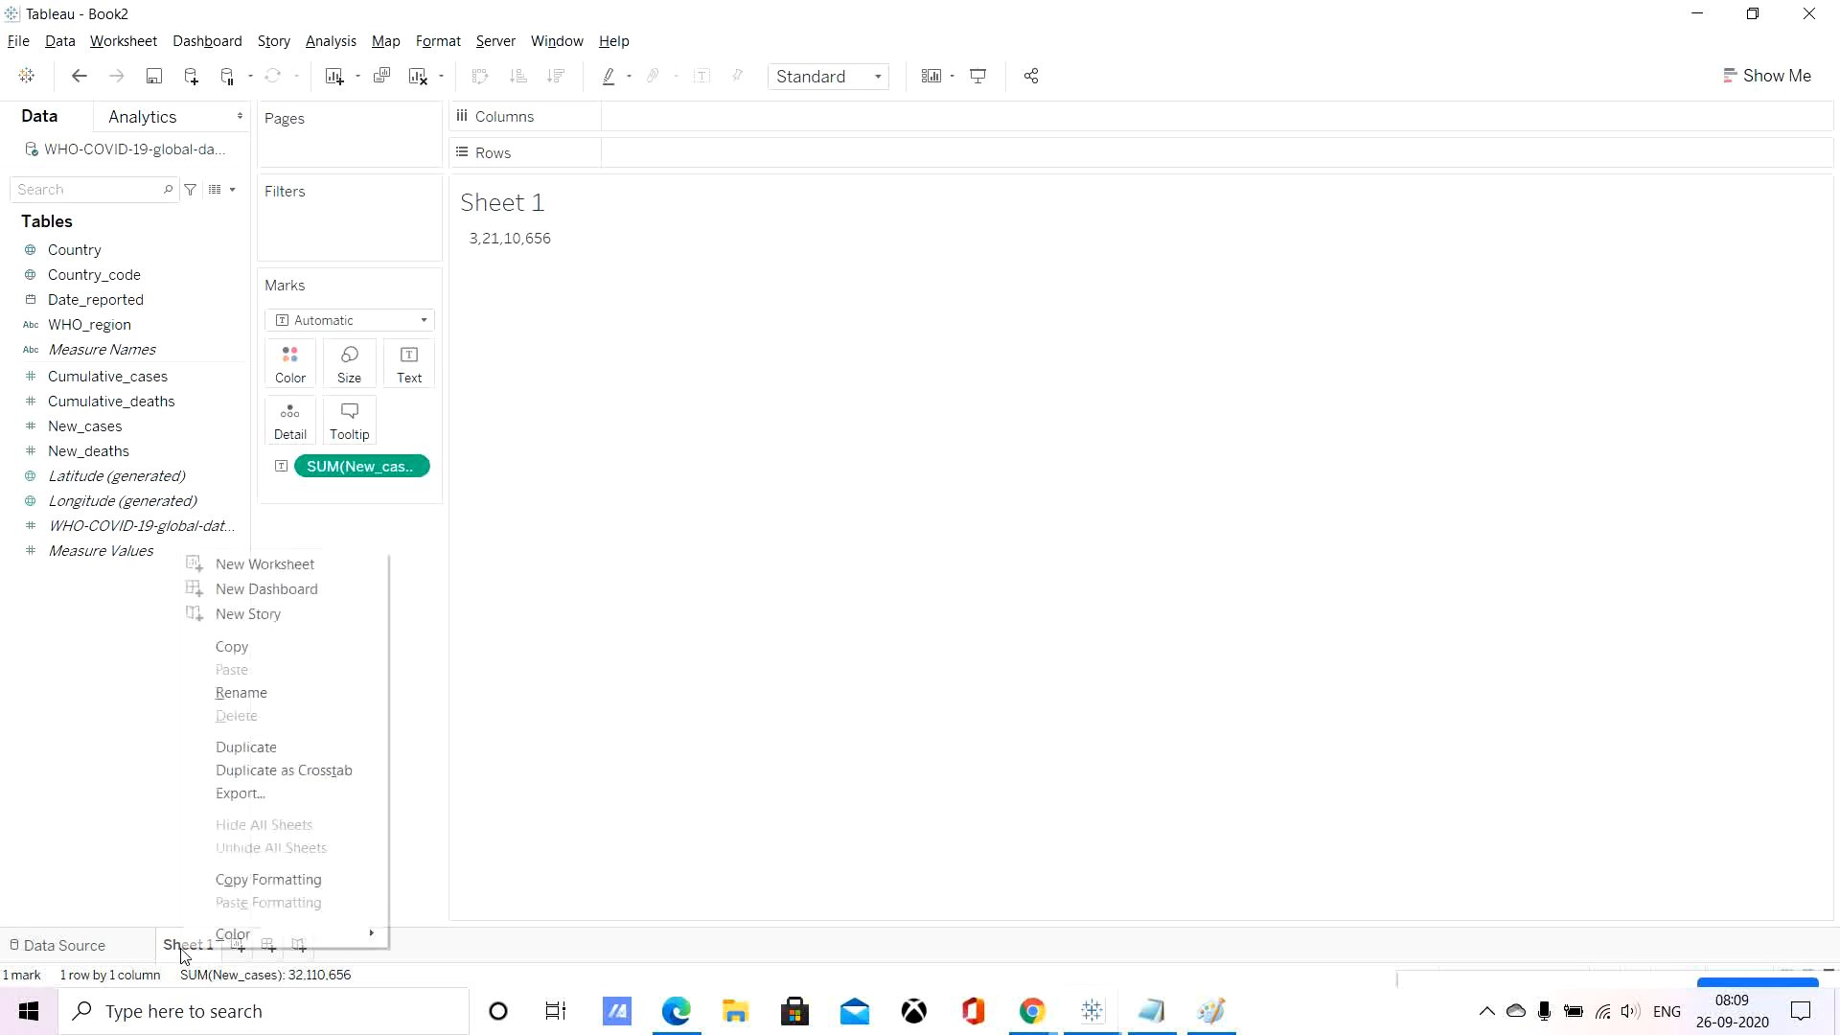
pyautogui.click(245, 699)
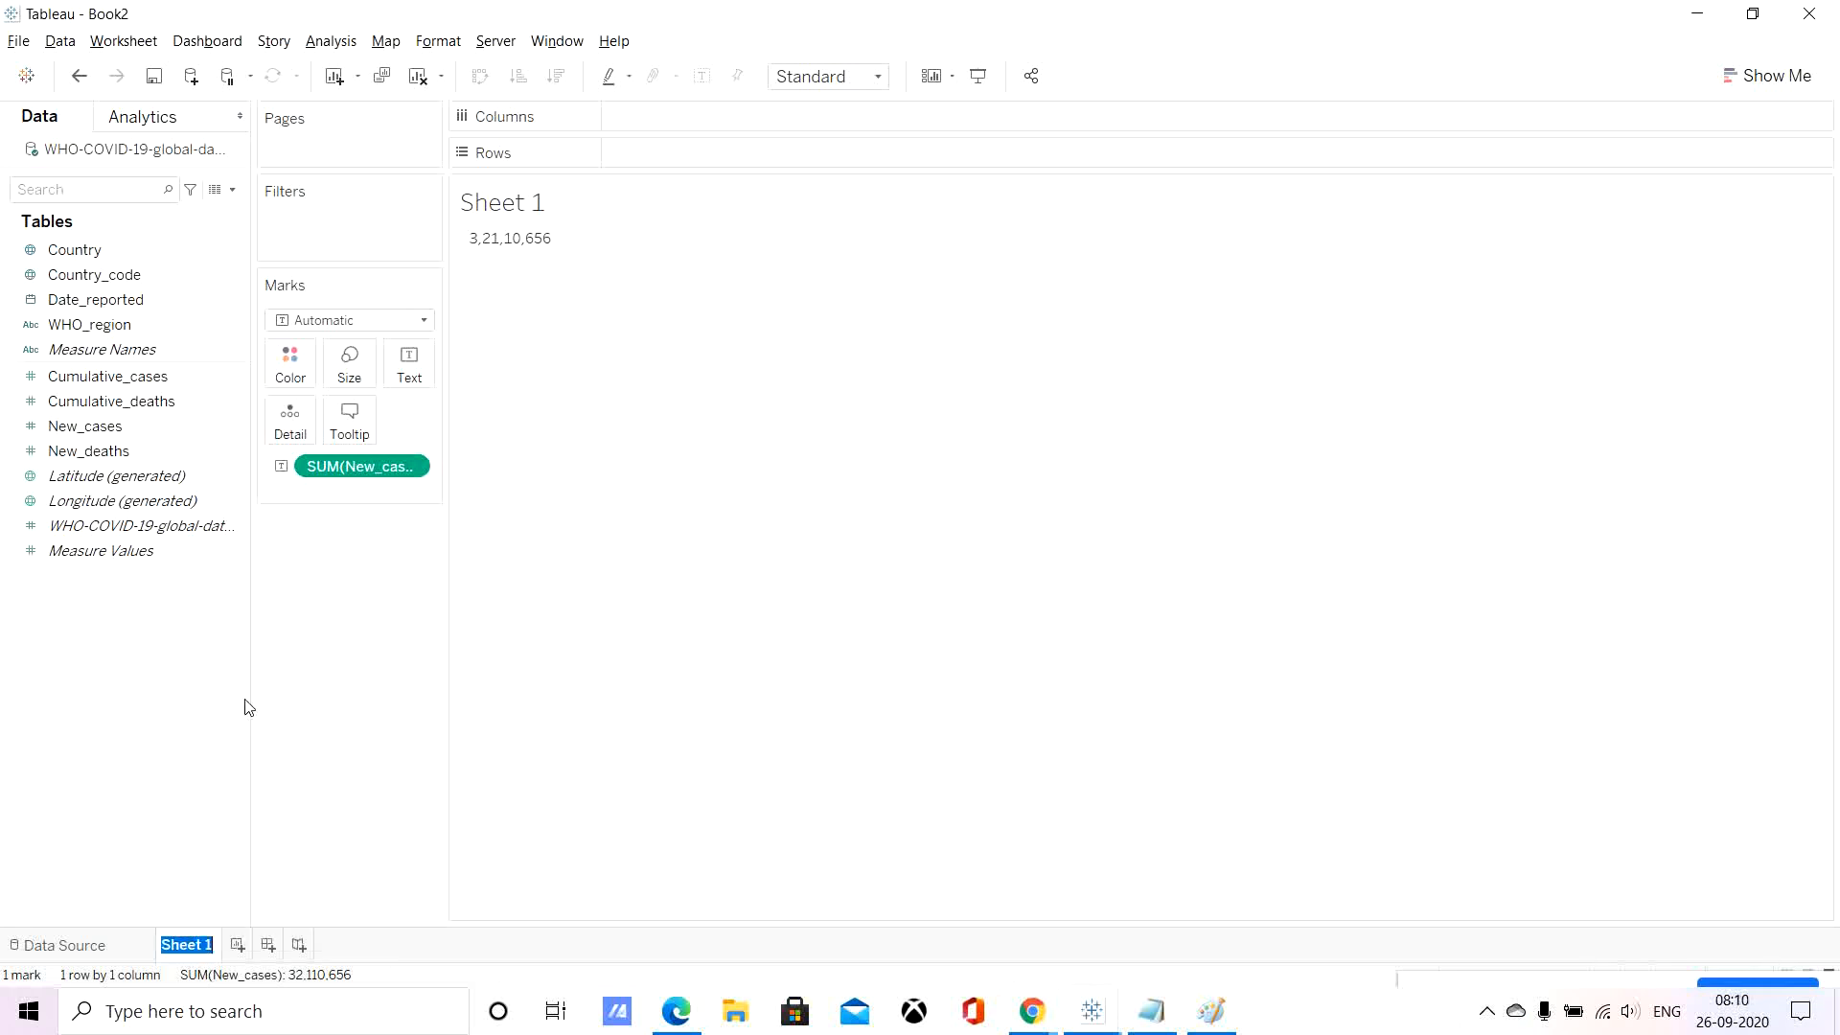
pyautogui.write('Glob')
pyautogui.write('al Con')
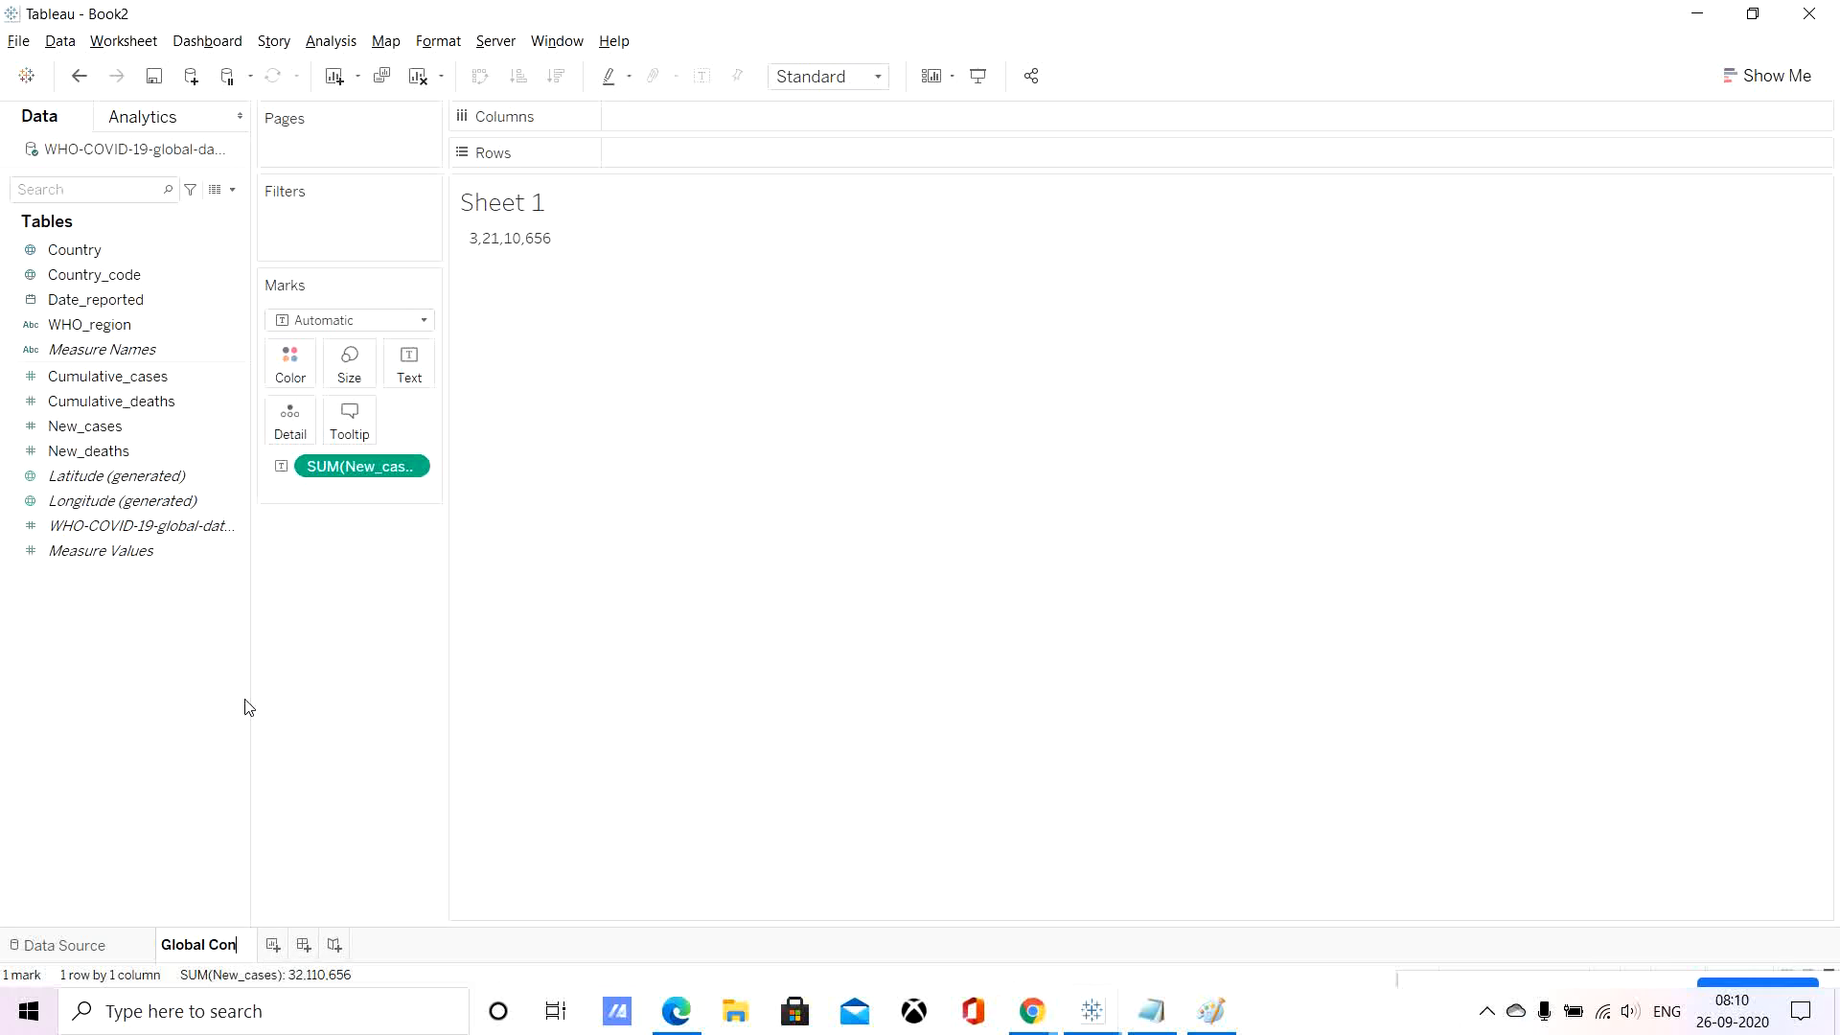
pyautogui.write('firmed Cases')
pyautogui.press('Return')
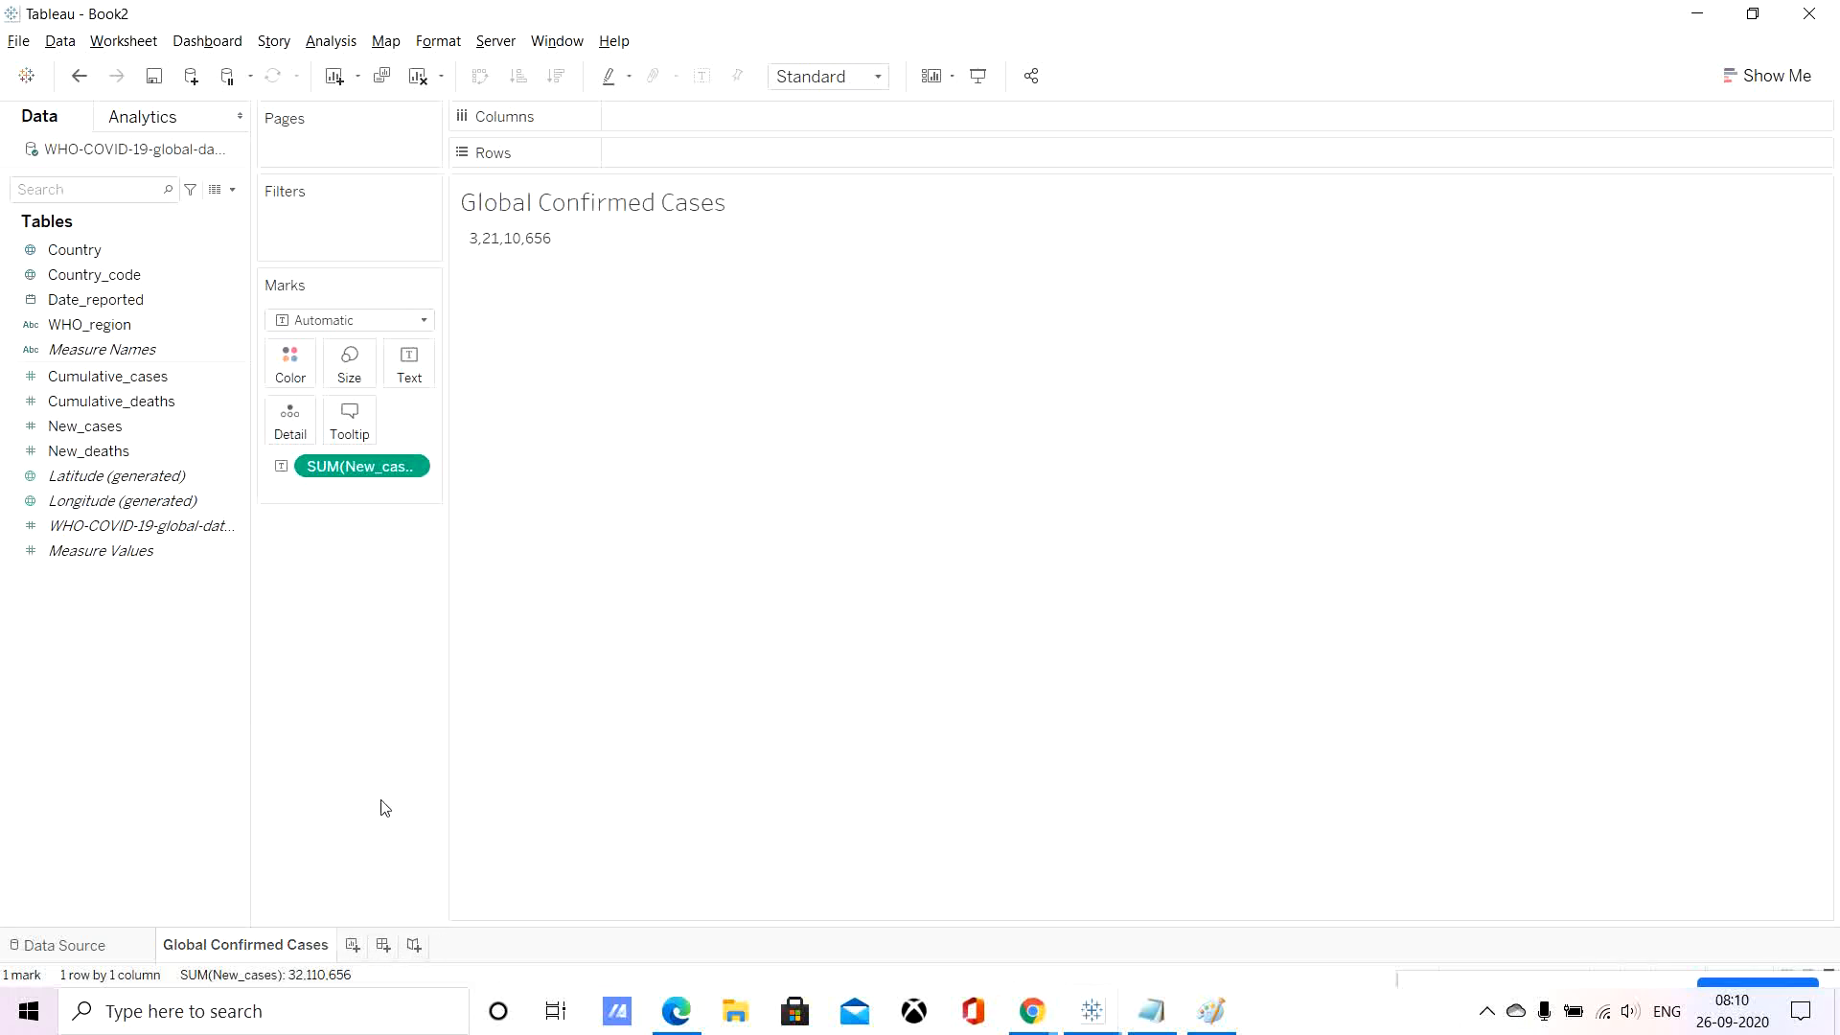
# Add a new worksheet and show the sum of New_deaths as text on it.
pyautogui.click(353, 945)
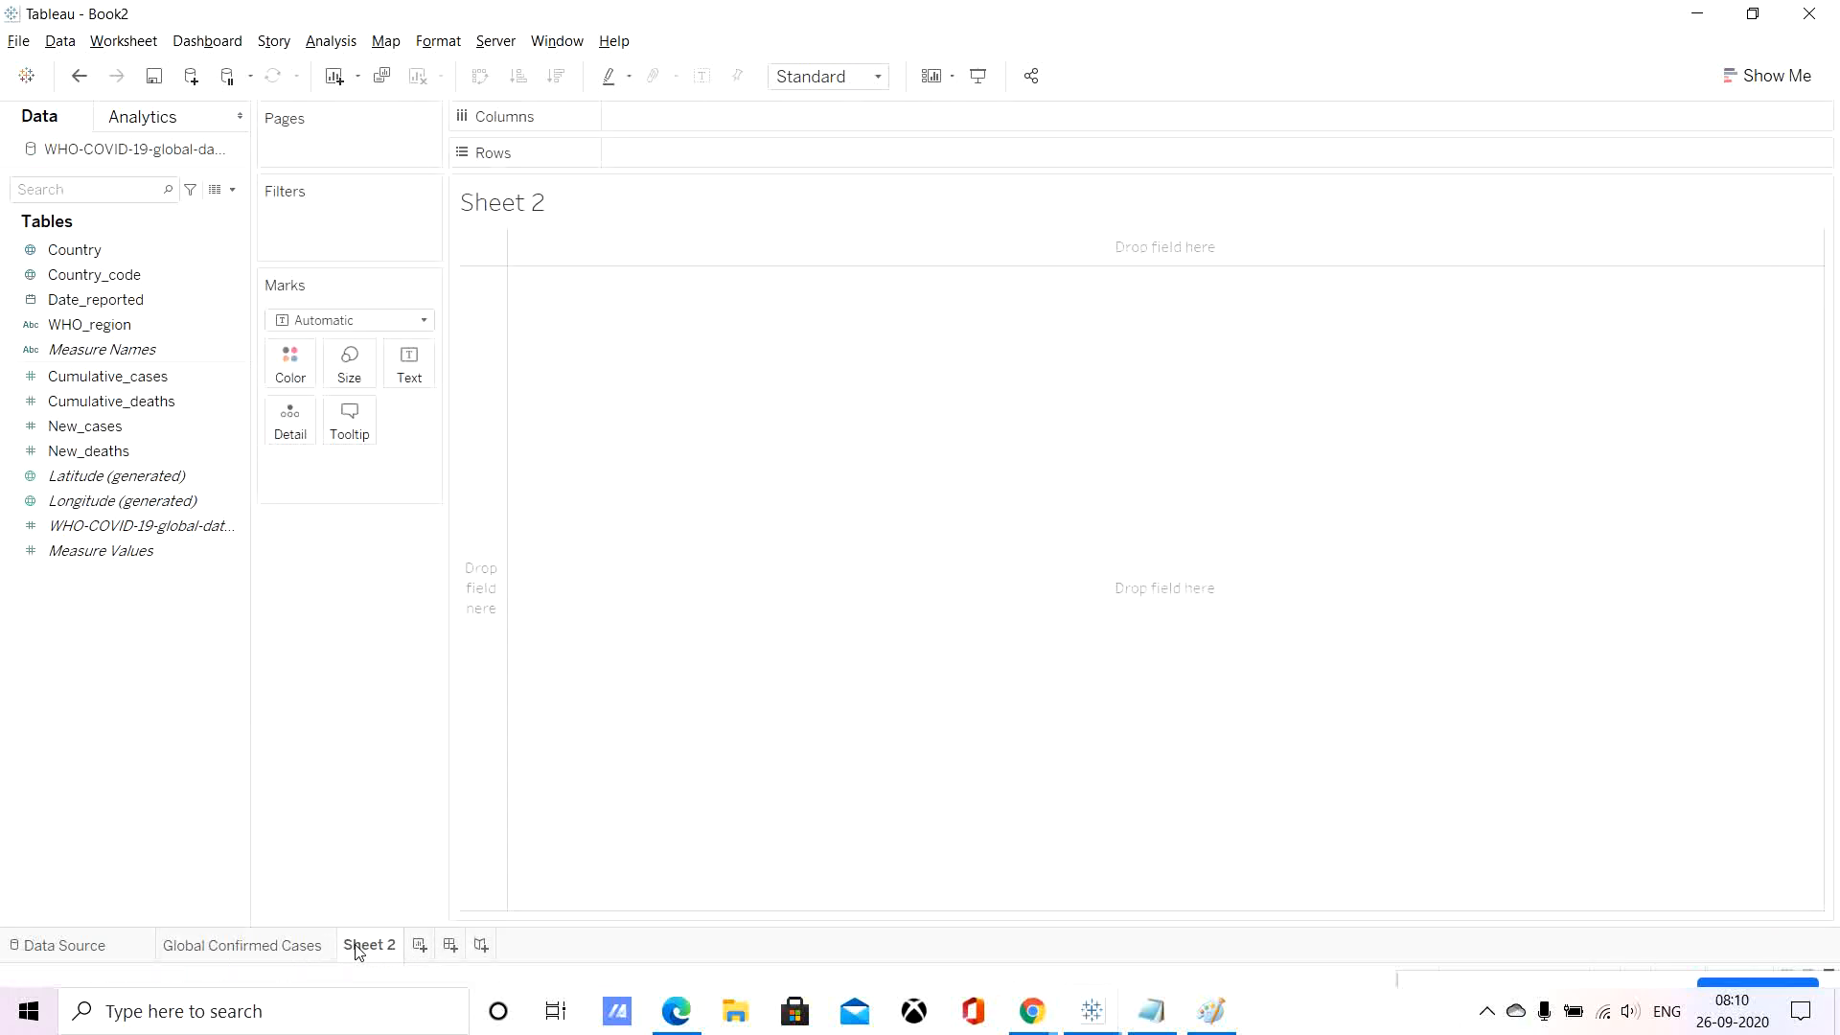
pyautogui.moveTo(110, 450); pyautogui.dragTo(412, 378)
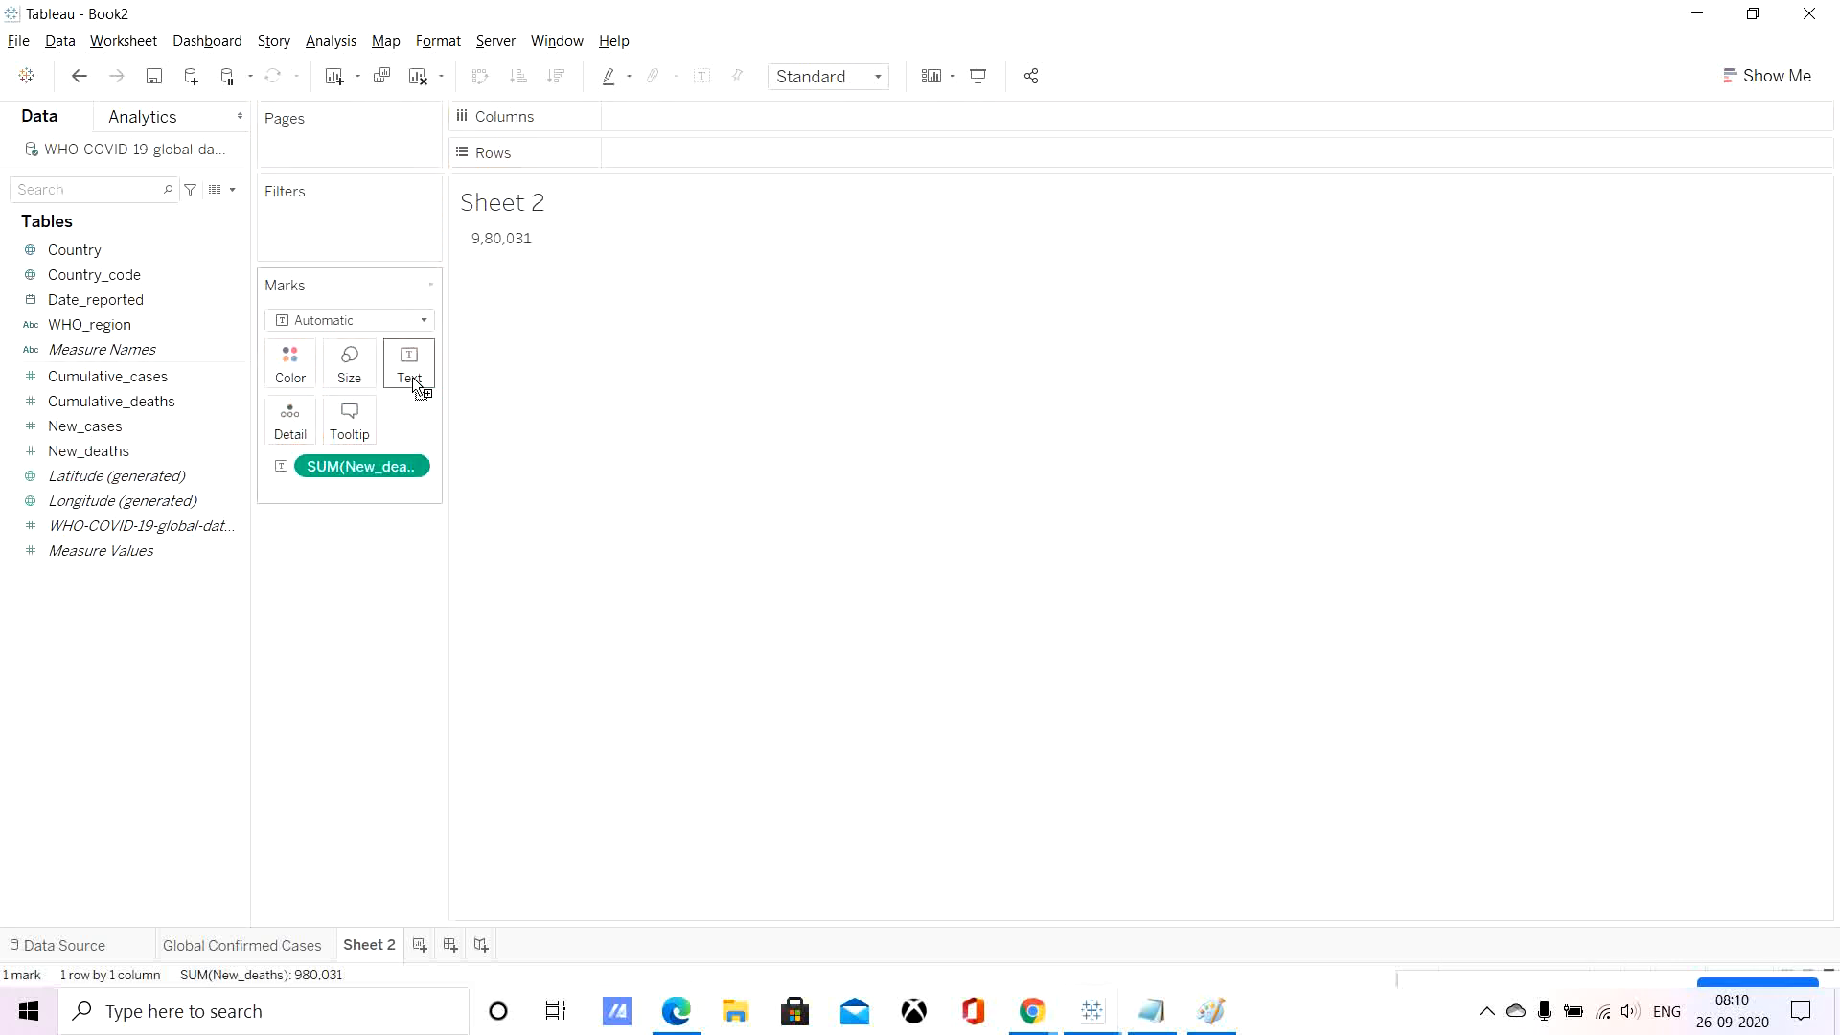
# Try adding Cumulative_deaths as a second text value on Sheet 2, and remove it from the marks.
pyautogui.click(107, 406)
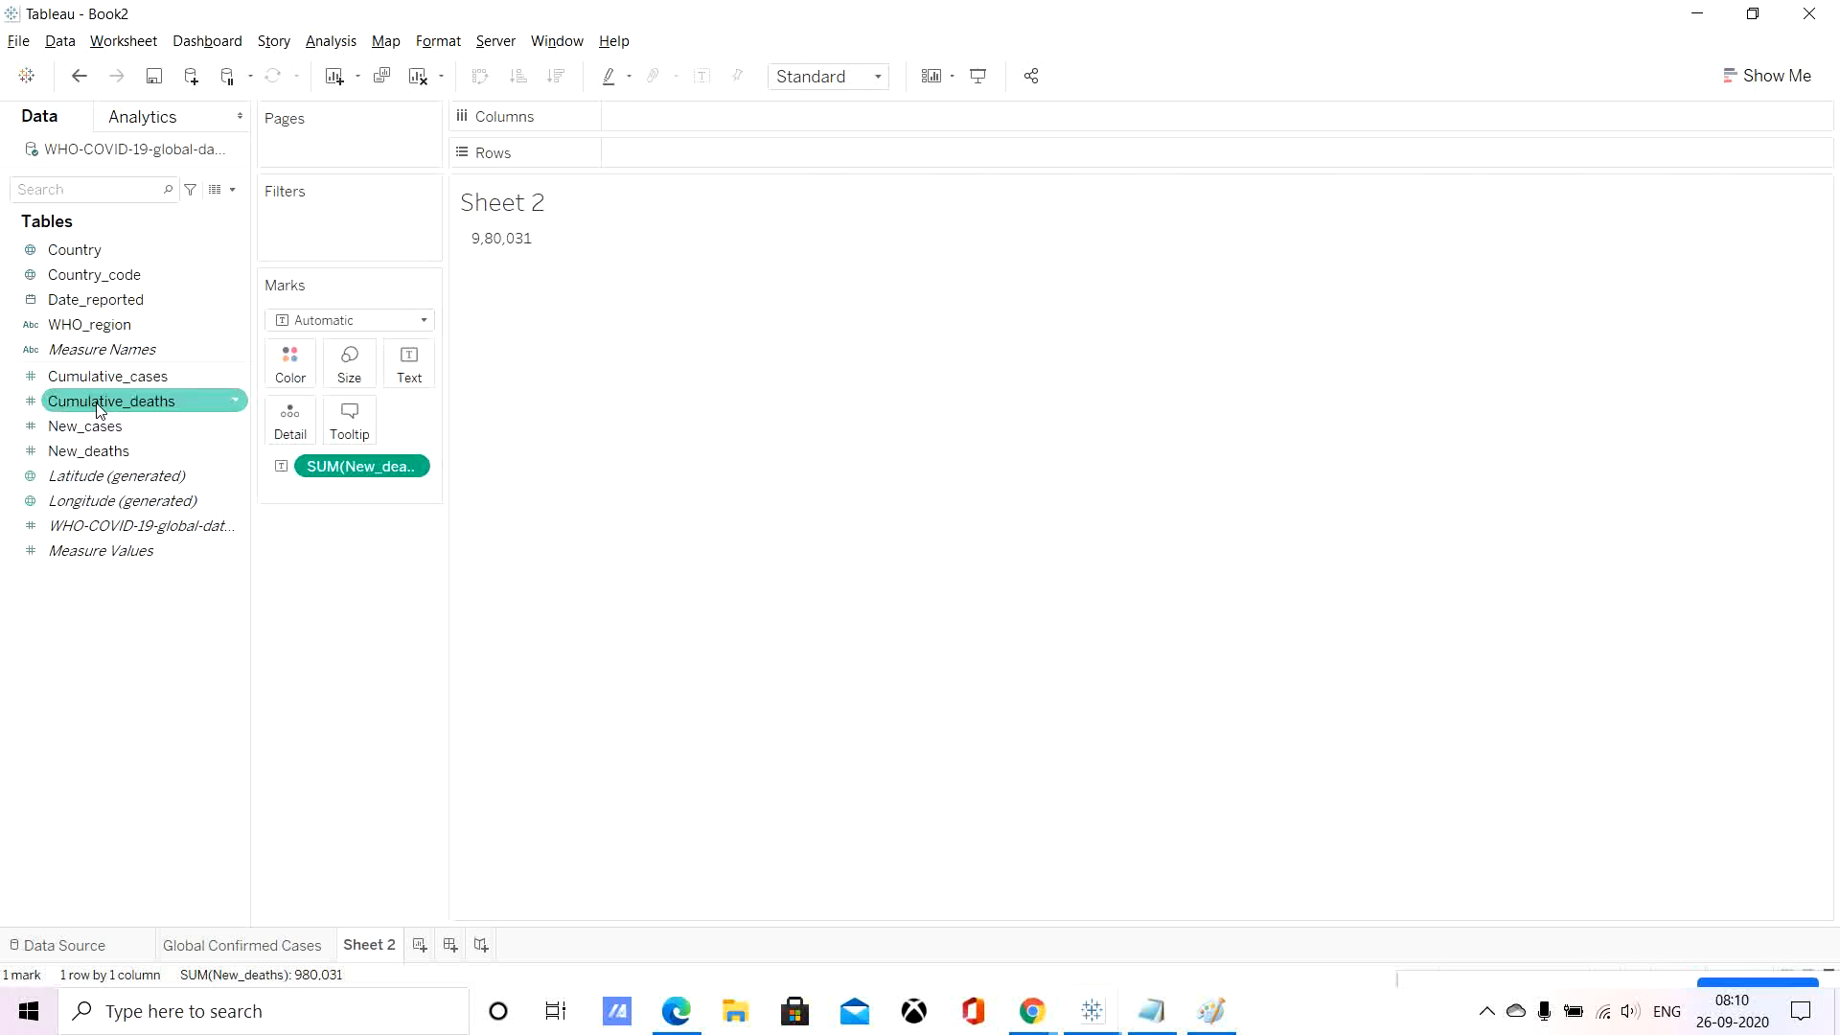
pyautogui.click(150, 402)
pyautogui.moveTo(150, 402); pyautogui.dragTo(428, 369)
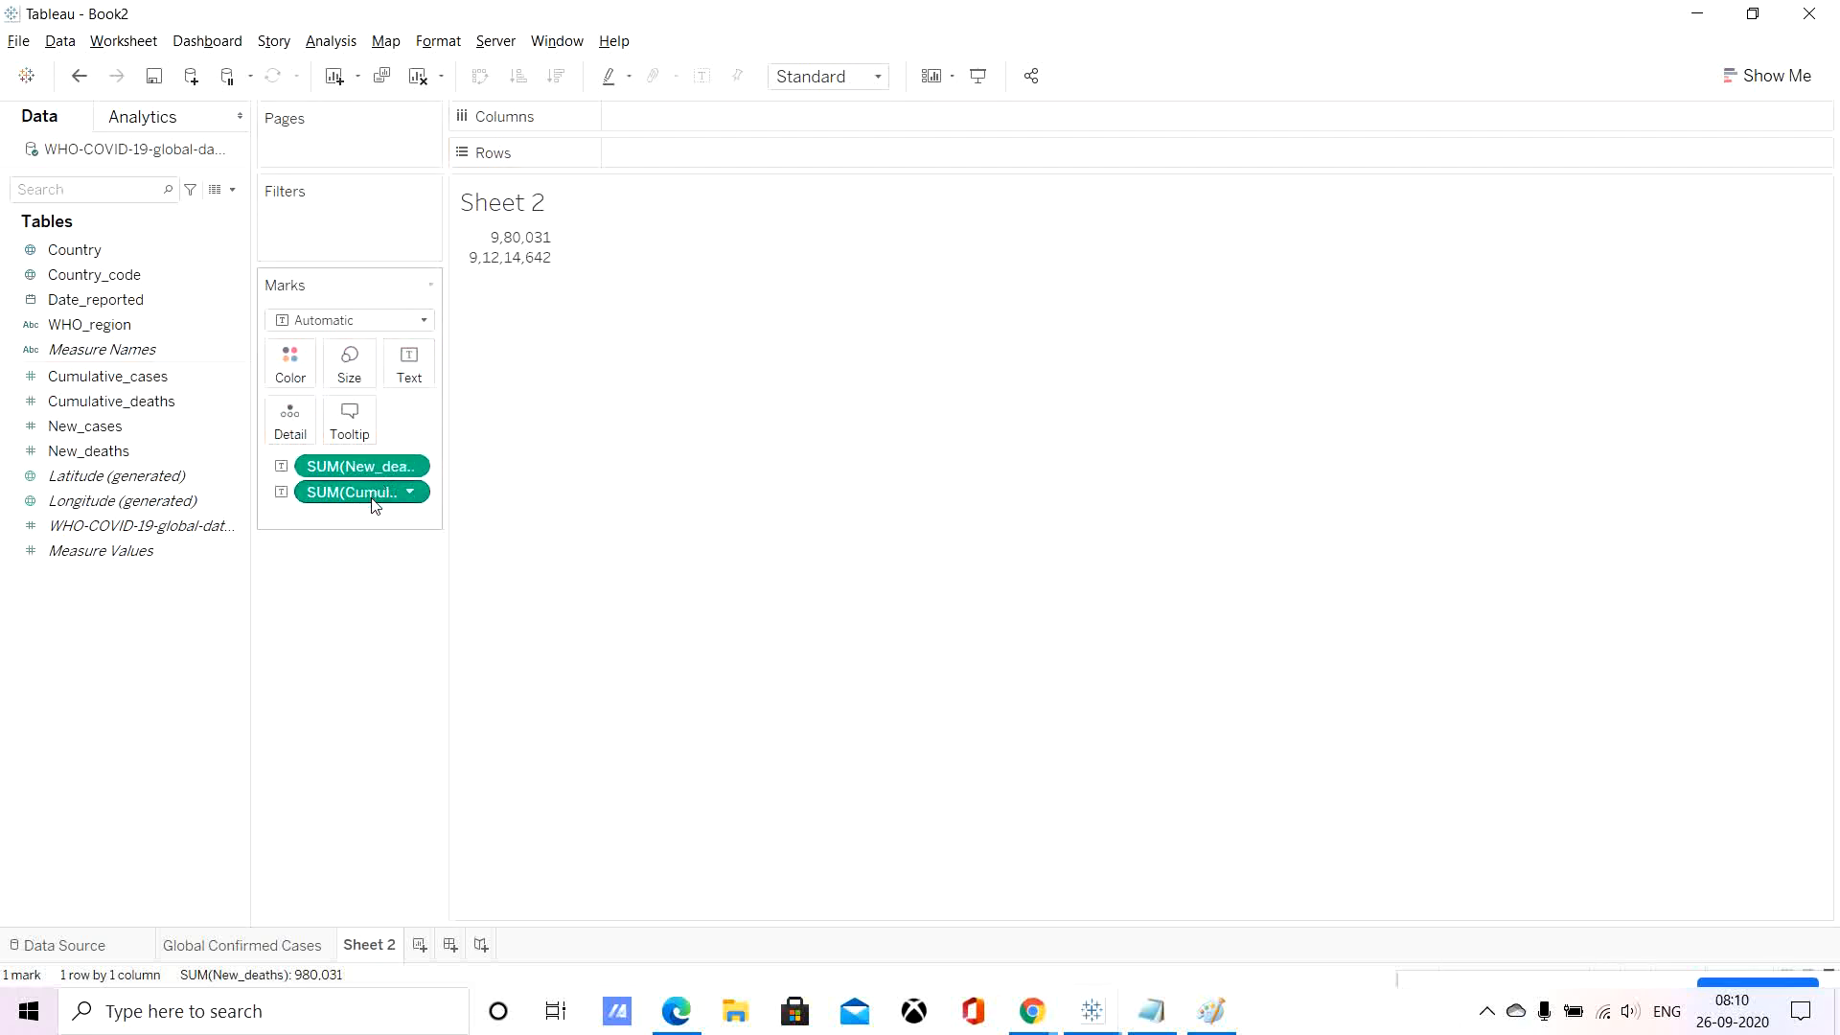
pyautogui.moveTo(376, 496)
pyautogui.mouseDown()
pyautogui.moveTo(354, 666)
pyautogui.moveTo(370, 483)
pyautogui.moveTo(364, 502)
pyautogui.mouseUp()
pyautogui.moveTo(338, 494); pyautogui.dragTo(339, 625)
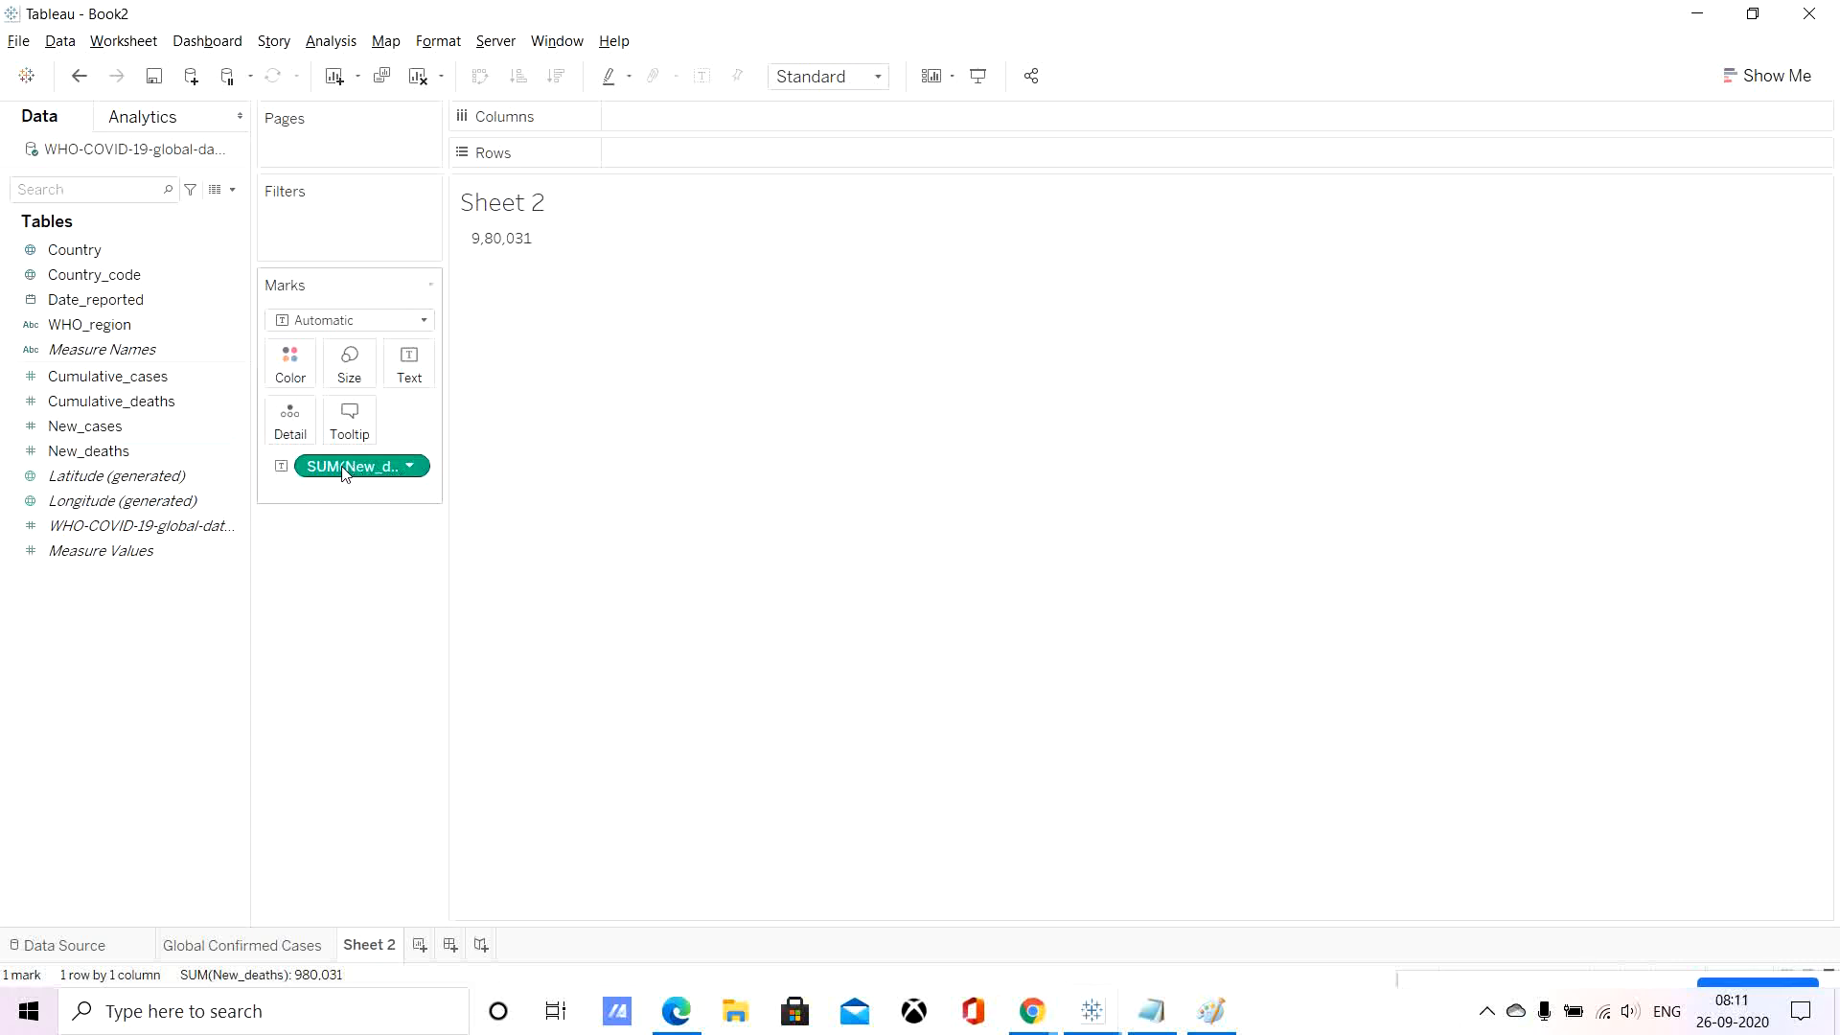
pyautogui.moveTo(530, 250)
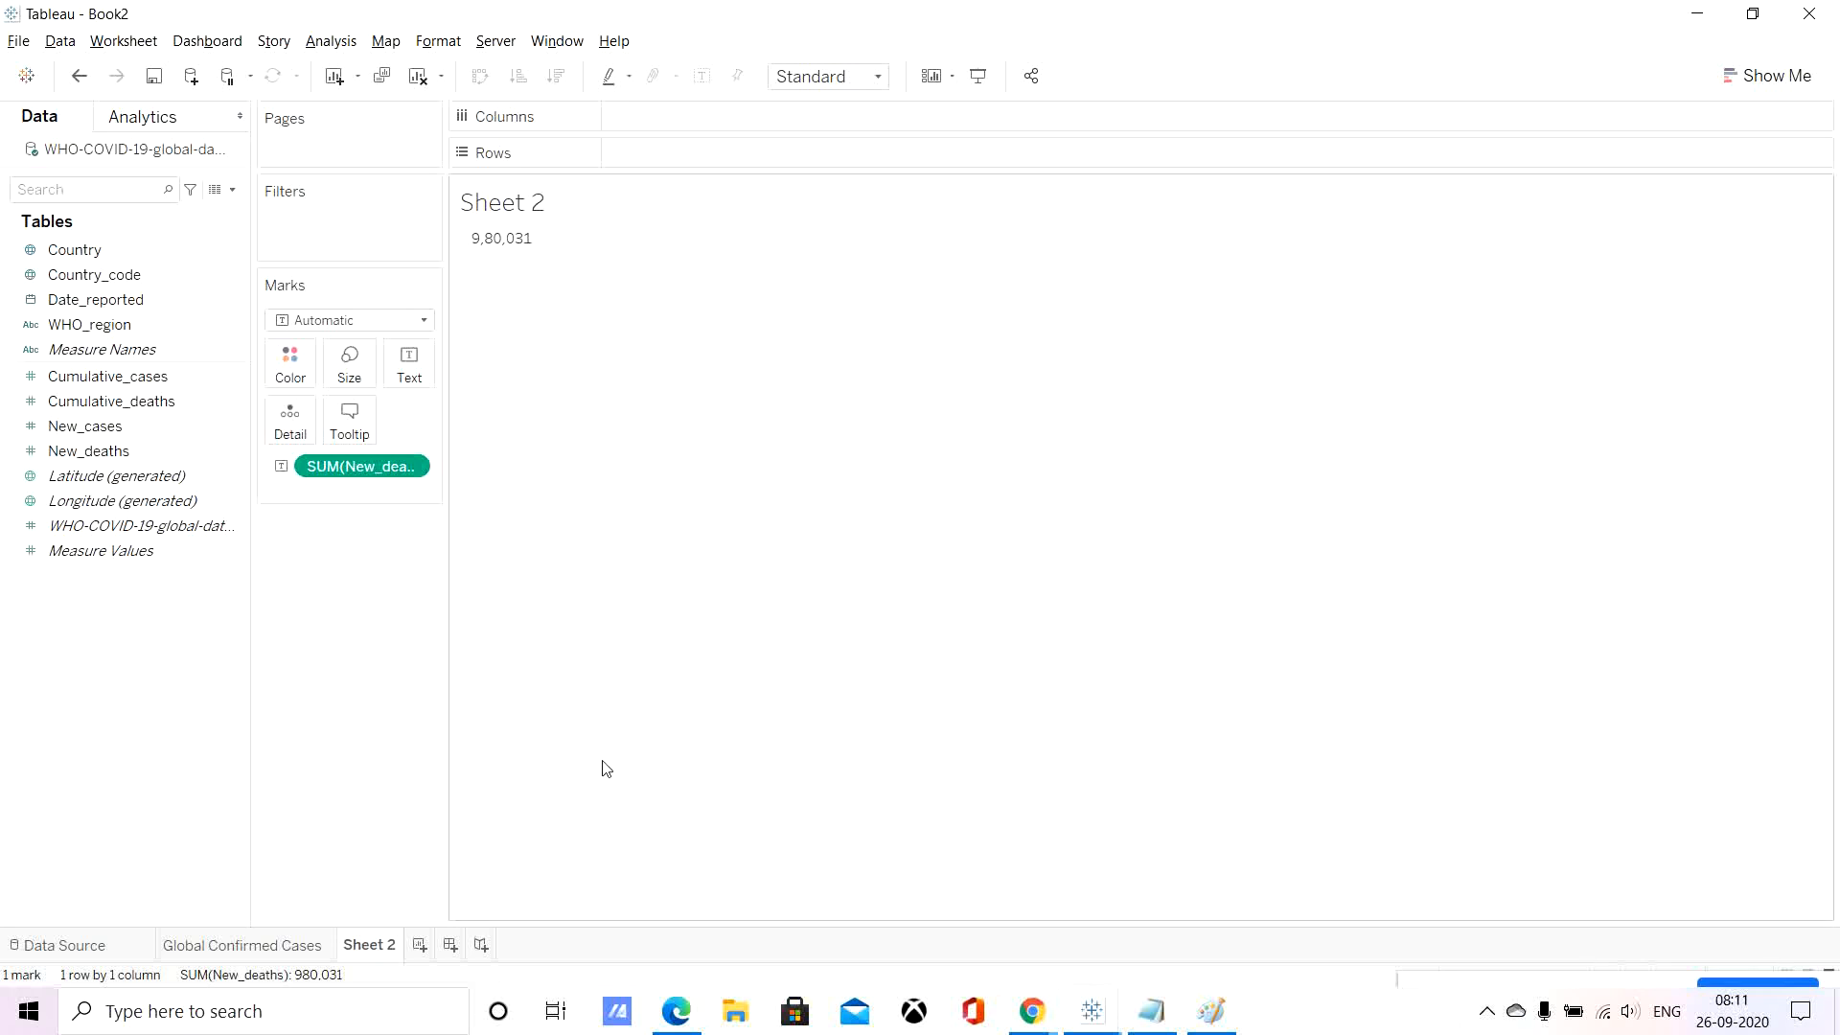
# Open WHO-COVID-19-global-data (1) in Excel from File Explorer, fit the Date_reported and New_cases column widths, and dismiss the activation dialog.
pyautogui.click(741, 1023)
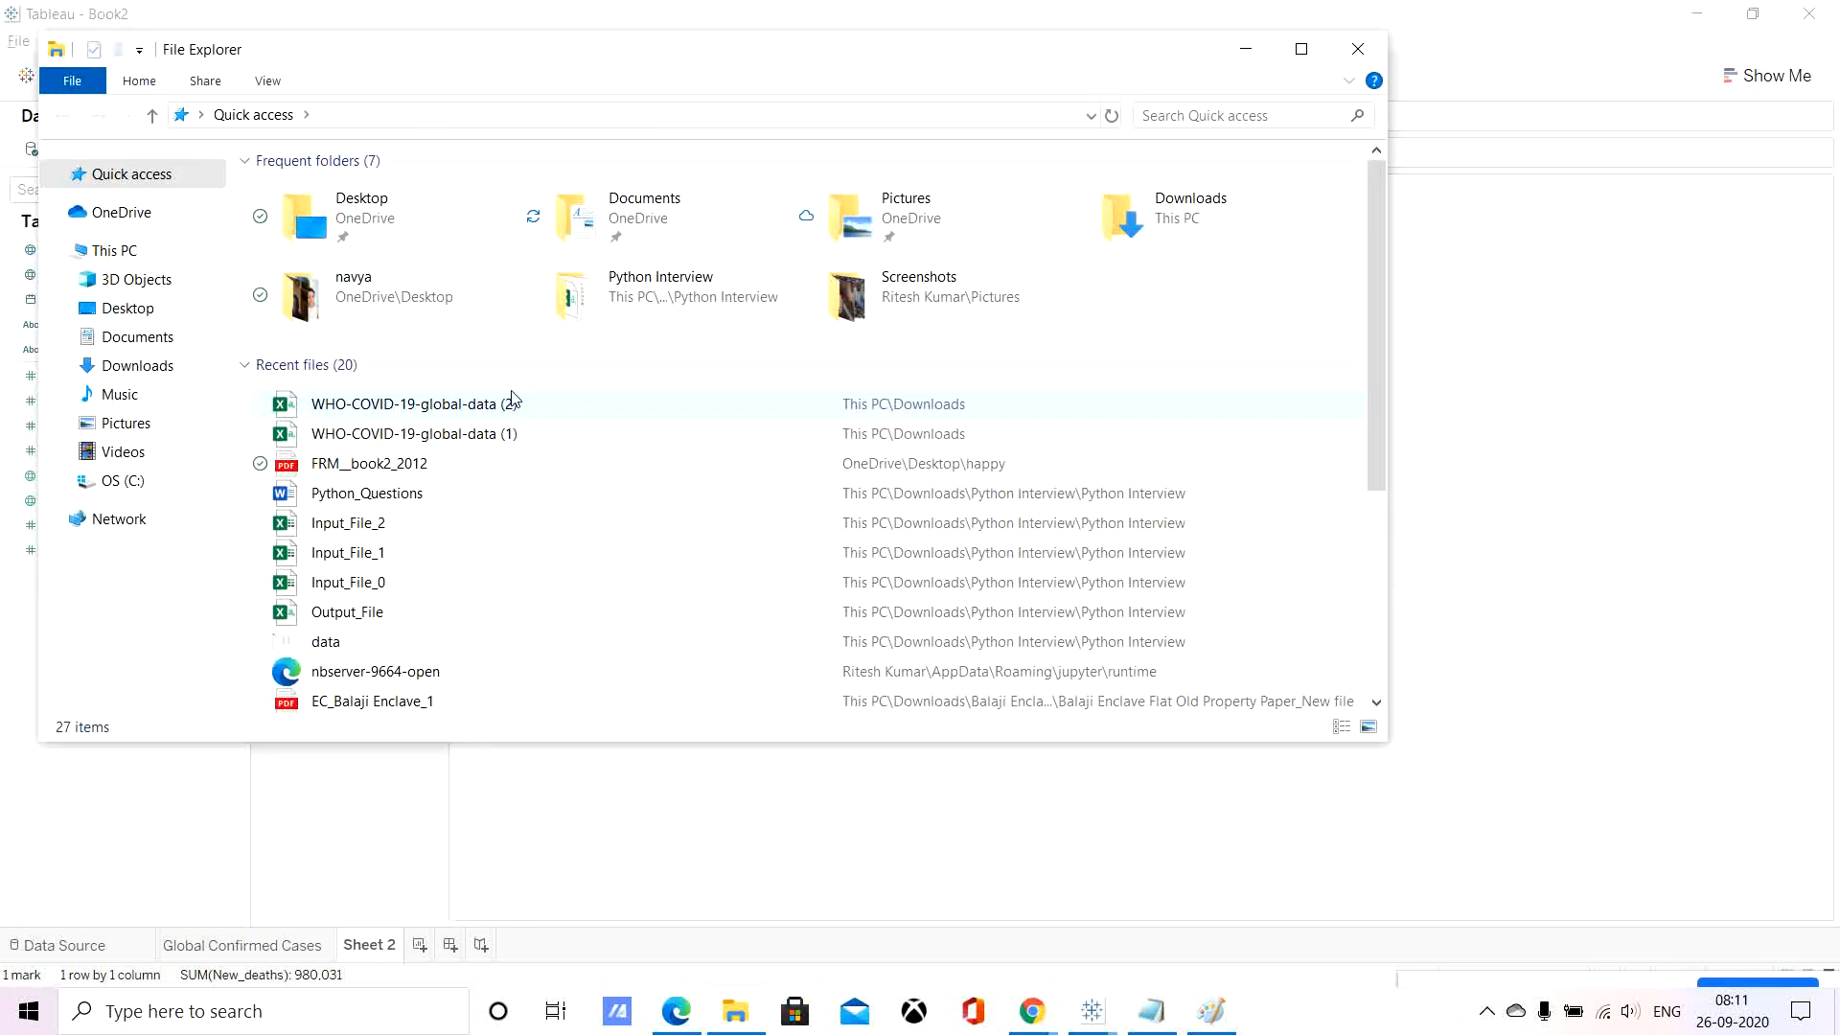
pyautogui.click(441, 445)
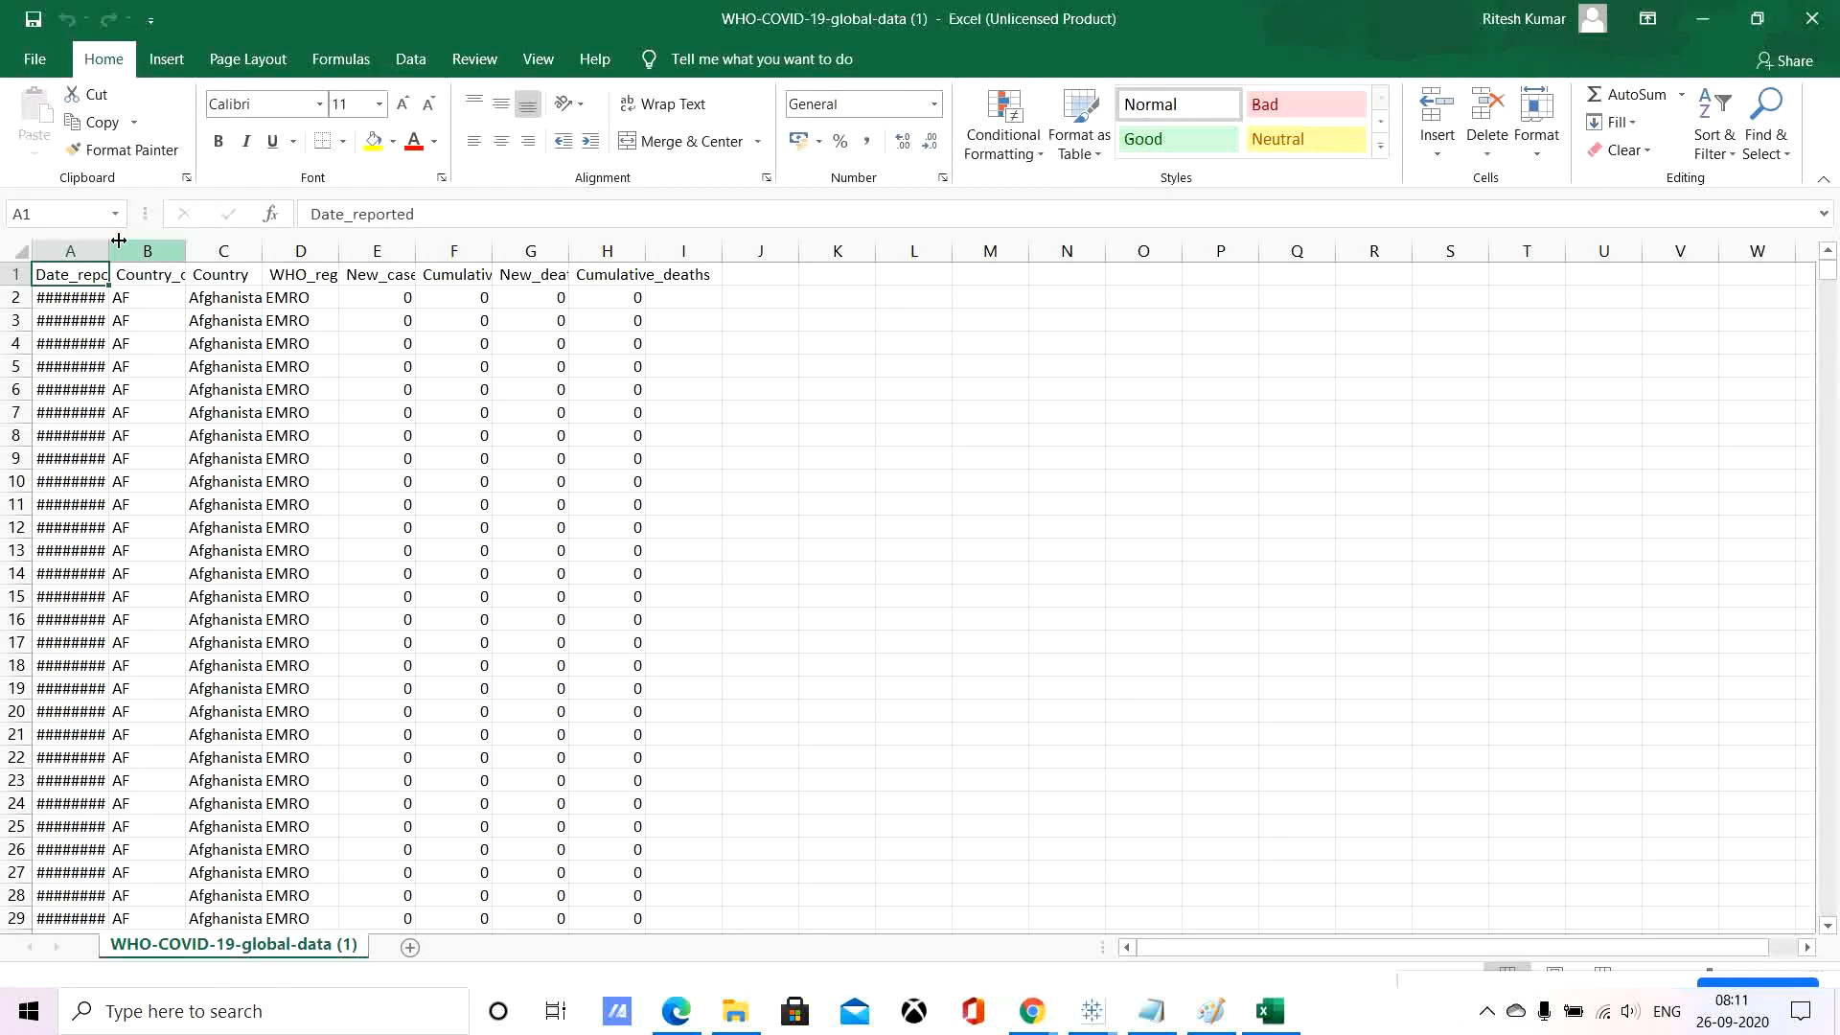
pyautogui.doubleClick(108, 243)
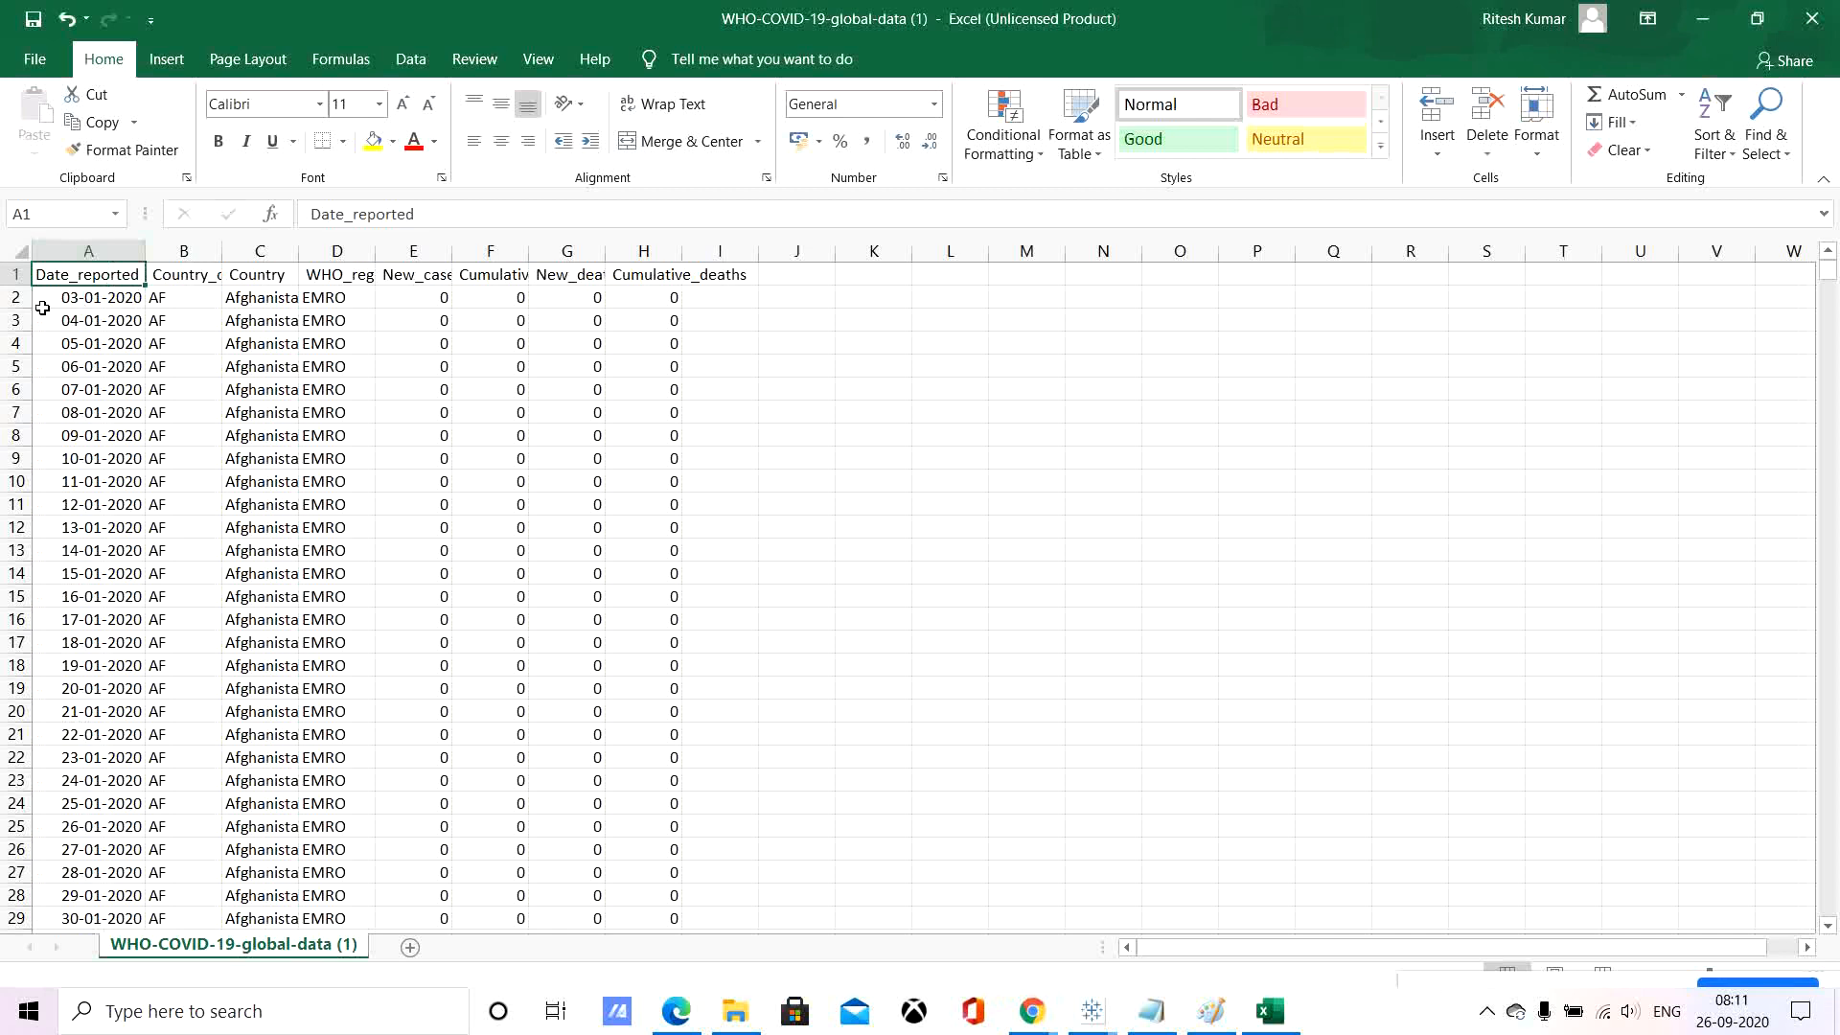
pyautogui.doubleClick(453, 251)
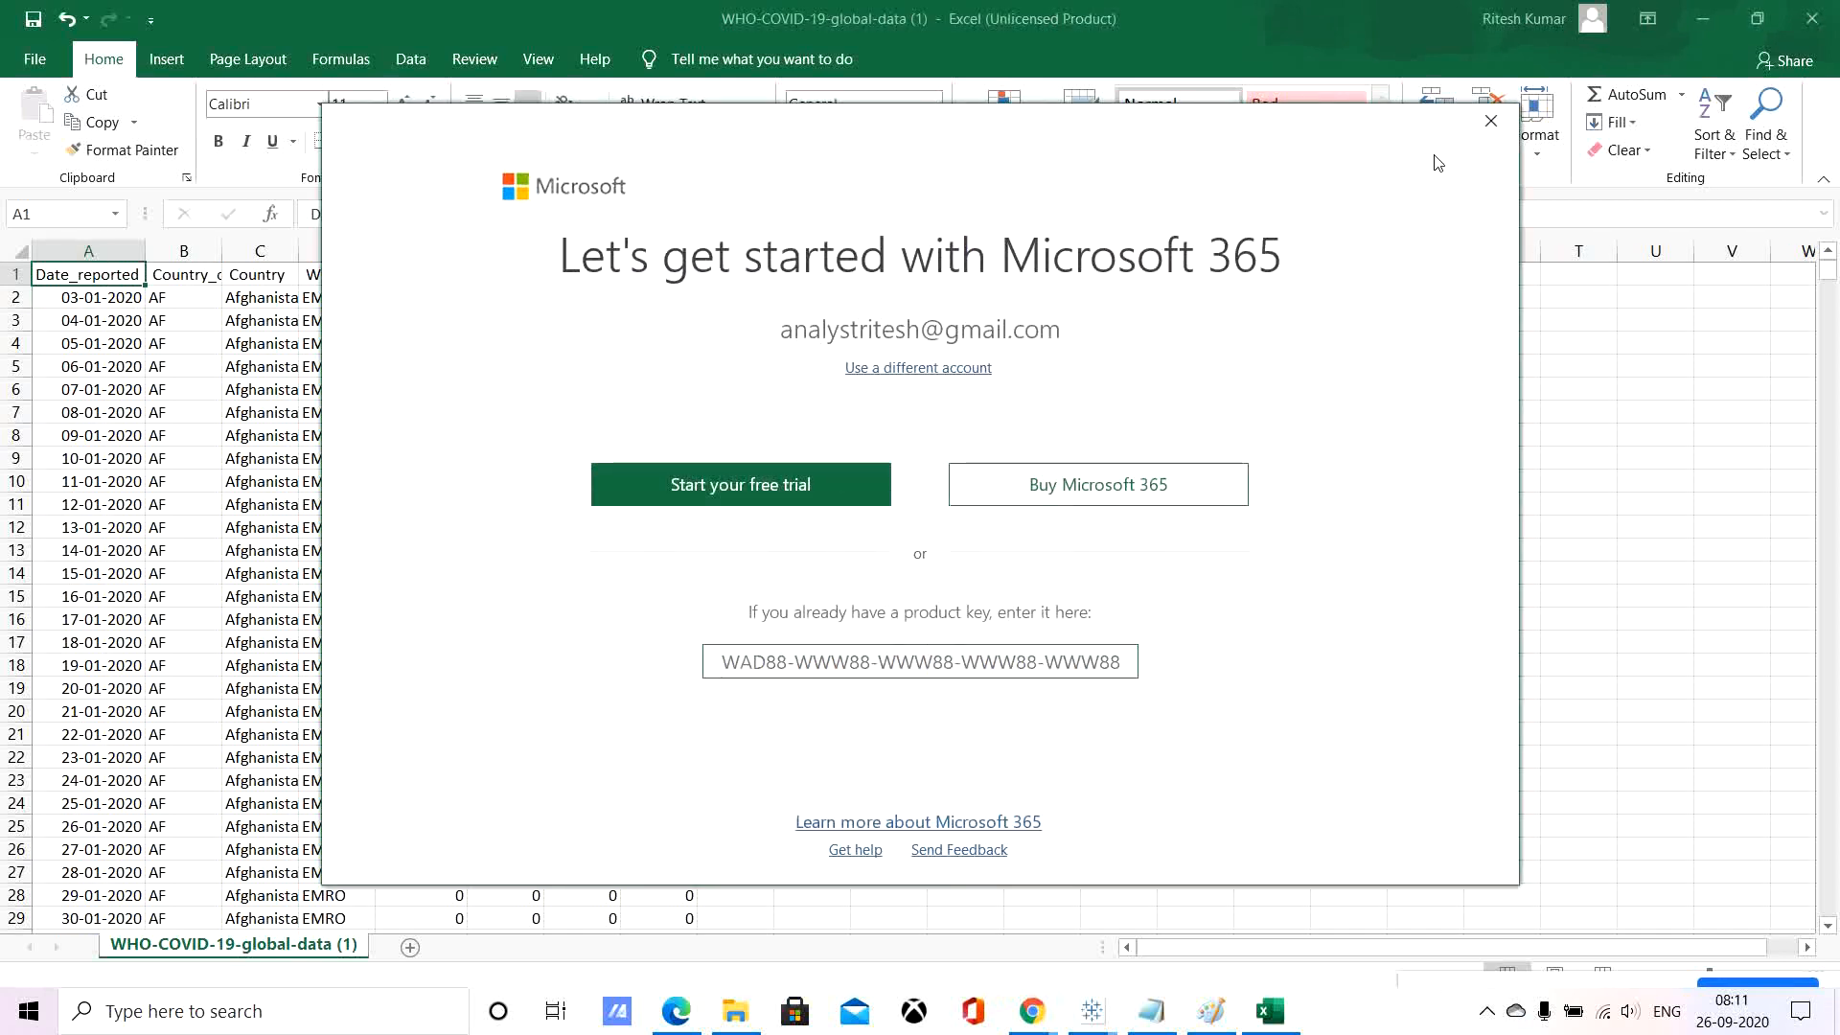
pyautogui.click(1504, 119)
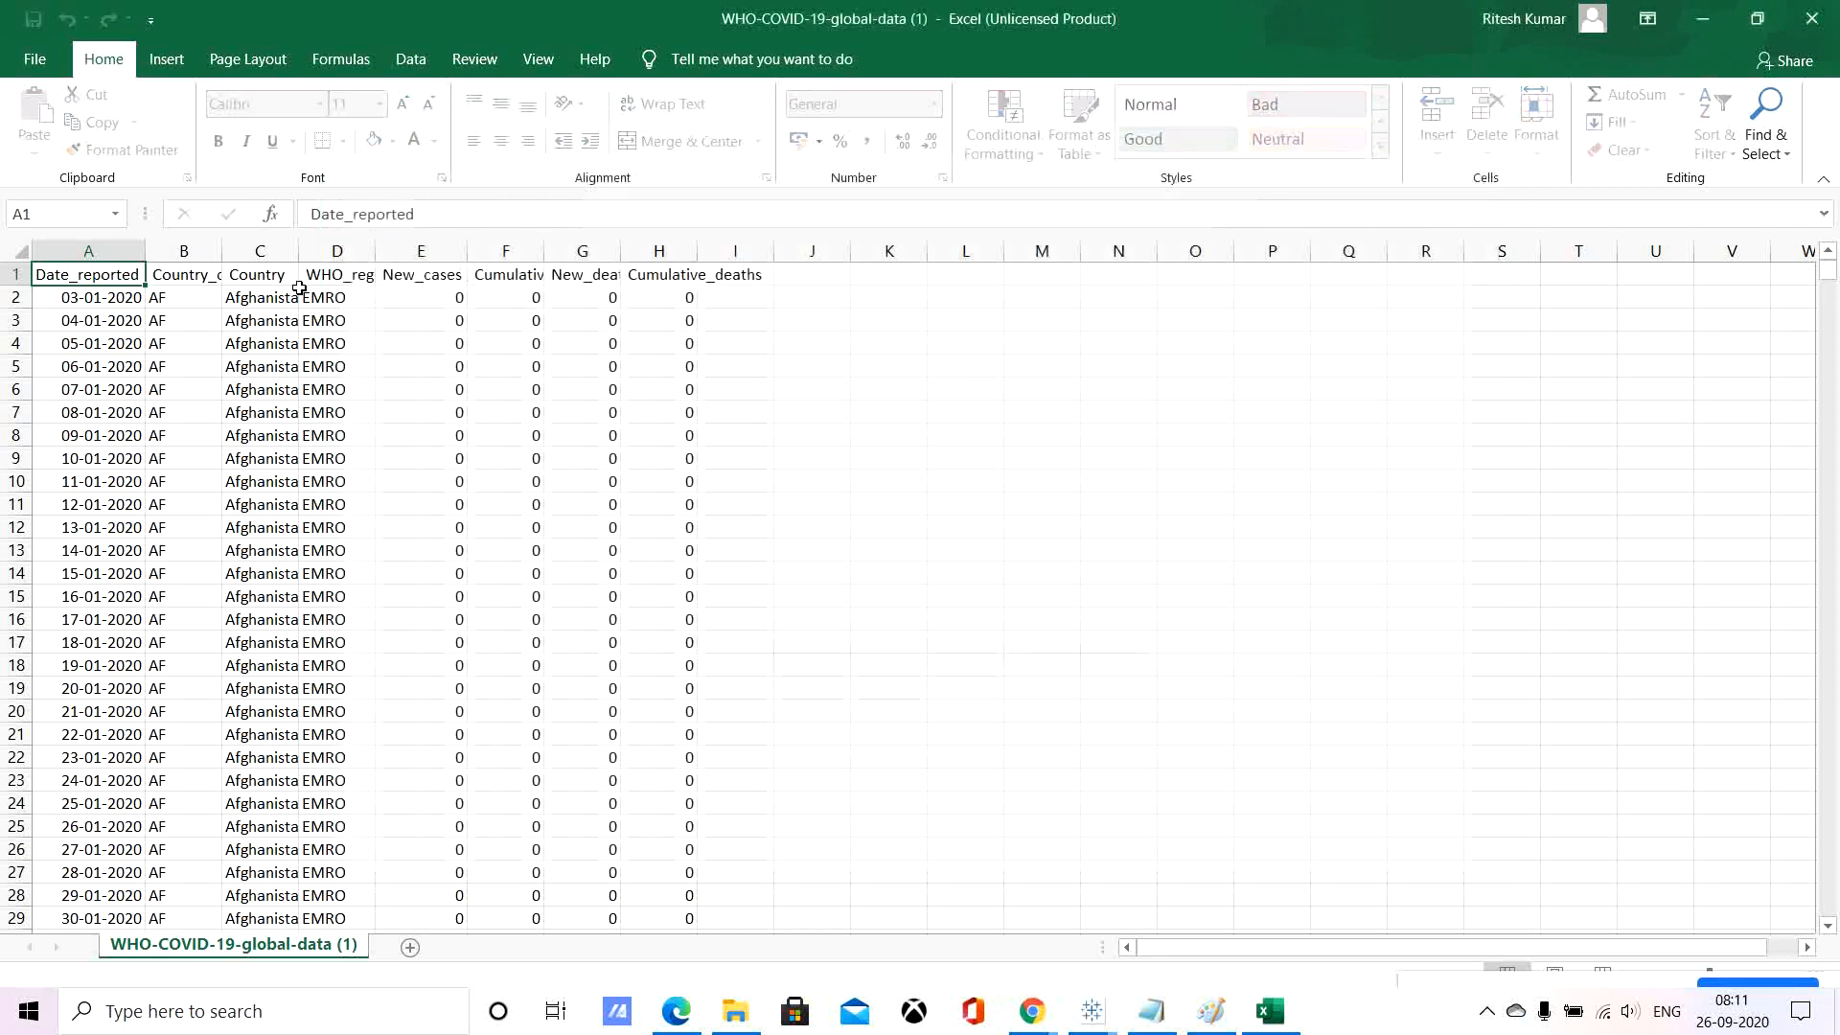
# Examine the daily records down the Date_reported column, return to cell A1 and dismiss the inactive-product notice.
pyautogui.click(73, 294)
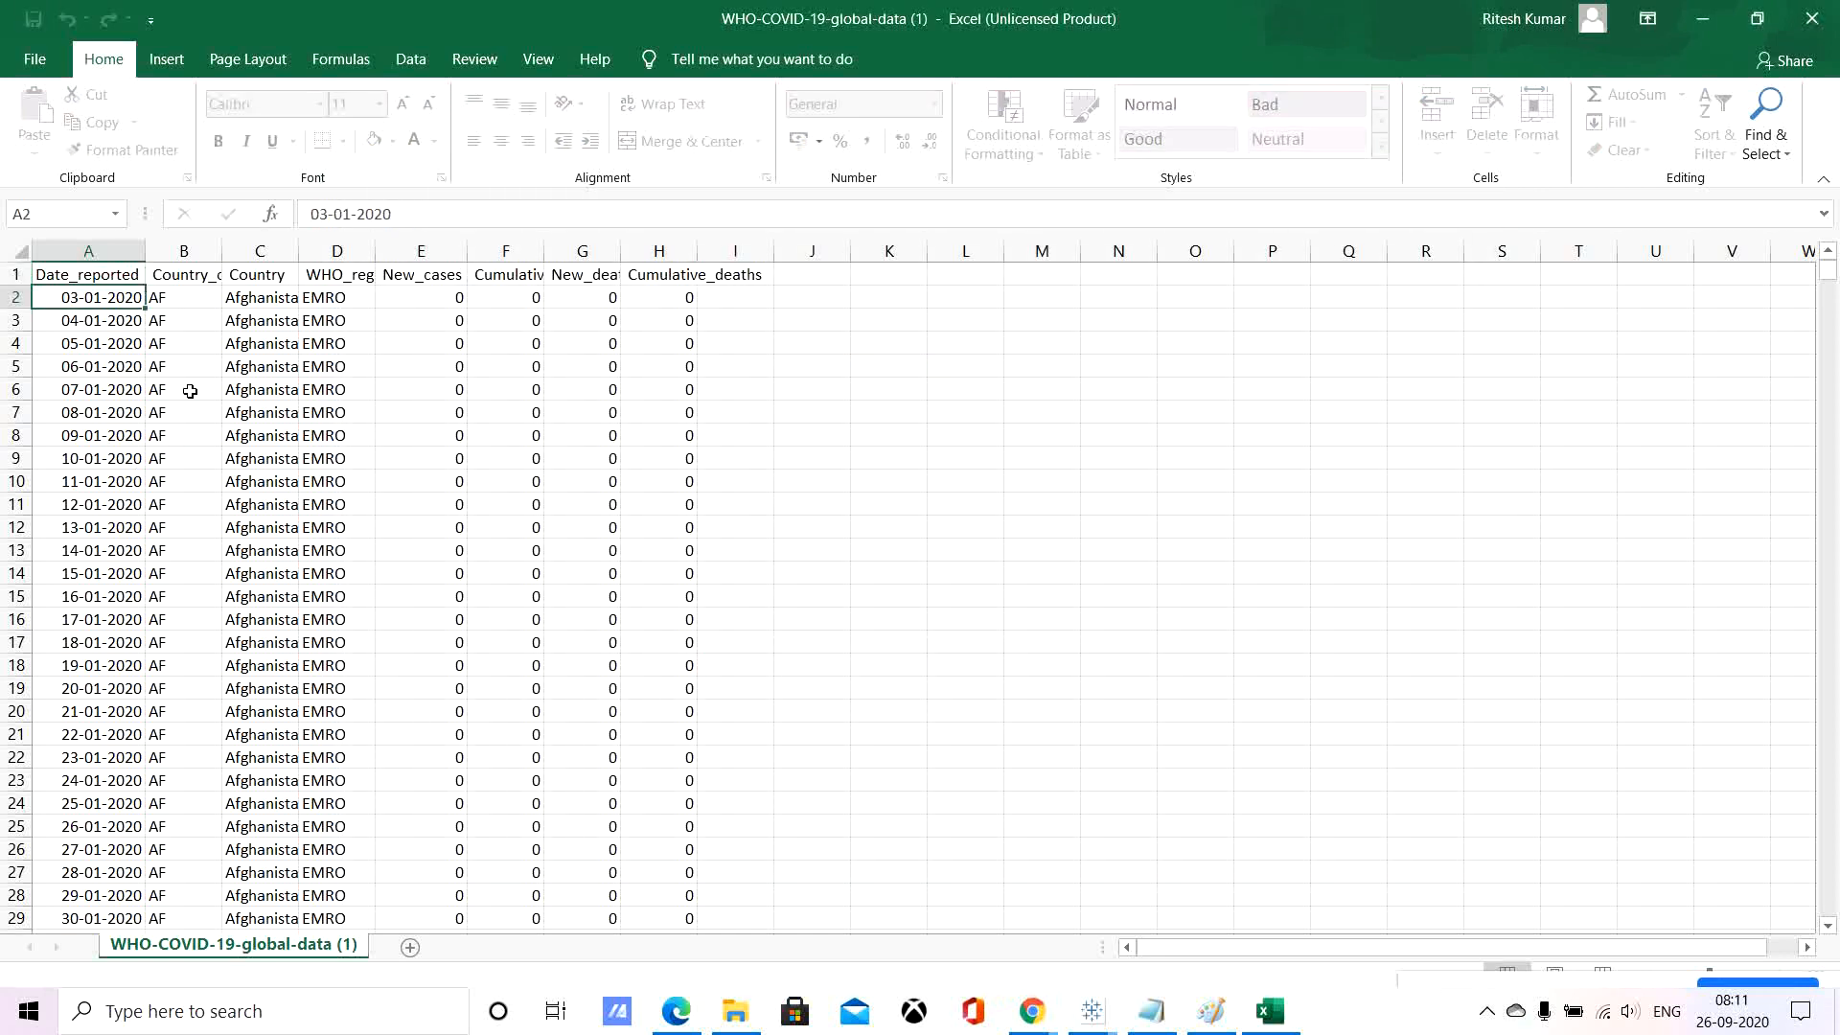
pyautogui.press('Down')
pyautogui.press('Down')
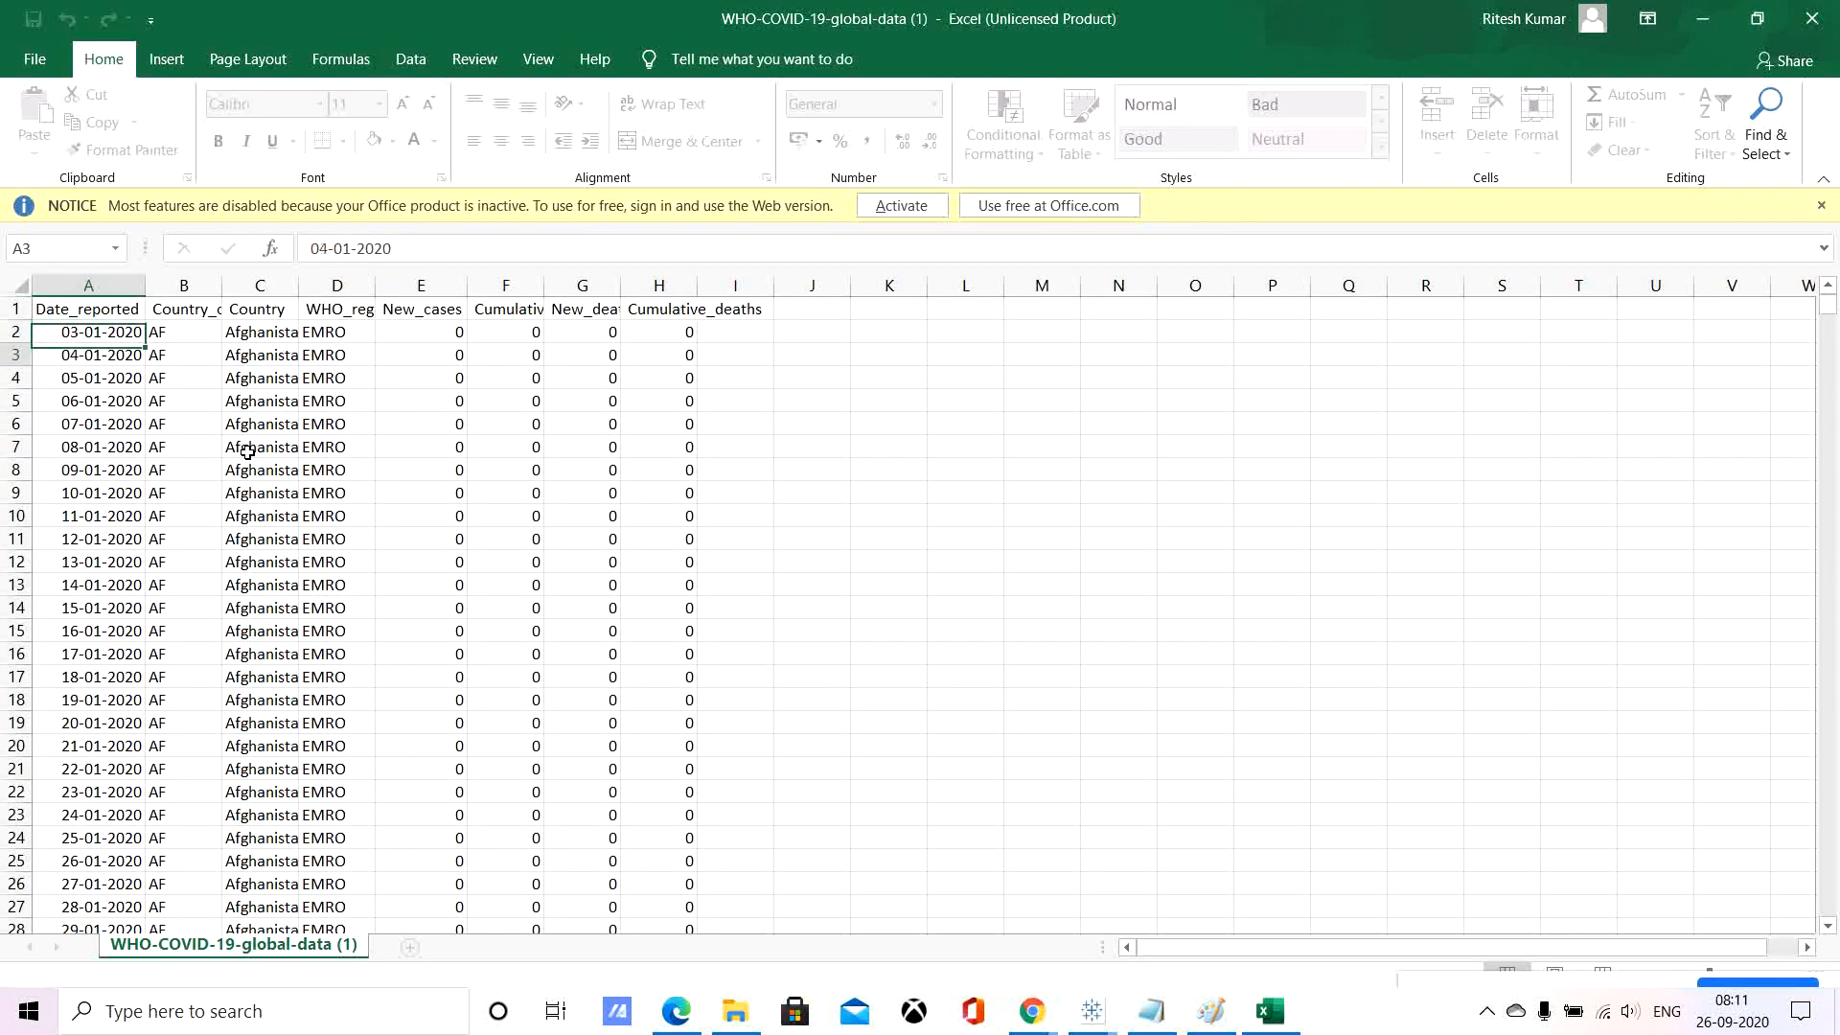
pyautogui.press('Down')
pyautogui.press('Down')
pyautogui.press('Down')
pyautogui.press('Down')
pyautogui.press('Down')
pyautogui.press('Down')
pyautogui.press('Down')
pyautogui.press('Down')
pyautogui.press('Down')
pyautogui.press('Down')
pyautogui.press('Down')
pyautogui.press('Down')
pyautogui.press('Down')
pyautogui.press('Down')
pyautogui.press('Down')
pyautogui.press('Down')
pyautogui.press('Down')
pyautogui.press('Down')
pyautogui.press('Down')
pyautogui.press('Down')
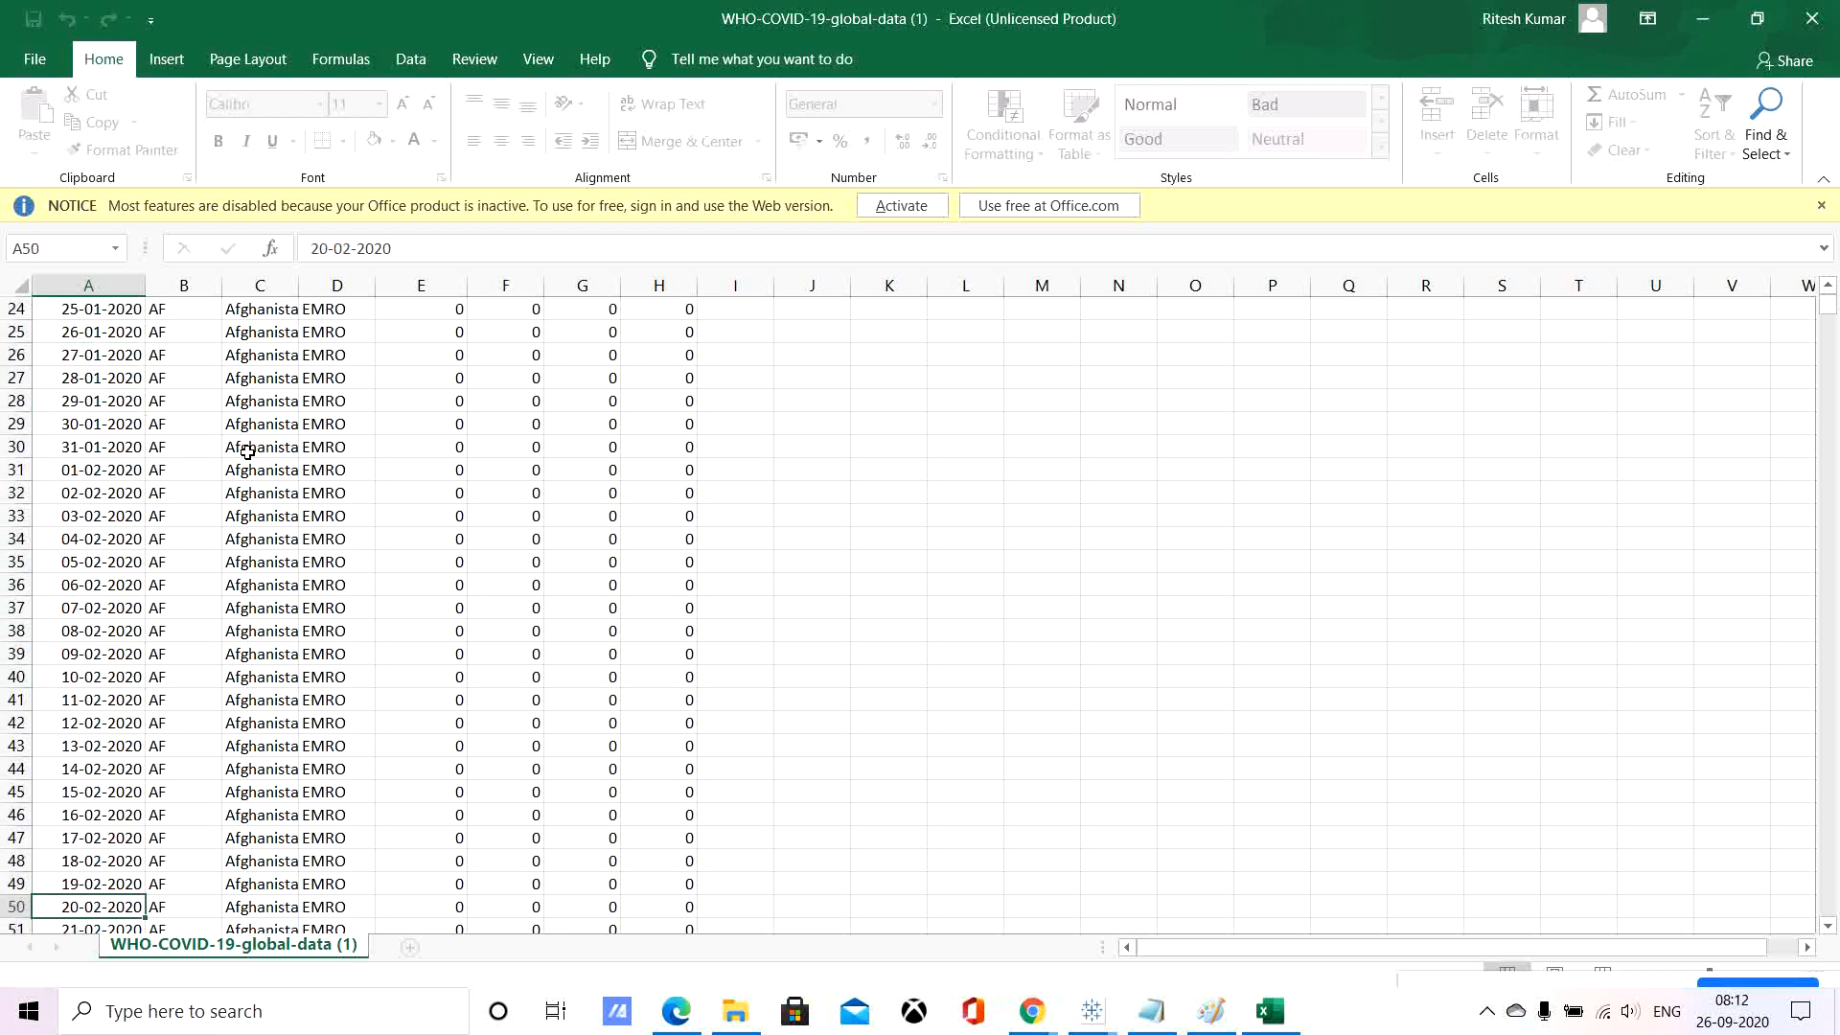
pyautogui.press('Down')
pyautogui.hotkey('ctrl', 'Home')
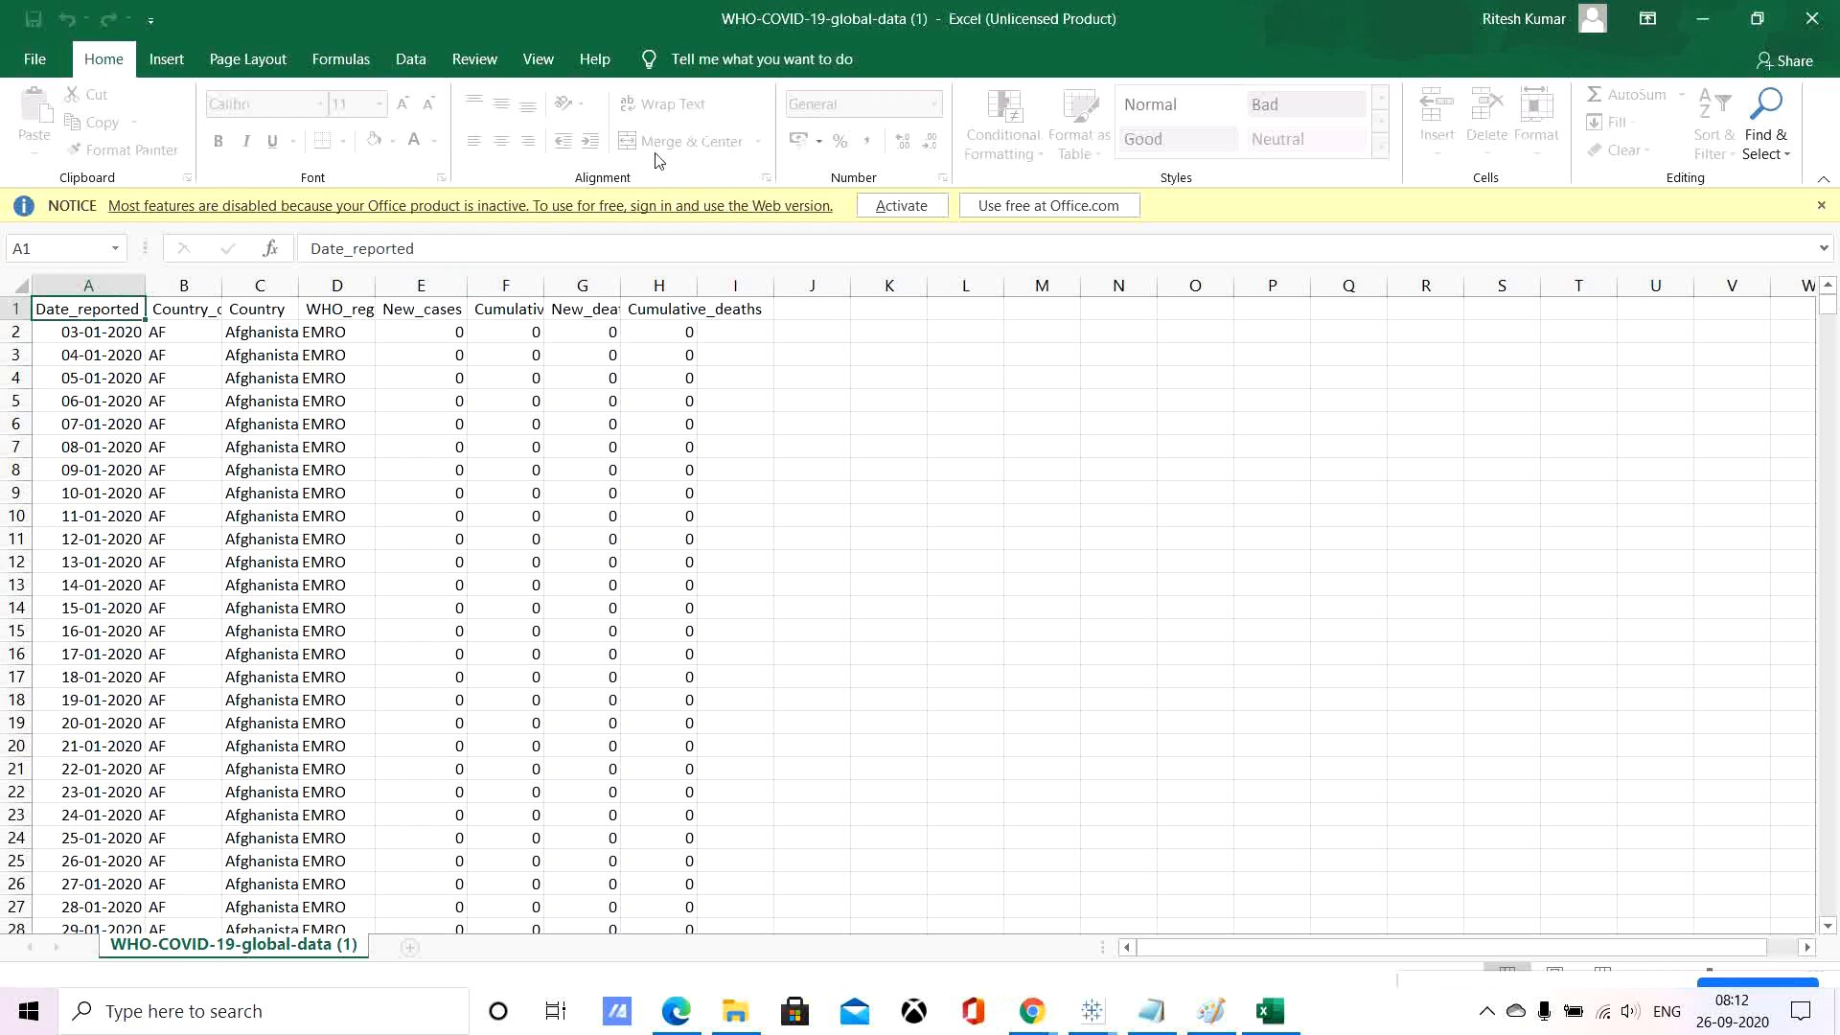
pyautogui.click(1822, 206)
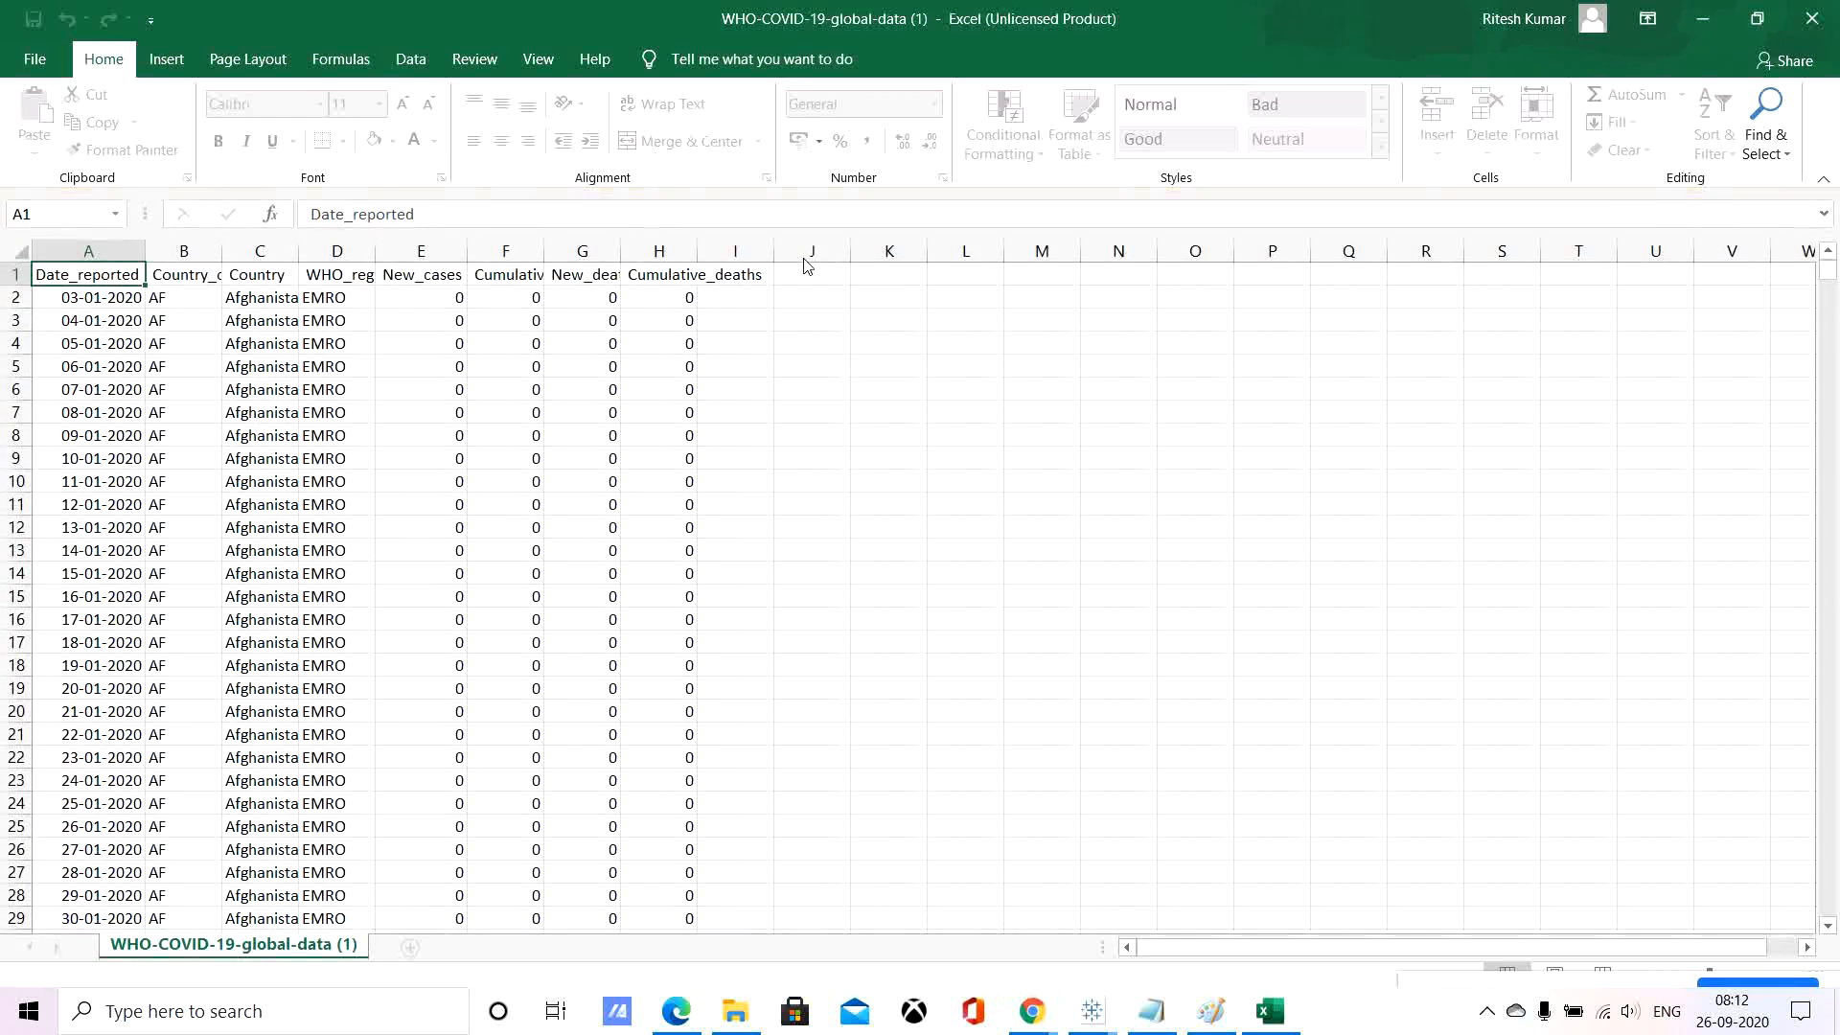
# Examine the daily Afghanistan records down the Country_code column to row 102.
pyautogui.click(406, 63)
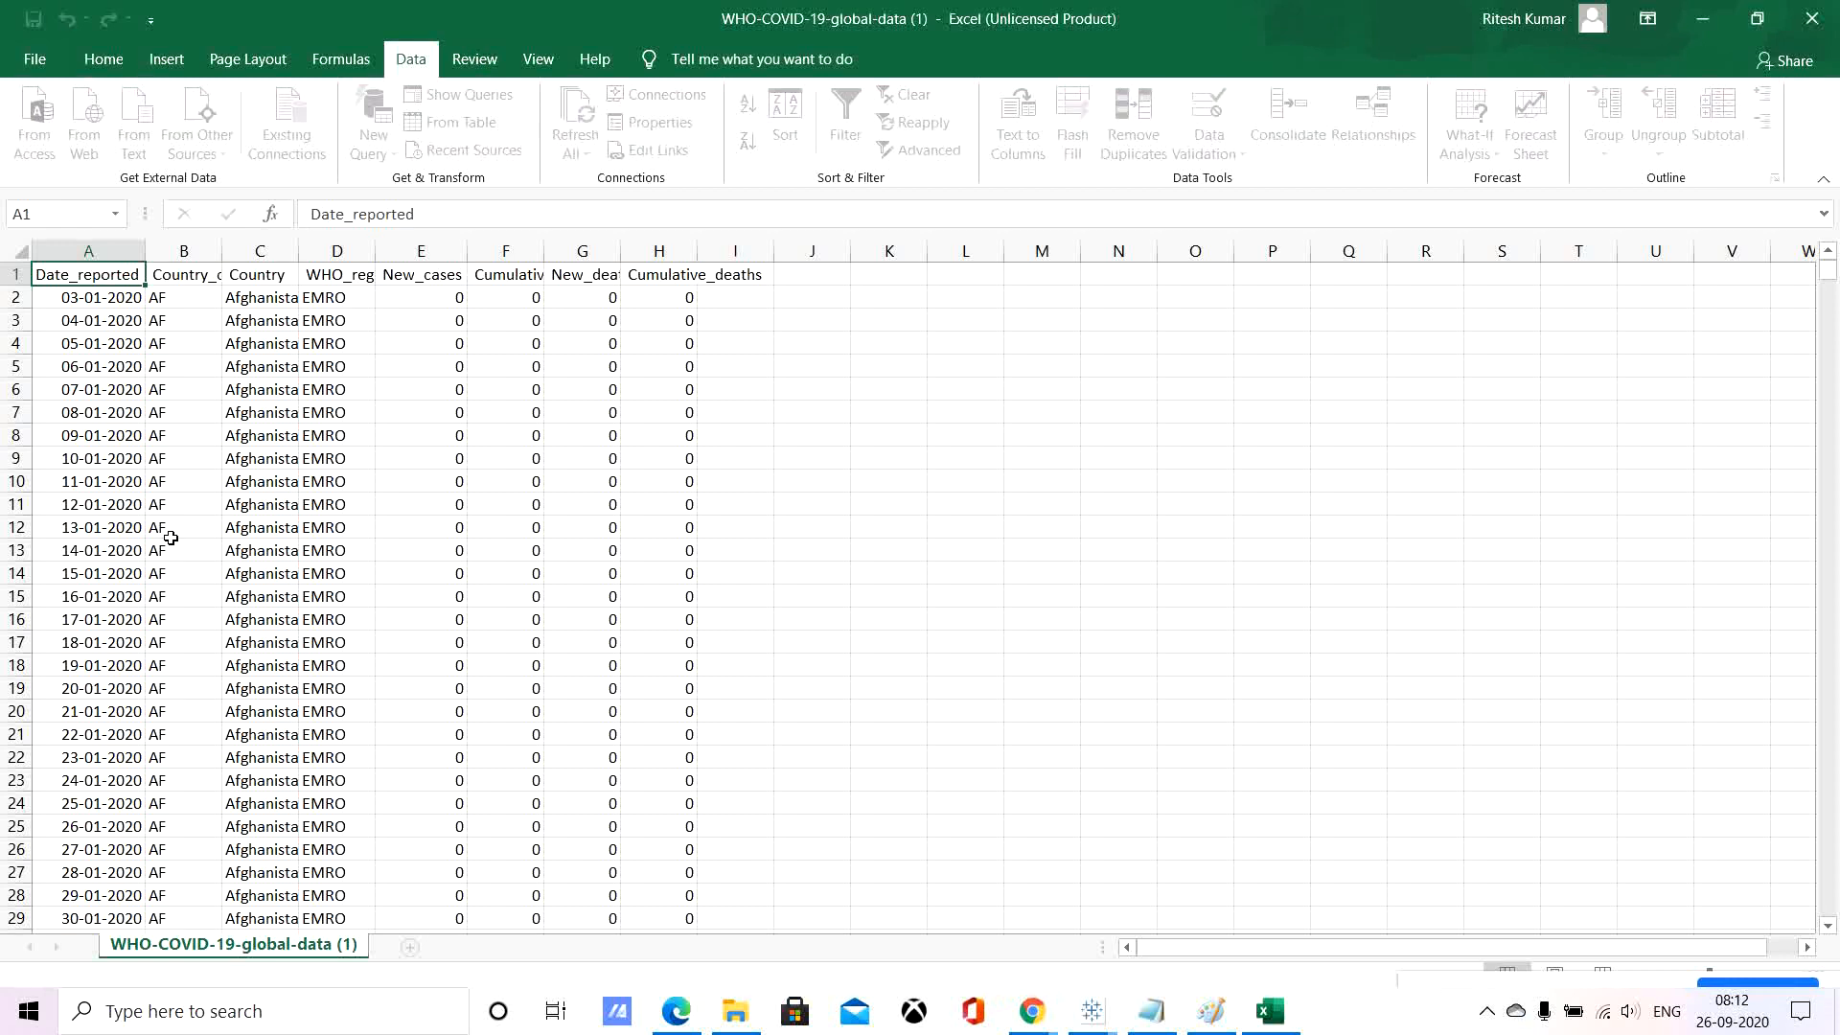
pyautogui.press('Right')
pyautogui.press('Right')
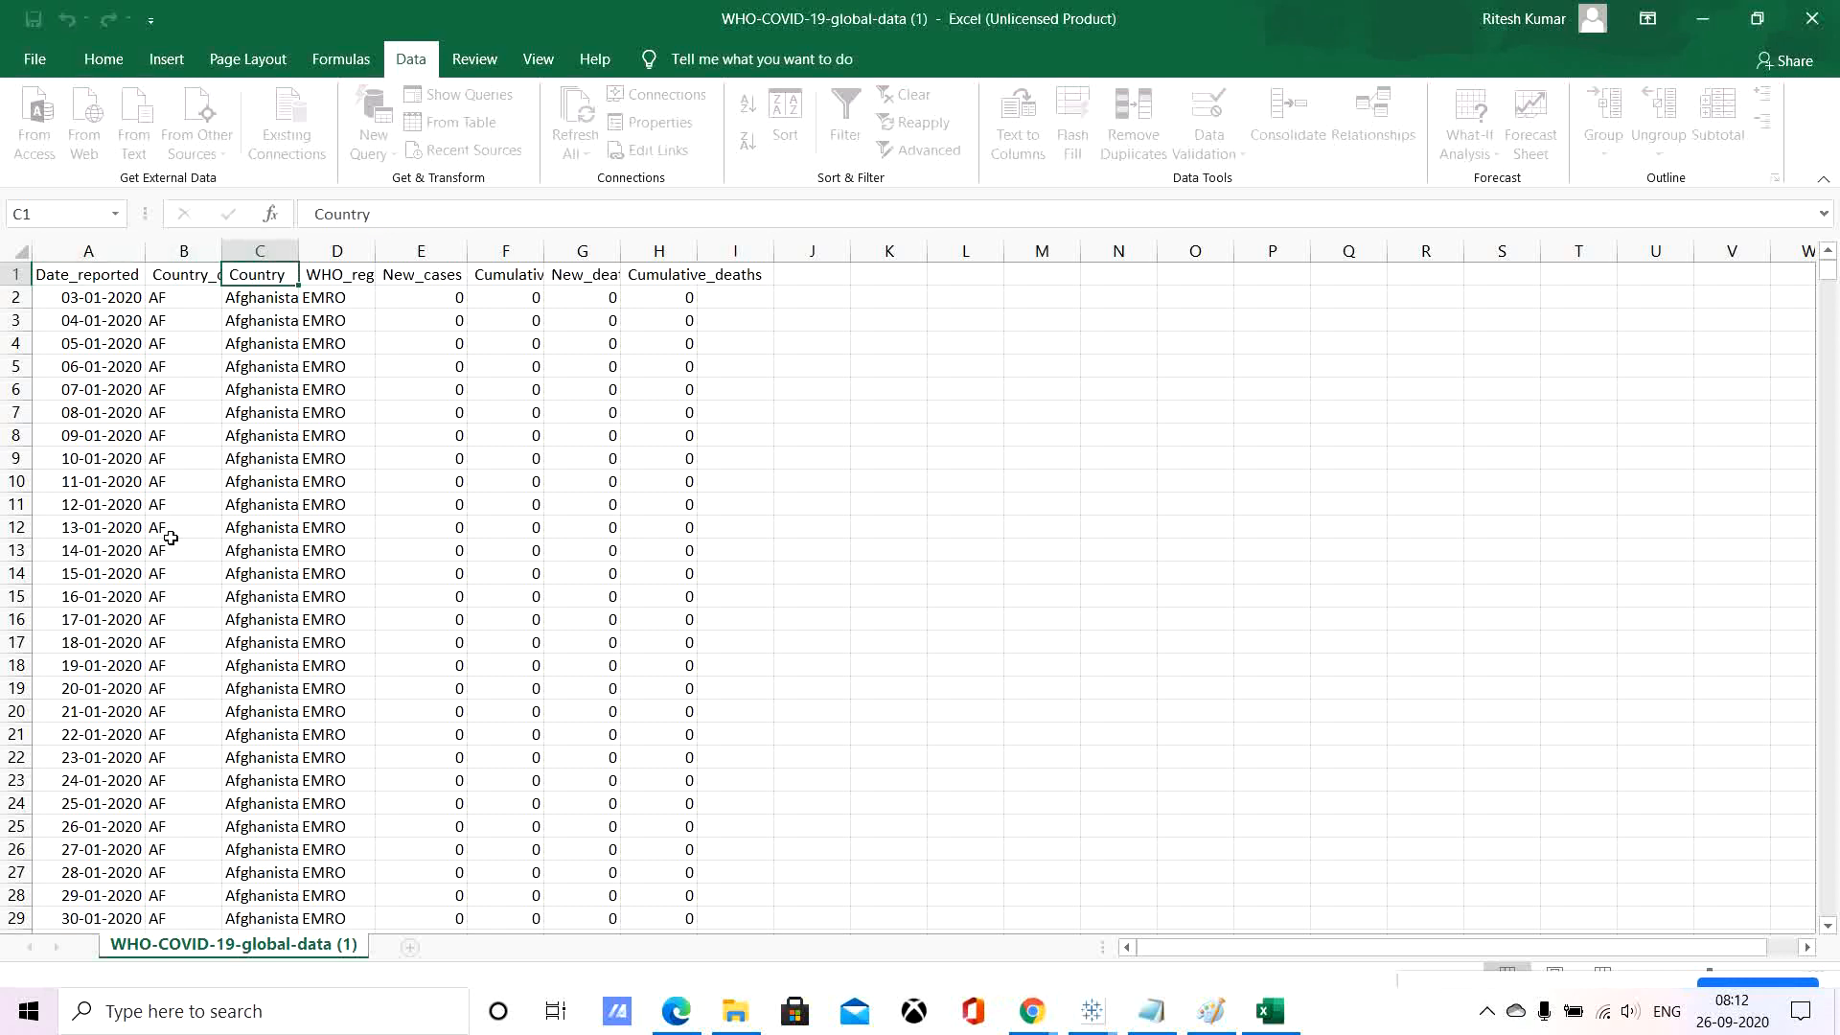
pyautogui.press('Left')
pyautogui.press('Down')
pyautogui.press('Down')
pyautogui.press('Down')
pyautogui.press('Down')
pyautogui.press('Down')
pyautogui.press('Down')
pyautogui.press('Down')
pyautogui.press('Down')
pyautogui.press('Down')
pyautogui.press('Down')
pyautogui.press('Down')
pyautogui.press('Down')
pyautogui.press('Down')
pyautogui.press('Down')
pyautogui.press('Down')
pyautogui.press('Down')
pyautogui.press('Down')
pyautogui.press('Down')
pyautogui.press('Down')
pyautogui.press('Down')
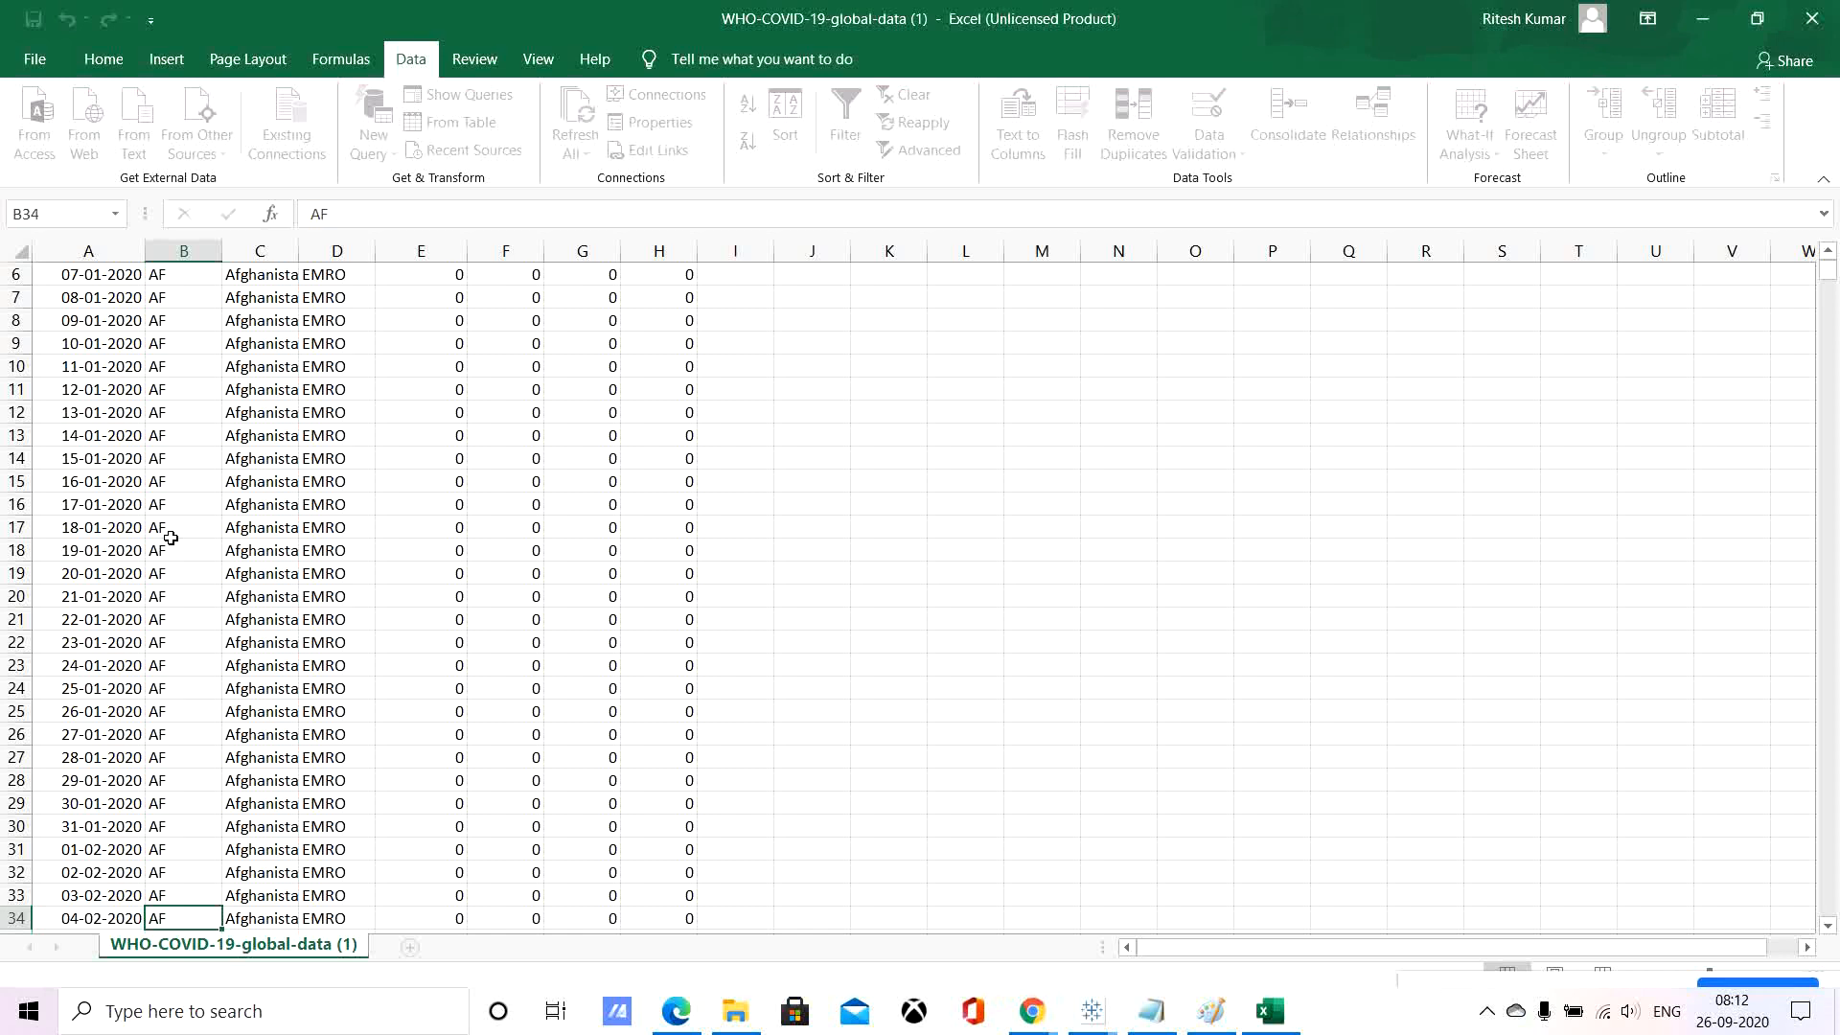
pyautogui.press('Down')
pyautogui.press('Down')
pyautogui.press('Down')
pyautogui.press('Down')
pyautogui.press('Down')
pyautogui.press('Down')
pyautogui.press('Down')
pyautogui.press('Down')
pyautogui.press('Down')
pyautogui.press('Down')
pyautogui.press('Down')
pyautogui.press('Down')
pyautogui.press('Down')
pyautogui.press('Down')
pyautogui.press('Down')
pyautogui.press('Down')
pyautogui.press('Down')
pyautogui.press('Down')
pyautogui.press('Down')
pyautogui.press('Down')
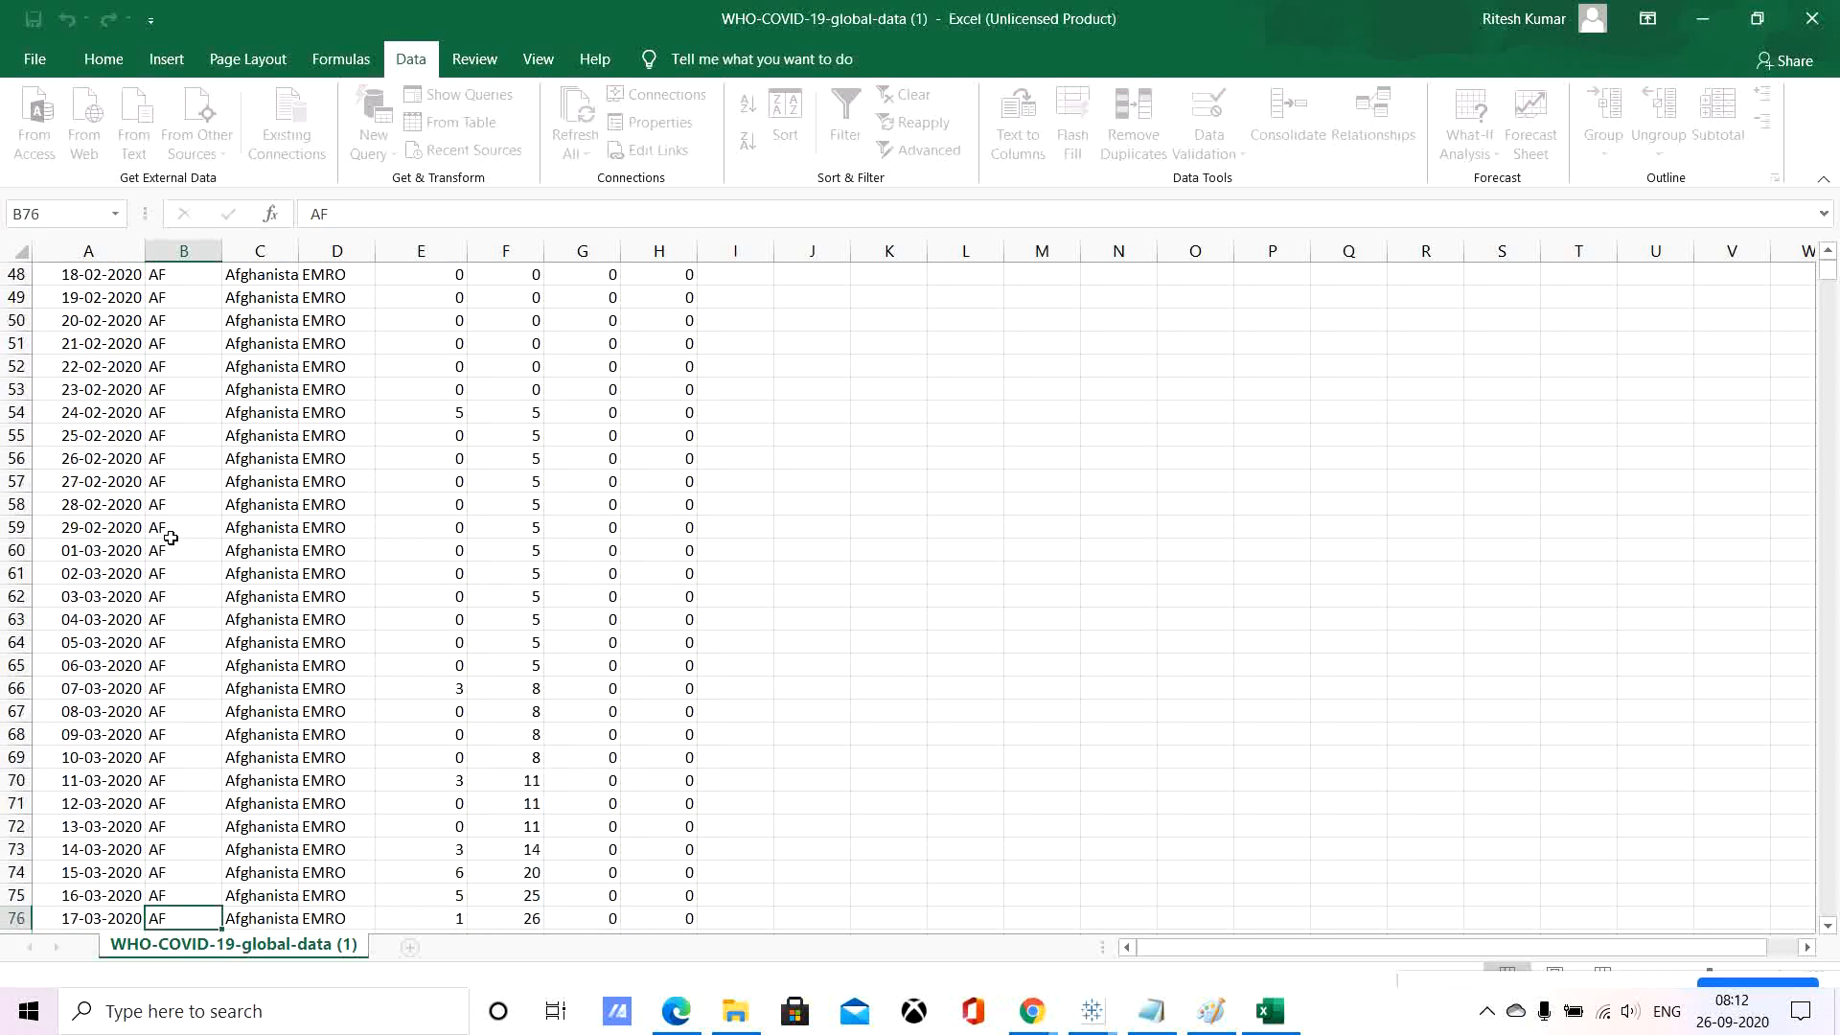
pyautogui.press('Down')
pyautogui.press('Down')
pyautogui.press('Down')
pyautogui.press('Down')
pyautogui.press('Down')
pyautogui.press('Down')
pyautogui.press('Down')
pyautogui.press('Down')
pyautogui.press('Down')
pyautogui.press('Down')
pyautogui.press('Down')
pyautogui.press('Down')
pyautogui.press('Down')
pyautogui.press('Down')
pyautogui.press('Down')
pyautogui.press('Down')
pyautogui.press('Down')
pyautogui.press('Down')
pyautogui.press('Down')
pyautogui.press('Down')
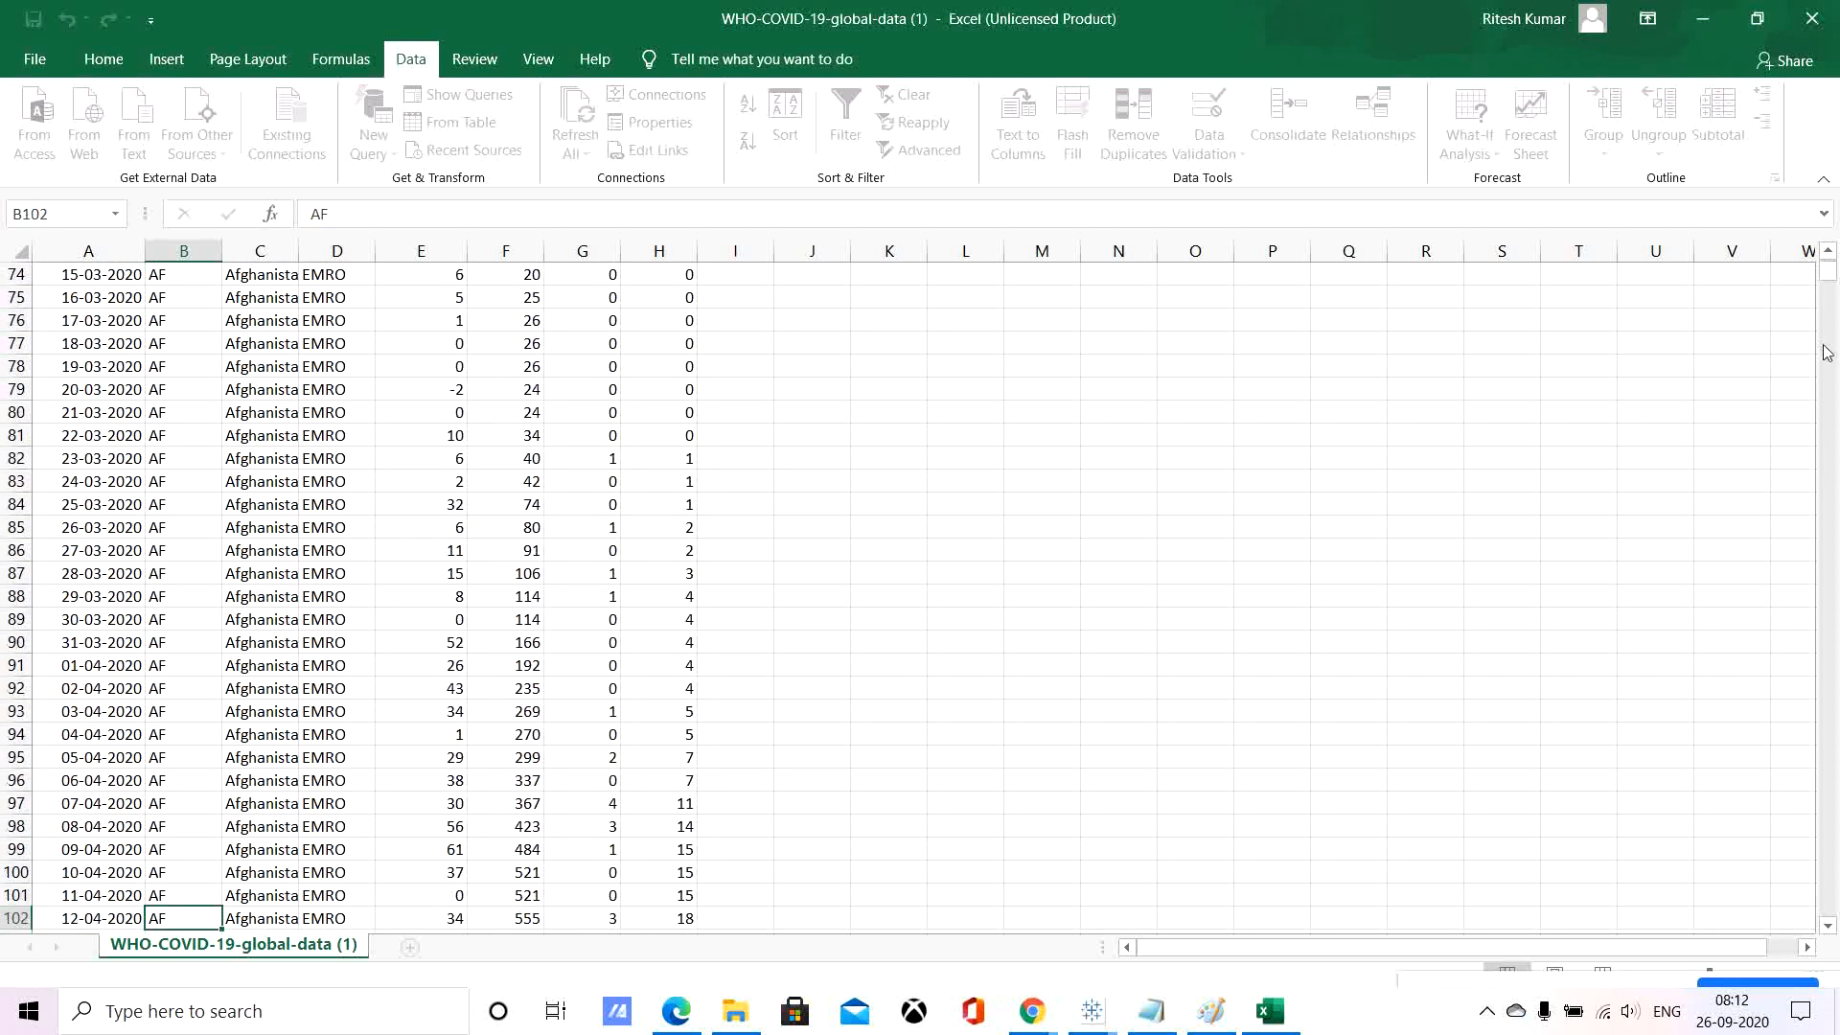
# Browse further down the data to the Belarus records and inspect the 24-07-2020 entry in row 5011.
pyautogui.moveTo(1828, 268); pyautogui.dragTo(1828, 331)
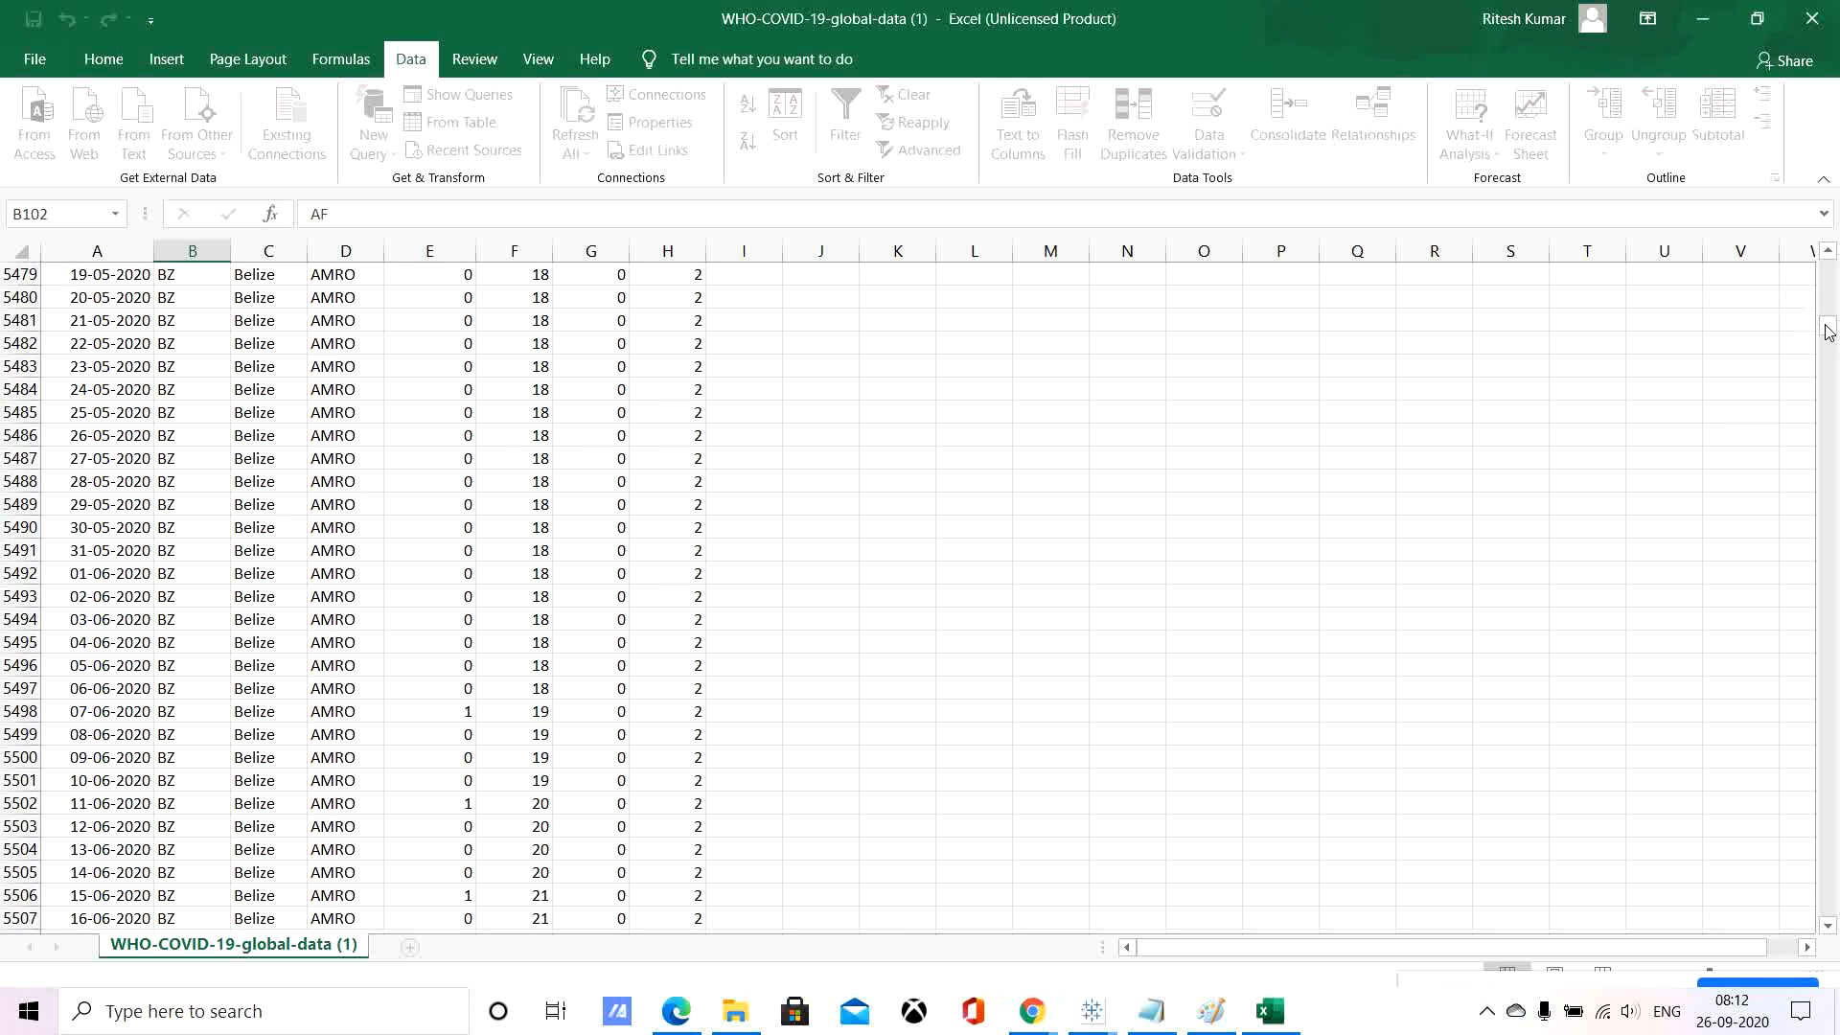
pyautogui.click(1828, 251)
pyautogui.click(1828, 251)
pyautogui.click(1828, 251)
pyautogui.click(1828, 251)
pyautogui.click(1828, 251)
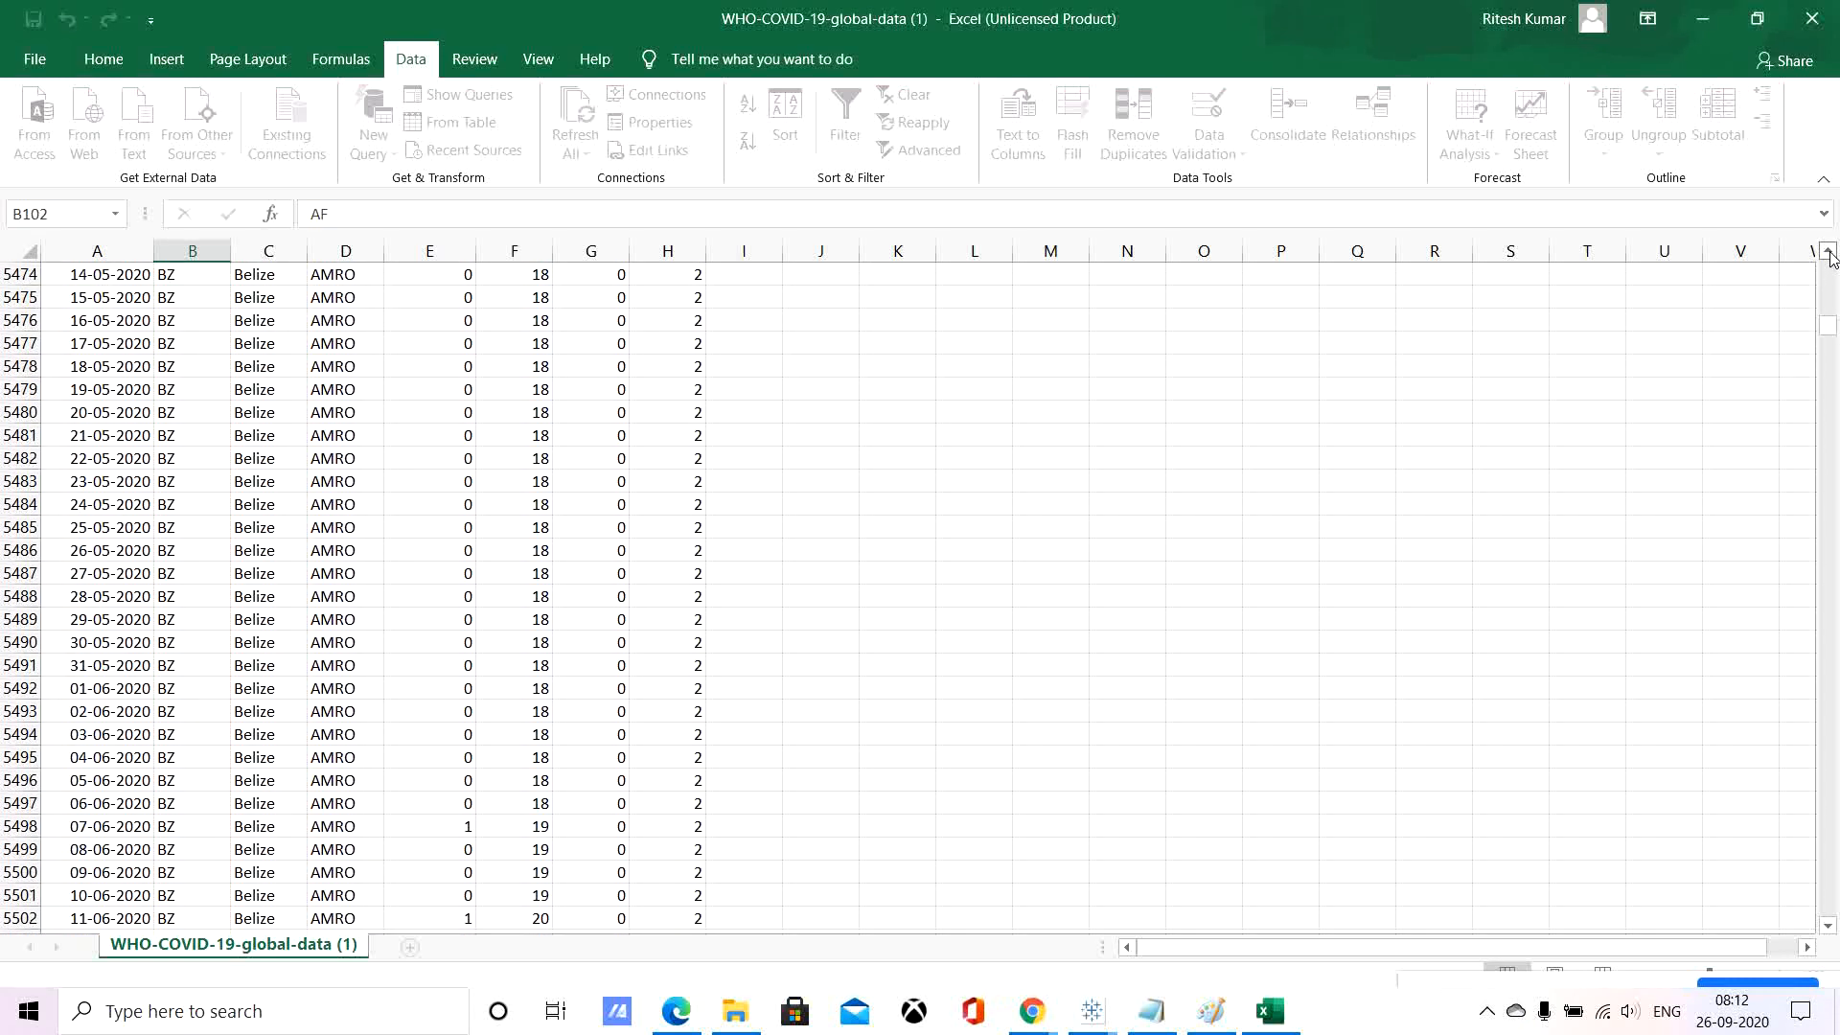
pyautogui.moveTo(1828, 251); pyautogui.dragTo(1828, 251)
pyautogui.moveTo(1829, 331); pyautogui.dragTo(1830, 331)
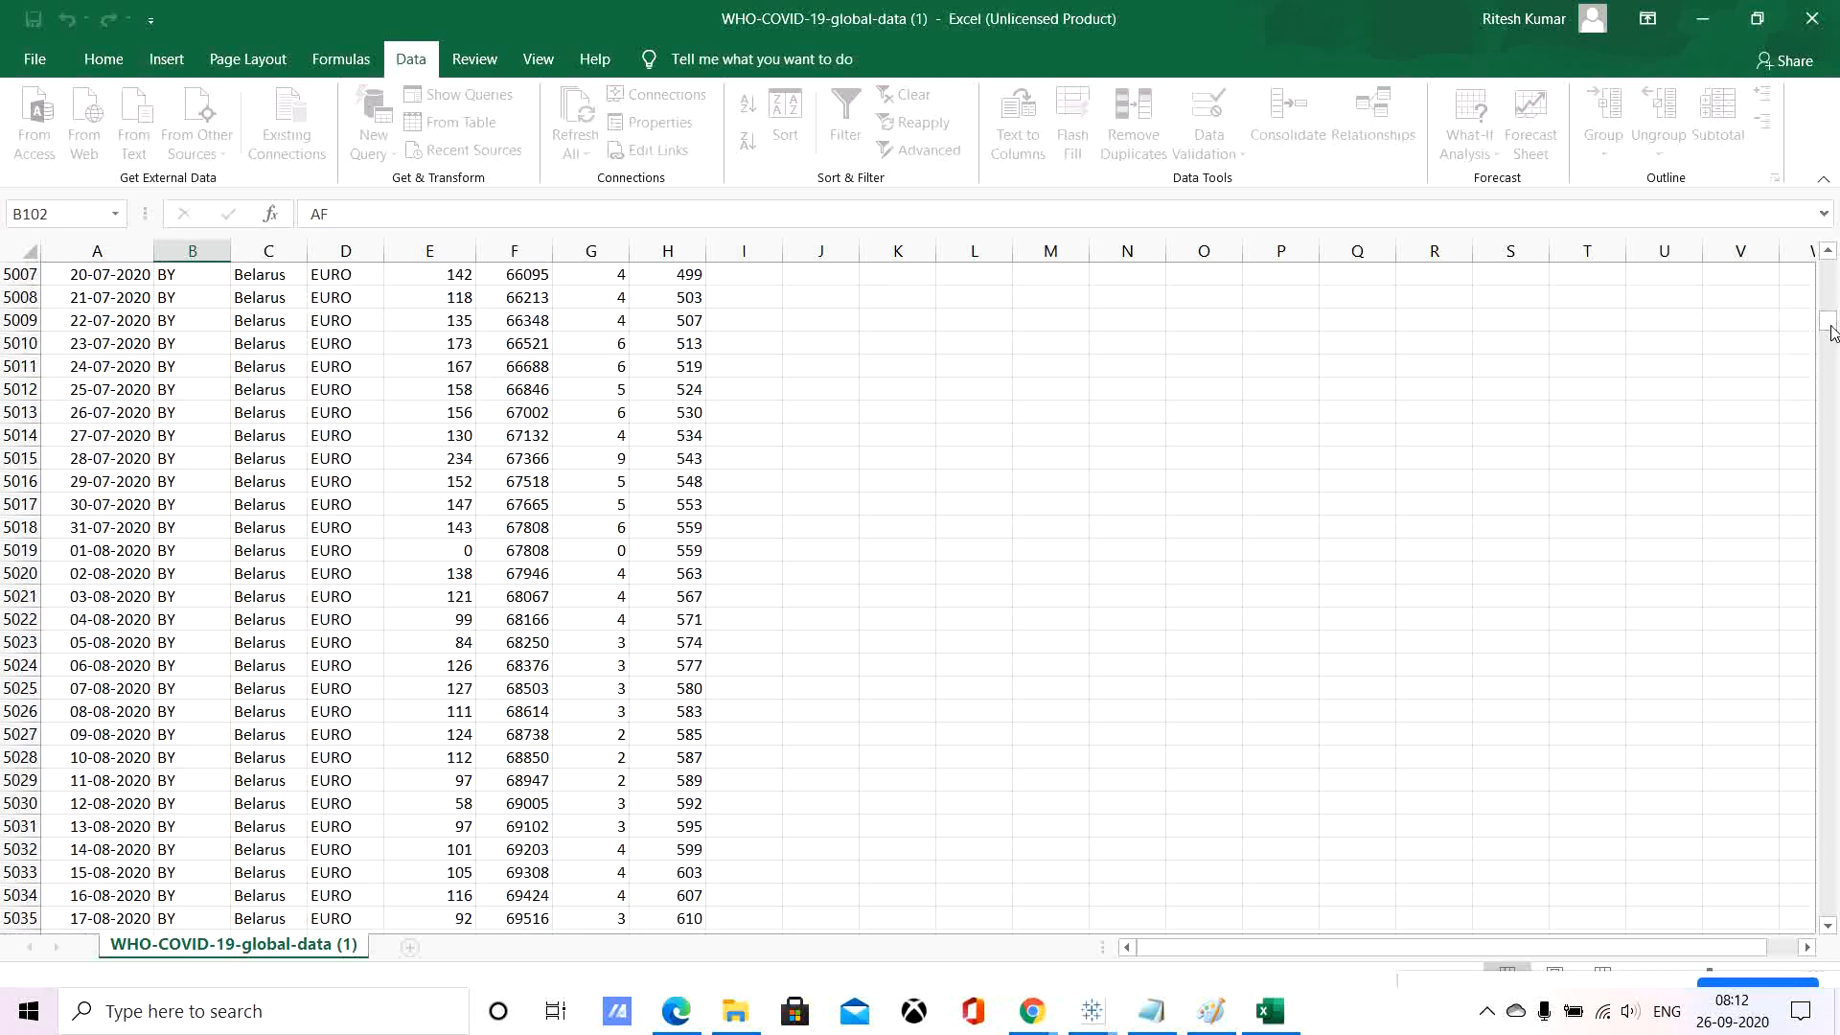
pyautogui.click(290, 393)
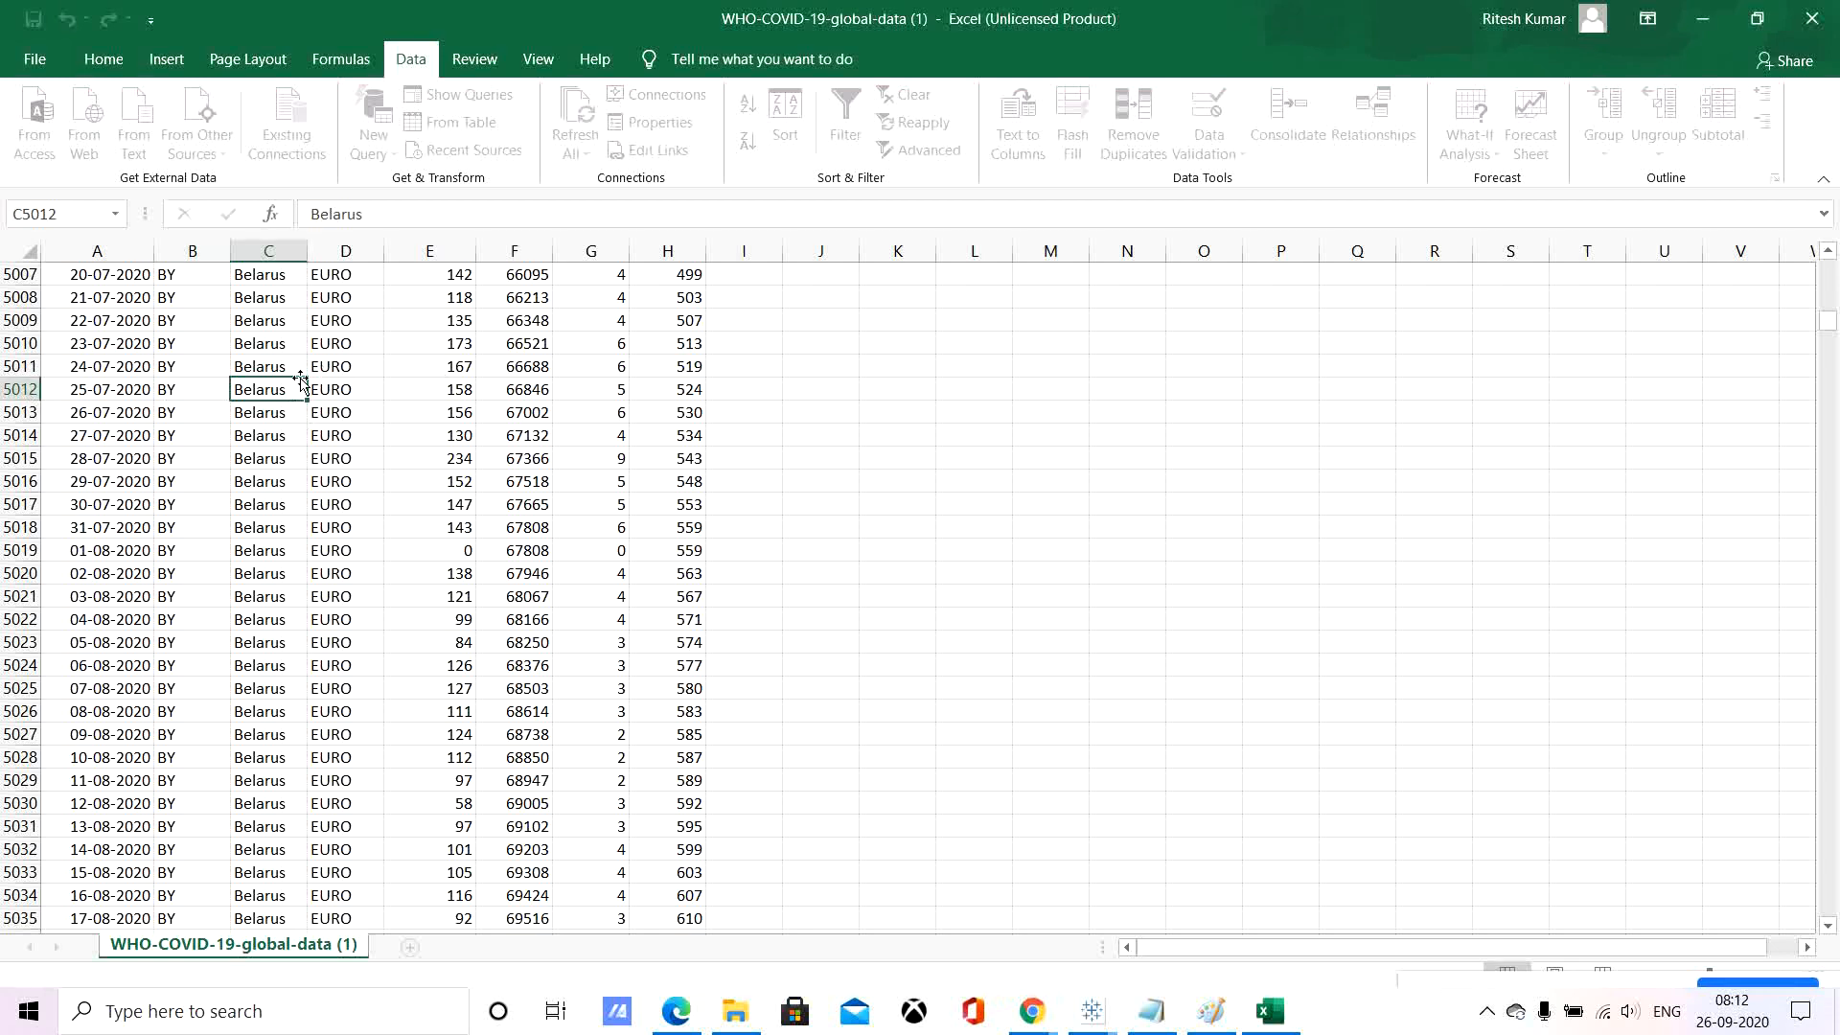
pyautogui.click(350, 364)
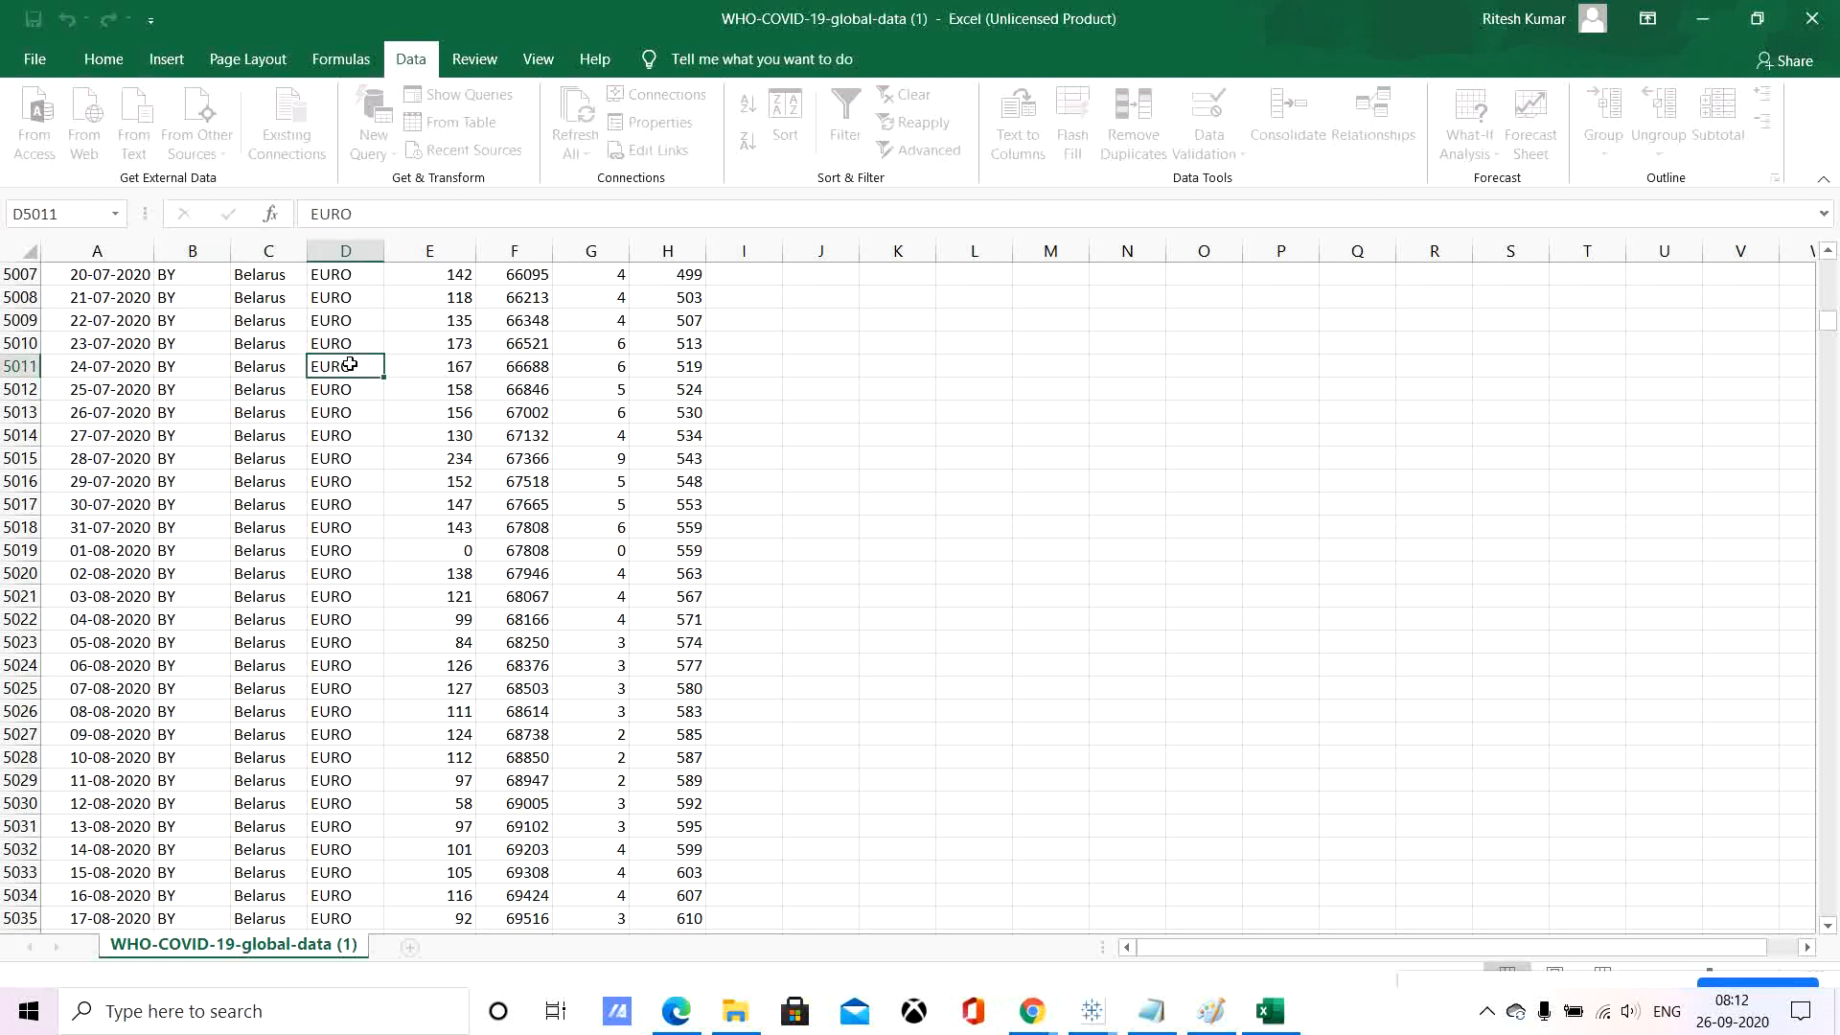
pyautogui.click(12, 367)
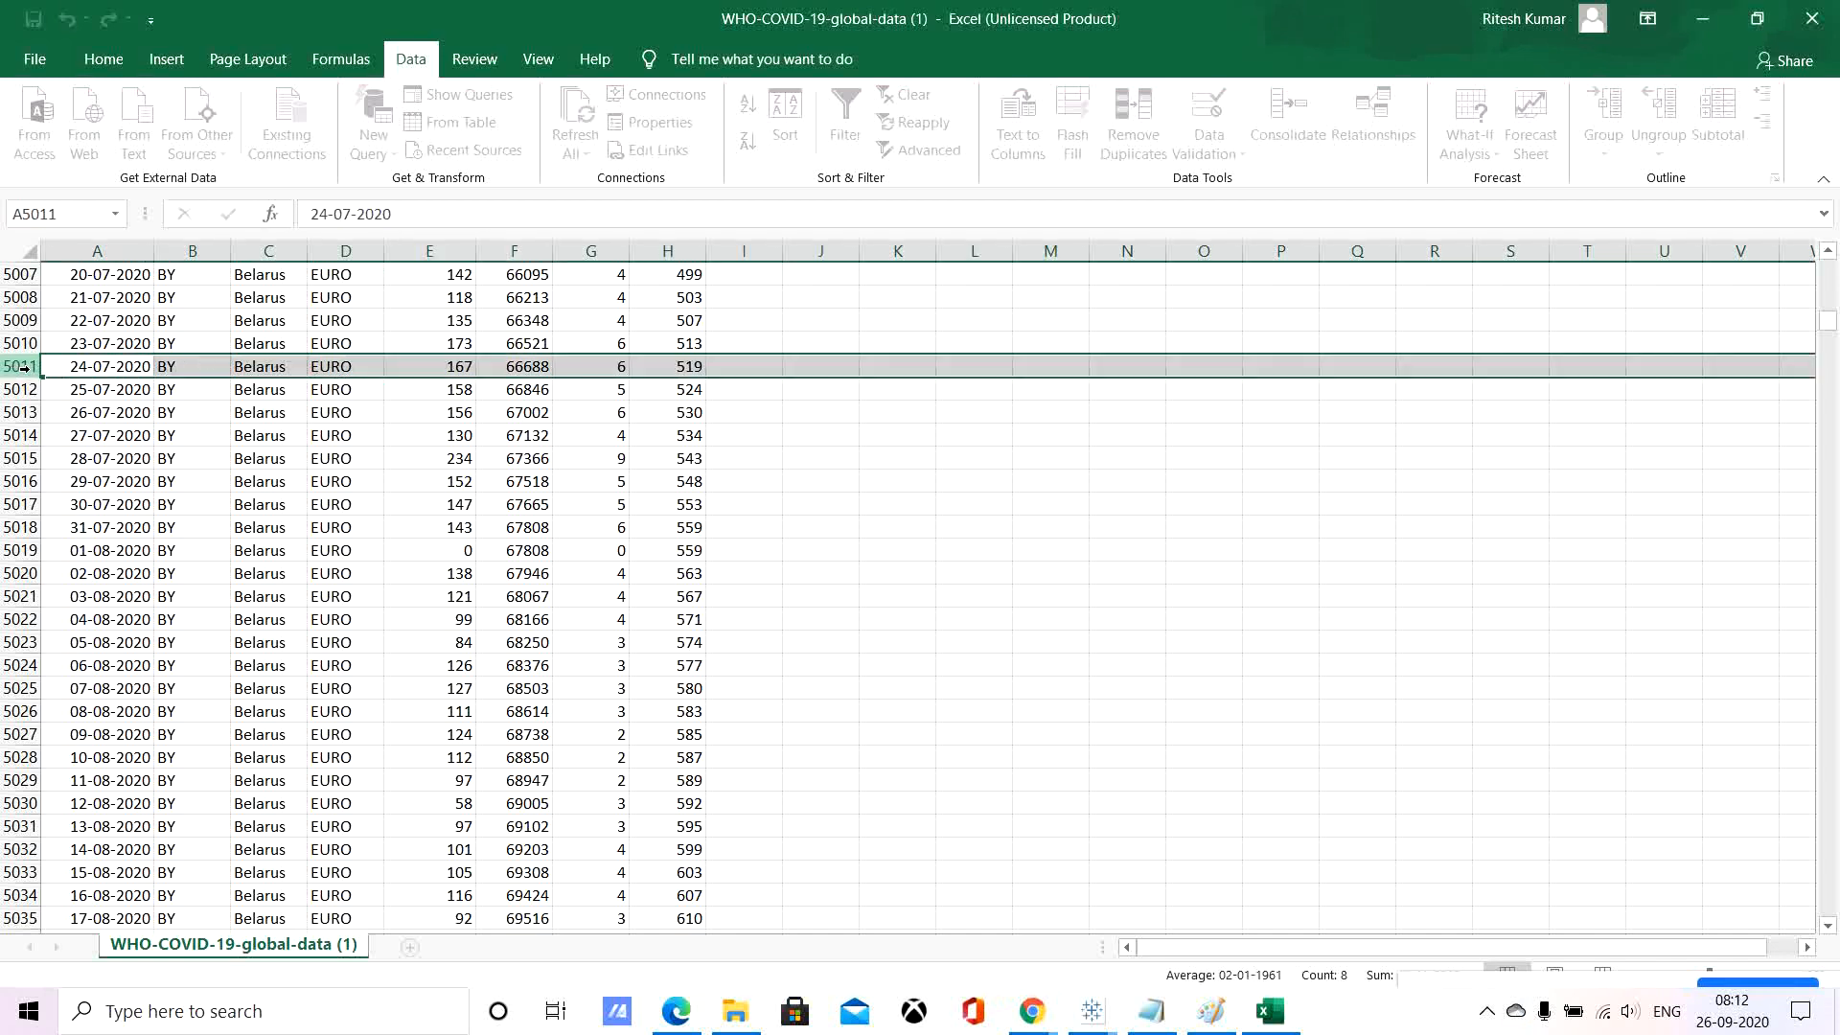
# Examine the daily New_cases values for Belarus from 24-07-2020 to 26-07-2020.
pyautogui.click(454, 368)
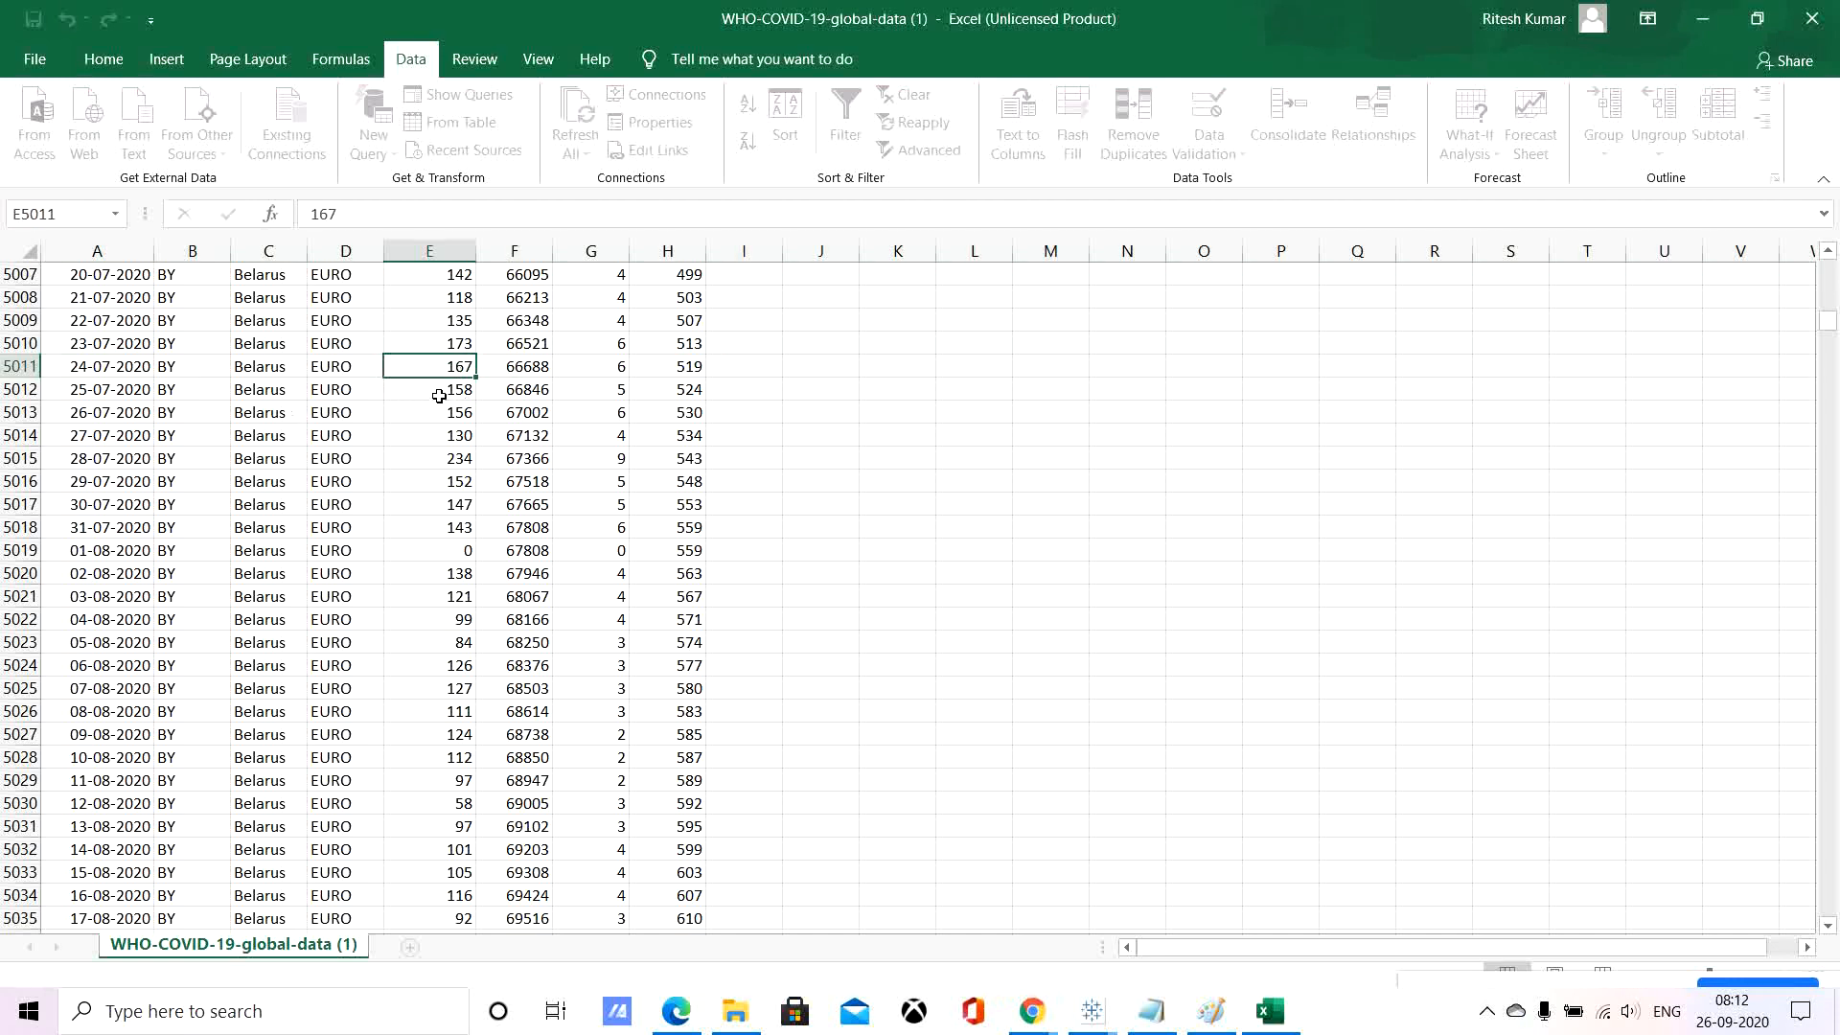
pyautogui.click(441, 393)
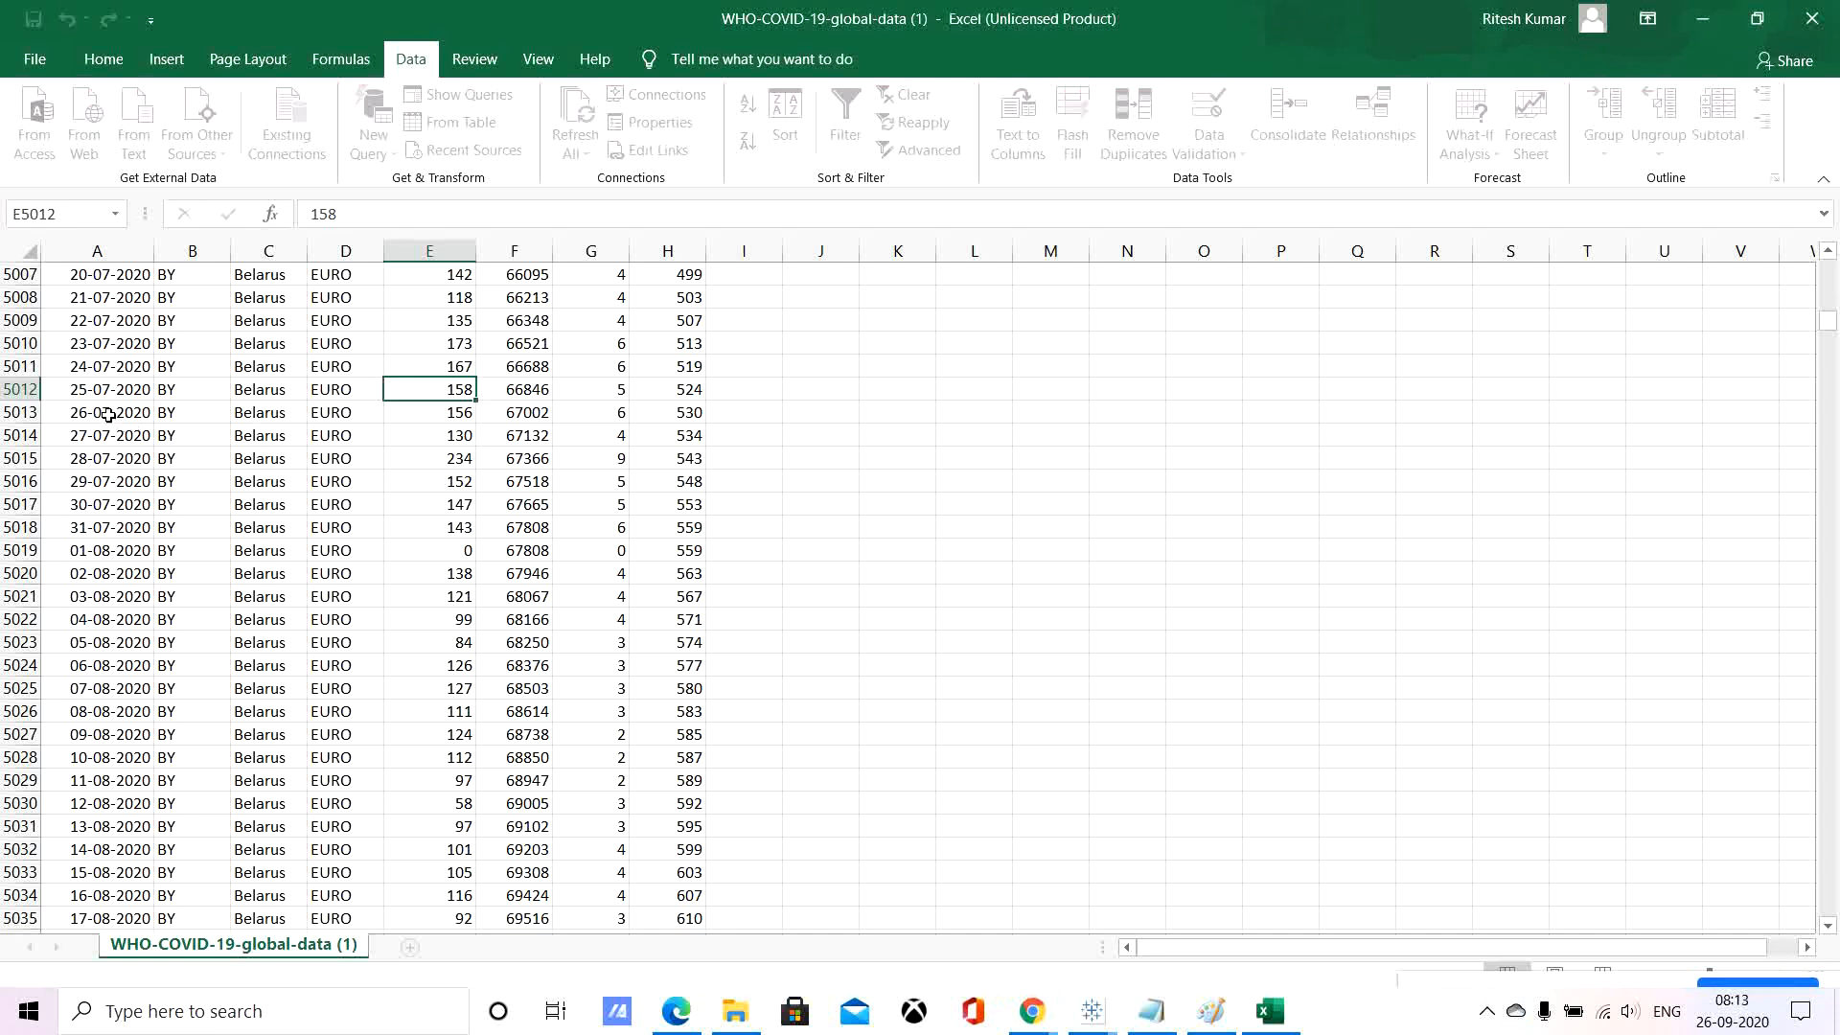
pyautogui.click(447, 413)
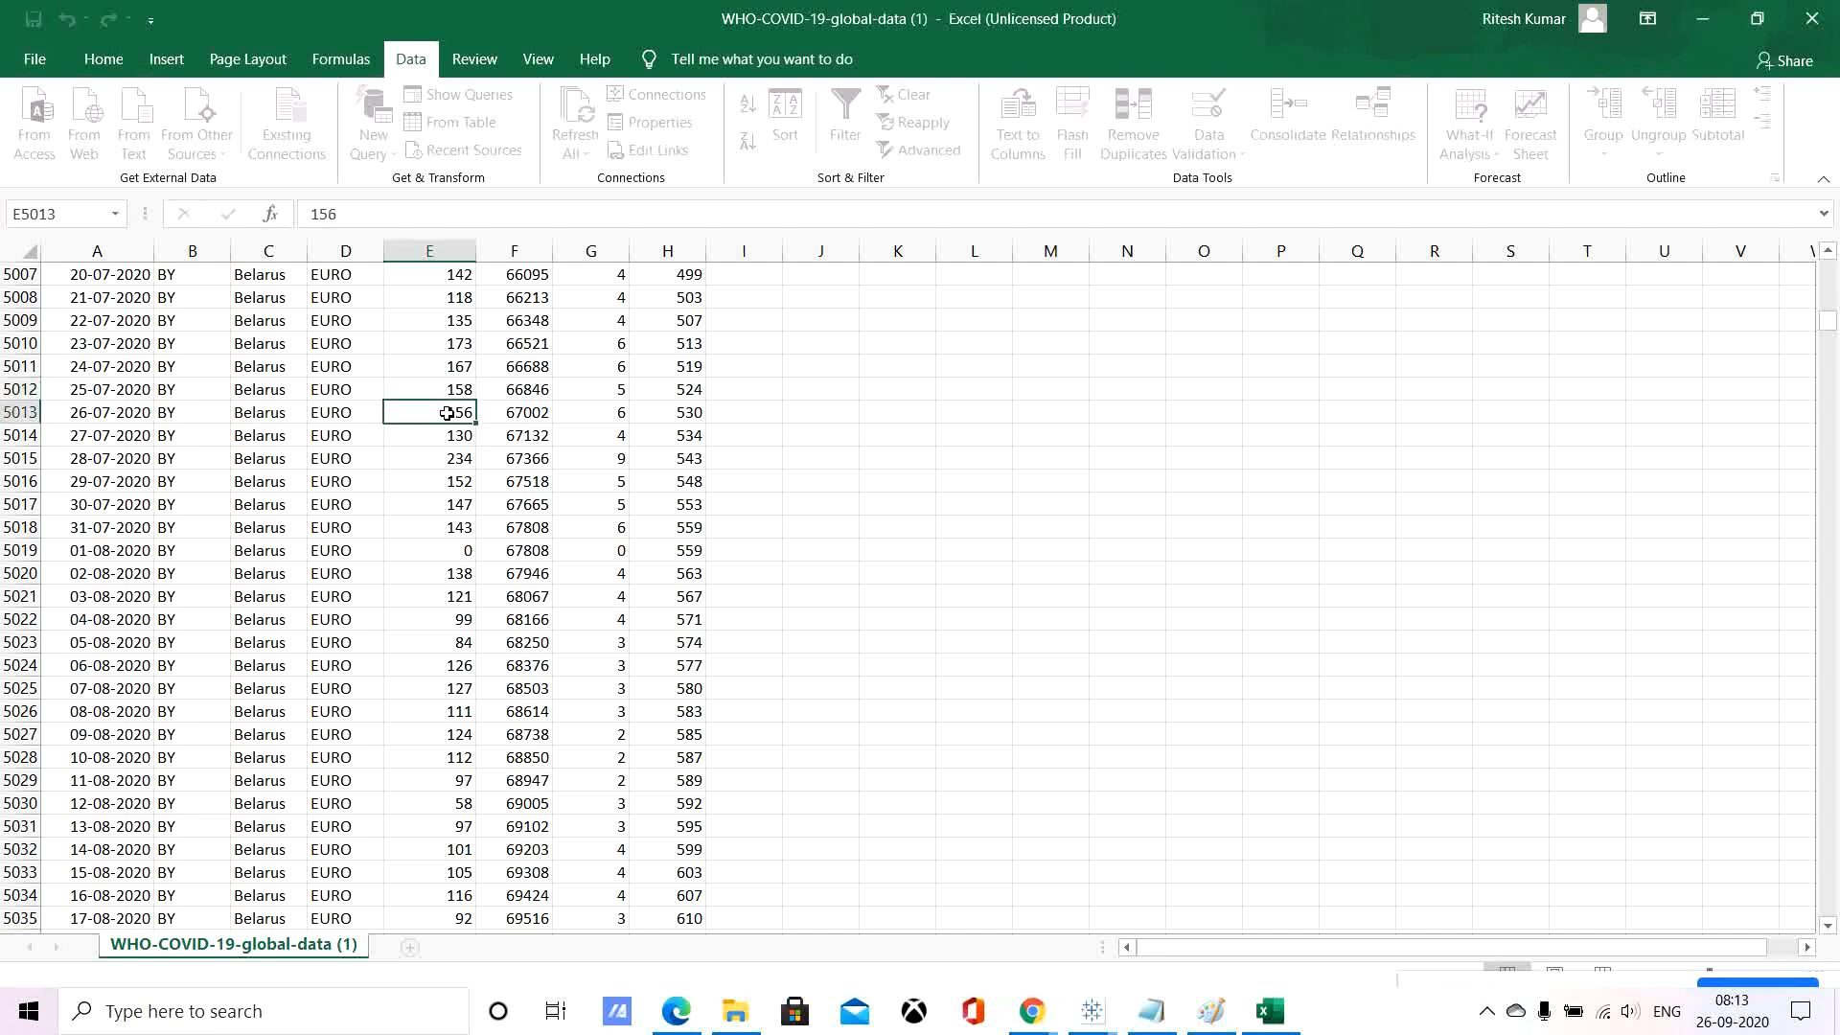
pyautogui.click(440, 368)
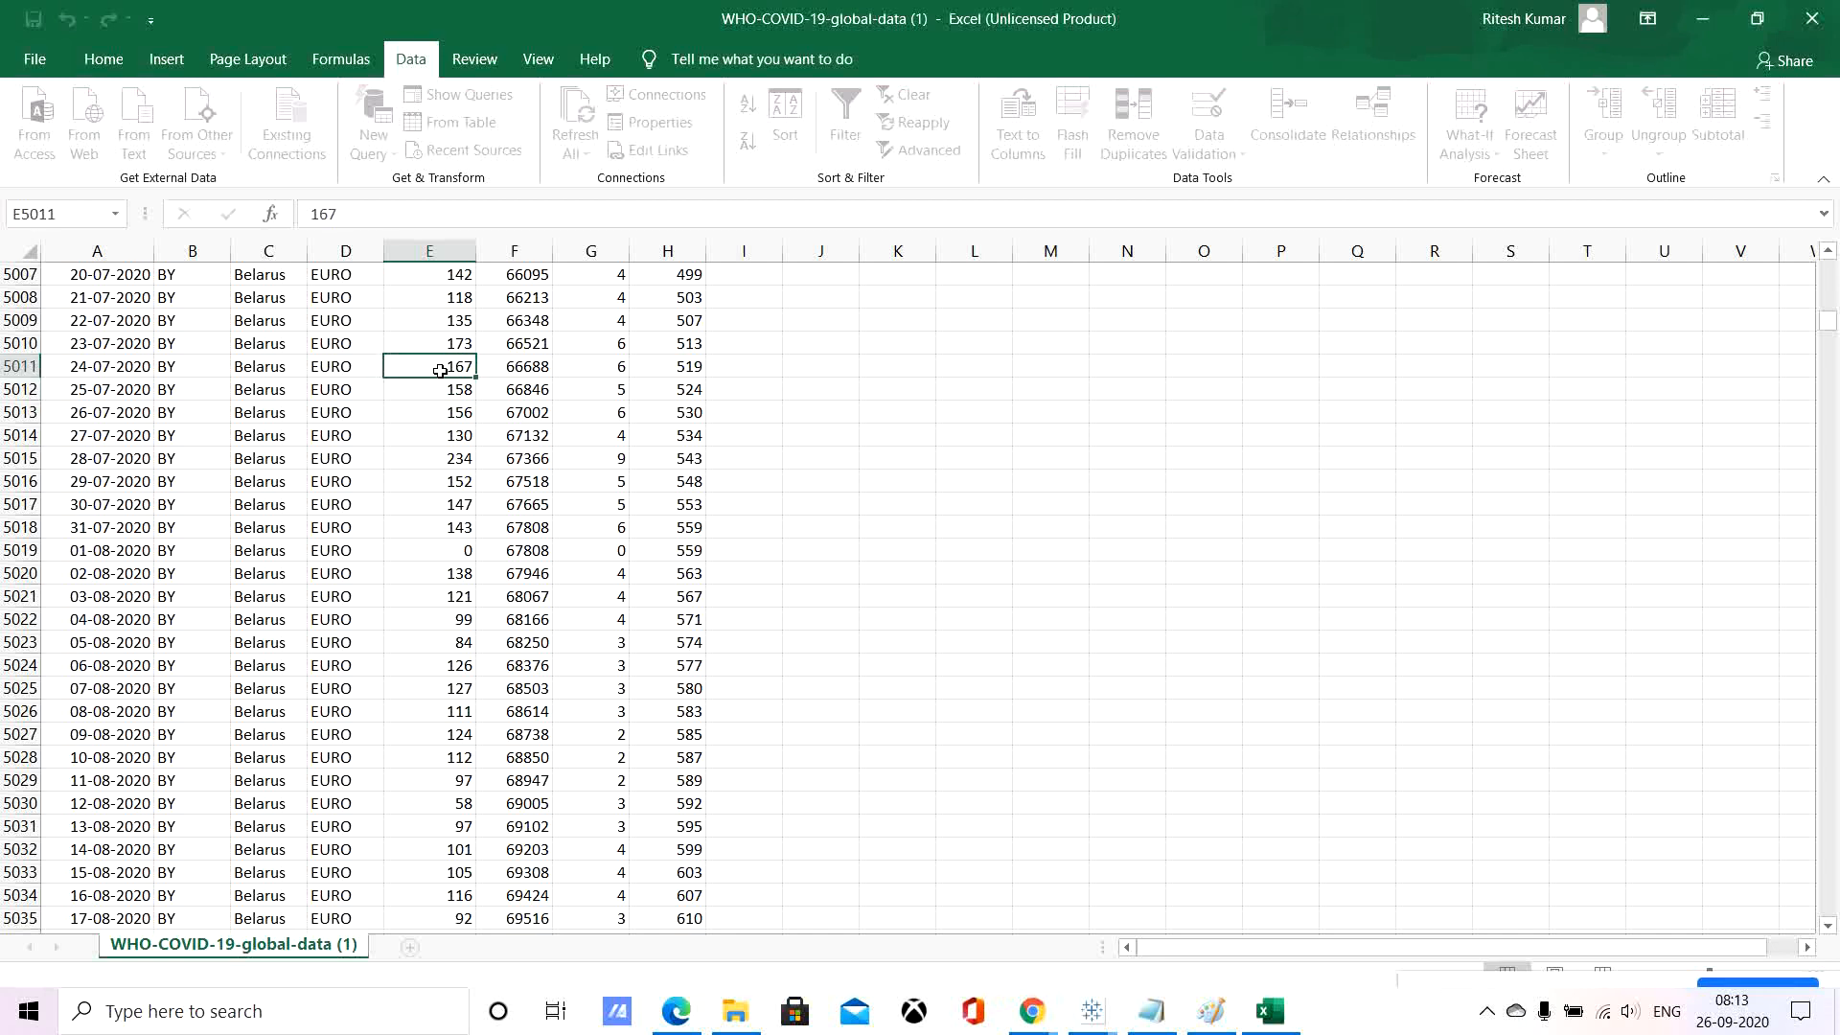
pyautogui.press('Down')
pyautogui.press('Down')
pyautogui.press('Down')
pyautogui.press('Down')
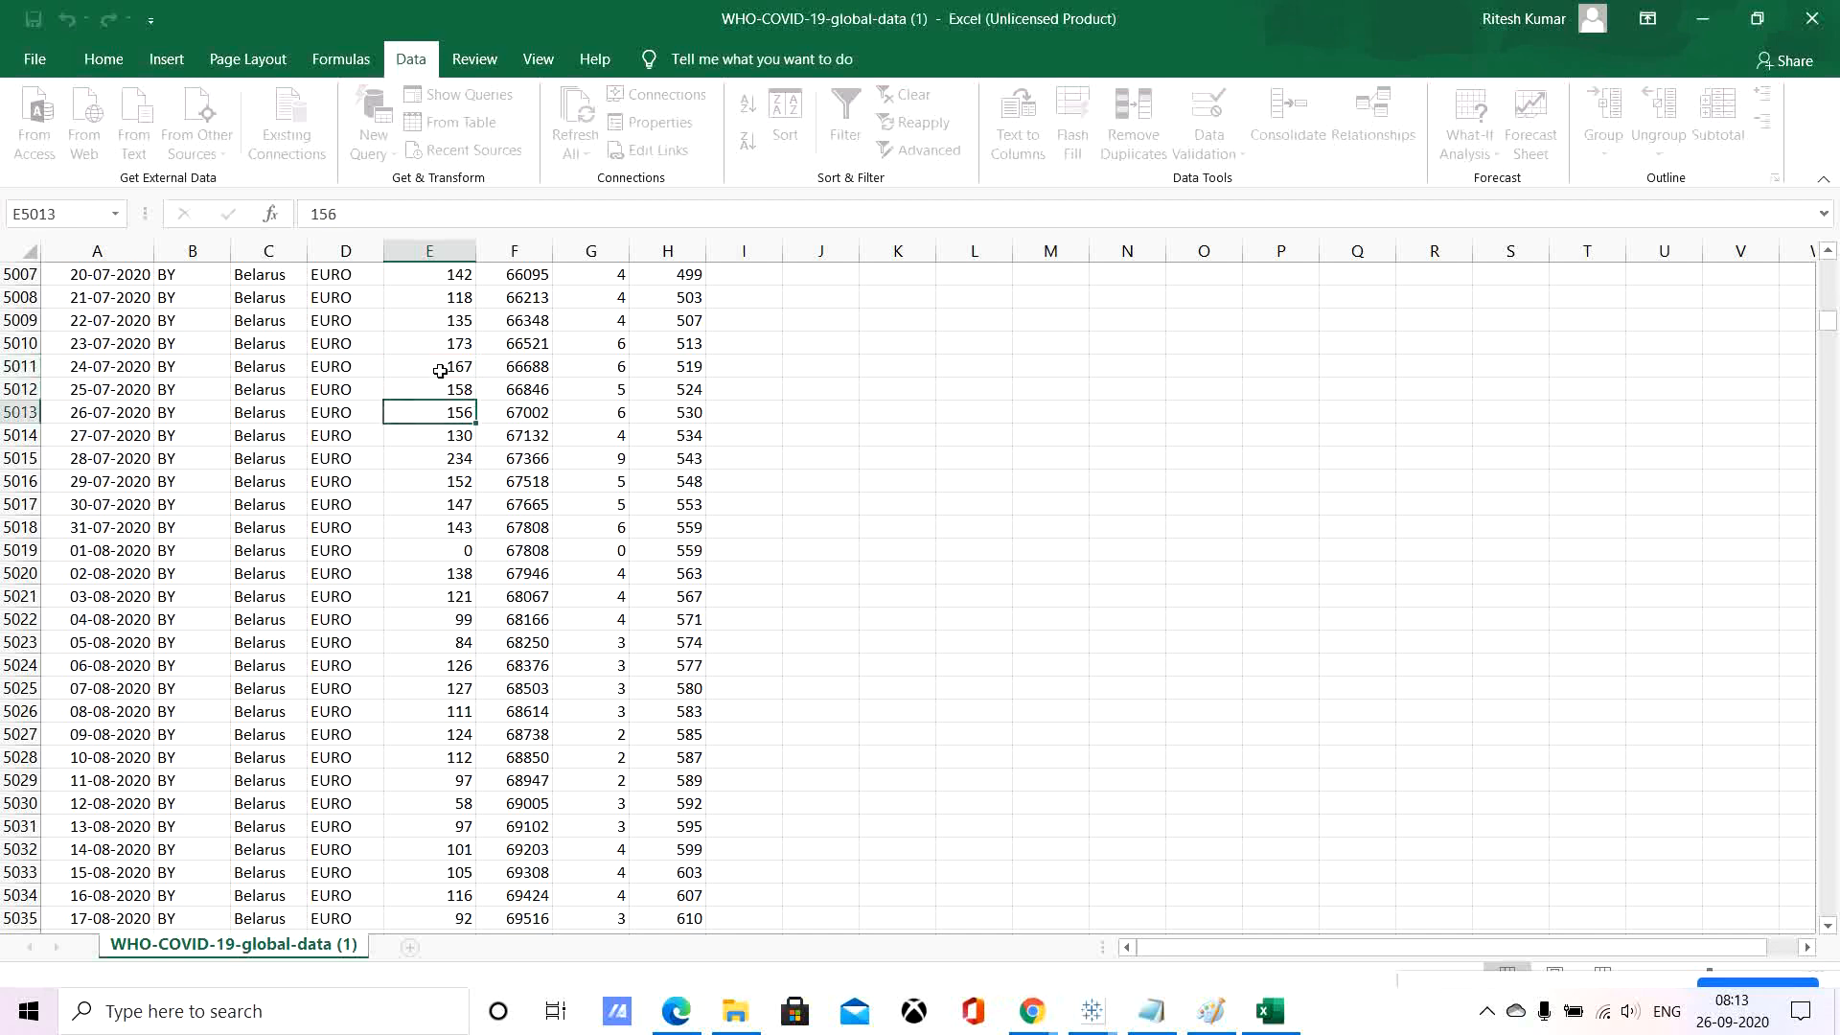
# Compare the Belarus Cumulative_cases values around 24-07-2020 with the daily New_cases values.
pyautogui.click(527, 369)
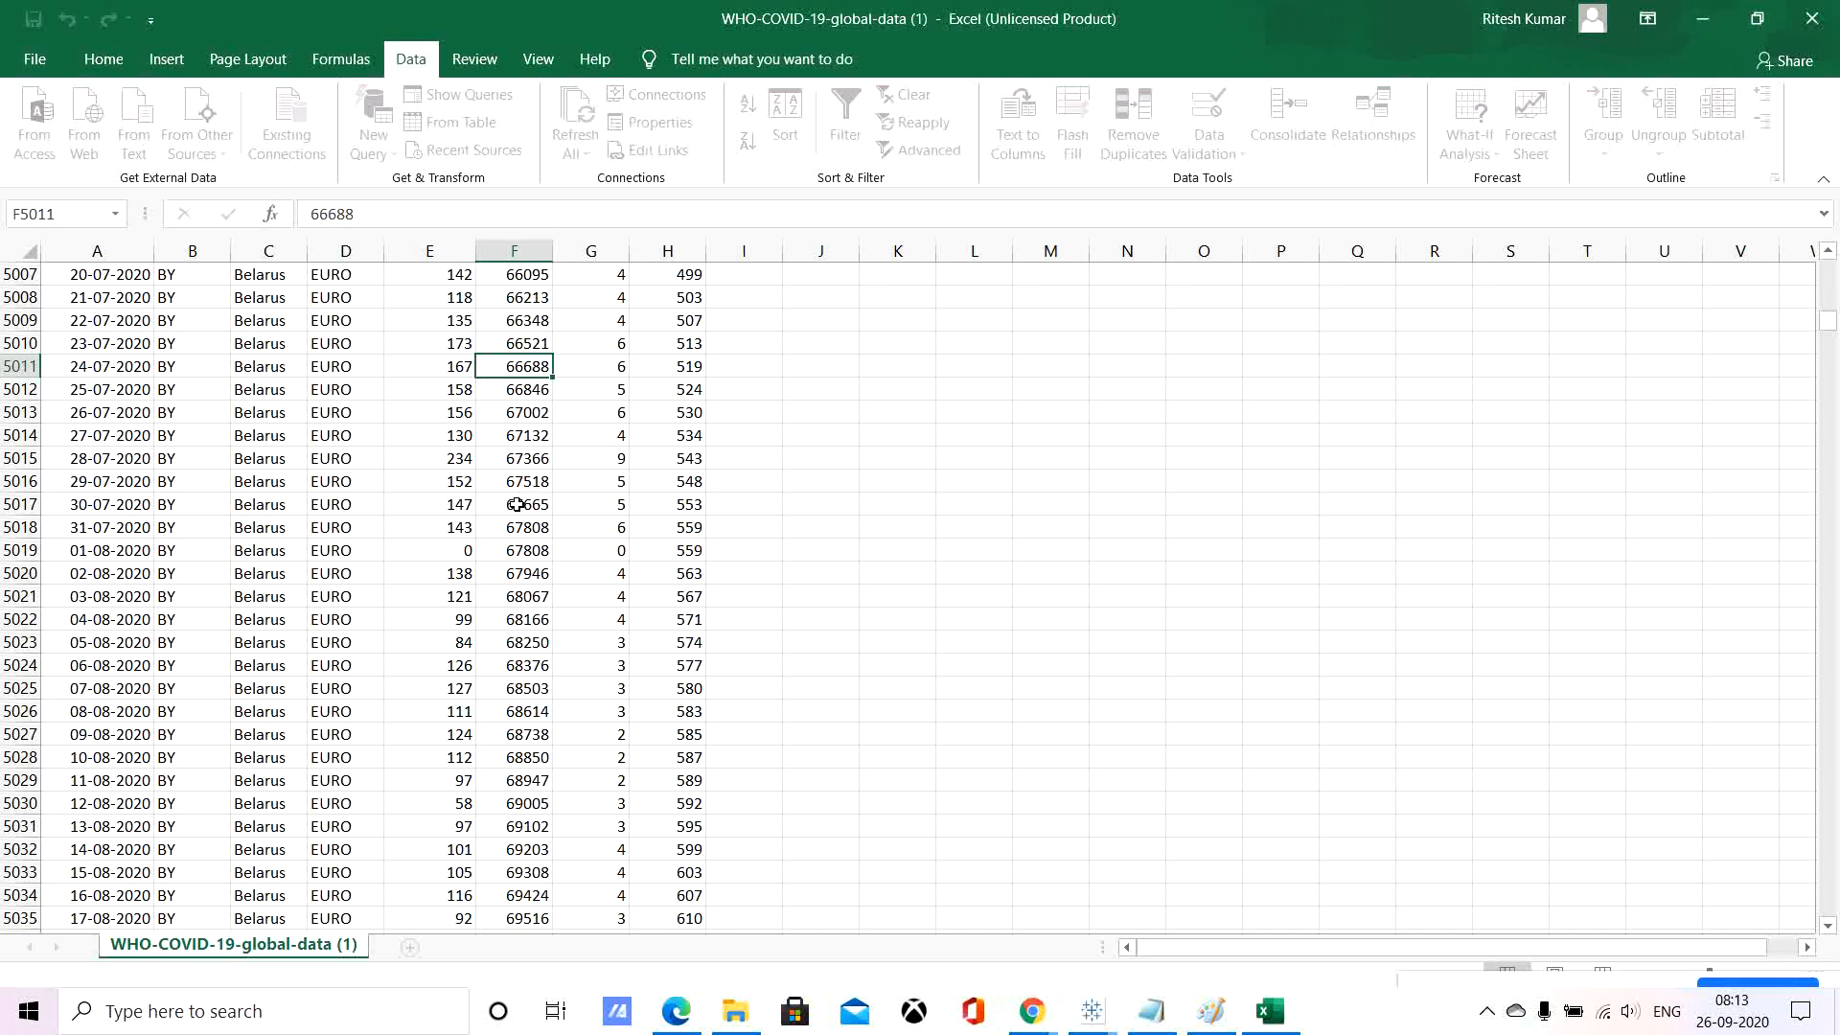
pyautogui.press('Up')
pyautogui.press('Up')
pyautogui.press('Up')
pyautogui.press('Up')
pyautogui.press('Down')
pyautogui.press('Down')
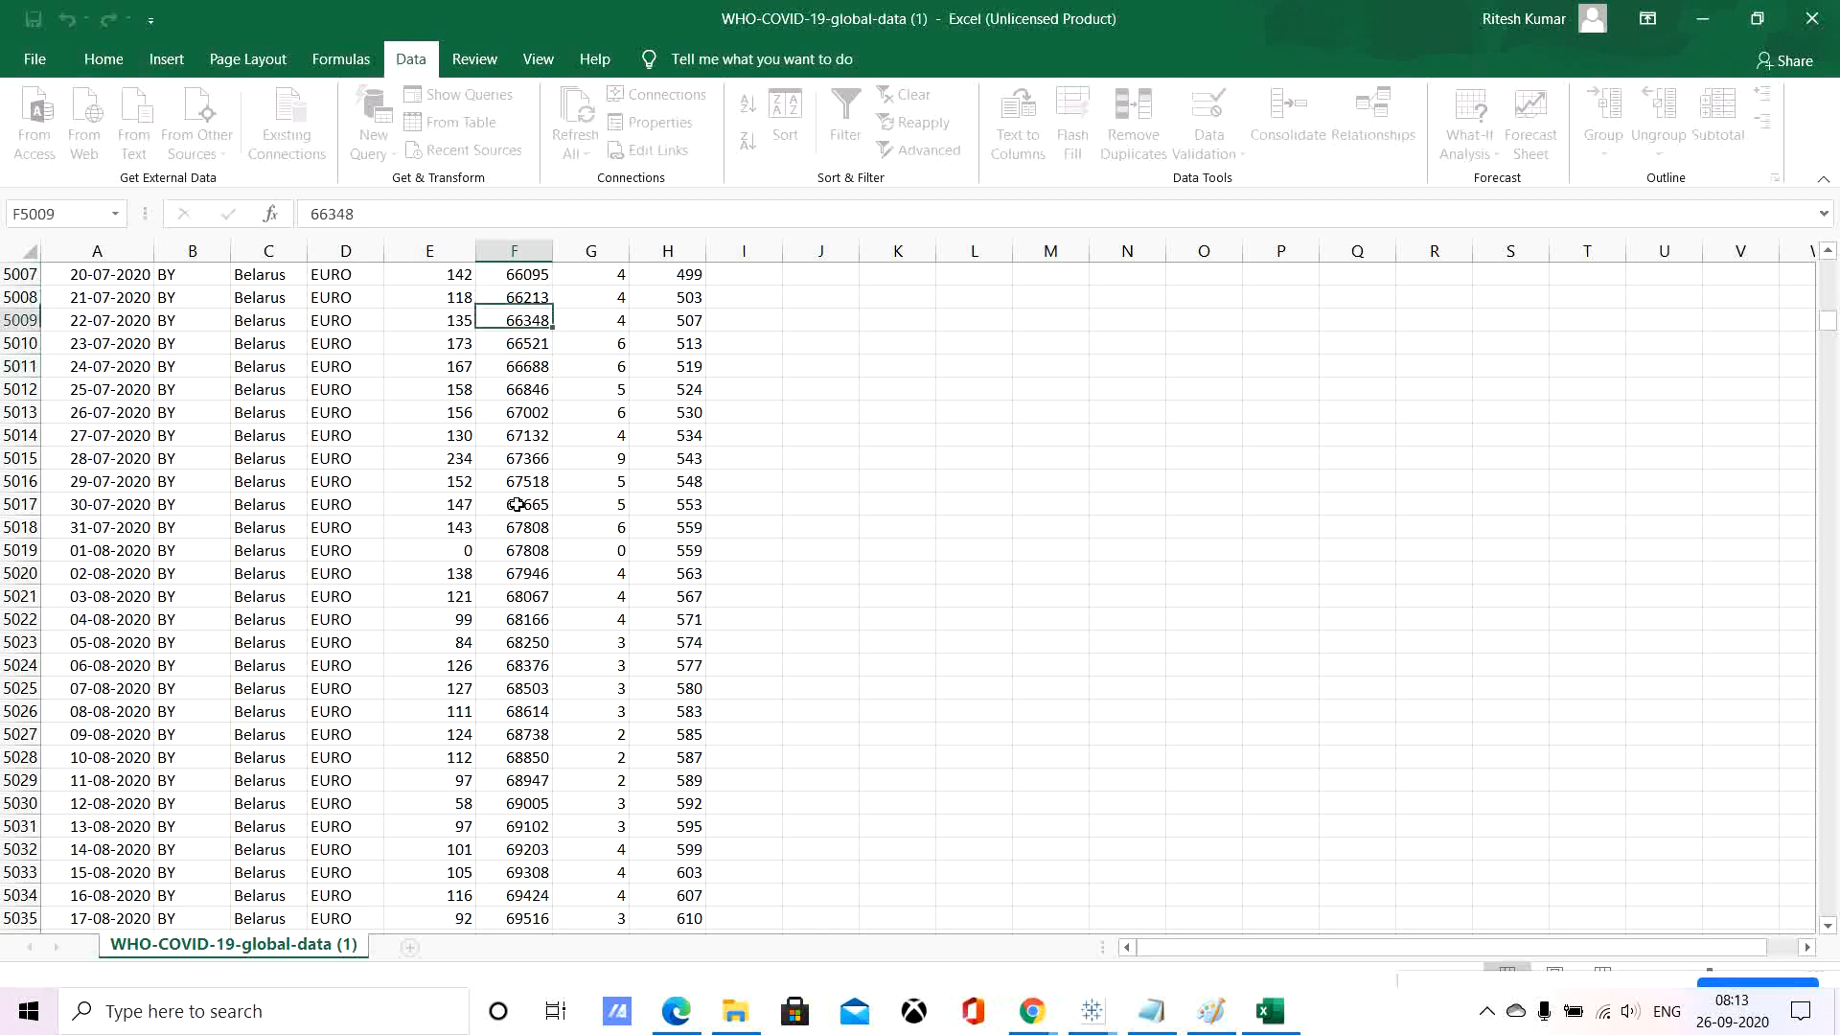
pyautogui.press('Down')
pyautogui.press('Down')
pyautogui.click(452, 391)
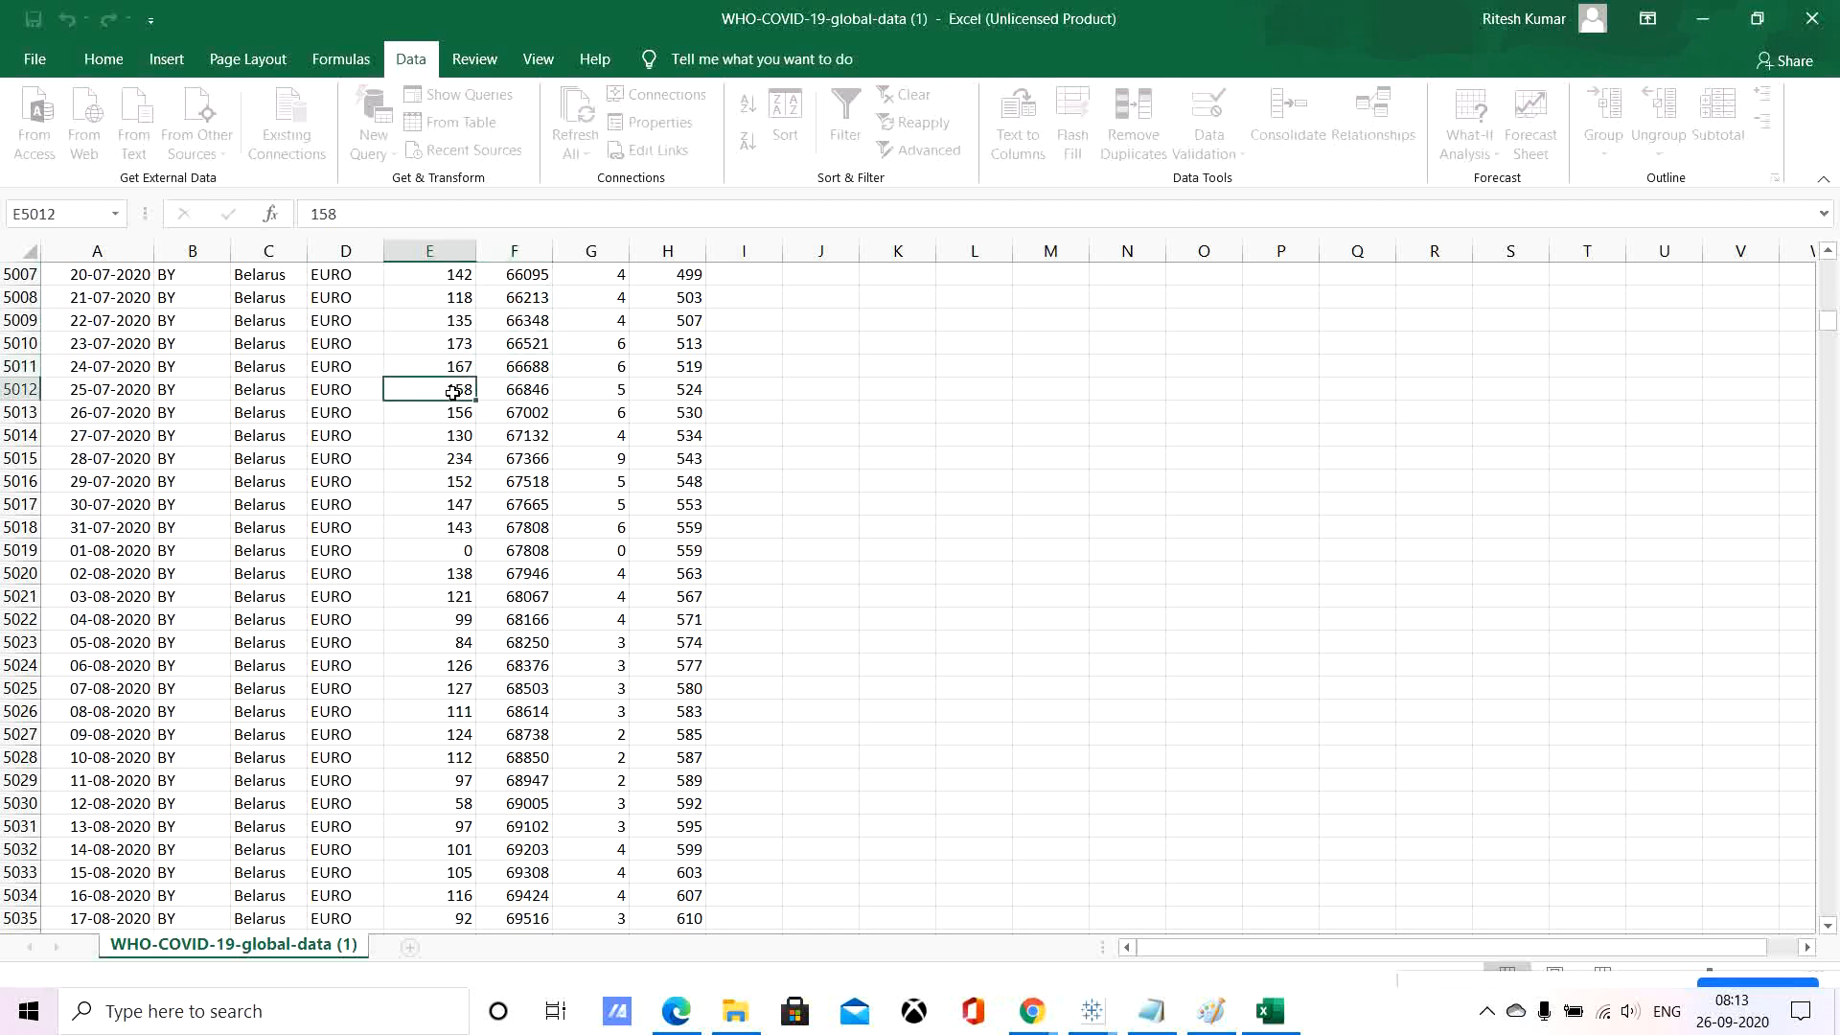
# Switch to the Book2 workbook in Tableau and rename Sheet 2 as Global Deaths.
pyautogui.press('super+e')
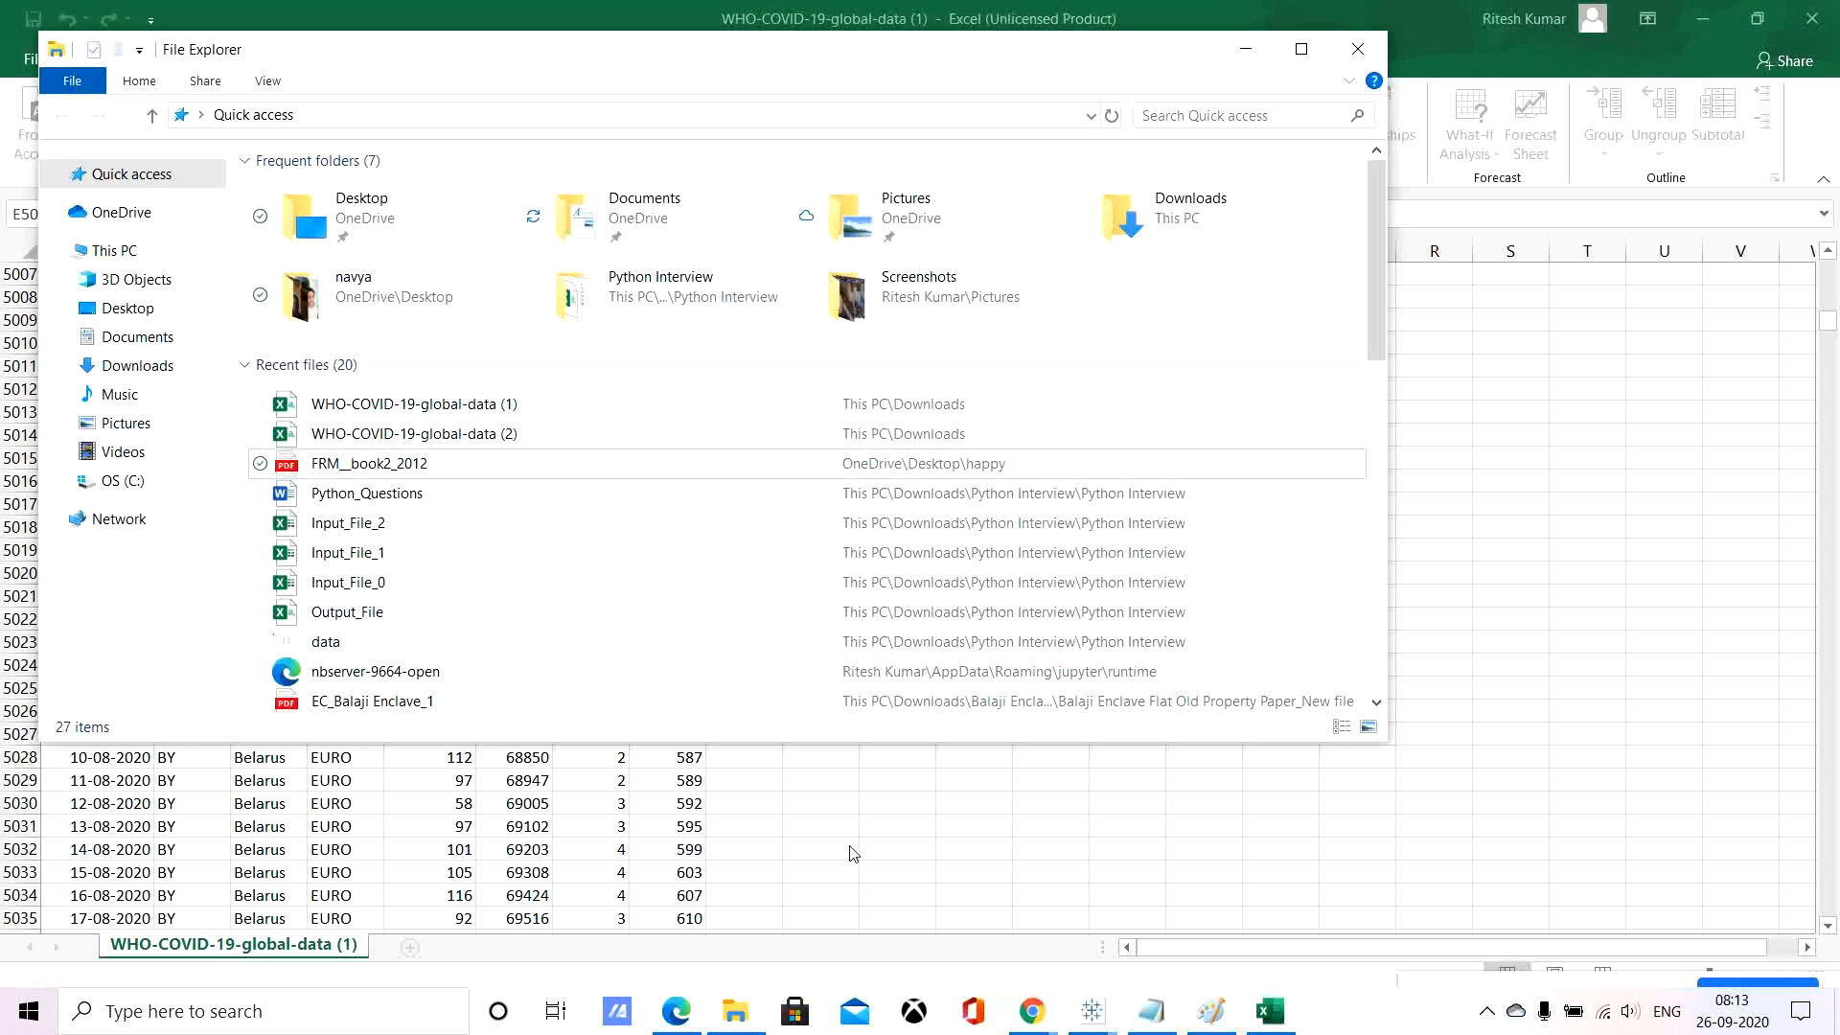
pyautogui.moveTo(1114, 1023)
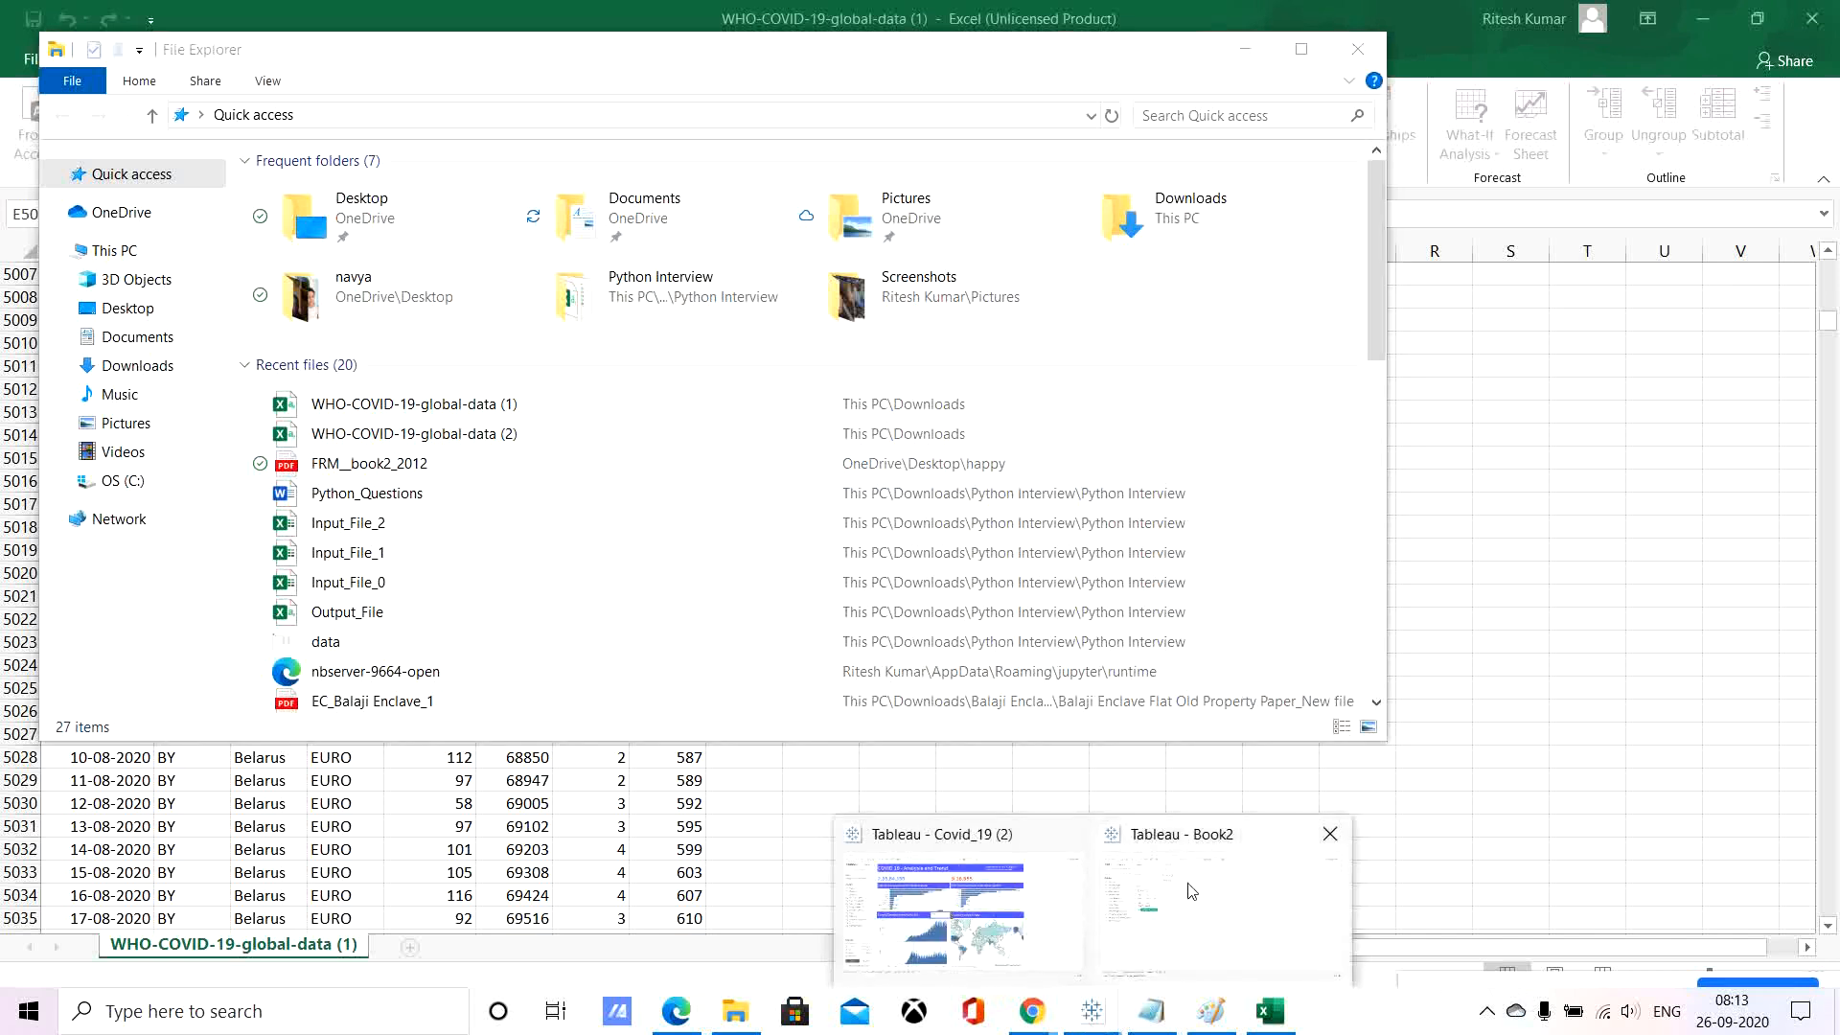
pyautogui.click(1192, 893)
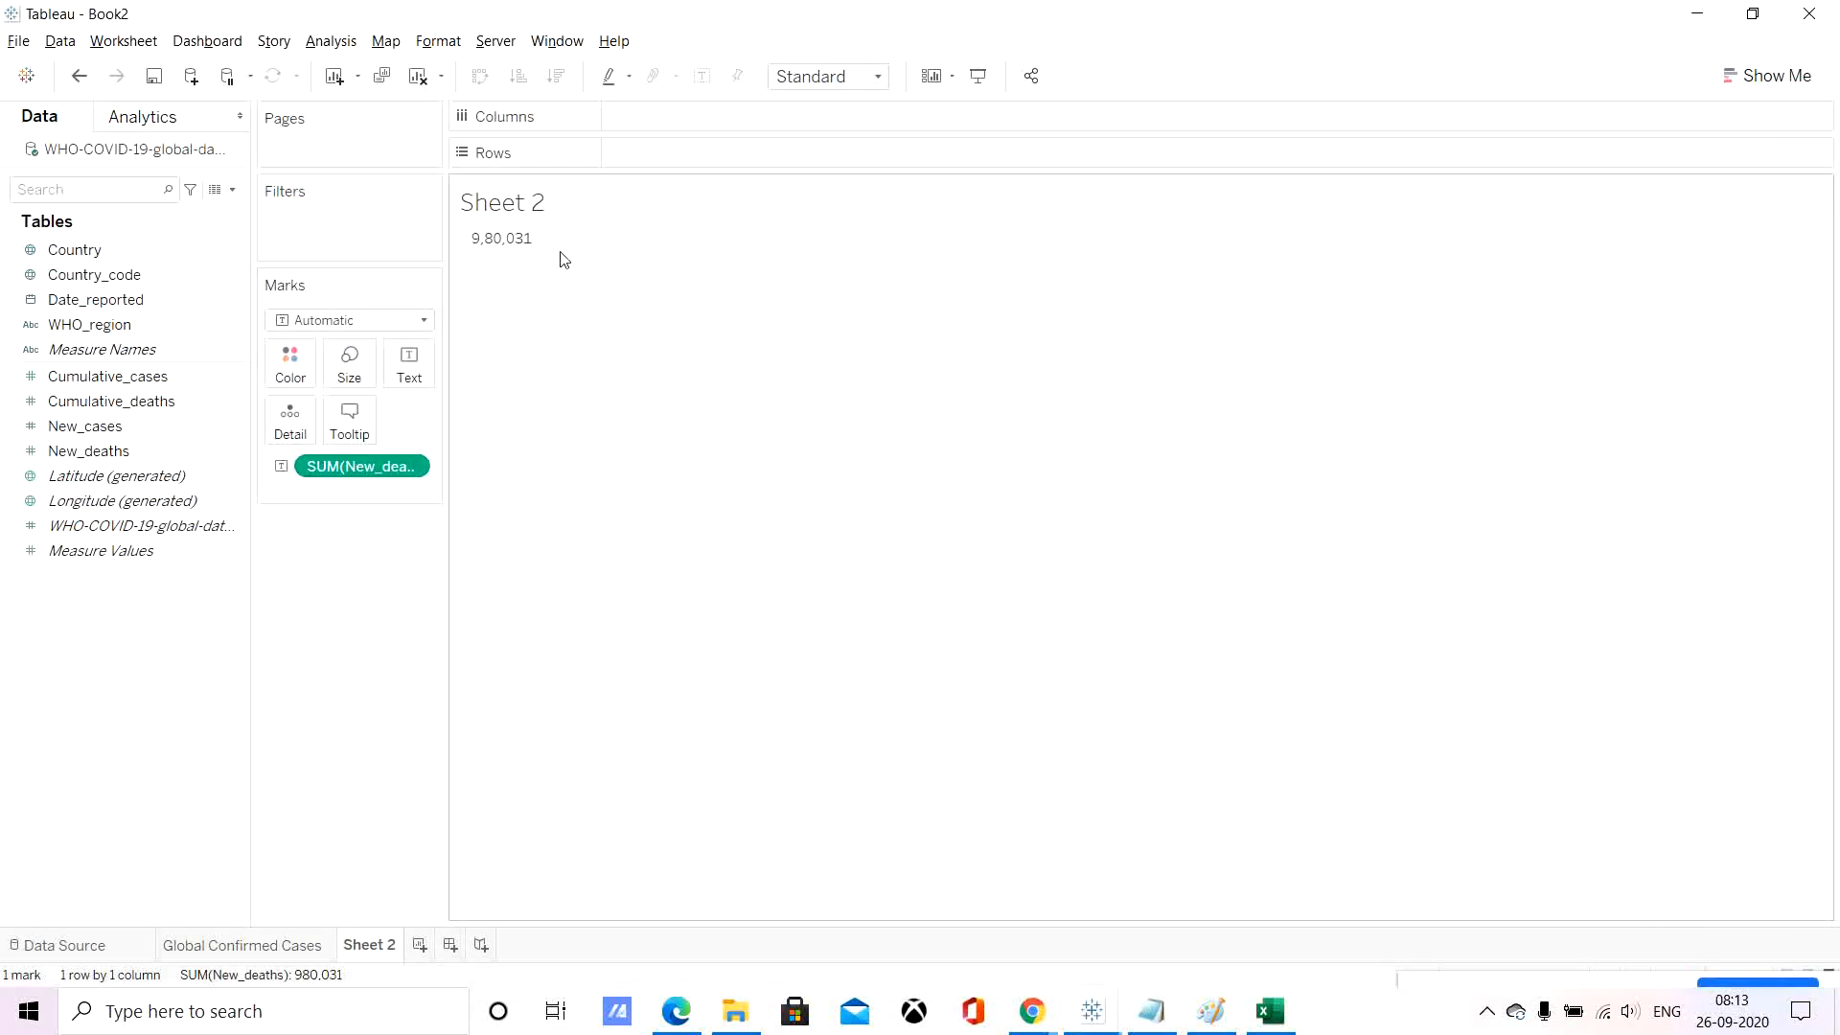
pyautogui.moveTo(503, 247)
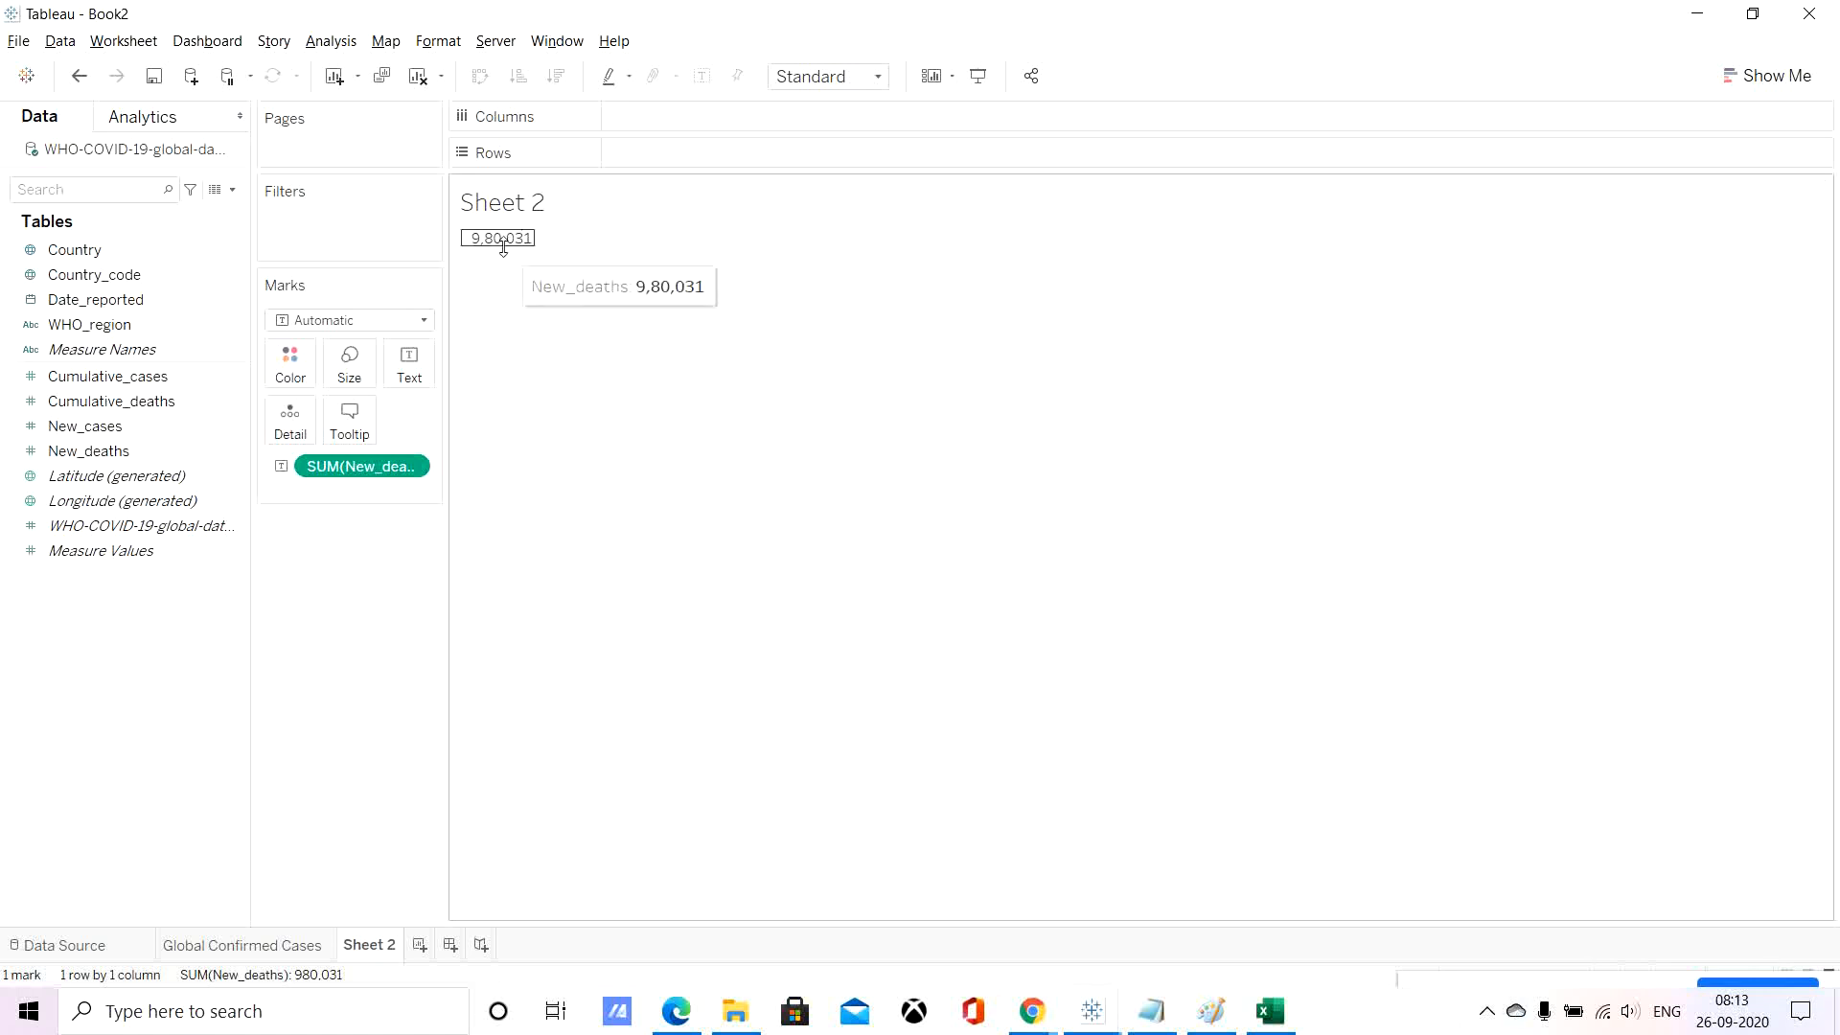
pyautogui.rightClick(373, 949)
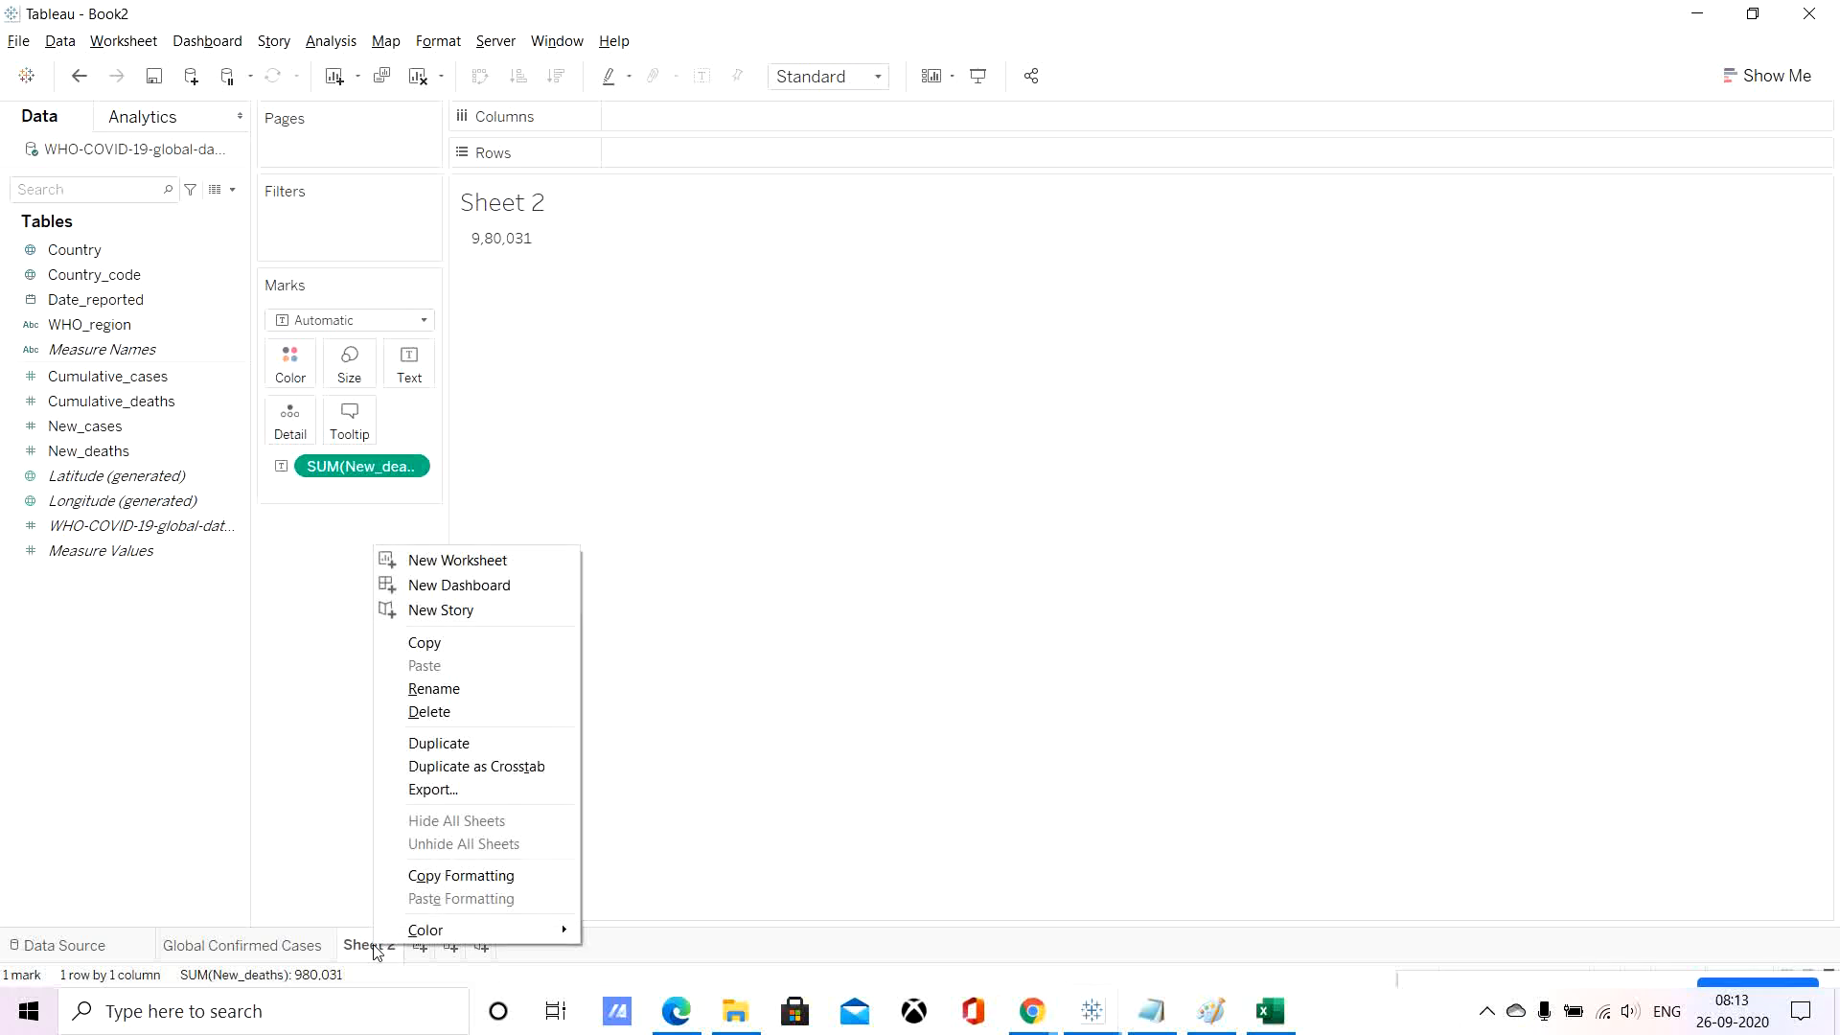
pyautogui.click(437, 695)
pyautogui.write('G')
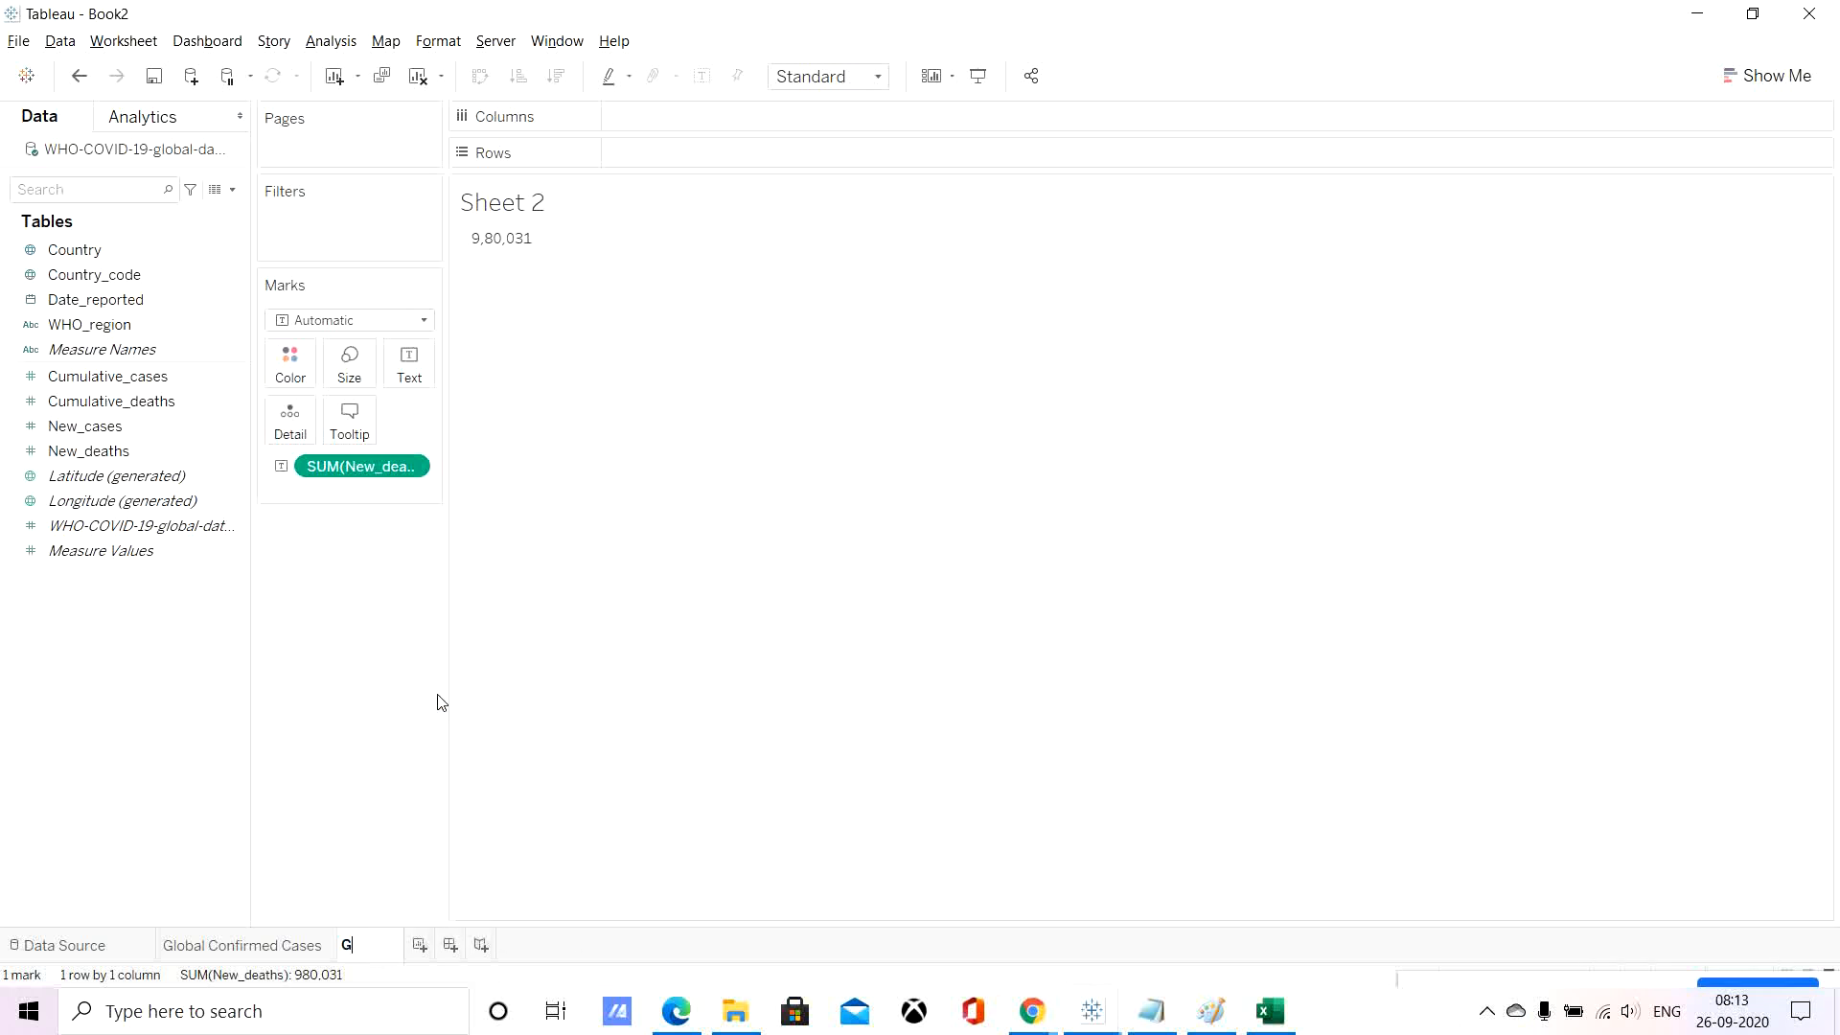
pyautogui.write('lobal Deaths')
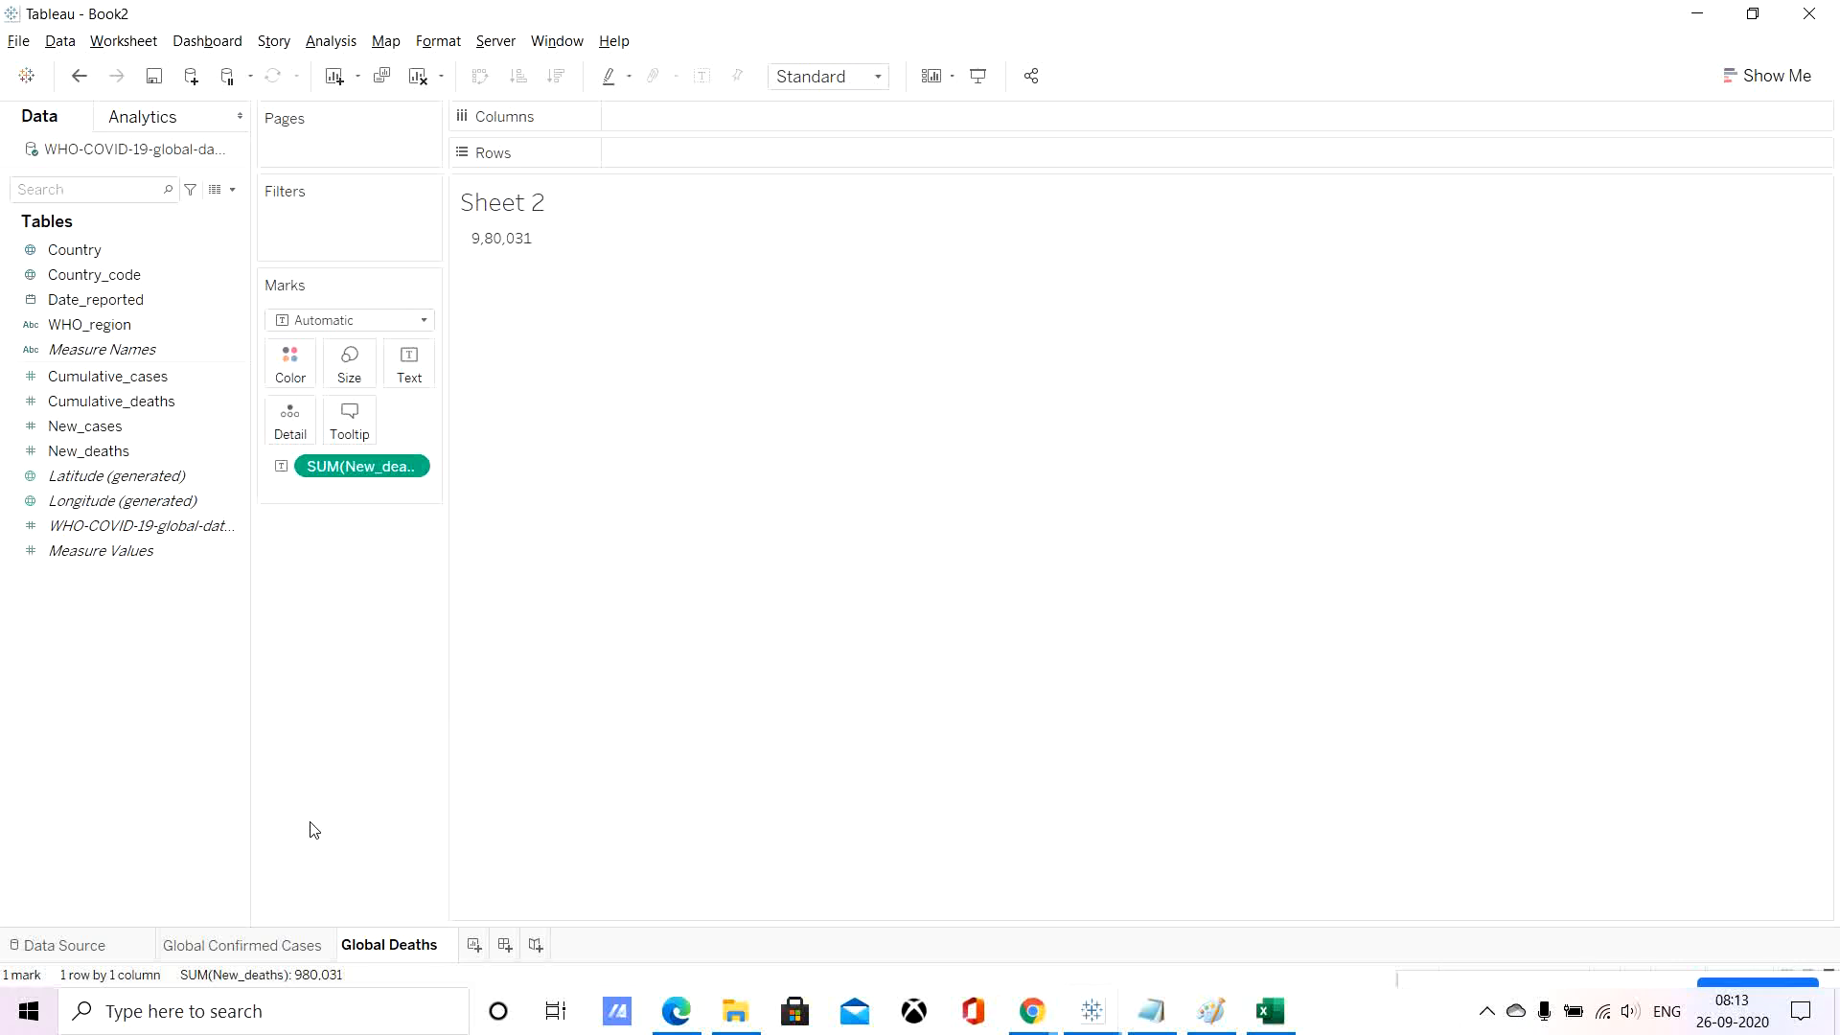
pyautogui.press('Return')
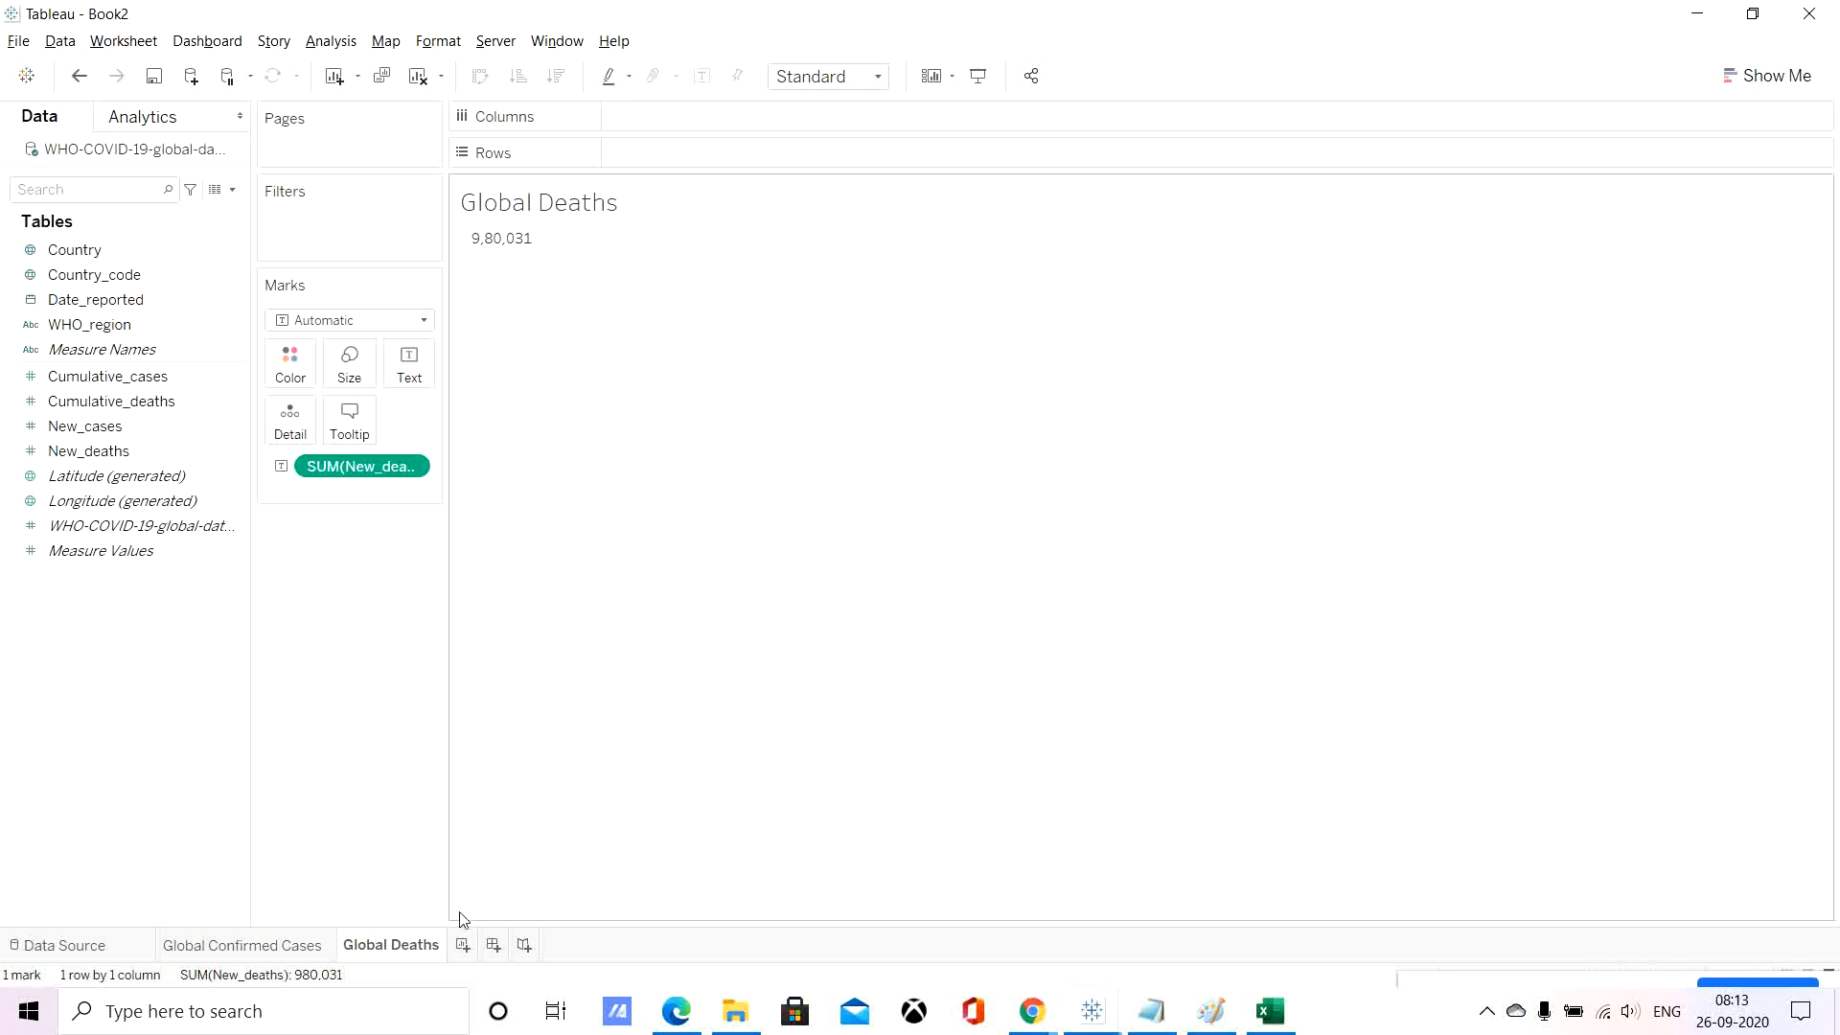
# Add a new worksheet charting the sum of New_cases by Country as horizontal bars, sorted in descending order.
pyautogui.click(463, 944)
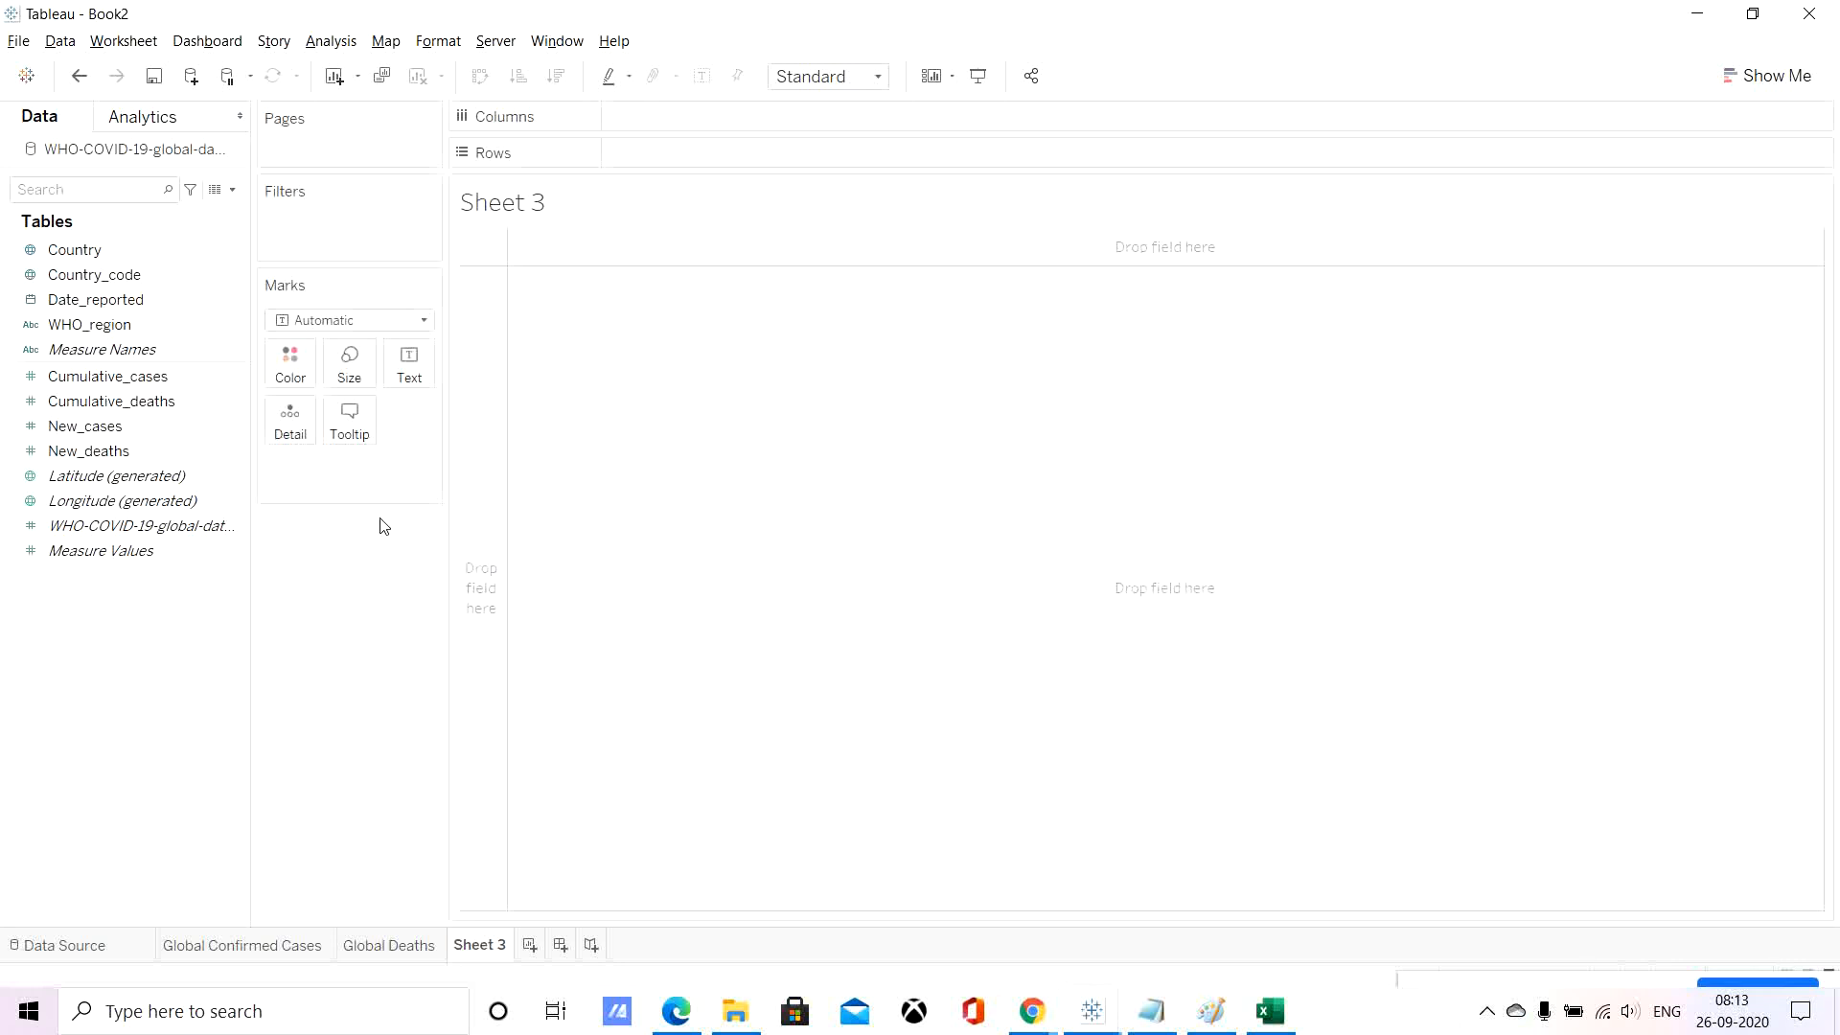
pyautogui.click(140, 248)
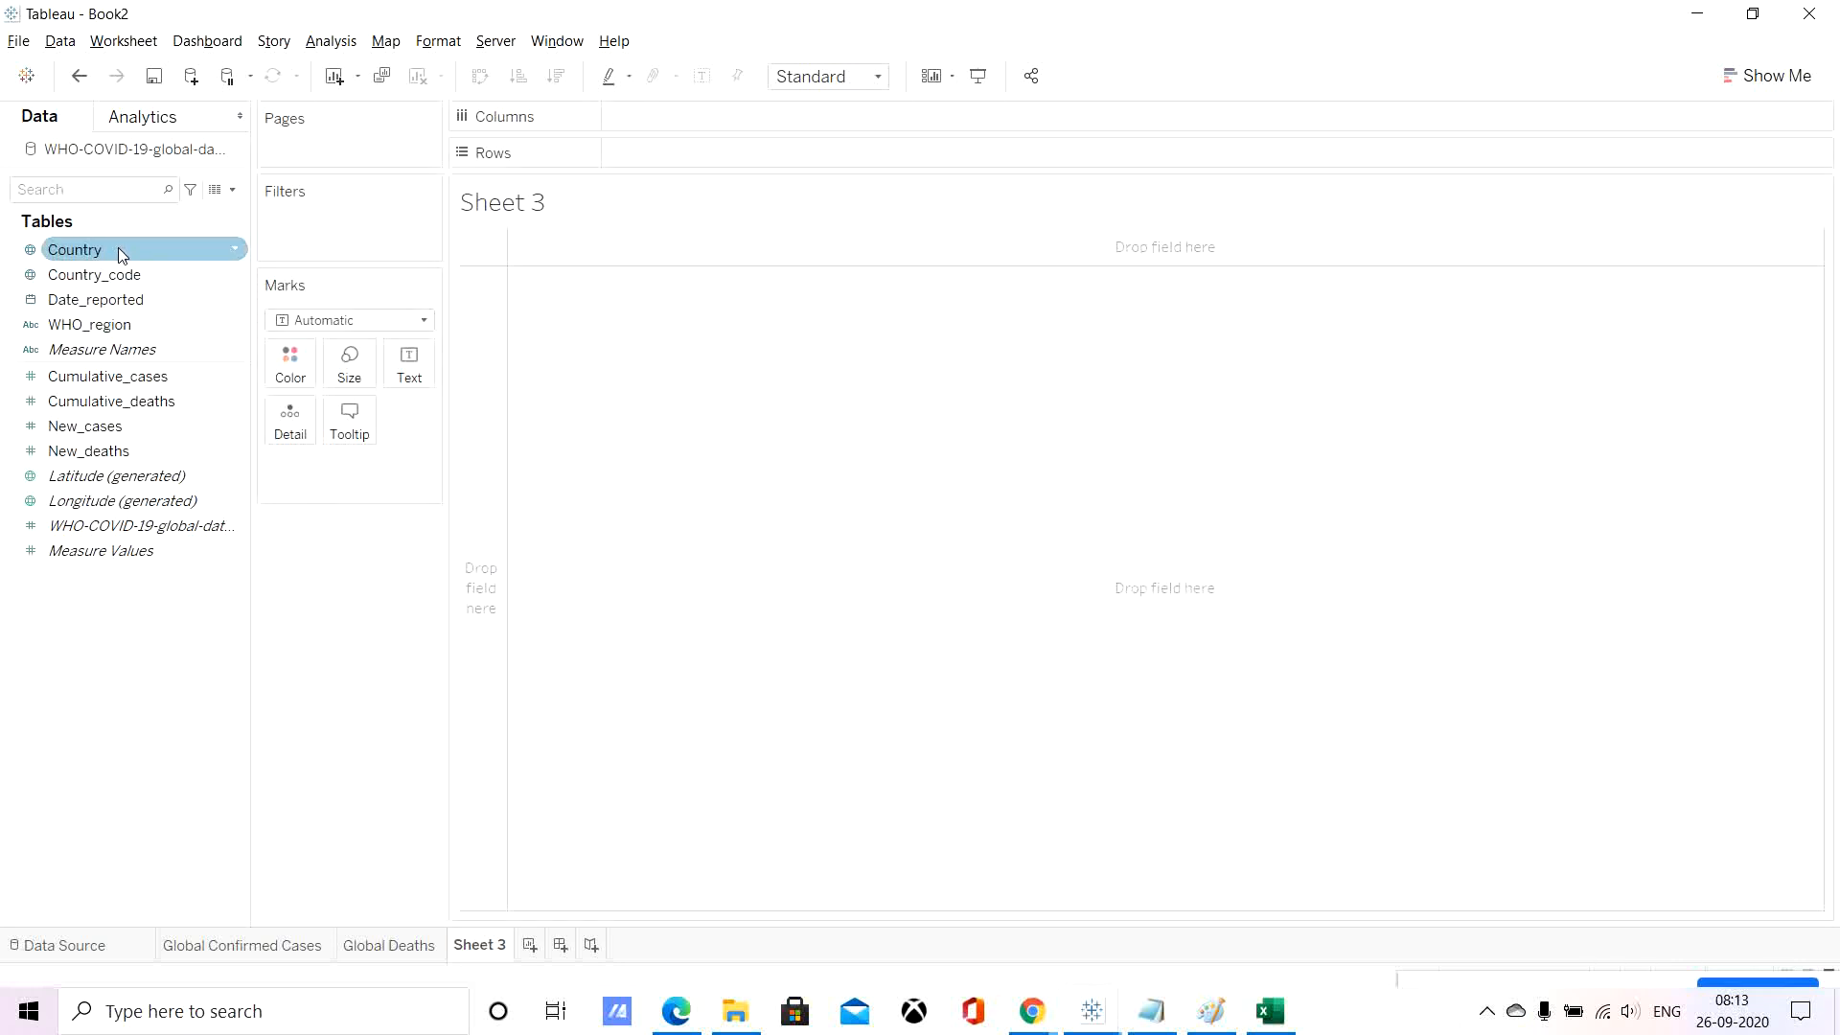
pyautogui.moveTo(86, 251)
pyautogui.mouseDown()
pyautogui.moveTo(434, 224)
pyautogui.moveTo(742, 140)
pyautogui.moveTo(722, 148)
pyautogui.mouseUp()
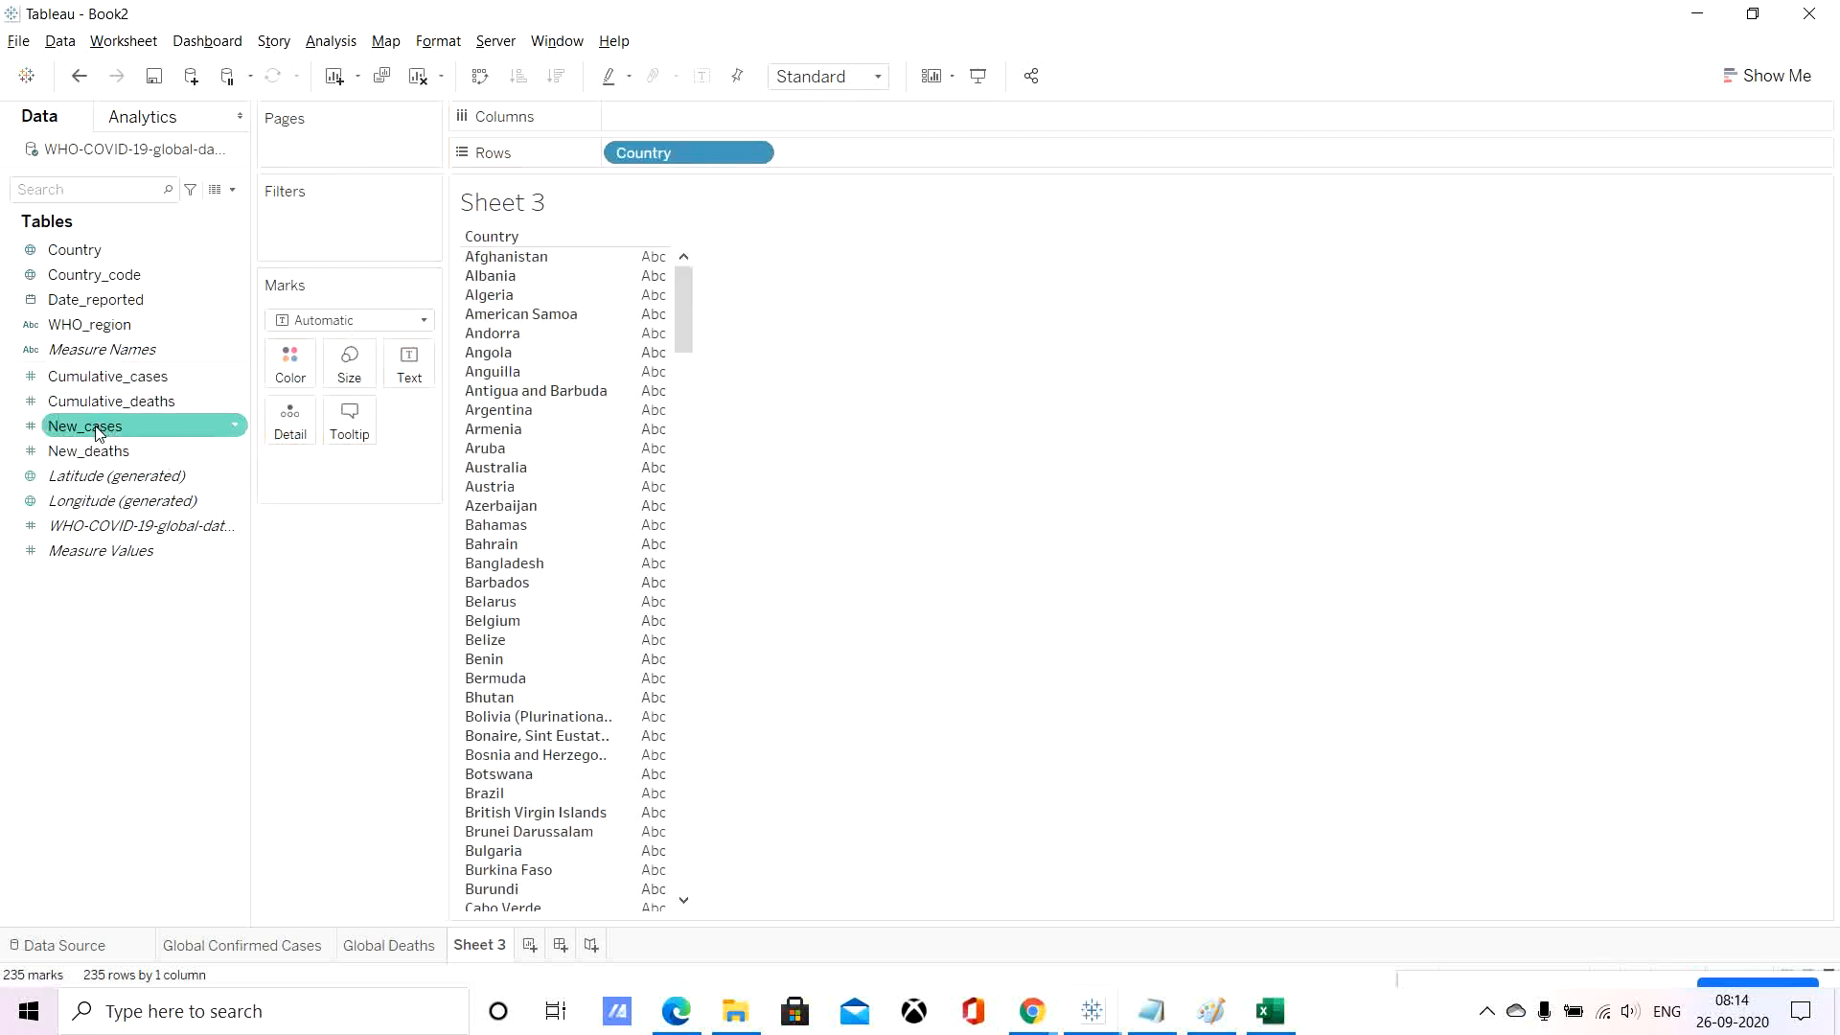
pyautogui.moveTo(96, 431); pyautogui.dragTo(743, 123)
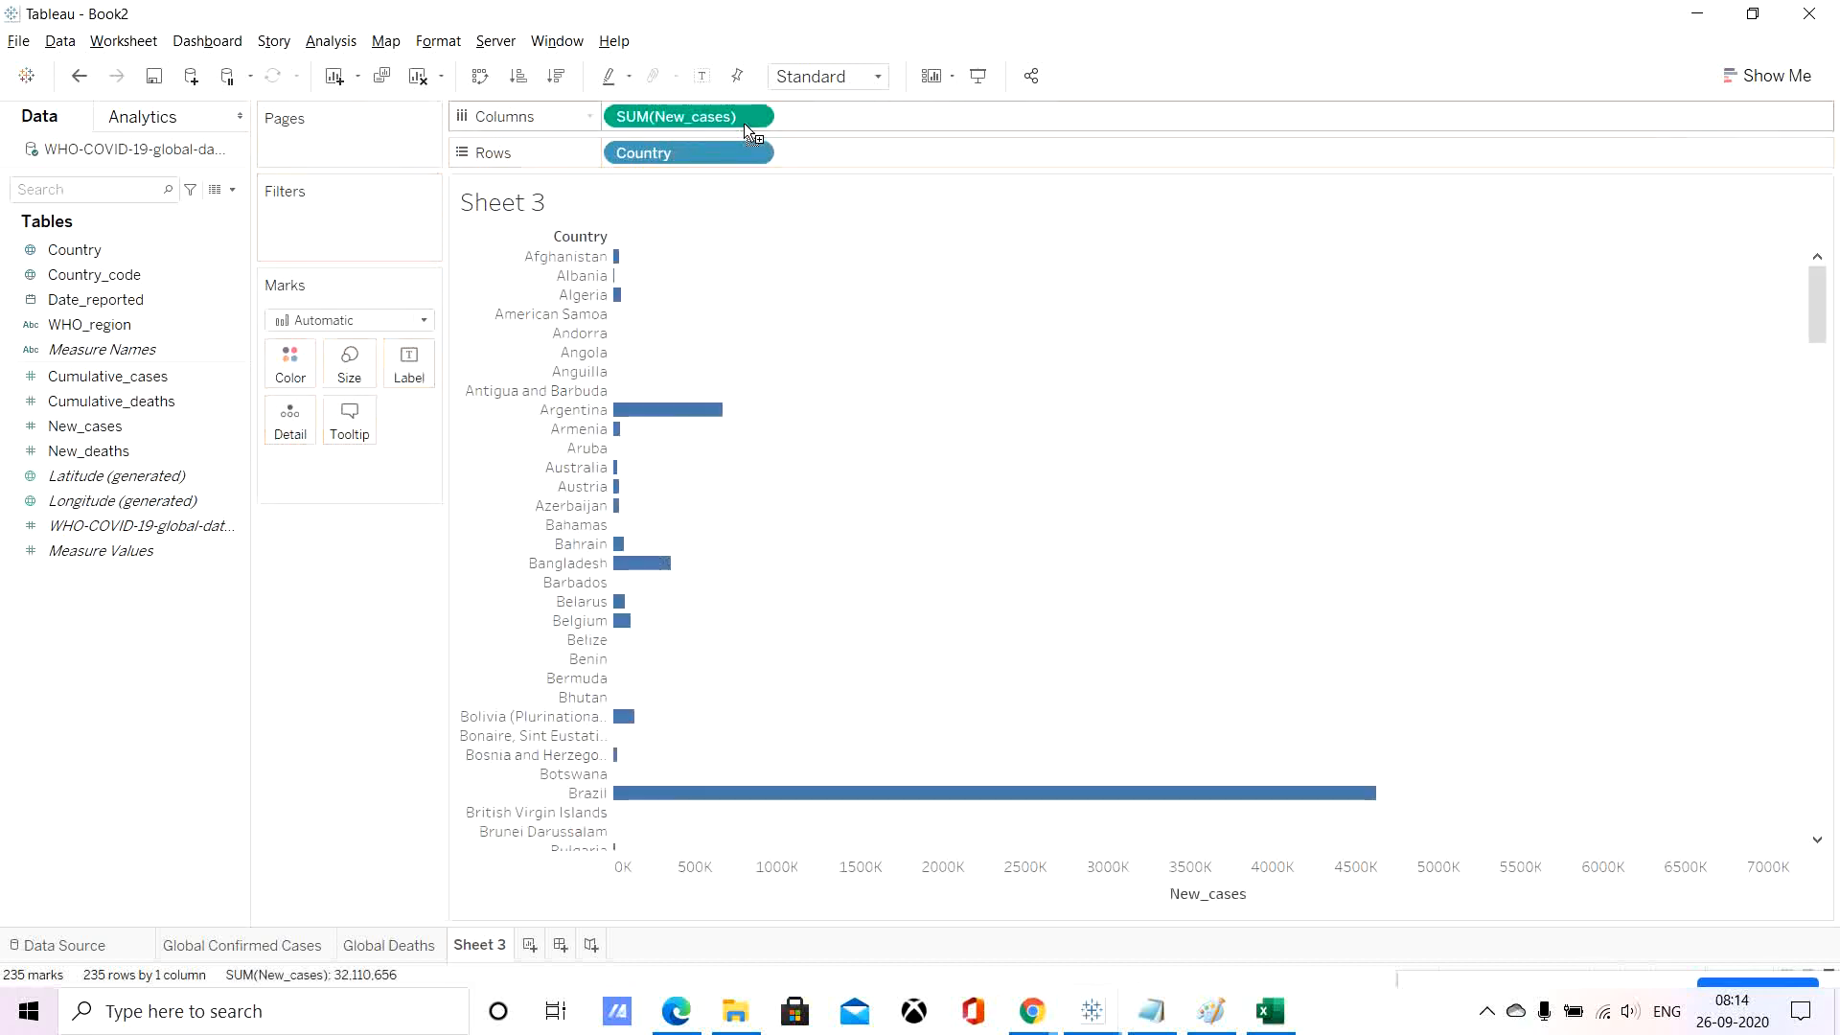
pyautogui.click(558, 76)
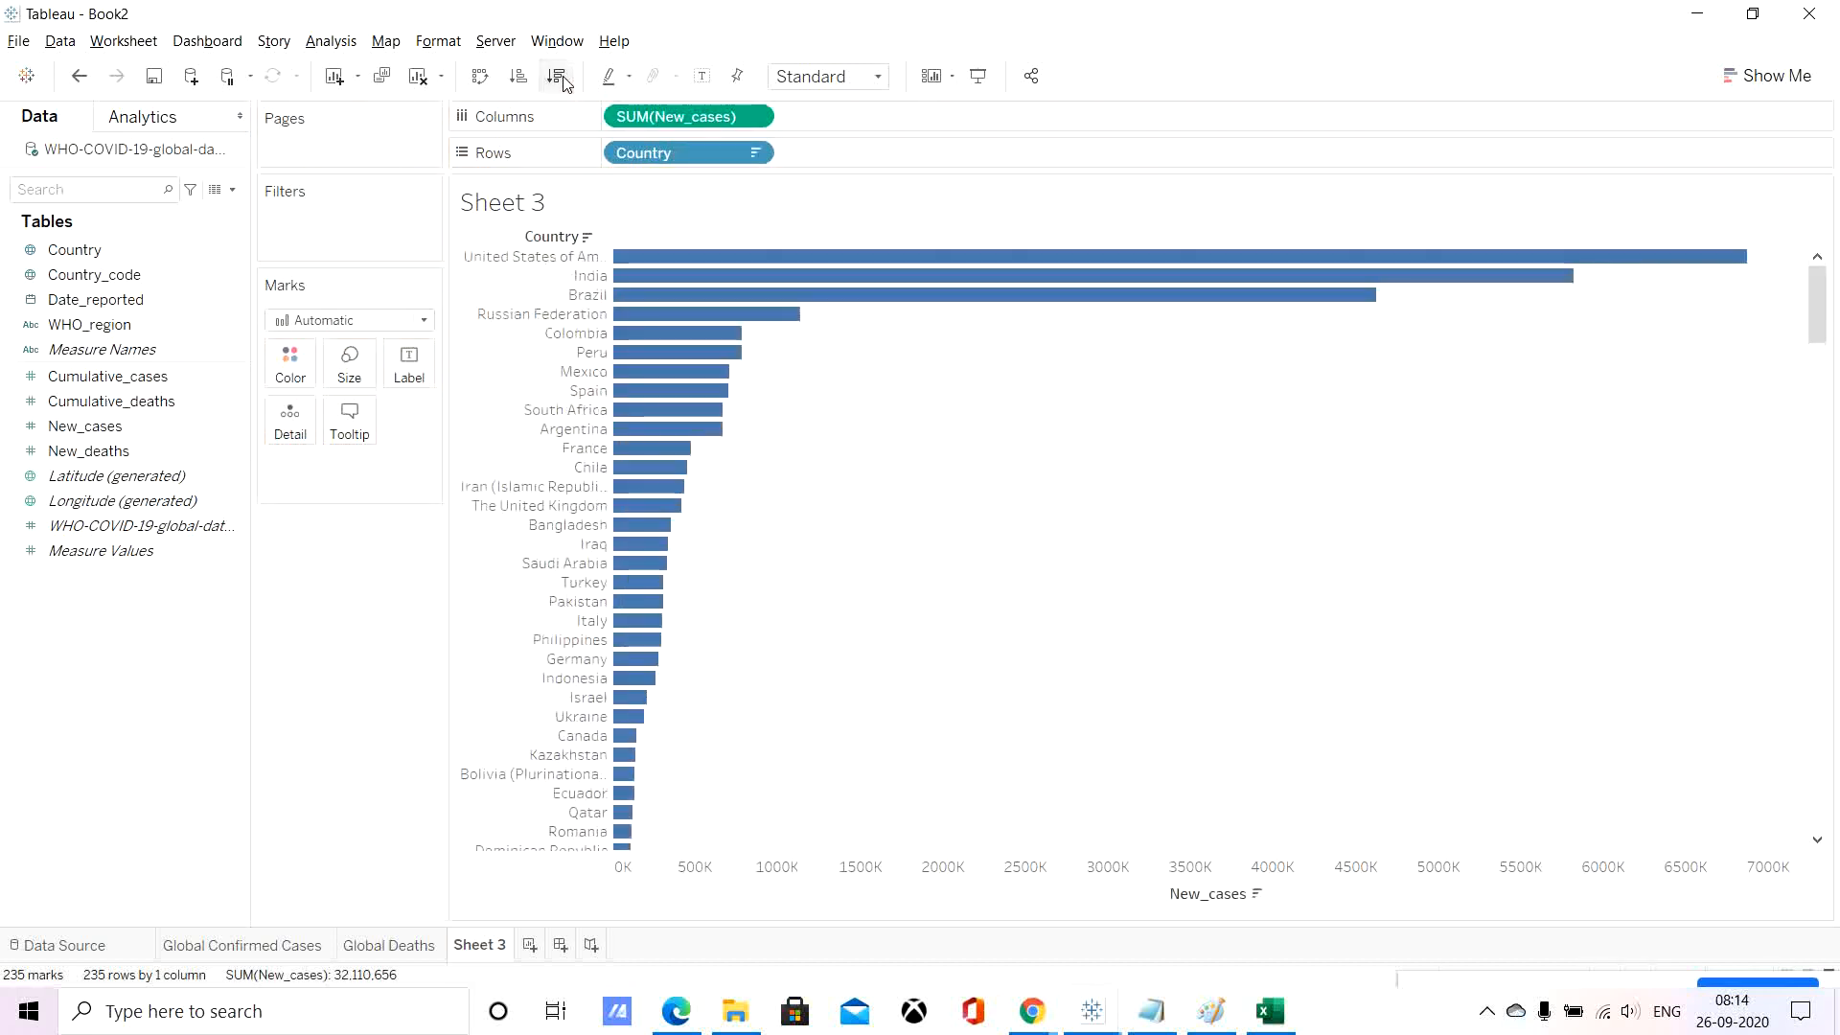
# Filter the Country field to the top 10 by the sum of New_cases.
pyautogui.rightClick(731, 160)
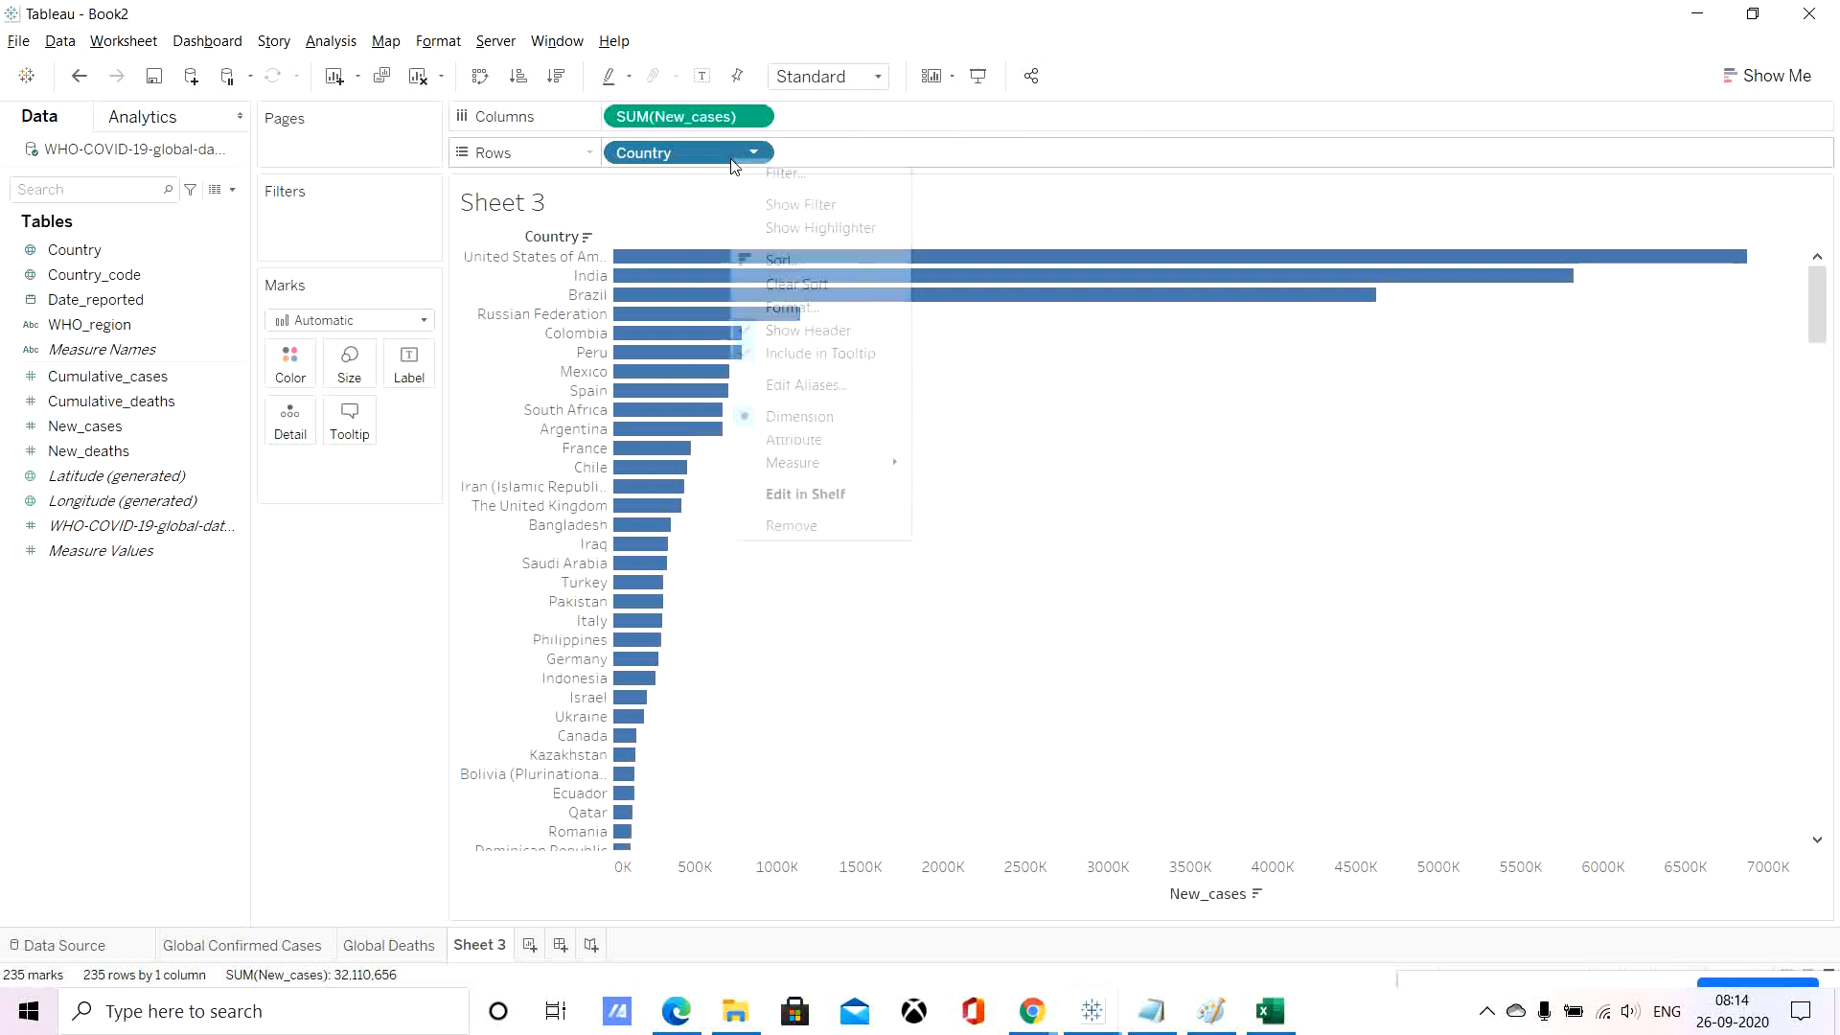
pyautogui.click(809, 172)
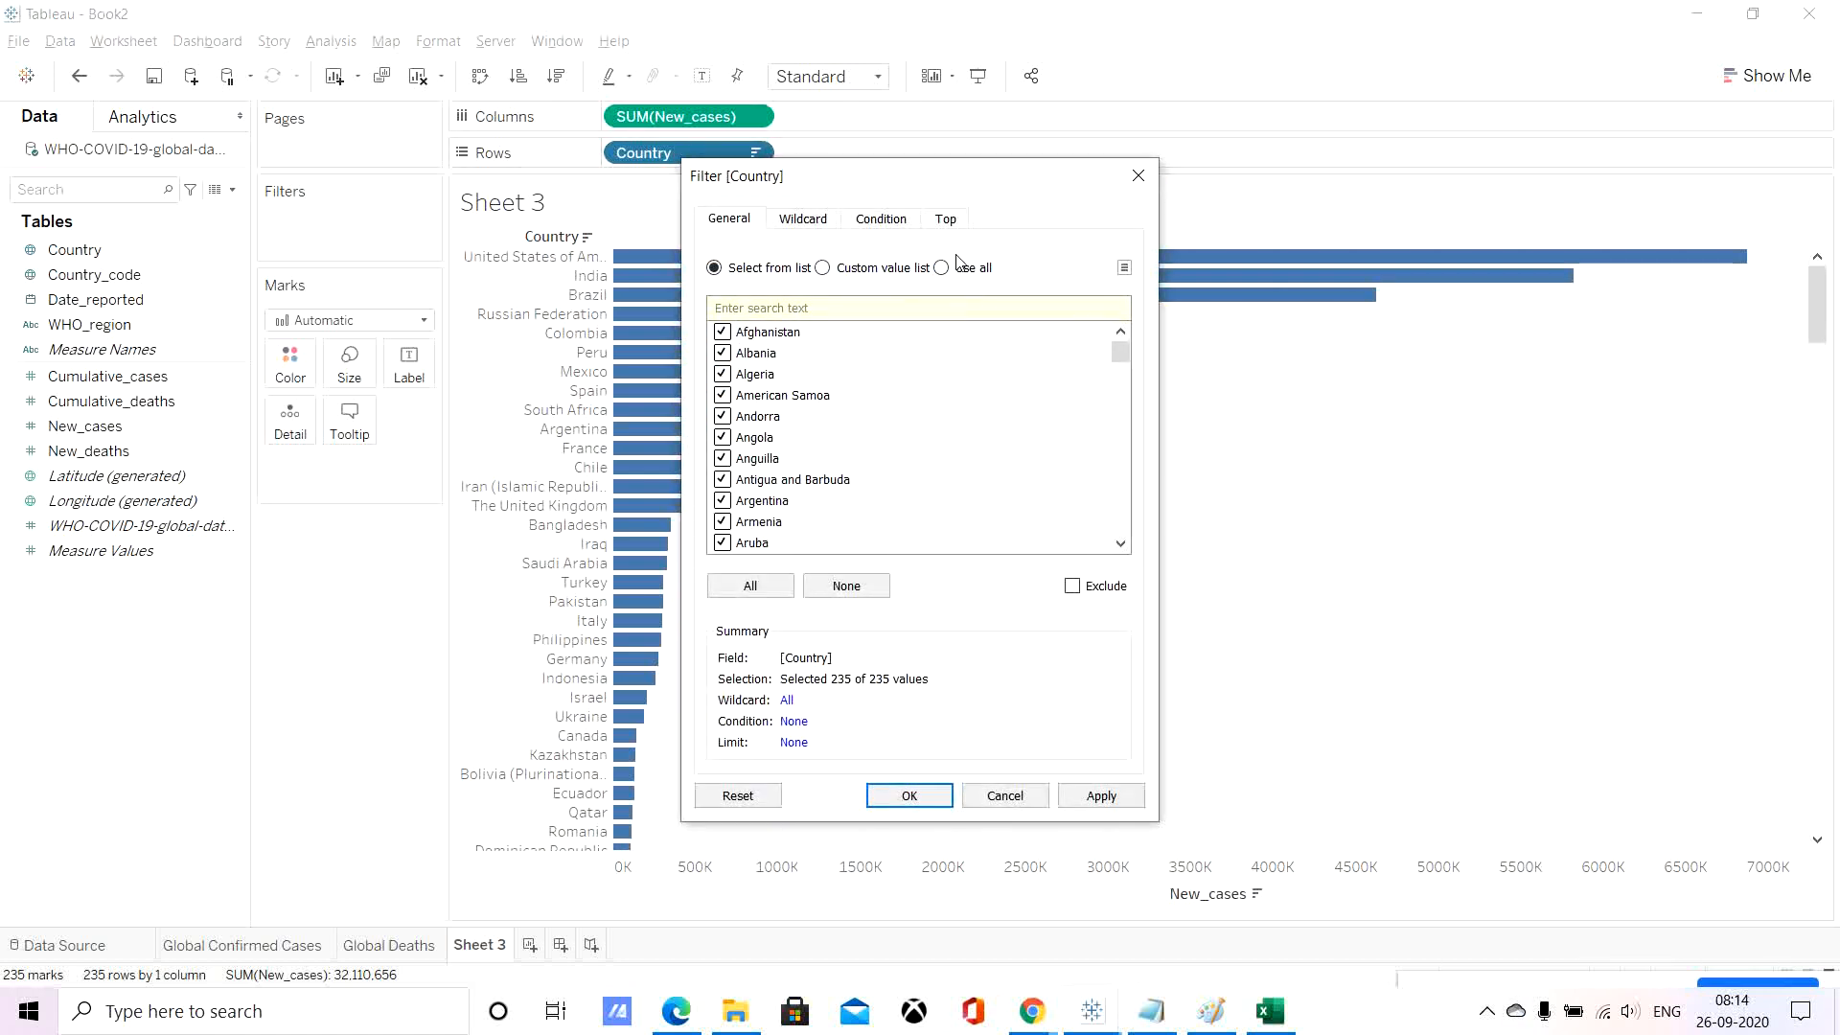
pyautogui.click(947, 220)
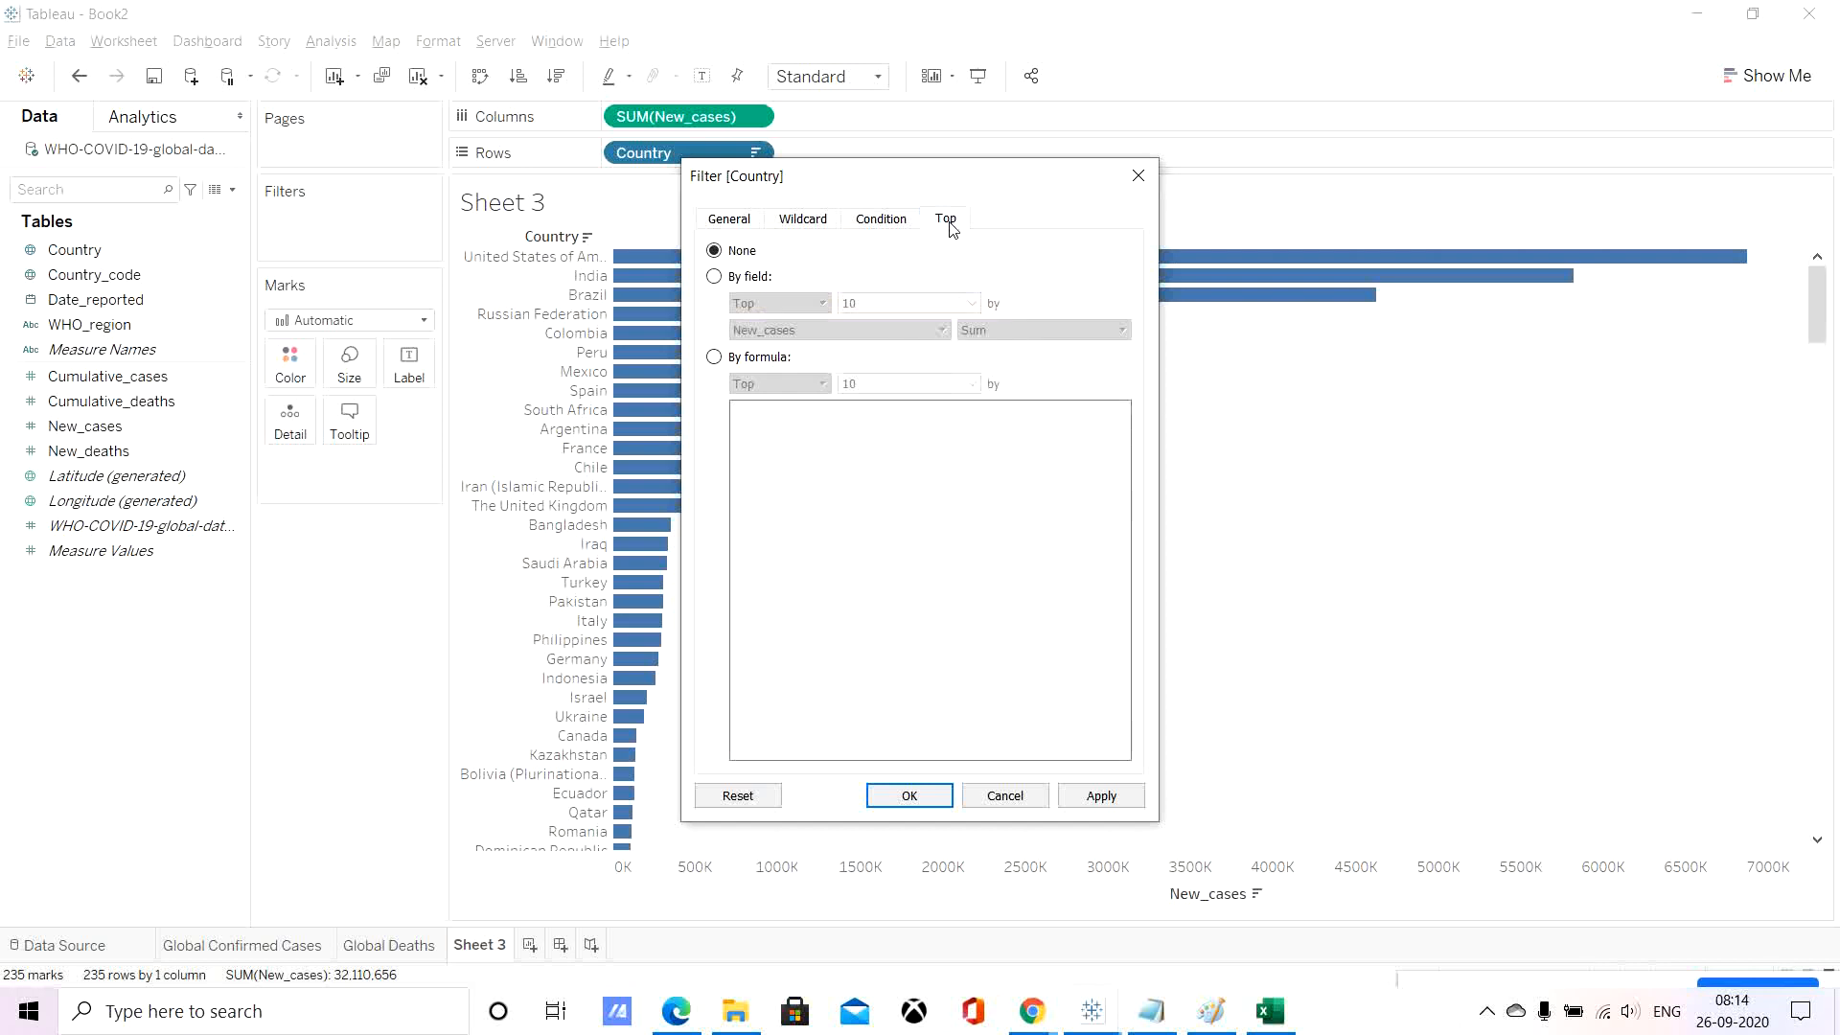
pyautogui.click(714, 278)
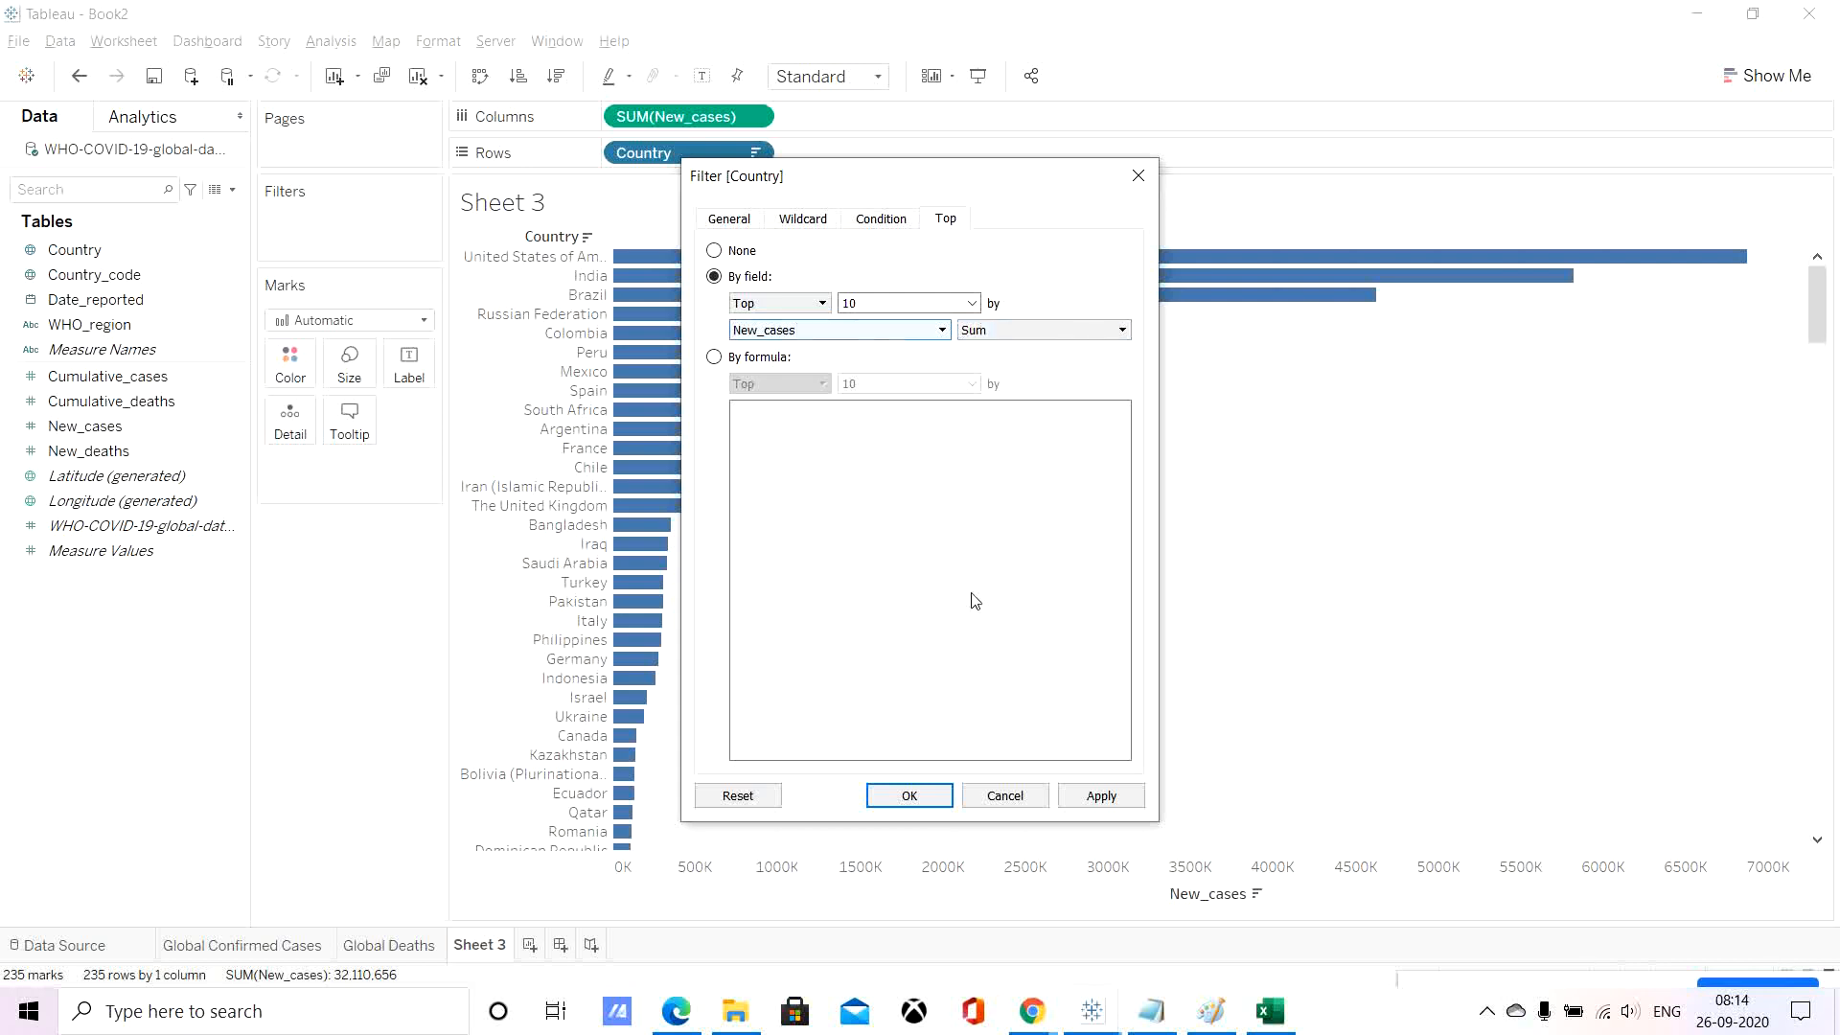
pyautogui.click(1111, 798)
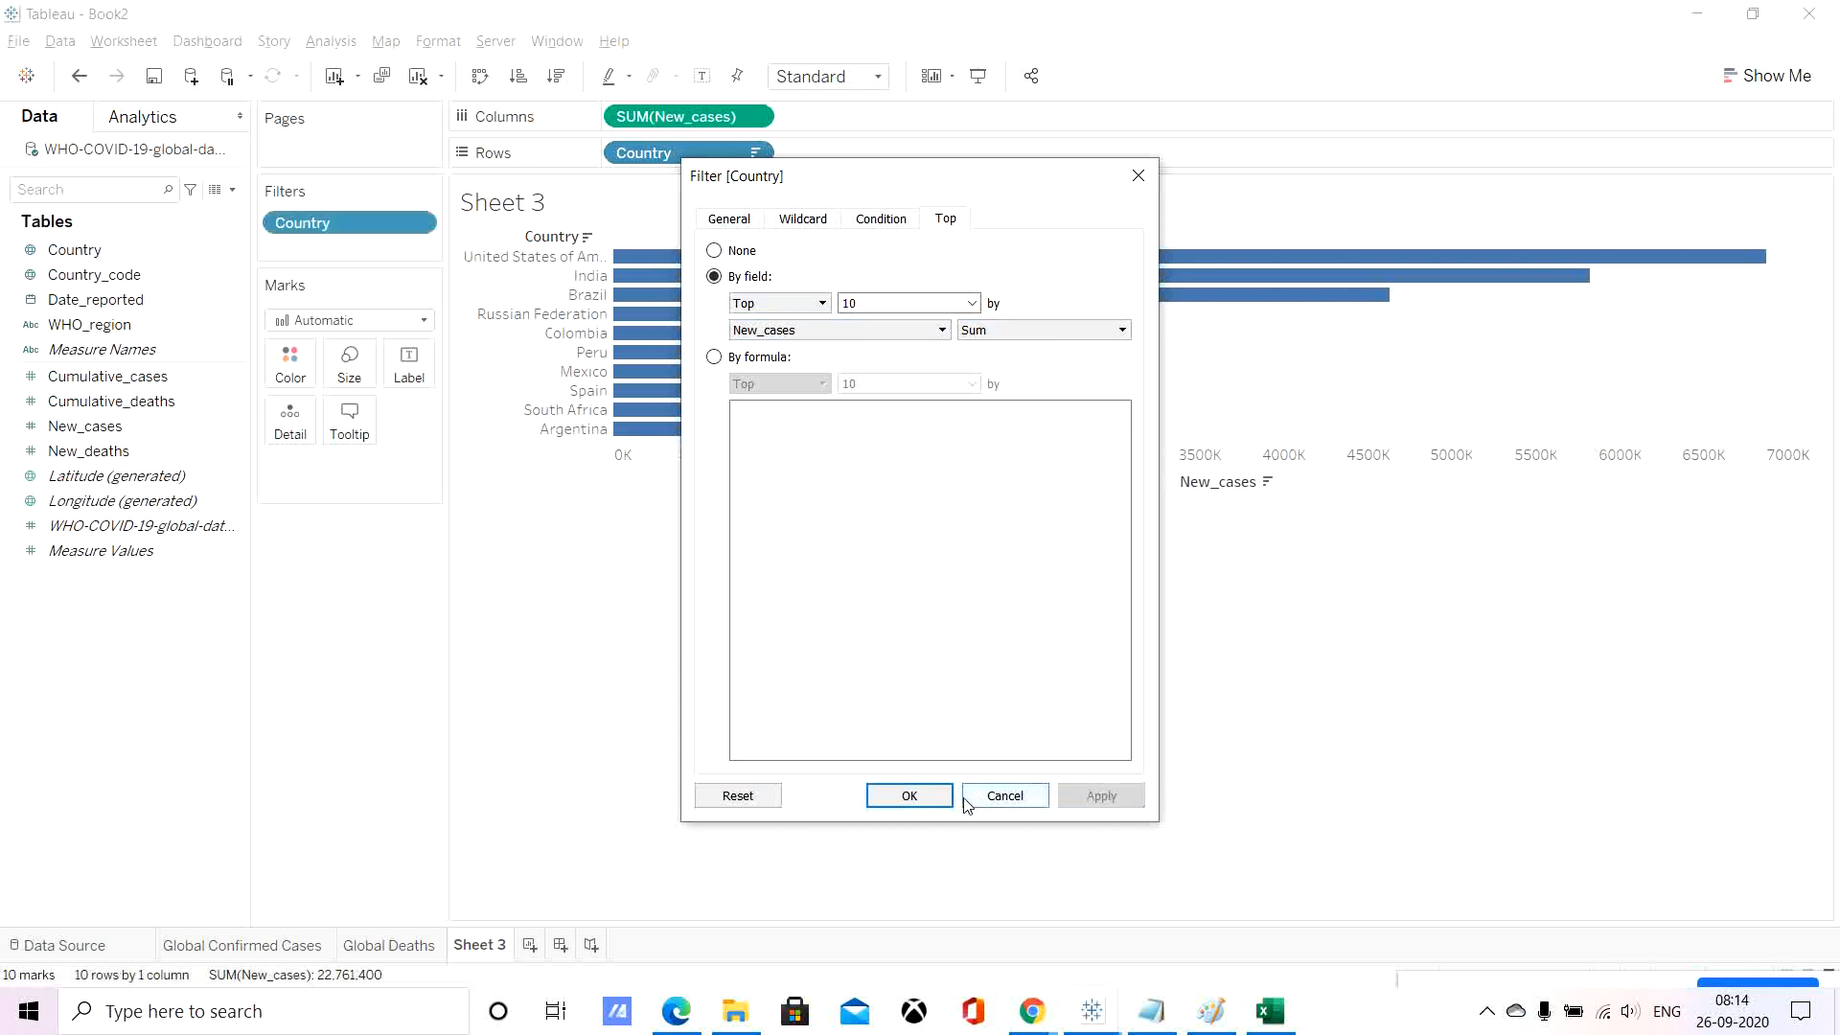
pyautogui.click(926, 797)
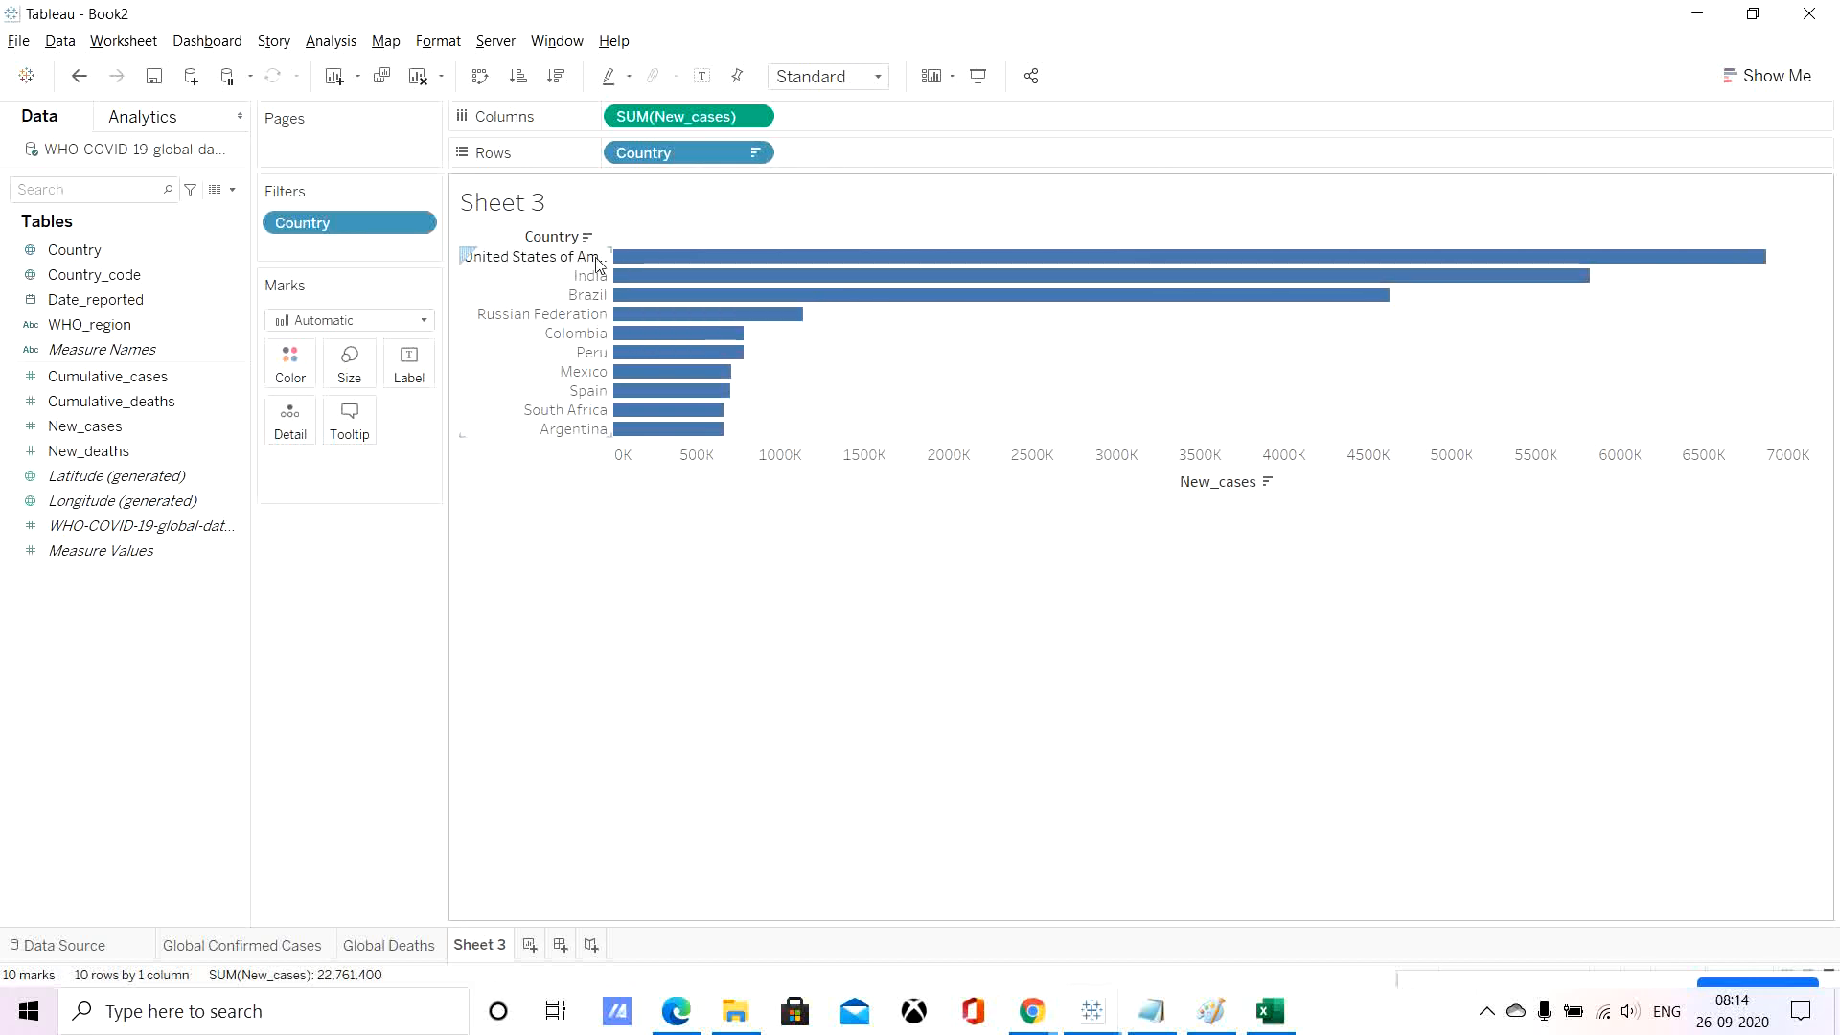
# Widen the Country label column and set the alias of United States of America to USA.
pyautogui.moveTo(634, 268)
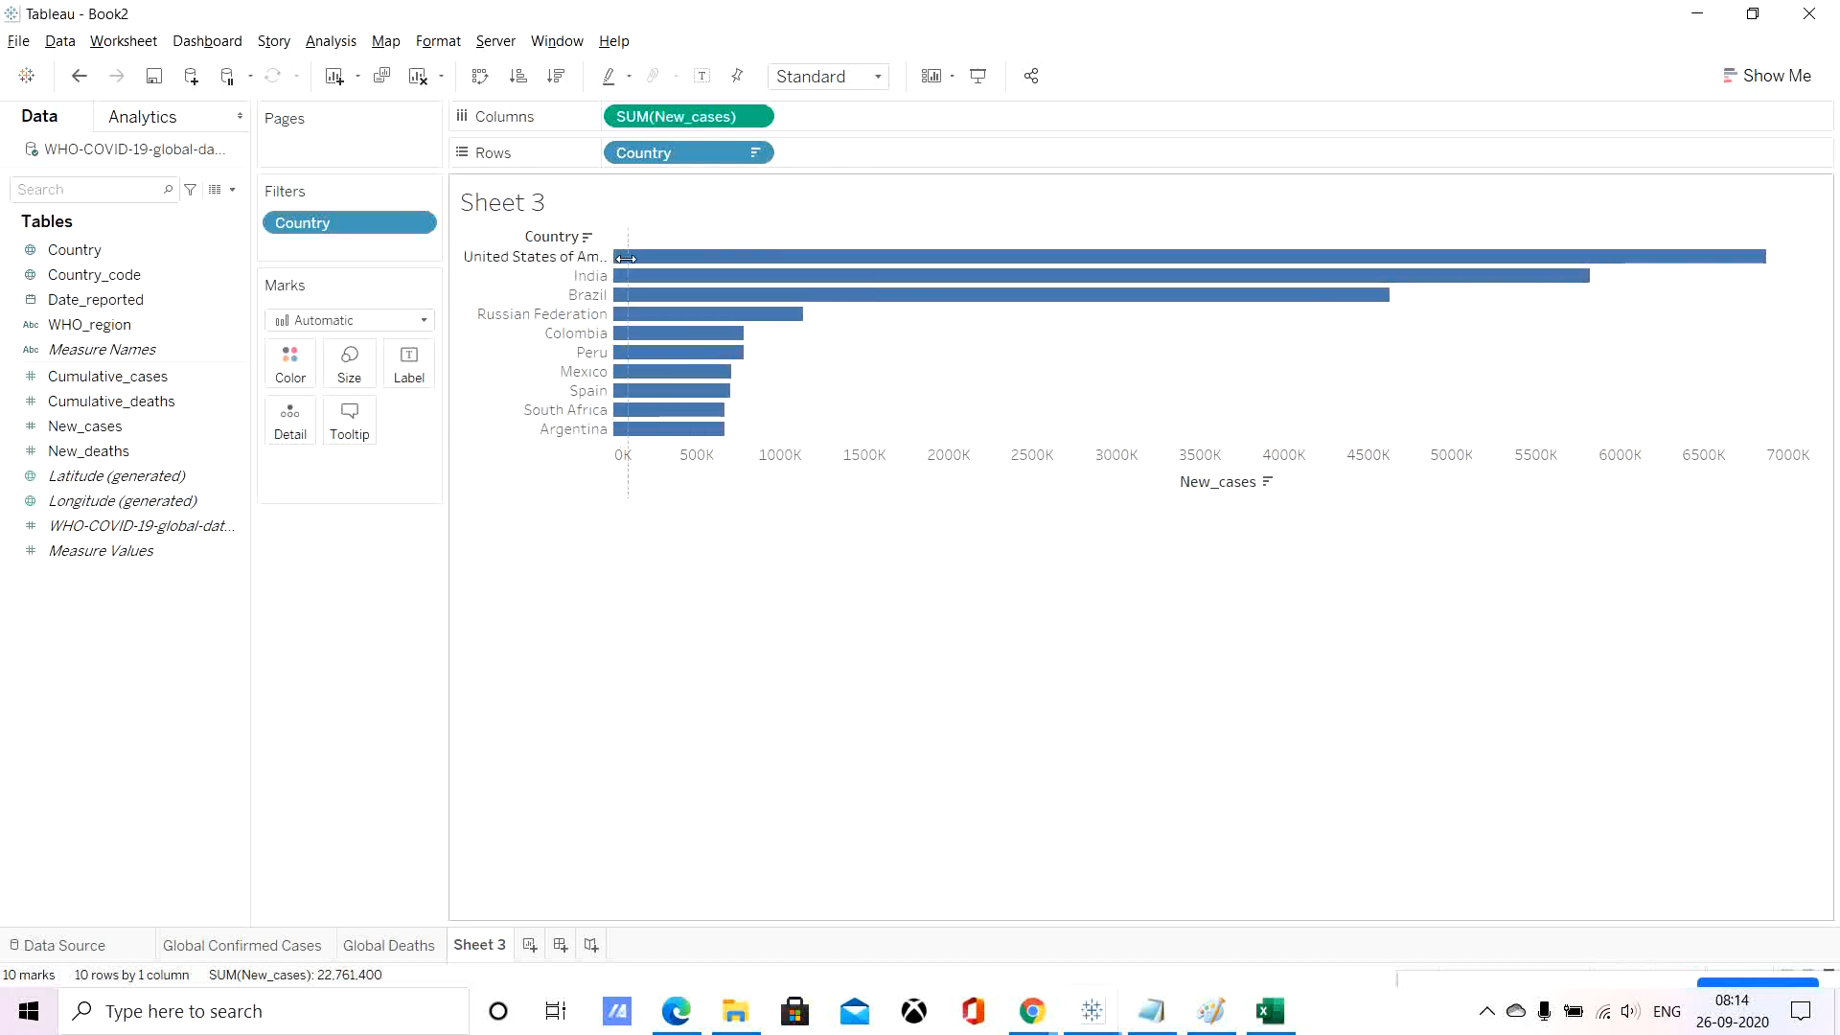
pyautogui.moveTo(628, 258); pyautogui.dragTo(663, 258)
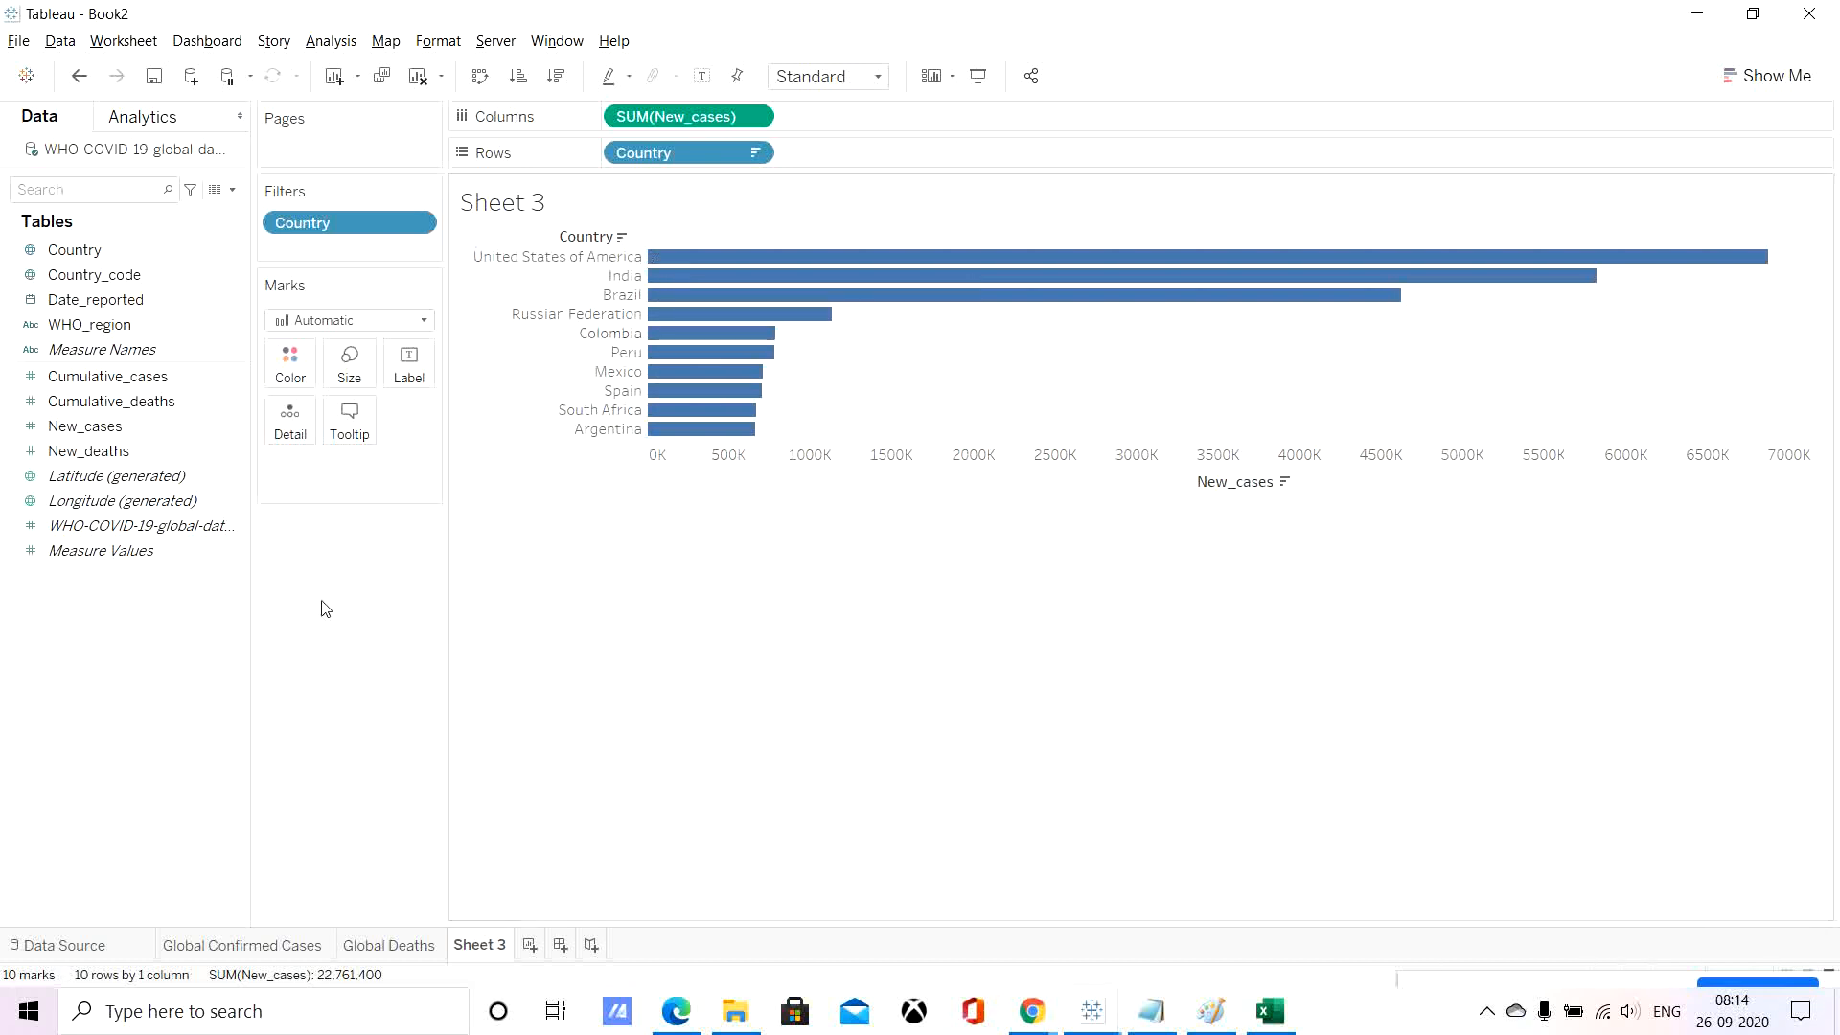
pyautogui.moveTo(461, 248); pyautogui.dragTo(609, 439)
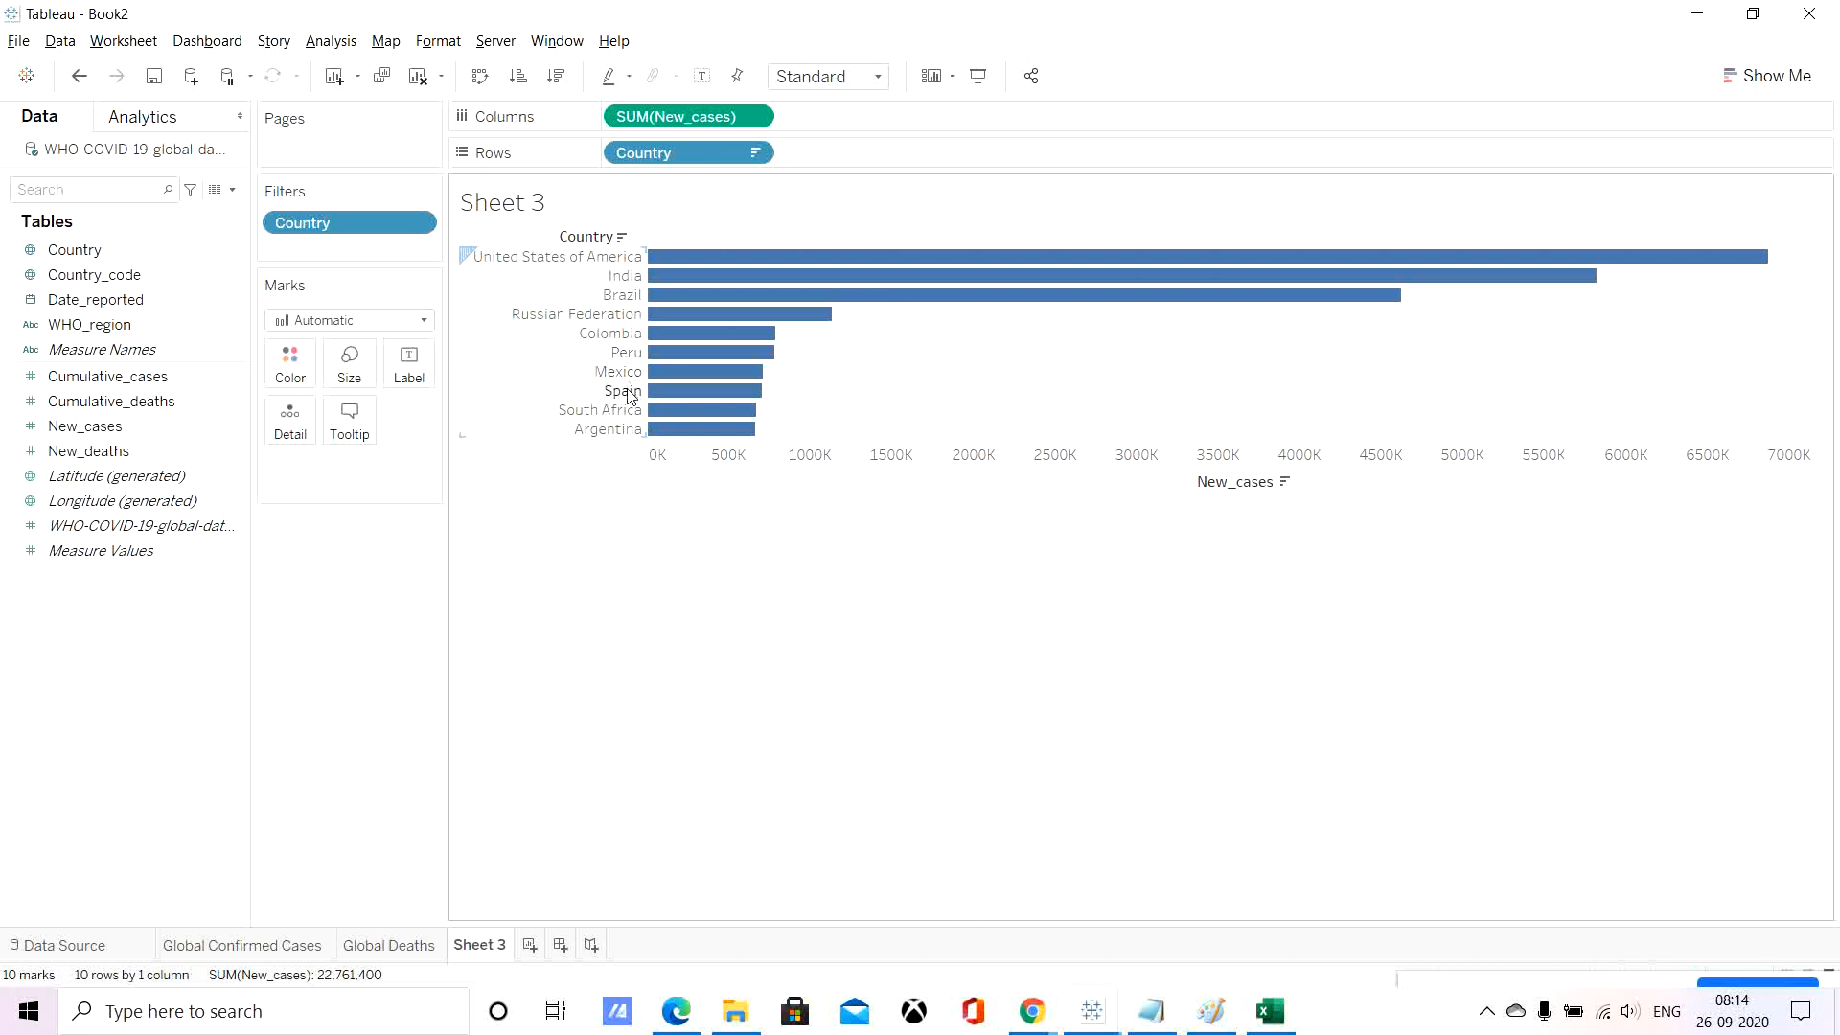
pyautogui.rightClick(565, 259)
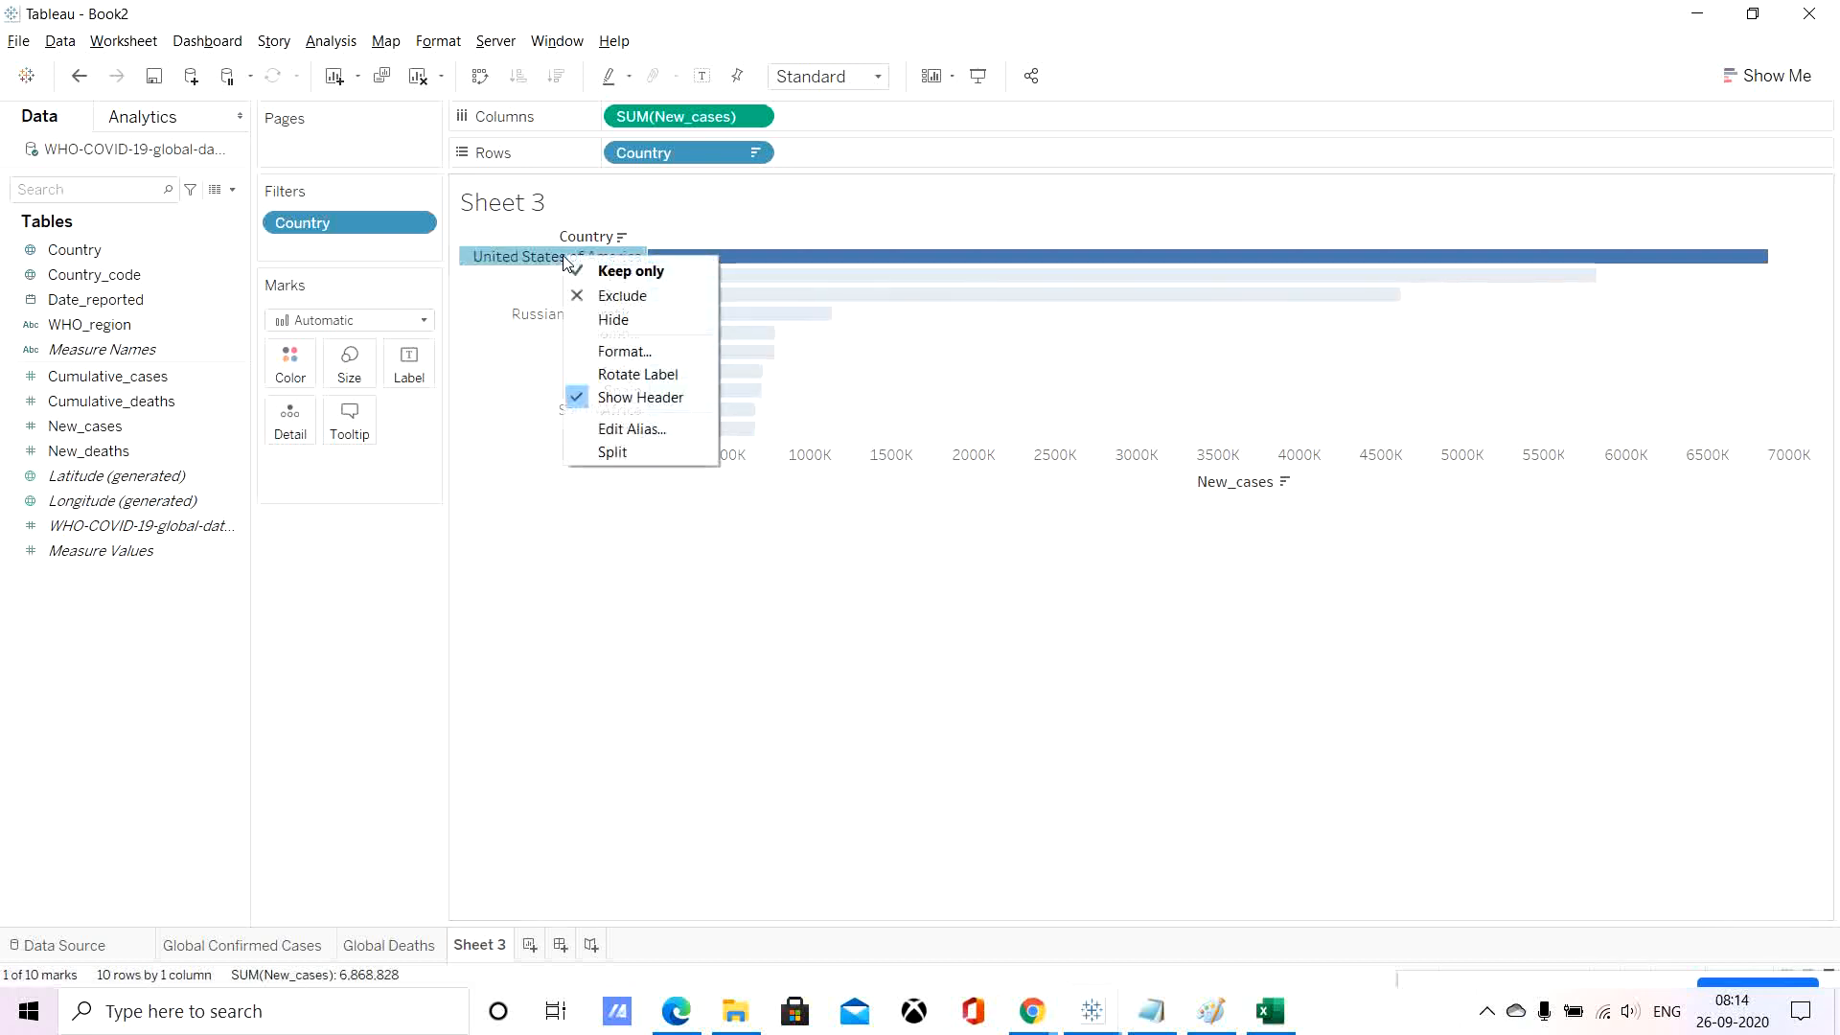
pyautogui.click(638, 429)
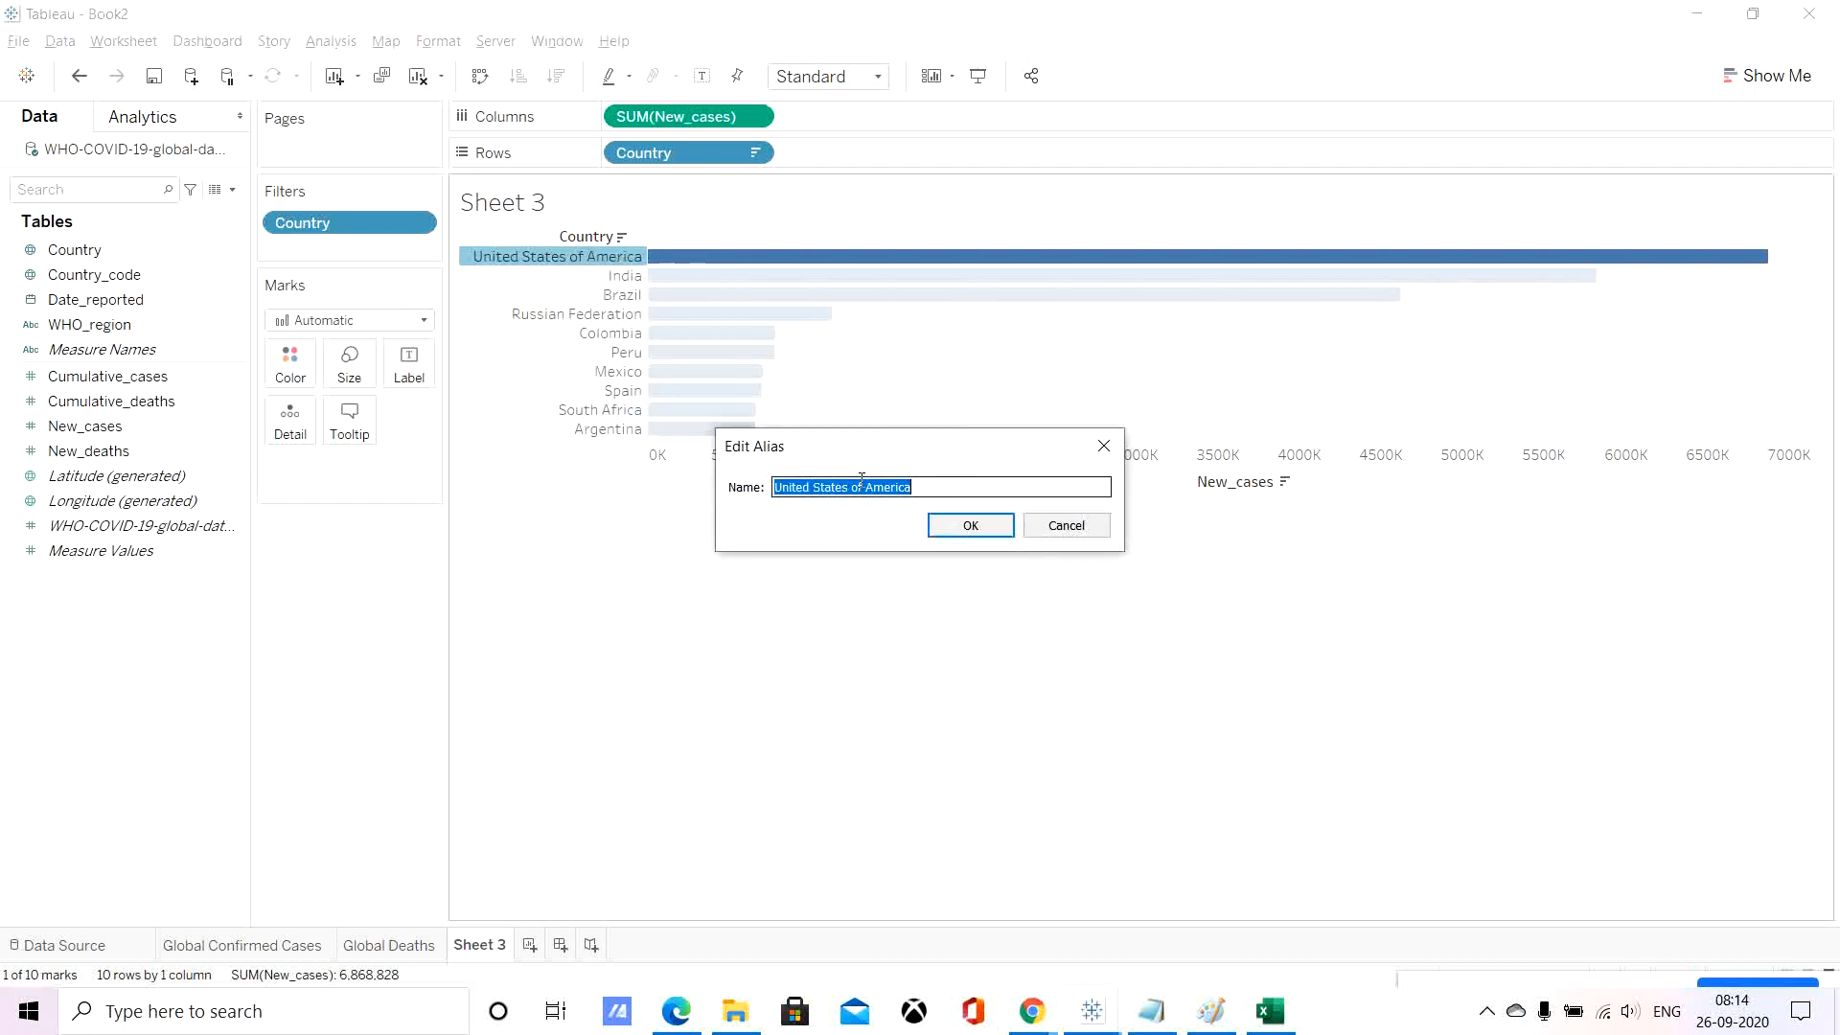
pyautogui.write('USA')
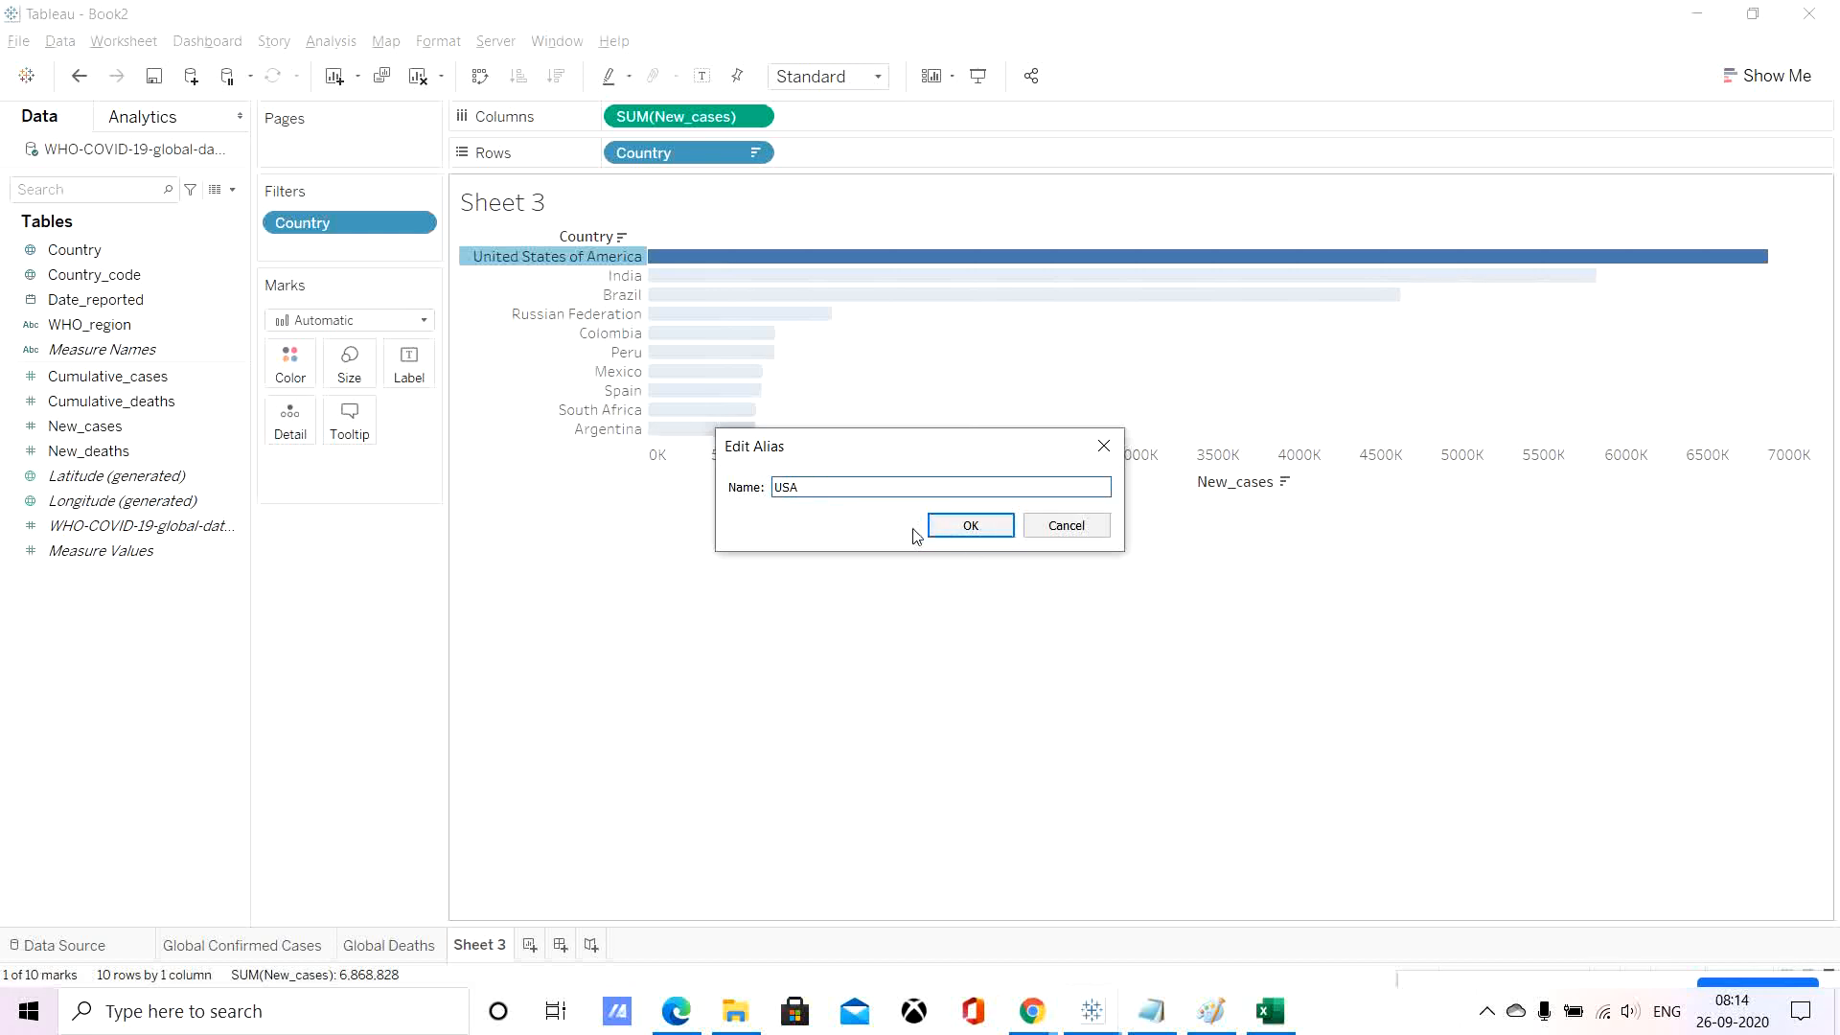
pyautogui.click(973, 529)
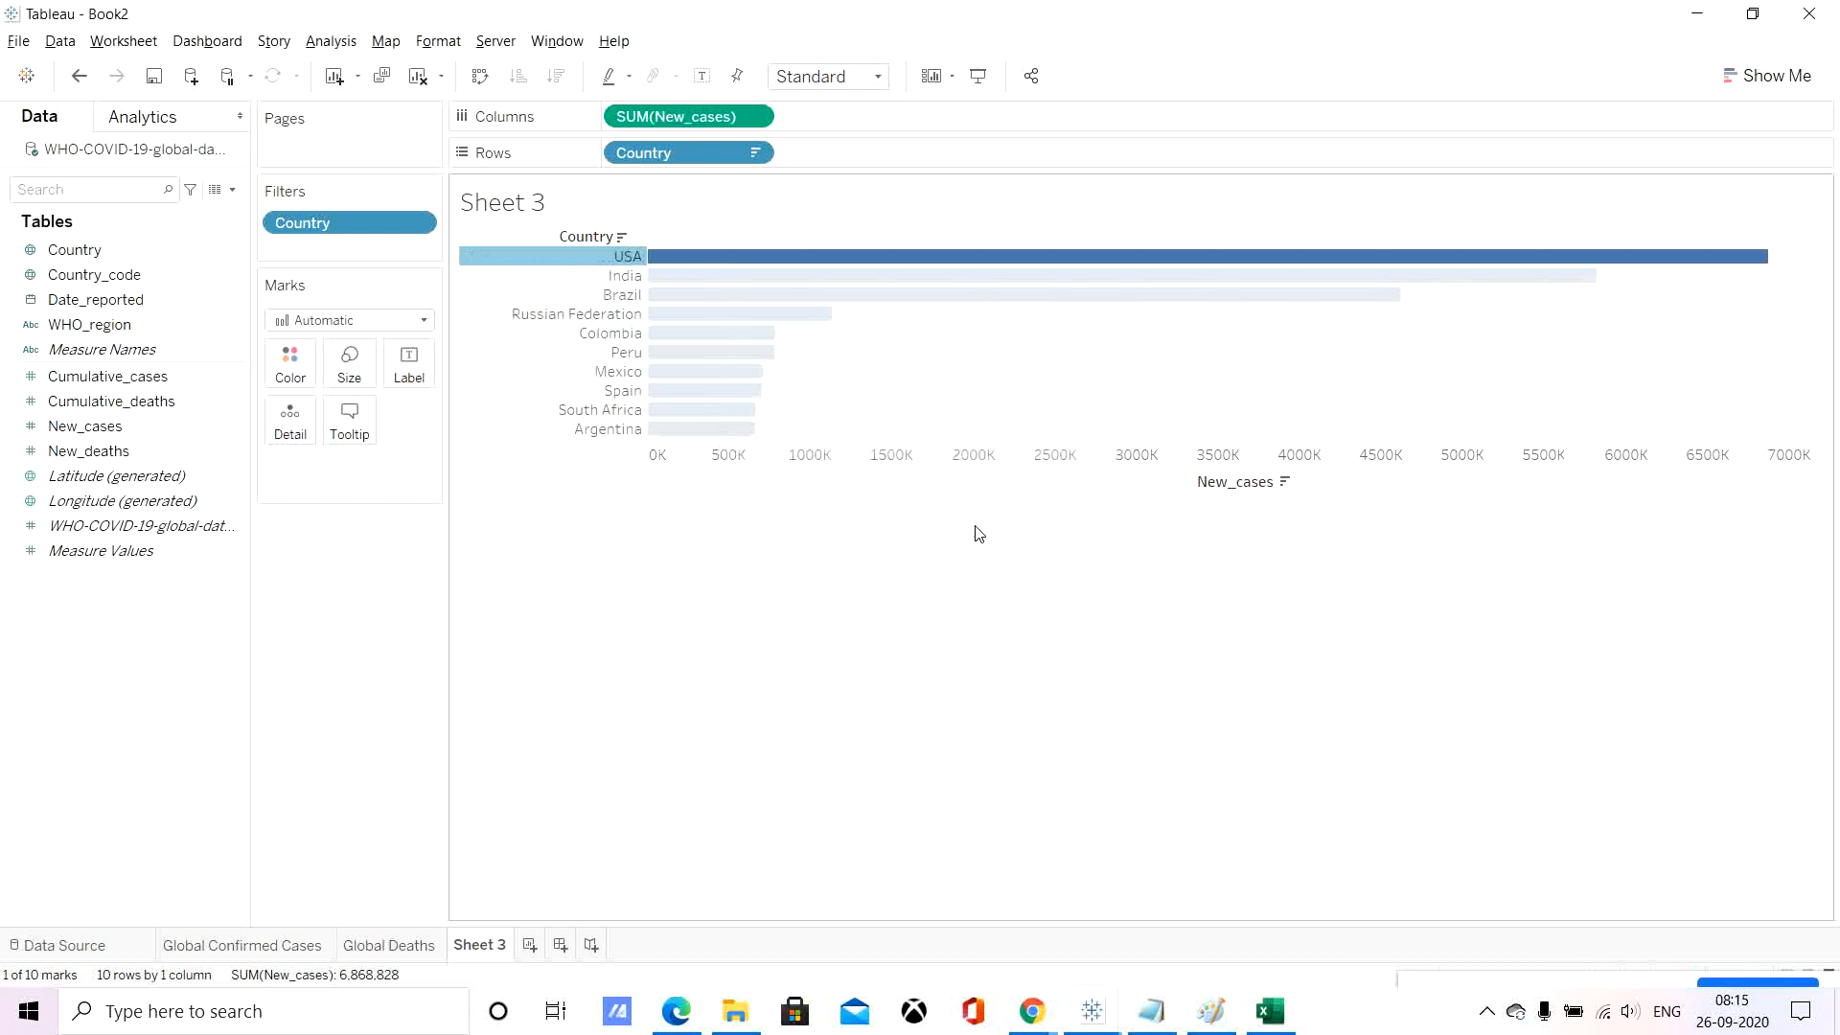
pyautogui.click(668, 562)
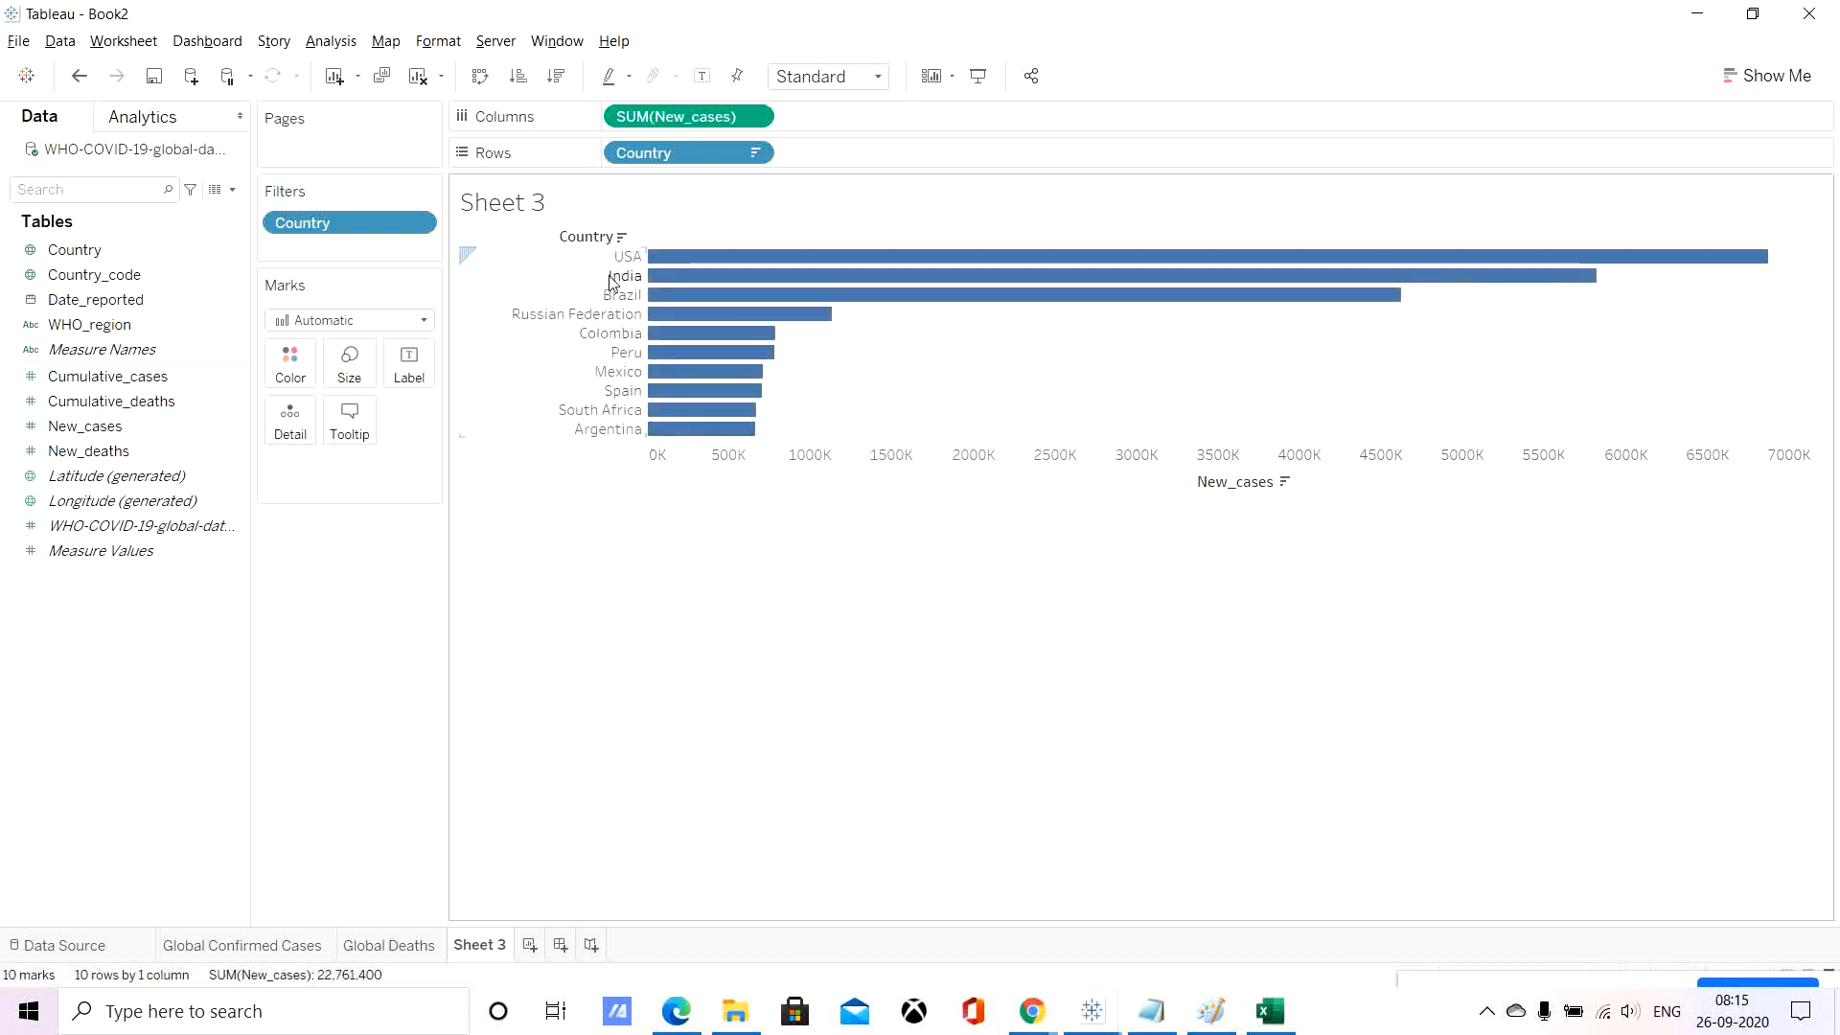
# Set the alias of Russian Federation to Russia and narrow the Country label column to fit the shorter names.
pyautogui.rightClick(603, 319)
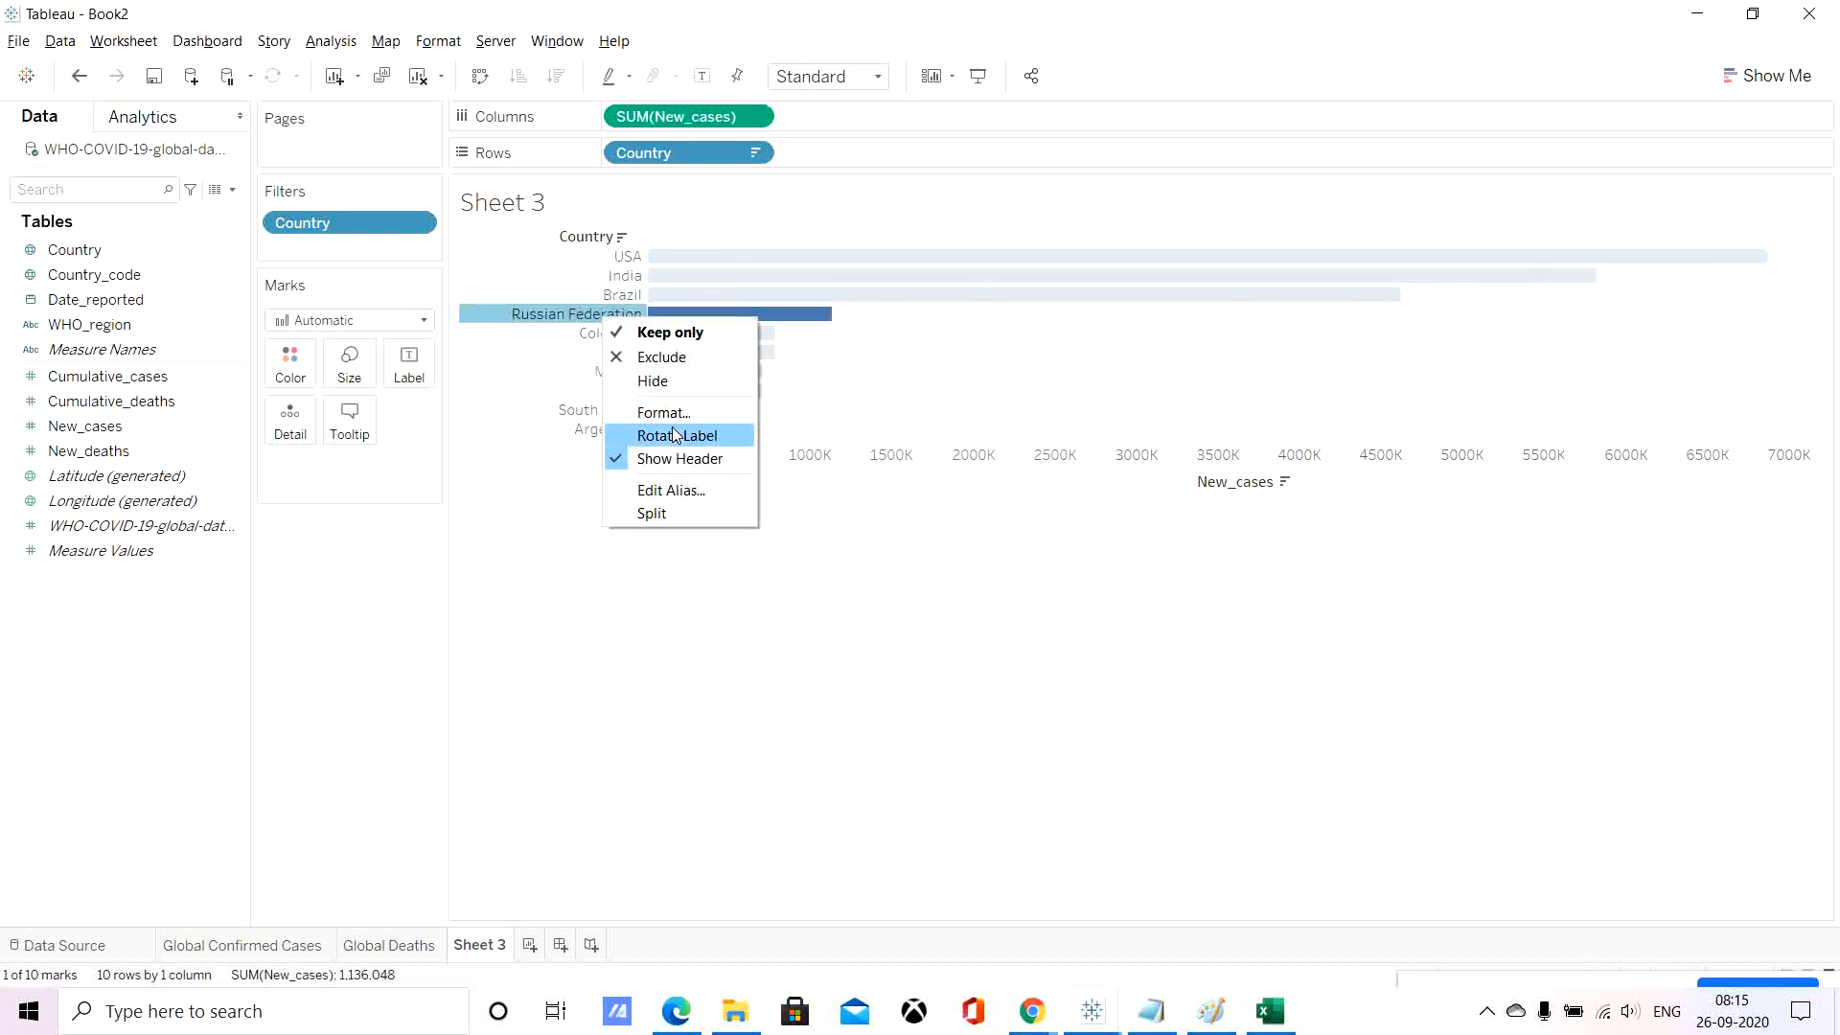
pyautogui.click(685, 491)
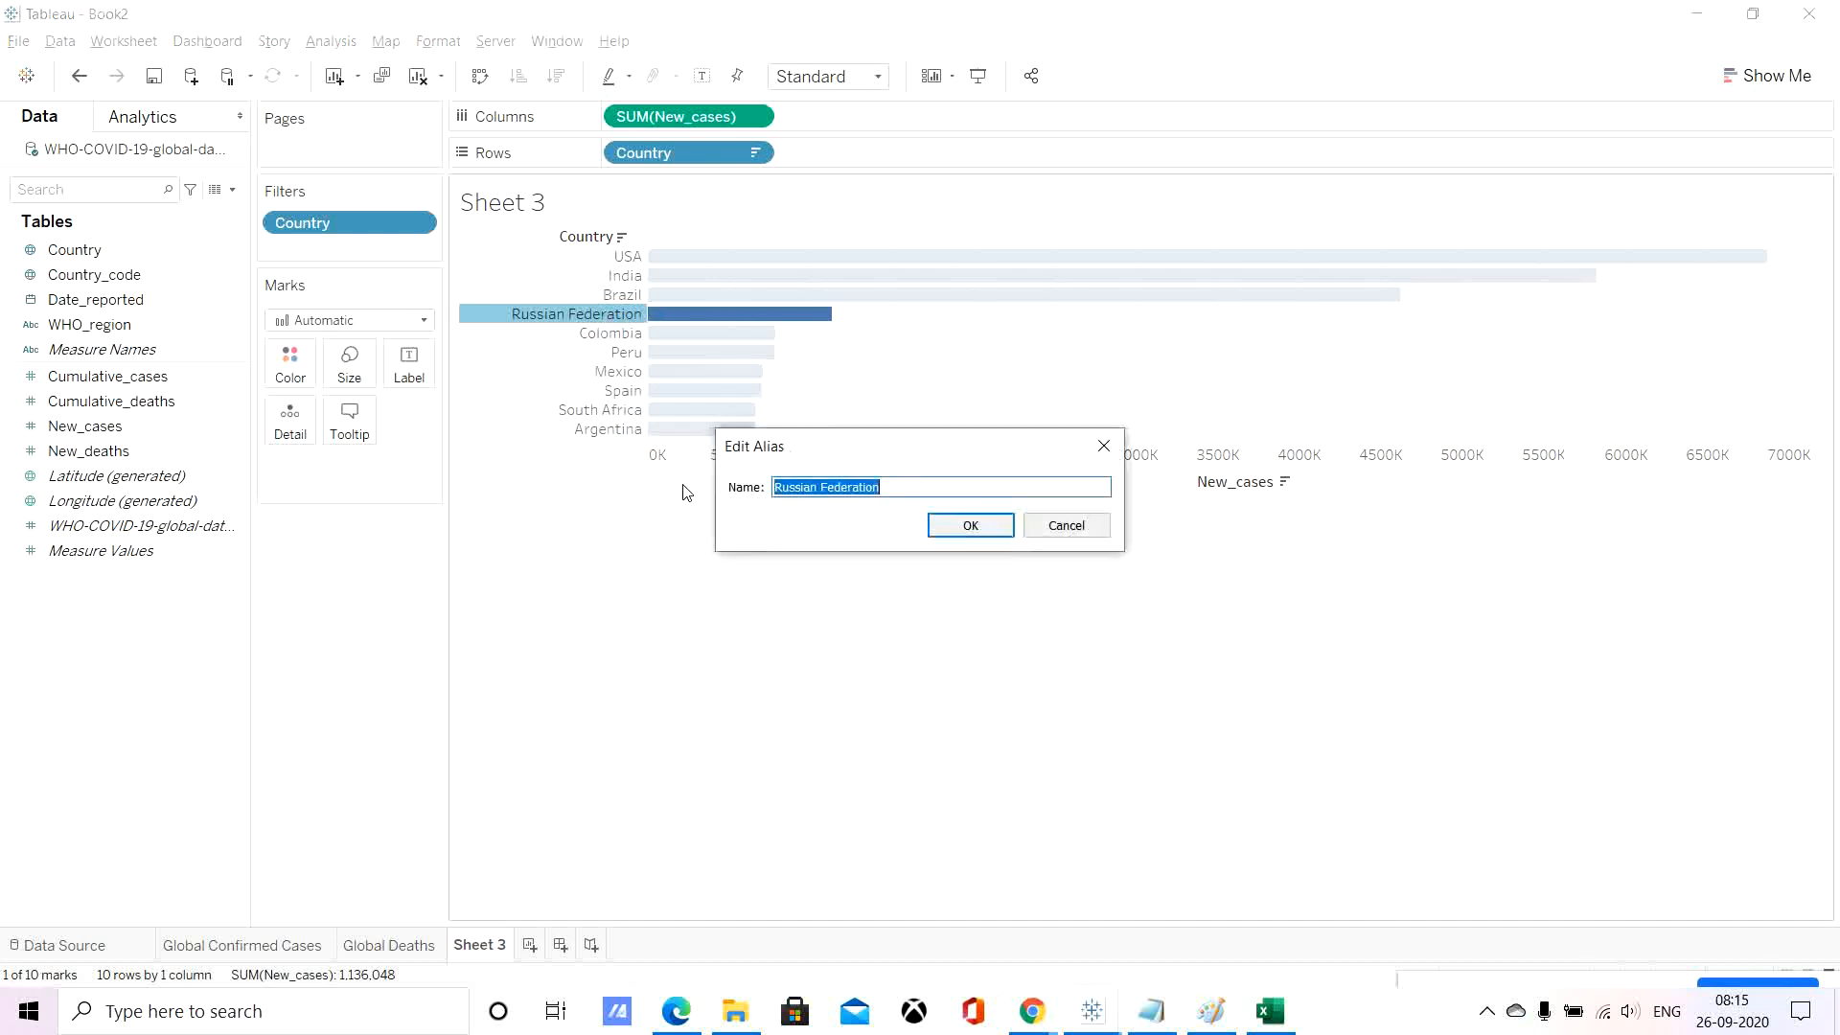
pyautogui.click(894, 487)
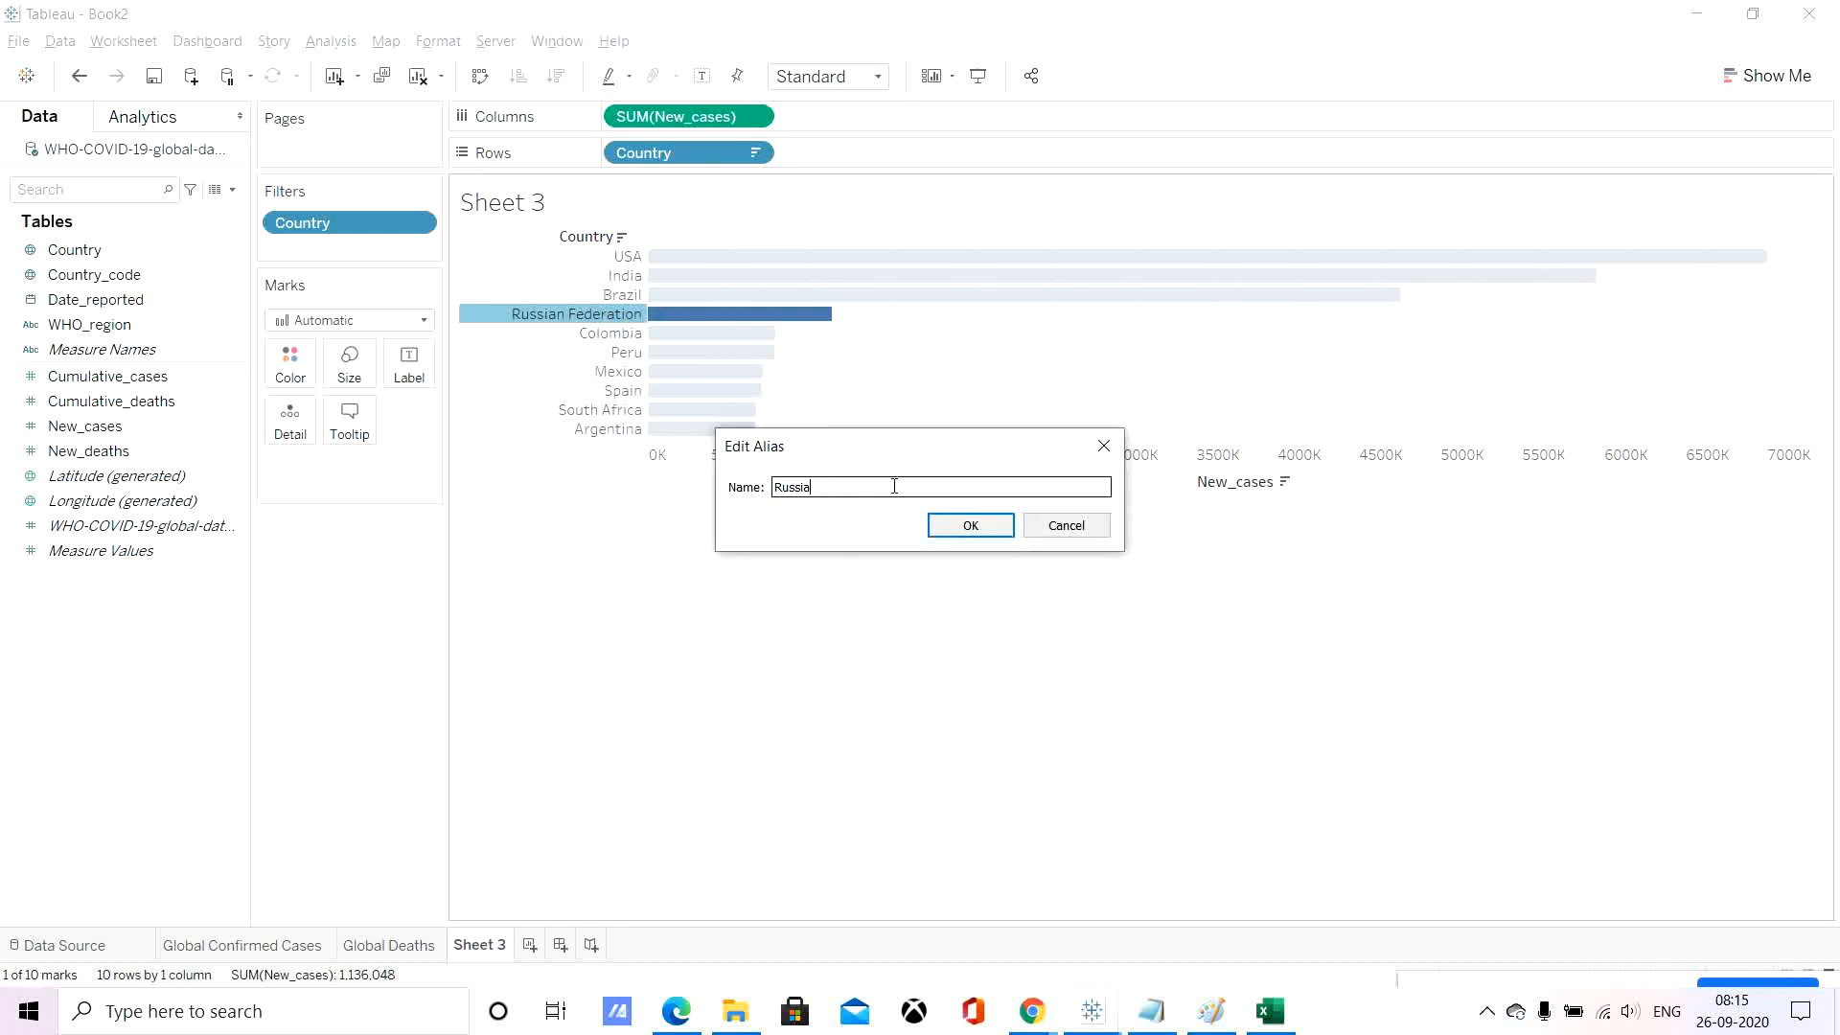
pyautogui.click(979, 528)
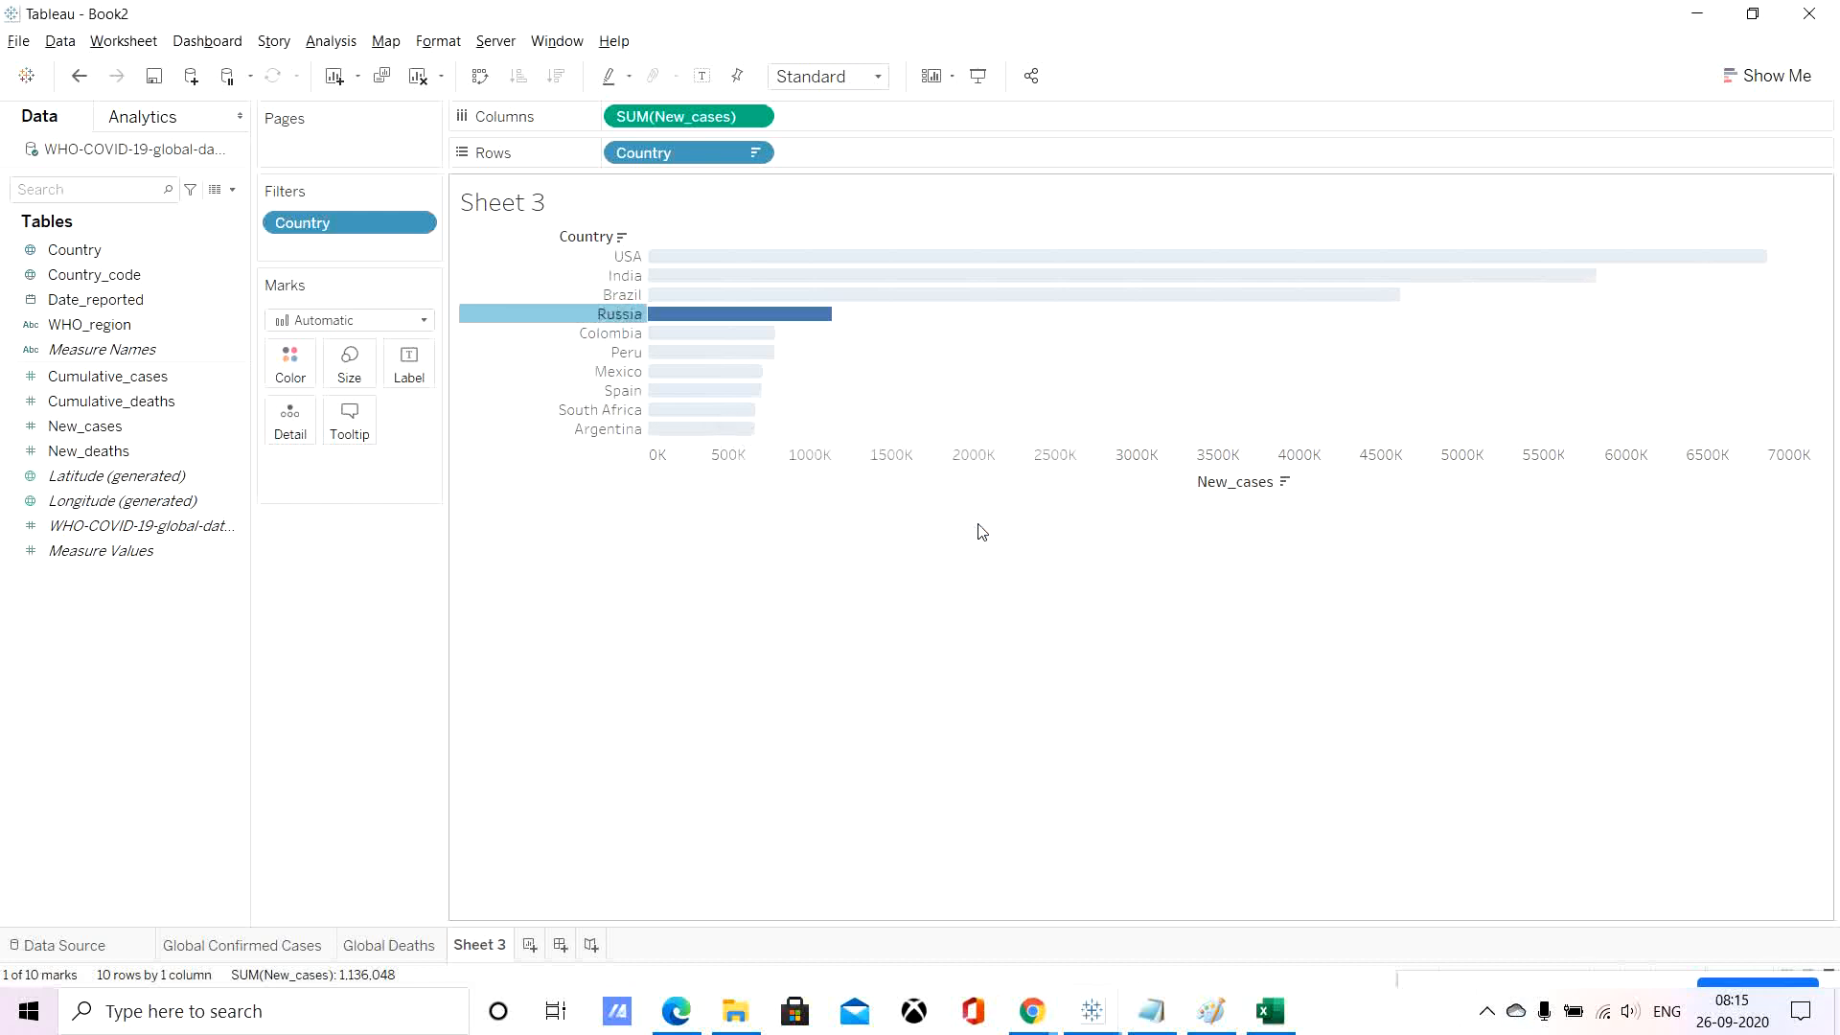
pyautogui.click(664, 632)
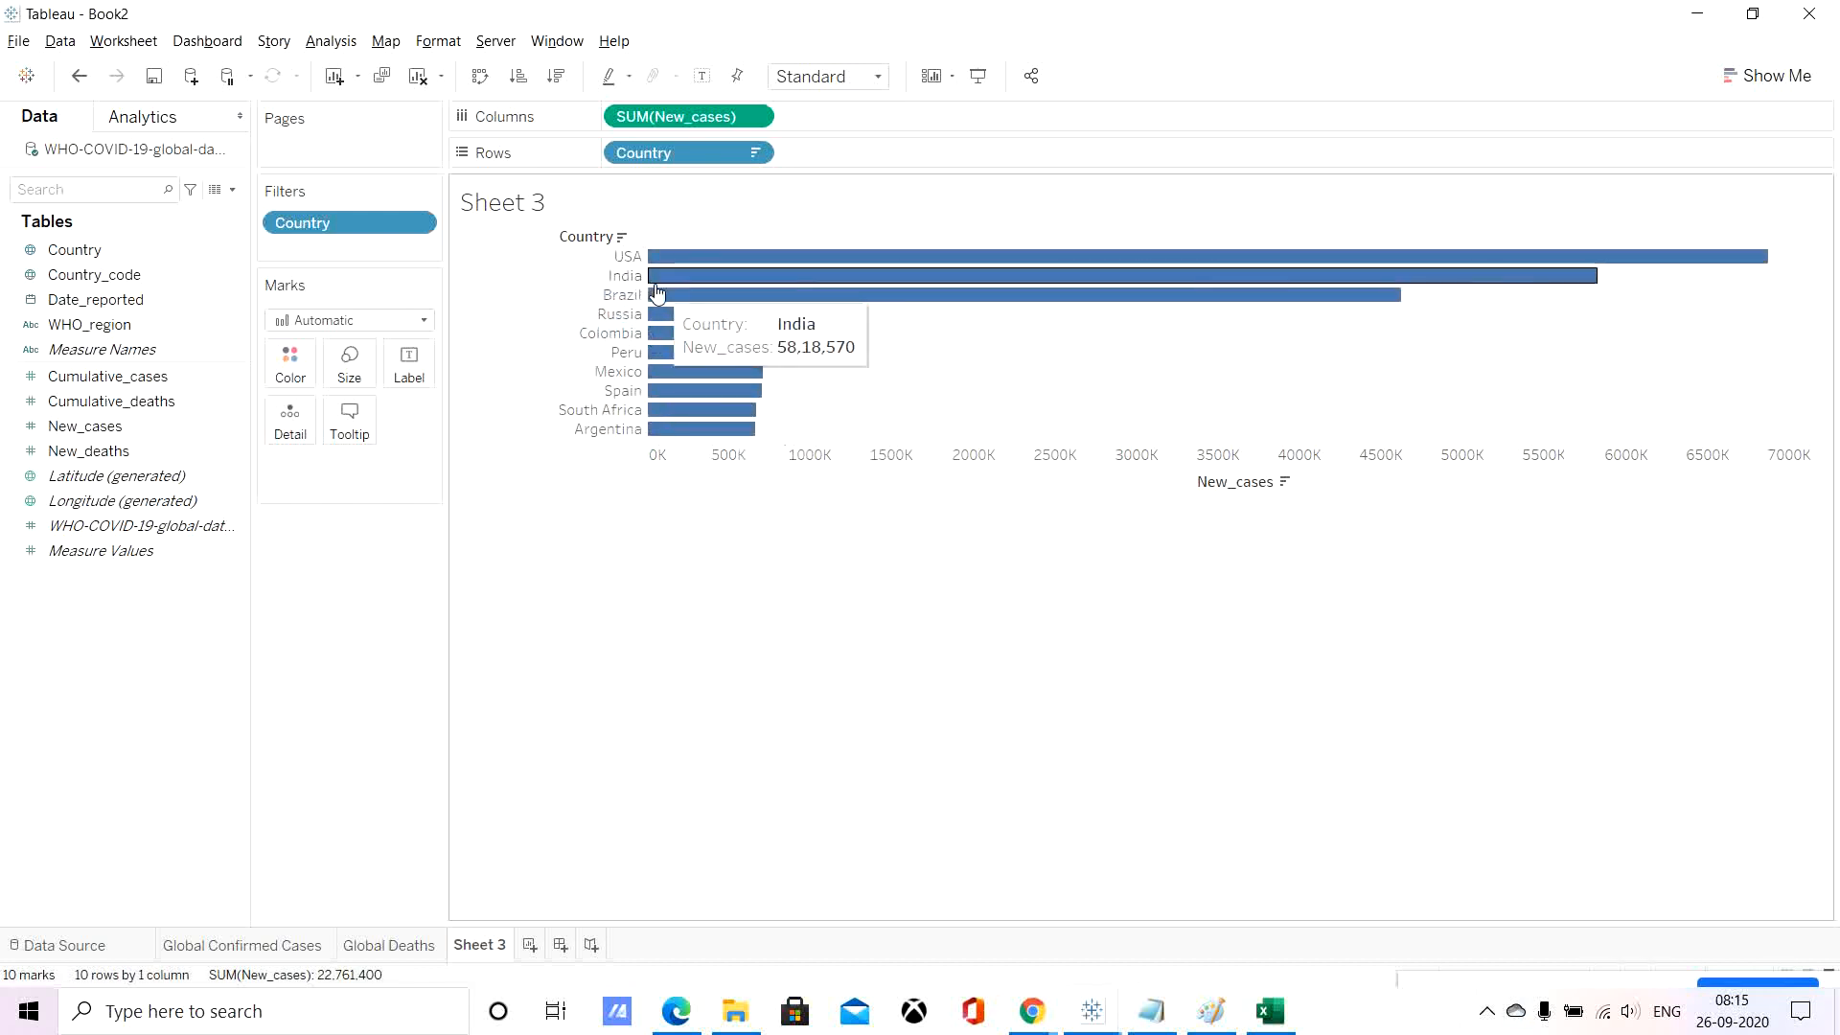
pyautogui.moveTo(648, 279); pyautogui.dragTo(625, 278)
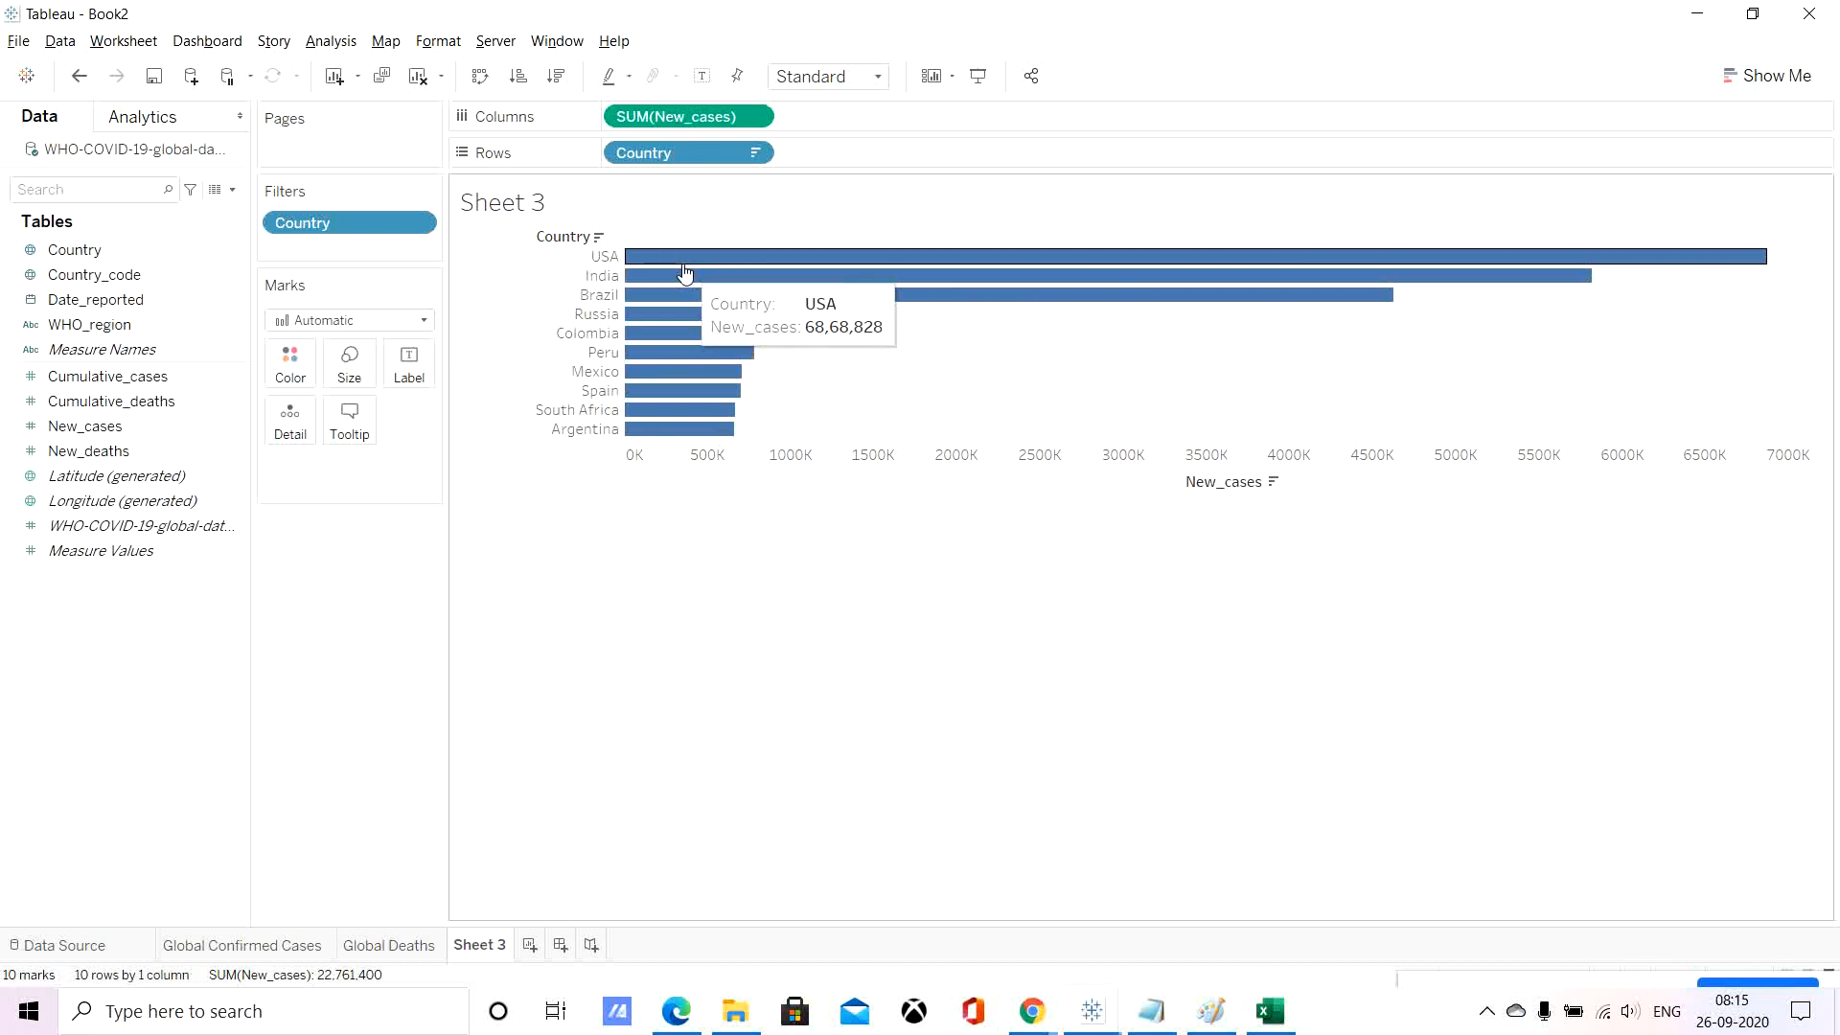
# Show mark labels on the bars and switch the SUM(New_cases) pane numbers to the Number (Custom) format.
pyautogui.click(701, 76)
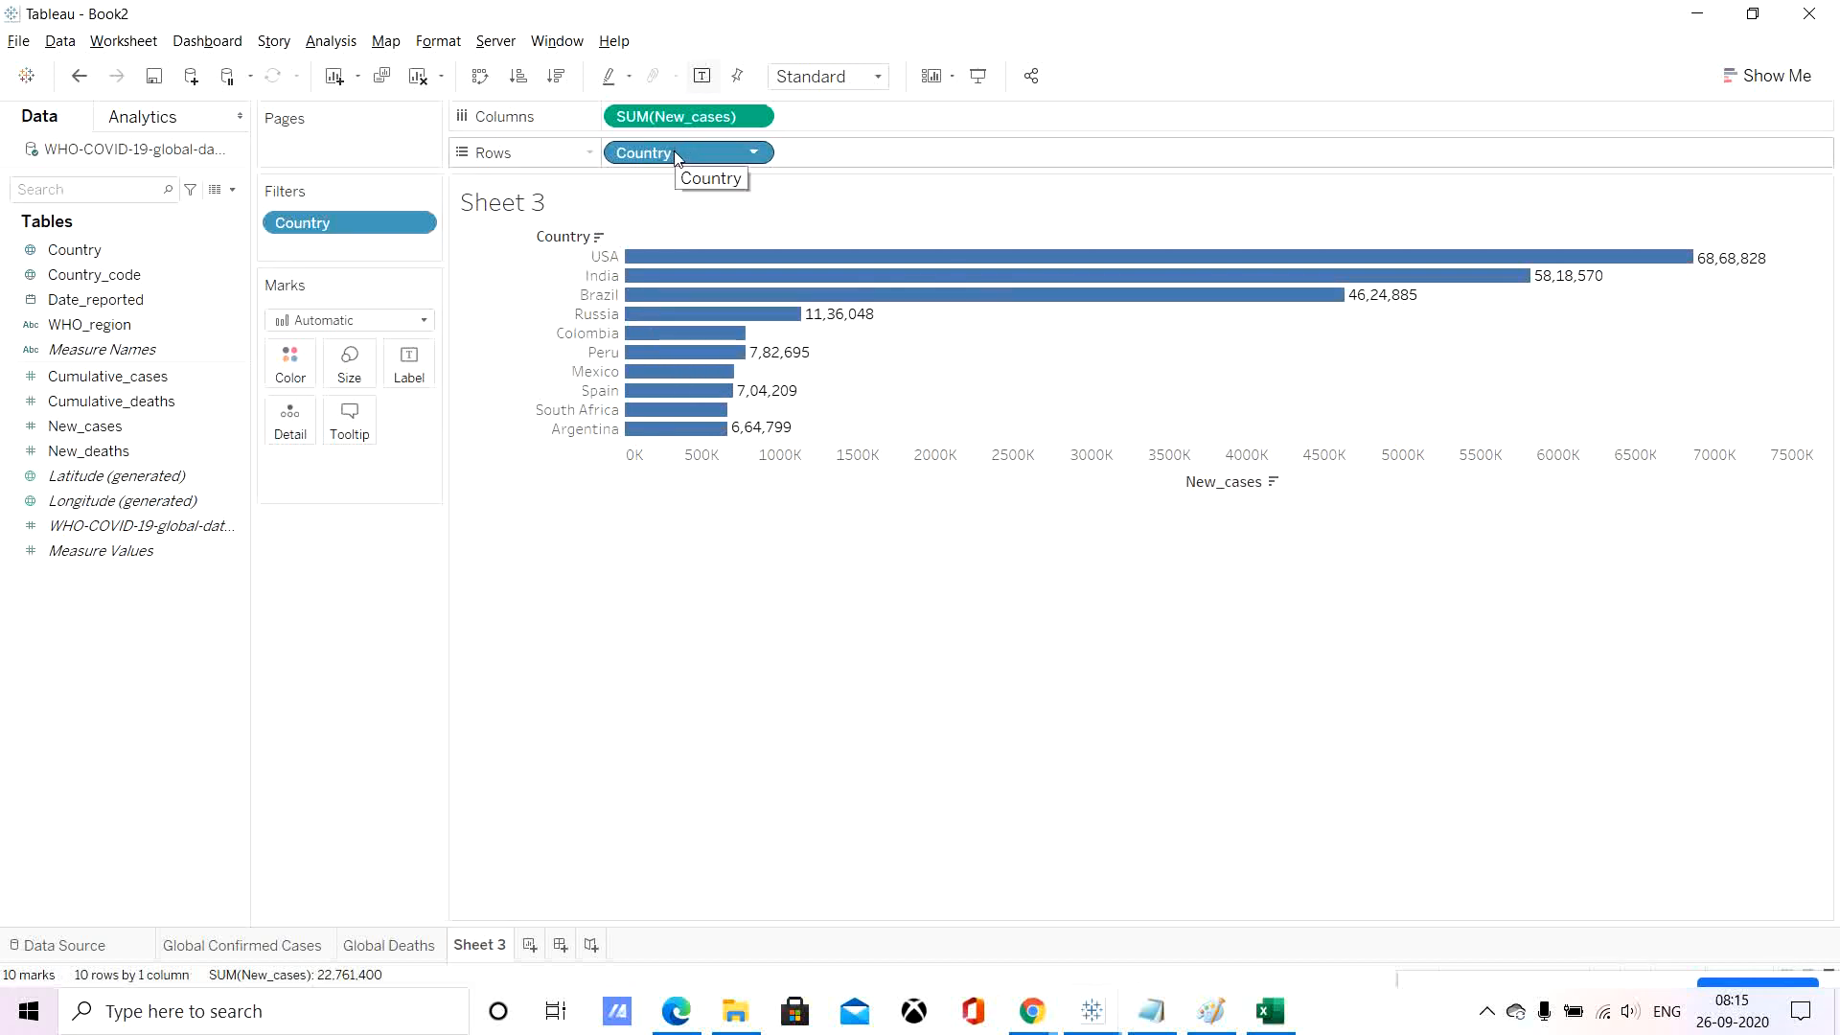
pyautogui.rightClick(660, 115)
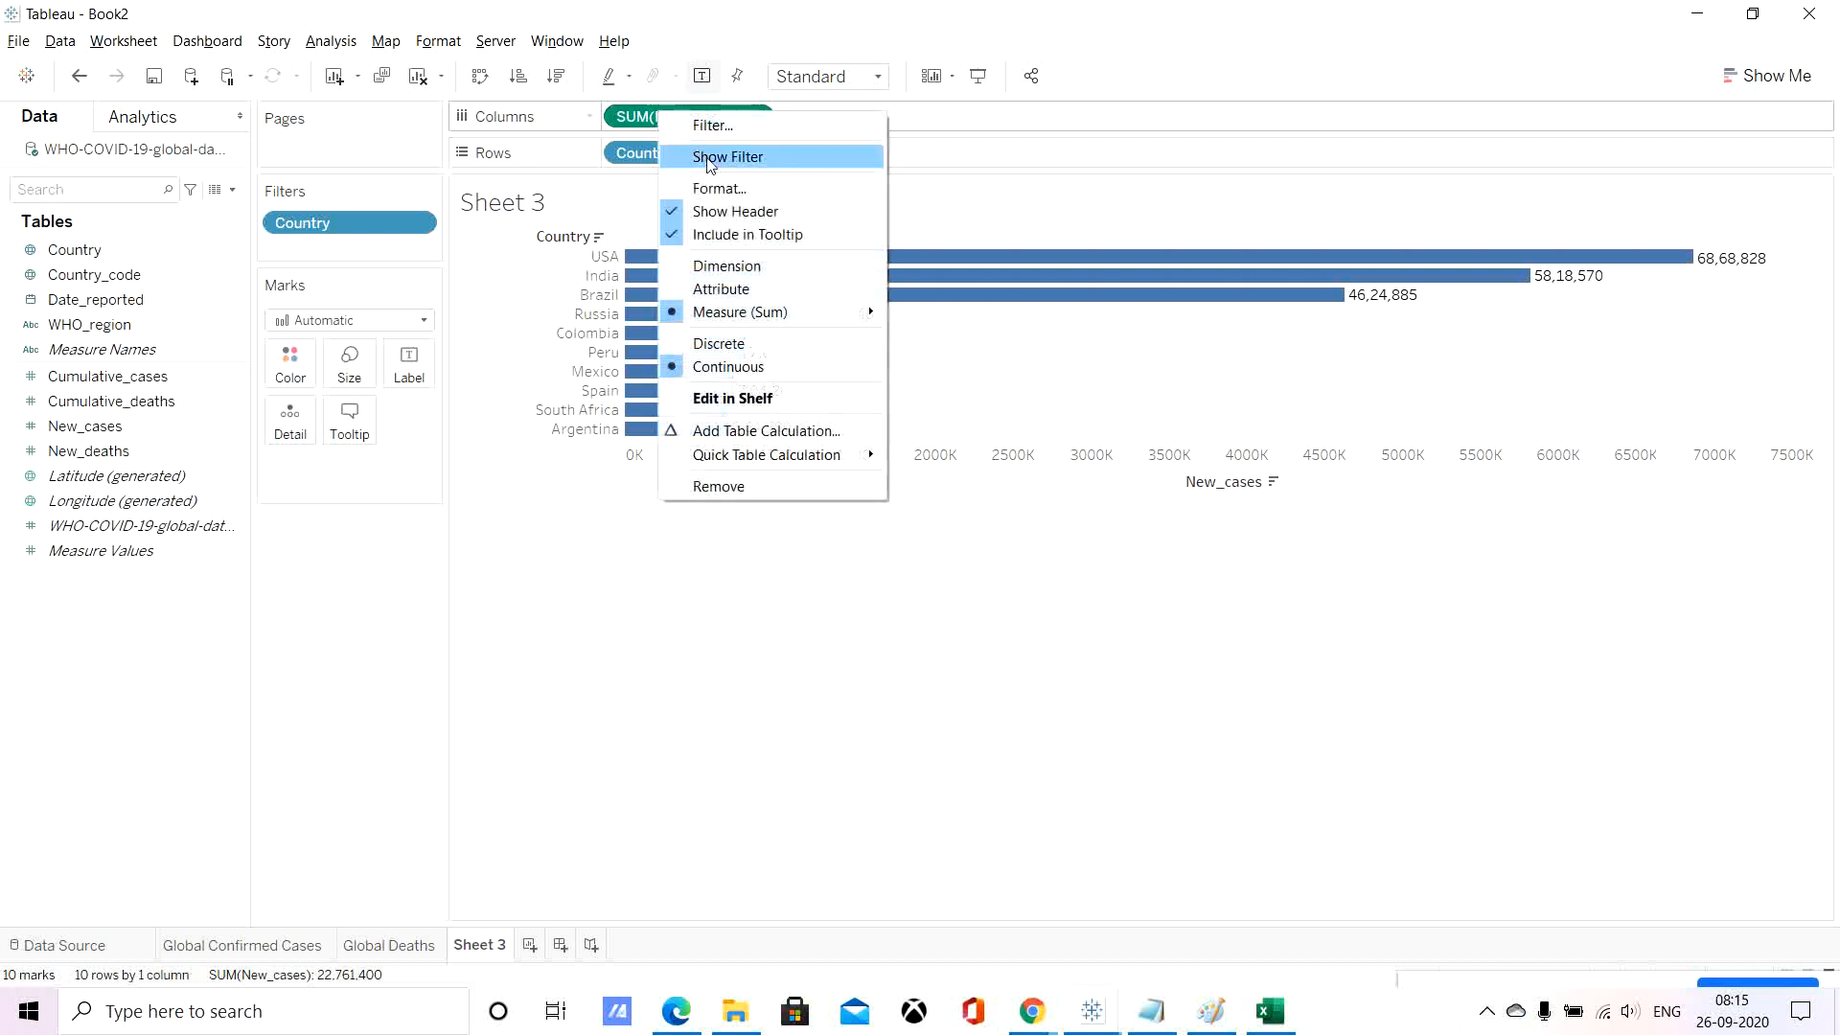
pyautogui.click(721, 189)
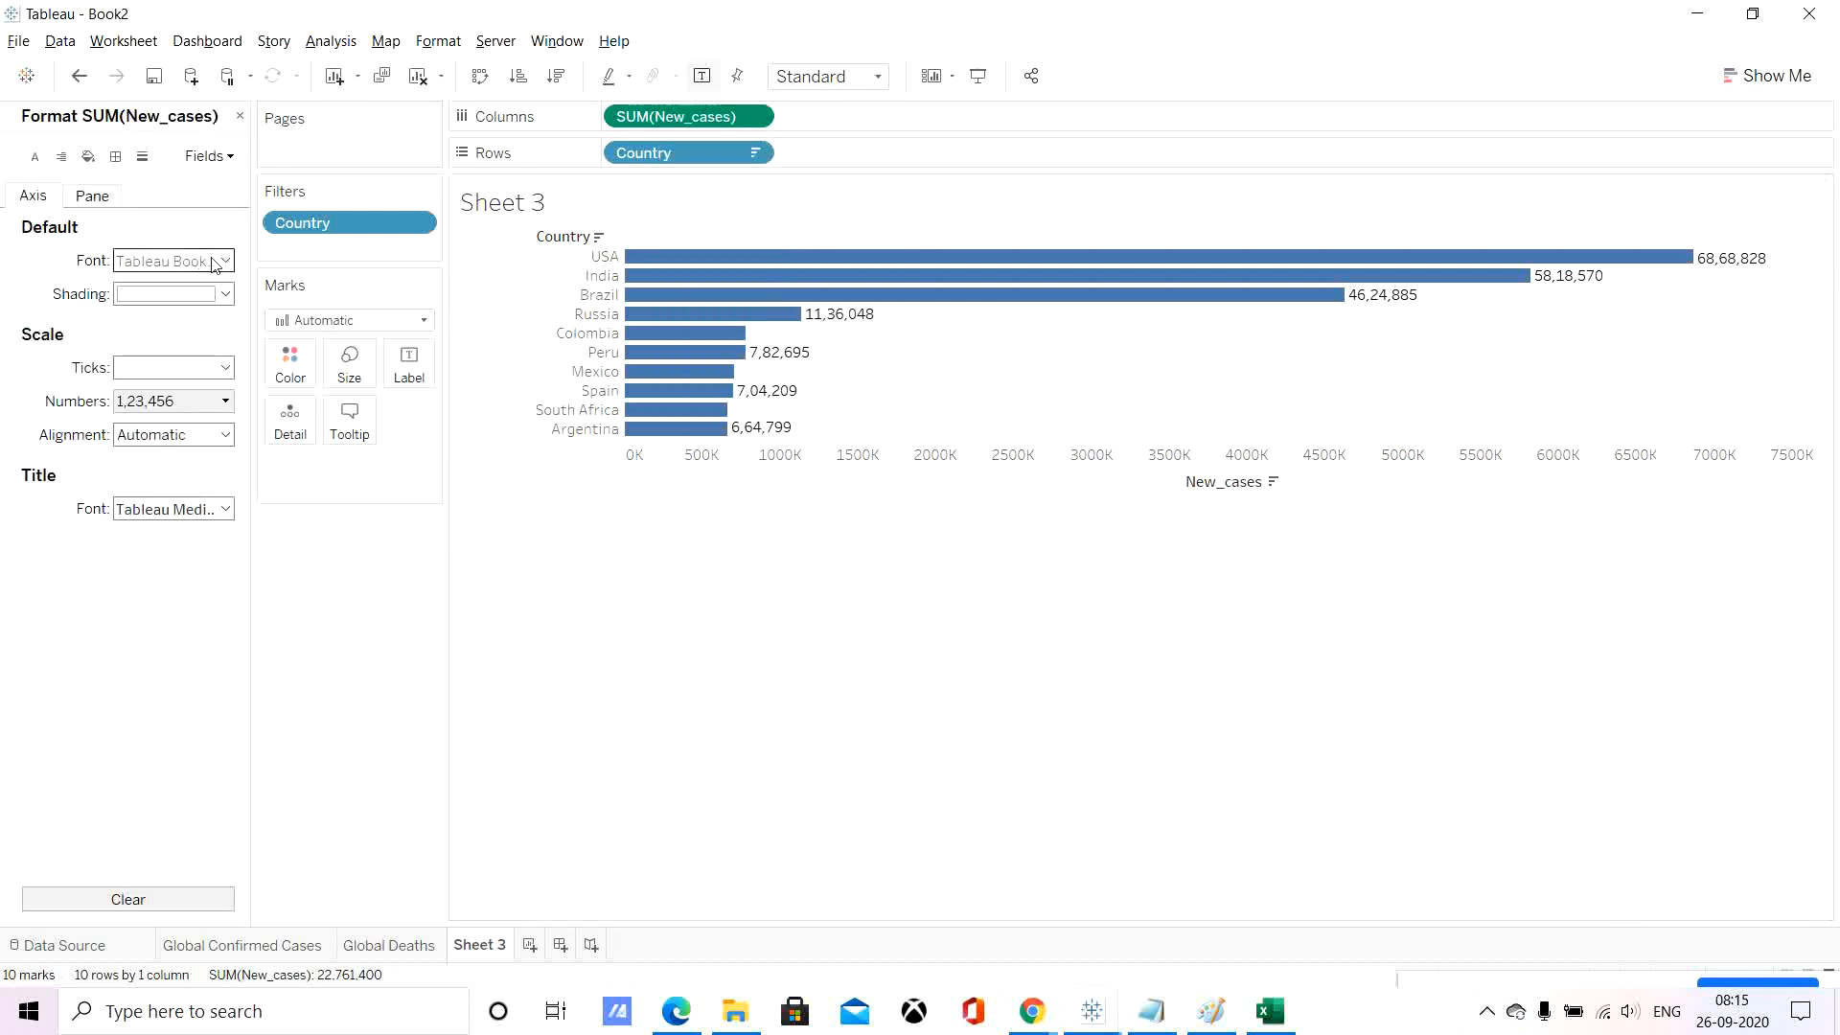
pyautogui.click(84, 197)
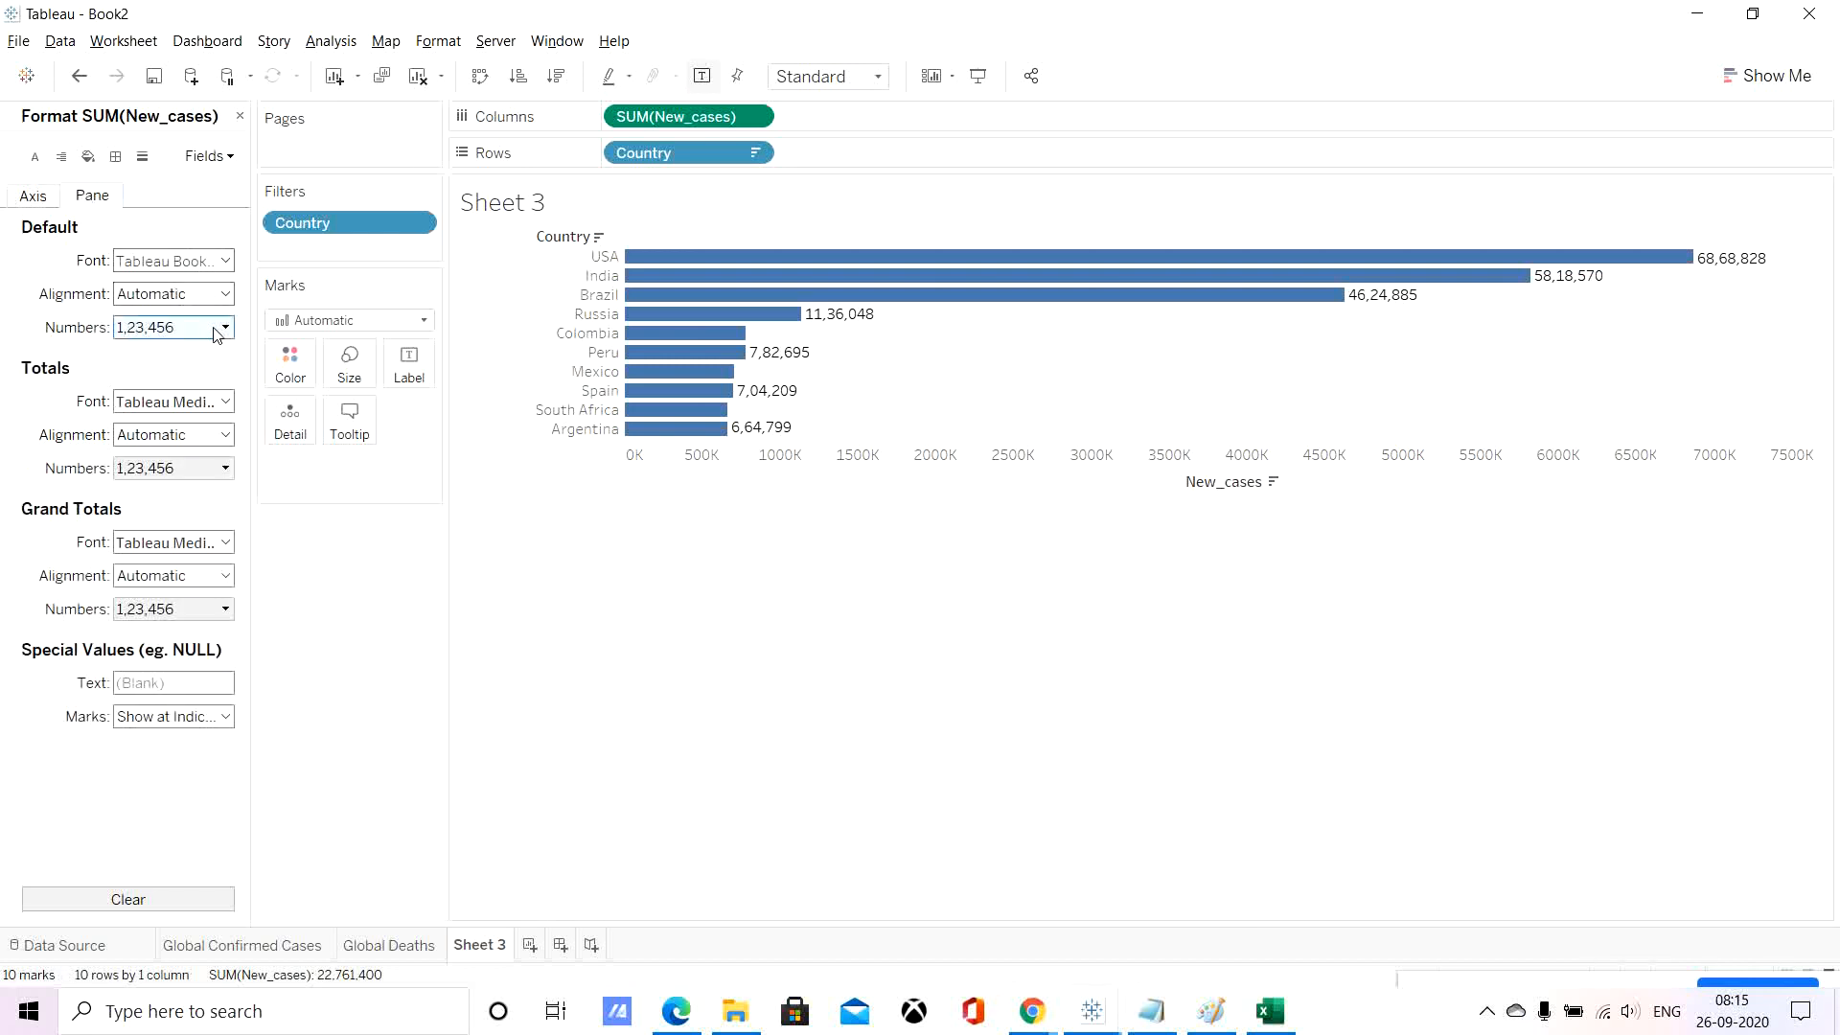
pyautogui.click(165, 326)
pyautogui.click(164, 393)
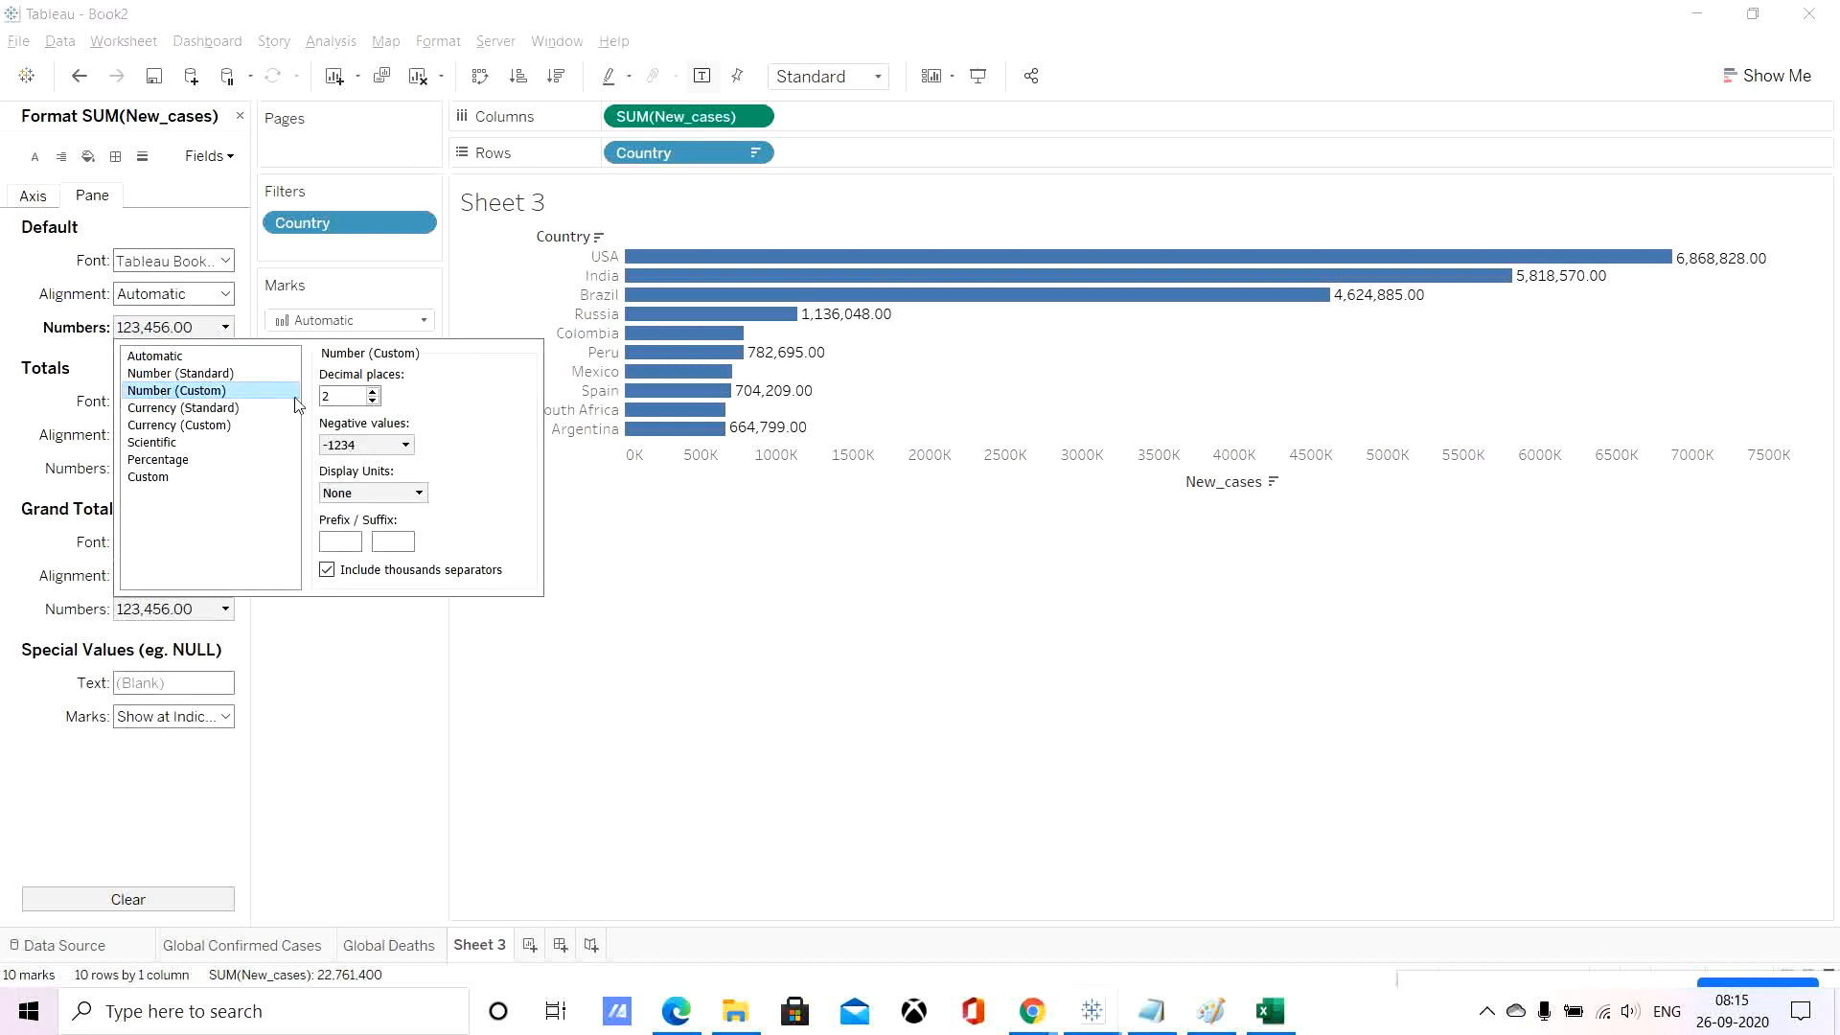
# Set the New_cases label numbers to display in Millions (M) with 1 decimal place, and close the formatting pane.
pyautogui.click(373, 401)
pyautogui.click(373, 401)
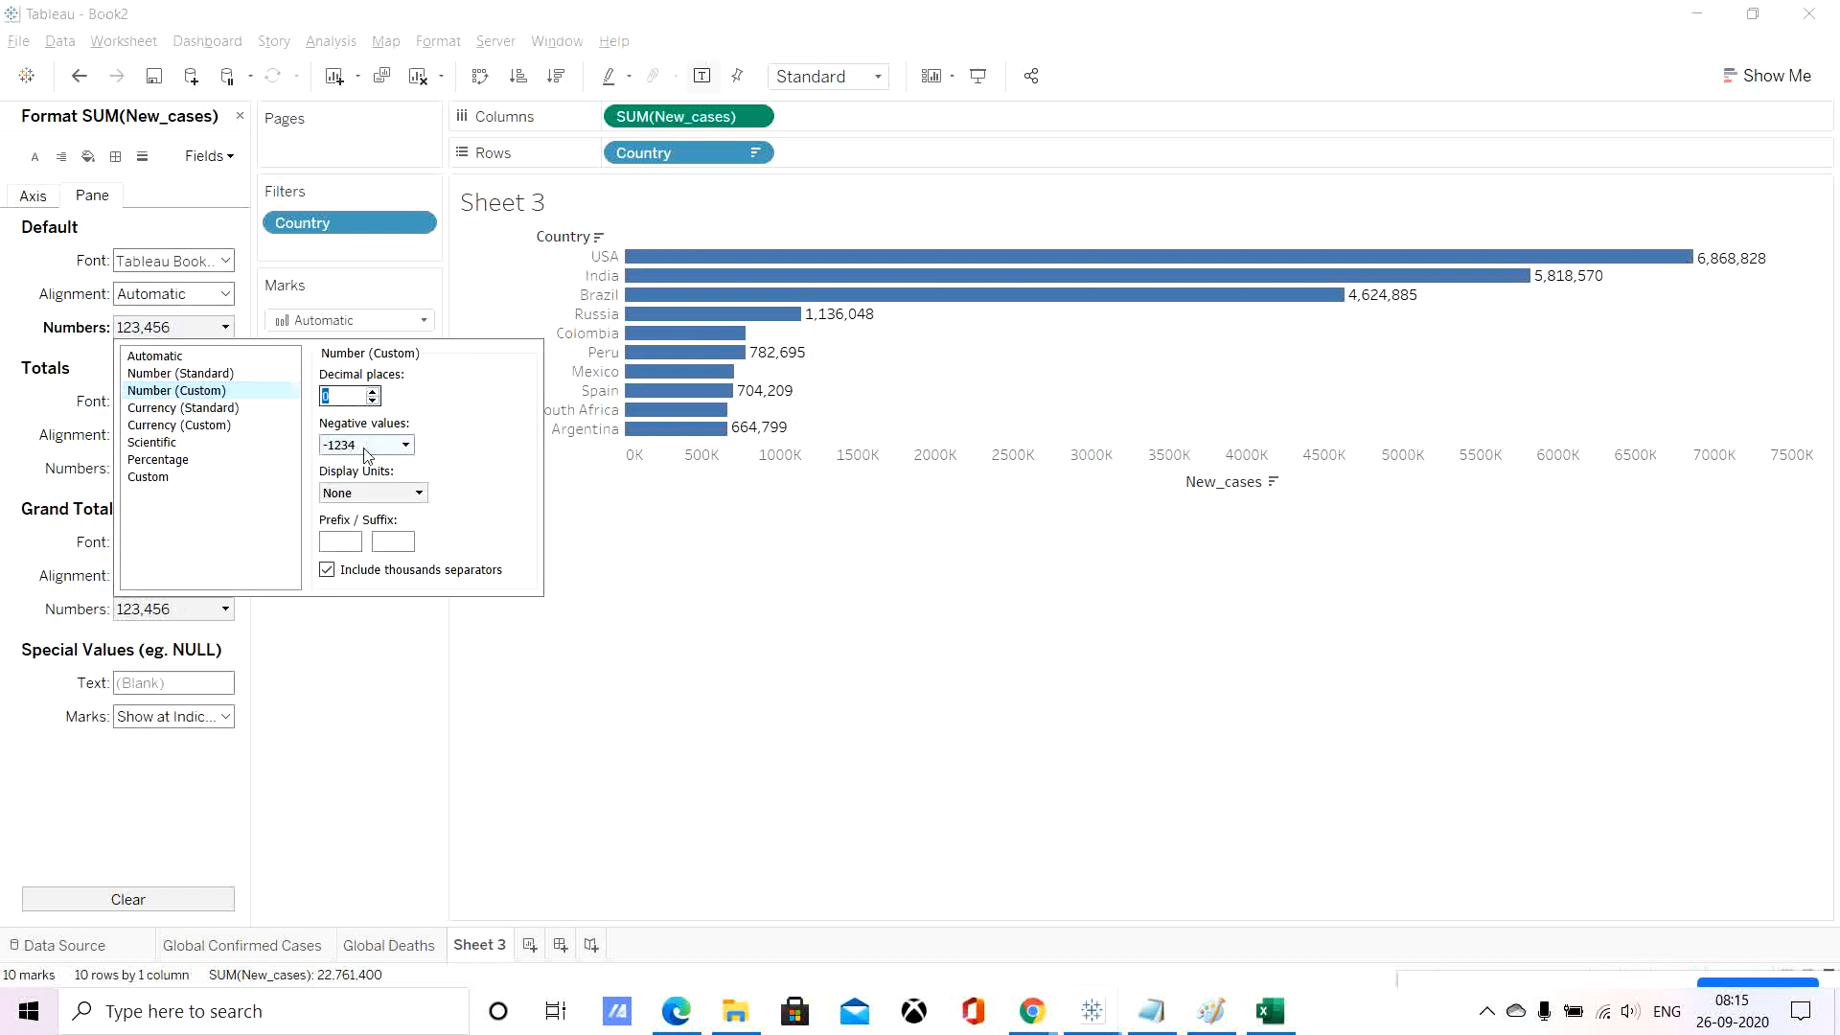
pyautogui.click(346, 496)
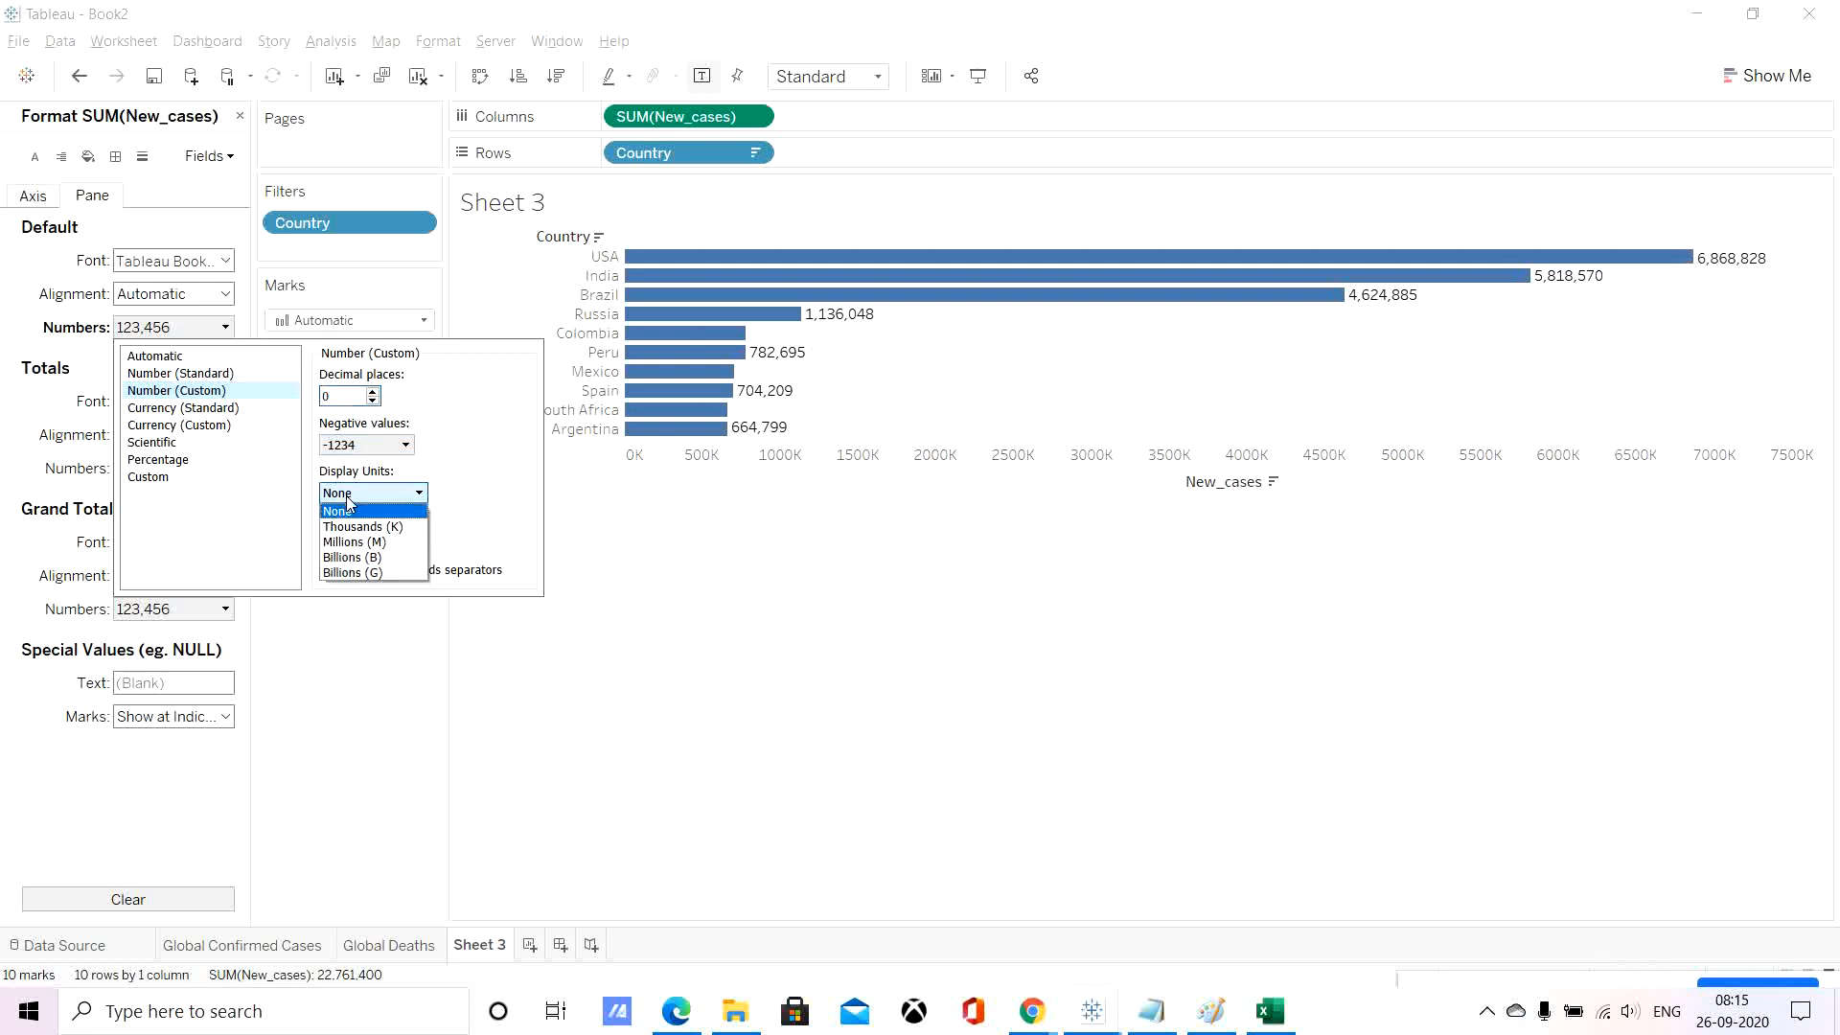
pyautogui.click(367, 542)
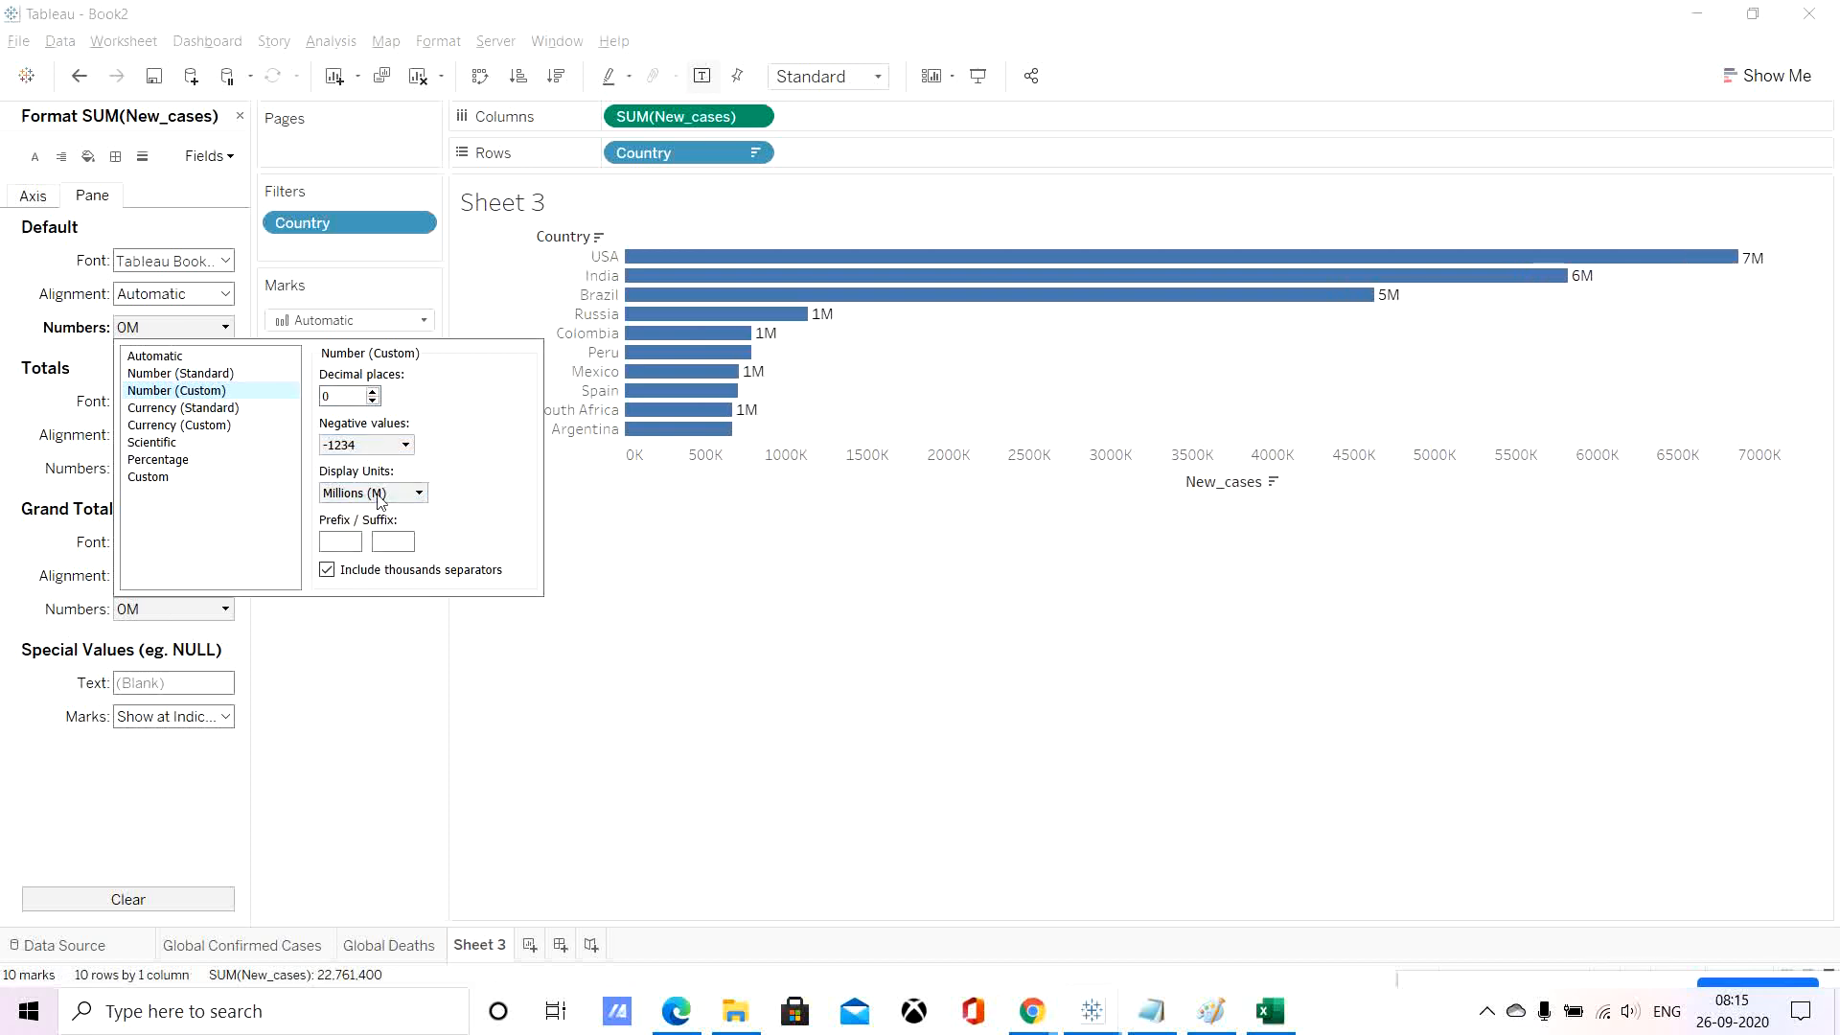
pyautogui.click(373, 392)
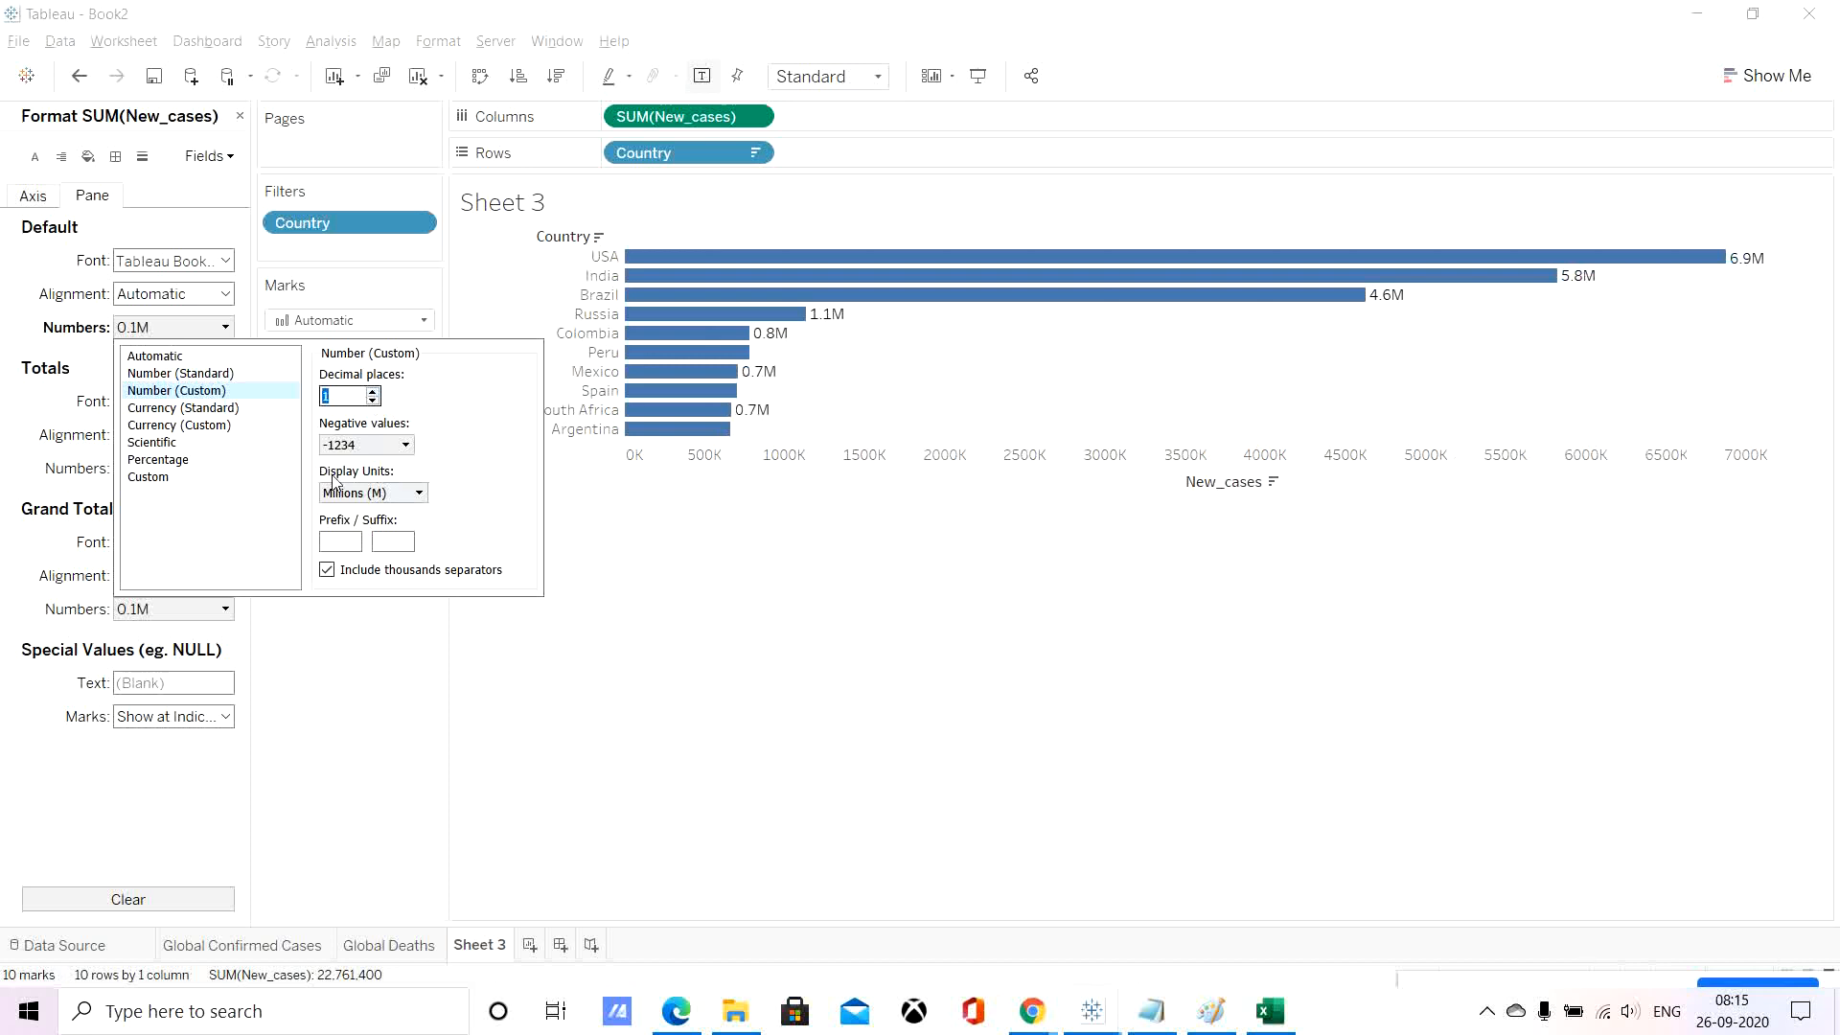
pyautogui.click(396, 783)
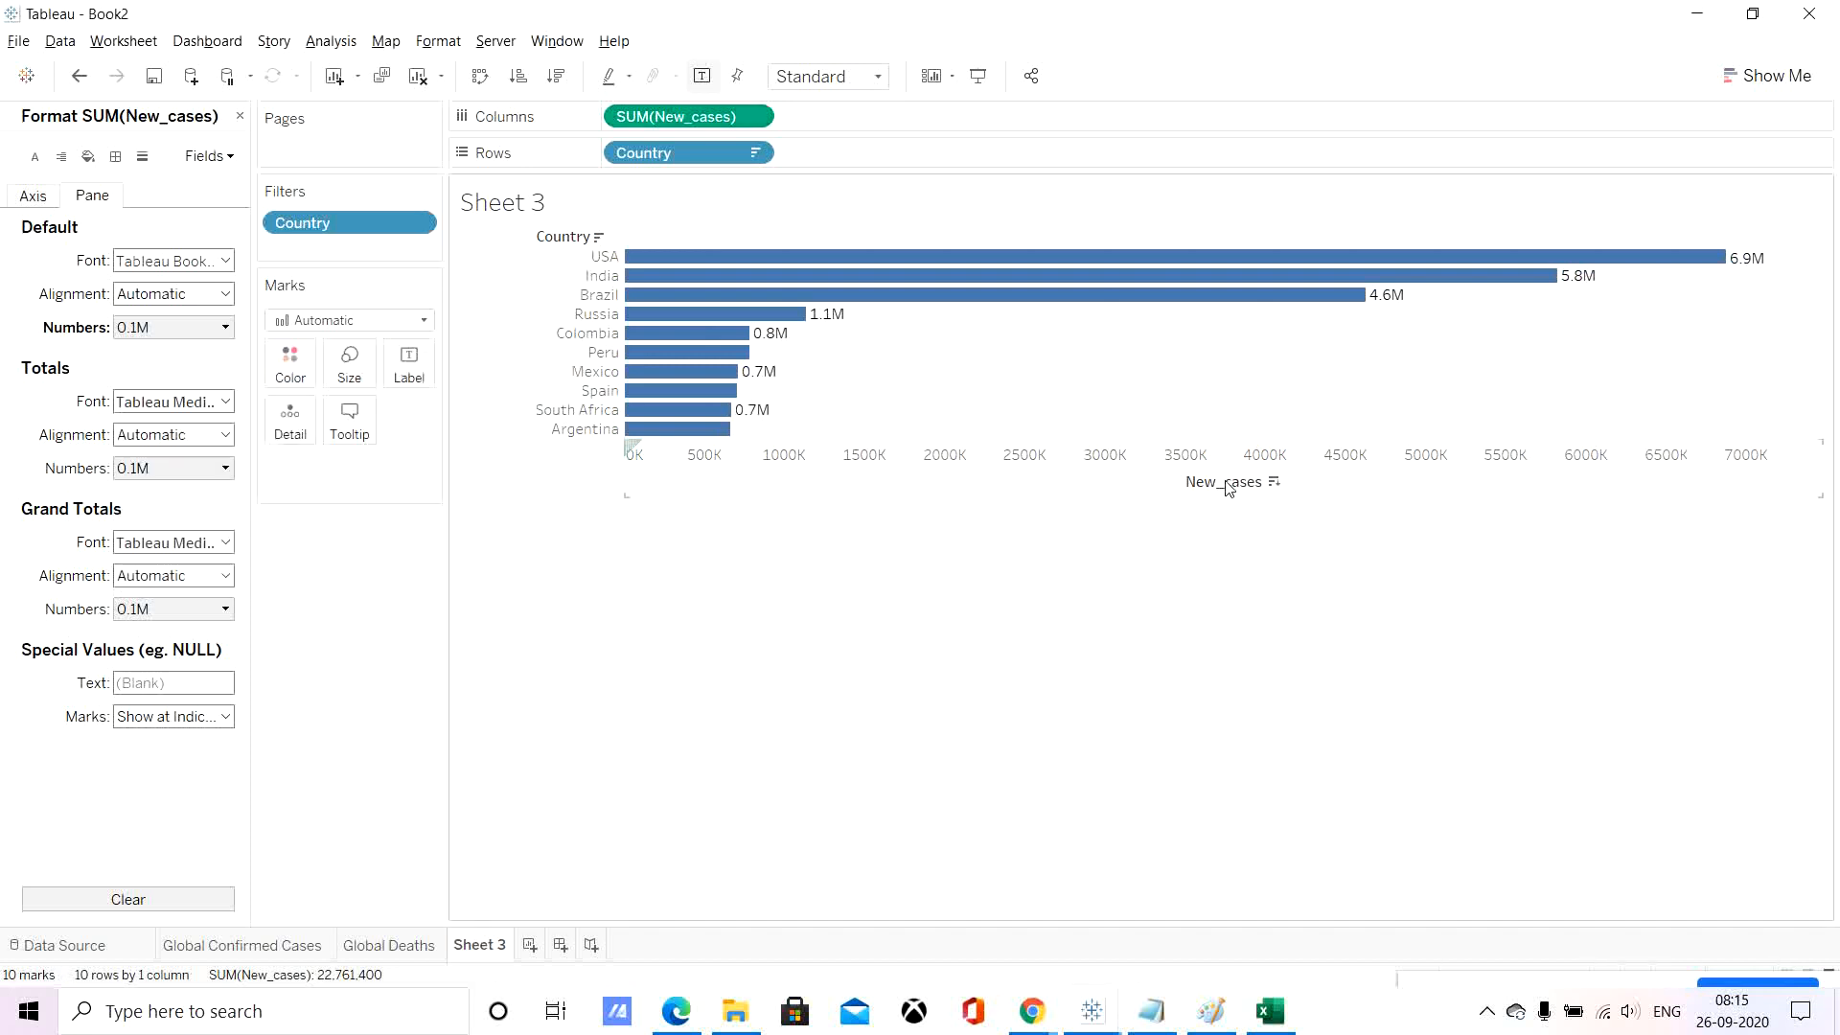
pyautogui.moveTo(1742, 265)
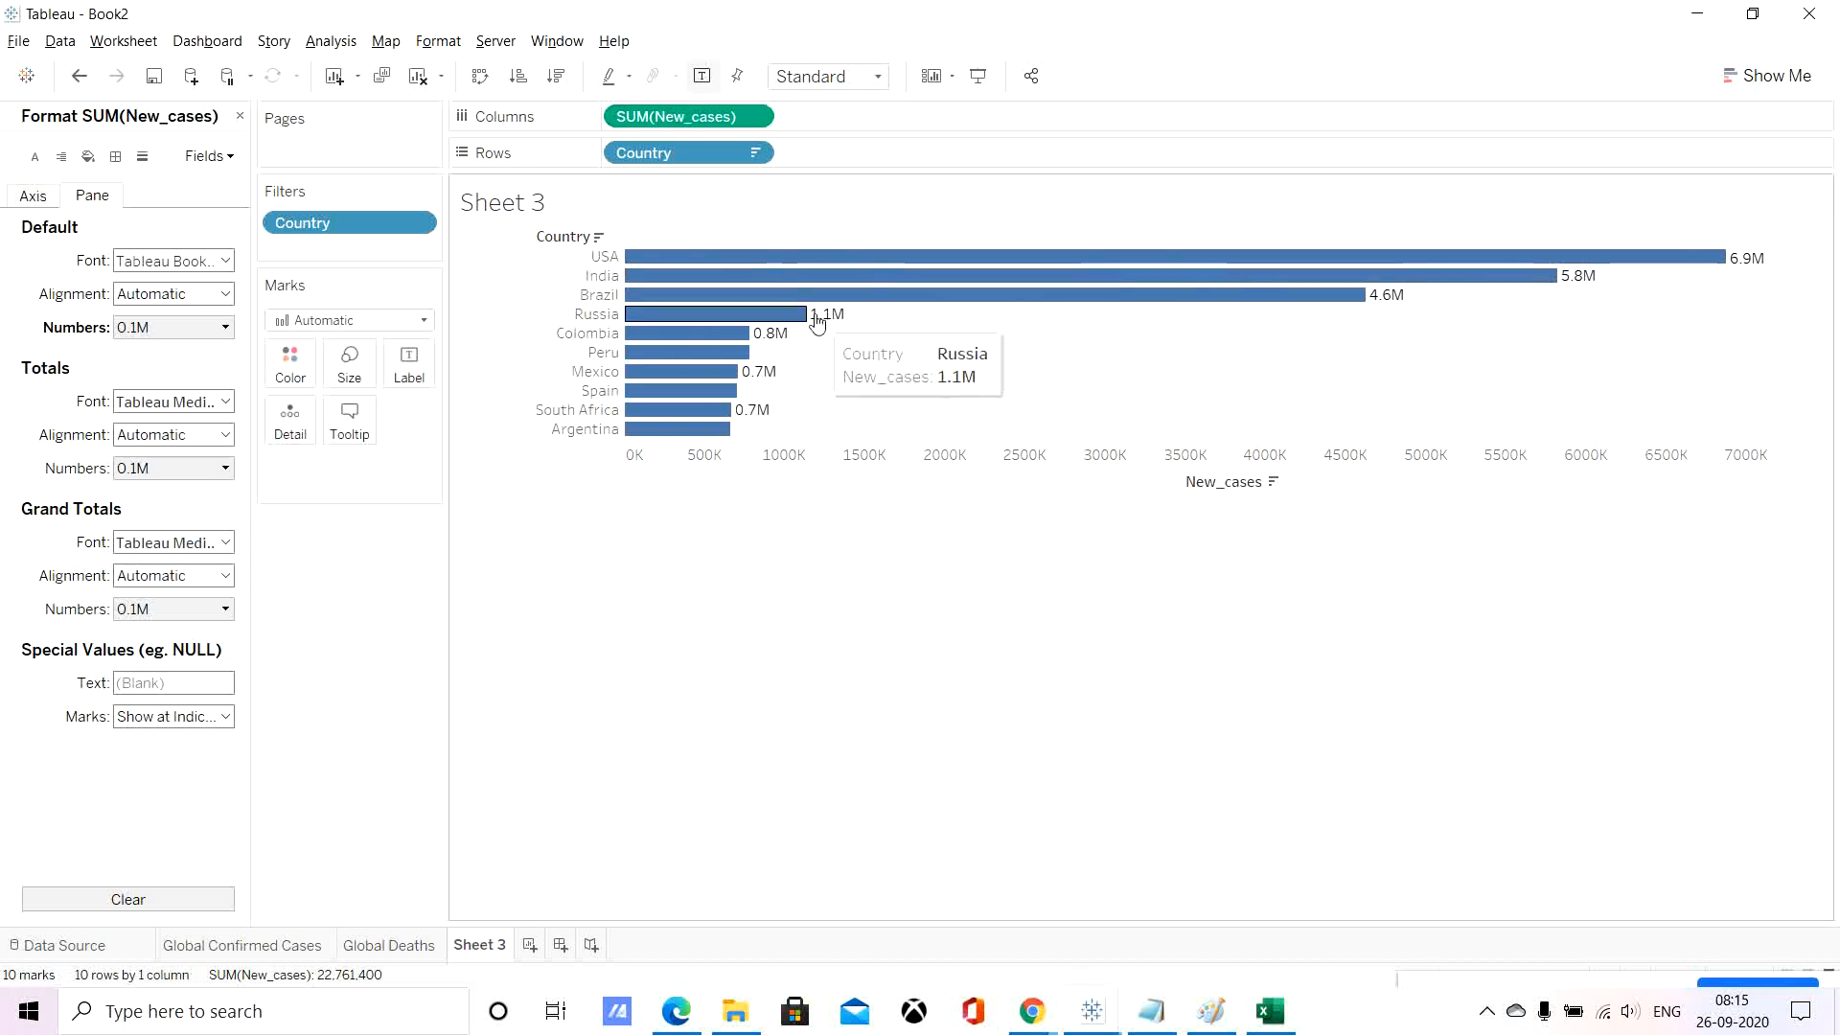
pyautogui.click(241, 119)
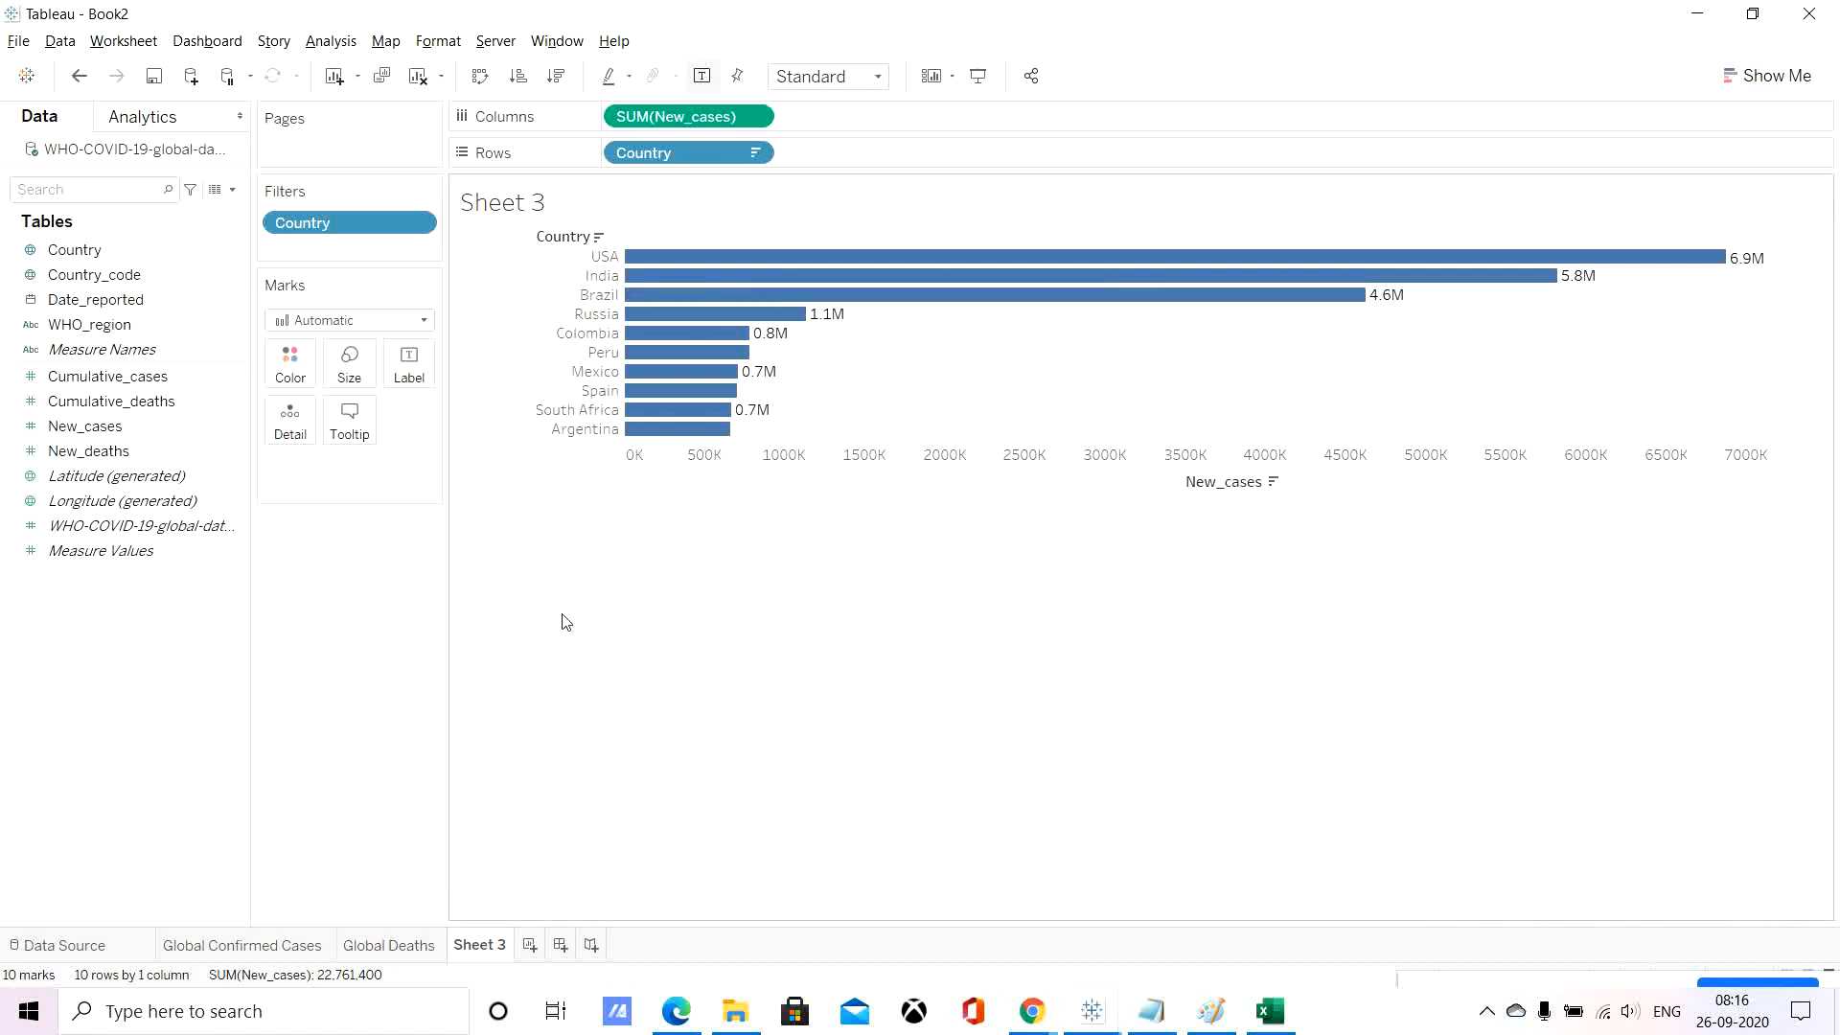
# Rename Sheet 3 as "Top 10 Countries confirmed cases".
pyautogui.rightClick(480, 949)
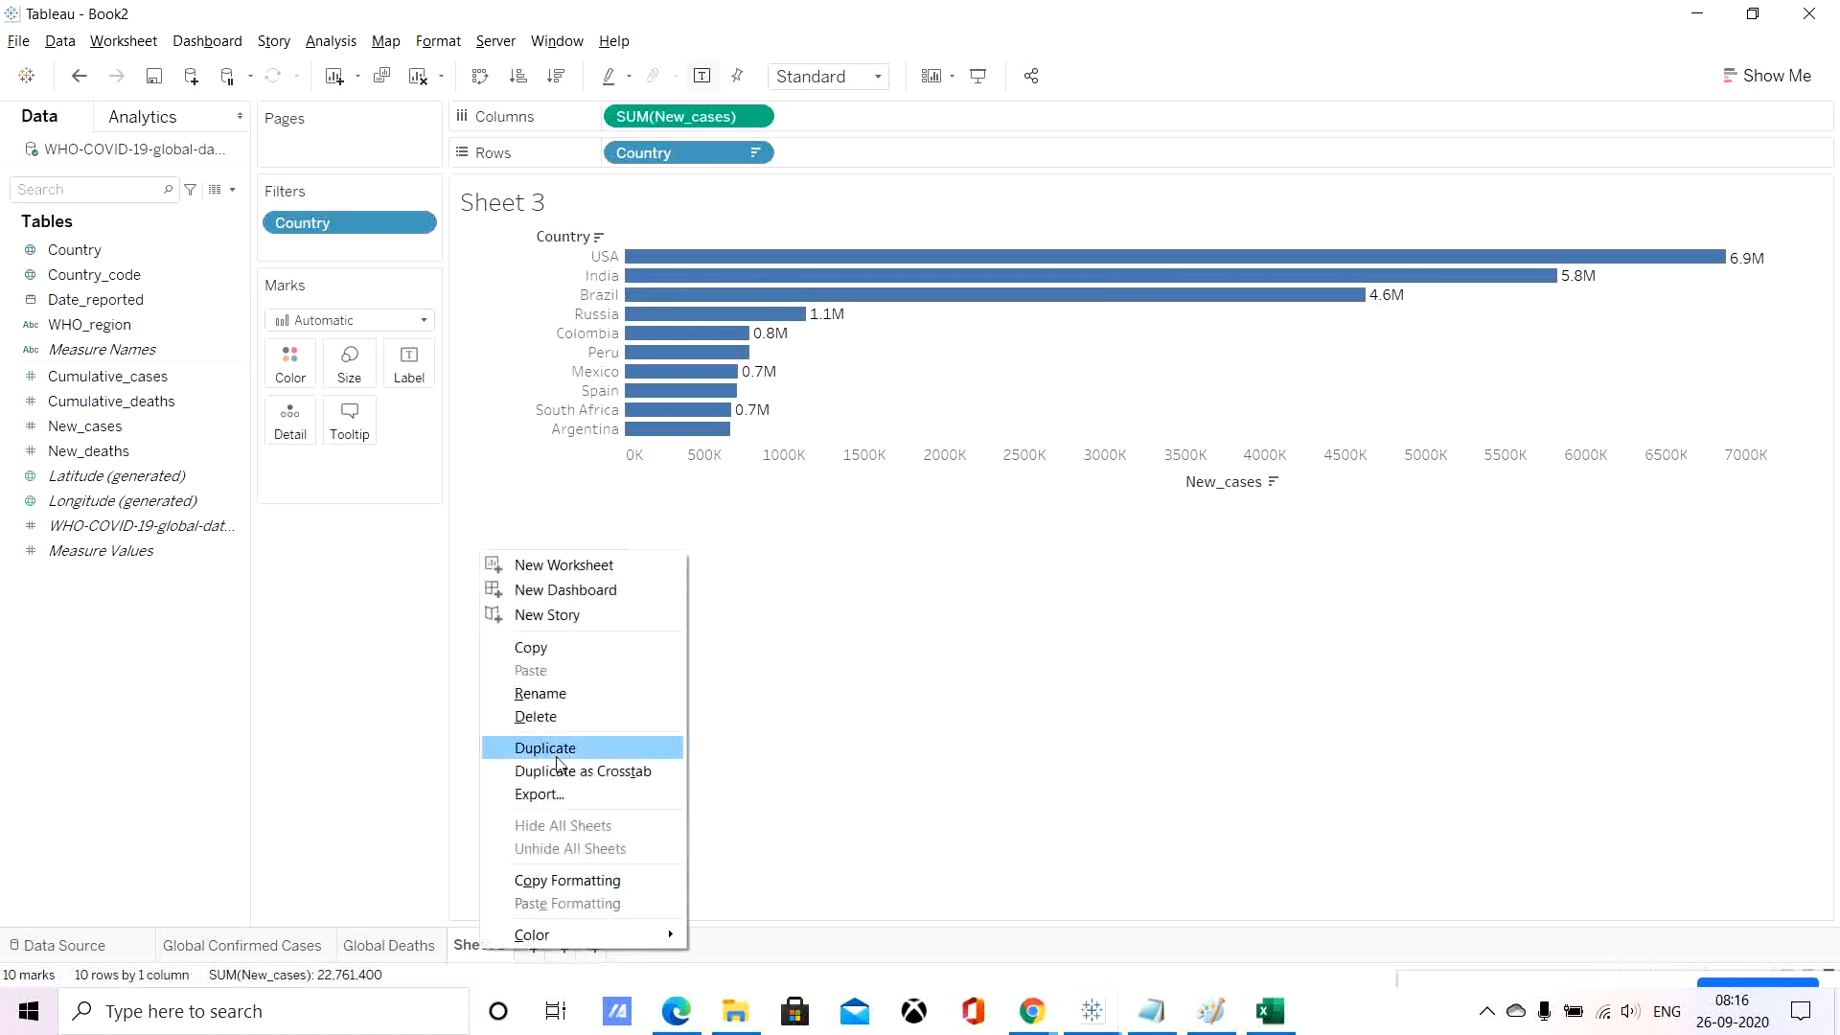
pyautogui.click(550, 698)
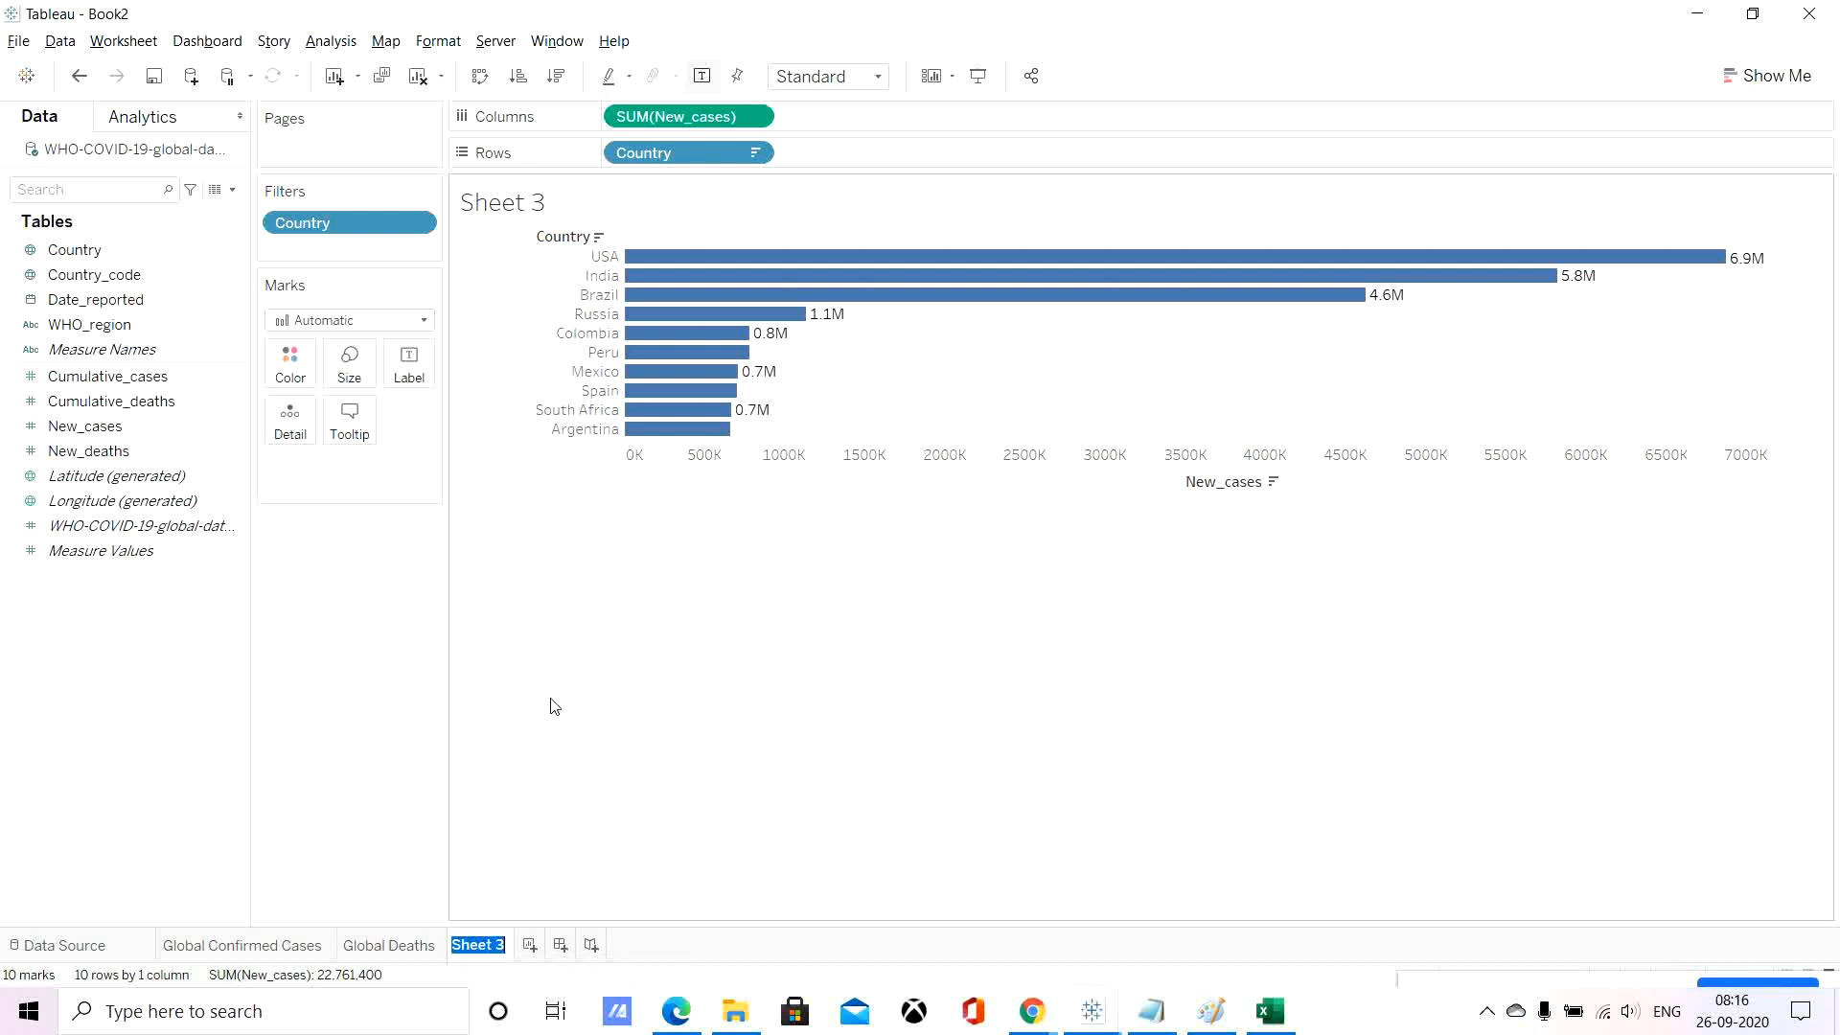
pyautogui.write('Y')
pyautogui.write('op 10 Countri')
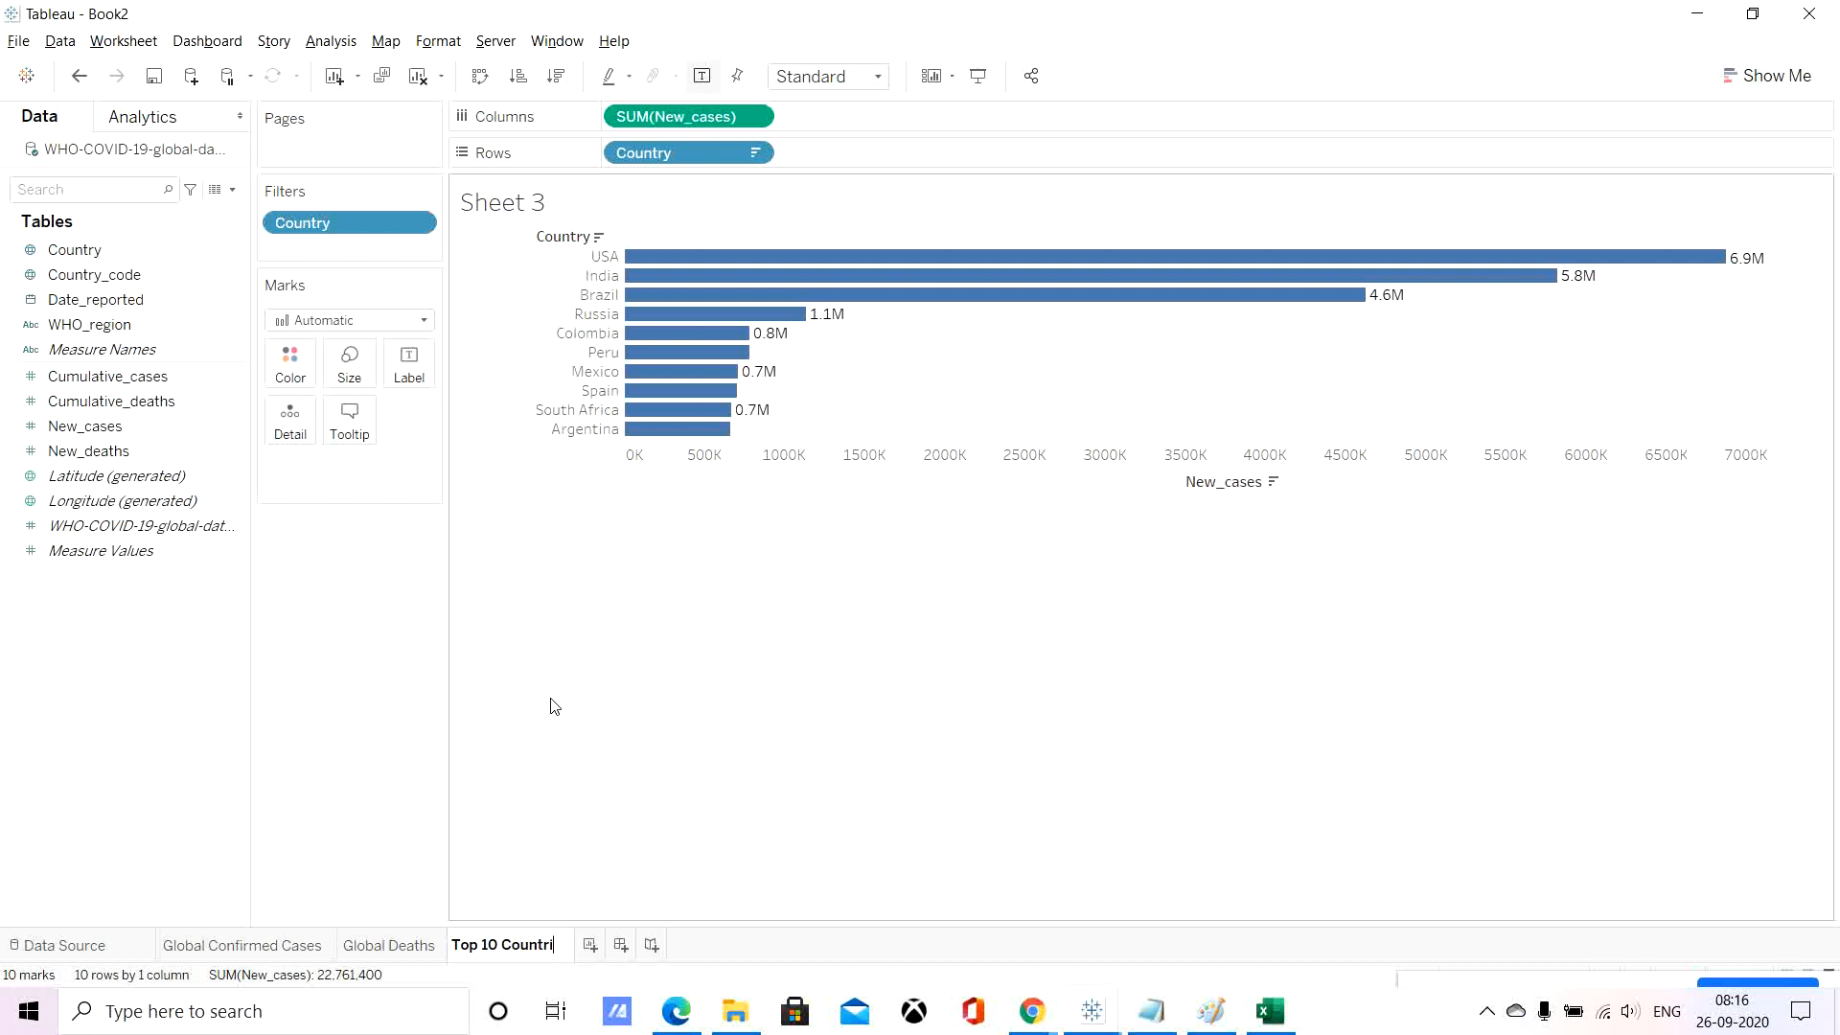
pyautogui.write('es confirmed cases')
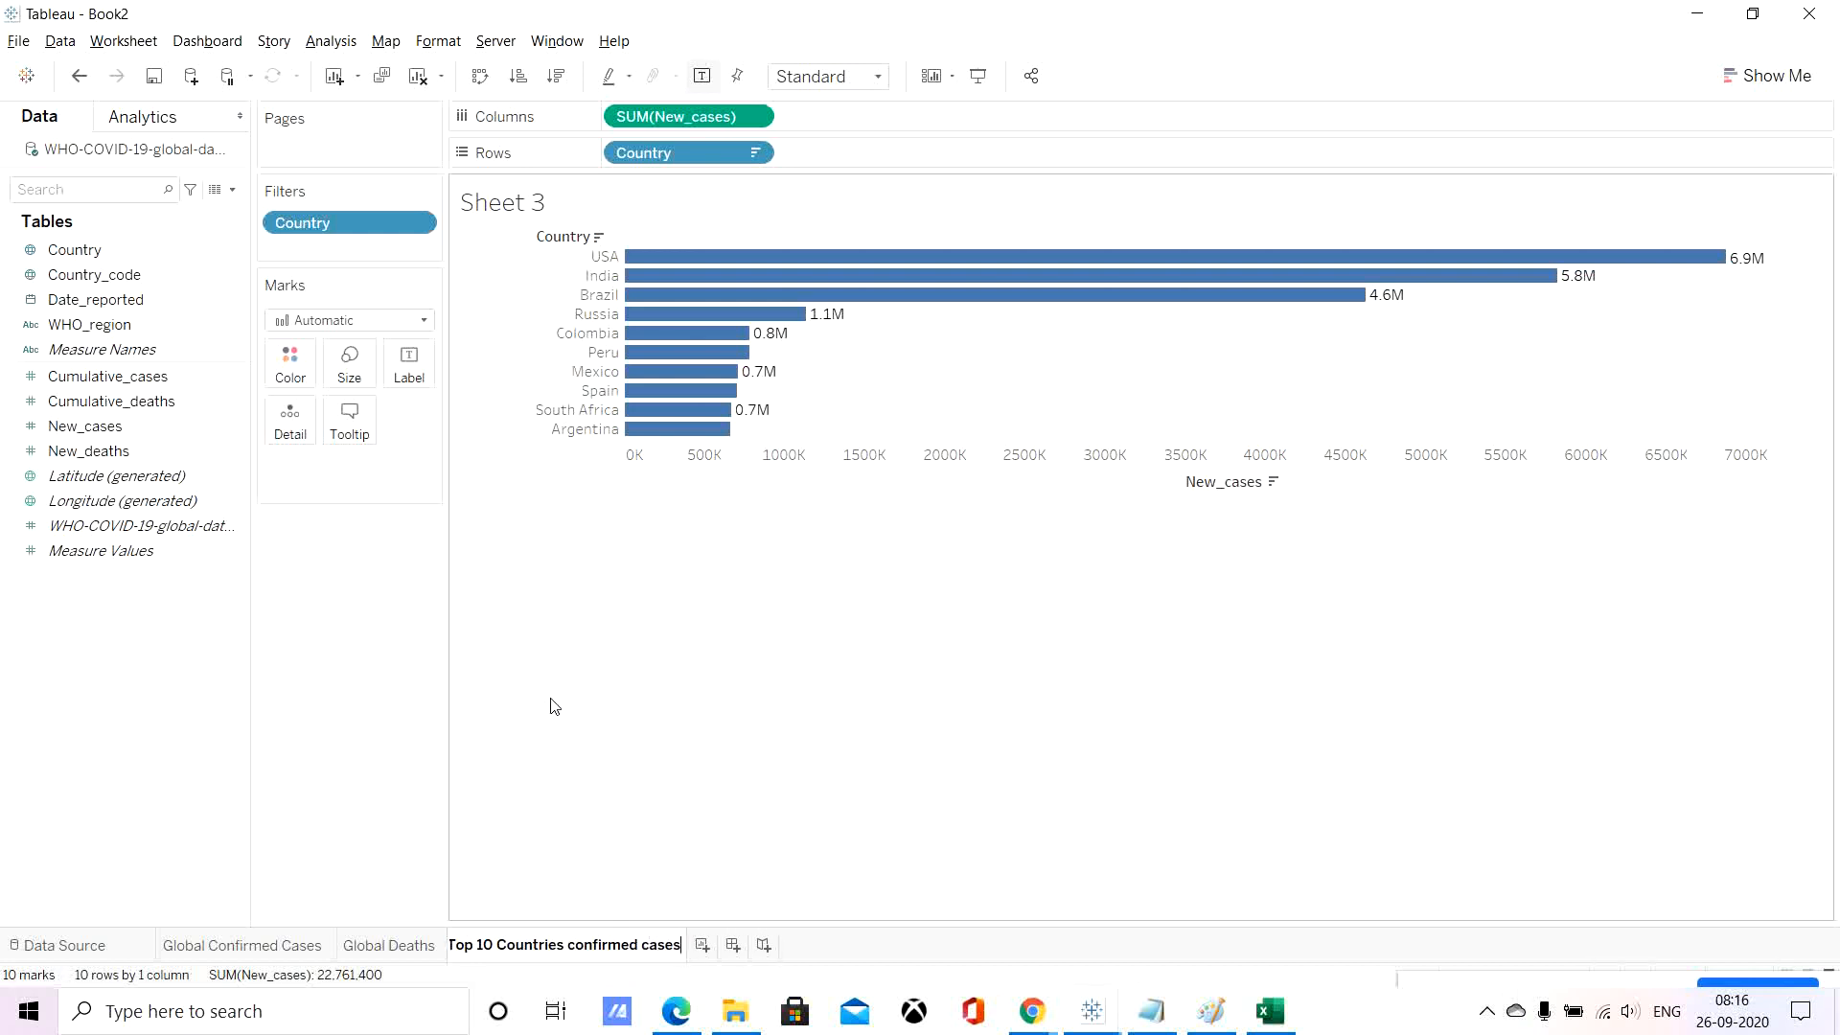
pyautogui.press('Return')
pyautogui.press('Return')
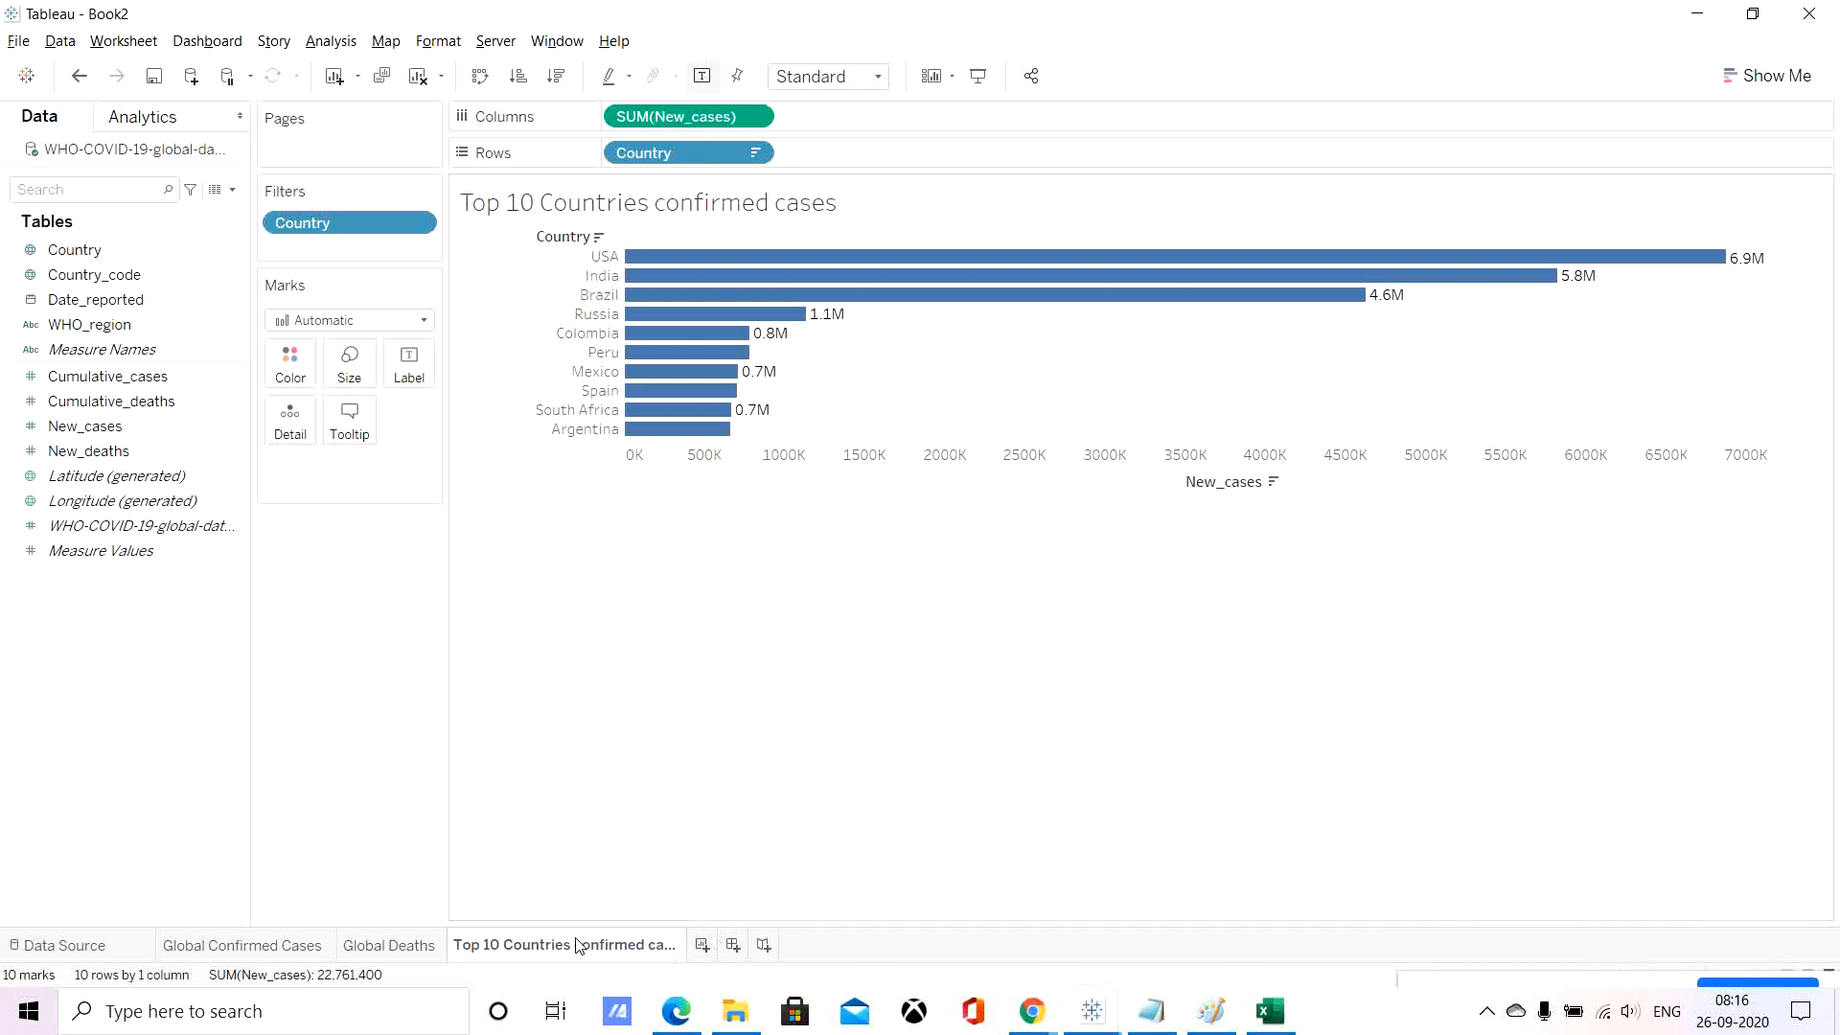
# Add a new worksheet with a bar chart of New_deaths by Country, sorted in descending order.
pyautogui.click(702, 945)
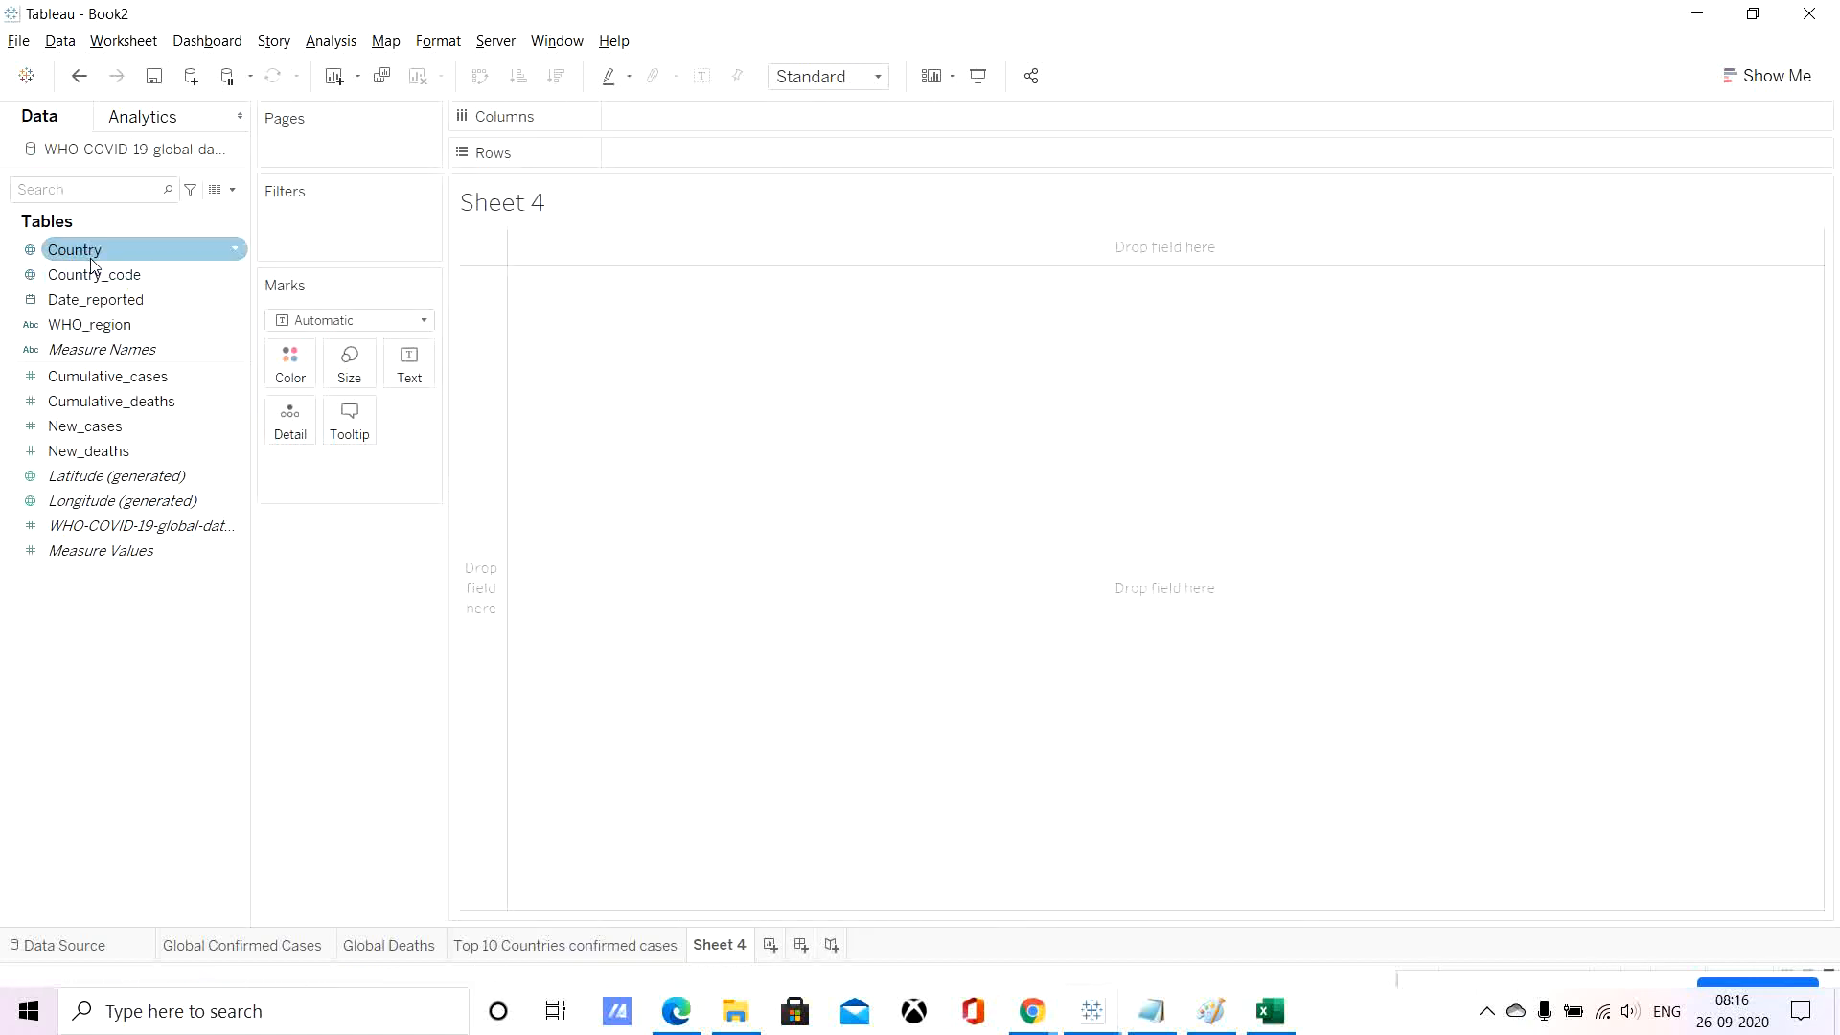
pyautogui.moveTo(75, 249); pyautogui.dragTo(652, 155)
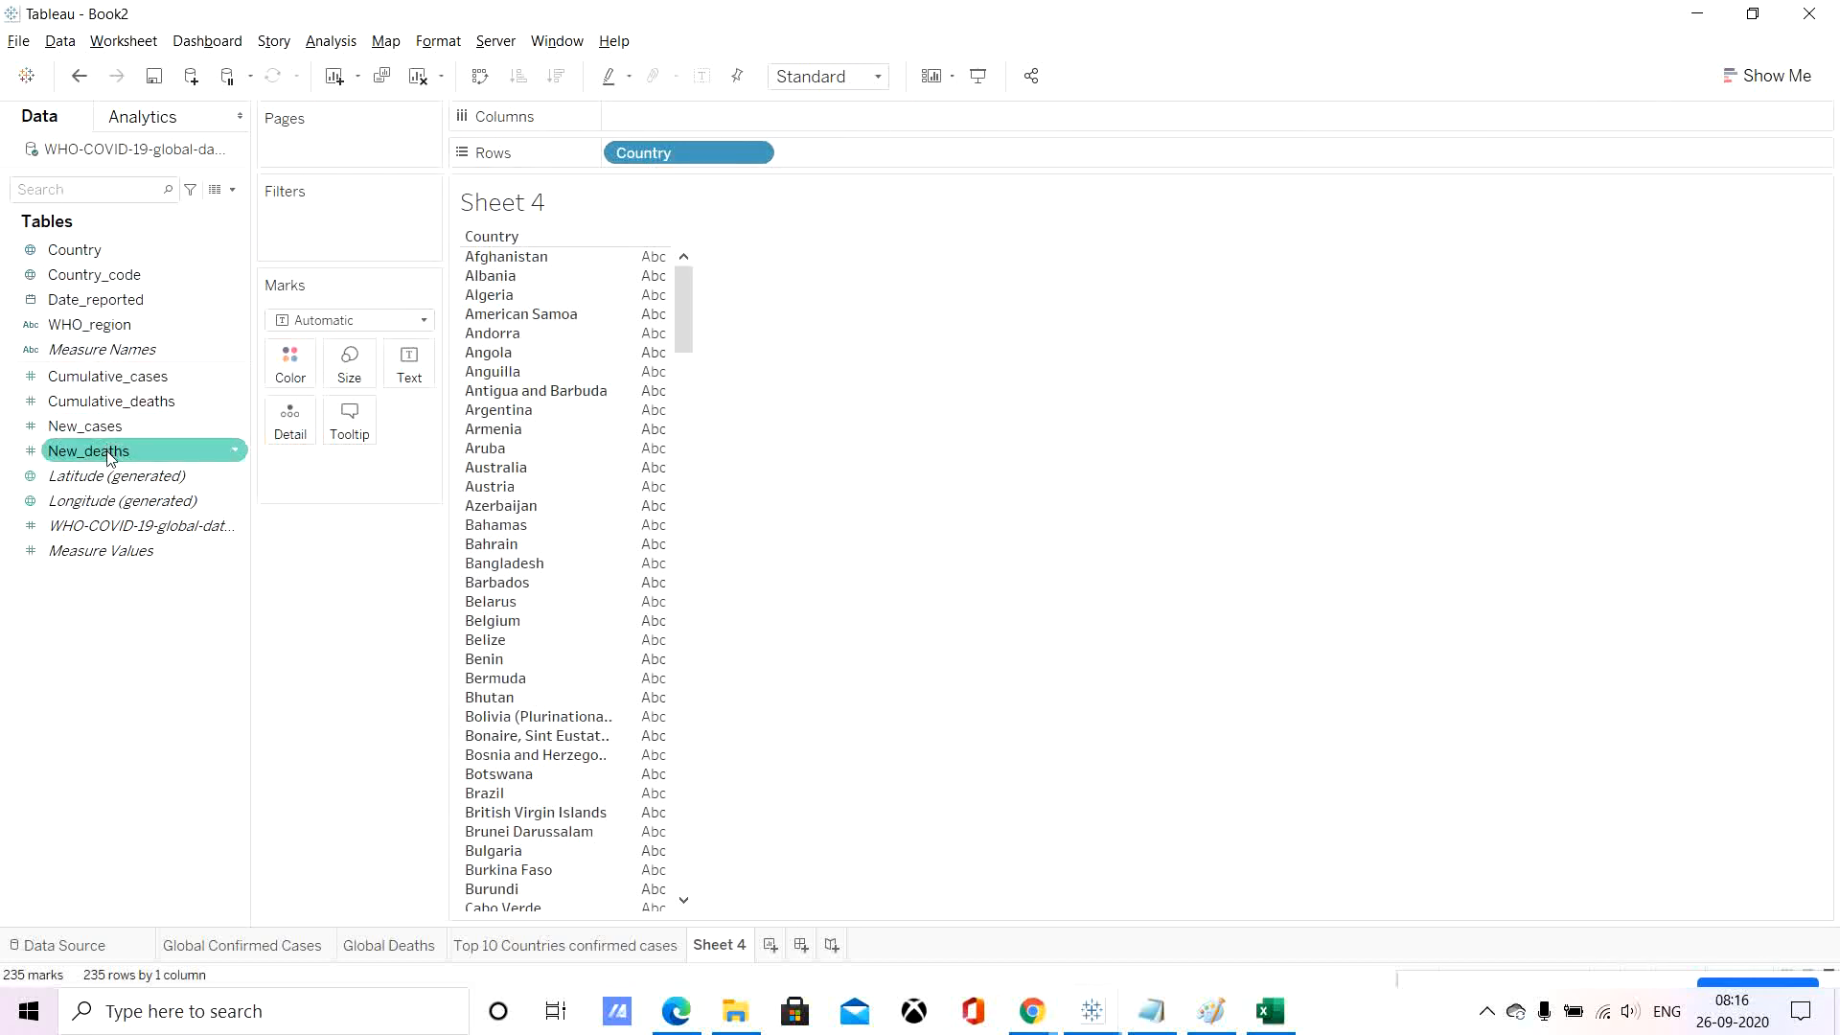
pyautogui.moveTo(91, 450); pyautogui.dragTo(672, 113)
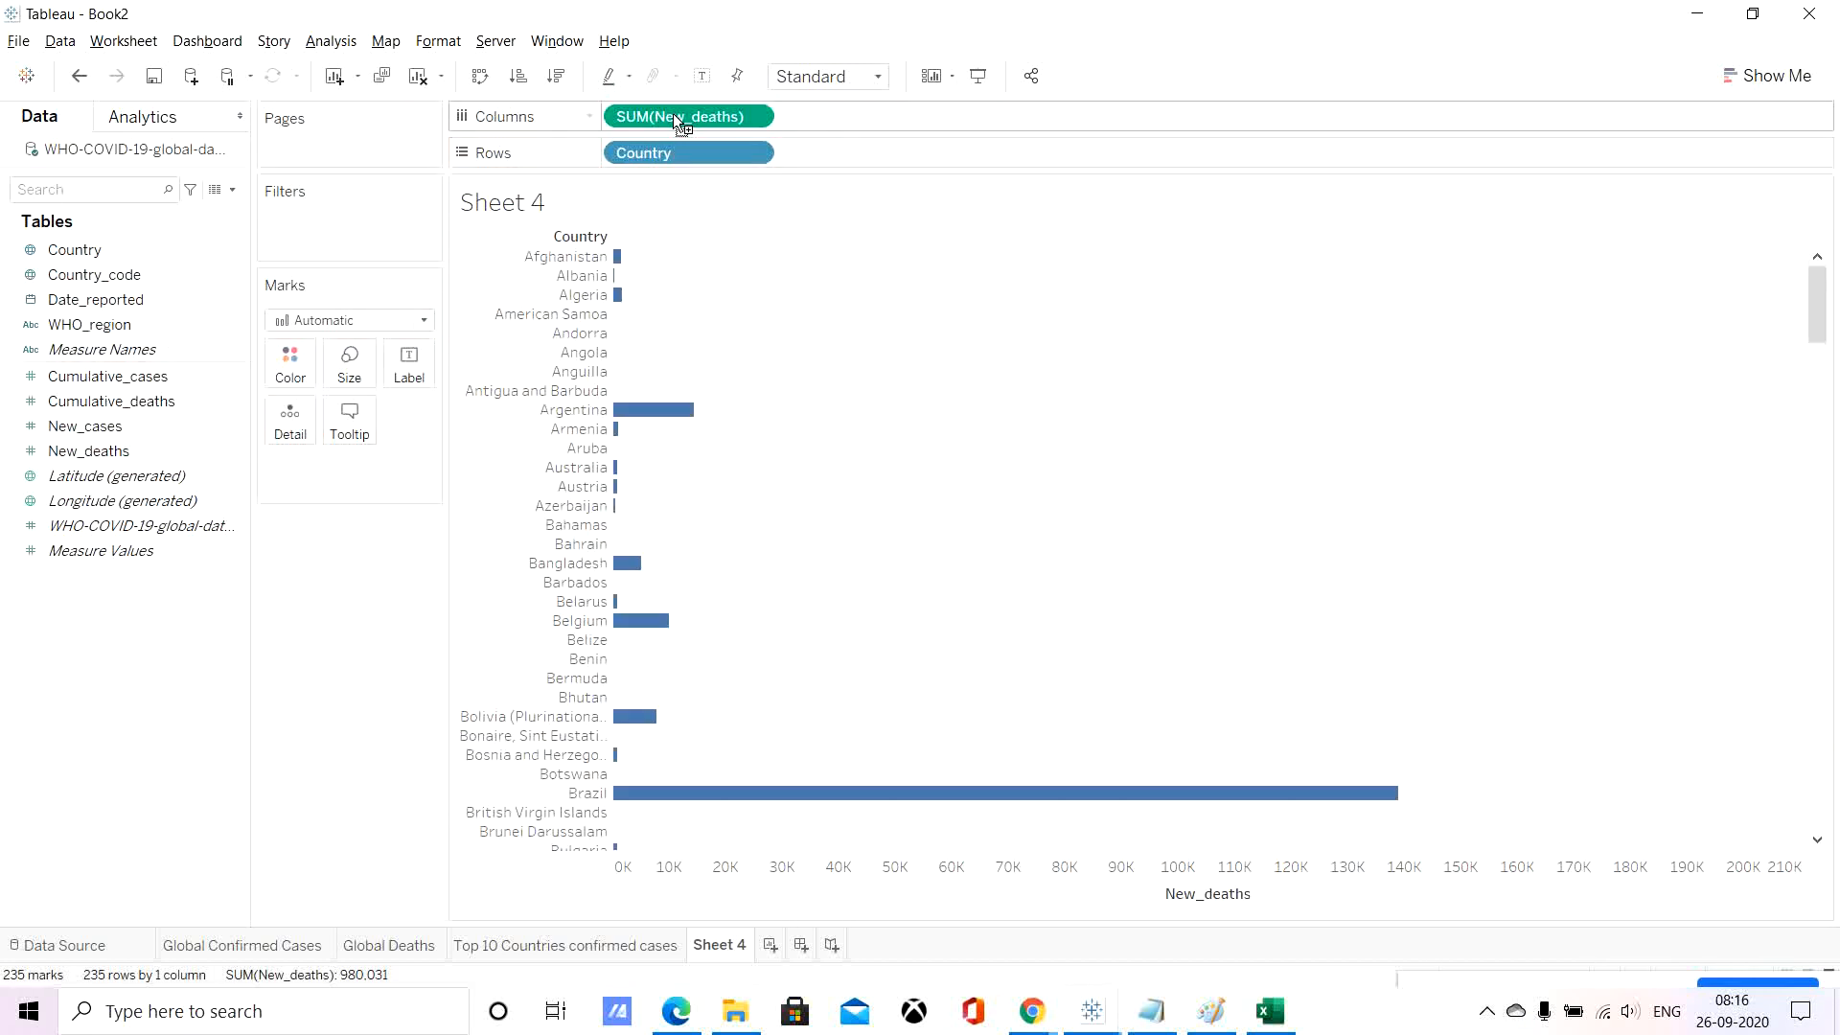
pyautogui.click(557, 77)
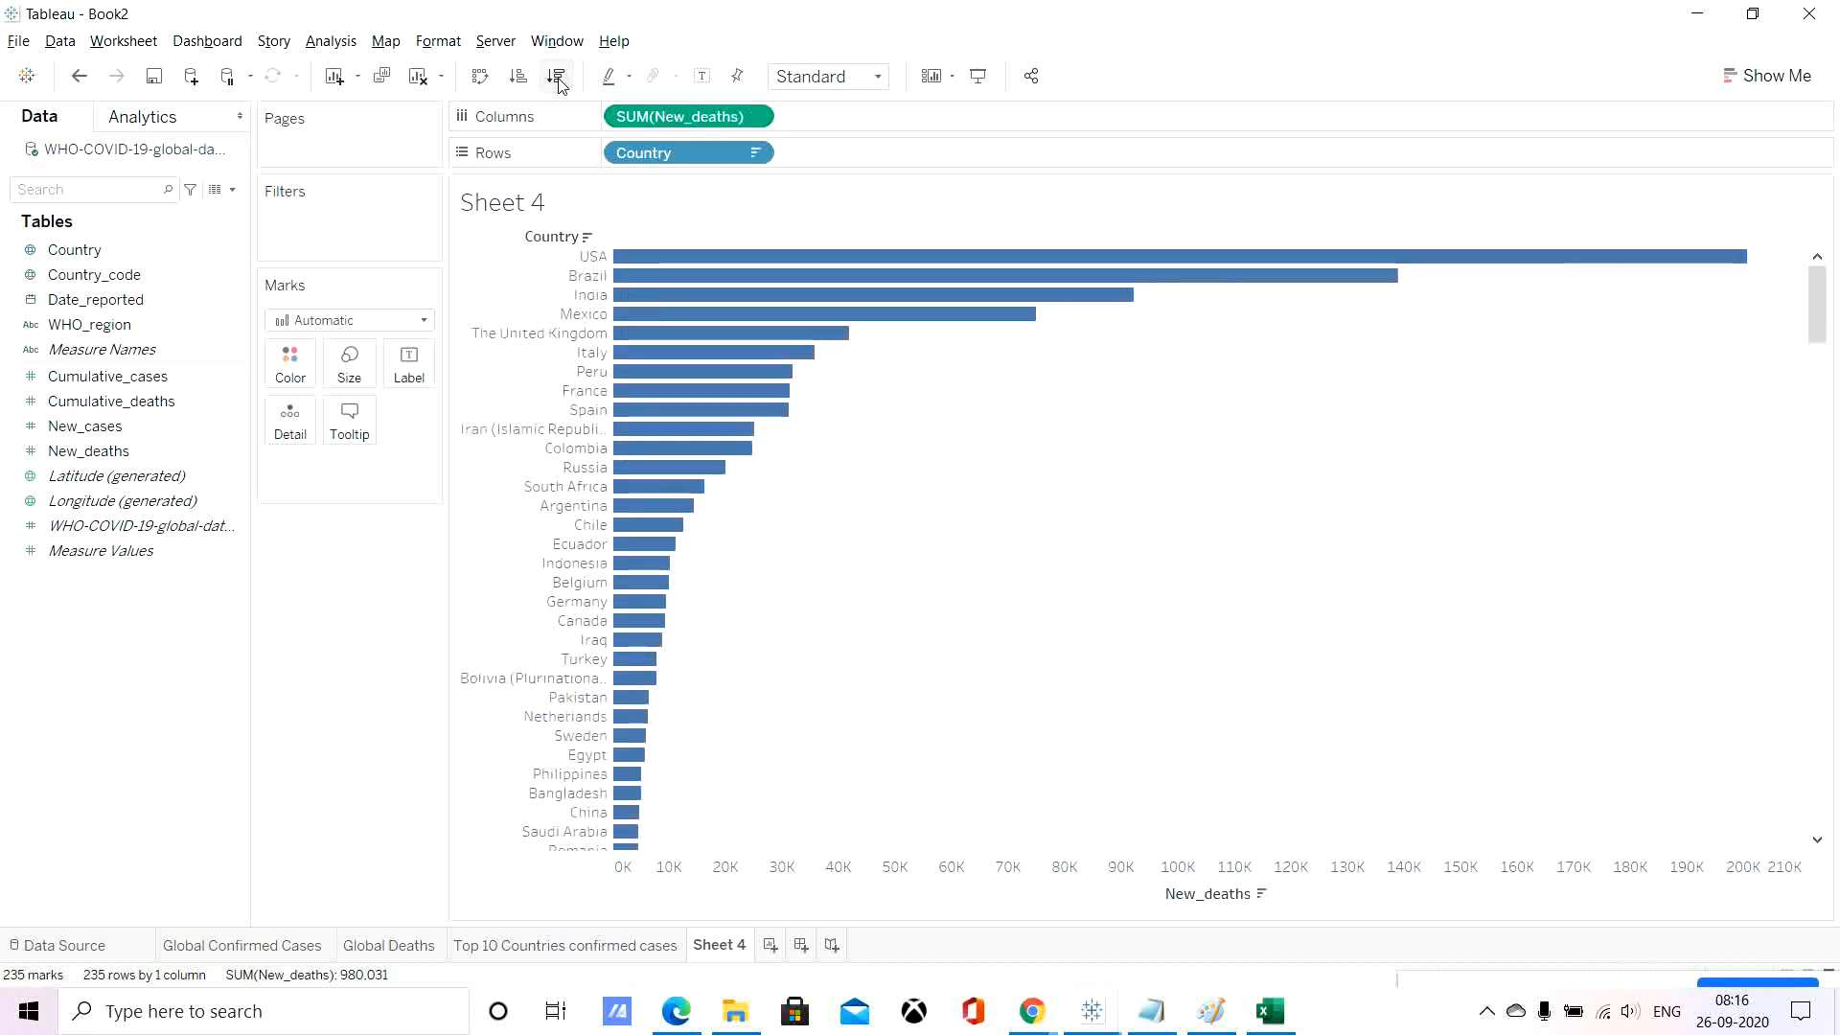
# Filter Country on the deaths chart to the top 10 by the sum of New_deaths.
pyautogui.rightClick(705, 157)
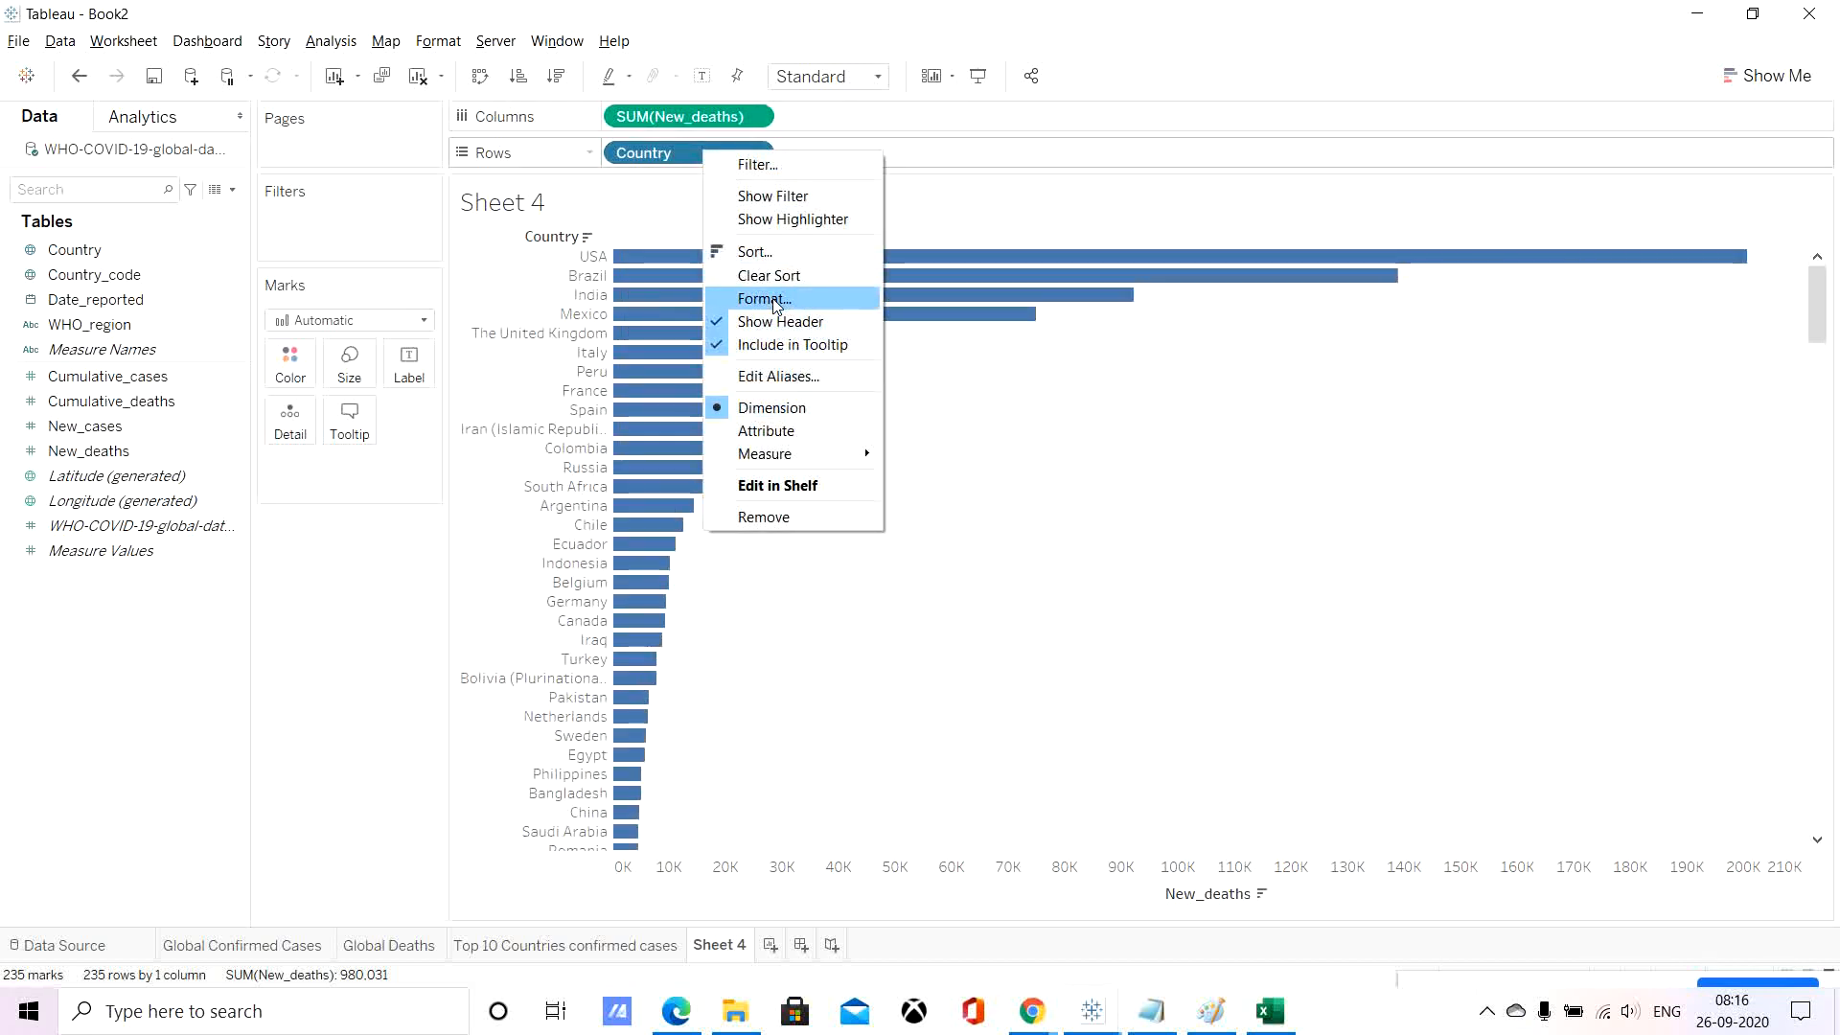
pyautogui.click(773, 166)
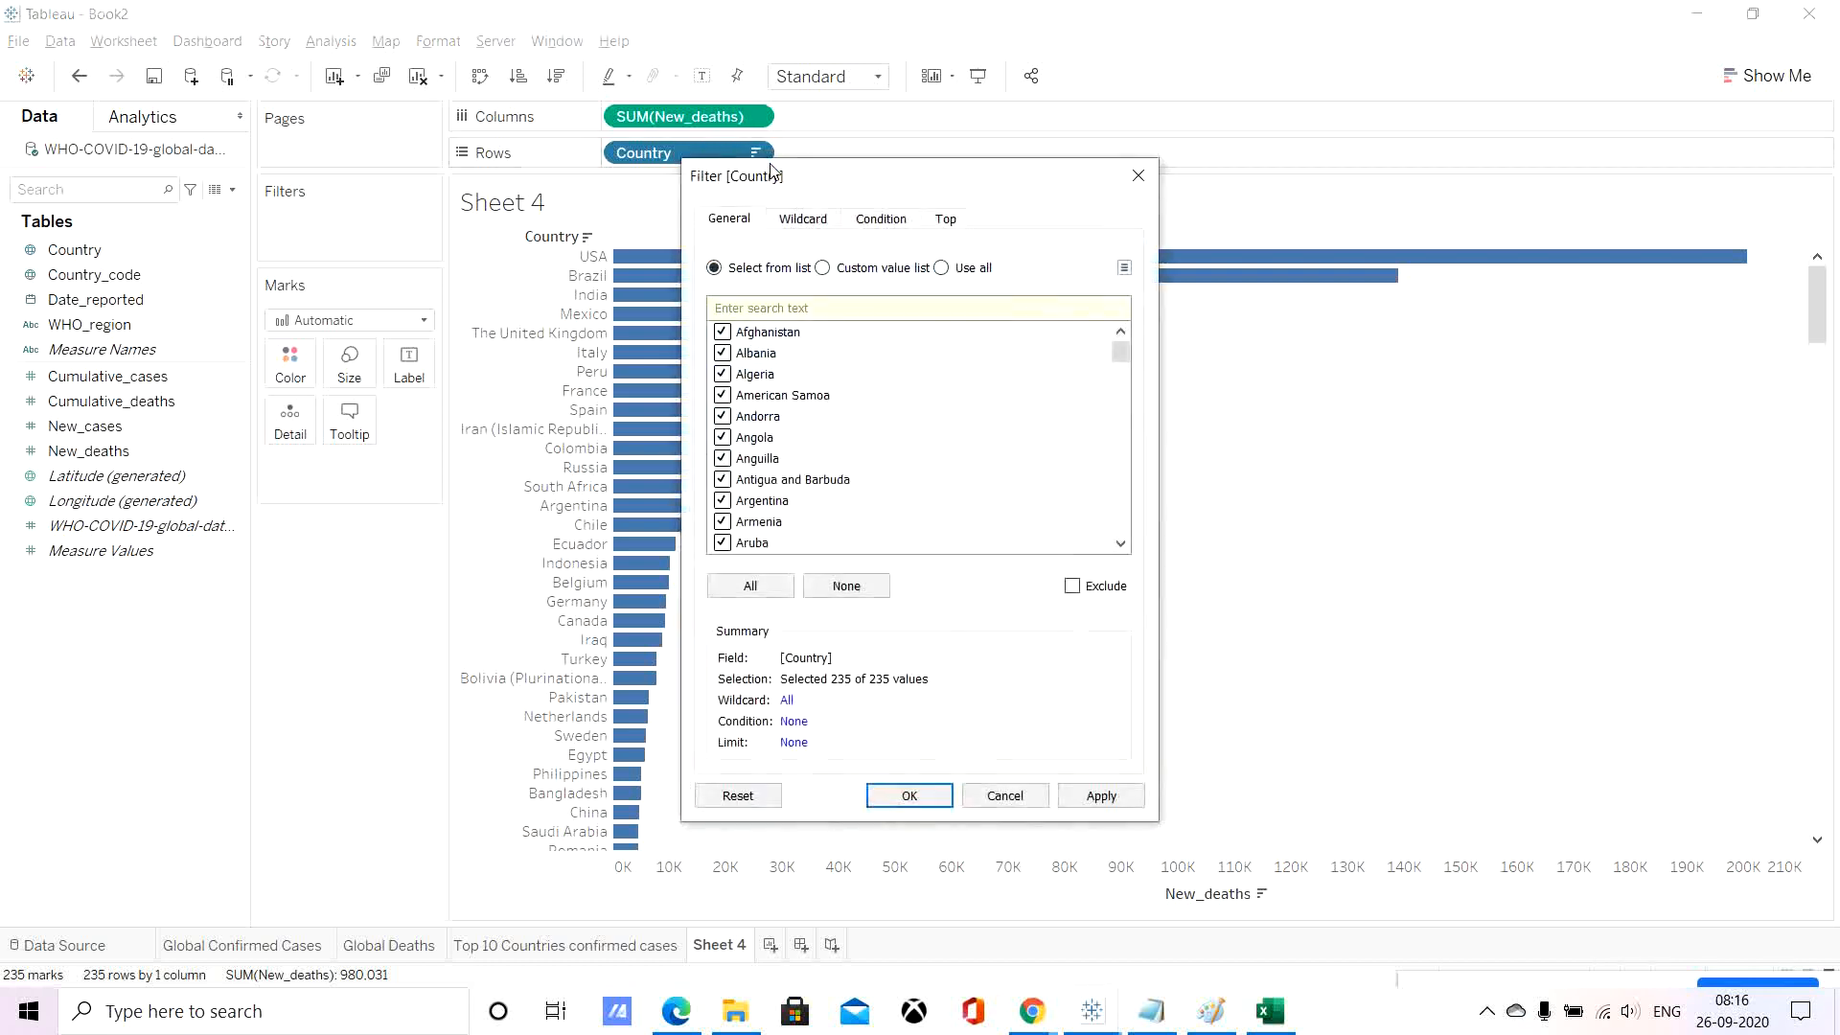
pyautogui.click(959, 226)
pyautogui.click(713, 277)
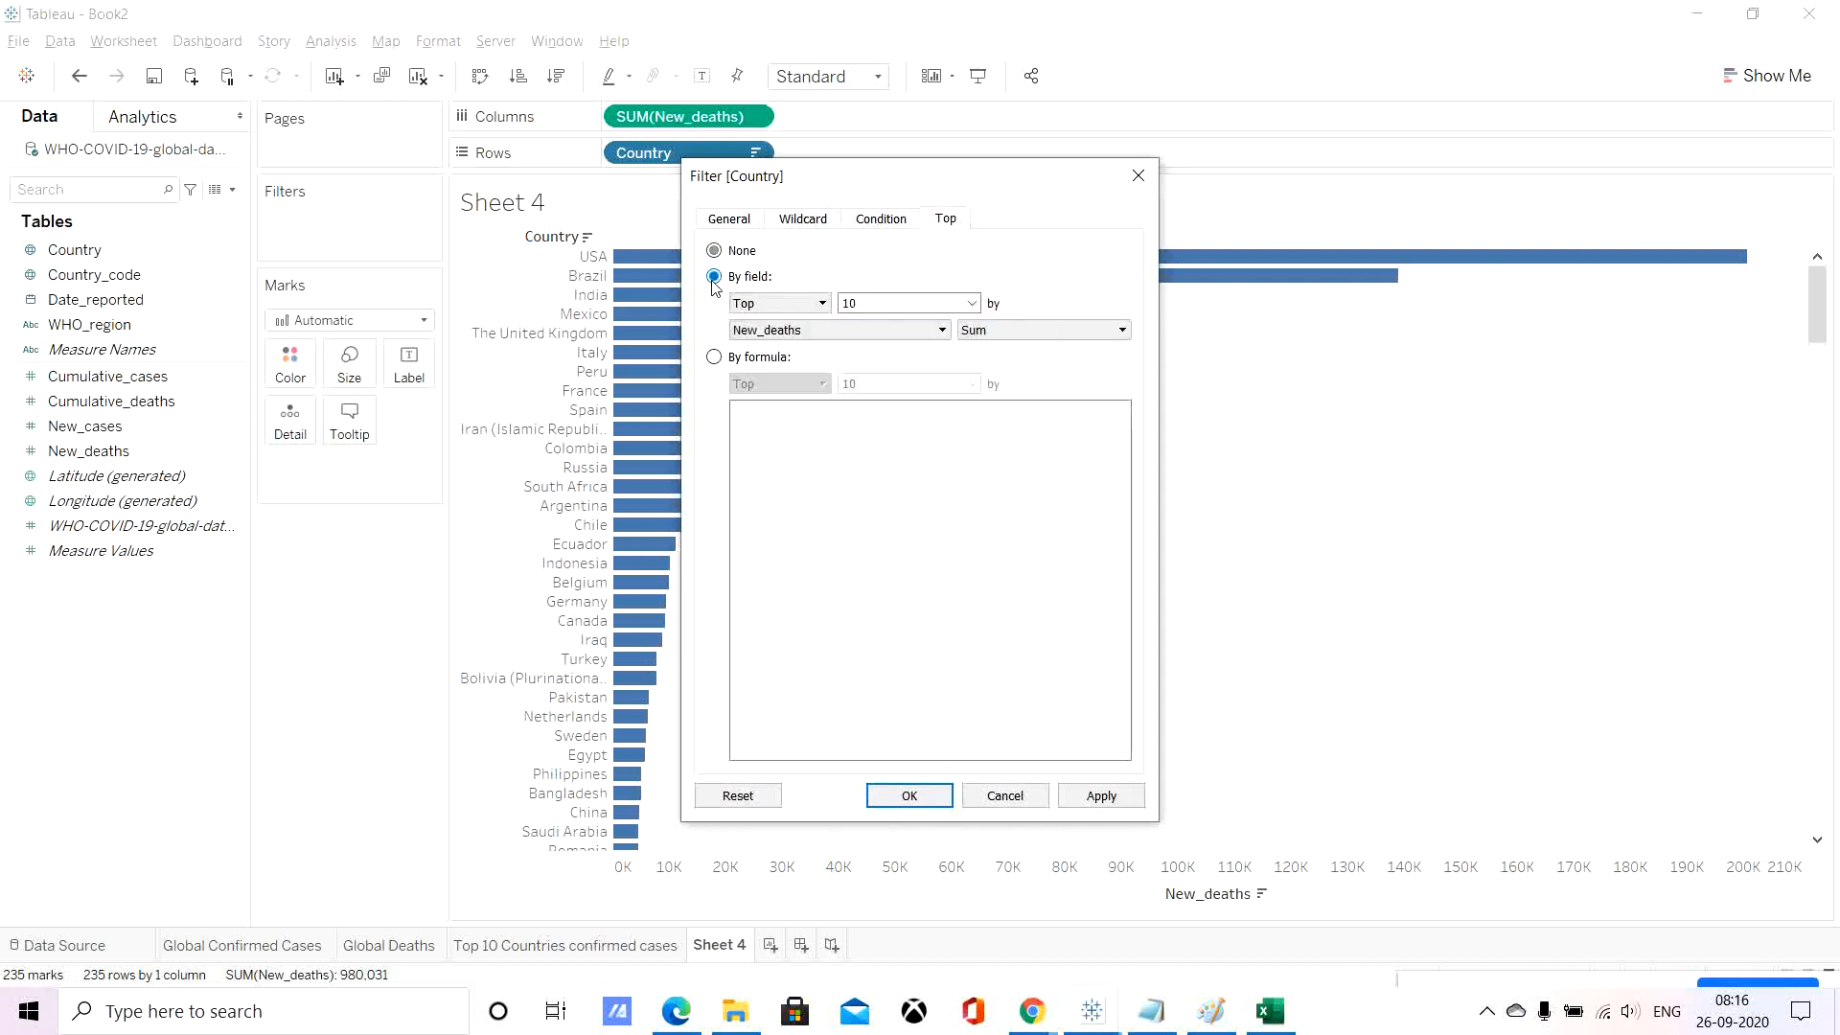
pyautogui.click(1089, 803)
pyautogui.click(907, 796)
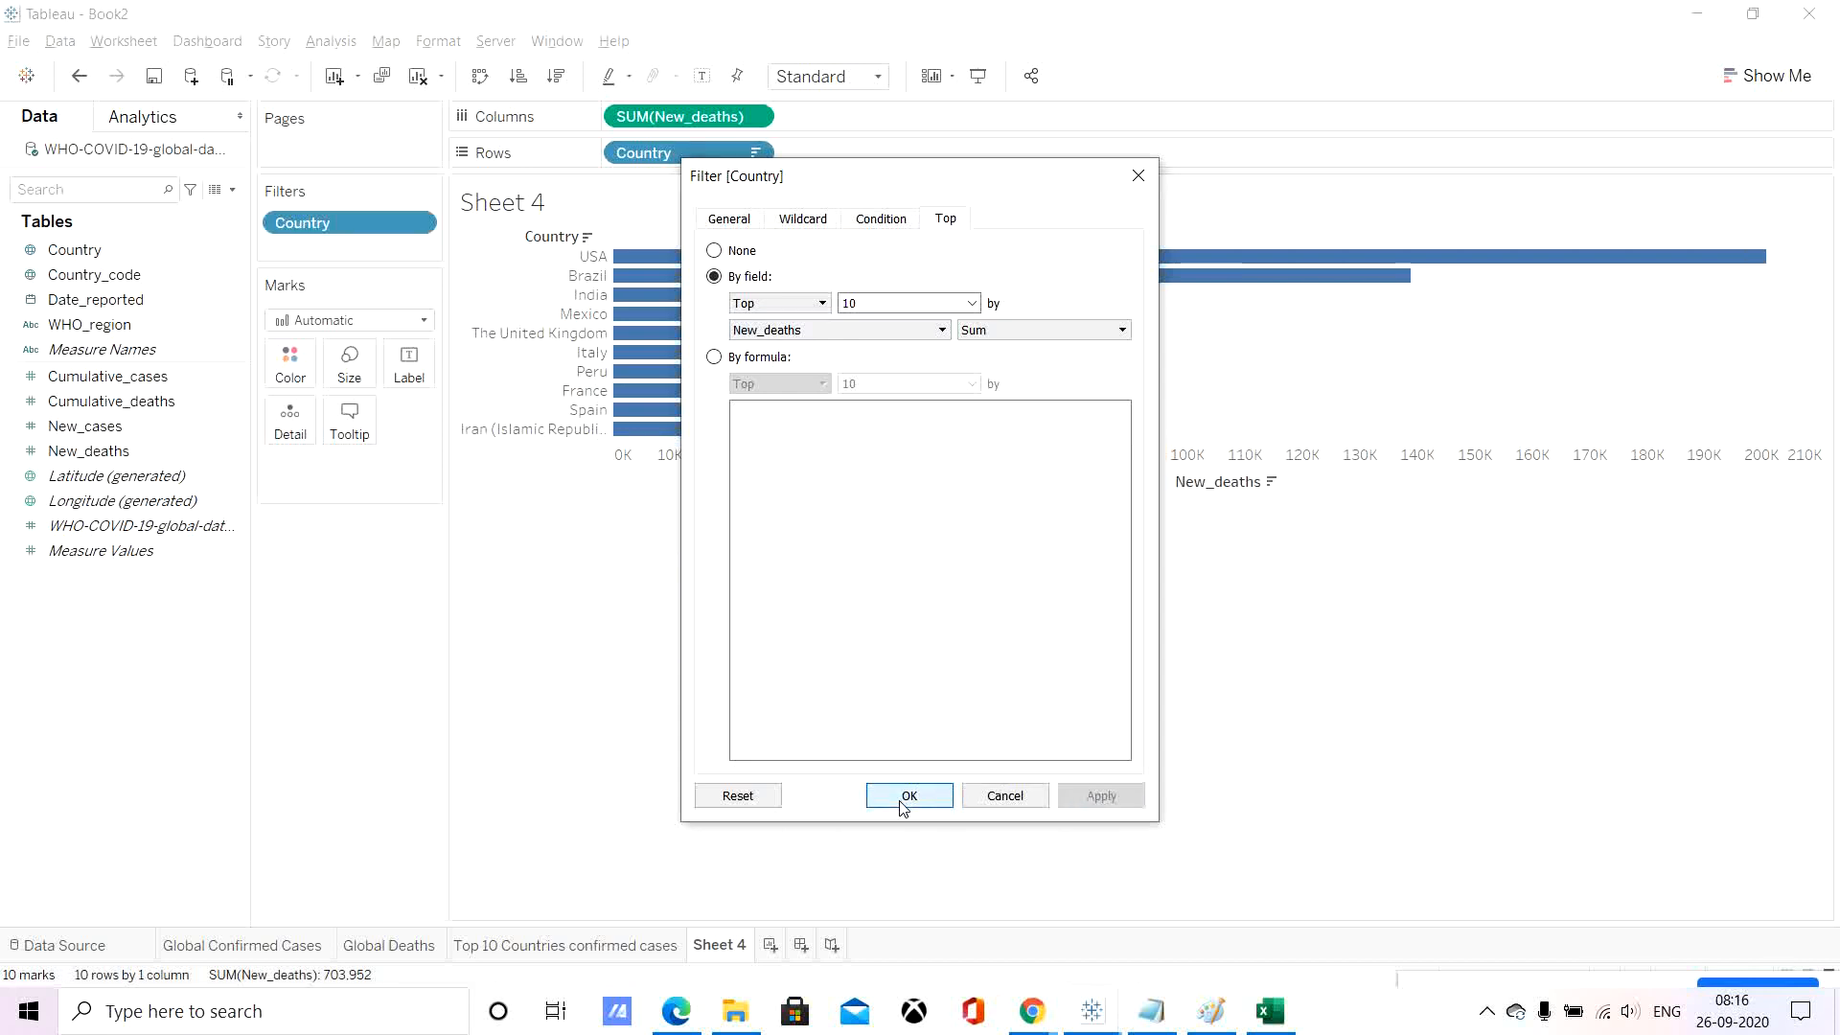
# Review the top 10 Country filter settings on the confirmed cases worksheet and leave them without changes.
pyautogui.moveTo(840, 298)
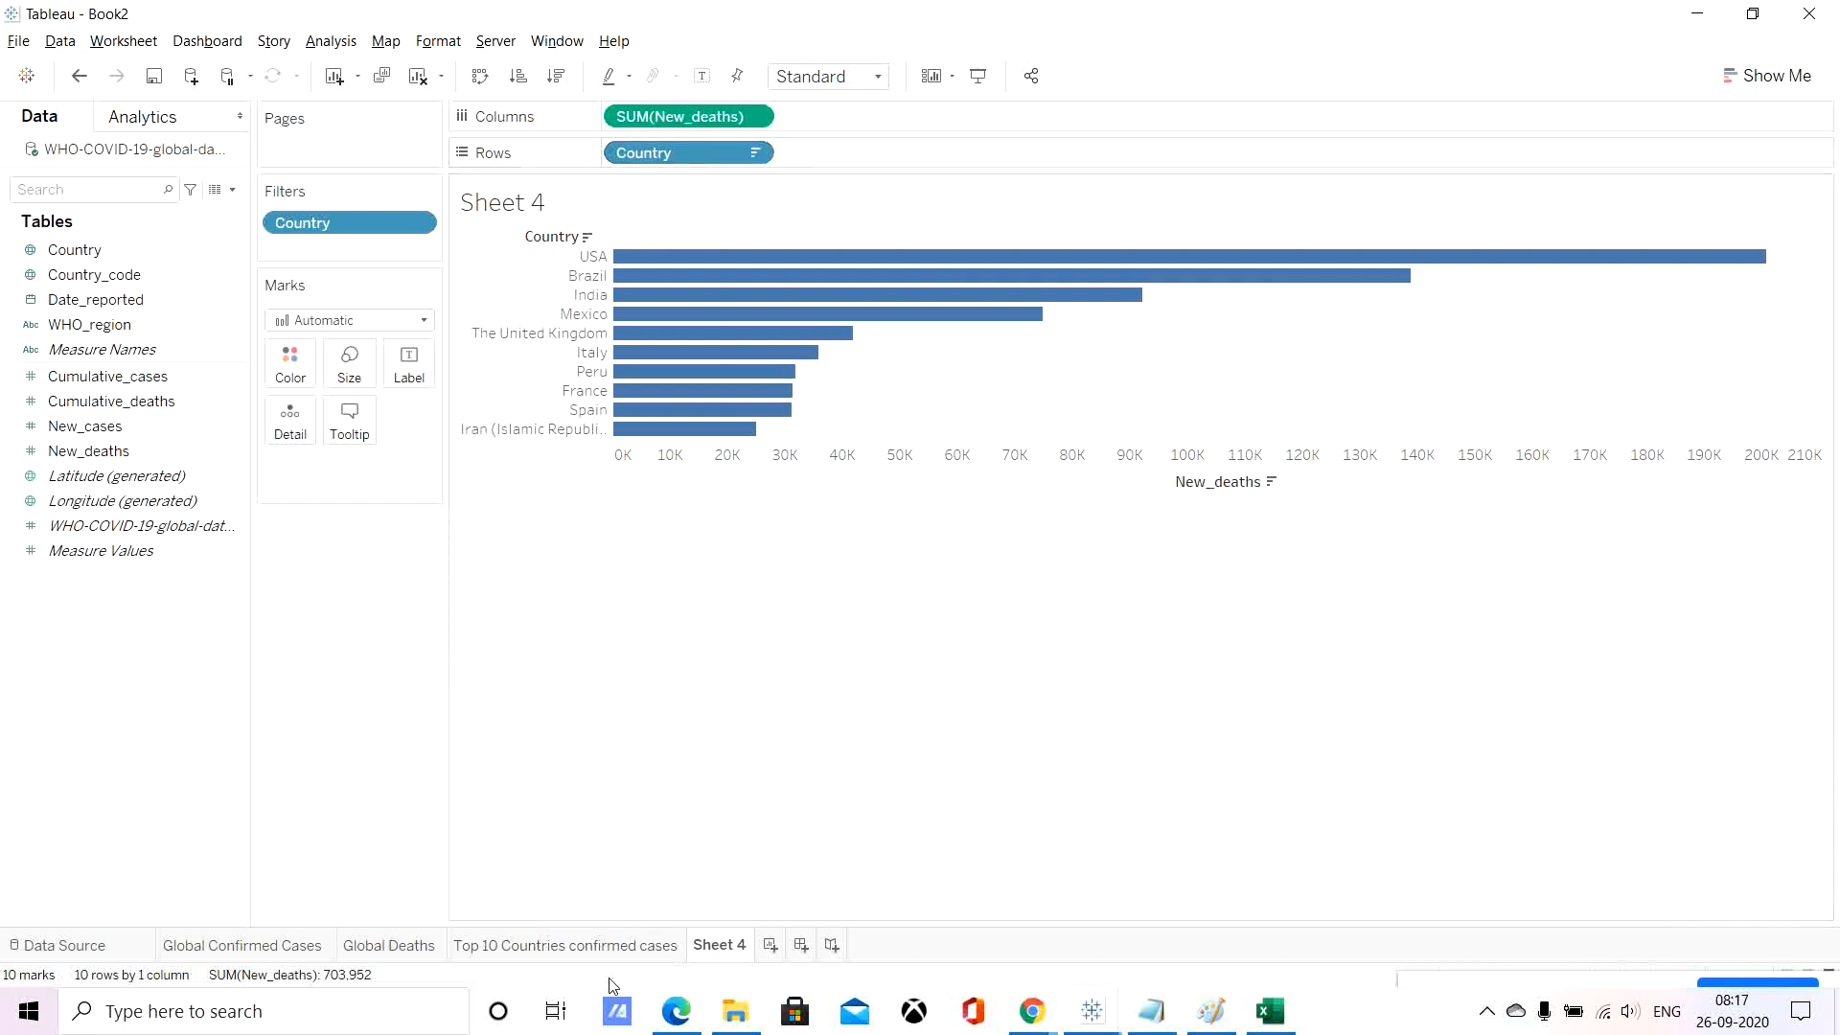
pyautogui.click(590, 952)
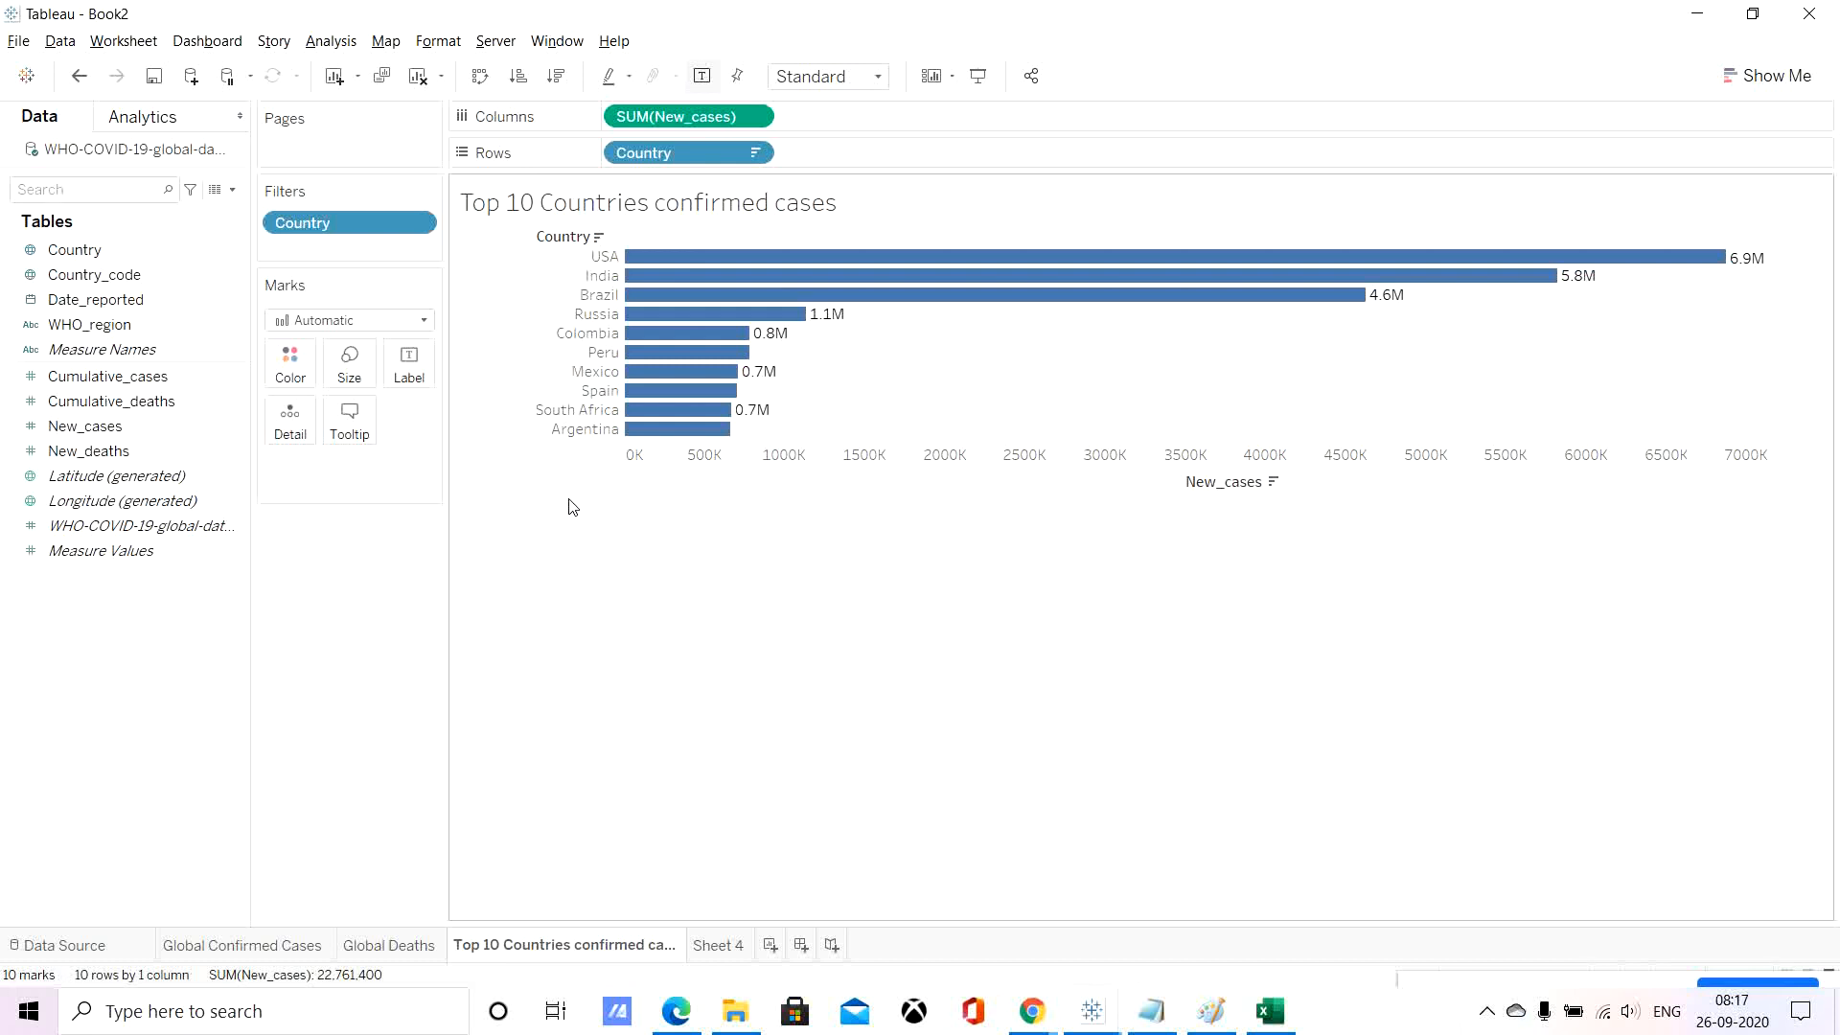
pyautogui.rightClick(674, 158)
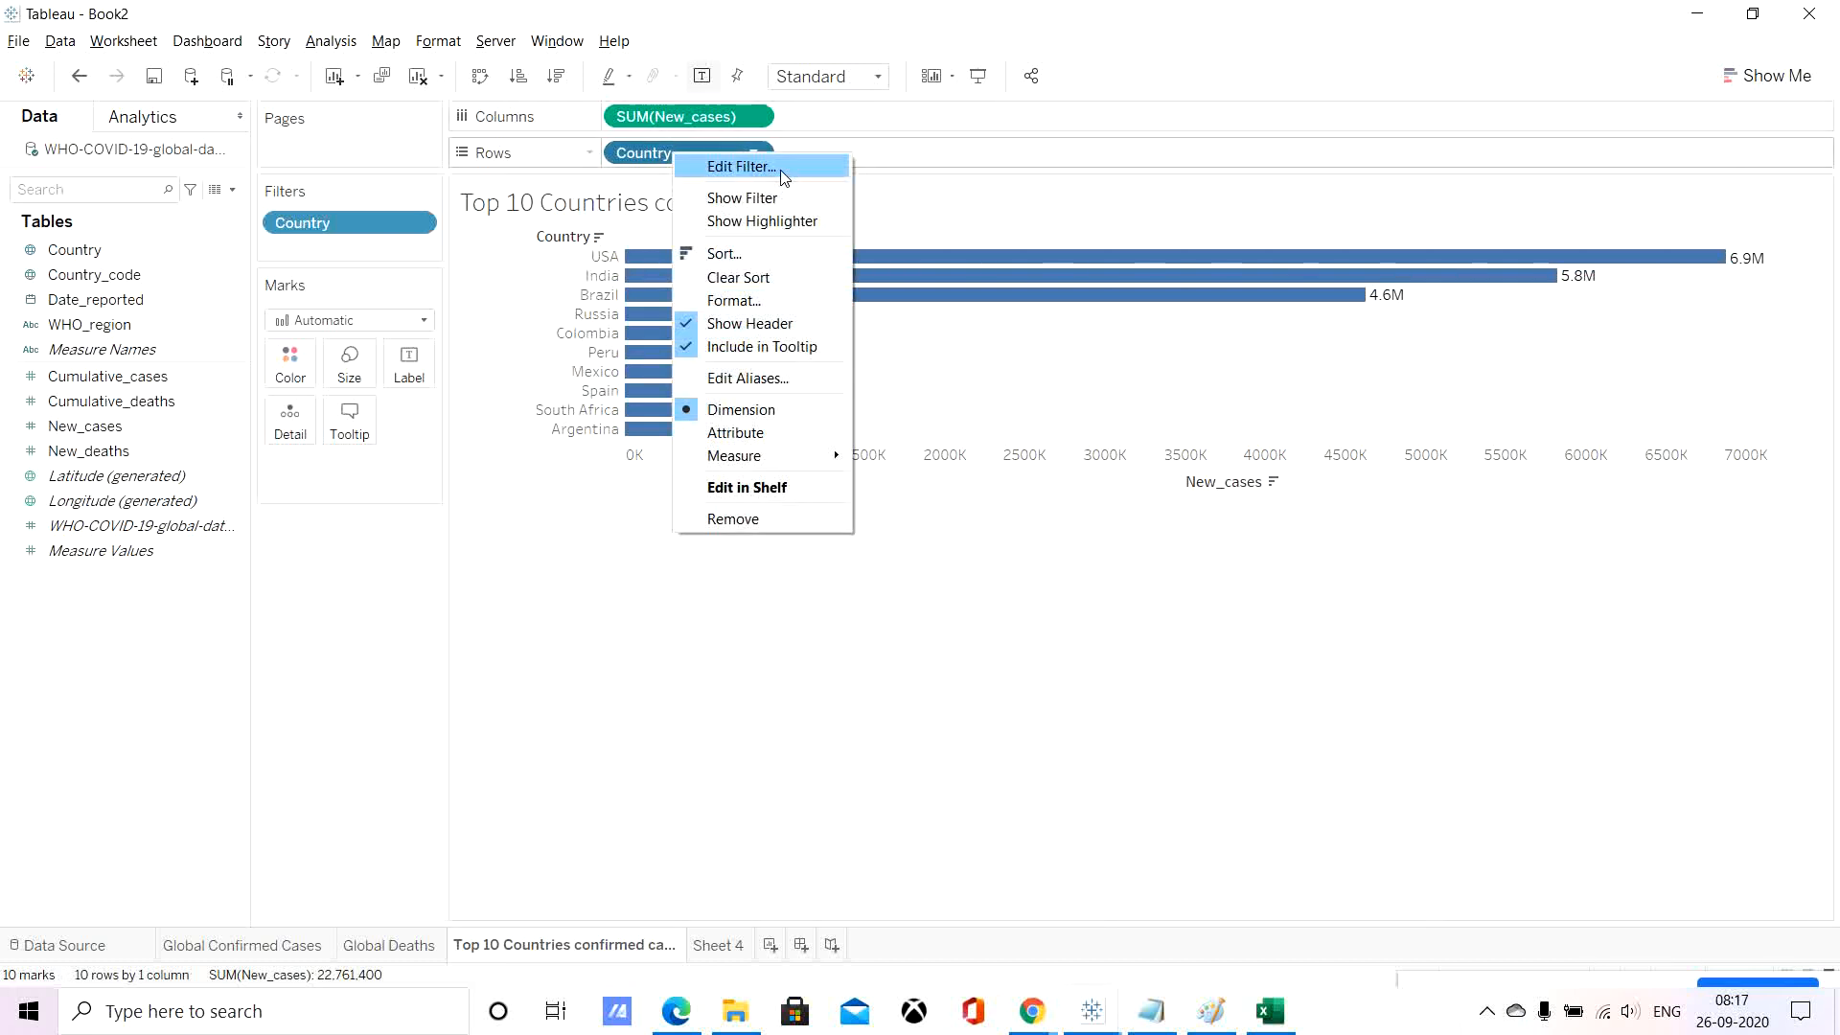
pyautogui.click(782, 168)
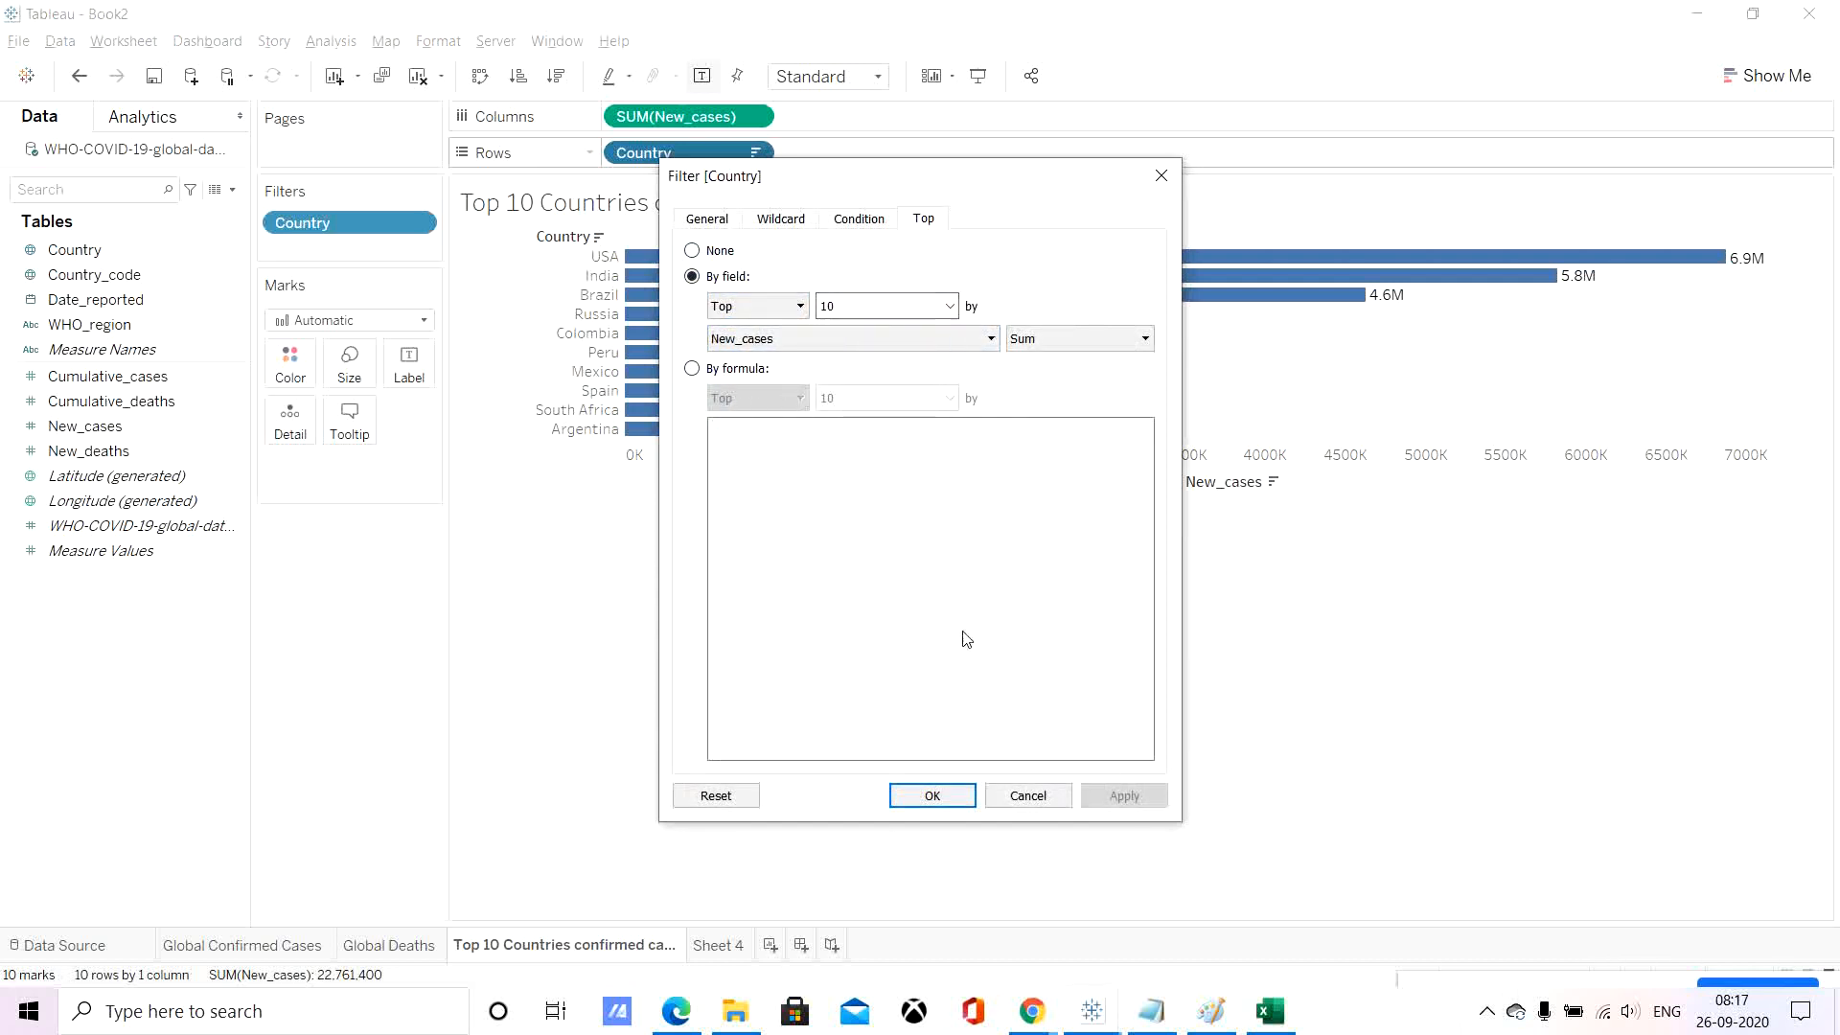
pyautogui.click(1031, 801)
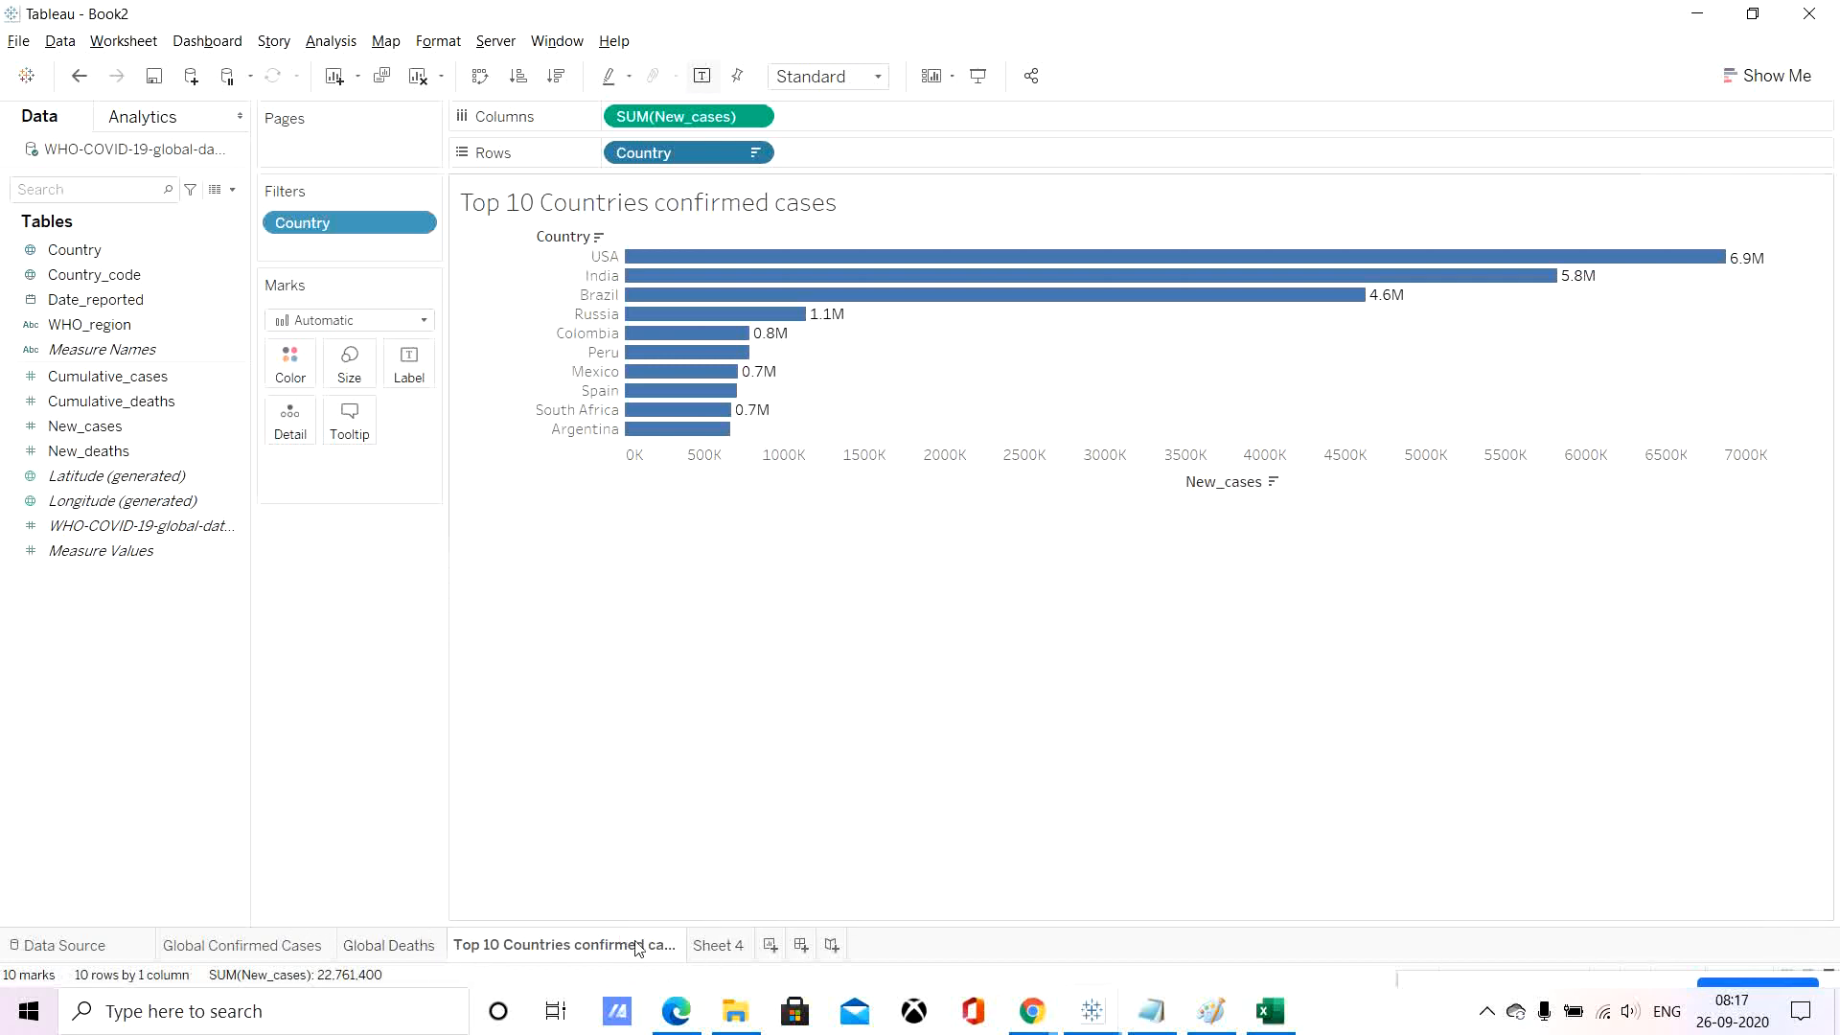
# Rename Sheet 4 as "Top 10 country with Deaths cases".
pyautogui.click(717, 946)
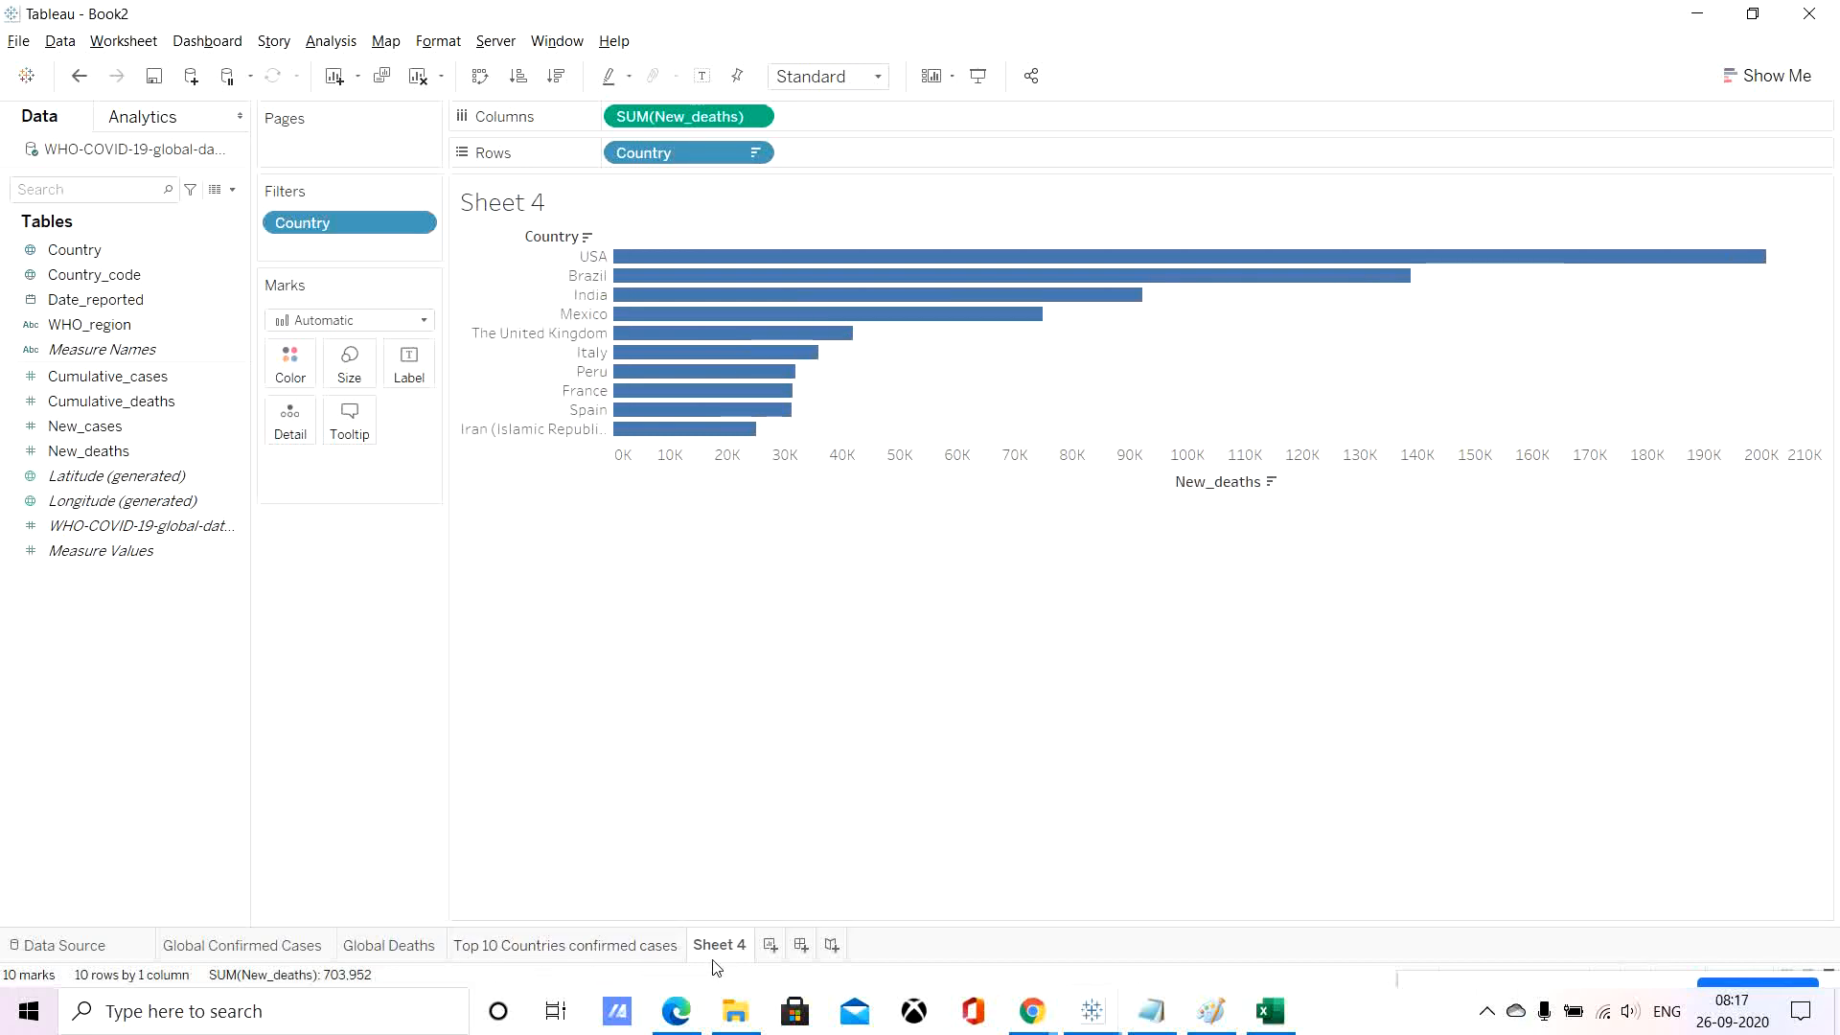
pyautogui.moveTo(714, 966)
pyautogui.rightClick(717, 945)
pyautogui.click(814, 692)
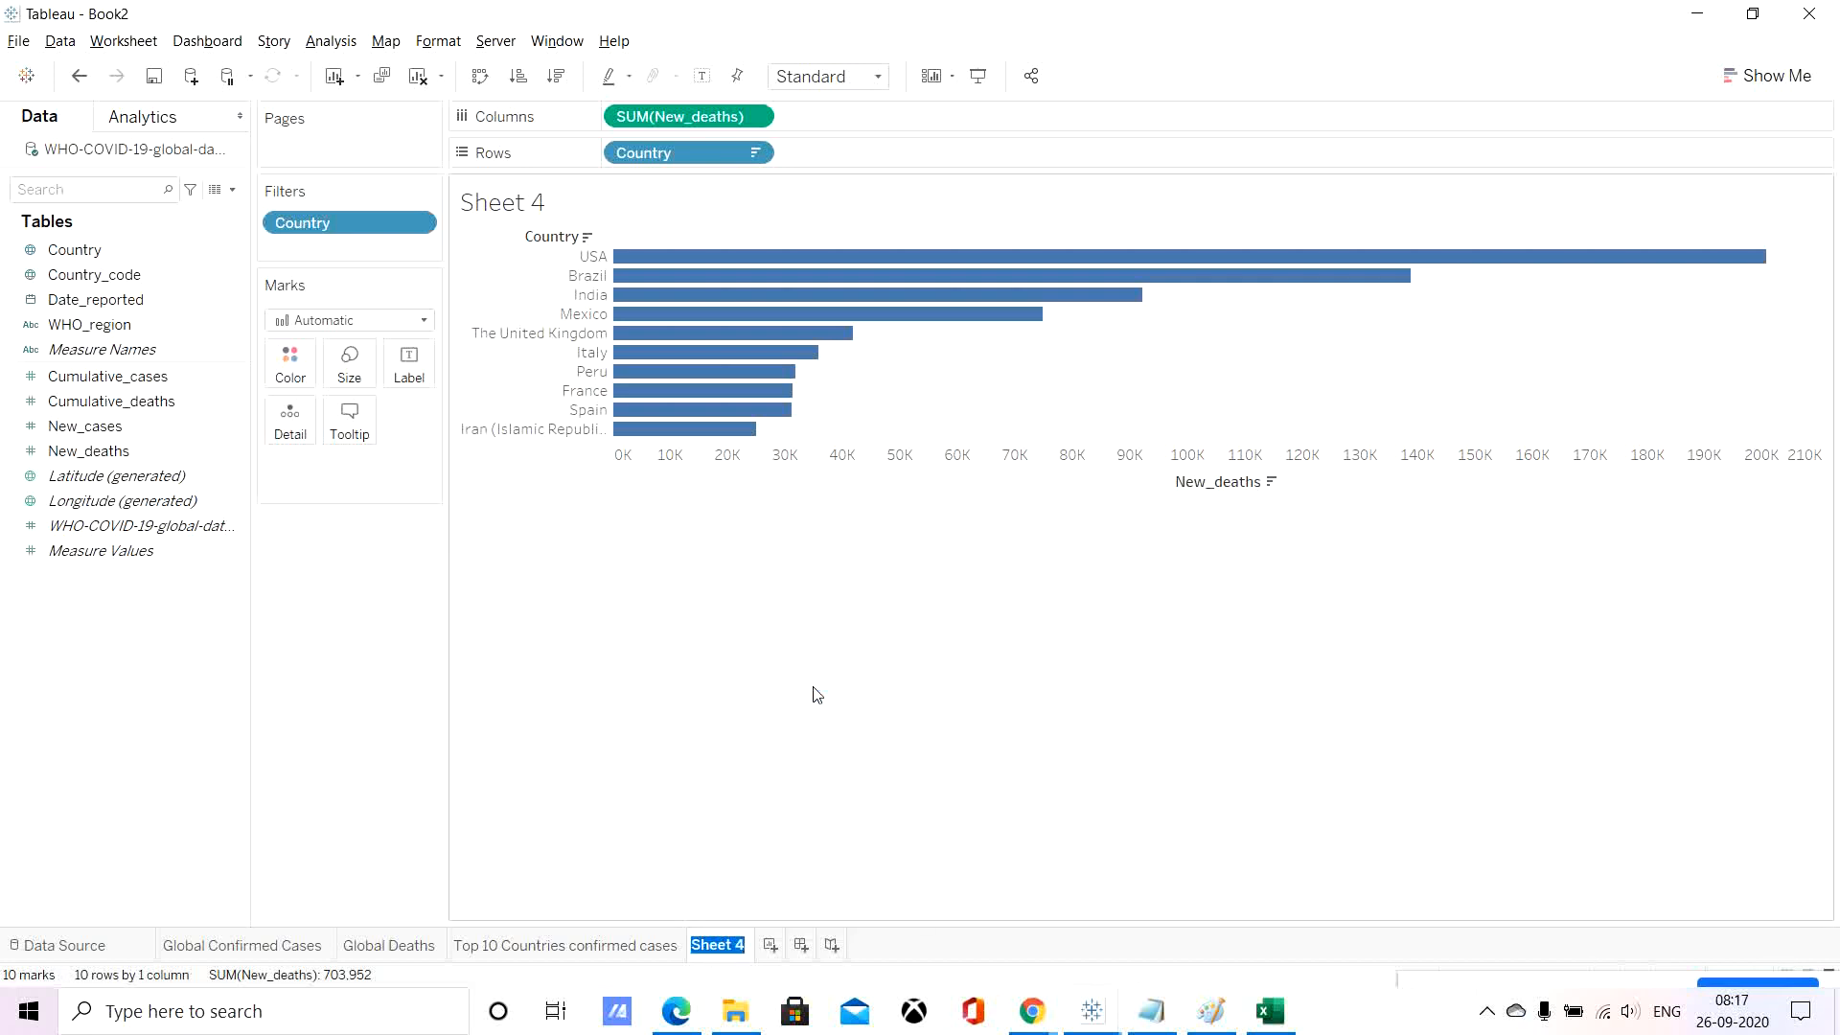
pyautogui.write('Top 10 Deaths')
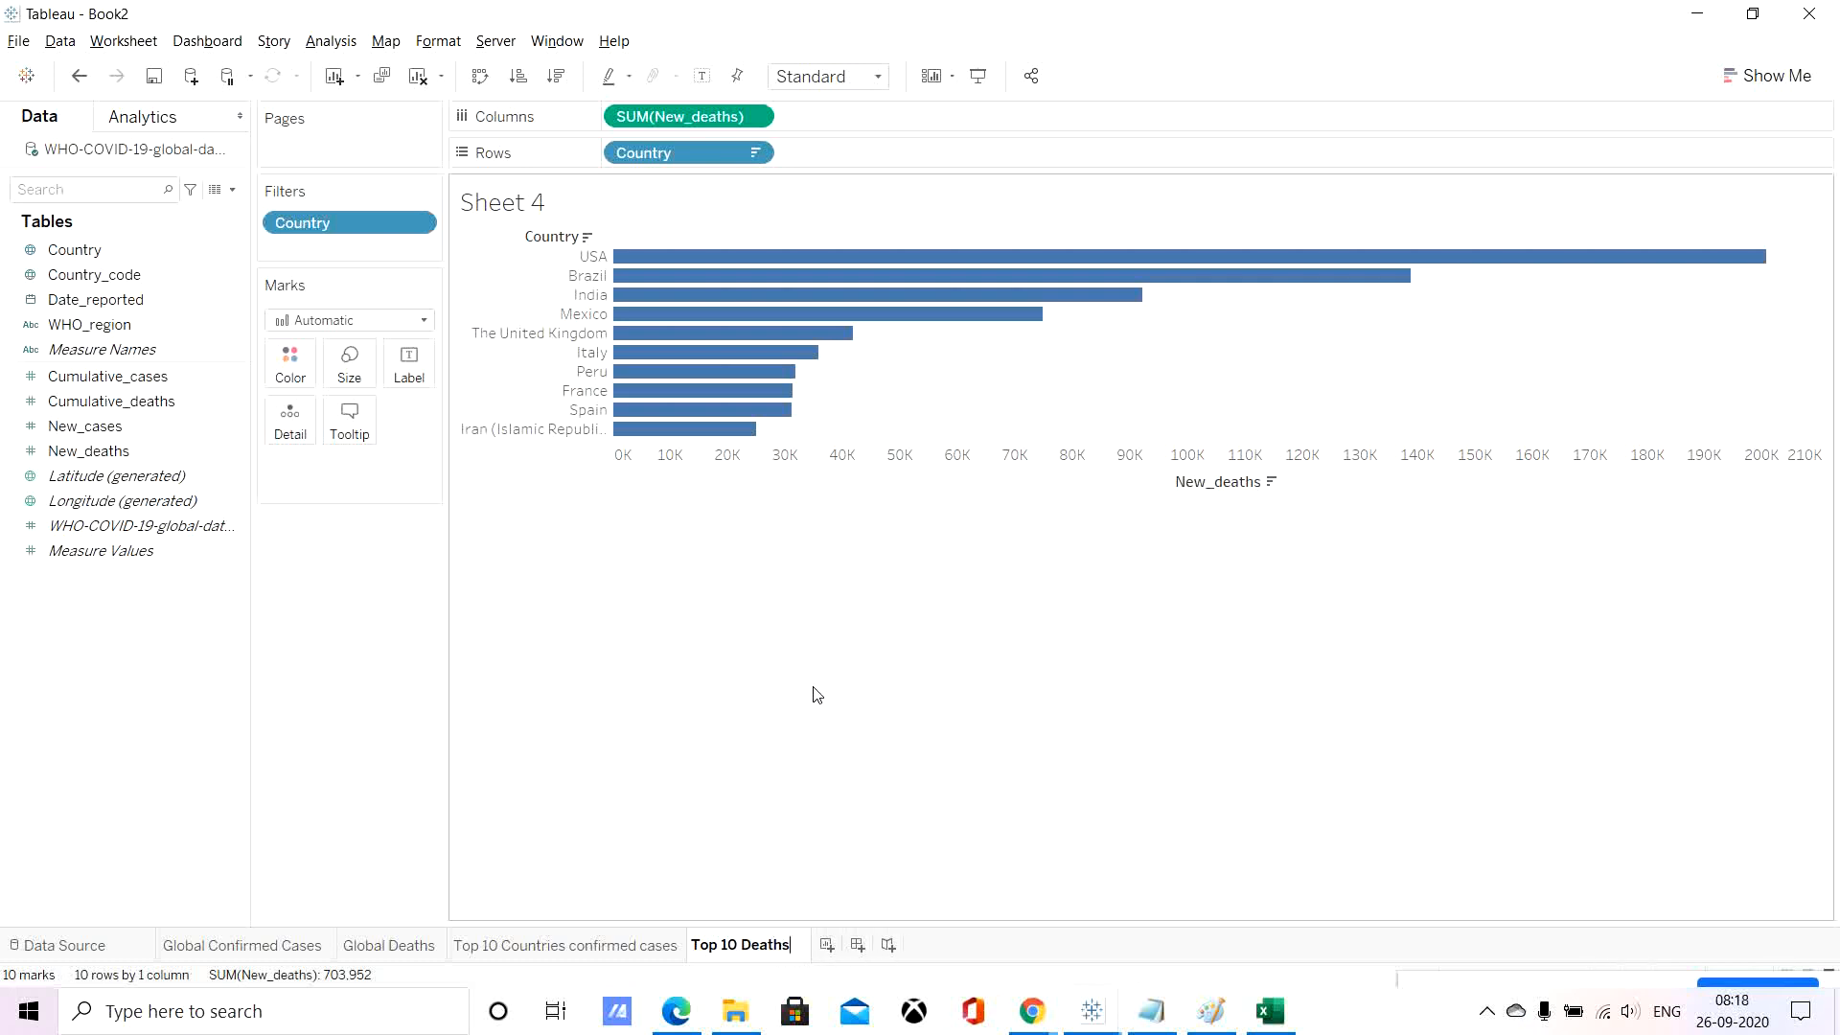
pyautogui.write(' cases')
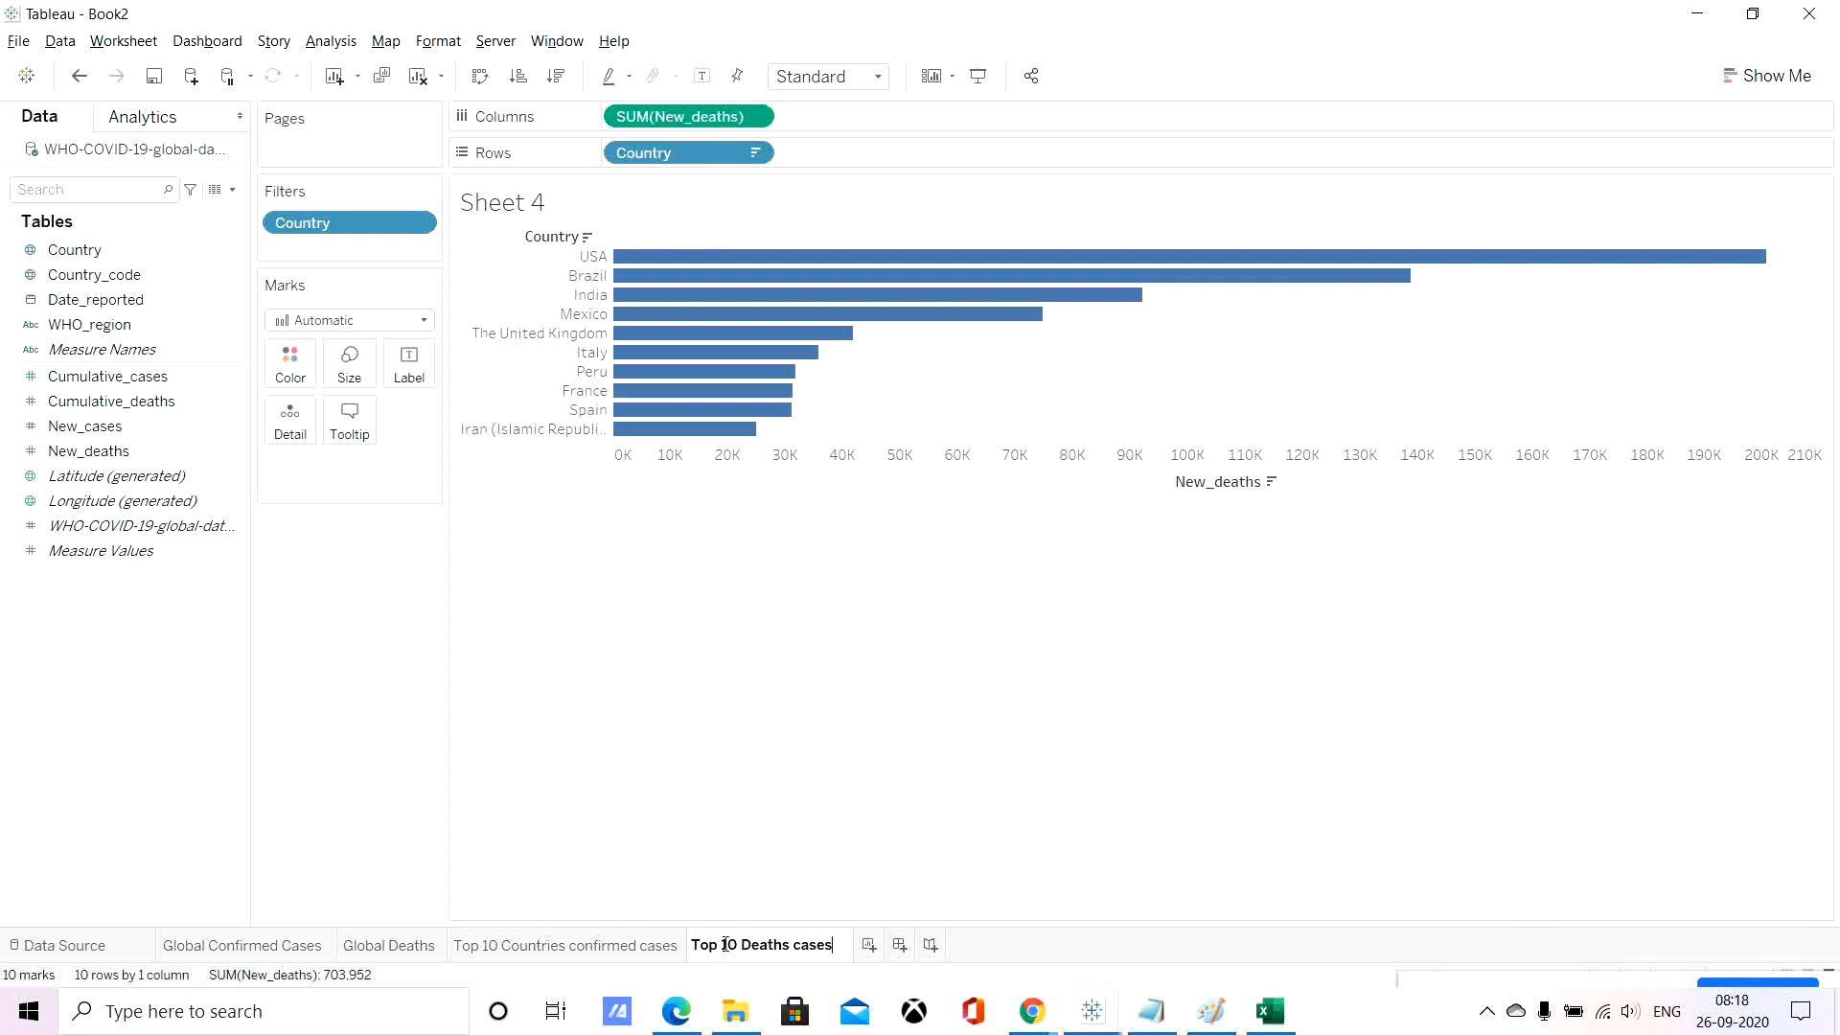
pyautogui.write('country ')
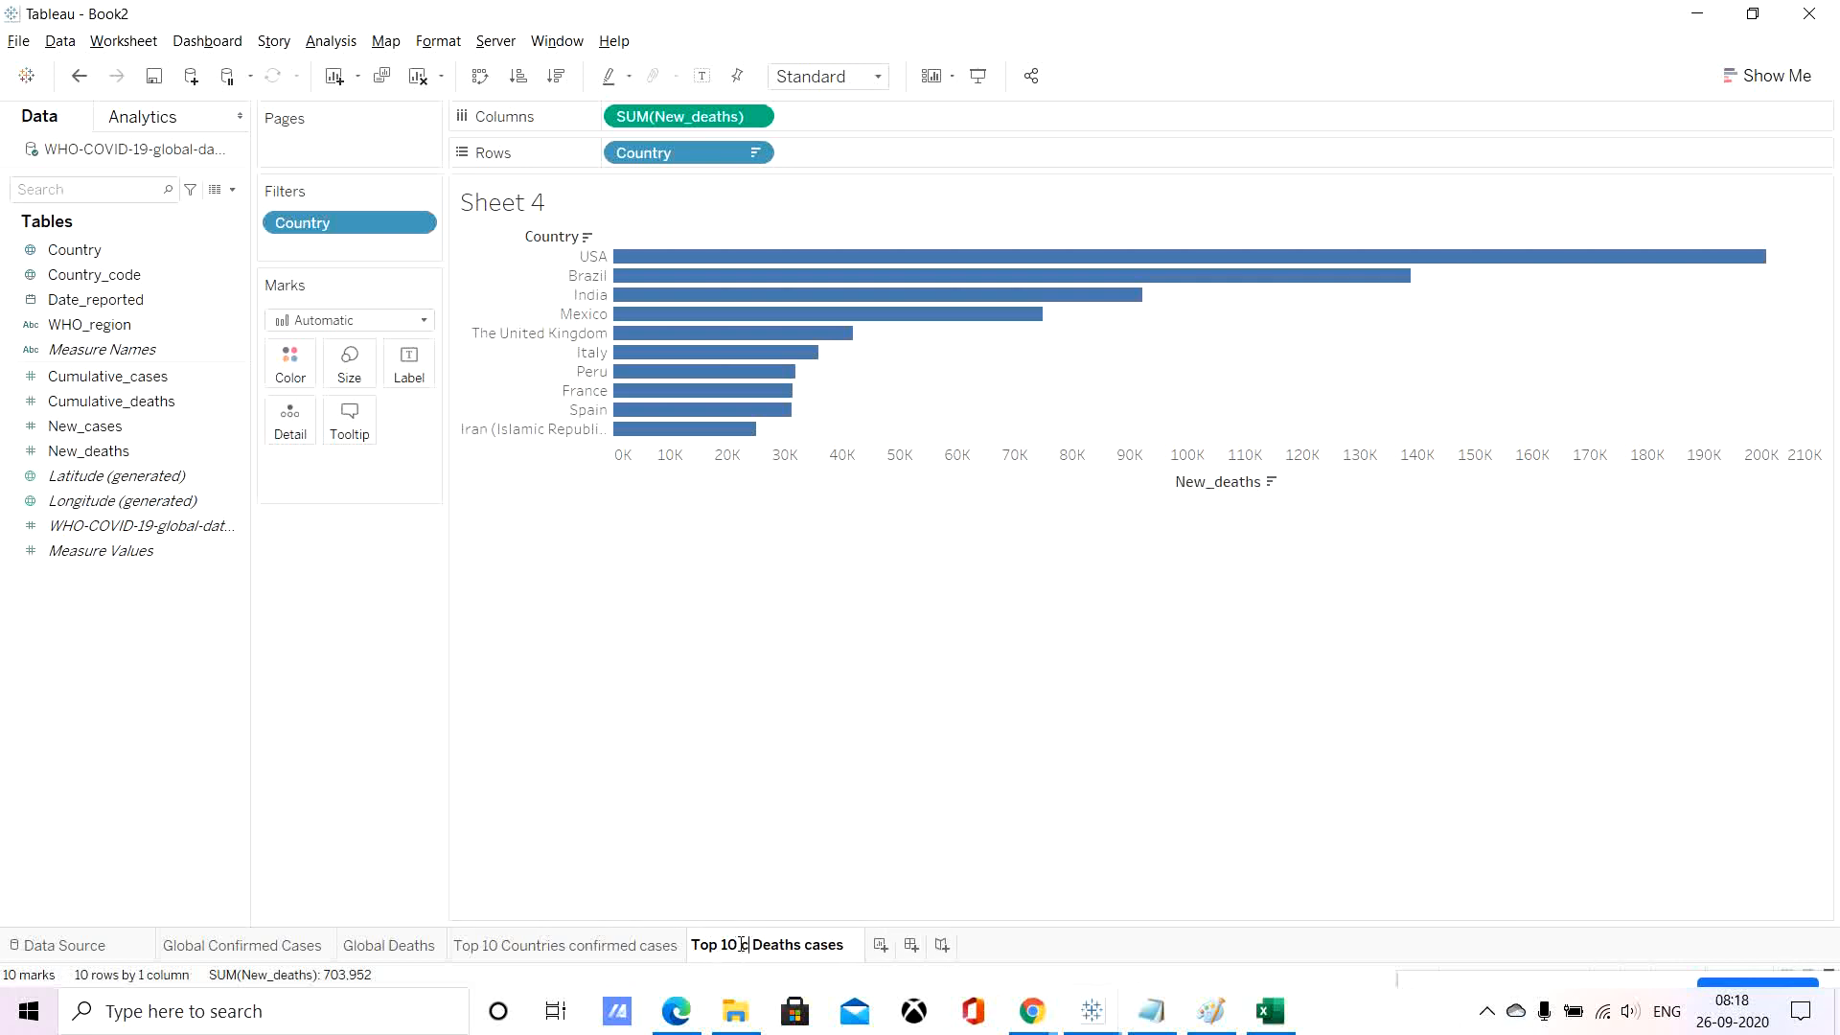
pyautogui.write('with')
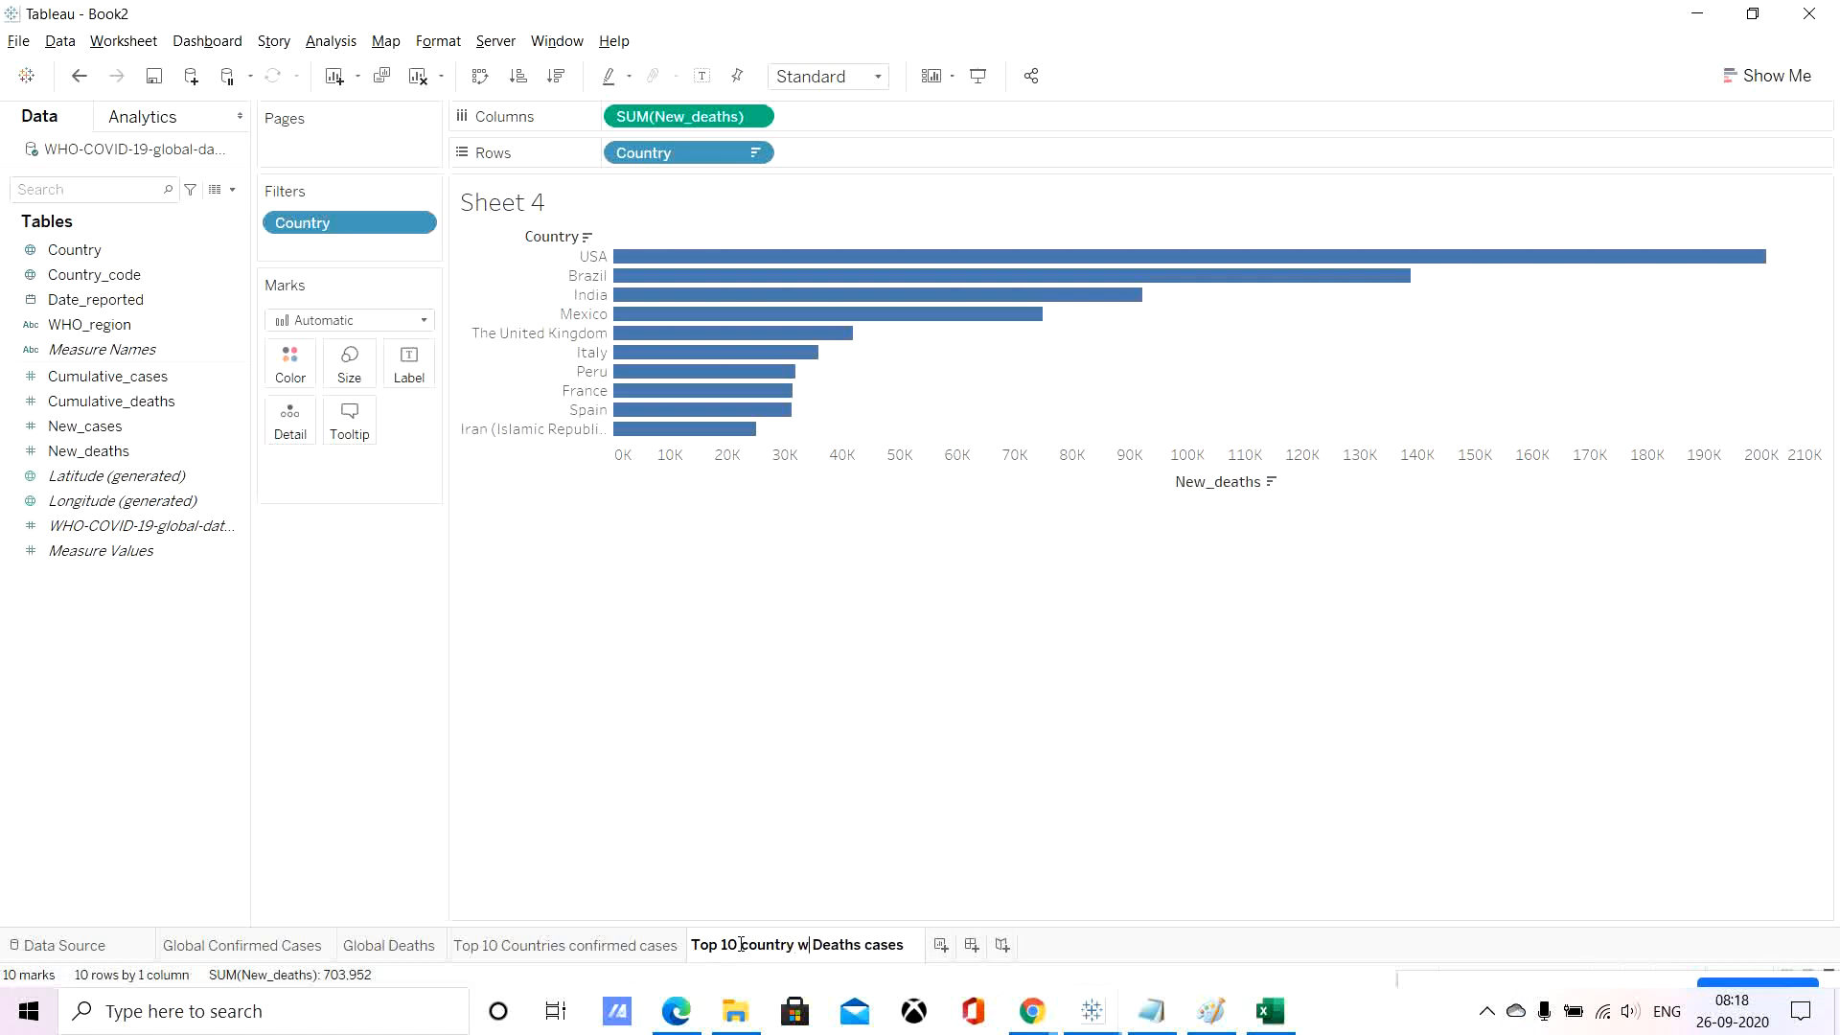
pyautogui.click(838, 829)
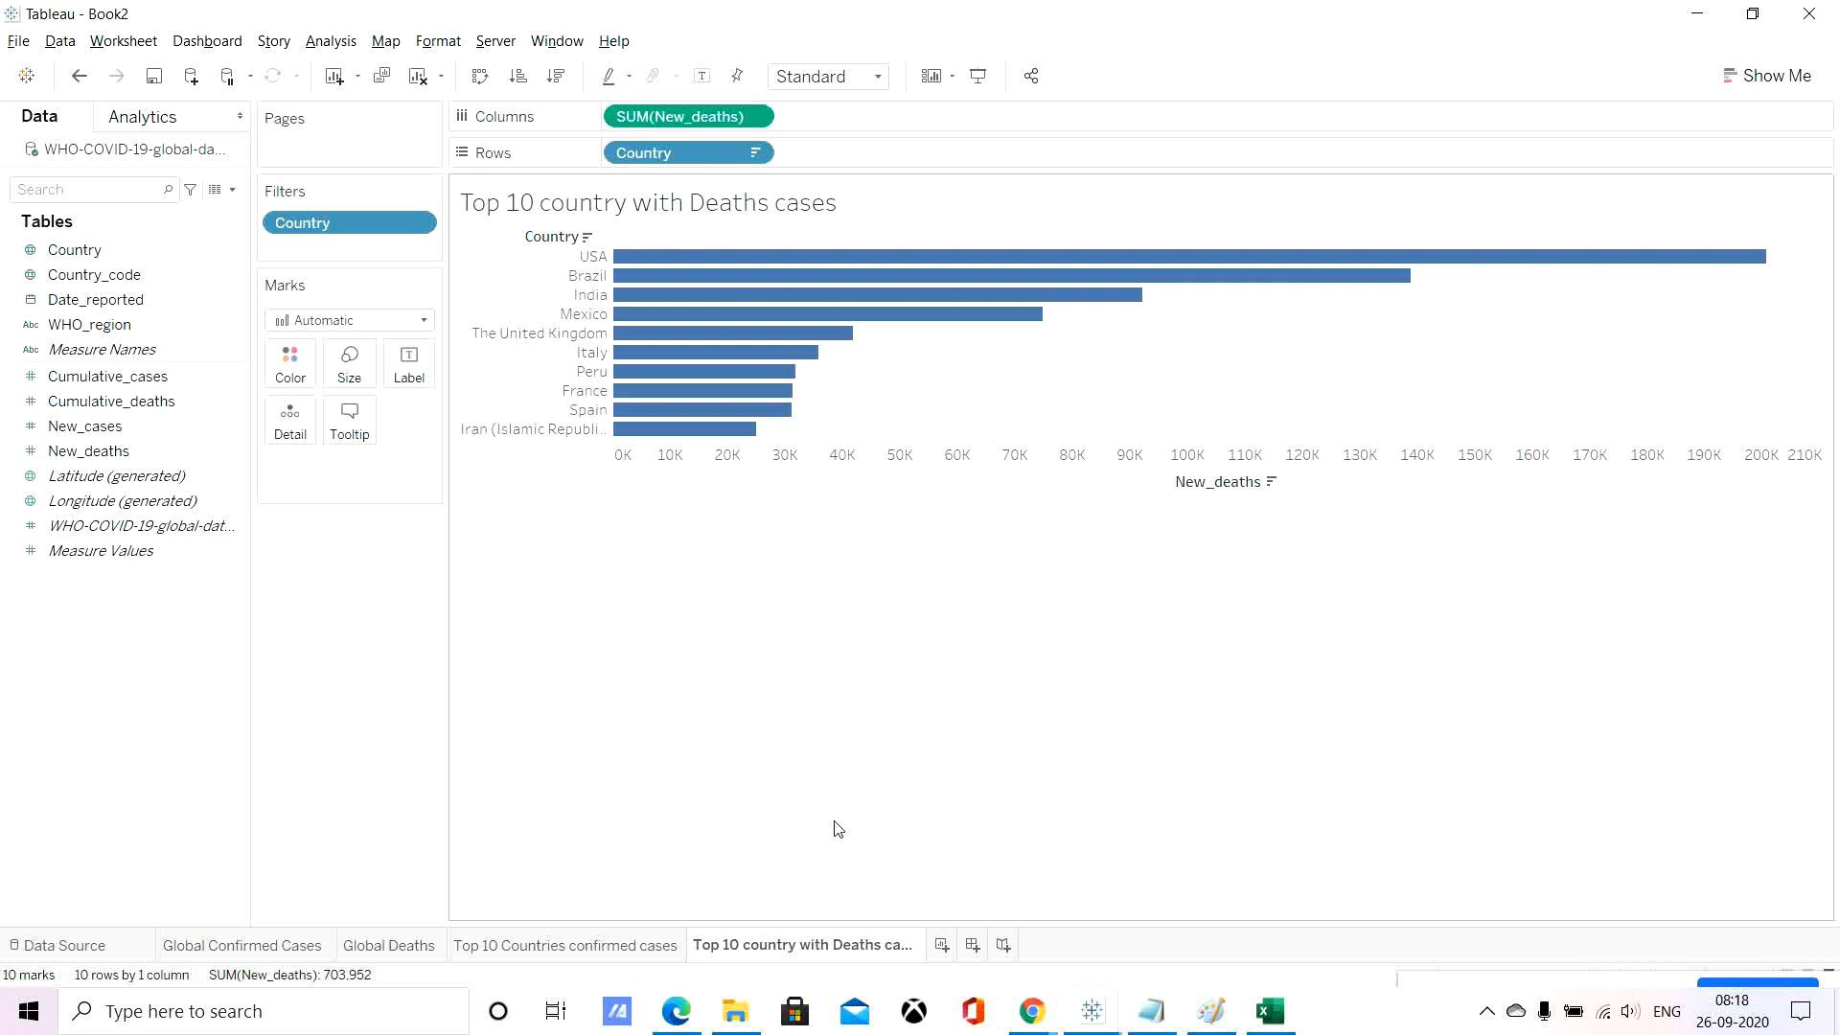
# Add a new worksheet, map Country with New_cases, and encode New_cases as the colour of the countries.
pyautogui.click(942, 944)
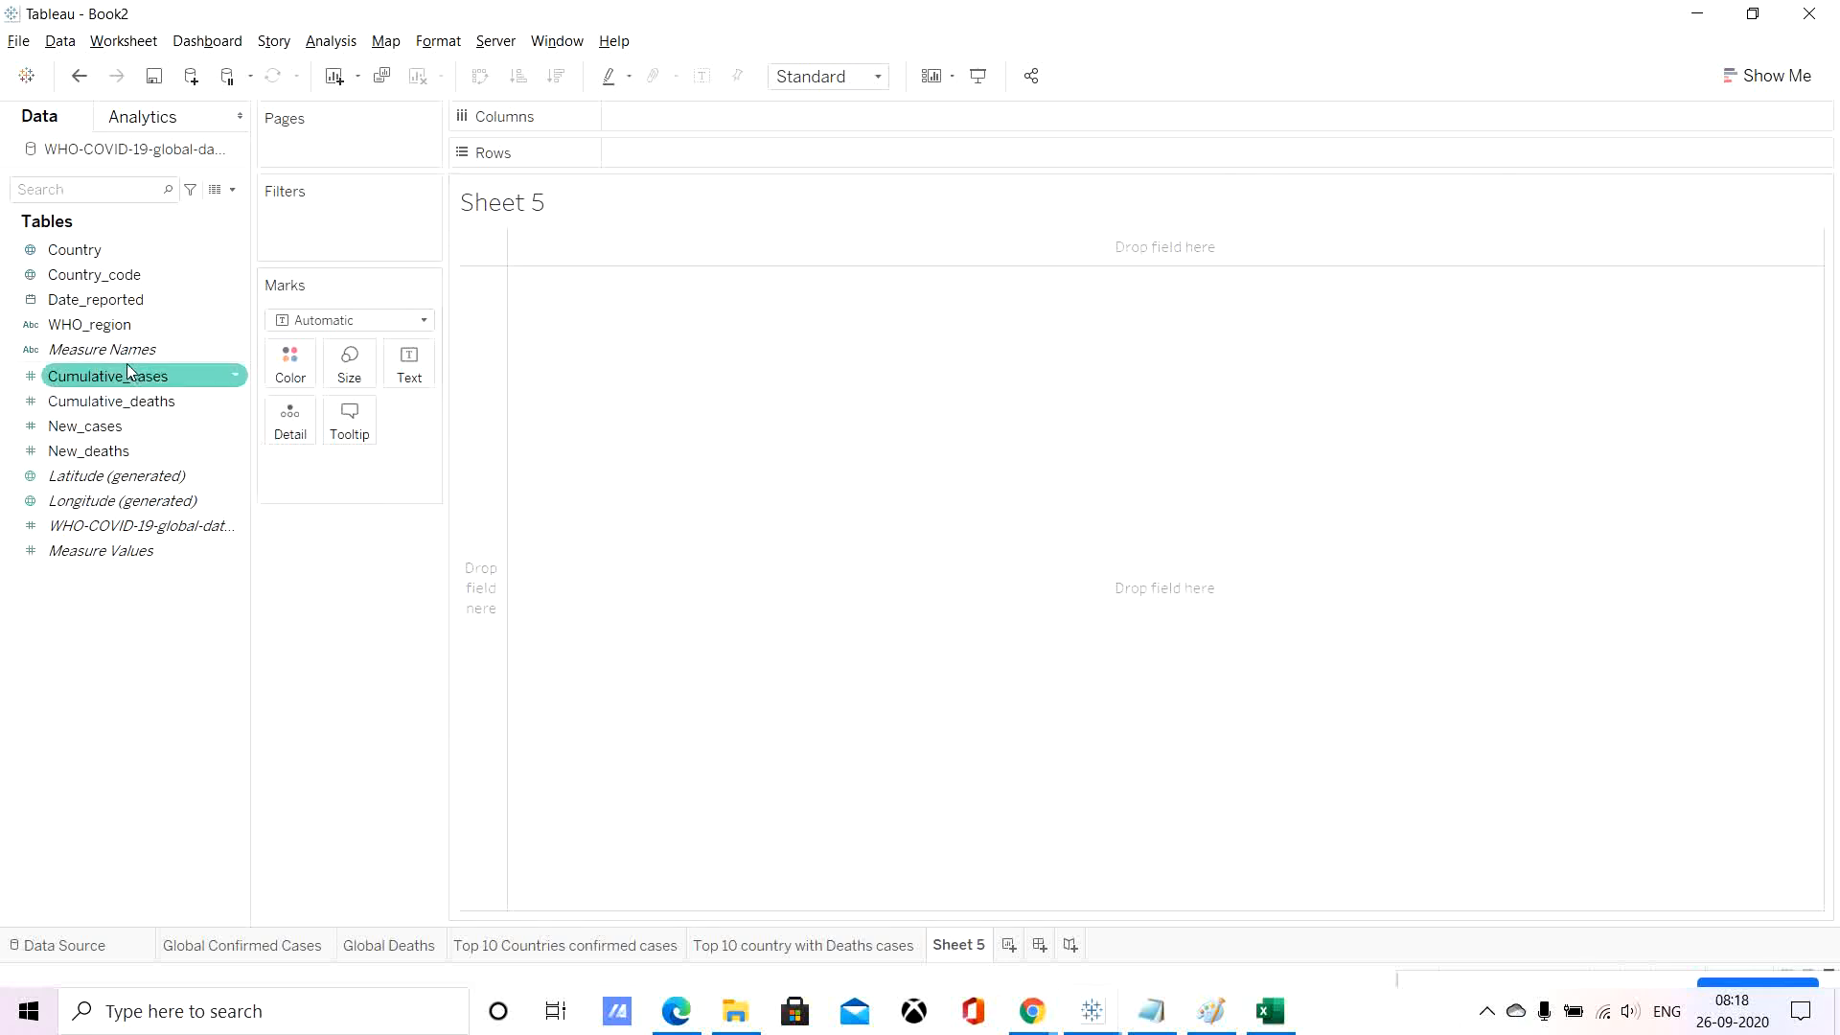
pyautogui.click(98, 253)
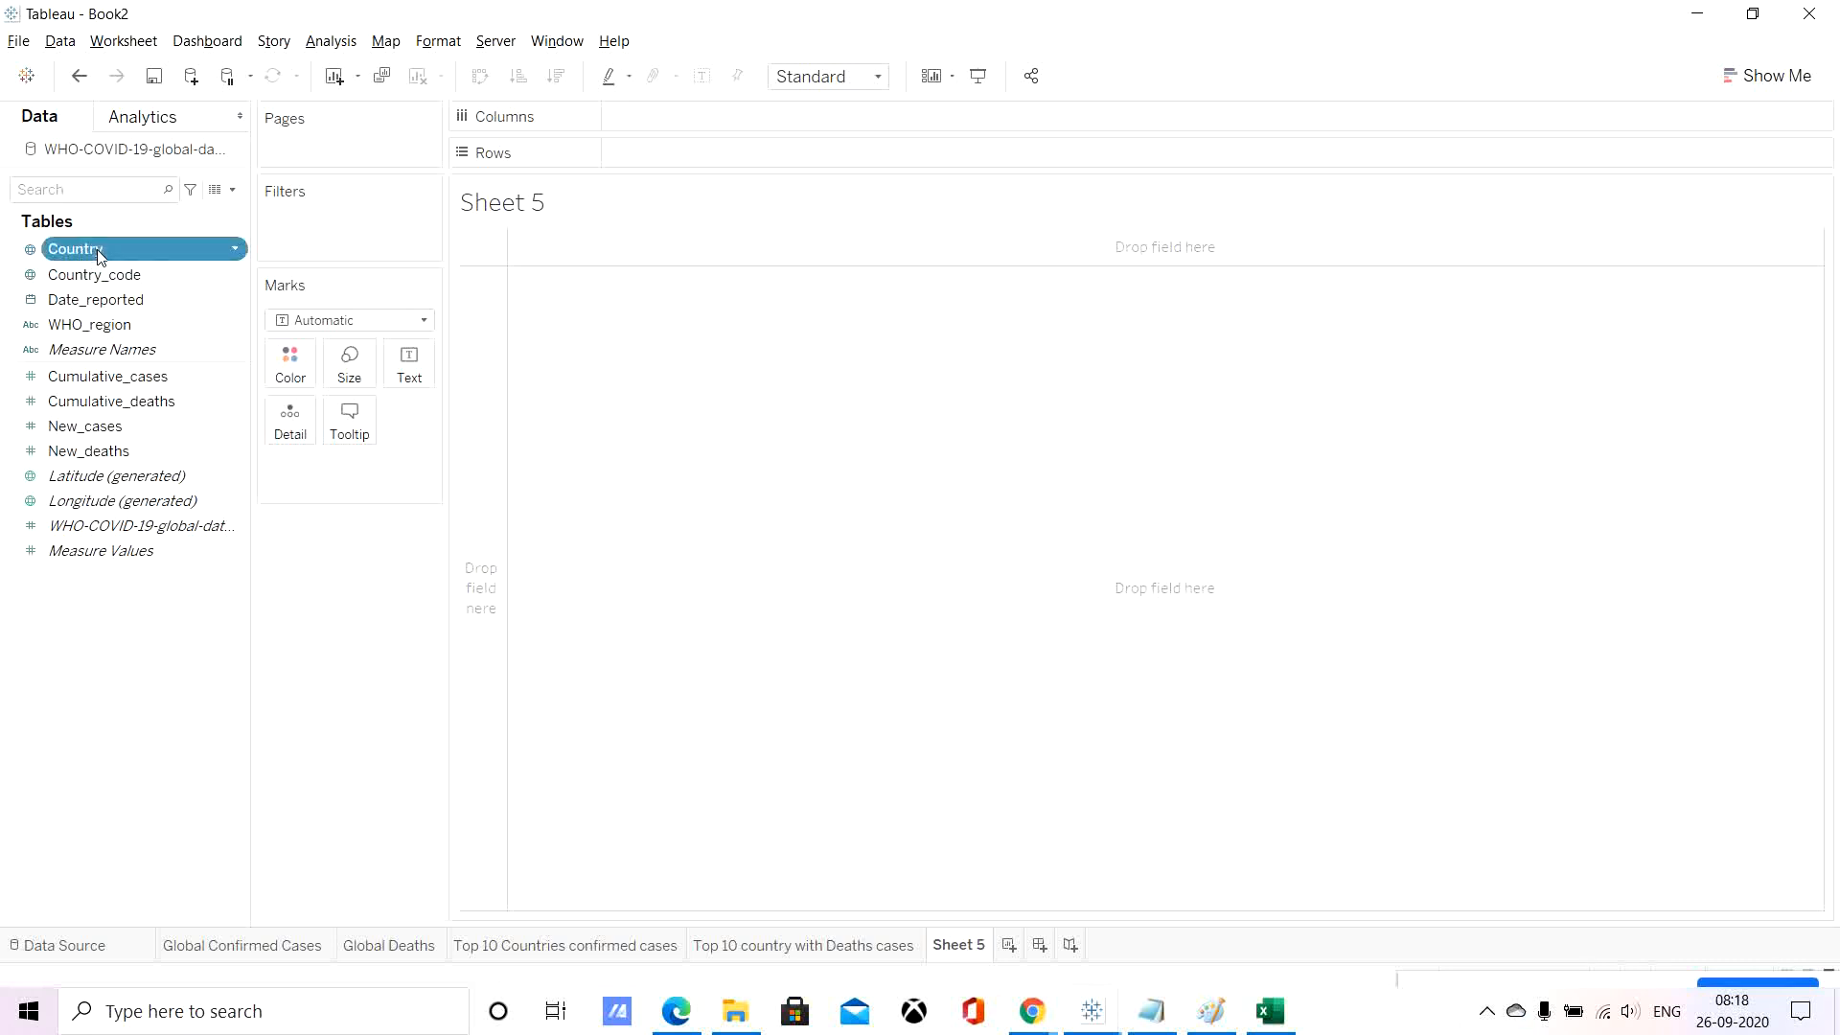
pyautogui.keyDown('ctrl'); pyautogui.click(110, 439); pyautogui.keyUp('ctrl')
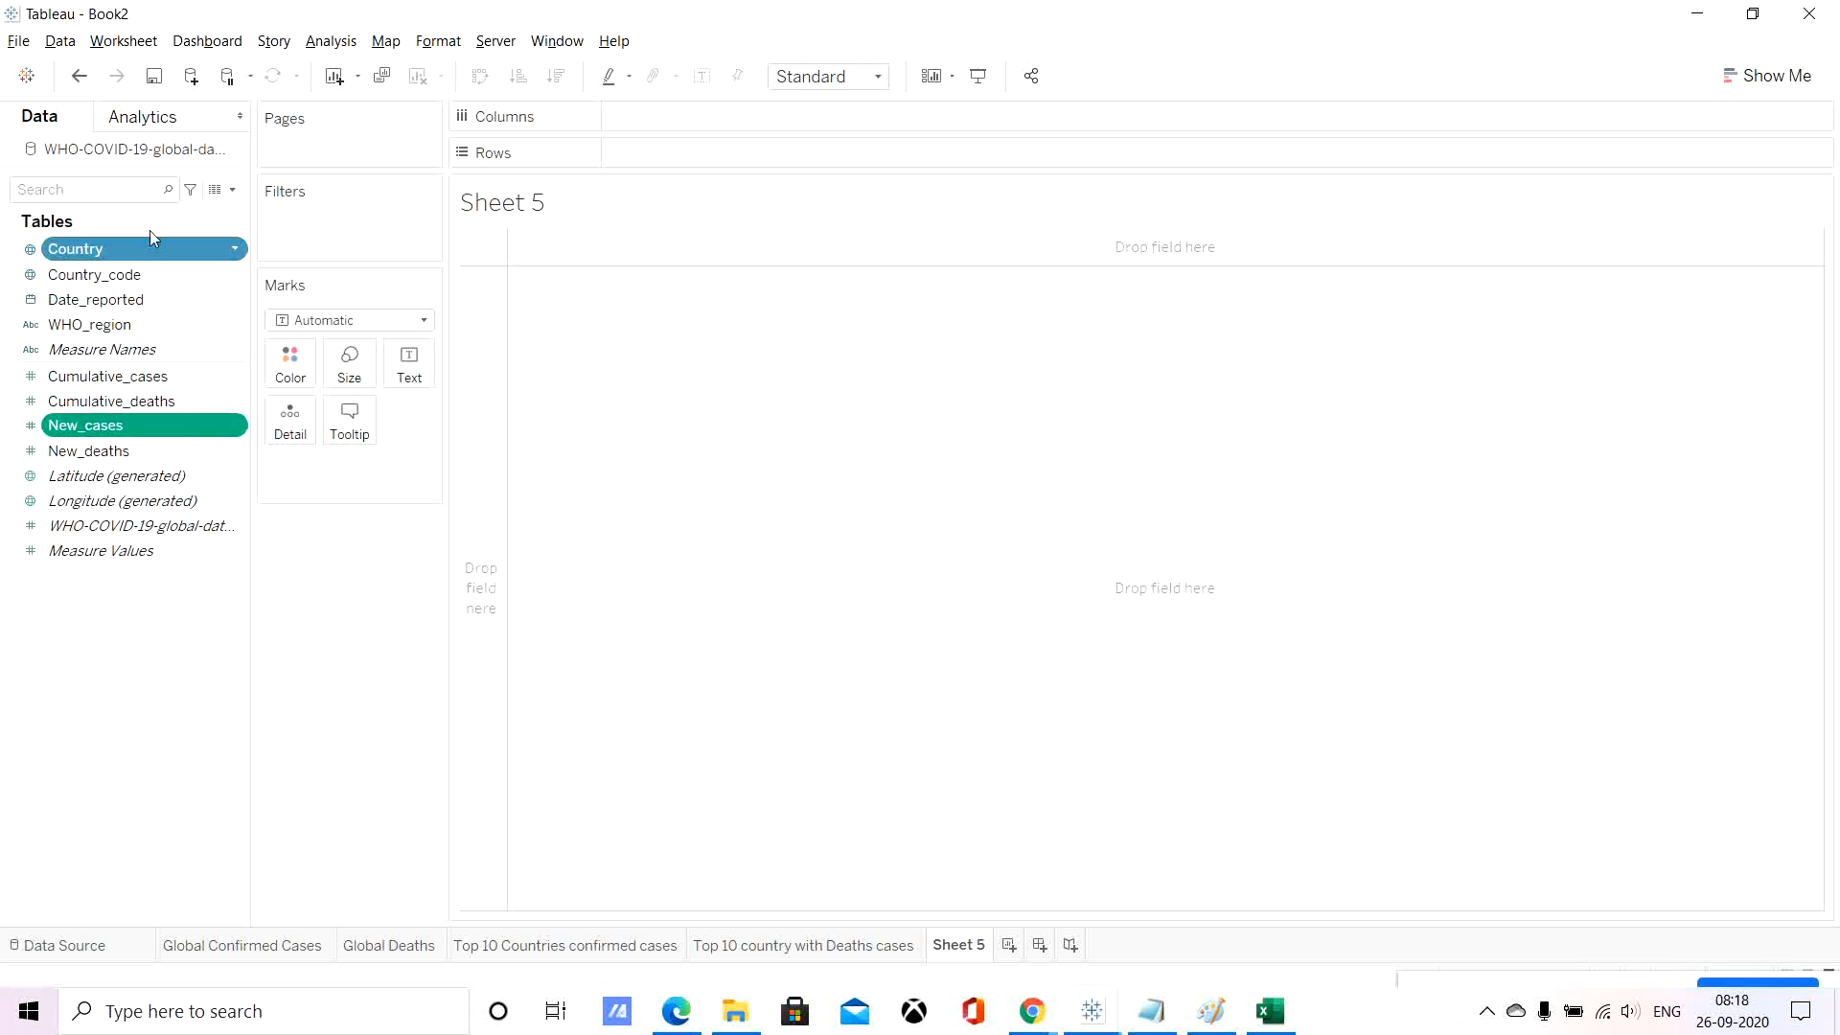
pyautogui.moveTo(140, 249); pyautogui.dragTo(797, 389)
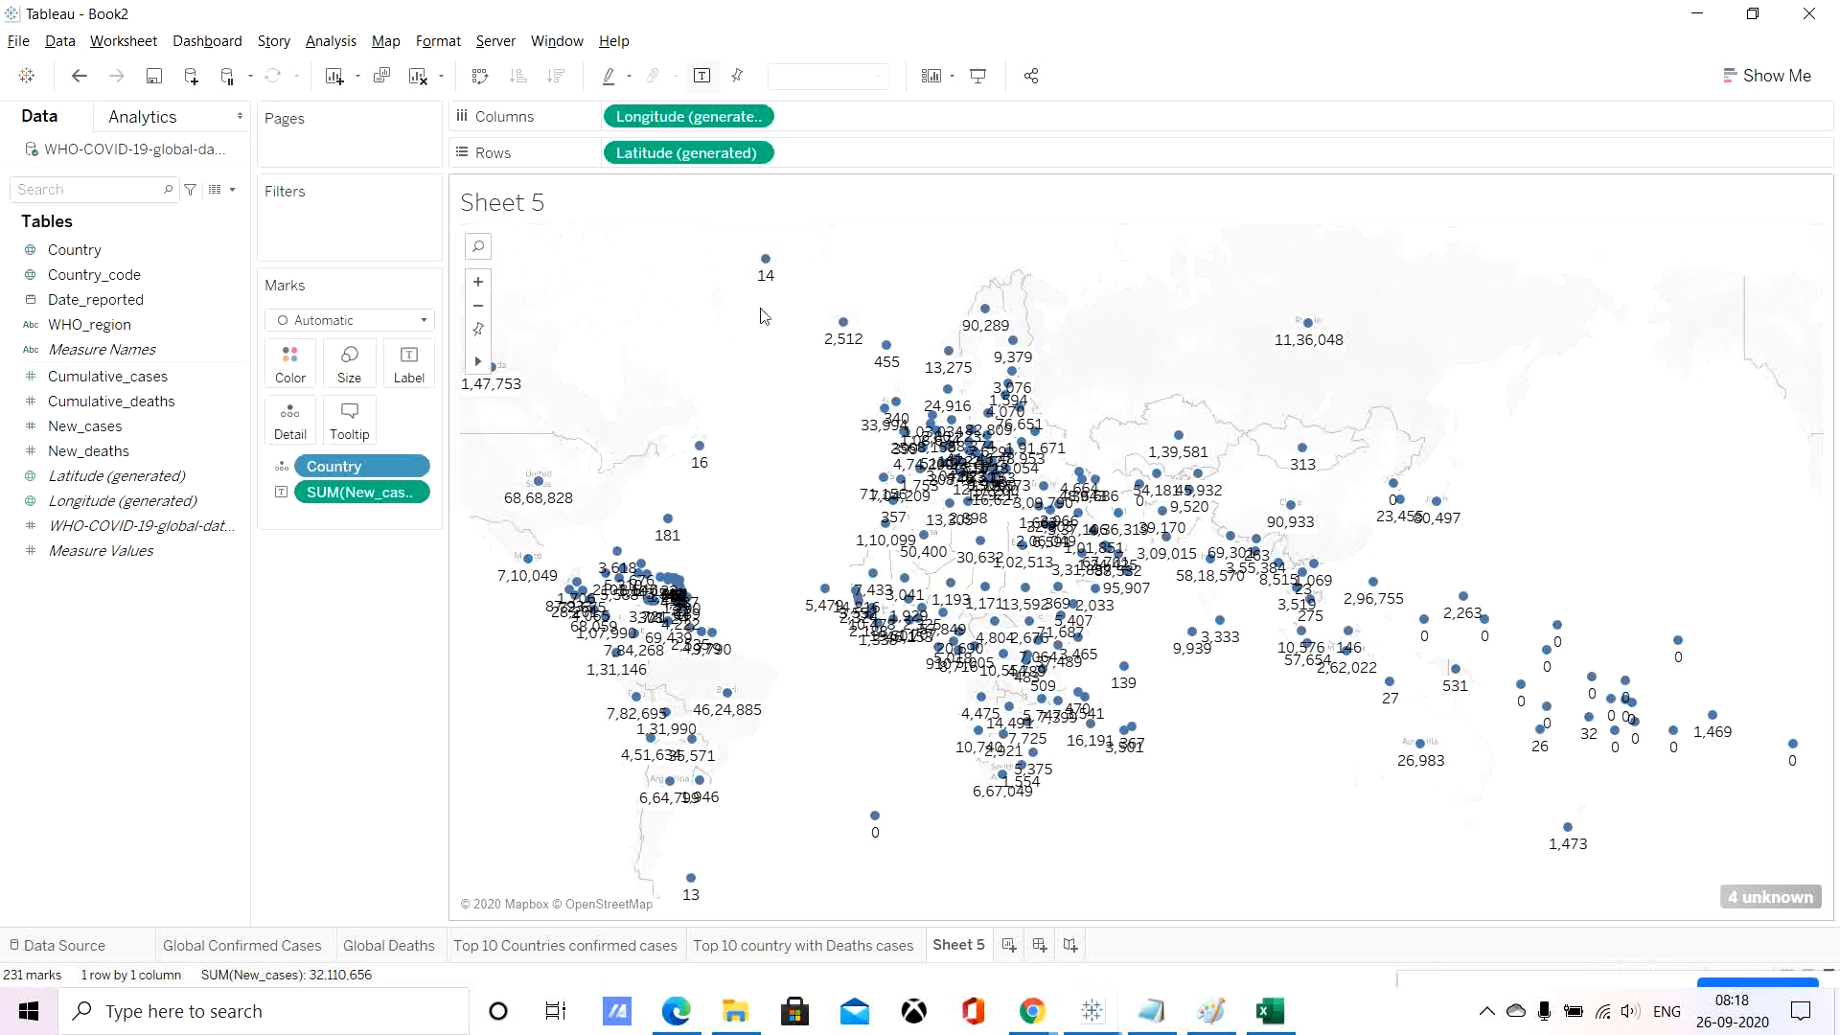
pyautogui.moveTo(330, 495); pyautogui.dragTo(297, 376)
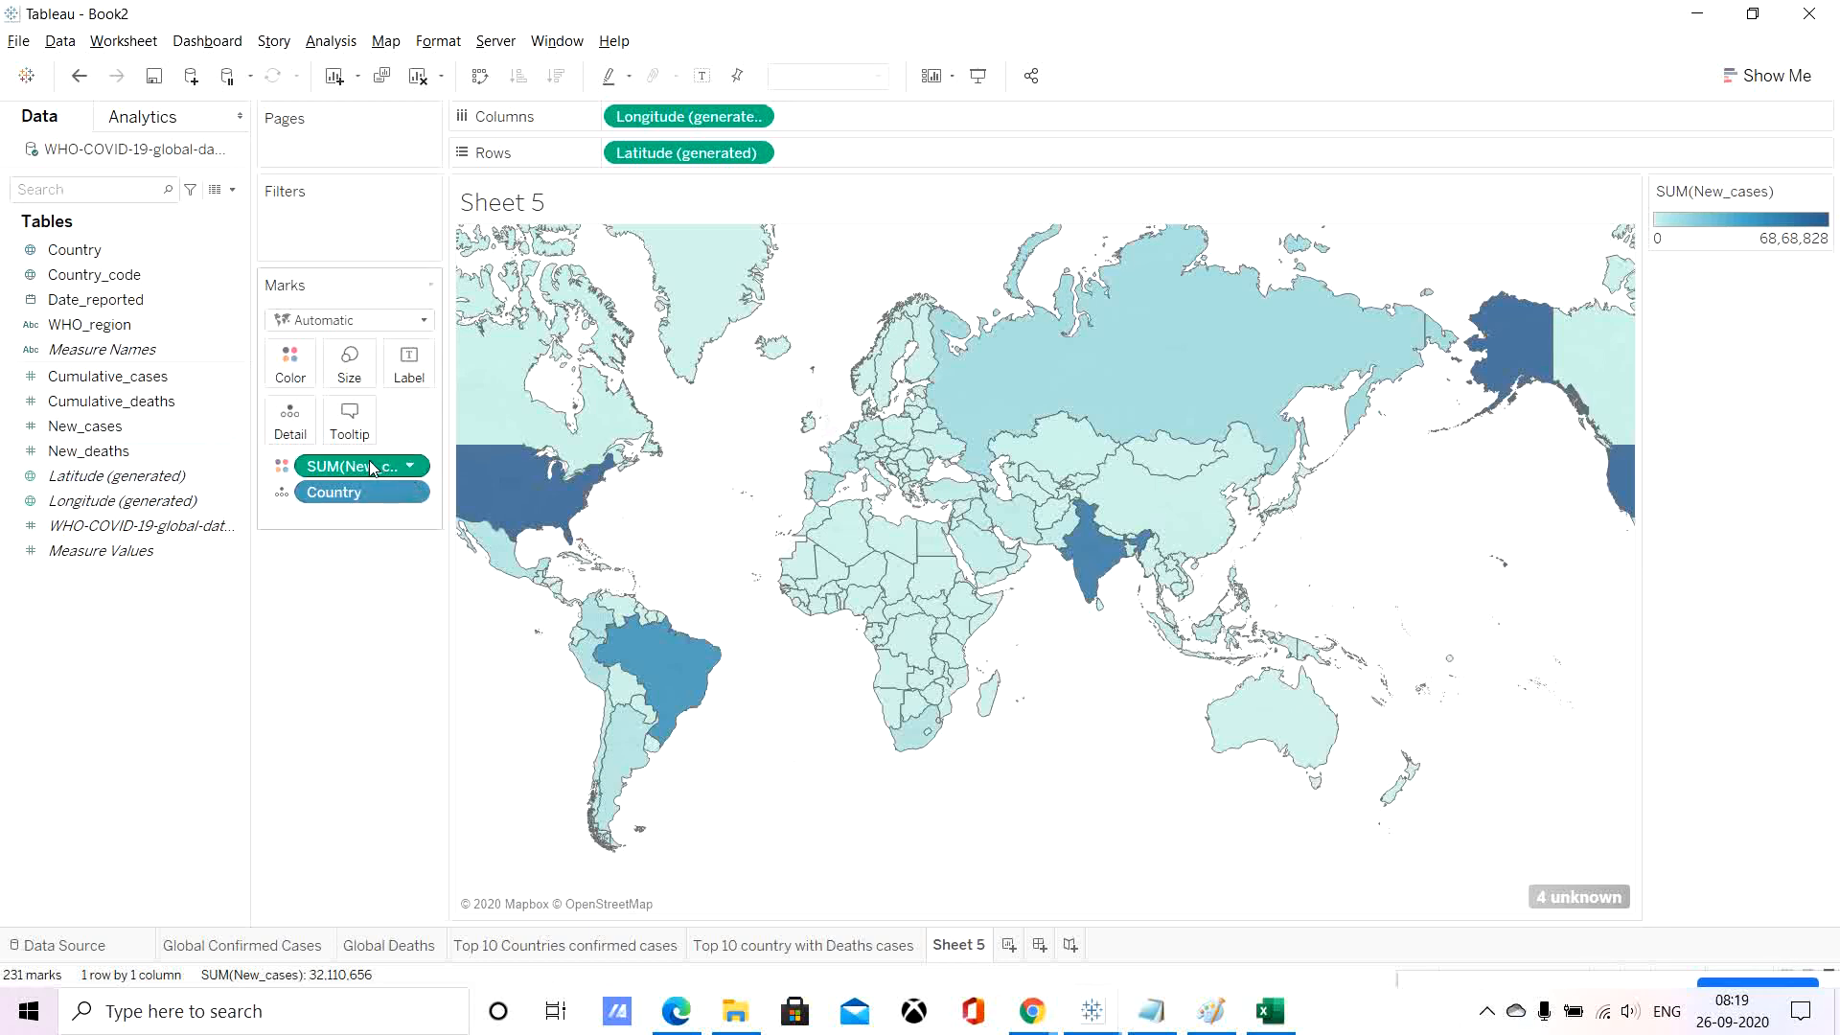
# Remove New_cases and Country from the map's marks, and rebuild the map with Country coloured by New_cases.
pyautogui.moveTo(371, 466); pyautogui.dragTo(370, 613)
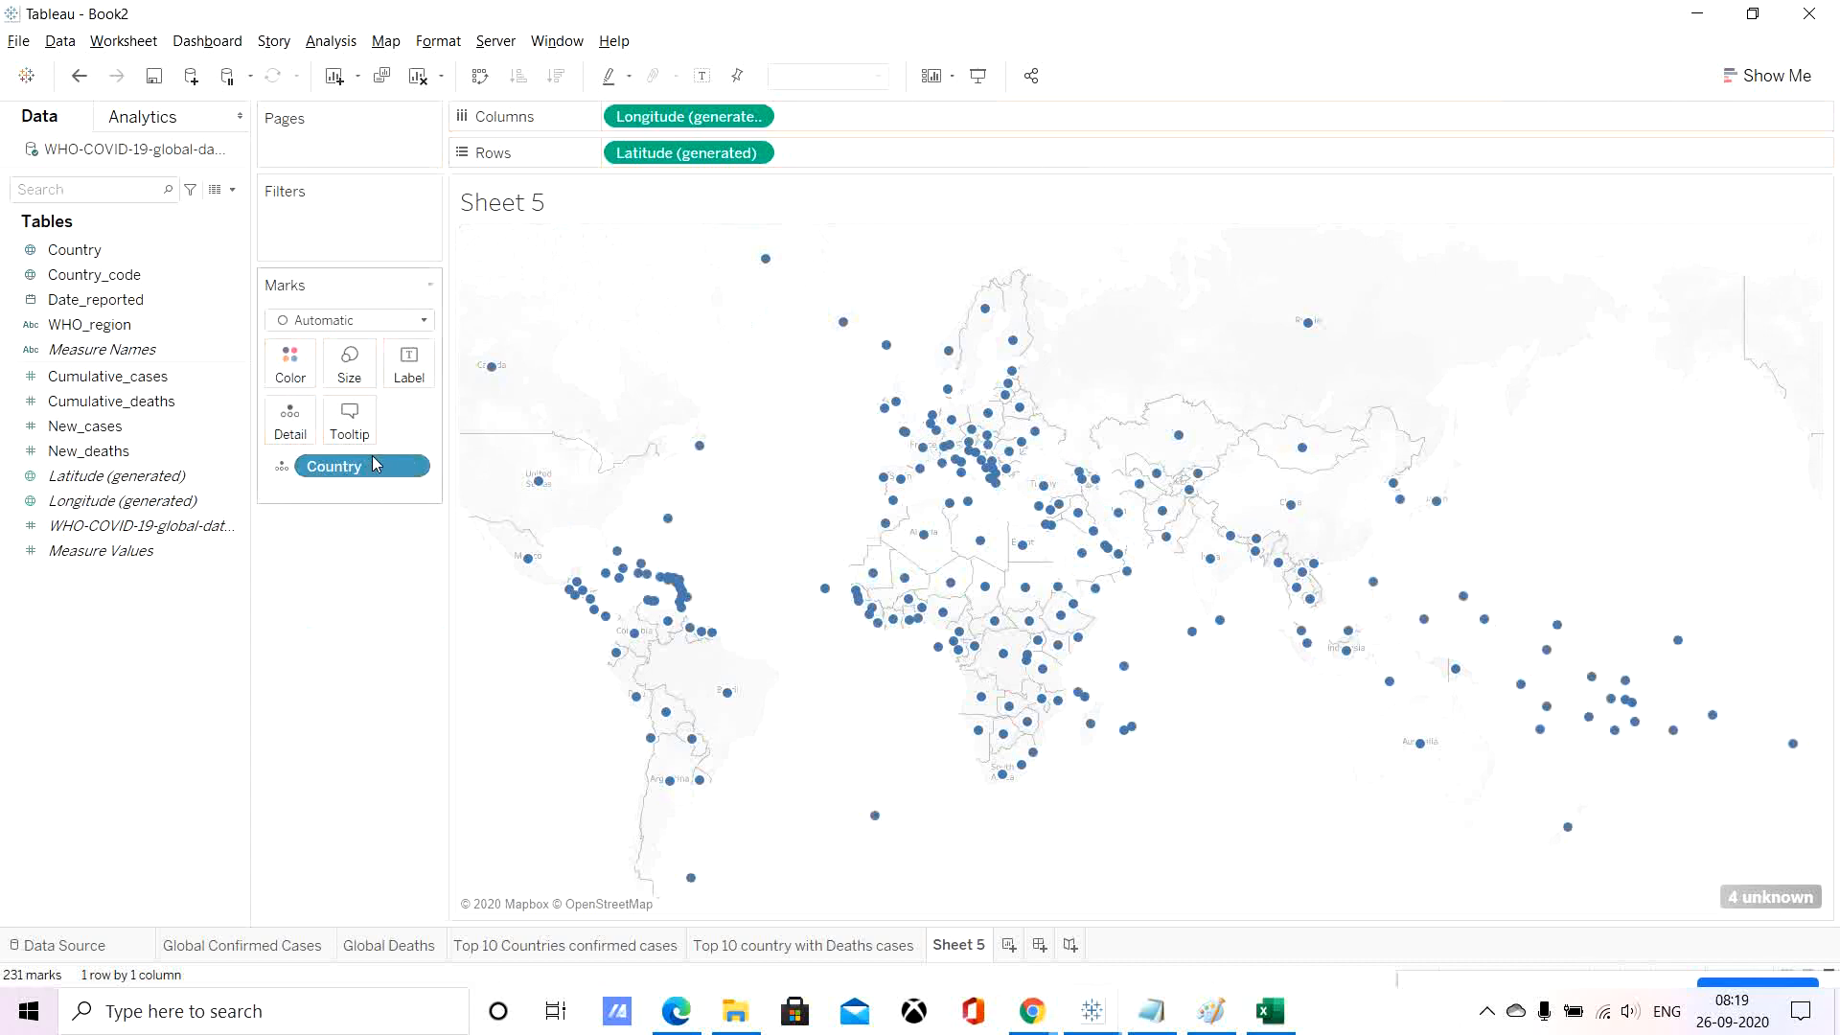
pyautogui.moveTo(379, 466); pyautogui.dragTo(354, 602)
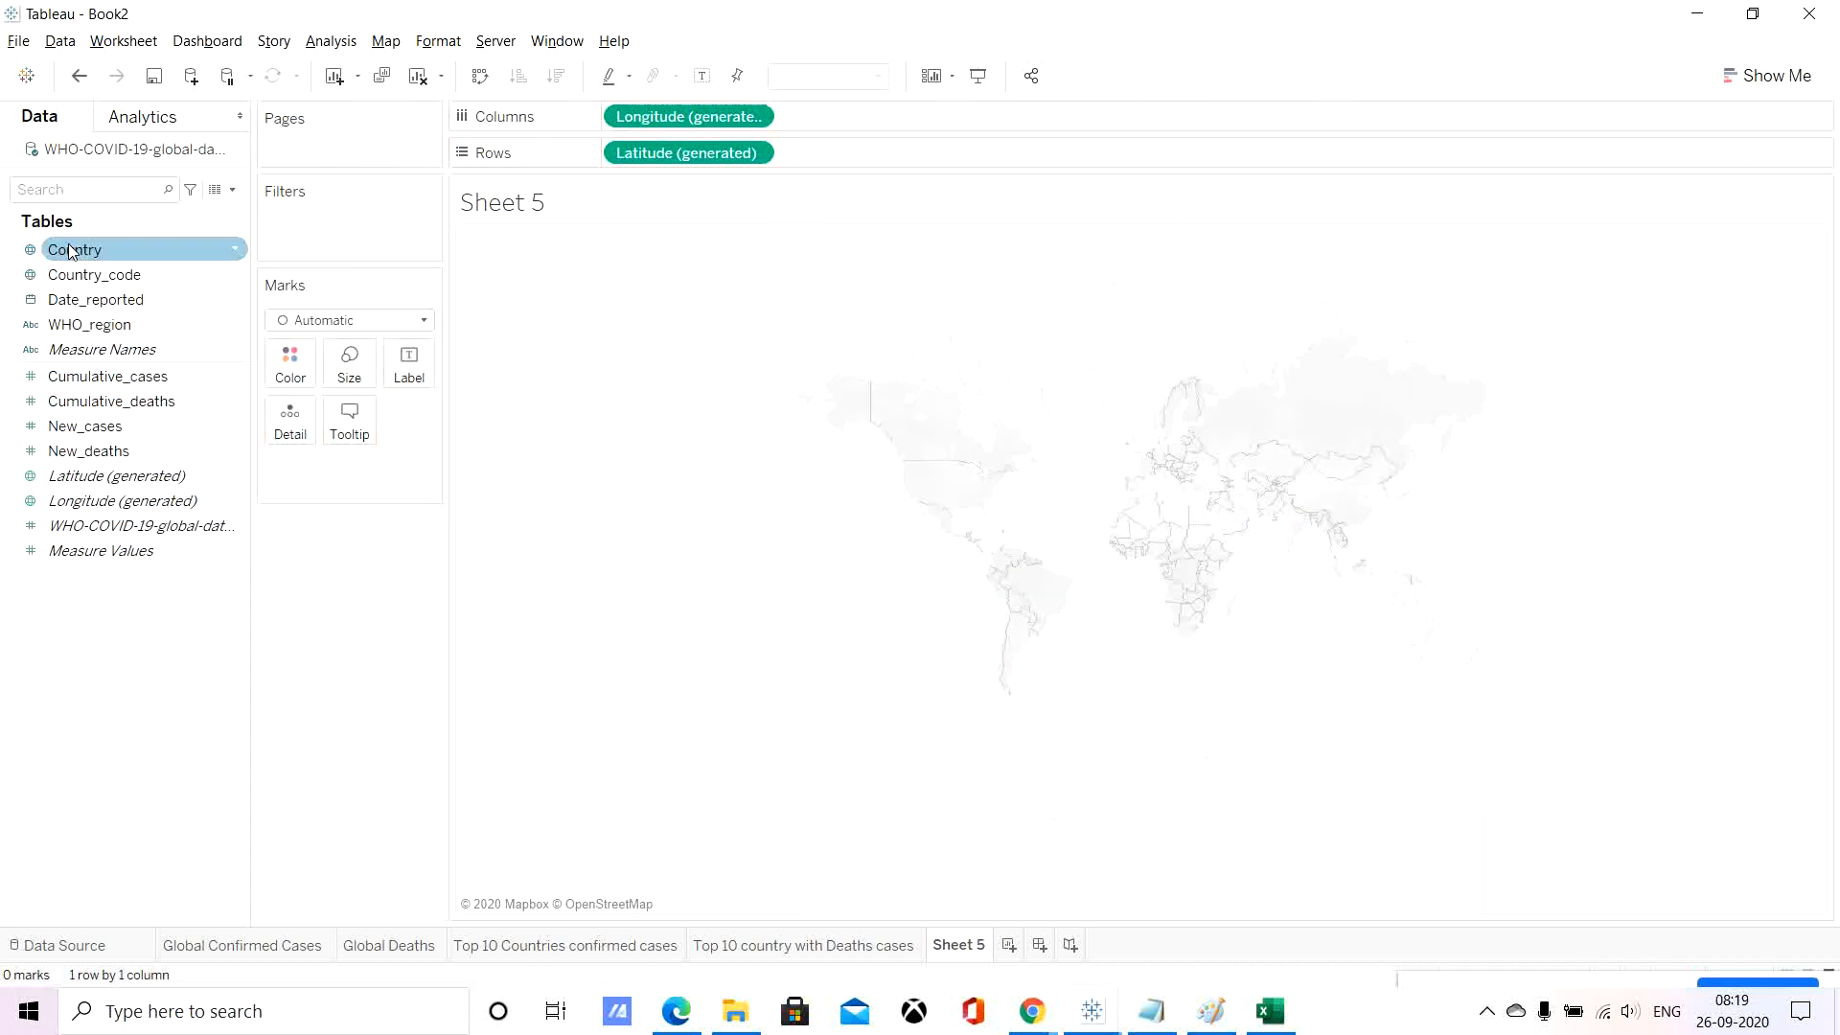
pyautogui.moveTo(69, 251); pyautogui.dragTo(796, 394)
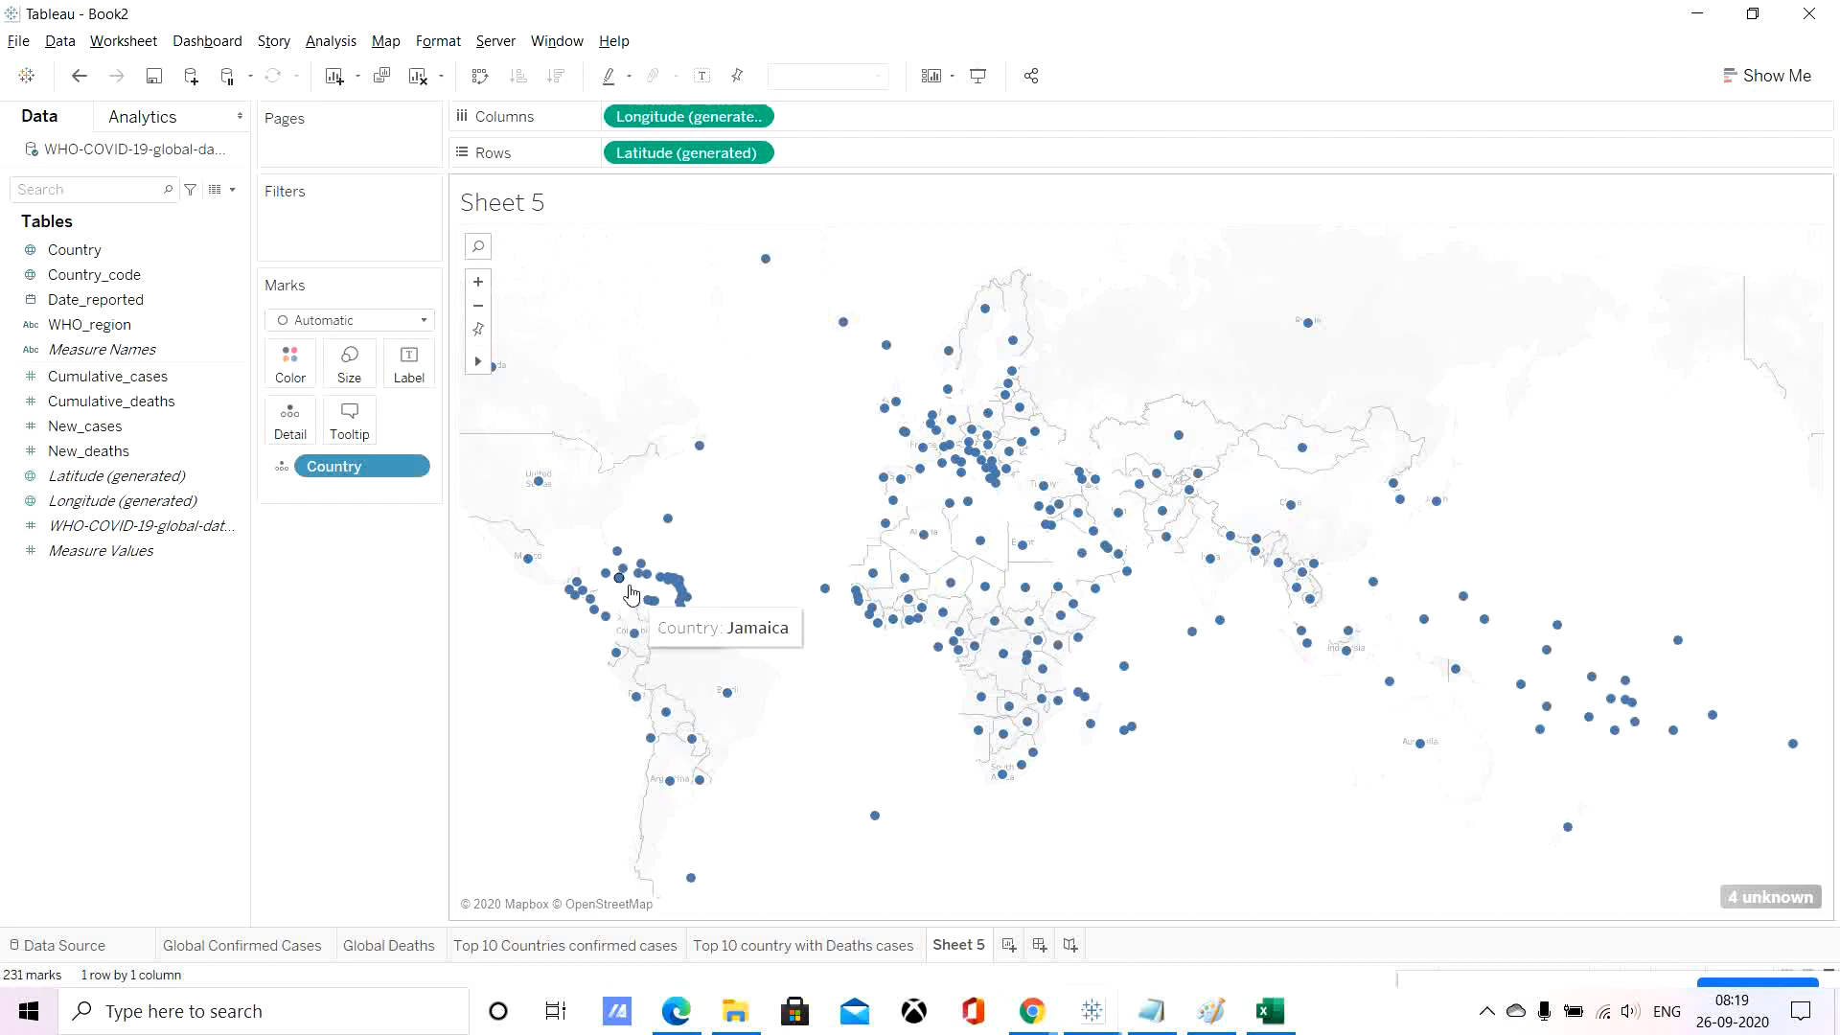
pyautogui.moveTo(88, 427); pyautogui.dragTo(288, 372)
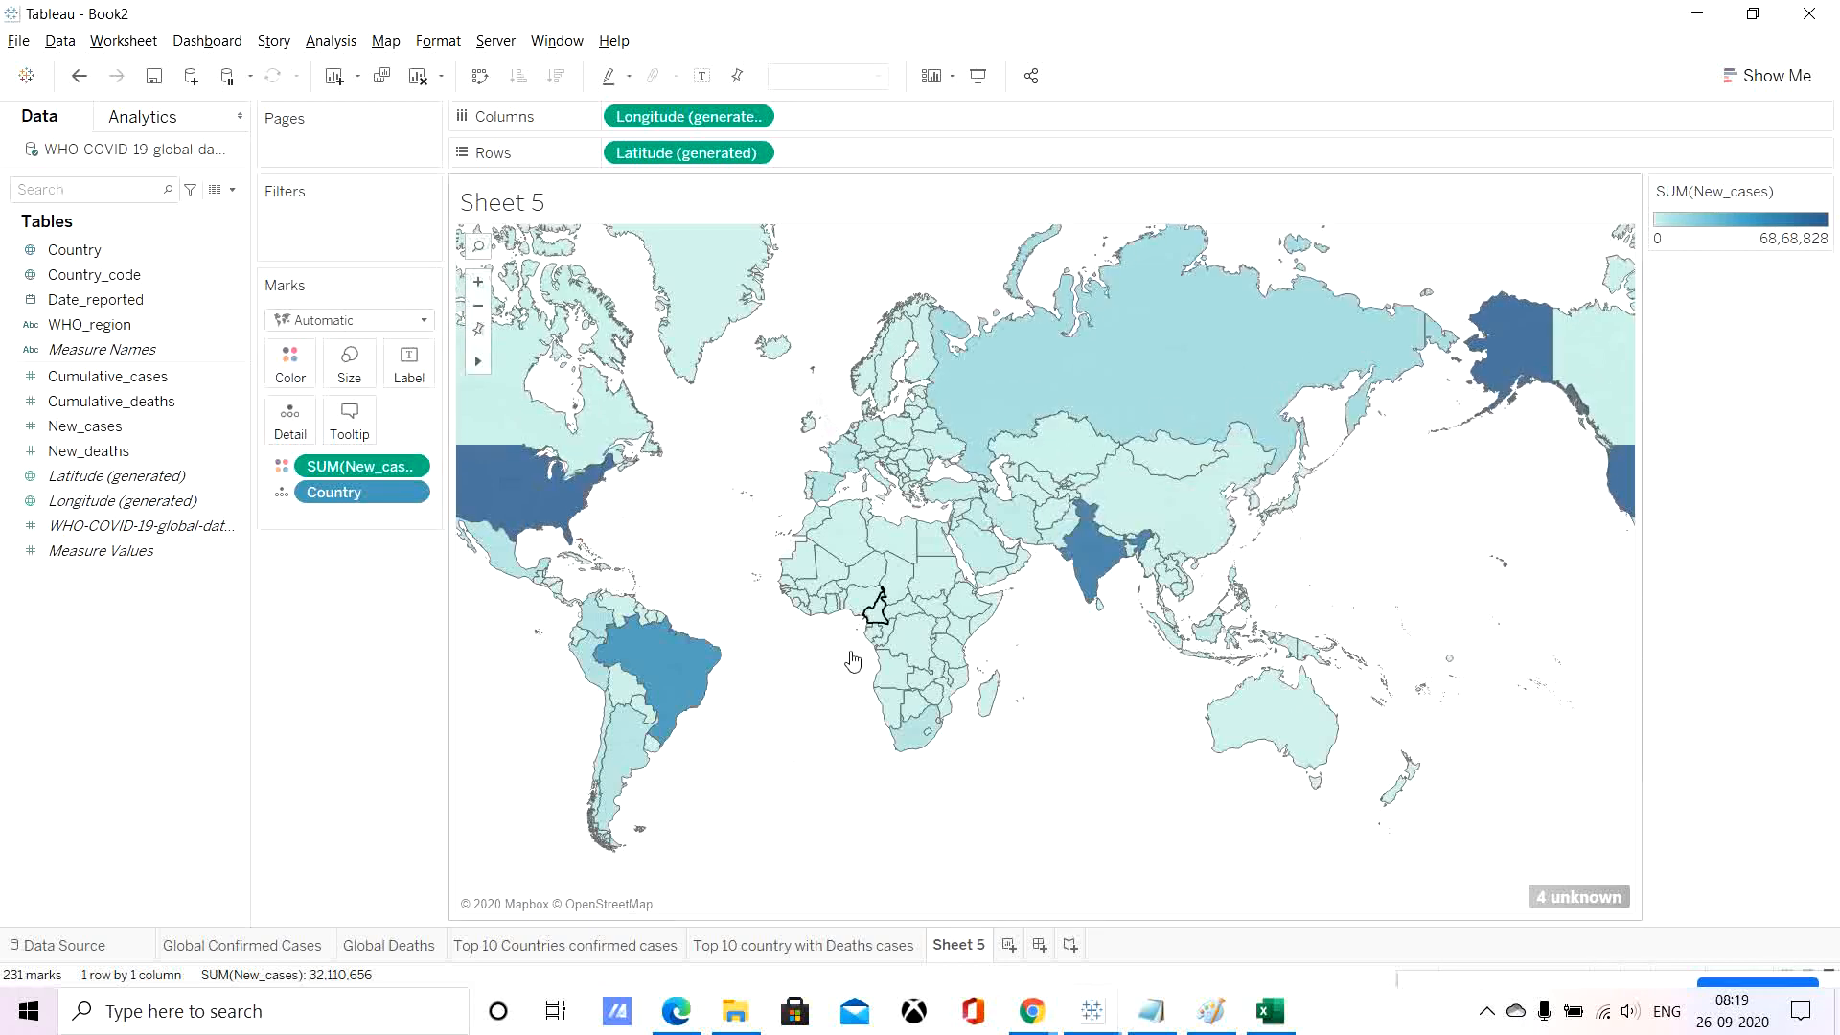
pyautogui.moveTo(1093, 594)
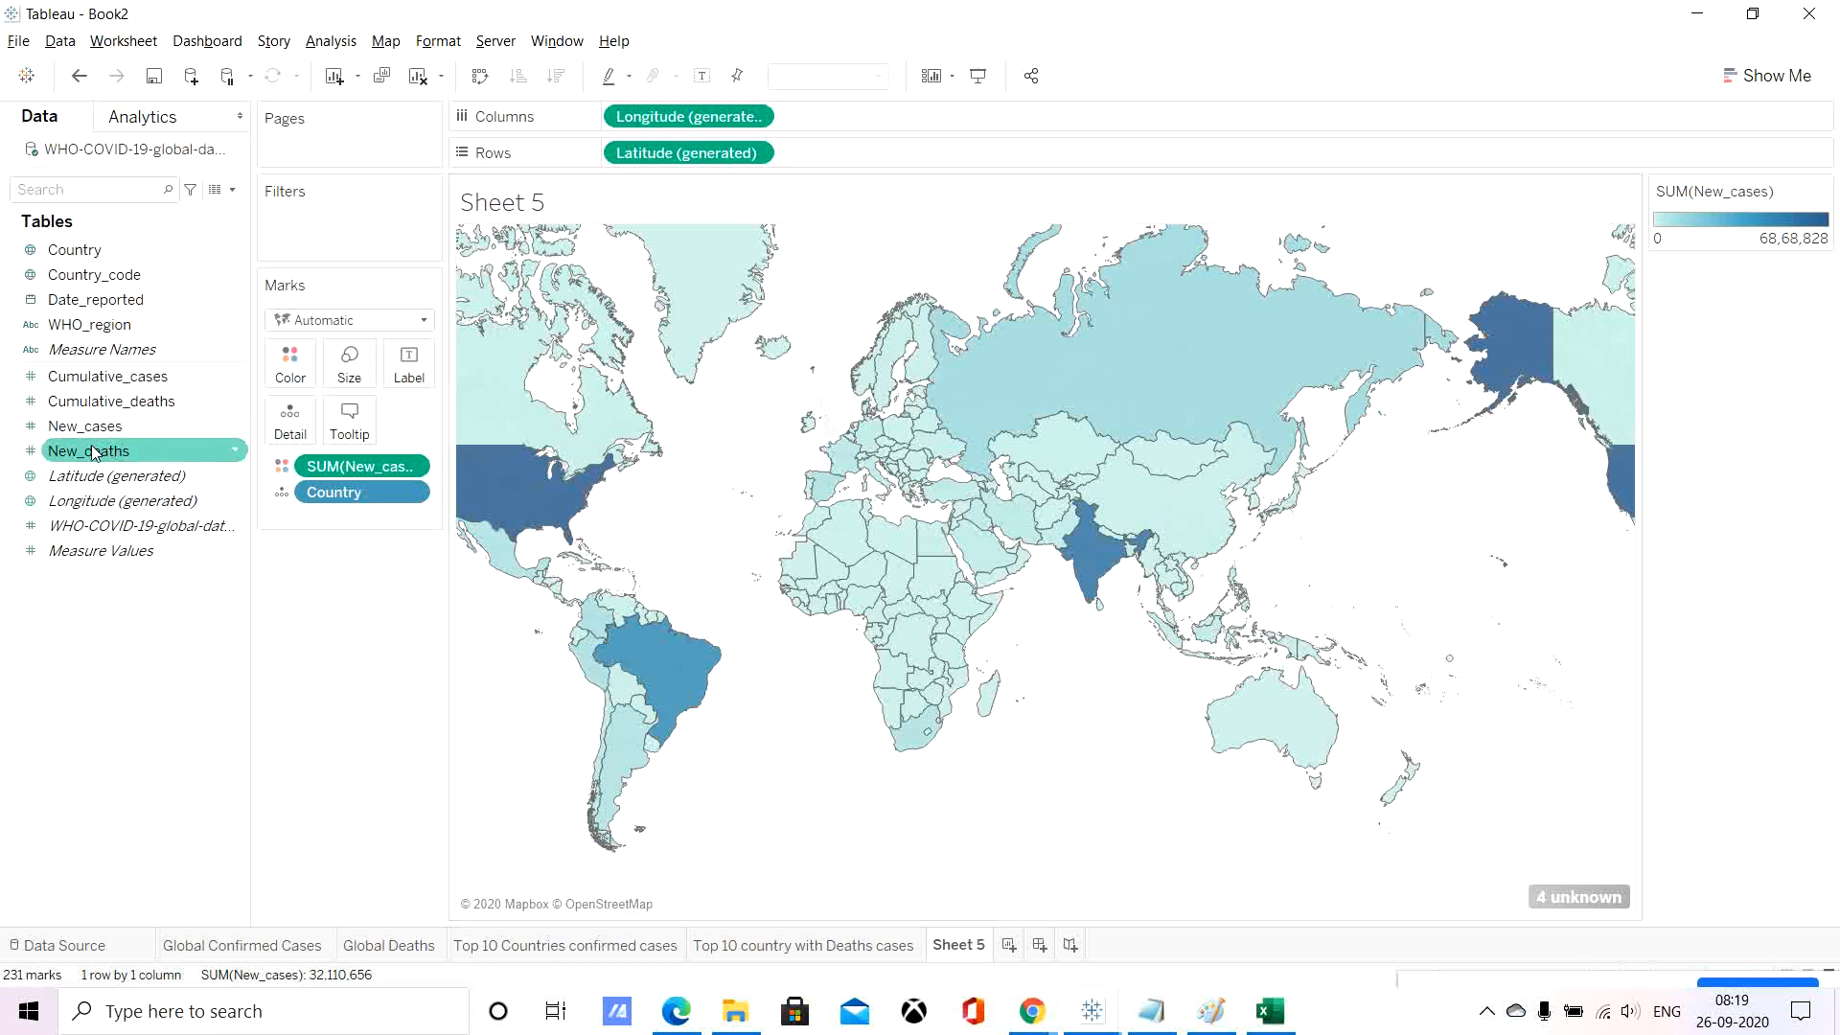
# Add New_deaths to the tooltip of the world map's countries and check the details shown for the USA.
pyautogui.moveTo(1081, 367)
pyautogui.moveTo(86, 458); pyautogui.dragTo(348, 428)
pyautogui.moveTo(1108, 398)
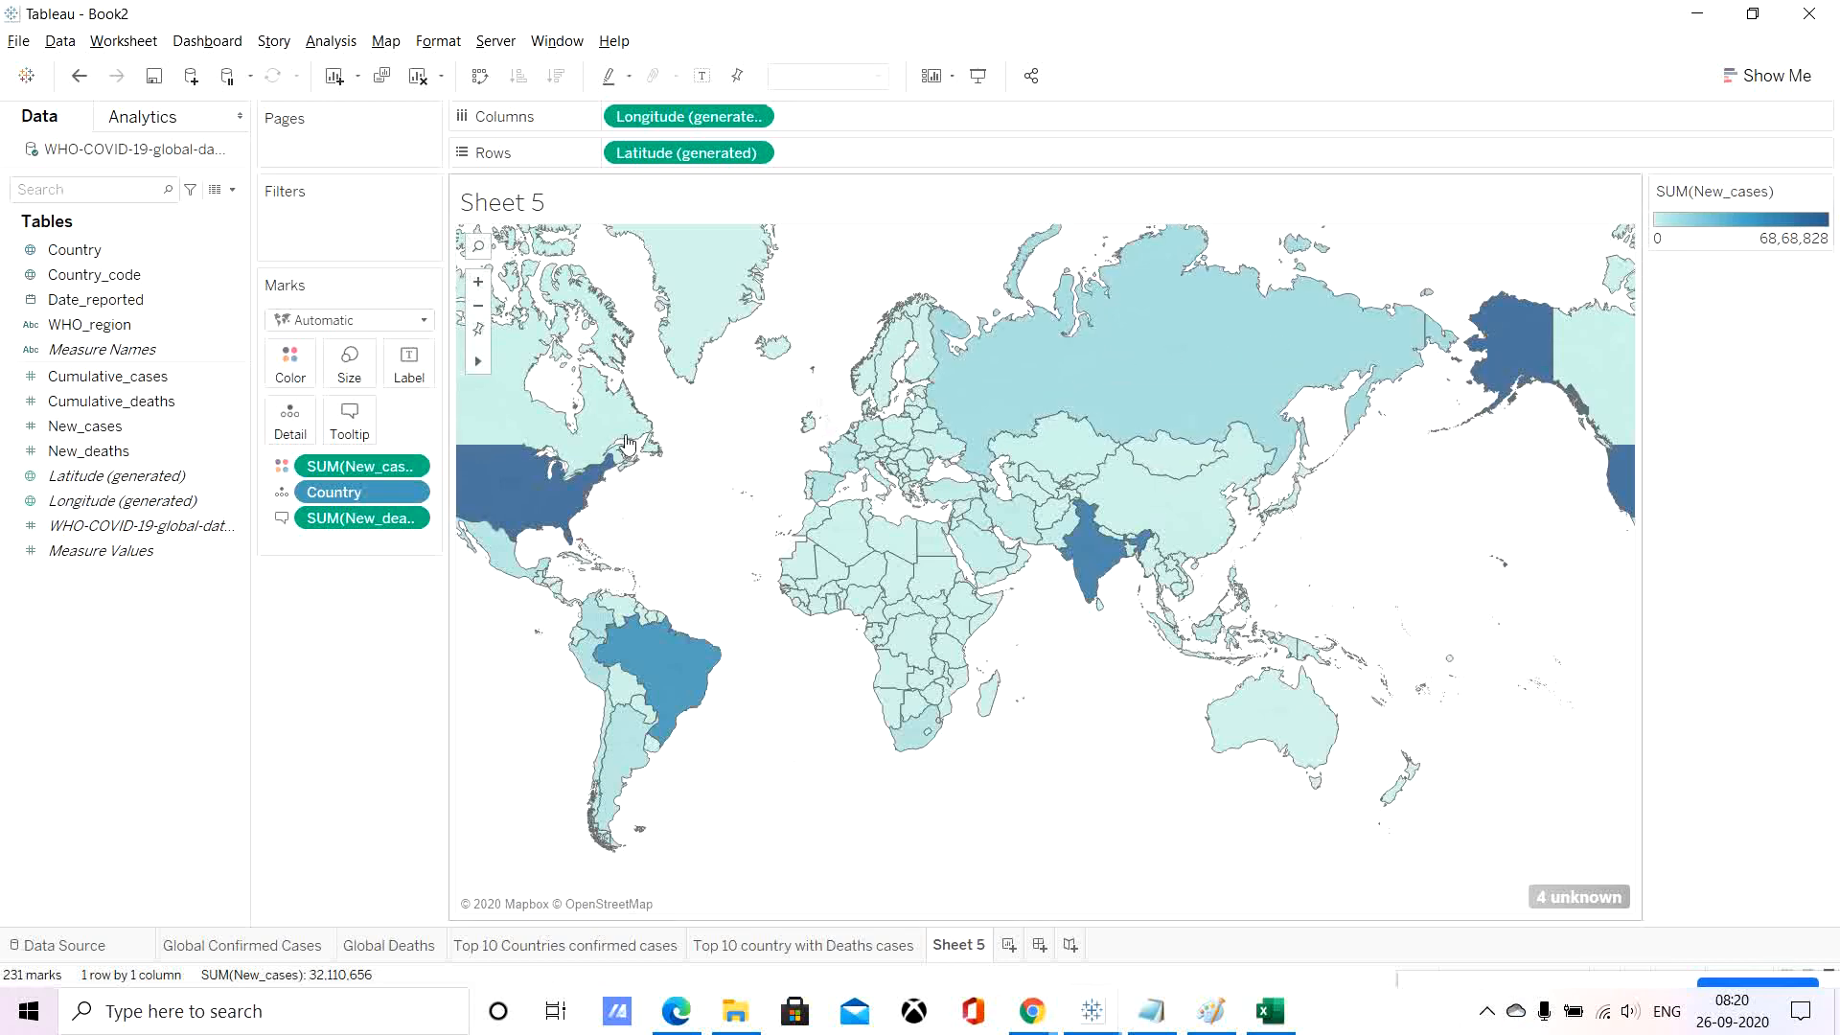
pyautogui.moveTo(512, 466)
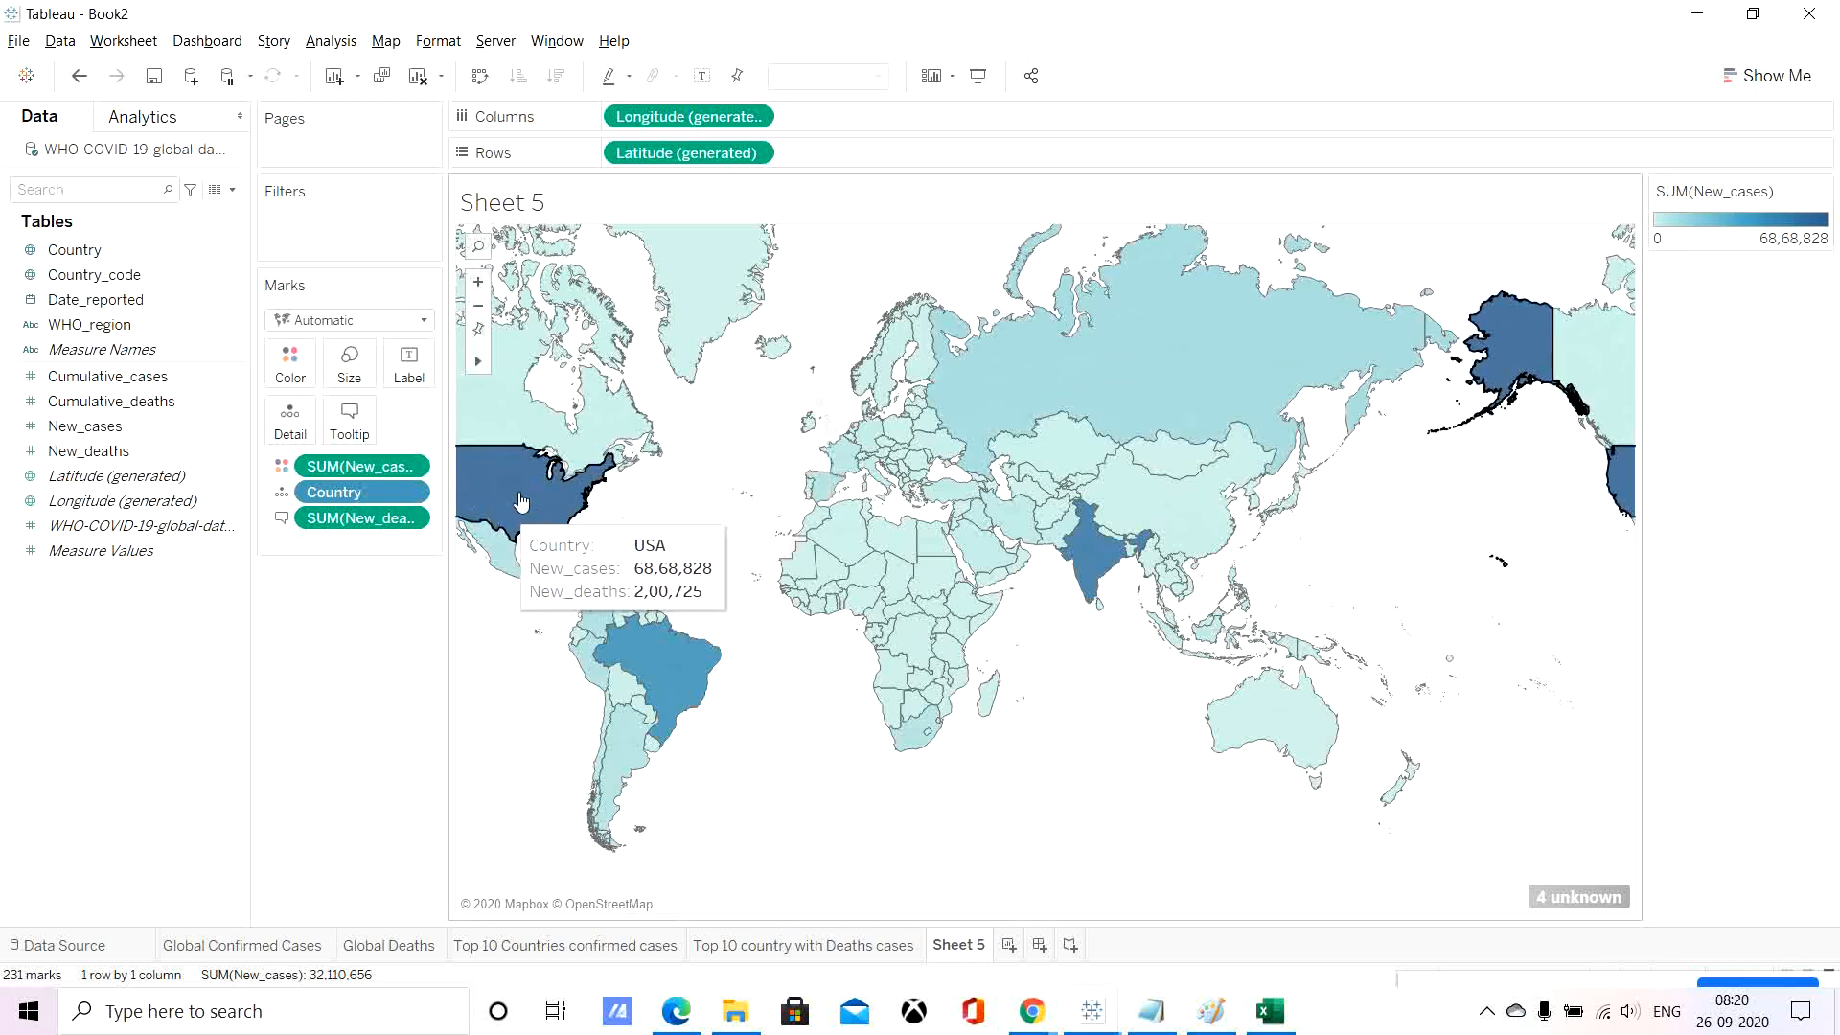
pyautogui.moveTo(1343, 359)
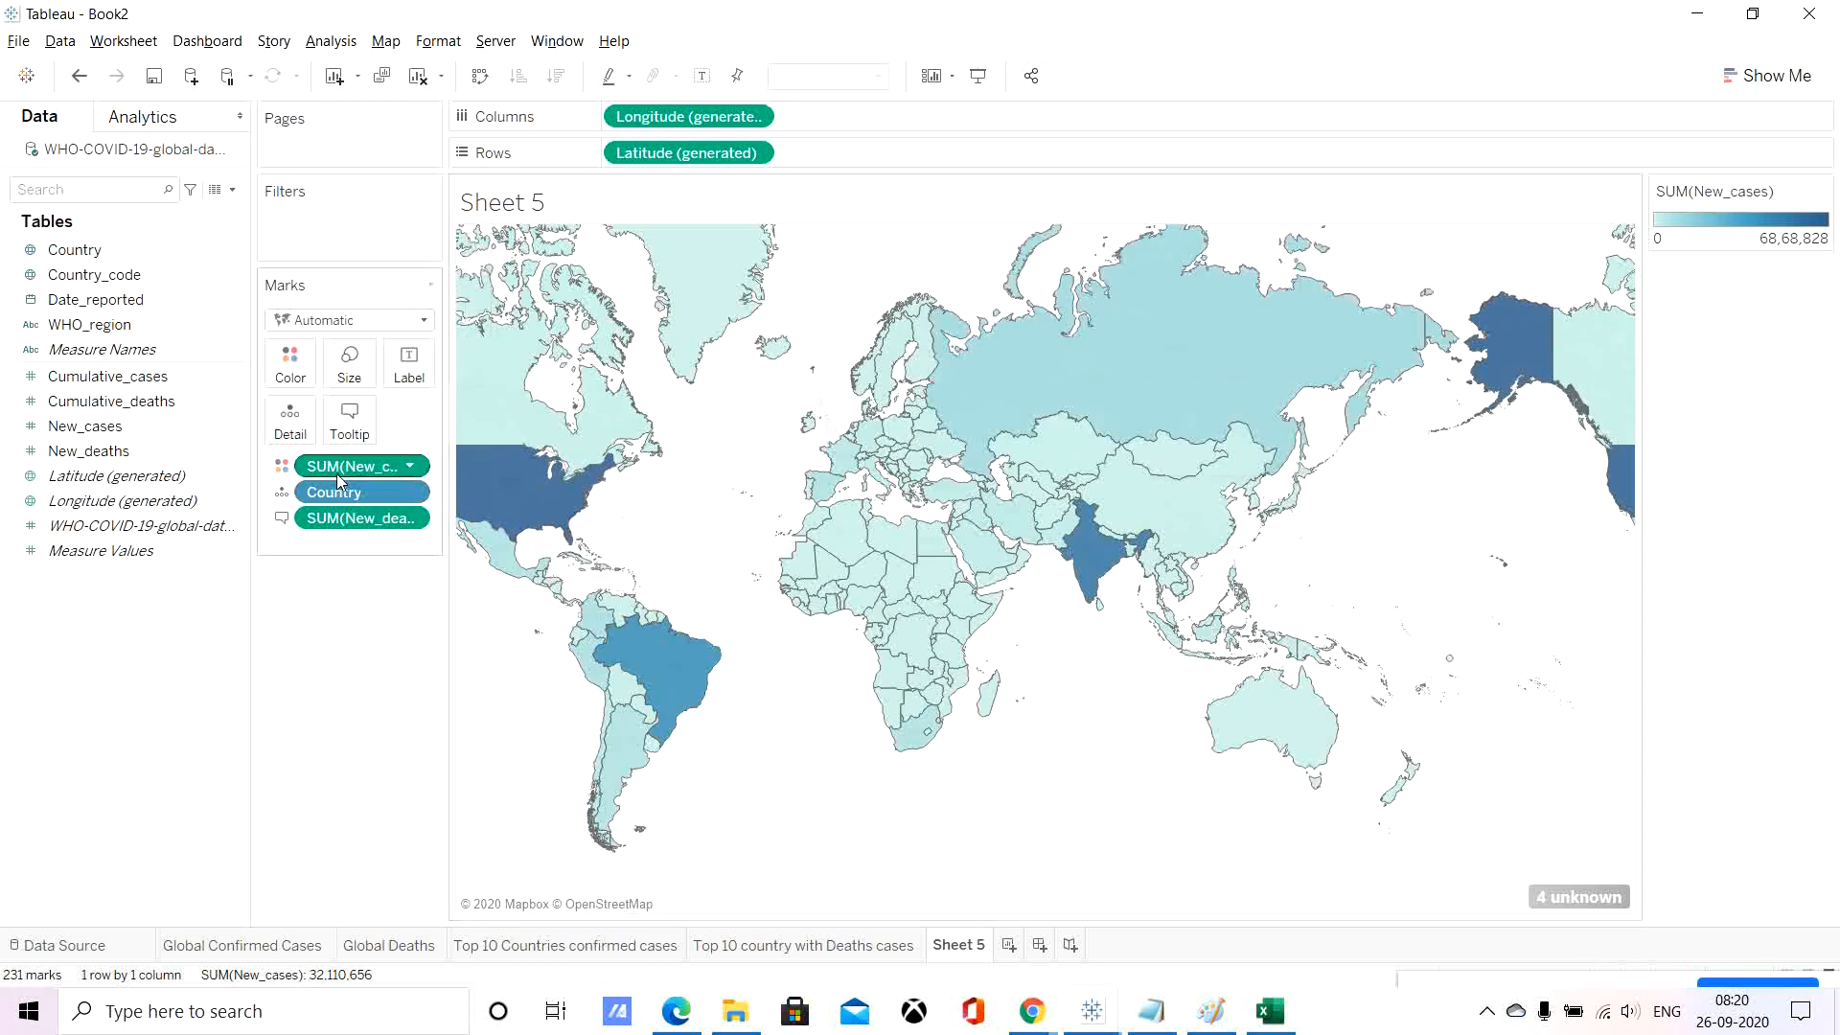
# Try New_deaths as the colour of the map's countries, and restore New_cases as the colour.
pyautogui.moveTo(345, 469); pyautogui.dragTo(364, 661)
pyautogui.moveTo(86, 464)
pyautogui.mouseDown()
pyautogui.moveTo(312, 423)
pyautogui.moveTo(285, 366)
pyautogui.mouseUp()
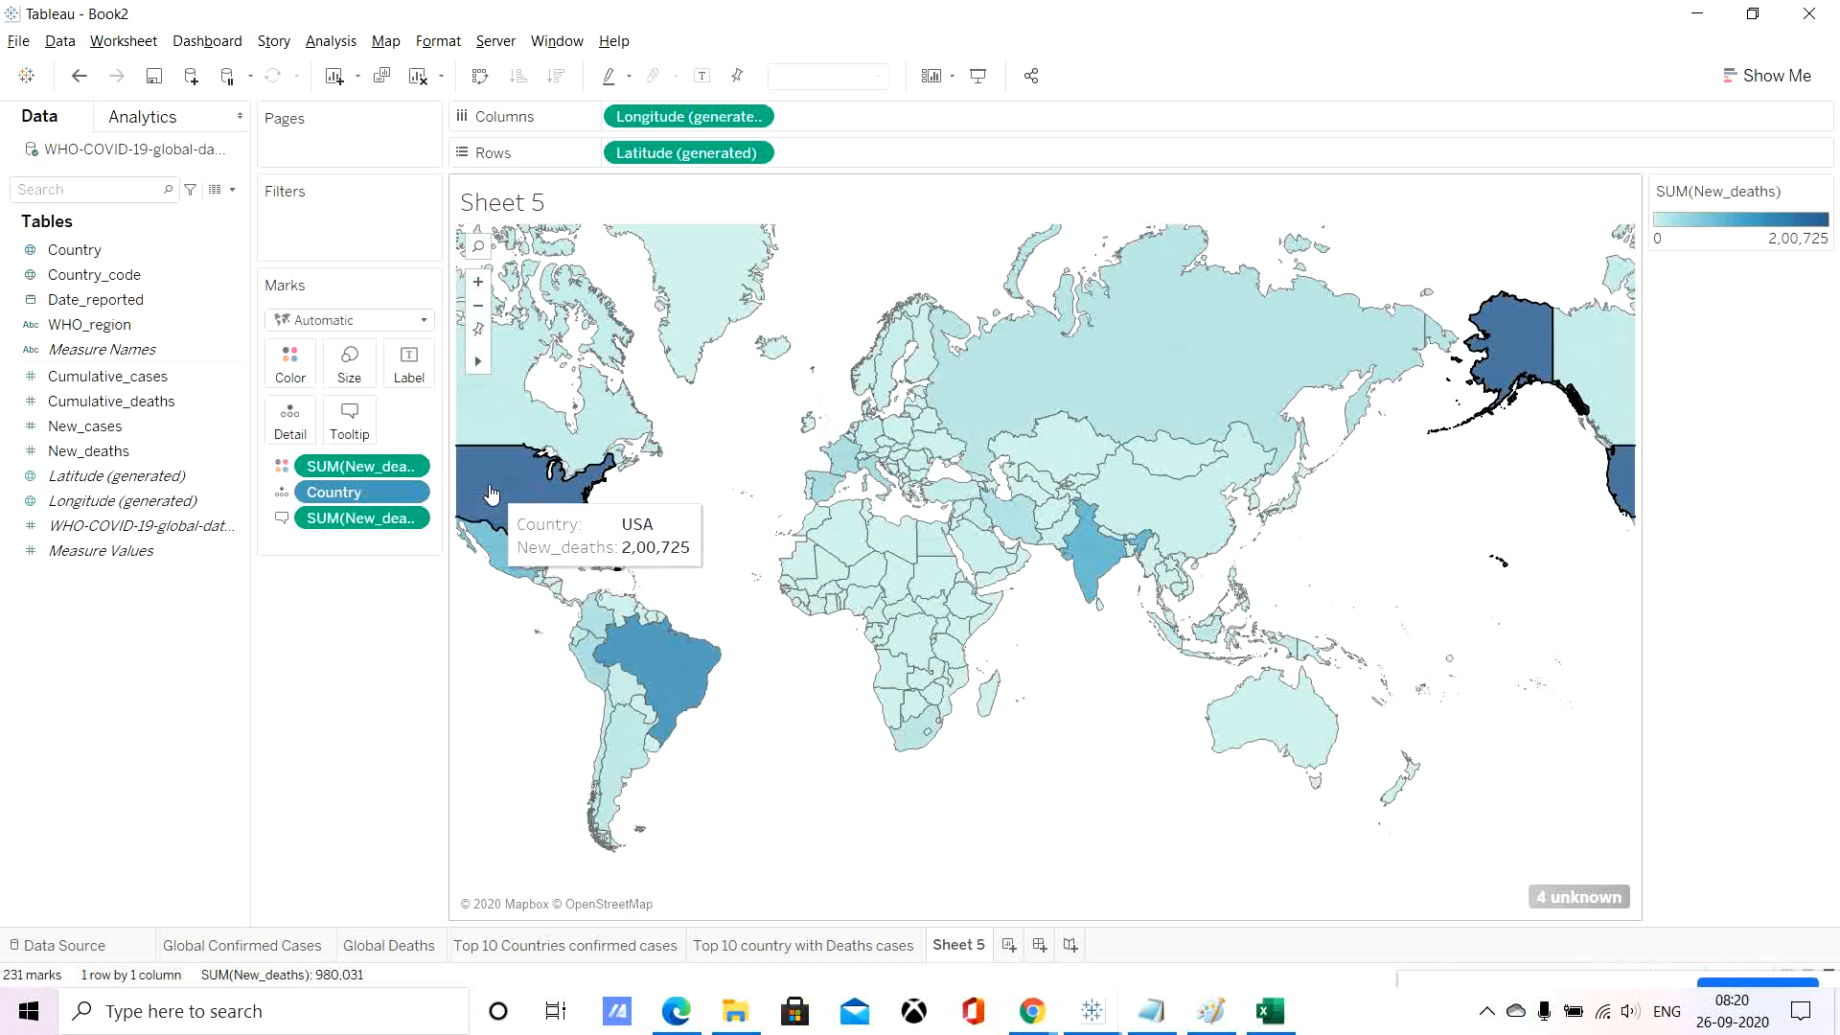
pyautogui.moveTo(634, 659)
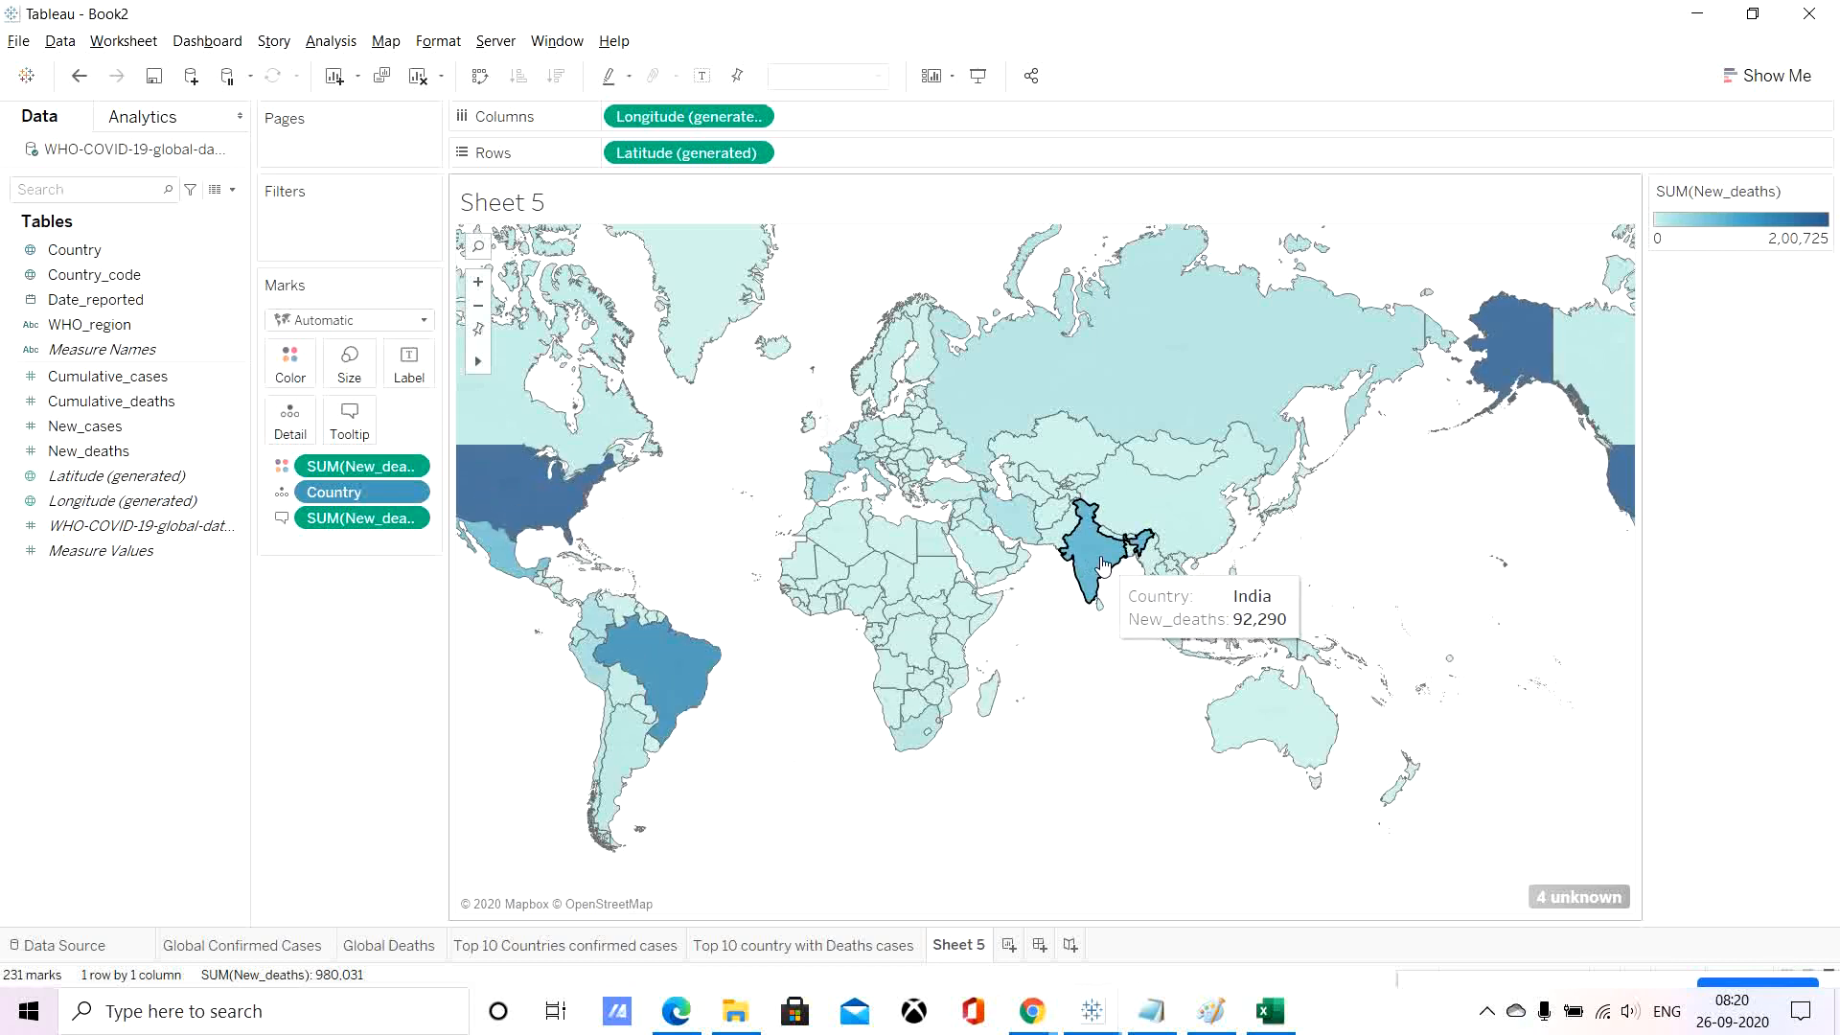
pyautogui.moveTo(1533, 364)
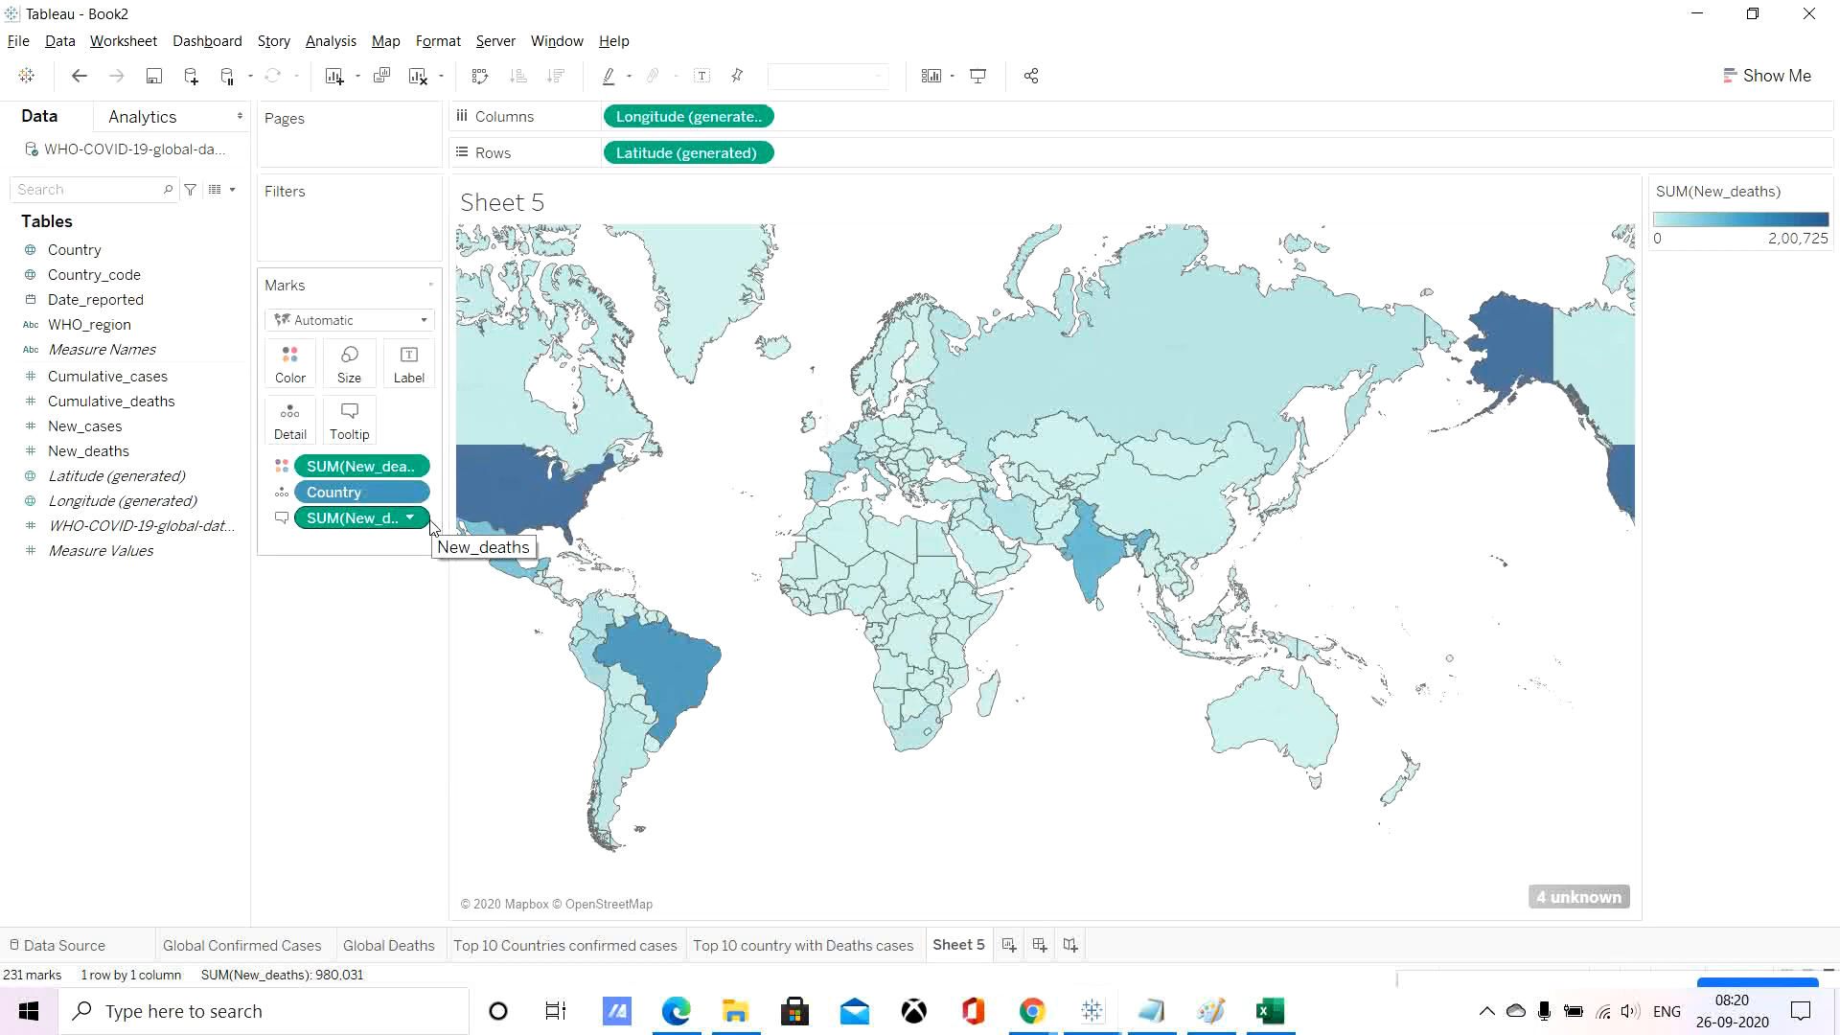
pyautogui.moveTo(369, 467); pyautogui.dragTo(345, 705)
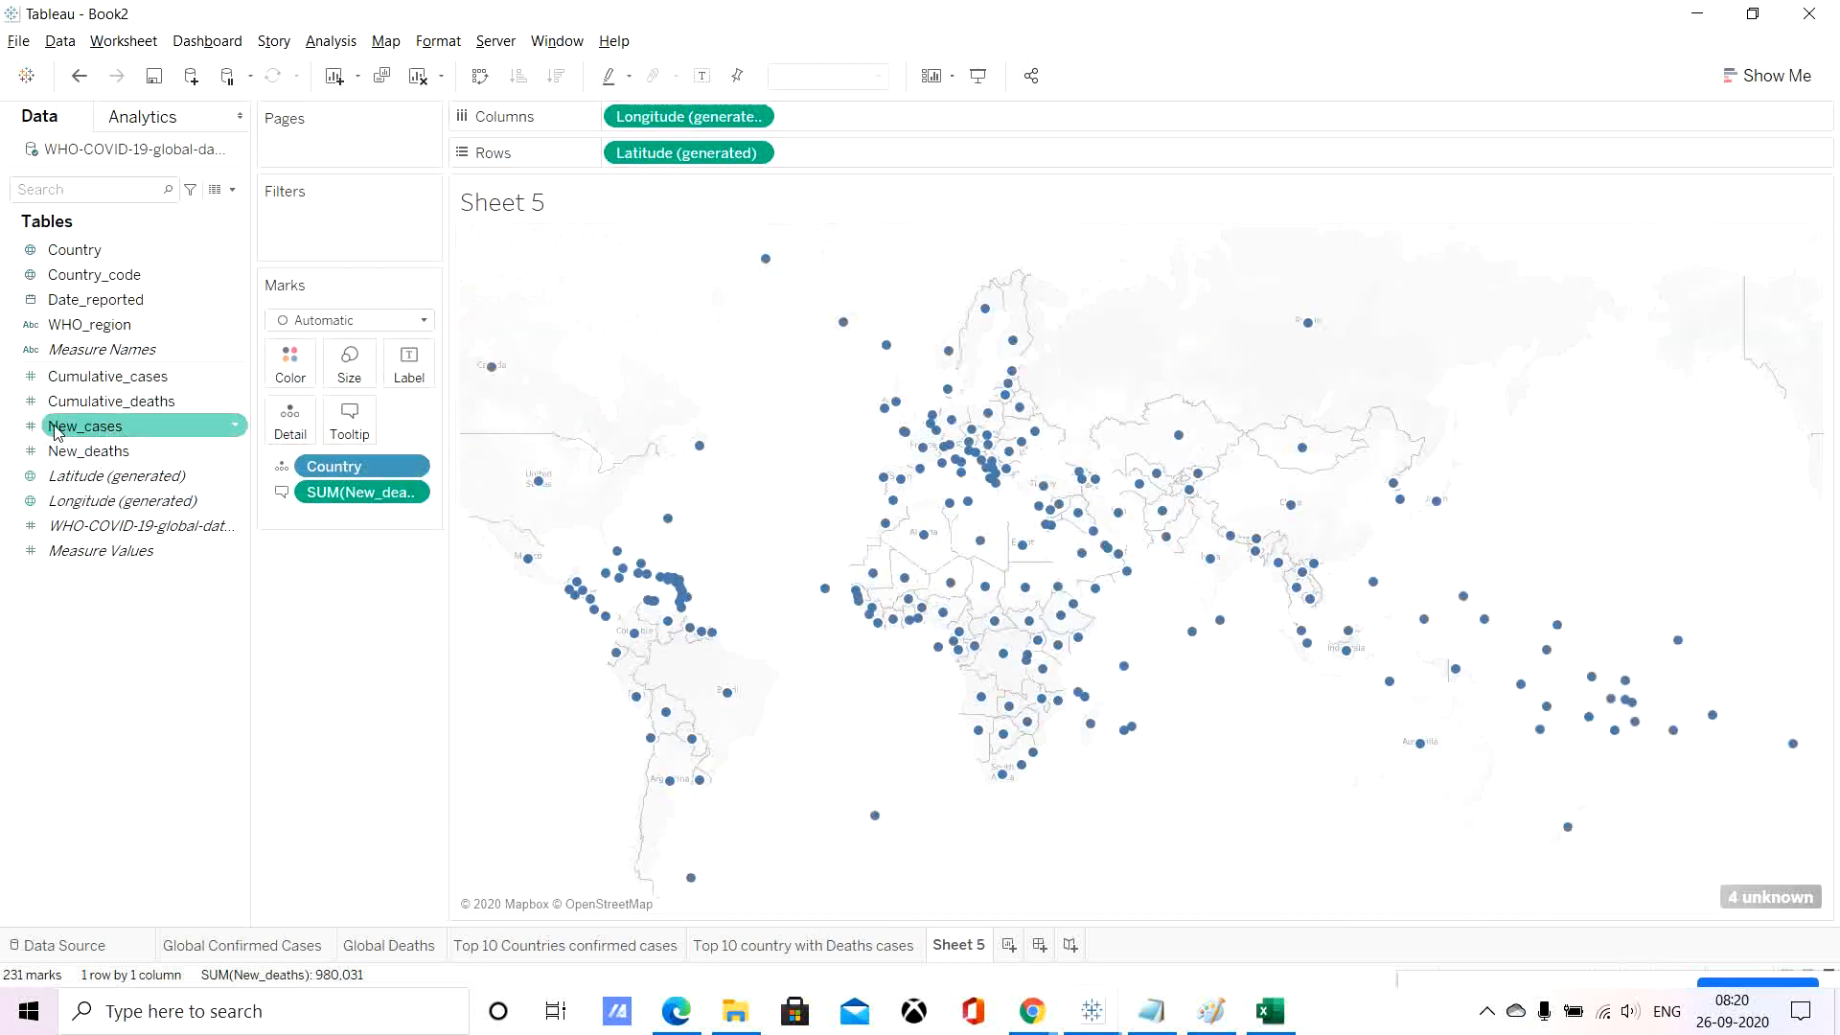
pyautogui.moveTo(54, 431); pyautogui.dragTo(268, 365)
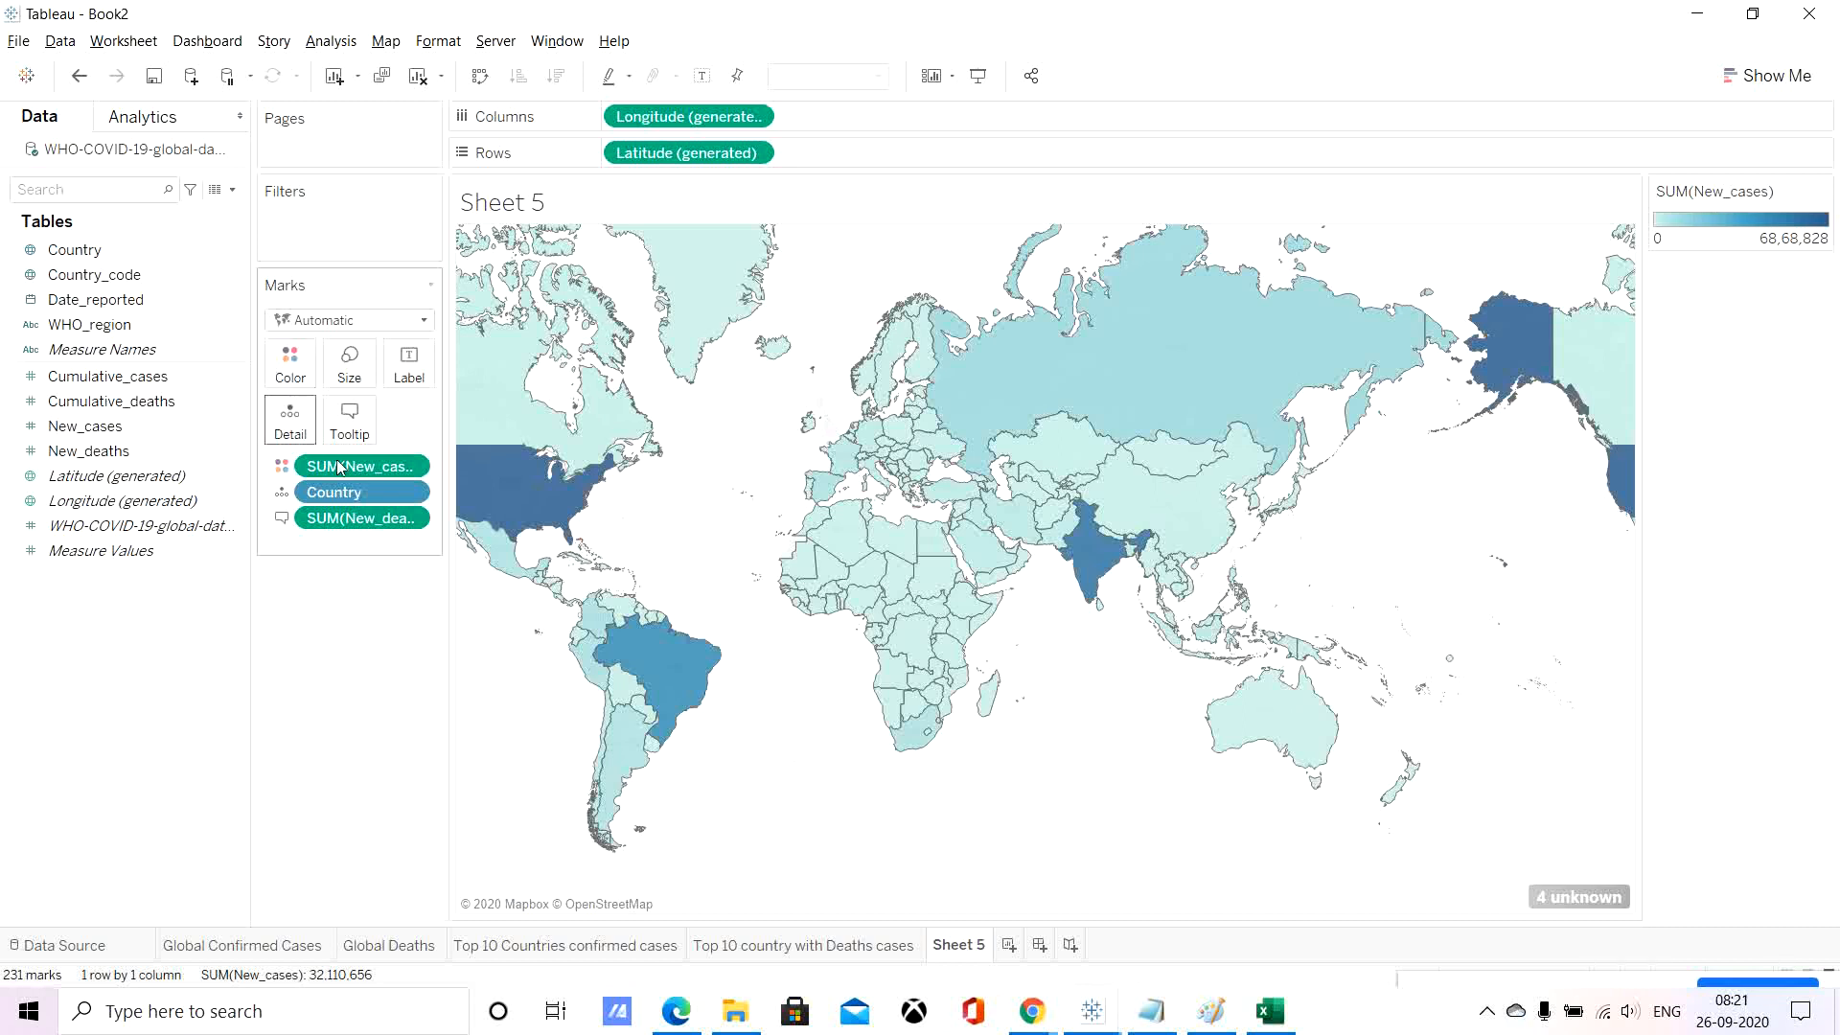
# Add a new worksheet and build a scatter plot of New_cases against New_deaths.
pyautogui.click(1014, 946)
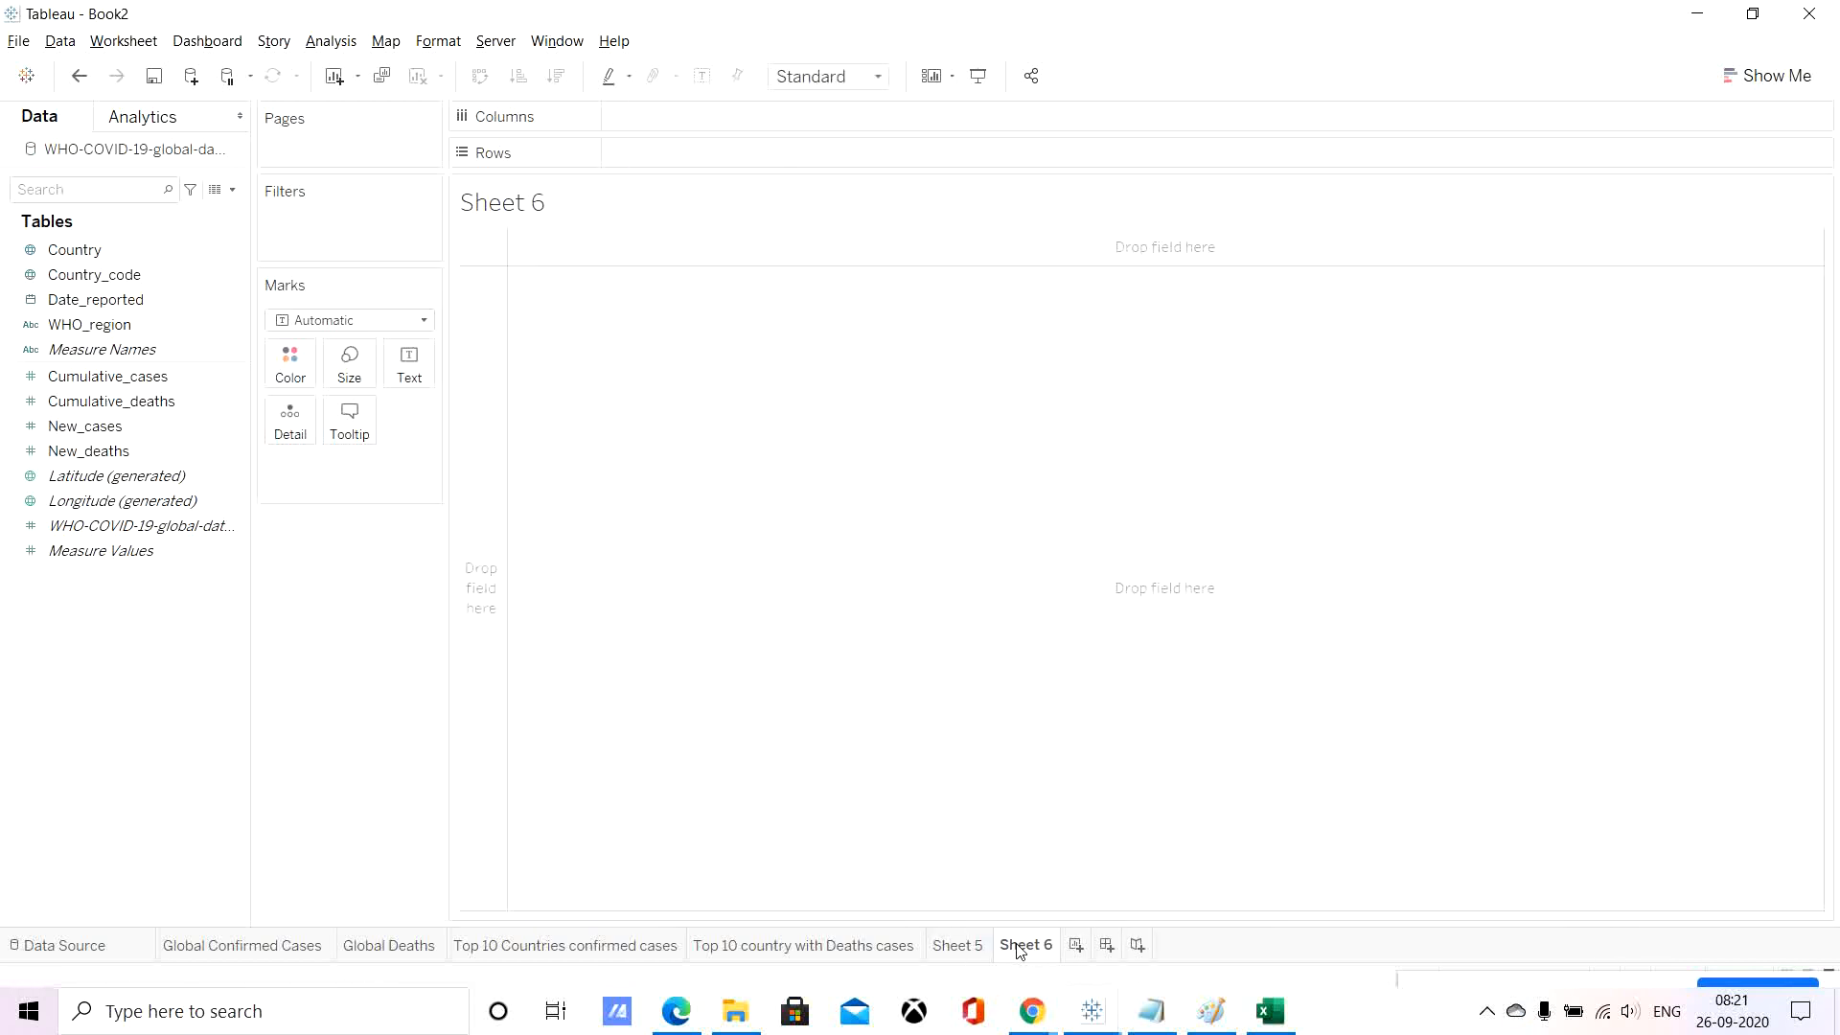
pyautogui.click(72, 436)
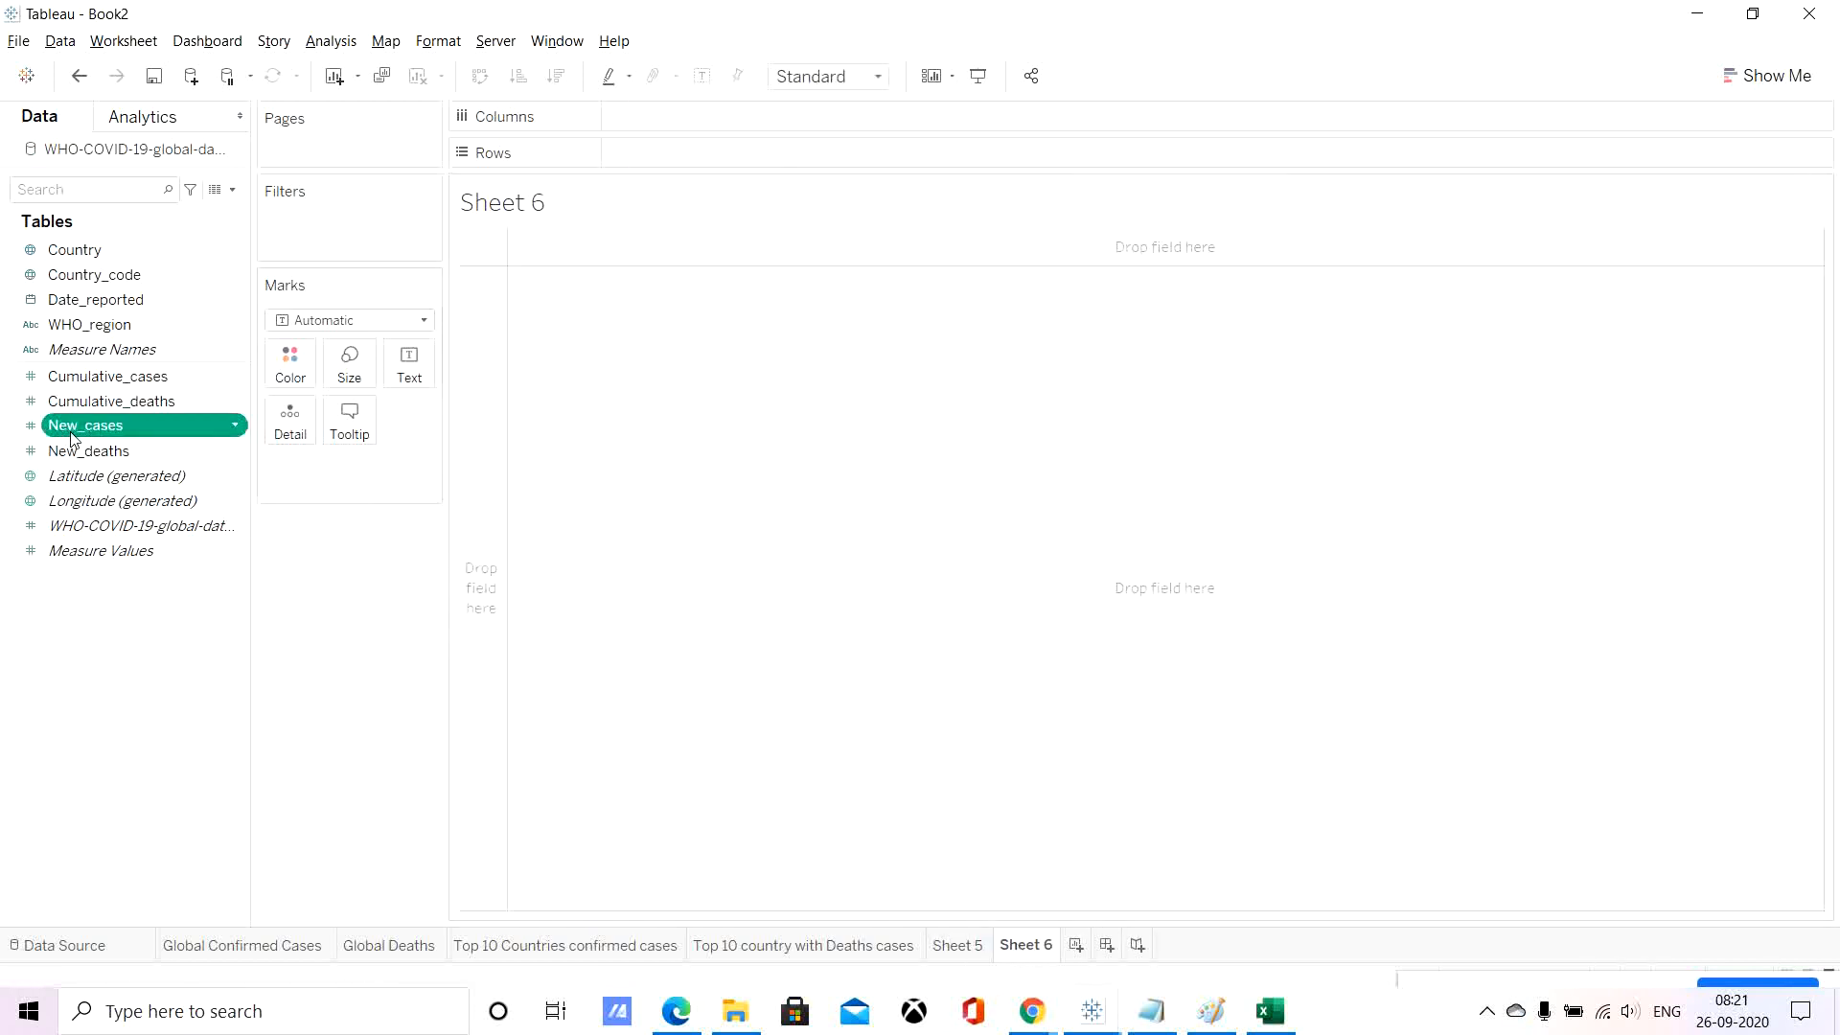
pyautogui.keyDown('ctrl'); pyautogui.click(77, 450); pyautogui.keyUp('ctrl')
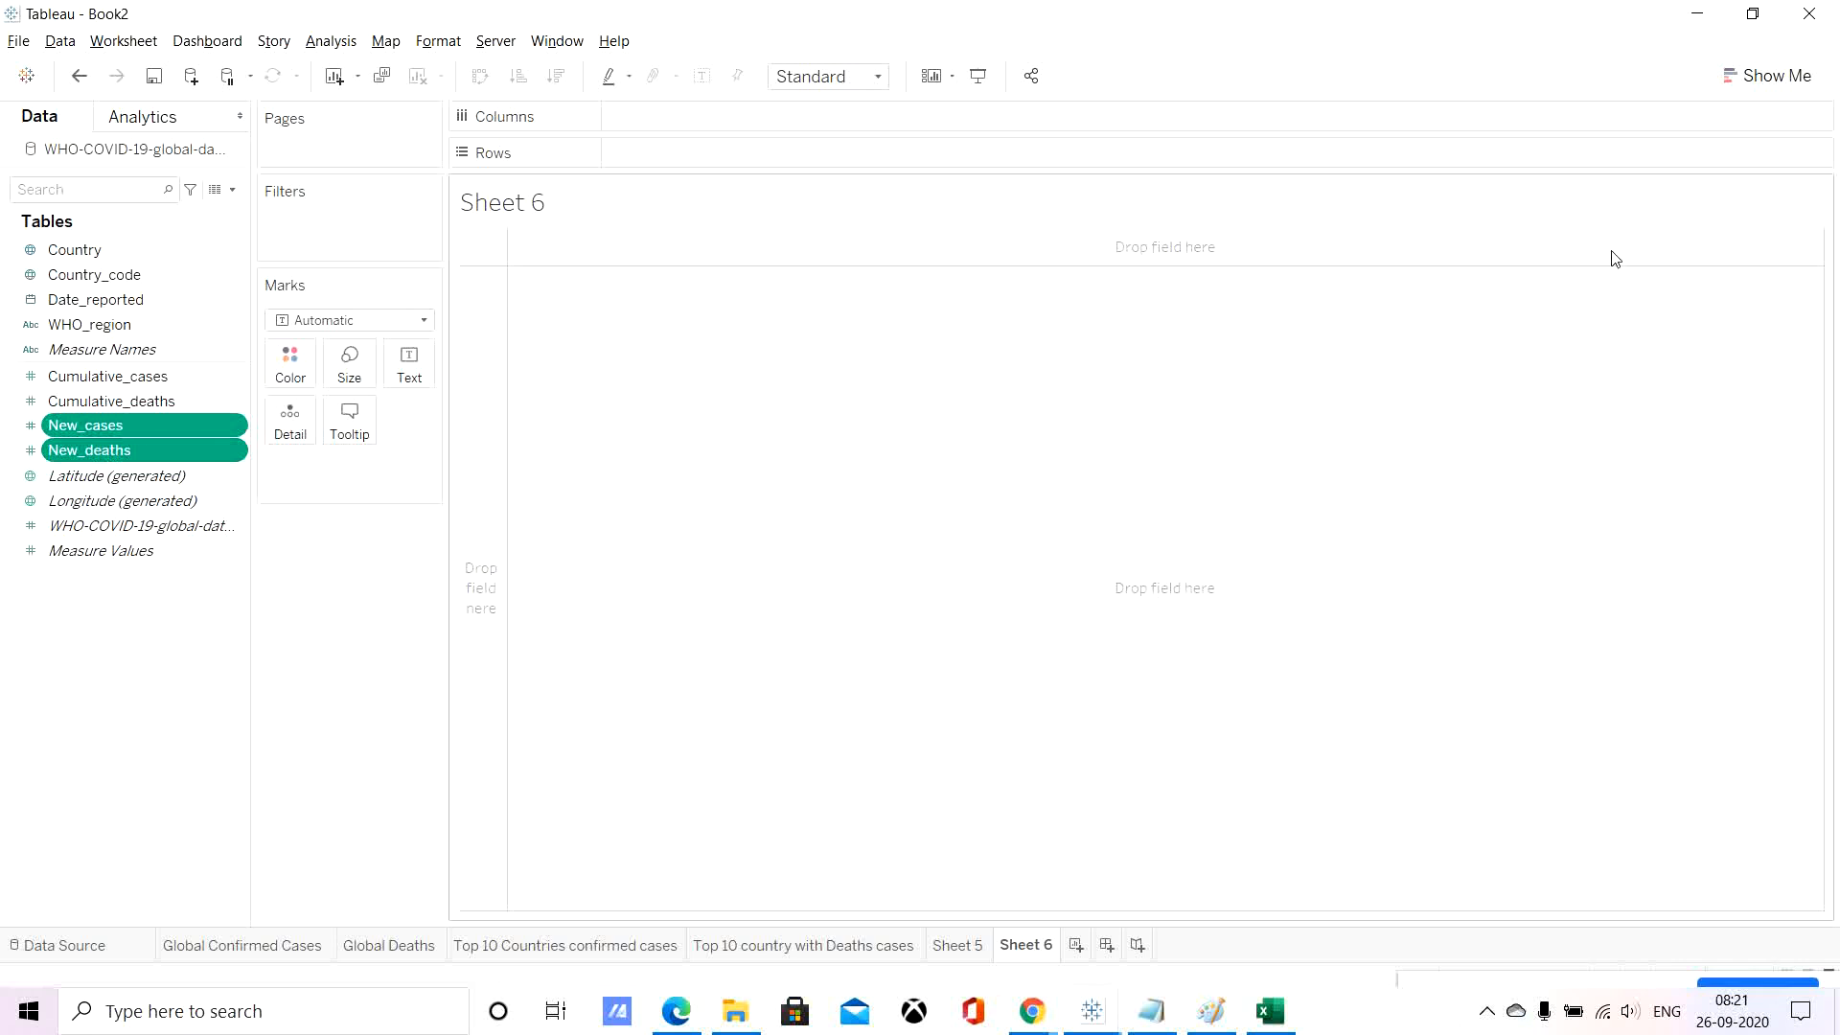
pyautogui.click(1770, 82)
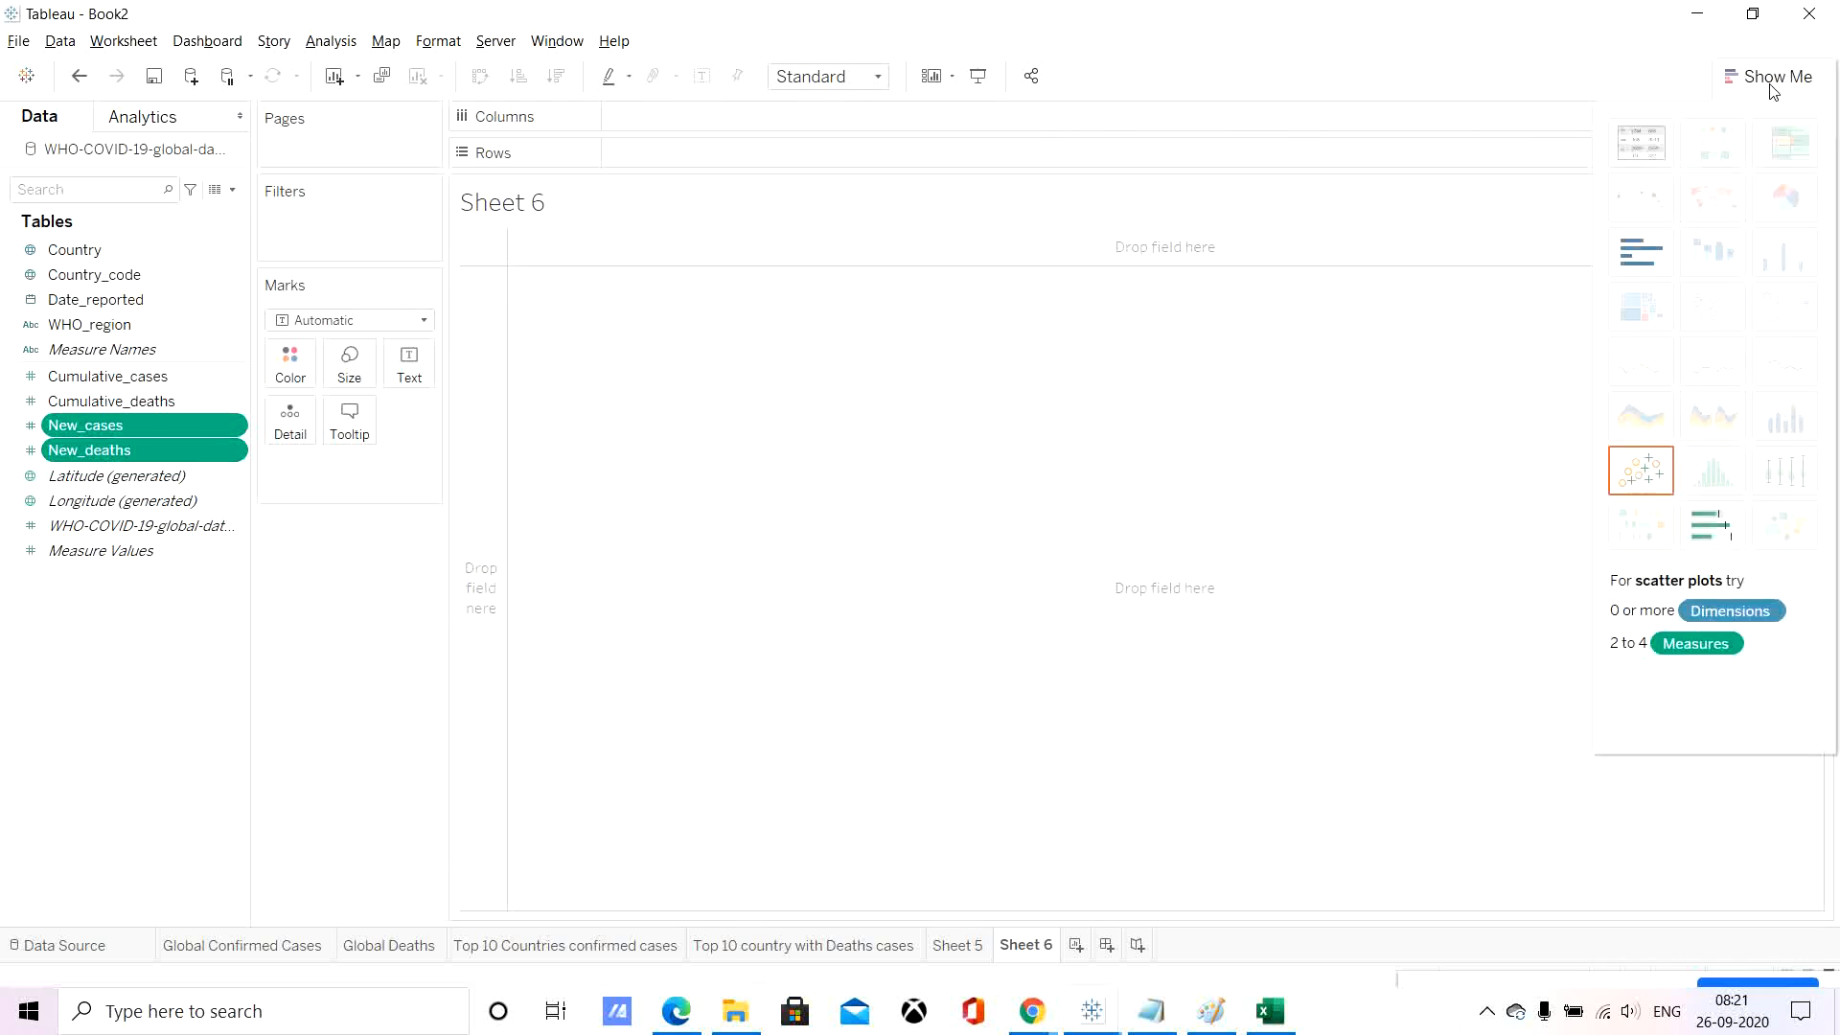
pyautogui.click(1641, 472)
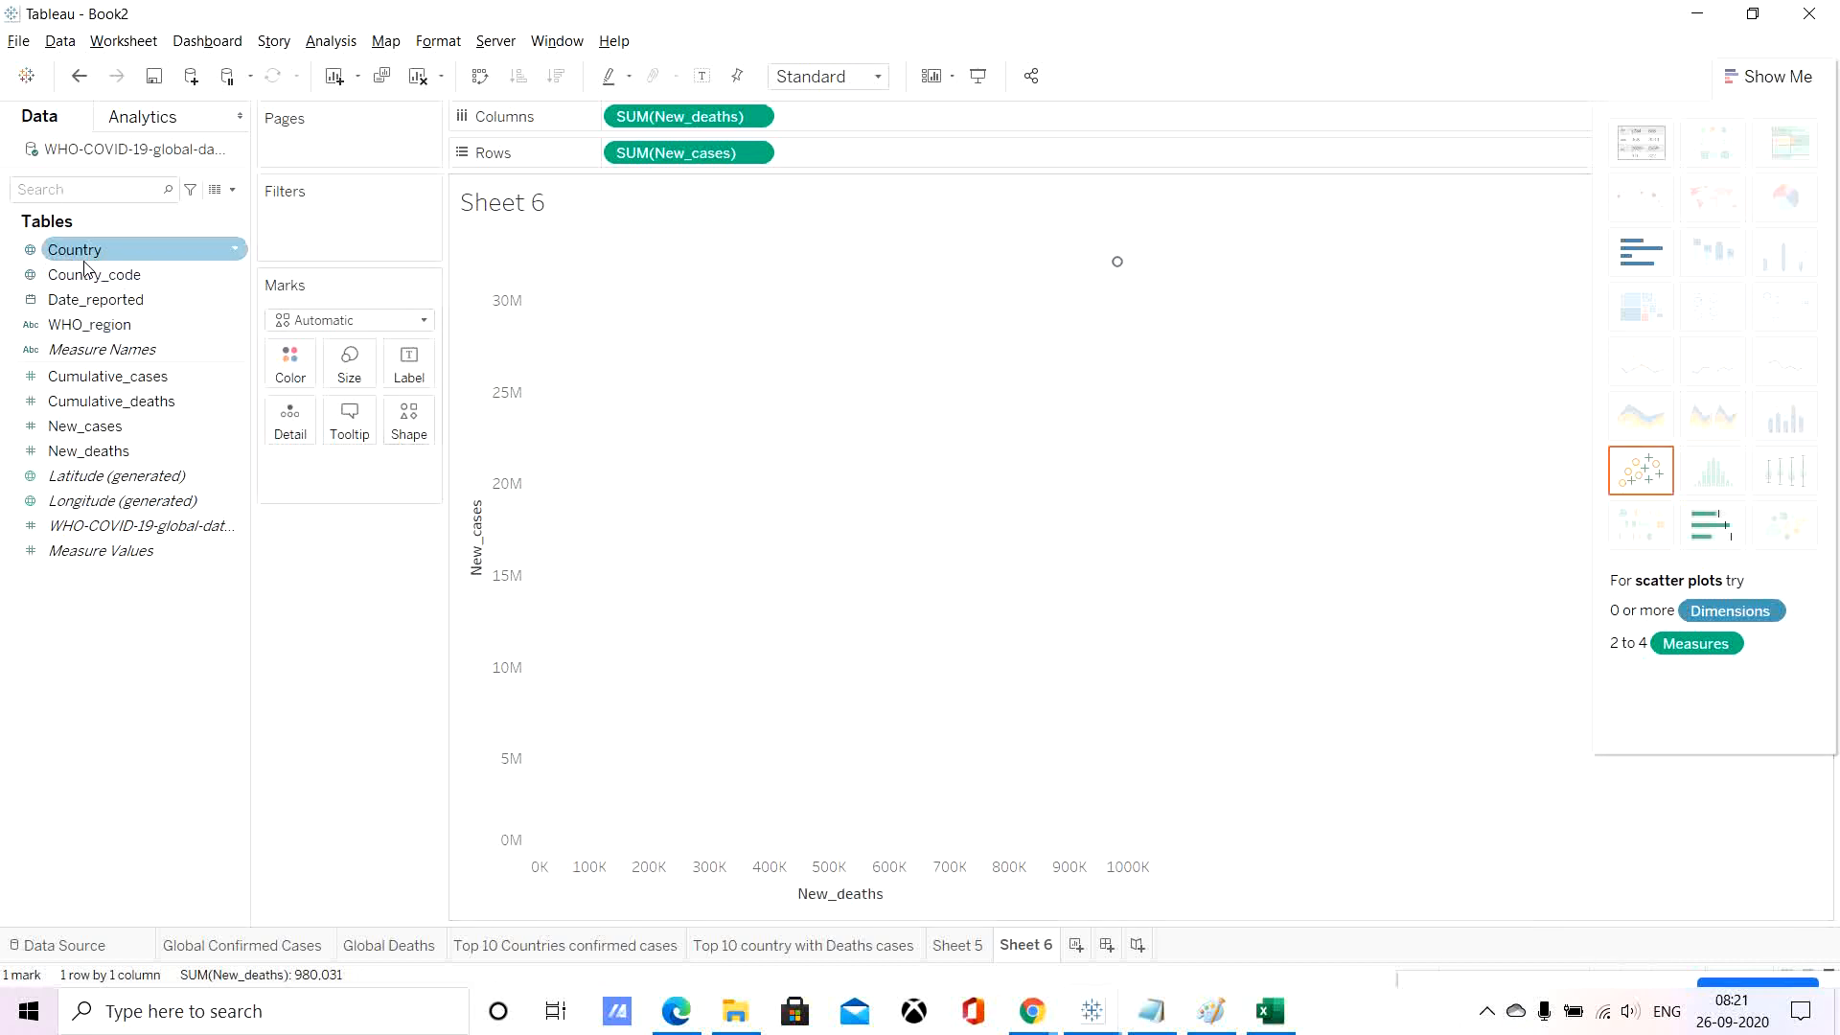
# Add Date_reported as detail to the scatter plot and set it to the continuous Day level.
pyautogui.moveTo(94, 309); pyautogui.dragTo(290, 436)
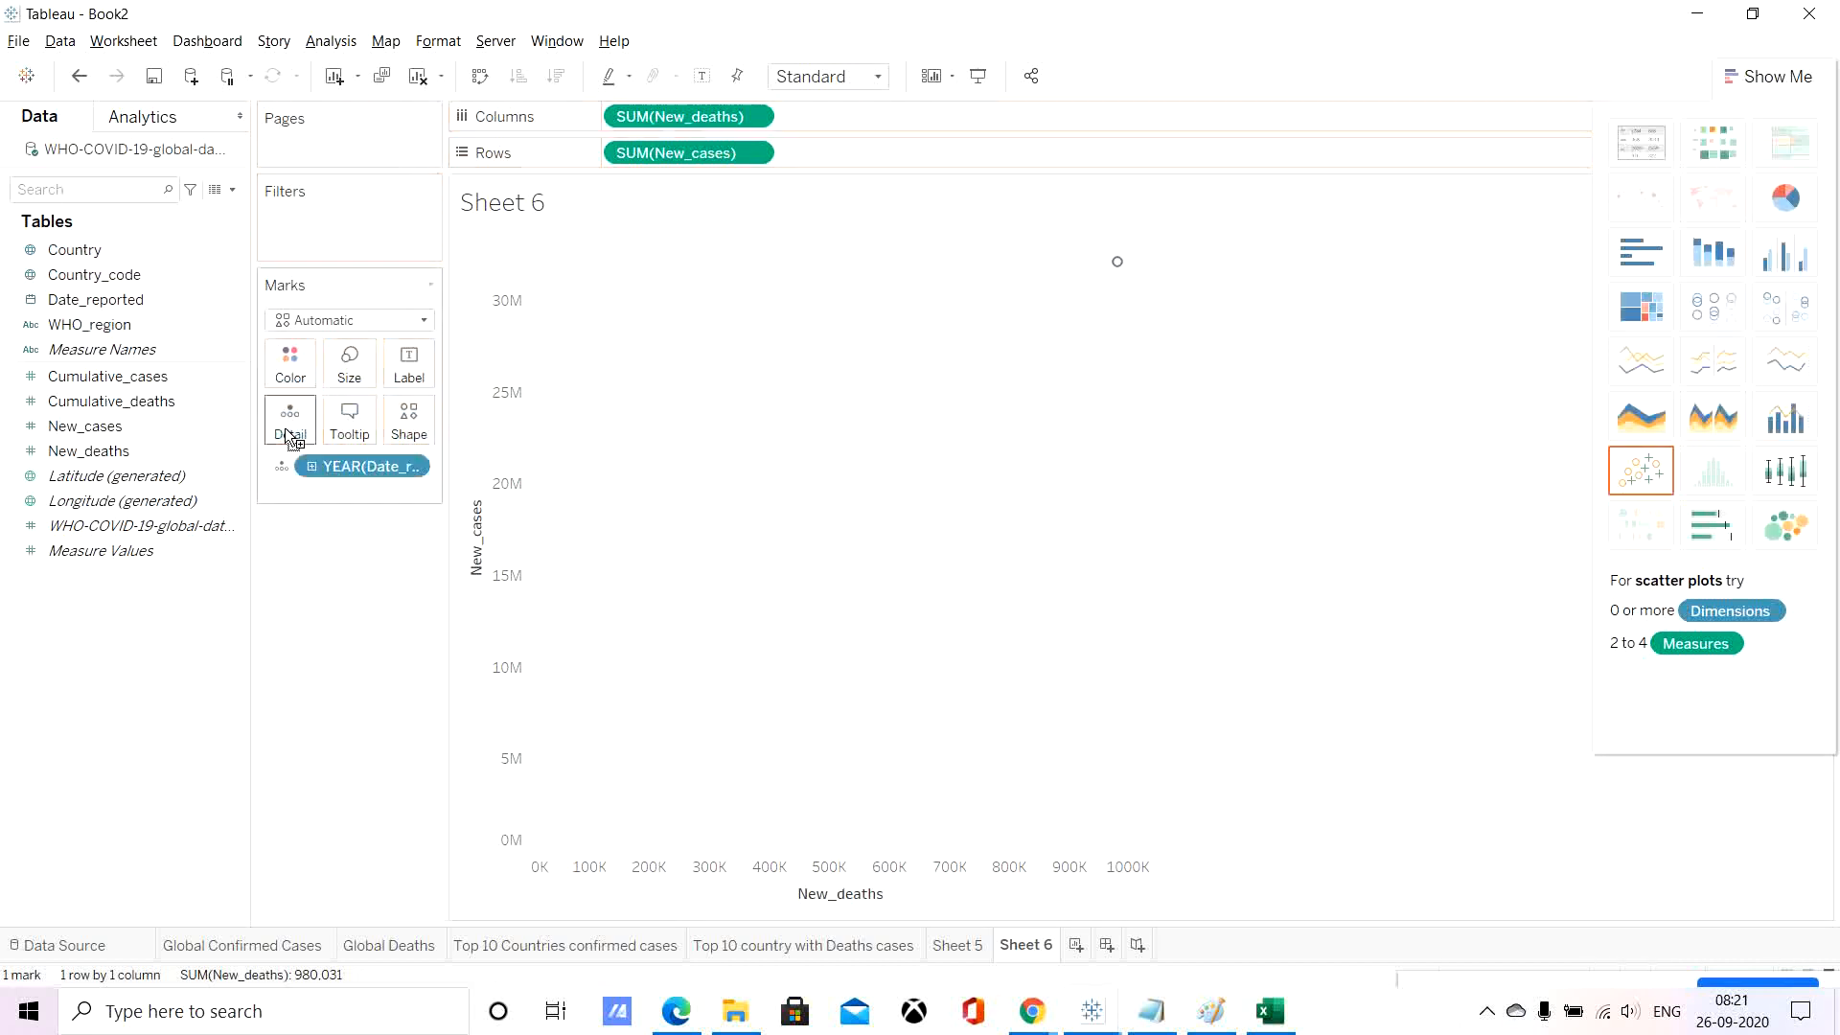
pyautogui.click(313, 468)
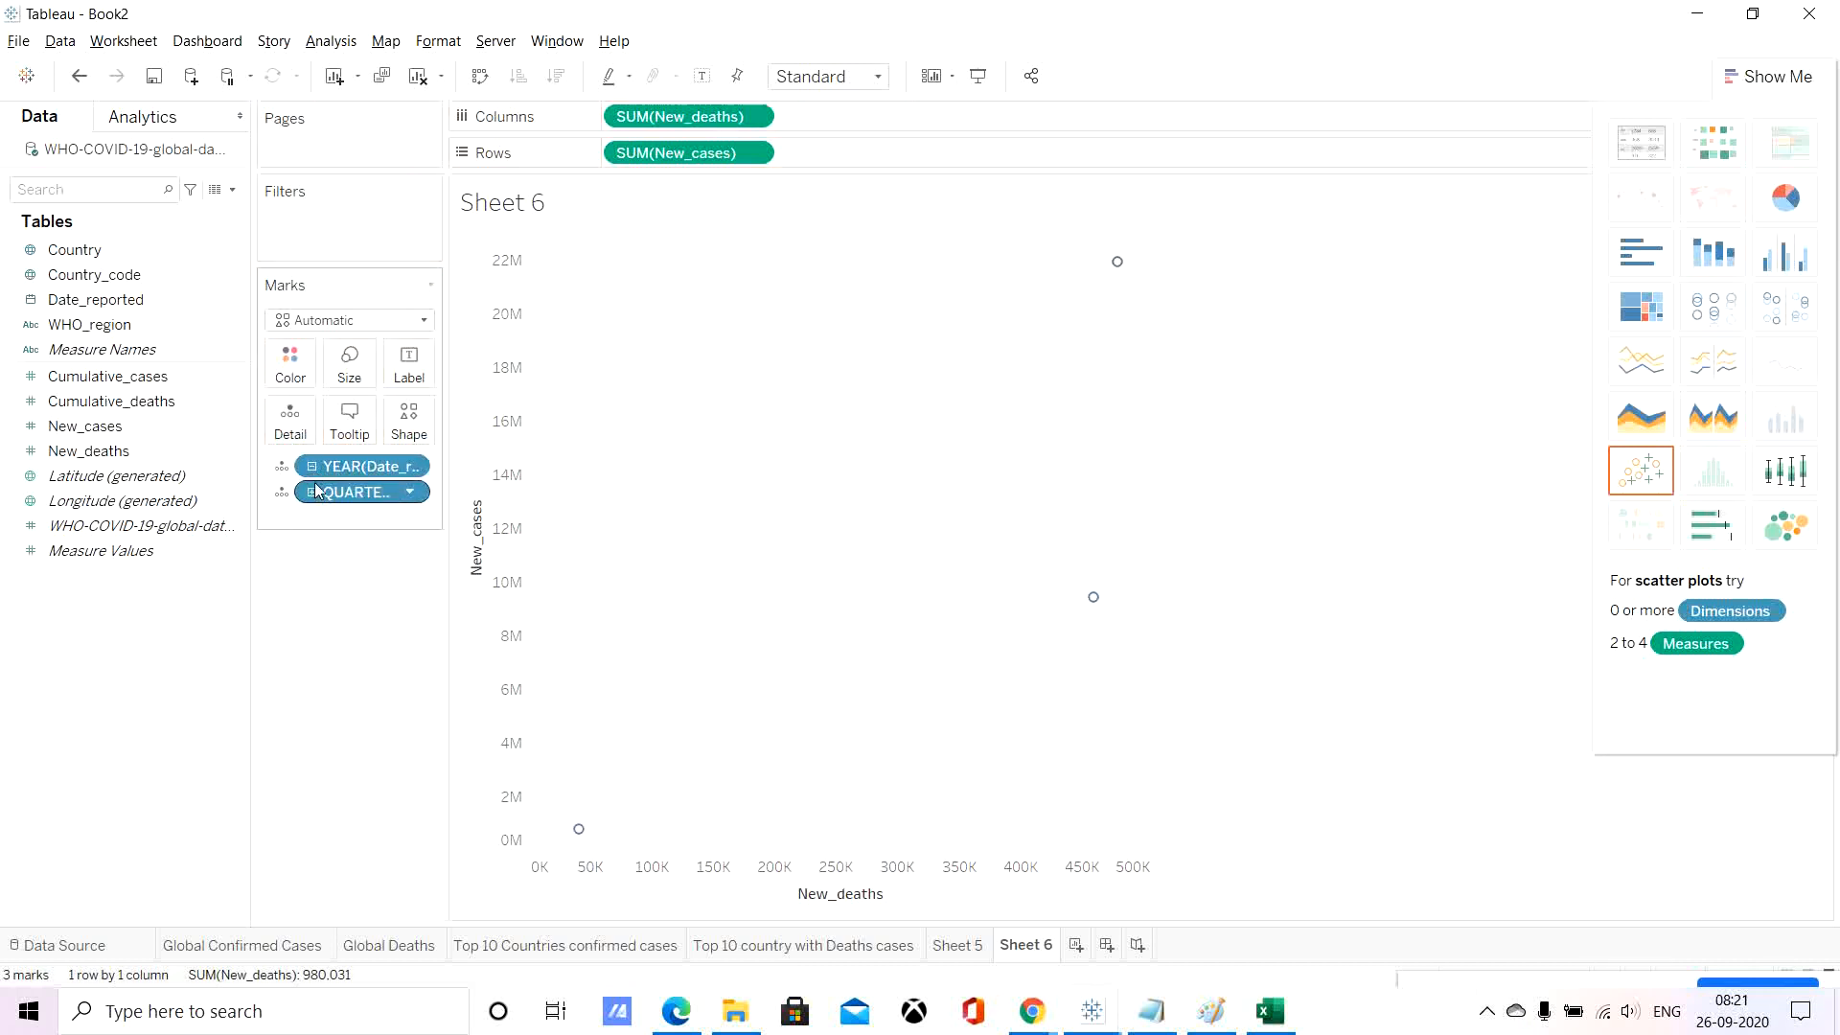
pyautogui.click(313, 467)
pyautogui.rightClick(345, 475)
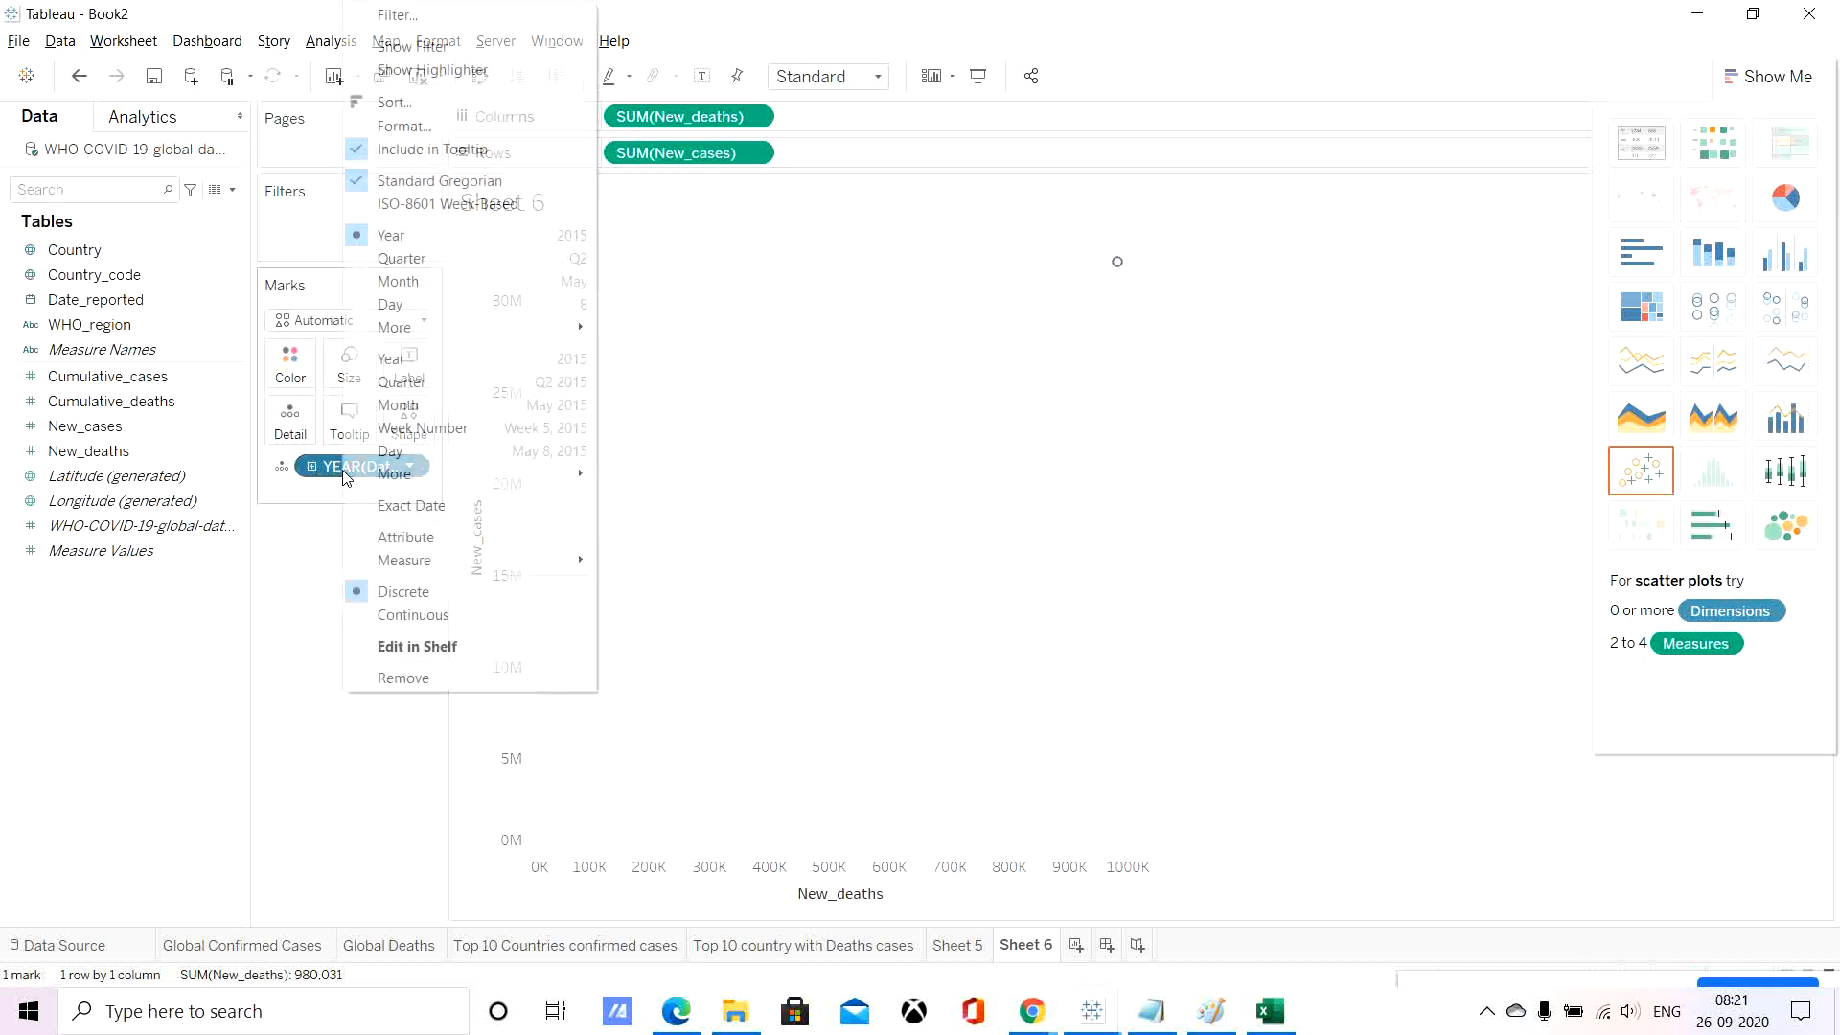
pyautogui.click(428, 452)
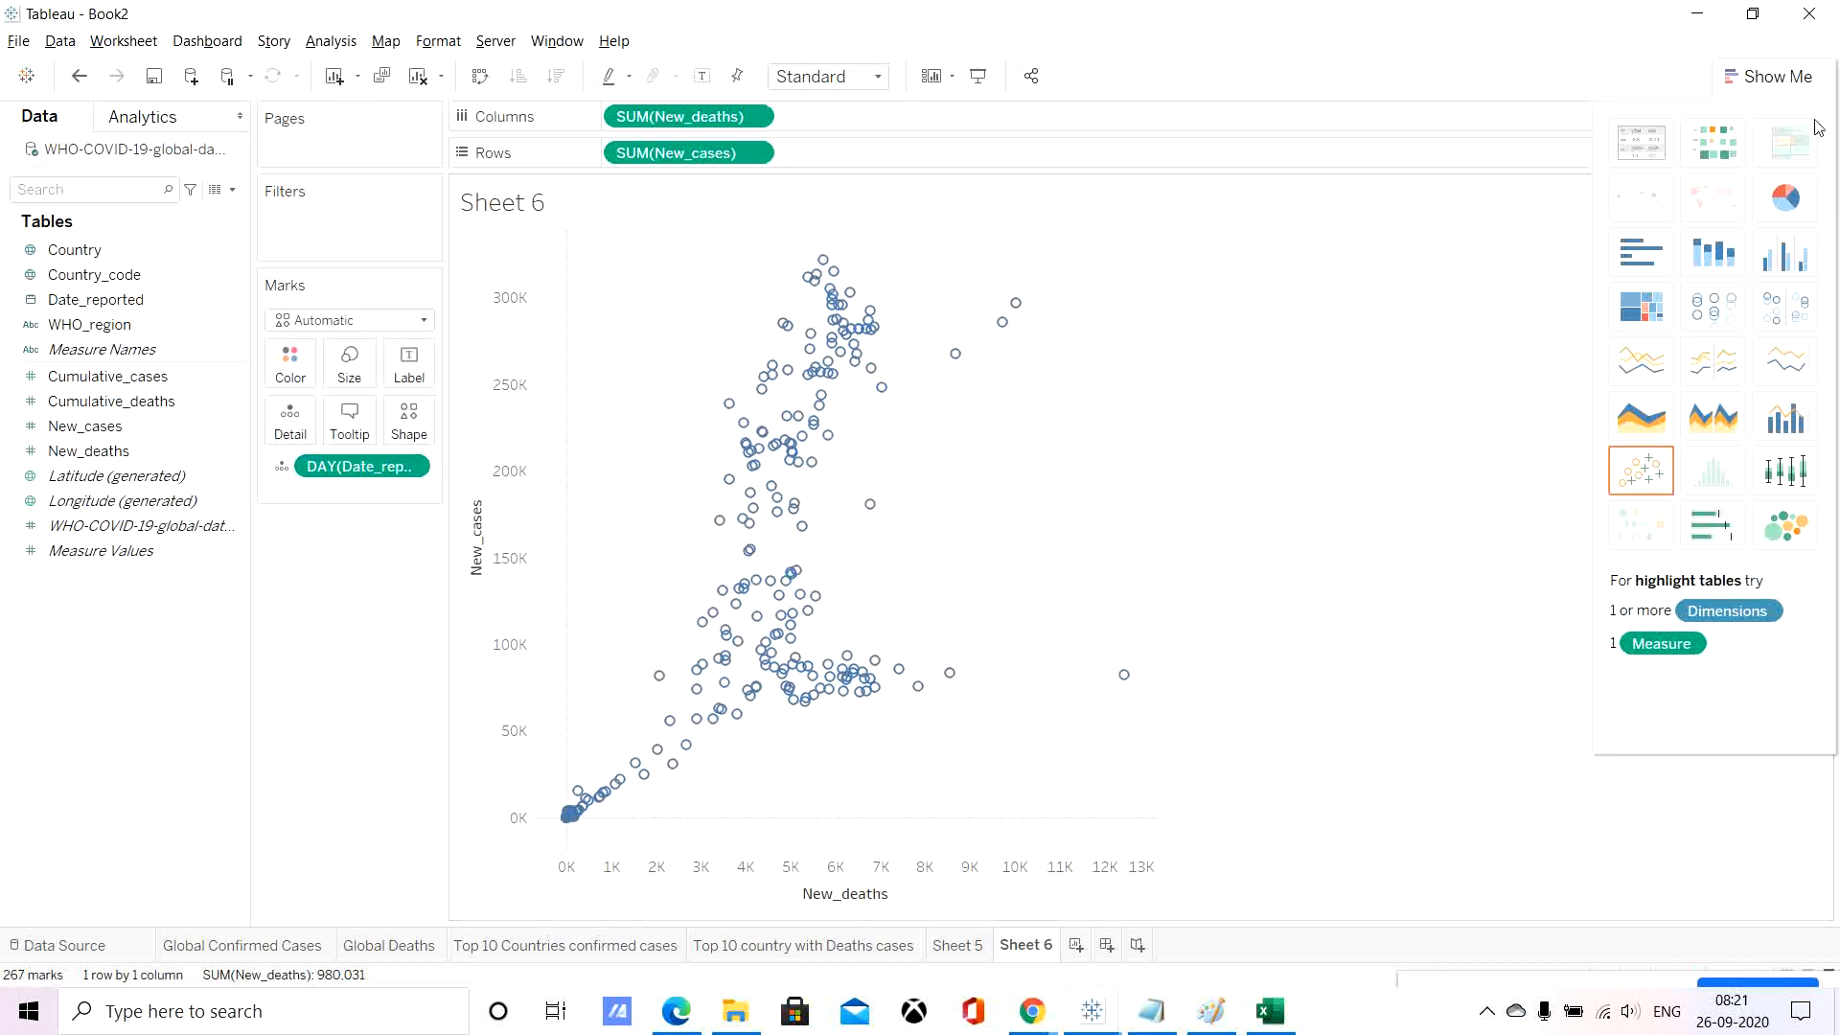
pyautogui.click(1785, 87)
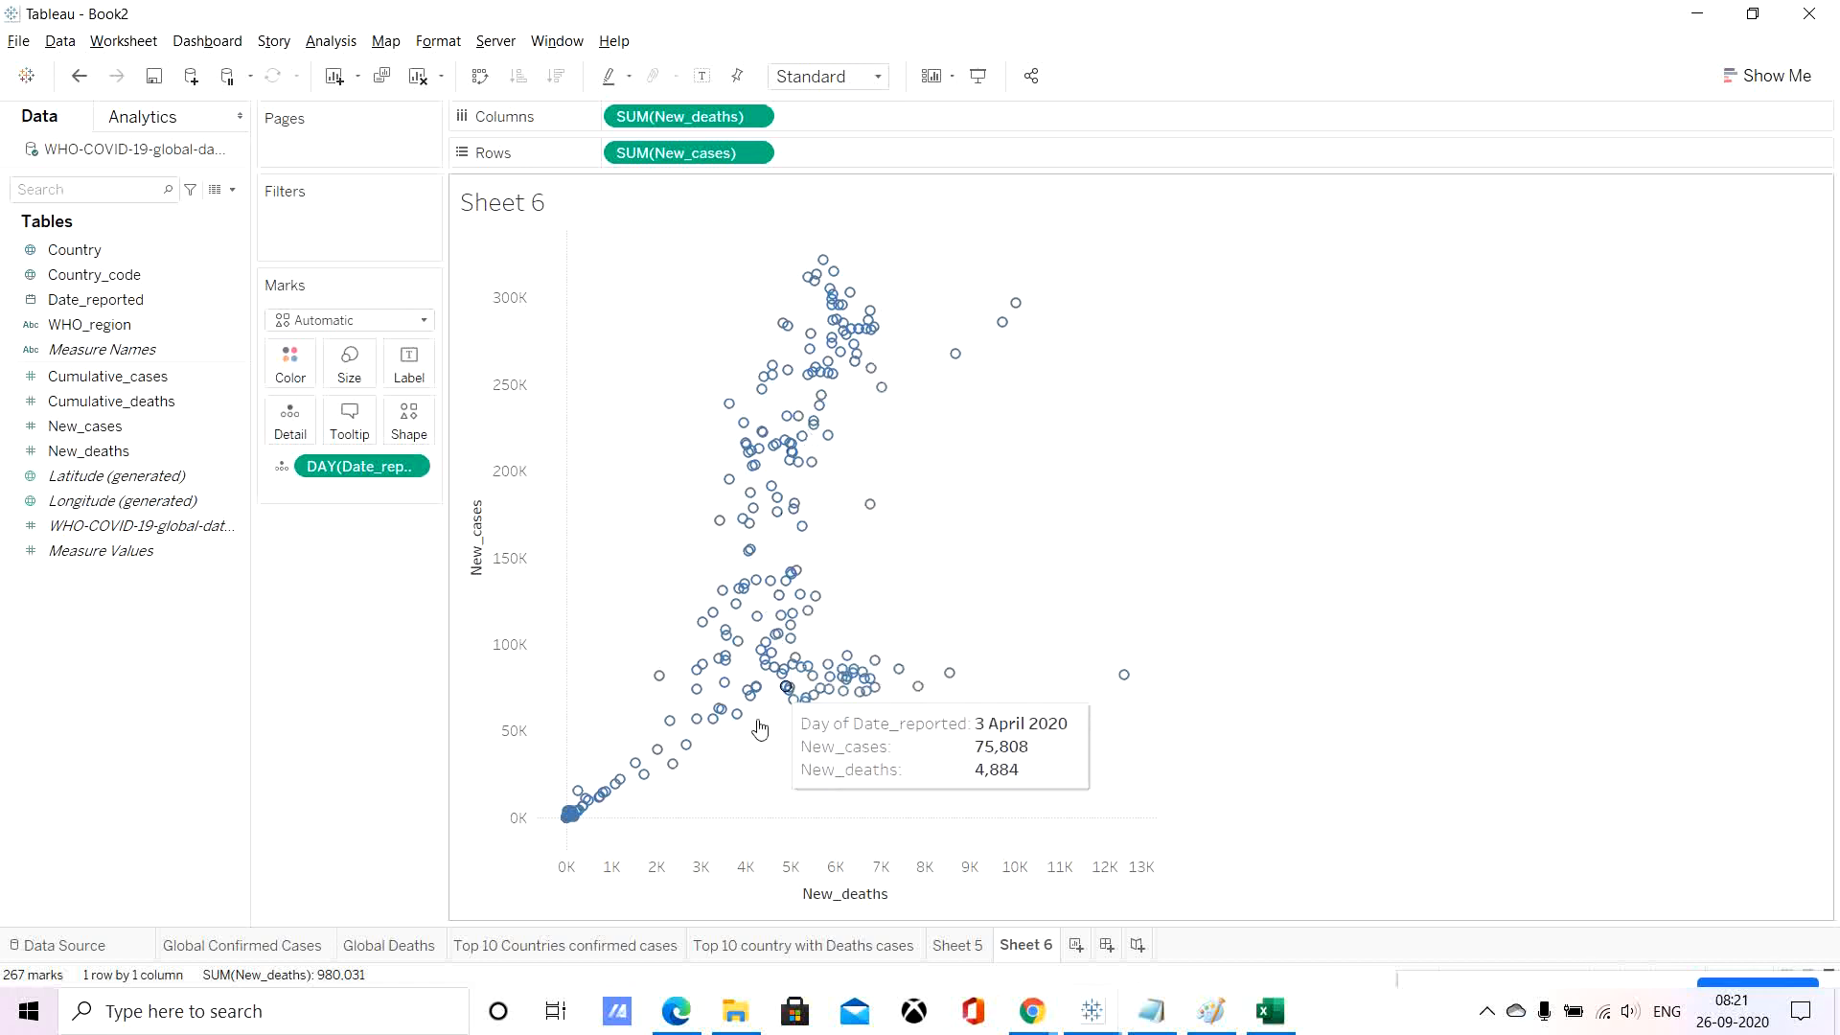
# Try a logarithmic and an exponential trend line on the scatter plot.
pyautogui.click(163, 118)
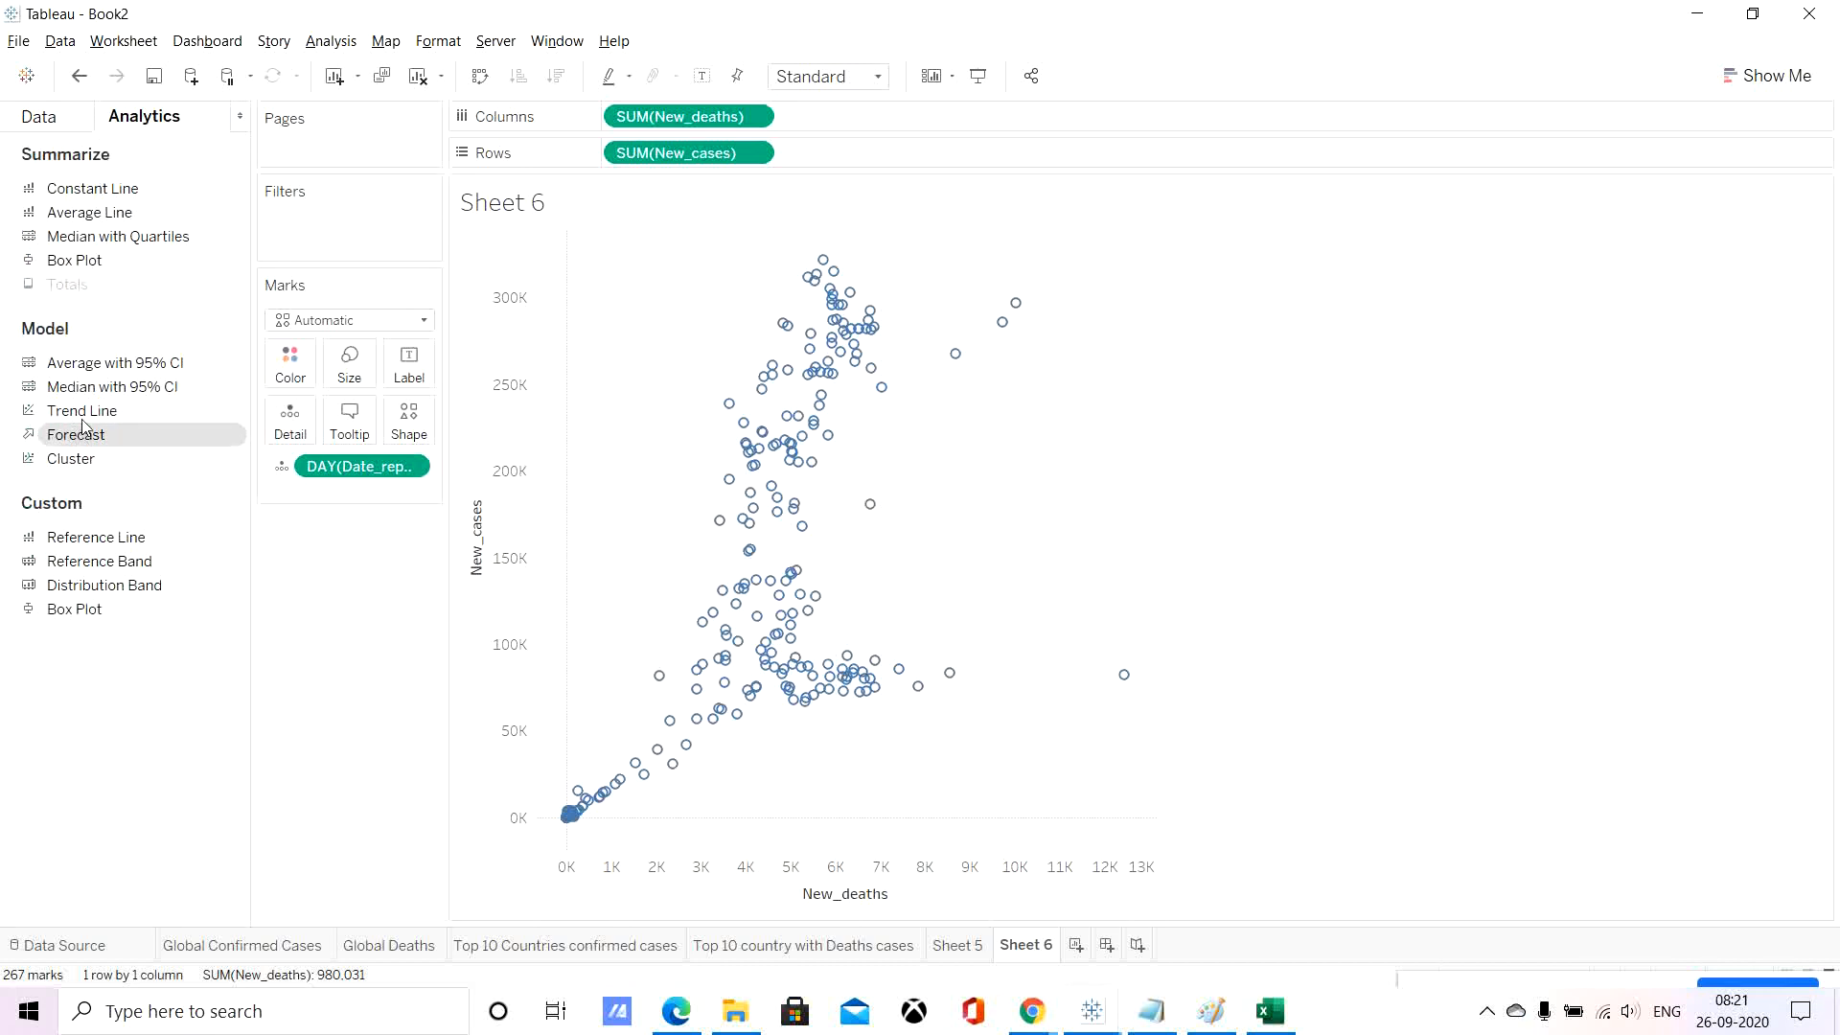
pyautogui.moveTo(81, 414); pyautogui.dragTo(772, 288)
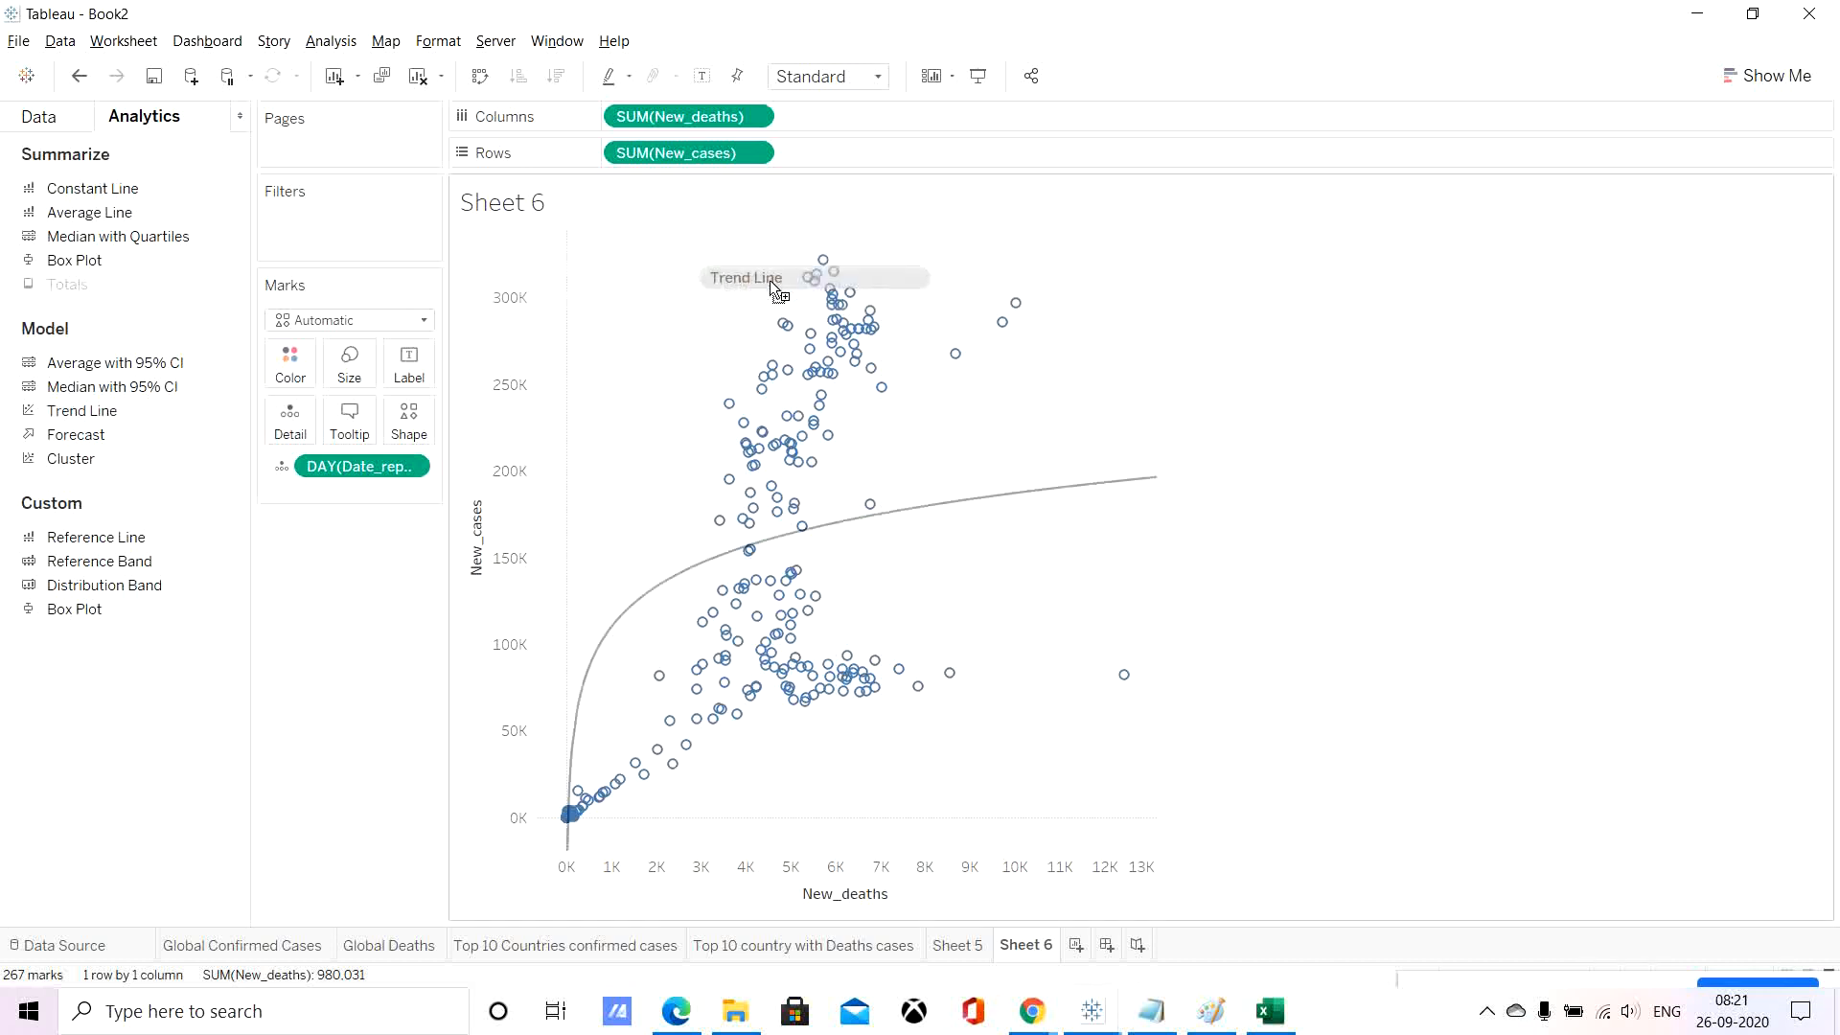
pyautogui.moveTo(973, 507)
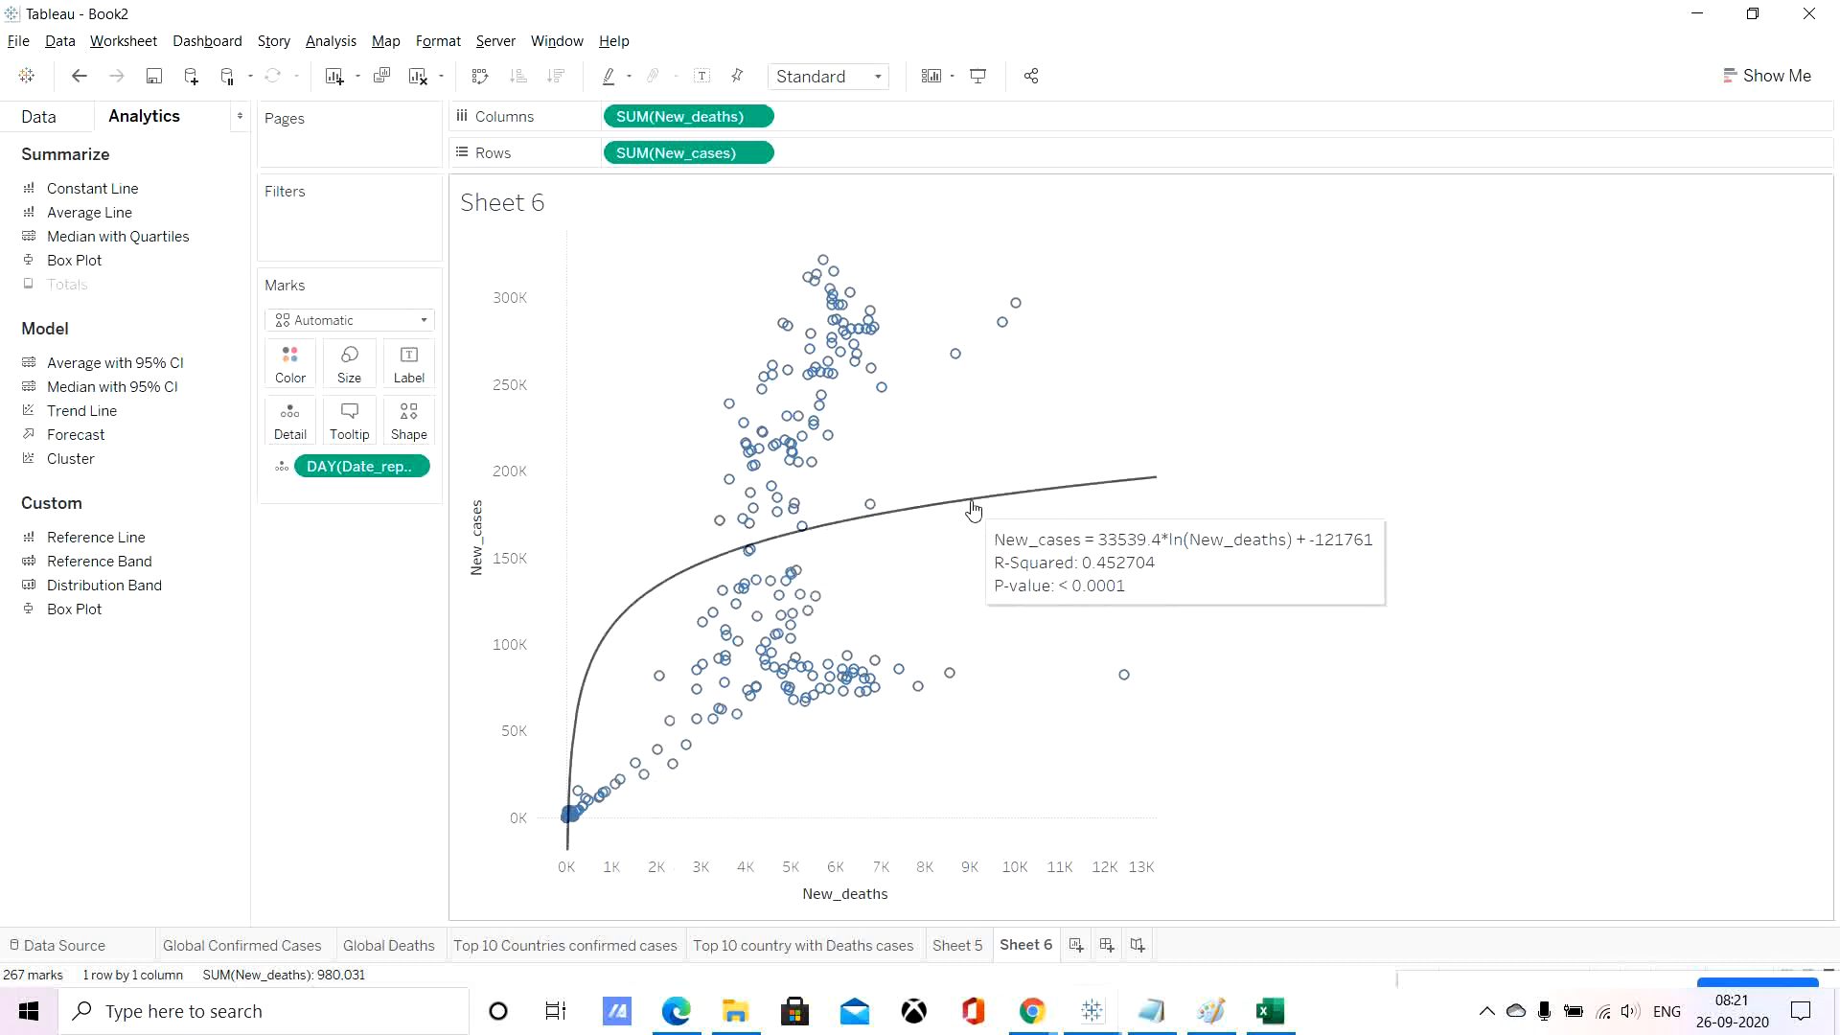
pyautogui.moveTo(806, 525)
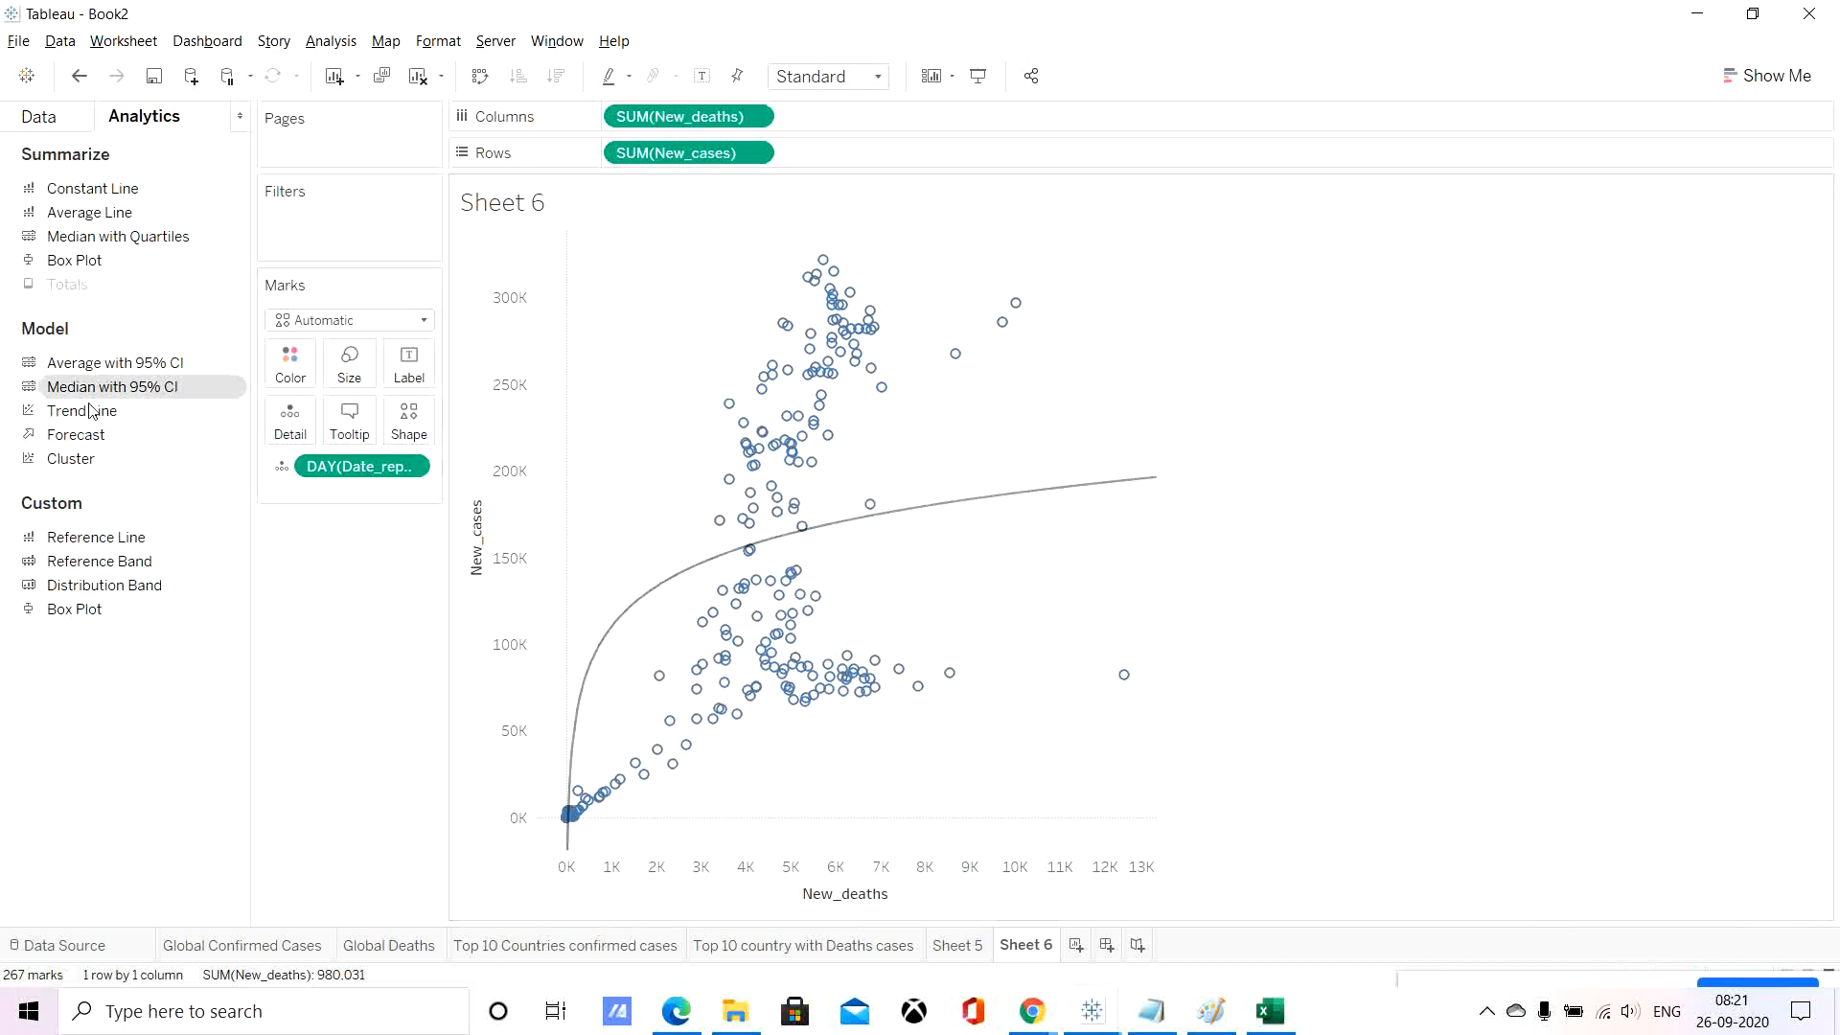
pyautogui.moveTo(91, 410); pyautogui.dragTo(885, 263)
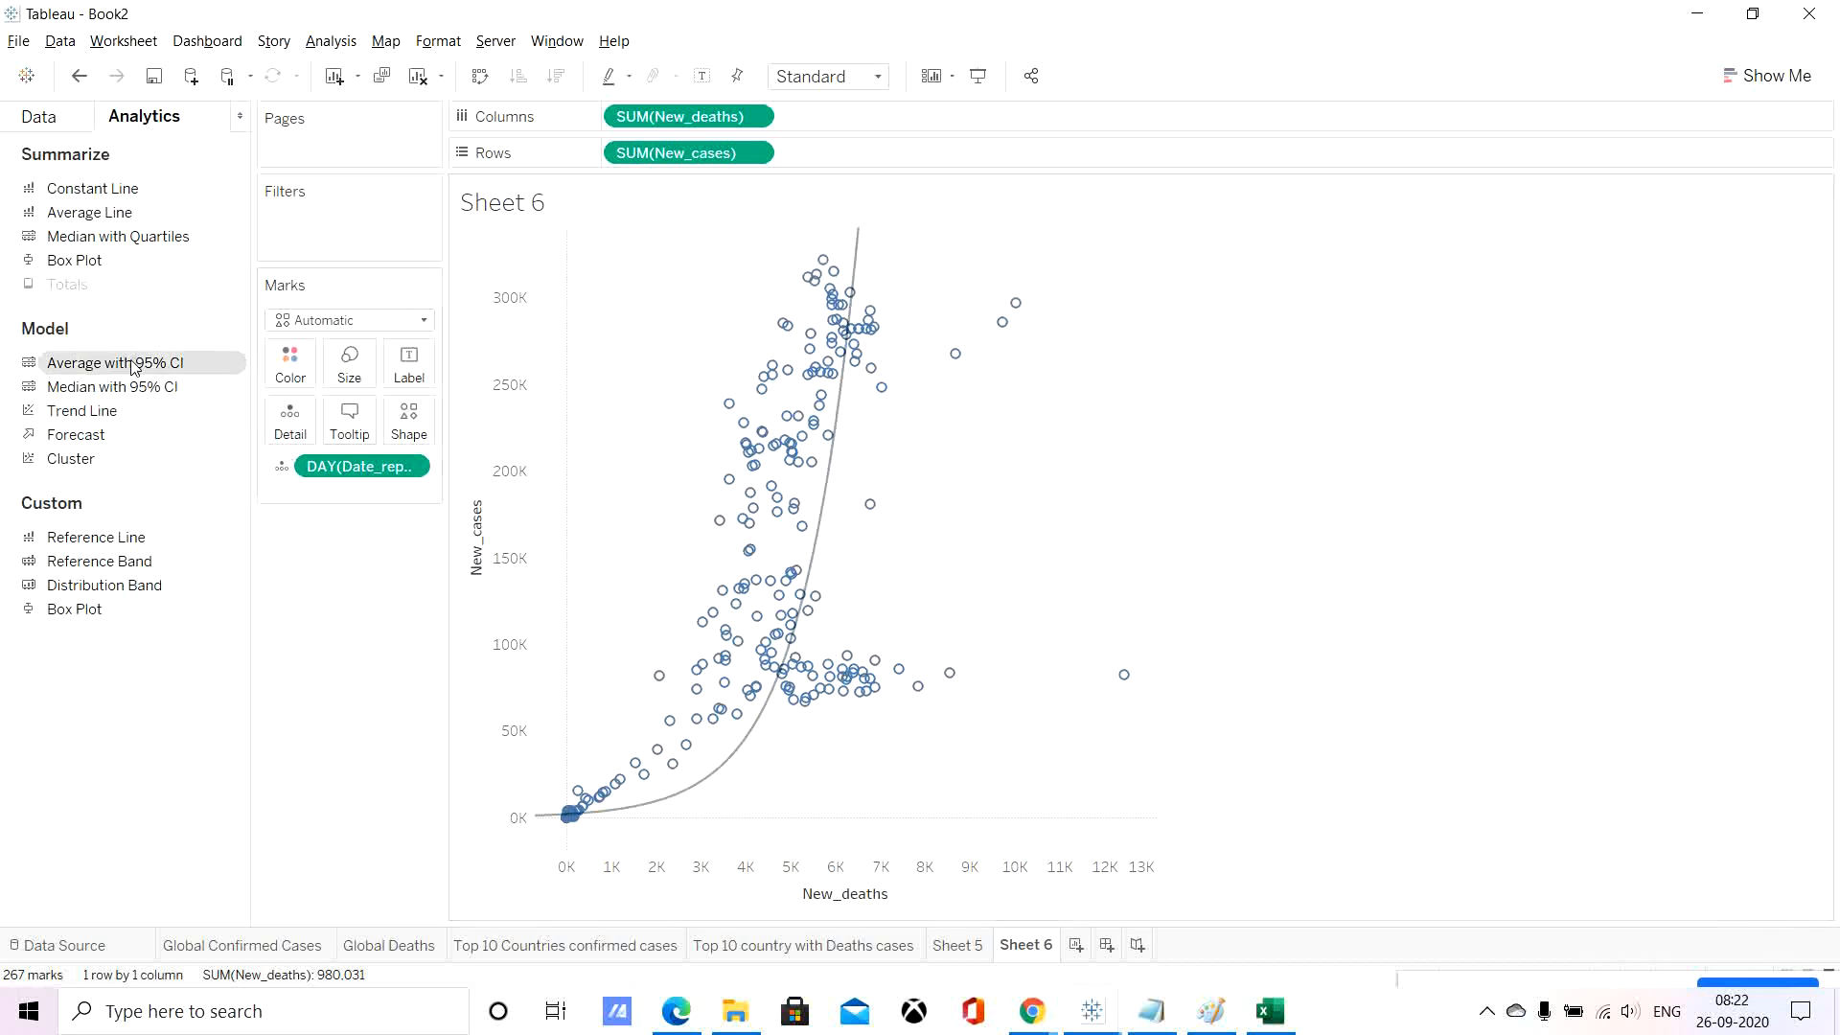
# Apply a linear trend line to the scatter plot and inspect the daily points around it.
pyautogui.moveTo(96, 424); pyautogui.dragTo(667, 274)
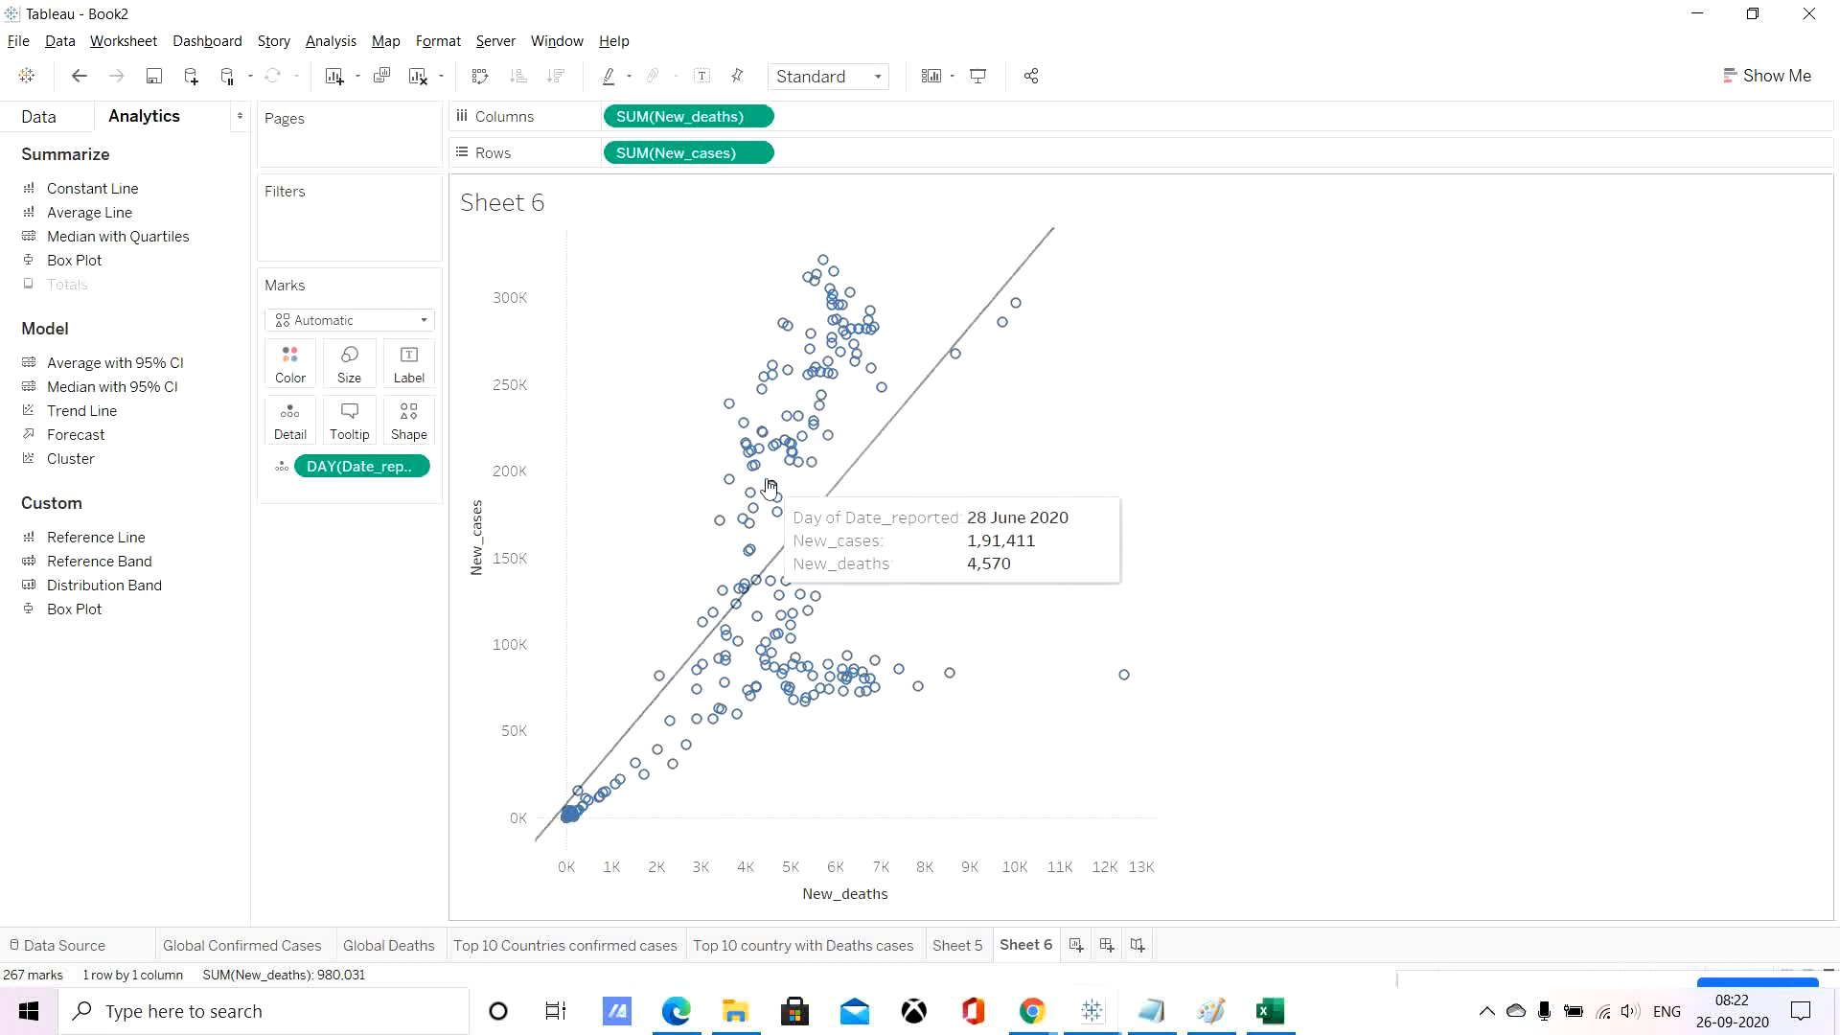
pyautogui.moveTo(761, 411)
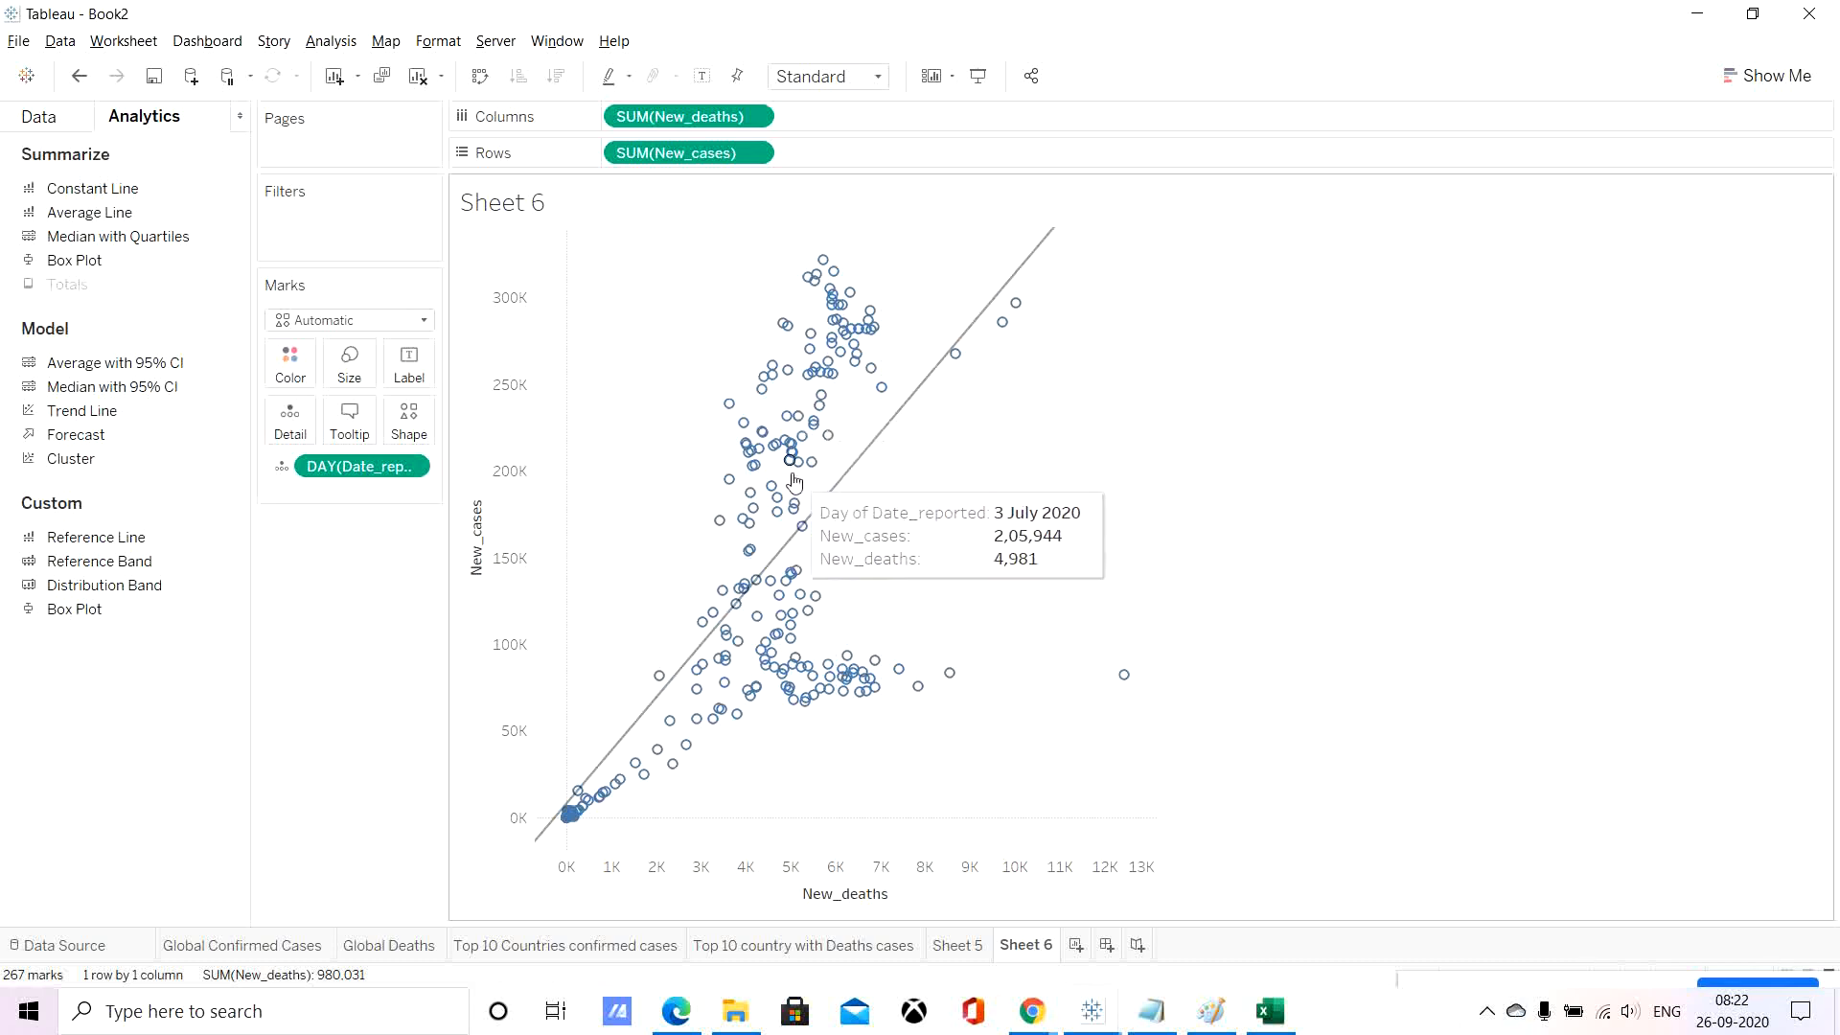
# Review the case and death figures of individual countries on the Sheet 5 map, and return to Sheet 6.
pyautogui.click(957, 946)
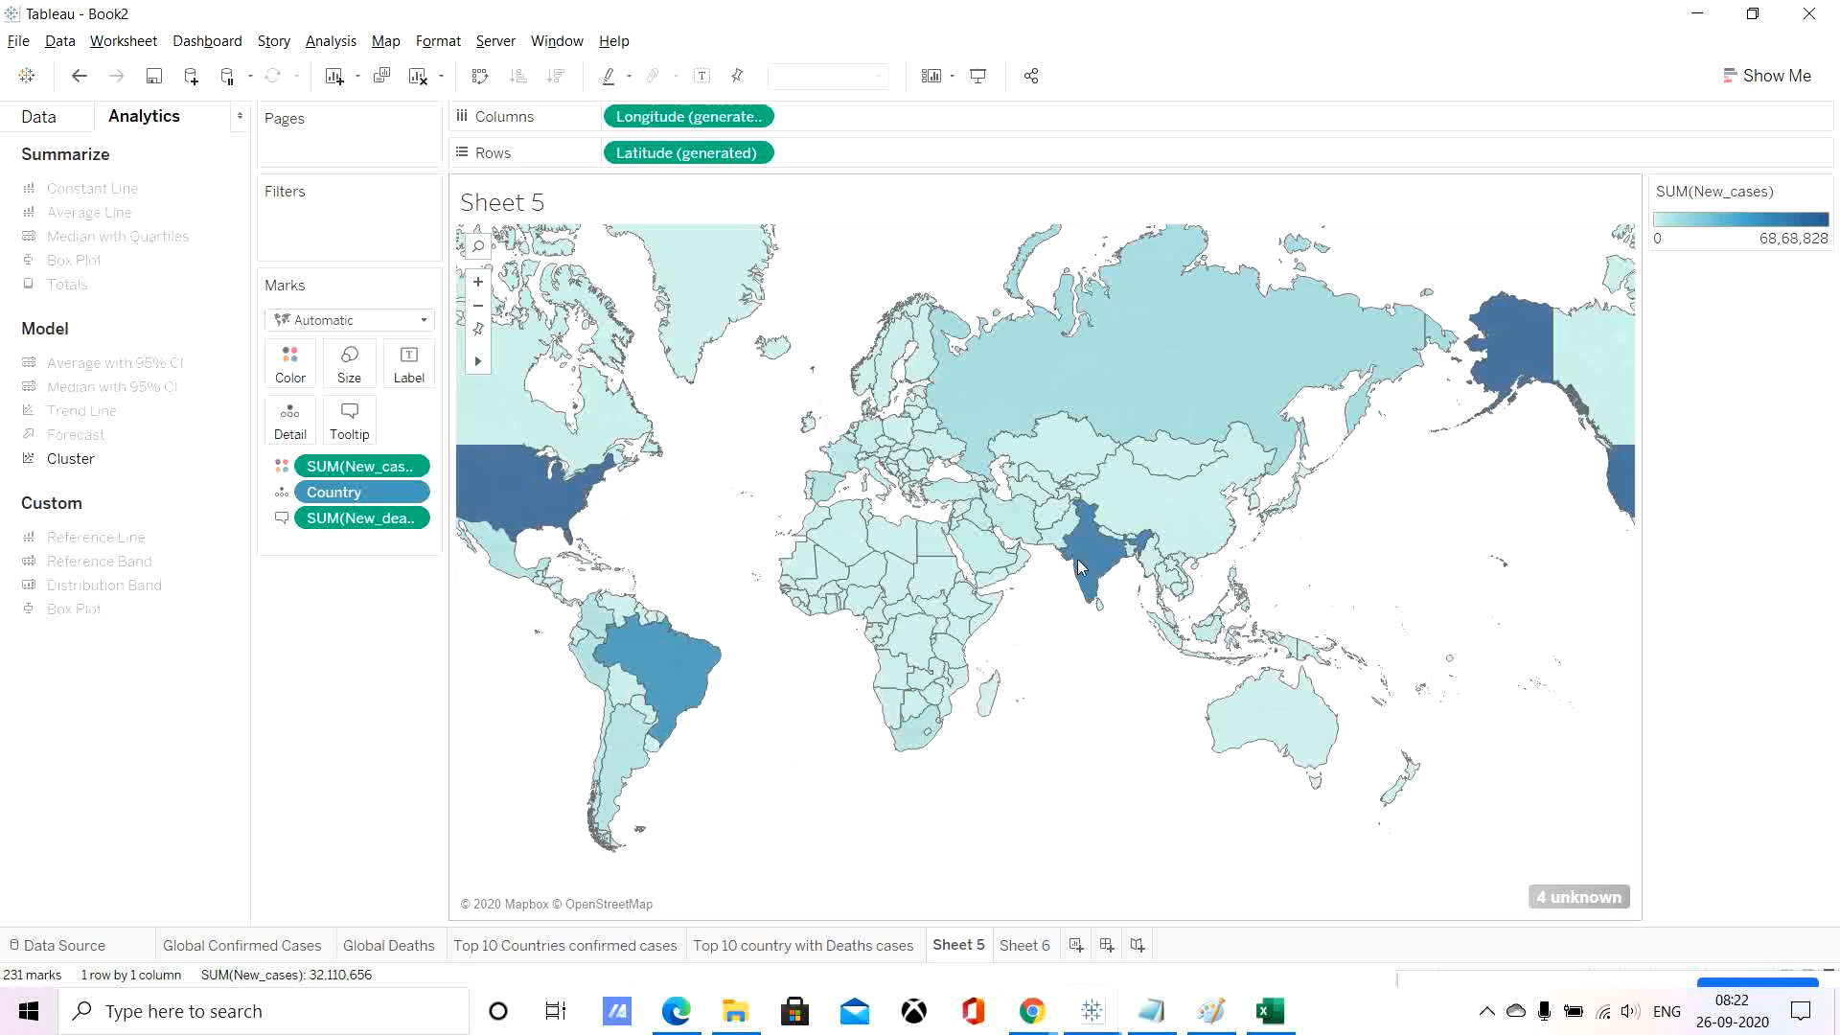
pyautogui.moveTo(1093, 569)
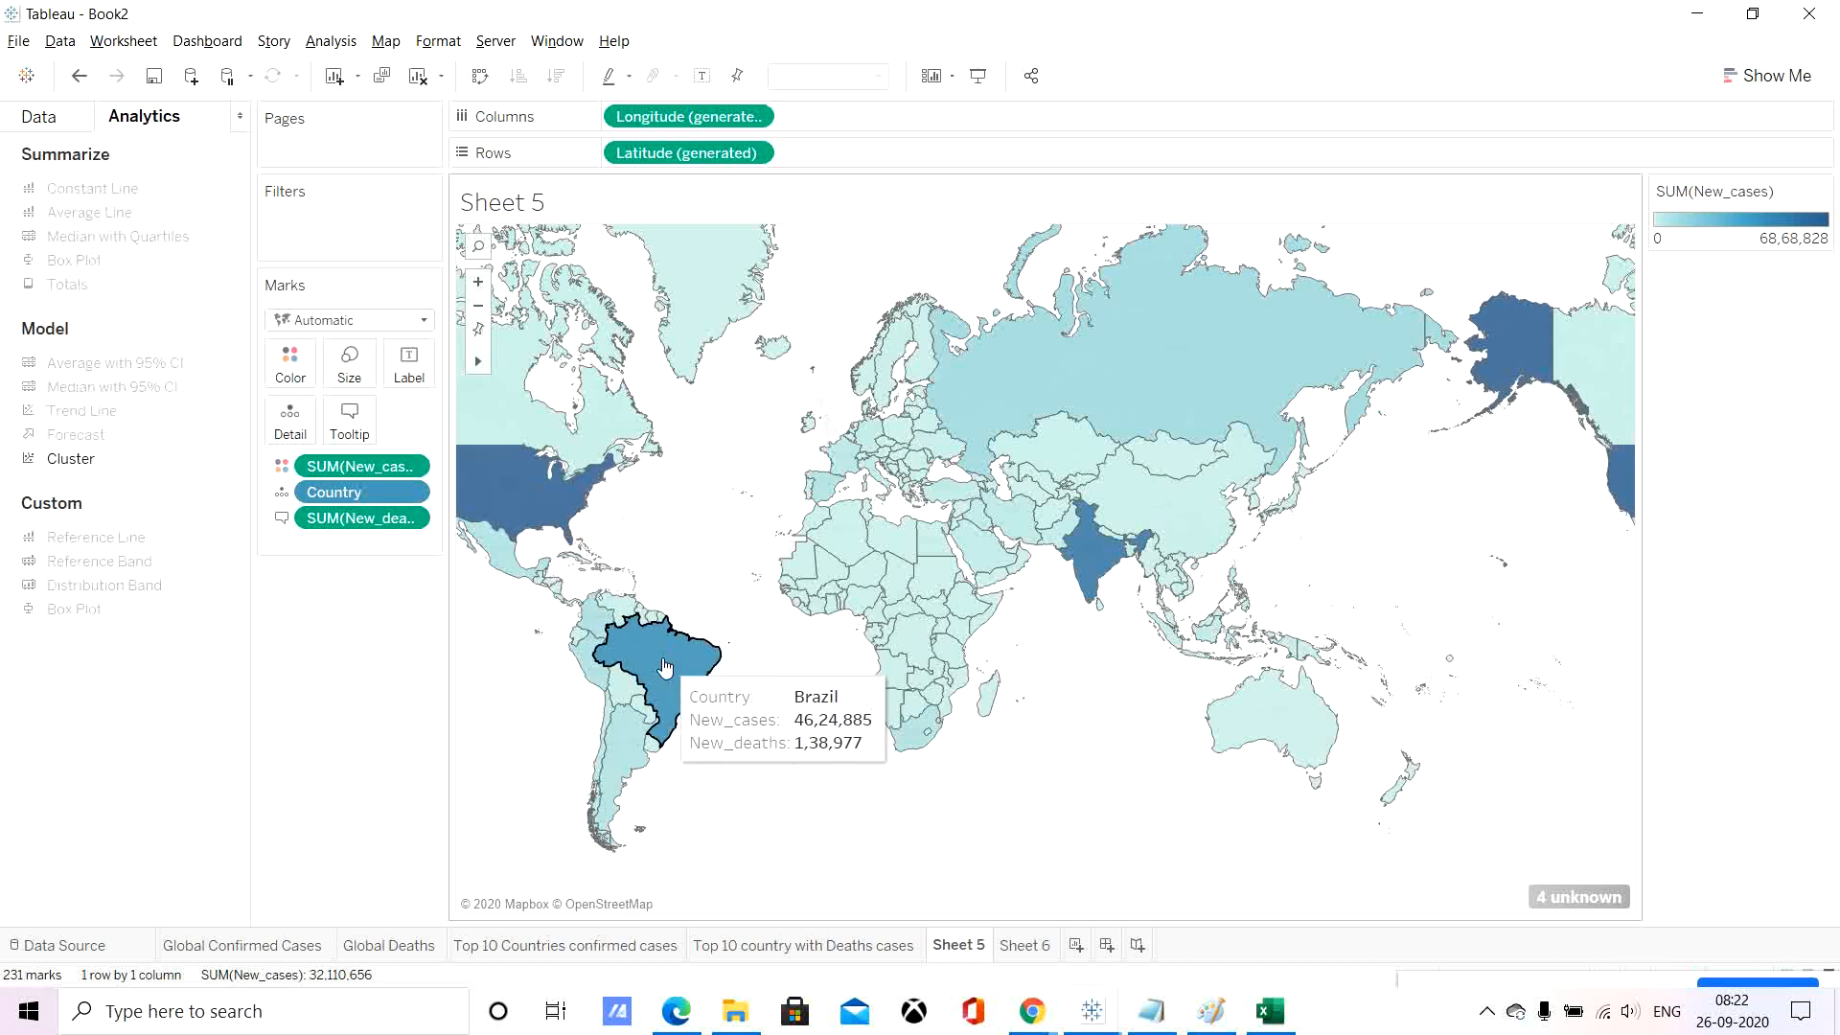
pyautogui.moveTo(1629, 326)
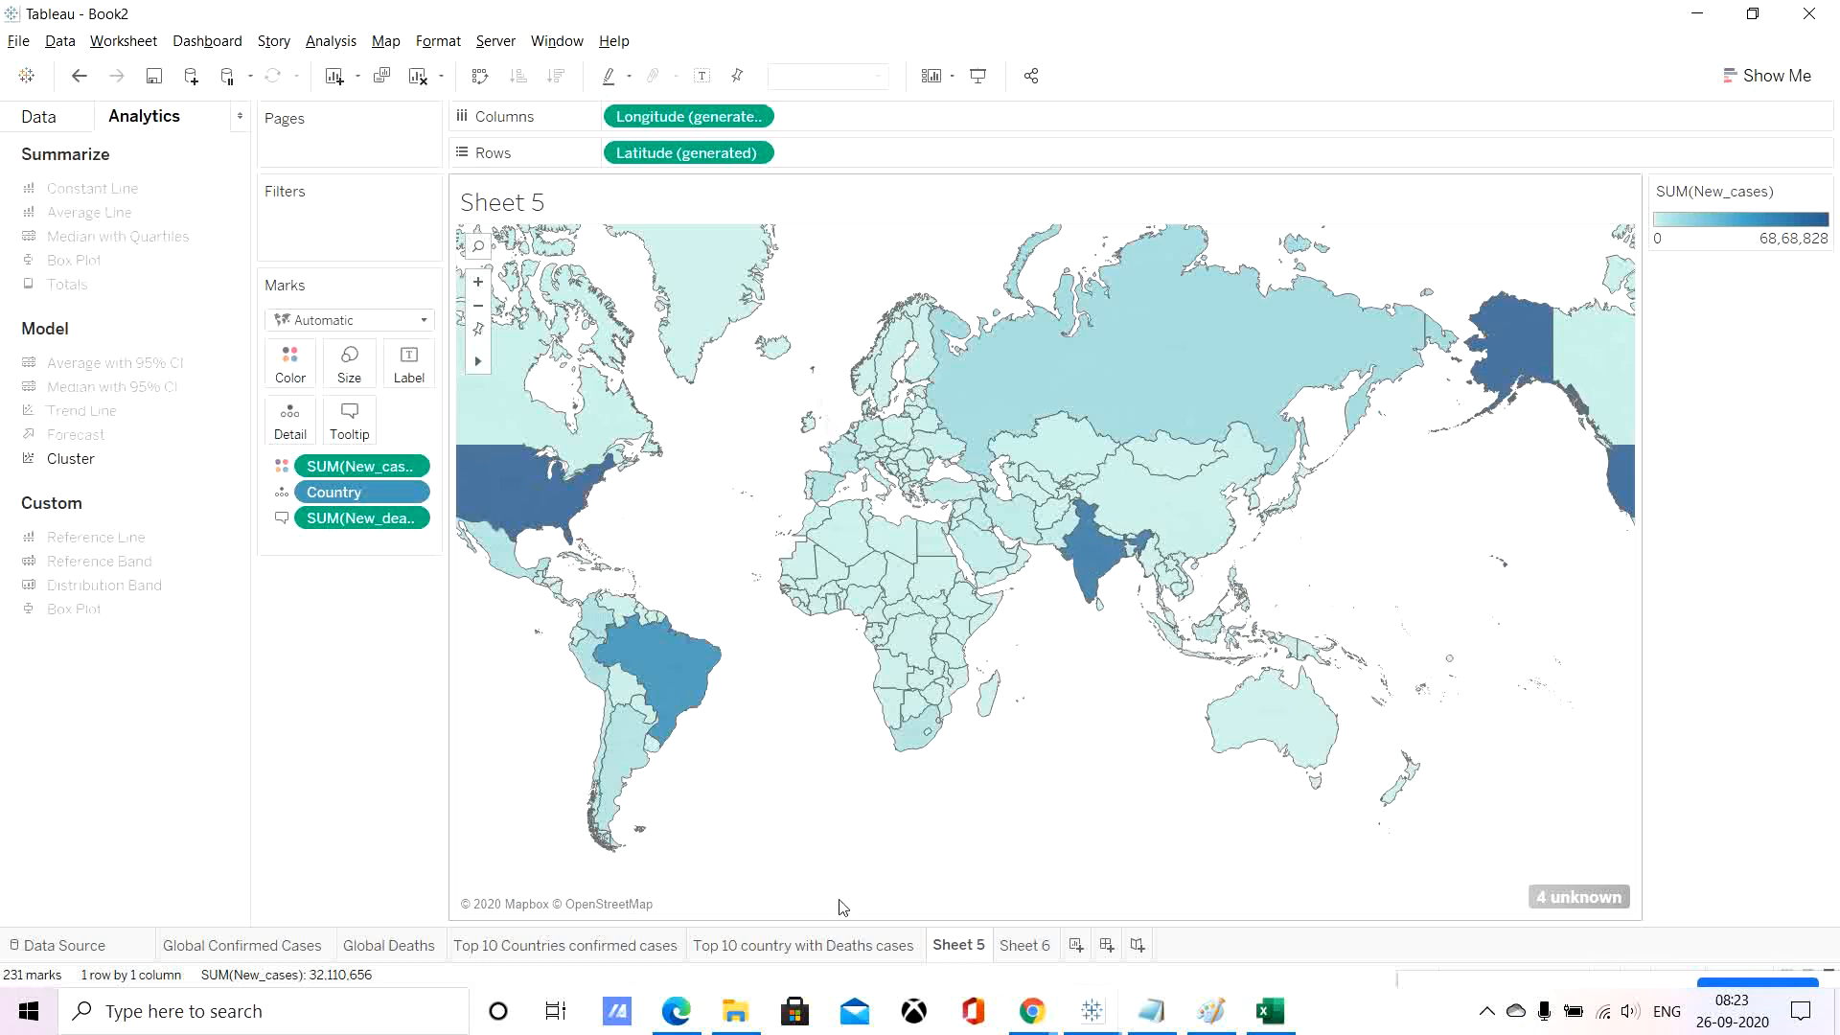
pyautogui.click(1024, 945)
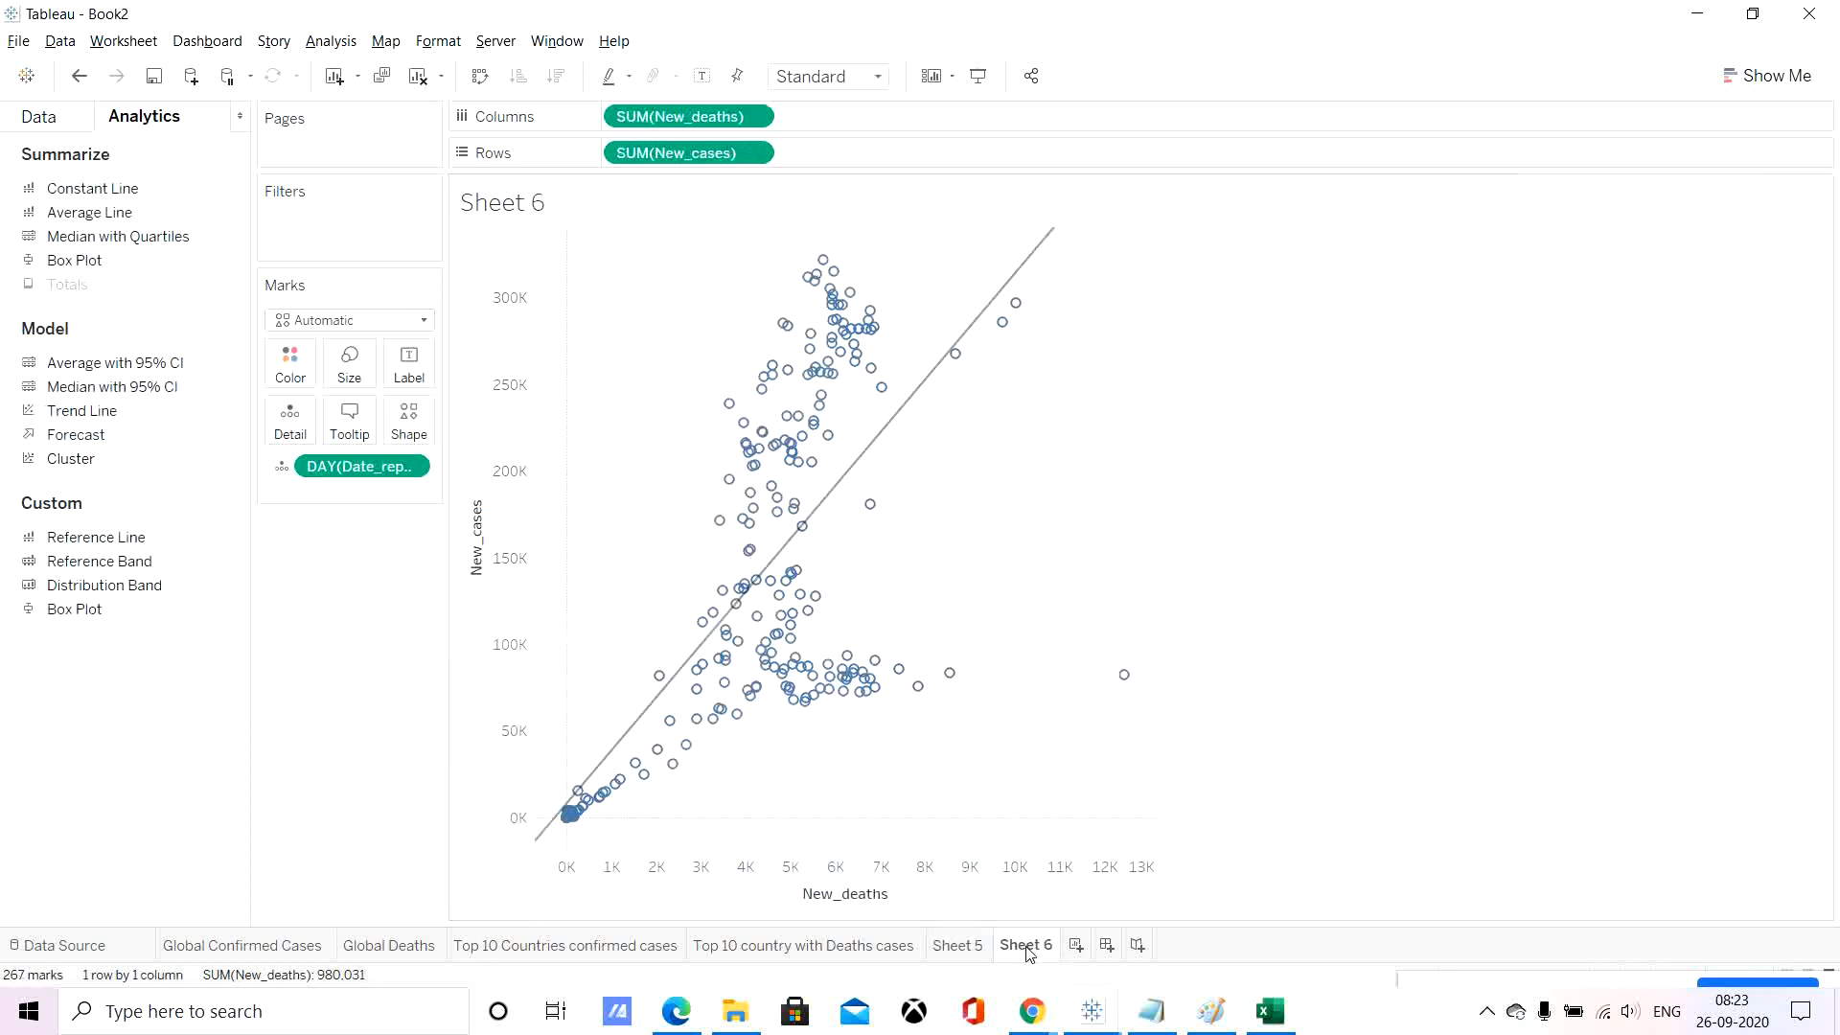
# Add a new worksheet and build a discrete line chart of New_cases by Date_reported.
pyautogui.click(1076, 945)
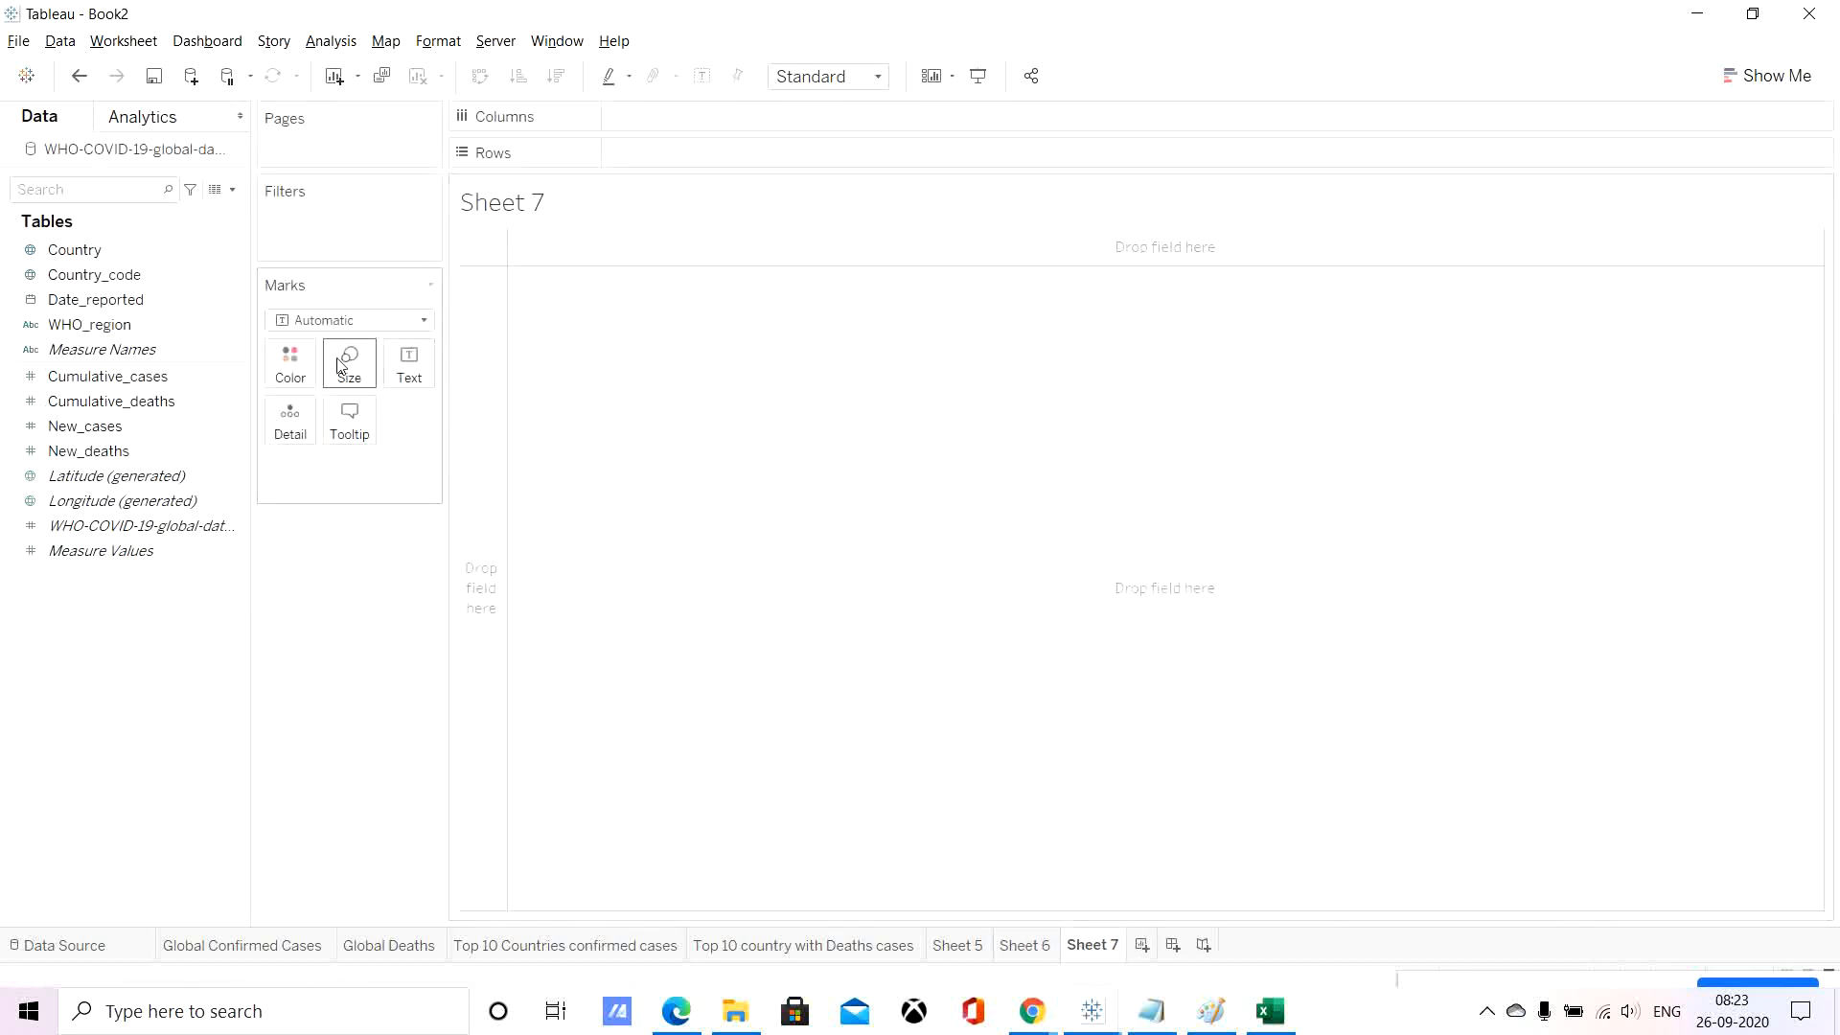
pyautogui.click(205, 328)
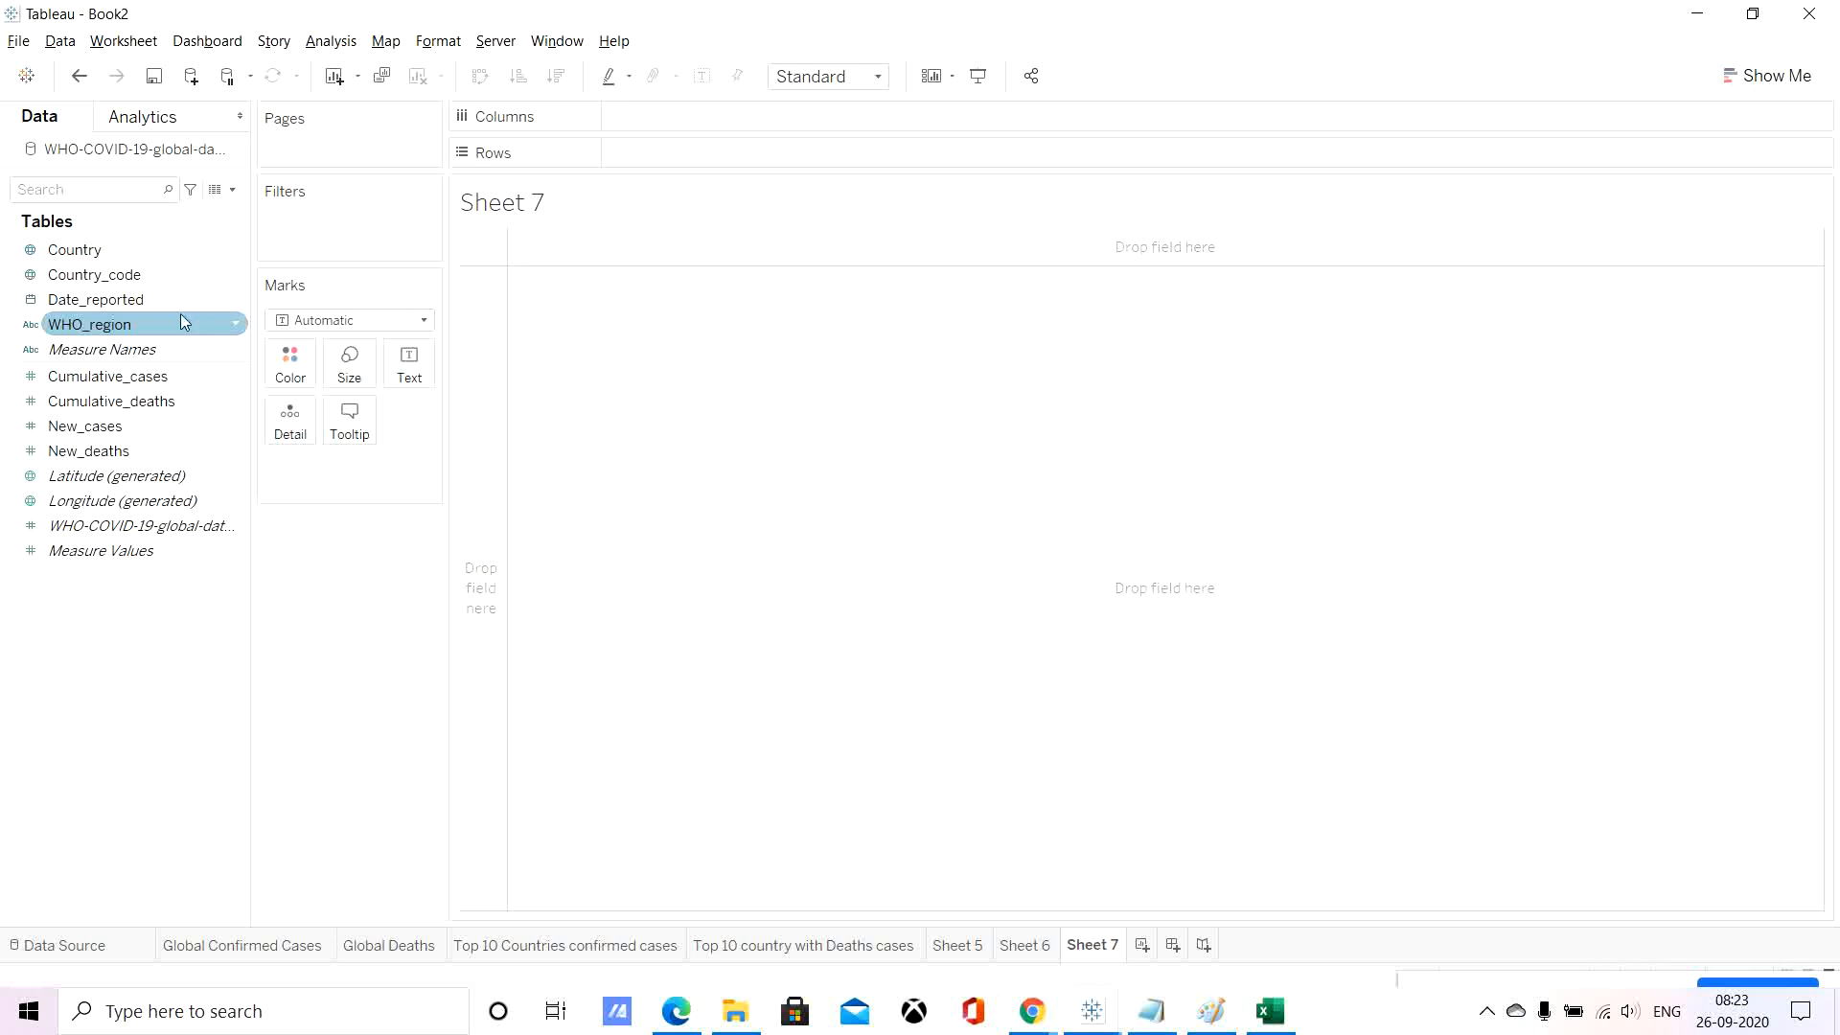
pyautogui.click(117, 276)
pyautogui.click(107, 299)
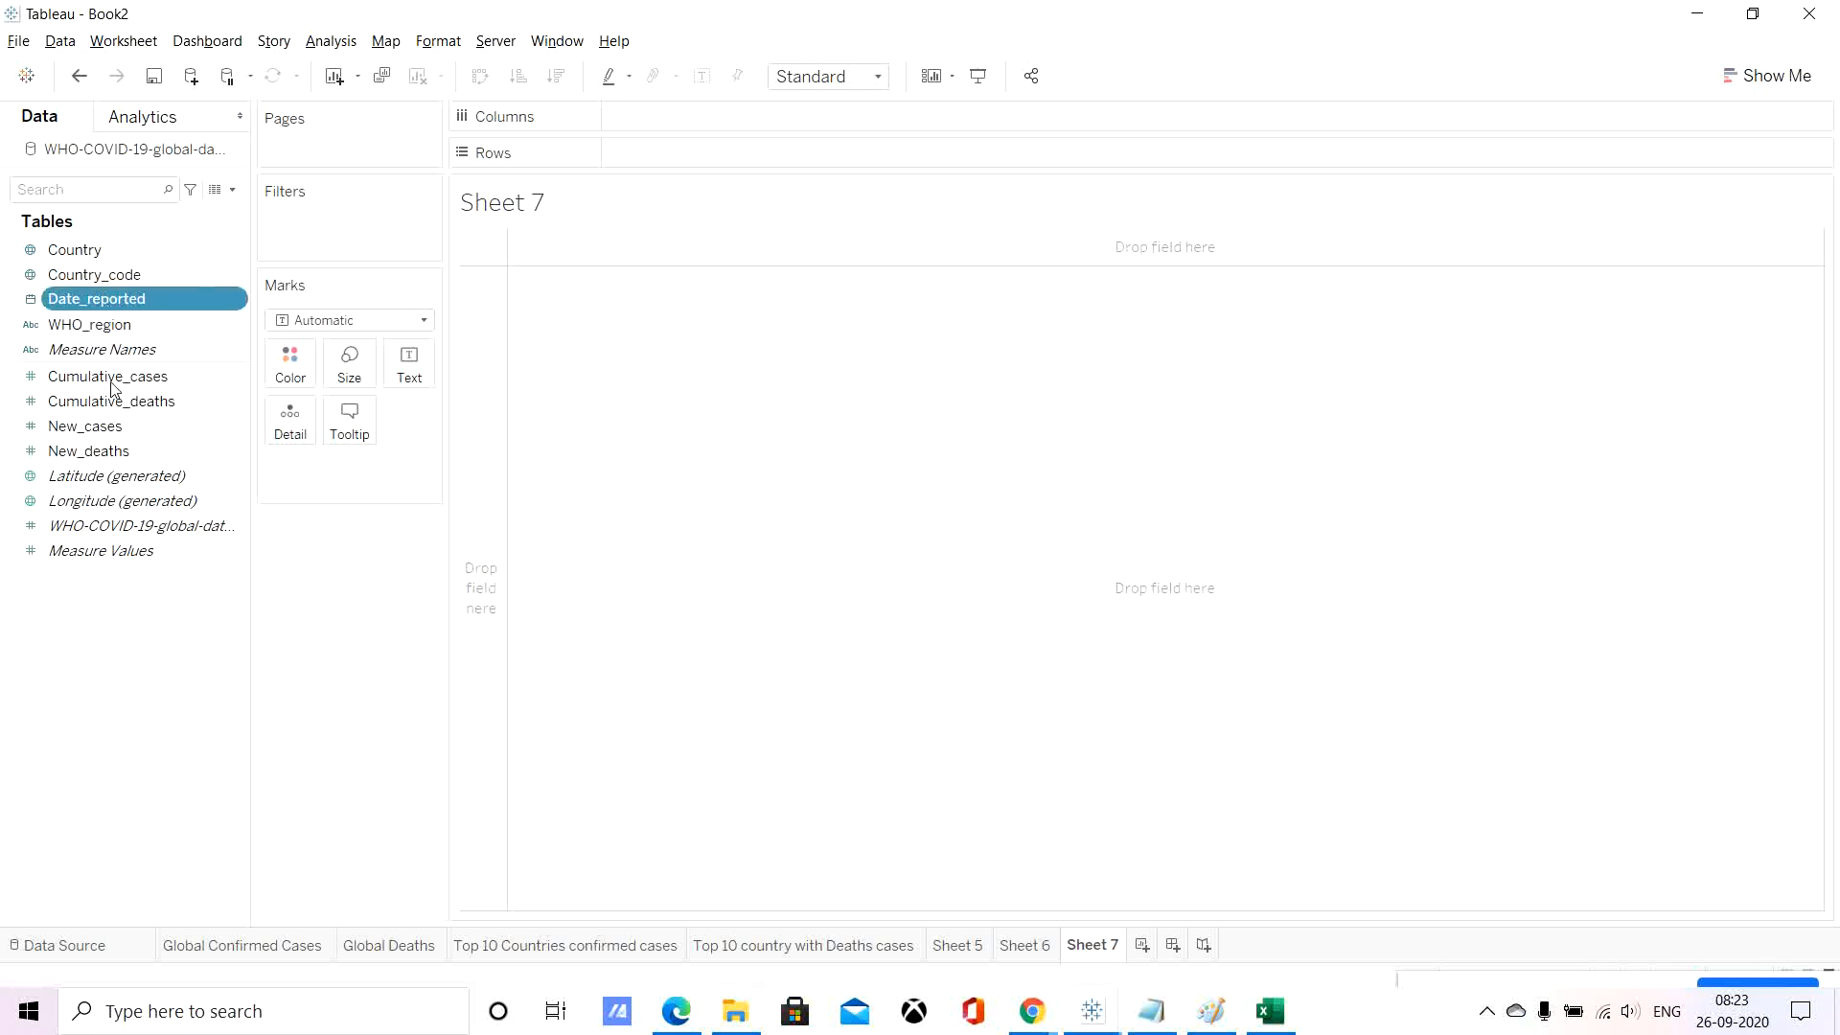
pyautogui.keyDown('ctrl'); pyautogui.click(101, 427); pyautogui.keyUp('ctrl')
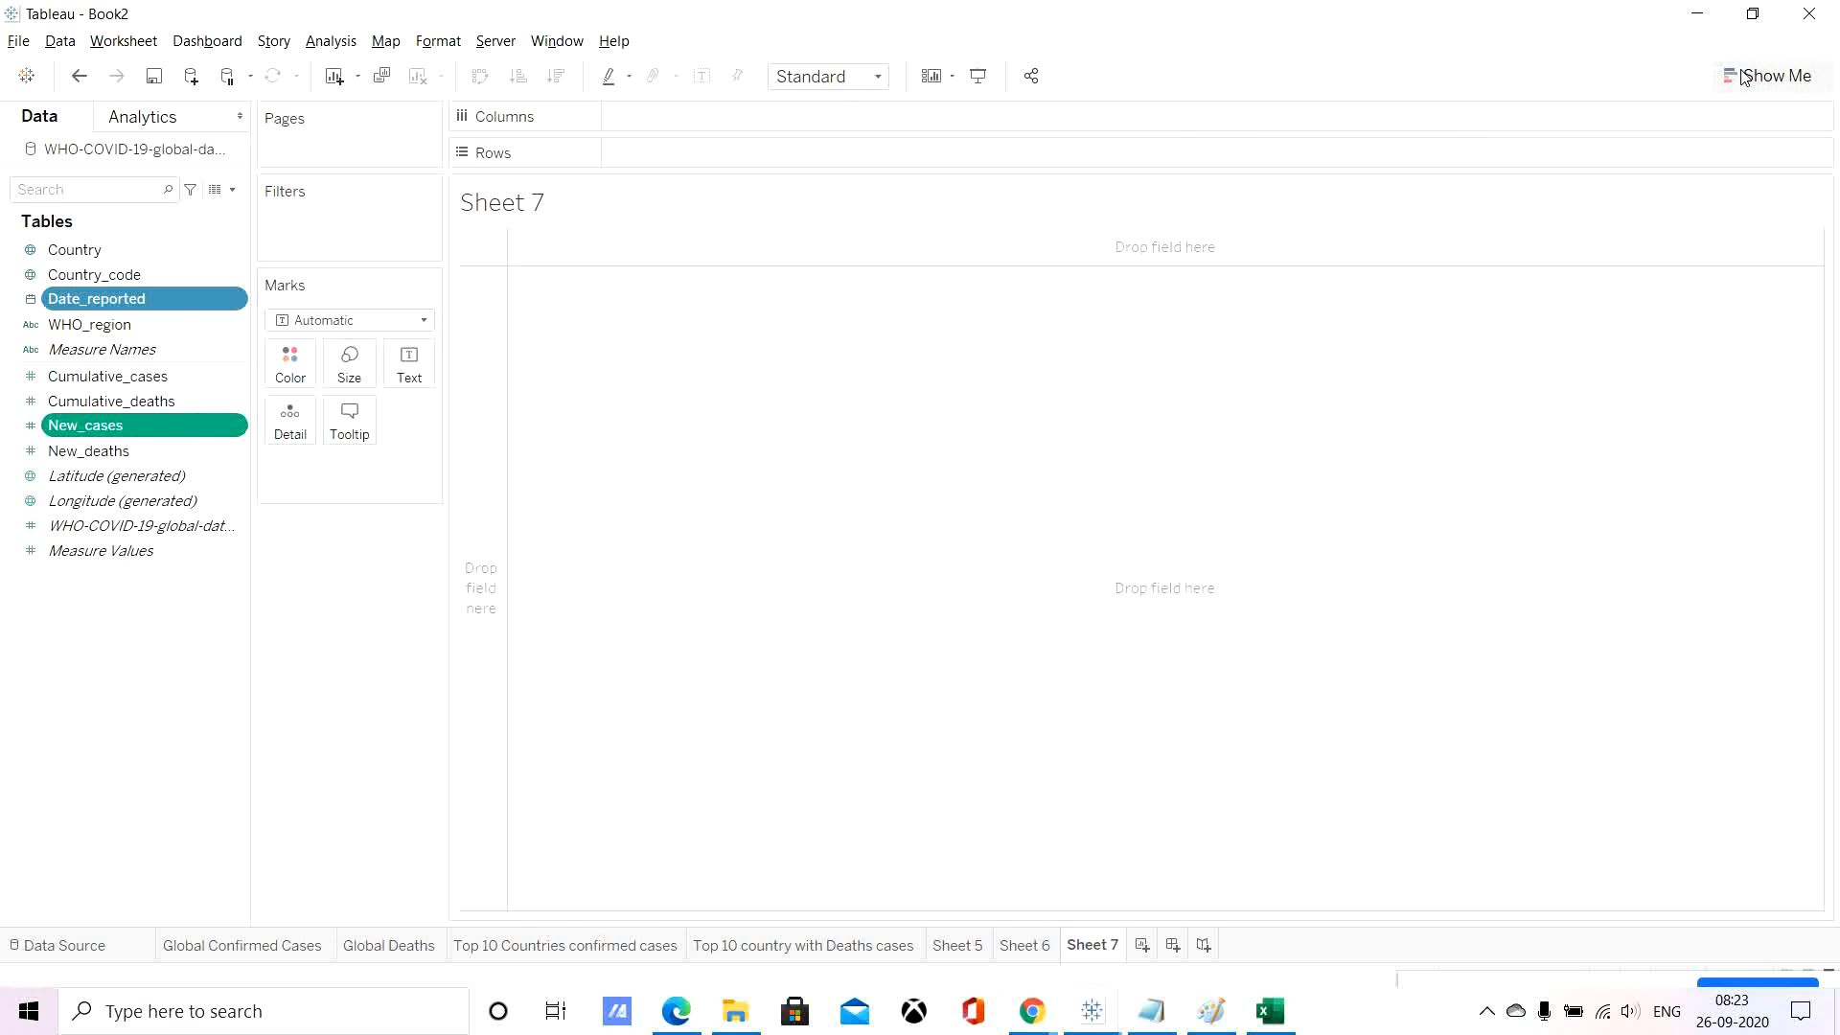
pyautogui.click(1798, 78)
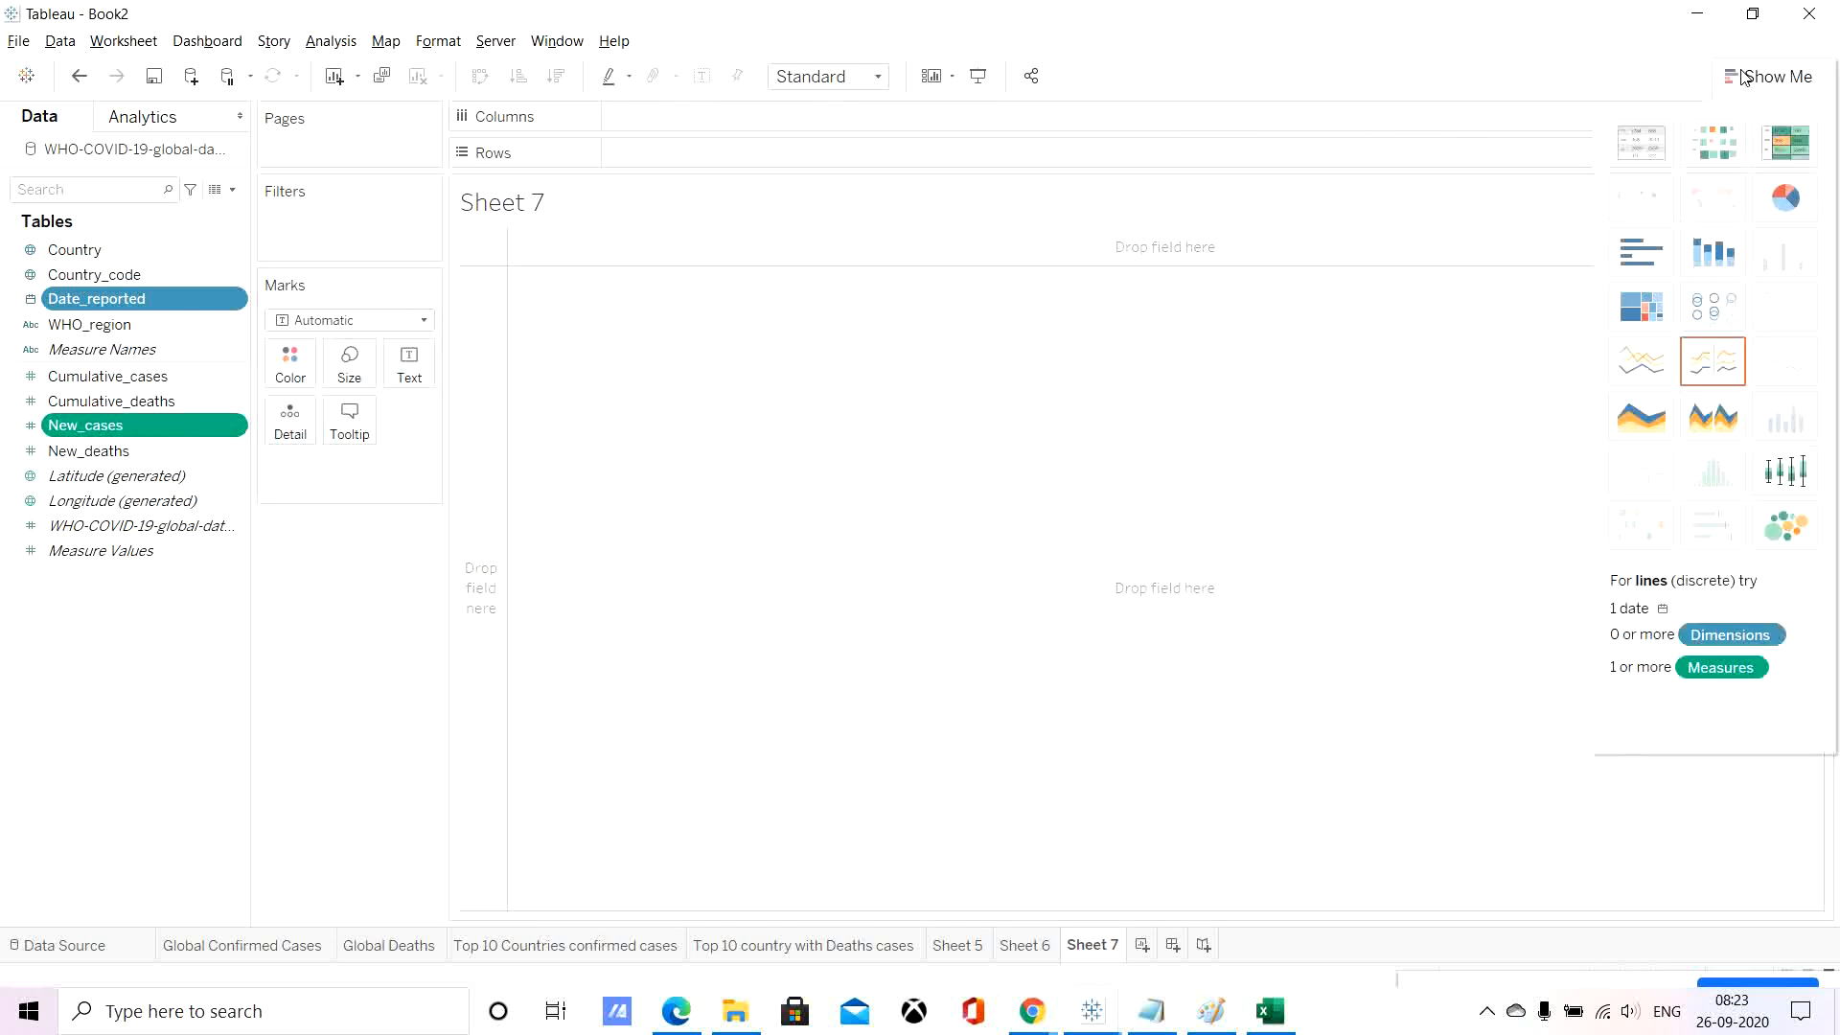
pyautogui.click(1651, 374)
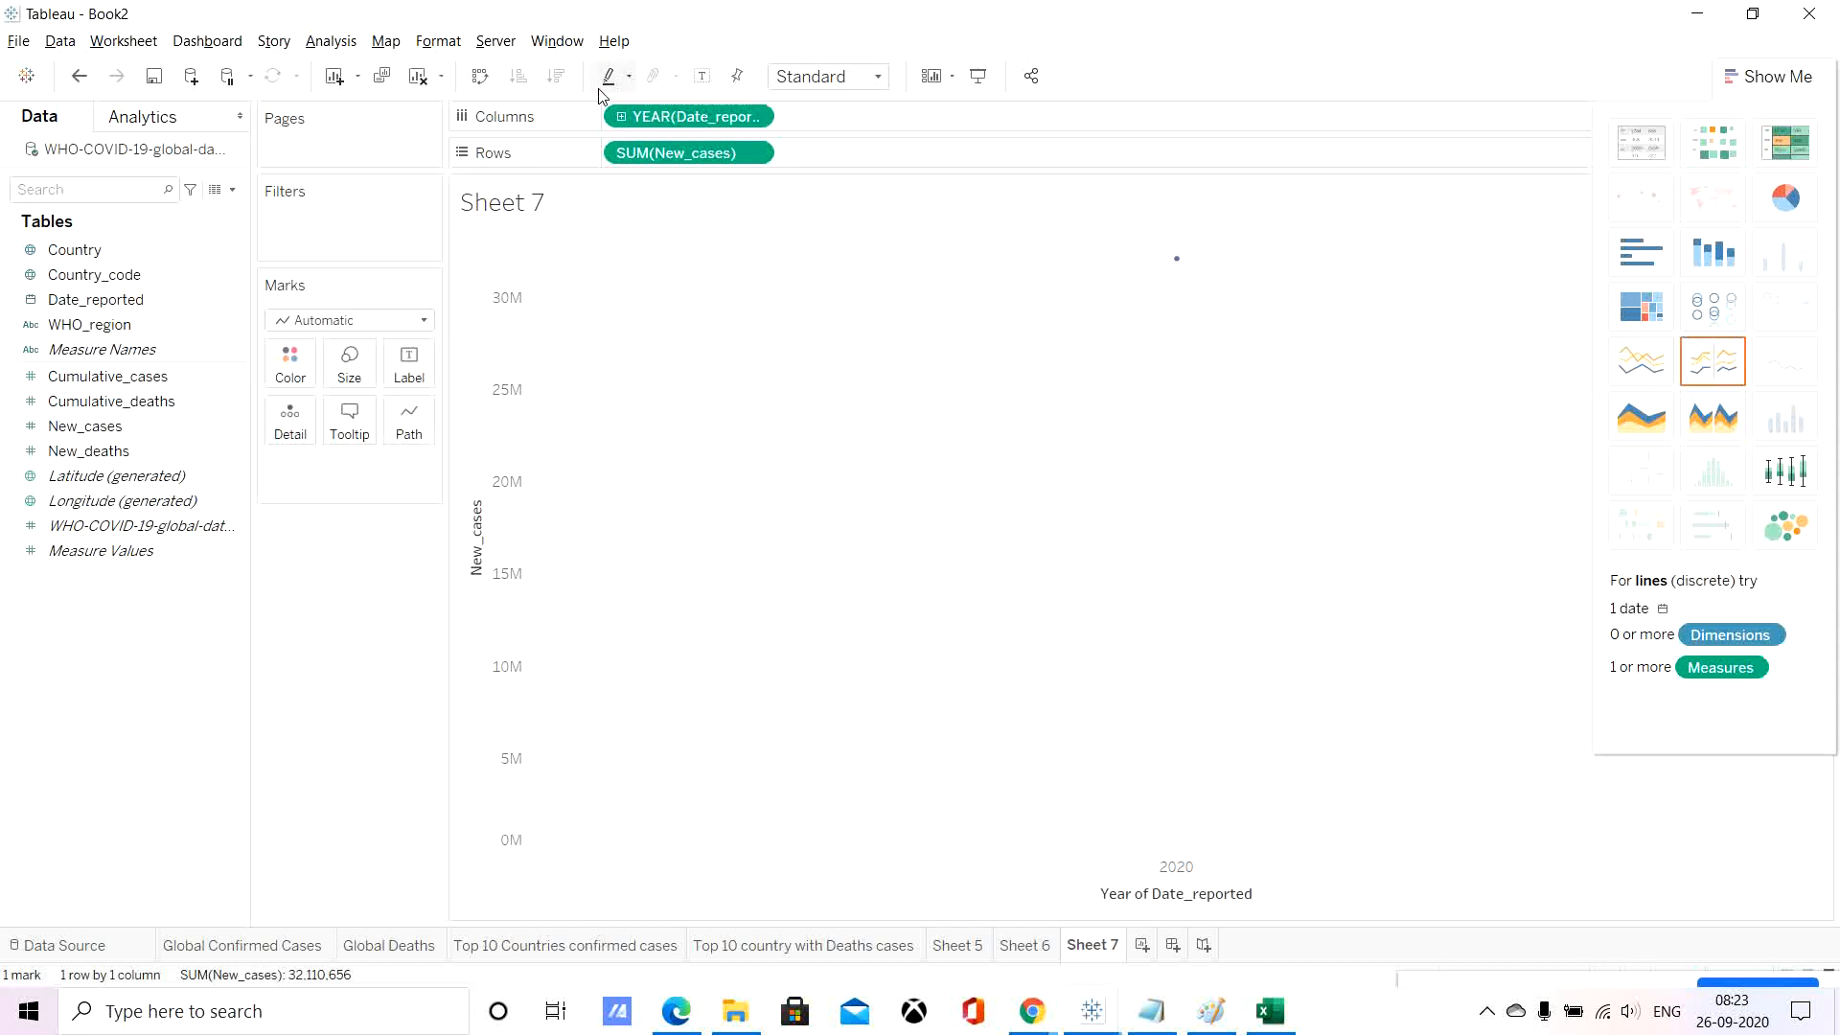
# Show Date_reported as a continuous day on the columns and add New_deaths to the rows after New_cases.
pyautogui.rightClick(668, 120)
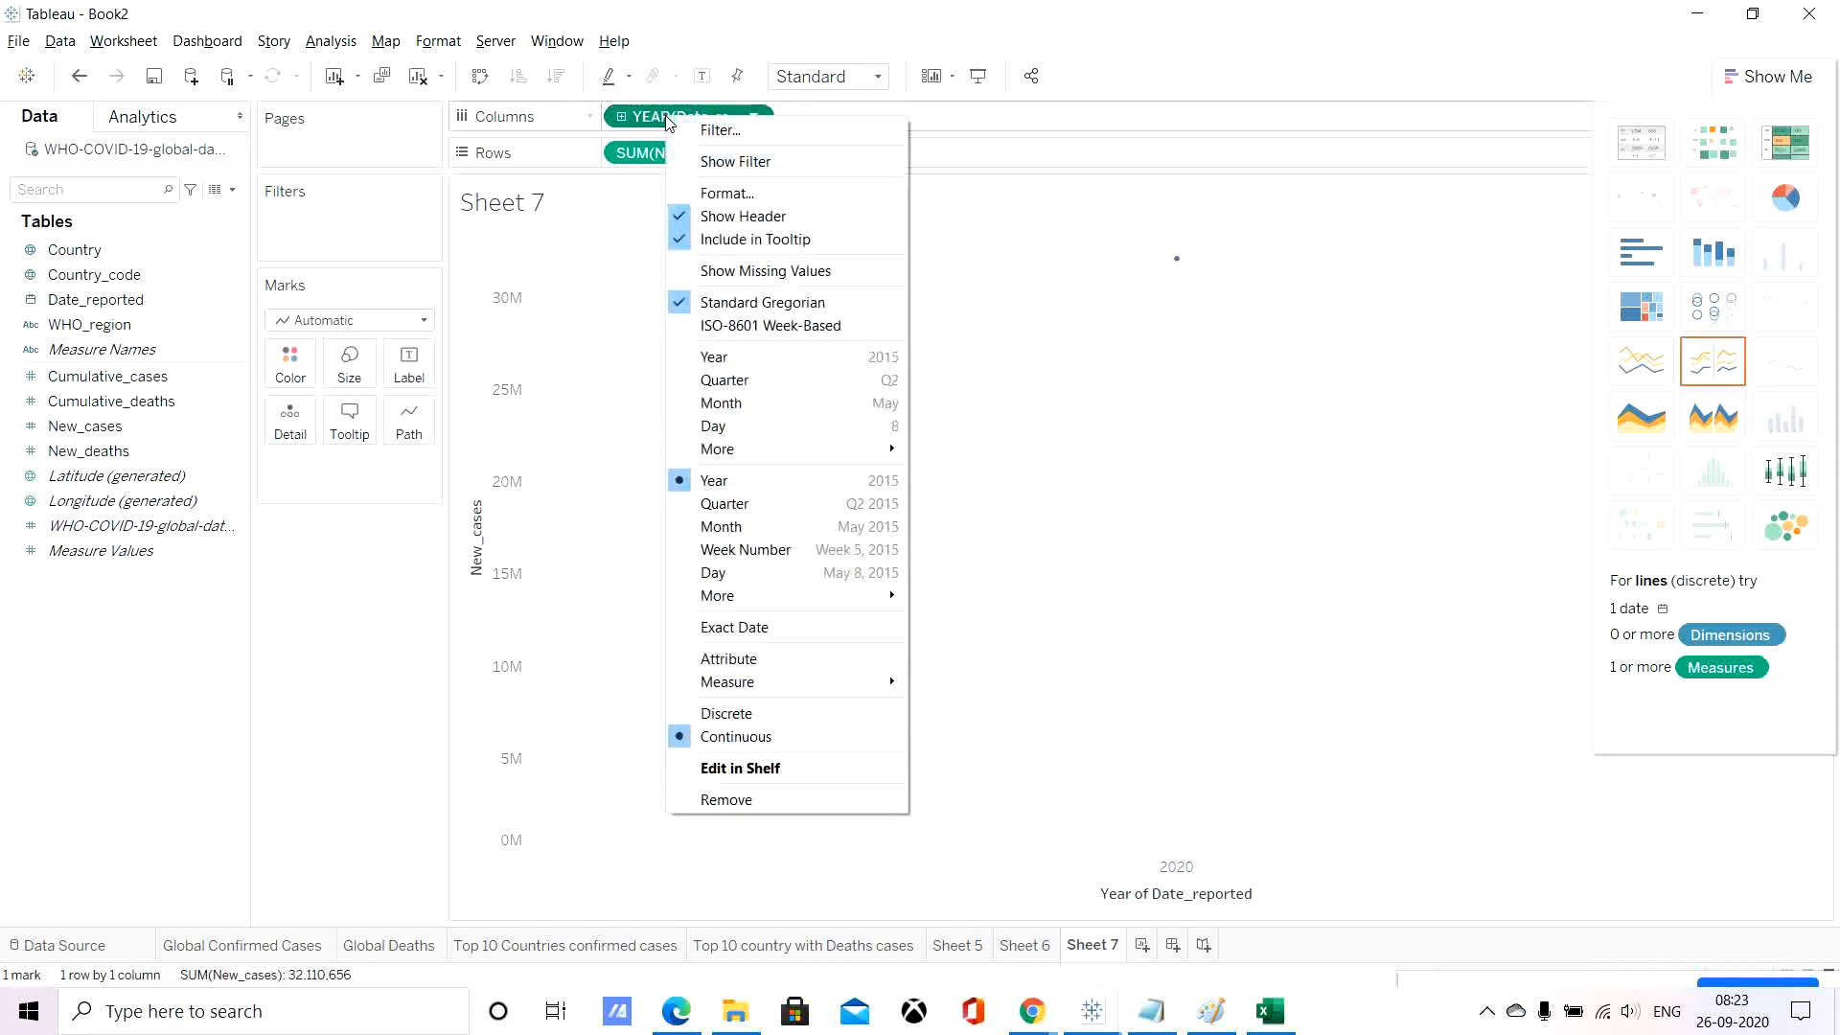
pyautogui.click(762, 580)
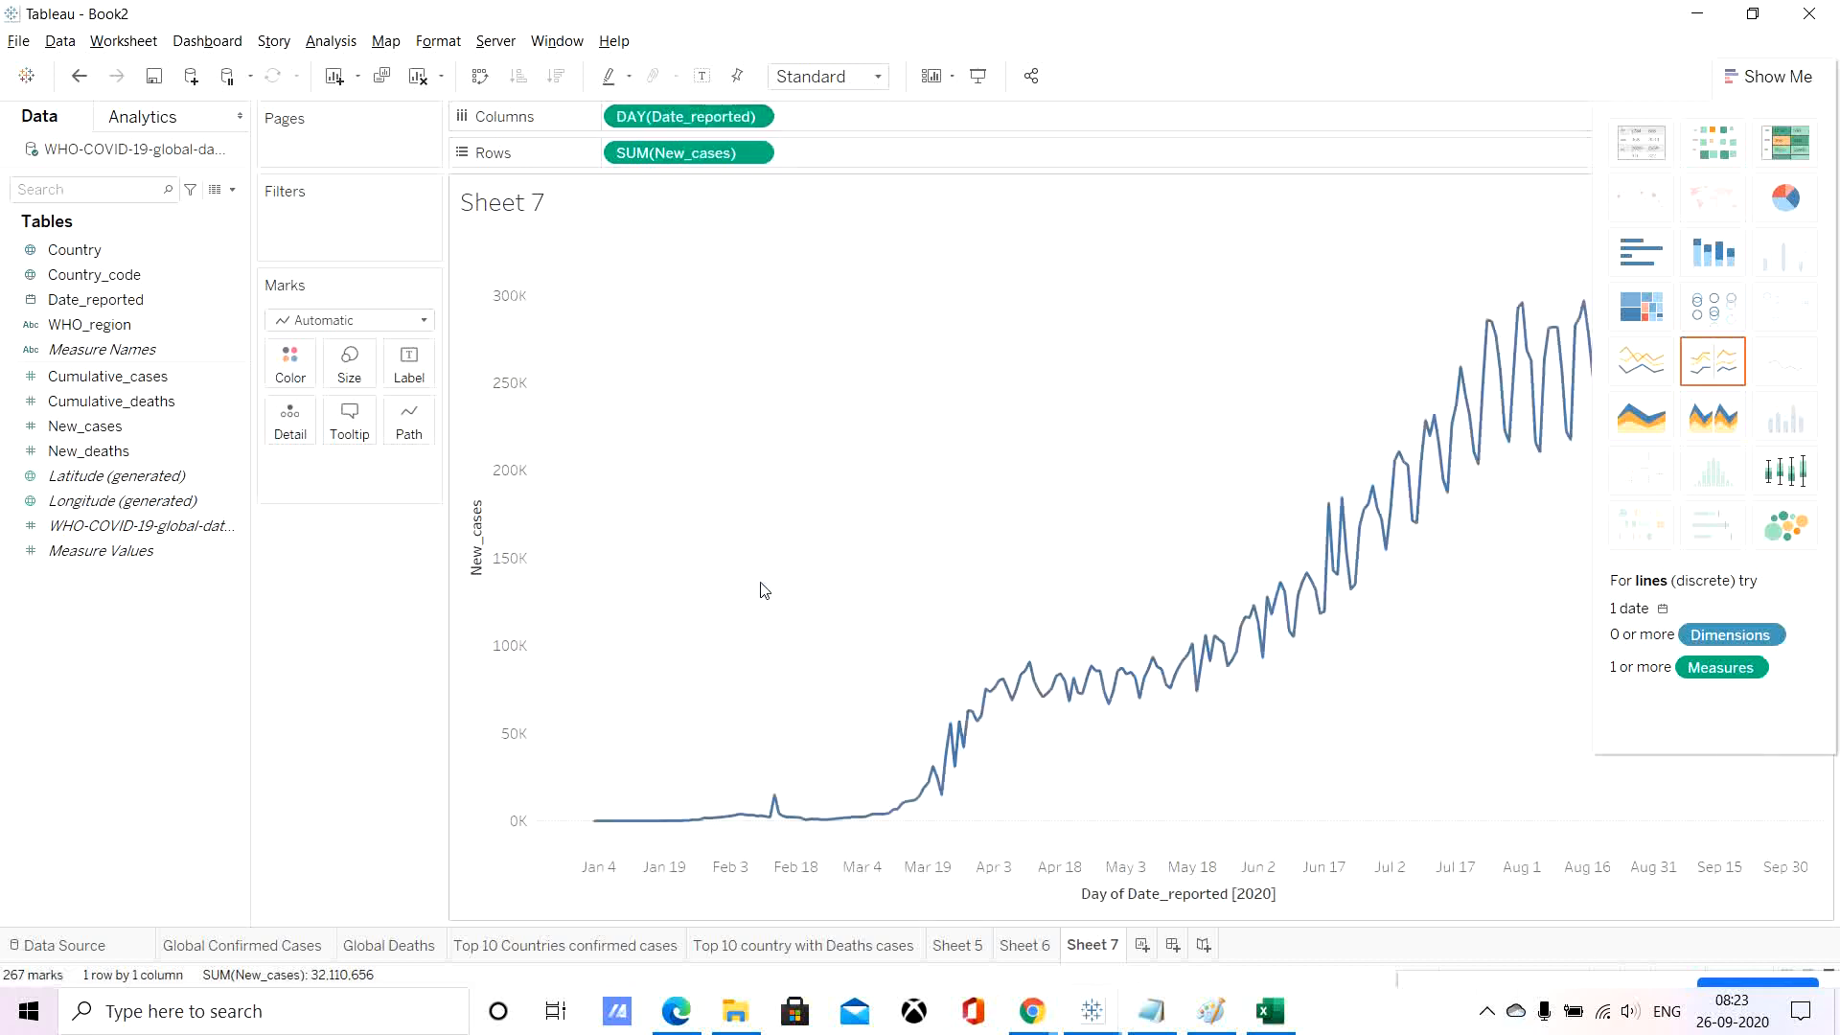
pyautogui.click(1760, 74)
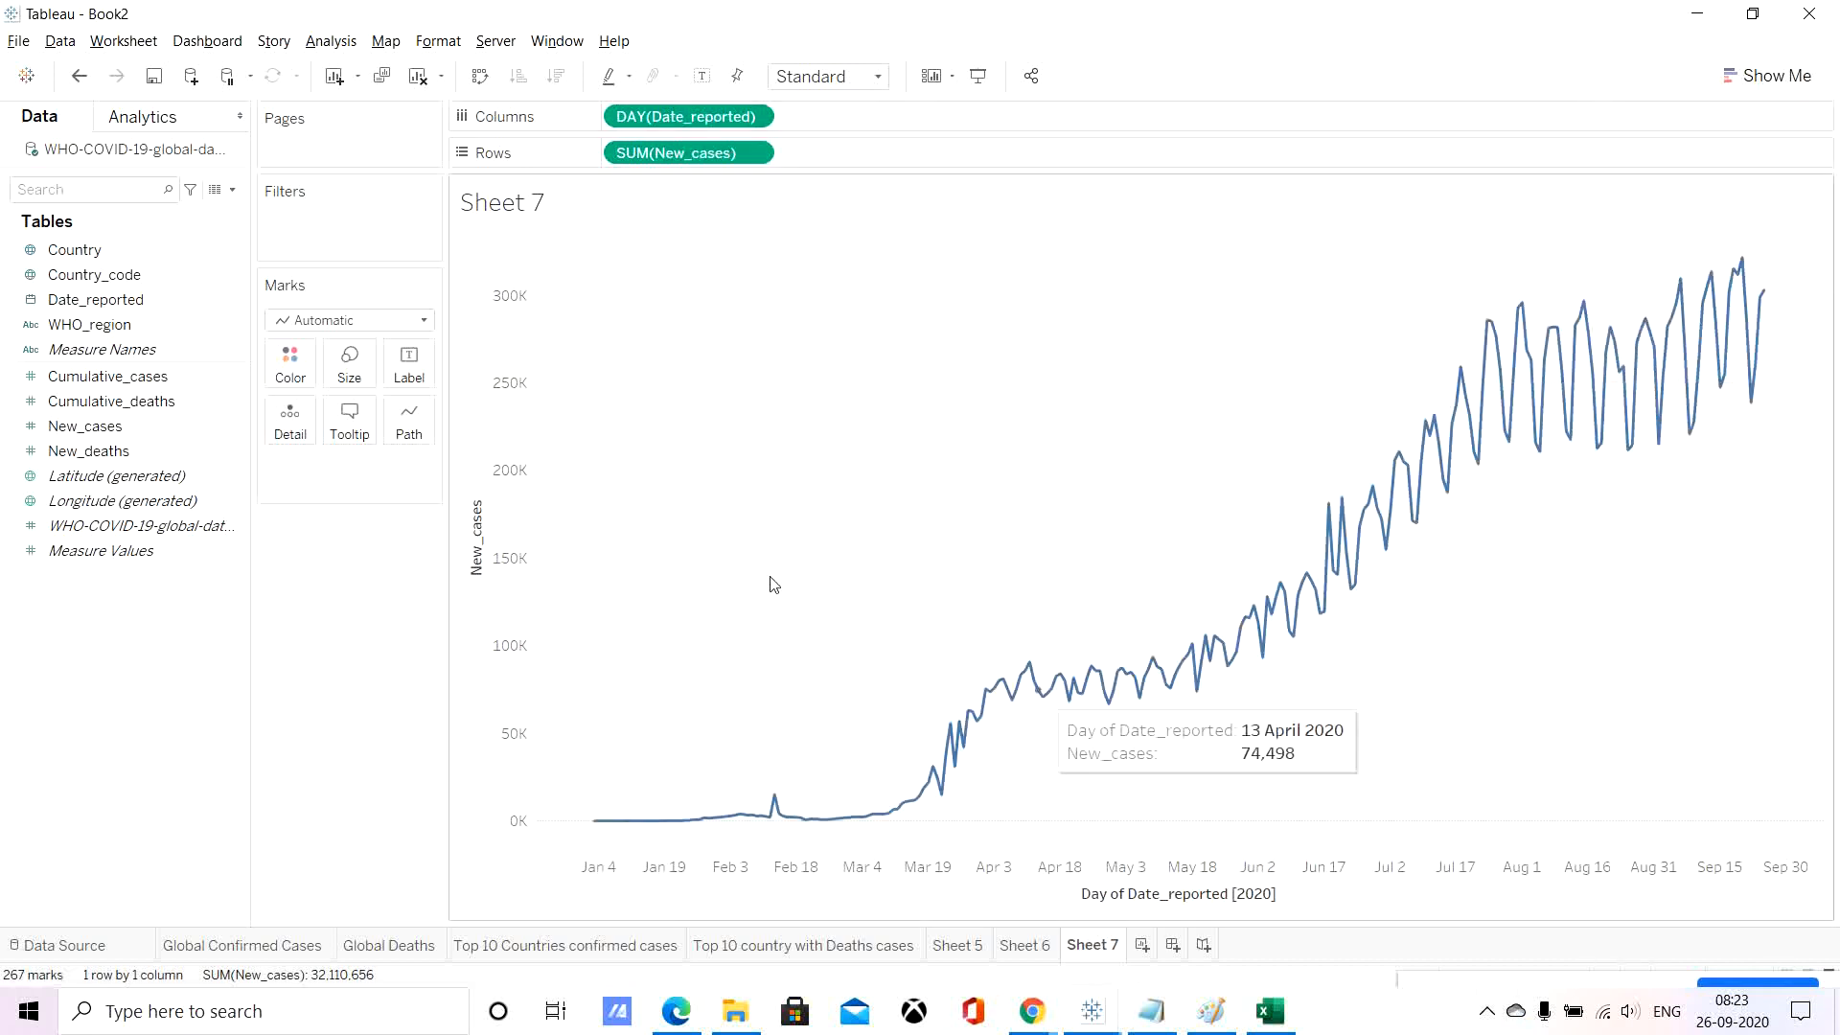
pyautogui.moveTo(96, 450); pyautogui.dragTo(885, 159)
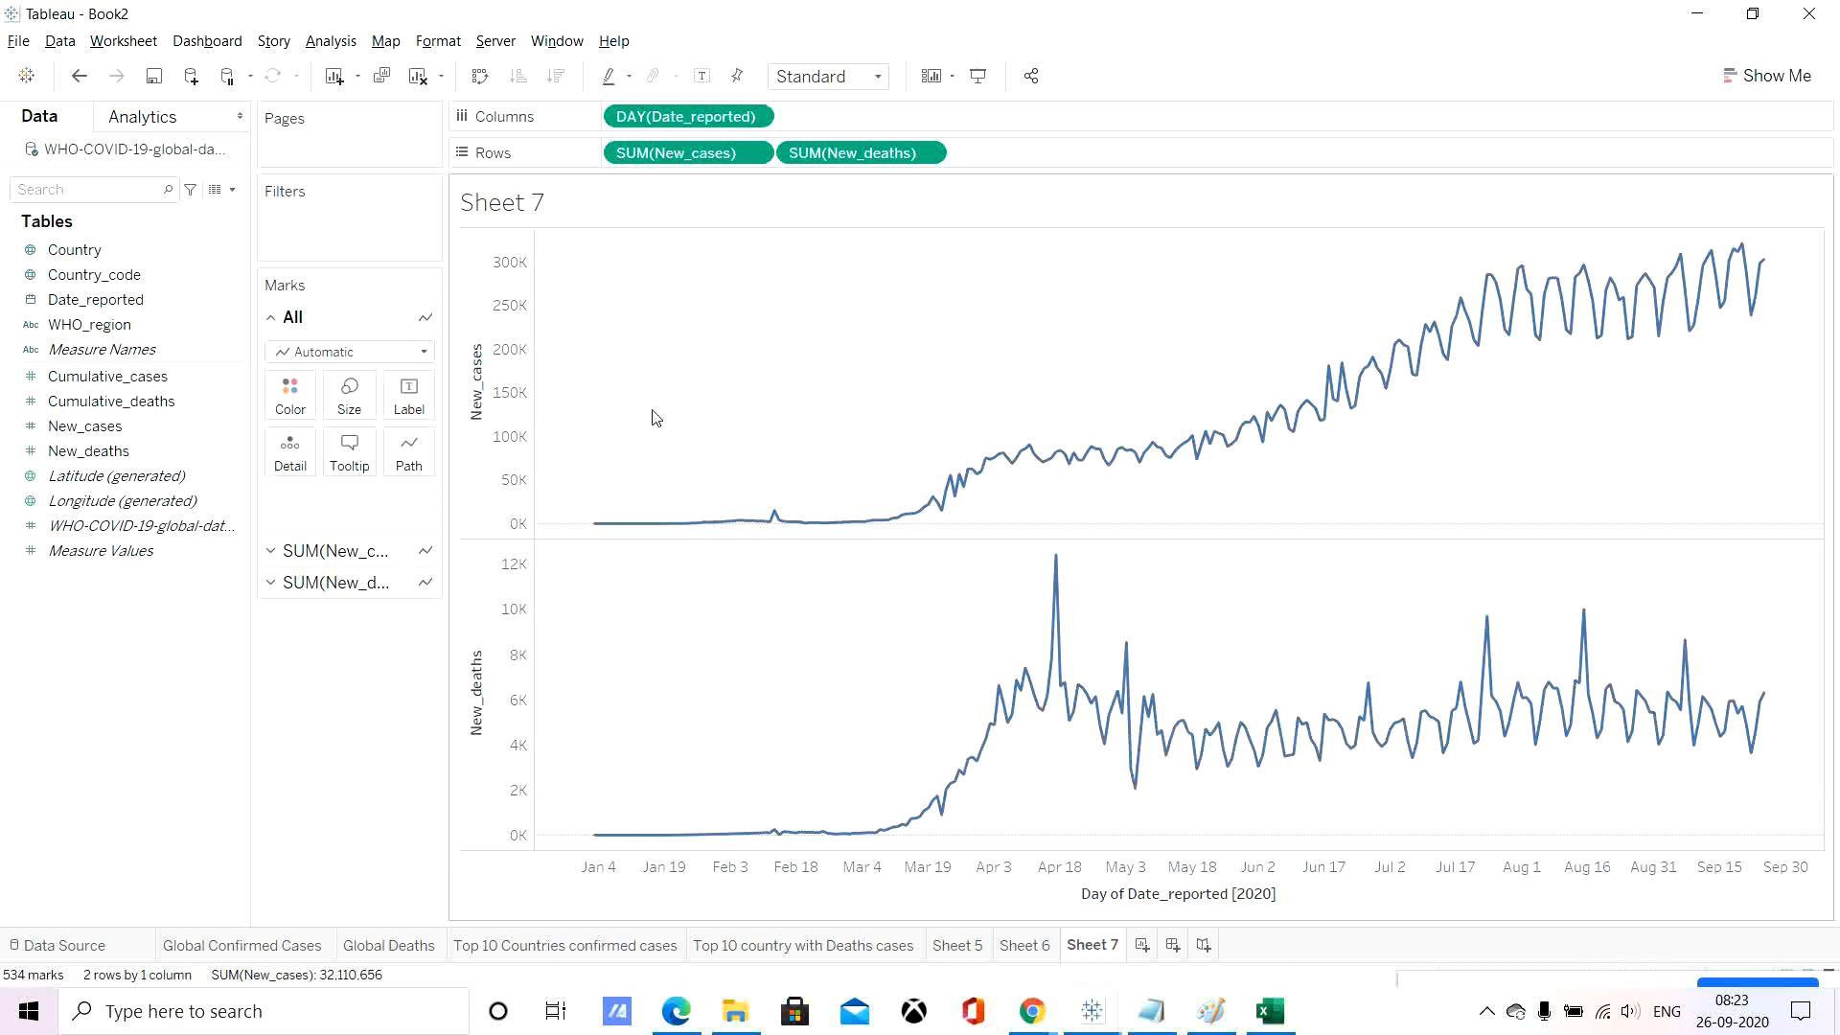
# Change the mark type of both New_cases and New_deaths from automatic lines to Bar.
pyautogui.click(326, 554)
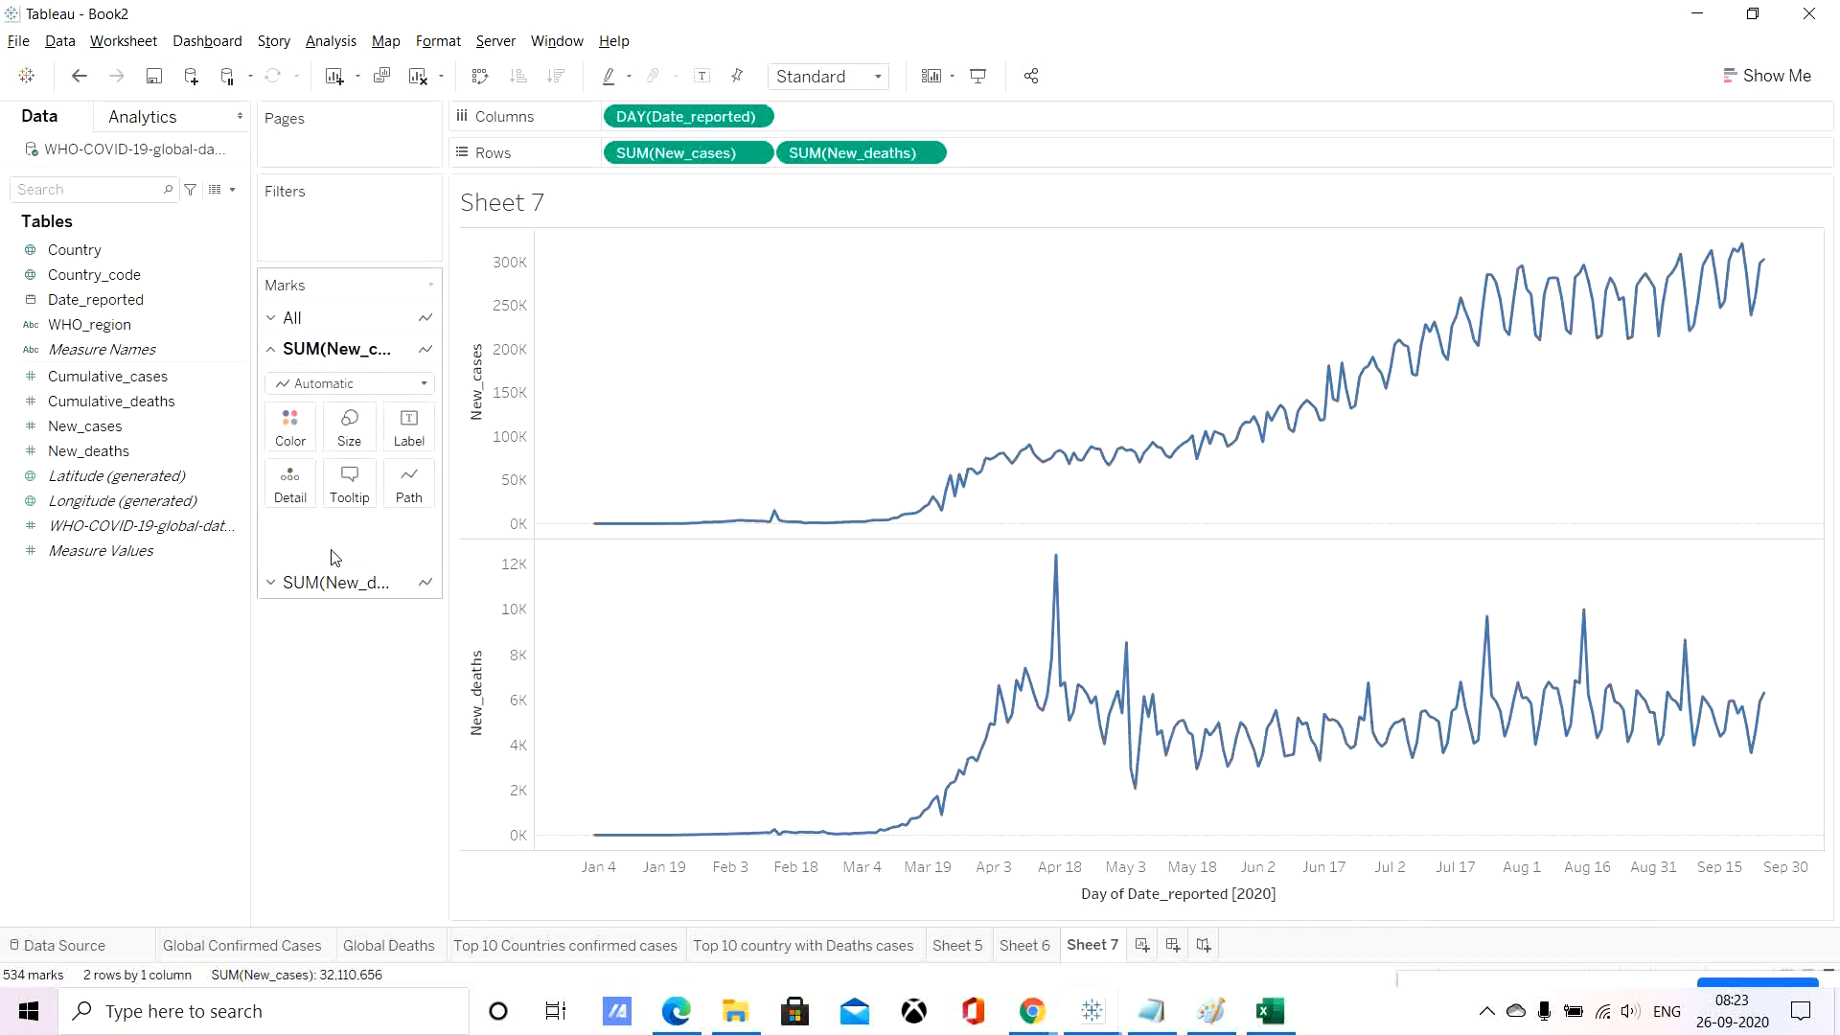
pyautogui.click(350, 385)
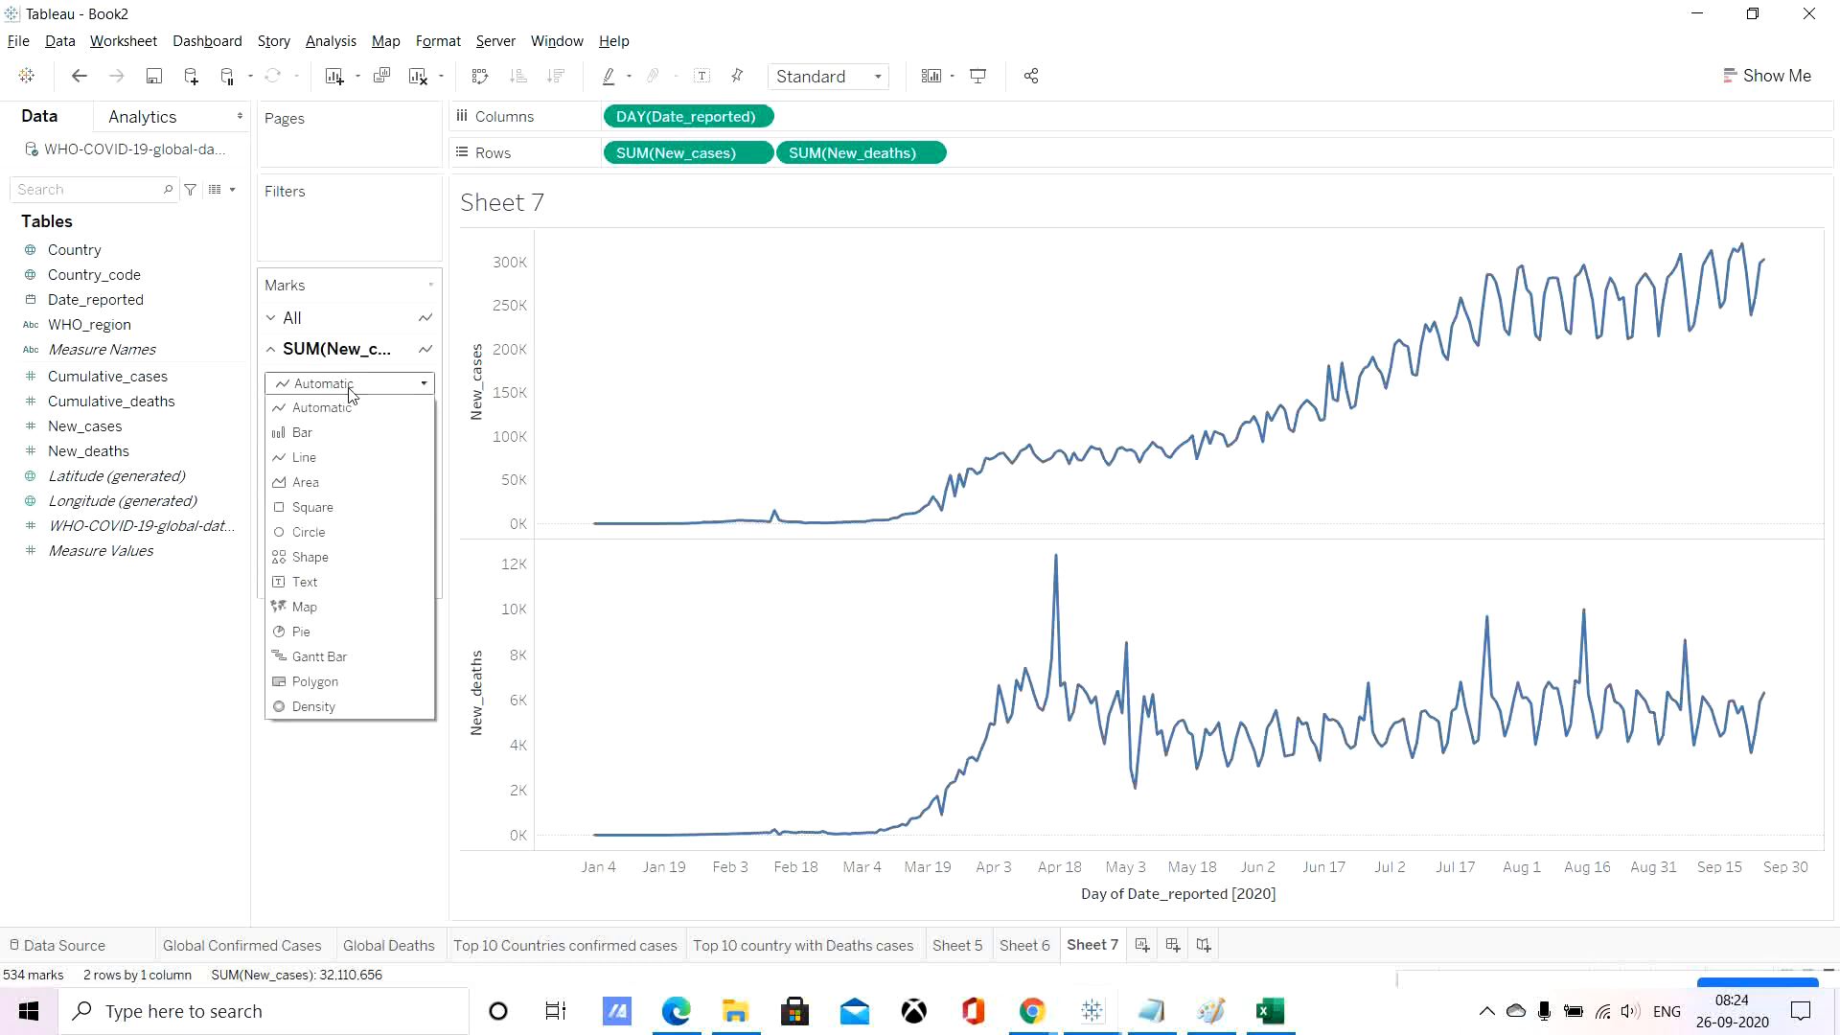
pyautogui.click(308, 433)
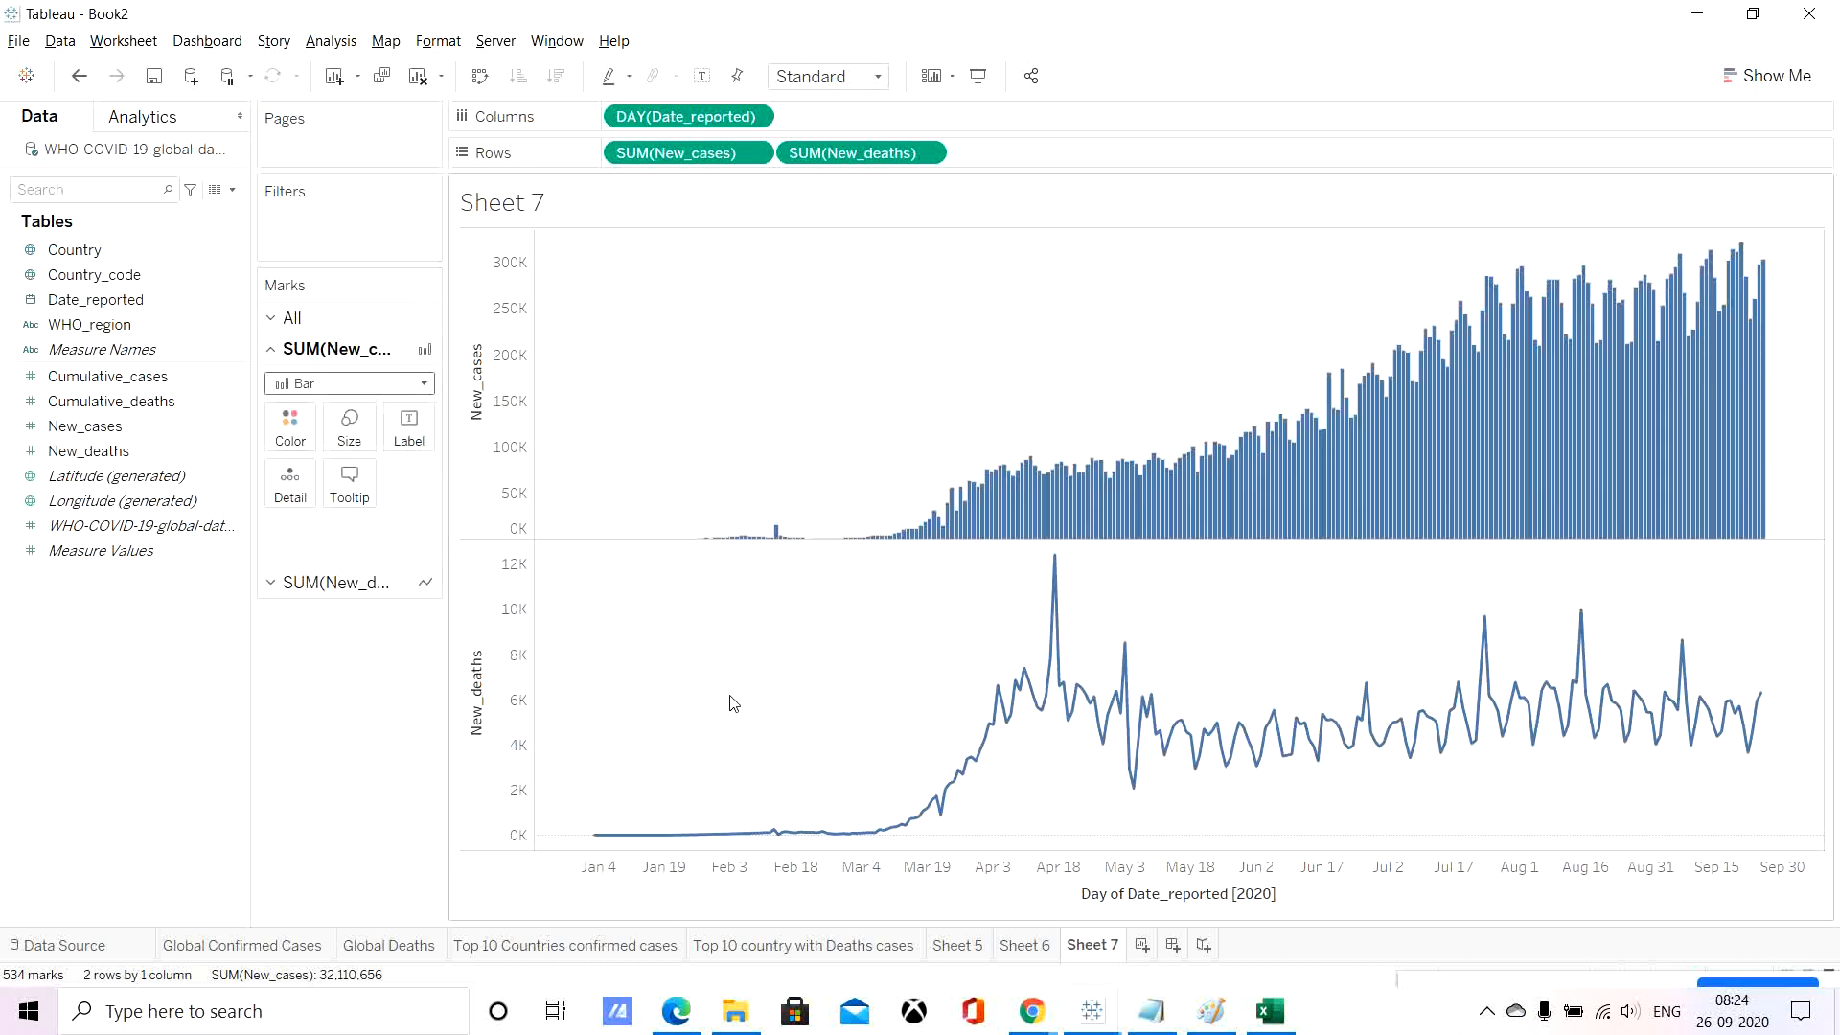
pyautogui.click(340, 584)
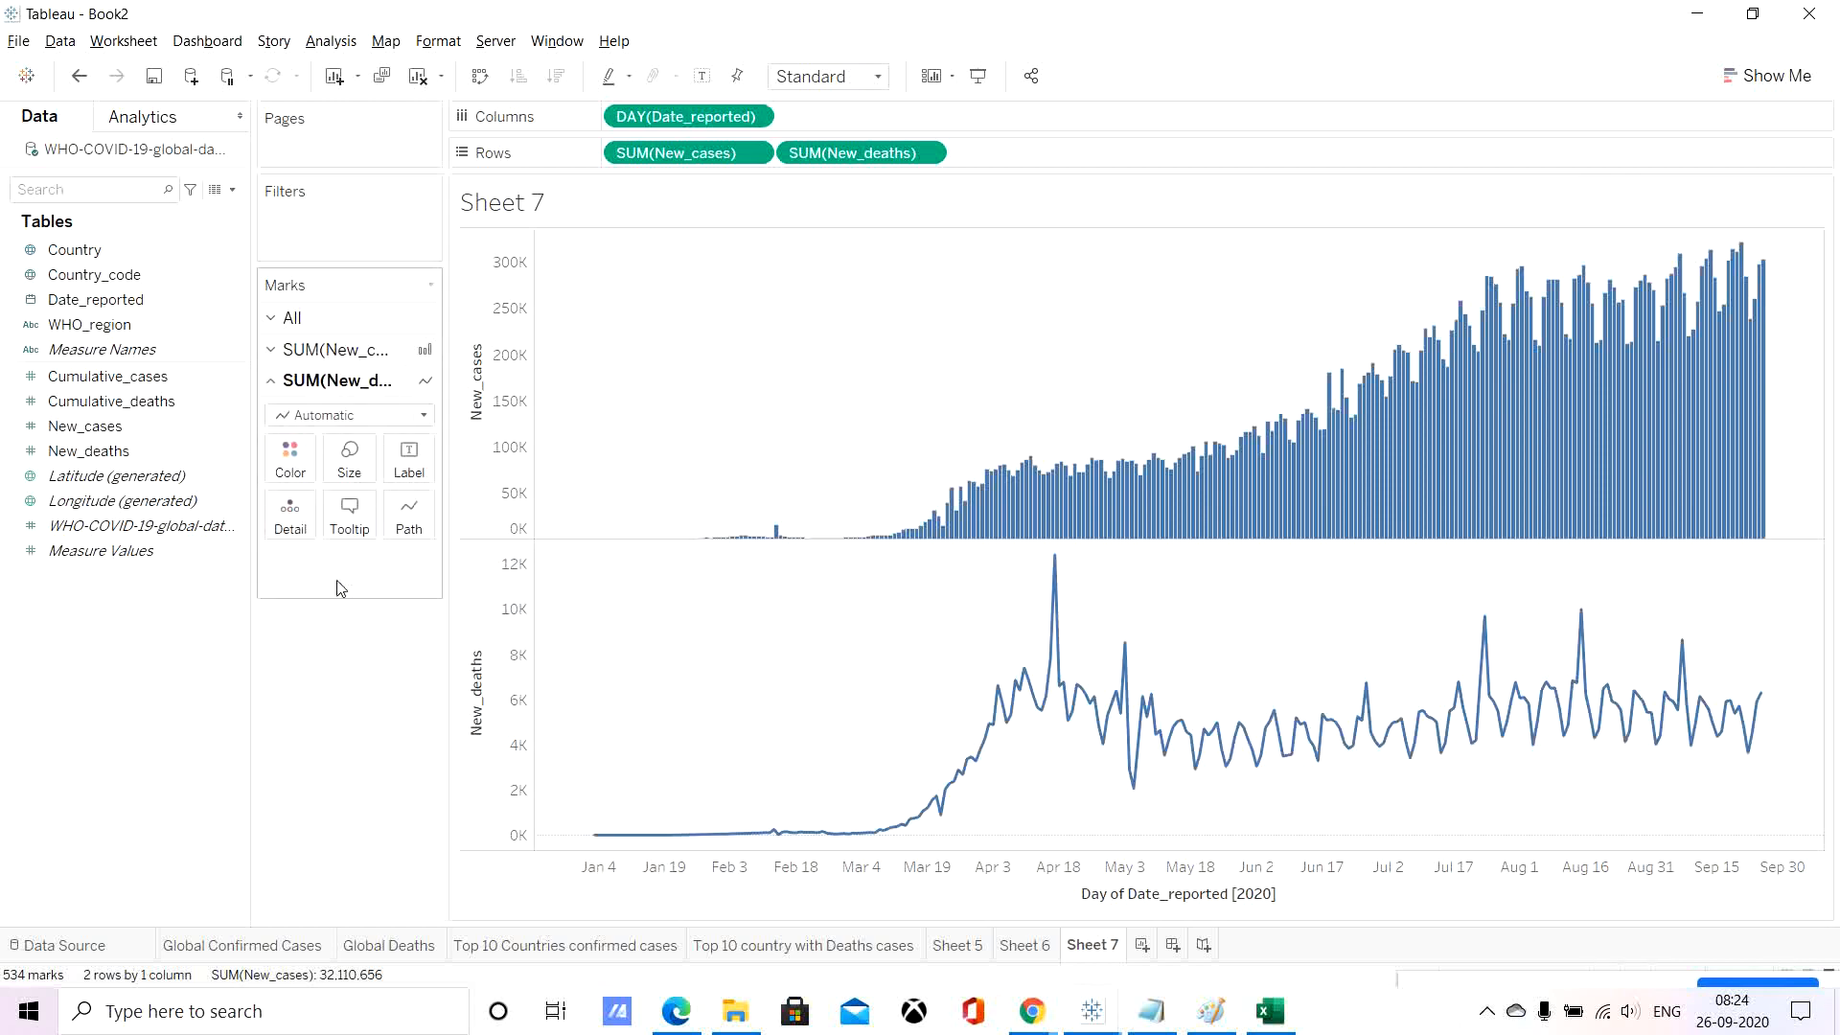
pyautogui.click(331, 418)
pyautogui.click(303, 466)
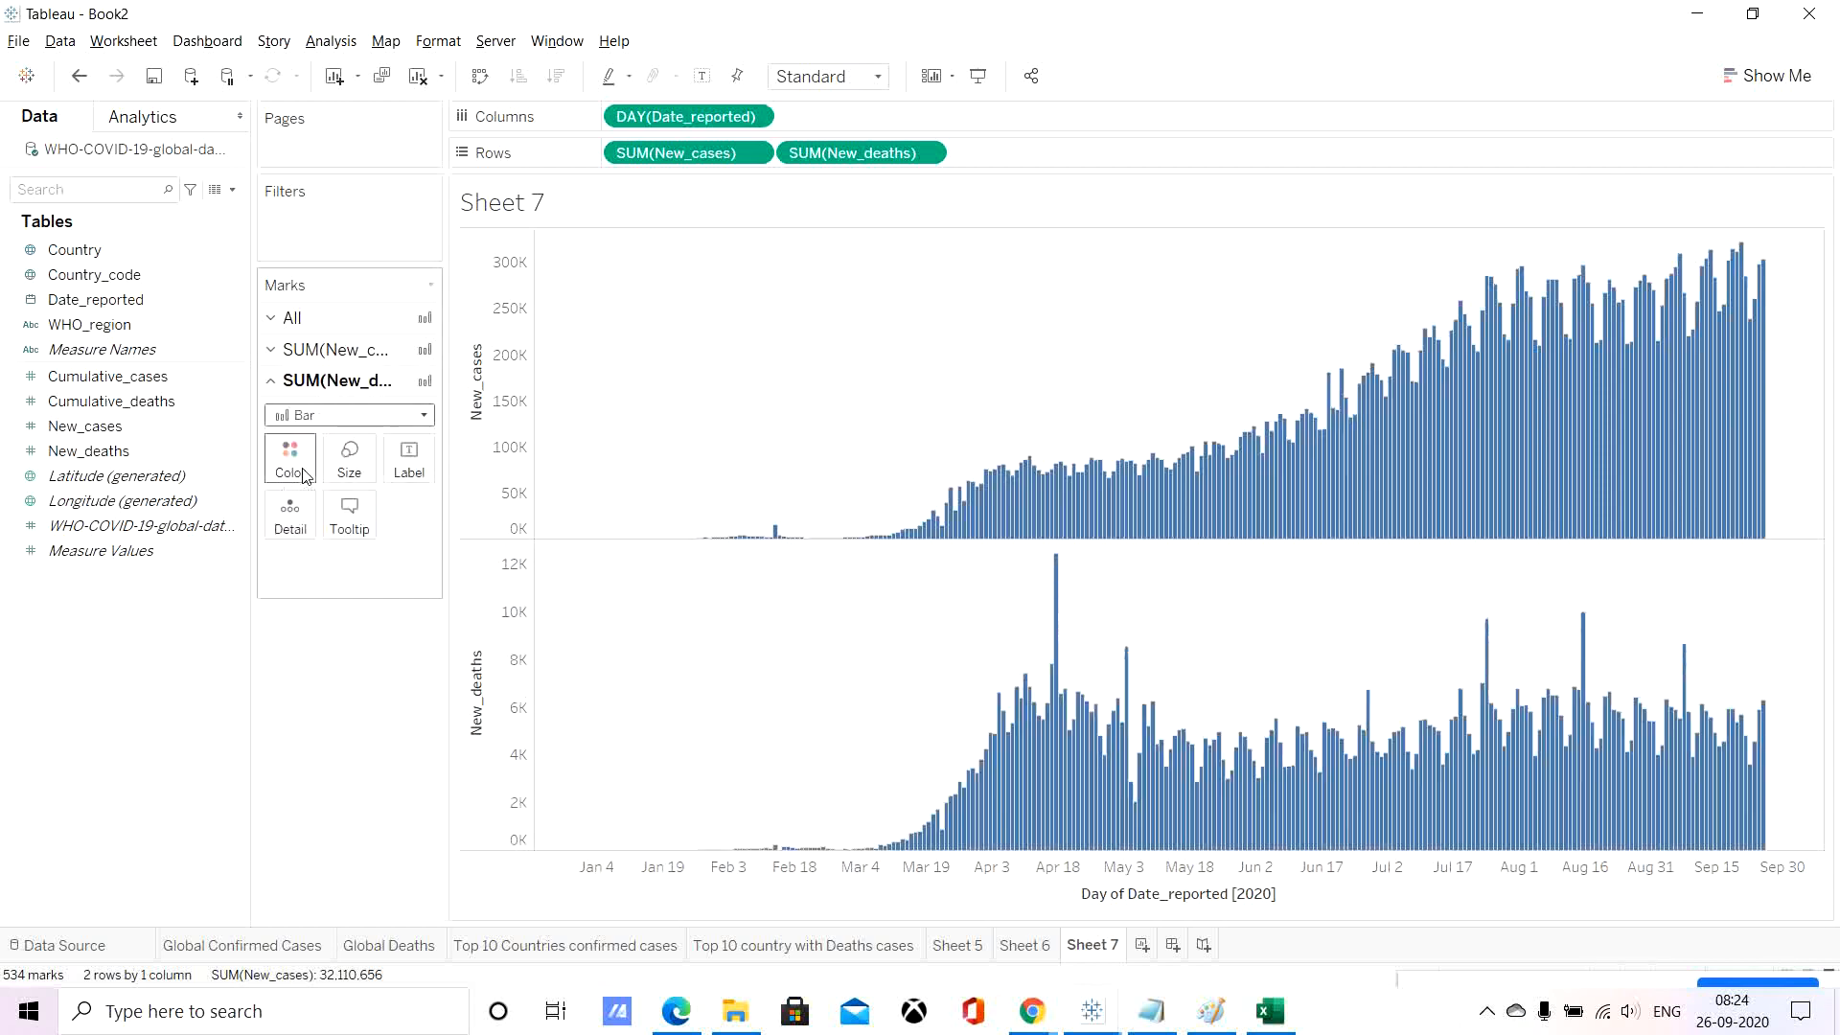
# Switch the New_deaths bar size to Manual and reduce it to the thinnest bars.
pyautogui.click(349, 468)
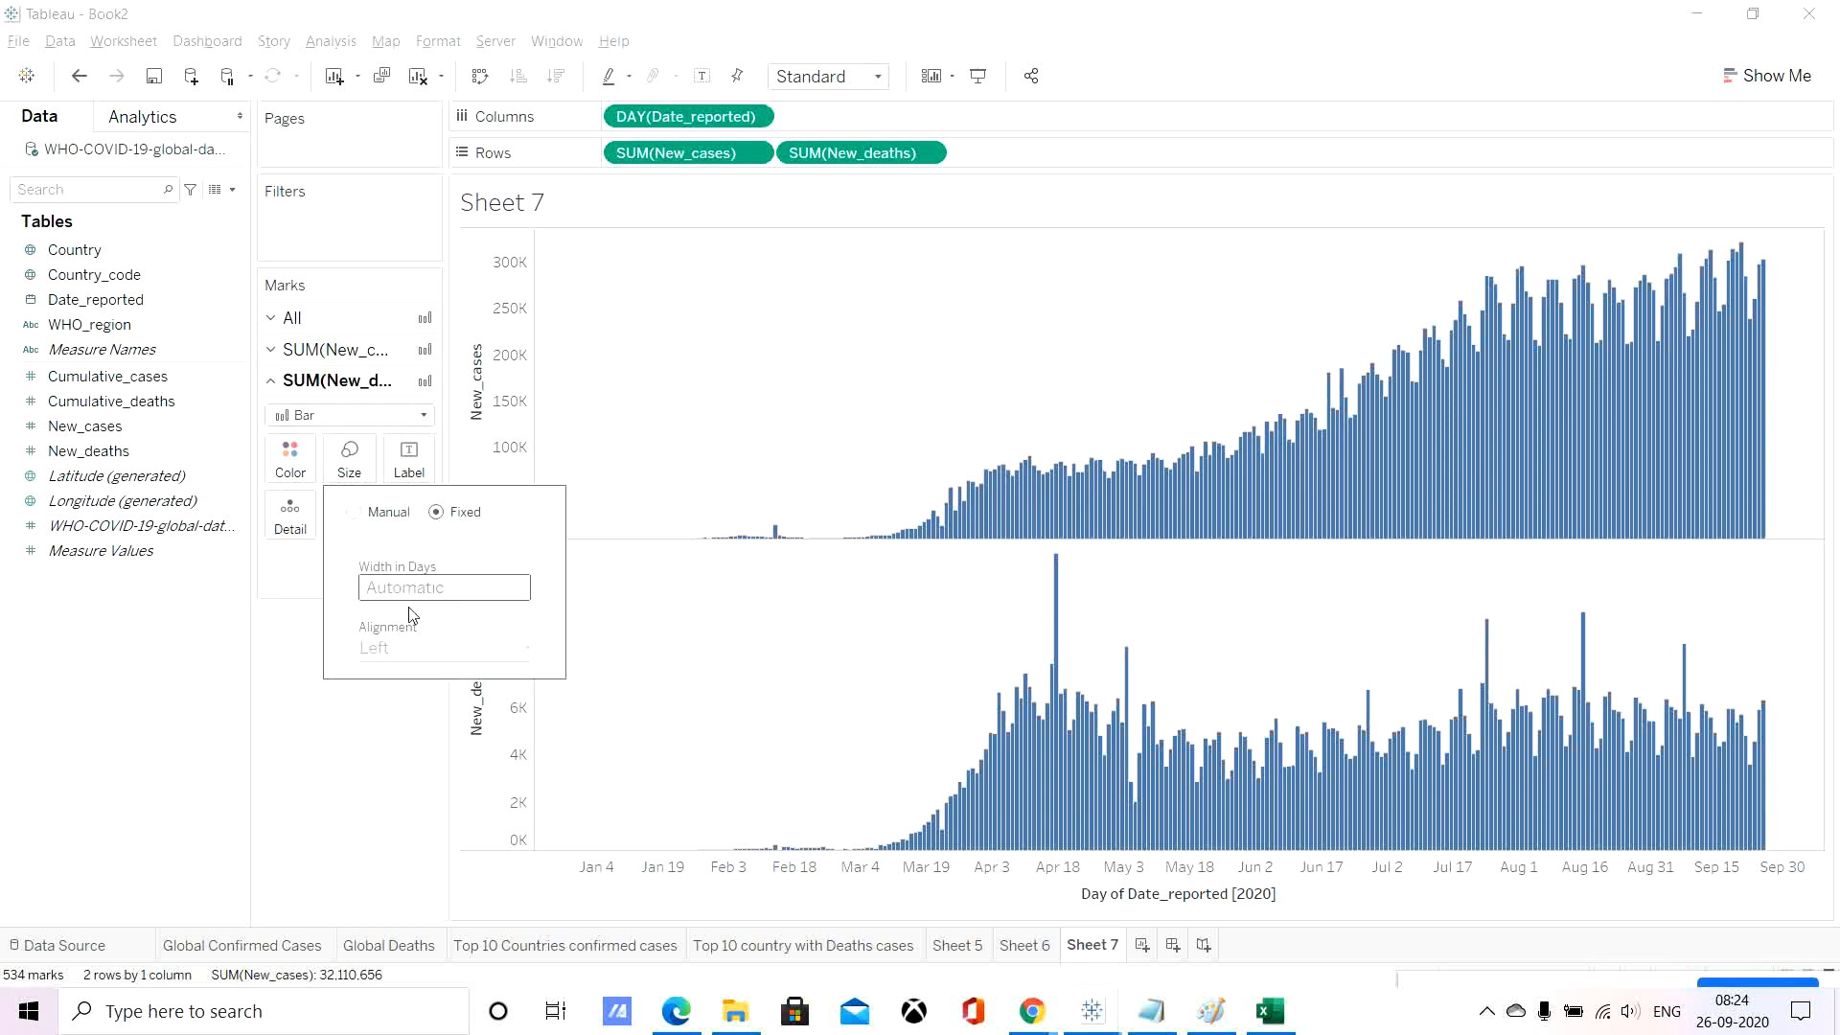
pyautogui.click(356, 514)
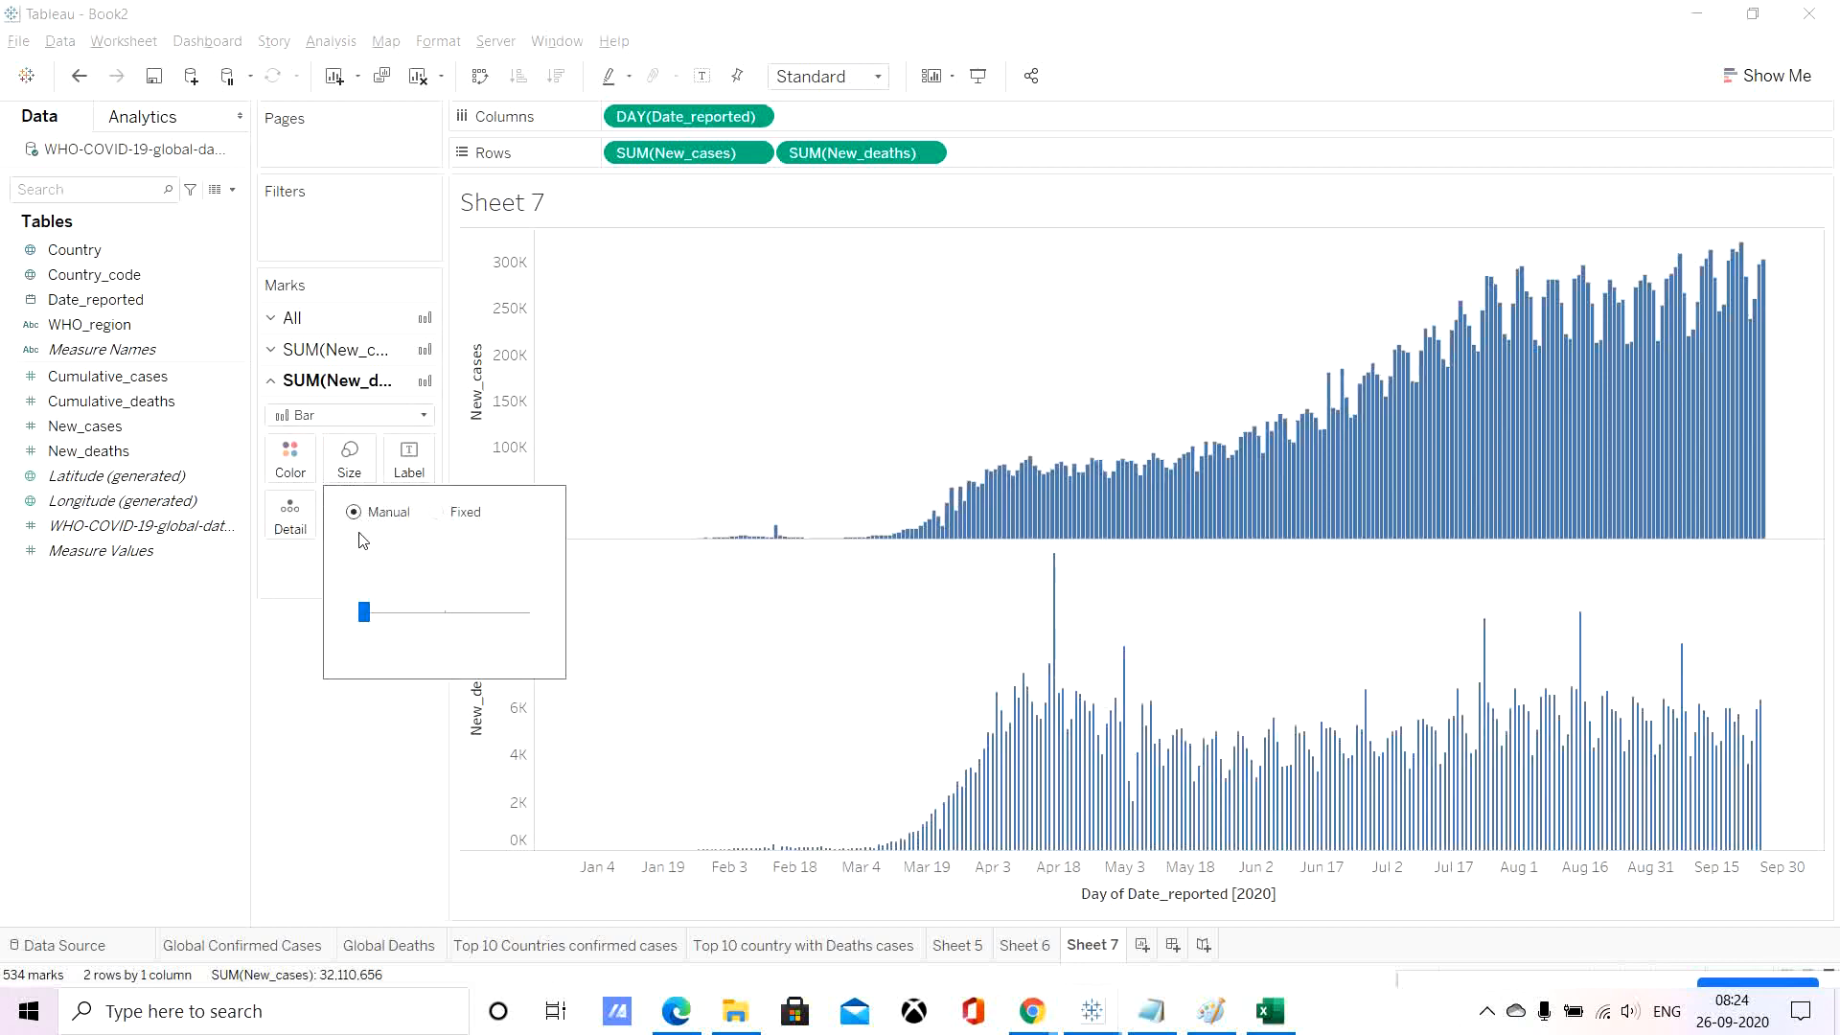
pyautogui.moveTo(363, 613); pyautogui.dragTo(333, 606)
pyautogui.click(892, 384)
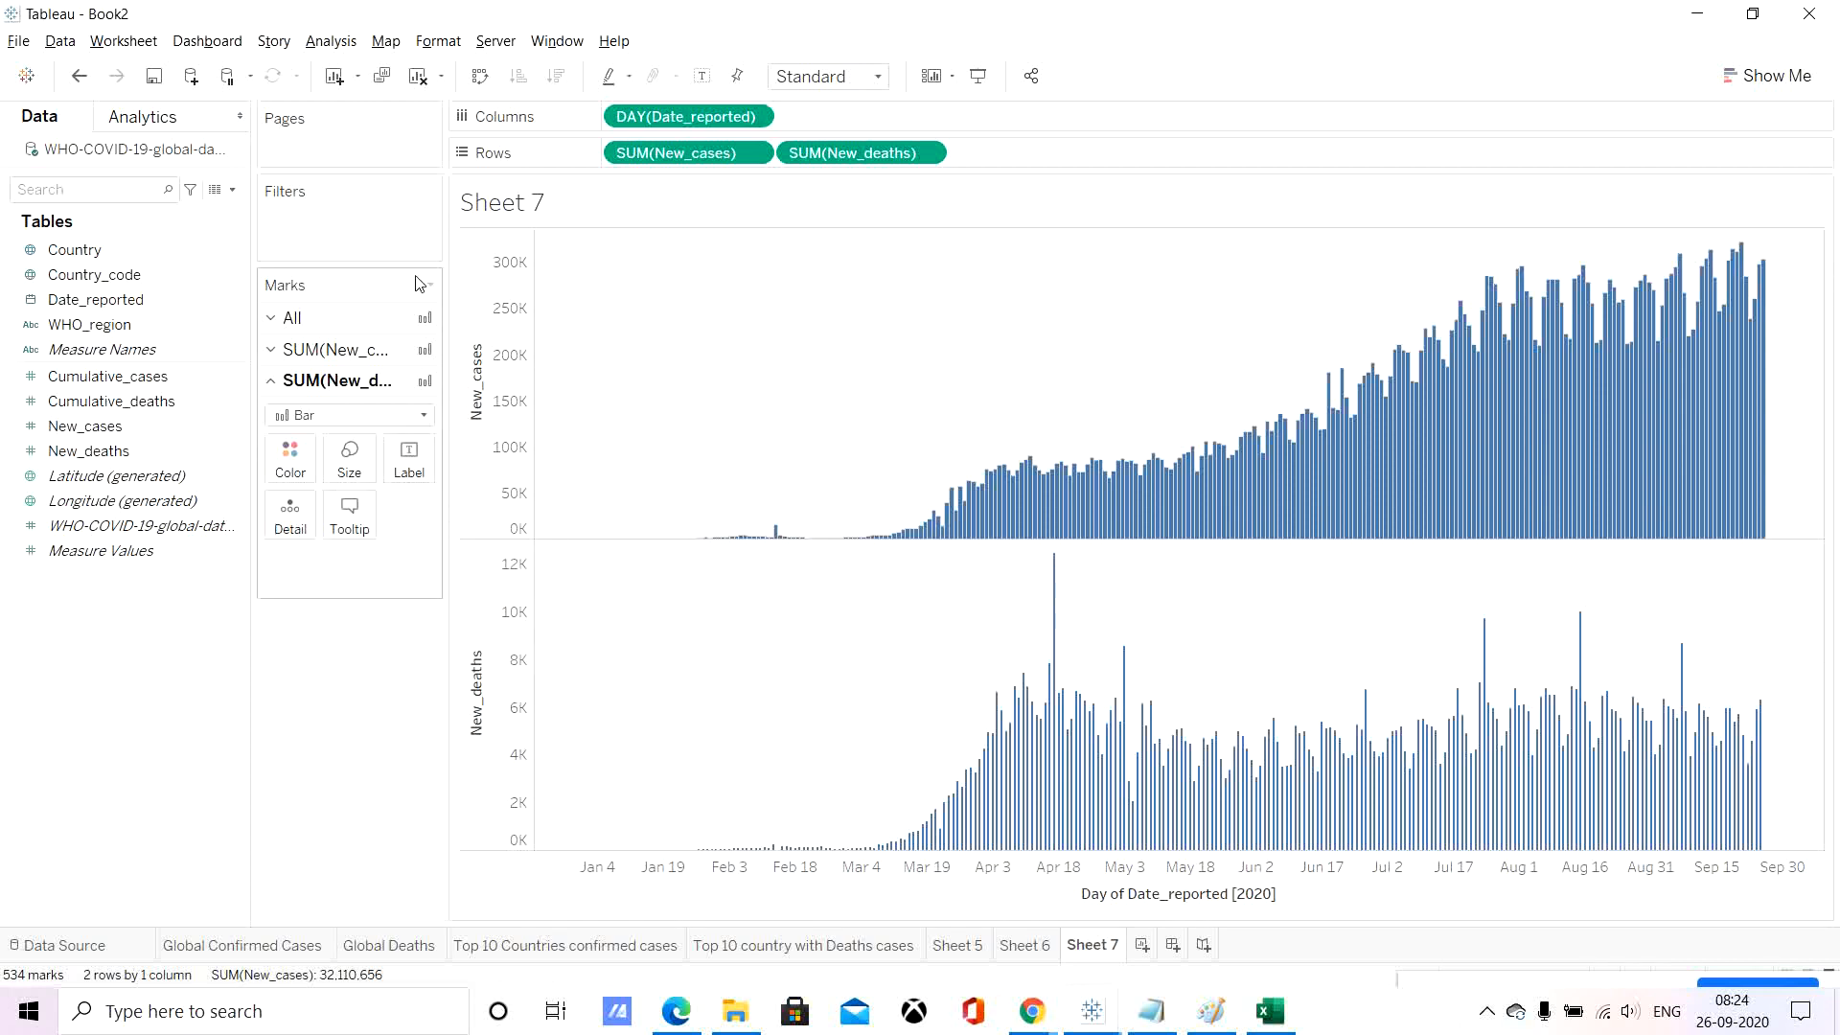
# Switch the New_cases bar size to Manual with thin bars and inspect the daily values.
pyautogui.click(326, 351)
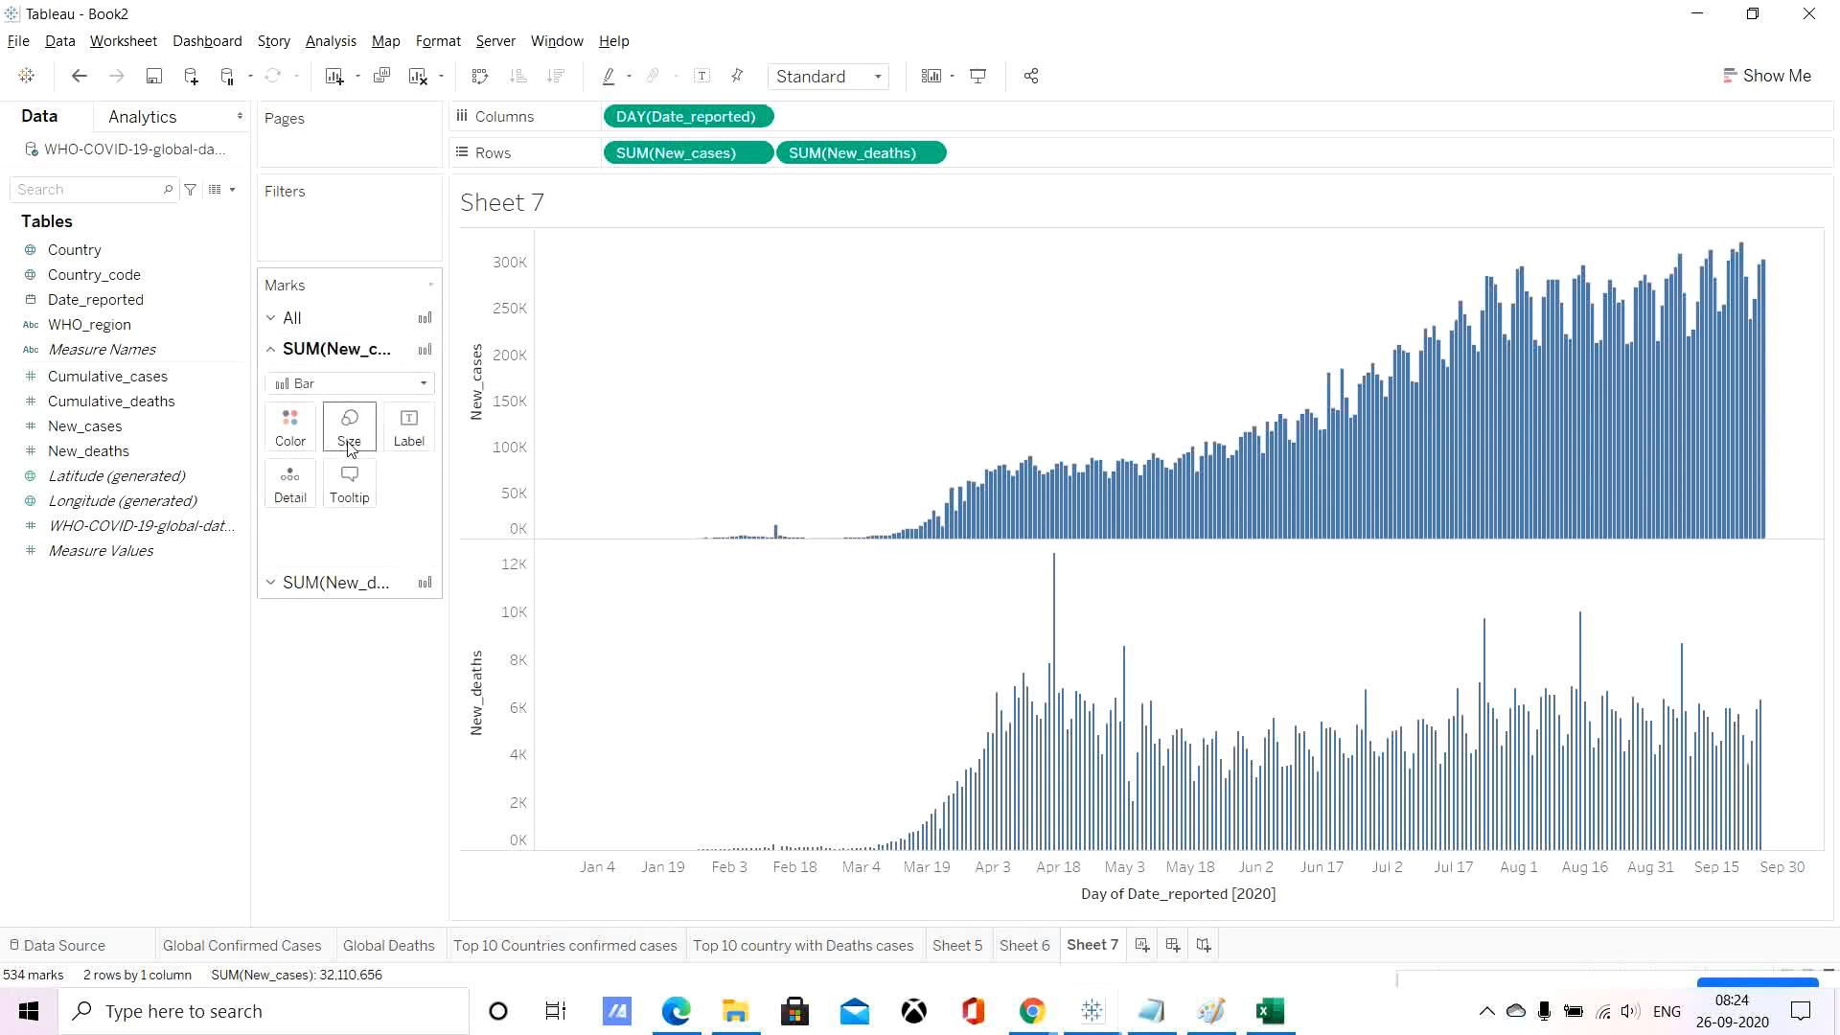
pyautogui.click(349, 445)
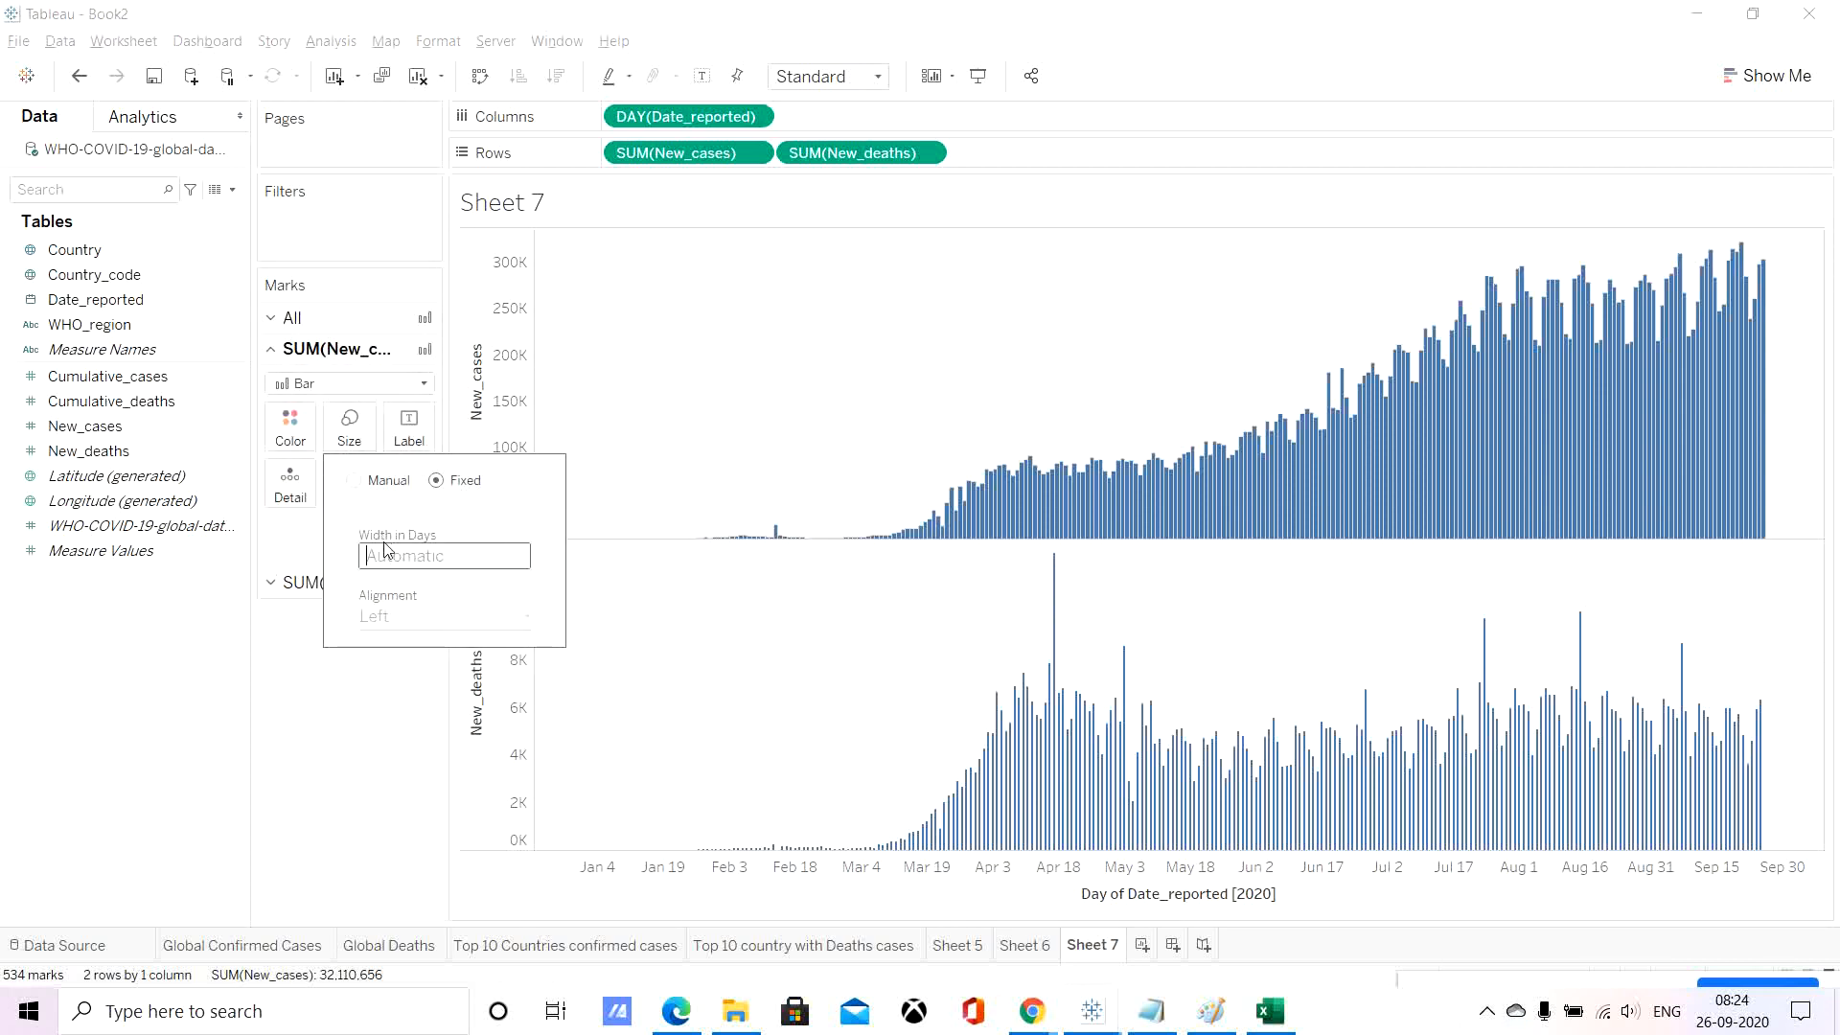
pyautogui.click(353, 480)
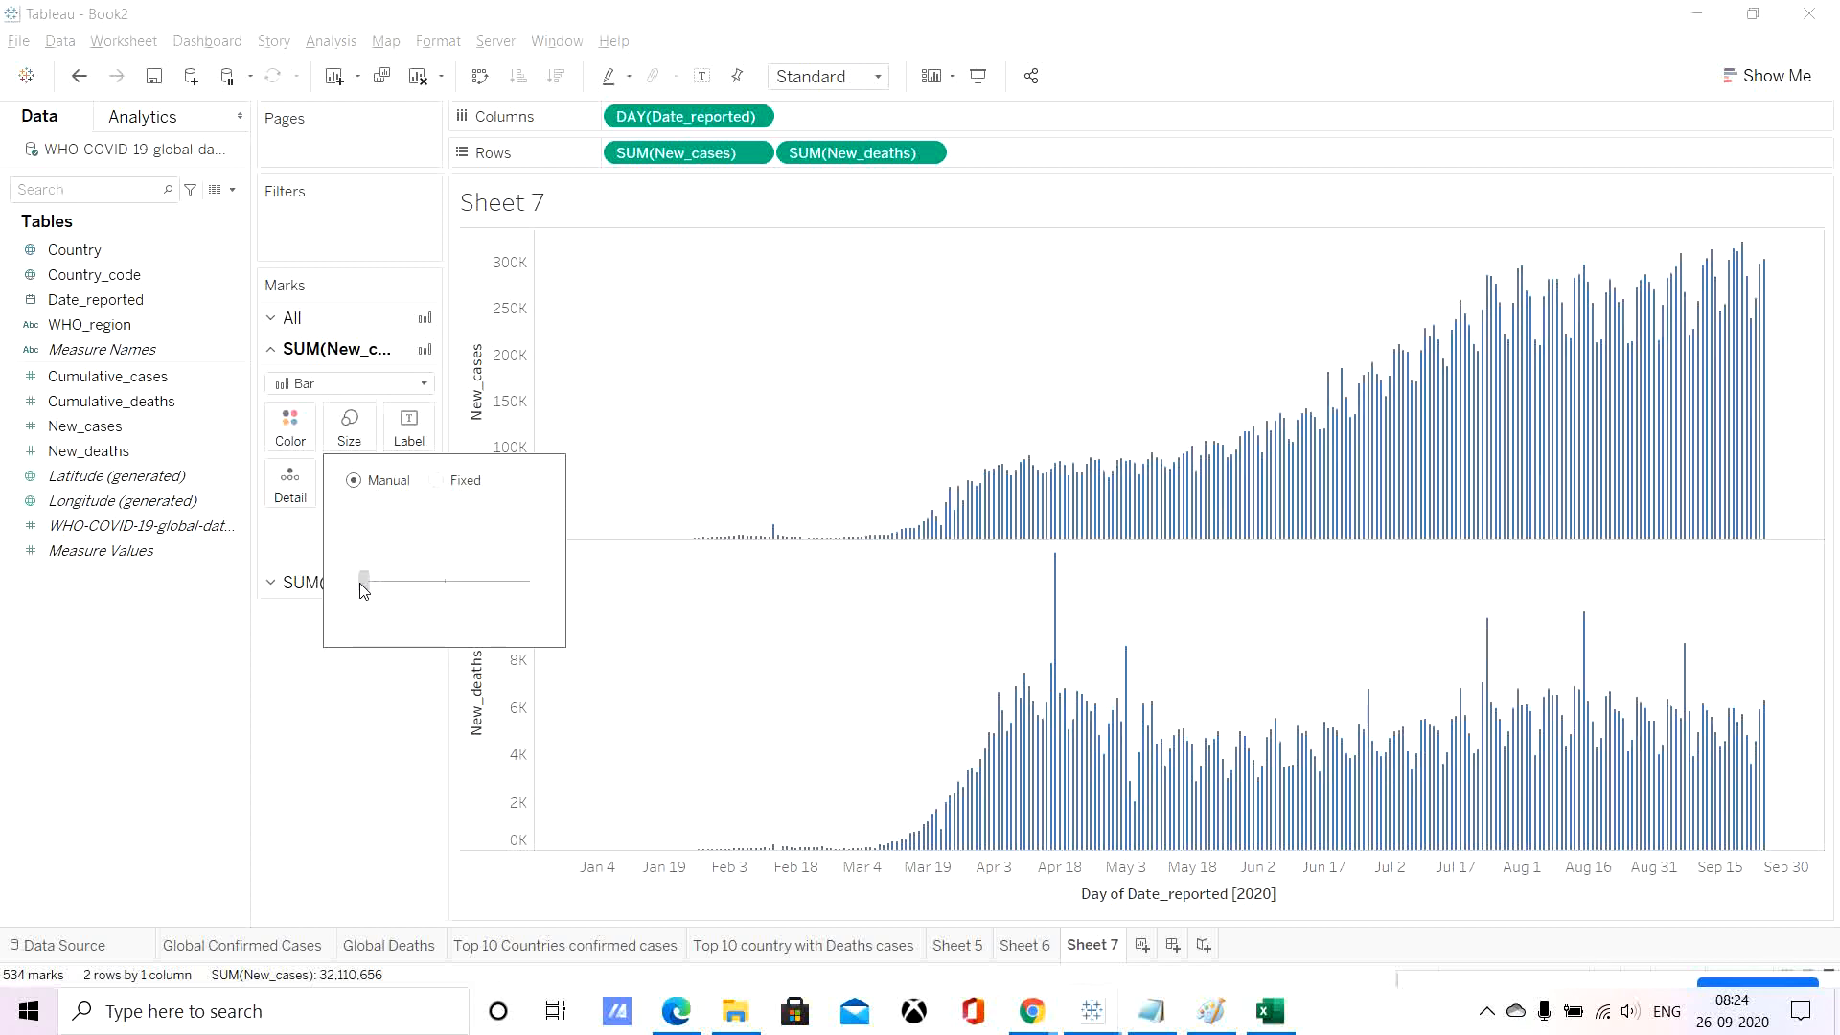
pyautogui.click(361, 796)
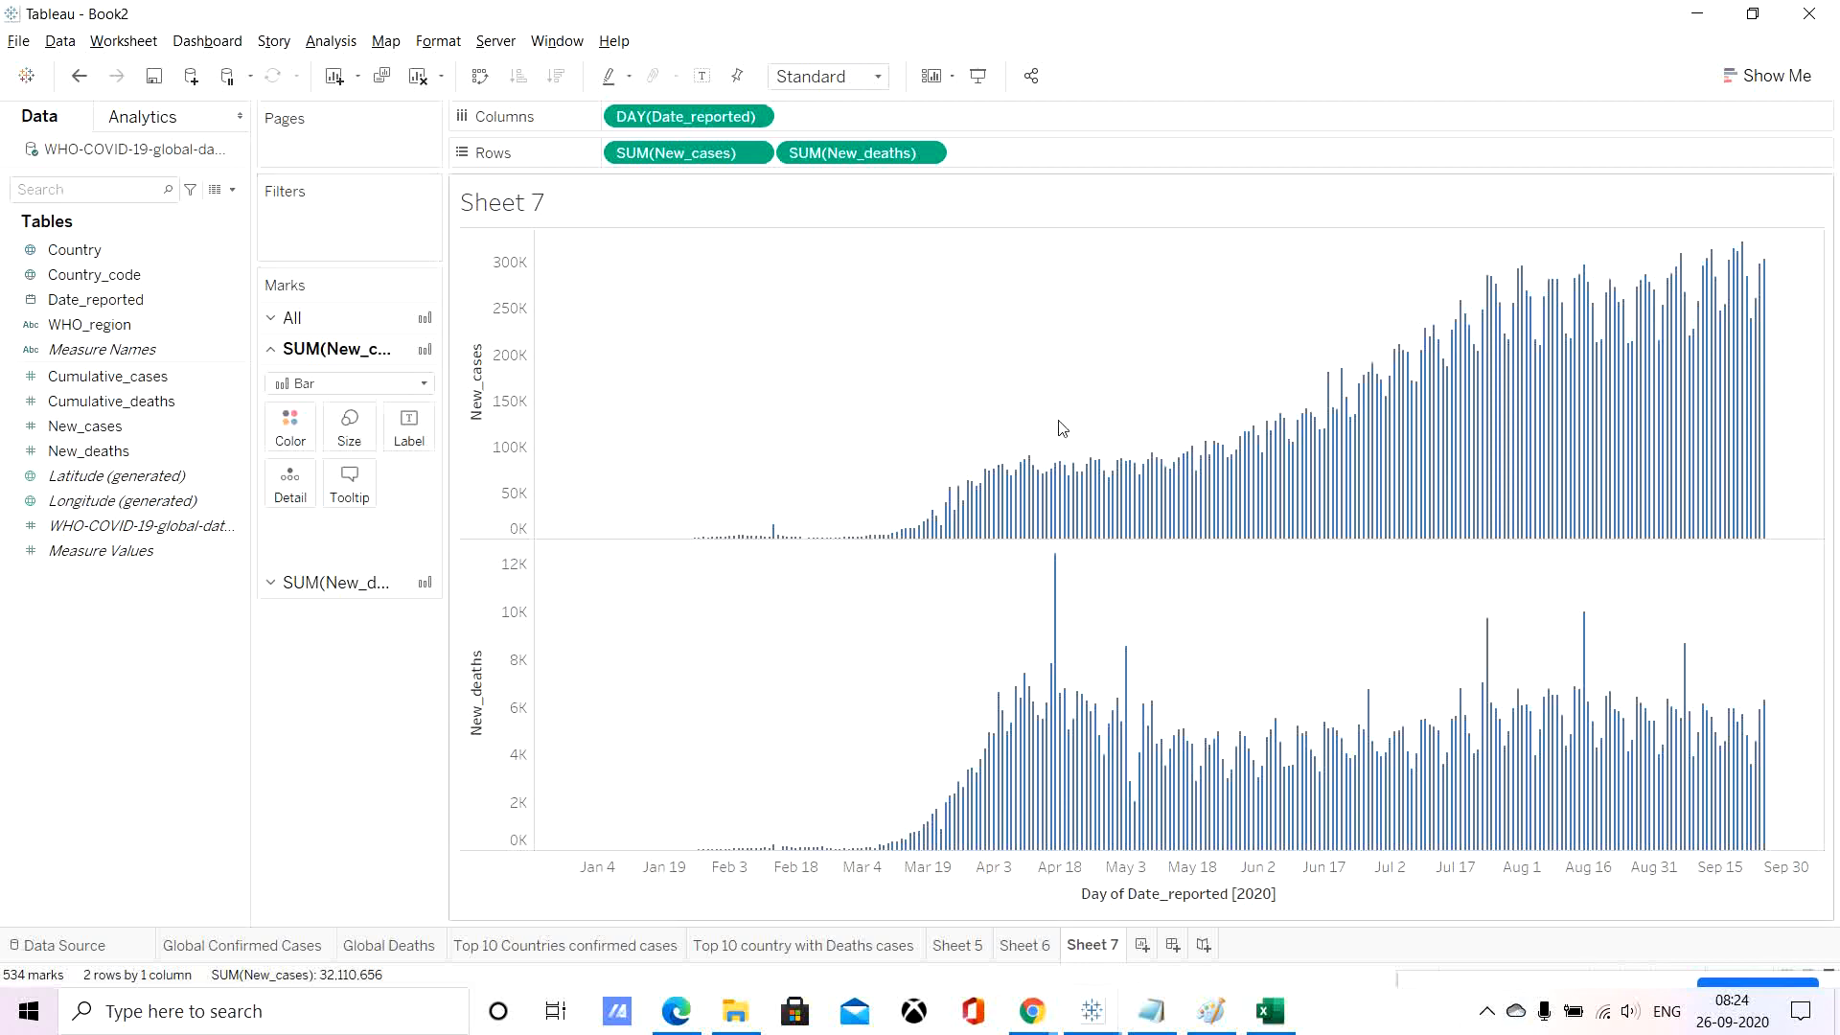
pyautogui.moveTo(974, 506)
pyautogui.moveTo(1193, 494)
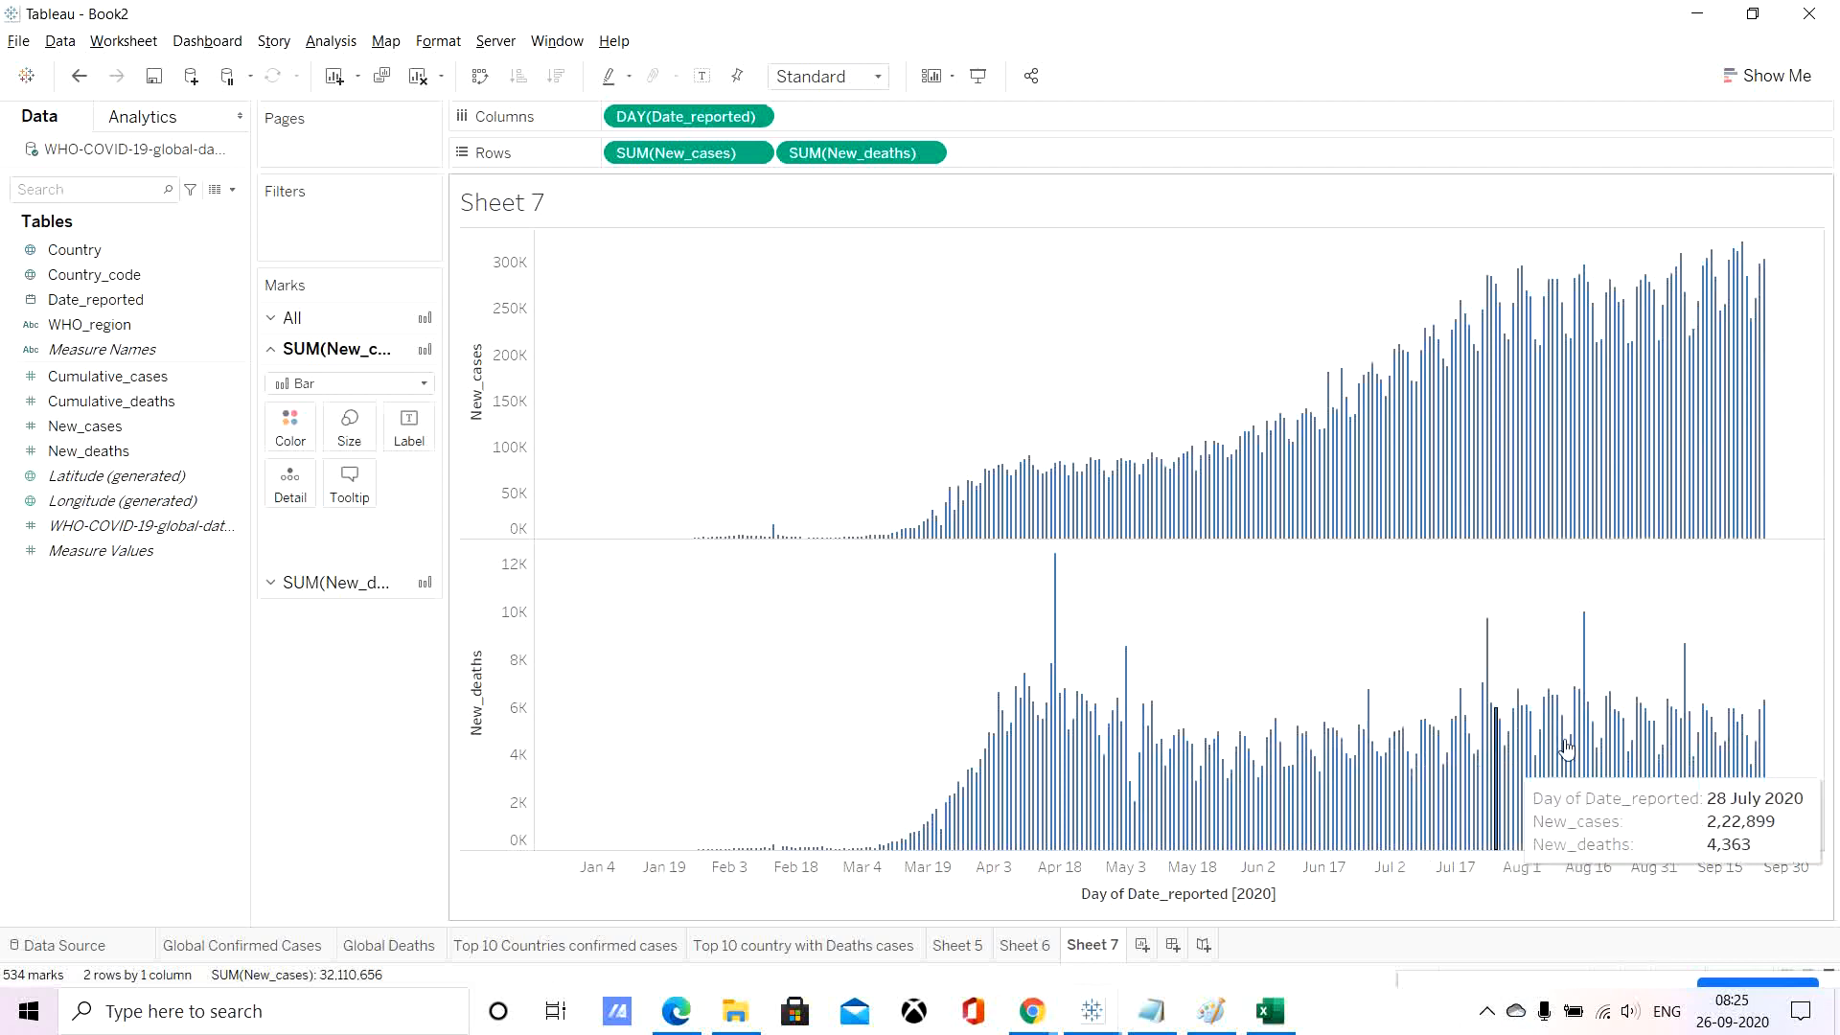
# Reorder the worksheets so that Sheet 6 comes after Sheet 7.
pyautogui.click(1026, 954)
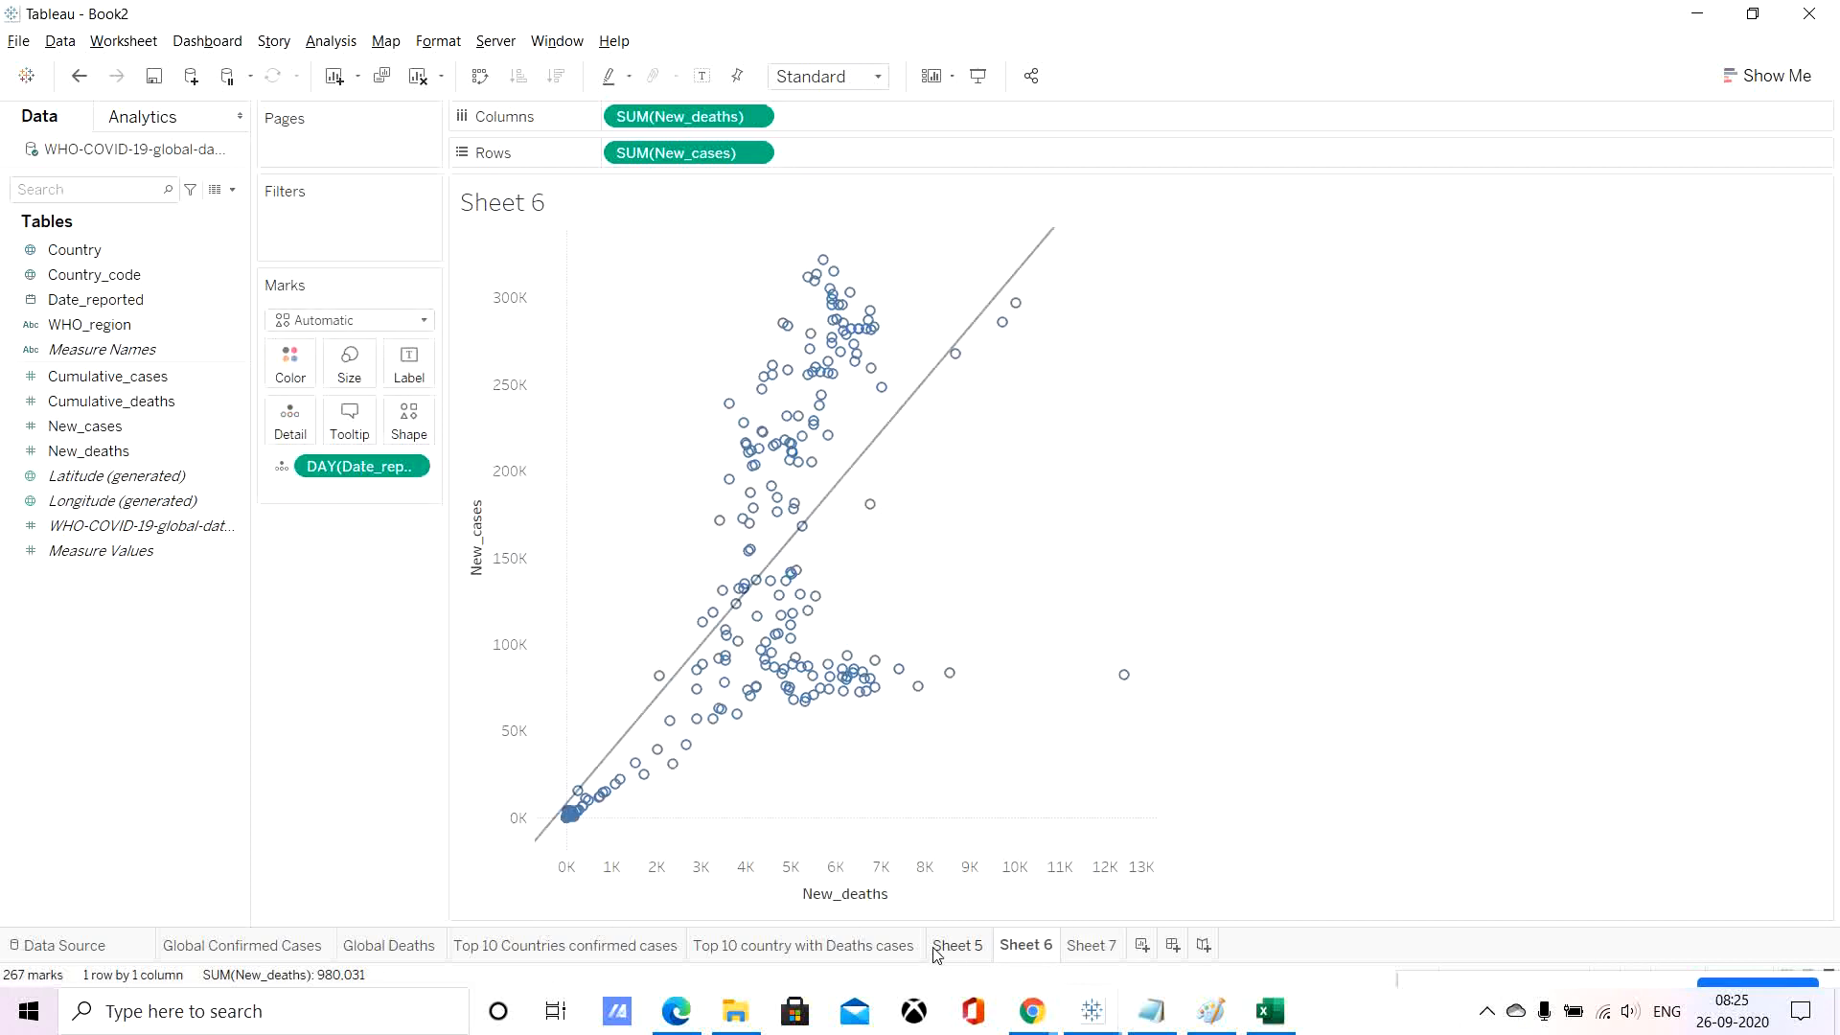
pyautogui.click(958, 948)
pyautogui.moveTo(1021, 947)
pyautogui.mouseDown()
pyautogui.moveTo(1141, 940)
pyautogui.moveTo(1116, 947)
pyautogui.mouseUp()
pyautogui.click(1001, 955)
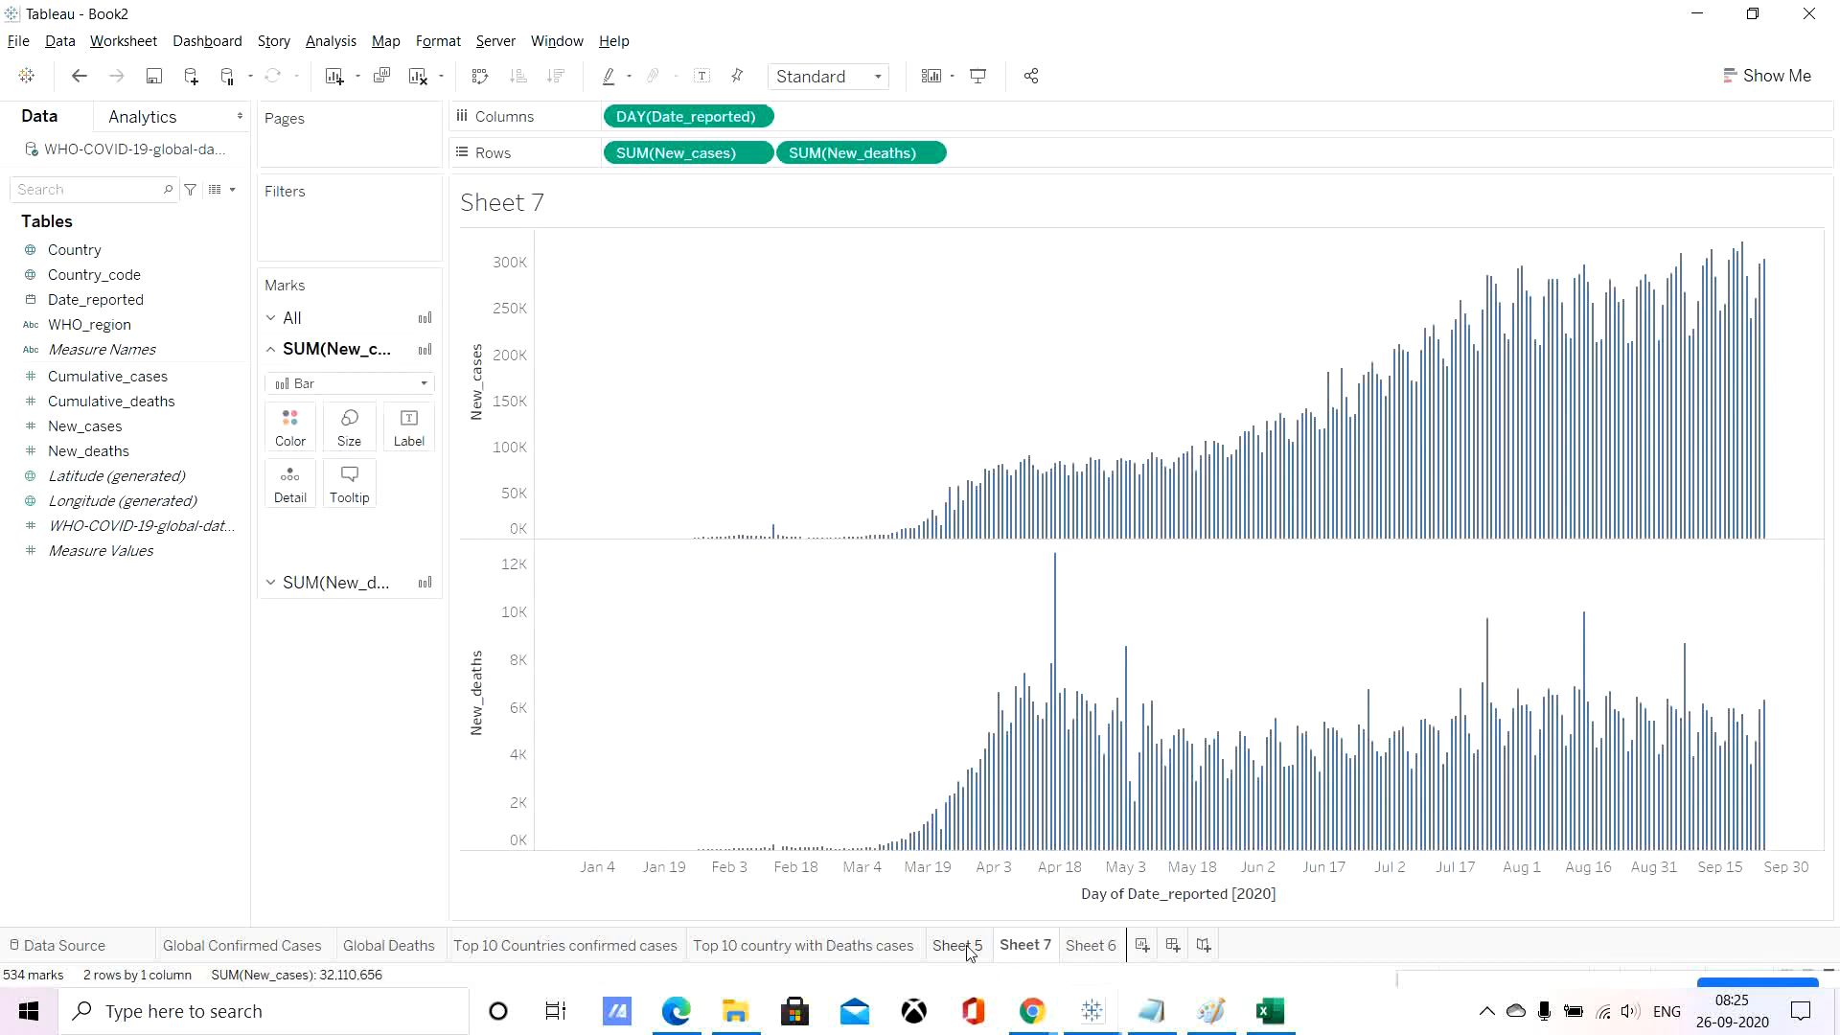
# Edit the unknown locations of the Sheet 5 map and match The United Kingdom to United Kingdom.
pyautogui.click(960, 946)
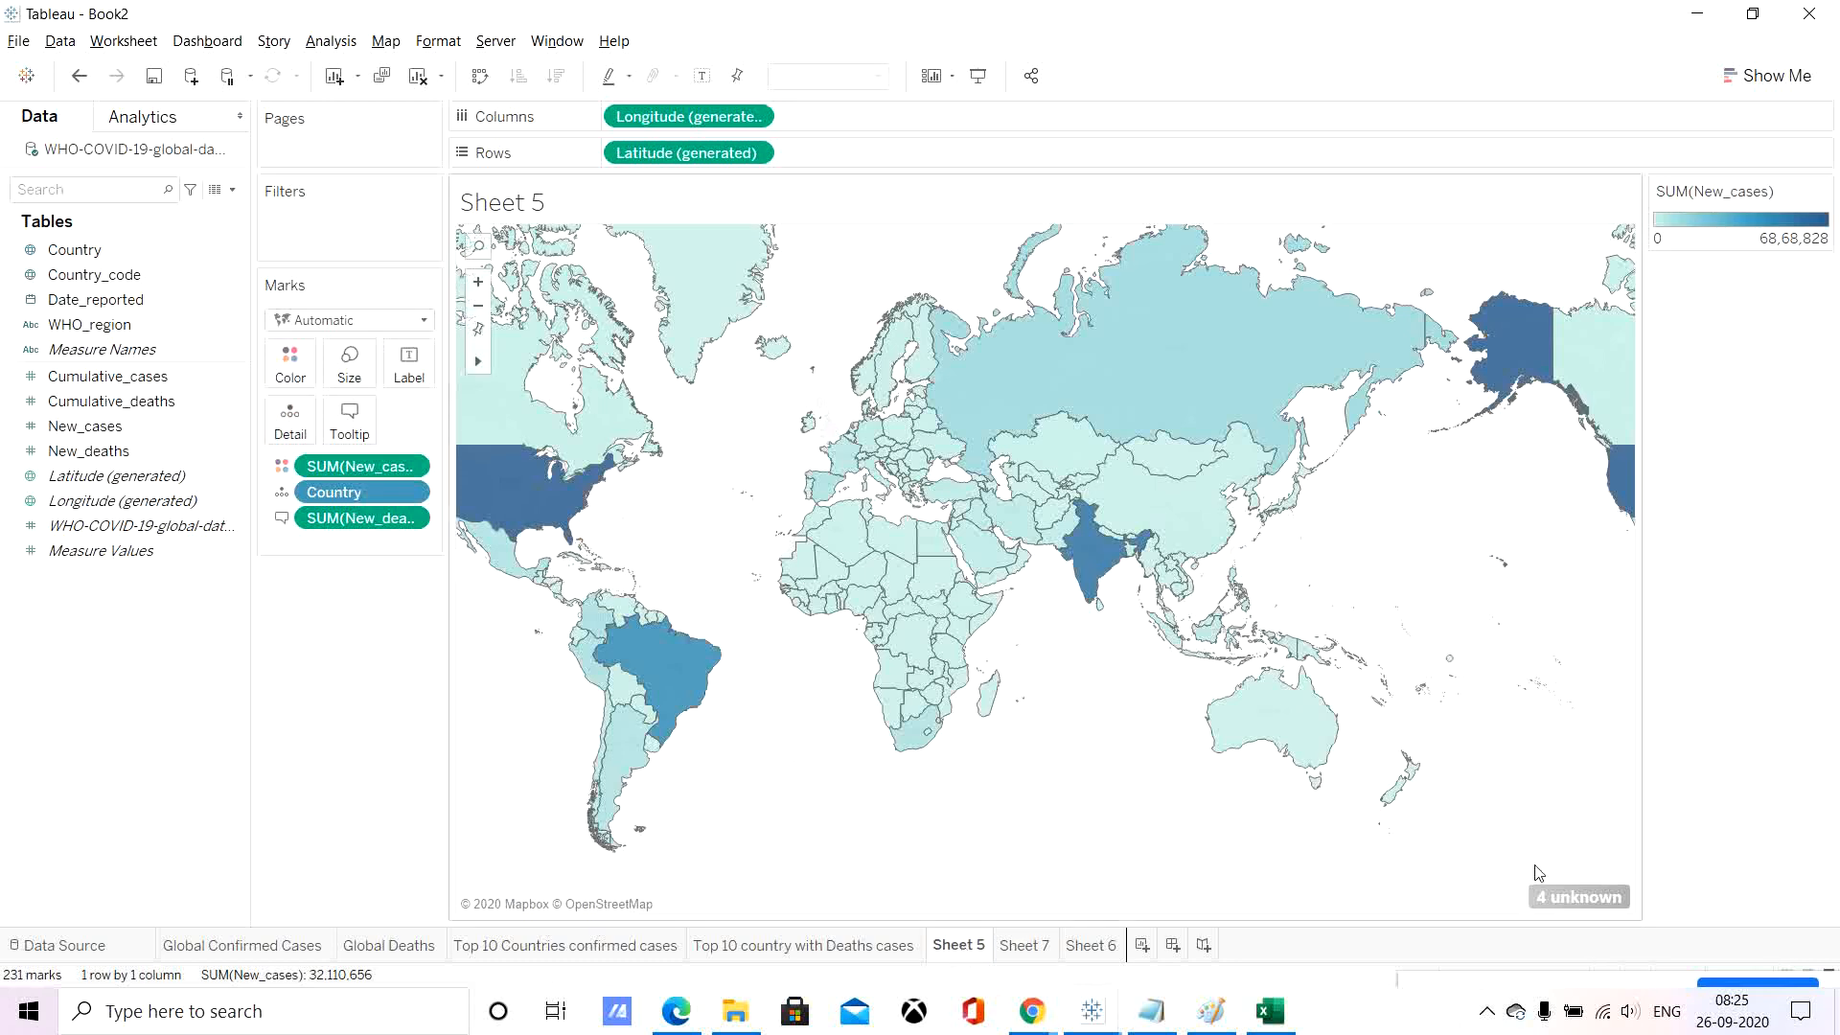
pyautogui.click(1576, 897)
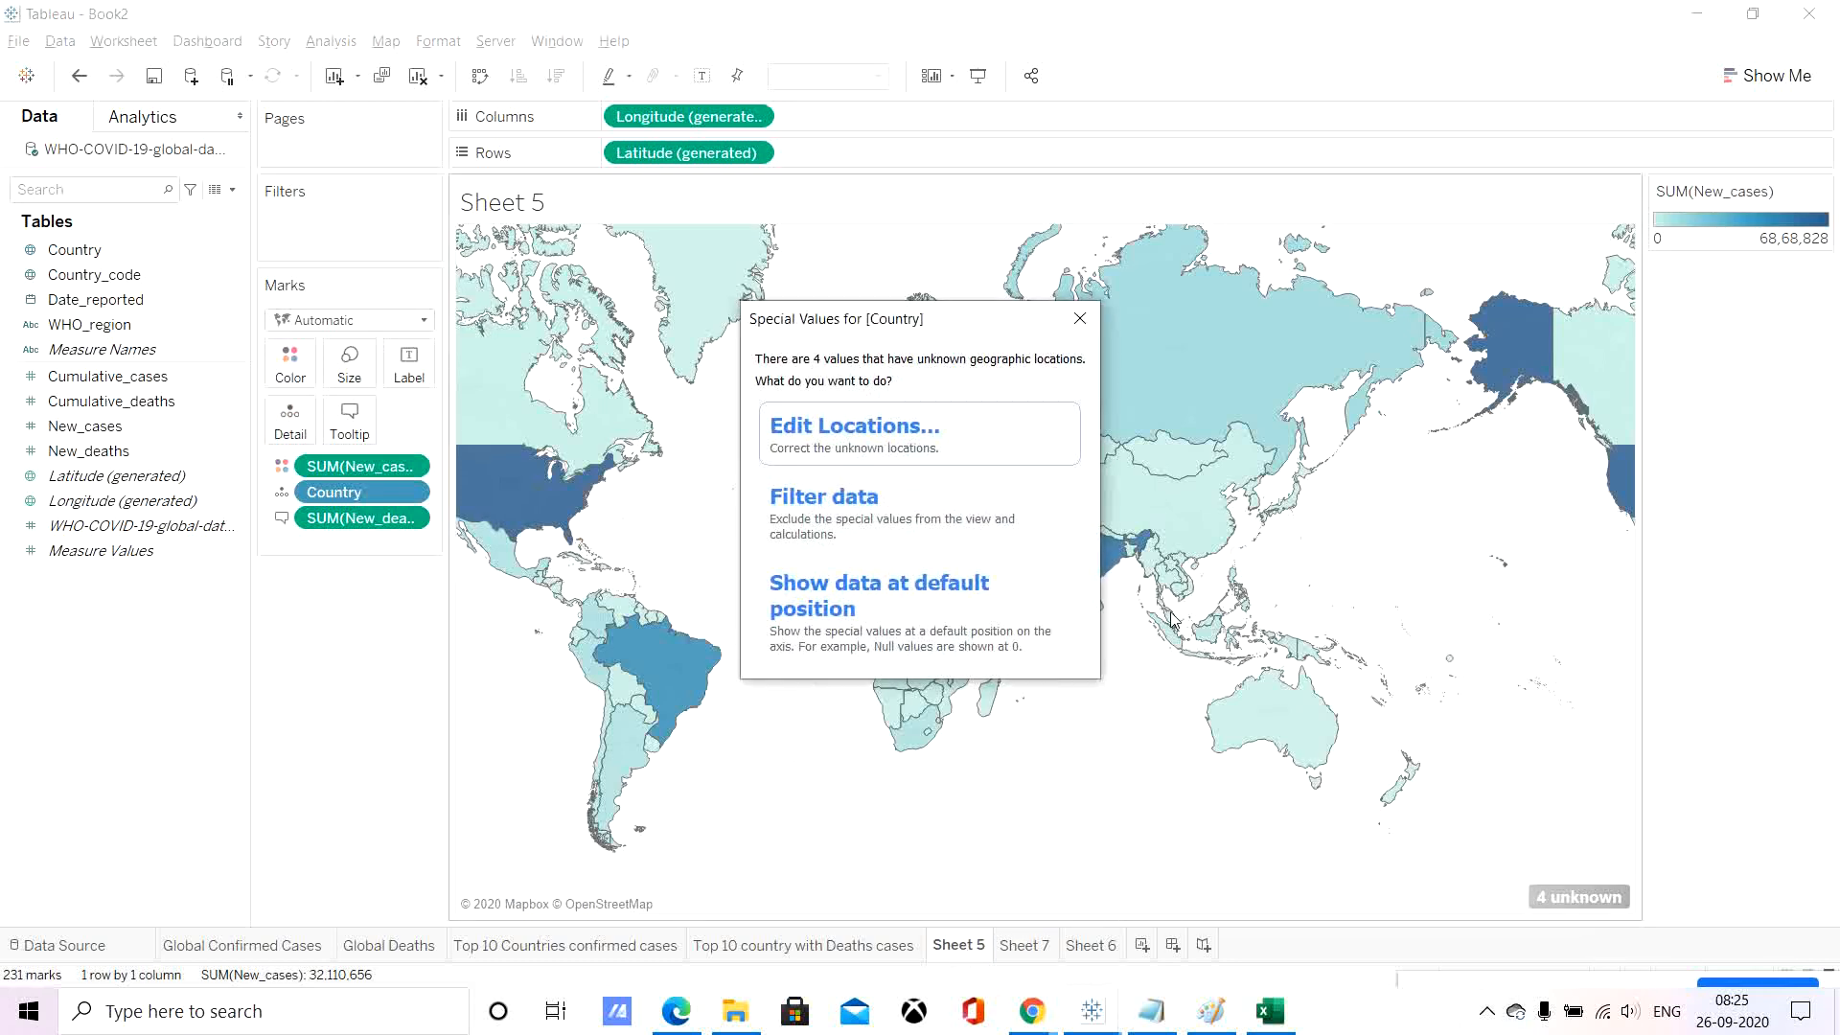
pyautogui.click(838, 438)
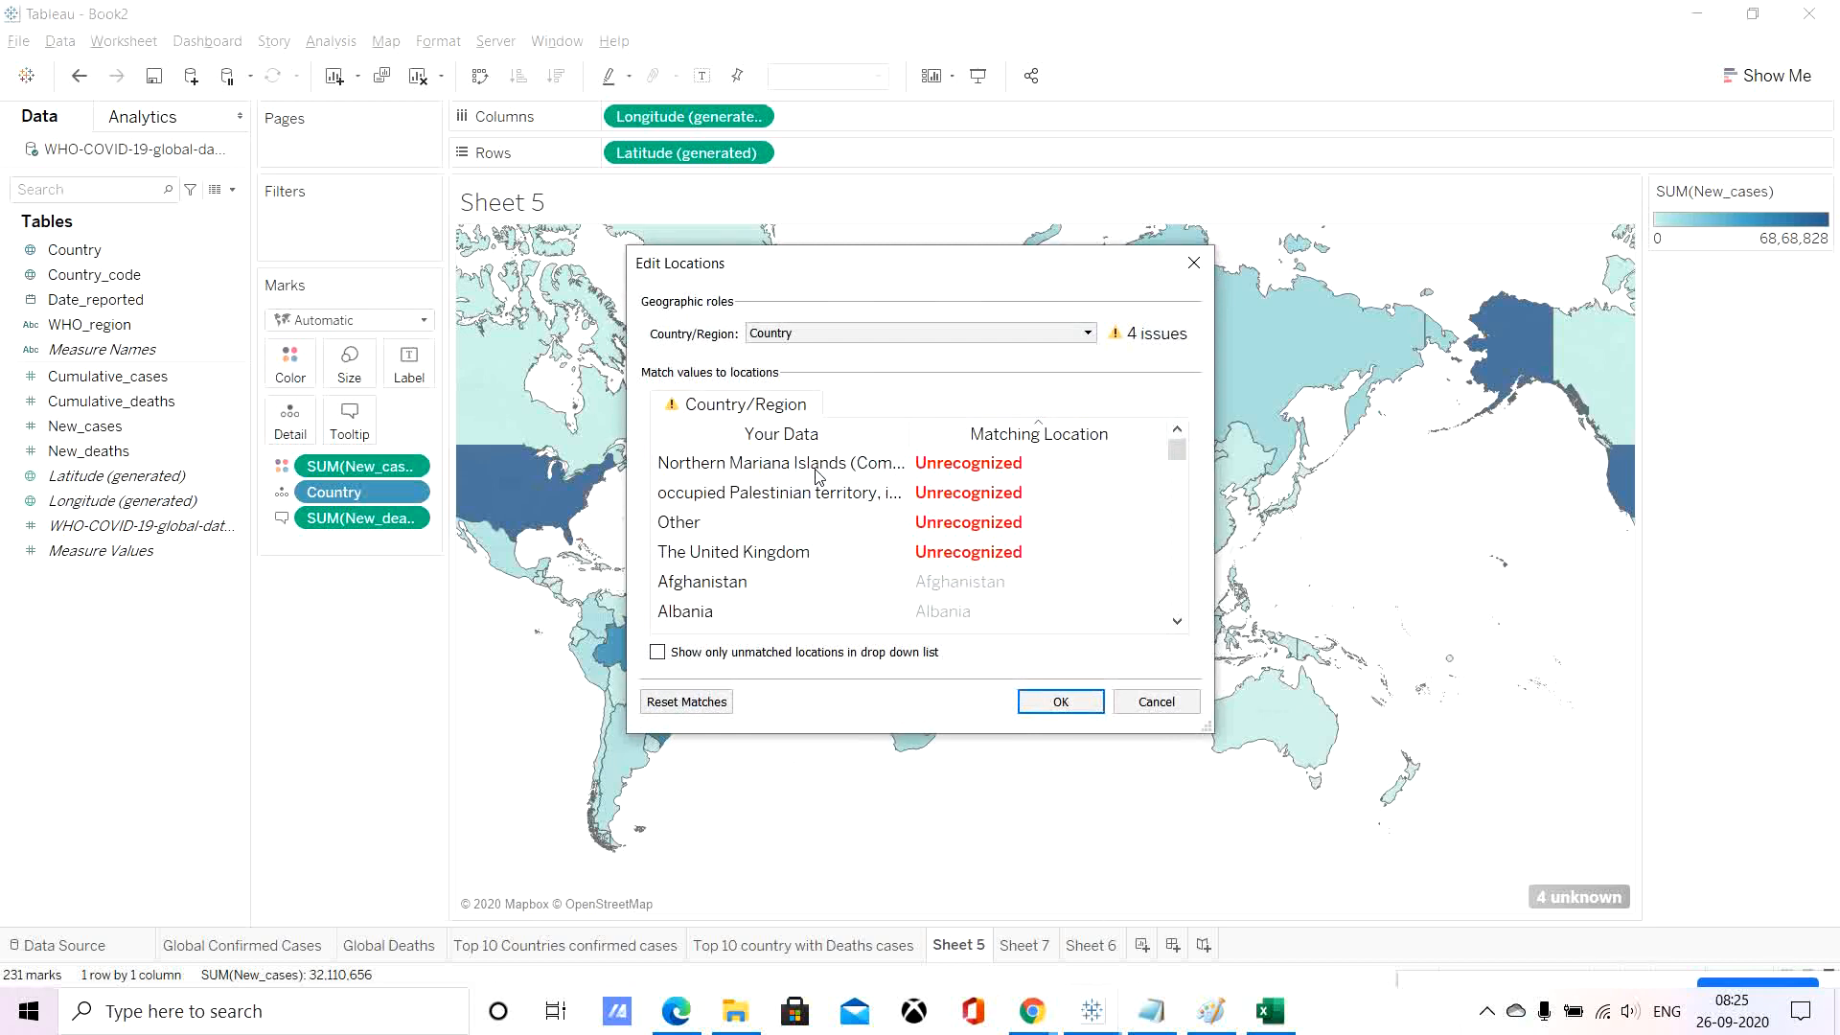
pyautogui.click(816, 468)
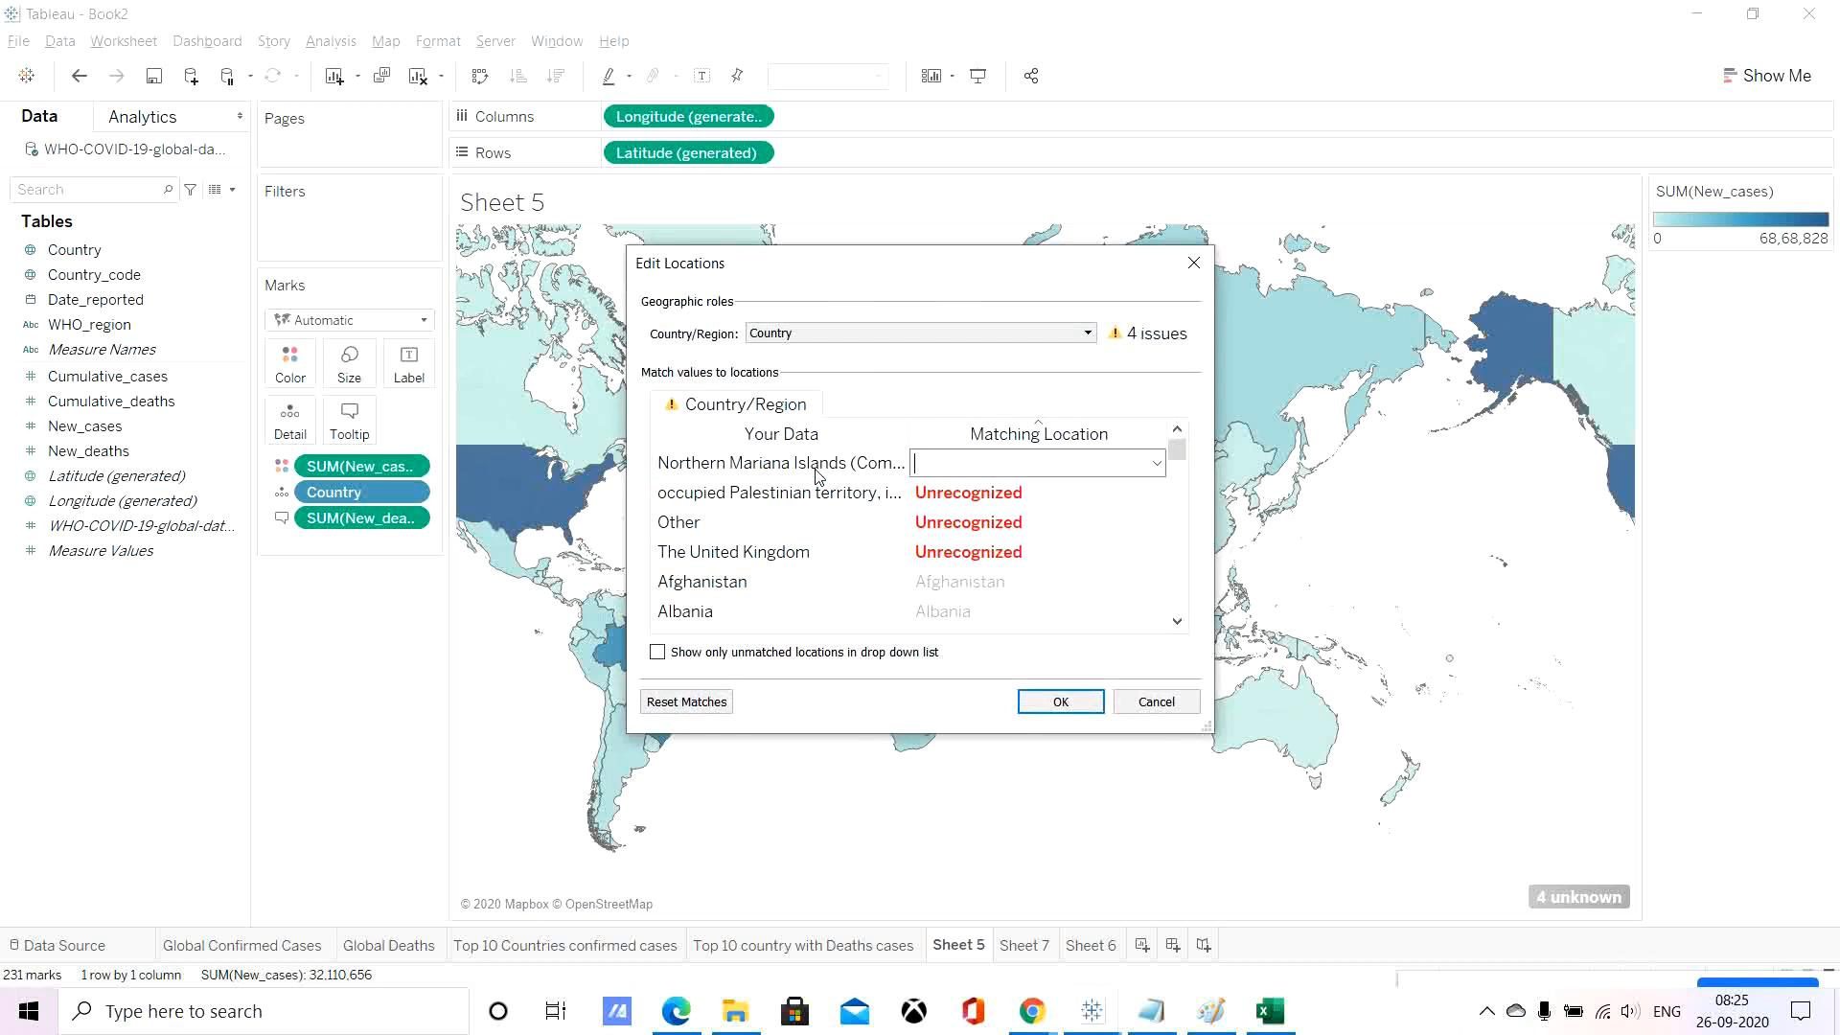
pyautogui.click(832, 563)
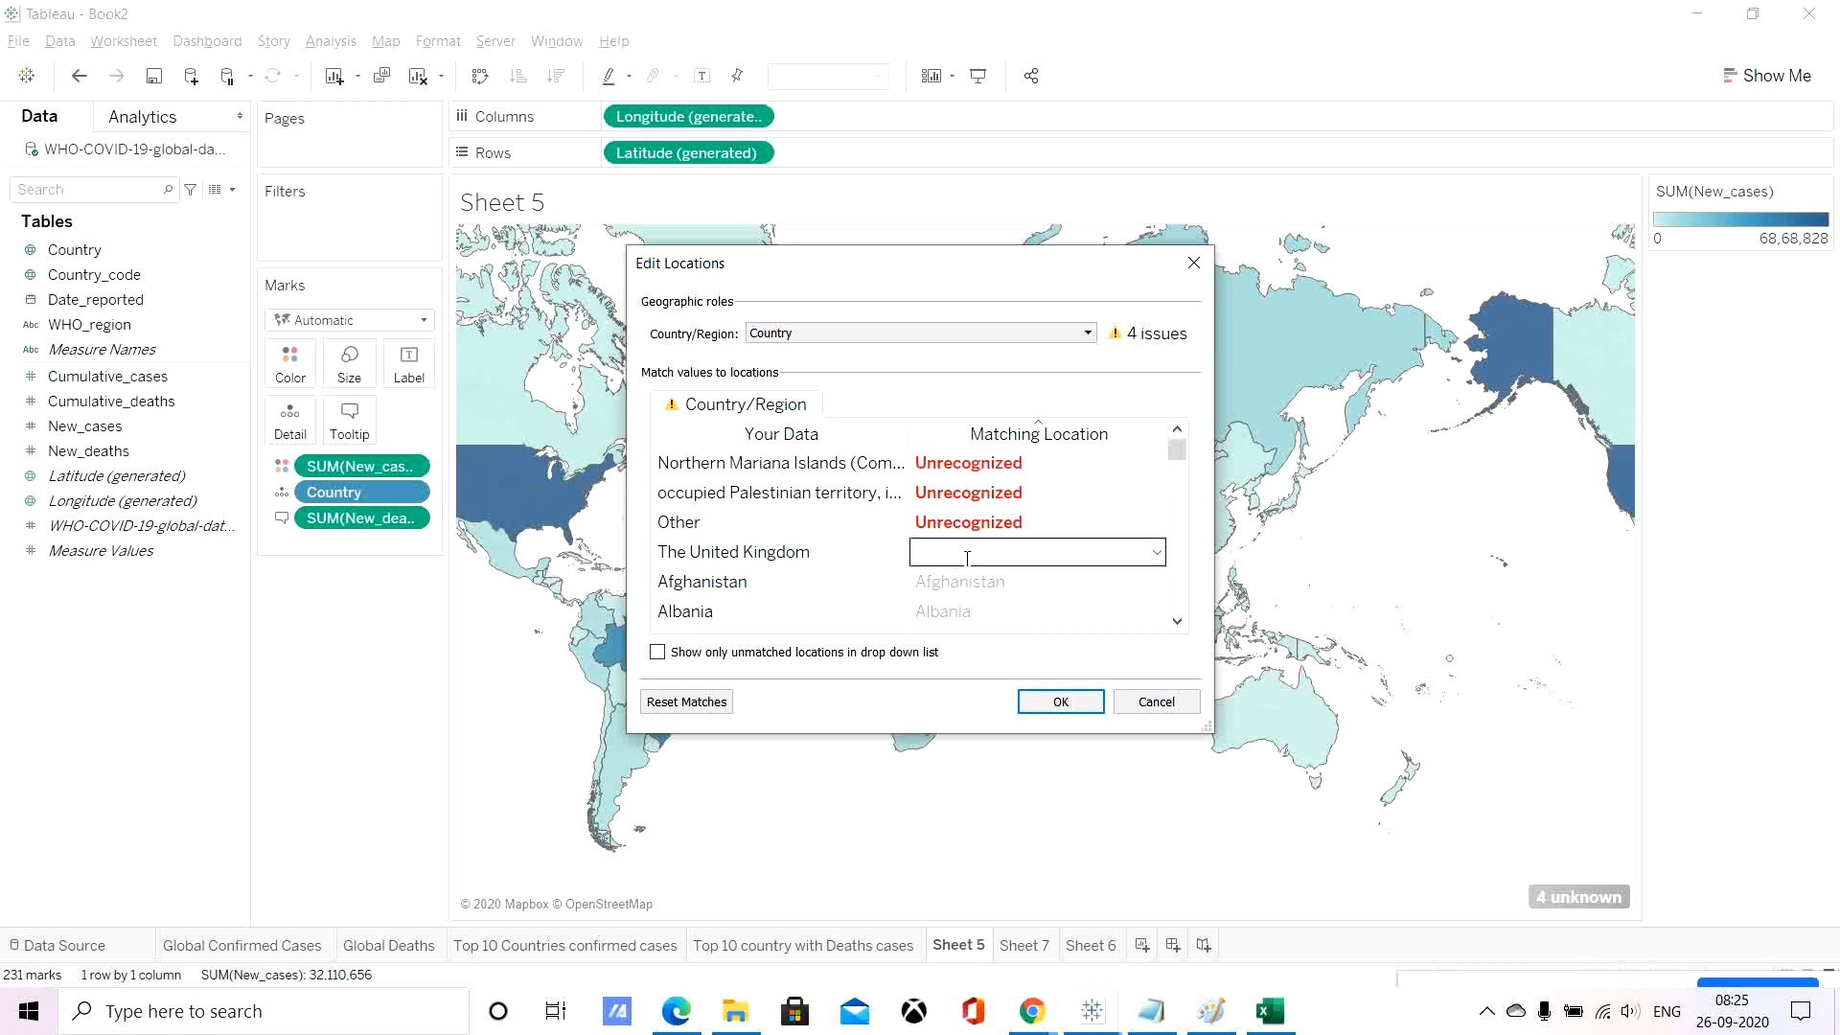
pyautogui.write('uni')
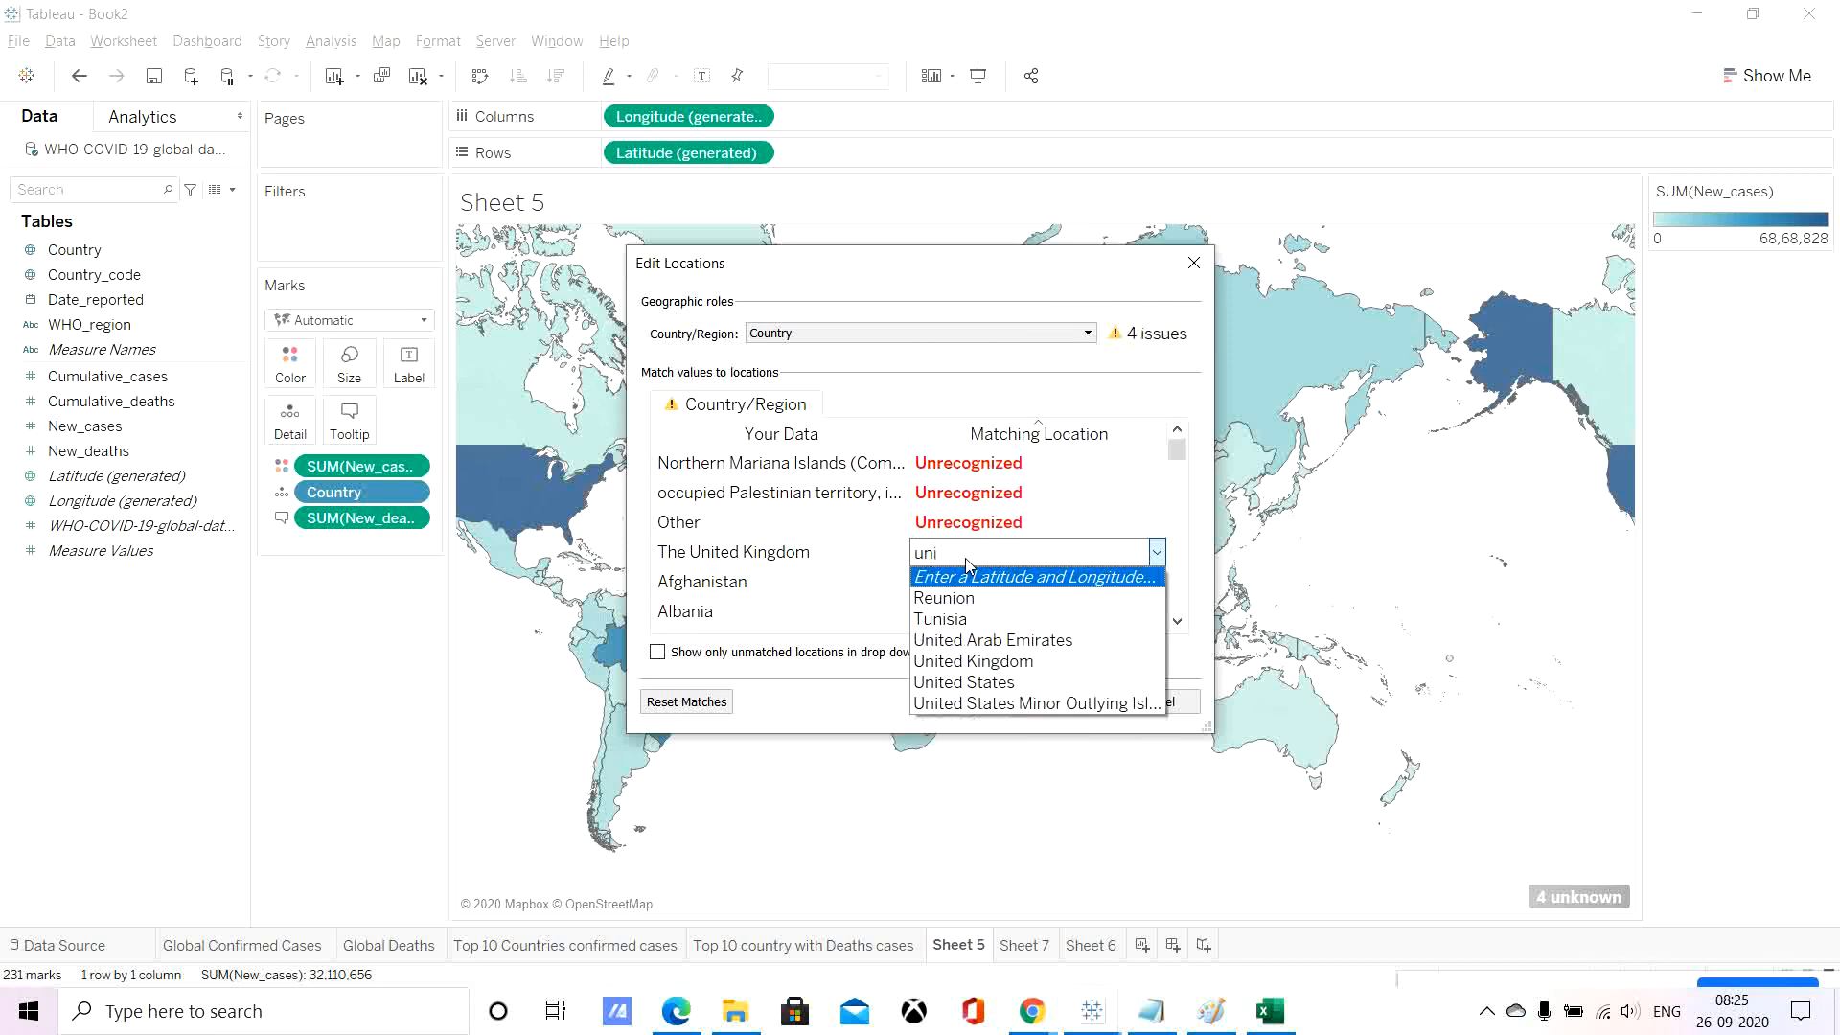
pyautogui.write('t')
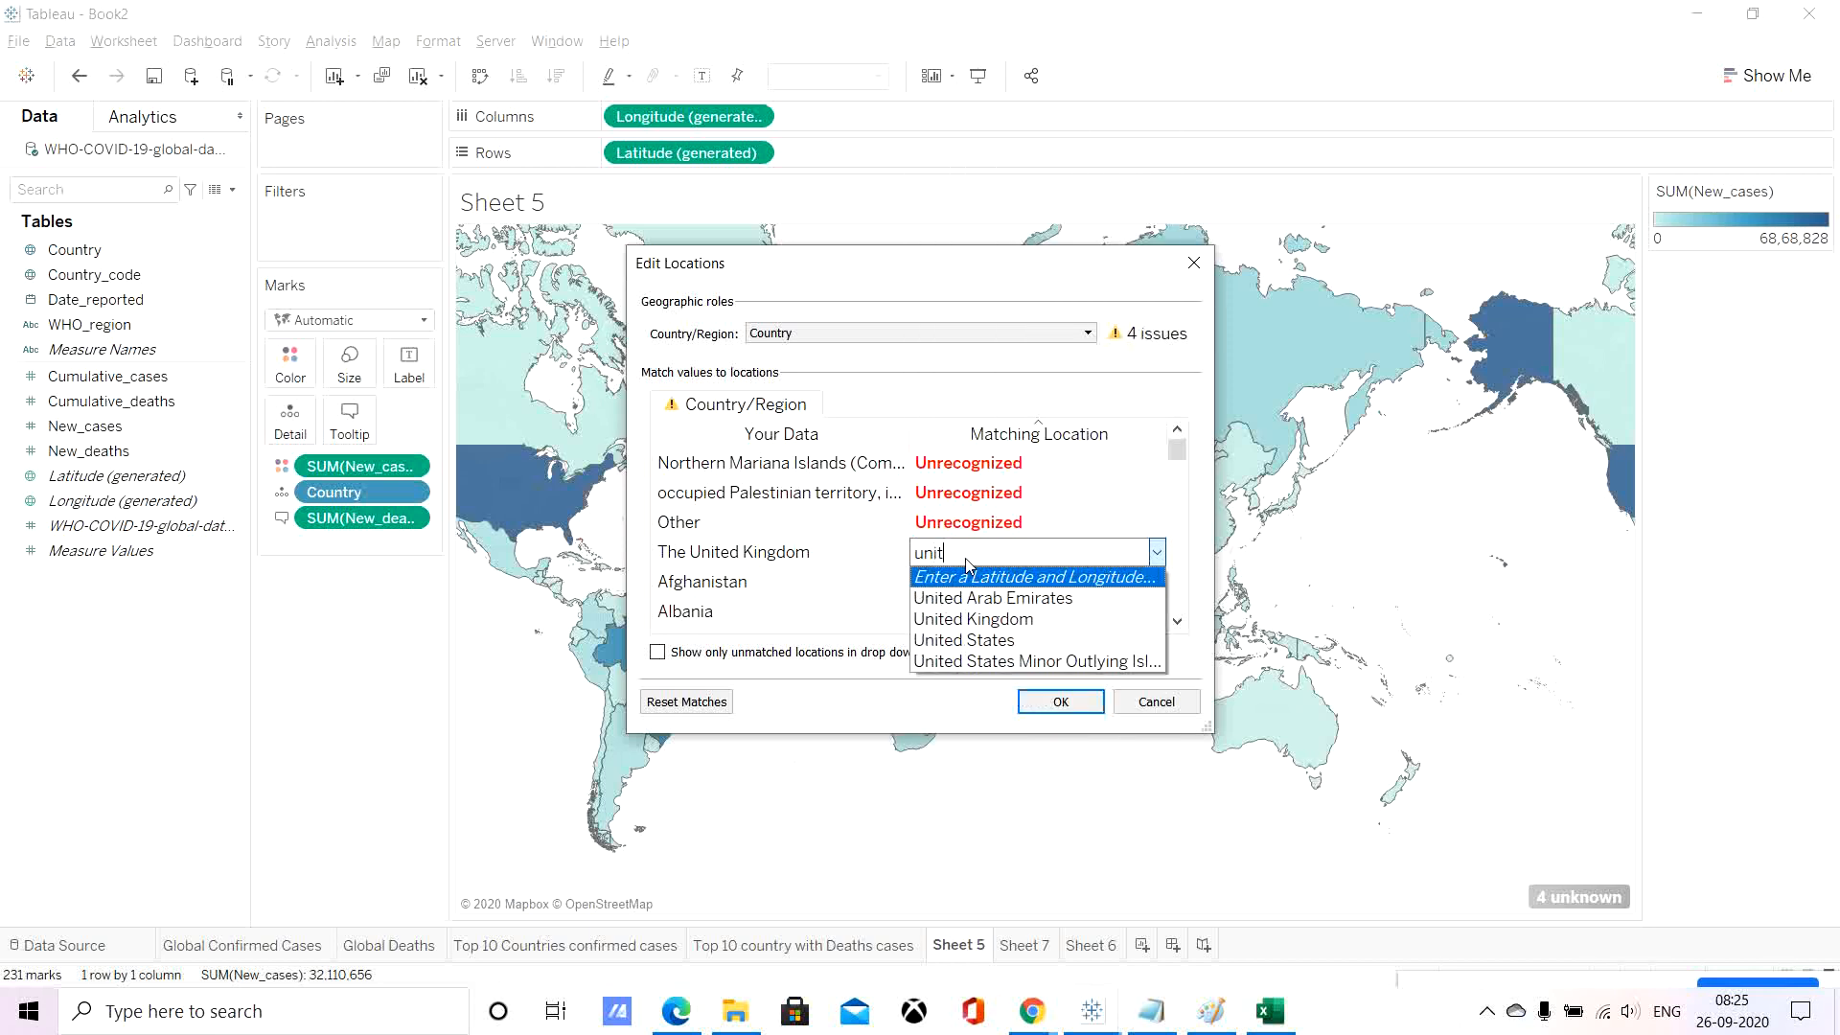
pyautogui.click(1010, 619)
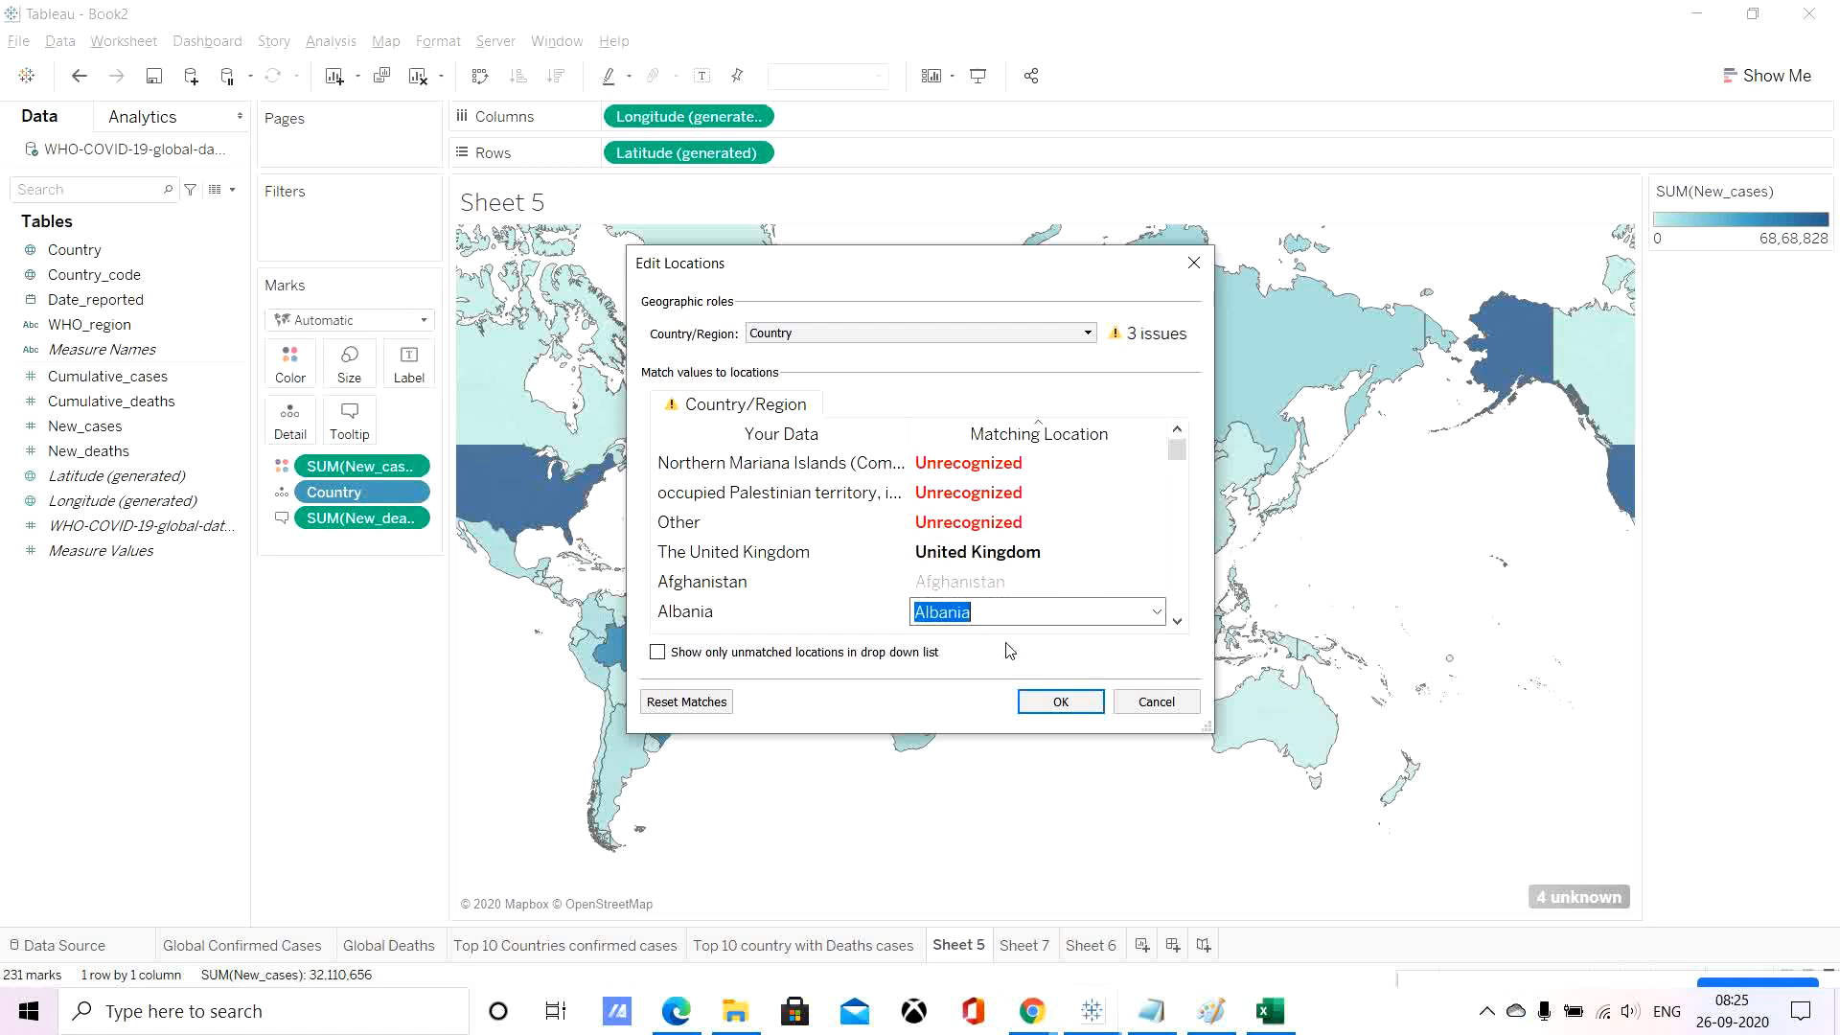
# Match occupied Palestinian territory to Palestinian Territories and the Northern Mariana Islands entry to Northern Mariana Islands, and apply the location edits.
pyautogui.click(1004, 525)
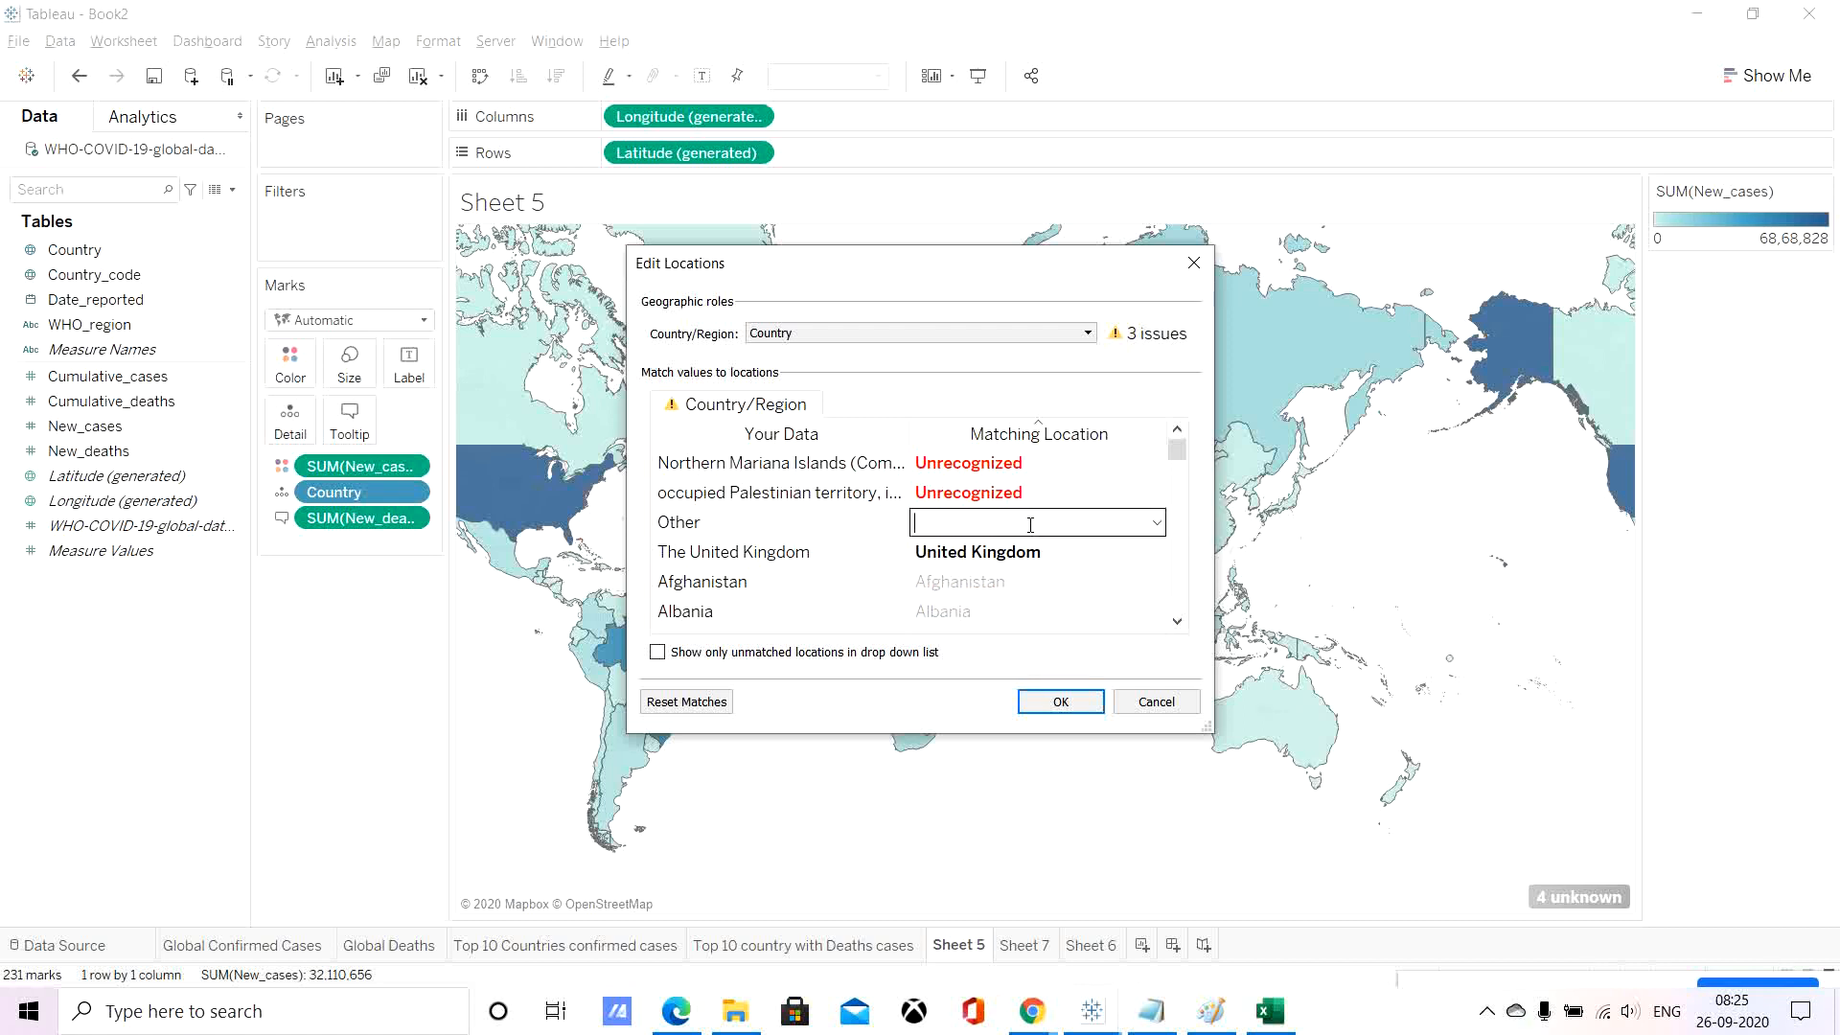
pyautogui.click(1026, 492)
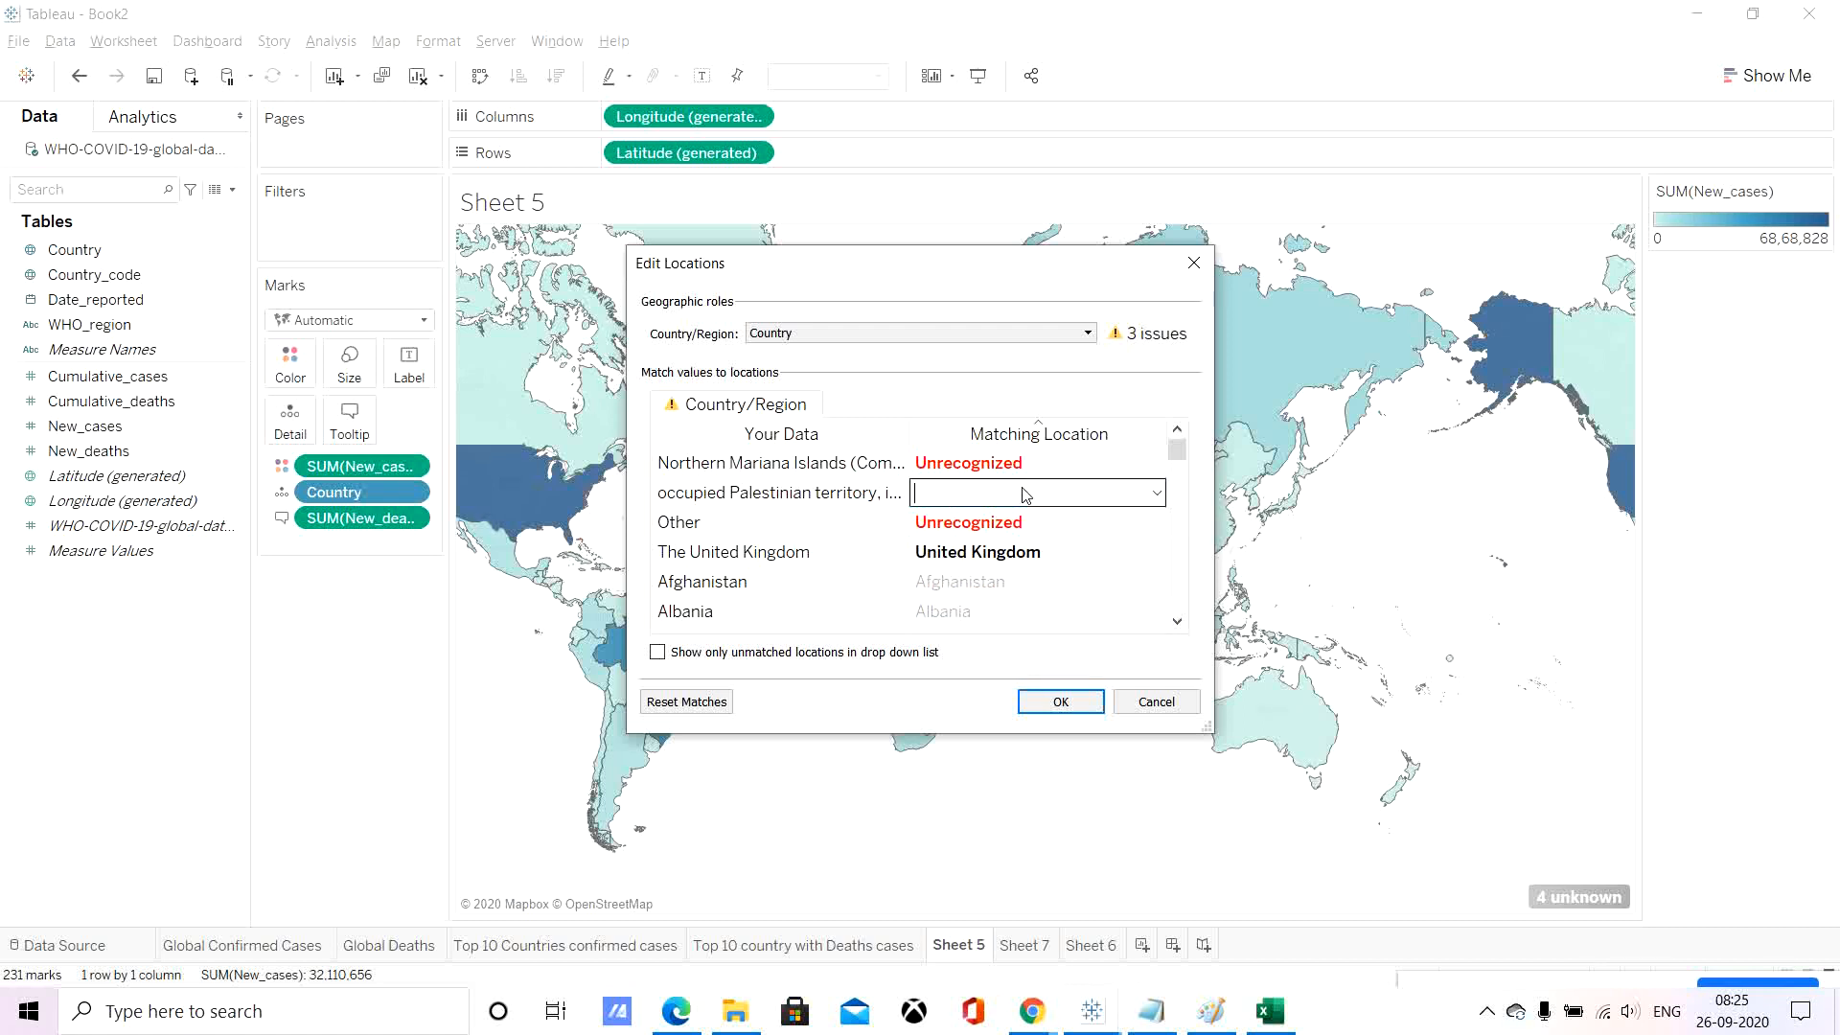
pyautogui.write('pal')
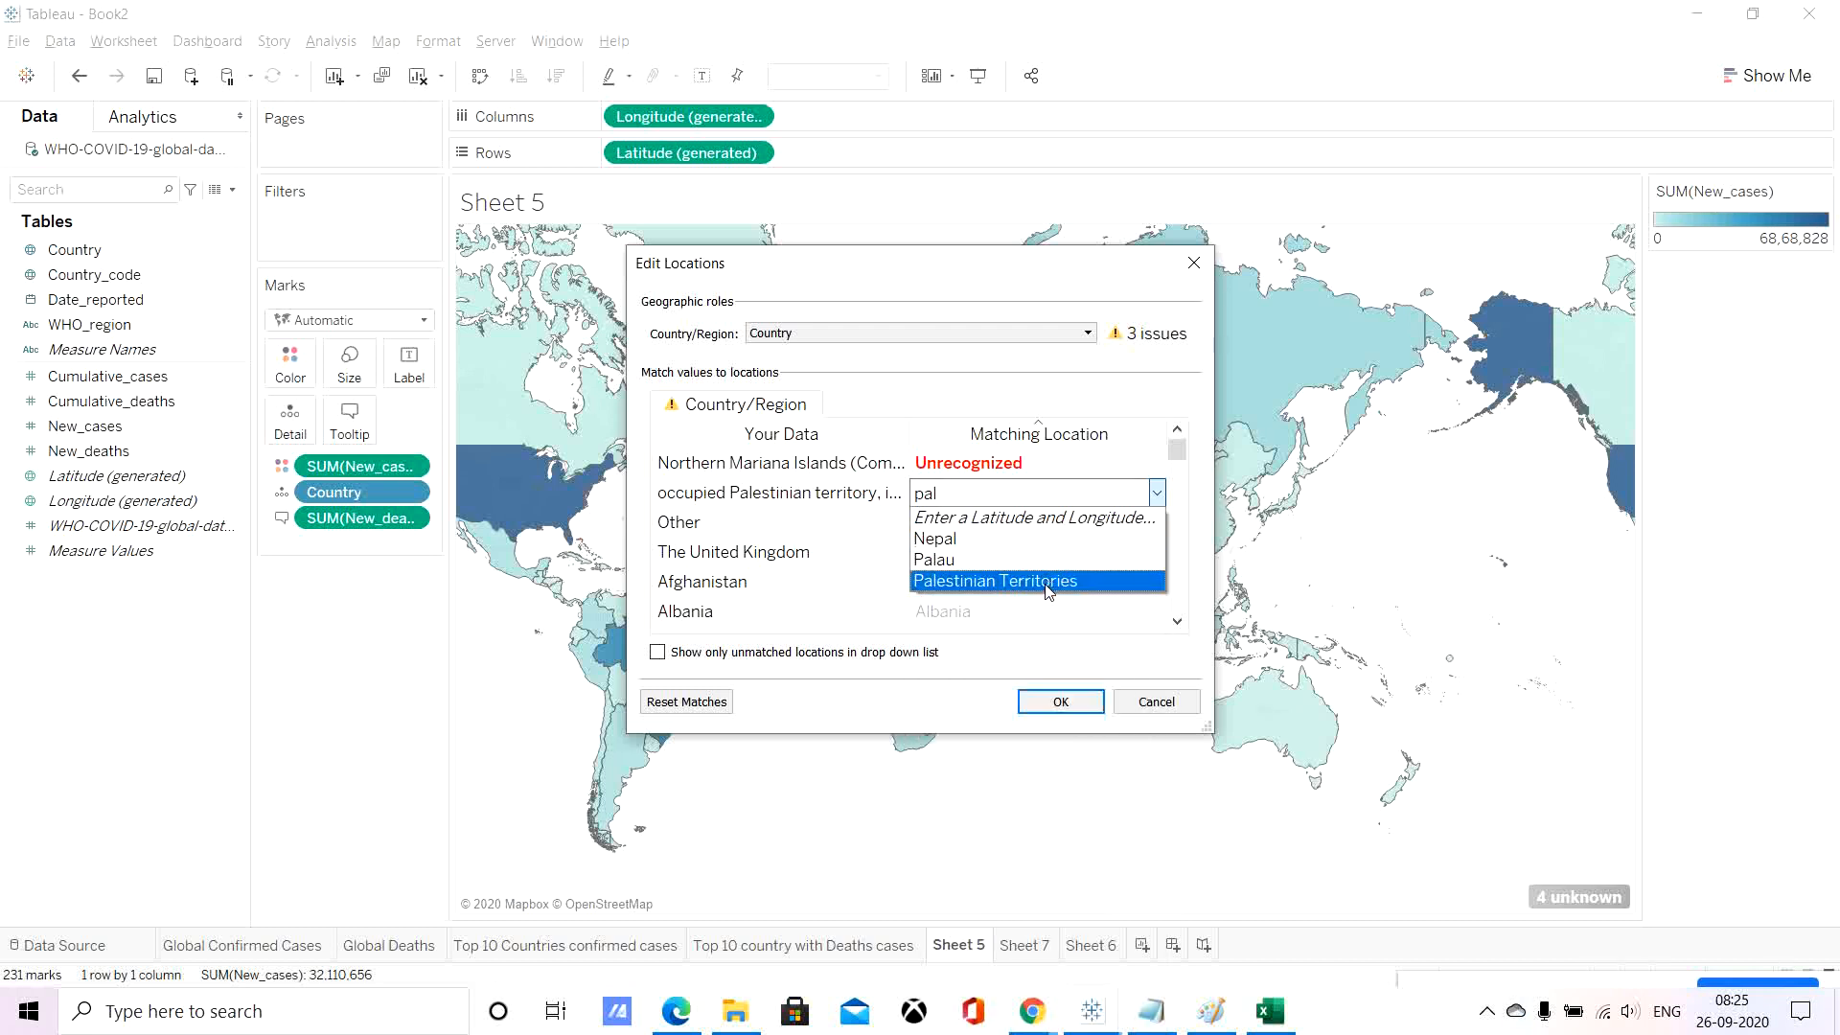
pyautogui.click(1048, 582)
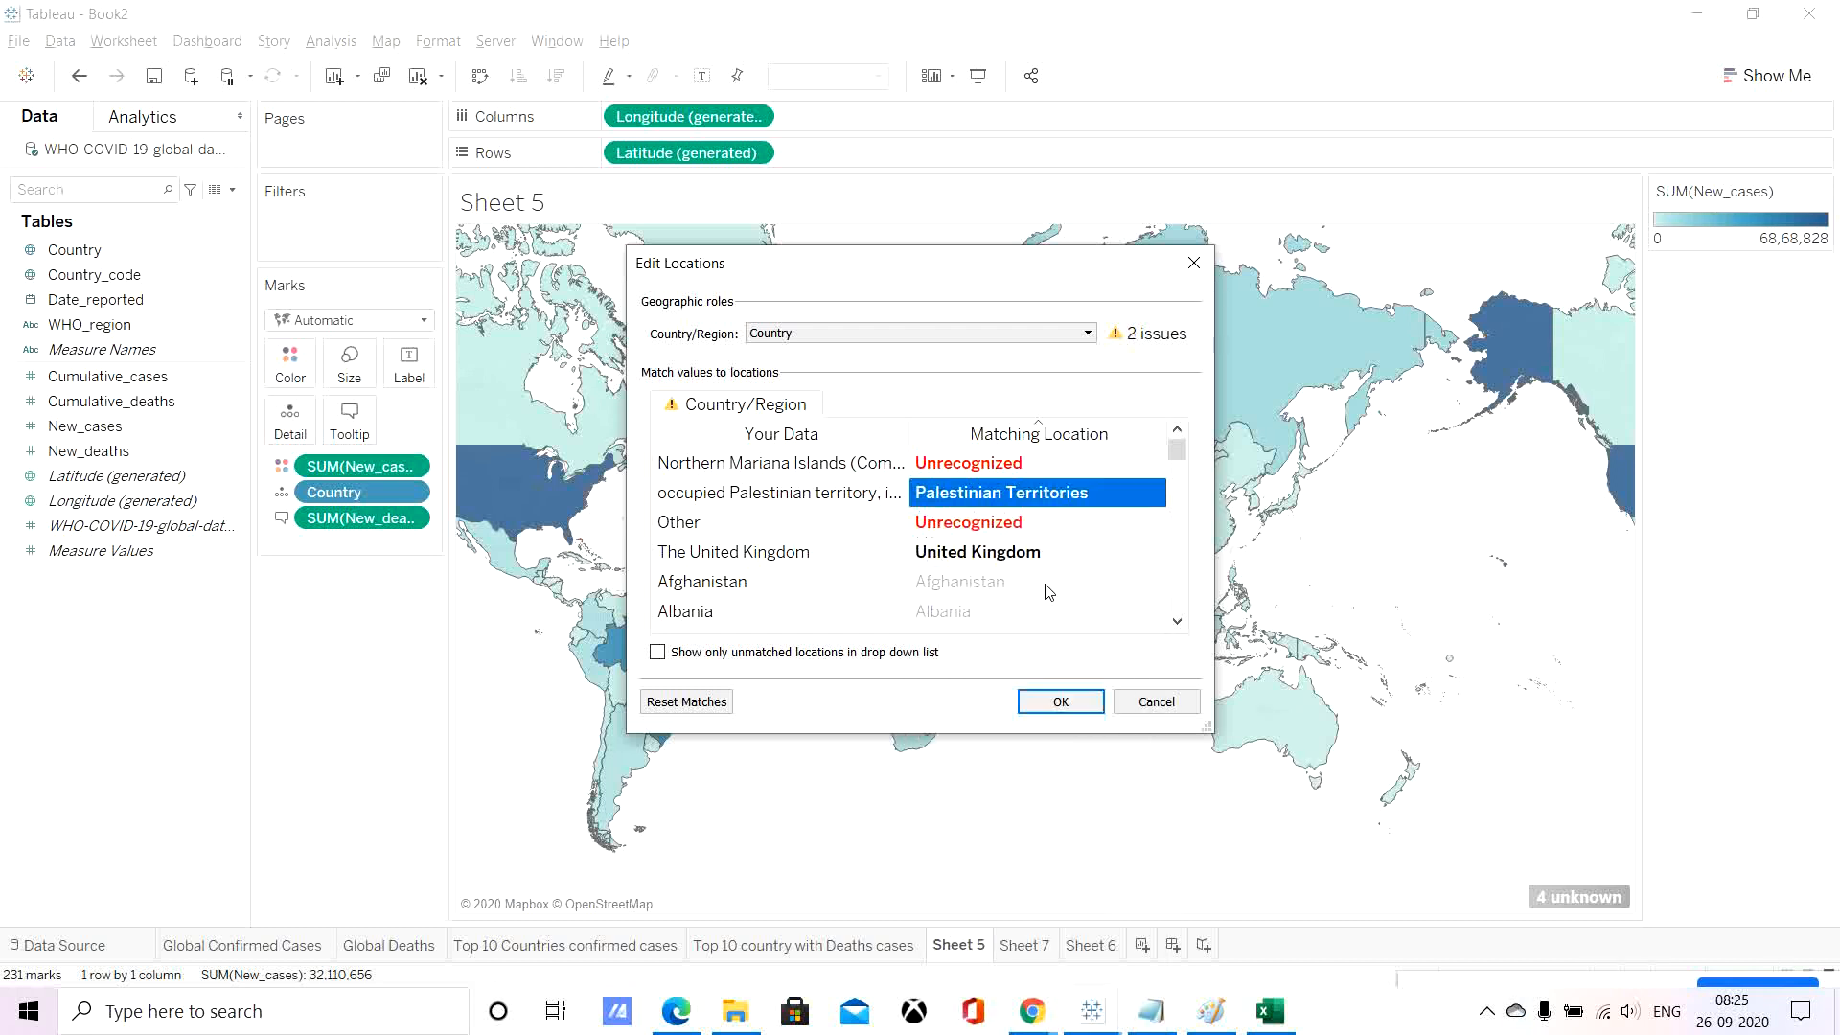
pyautogui.click(1017, 465)
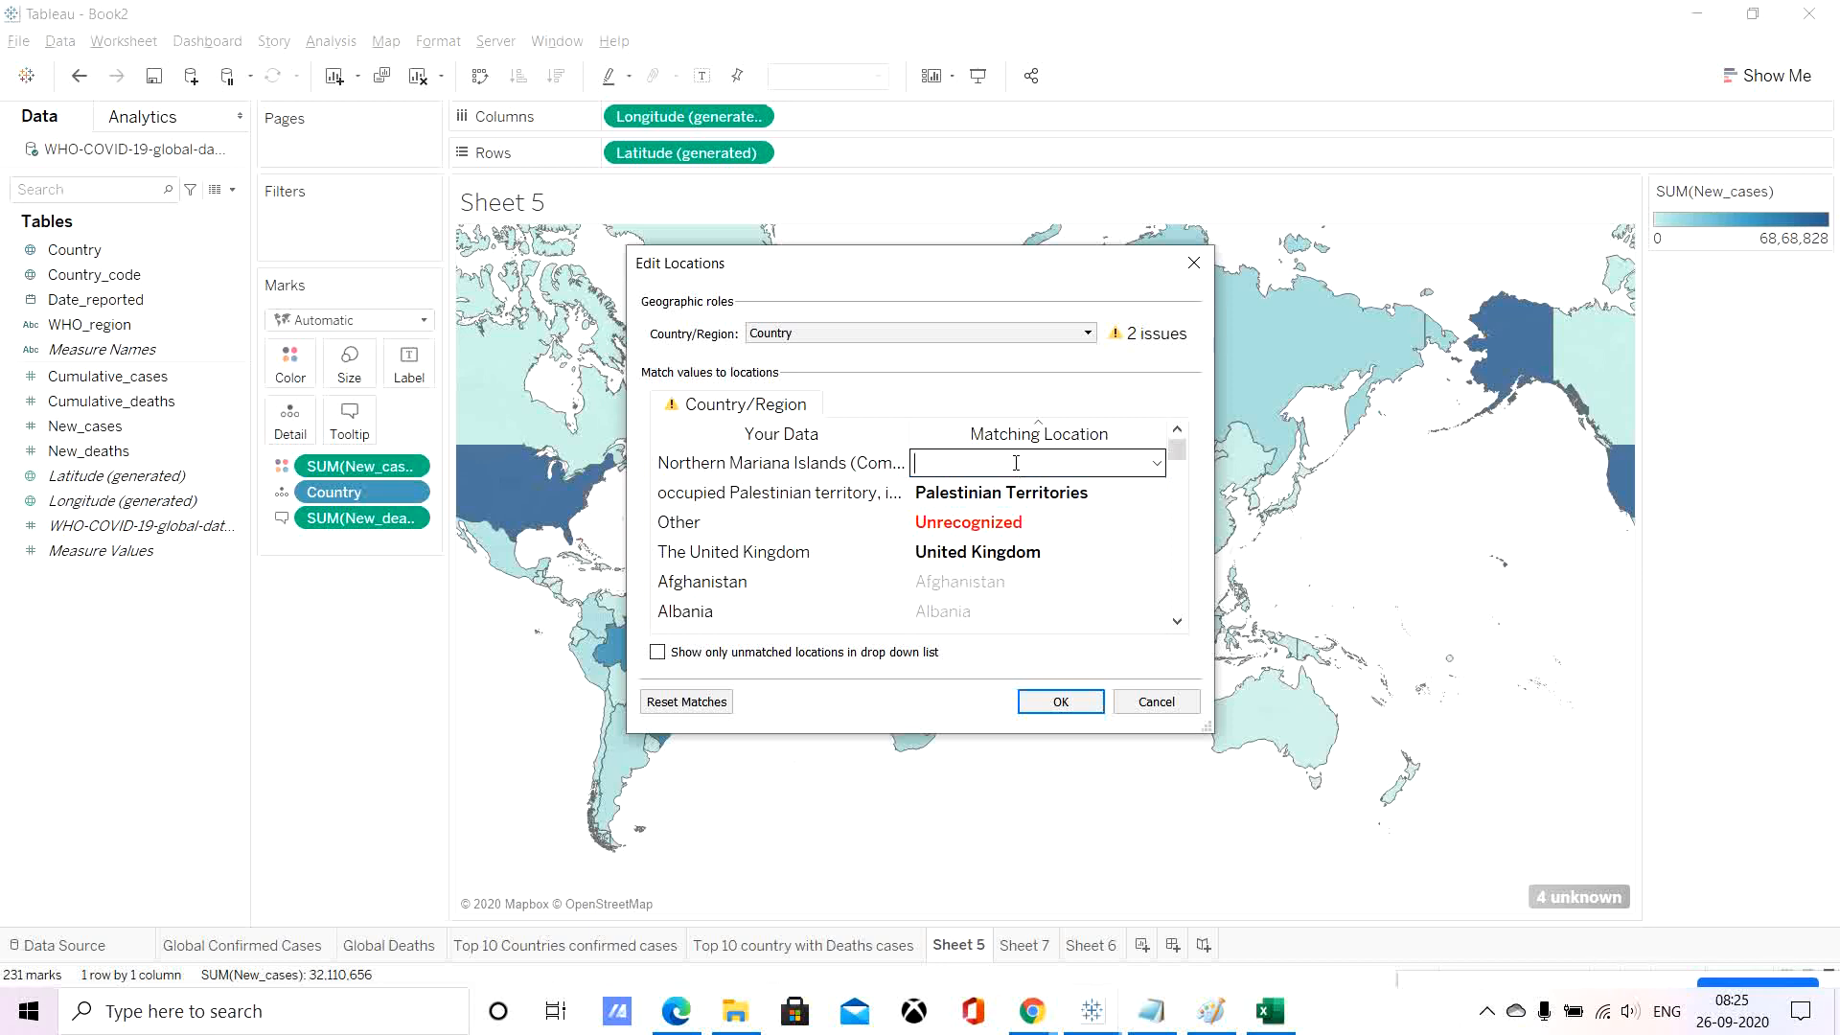
pyautogui.write('mari')
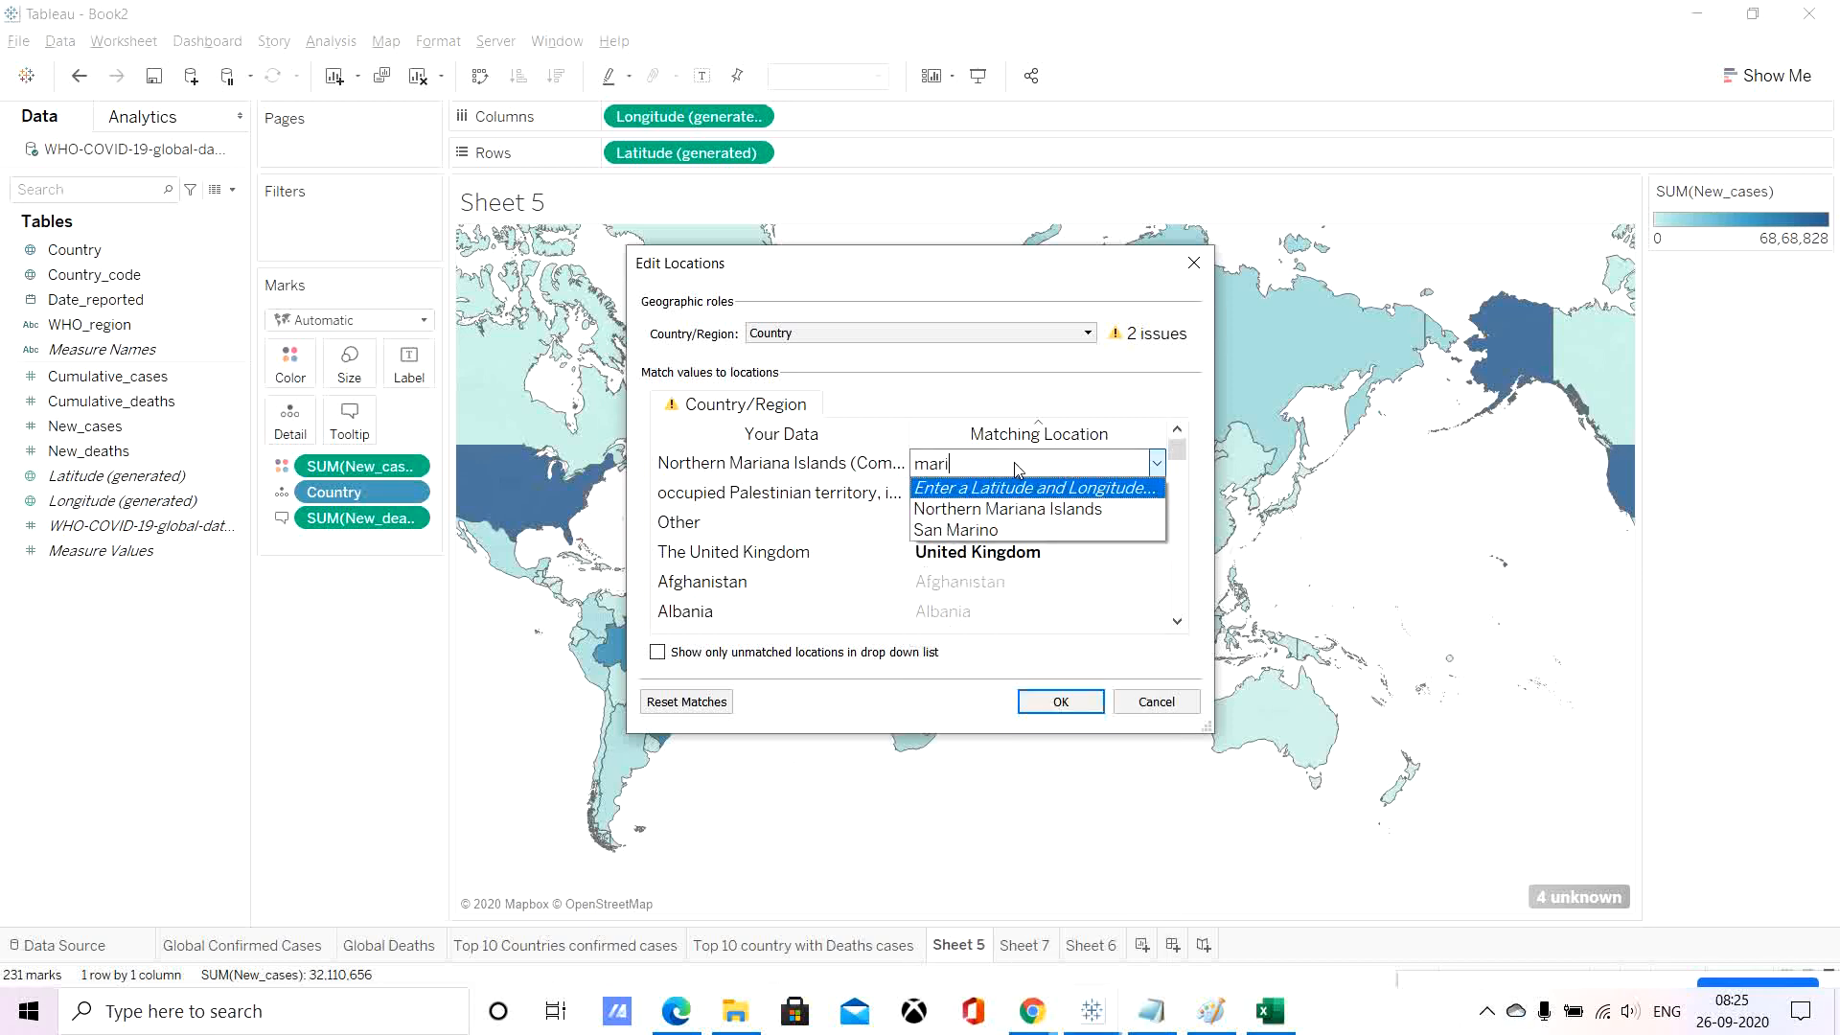
pyautogui.click(1034, 510)
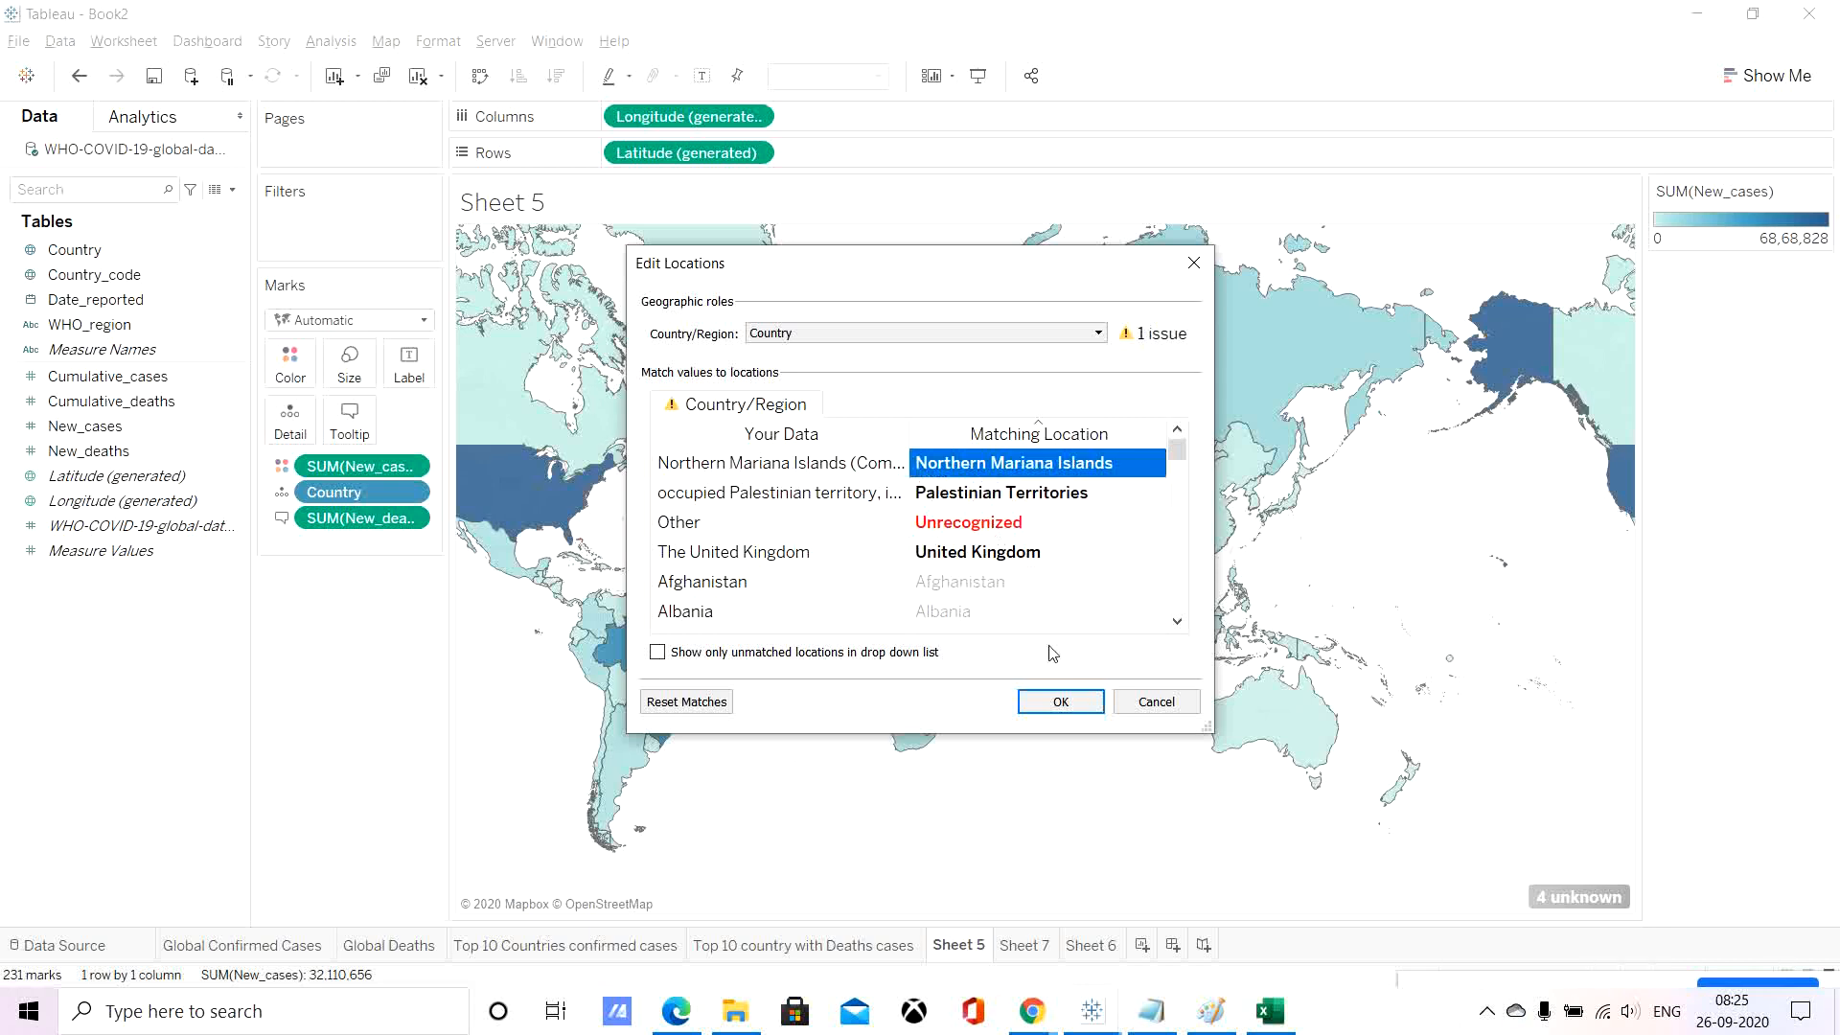
pyautogui.click(1077, 708)
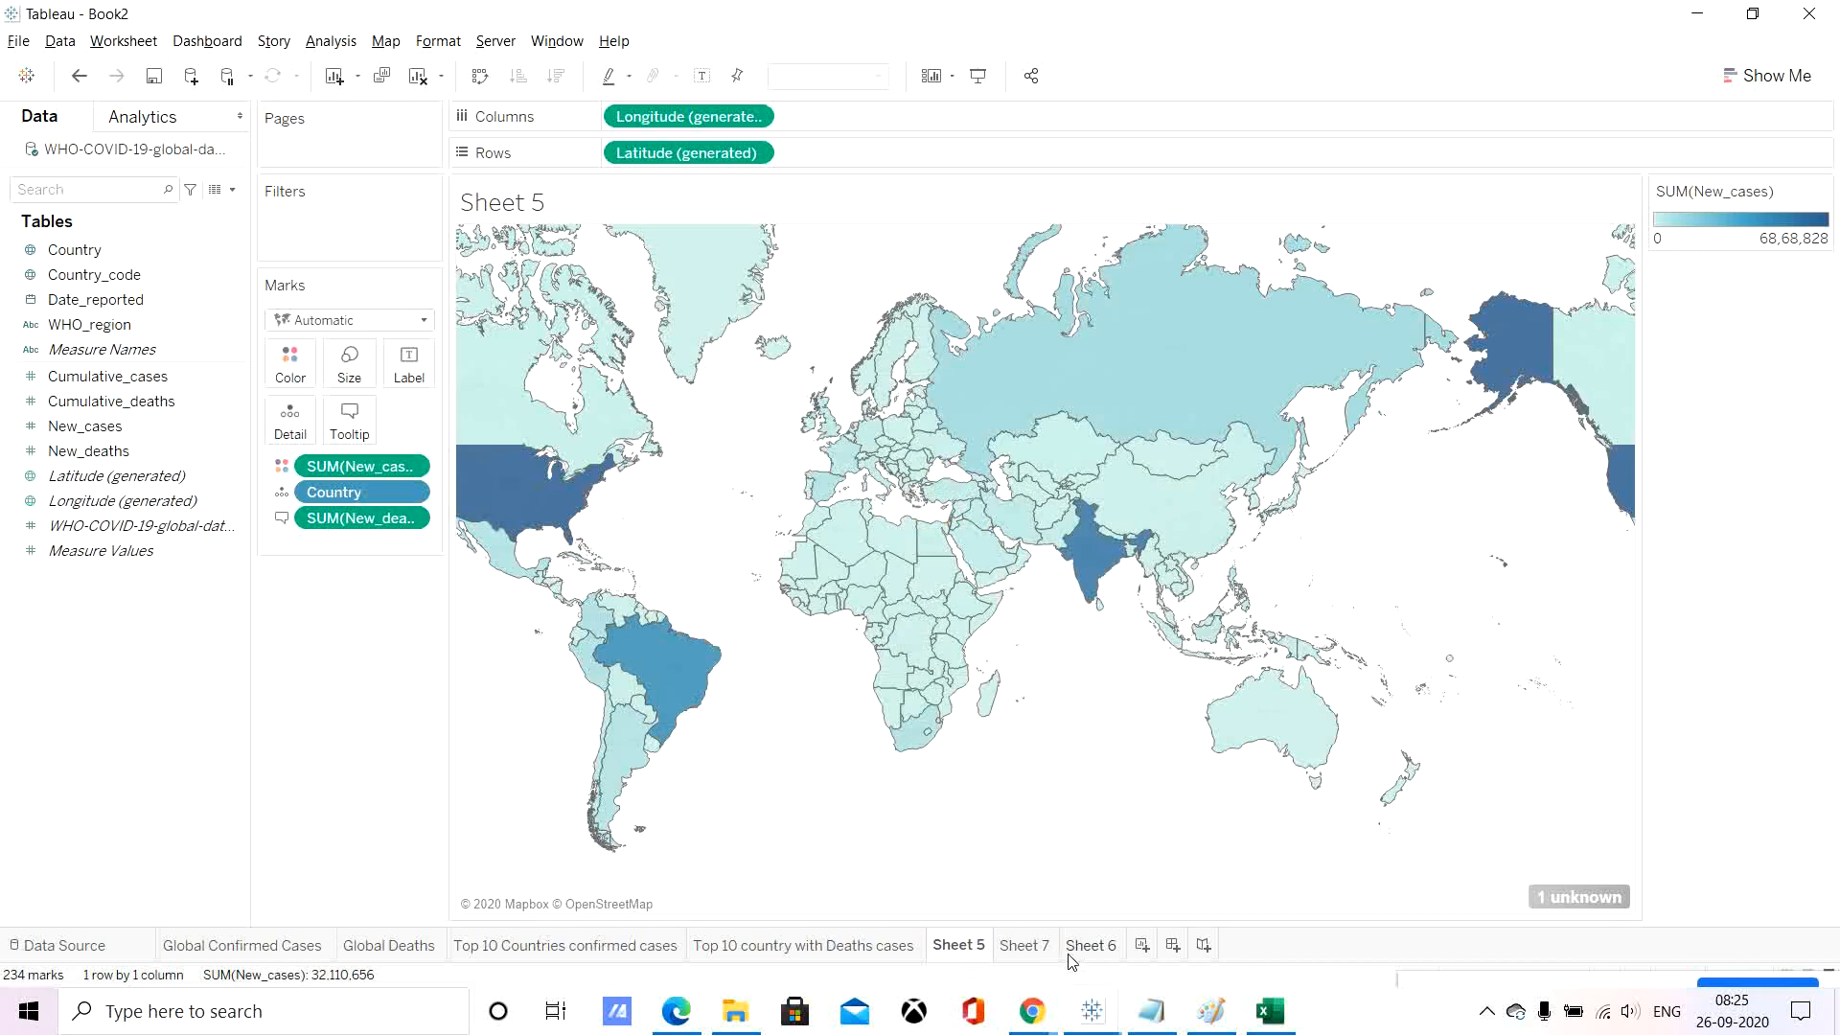
# Remove New_deaths from the rows of Sheet 7 and add it back after New_cases.
pyautogui.click(1024, 946)
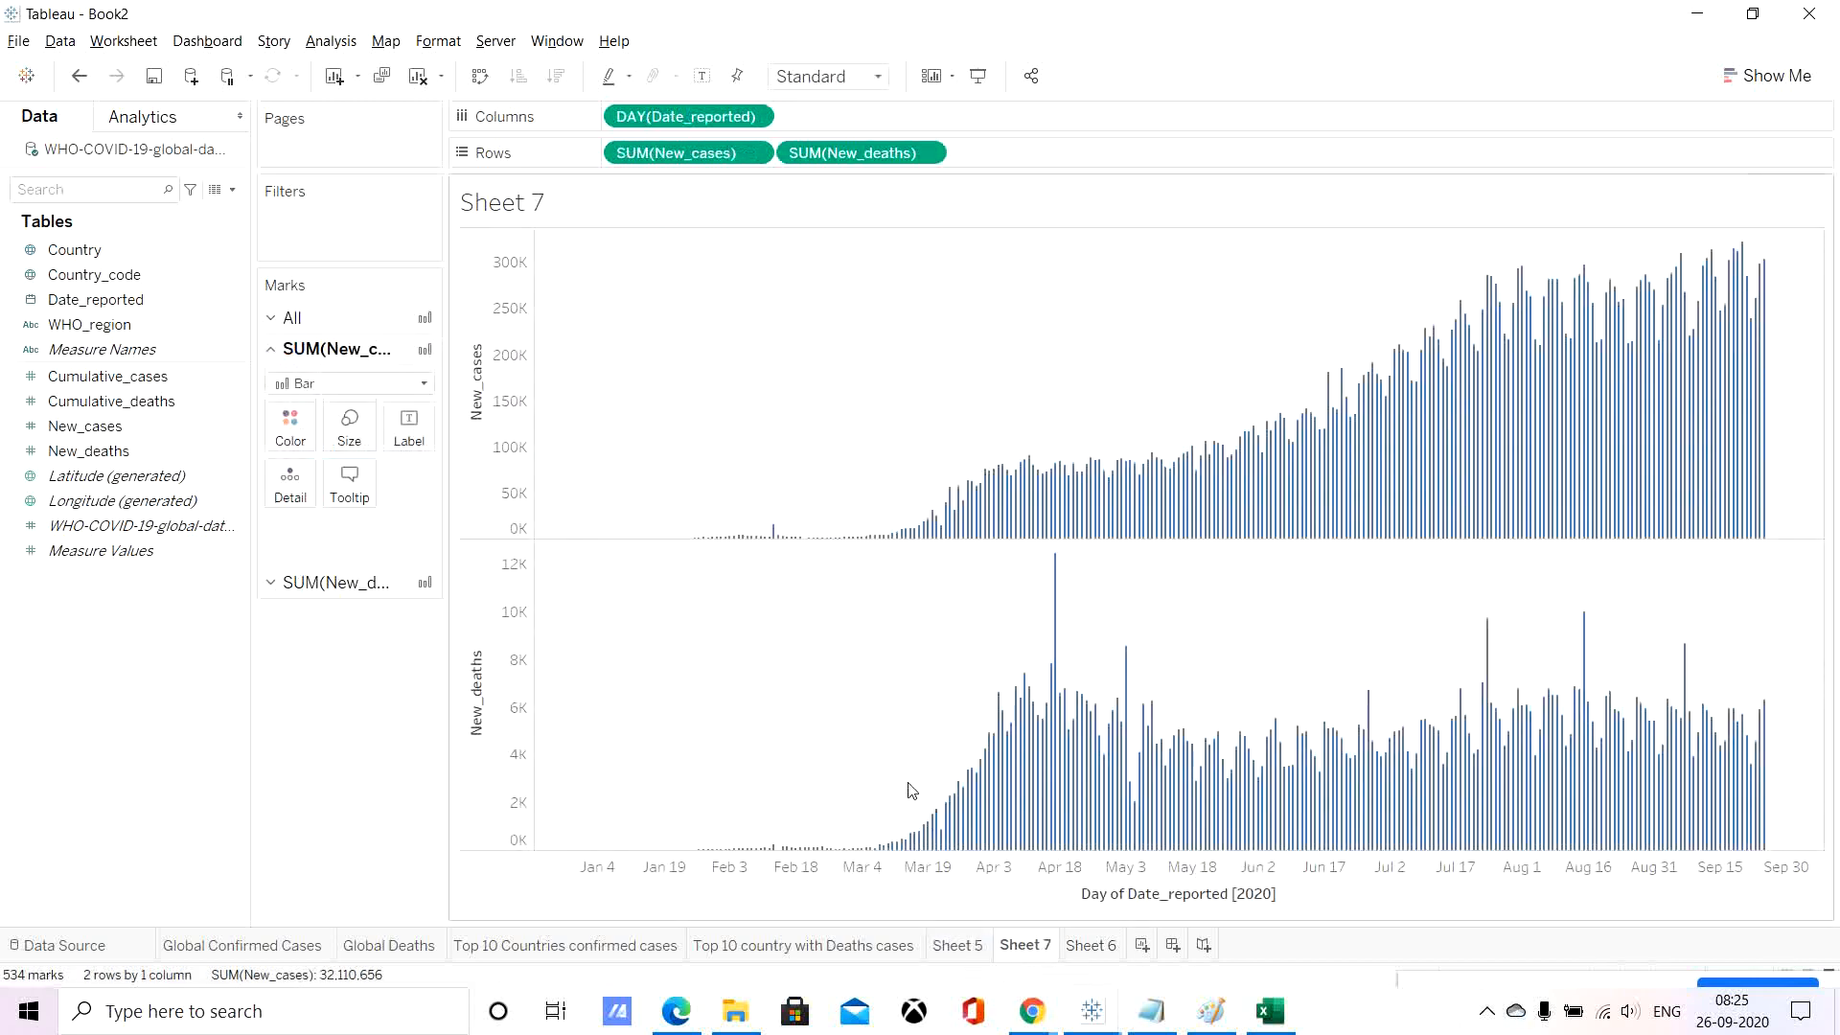
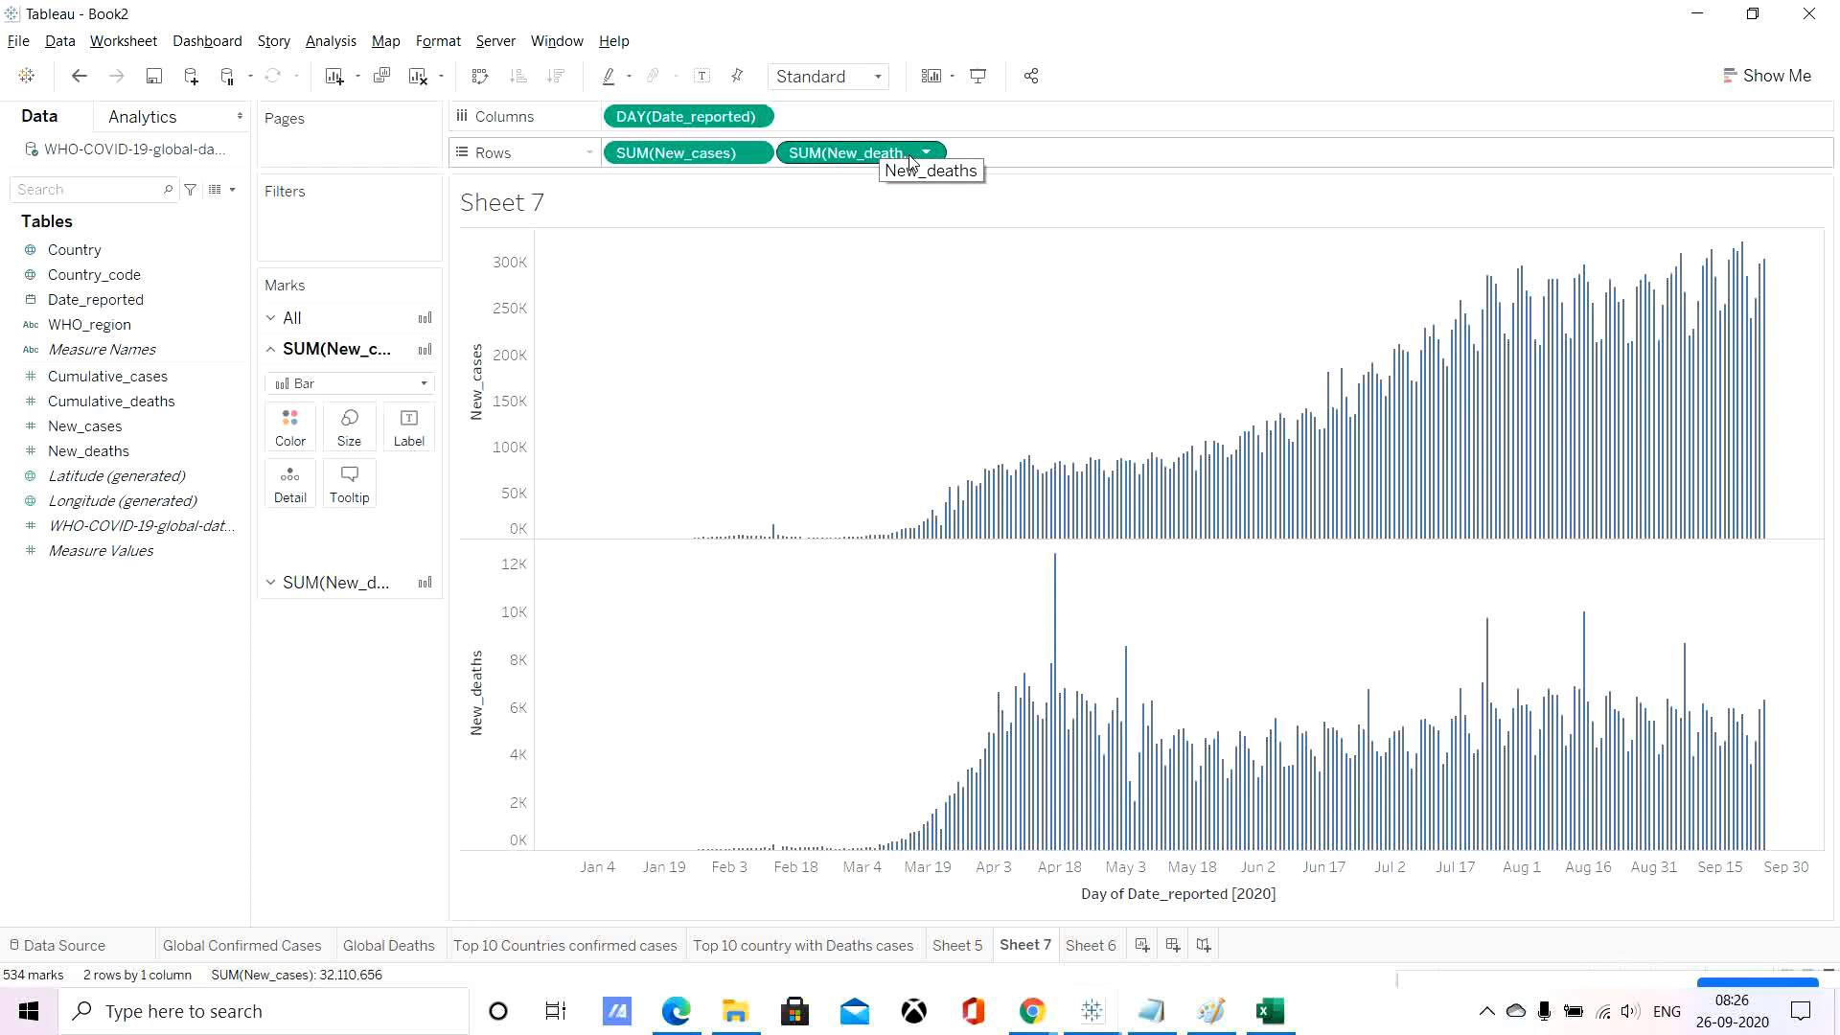
pyautogui.moveTo(910, 153); pyautogui.dragTo(977, 17)
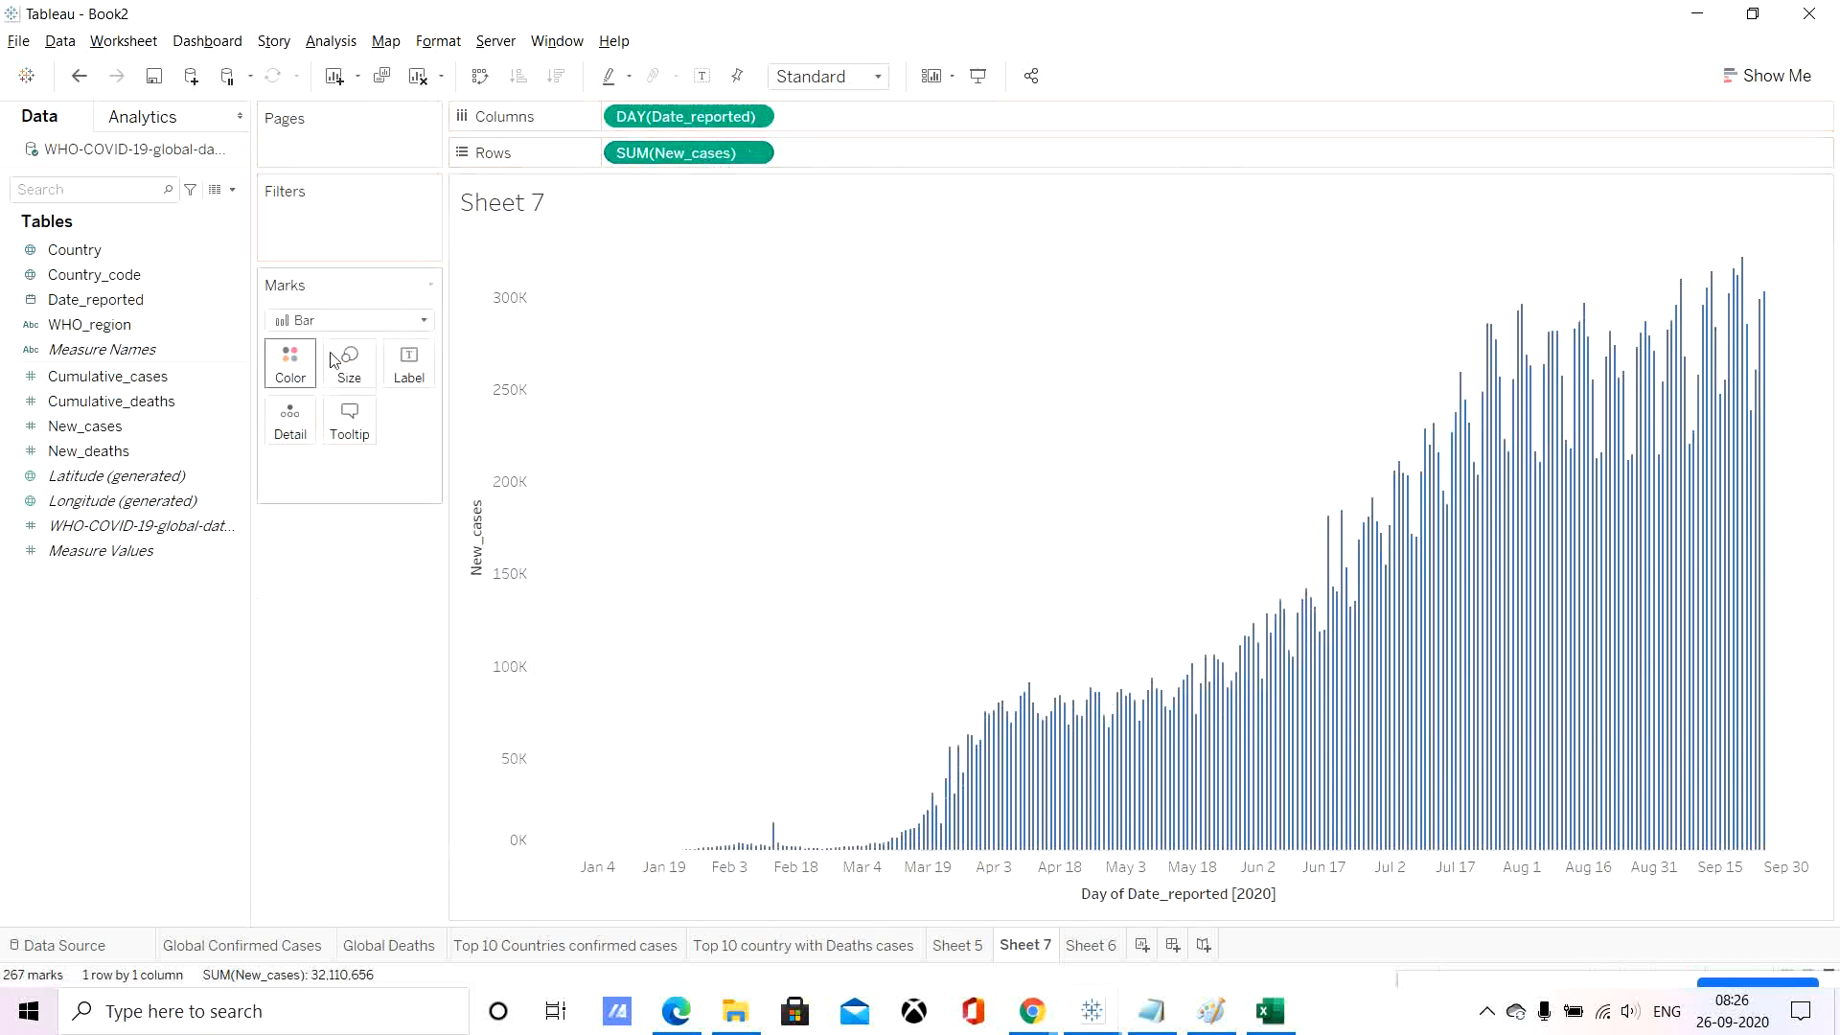
pyautogui.moveTo(88, 450); pyautogui.dragTo(889, 158)
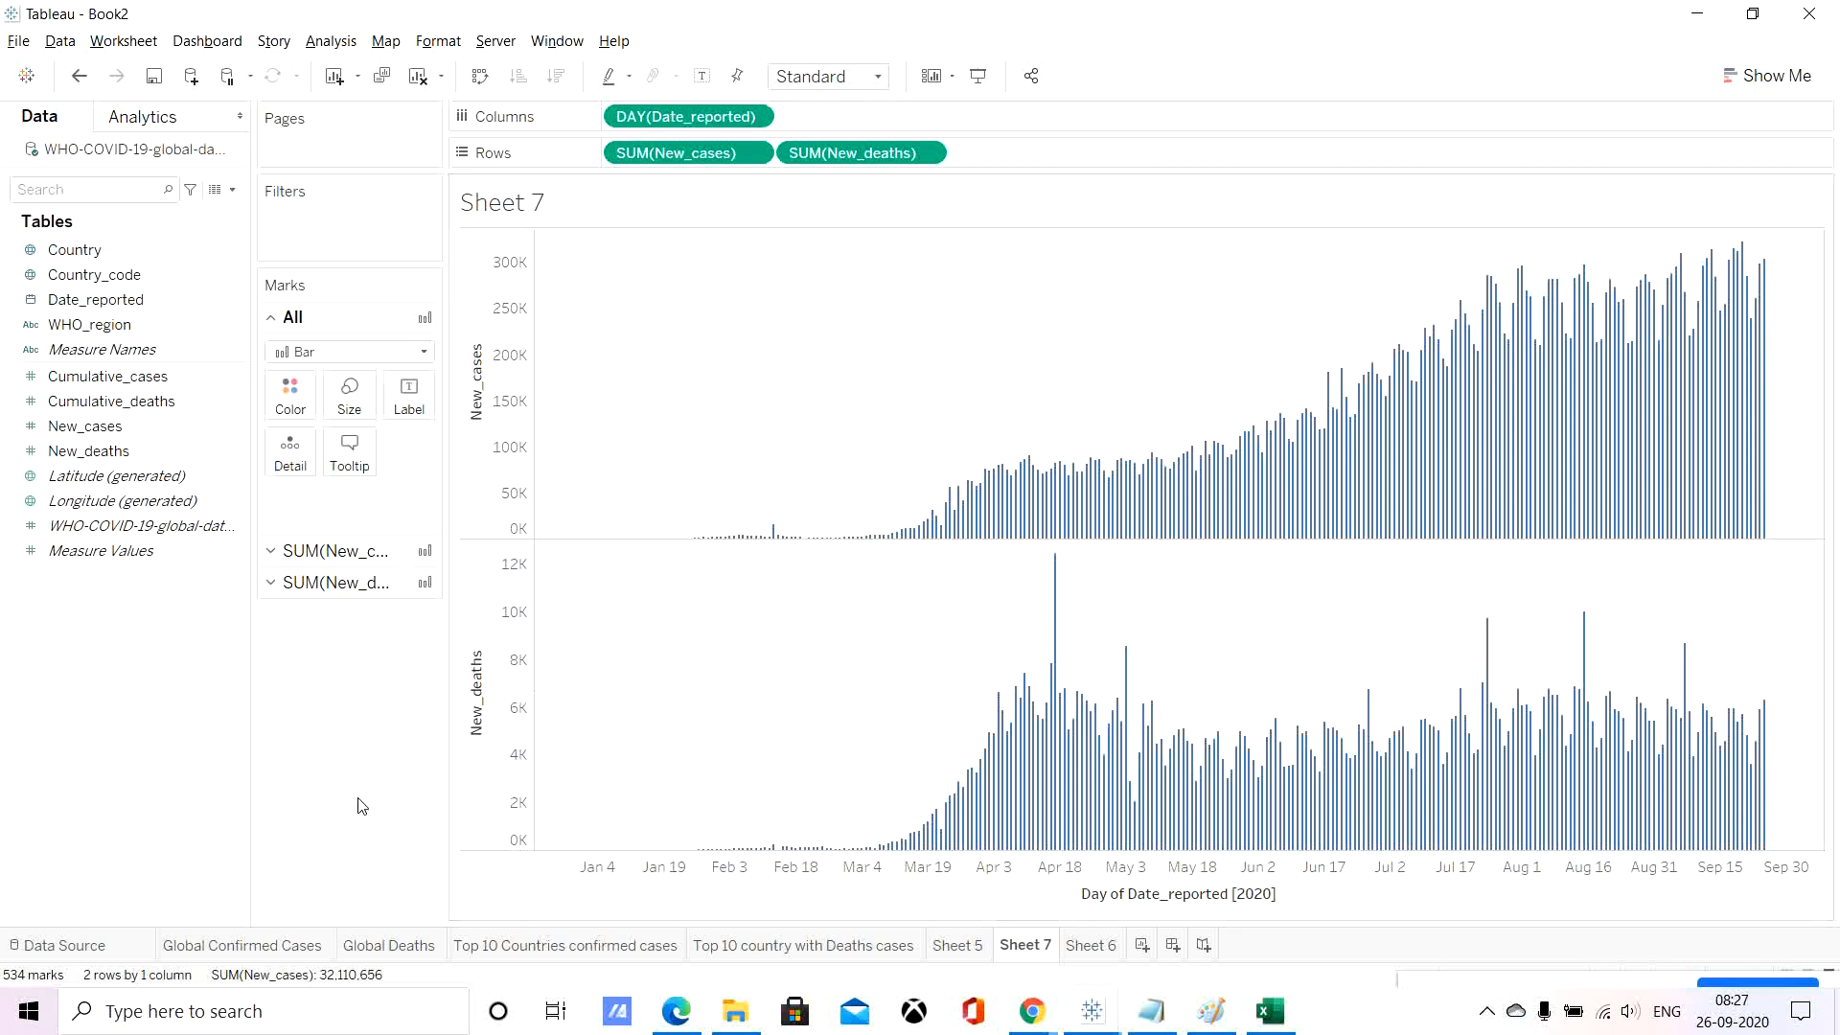
# Rename the Sheet 5 map worksheet as "countries wise cases".
pyautogui.click(953, 948)
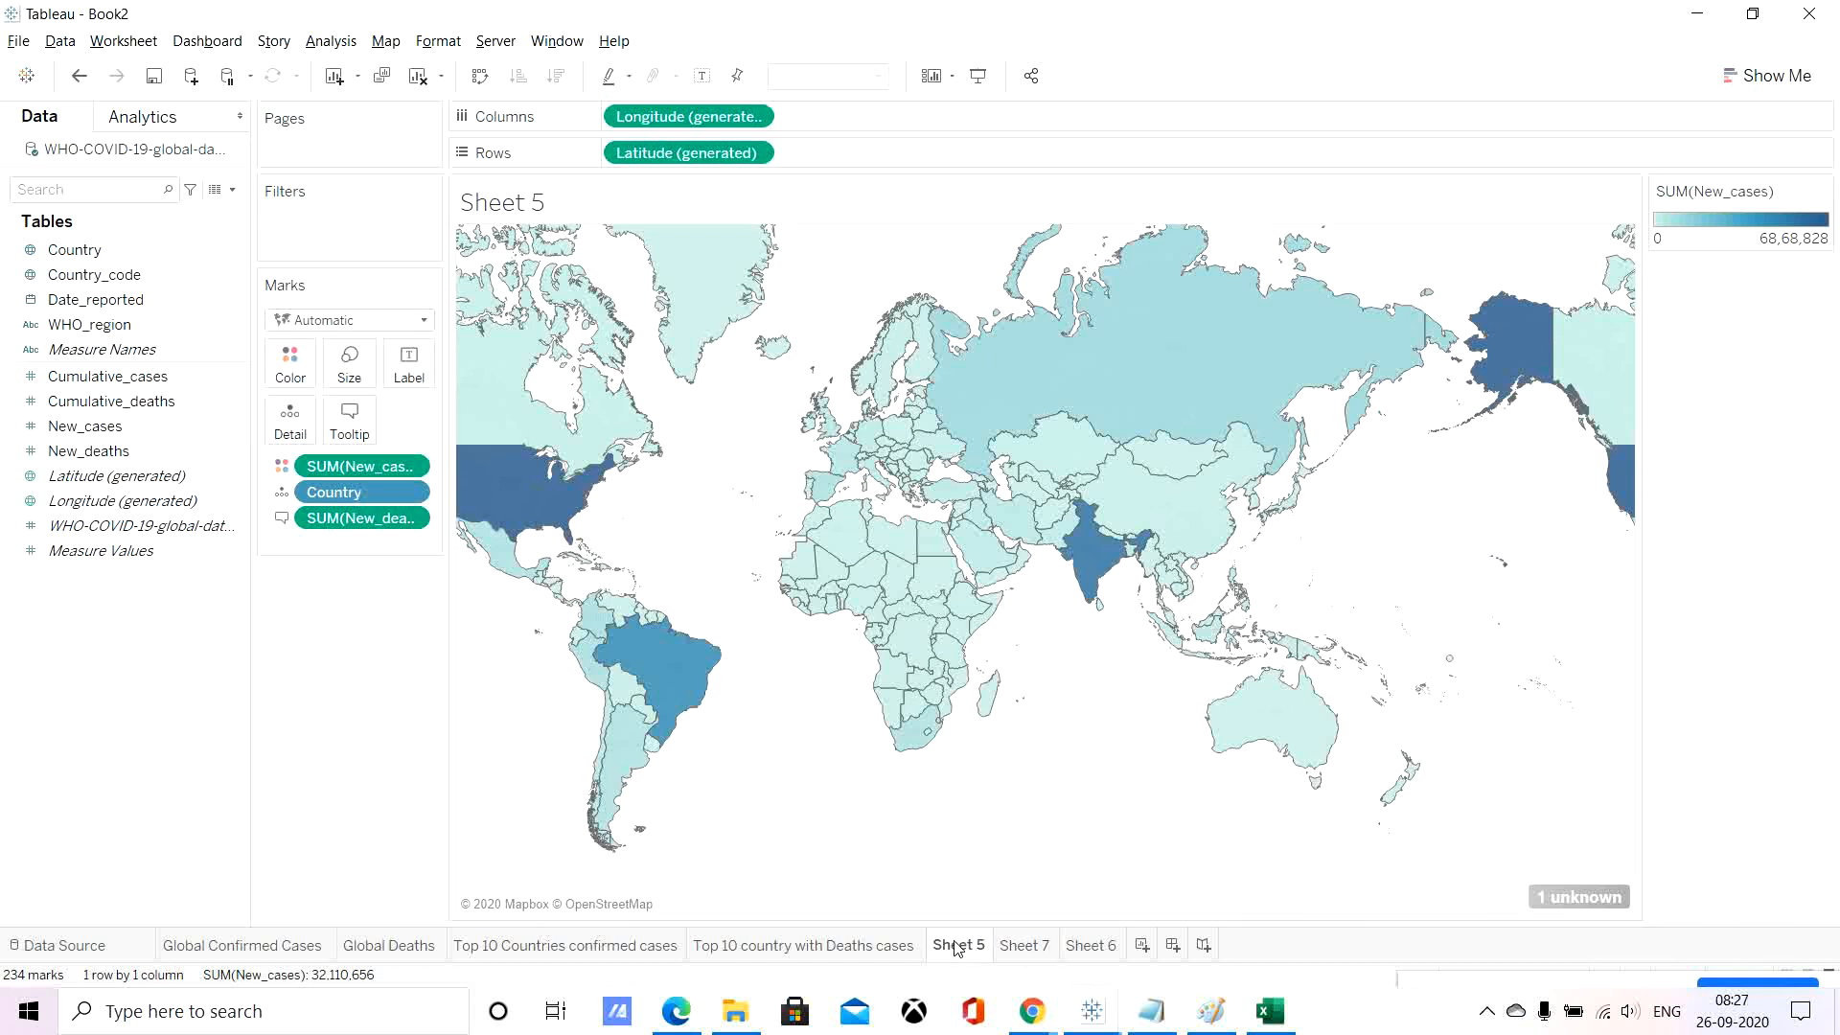
pyautogui.rightClick(953, 947)
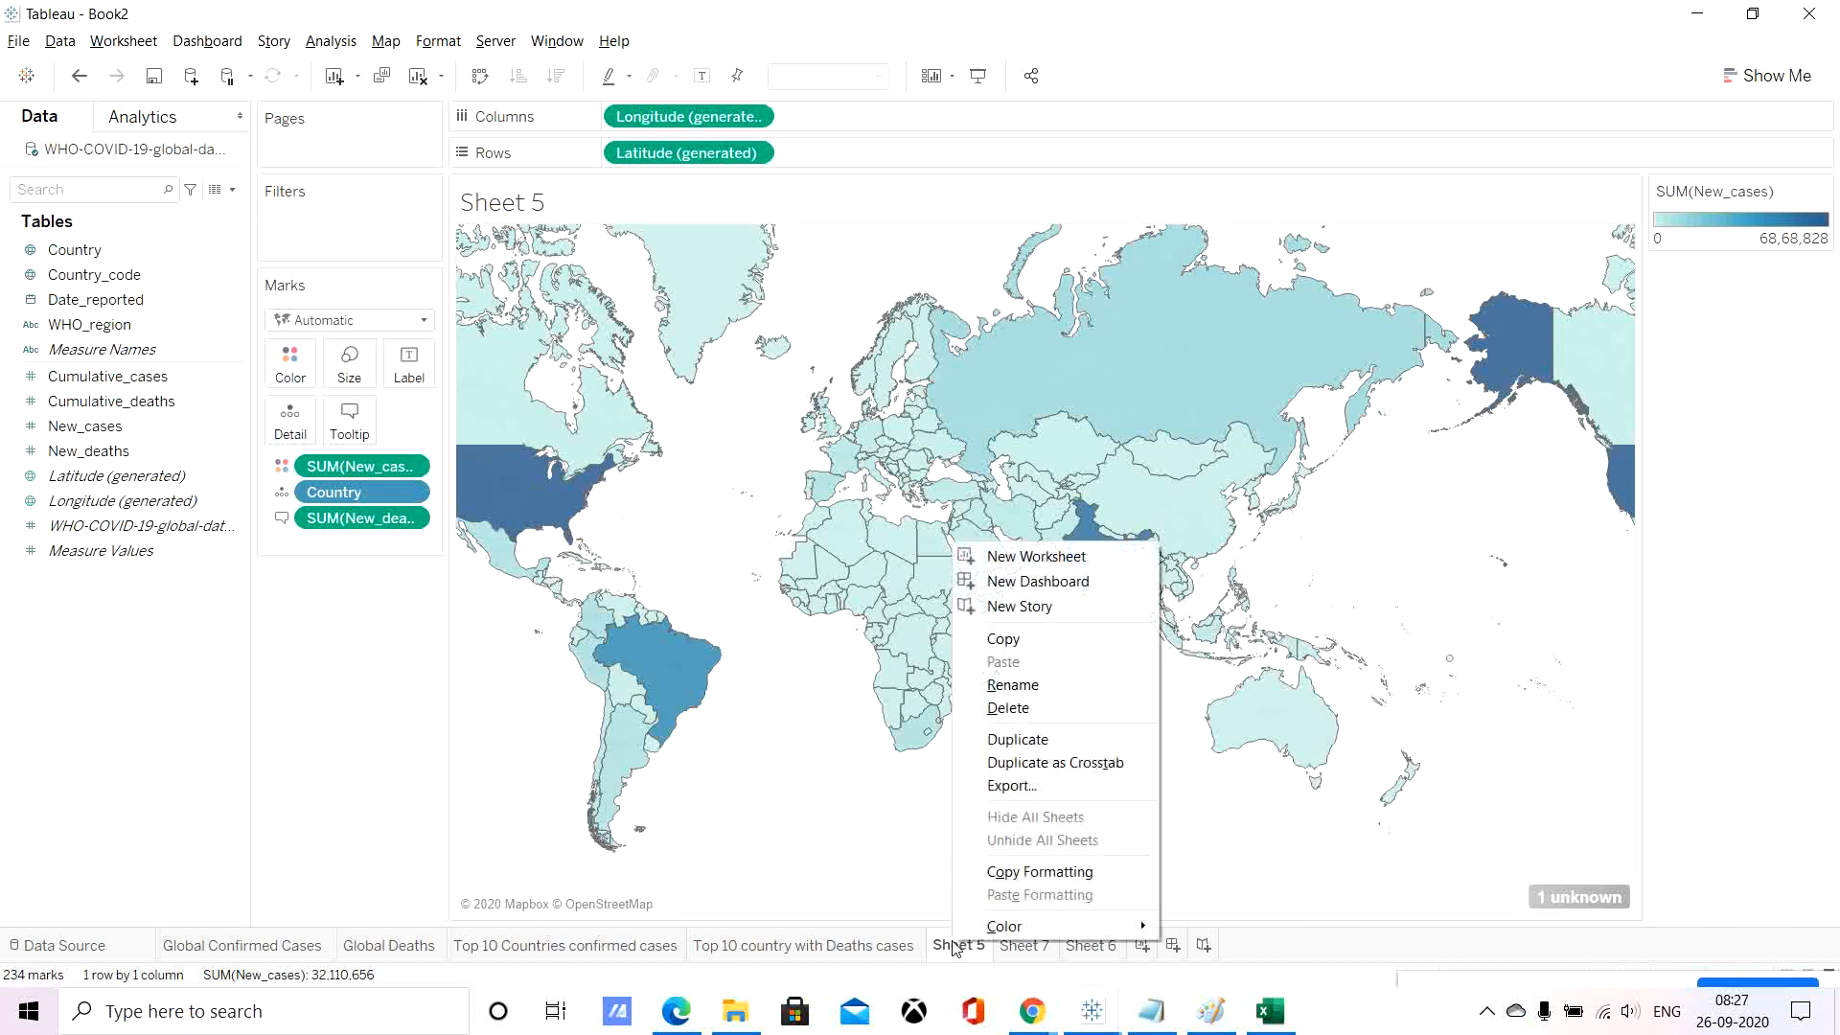
pyautogui.click(1024, 686)
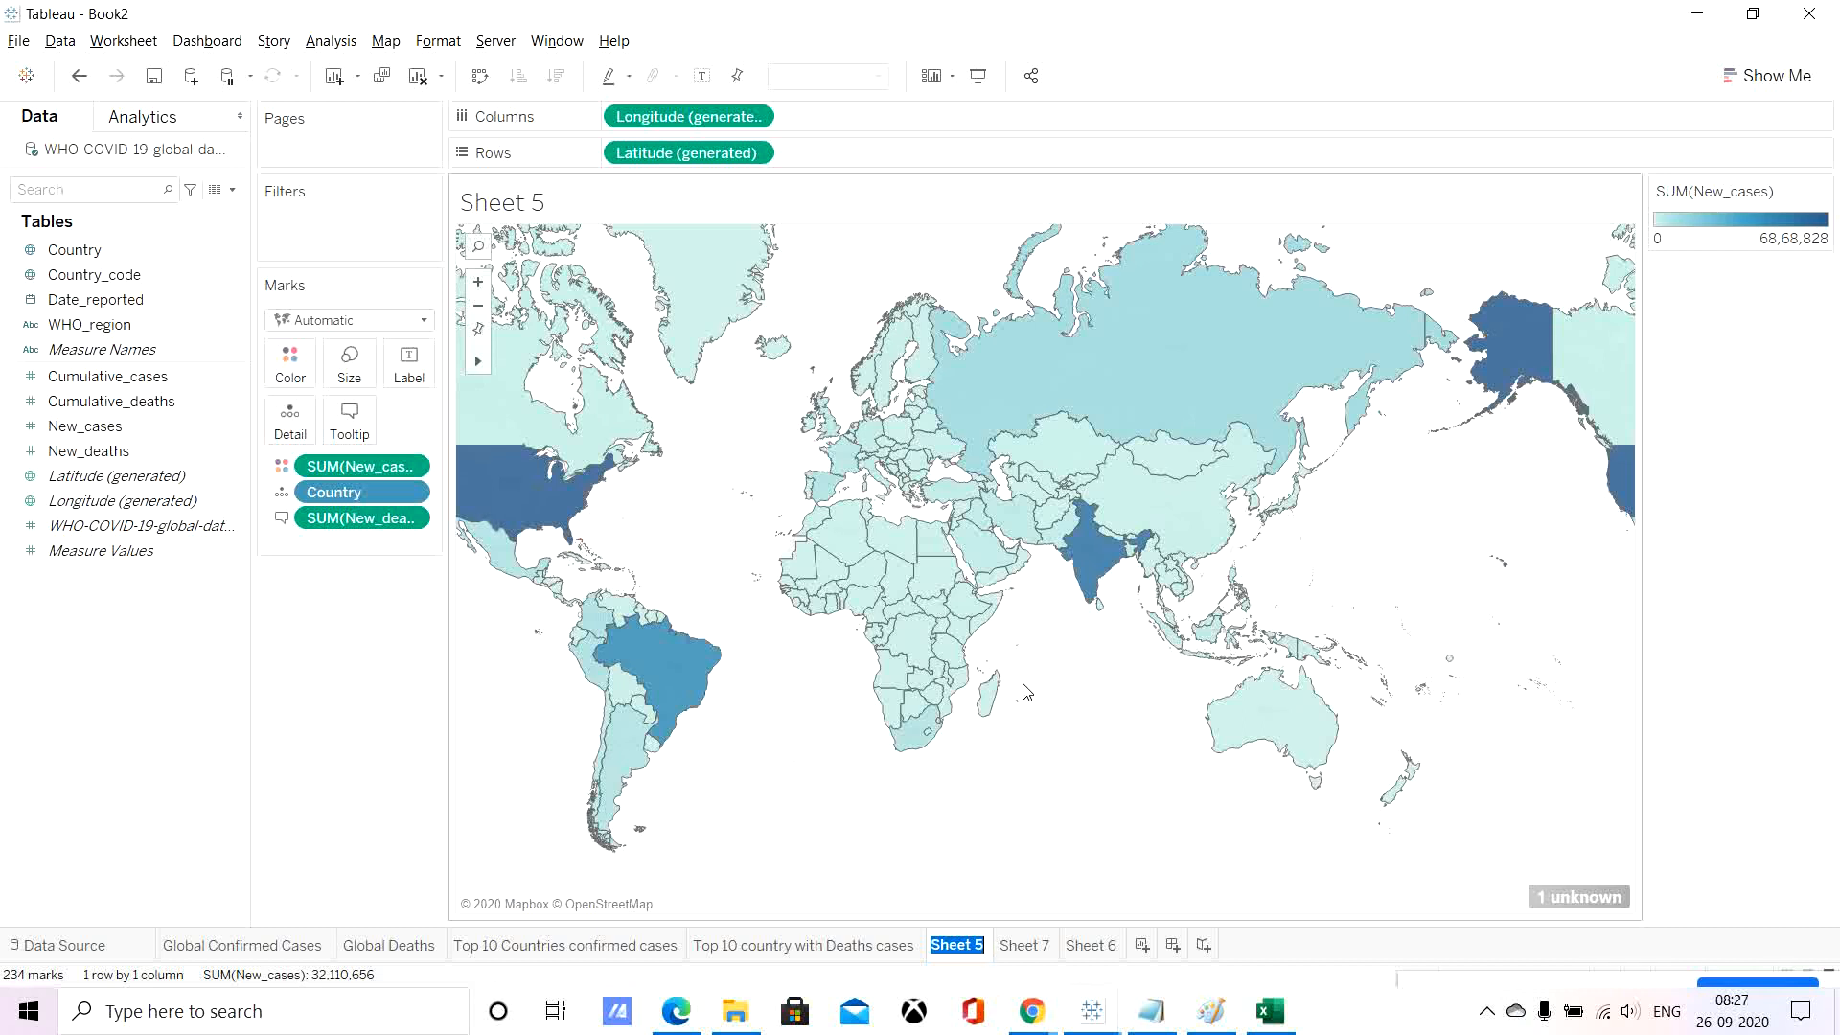
pyautogui.write('countries wis')
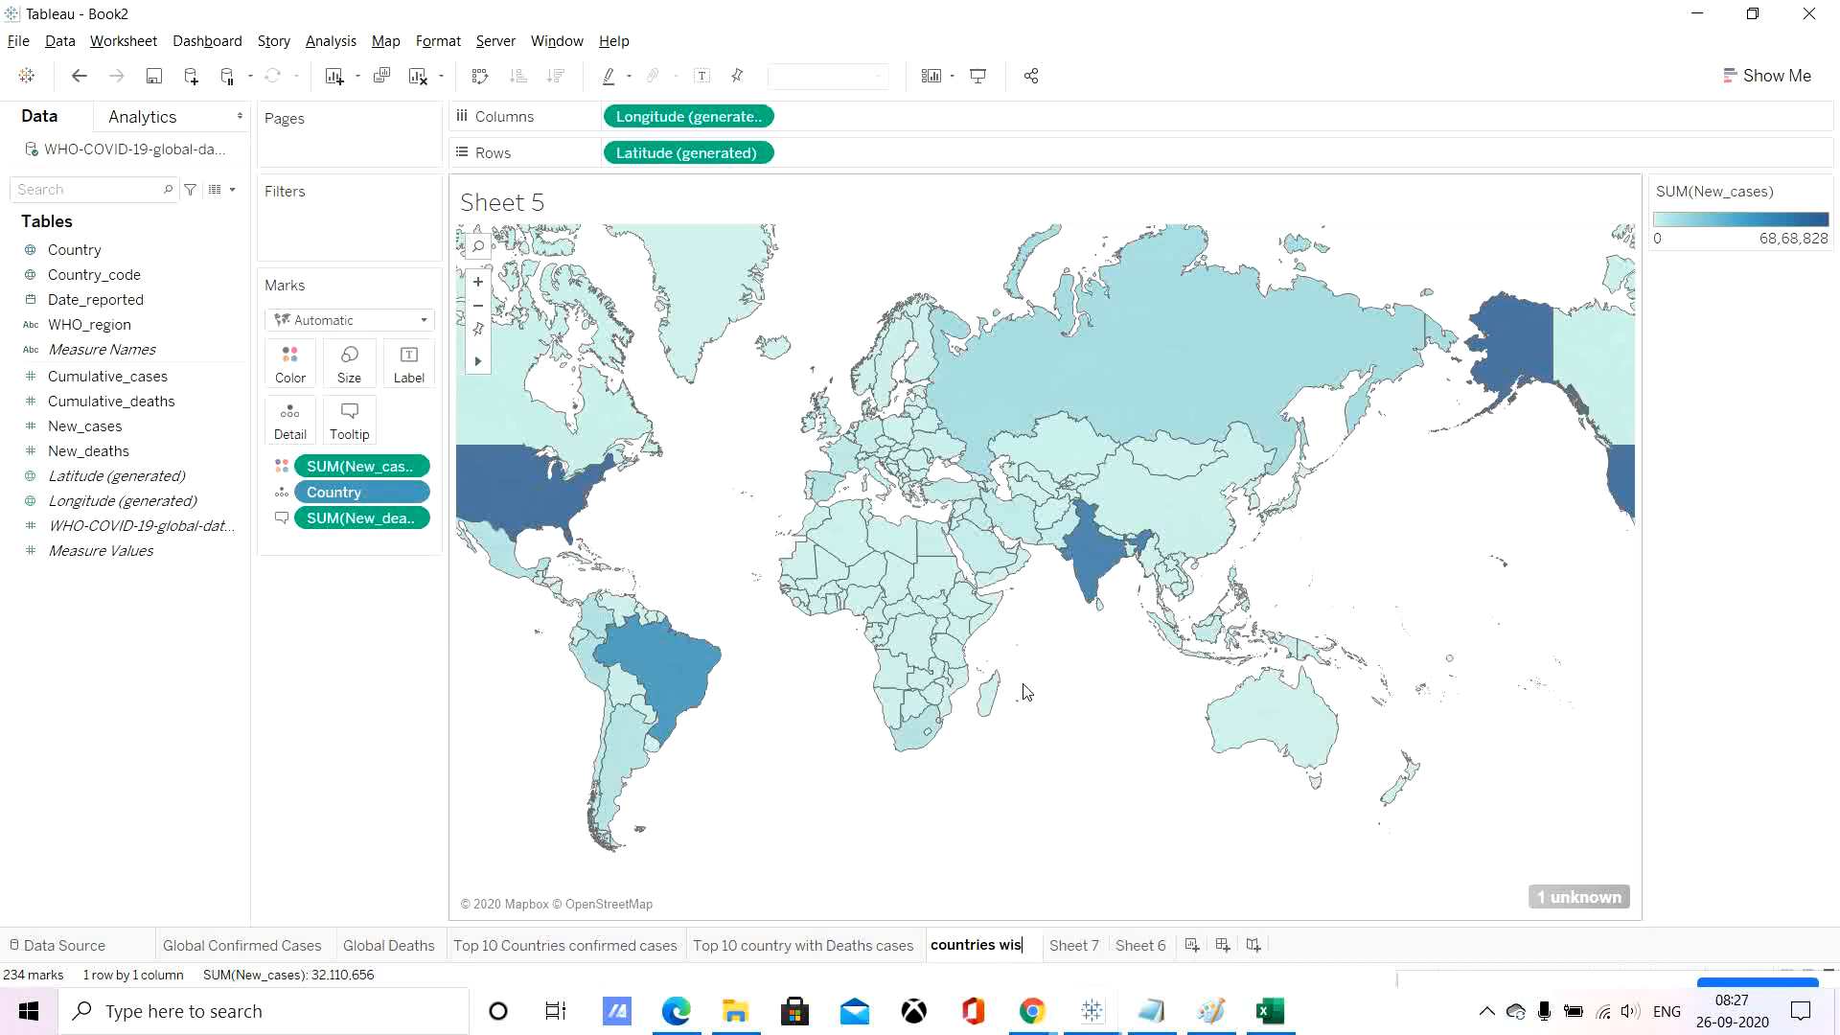
pyautogui.write('e casese')
pyautogui.press('Return')
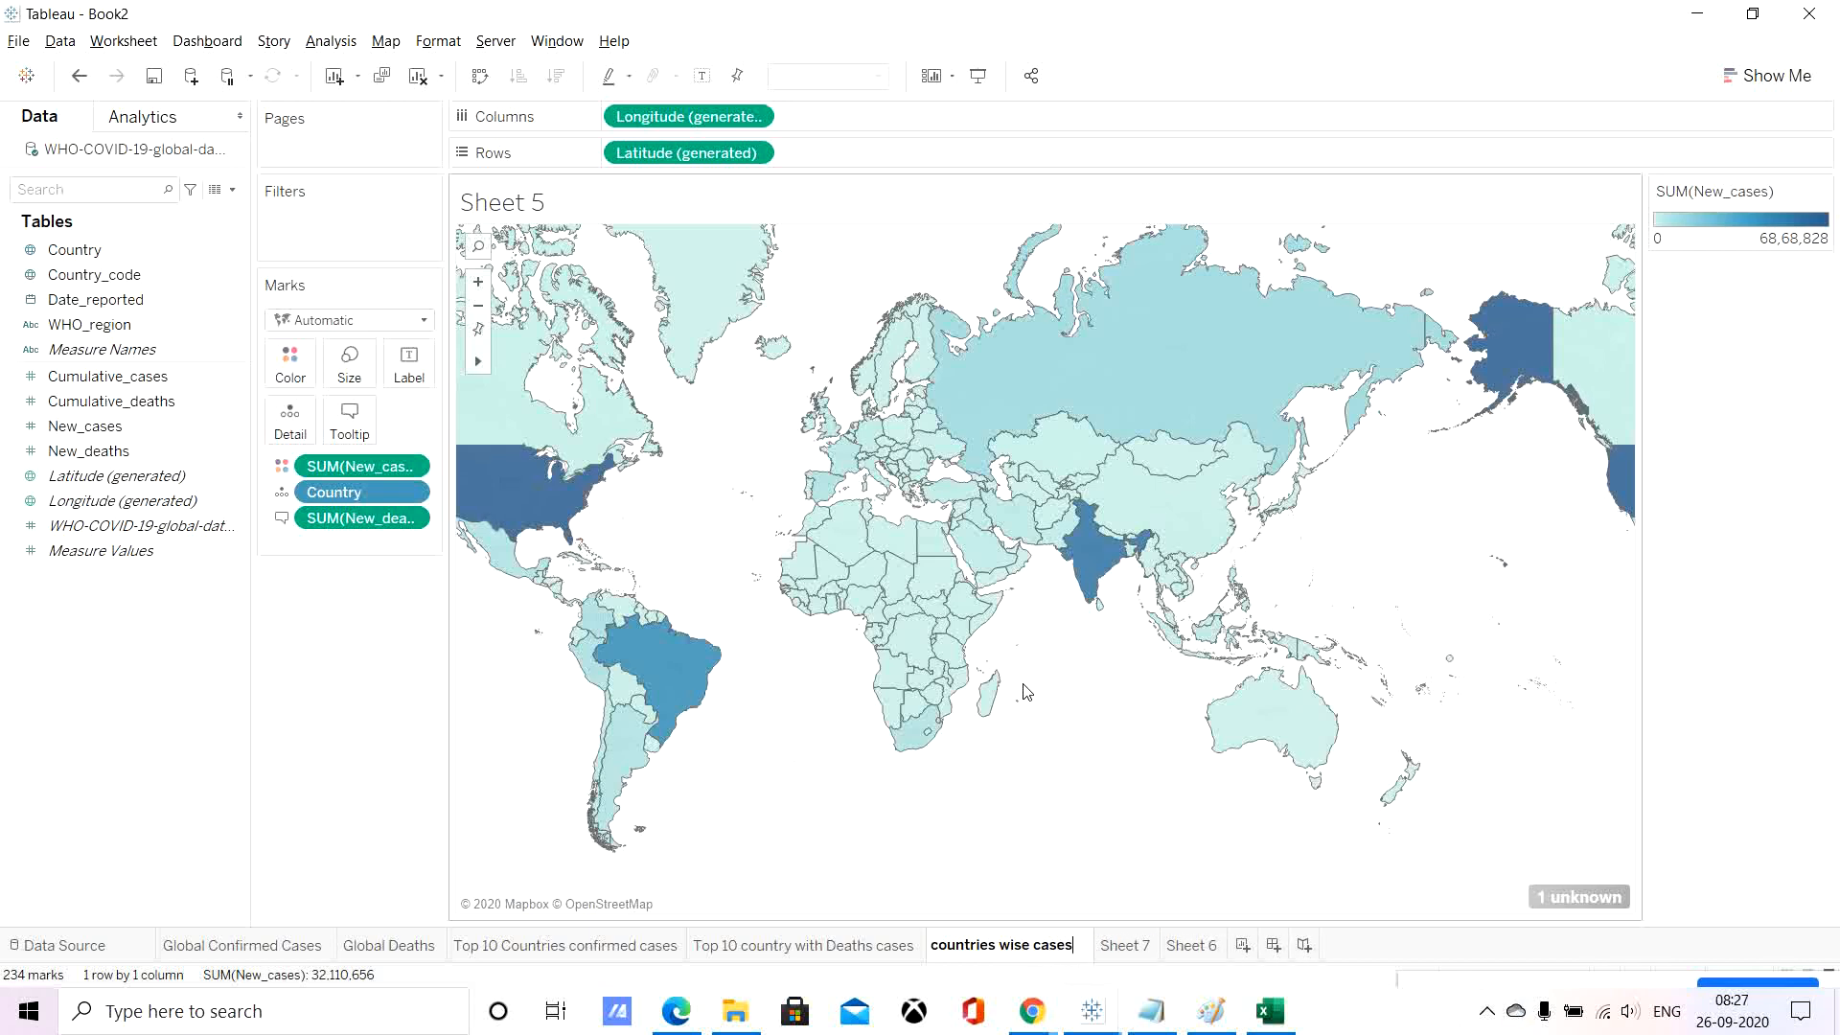
# Rename the Sheet 7 daily bar chart worksheet as "Trending".
pyautogui.click(1129, 947)
pyautogui.rightClick(1129, 947)
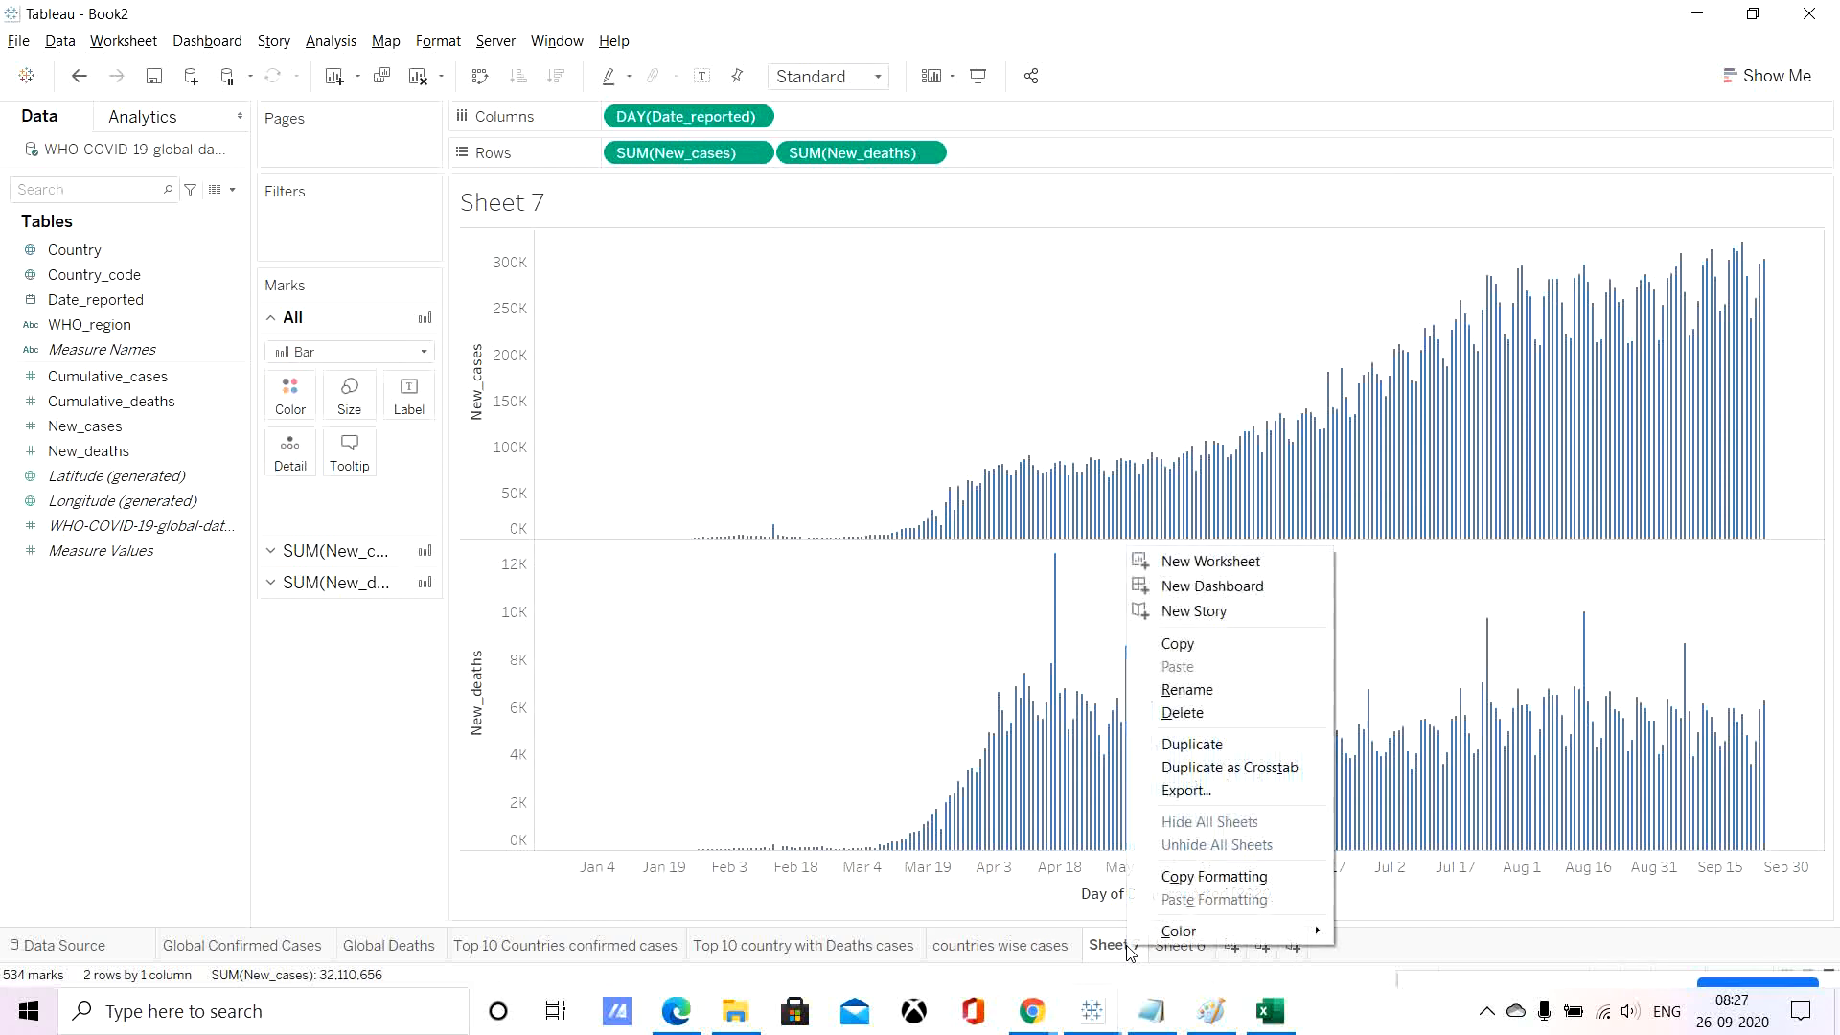
pyautogui.click(1201, 694)
pyautogui.write('Tre')
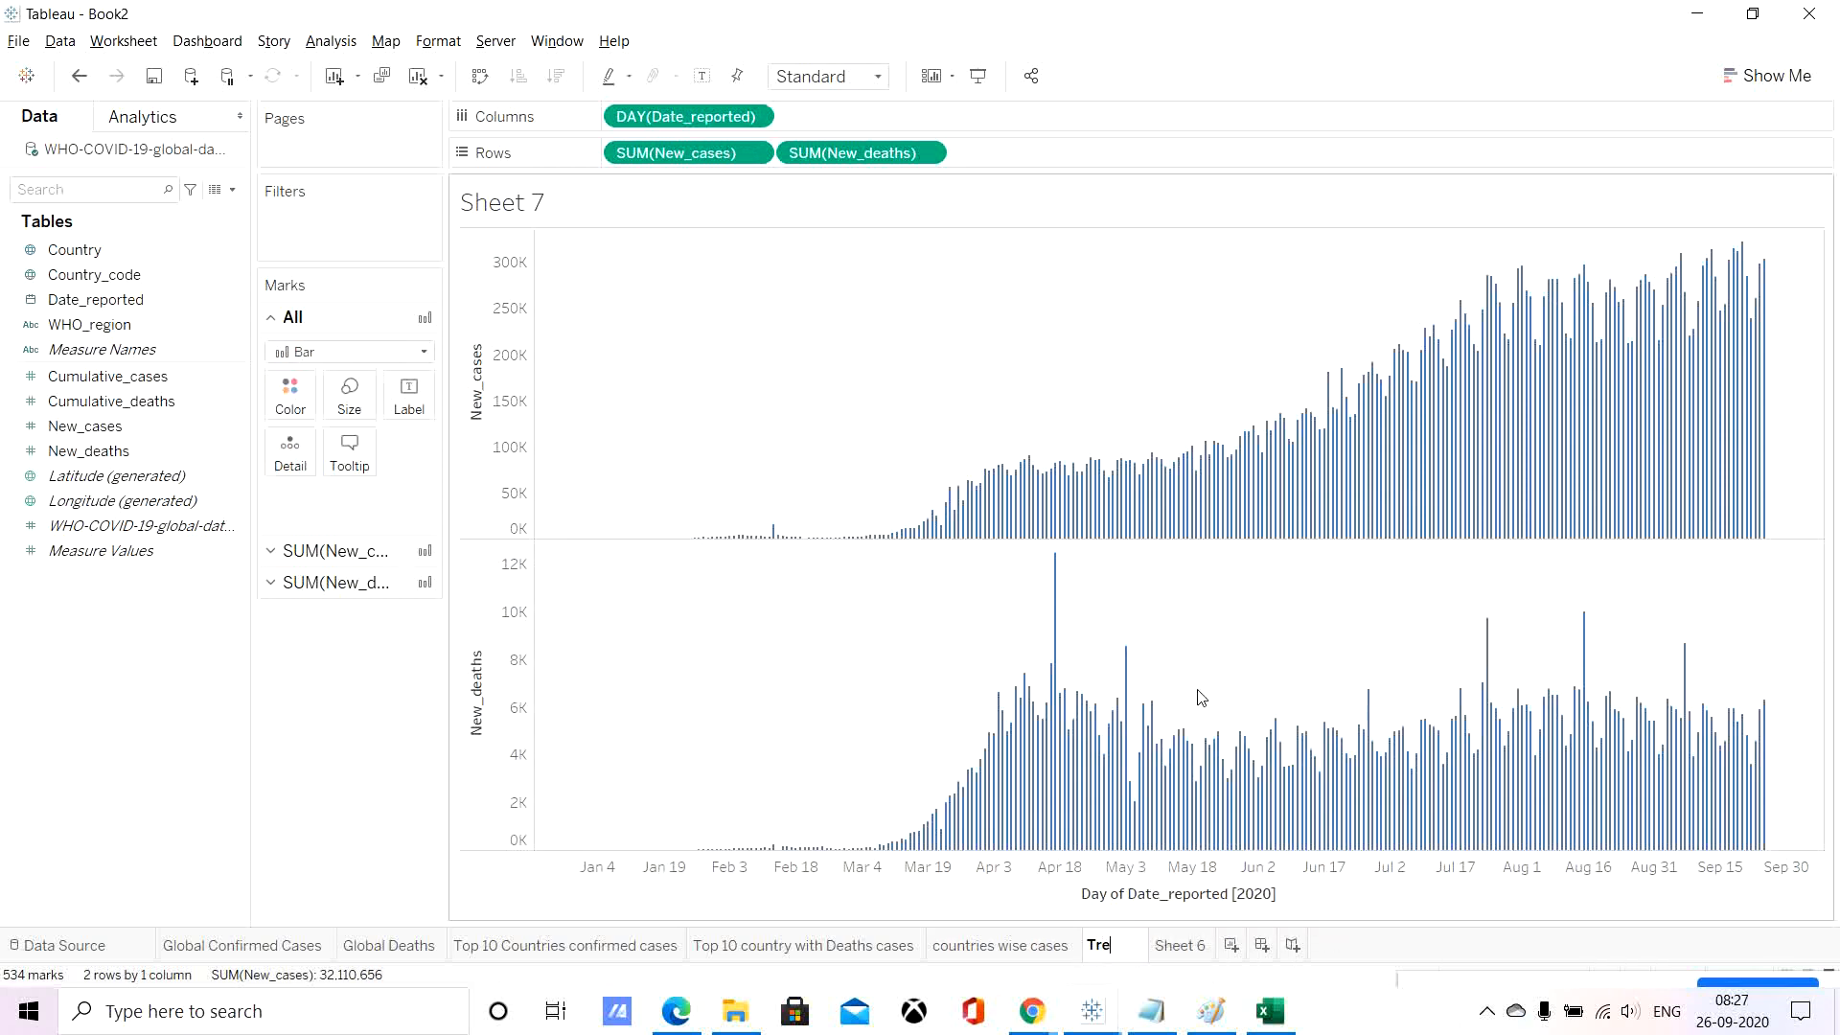
pyautogui.write('nding')
pyautogui.press('Return')
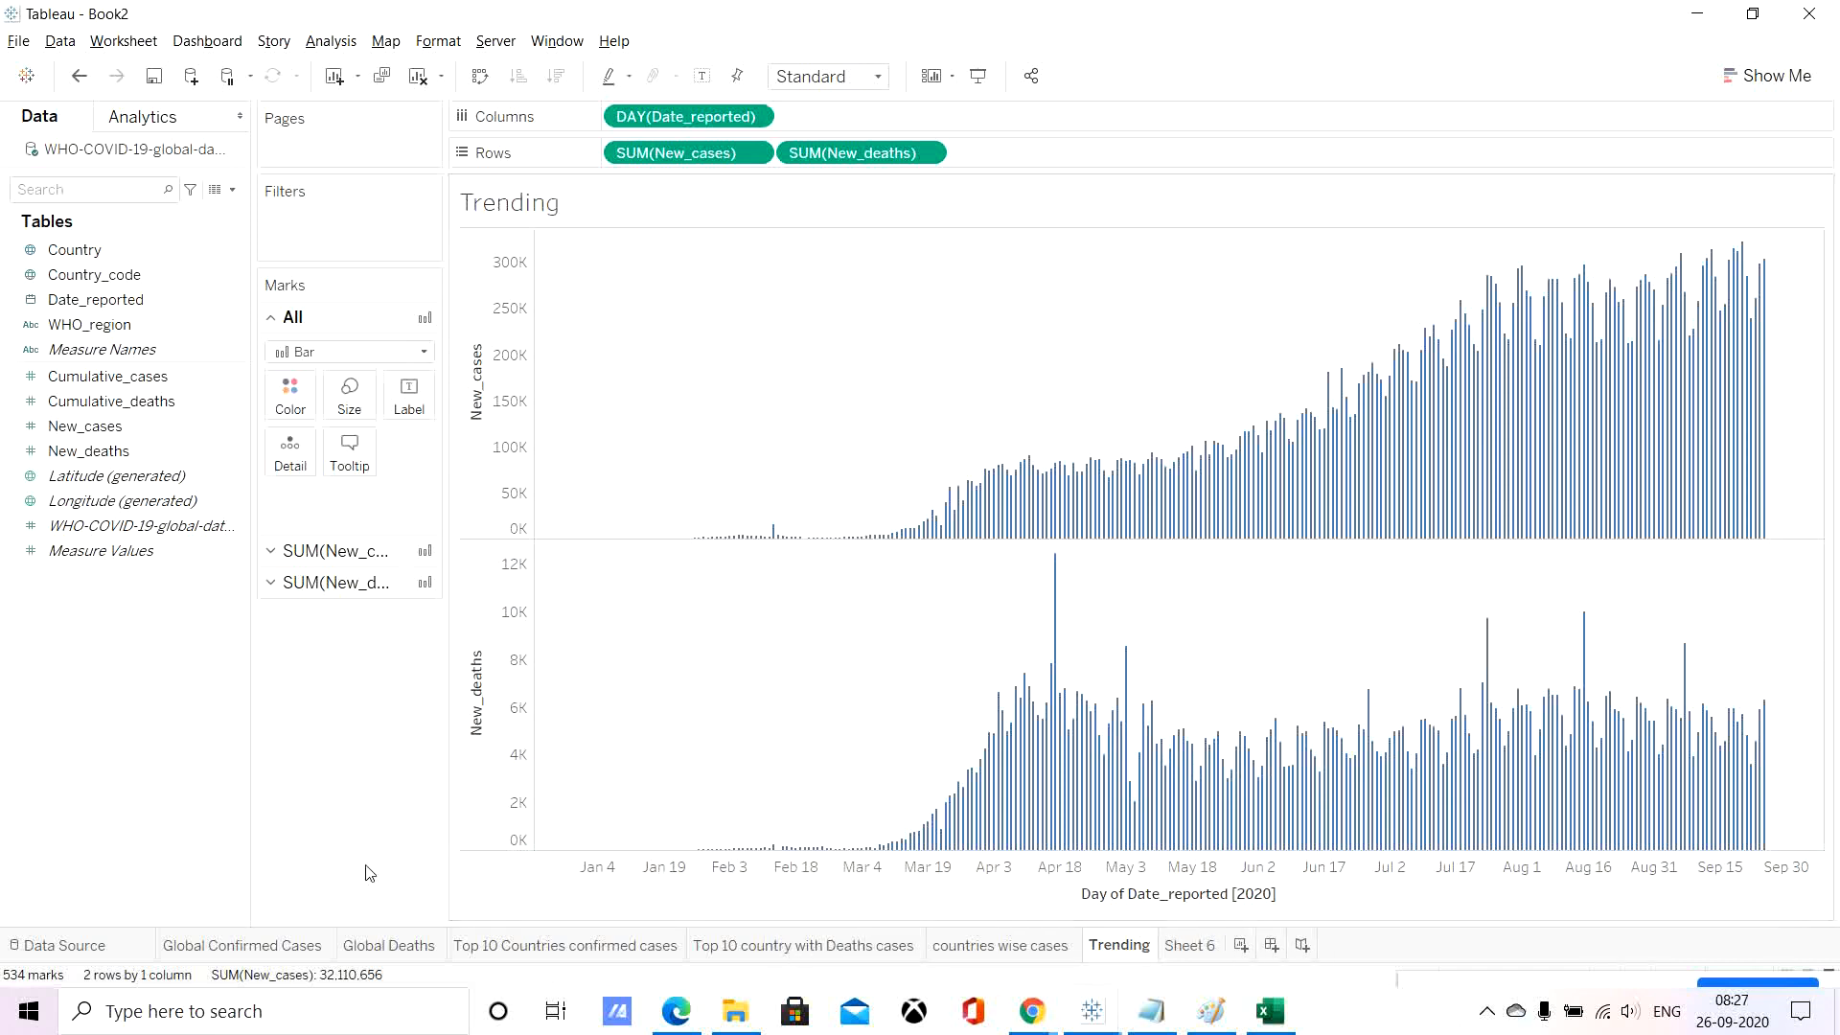
# Duplicate the Trending worksheet and rename the copy as "Trending-cumulative".
pyautogui.rightClick(1121, 950)
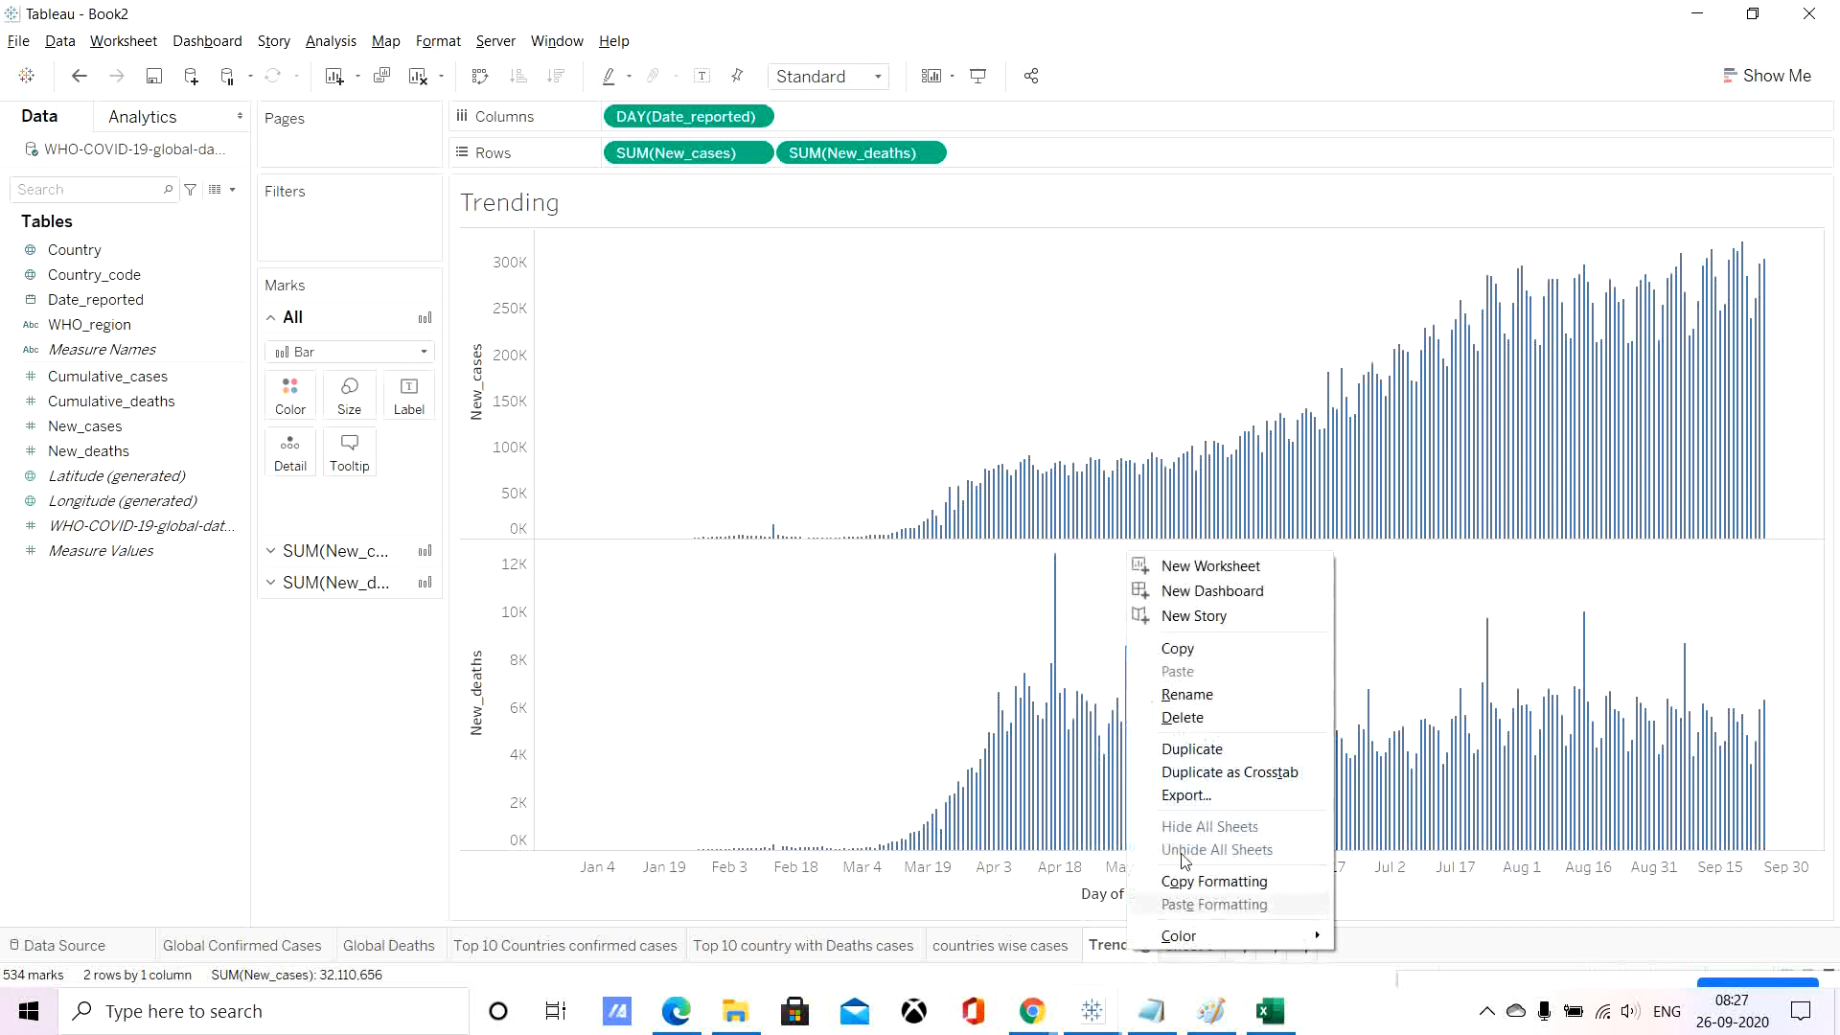
pyautogui.click(1215, 750)
pyautogui.rightClick(1212, 951)
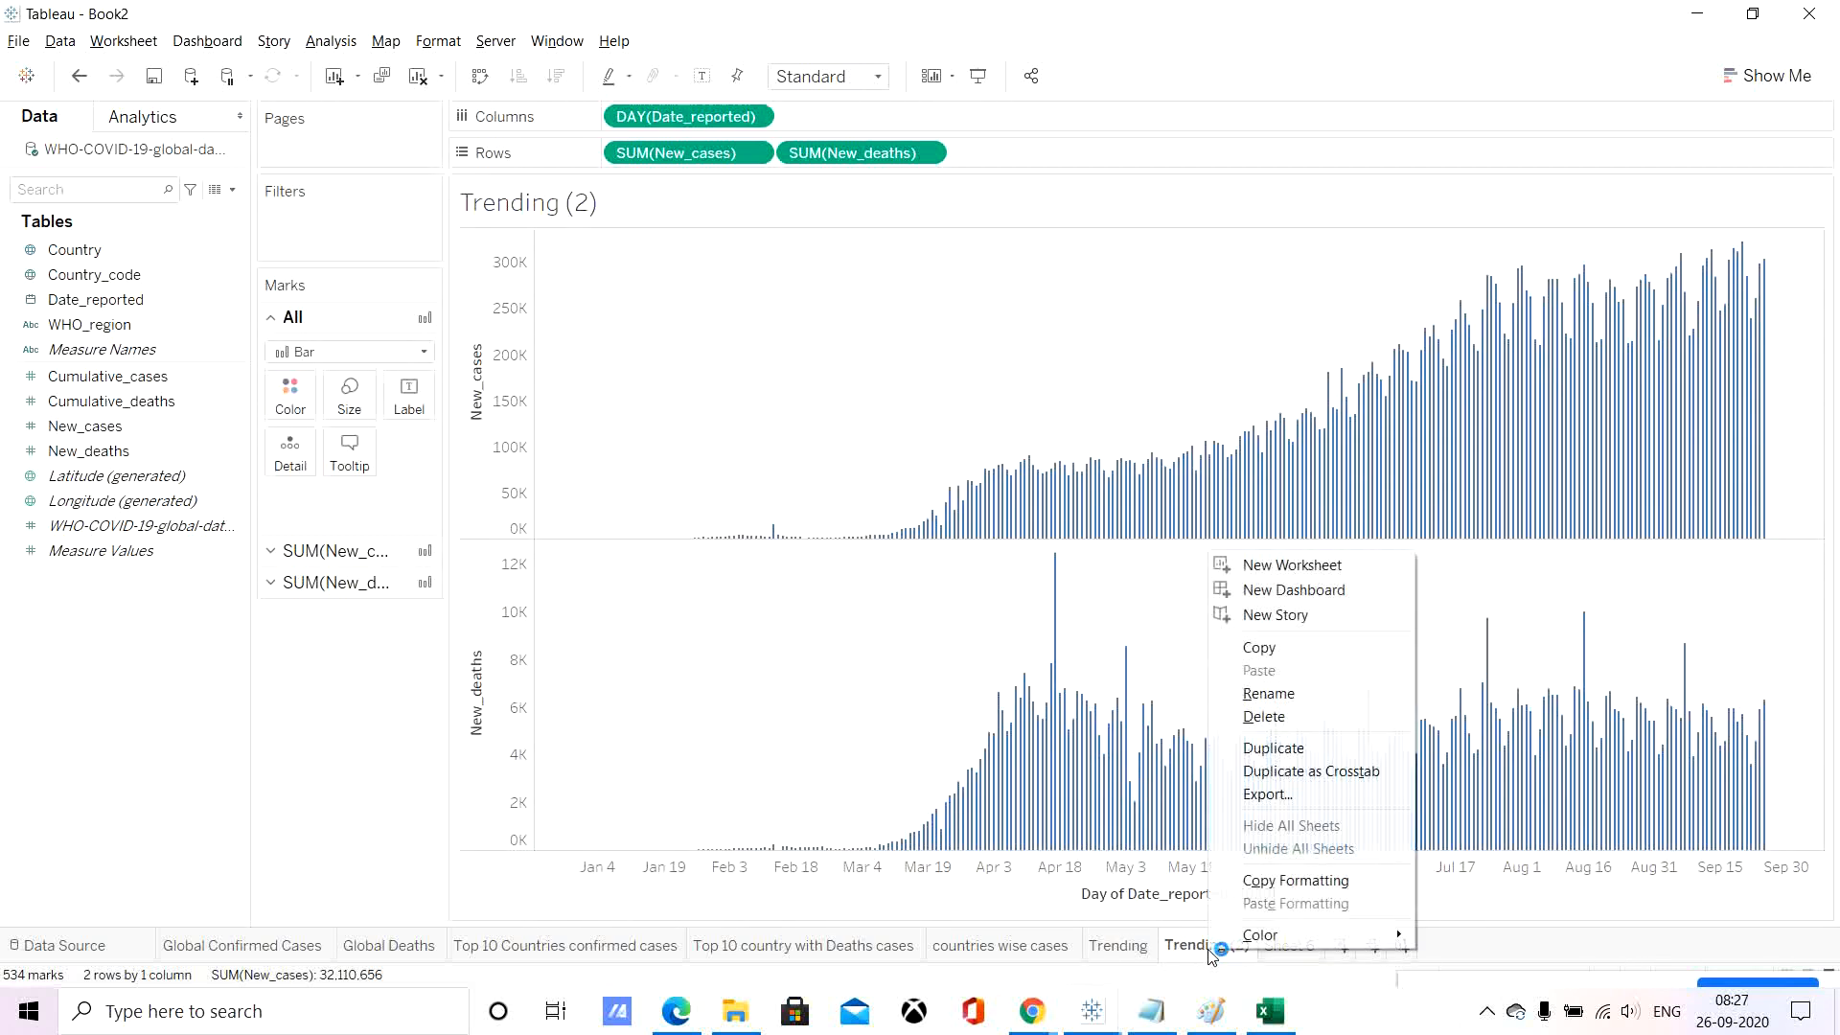
pyautogui.click(1319, 691)
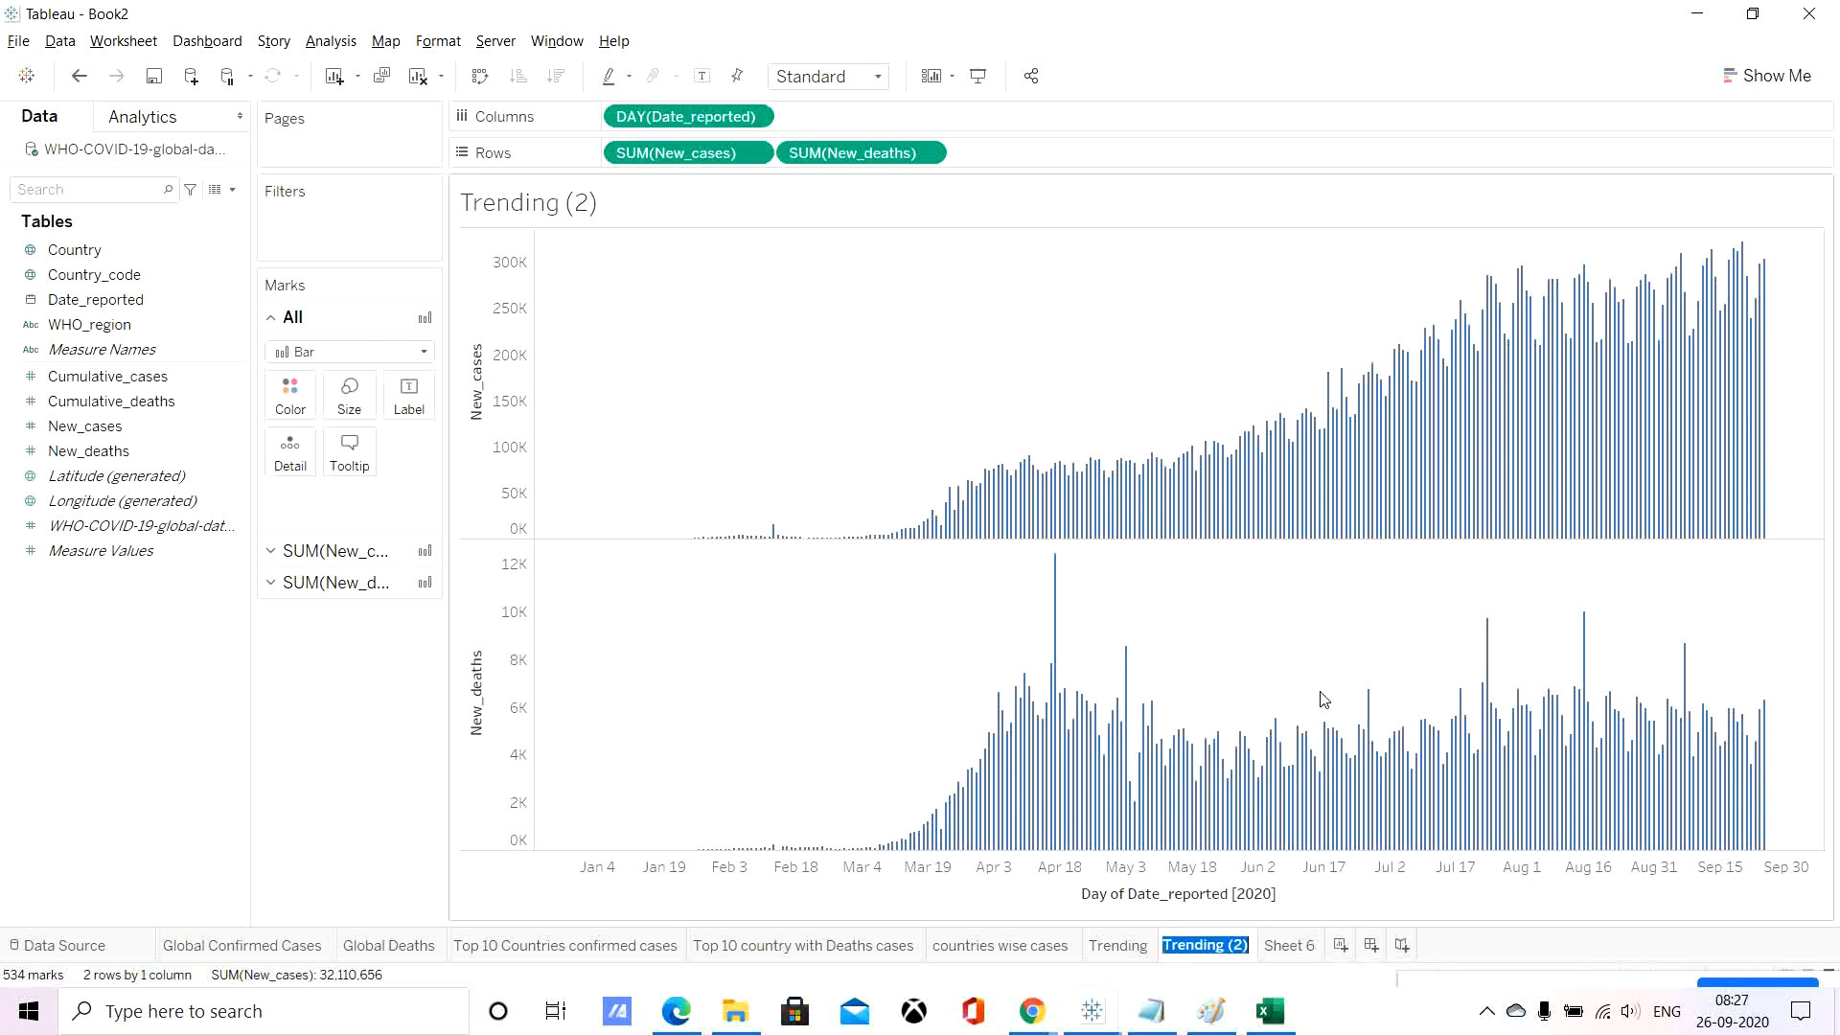
pyautogui.press('End')
pyautogui.write('-cumulati')
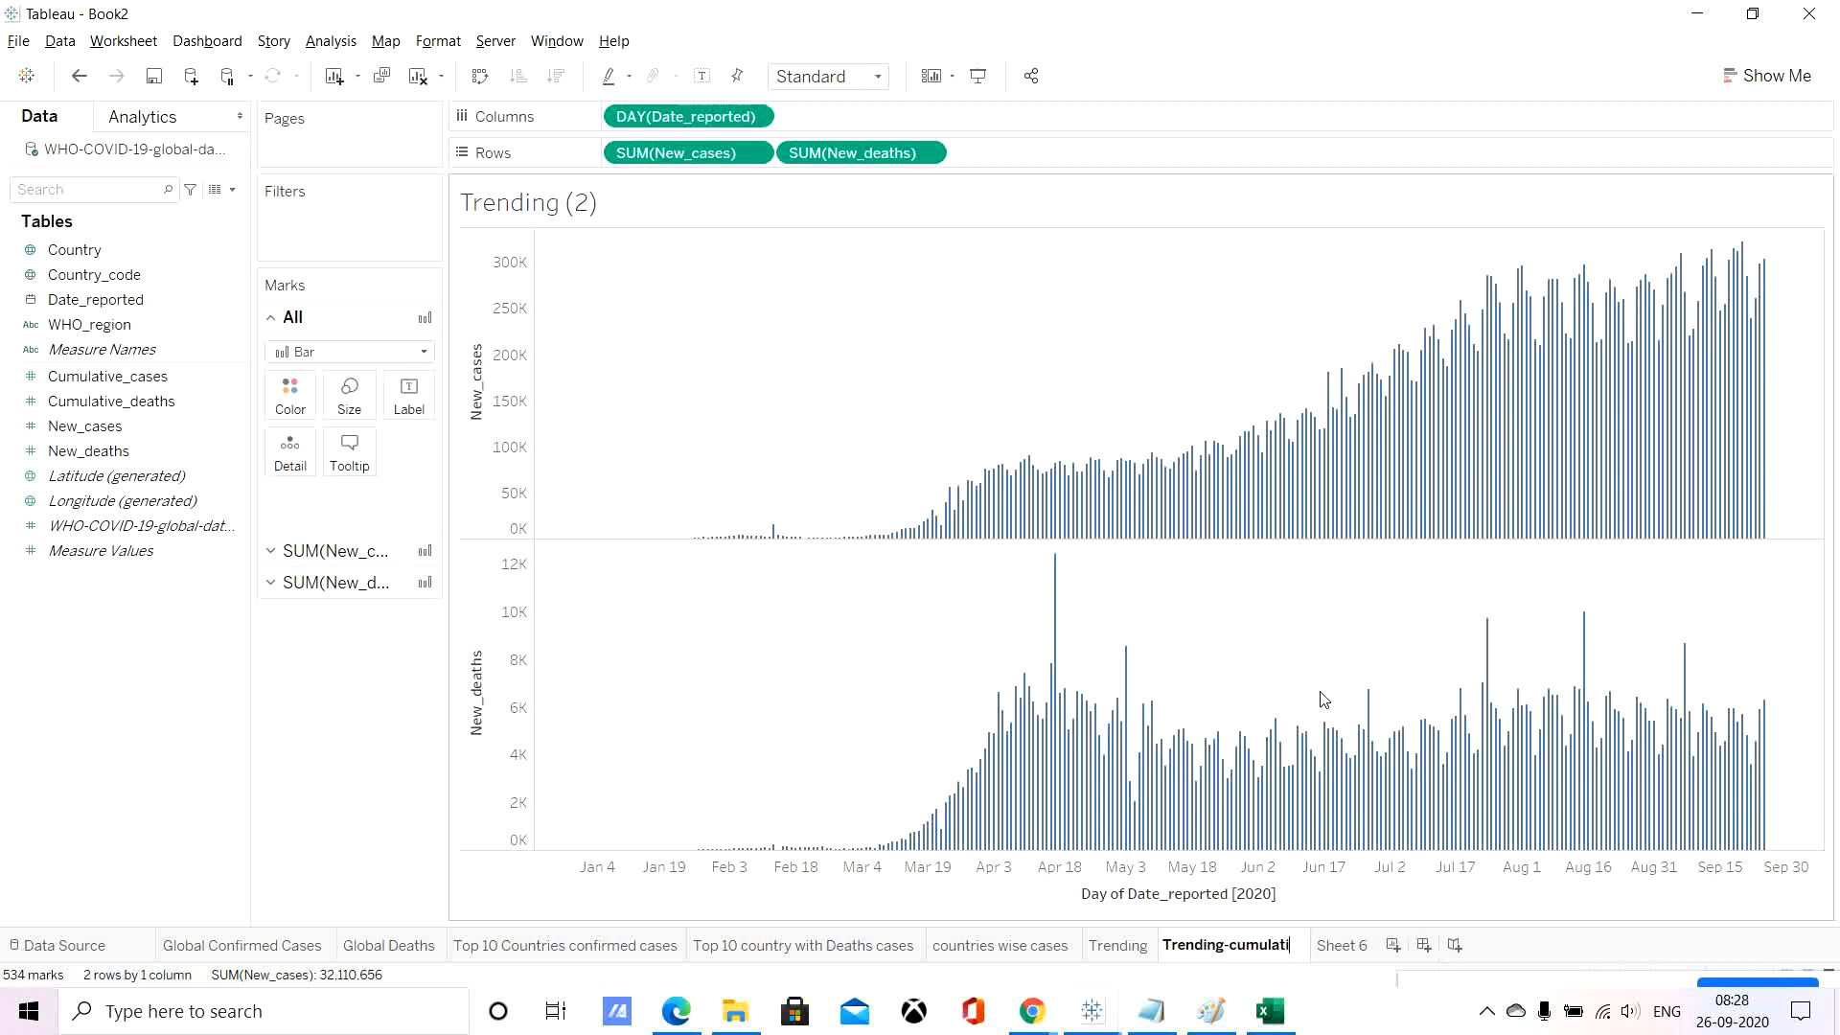
pyautogui.write('ve')
pyautogui.press('Return')
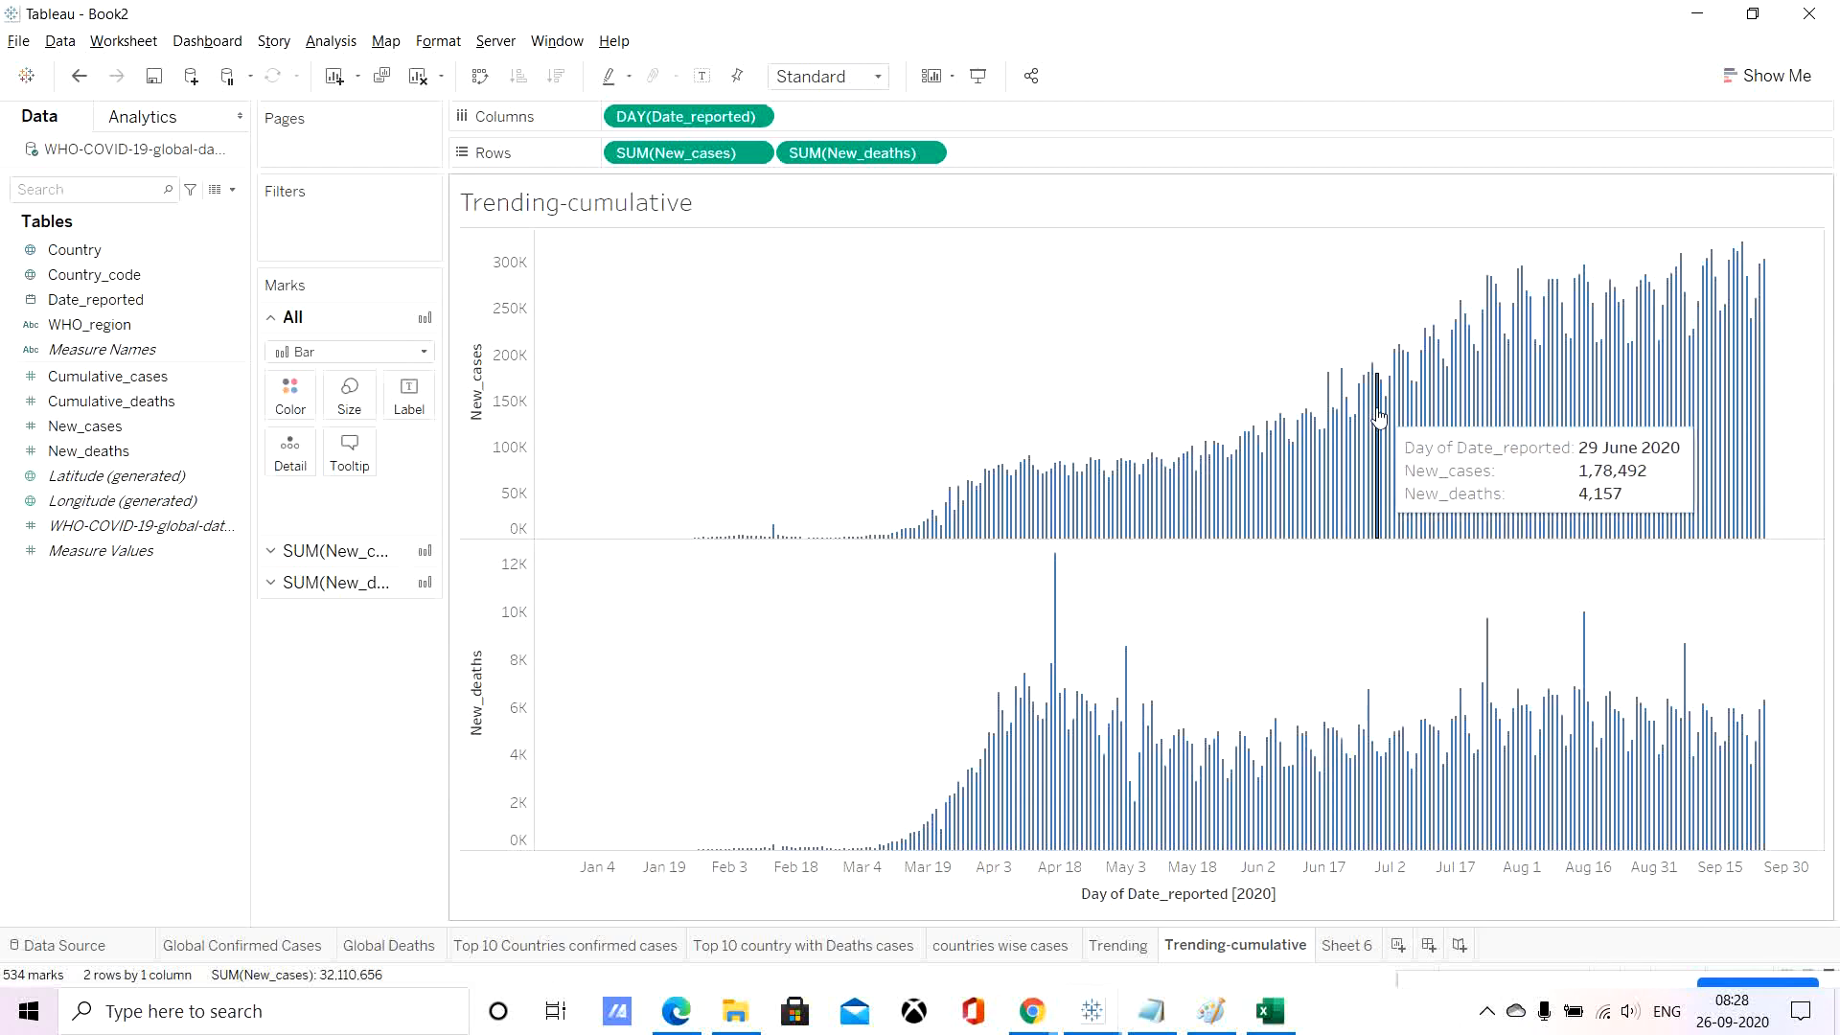
# Apply the Running Total quick table calculation to both New_cases and New_deaths in Trending-cumulative.
pyautogui.rightClick(740, 154)
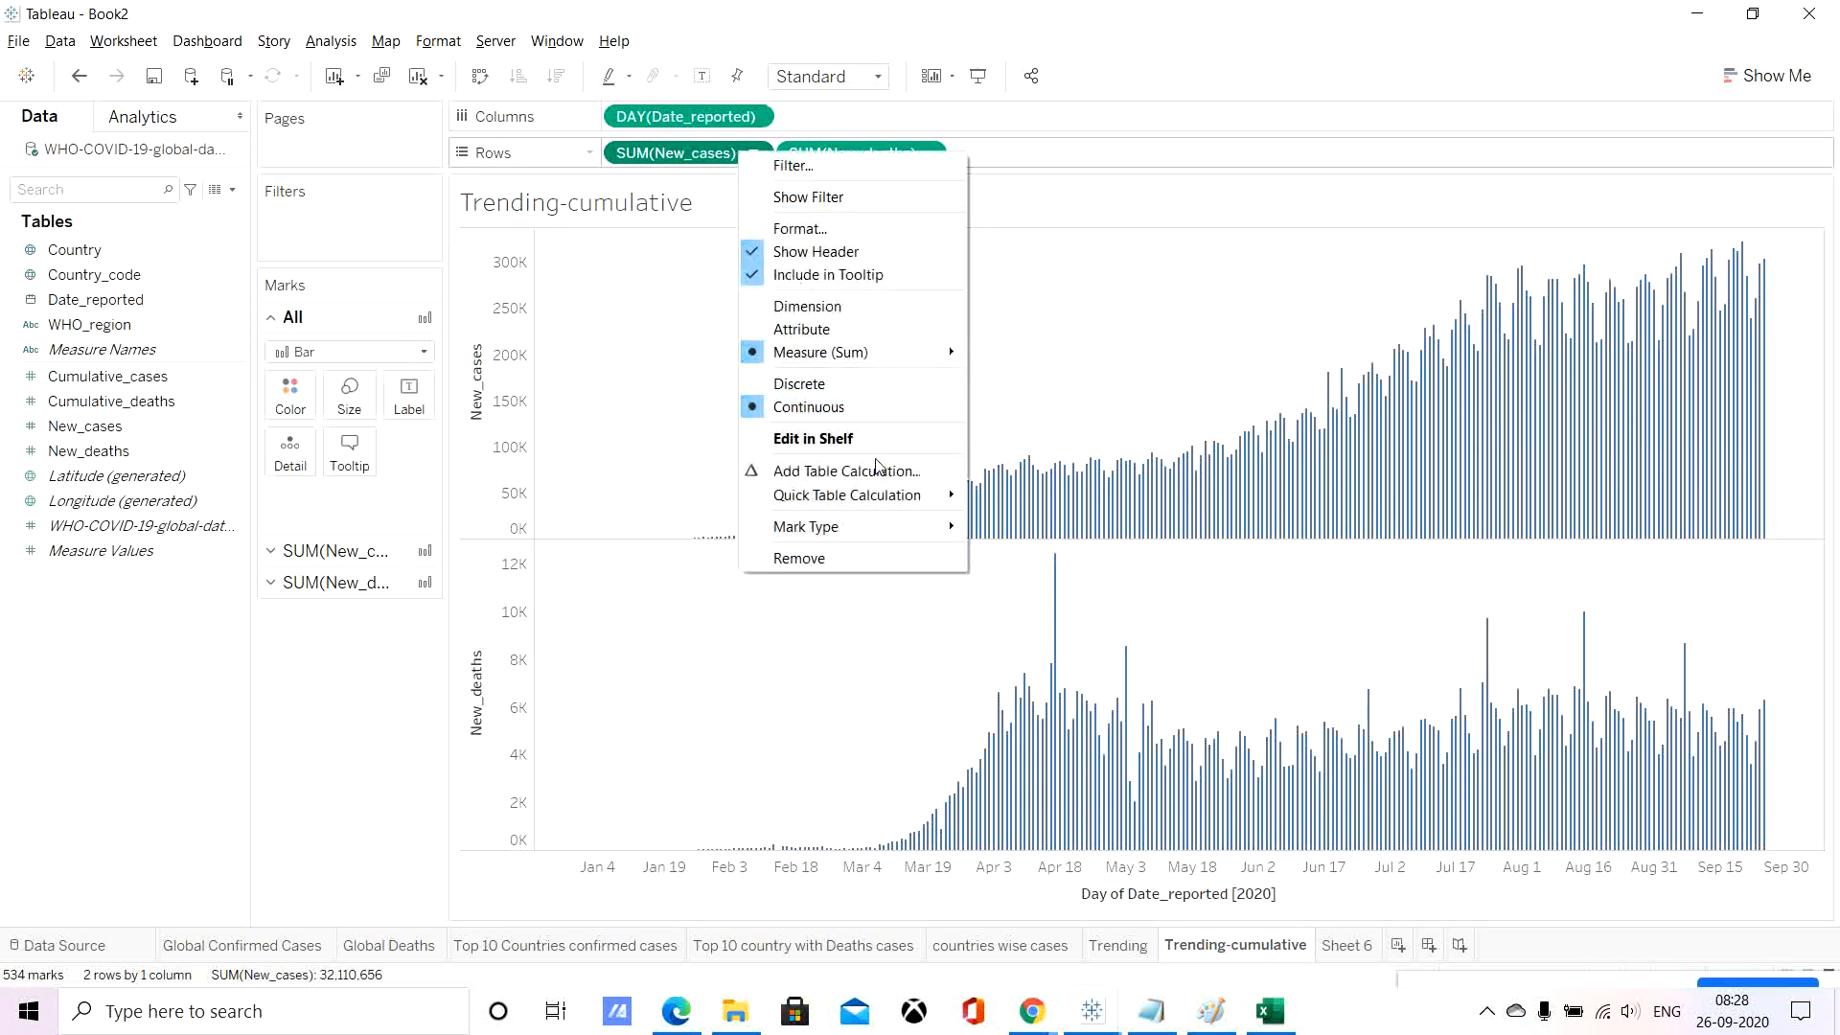
pyautogui.moveTo(904, 505)
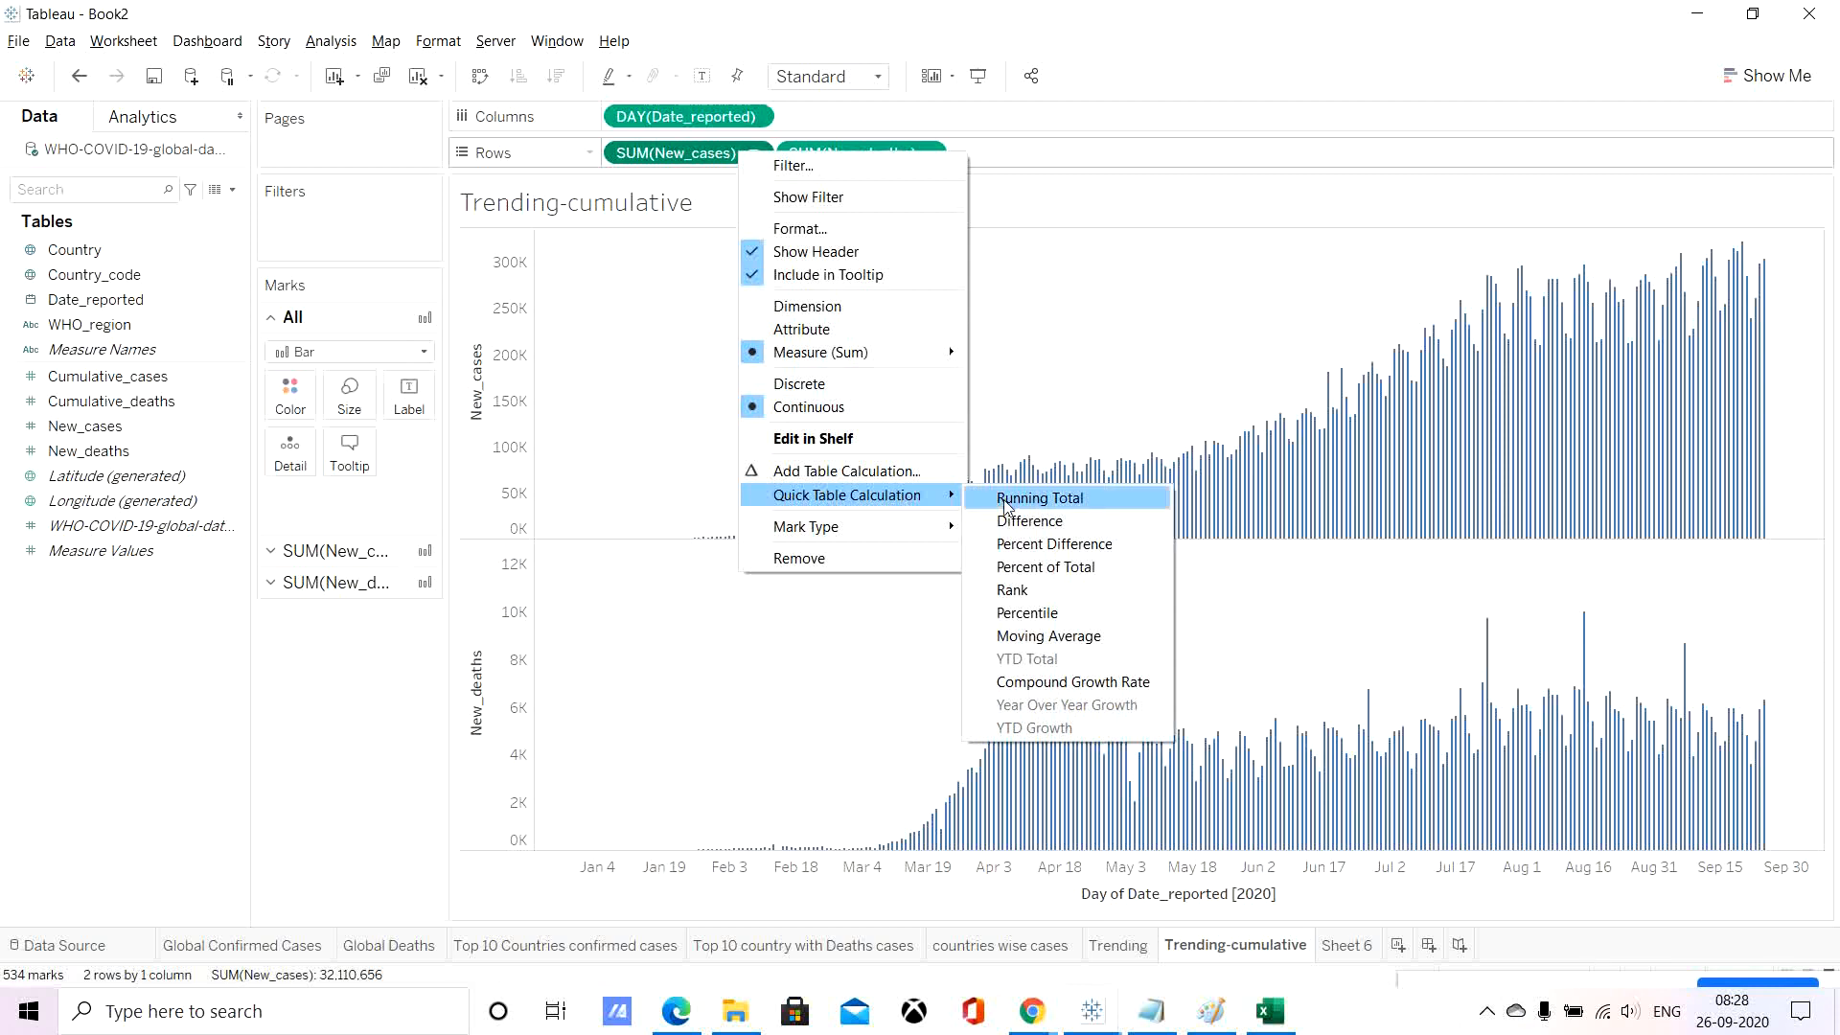
pyautogui.click(1043, 499)
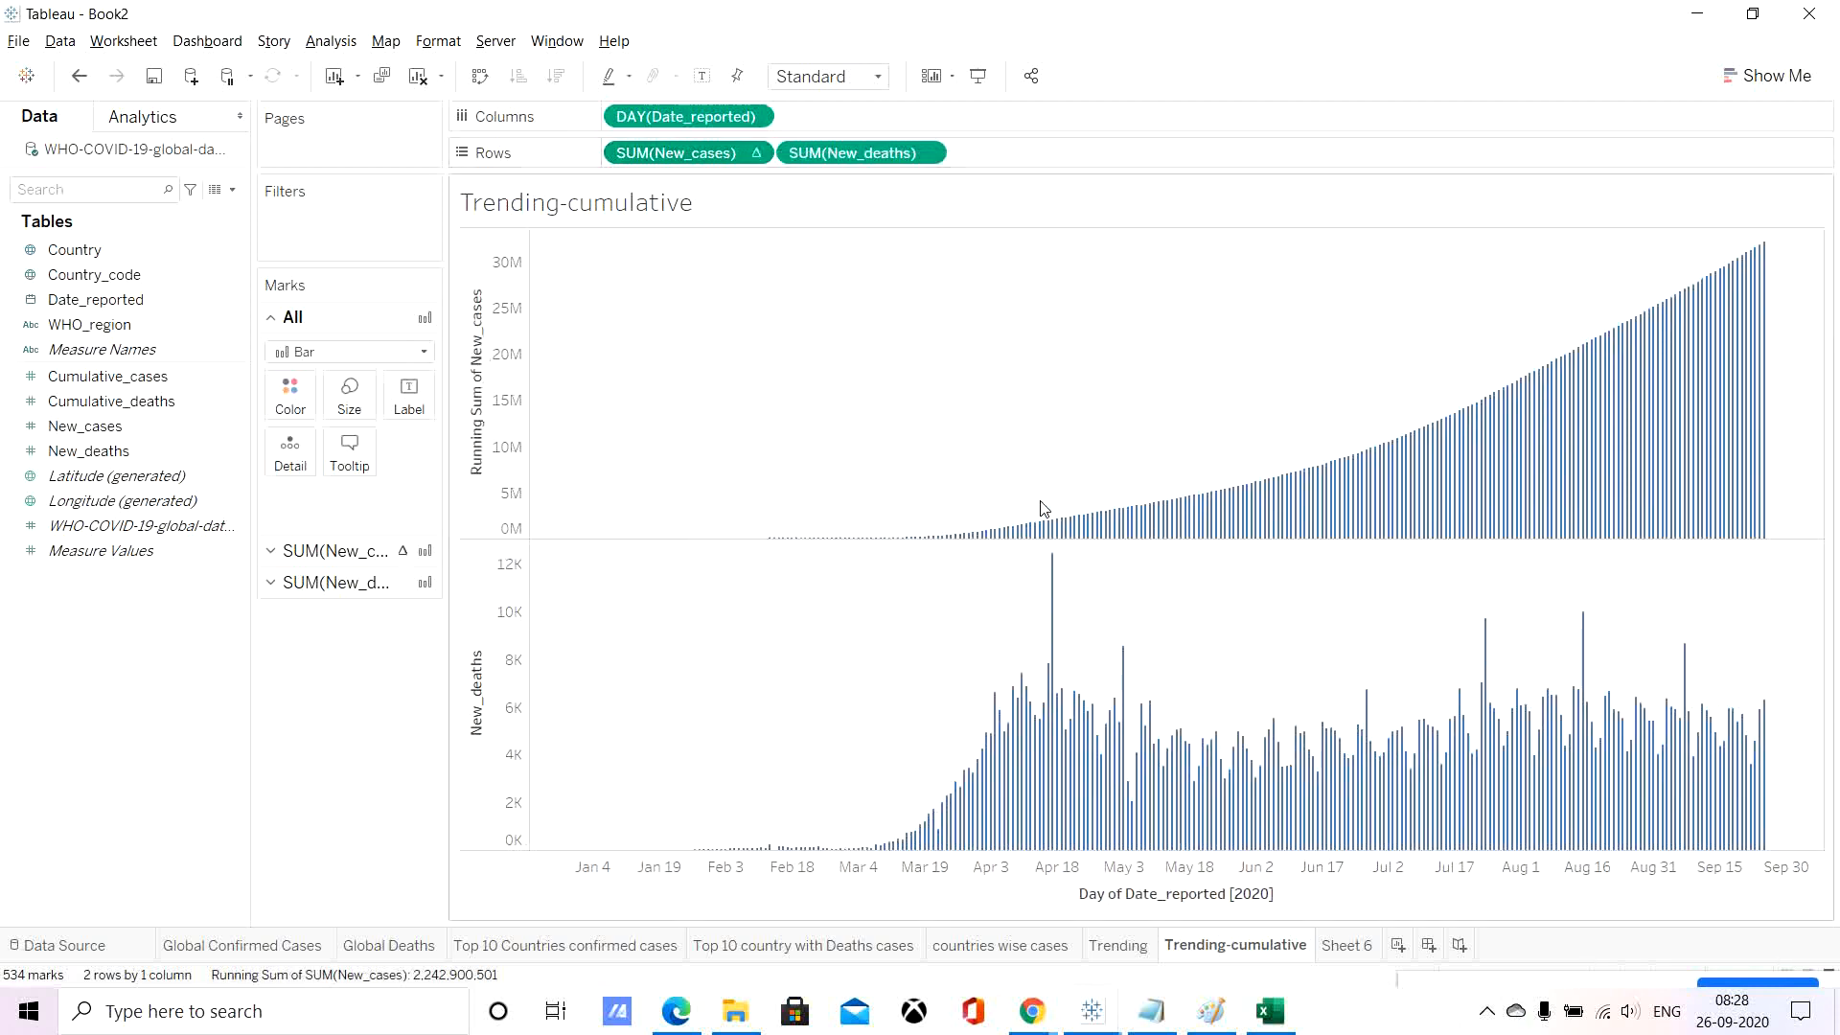
pyautogui.rightClick(902, 160)
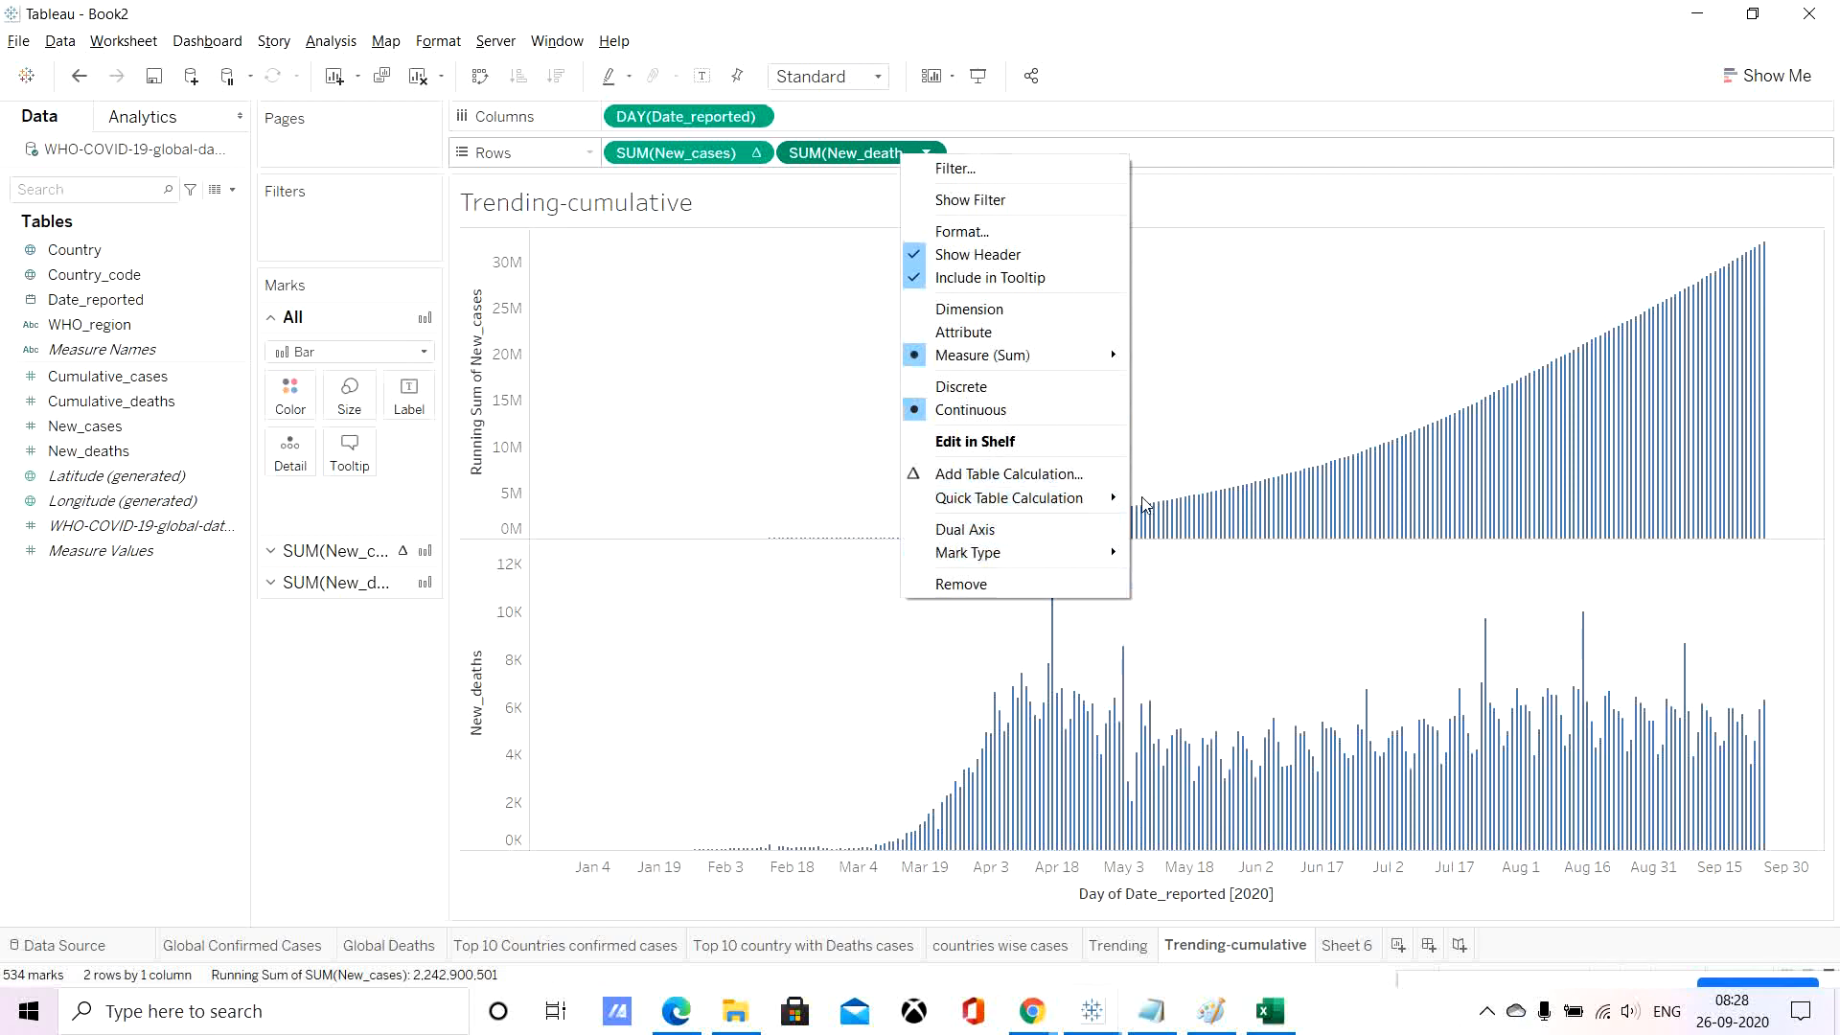
pyautogui.moveTo(1109, 505)
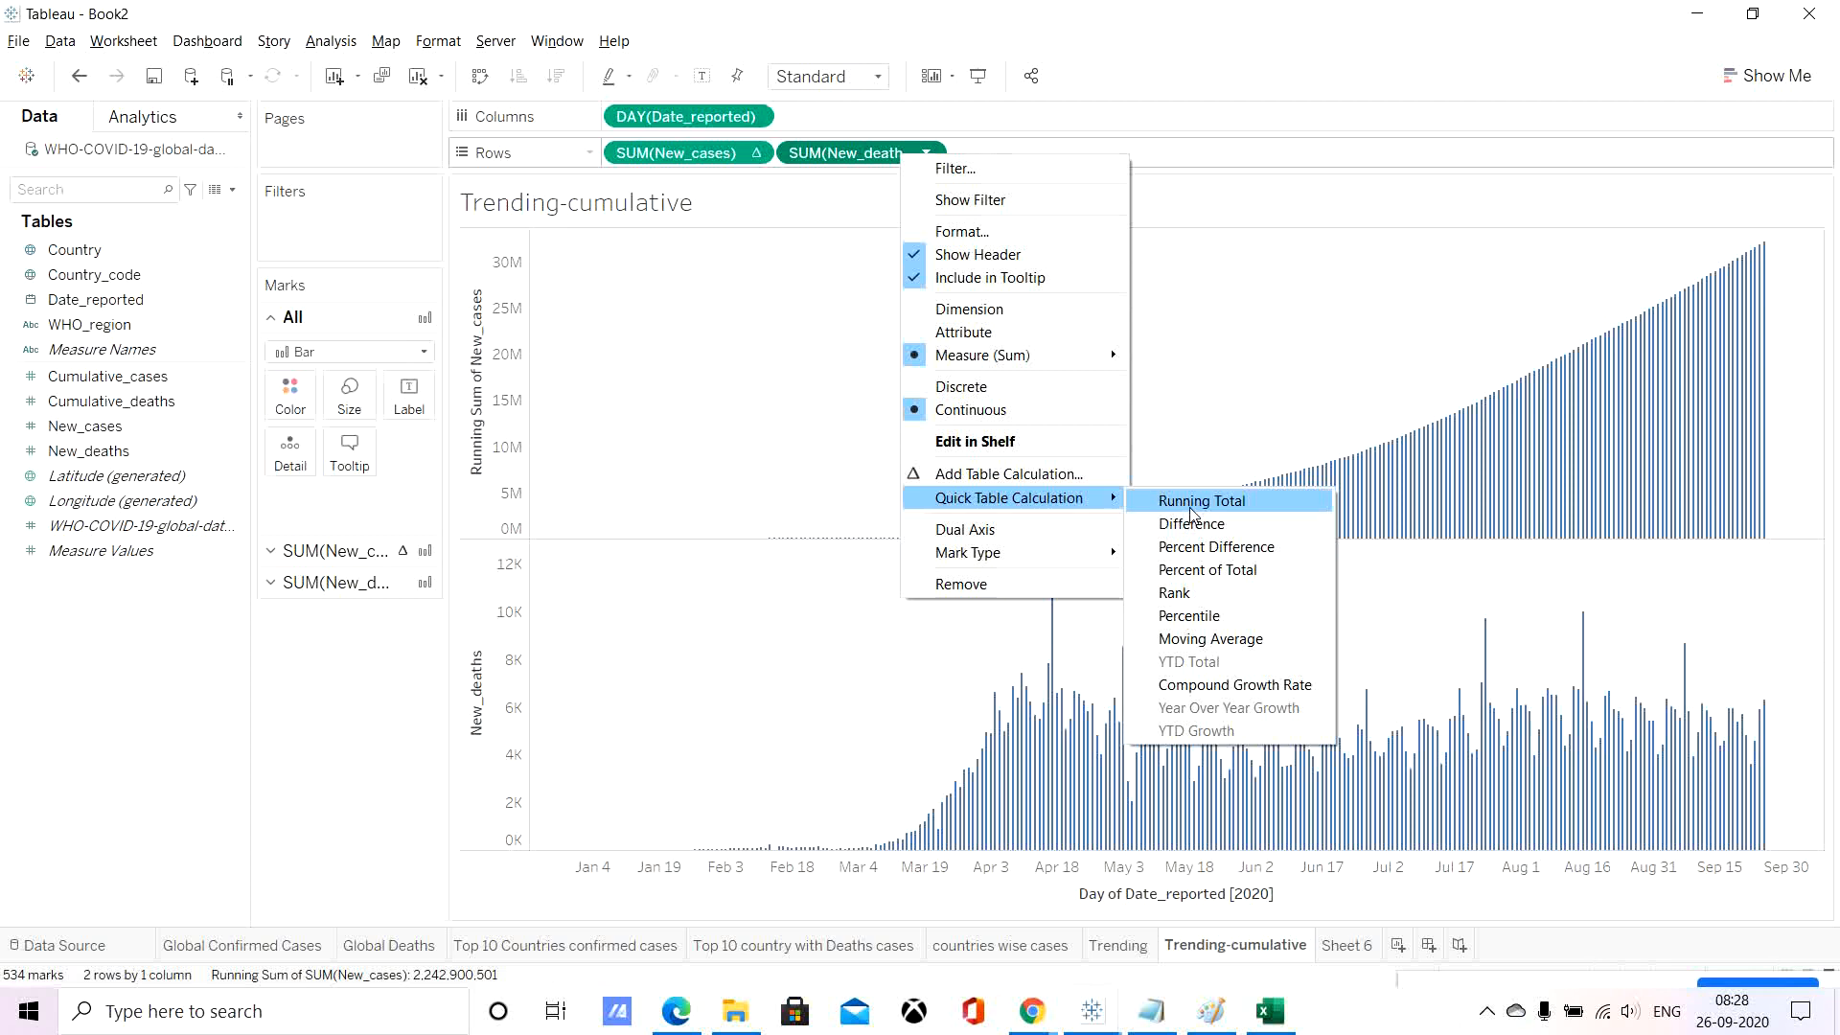
pyautogui.click(1191, 508)
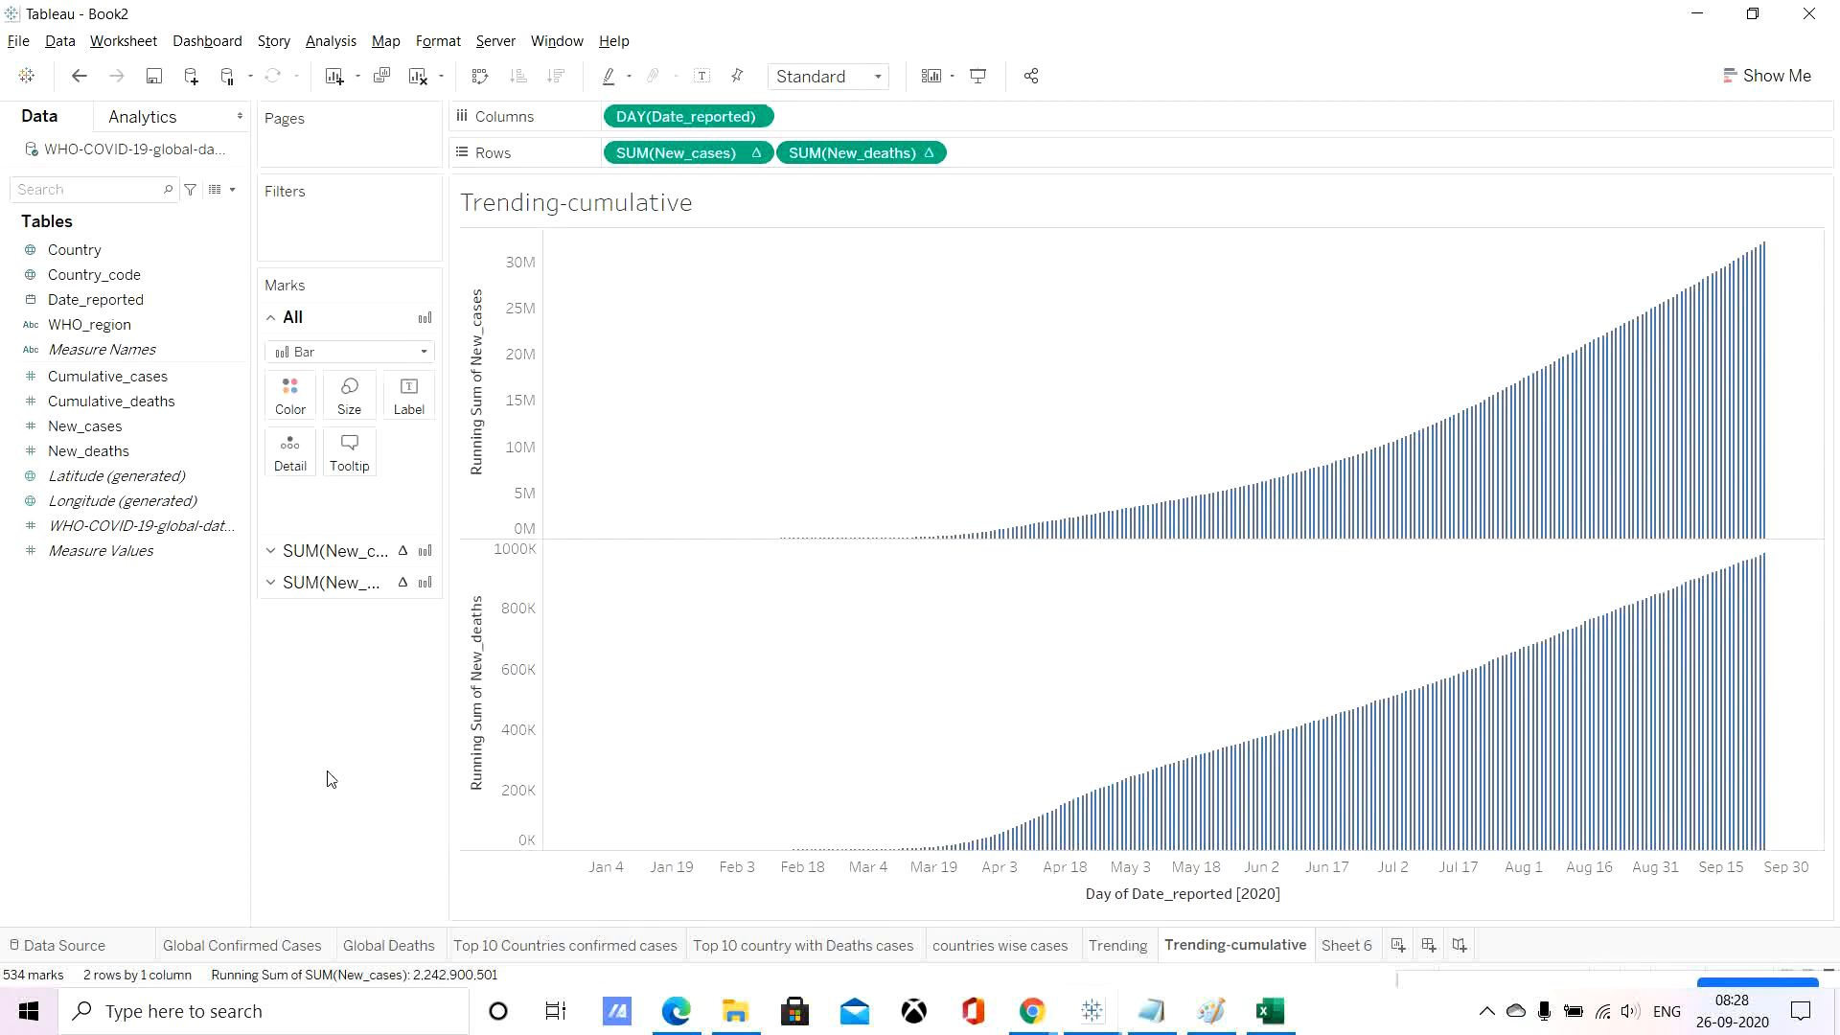
# Compare the Trending and Trending-cumulative worksheets, and delete the Sheet 6 scatter plot worksheet.
pyautogui.click(1116, 946)
pyautogui.click(1240, 949)
pyautogui.click(1128, 948)
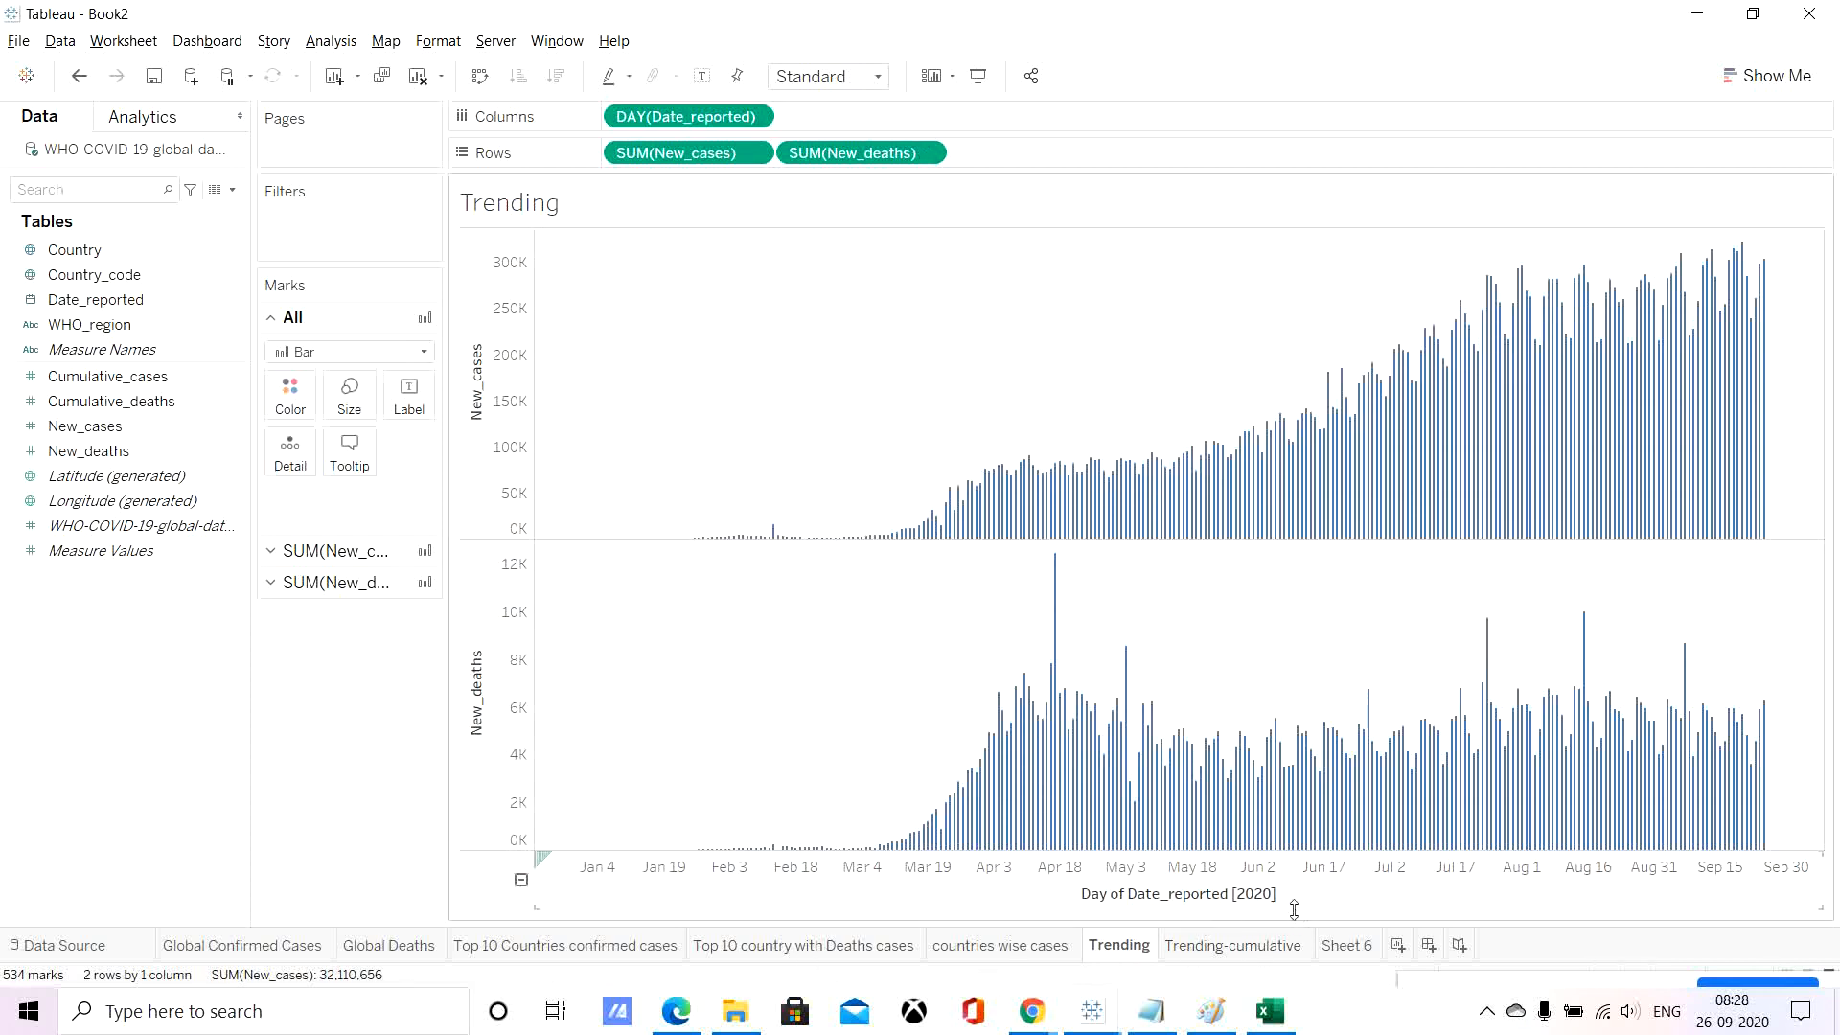
pyautogui.click(1353, 948)
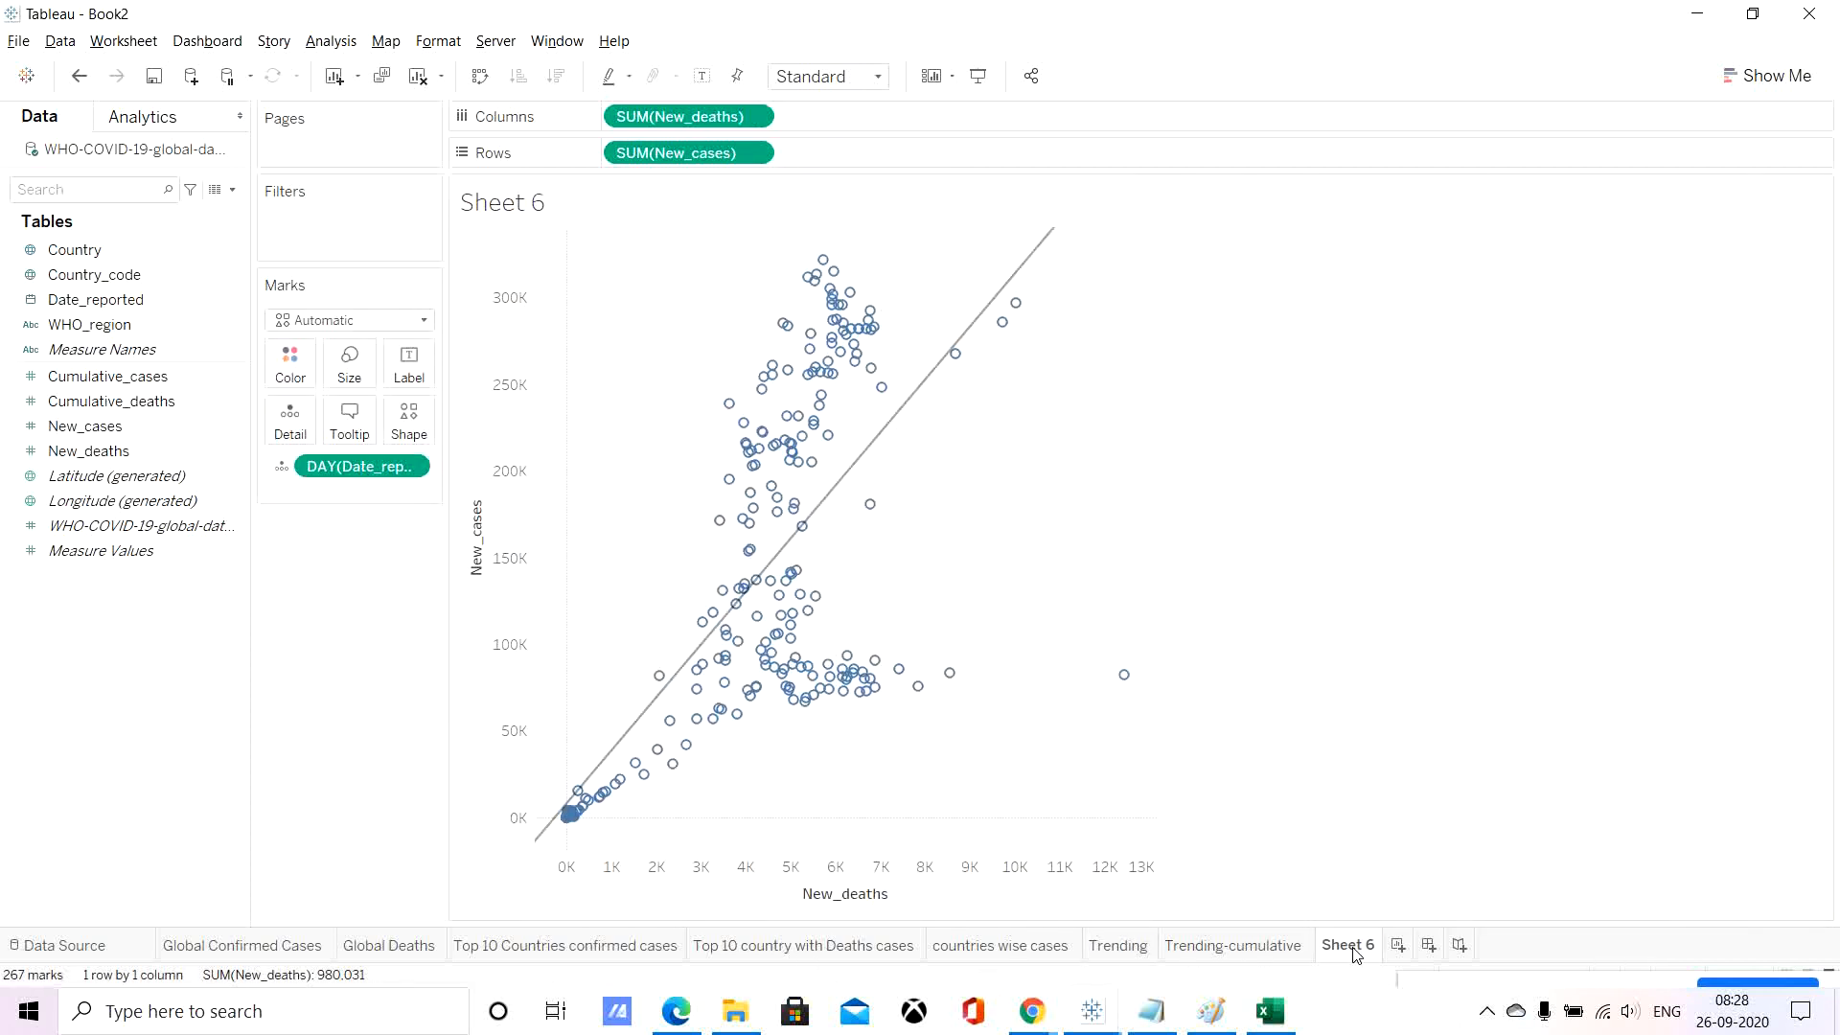
pyautogui.rightClick(1354, 948)
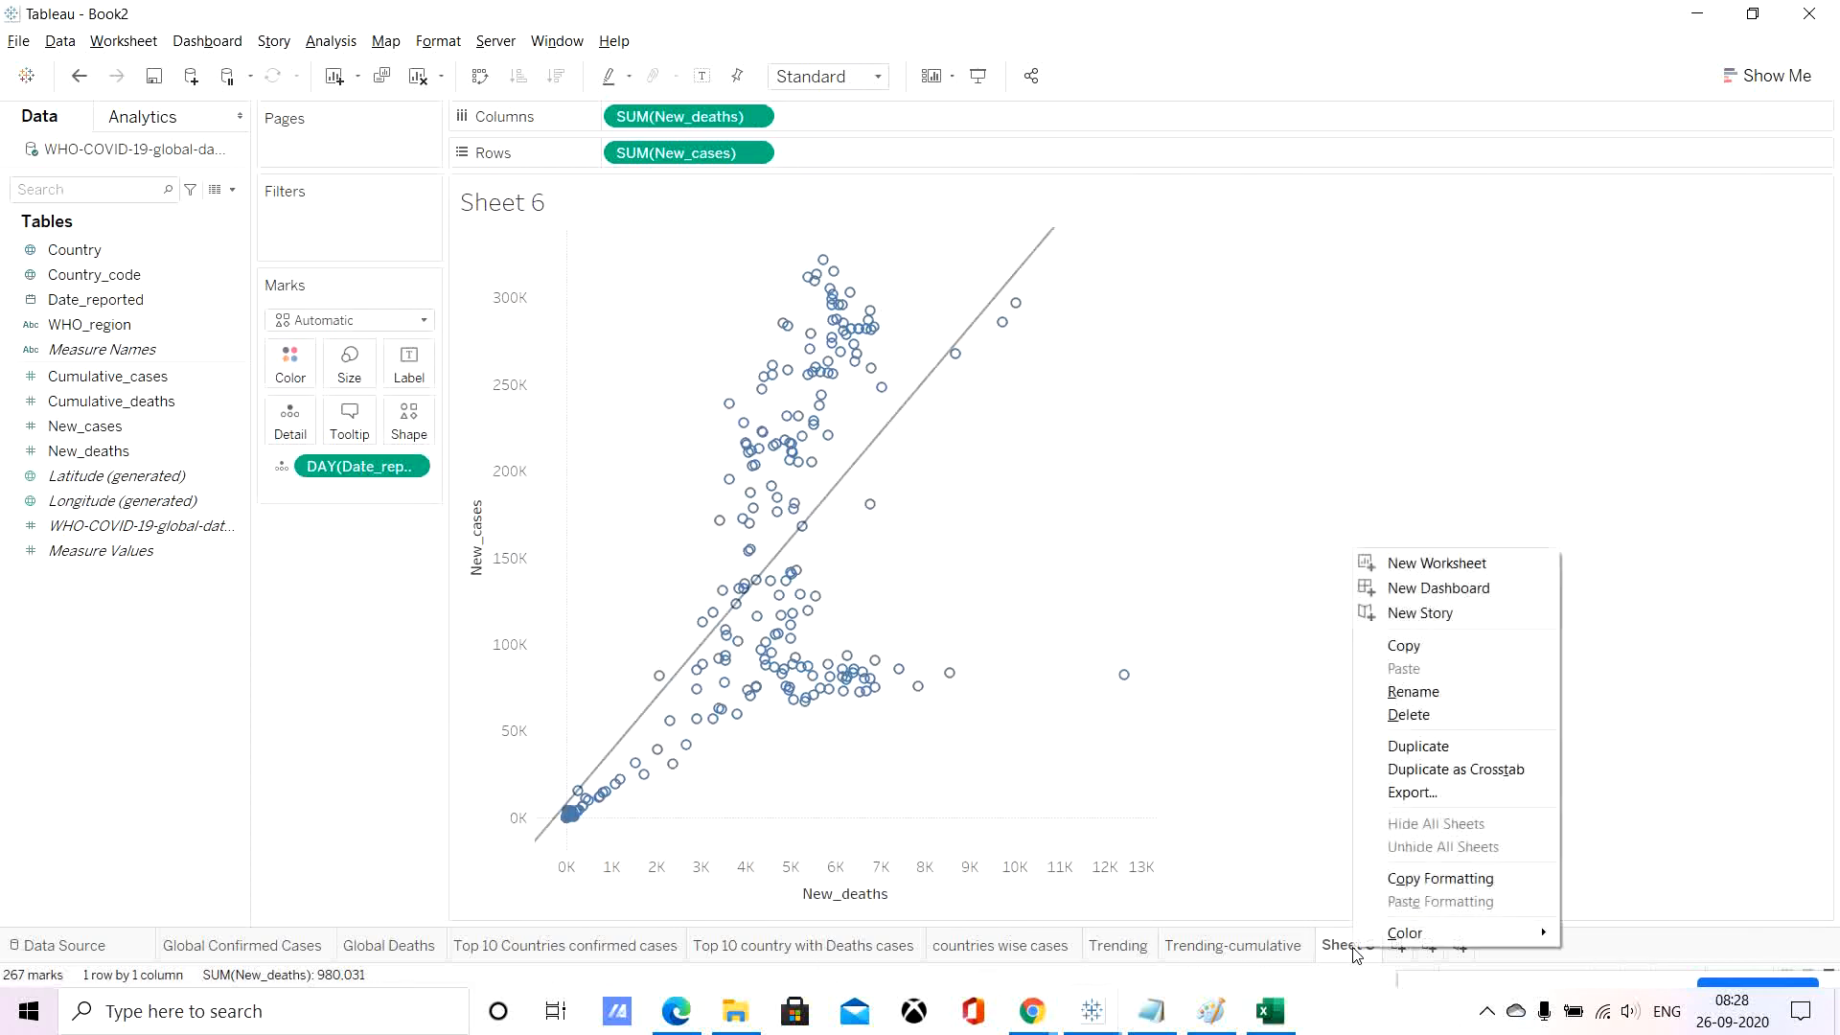
pyautogui.click(1409, 714)
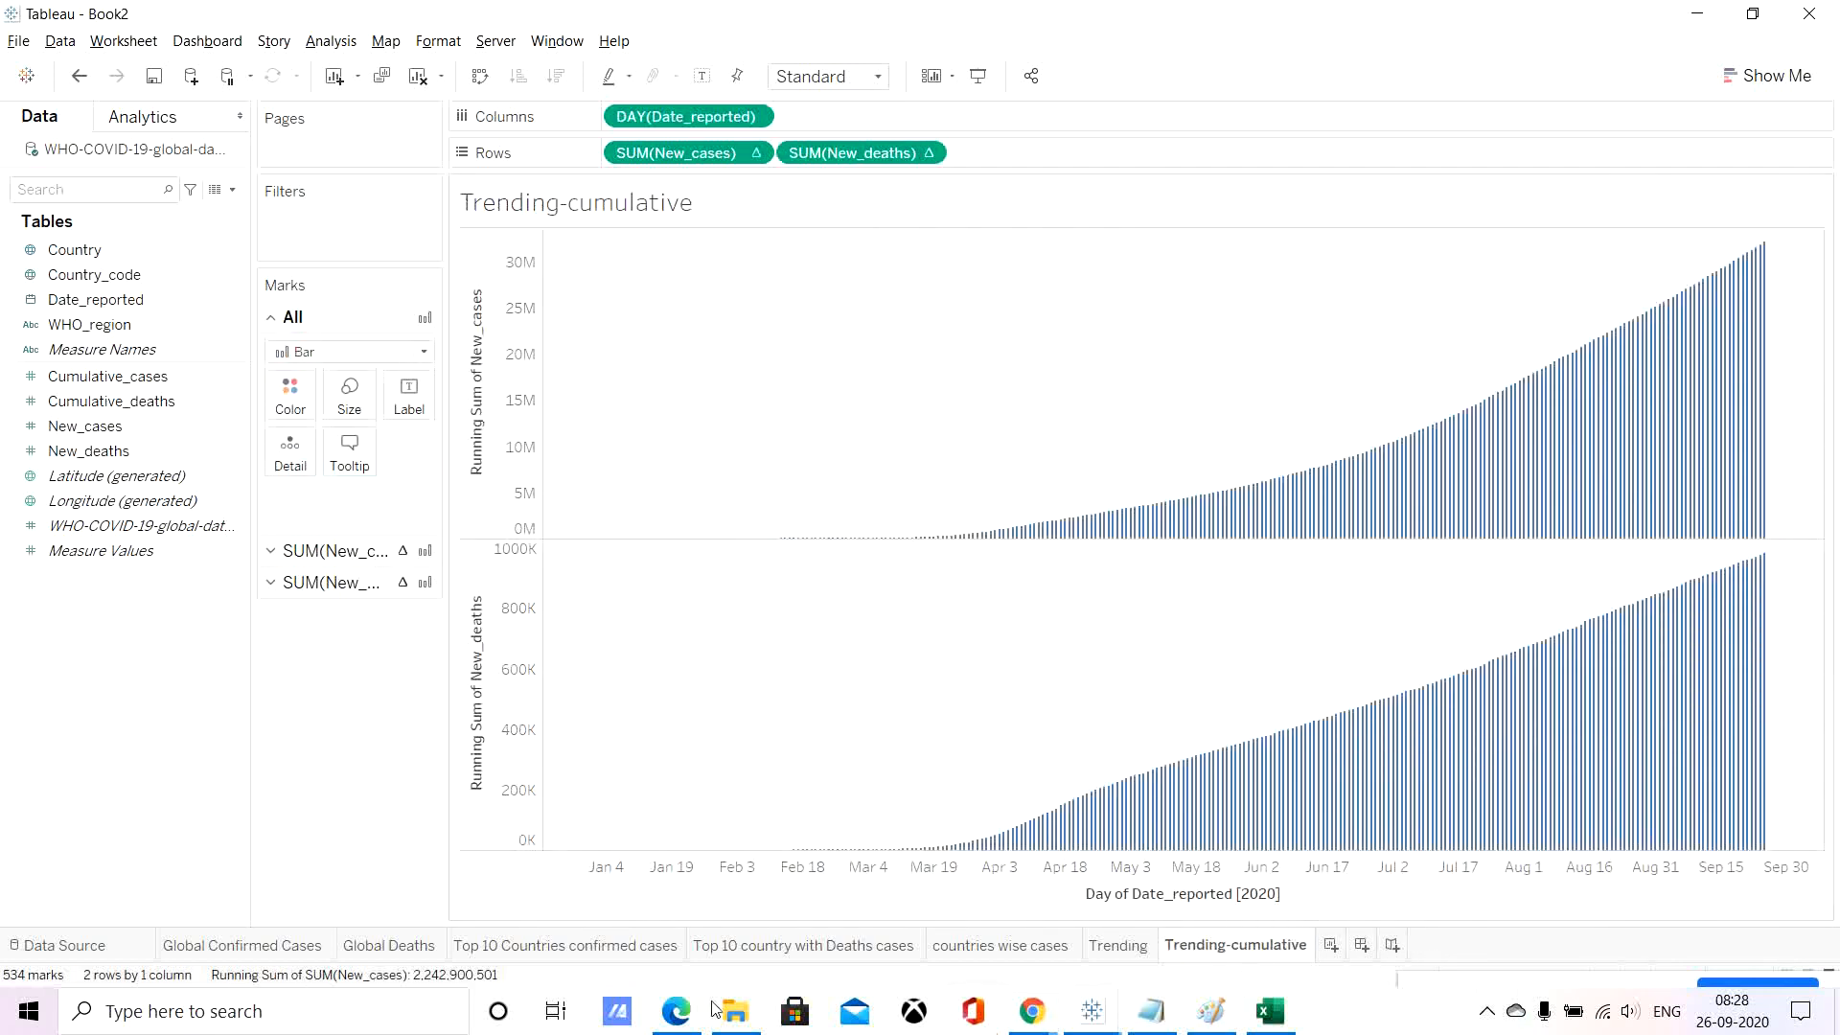
# Review the finished worksheets one by one, from Global Confirmed Cases through to Trending-cumulative.
pyautogui.click(238, 951)
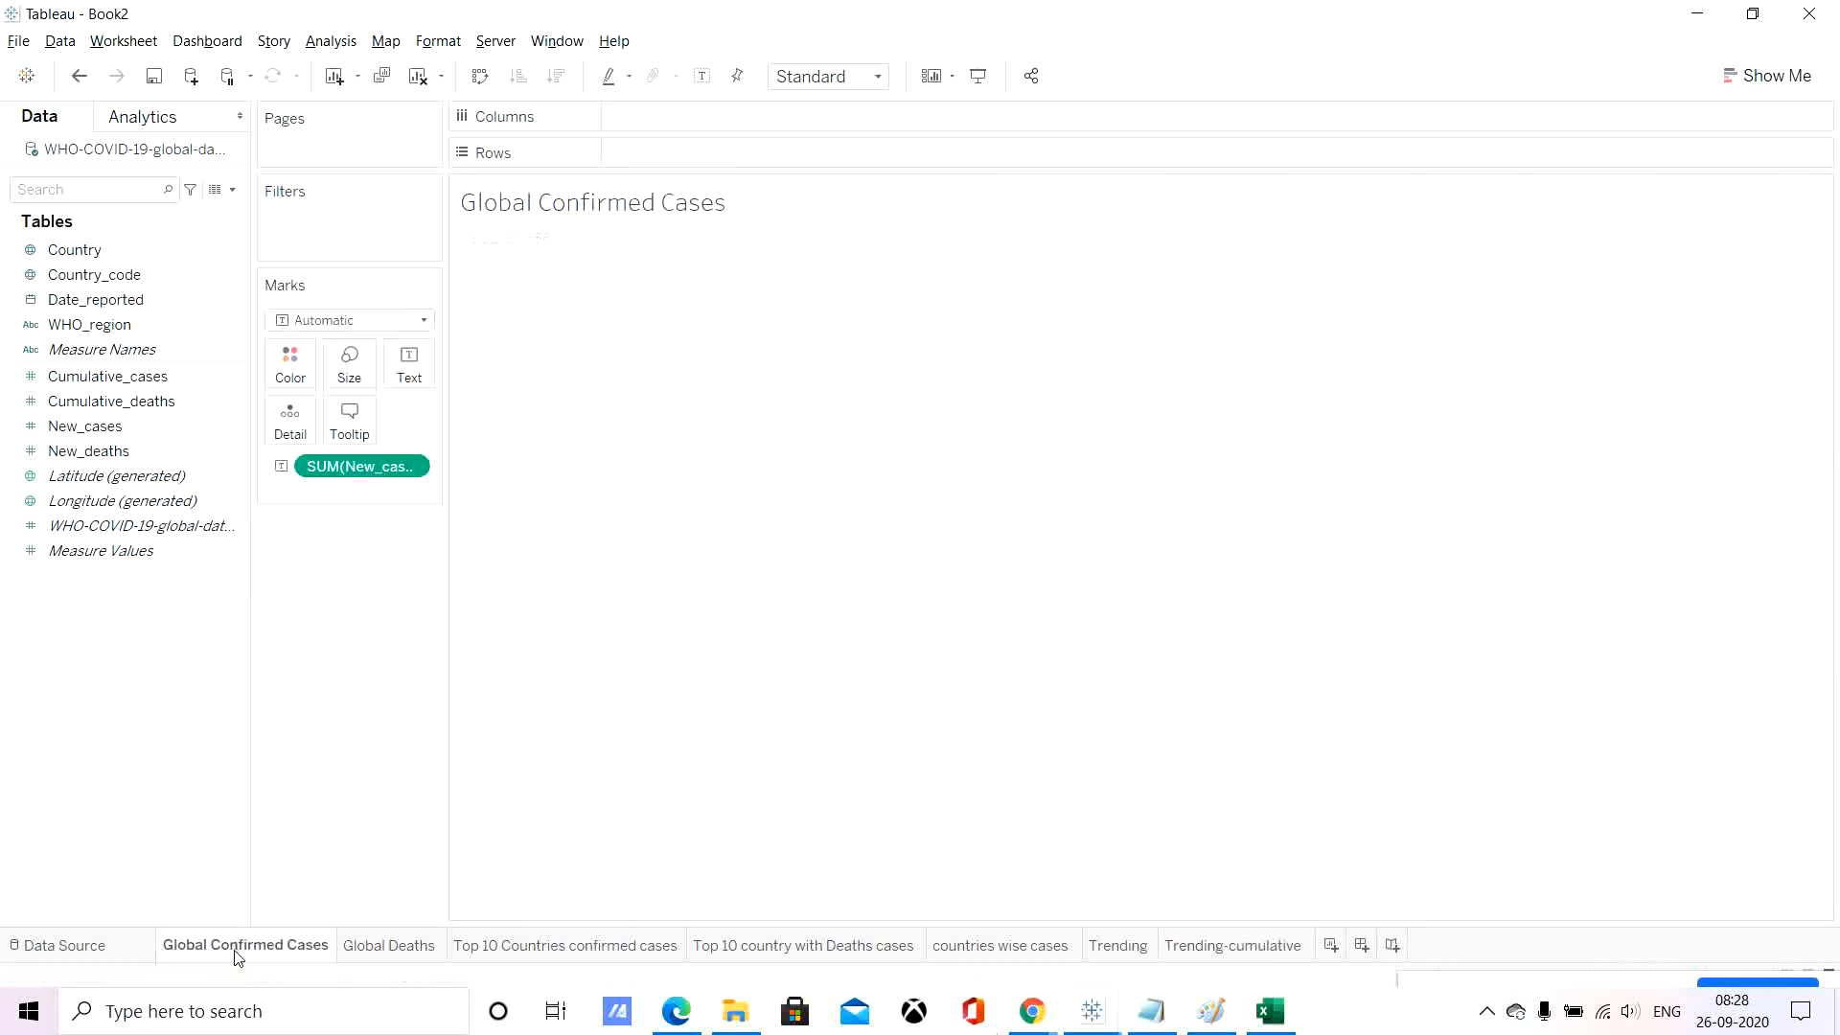
pyautogui.click(361, 948)
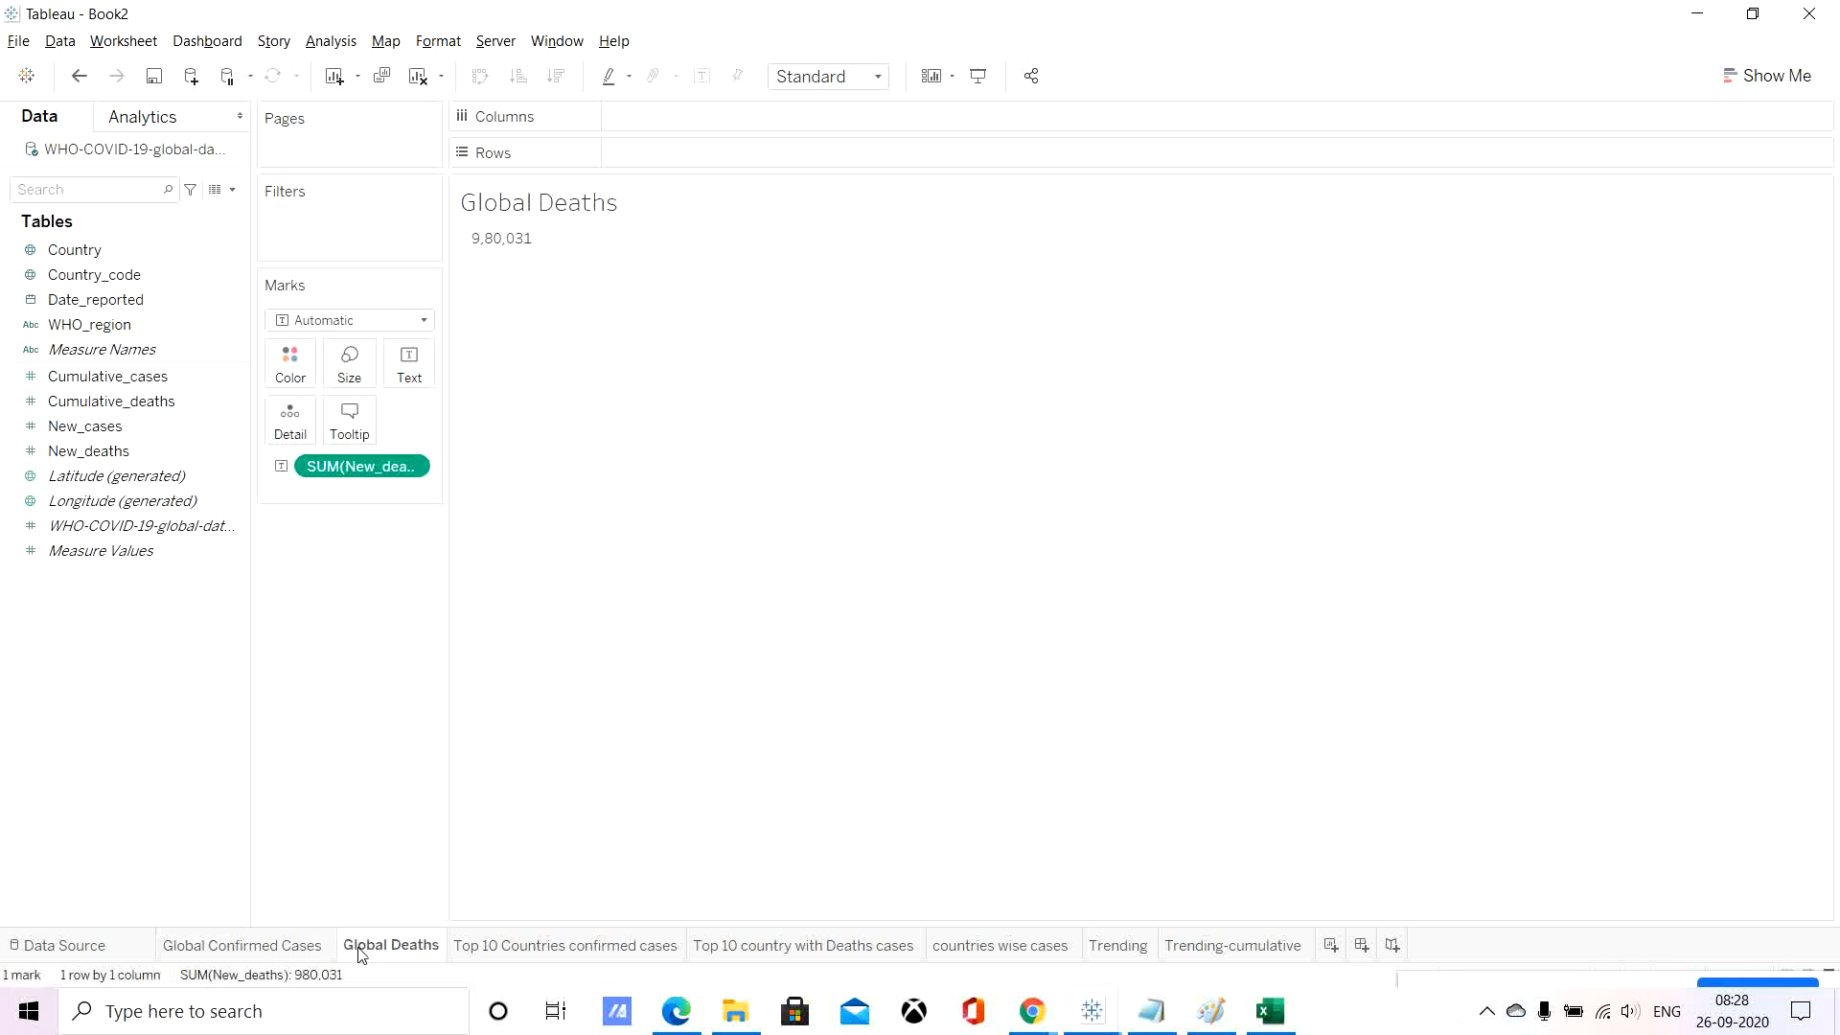
pyautogui.click(530, 953)
pyautogui.click(782, 946)
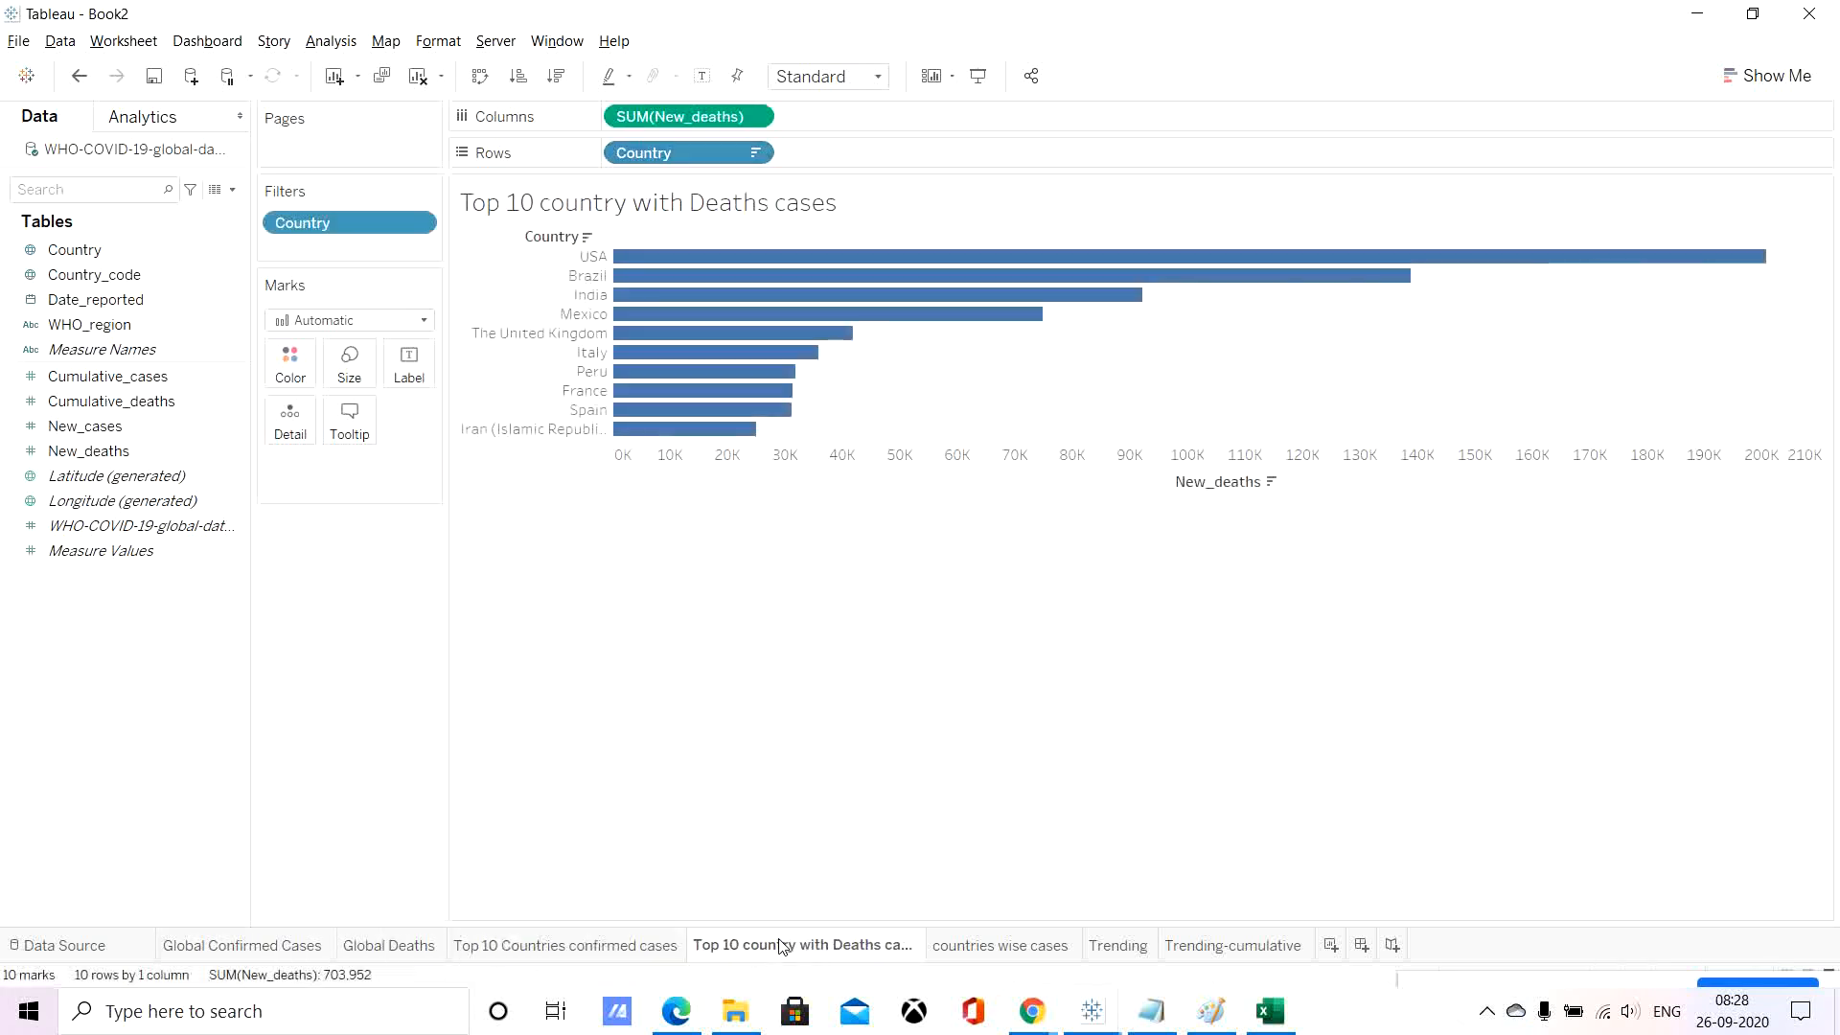
pyautogui.click(1009, 948)
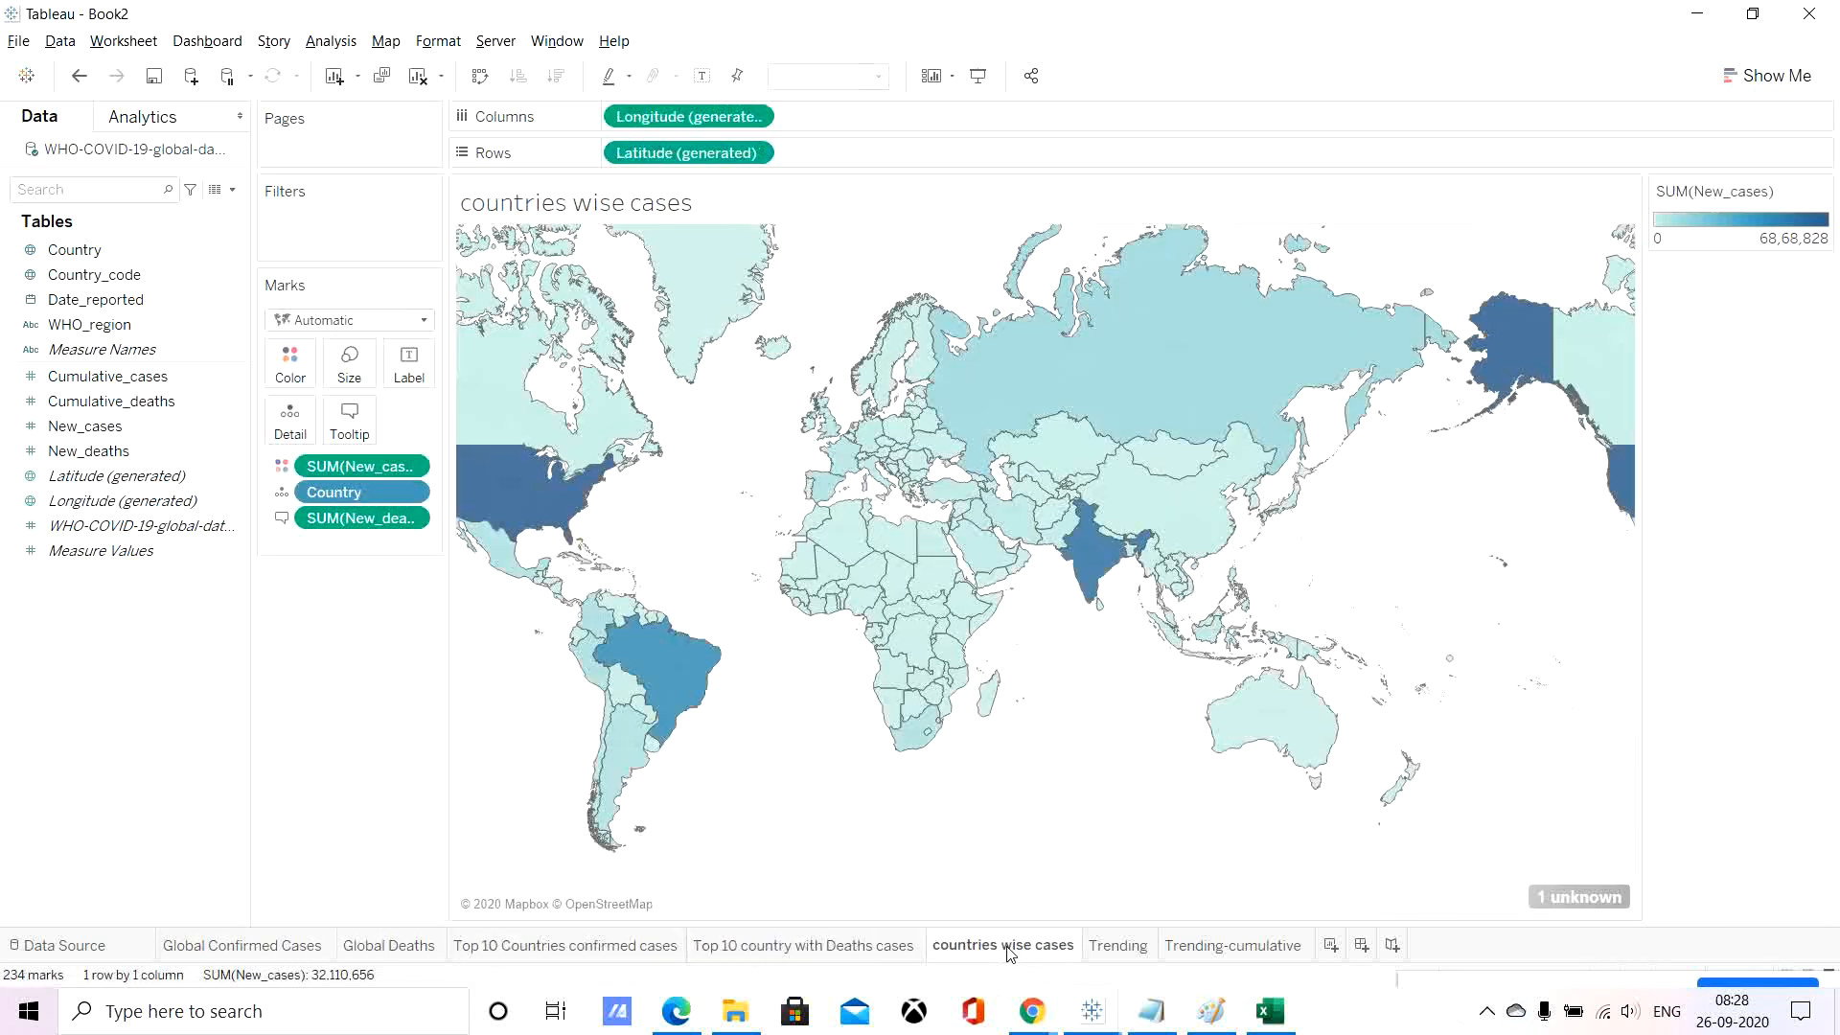
pyautogui.click(1129, 956)
pyautogui.click(1233, 947)
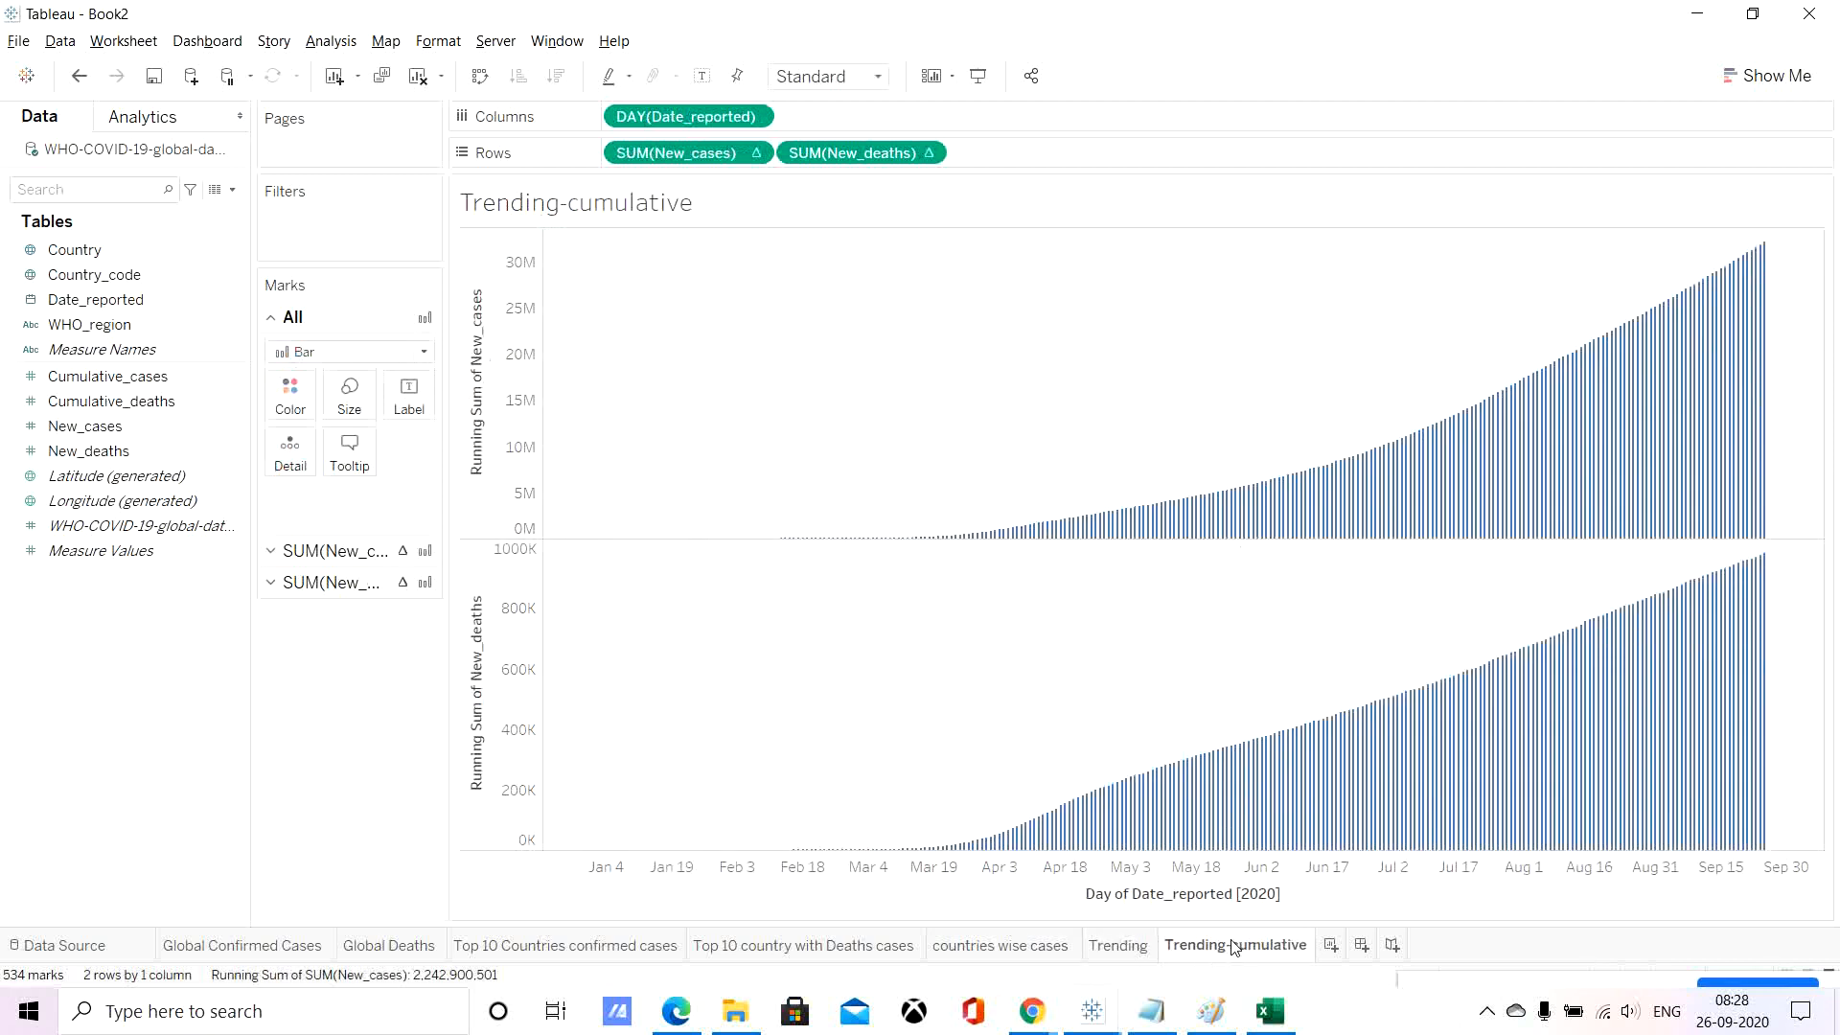
# Format the SUM(New_cases) label on the Global Confirmed Cases worksheet as 18 pt, bold and left-aligned.
pyautogui.click(219, 944)
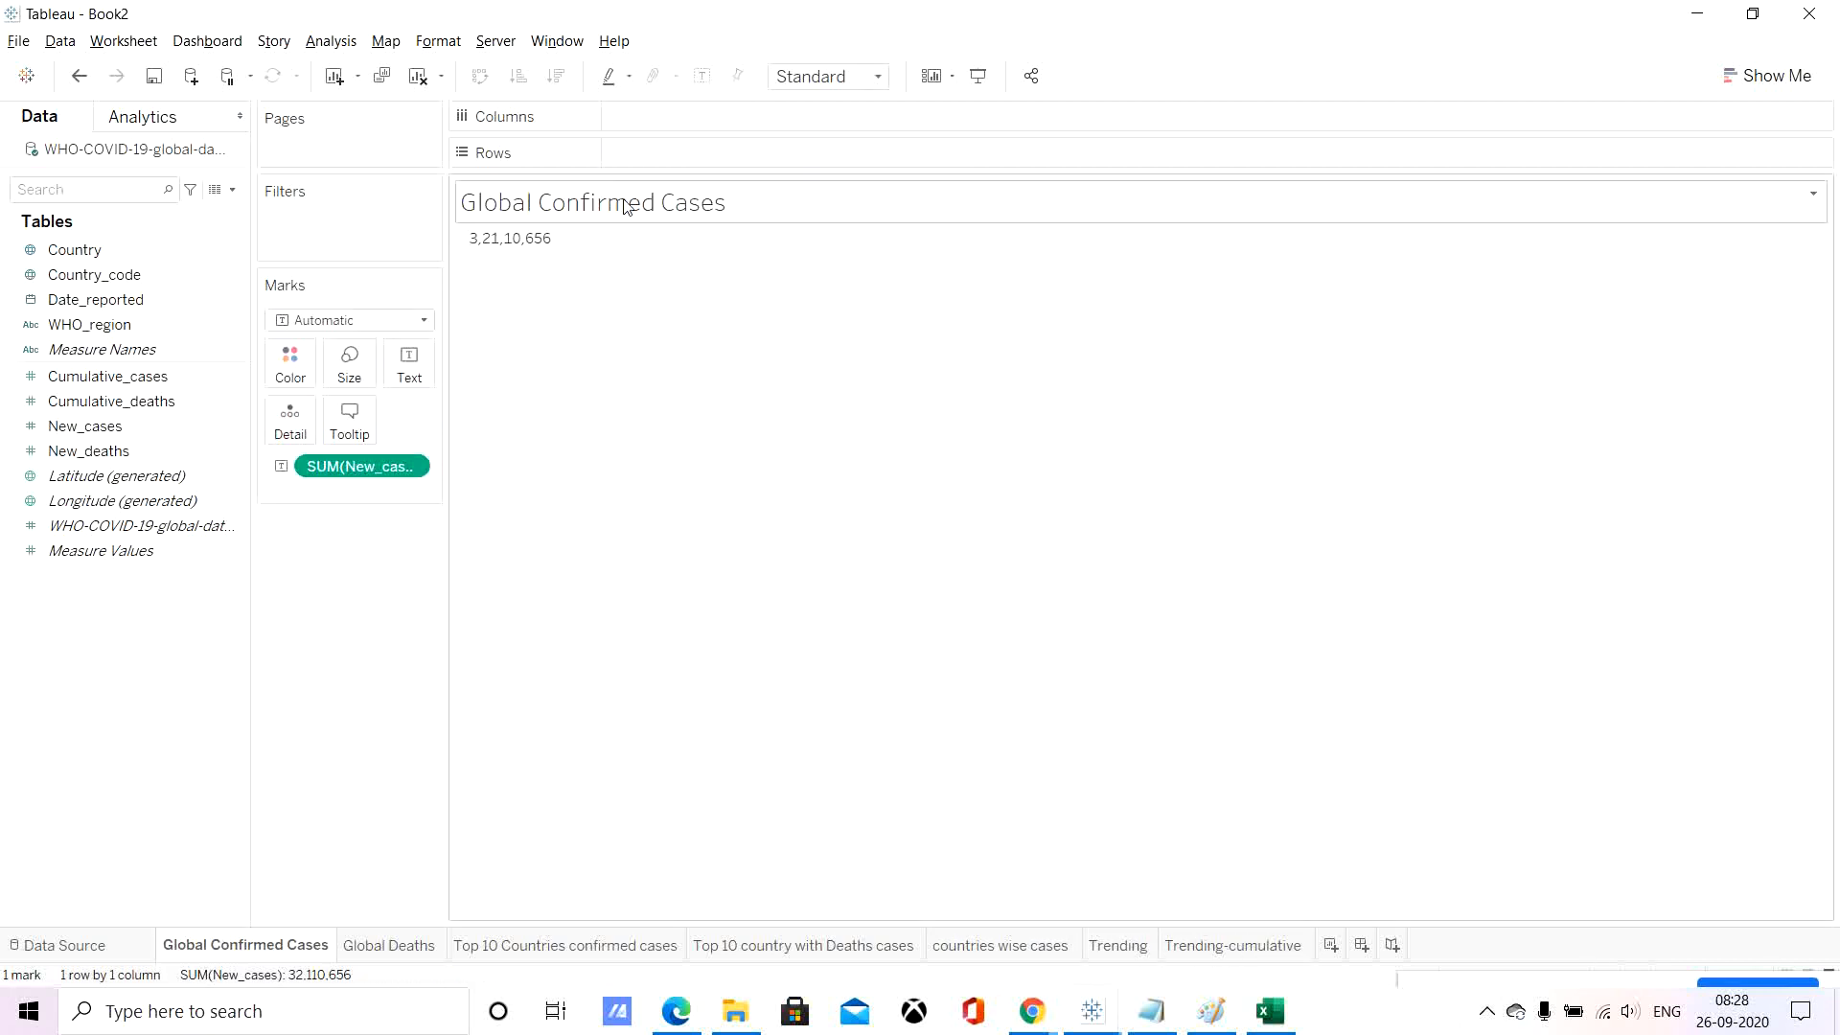
pyautogui.click(409, 356)
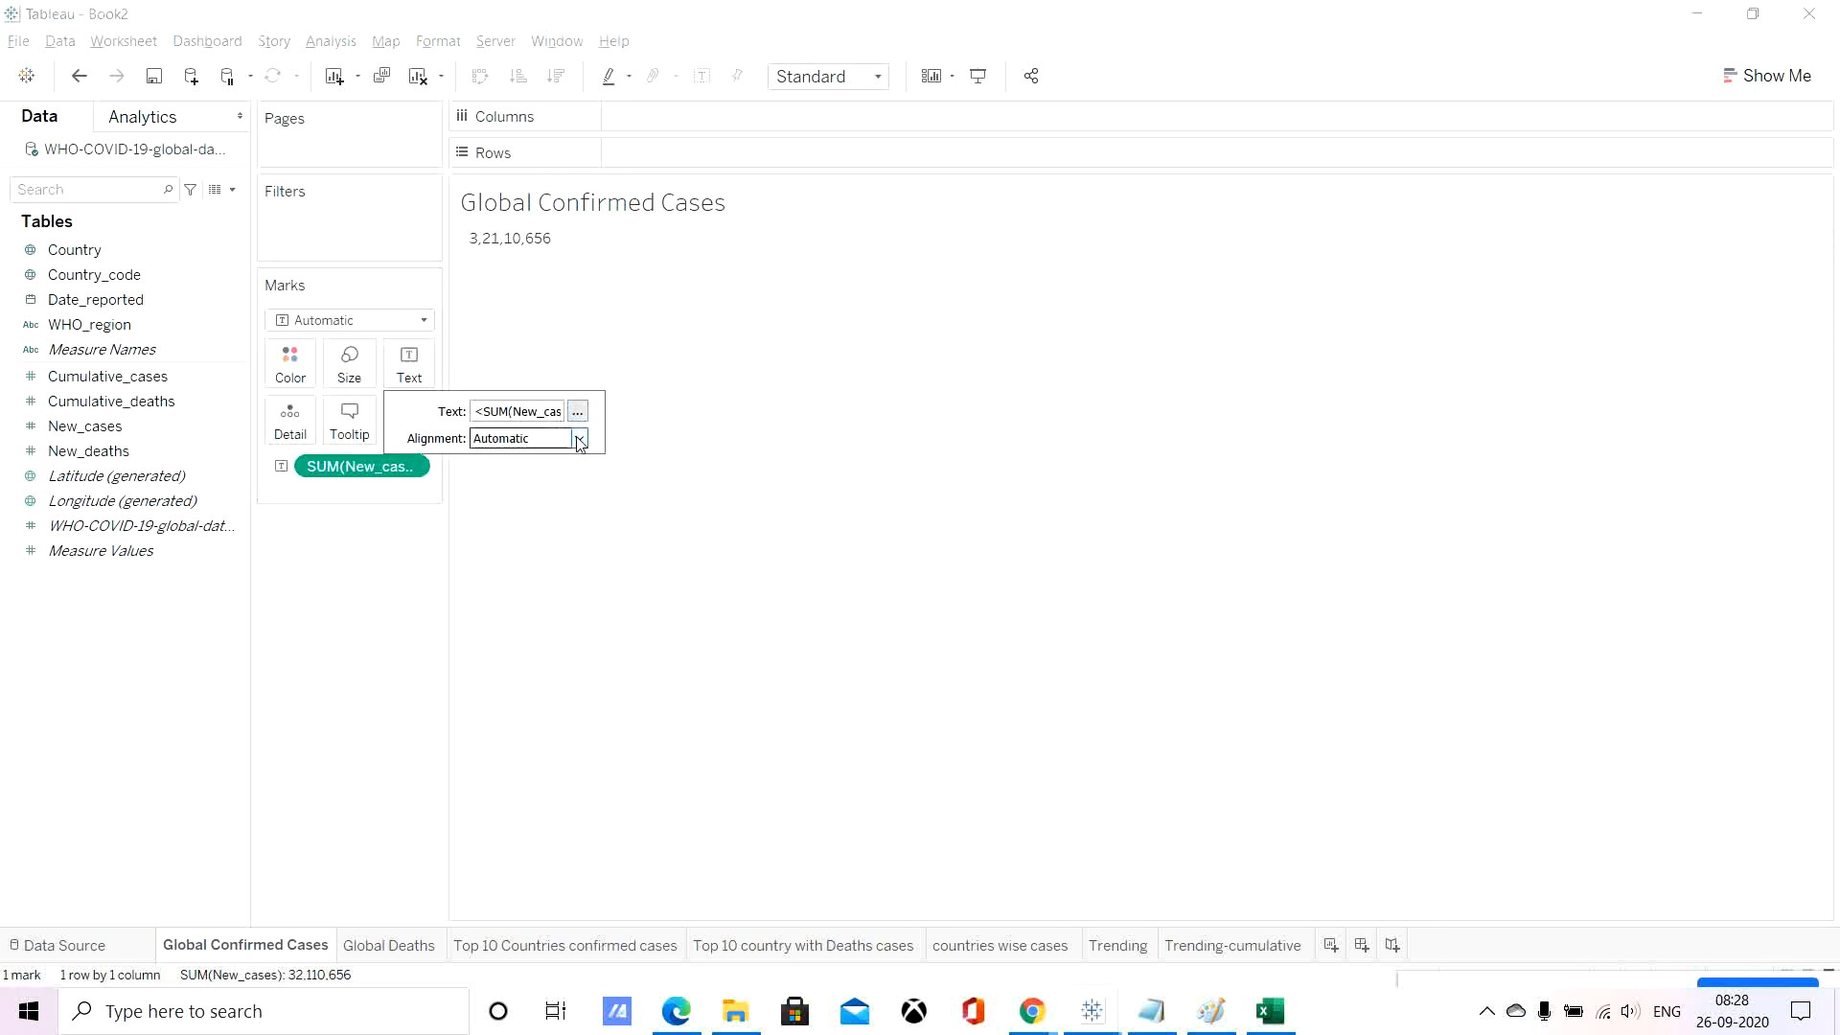
pyautogui.click(577, 411)
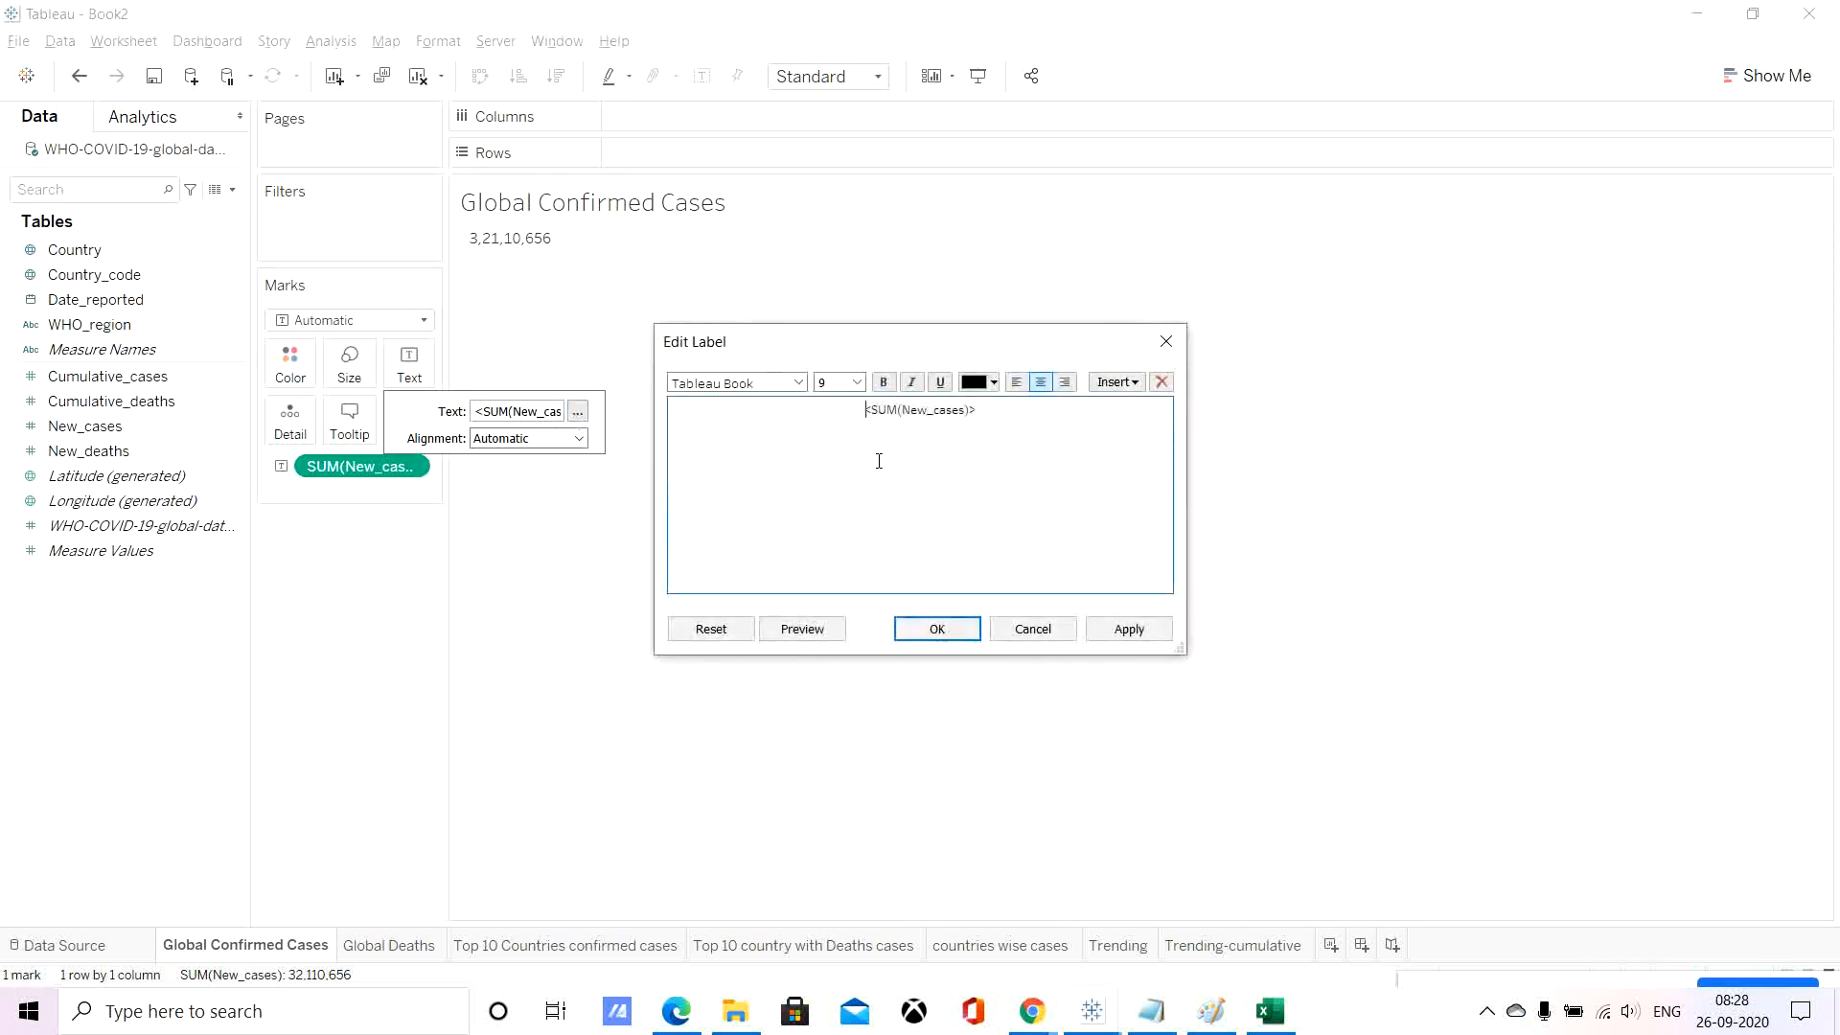
pyautogui.moveTo(1006, 410); pyautogui.dragTo(798, 405)
pyautogui.click(857, 383)
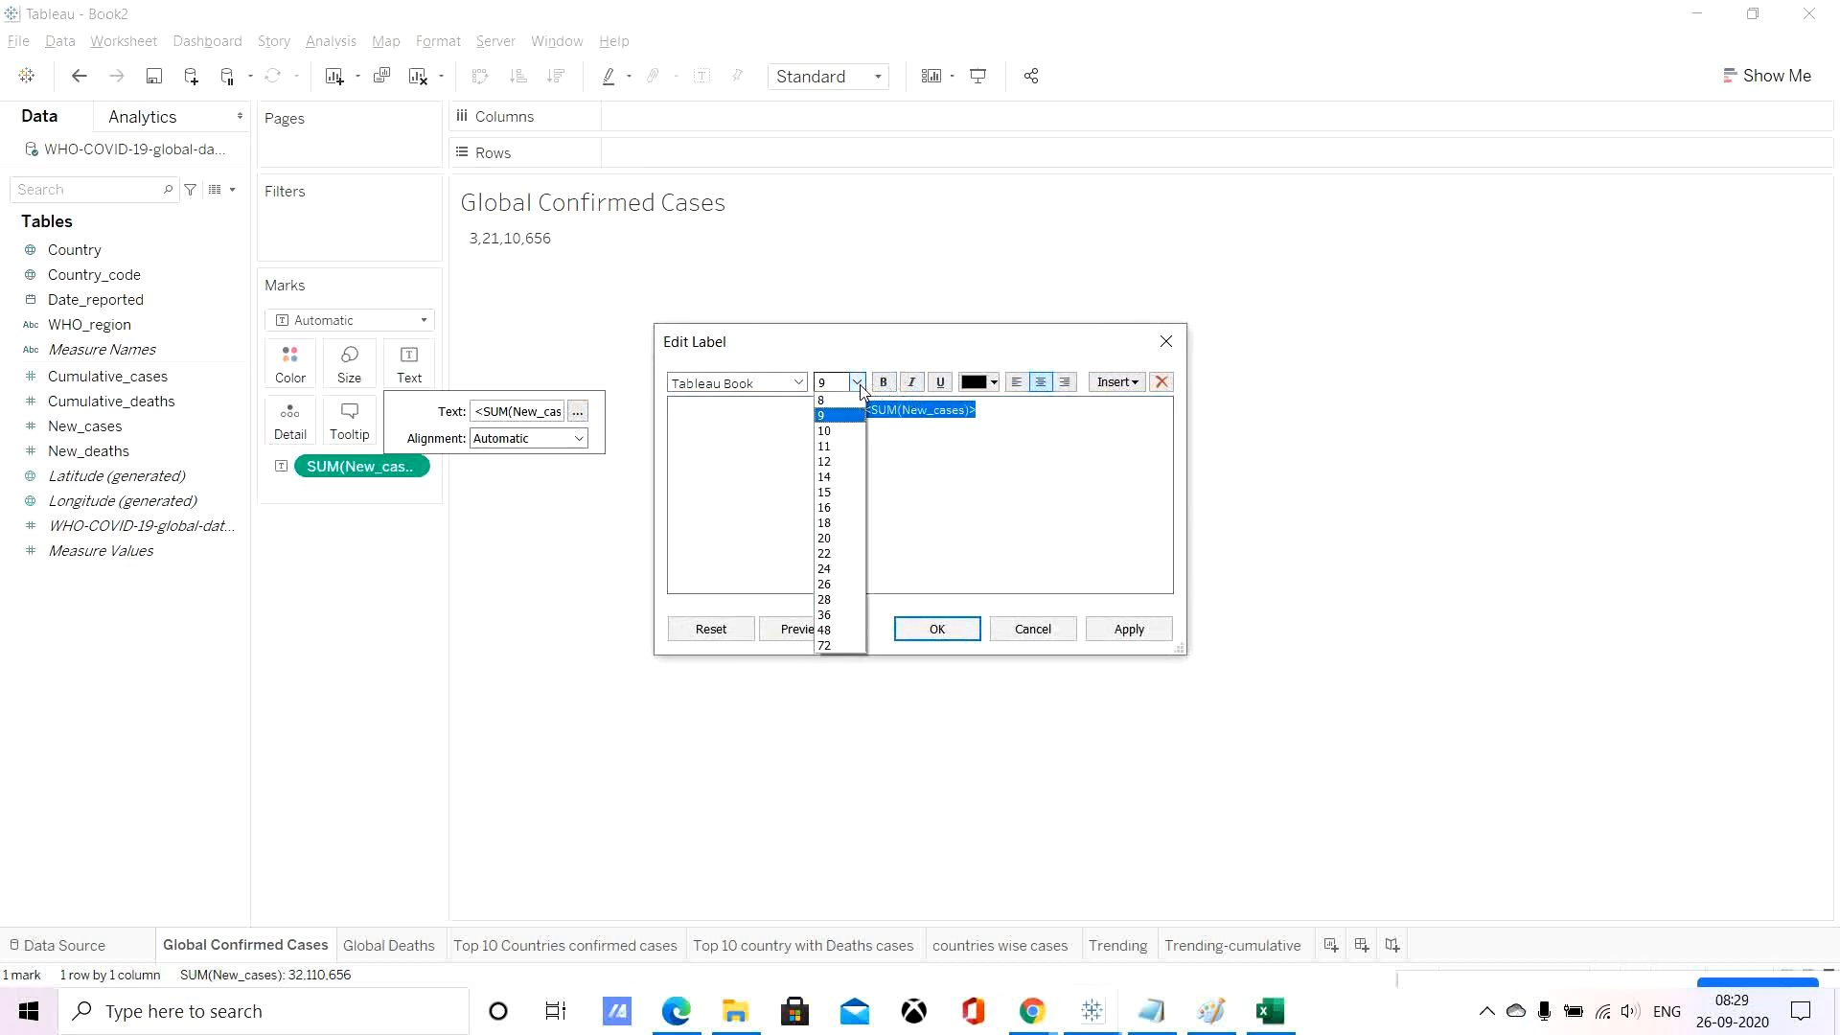
pyautogui.click(826, 523)
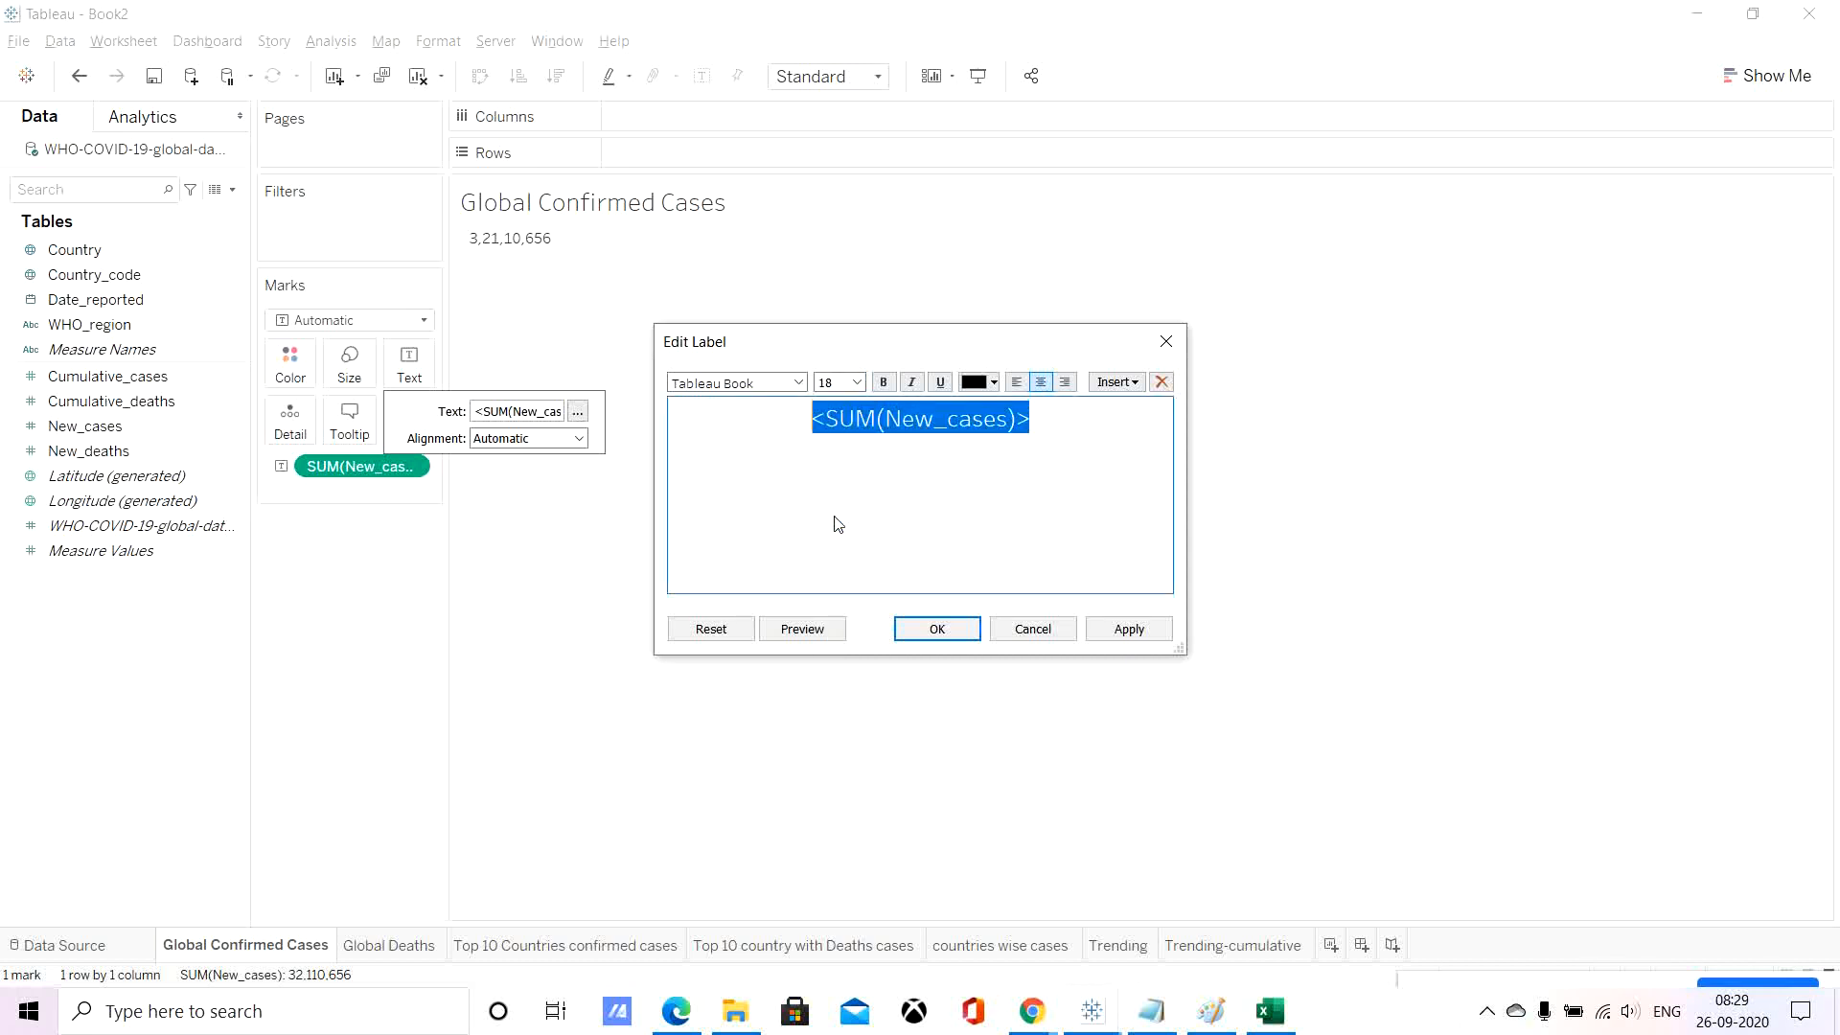
pyautogui.click(880, 382)
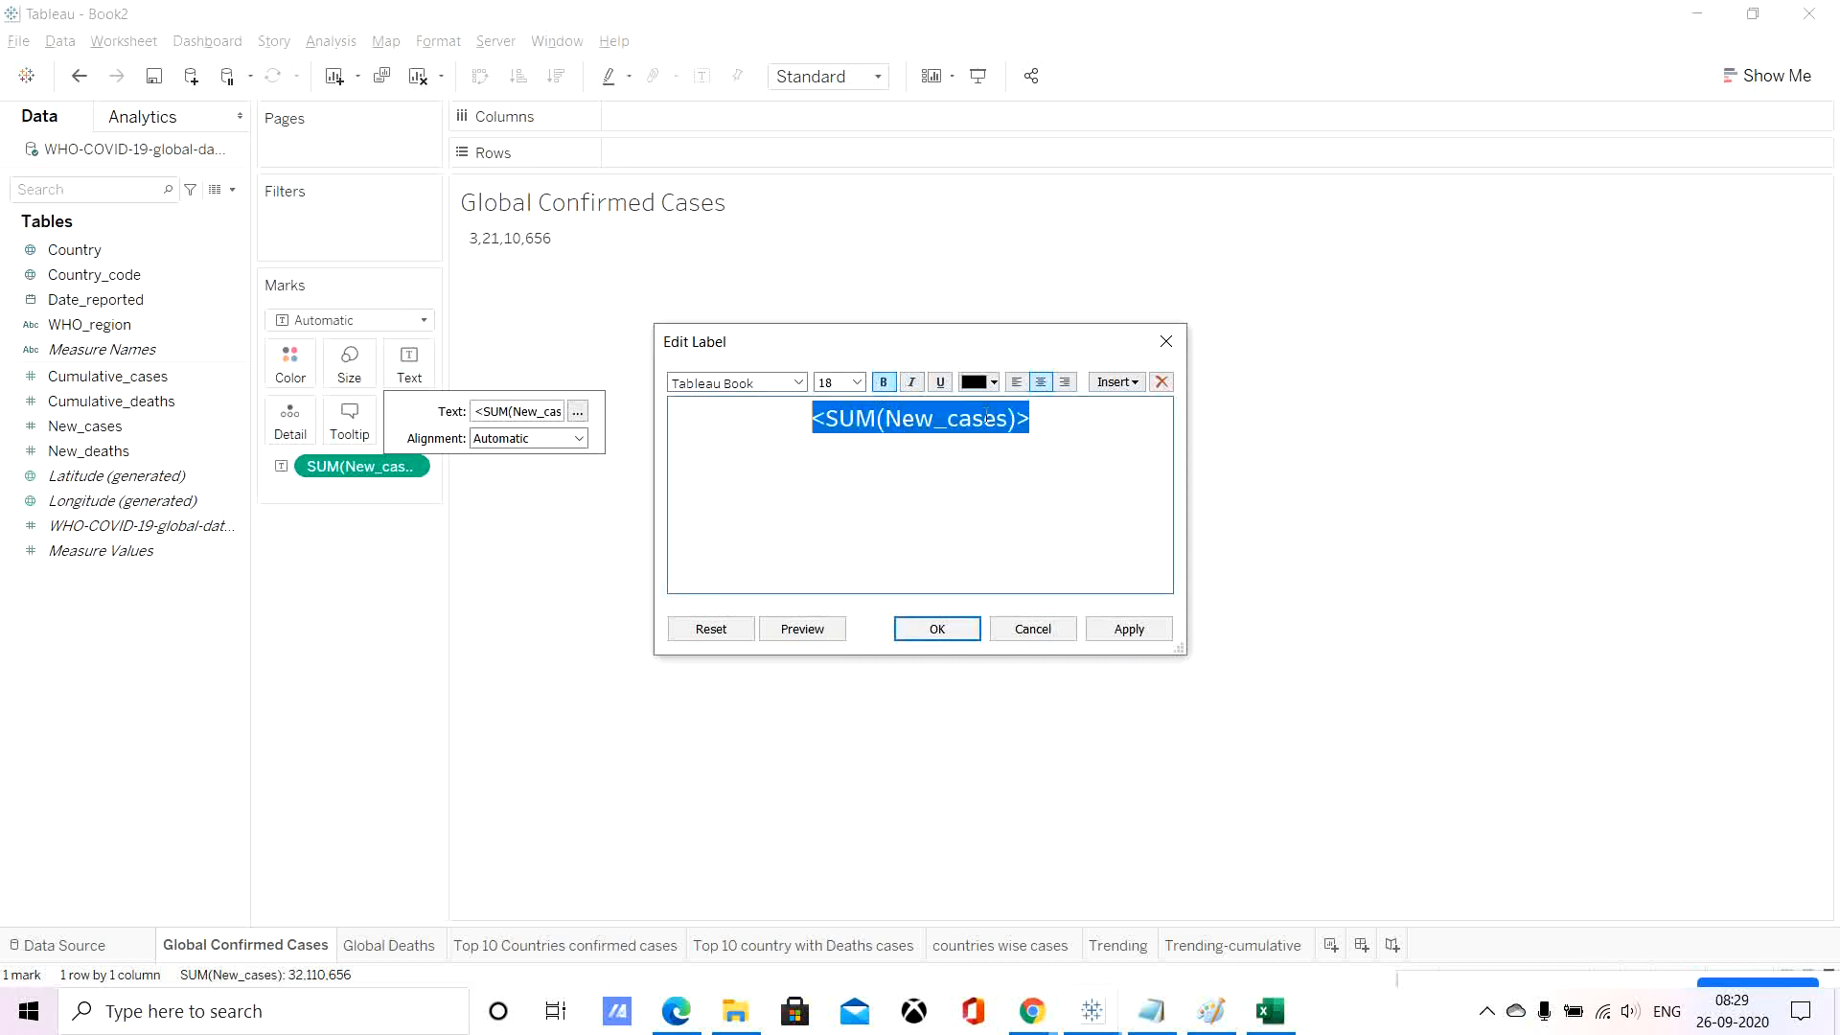
pyautogui.click(1016, 381)
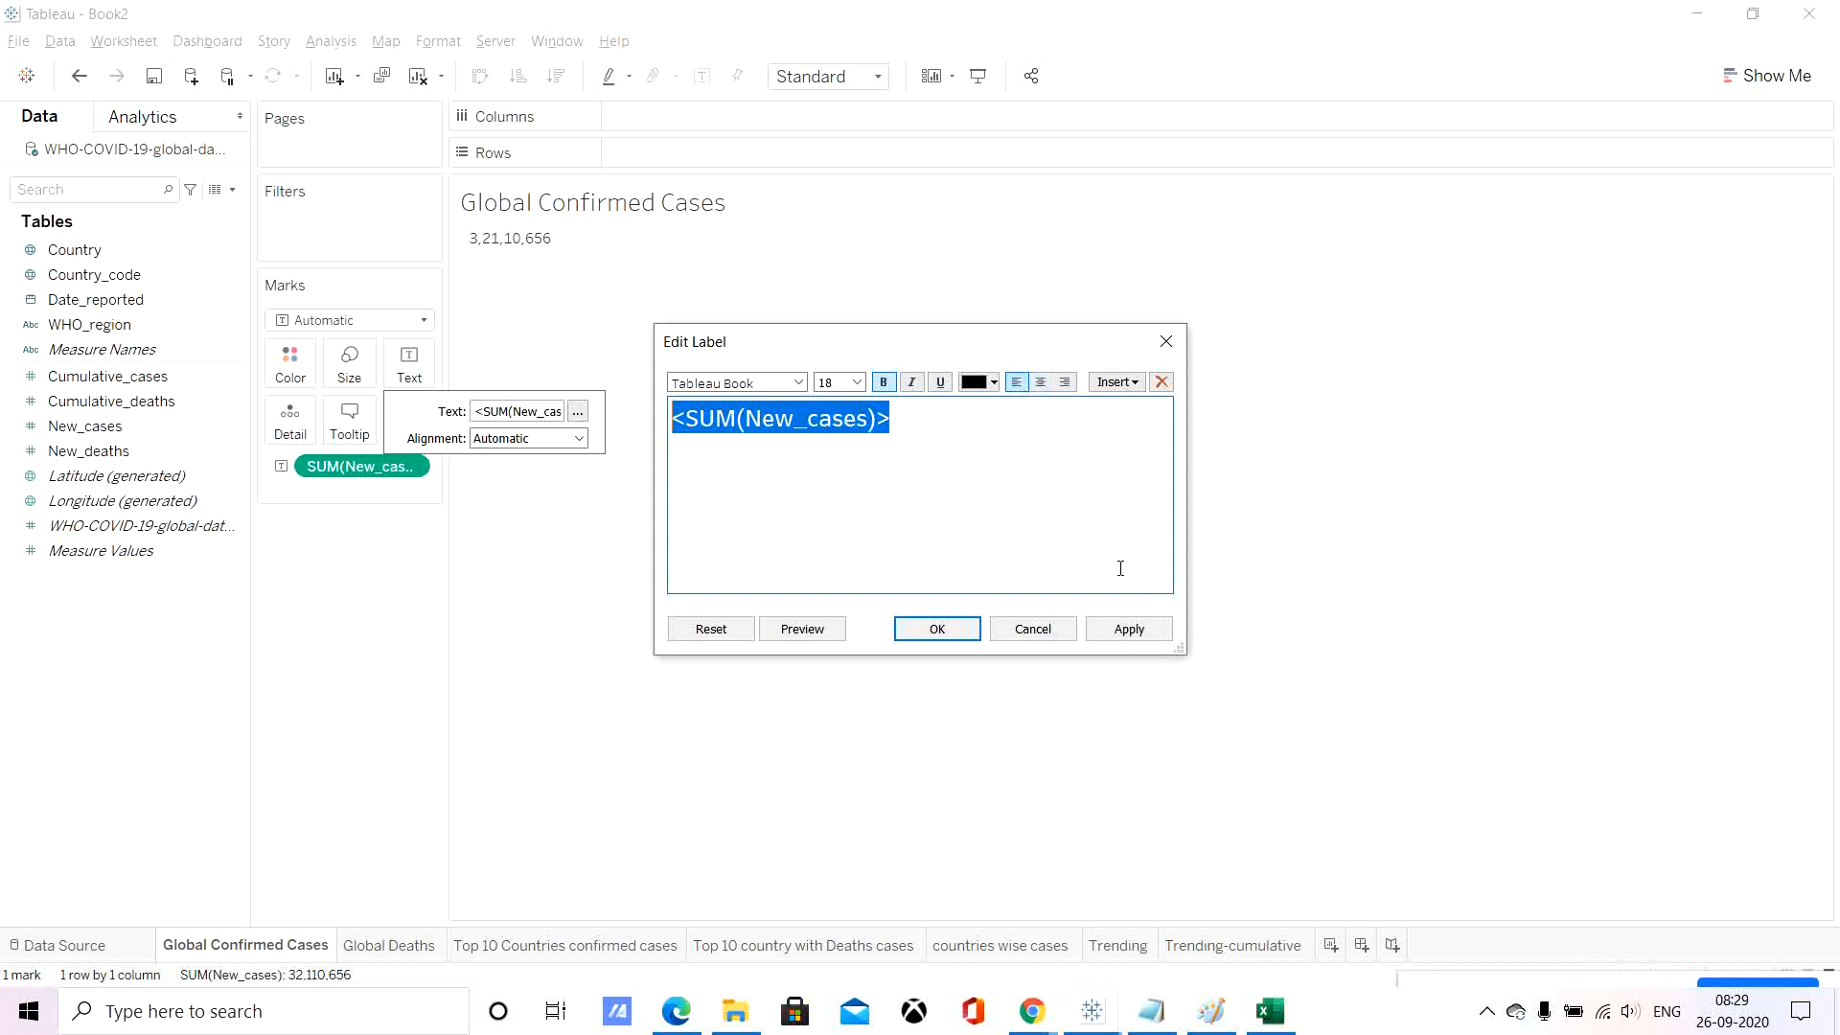
pyautogui.click(1129, 629)
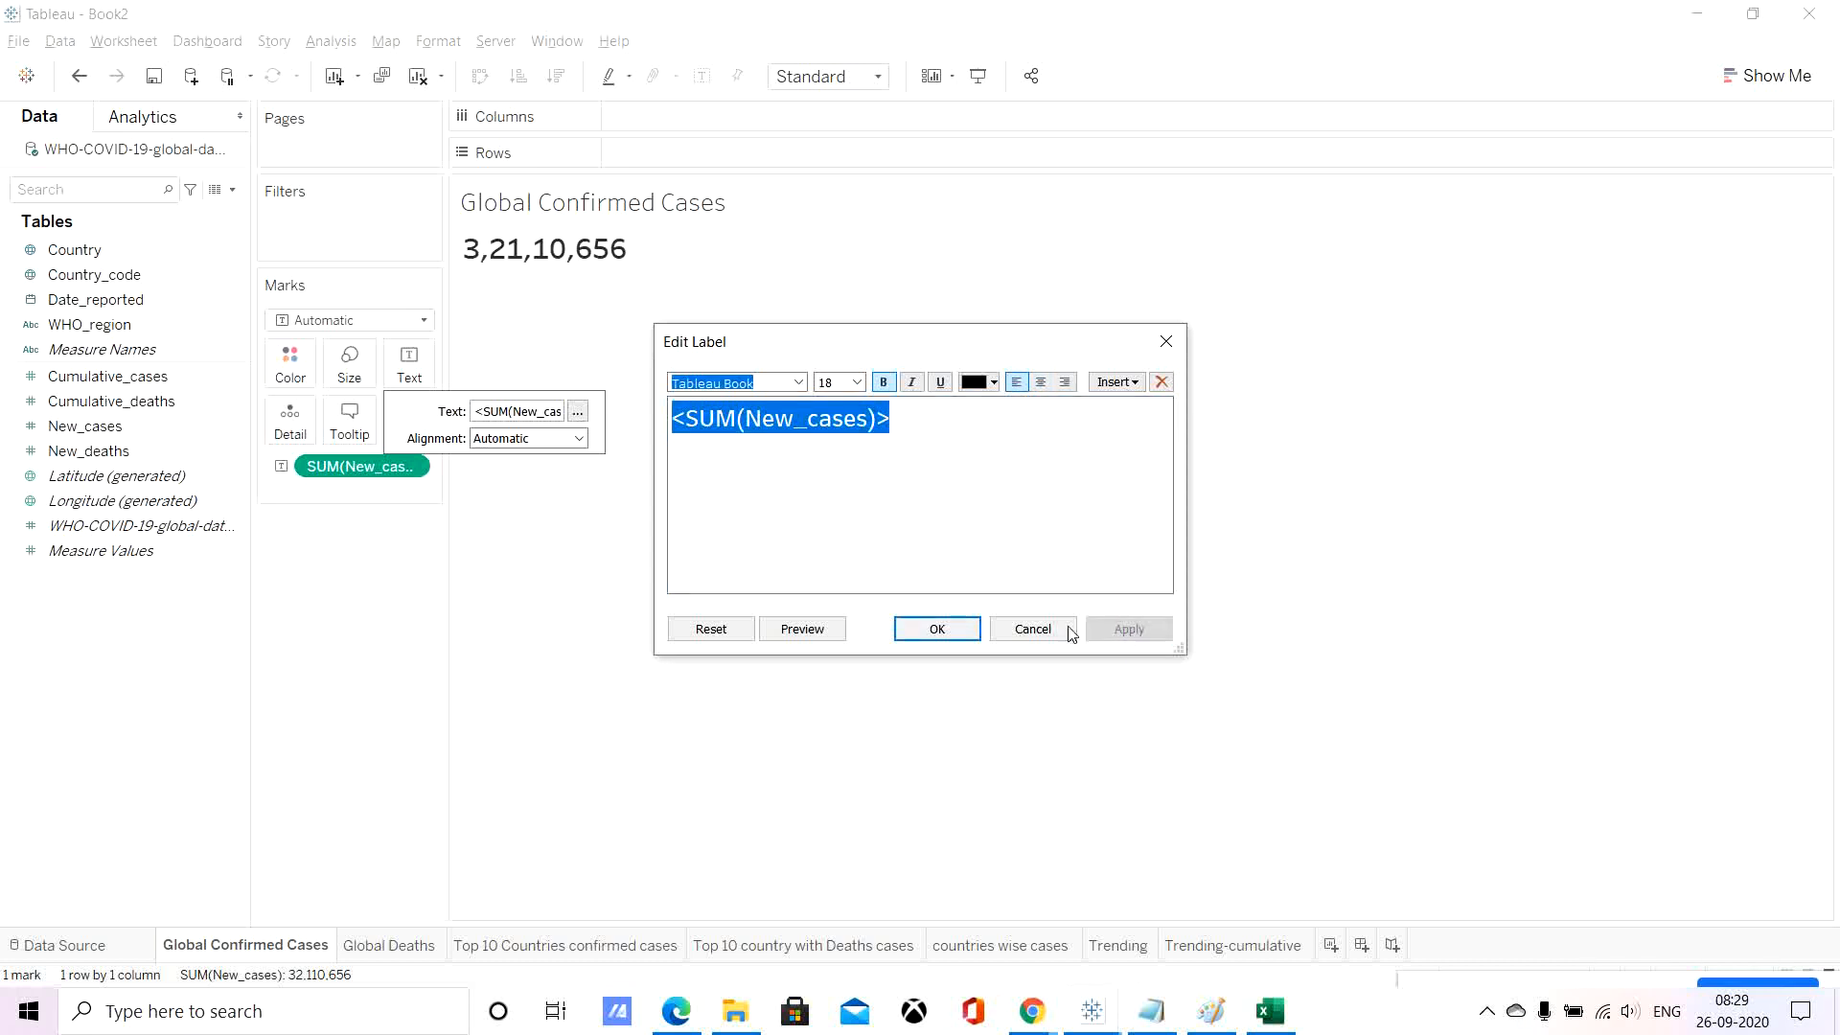
# Increase the SUM(New_cases) label's font size to 20 and apply it.
pyautogui.click(857, 382)
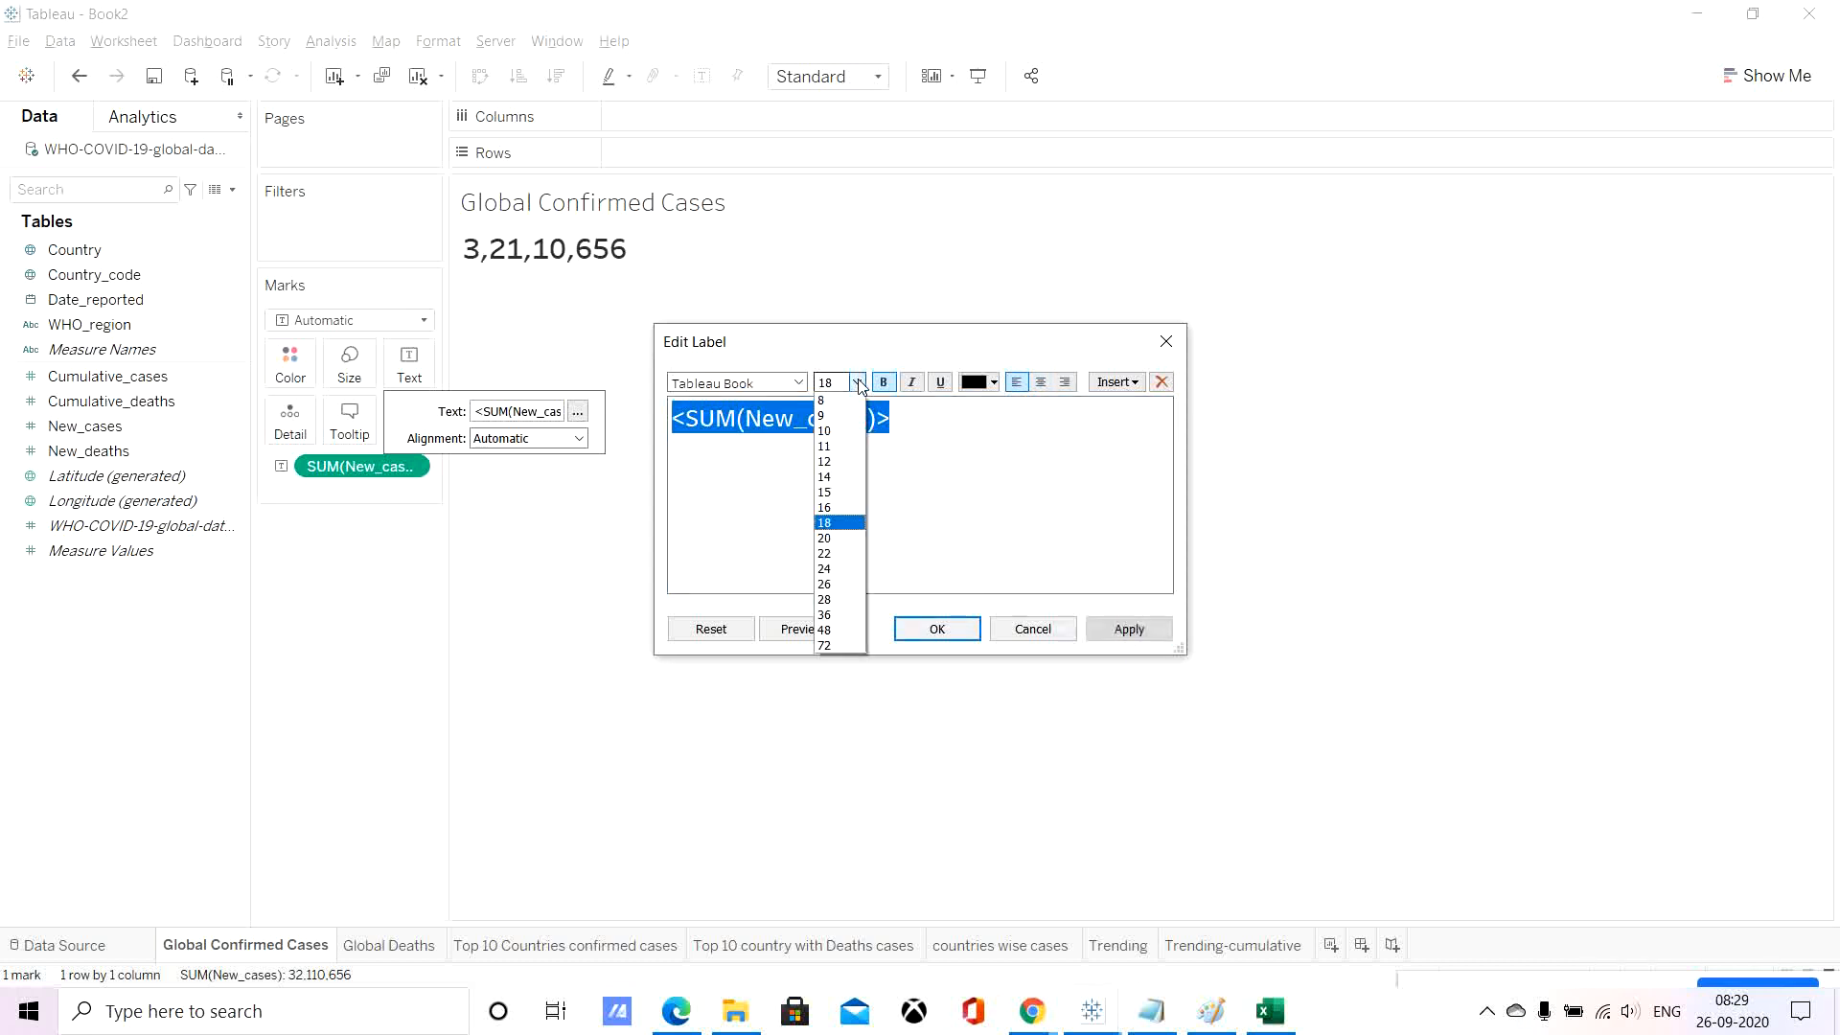
pyautogui.click(843, 537)
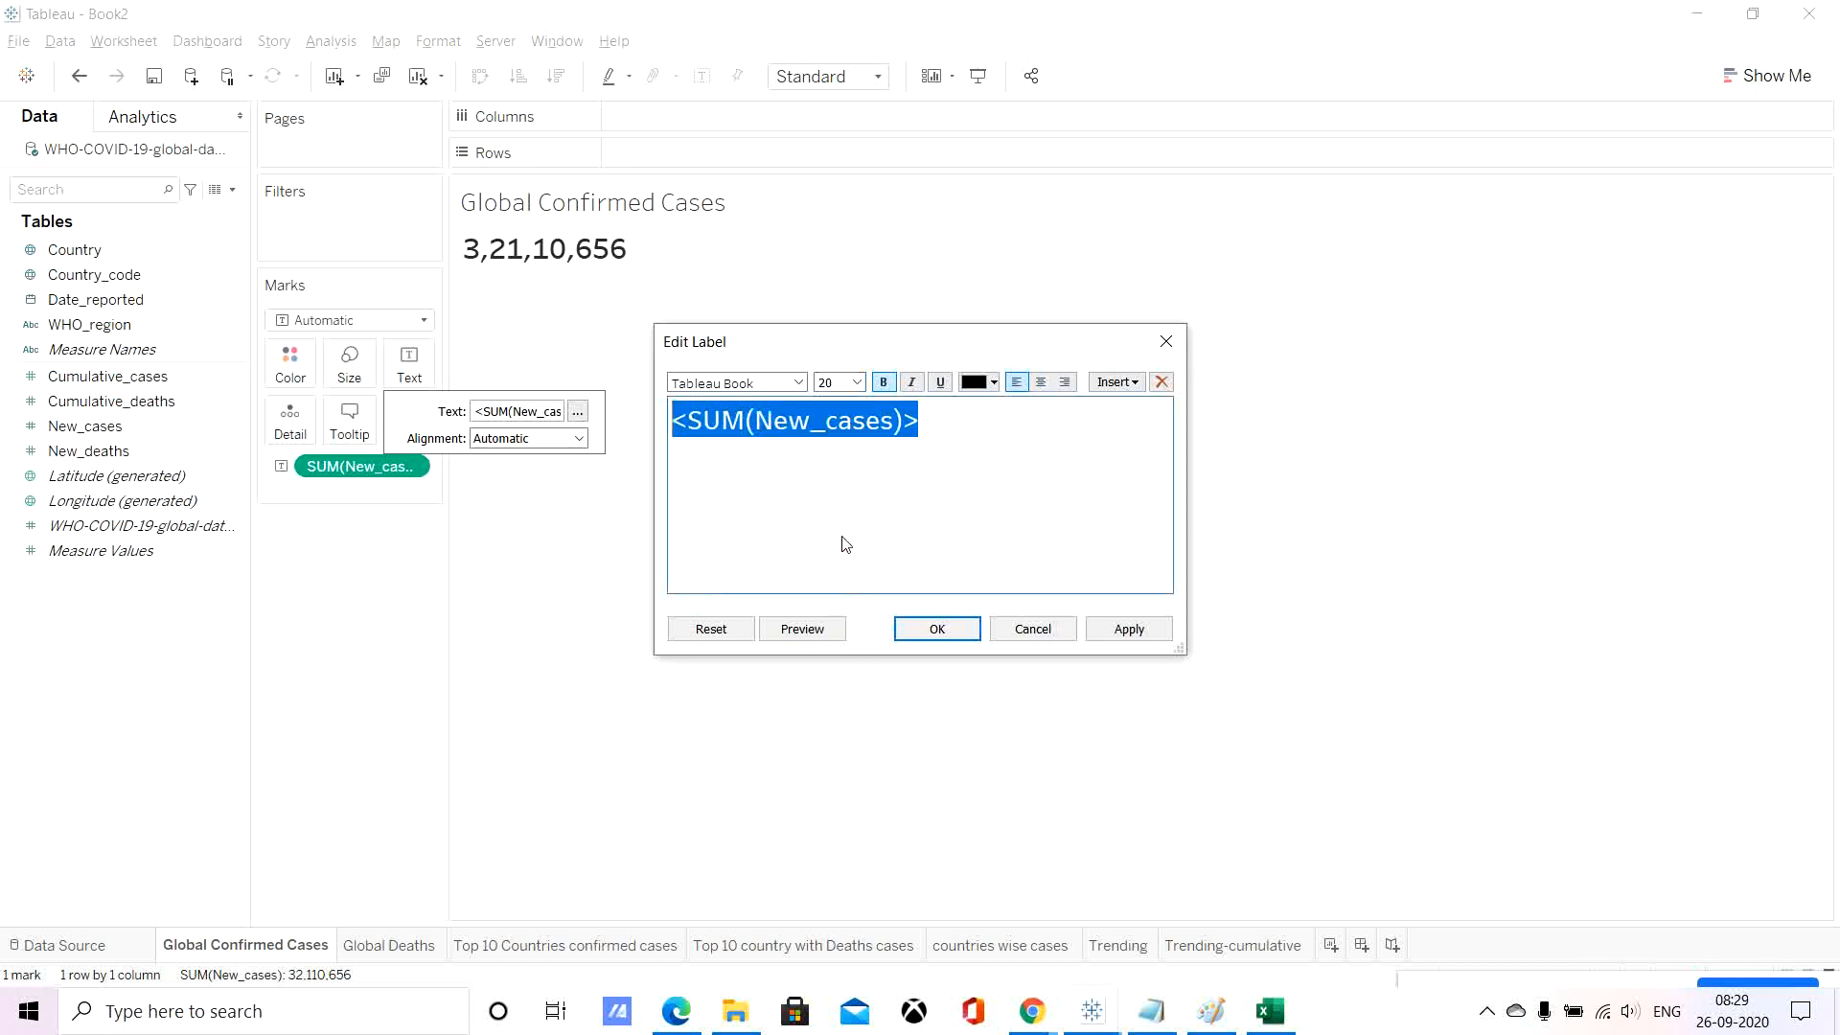
pyautogui.click(1129, 630)
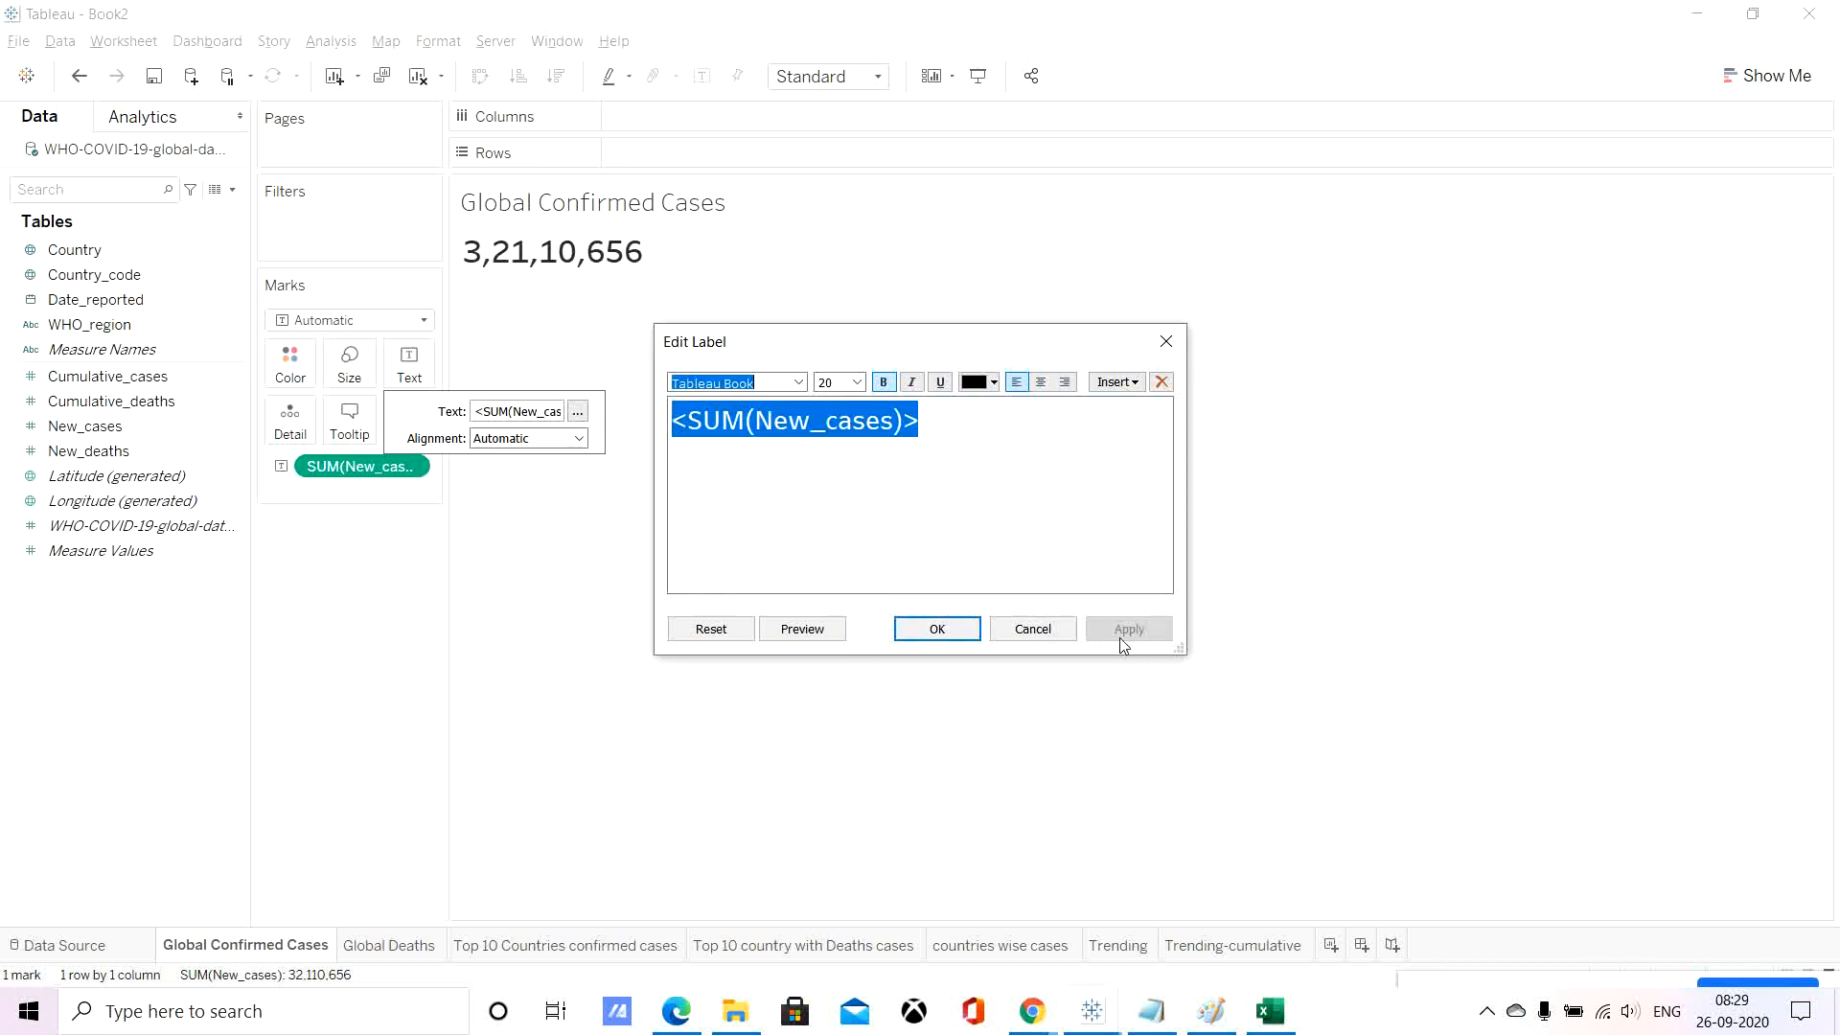
# Try a violet-blue and then a mauve font color on the SUM(New_cases) label.
pyautogui.click(994, 382)
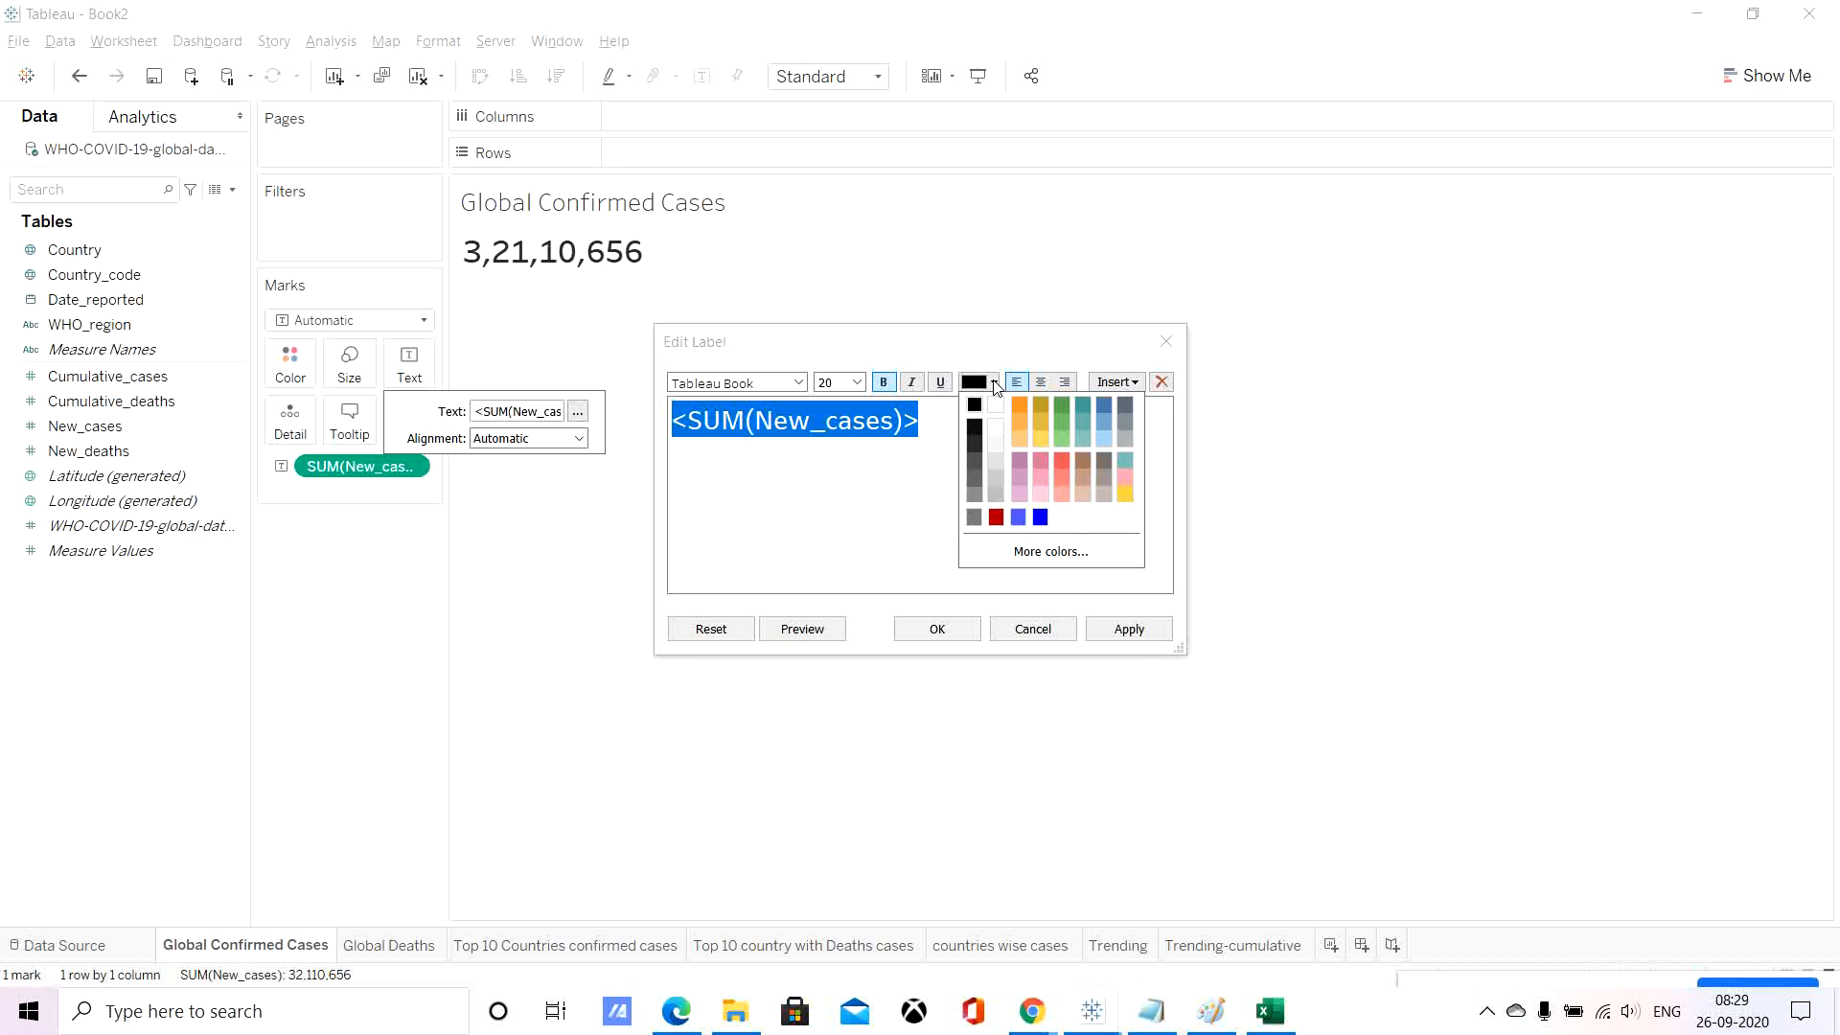
pyautogui.click(1017, 518)
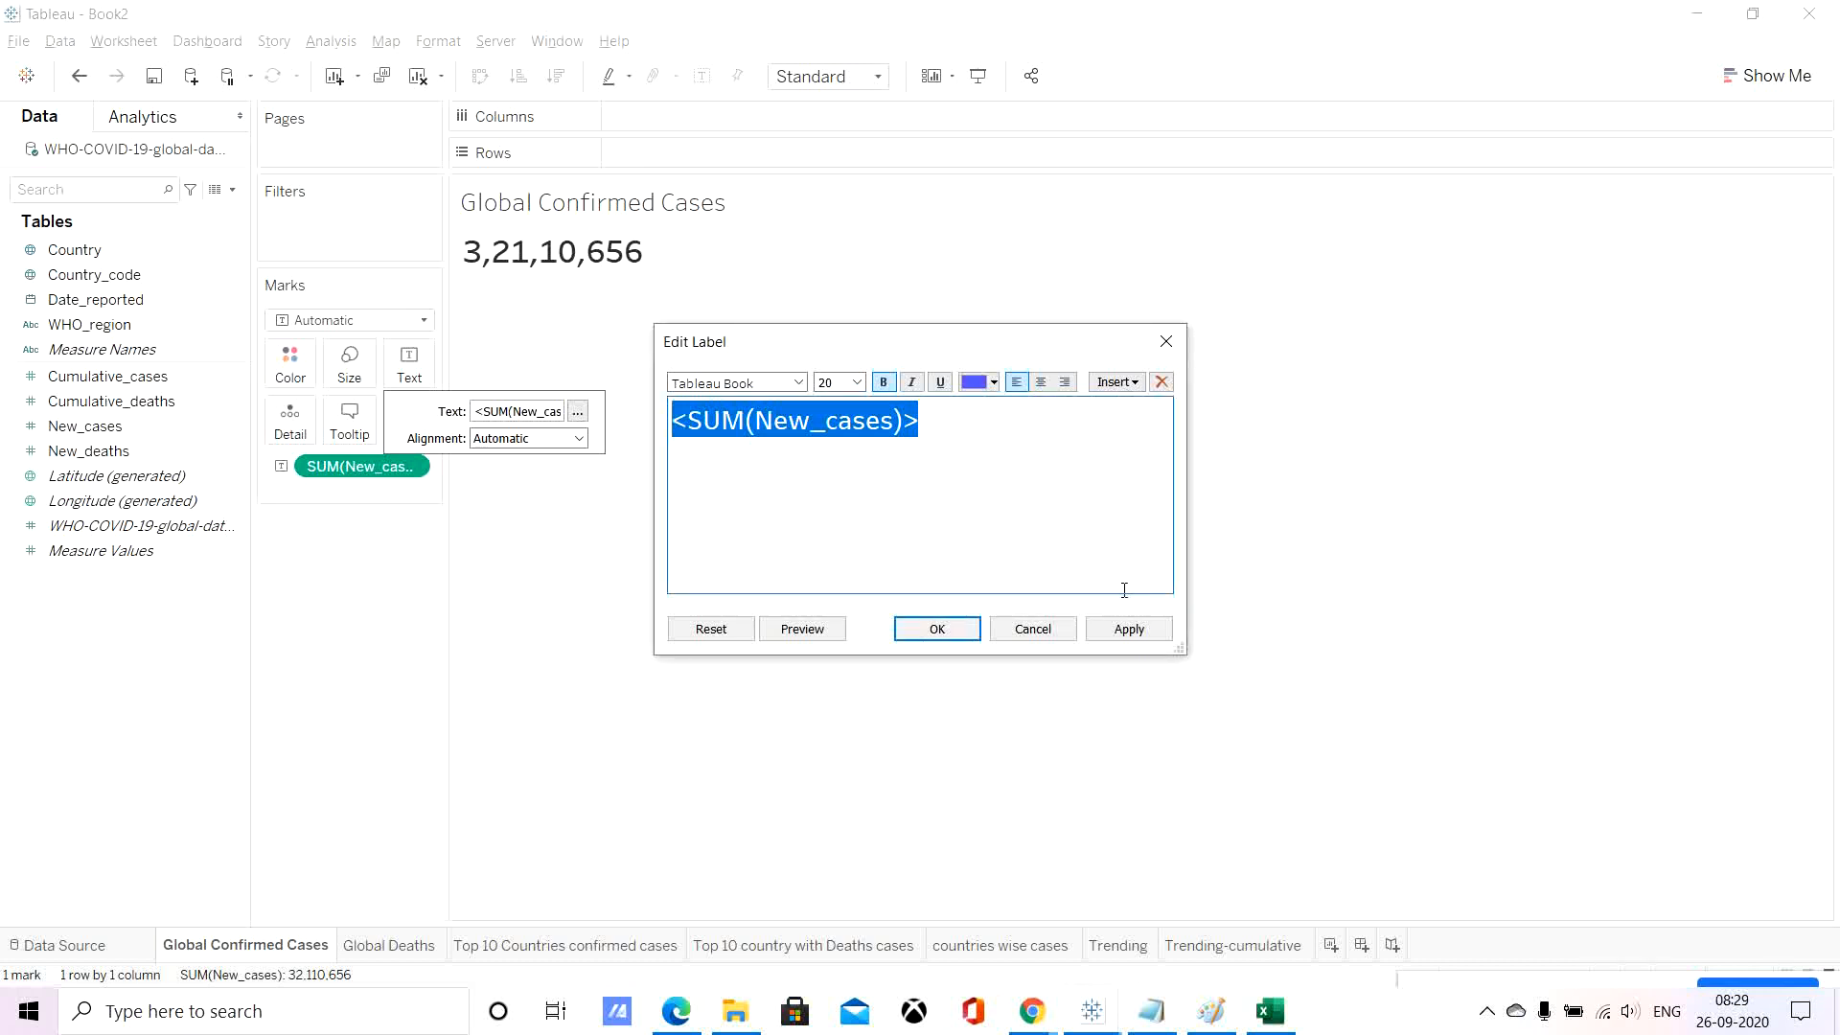
pyautogui.click(993, 382)
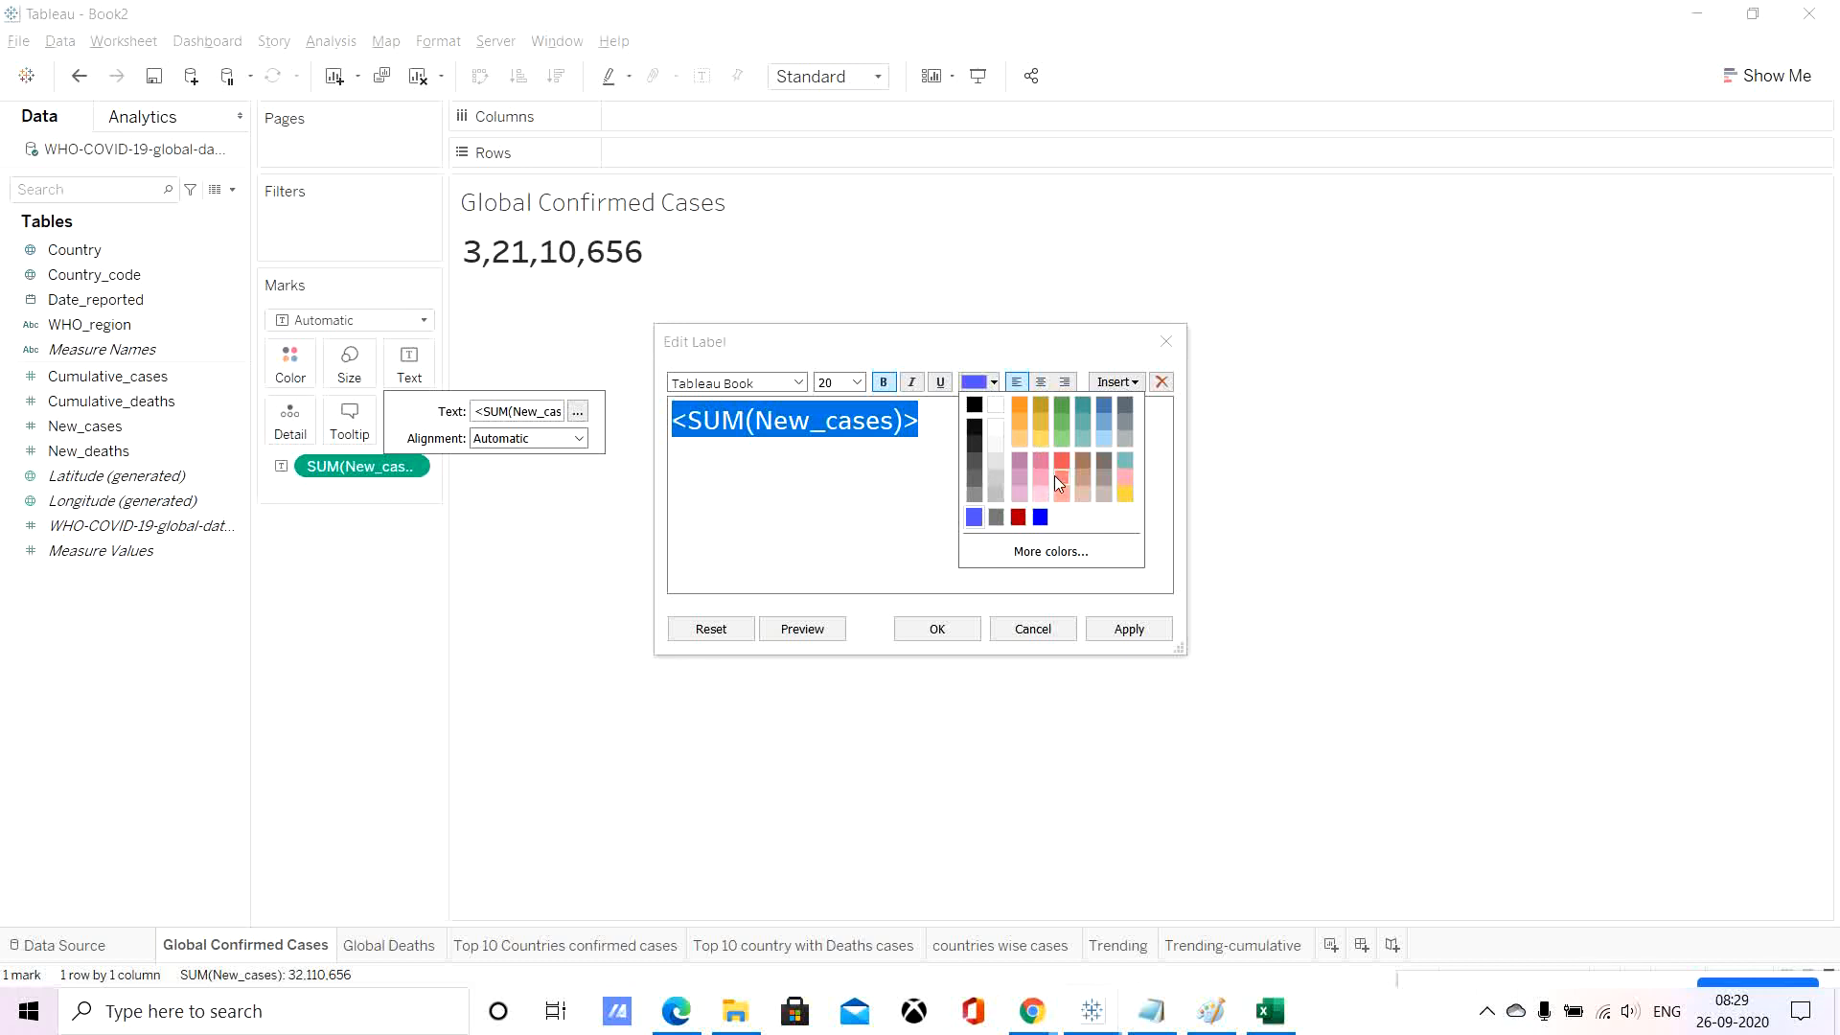
pyautogui.click(1021, 462)
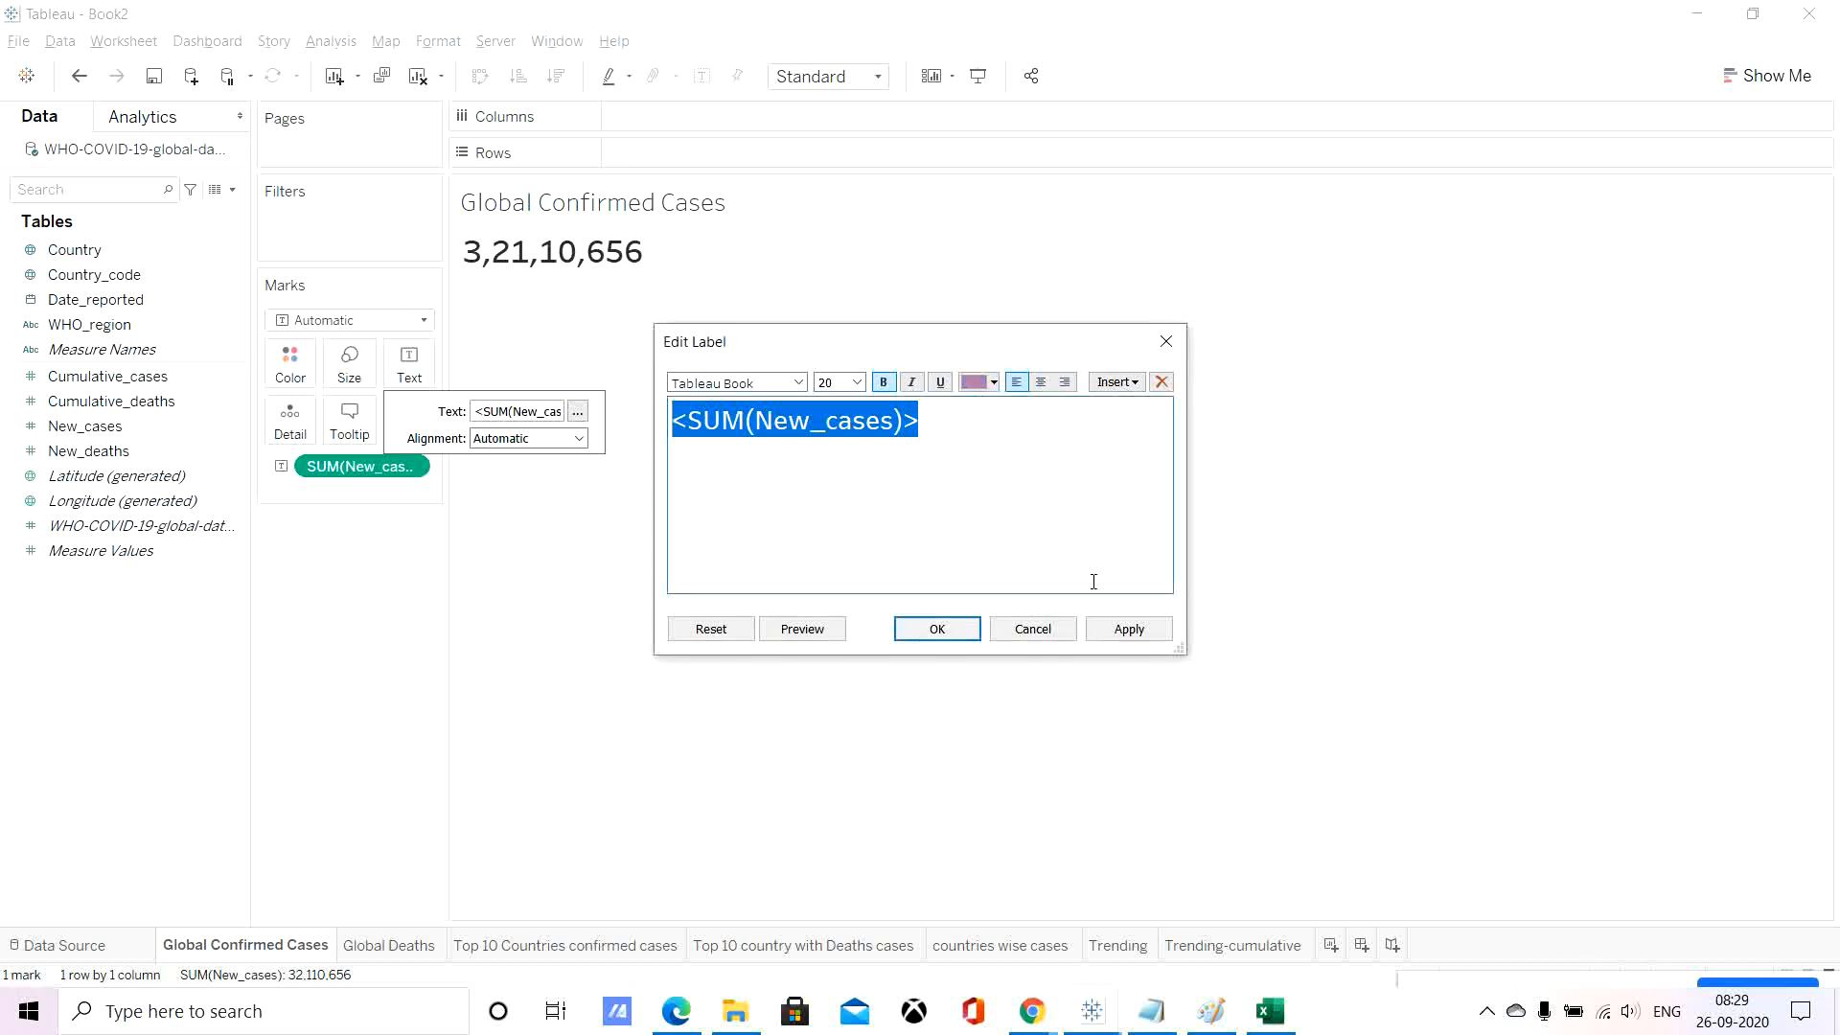
pyautogui.click(1121, 628)
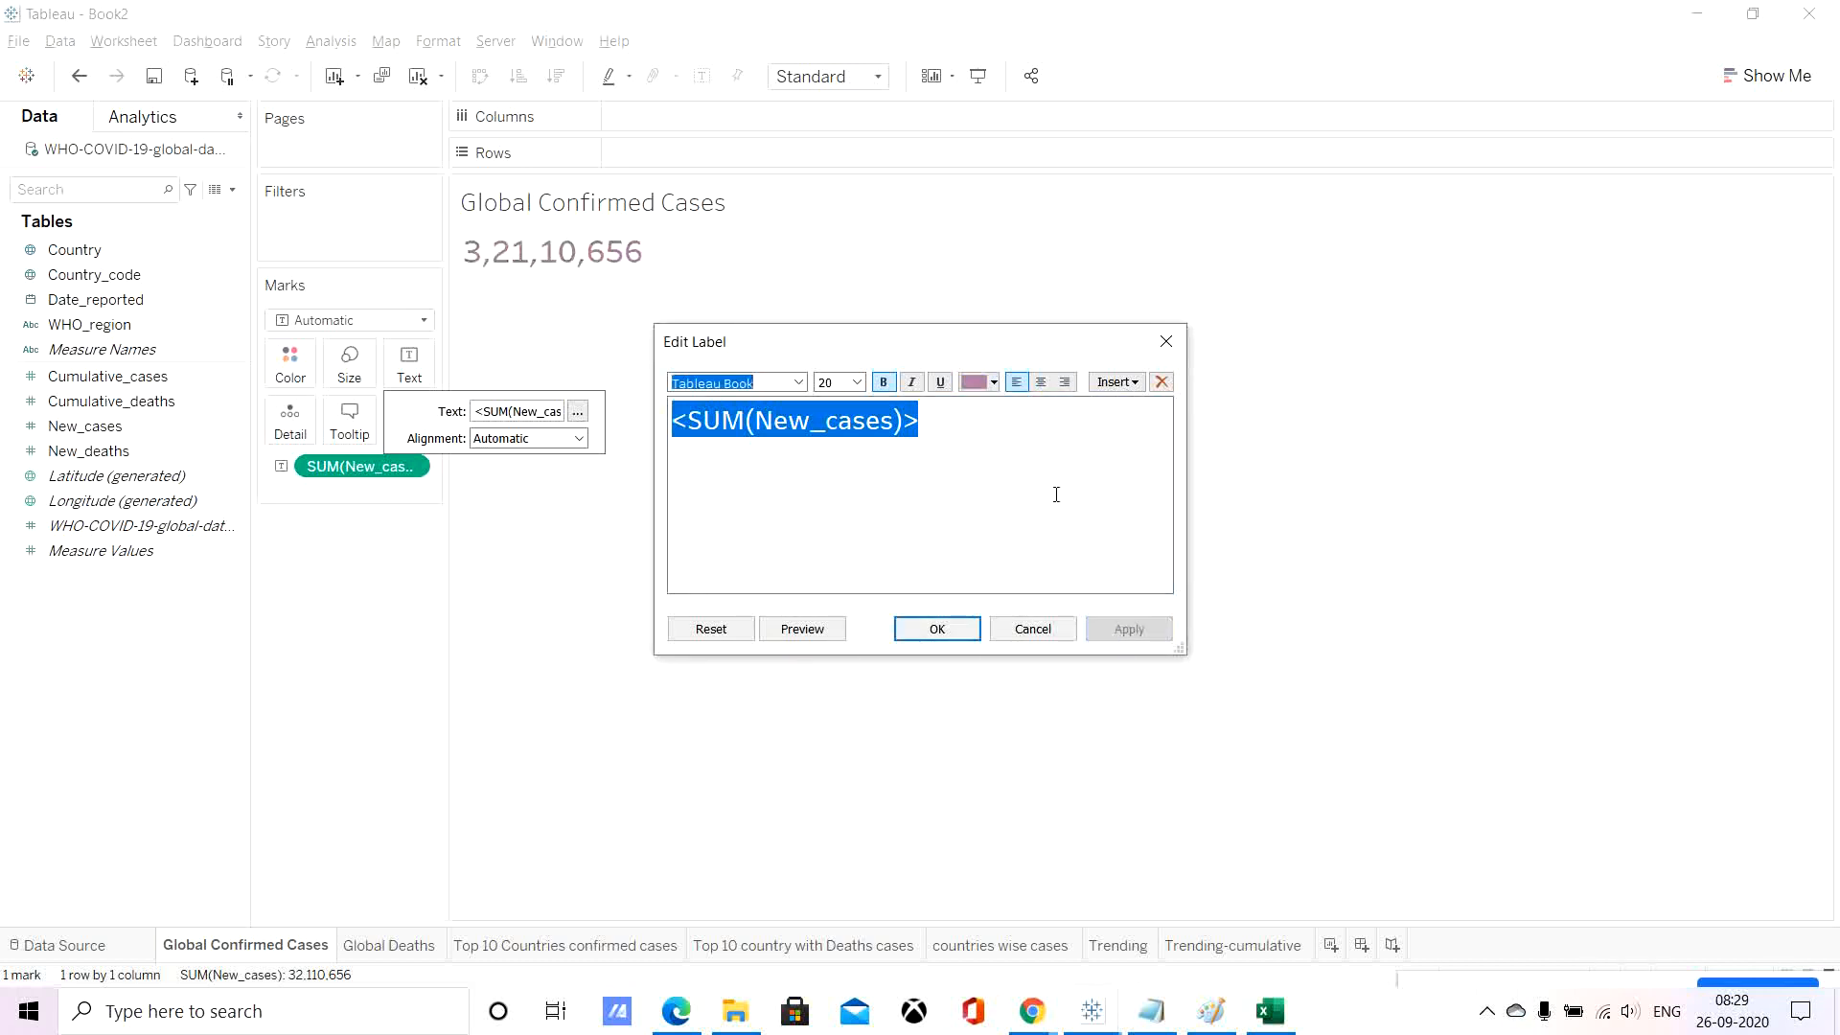
# Set the SUM(New_cases) label's font color to bright blue and accept the label formatting.
pyautogui.click(994, 384)
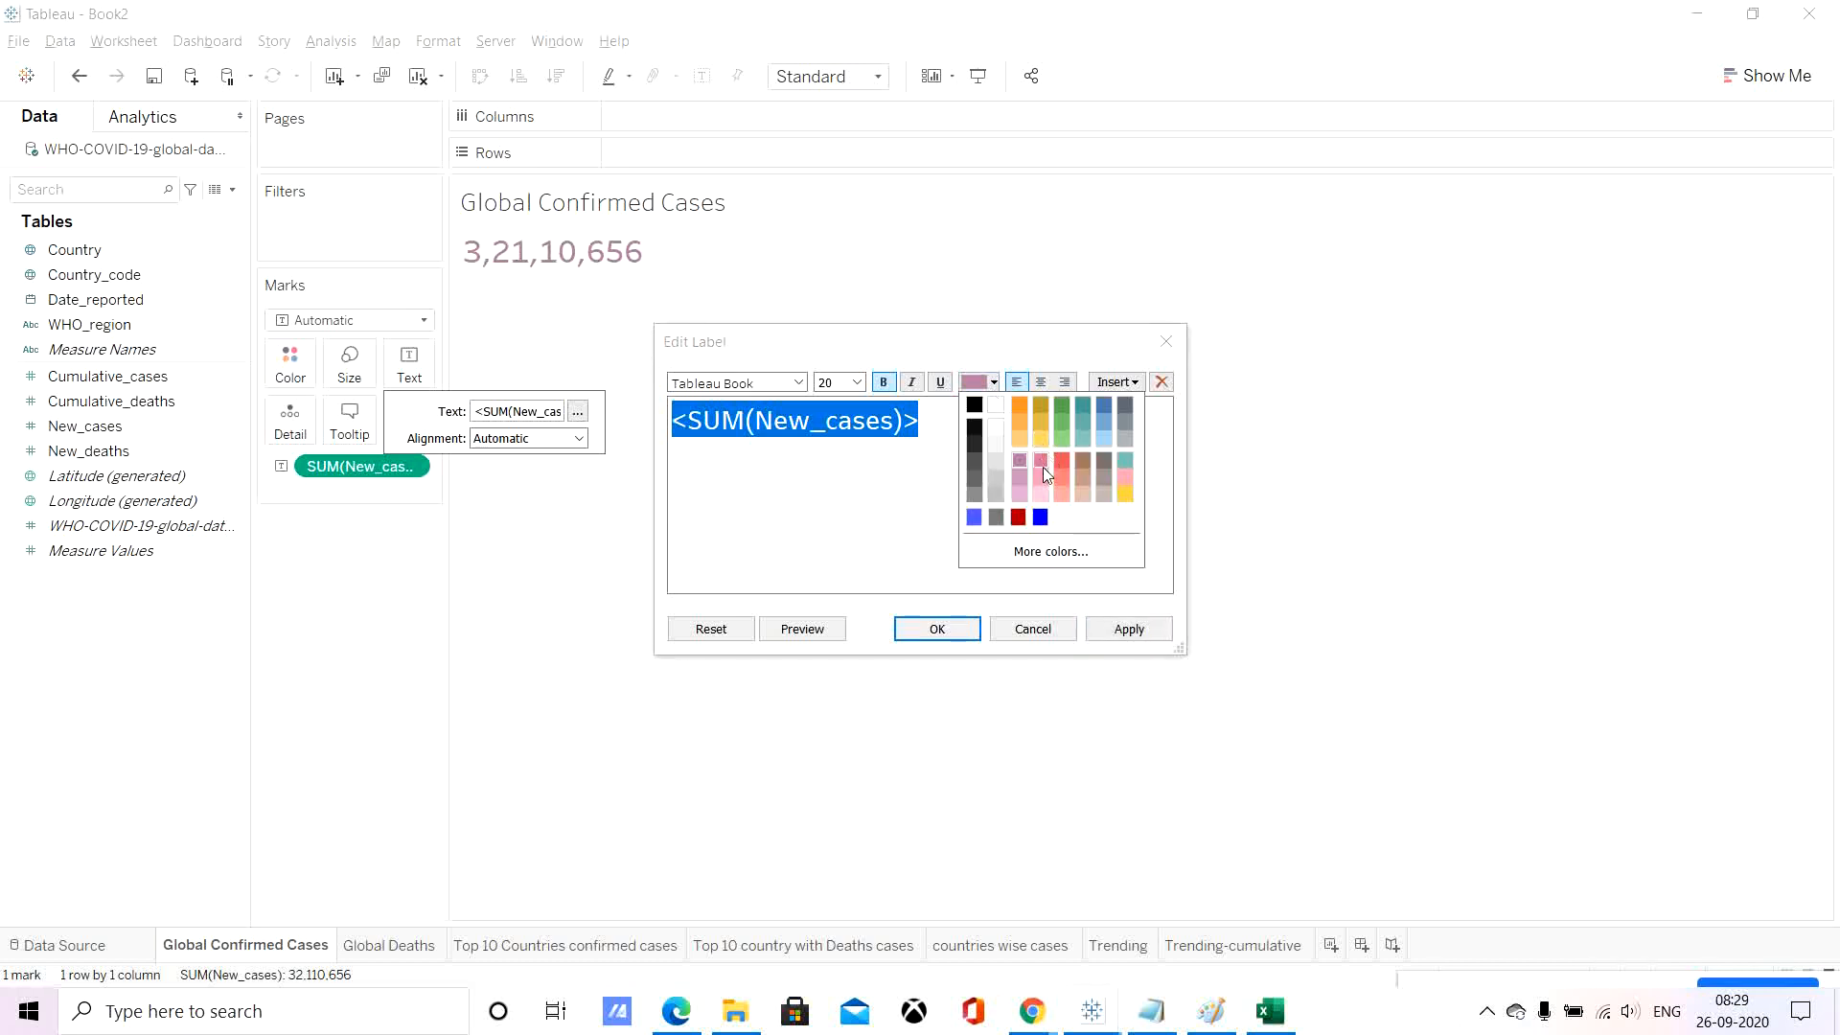
pyautogui.click(1046, 551)
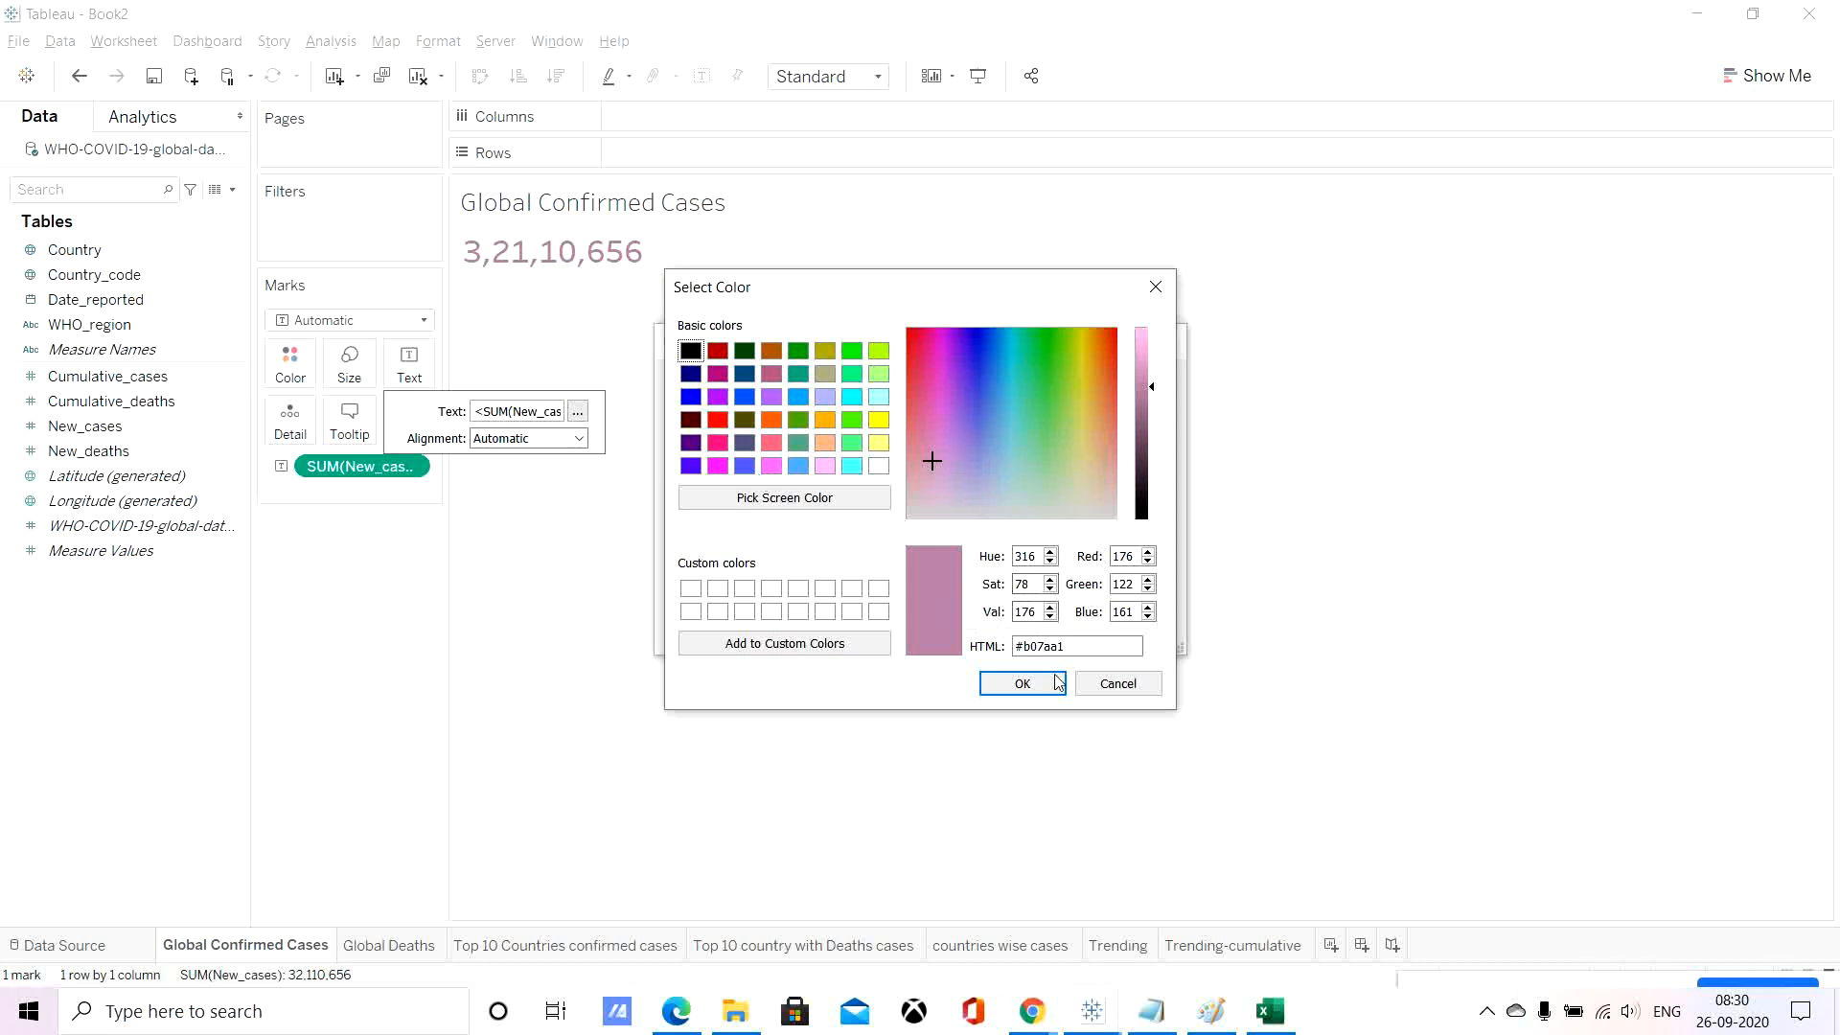
pyautogui.click(1116, 683)
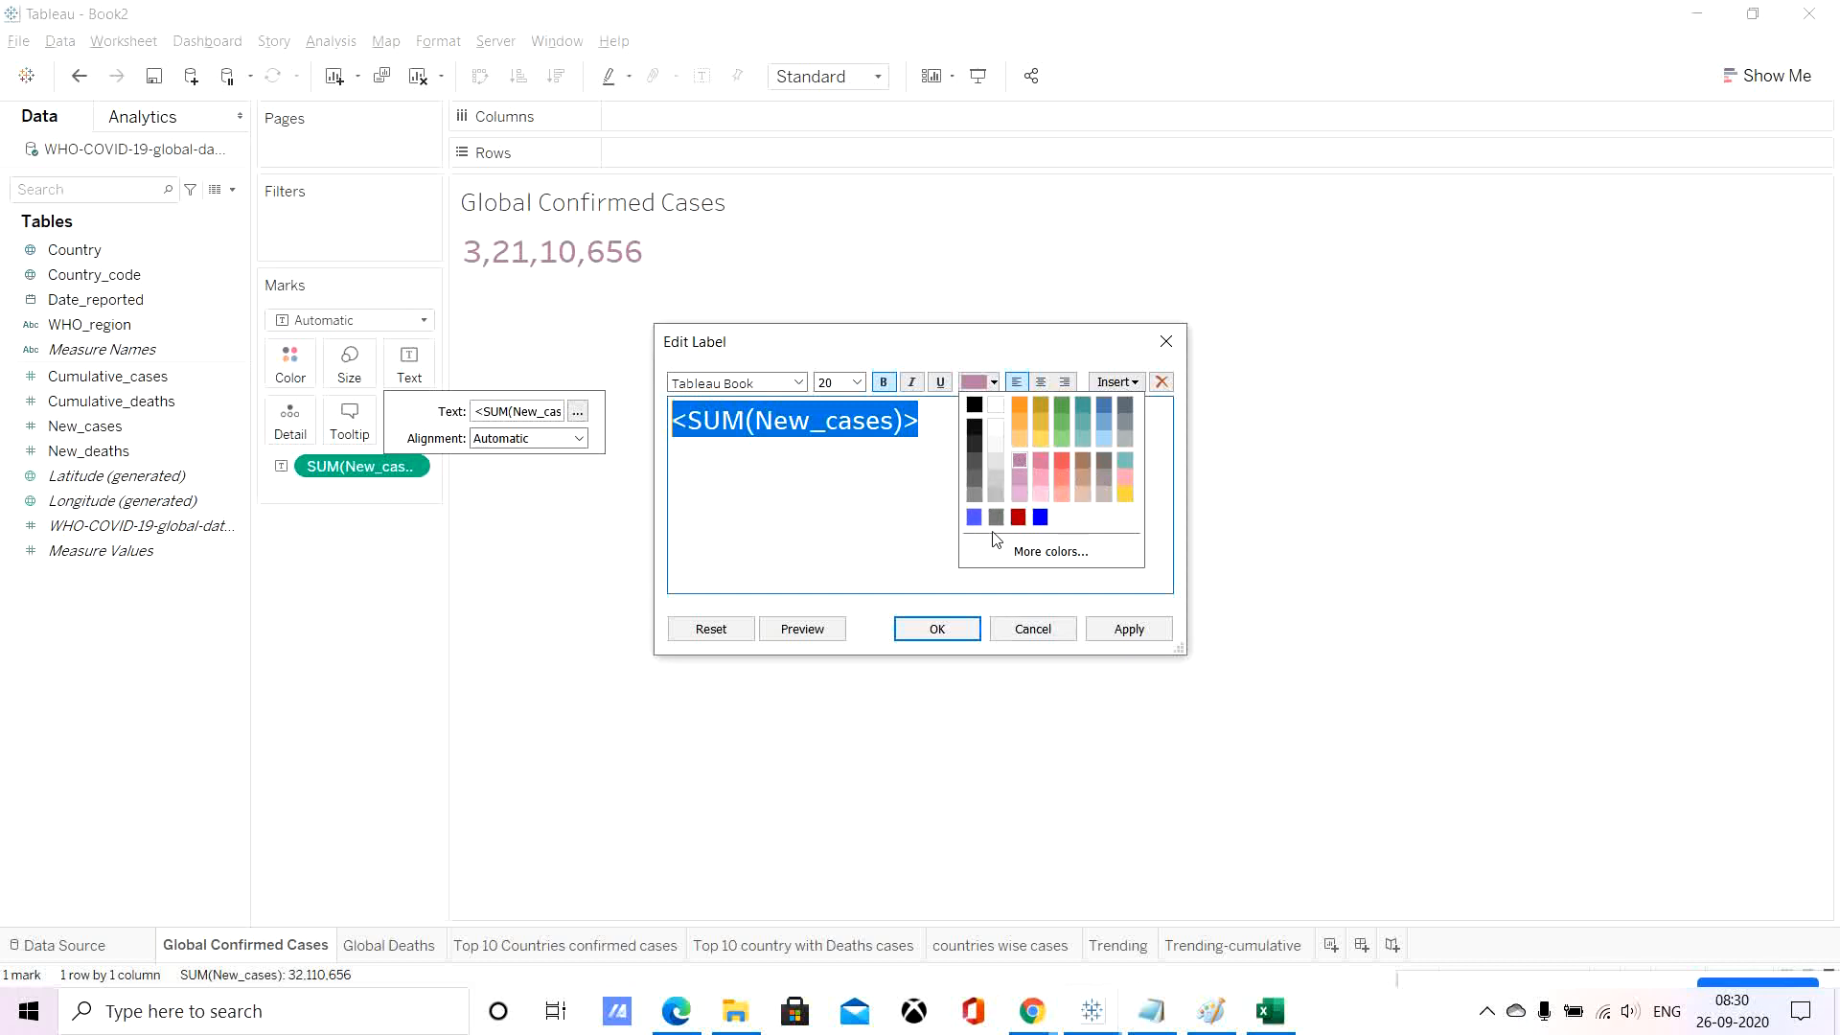
pyautogui.click(1041, 520)
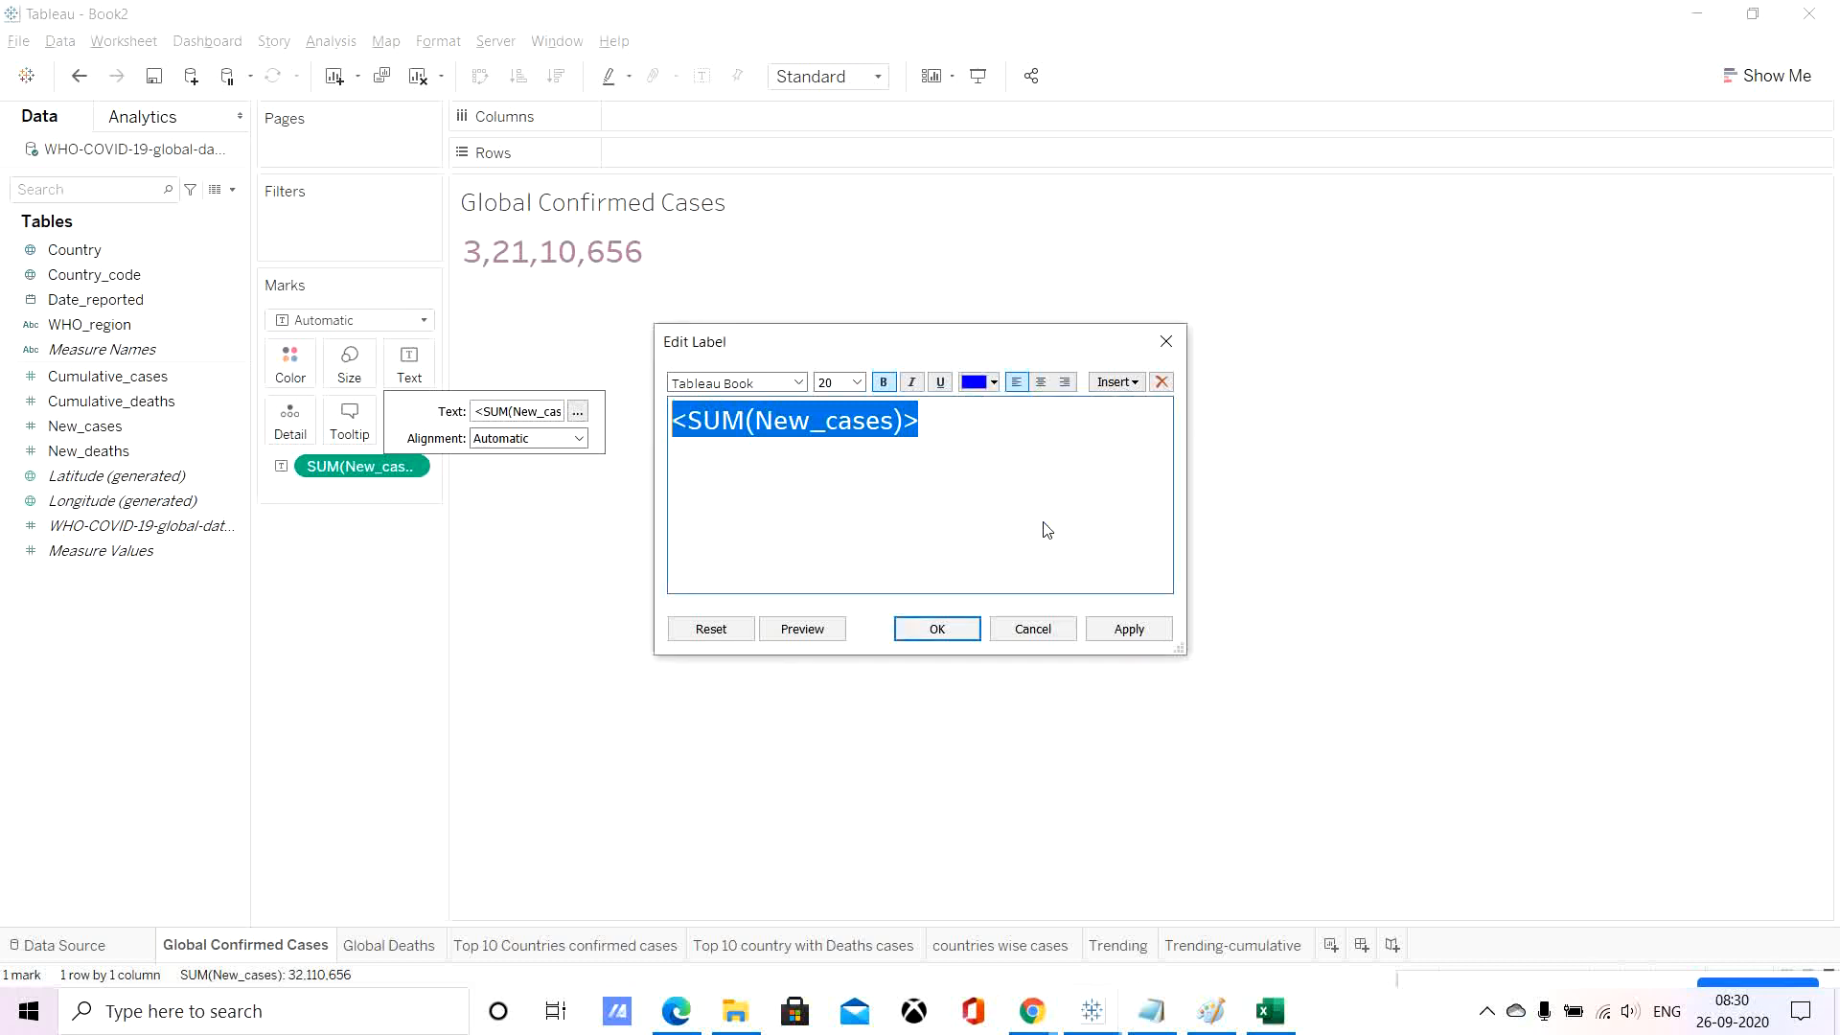
pyautogui.click(1129, 628)
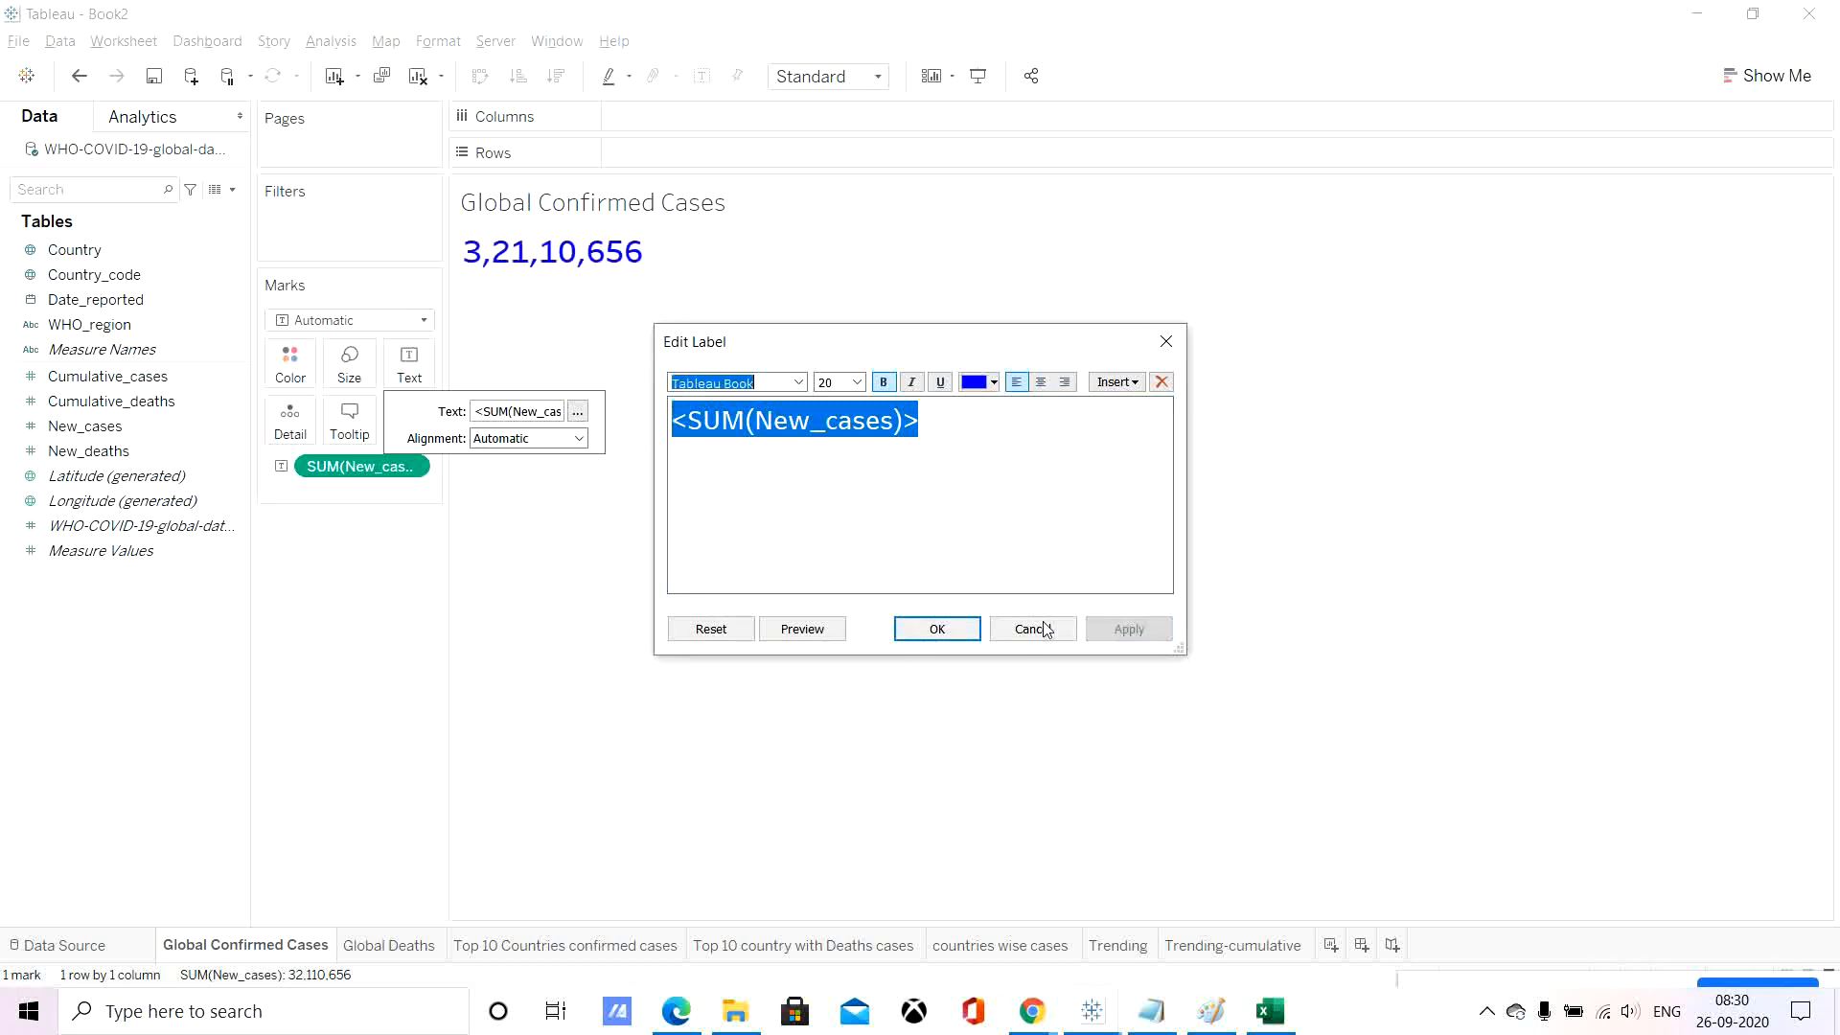
pyautogui.click(966, 635)
pyautogui.click(855, 388)
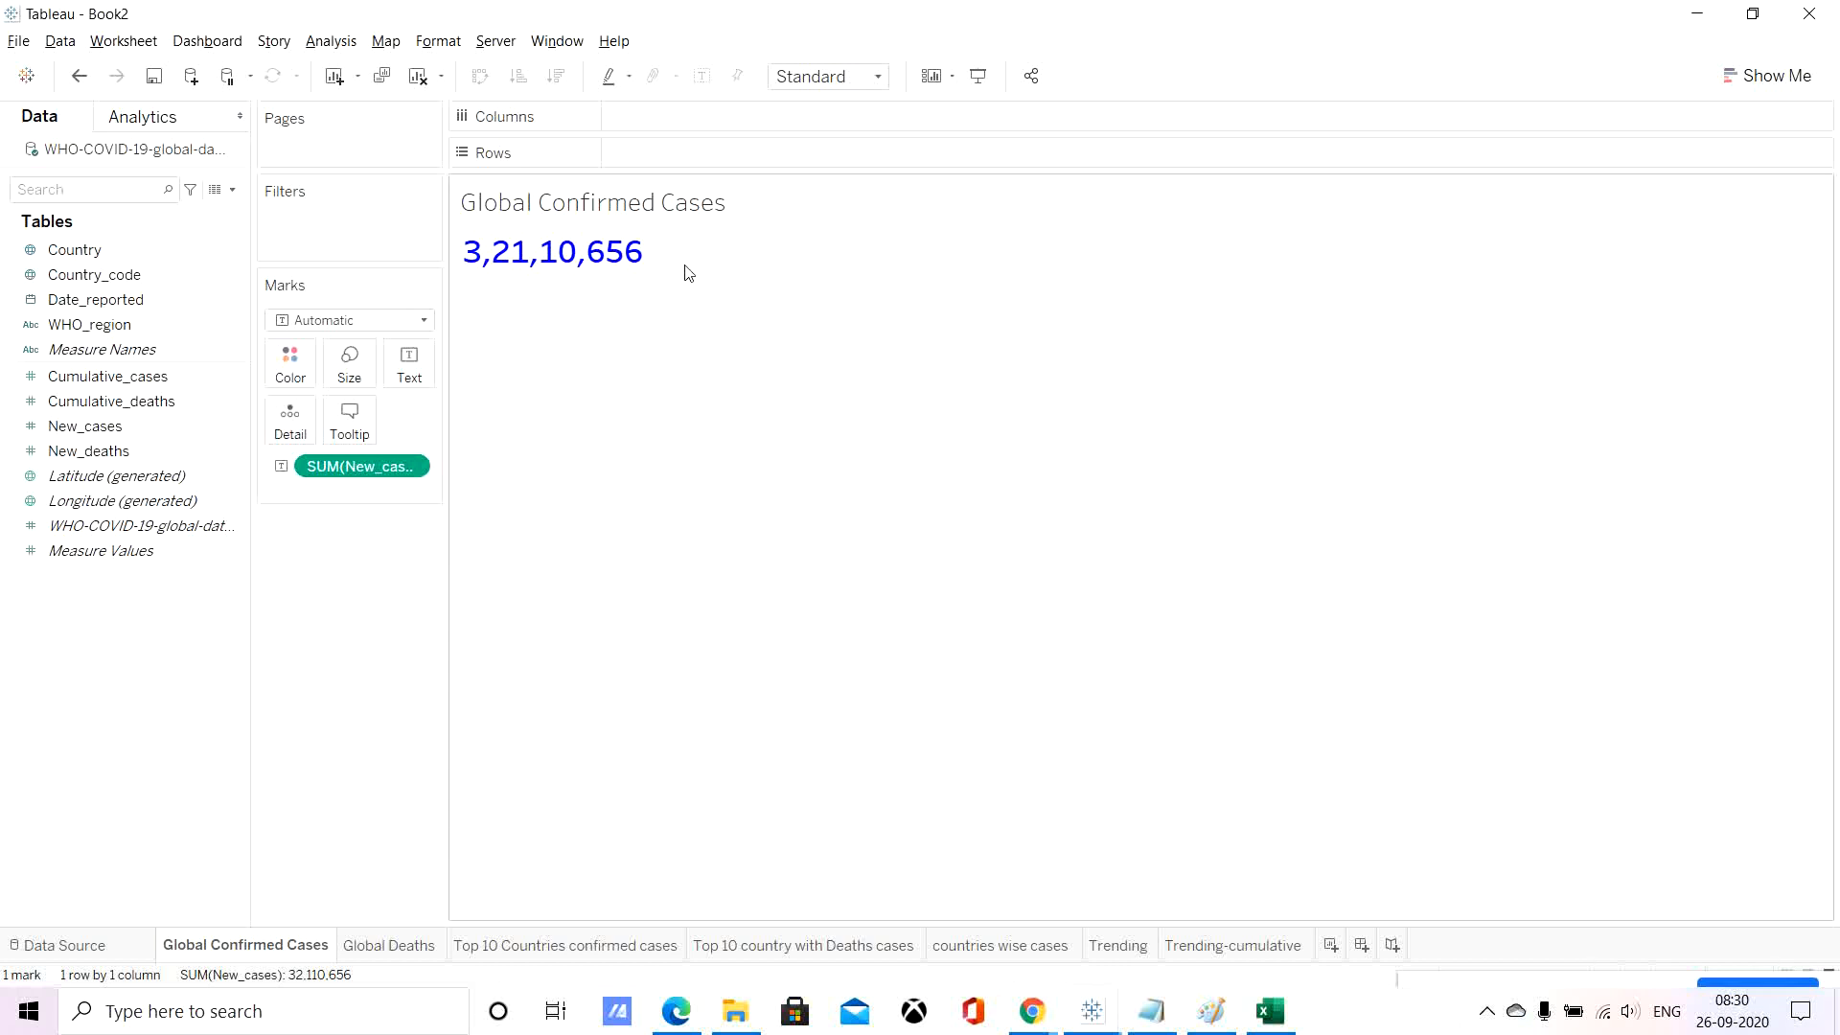
# Clear all tooltip text for the total on the Global Confirmed Cases worksheet.
pyautogui.click(350, 418)
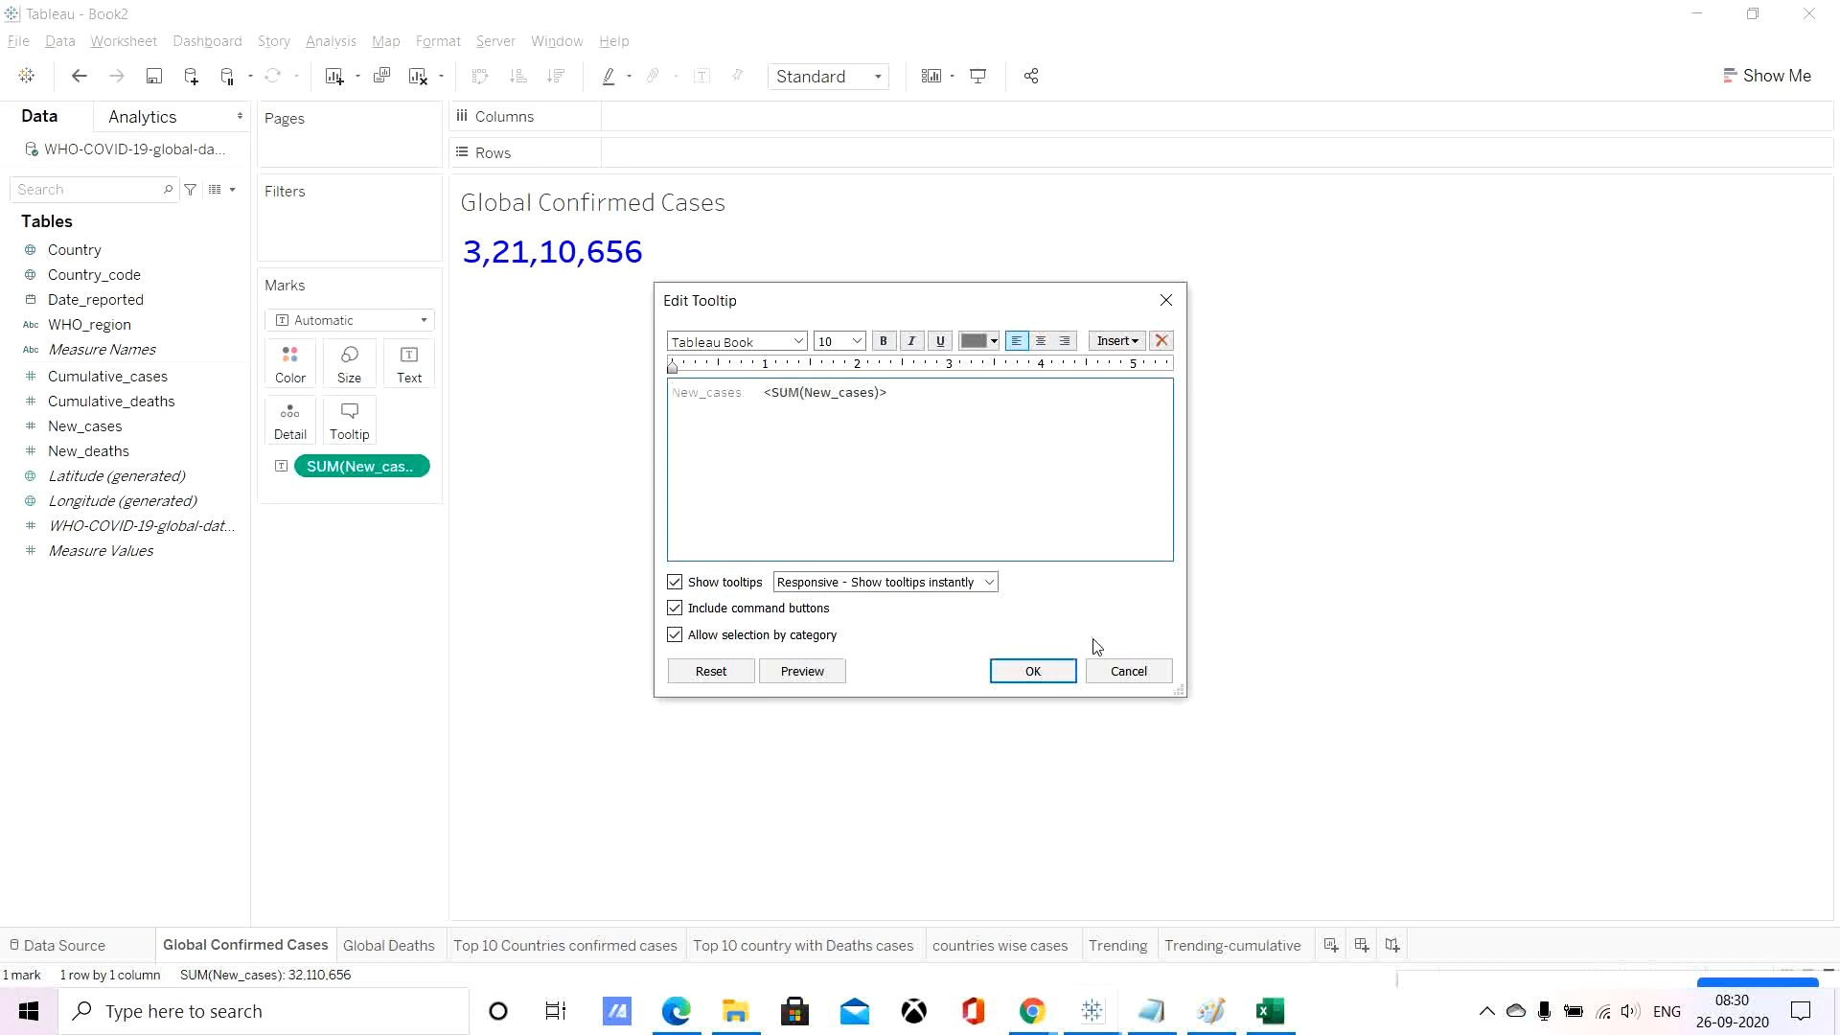
pyautogui.click(1128, 678)
pyautogui.moveTo(572, 256)
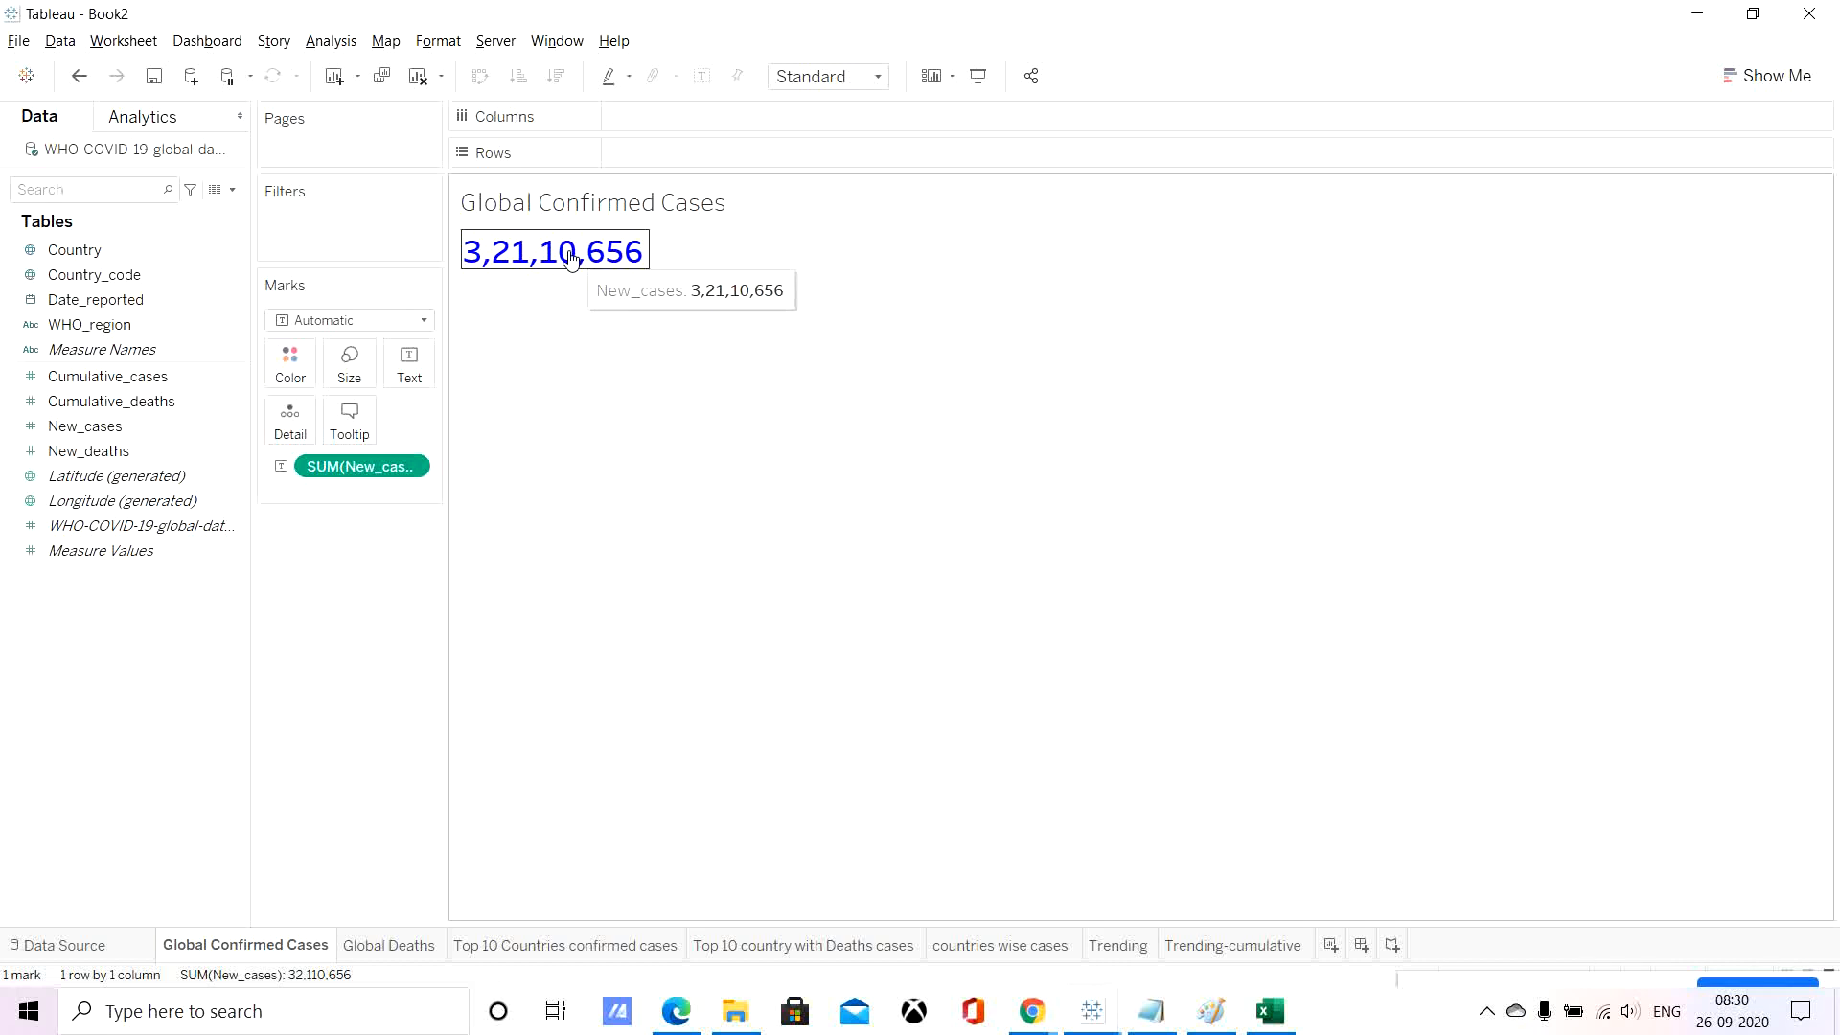
pyautogui.click(349, 422)
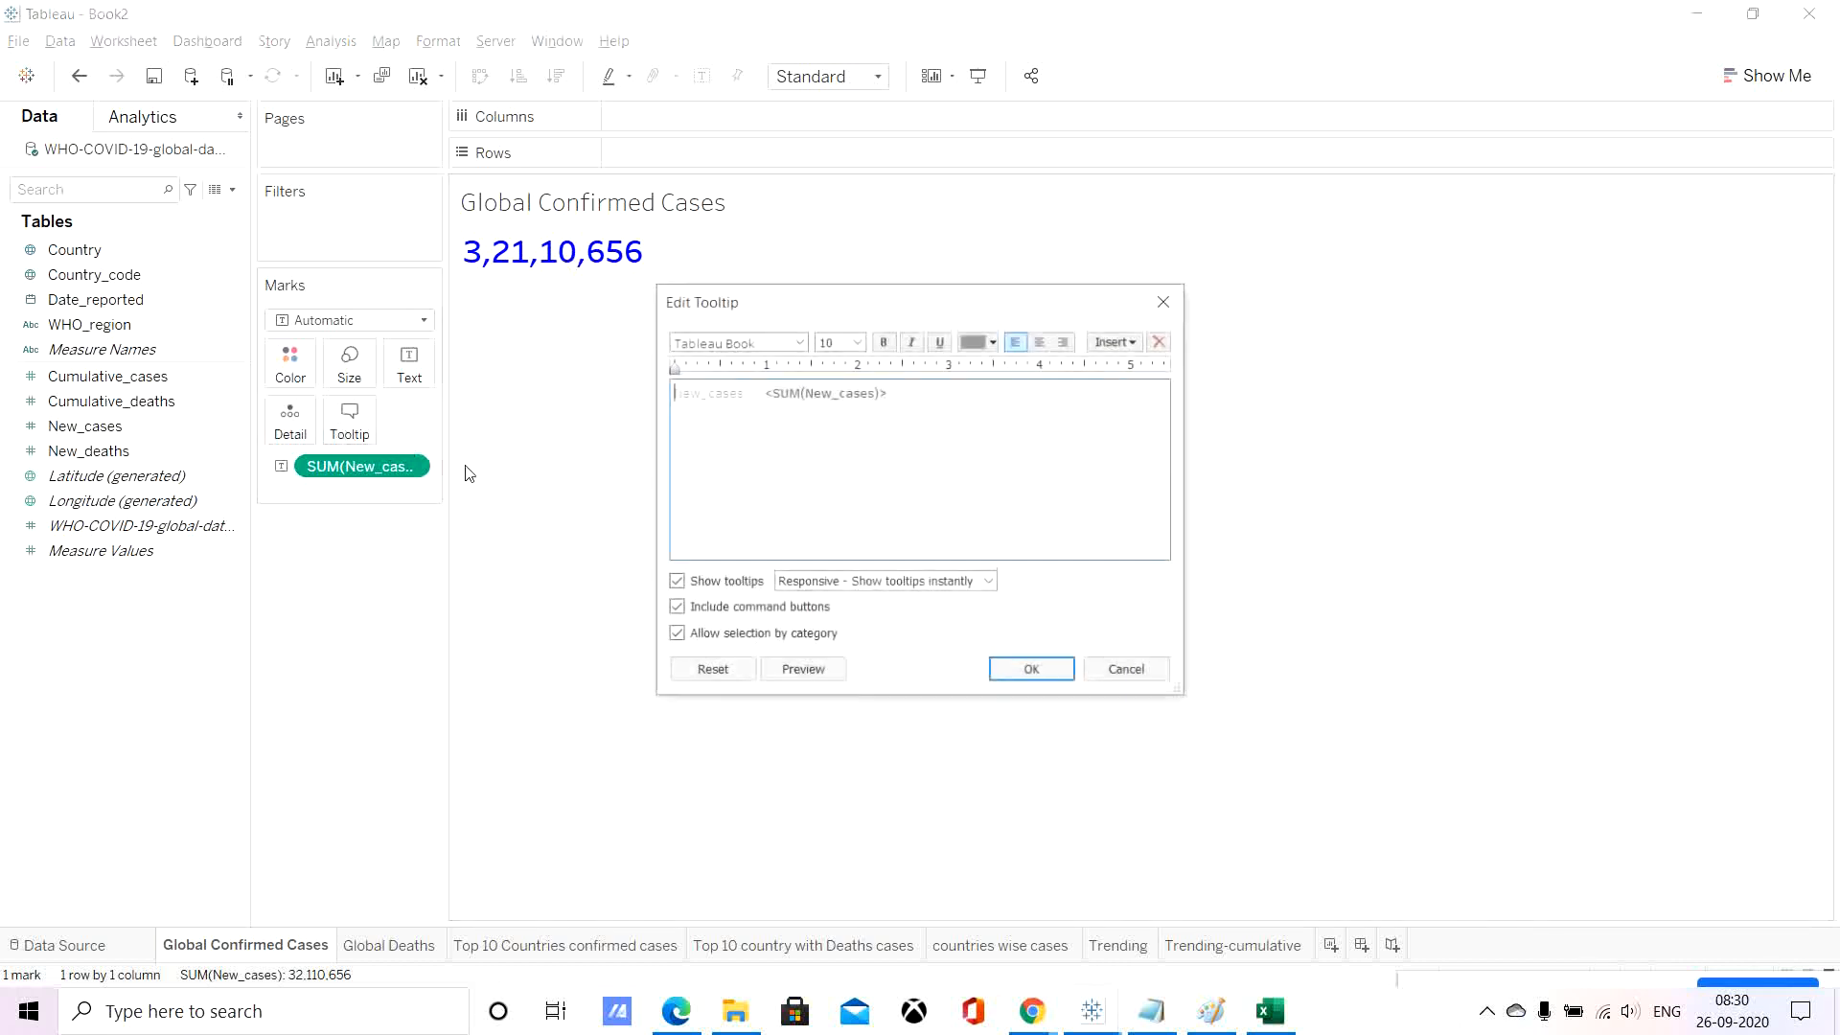
pyautogui.moveTo(748, 393); pyautogui.dragTo(558, 383)
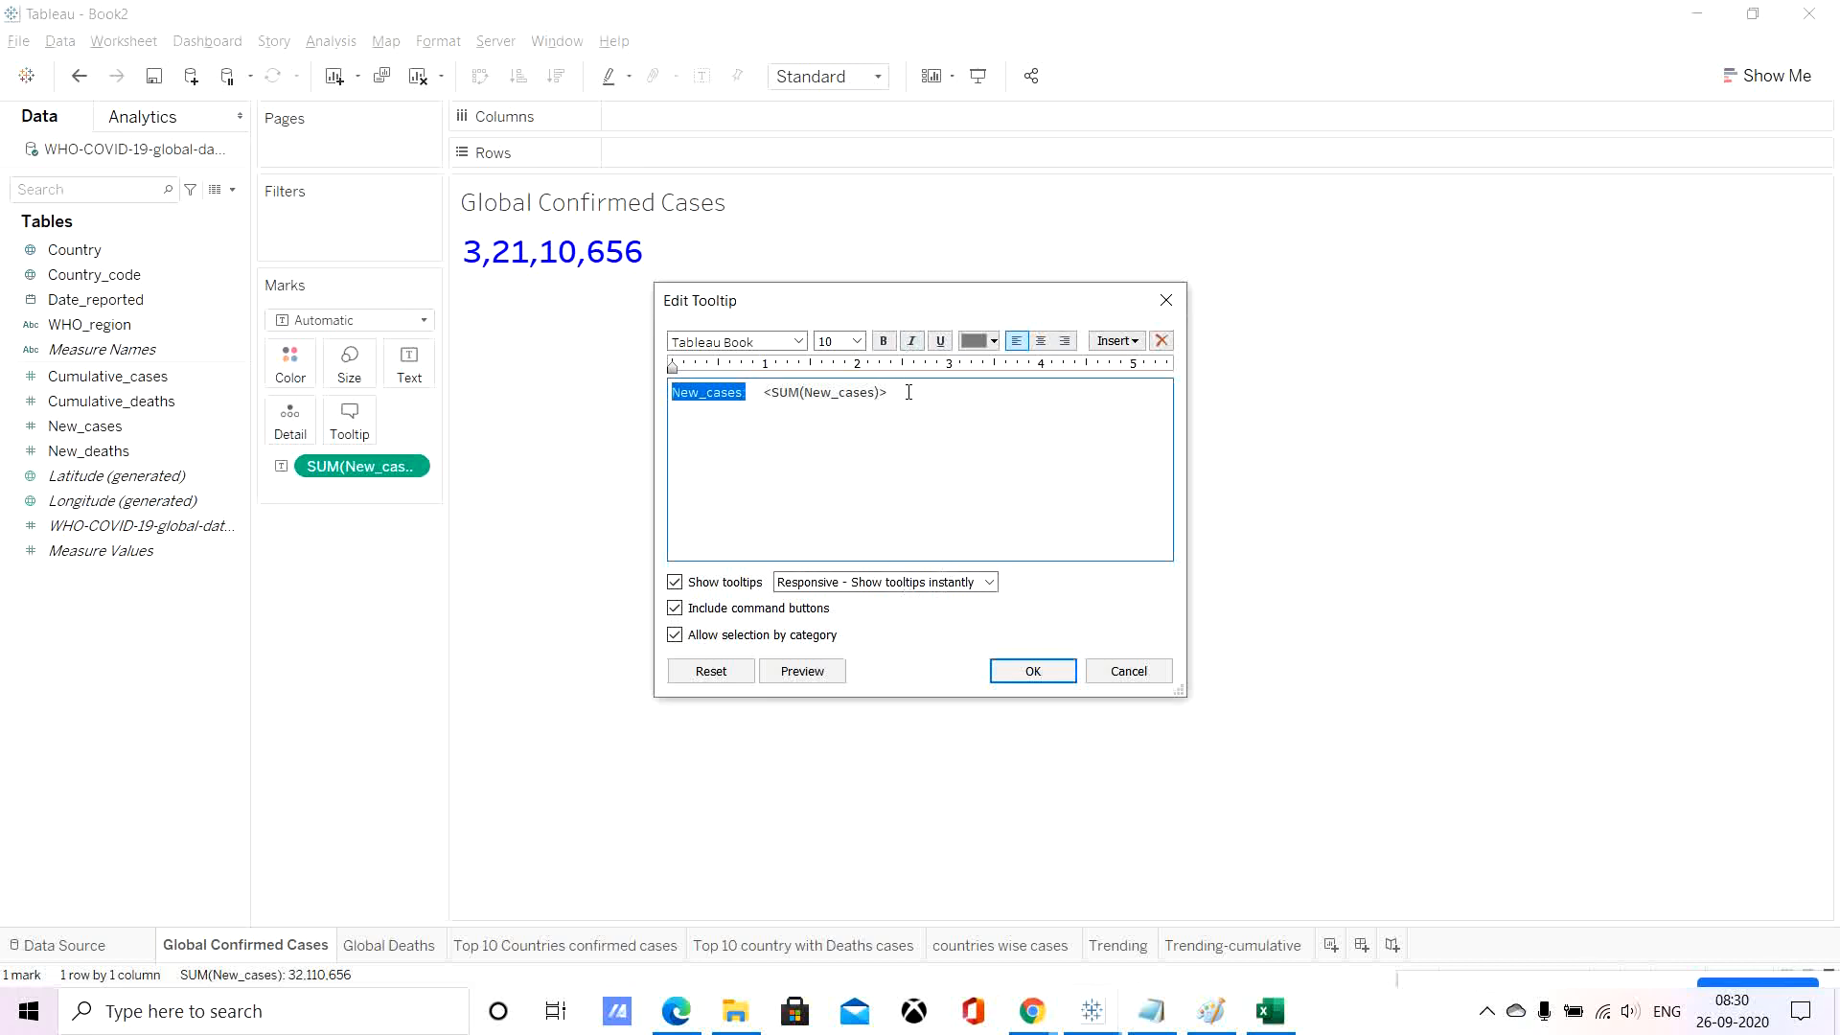
pyautogui.hotkey('ctrl', 'a')
pyautogui.press('BackSpace')
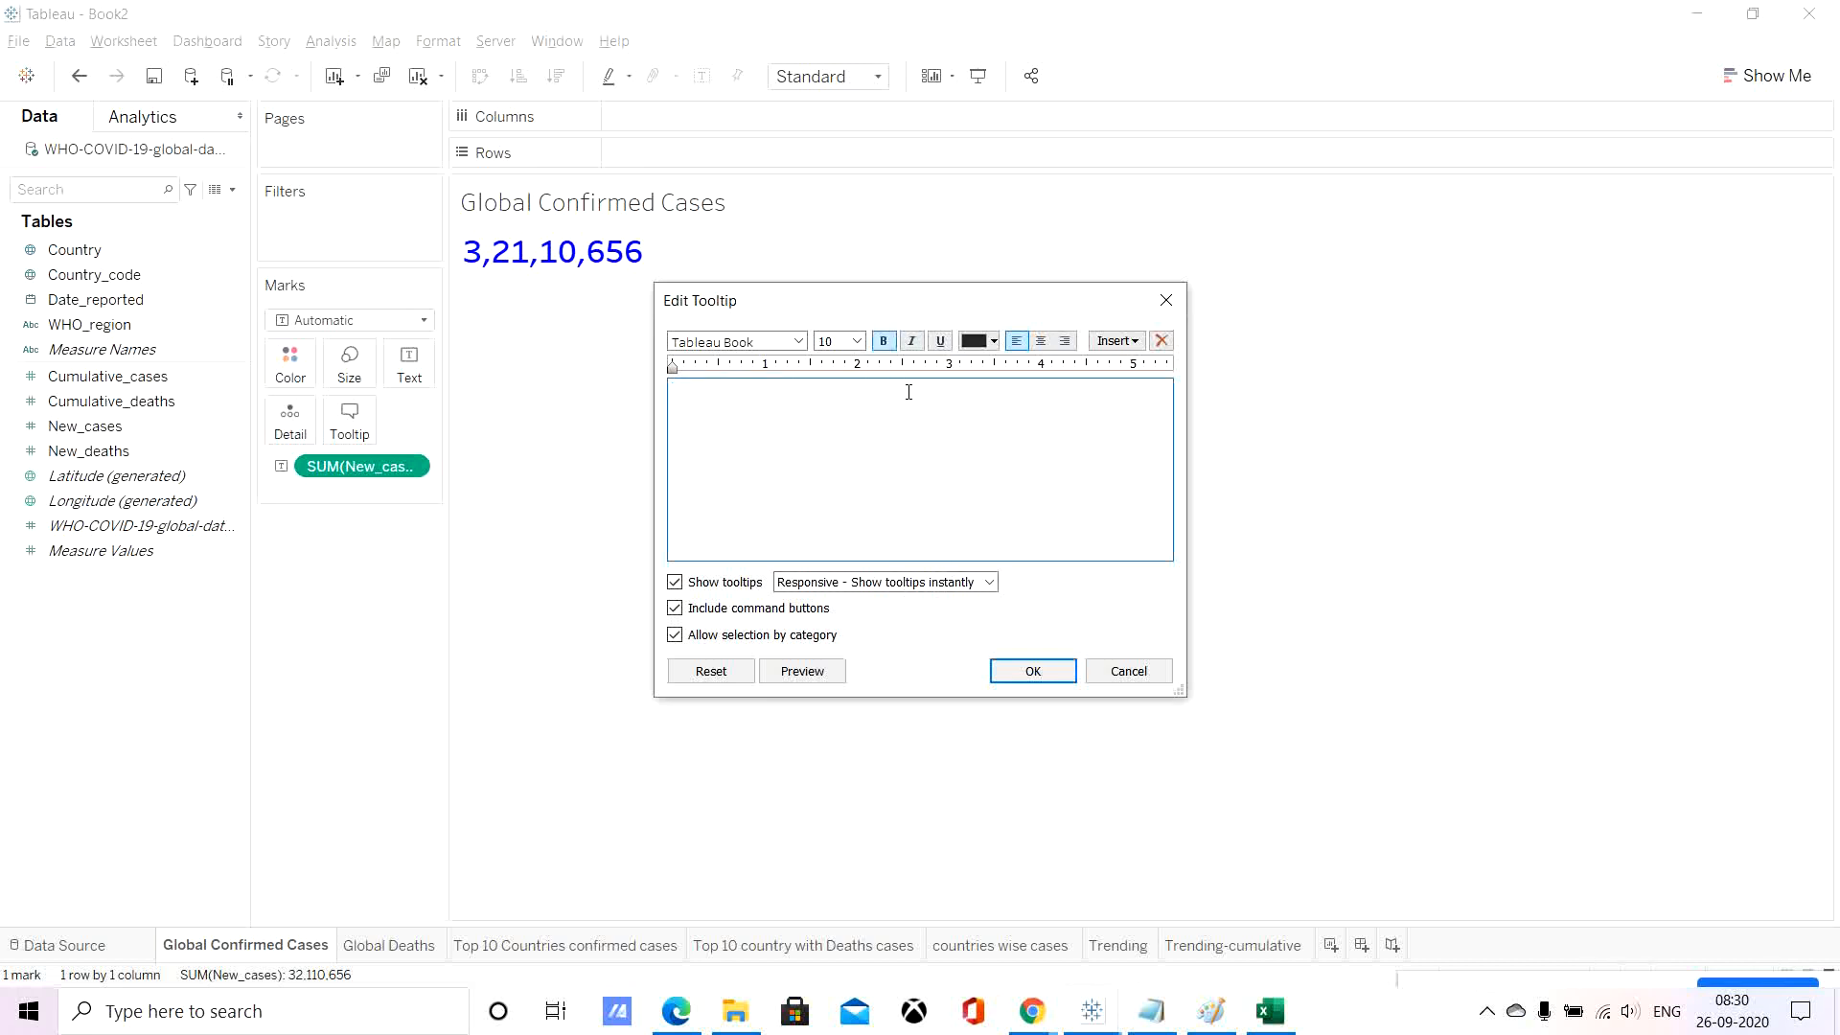
pyautogui.click(1035, 670)
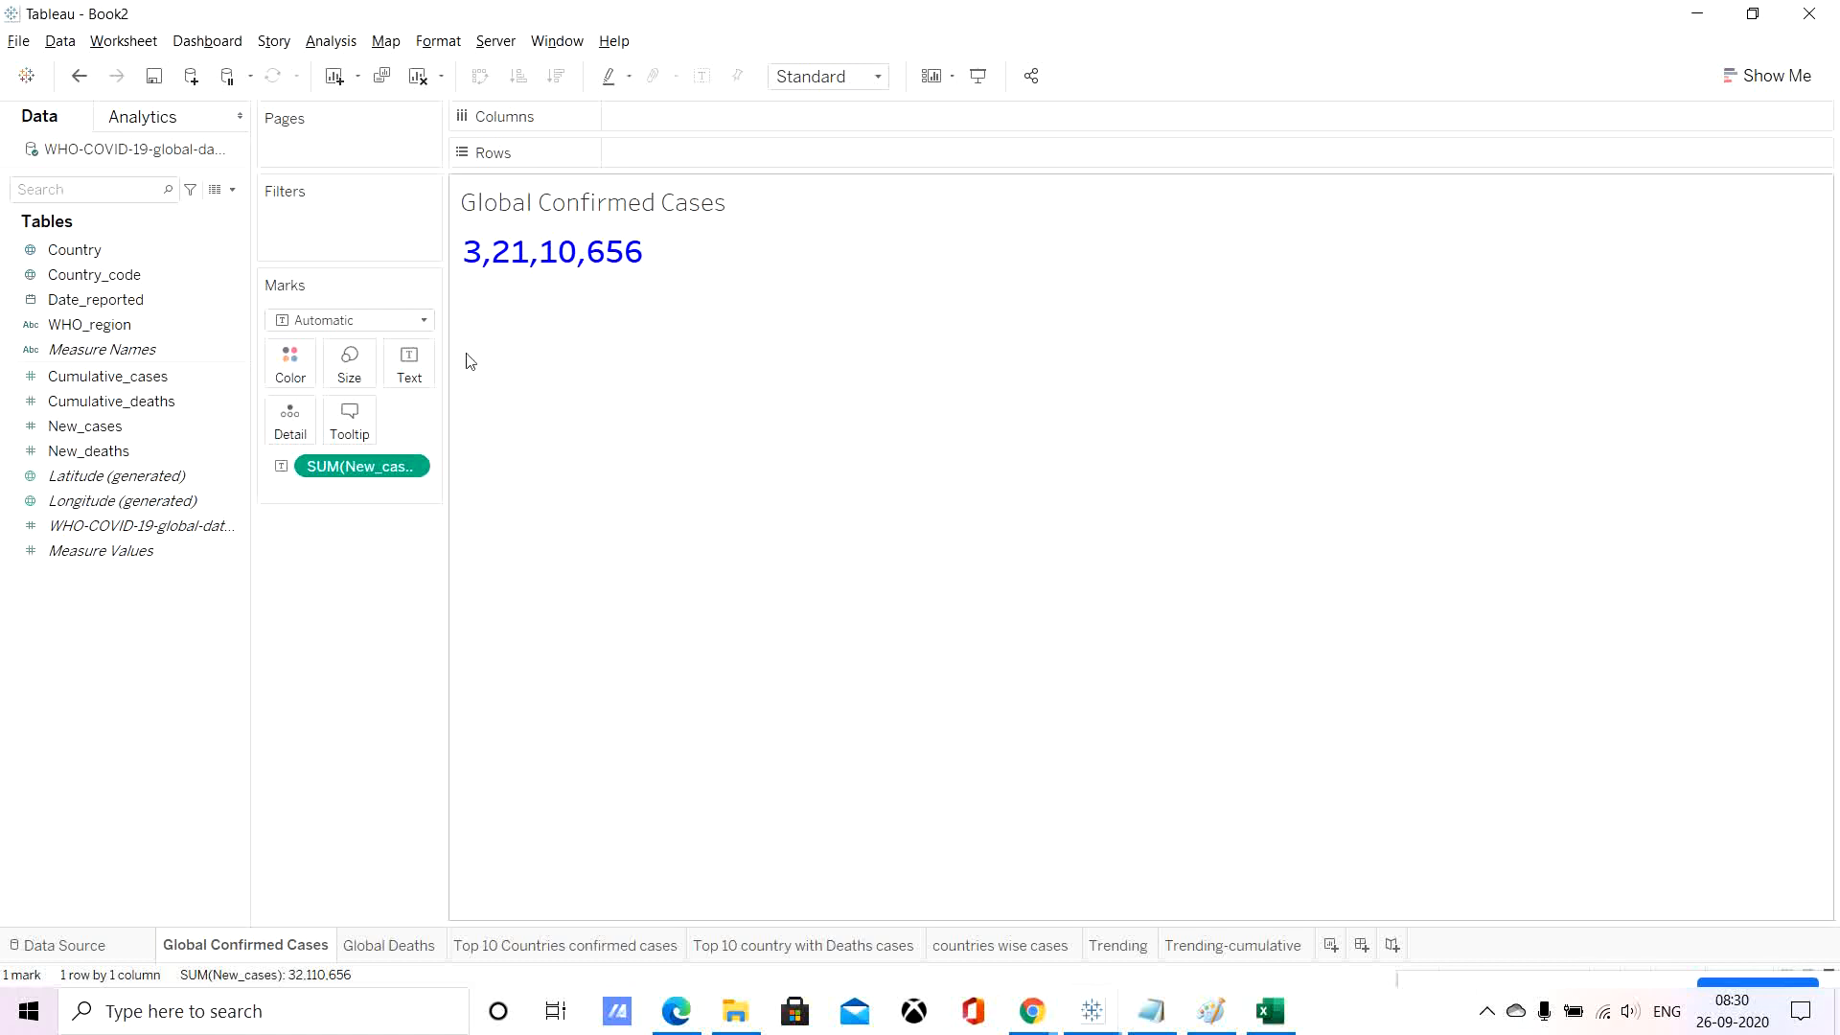
# Add the text "Global Confirmed cases" after <SUM(New_cases)> in the worksheet's label.
pyautogui.click(396, 358)
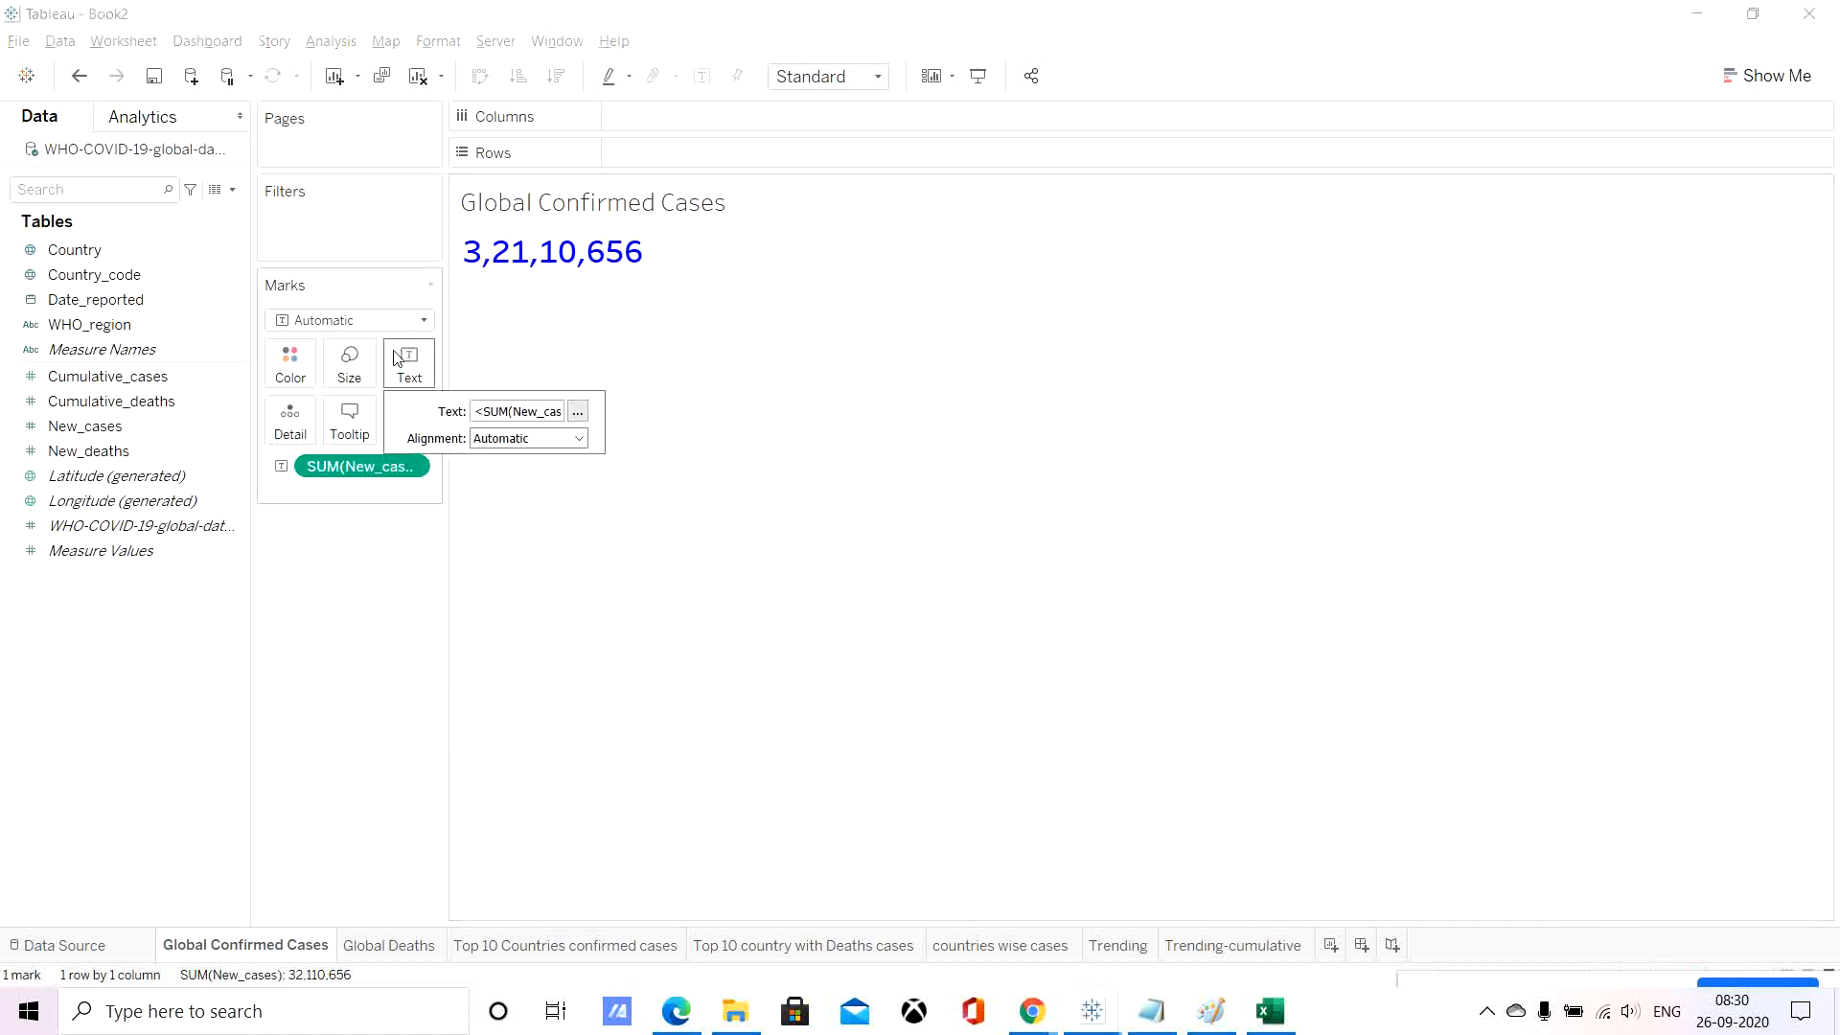
pyautogui.click(576, 411)
pyautogui.click(957, 422)
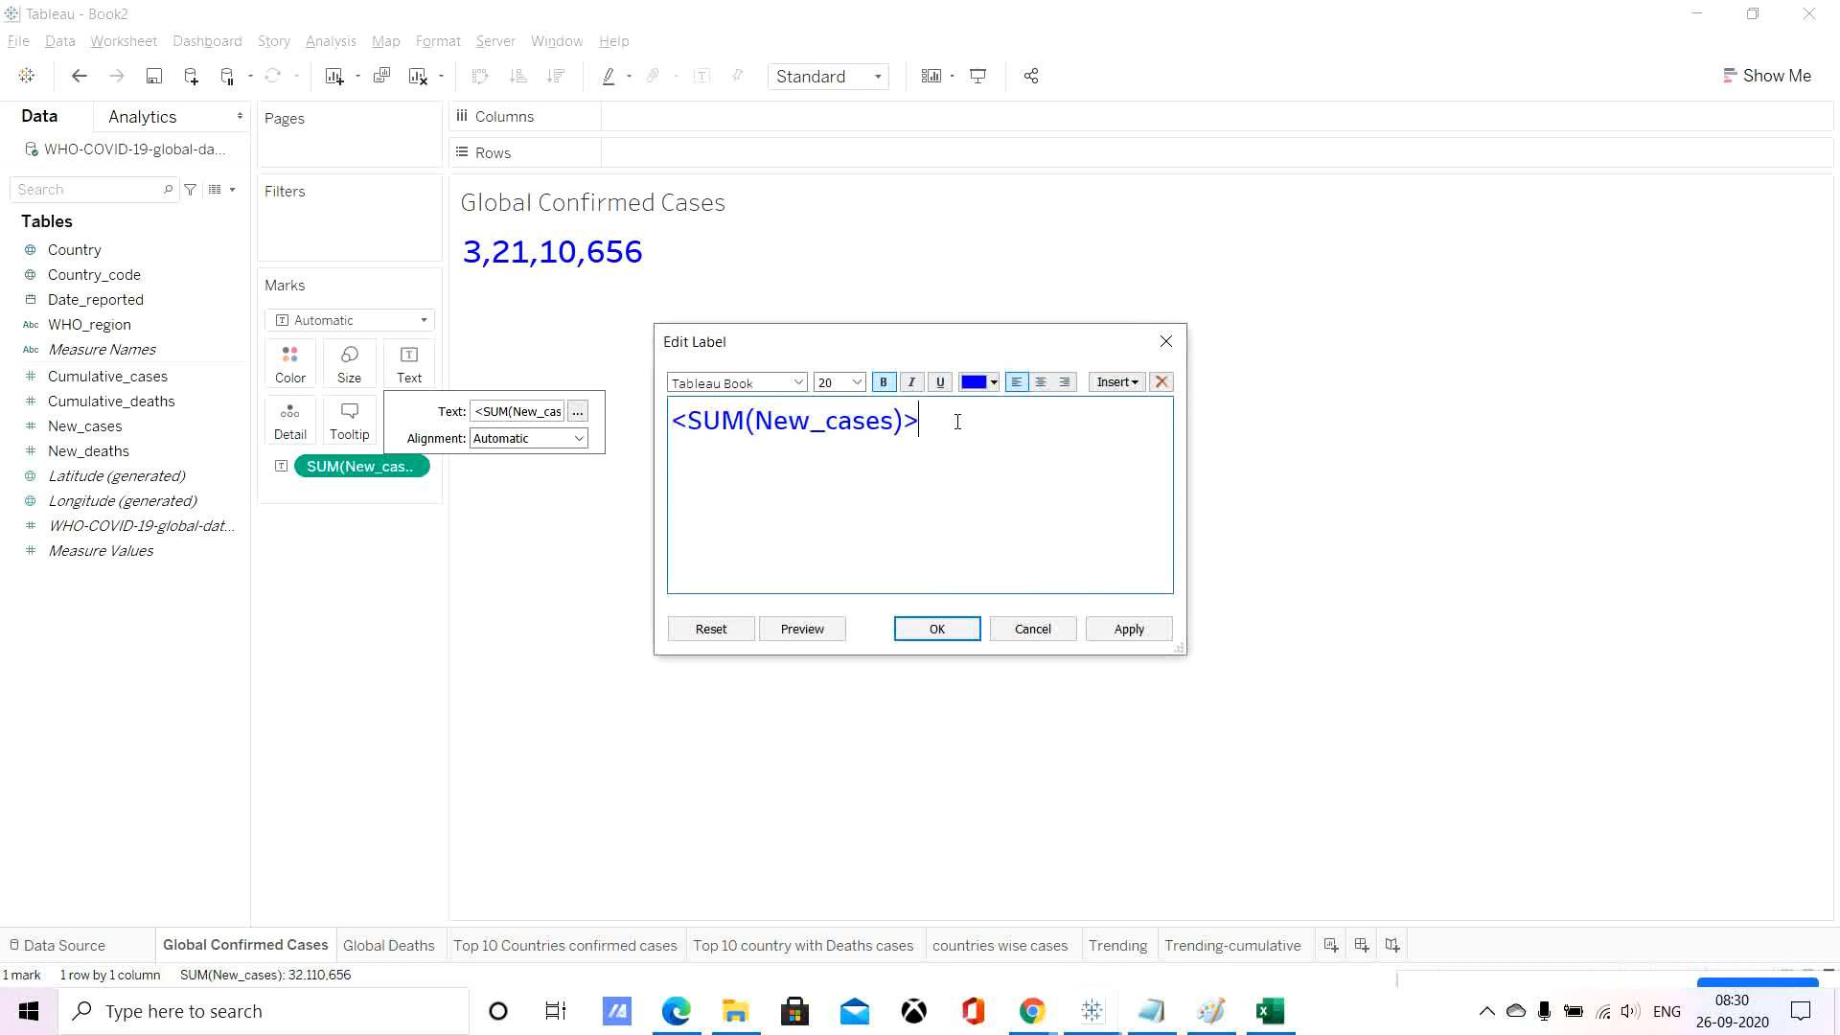
pyautogui.write('Global Confirmed cases')
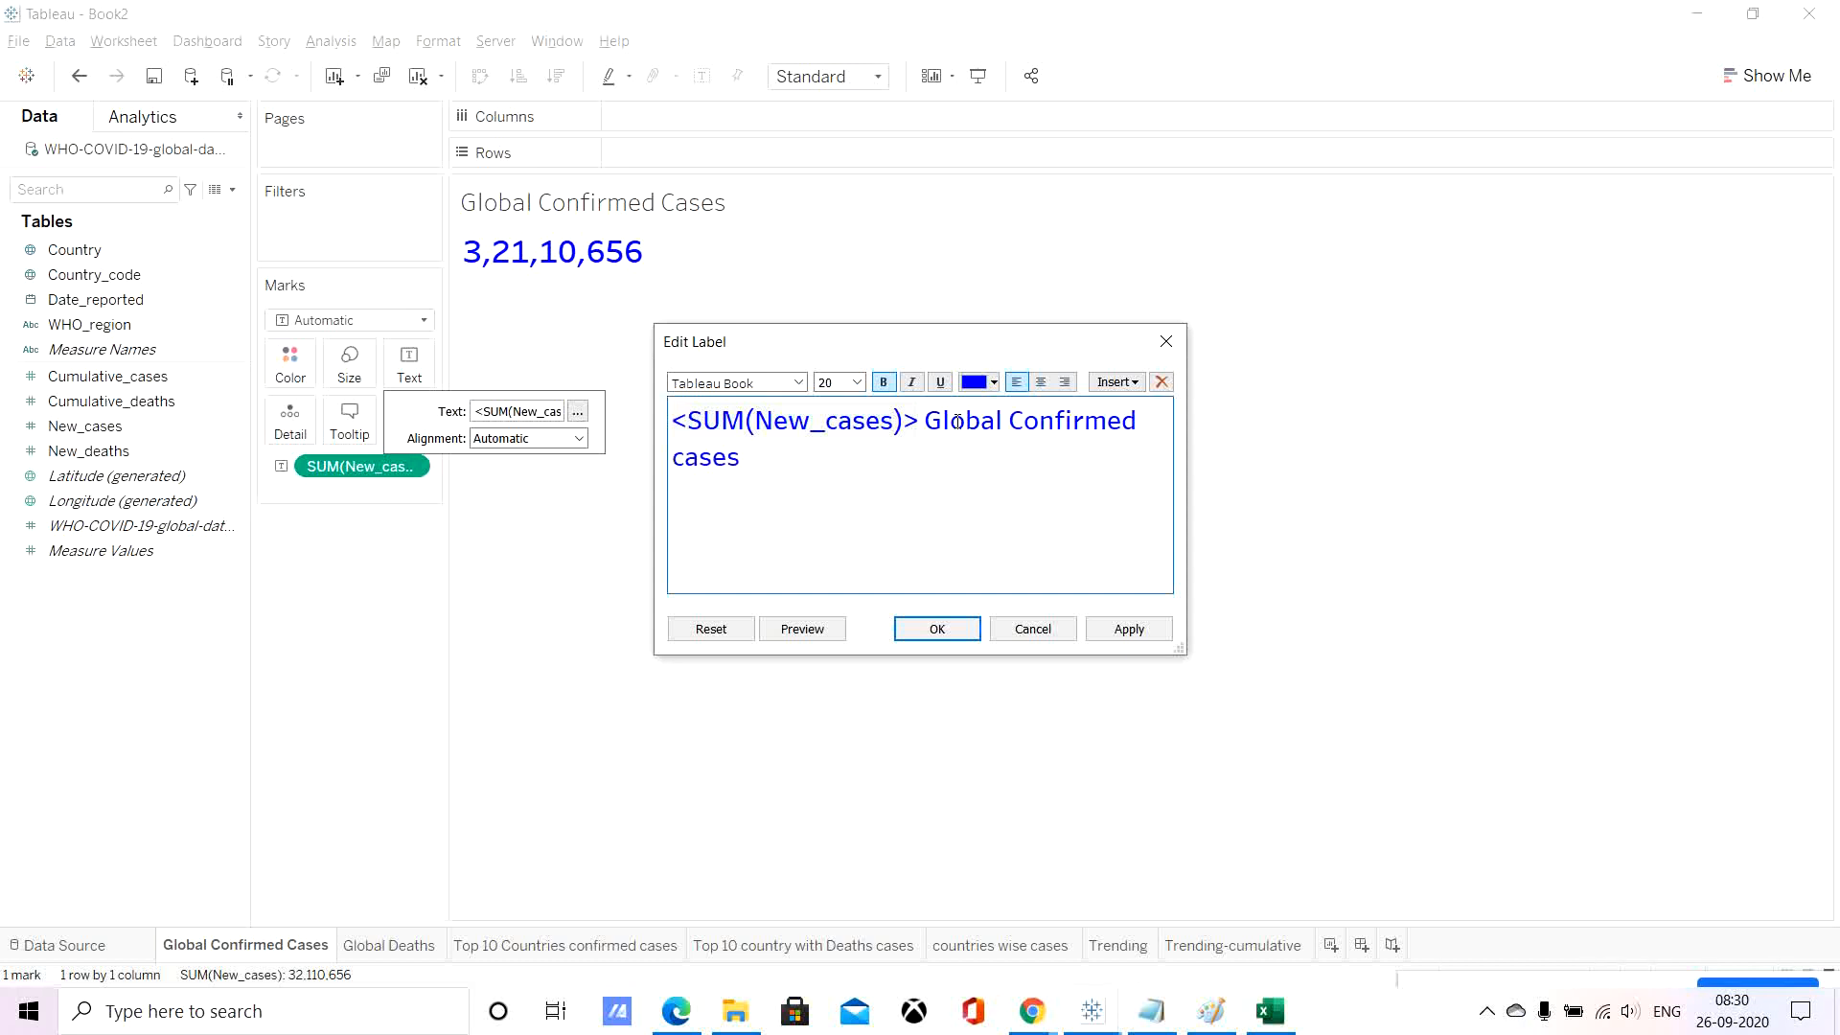
# Format the "Global Confirmed cases" text in the label as non-bold, size 12 and gray, and accept the label.
pyautogui.moveTo(927, 422); pyautogui.dragTo(936, 448)
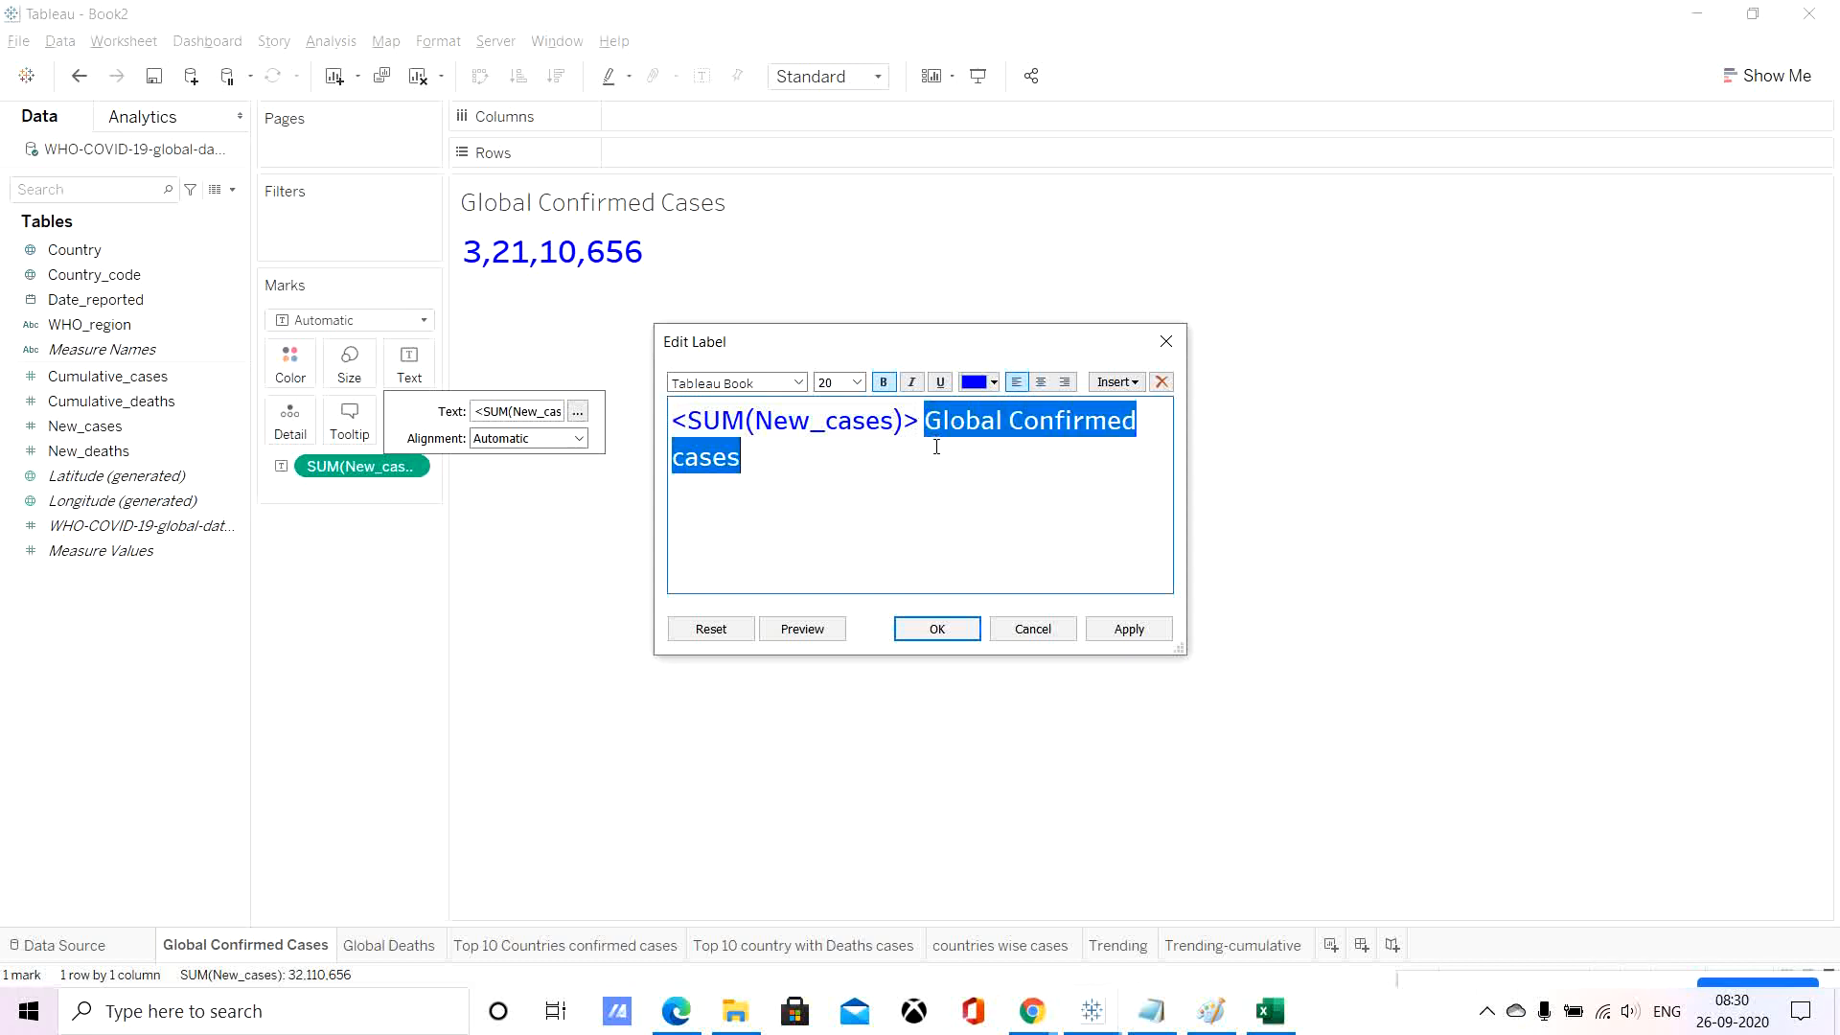
pyautogui.click(855, 384)
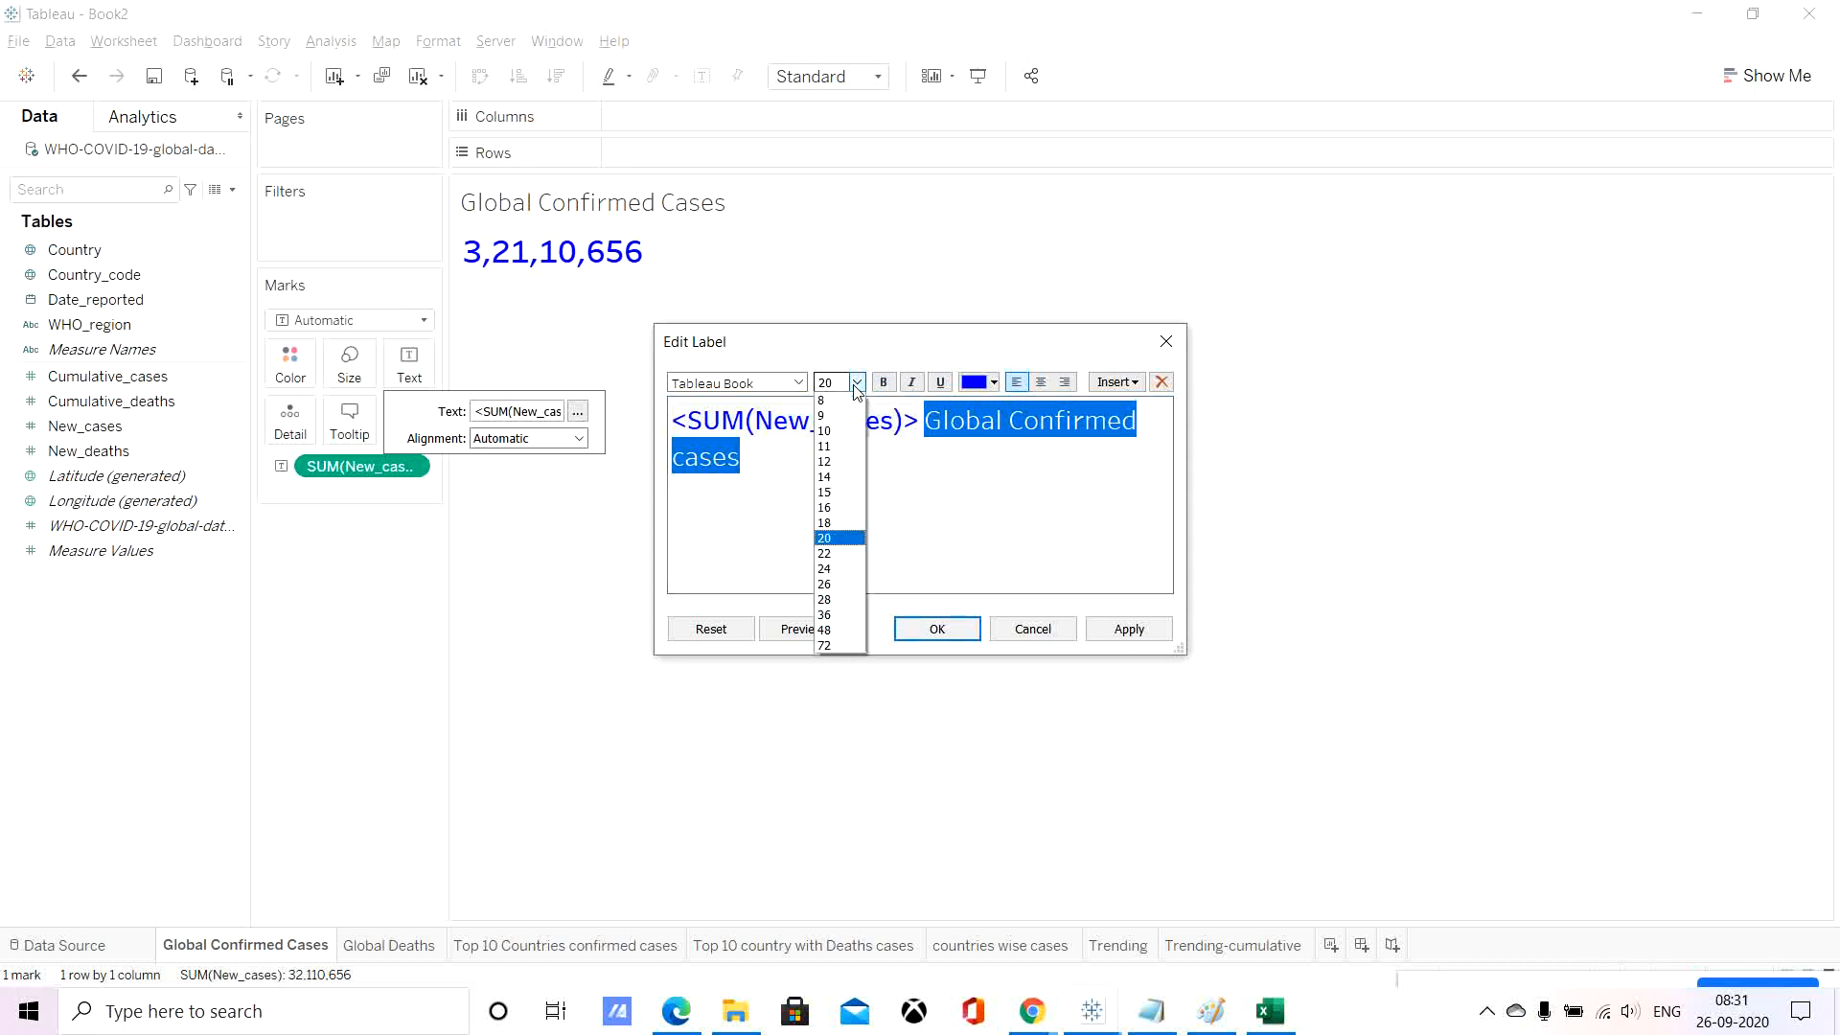
pyautogui.click(835, 465)
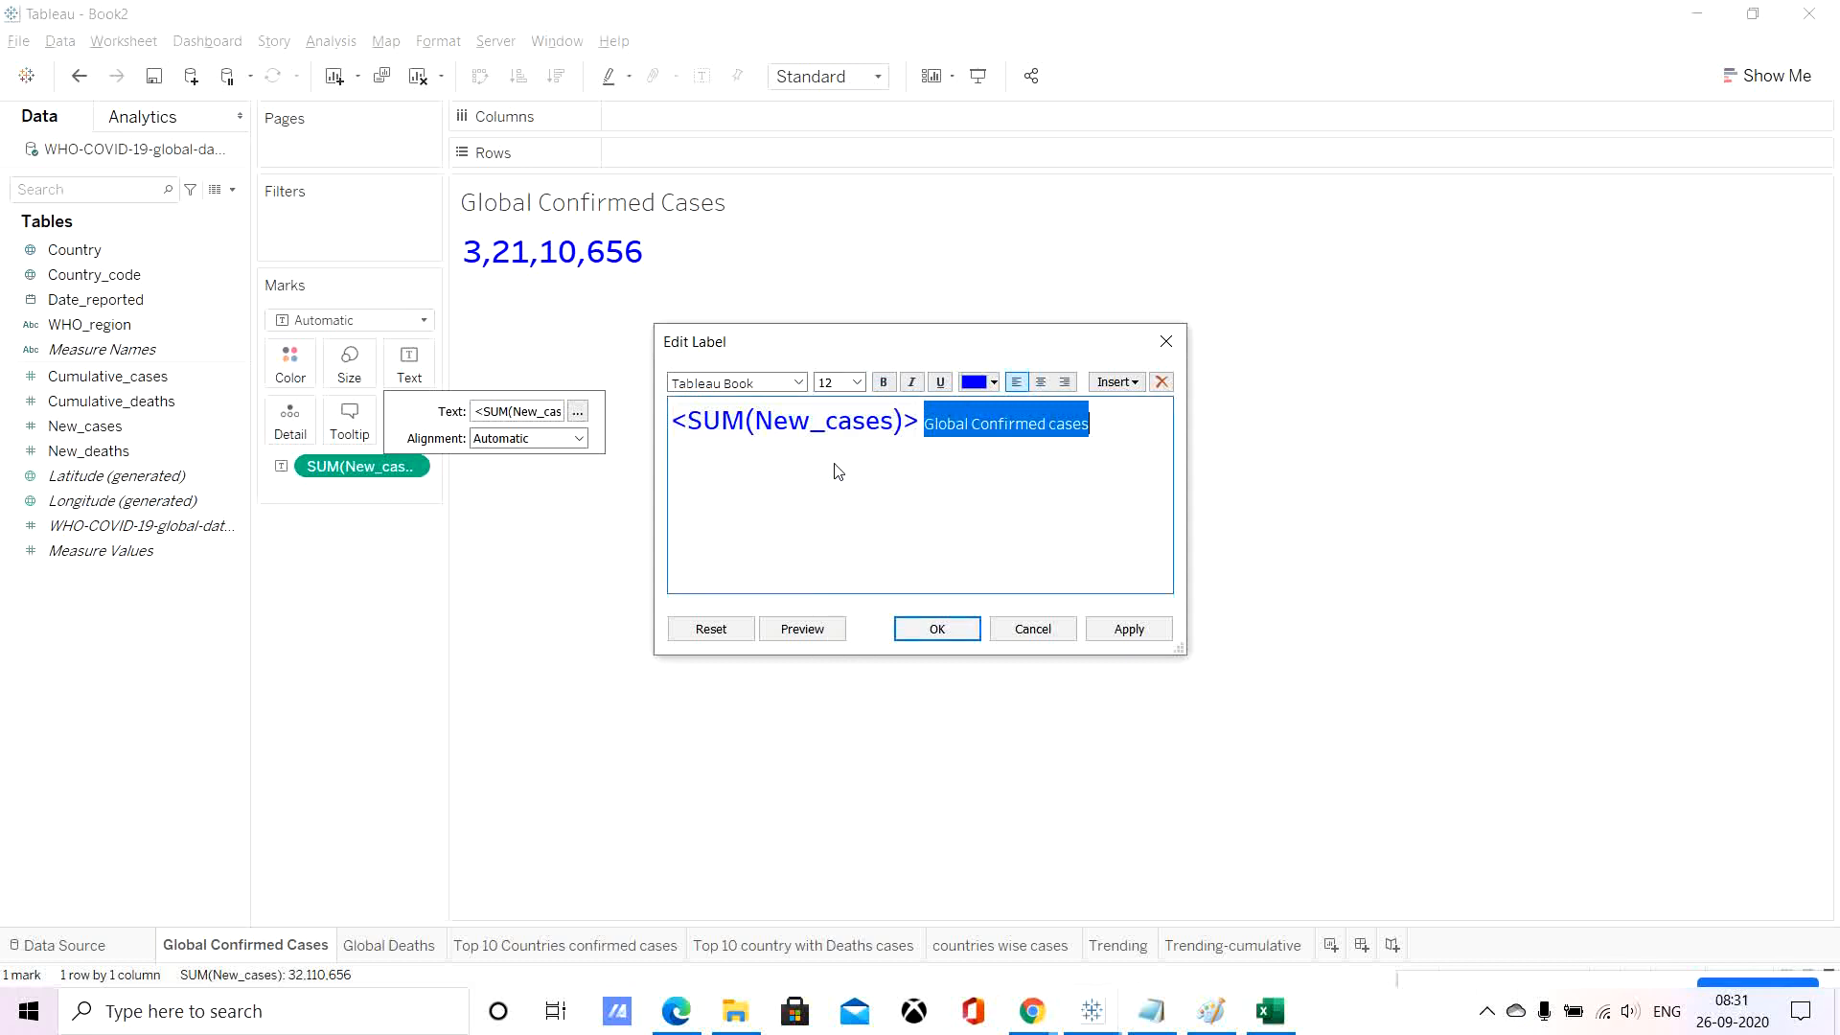
pyautogui.click(995, 382)
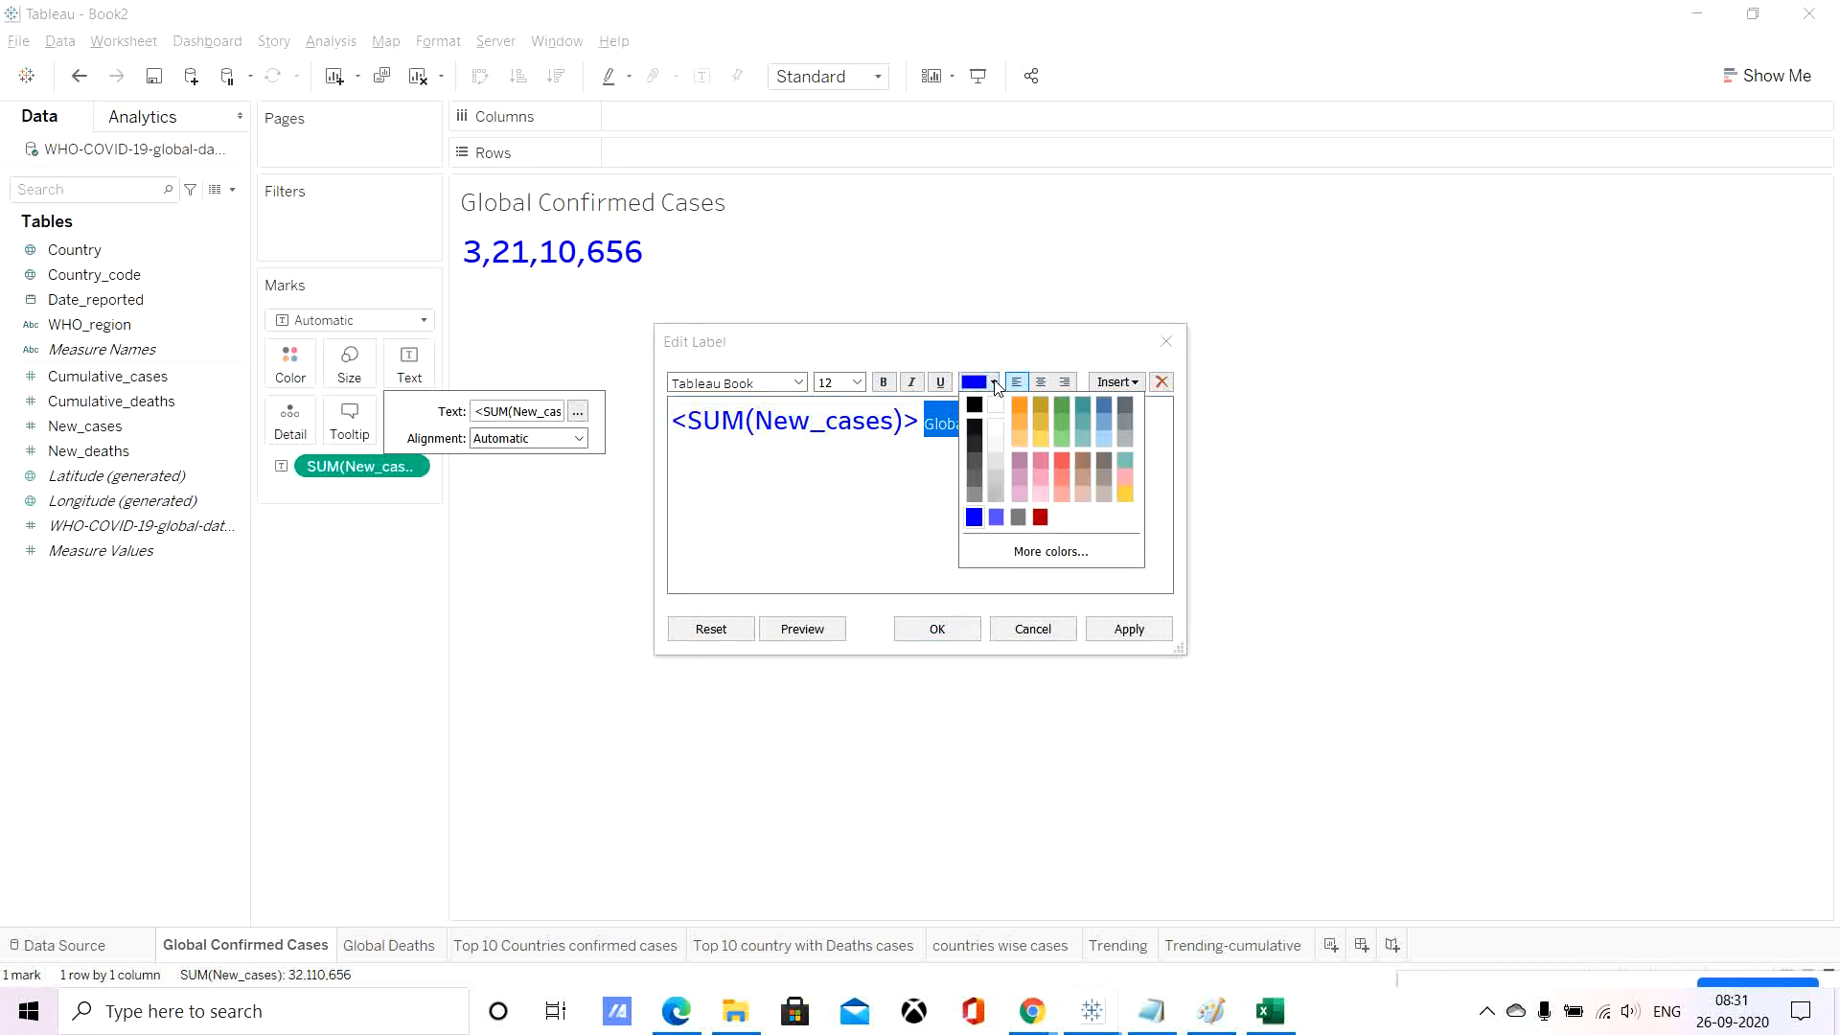
pyautogui.click(1019, 518)
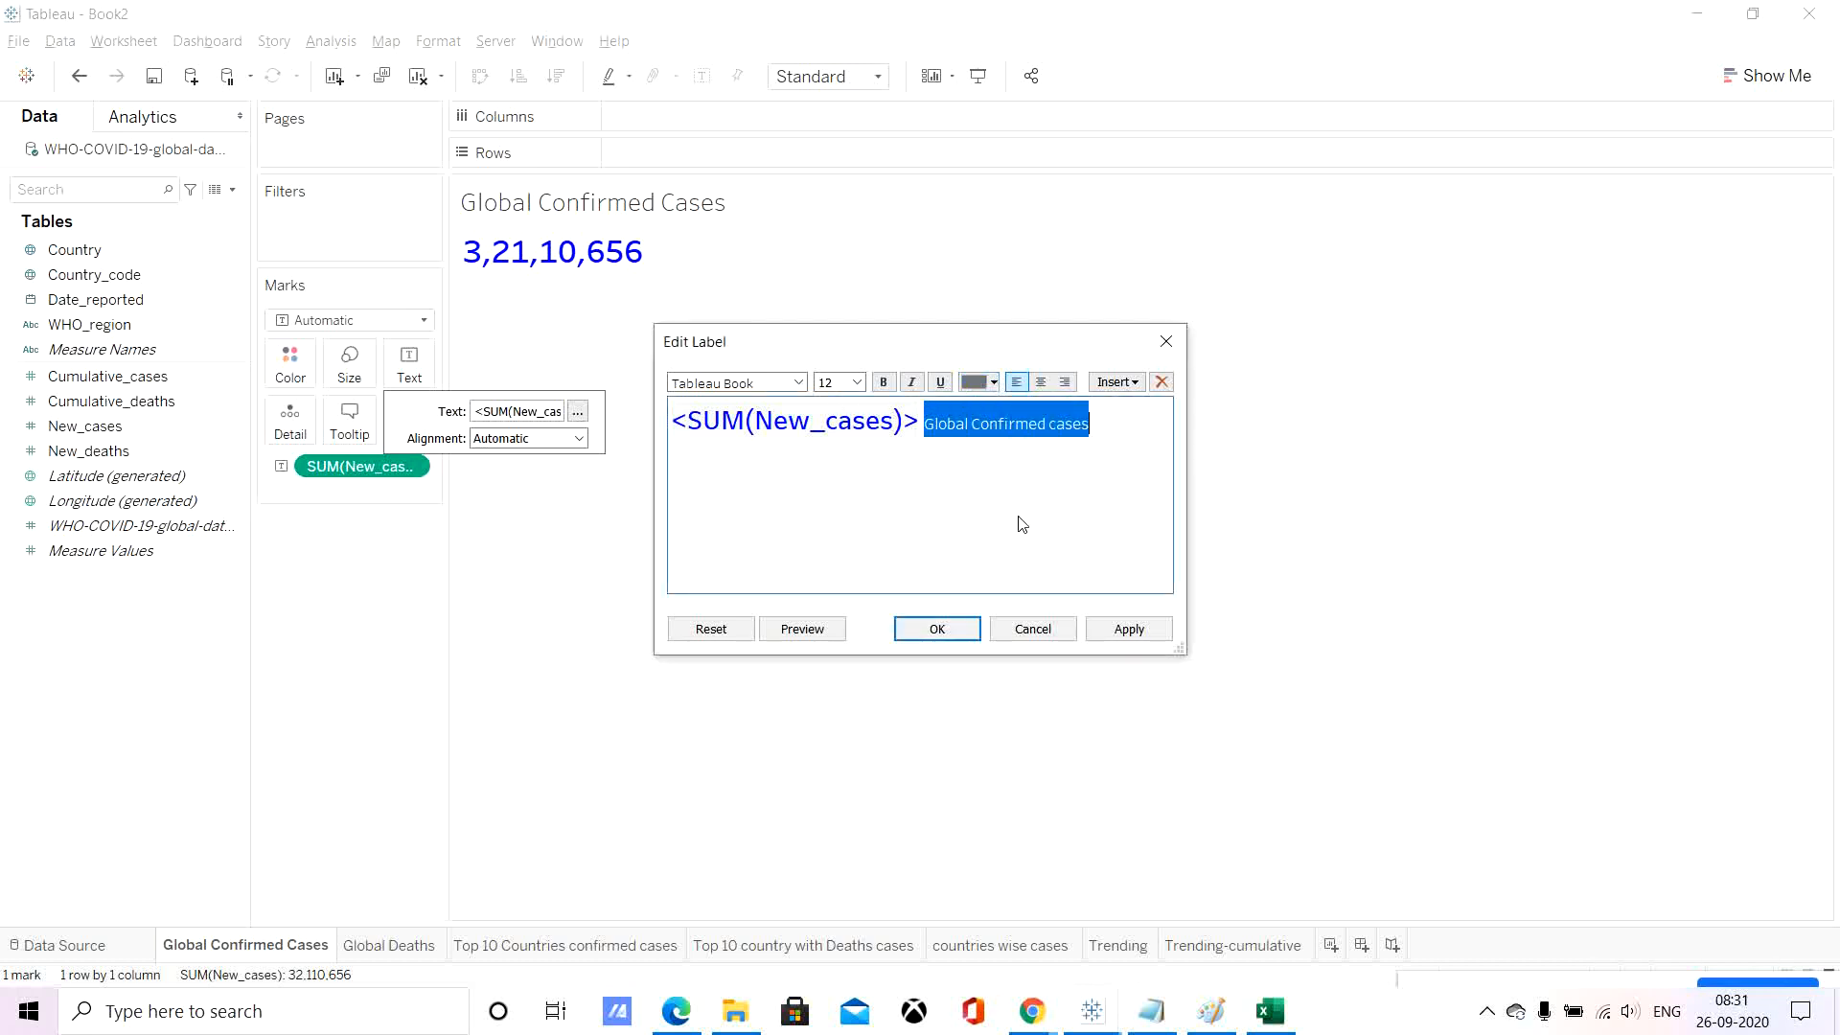
pyautogui.click(1129, 632)
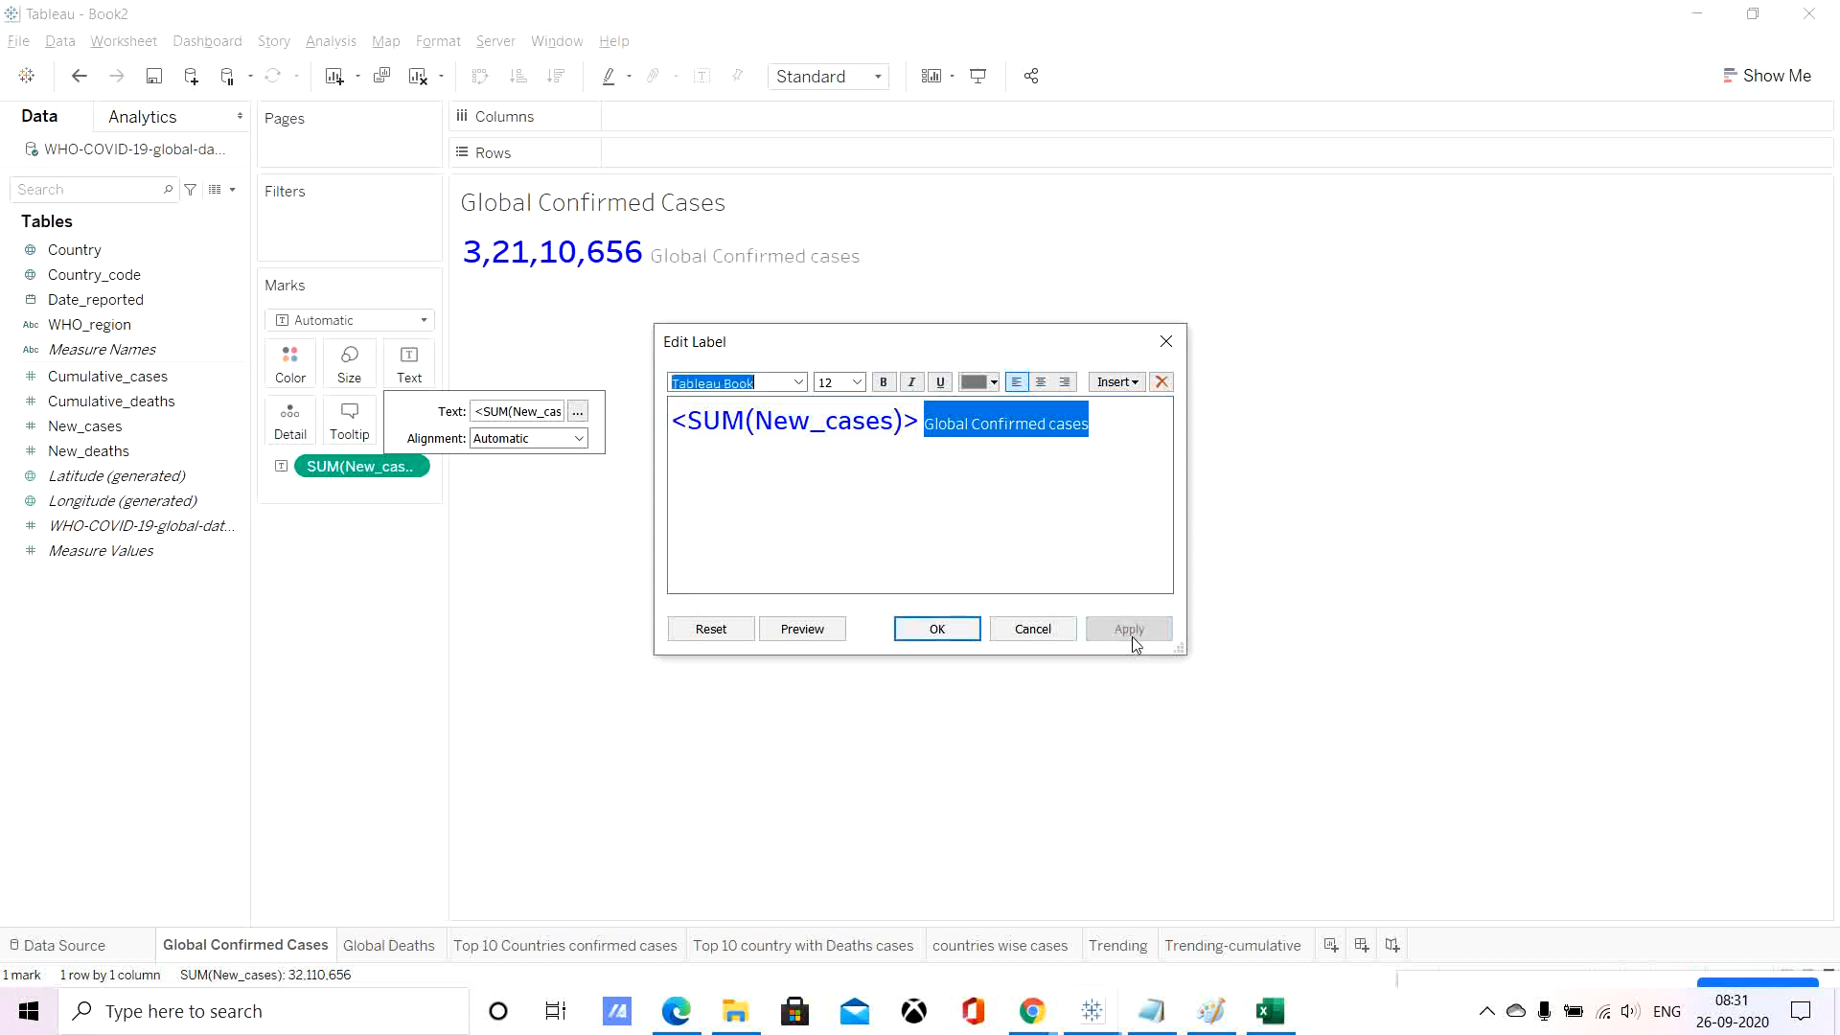
pyautogui.click(938, 629)
pyautogui.click(798, 394)
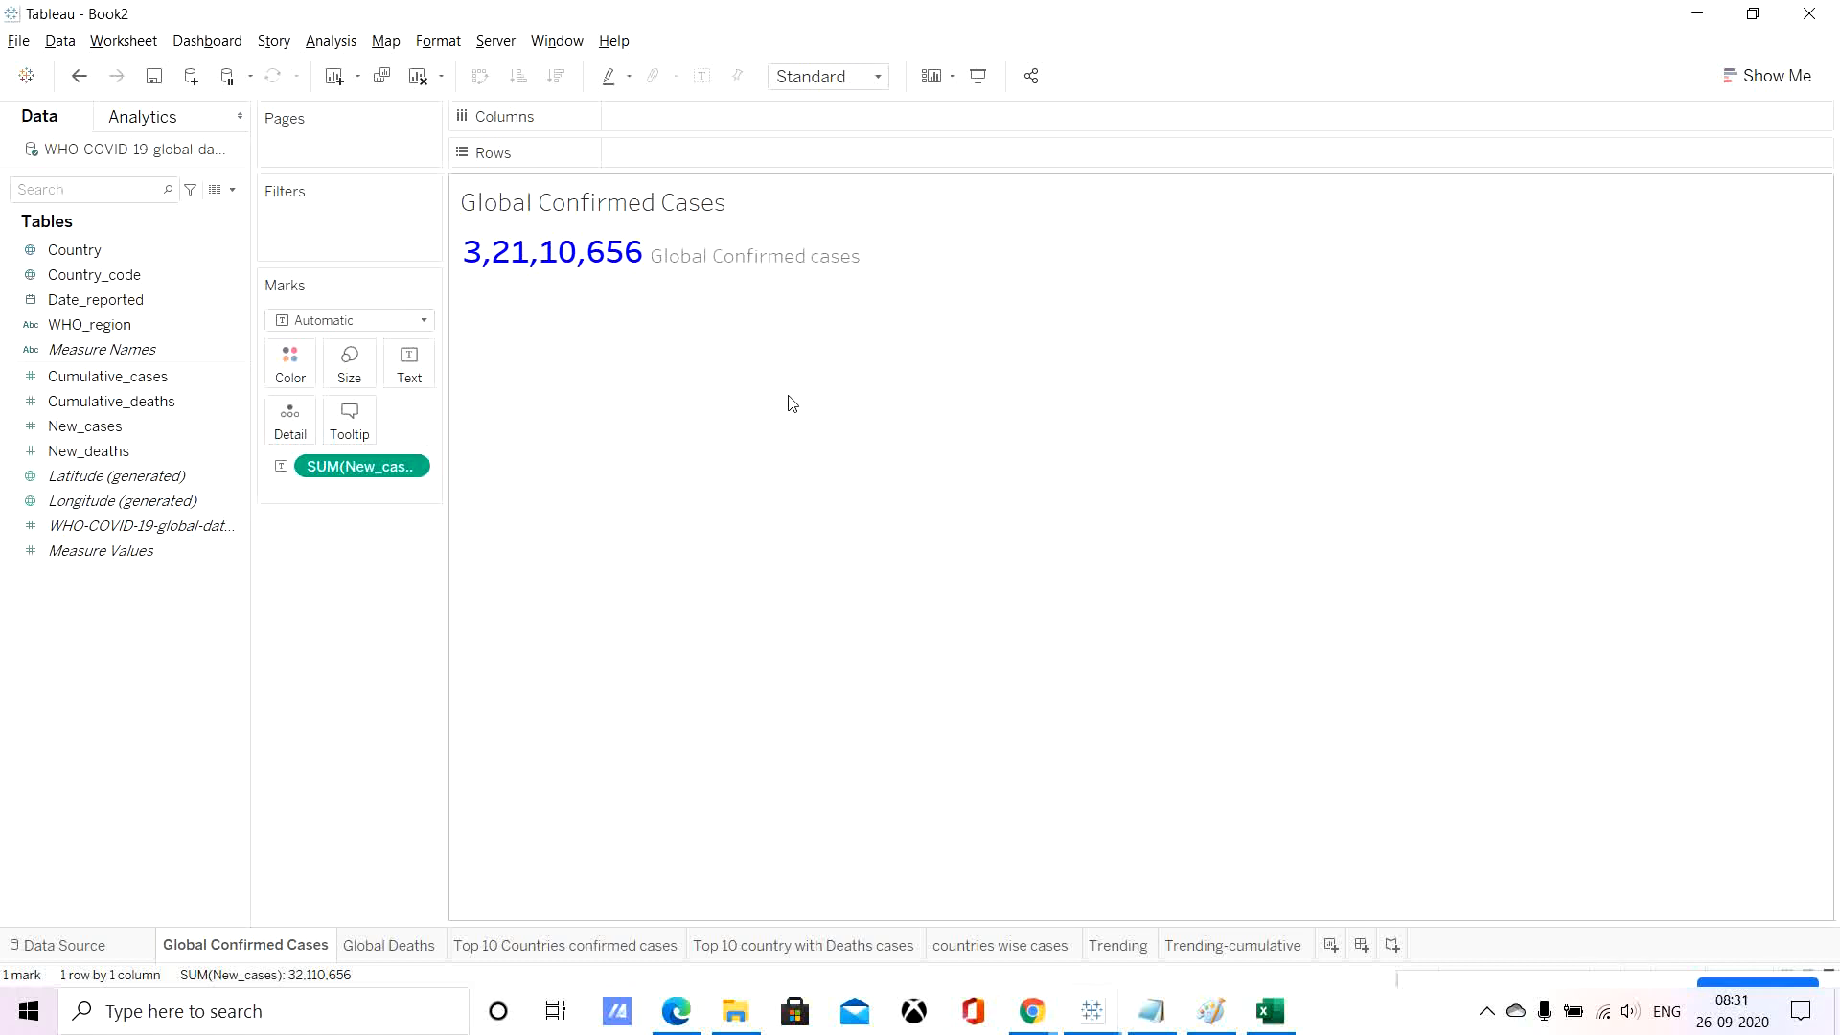
# On the Global Deaths worksheet, make the <SUM(New_deaths)> label text size 20, bold and left-aligned.
pyautogui.click(373, 947)
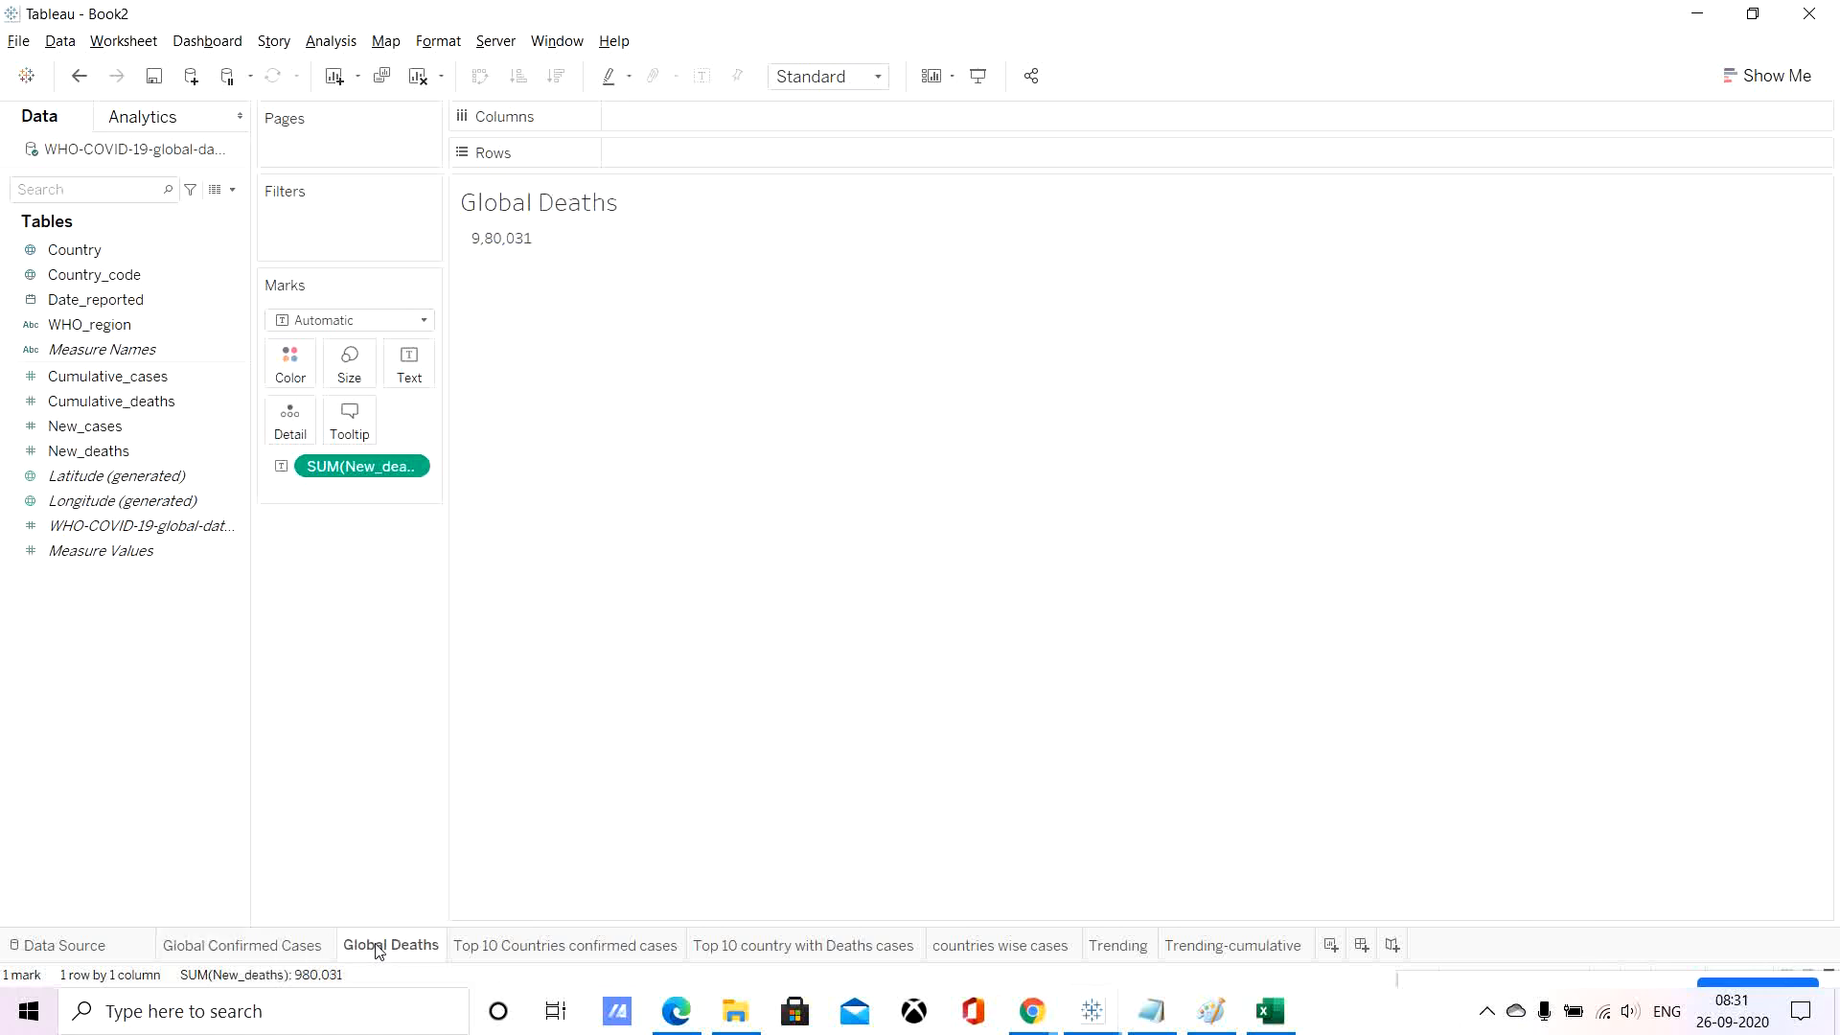
pyautogui.click(415, 367)
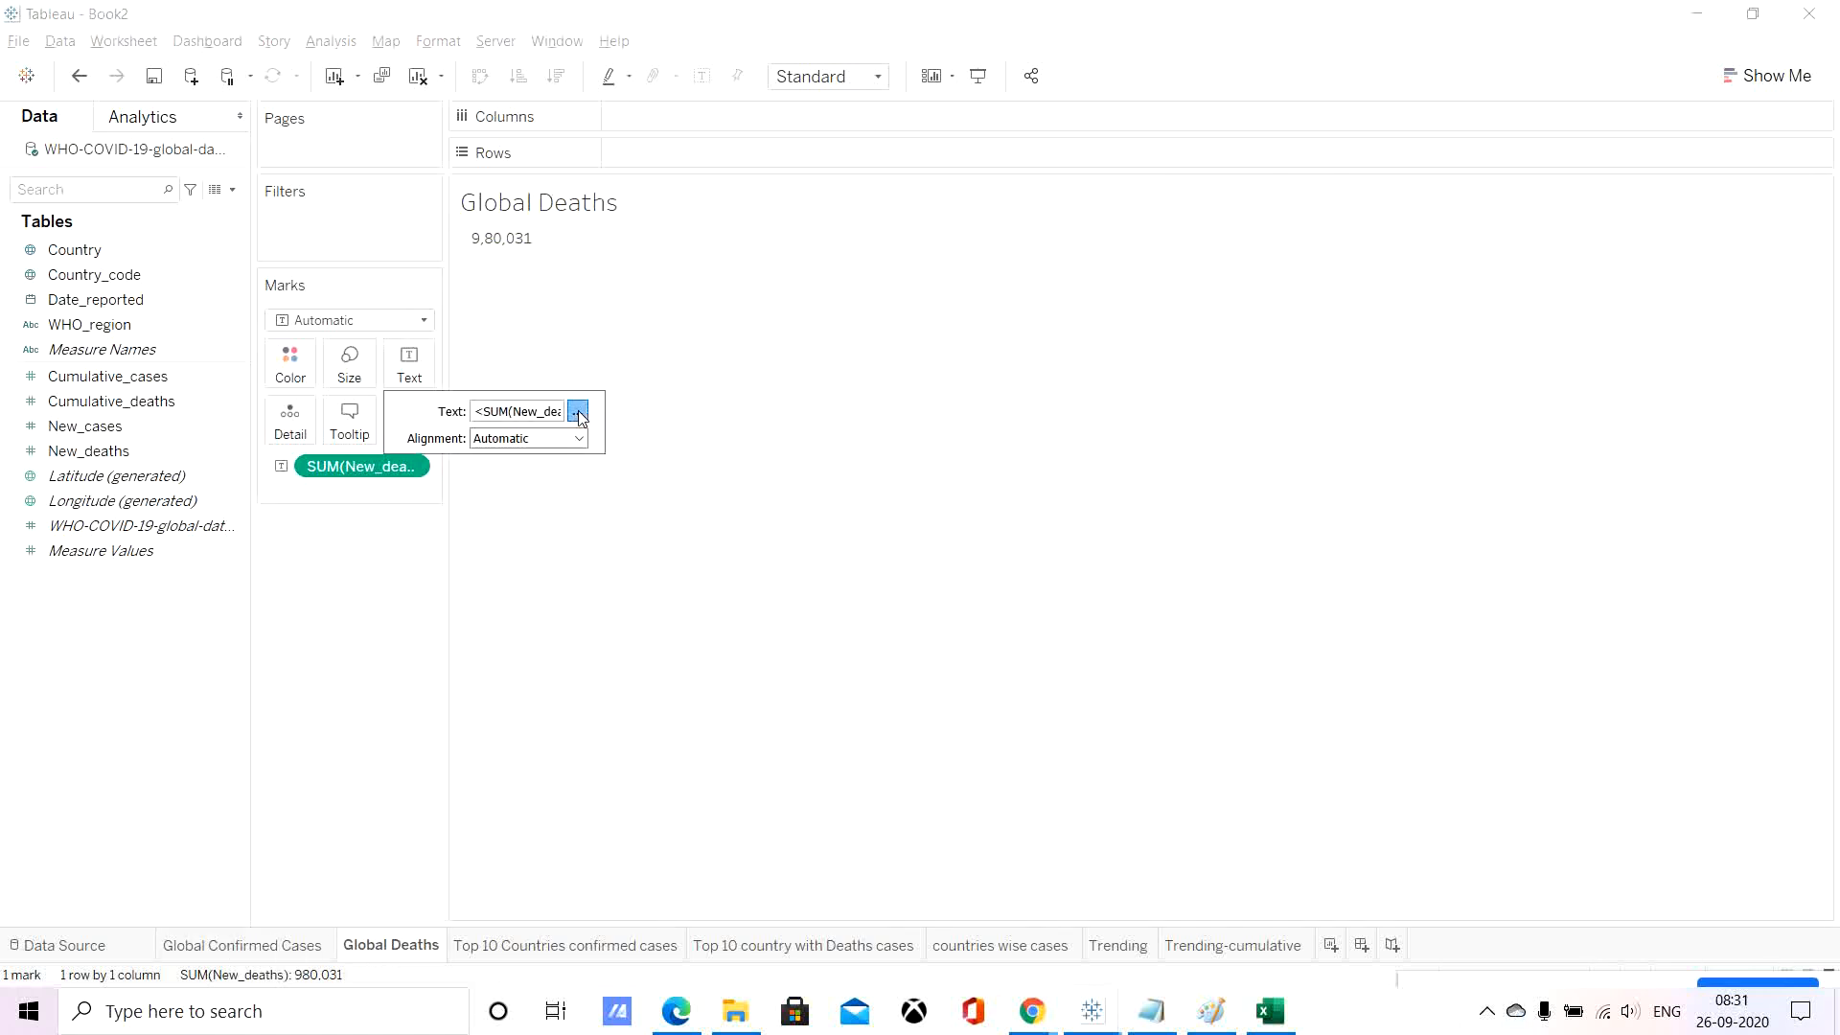
pyautogui.click(578, 412)
pyautogui.moveTo(860, 410); pyautogui.dragTo(1071, 411)
pyautogui.click(856, 382)
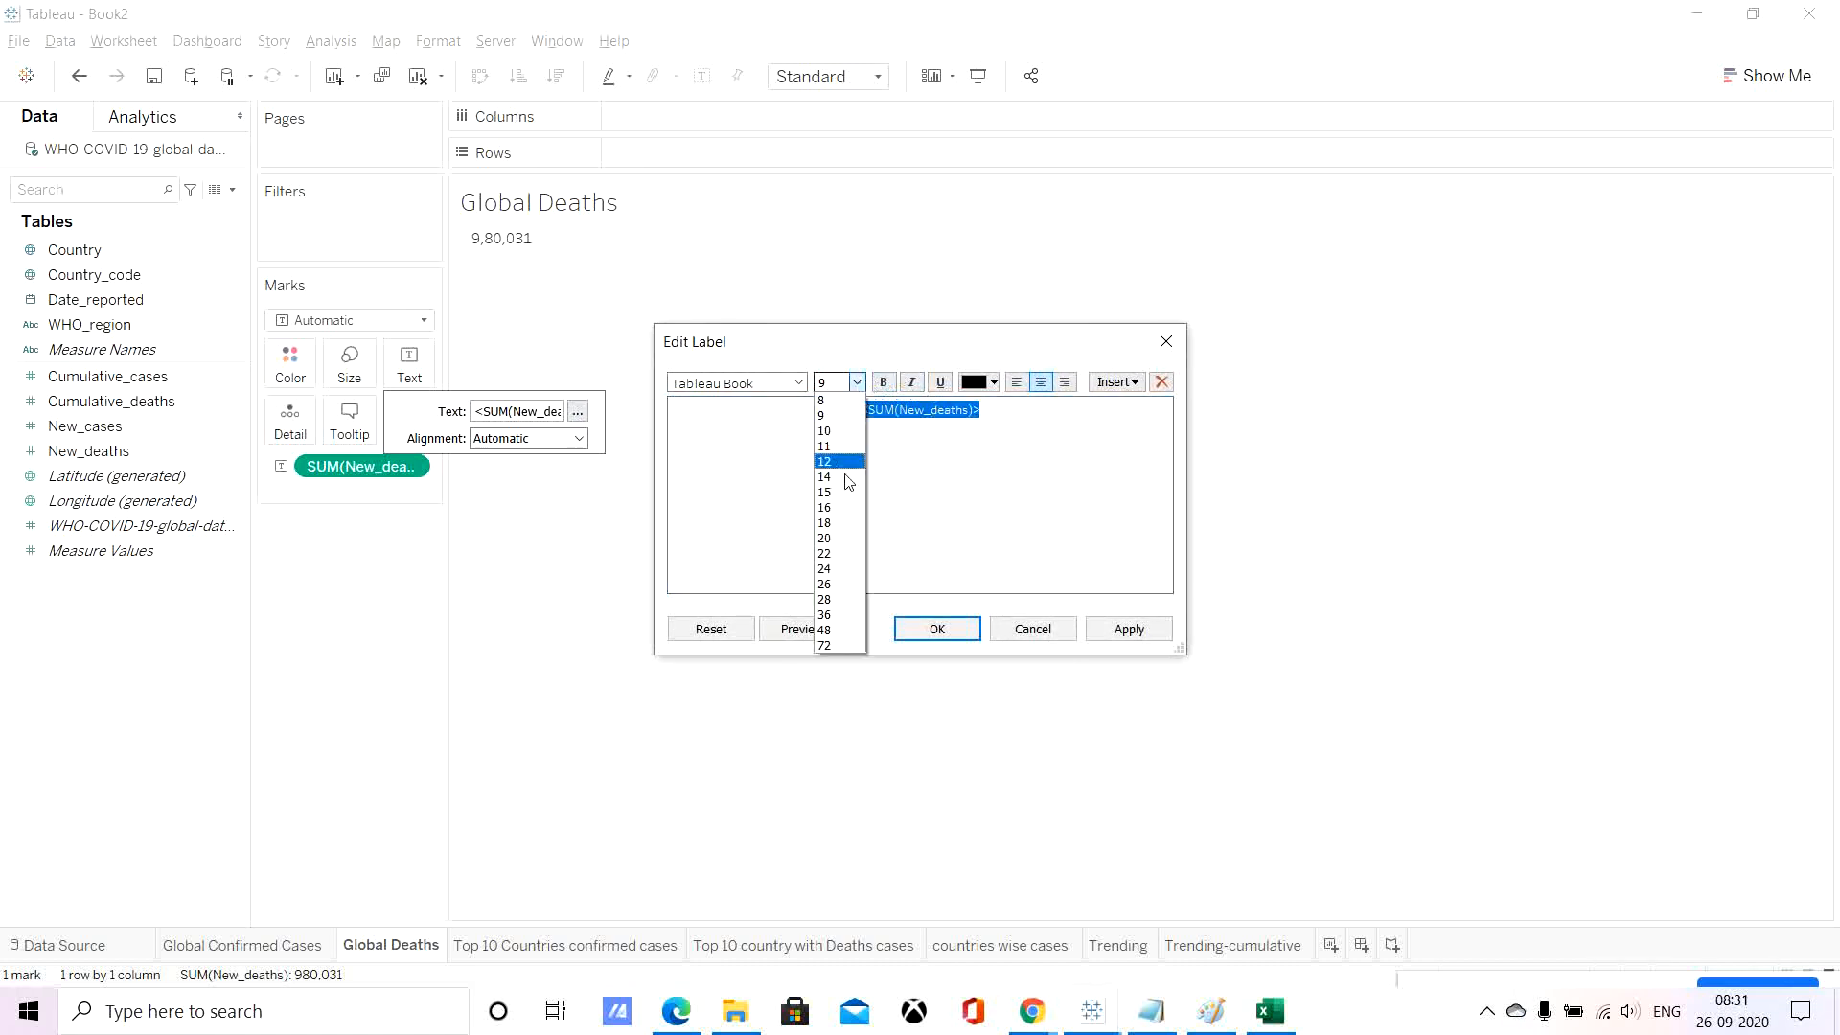
pyautogui.click(834, 538)
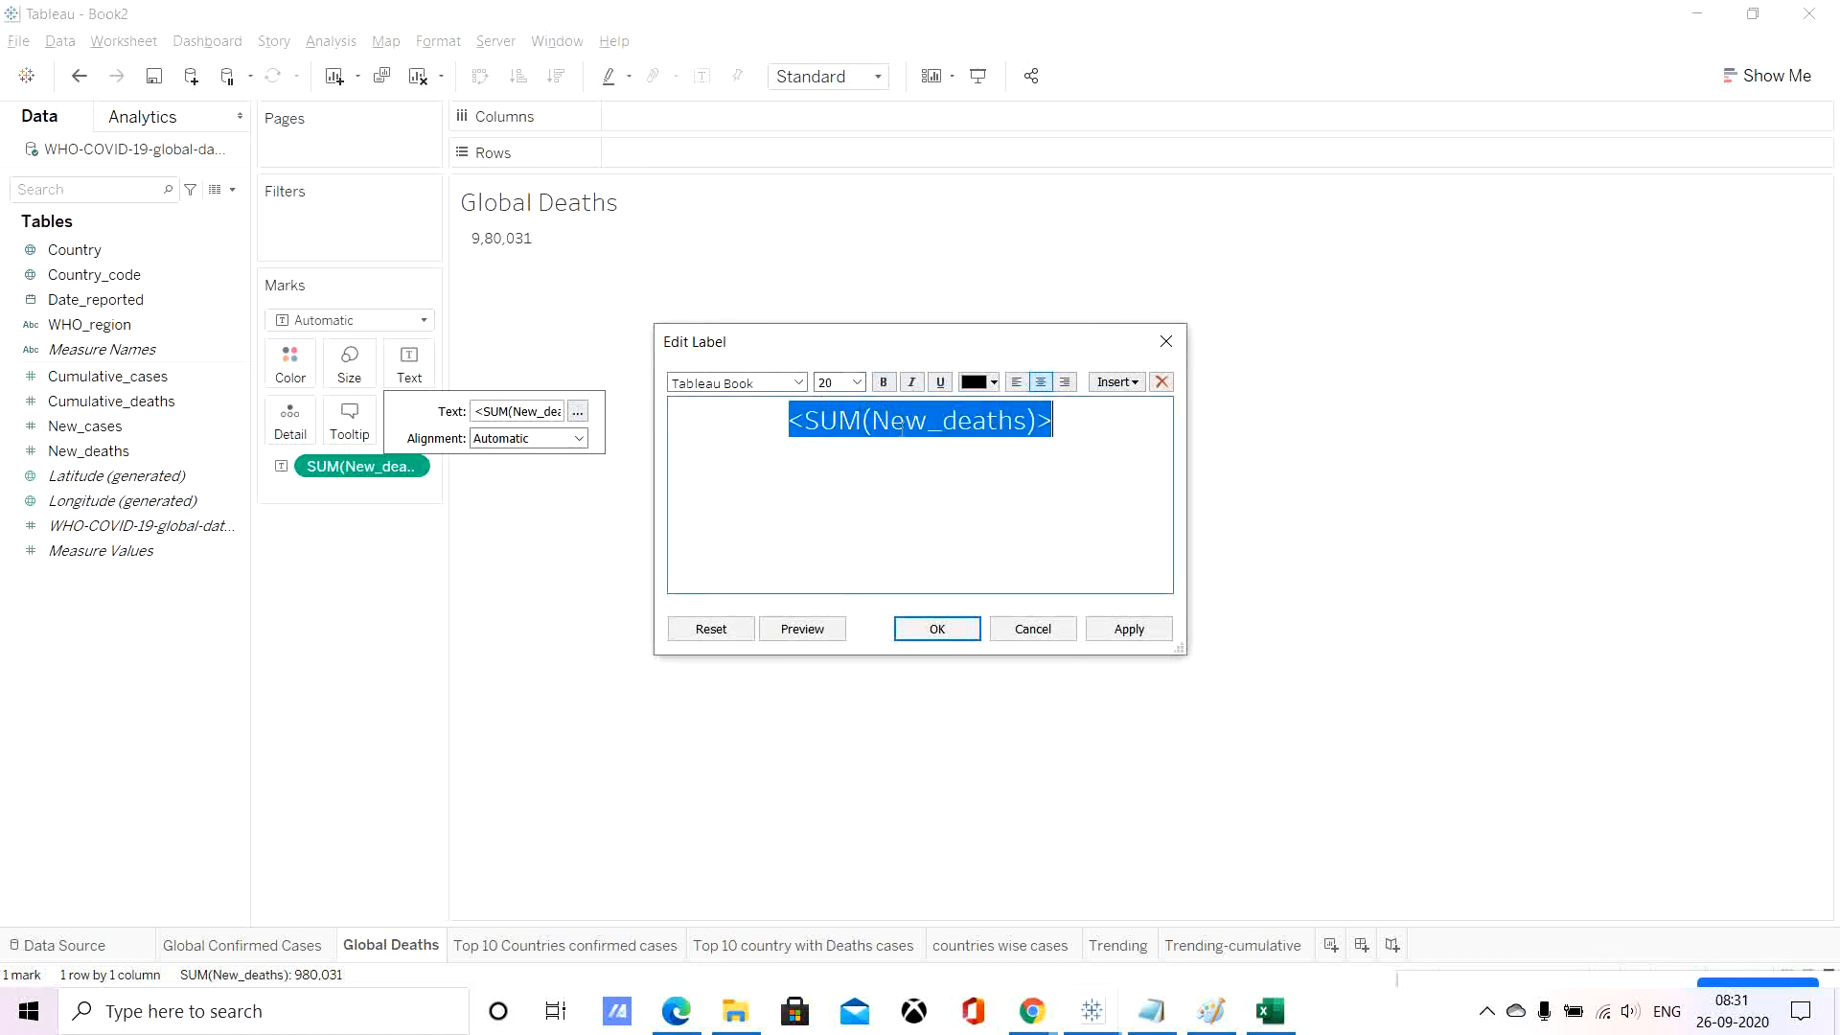
pyautogui.click(880, 382)
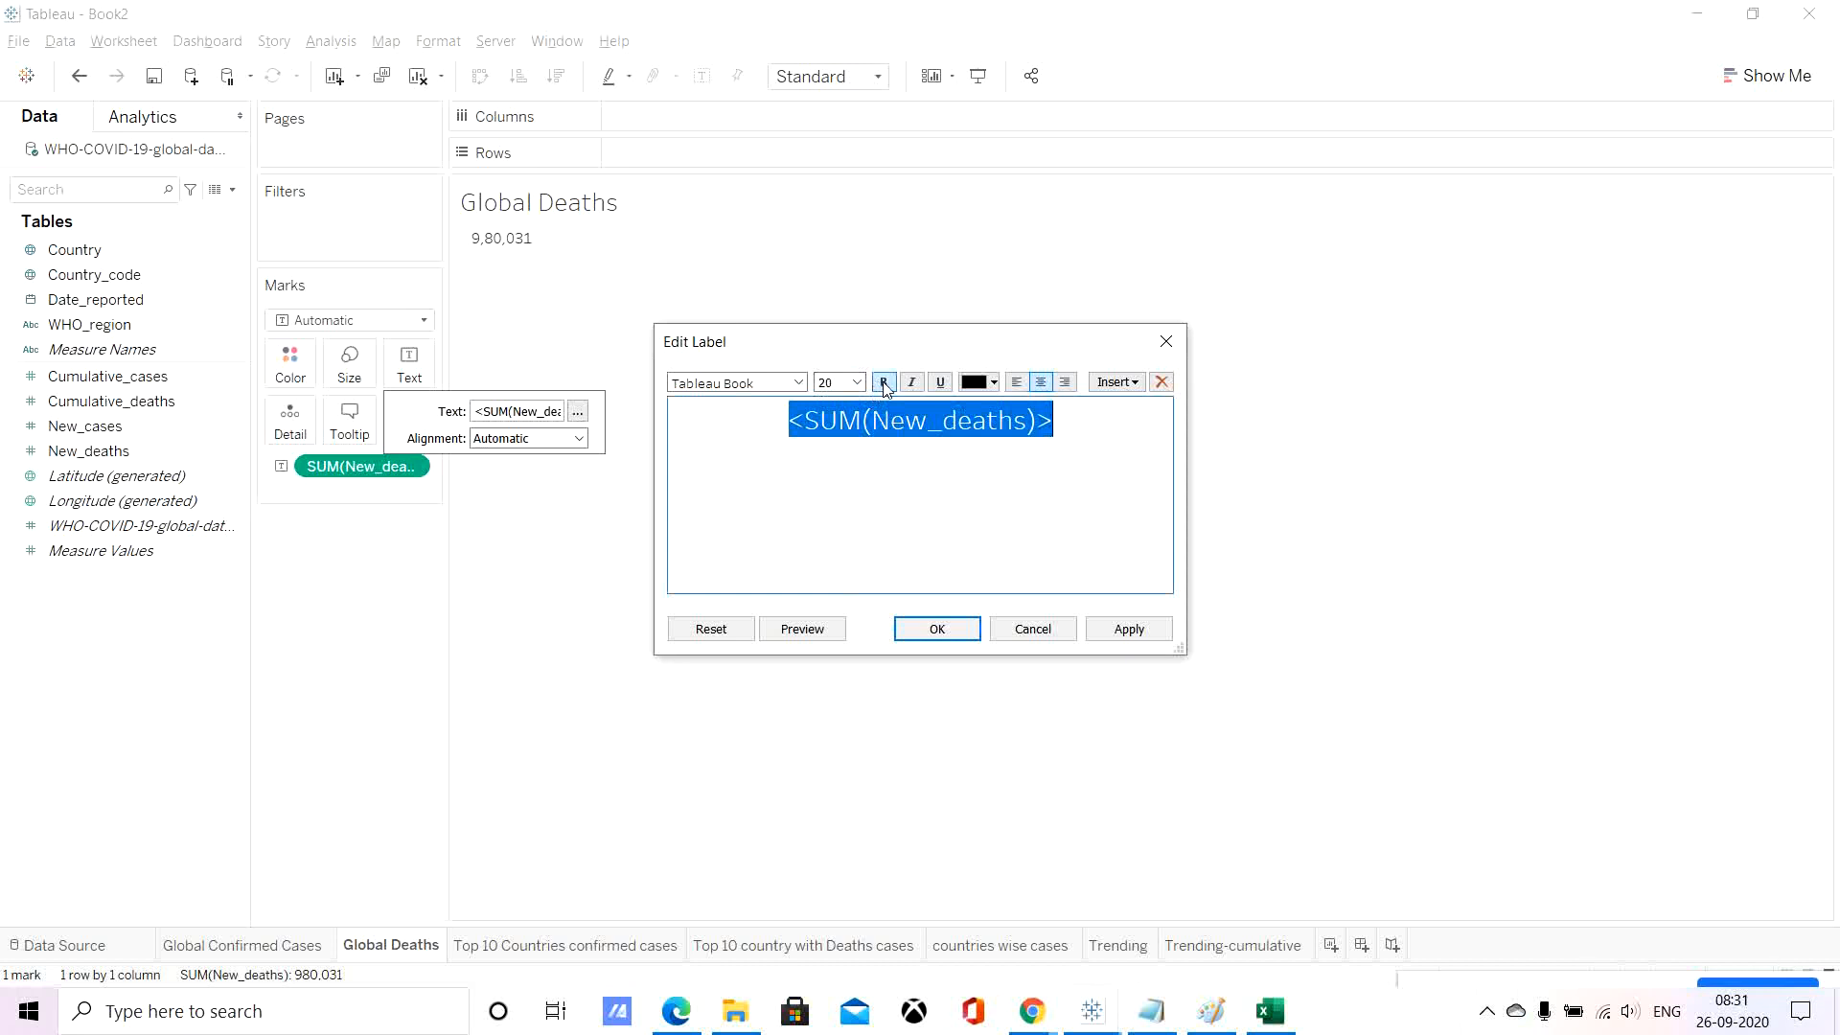
pyautogui.click(1017, 383)
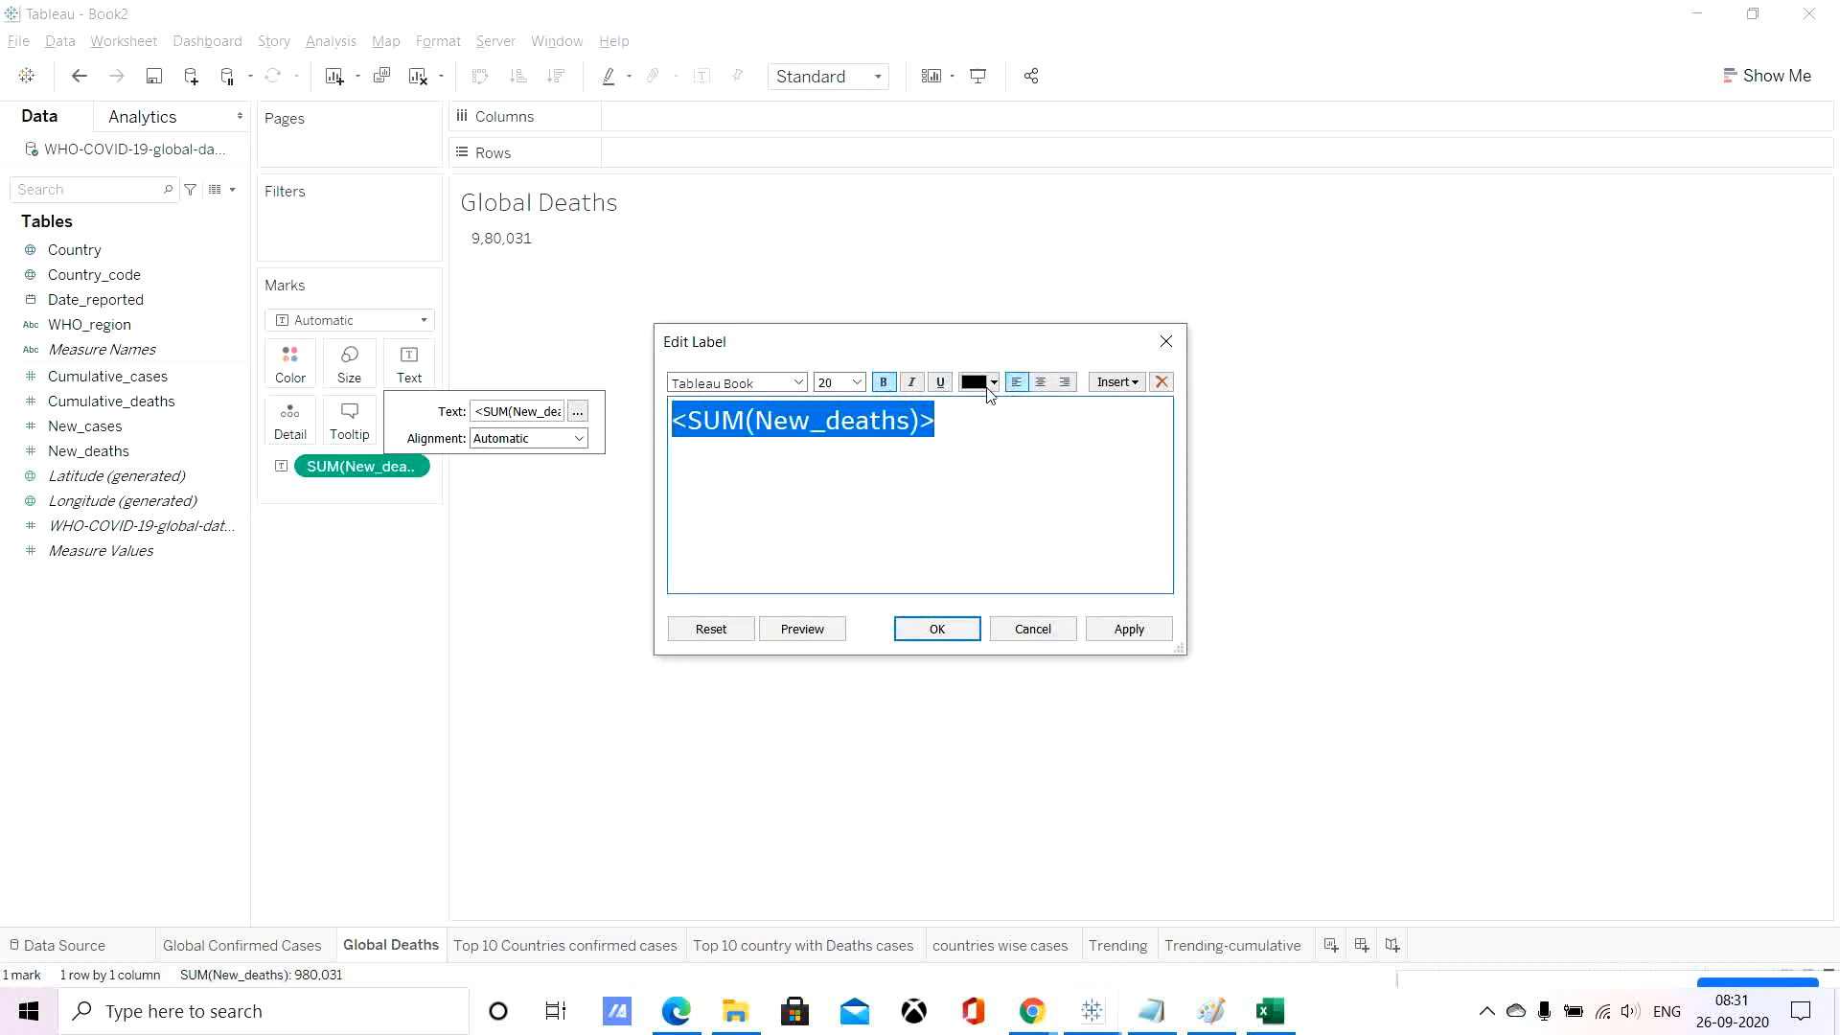
# Set the <SUM(New_deaths)> label's font color to red (#ff0000) and apply it.
pyautogui.click(994, 383)
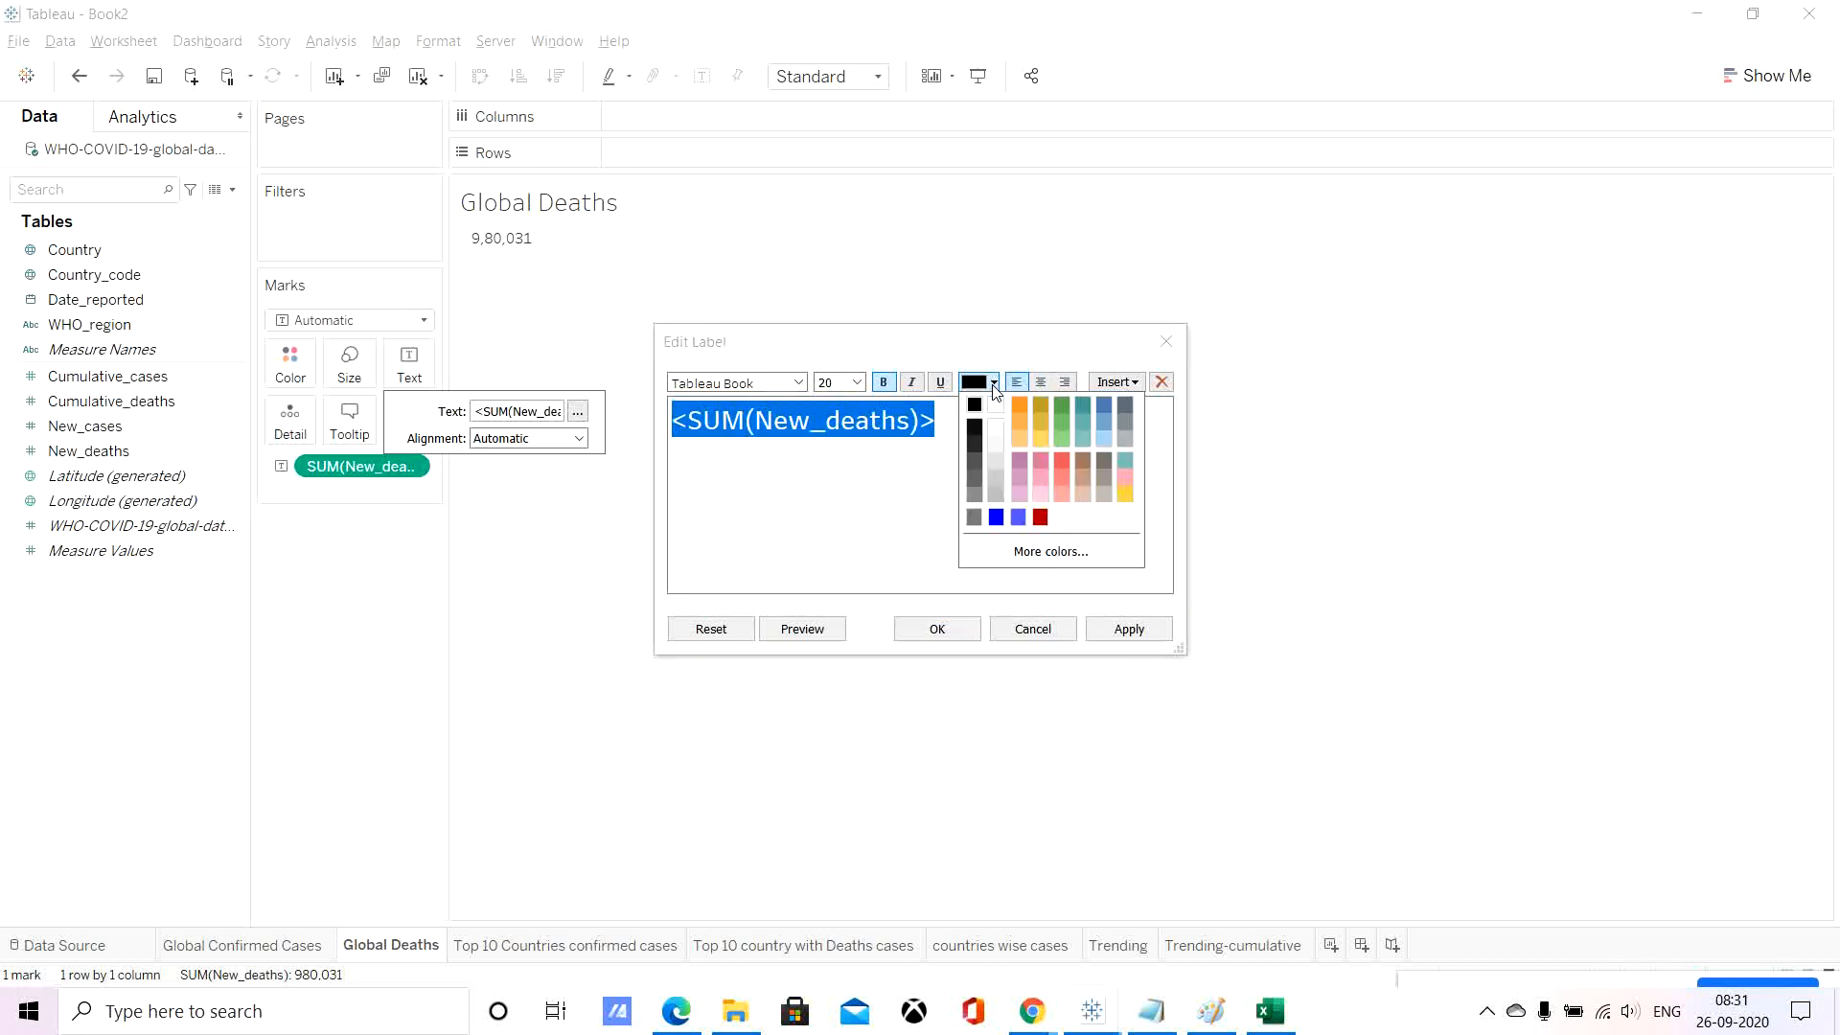
pyautogui.click(1044, 553)
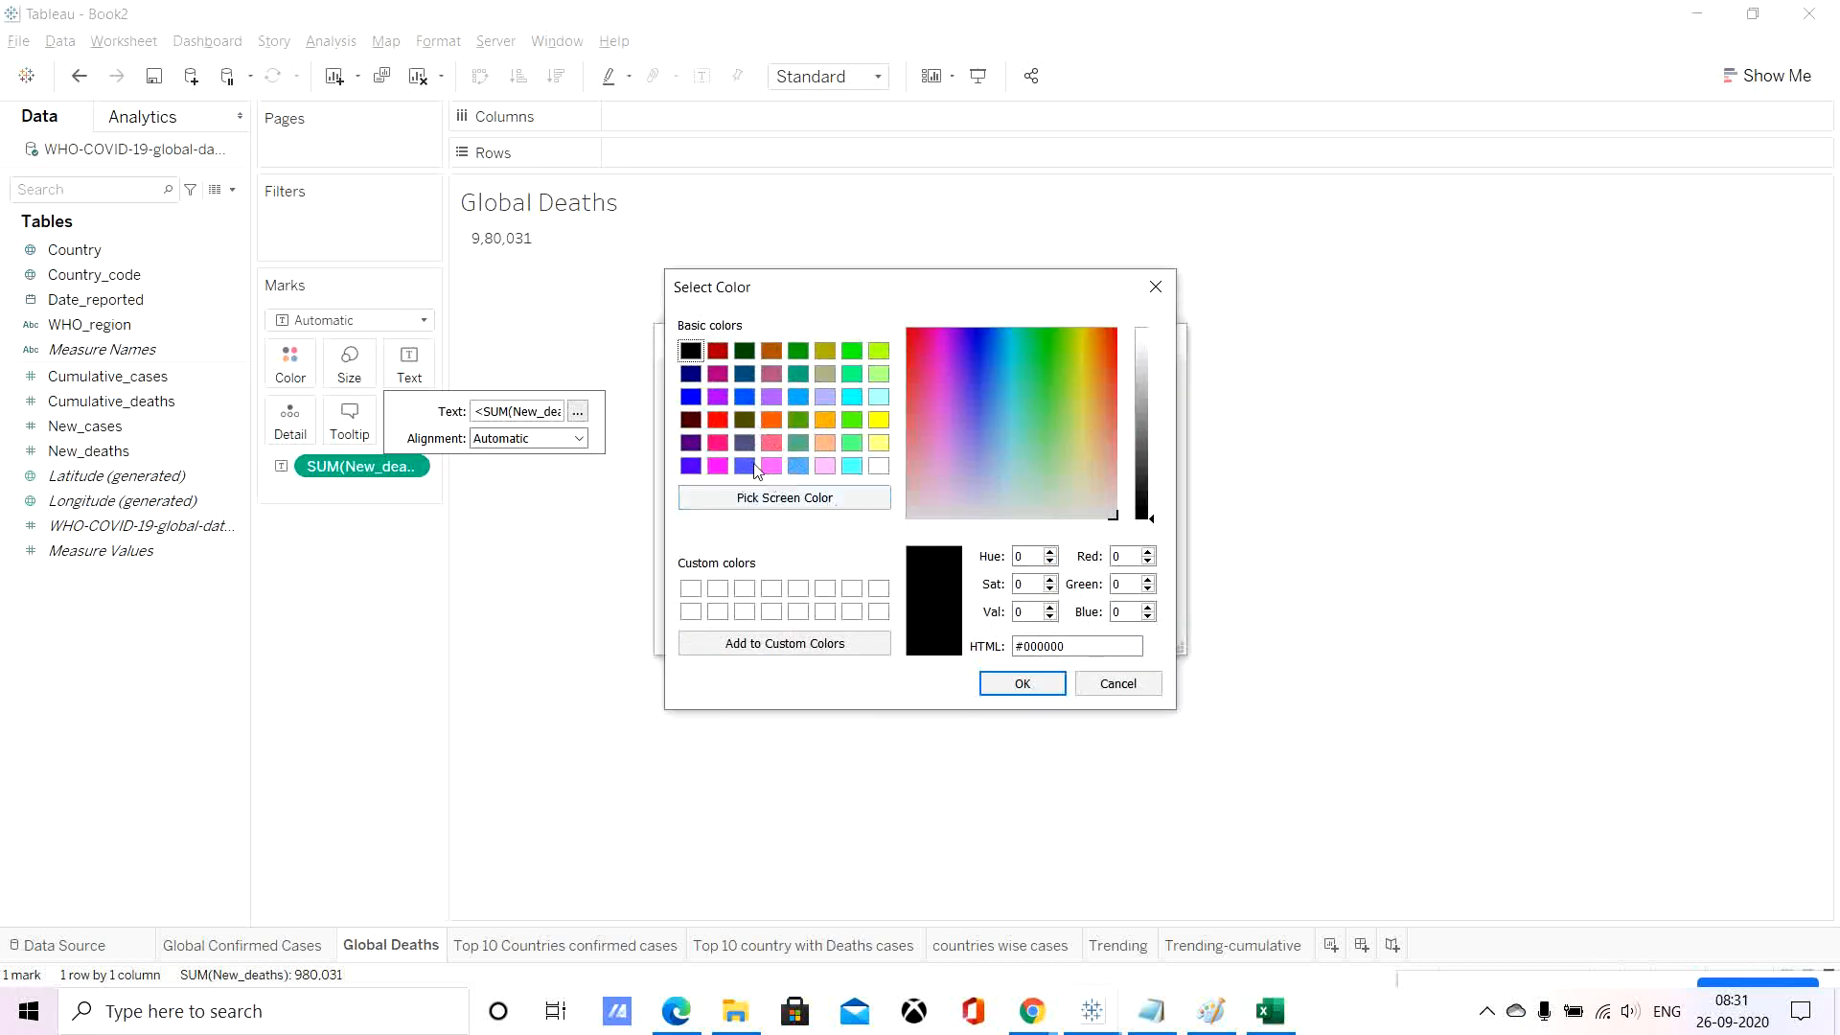
pyautogui.click(719, 422)
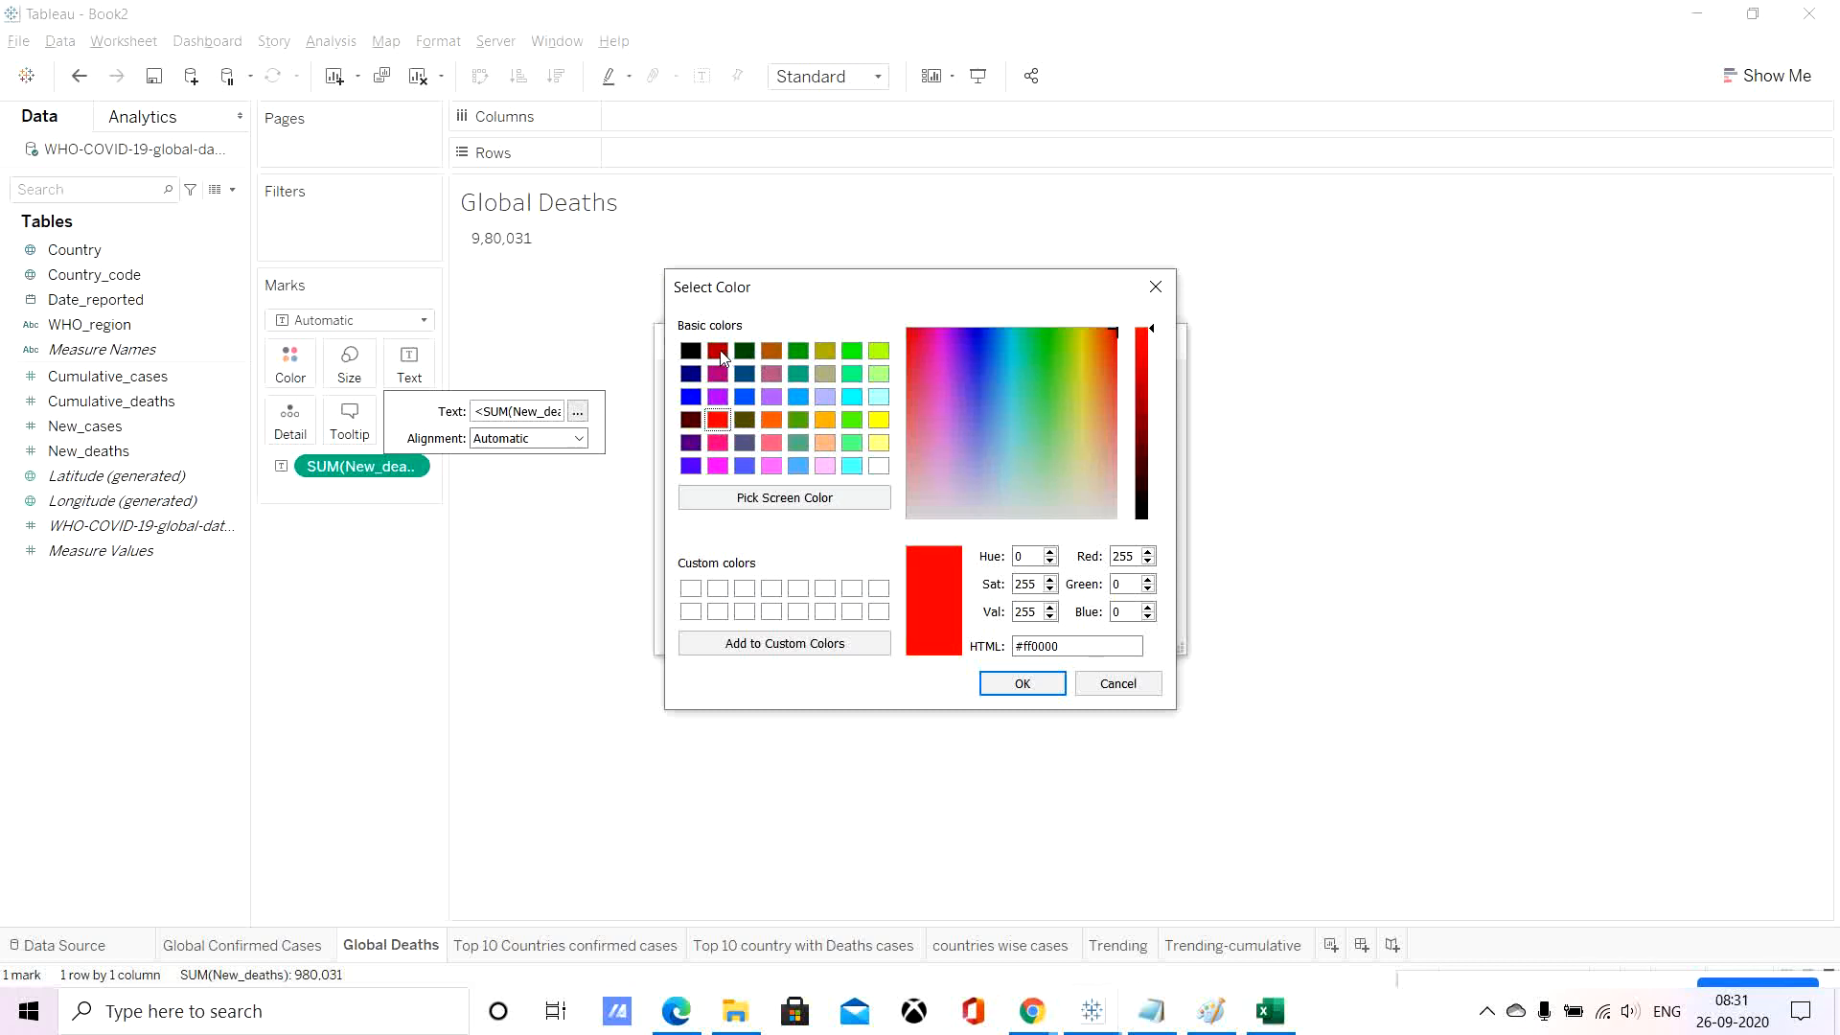
pyautogui.click(1025, 683)
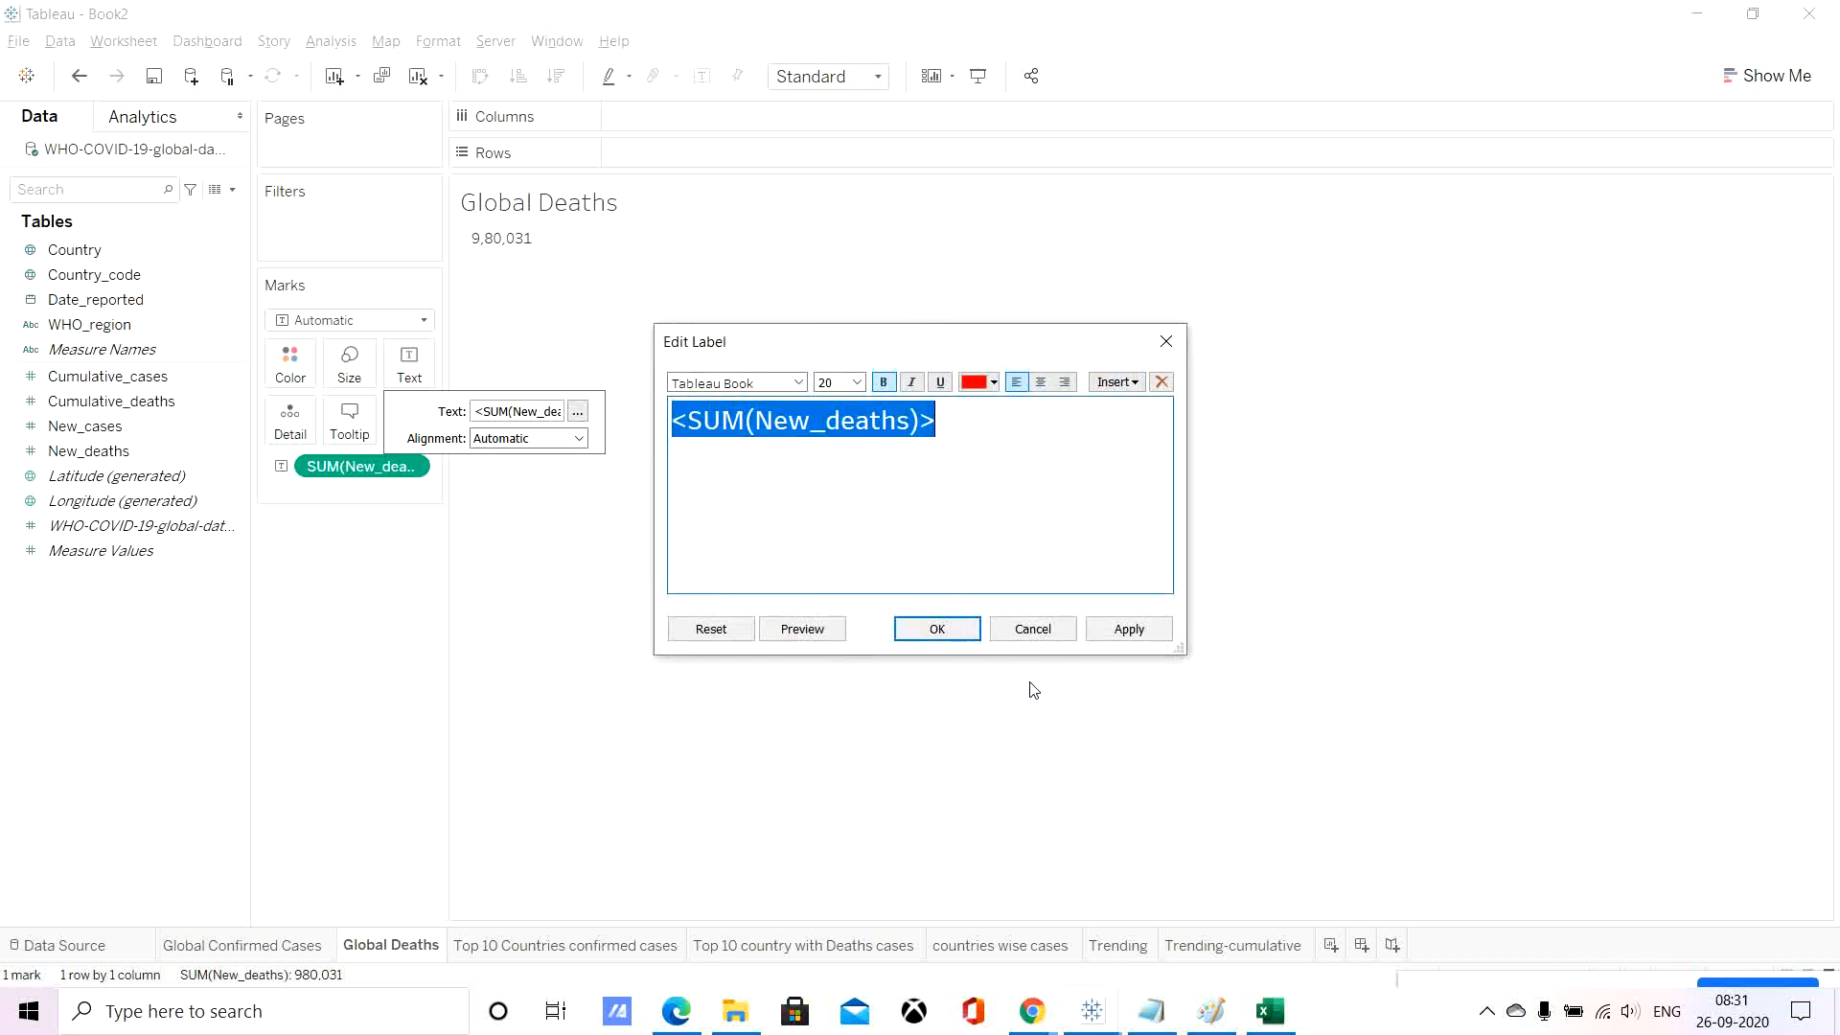
pyautogui.click(1126, 633)
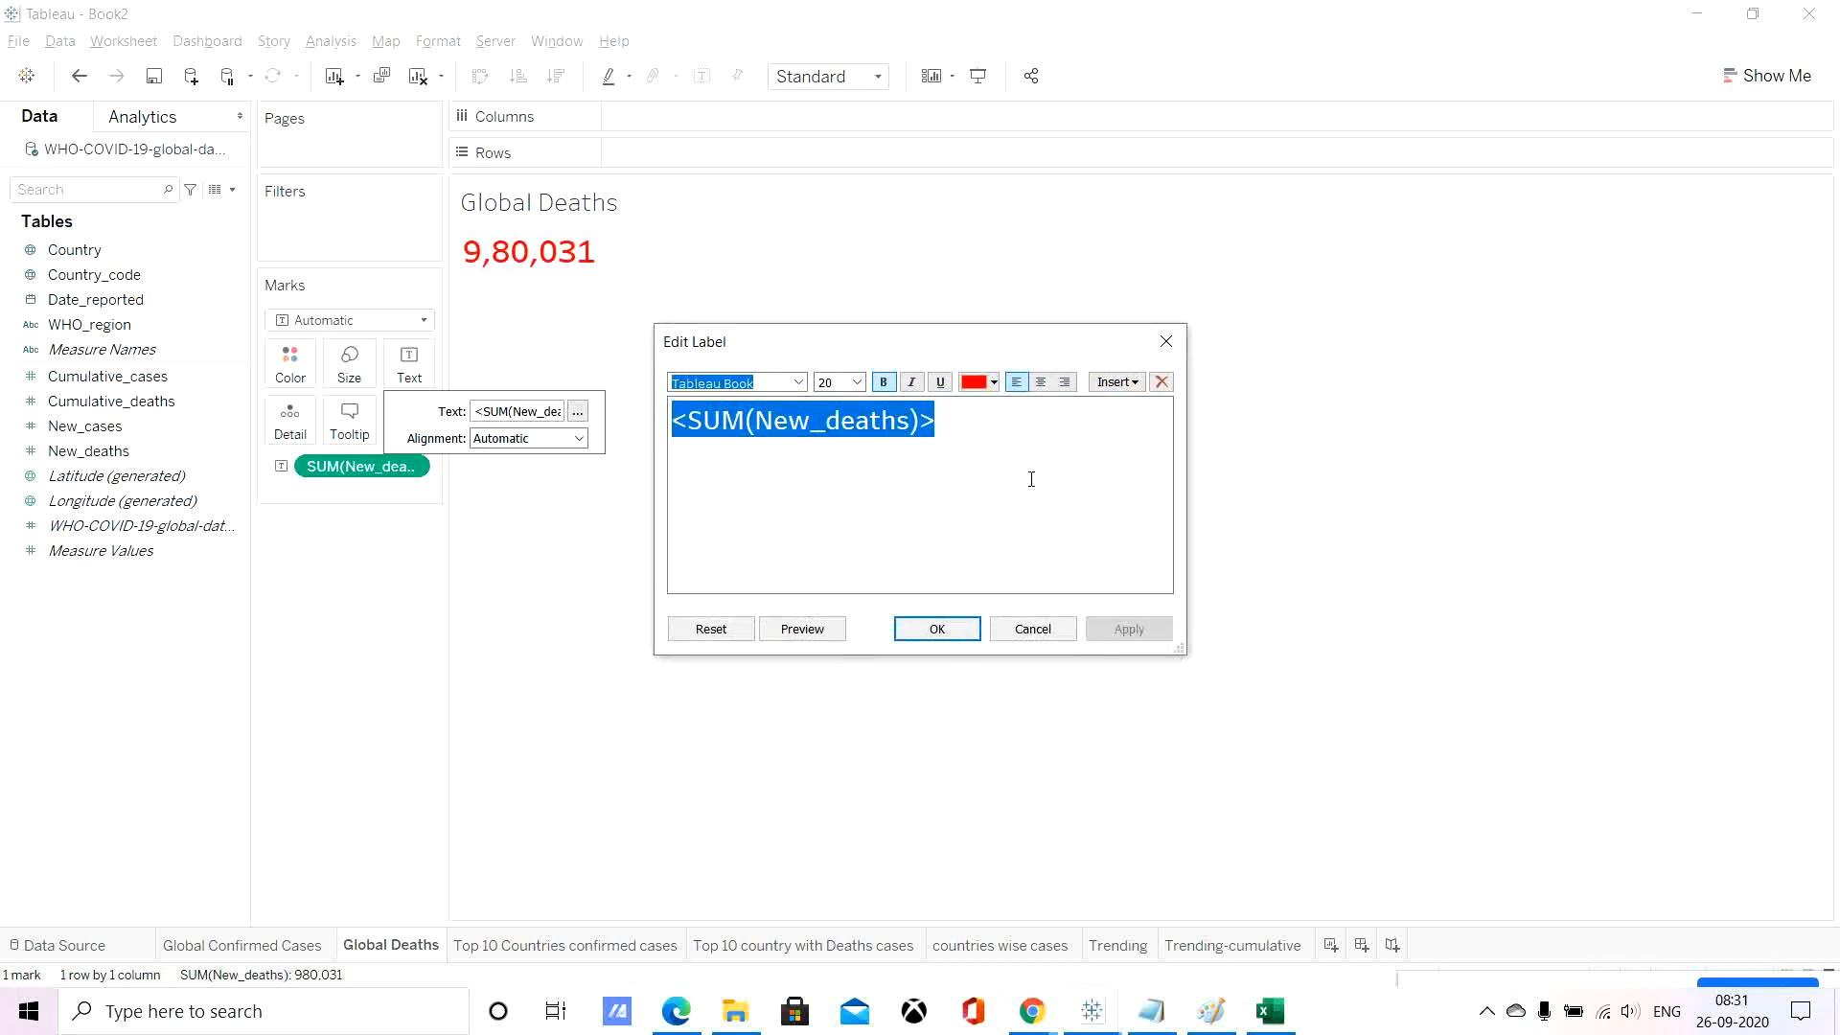
# Add the text "Global Deaths" after <SUM(New_deaths)> in the worksheet's label.
pyautogui.click(971, 423)
pyautogui.write('Global')
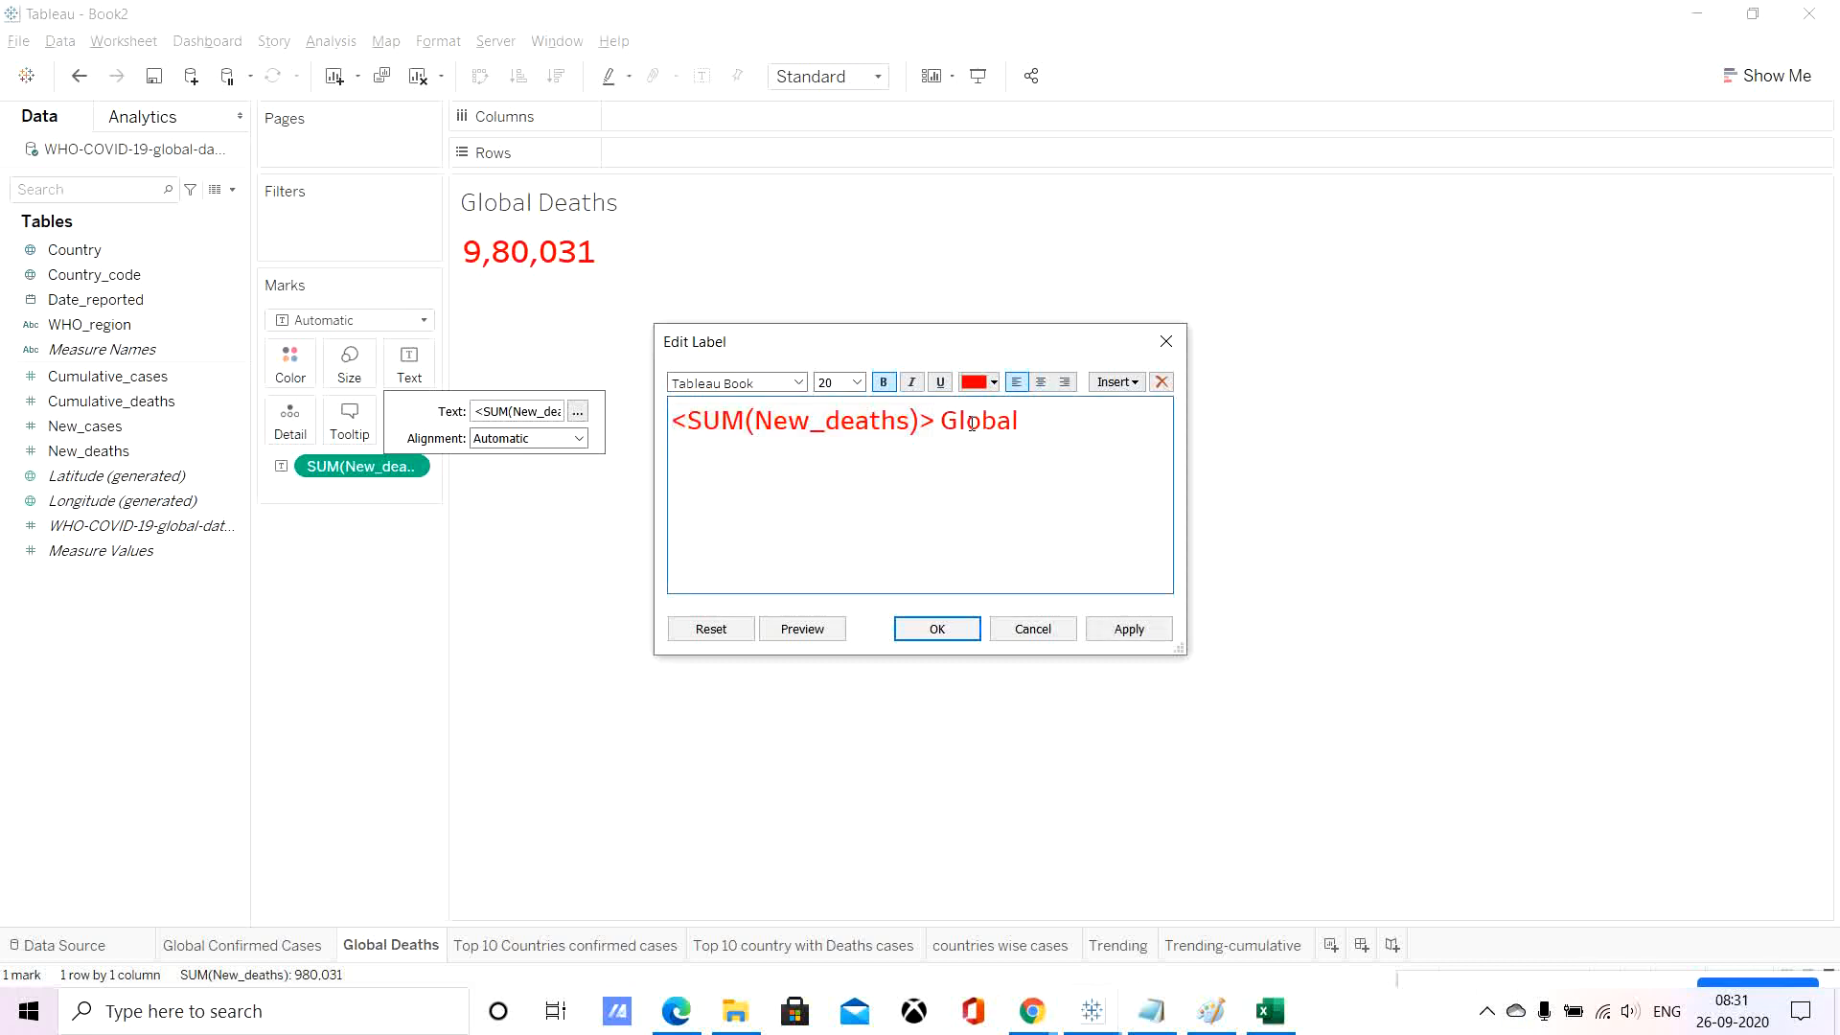
pyautogui.write(' Deaths')
# Format the "Global Deaths" label text as non-bold, size 12 and gray, and accept the label.
pyautogui.moveTo(940, 422); pyautogui.dragTo(1111, 422)
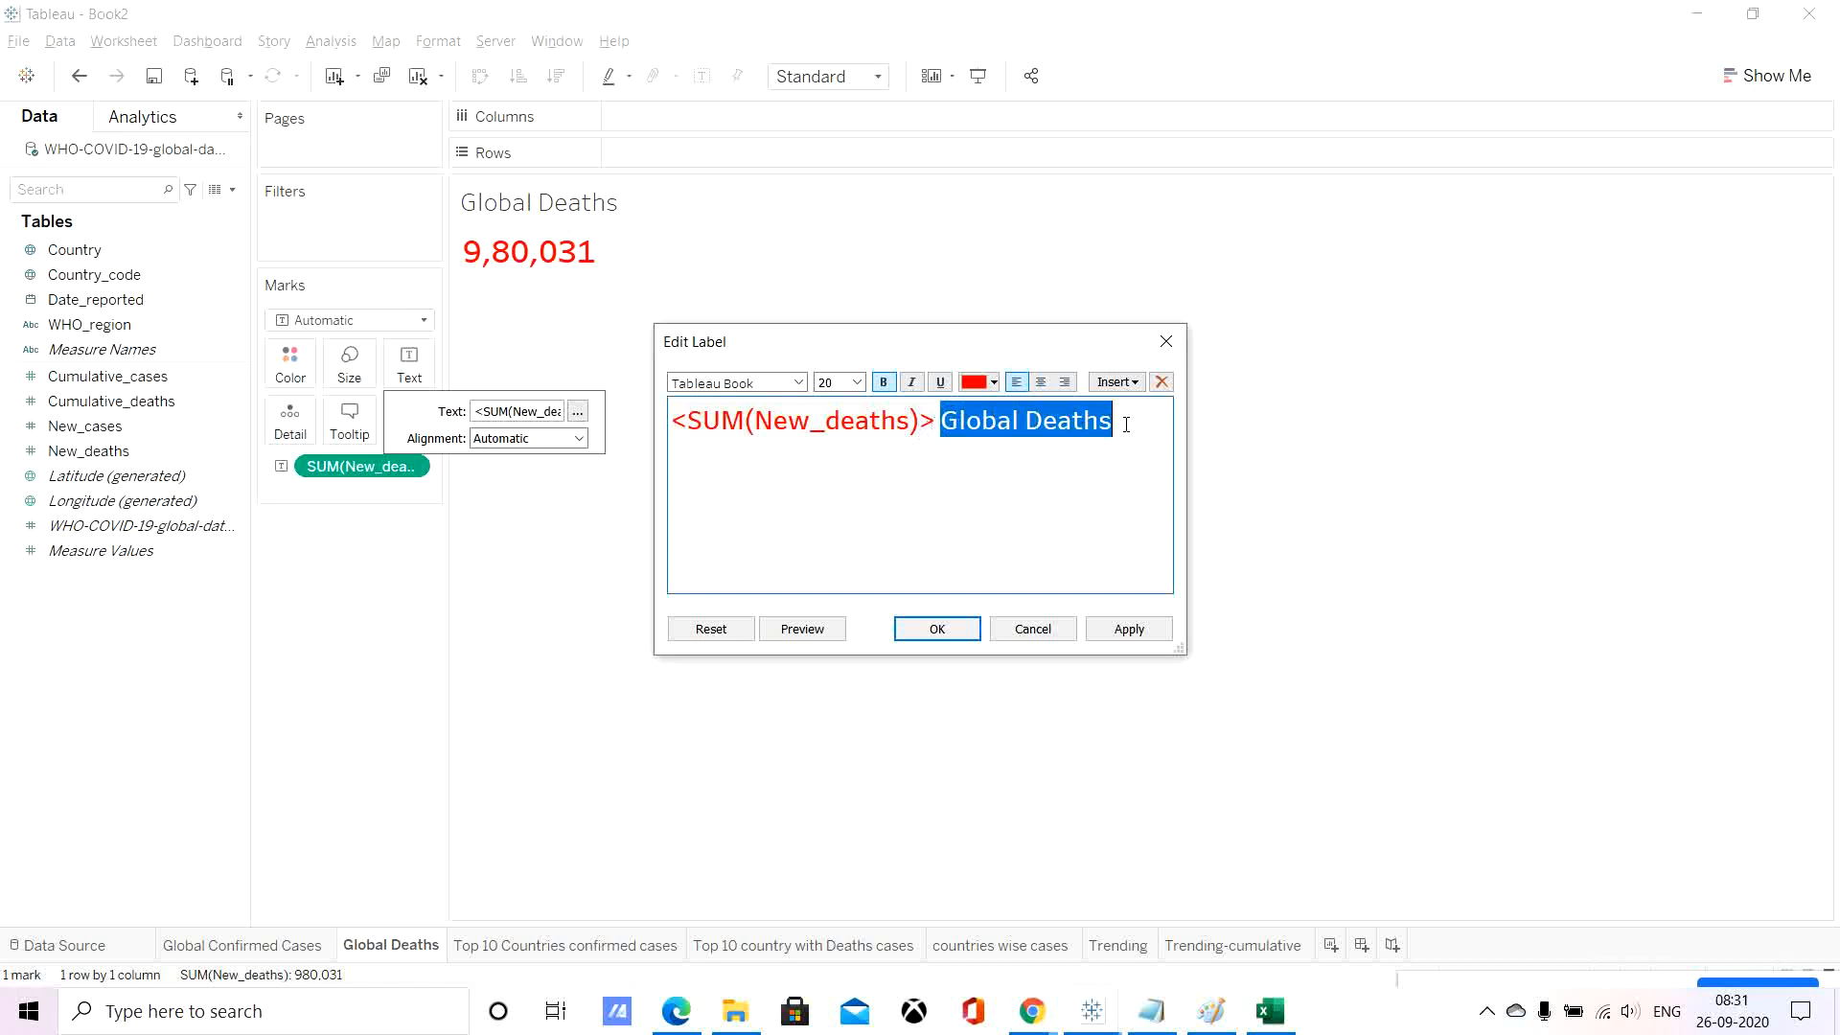
pyautogui.click(857, 382)
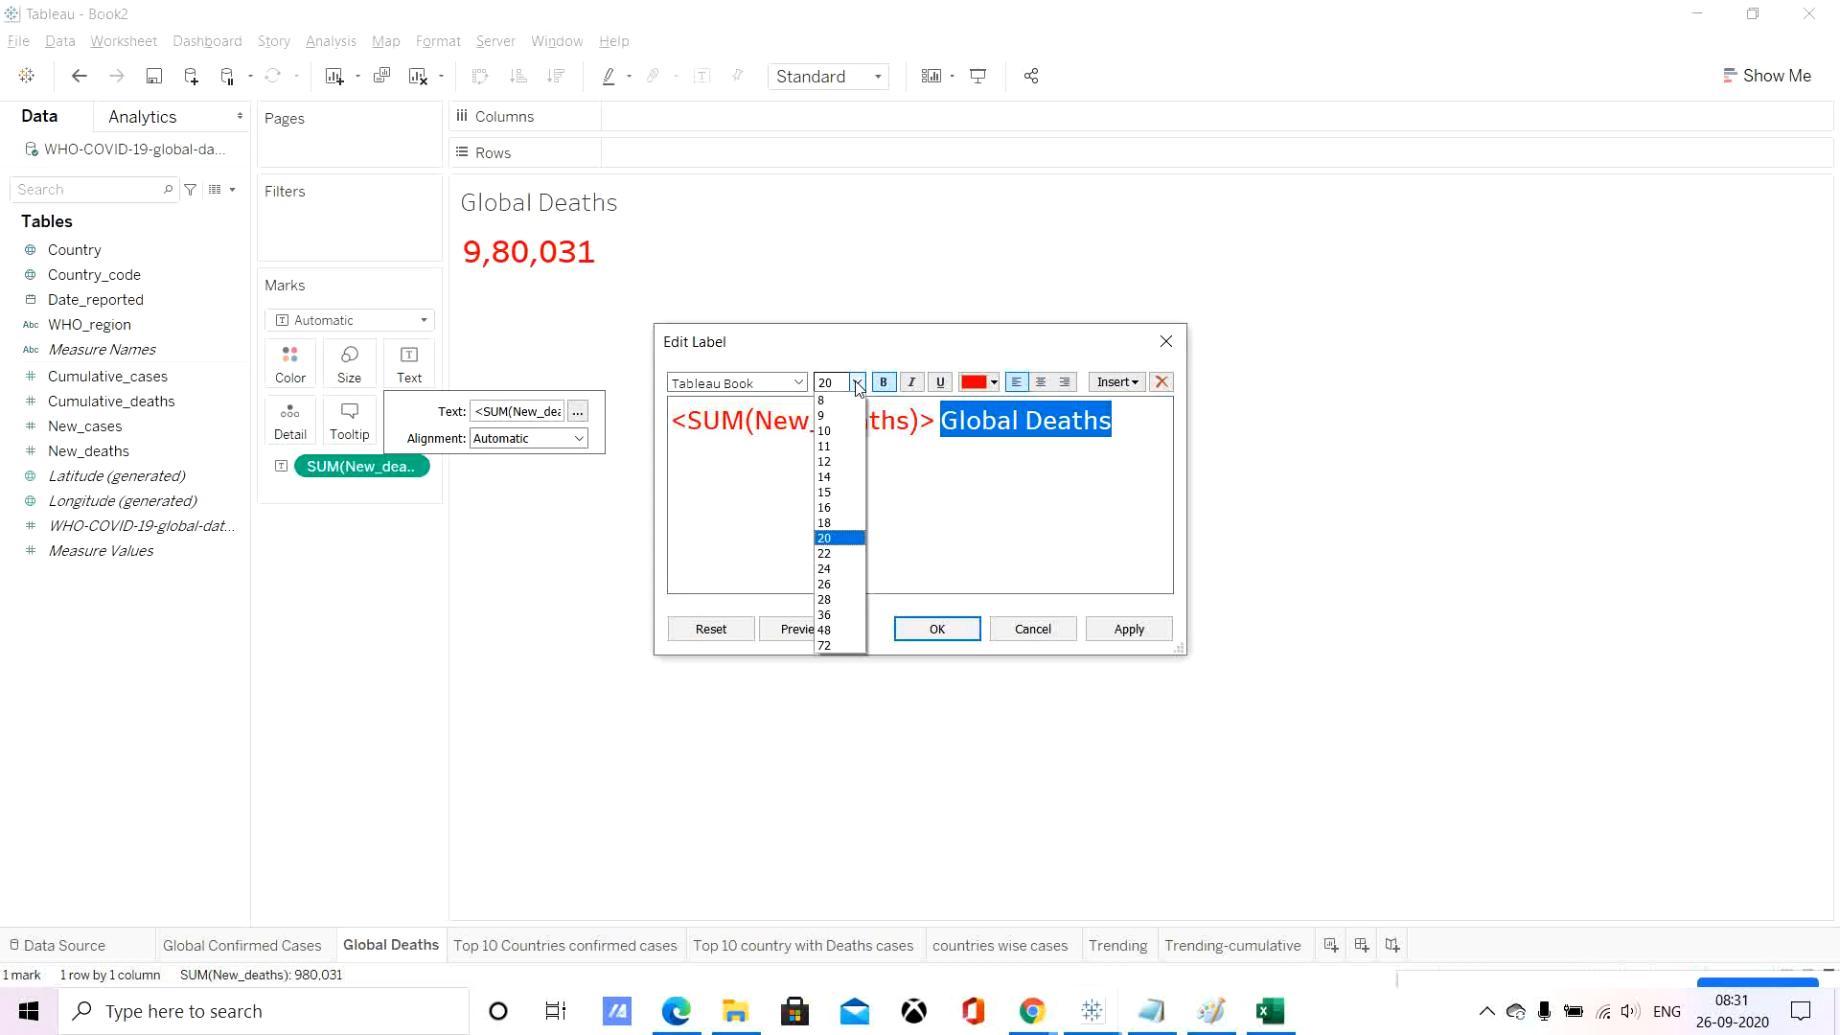
pyautogui.click(835, 462)
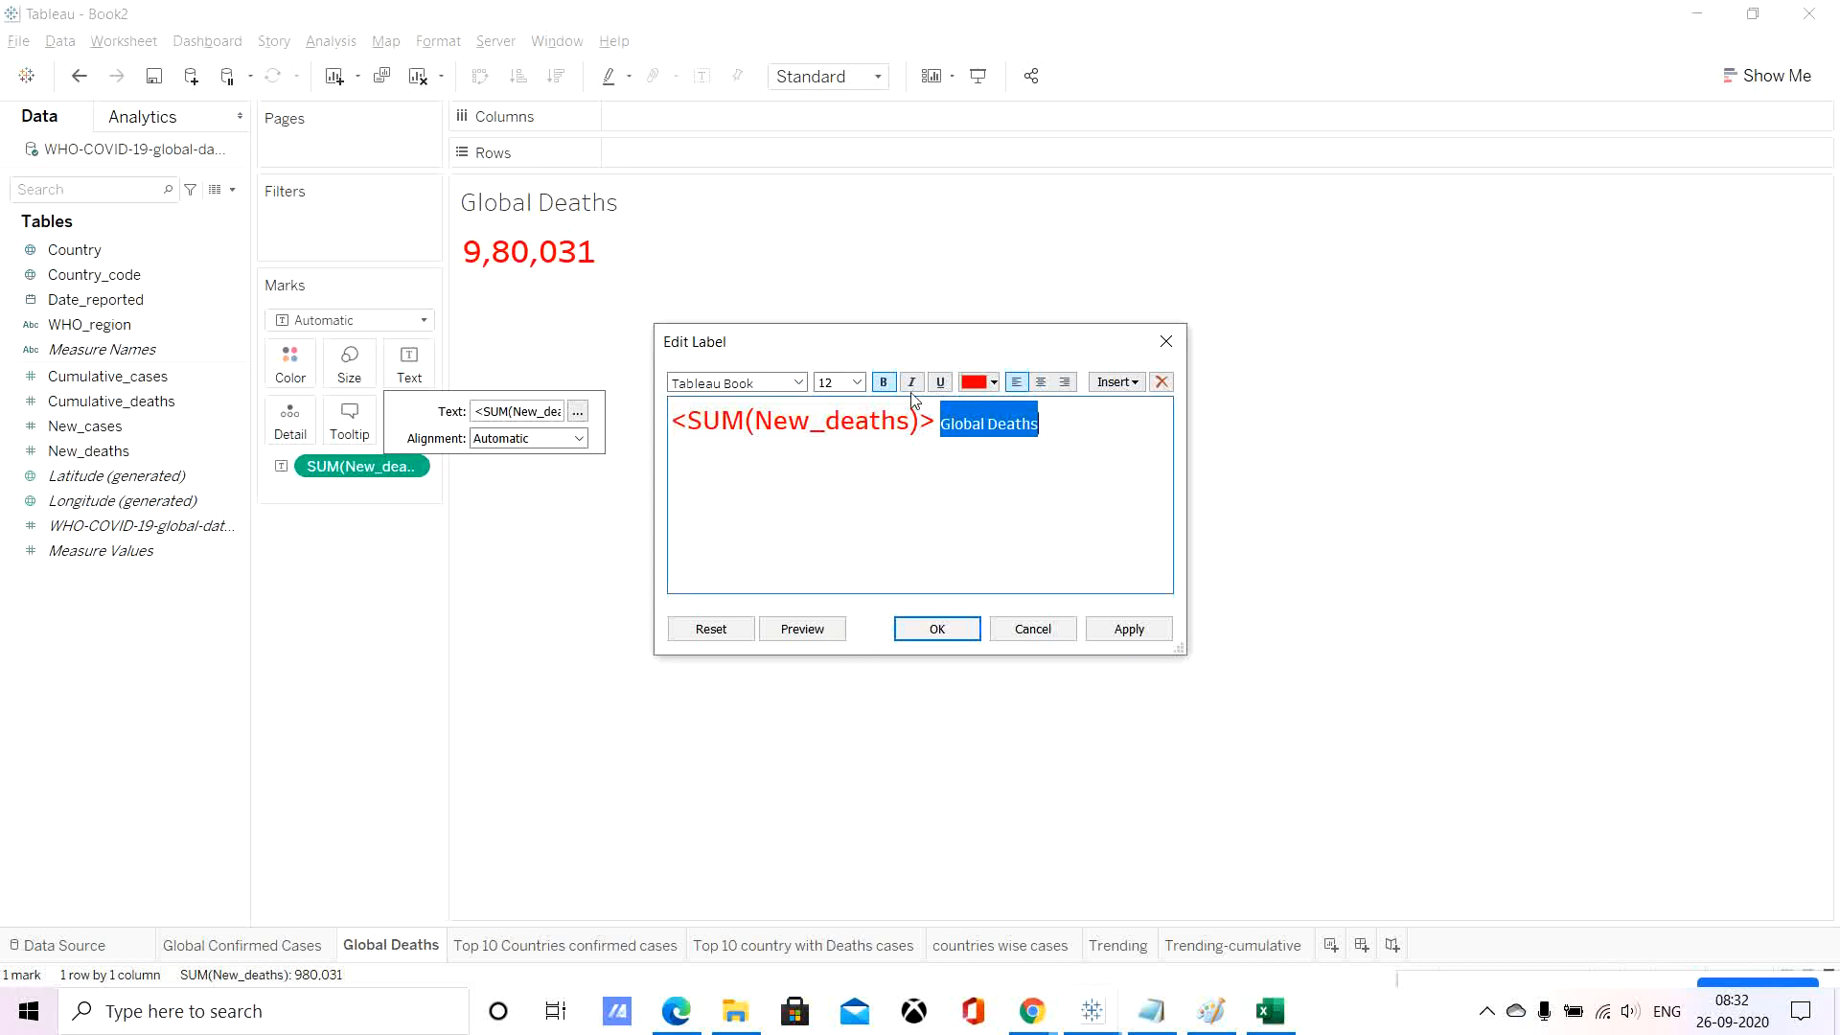
pyautogui.click(883, 382)
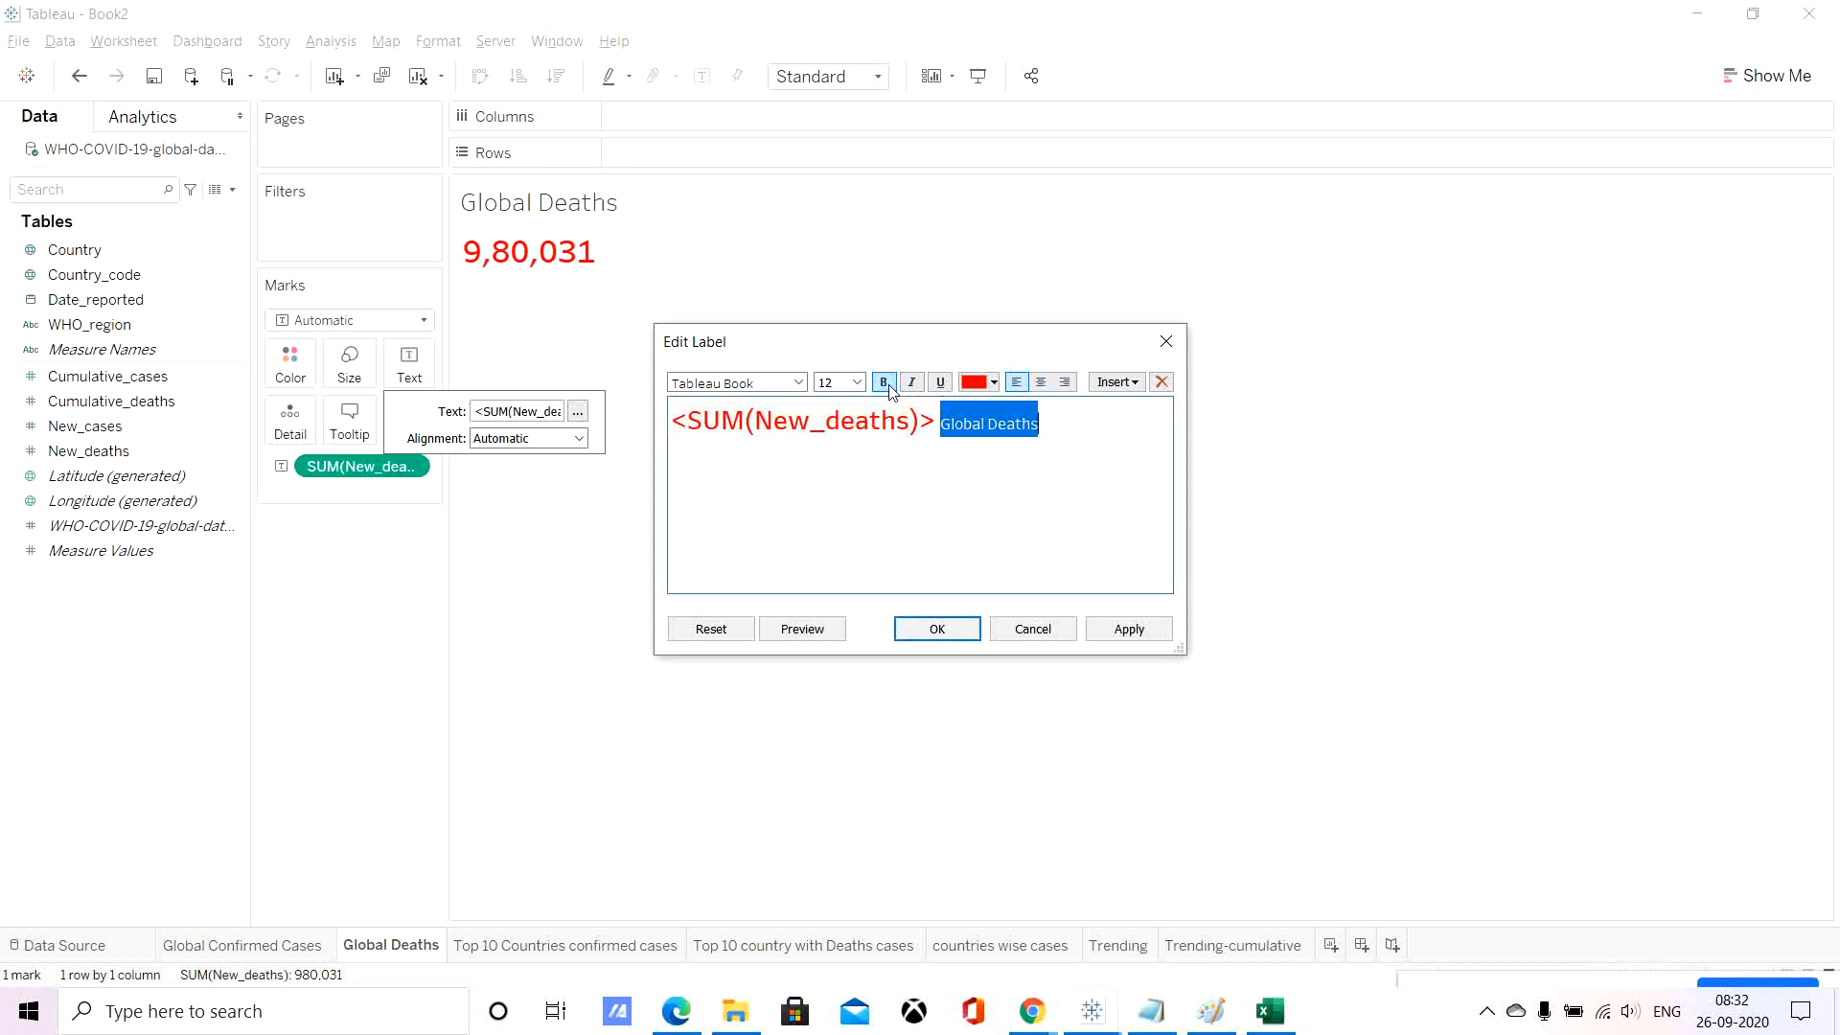
pyautogui.click(1052, 436)
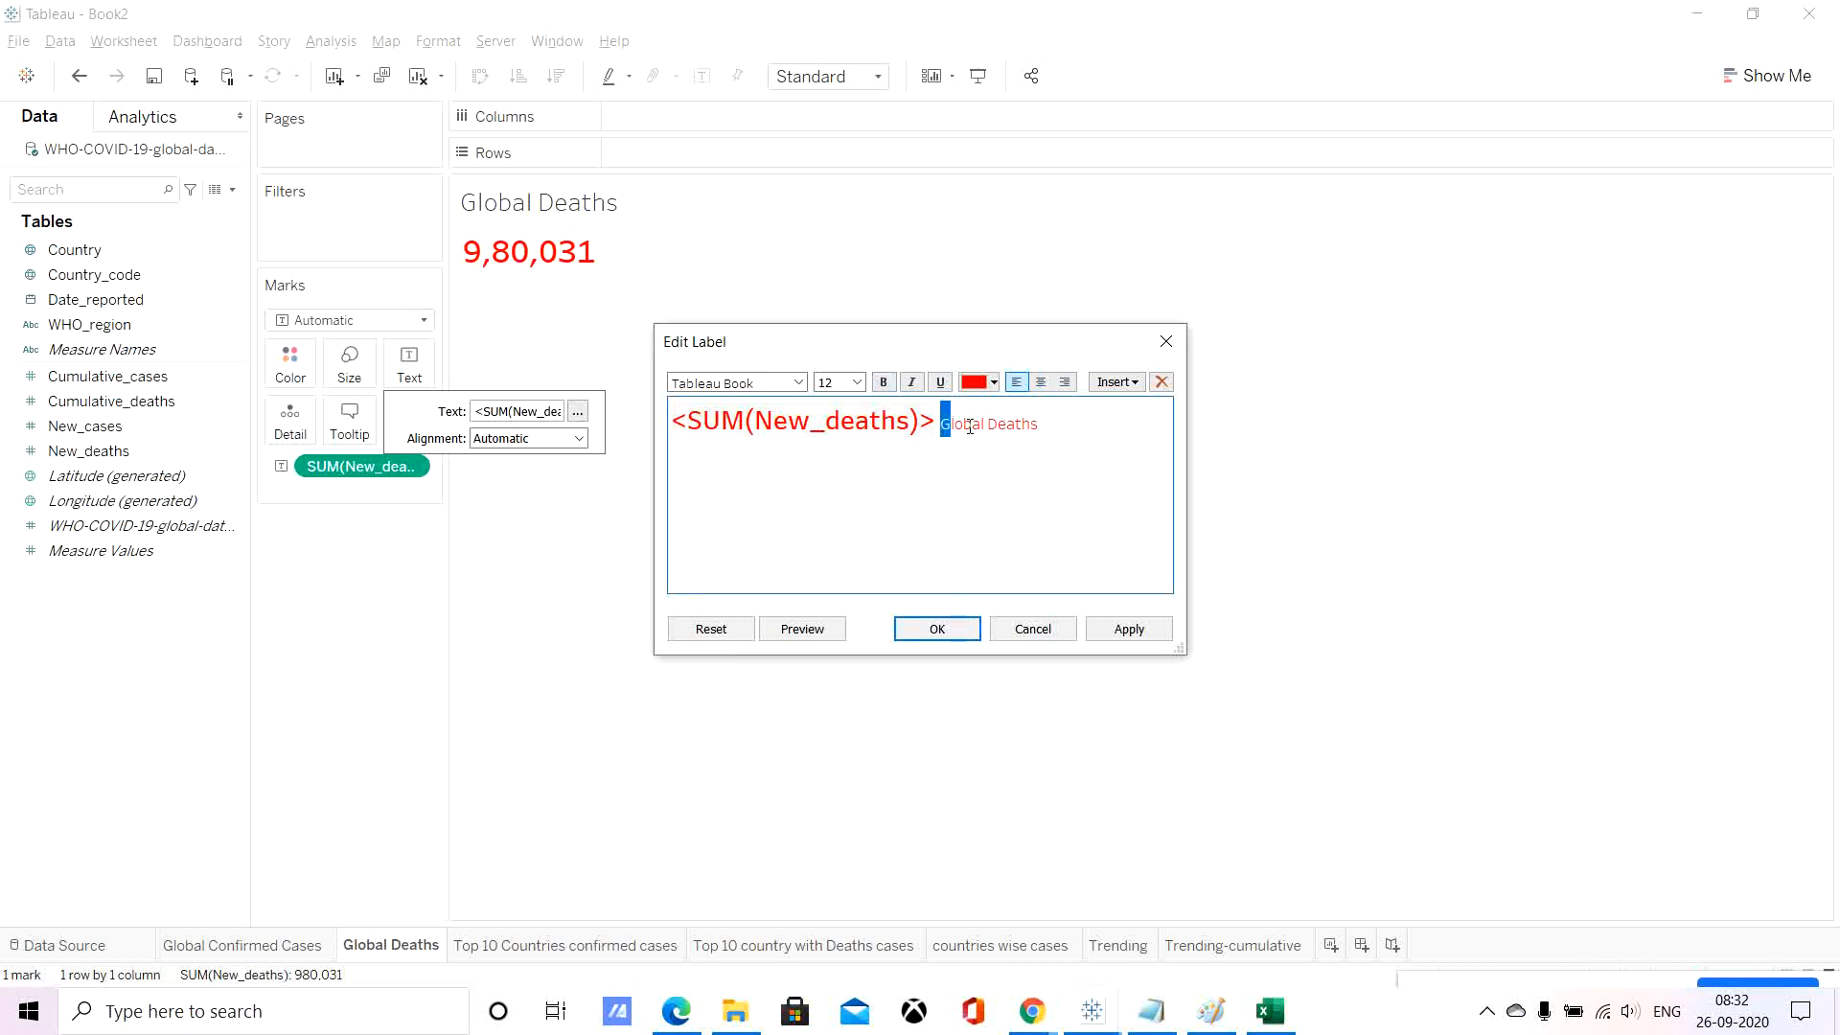
pyautogui.moveTo(942, 424); pyautogui.dragTo(1078, 432)
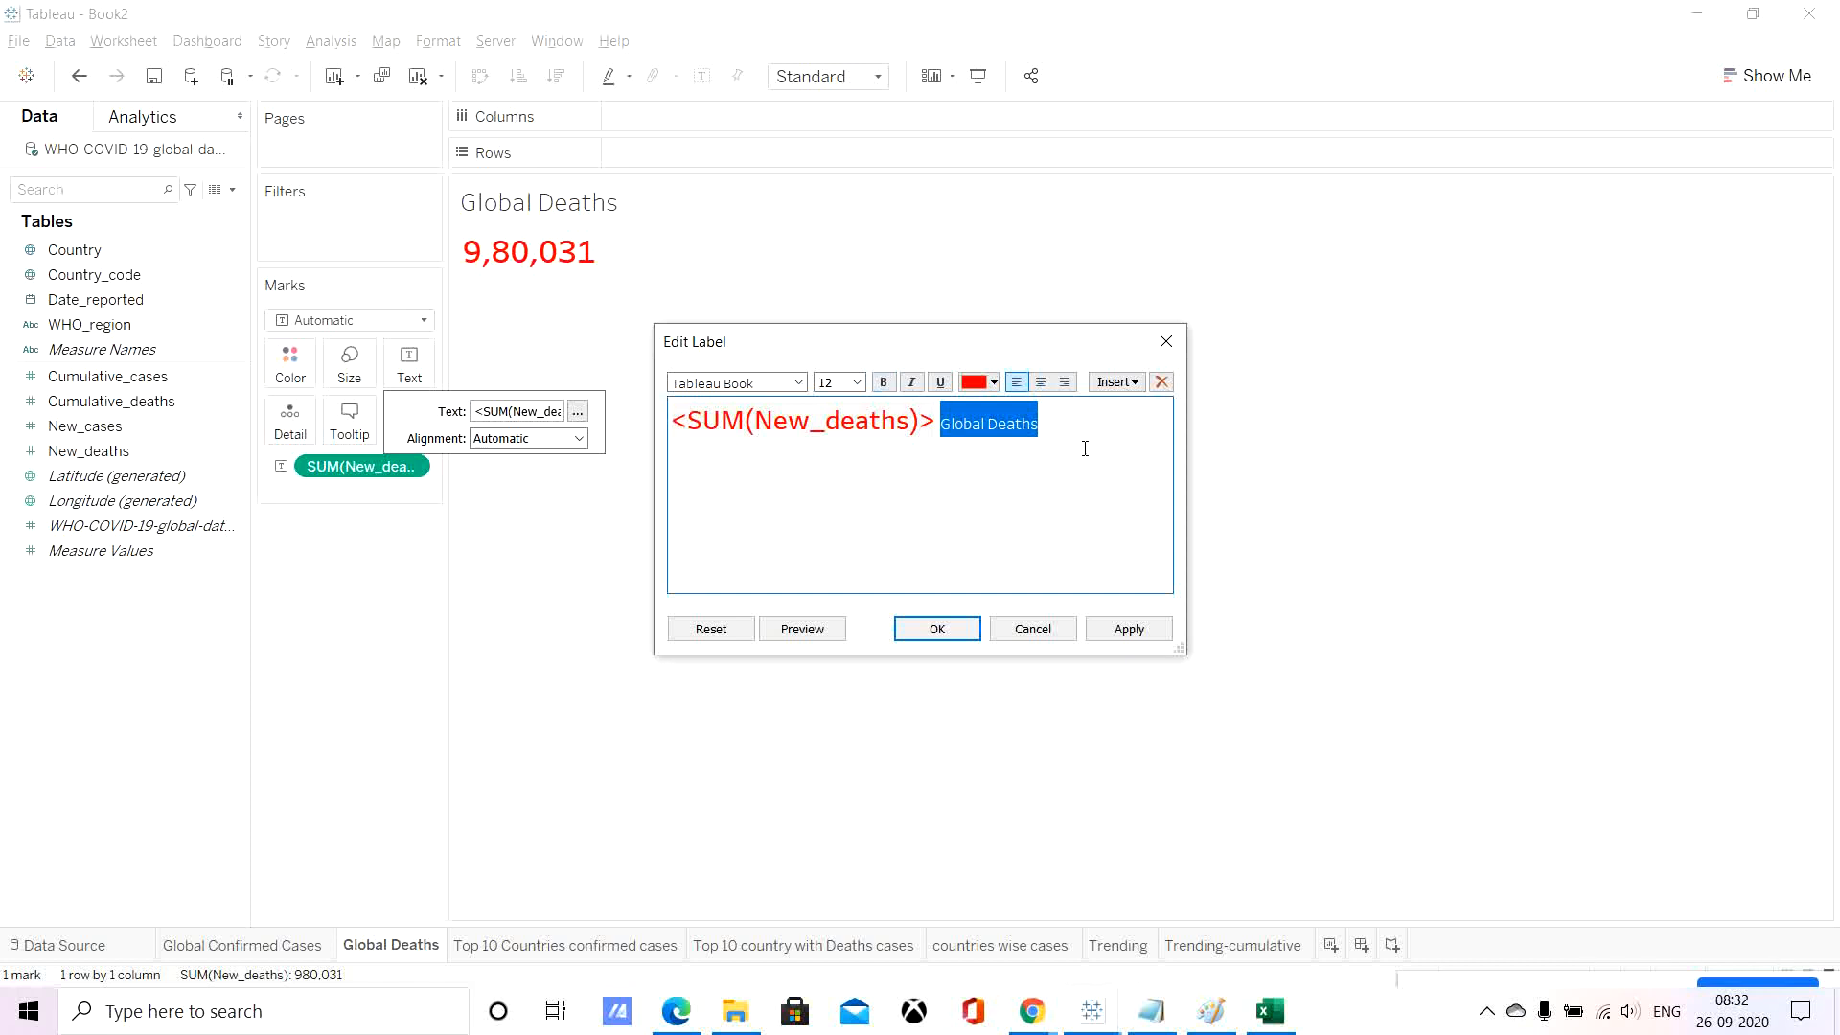
pyautogui.click(994, 382)
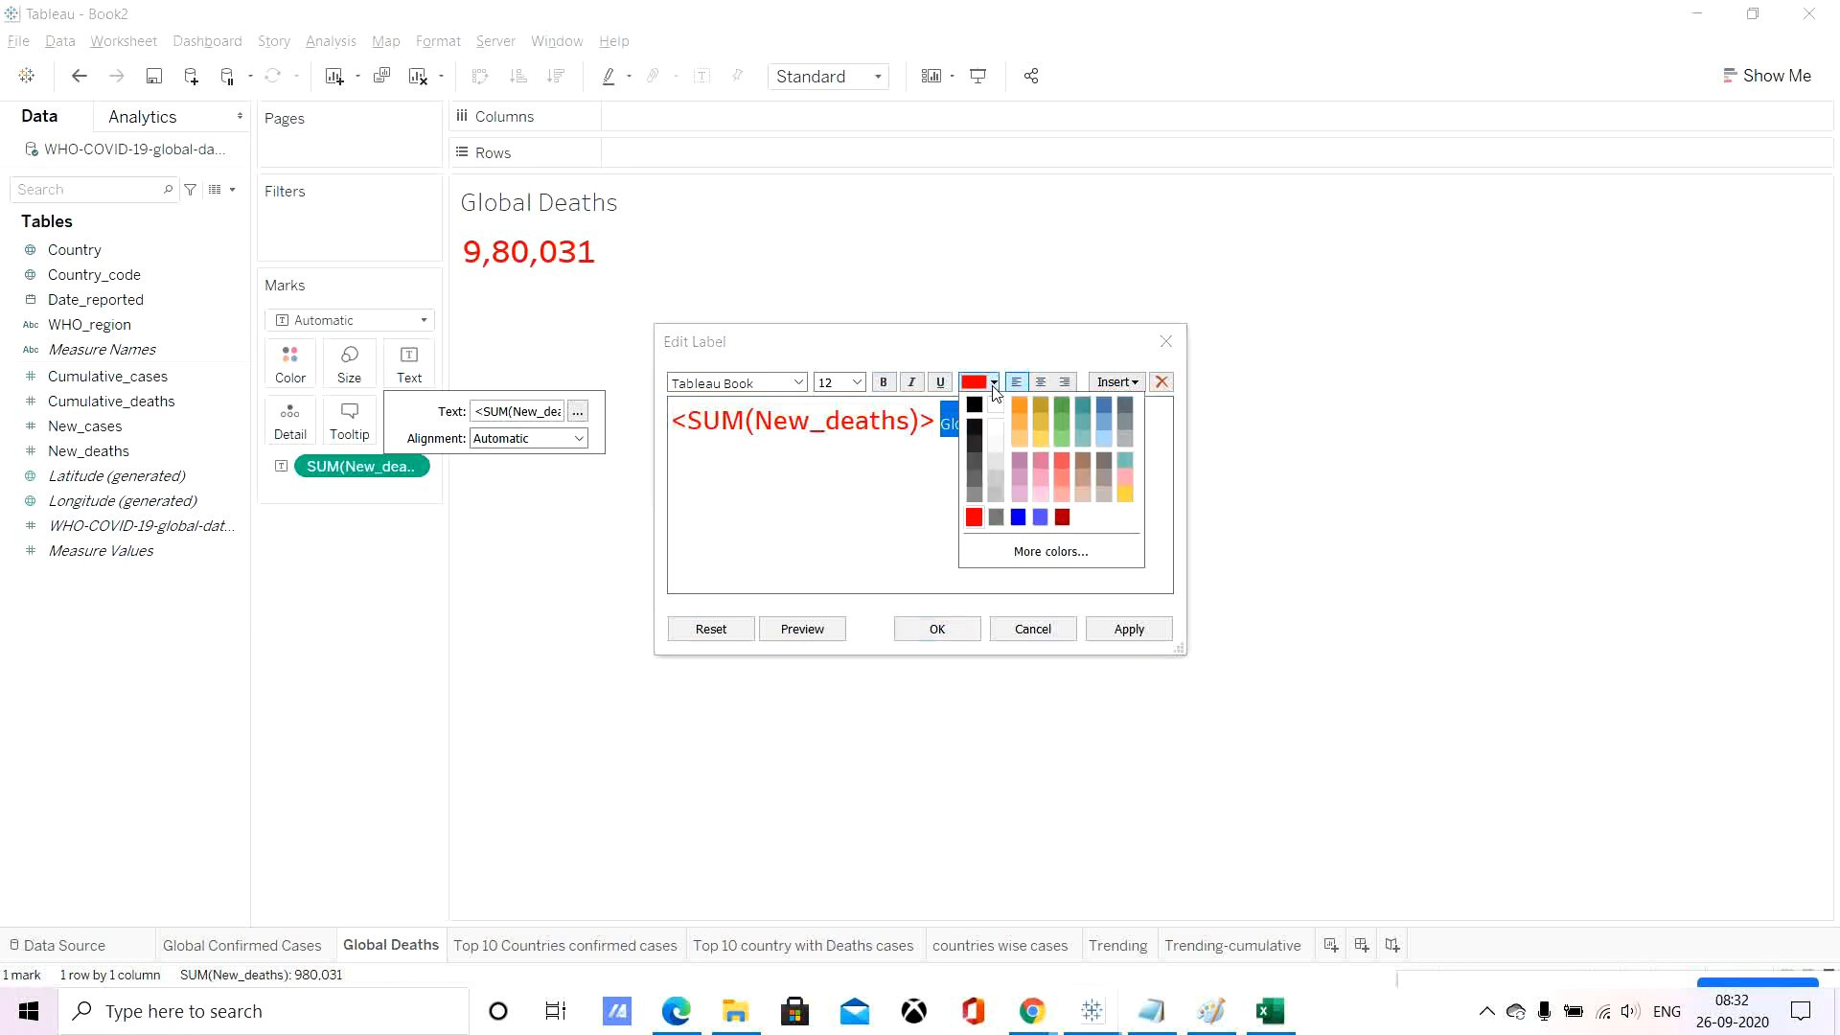
pyautogui.click(997, 518)
pyautogui.click(1121, 629)
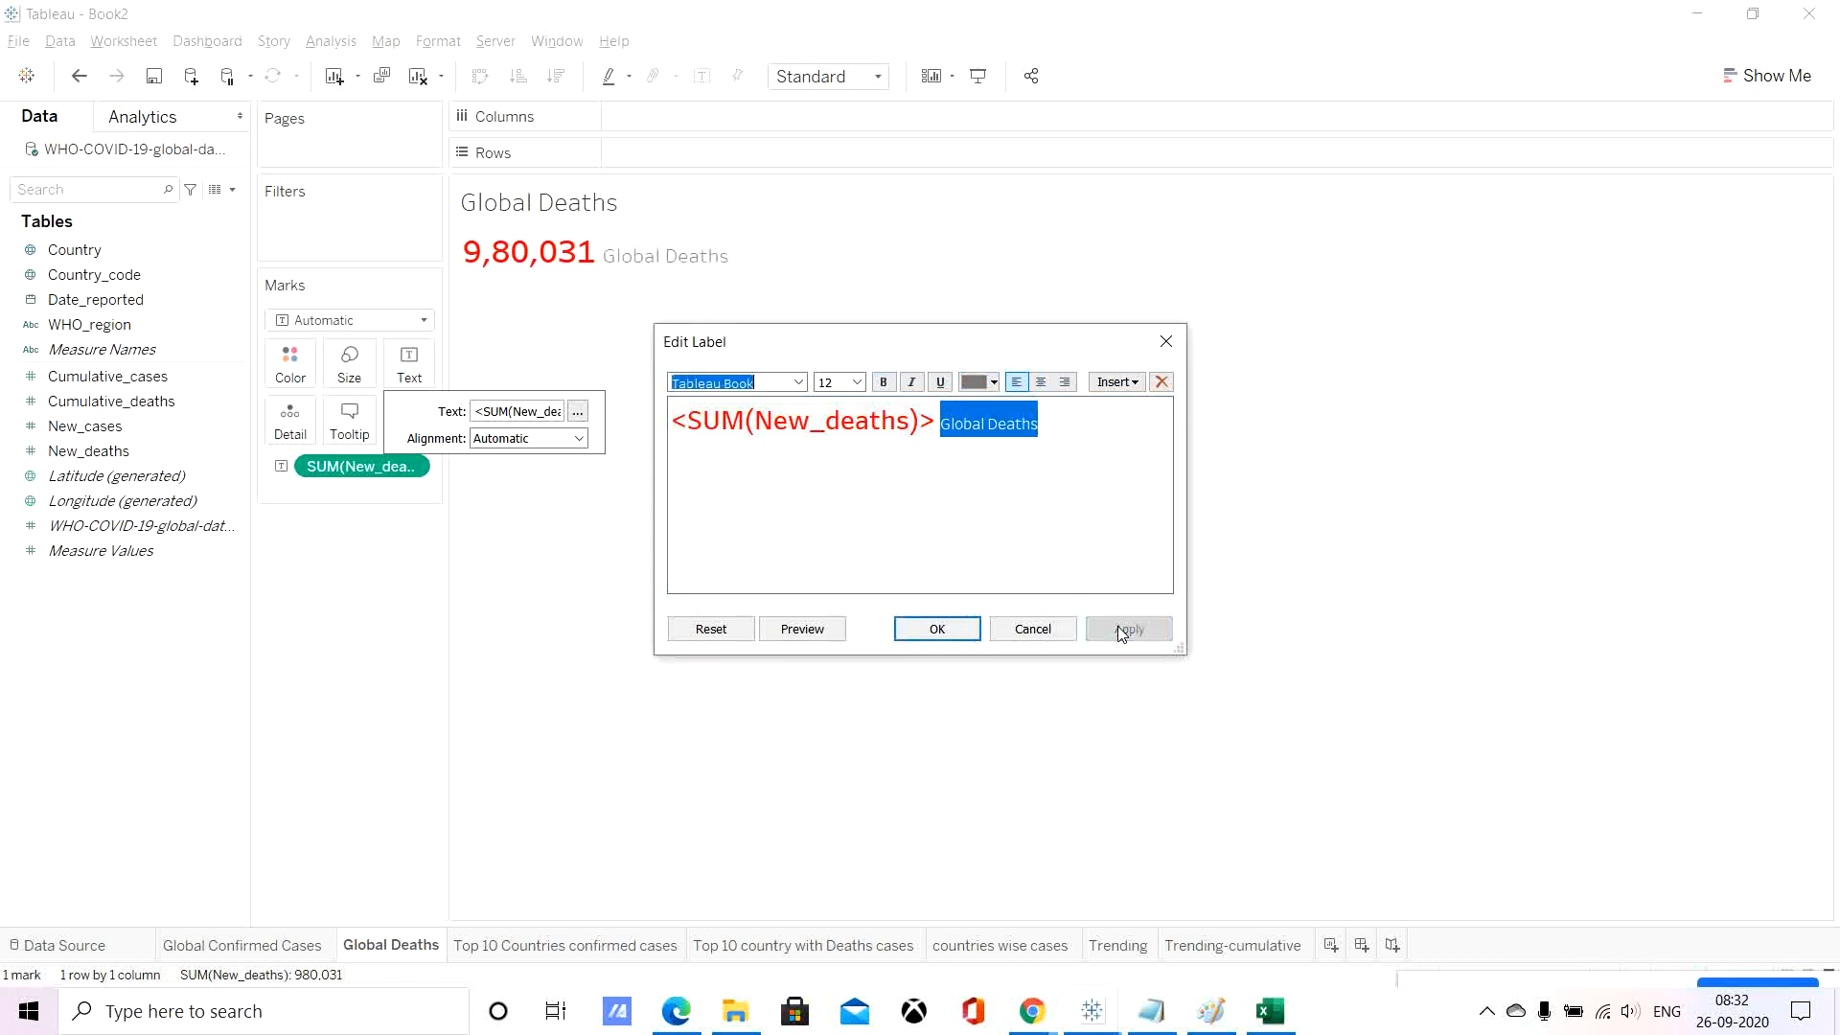
pyautogui.click(941, 627)
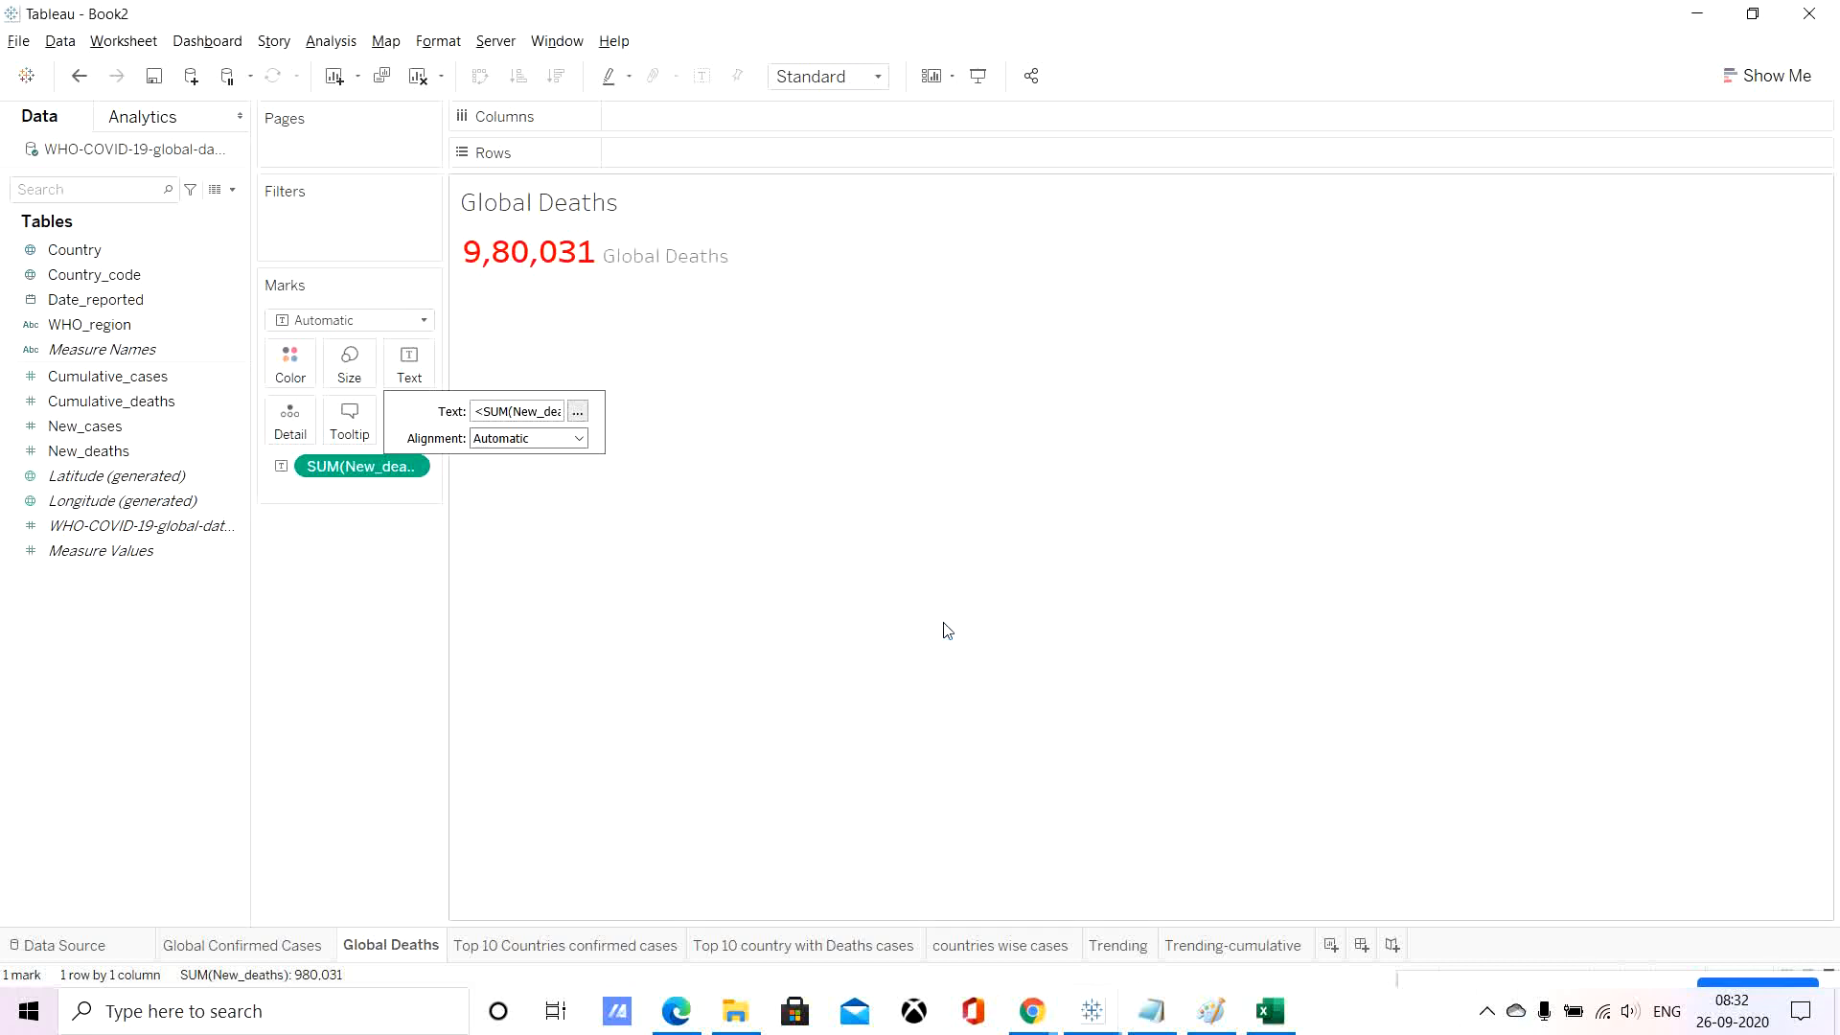
pyautogui.click(714, 594)
# Open the tooltip of the total on the Global Deaths worksheet for editing.
pyautogui.moveTo(648, 263)
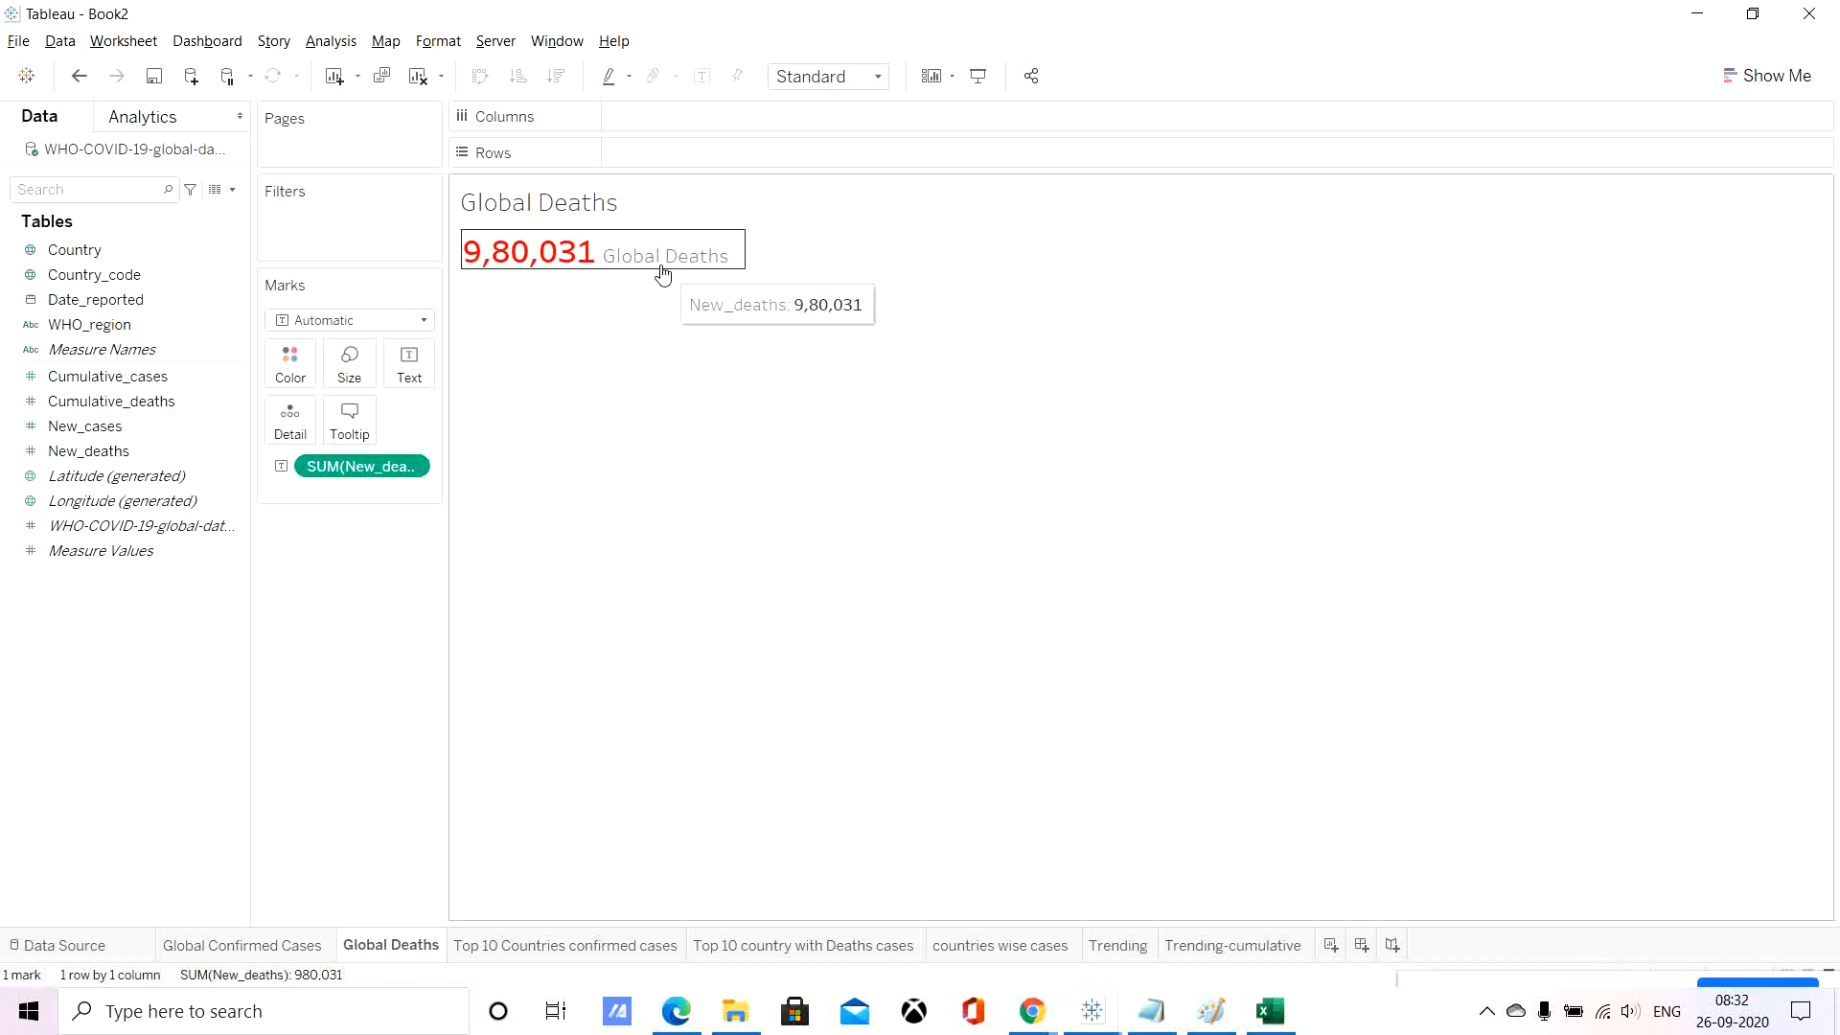
pyautogui.click(350, 422)
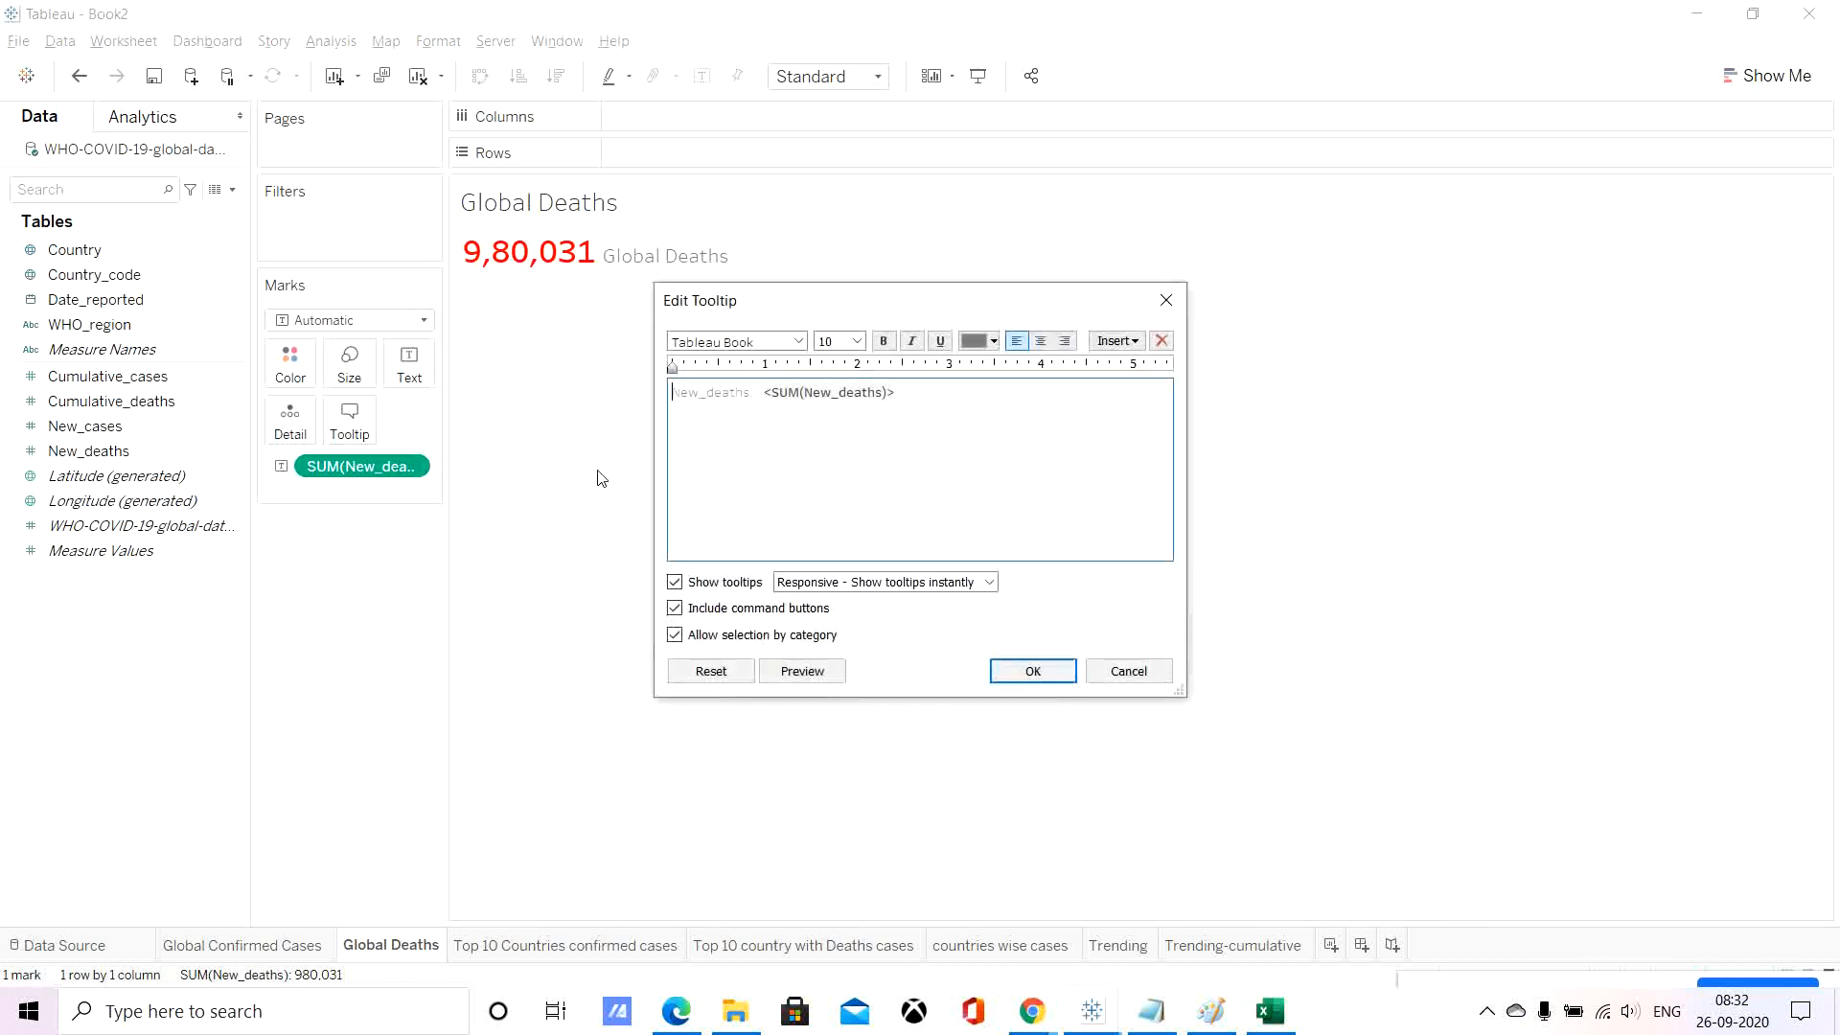
# Clear all the text from the Global Deaths sheet's tooltip and apply the change.
pyautogui.click(932, 398)
pyautogui.hotkey('ctrl', 'a')
pyautogui.press('Delete')
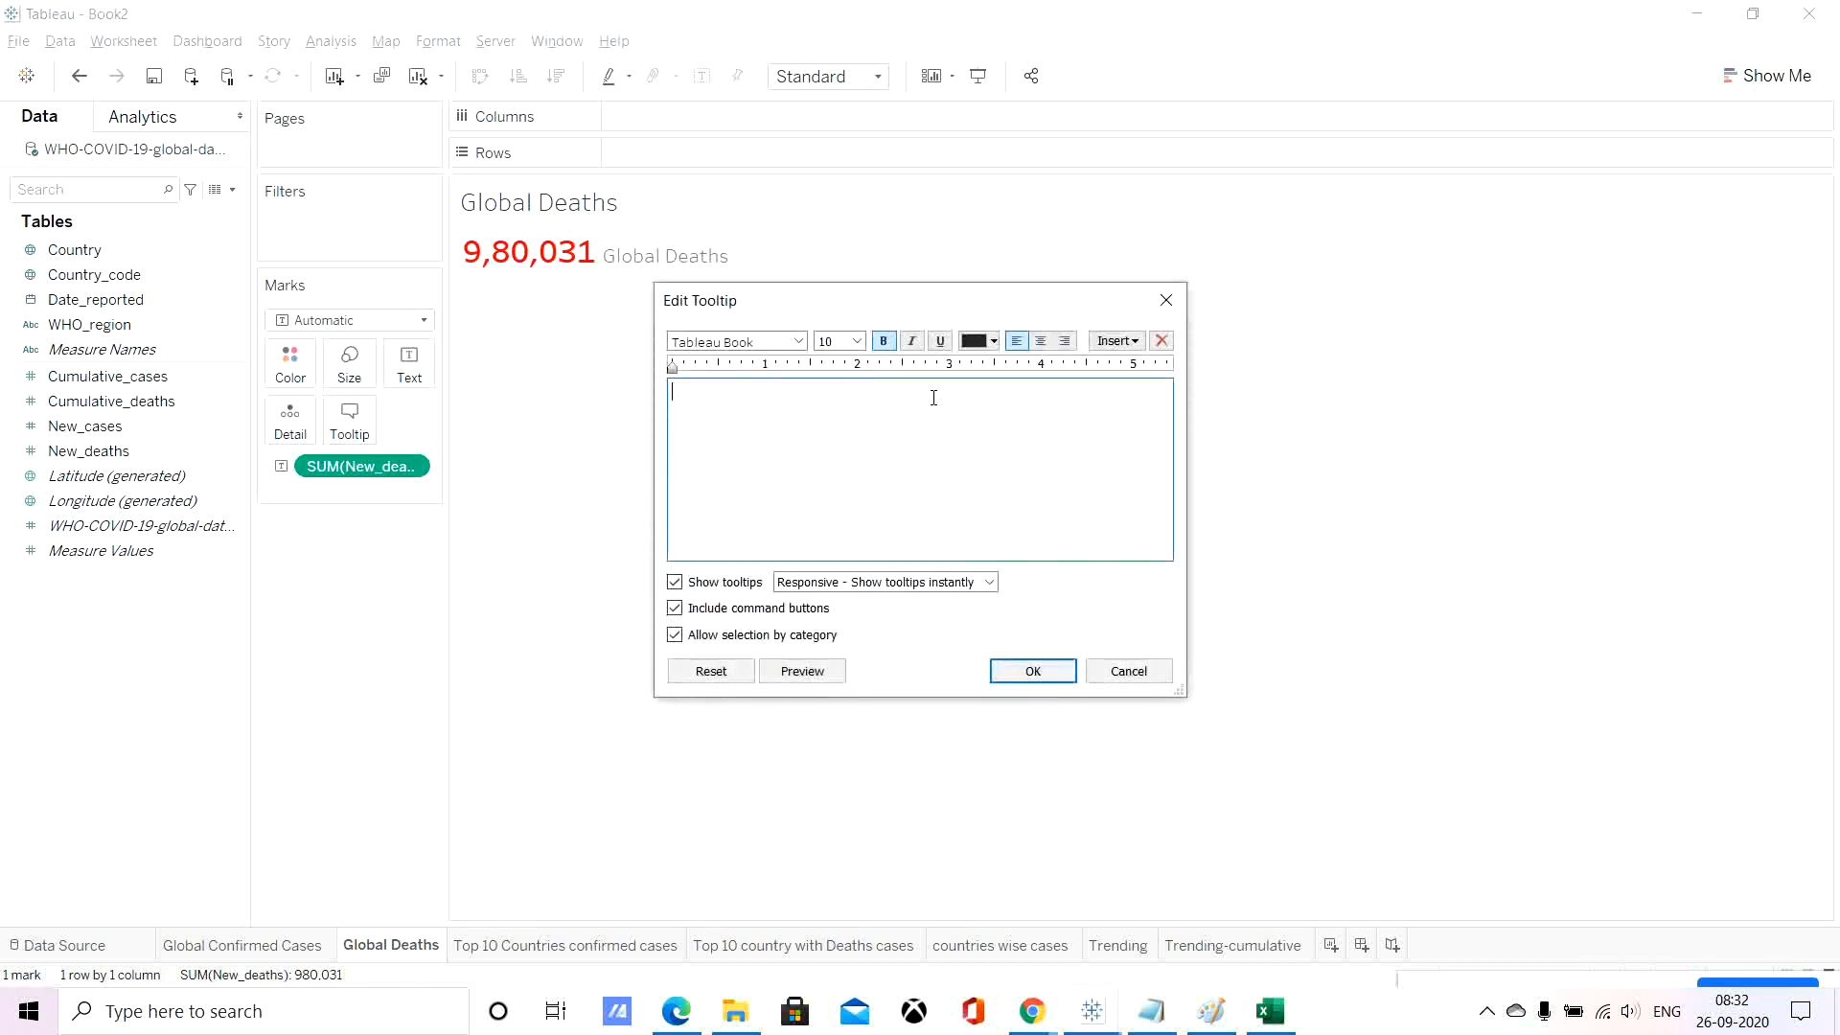
pyautogui.click(1033, 673)
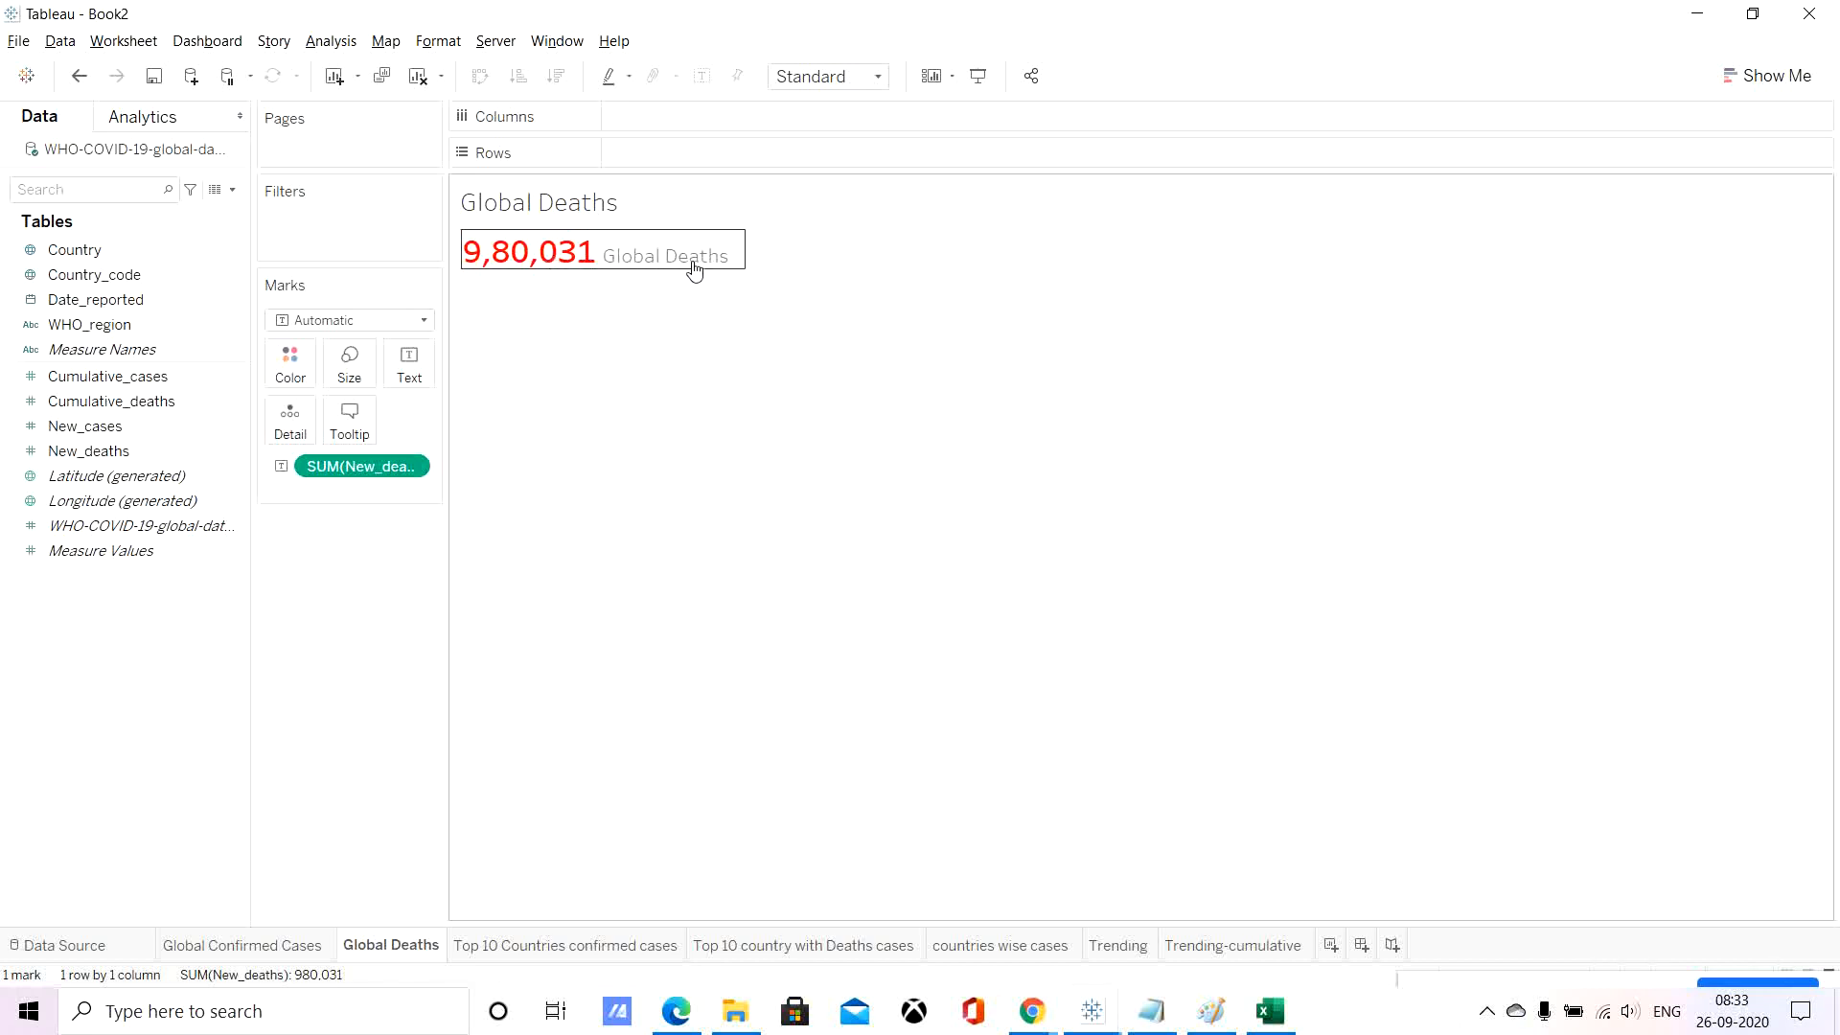
# Review the finished worksheets, from Global Confirmed Cases through the top 10 charts, country map and Trending to Trending-cumulative.
pyautogui.click(267, 953)
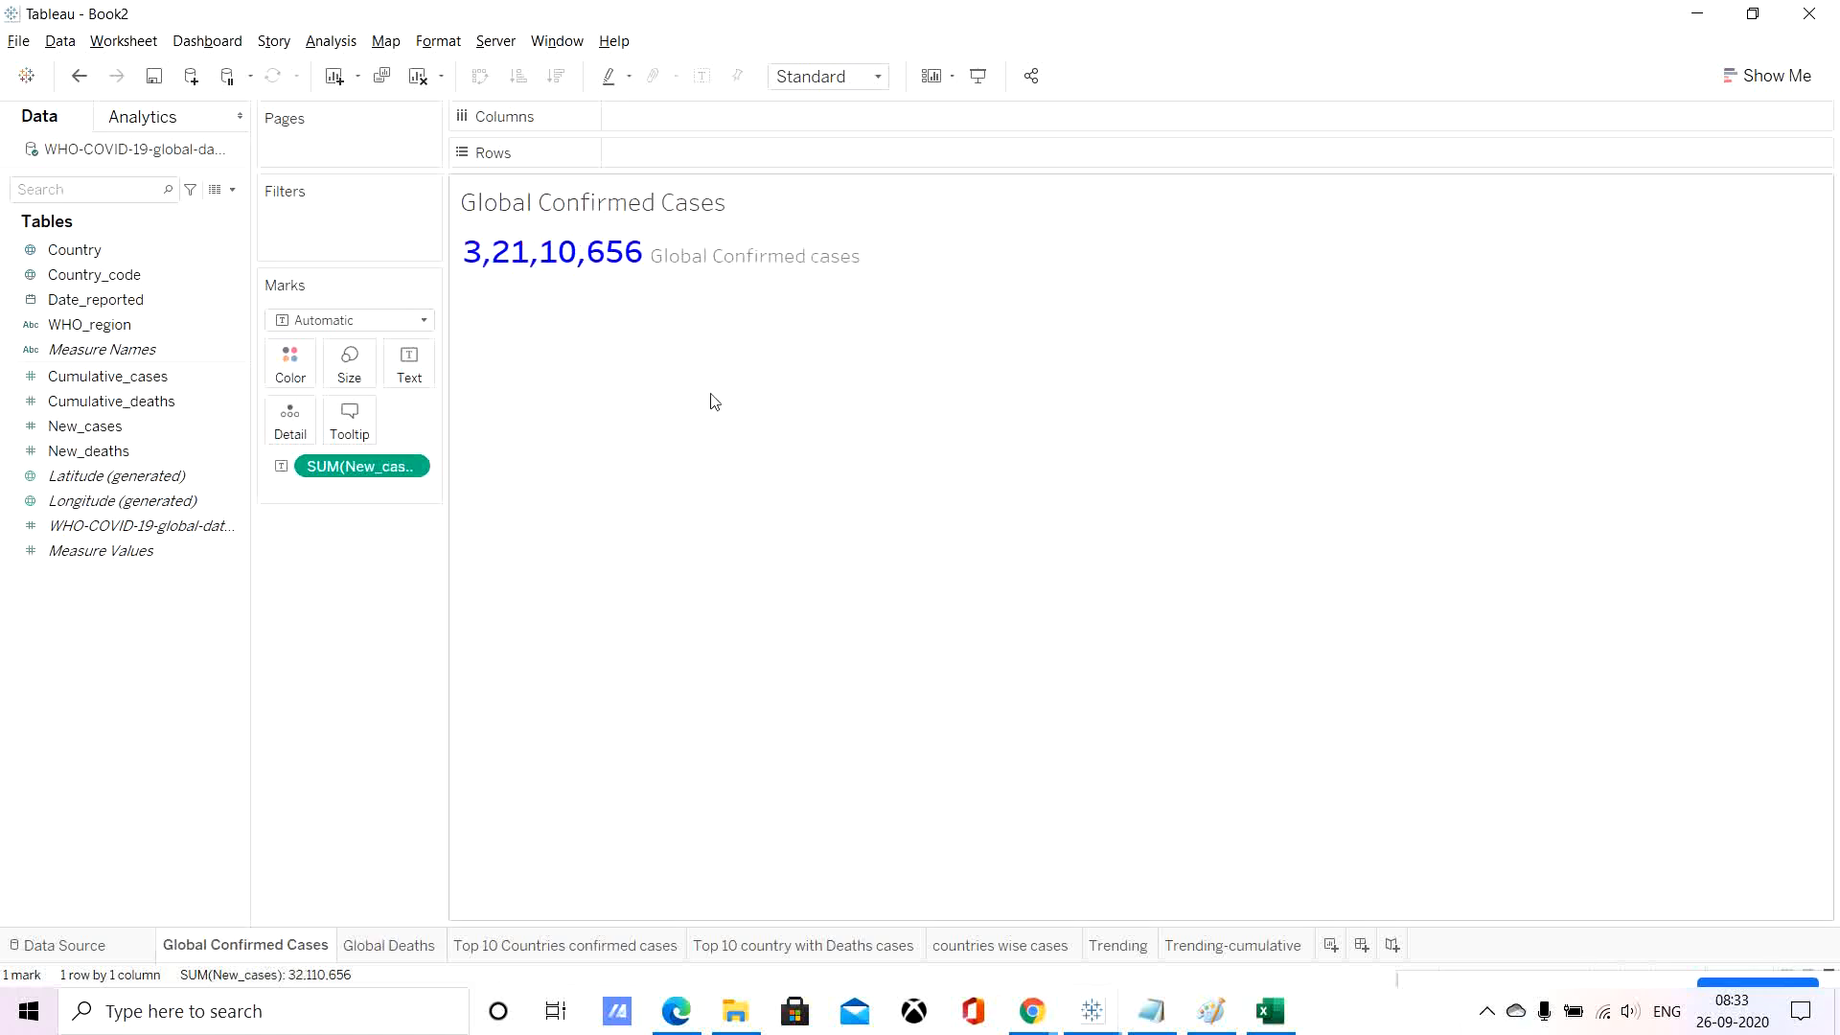
pyautogui.click(368, 947)
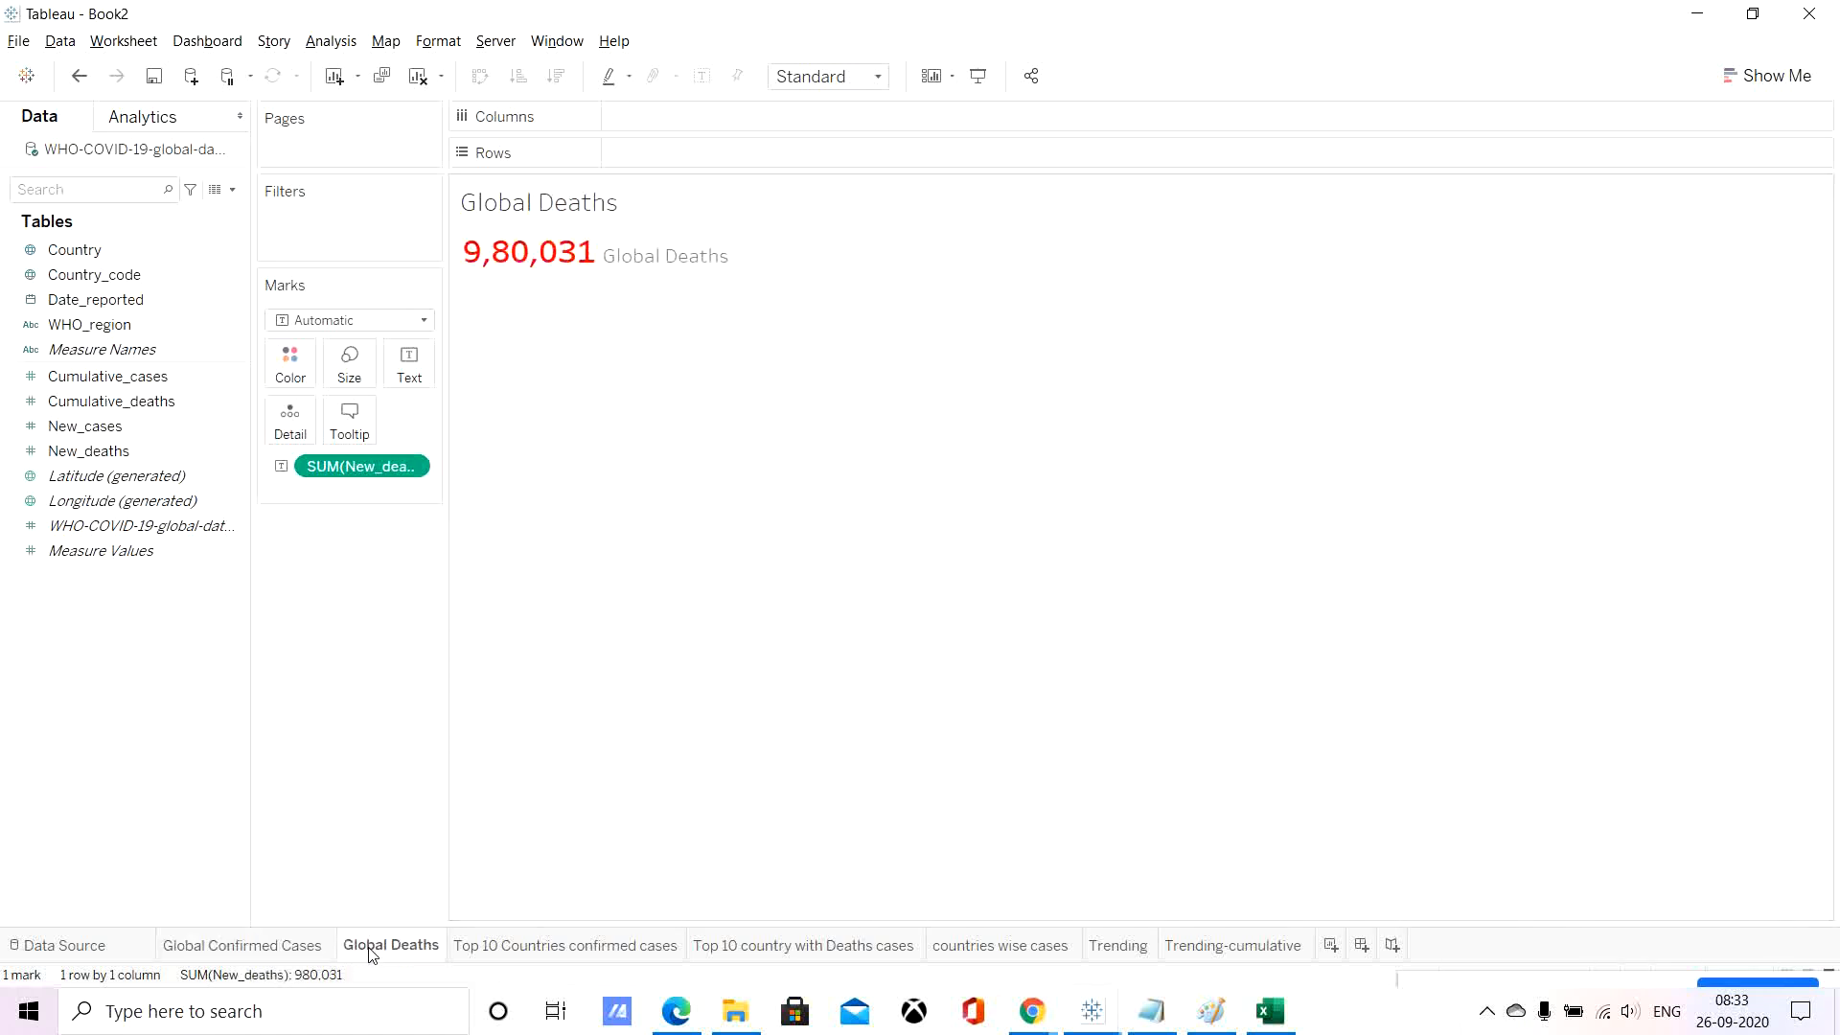
pyautogui.click(533, 946)
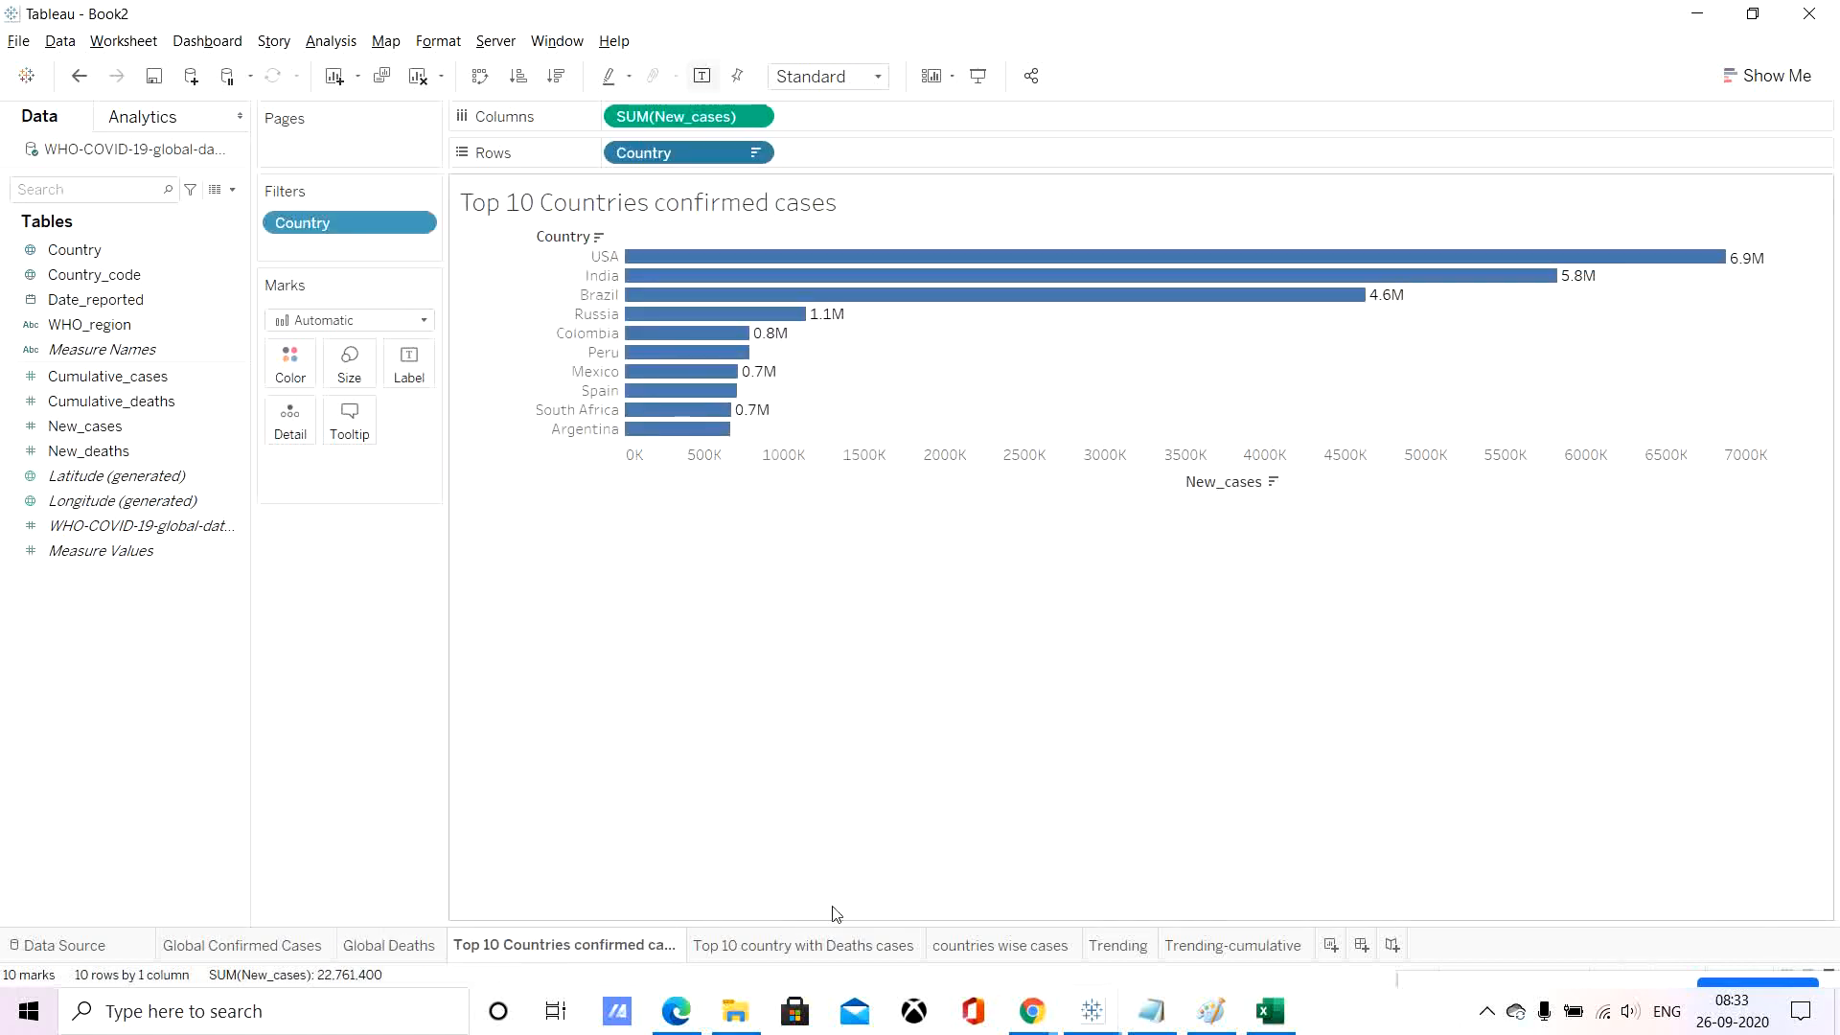
pyautogui.click(813, 946)
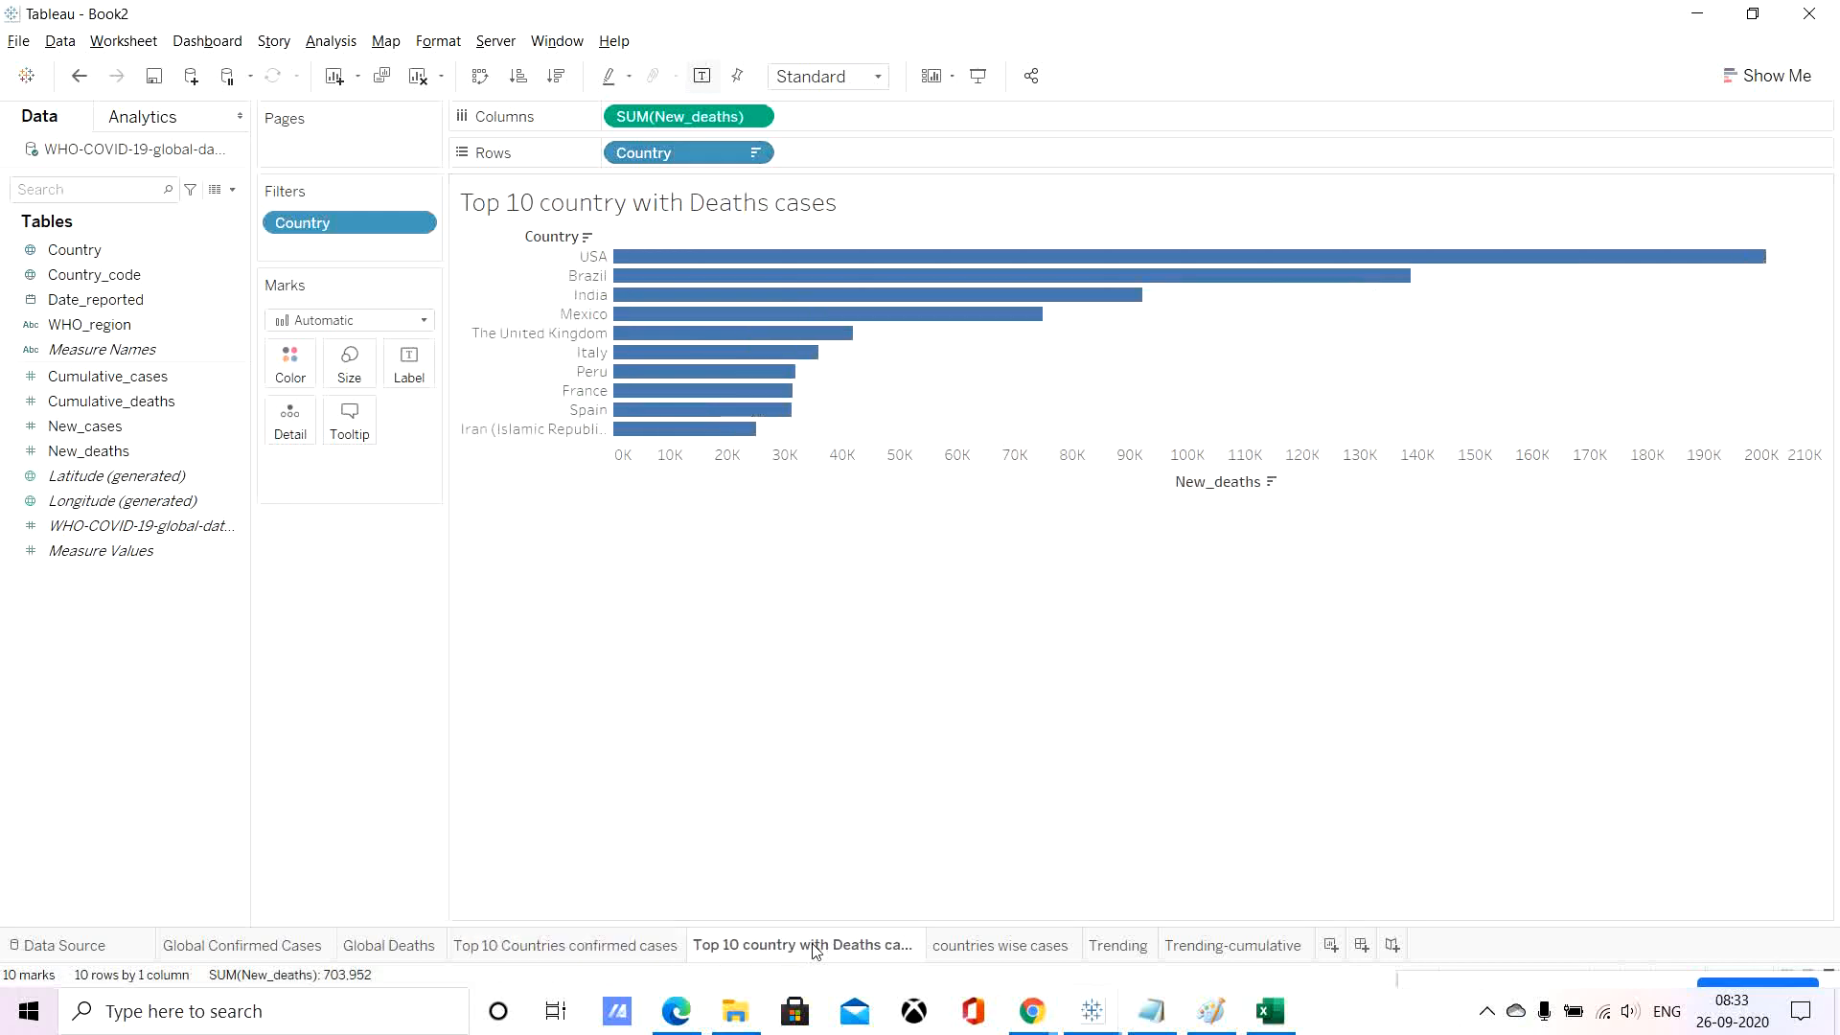
pyautogui.click(986, 947)
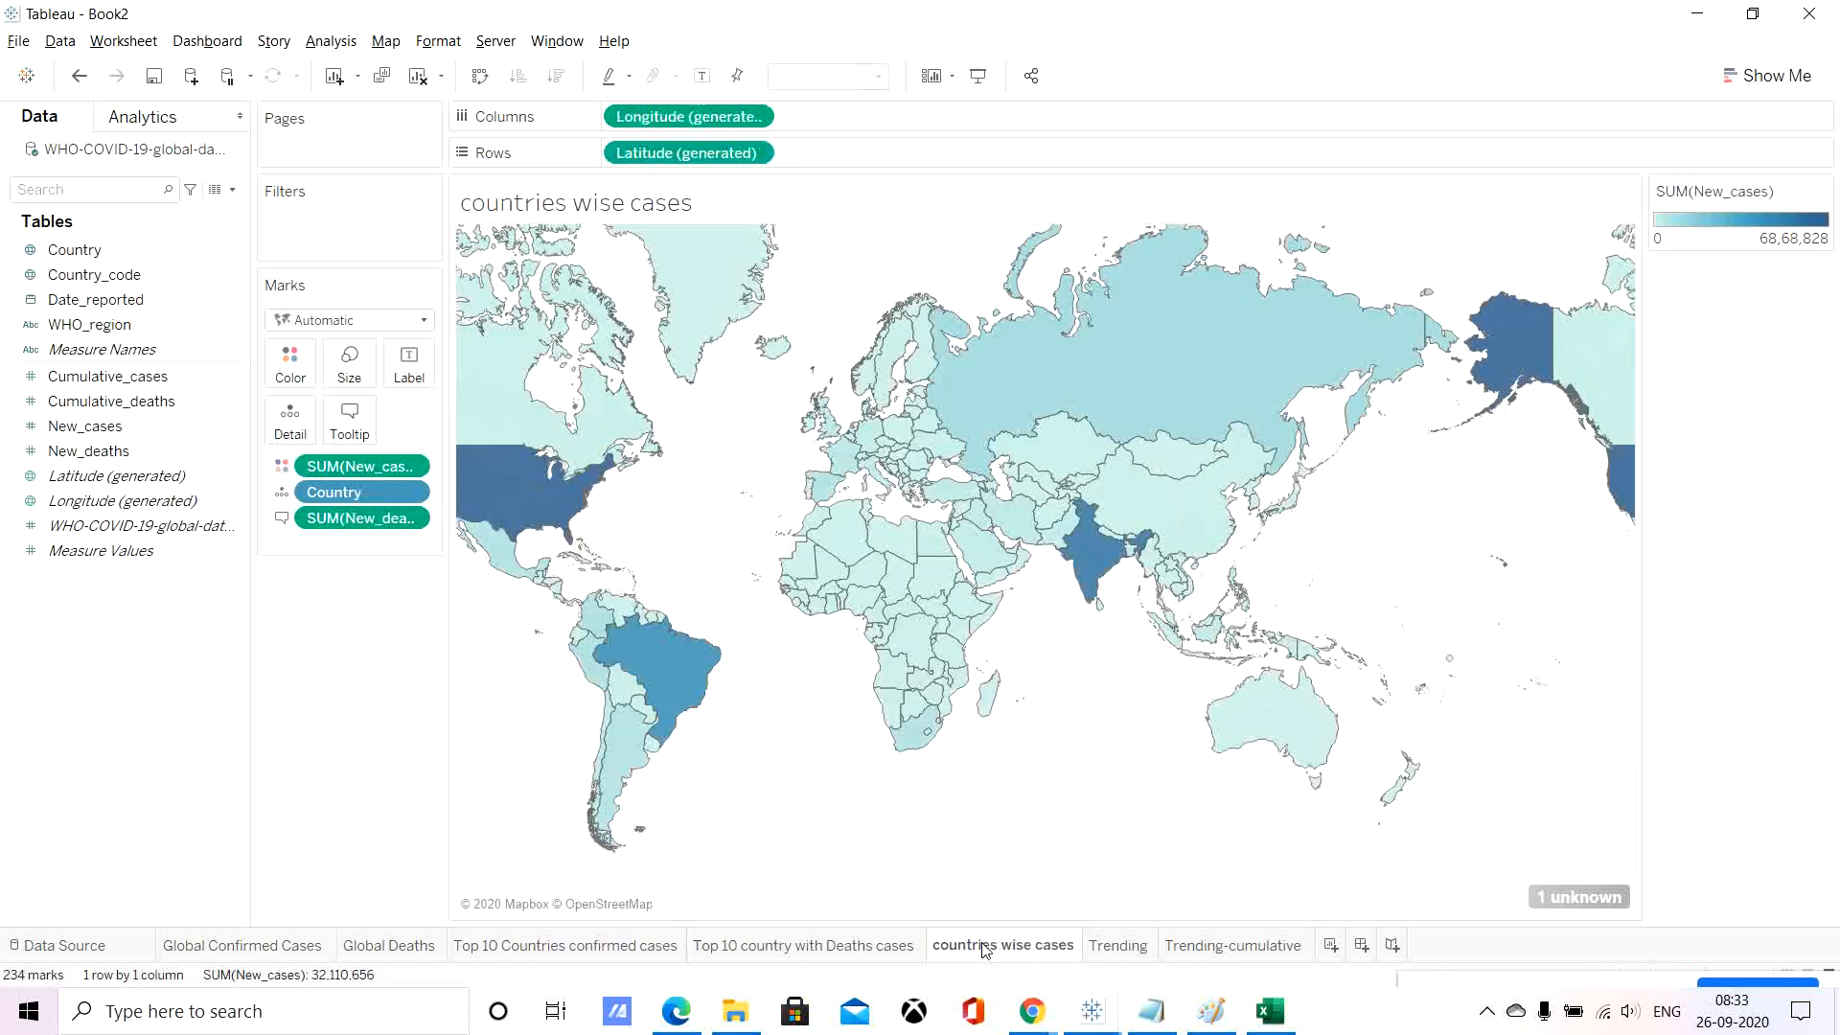
pyautogui.click(1116, 947)
pyautogui.click(1195, 947)
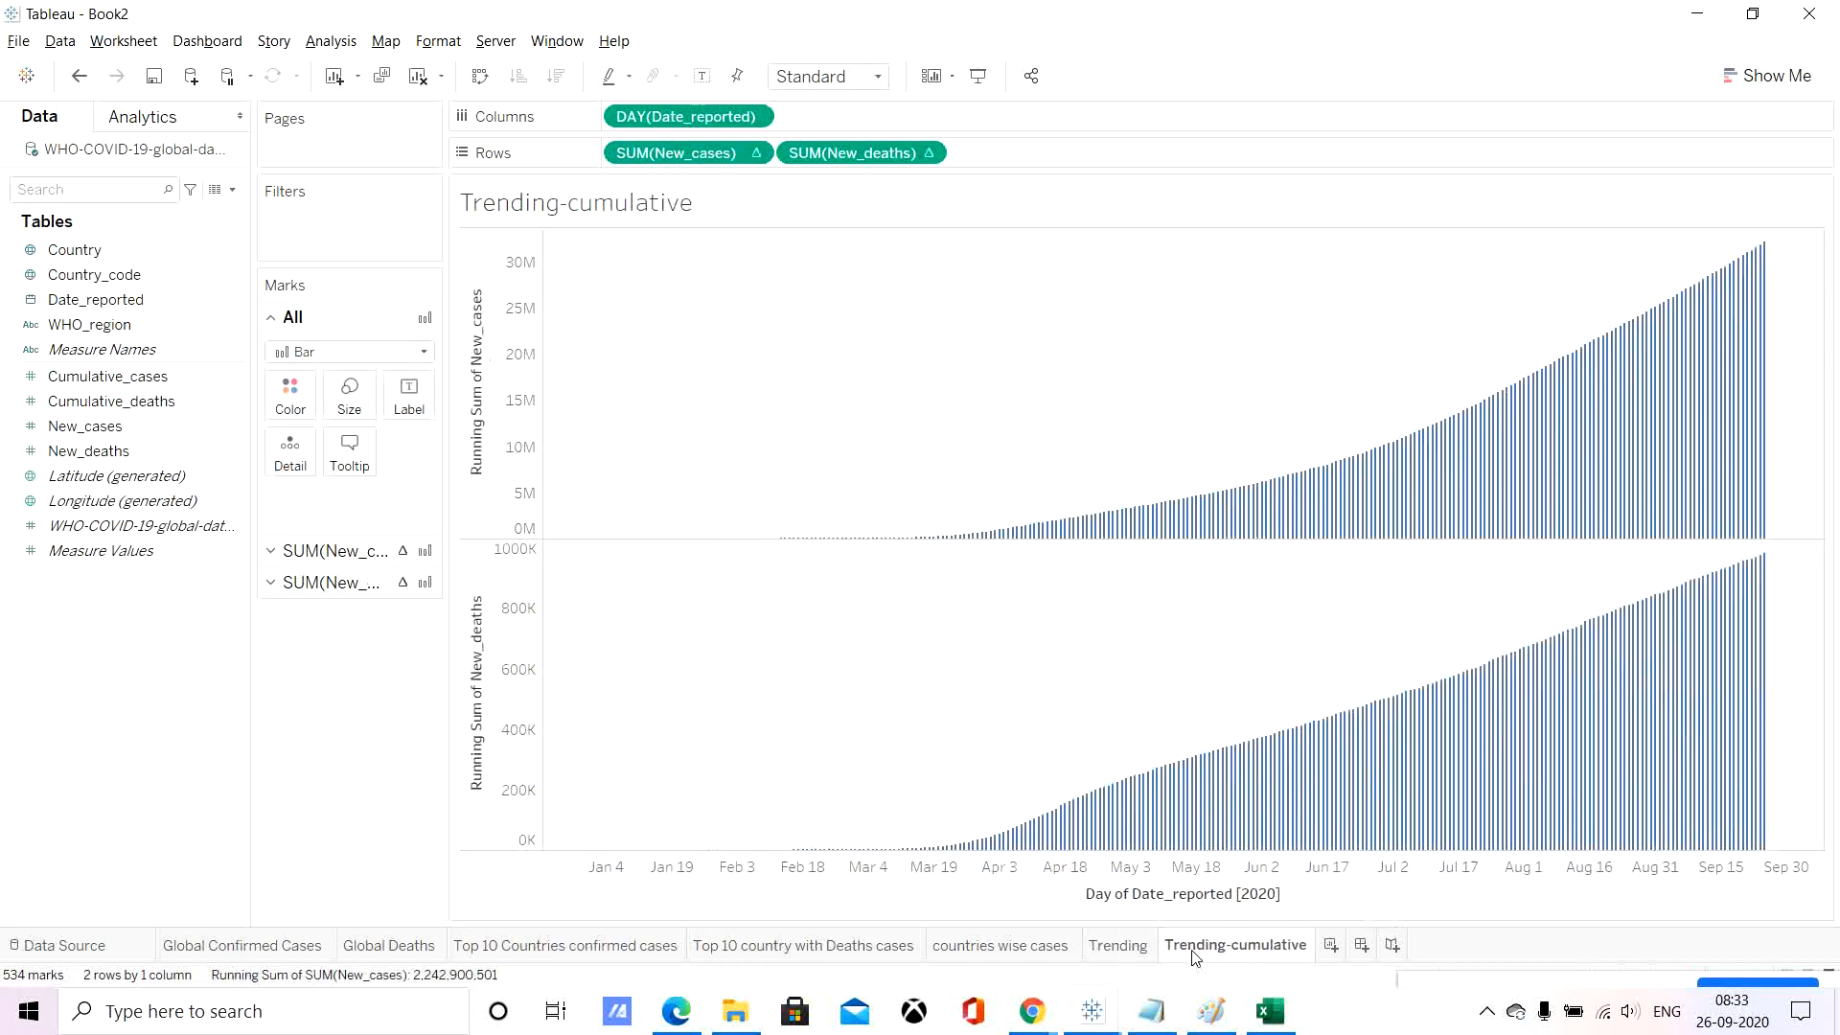
# Create a new dashboard and fill its empty canvas with a layout container.
pyautogui.click(1361, 945)
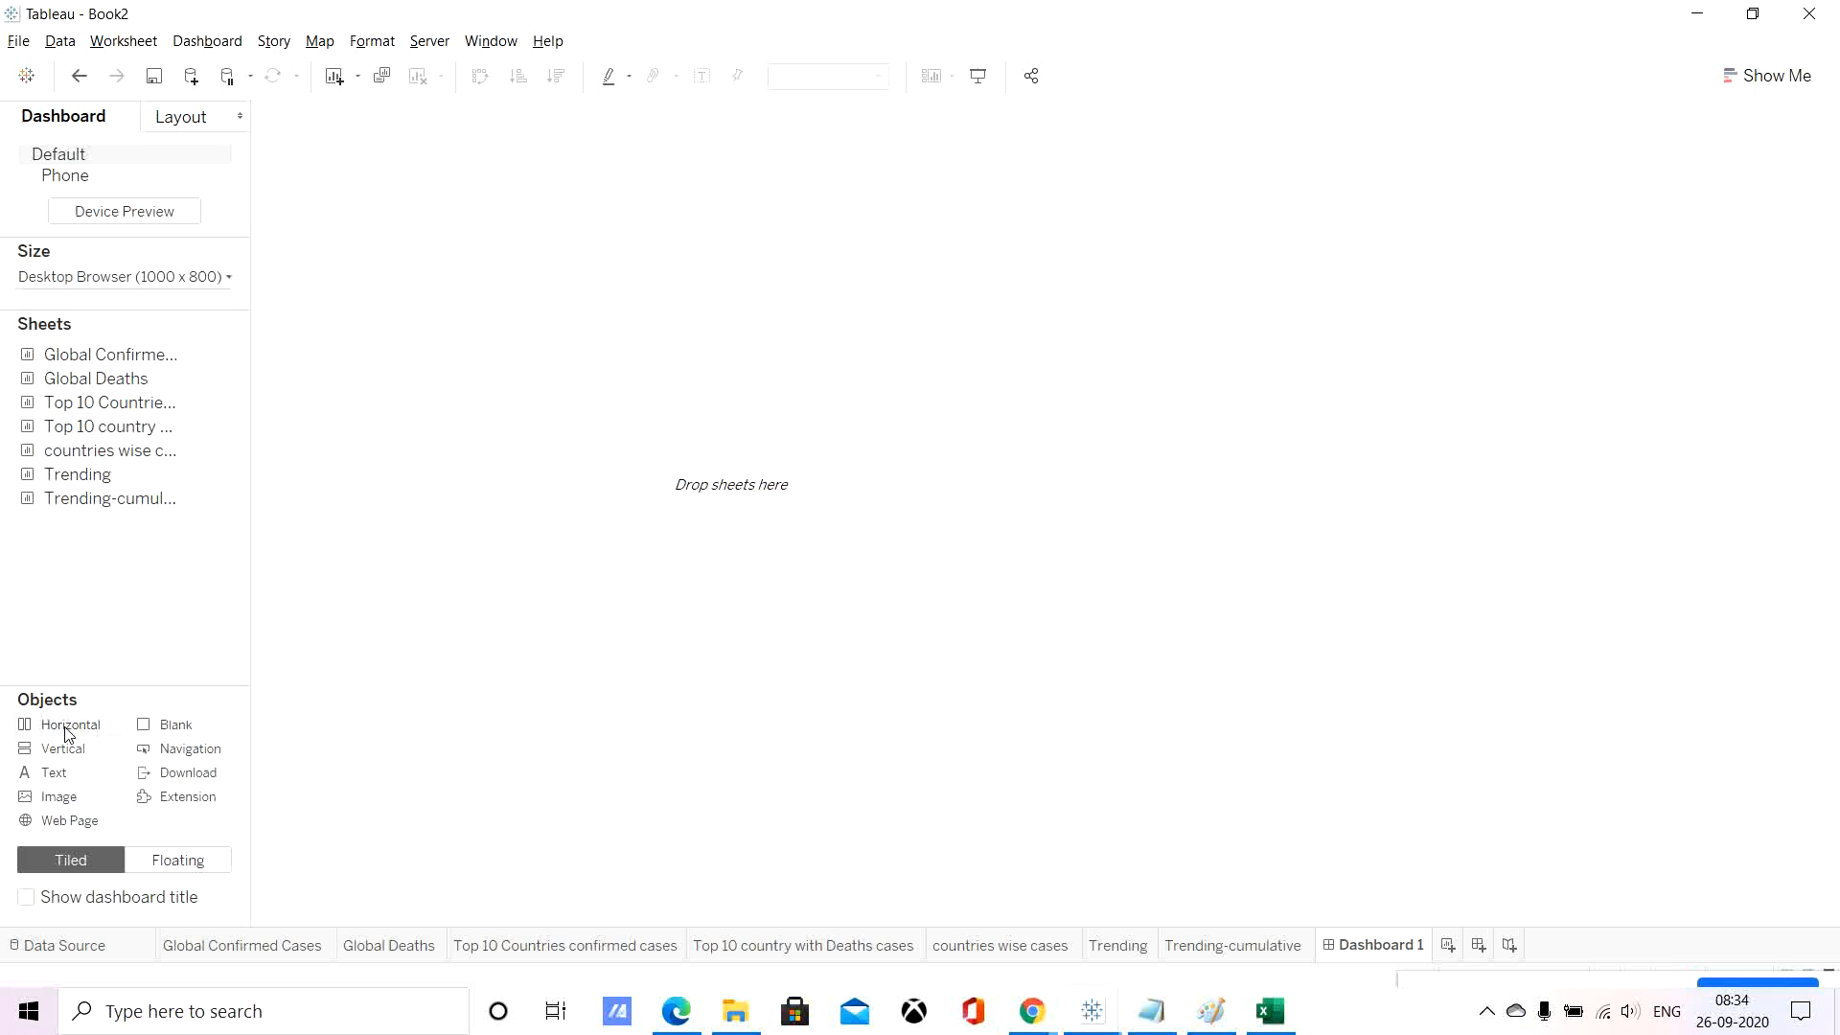
pyautogui.moveTo(67, 732); pyautogui.dragTo(676, 476)
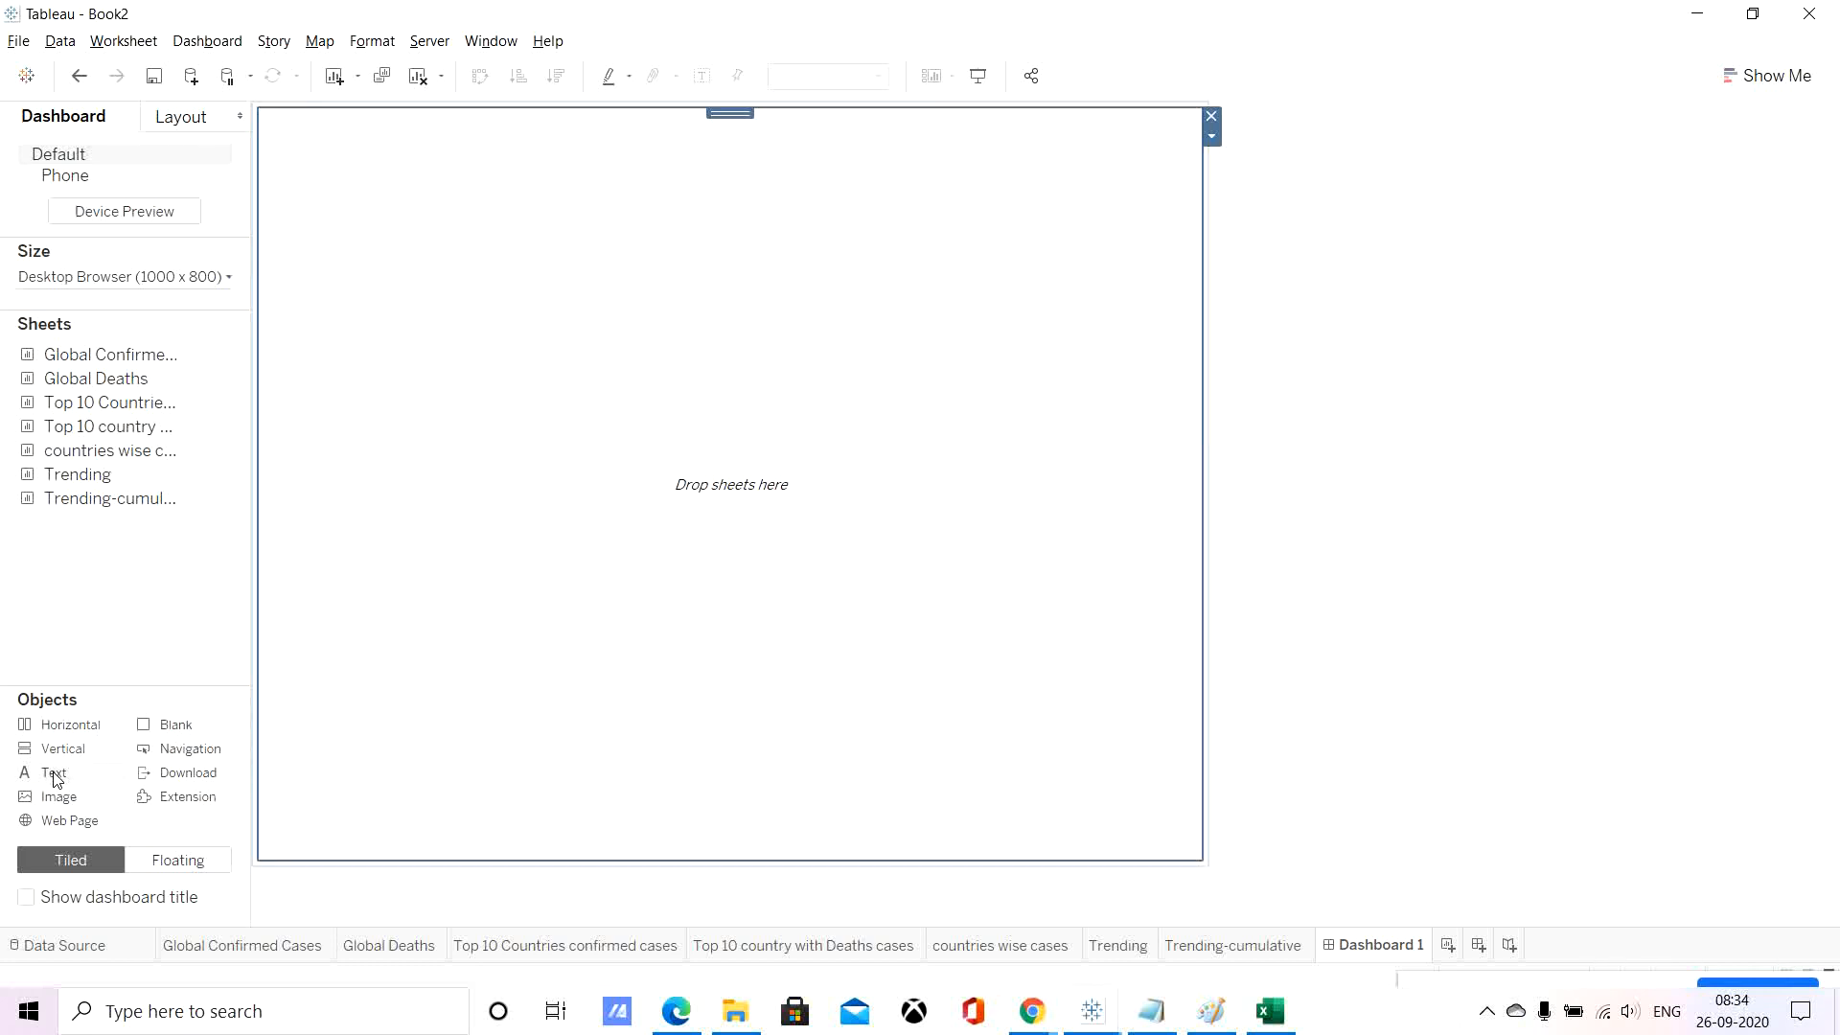
# Add a text object to the dashboard reading "Covid-19 Global Tracker" at font size 26.
pyautogui.moveTo(55, 778); pyautogui.dragTo(632, 586)
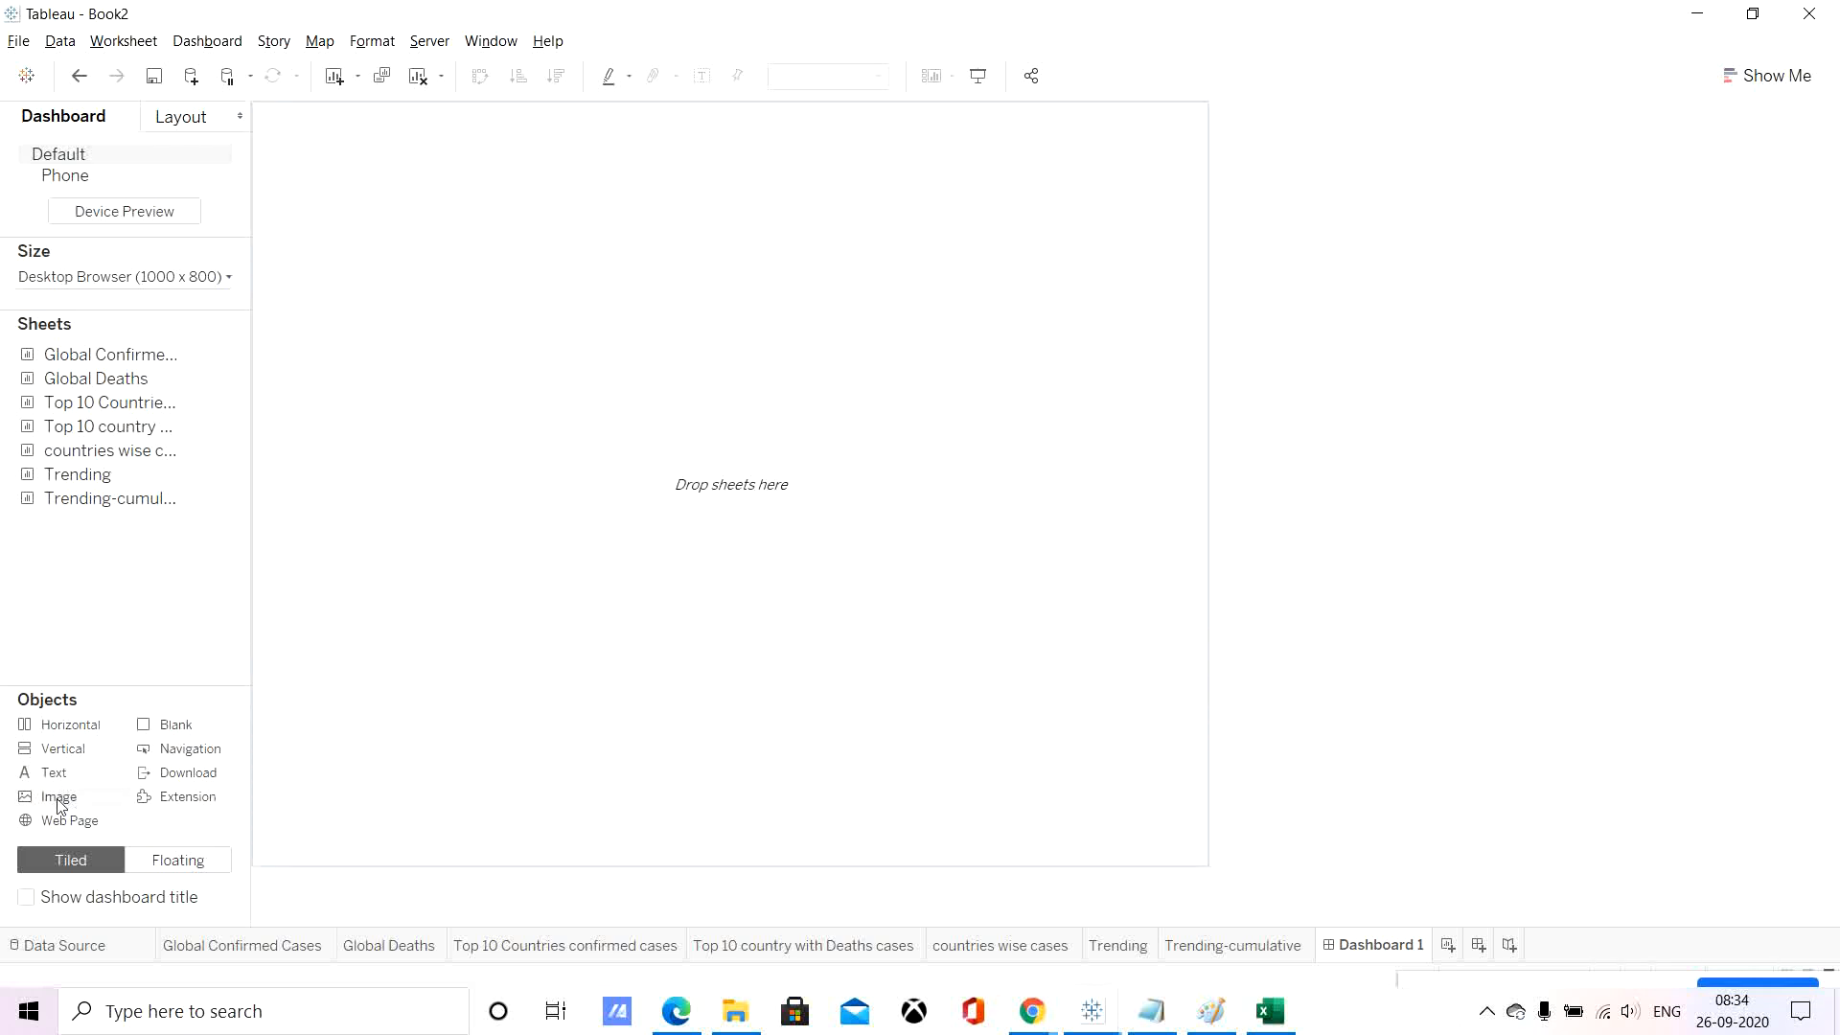
pyautogui.moveTo(48, 778); pyautogui.dragTo(548, 243)
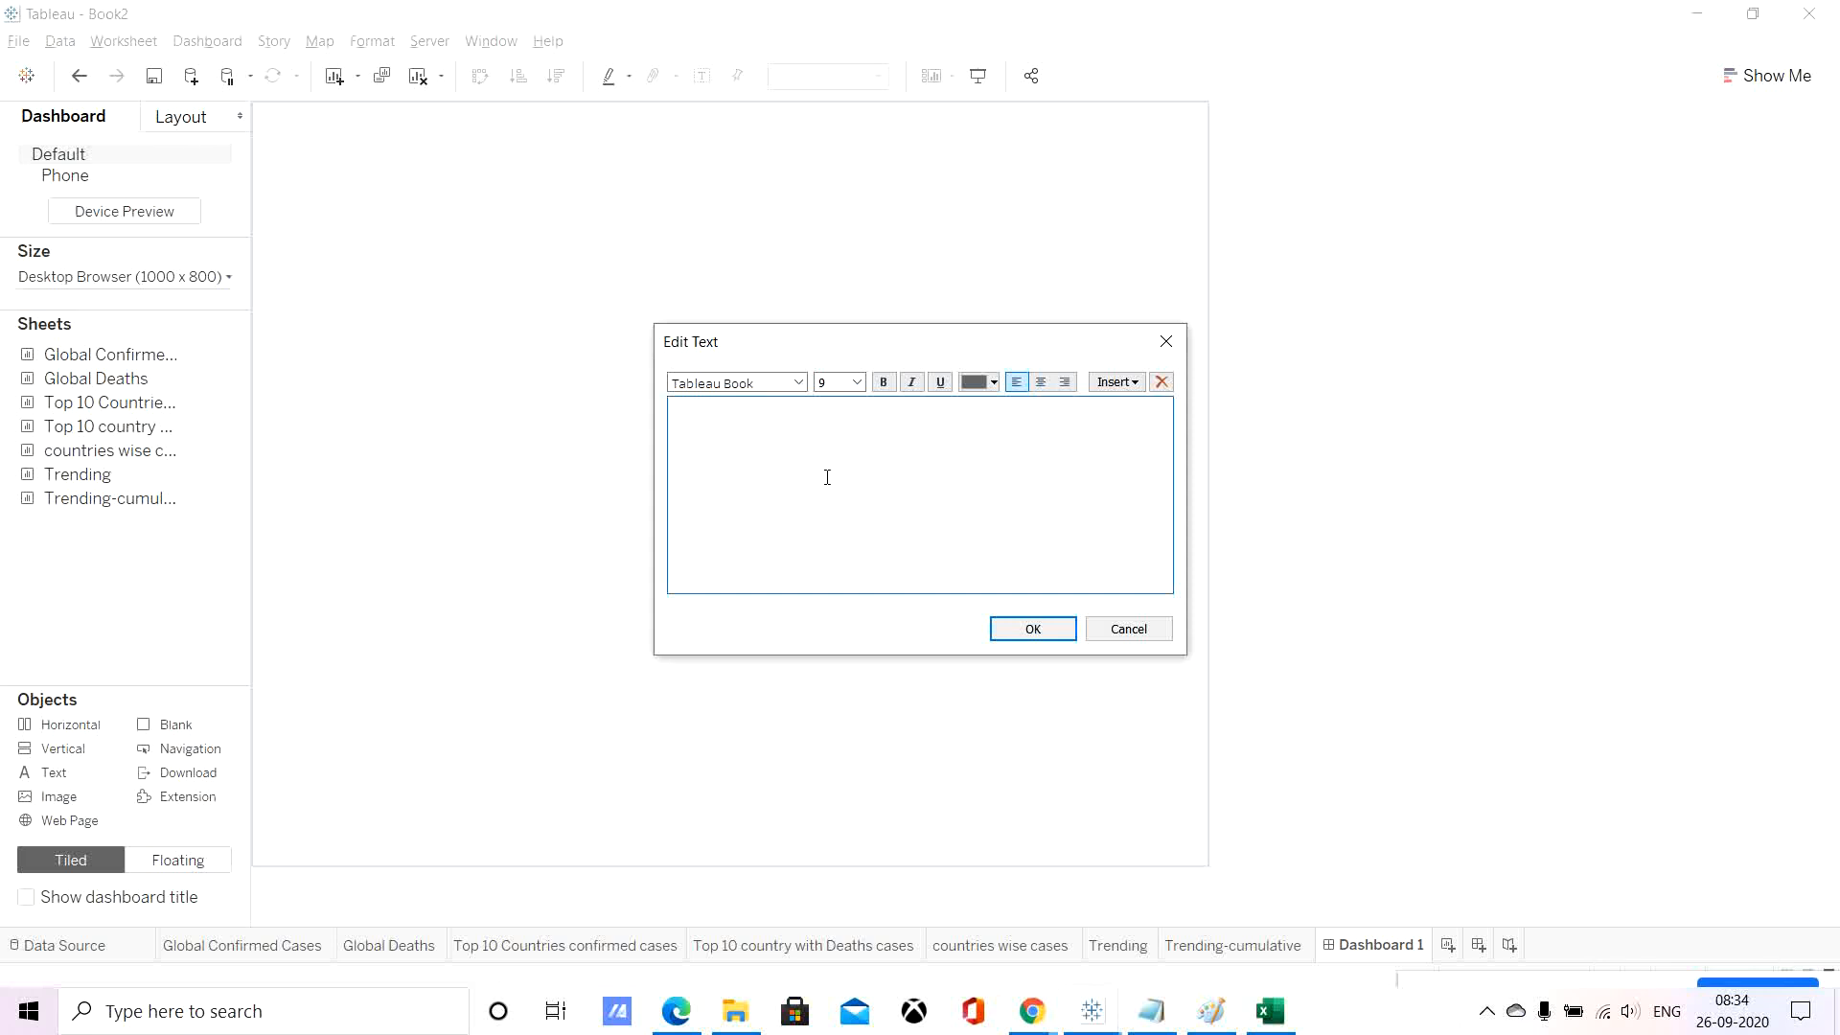
pyautogui.write('Covid-19 Global Tracker')
pyautogui.hotkey('ctrl', 'a')
pyautogui.click(856, 382)
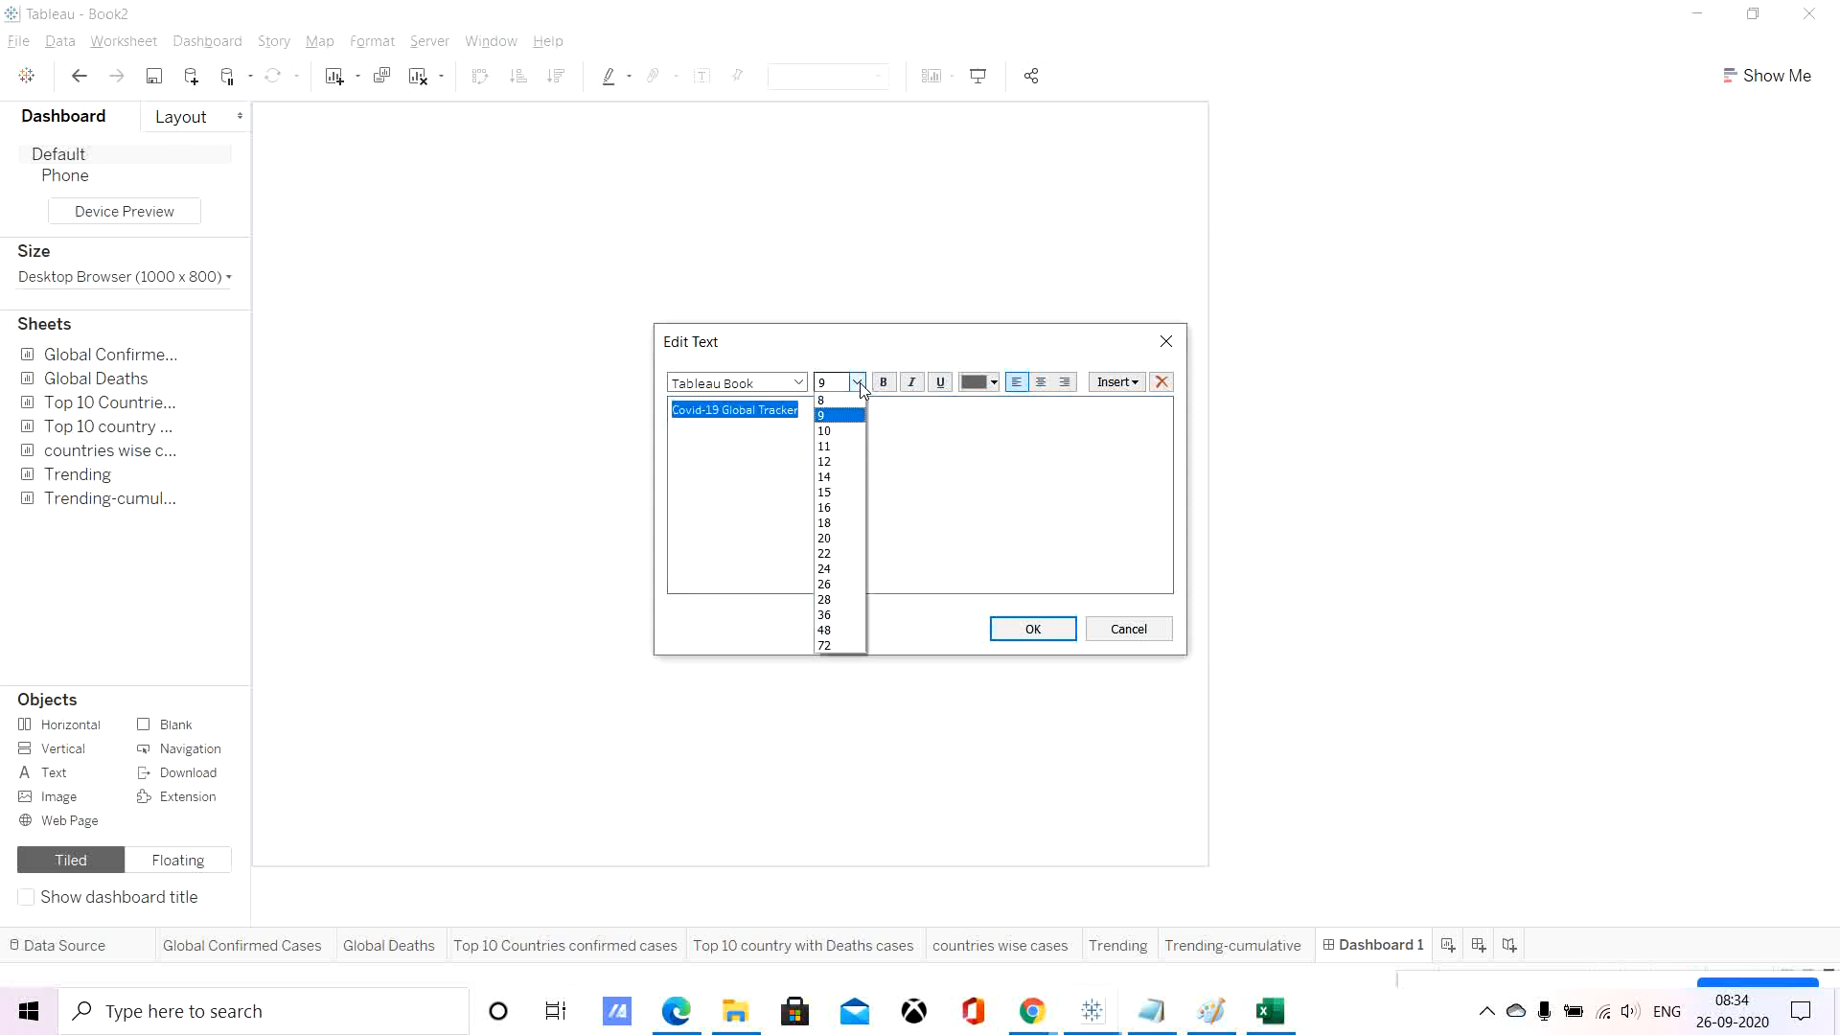
pyautogui.click(842, 584)
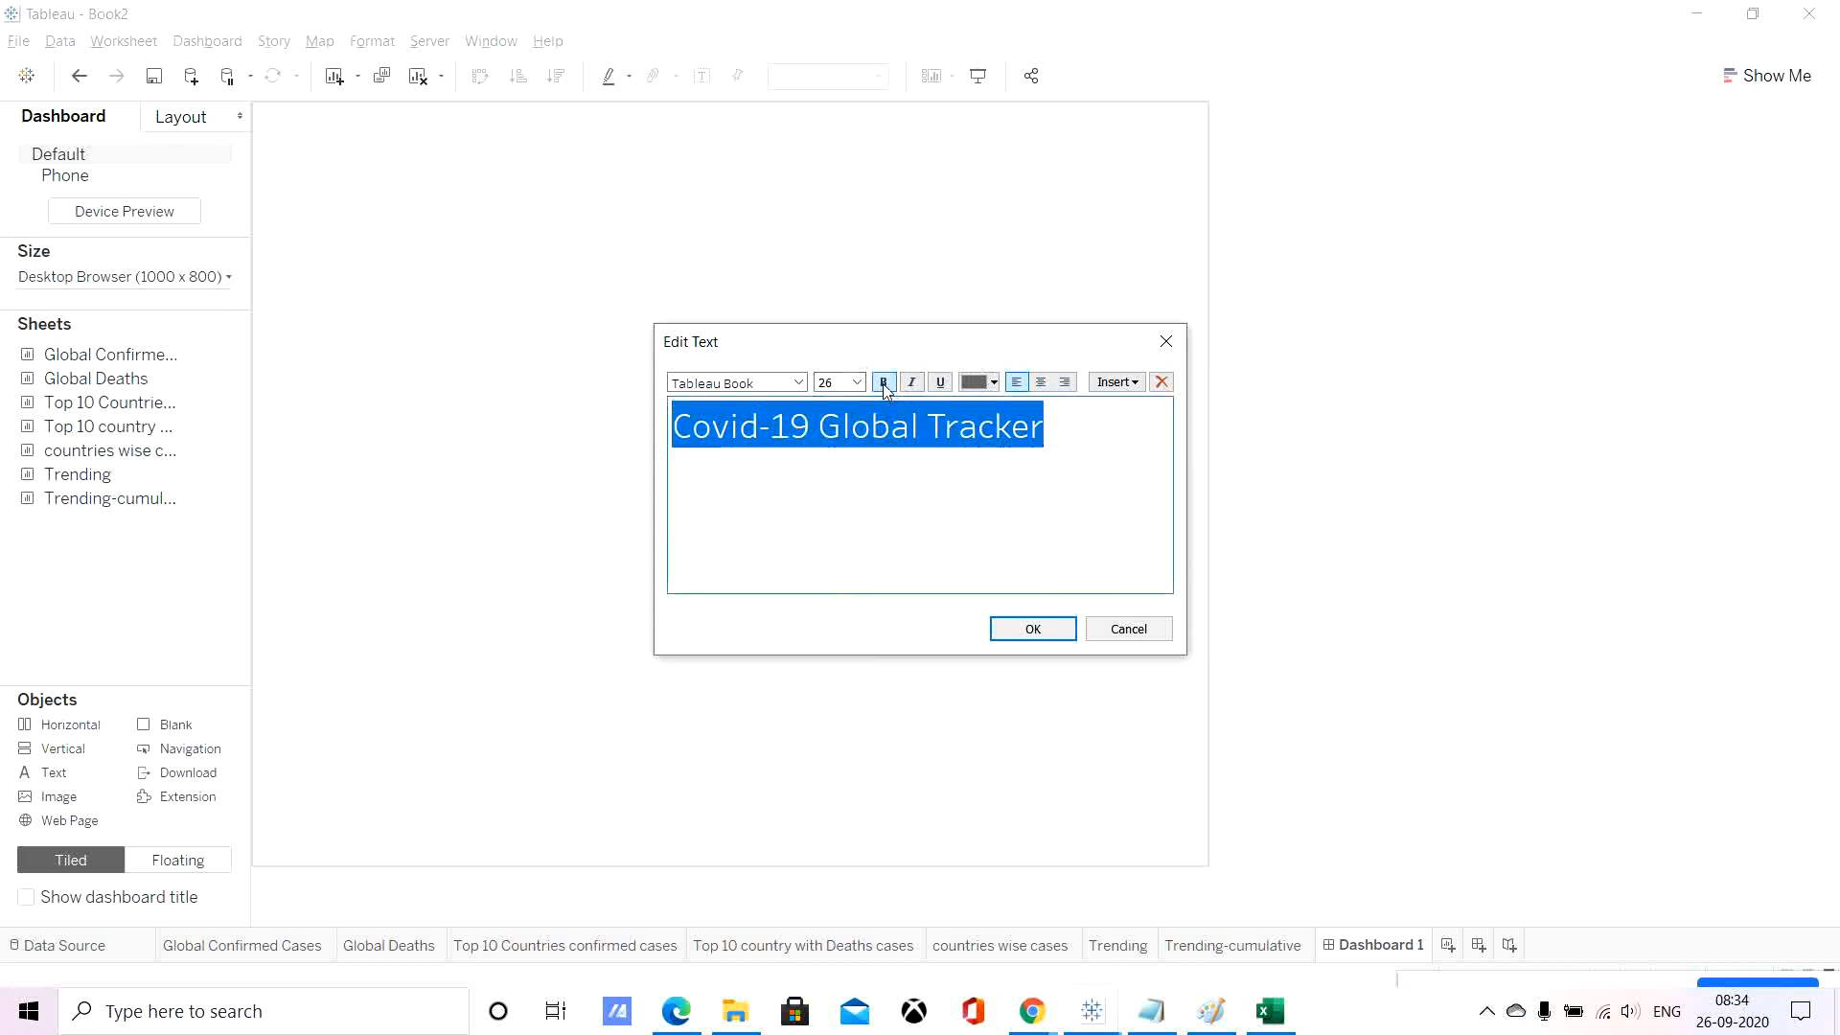
# Colour the "Covid-19 Global Tracker" text in the lighter violet-blue shade and place it on the dashboard.
pyautogui.click(993, 383)
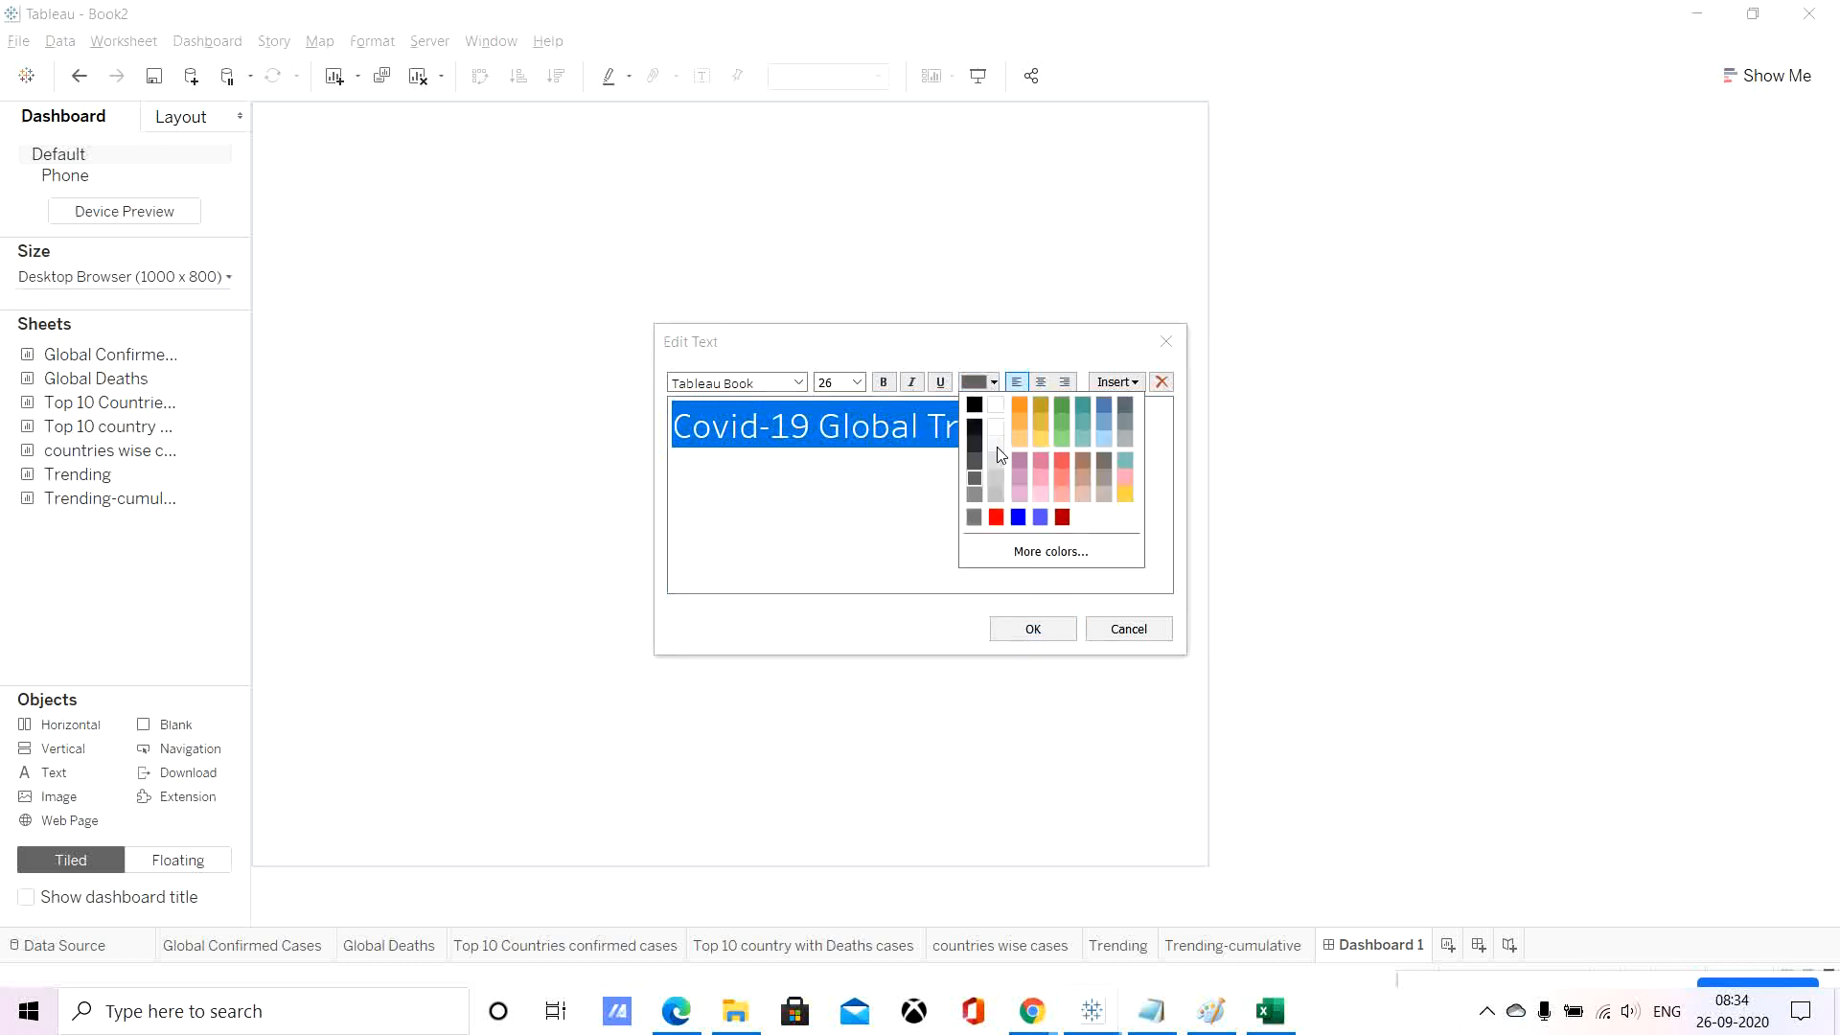
pyautogui.click(1019, 519)
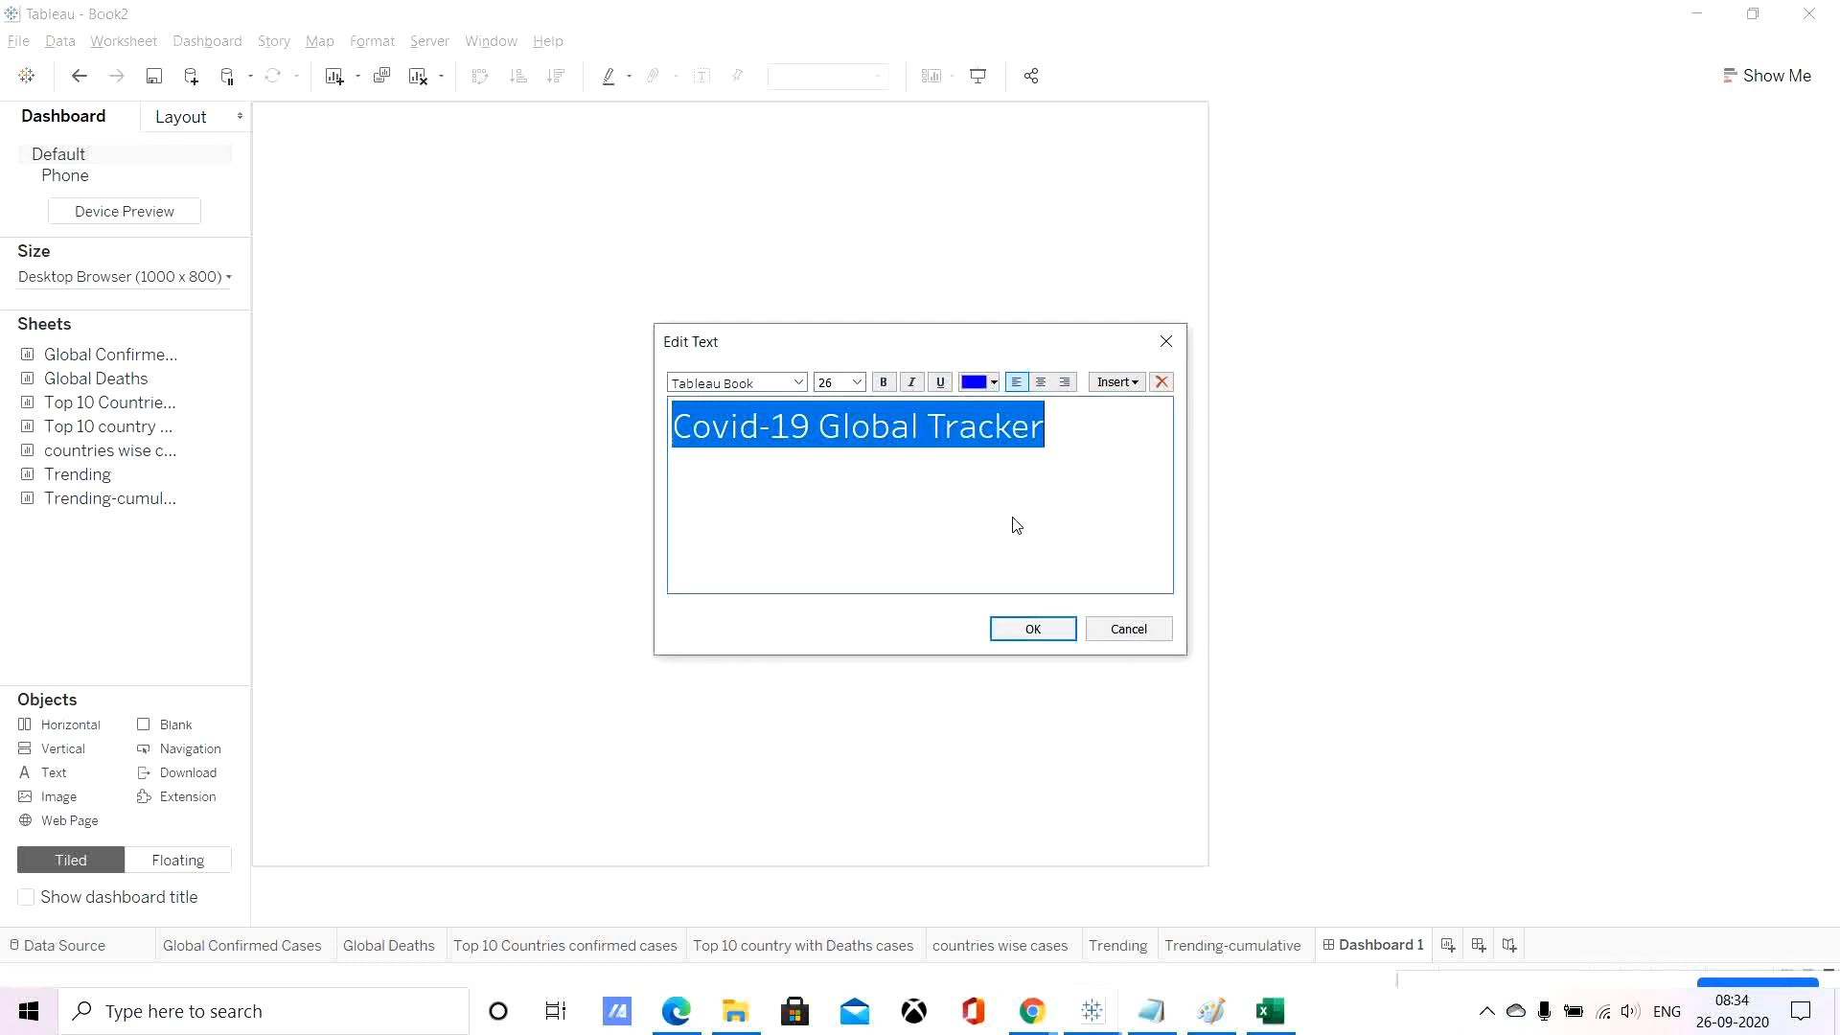
pyautogui.click(993, 384)
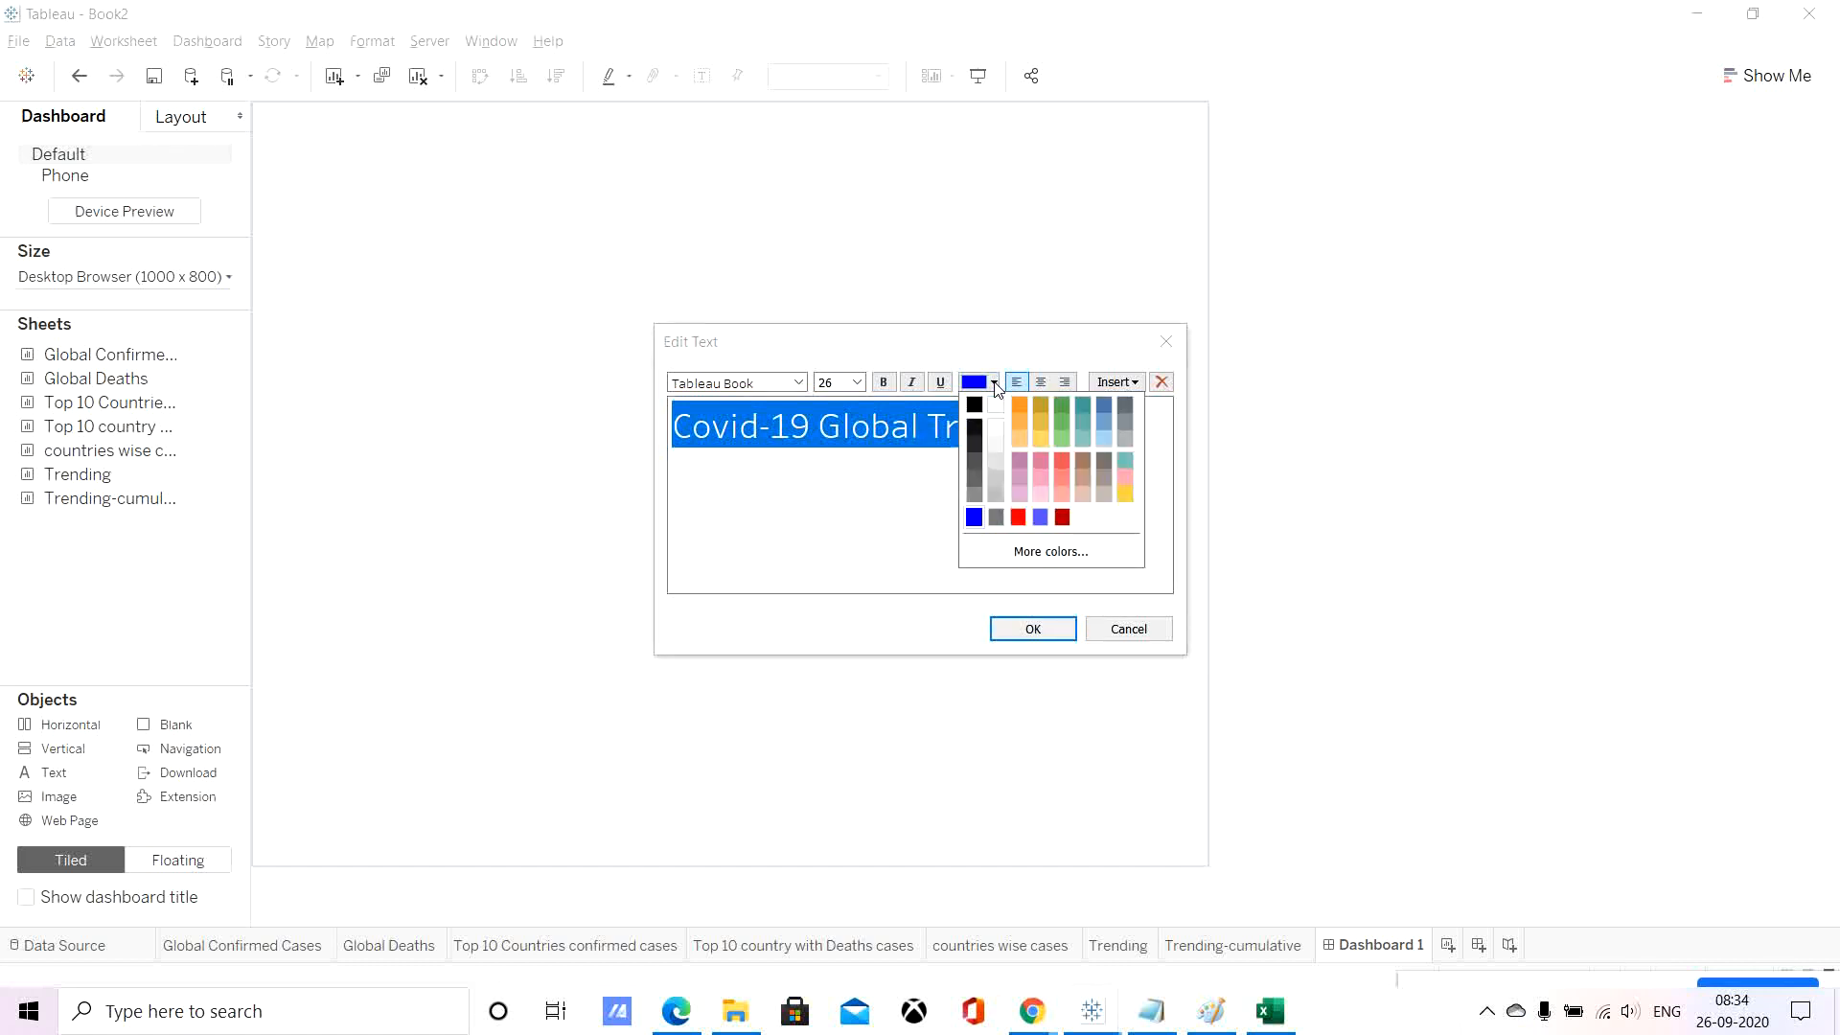
pyautogui.click(1041, 517)
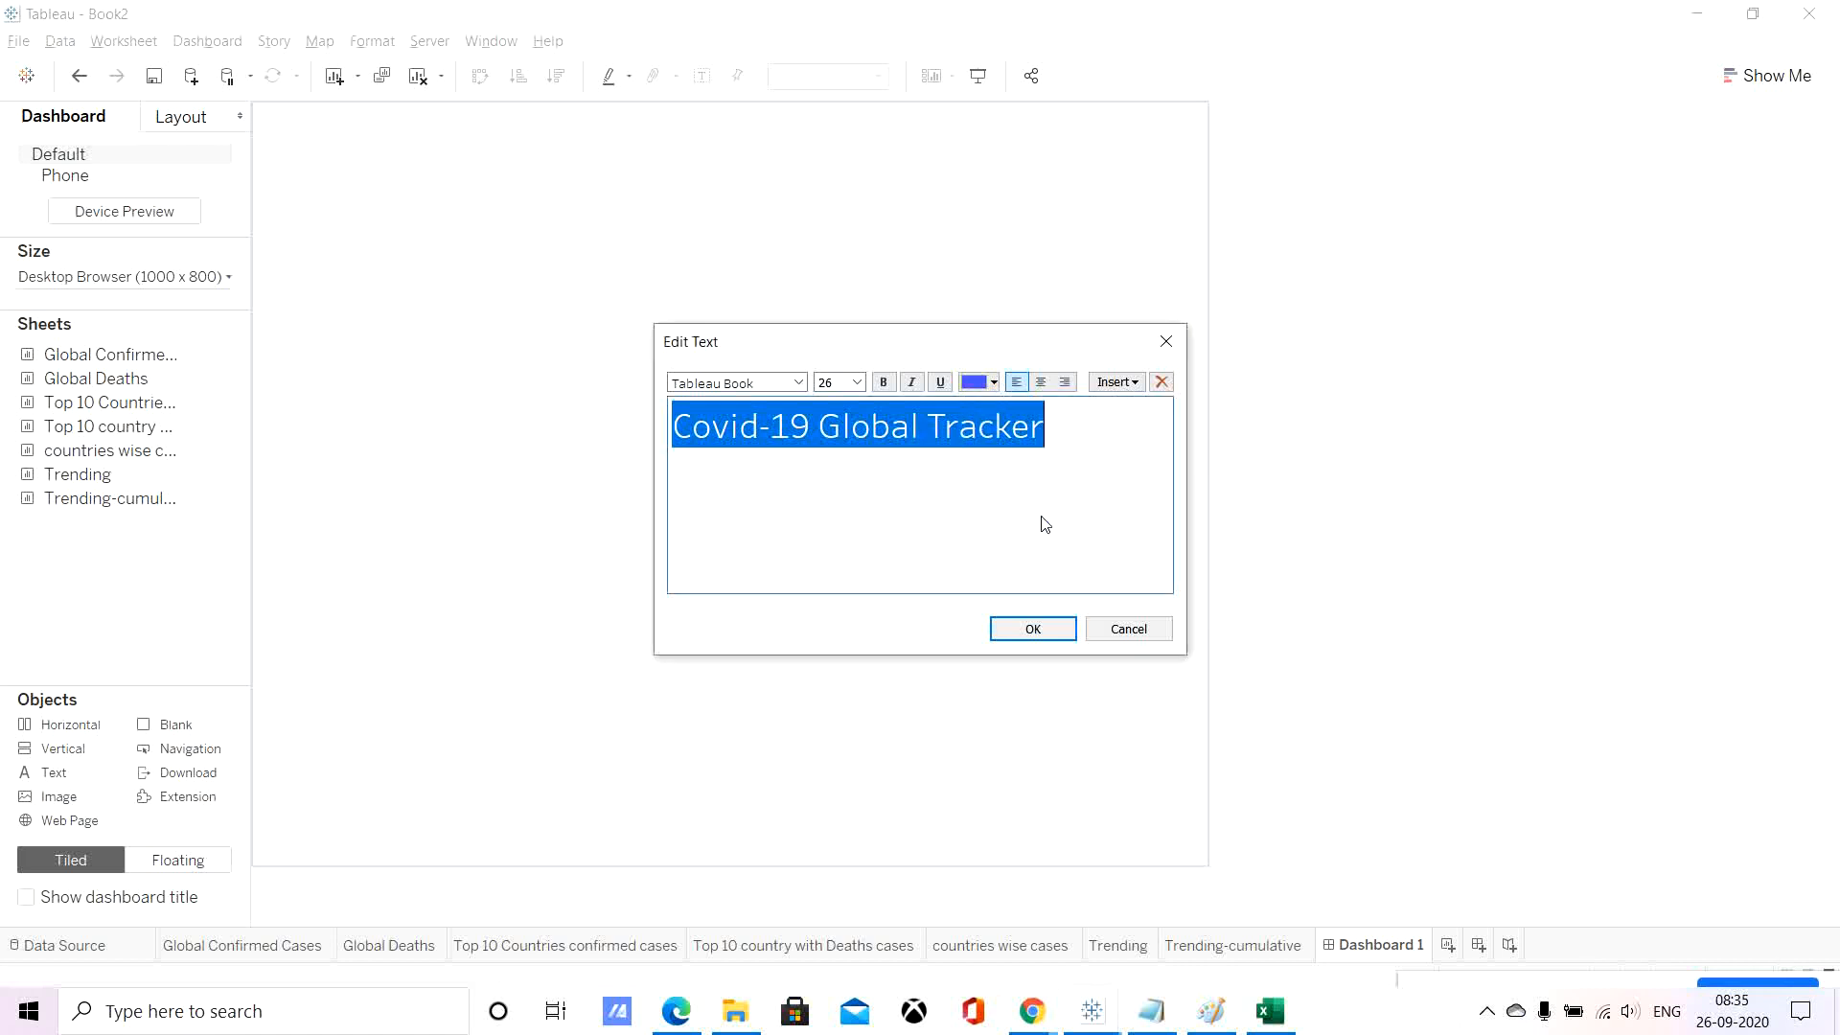
pyautogui.click(1039, 630)
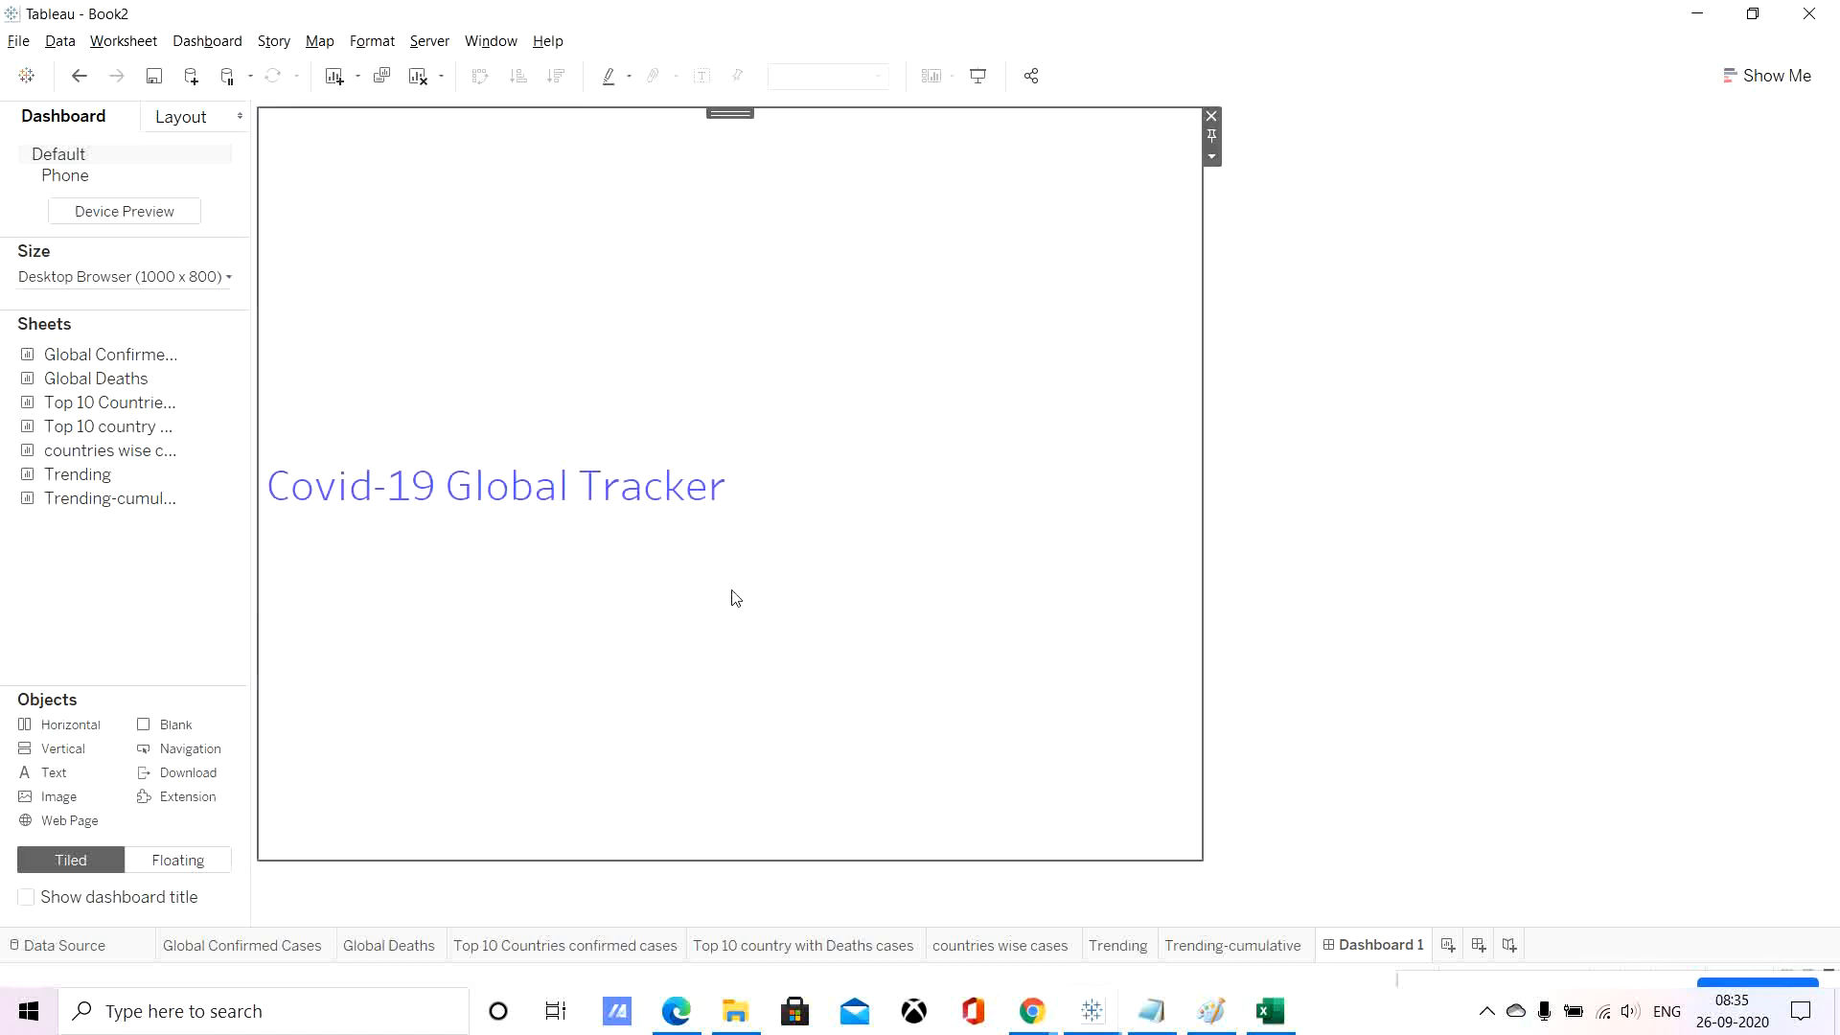
# Make the "Covid-19 Global Tracker" dashboard title bold.
pyautogui.doubleClick(649, 481)
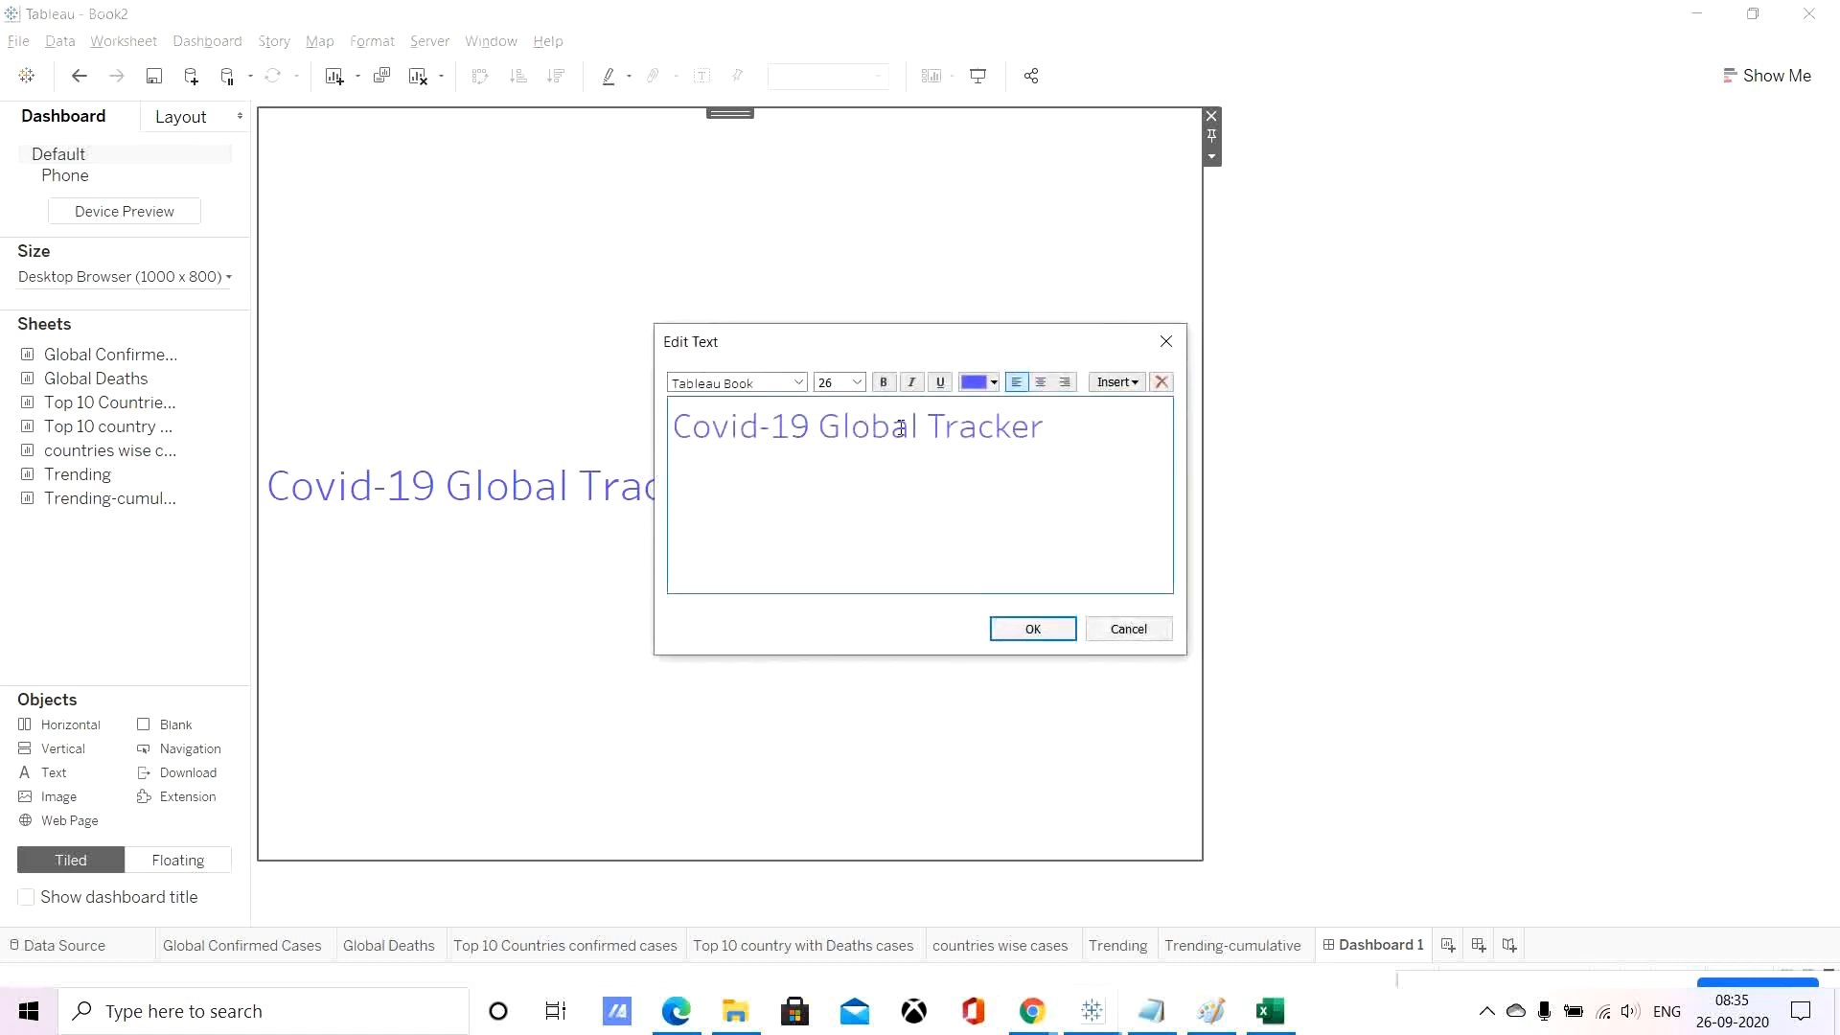
pyautogui.hotkey('ctrl', 'a')
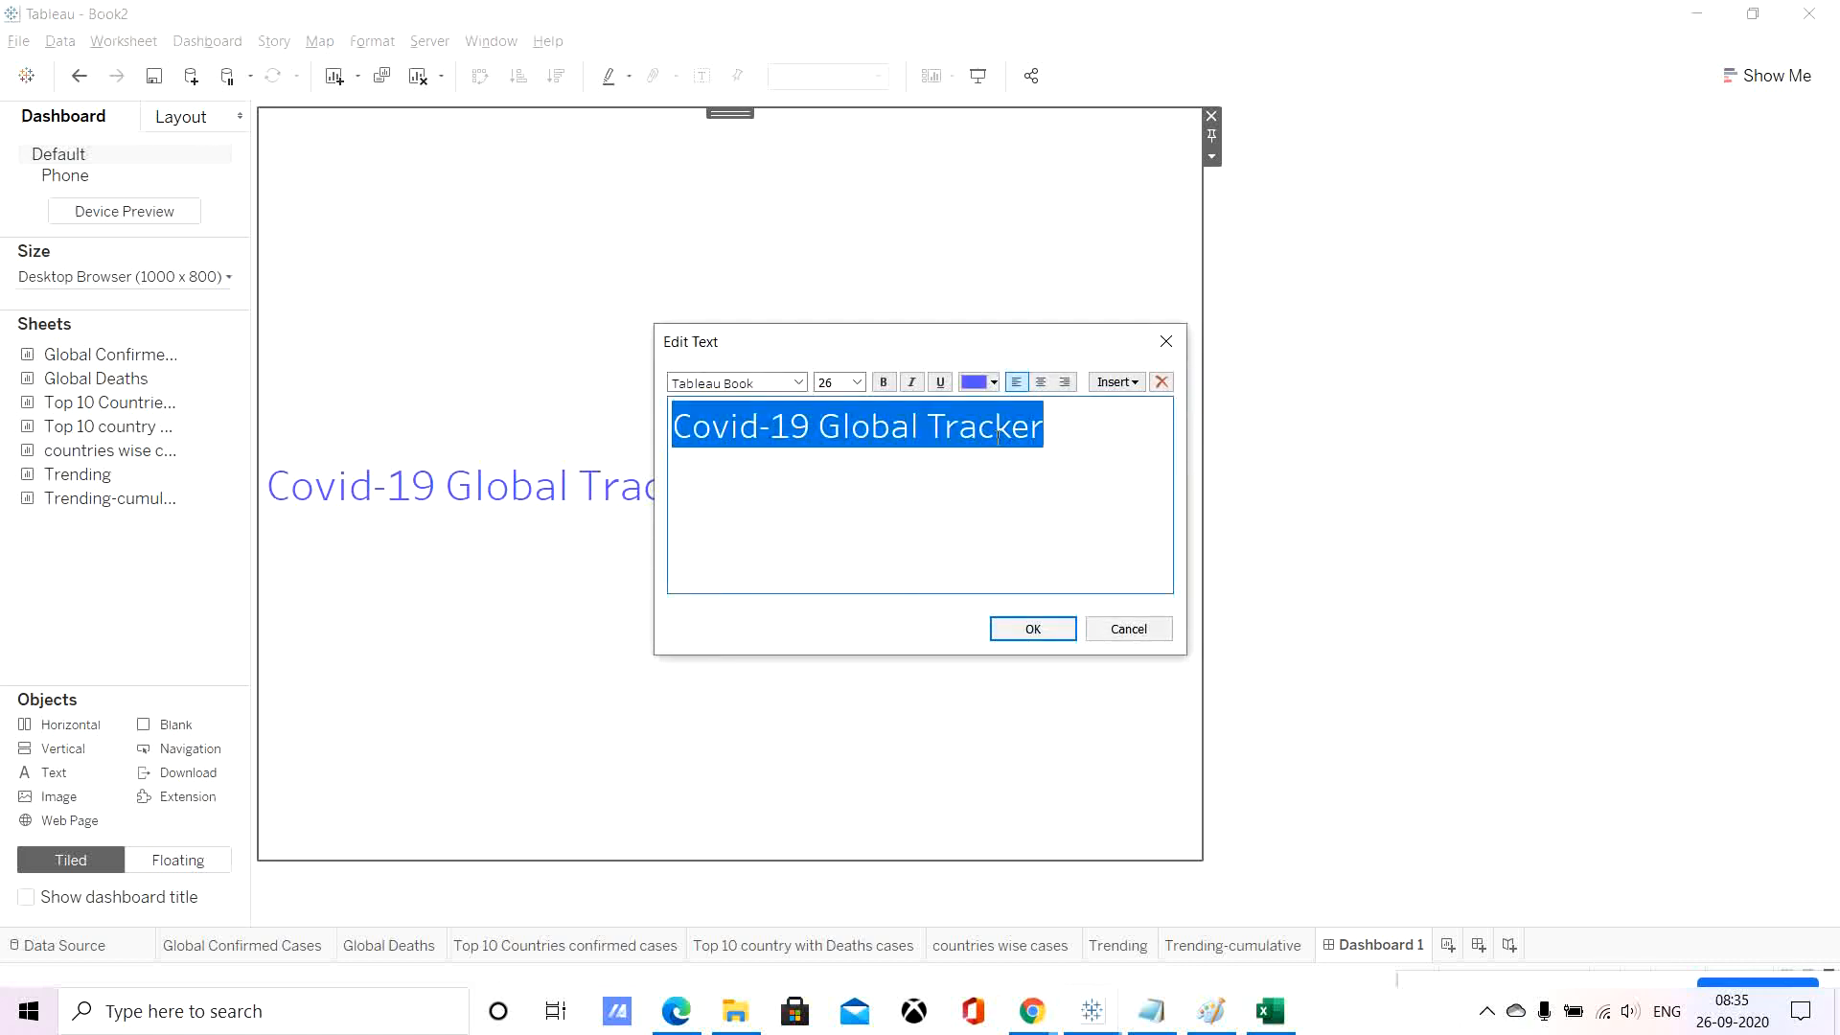
pyautogui.click(884, 381)
pyautogui.click(1029, 626)
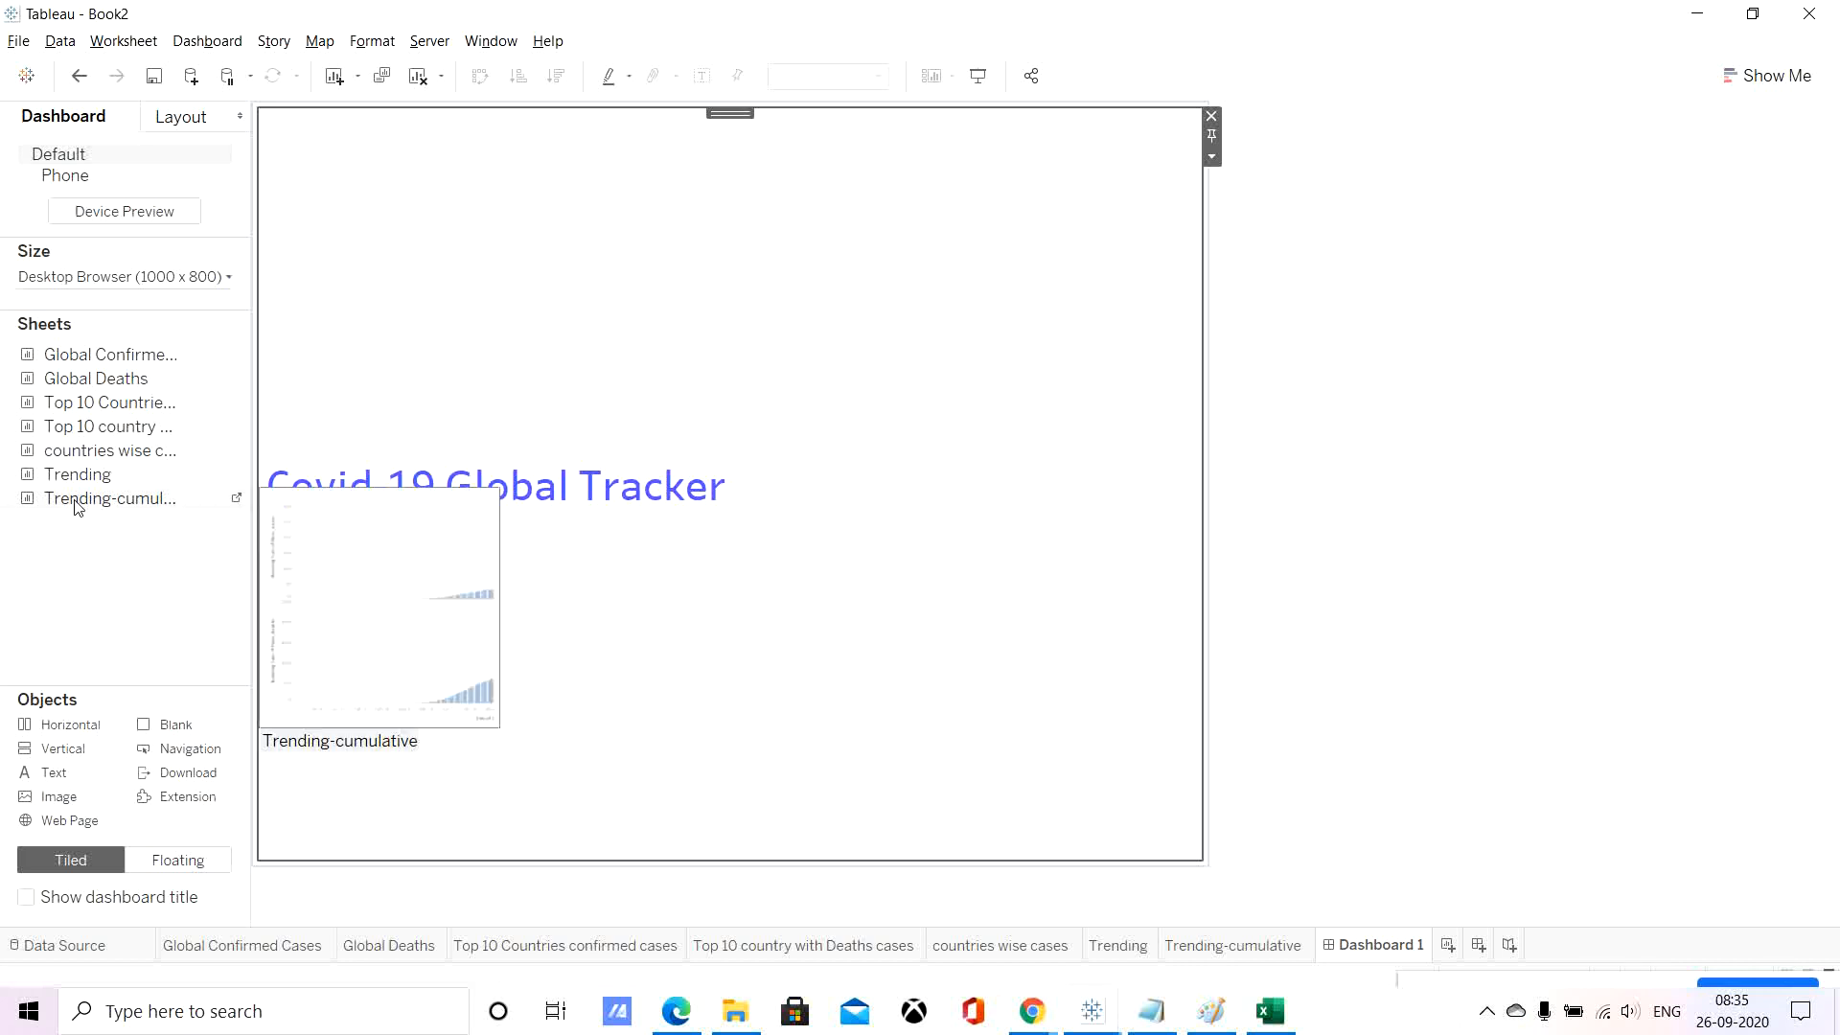
# Try placing the Global Confirmed Cases sheet below the dashboard title, and remove it again.
pyautogui.moveTo(156, 398)
pyautogui.moveTo(144, 361)
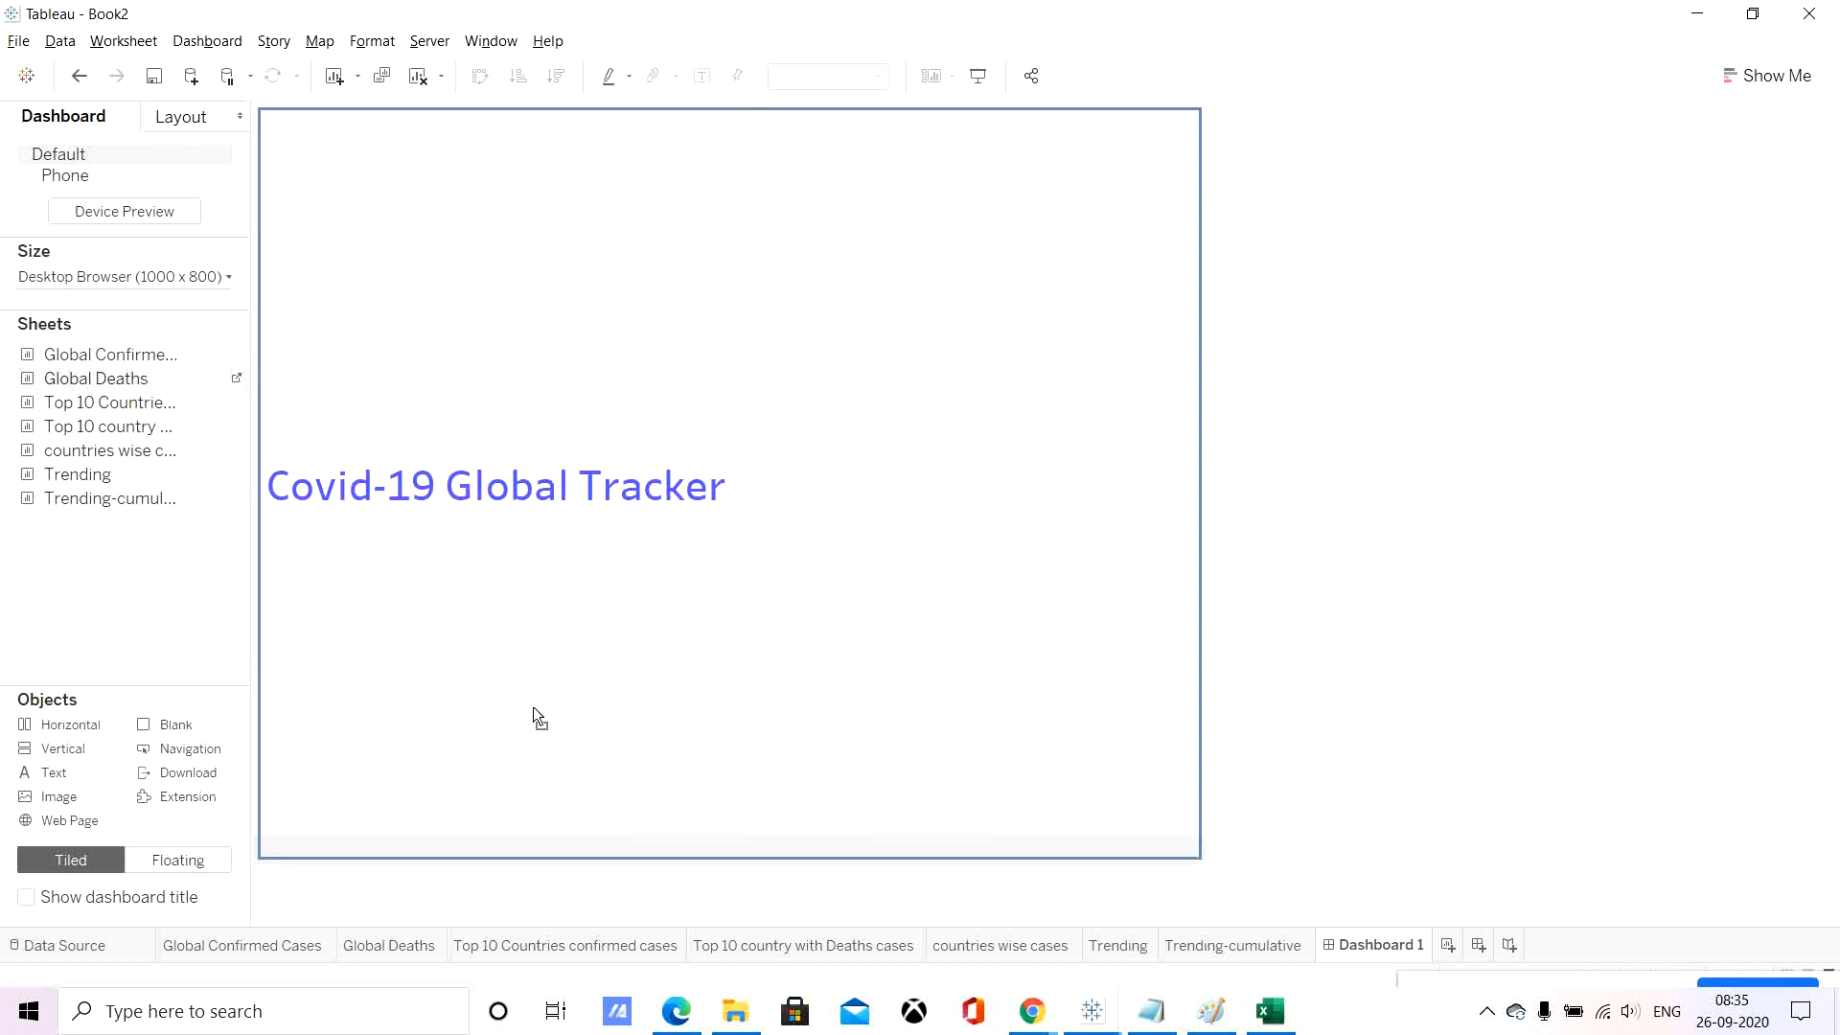
pyautogui.moveTo(533, 707); pyautogui.dragTo(533, 707)
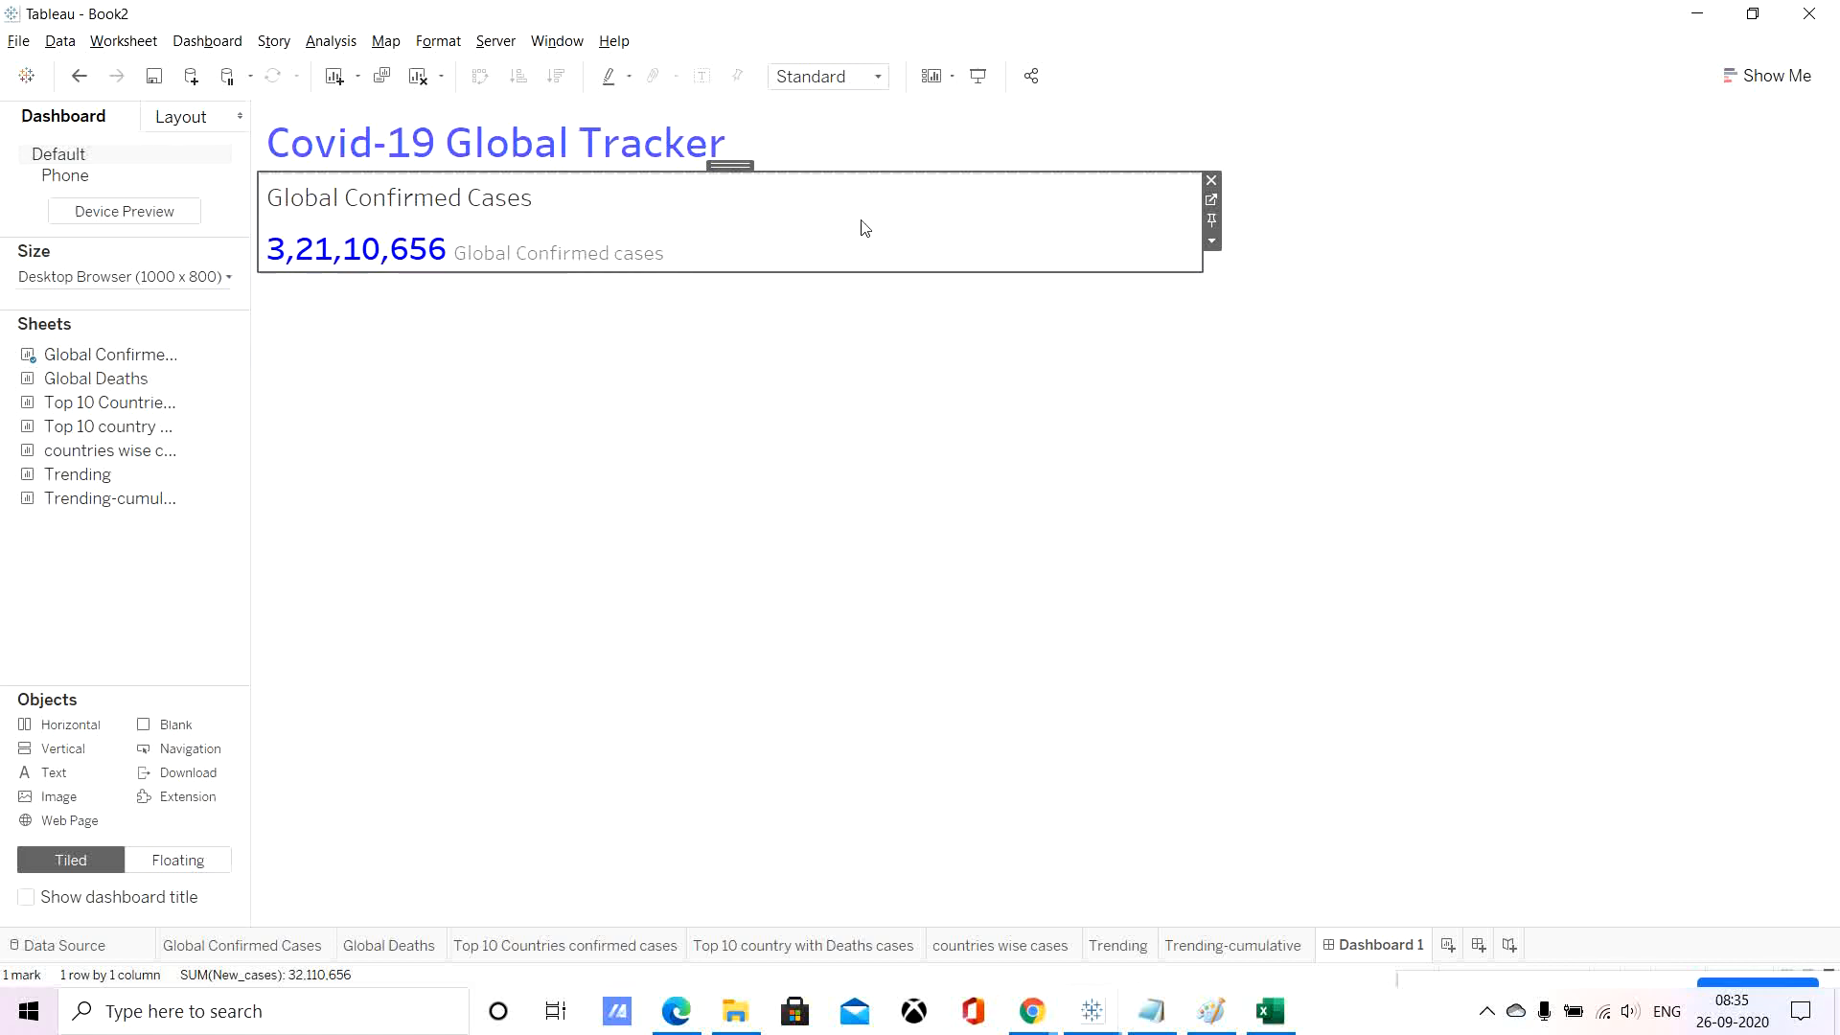
pyautogui.click(1211, 180)
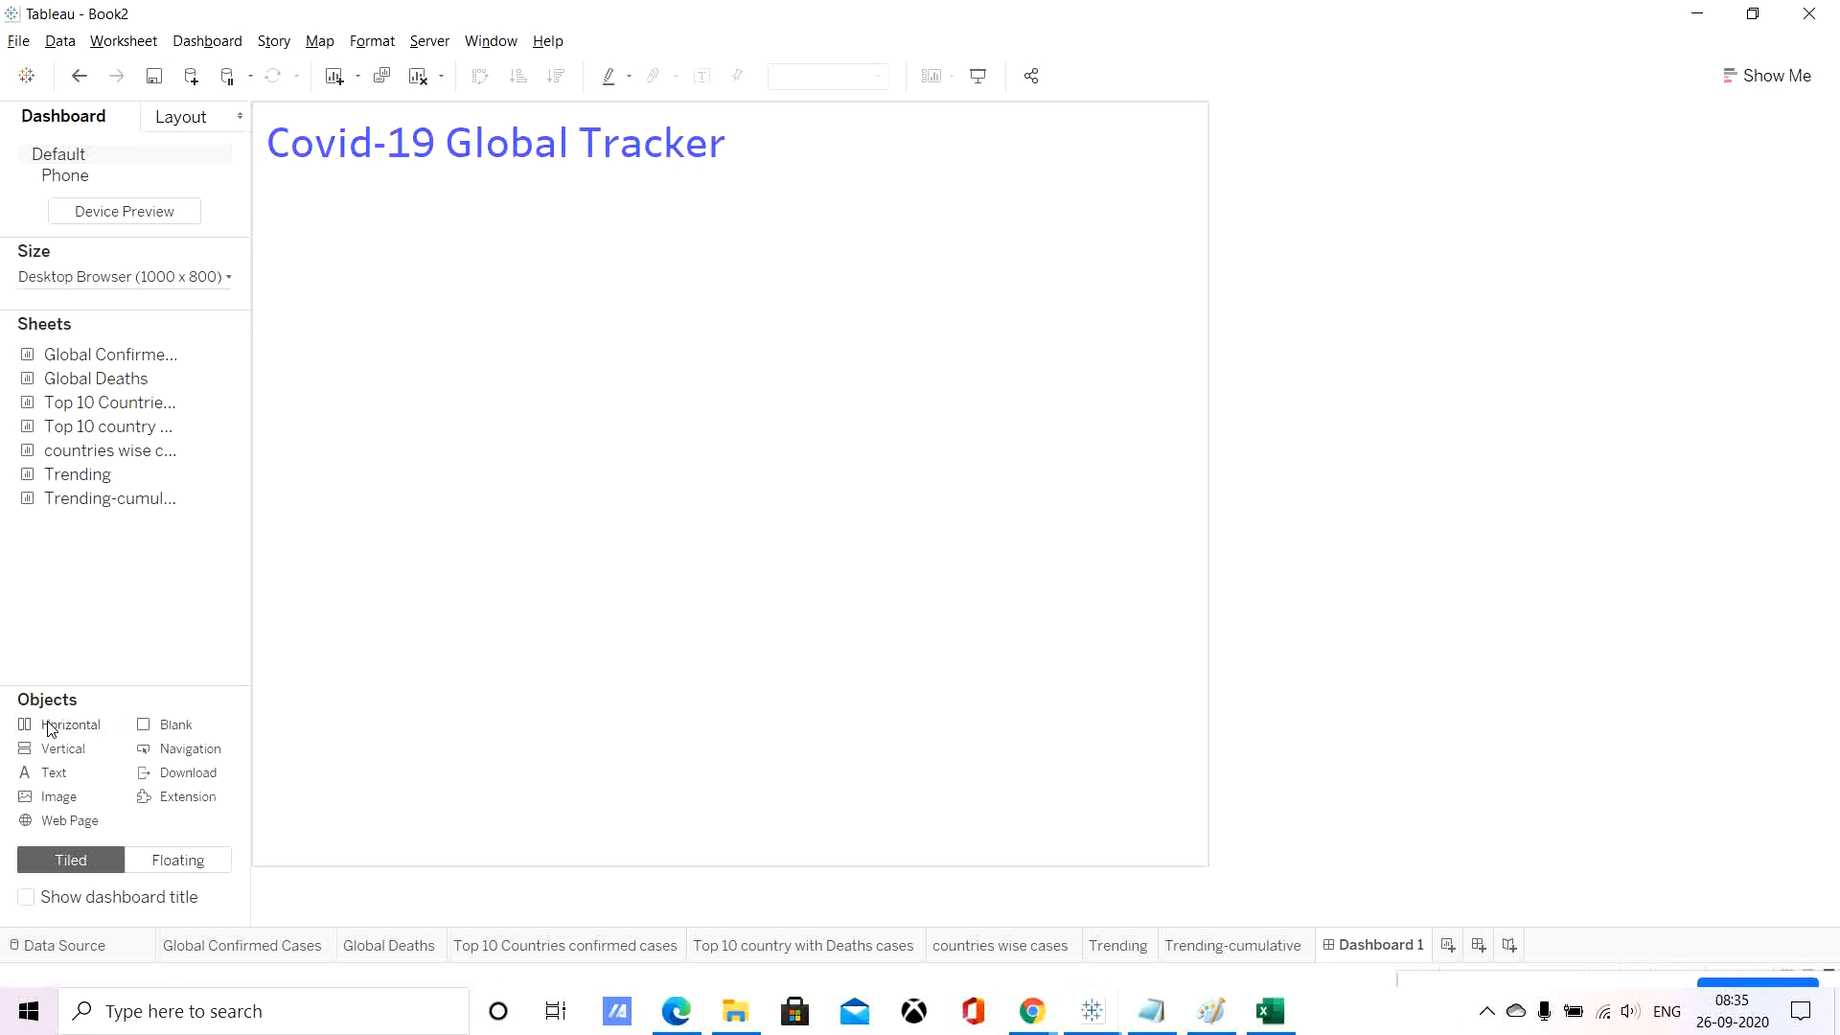
# Add a layout container below the title and extend it upward to just under the title text.
pyautogui.moveTo(49, 729)
pyautogui.mouseDown()
pyautogui.moveTo(502, 709)
pyautogui.moveTo(548, 793)
pyautogui.moveTo(539, 889)
pyautogui.moveTo(545, 845)
pyautogui.moveTo(544, 862)
pyautogui.mouseUp()
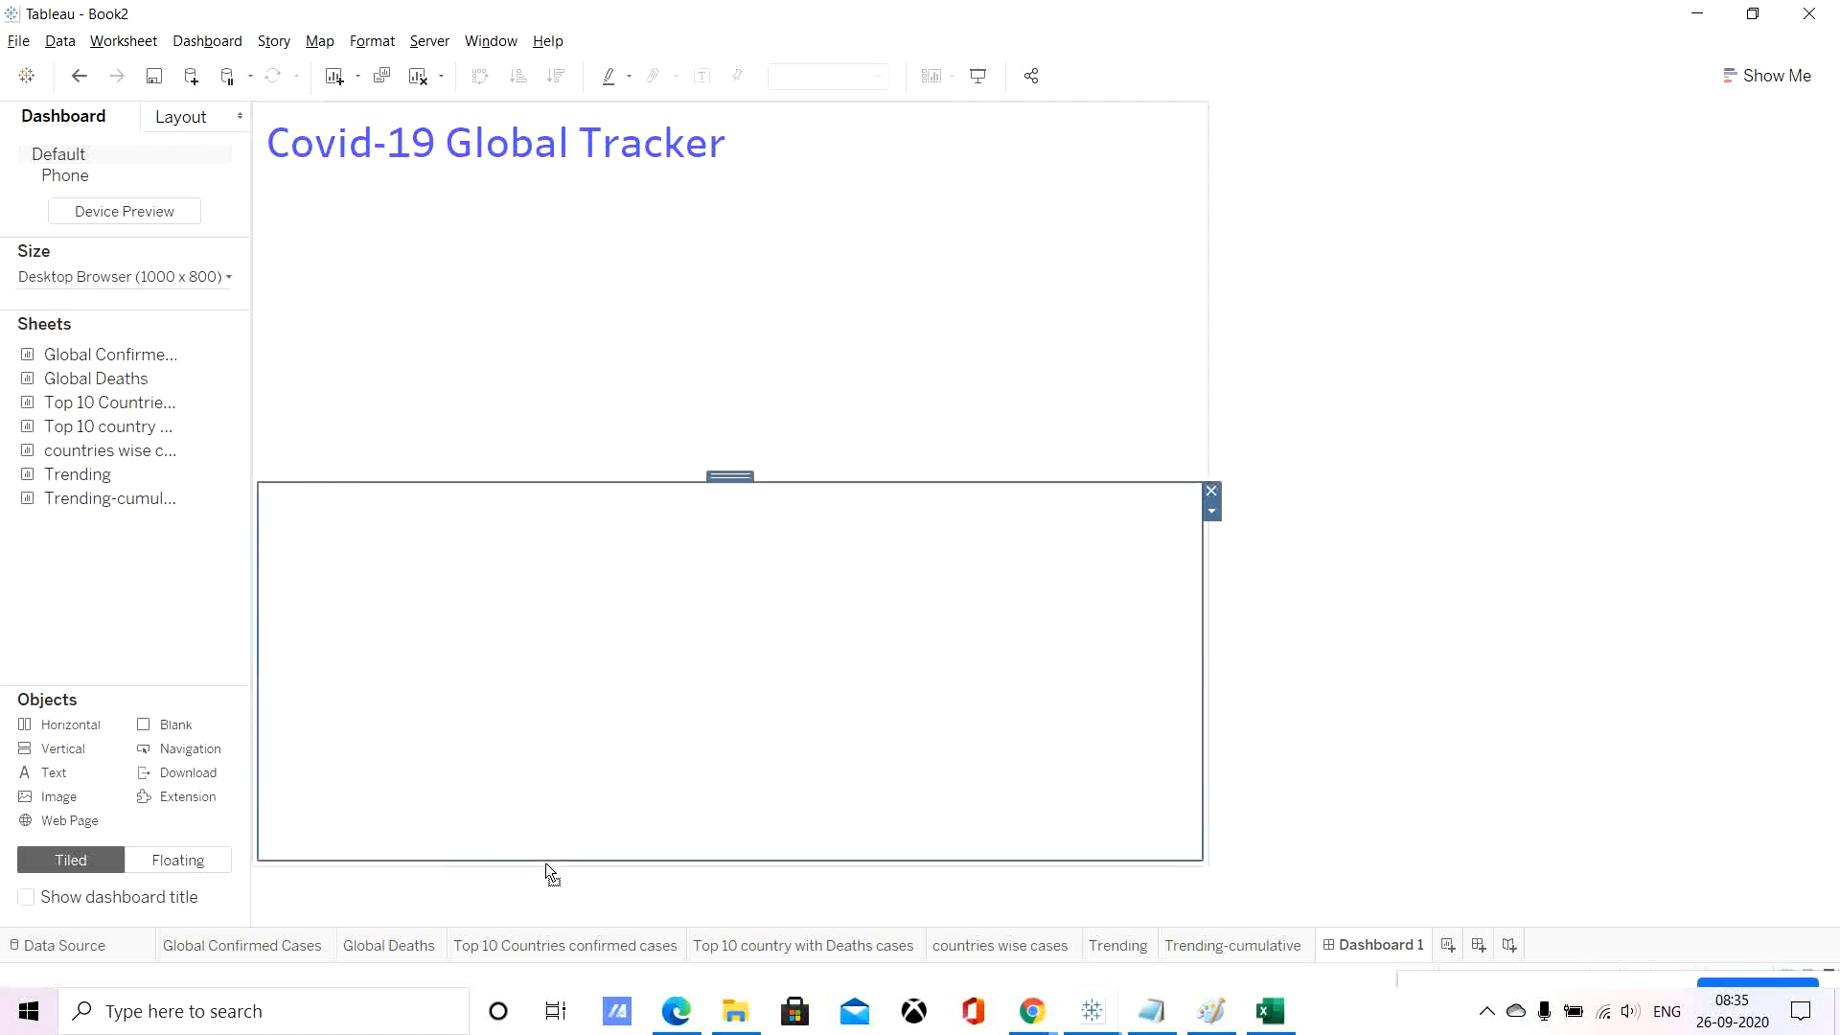
pyautogui.click(545, 260)
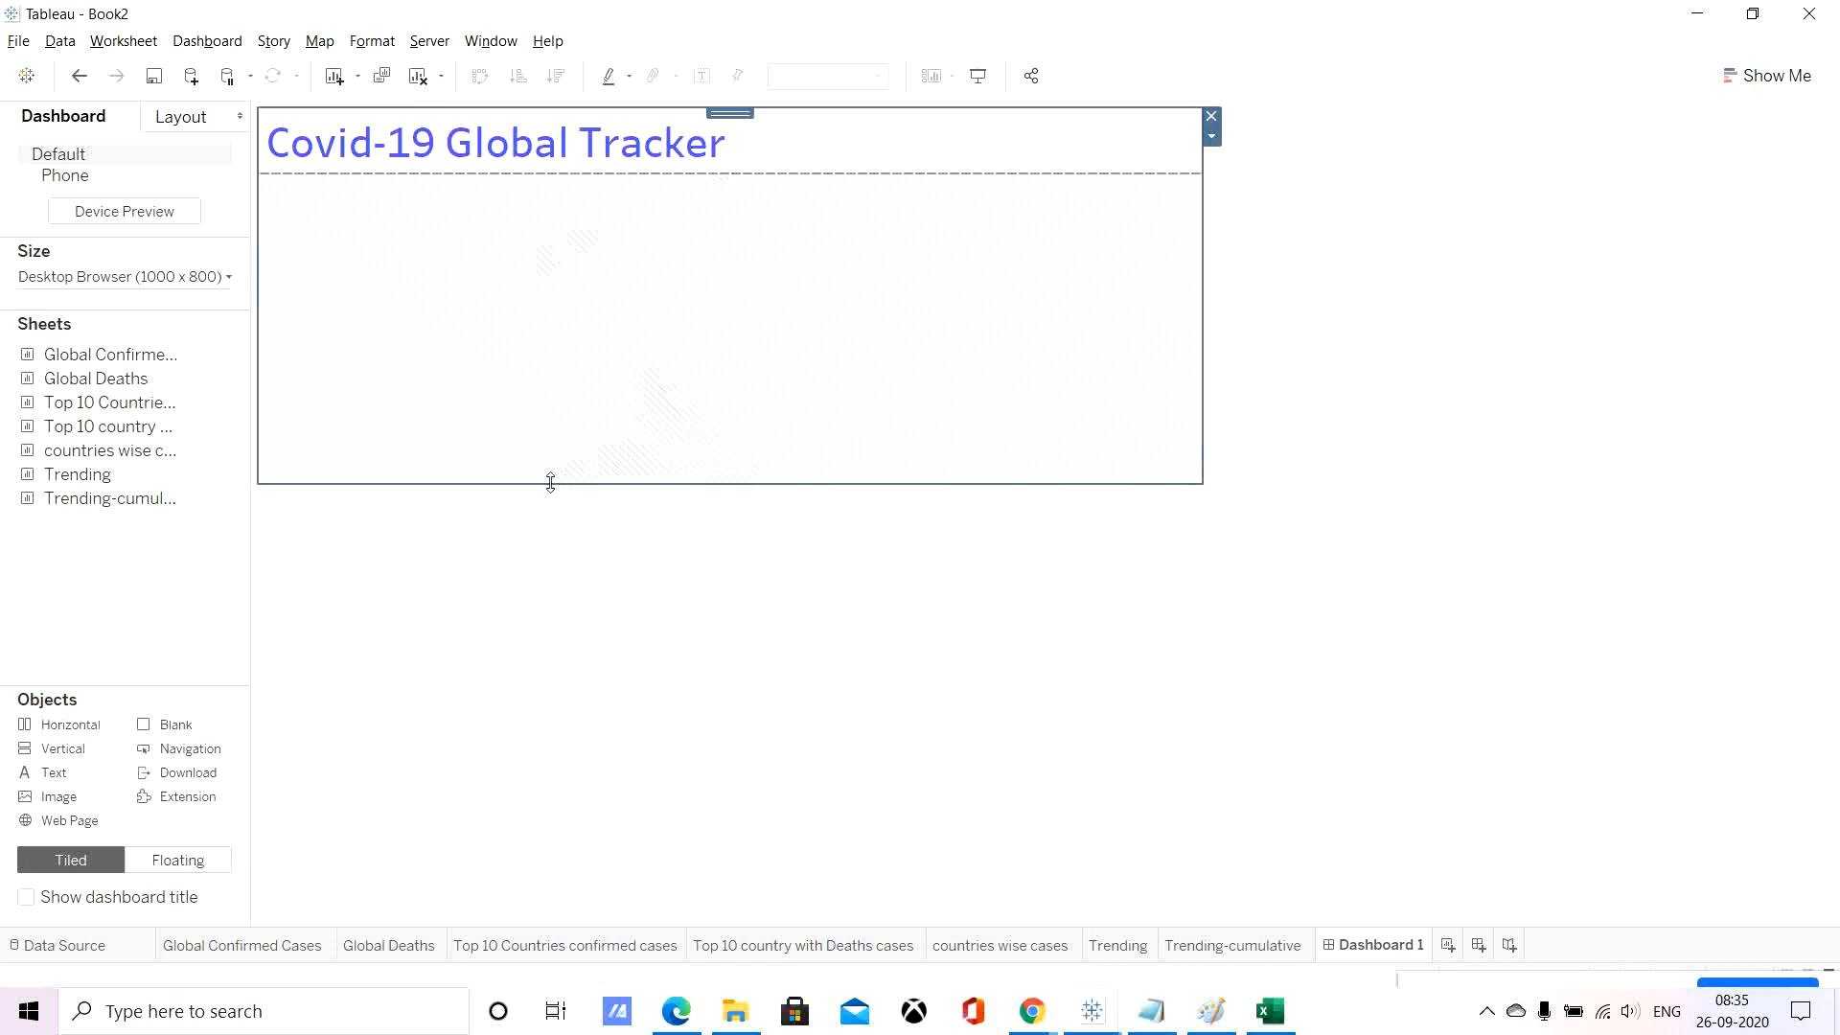
pyautogui.moveTo(550, 482); pyautogui.dragTo(582, 182)
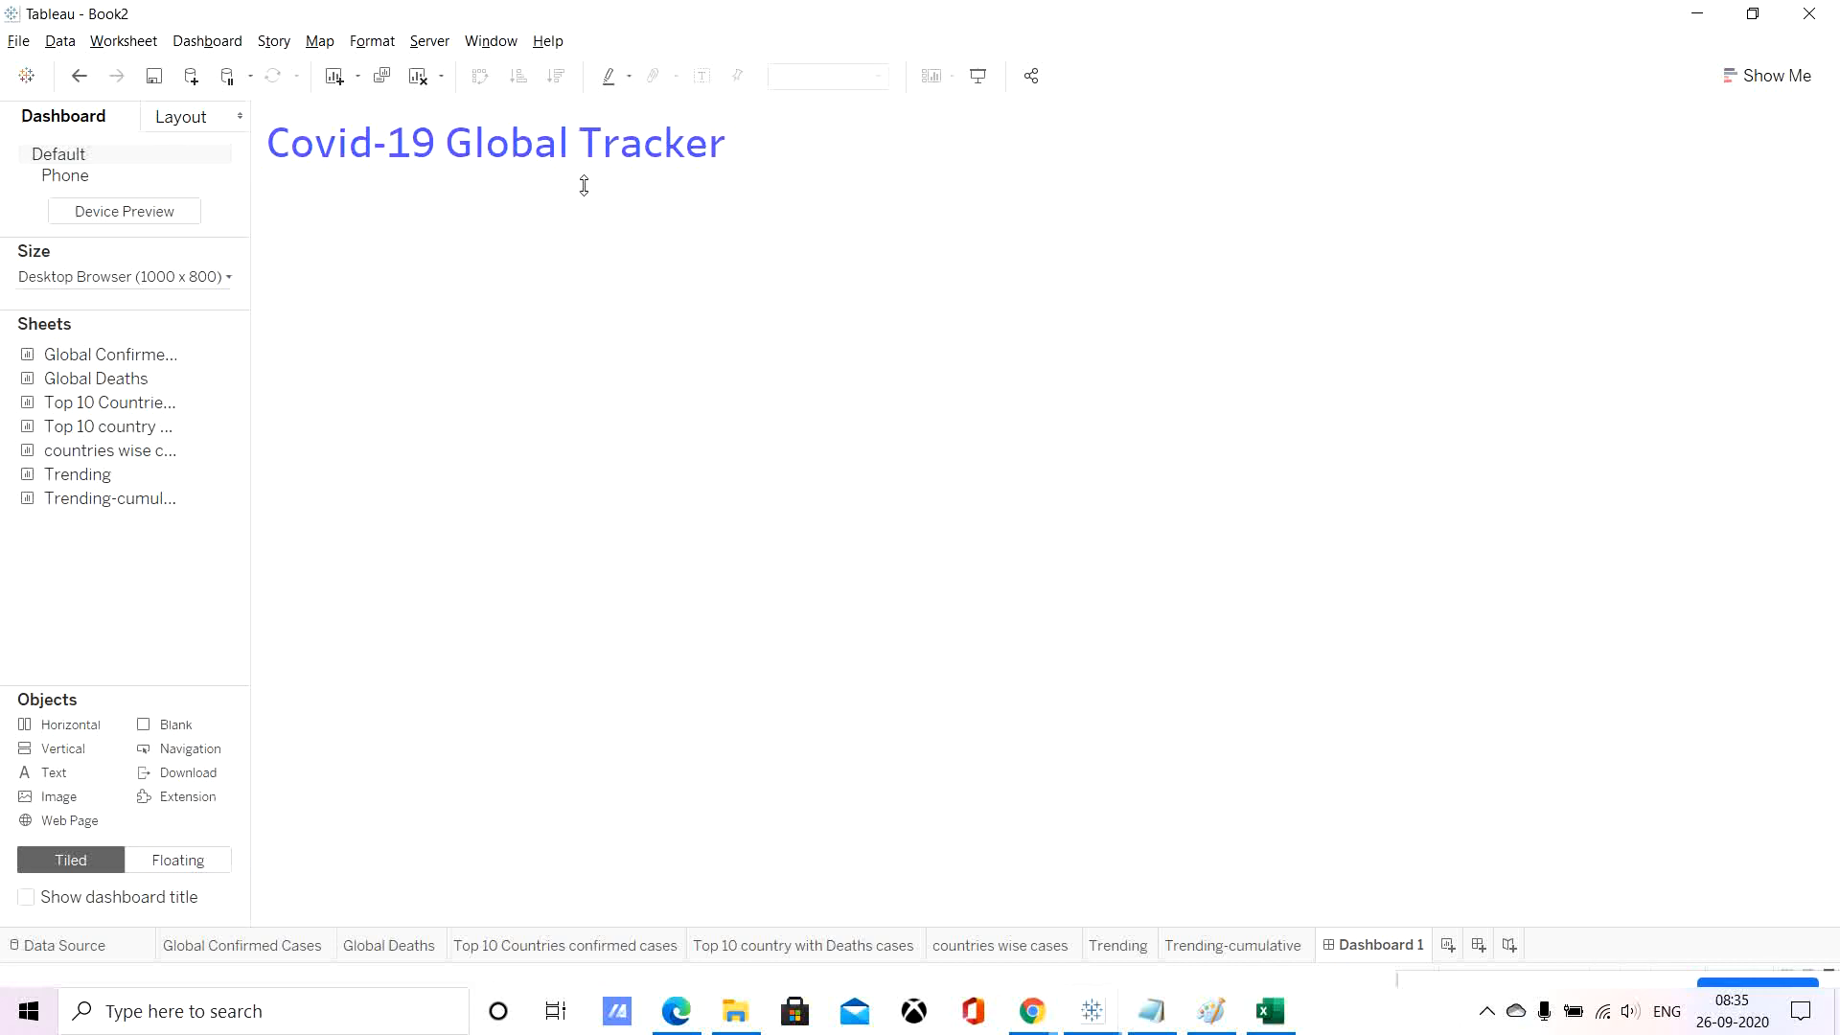
pyautogui.click(557, 389)
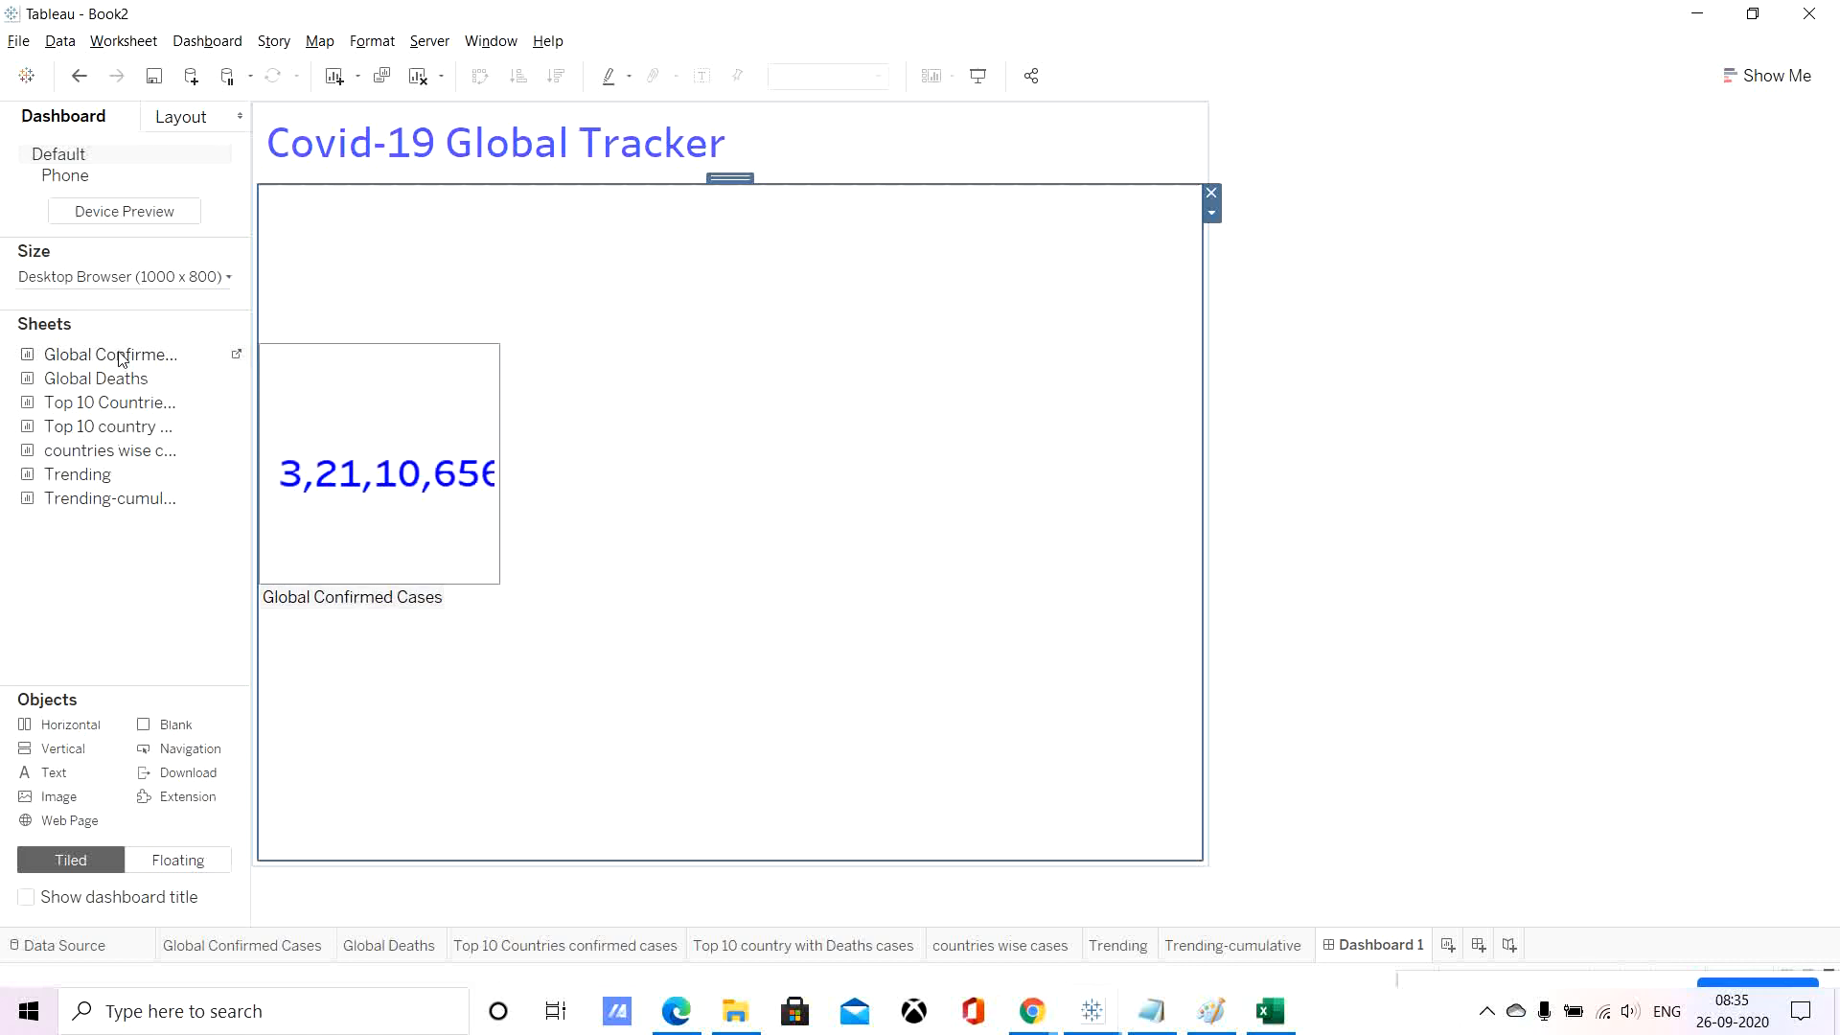
# Try to arrange the Global Confirmed Cases and Global Deaths sheets in the lower container, and remove that container.
pyautogui.moveTo(122, 359); pyautogui.dragTo(518, 433)
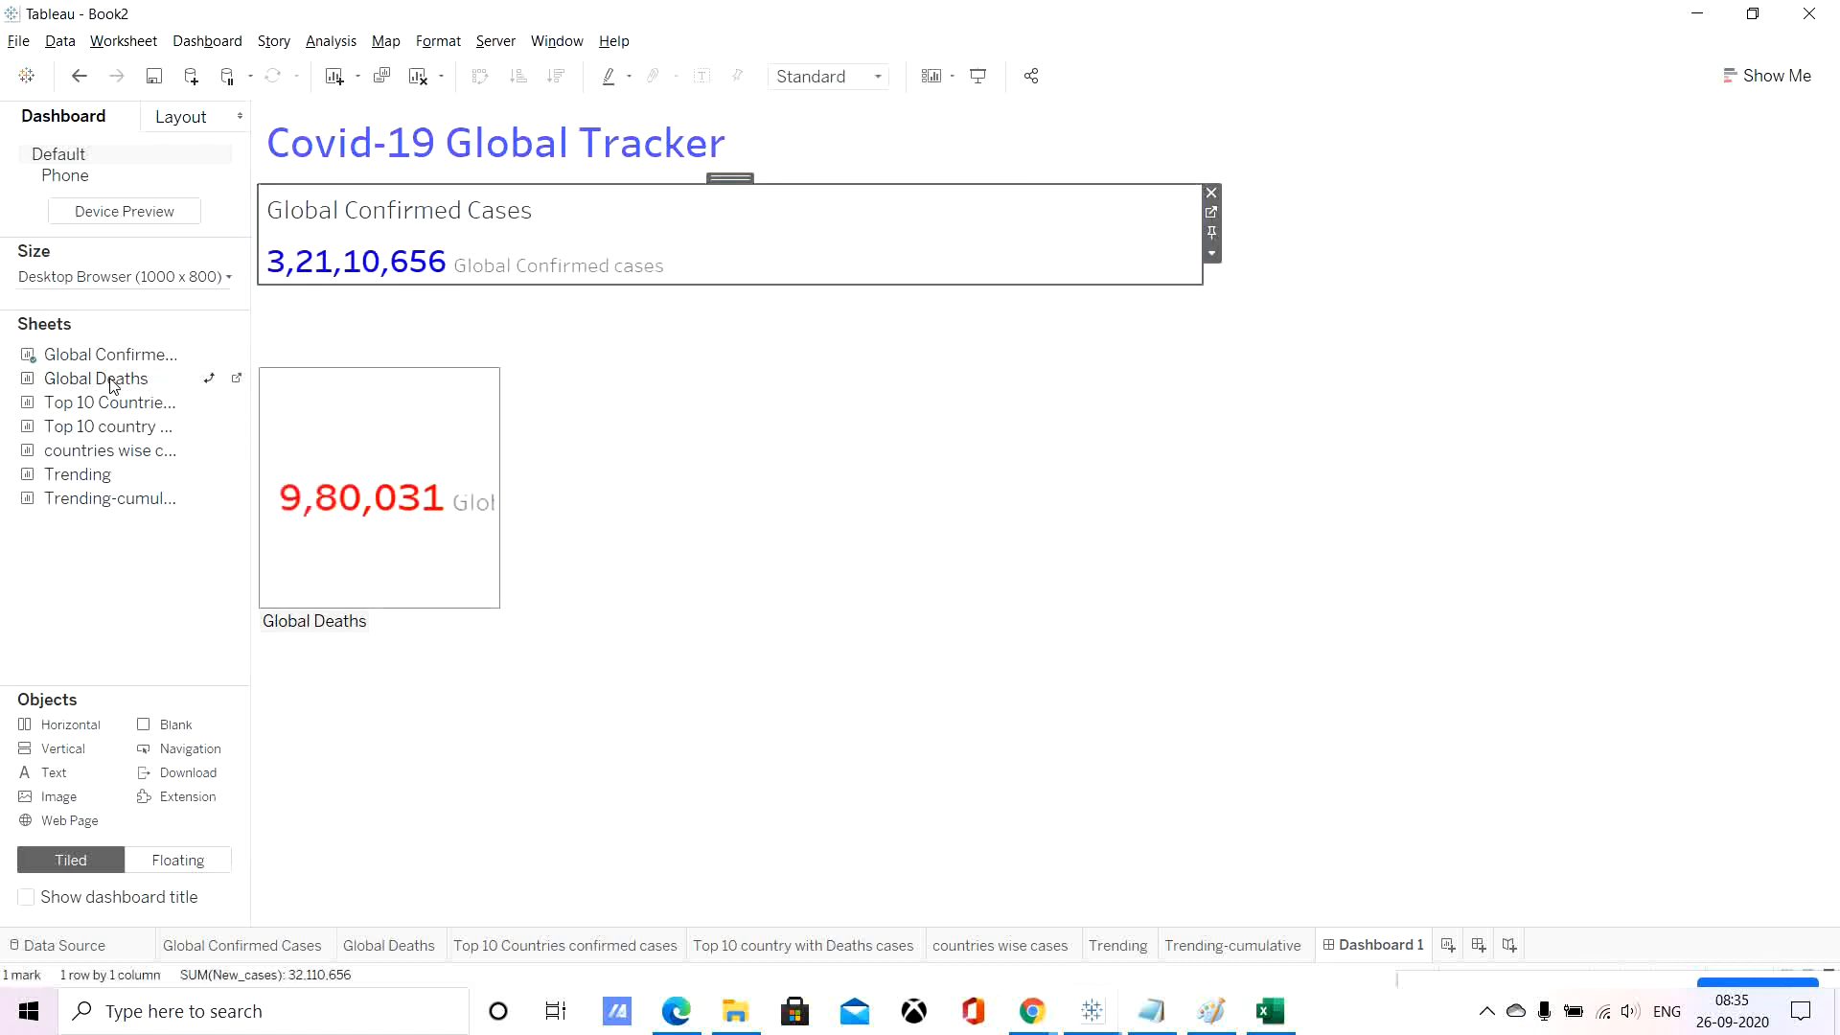
pyautogui.moveTo(113, 384); pyautogui.dragTo(856, 368)
pyautogui.moveTo(1180, 337); pyautogui.dragTo(1125, 347)
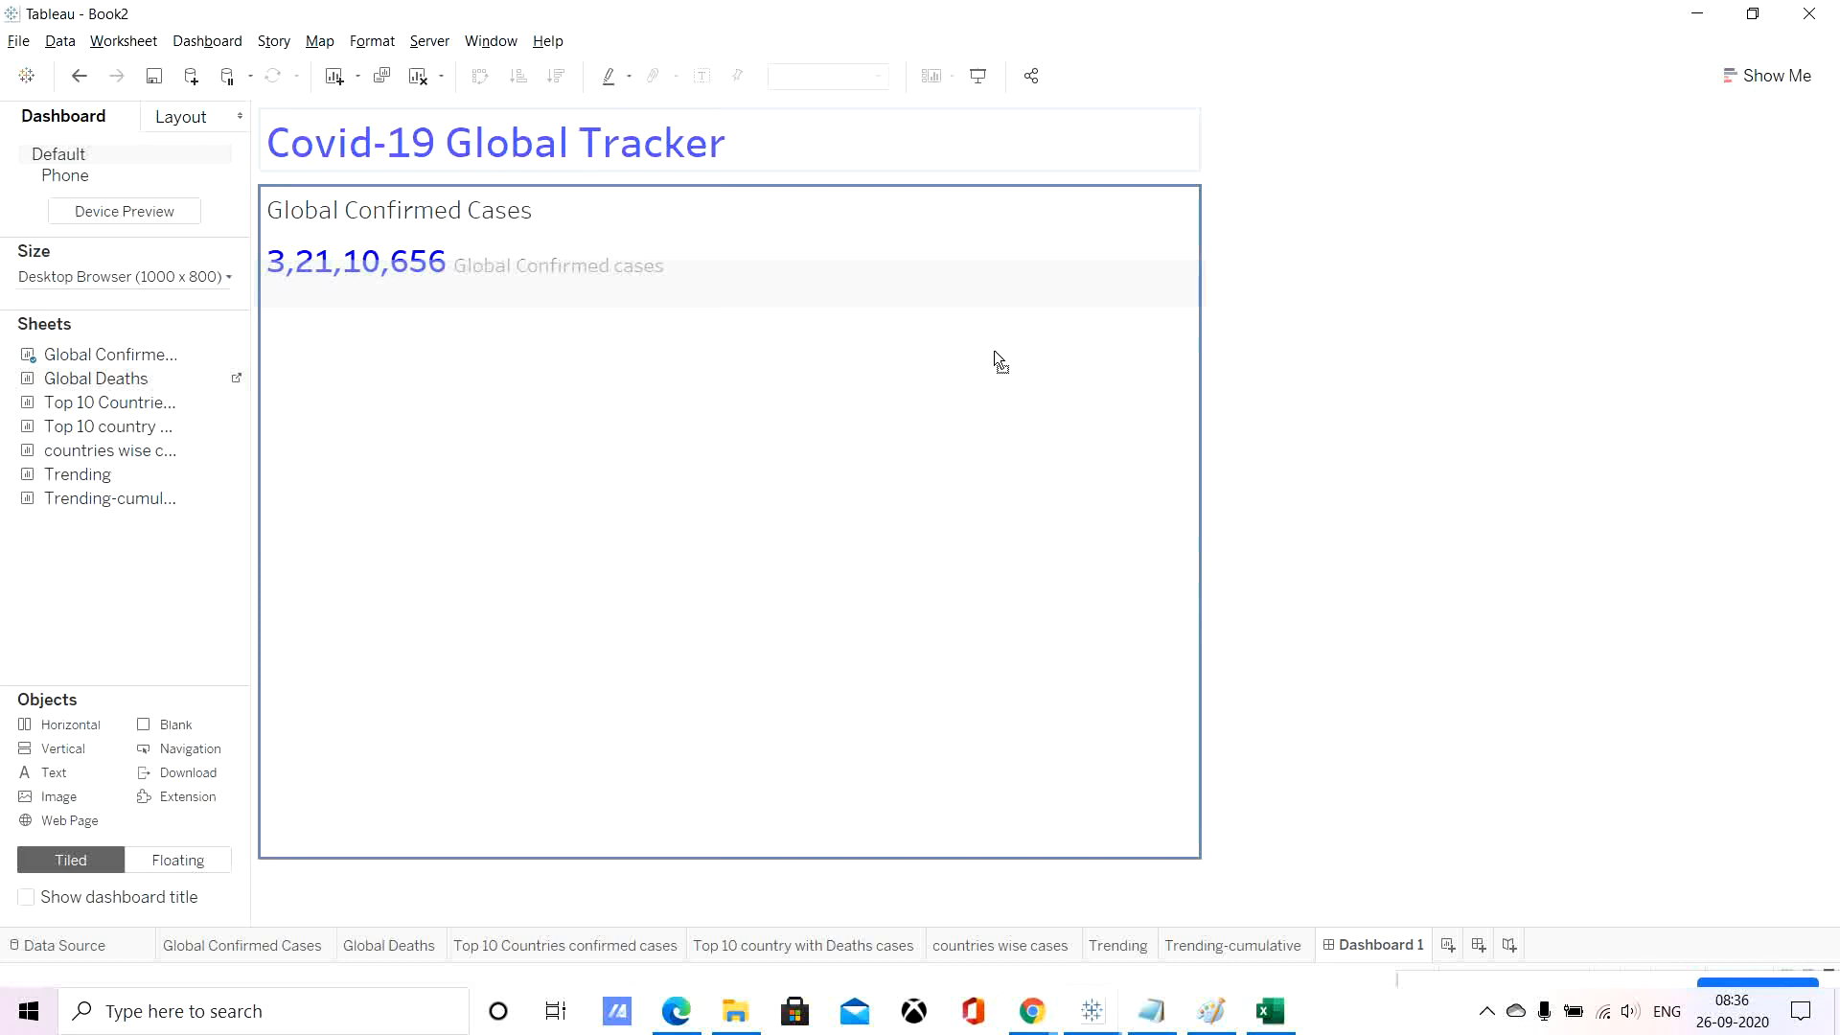
pyautogui.moveTo(784, 605); pyautogui.dragTo(1552, 444)
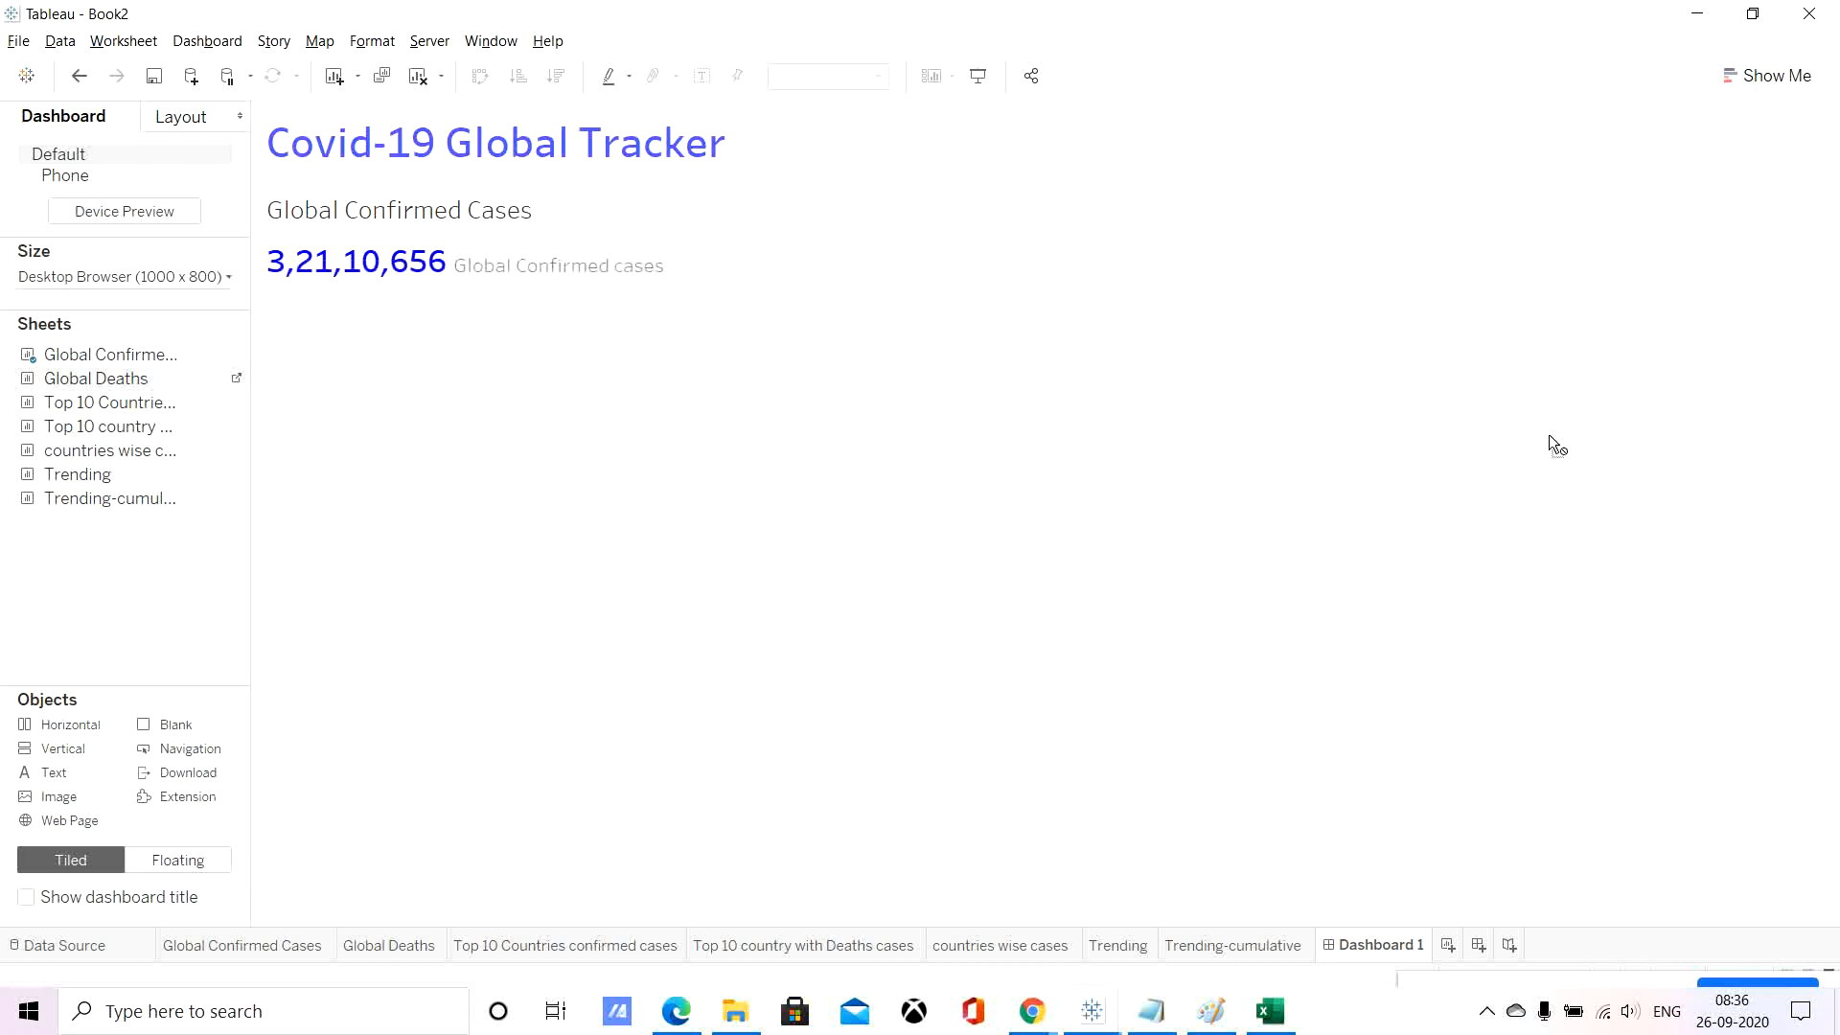
pyautogui.click(850, 464)
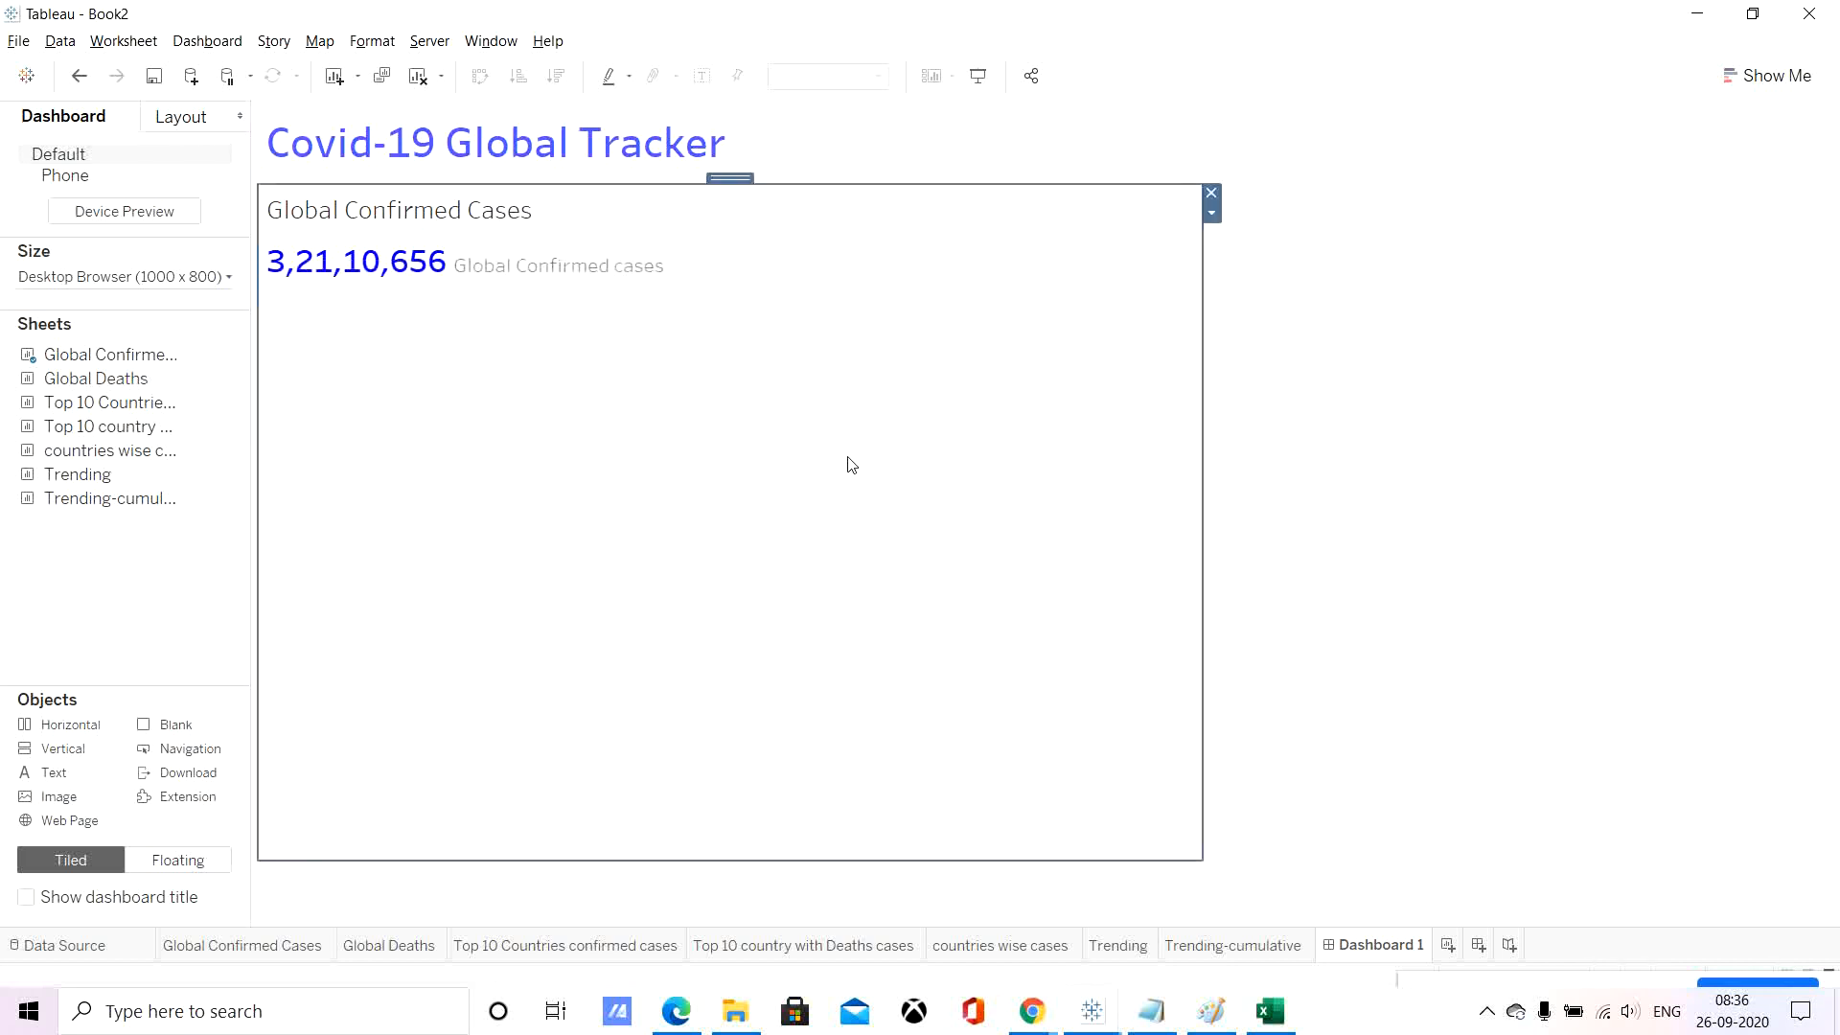
pyautogui.click(1210, 193)
pyautogui.click(987, 567)
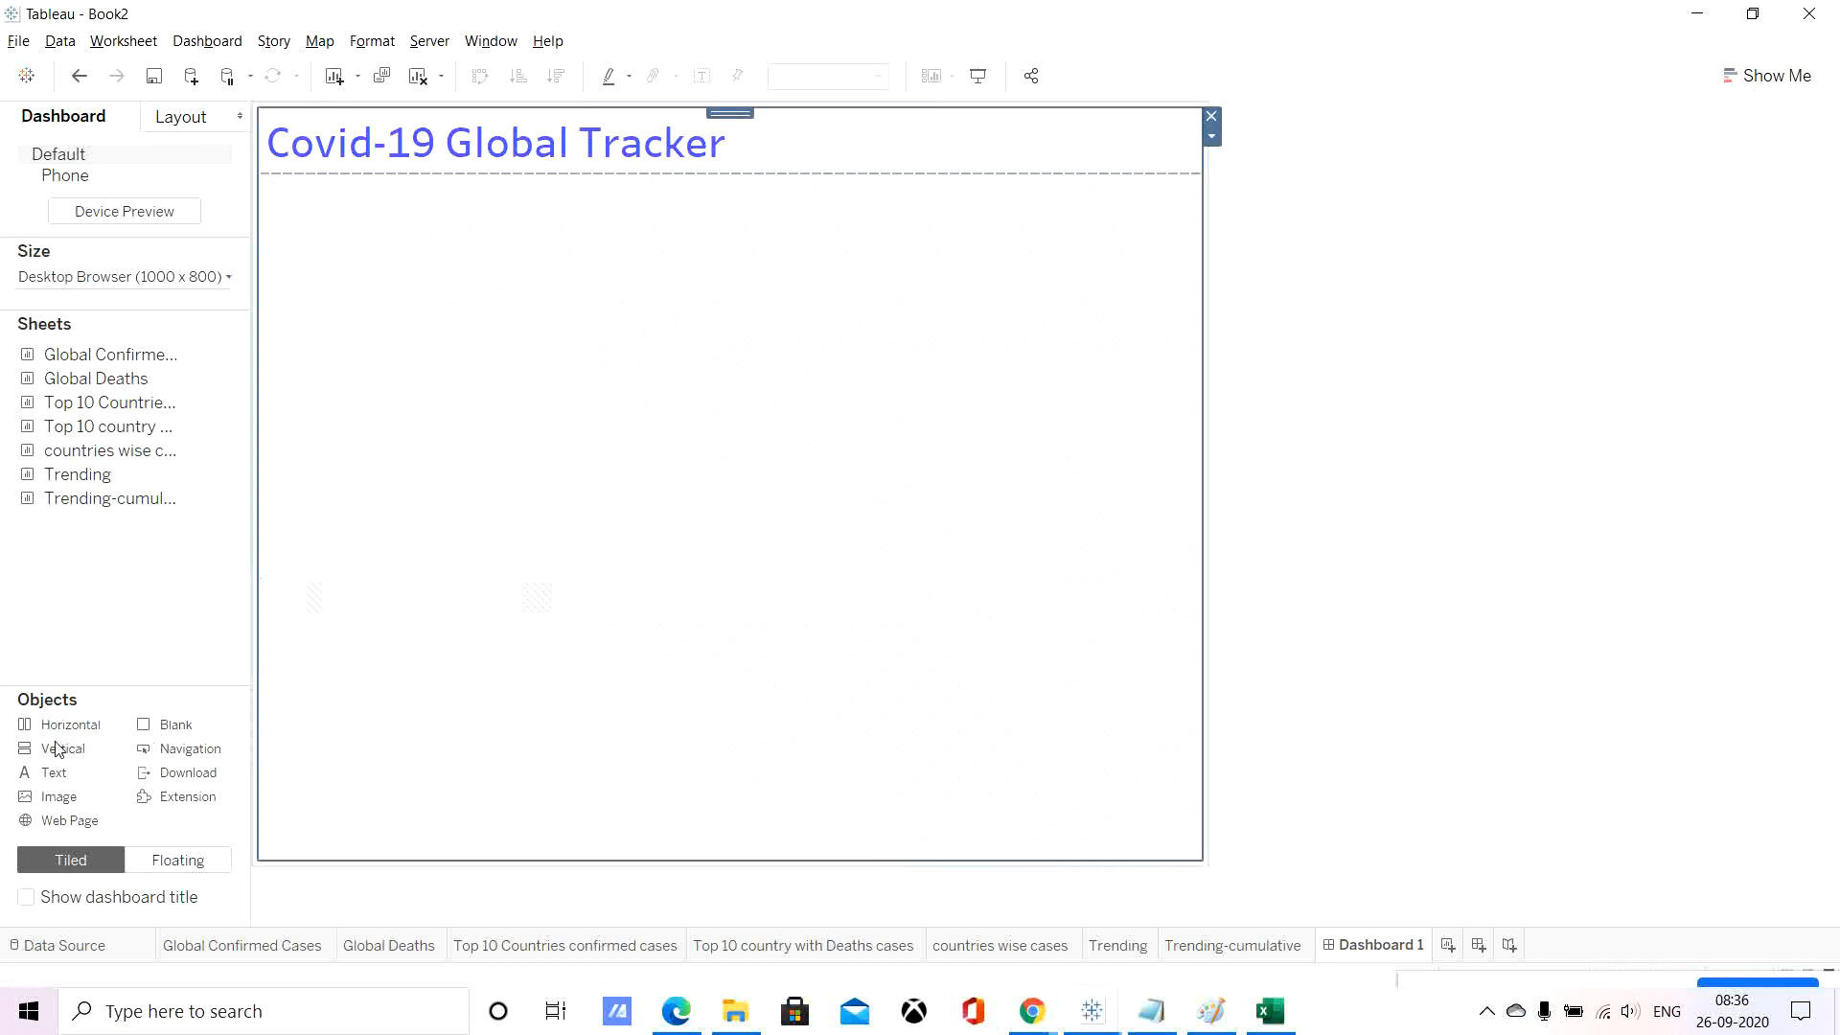
# Add a vertical layout container at the bottom of the dashboard and extend it upward, leaving a gap below the title.
pyautogui.moveTo(50, 748); pyautogui.dragTo(230, 759)
pyautogui.moveTo(516, 813); pyautogui.dragTo(526, 836)
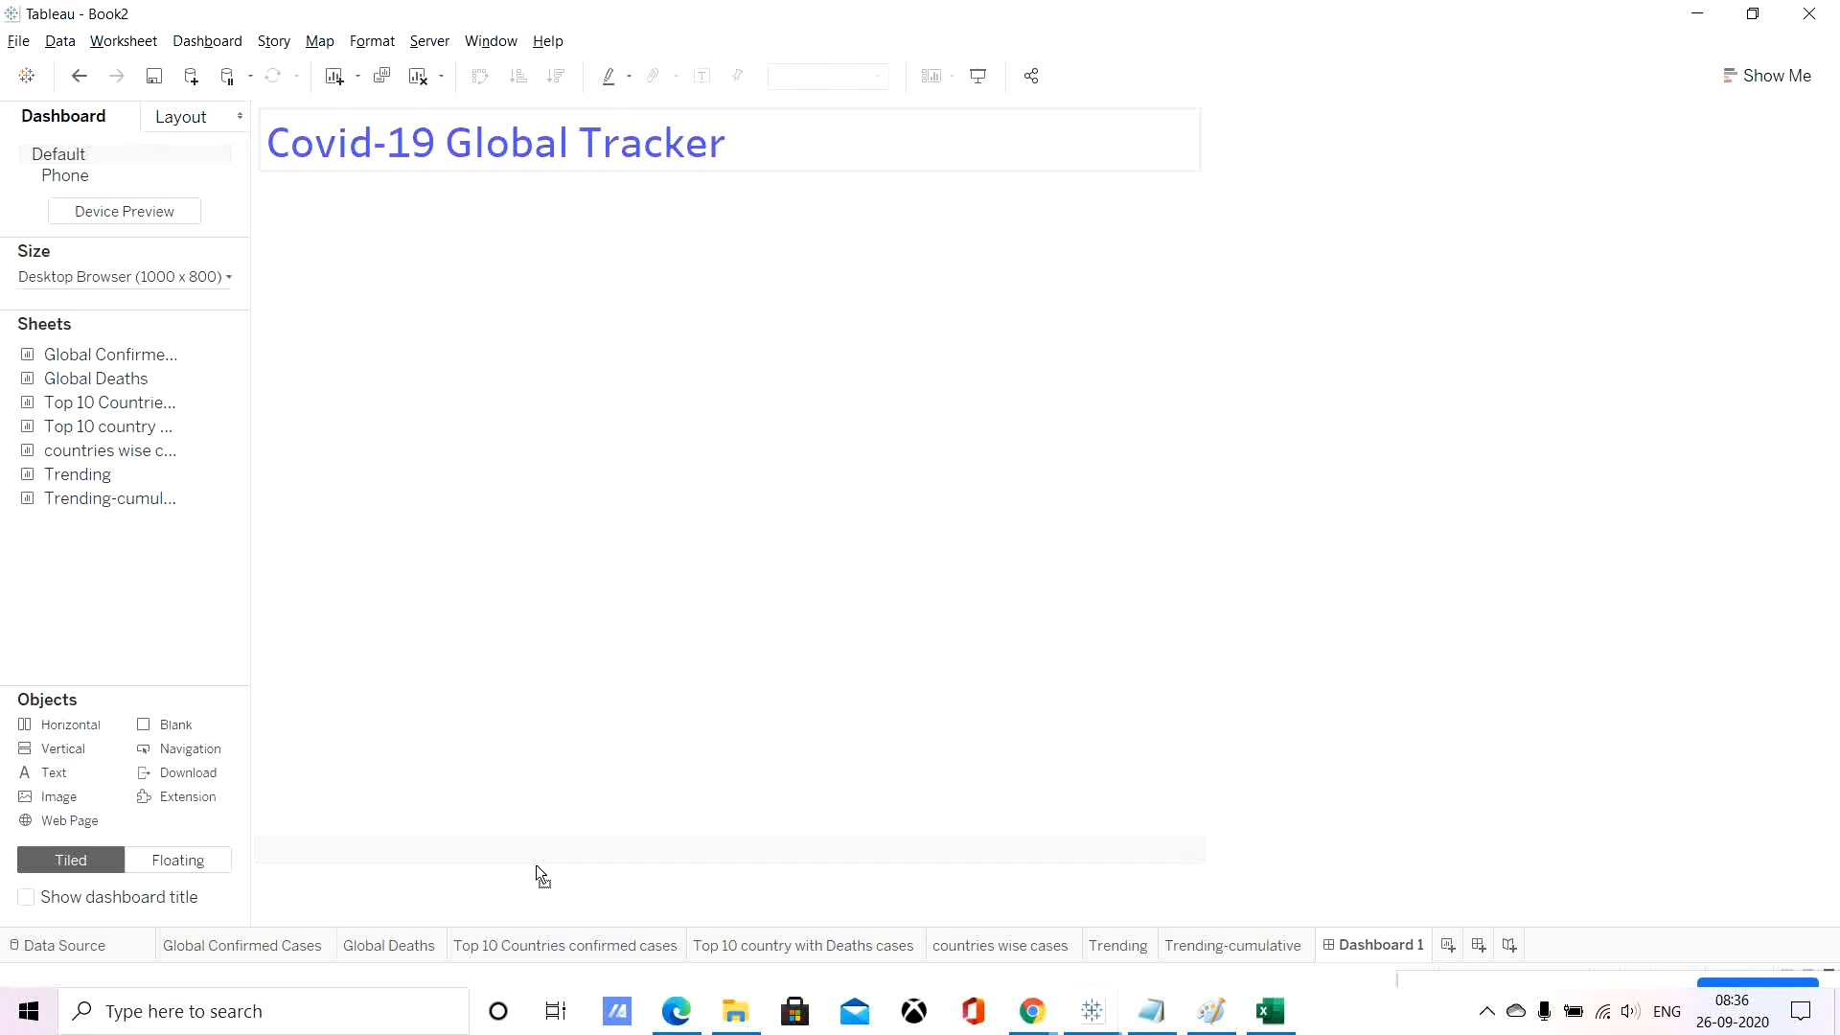
pyautogui.moveTo(537, 865); pyautogui.dragTo(536, 864)
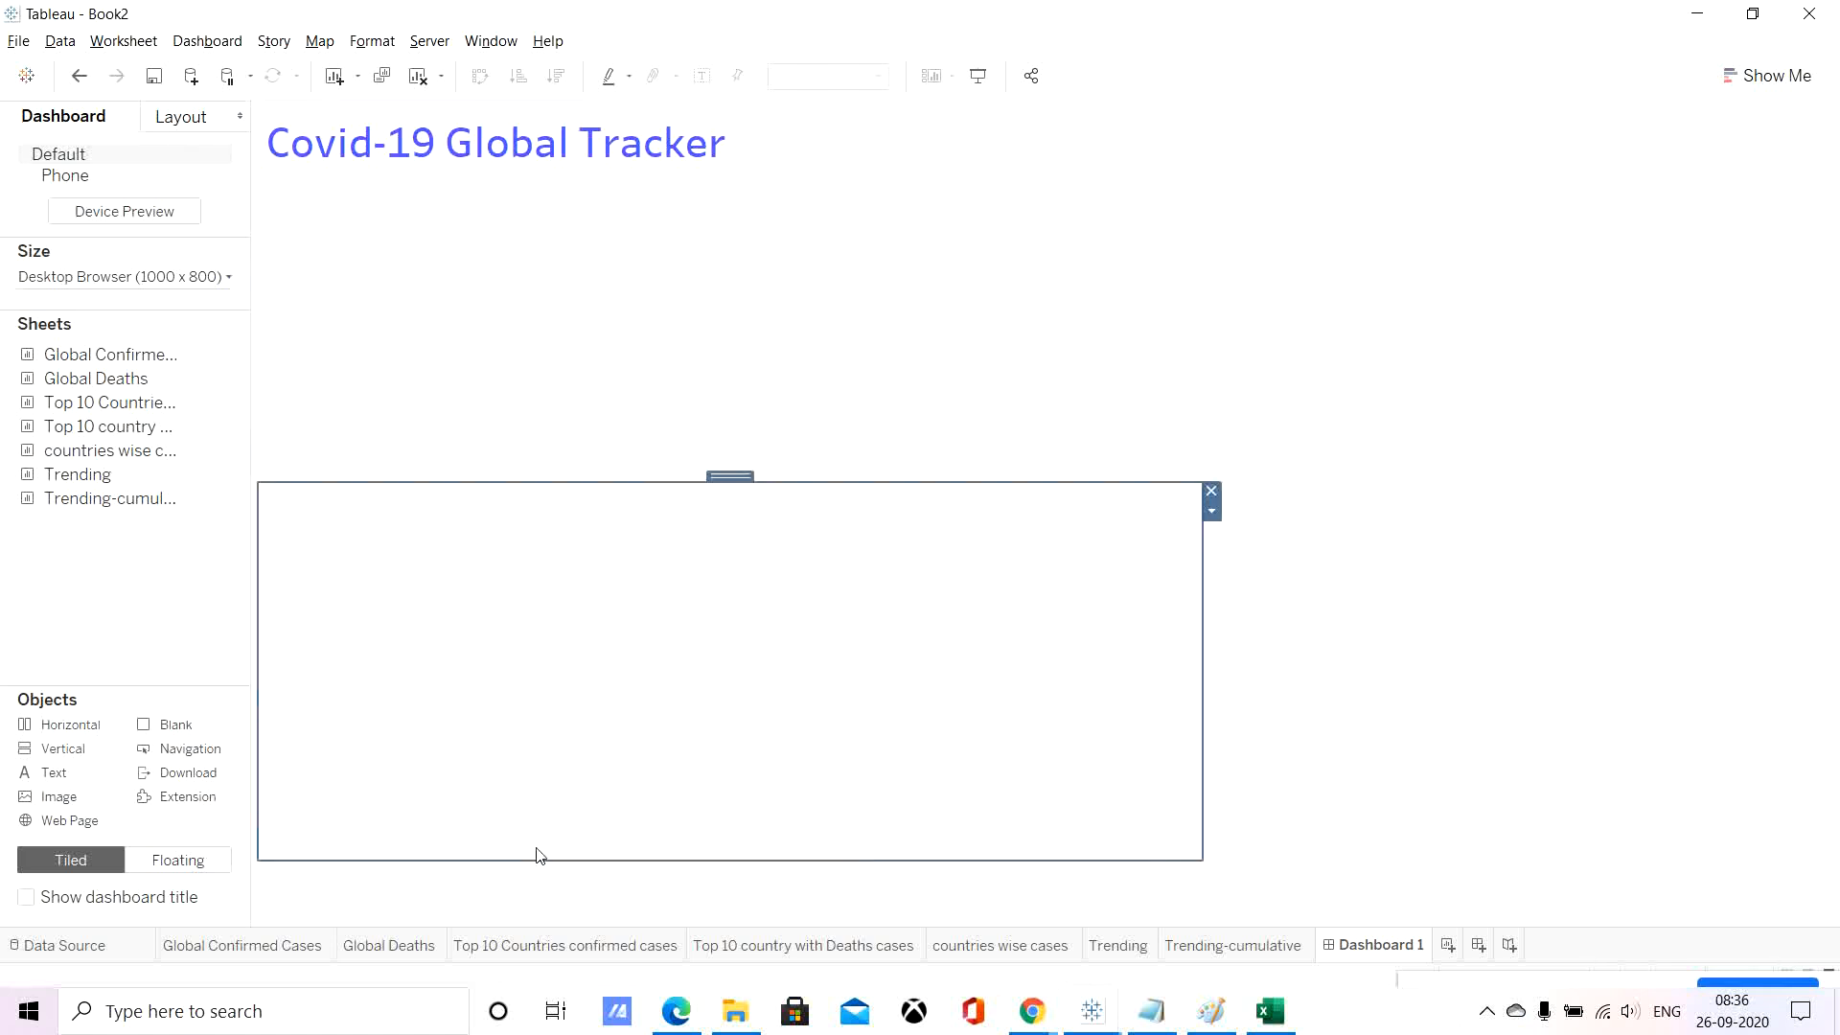
pyautogui.moveTo(513, 480); pyautogui.dragTo(517, 288)
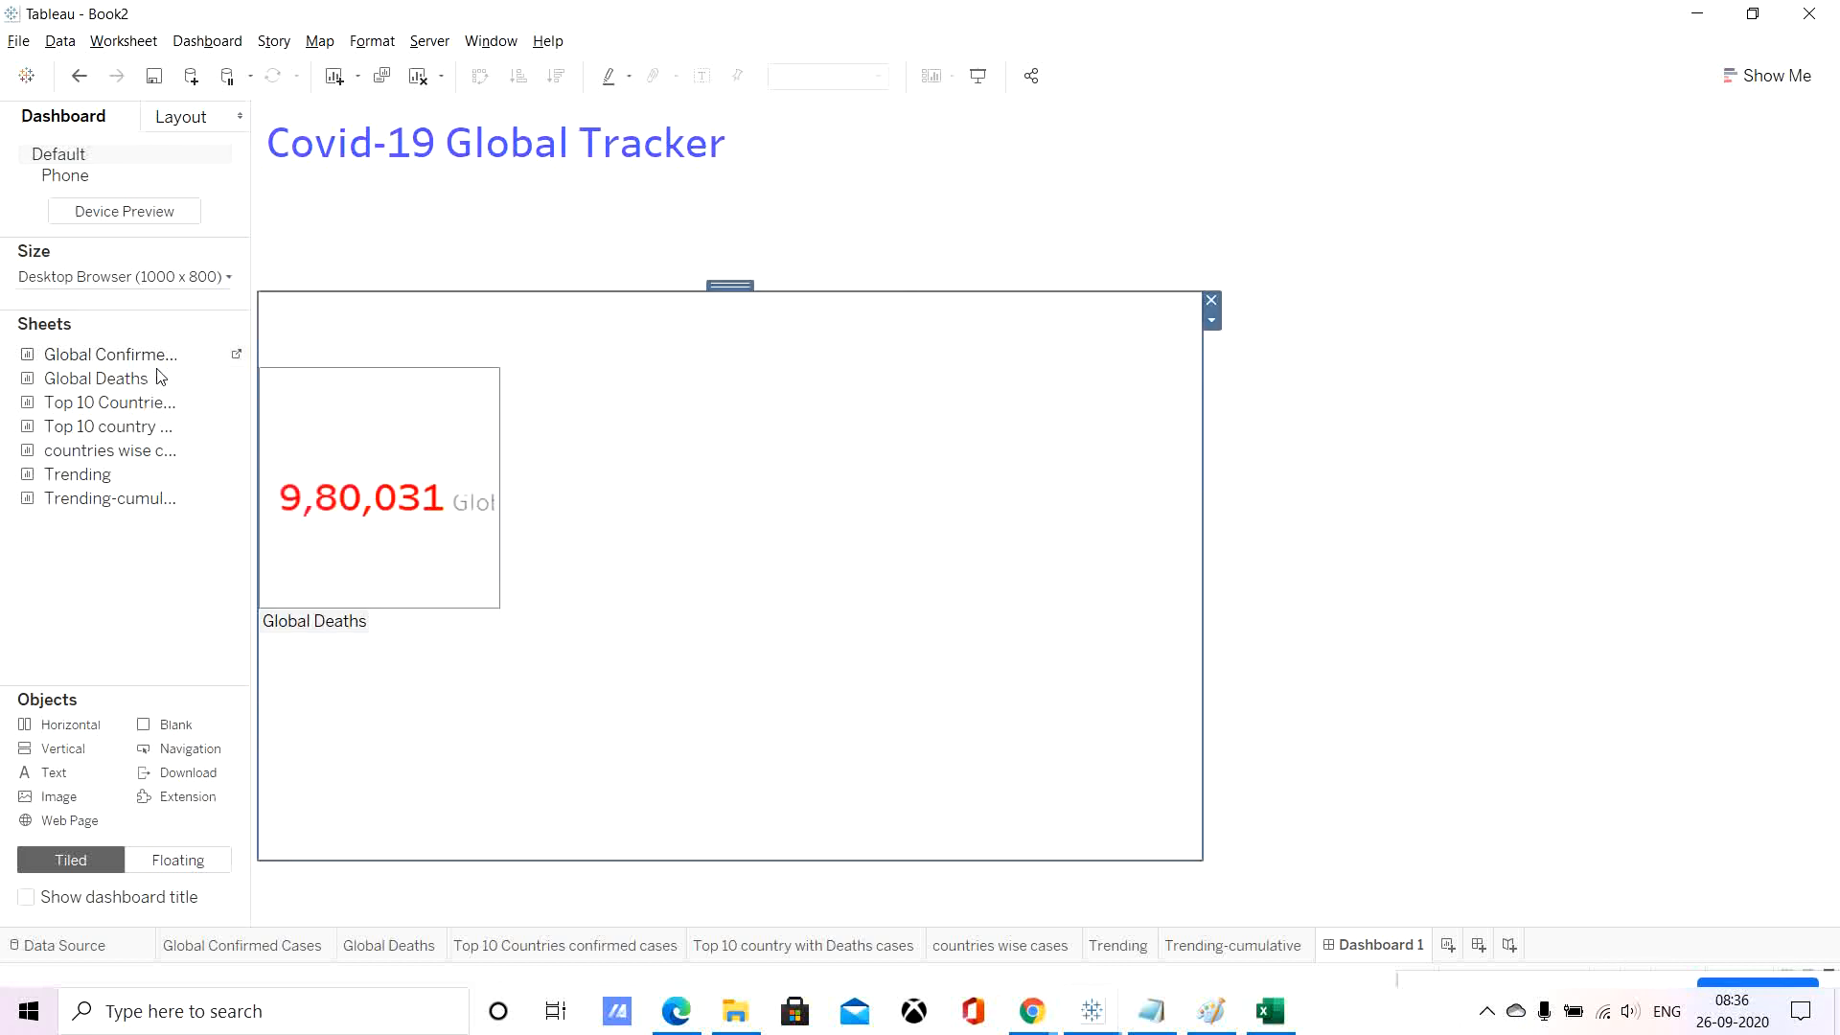
# Place the Global Confirmed Cases sheet in the lower container and set its fit to Entire View.
pyautogui.moveTo(148, 355); pyautogui.dragTo(310, 394)
pyautogui.moveTo(496, 449); pyautogui.dragTo(496, 448)
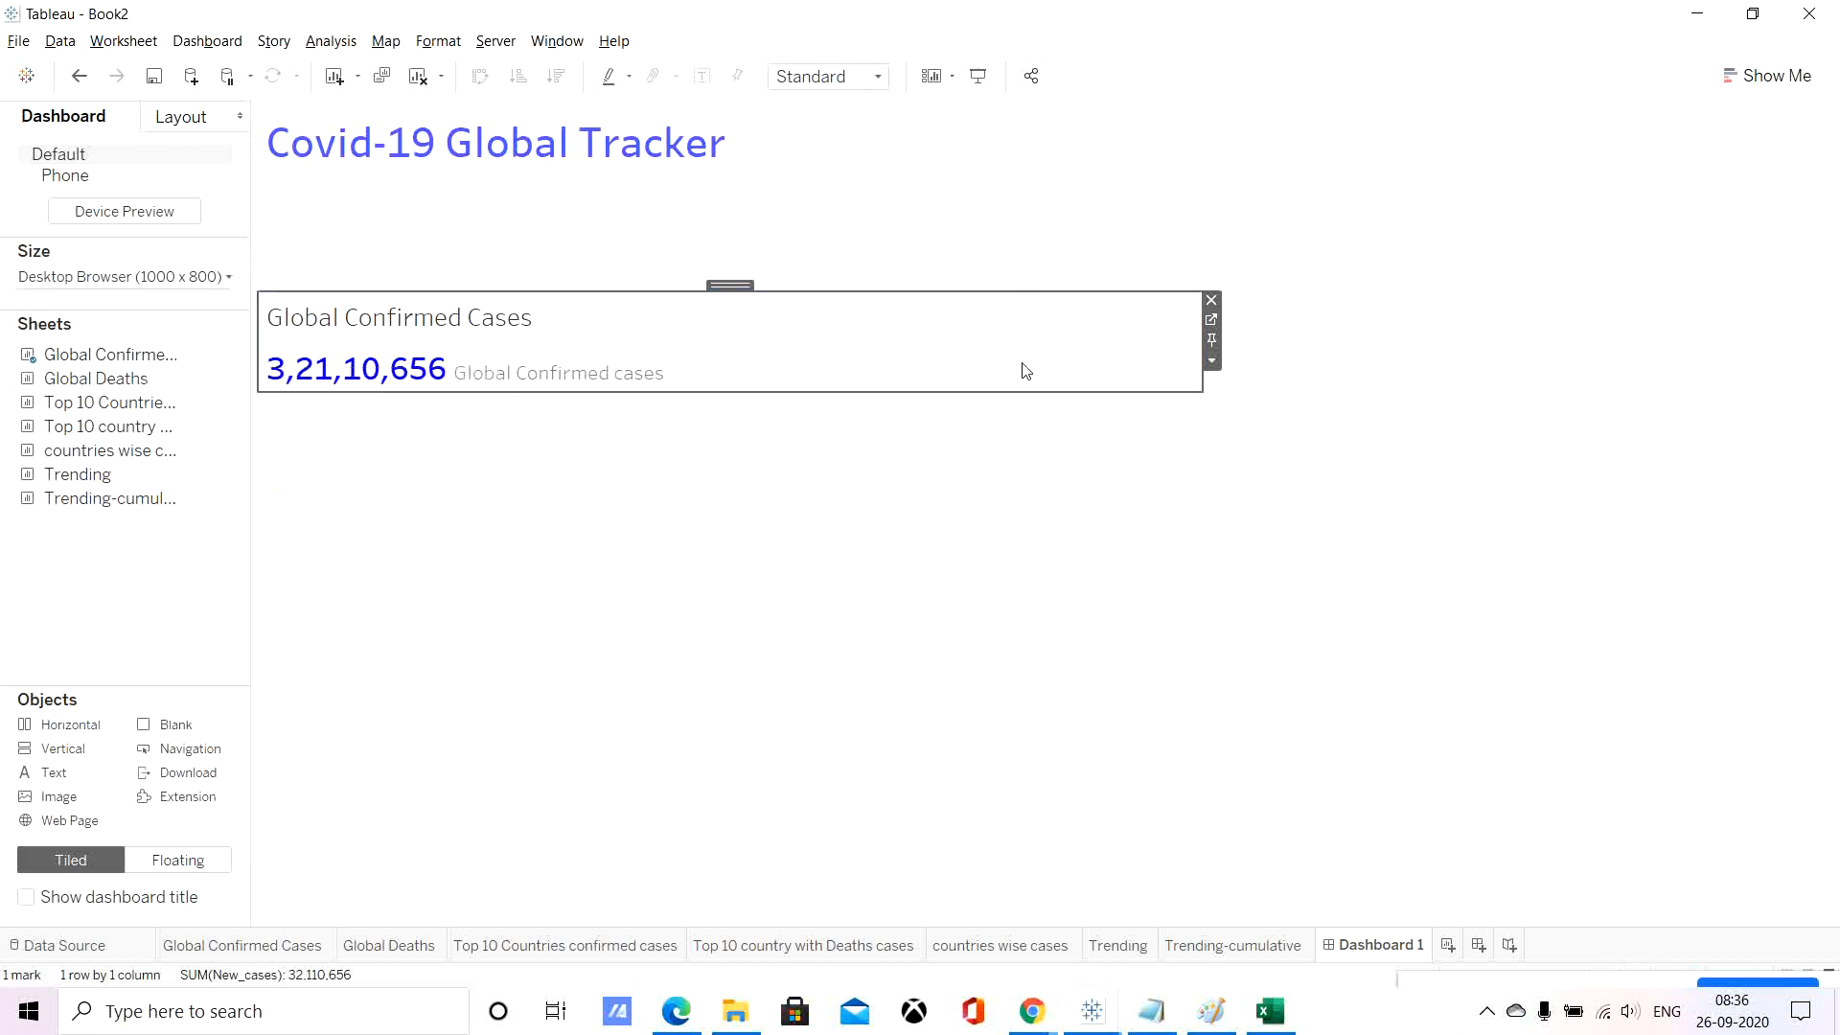
pyautogui.click(1212, 363)
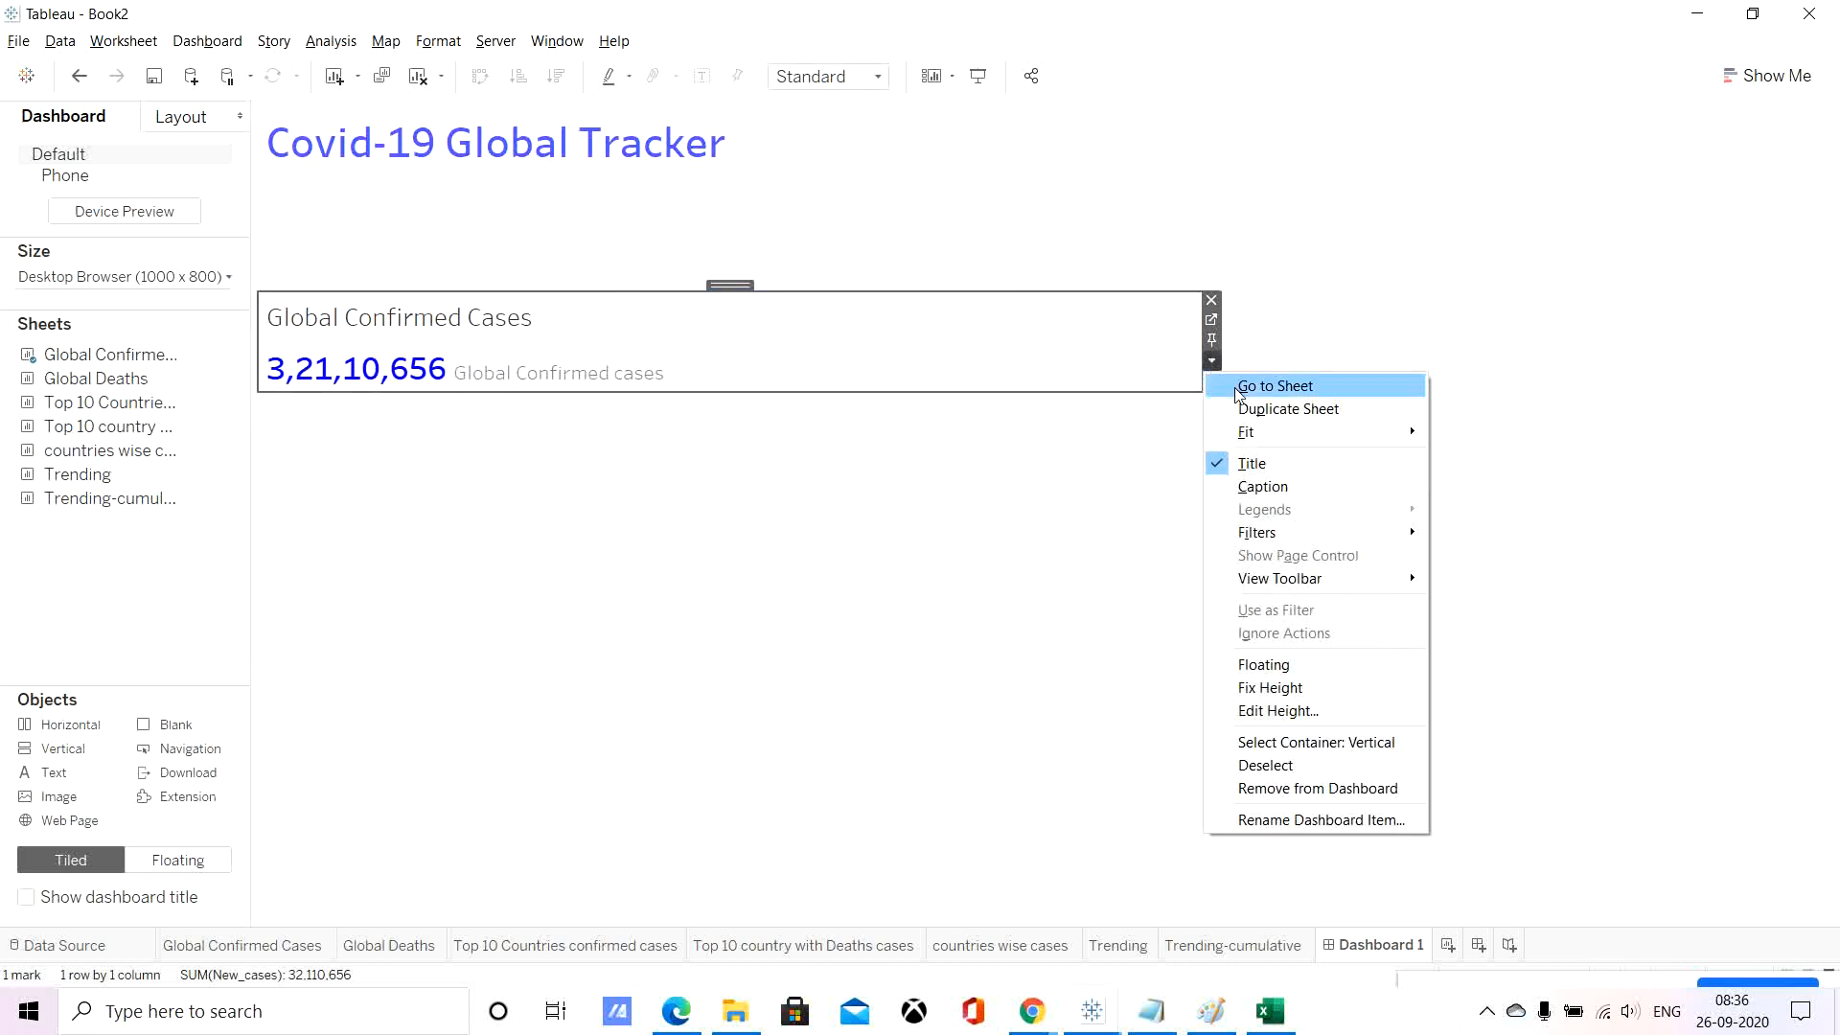
pyautogui.moveTo(1409, 432)
pyautogui.click(1498, 505)
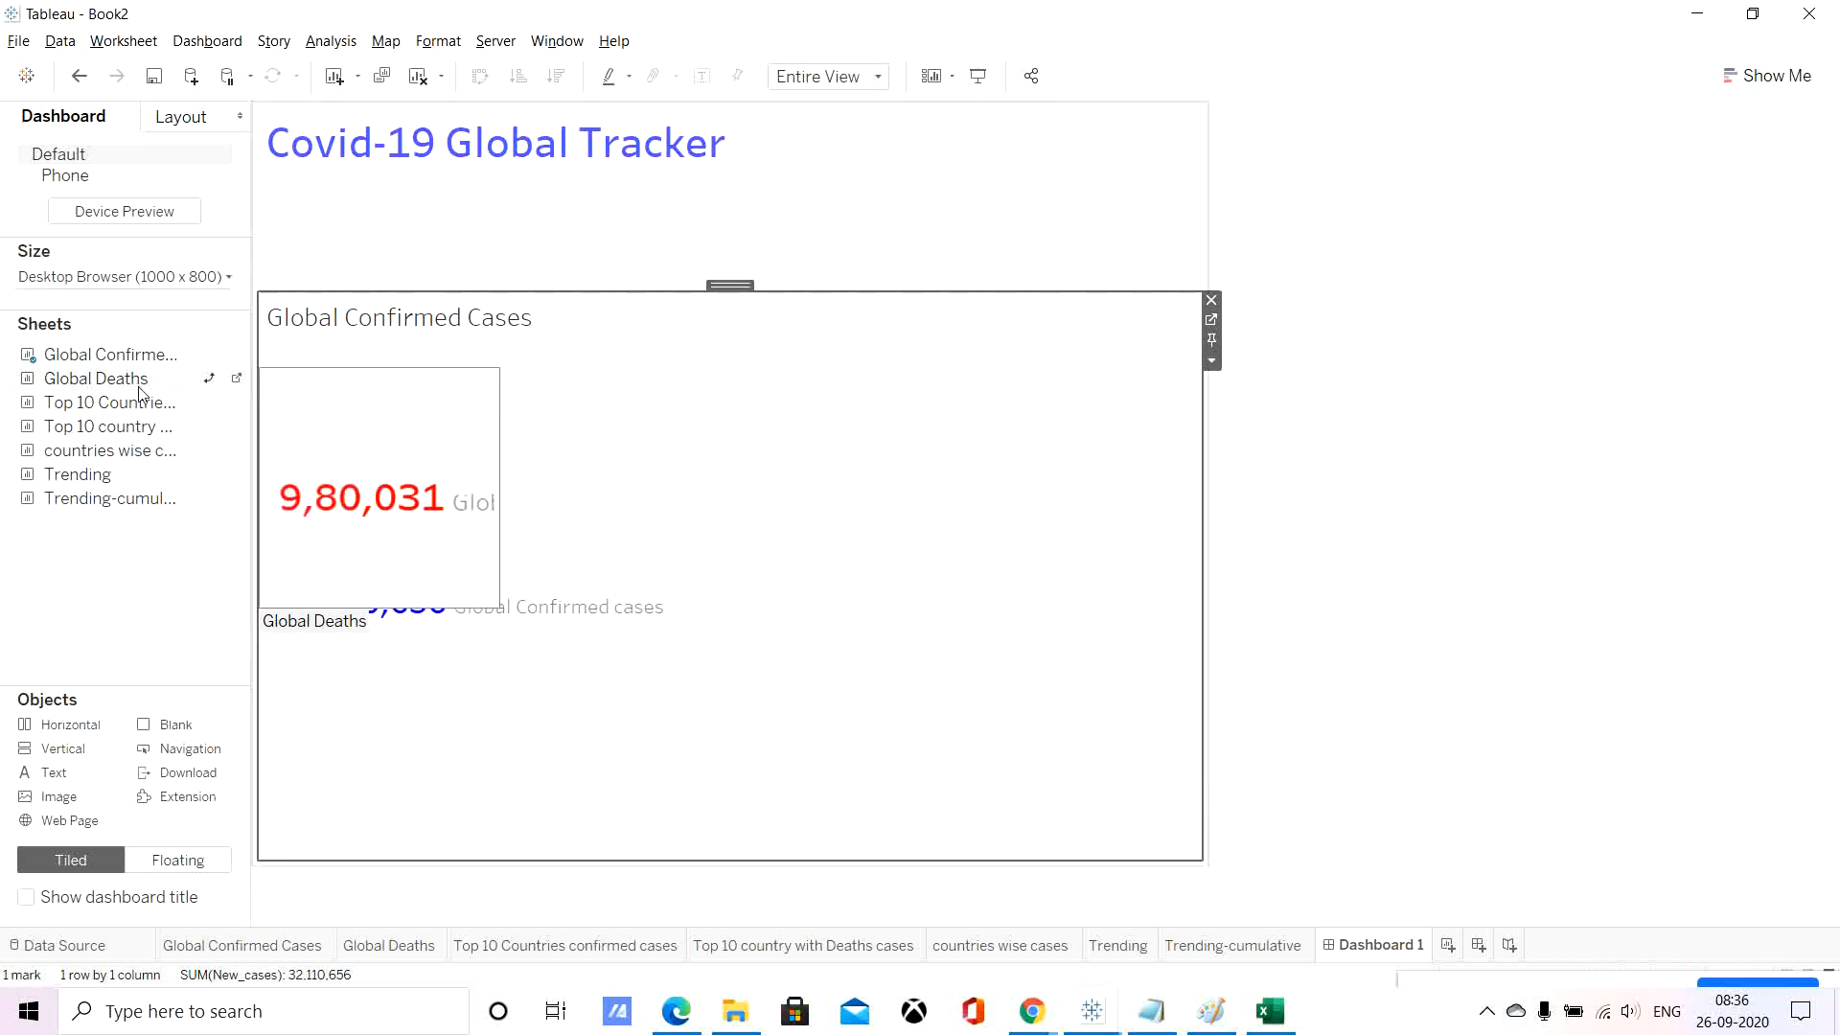
# Place the Global Deaths sheet to the right of Global Confirmed Cases and hide both sheet titles.
pyautogui.moveTo(107, 380); pyautogui.dragTo(895, 486)
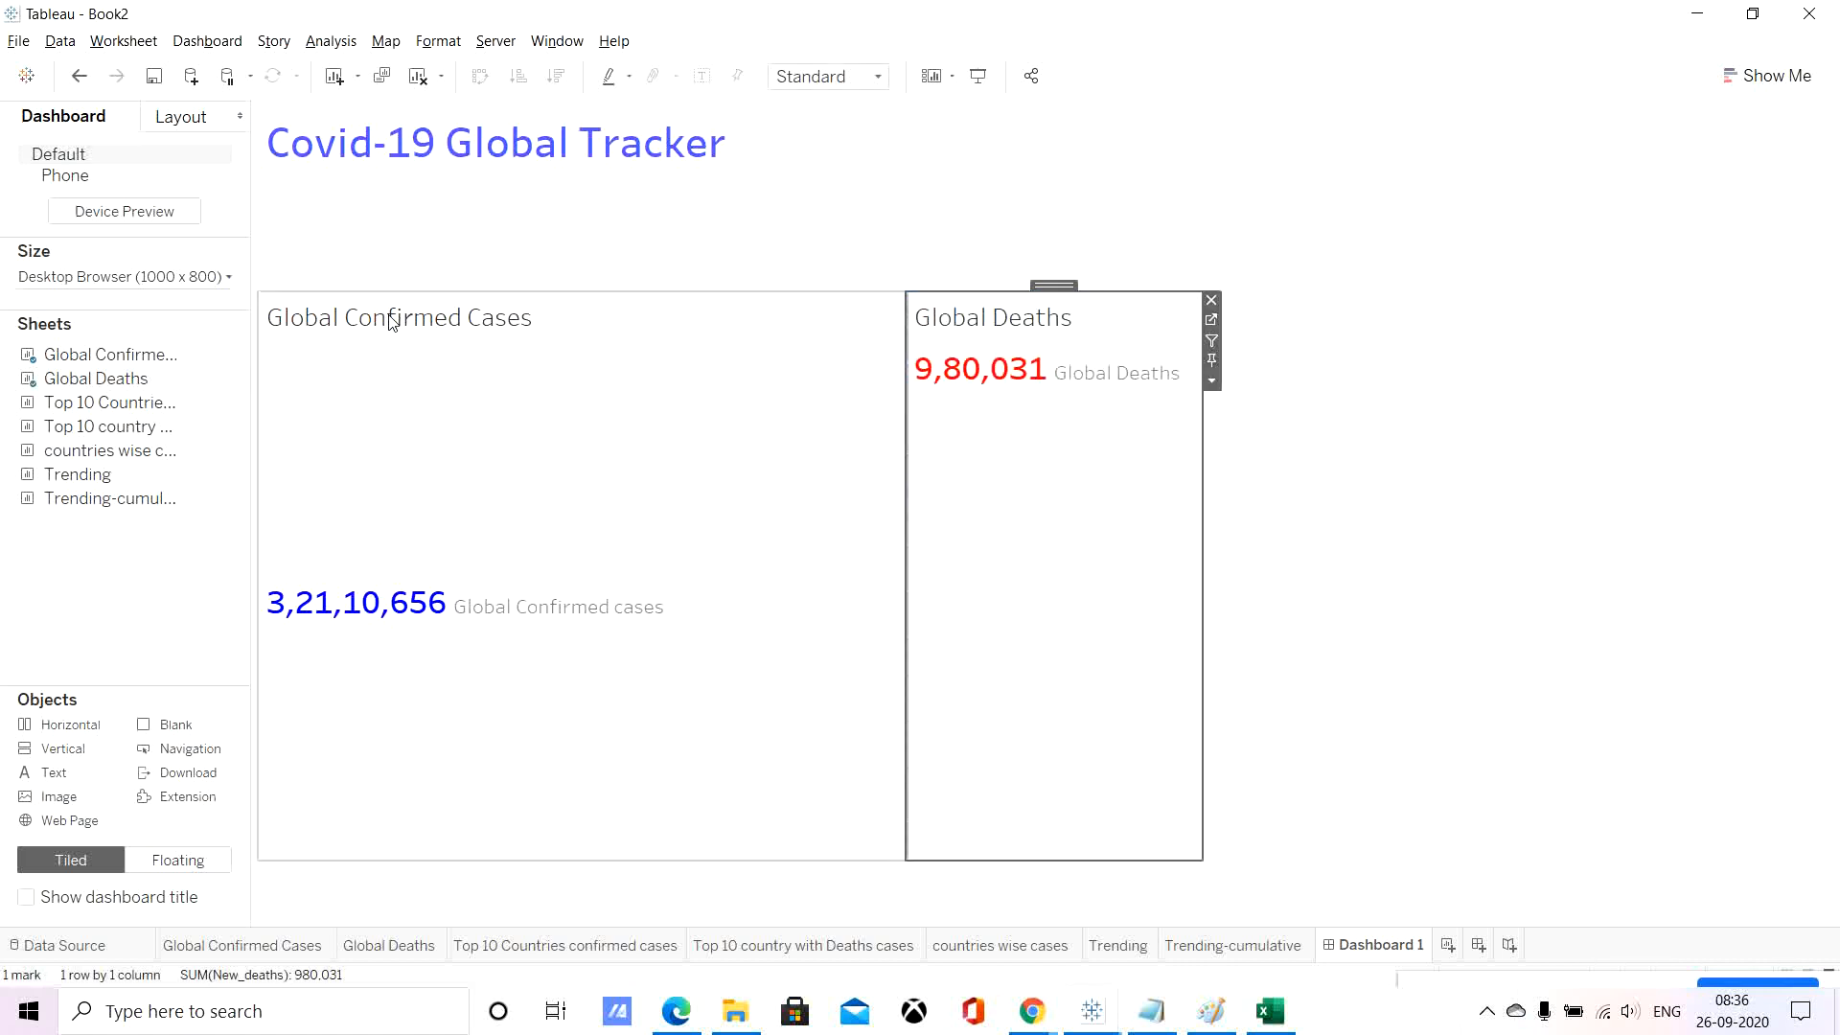
pyautogui.click(418, 323)
pyautogui.rightClick(420, 321)
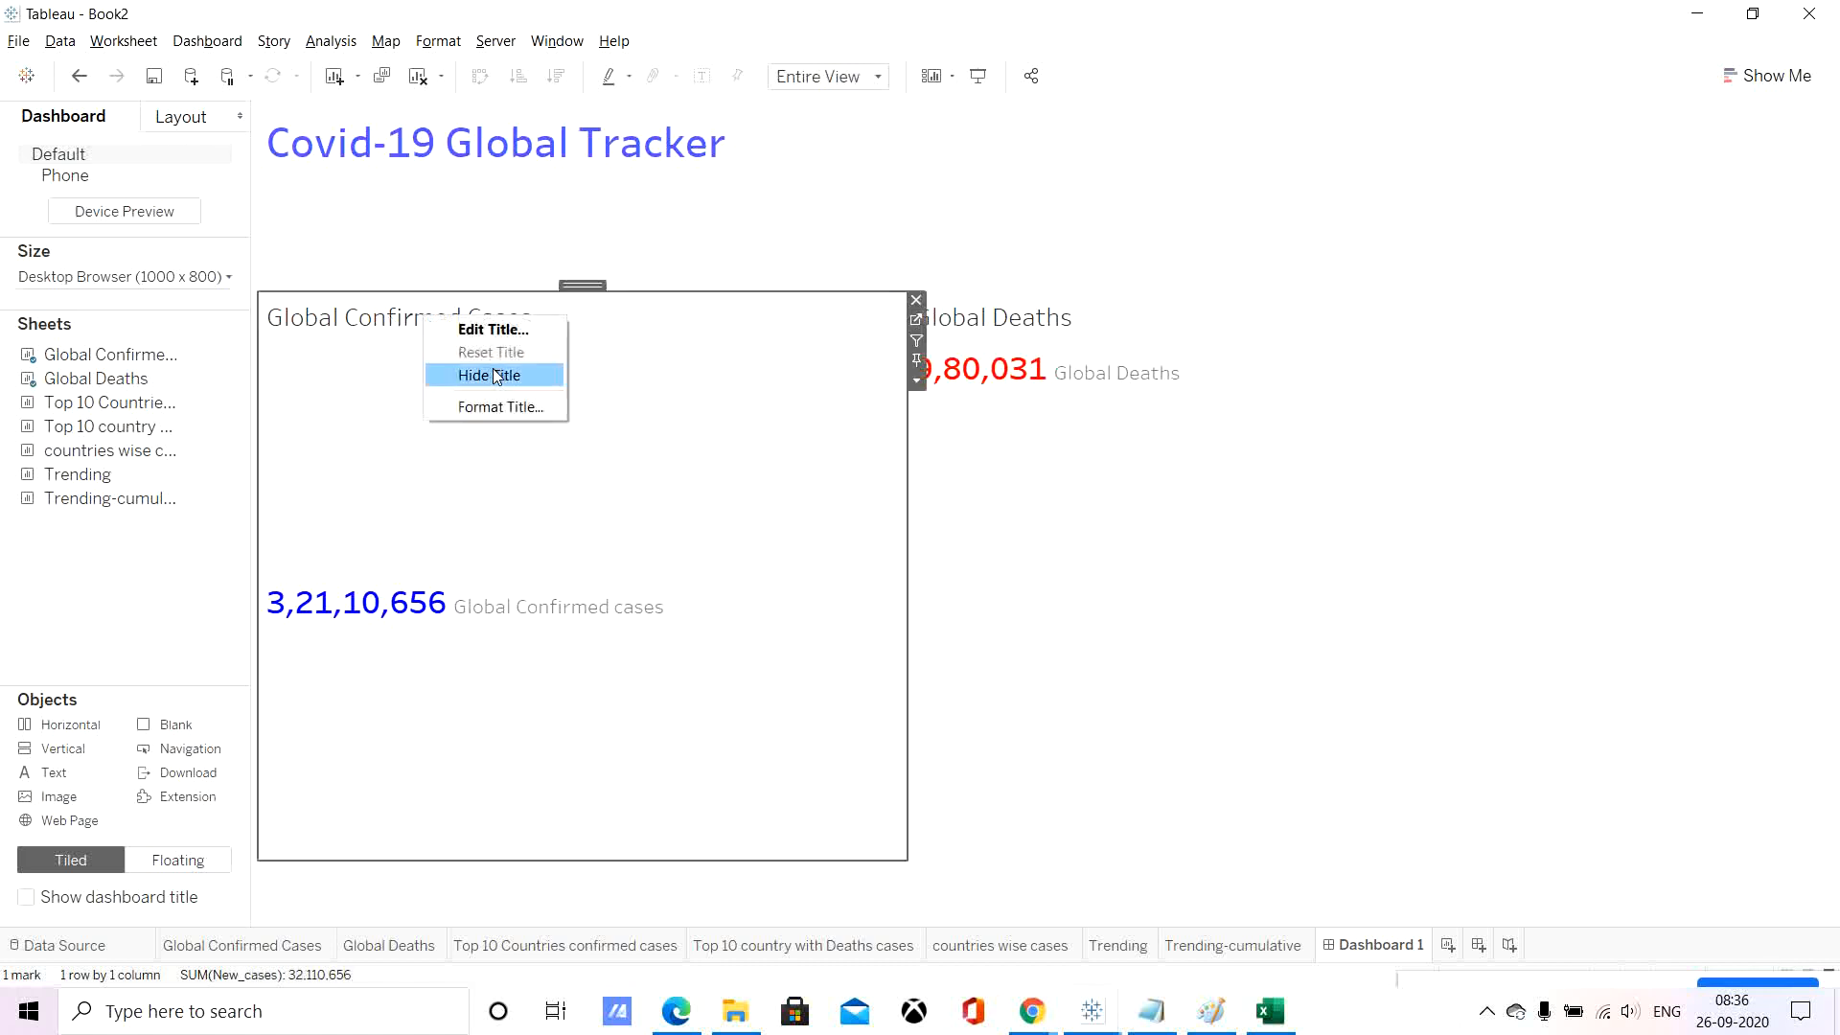
pyautogui.click(479, 376)
pyautogui.click(961, 319)
pyautogui.rightClick(965, 318)
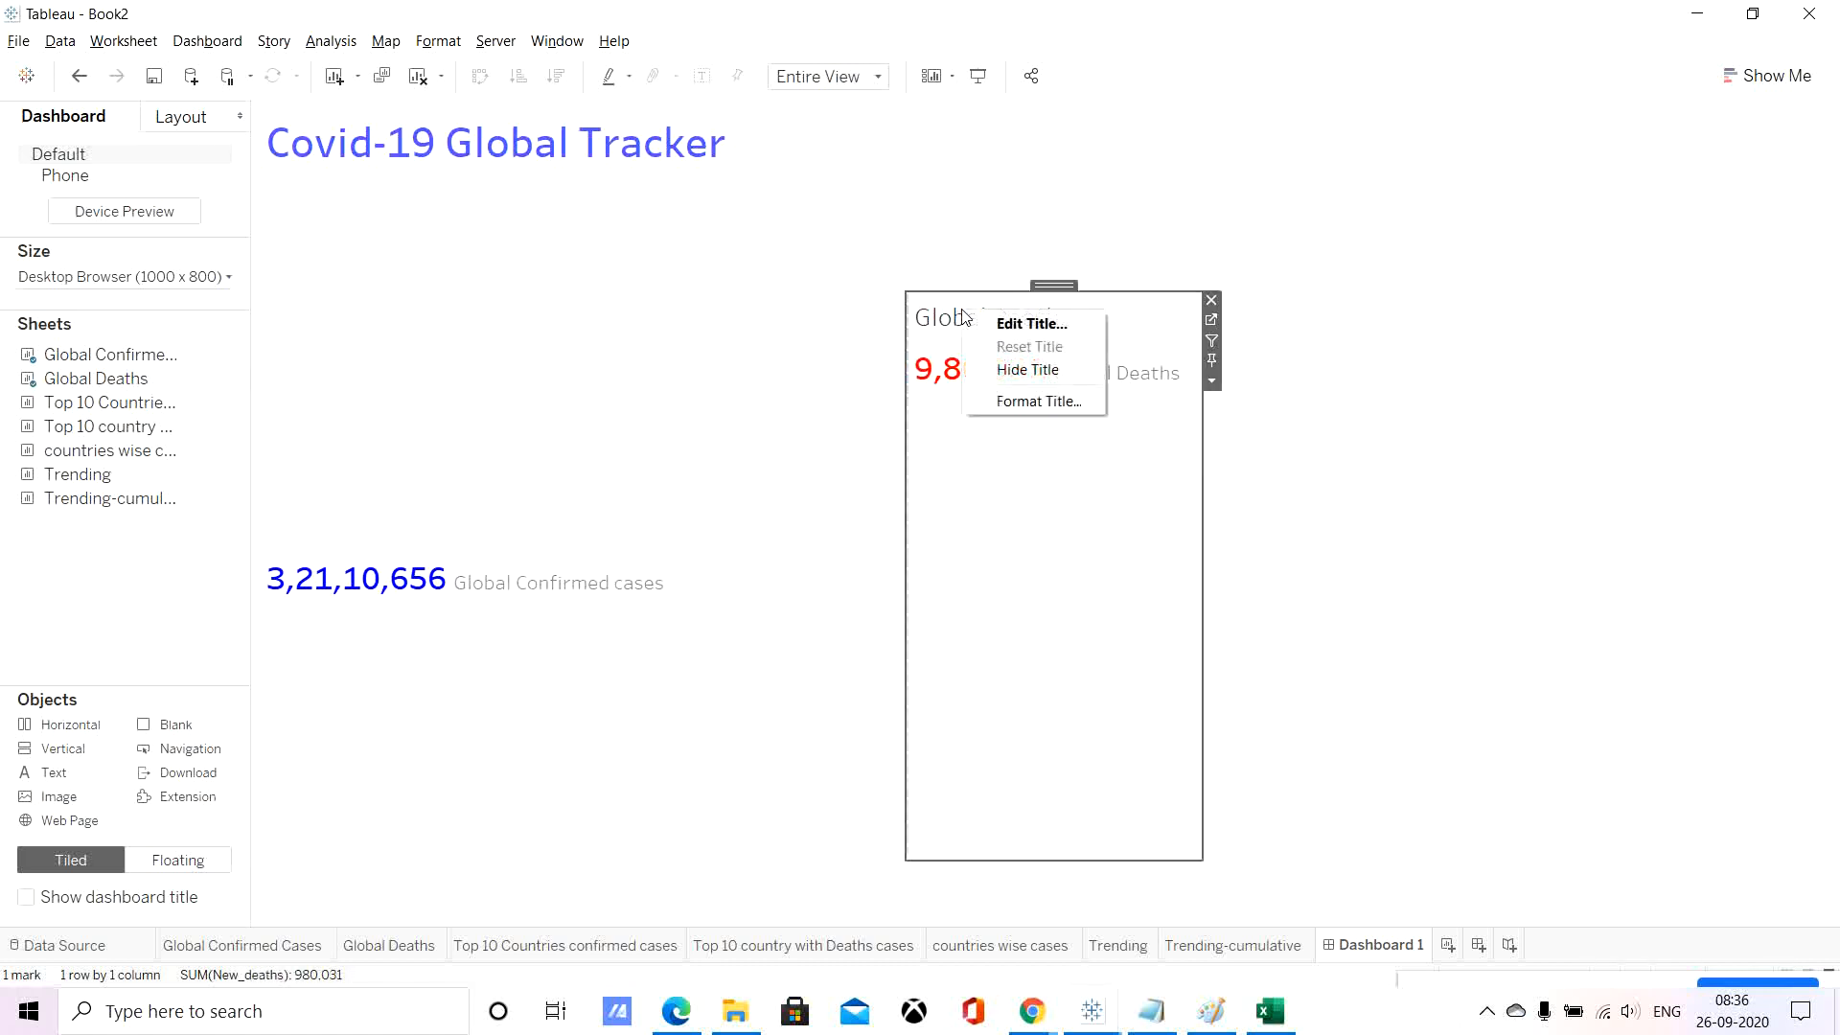
pyautogui.click(1049, 381)
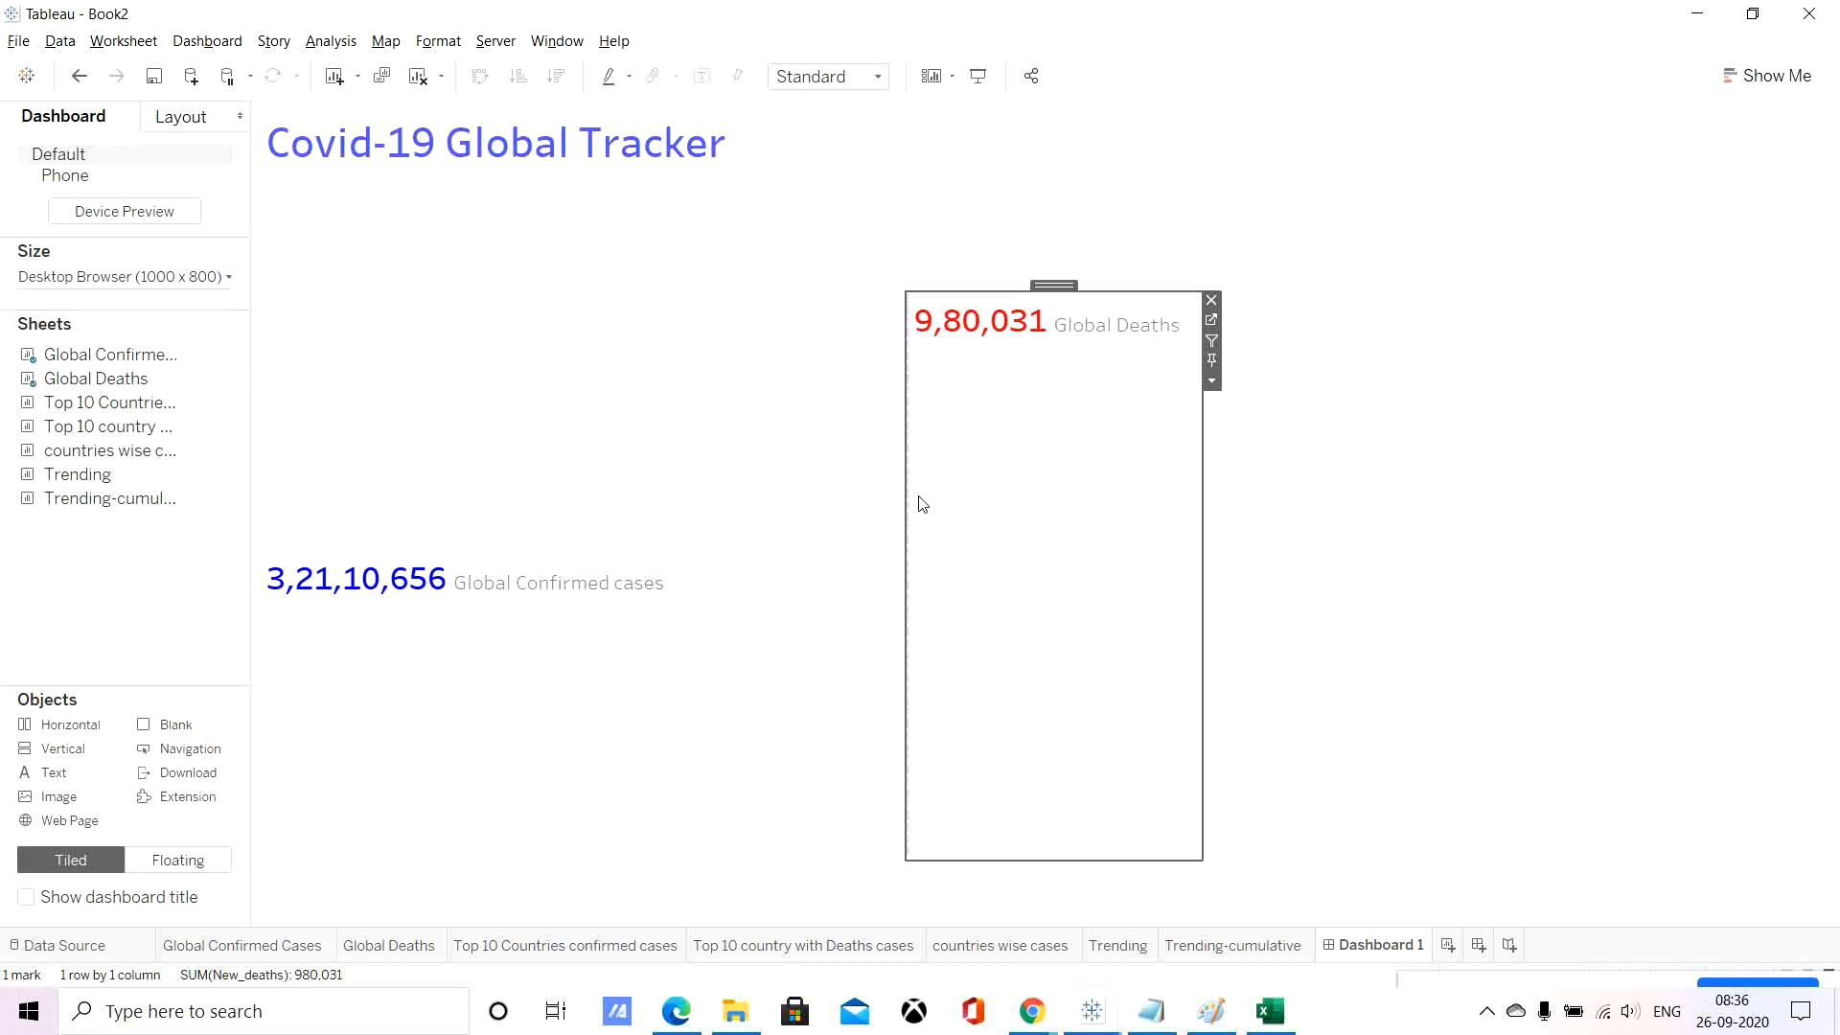
# Distribute the Global Confirmed Cases and Global Deaths sheets evenly across their container.
pyautogui.doubleClick(1051, 284)
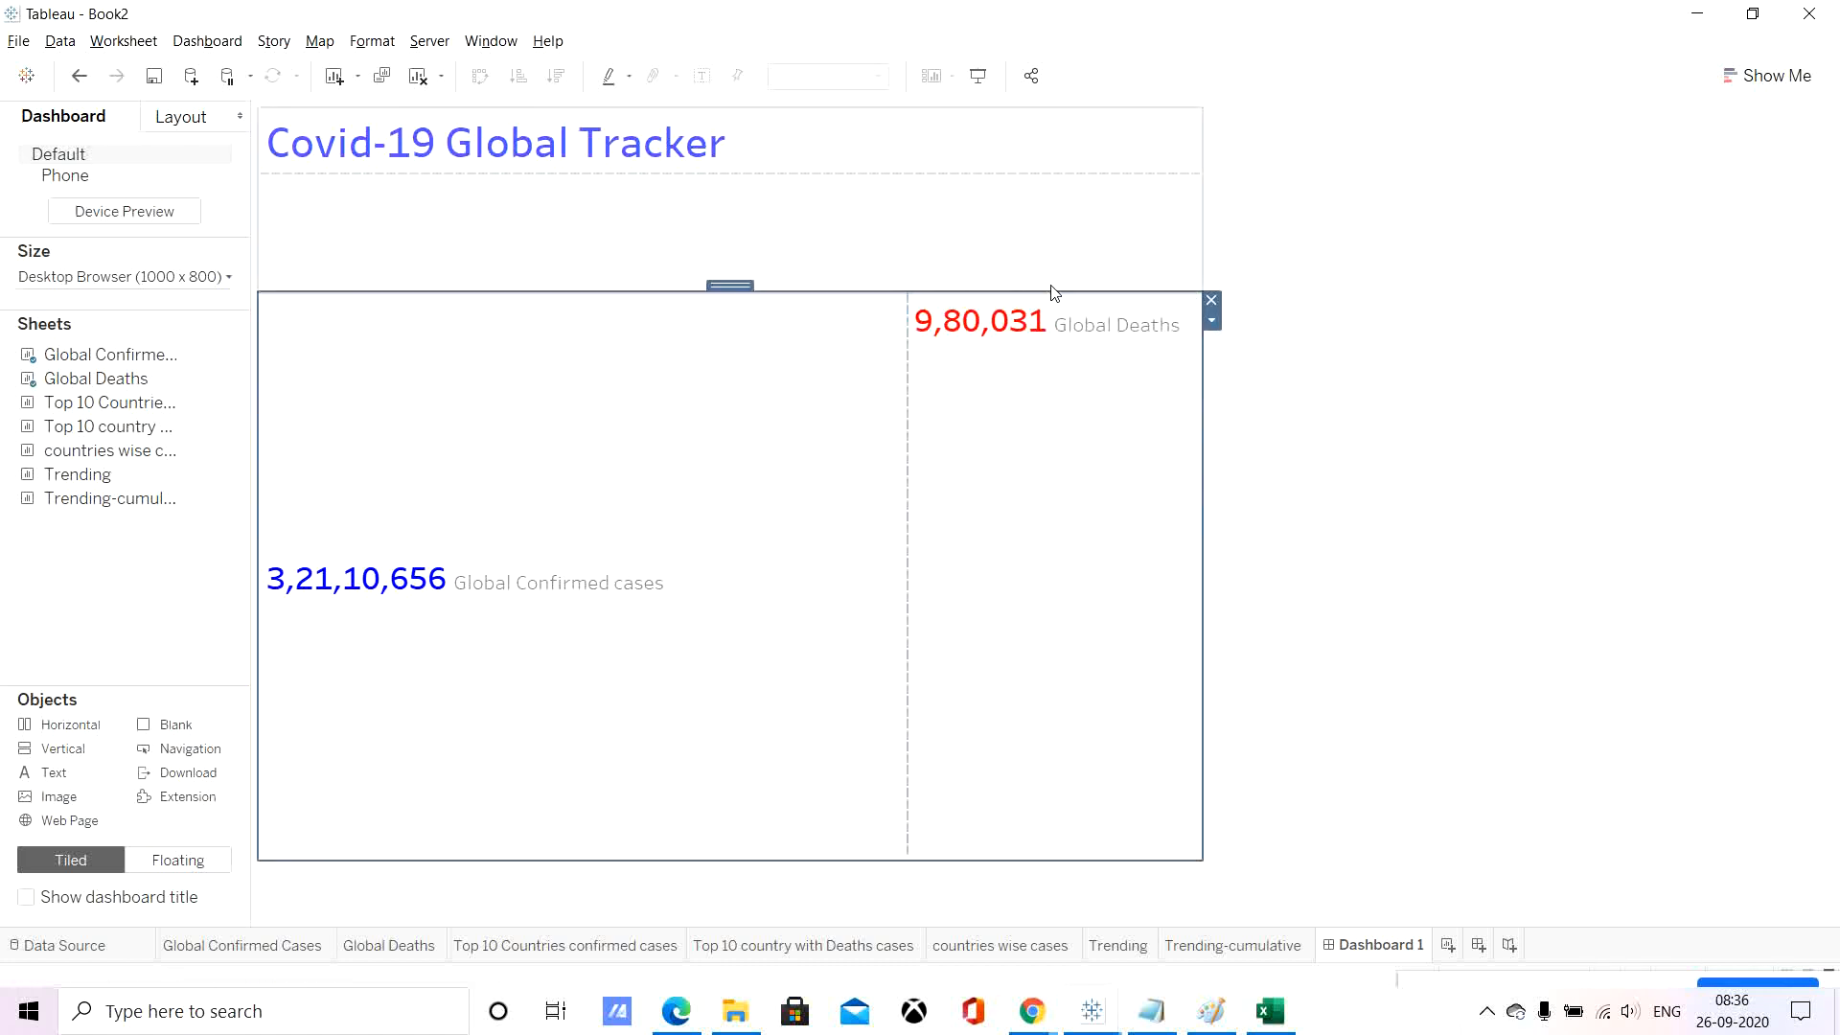
pyautogui.click(1212, 322)
pyautogui.click(1253, 368)
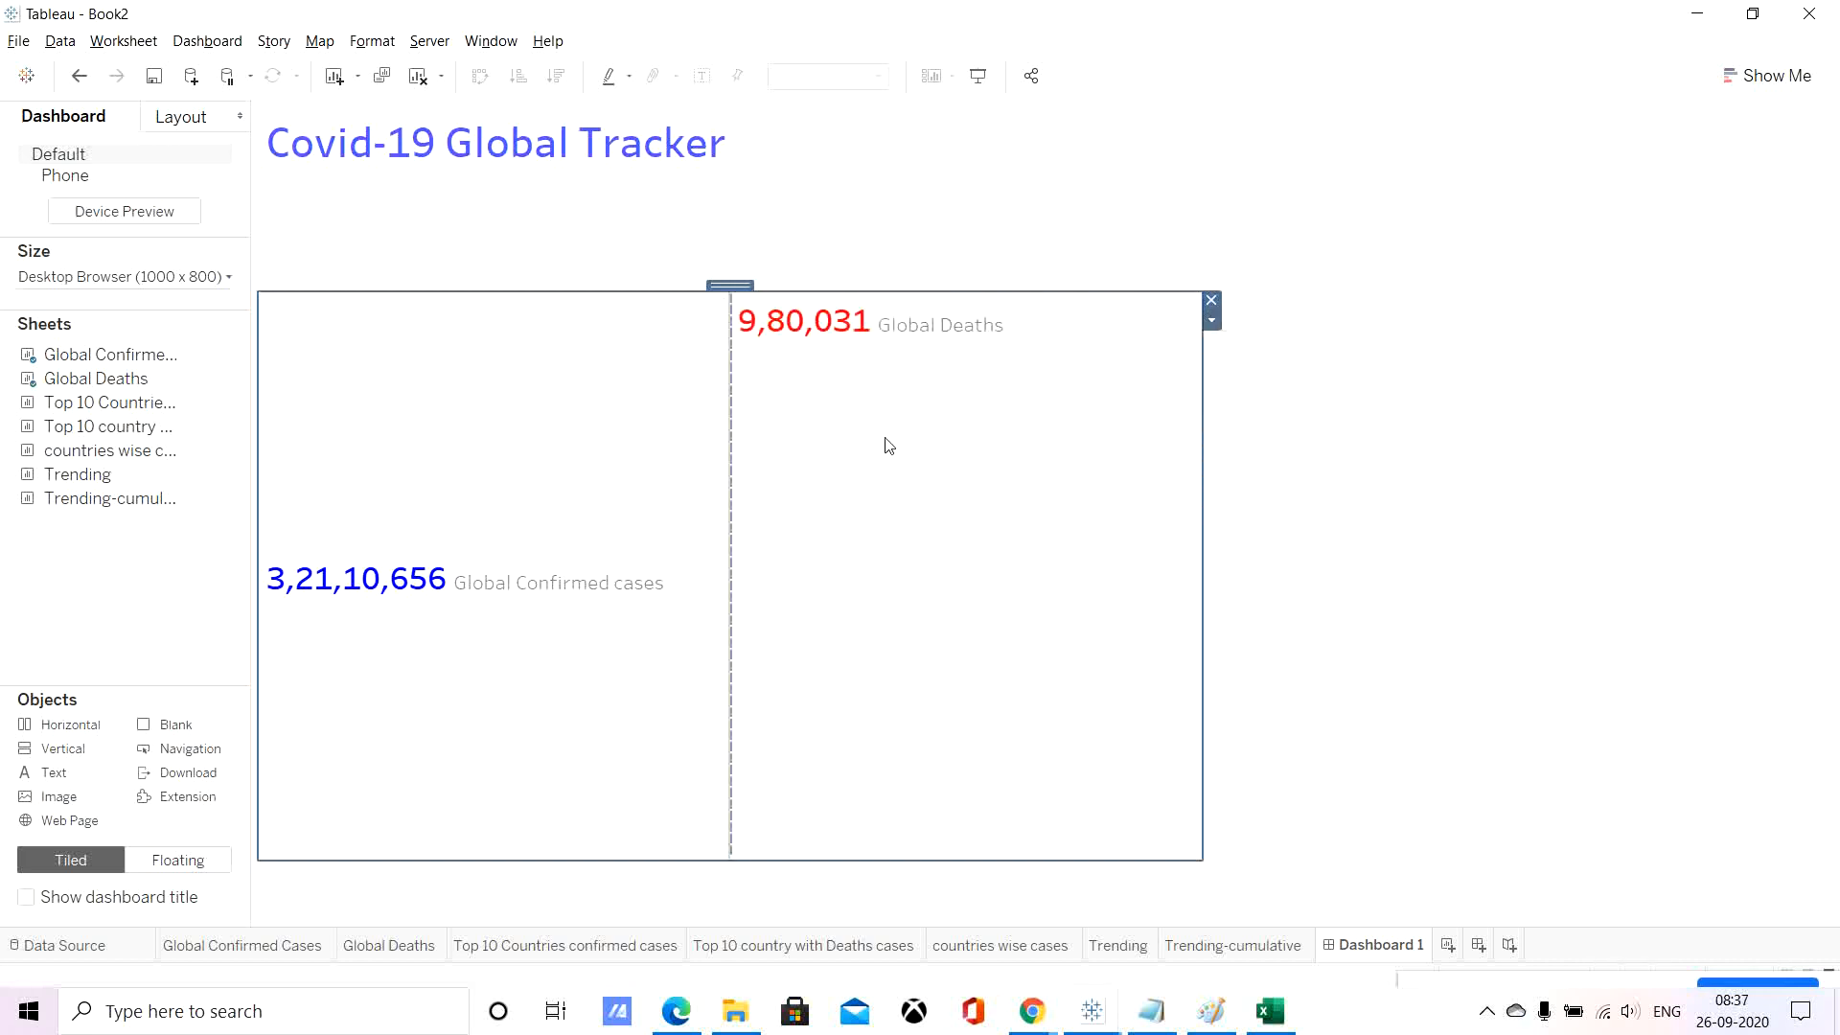
# Set the fit of the Global Deaths sheet to Entire View.
pyautogui.click(905, 436)
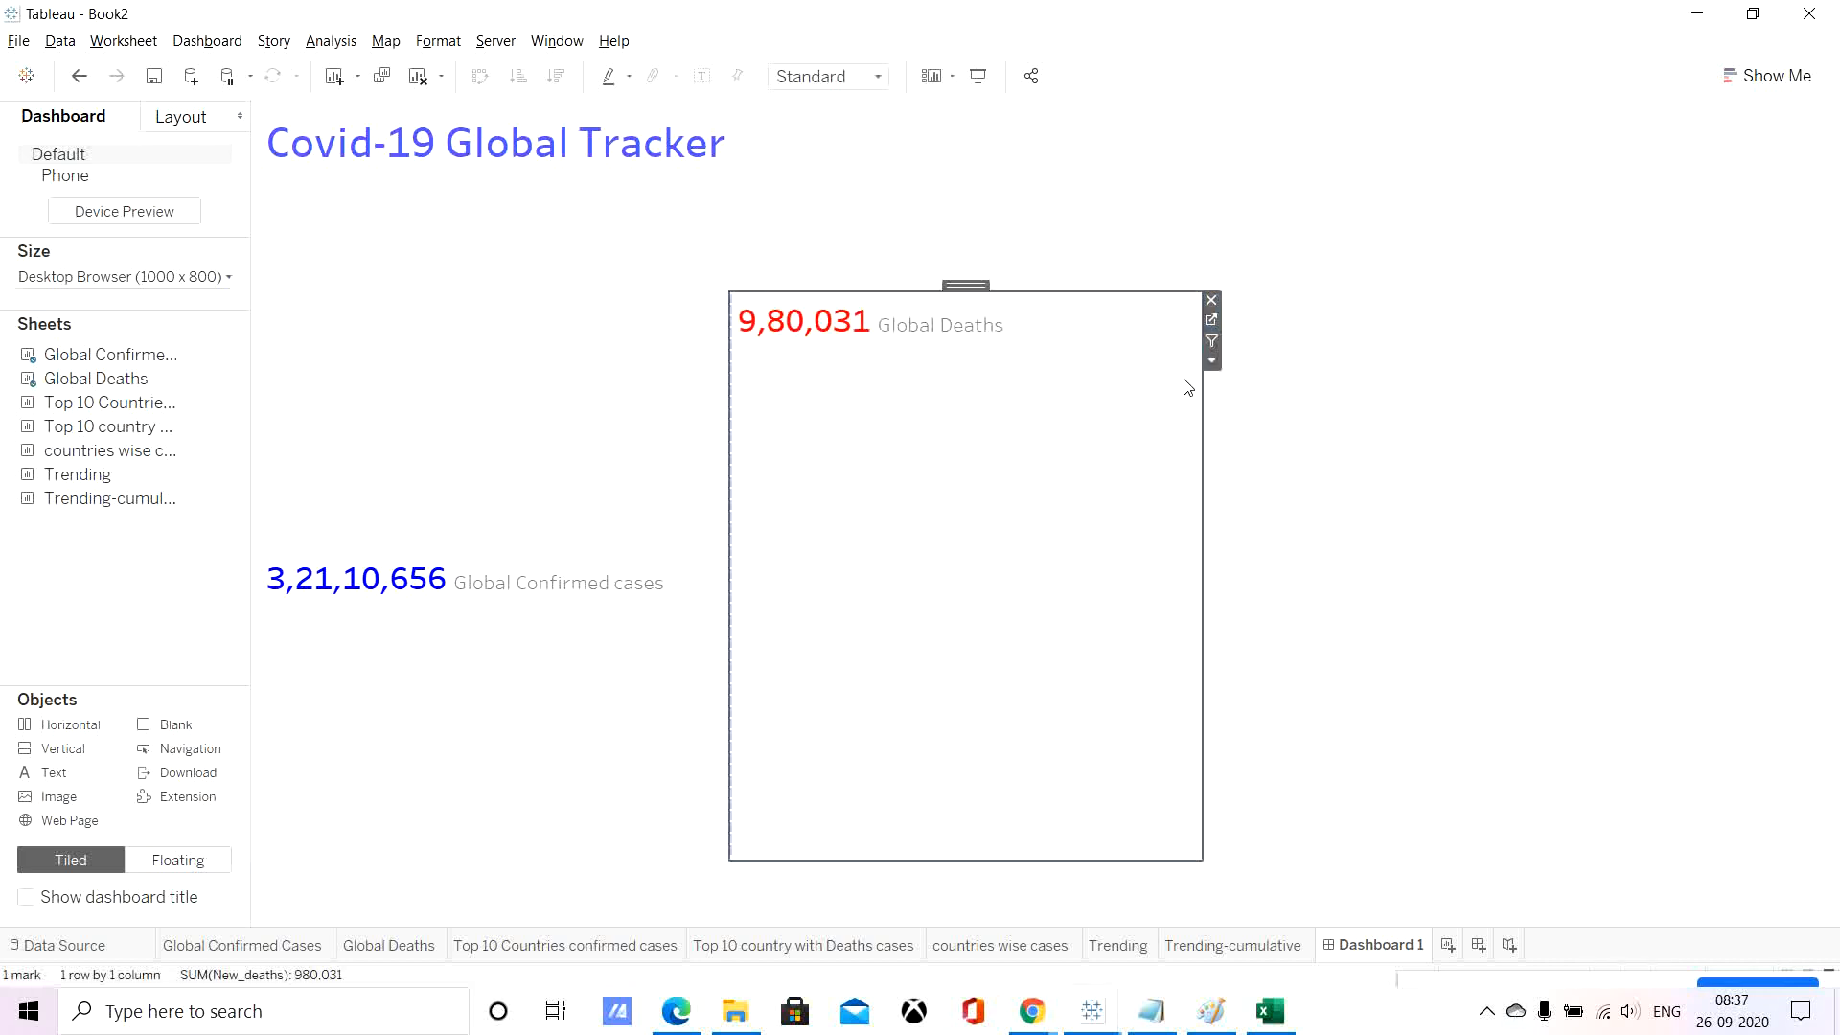
pyautogui.click(1212, 361)
pyautogui.moveTo(1426, 433)
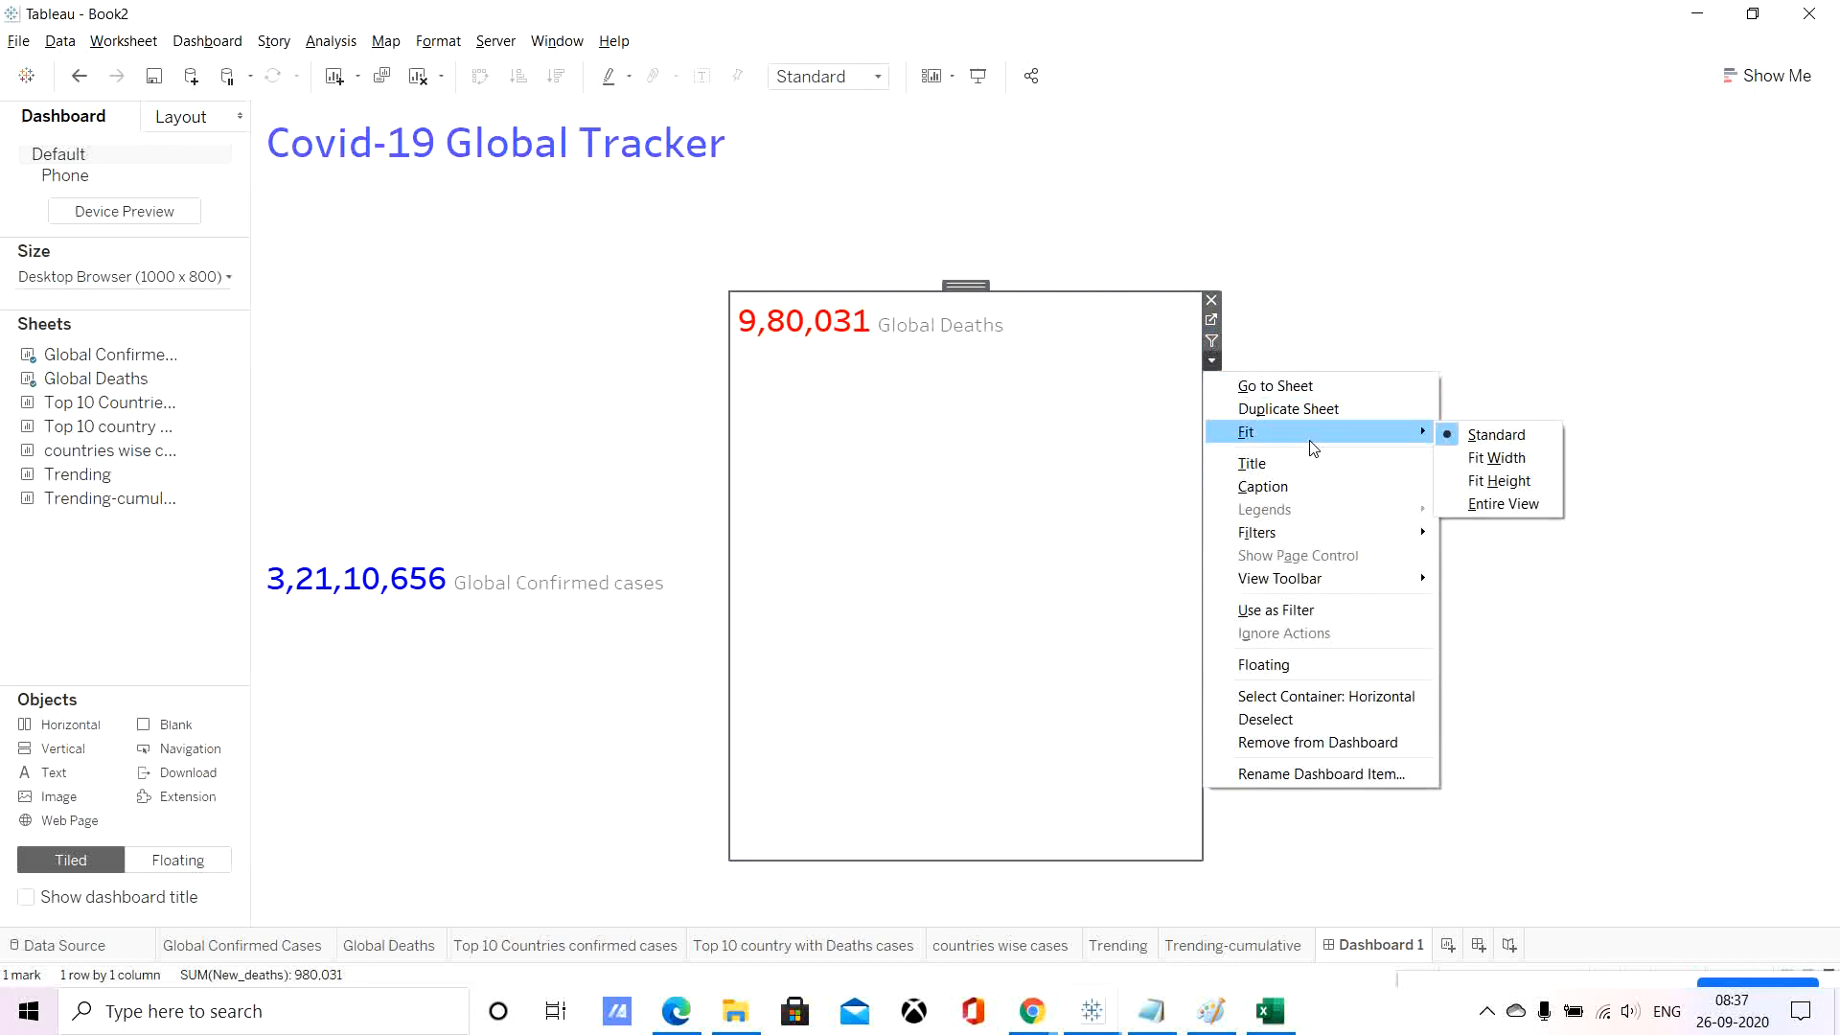
pyautogui.click(1482, 508)
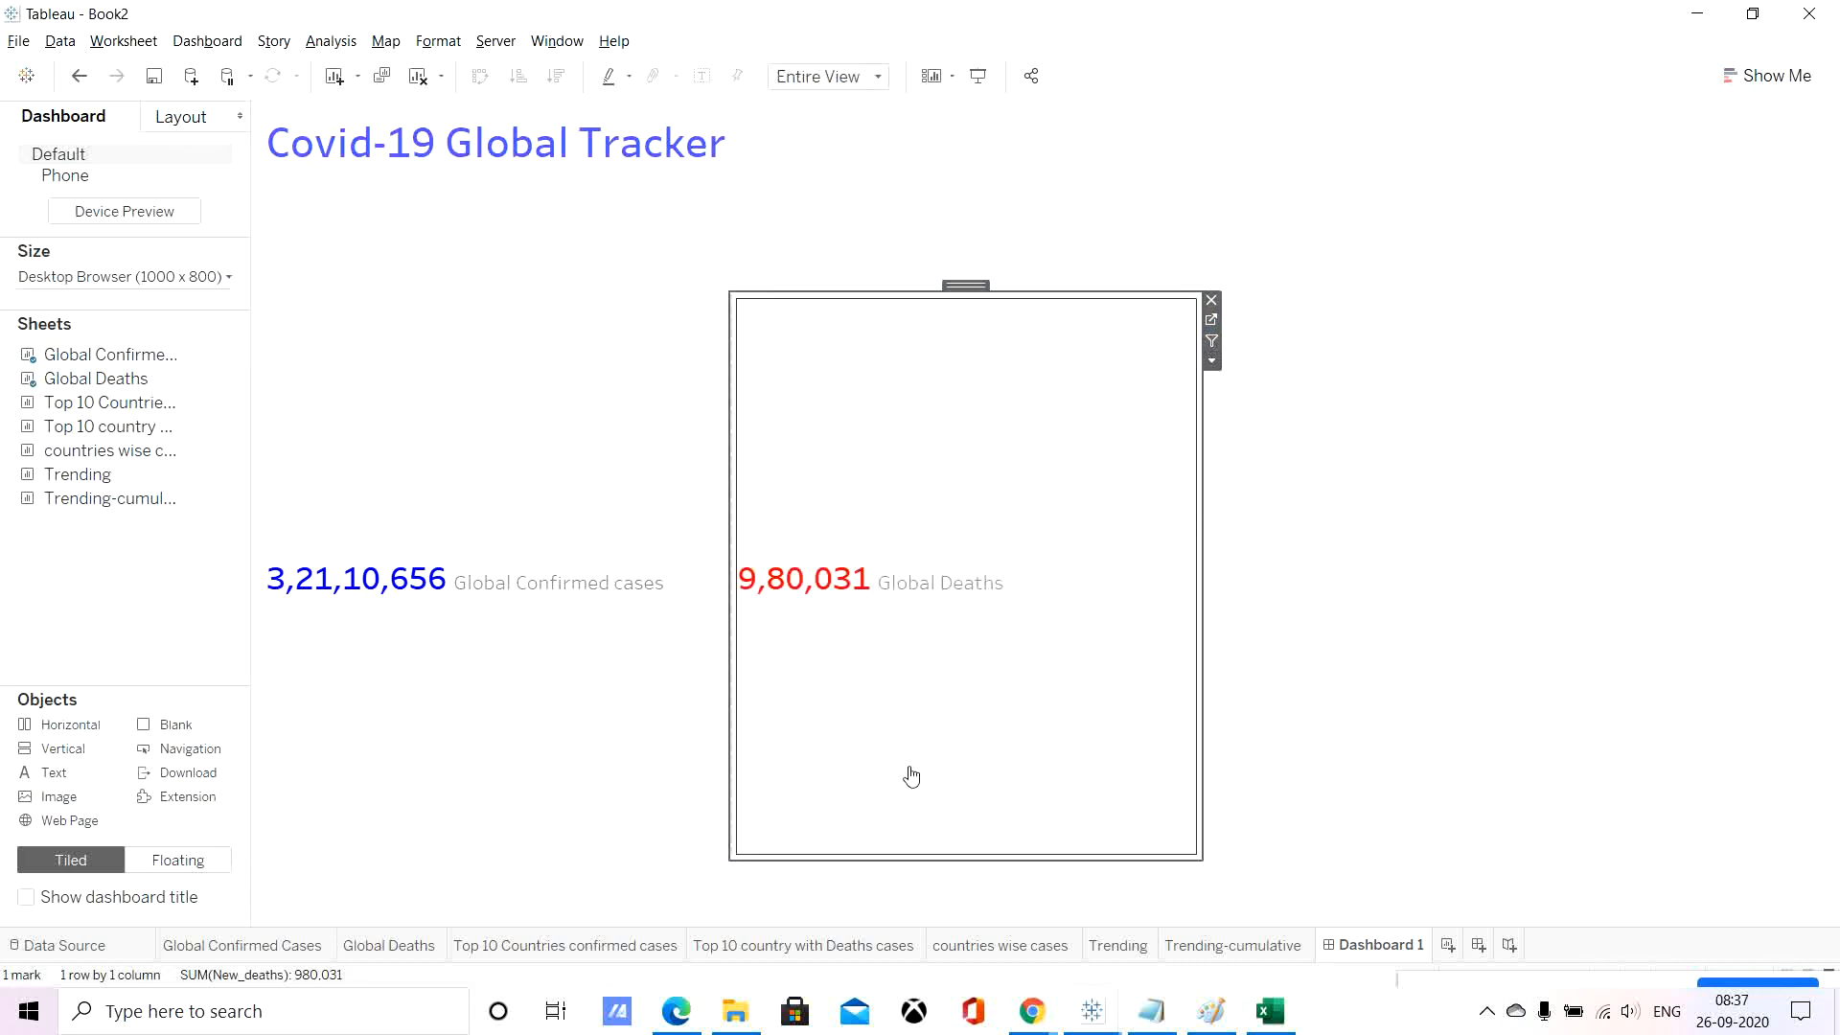
pyautogui.click(1354, 671)
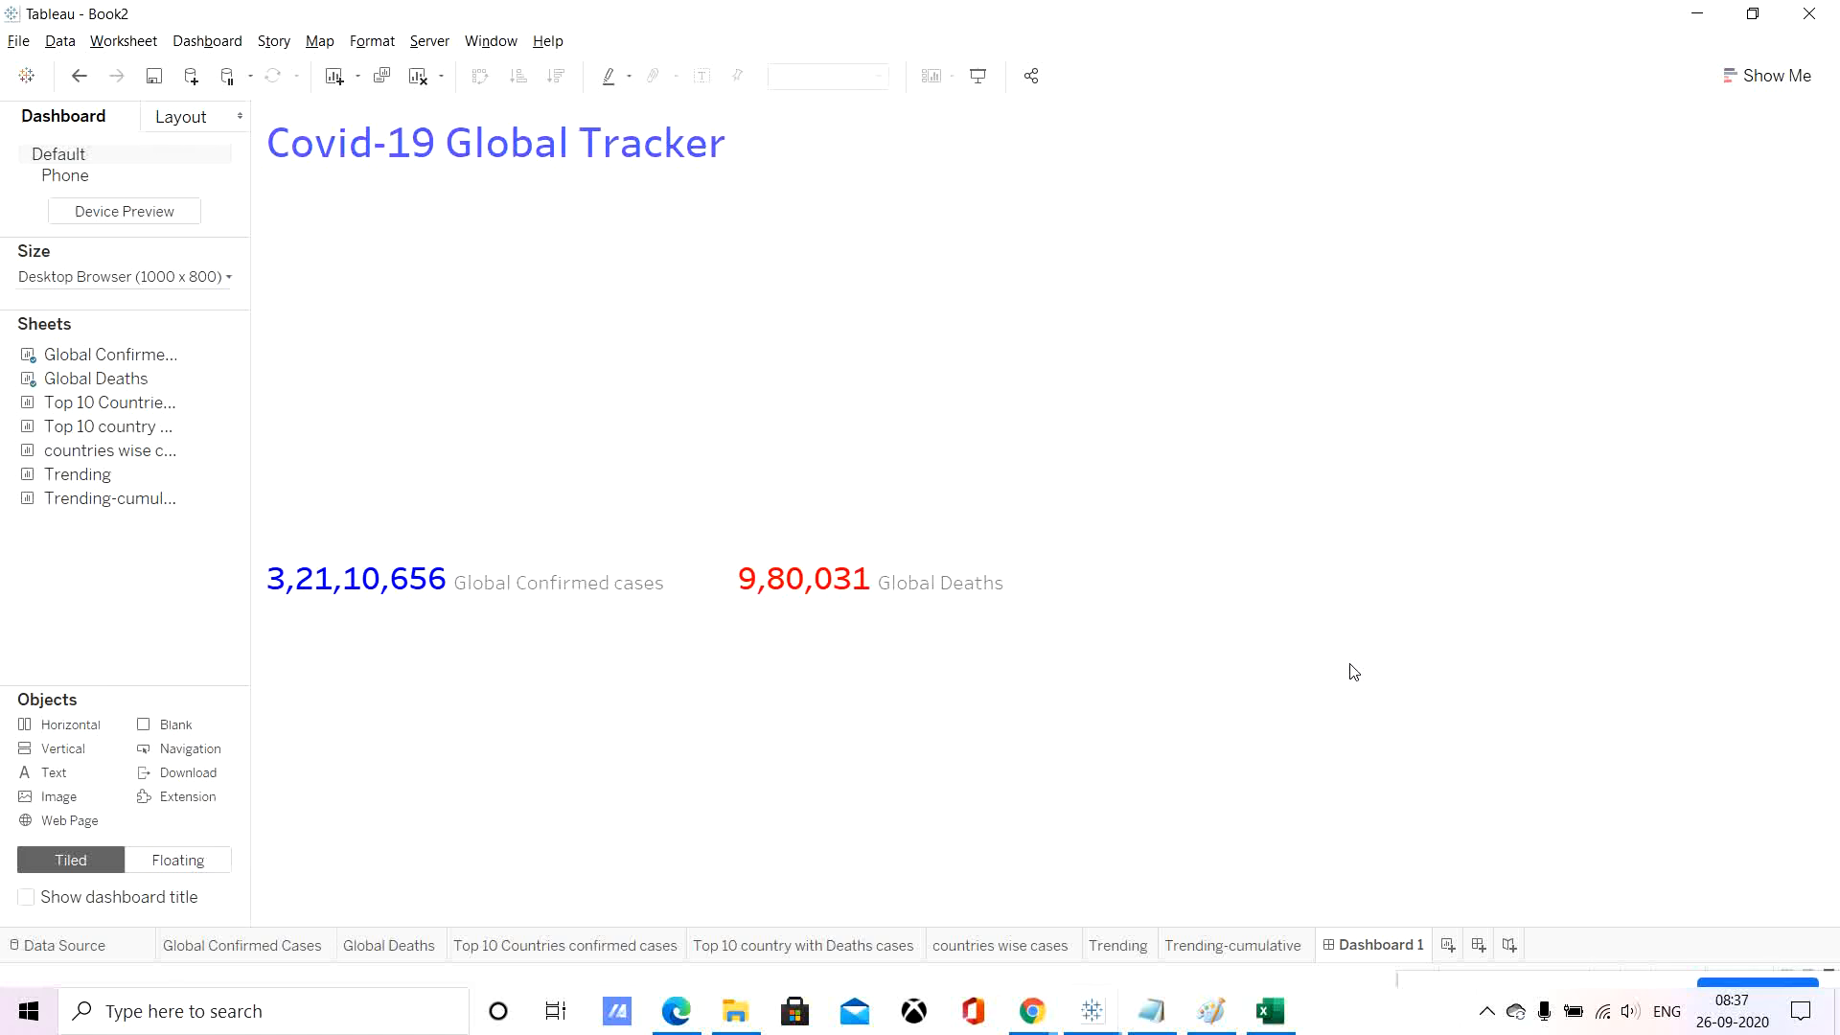
# Add a vertical container below the global totals and place the Top 10 confirmed cases and Top 10 deaths sheets side by side in it.
pyautogui.moveTo(134, 425)
pyautogui.moveTo(59, 756); pyautogui.dragTo(622, 854)
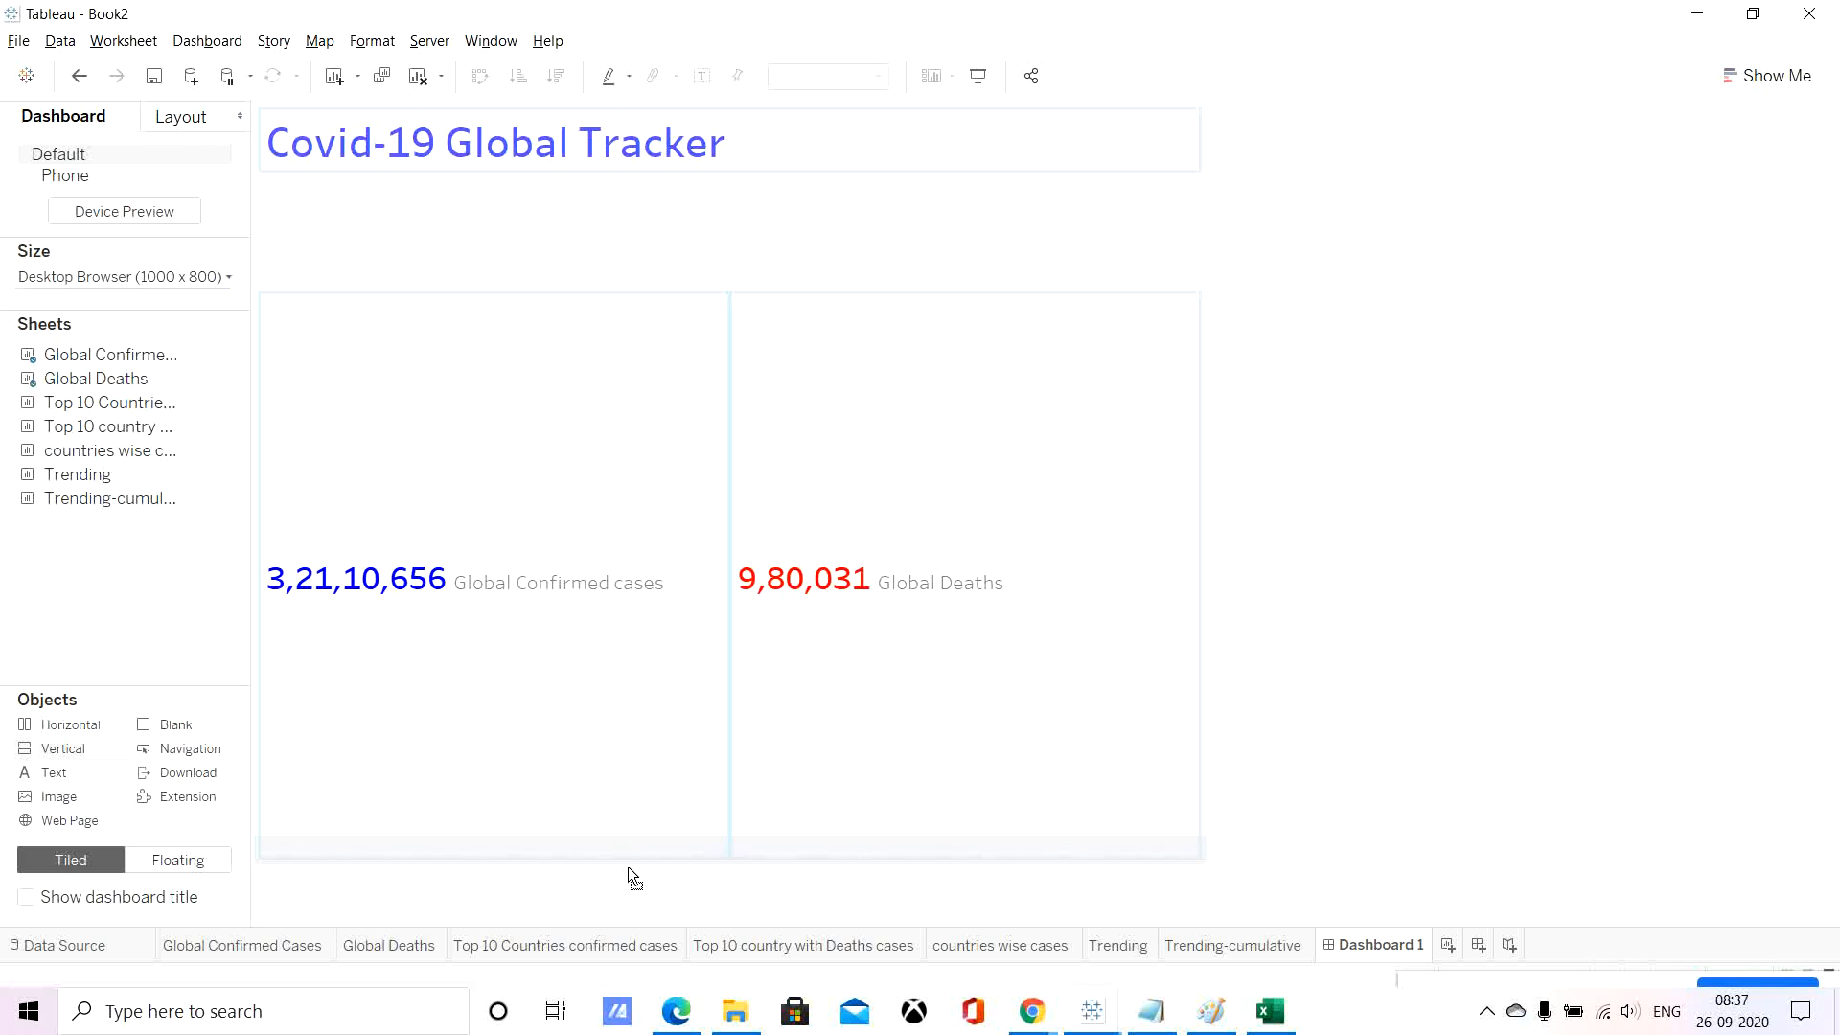
pyautogui.moveTo(628, 866); pyautogui.dragTo(628, 866)
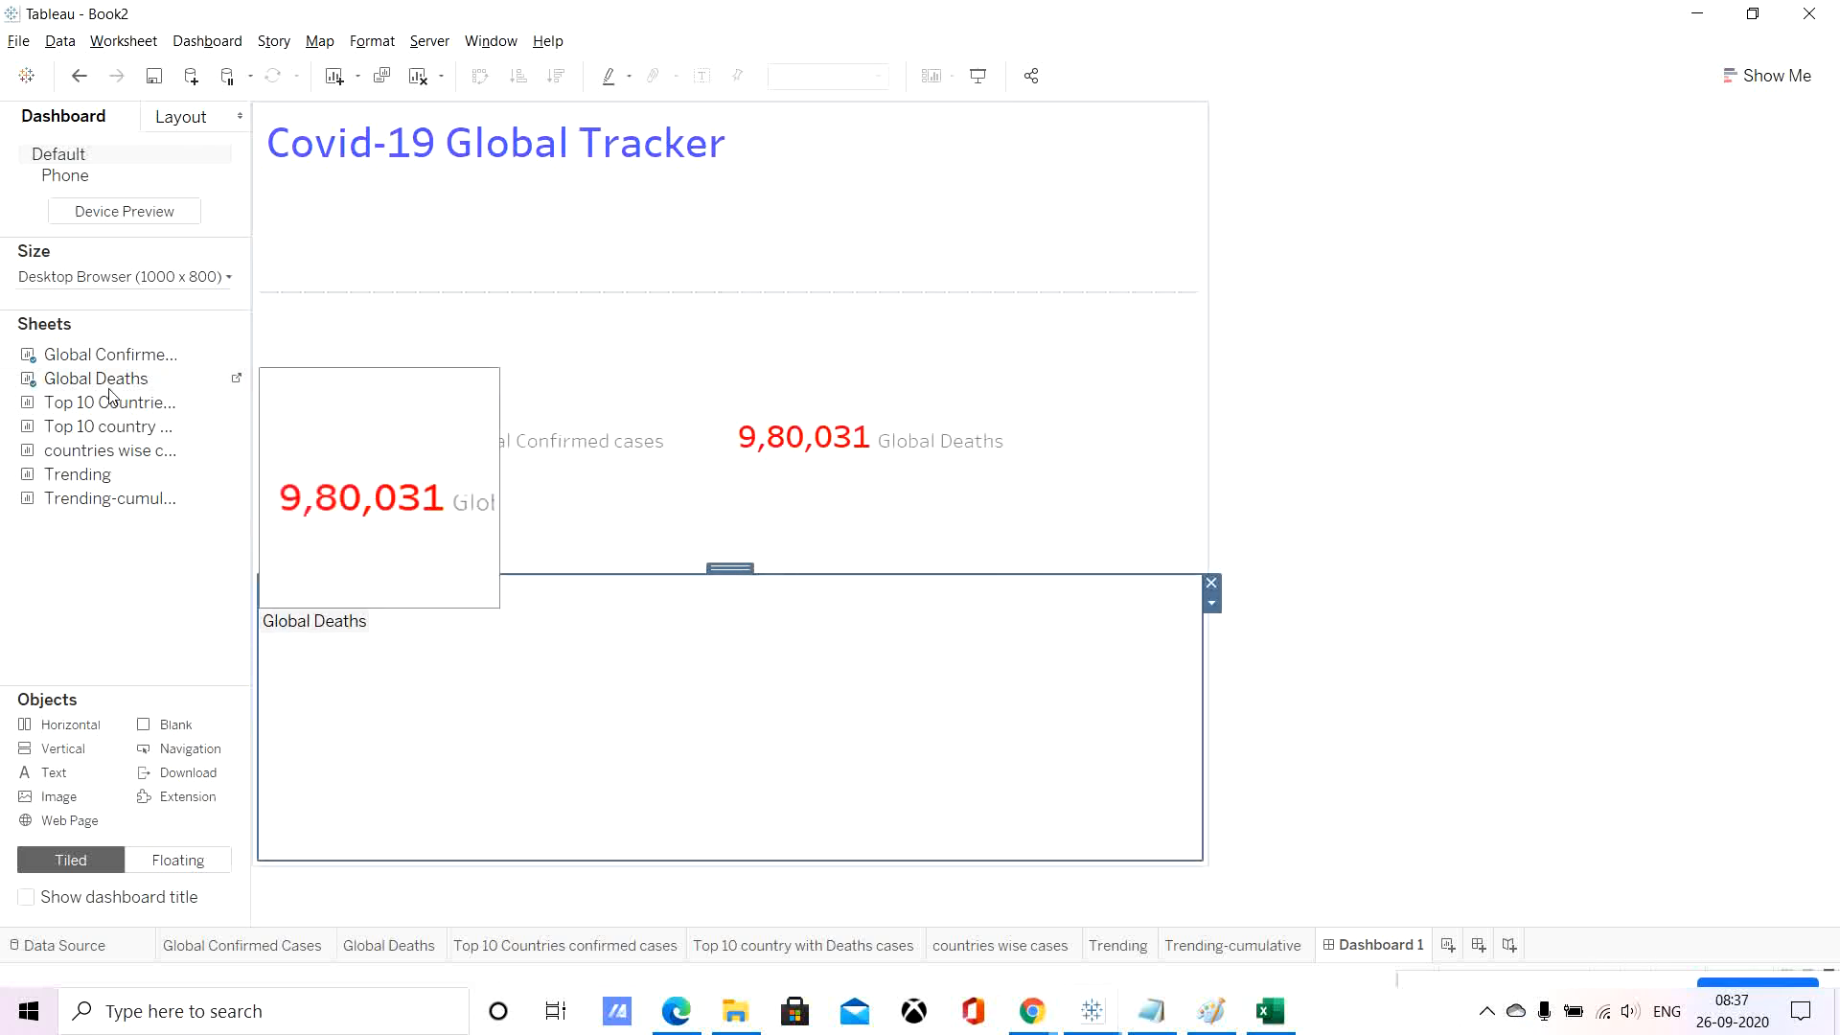
pyautogui.moveTo(86, 410); pyautogui.dragTo(445, 648)
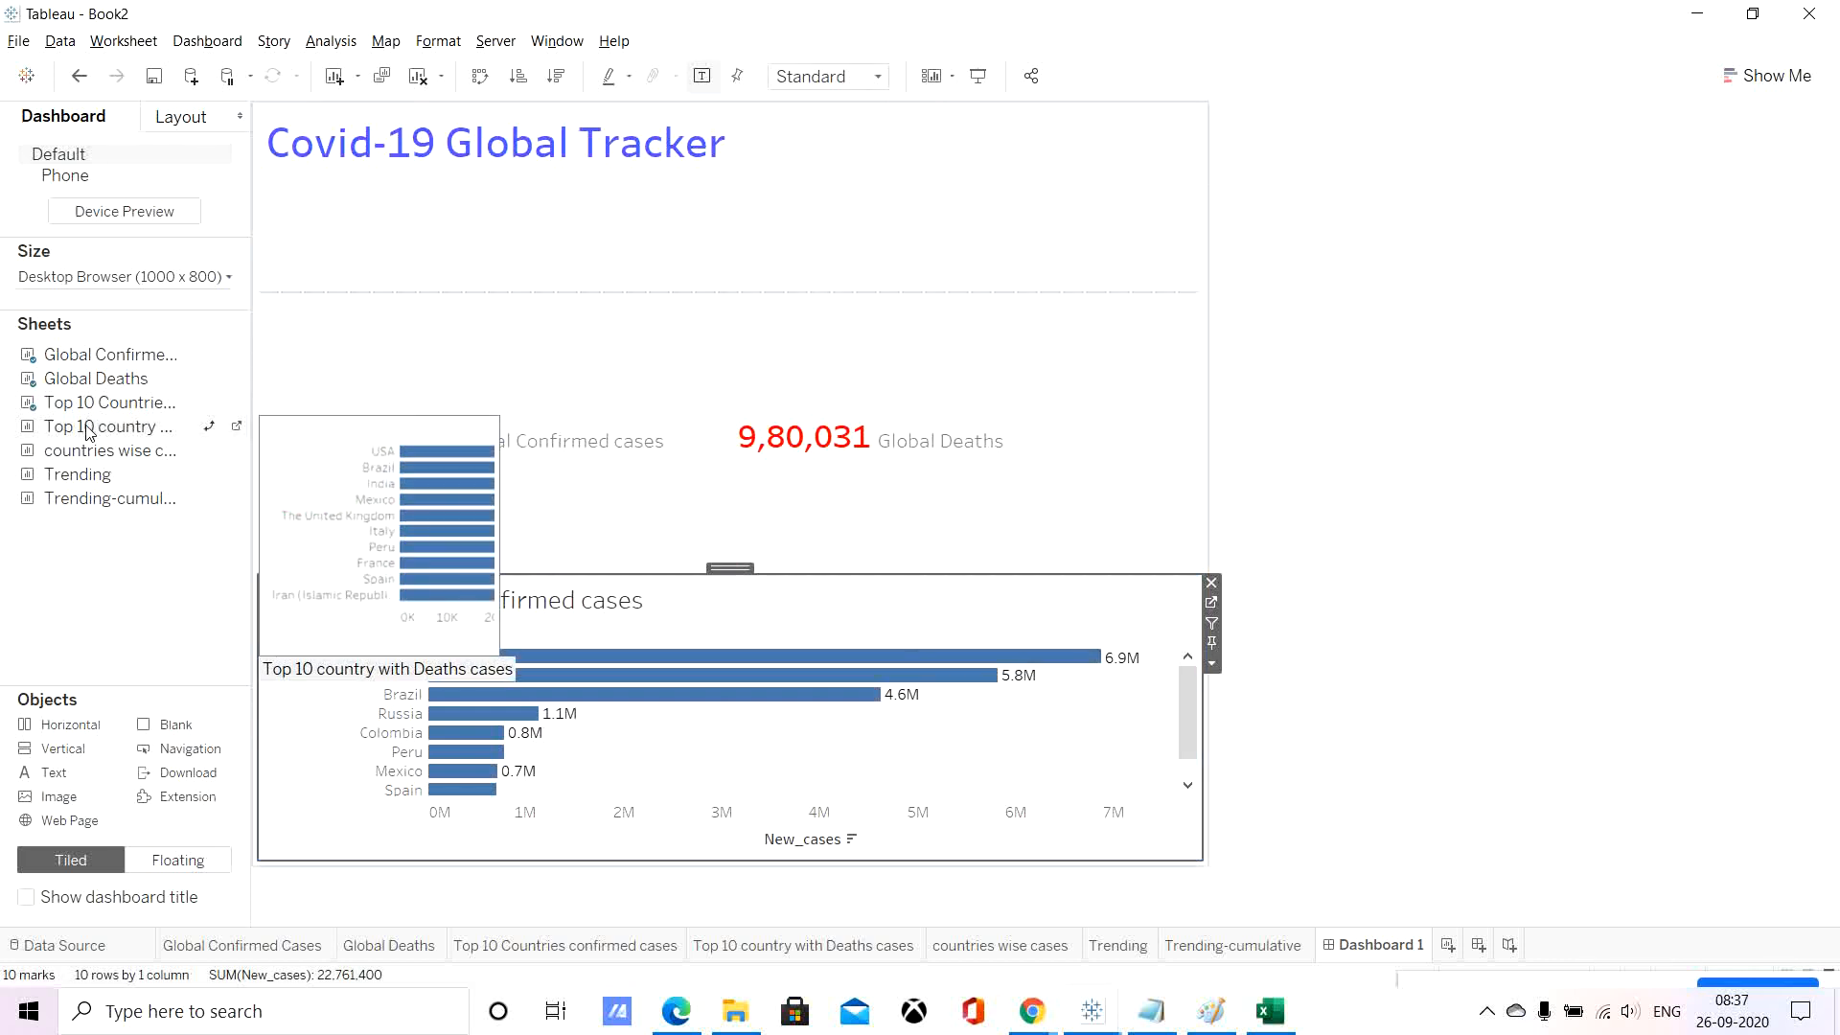
pyautogui.moveTo(1080, 710); pyautogui.dragTo(1081, 710)
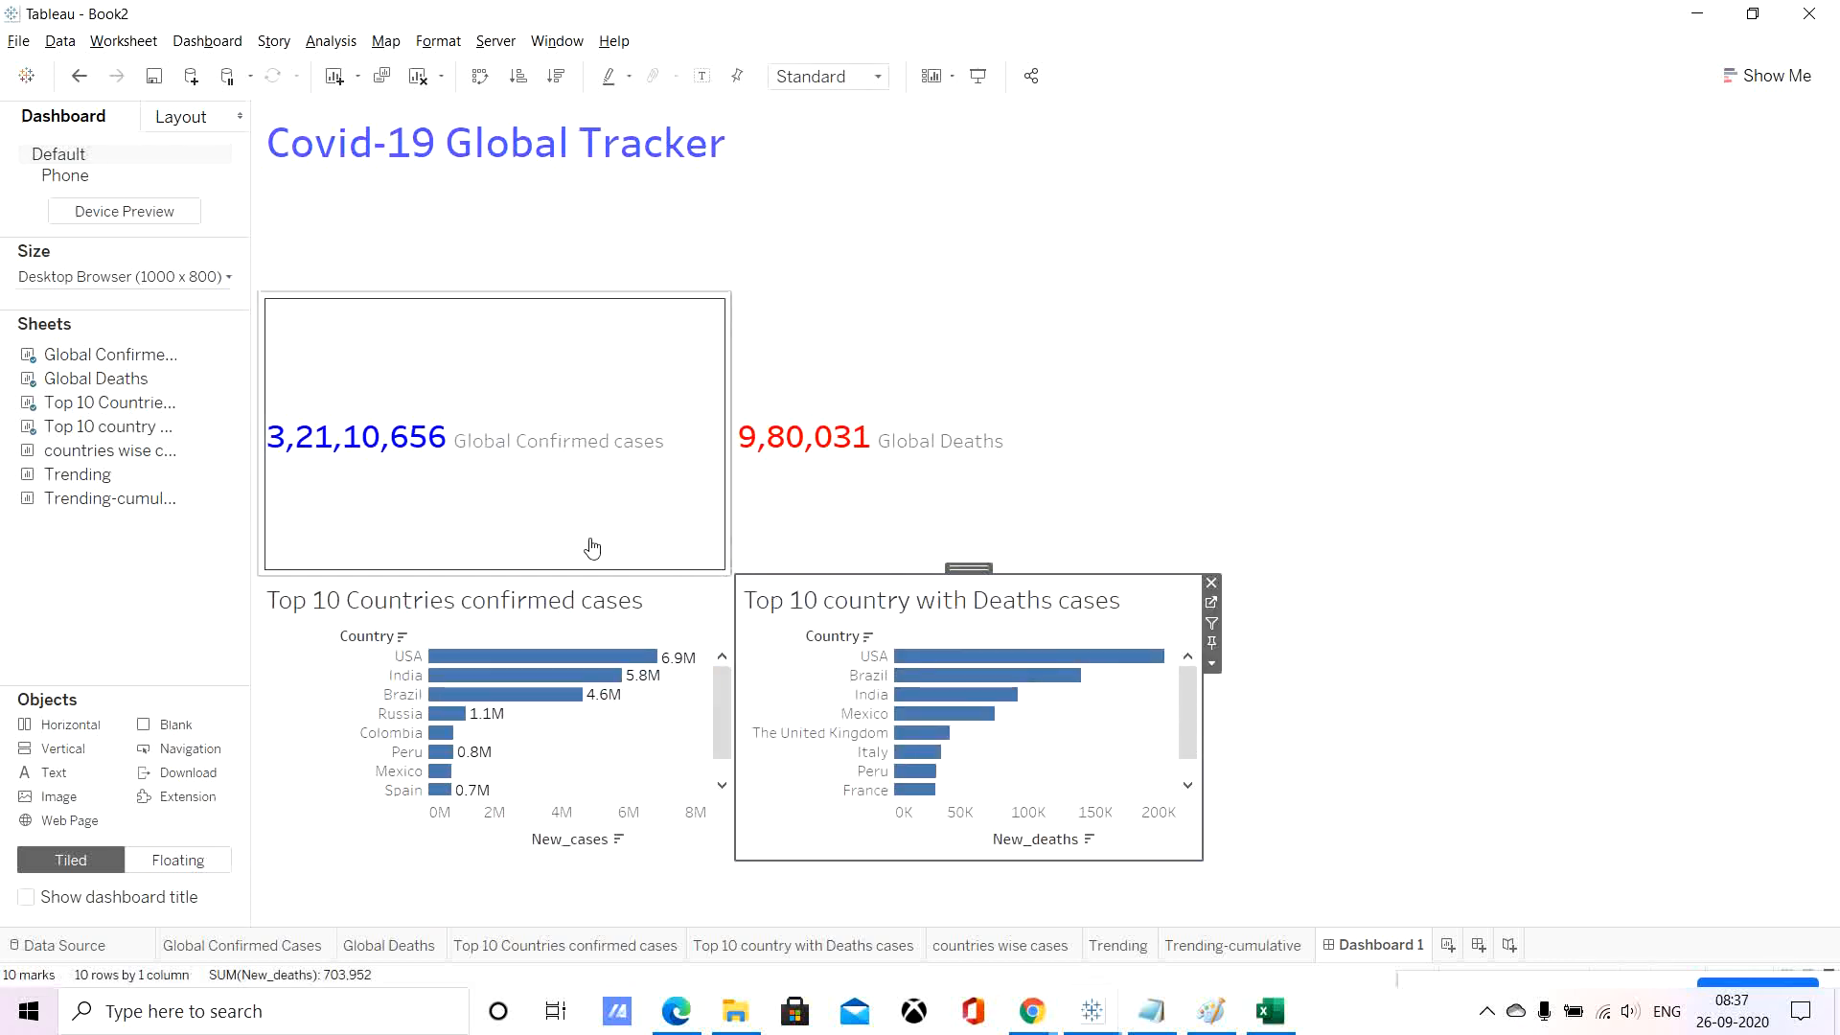
# Shorten the global totals row and raise it and the Top 10 charts to close the gap below the dashboard title.
pyautogui.moveTo(570, 574); pyautogui.dragTo(561, 380)
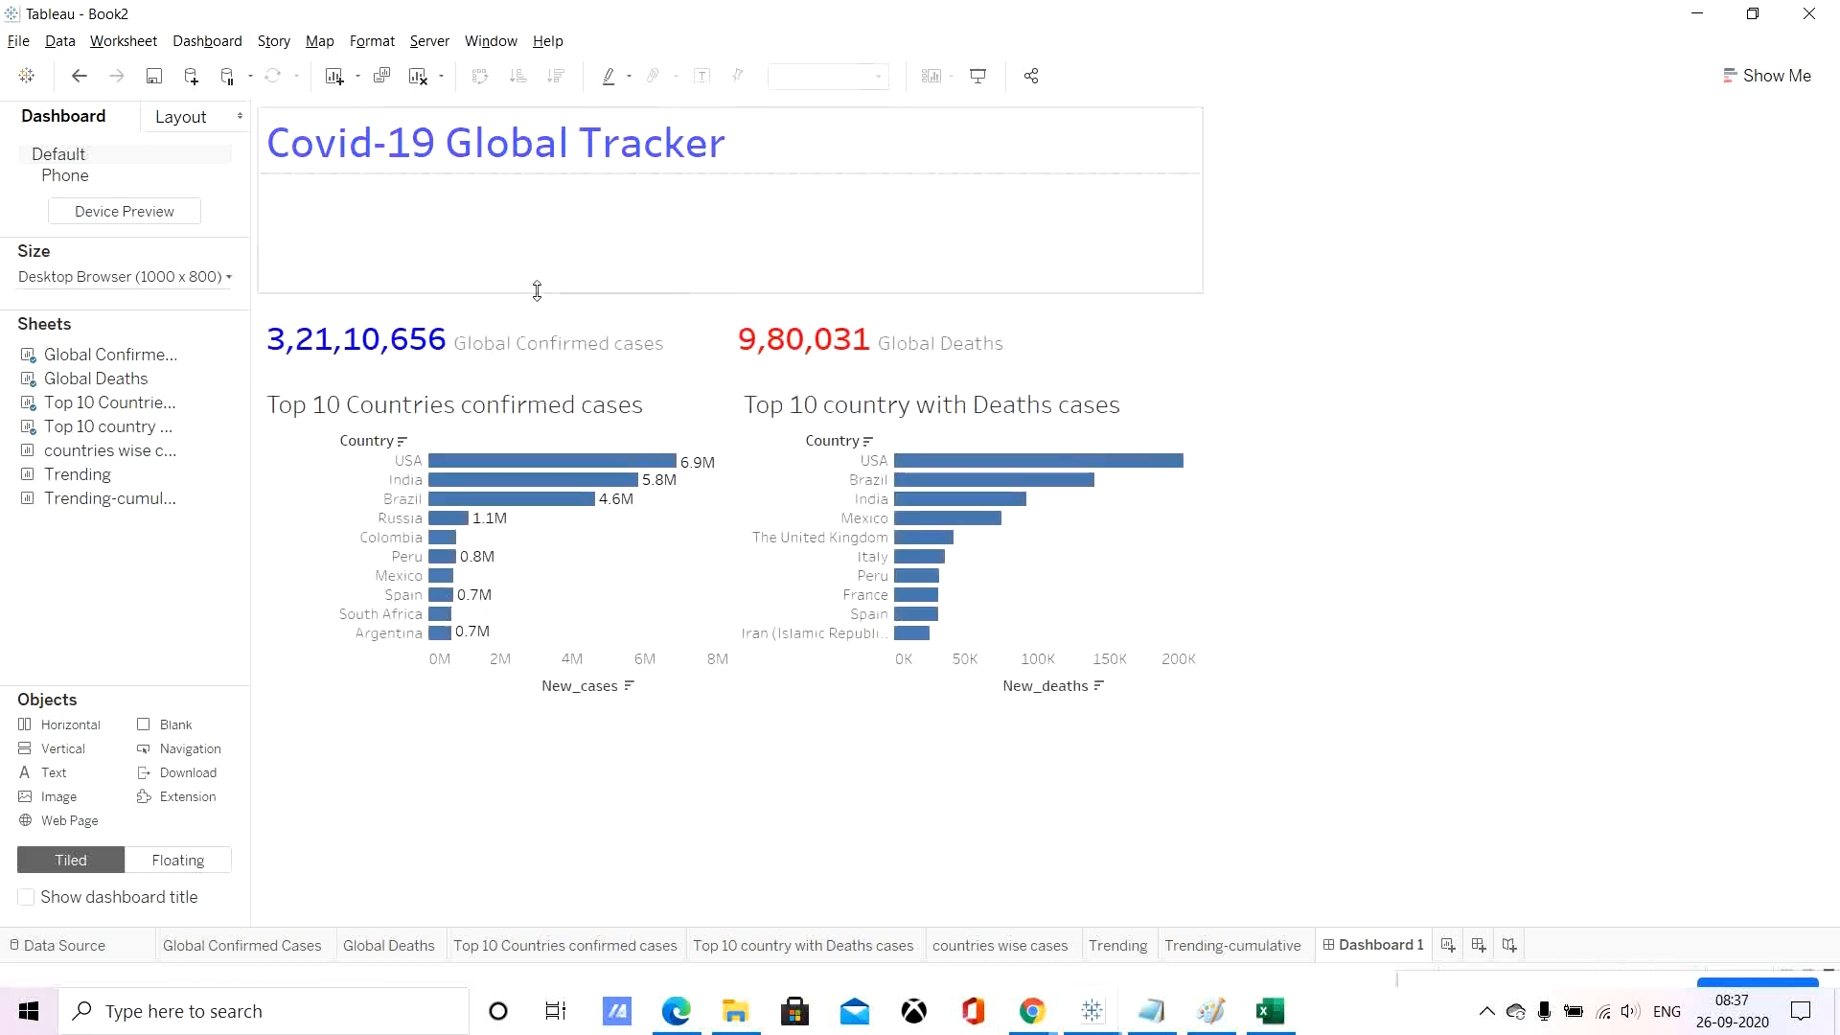
pyautogui.click(572, 220)
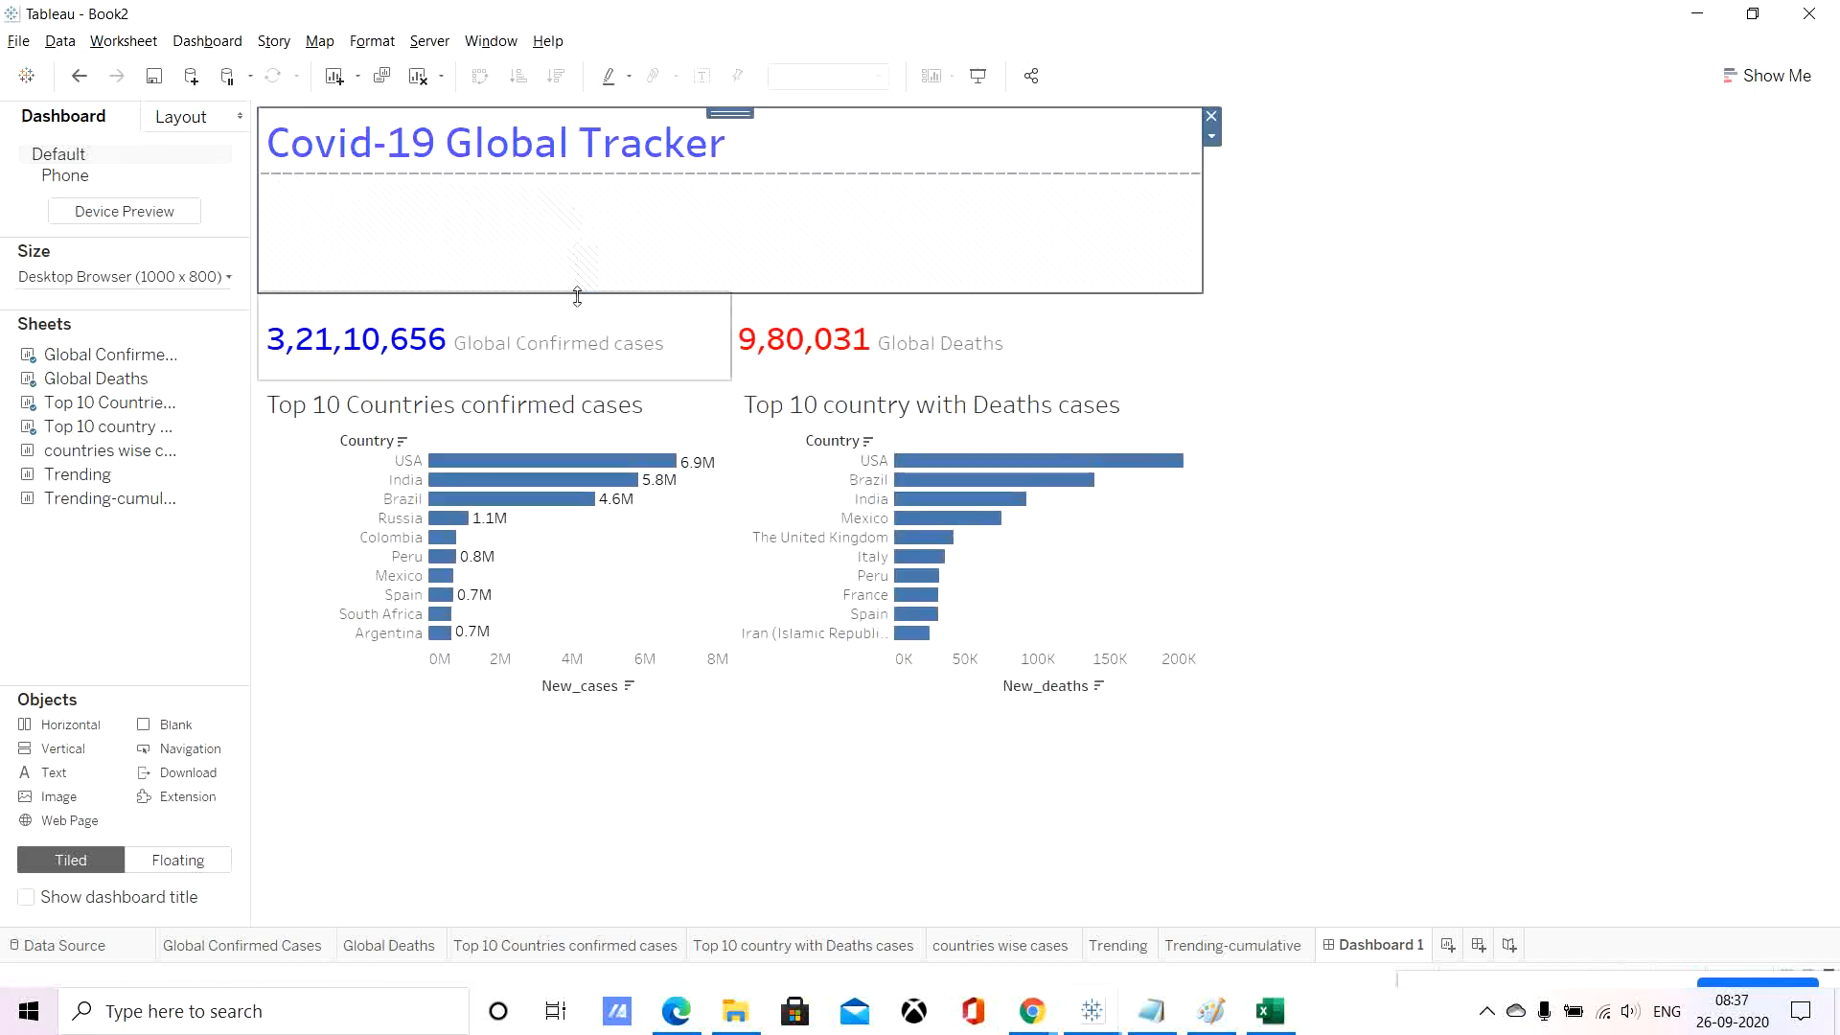
pyautogui.moveTo(578, 296); pyautogui.dragTo(568, 181)
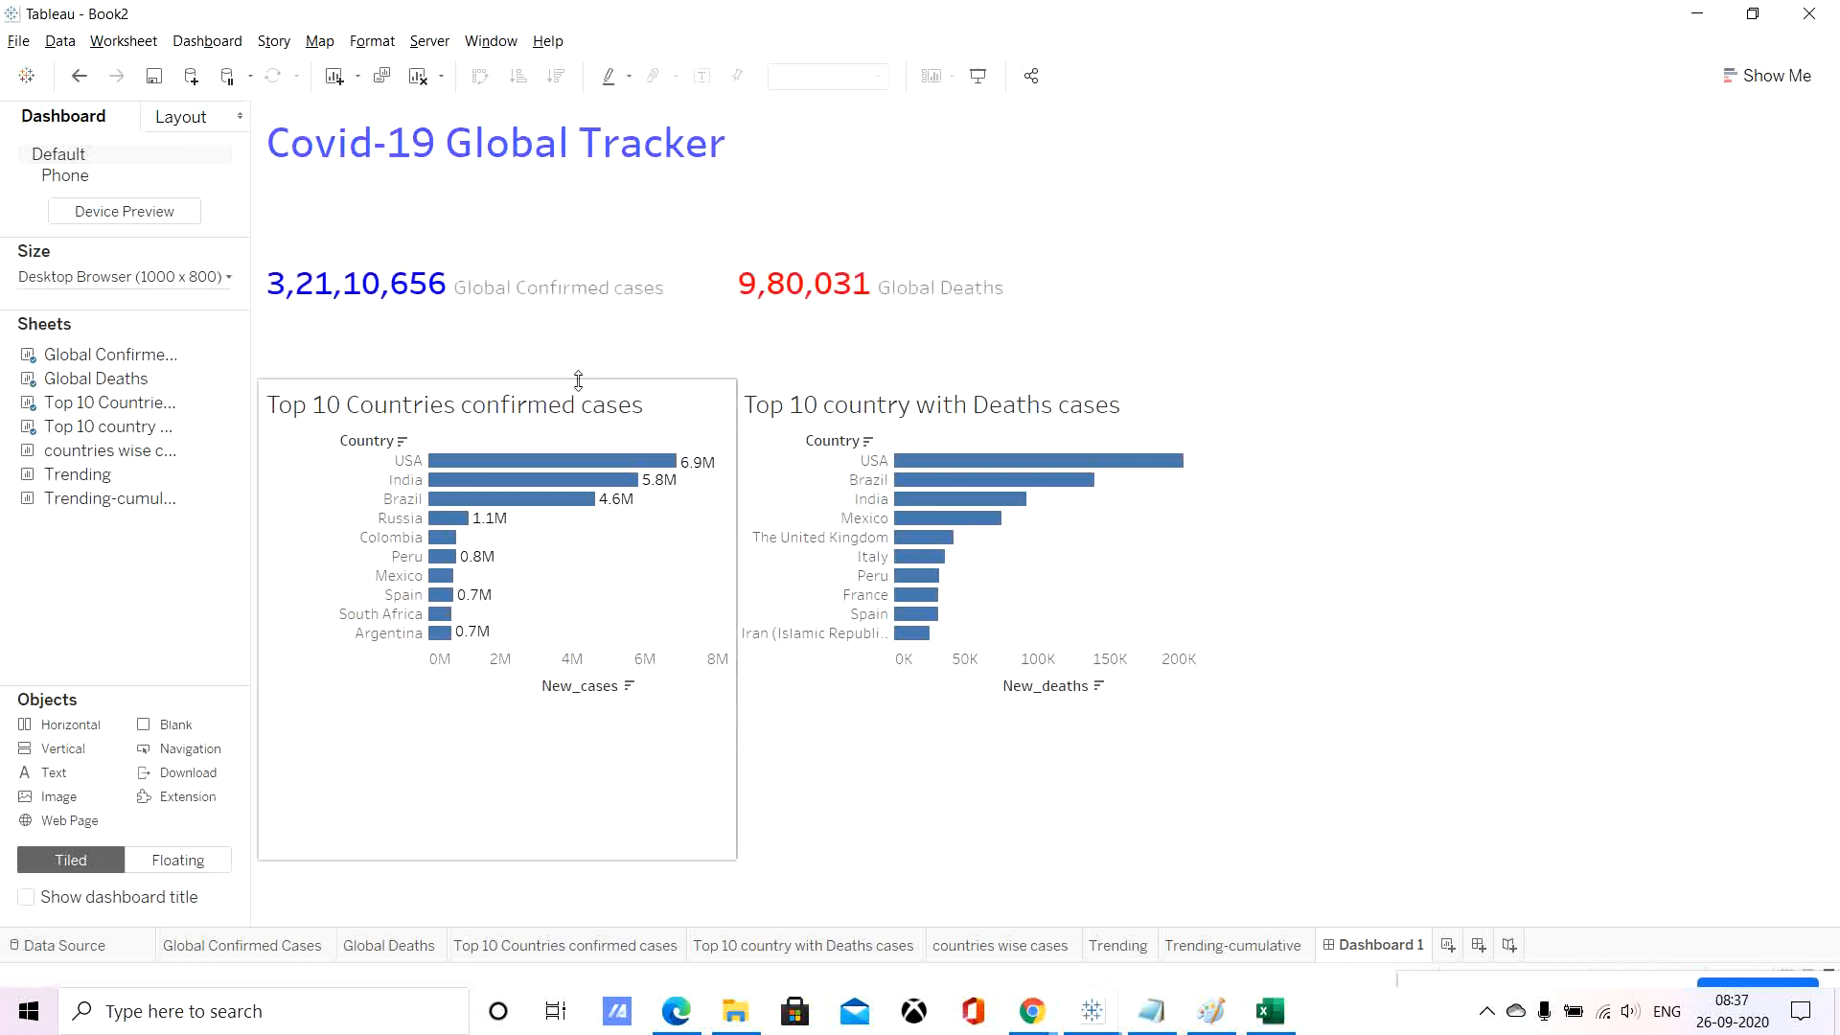
pyautogui.moveTo(580, 378); pyautogui.dragTo(576, 297)
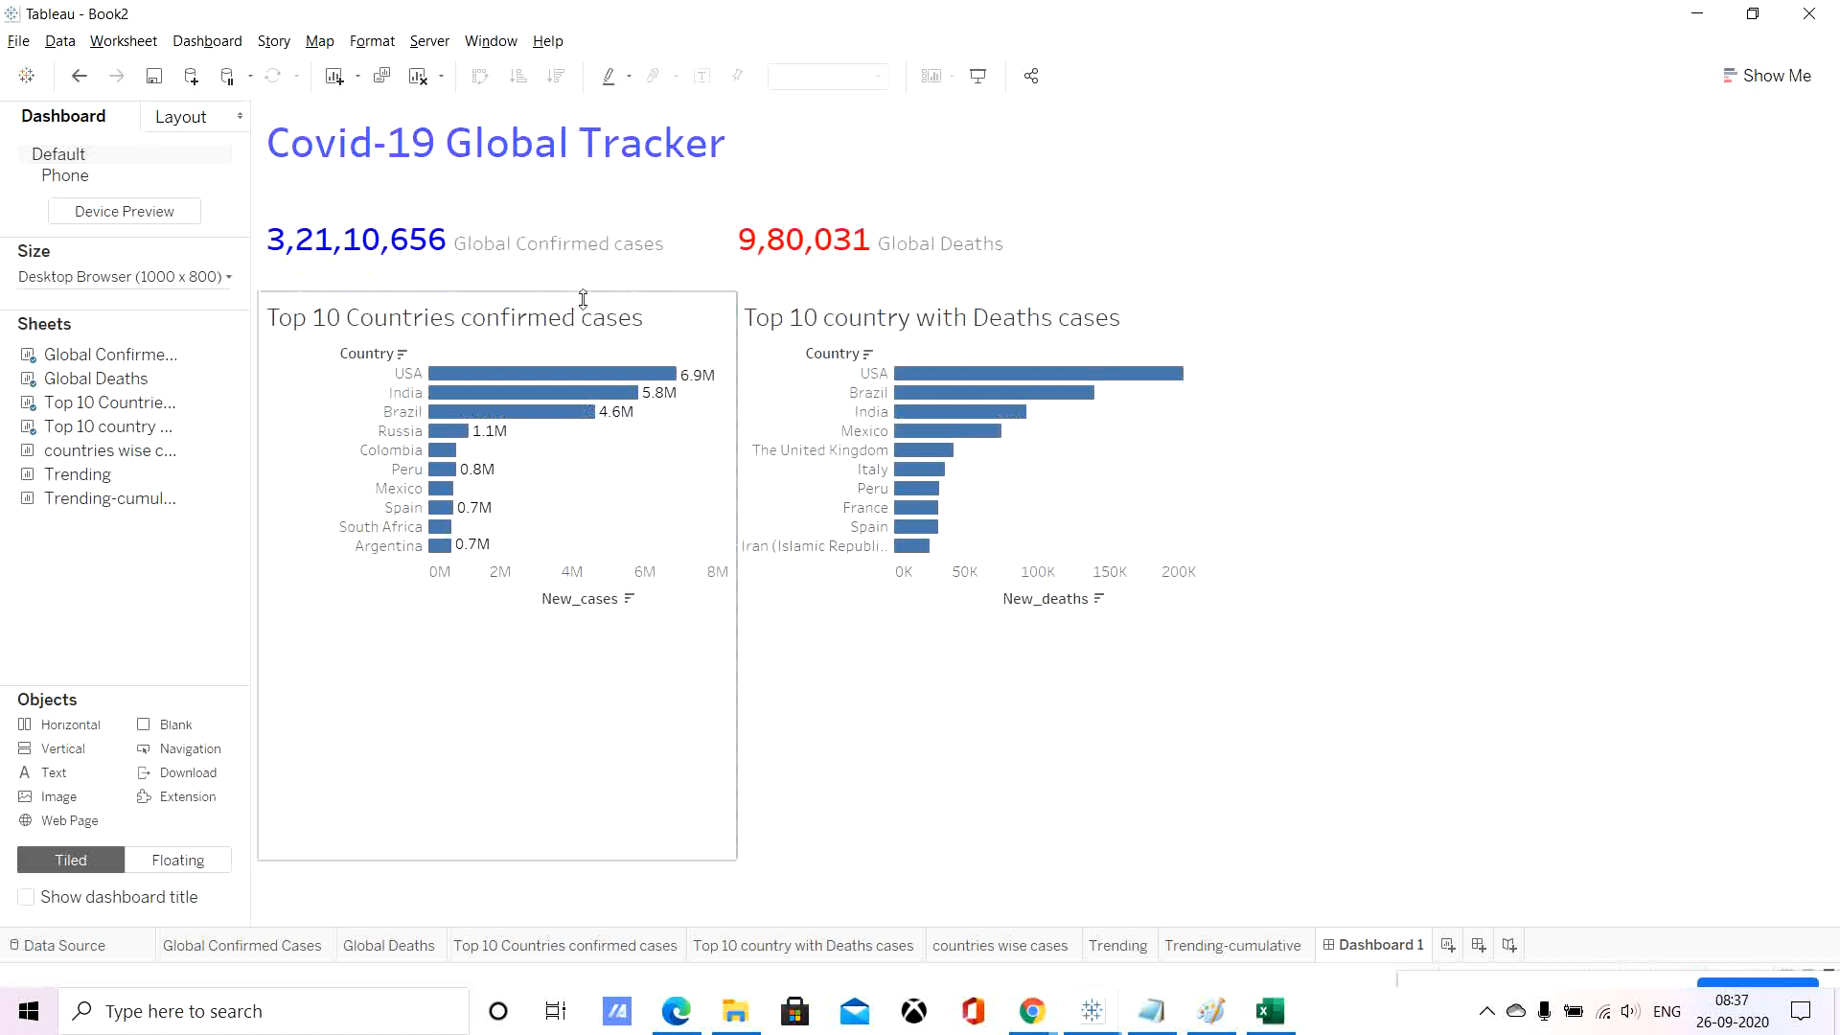
pyautogui.click(803, 520)
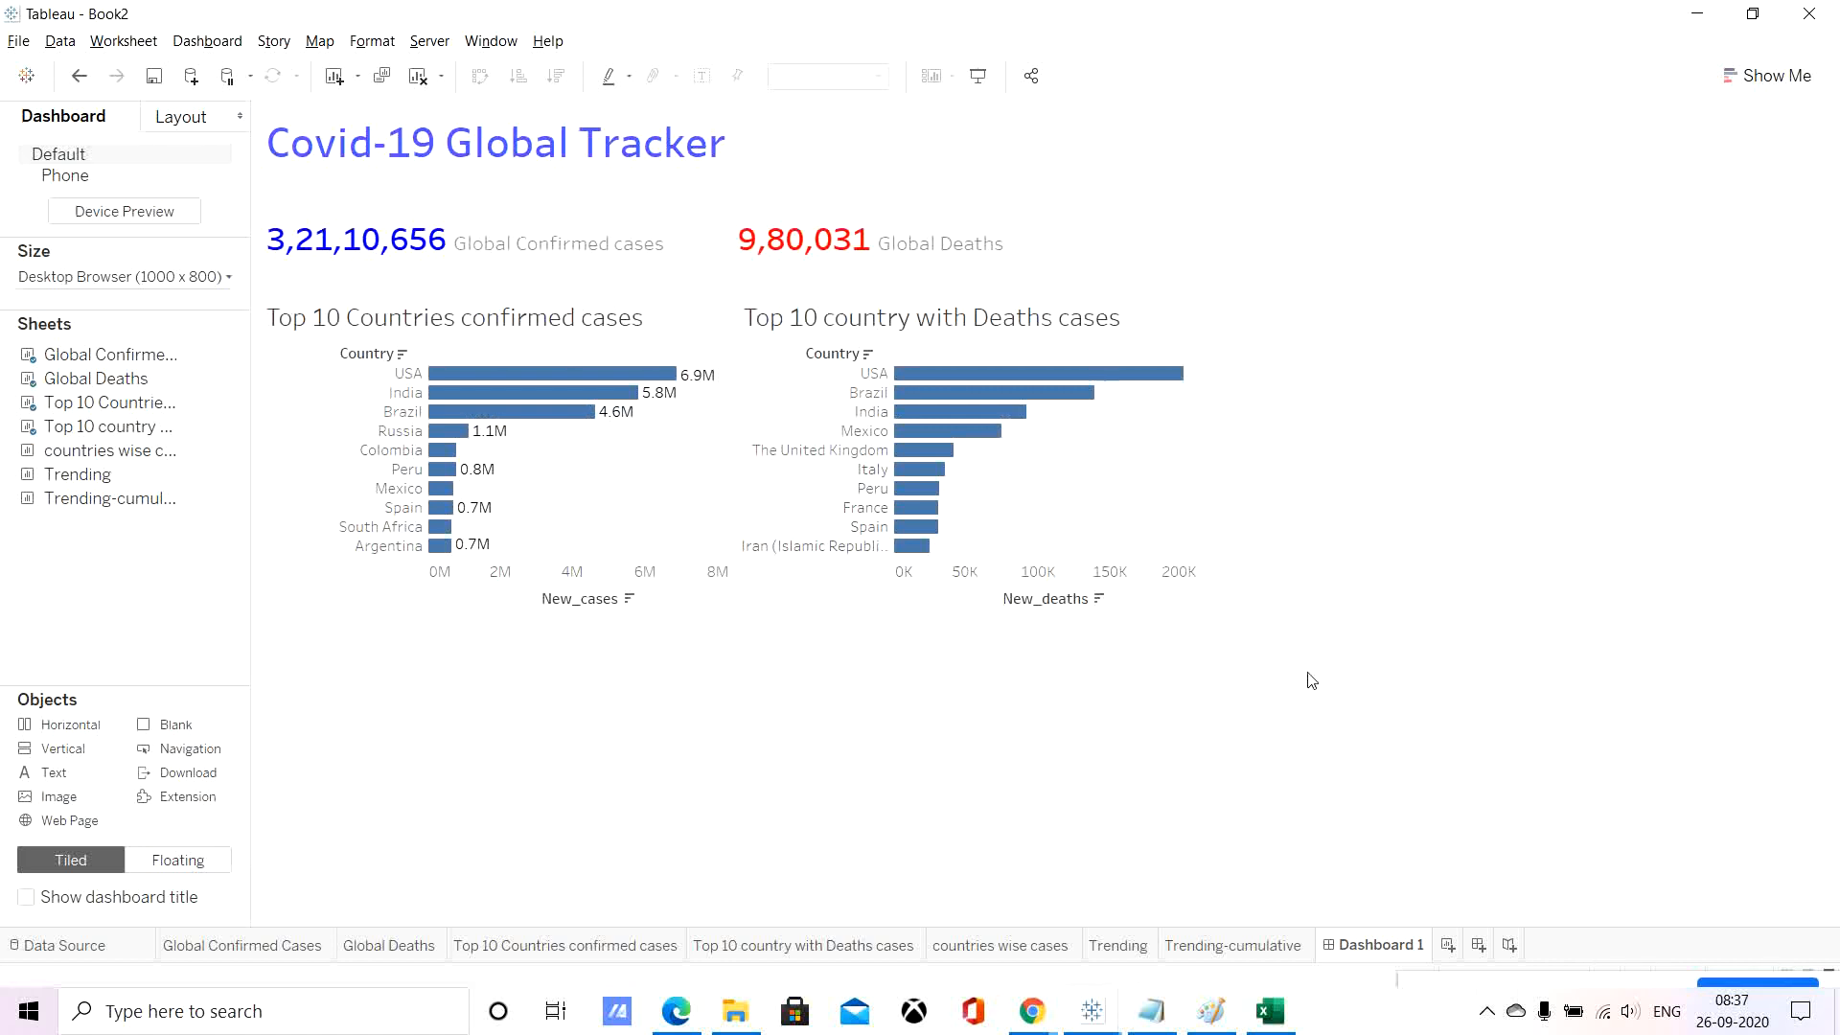
# Set the fit of both Top 10 bar charts, confirmed cases and deaths, to Entire View.
pyautogui.click(600, 670)
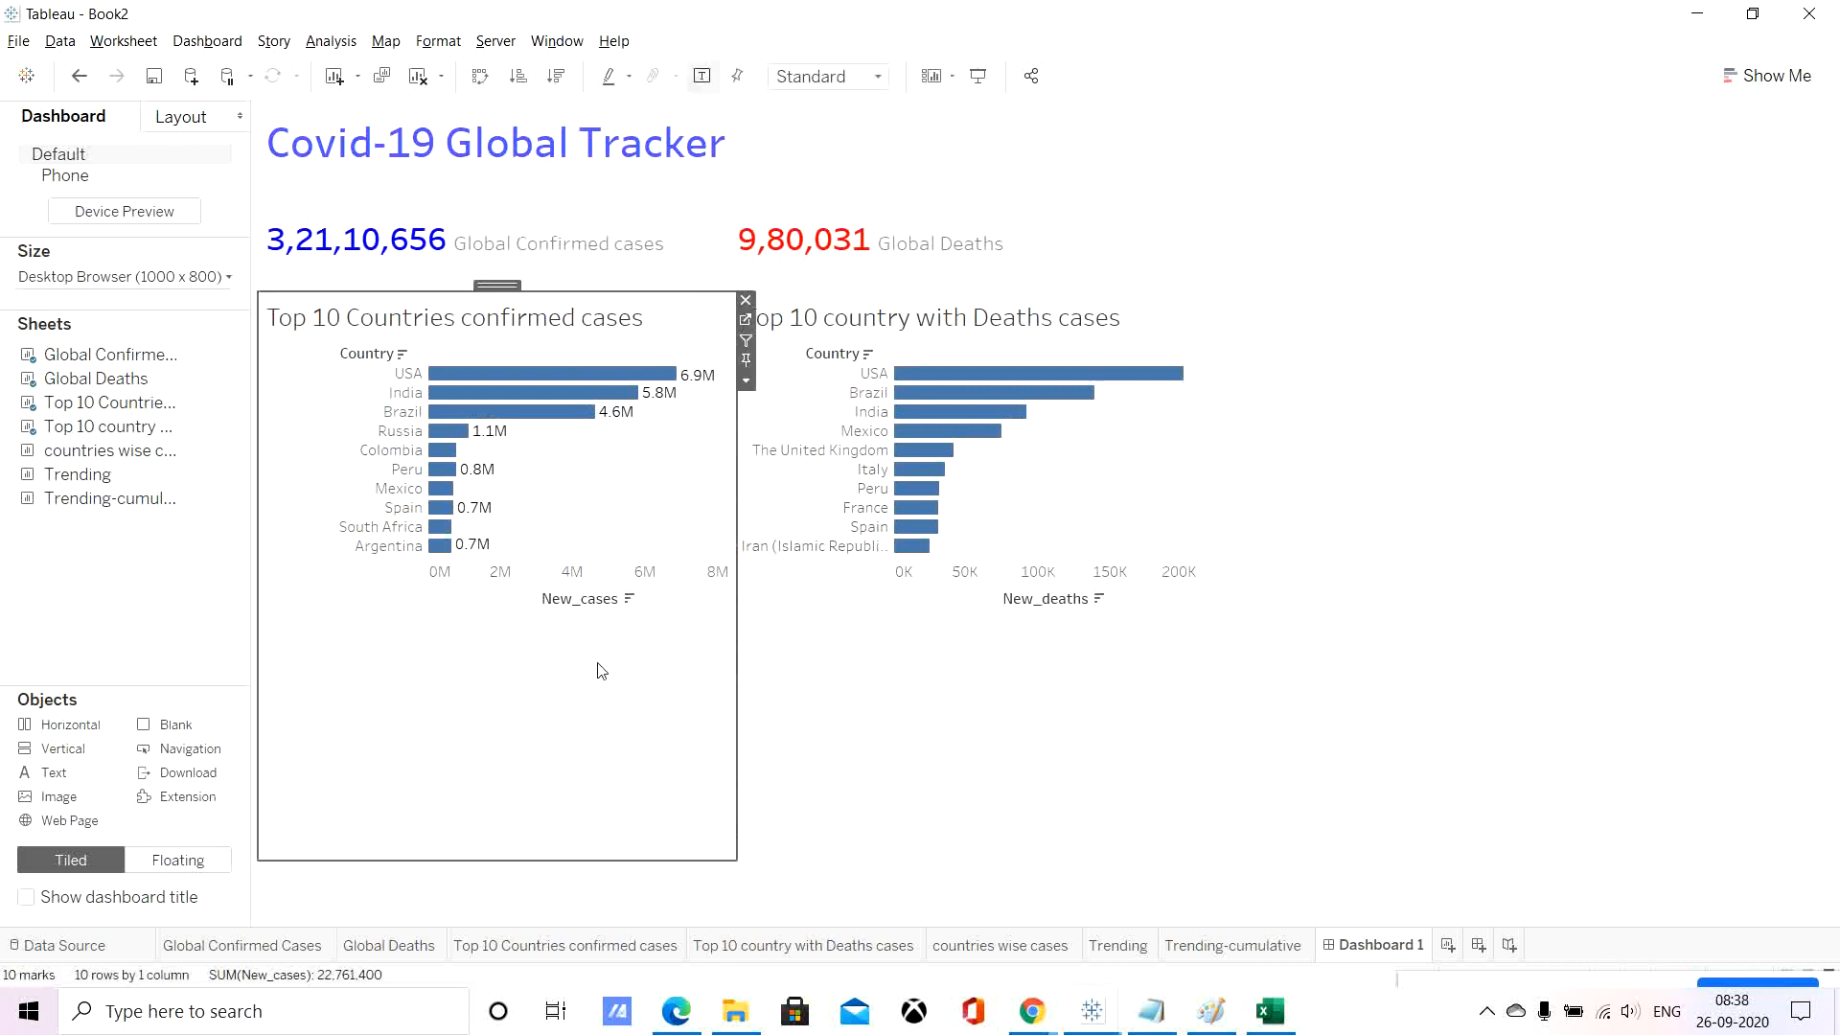
pyautogui.click(746, 383)
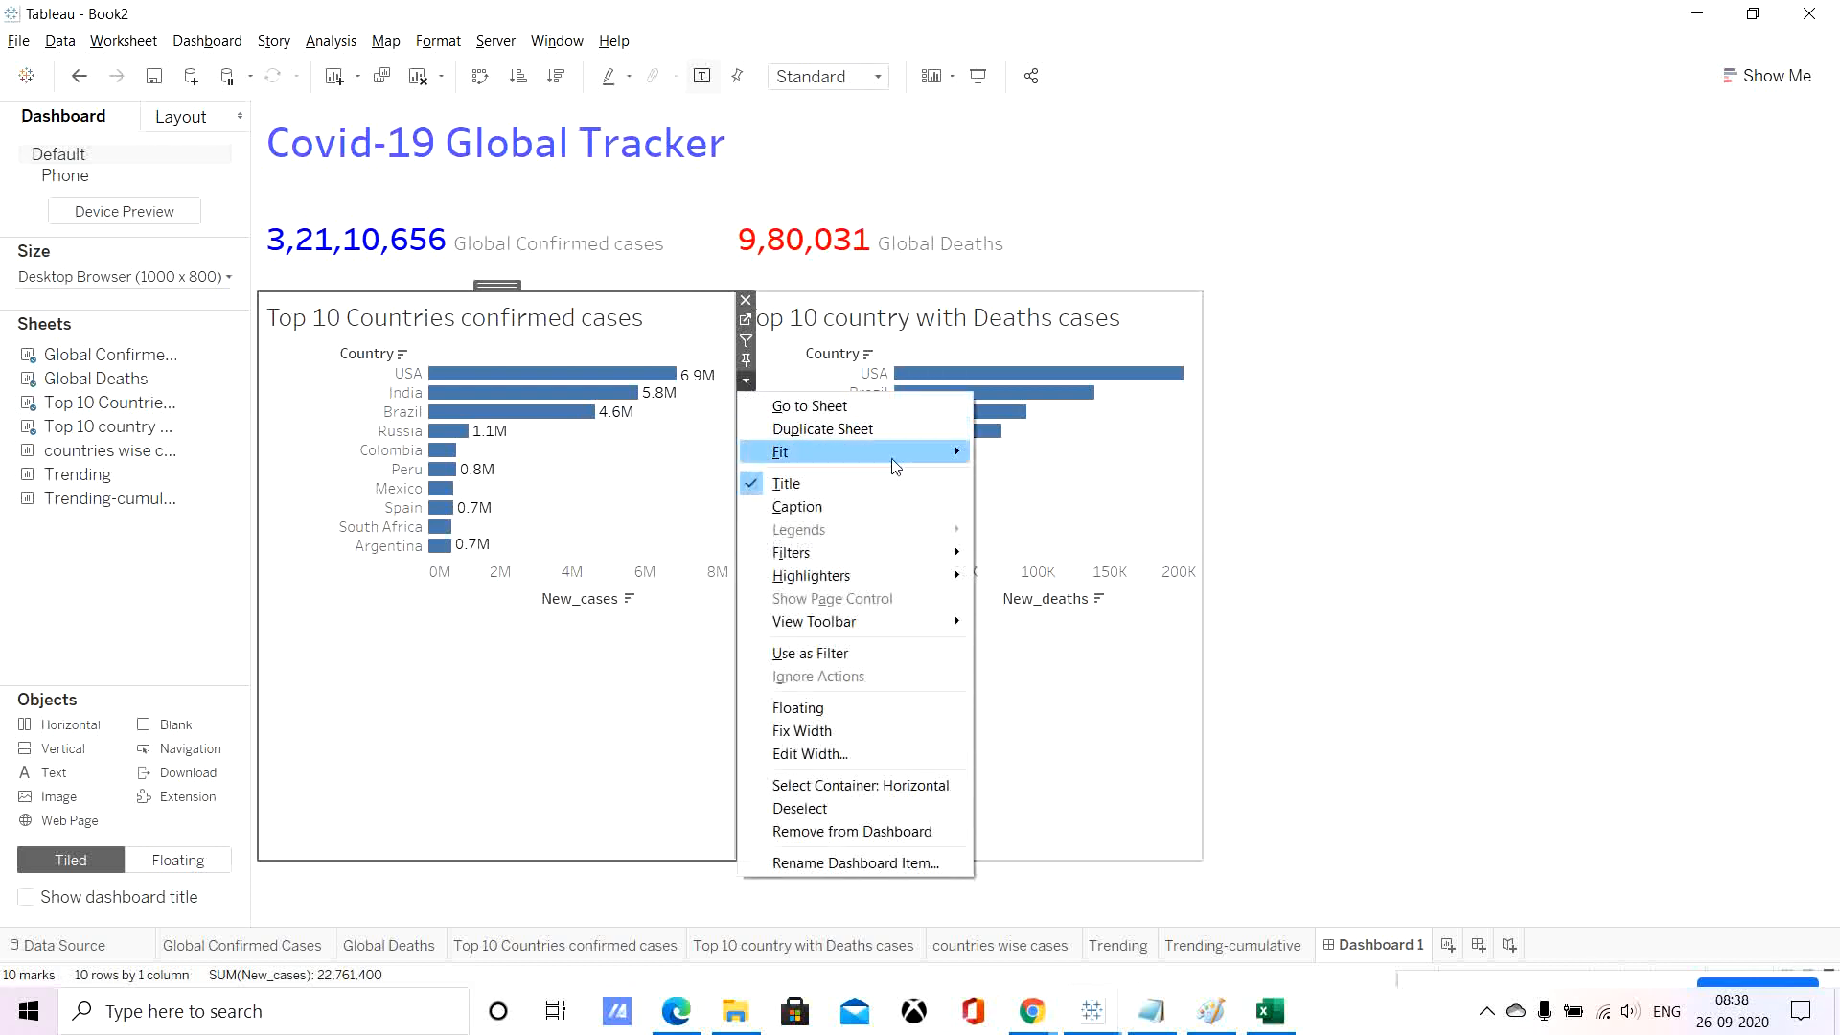
pyautogui.moveTo(872, 453)
pyautogui.click(1067, 525)
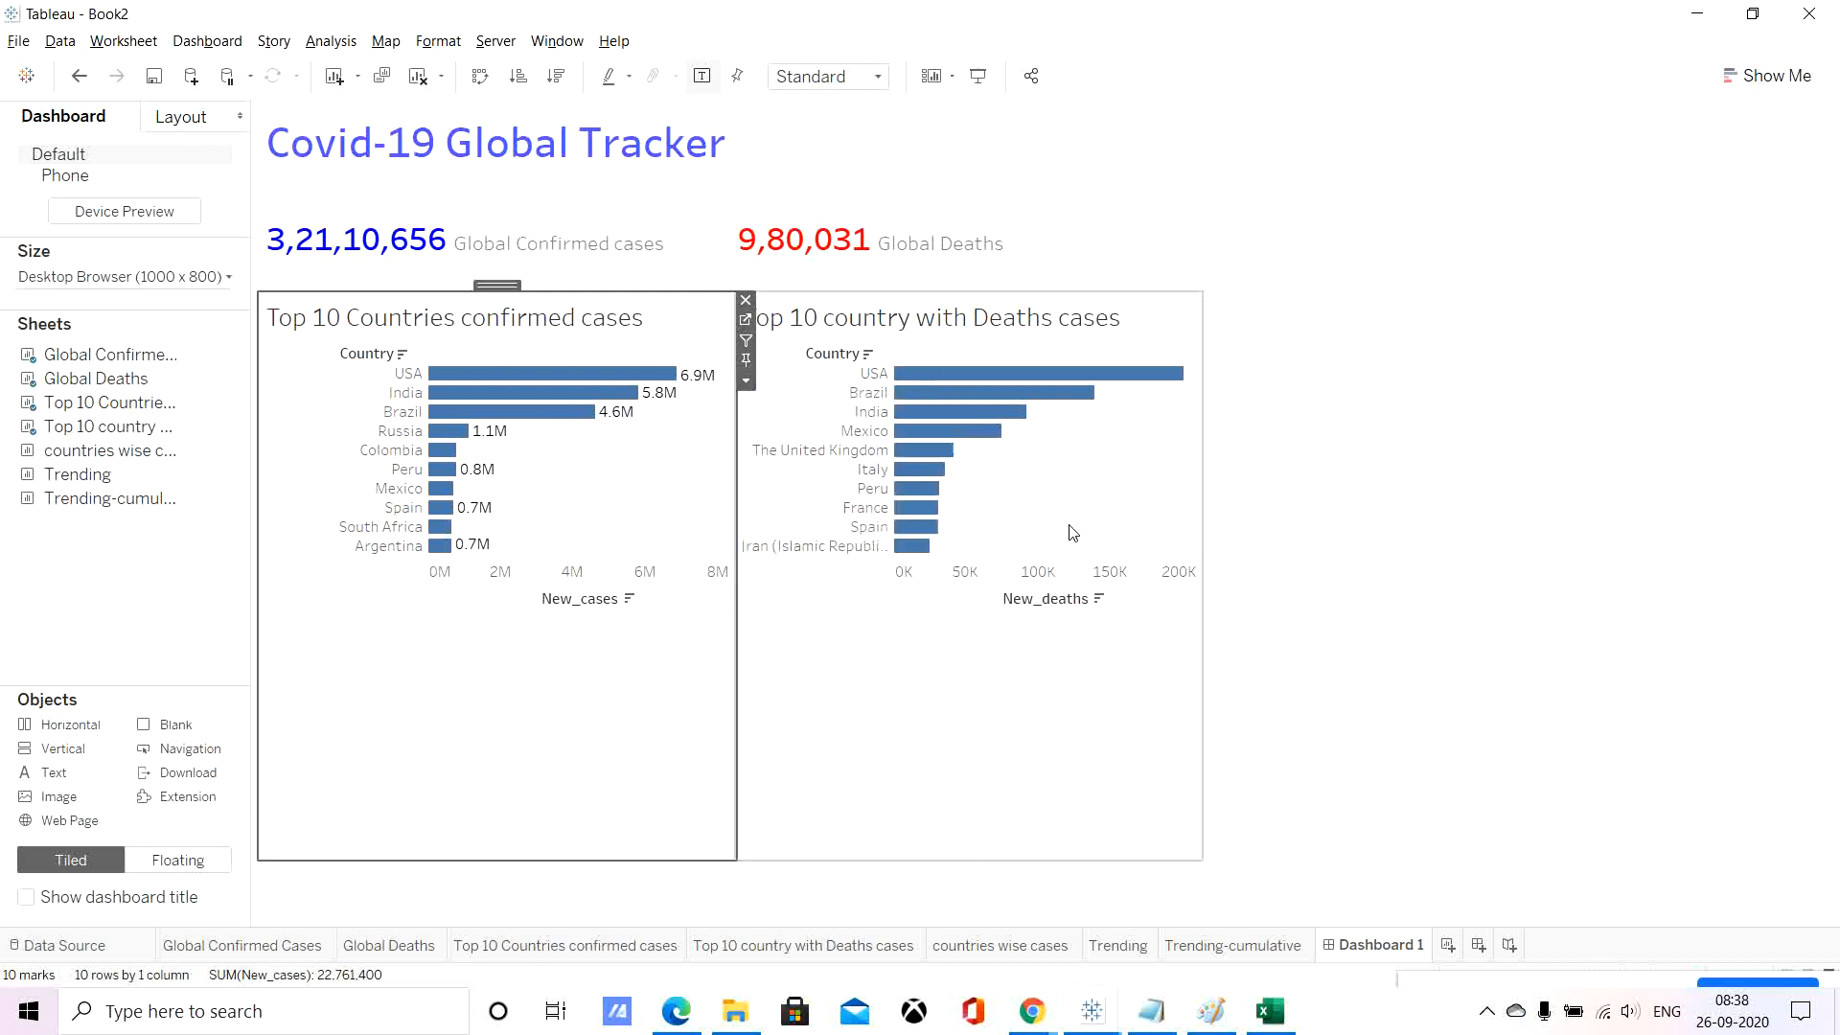
pyautogui.click(1087, 692)
pyautogui.click(1211, 380)
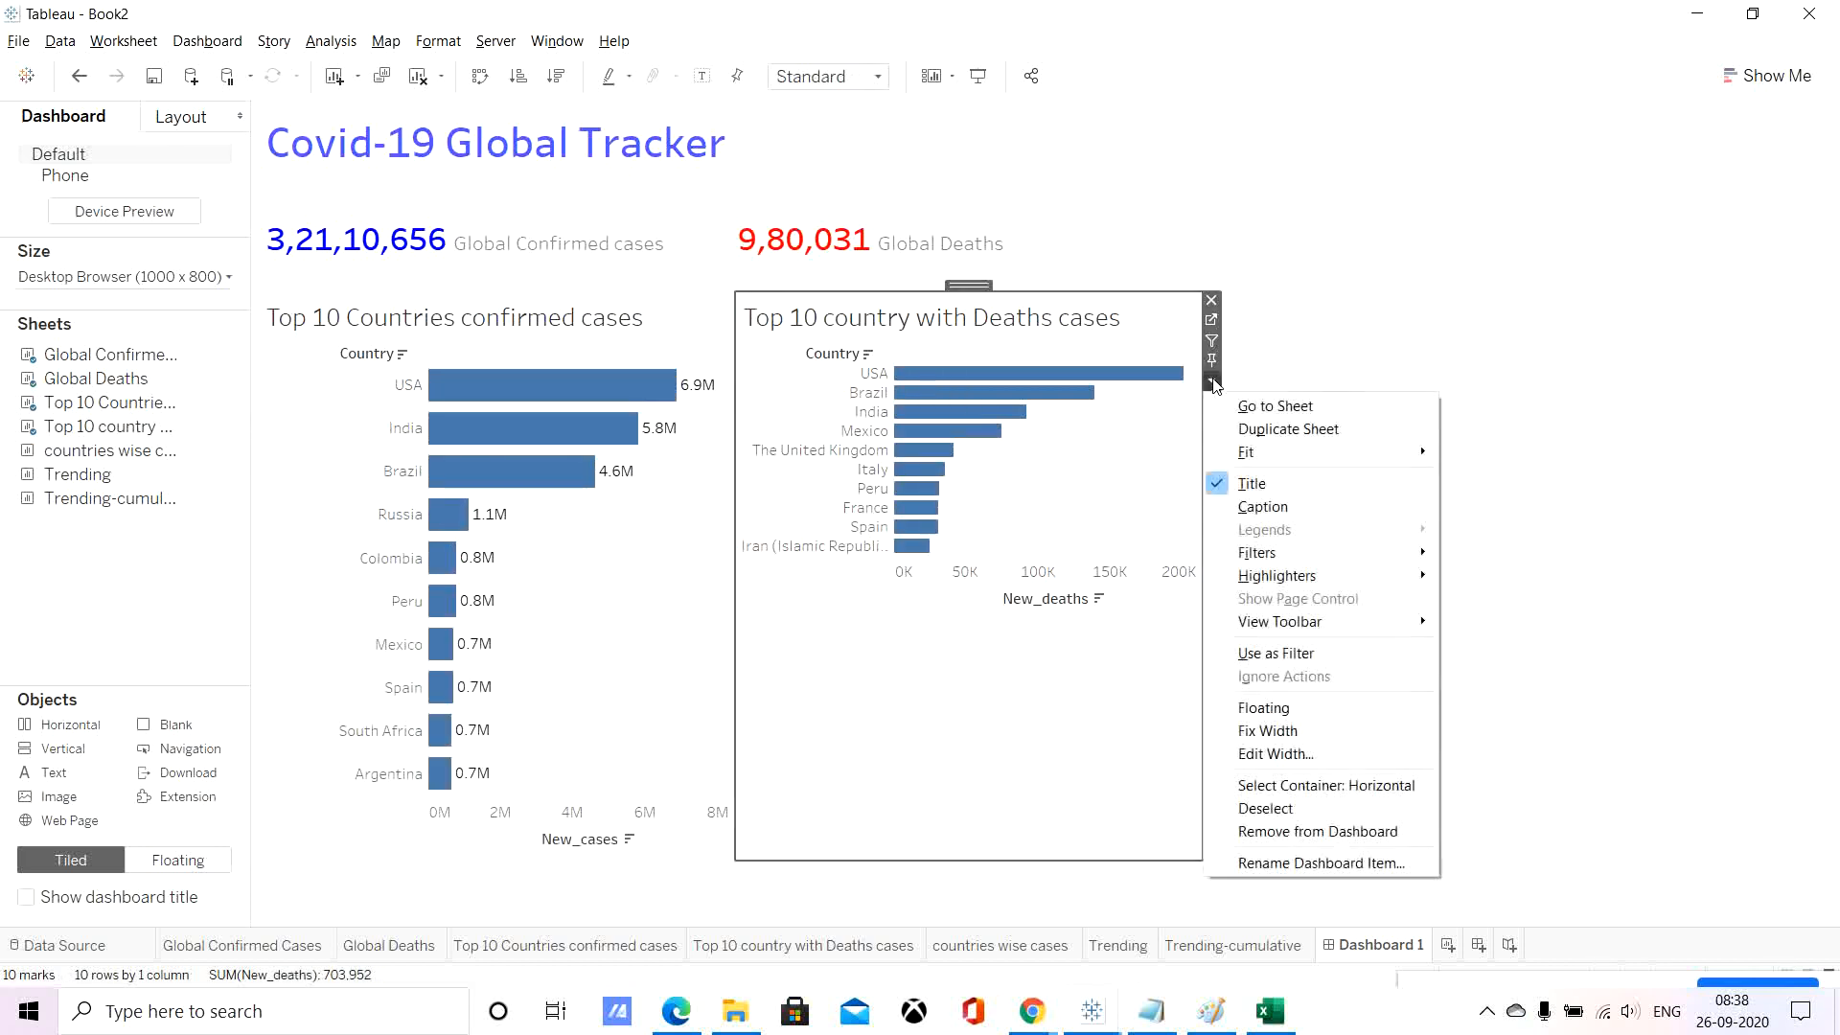
pyautogui.moveTo(1332, 462)
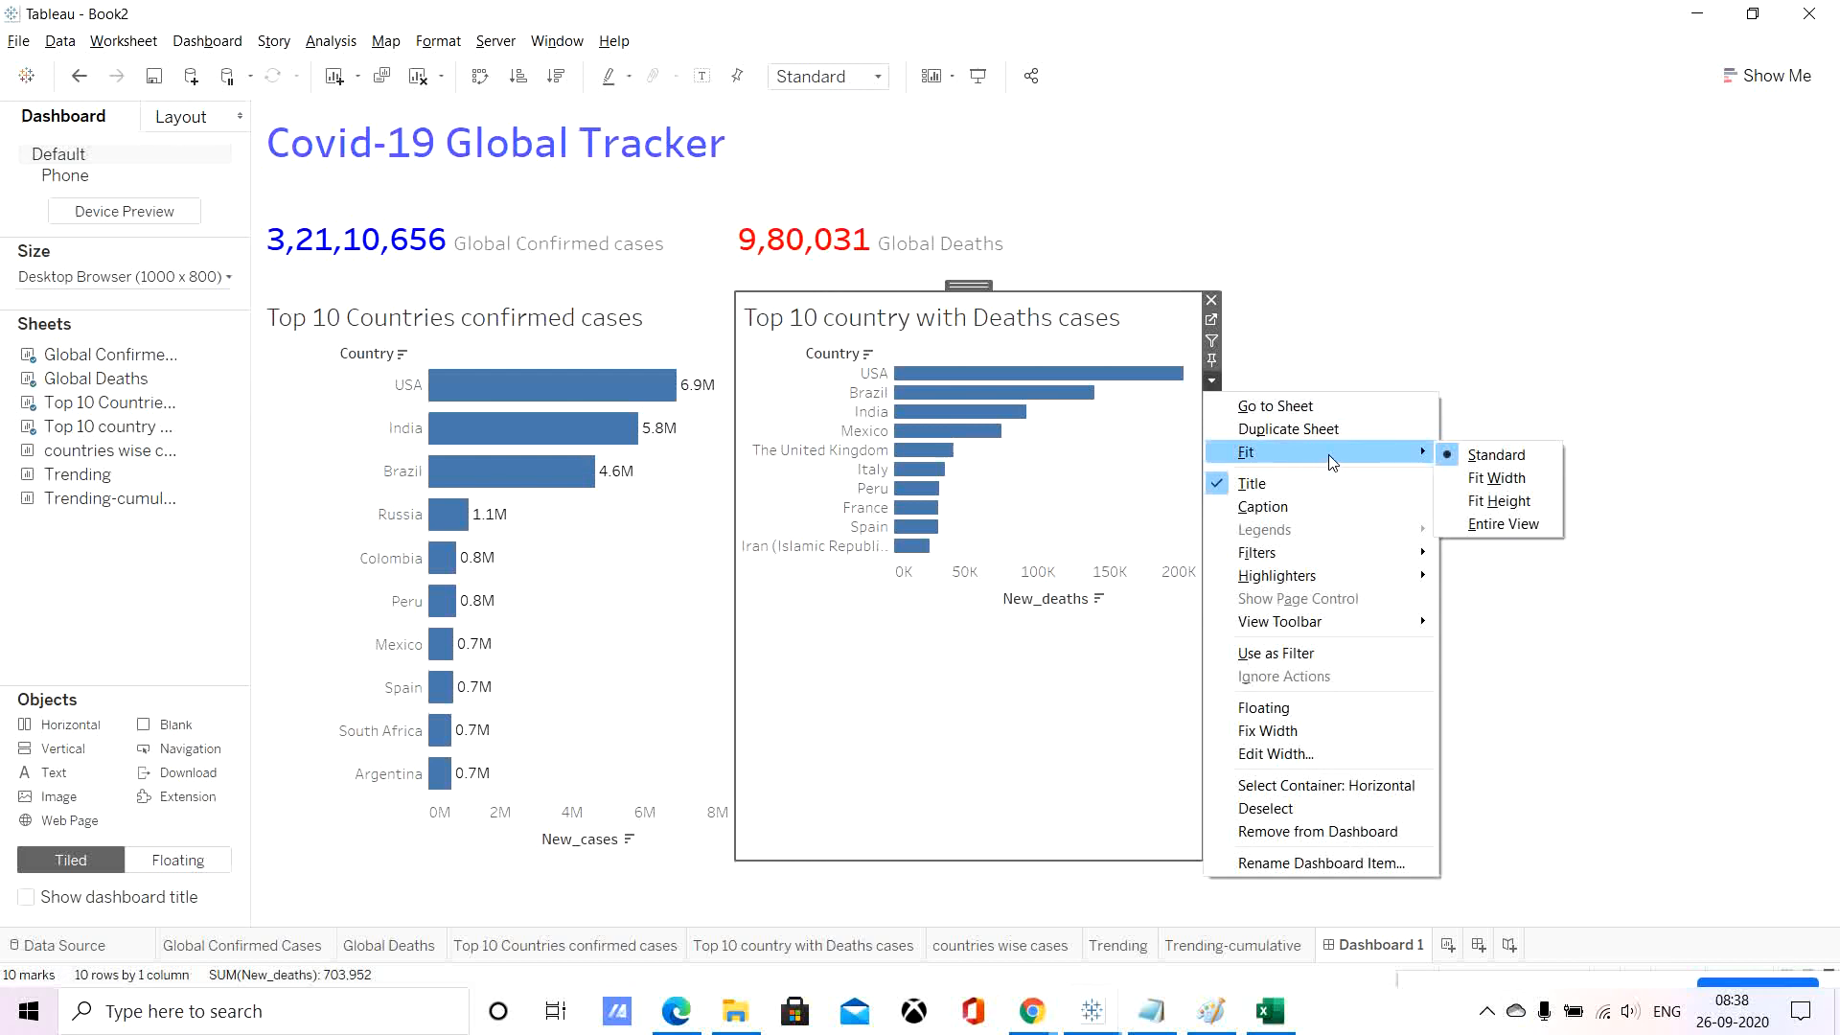
pyautogui.click(1456, 527)
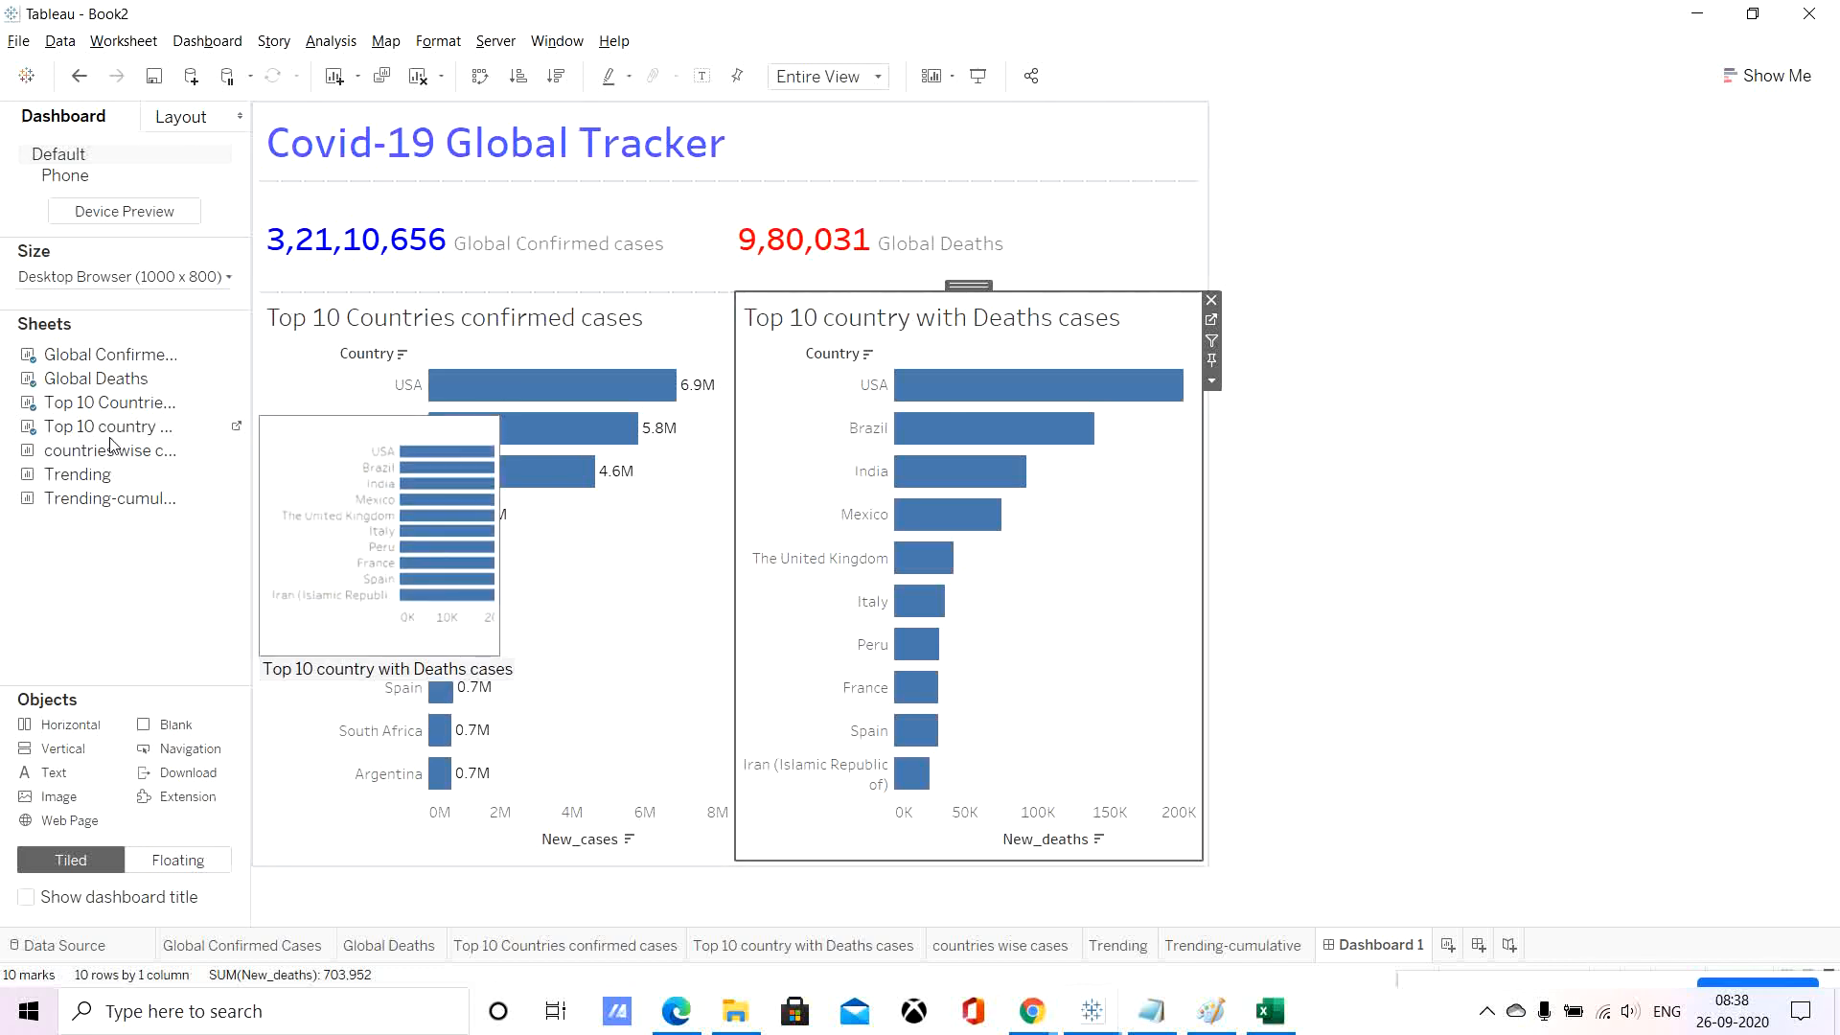
# Add a vertical container below the Top 10 charts and place the countries wise cases map in it.
pyautogui.moveTo(105, 458)
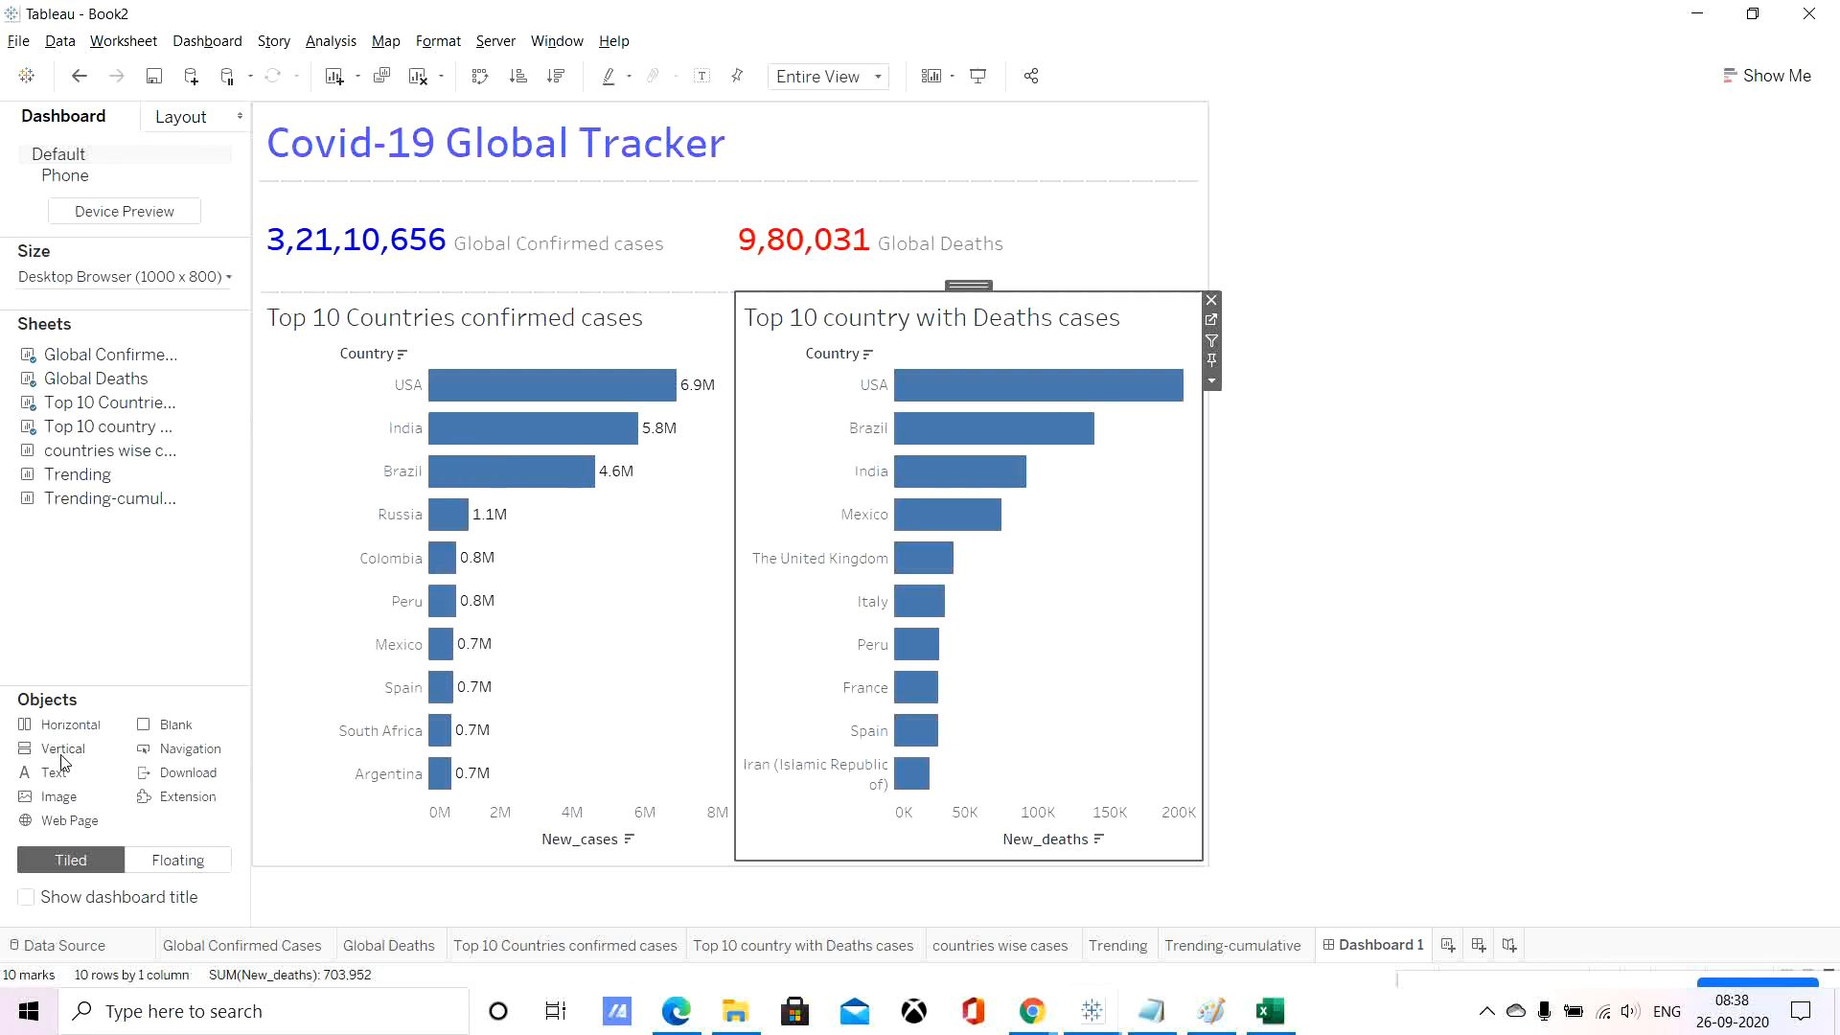
pyautogui.moveTo(61, 756)
pyautogui.mouseDown()
pyautogui.moveTo(684, 820)
pyautogui.moveTo(709, 865)
pyautogui.mouseUp()
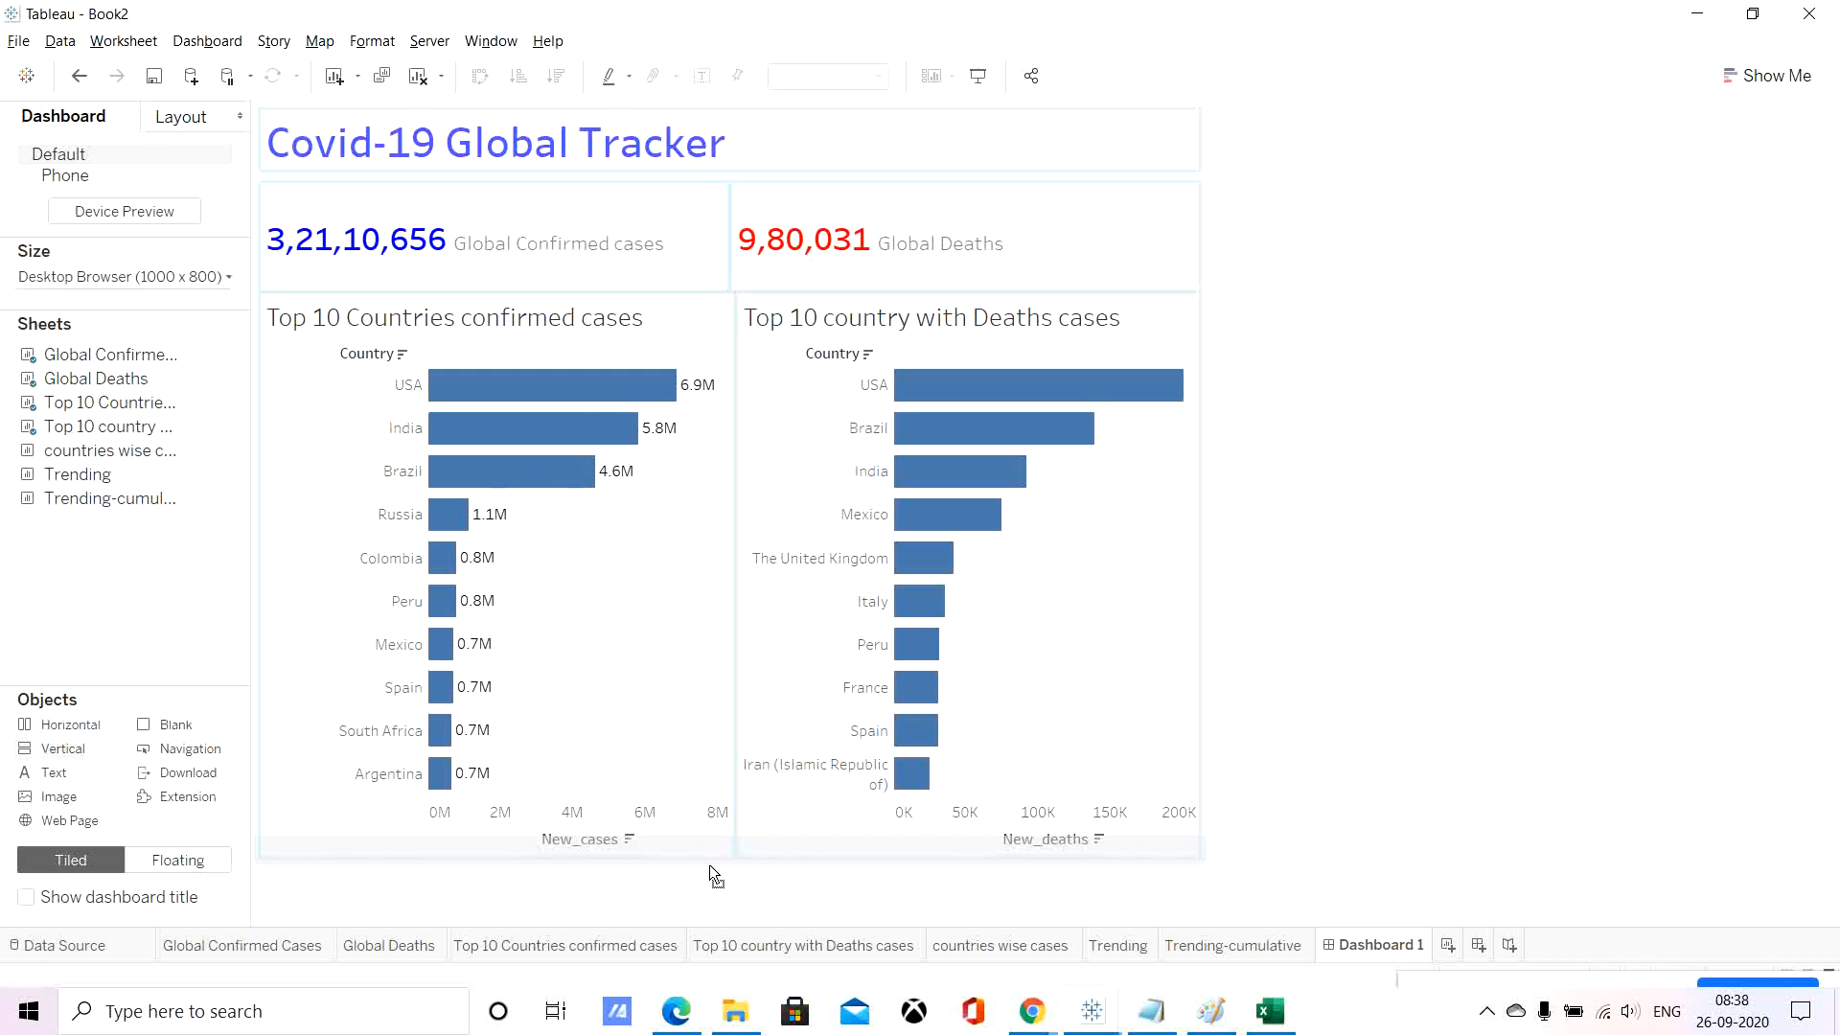
pyautogui.moveTo(709, 864); pyautogui.dragTo(709, 864)
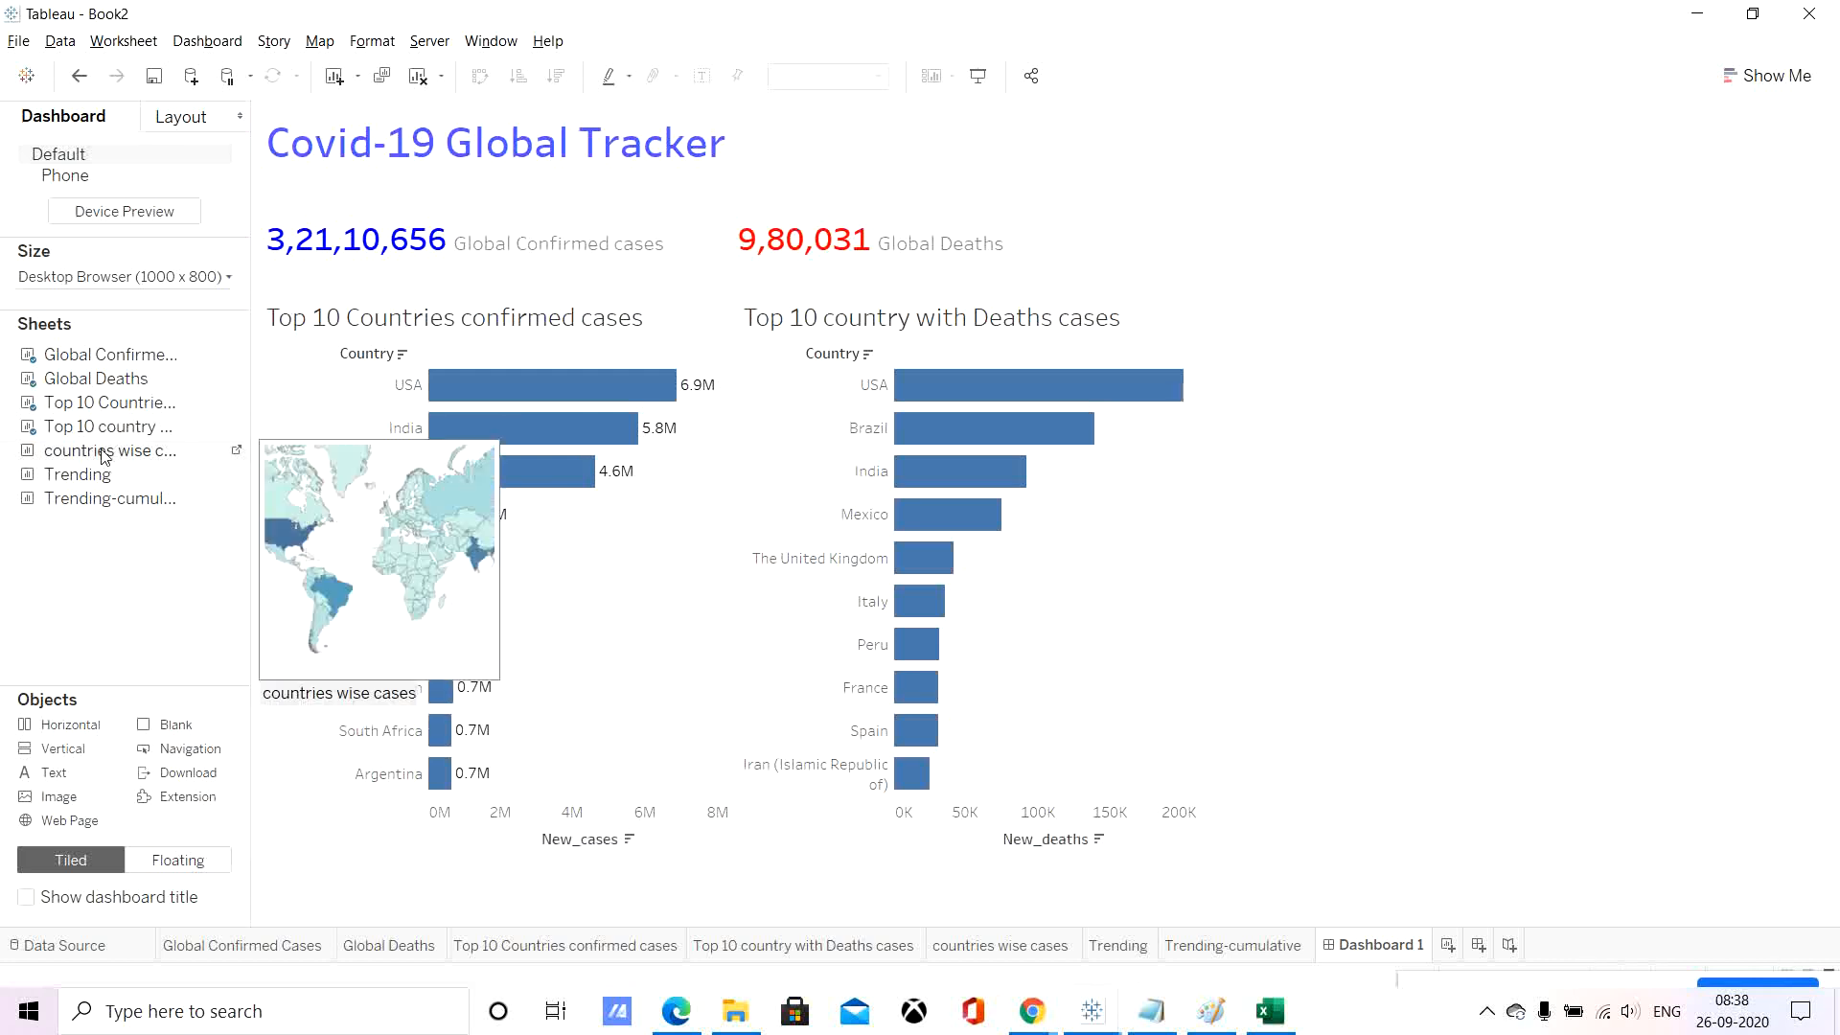
pyautogui.moveTo(105, 455)
pyautogui.mouseDown()
pyautogui.moveTo(868, 769)
pyautogui.moveTo(950, 835)
pyautogui.moveTo(998, 820)
pyautogui.moveTo(941, 843)
pyautogui.moveTo(736, 816)
pyautogui.moveTo(905, 853)
pyautogui.mouseUp()
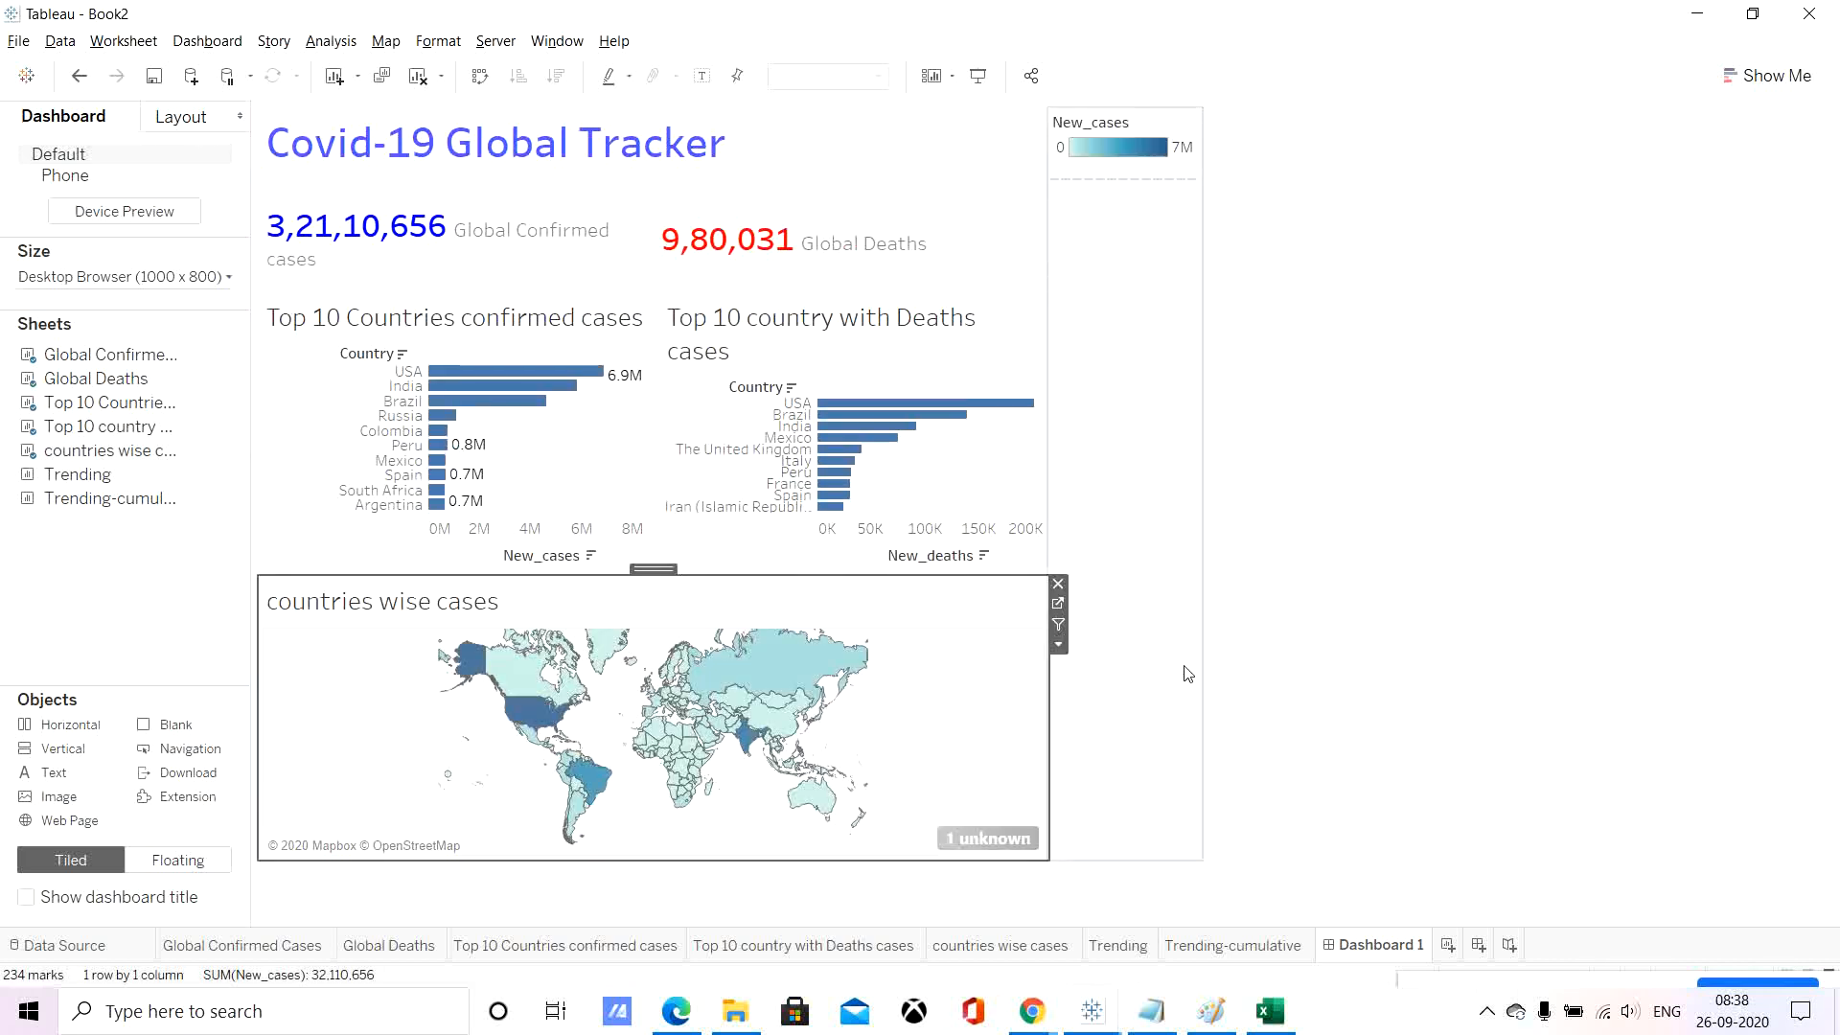
# Remove the side container holding the New_cases colour legend from the dashboard.
pyautogui.click(1153, 731)
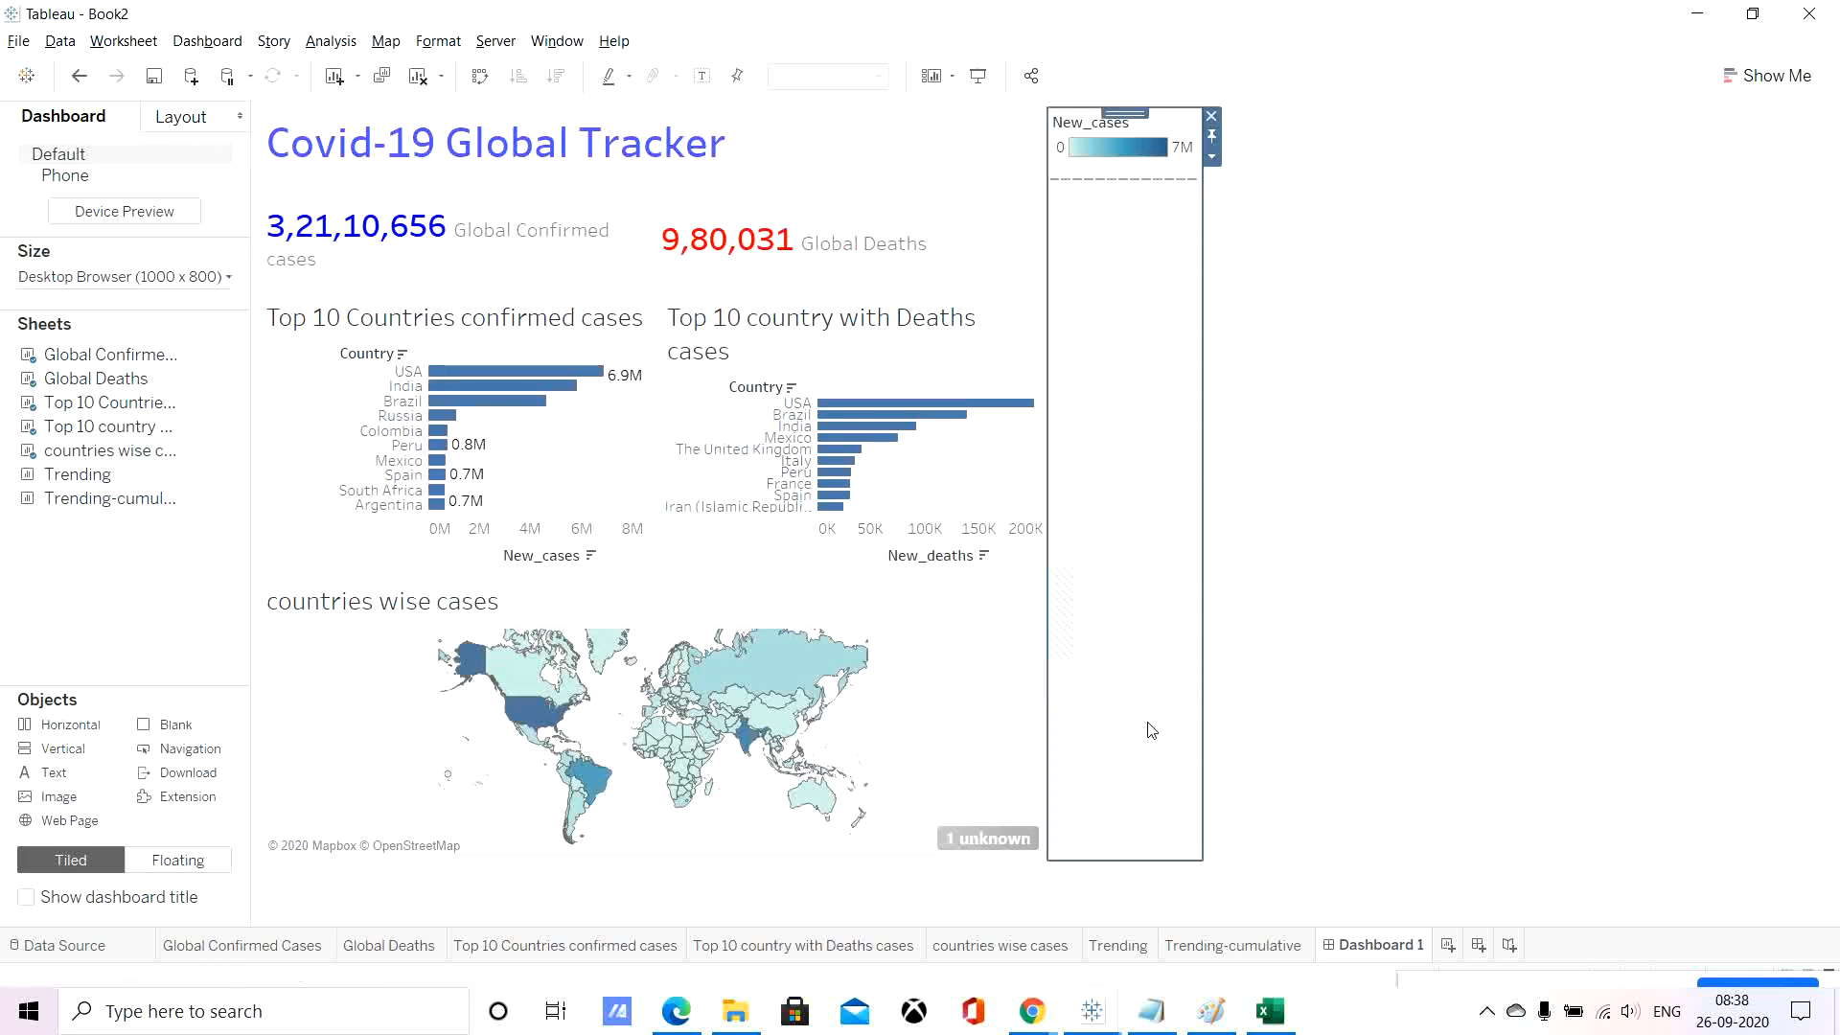
pyautogui.click(1214, 119)
pyautogui.click(1014, 555)
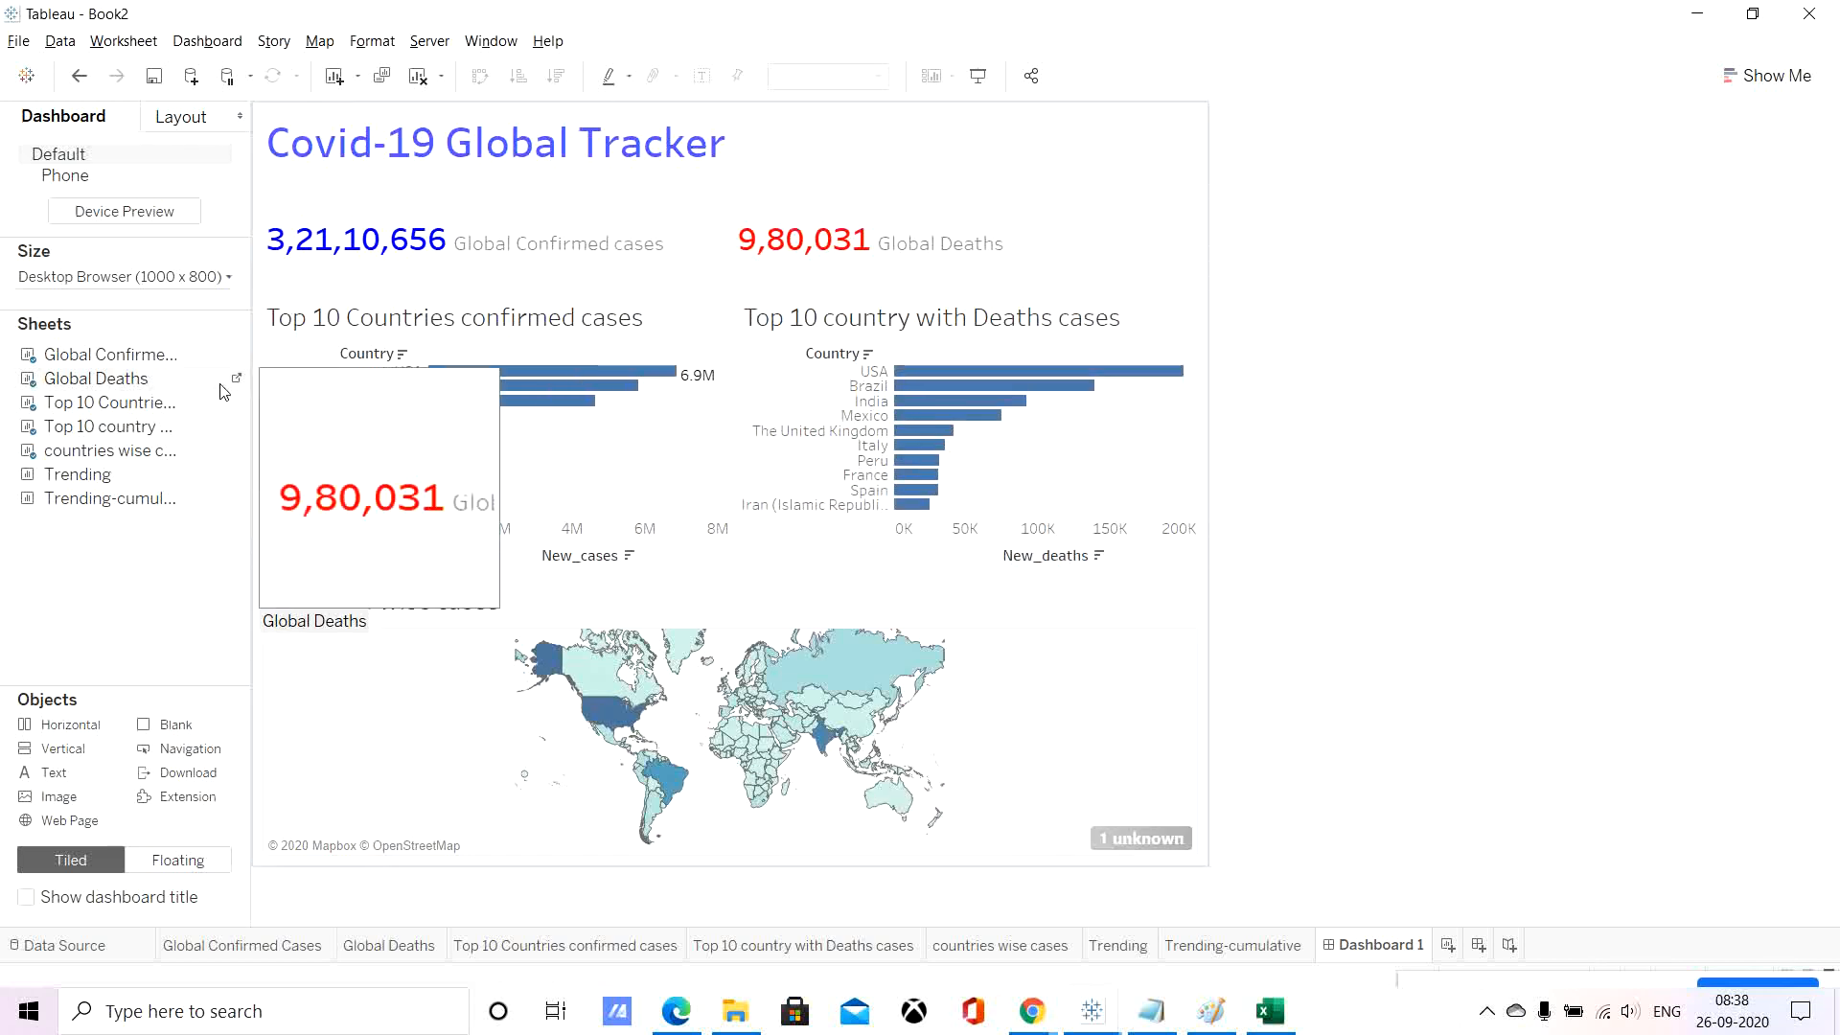
pyautogui.moveTo(103, 481); pyautogui.dragTo(347, 725)
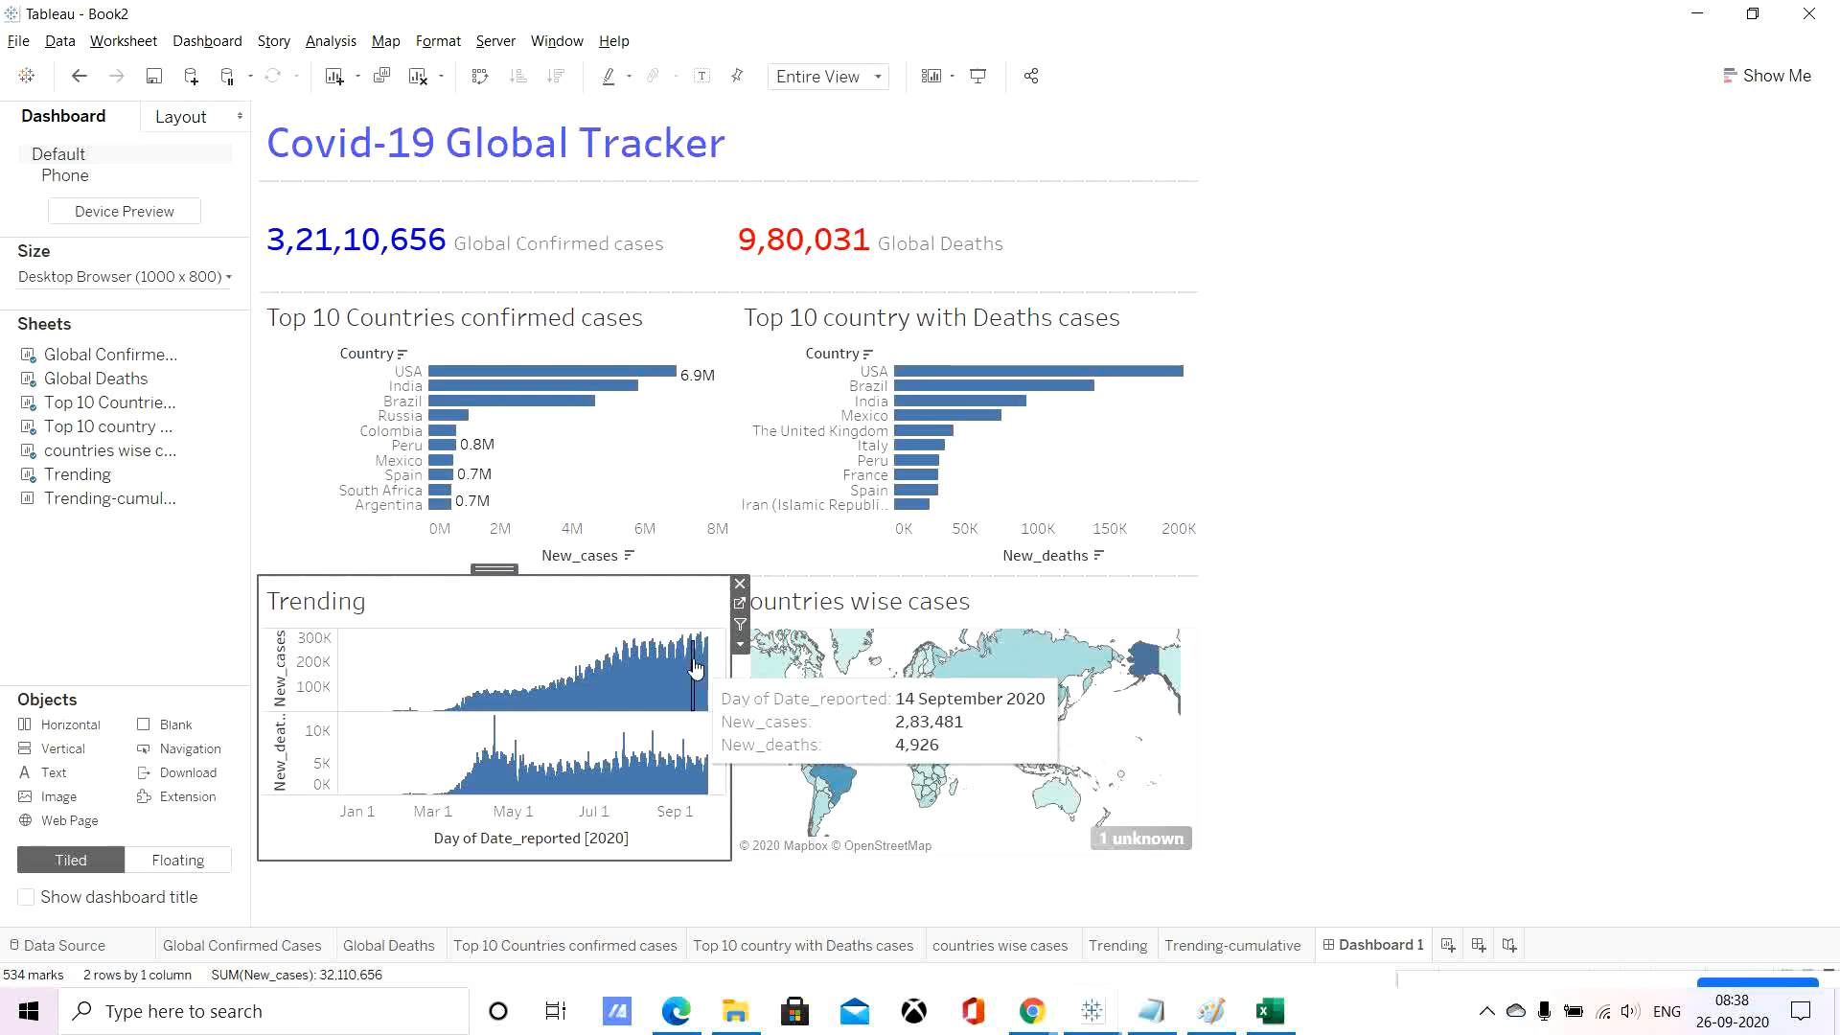
pyautogui.click(1317, 597)
pyautogui.moveTo(58, 500)
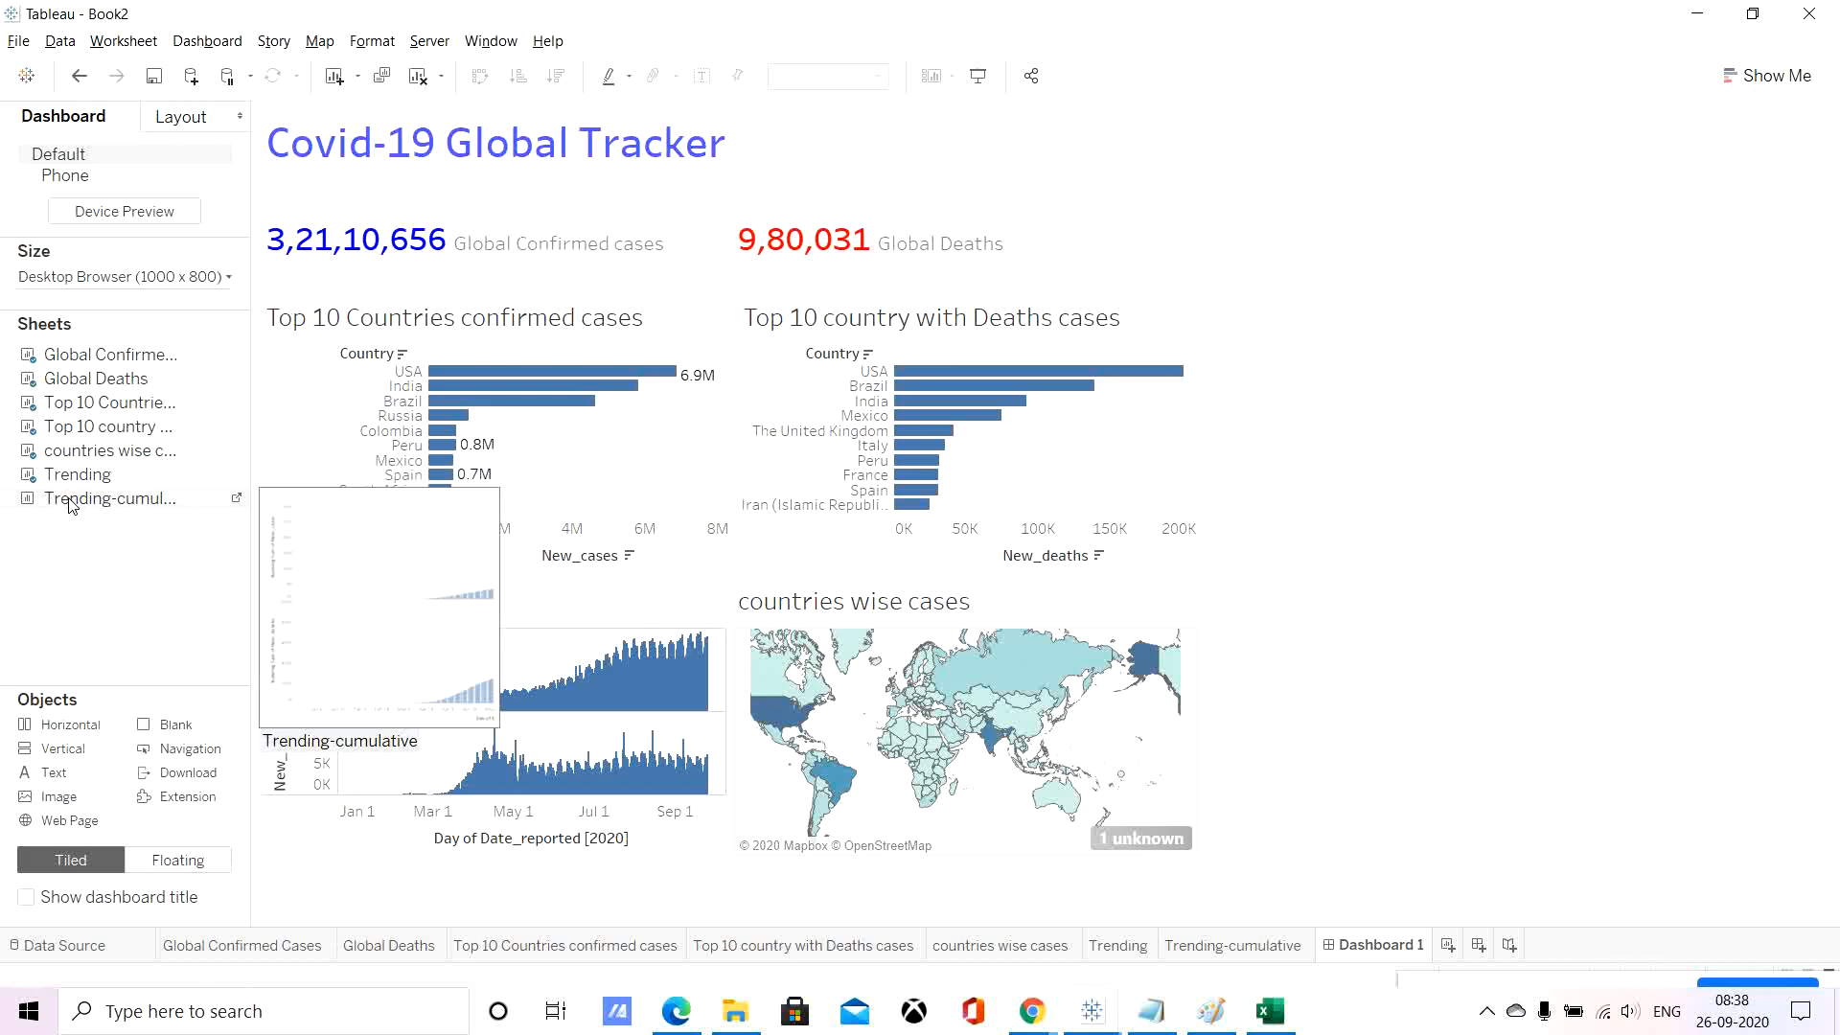
pyautogui.click(454, 616)
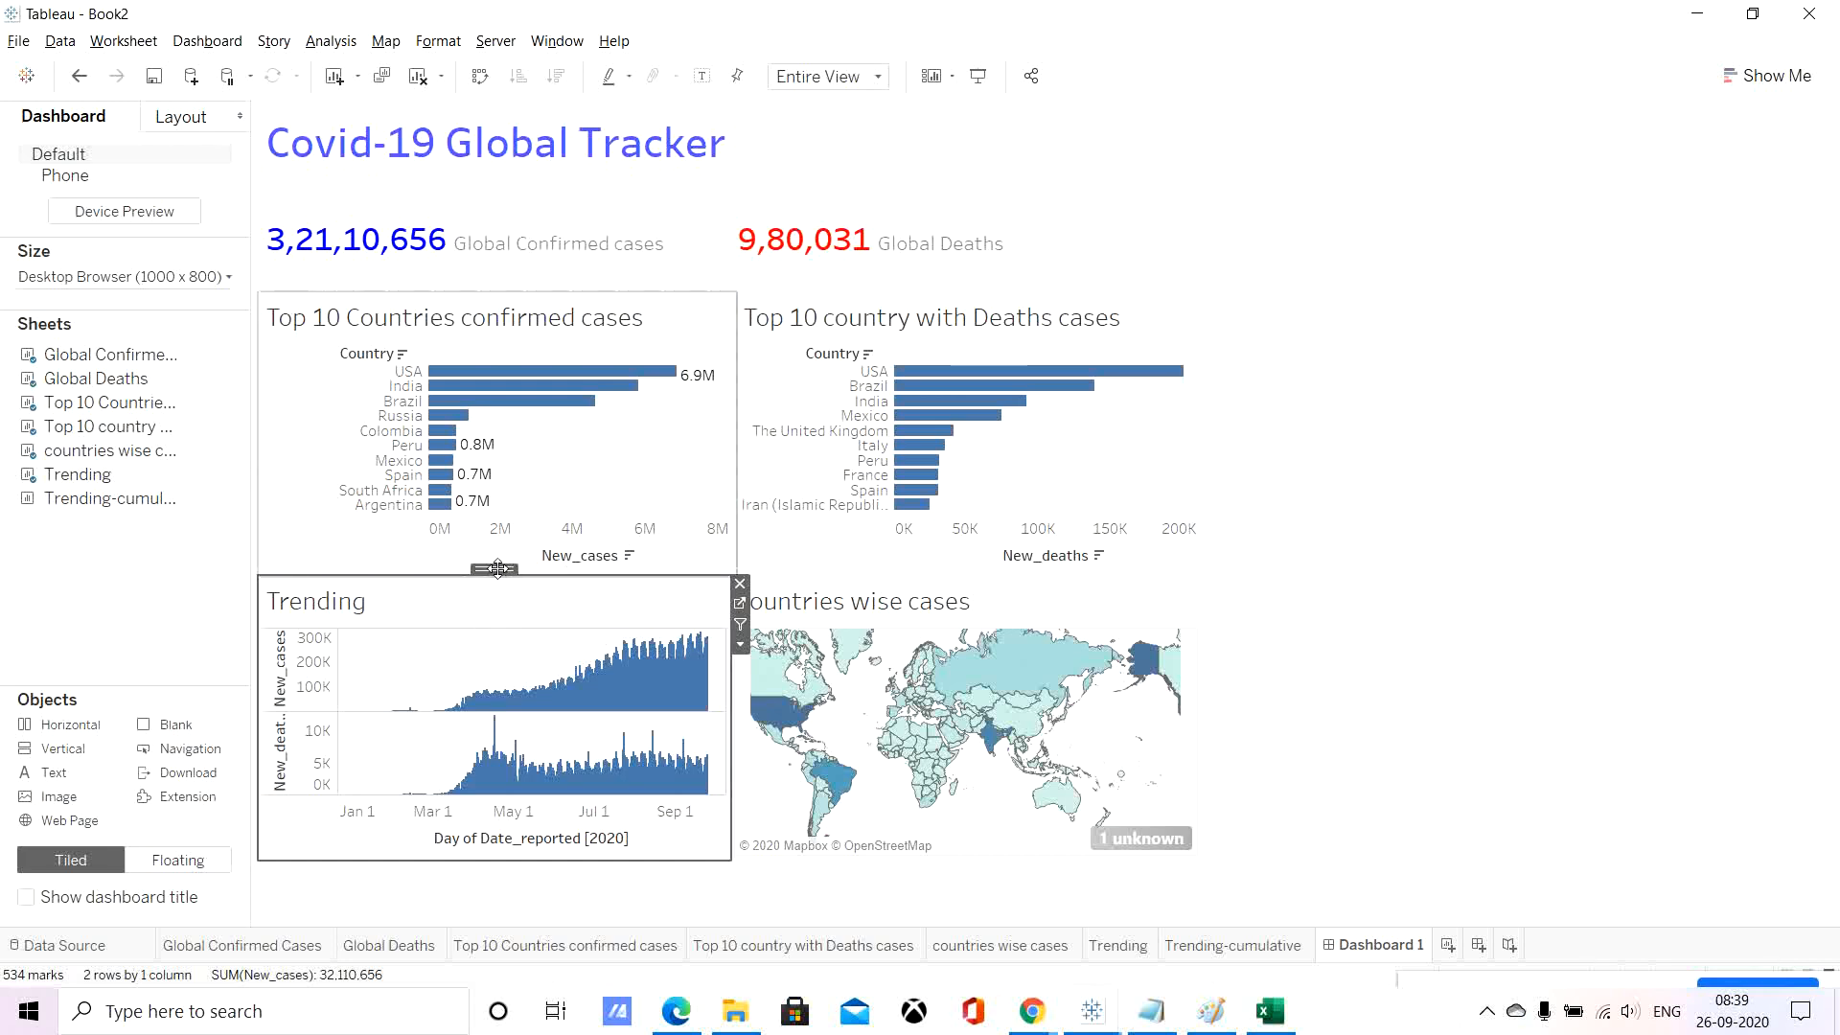
pyautogui.moveTo(498, 569); pyautogui.dragTo(737, 589)
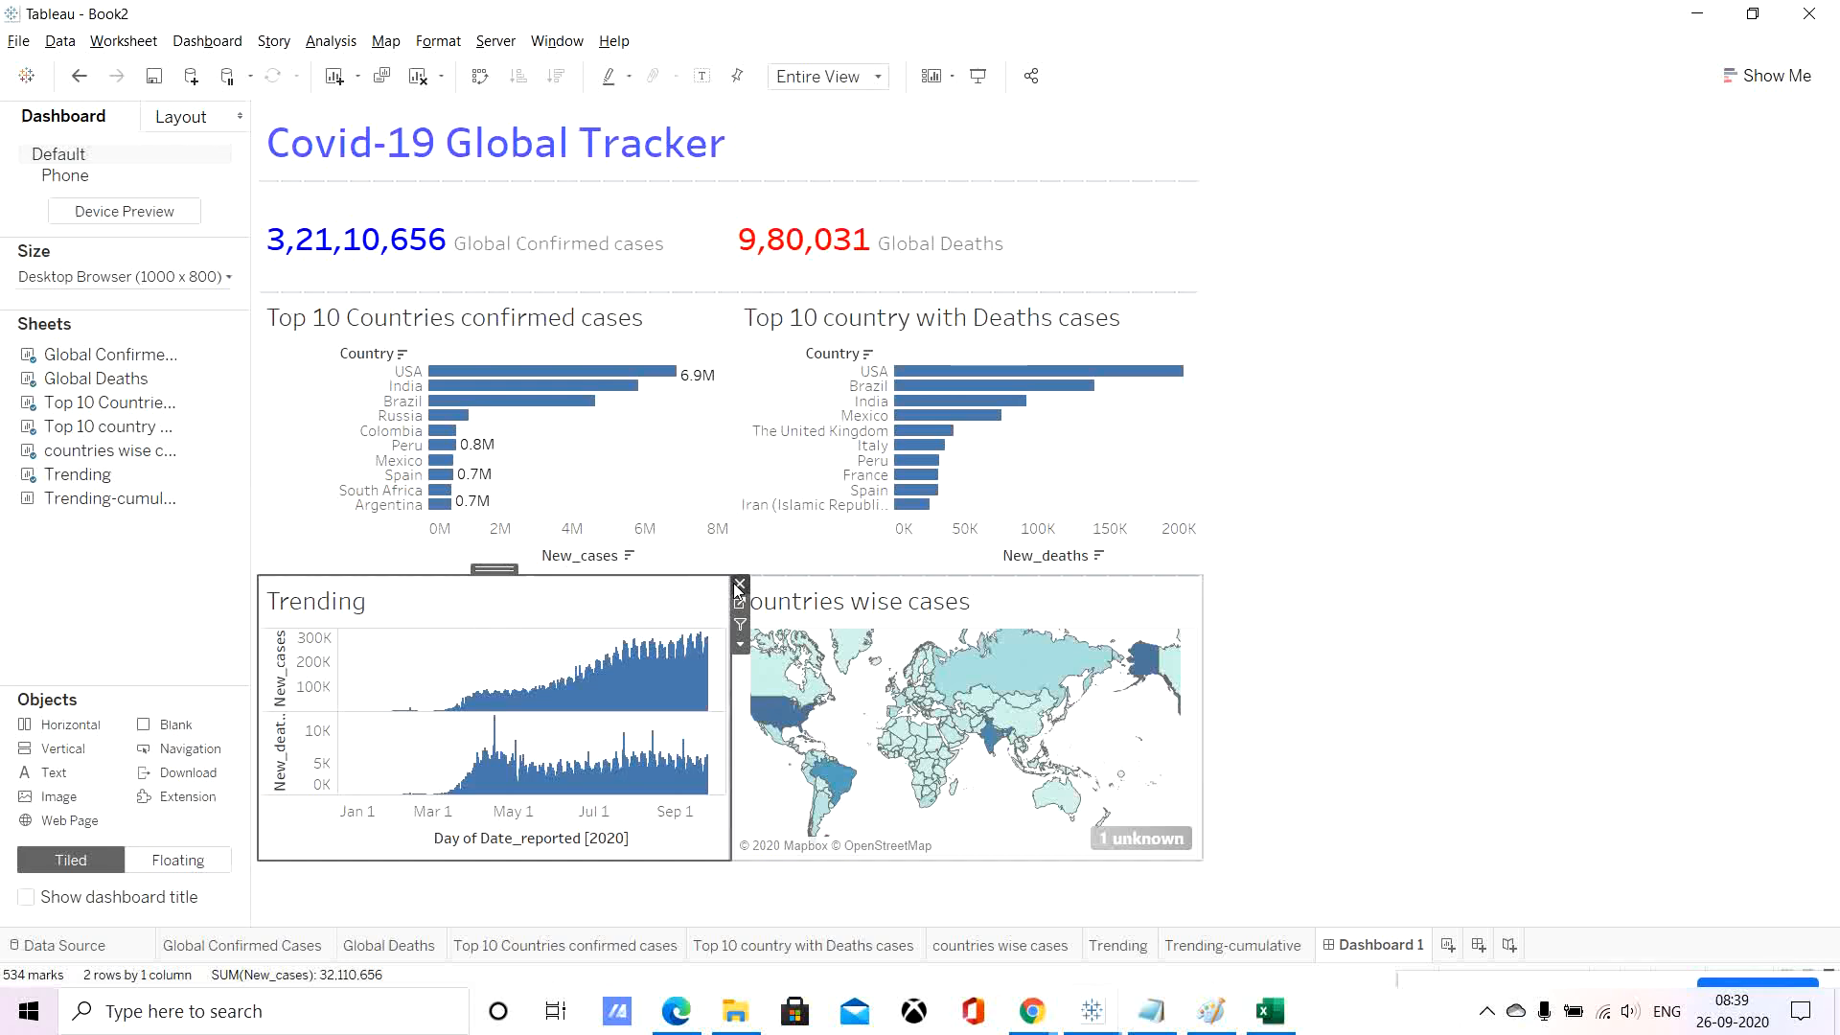
pyautogui.click(739, 583)
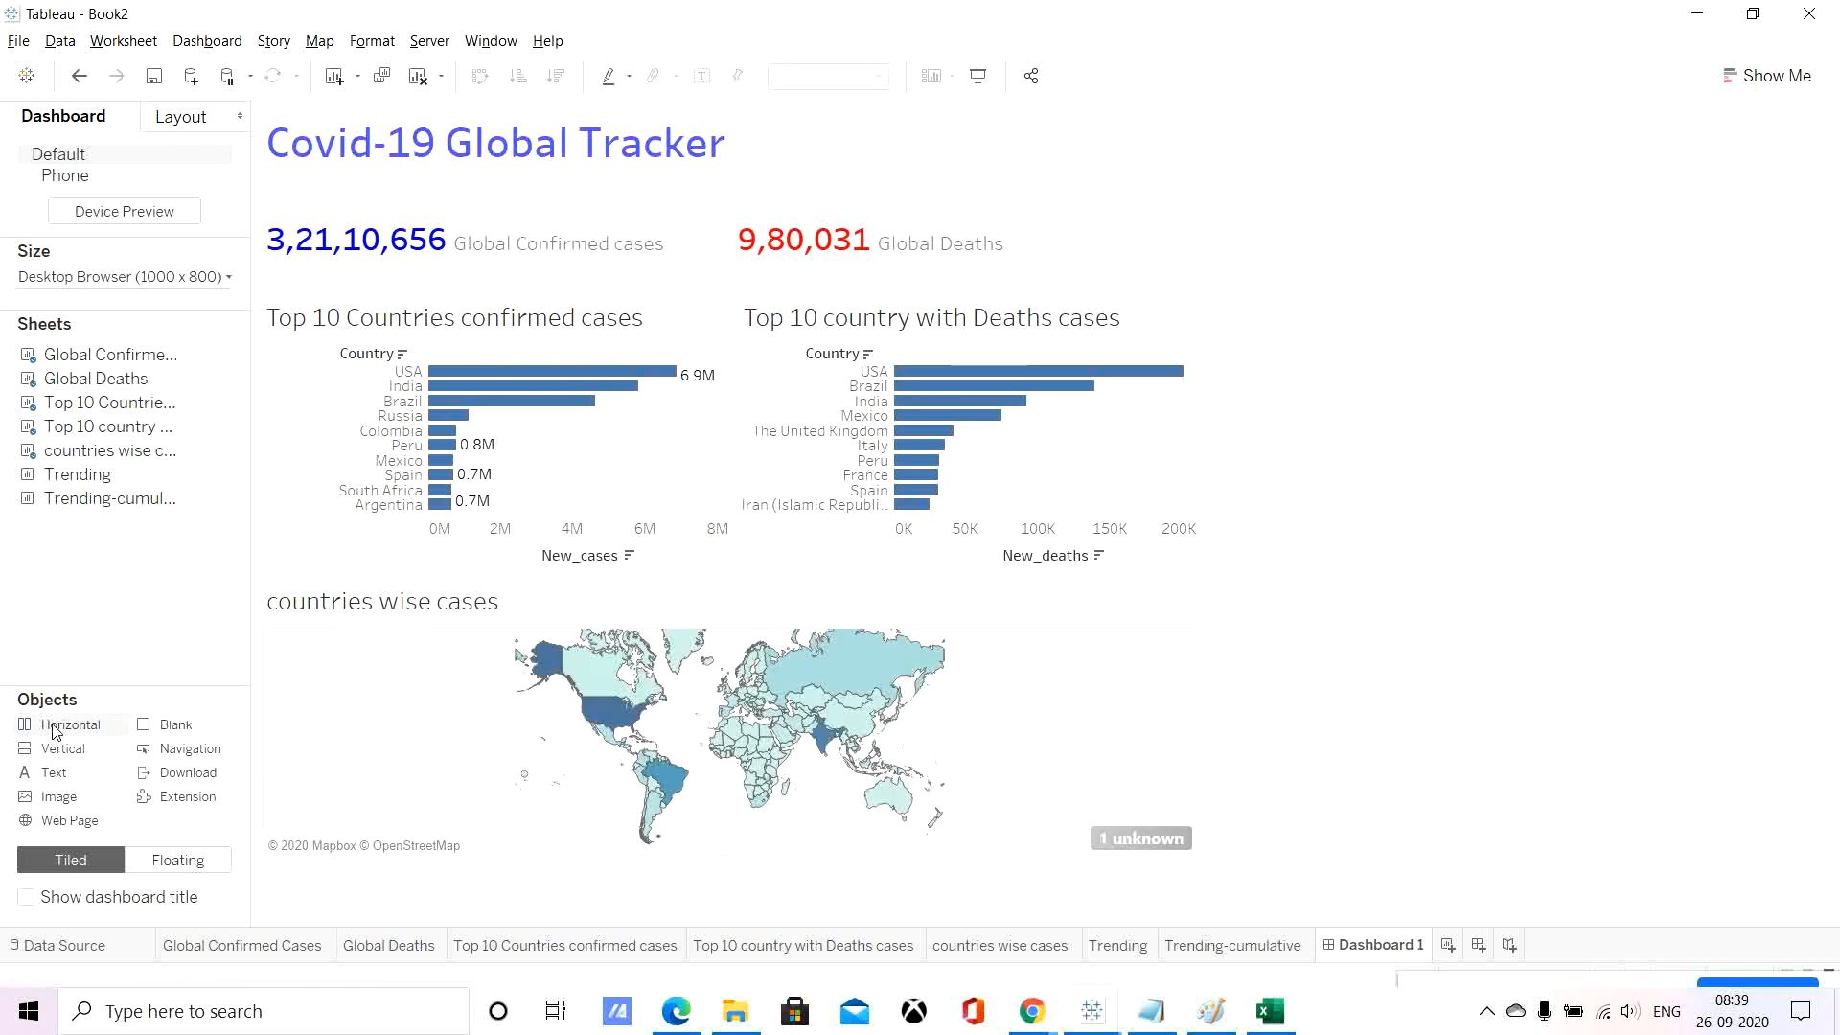
# Add a horizontal container beside the countries wise cases map and place the Trending and Trending-cumulative sheets side by side in it.
pyautogui.moveTo(55, 731); pyautogui.dragTo(371, 699)
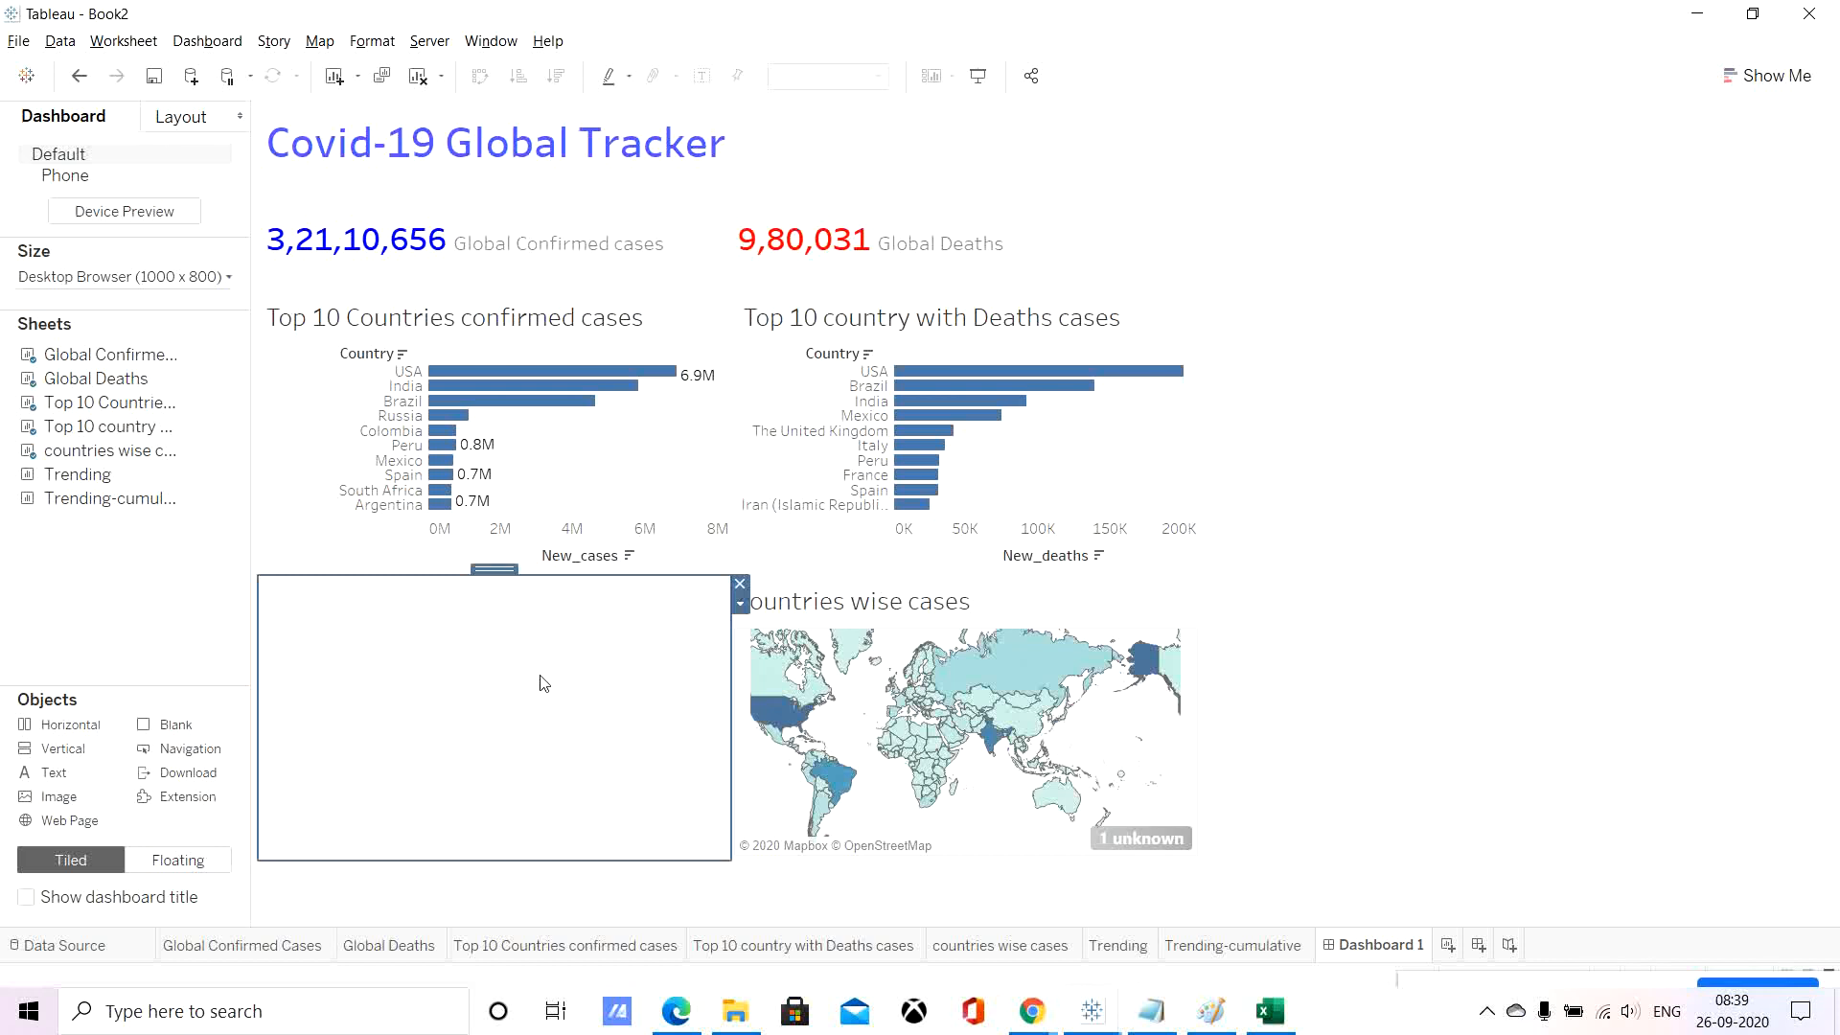
pyautogui.moveTo(75, 476); pyautogui.dragTo(412, 653)
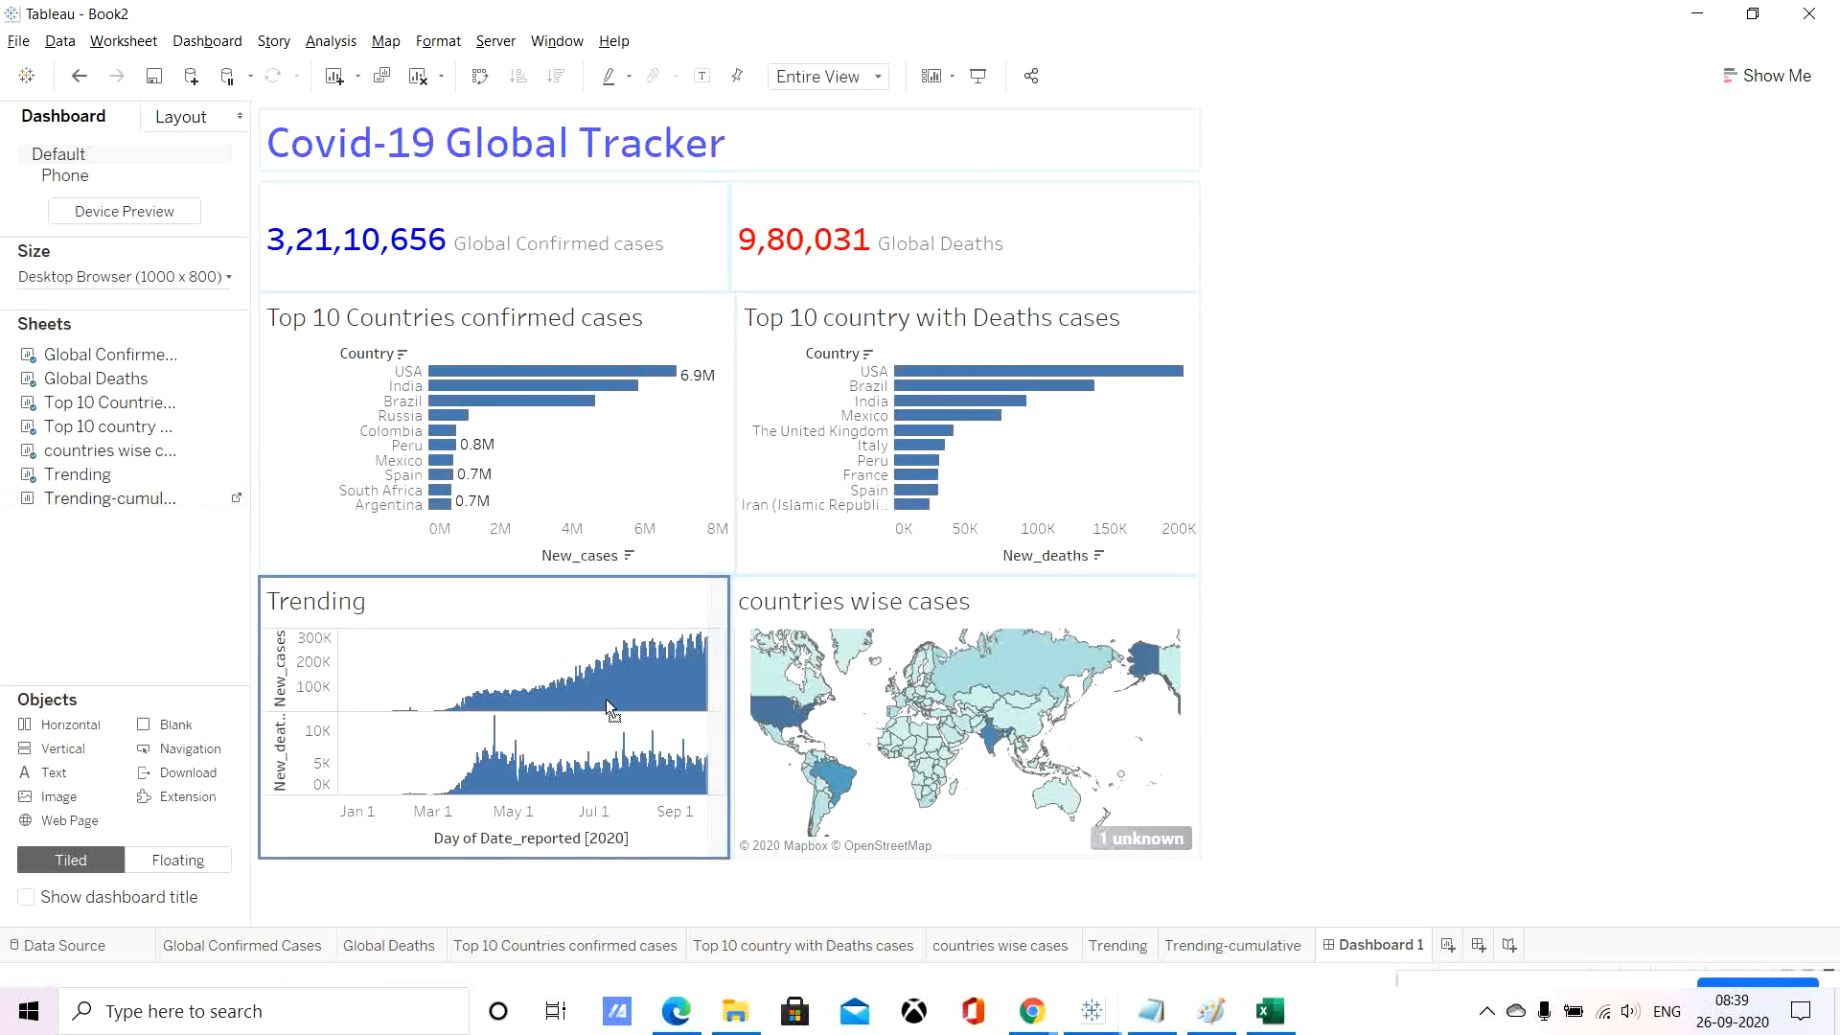
pyautogui.moveTo(606, 700); pyautogui.dragTo(607, 701)
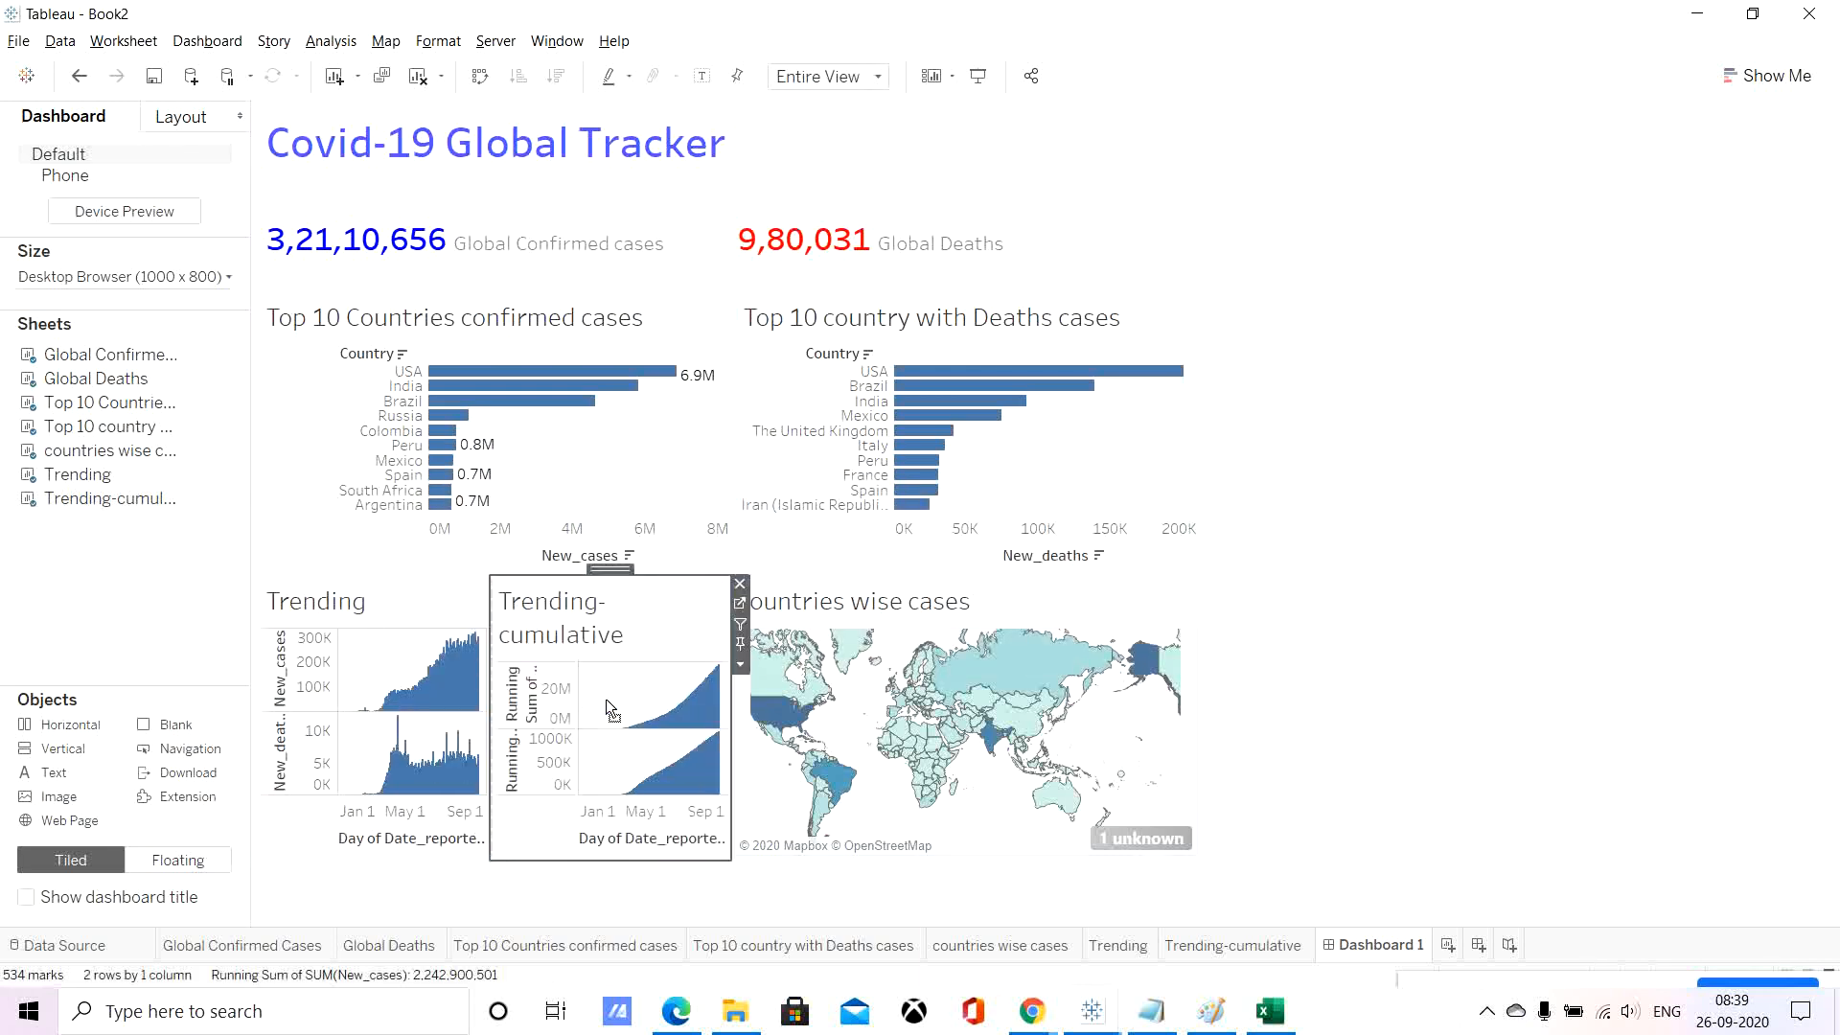
# Hide the titles of the Trending and Trending-cumulative sheets on the dashboard.
pyautogui.rightClick(321, 605)
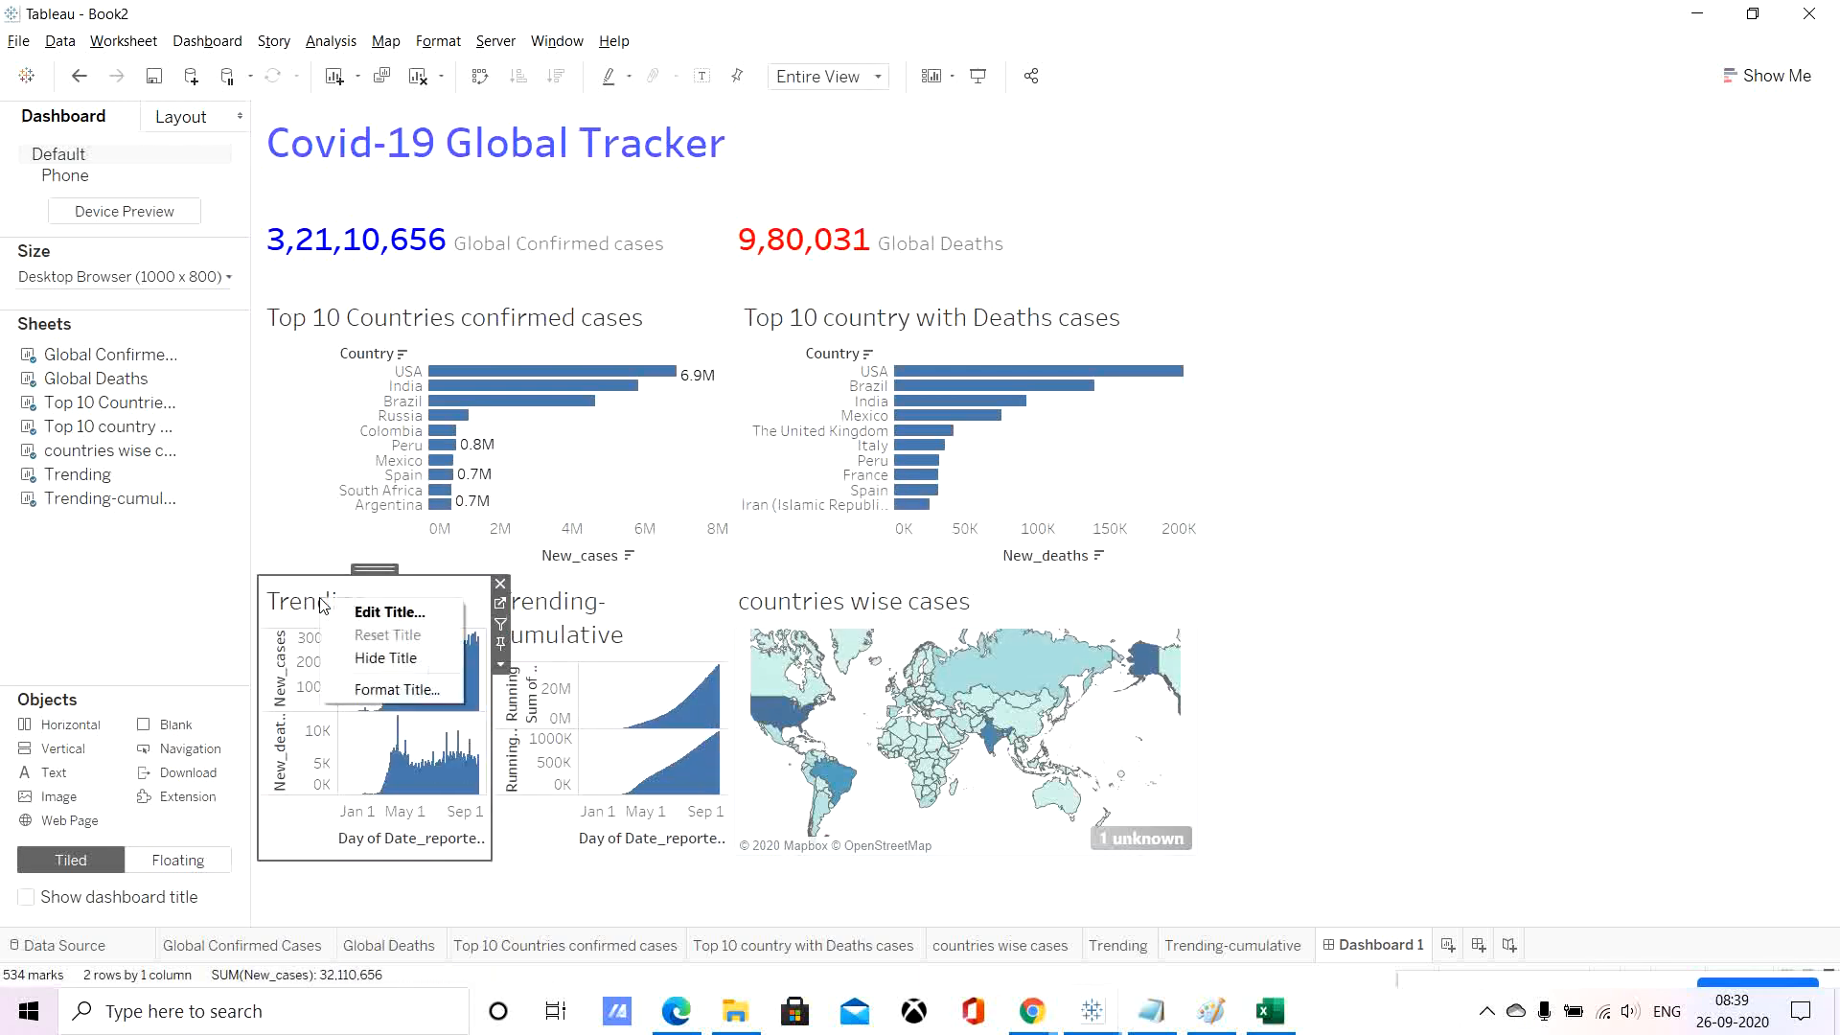
pyautogui.click(365, 660)
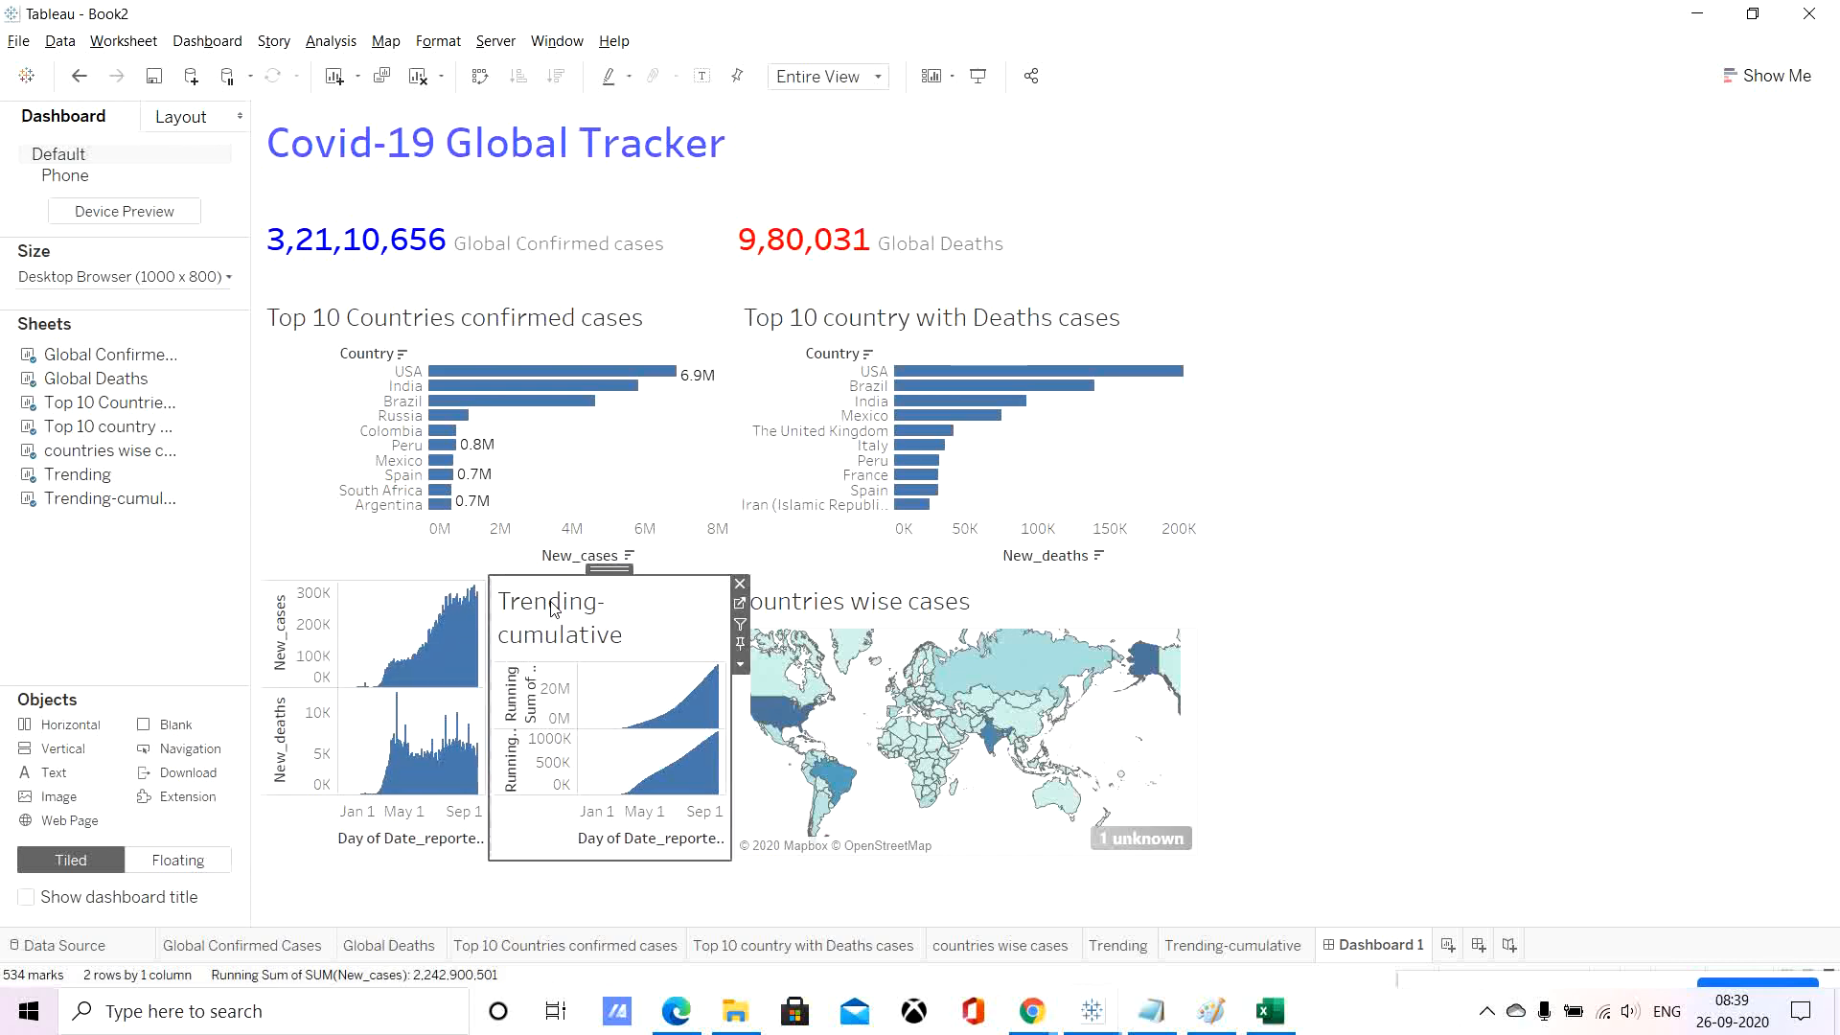
pyautogui.rightClick(556, 607)
pyautogui.click(644, 661)
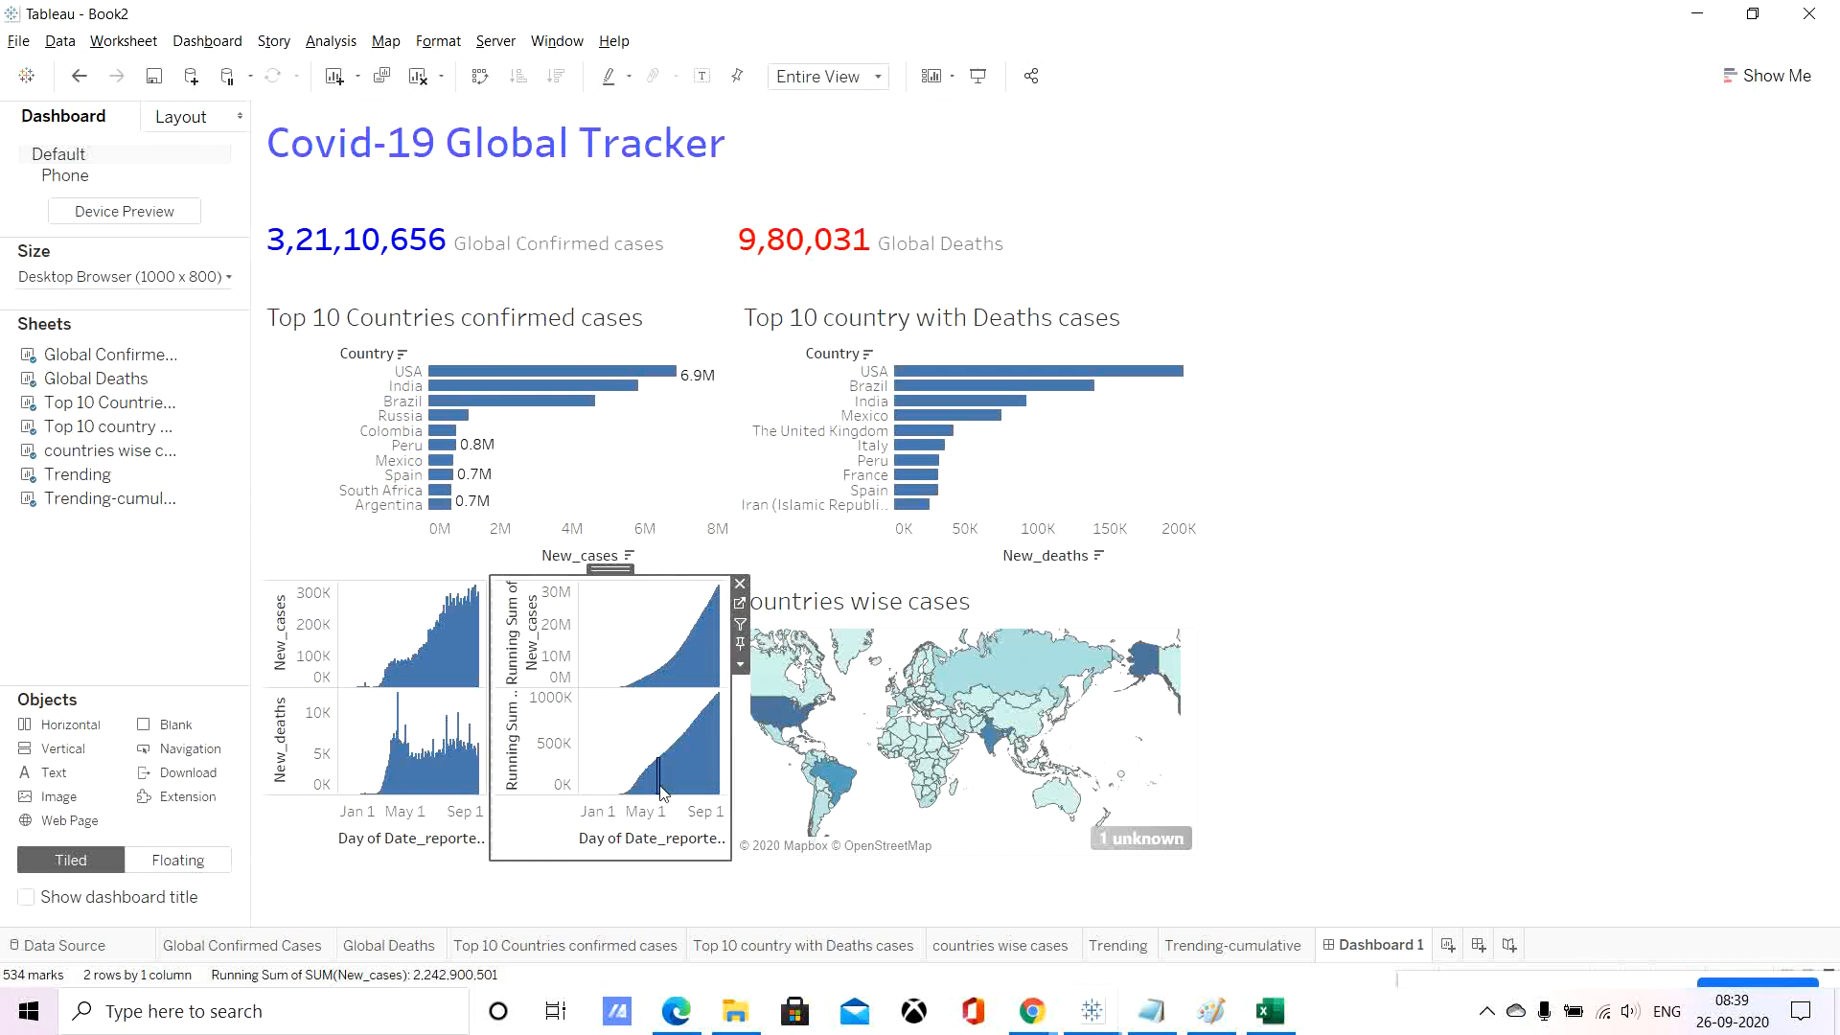
# Go from the dashboard to the Trending-cumulative worksheet.
pyautogui.doubleClick(611, 568)
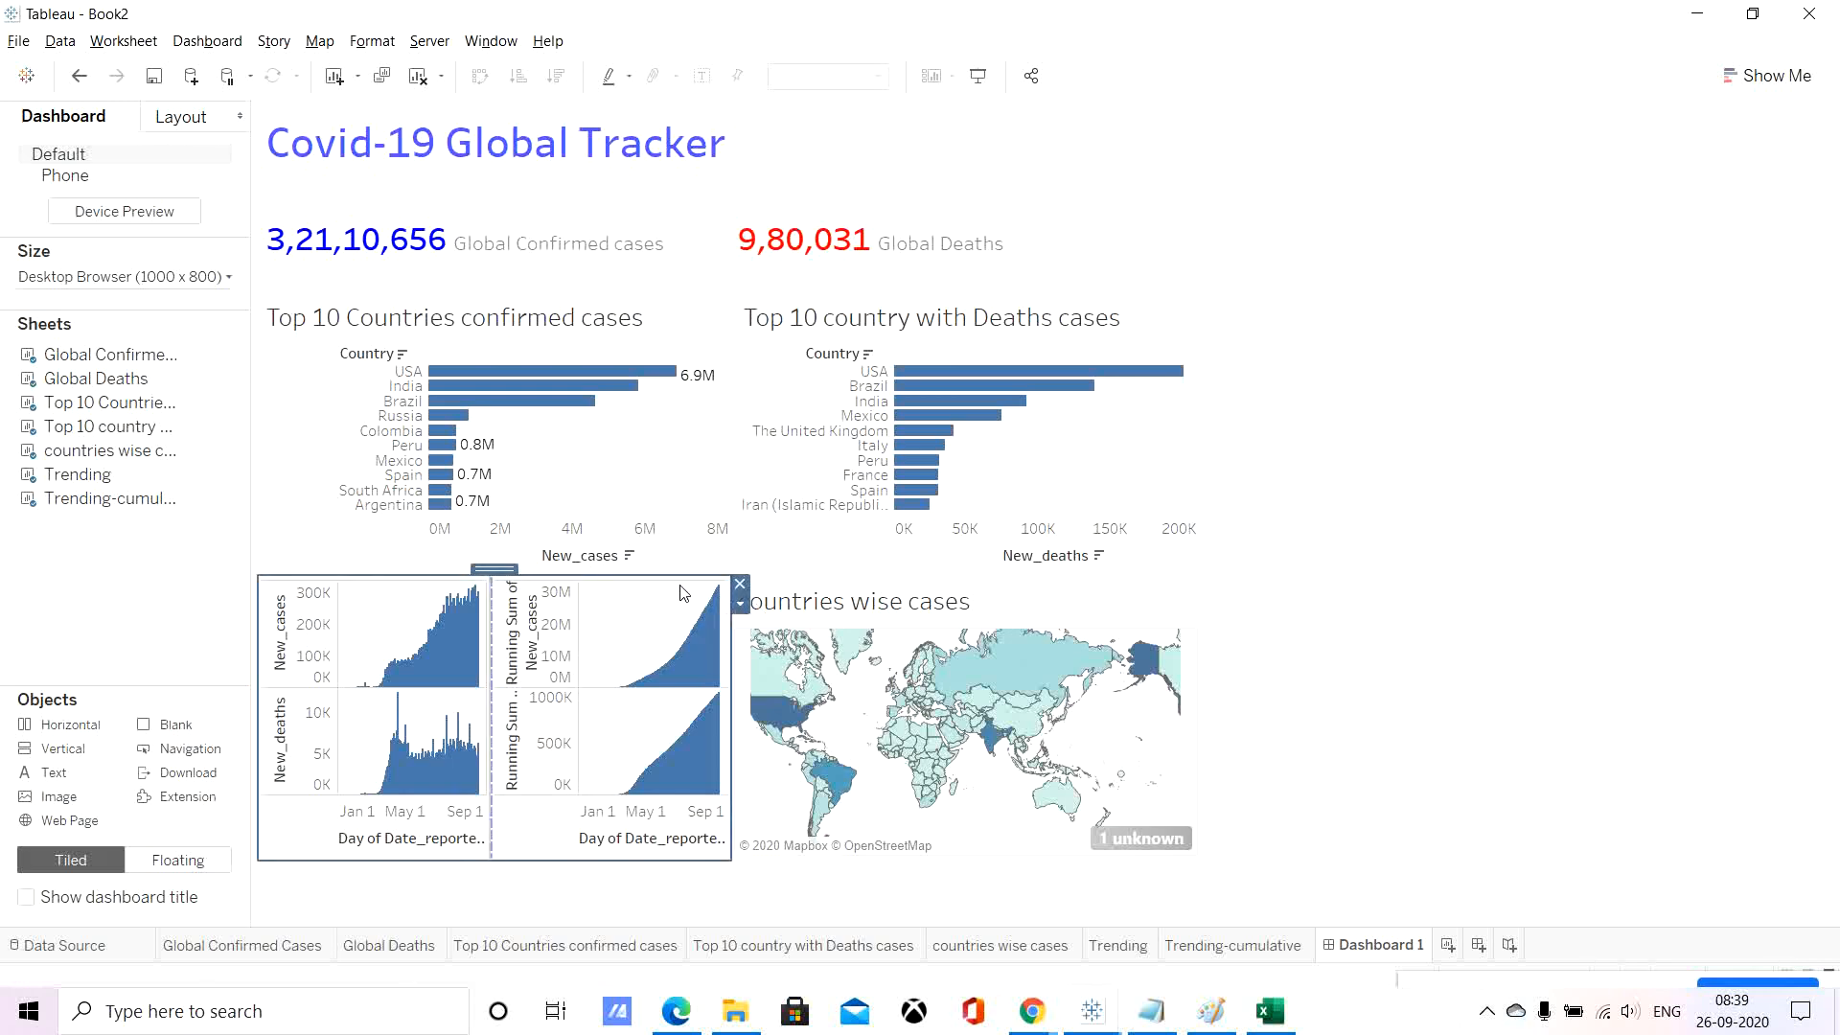
pyautogui.click(646, 597)
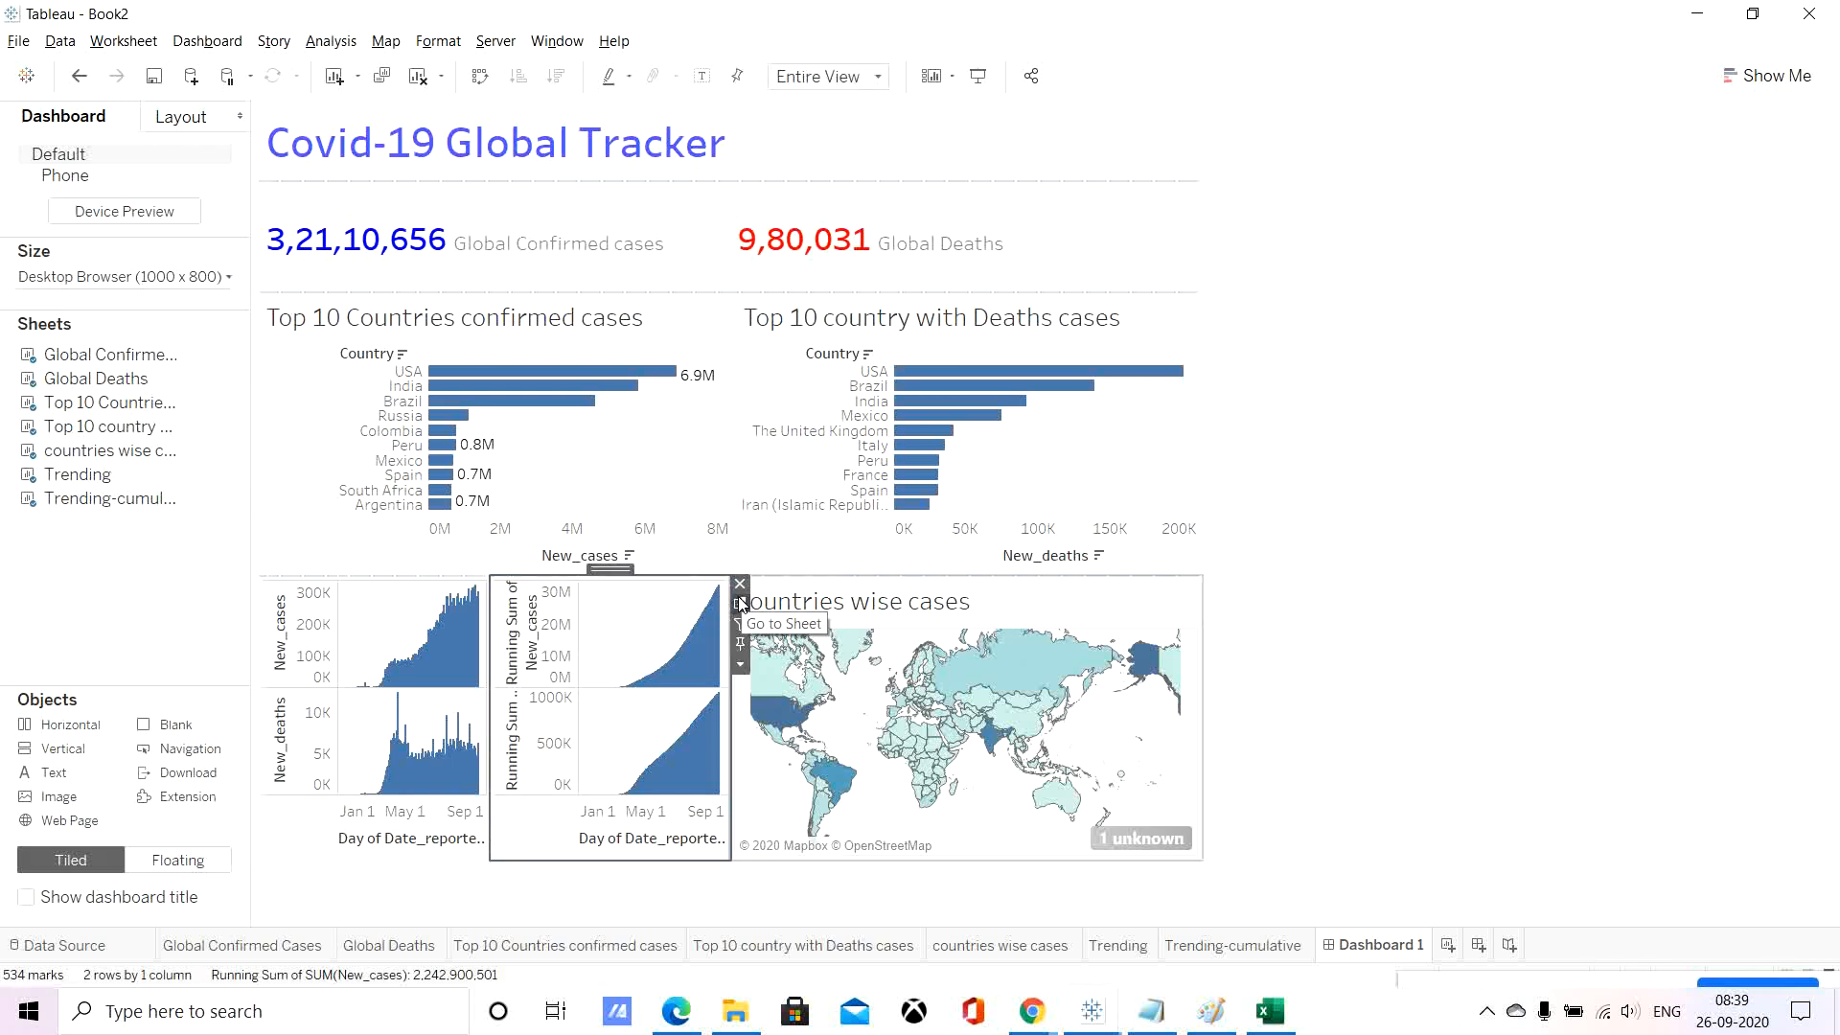
pyautogui.click(739, 603)
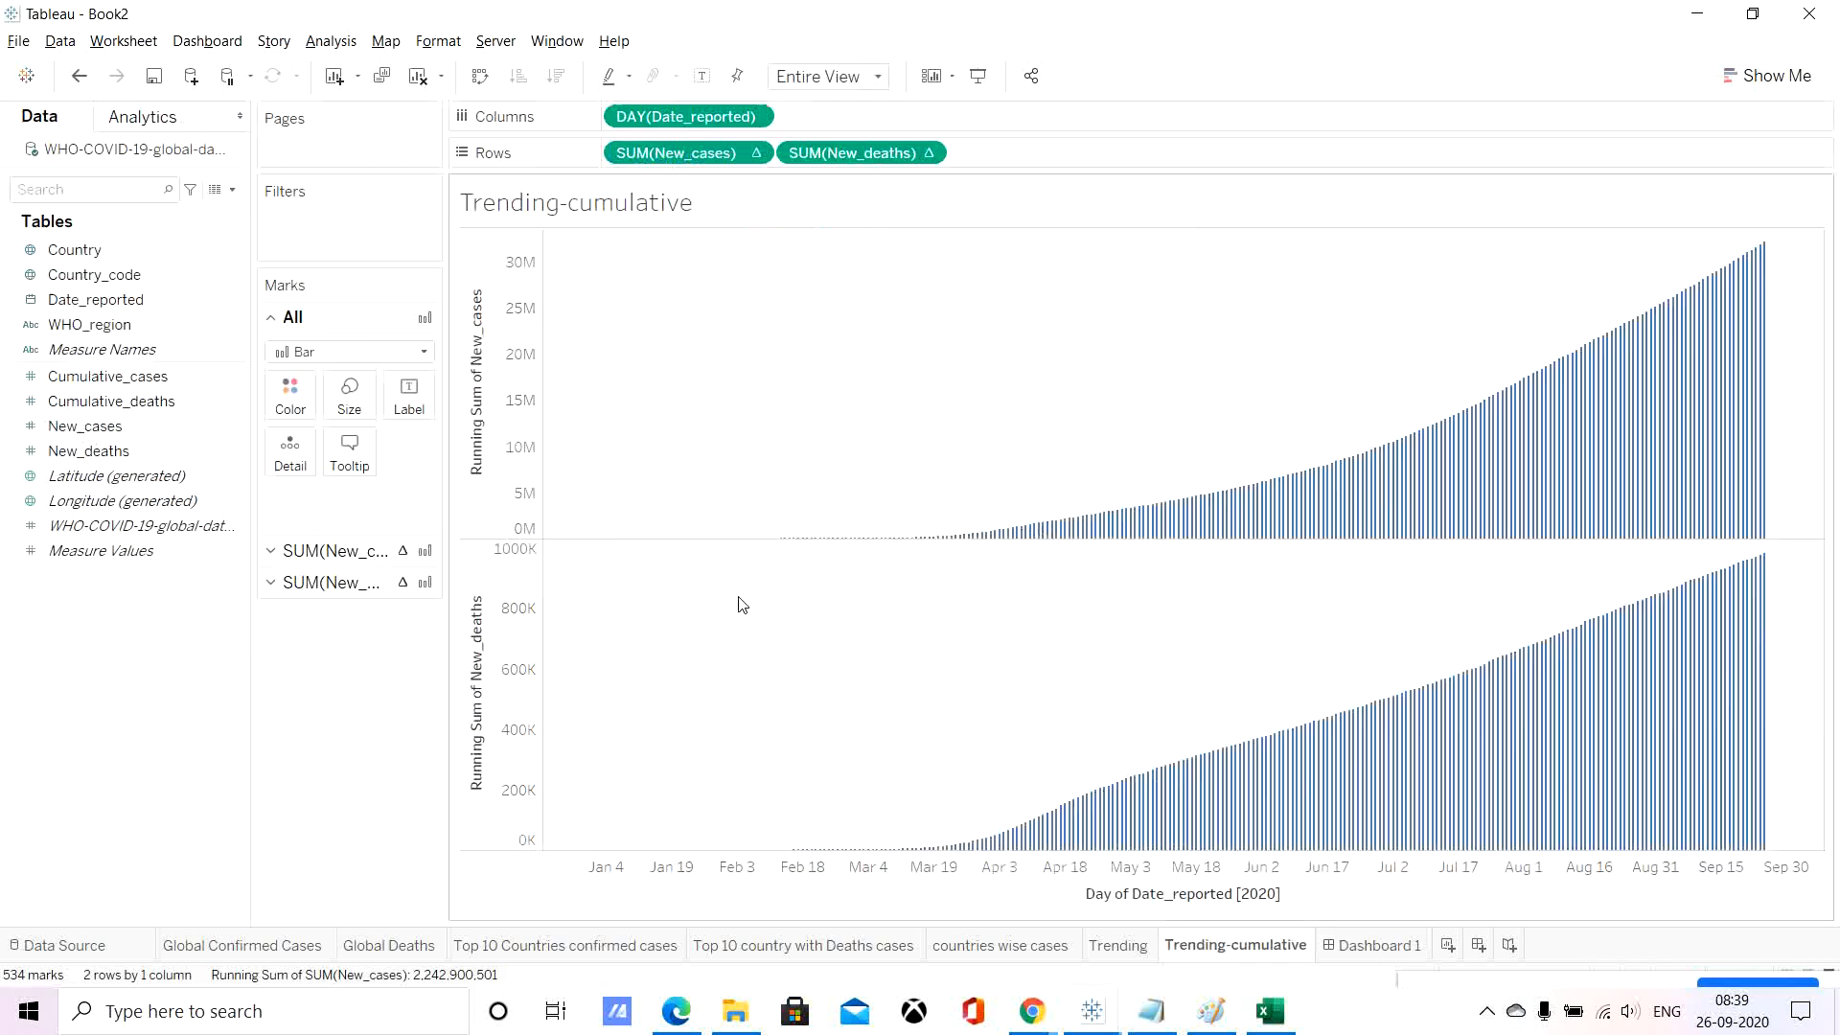
pyautogui.click(326, 43)
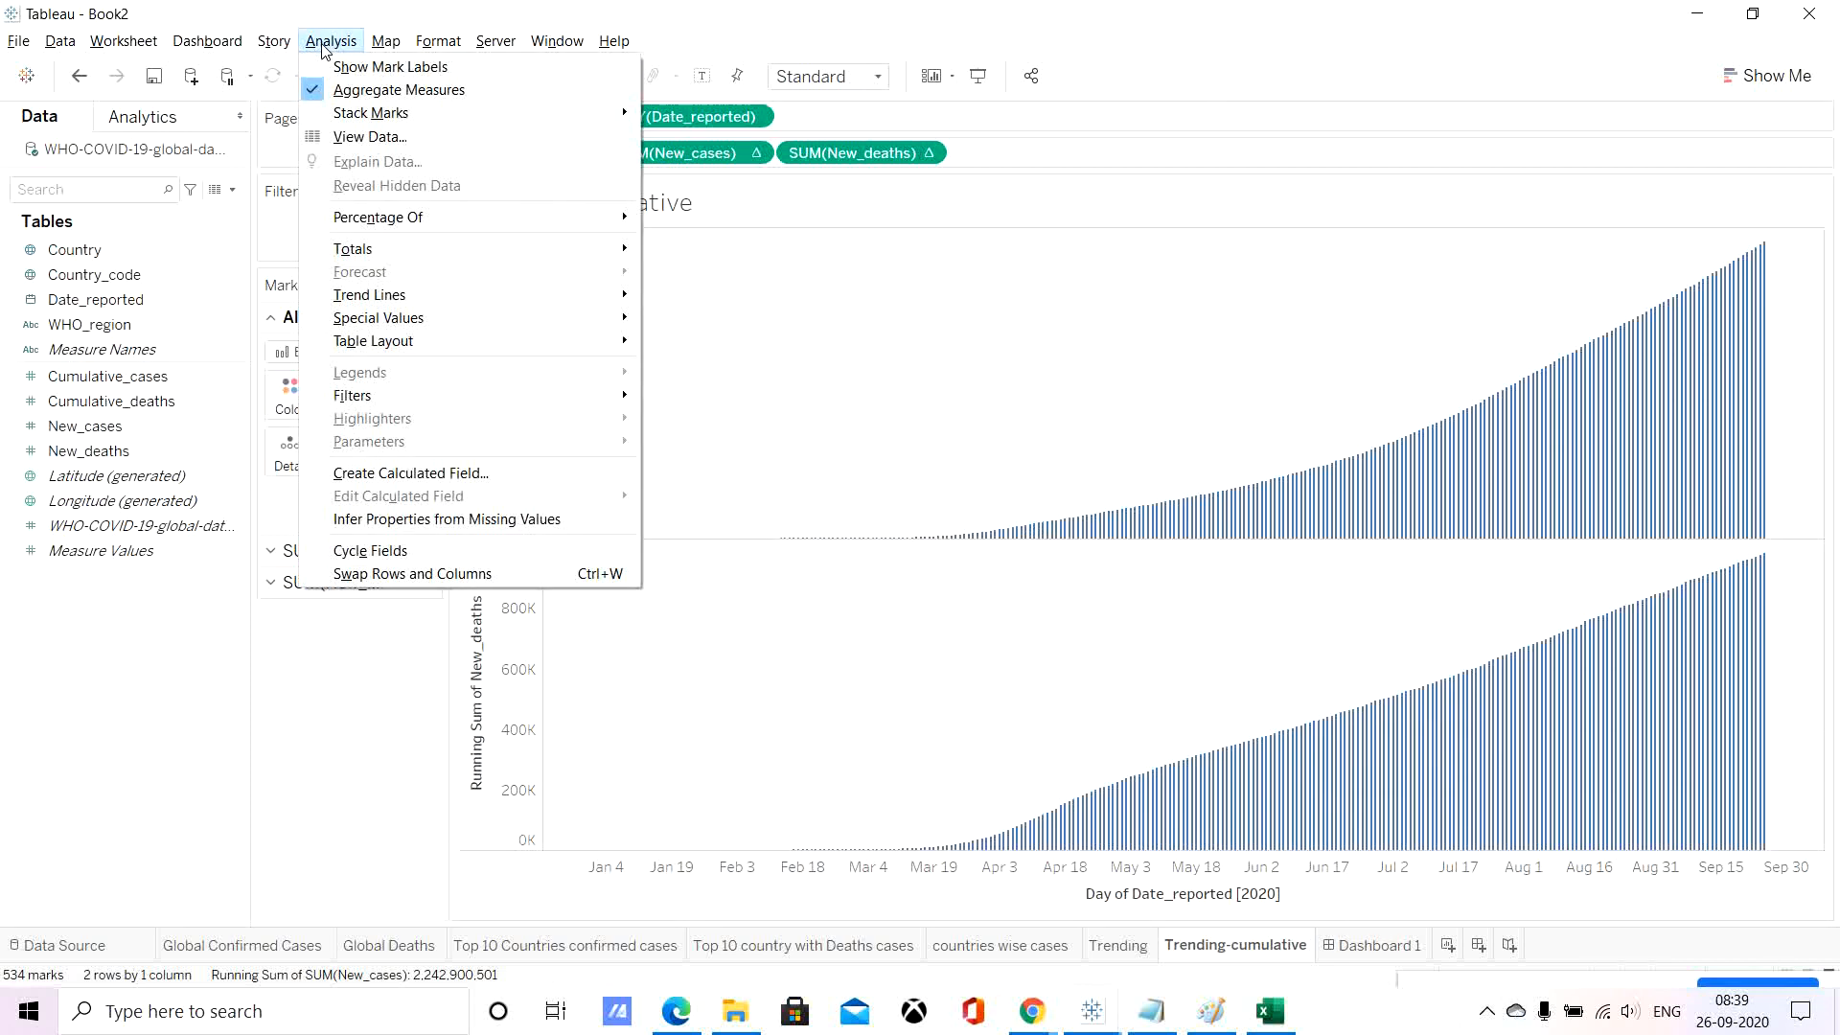
pyautogui.click(341, 711)
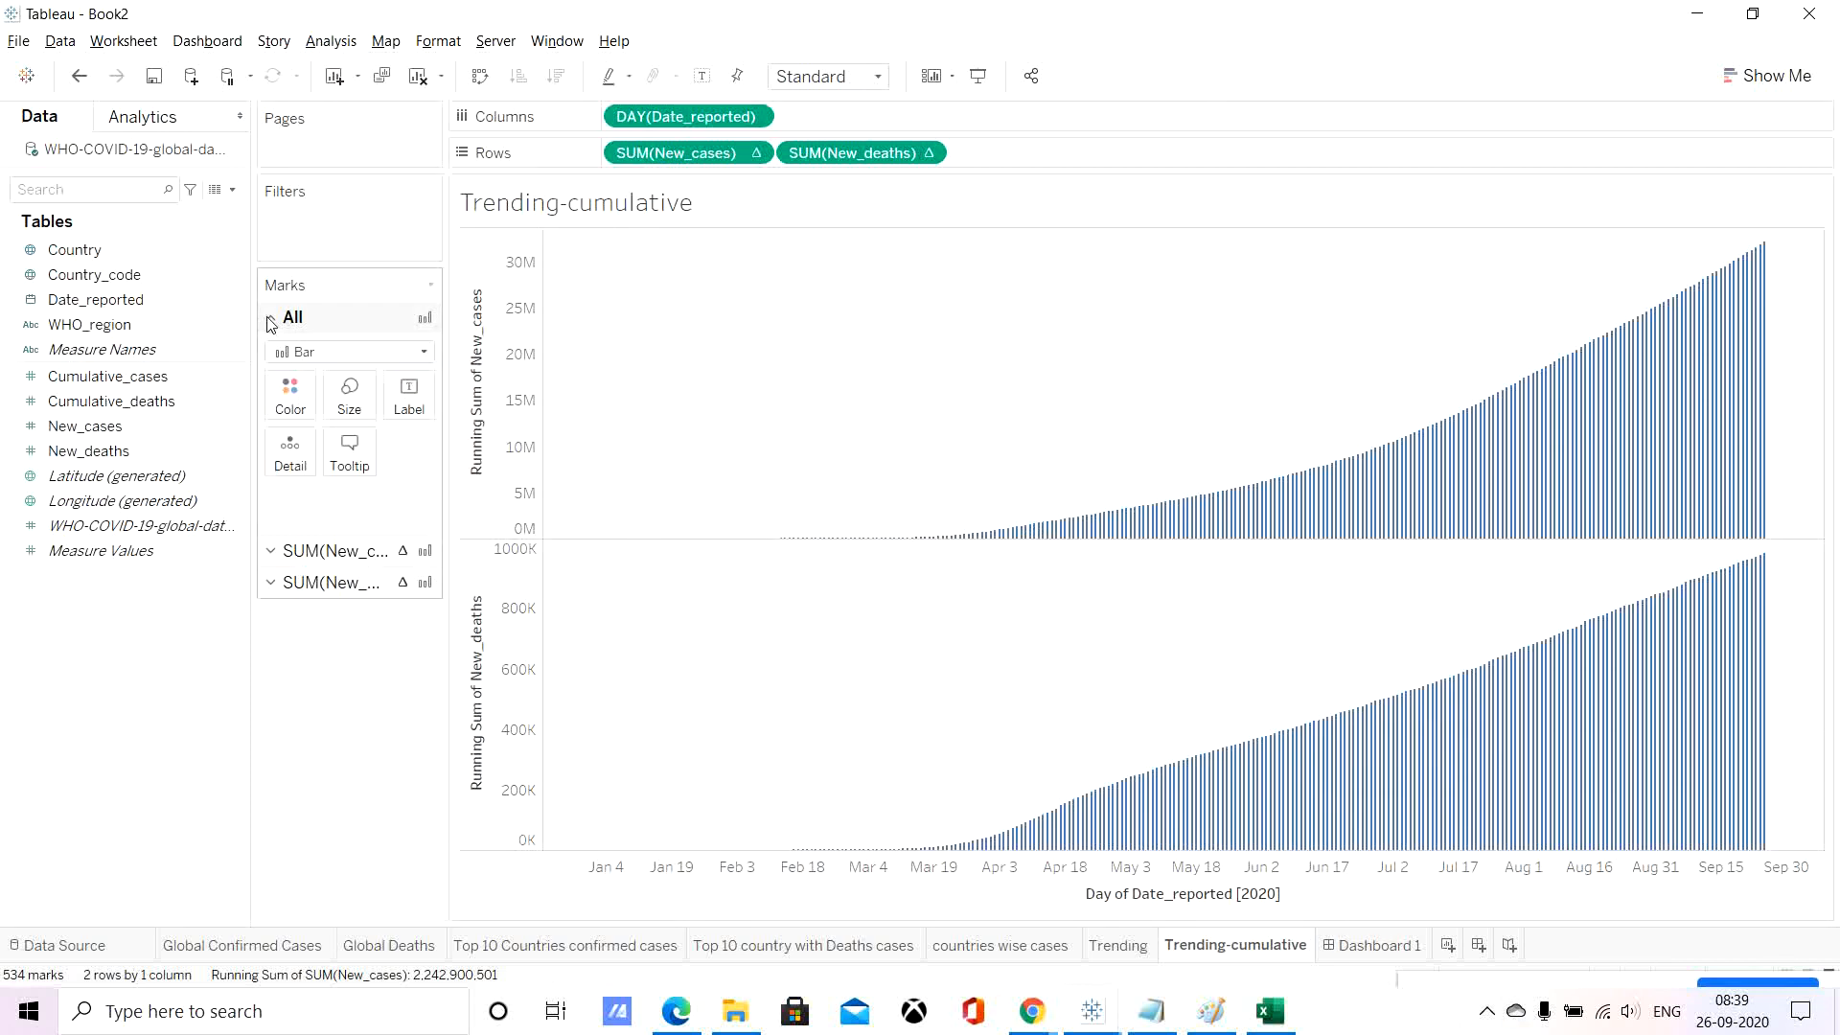
# Start a new parameter and name it Switch view.
pyautogui.click(232, 191)
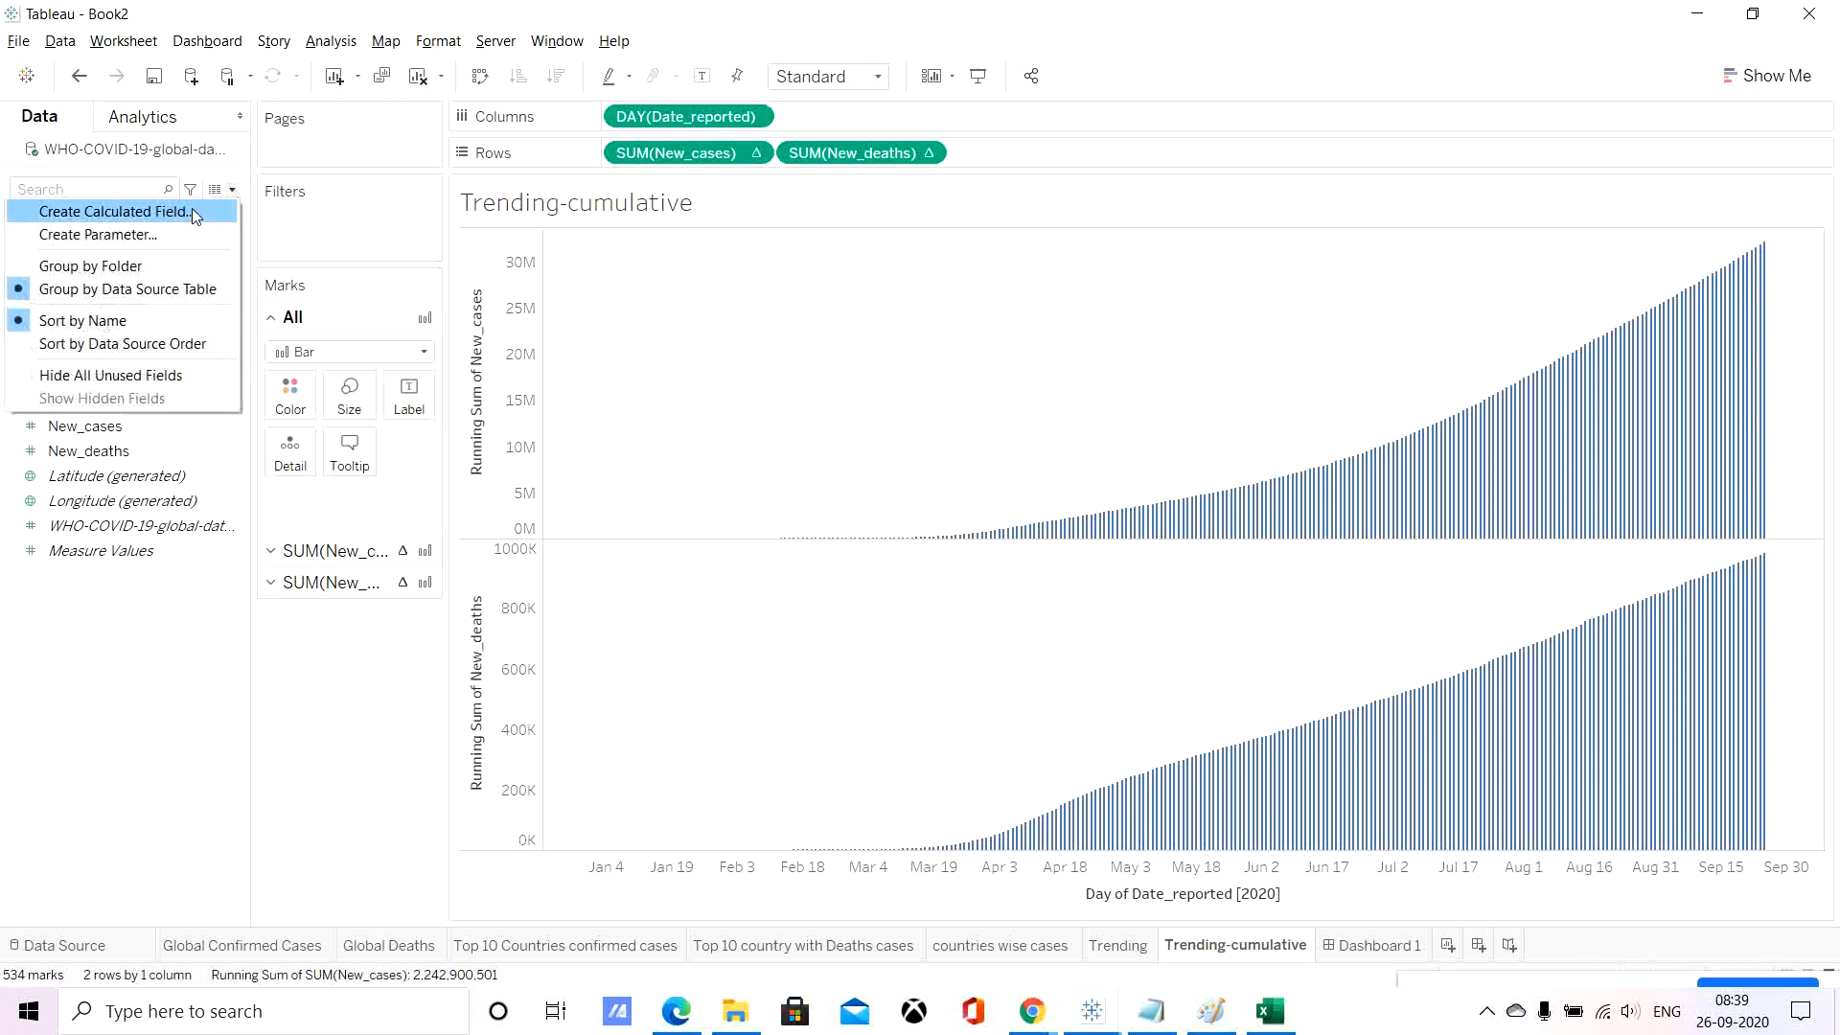
pyautogui.click(121, 235)
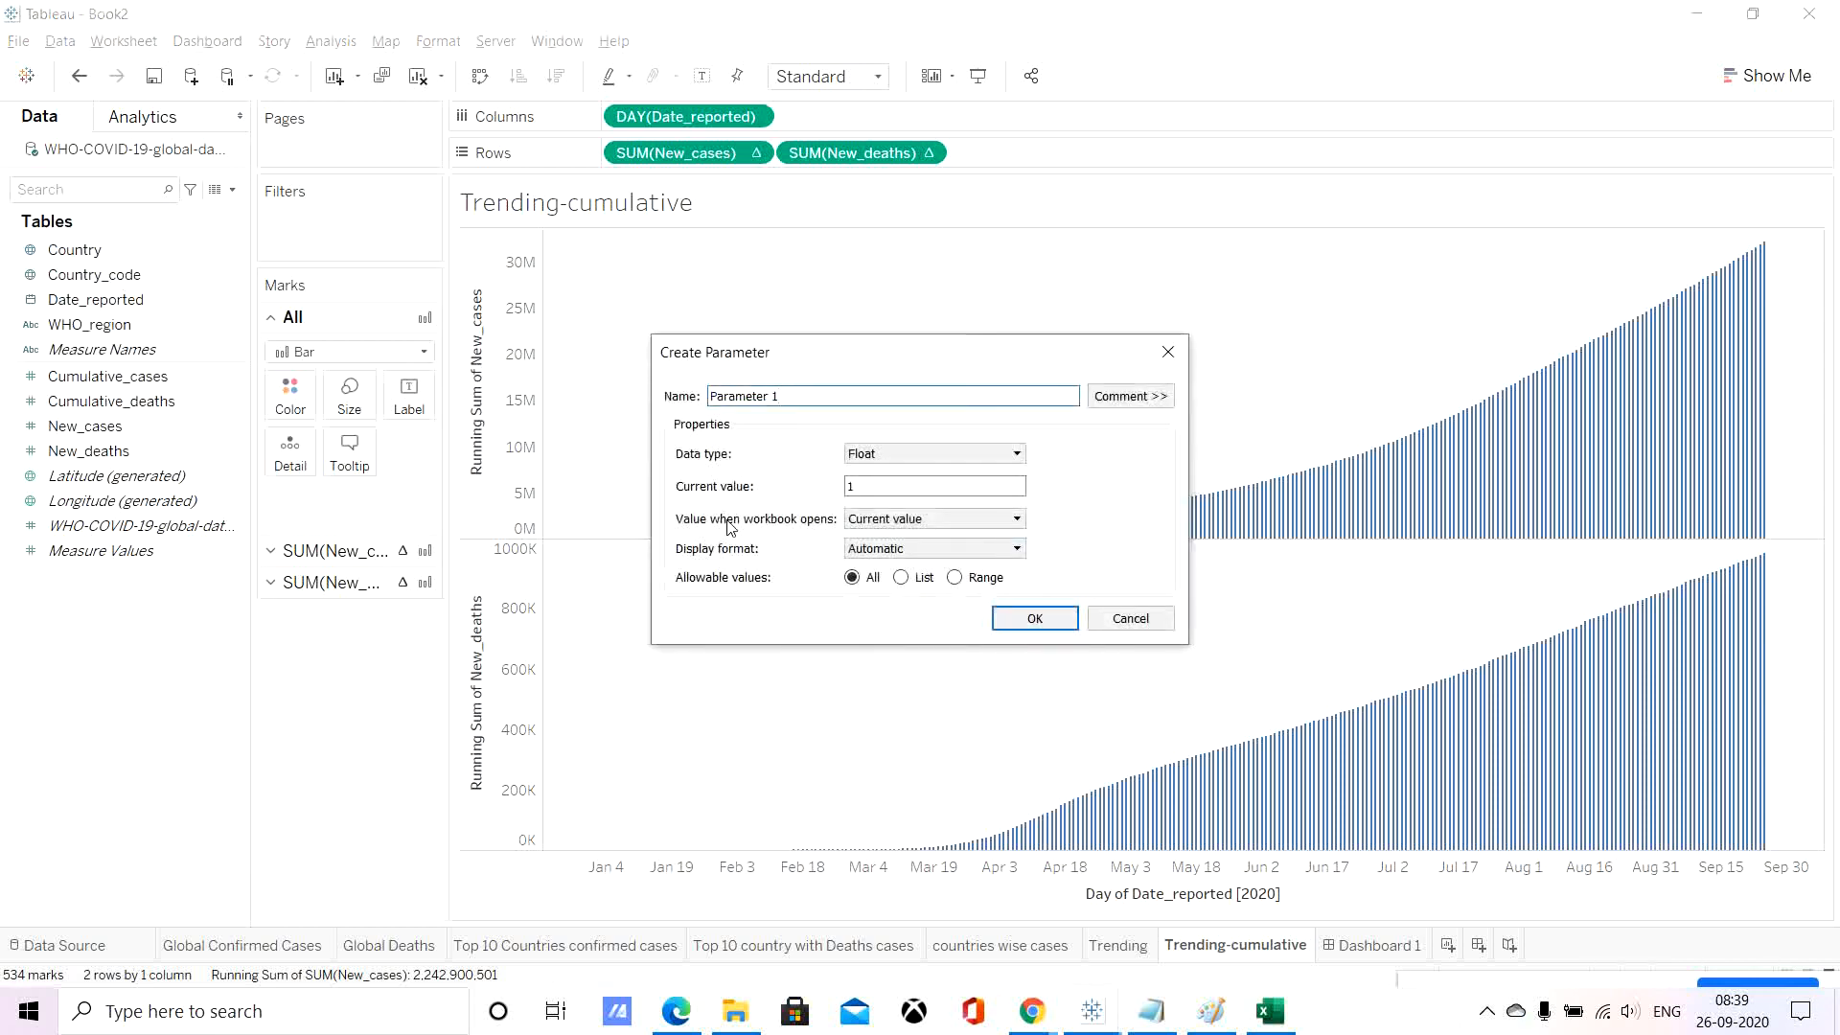
pyautogui.press('BackSpace')
pyautogui.press('BackSpace')
pyautogui.press('BackSpace')
pyautogui.press('BackSpace')
pyautogui.press('BackSpace')
pyautogui.press('BackSpace')
pyautogui.press('BackSpace')
pyautogui.write('ch view')
# Set the parameter's data type to String and its allowable values to a list with Daily View and Cumulative view.
pyautogui.click(912, 452)
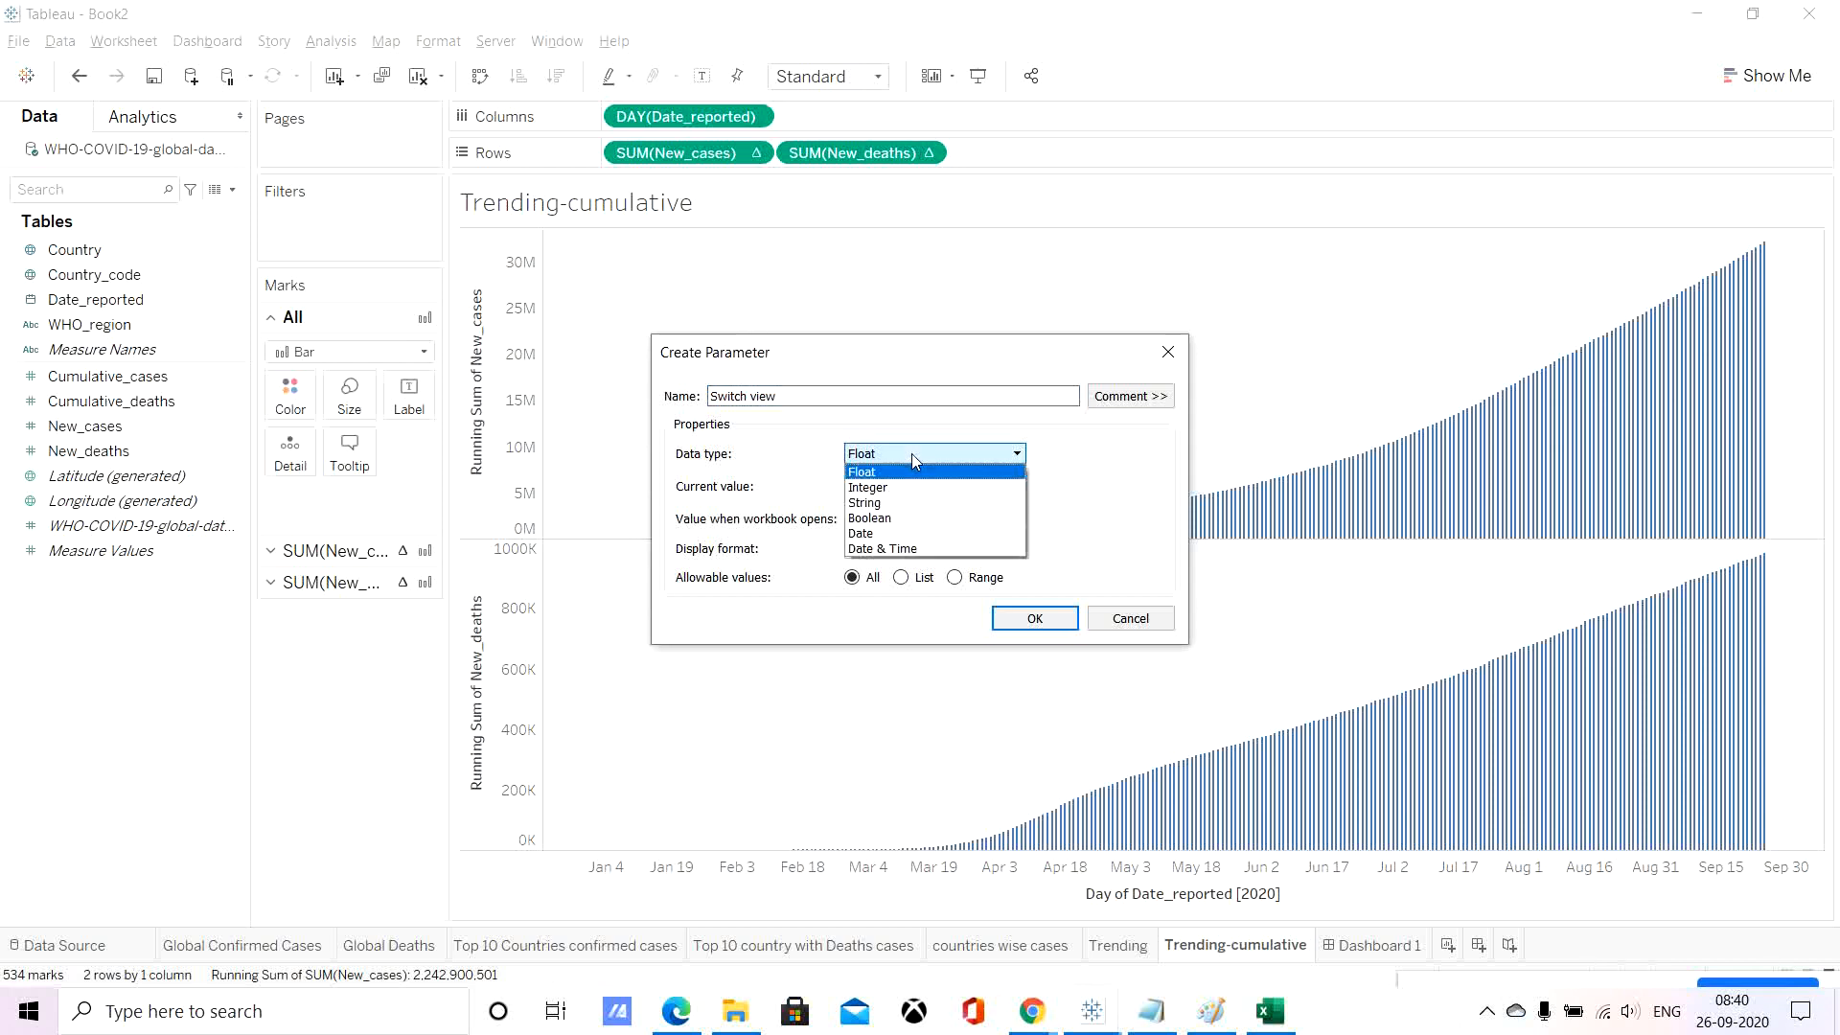
pyautogui.click(863, 502)
pyautogui.click(900, 578)
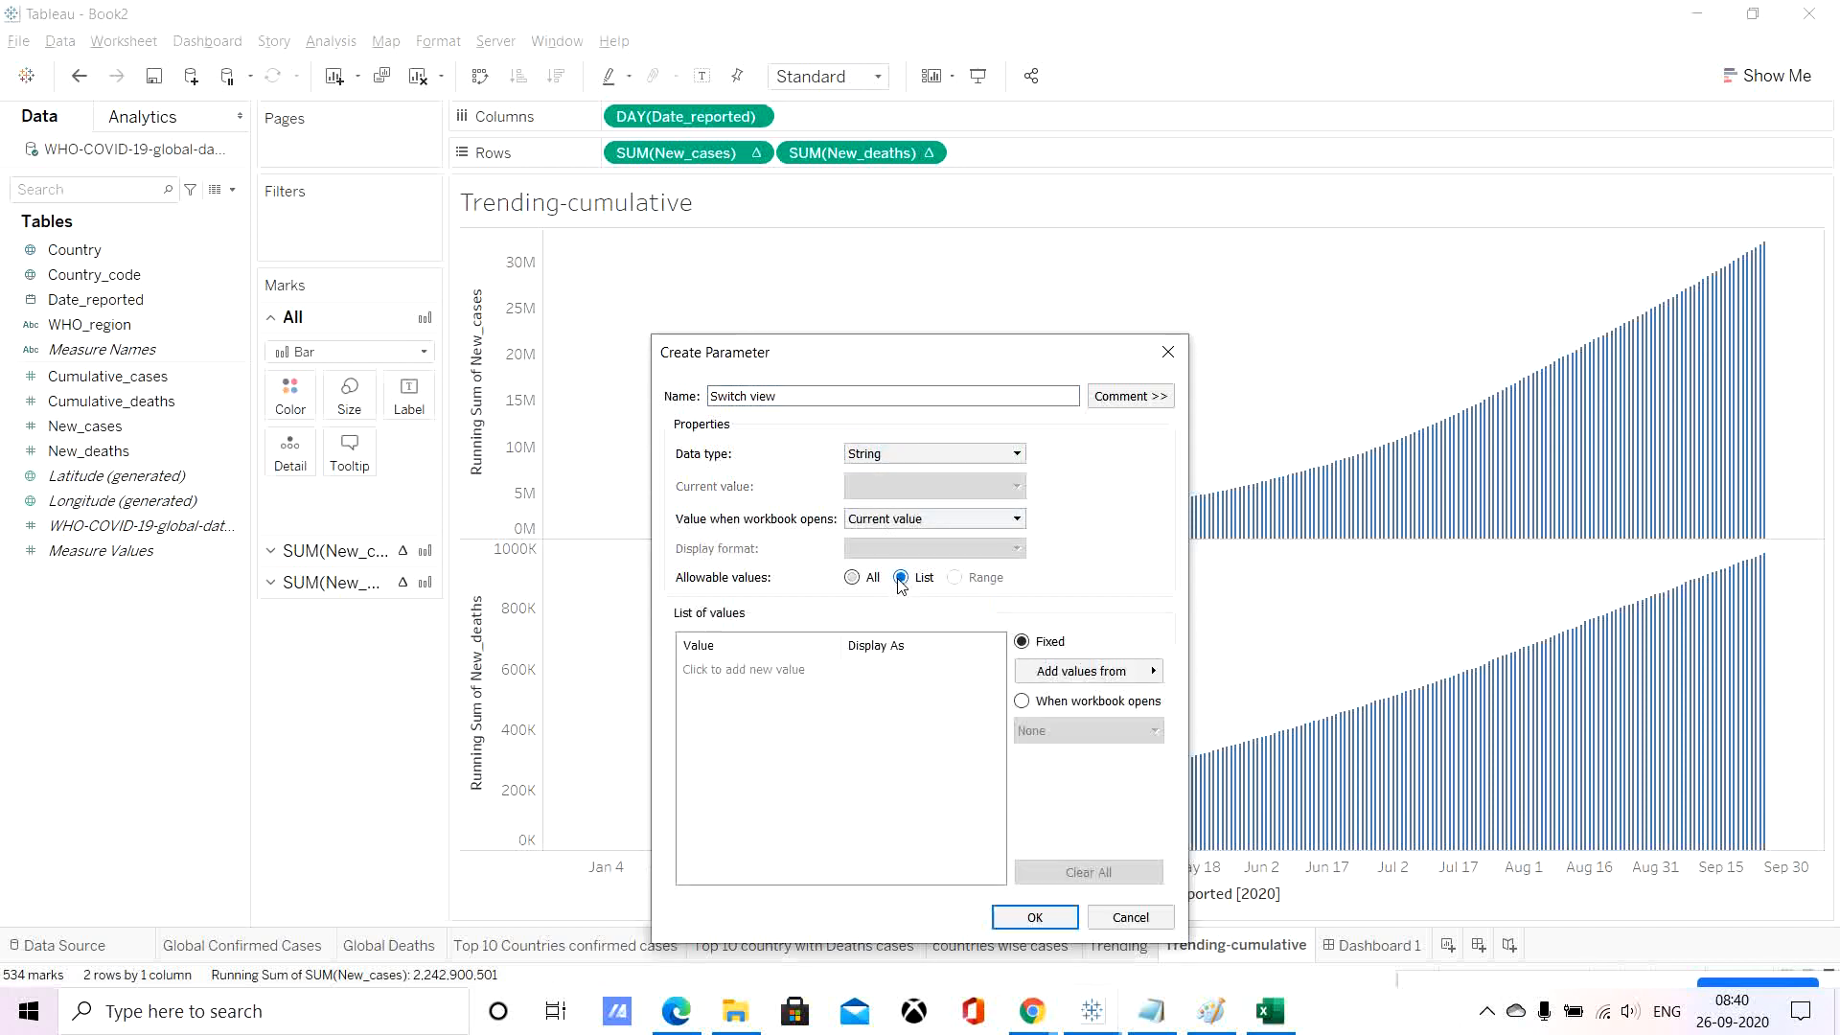
pyautogui.click(745, 676)
pyautogui.write('Daily View')
pyautogui.press('Return')
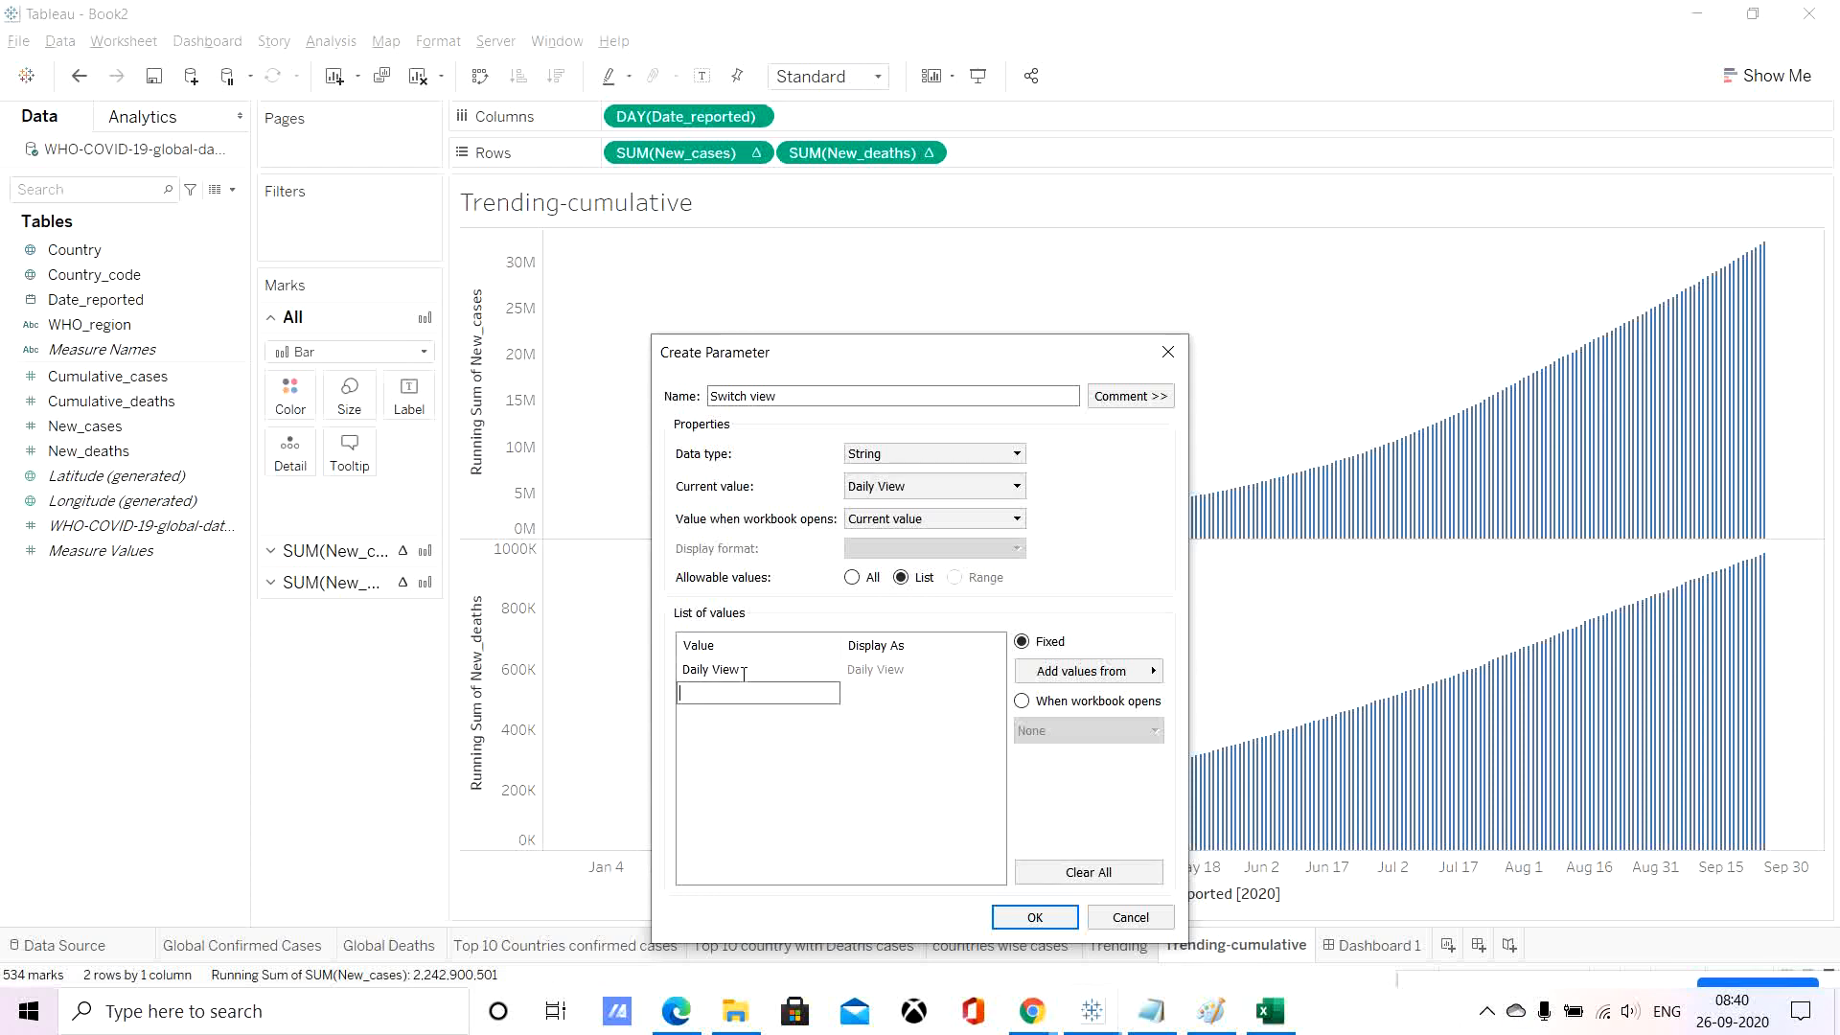
pyautogui.write('Cumulative view')
# Change the first list entry's value to 1 and have it display as Daily View.
pyautogui.click(758, 675)
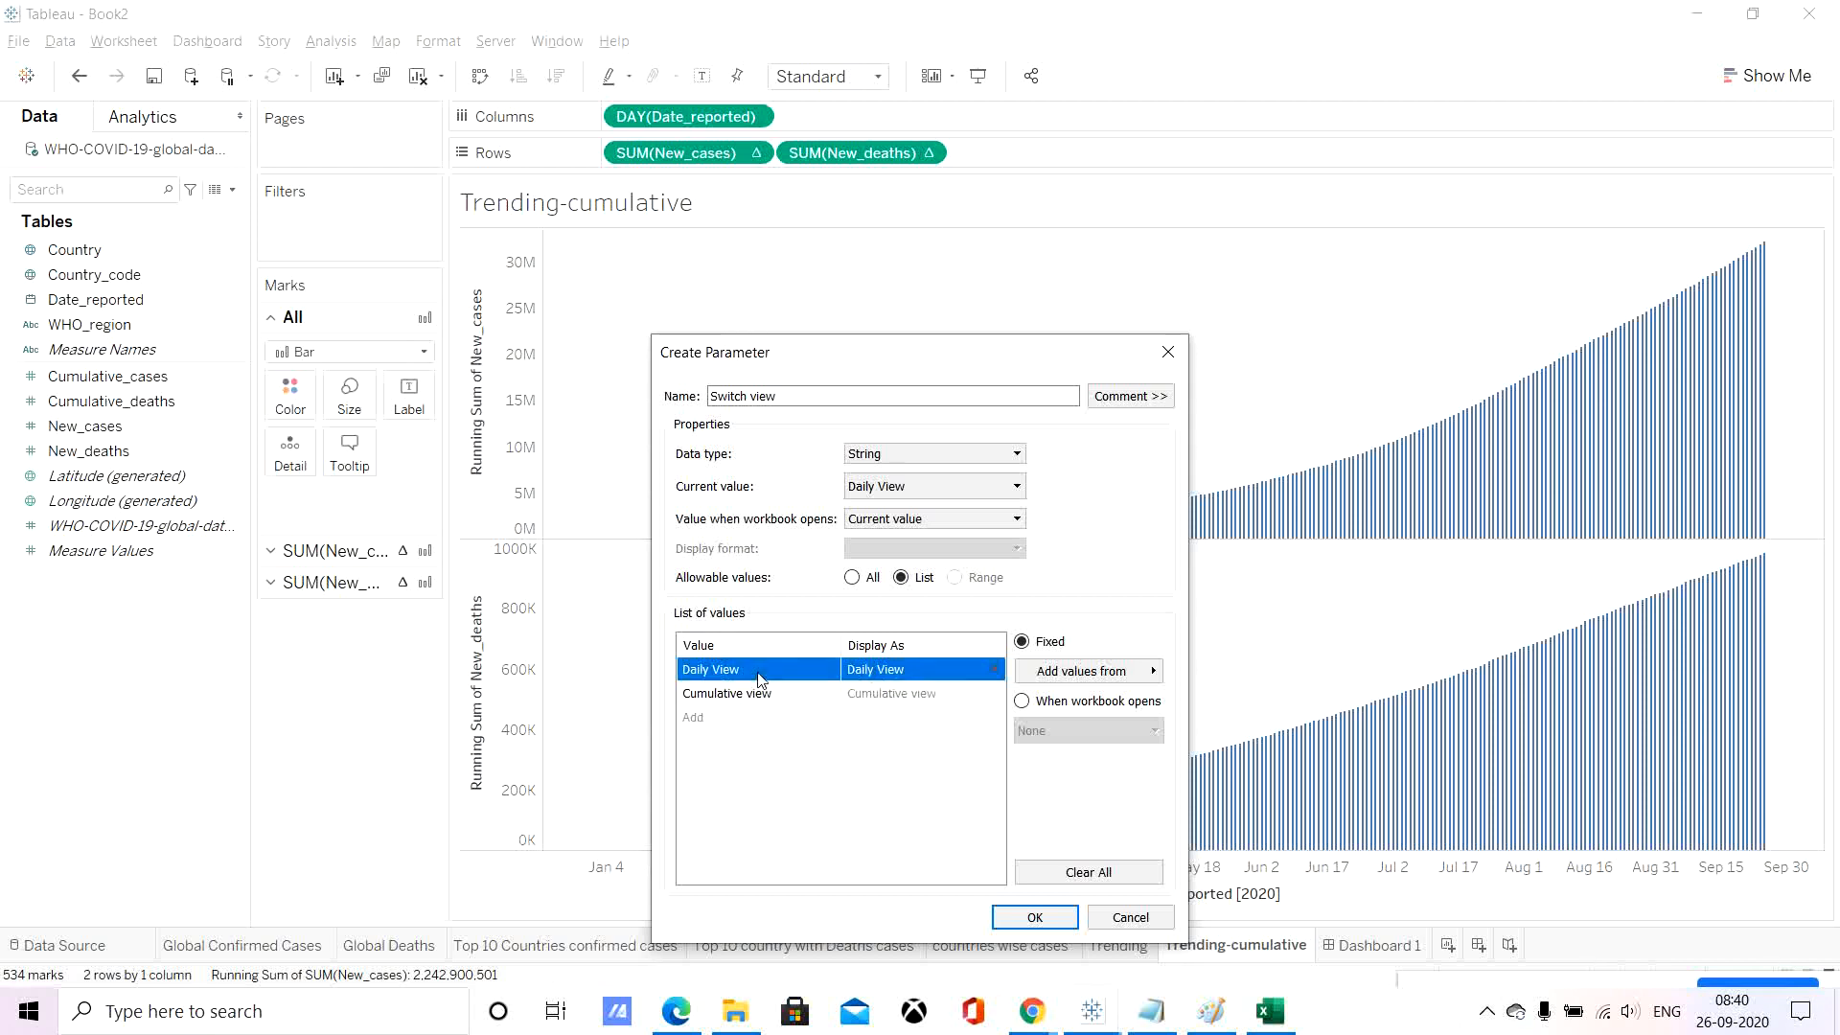
pyautogui.click(759, 671)
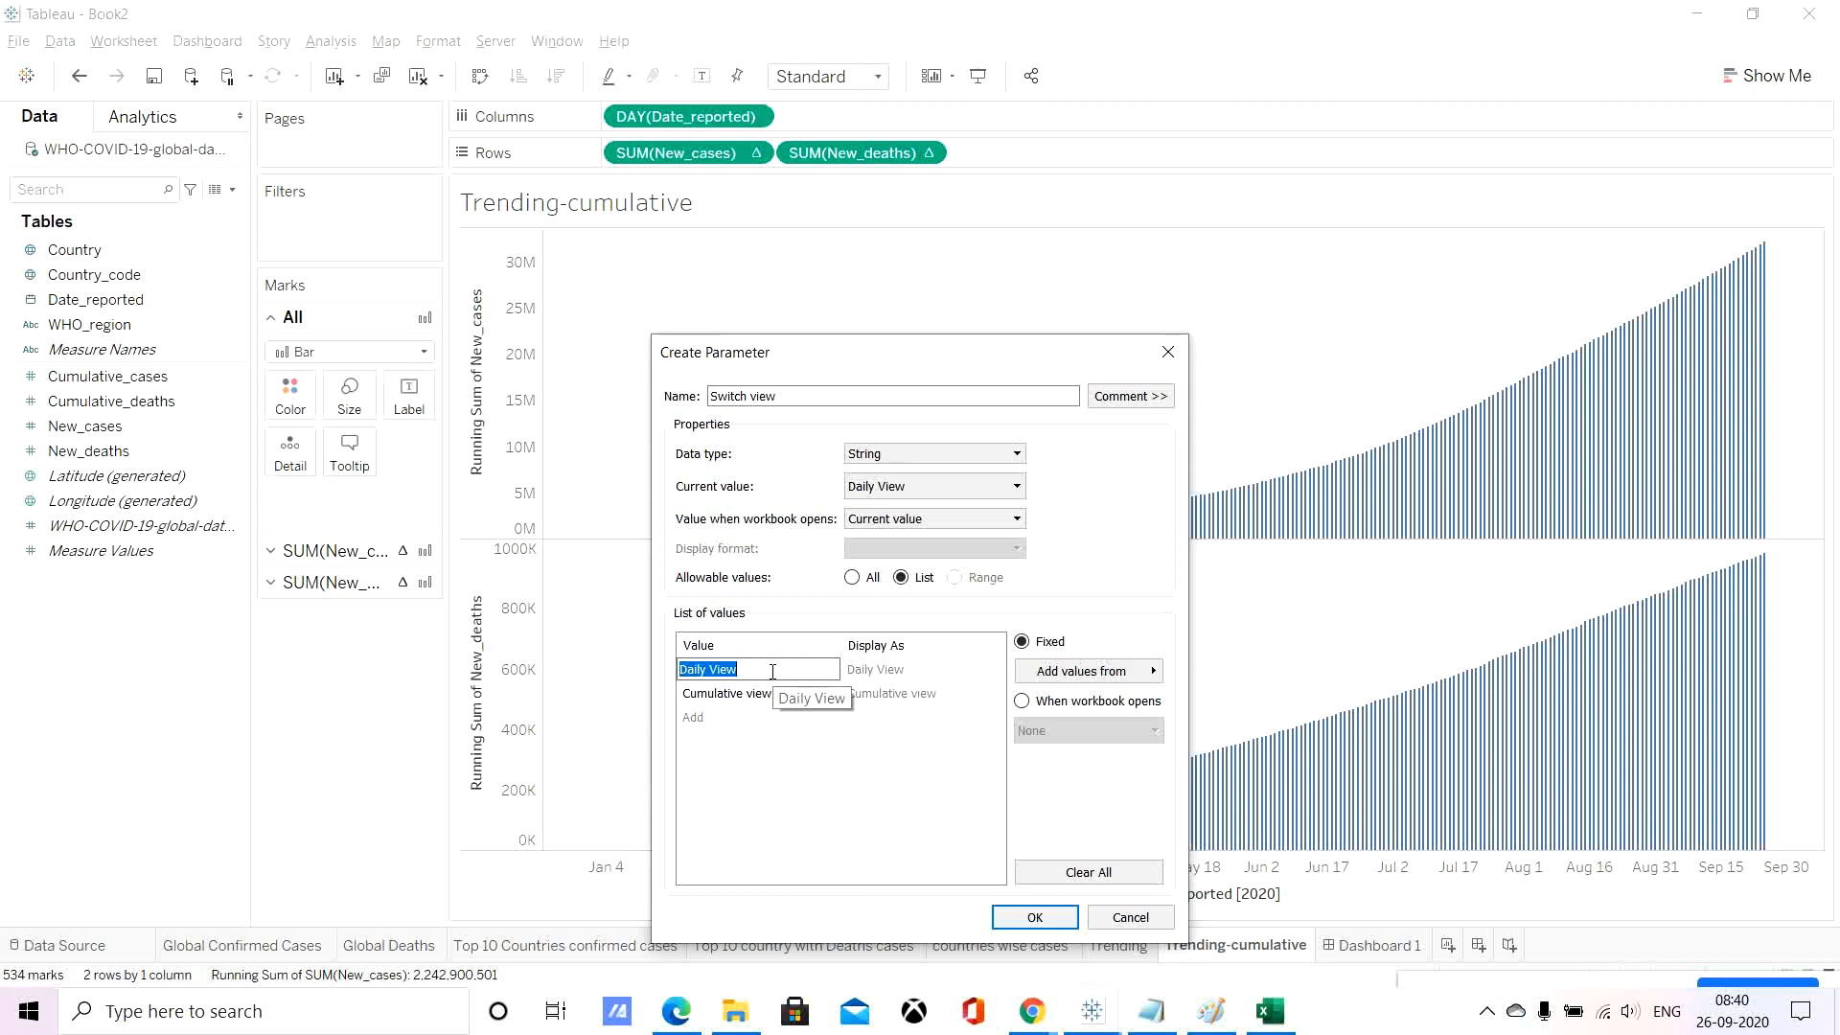
pyautogui.write('1')
pyautogui.click(874, 680)
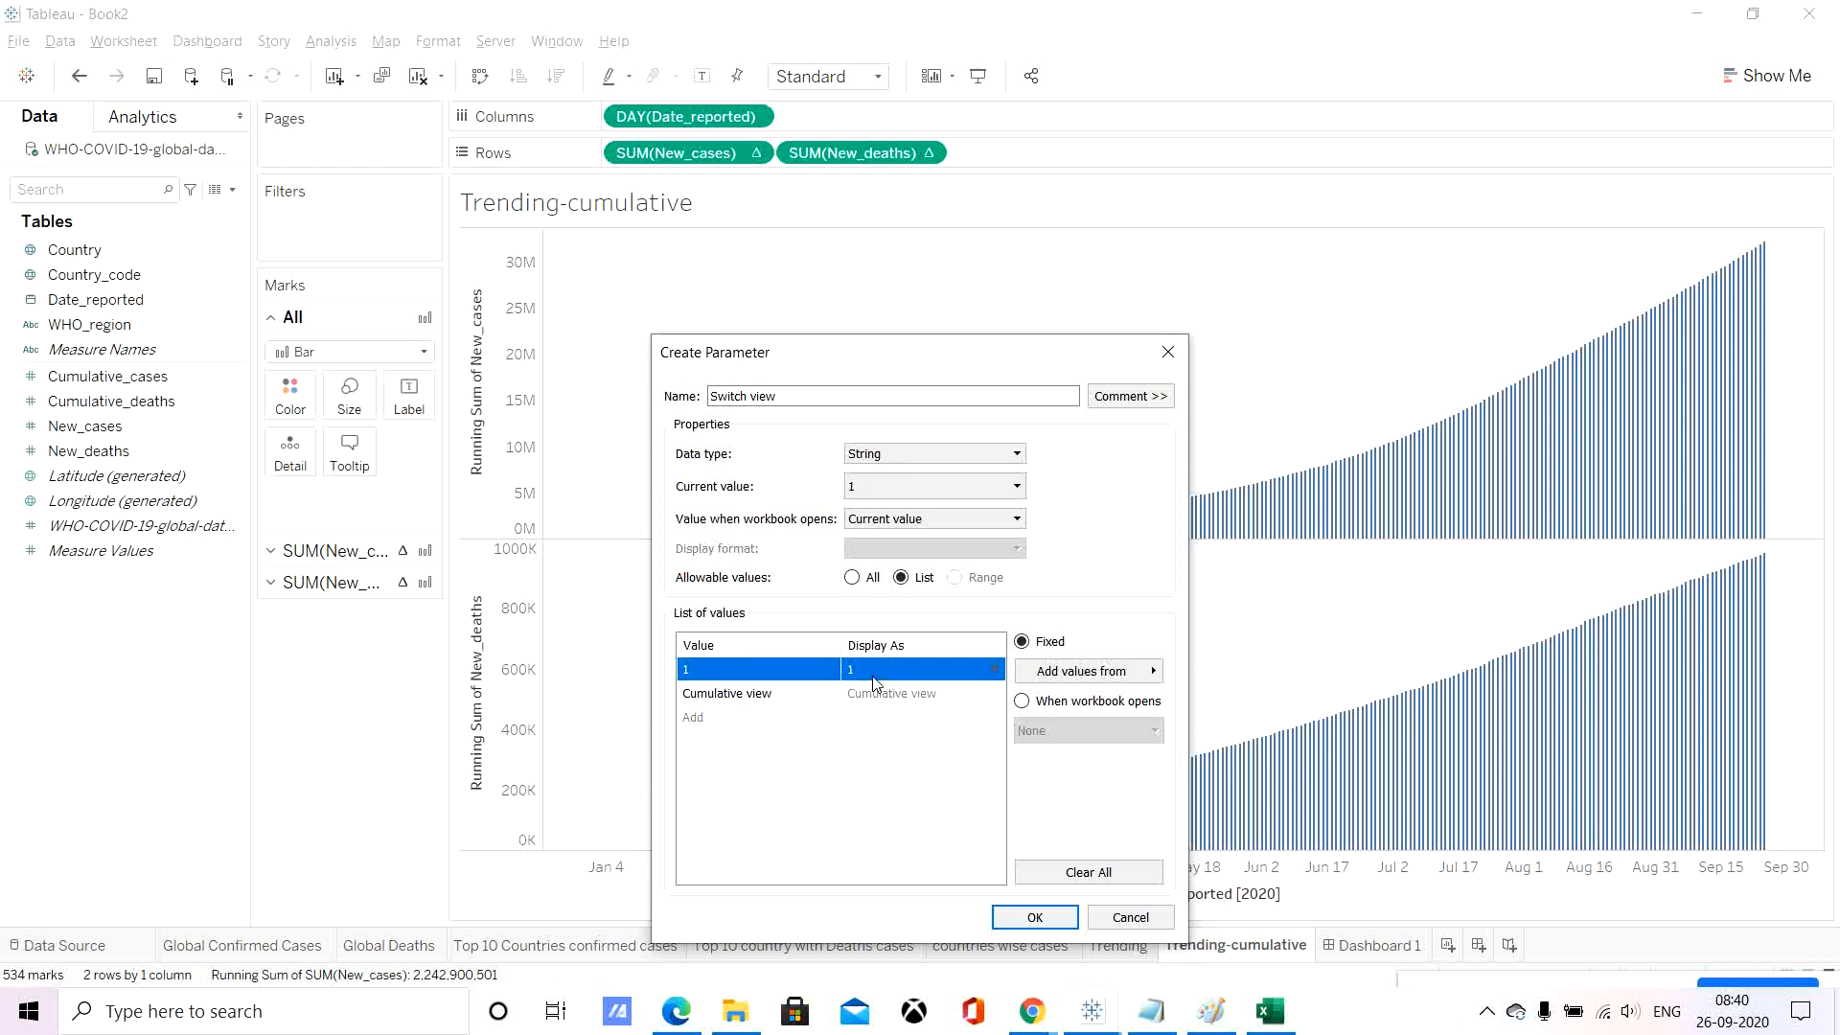
pyautogui.click(915, 675)
pyautogui.write('Daily View')
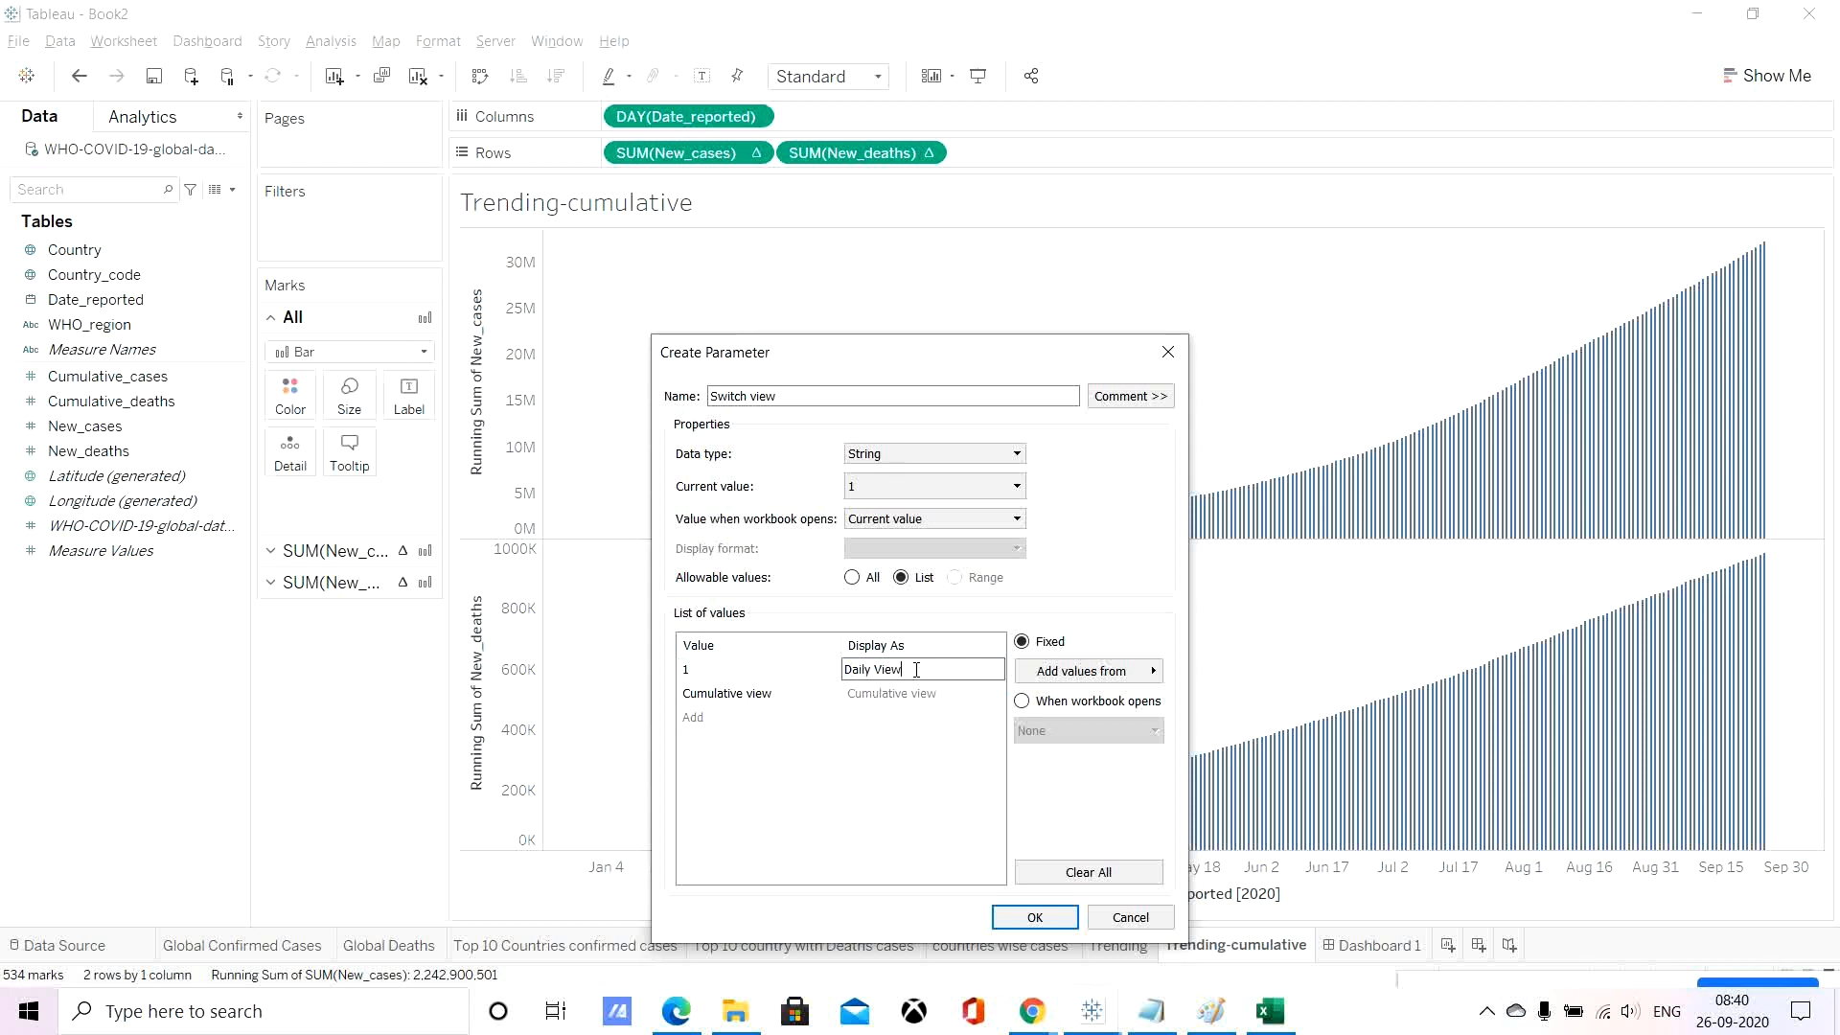
# Change the second list entry's value to 2, displayed as Cumulative view, and create the parameter.
pyautogui.click(762, 695)
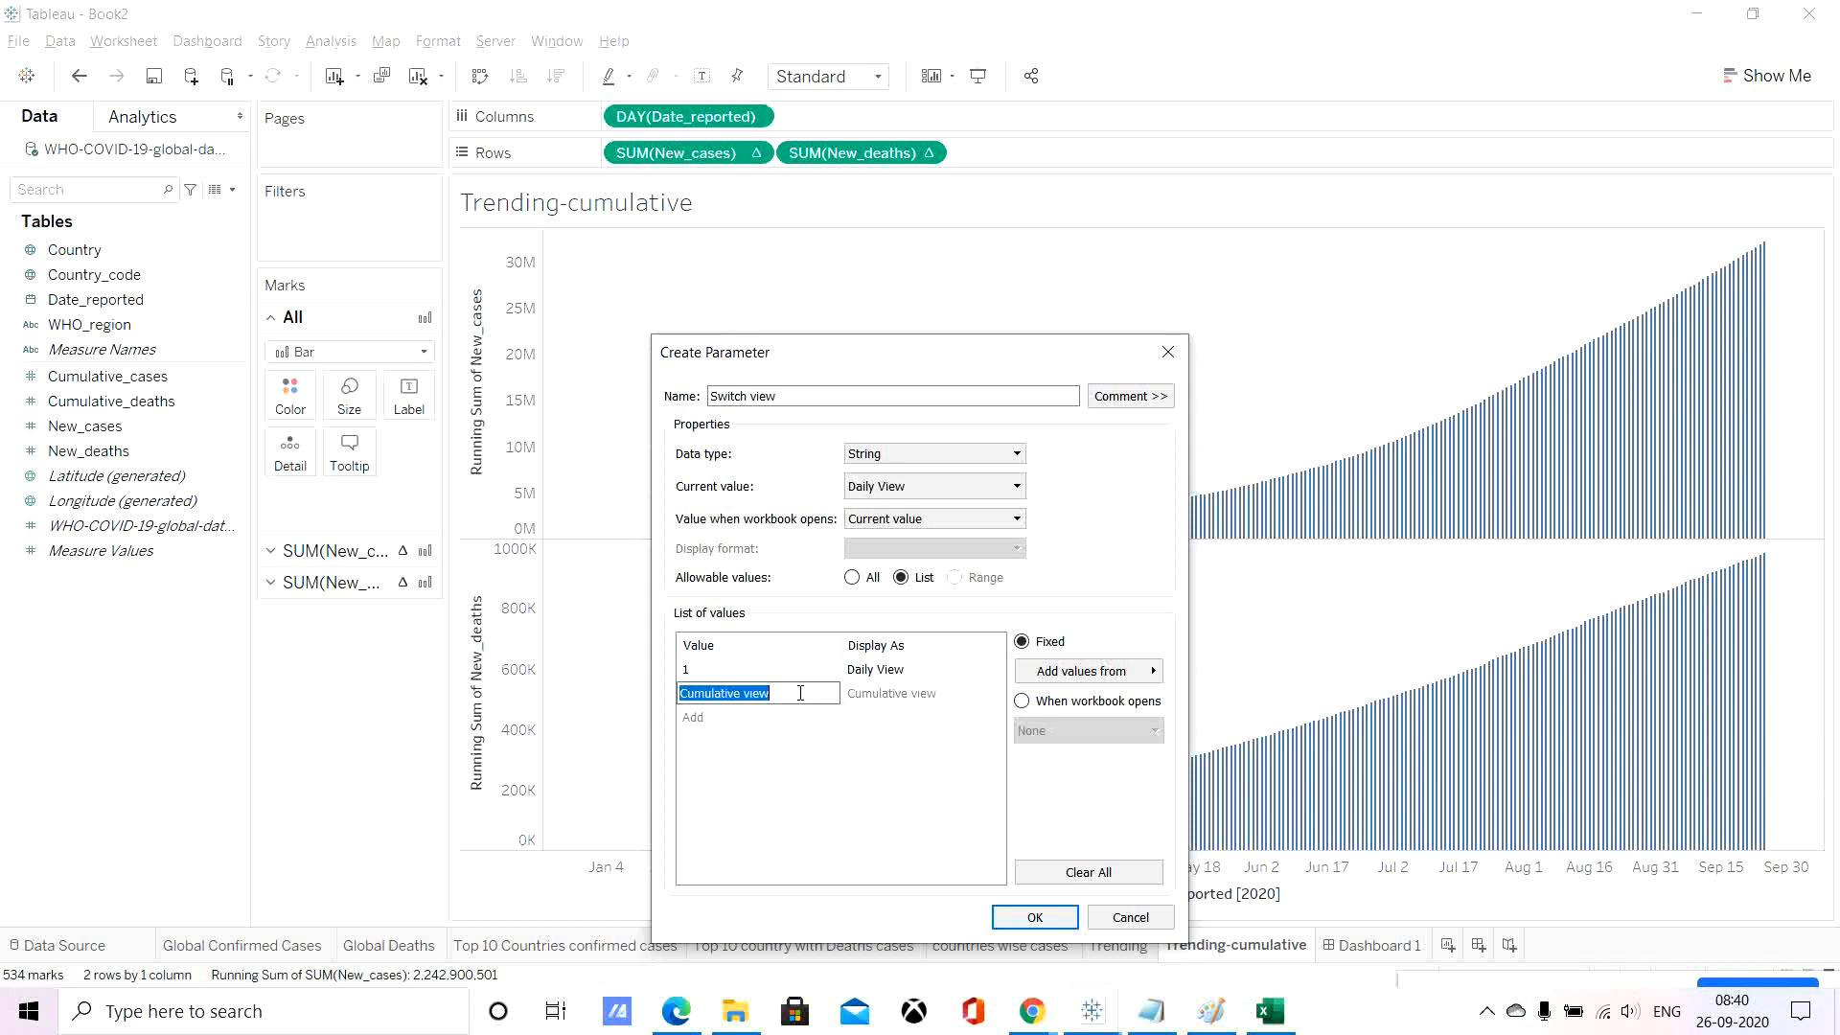
pyautogui.write('2')
pyautogui.click(901, 697)
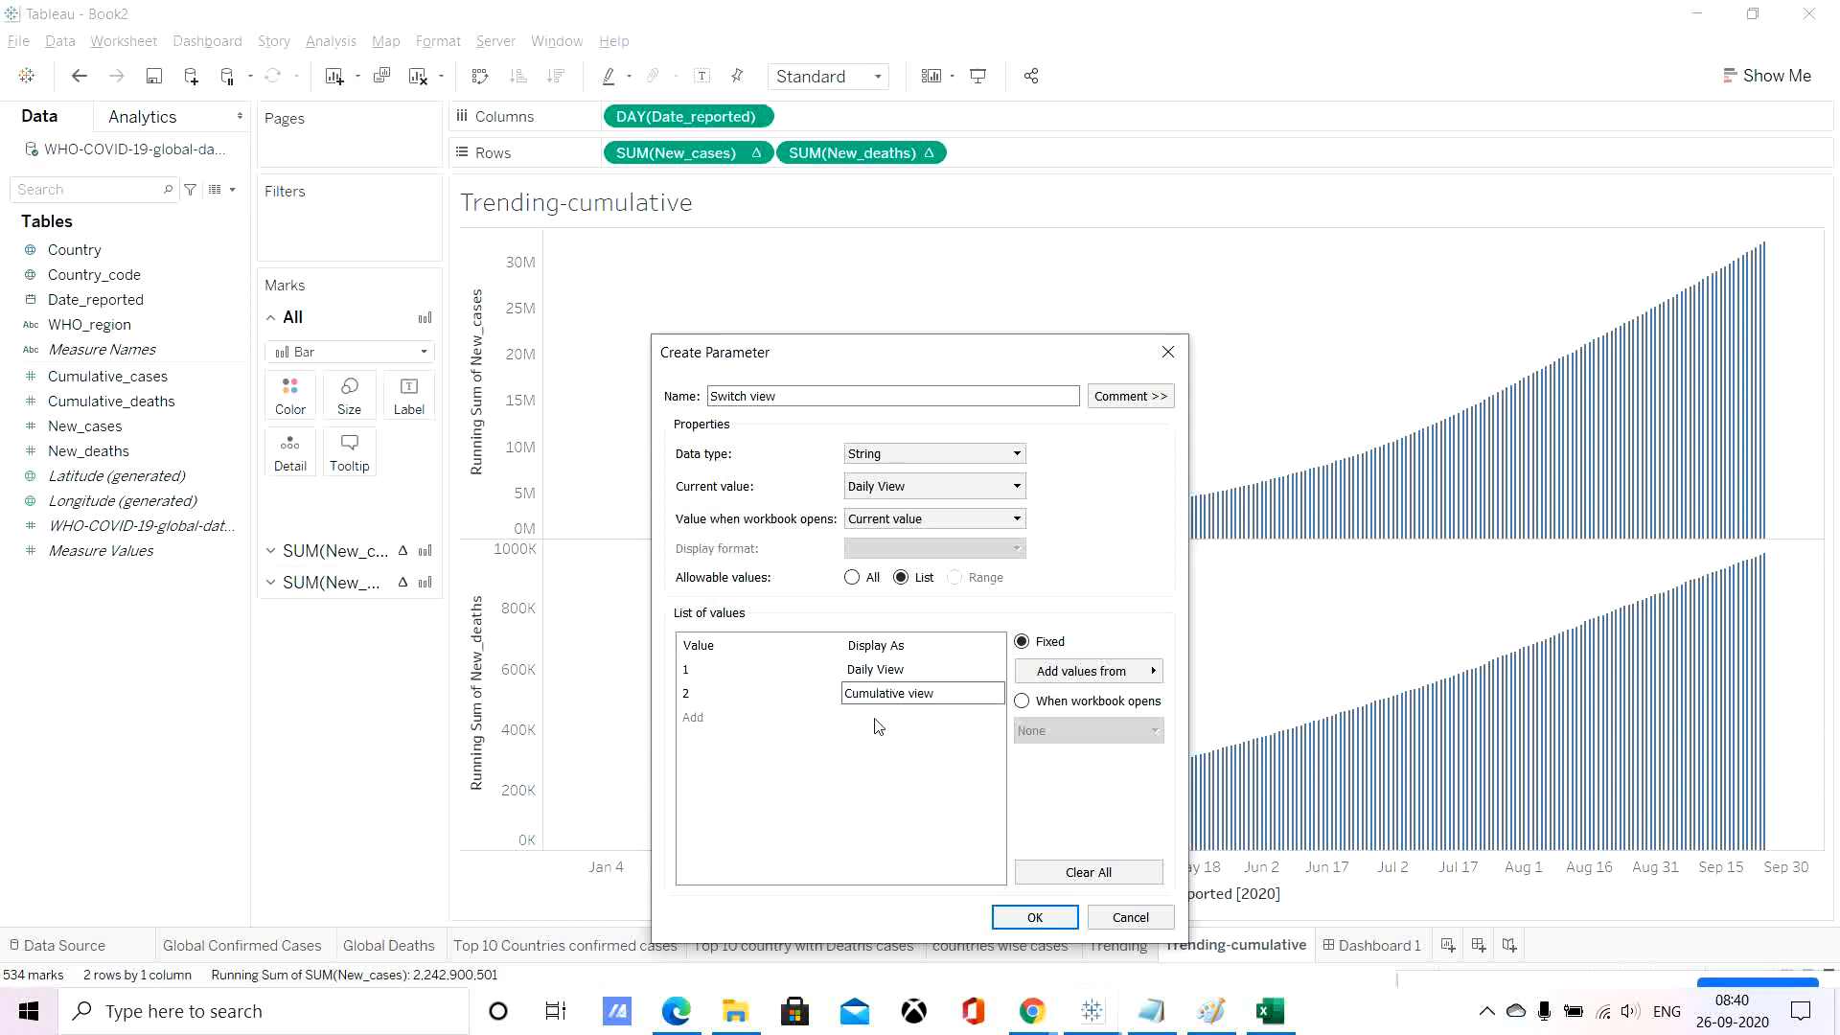
pyautogui.click(734, 726)
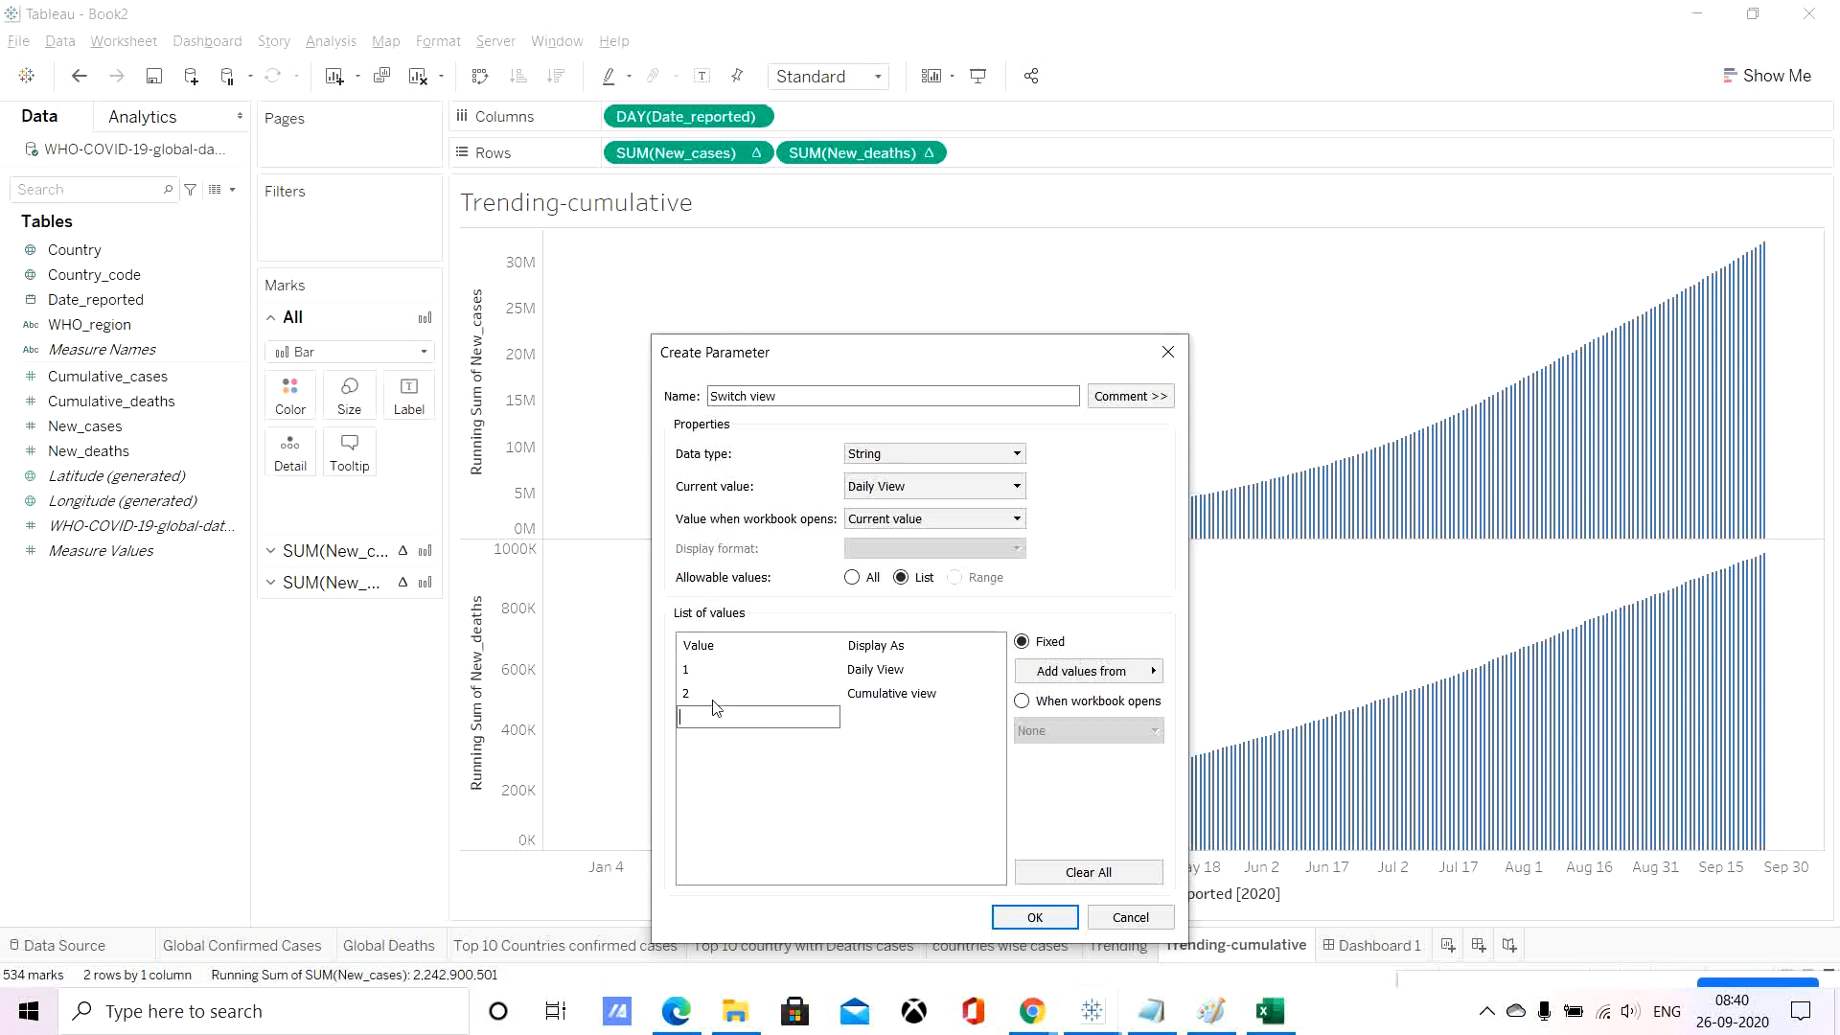
pyautogui.click(1037, 918)
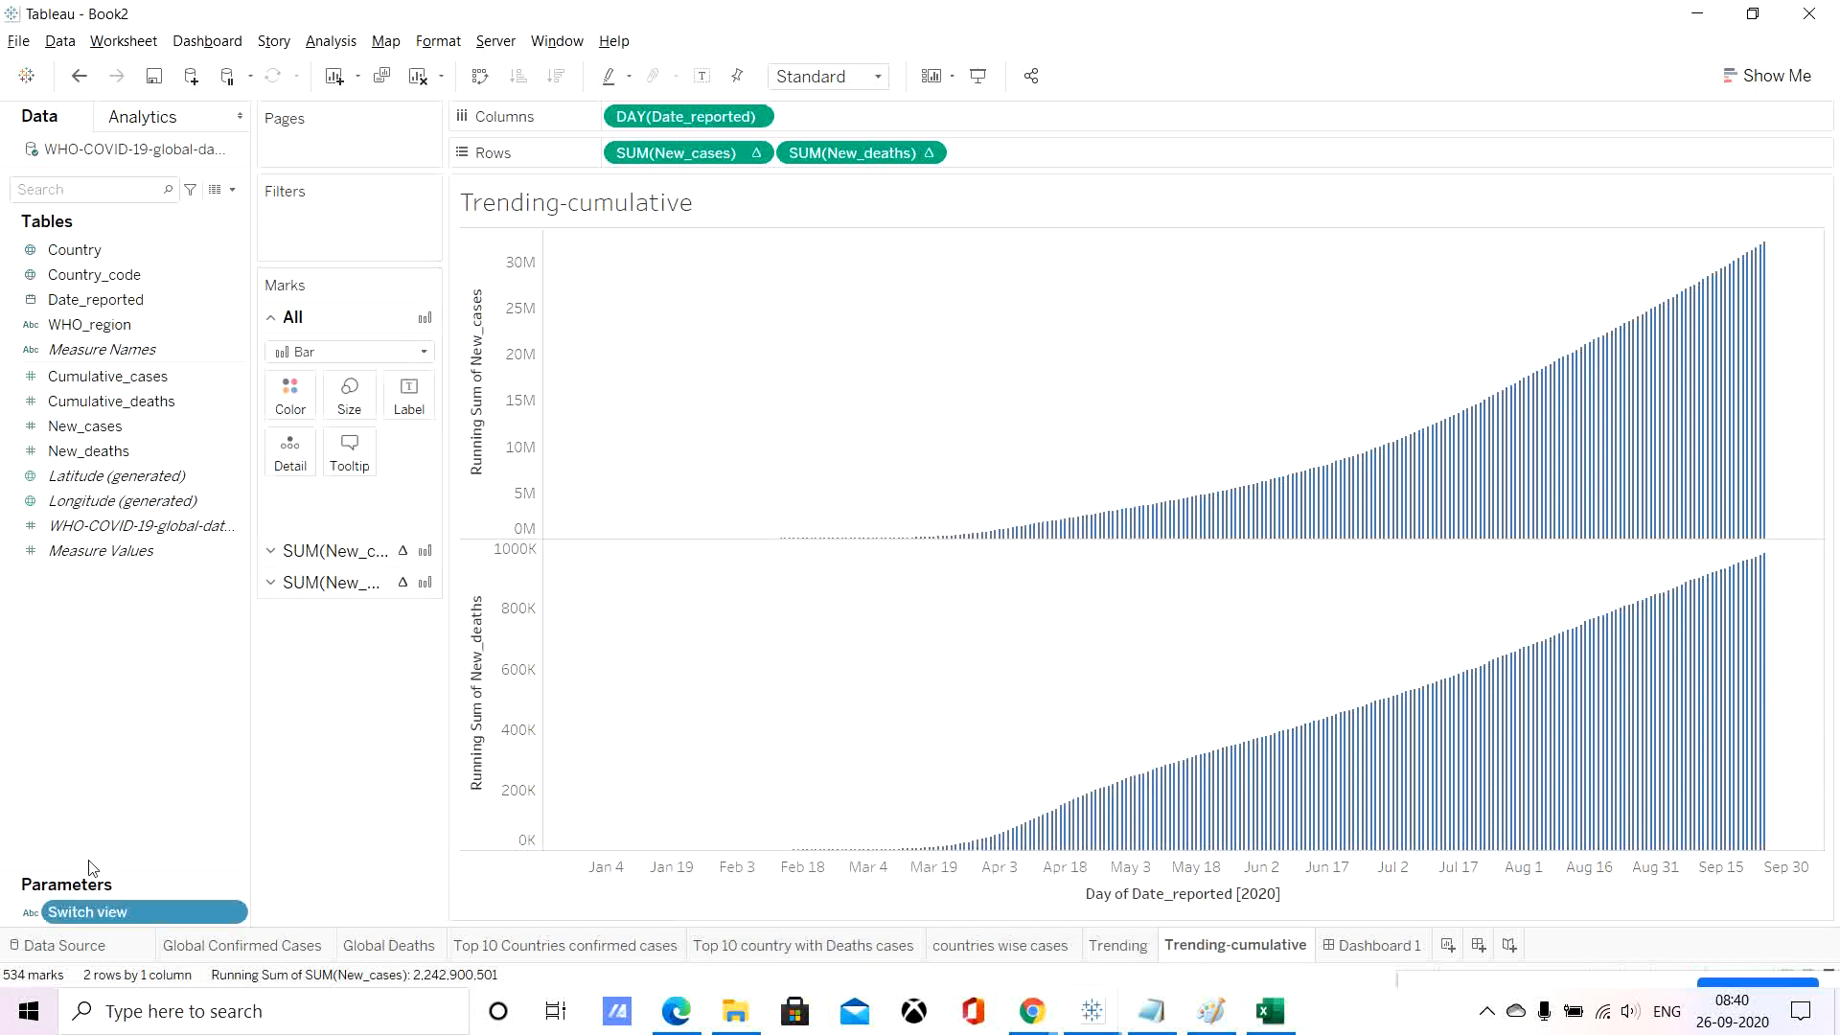
# Start a new calculated field and name it Swap calculation.
pyautogui.click(338, 49)
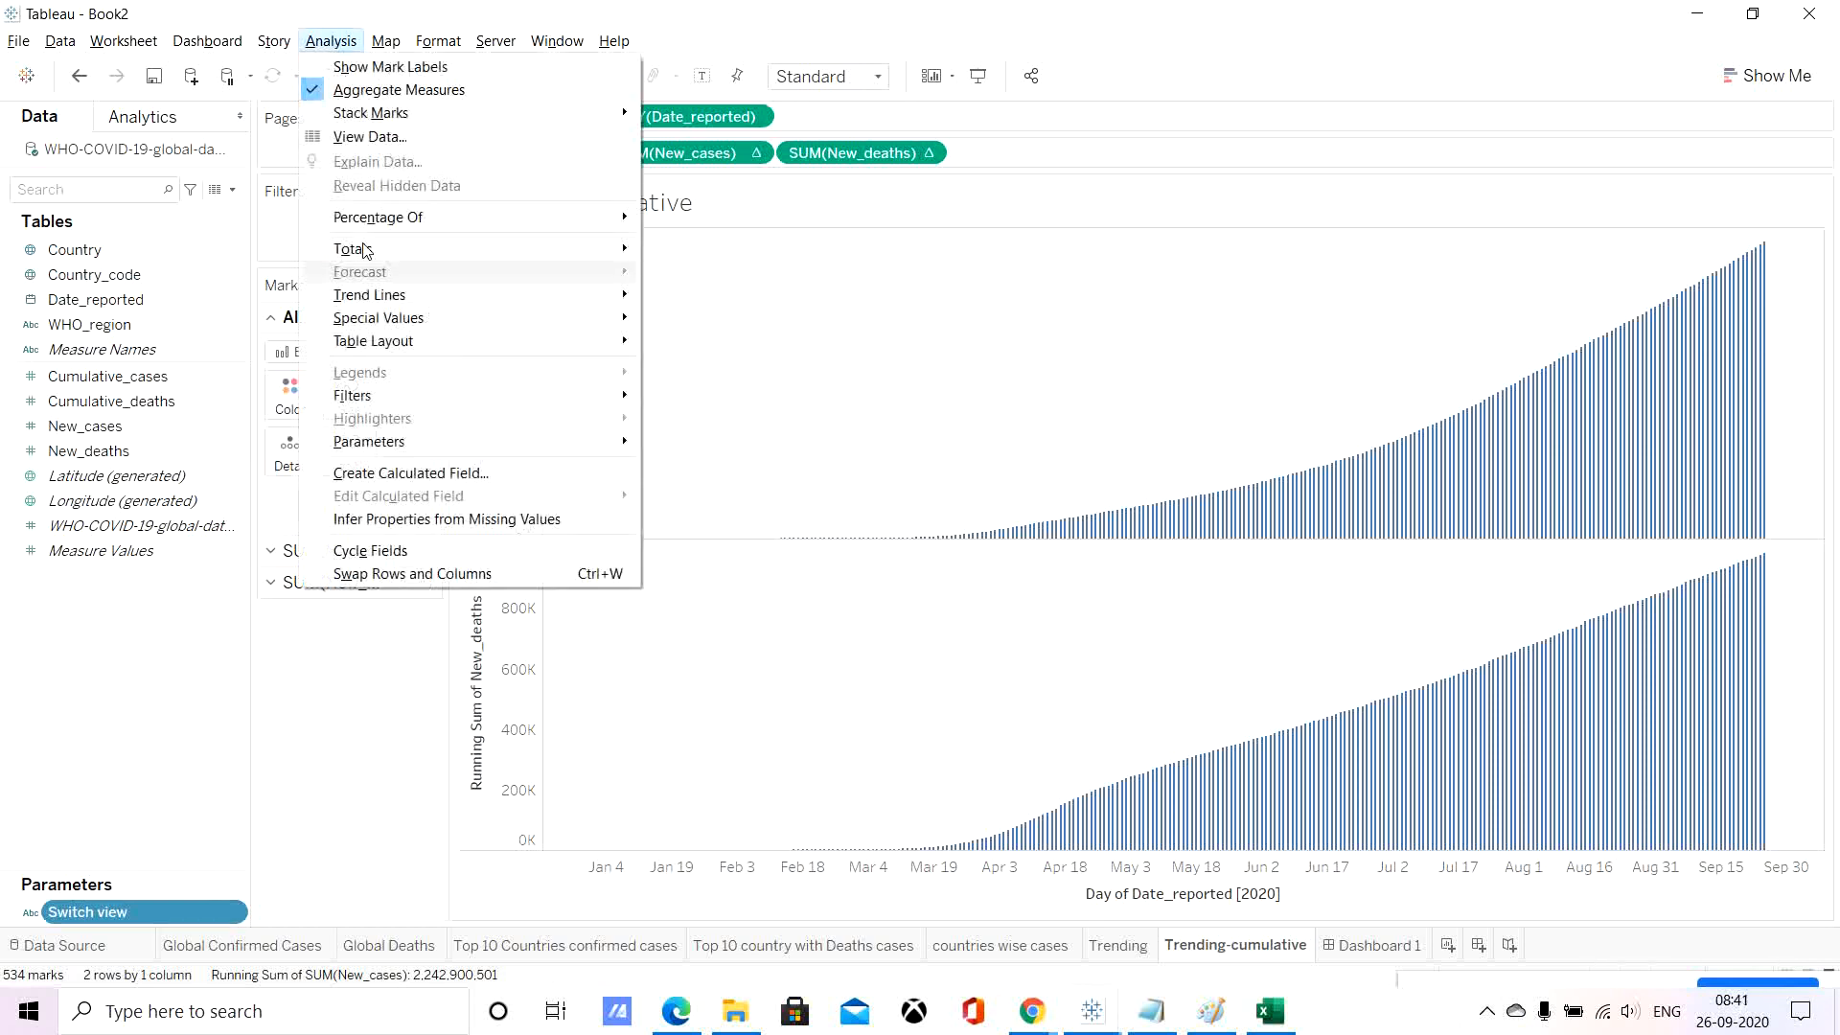
pyautogui.click(400, 474)
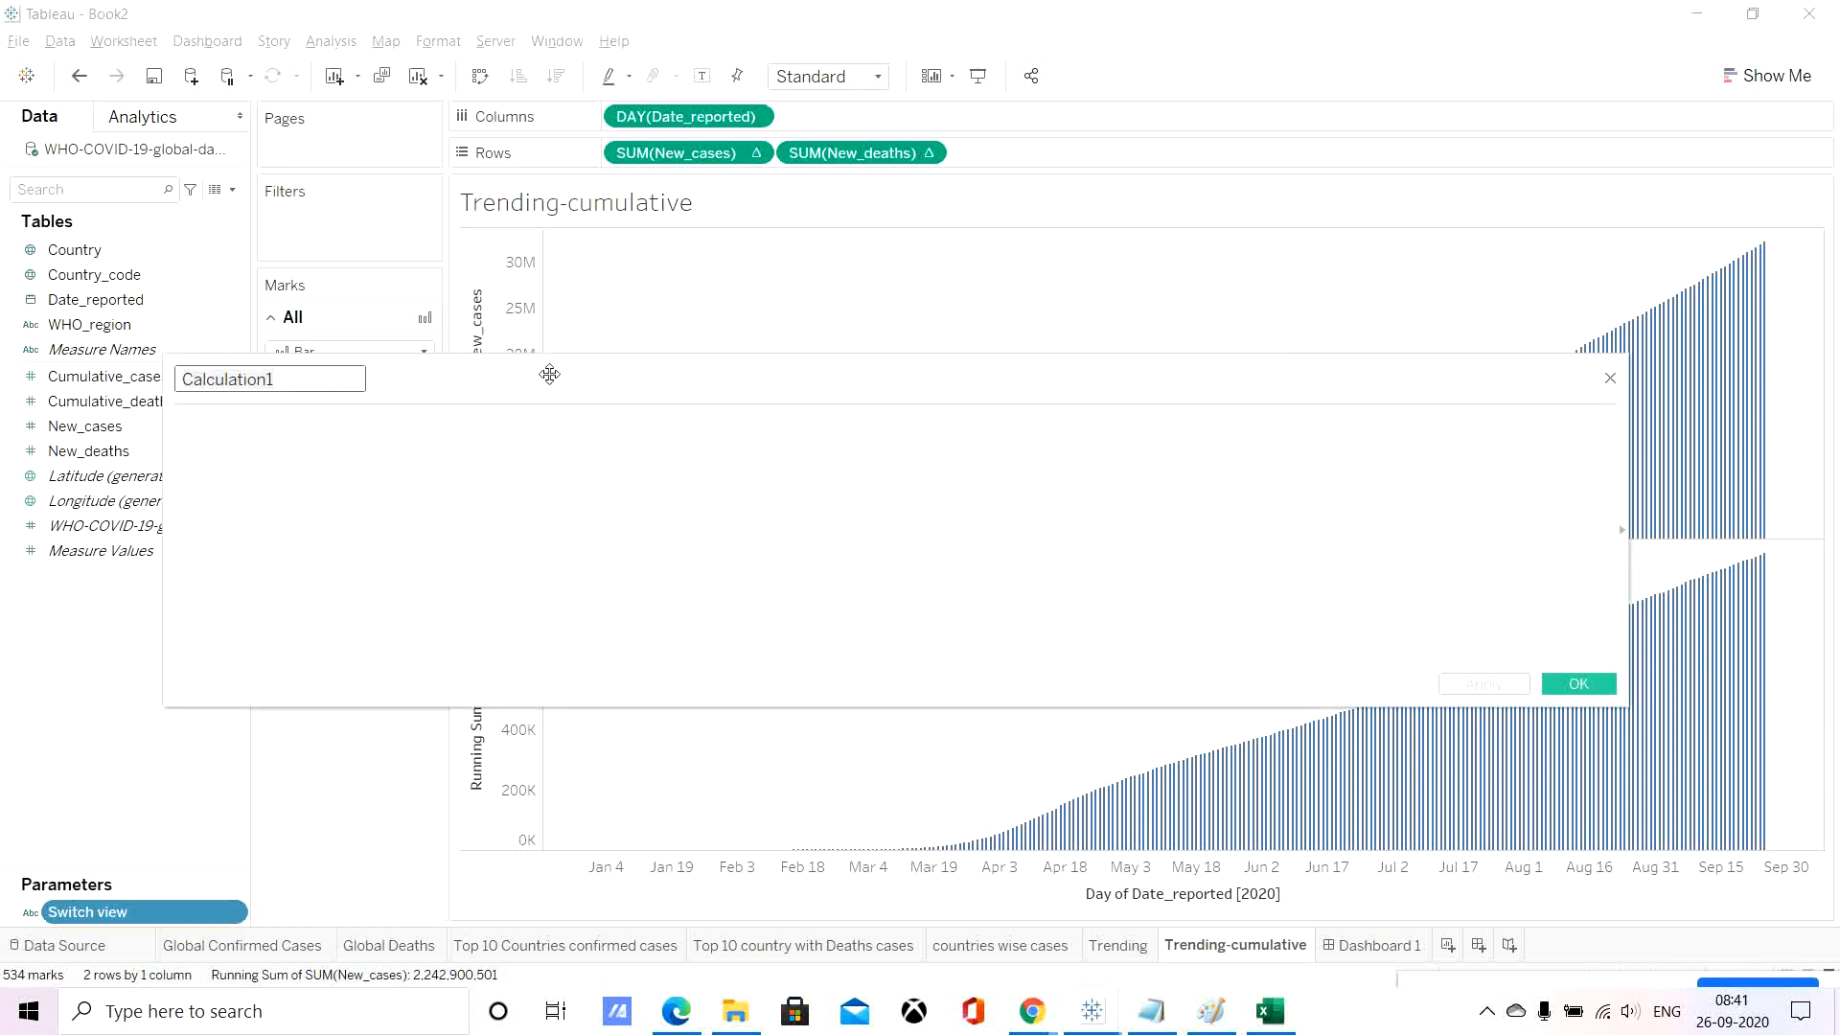
pyautogui.moveTo(549, 373); pyautogui.dragTo(898, 483)
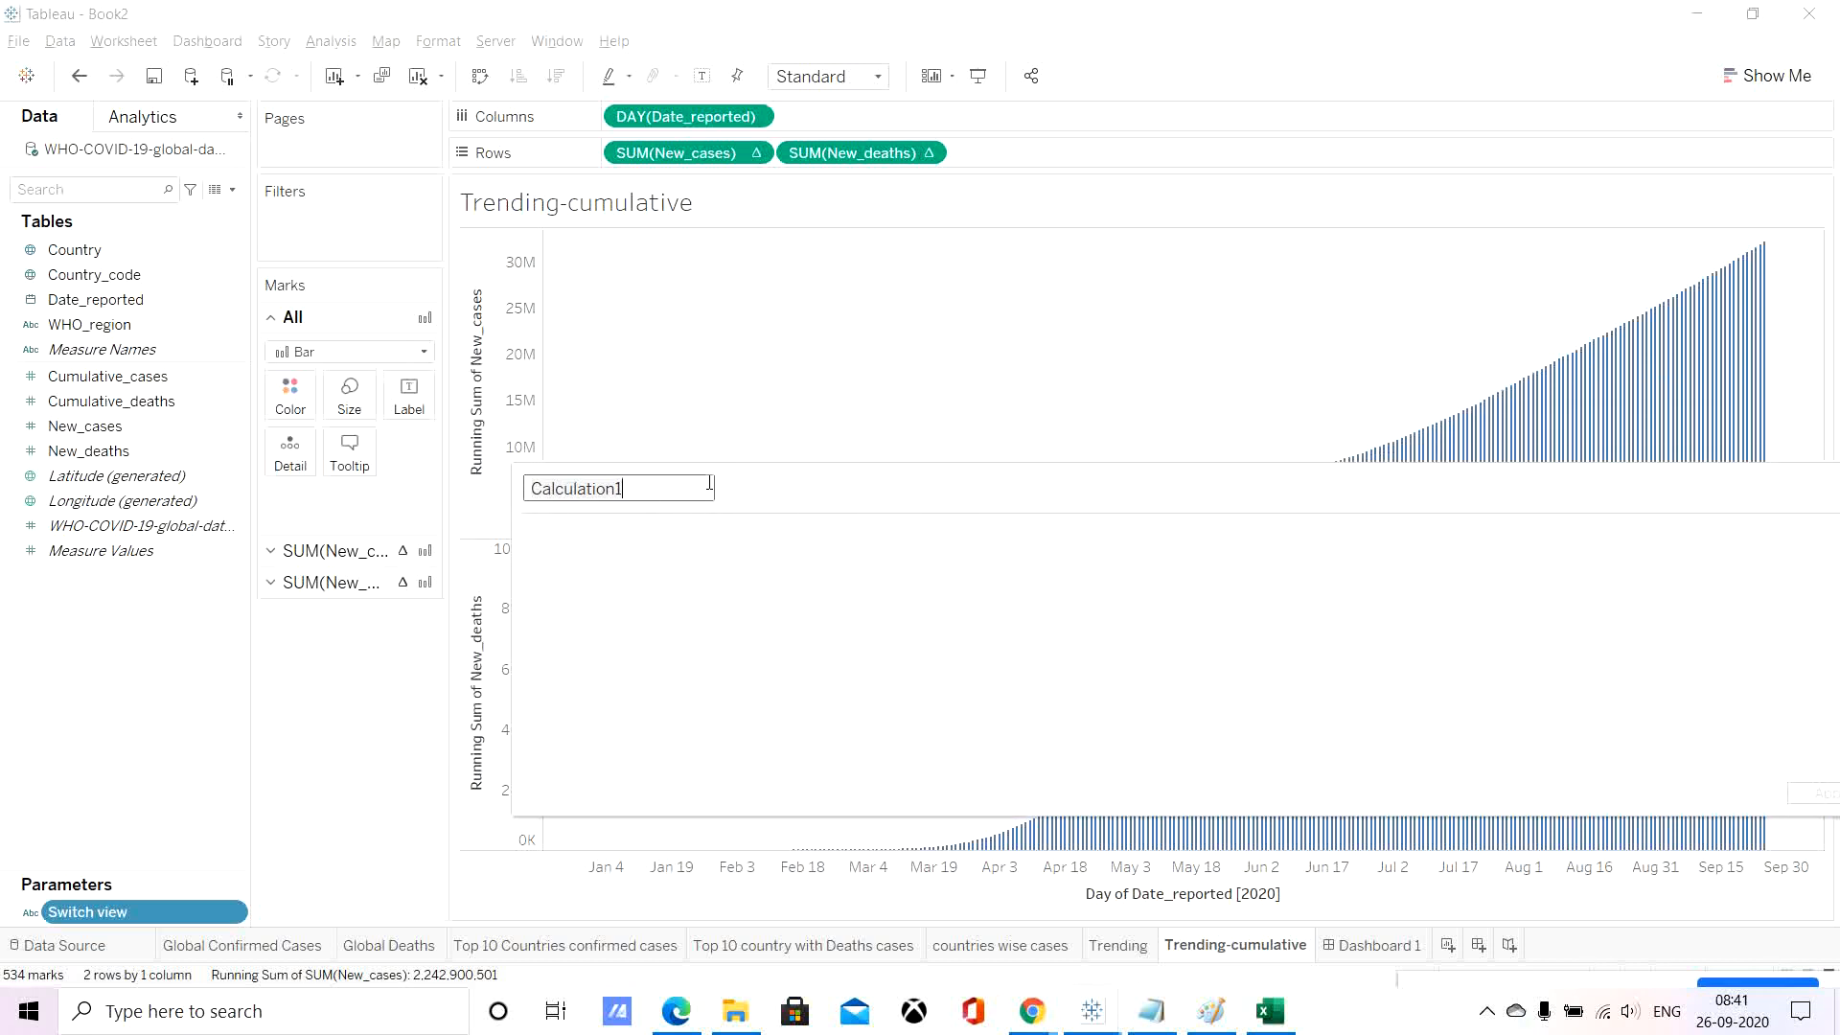
pyautogui.hotkey('ctrl', 'a')
pyautogui.write('Swap calculation')
pyautogui.press('Tab')
# Begin the Swap calculation formula with the condition IF [Switch view]=1.
pyautogui.write('IF ')
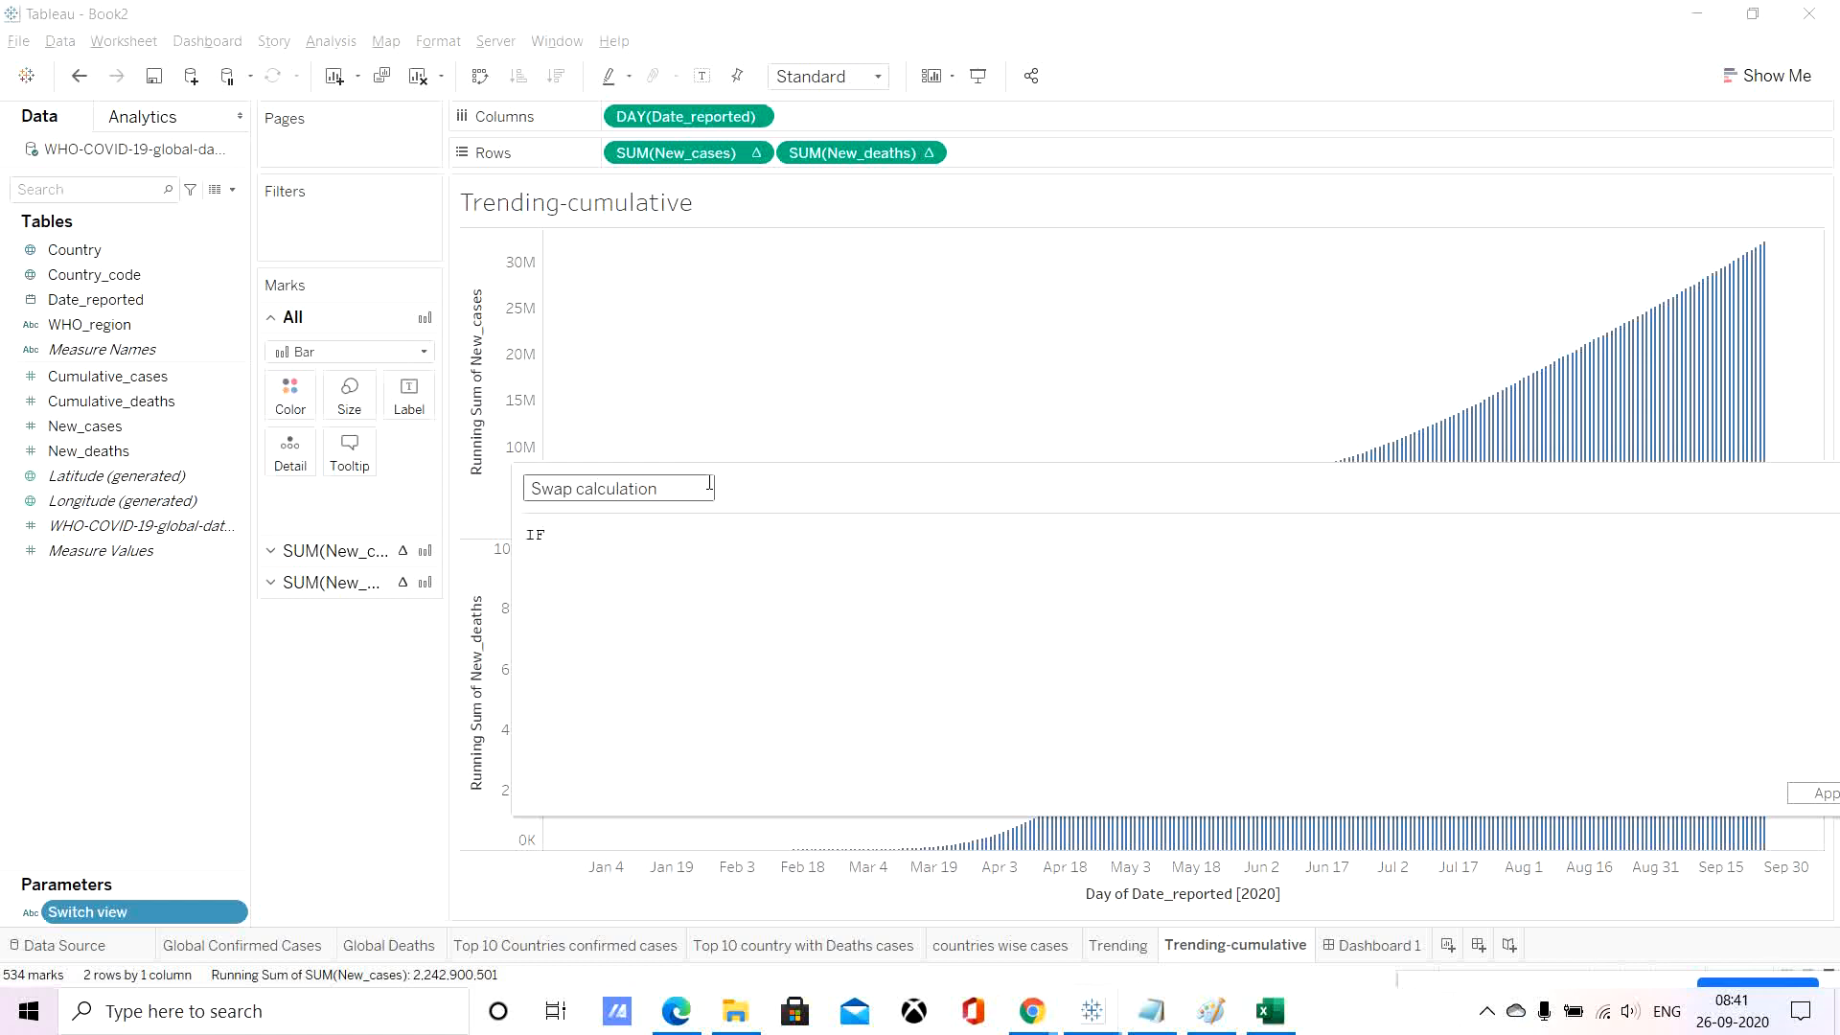
pyautogui.write('w')
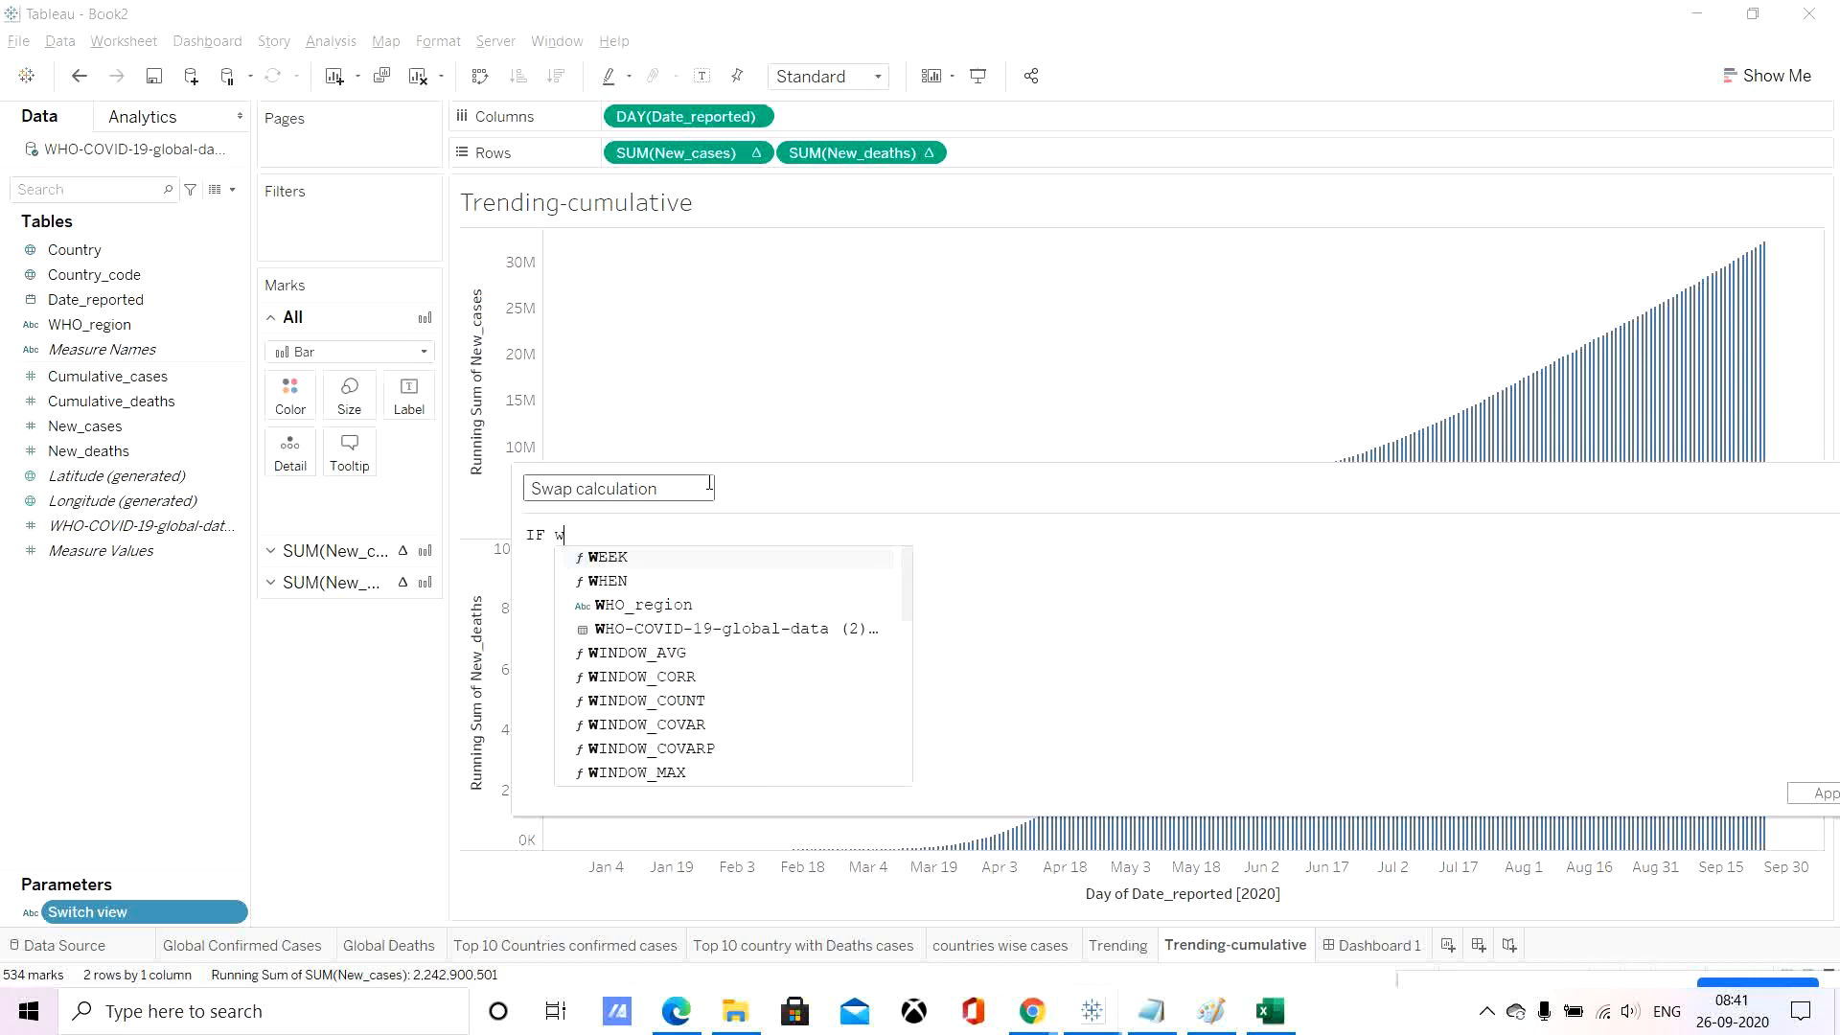
pyautogui.press('BackSpace')
pyautogui.write('[Switch view]')
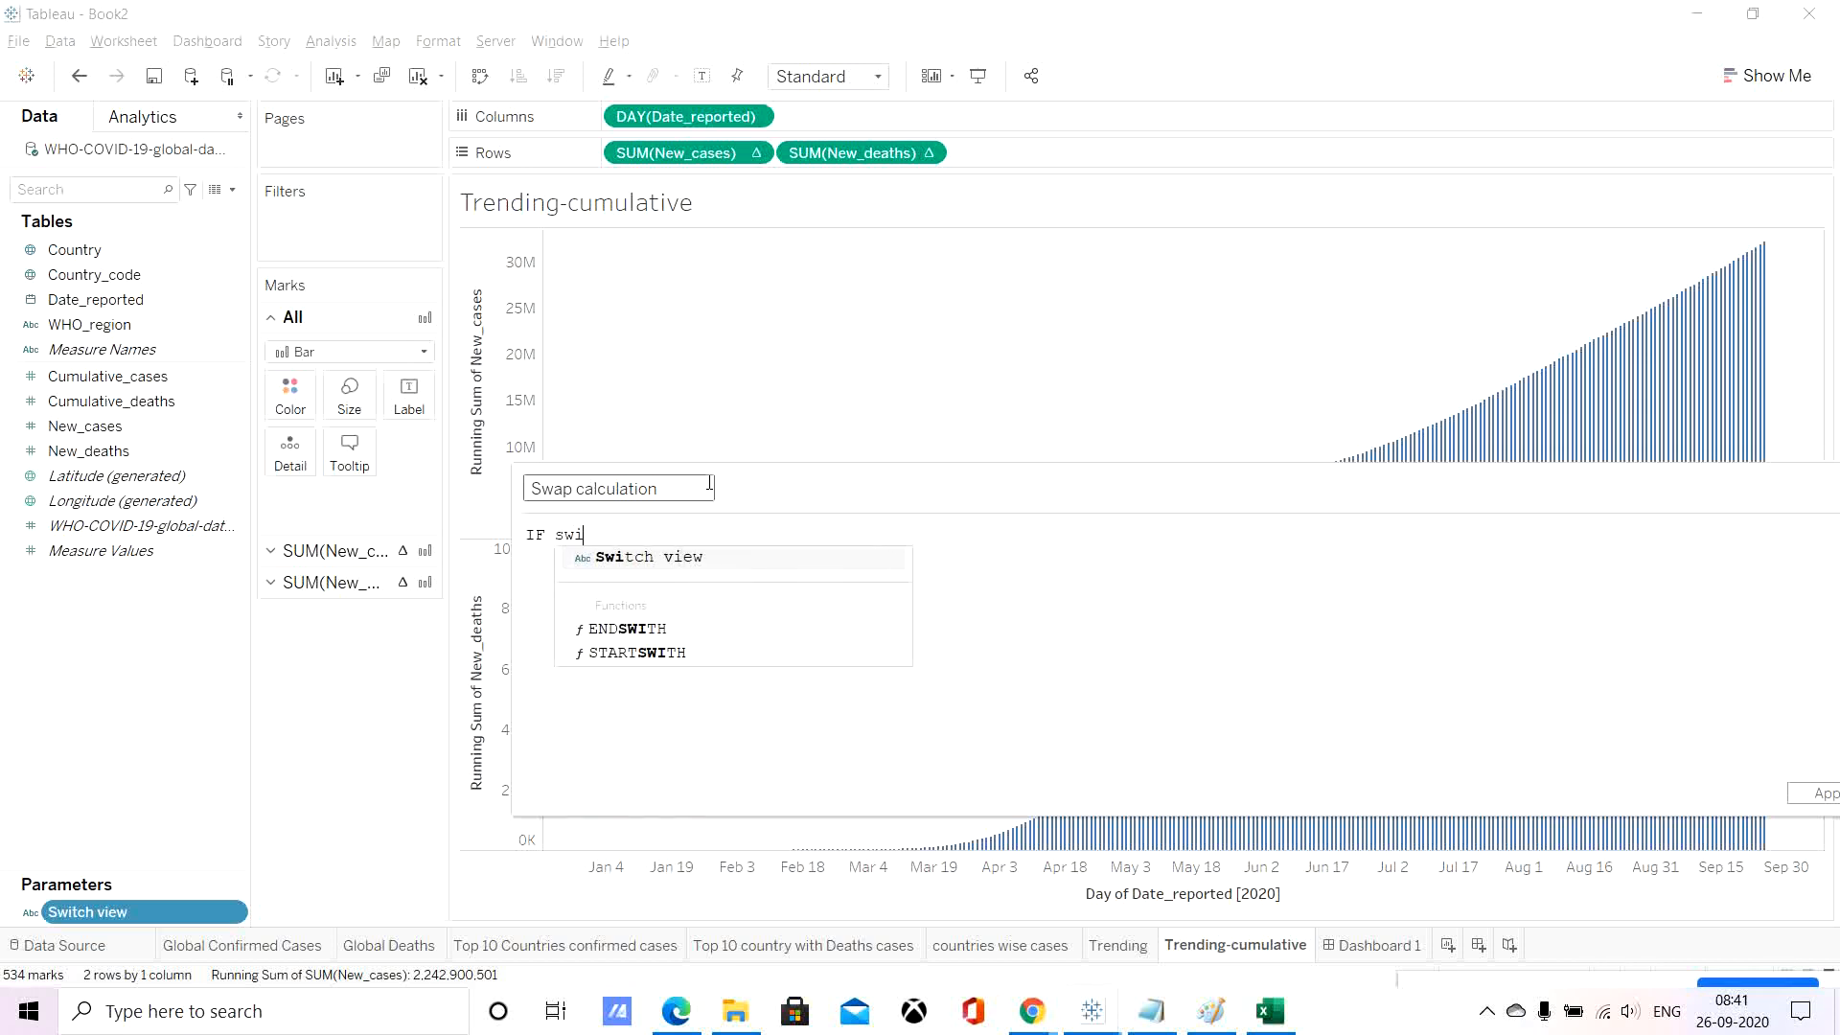
pyautogui.press('Return')
pyautogui.write('=1 ')
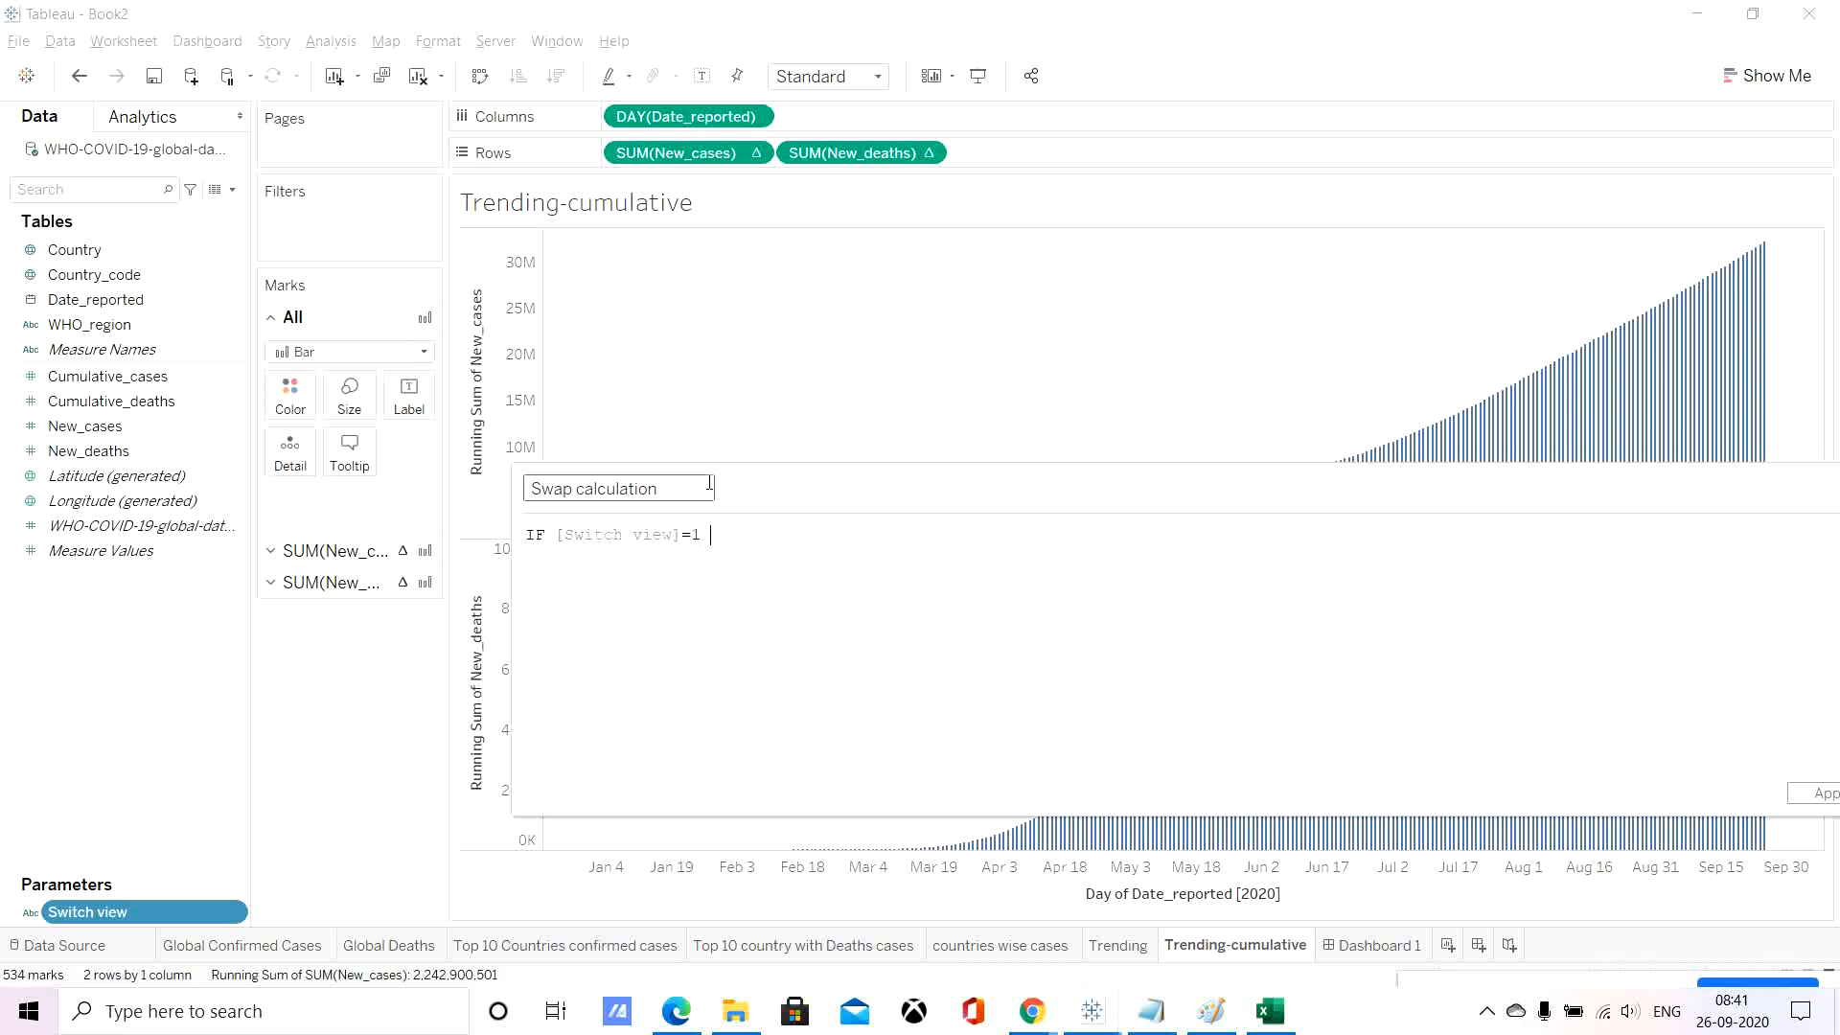
# Complete the formula with THEN "Daily View" ELSE "Cumulative View" END.
pyautogui.write('THEN')
pyautogui.press('Return')
pyautogui.write('da')
pyautogui.press('BackSpace')
pyautogui.press('BackSpace')
pyautogui.write('"Daily View" ELSE ')
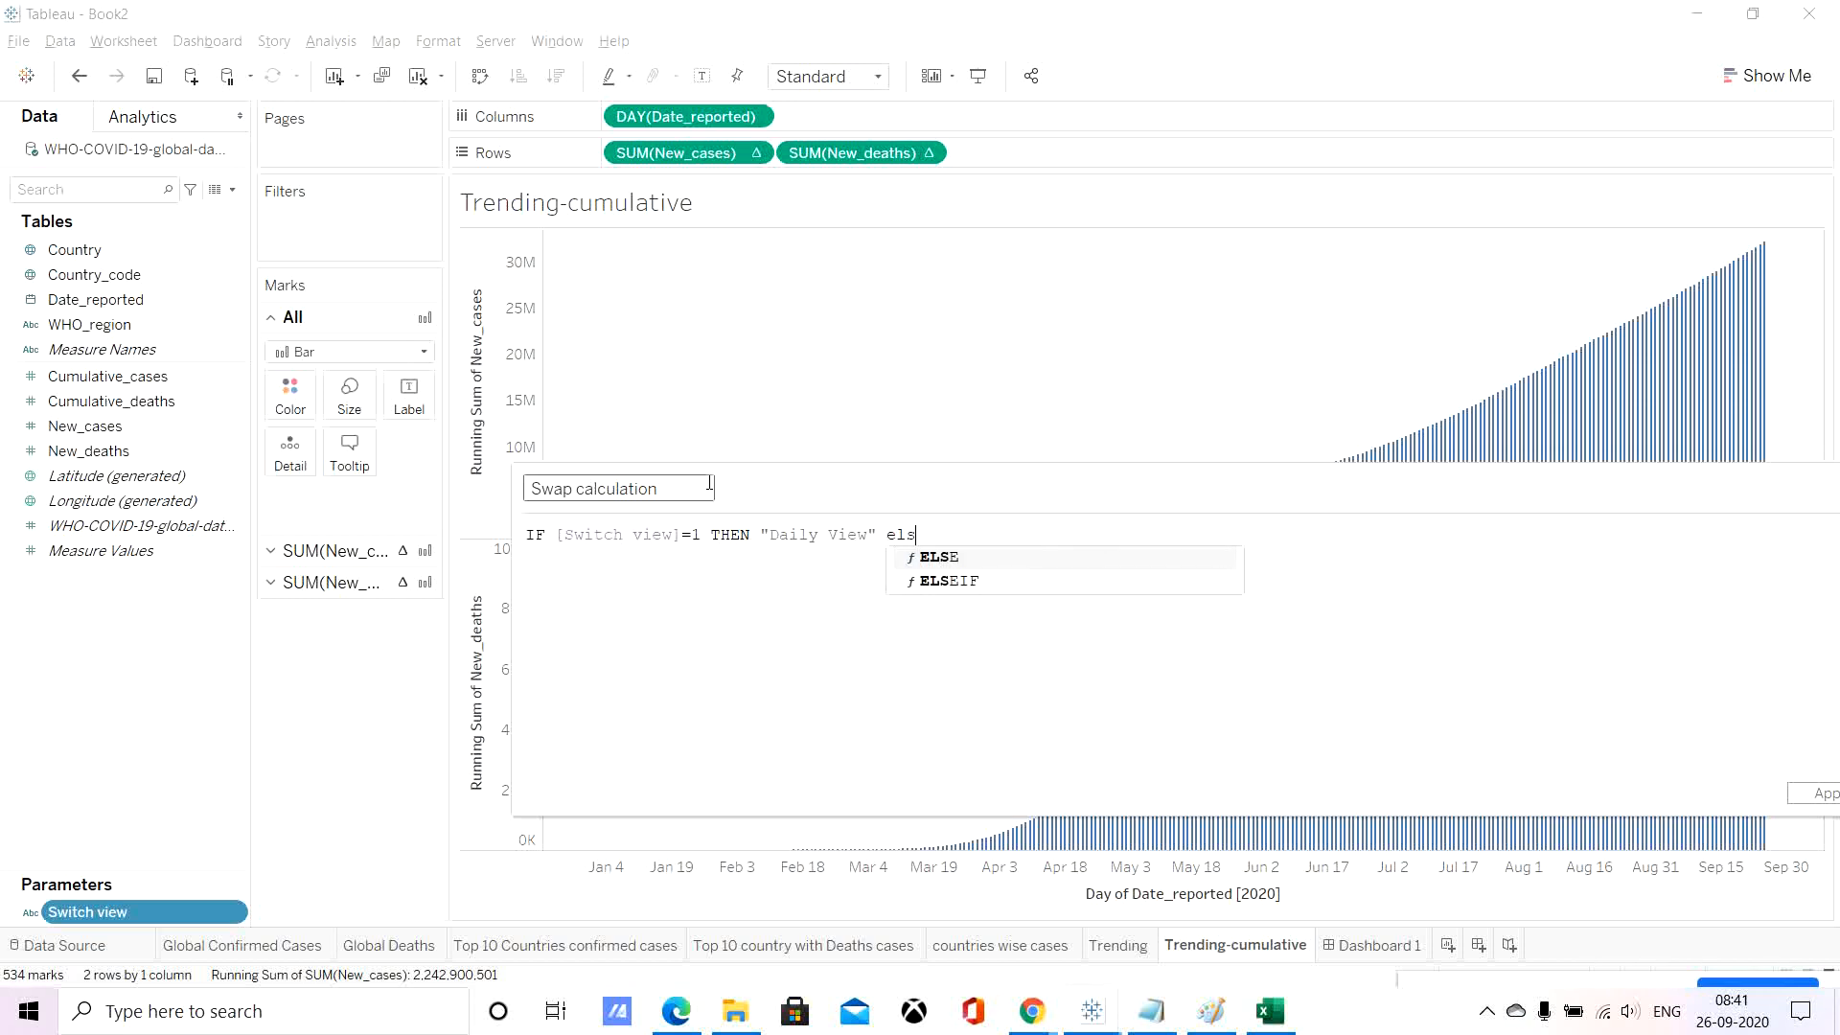
pyautogui.write('"C')
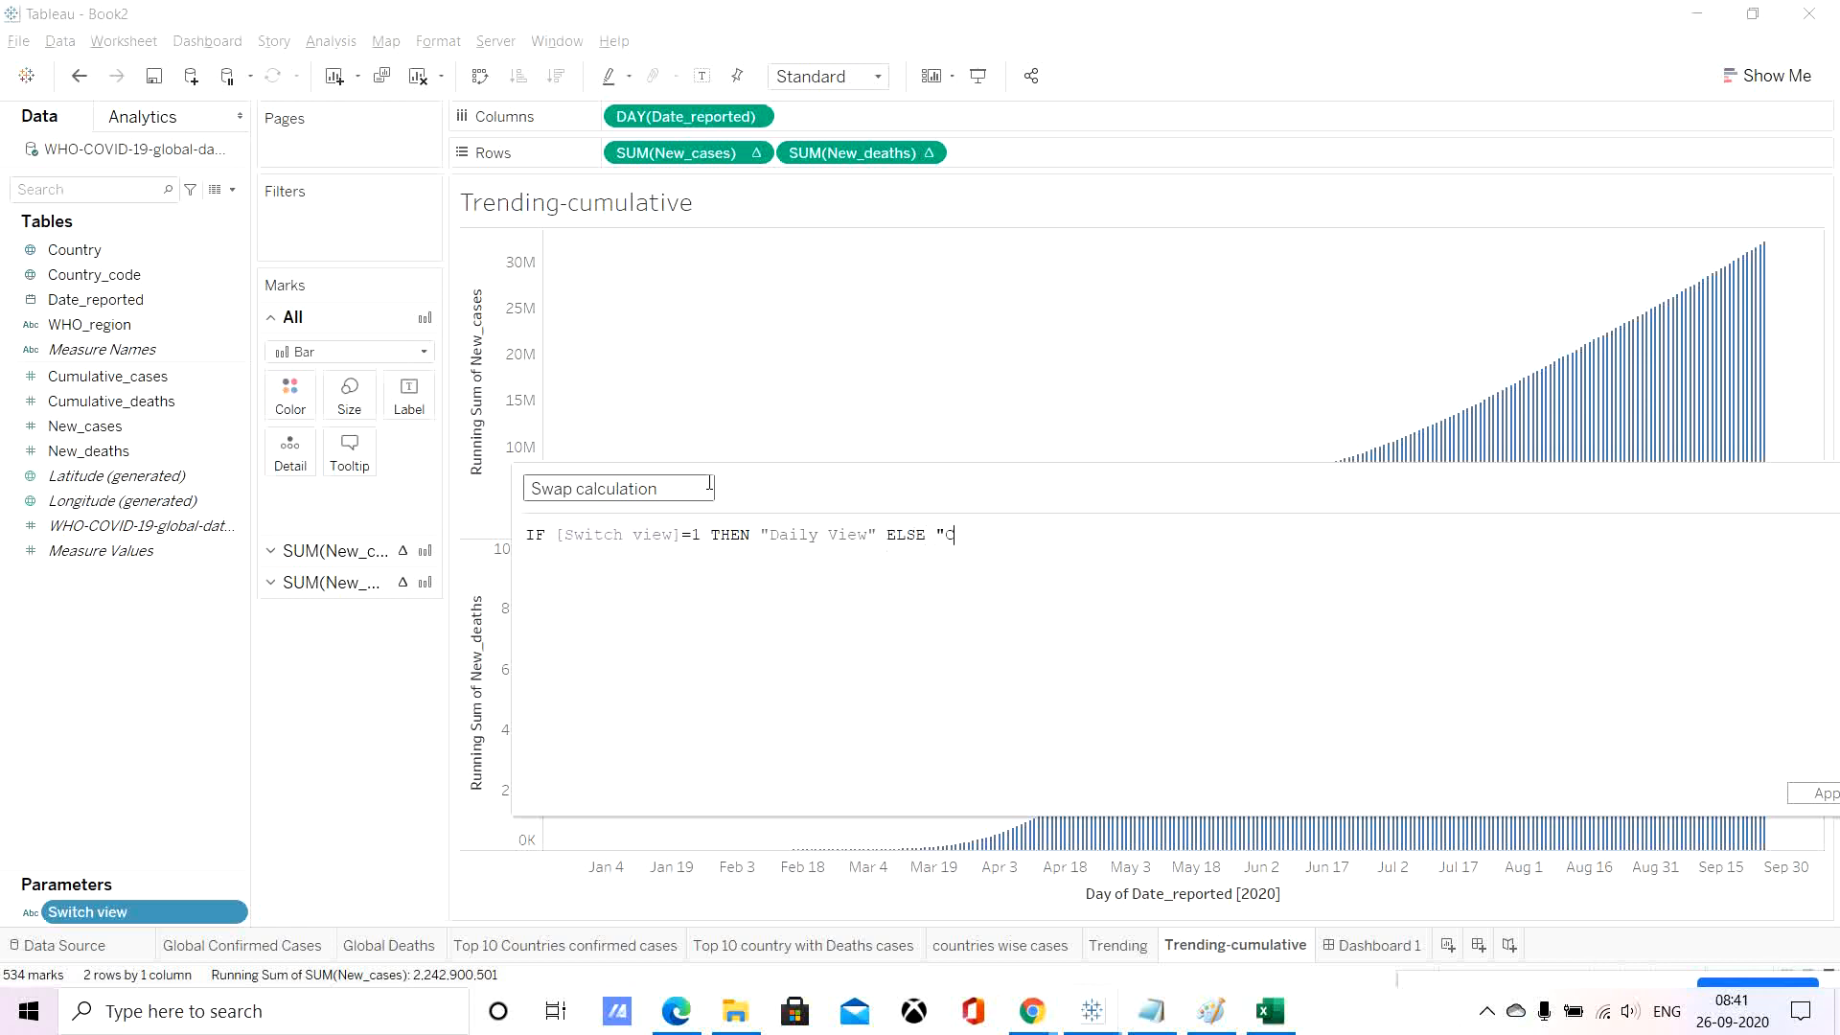
pyautogui.write('umulative View" END')
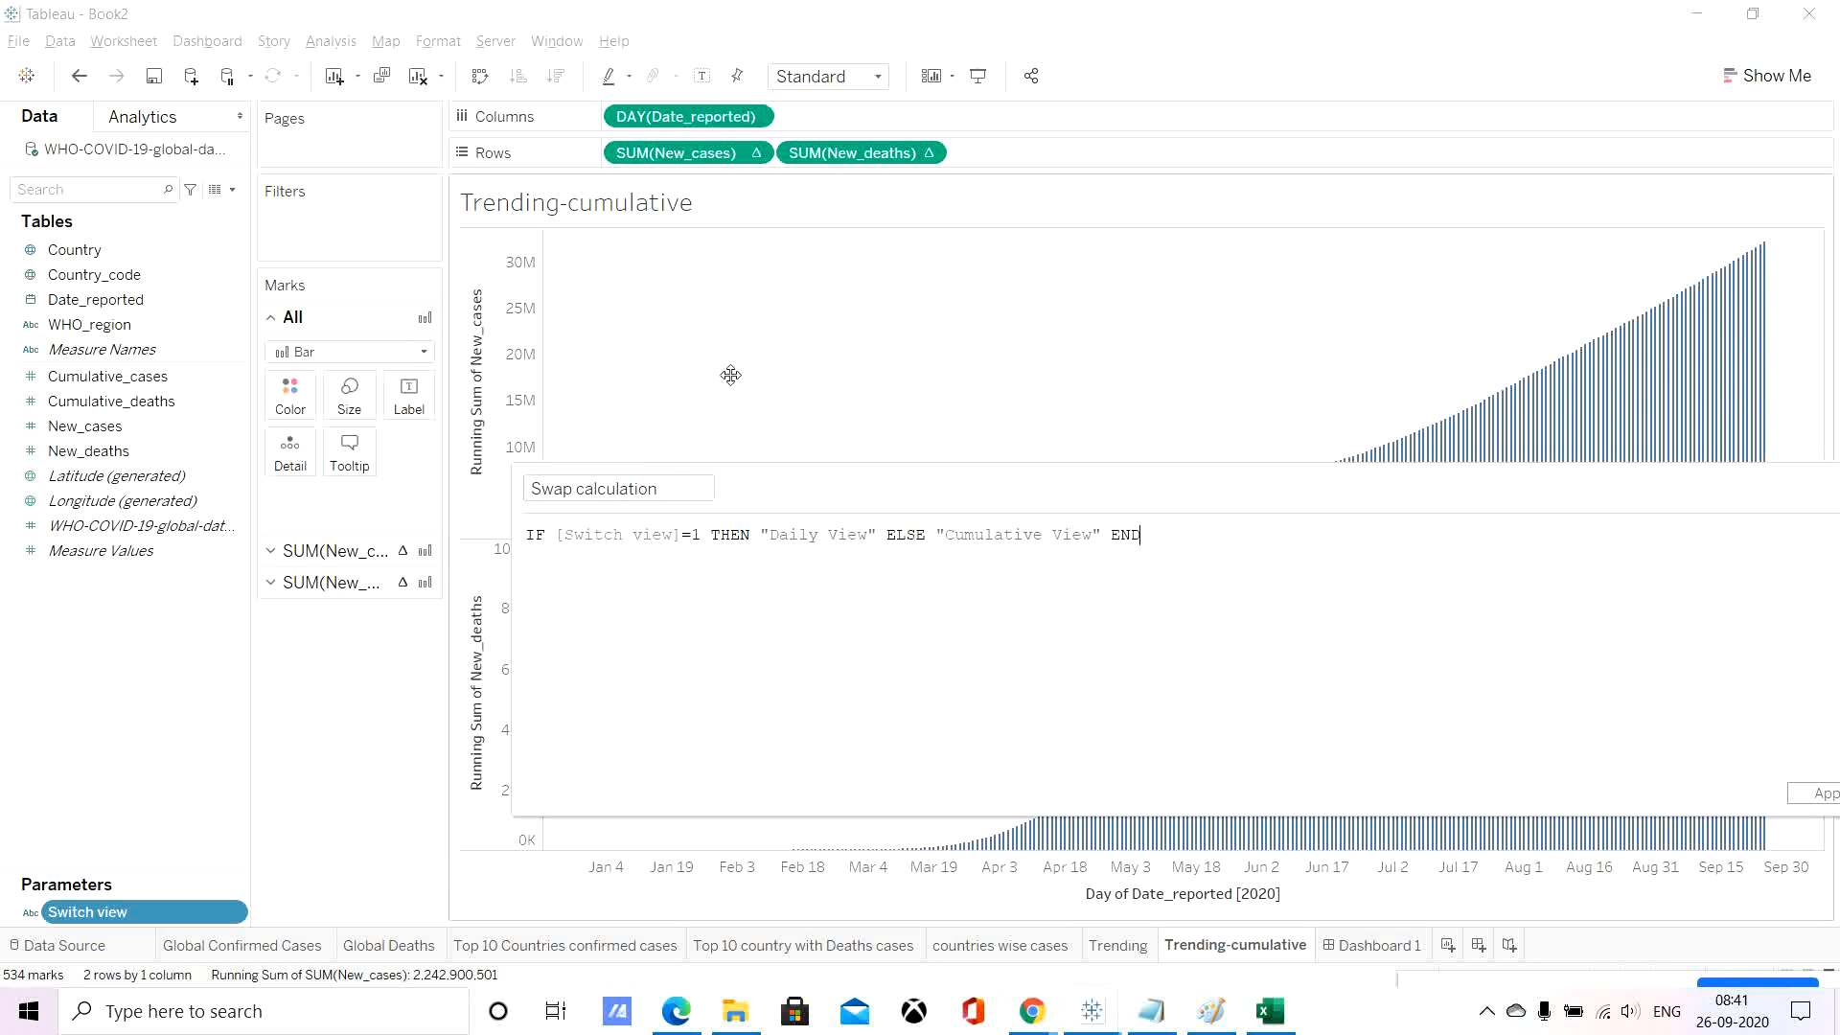
# Look up the details of the formula's error and save the Swap calculation field.
pyautogui.moveTo(879, 489); pyautogui.dragTo(537, 360)
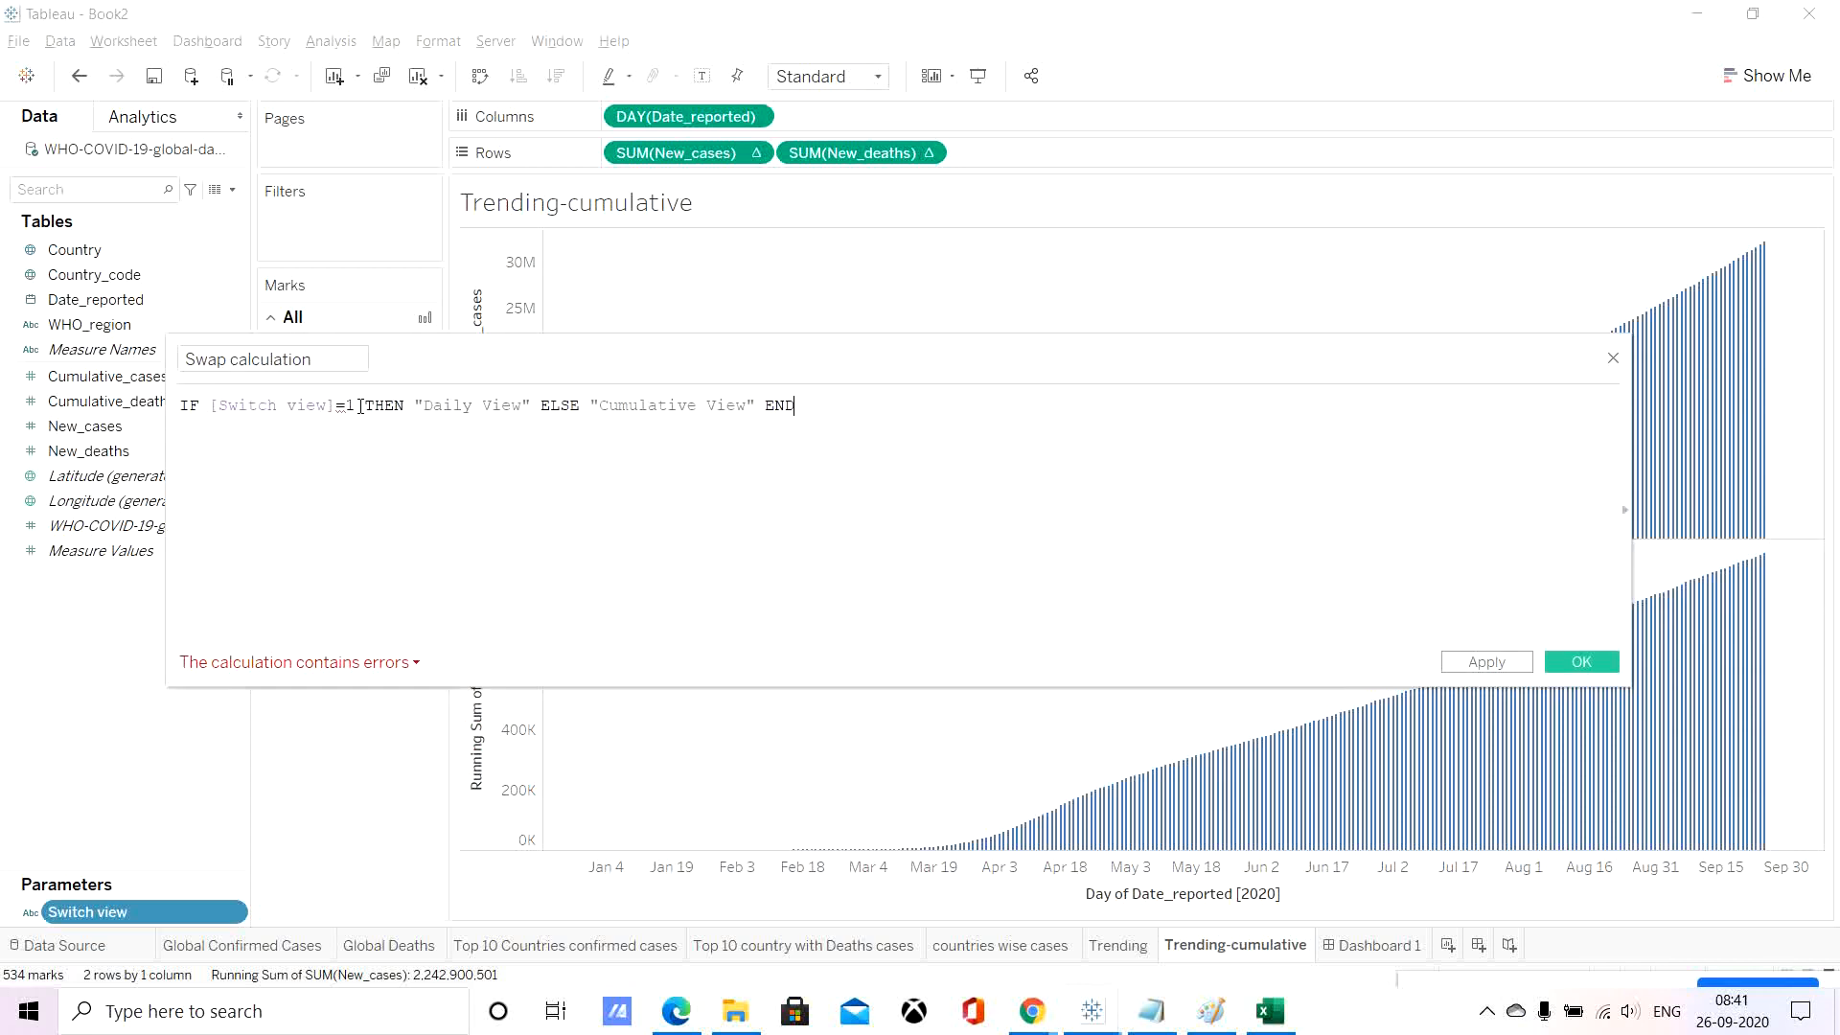
pyautogui.click(326, 669)
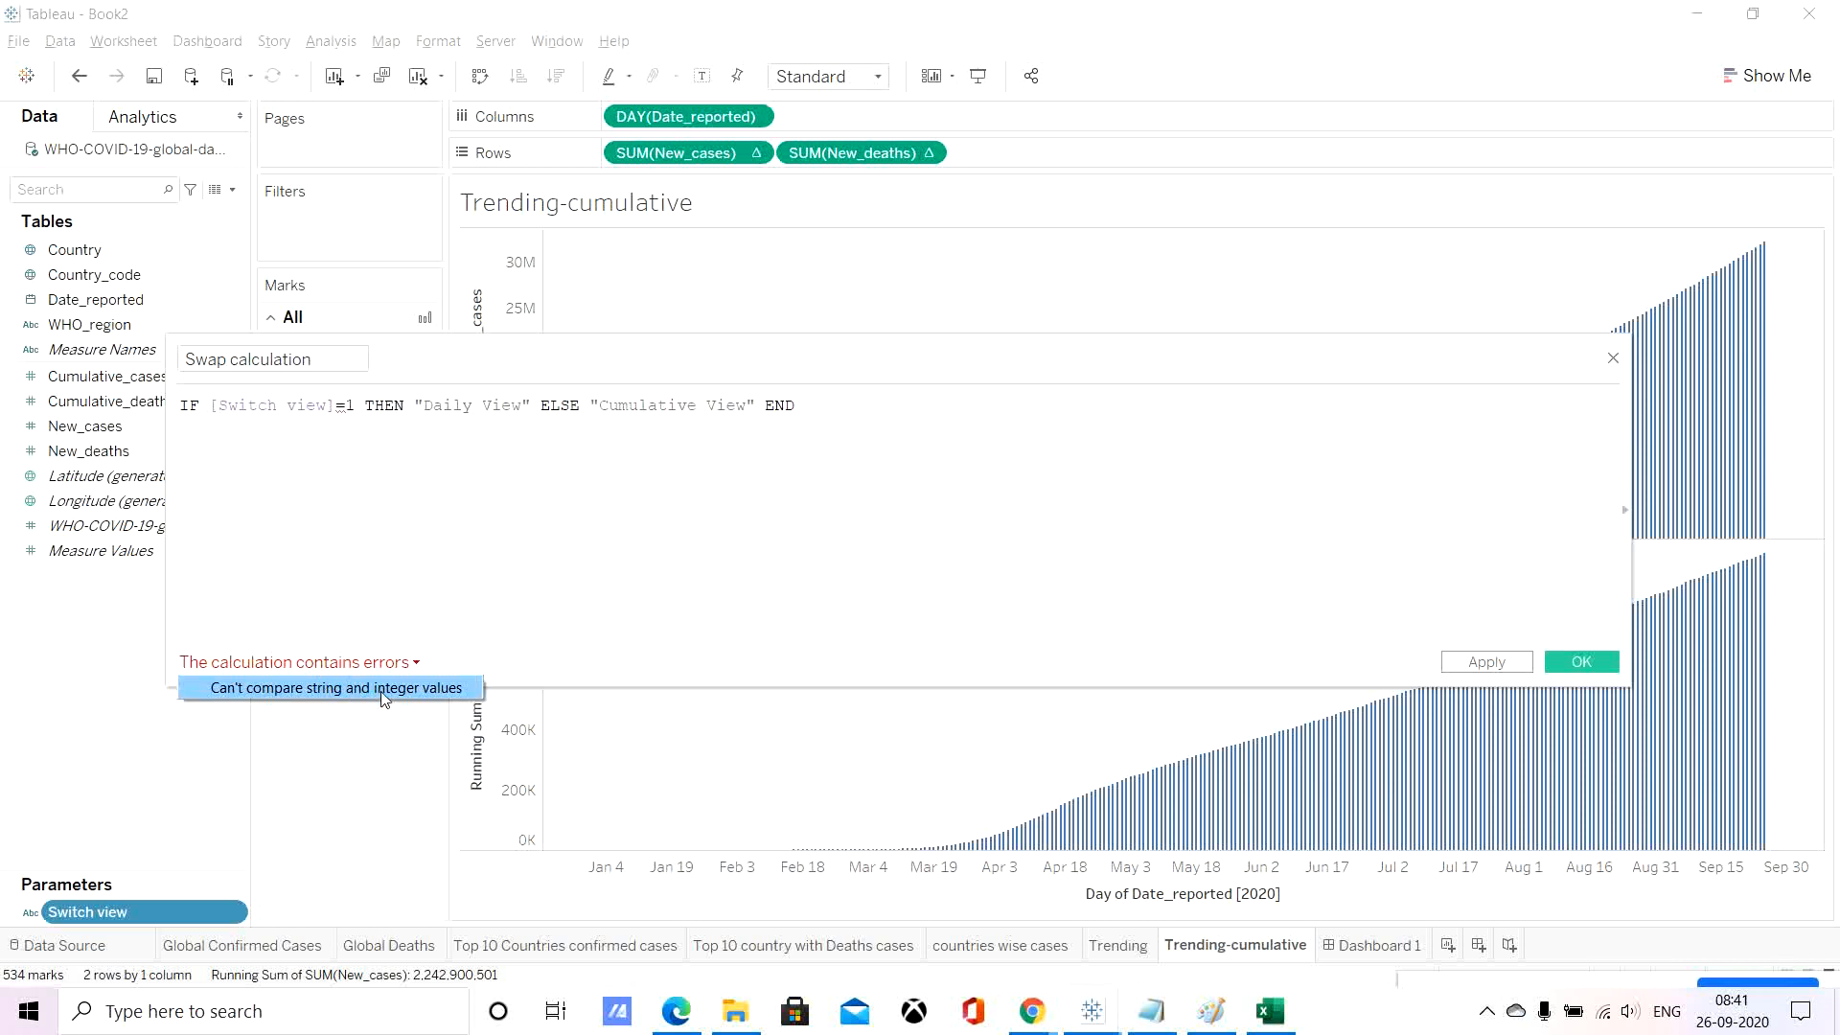
pyautogui.click(431, 509)
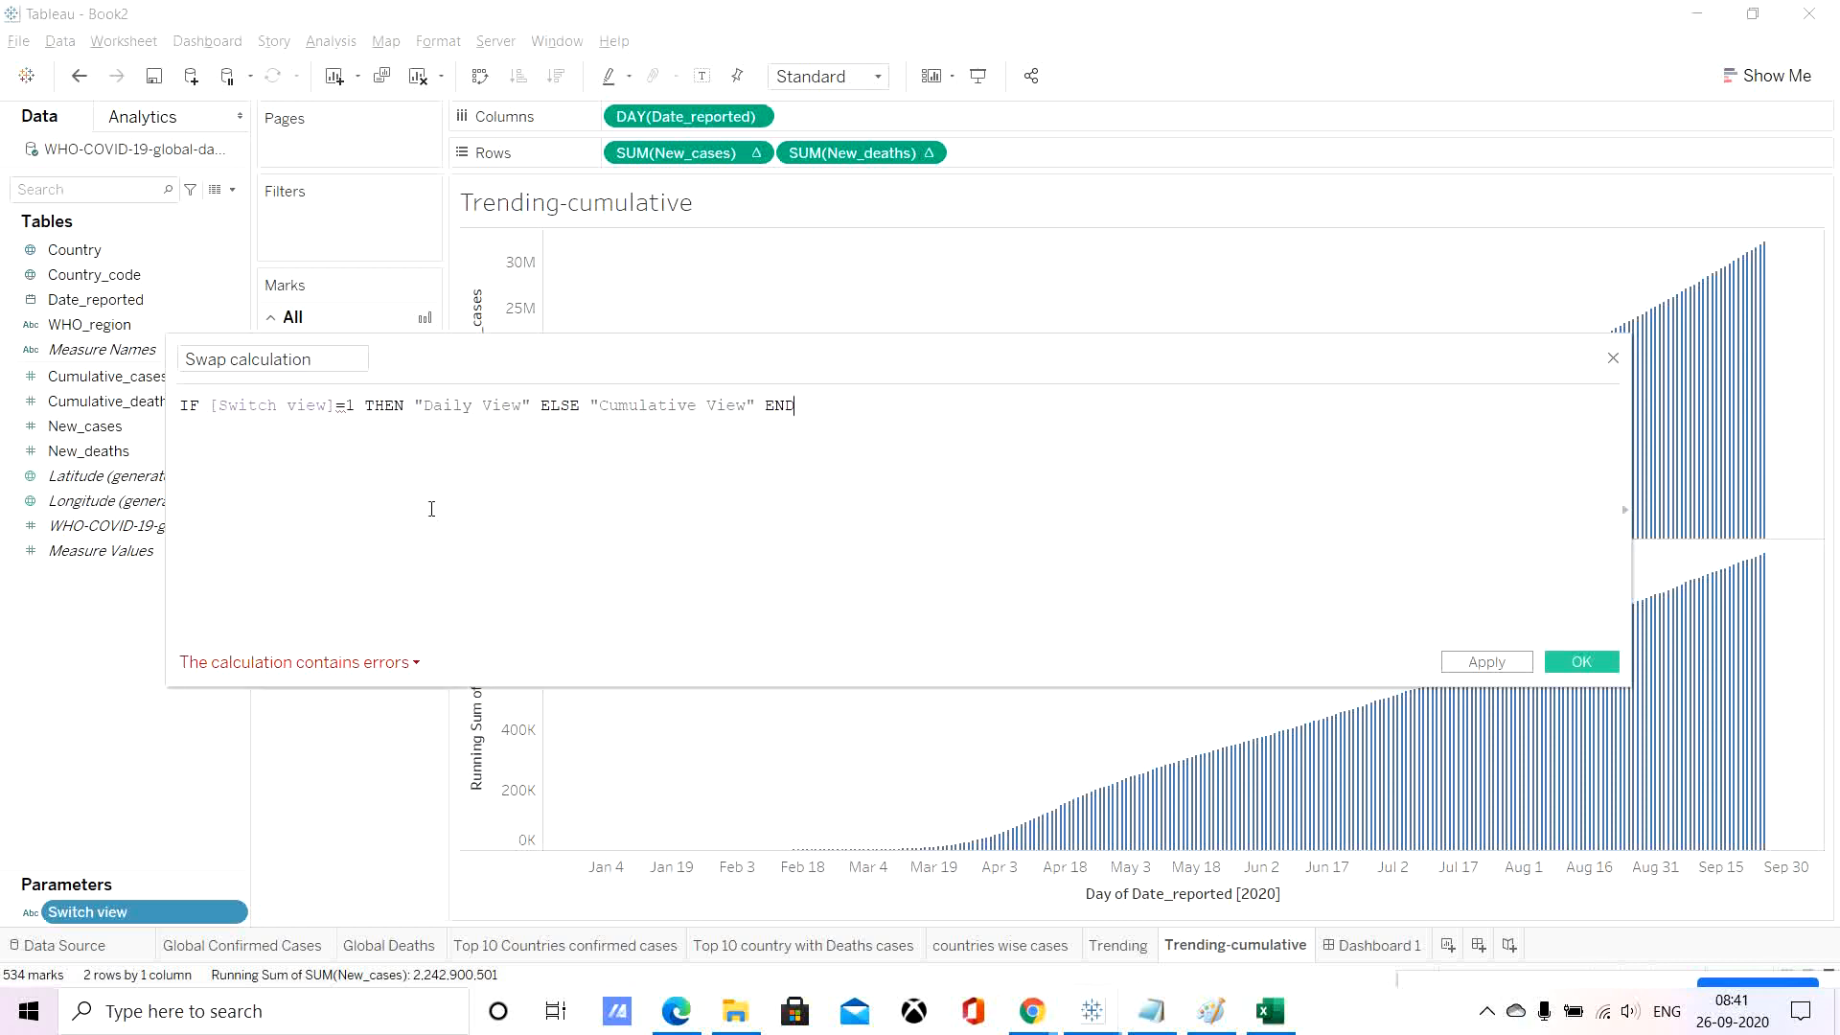
pyautogui.click(1575, 663)
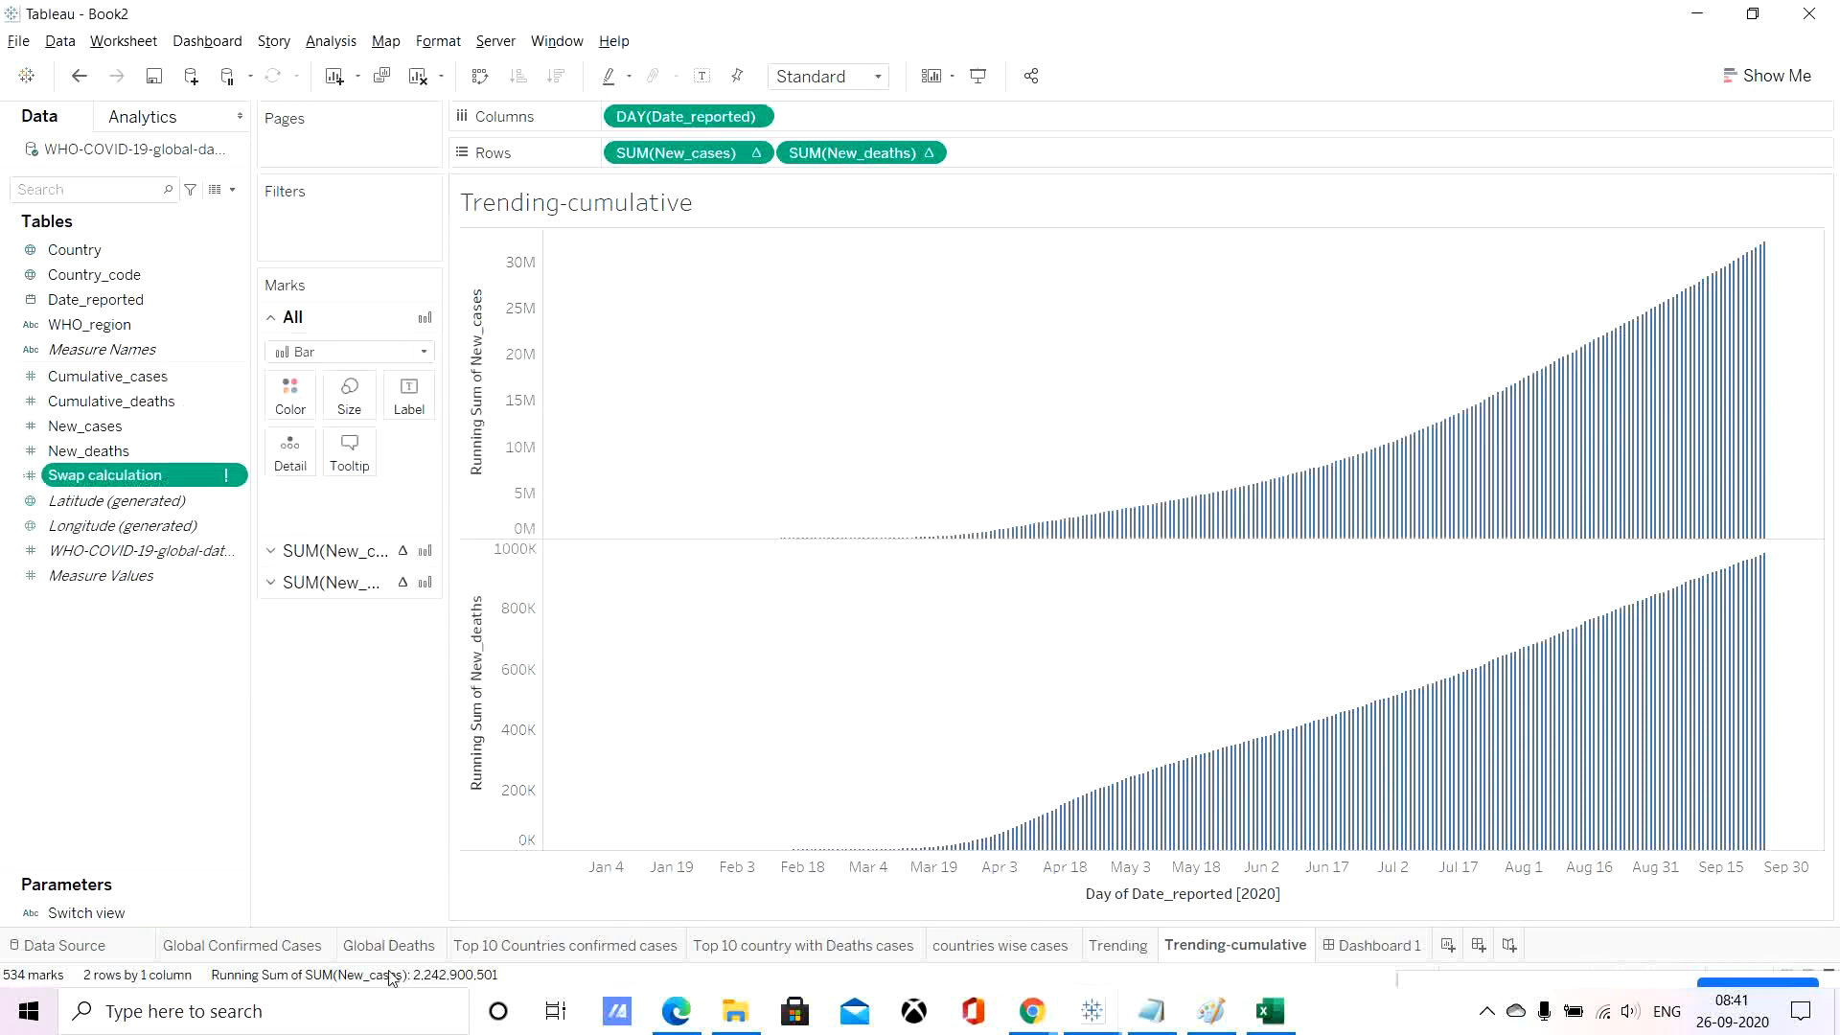
# Change the Switch view parameter's data type to Integer.
pyautogui.rightClick(120, 911)
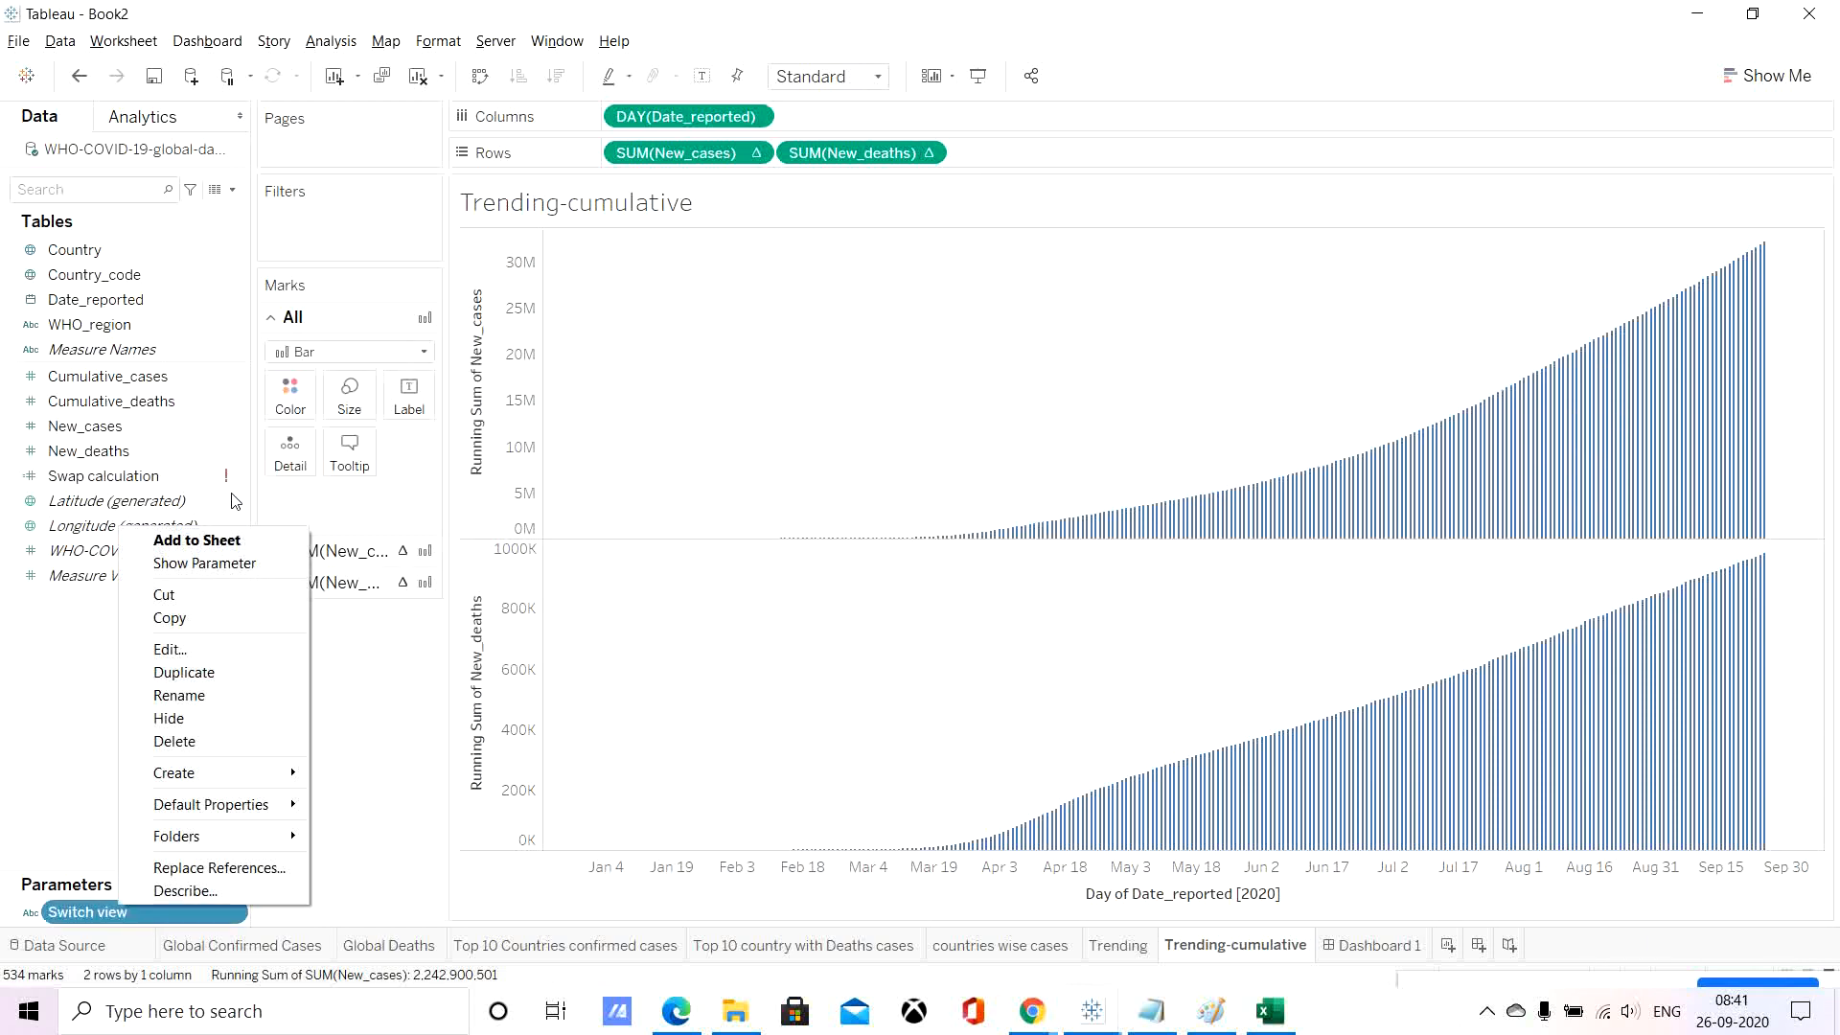
pyautogui.click(187, 646)
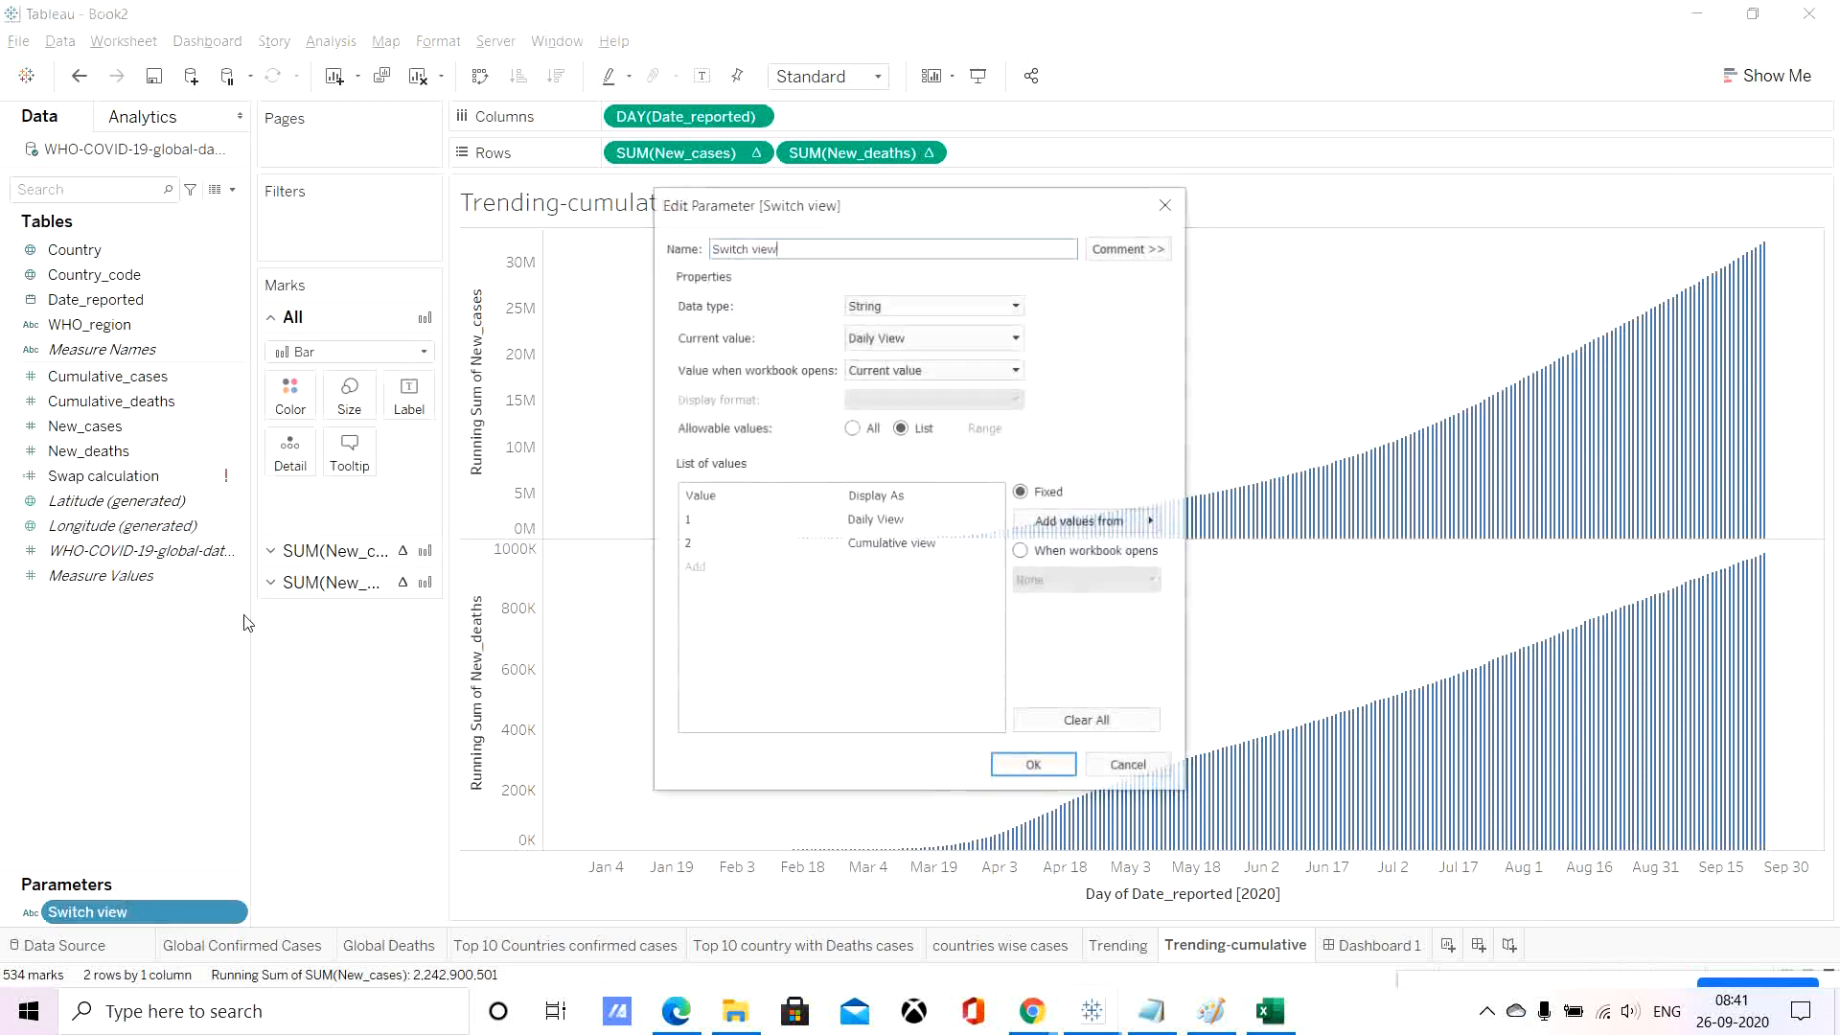
pyautogui.click(952, 308)
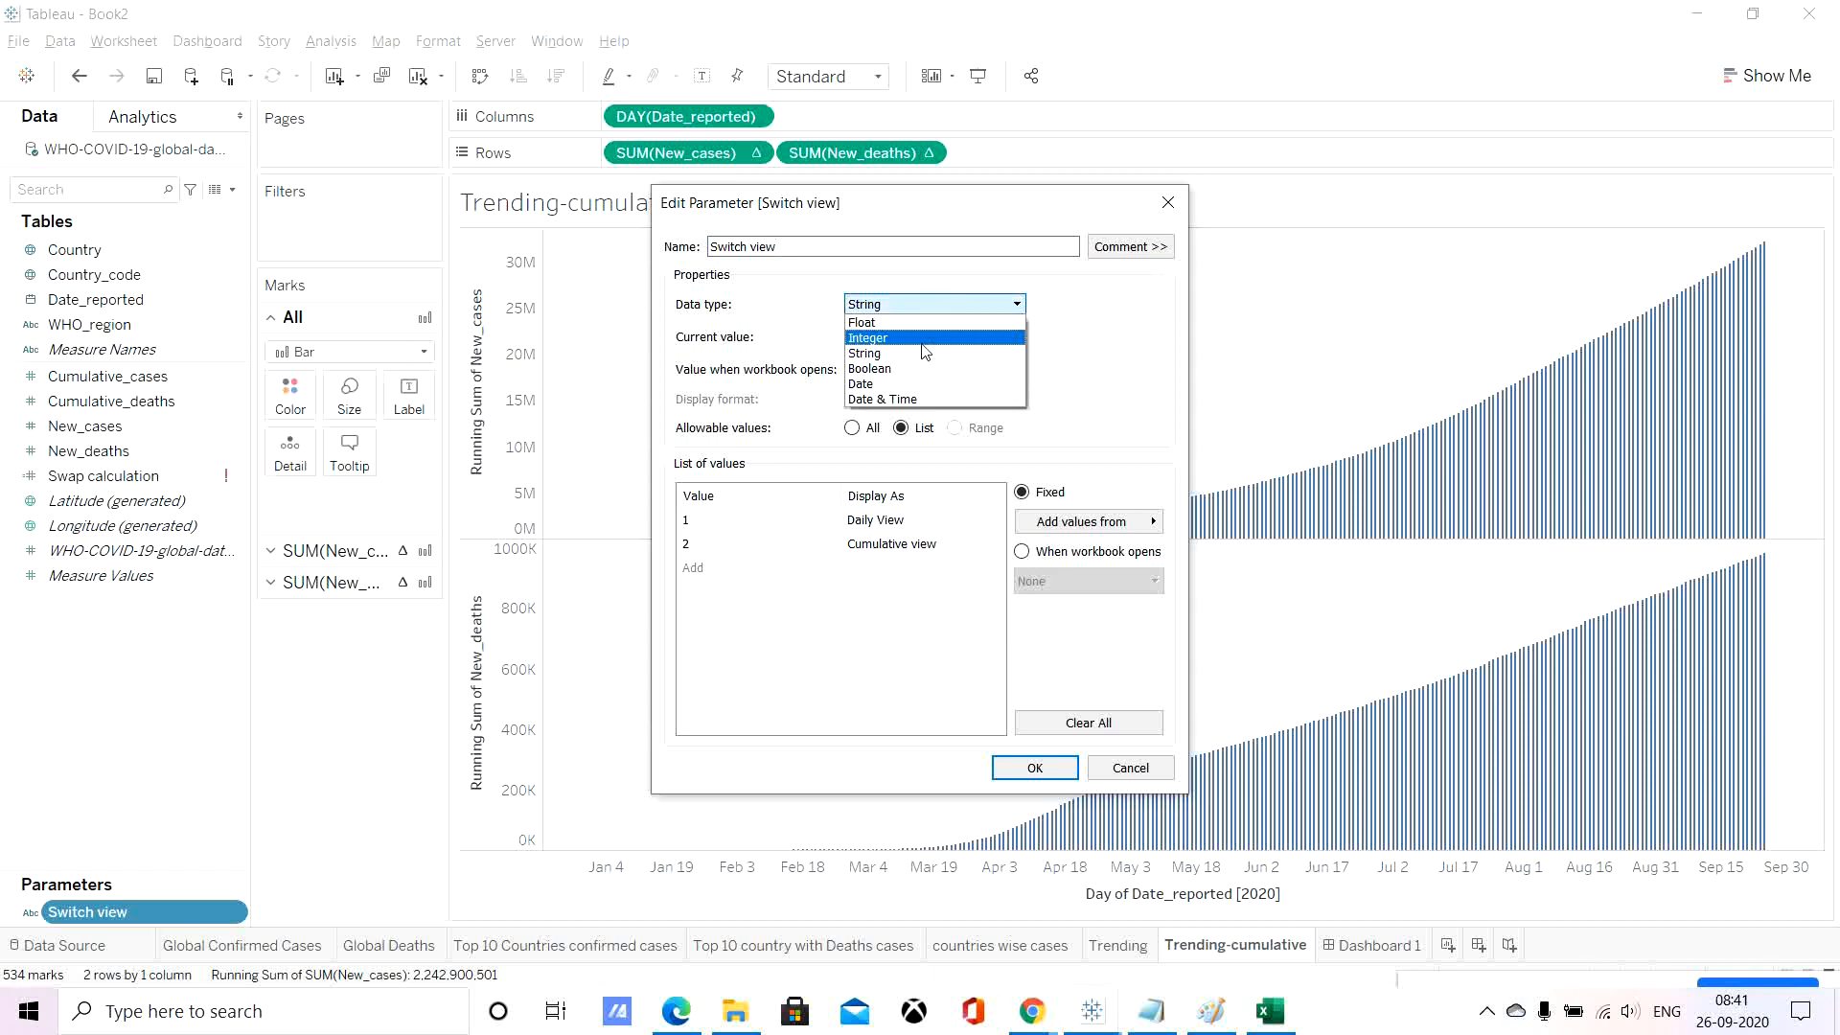
pyautogui.click(922, 339)
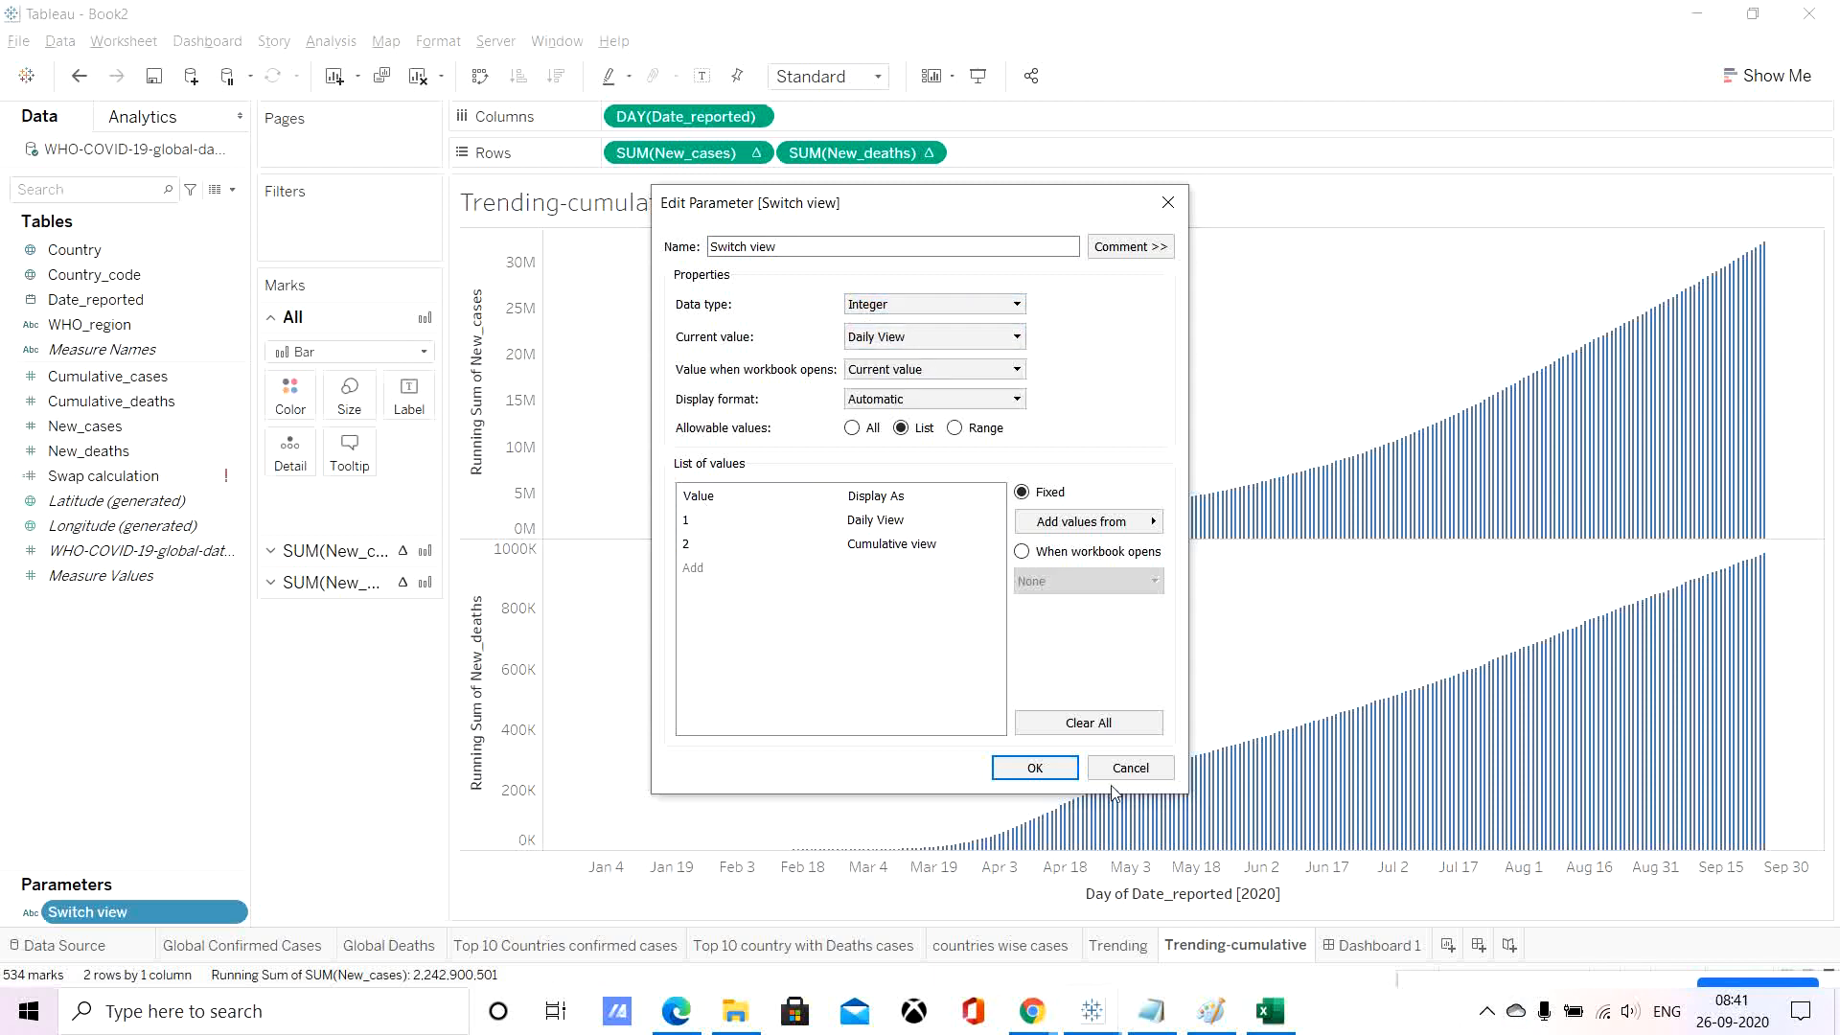
pyautogui.click(1024, 772)
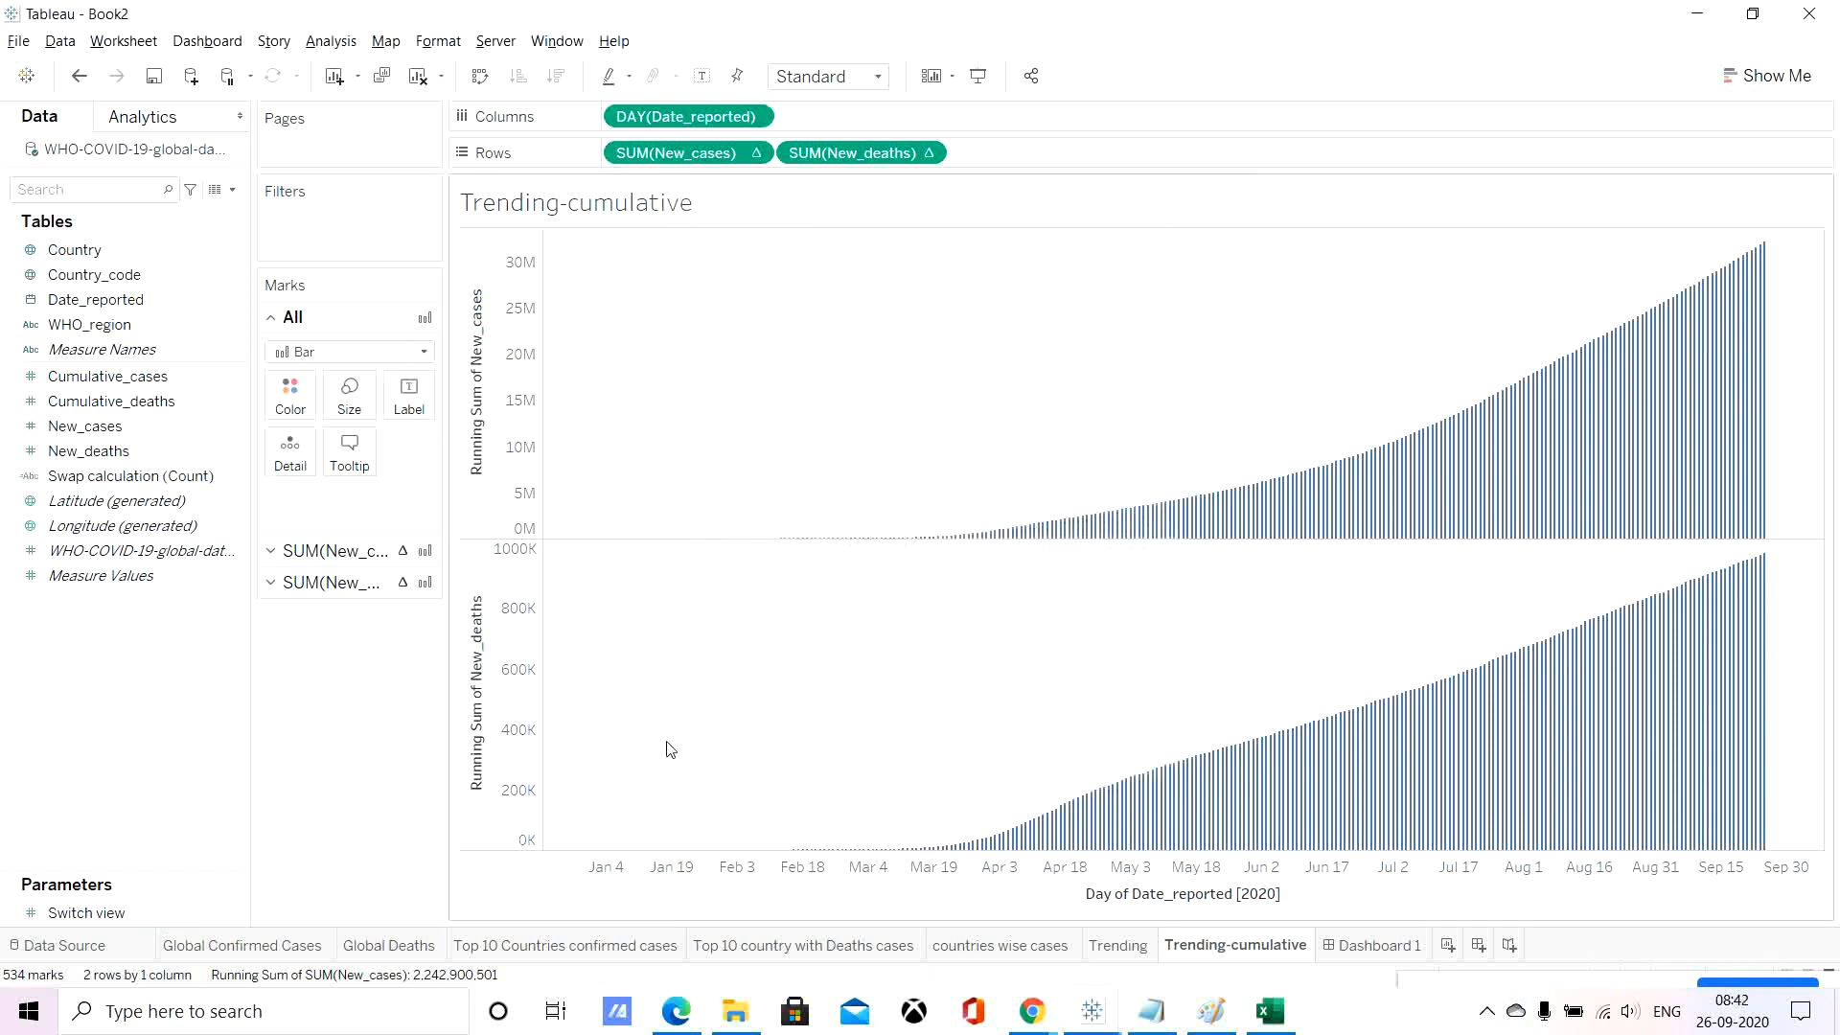
# Reopen the Swap calculation field, check that its formula is valid, and close it.
pyautogui.click(36, 915)
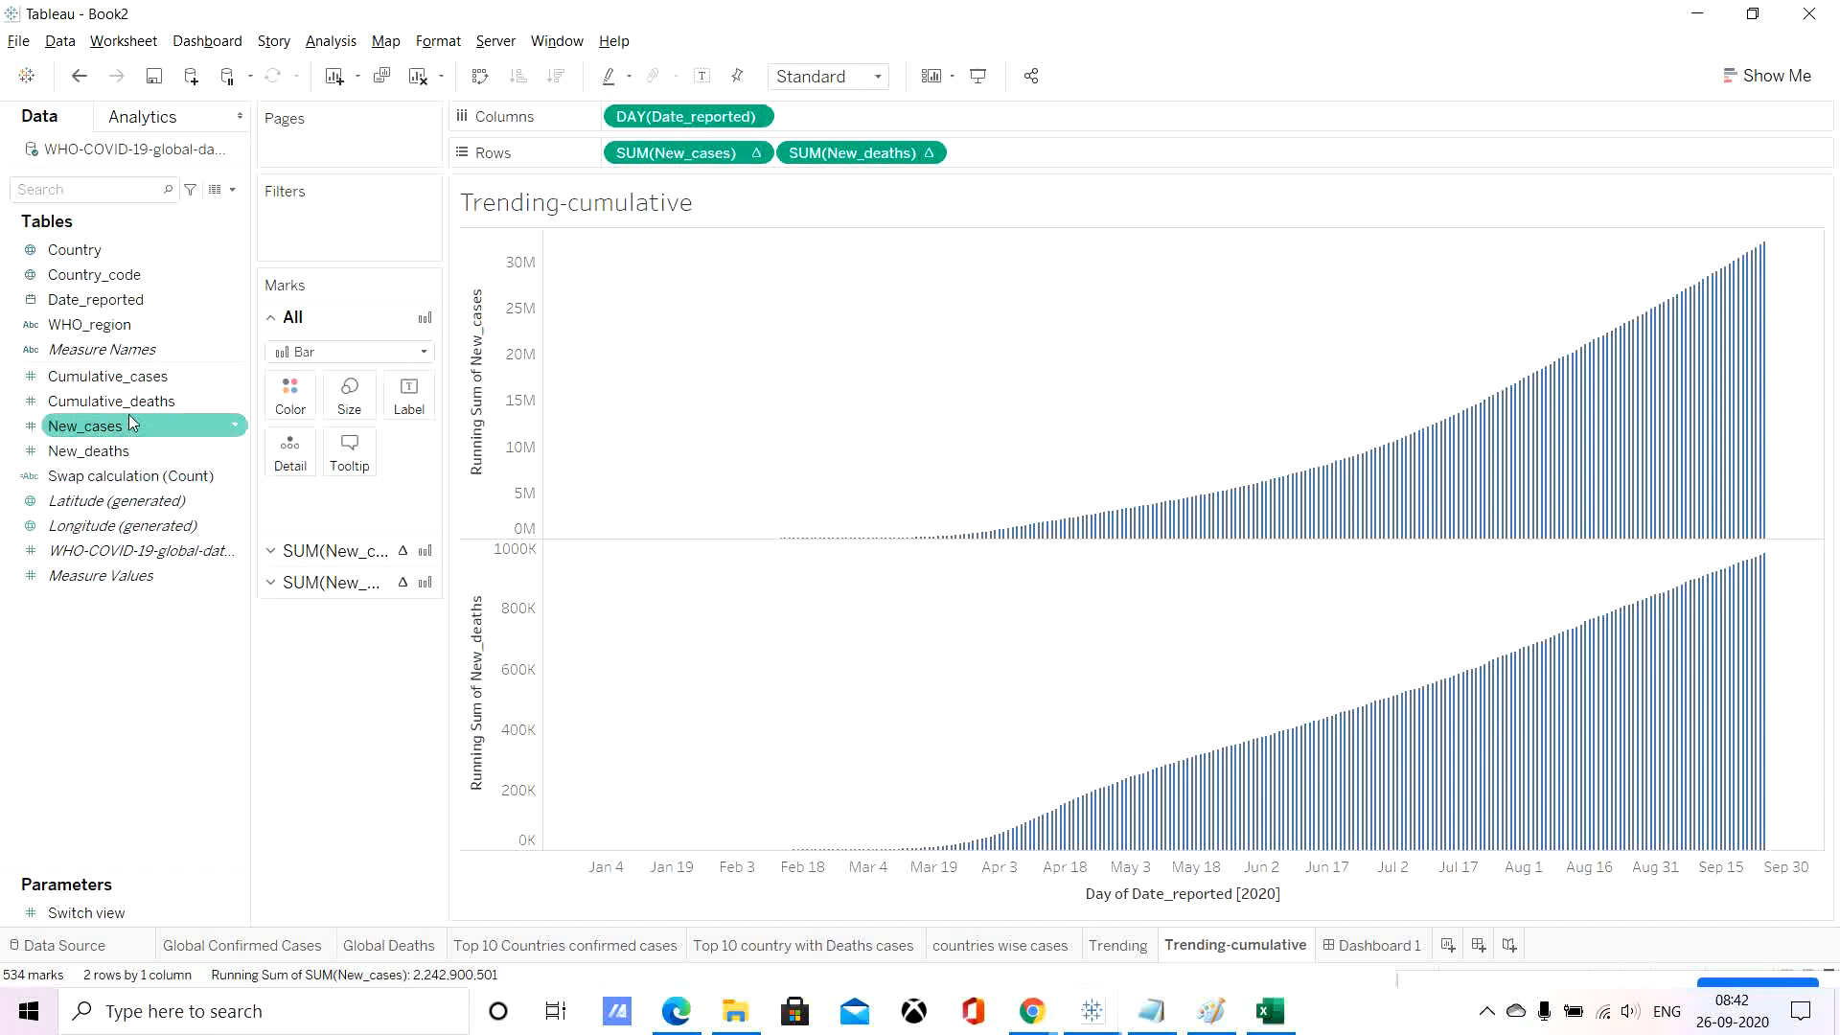
pyautogui.rightClick(105, 481)
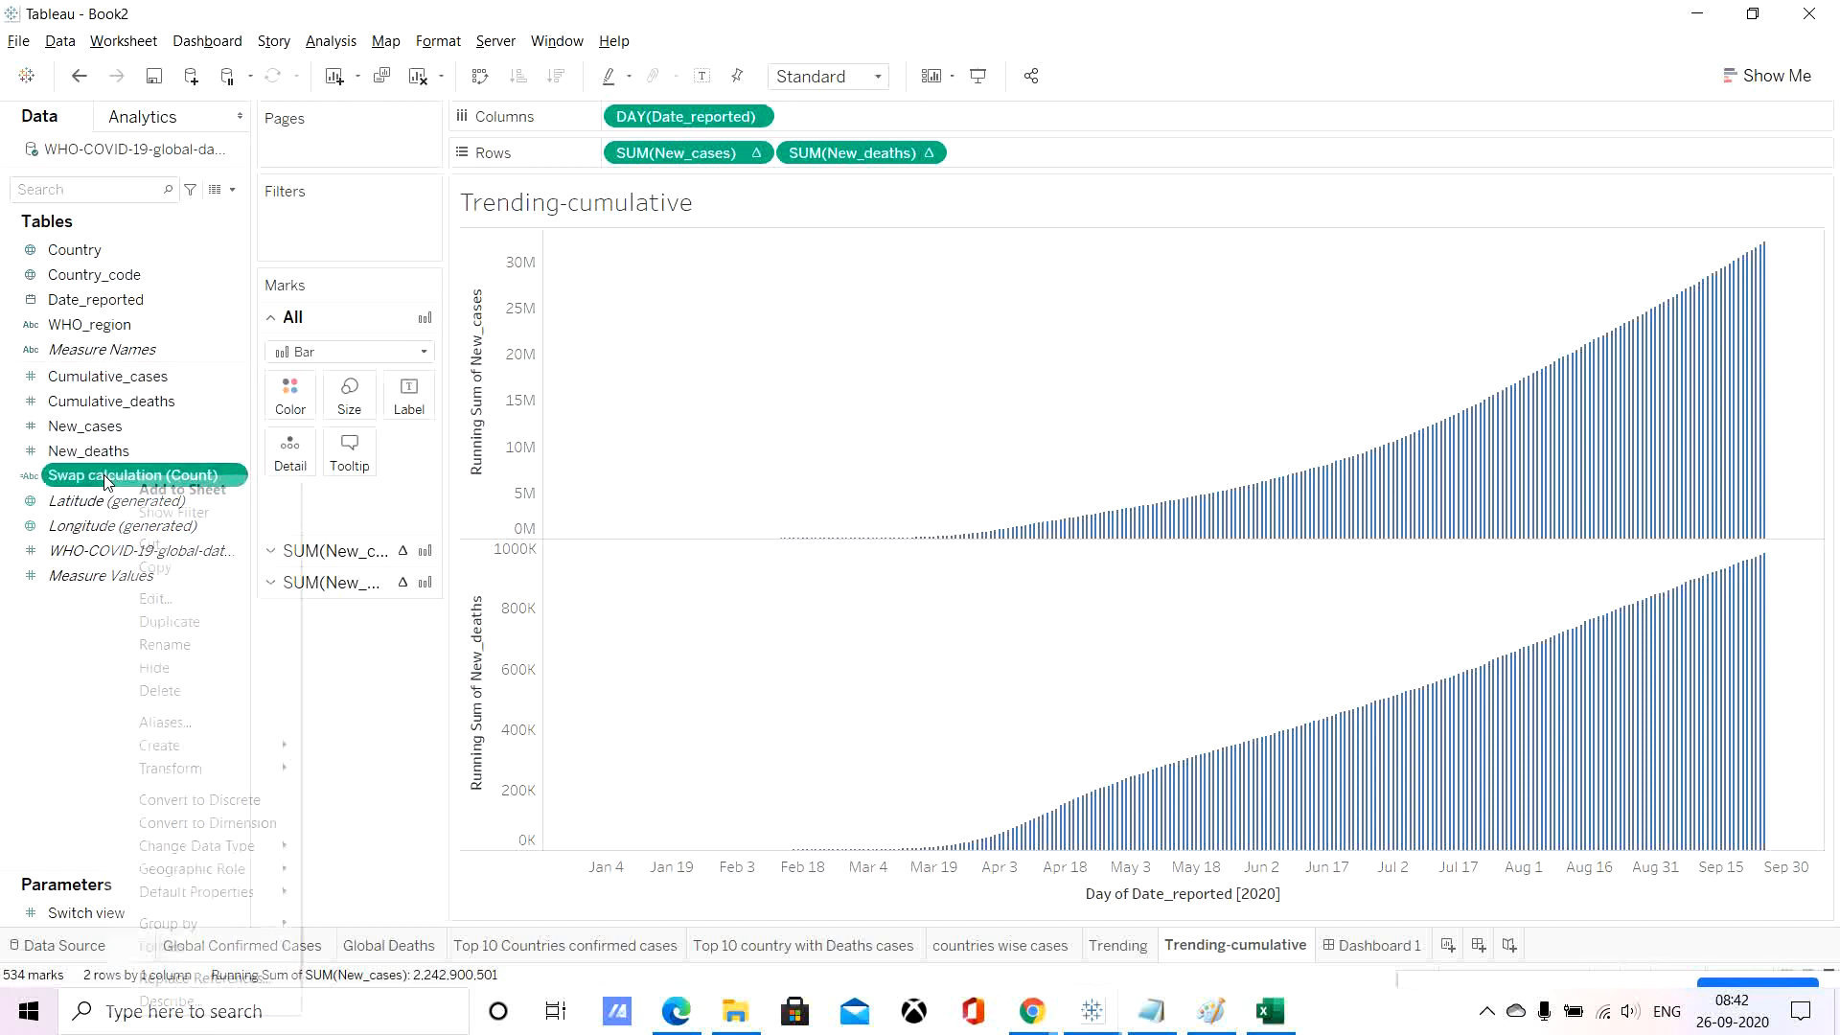
pyautogui.click(188, 599)
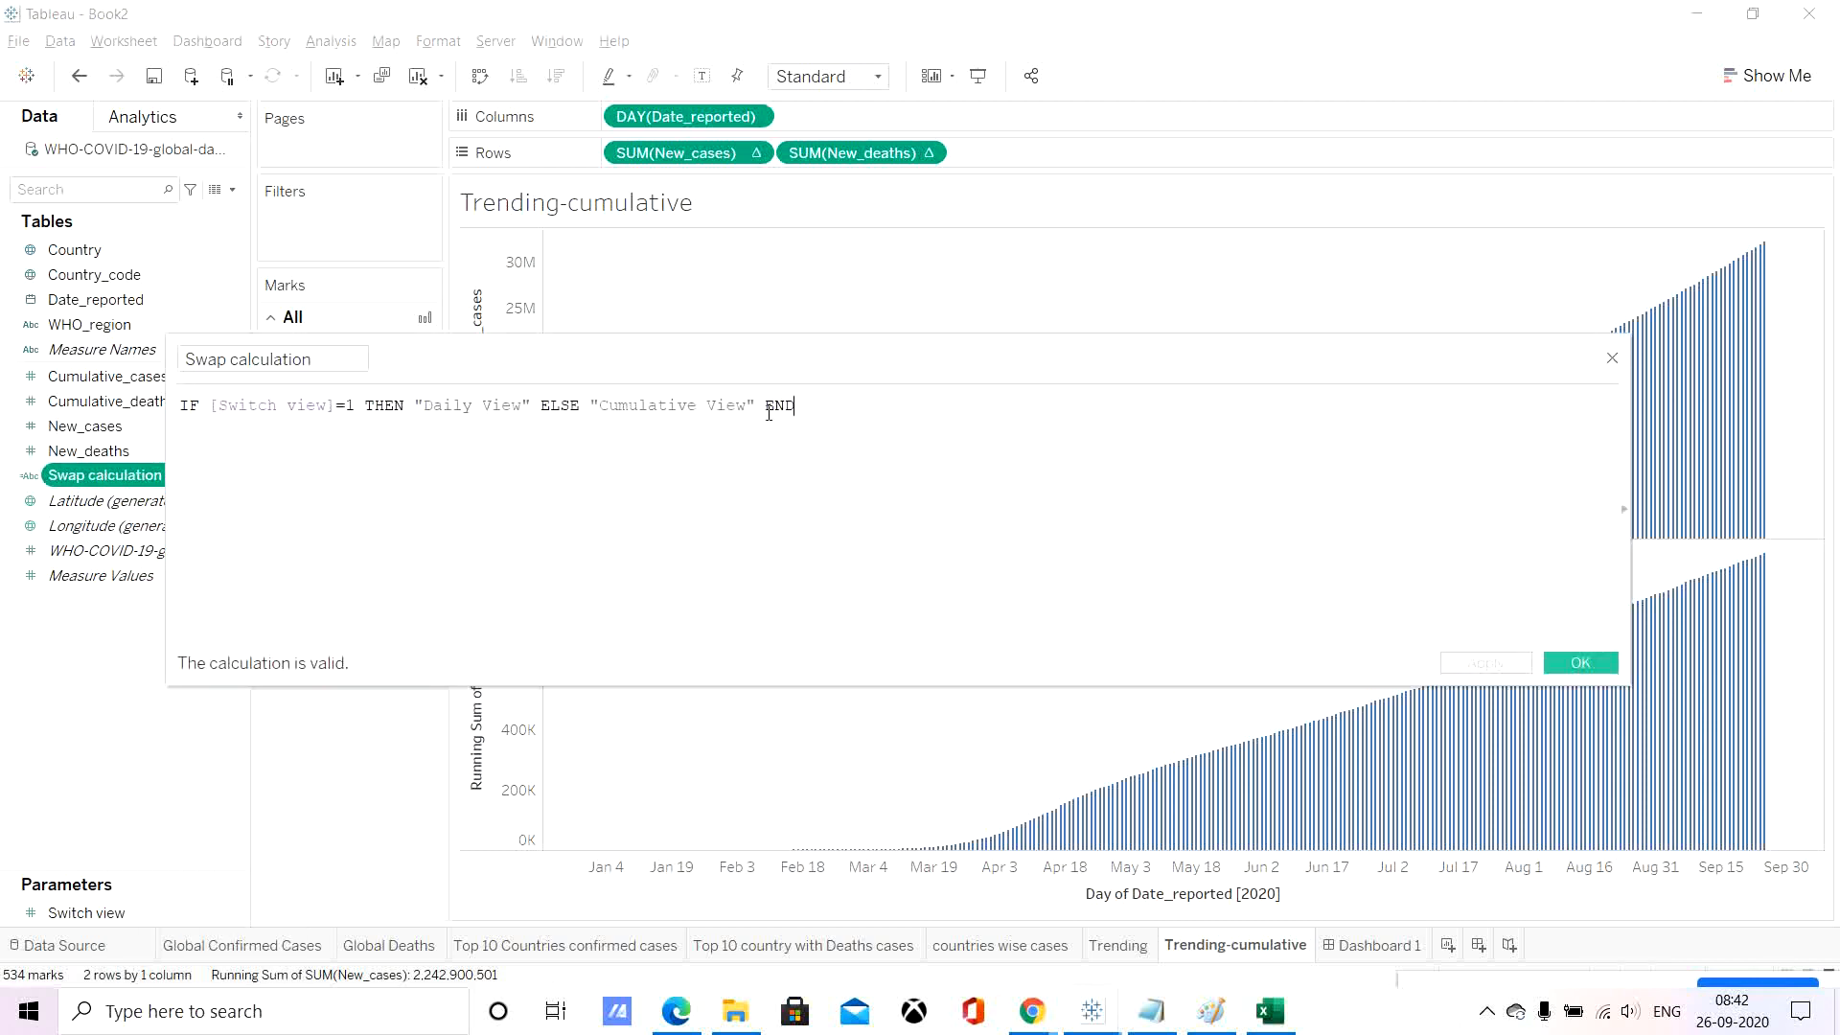
pyautogui.click(1580, 660)
# Show the Switch view parameter control on the Trending-cumulative sheet.
pyautogui.click(85, 915)
pyautogui.rightClick(86, 915)
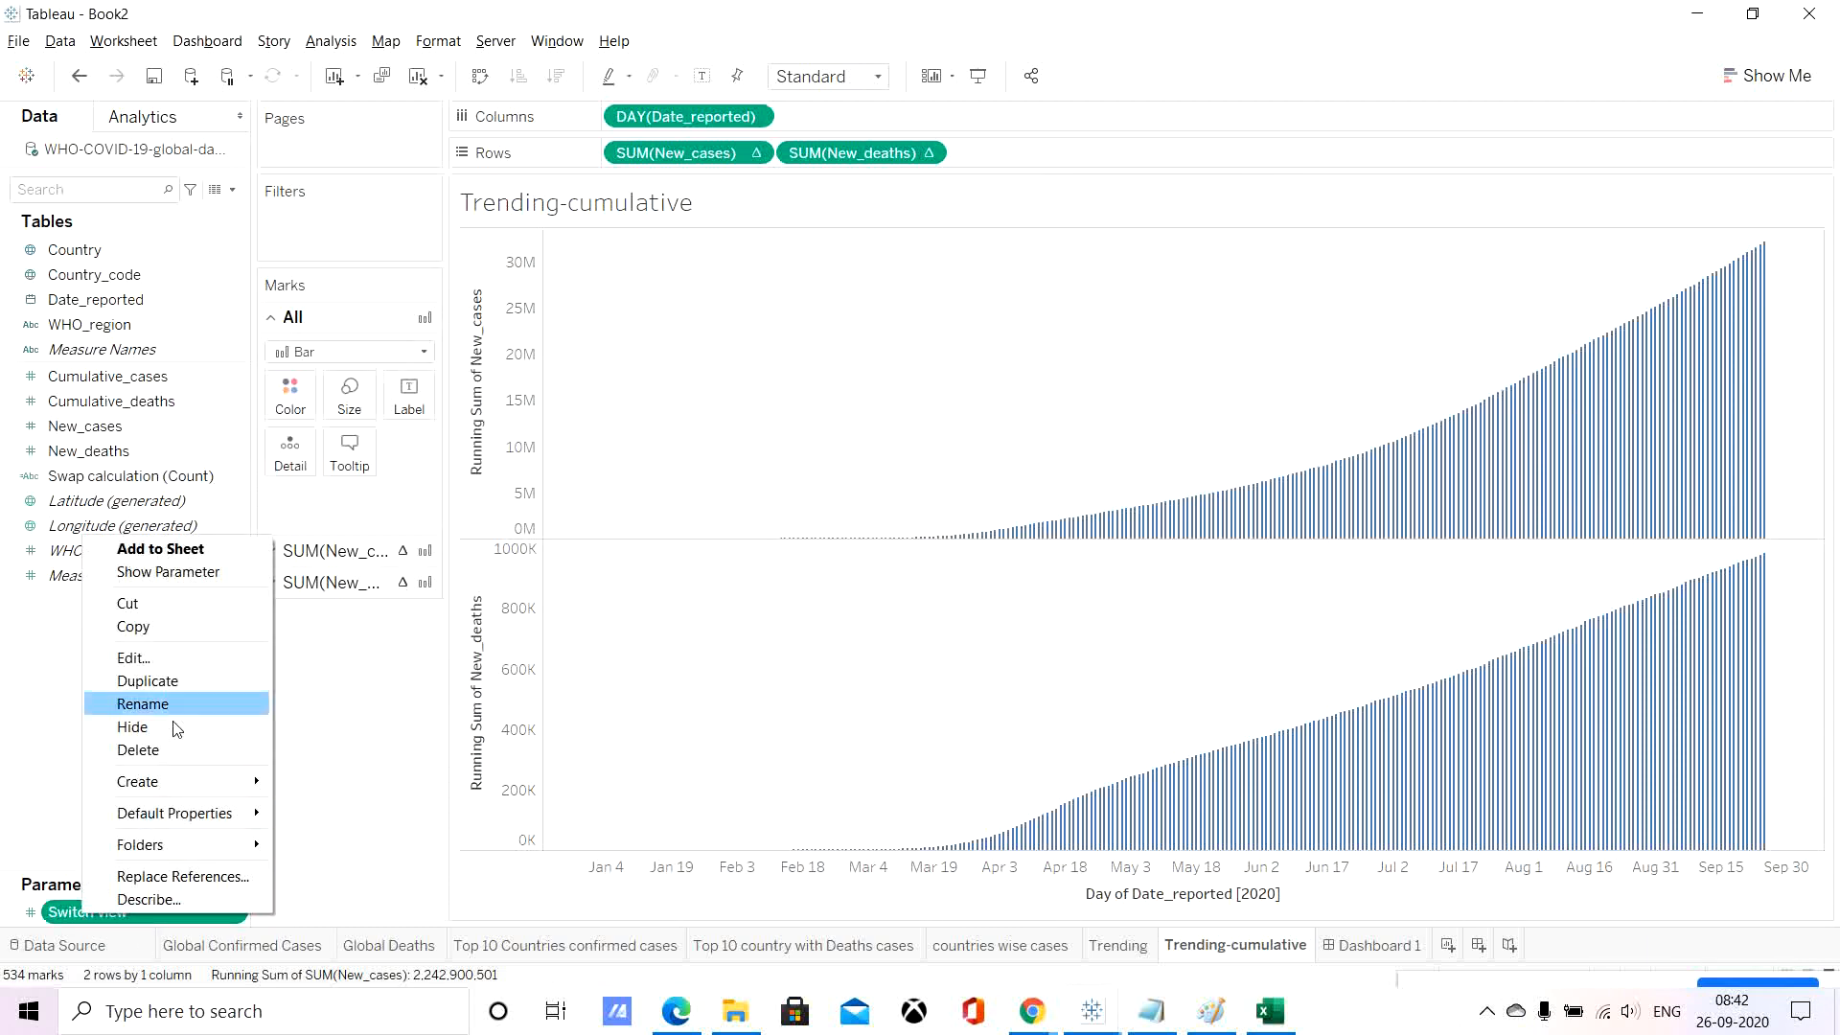
pyautogui.click(170, 573)
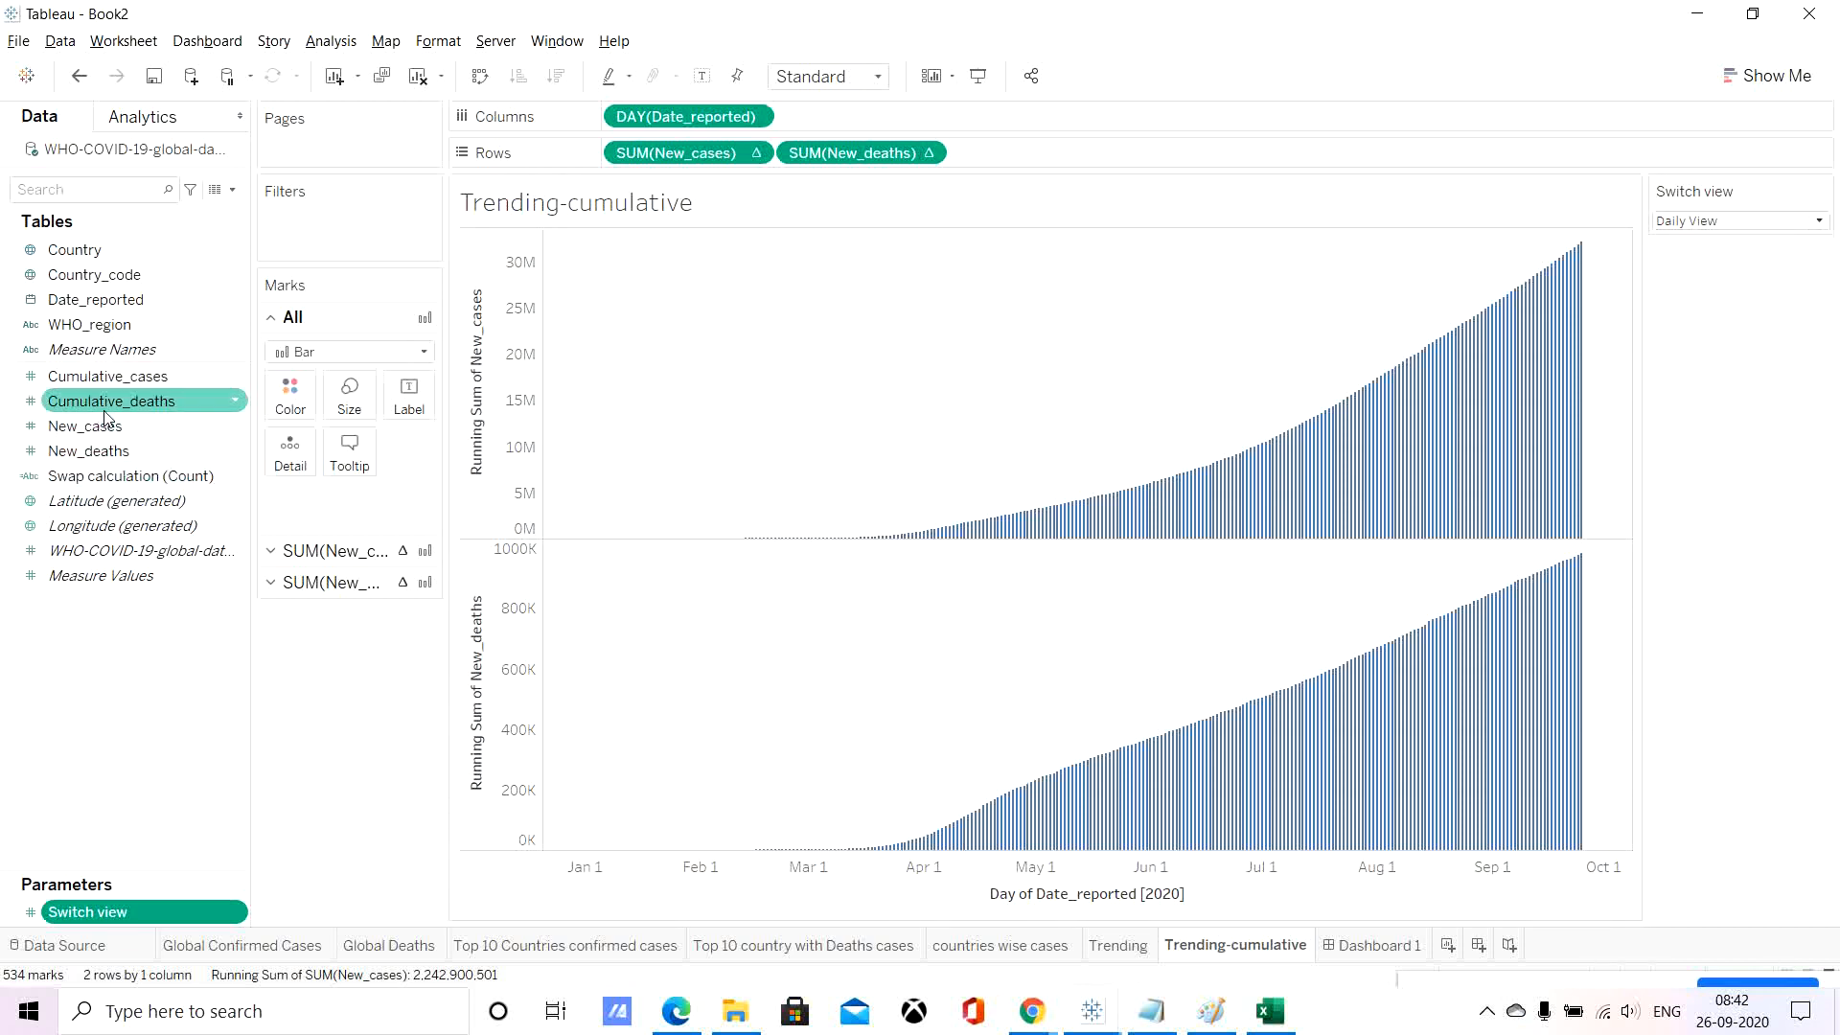
# Filter the Trending-cumulative sheet by Swap calculation as an attribute, excluding Daily View, and apply the filter.
pyautogui.moveTo(131, 479); pyautogui.dragTo(343, 239)
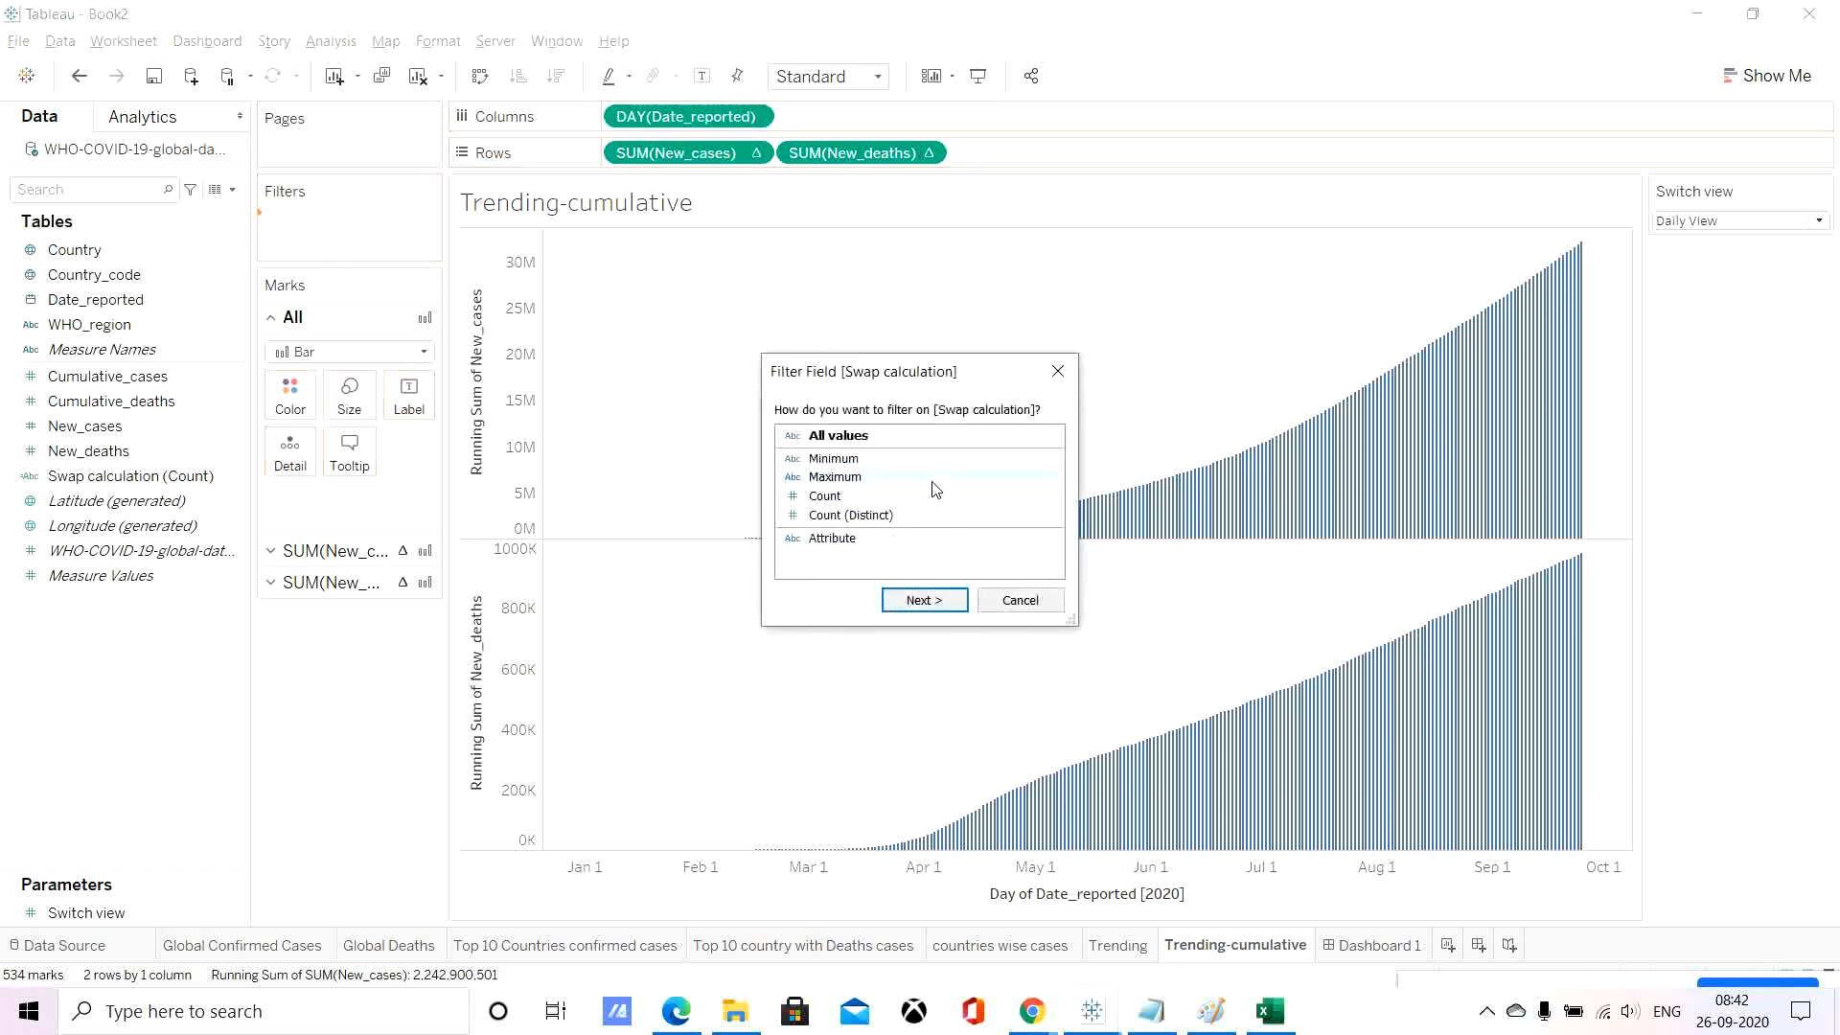
pyautogui.click(874, 442)
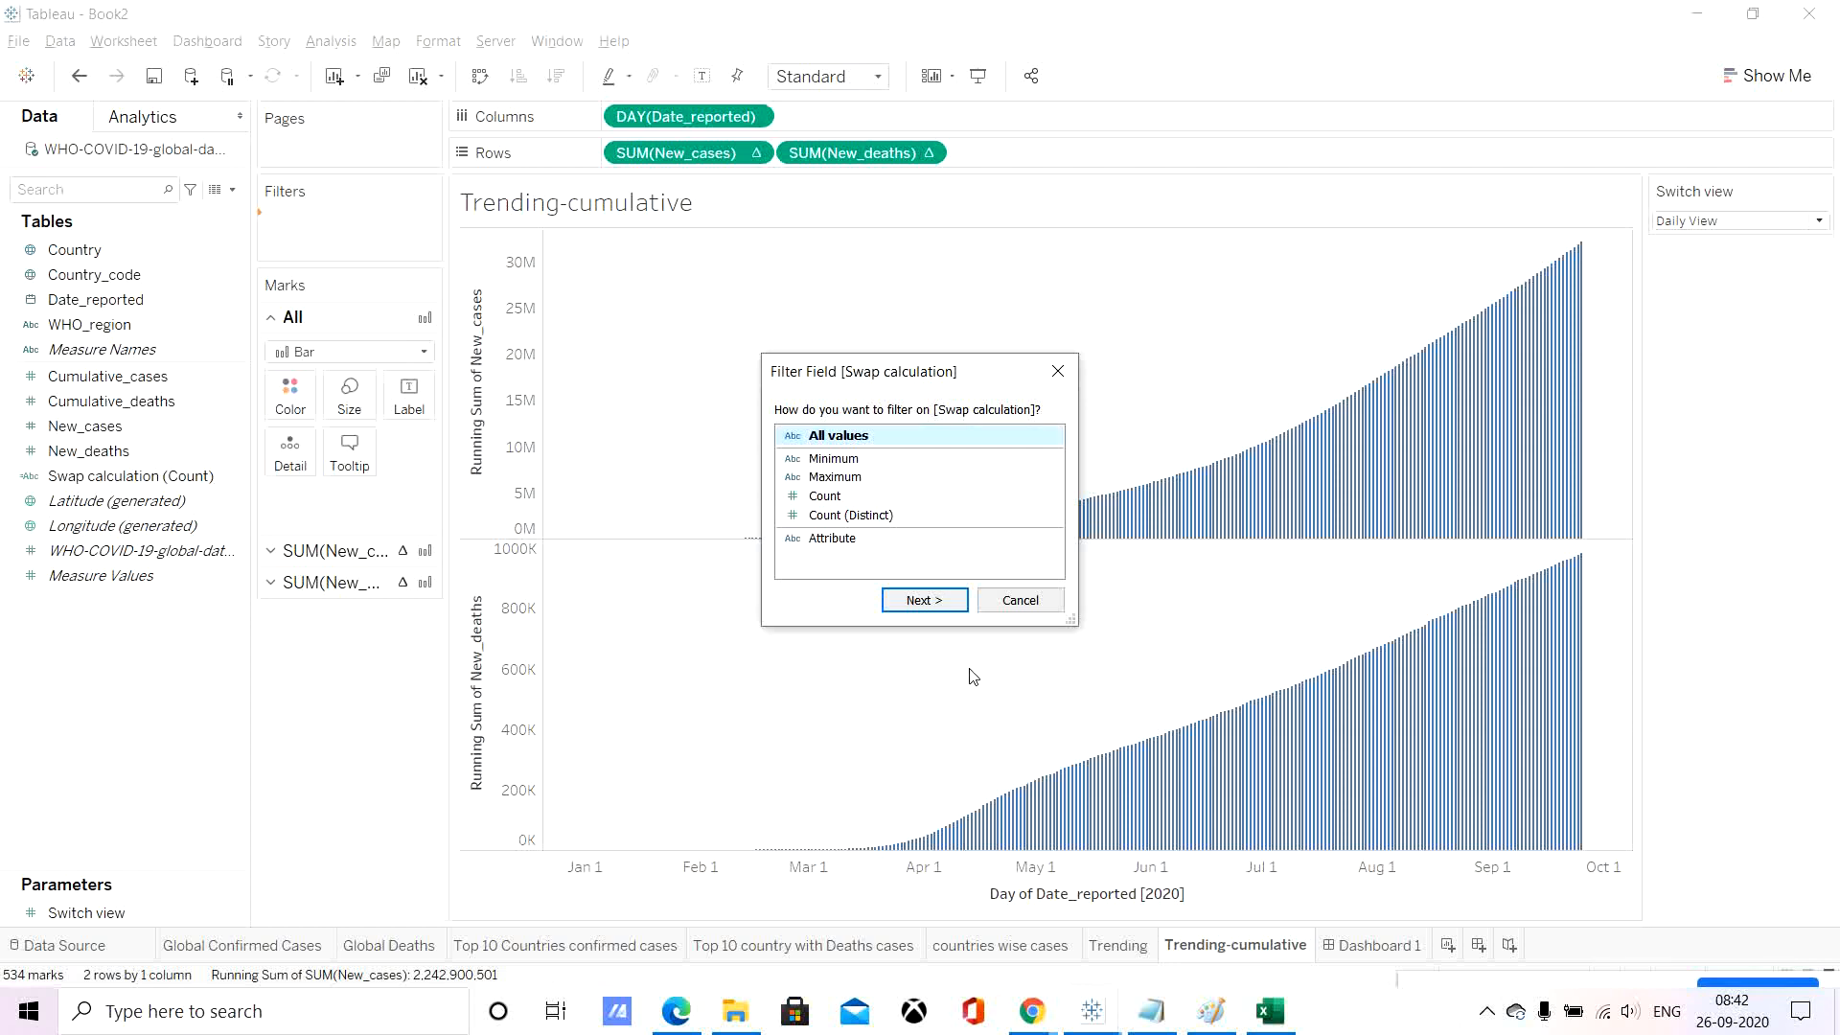
pyautogui.click(822, 539)
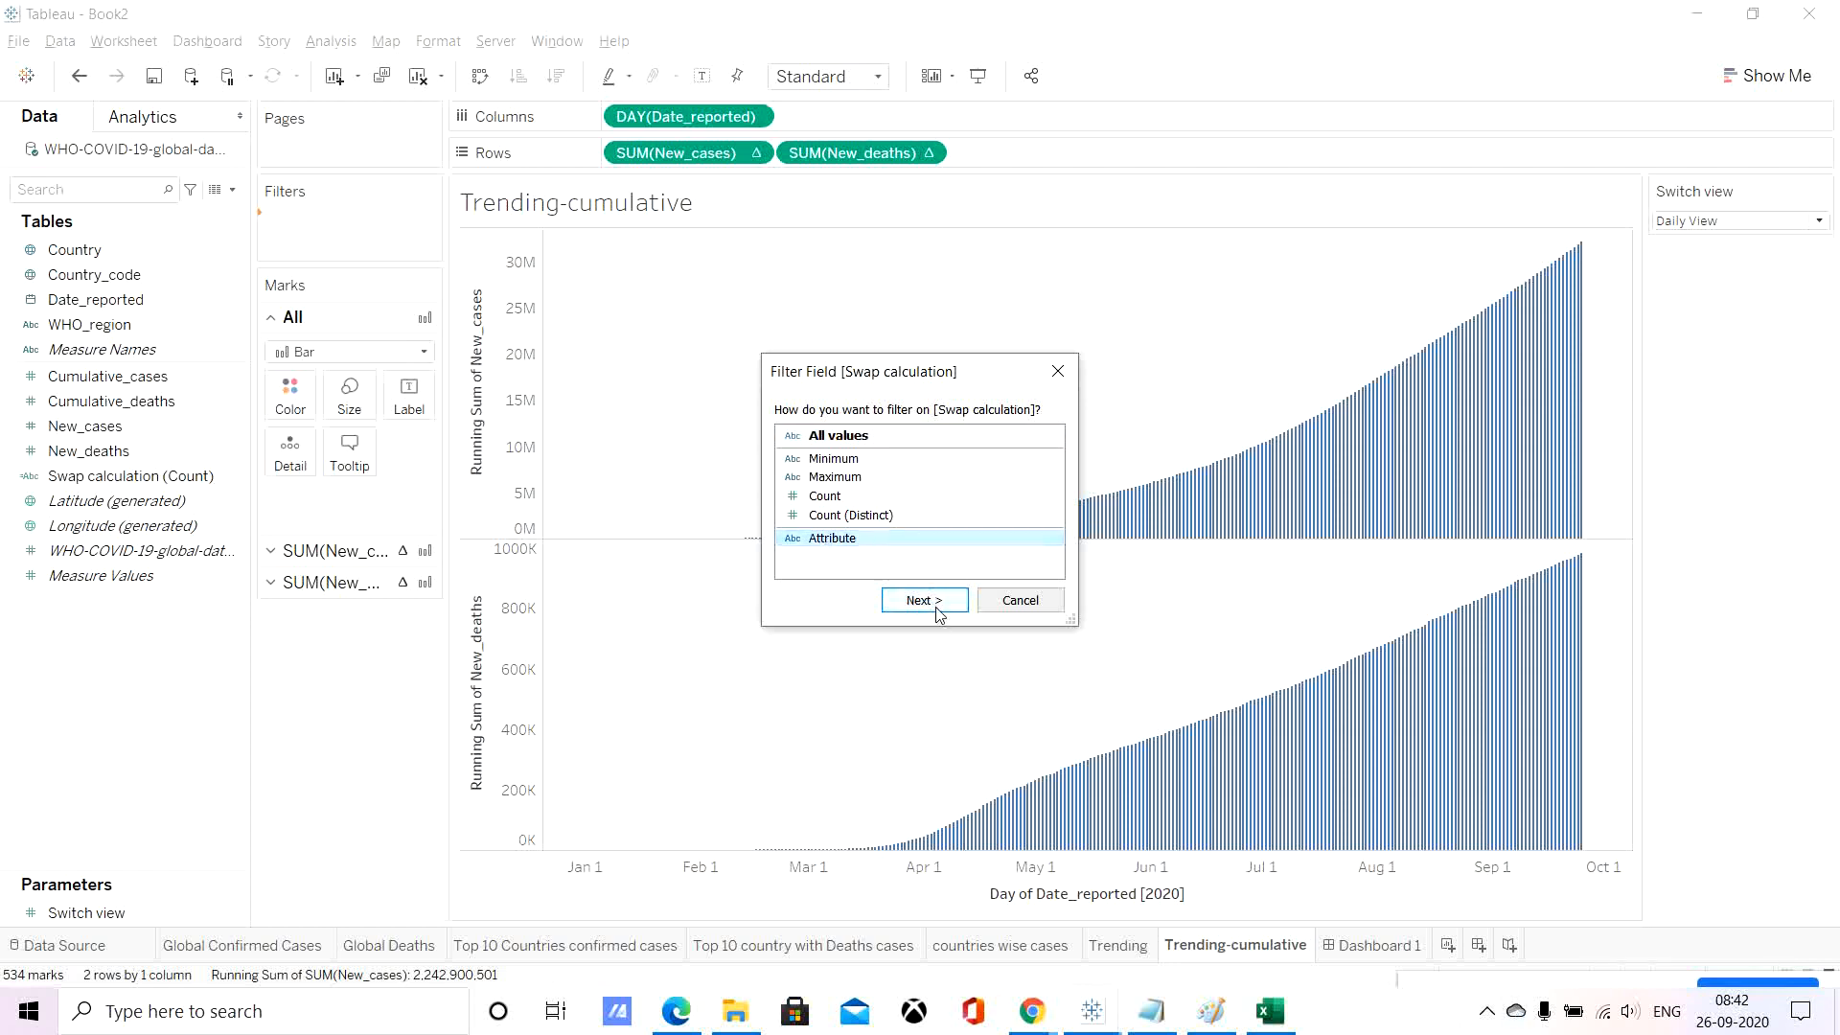
pyautogui.click(931, 602)
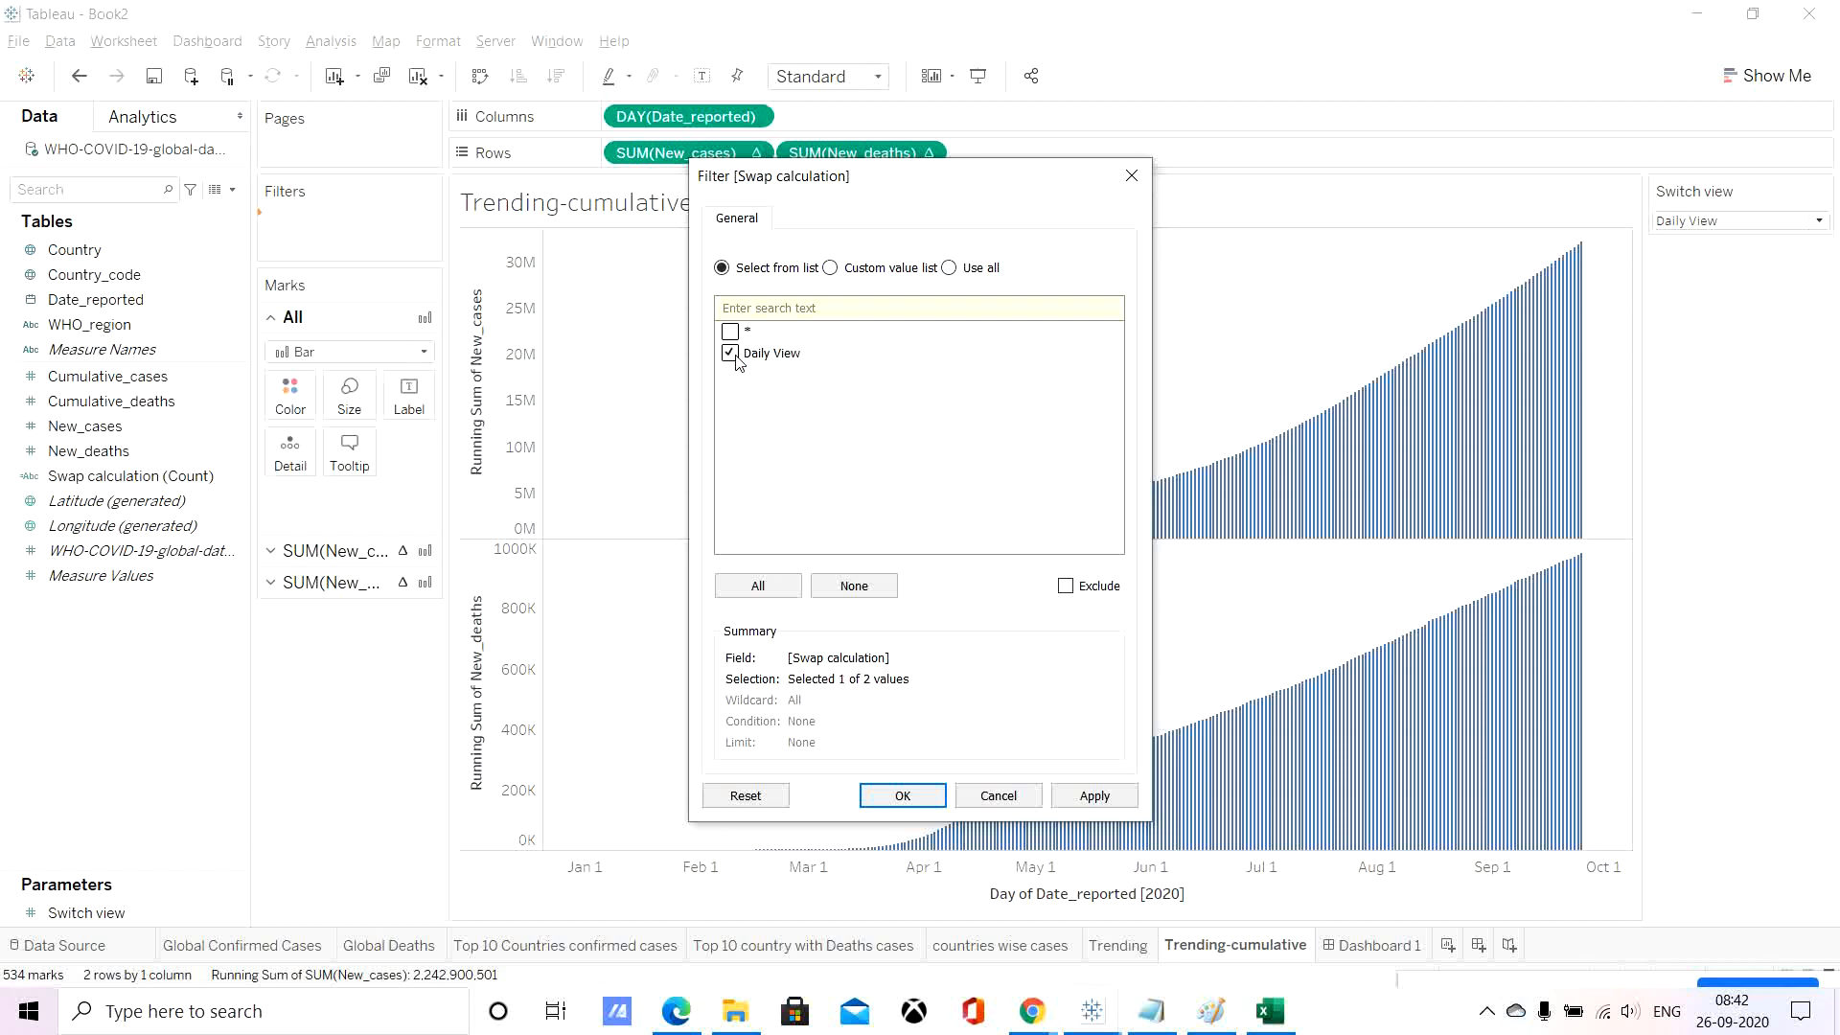
pyautogui.click(1065, 587)
pyautogui.click(1107, 801)
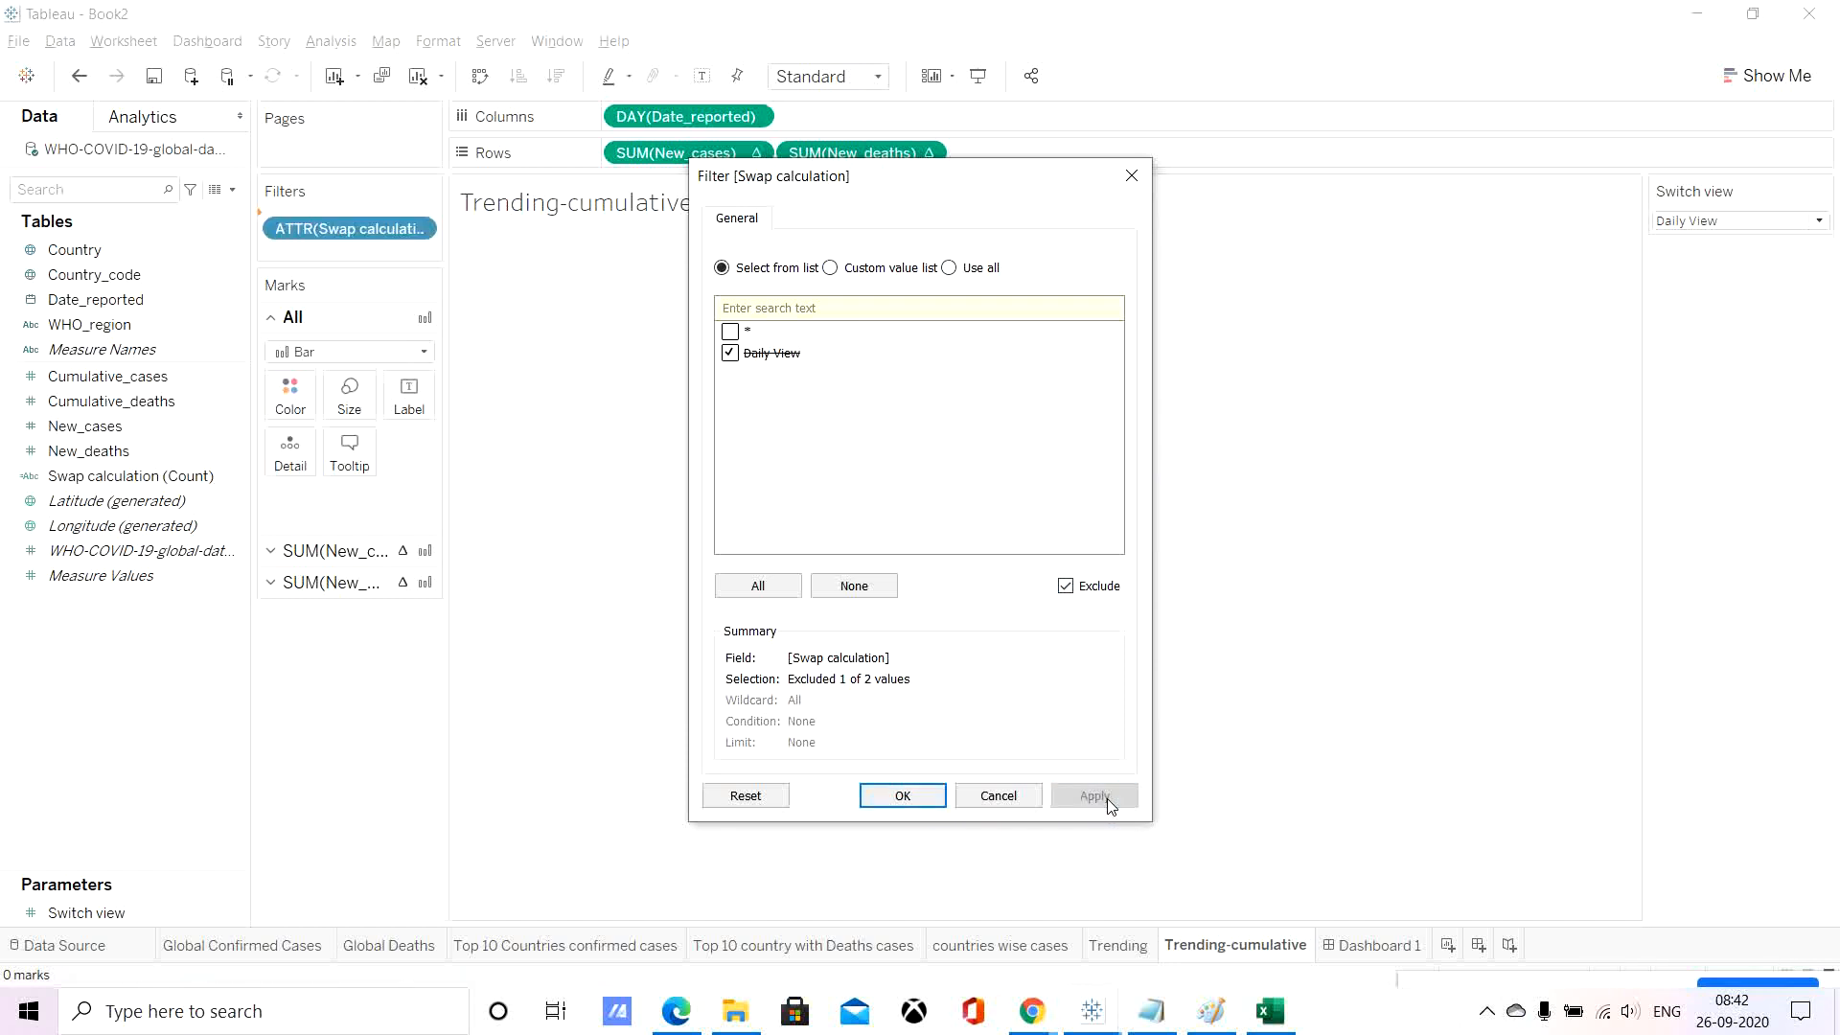
# Turn off Exclude in the Swap calculation filter, reselect its * and Daily View entries, and apply the filter.
pyautogui.click(730, 353)
pyautogui.click(1065, 585)
pyautogui.click(728, 336)
pyautogui.click(730, 353)
pyautogui.click(1092, 795)
pyautogui.click(903, 795)
# Show the Switch view parameter control on the Trending sheet.
pyautogui.click(1121, 956)
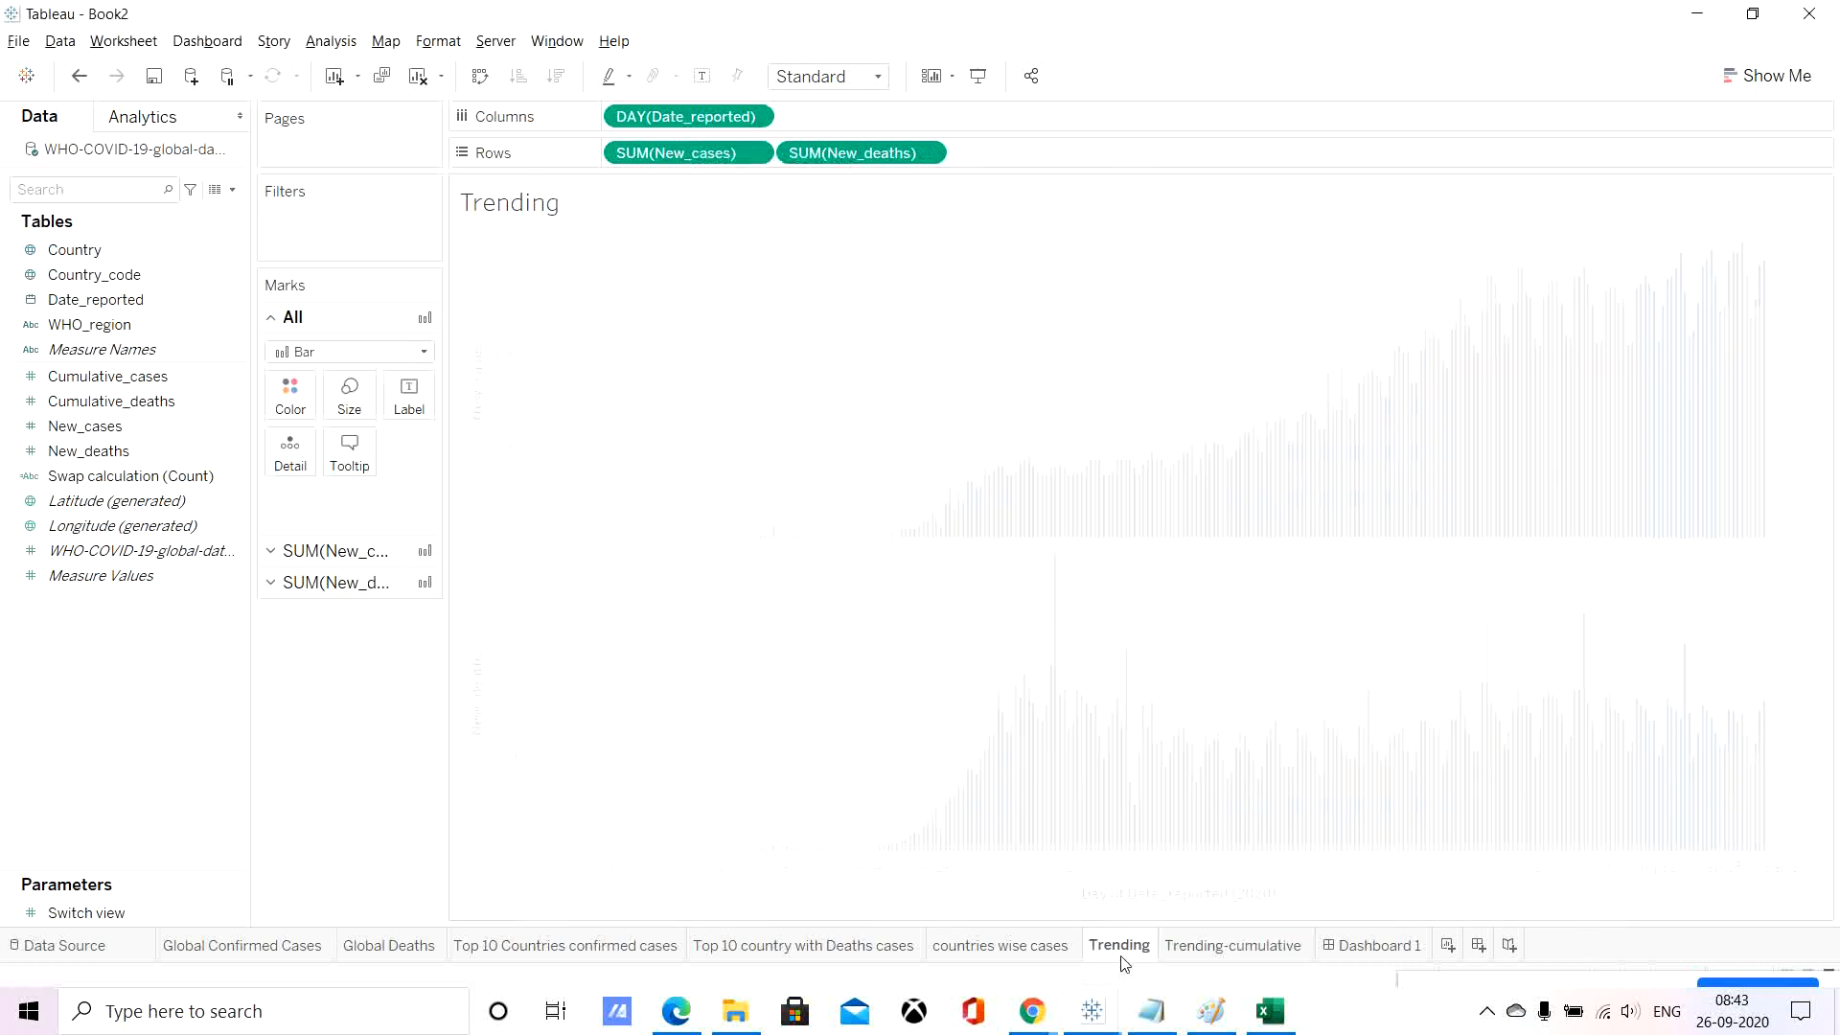
pyautogui.click(82, 911)
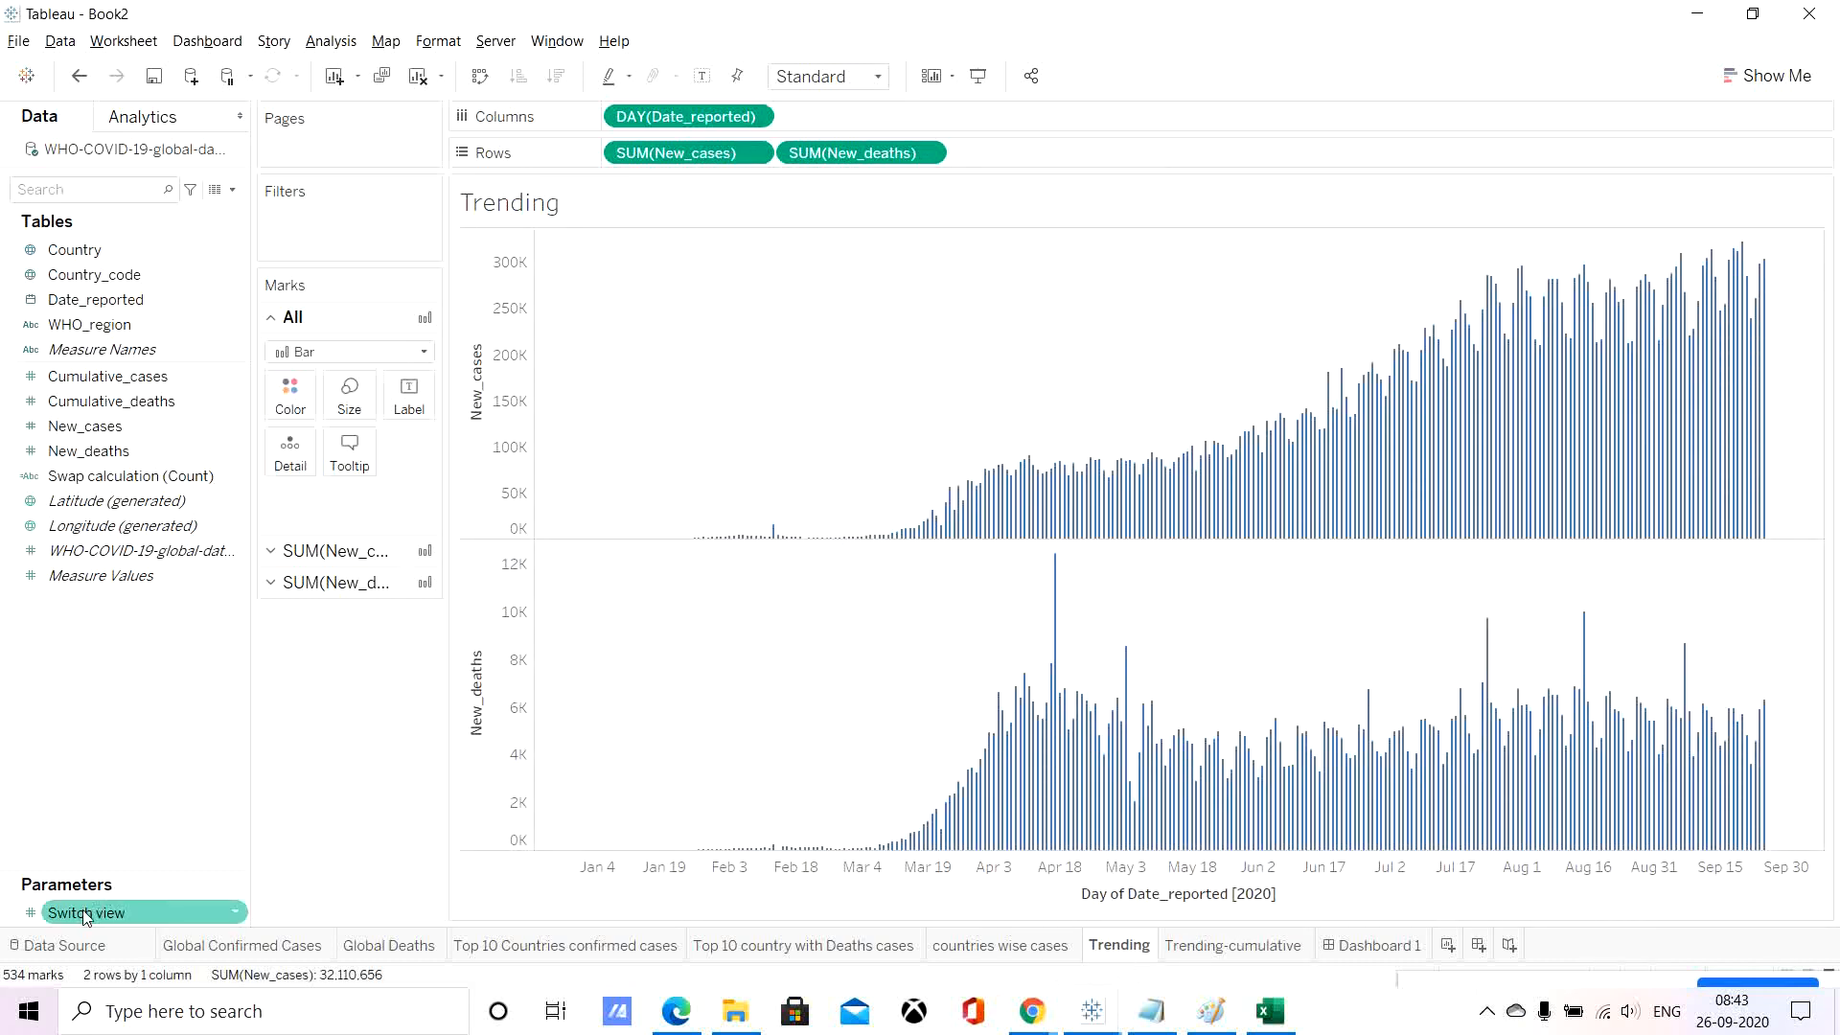
pyautogui.rightClick(77, 912)
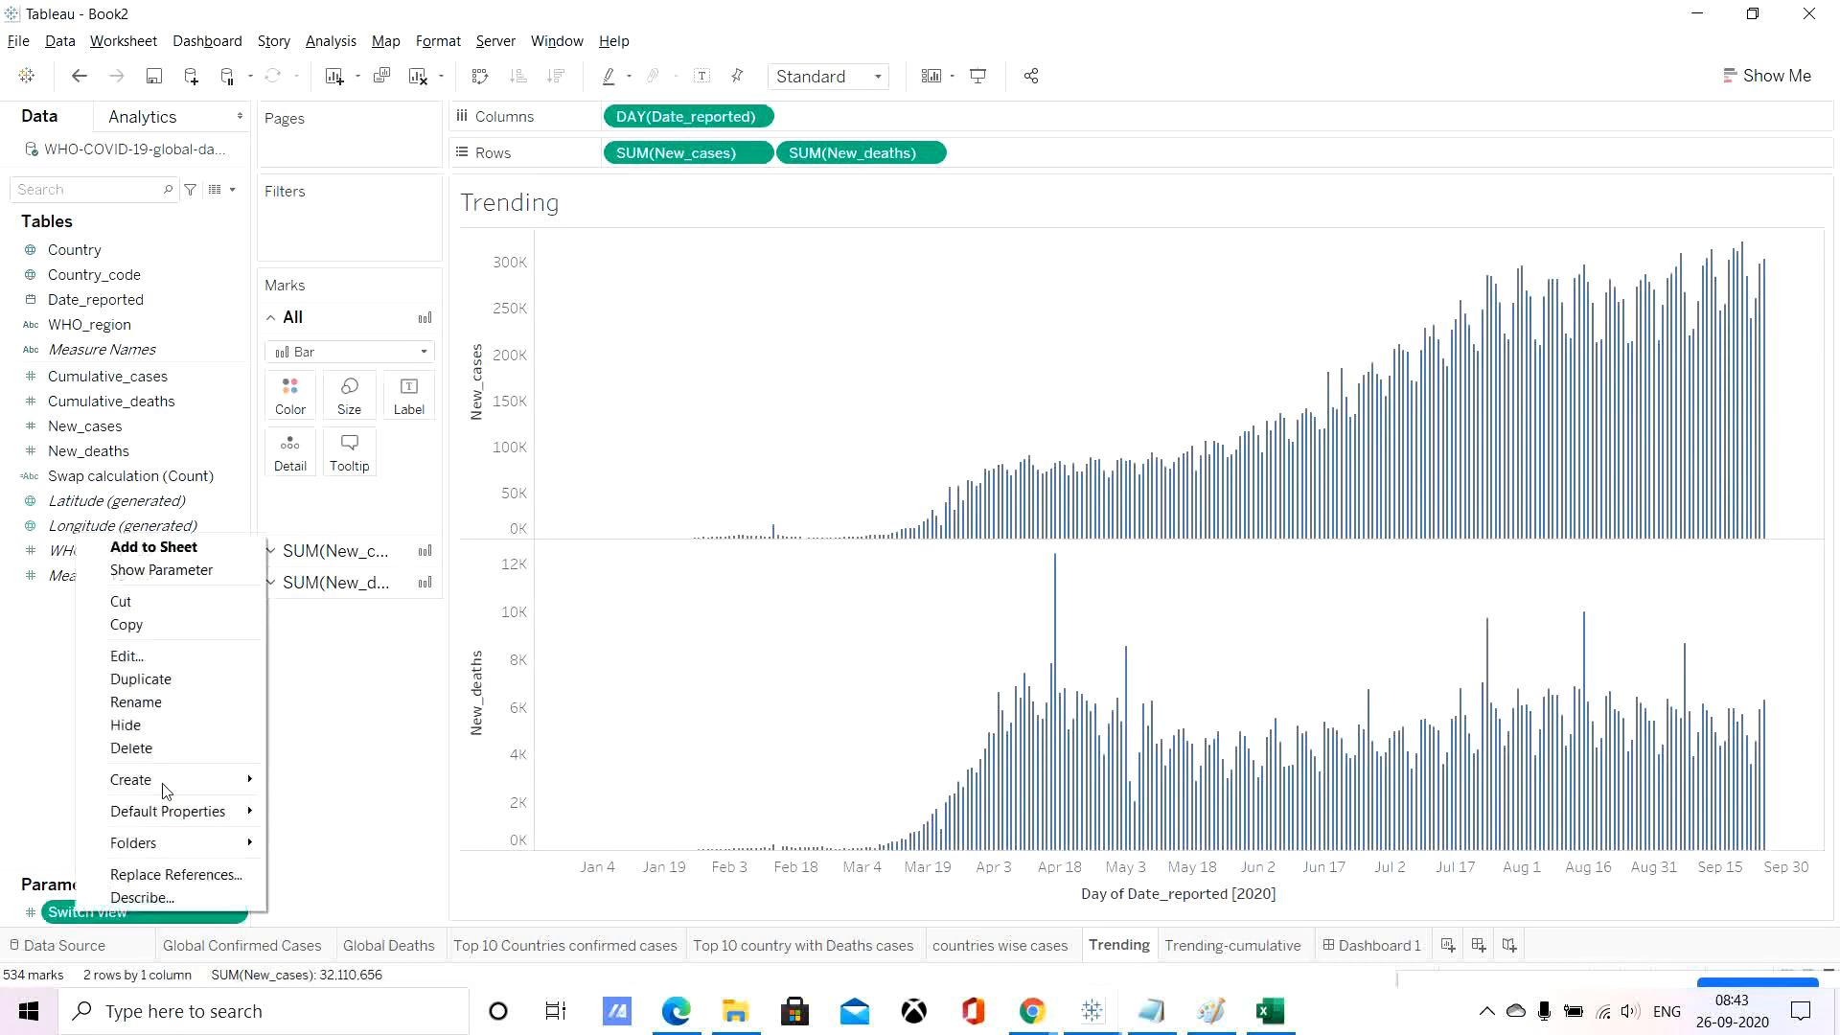
pyautogui.click(196, 569)
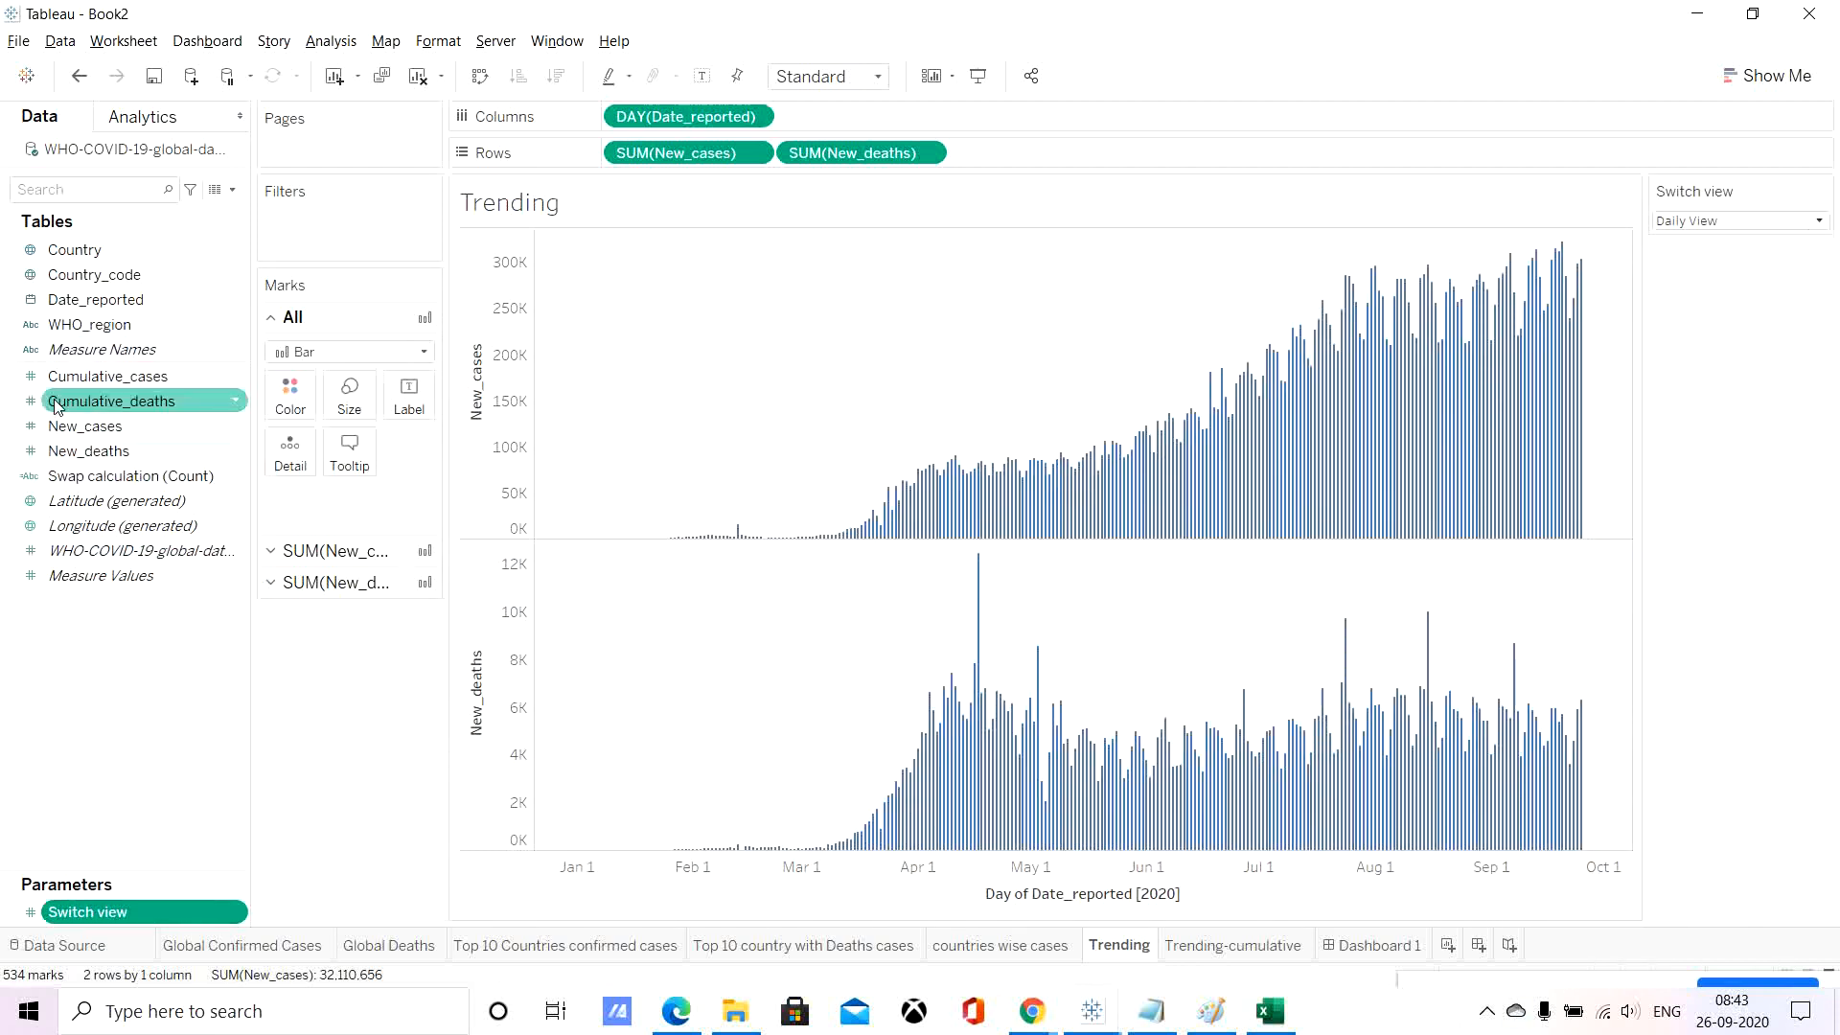
# Filter the Trending sheet by all values of Swap calculation, keeping Daily View selected, and apply the filter.
pyautogui.moveTo(141, 485); pyautogui.dragTo(370, 245)
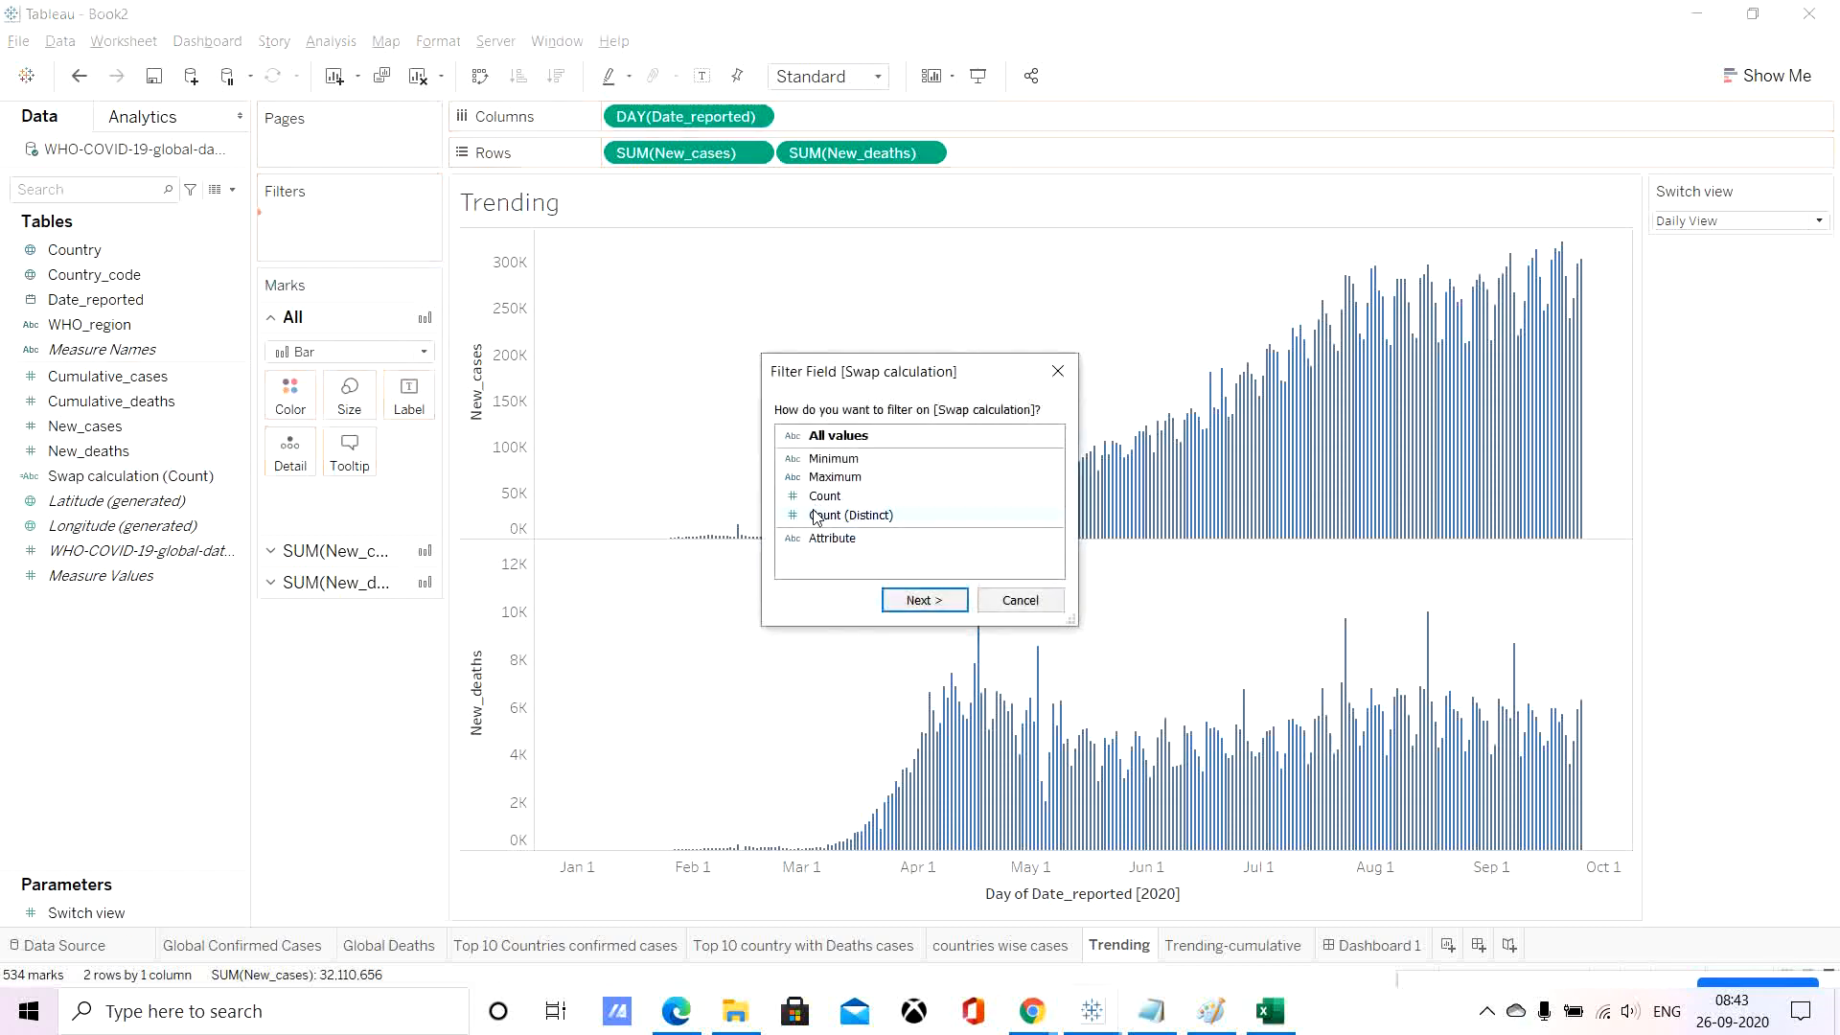
pyautogui.click(849, 439)
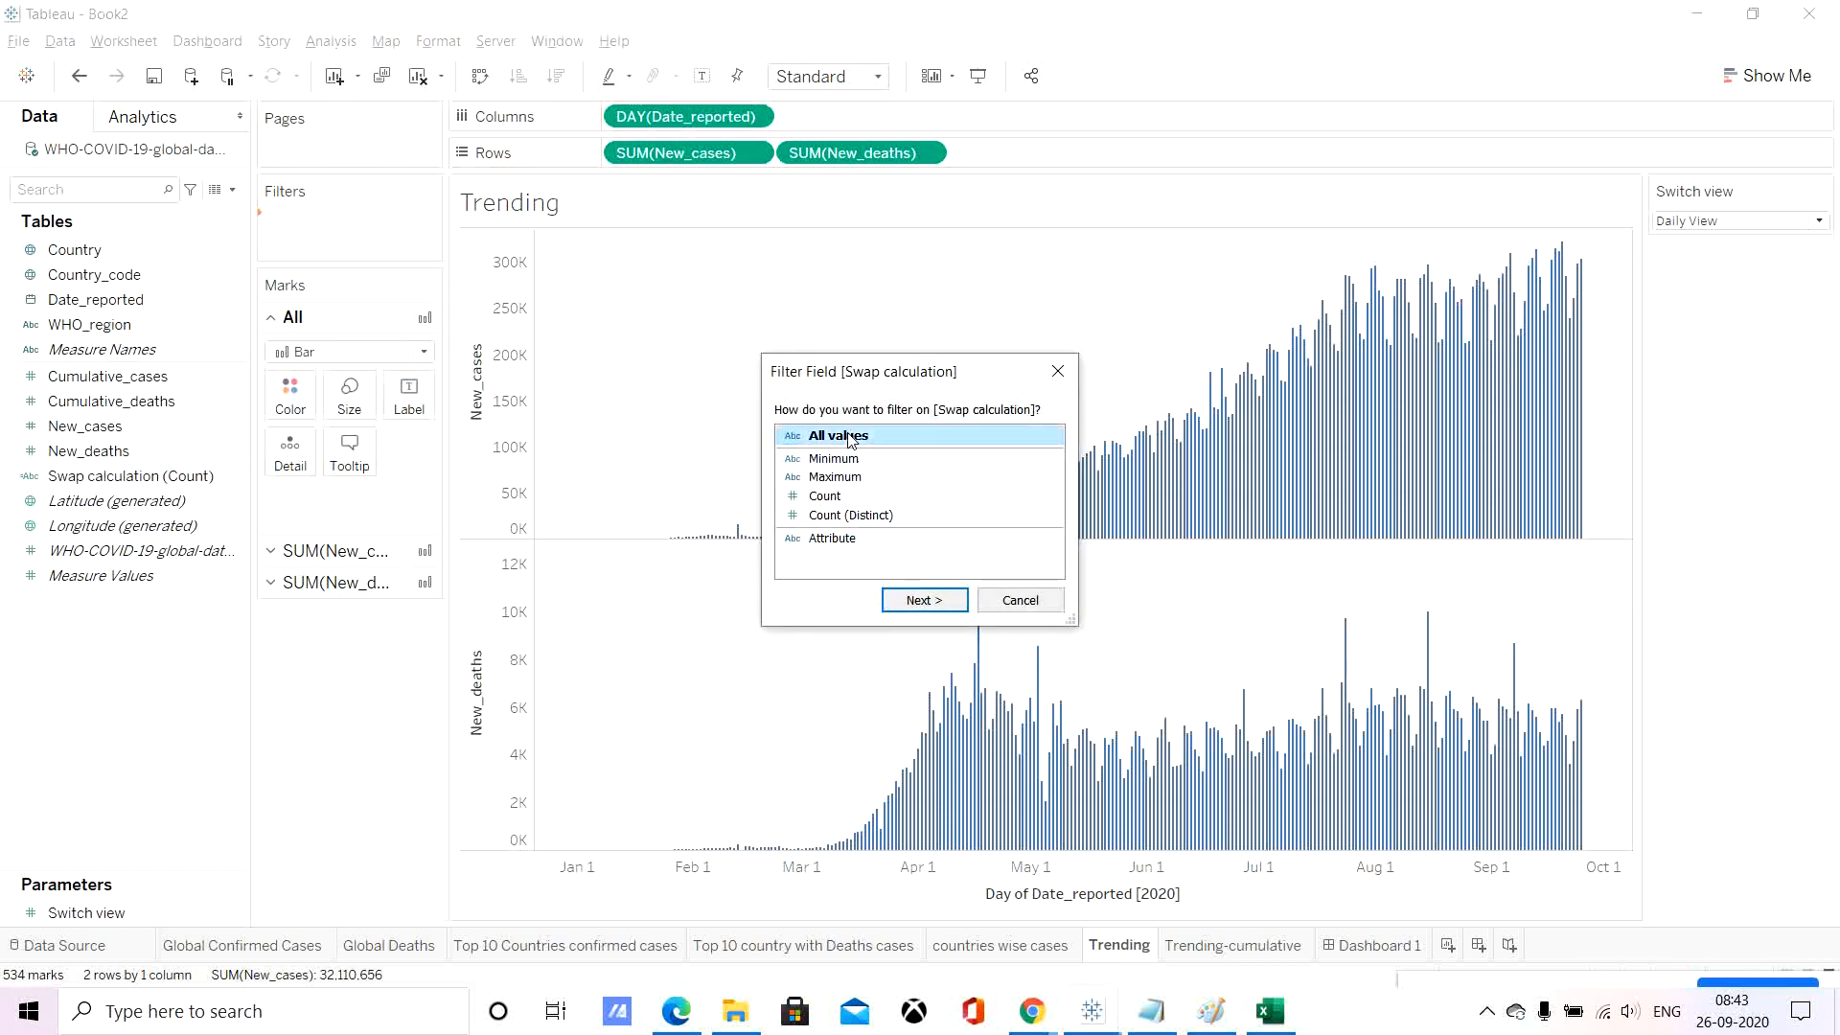
pyautogui.click(948, 602)
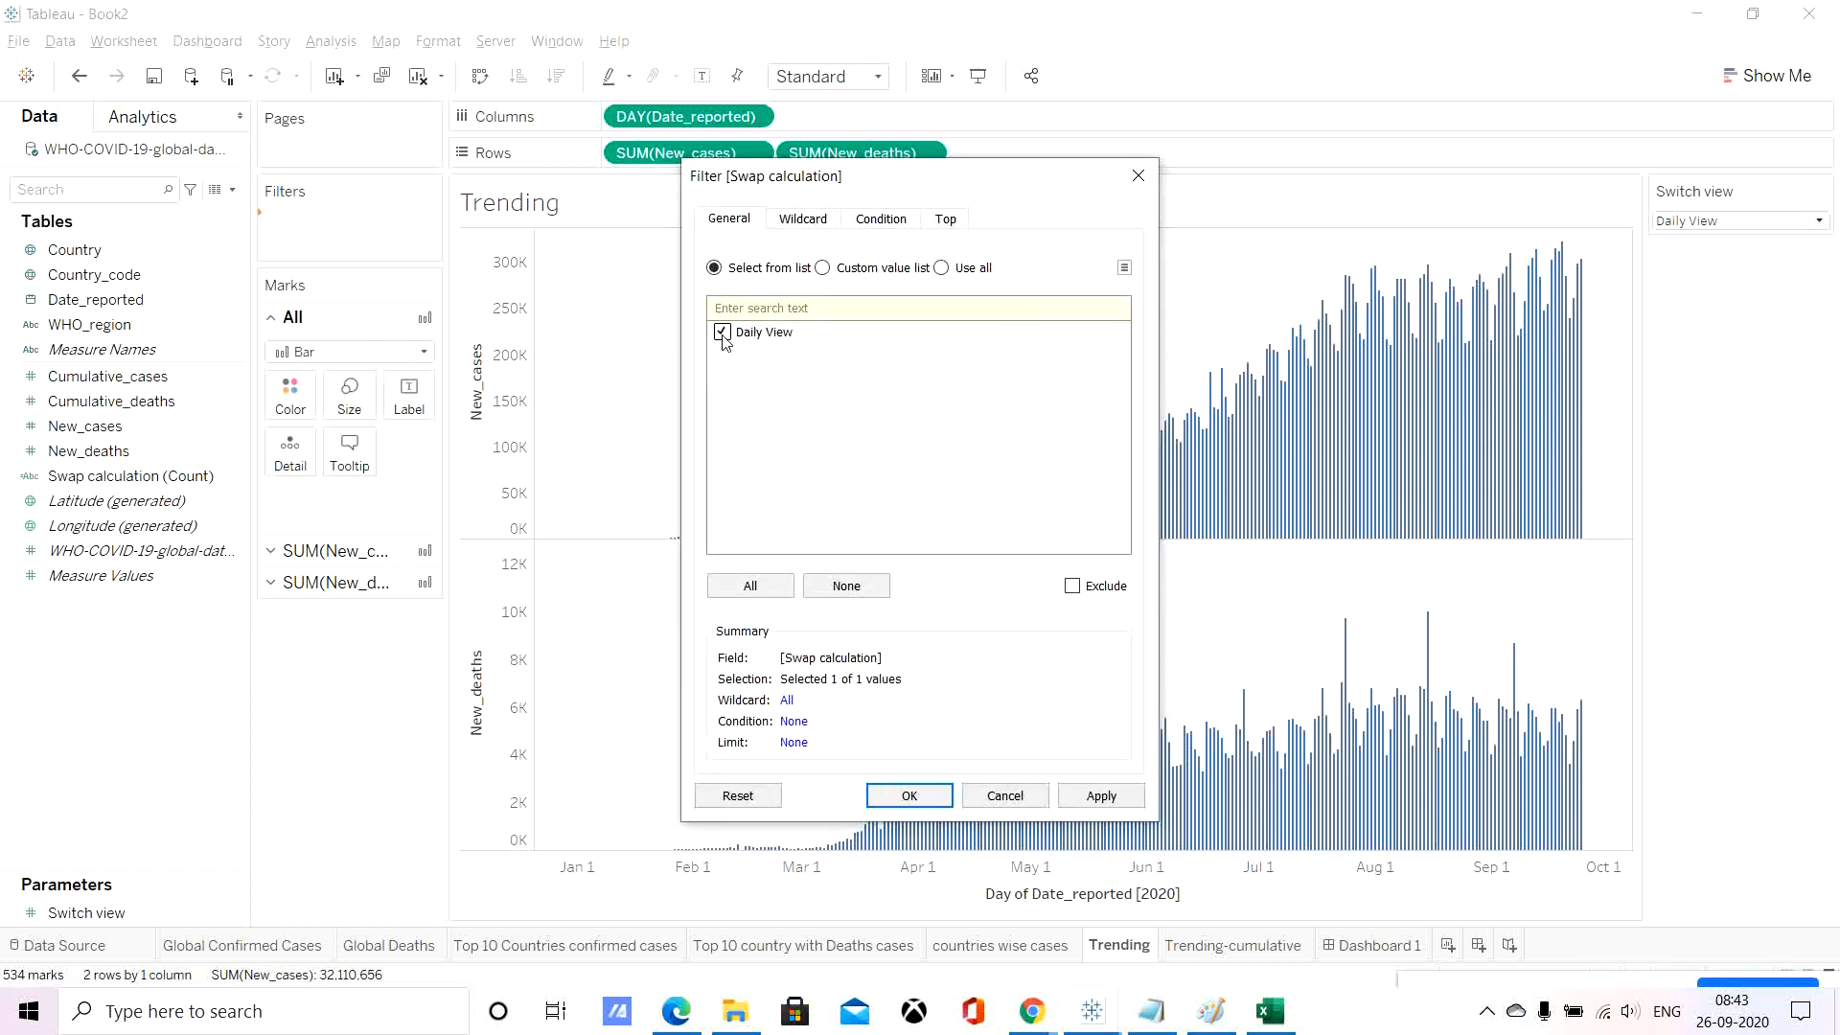
pyautogui.click(1123, 803)
pyautogui.click(915, 795)
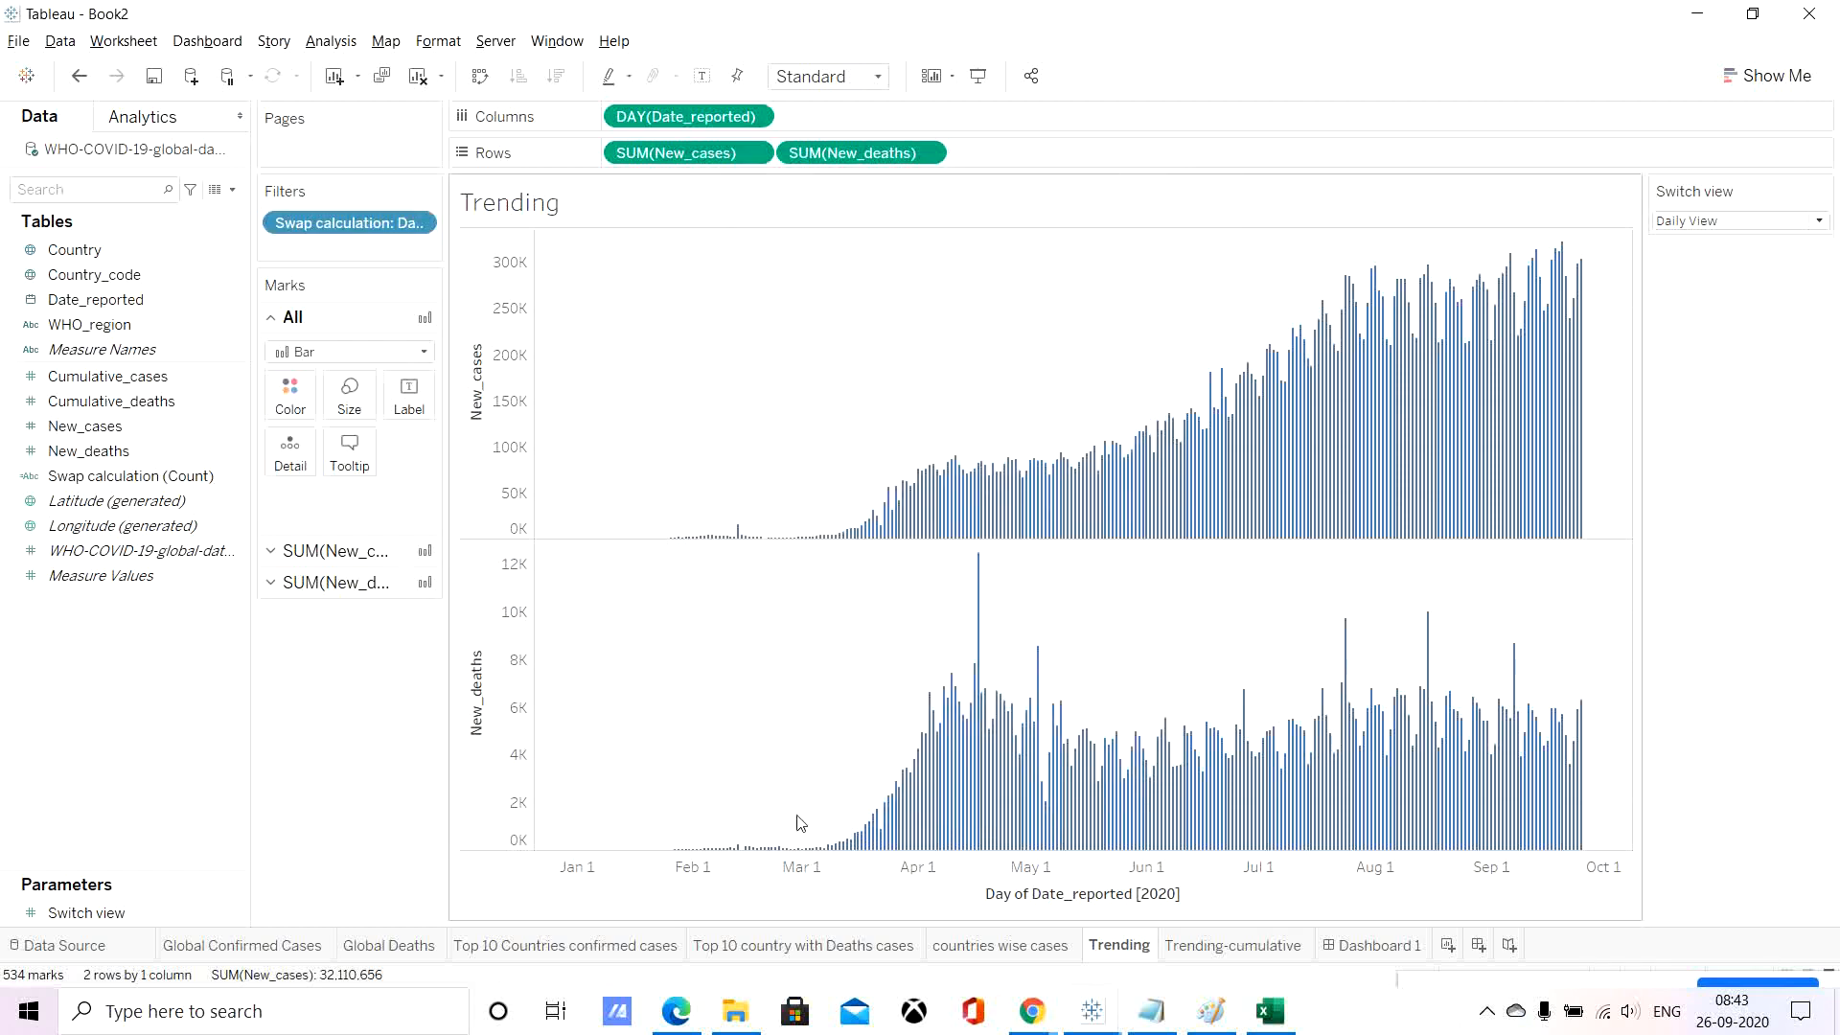
# Replace the attribute filter on the Trending-cumulative sheet with an all-values Swap calculation filter, leaving Daily View unselected.
pyautogui.click(1236, 946)
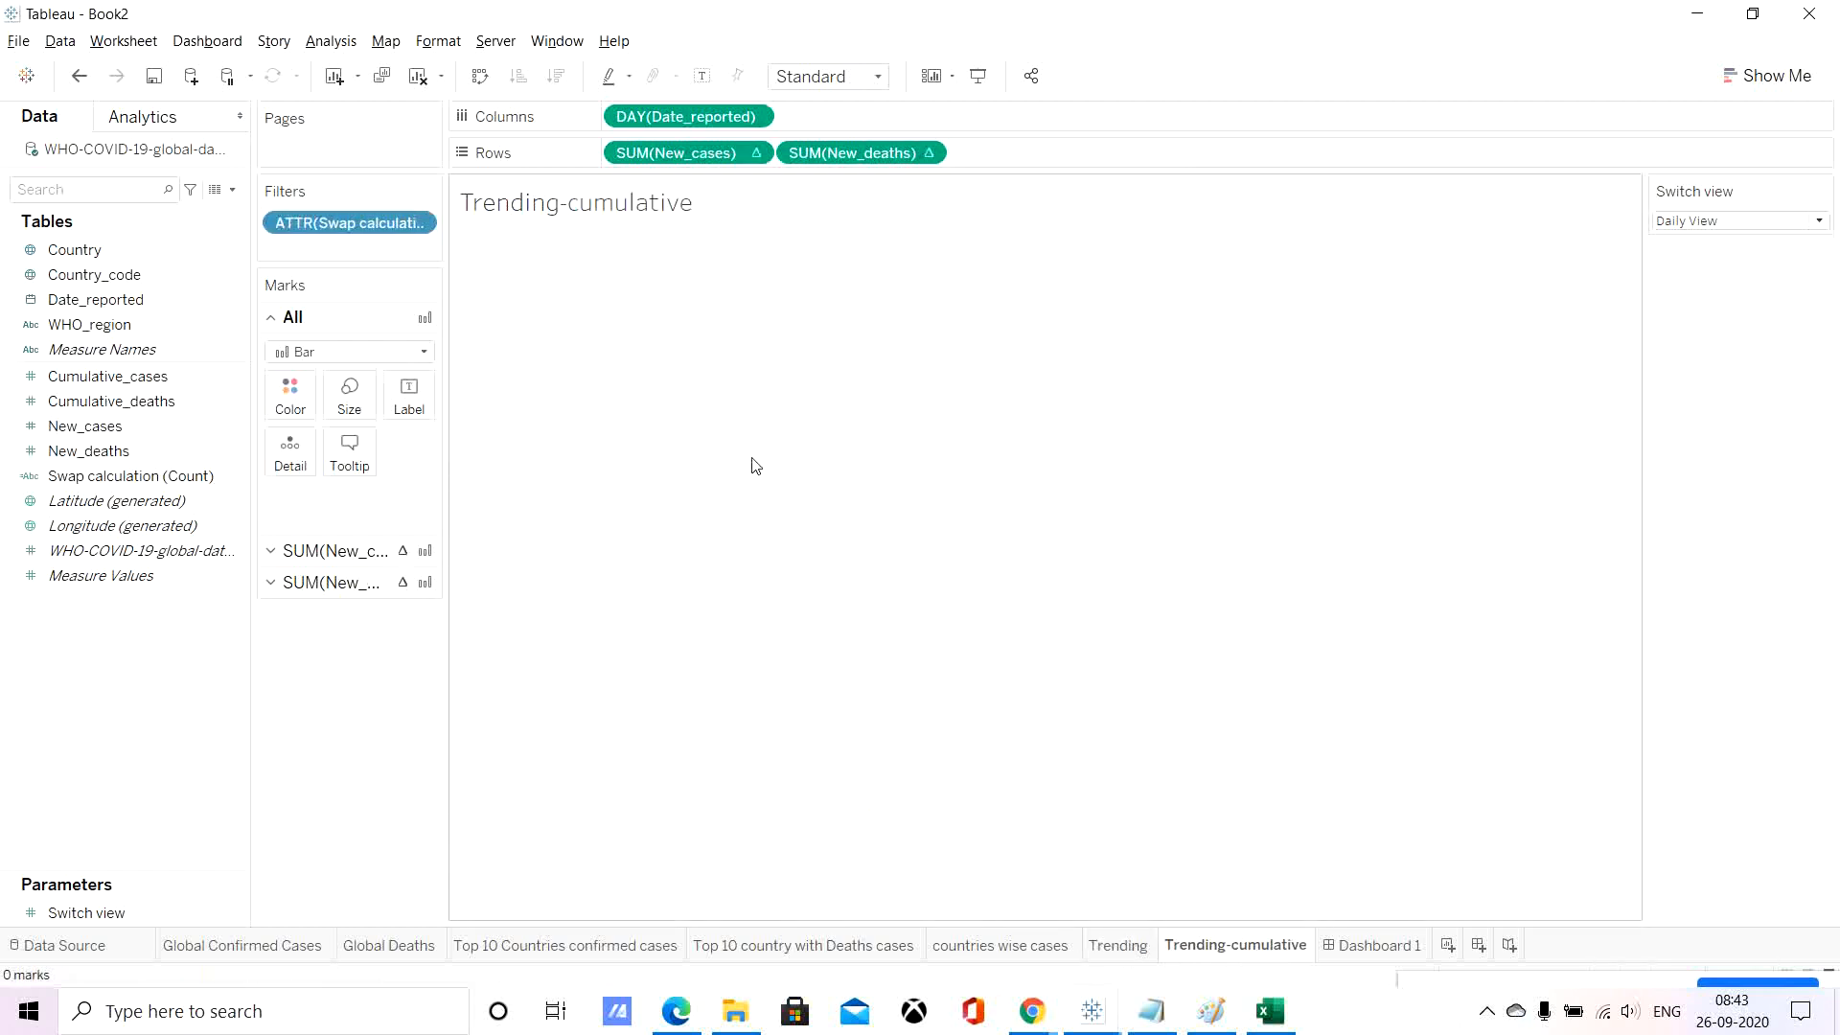
pyautogui.moveTo(410, 222)
pyautogui.mouseDown()
pyautogui.moveTo(372, 613)
pyautogui.moveTo(139, 714)
pyautogui.mouseUp()
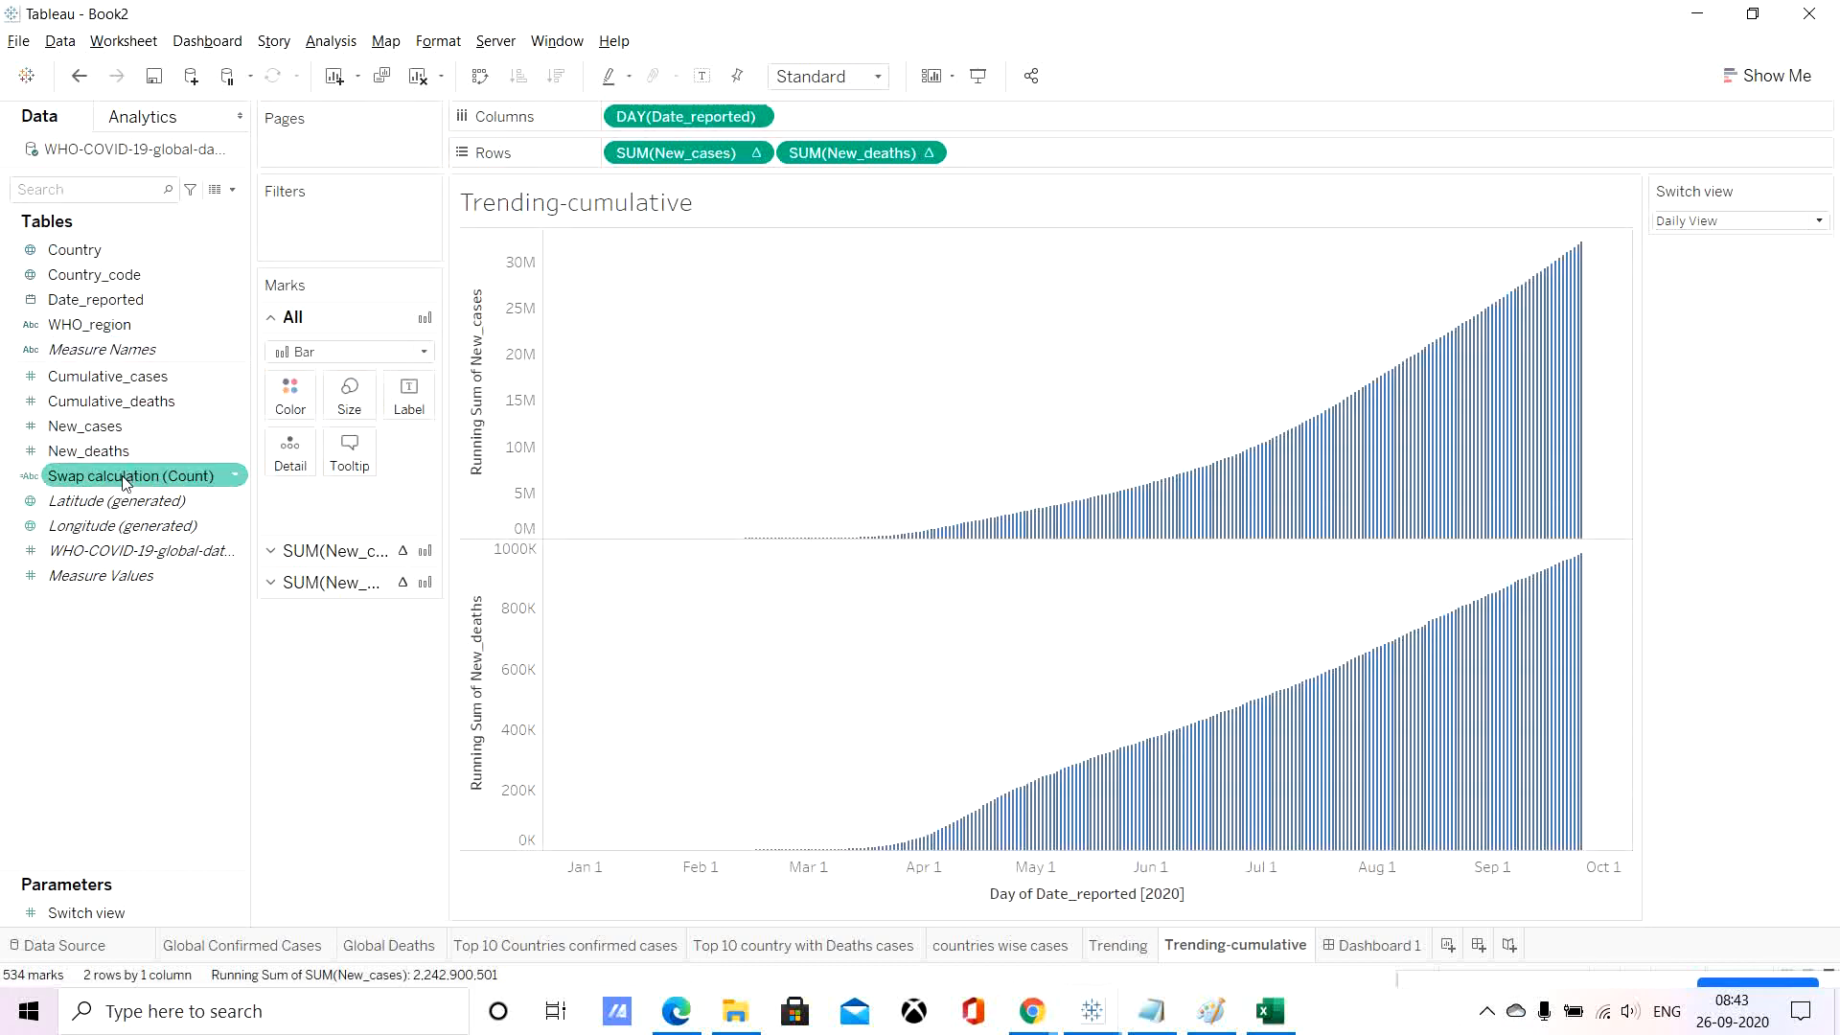
pyautogui.moveTo(125, 481); pyautogui.dragTo(362, 244)
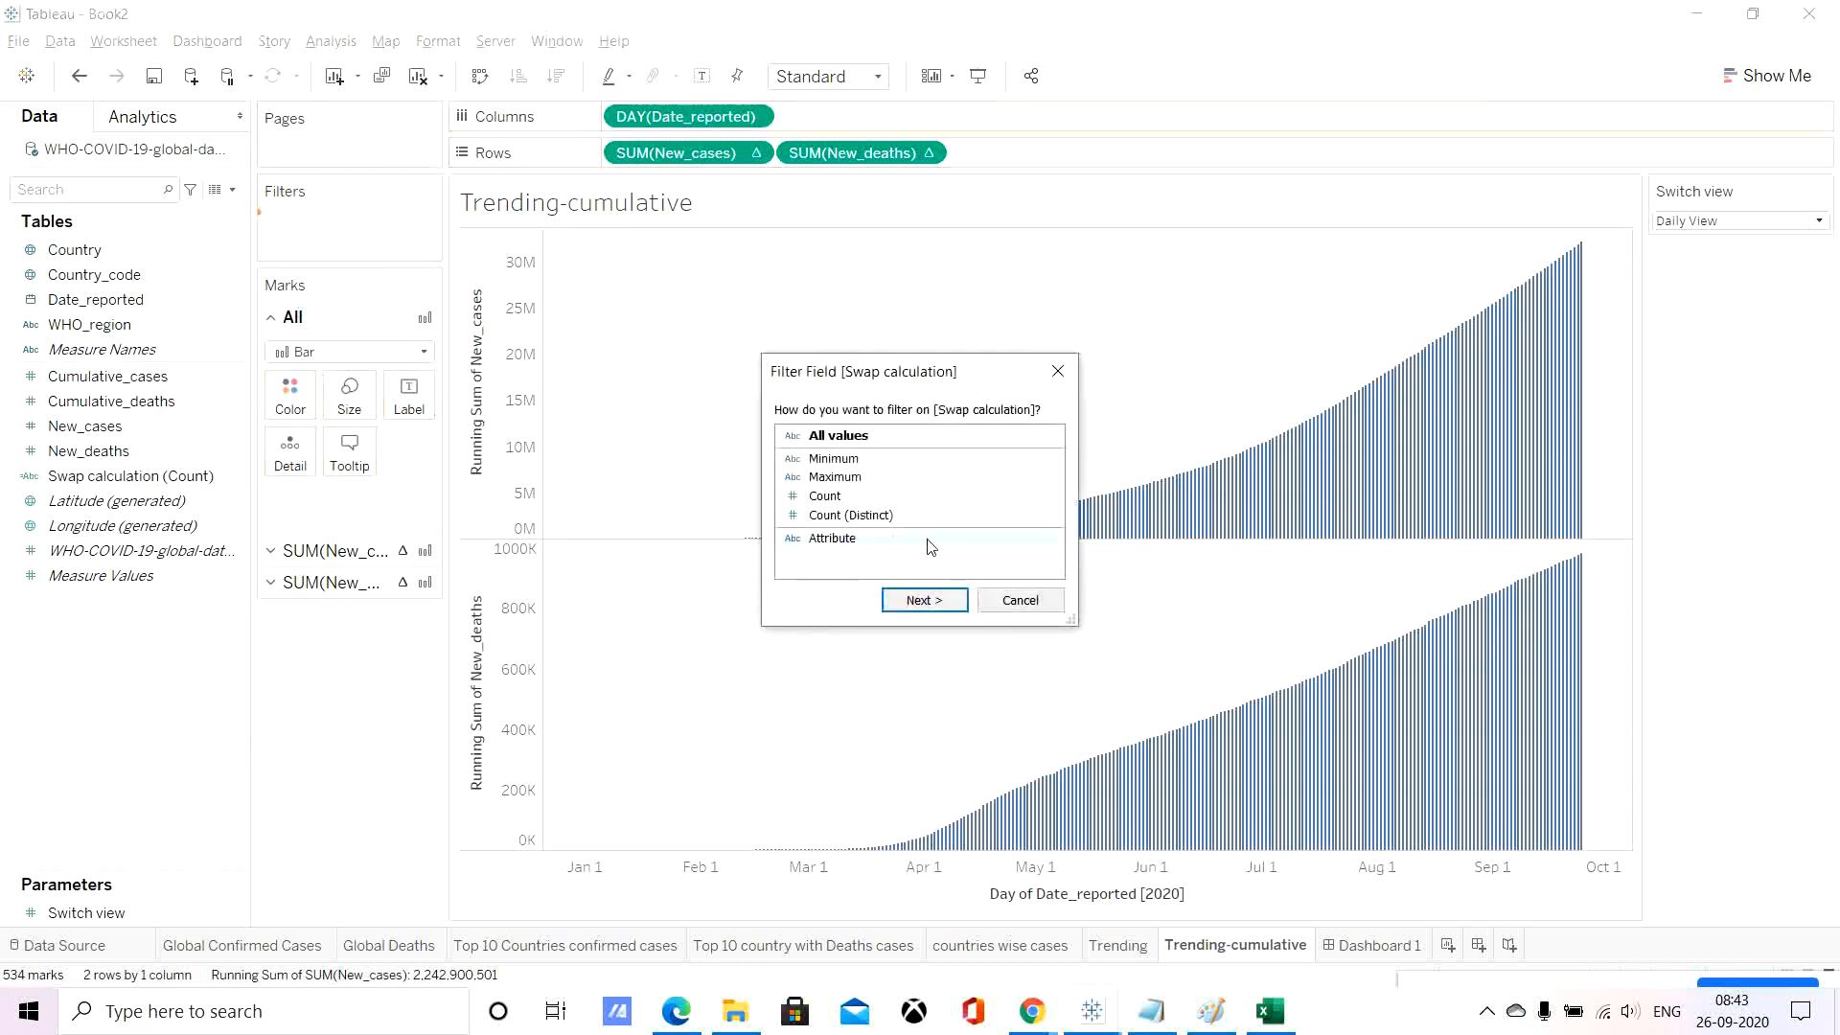
pyautogui.click(877, 437)
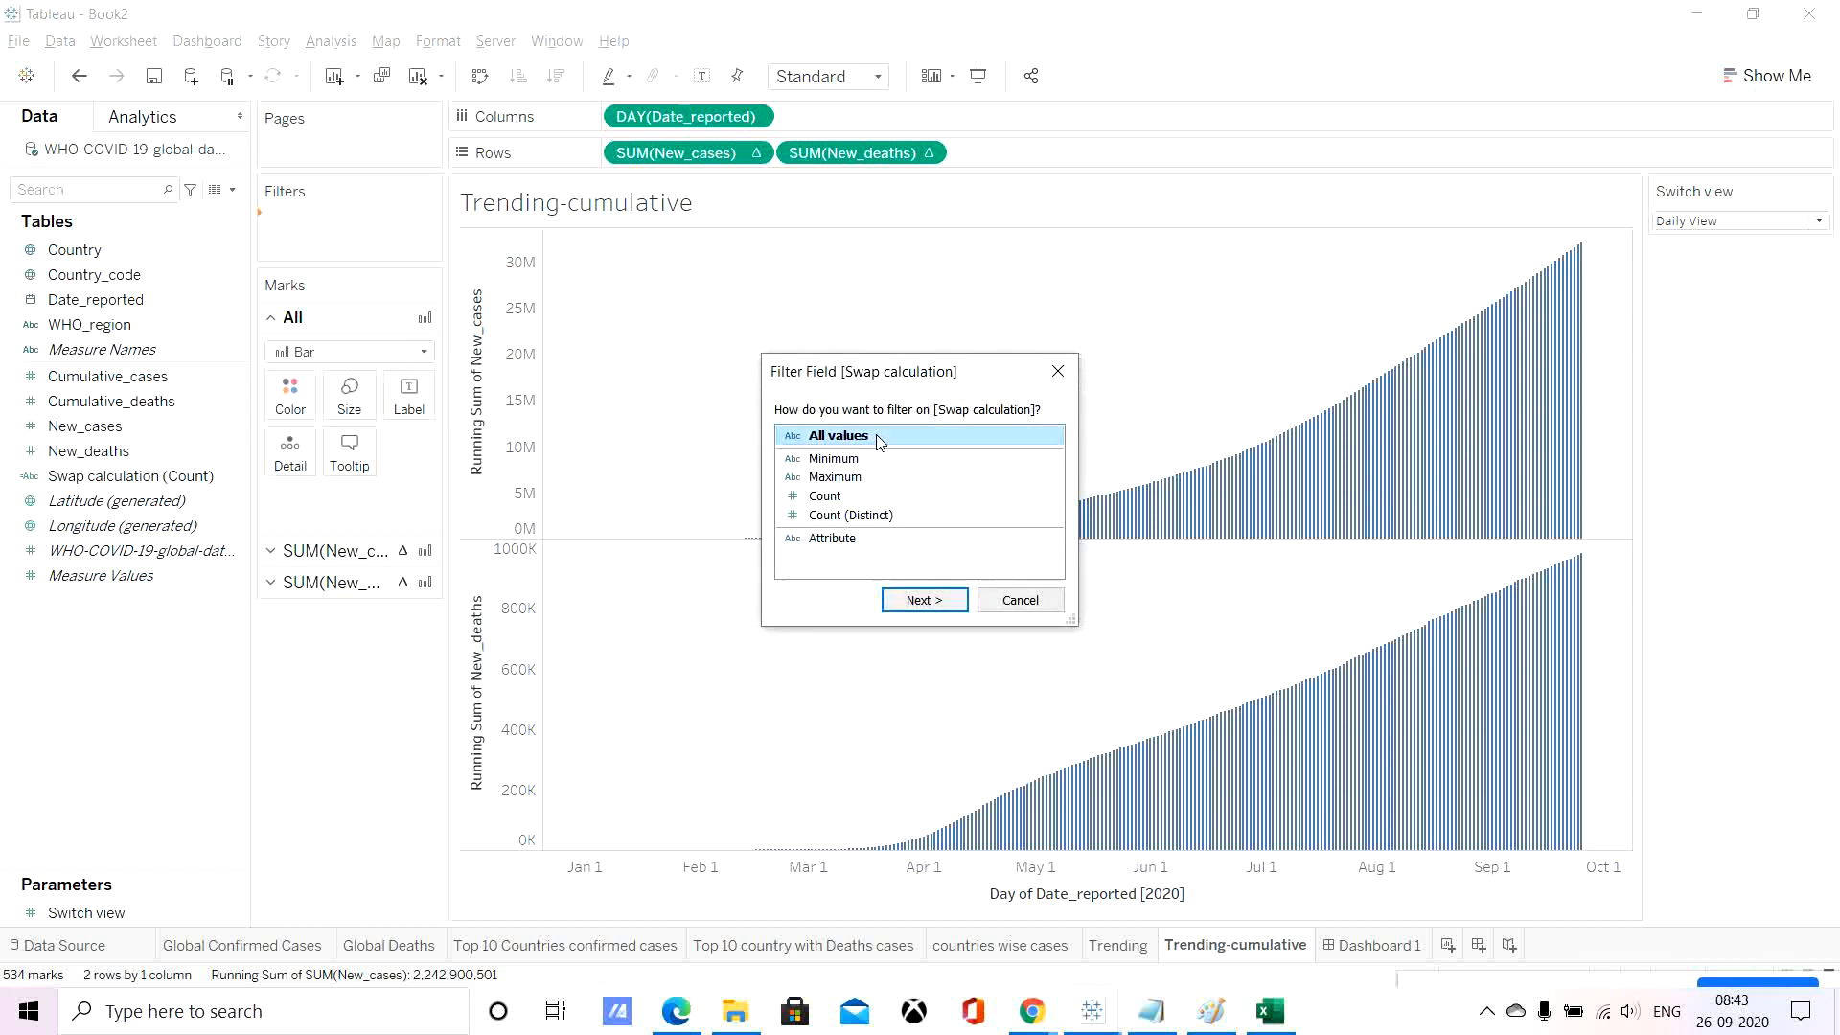
pyautogui.click(913, 601)
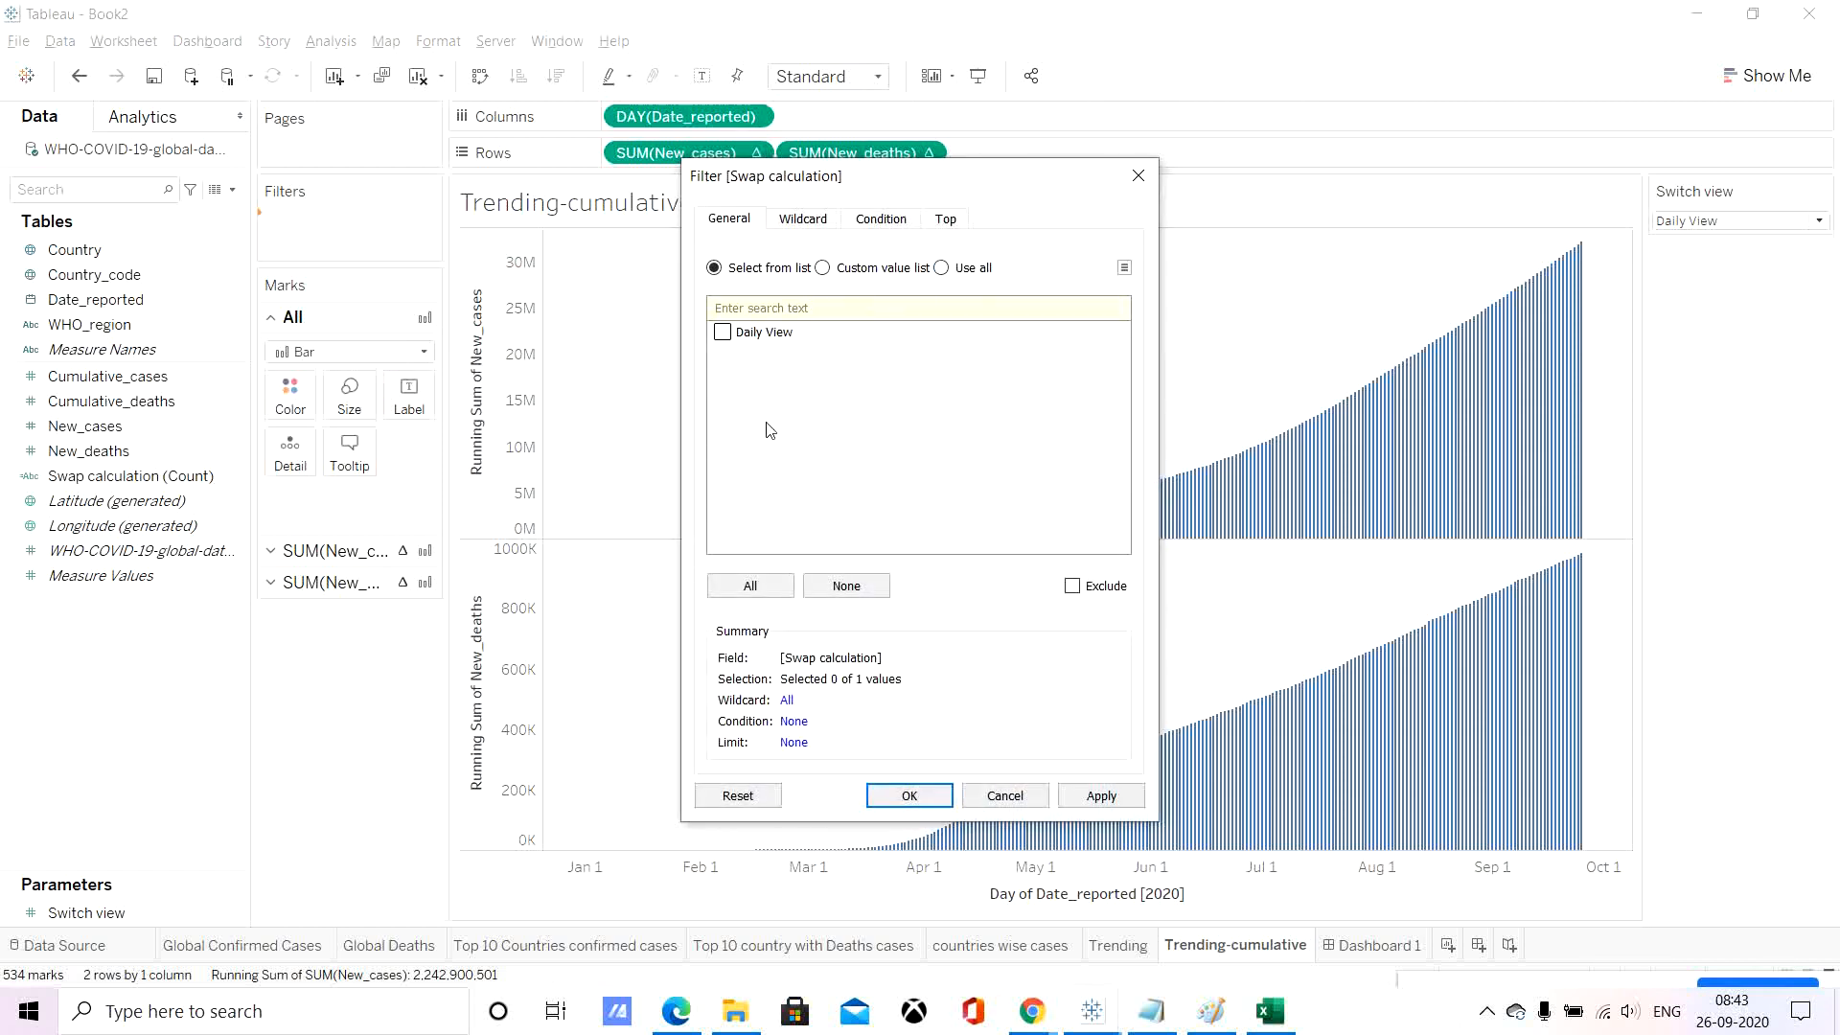
pyautogui.click(1100, 796)
pyautogui.click(909, 796)
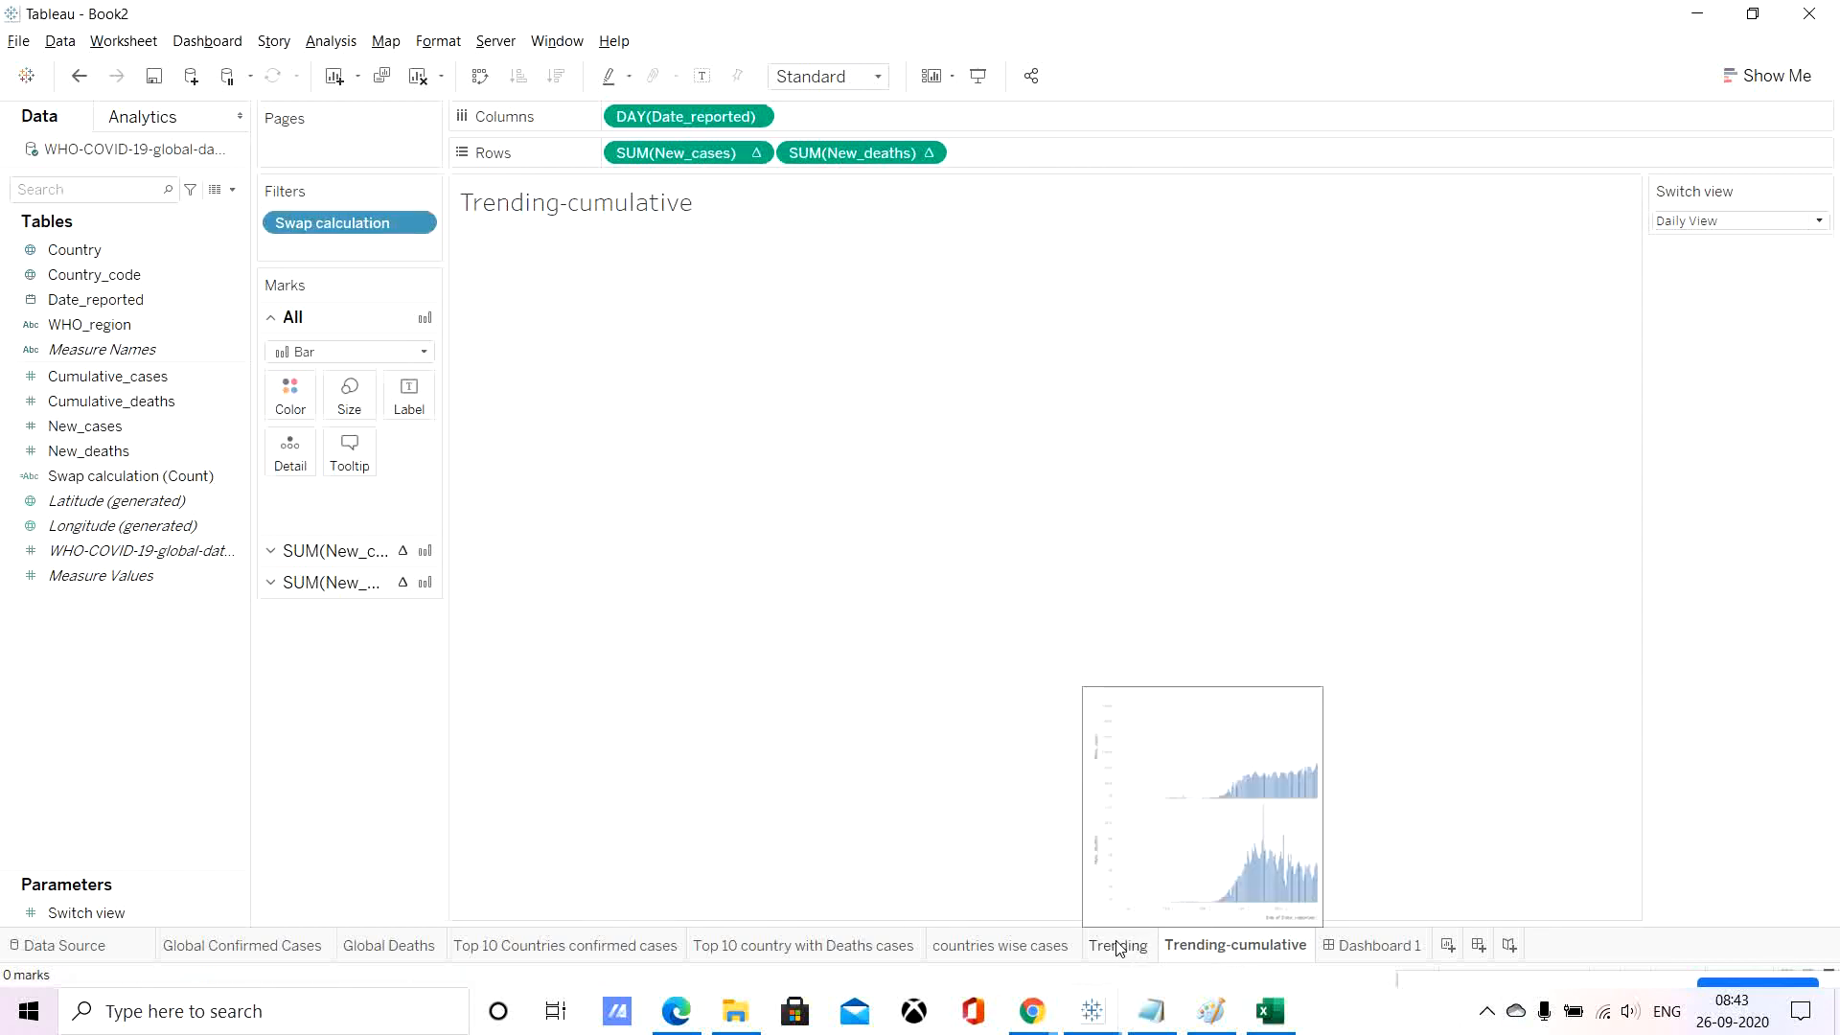
# Set Switch view to Cumulative view and select Cumulative View in the Swap calculation filter of Trending-cumulative.
pyautogui.click(1749, 222)
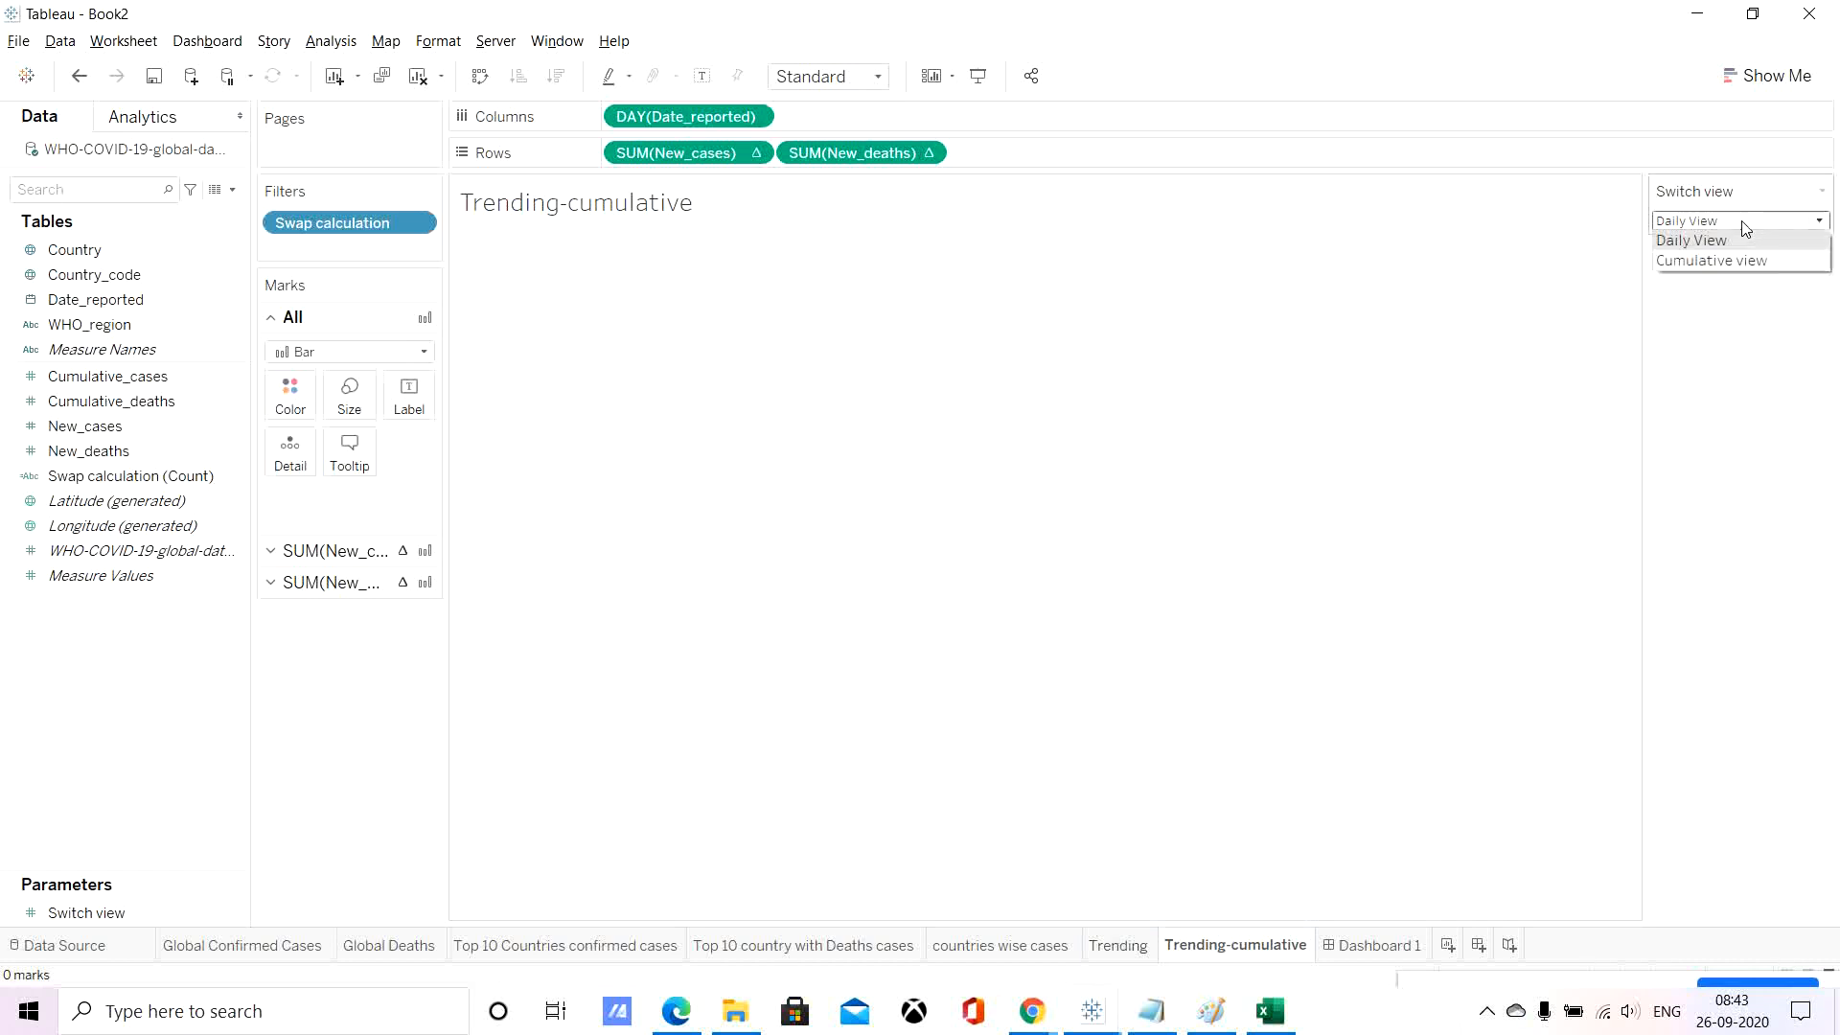
pyautogui.click(1708, 261)
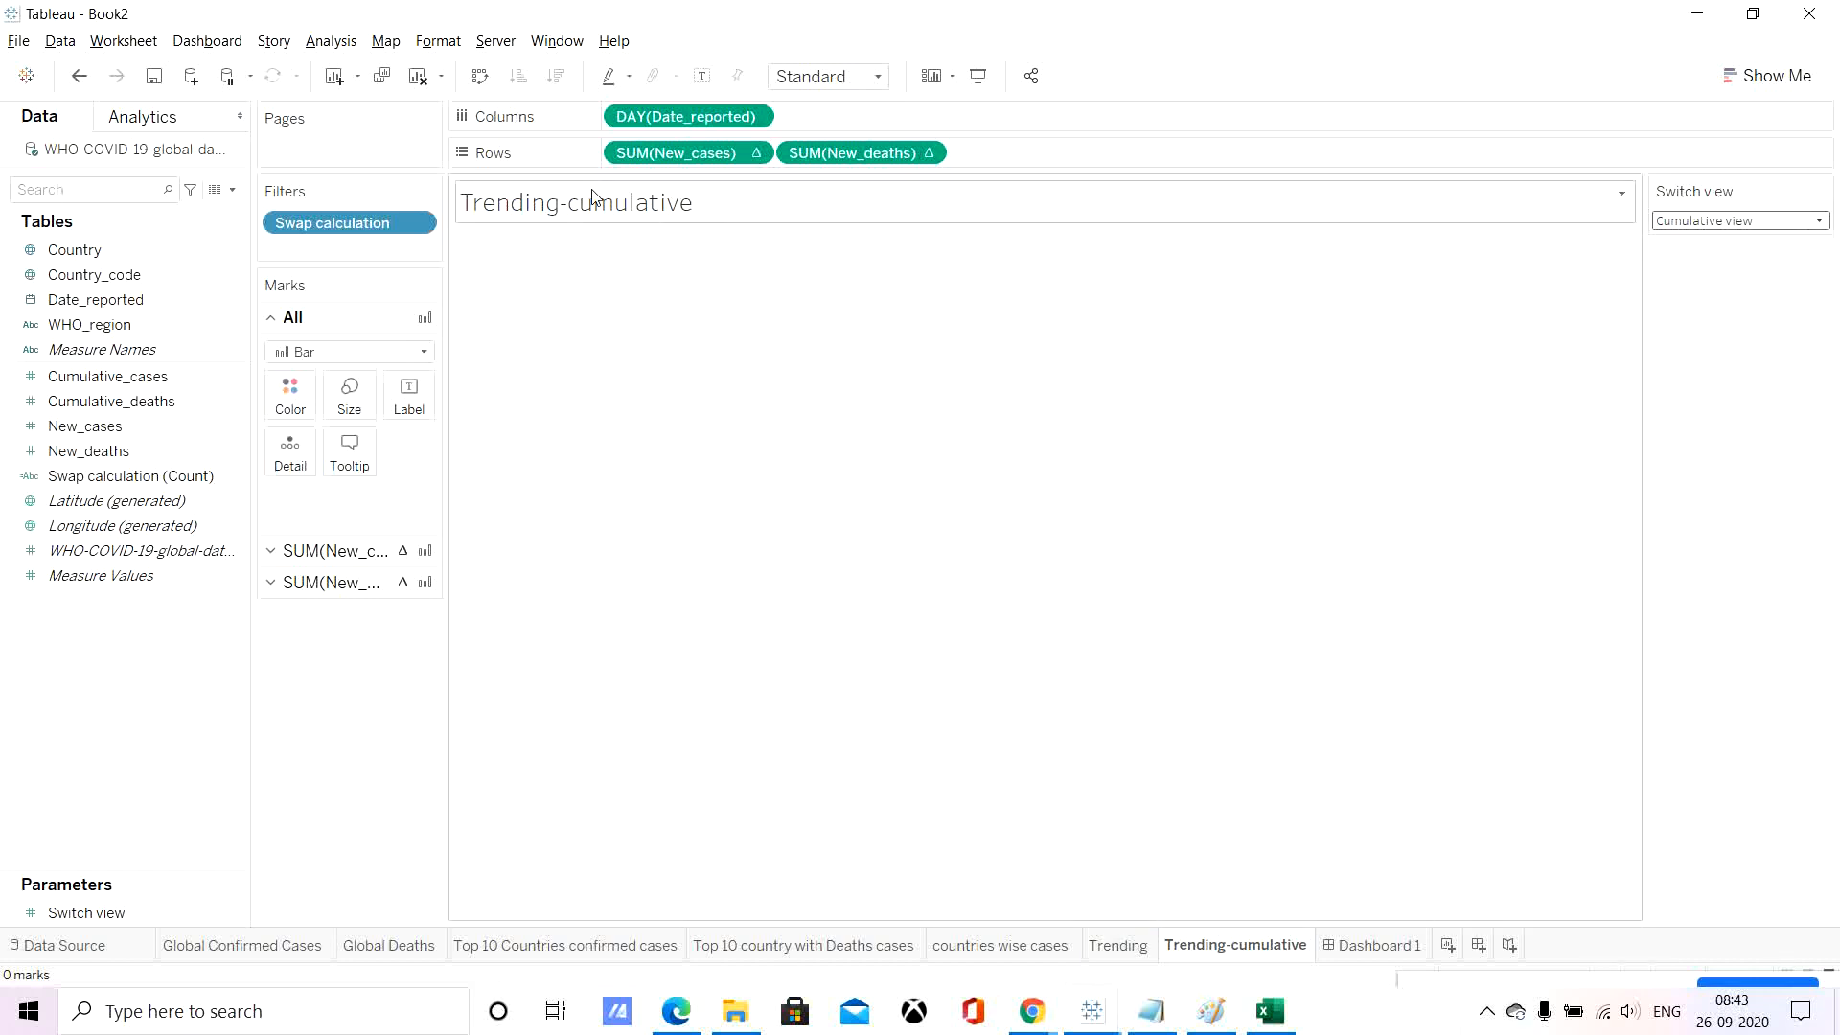
pyautogui.rightClick(355, 224)
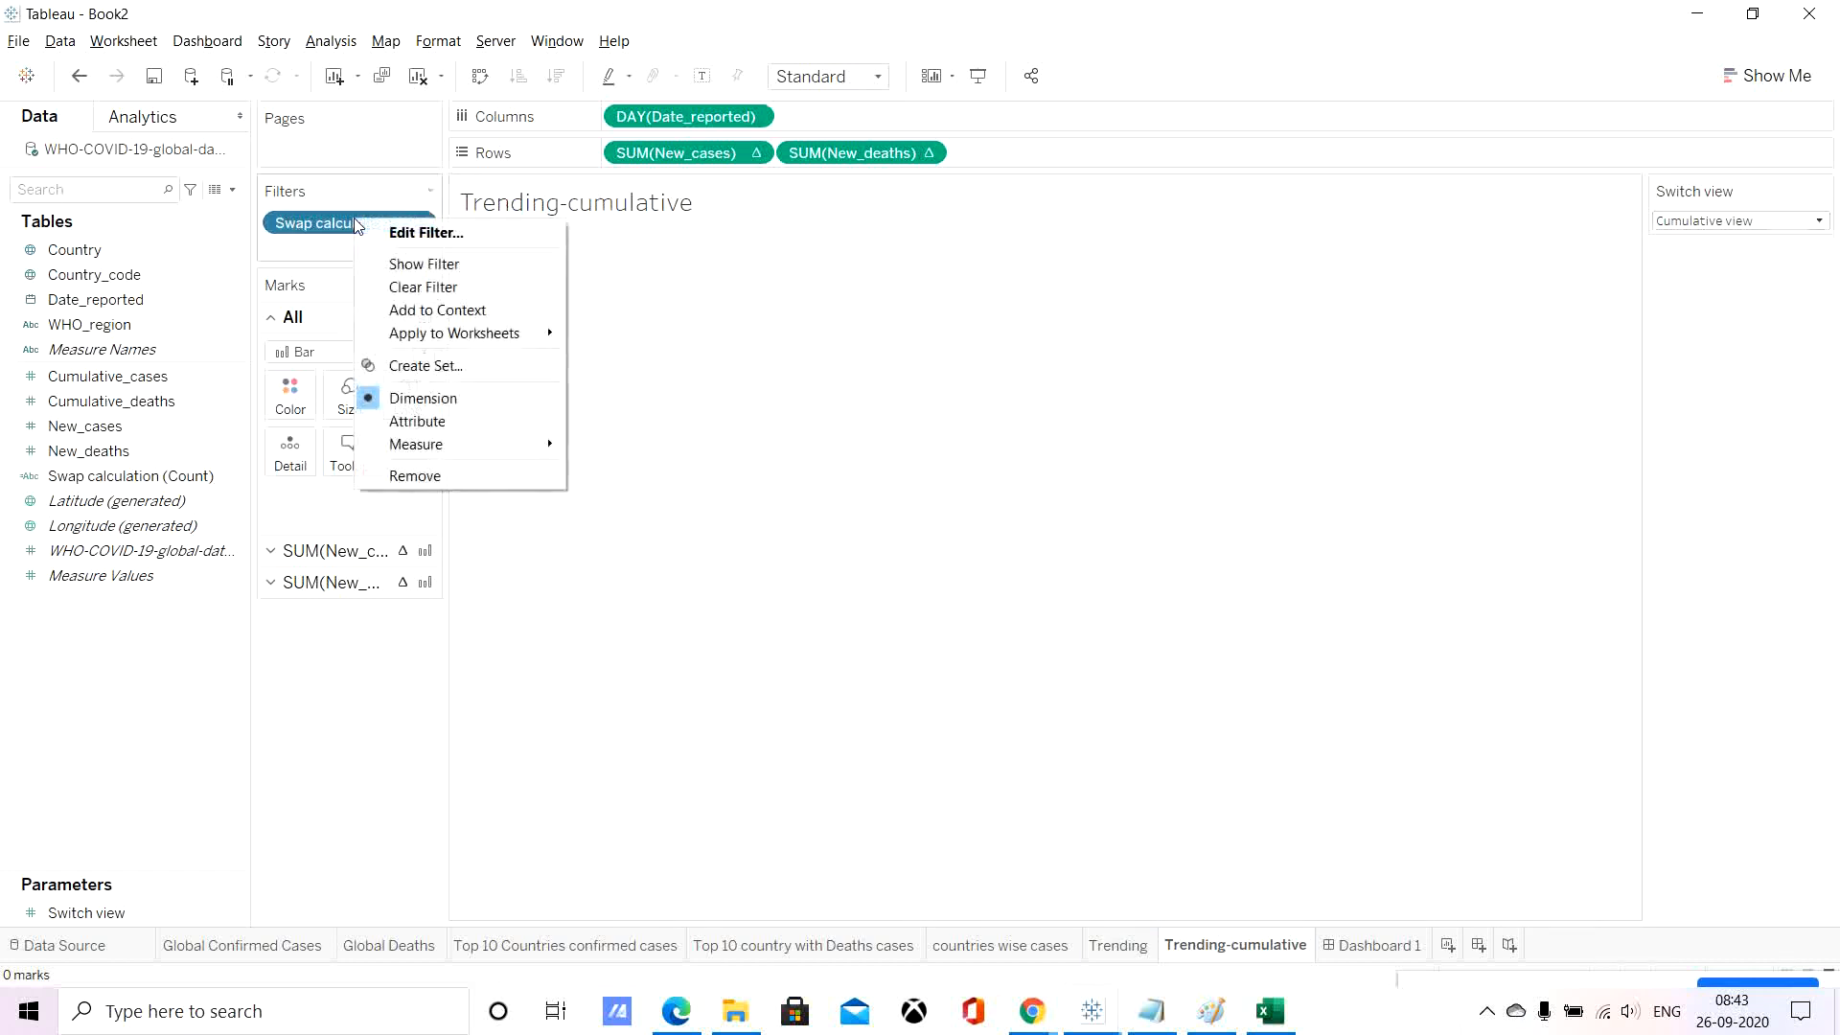
pyautogui.click(446, 234)
pyautogui.click(722, 333)
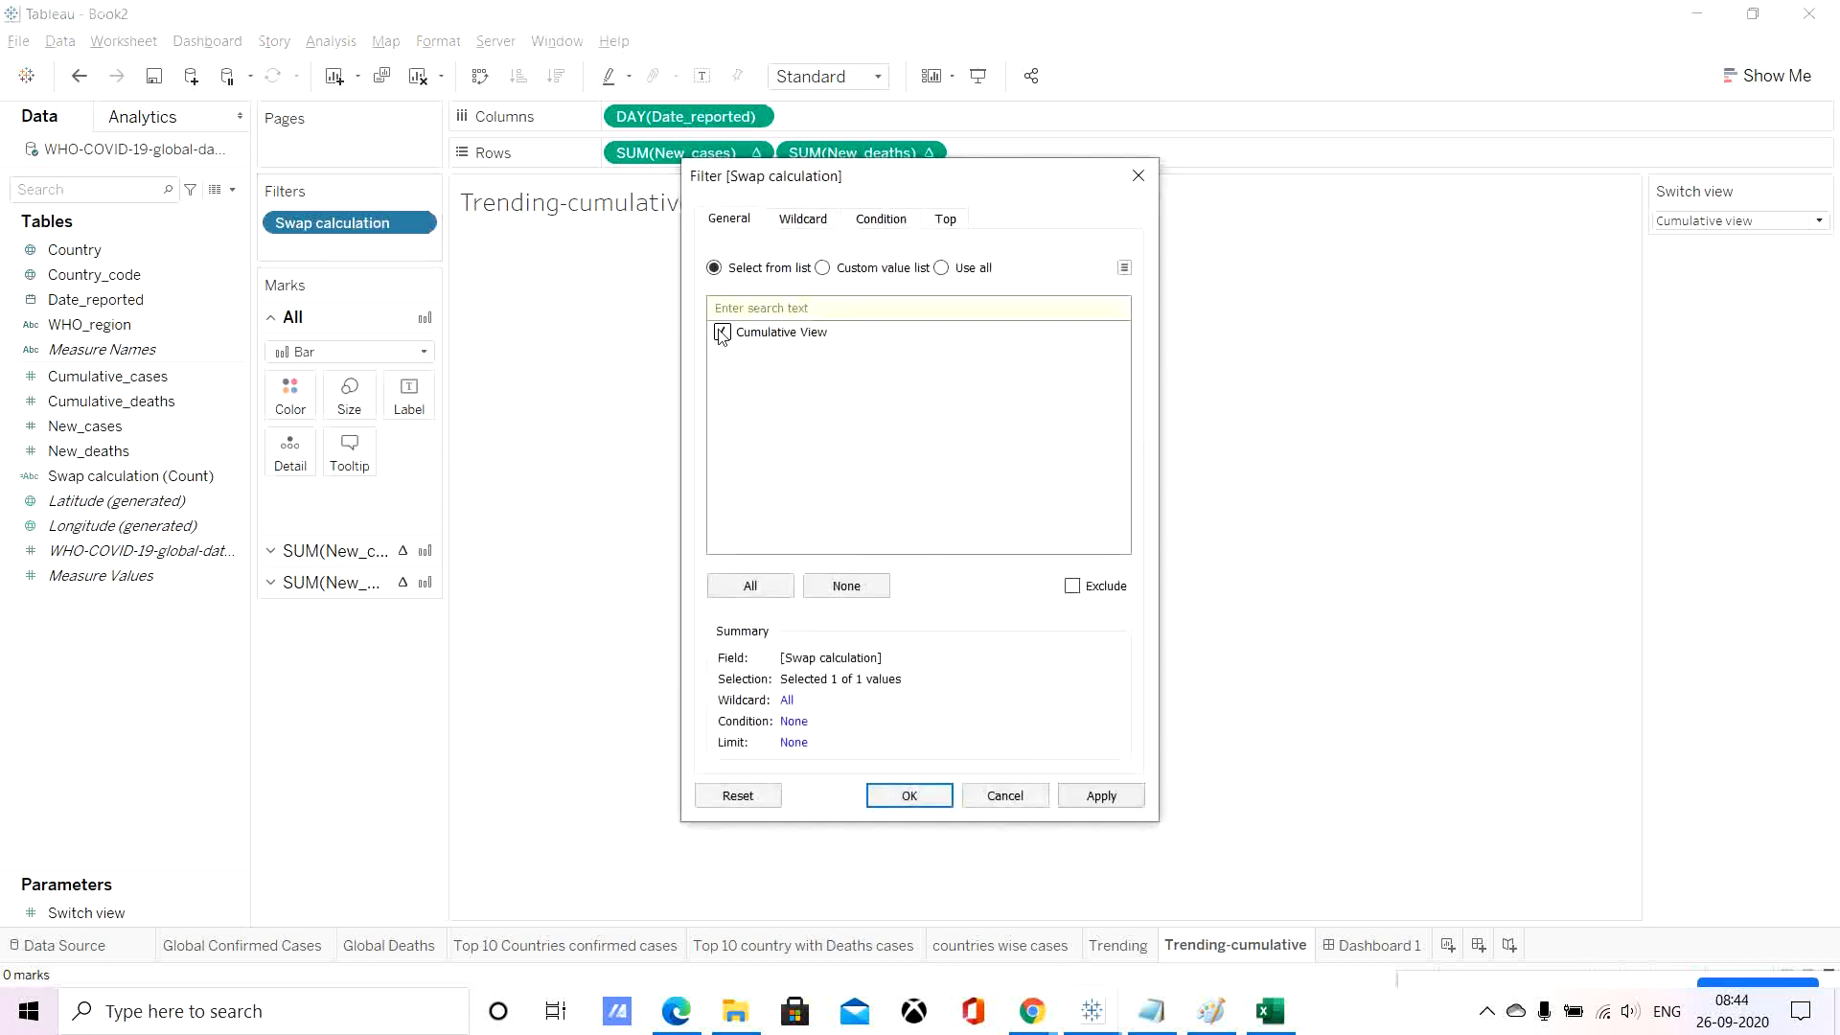
pyautogui.click(1101, 796)
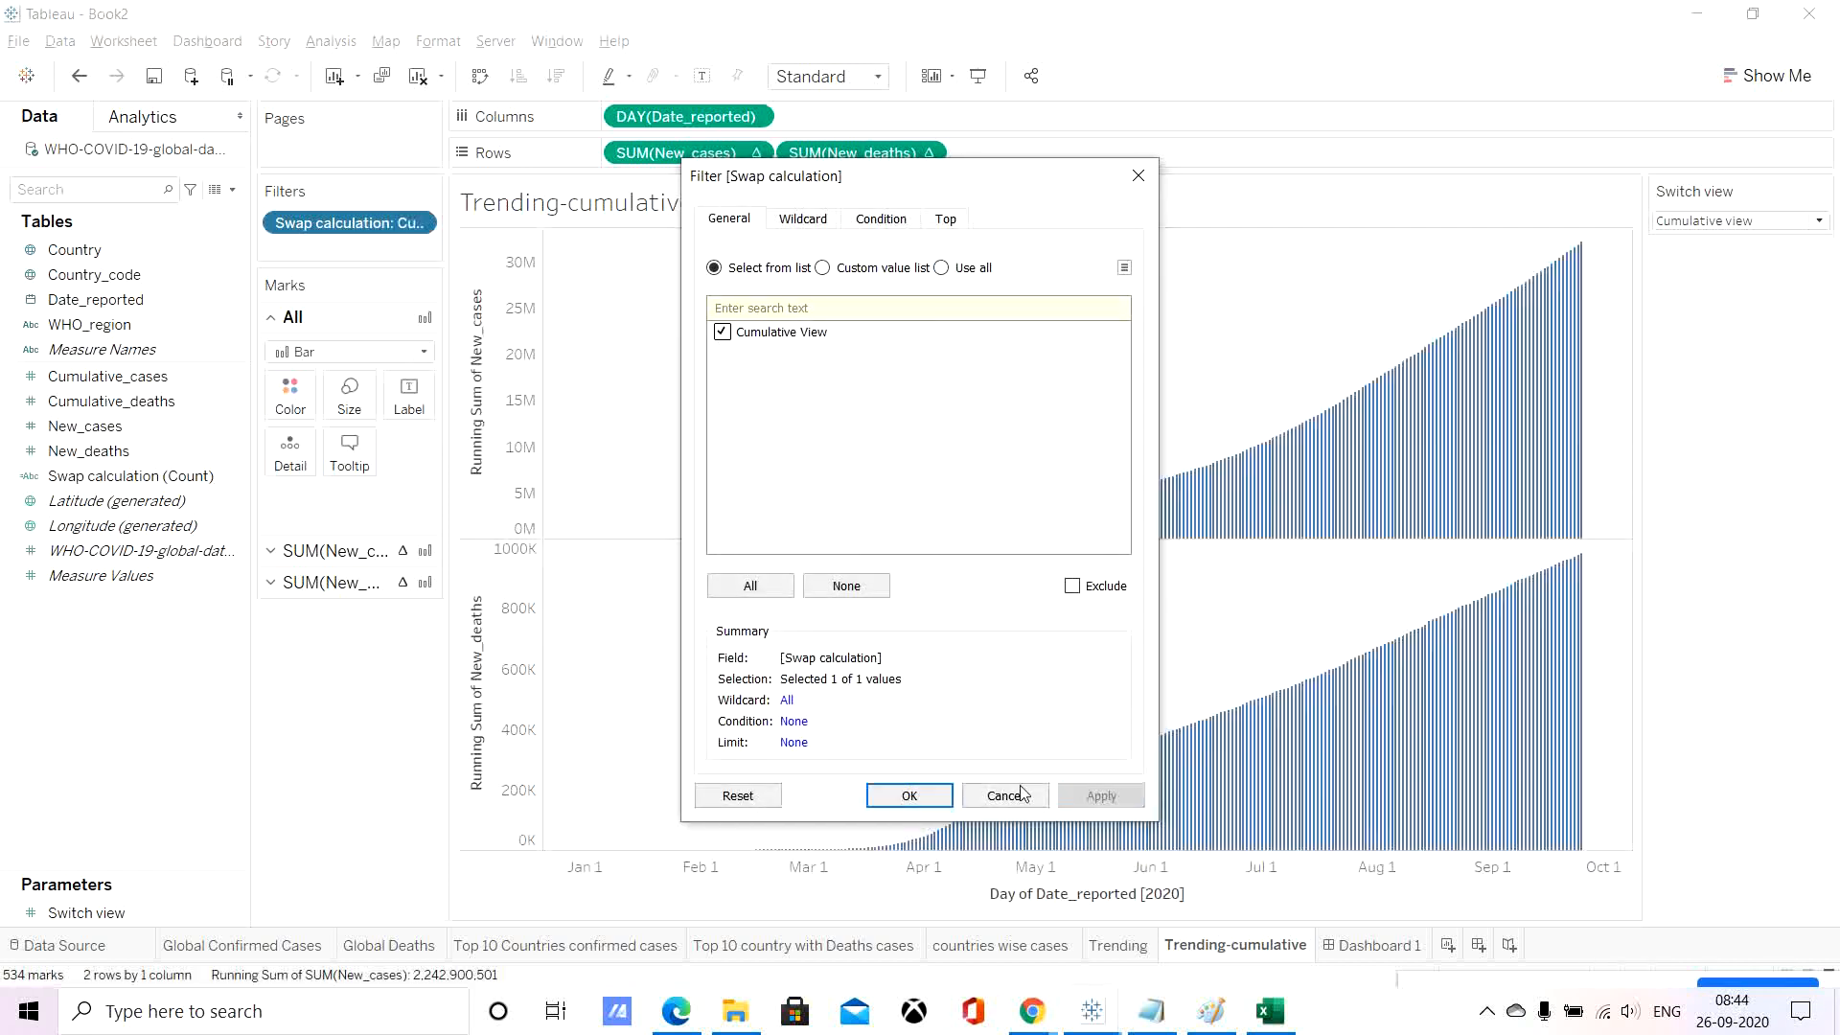
pyautogui.click(909, 795)
# Set Switch view to Daily View and check which entry the Trending-cumulative sheet's Swap calculation filter has selected.
pyautogui.click(1715, 223)
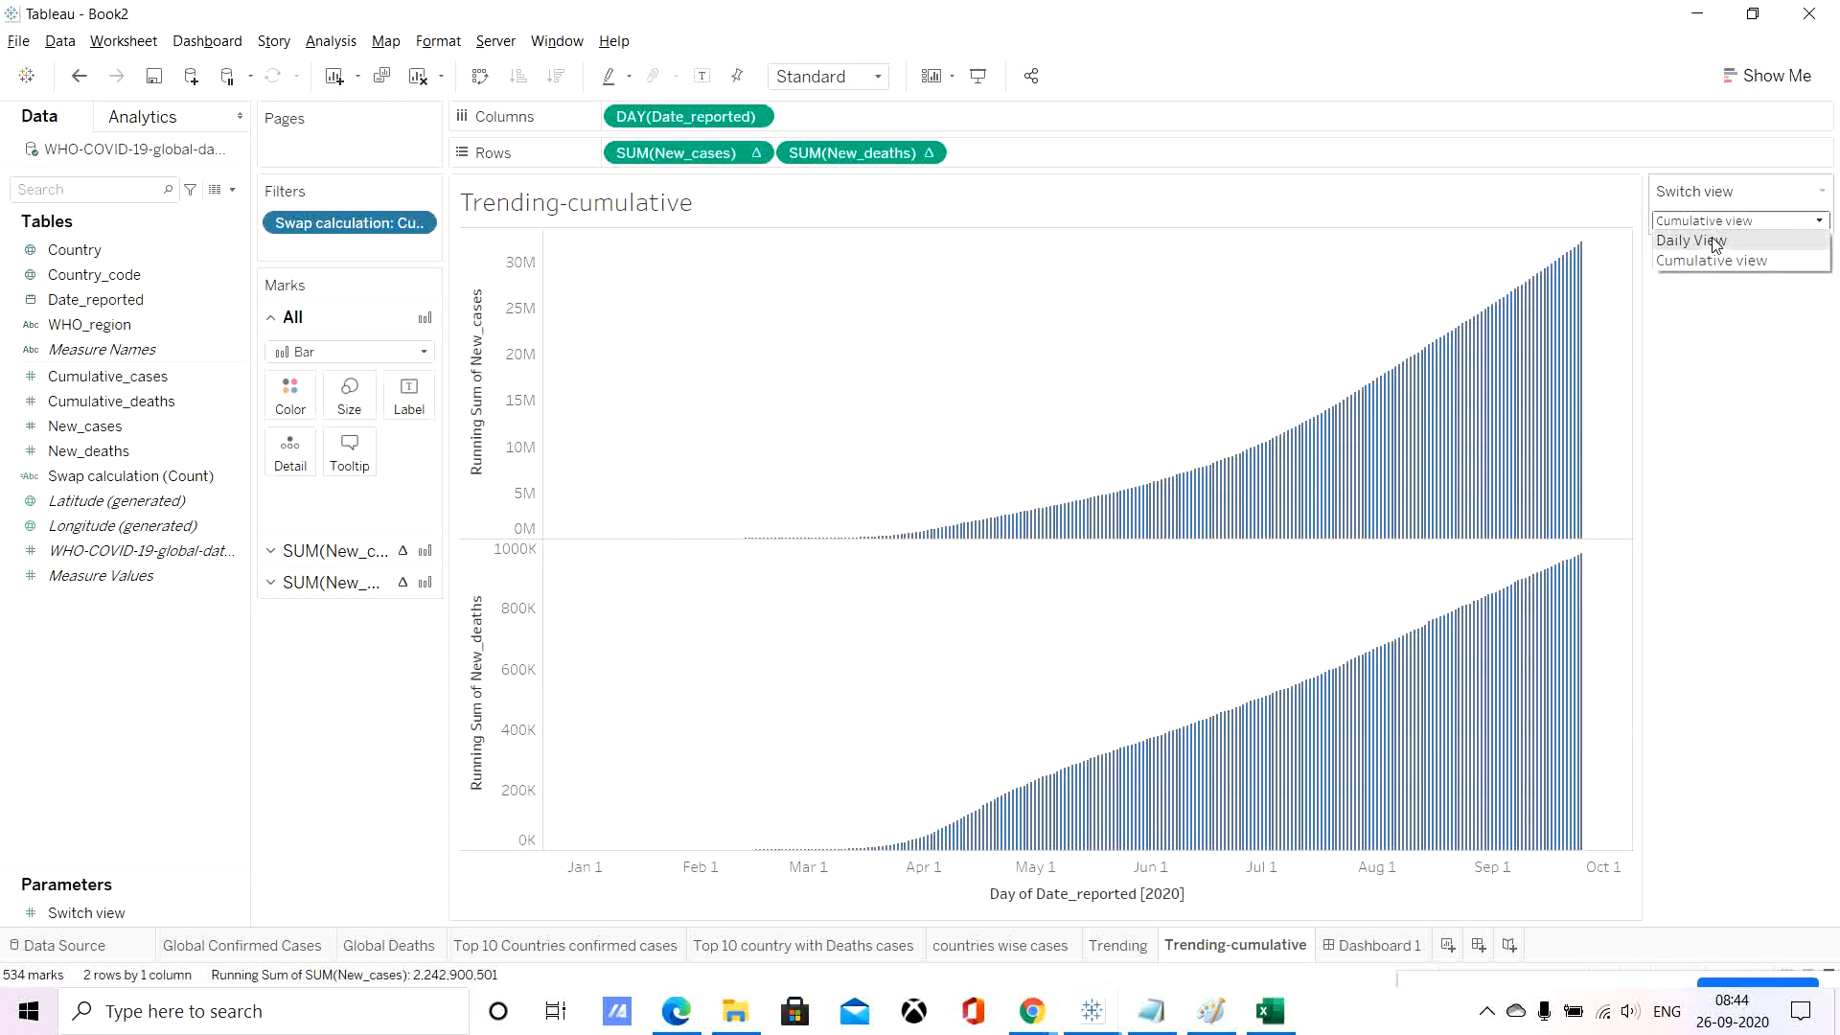
pyautogui.click(1709, 239)
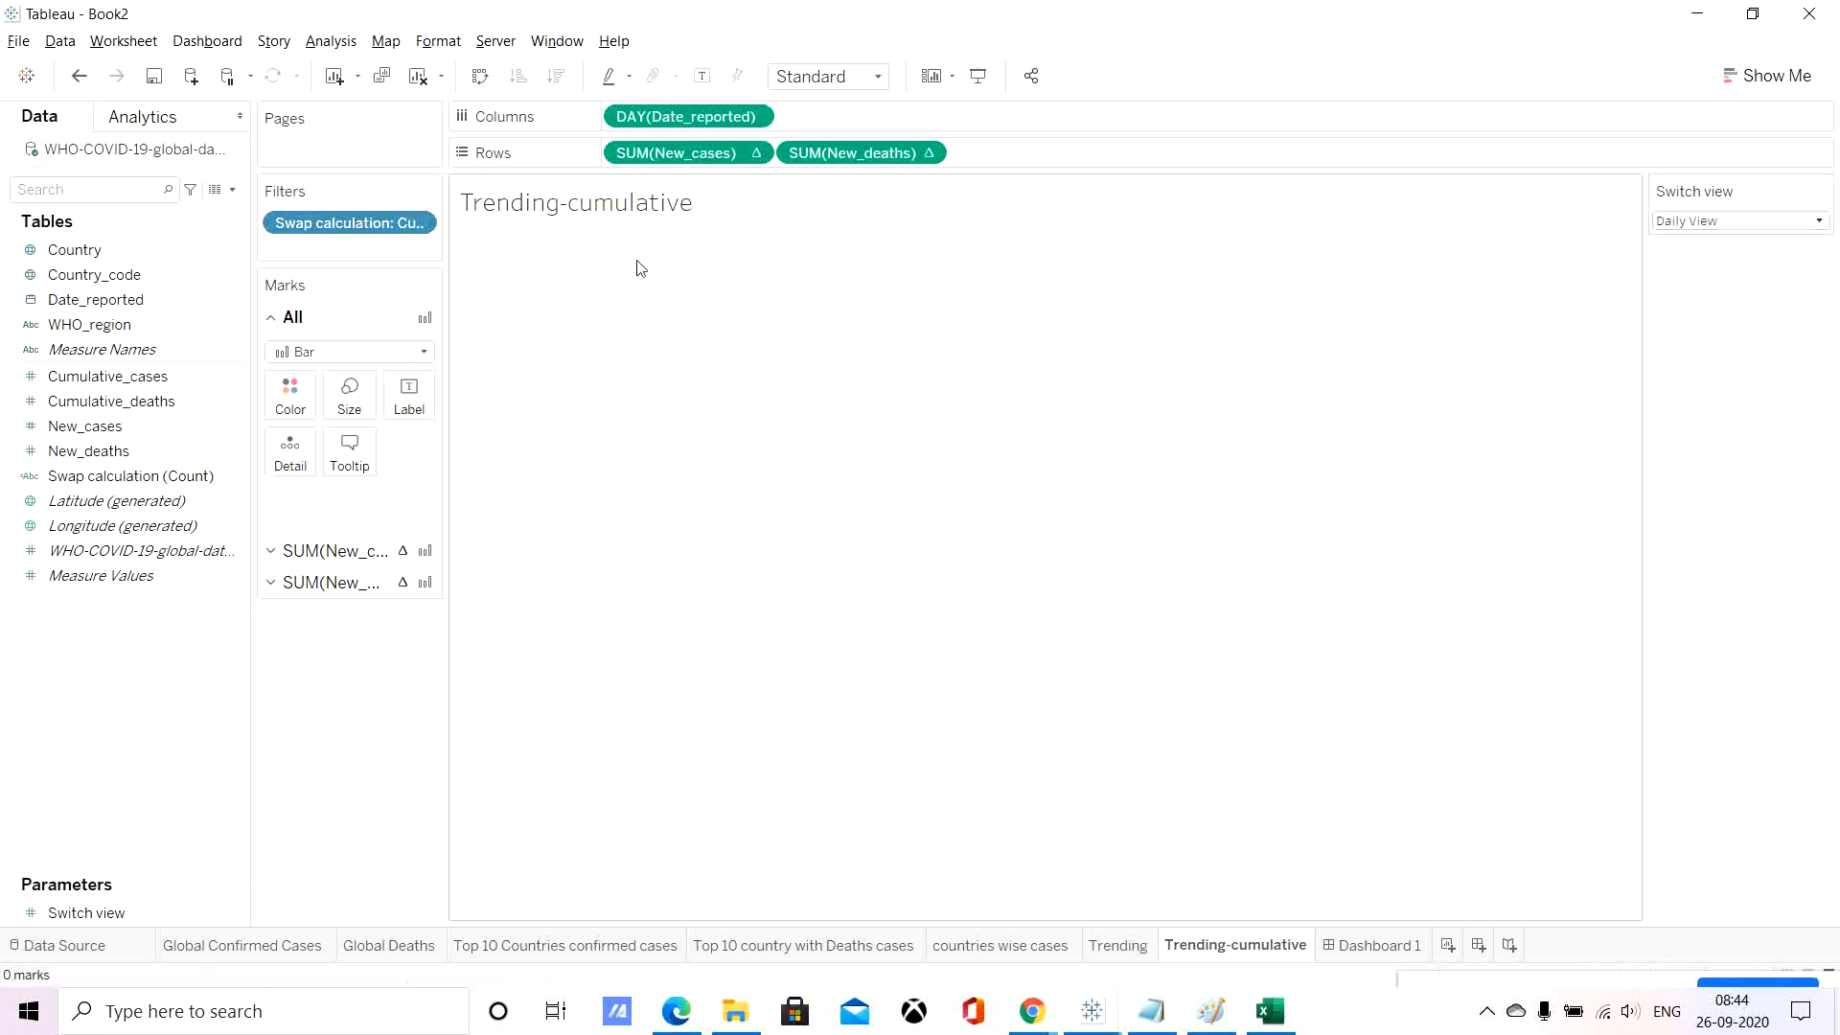
pyautogui.rightClick(382, 230)
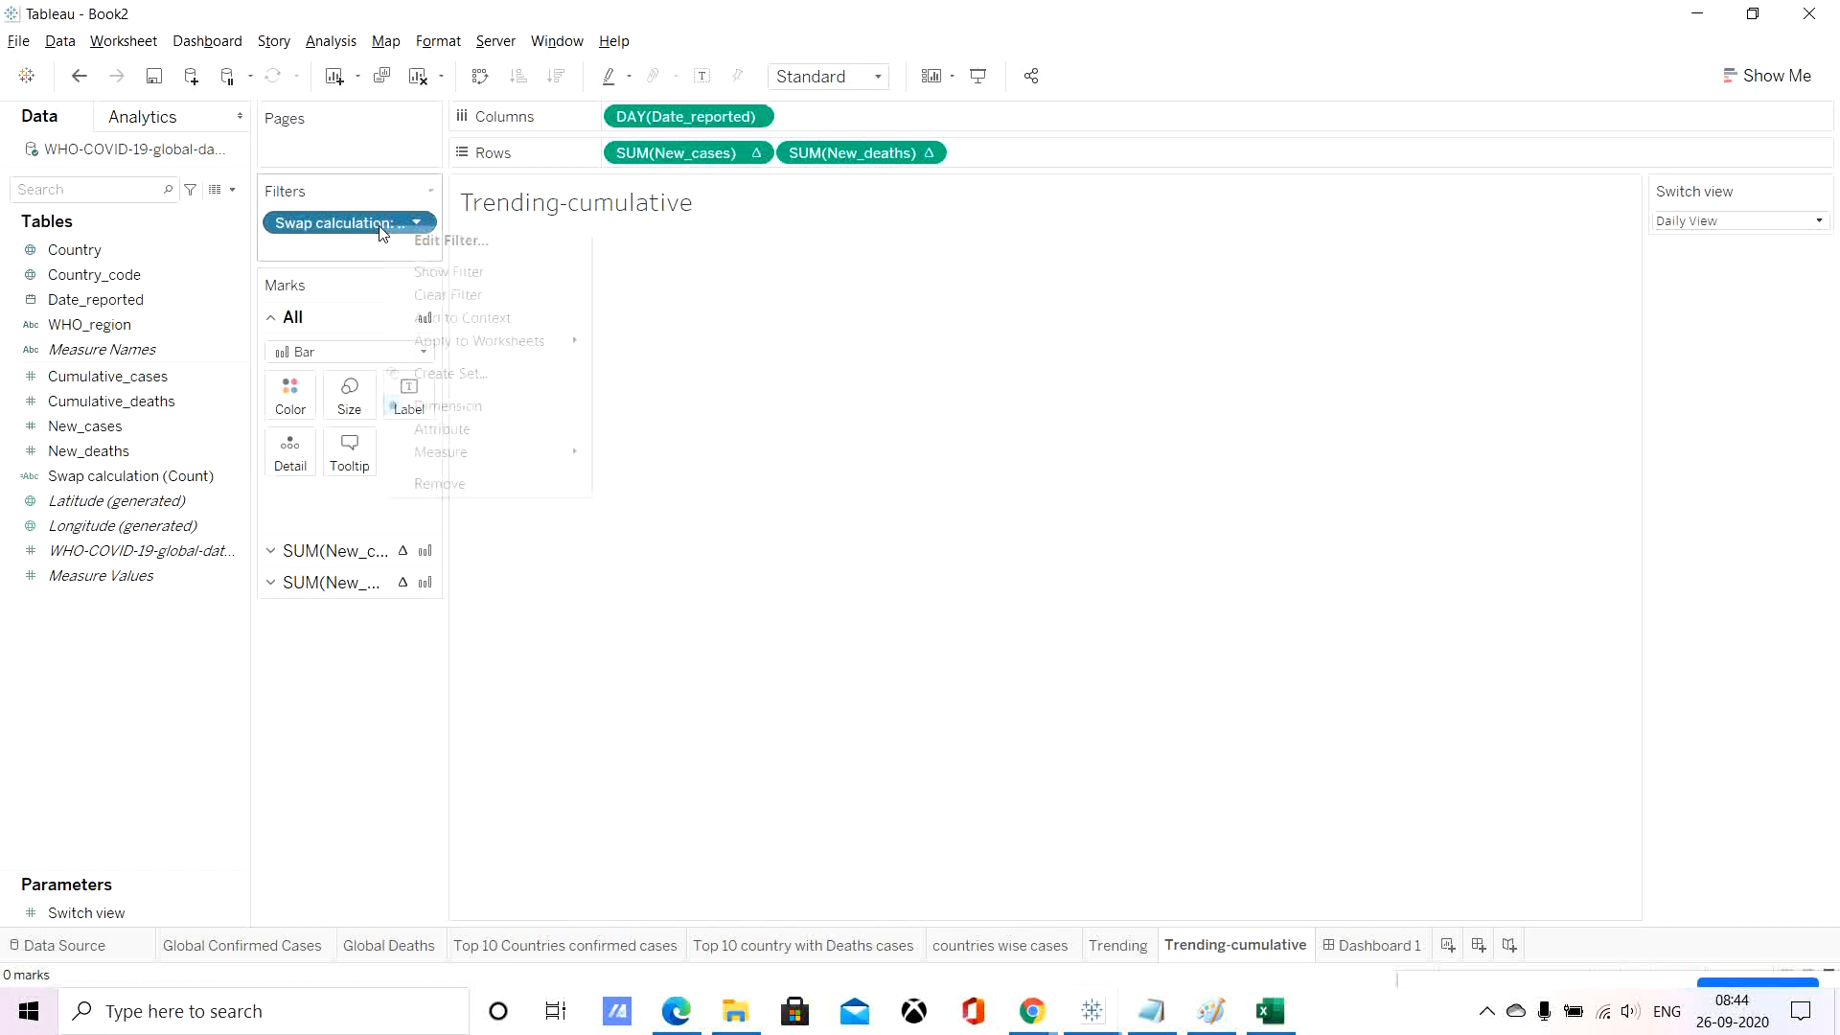
pyautogui.click(449, 239)
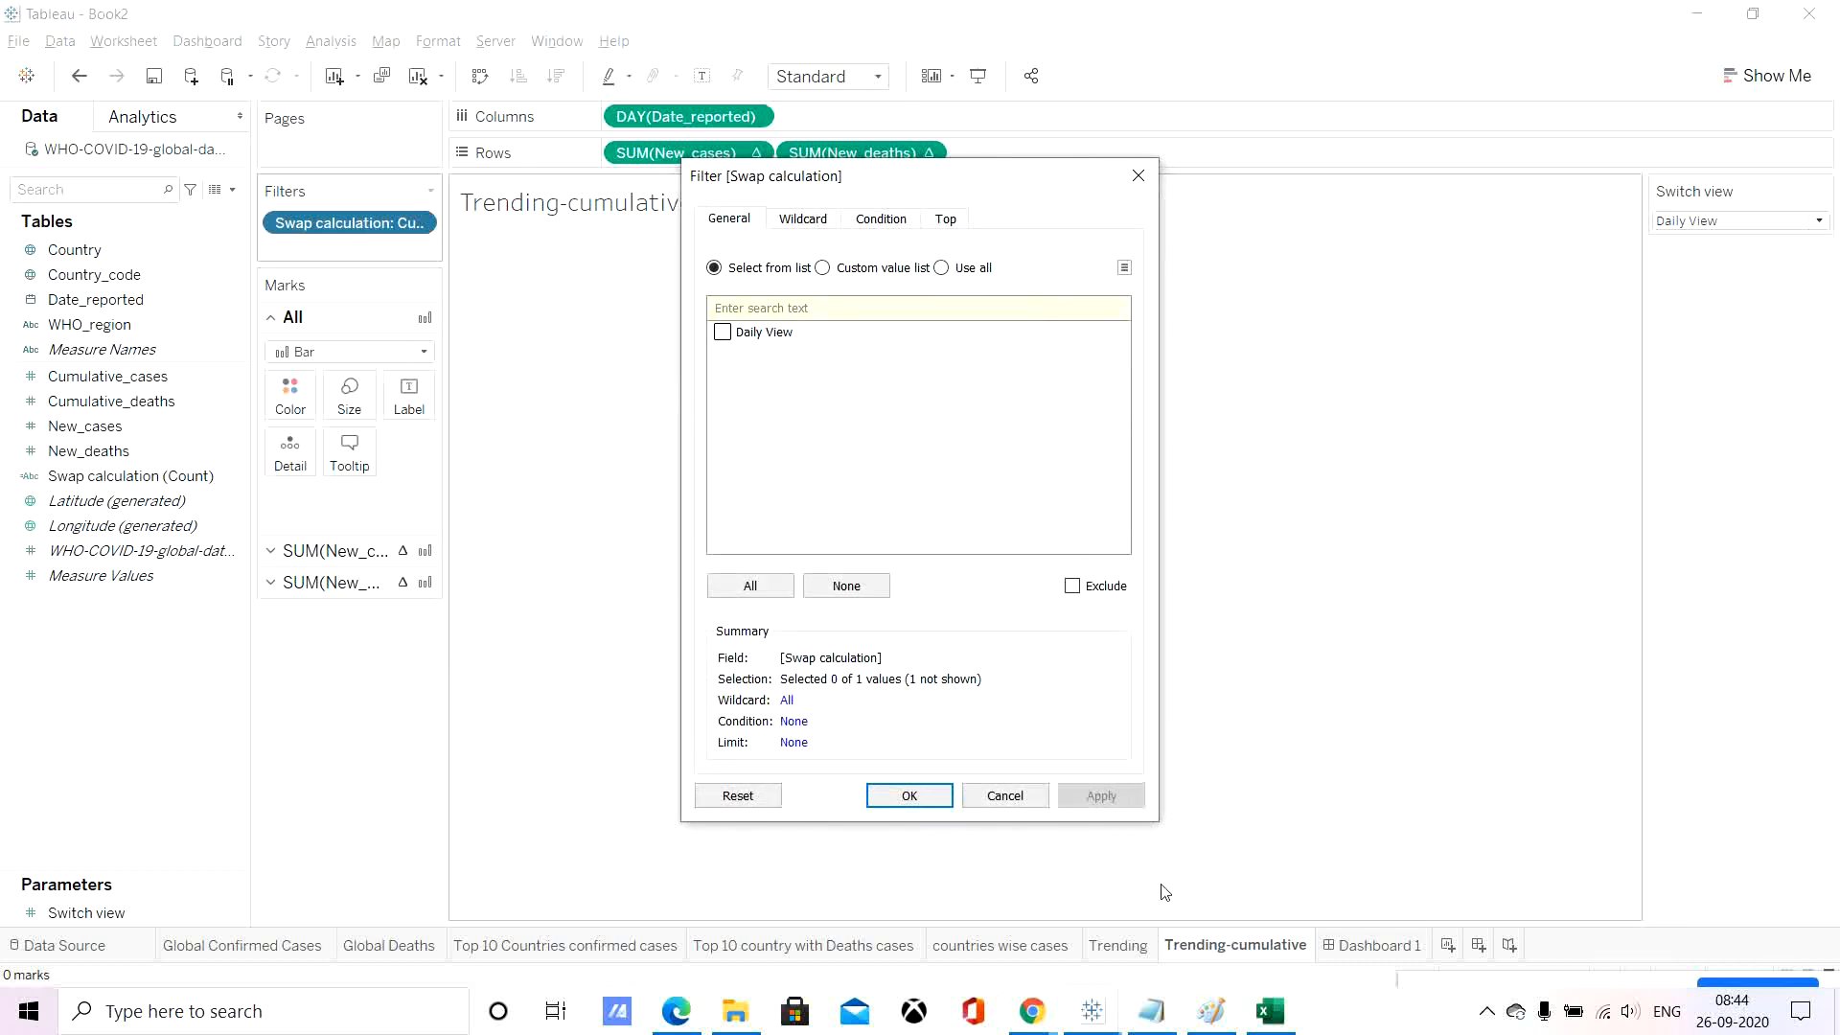
pyautogui.click(1006, 795)
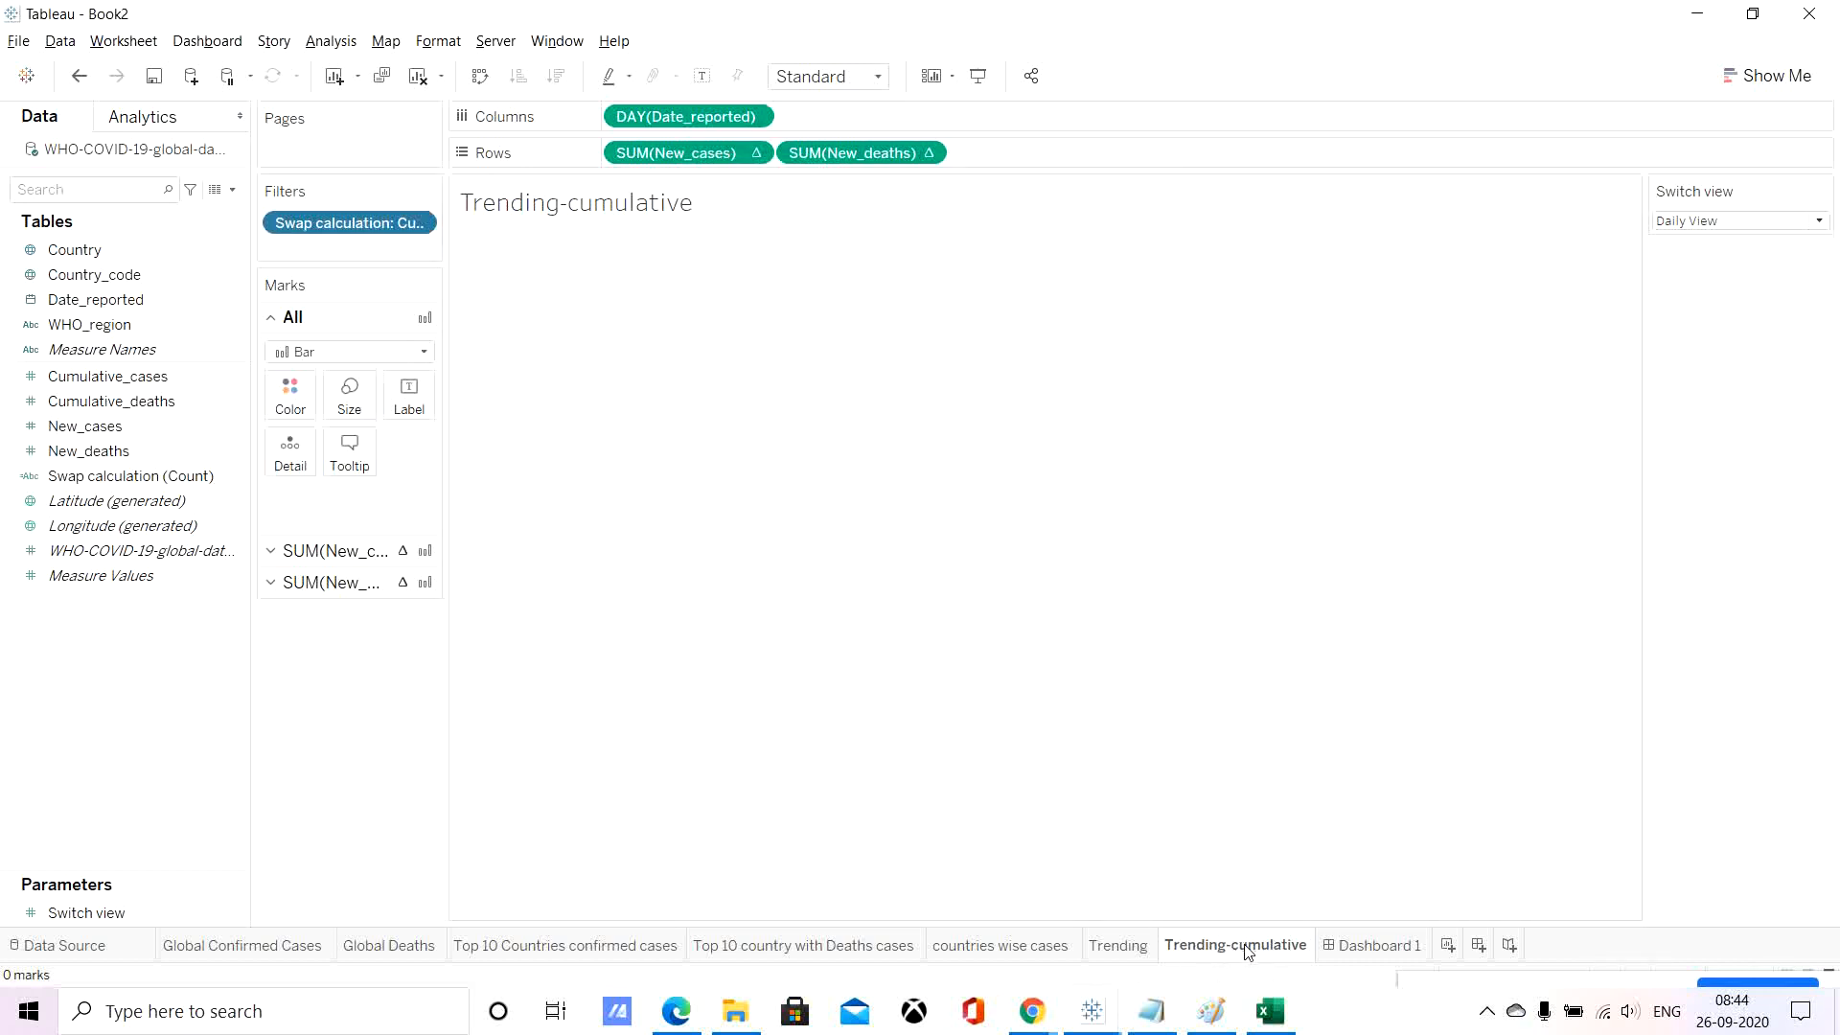
pyautogui.moveTo(1234, 949)
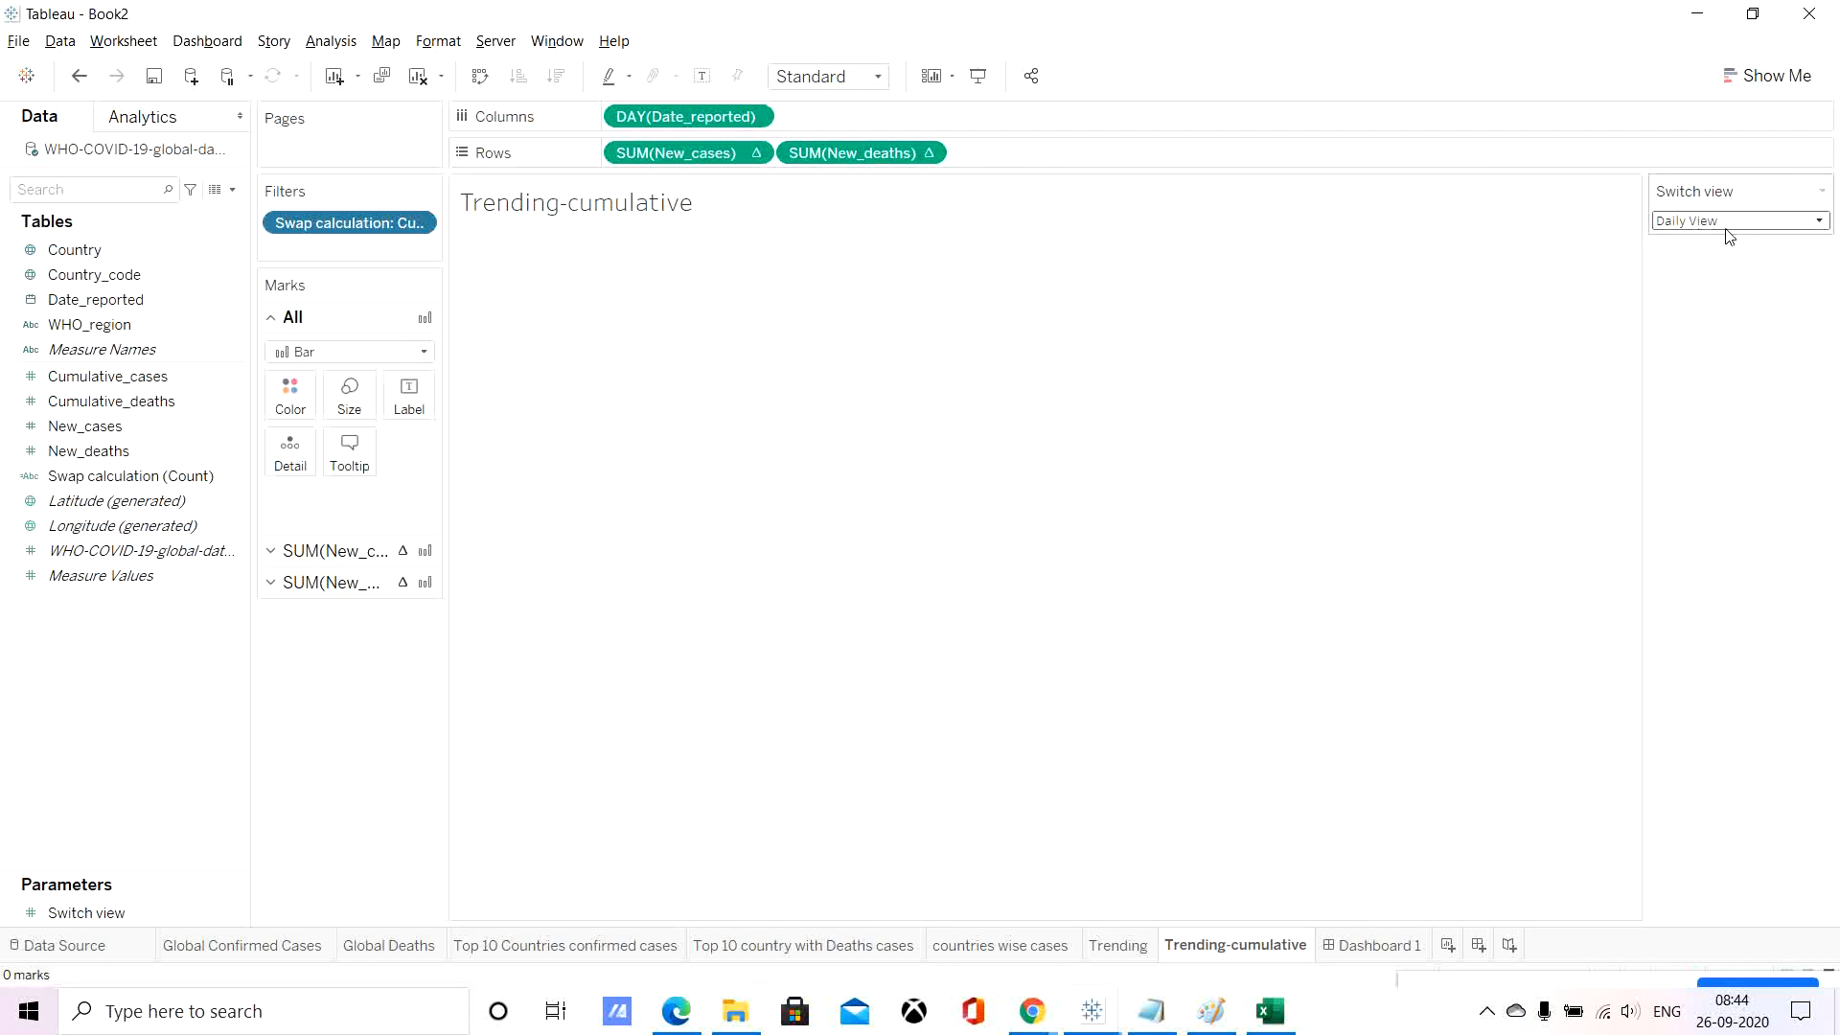
pyautogui.rightClick(379, 227)
pyautogui.click(444, 235)
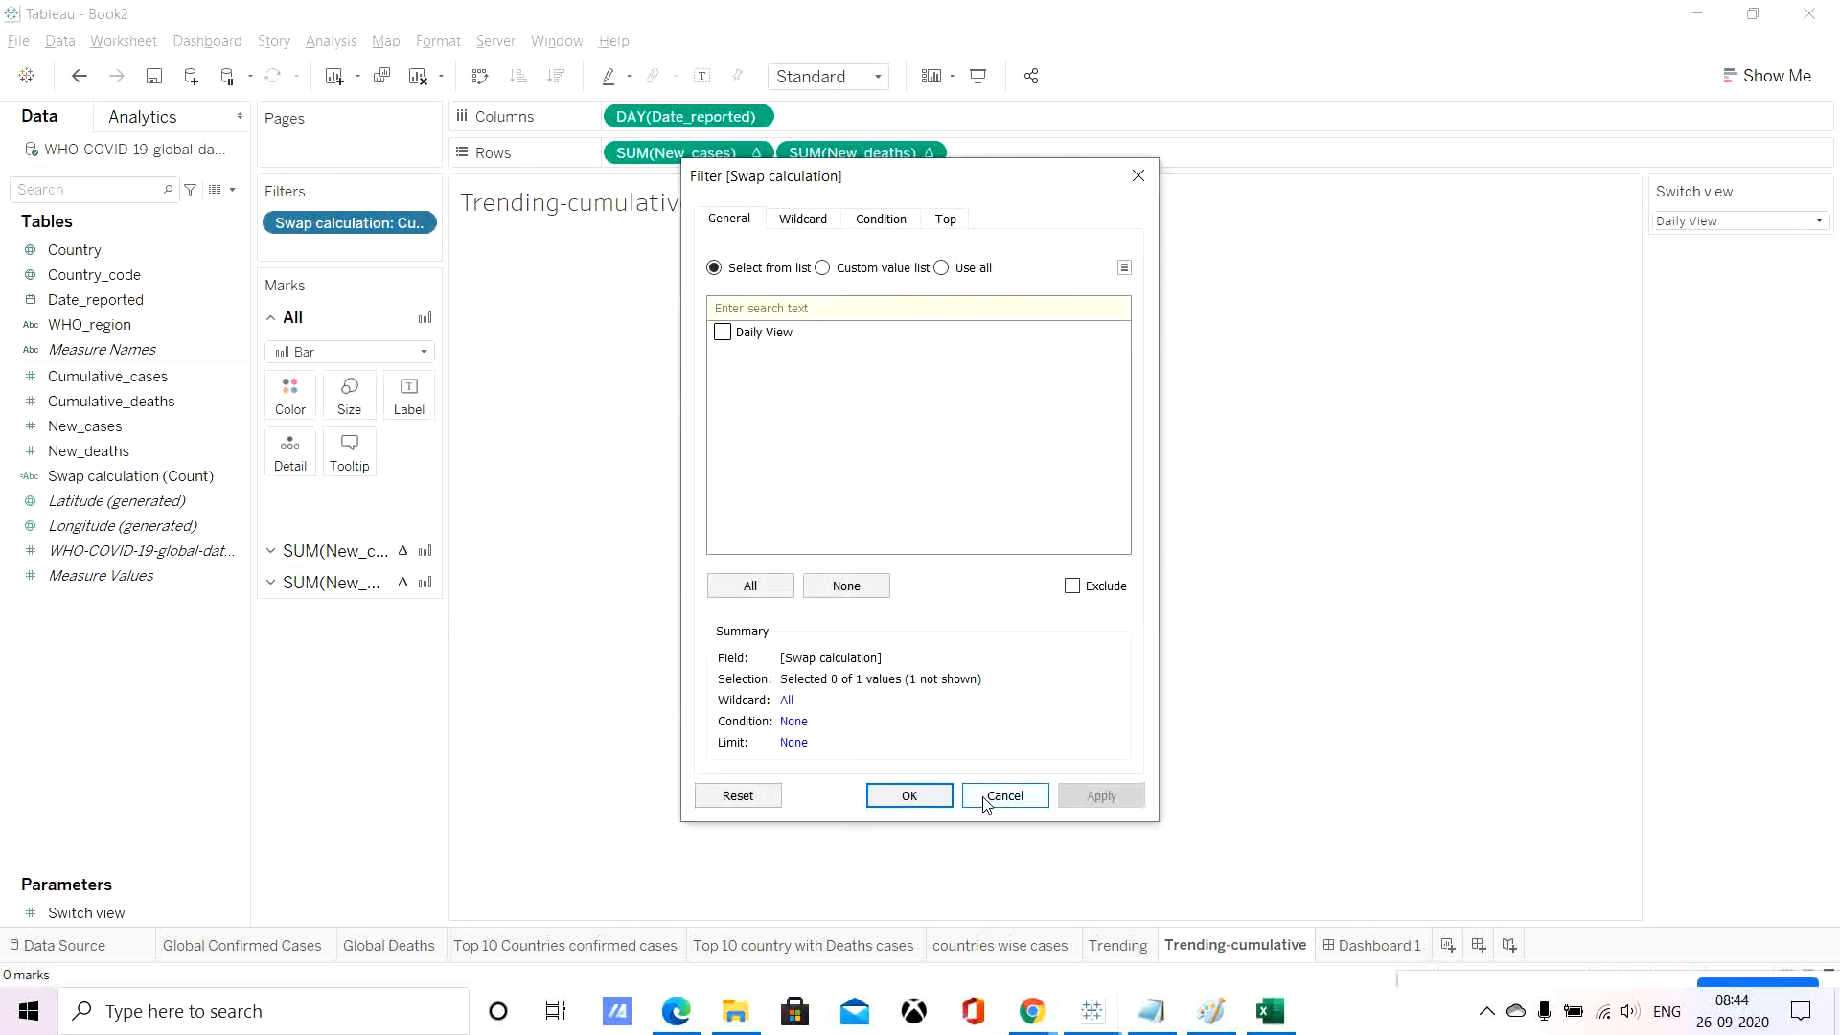
pyautogui.click(908, 795)
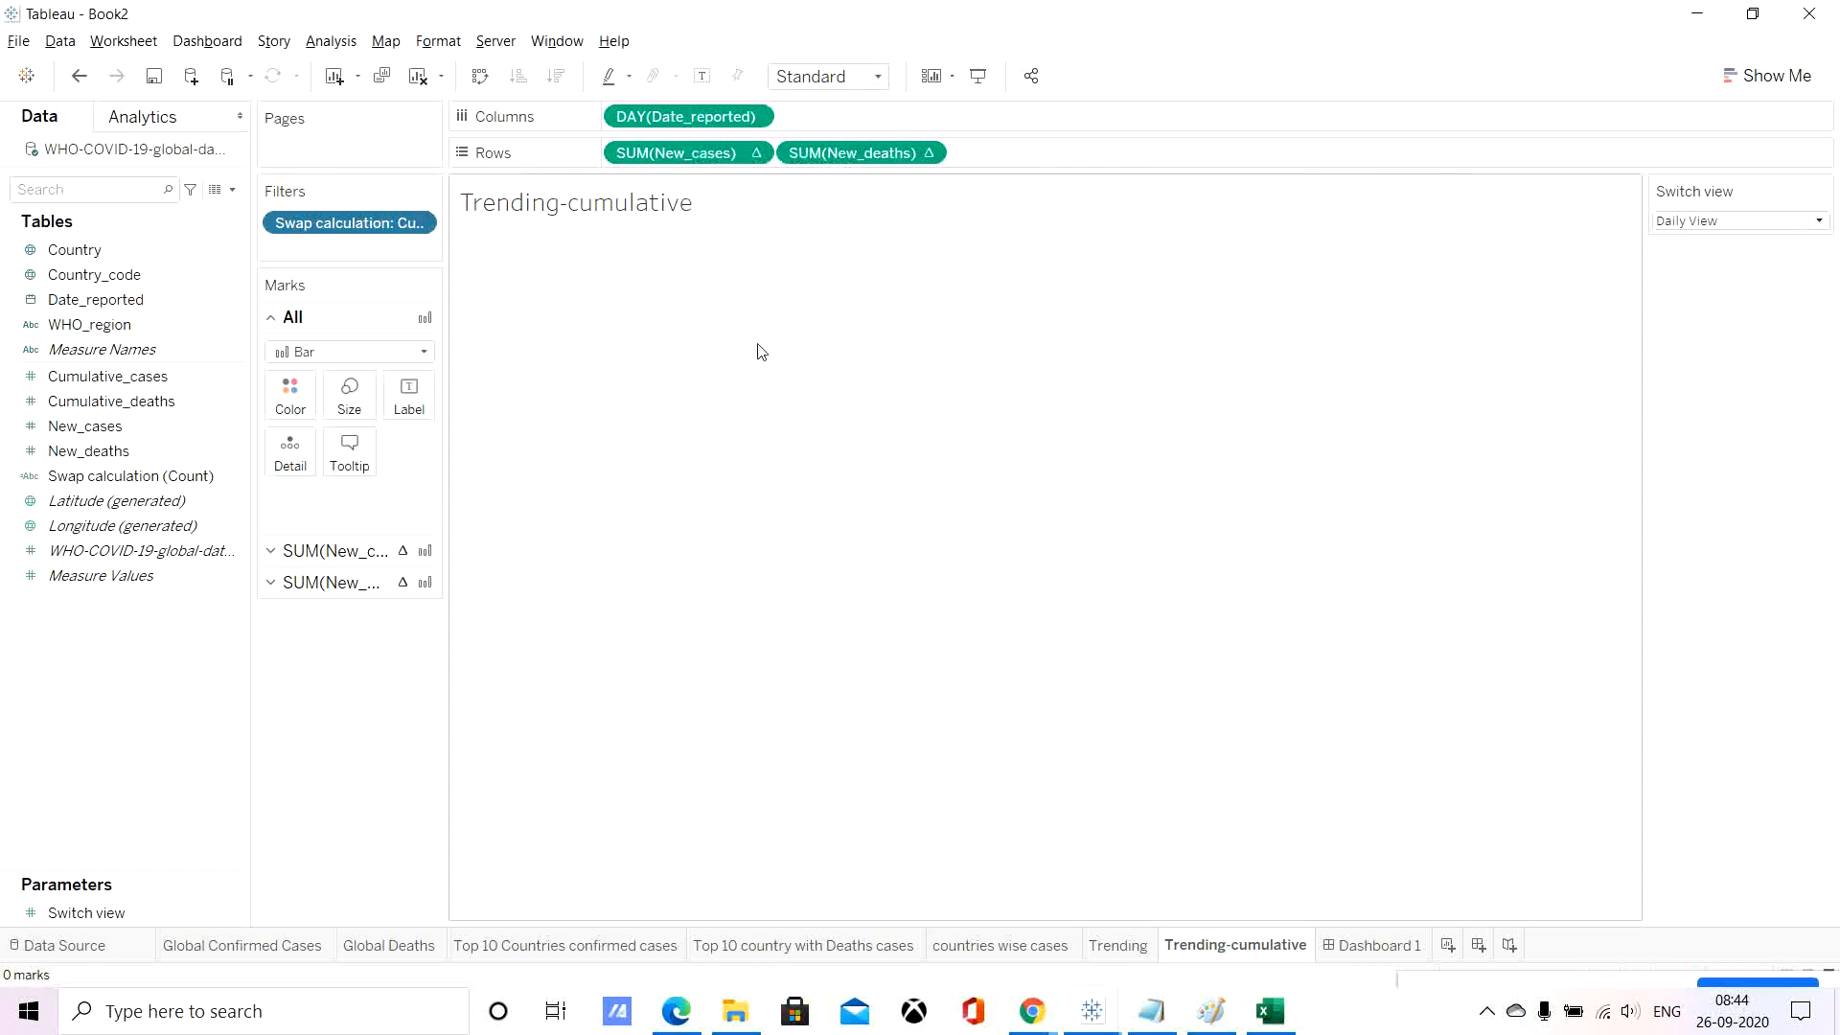
# Set Switch view back to Cumulative view and check the selected entry in the Trending-cumulative sheet's Swap calculation filter.
pyautogui.click(1701, 219)
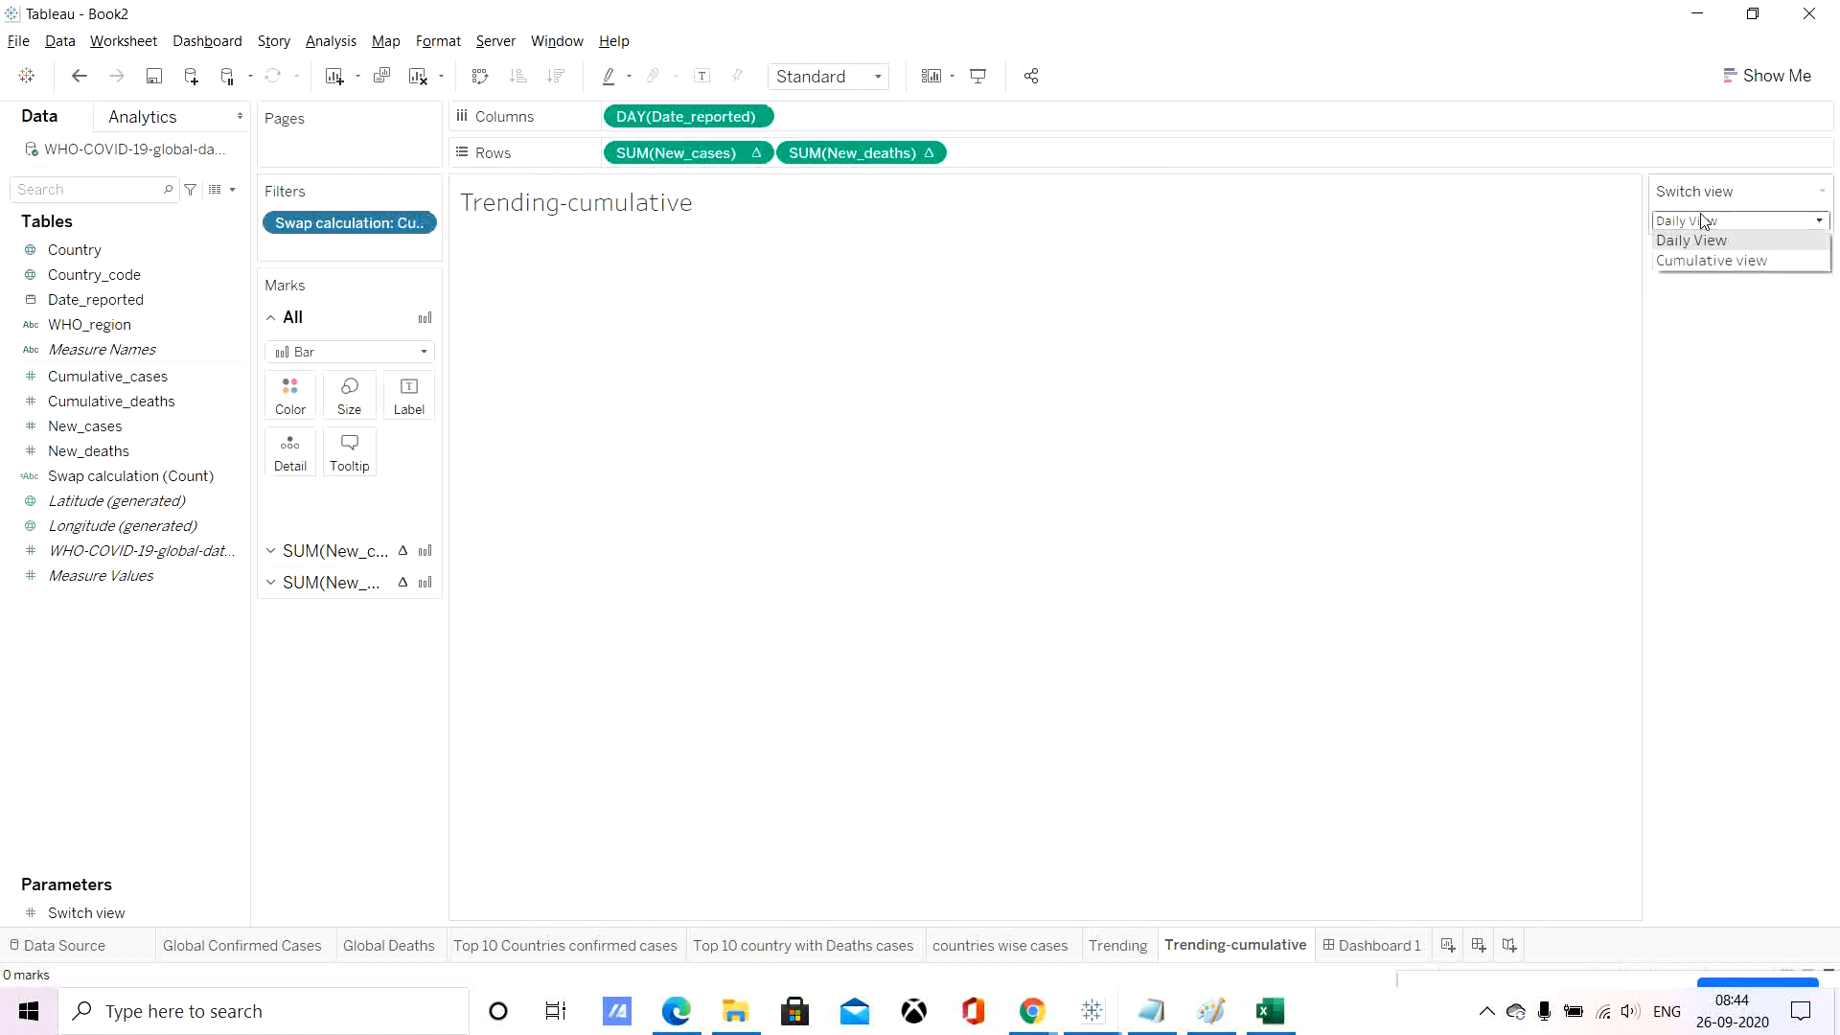
pyautogui.click(1714, 261)
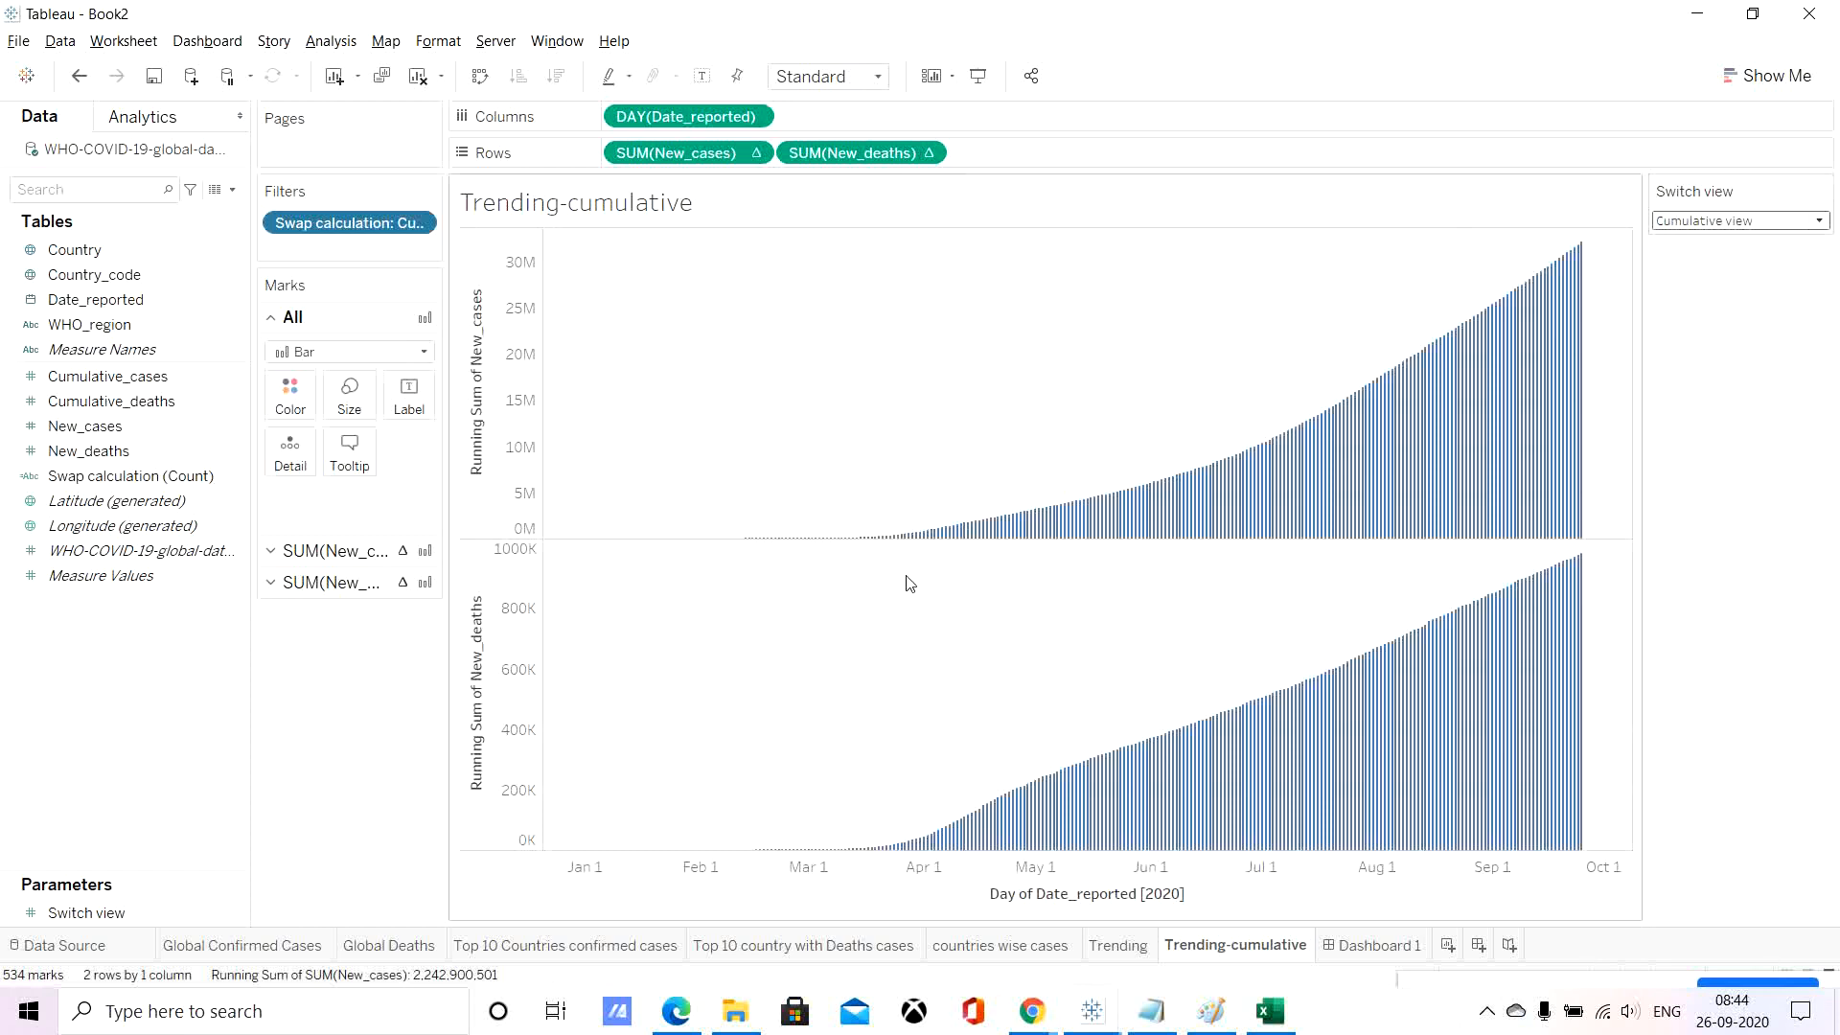
pyautogui.rightClick(355, 221)
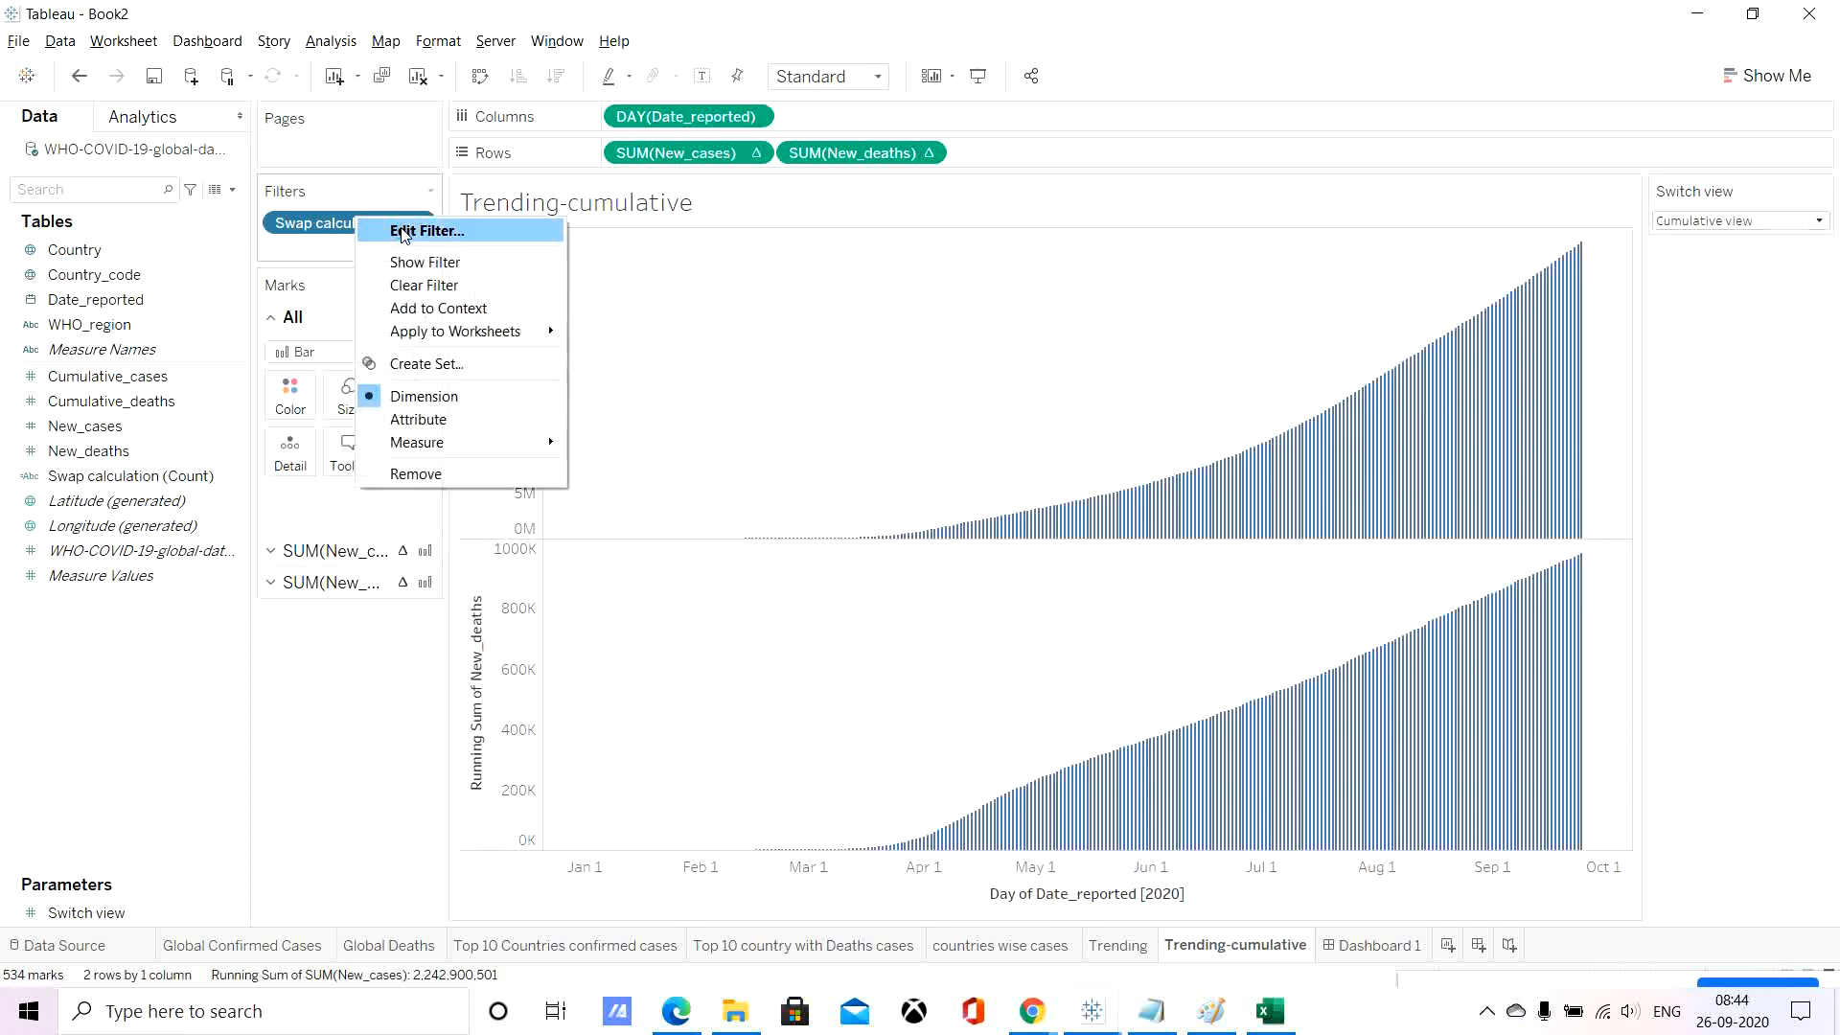
pyautogui.click(402, 227)
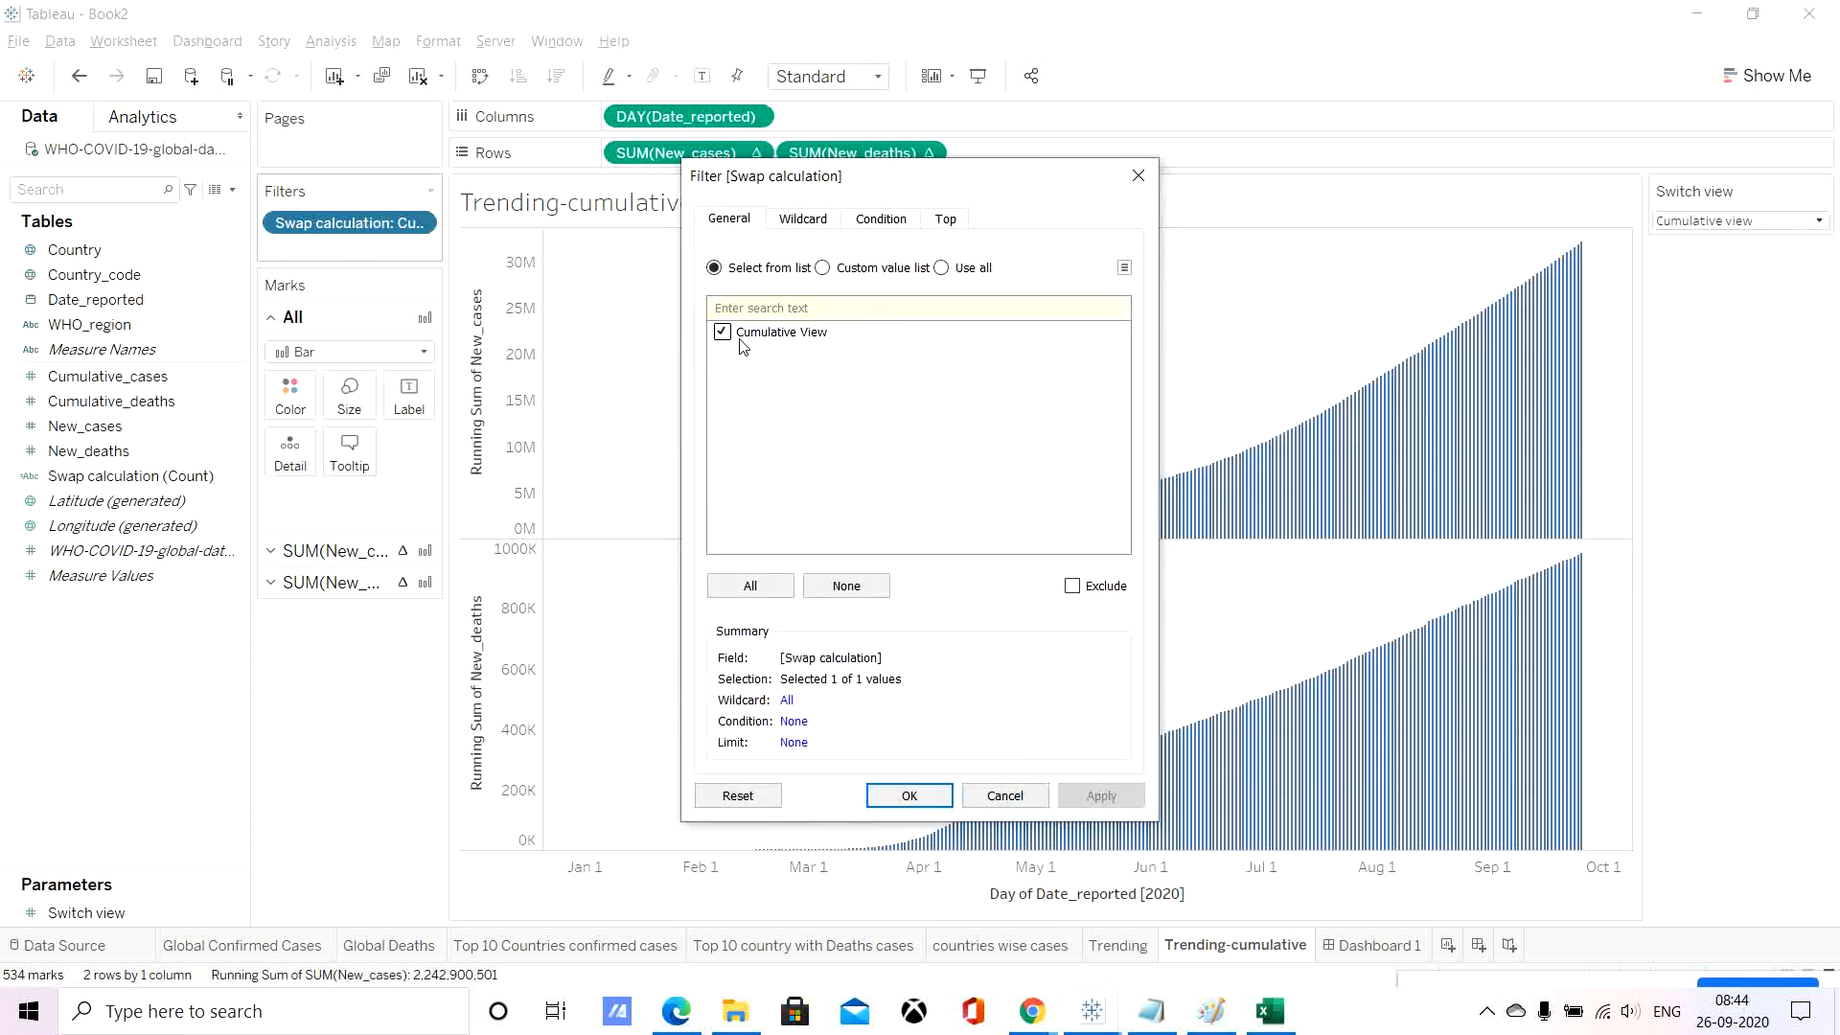
pyautogui.click(912, 796)
# Review the Swap calculation filter's entries on the Trending sheet and close it without changes.
pyautogui.click(1117, 946)
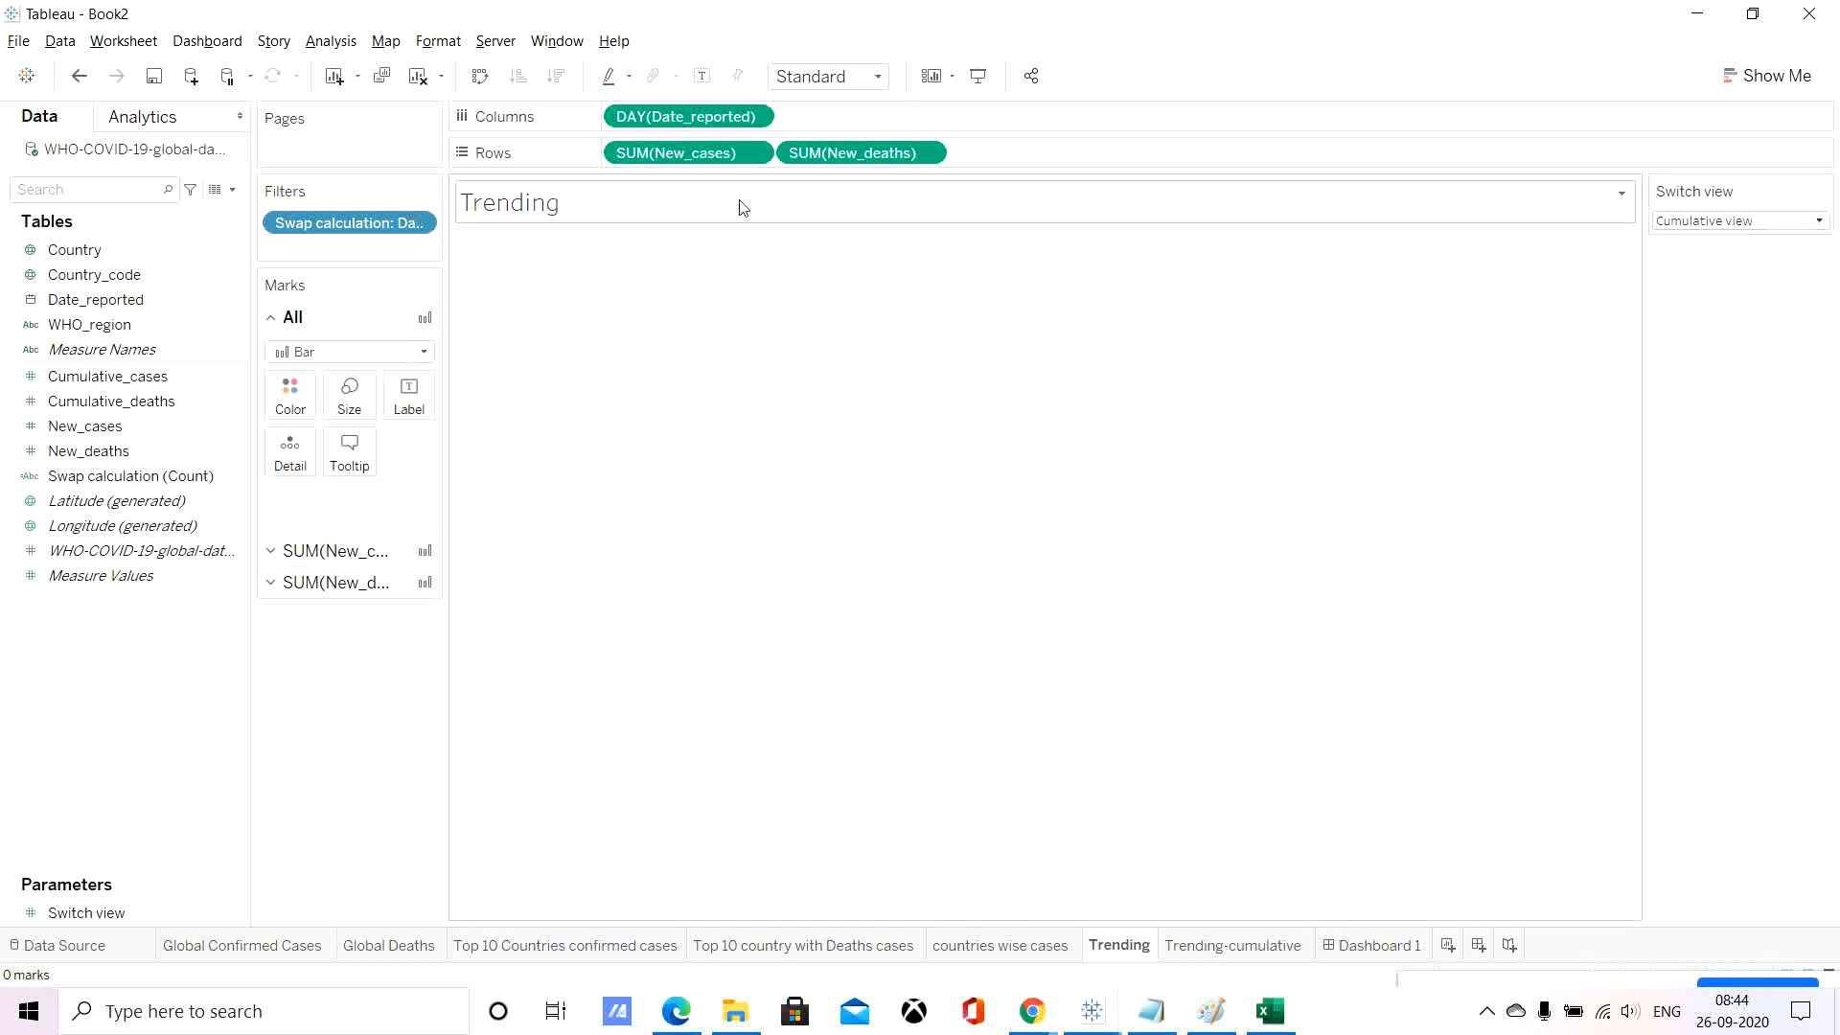
pyautogui.click(401, 233)
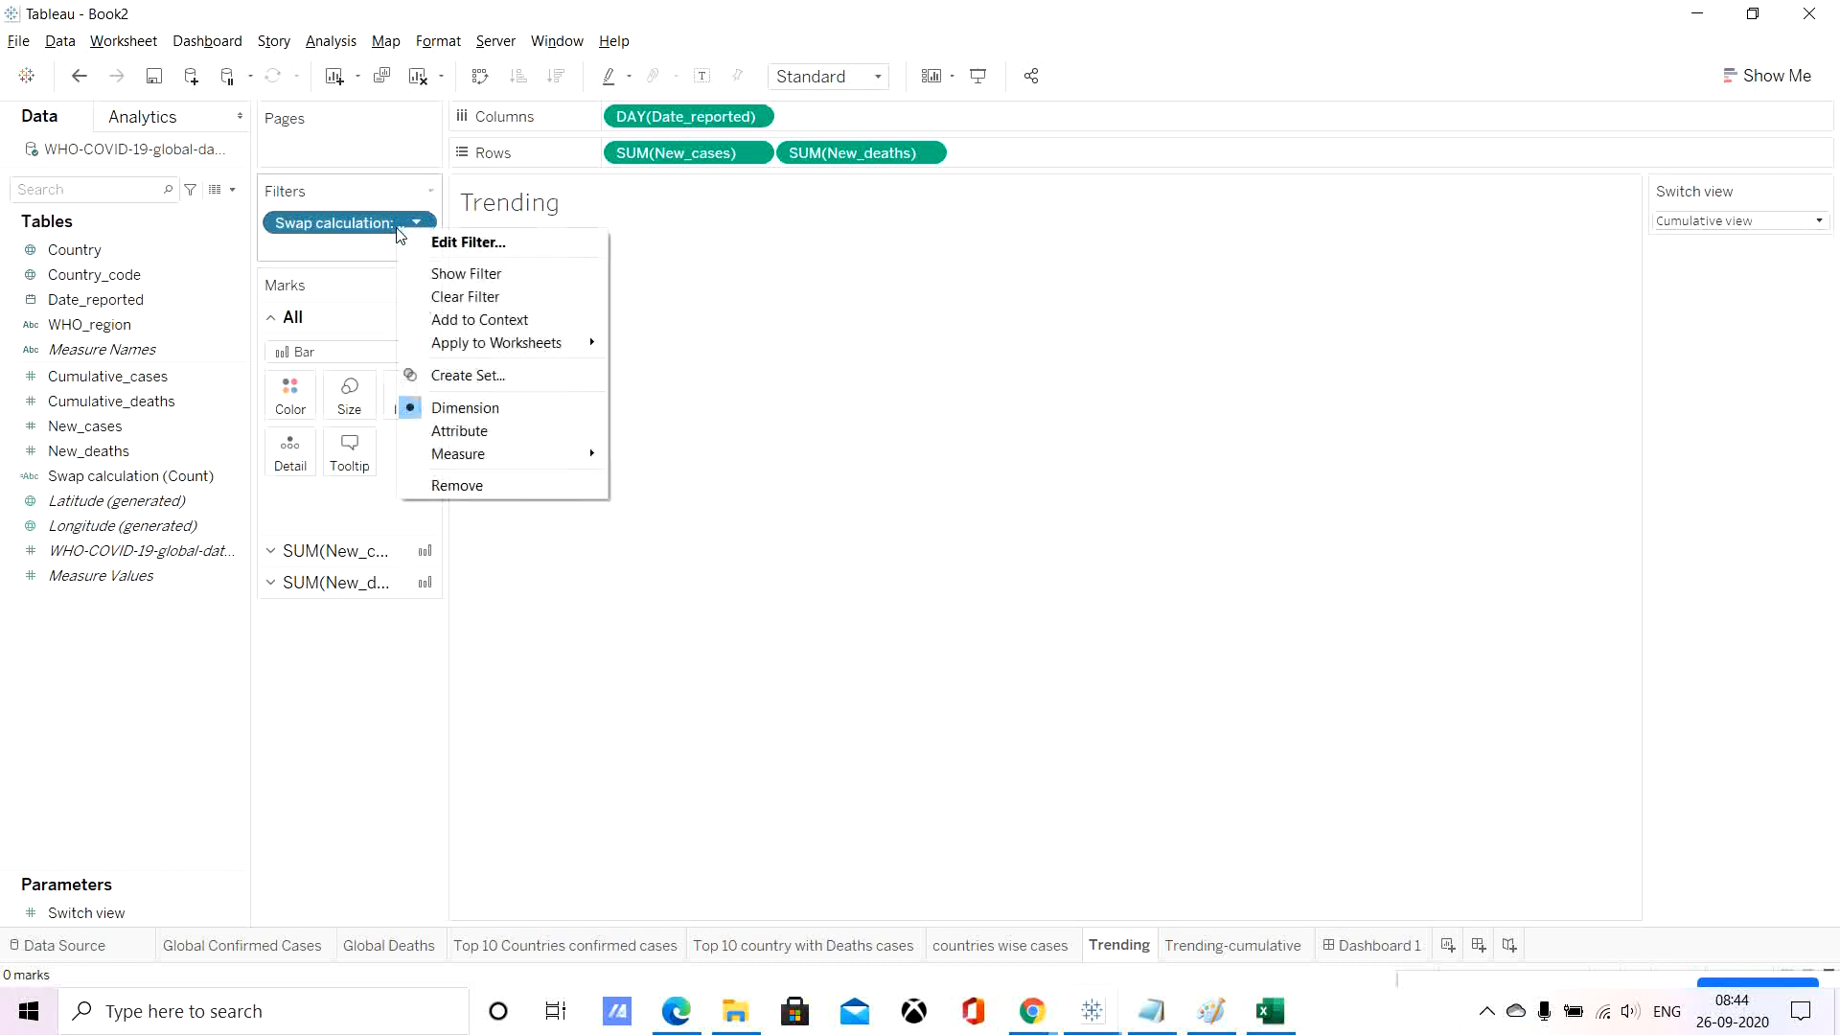
pyautogui.click(505, 240)
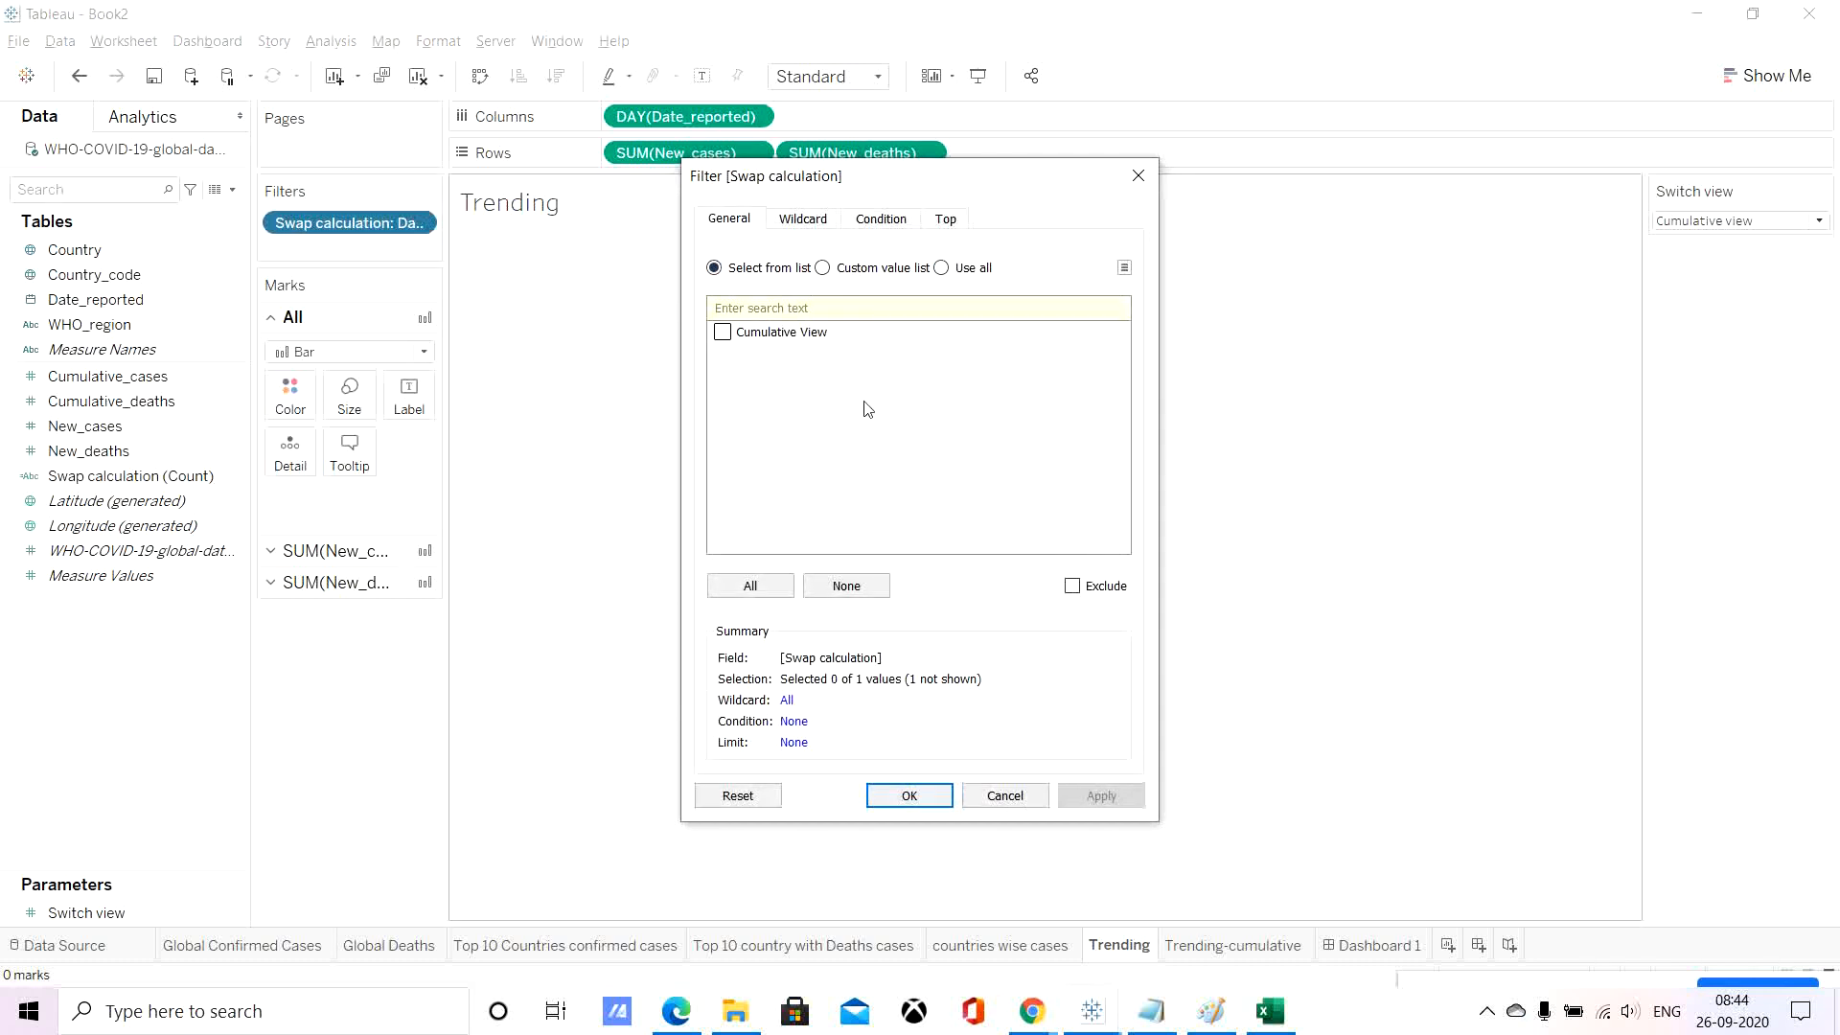
pyautogui.click(993, 792)
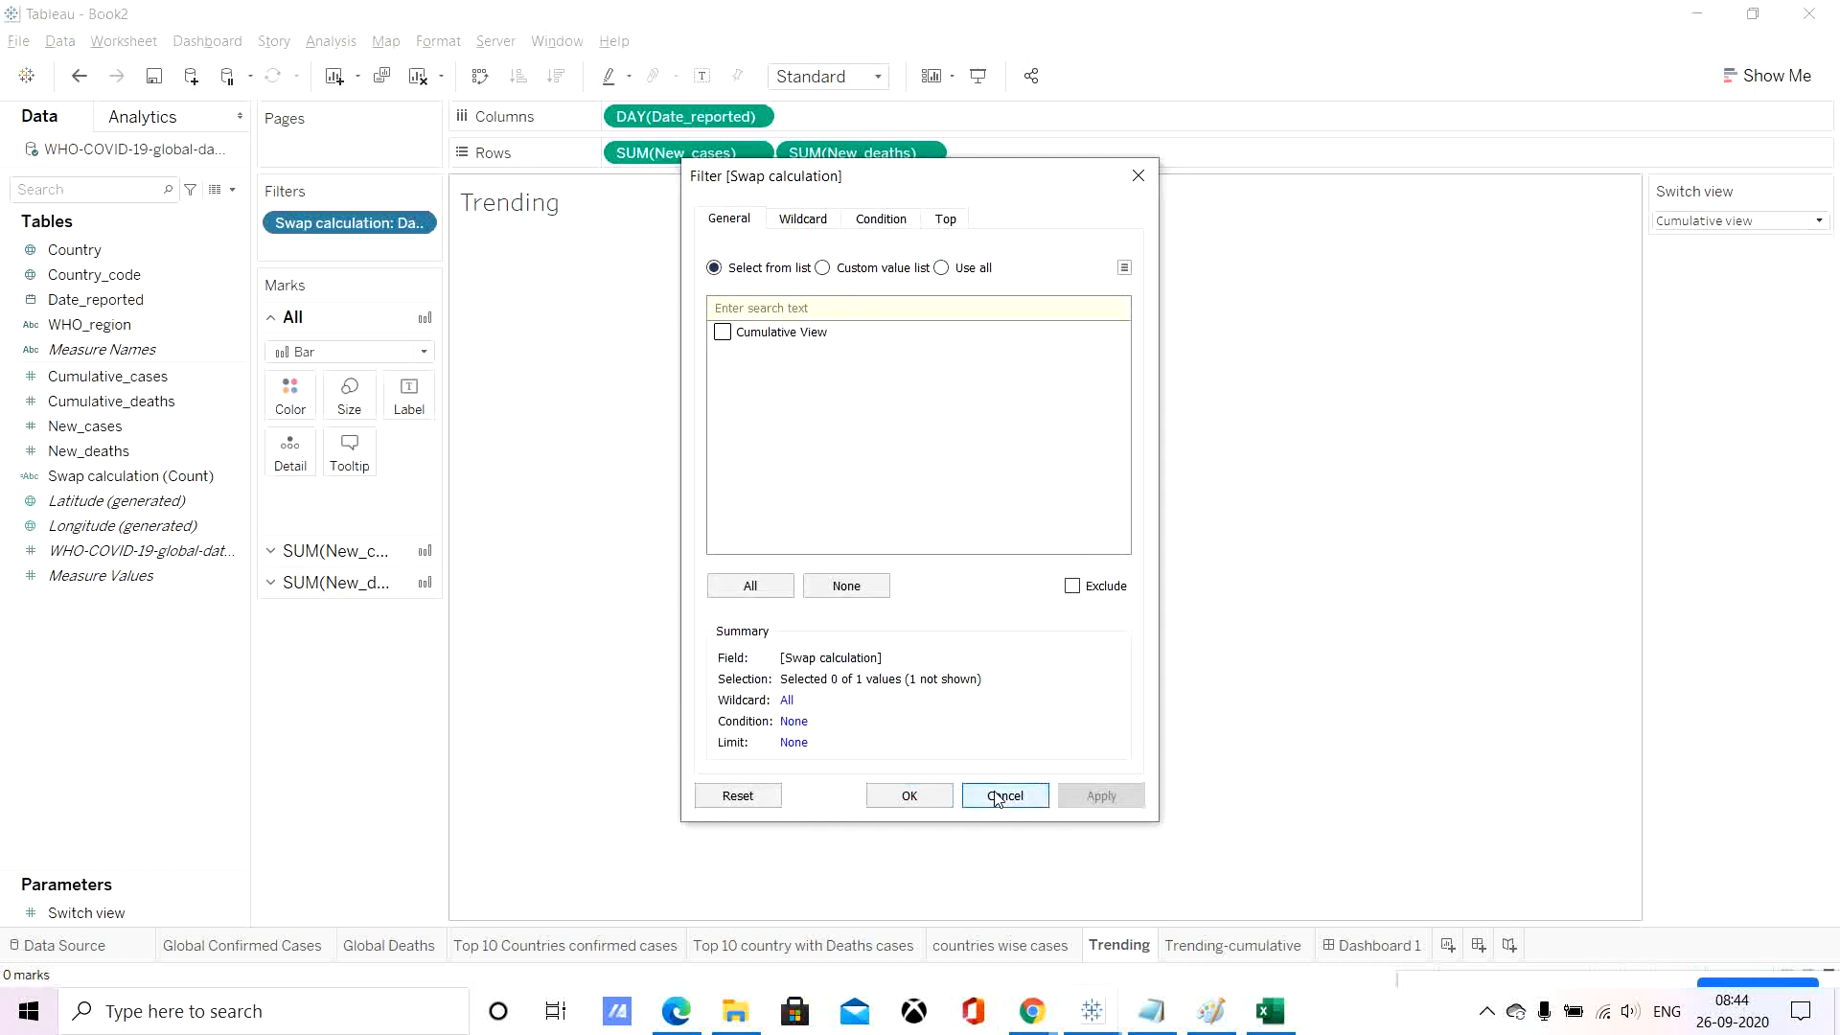
# Rename the Trending sheet to Trending-Daily.
pyautogui.rightClick(1123, 951)
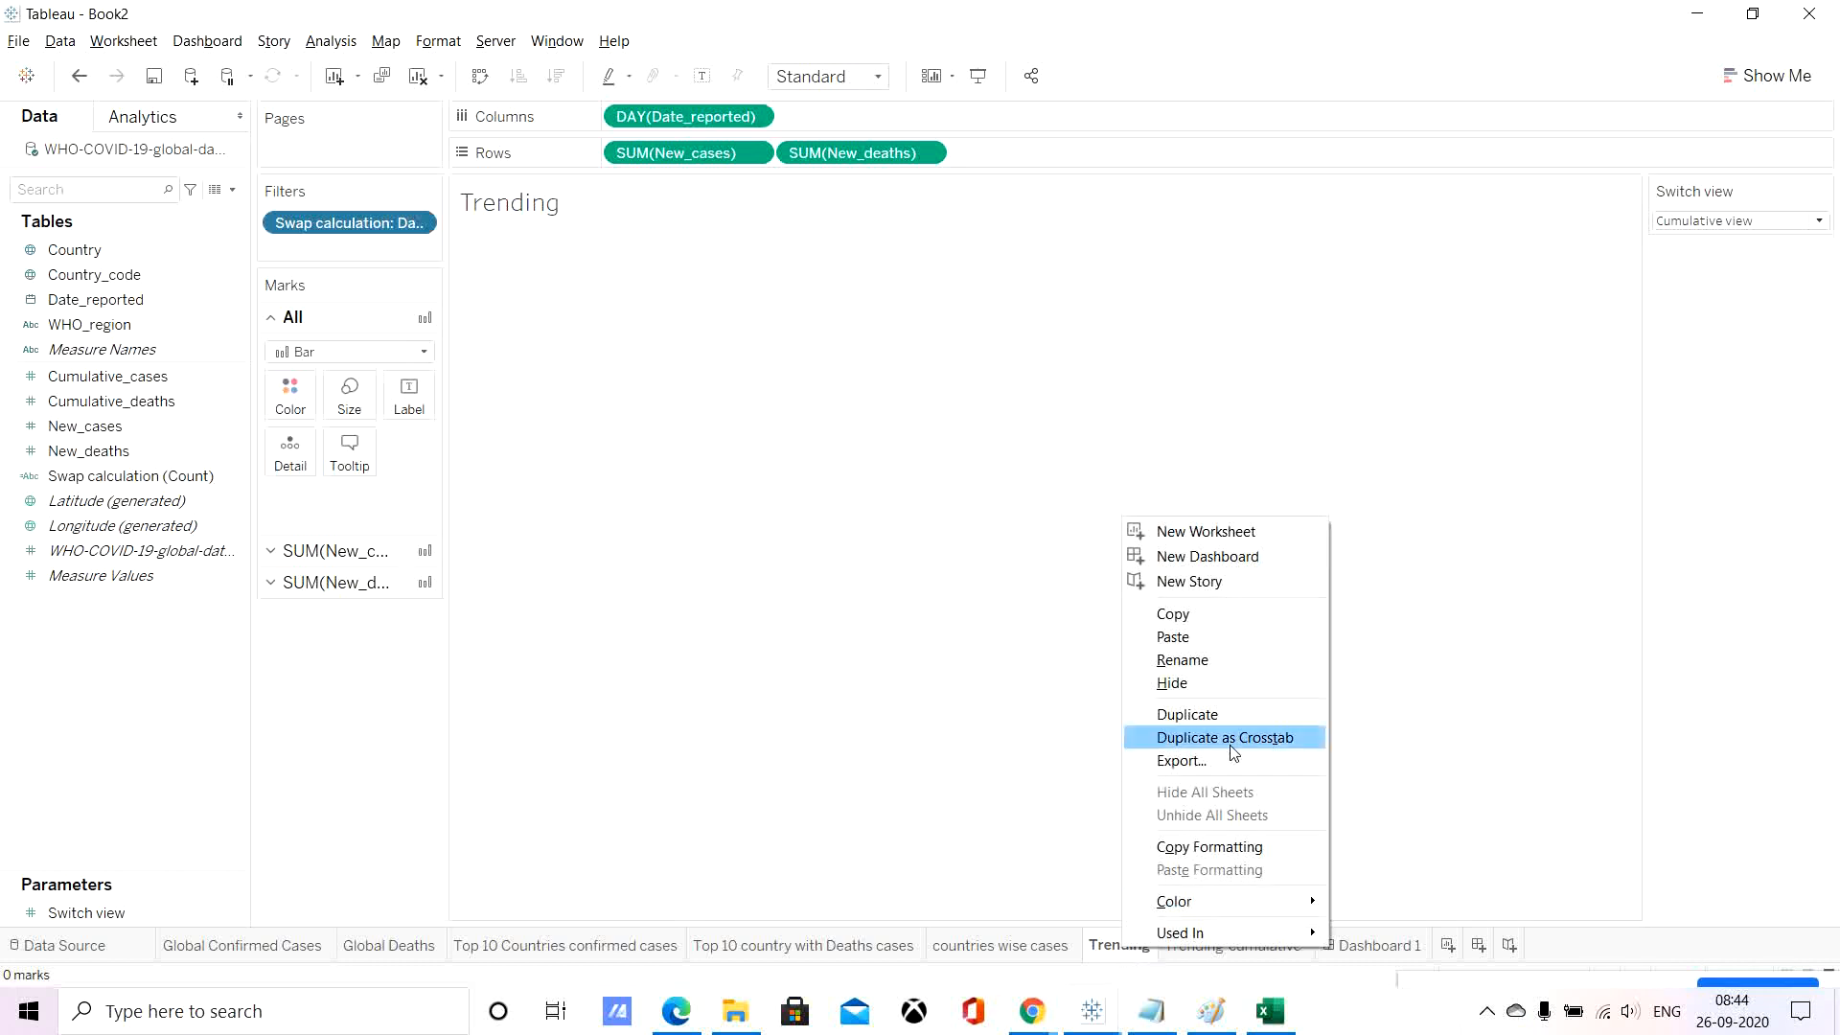
pyautogui.click(1234, 661)
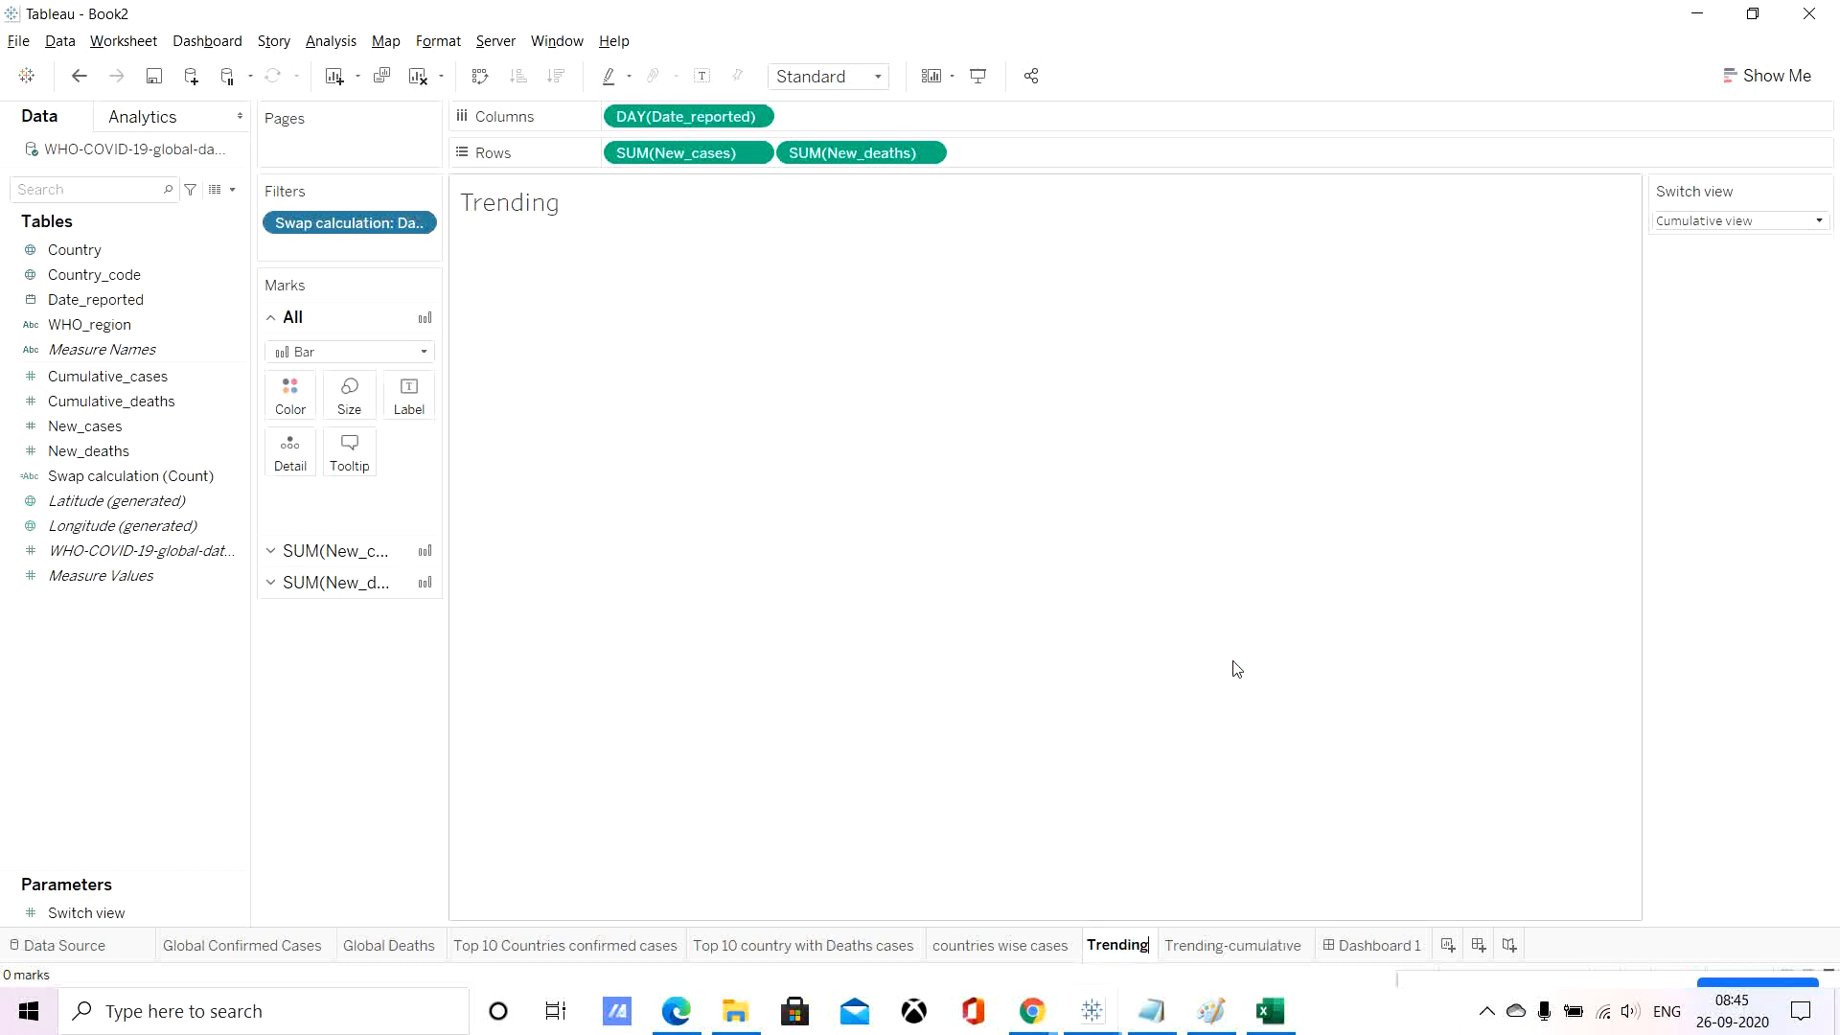
pyautogui.write('-Daily')
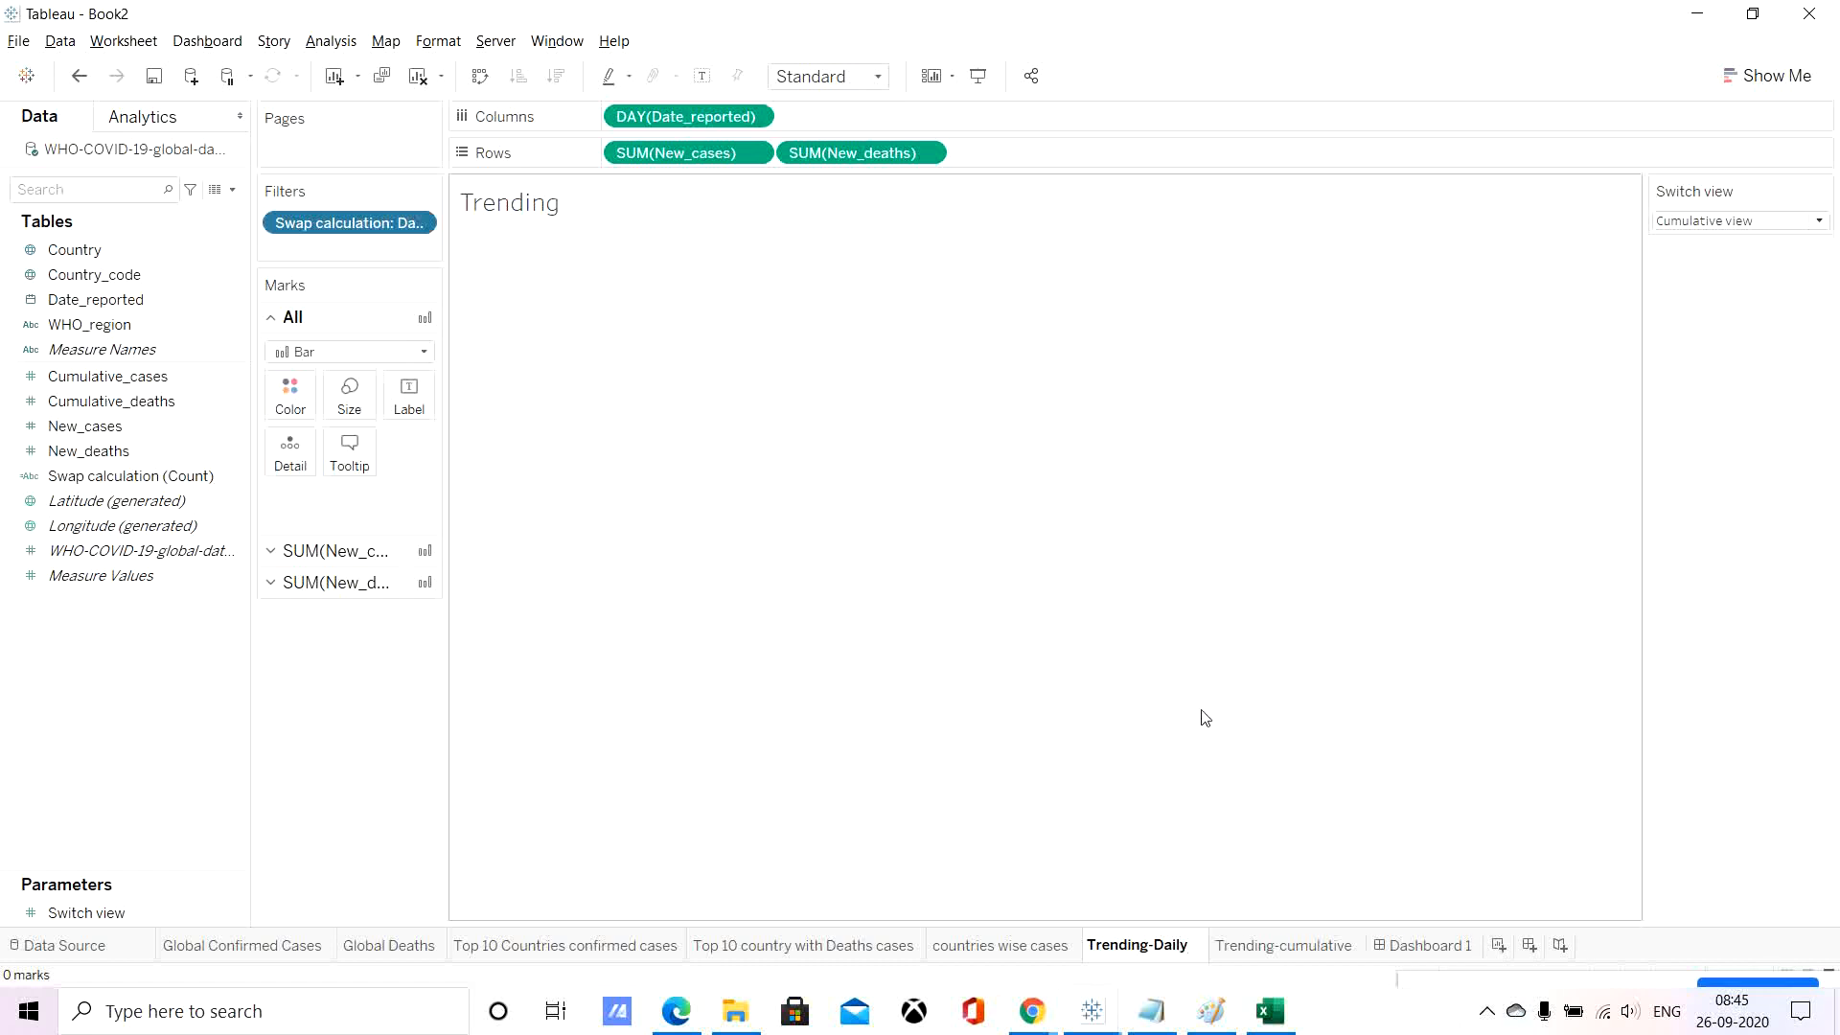
pyautogui.press('Return')
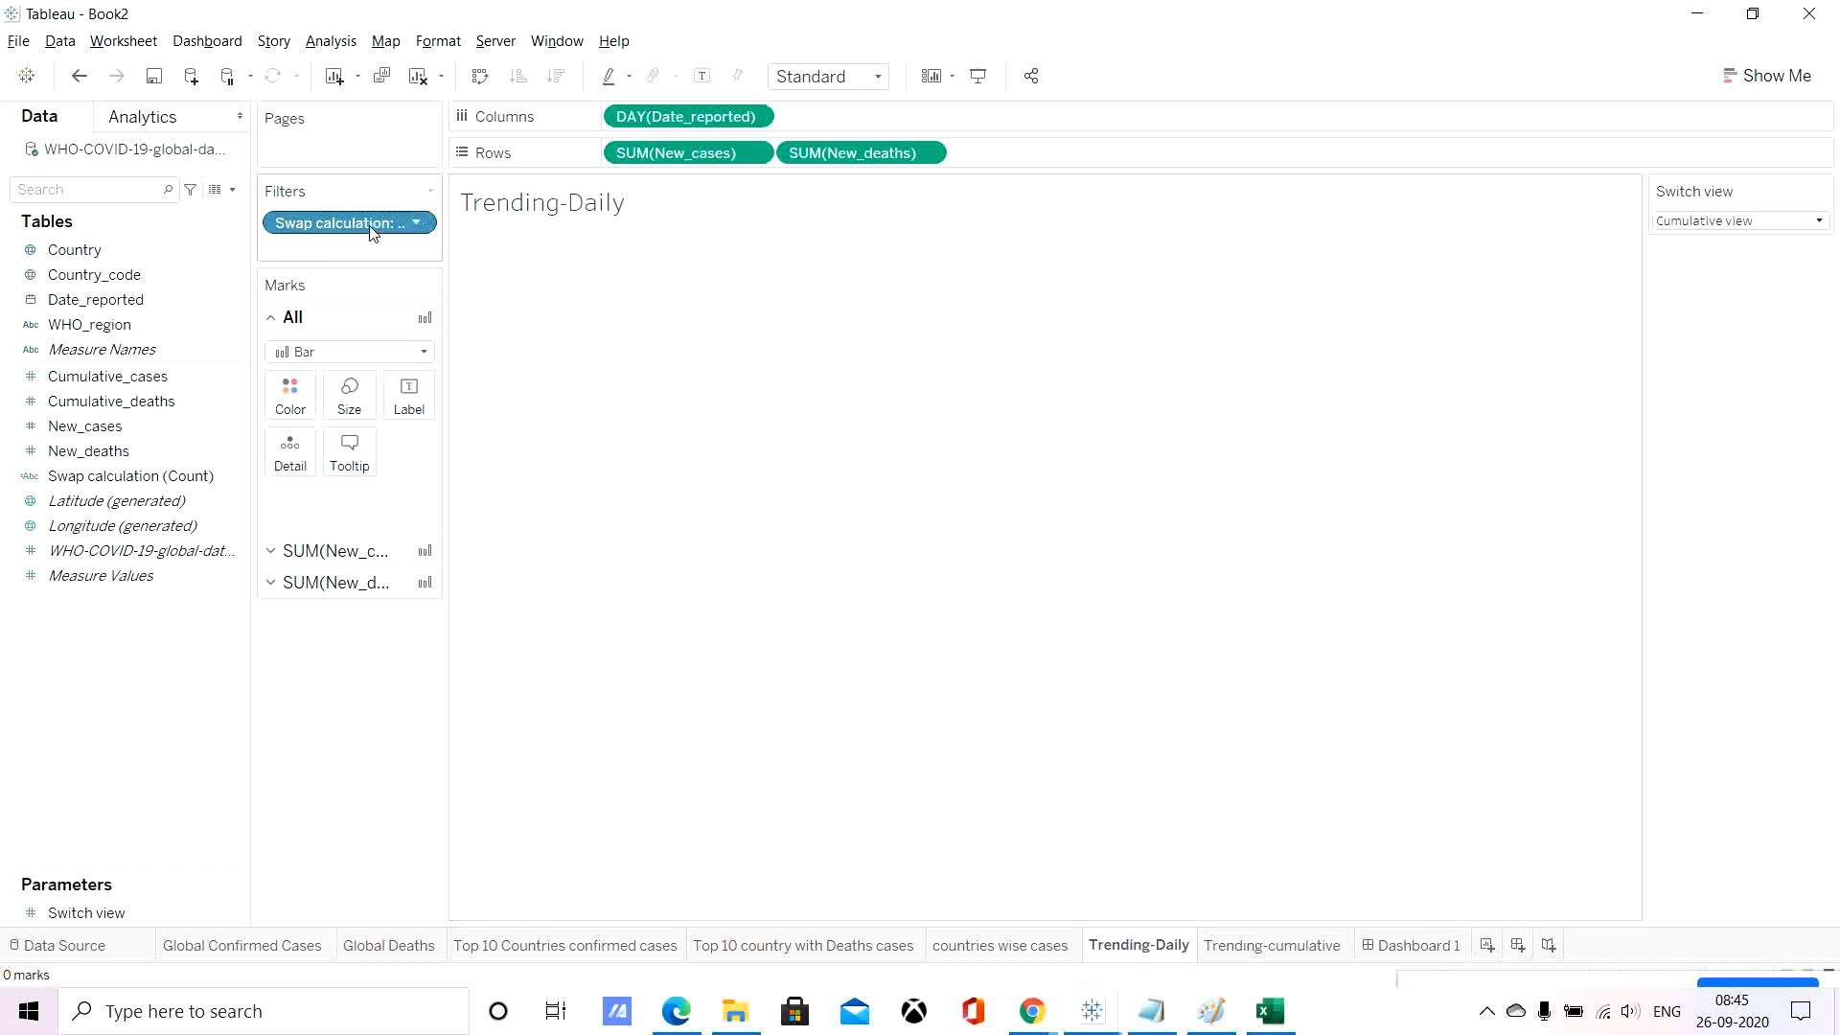
# Set Switch view to Daily View and check which entry the Trending-Daily sheet's Swap calculation filter has selected.
pyautogui.click(1718, 226)
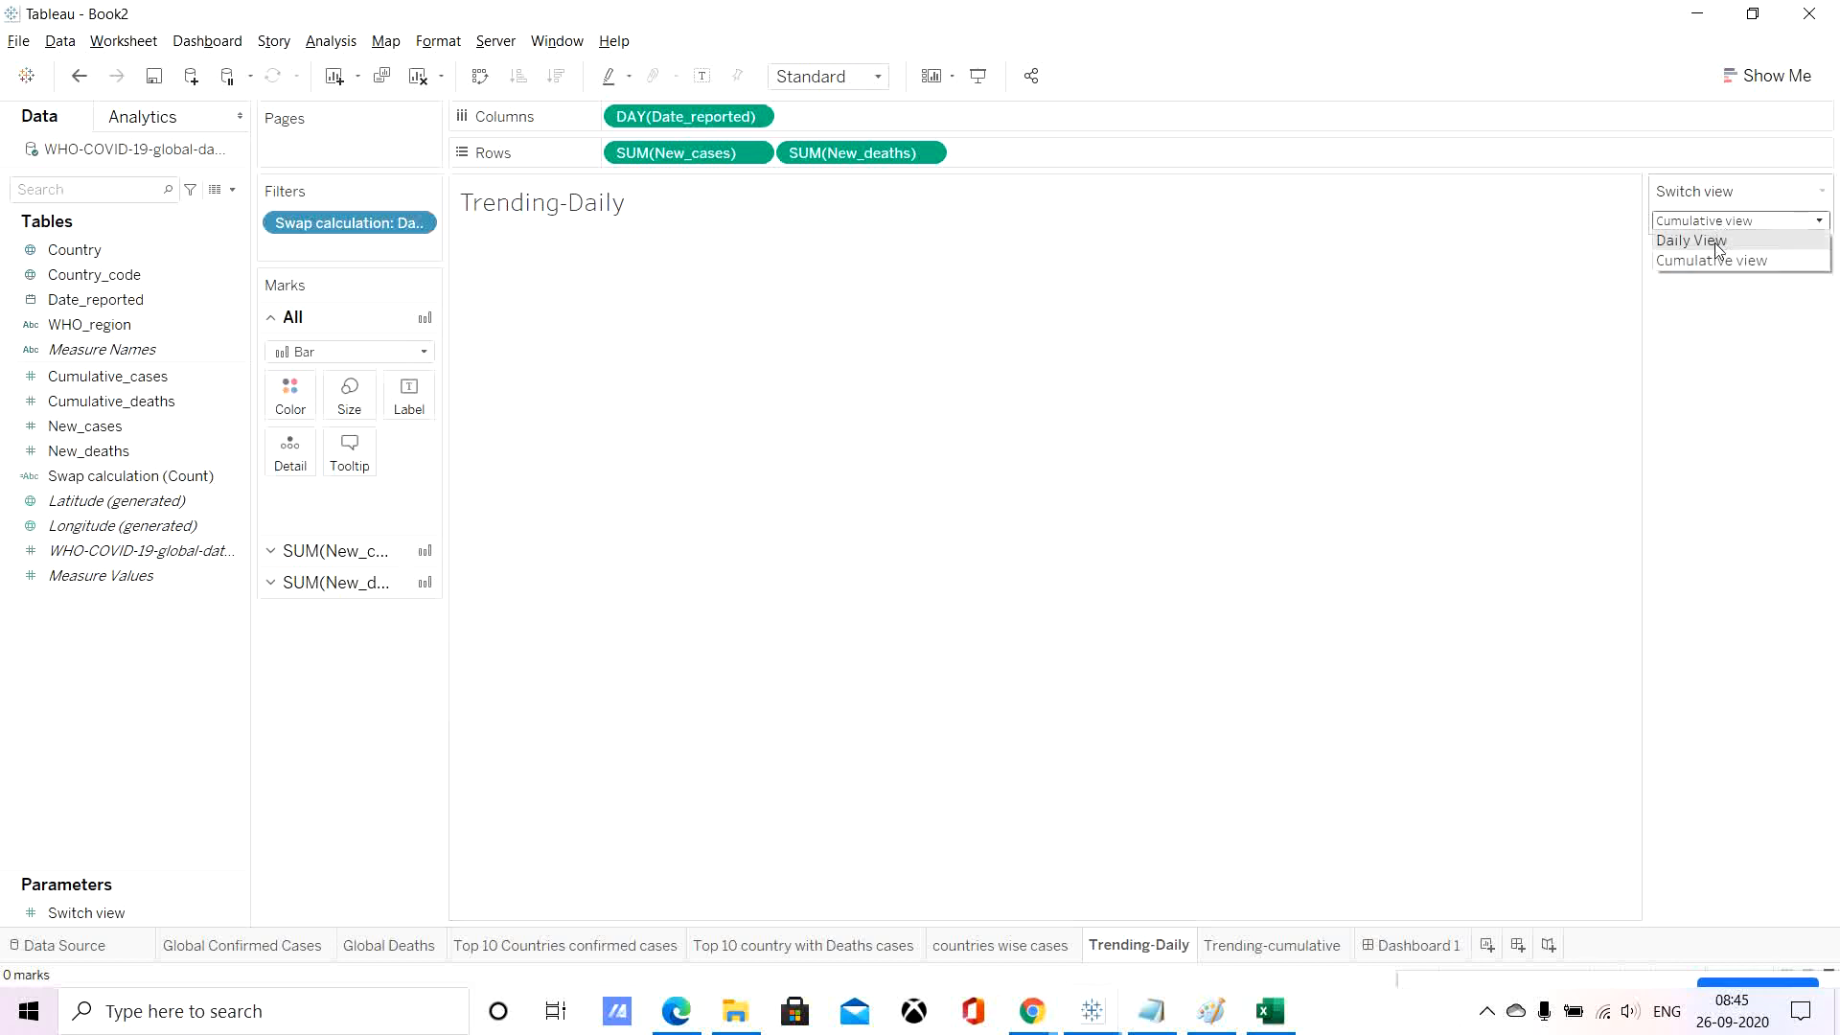
pyautogui.click(1715, 241)
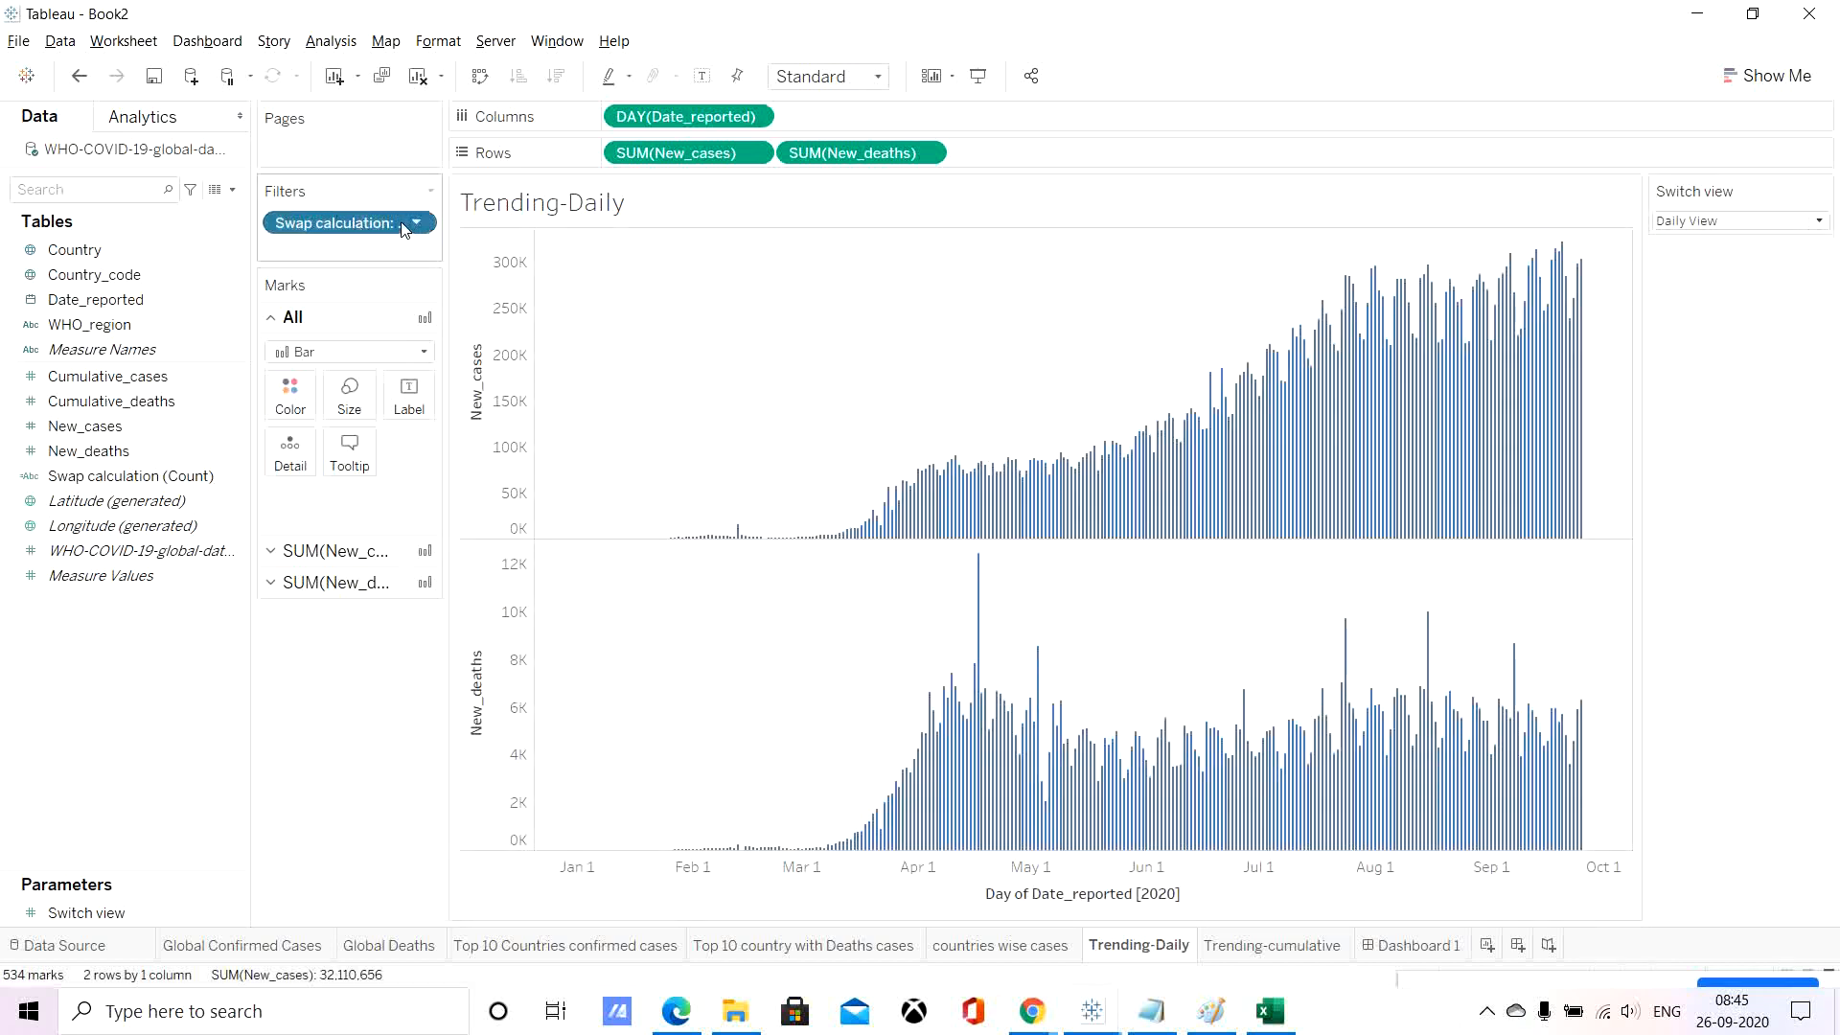
pyautogui.rightClick(360, 222)
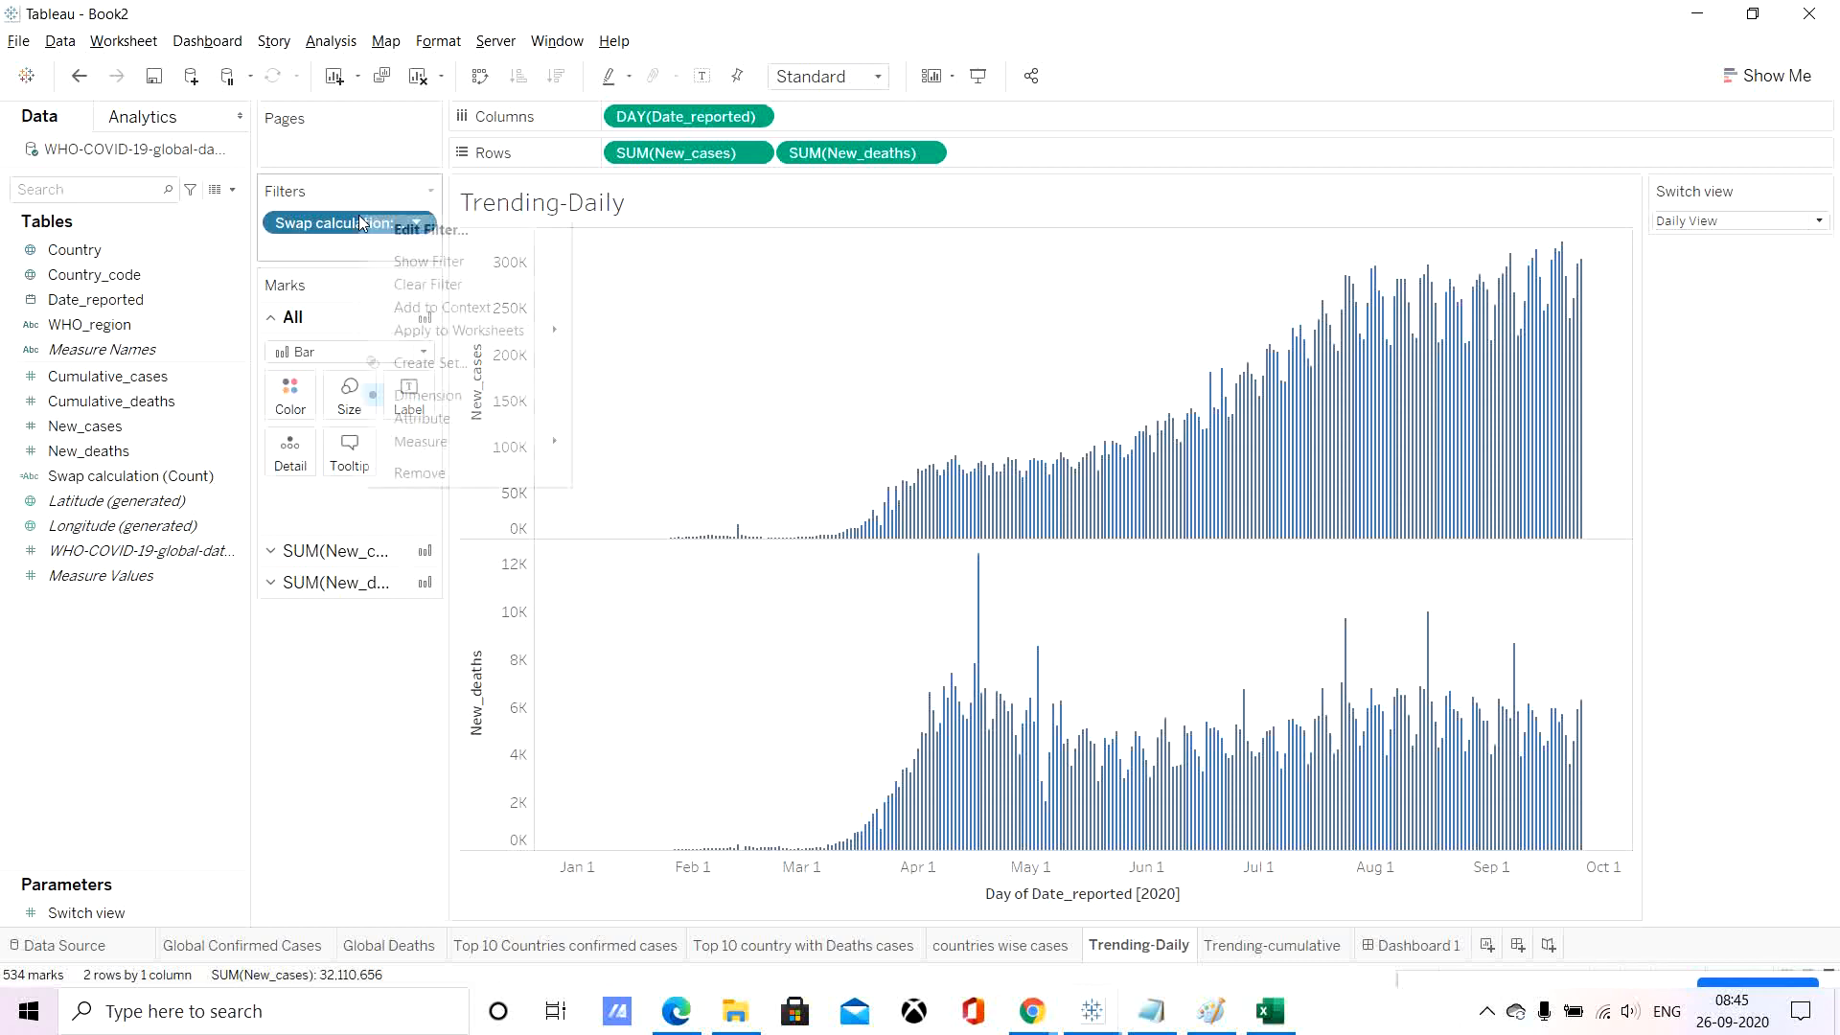
pyautogui.click(434, 237)
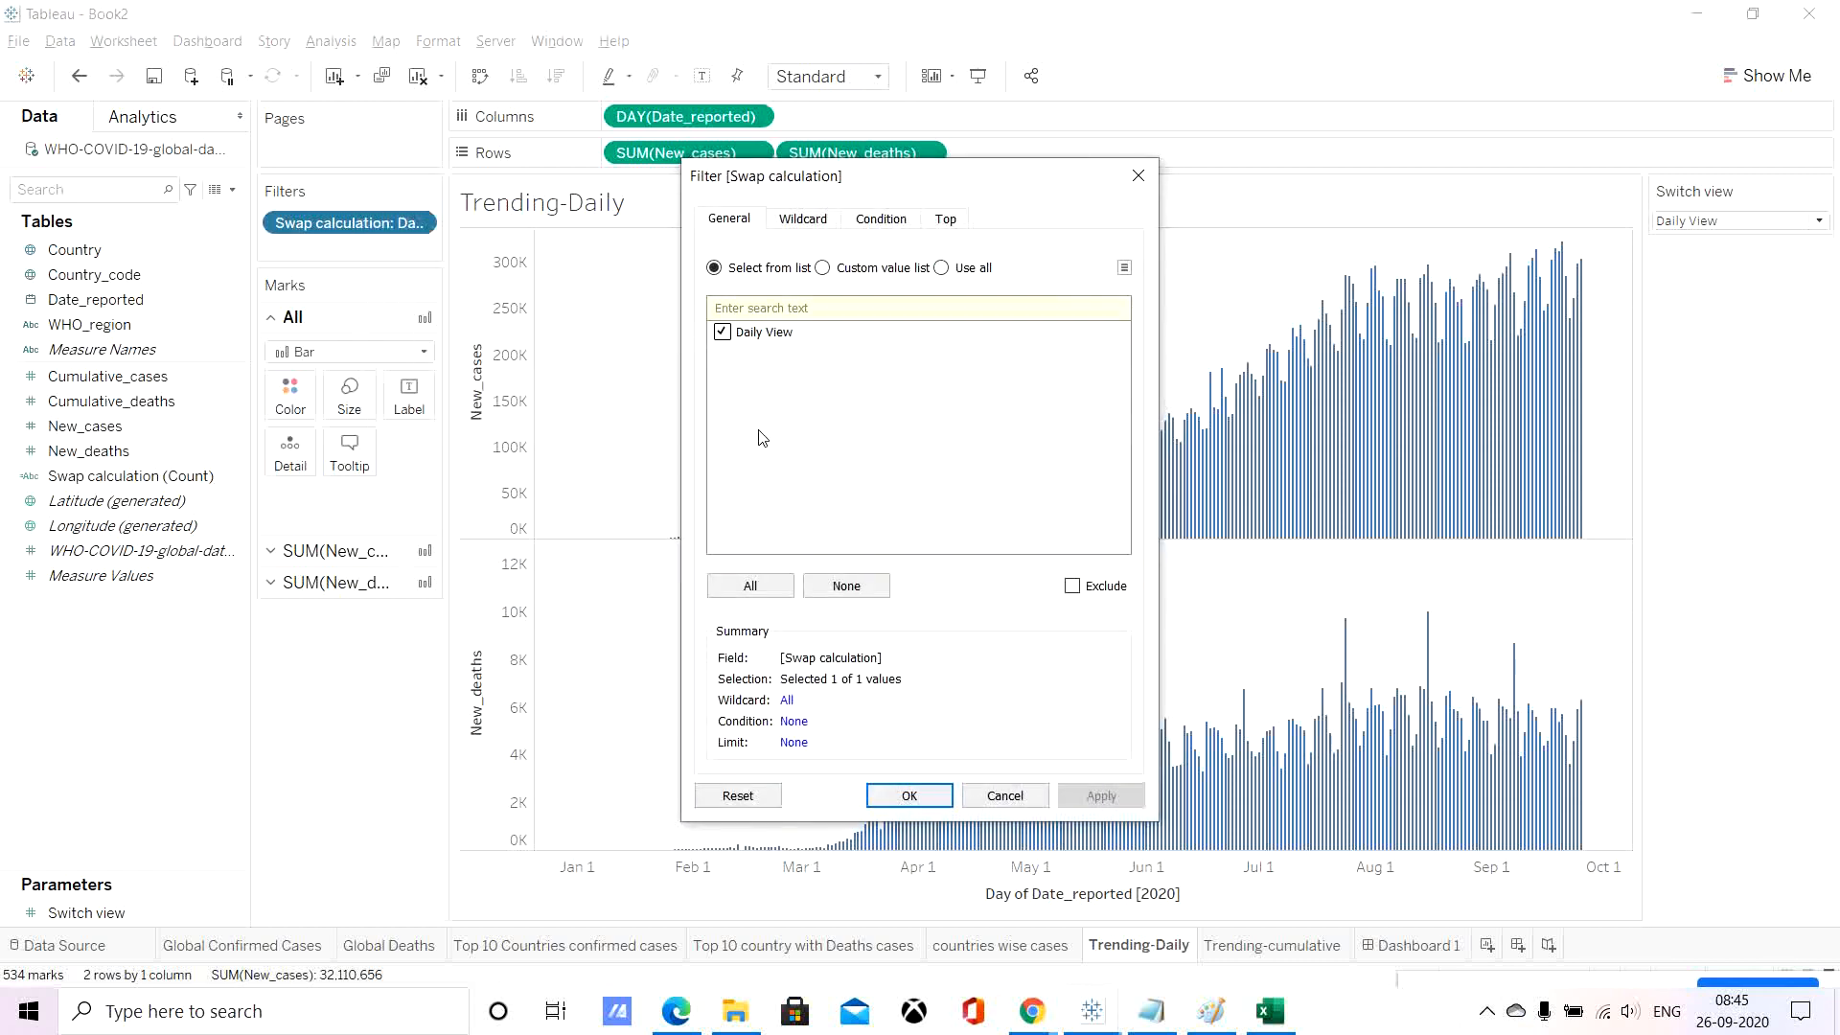
pyautogui.click(1005, 795)
# Show the Switch view parameter control on Dashboard 1 from the daily trend chart's parameters.
pyautogui.click(1428, 947)
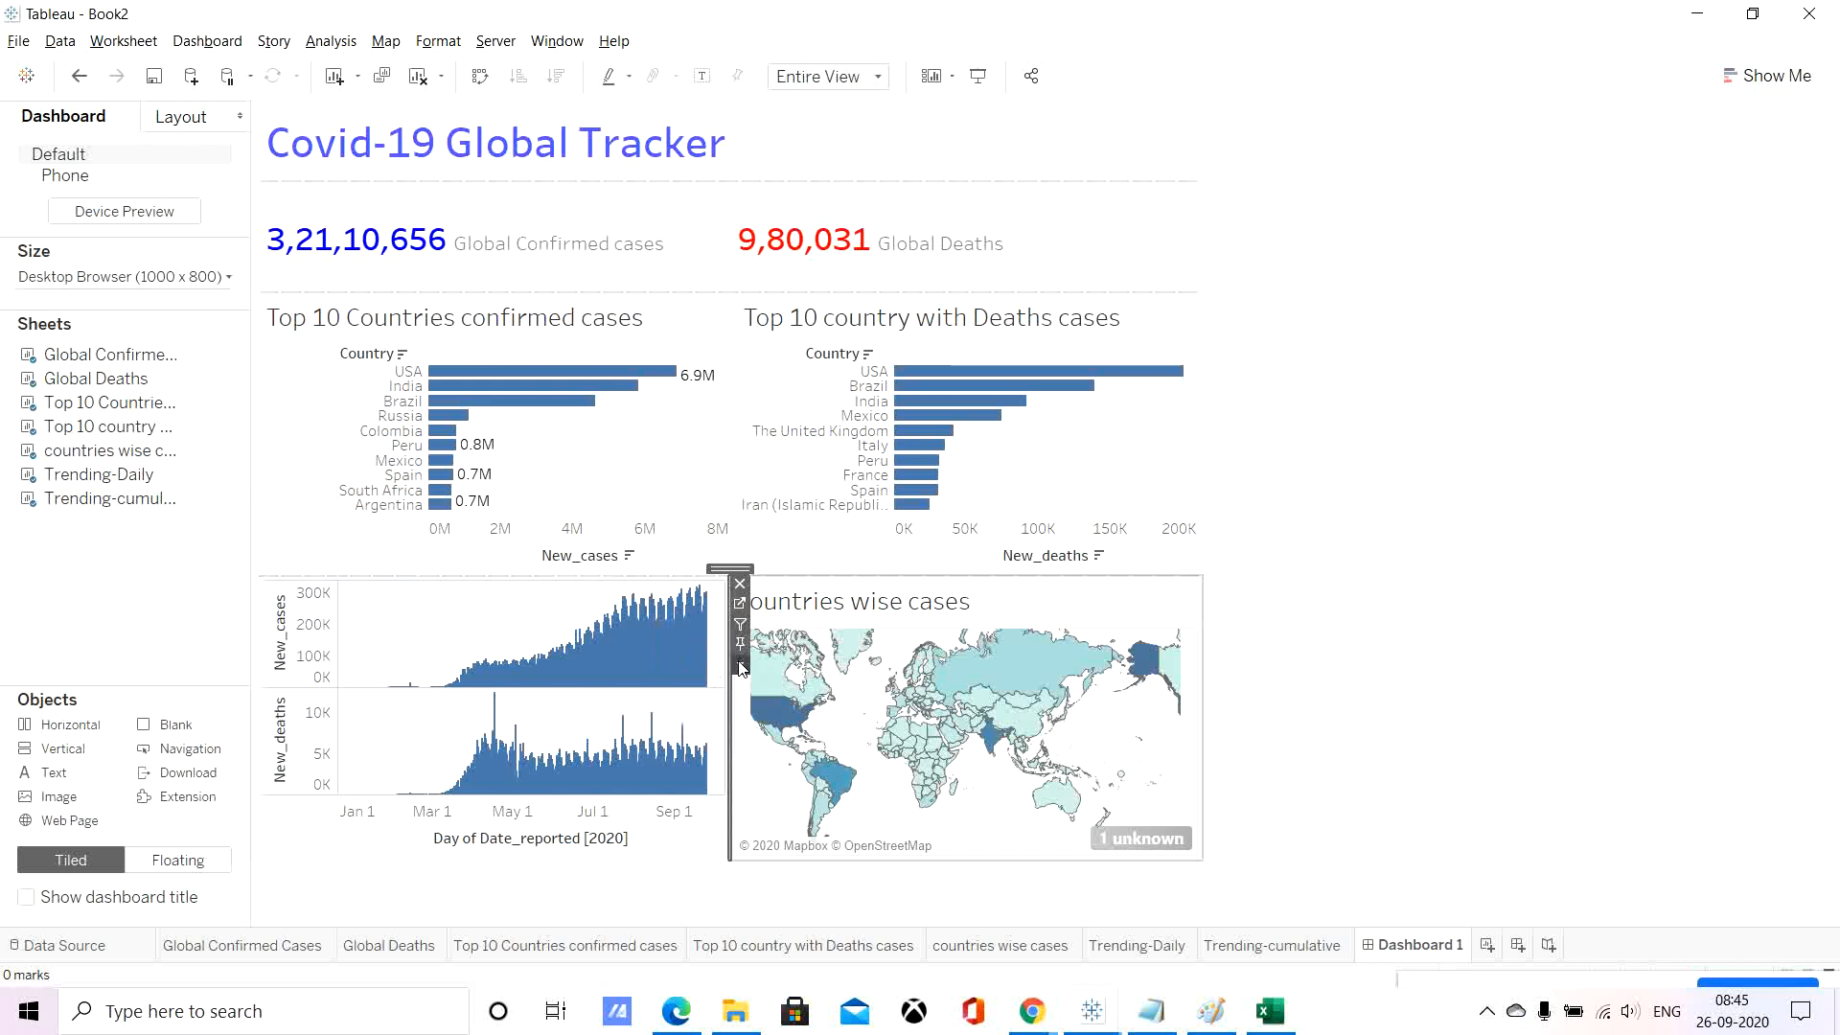
pyautogui.click(740, 666)
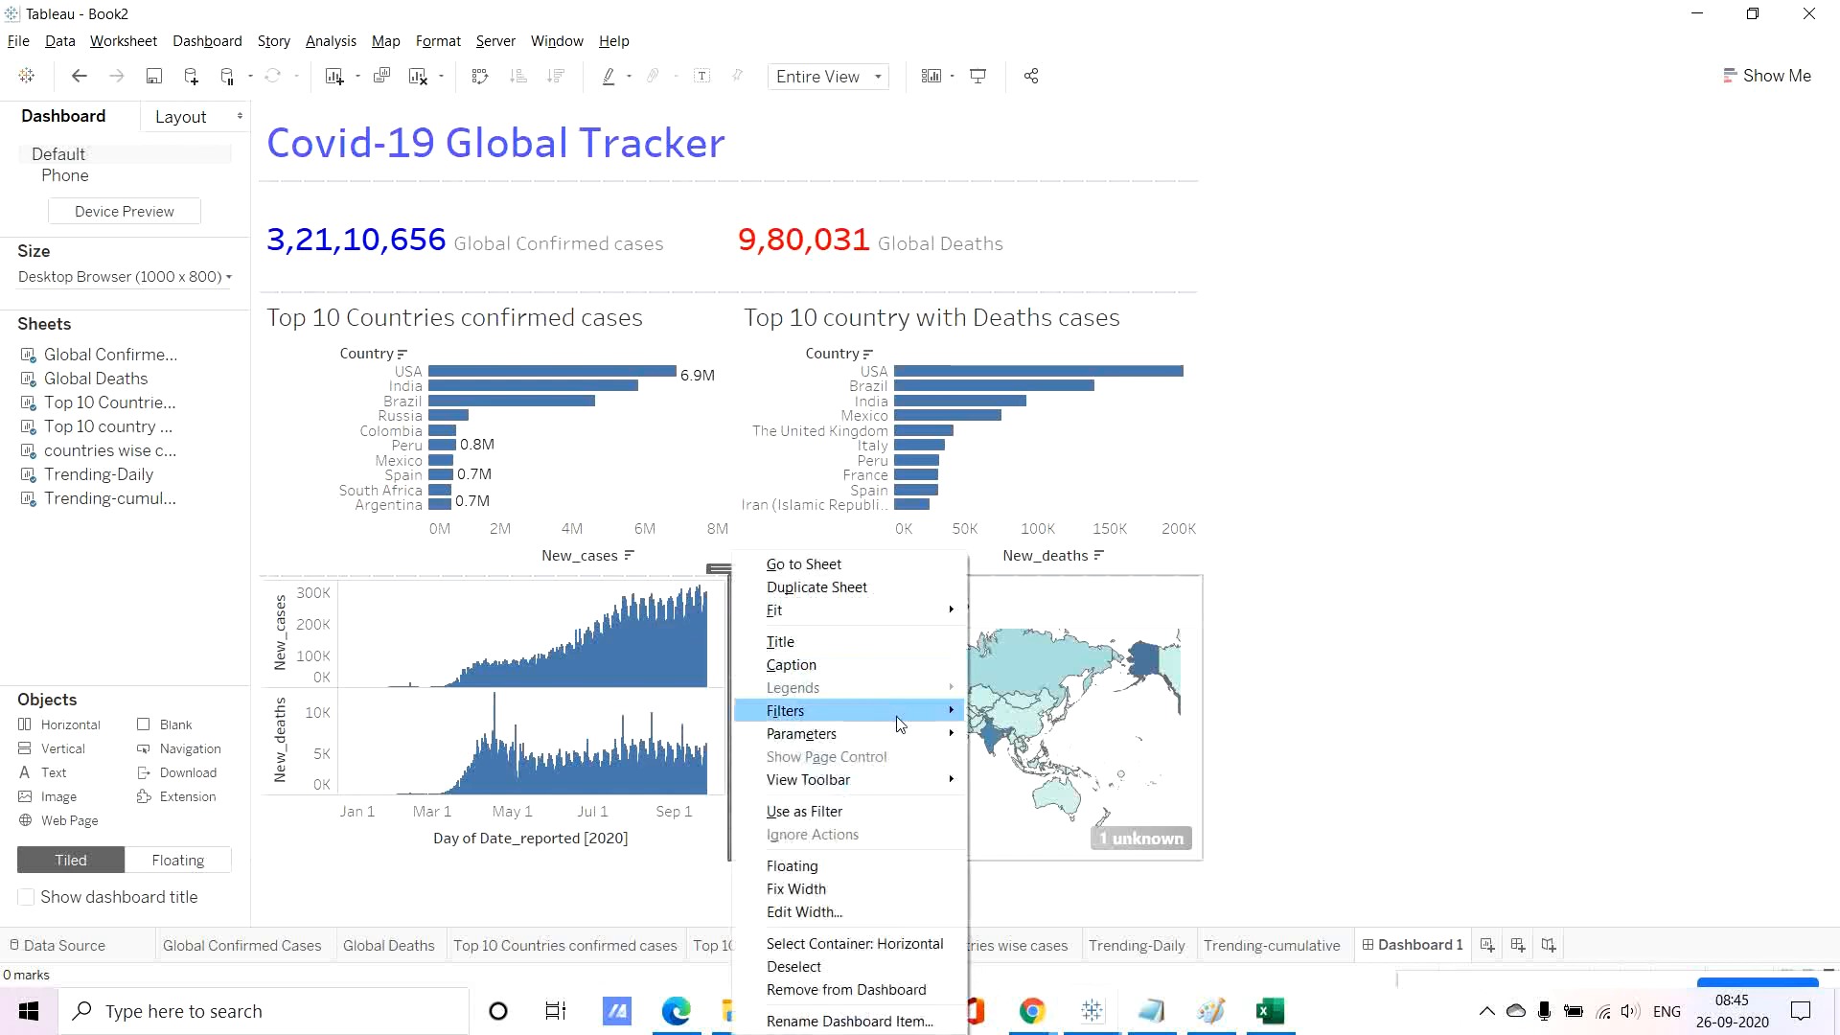
pyautogui.moveTo(930, 736)
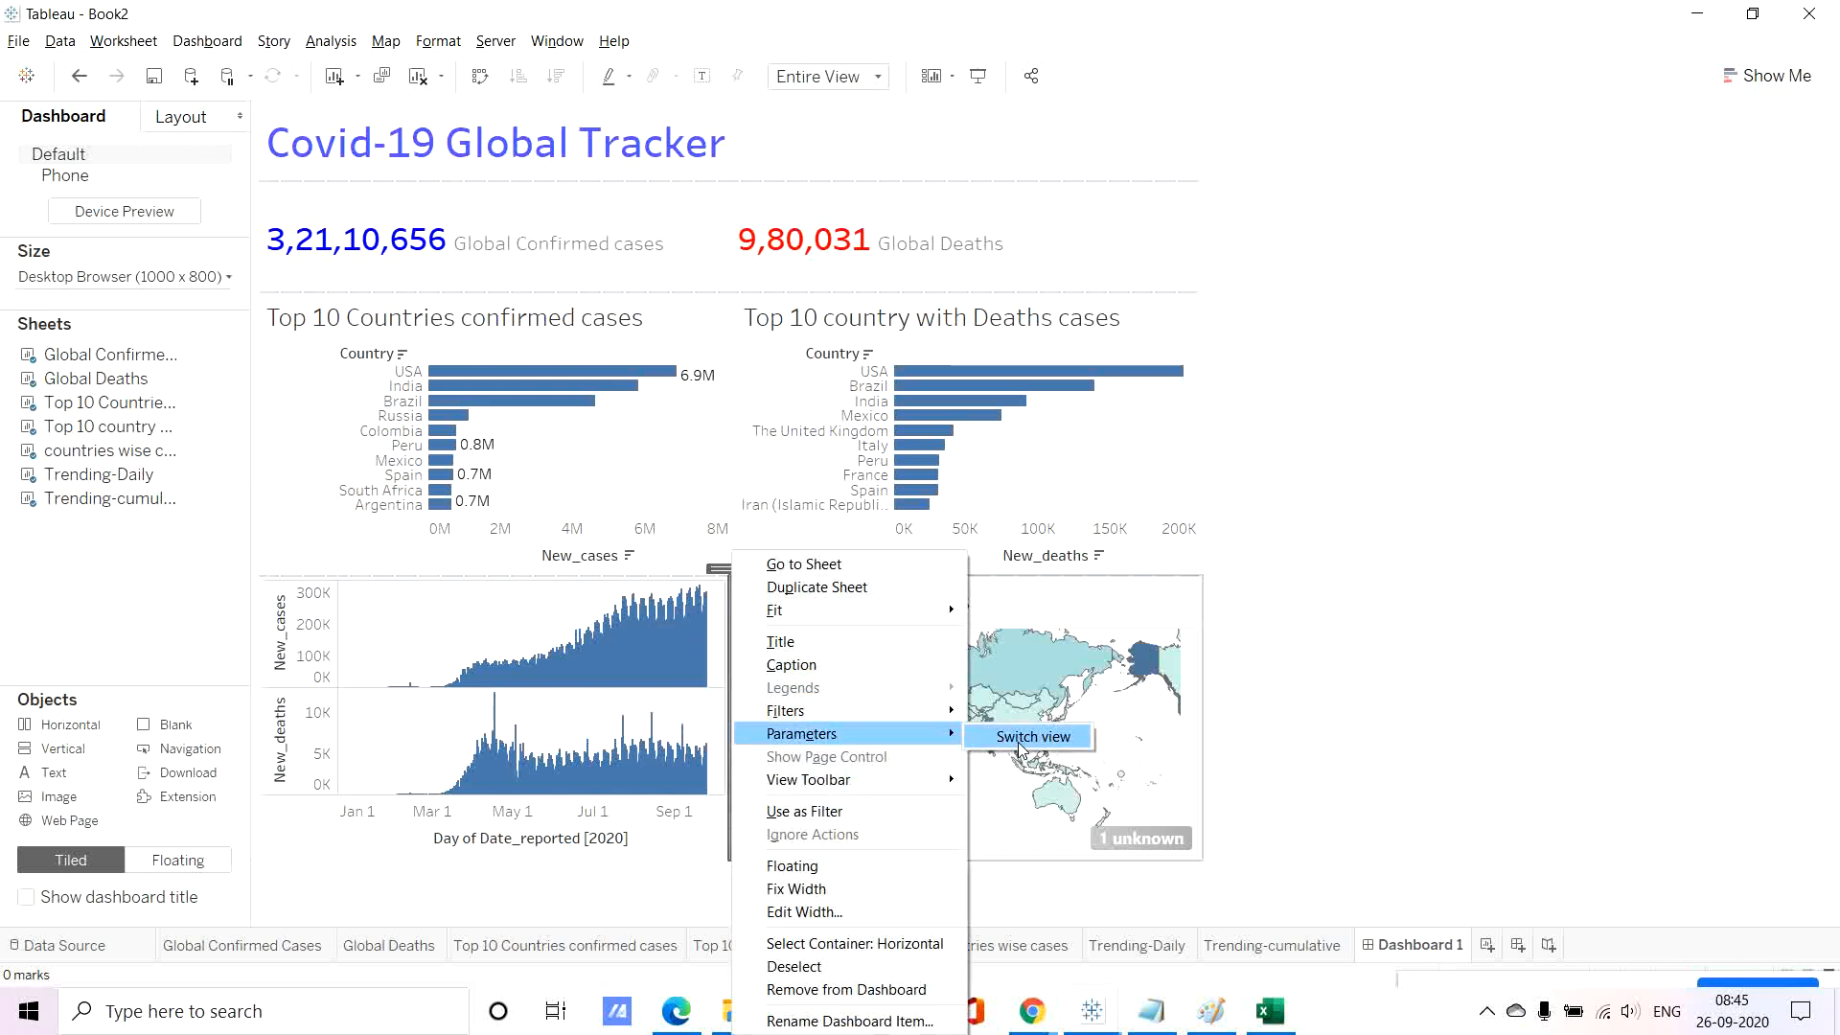
pyautogui.click(1032, 737)
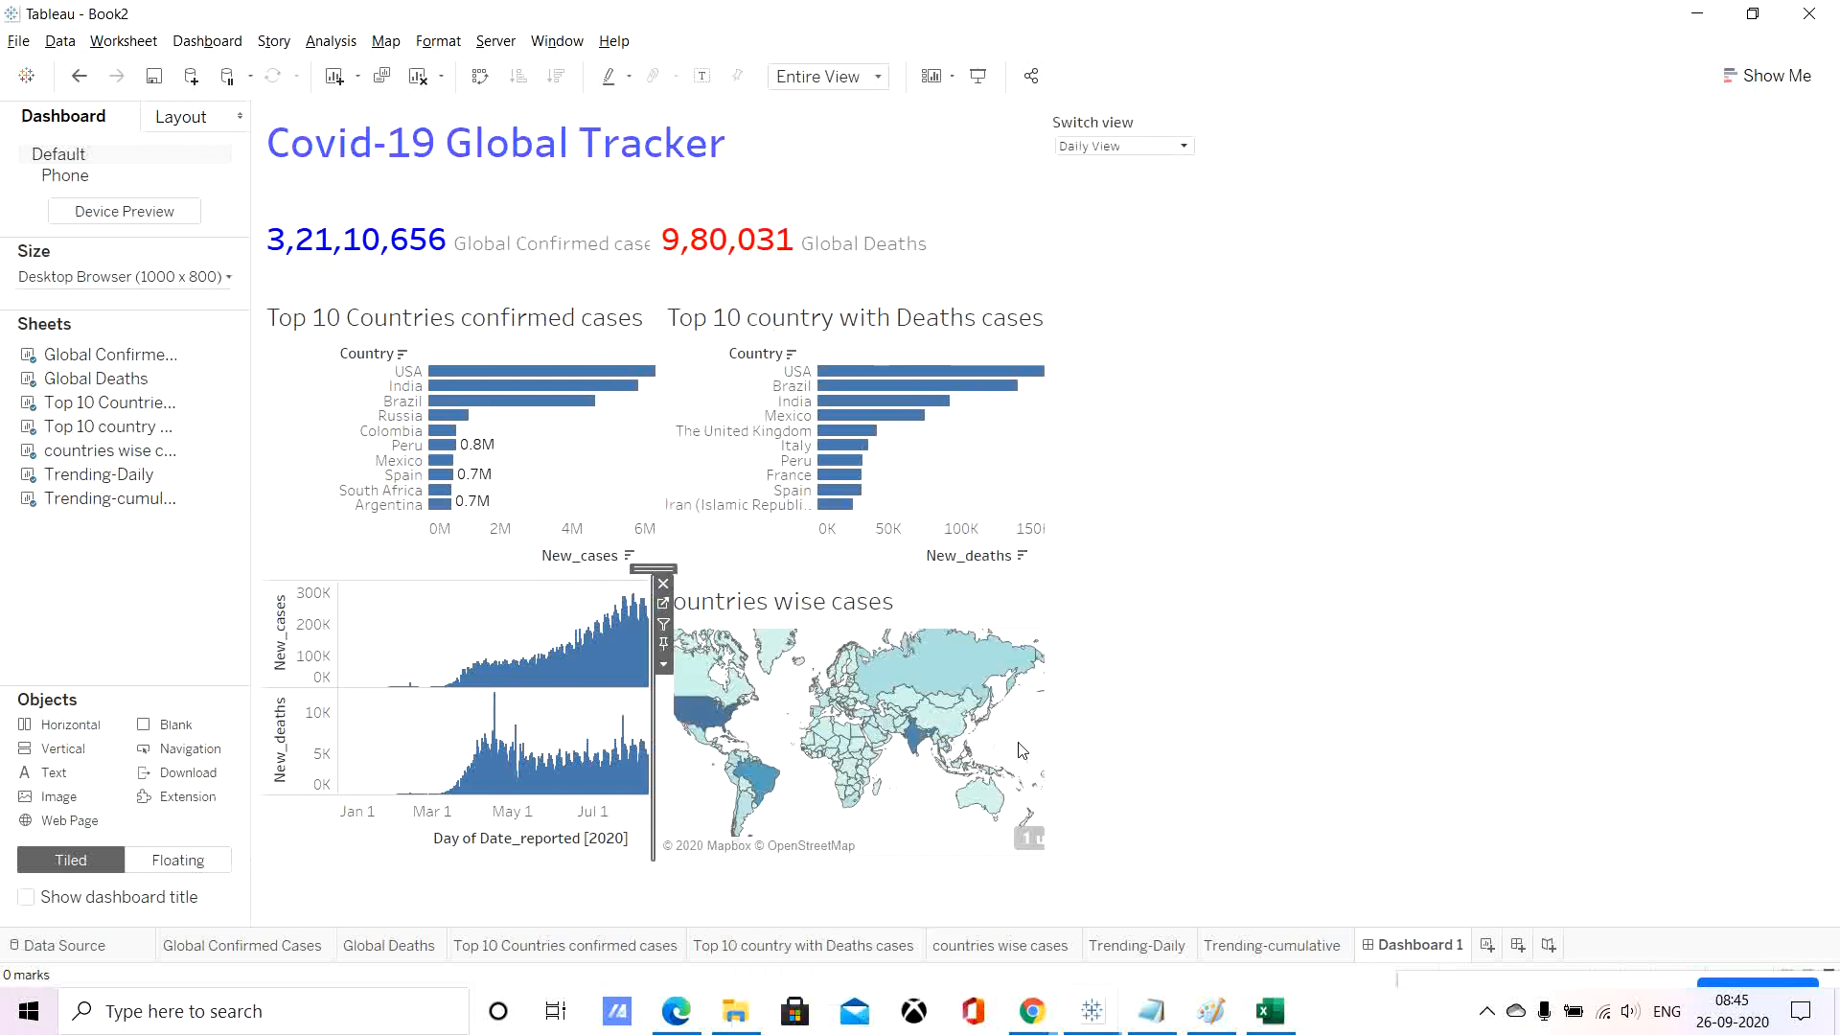
# Set the dashboard's Switch view control to Cumulative view and check that the trend chart swaps.
pyautogui.click(1155, 150)
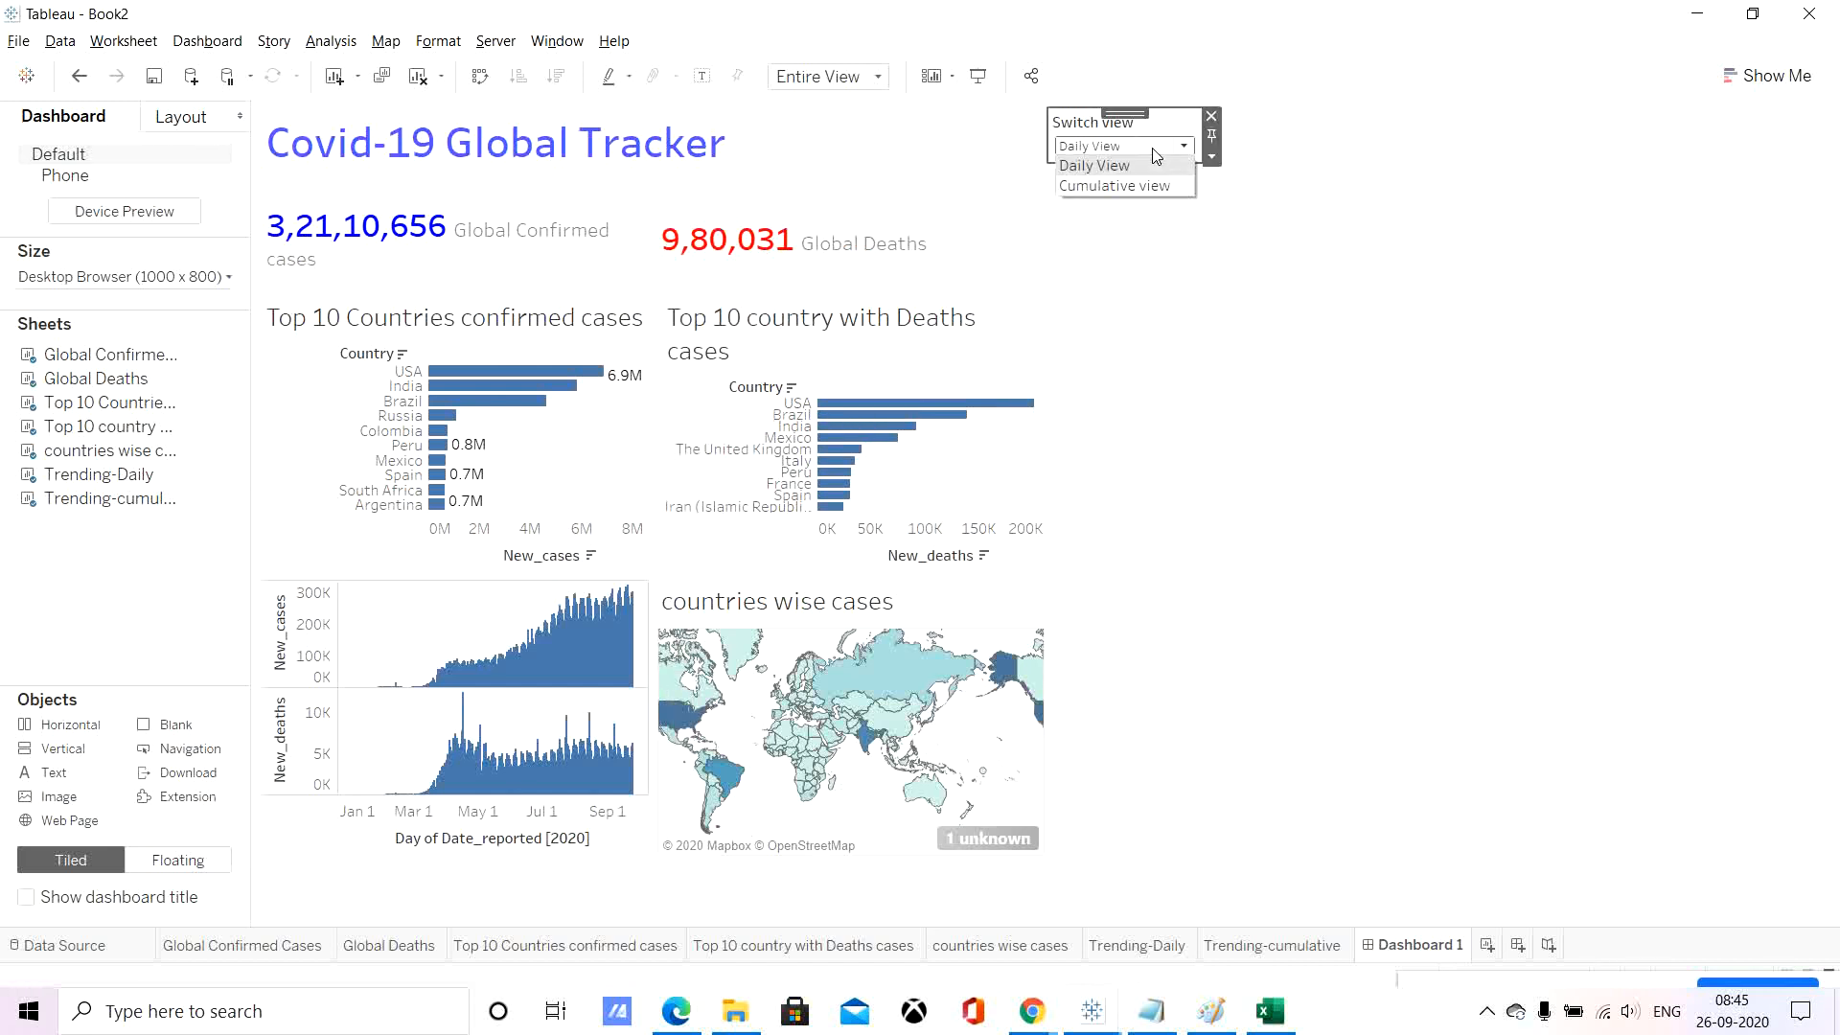
pyautogui.click(1119, 186)
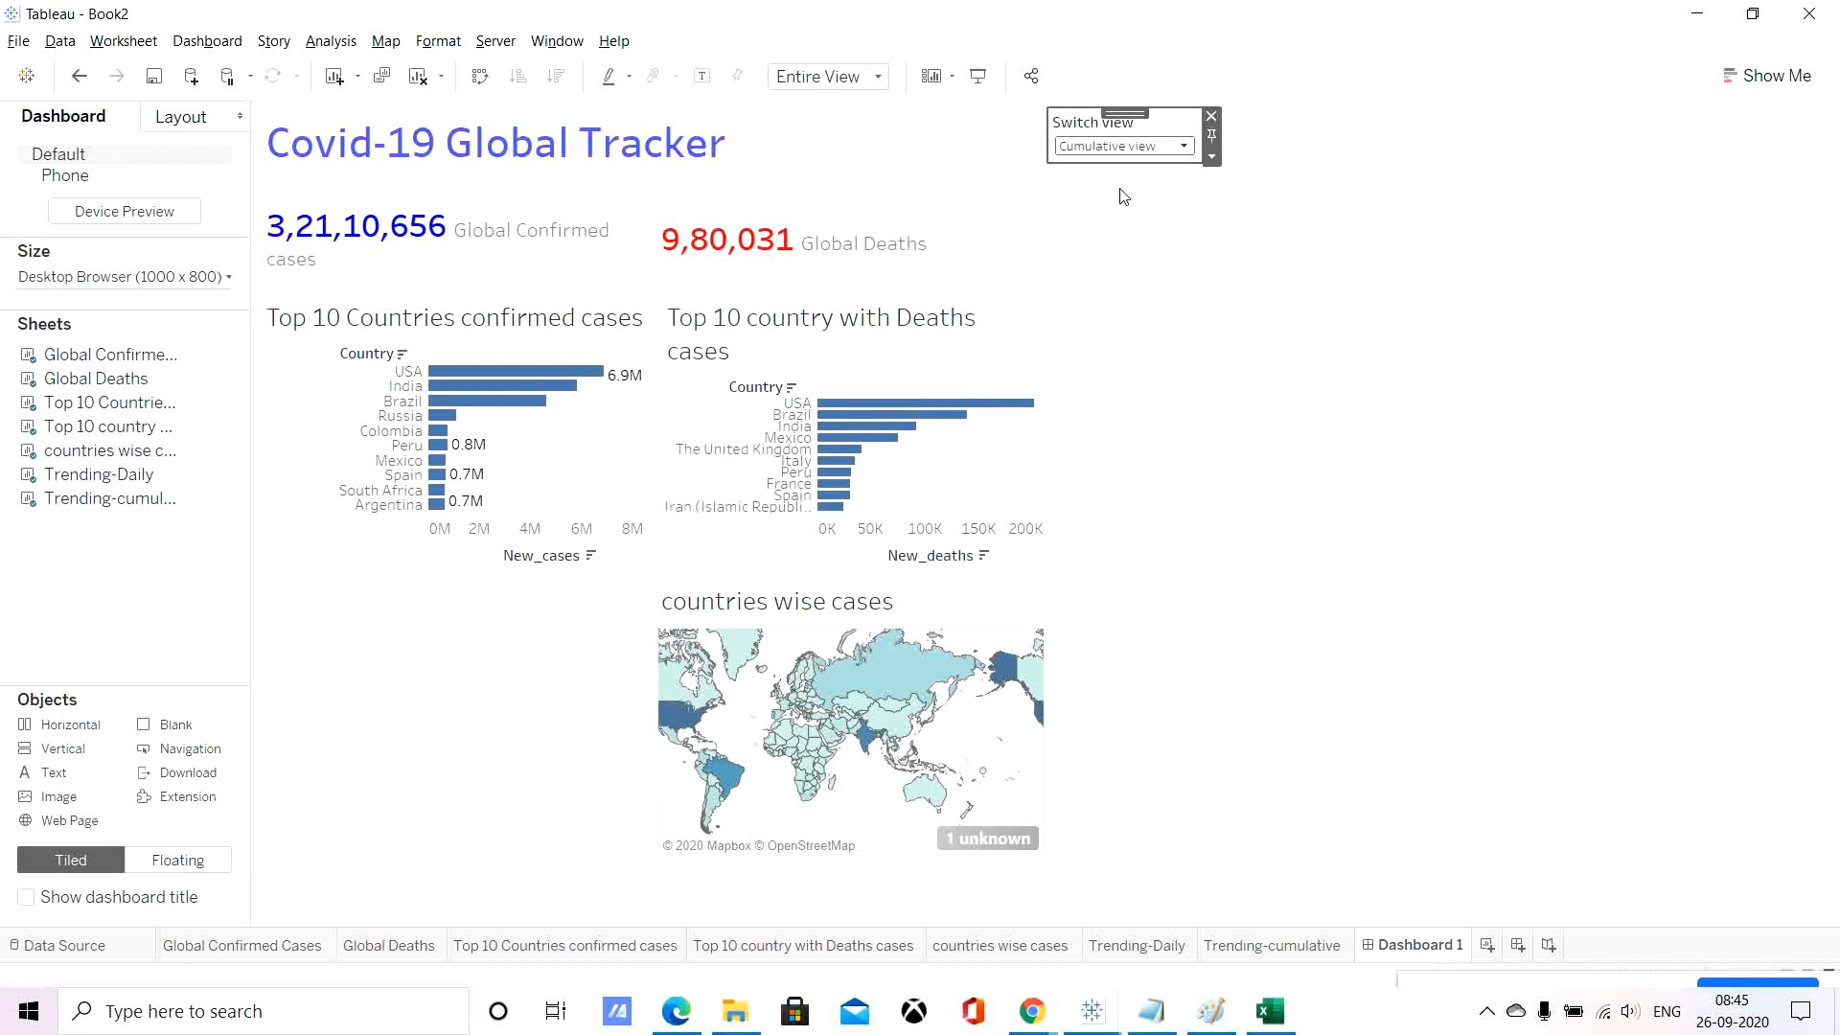
pyautogui.moveTo(598, 635)
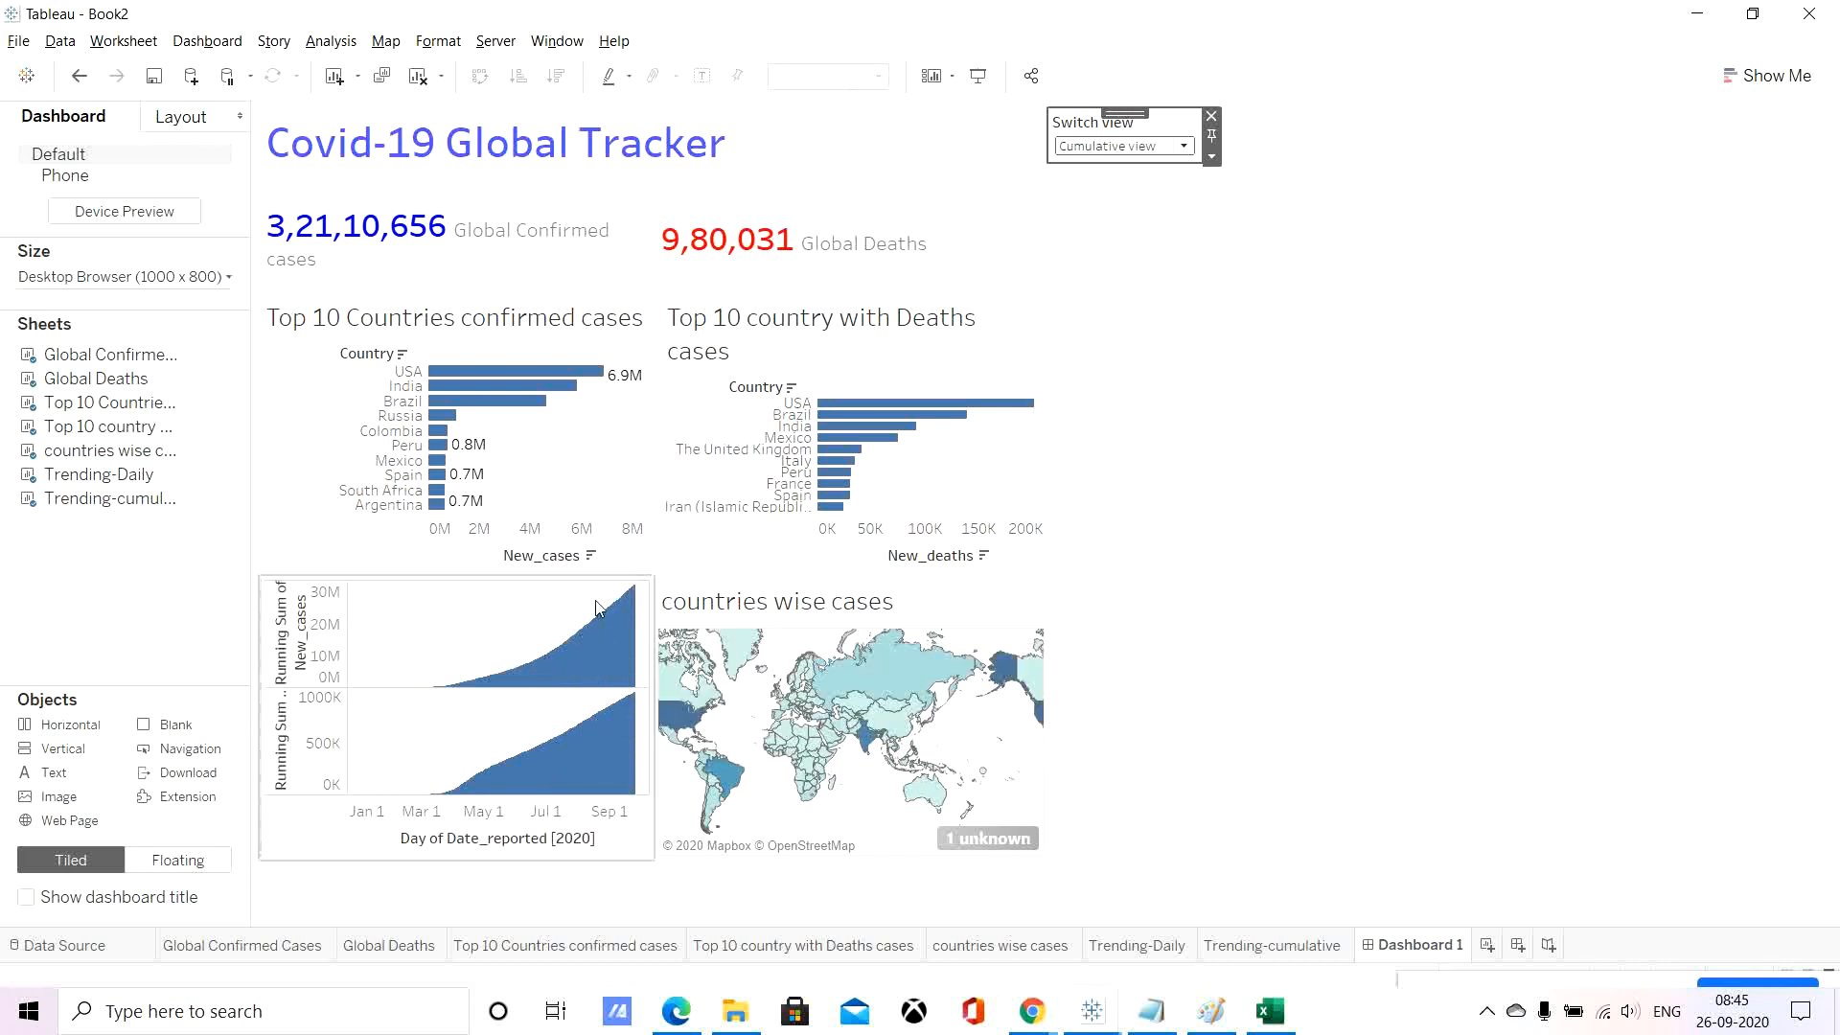
# Clear the title of the cumulative chart's Running Sum of New_cases axis and turn off Include zero.
pyautogui.click(280, 628)
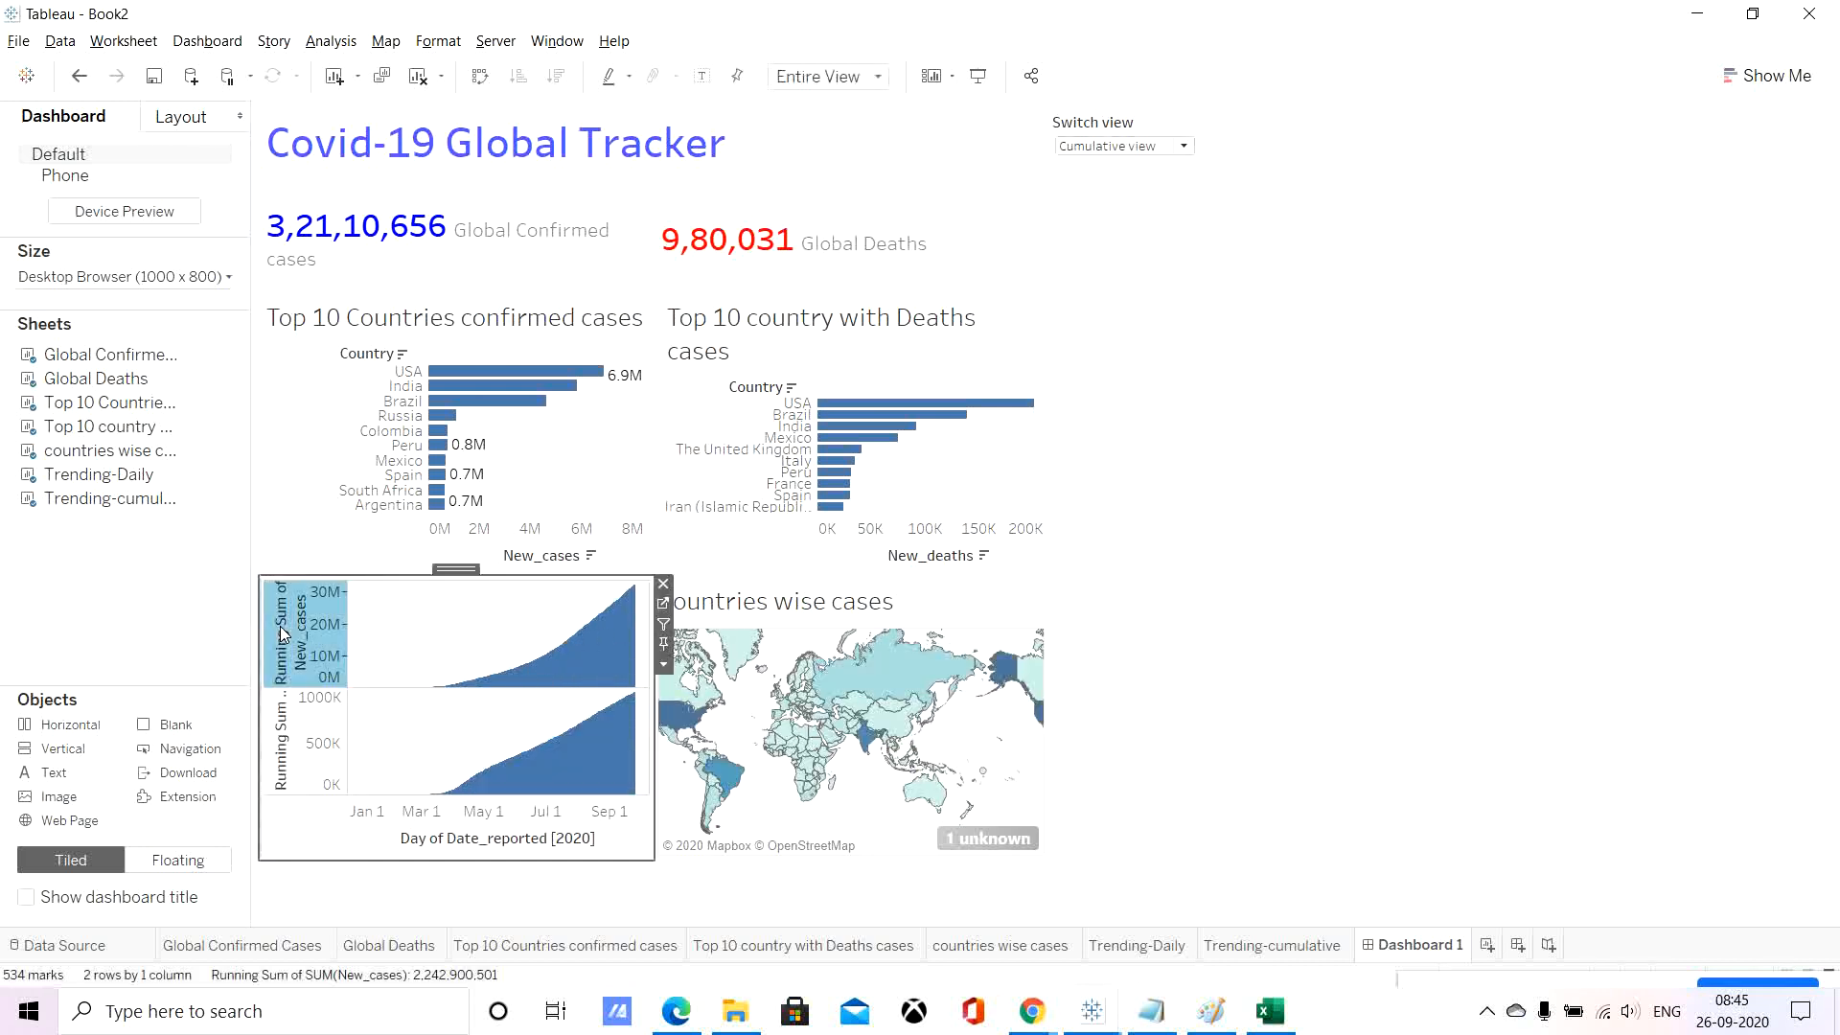
pyautogui.rightClick(279, 628)
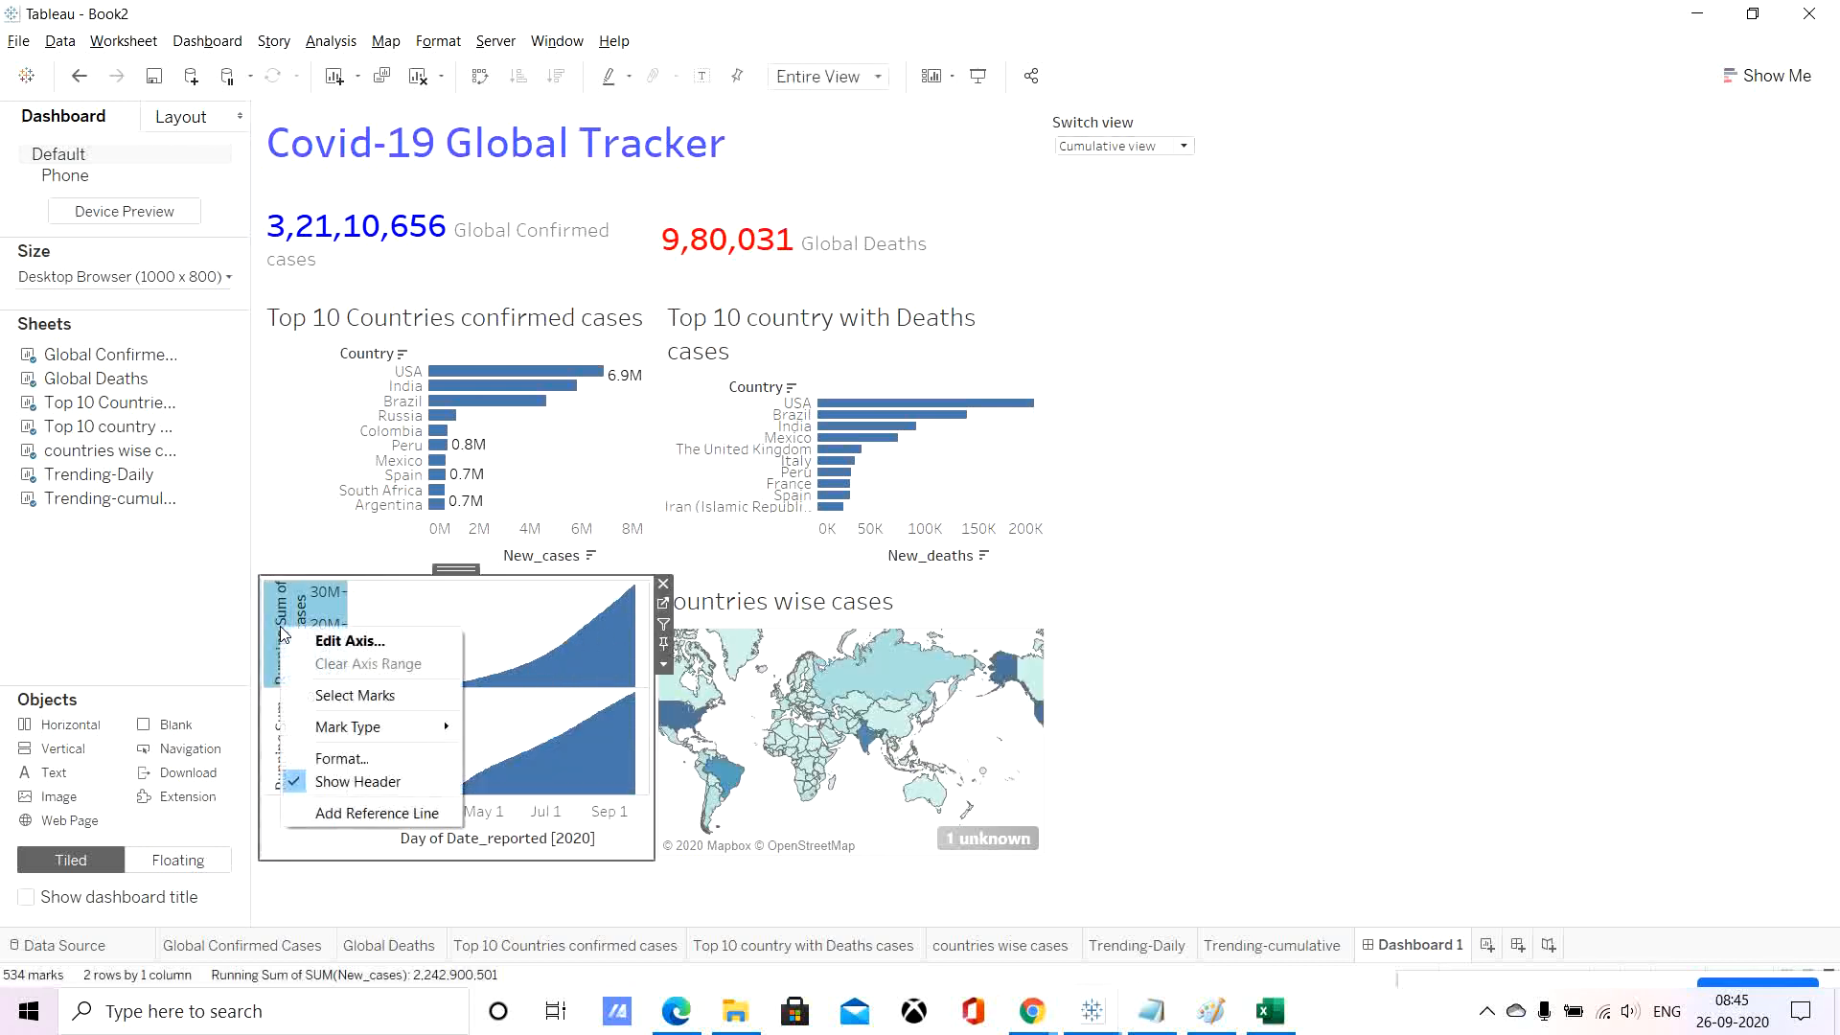
pyautogui.click(363, 645)
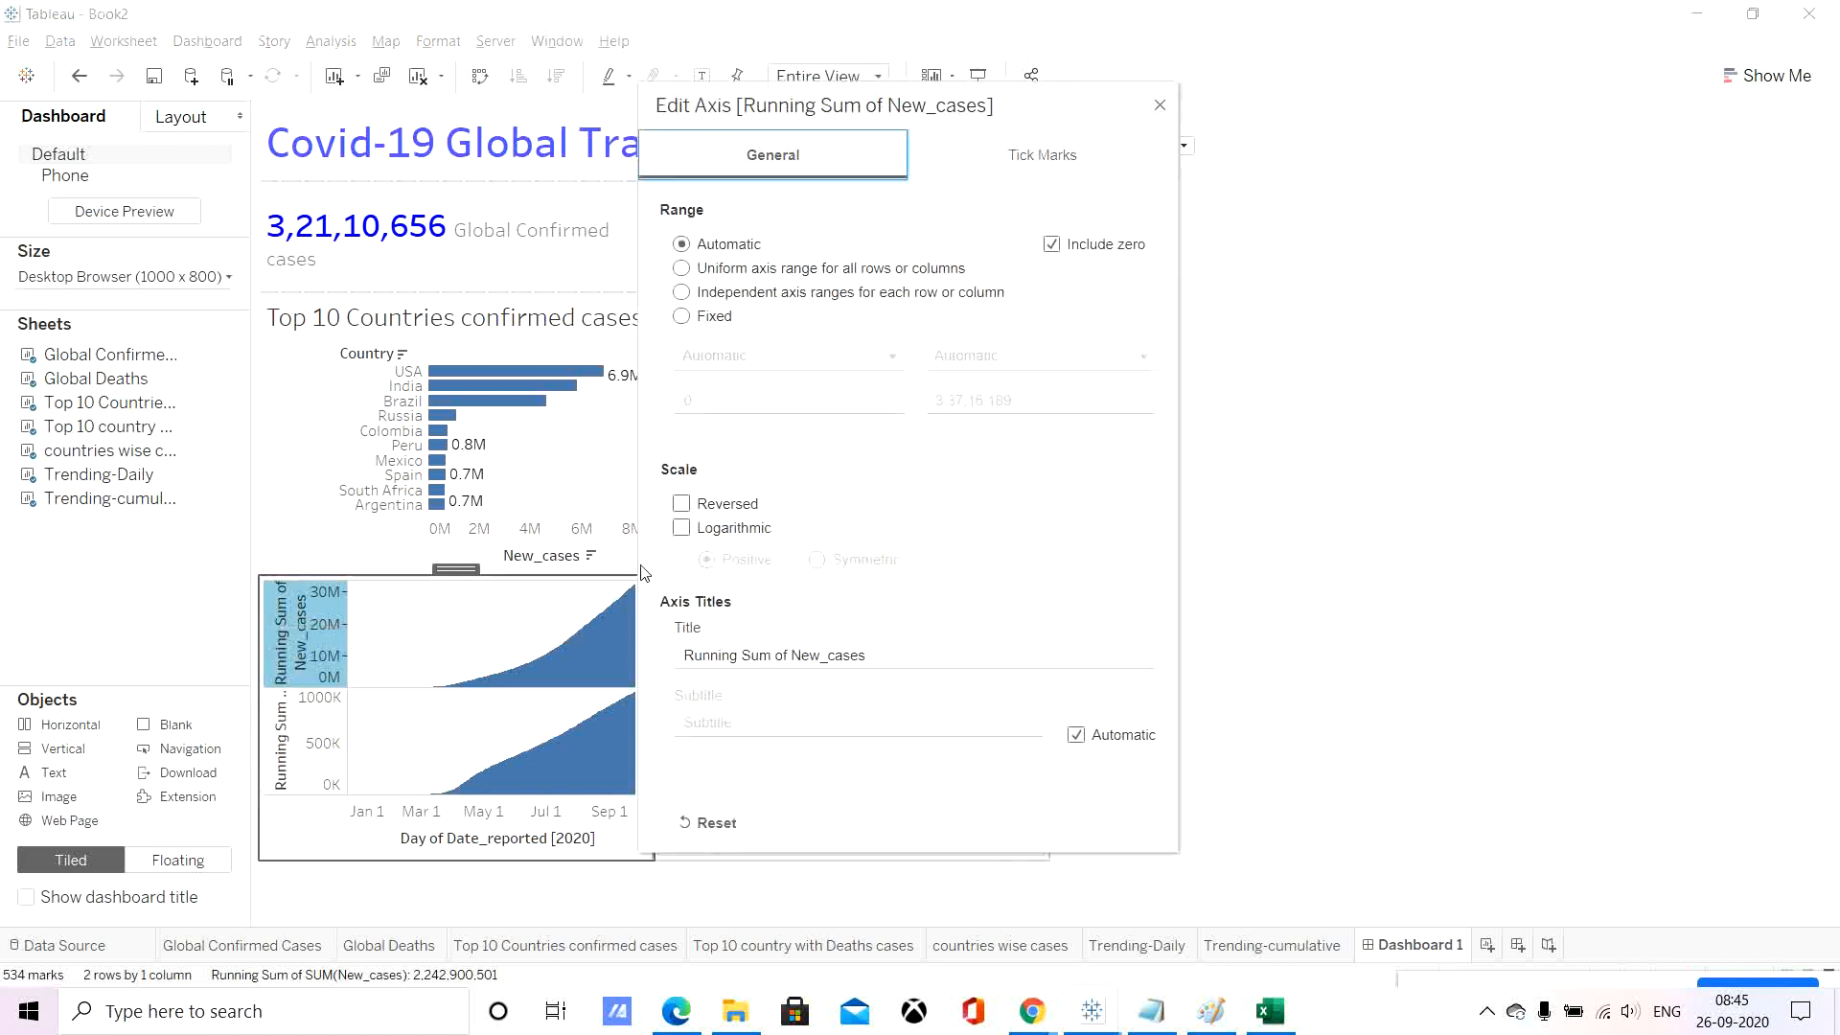
pyautogui.tripleClick(895, 652)
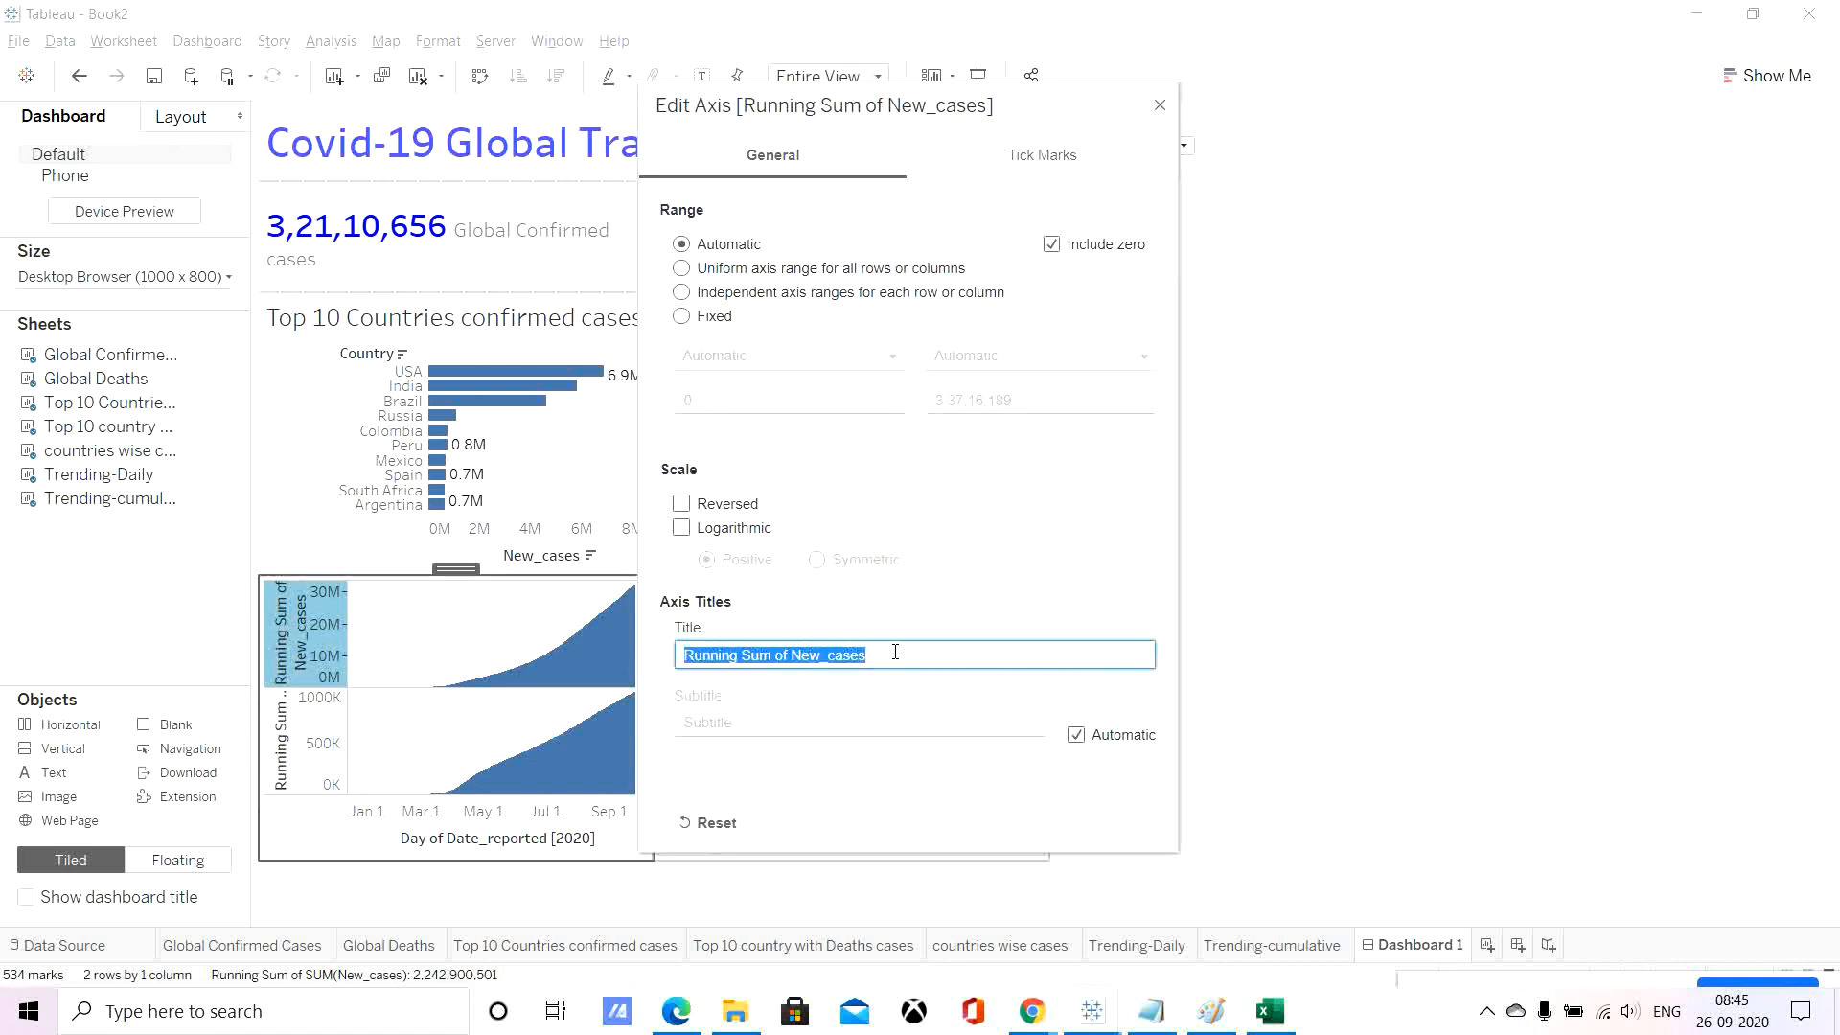
pyautogui.press('BackSpace')
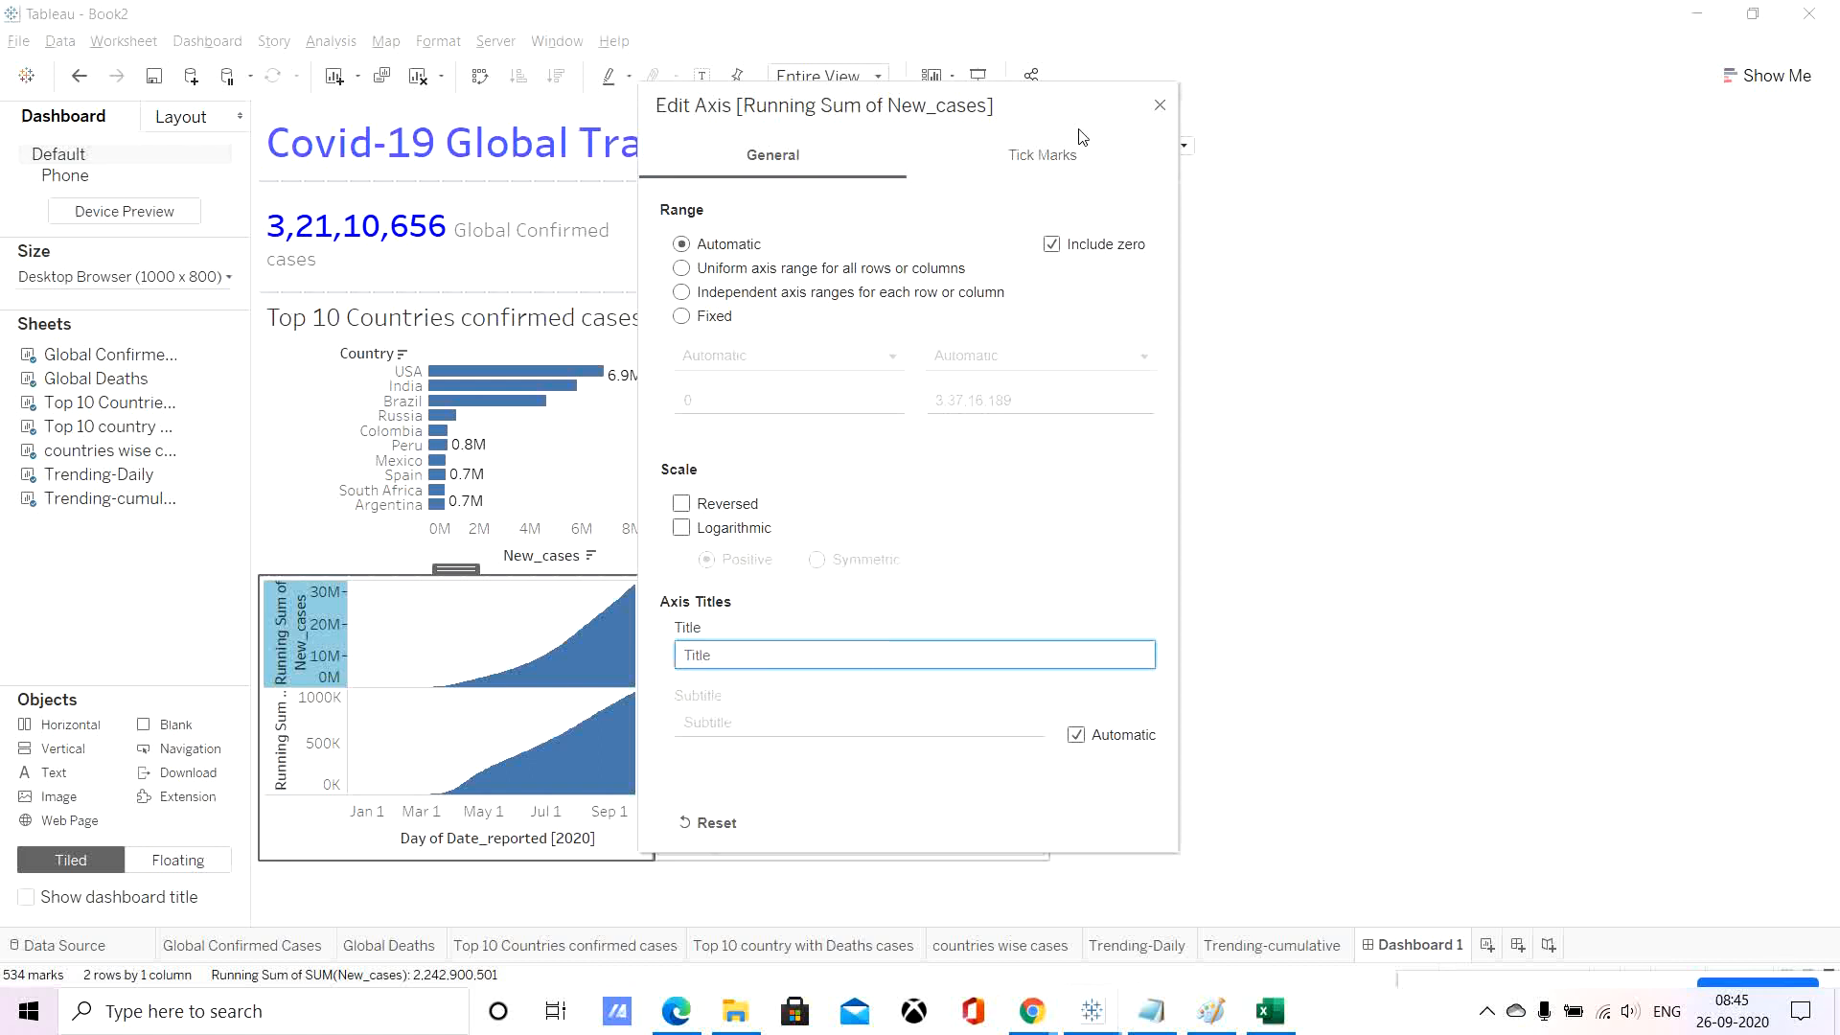
pyautogui.click(1048, 246)
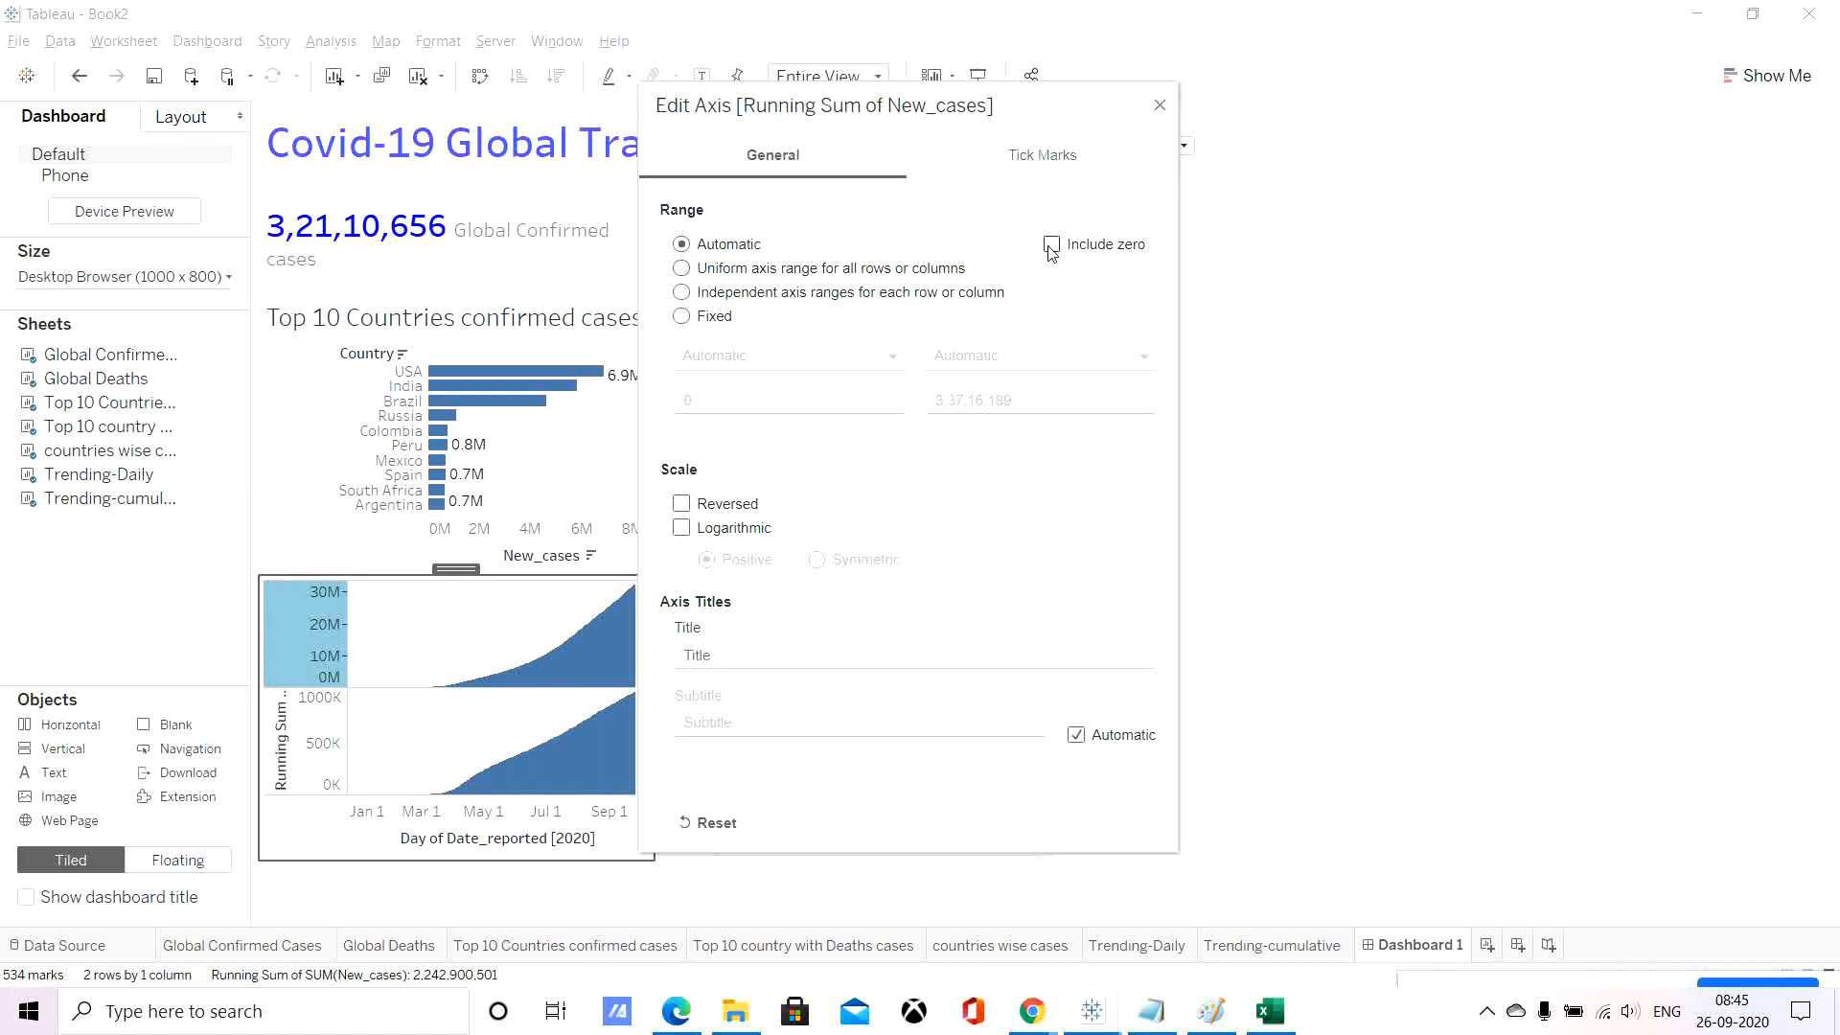
pyautogui.click(1053, 247)
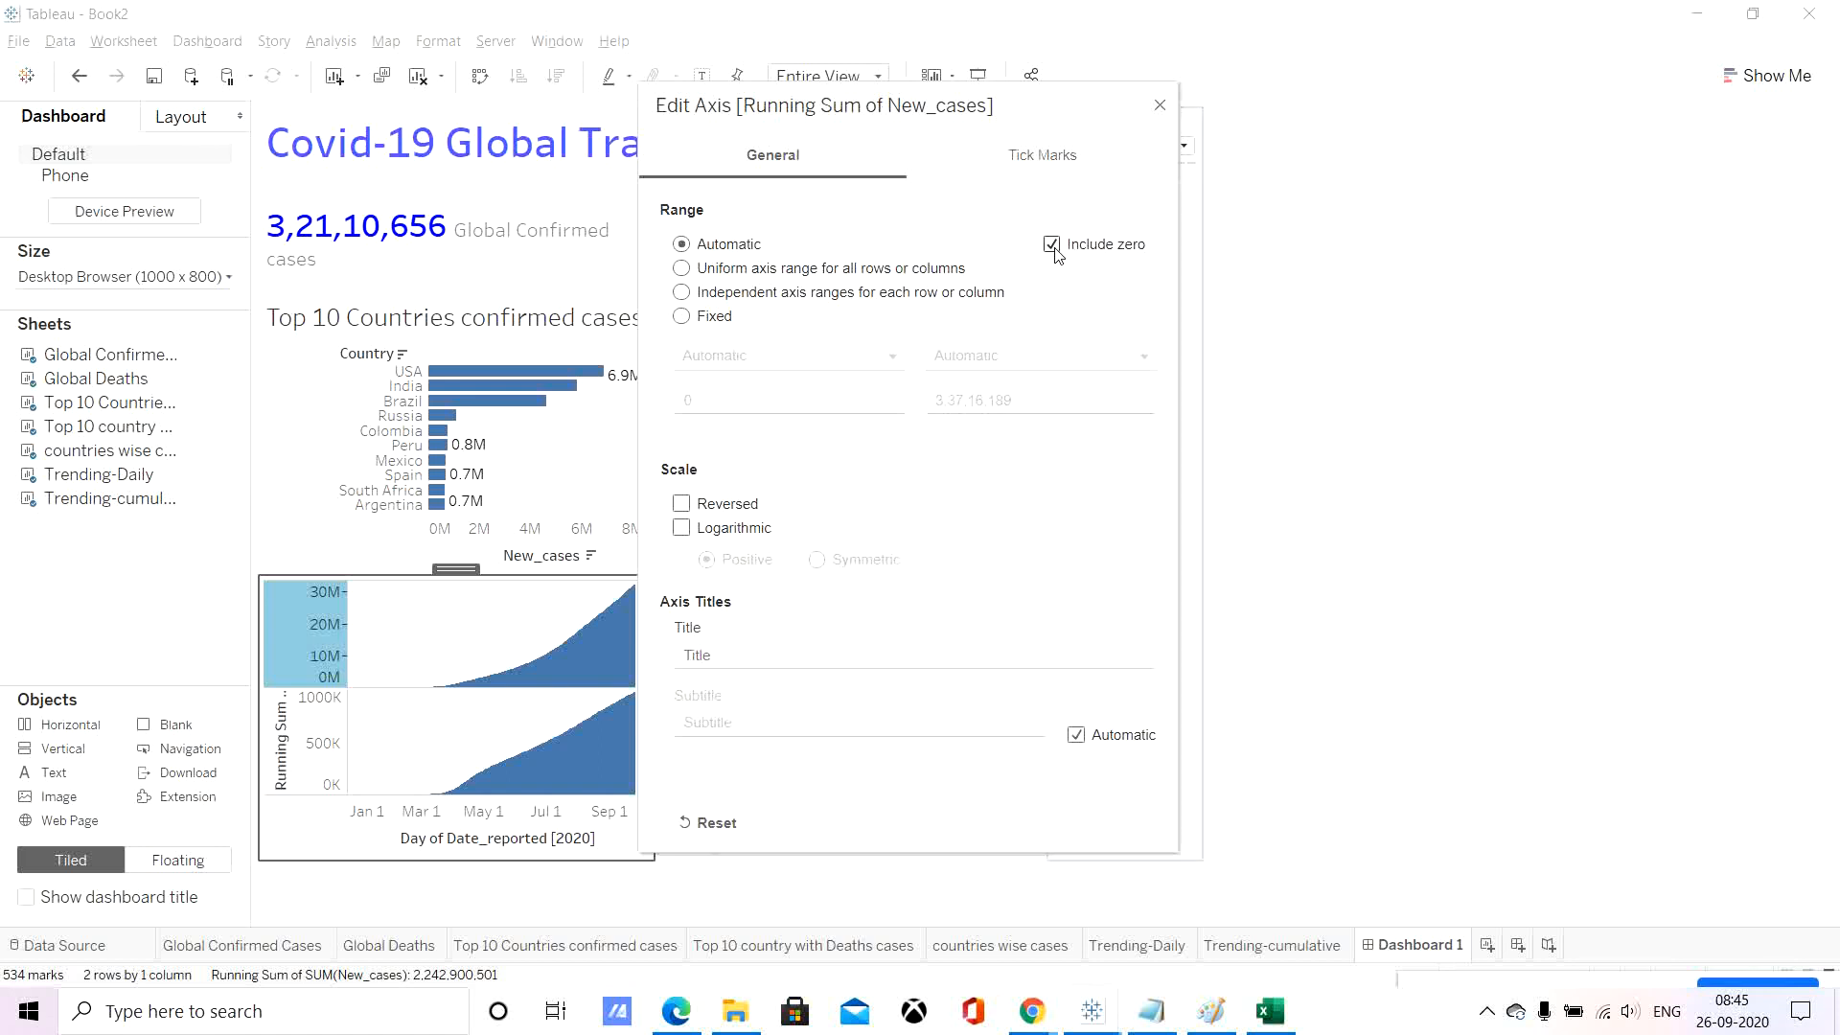
pyautogui.click(1161, 108)
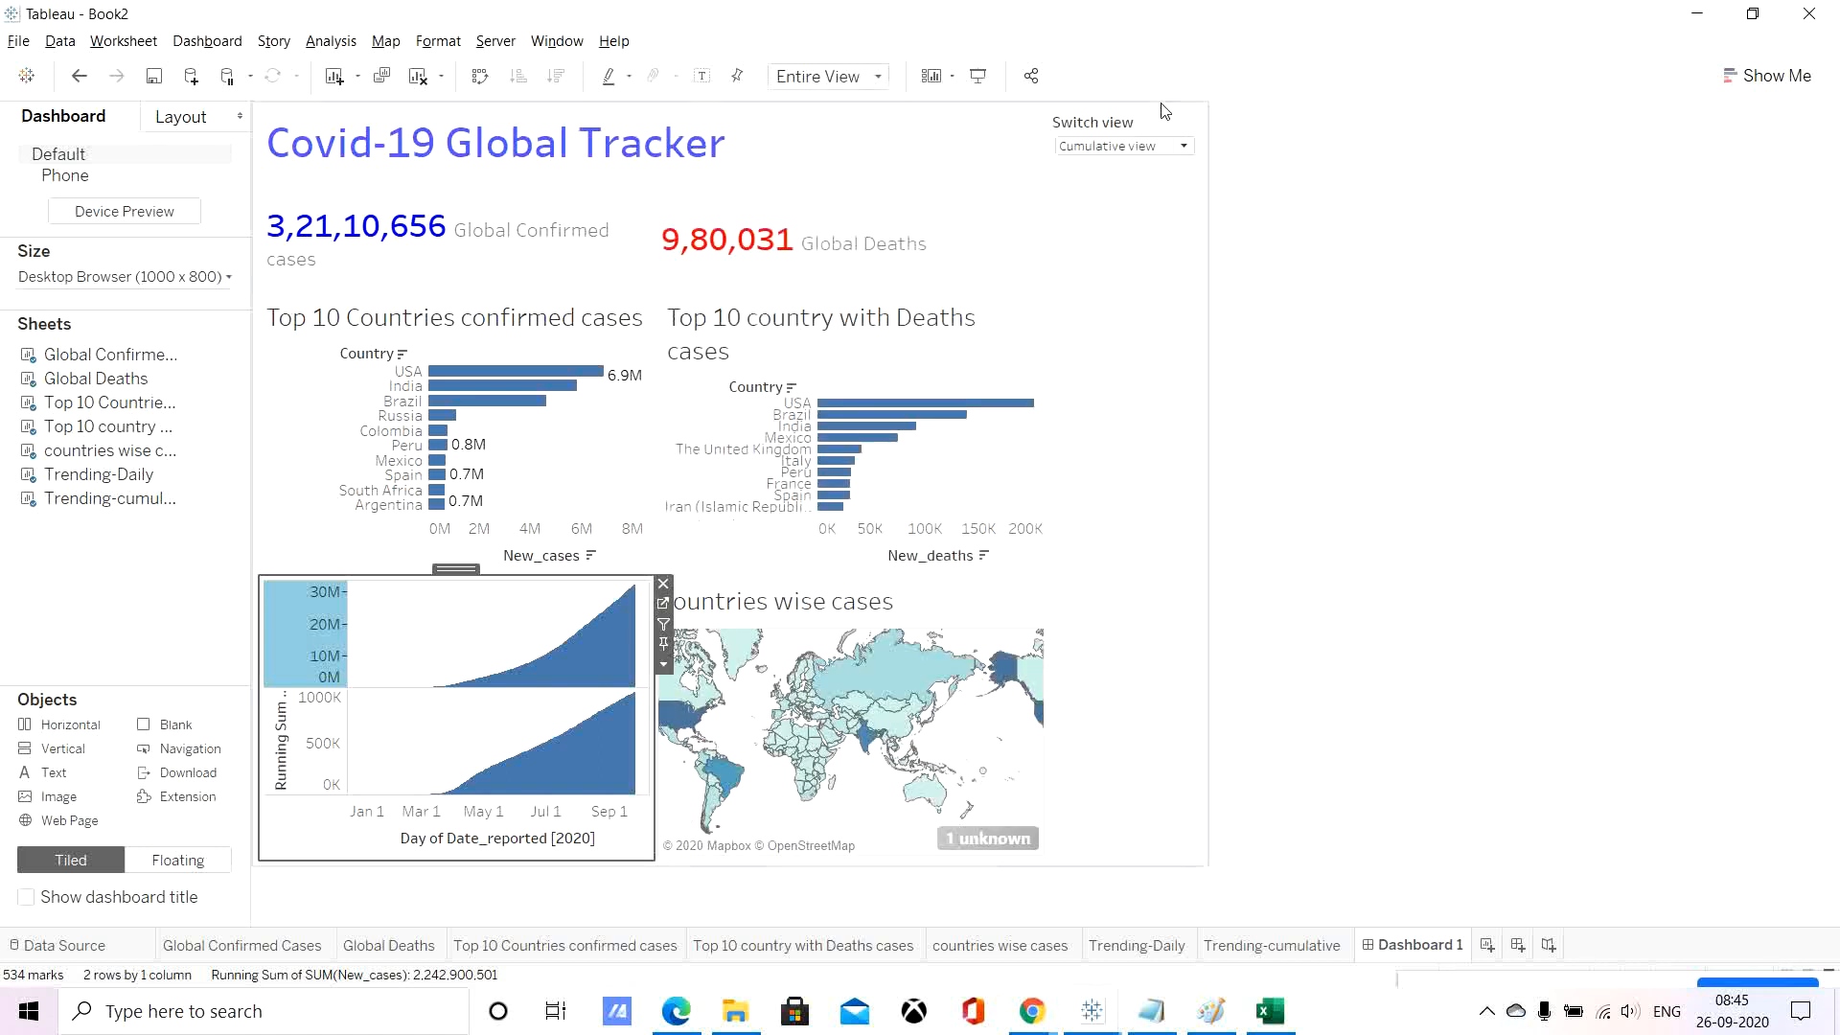
# Clear the title of the cumulative chart's Running Sum of New_deaths axis.
pyautogui.rightClick(278, 730)
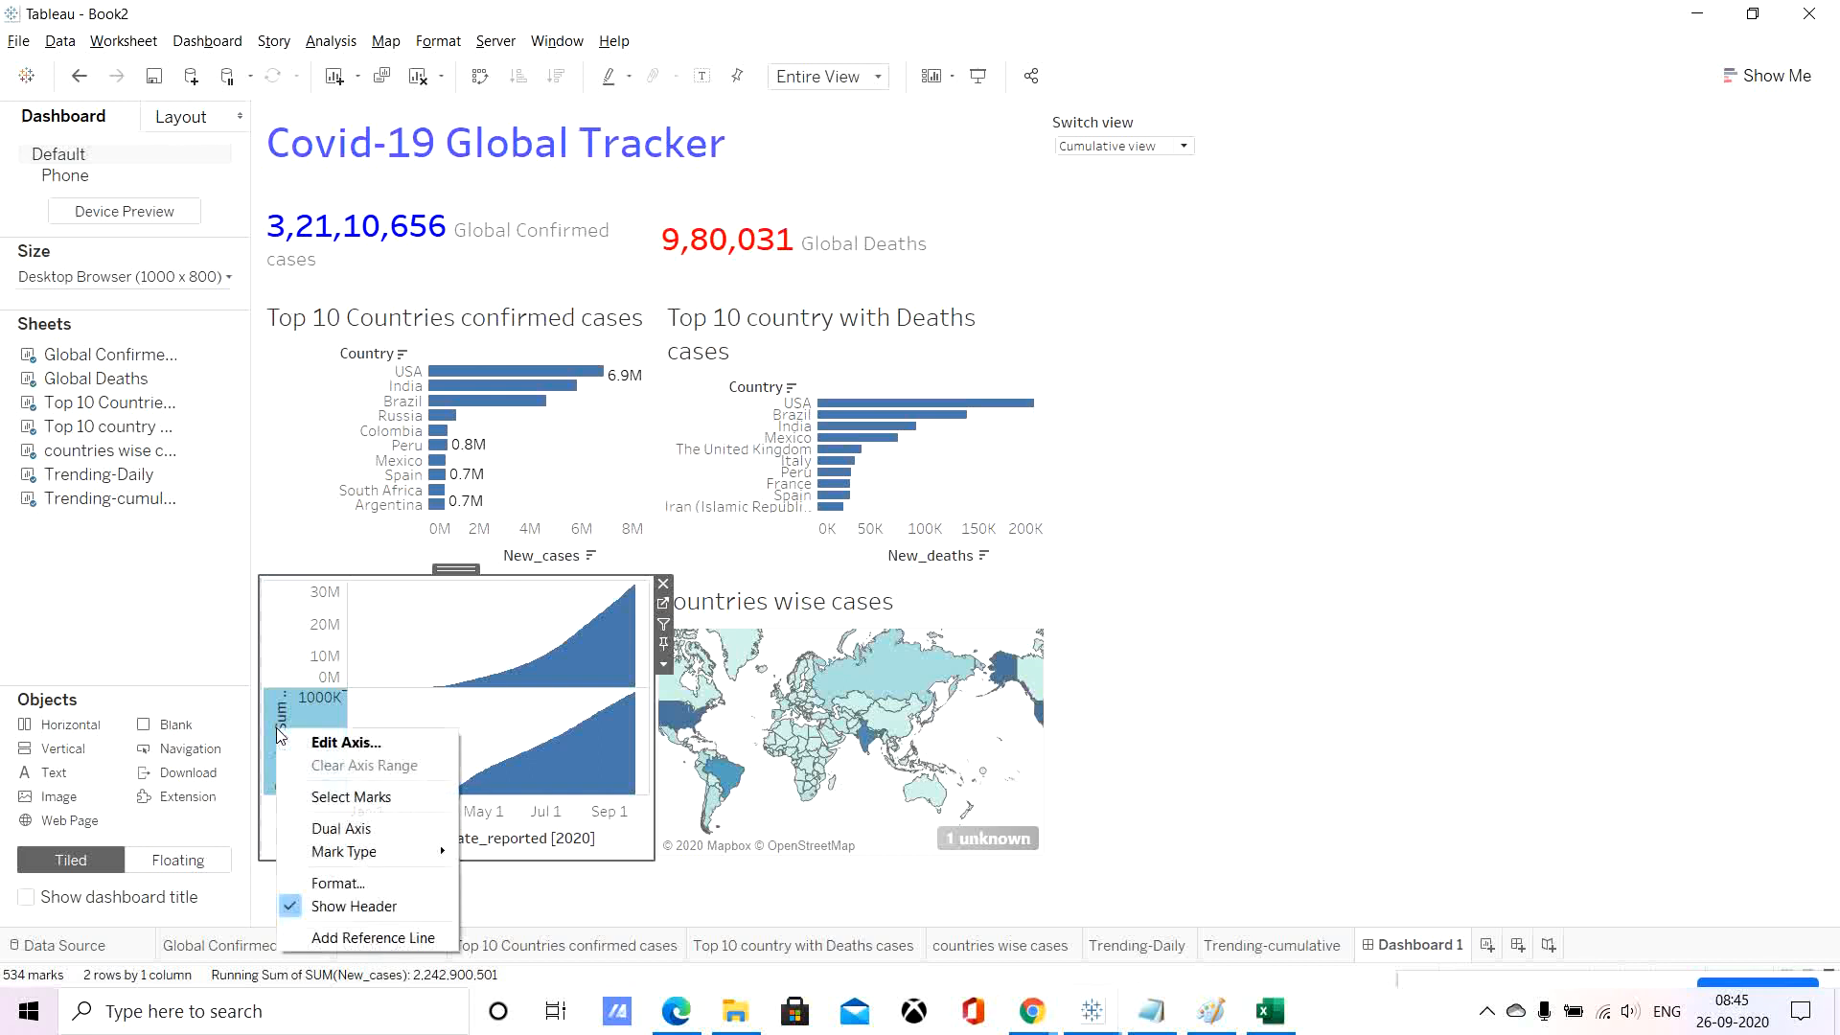
pyautogui.click(362, 745)
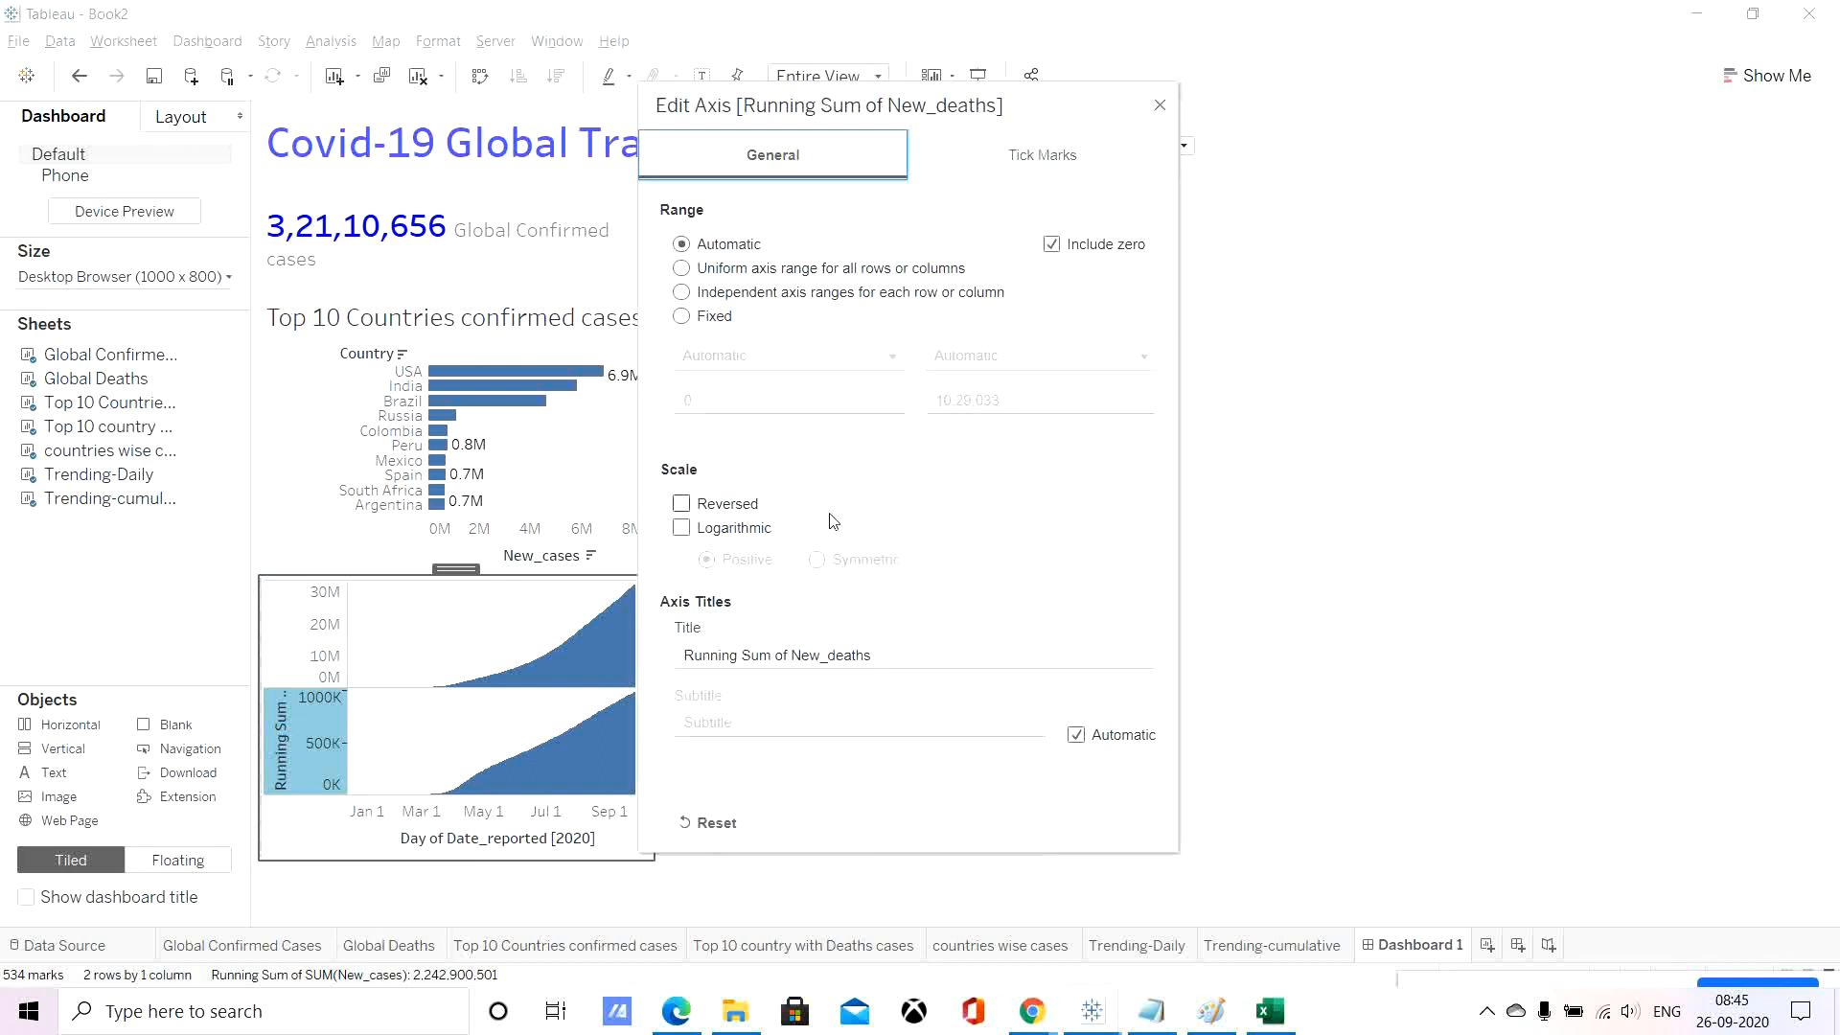
pyautogui.click(881, 658)
pyautogui.press('BackSpace')
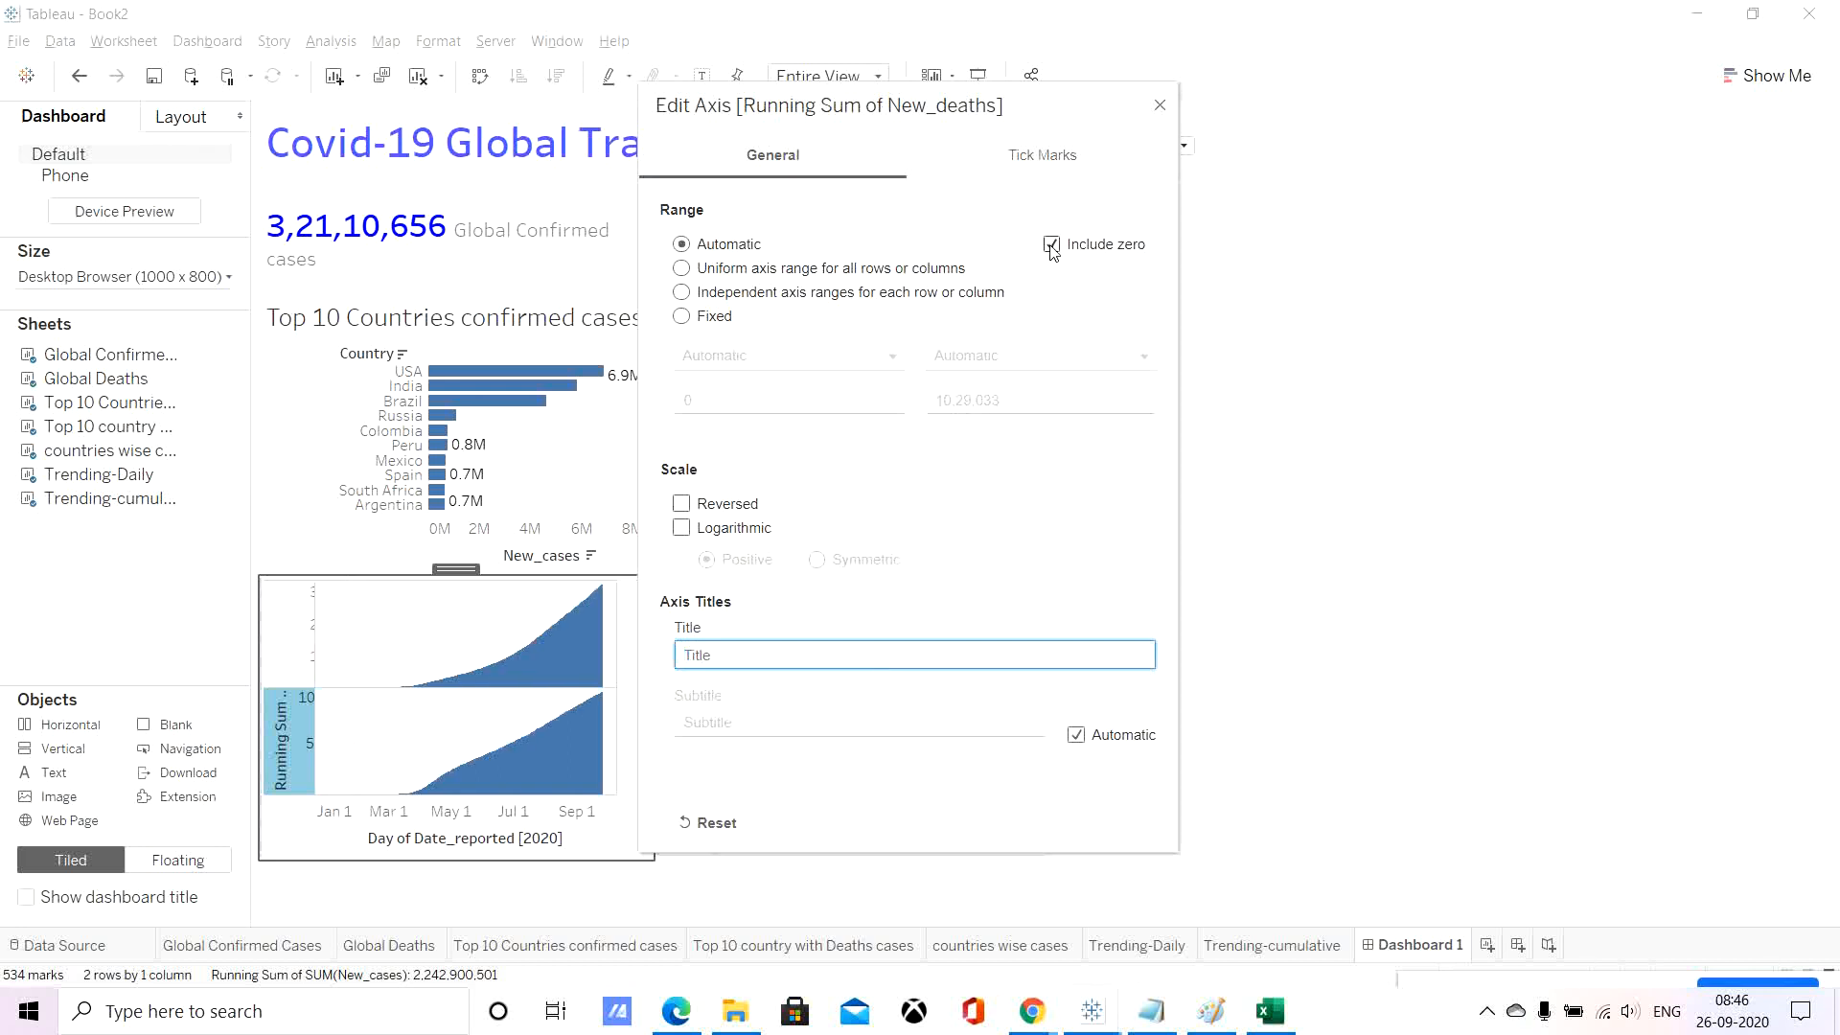
pyautogui.click(1051, 244)
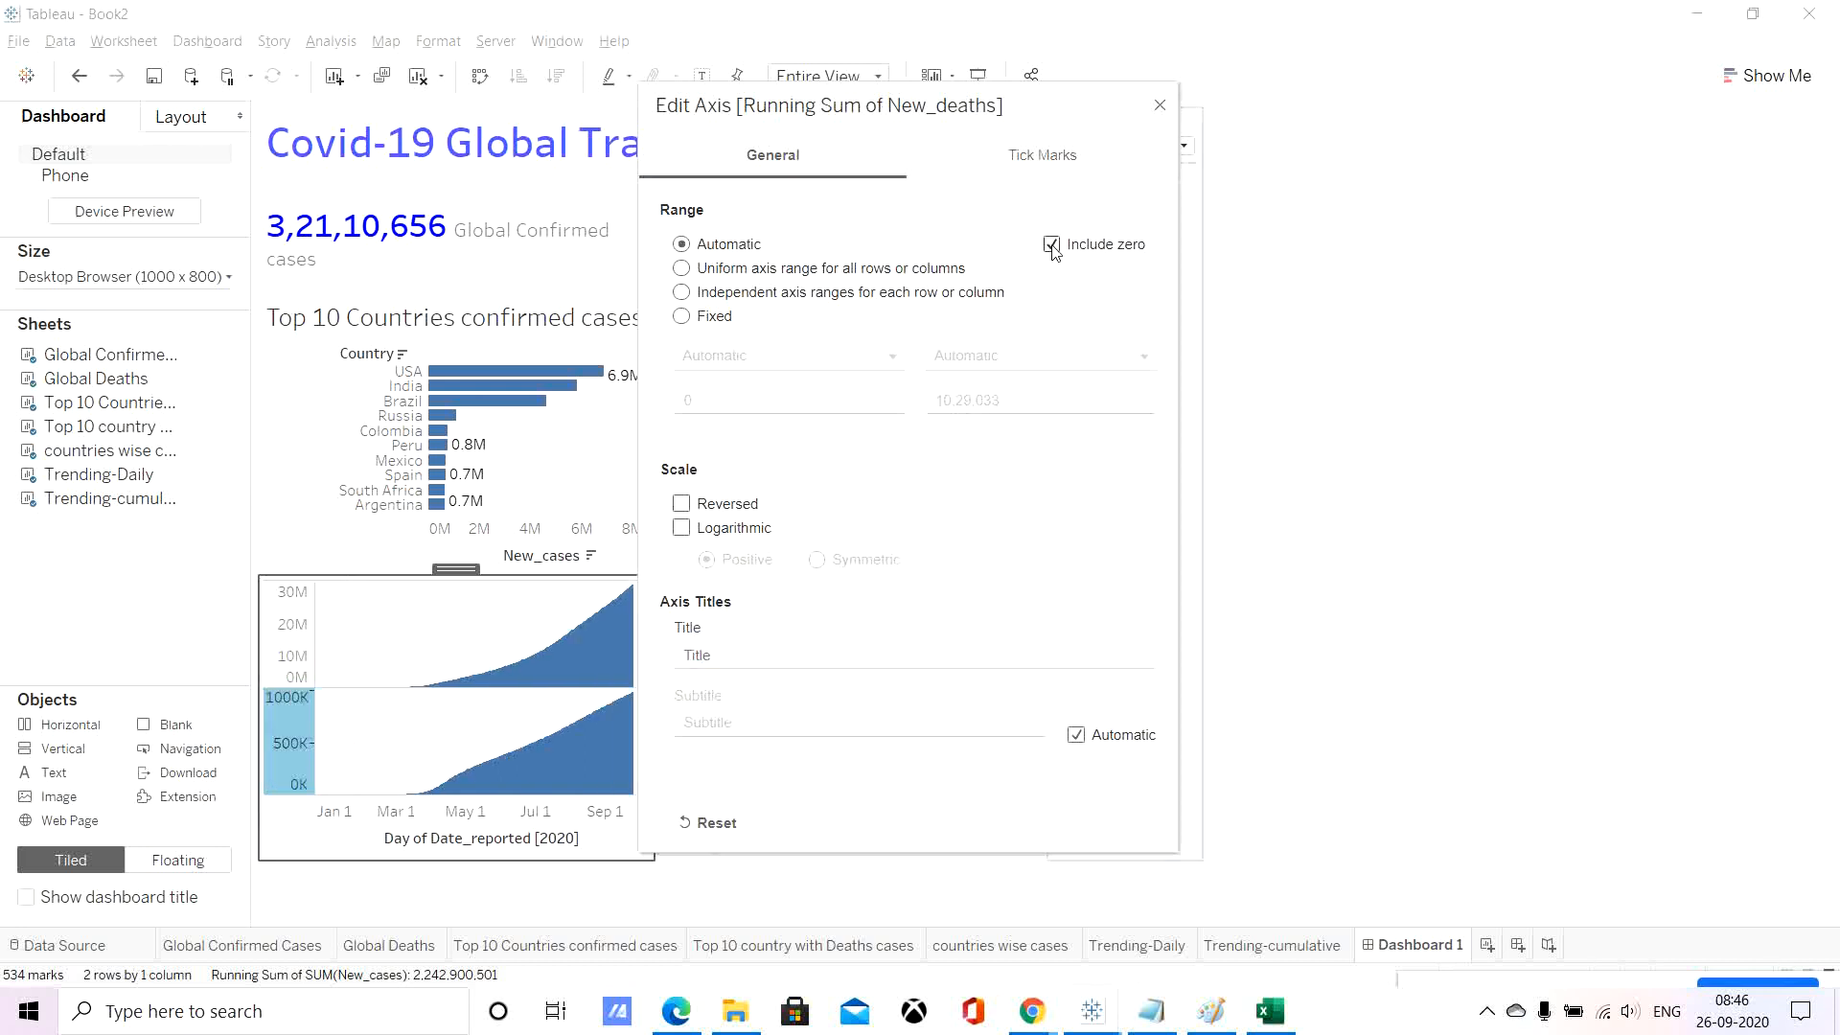
pyautogui.click(1160, 107)
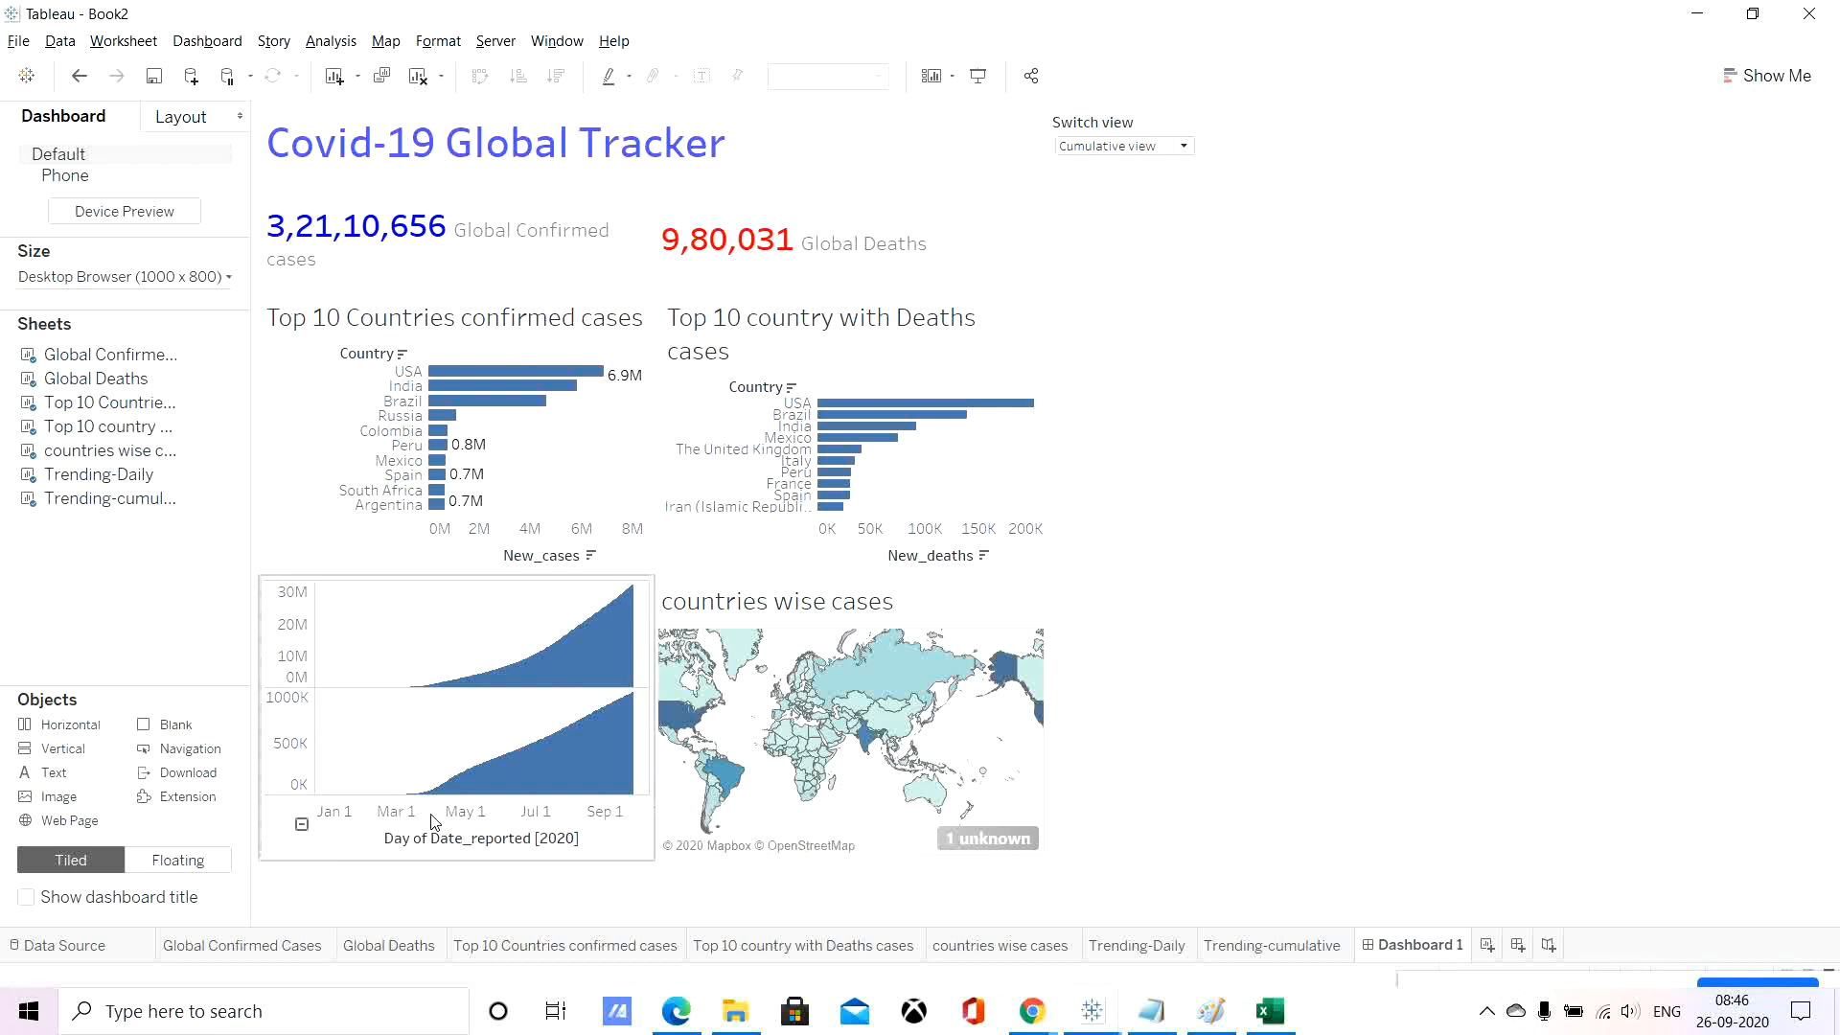
# Clear the title of the cumulative chart's Day of Date_reported axis.
pyautogui.rightClick(465, 852)
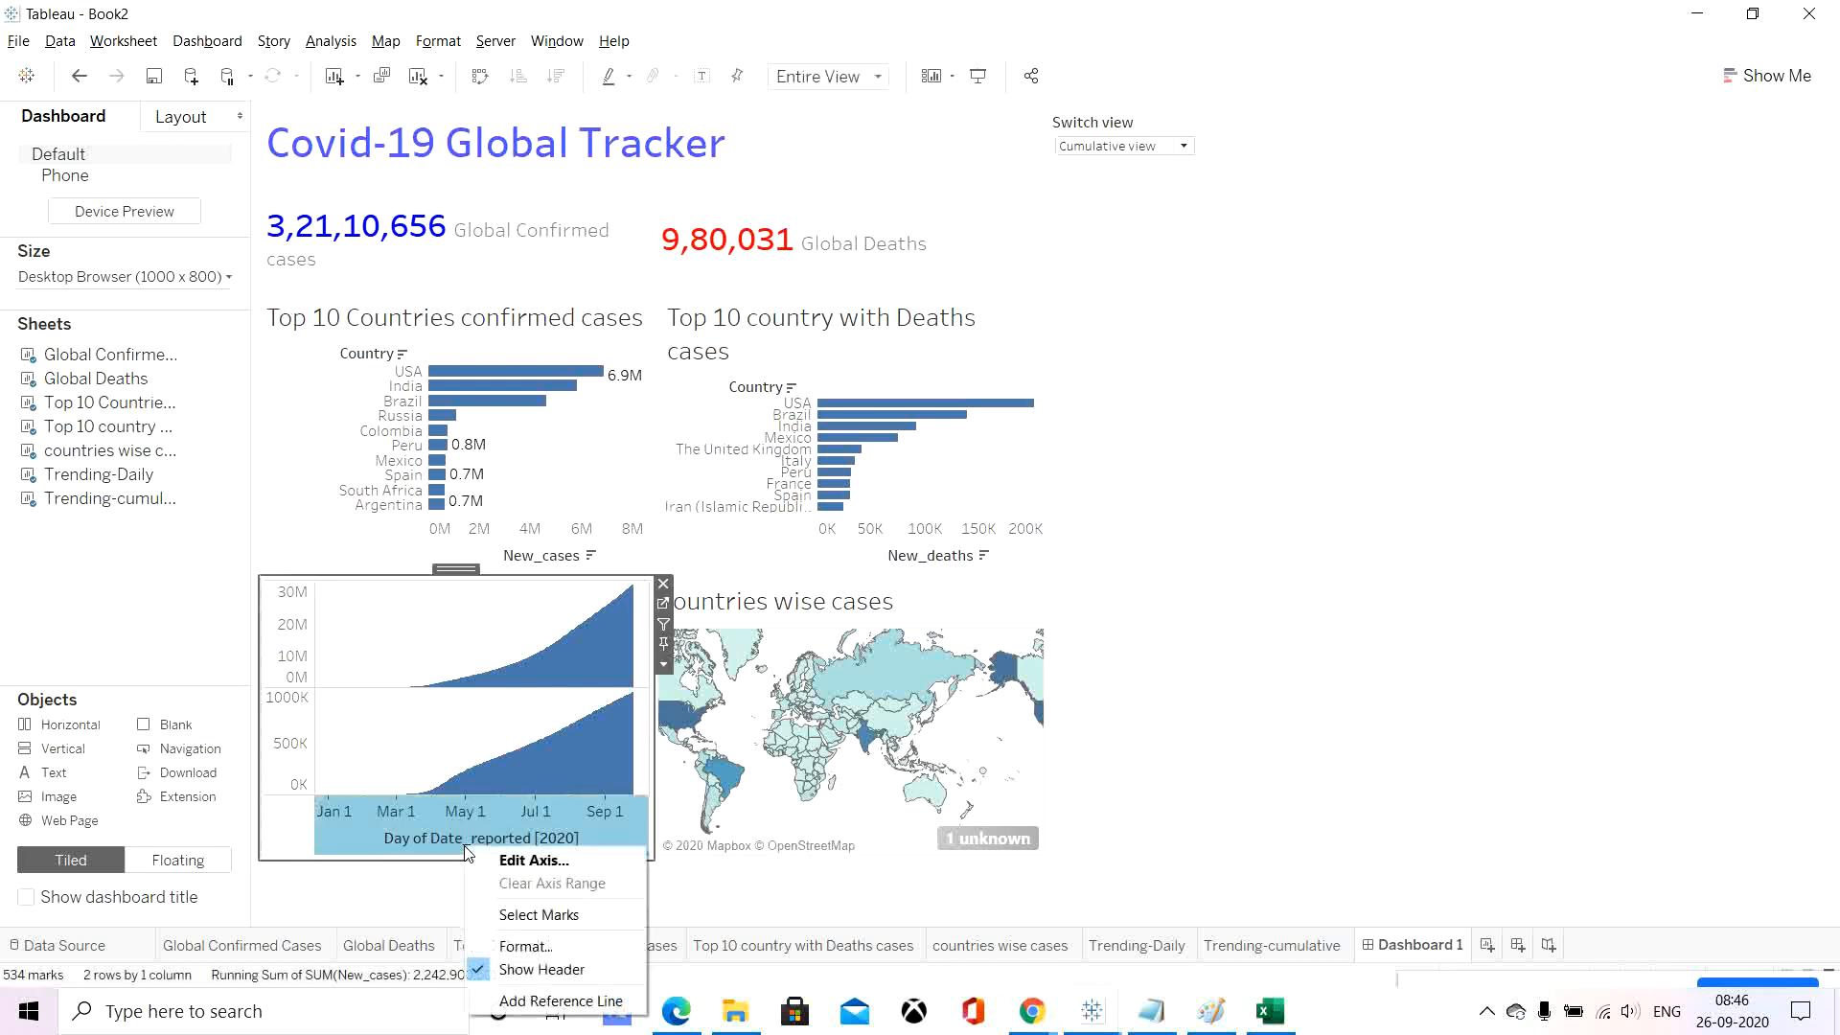
pyautogui.click(530, 860)
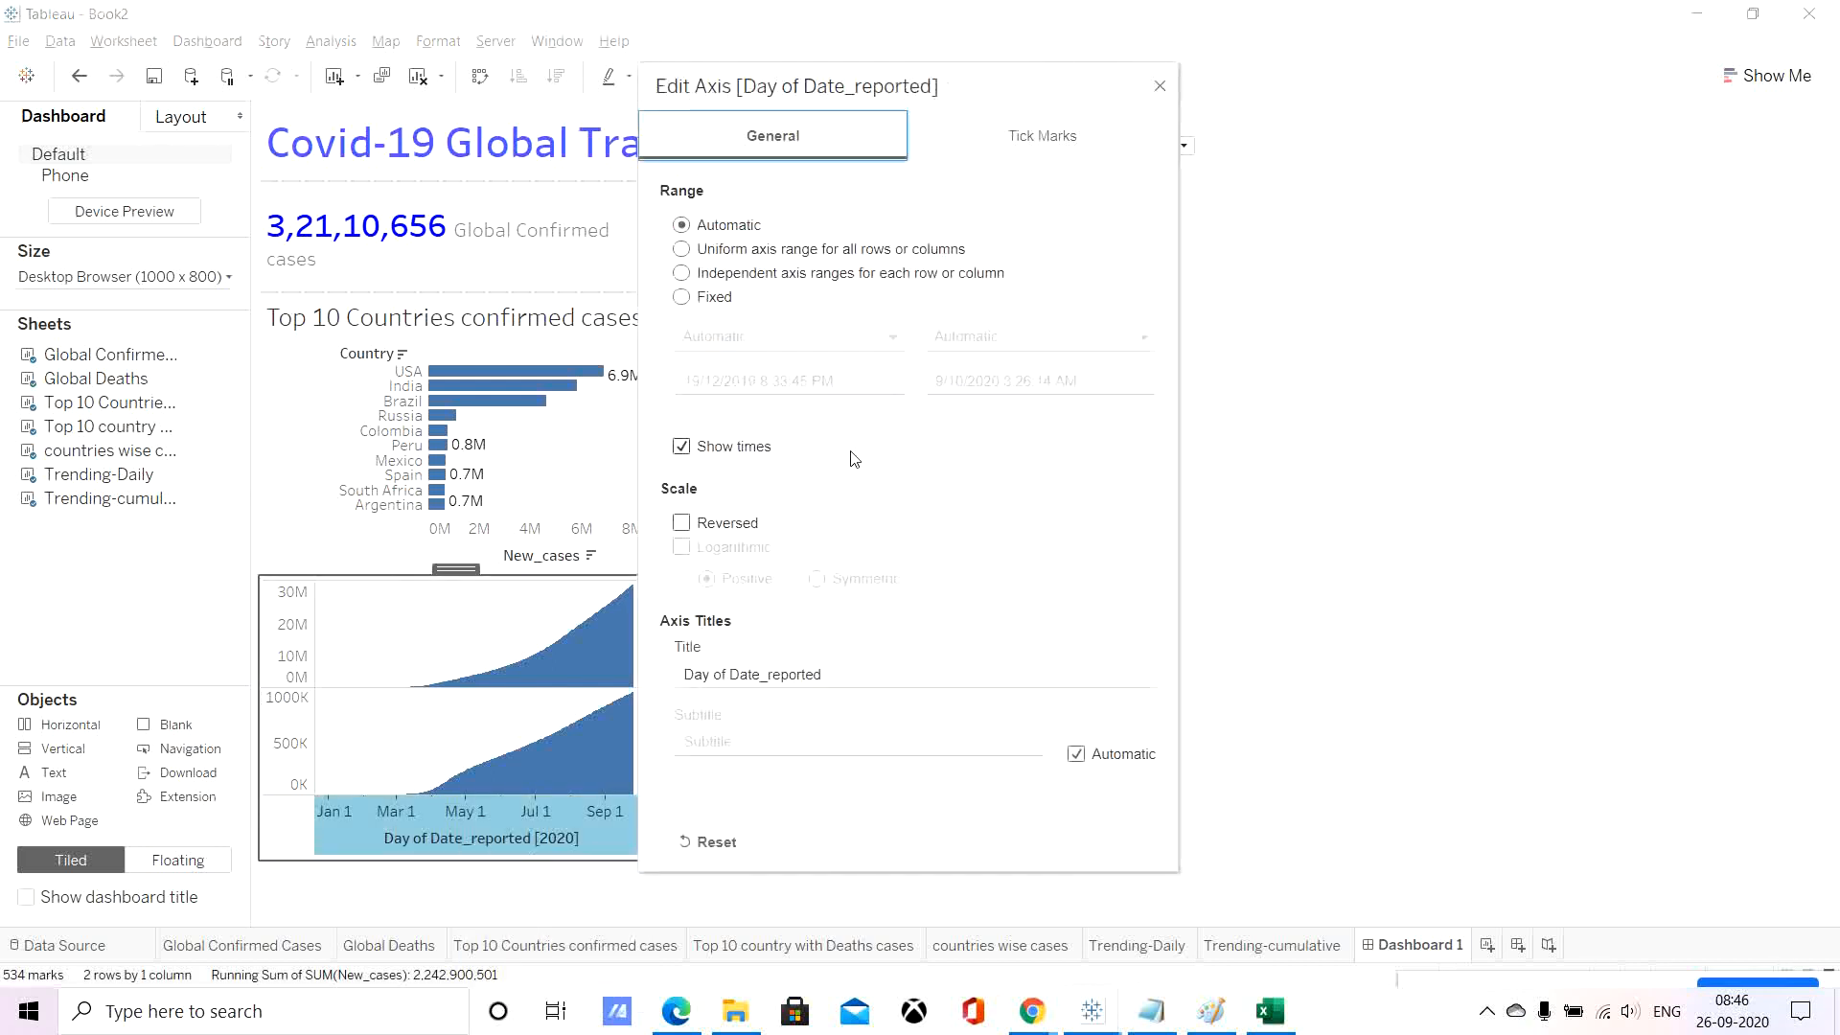
pyautogui.click(833, 668)
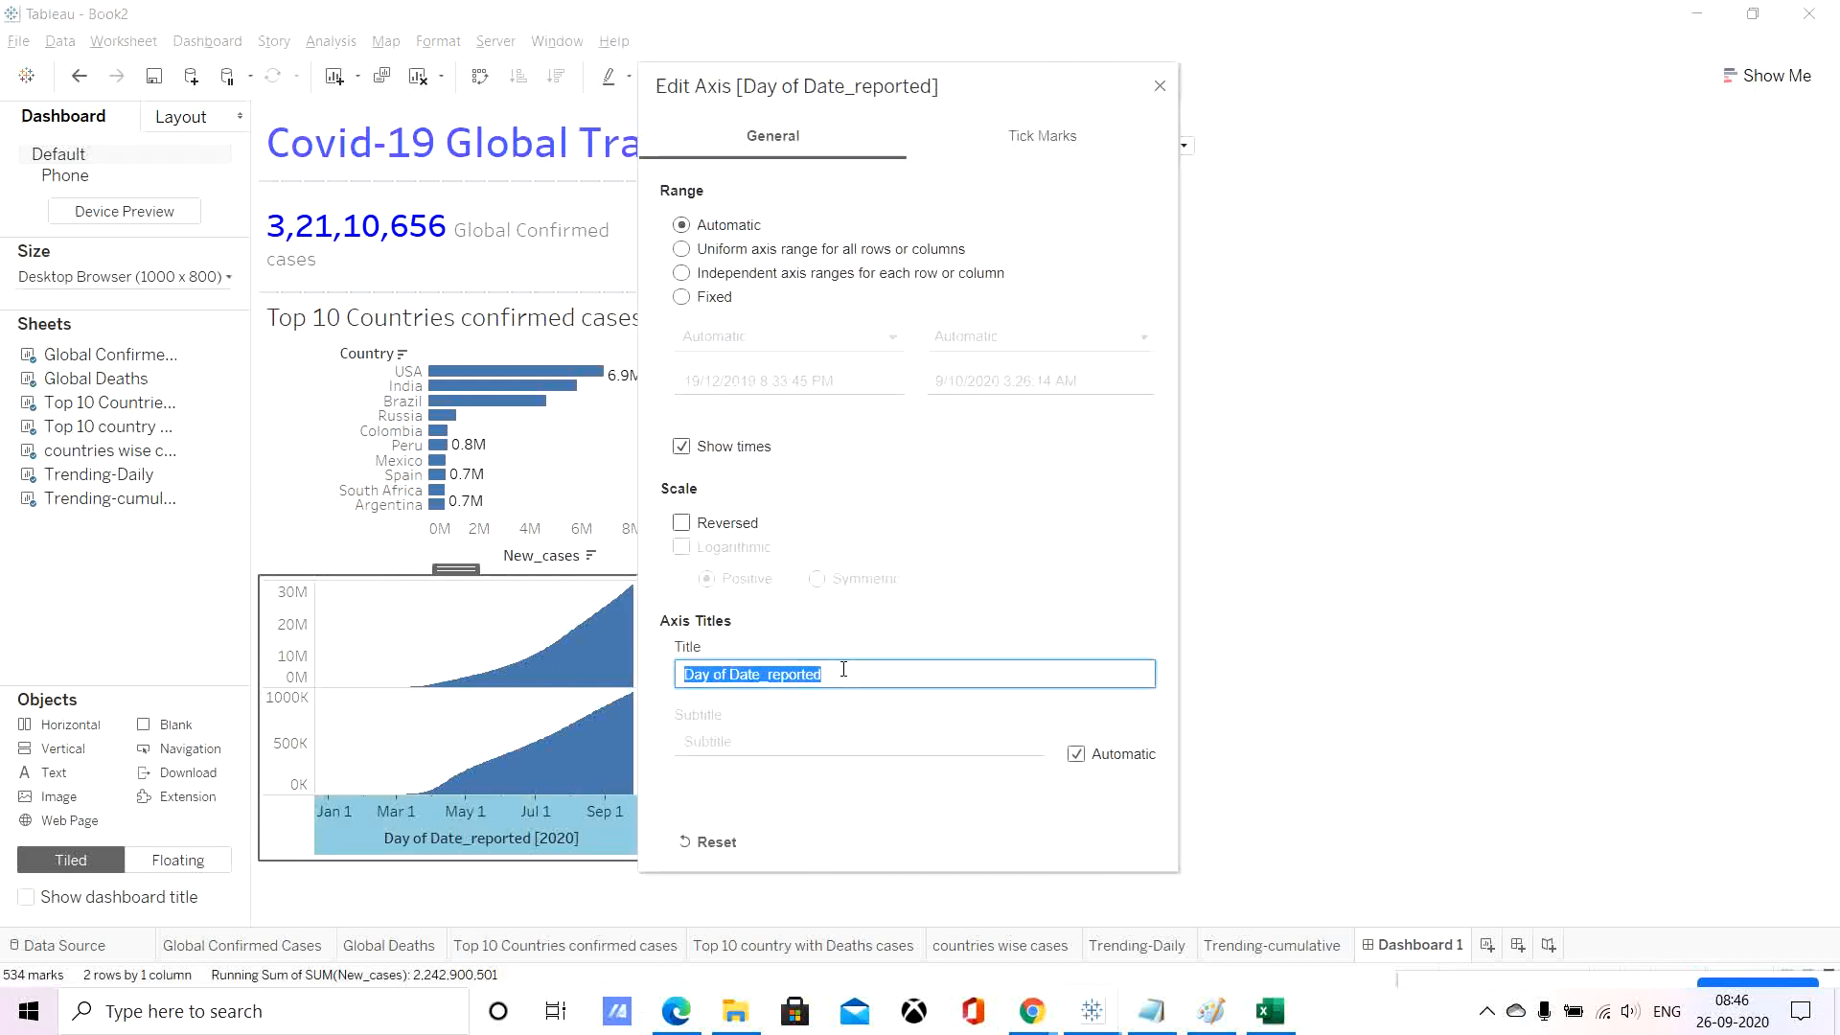
pyautogui.press('BackSpace')
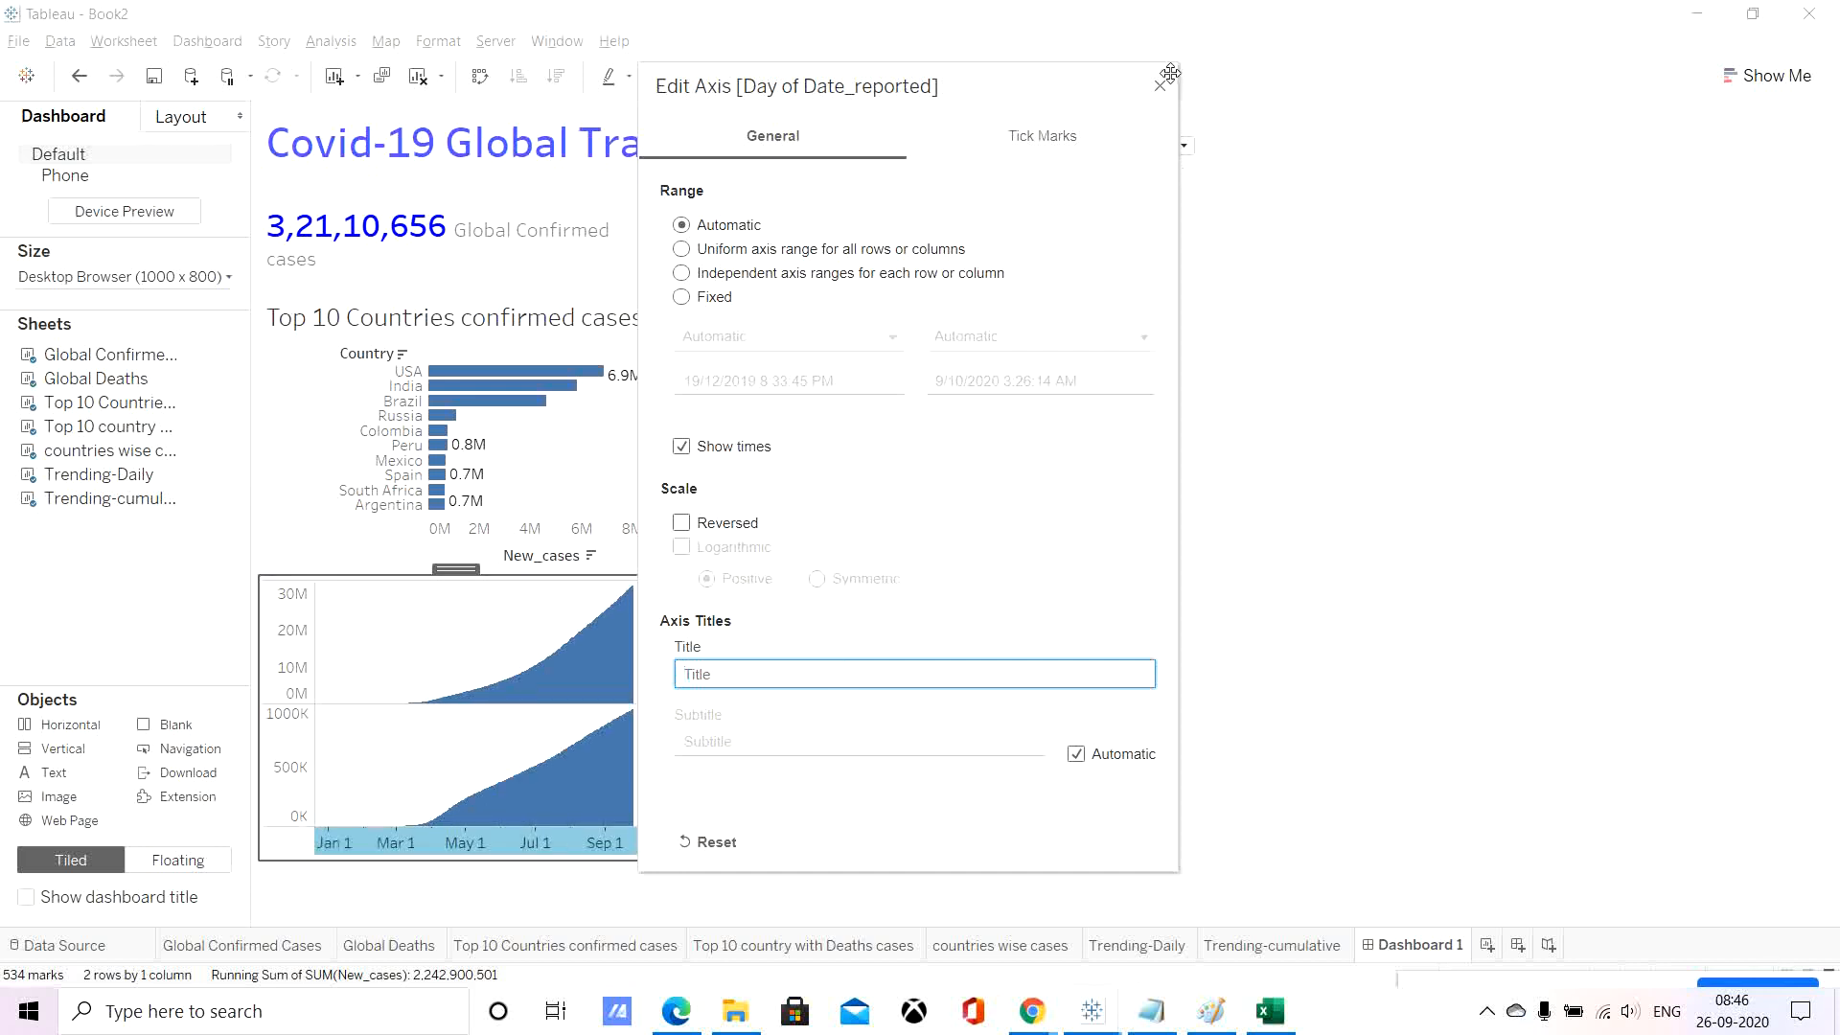
pyautogui.click(1159, 88)
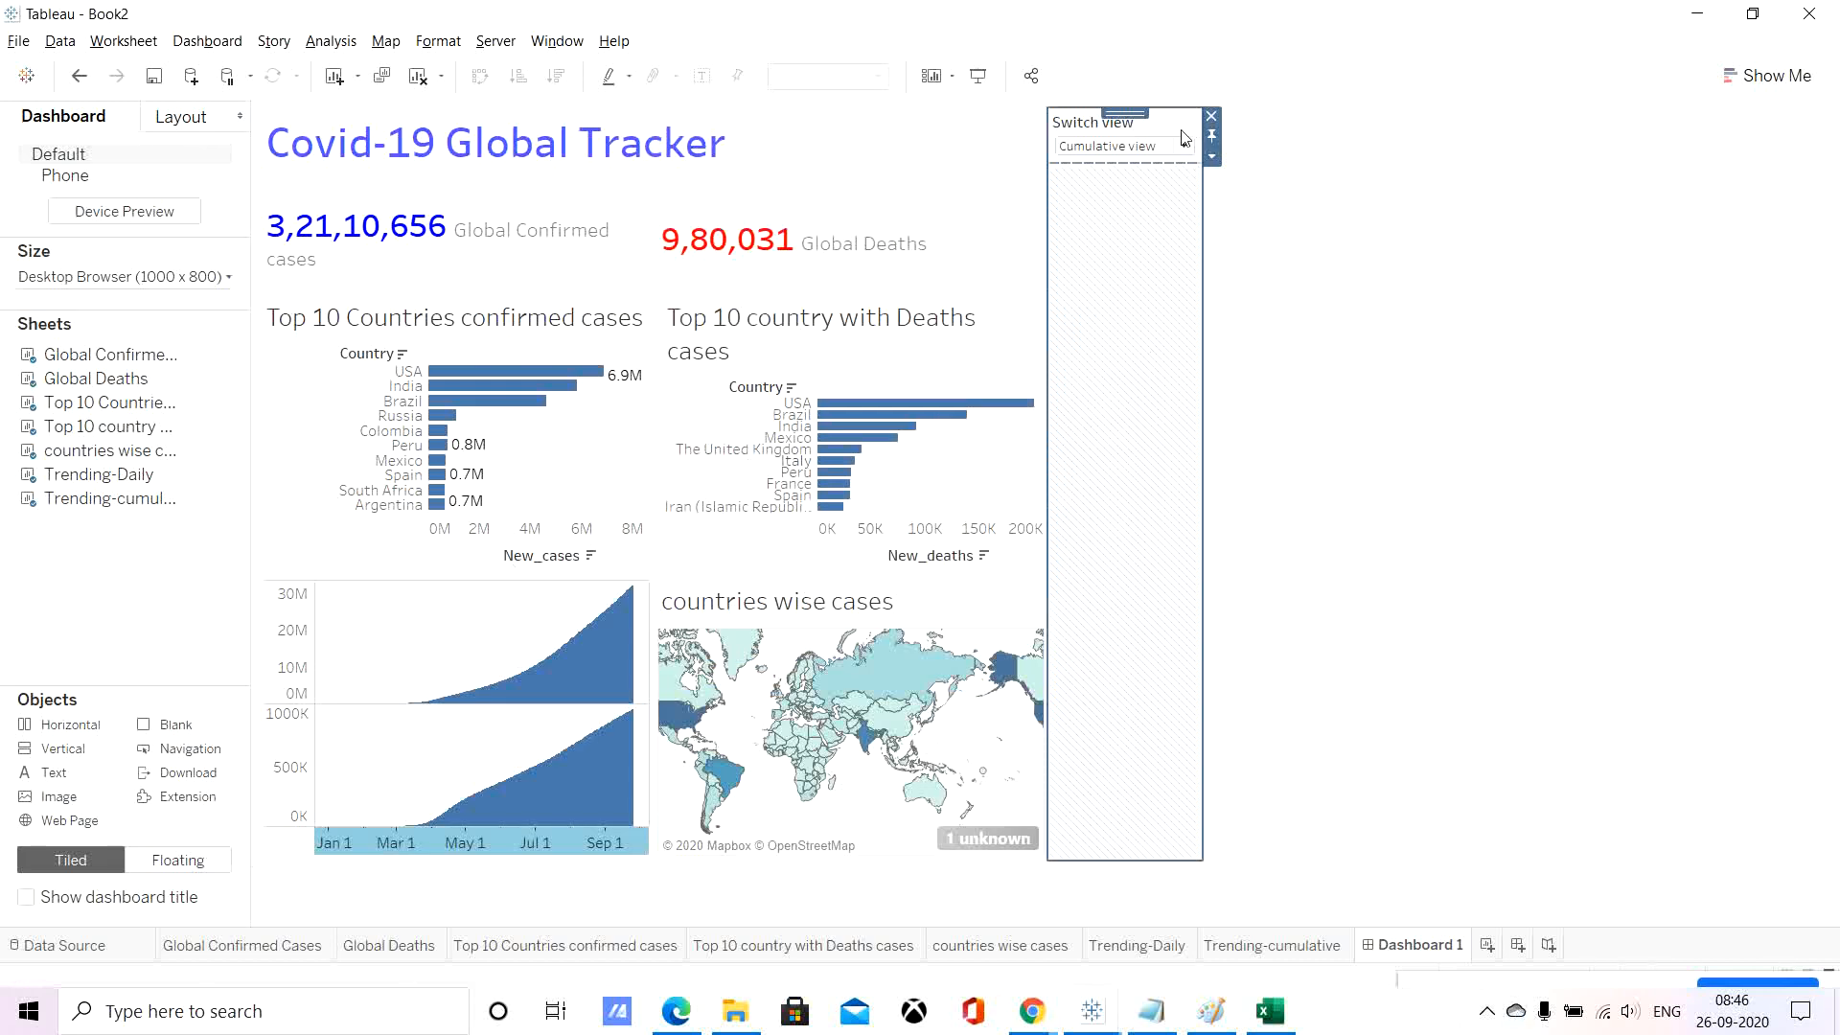
# Make the container holding the Switch view control floating on the dashboard.
pyautogui.click(1212, 156)
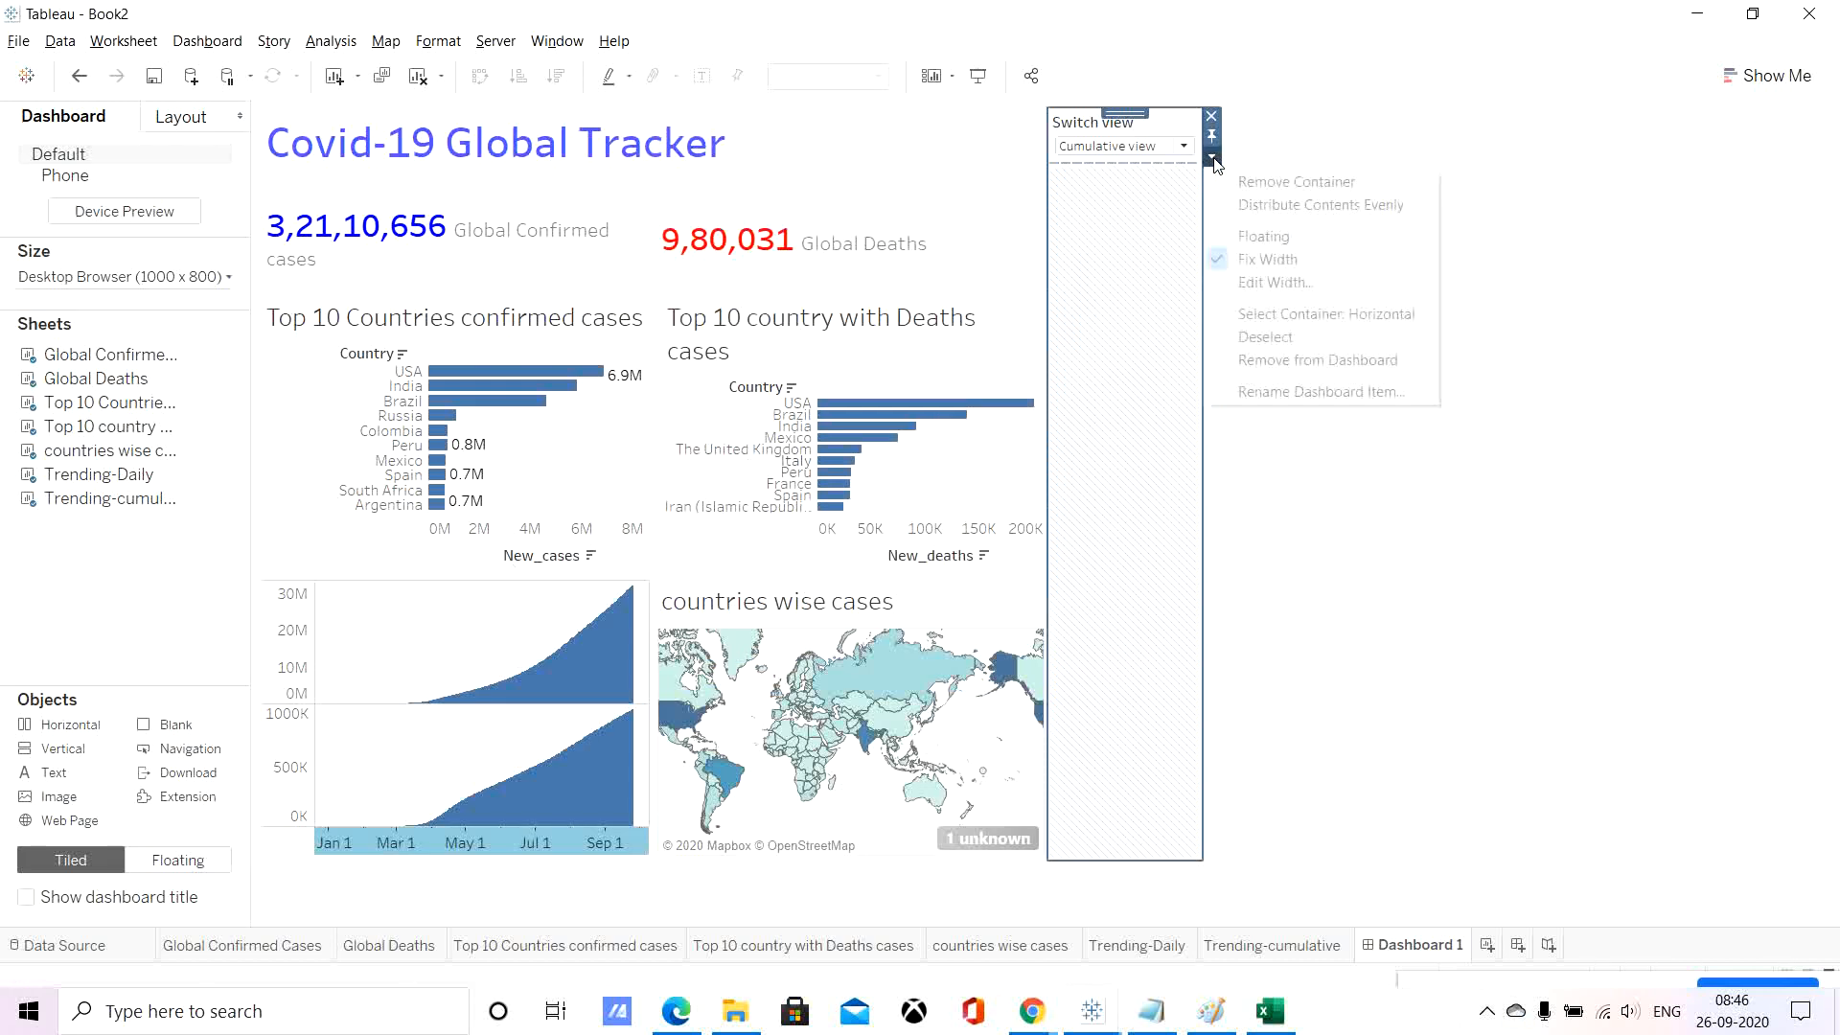
pyautogui.click(1231, 232)
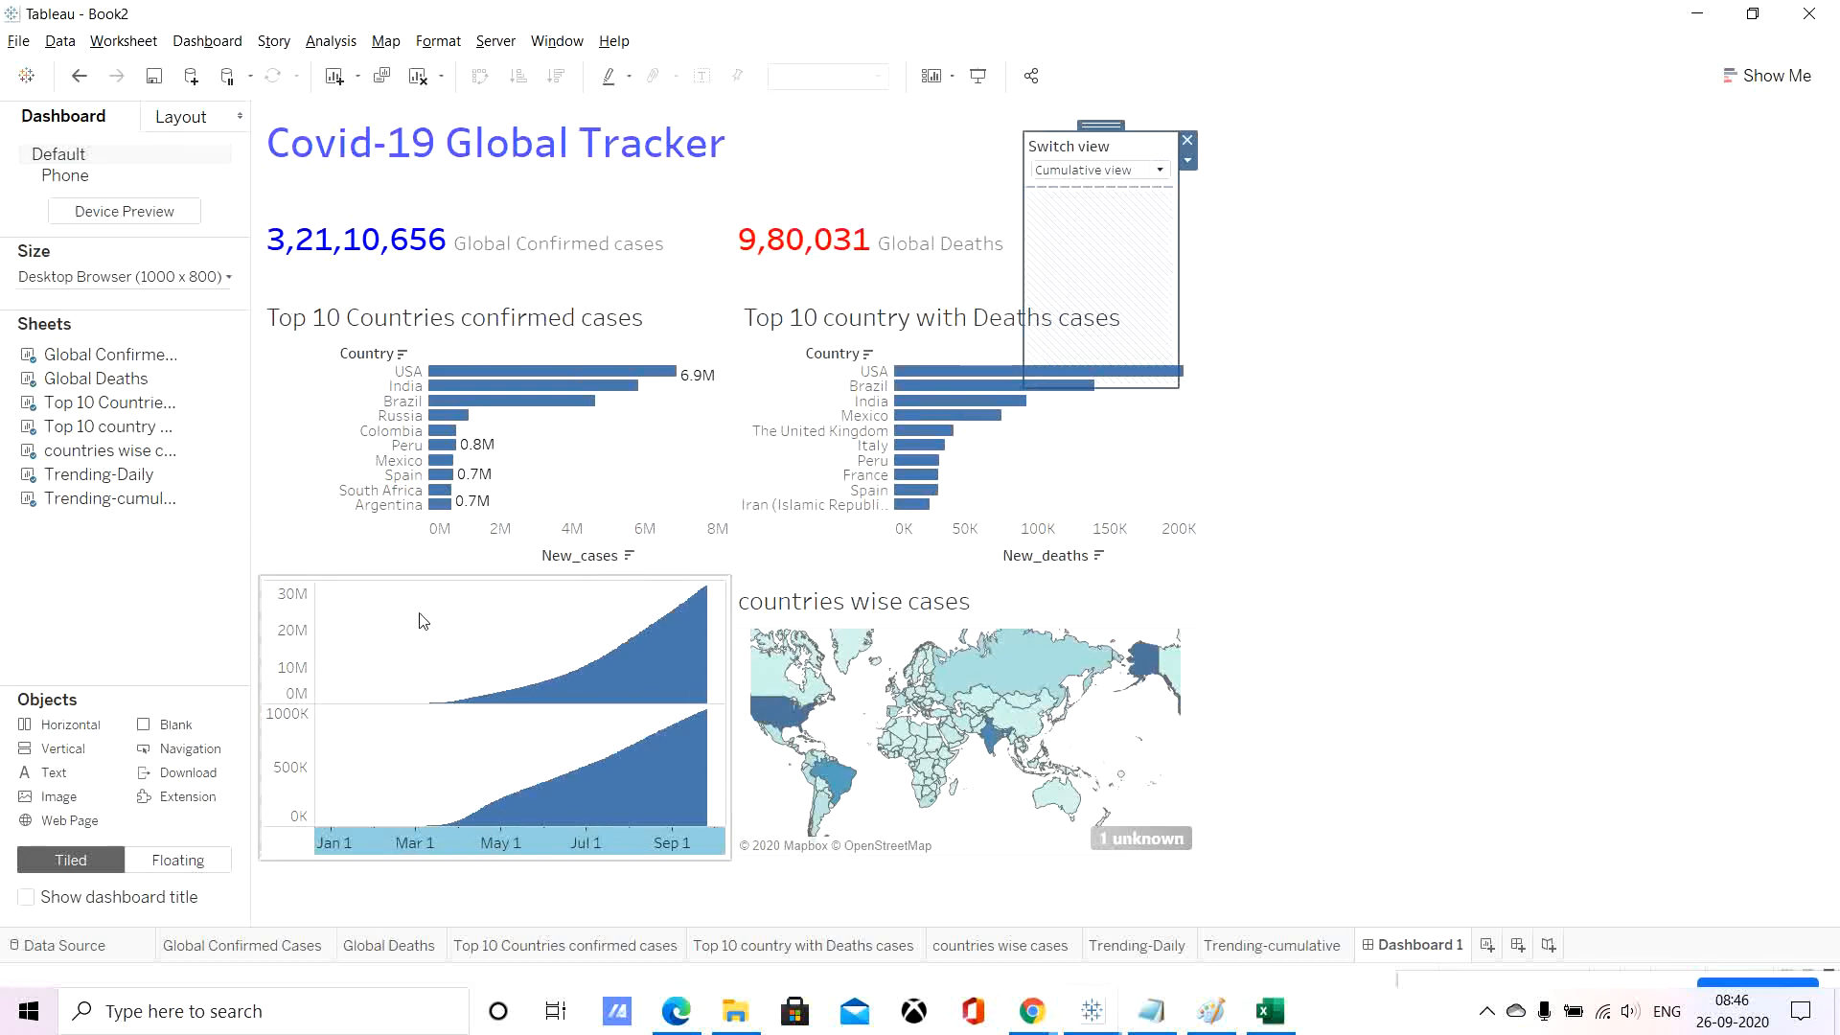
# Title the cumulative chart's Running Sum of New_cases axis "Confirmed Cumulative cases".
pyautogui.rightClick(278, 618)
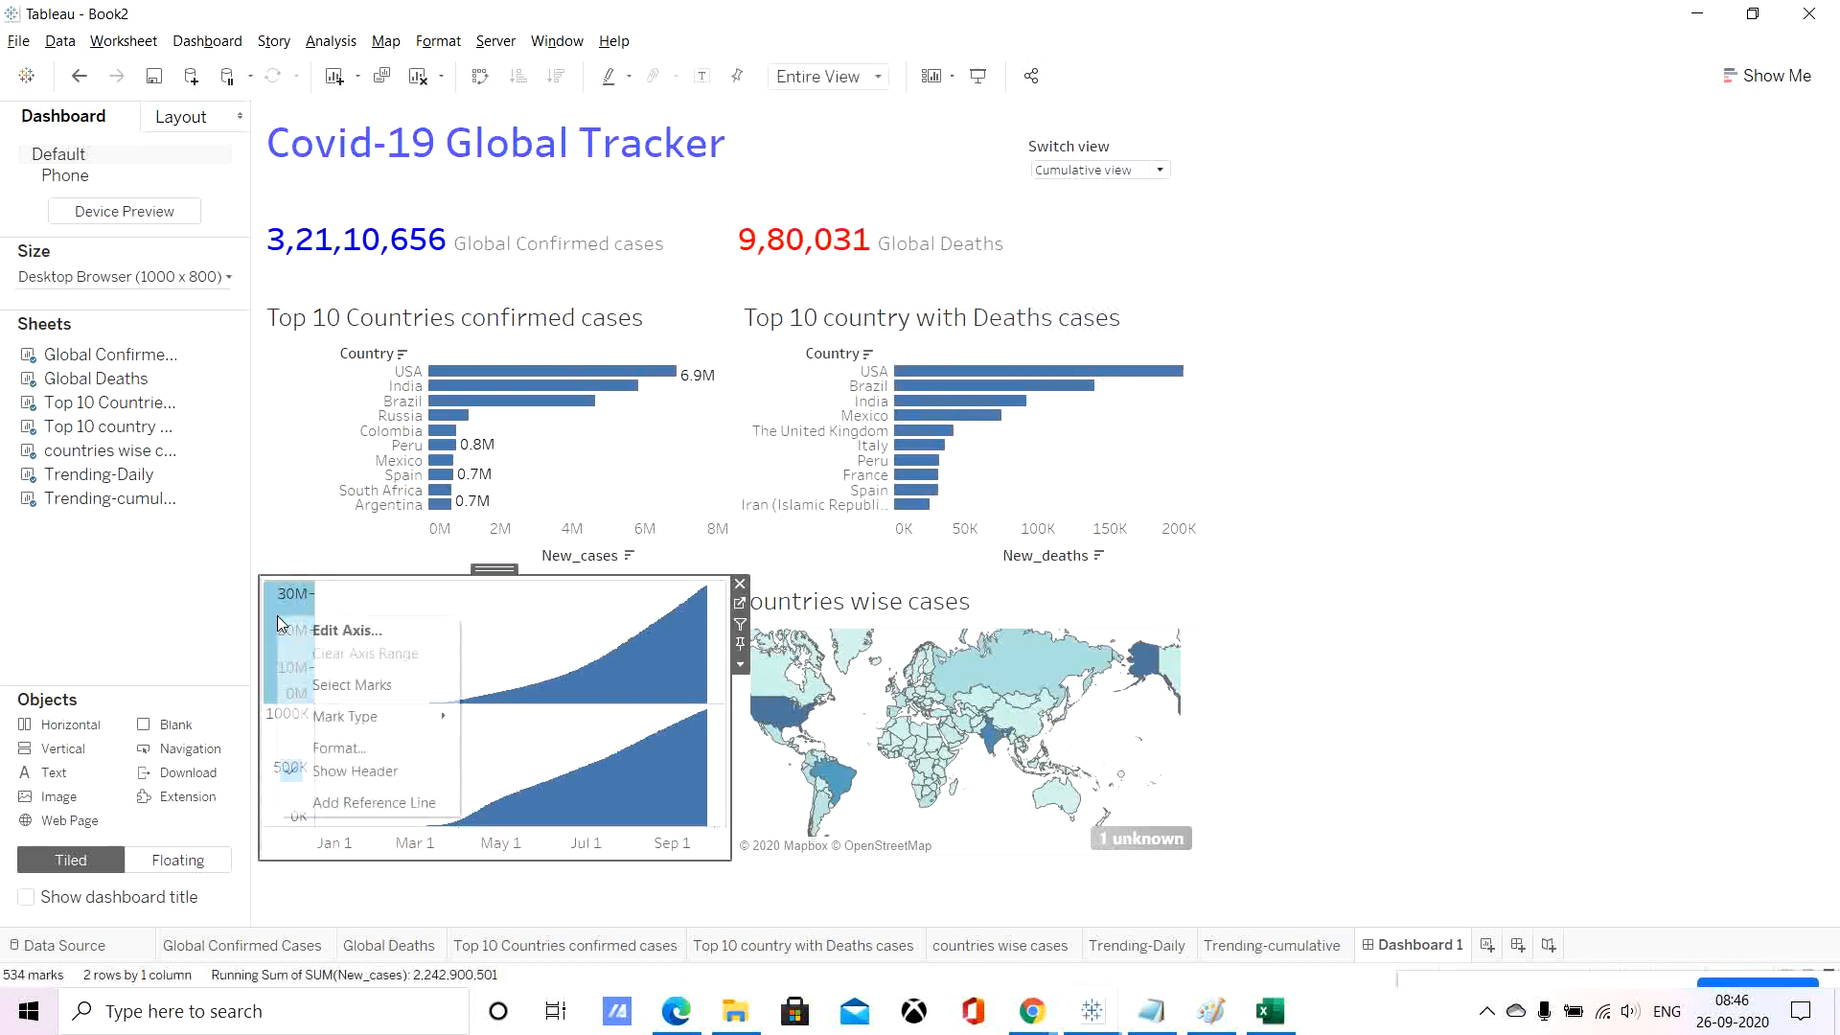
pyautogui.click(346, 639)
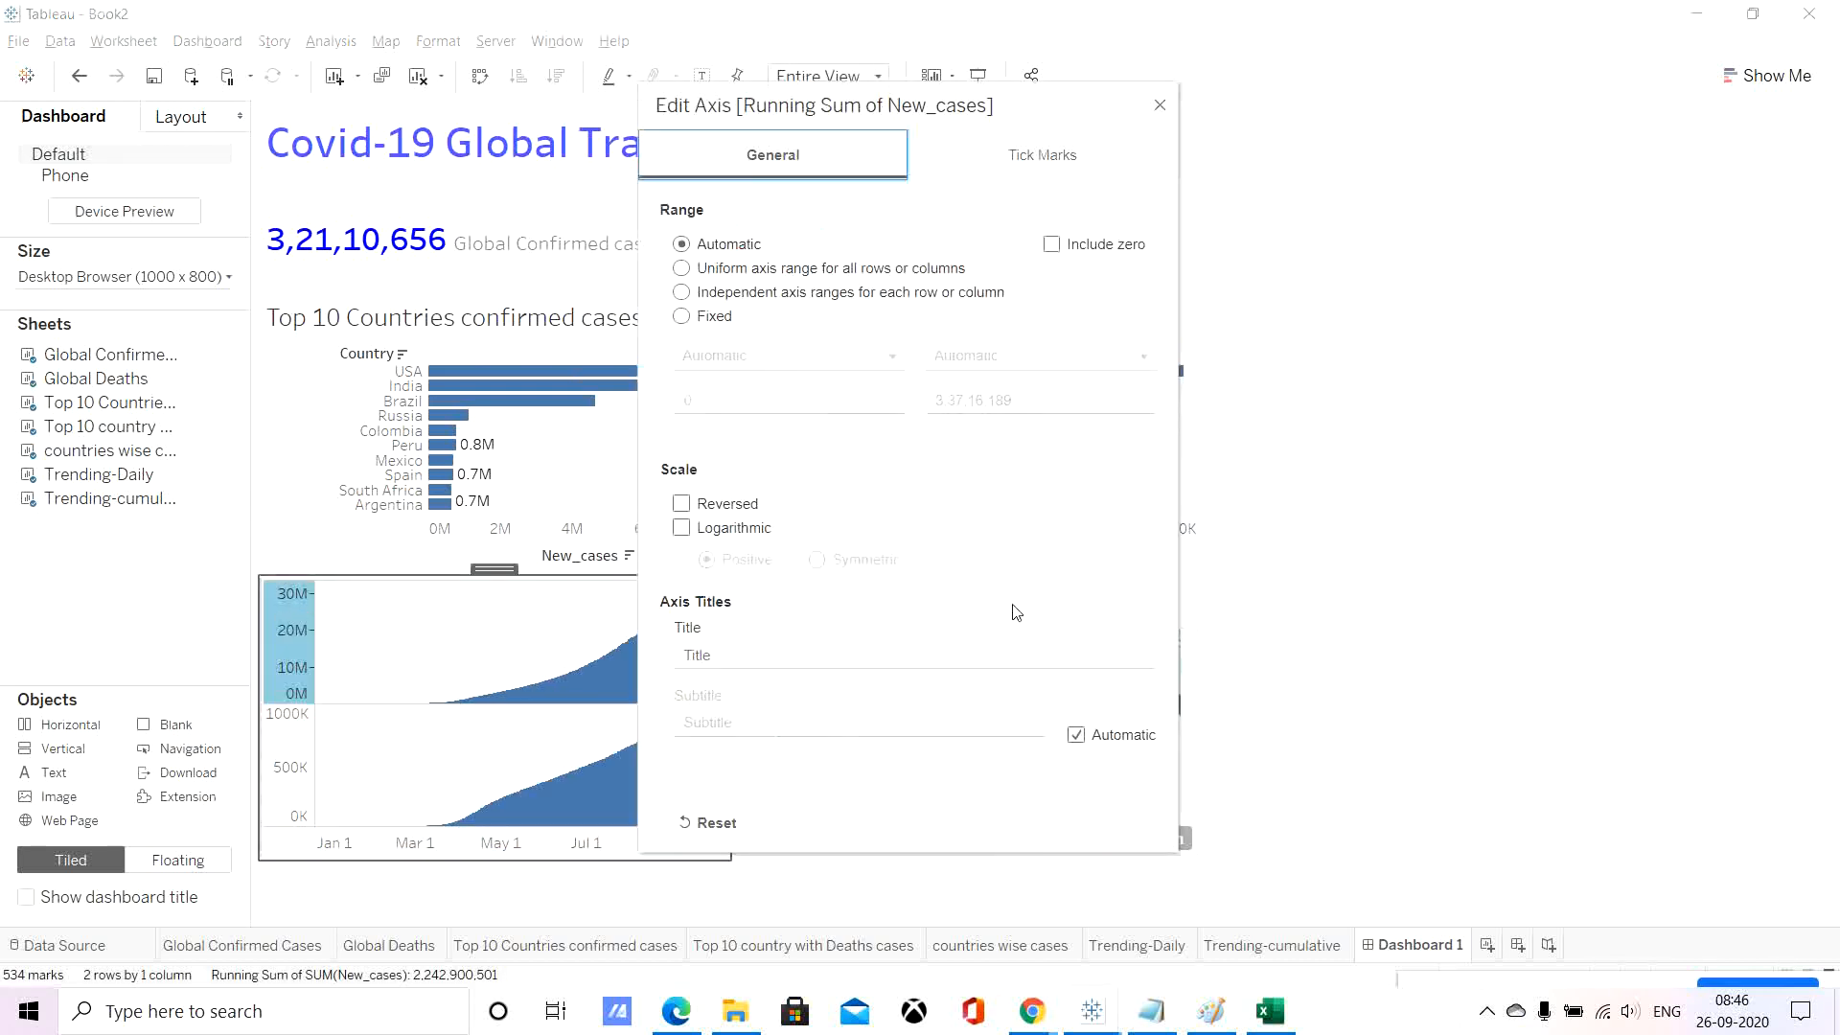
pyautogui.click(752, 657)
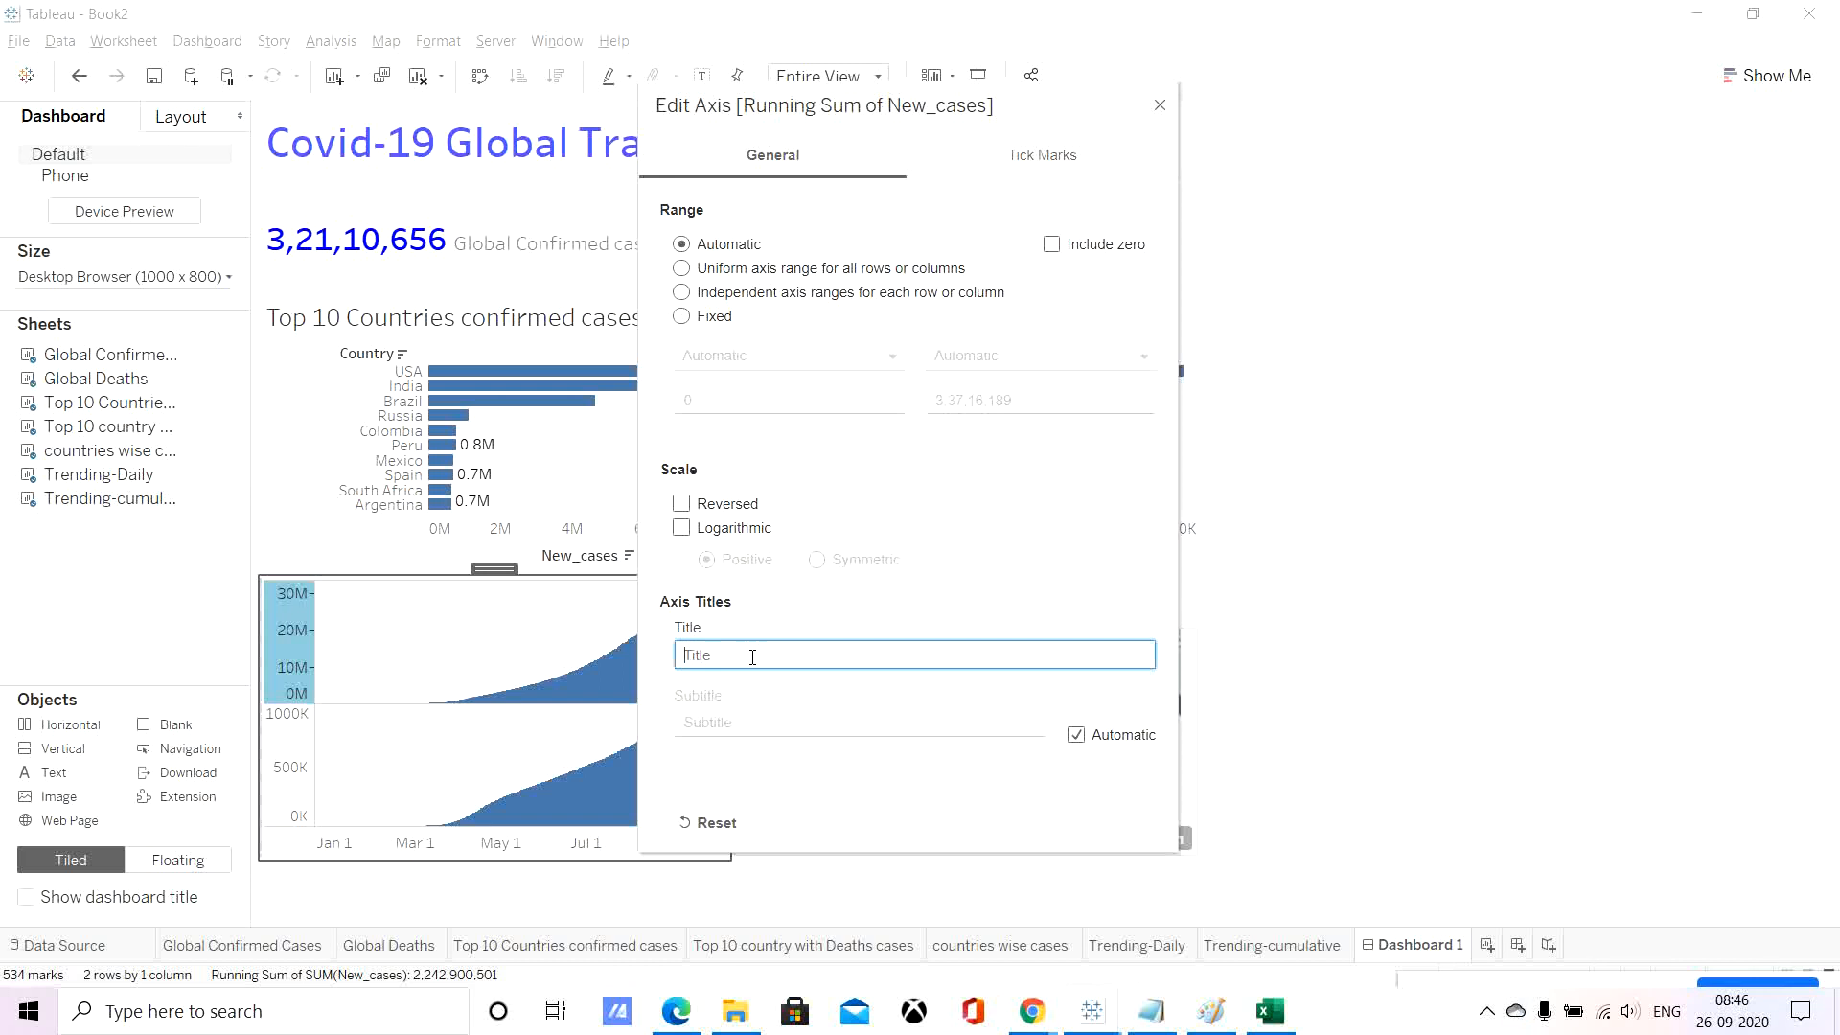
pyautogui.write('Confirmed cases')
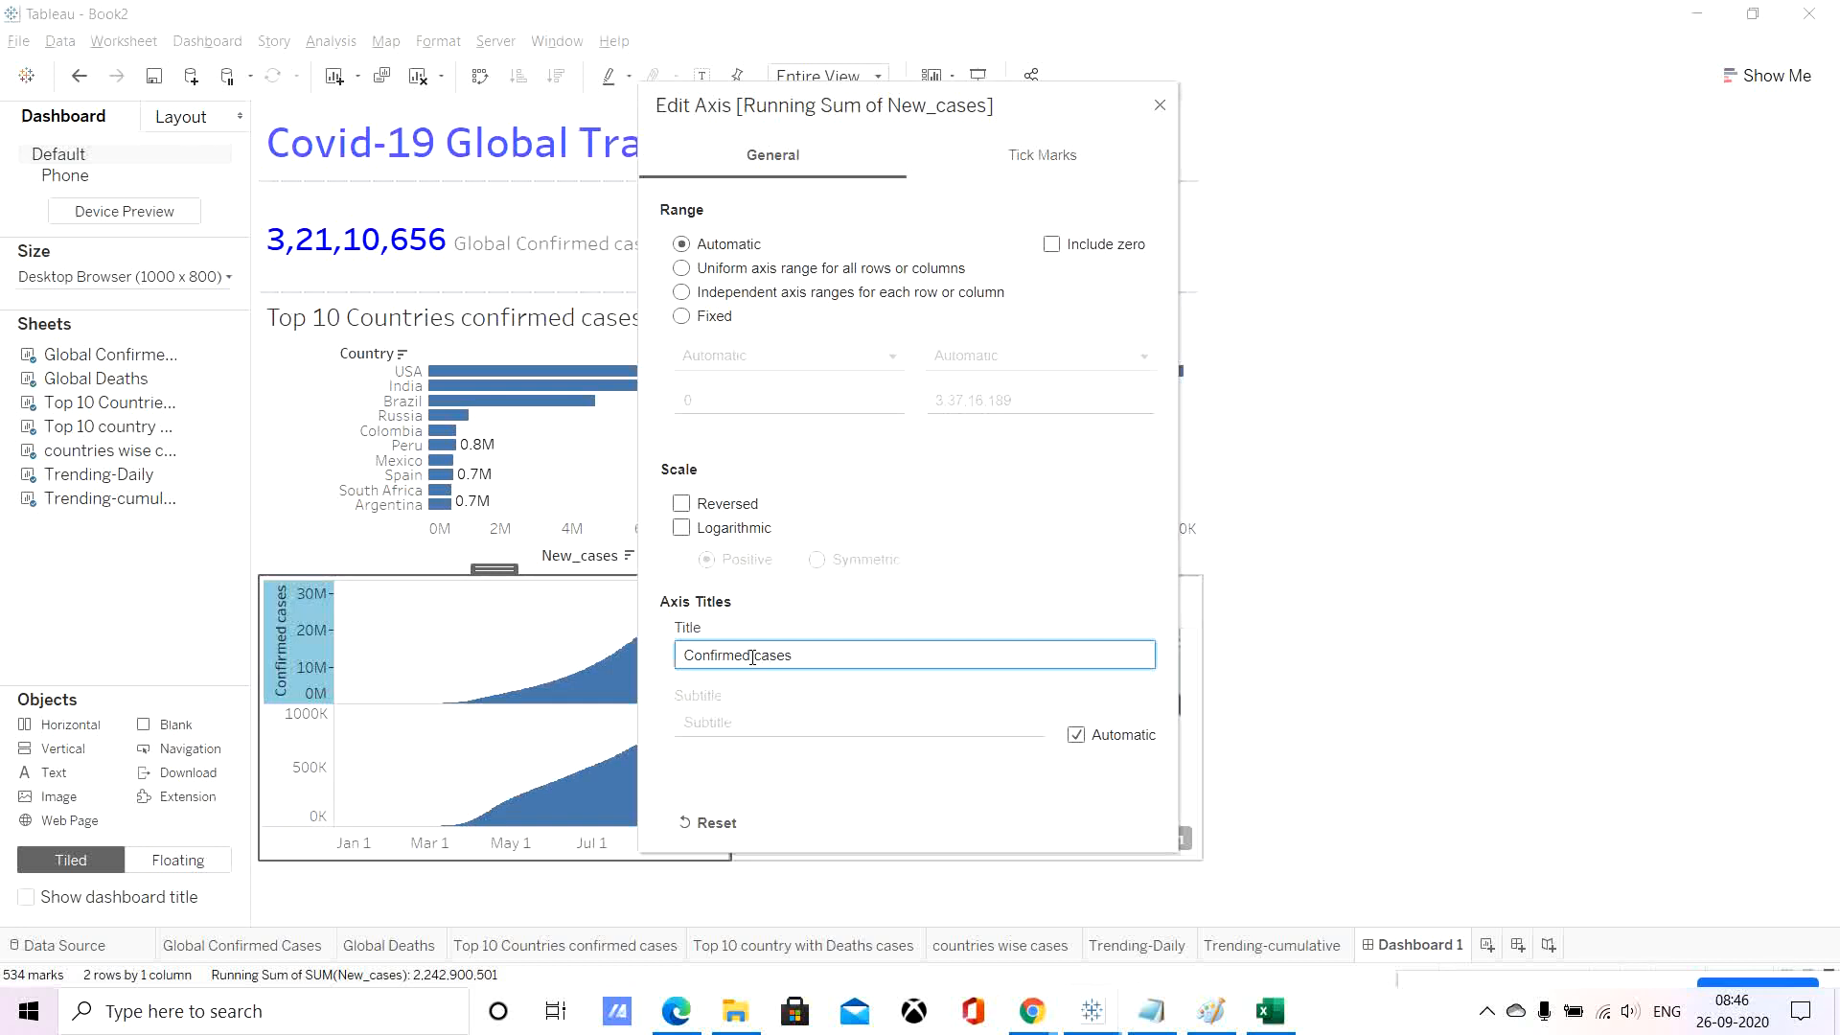
pyautogui.write('Cumulative')
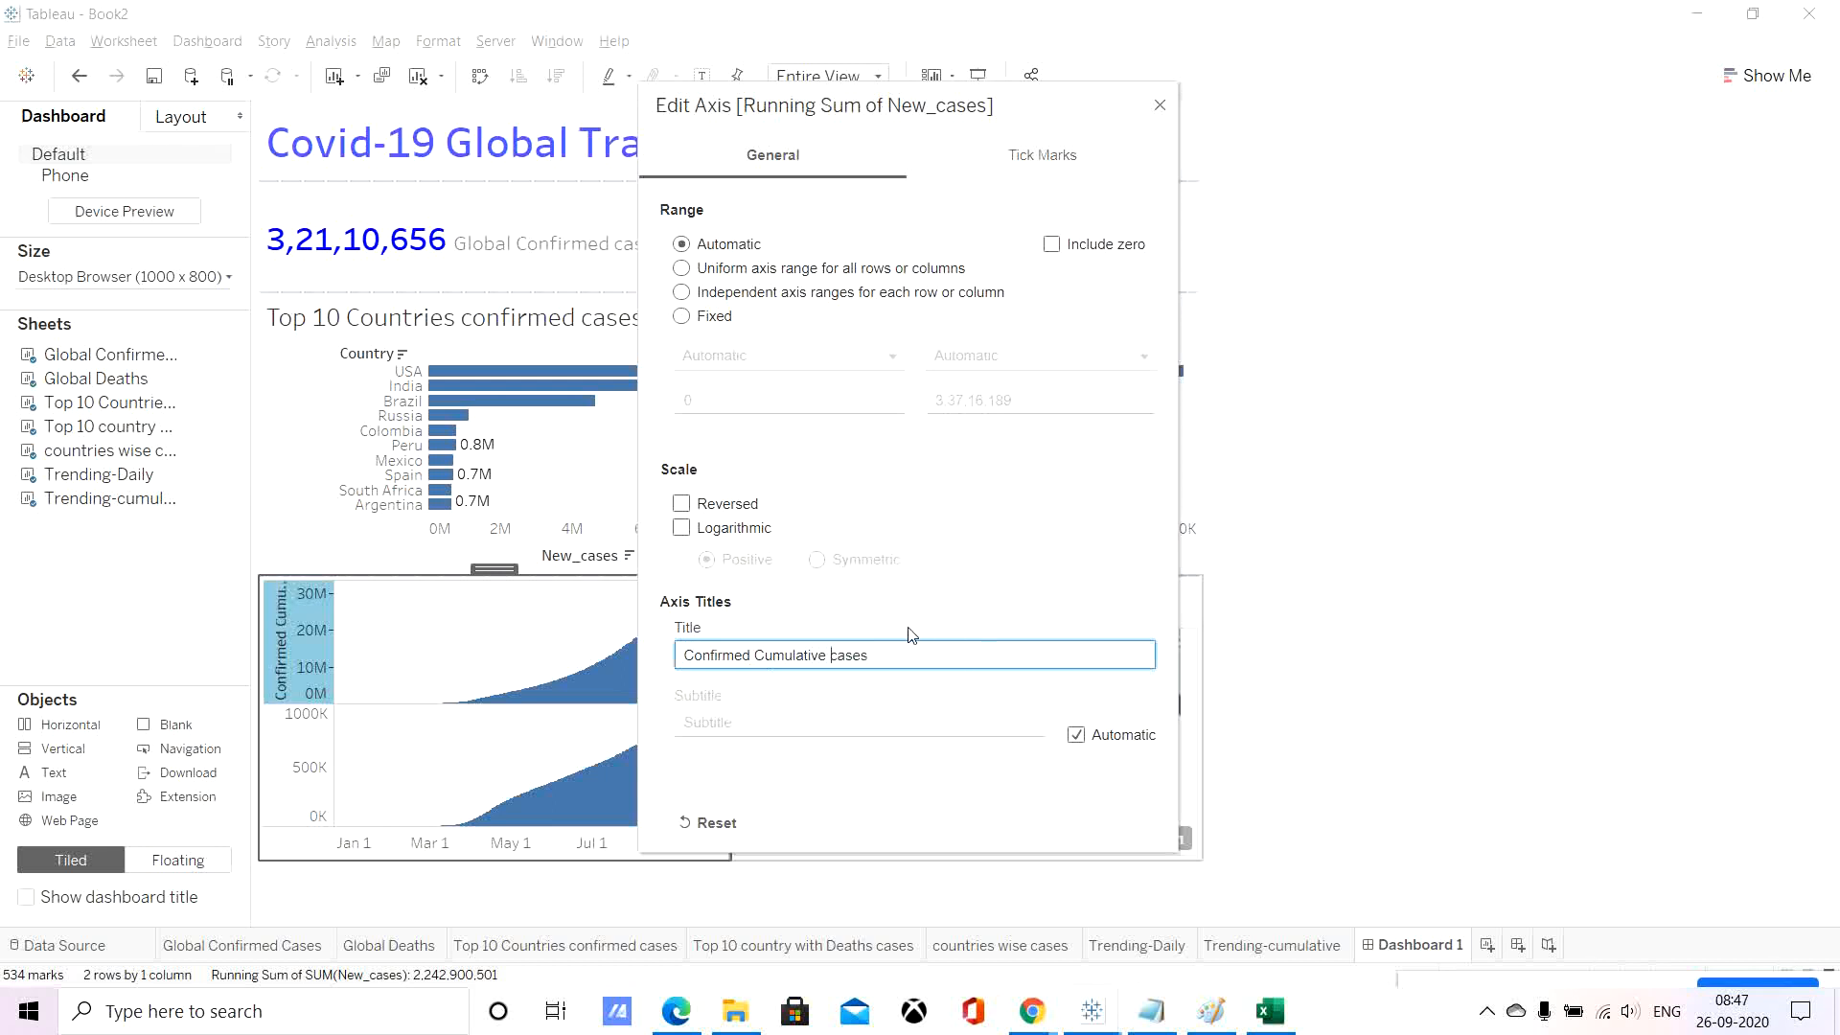
pyautogui.click(1030, 152)
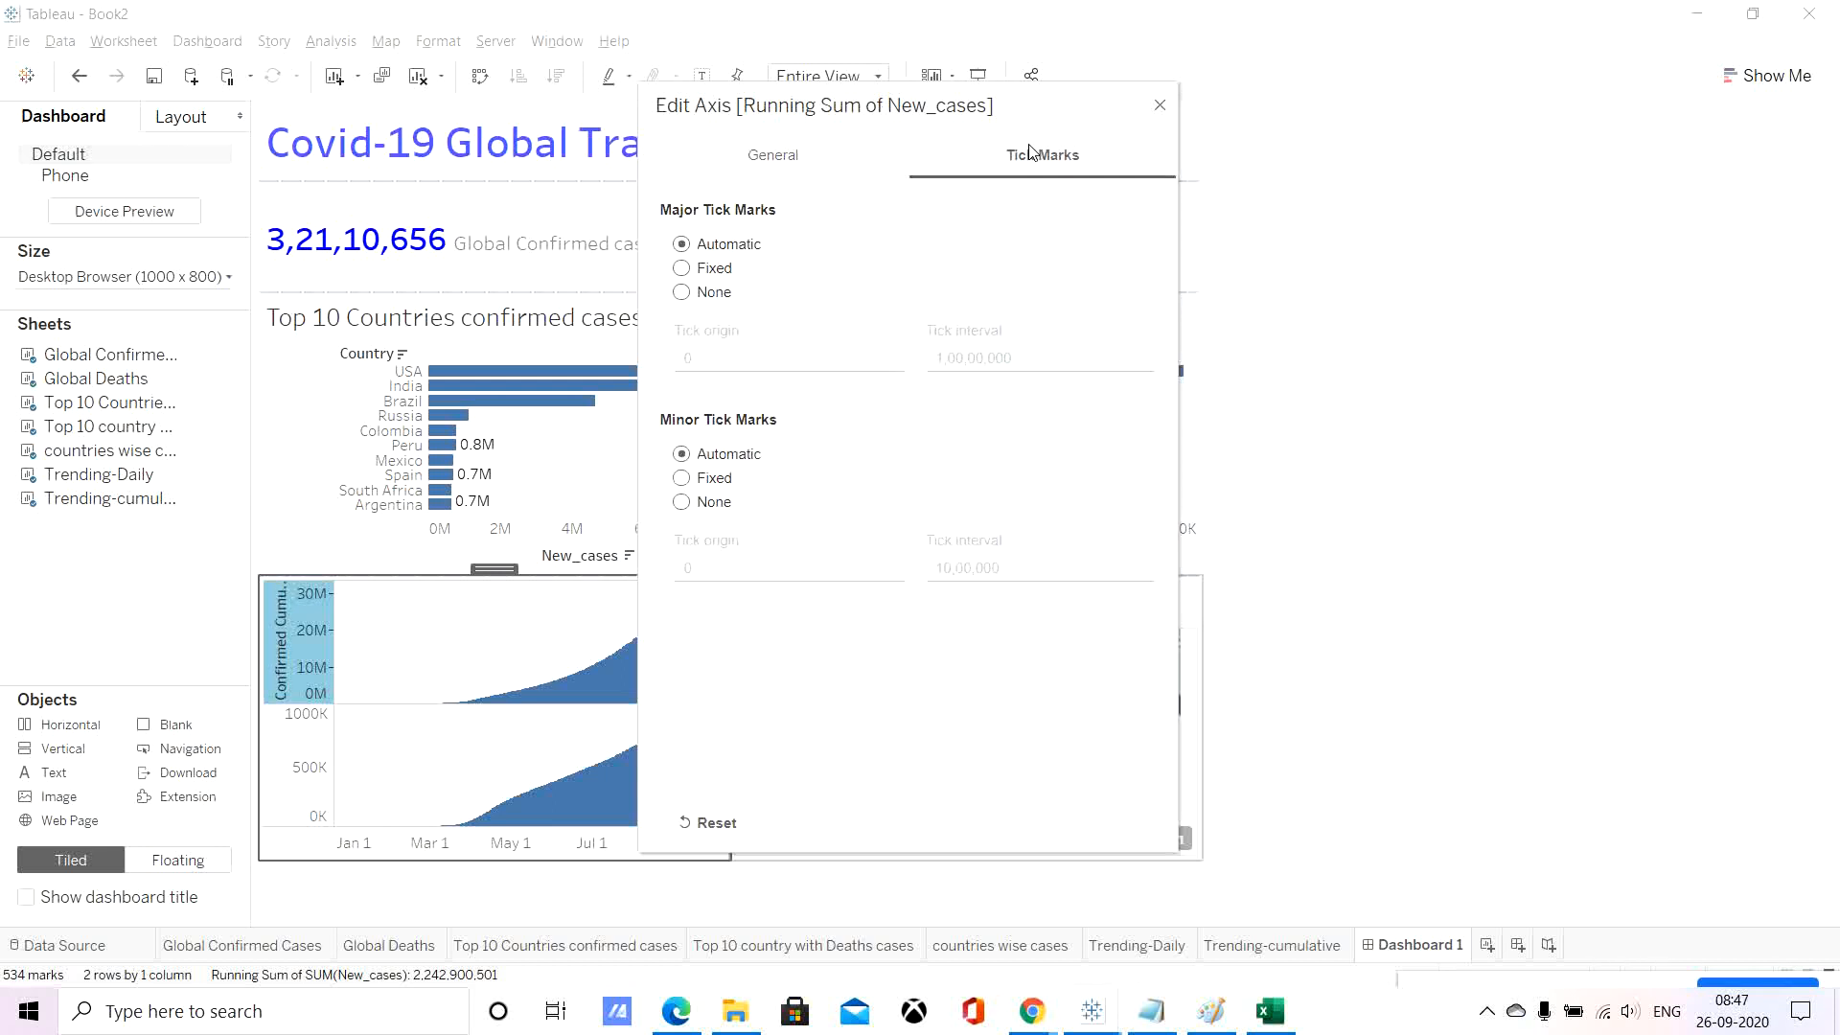
pyautogui.click(773, 162)
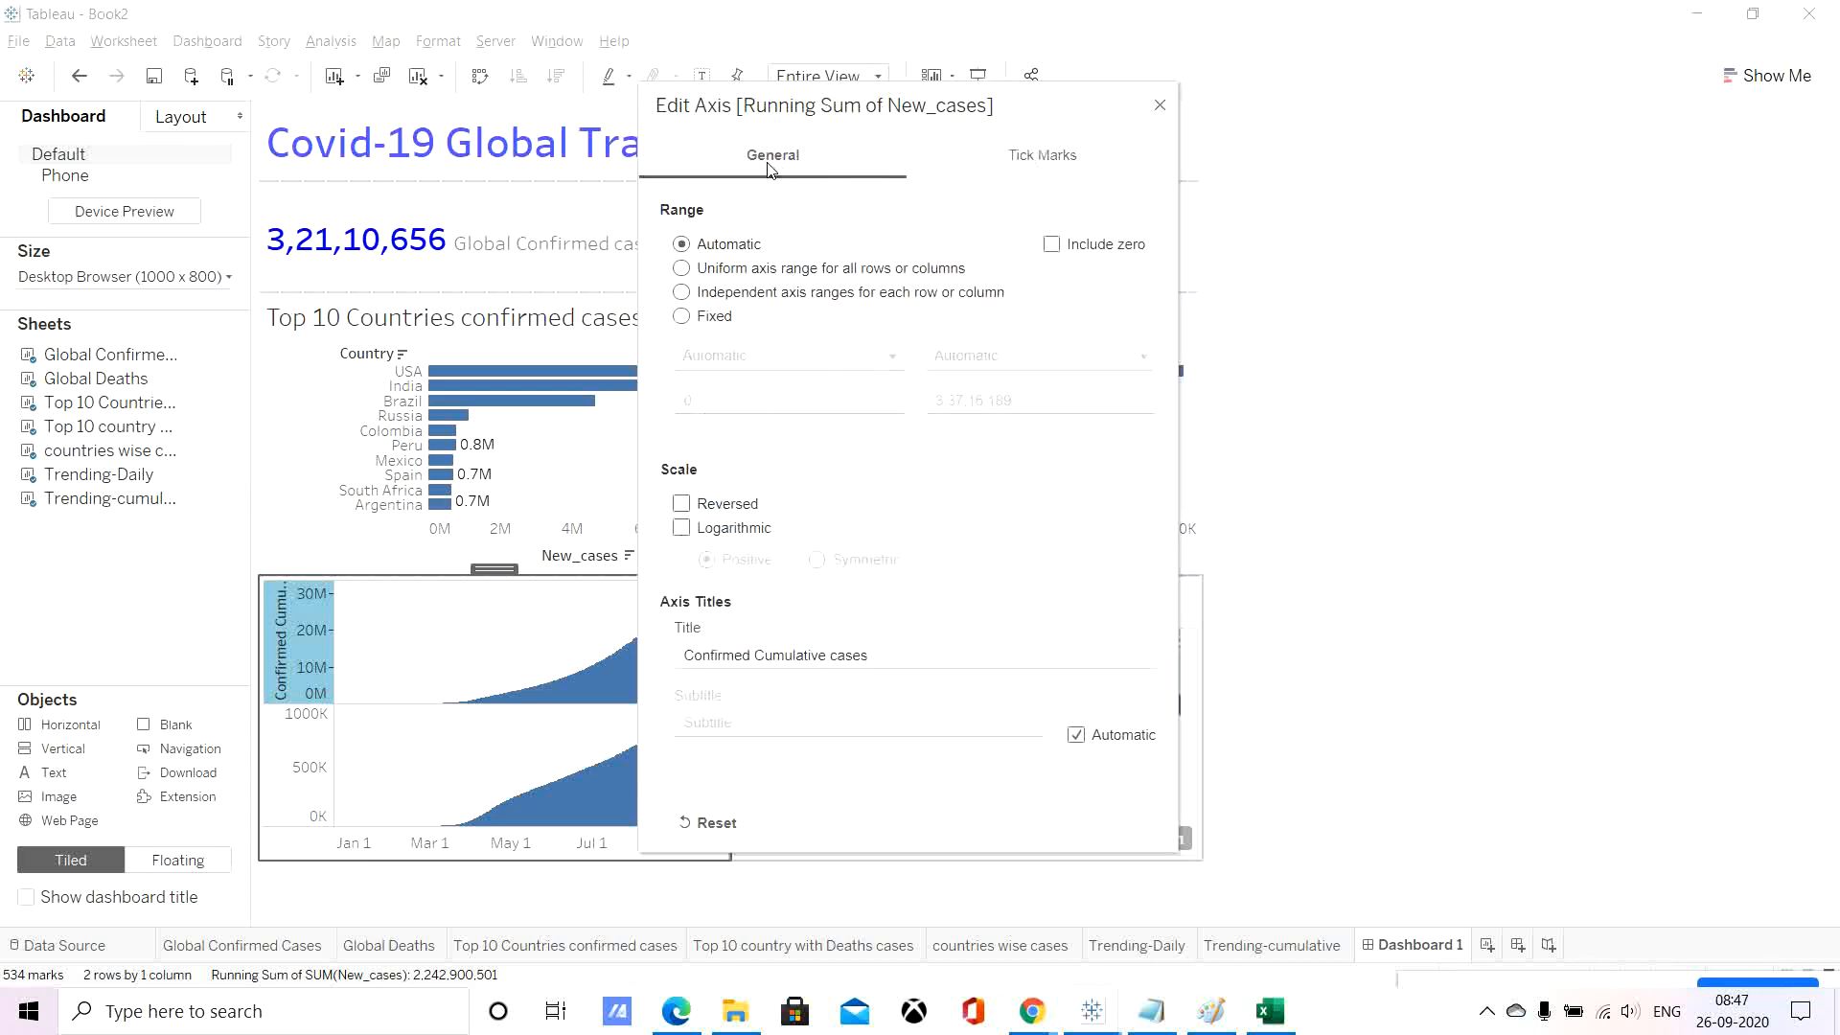
pyautogui.click(1160, 106)
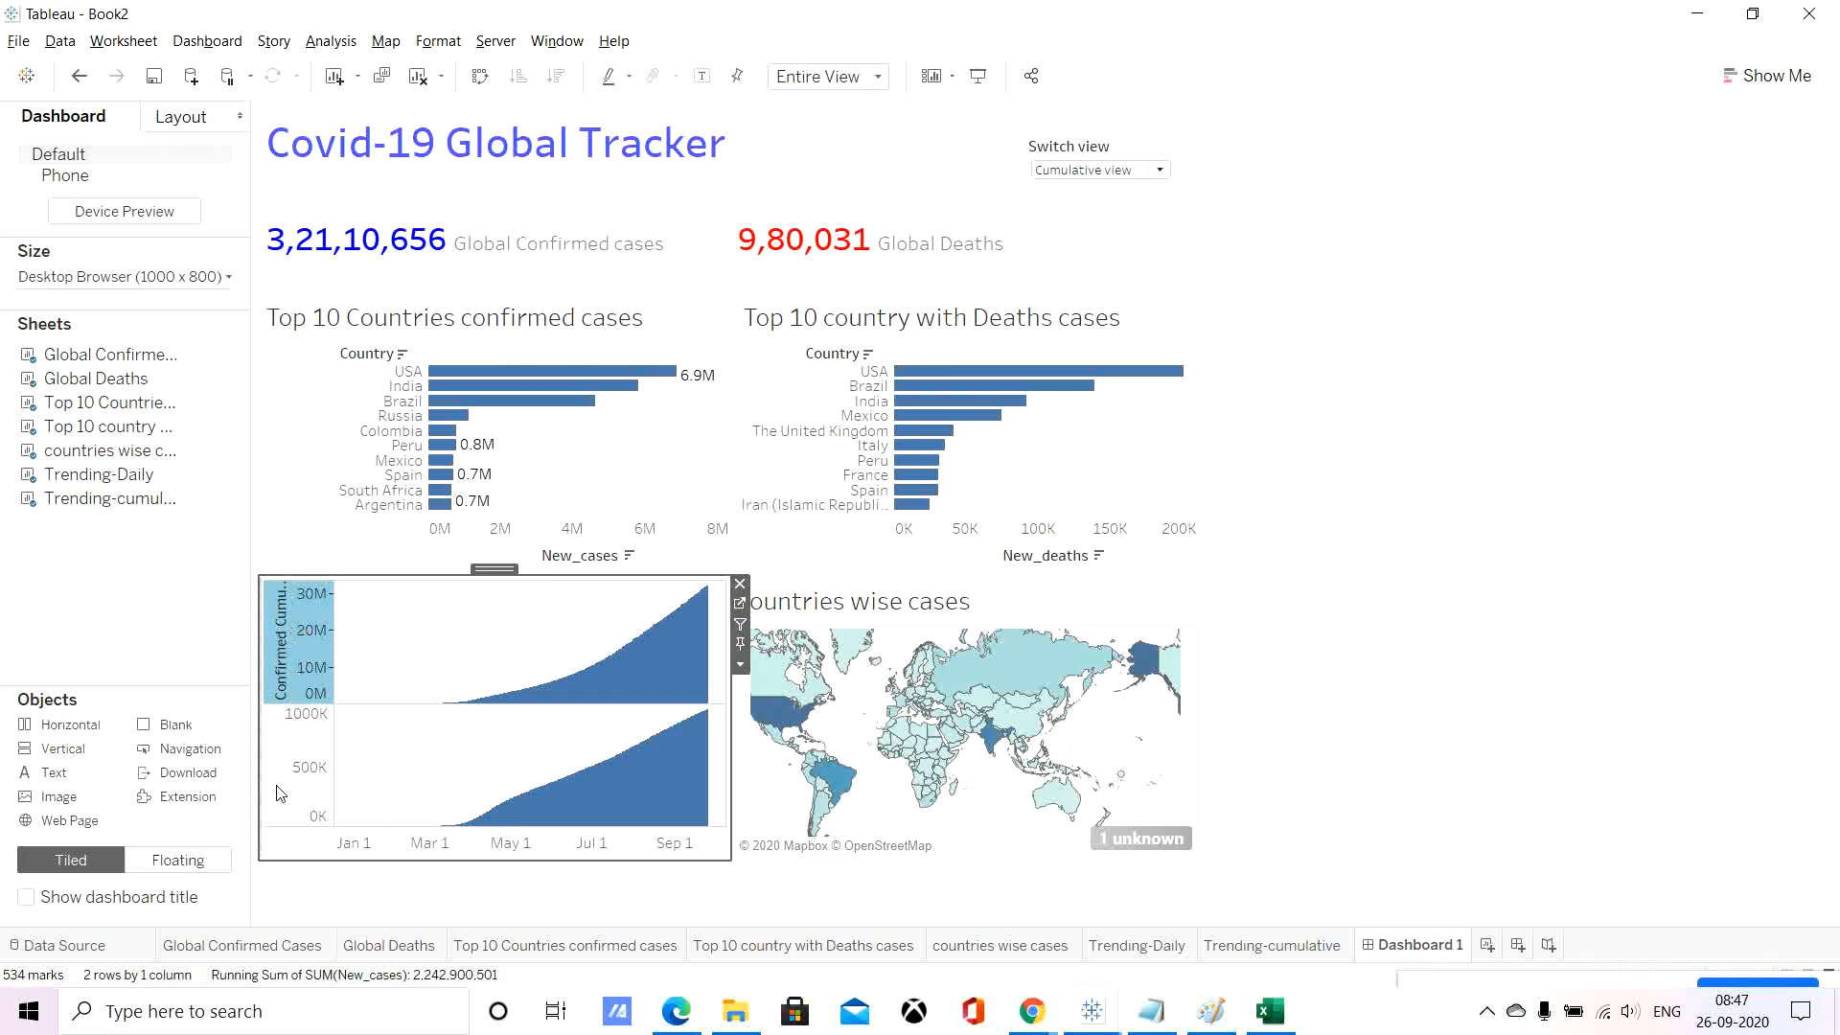
# Shorten the title of the cumulative chart's Running Sum of New_cases axis to "cases".
pyautogui.rightClick(286, 623)
pyautogui.click(364, 639)
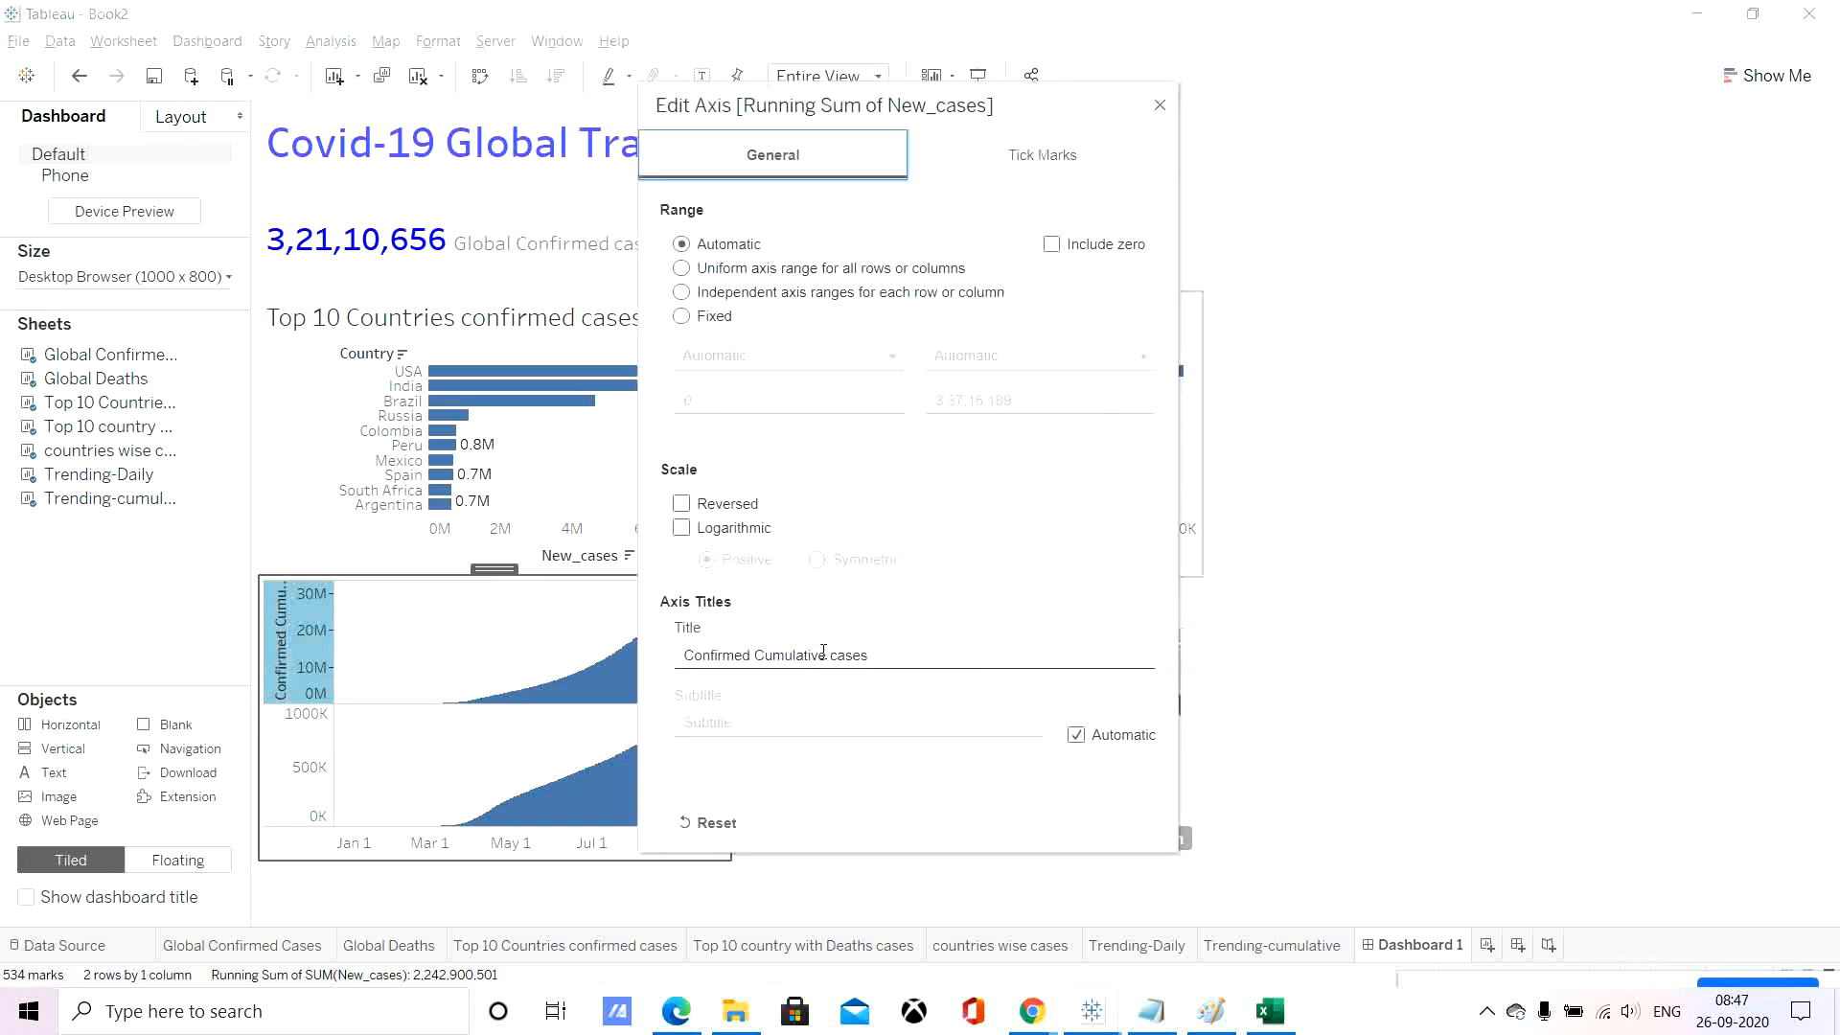
pyautogui.click(825, 656)
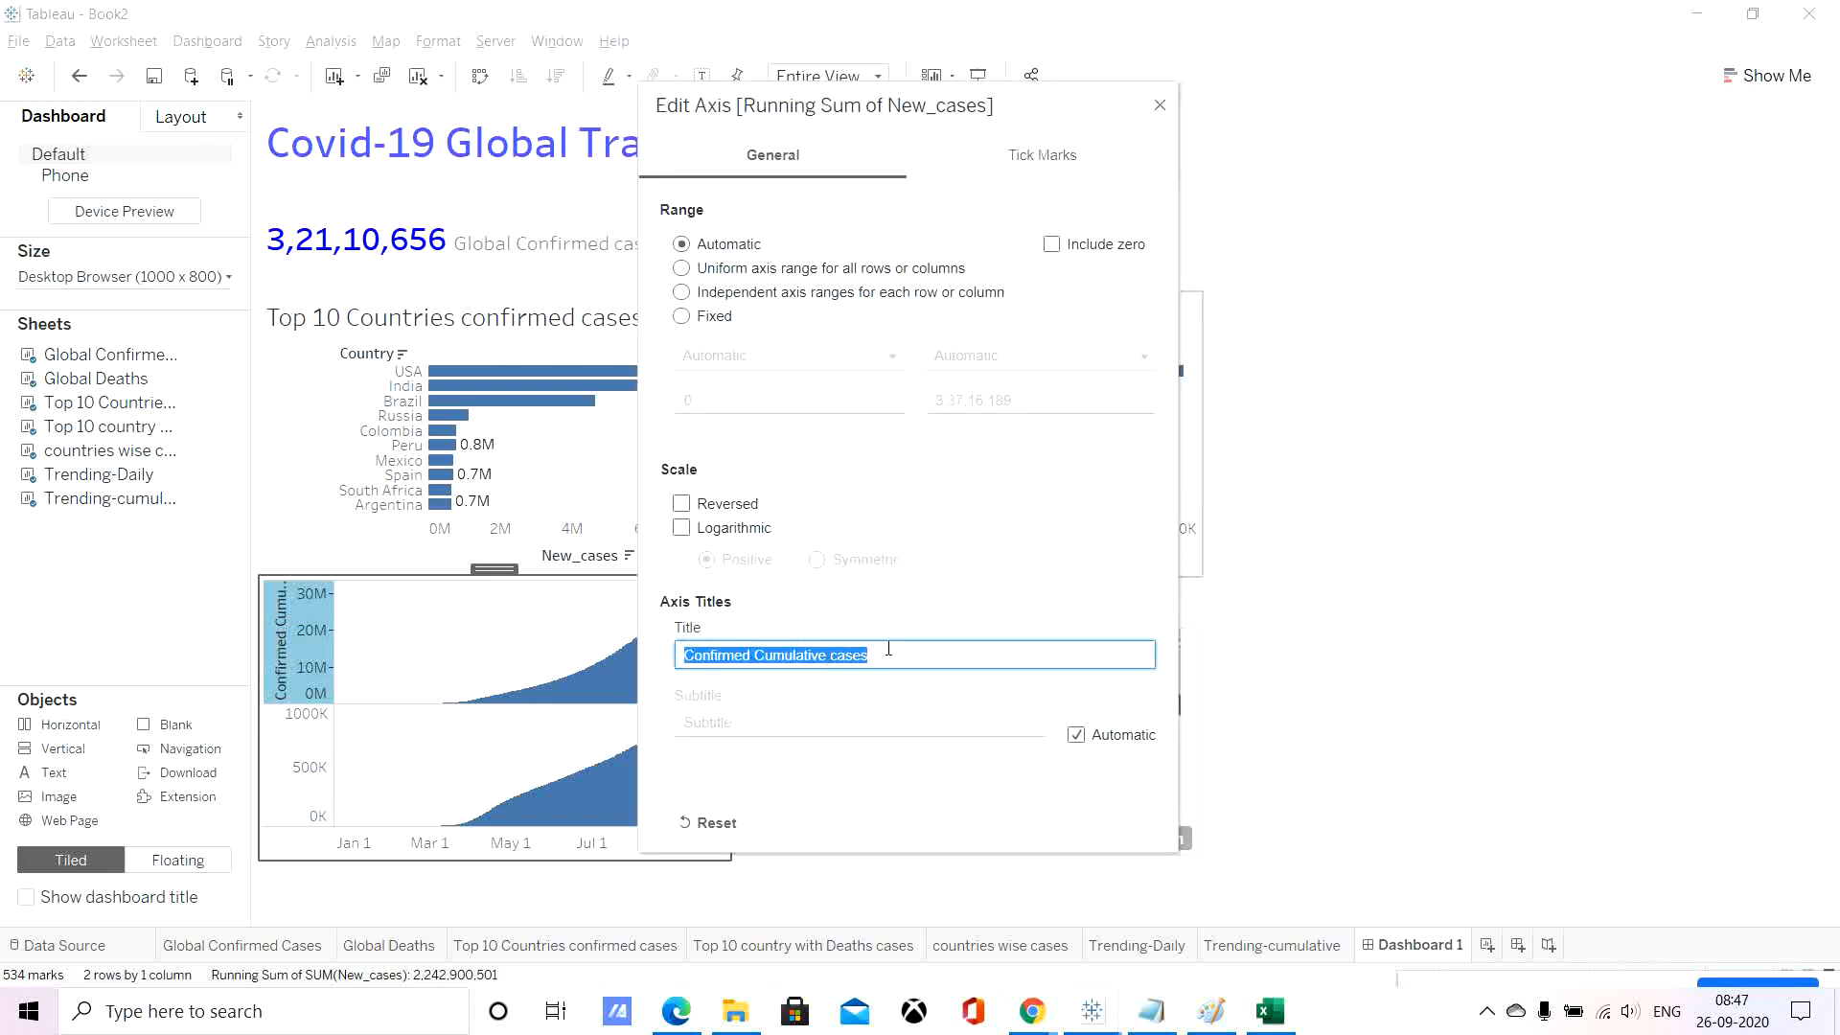
pyautogui.click(829, 654)
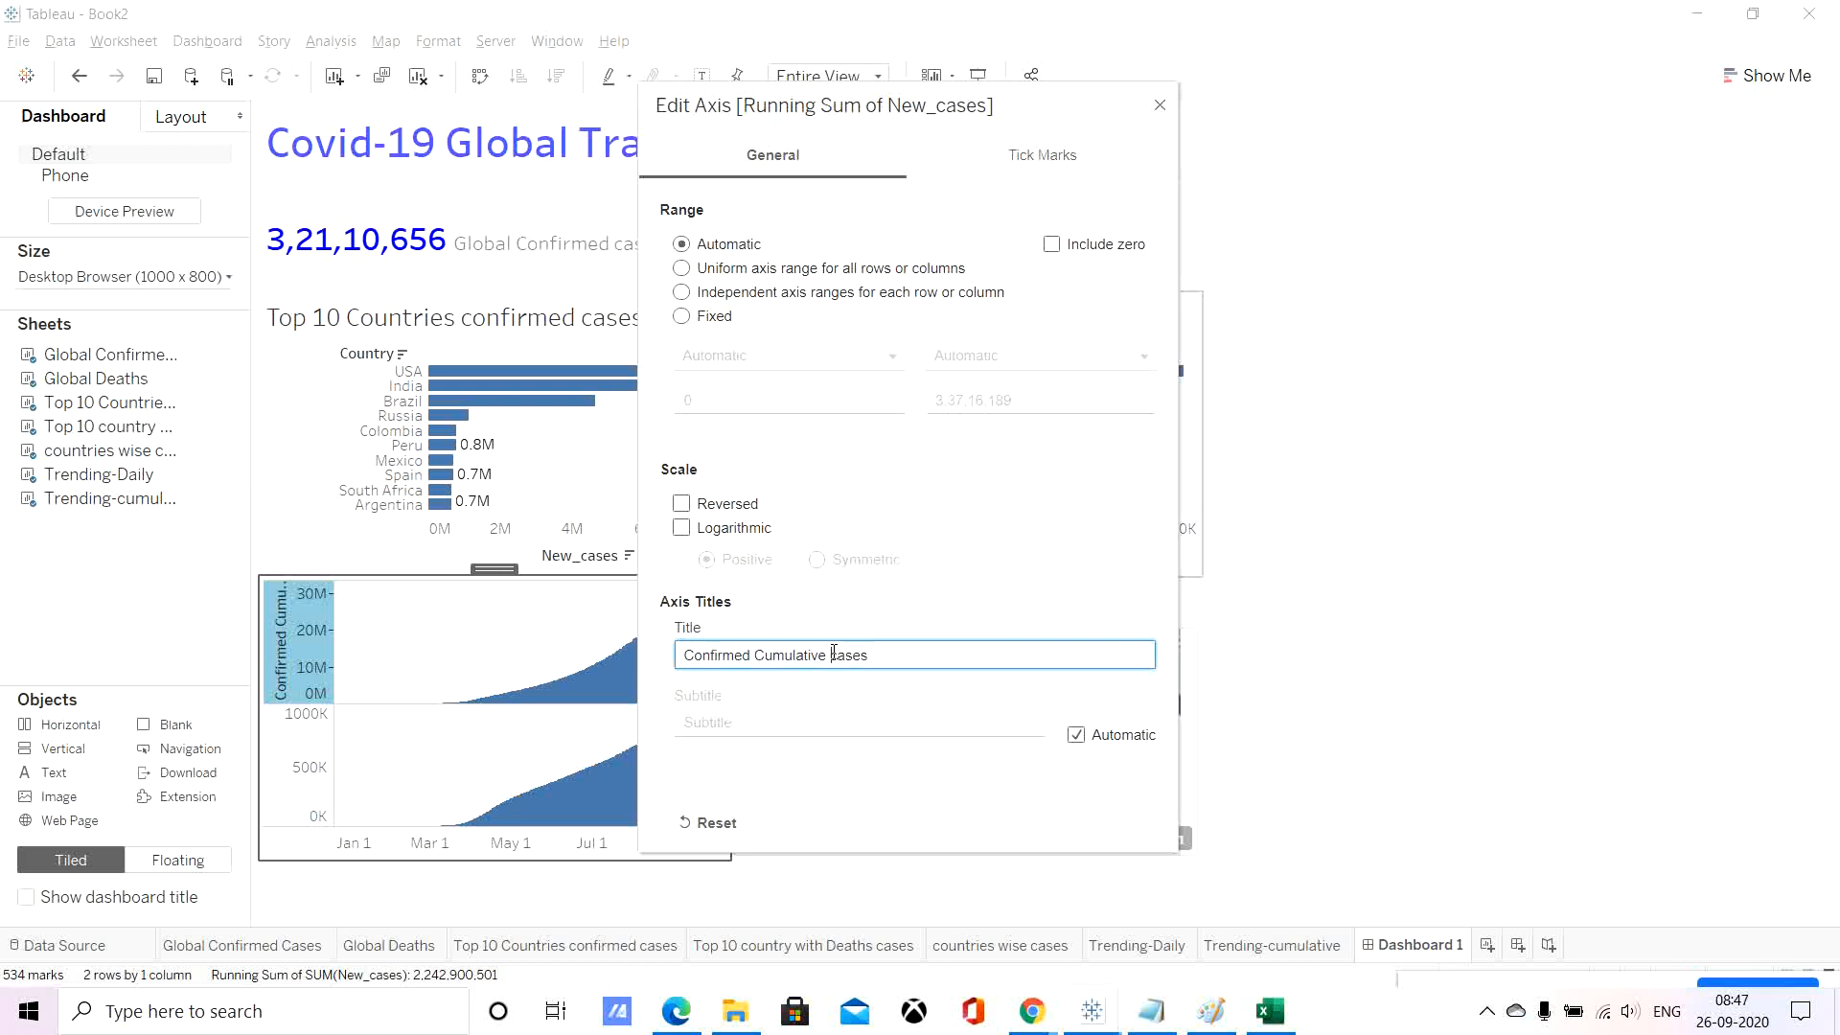
pyautogui.press('BackSpace')
pyautogui.press('BackSpace')
pyautogui.press('BackSpace')
pyautogui.press('BackSpace')
pyautogui.press('BackSpace')
pyautogui.press('BackSpace')
pyautogui.press('BackSpace')
pyautogui.press('BackSpace')
pyautogui.press('BackSpace')
pyautogui.press('BackSpace')
pyautogui.press('BackSpace')
pyautogui.press('BackSpace')
pyautogui.press('BackSpace')
pyautogui.press('BackSpace')
pyautogui.press('BackSpace')
pyautogui.press('BackSpace')
pyautogui.press('BackSpace')
pyautogui.press('BackSpace')
pyautogui.press('BackSpace')
pyautogui.press('BackSpace')
pyautogui.click(1160, 106)
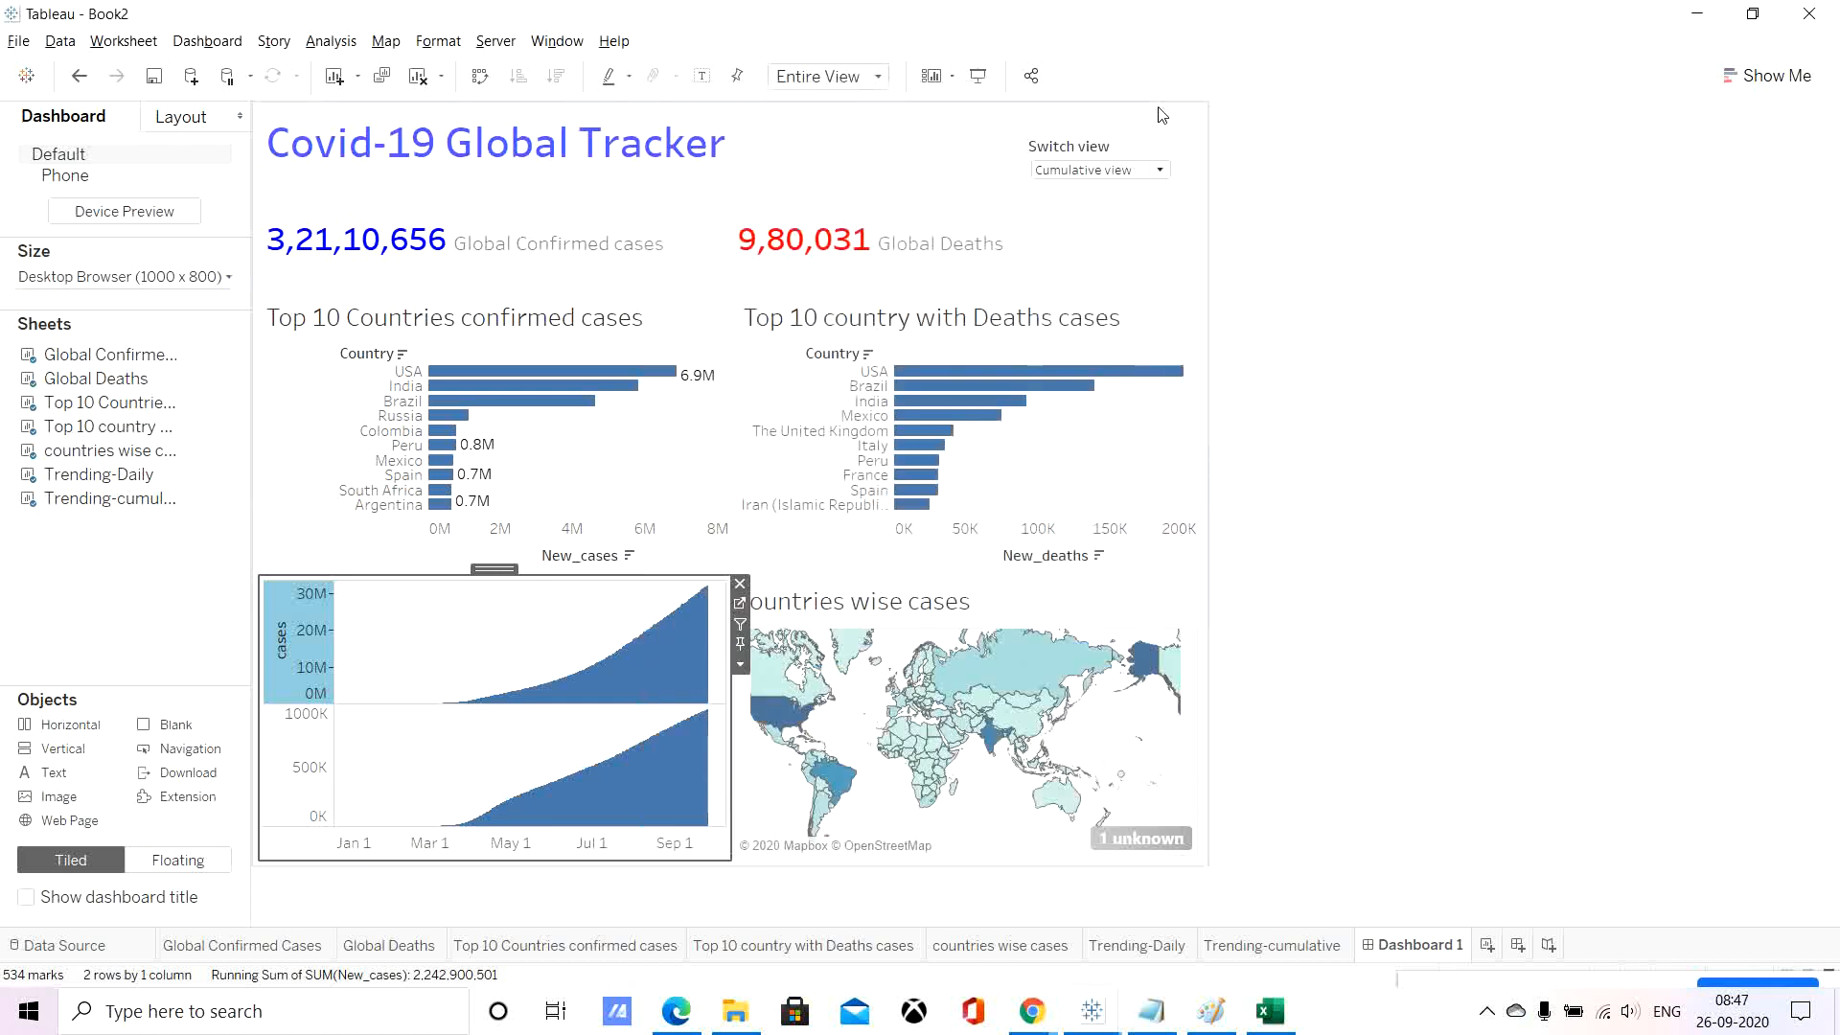
# Title the cumulative chart's Running Sum of New_deaths axis "Deaths".
pyautogui.rightClick(283, 776)
pyautogui.click(365, 796)
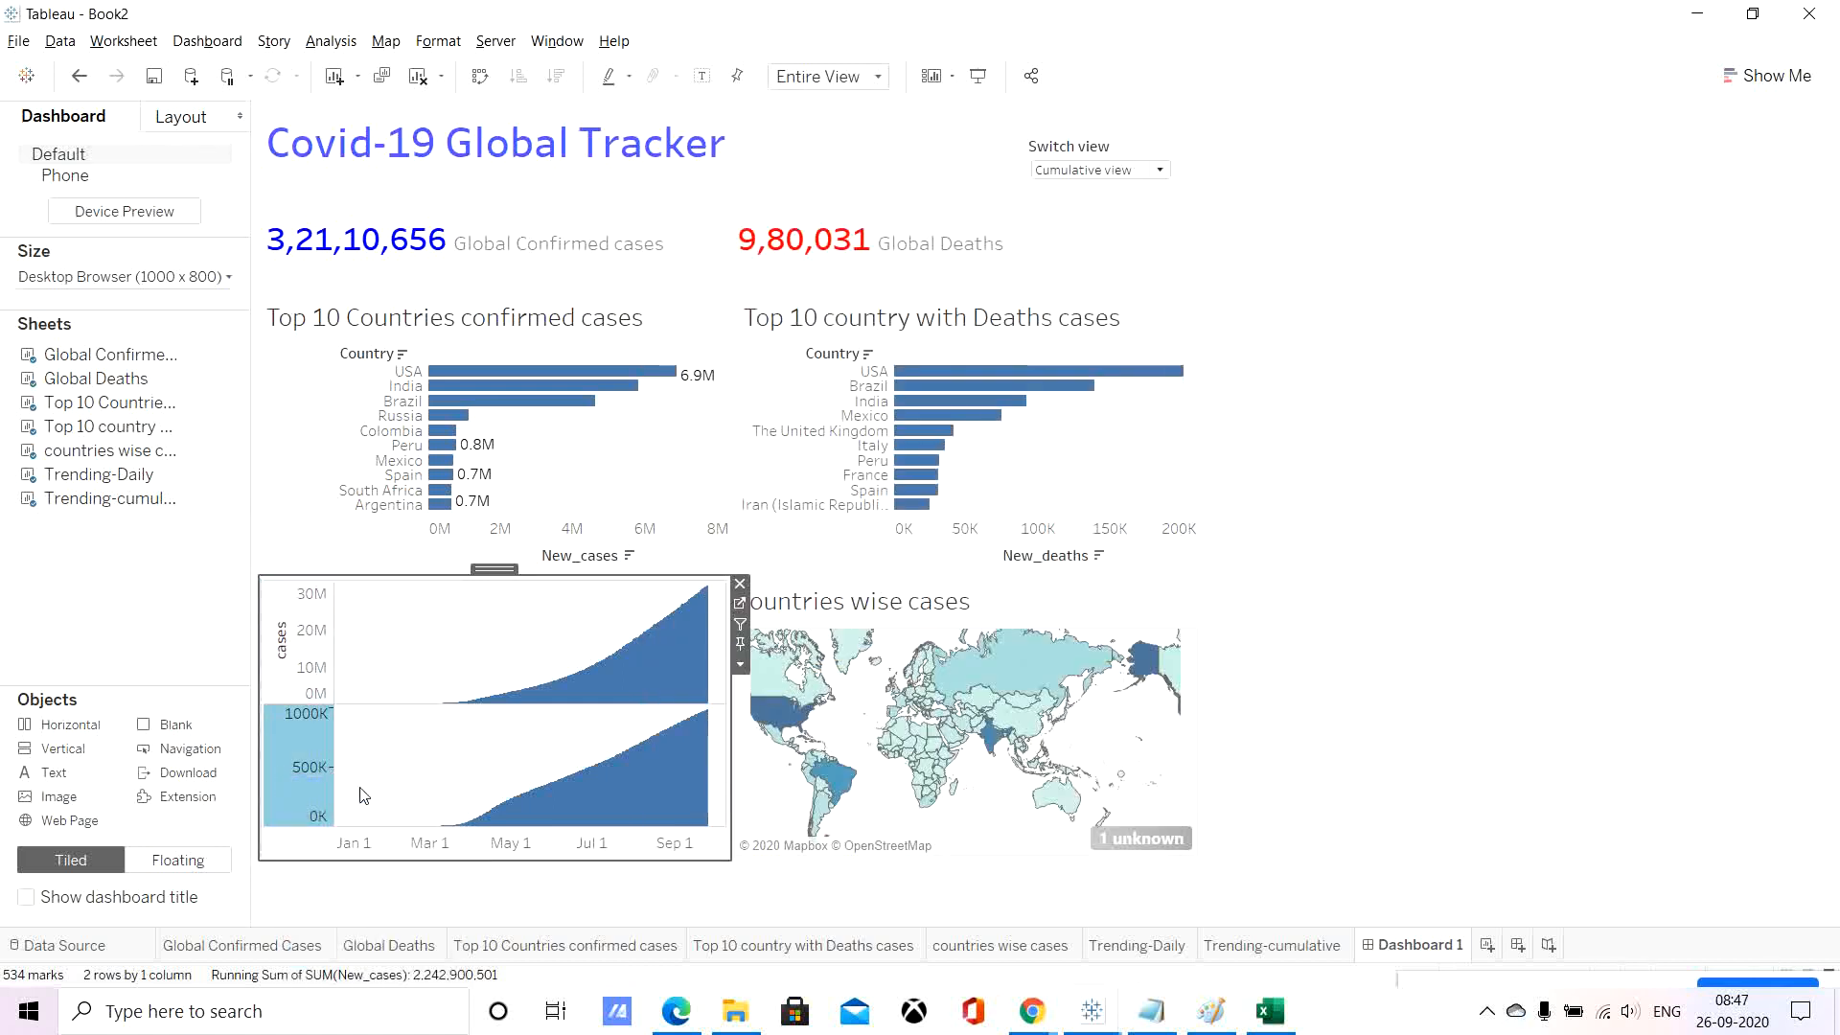
pyautogui.click(754, 661)
pyautogui.write('D')
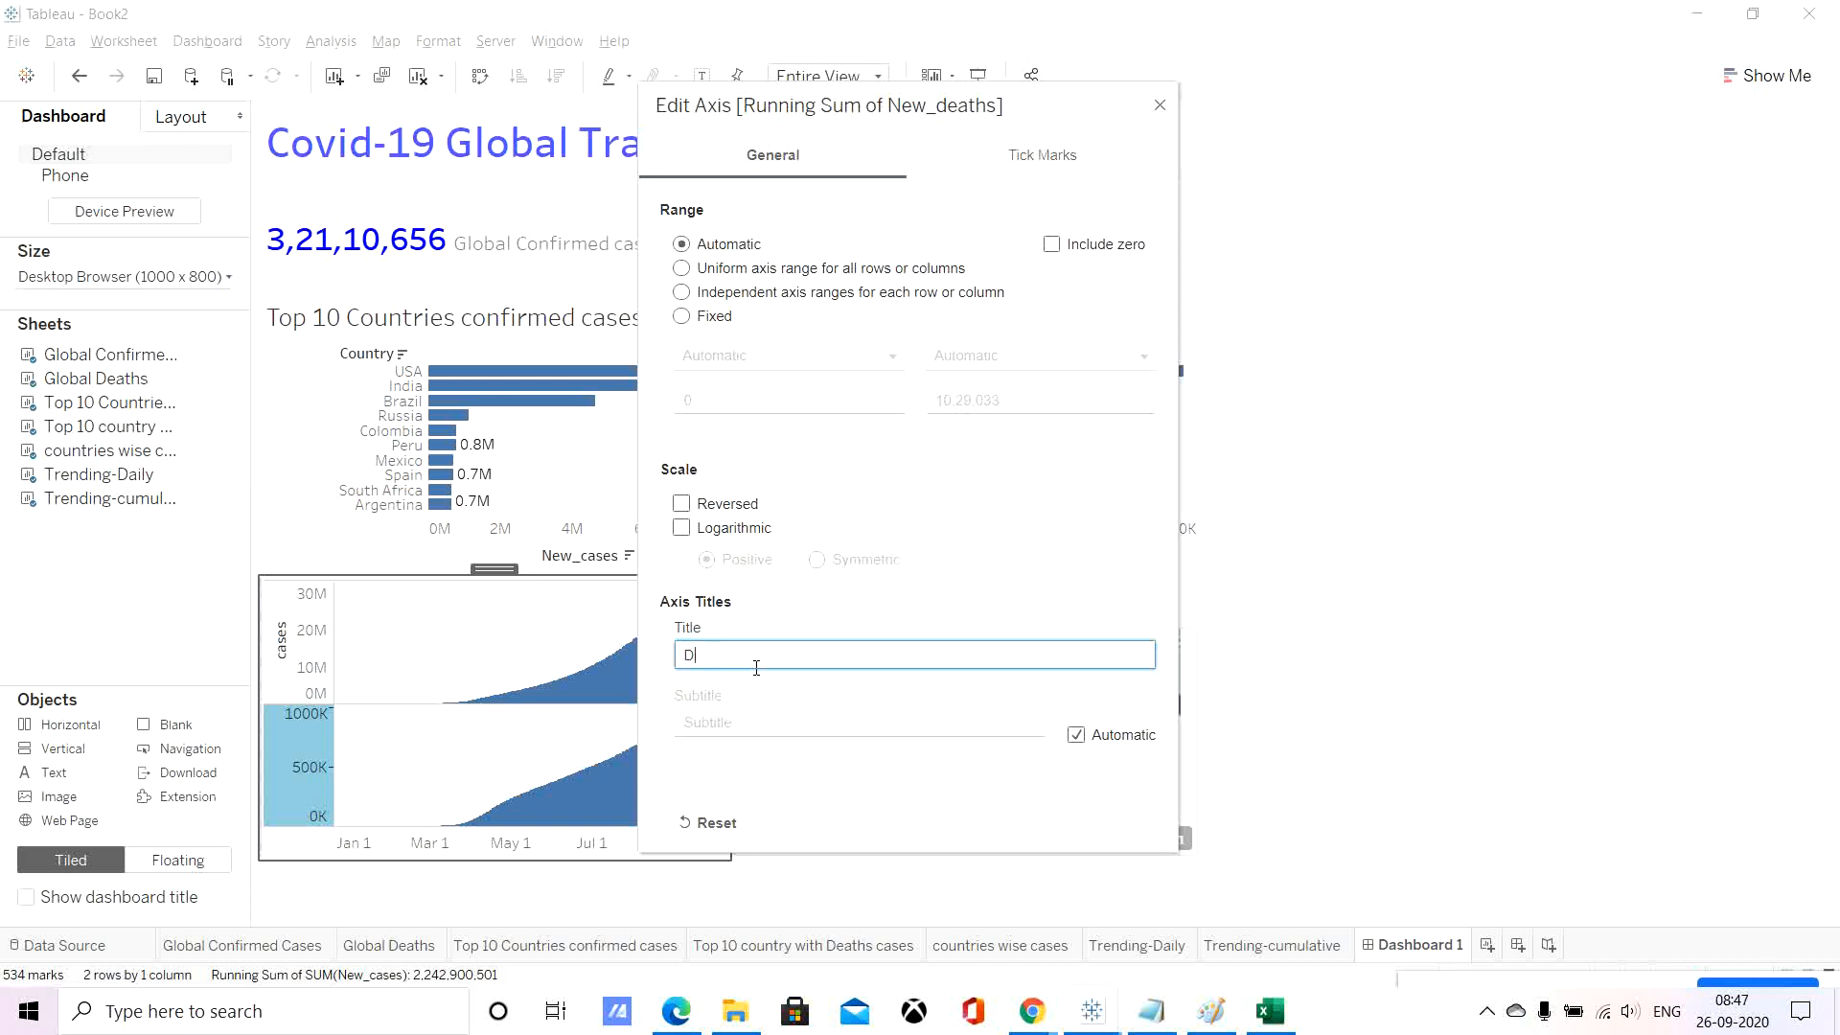
pyautogui.write('eaths')
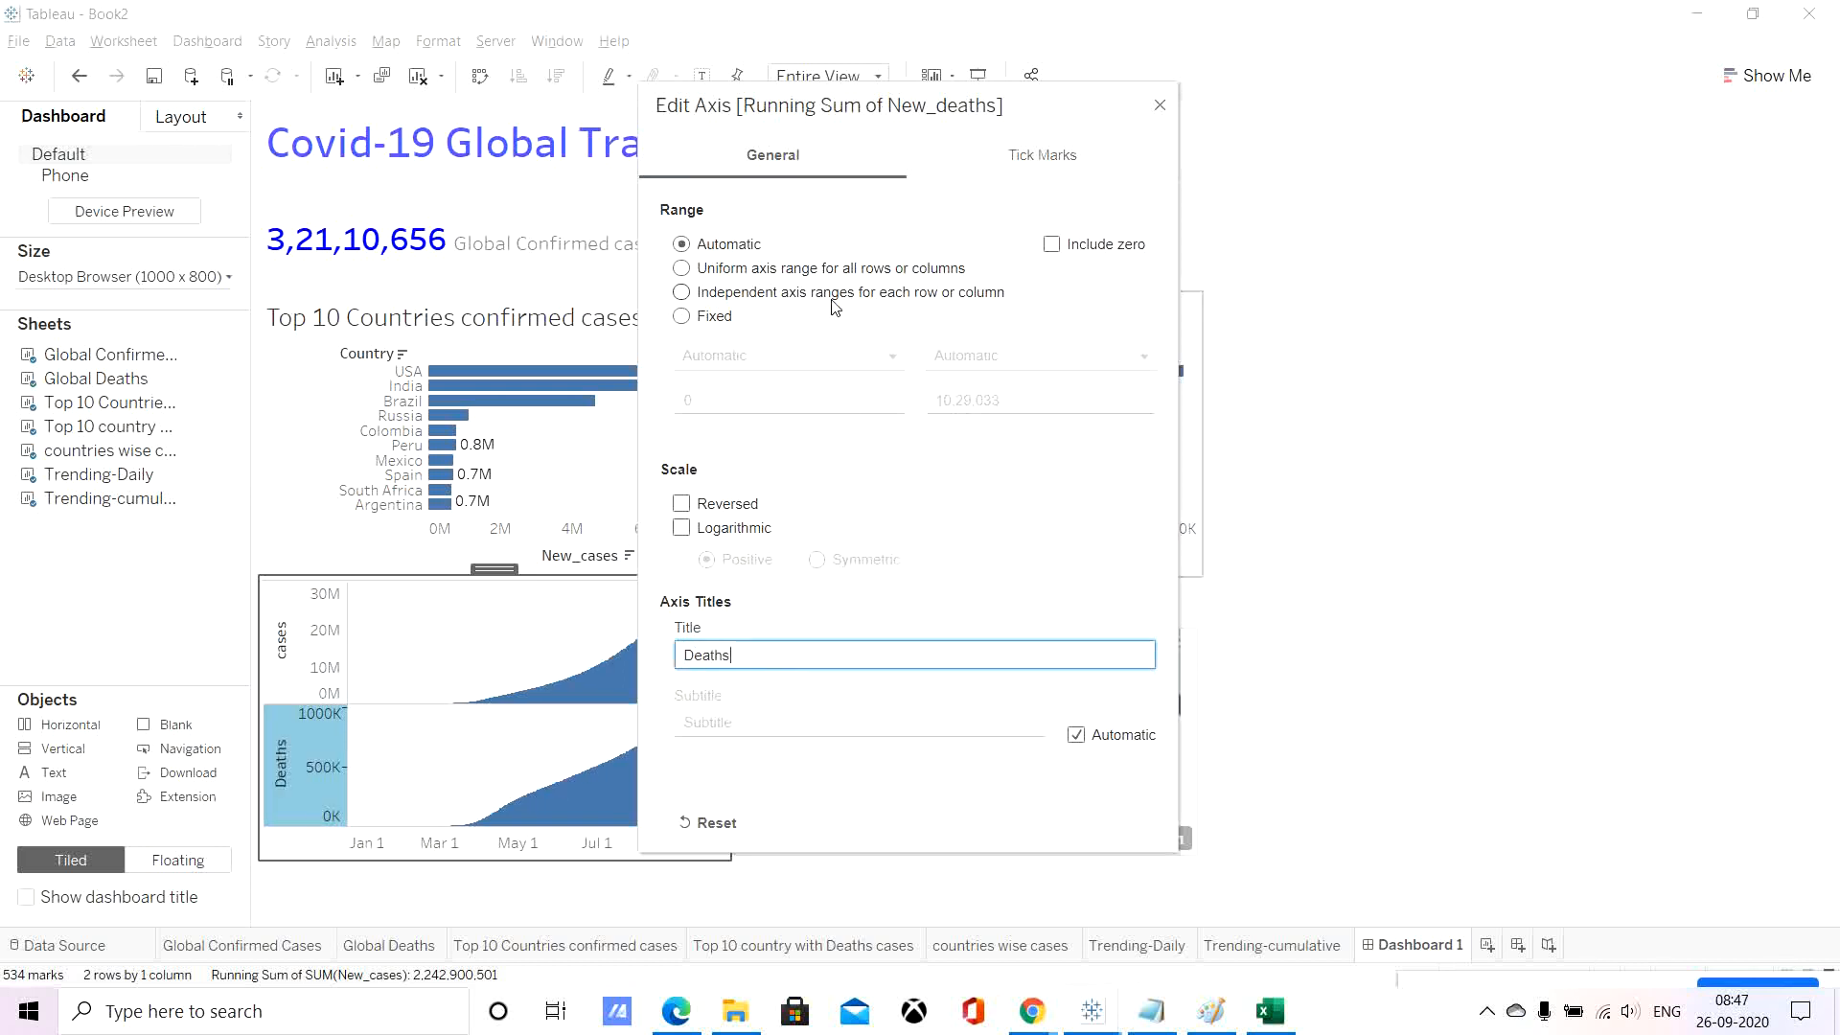
pyautogui.click(1165, 111)
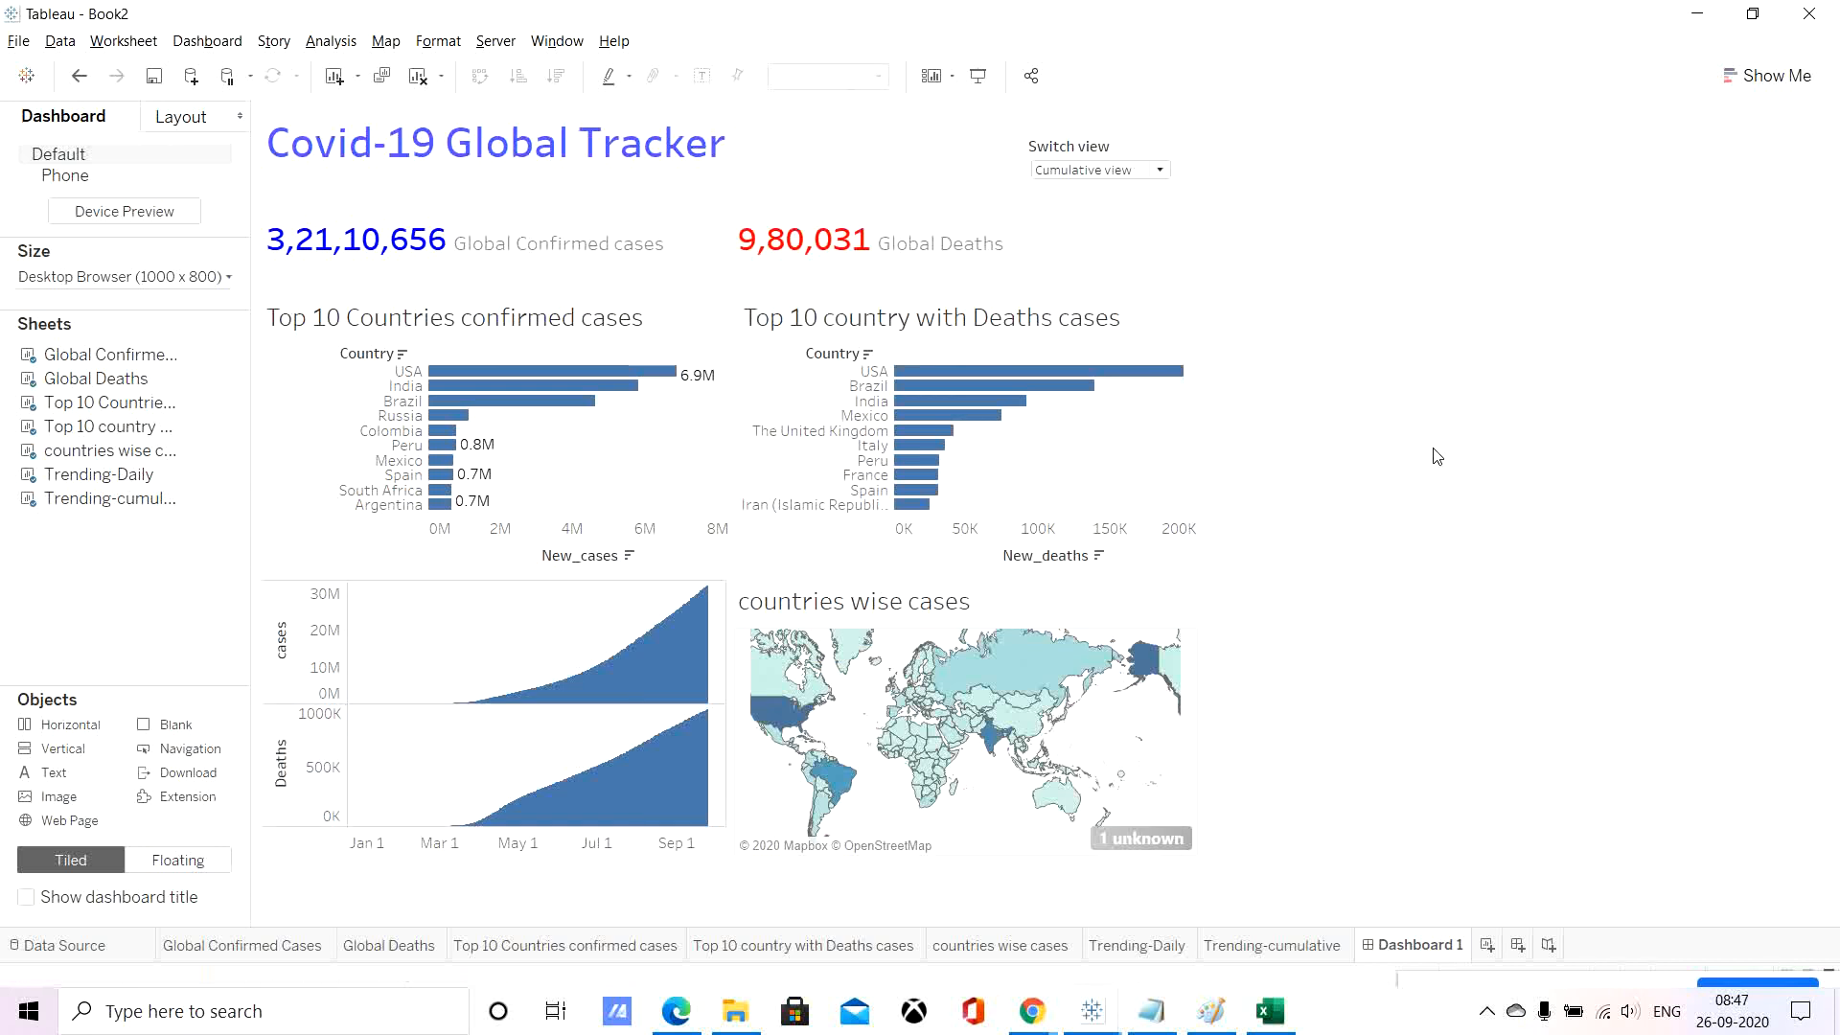
# Switch the trend chart to Daily View, then retitle its New_cases axis "Cases" with Include zero turned off.
pyautogui.click(1137, 171)
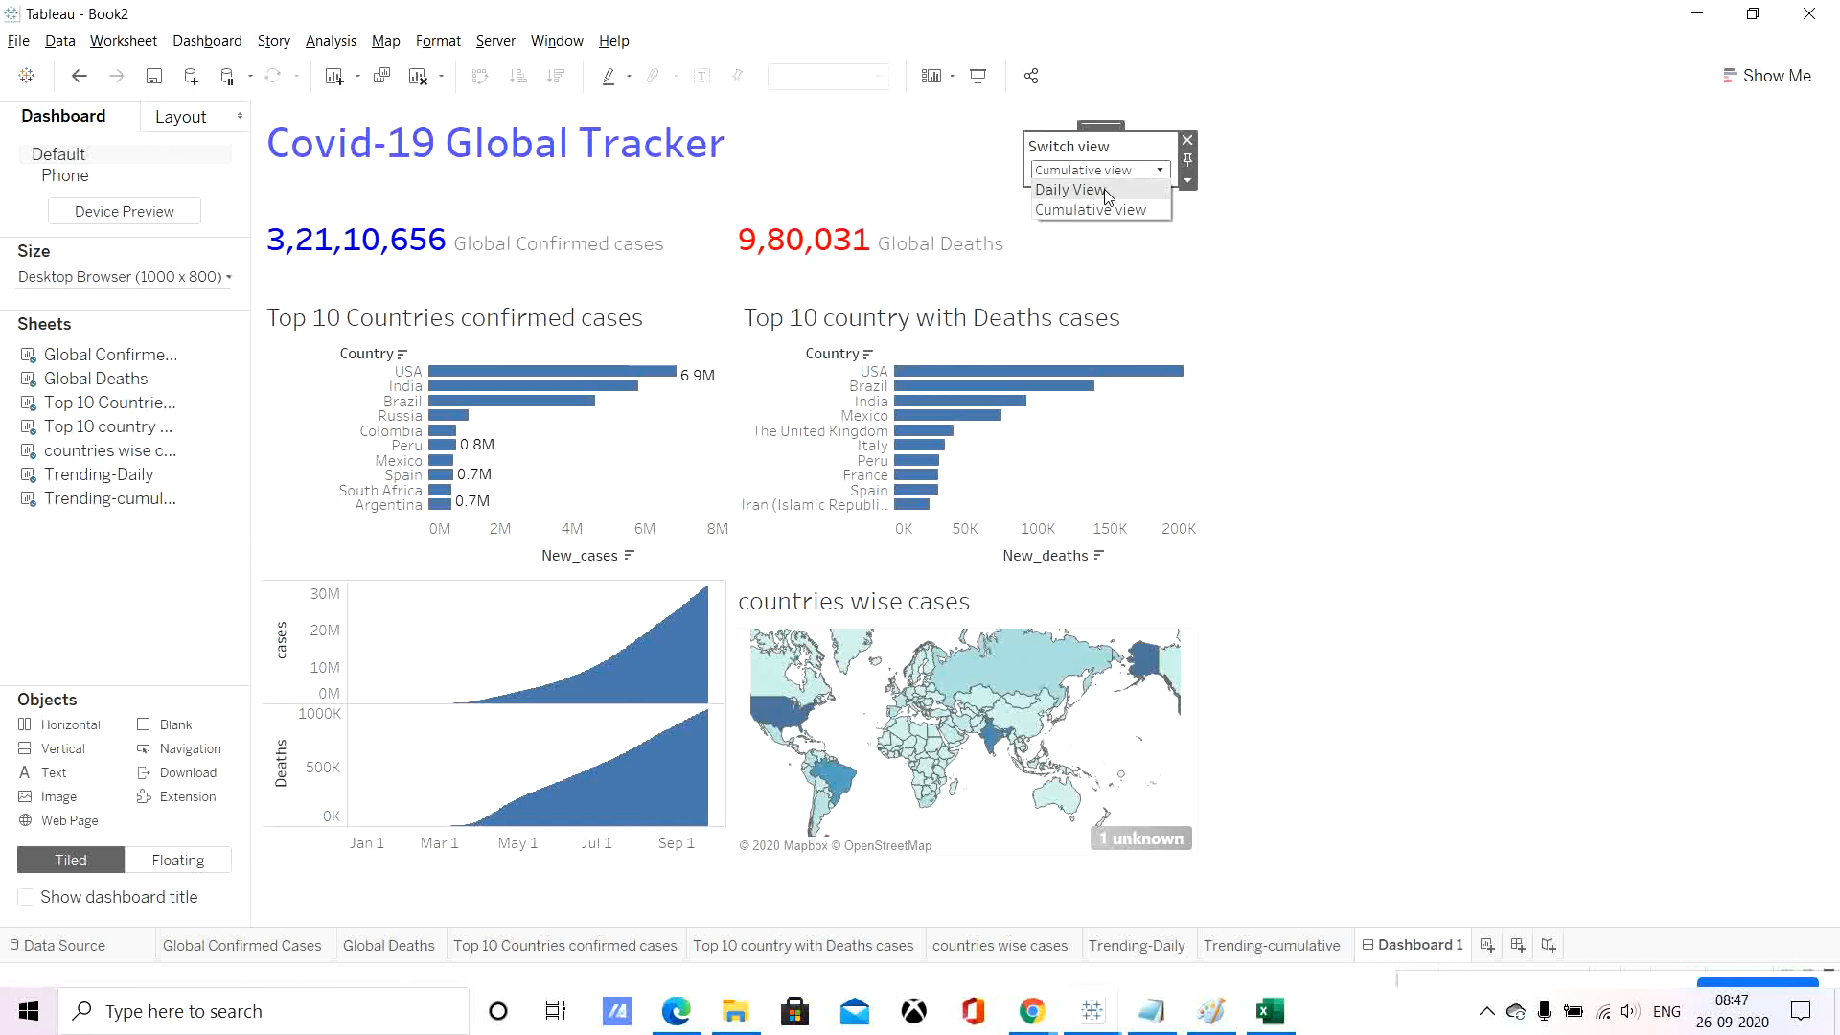
pyautogui.click(1070, 190)
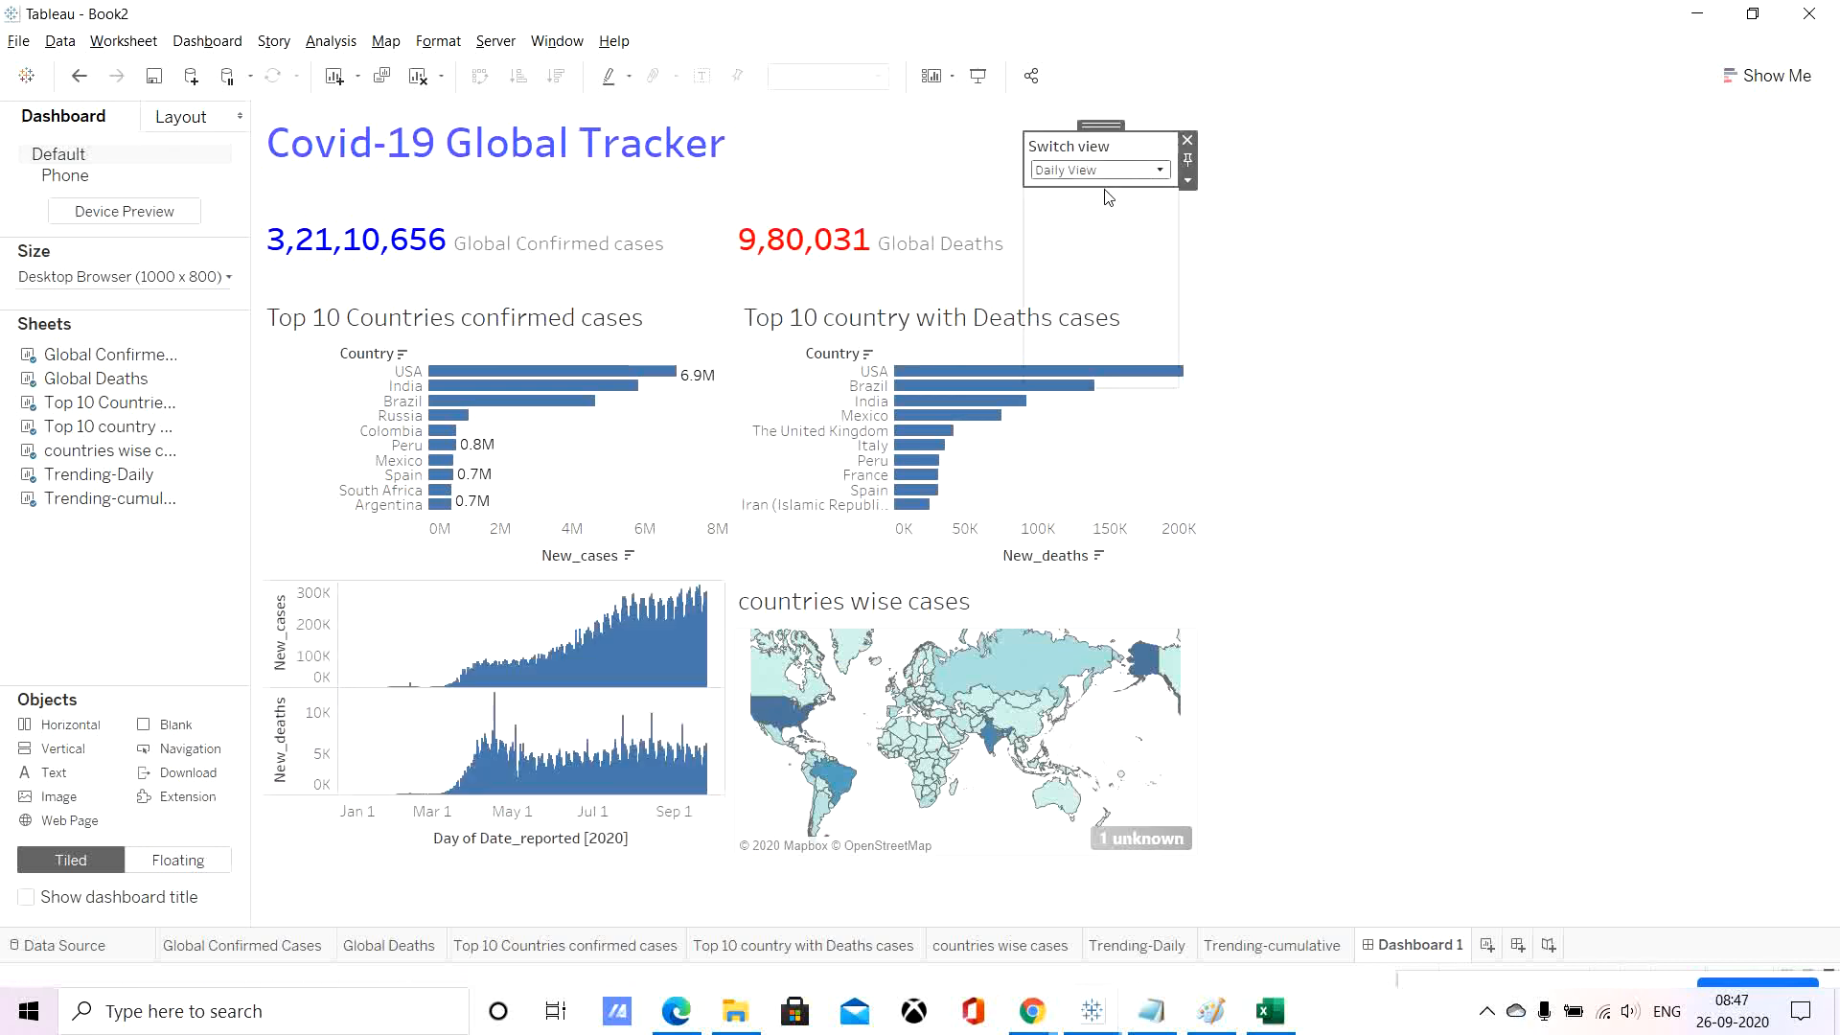
pyautogui.rightClick(284, 644)
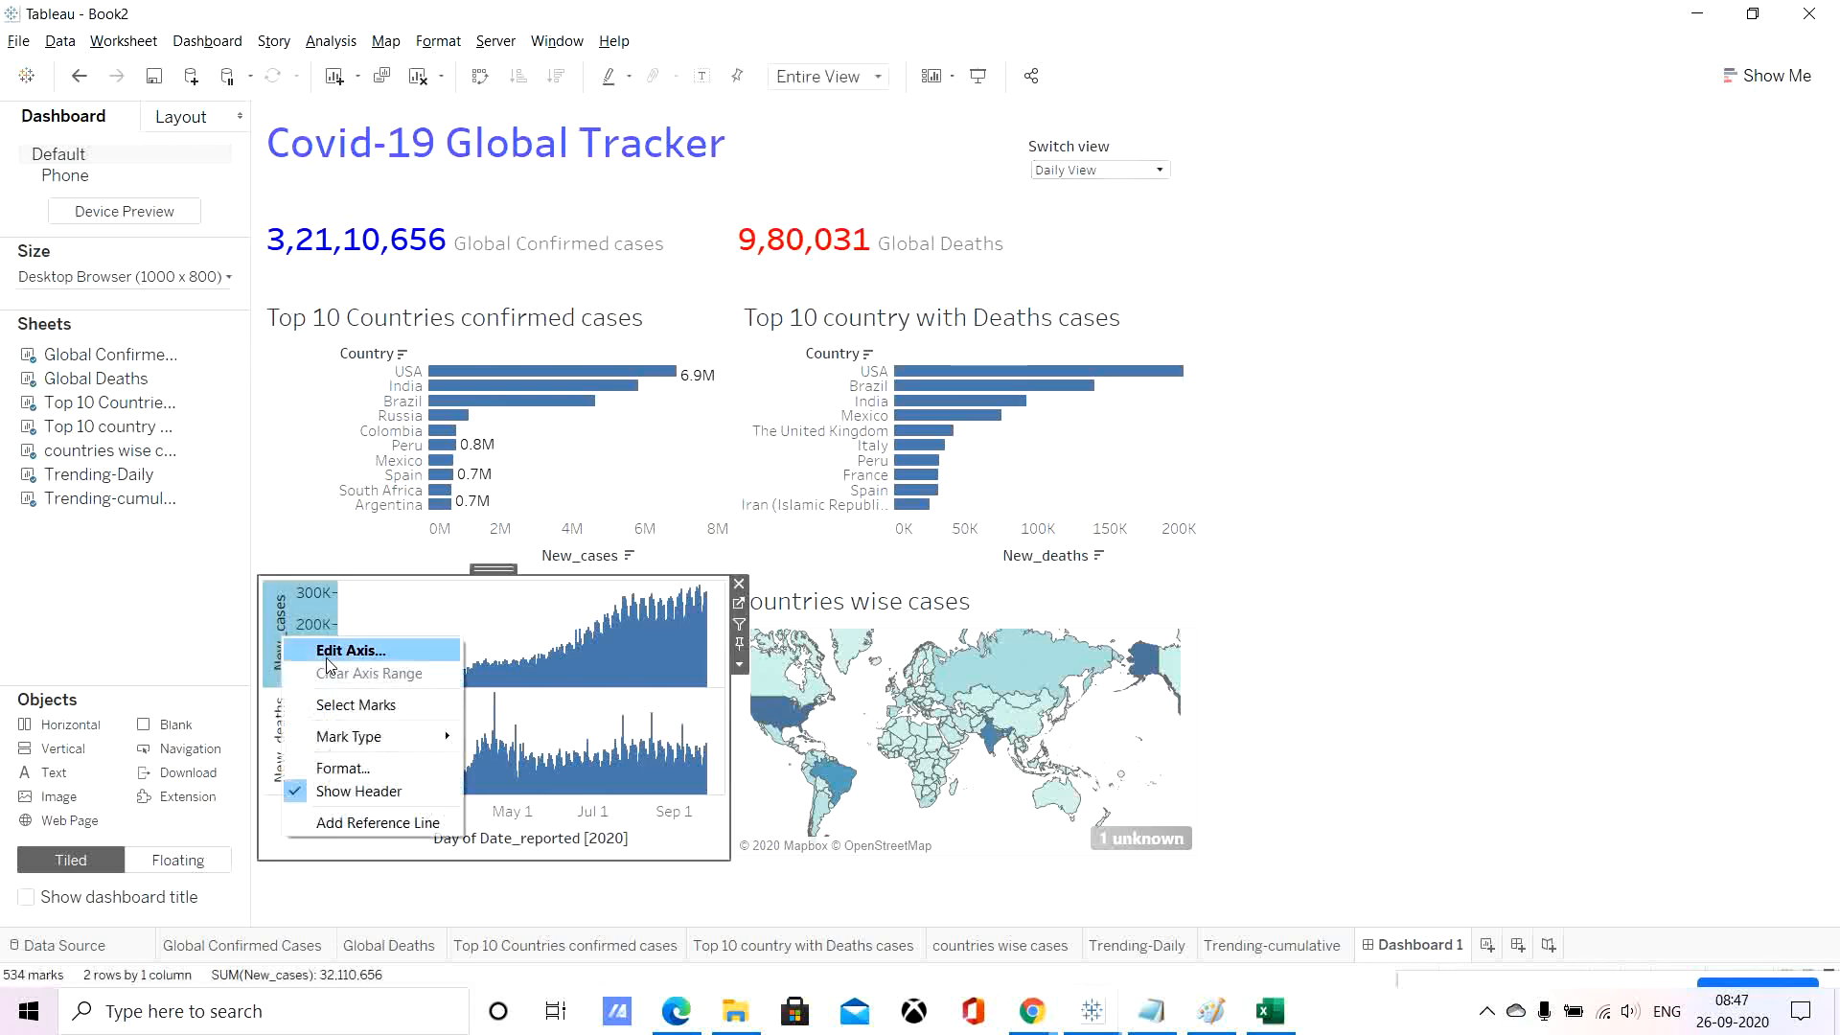
pyautogui.click(333, 655)
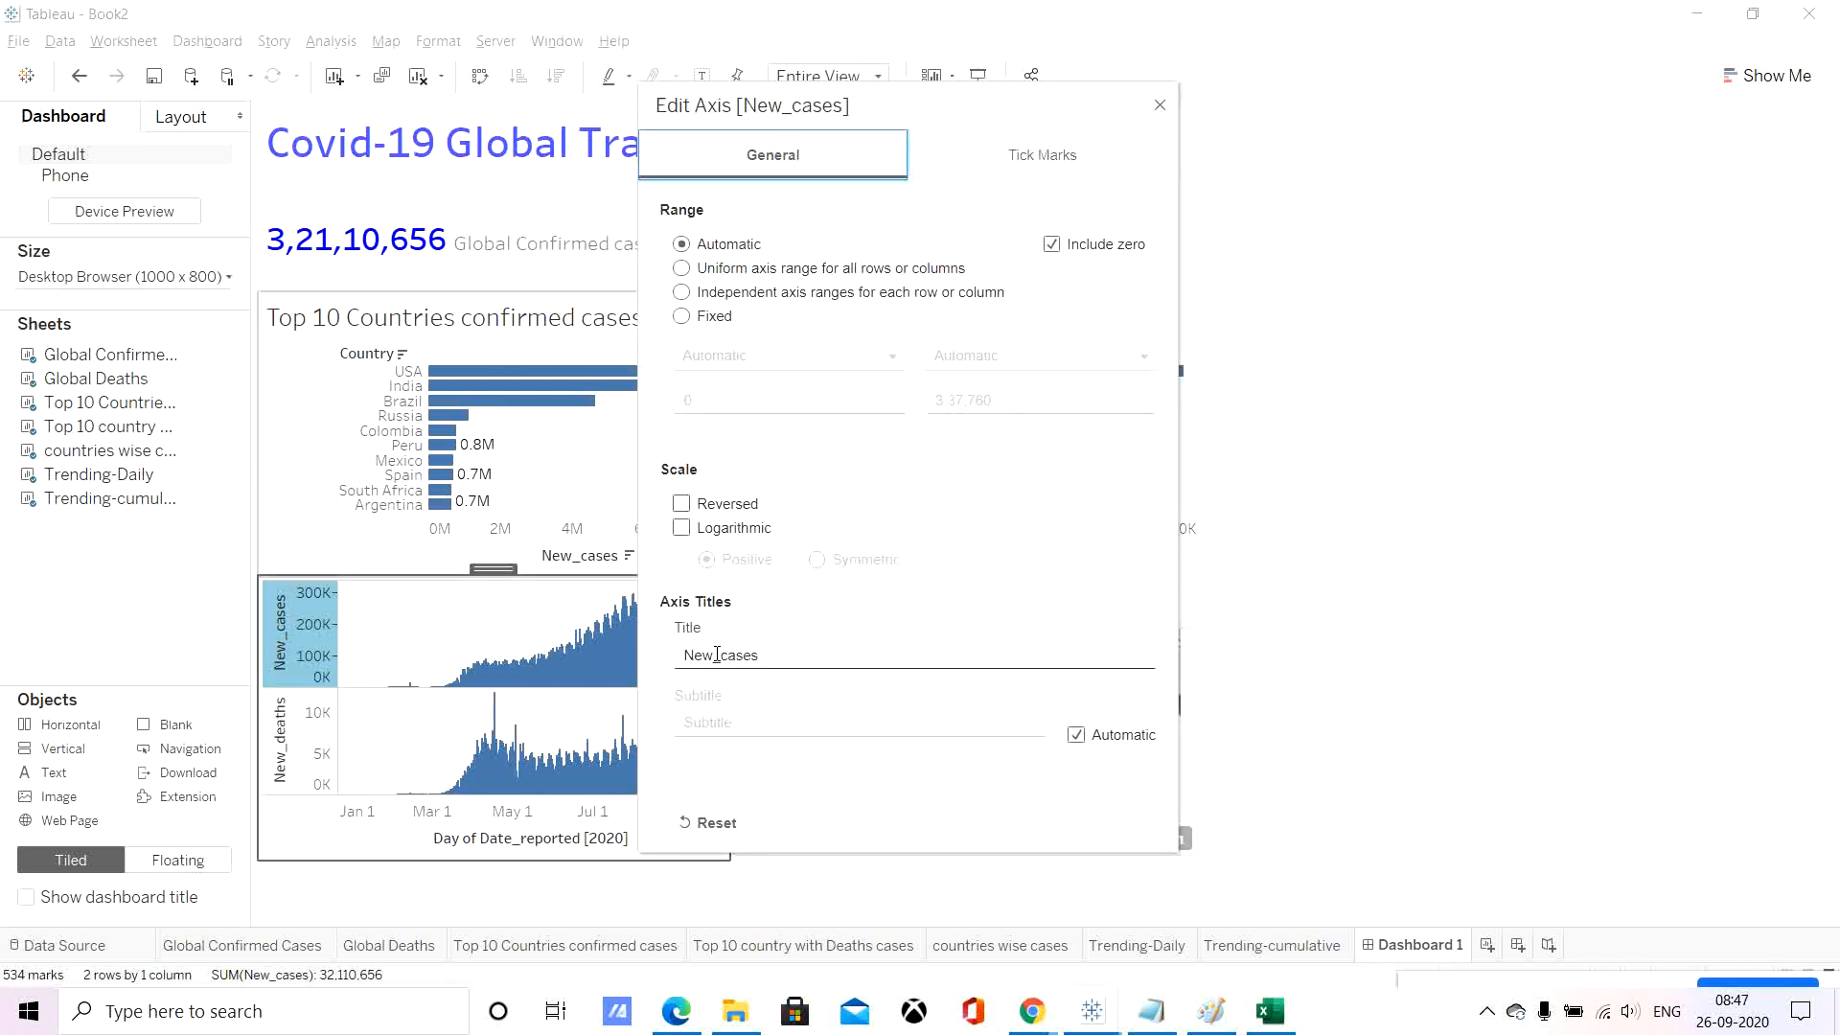
pyautogui.doubleClick(721, 655)
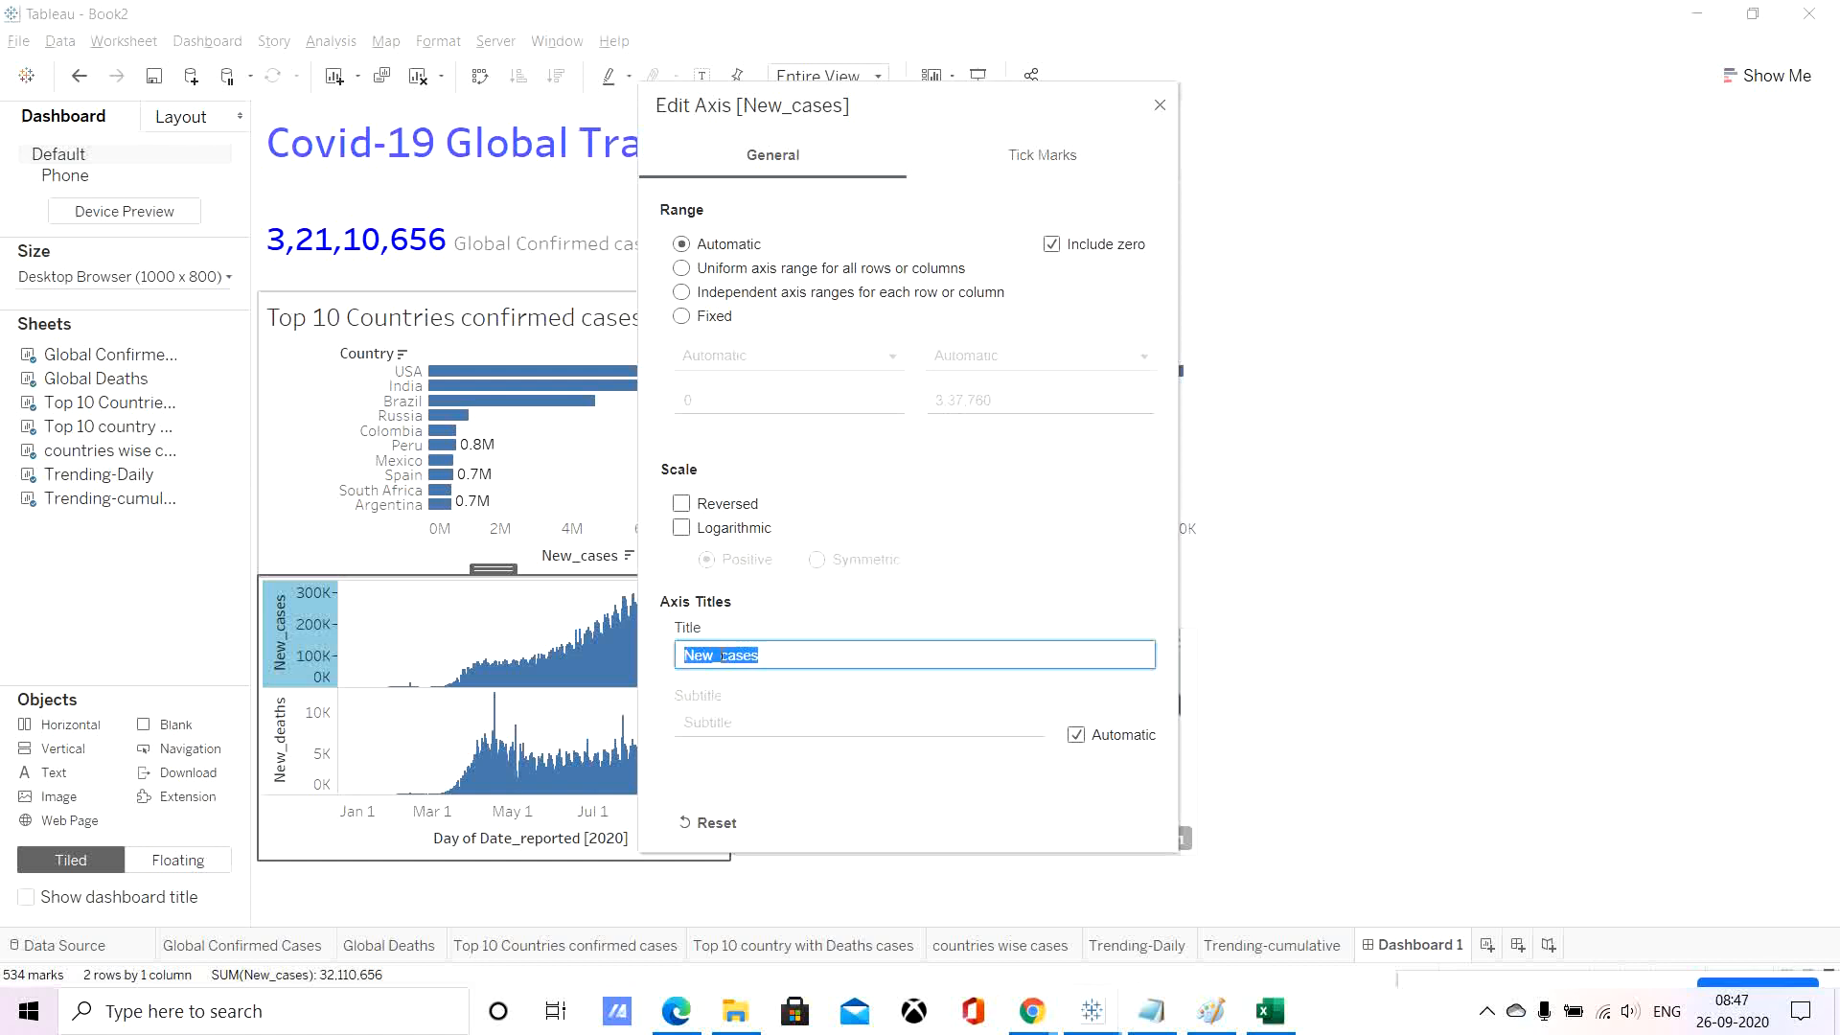
pyautogui.click(721, 655)
pyautogui.press('BackSpace')
pyautogui.press('BackSpace')
pyautogui.press('BackSpace')
pyautogui.press('BackSpace')
pyautogui.press('Delete')
pyautogui.write('C')
pyautogui.click(1059, 241)
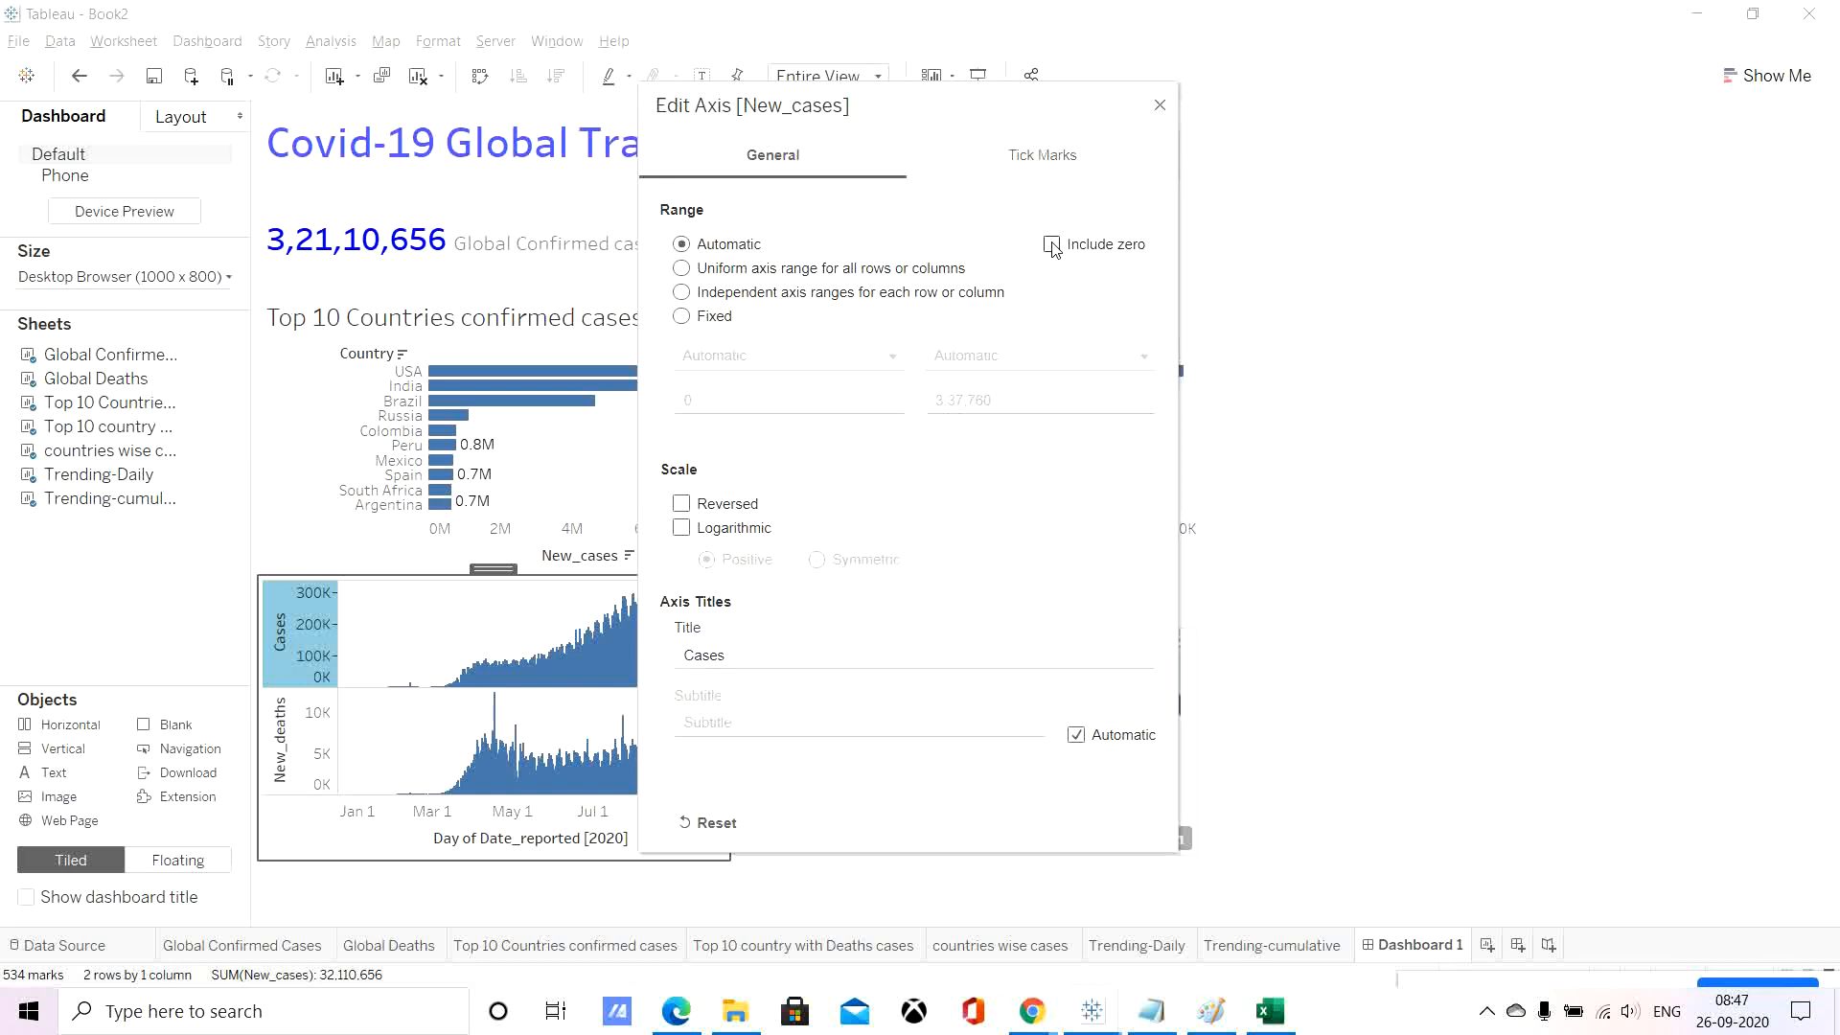
pyautogui.click(1160, 100)
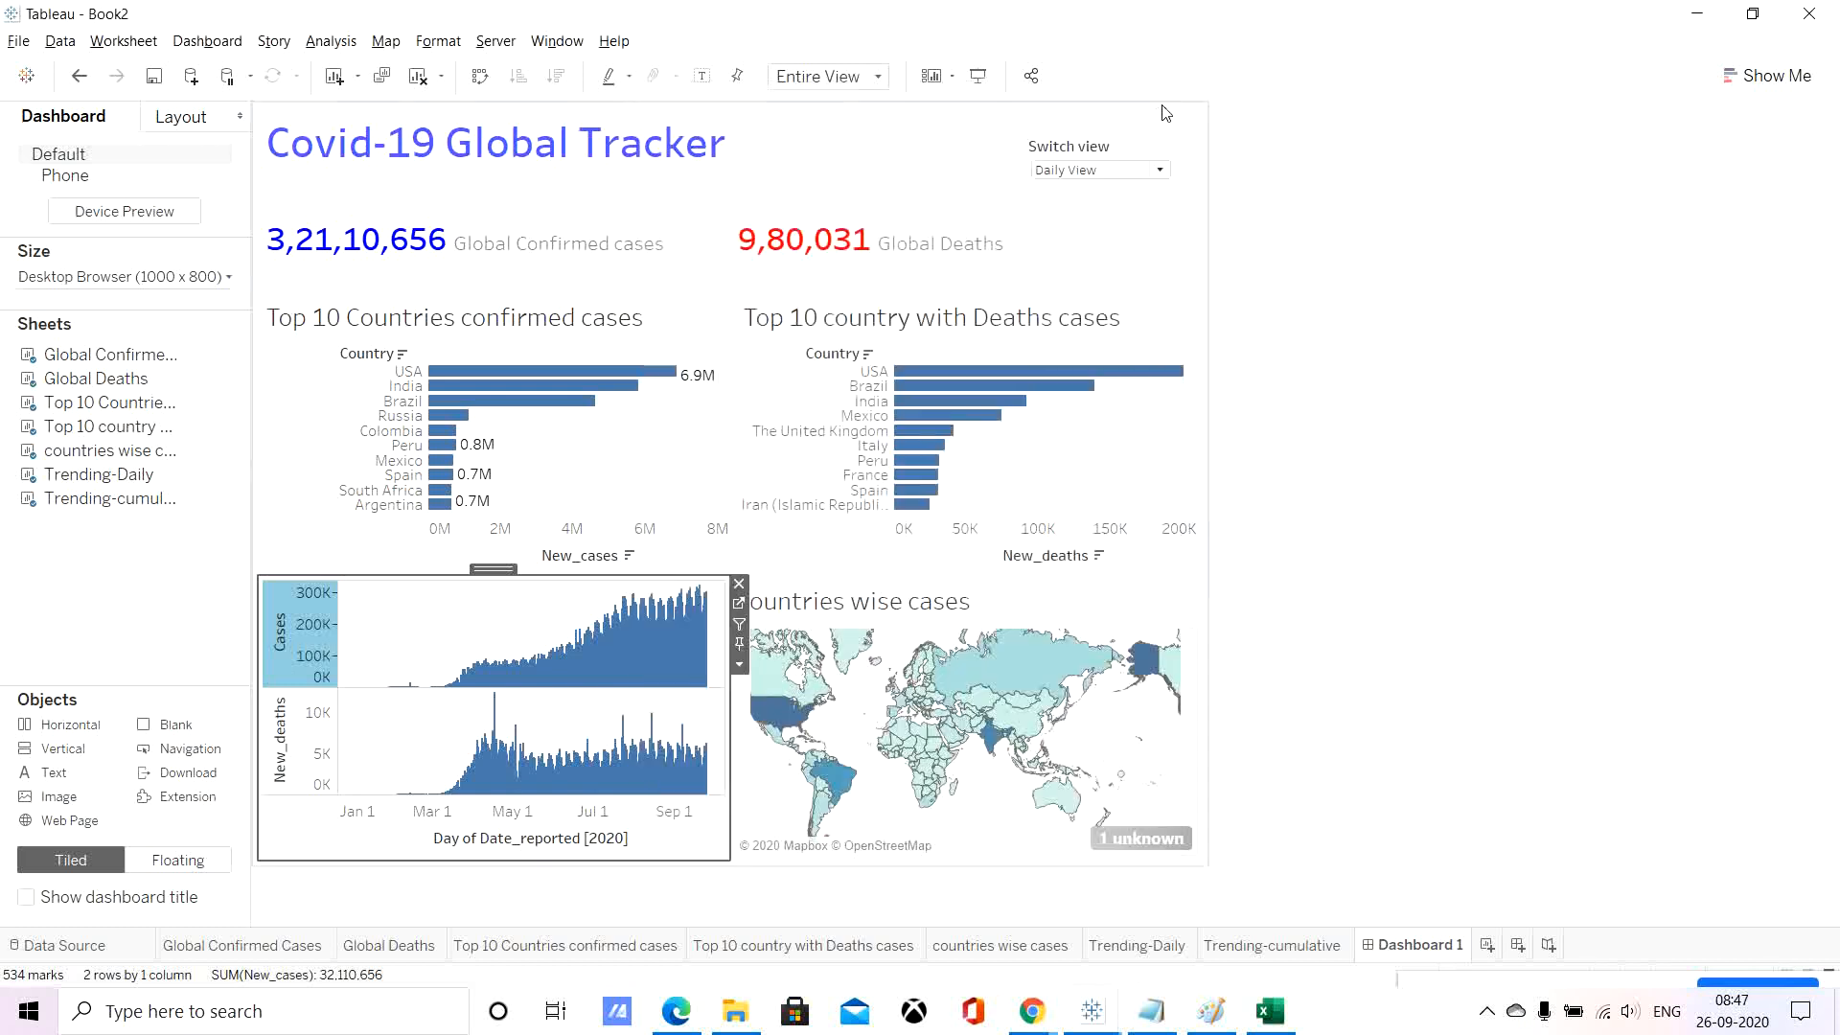
# Retitle the daily trend chart's New_deaths axis "Deaths" and turn off Include zero.
pyautogui.rightClick(280, 748)
pyautogui.click(334, 759)
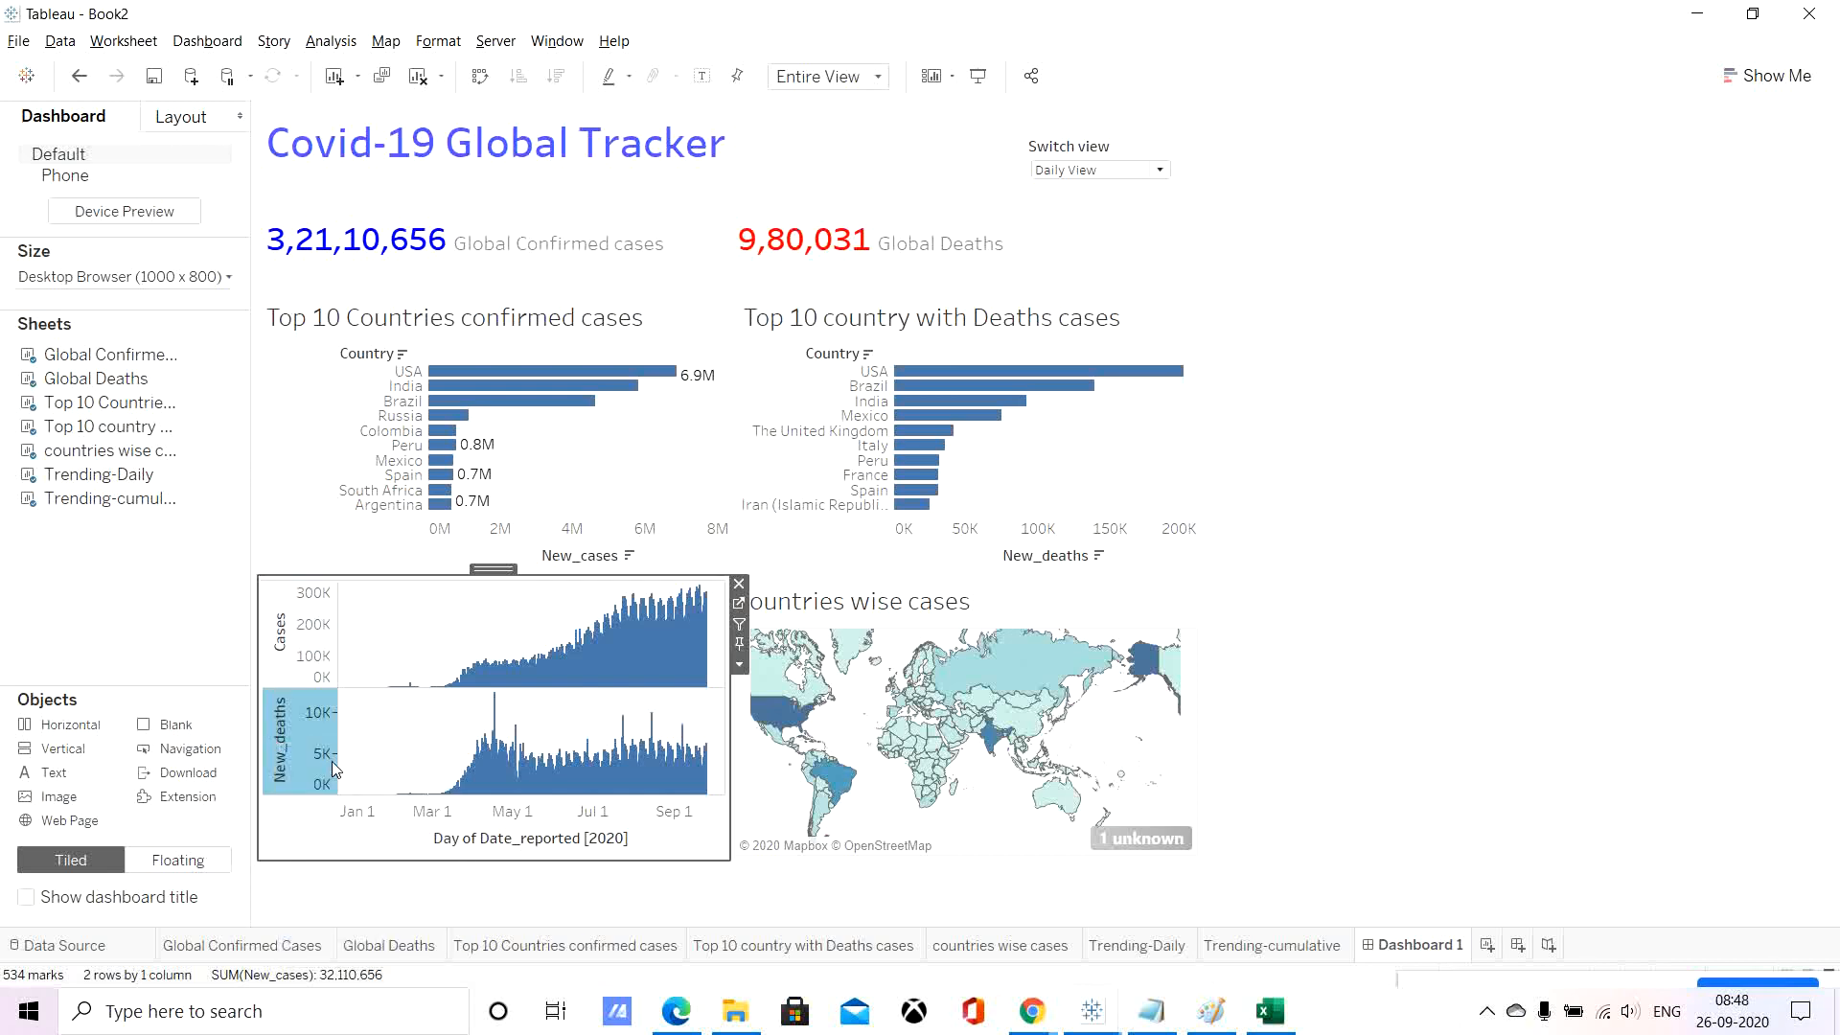
pyautogui.doubleClick(725, 656)
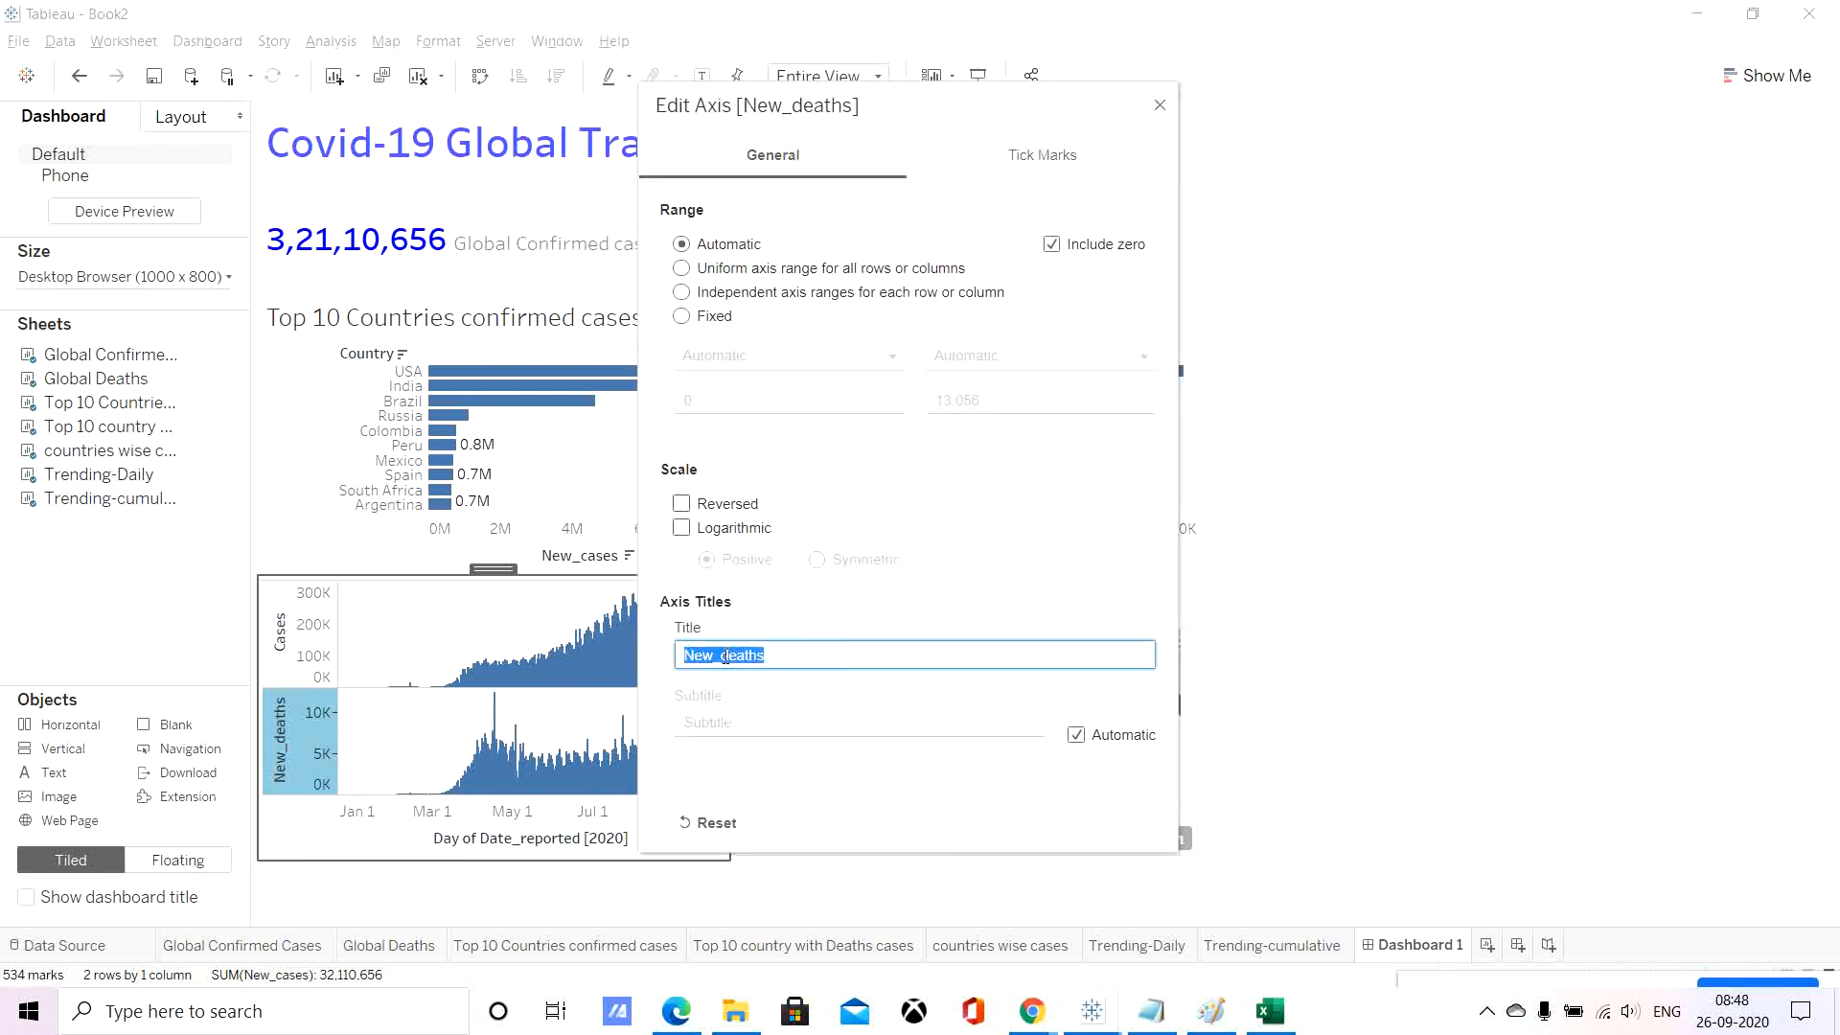
pyautogui.click(725, 657)
pyautogui.press('BackSpace')
pyautogui.press('BackSpace')
pyautogui.press('BackSpace')
pyautogui.press('BackSpace')
pyautogui.press('Delete')
pyautogui.write('D')
pyautogui.click(1052, 244)
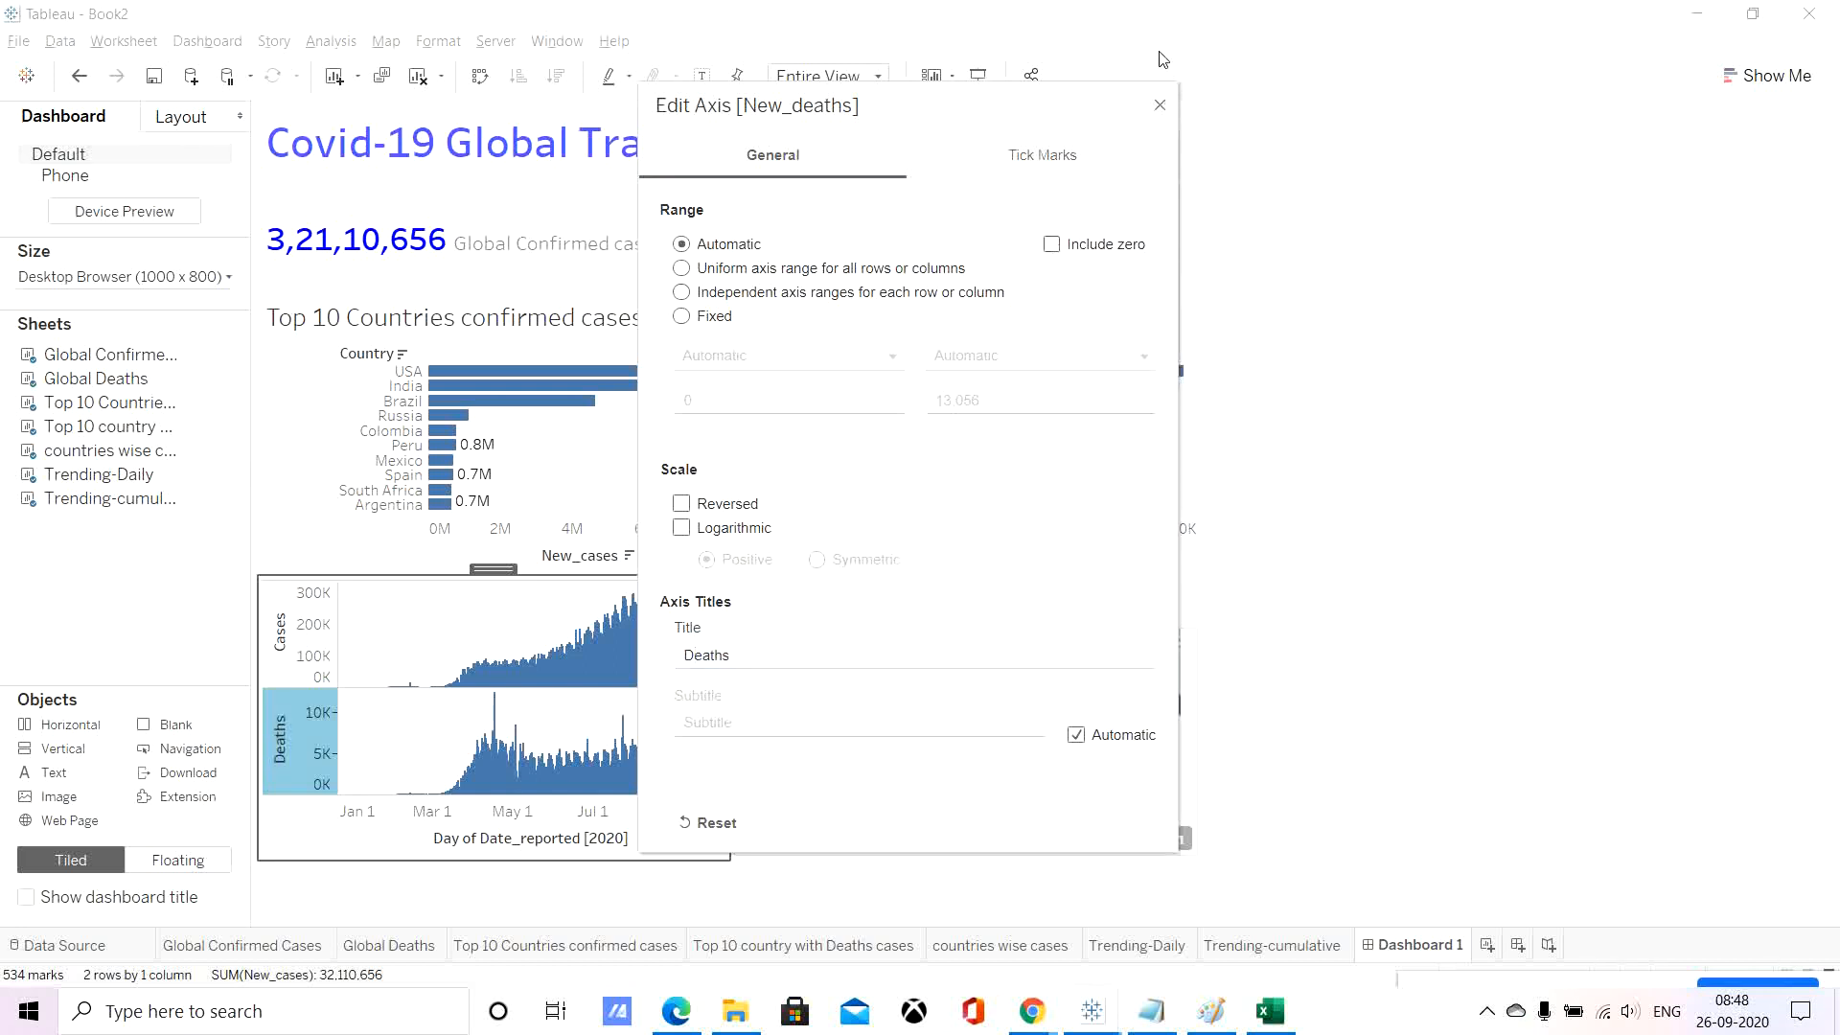
pyautogui.click(1160, 106)
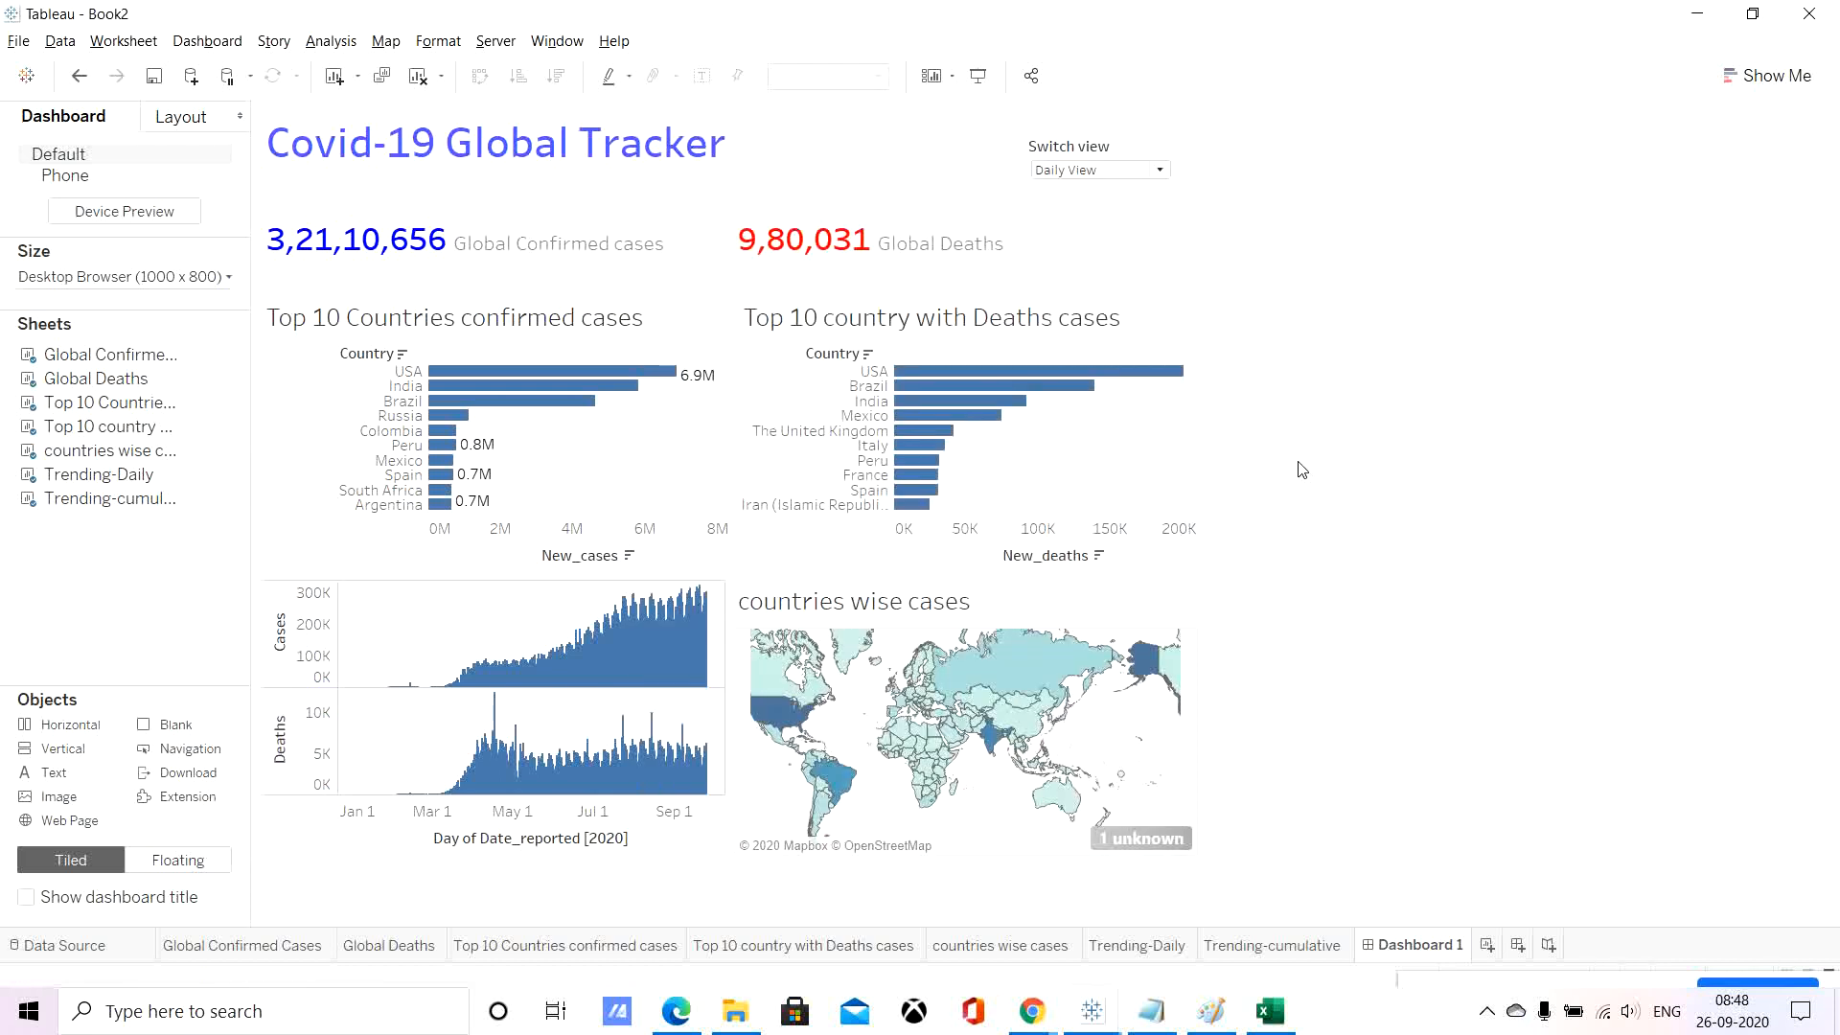
# Turn off Include zero and clear the title of the New_cases axis in the Top 10 Countries confirmed cases chart.
pyautogui.rightClick(587, 563)
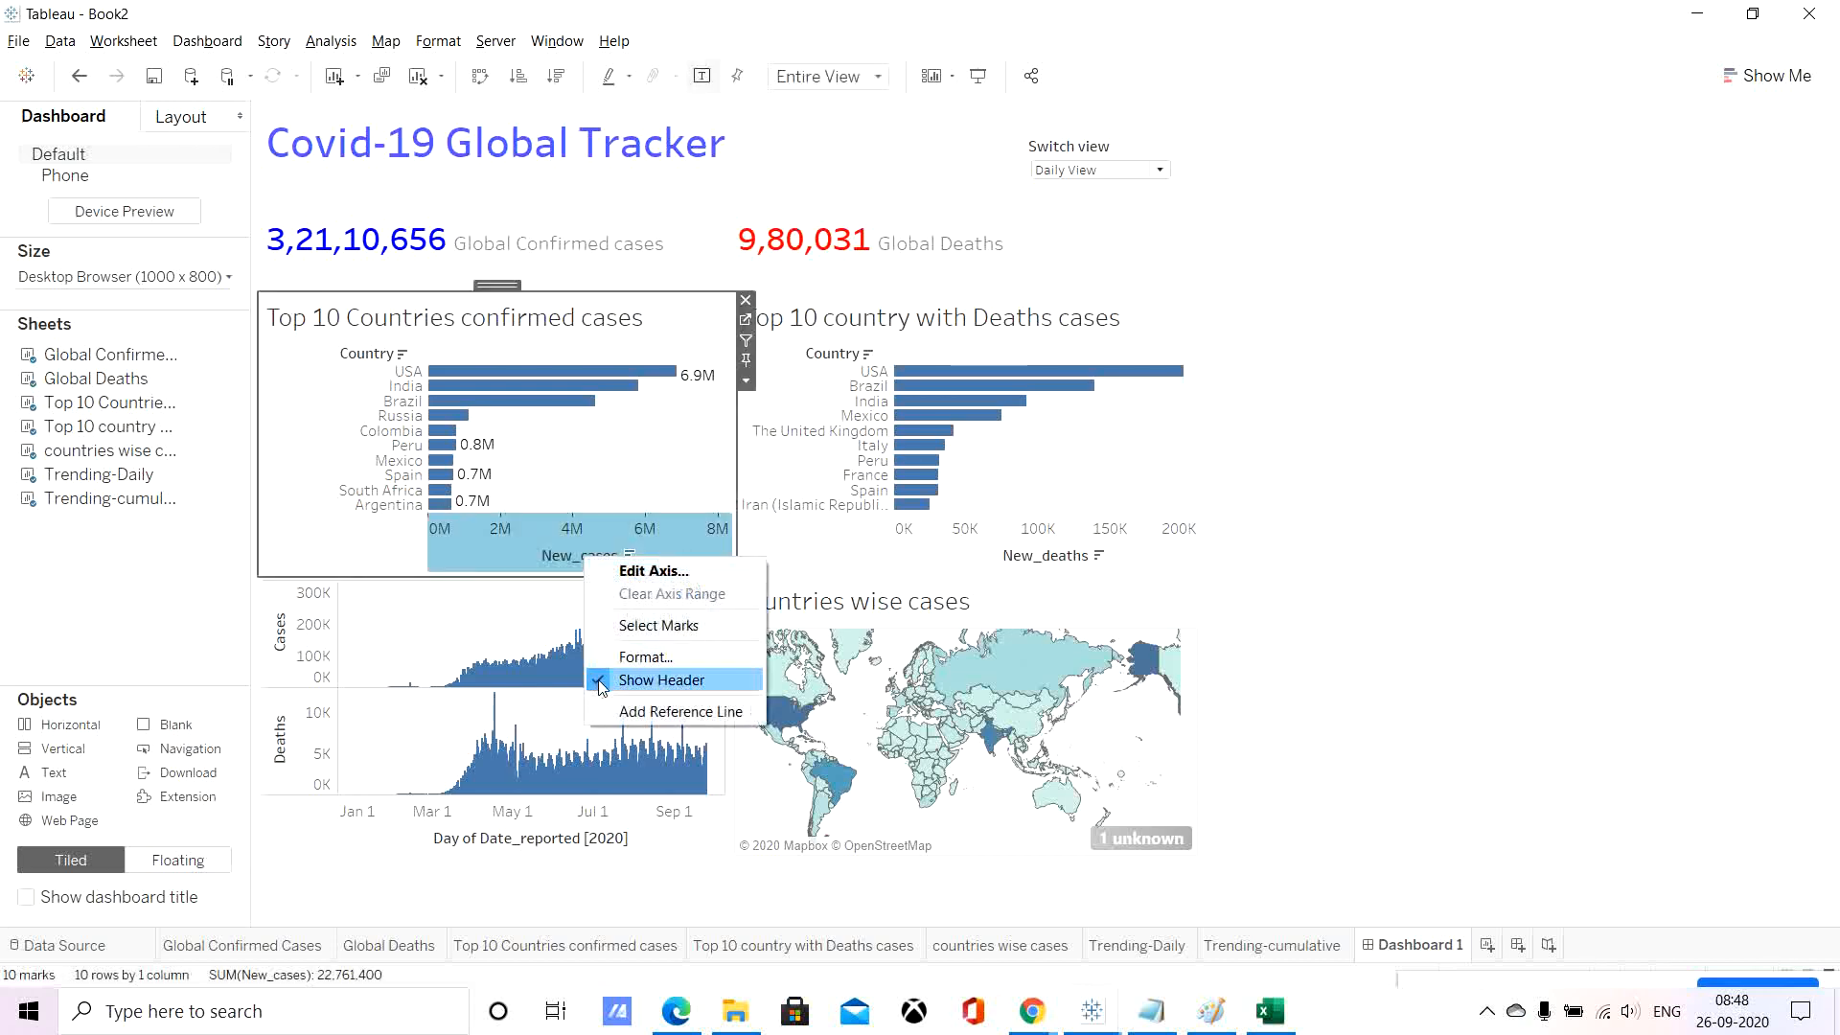
pyautogui.click(644, 572)
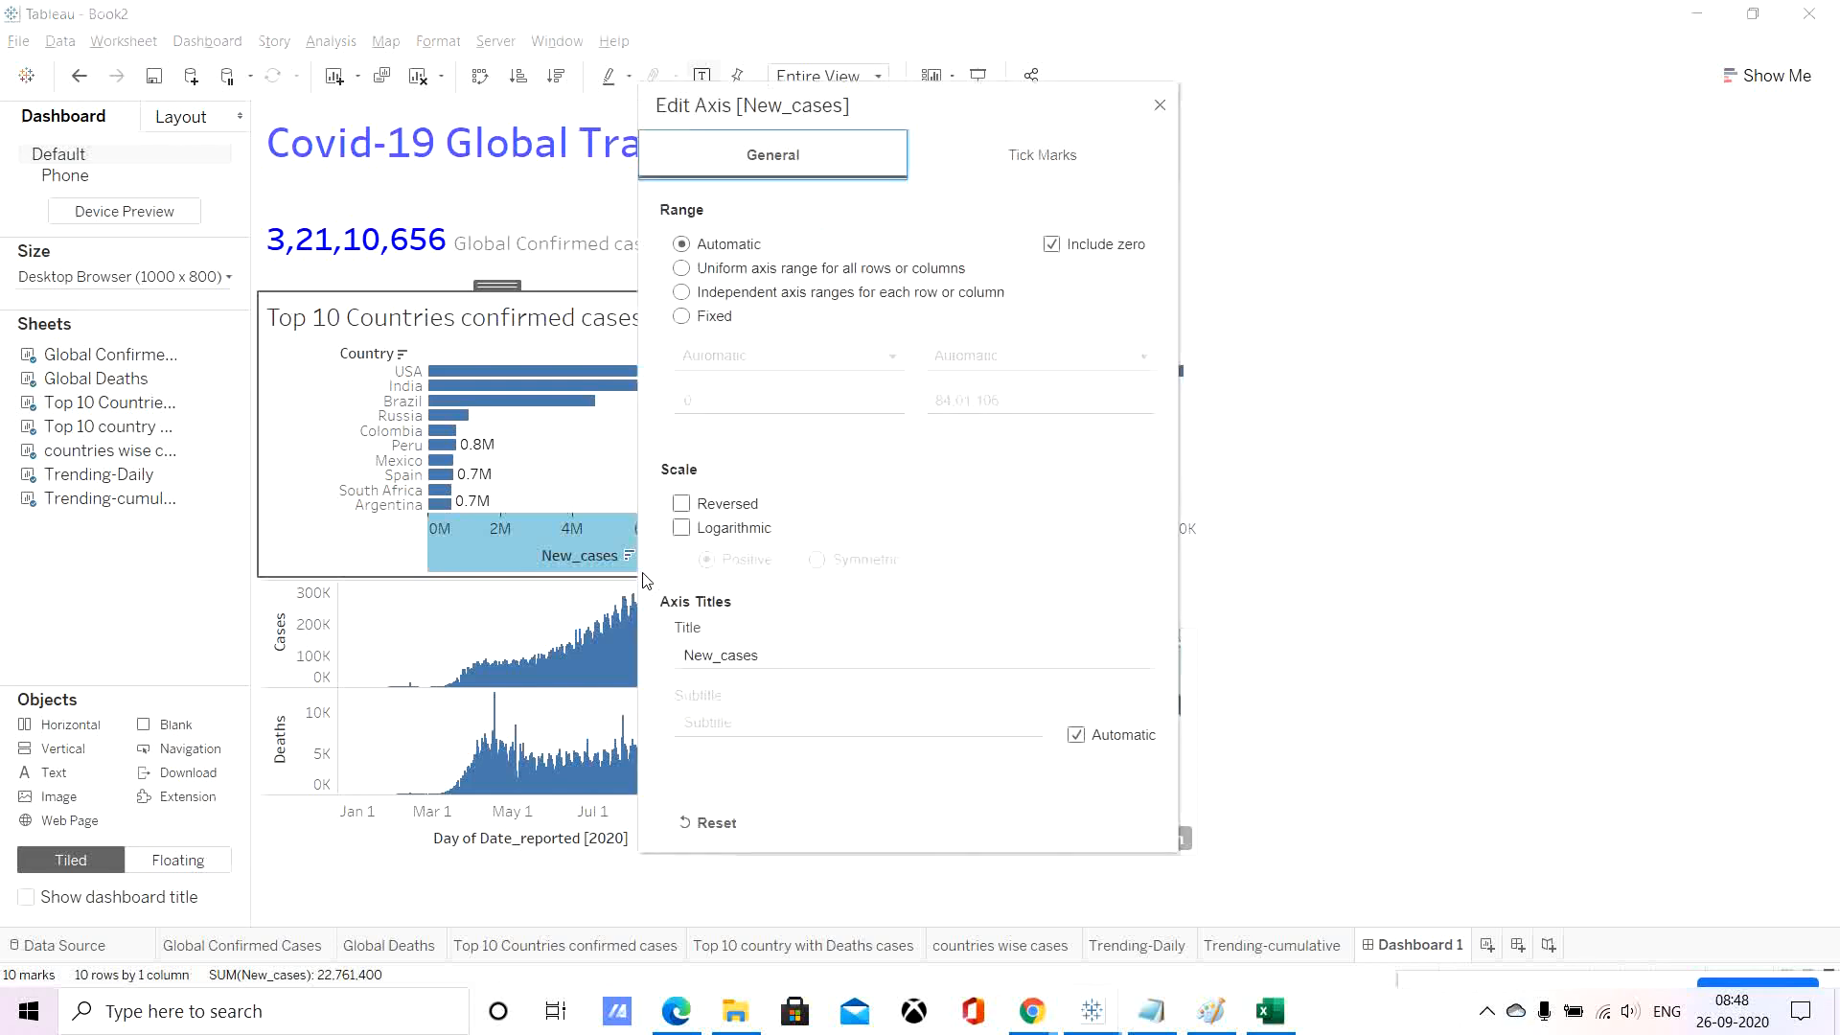
pyautogui.click(1051, 243)
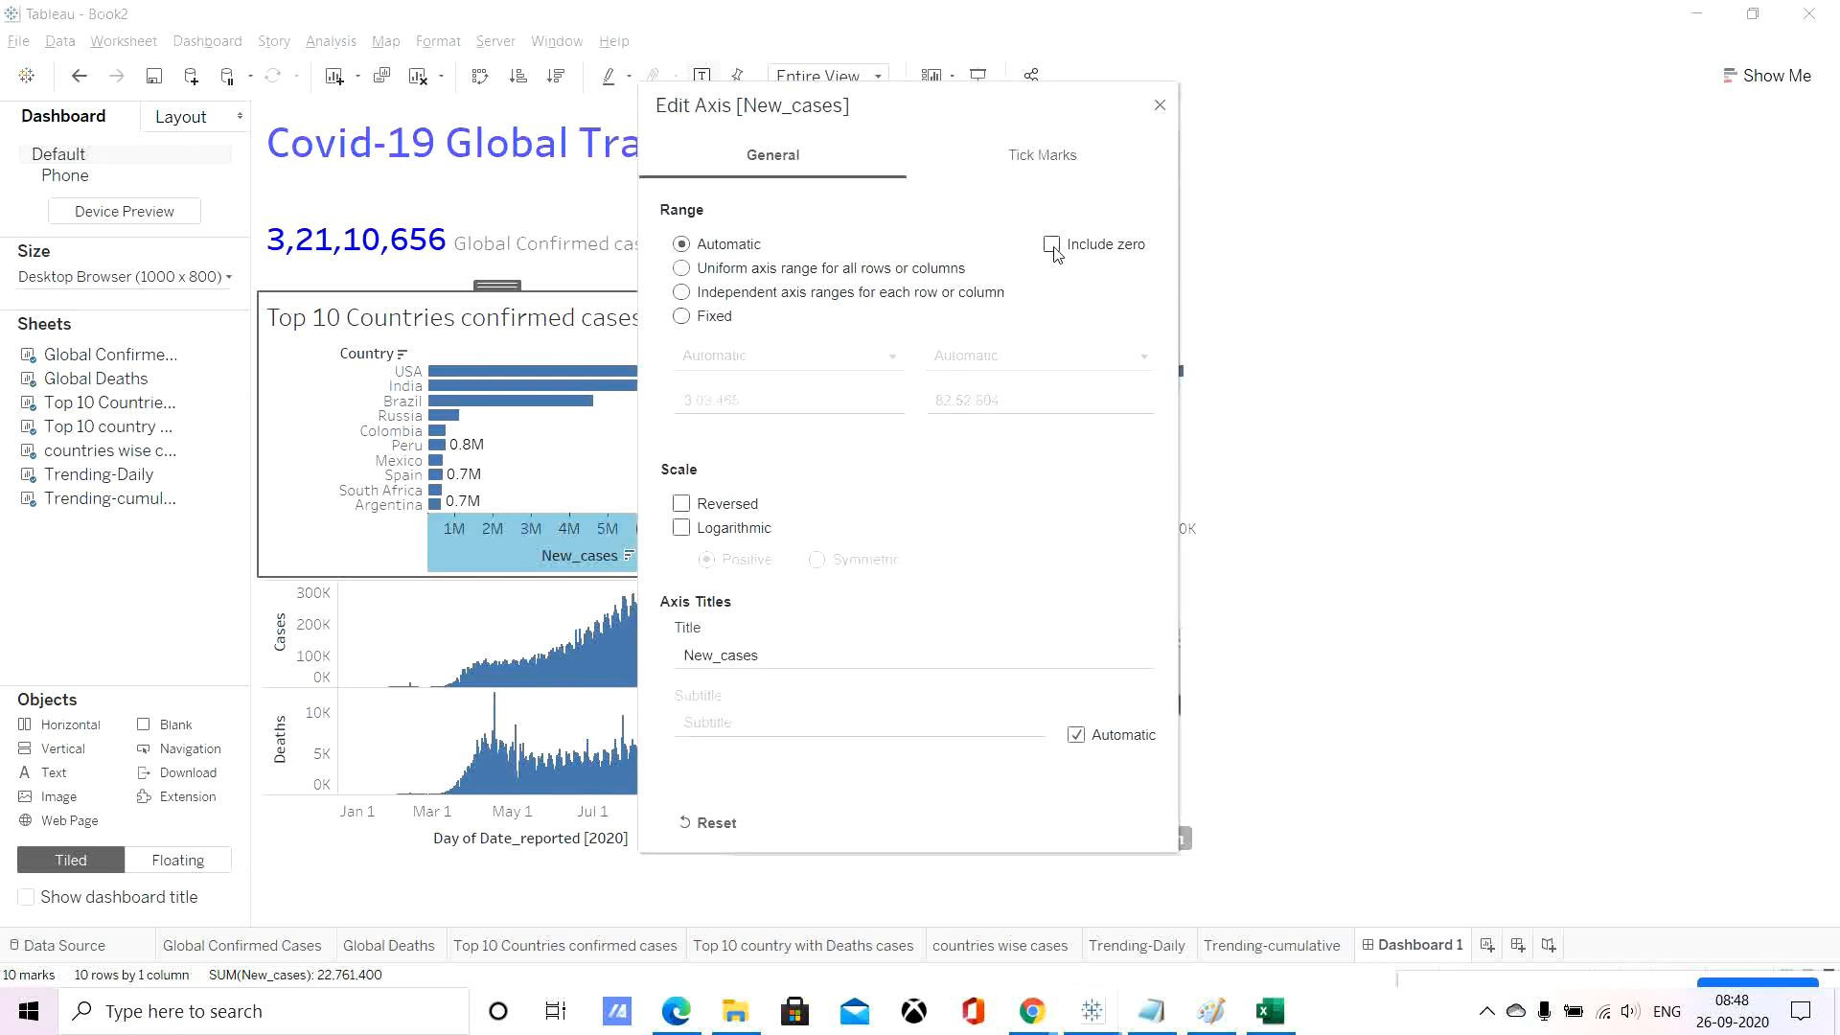
pyautogui.click(1052, 245)
pyautogui.click(1052, 245)
pyautogui.click(772, 651)
pyautogui.doubleClick(771, 651)
pyautogui.press('BackSpace')
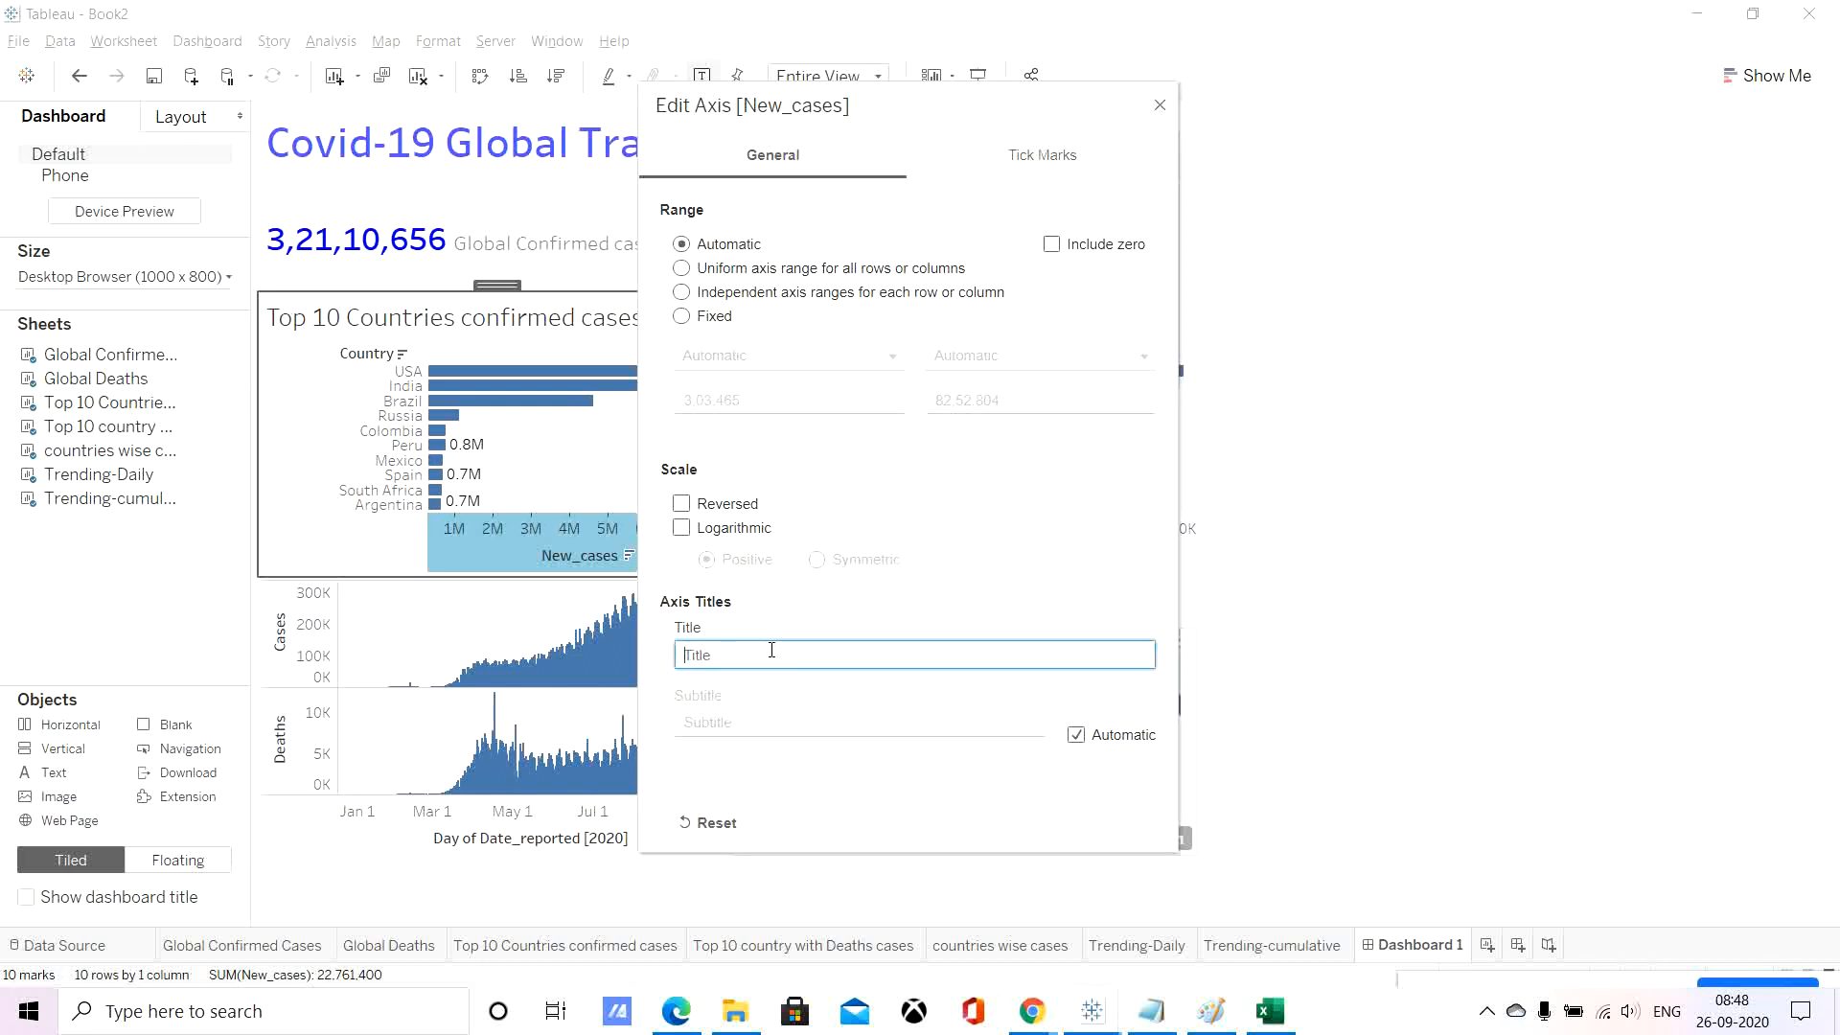
pyautogui.click(1159, 107)
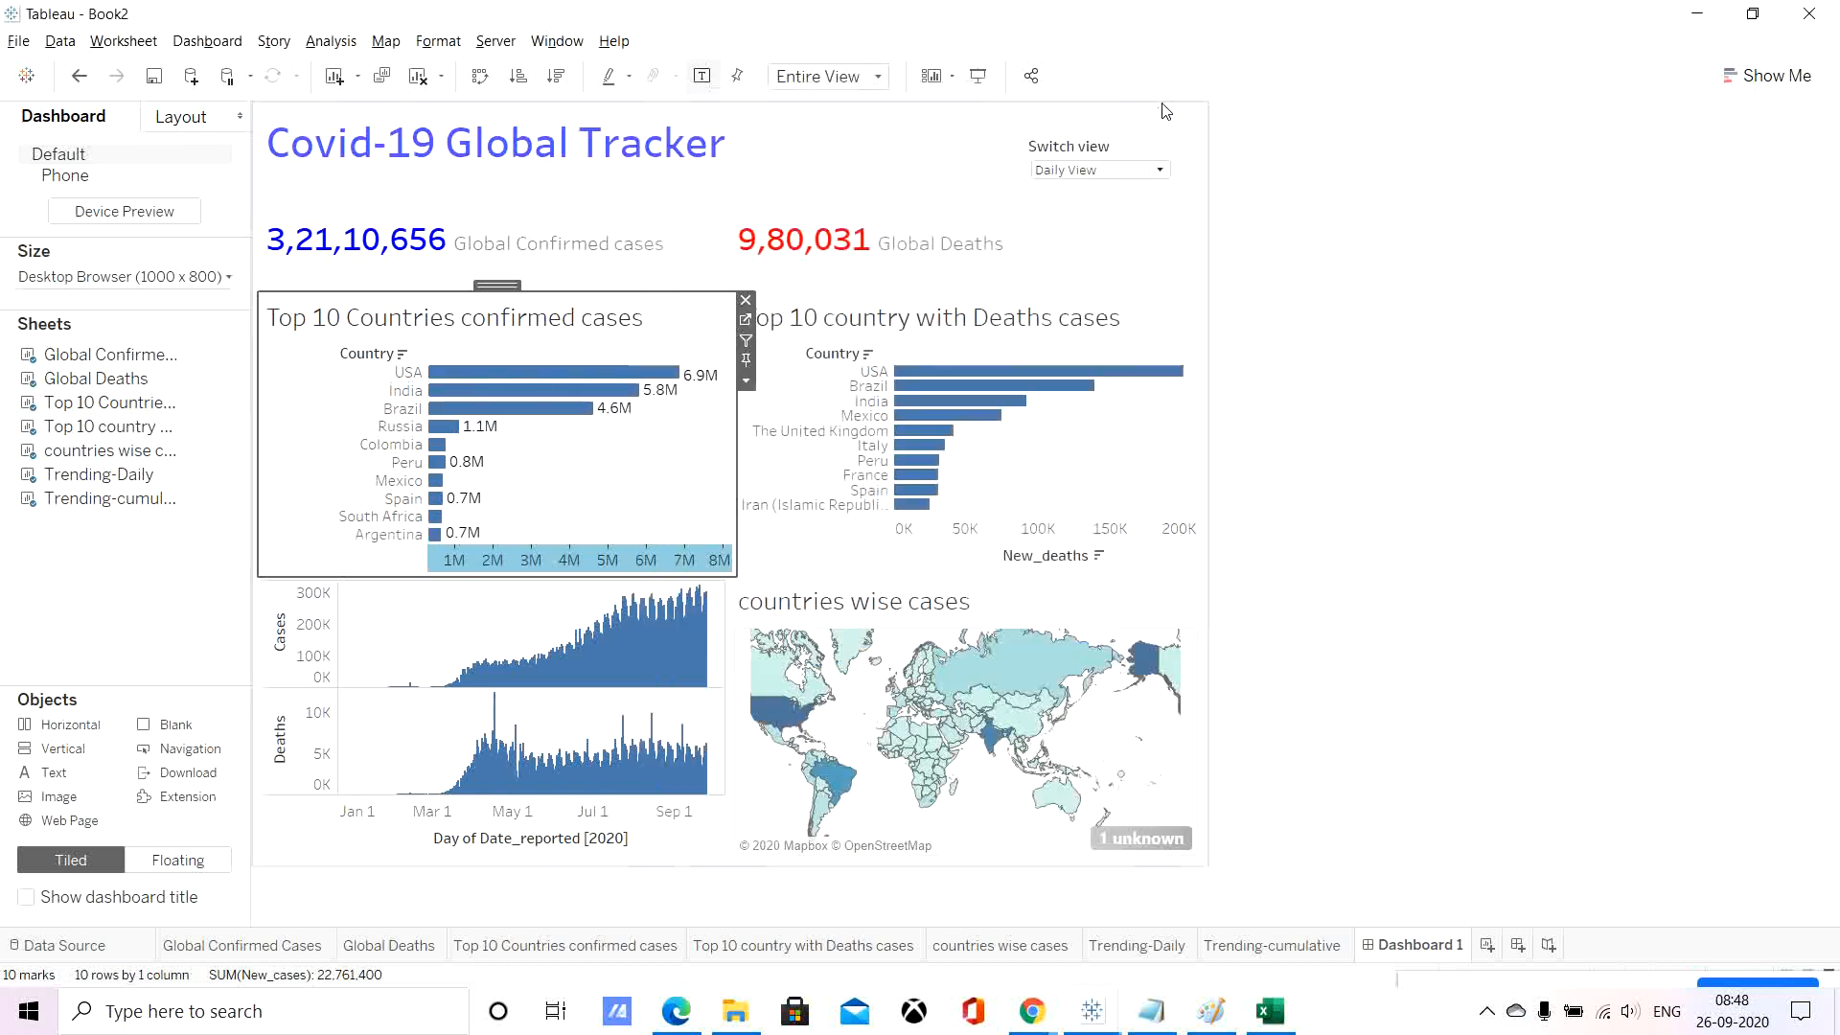
# Turn off Include zero and clear the title of the New_deaths axis in the Top 10 country with Deaths cases chart.
pyautogui.rightClick(1004, 554)
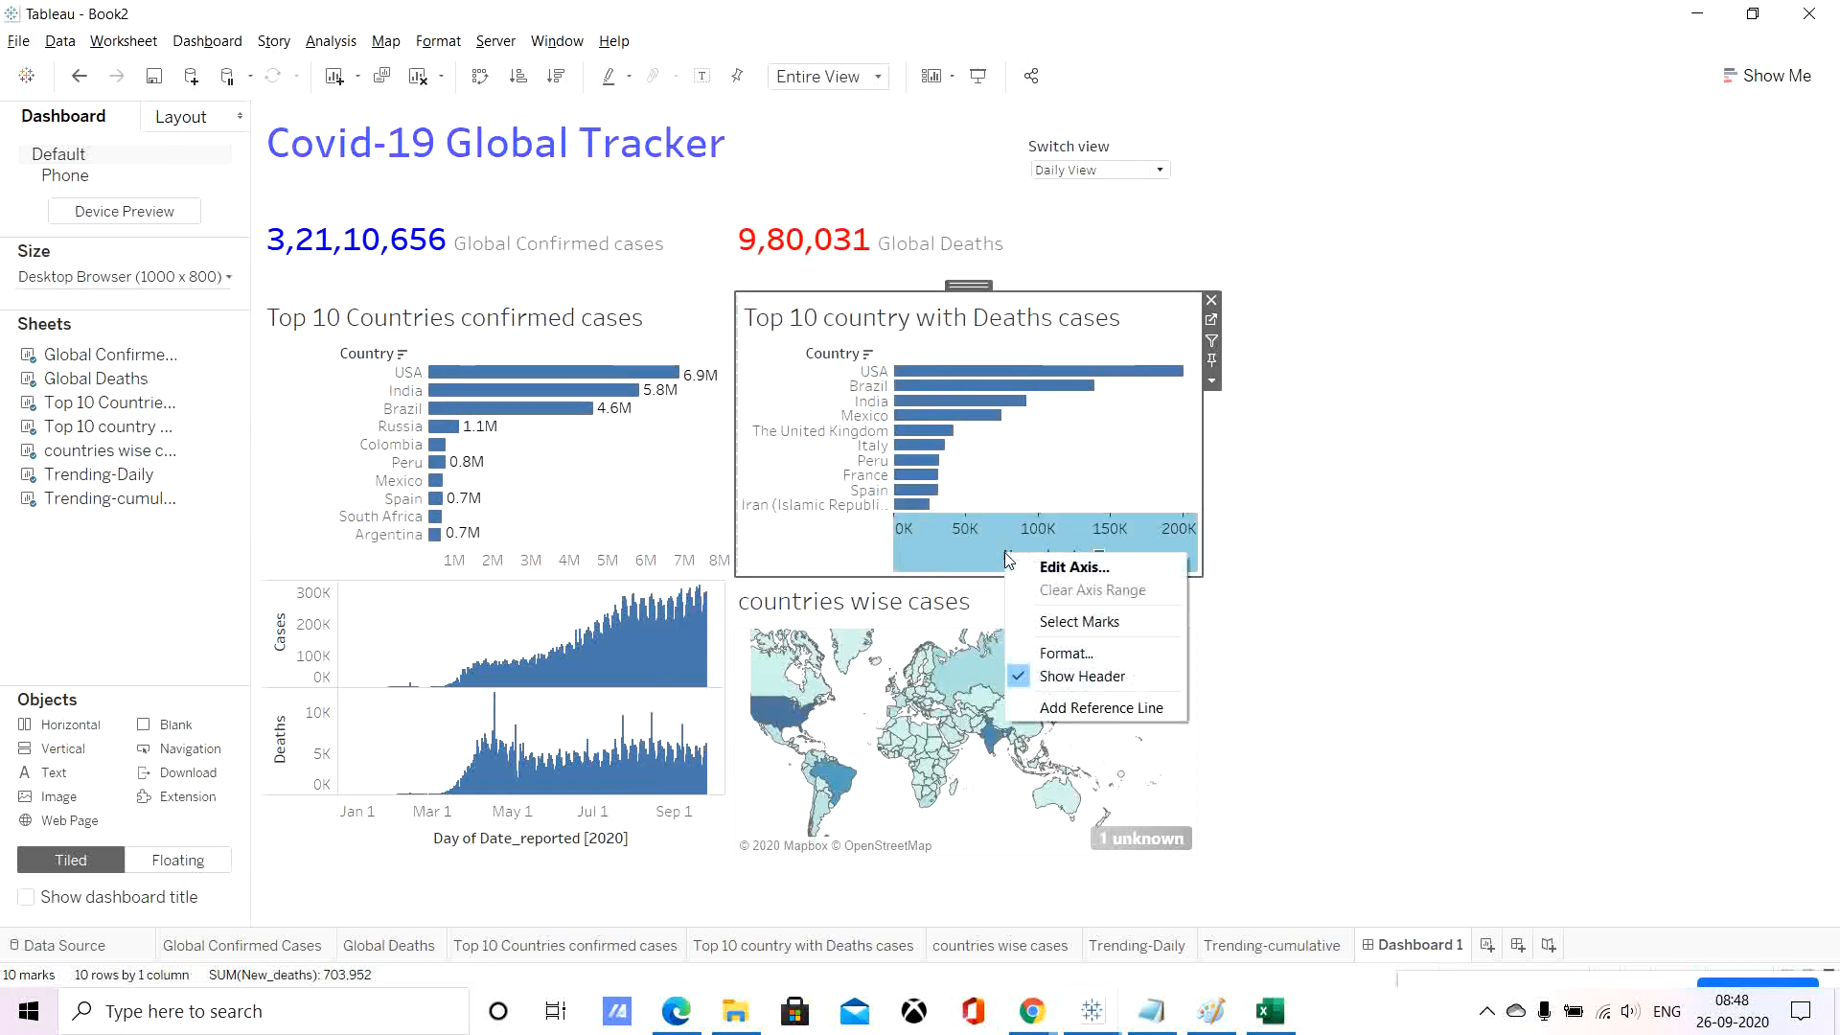
pyautogui.click(1073, 567)
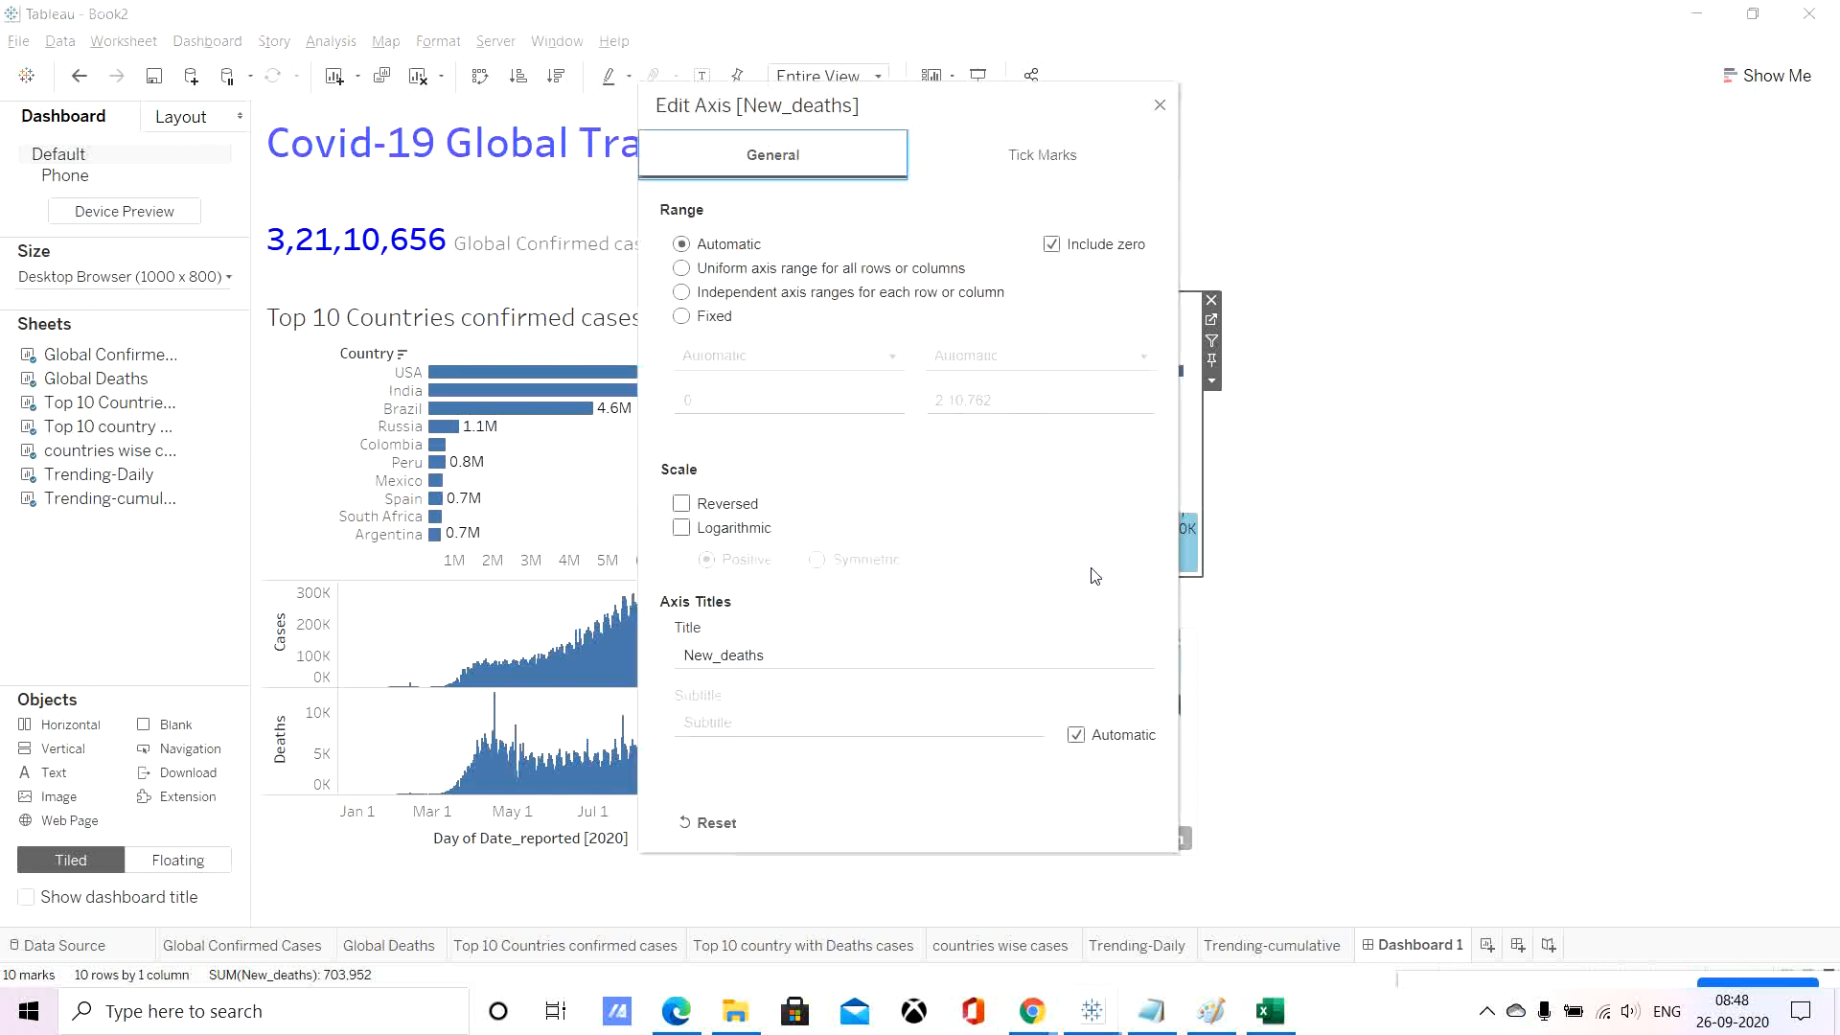
pyautogui.click(1052, 245)
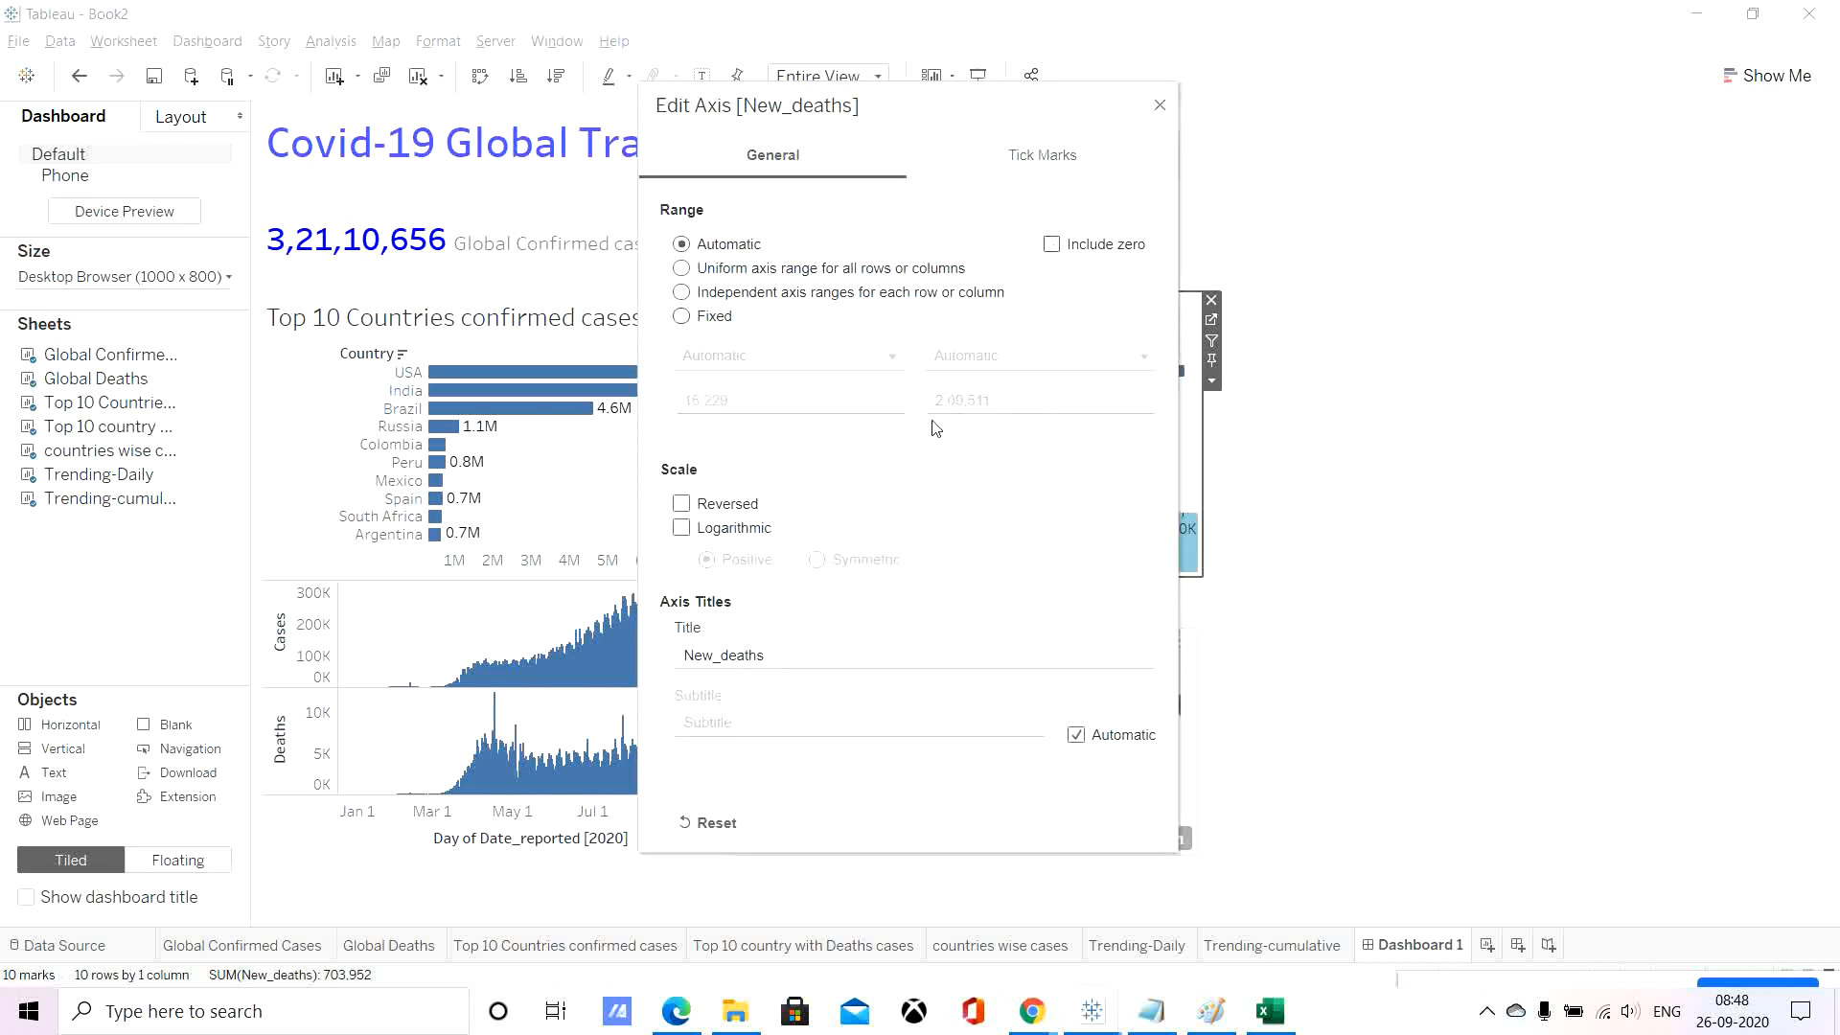
pyautogui.doubleClick(779, 657)
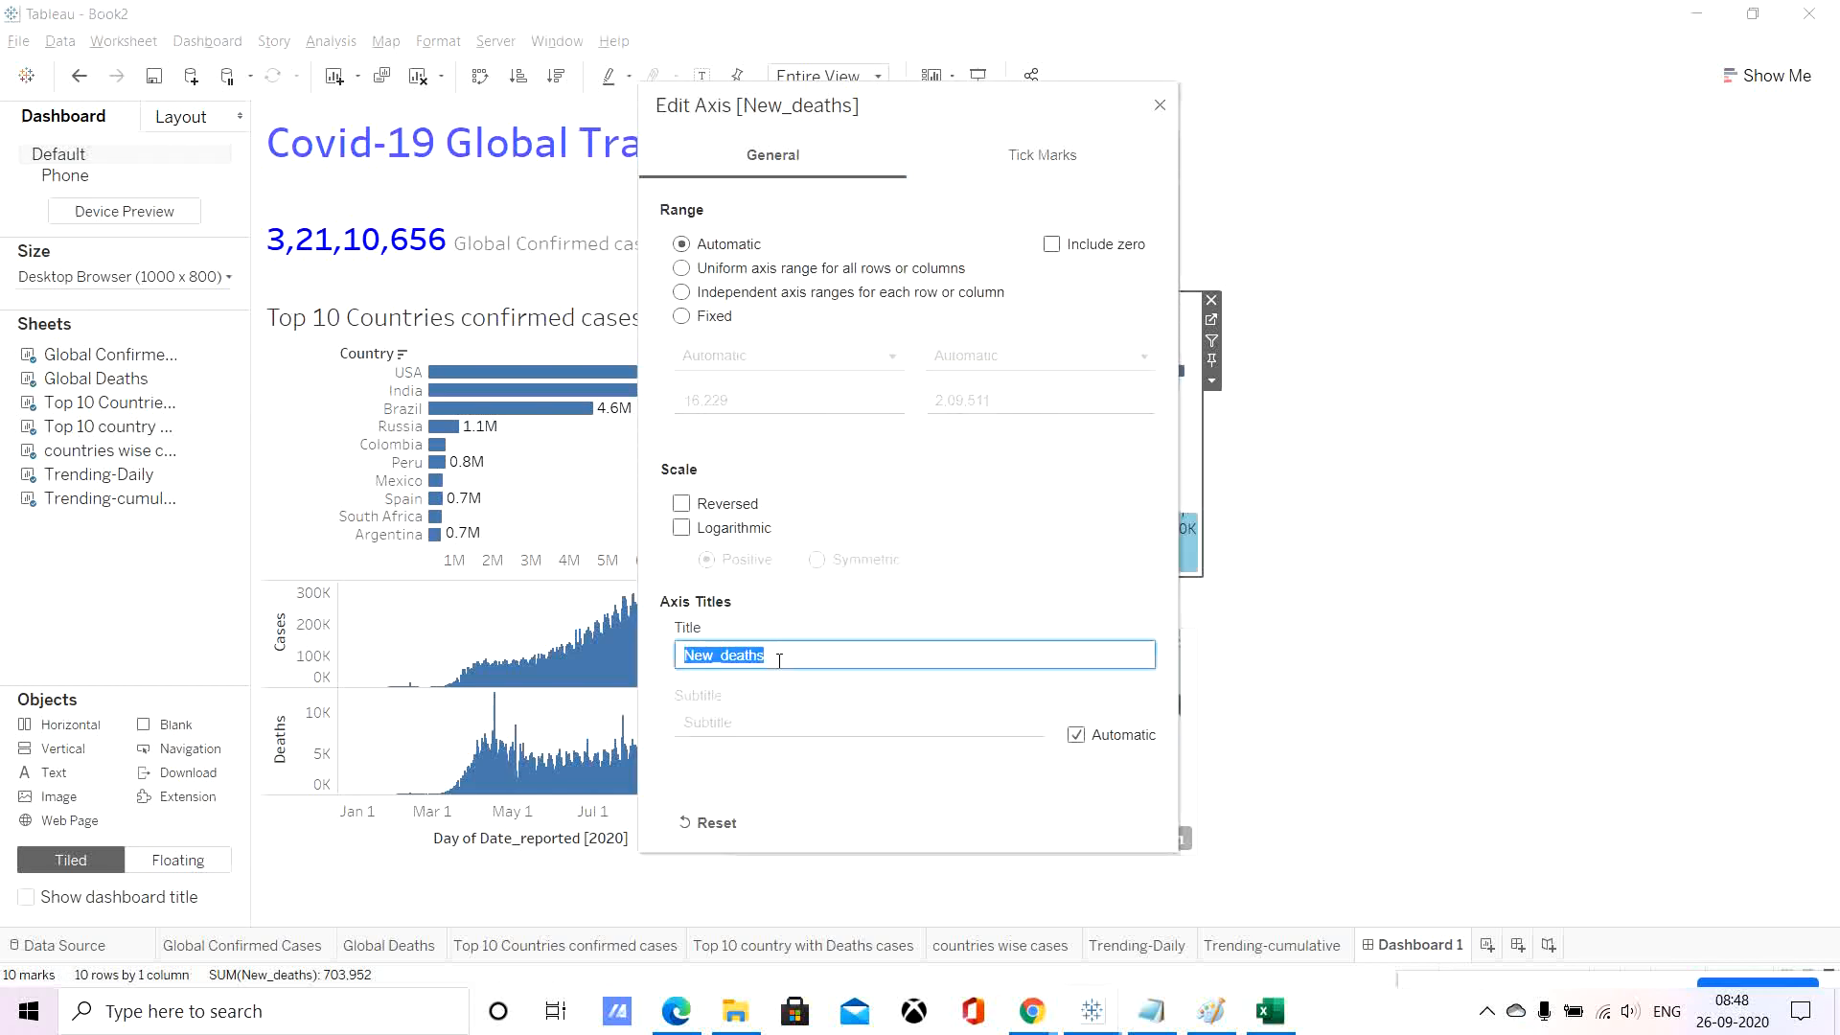
pyautogui.press('BackSpace')
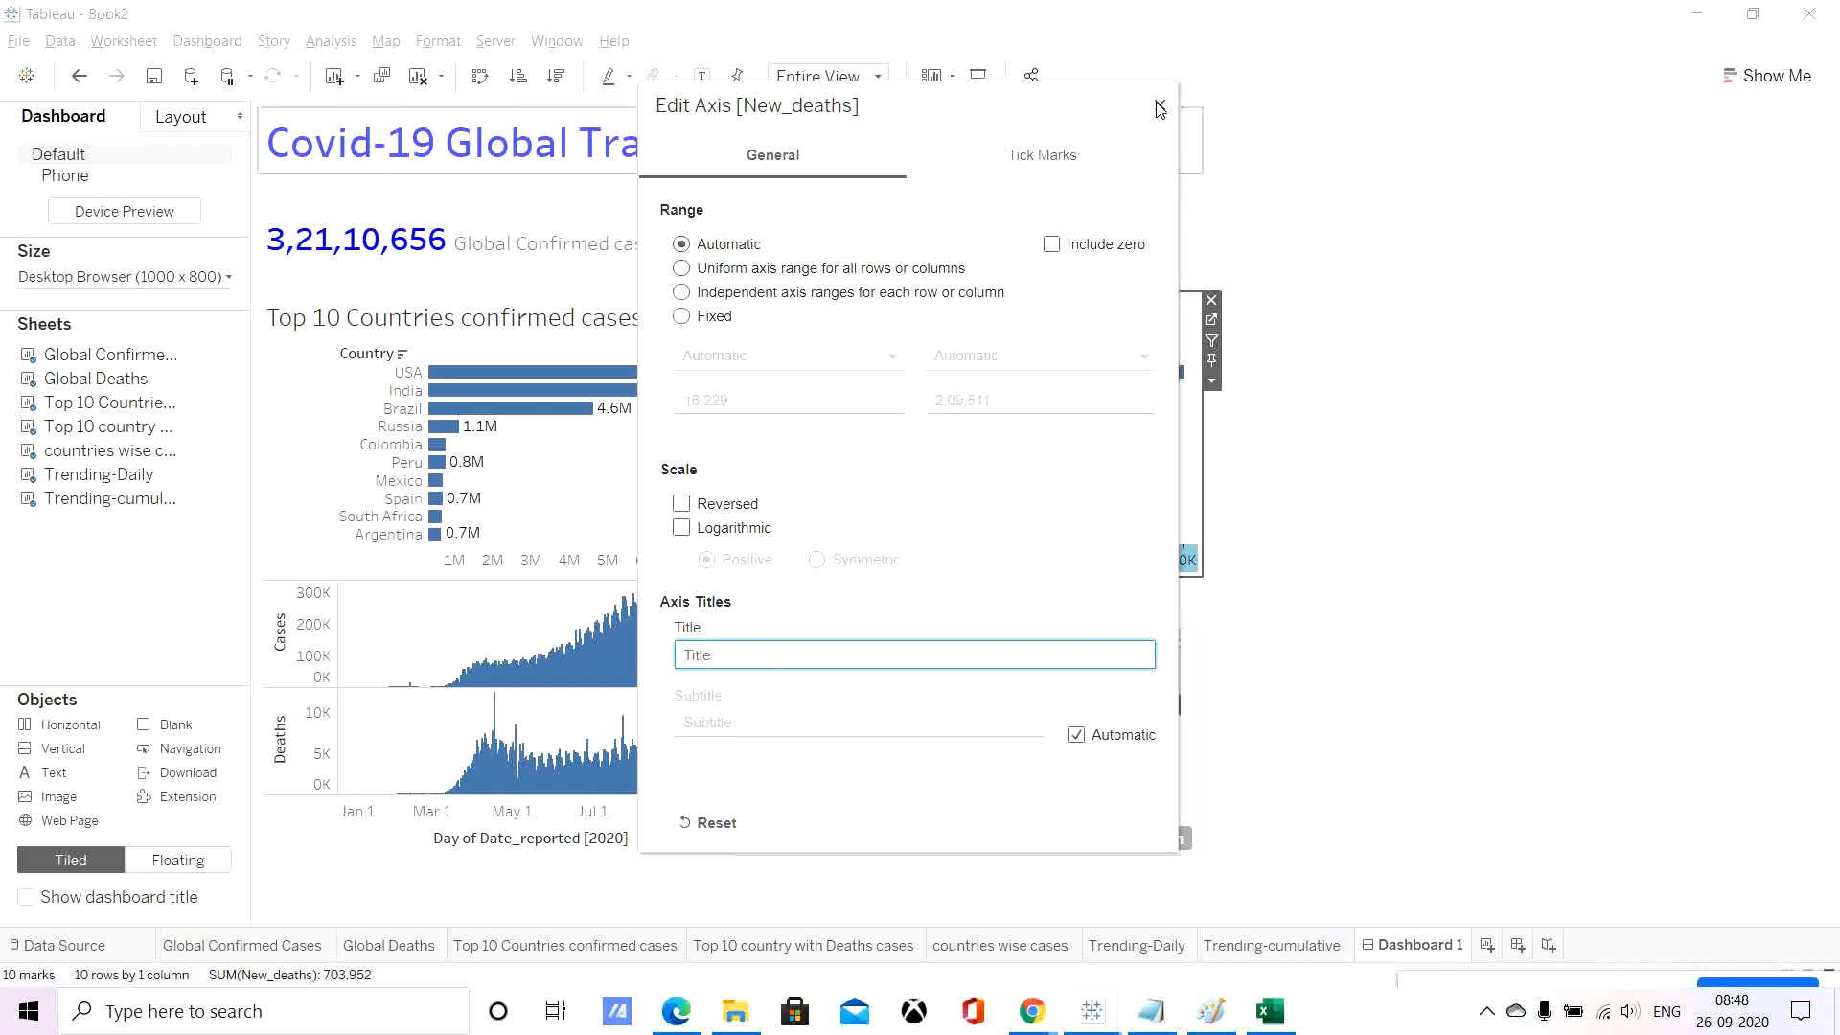
pyautogui.click(1159, 108)
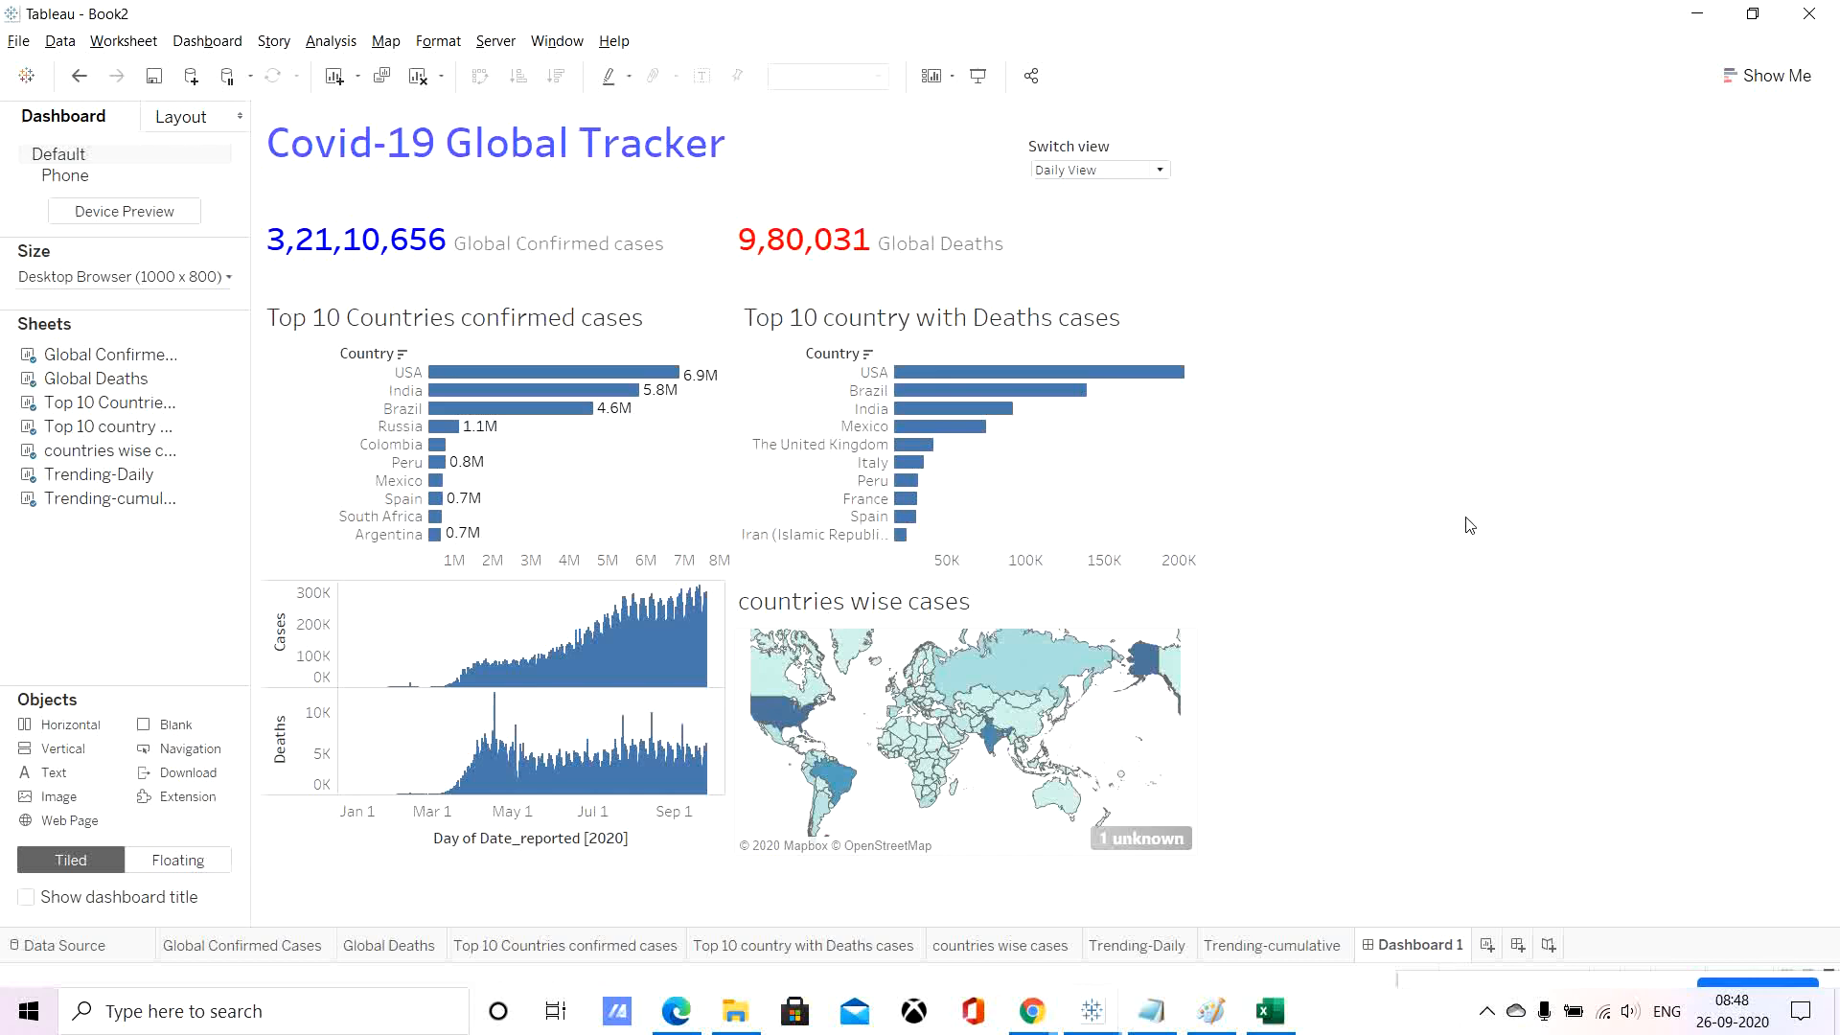
# Hide the title of the countries wise cases map on the dashboard.
pyautogui.click(874, 599)
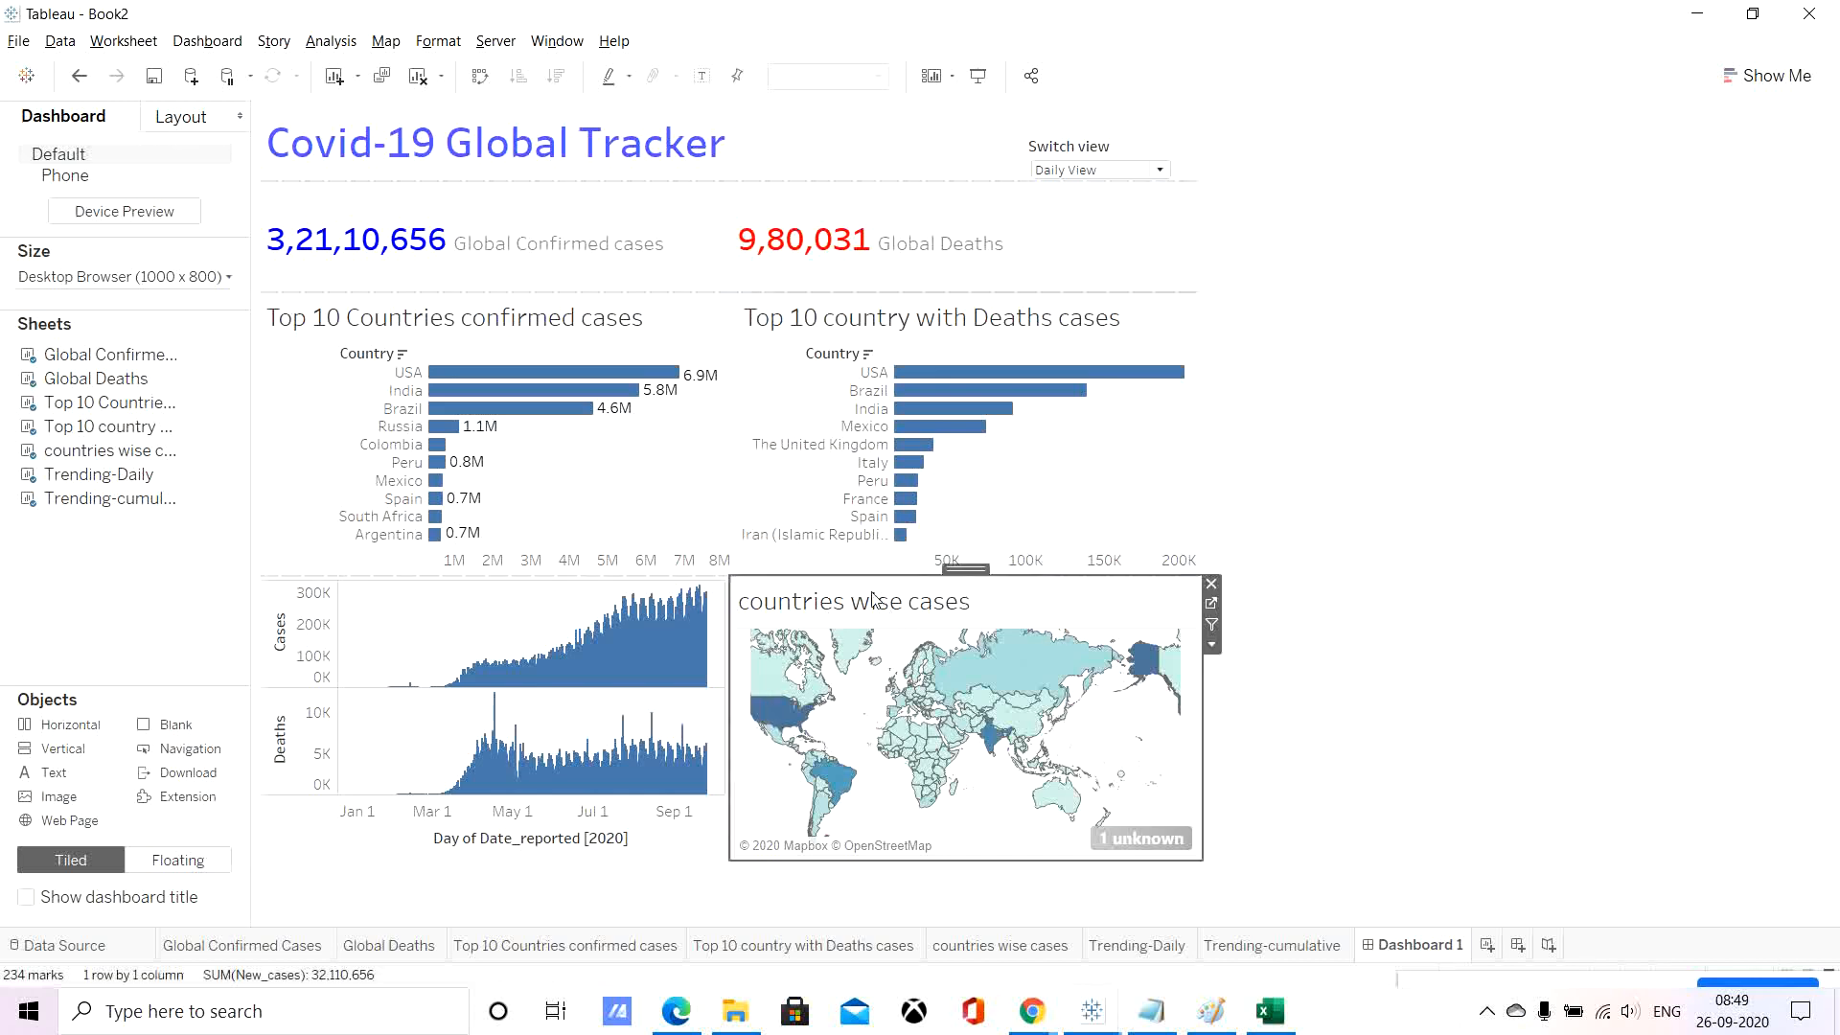
pyautogui.rightClick(874, 599)
pyautogui.click(959, 654)
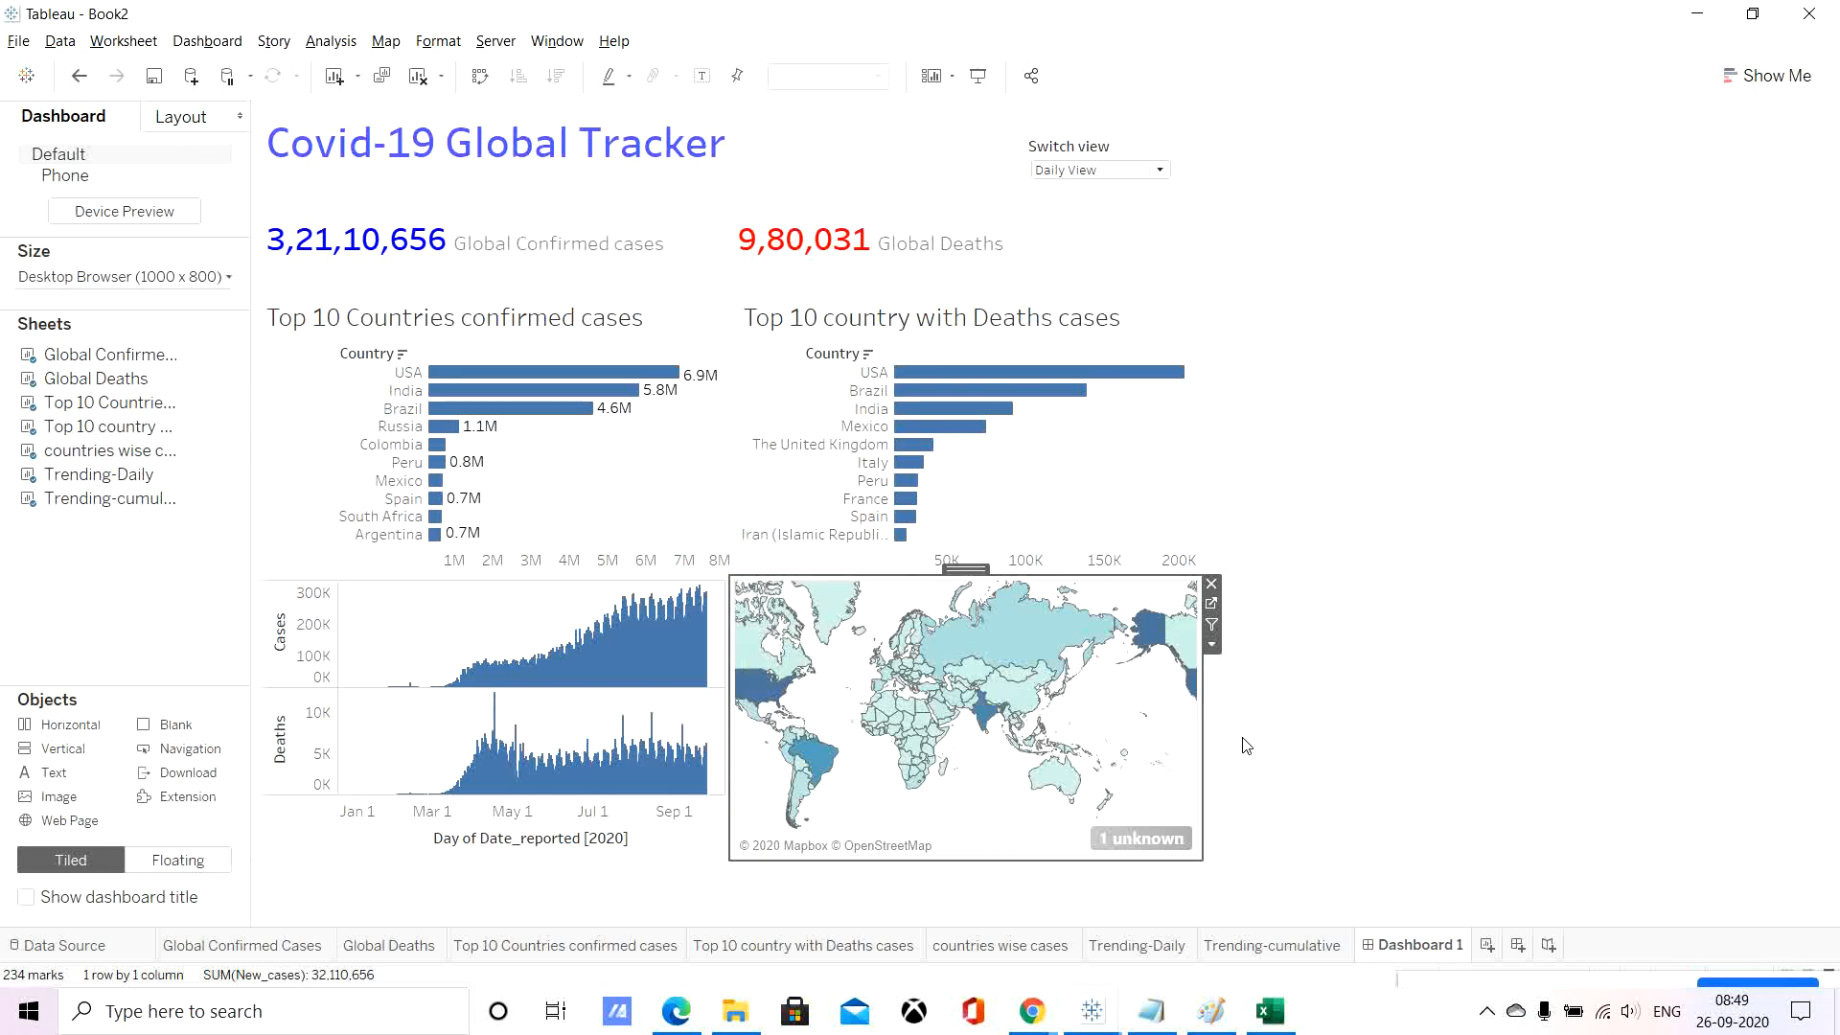
pyautogui.click(1438, 709)
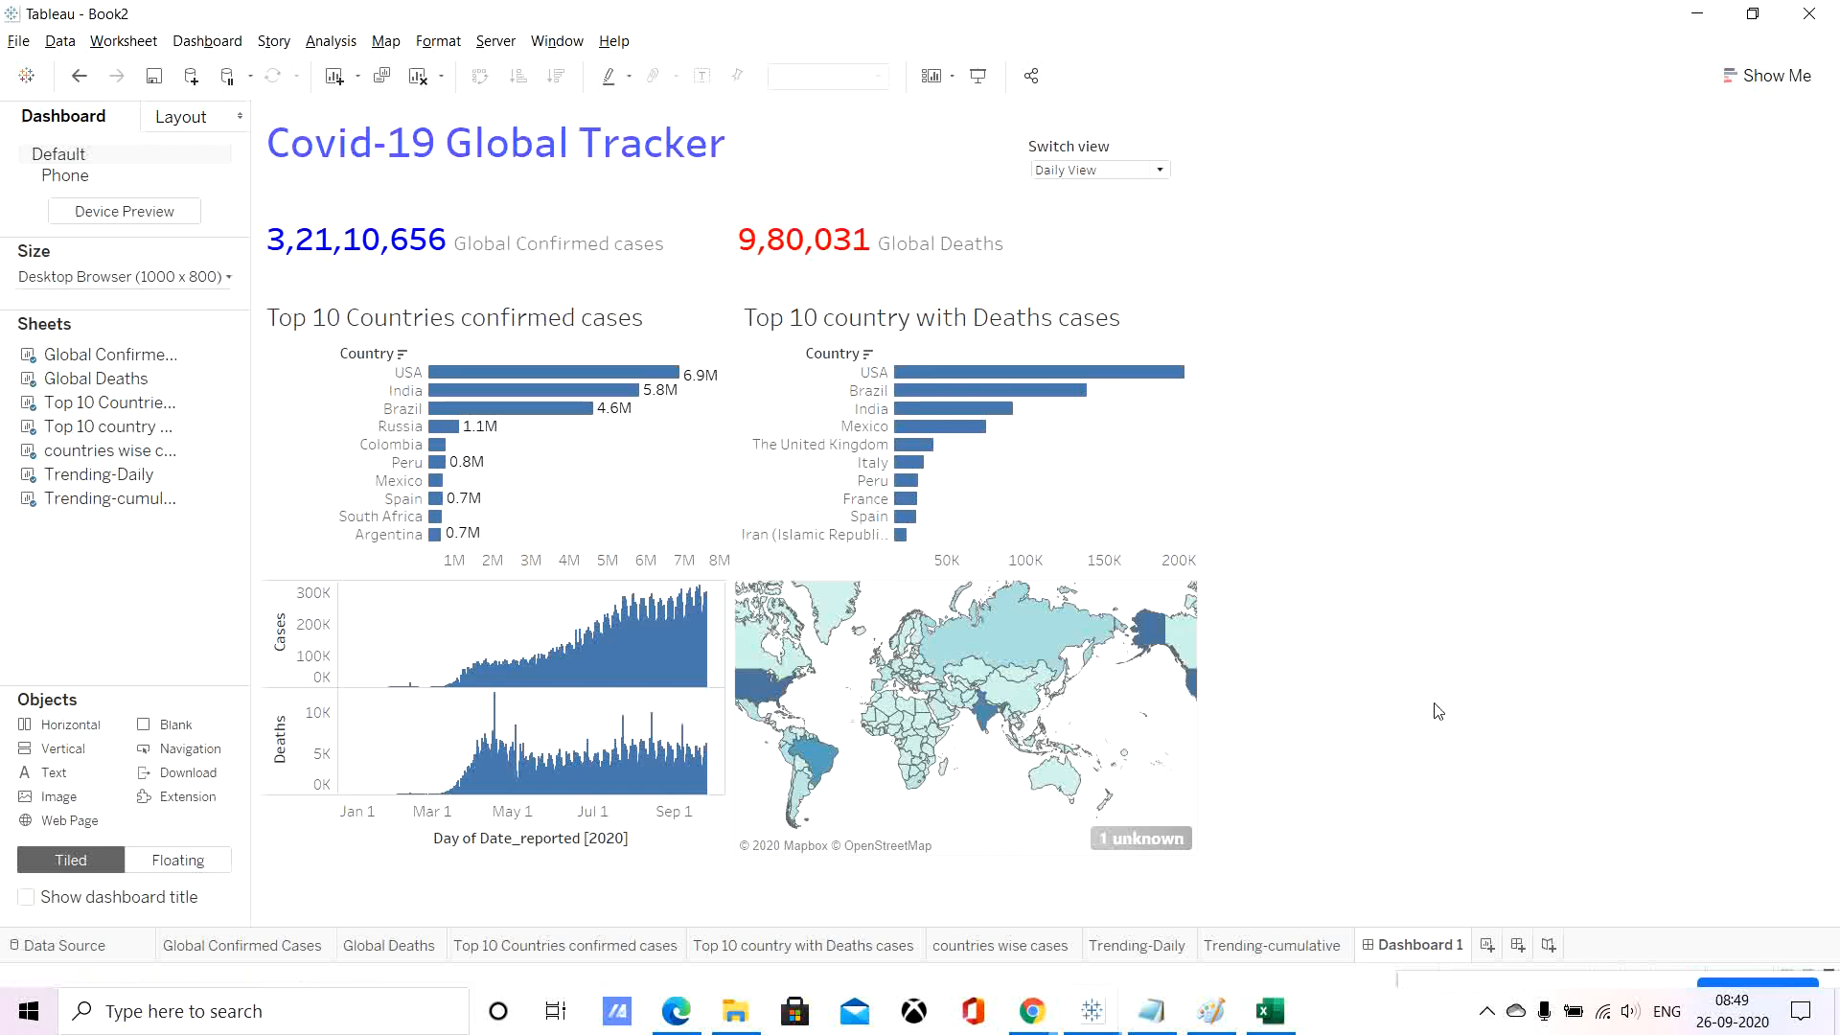
pyautogui.click(1125, 731)
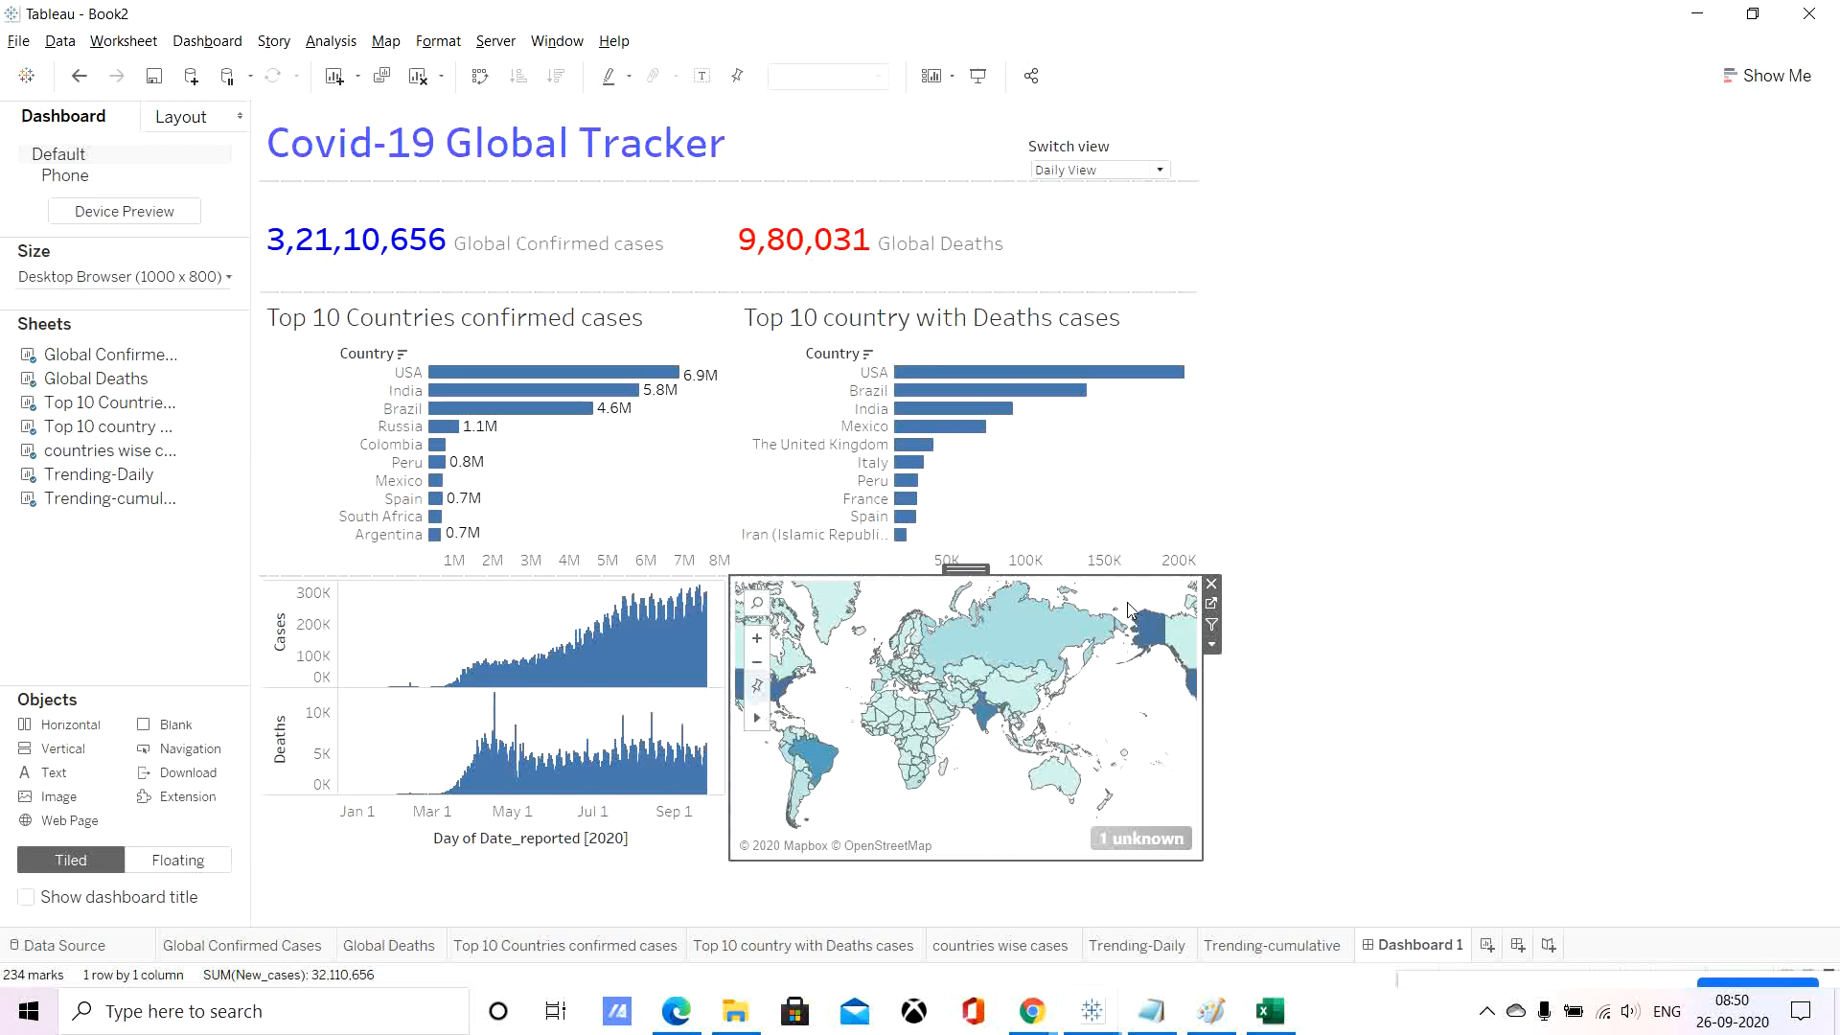
pyautogui.click(1397, 580)
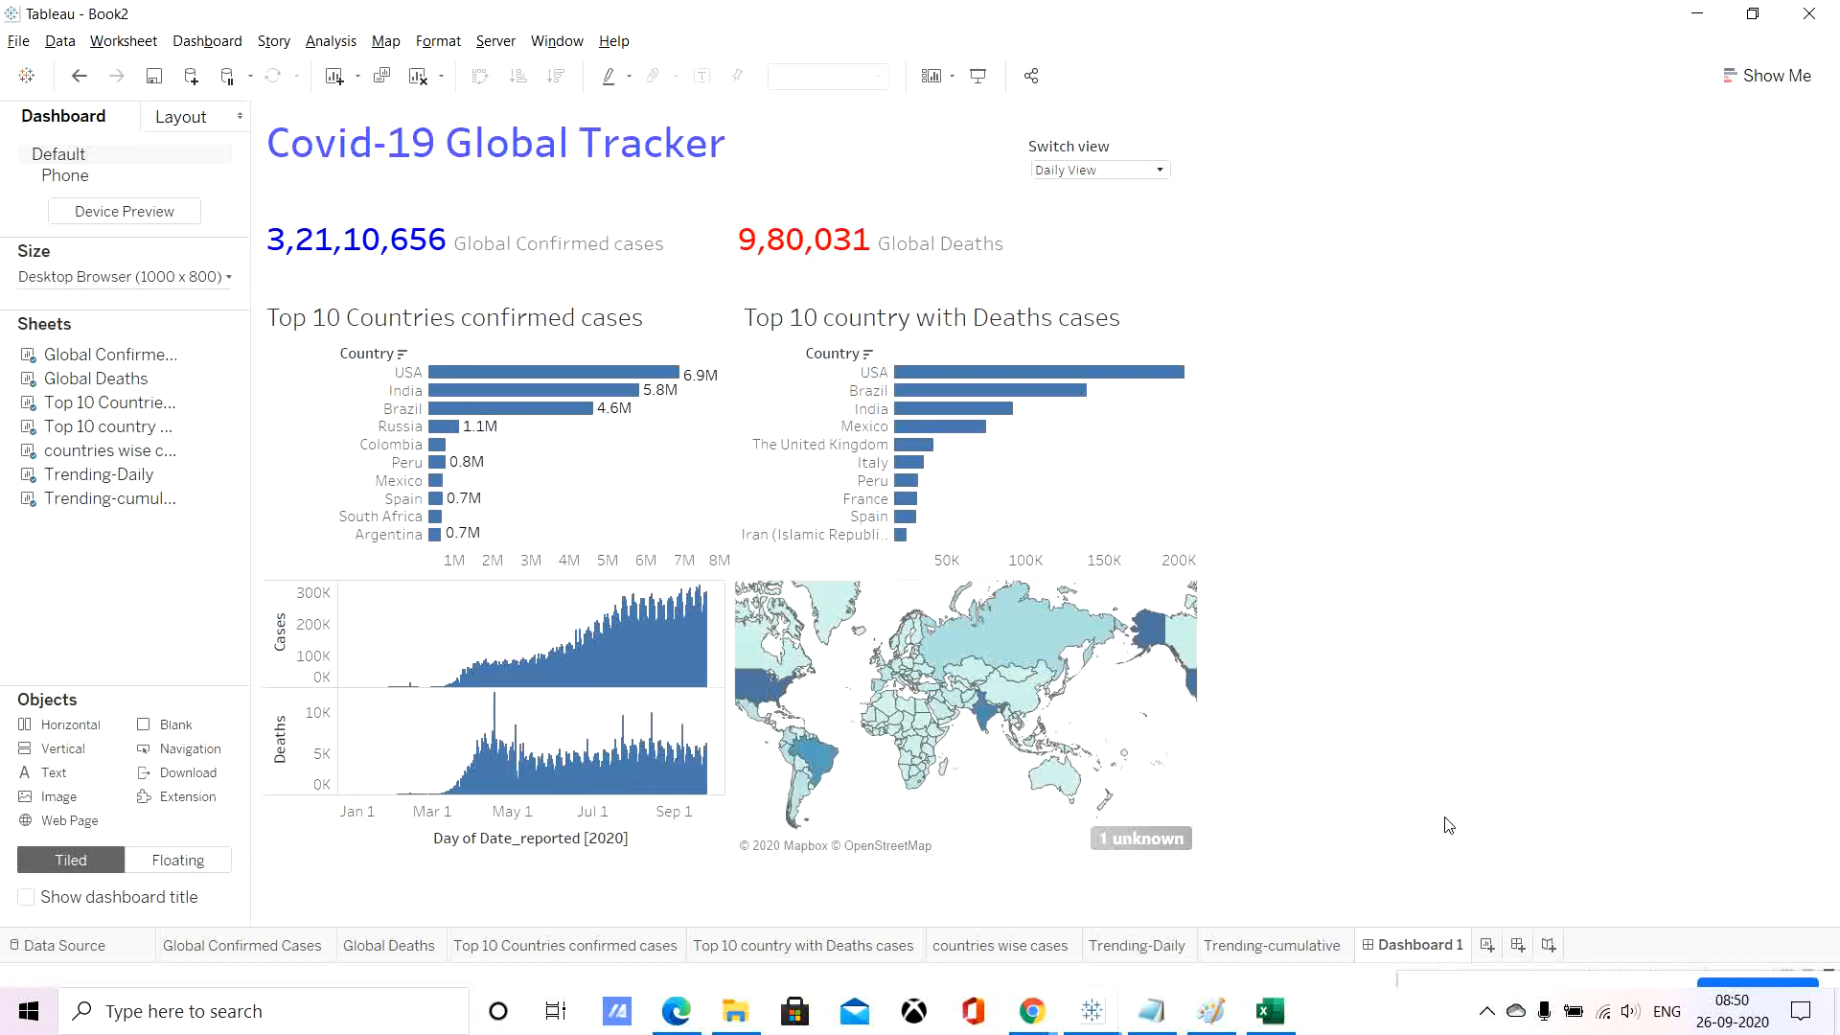
# Create a new blank worksheet and replace its title with "Trending for".
pyautogui.click(1493, 946)
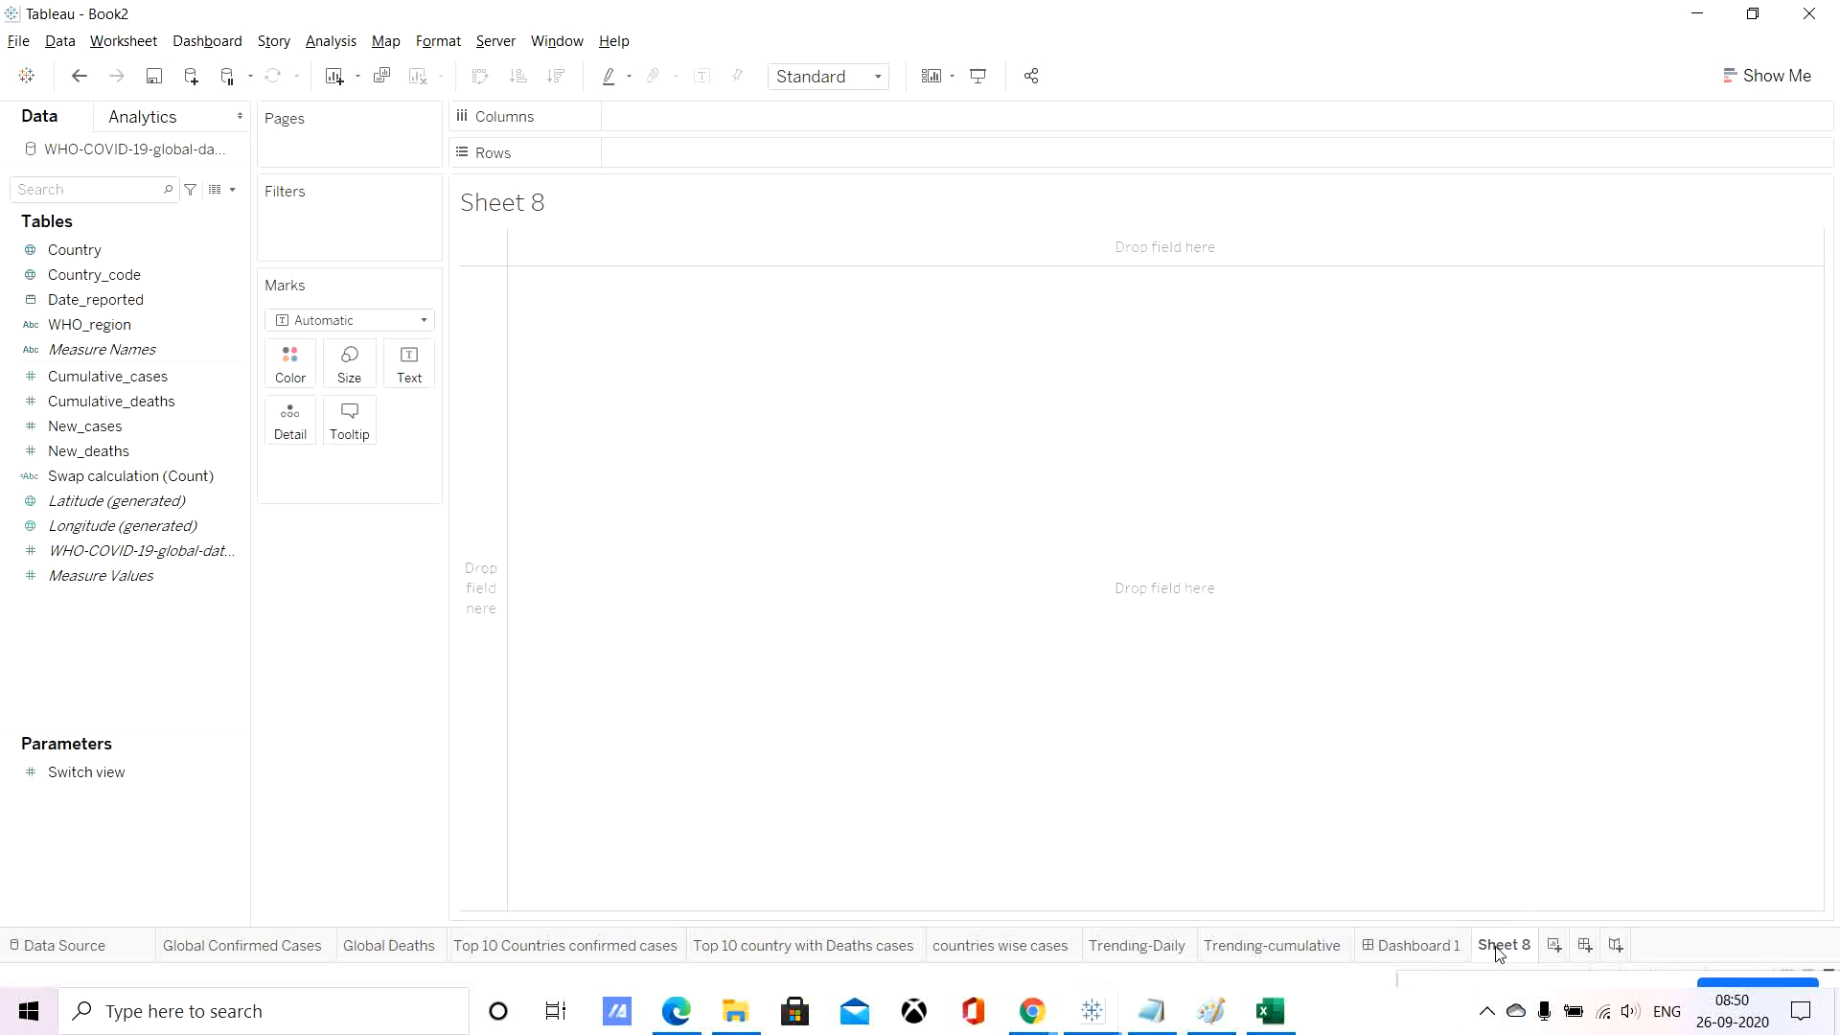
pyautogui.moveTo(1498, 948)
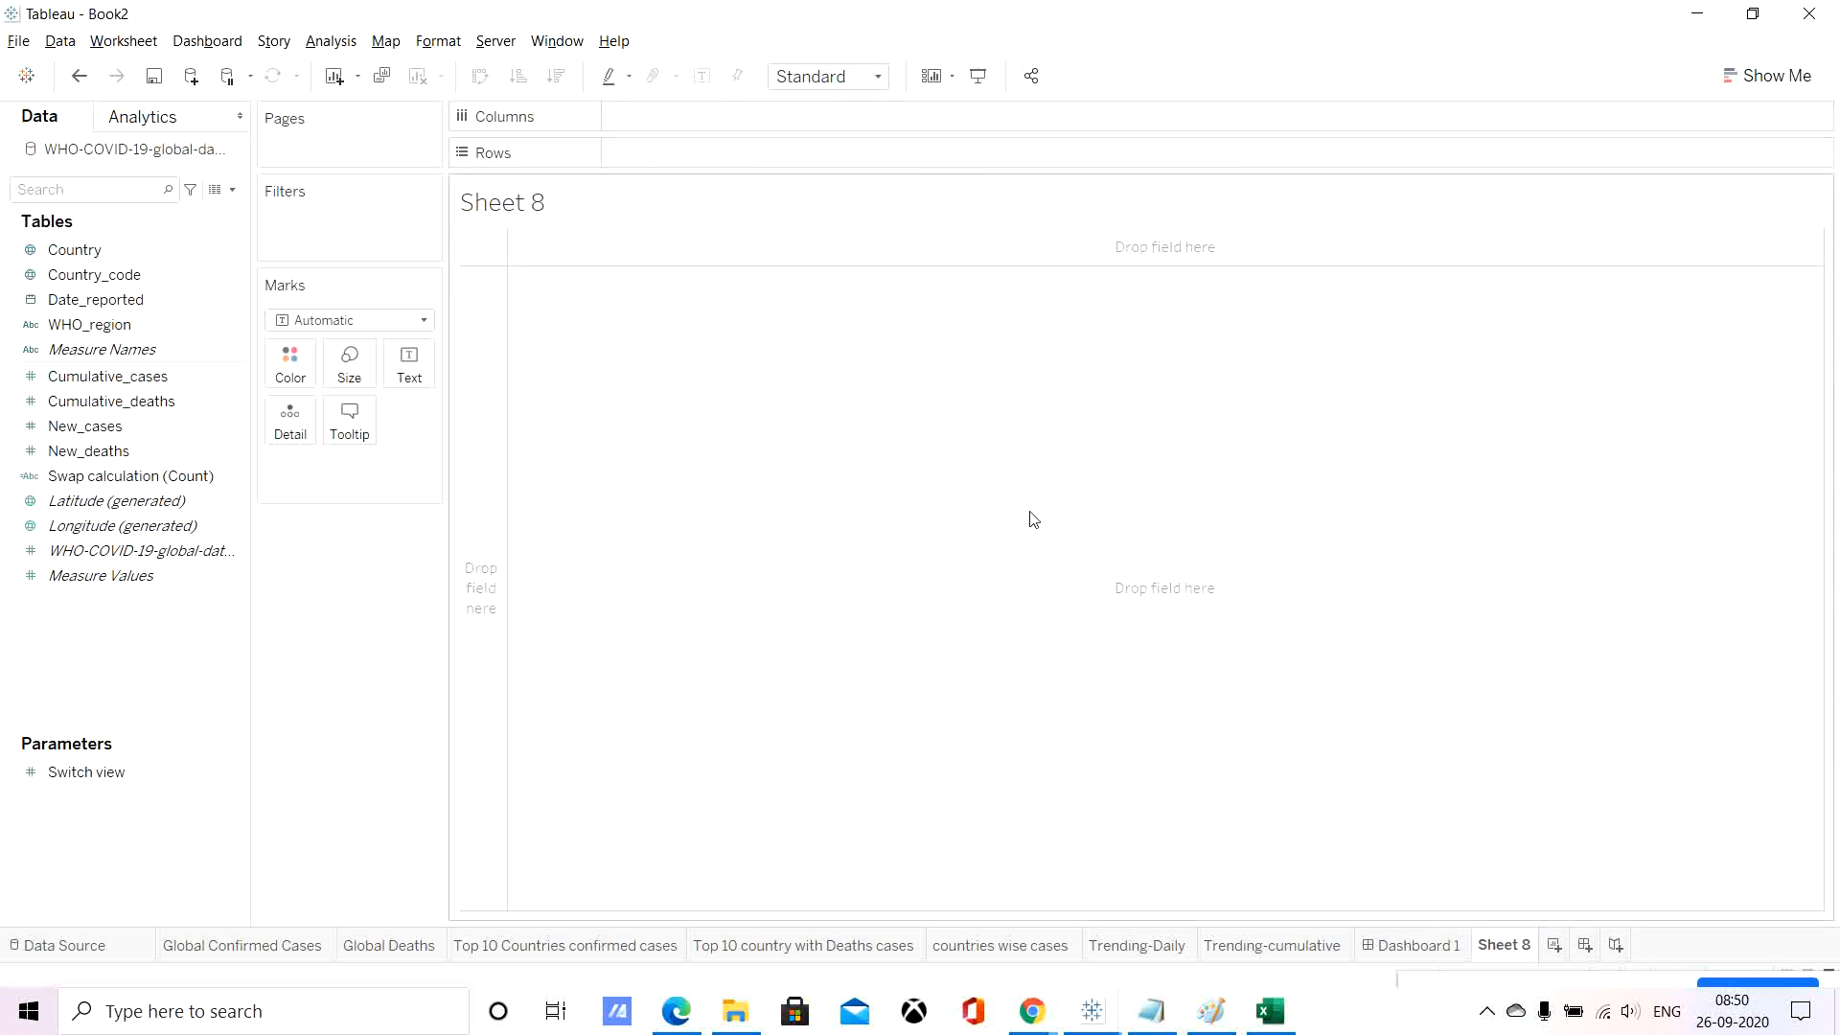
pyautogui.doubleClick(583, 210)
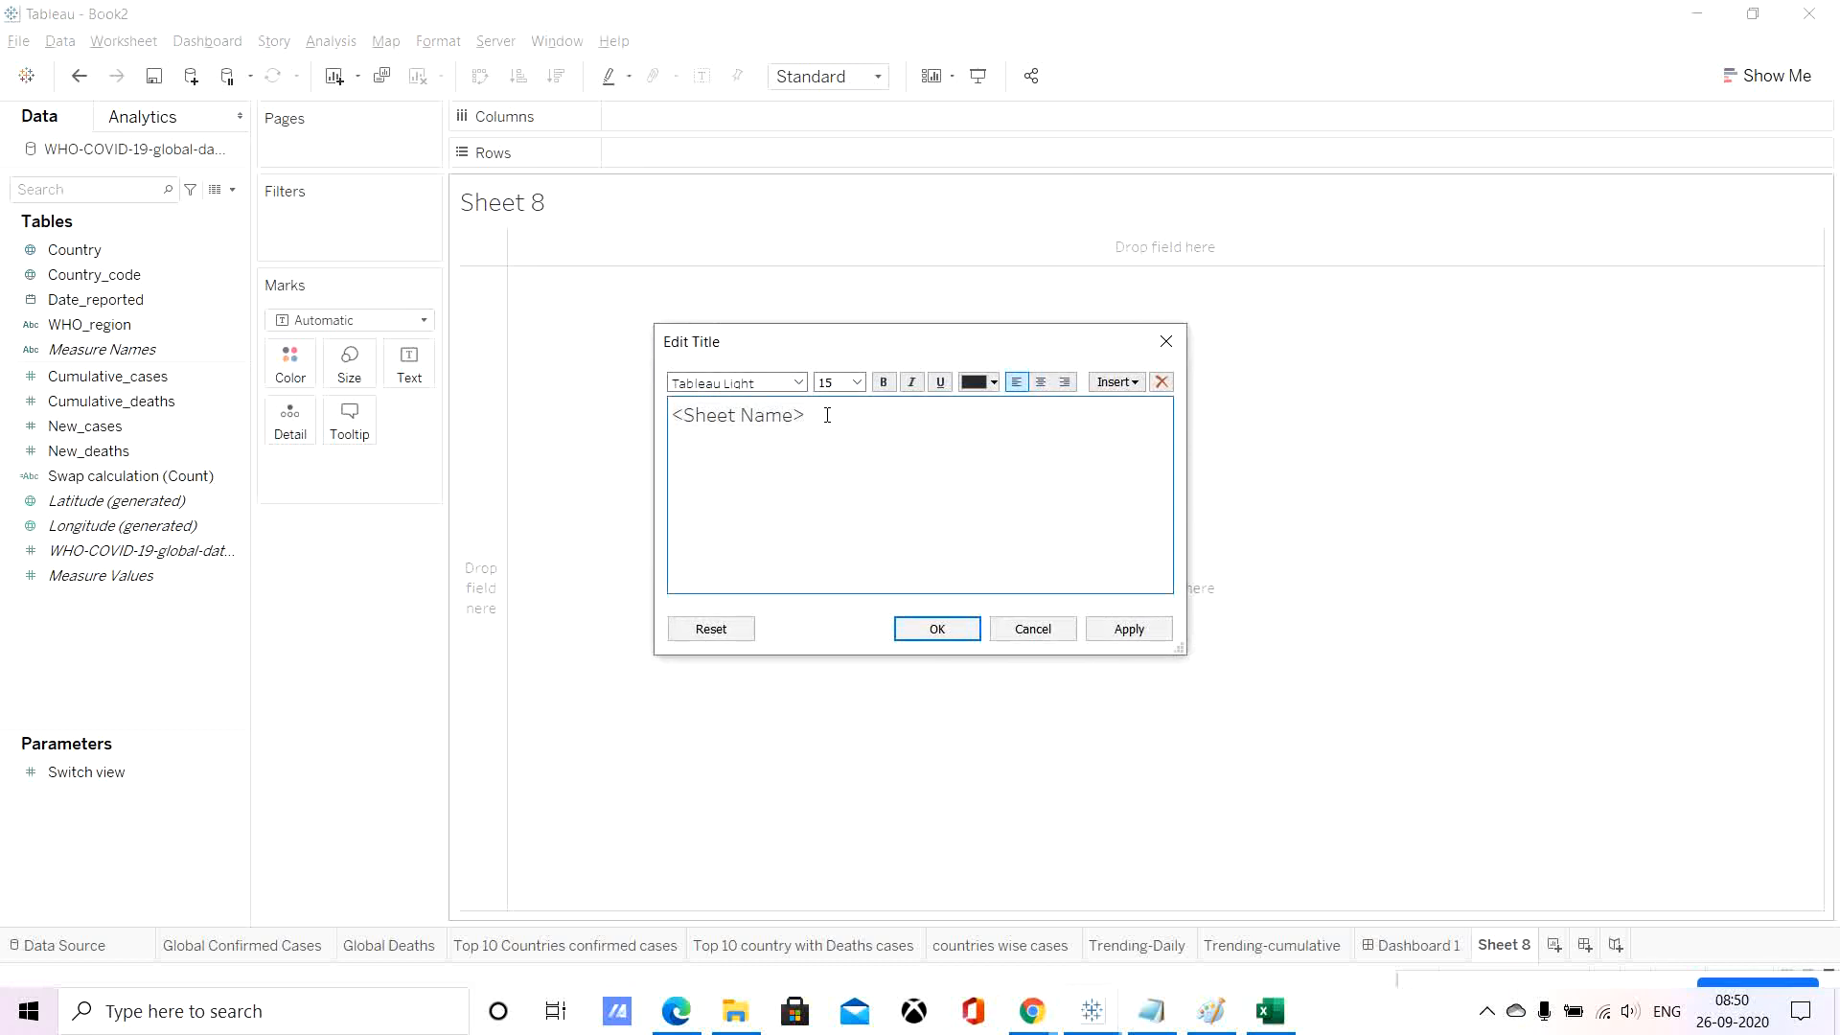
pyautogui.moveTo(825, 412); pyautogui.dragTo(616, 399)
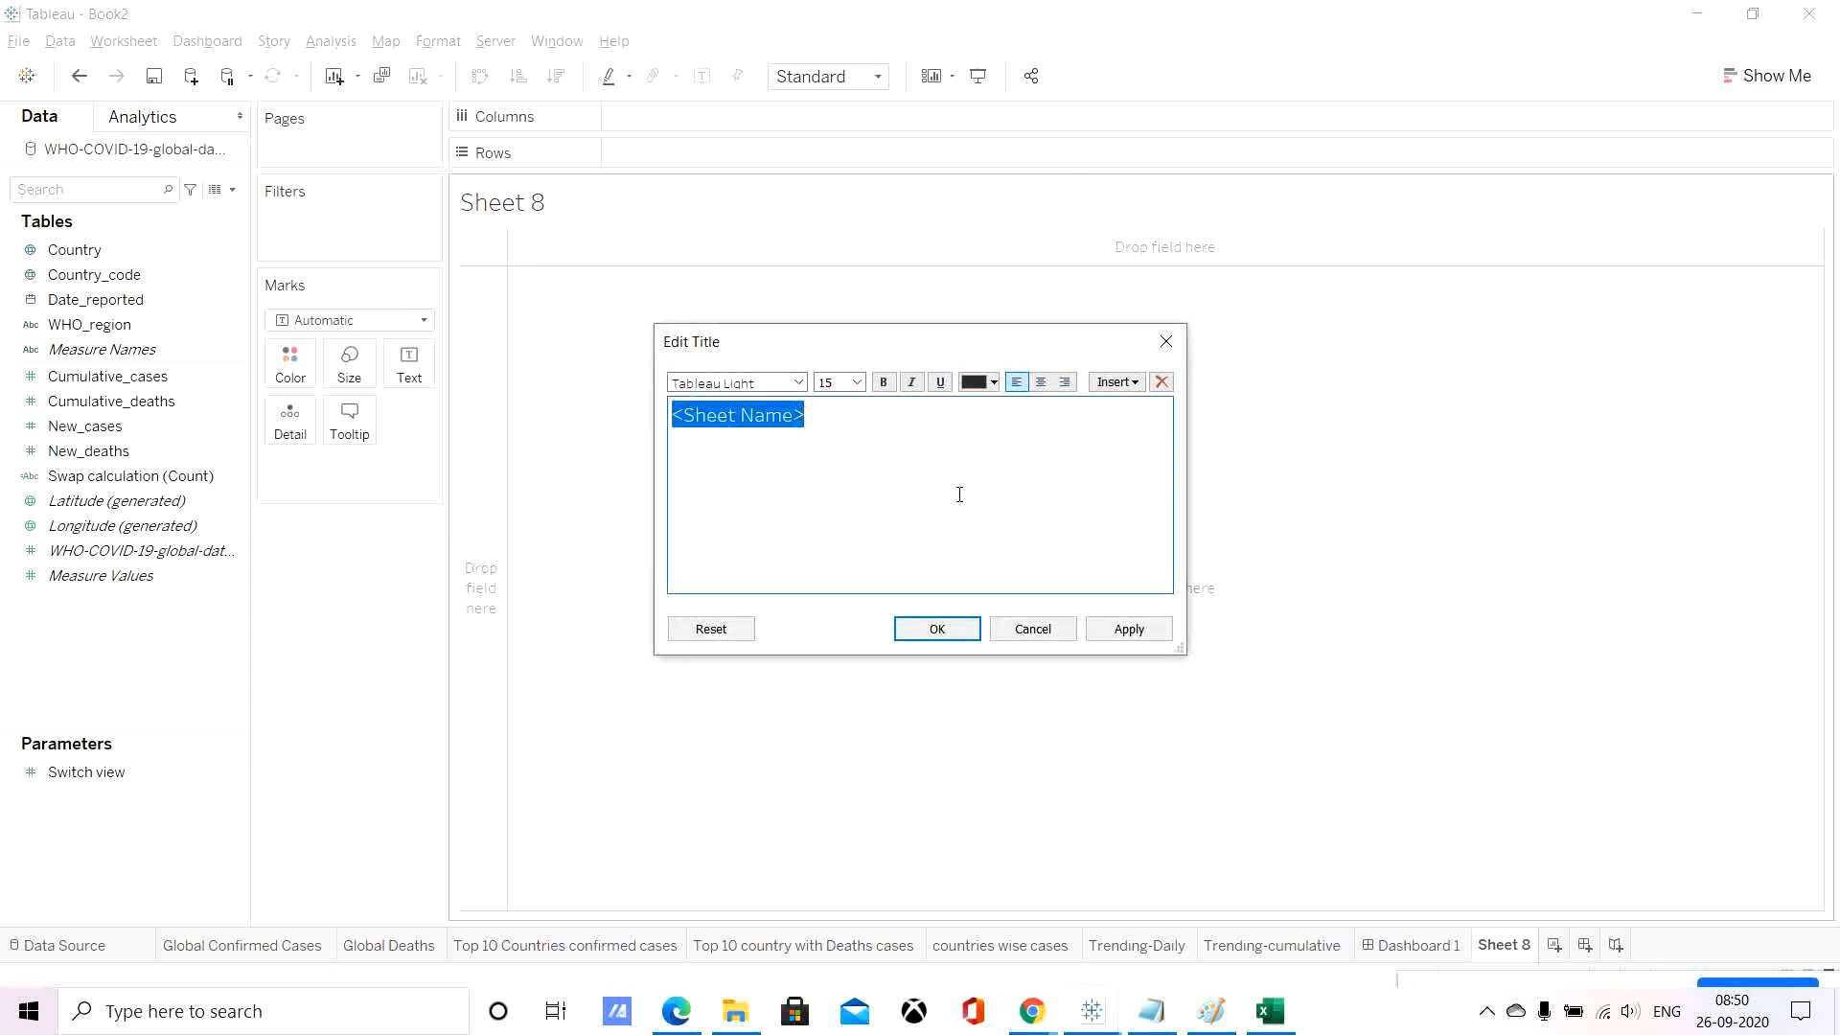
pyautogui.write('Tr')
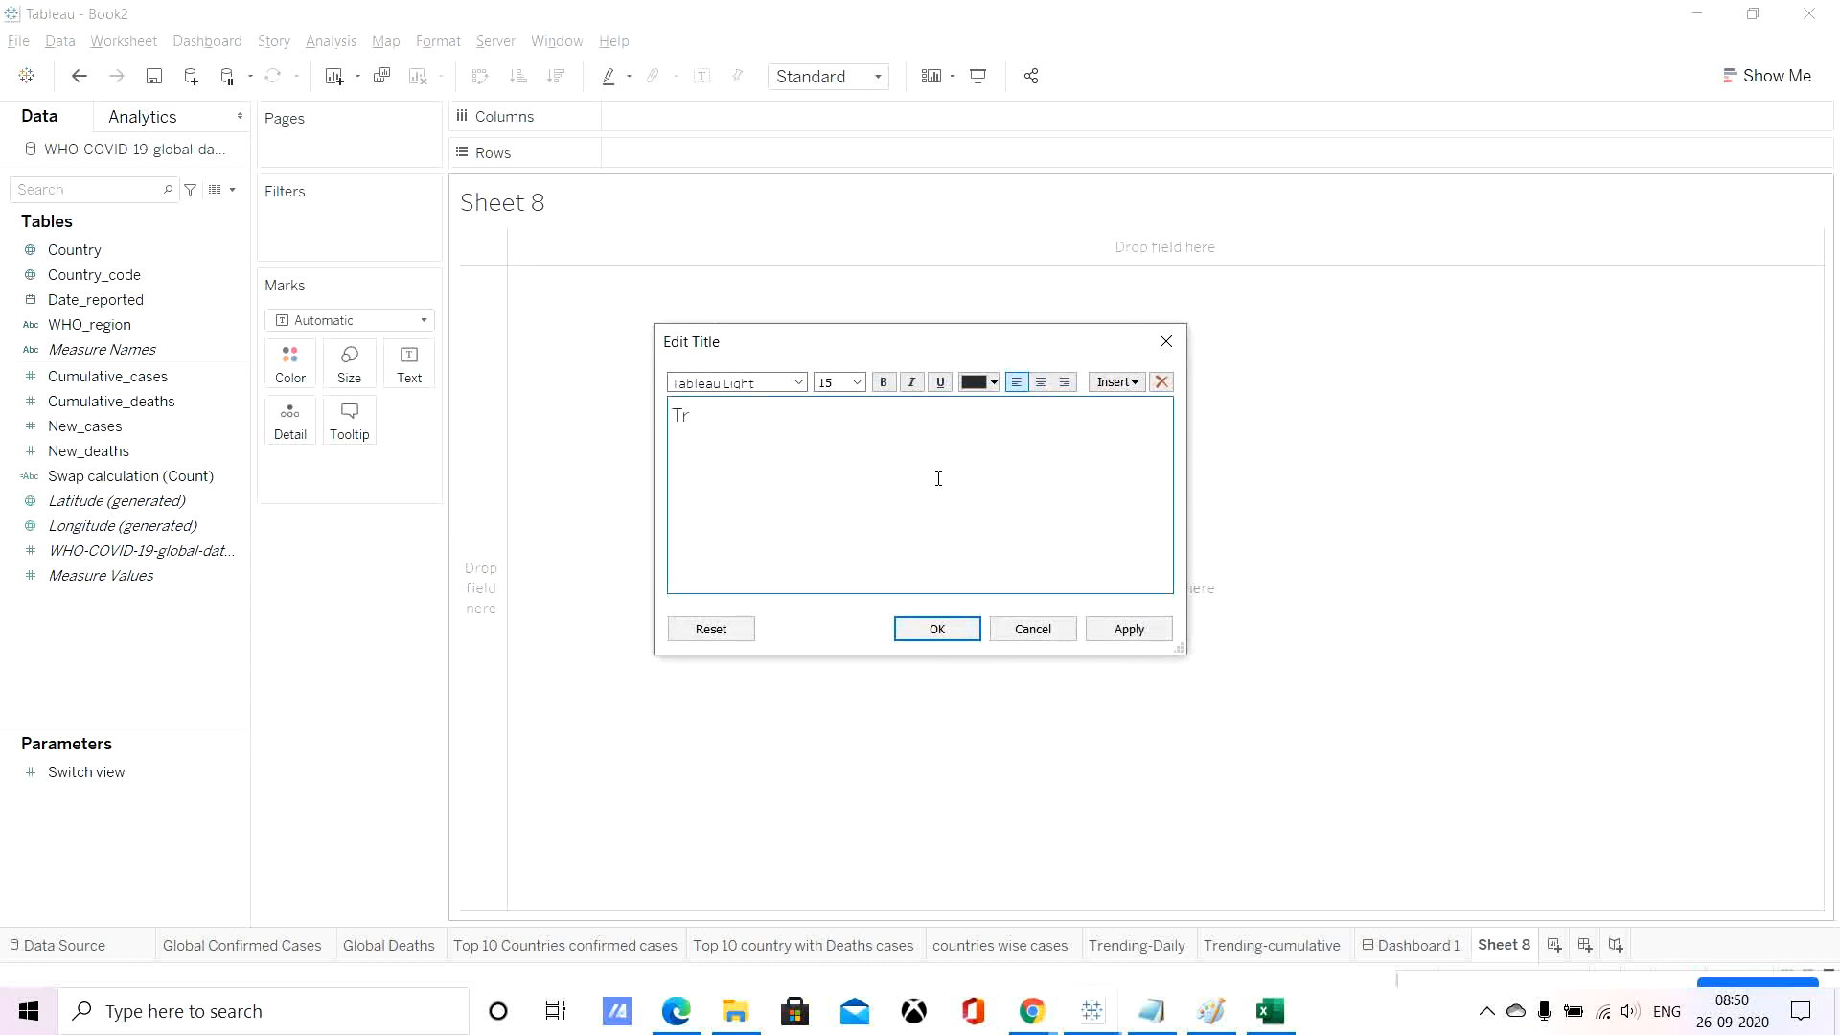
pyautogui.write('ening')
pyautogui.press('BackSpace')
pyautogui.press('BackSpace')
pyautogui.write('ding fo')
pyautogui.click(1133, 383)
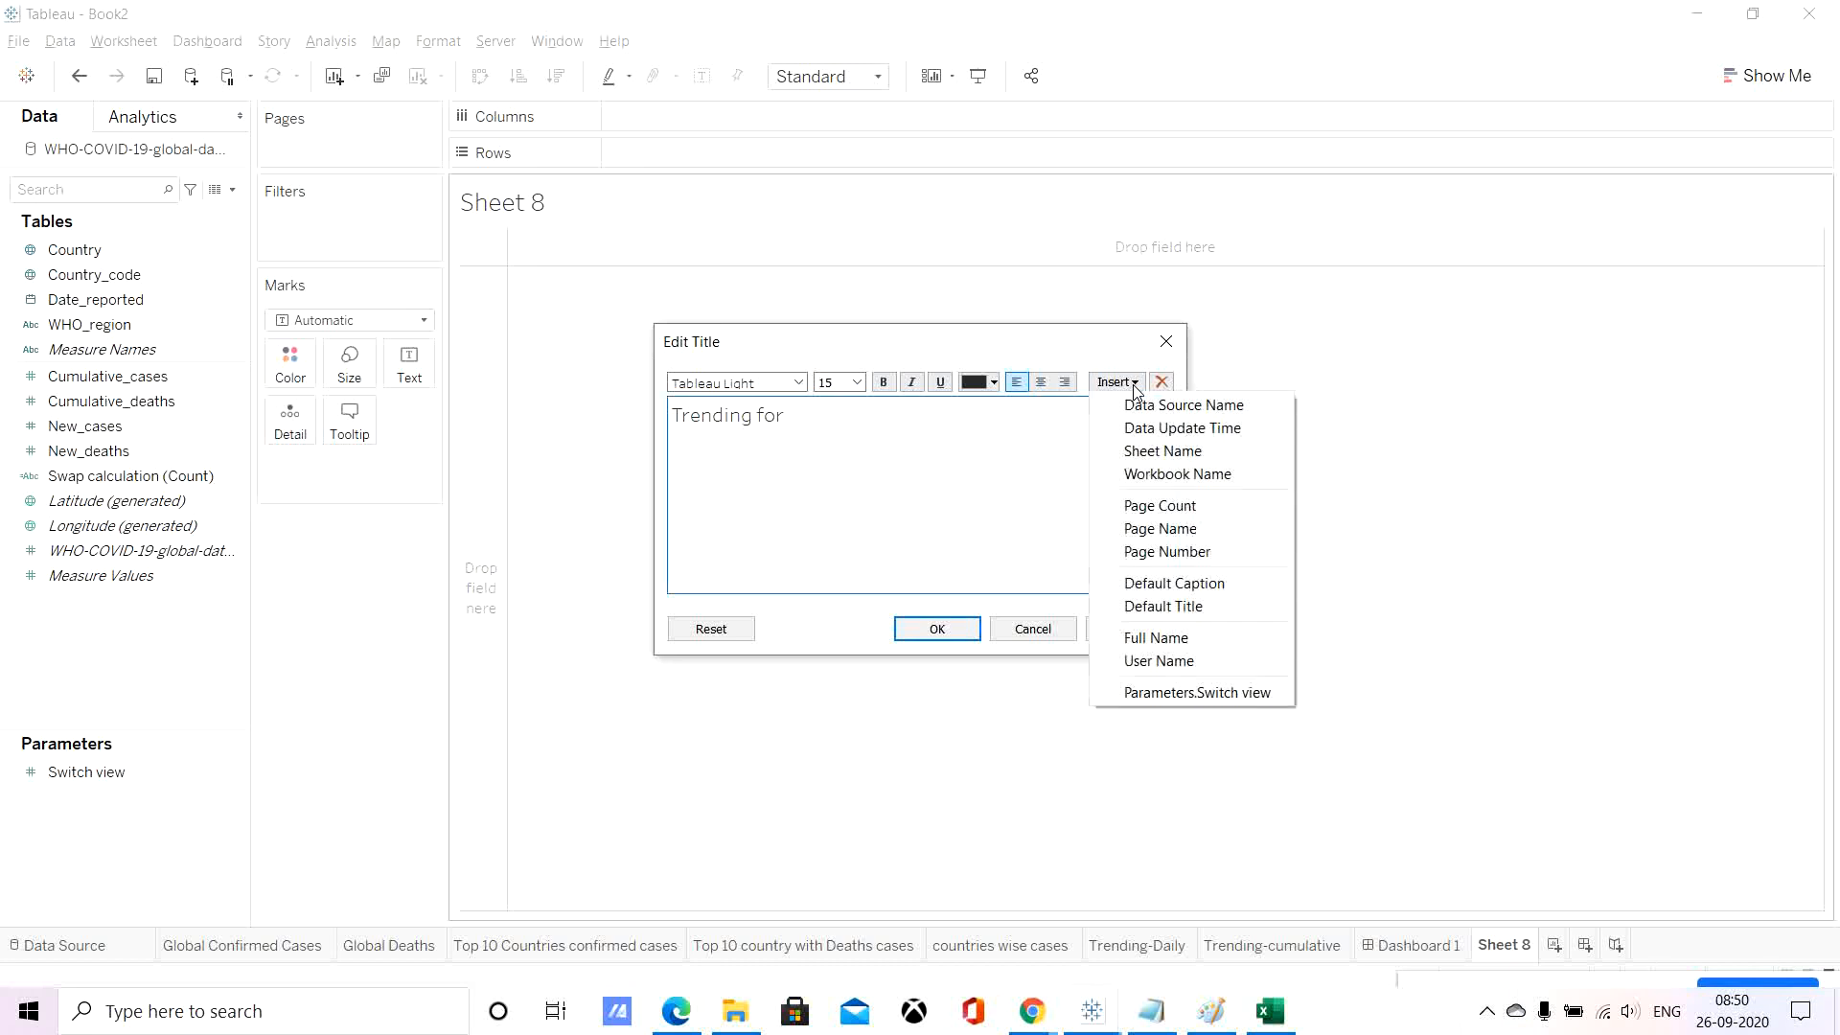
pyautogui.click(870, 427)
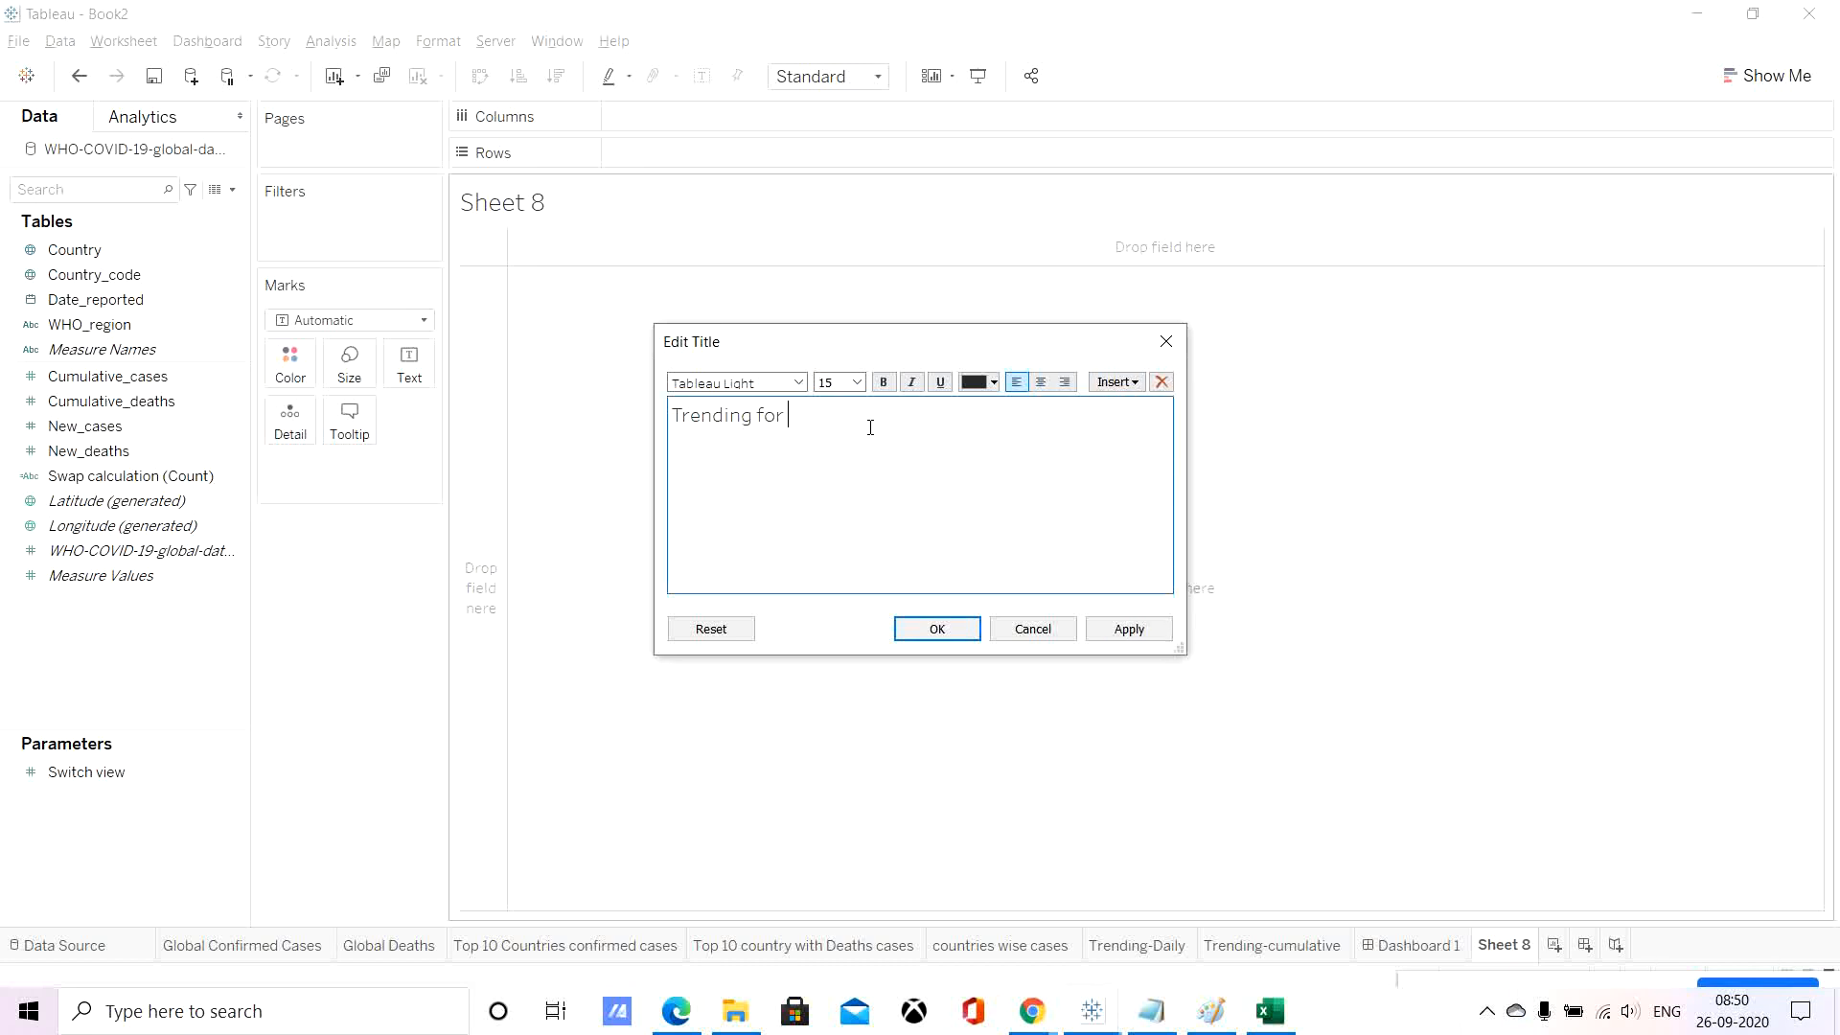
pyautogui.click(1129, 632)
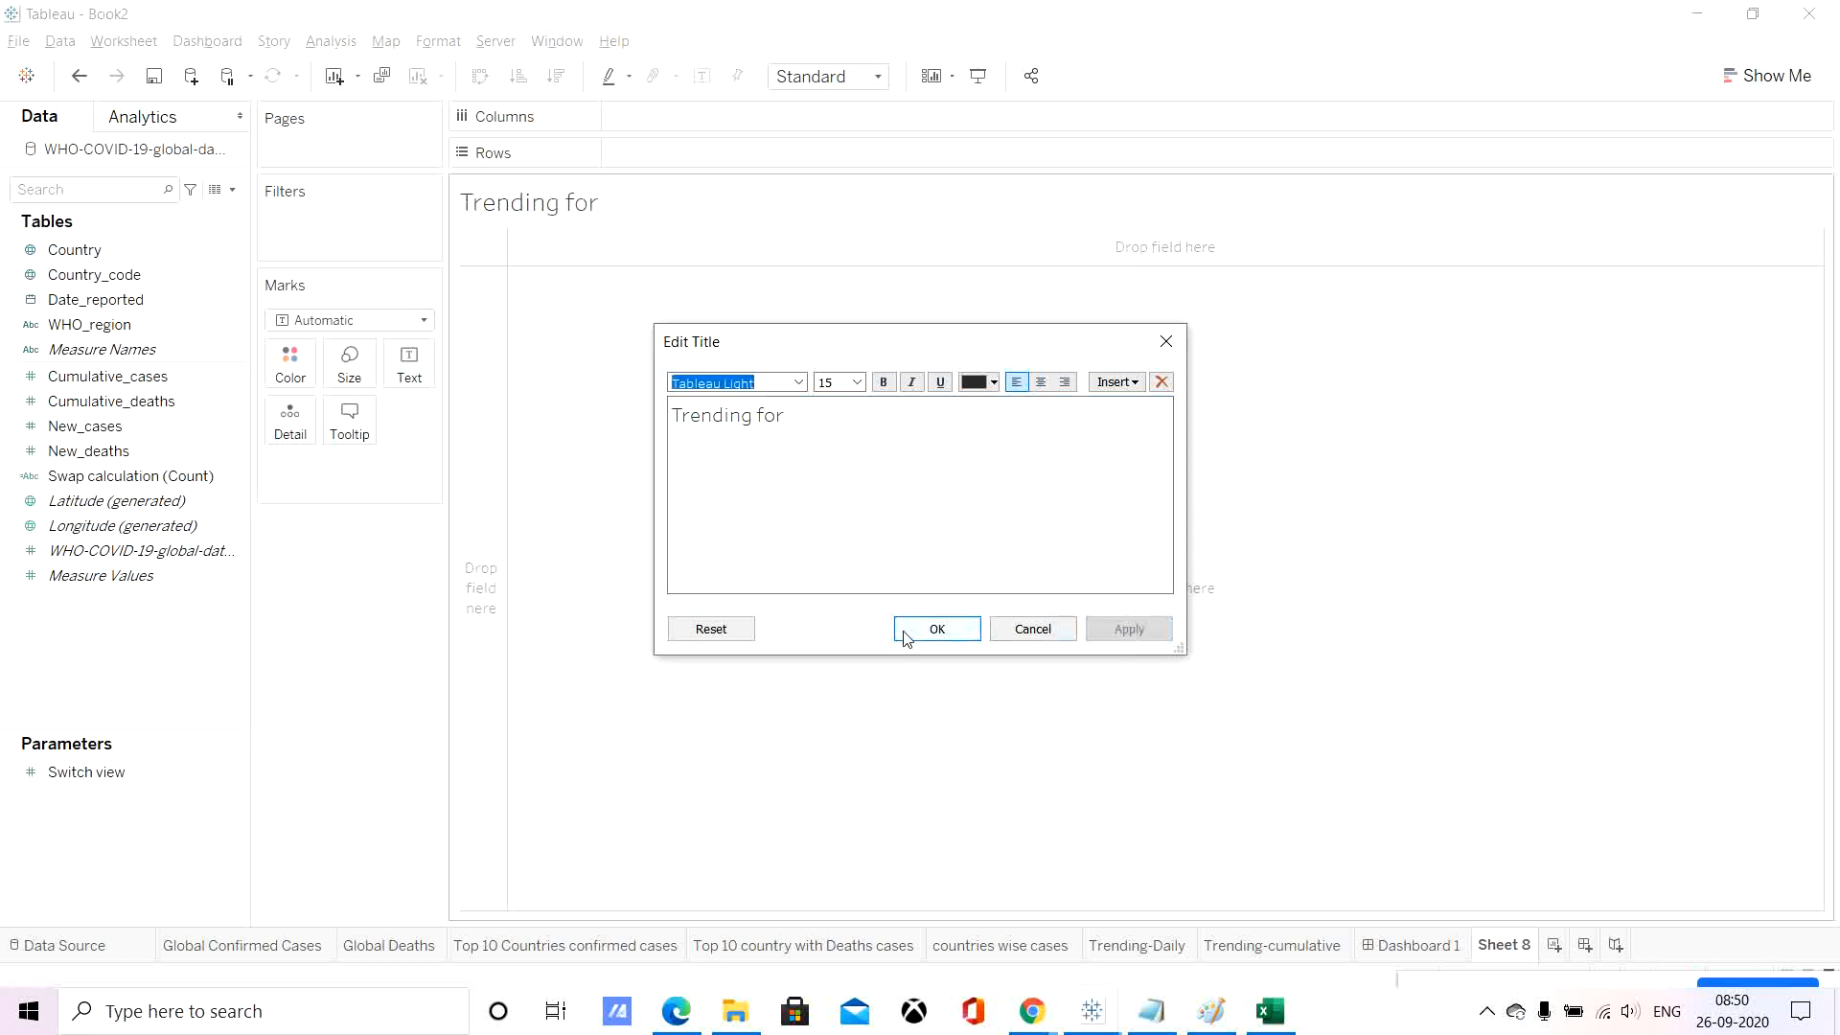
pyautogui.click(939, 630)
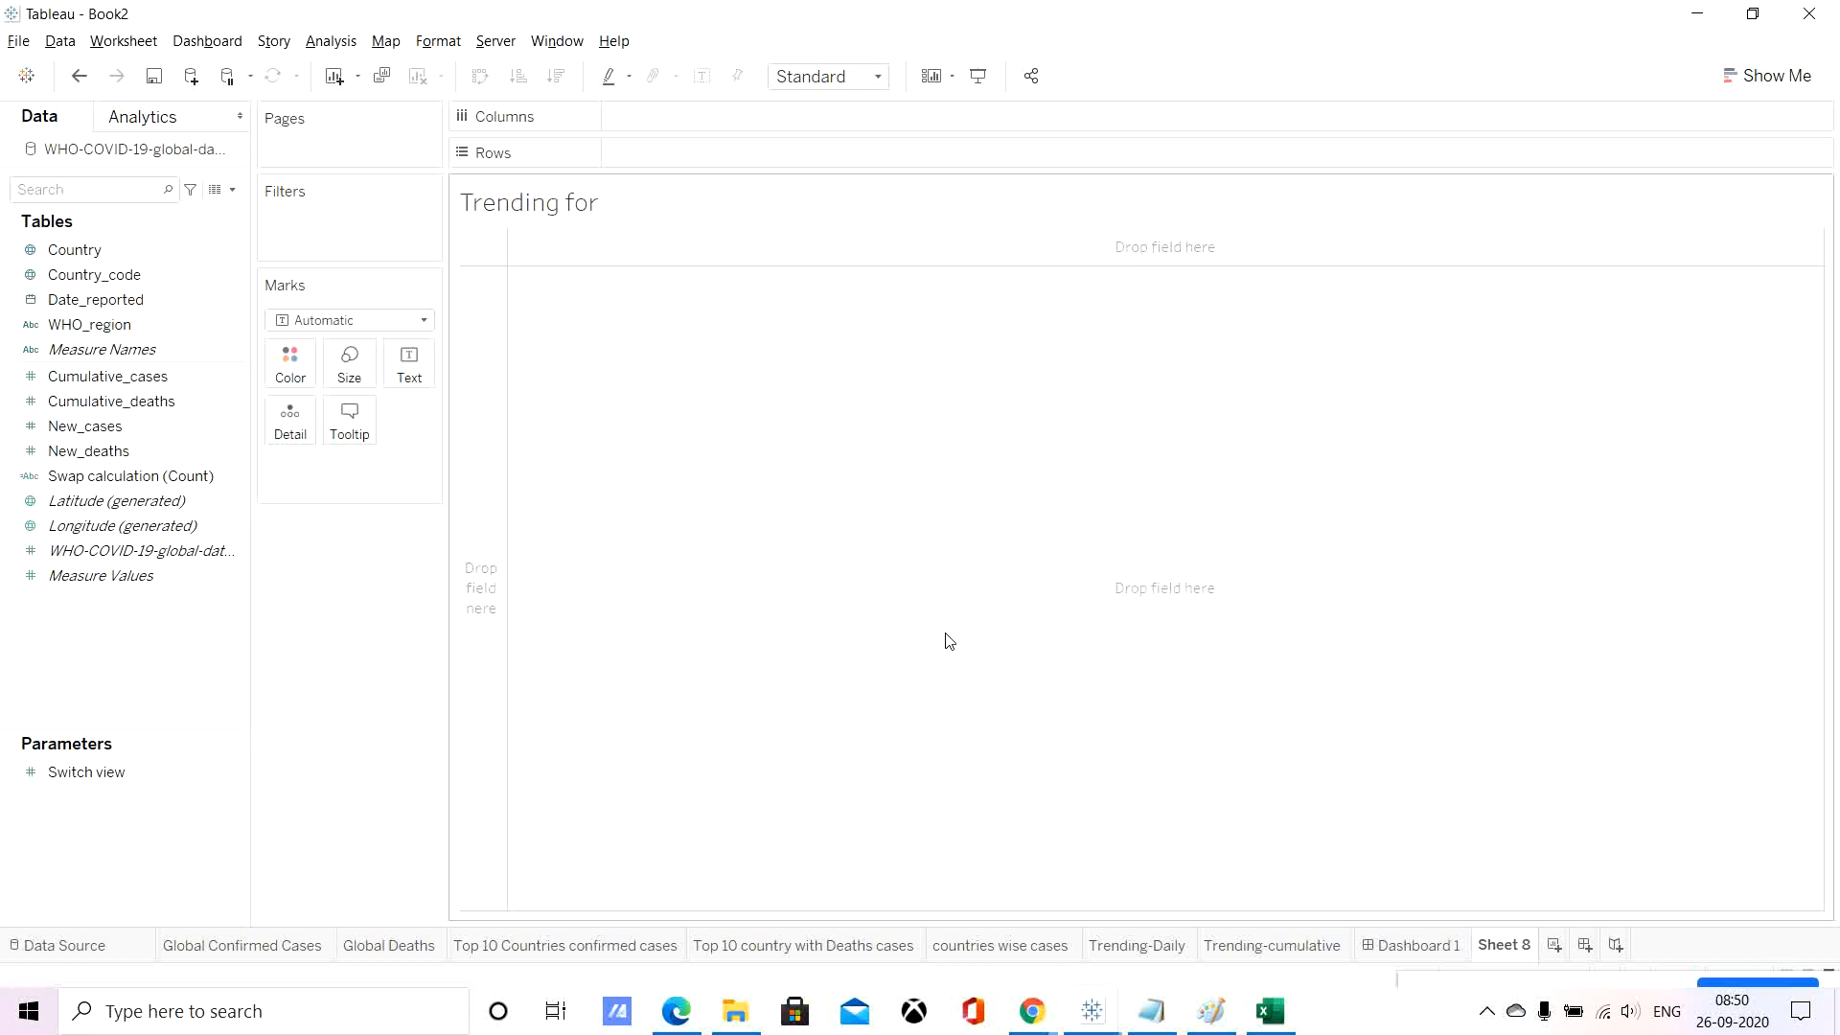
# Create another blank worksheet and replace its title with "Country wise Cases".
pyautogui.click(1554, 944)
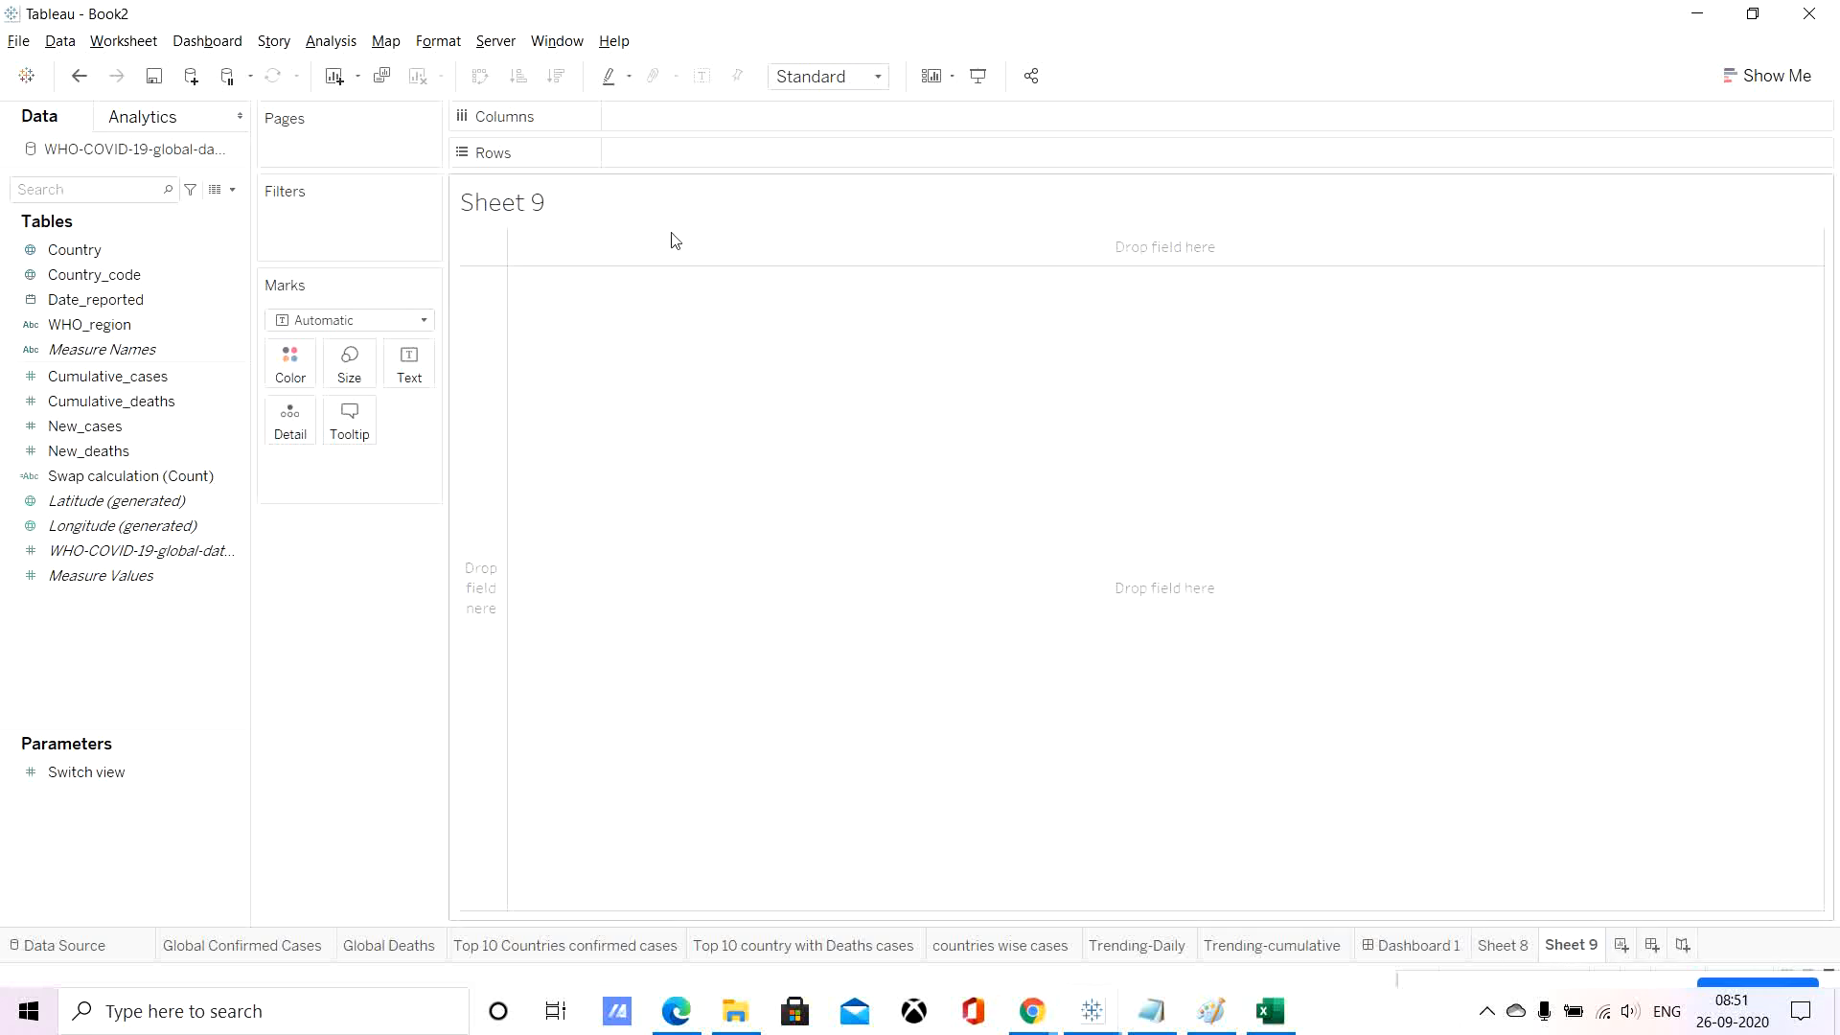
pyautogui.doubleClick(552, 206)
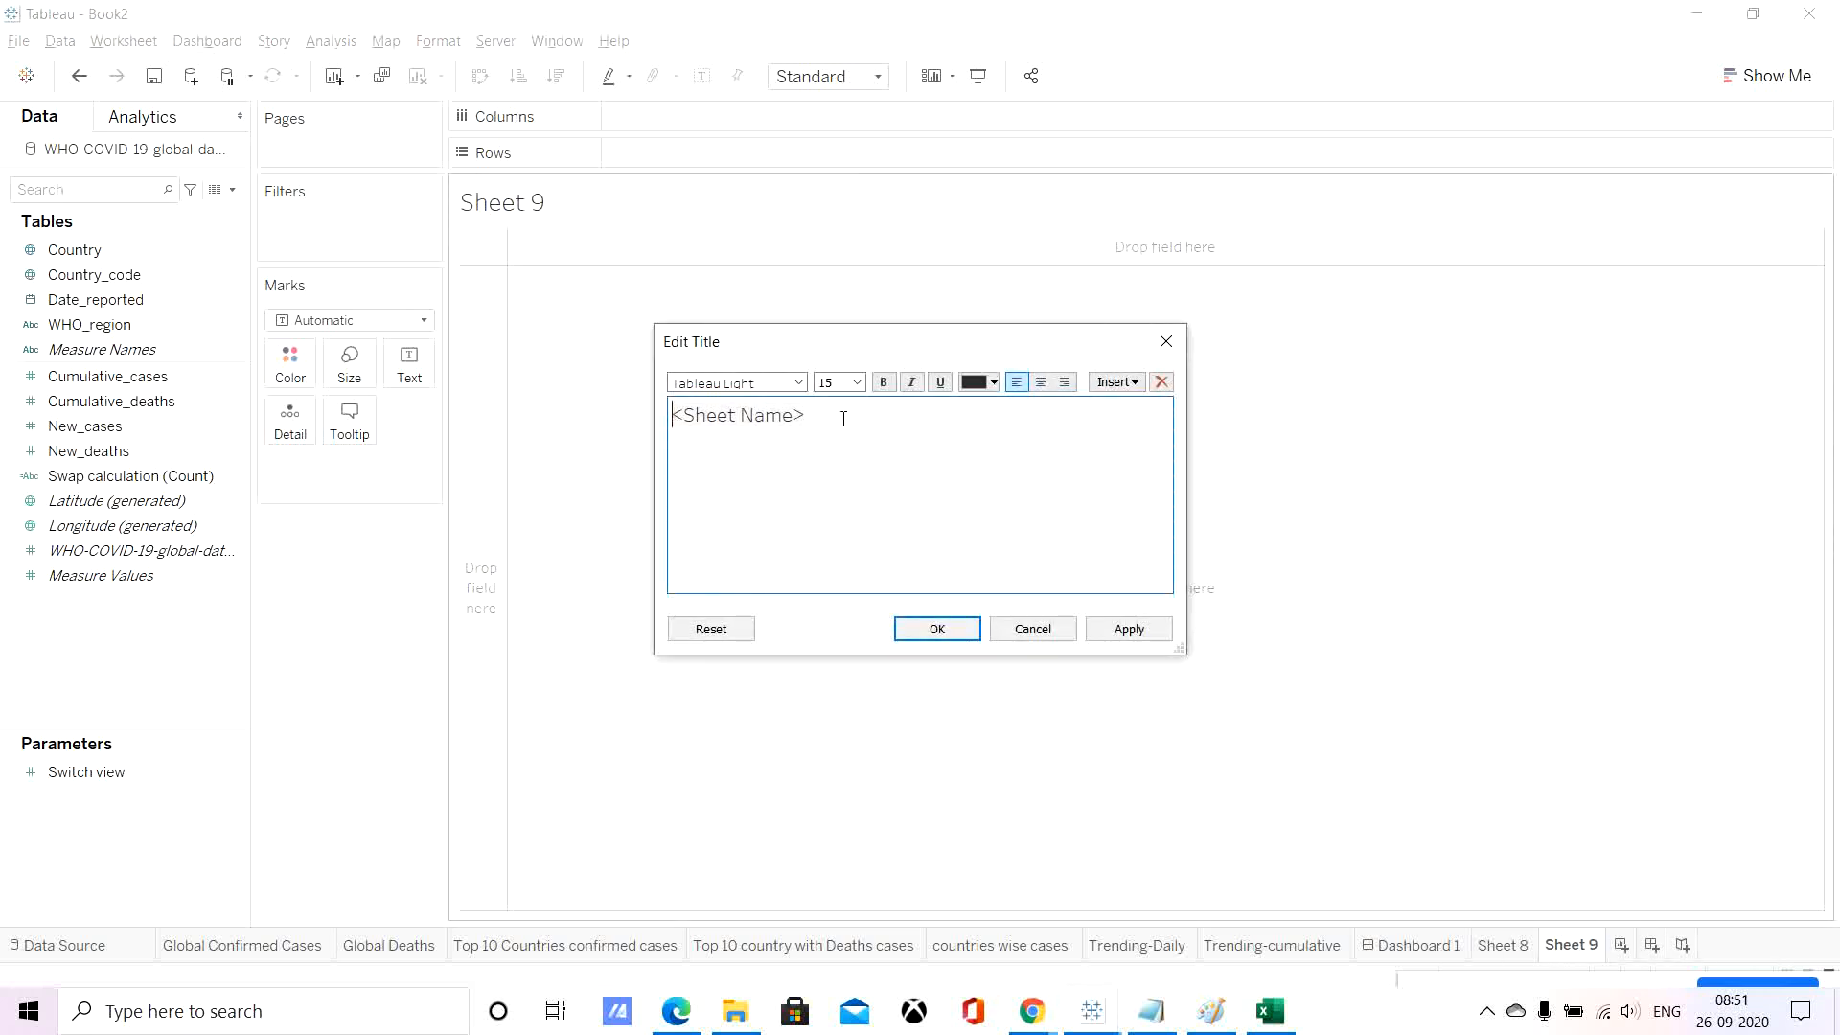
pyautogui.hotkey('ctrl', 'a')
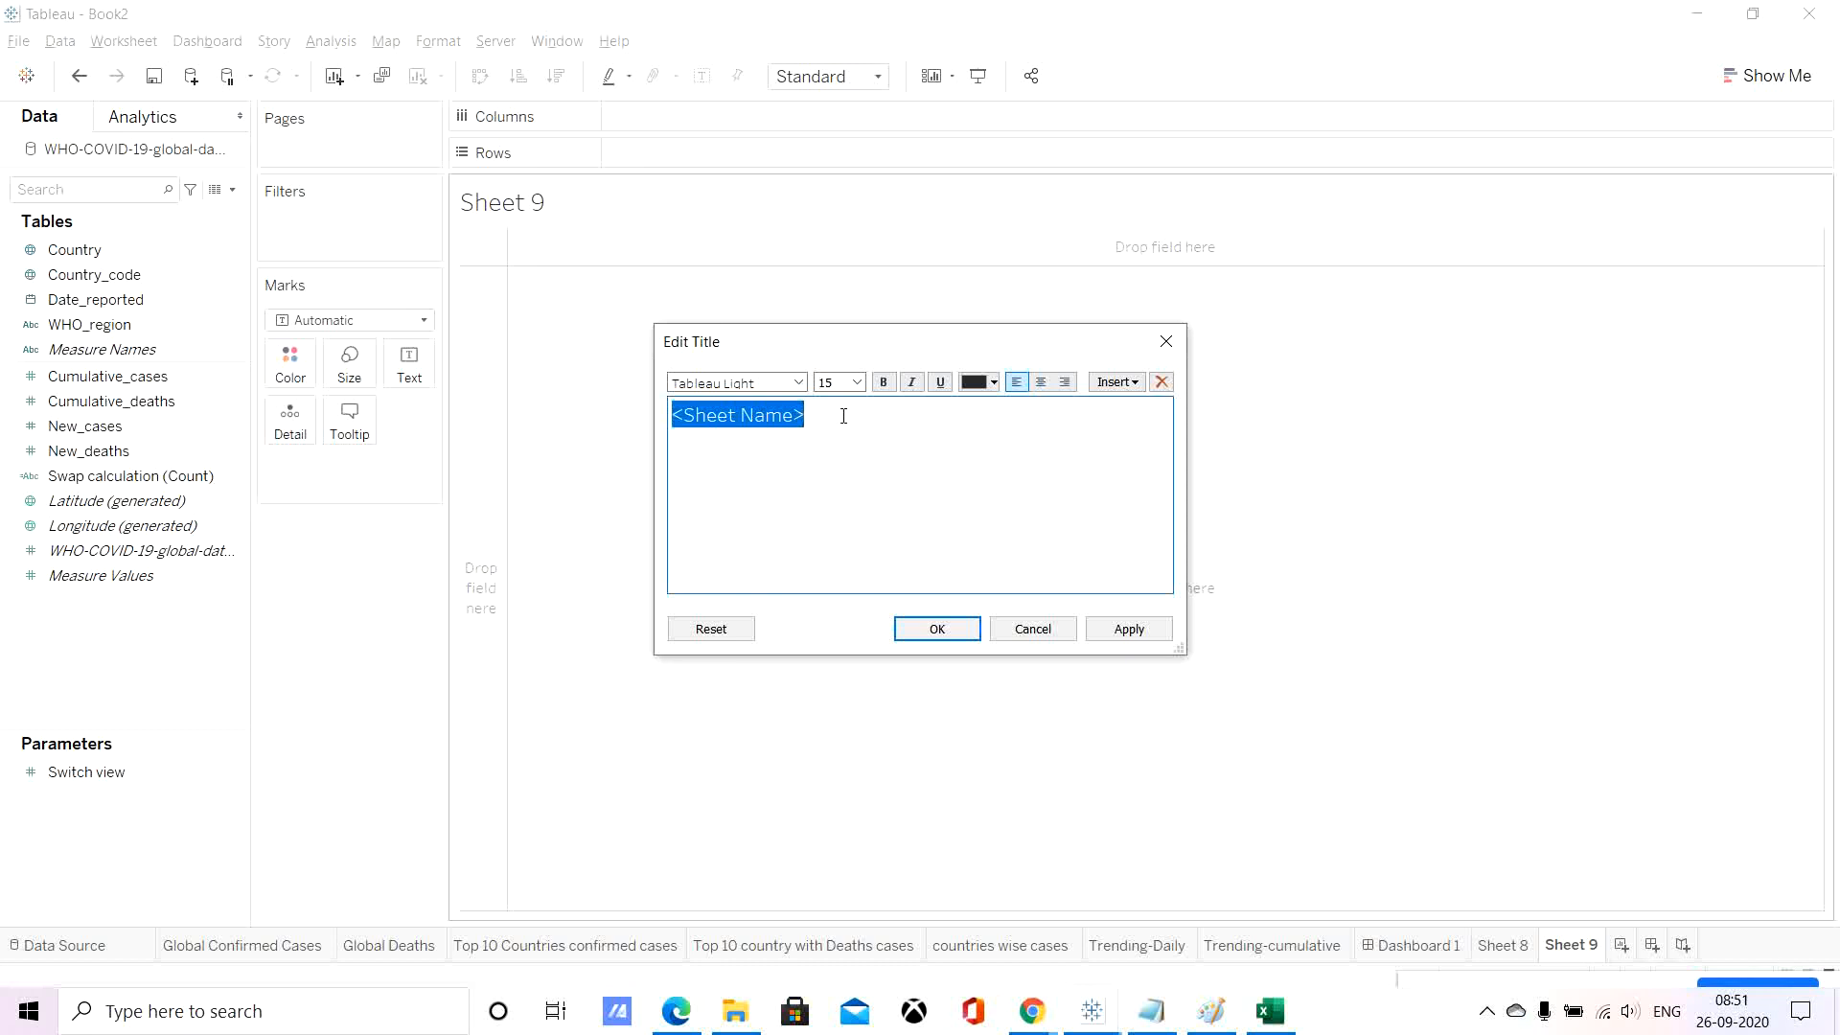
pyautogui.write('Count')
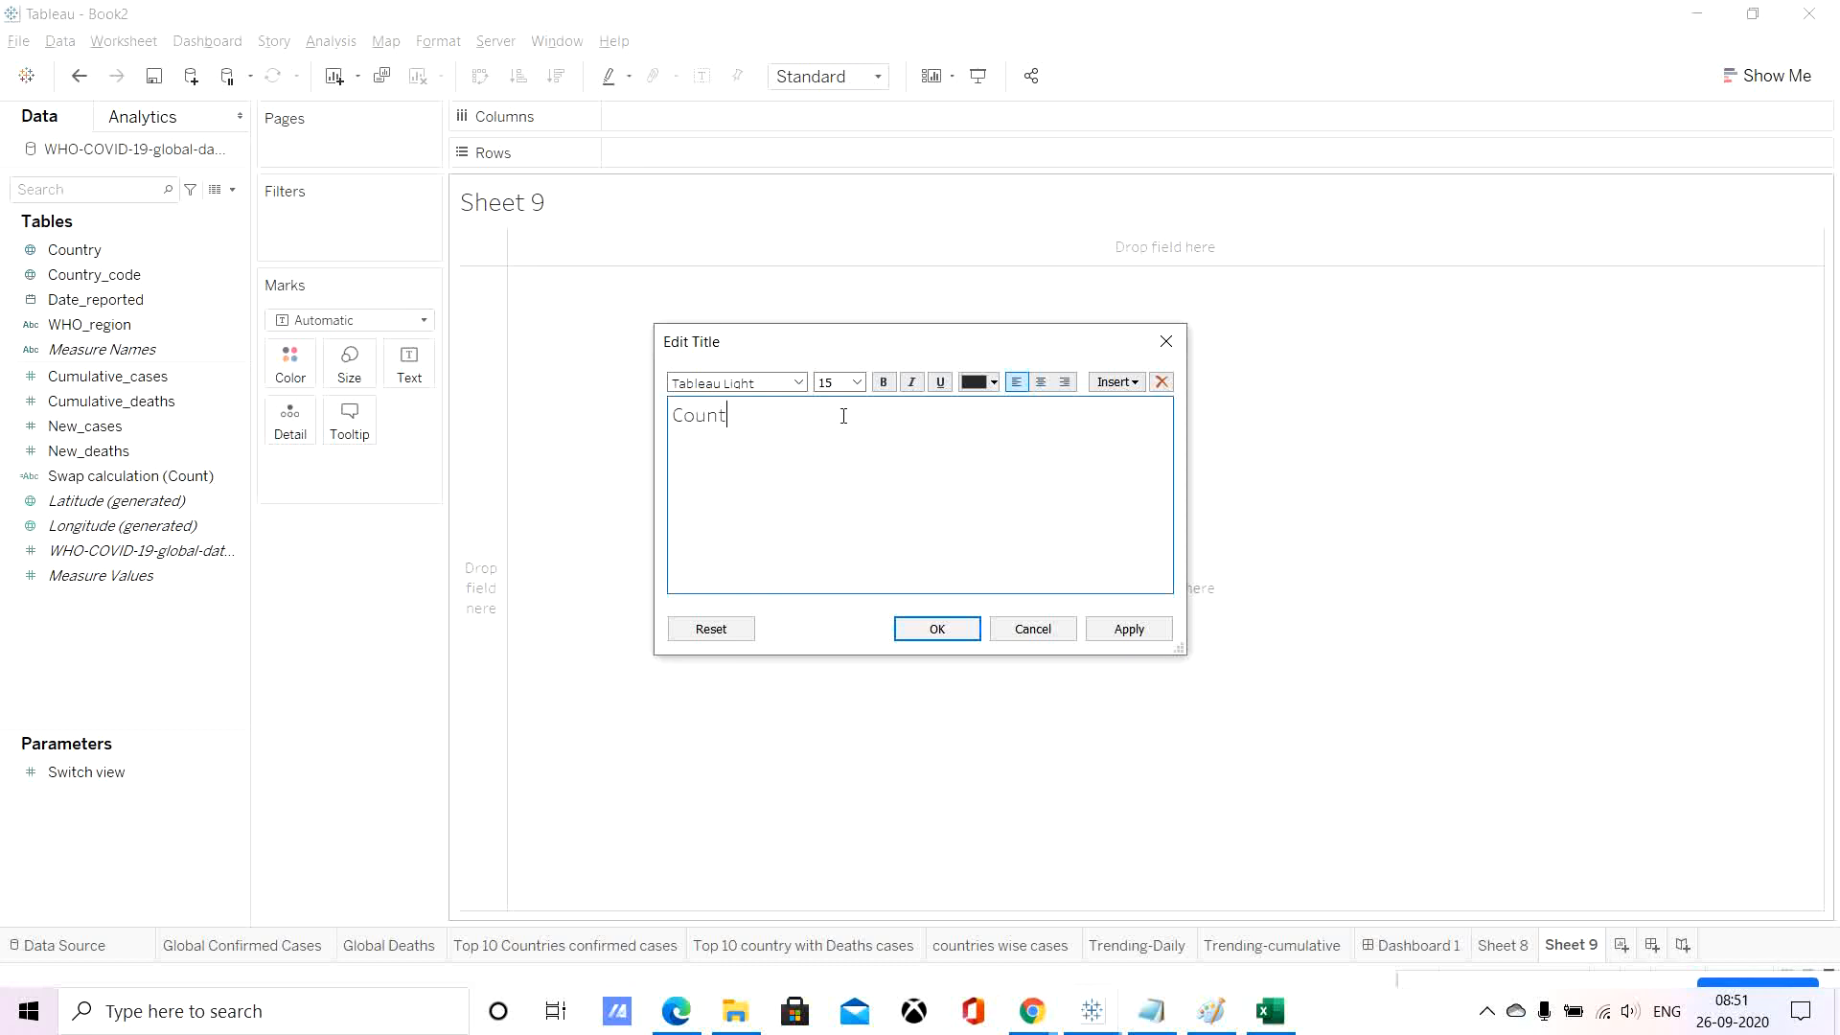
pyautogui.write('ry wise Cases')
pyautogui.click(1154, 634)
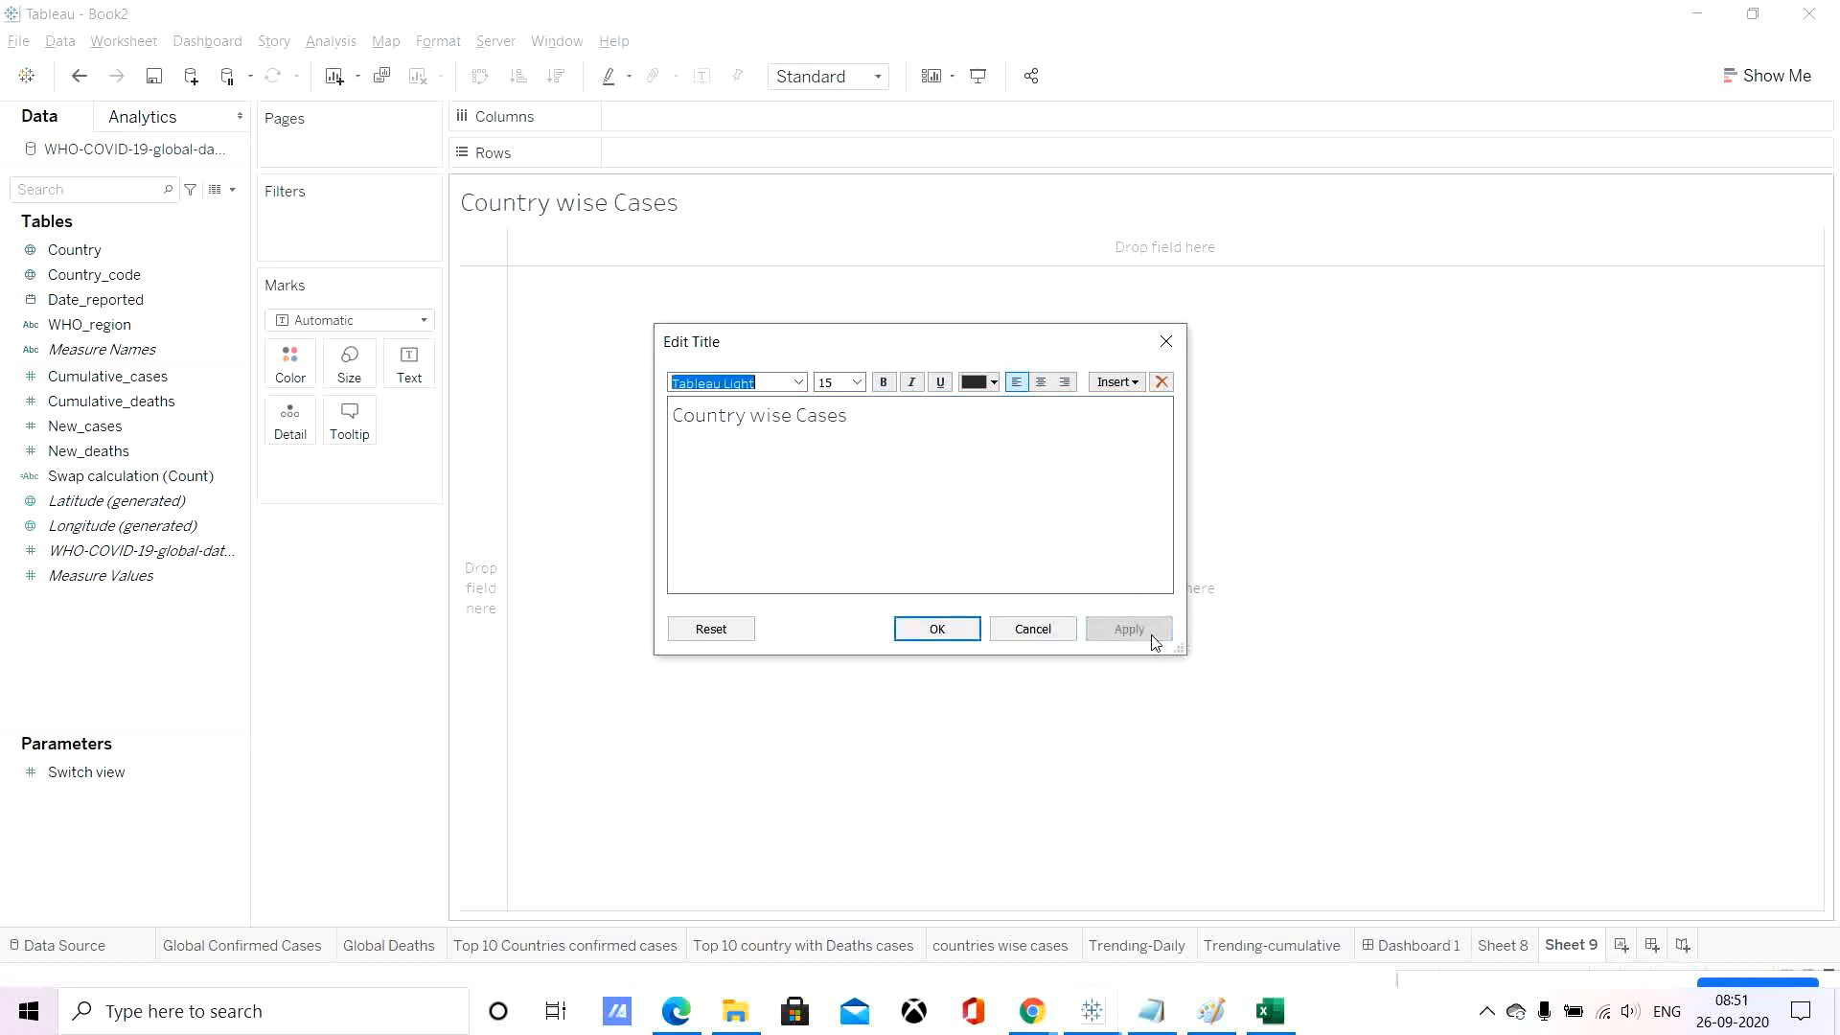
pyautogui.click(937, 629)
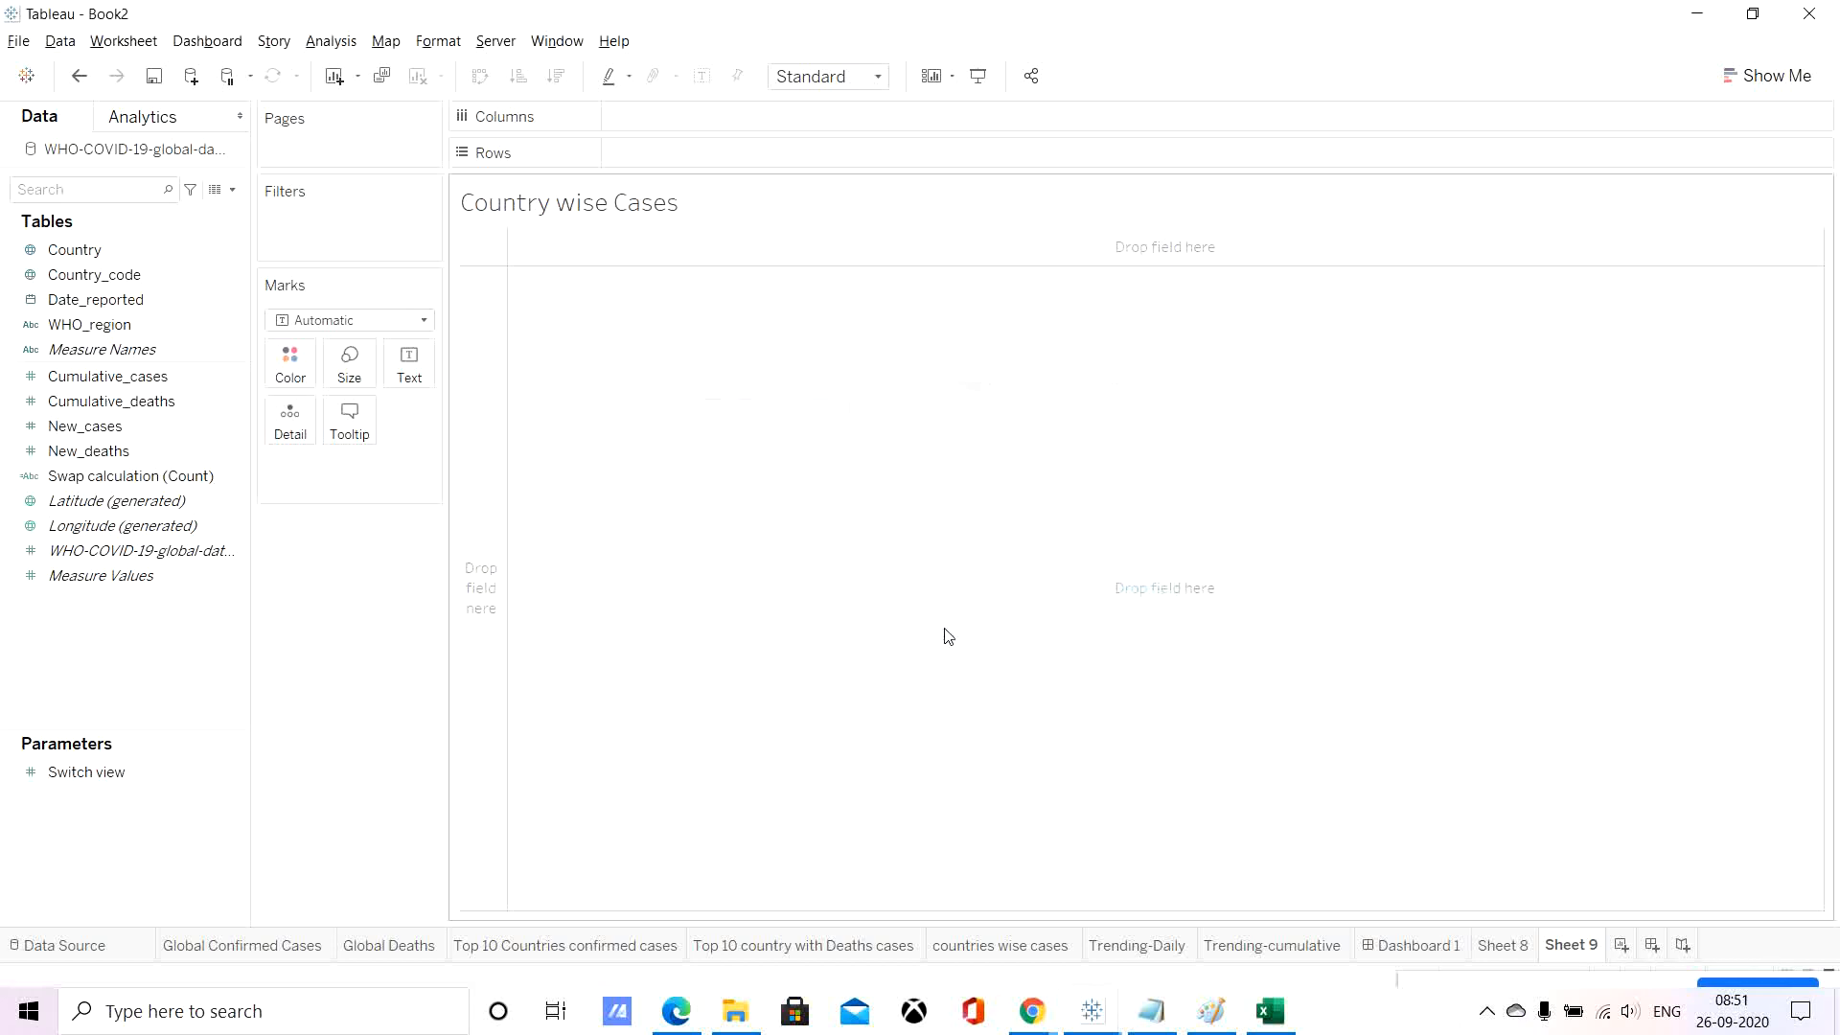
# Place Sheet 9 above the map on Dashboard 1 and shrink it to the height of its title.
pyautogui.click(1425, 953)
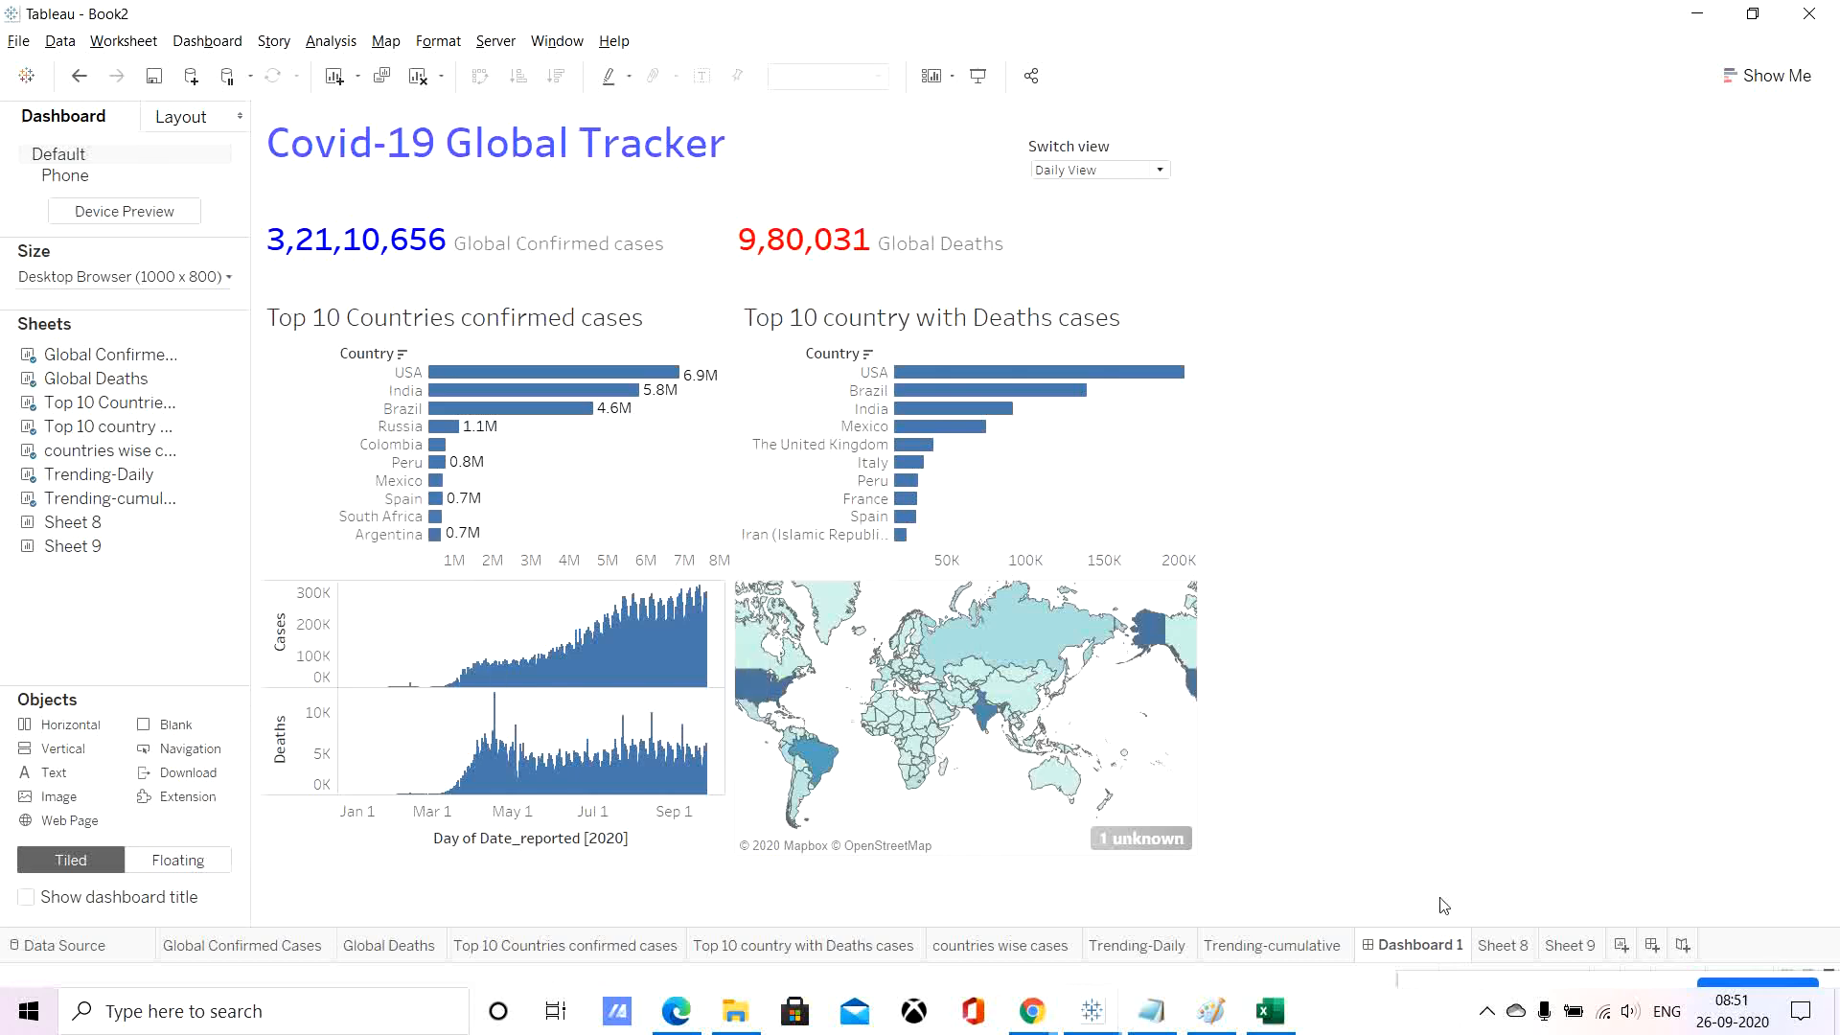
pyautogui.click(1518, 949)
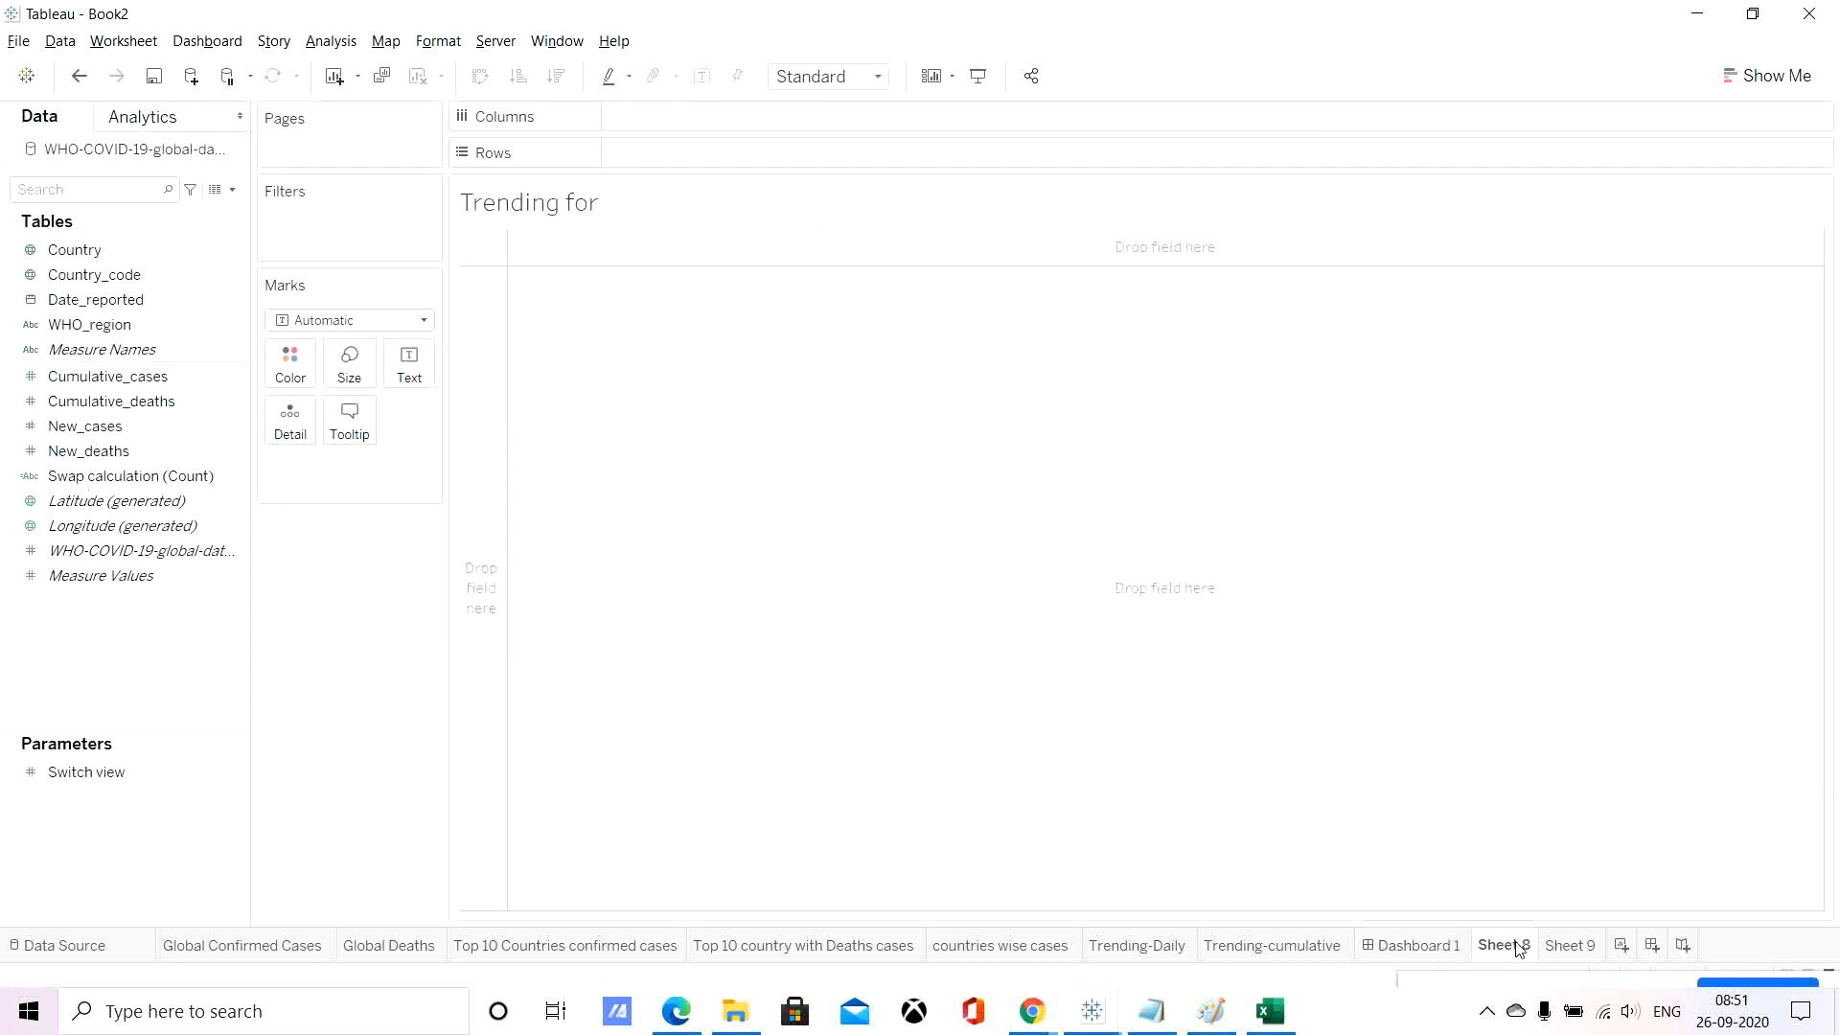
pyautogui.click(1579, 952)
pyautogui.click(1420, 948)
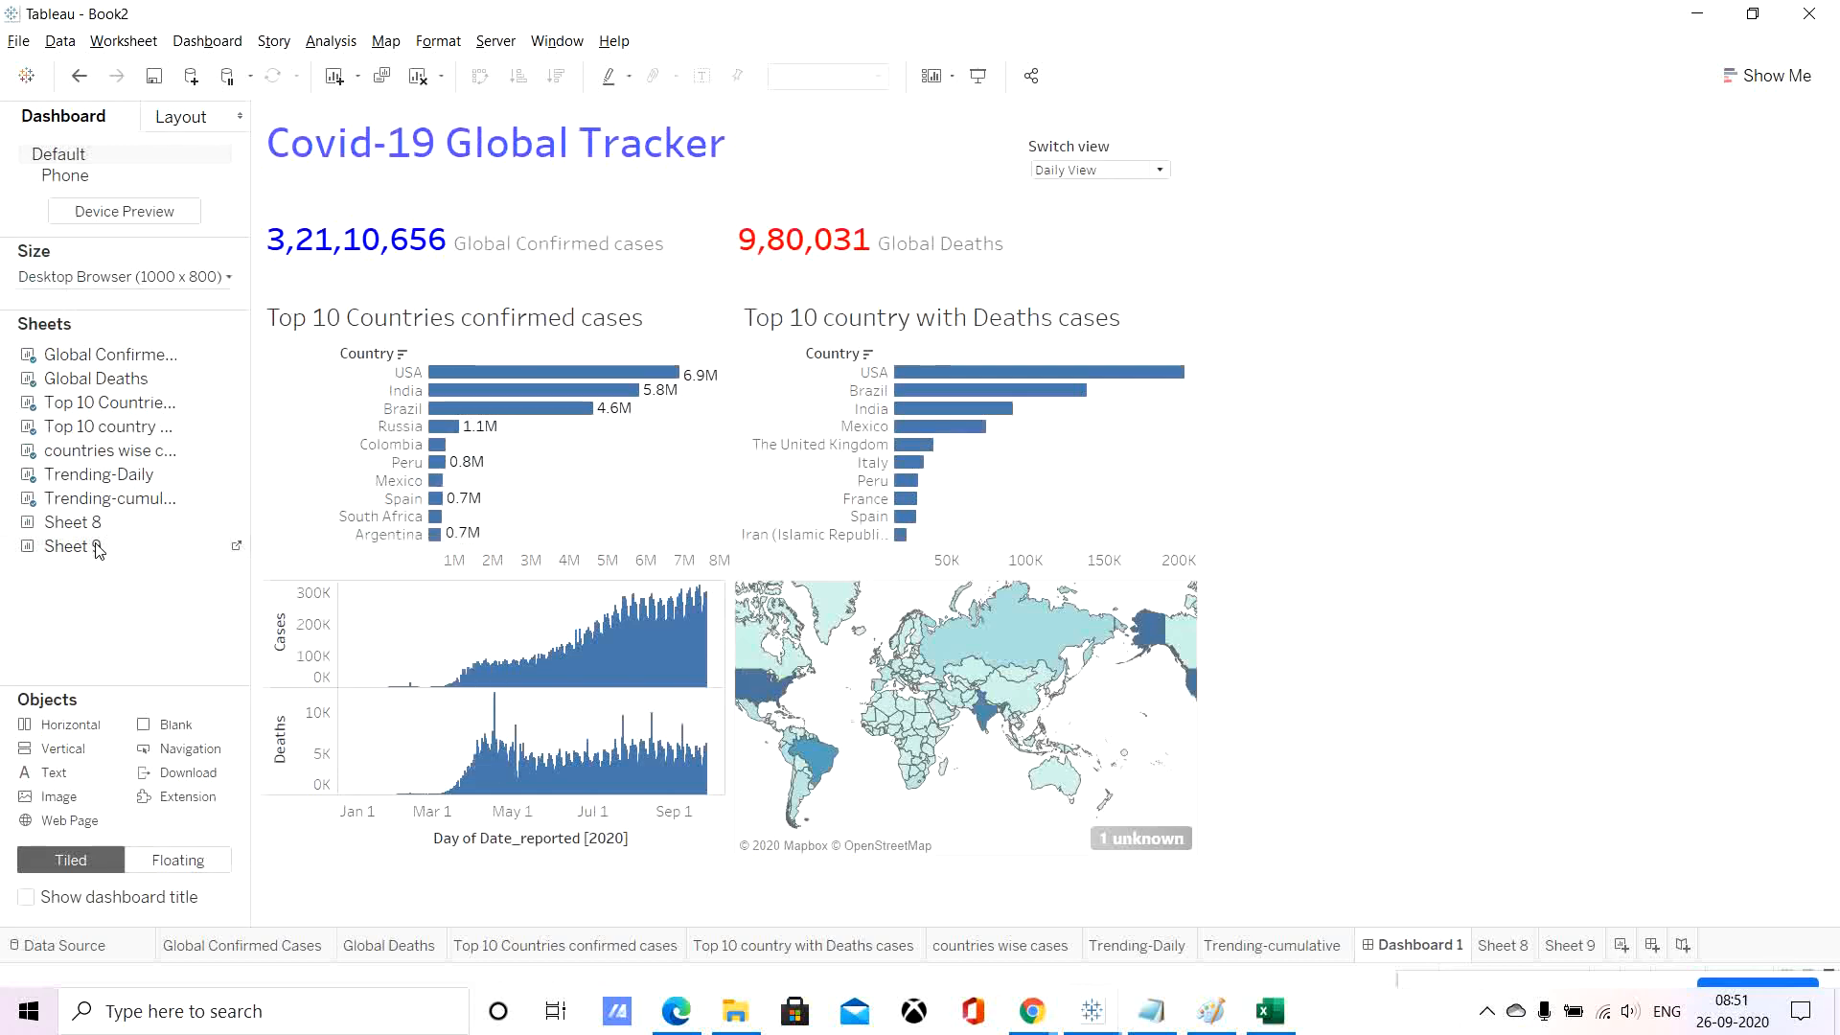
pyautogui.moveTo(97, 549); pyautogui.dragTo(897, 615)
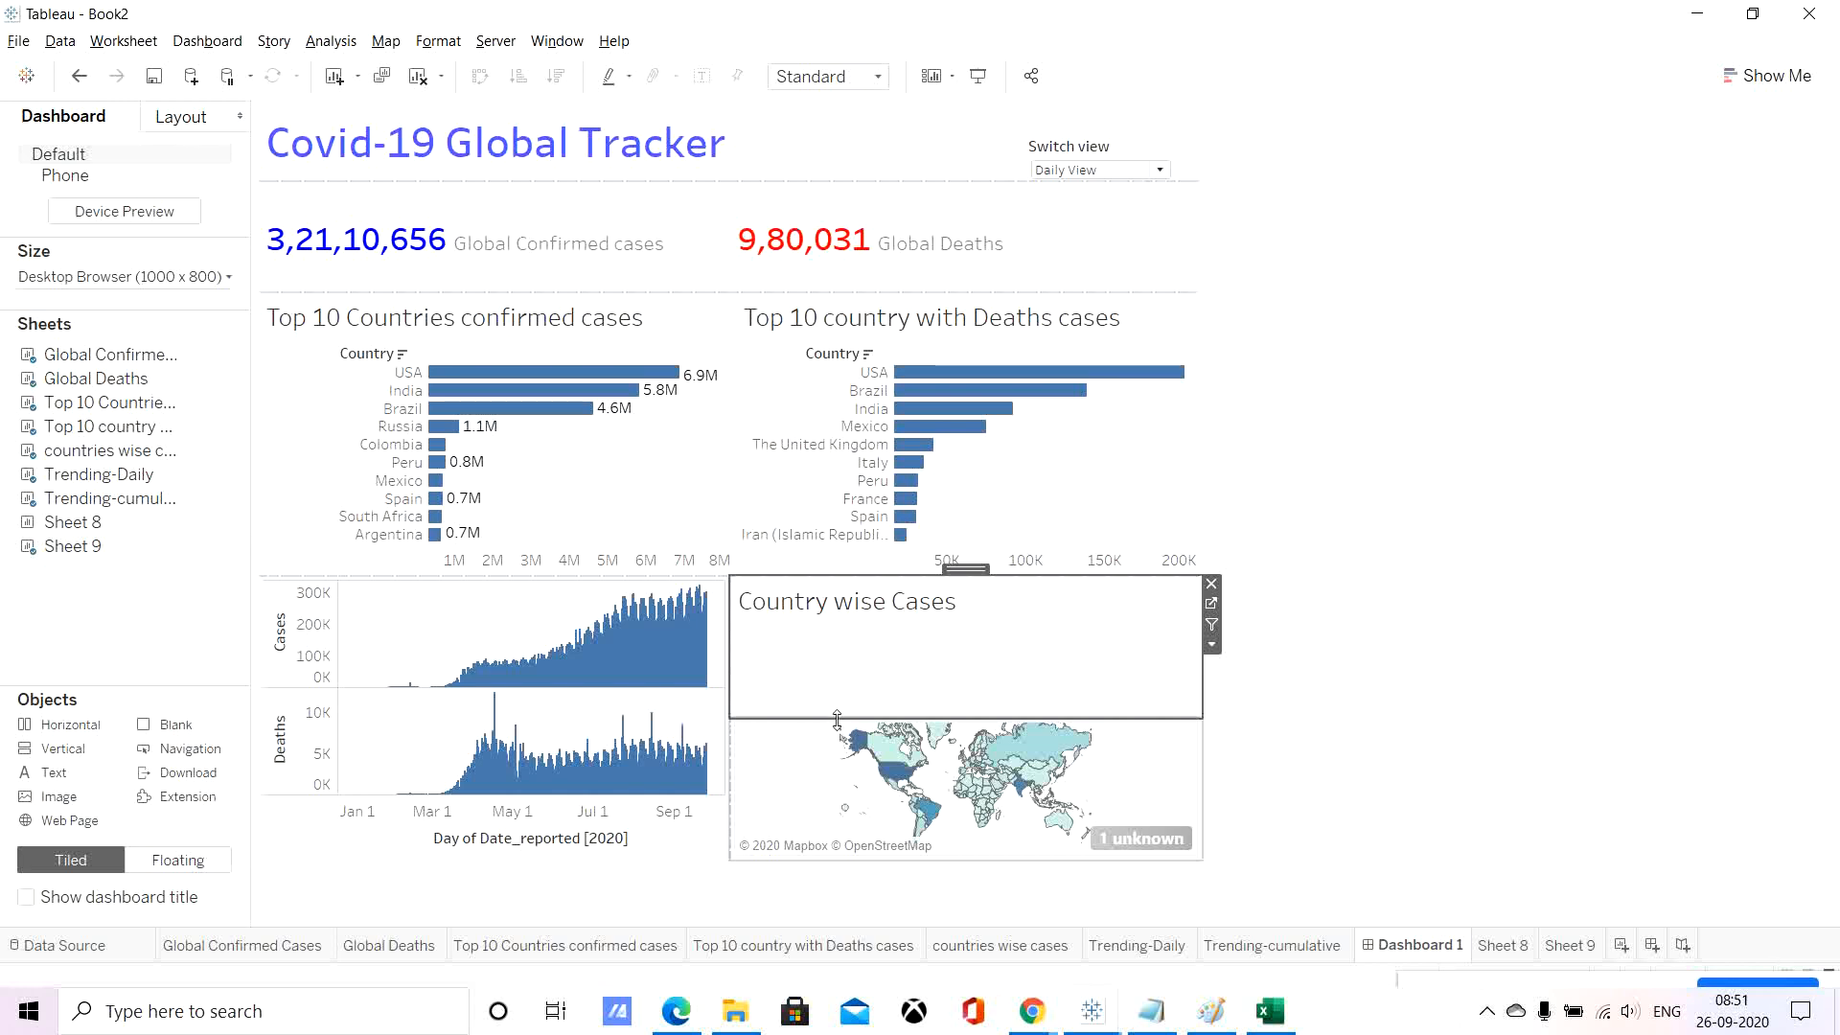
pyautogui.moveTo(837, 719); pyautogui.dragTo(836, 631)
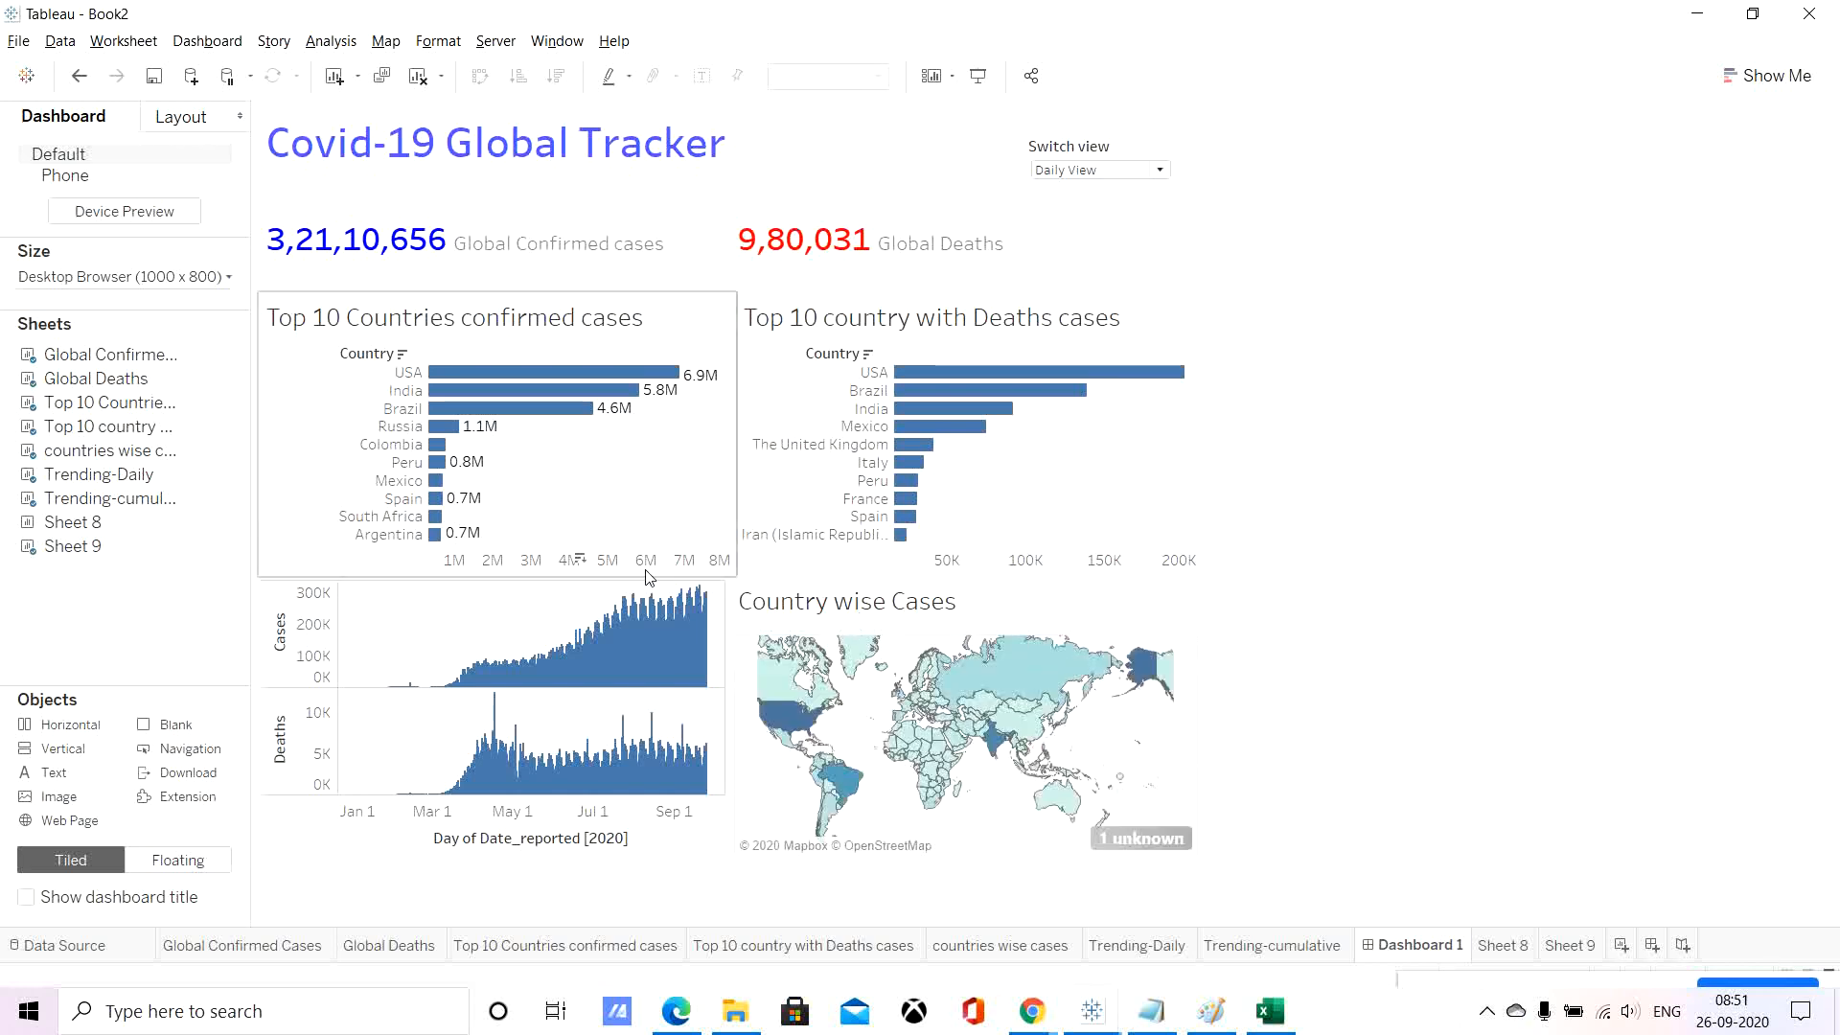
# Place Sheet 8 above the trend chart as a title-height strip, and slightly reduce the height of the global totals row.
pyautogui.moveTo(81, 523)
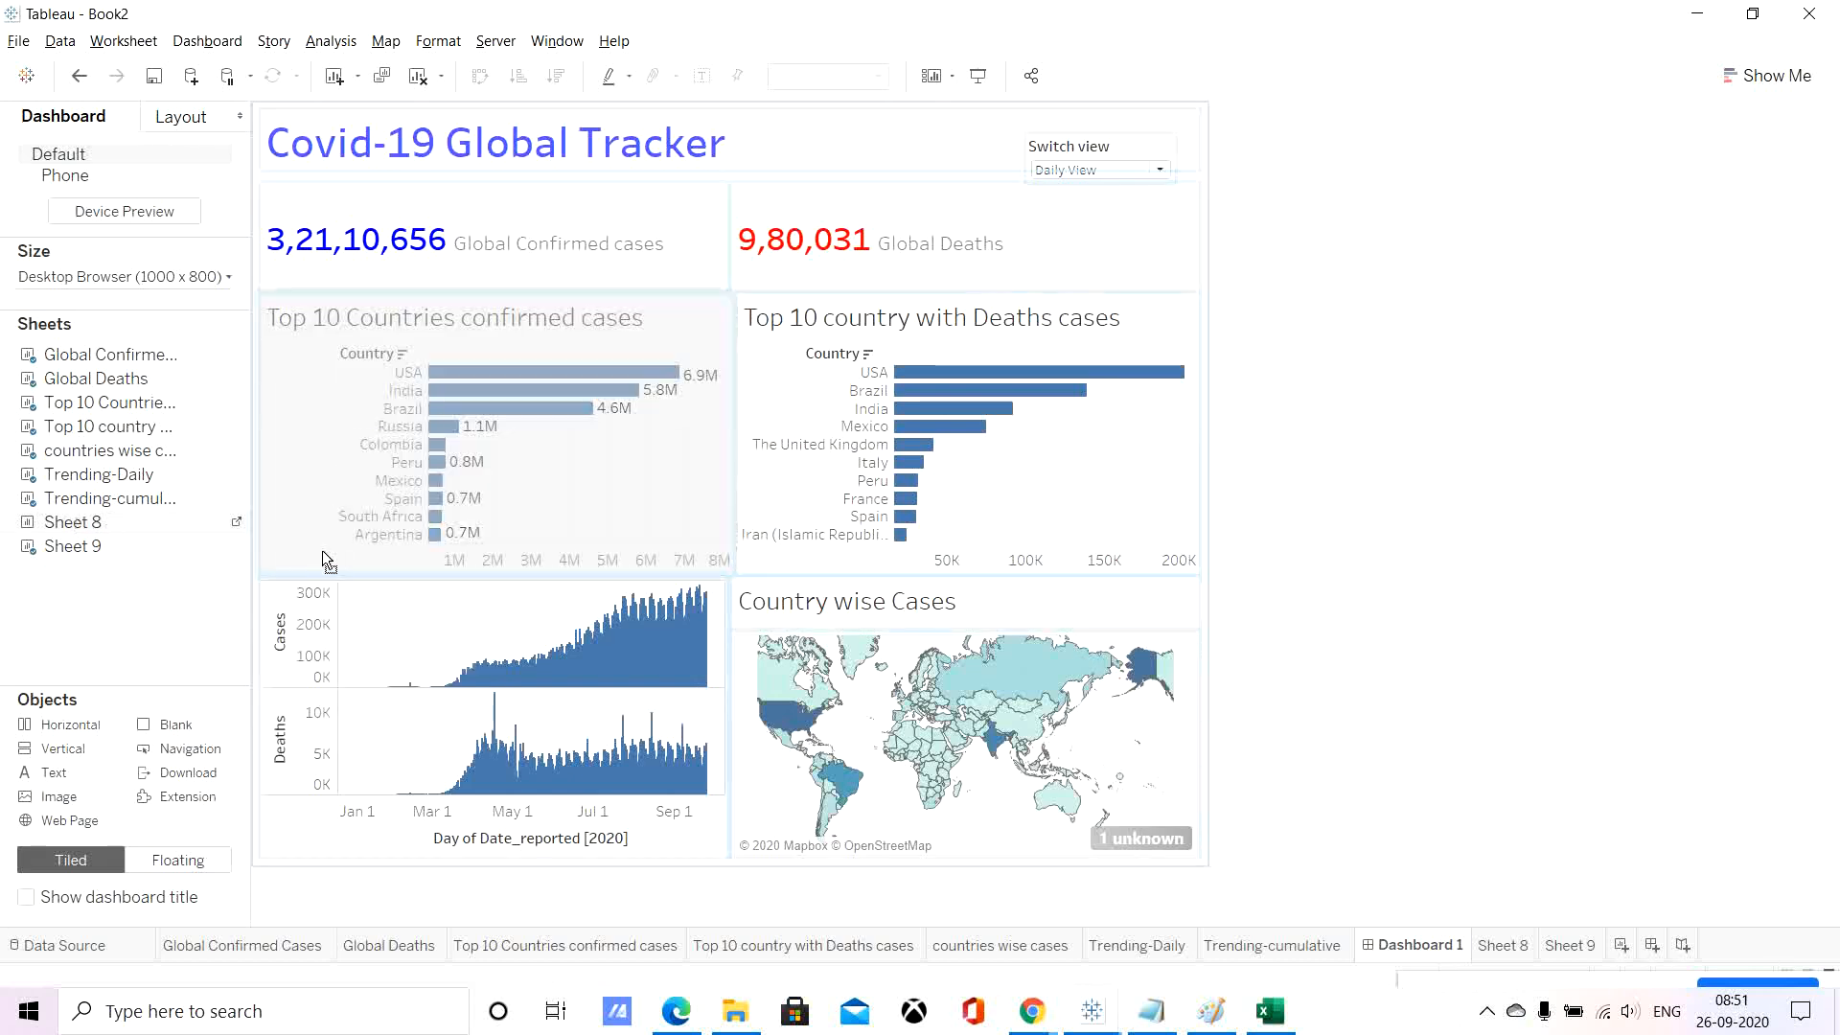
pyautogui.moveTo(427, 601); pyautogui.dragTo(427, 600)
pyautogui.moveTo(390, 719); pyautogui.dragTo(419, 632)
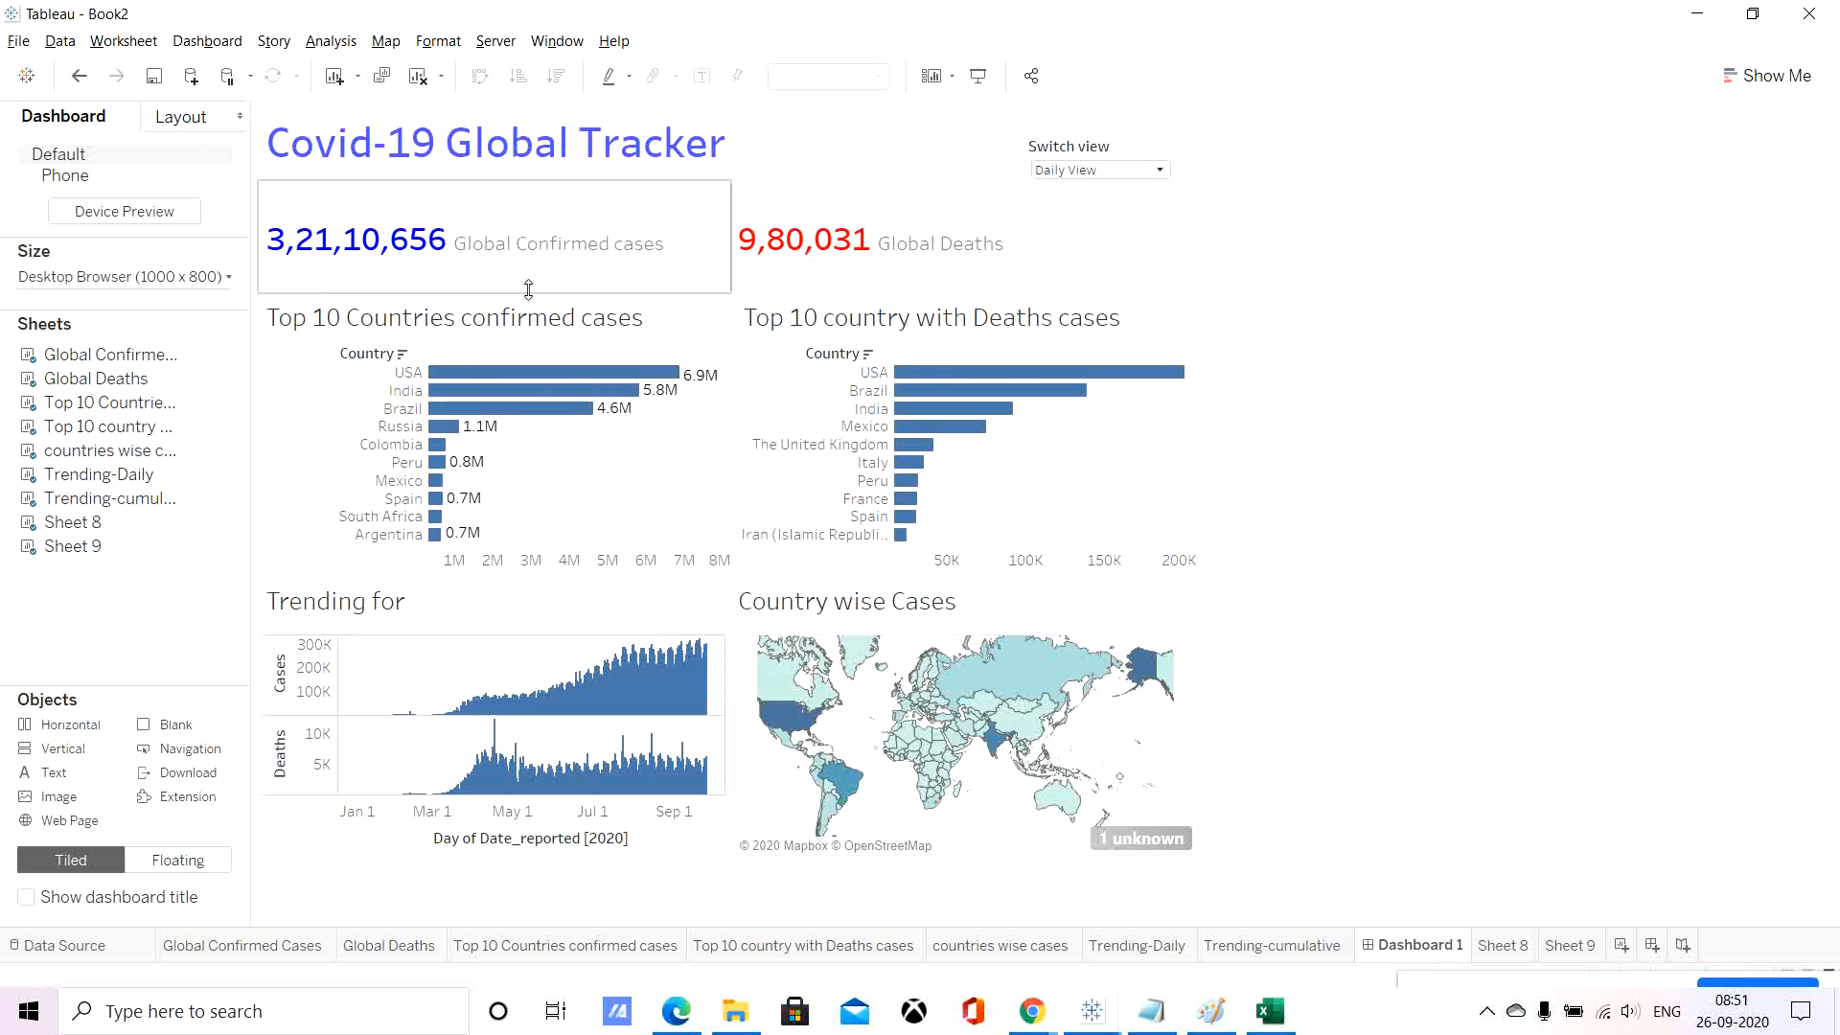
pyautogui.moveTo(528, 289); pyautogui.dragTo(527, 270)
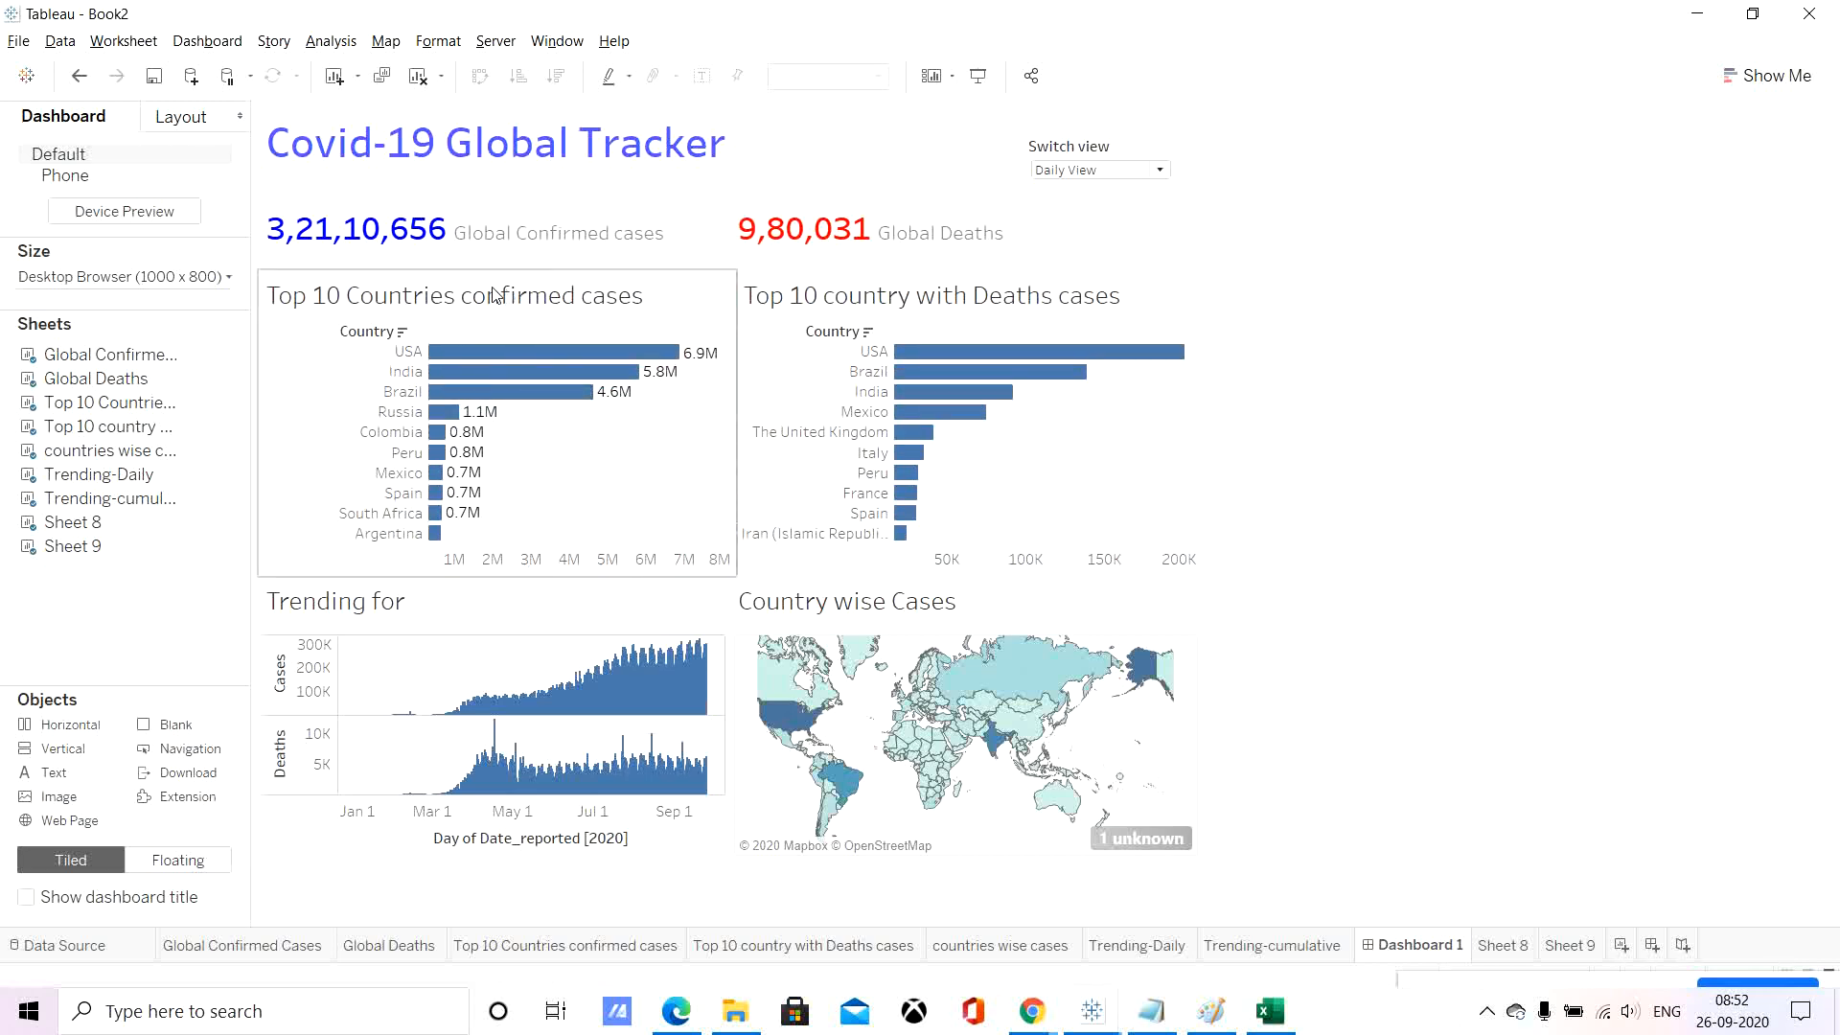
# Hide the Country field label above the rows in both Top 10 bar charts on the dashboard.
pyautogui.click(365, 338)
pyautogui.rightClick(362, 335)
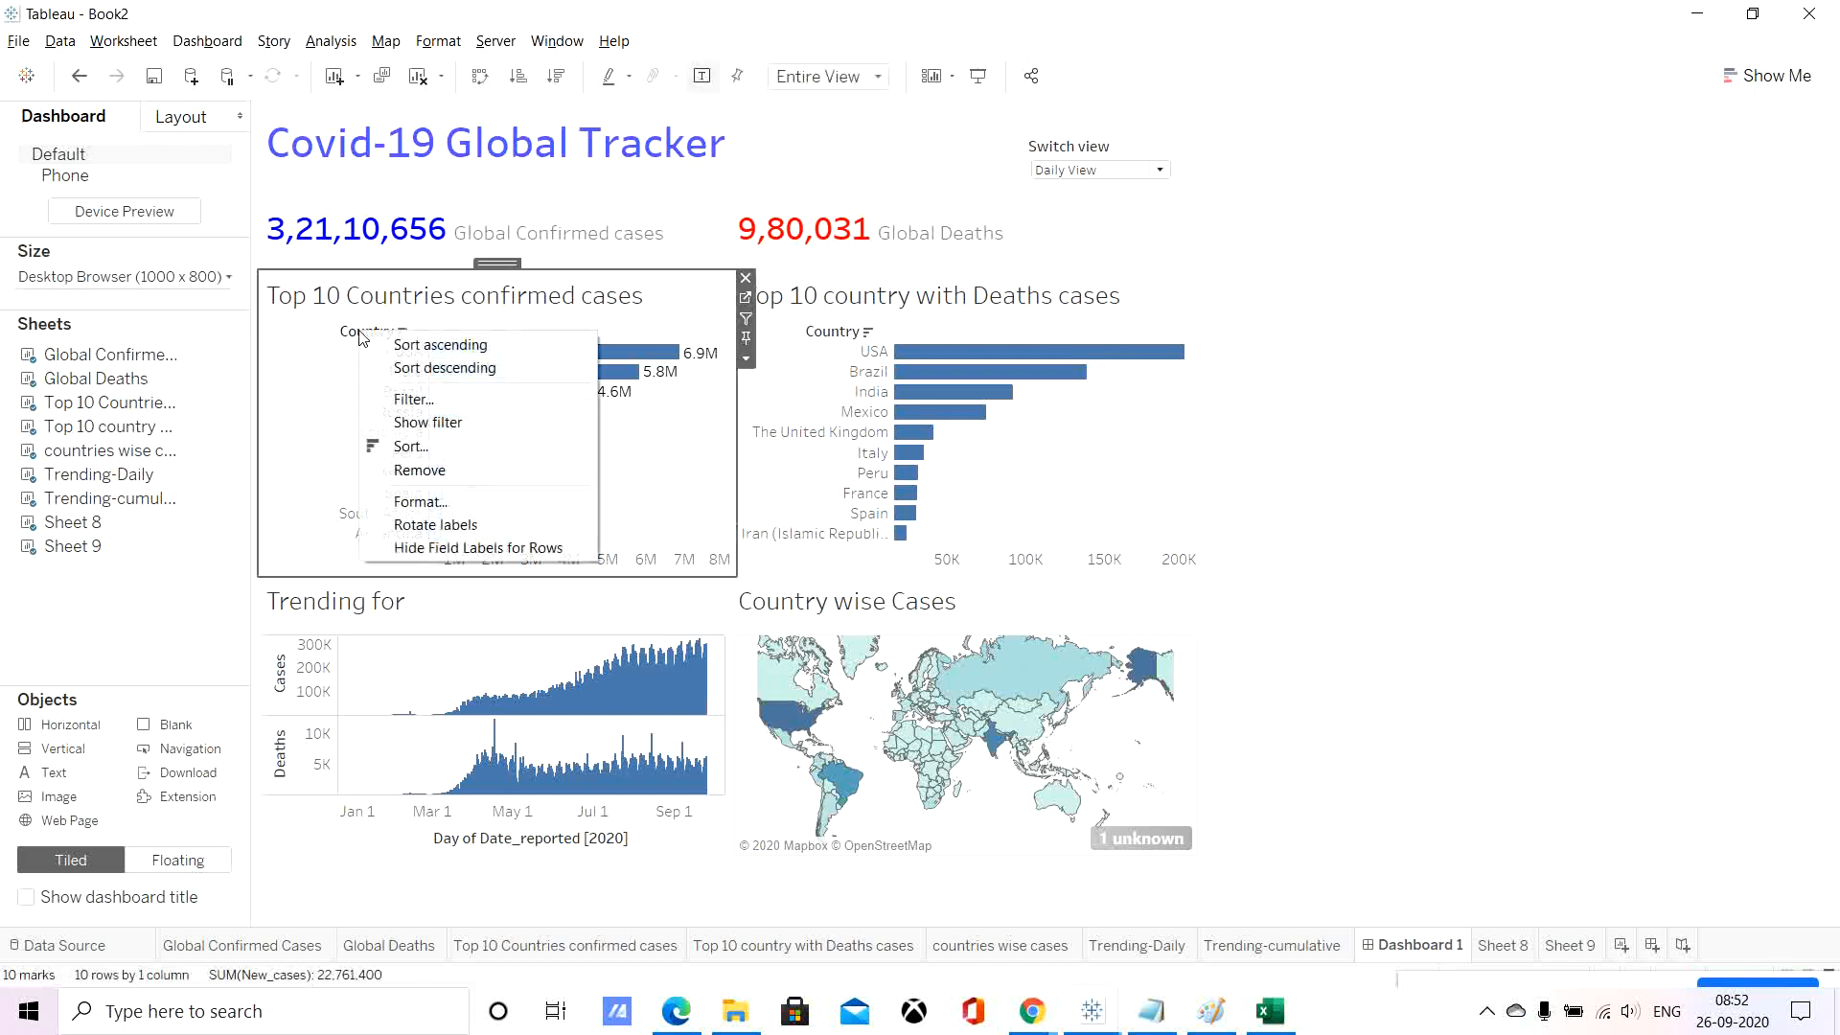
pyautogui.click(458, 556)
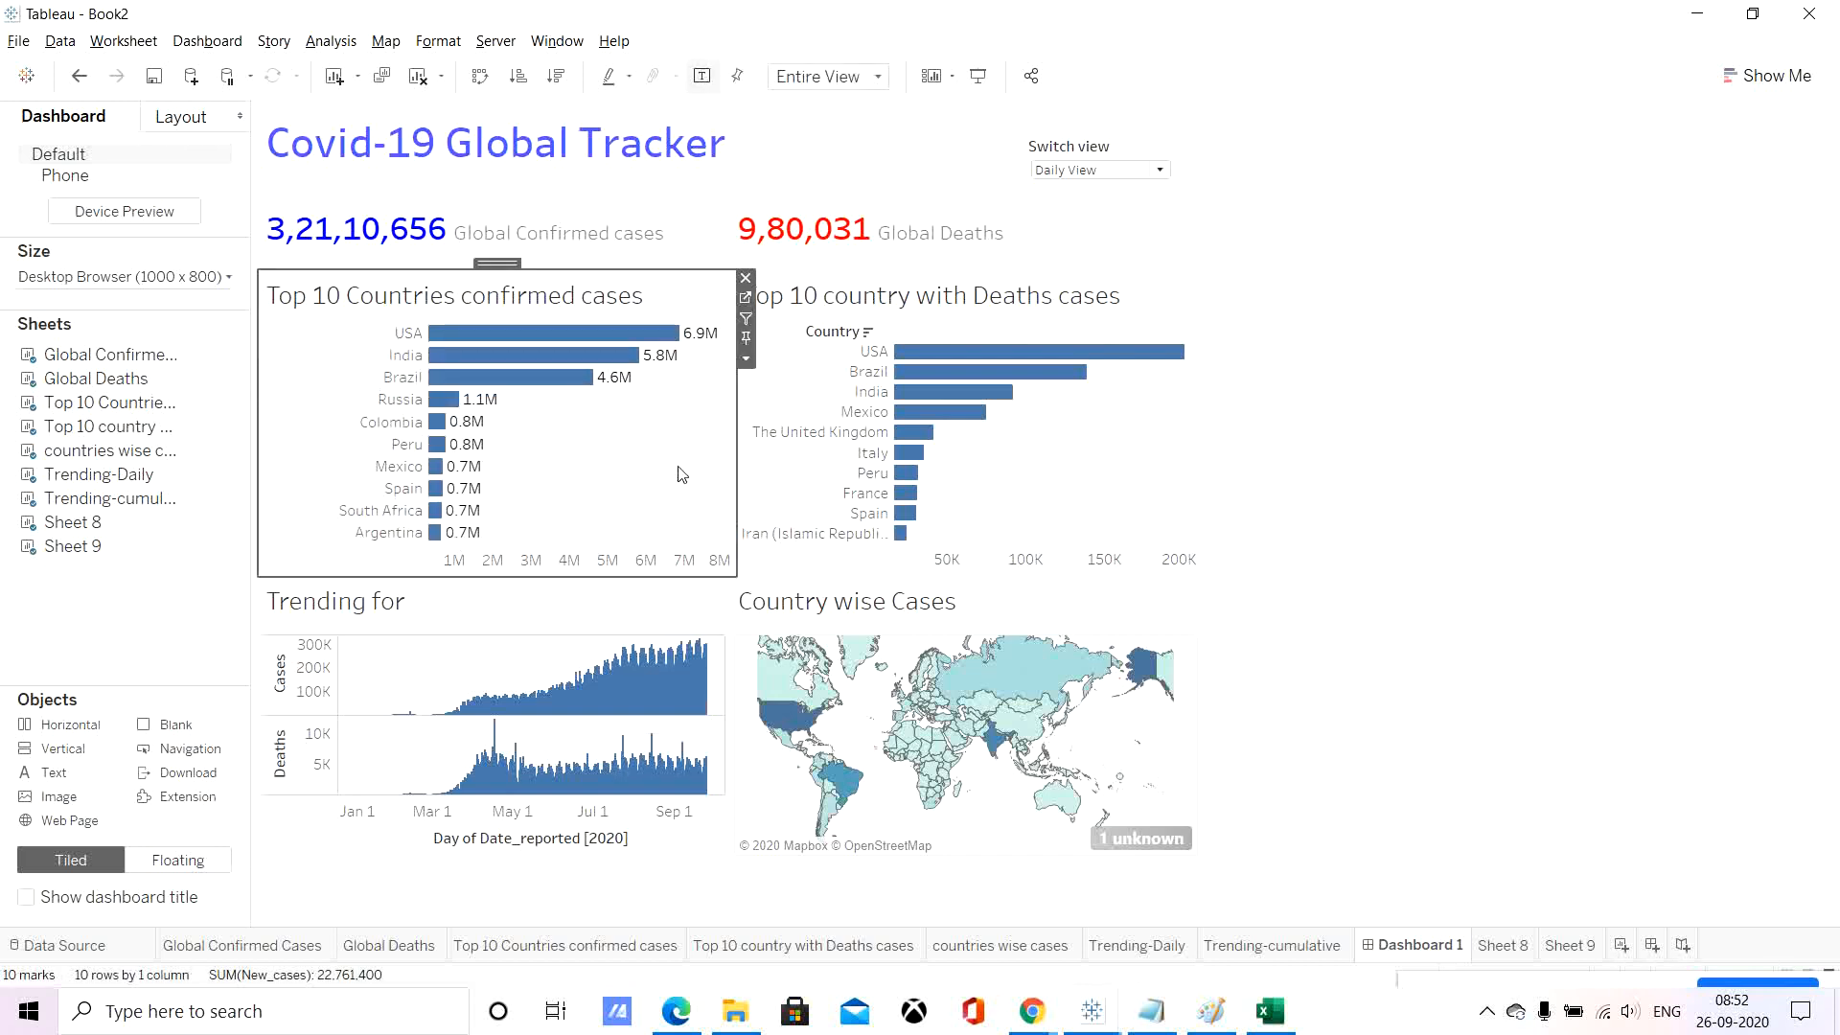
pyautogui.click(820, 332)
pyautogui.rightClick(817, 333)
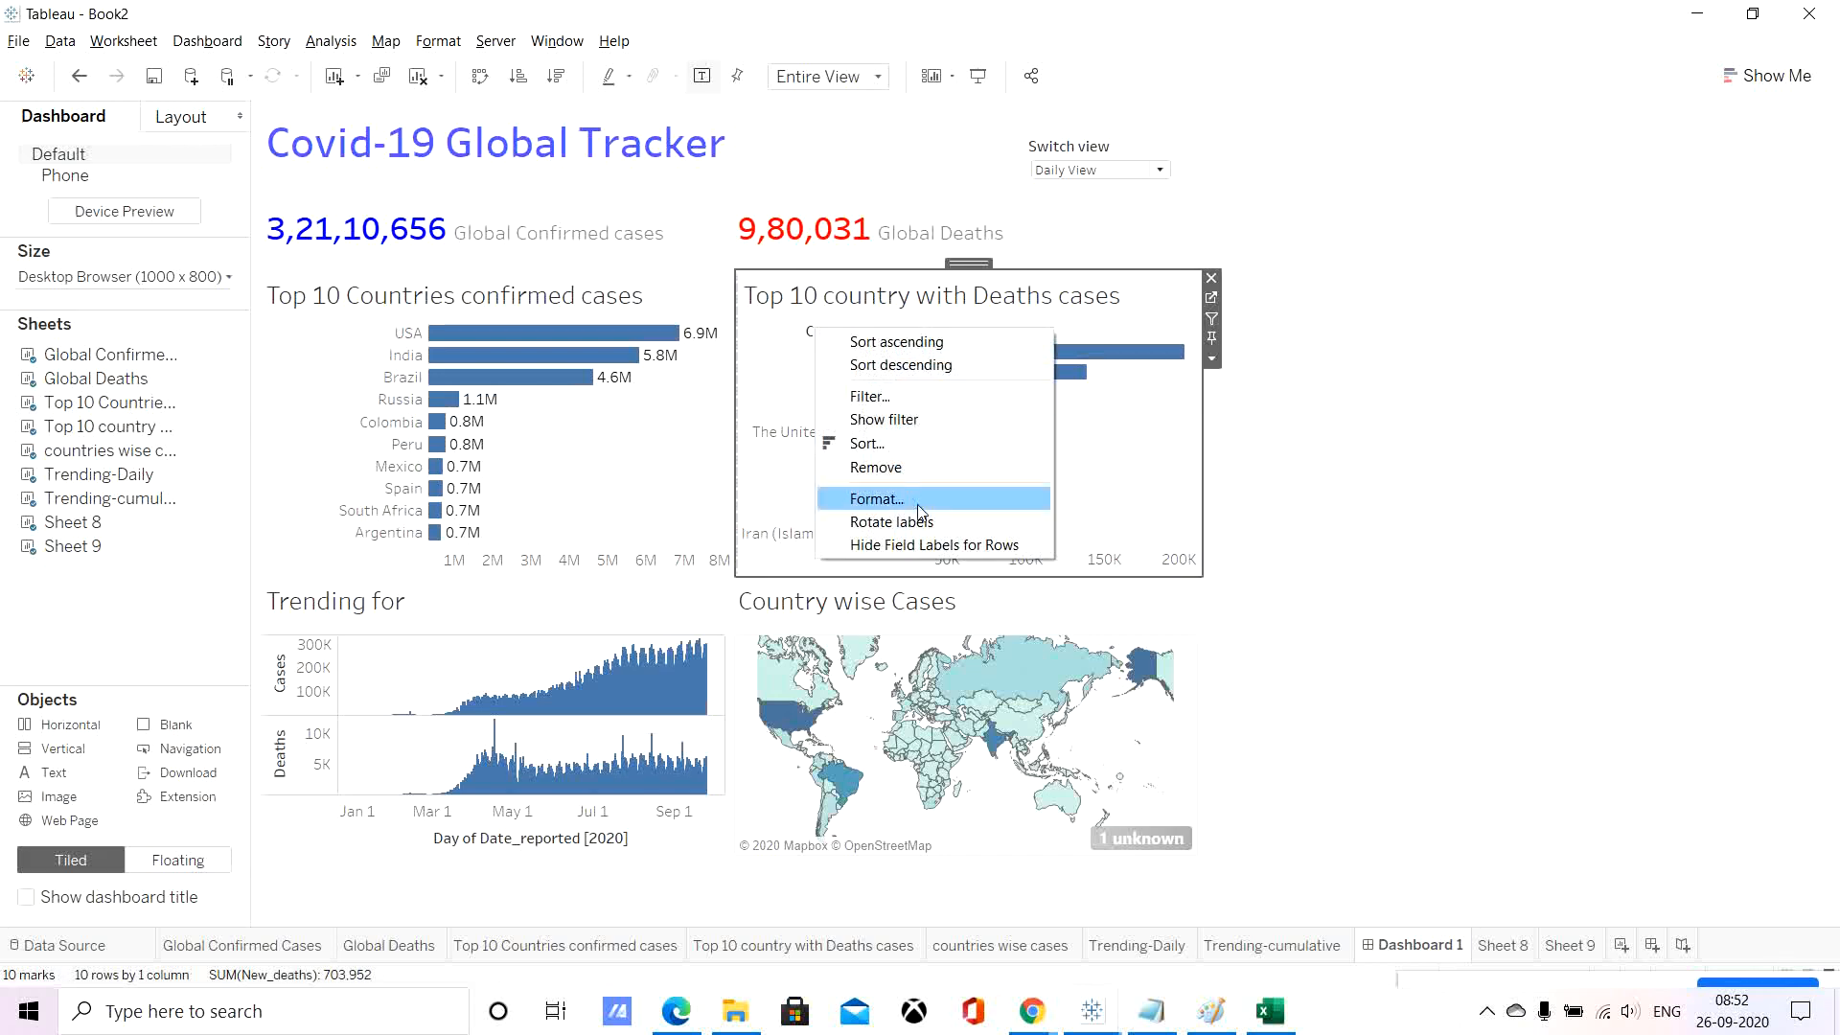
pyautogui.click(921, 544)
pyautogui.click(1261, 492)
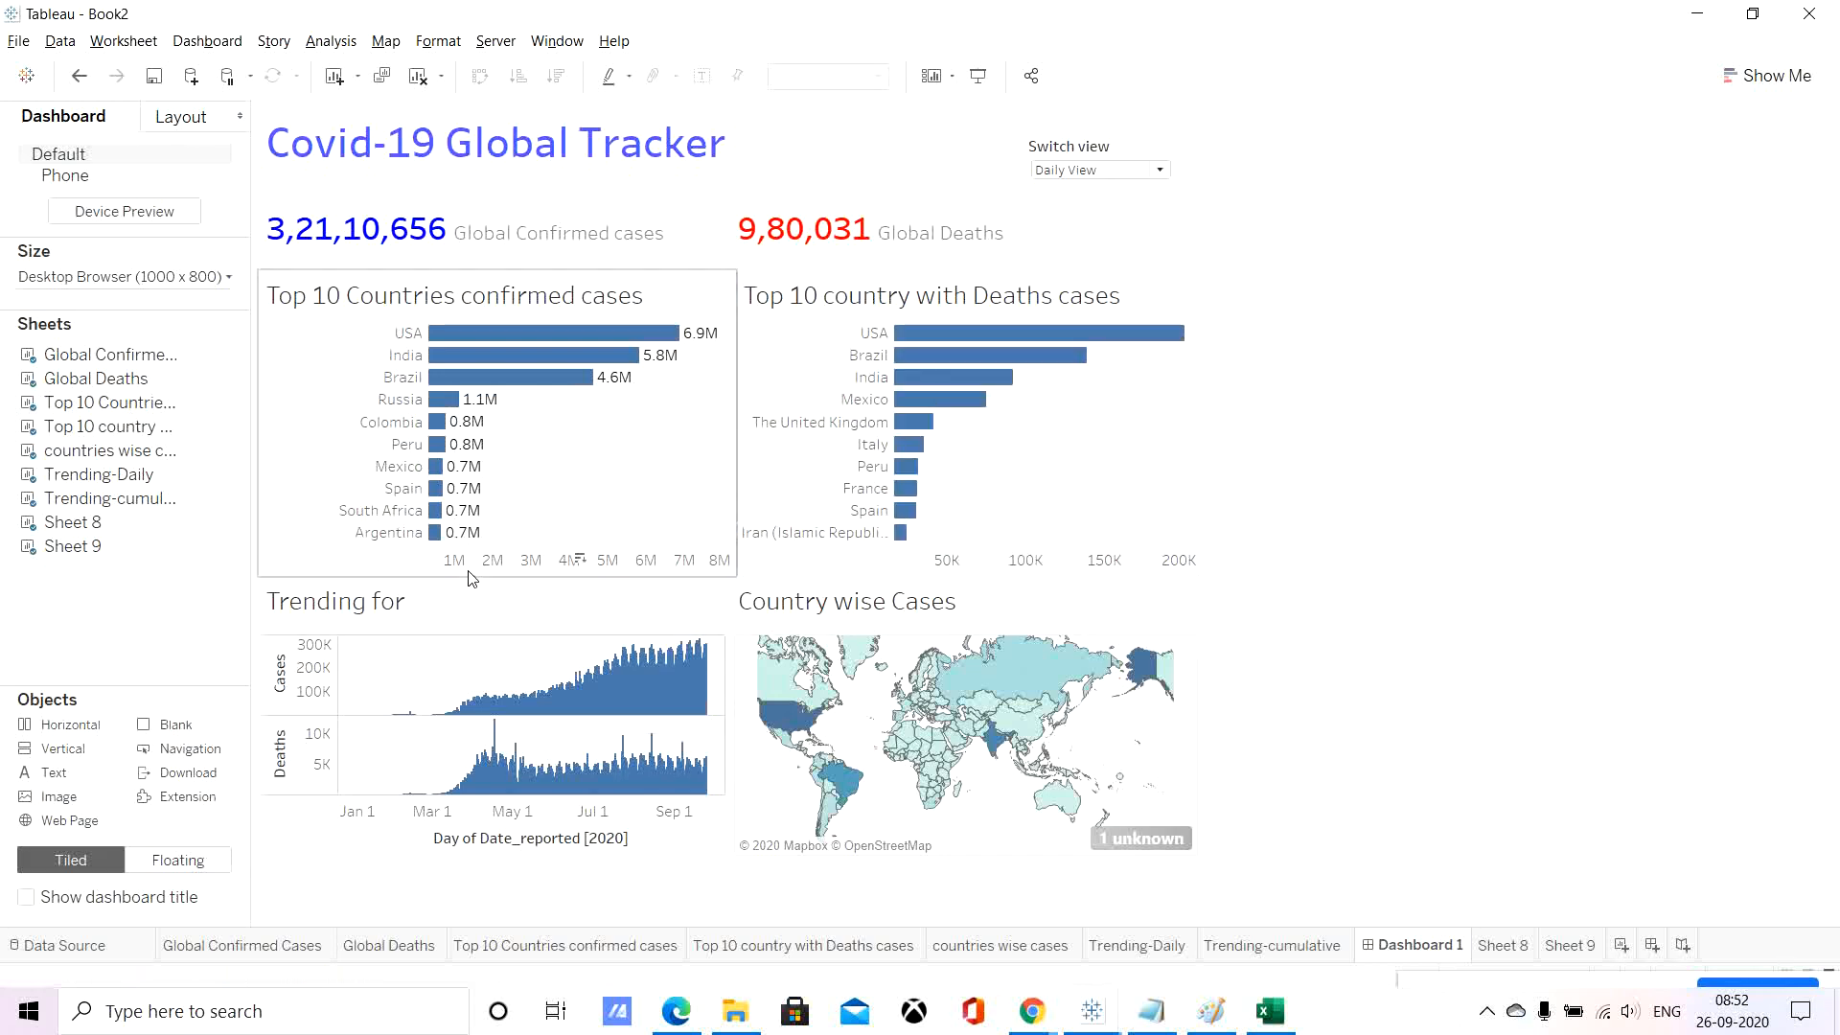
# Reduce the heights of the Top 10 charts row, the global totals row, and the "Trending for" and "Country wise Cases" title strips.
pyautogui.moveTo(466, 575); pyautogui.dragTo(467, 546)
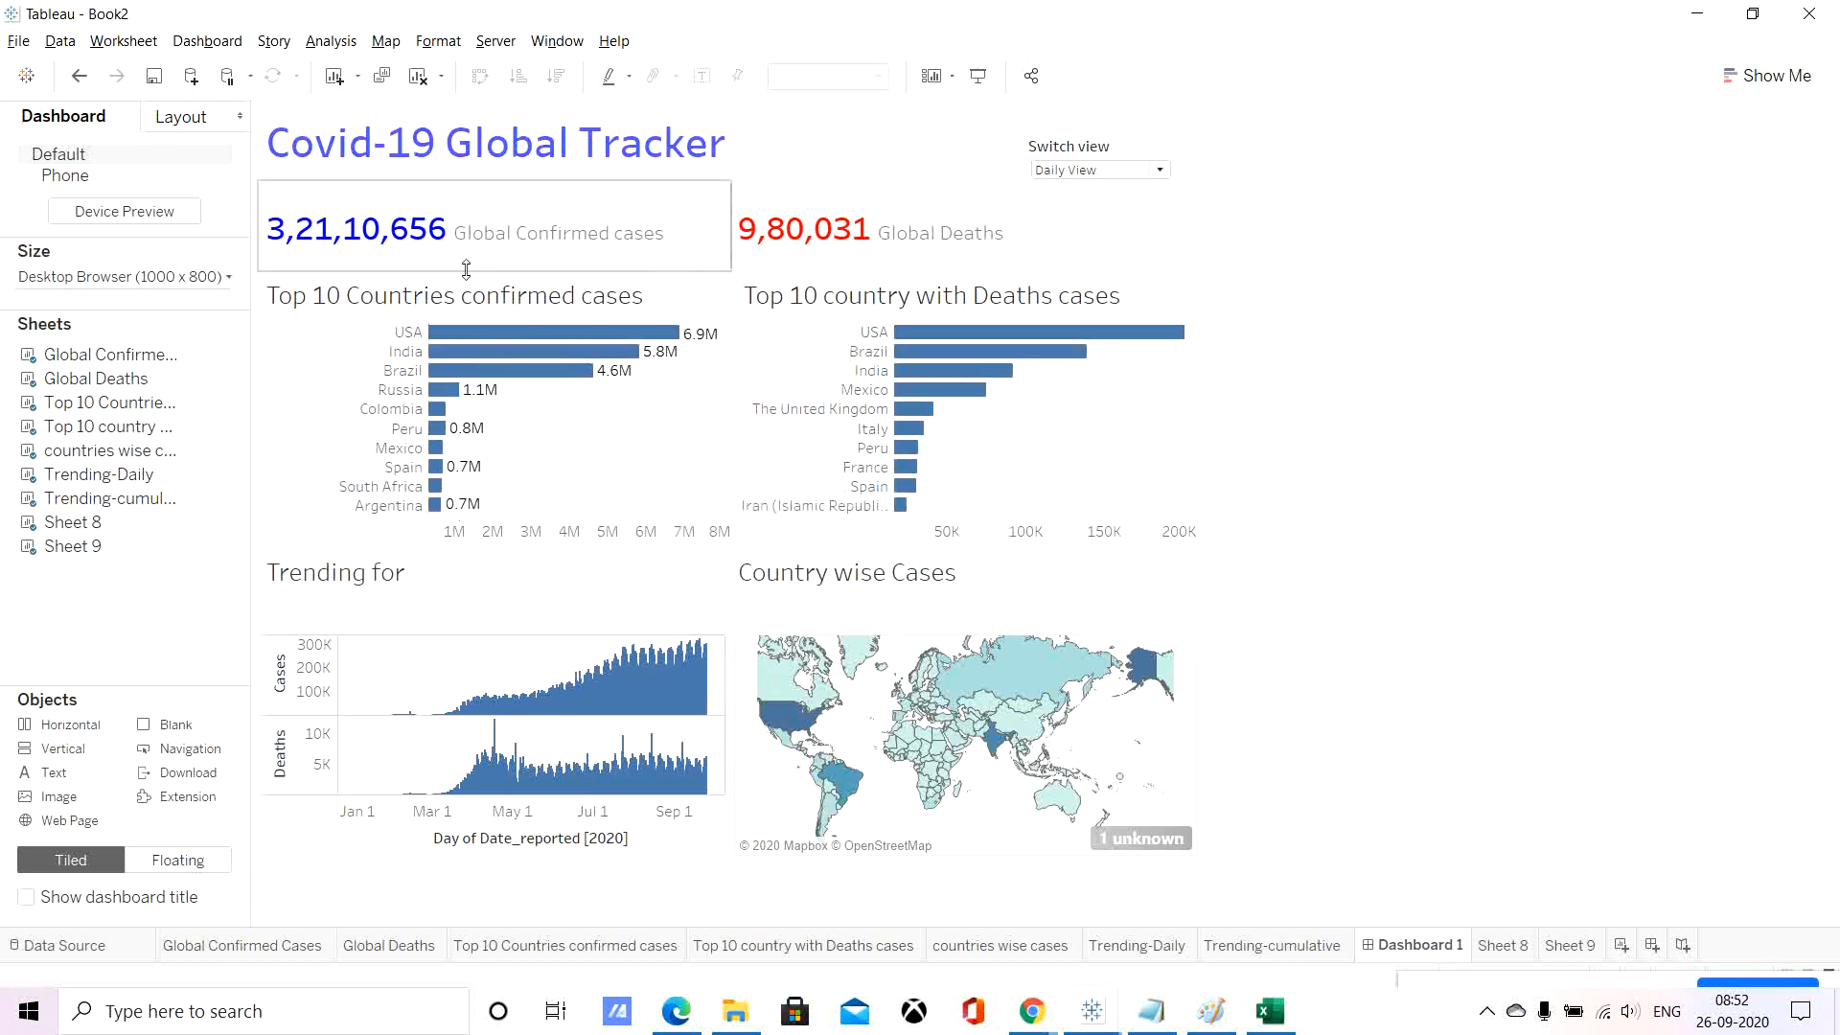
pyautogui.moveTo(466, 269); pyautogui.dragTo(465, 258)
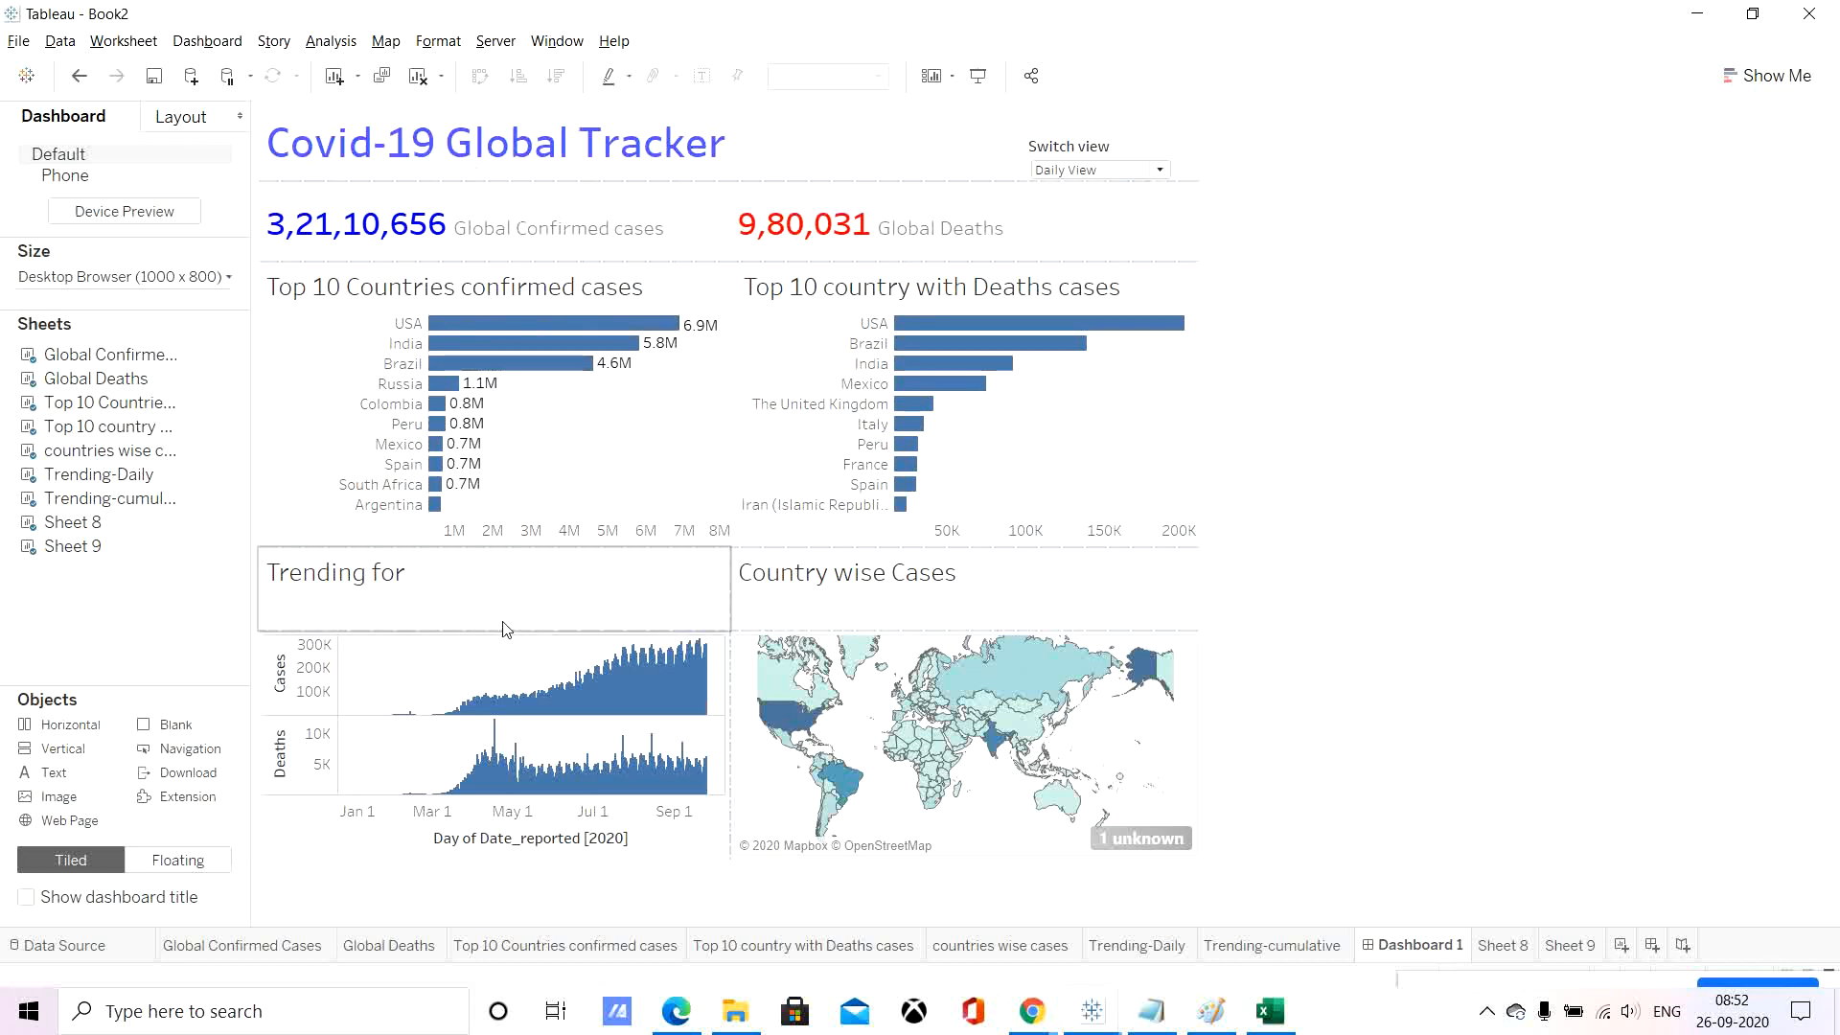
pyautogui.moveTo(502, 630); pyautogui.dragTo(501, 600)
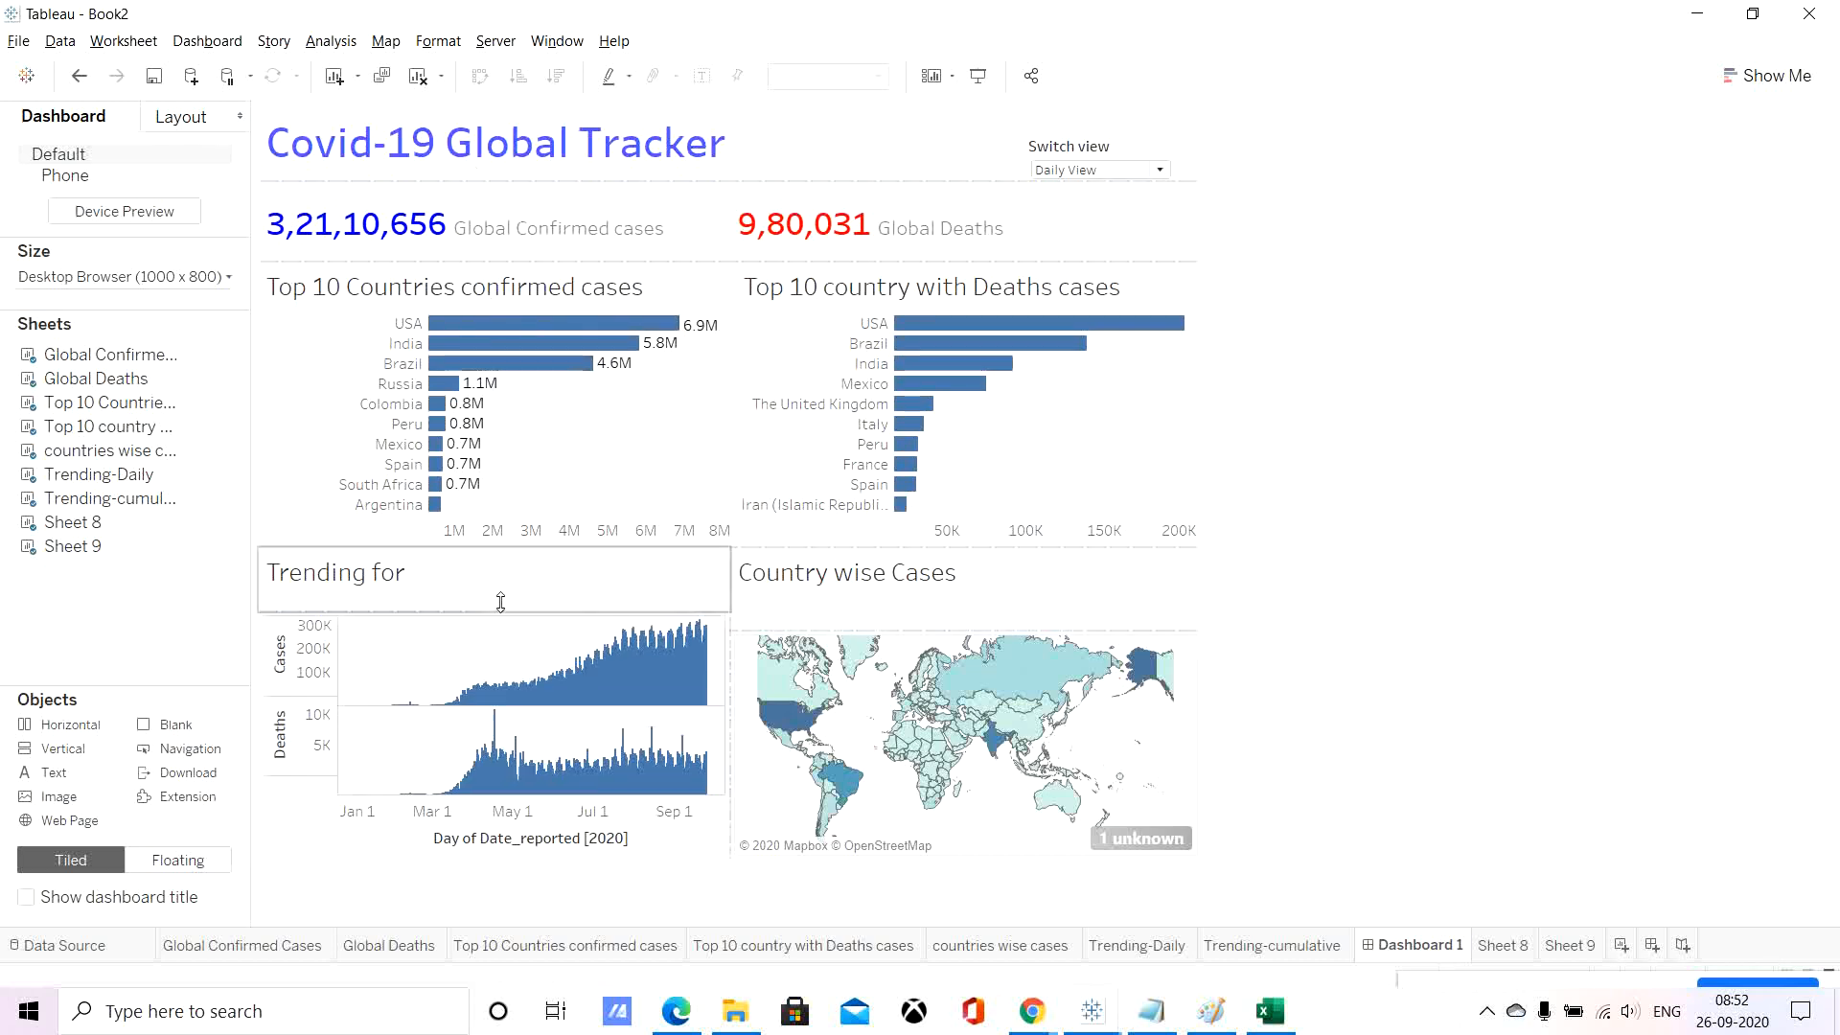
pyautogui.moveTo(829, 631); pyautogui.dragTo(830, 606)
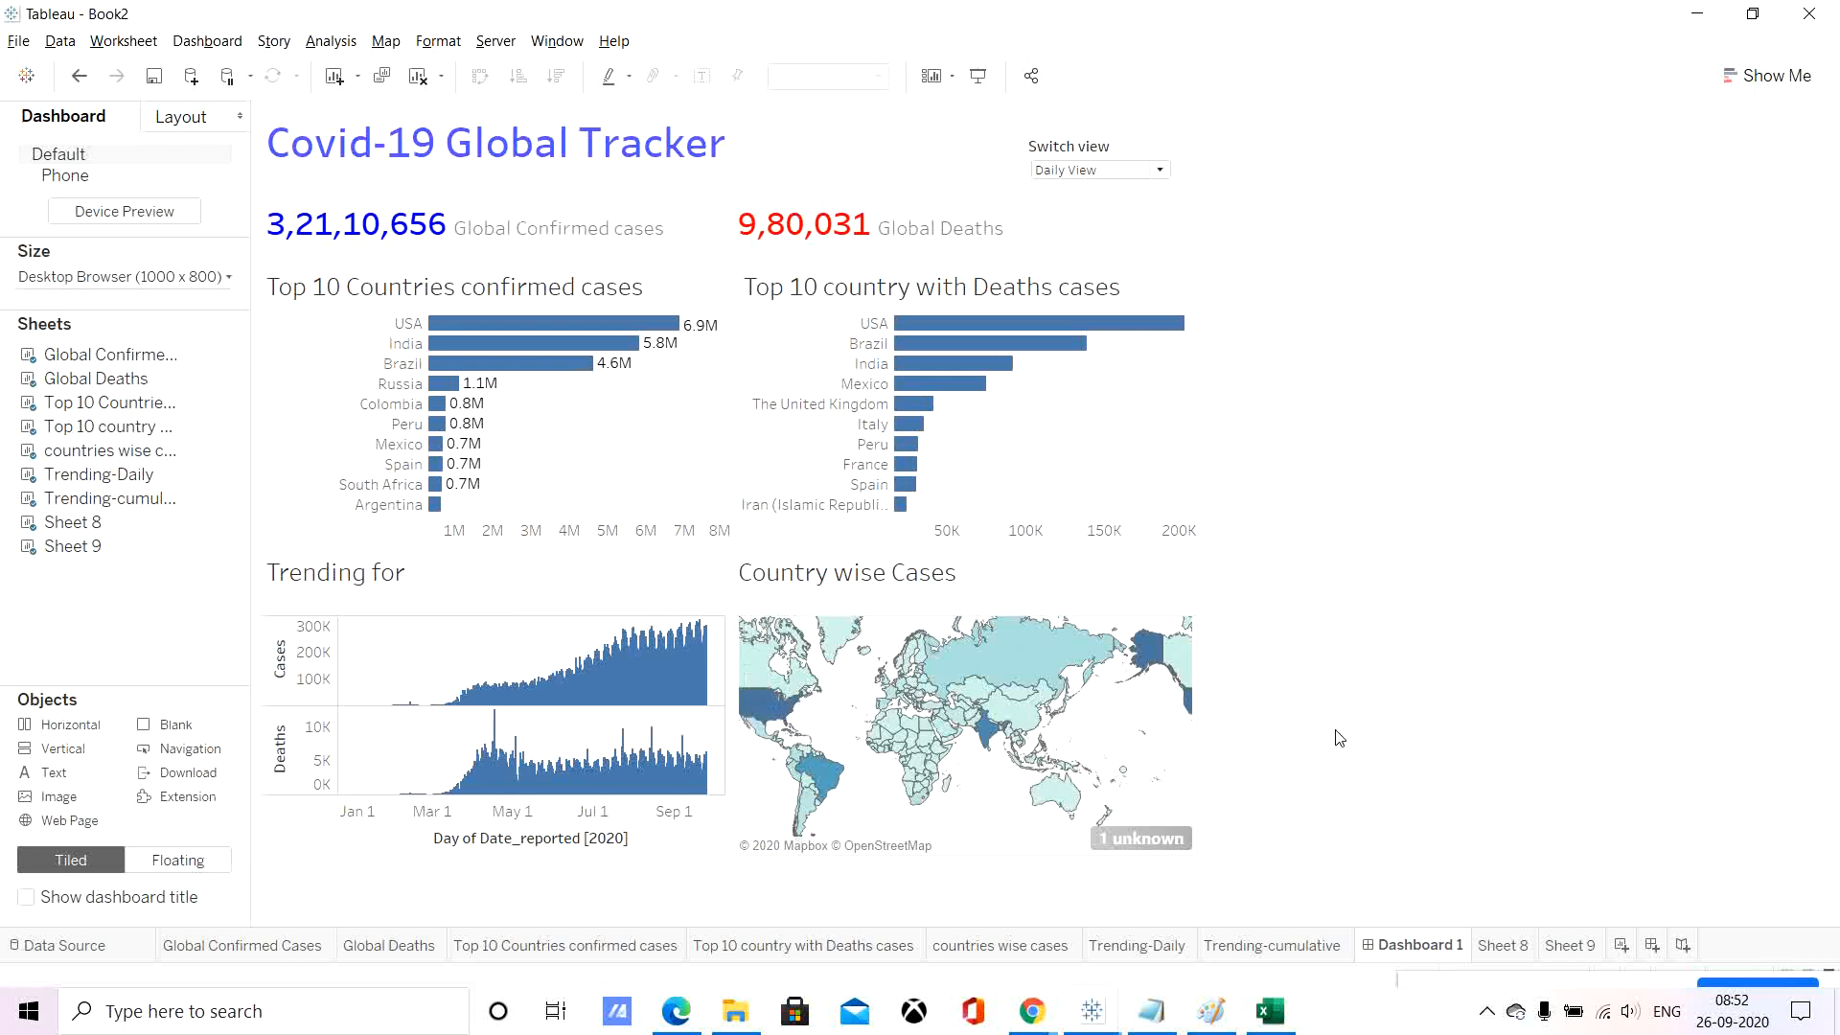
# Remove the date axis title from the trend chart by leaving it blank.
pyautogui.rightClick(515, 843)
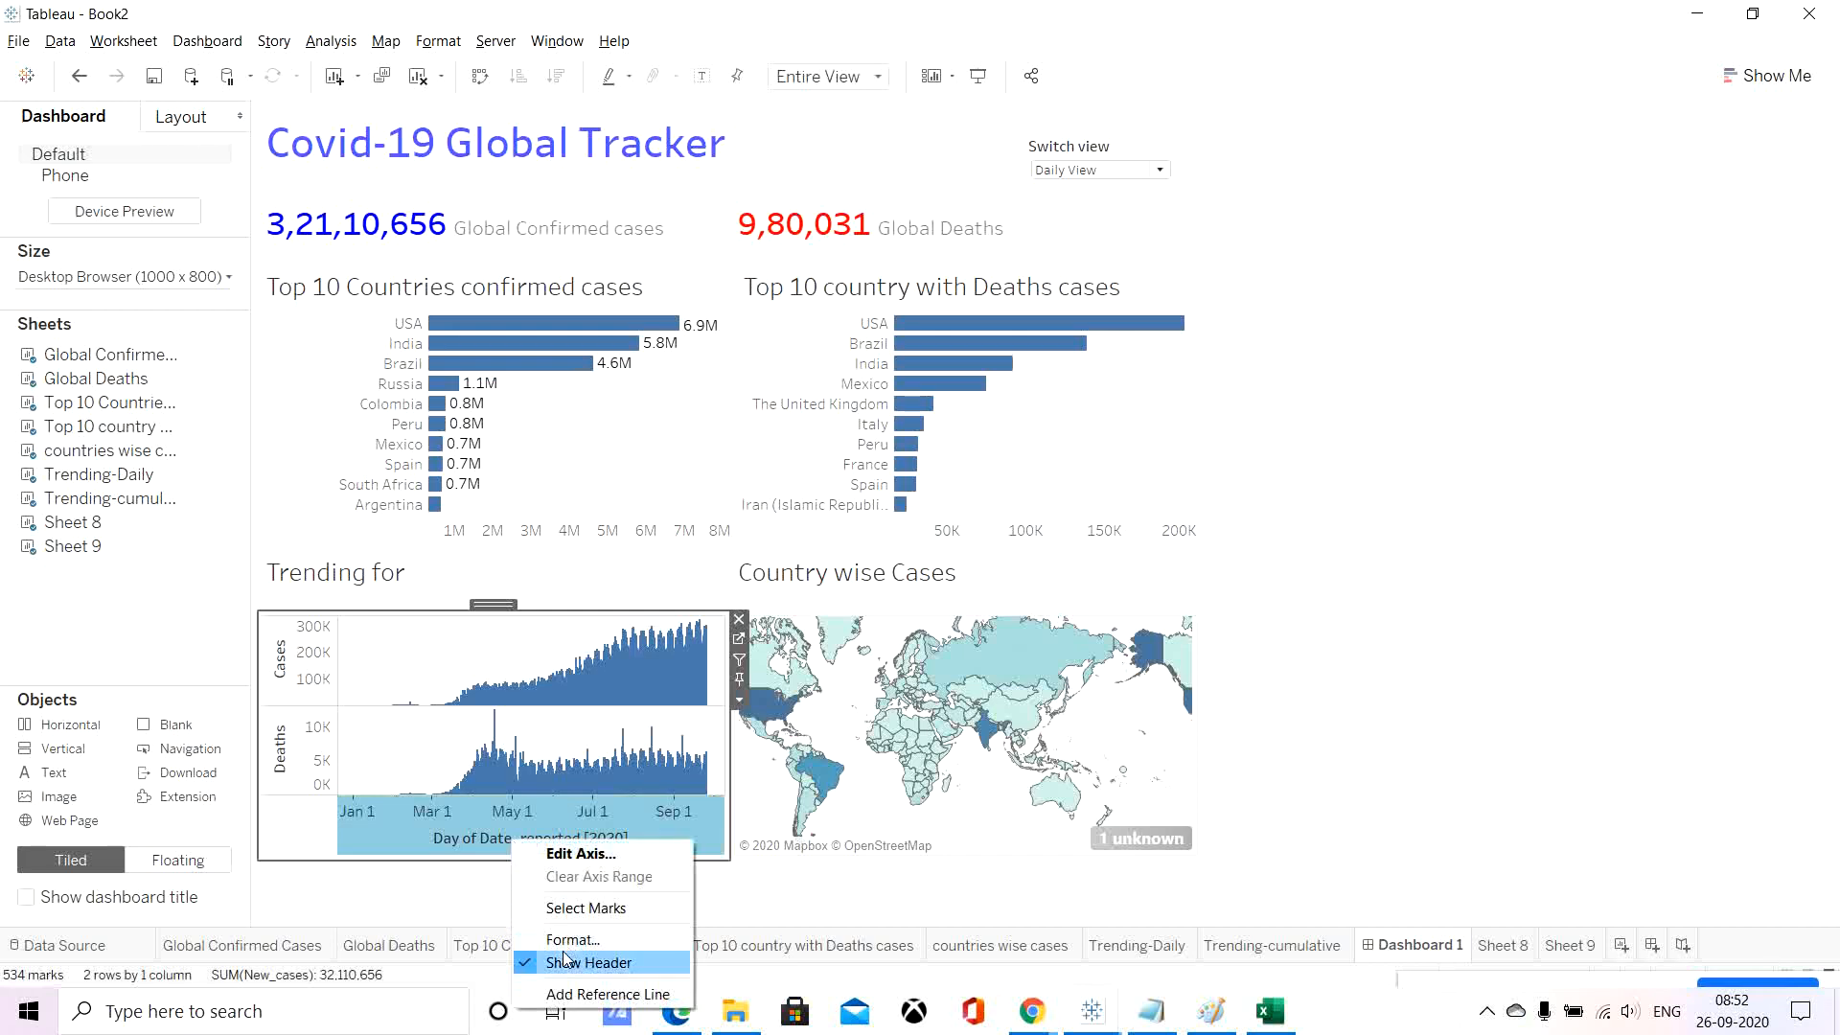
pyautogui.click(604, 853)
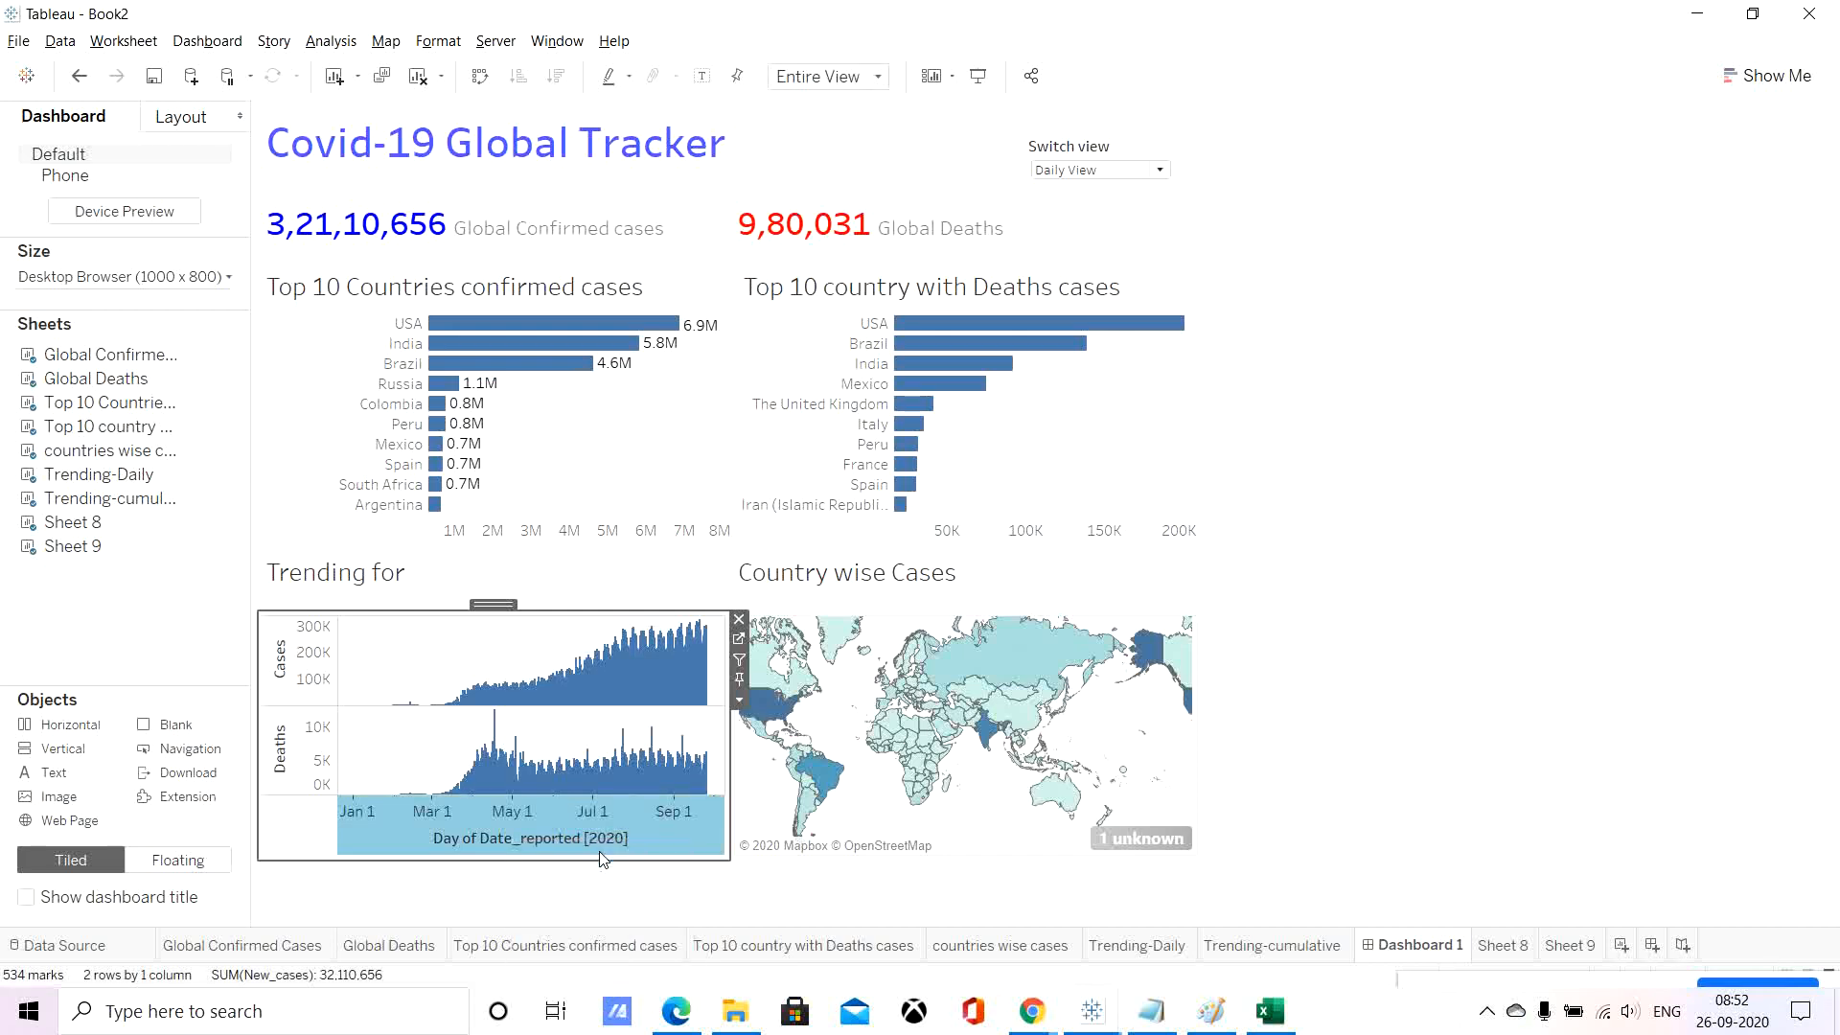
pyautogui.tripleClick(841, 673)
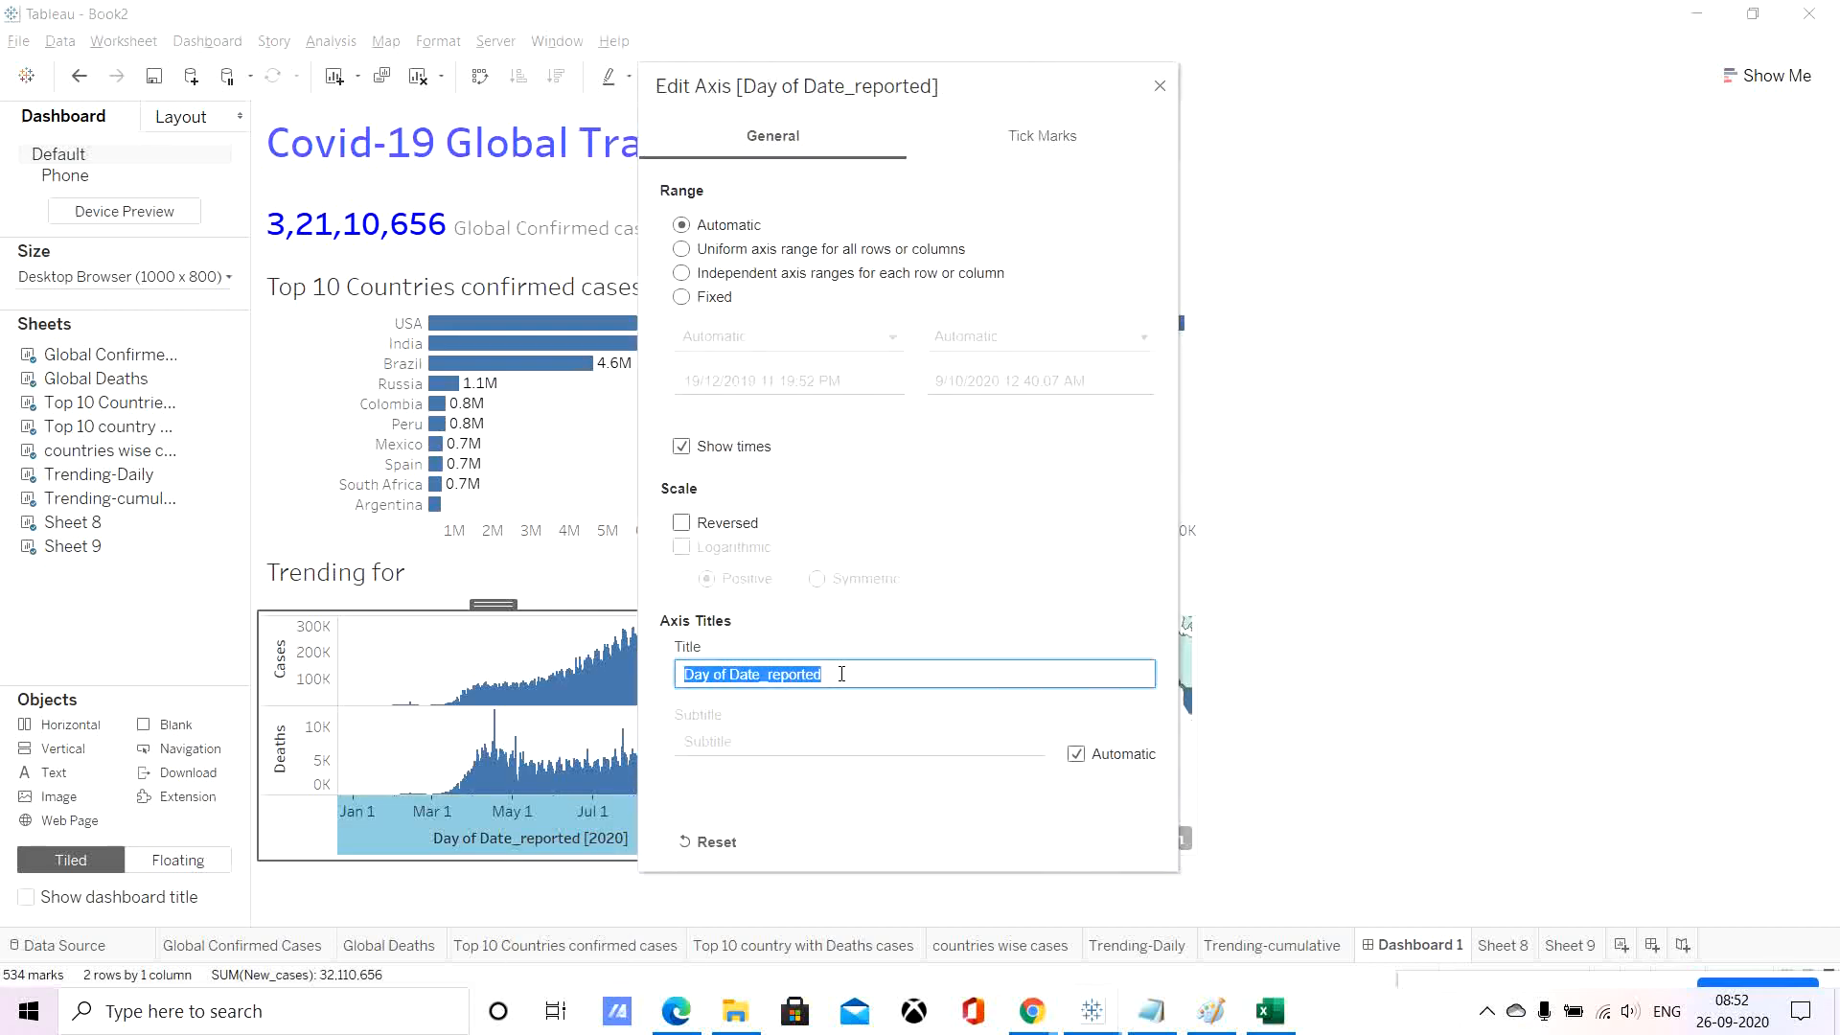
pyautogui.press('BackSpace')
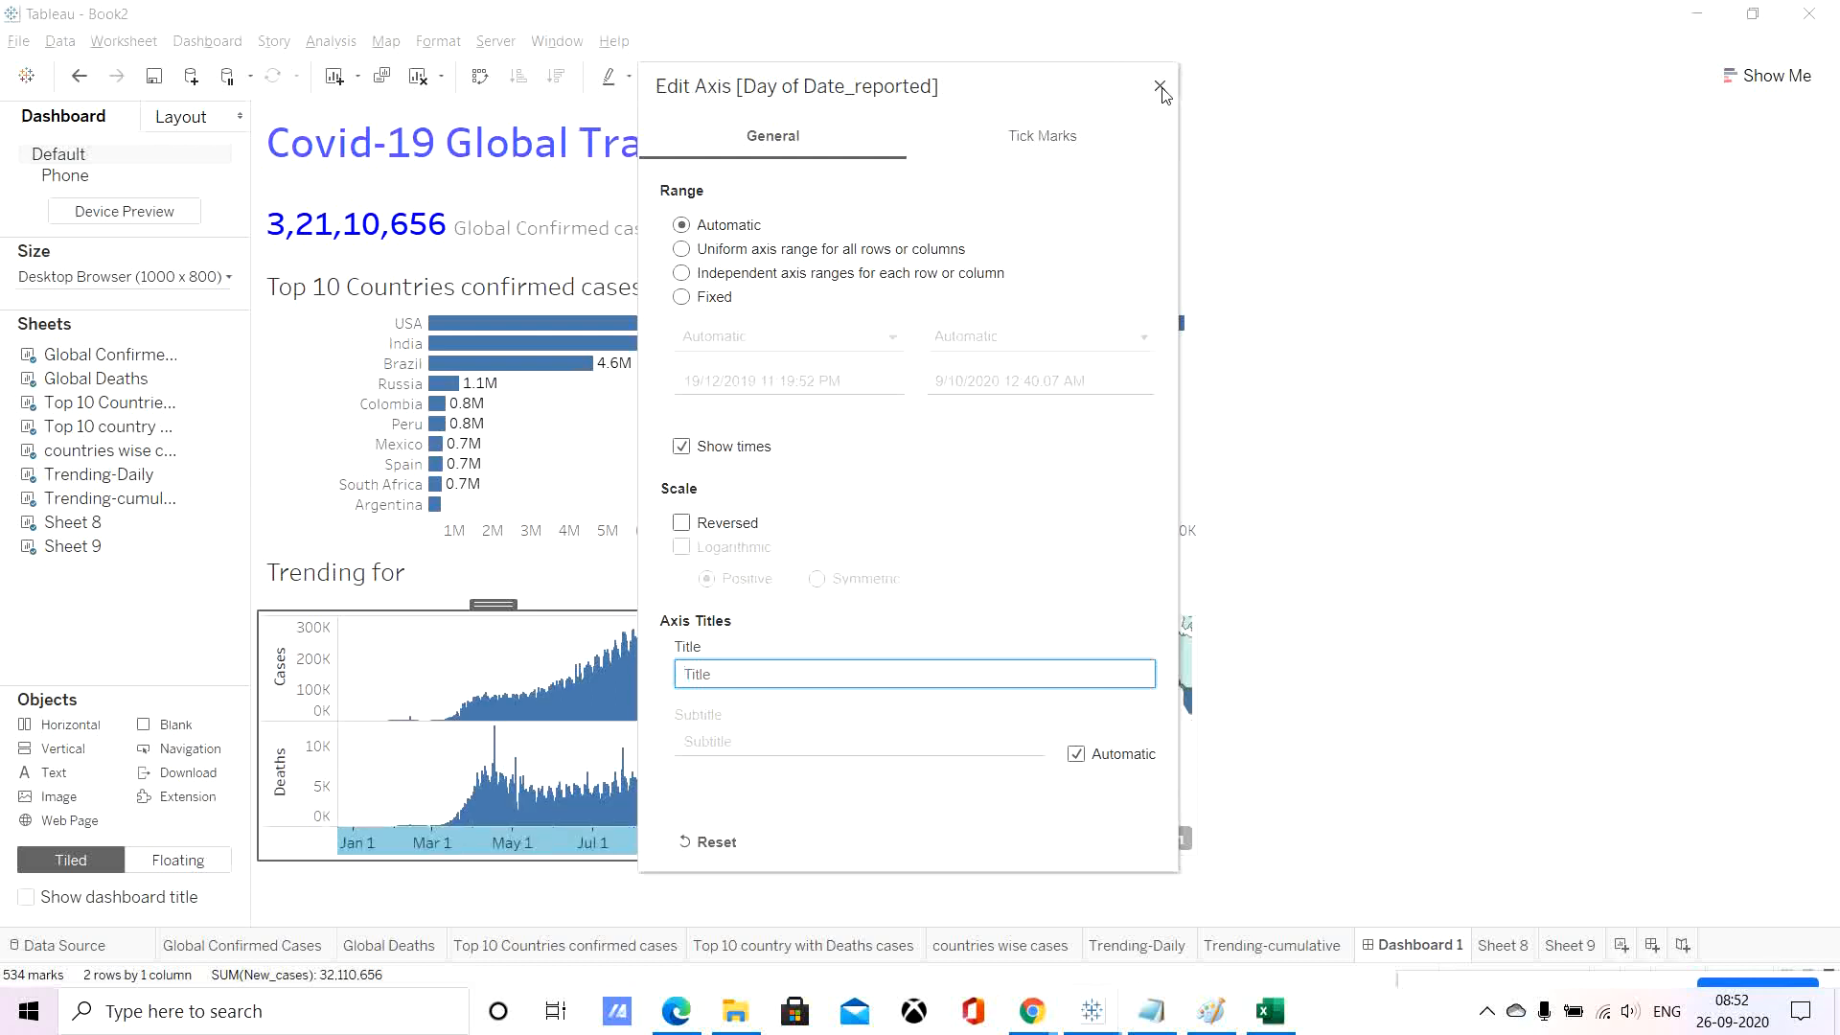
pyautogui.click(1159, 87)
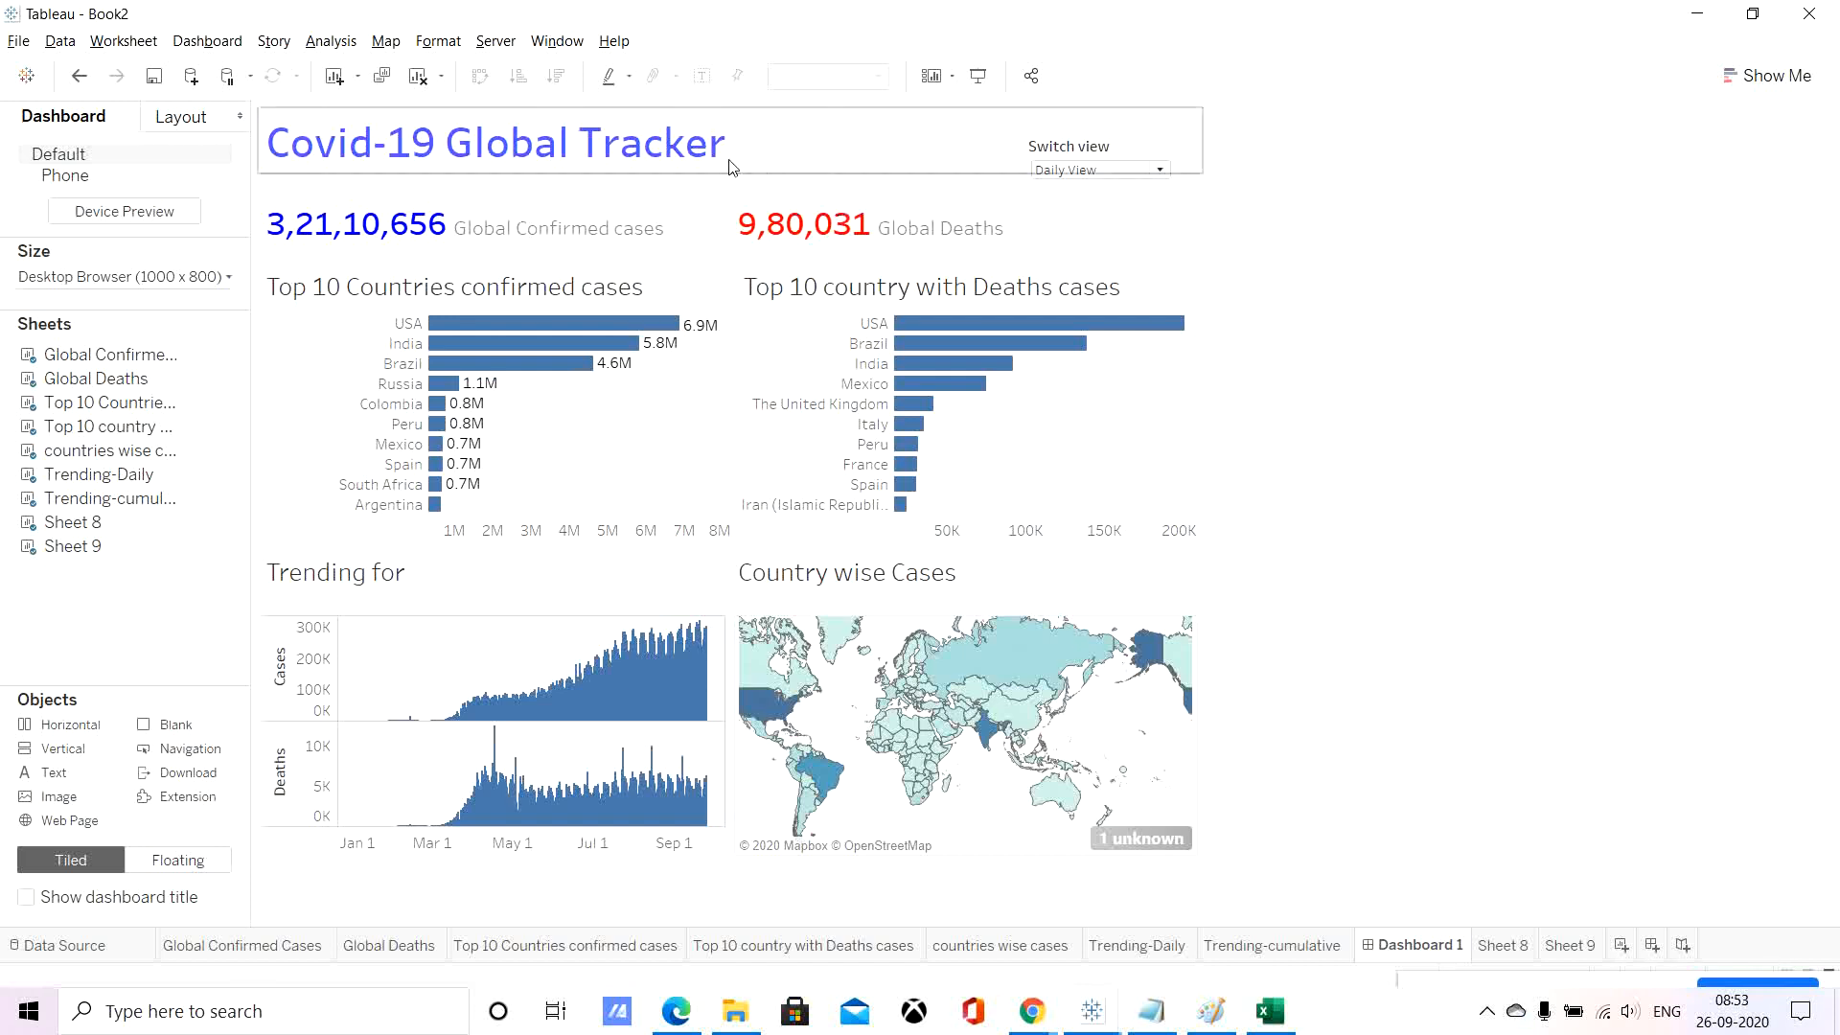
pyautogui.click(778, 163)
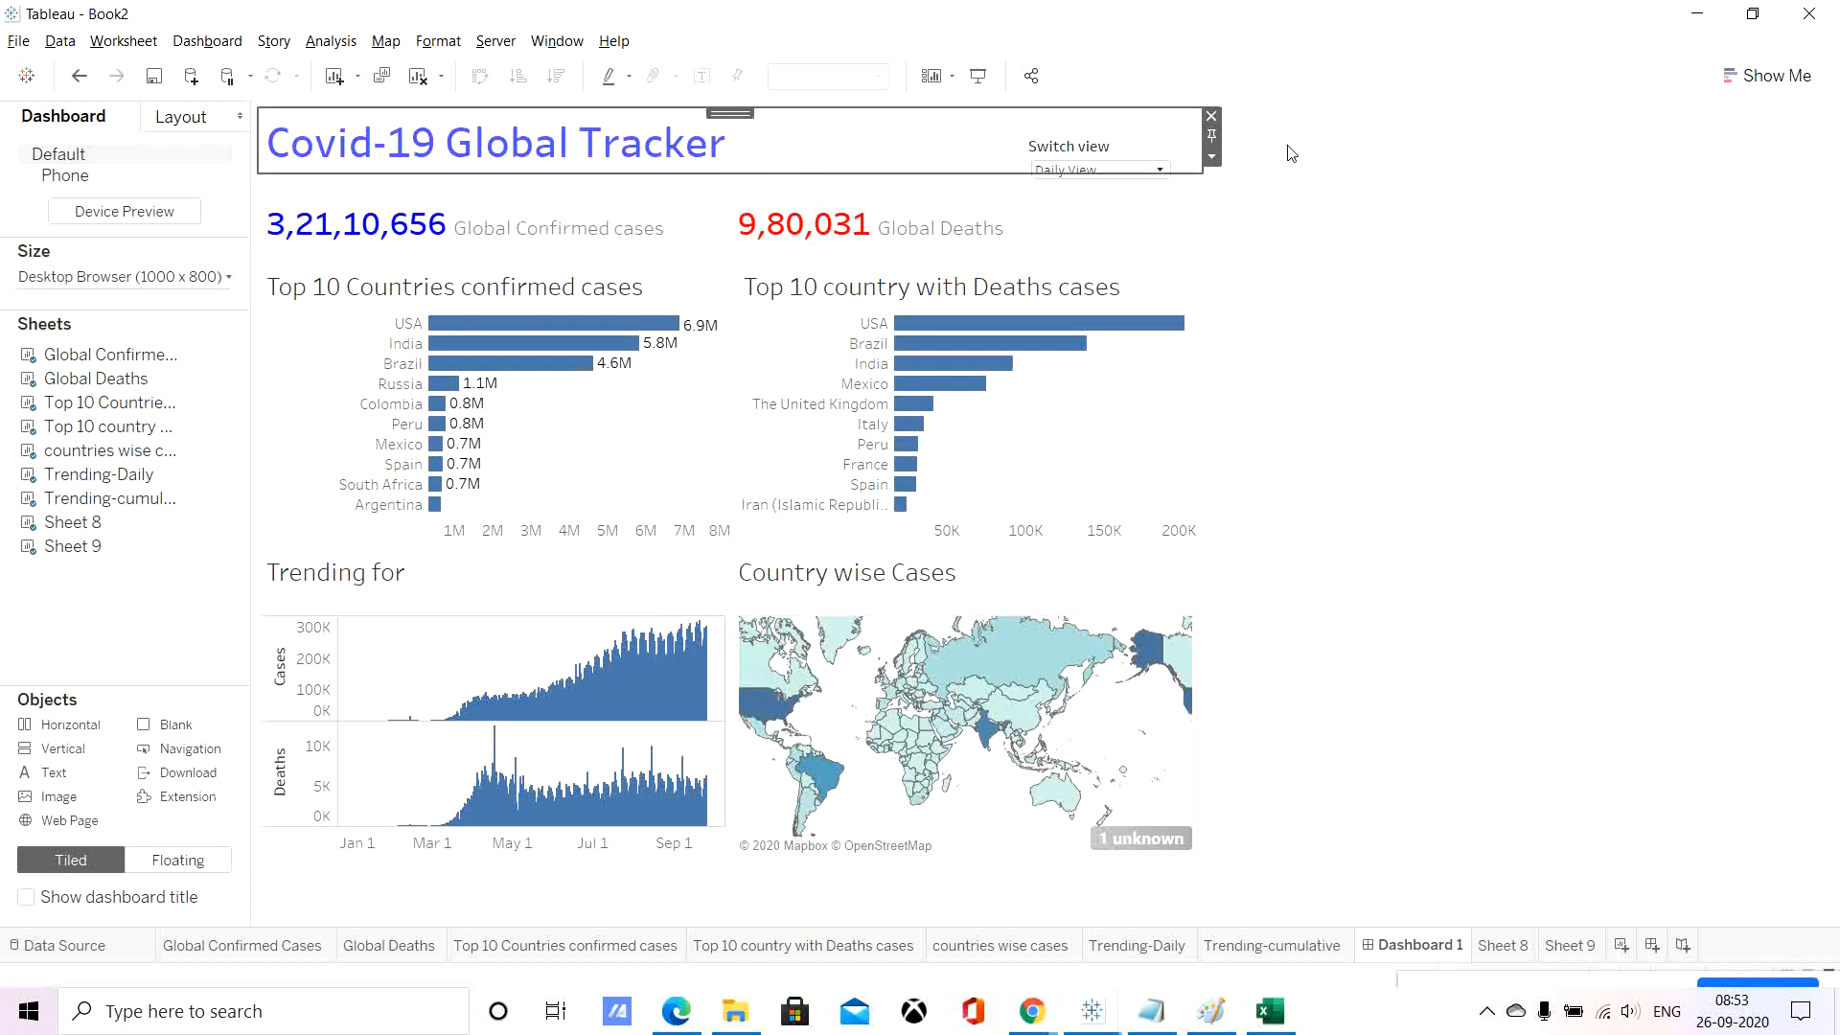
pyautogui.click(1212, 156)
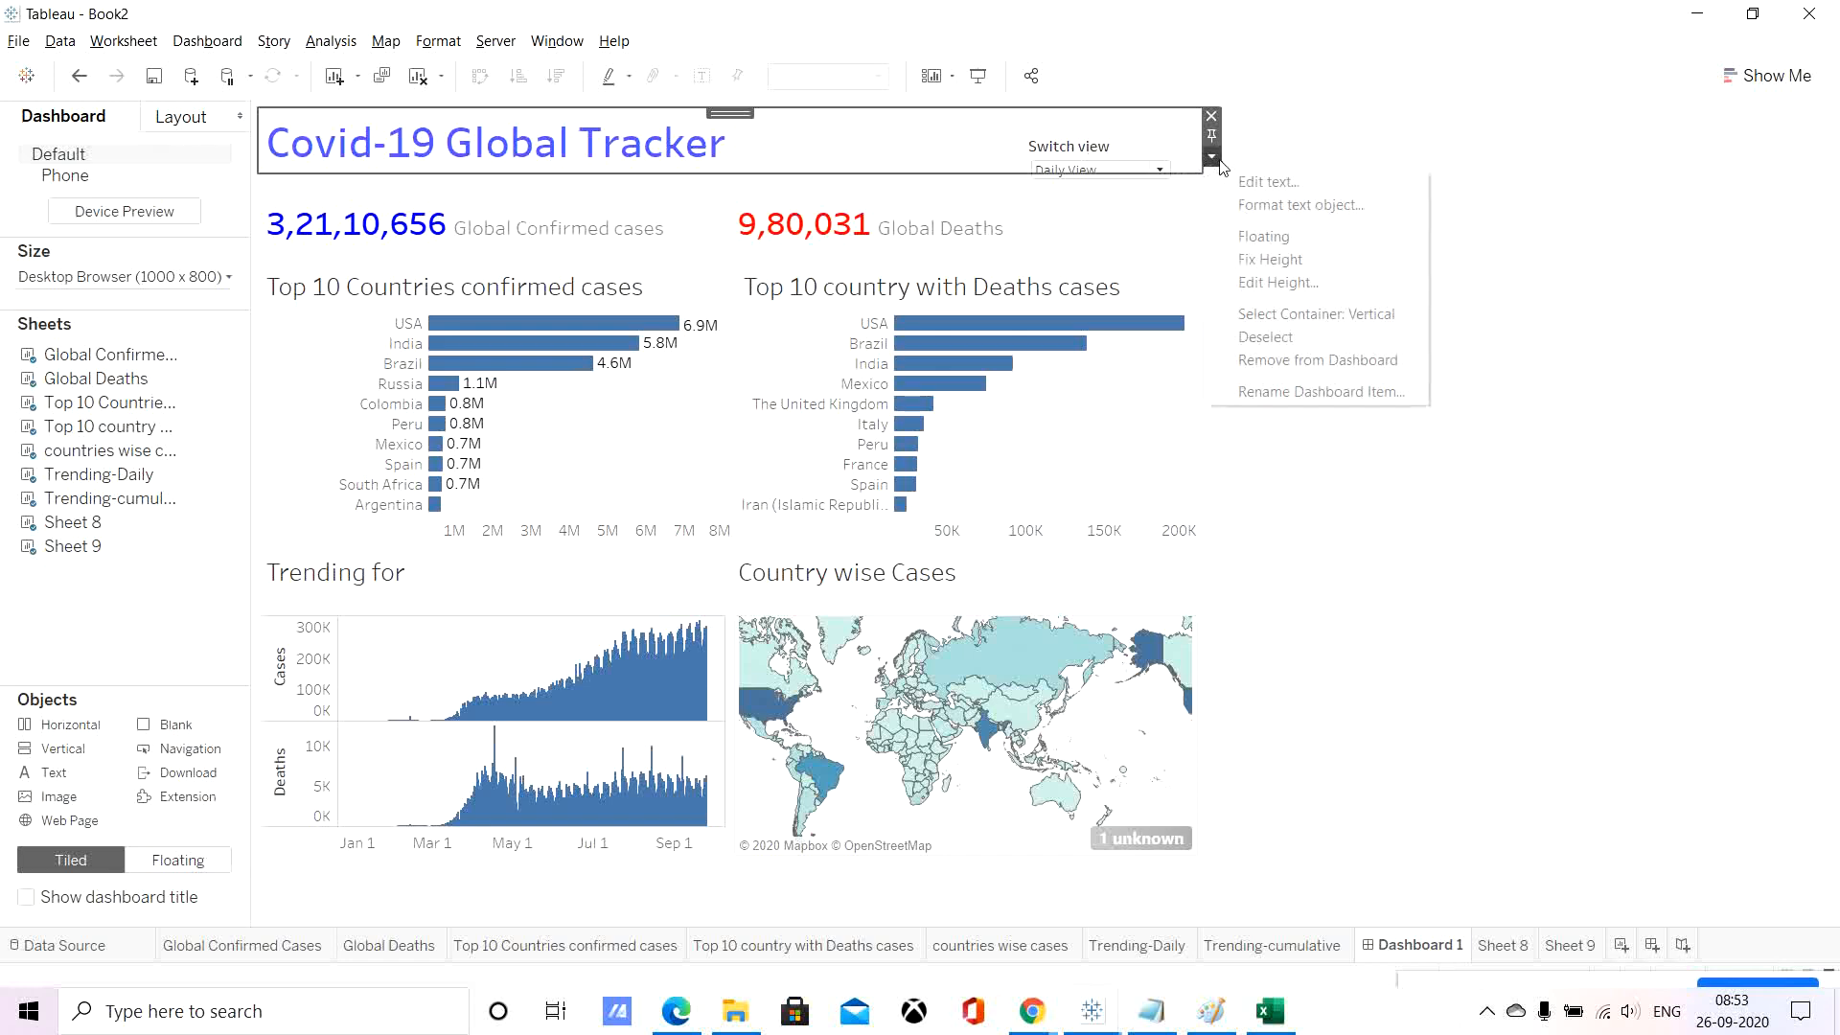
pyautogui.click(1312, 206)
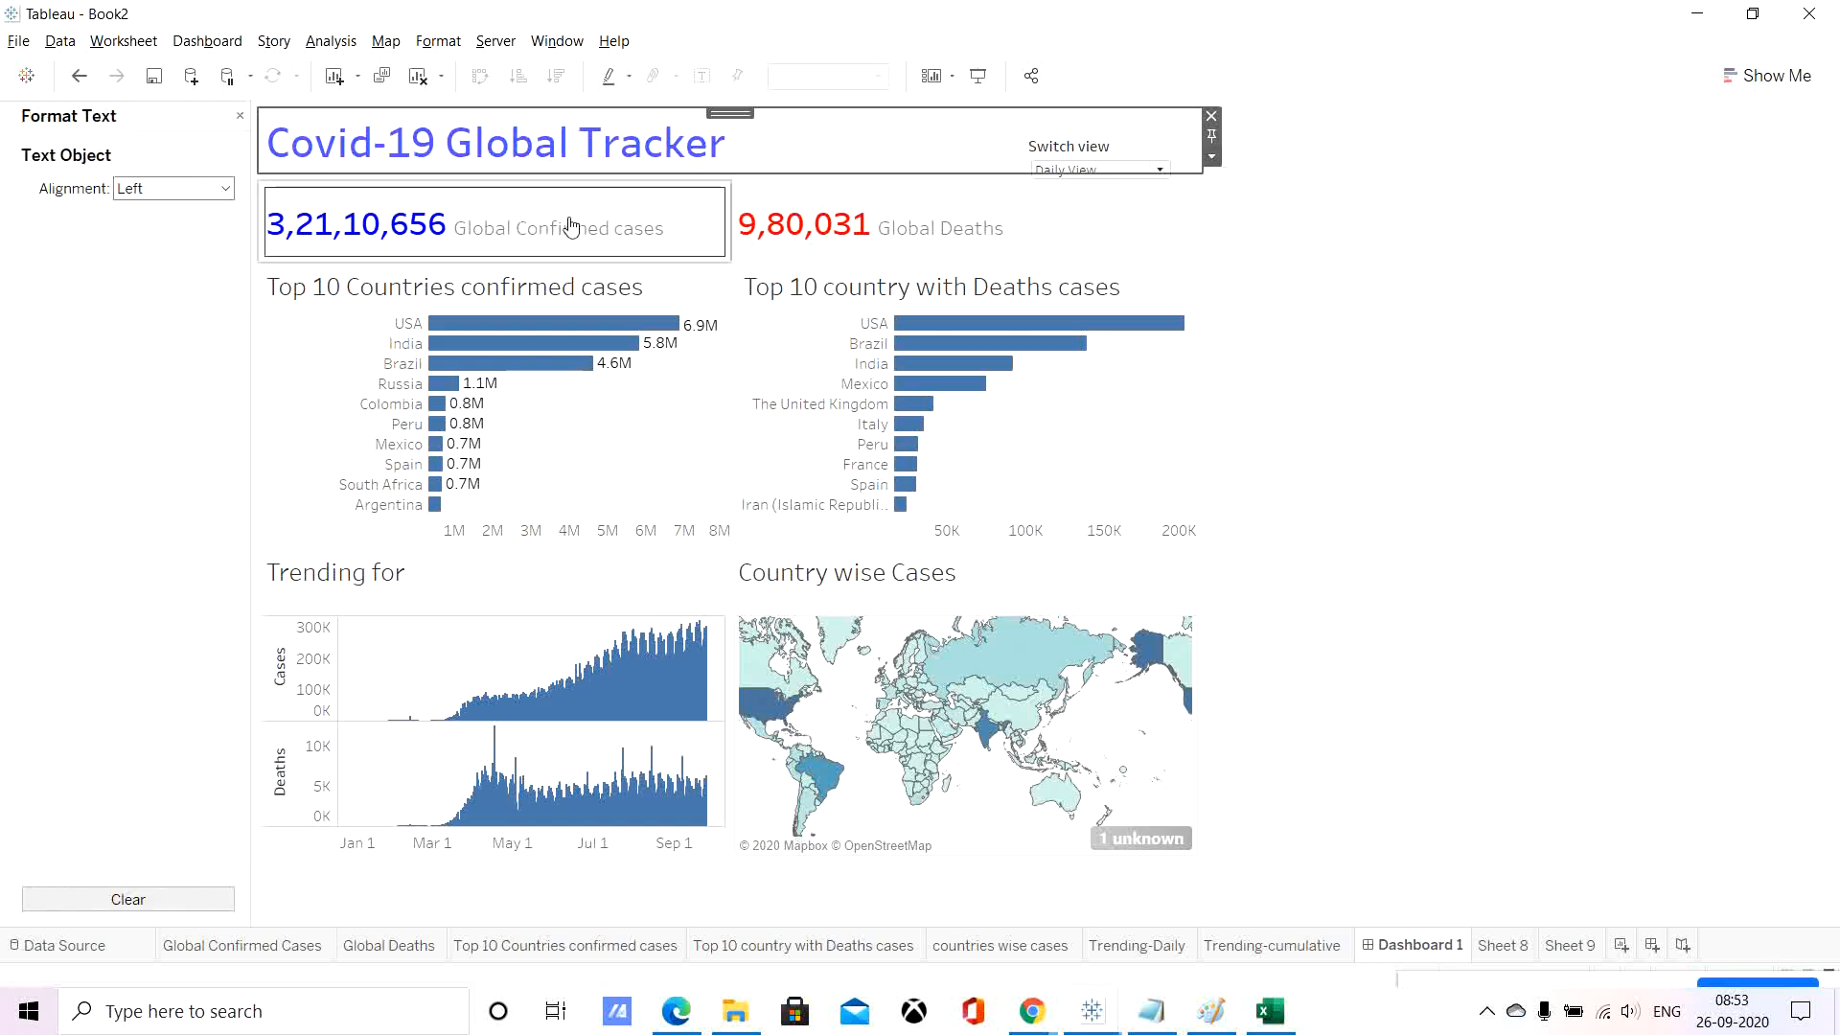
pyautogui.click(1212, 159)
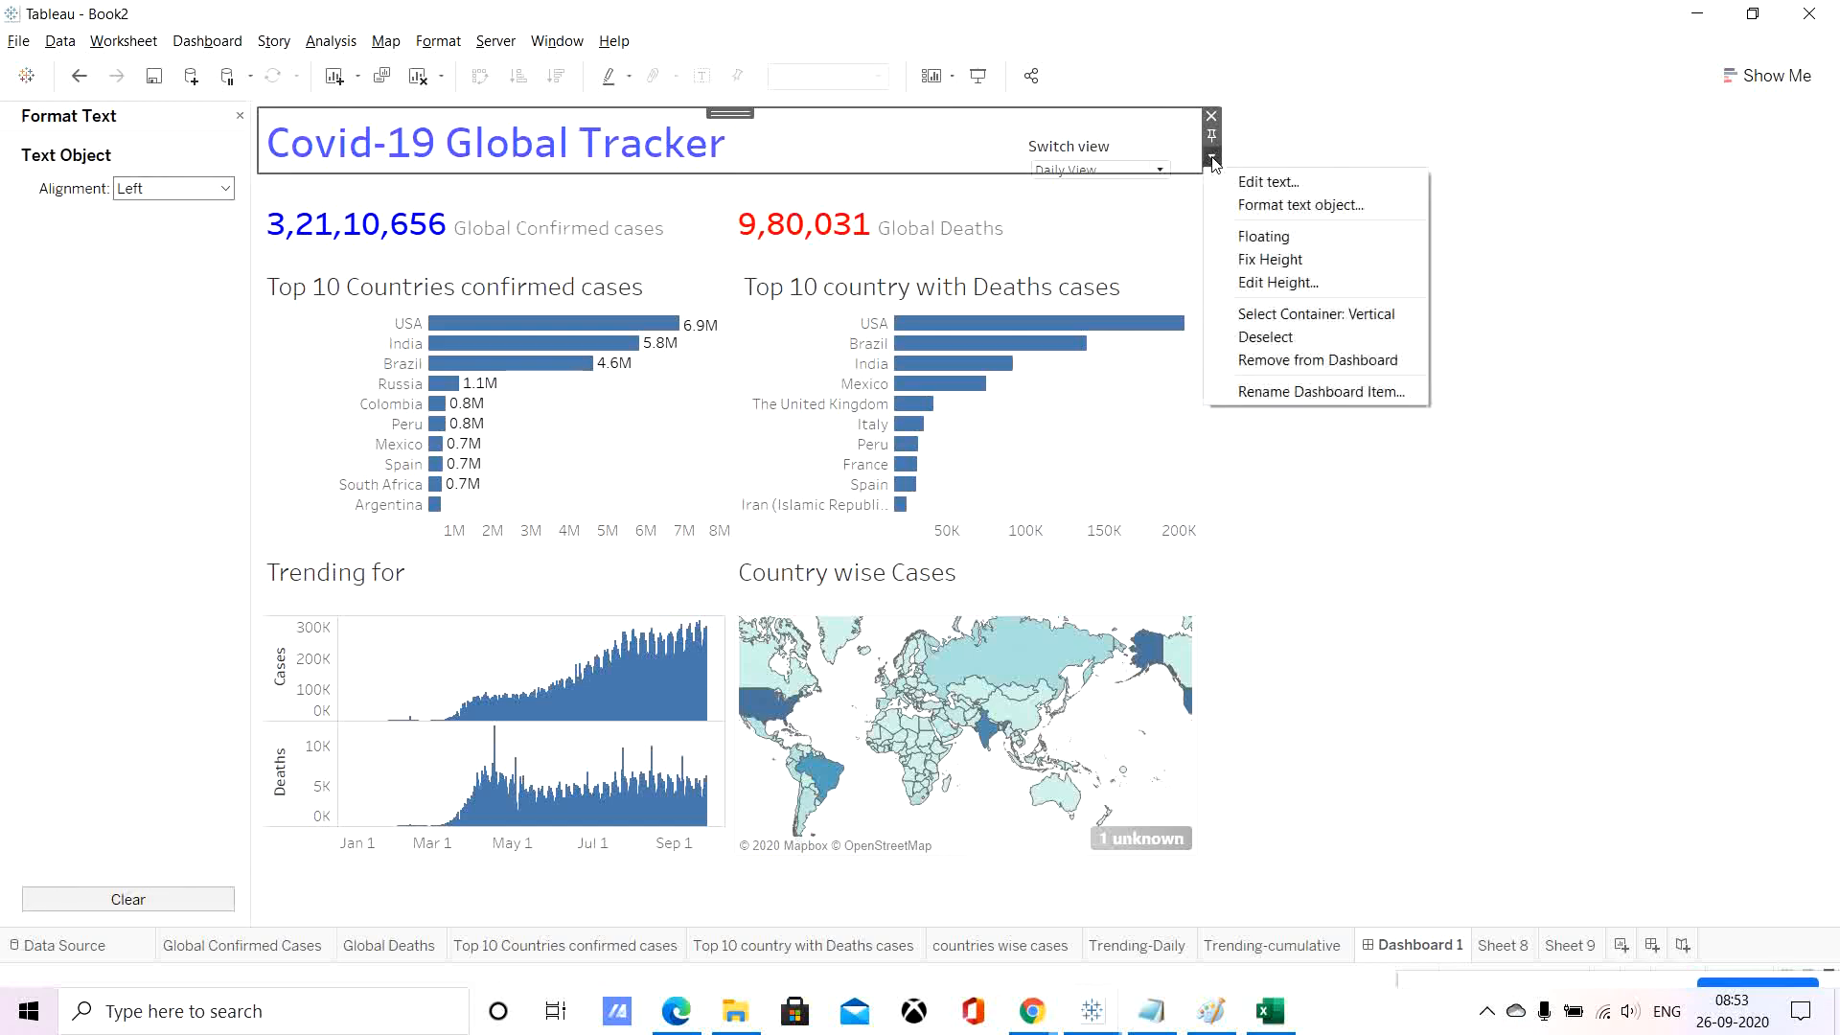
pyautogui.click(918, 157)
# Distribute the contents evenly in the vertical container holding the Covid-19 Global Tracker title, and close the formatting options.
pyautogui.doubleClick(732, 111)
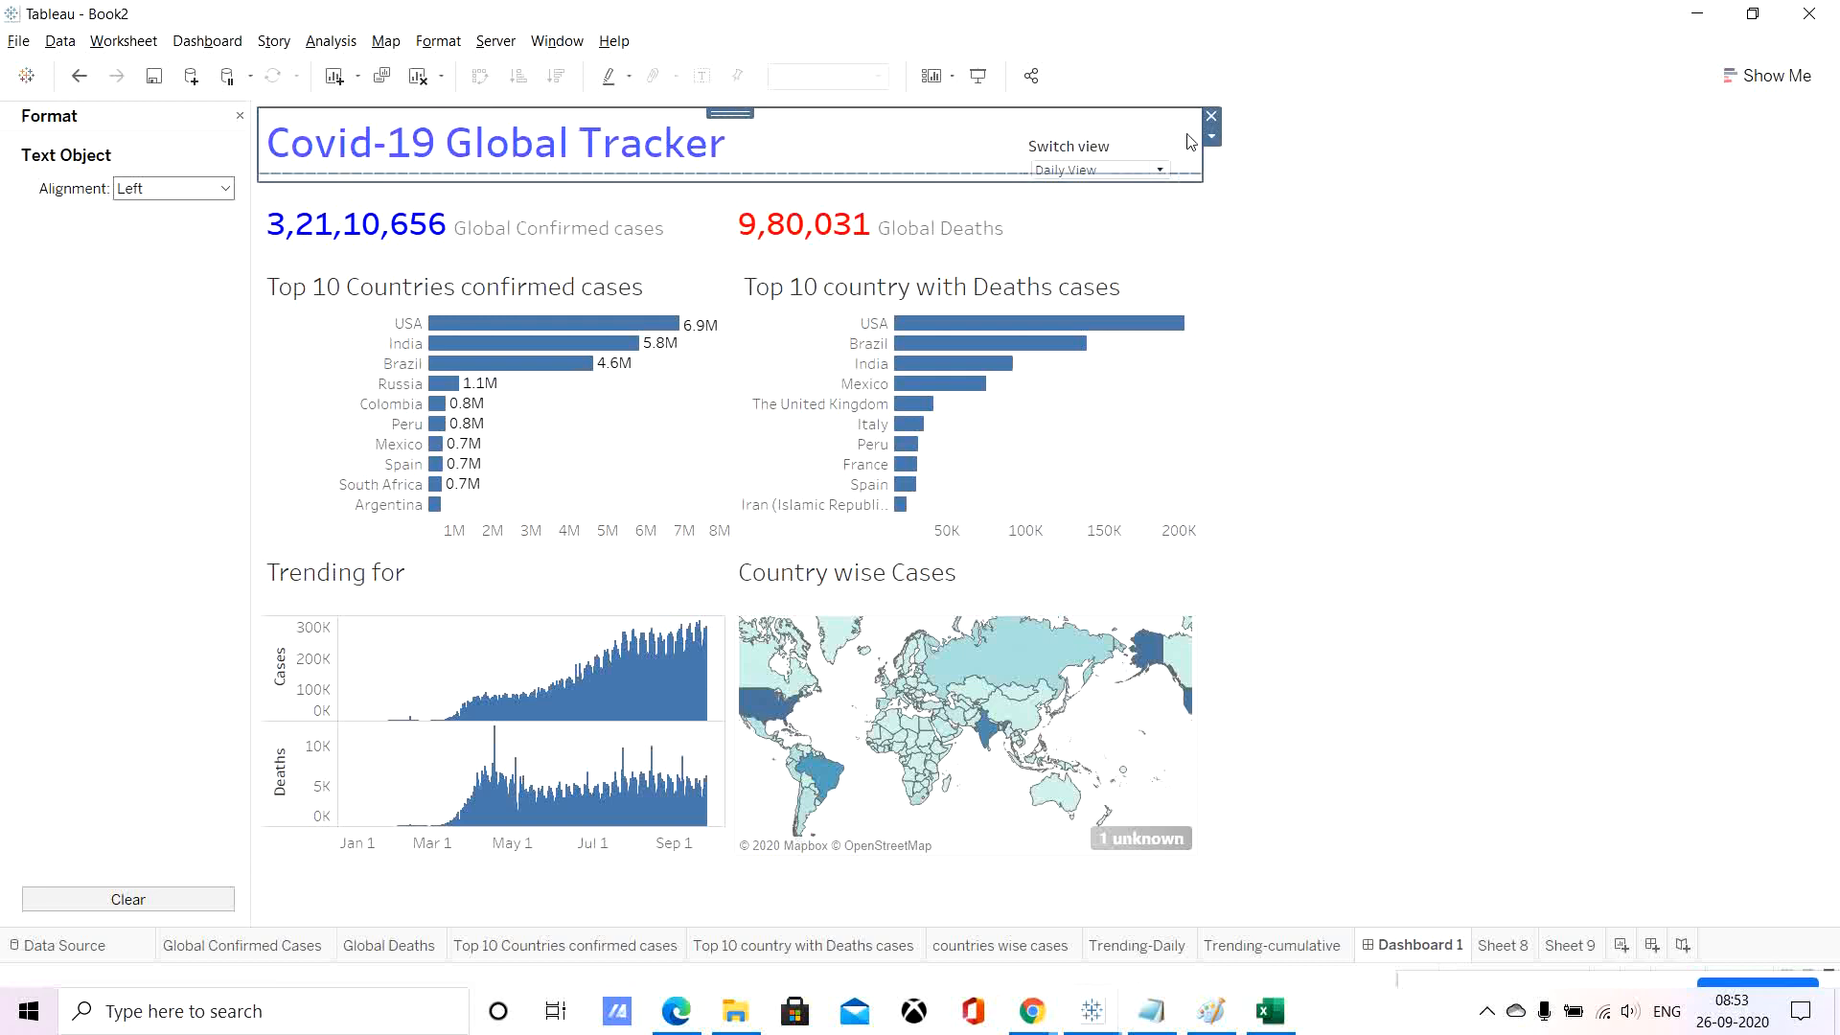
pyautogui.click(1212, 136)
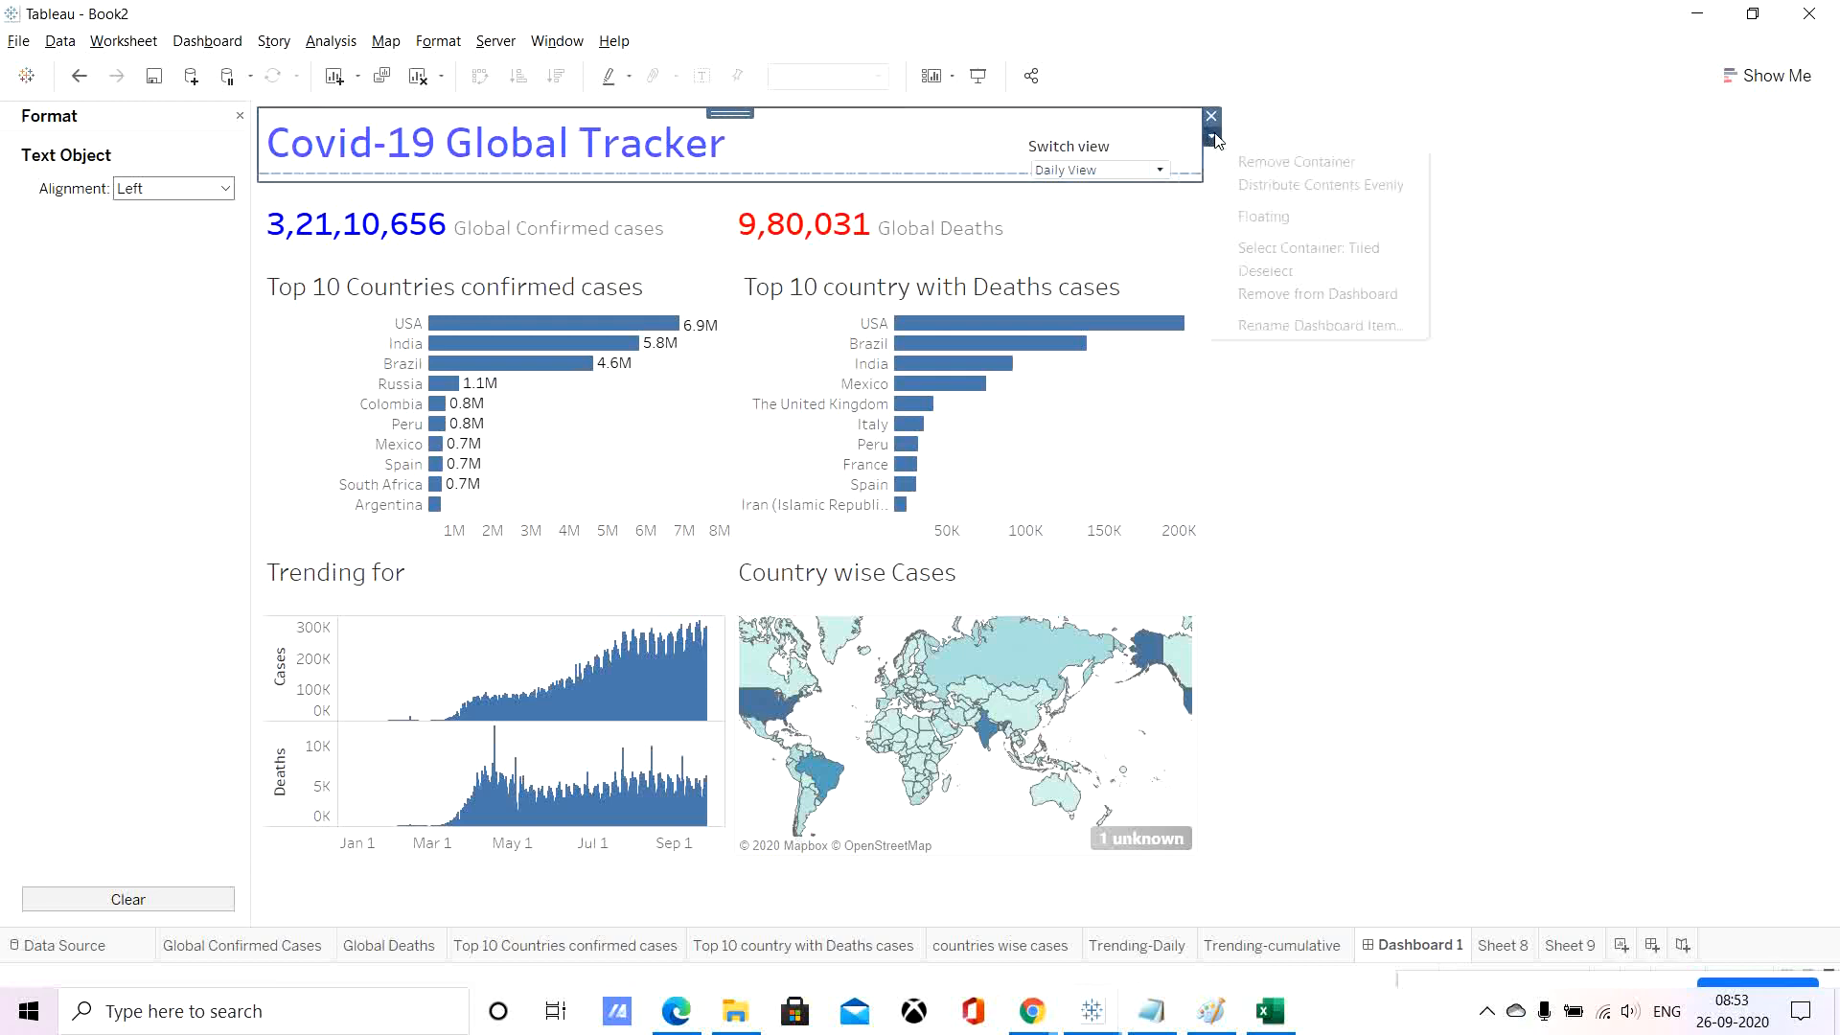
pyautogui.click(1230, 186)
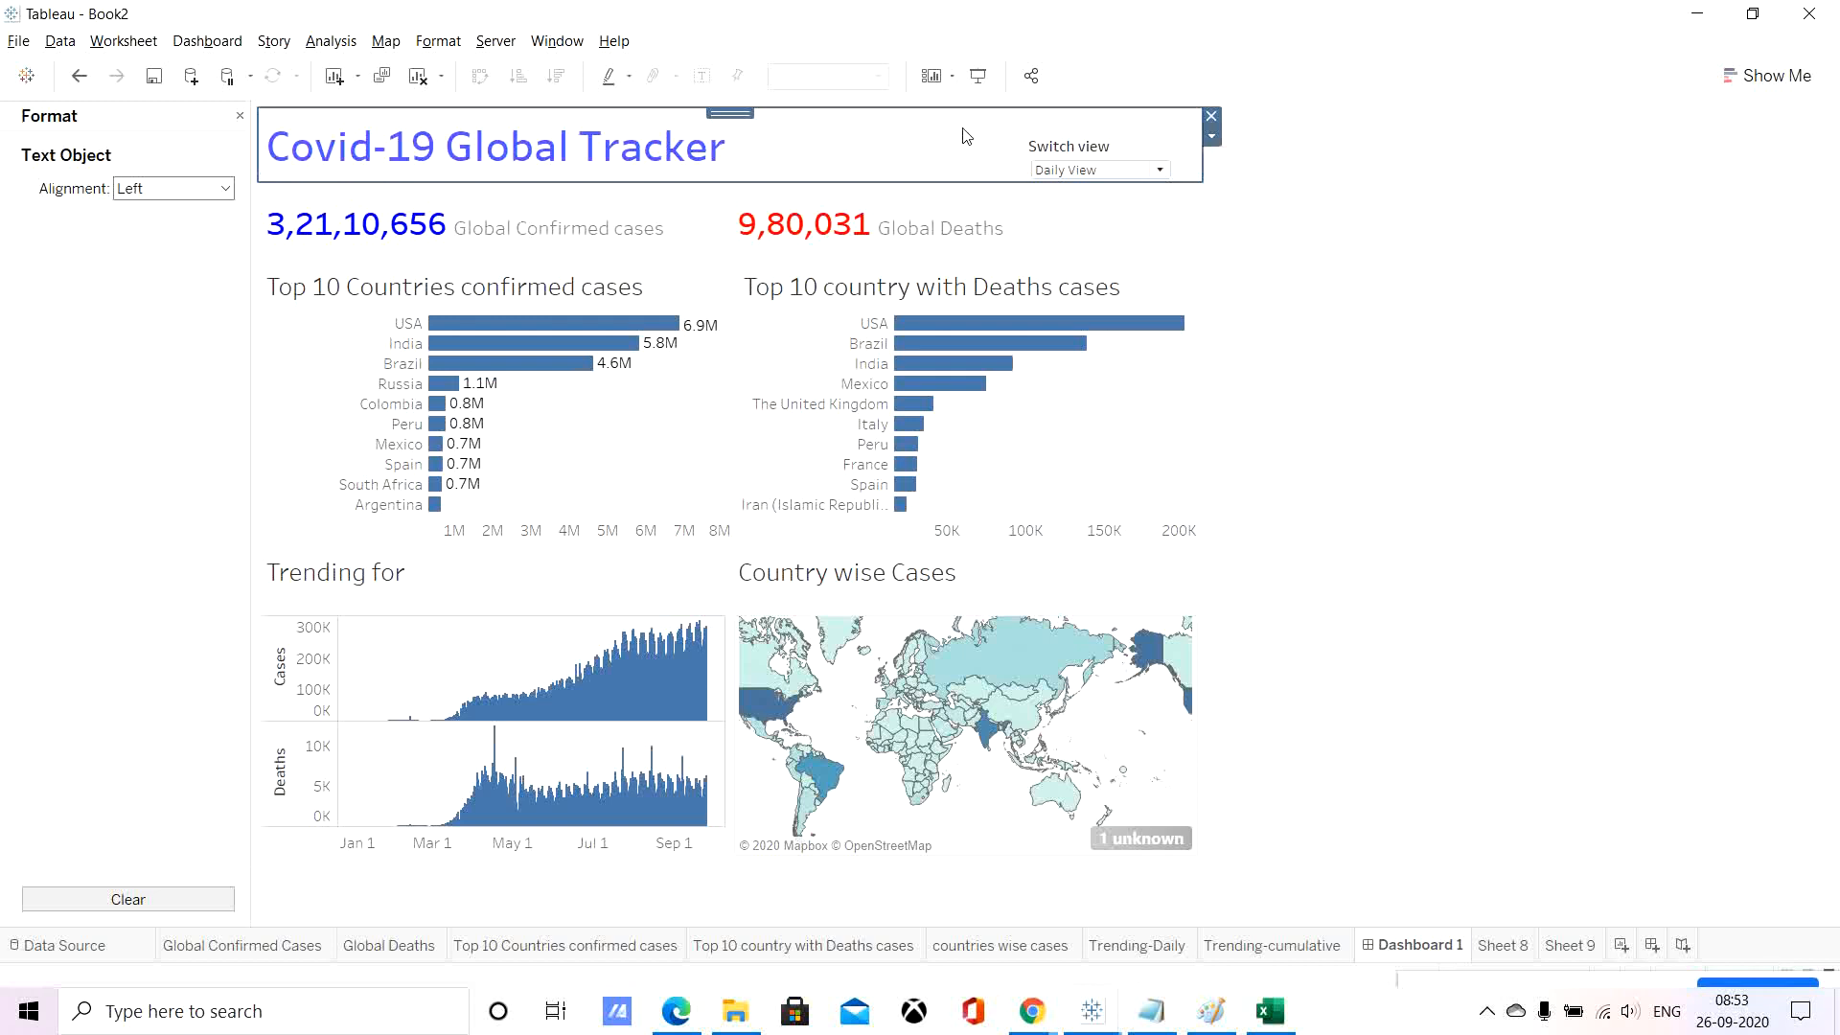
pyautogui.click(1211, 137)
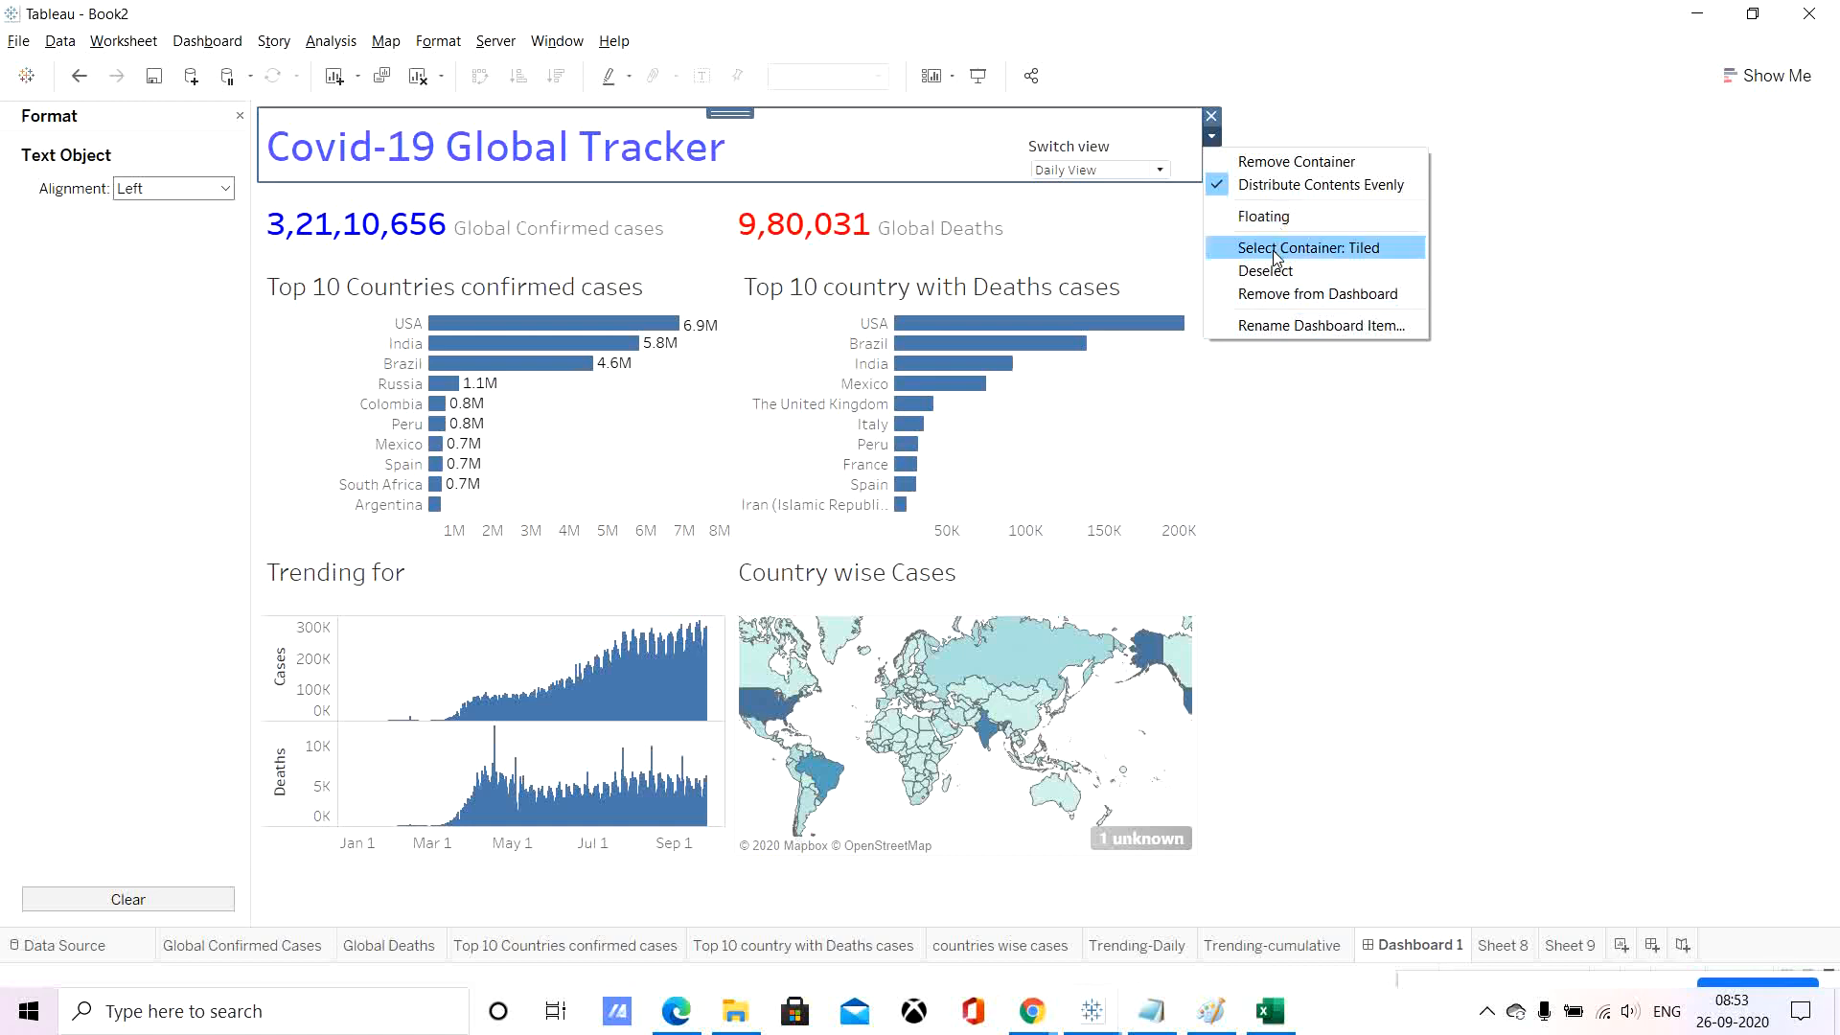
pyautogui.click(239, 118)
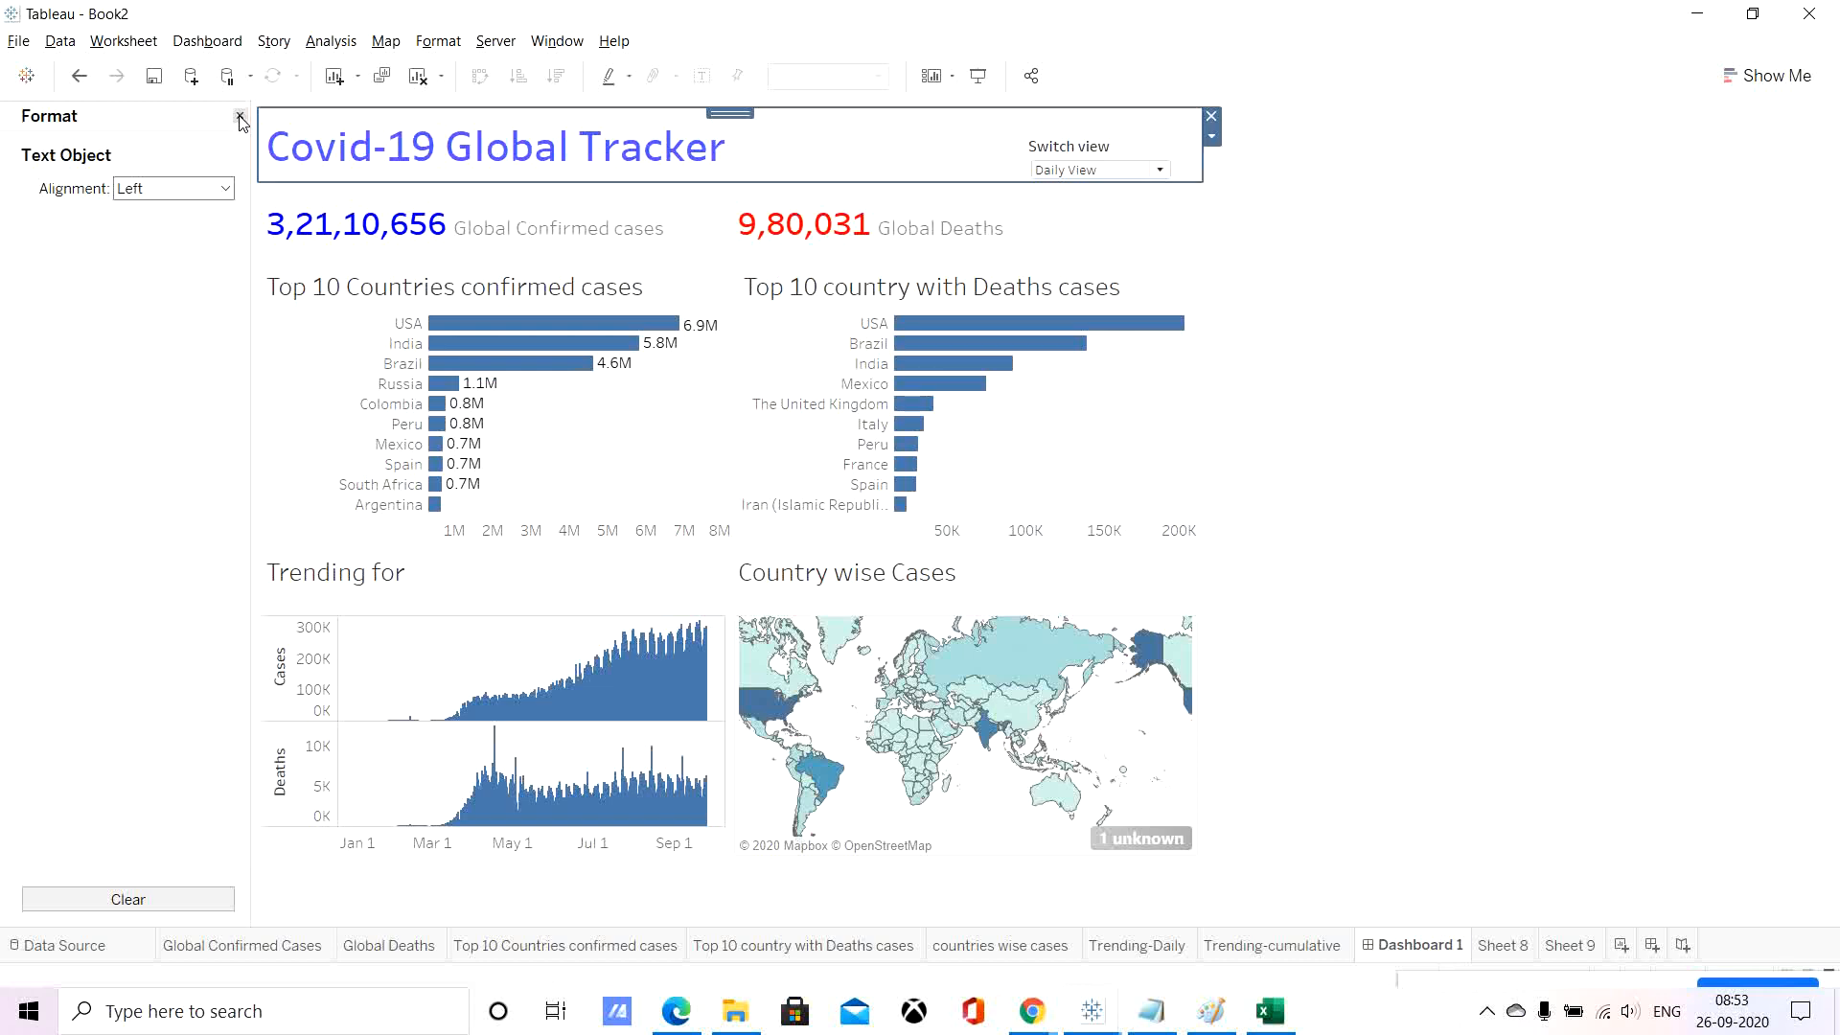
pyautogui.click(240, 118)
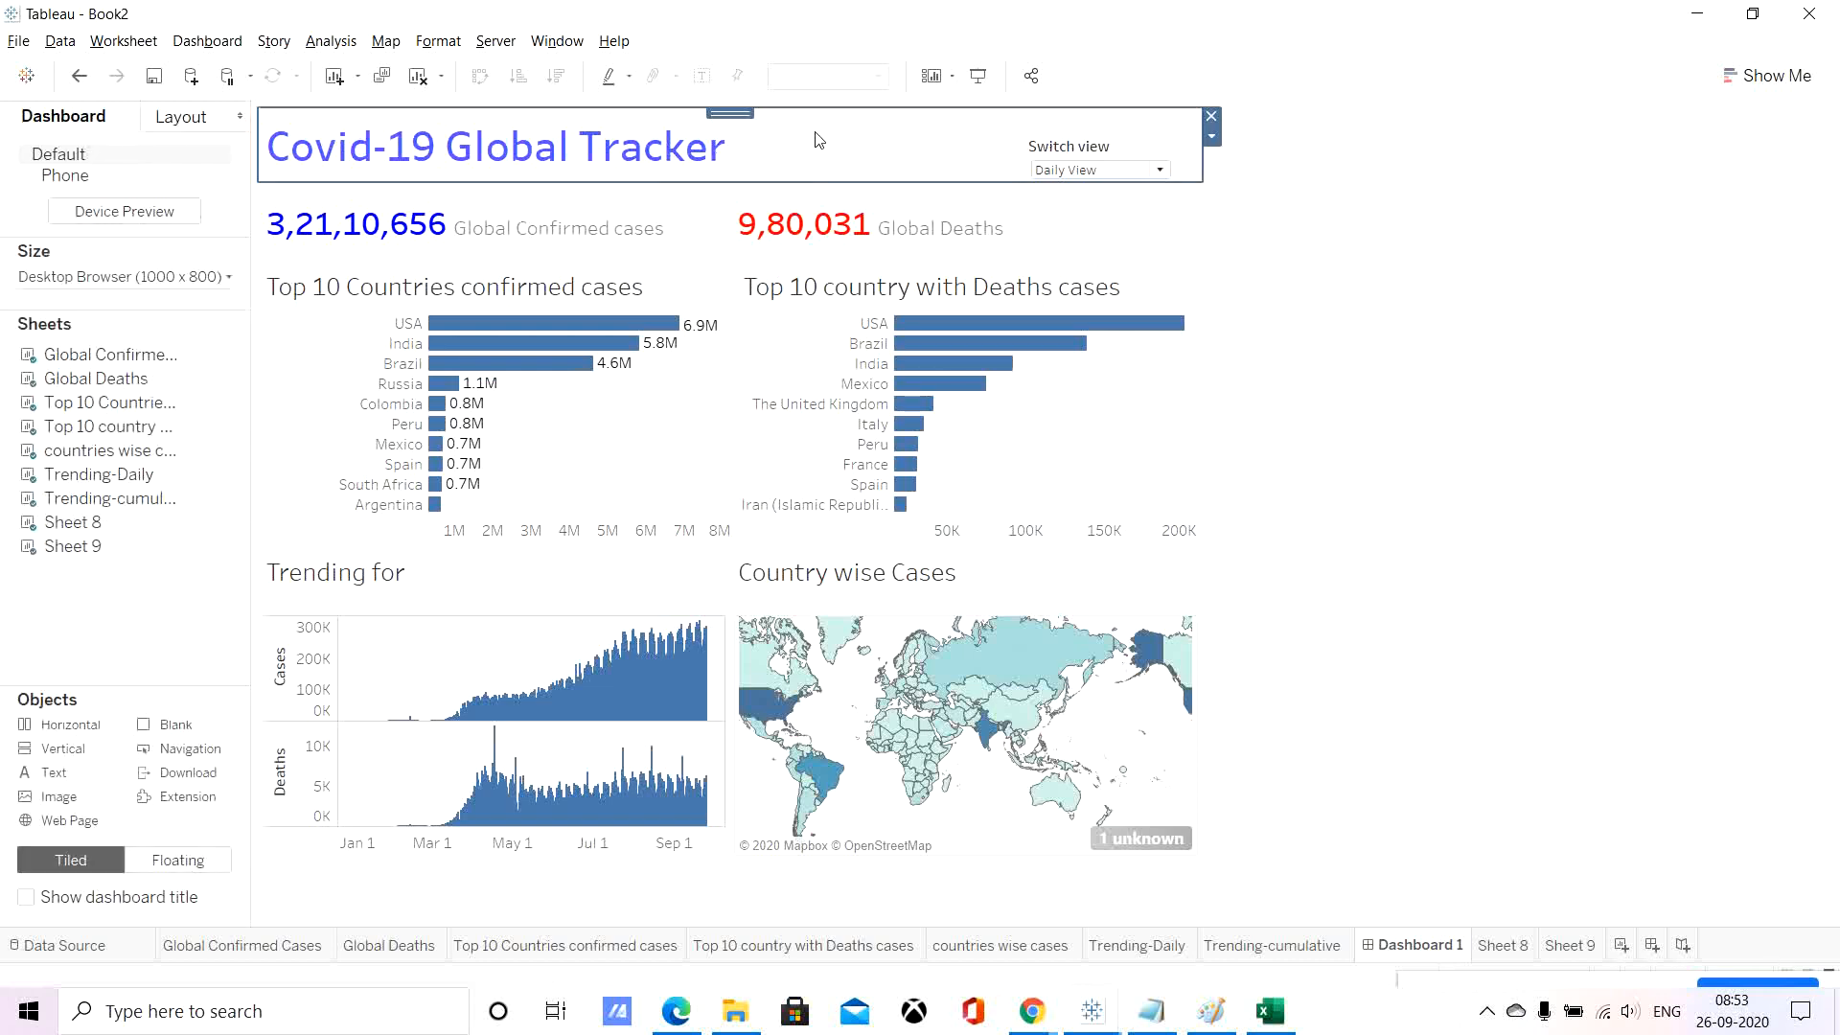
# Fill the title container's background with the recently used violet-blue colour.
pyautogui.click(176, 115)
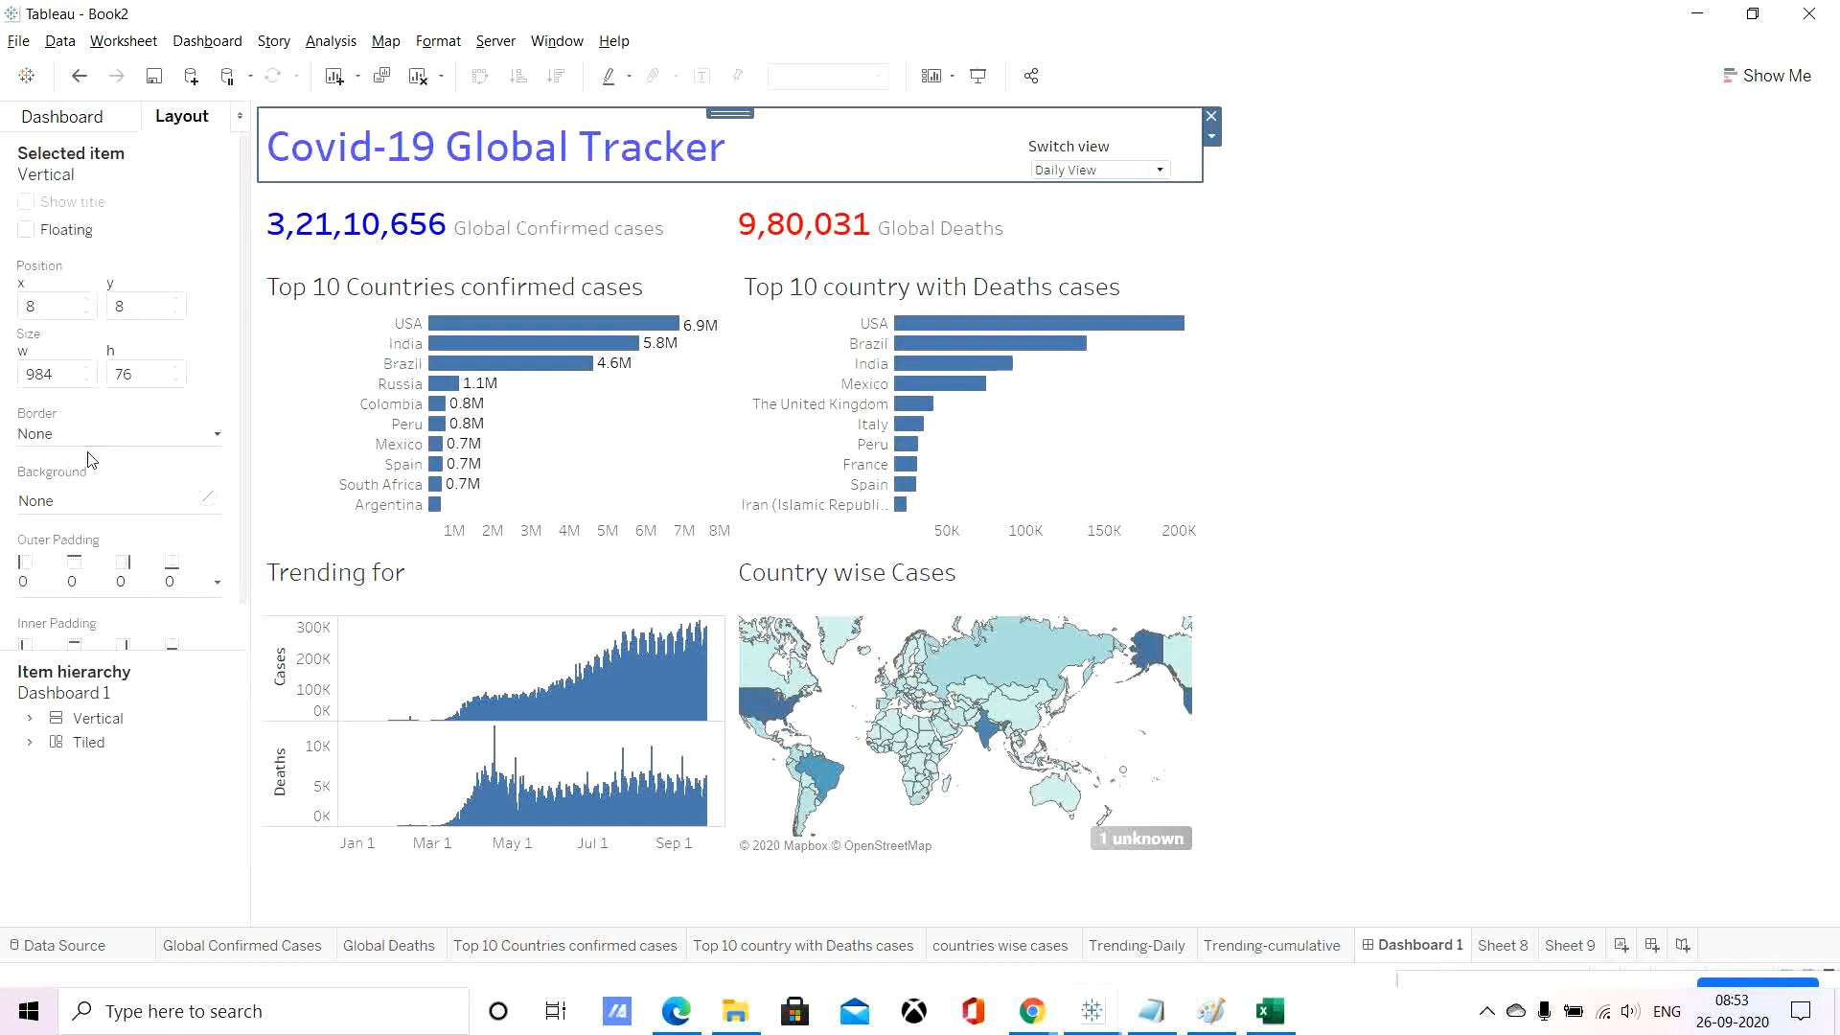
pyautogui.click(66, 509)
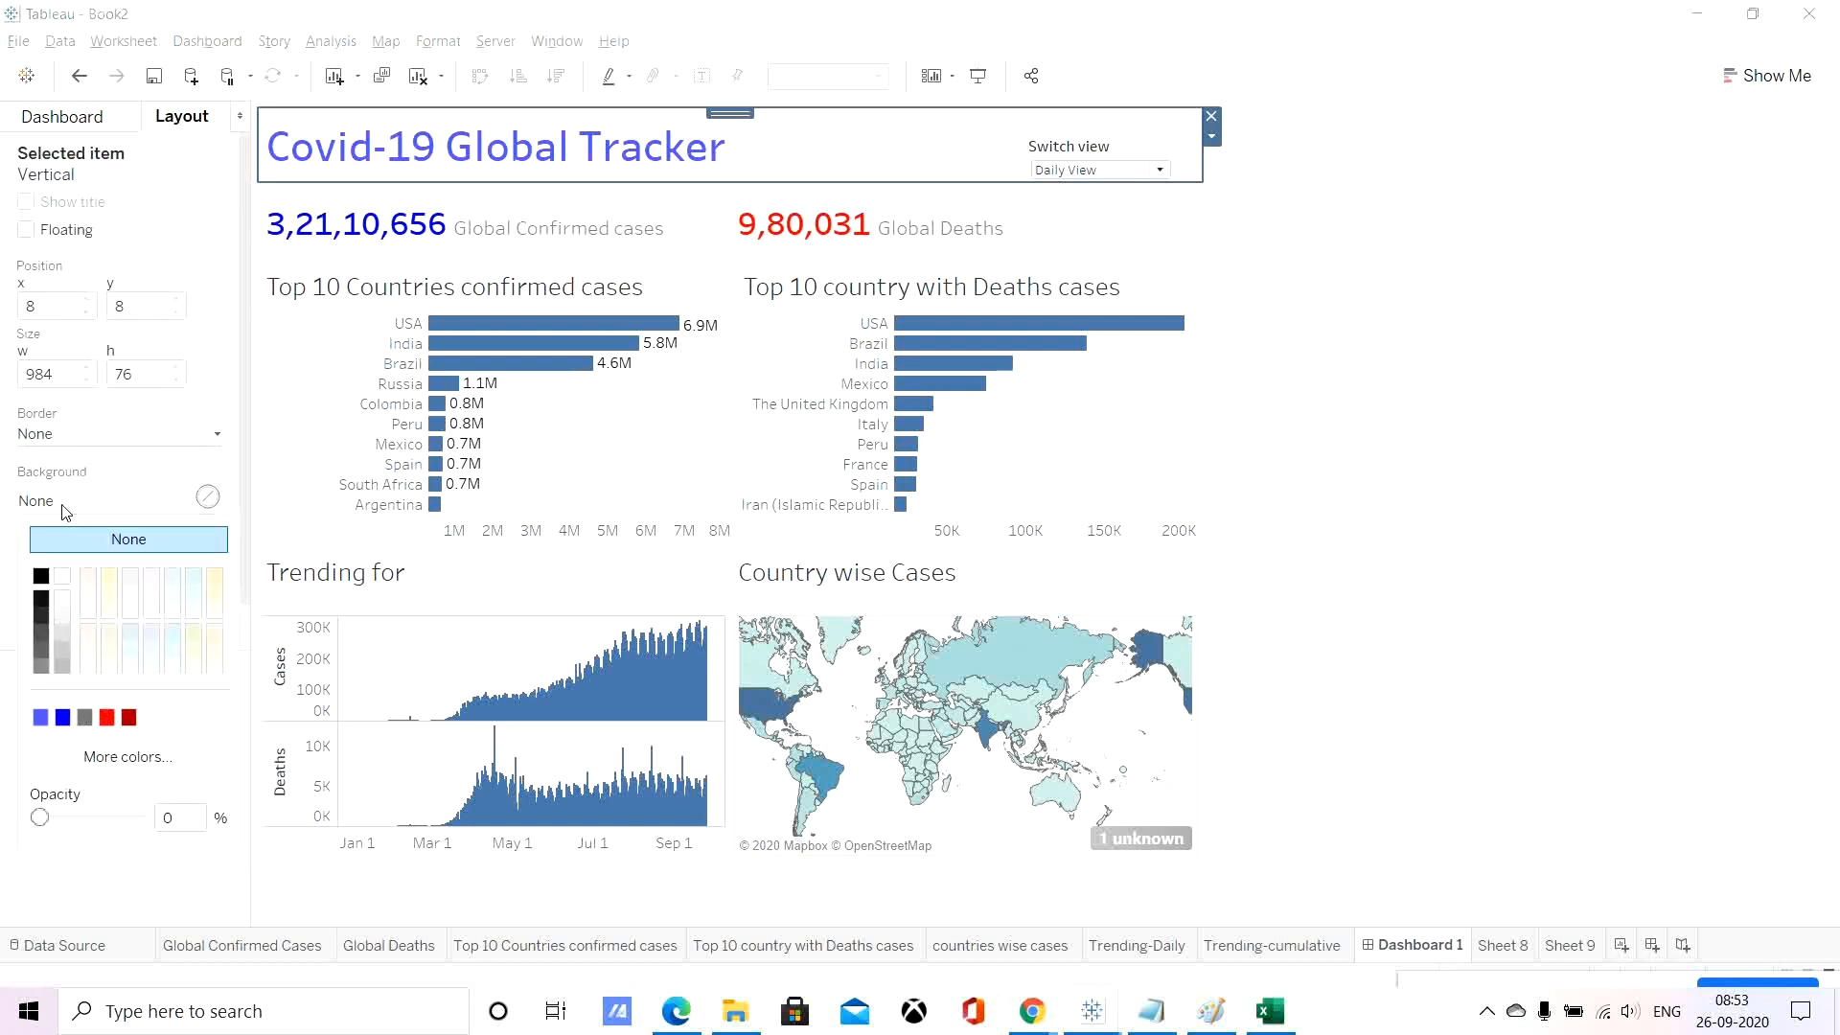
pyautogui.click(40, 717)
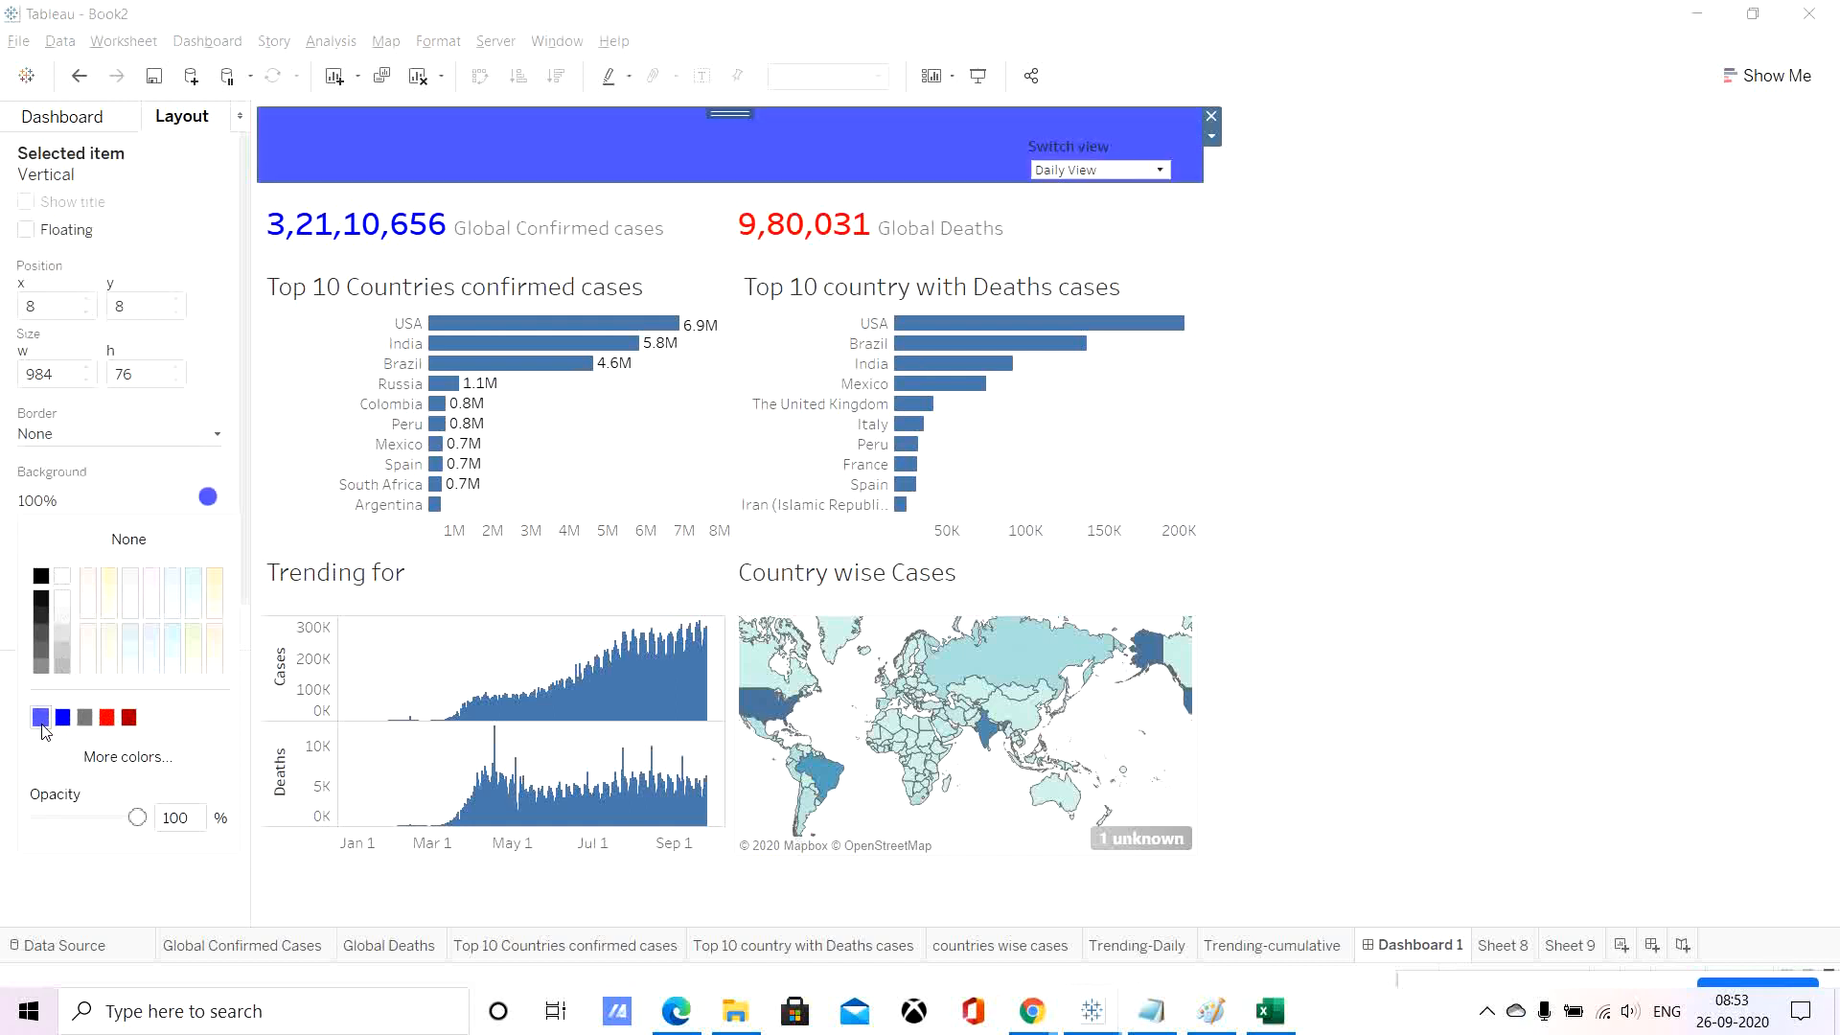
# Change the "Covid-19 Global Tracker" title text colour to white.
pyautogui.doubleClick(439, 150)
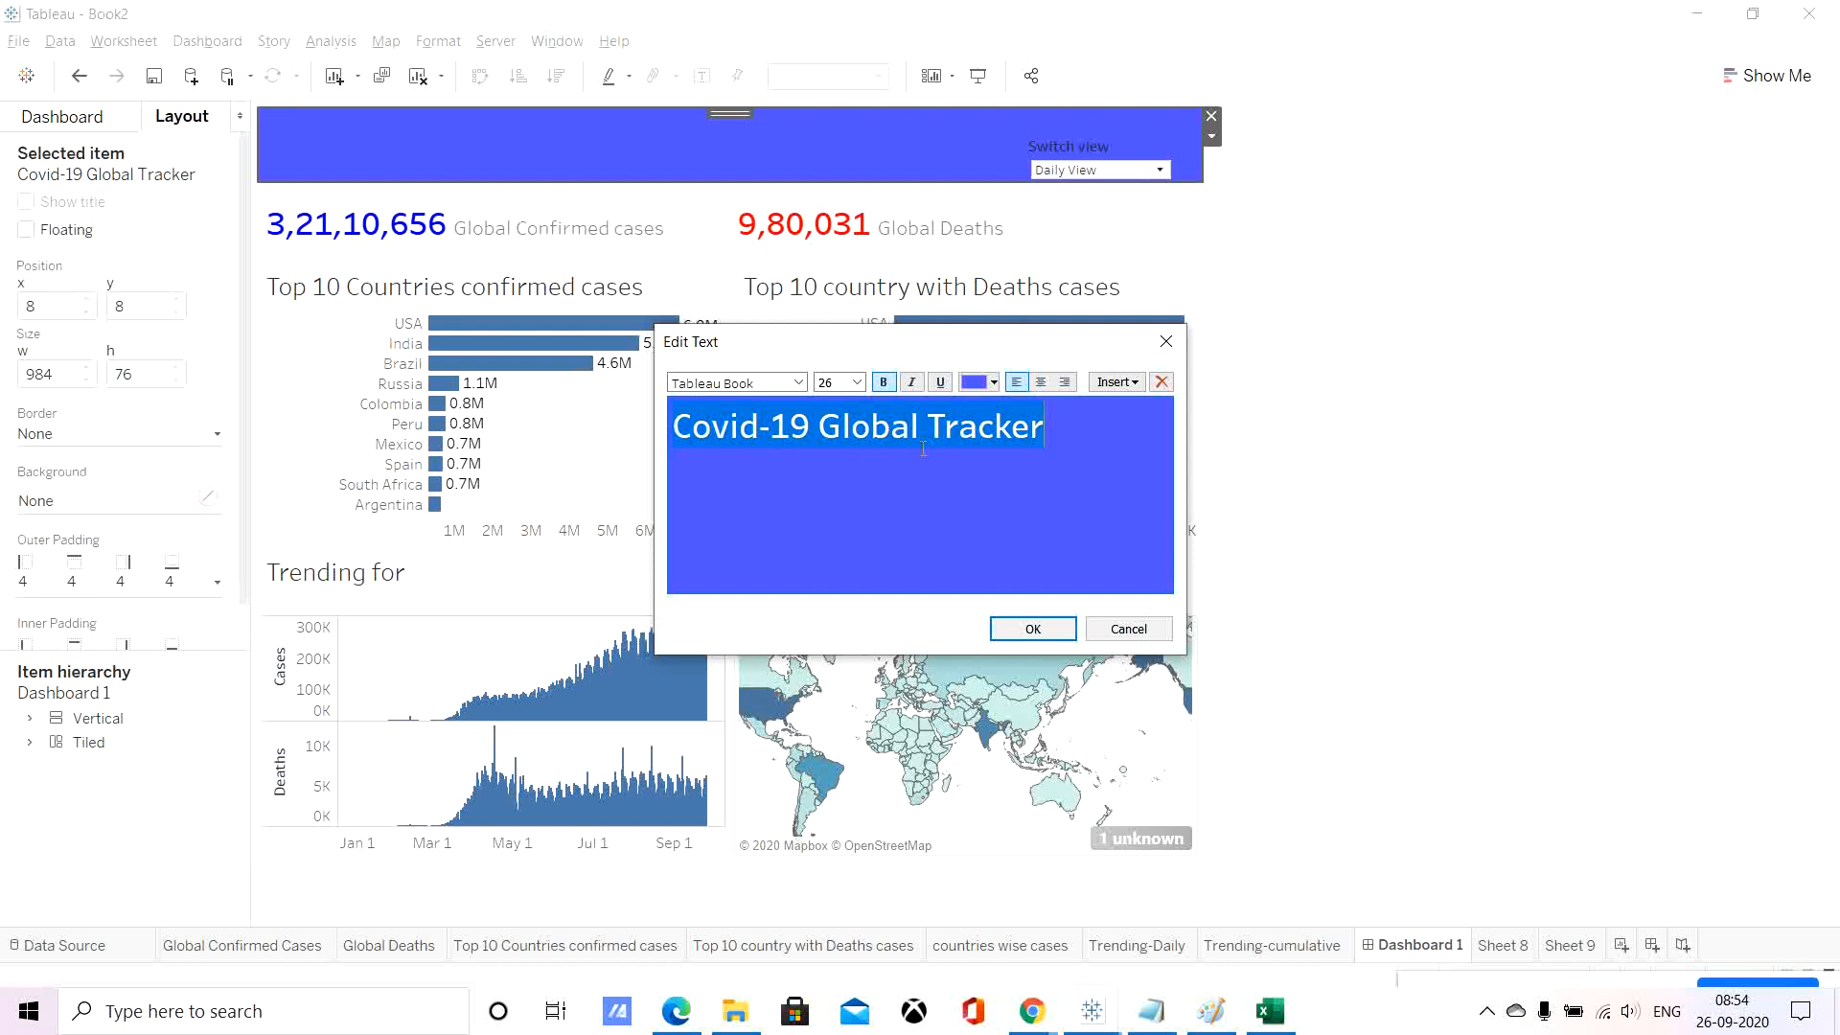
pyautogui.click(993, 384)
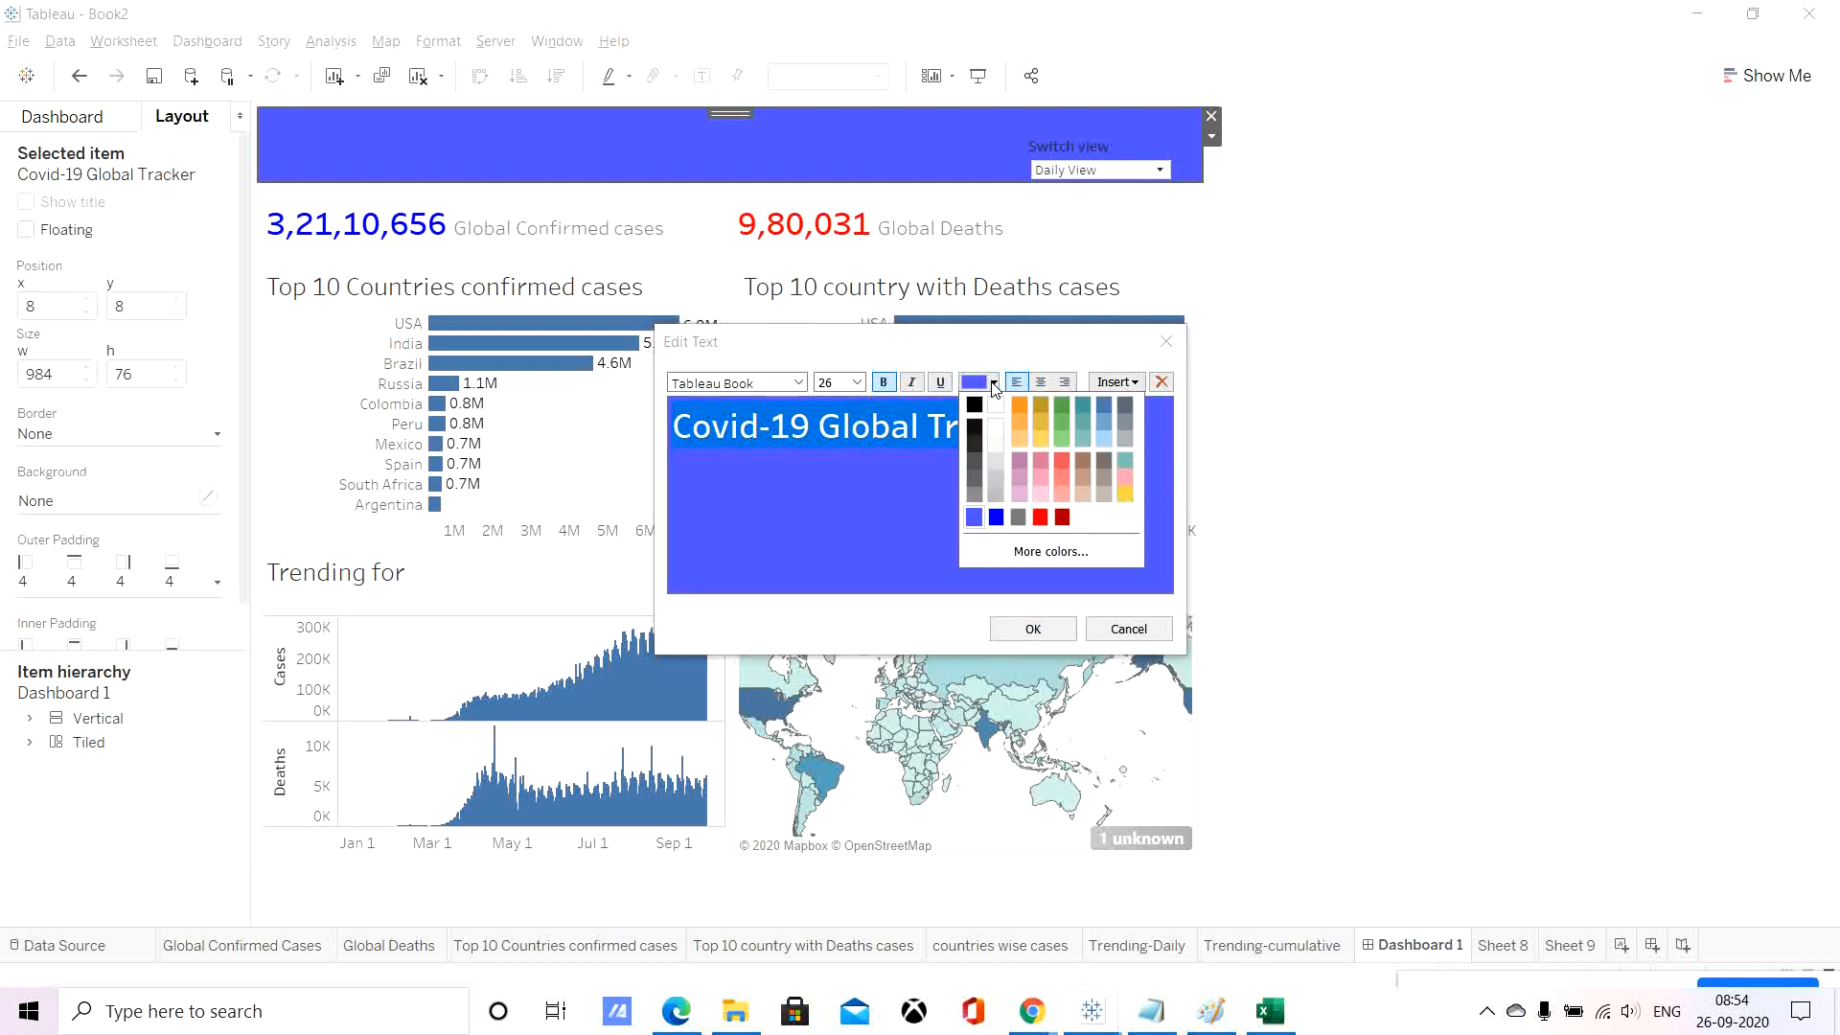
pyautogui.click(997, 406)
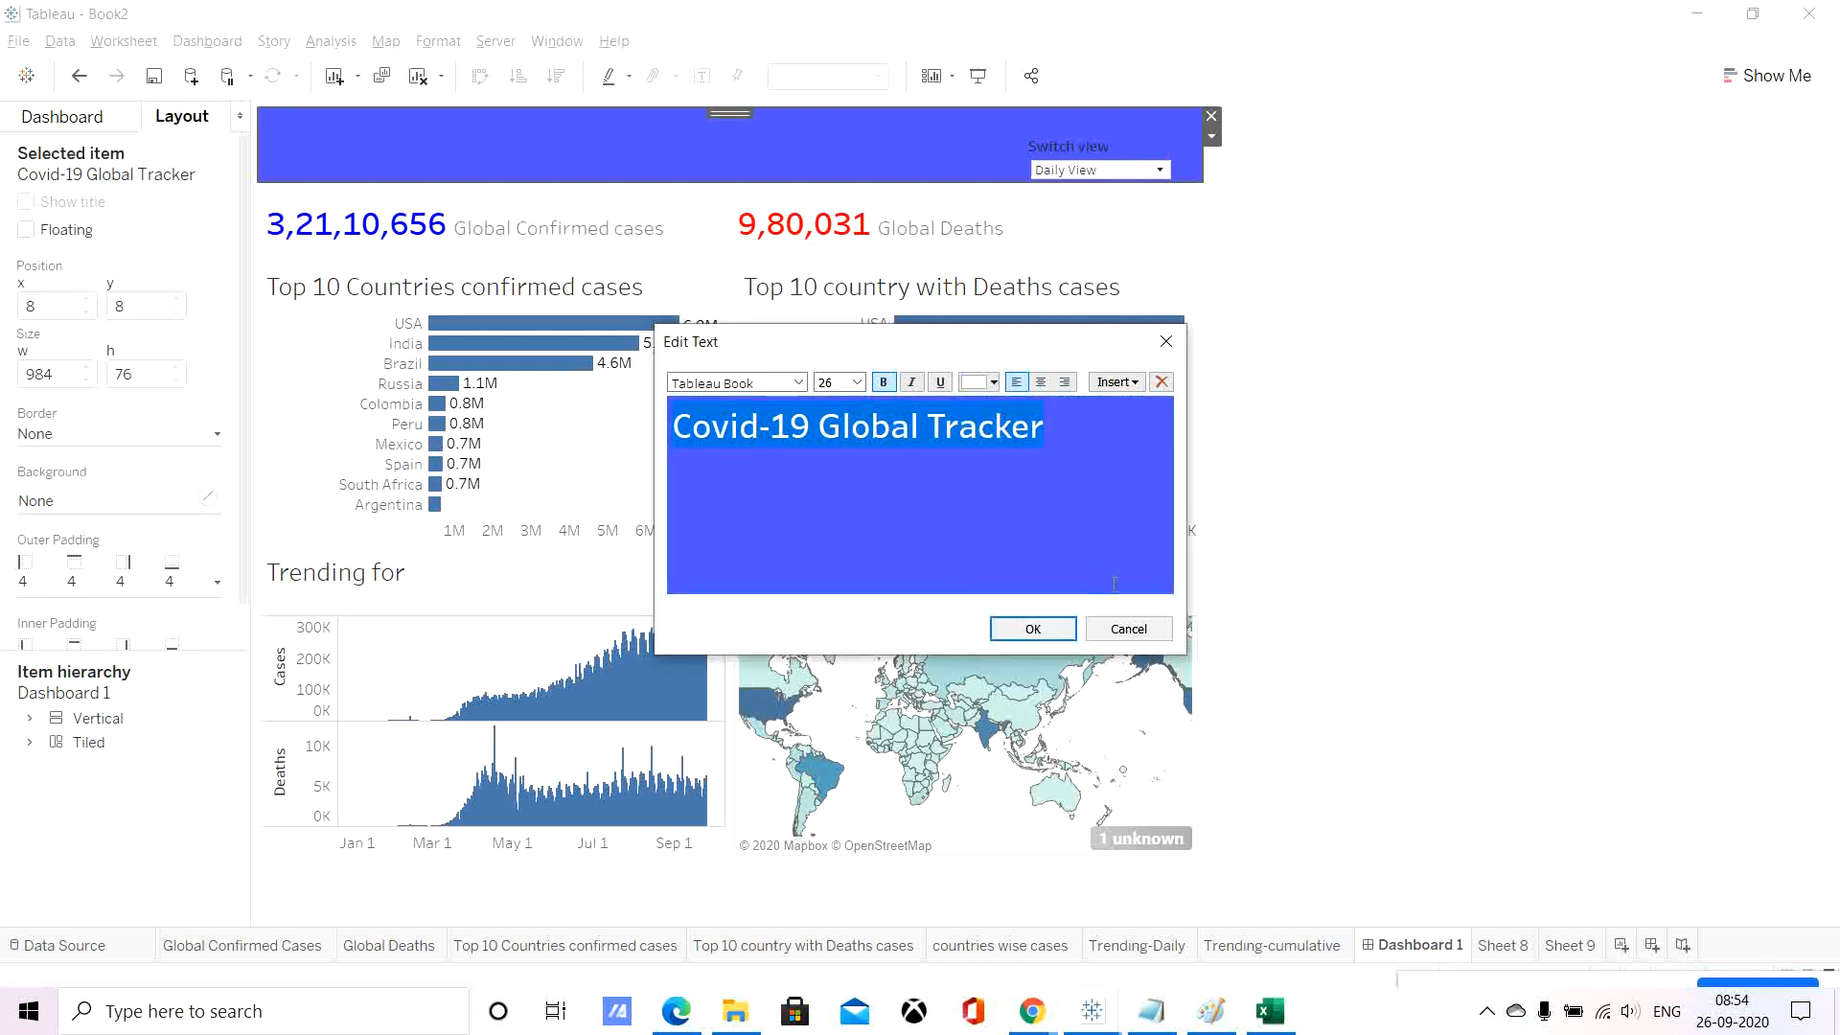
pyautogui.click(1033, 629)
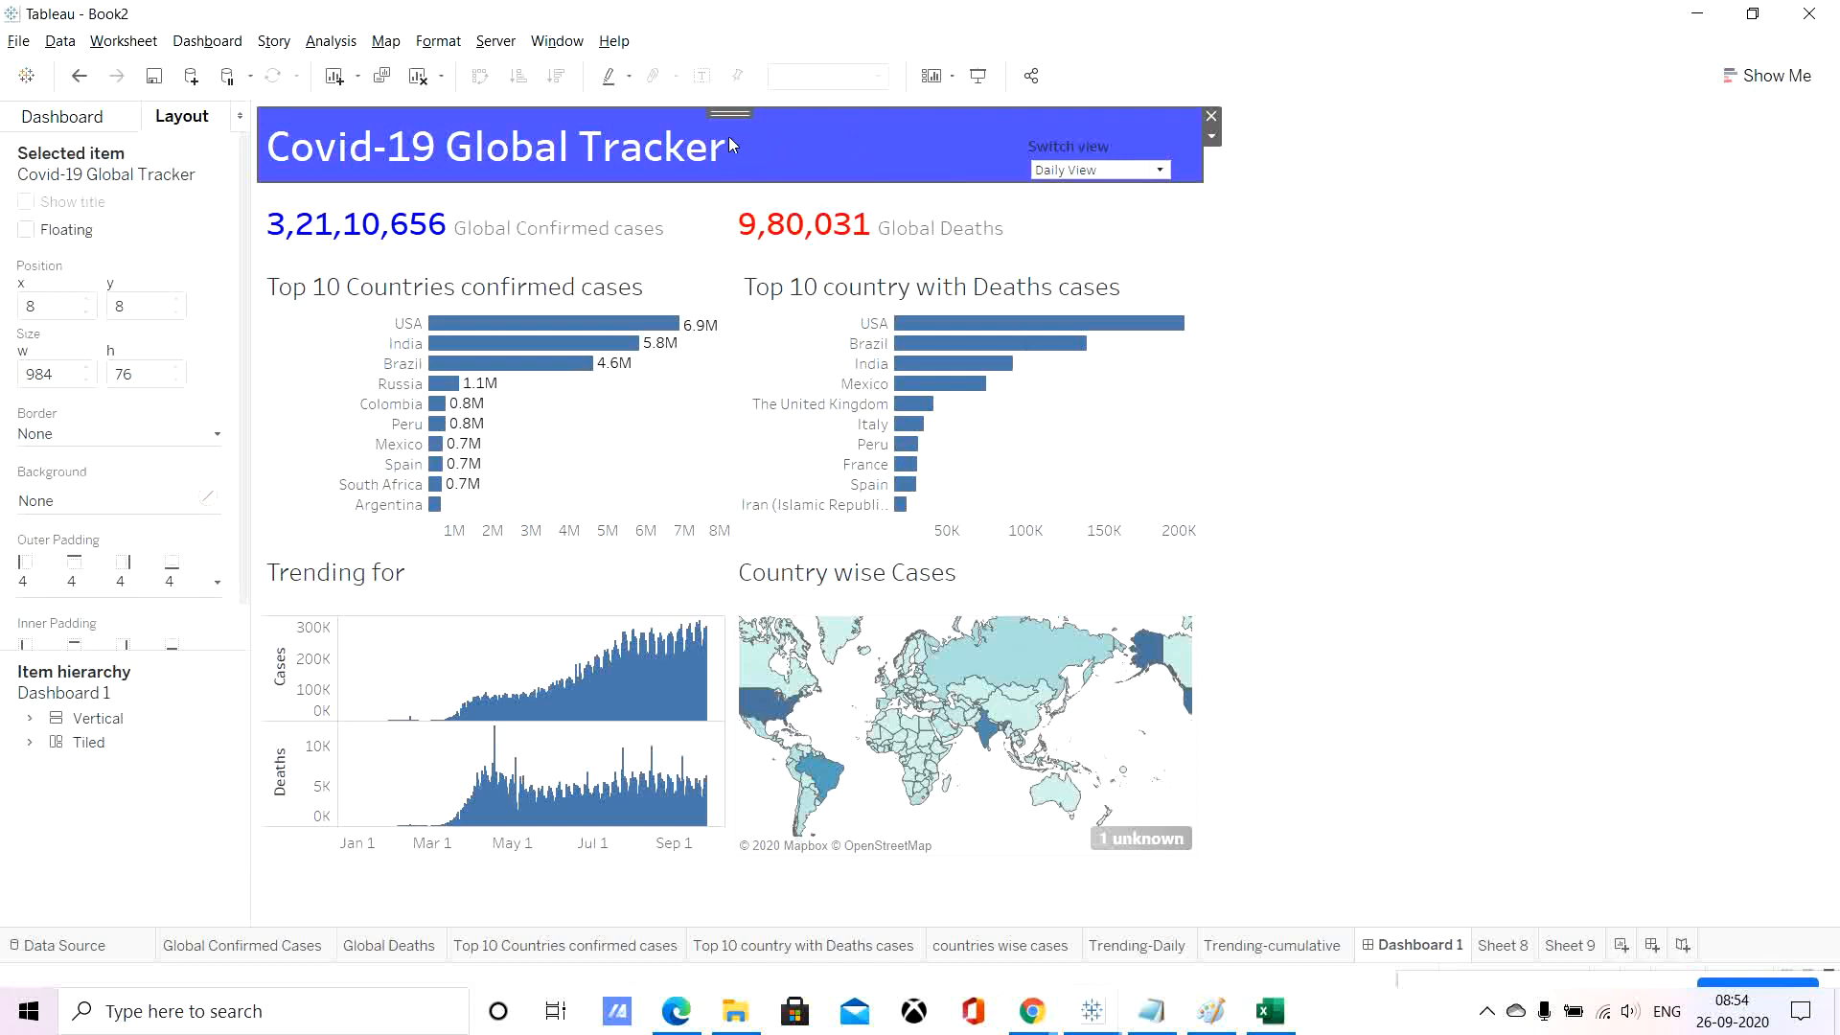
# Set the SUM(New_cases) figure in the Global Confirmed Cases sheet's label to font size 26 and return to Dashboard 1.
pyautogui.click(1086, 156)
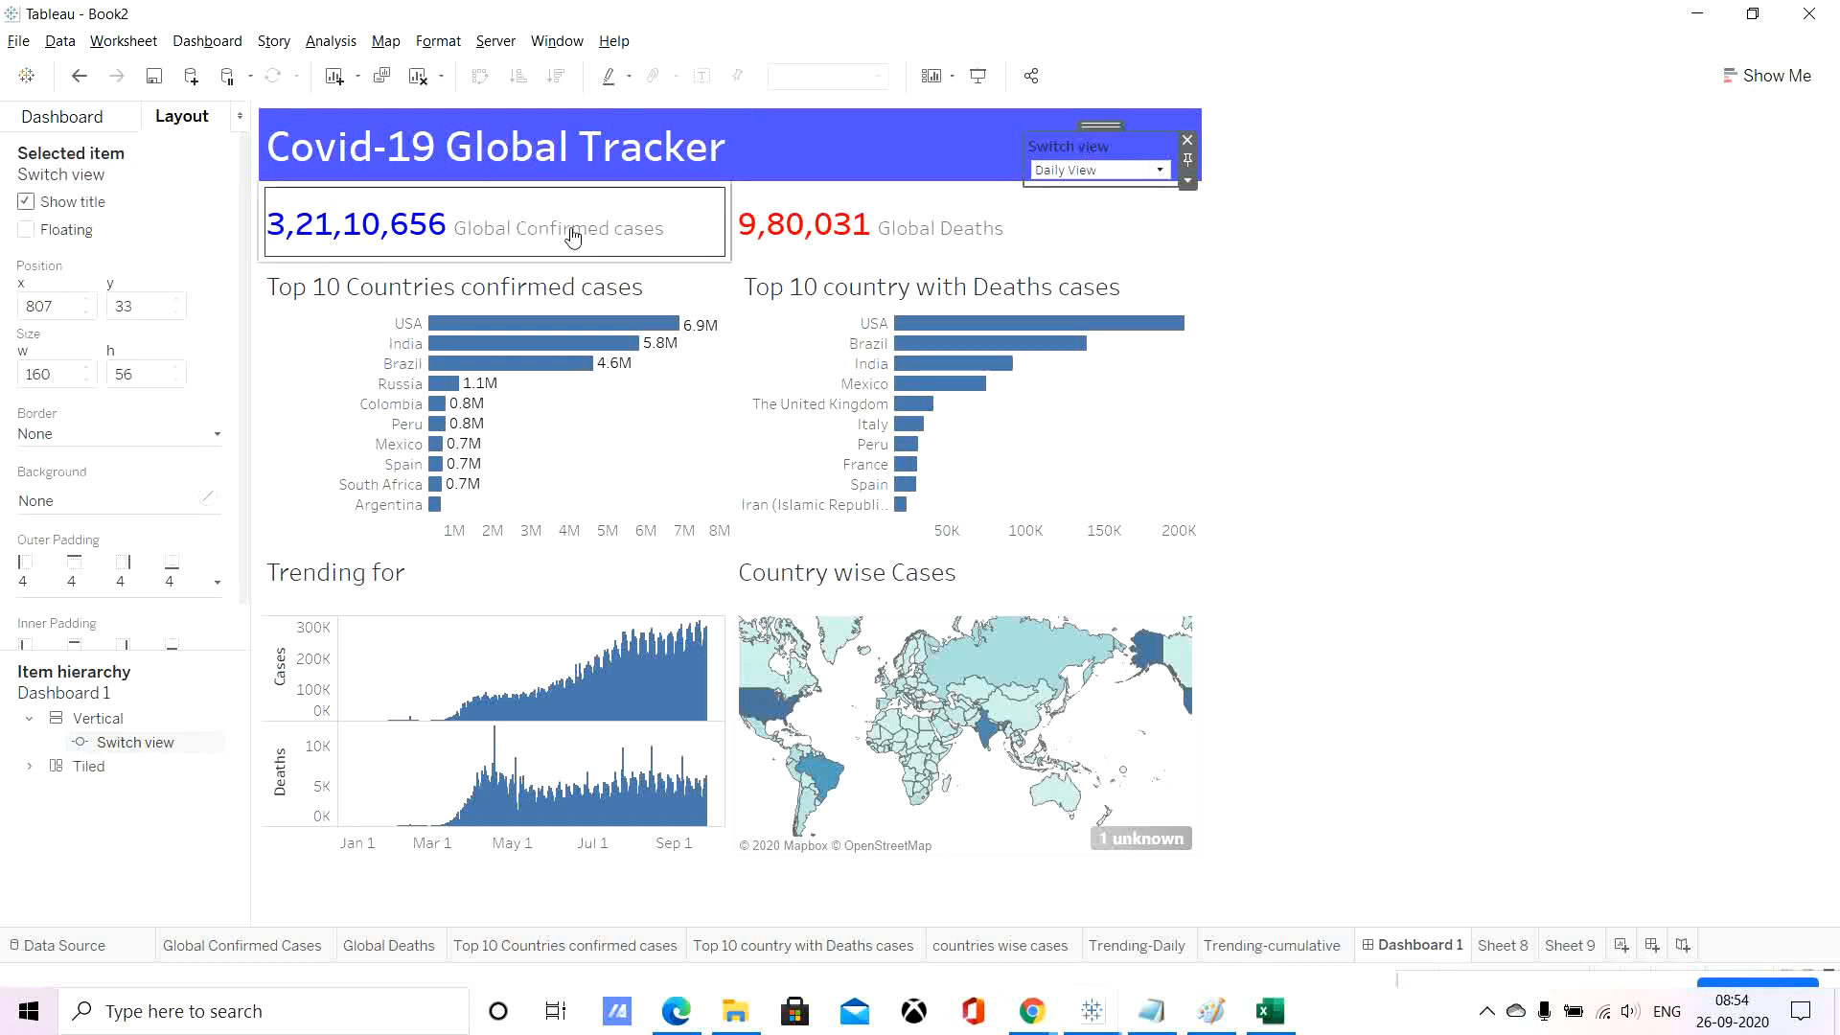
pyautogui.click(708, 227)
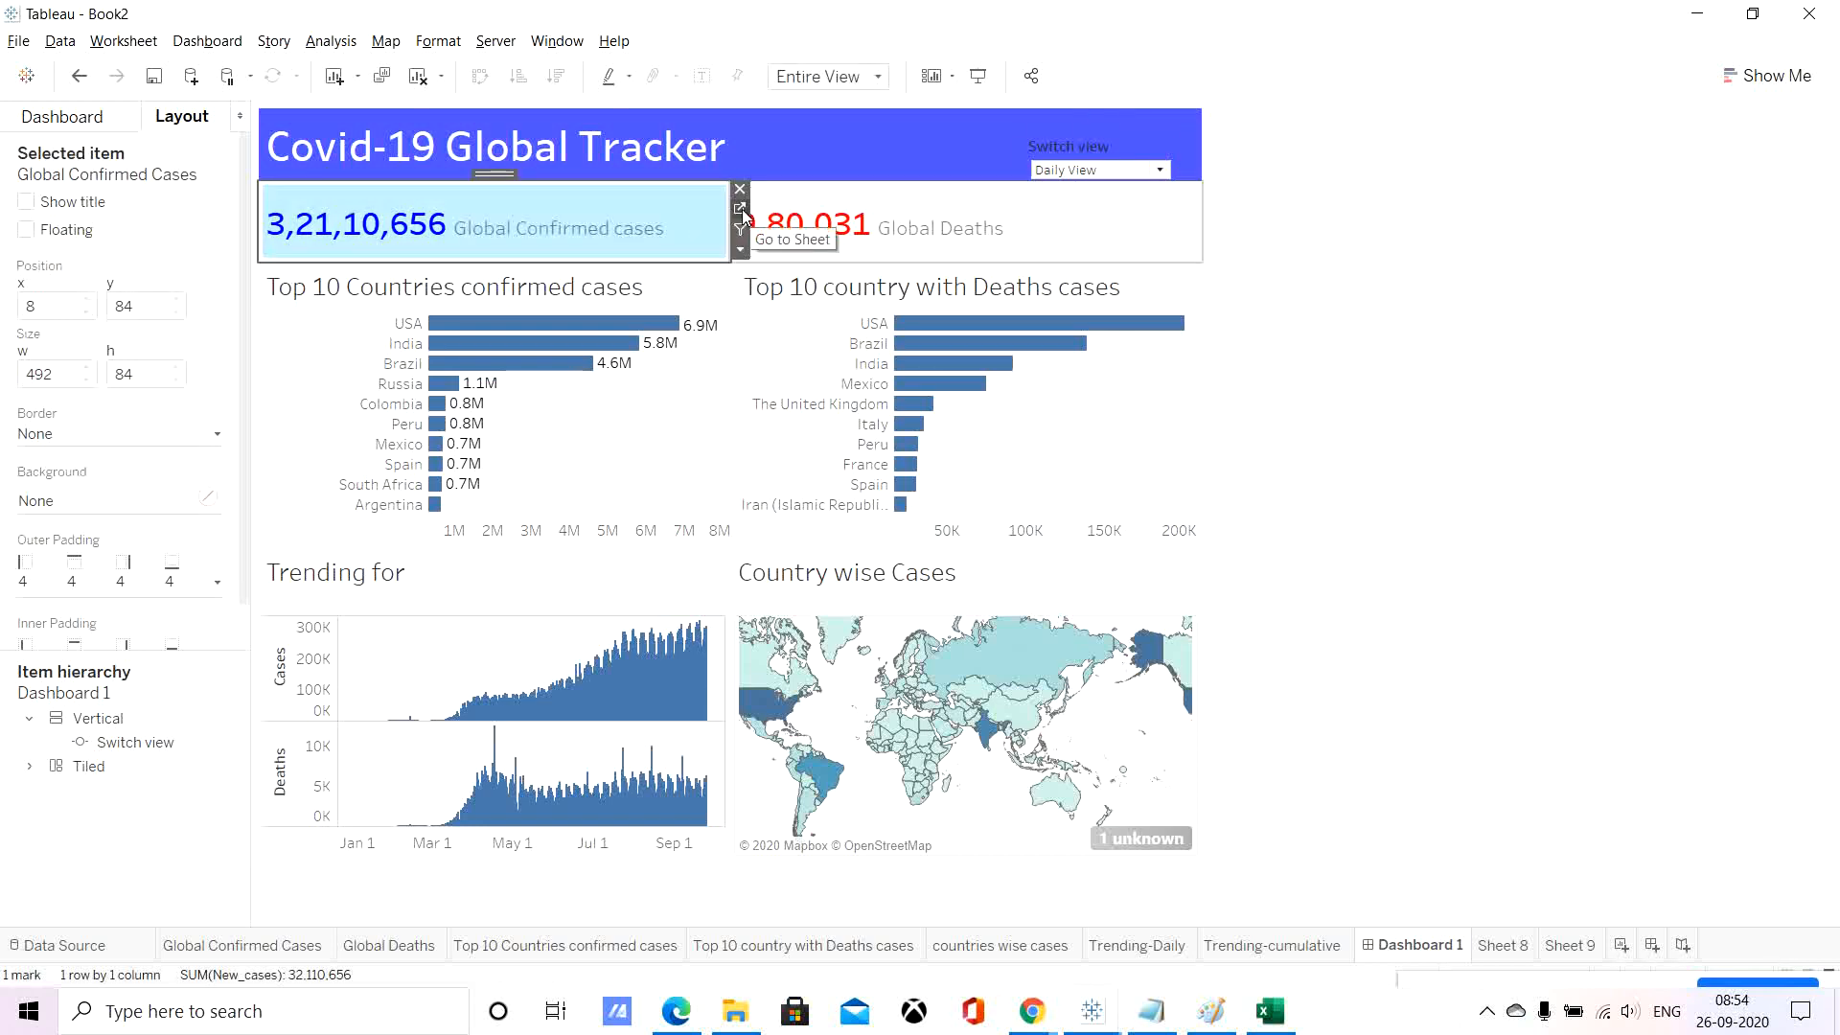
pyautogui.click(741, 209)
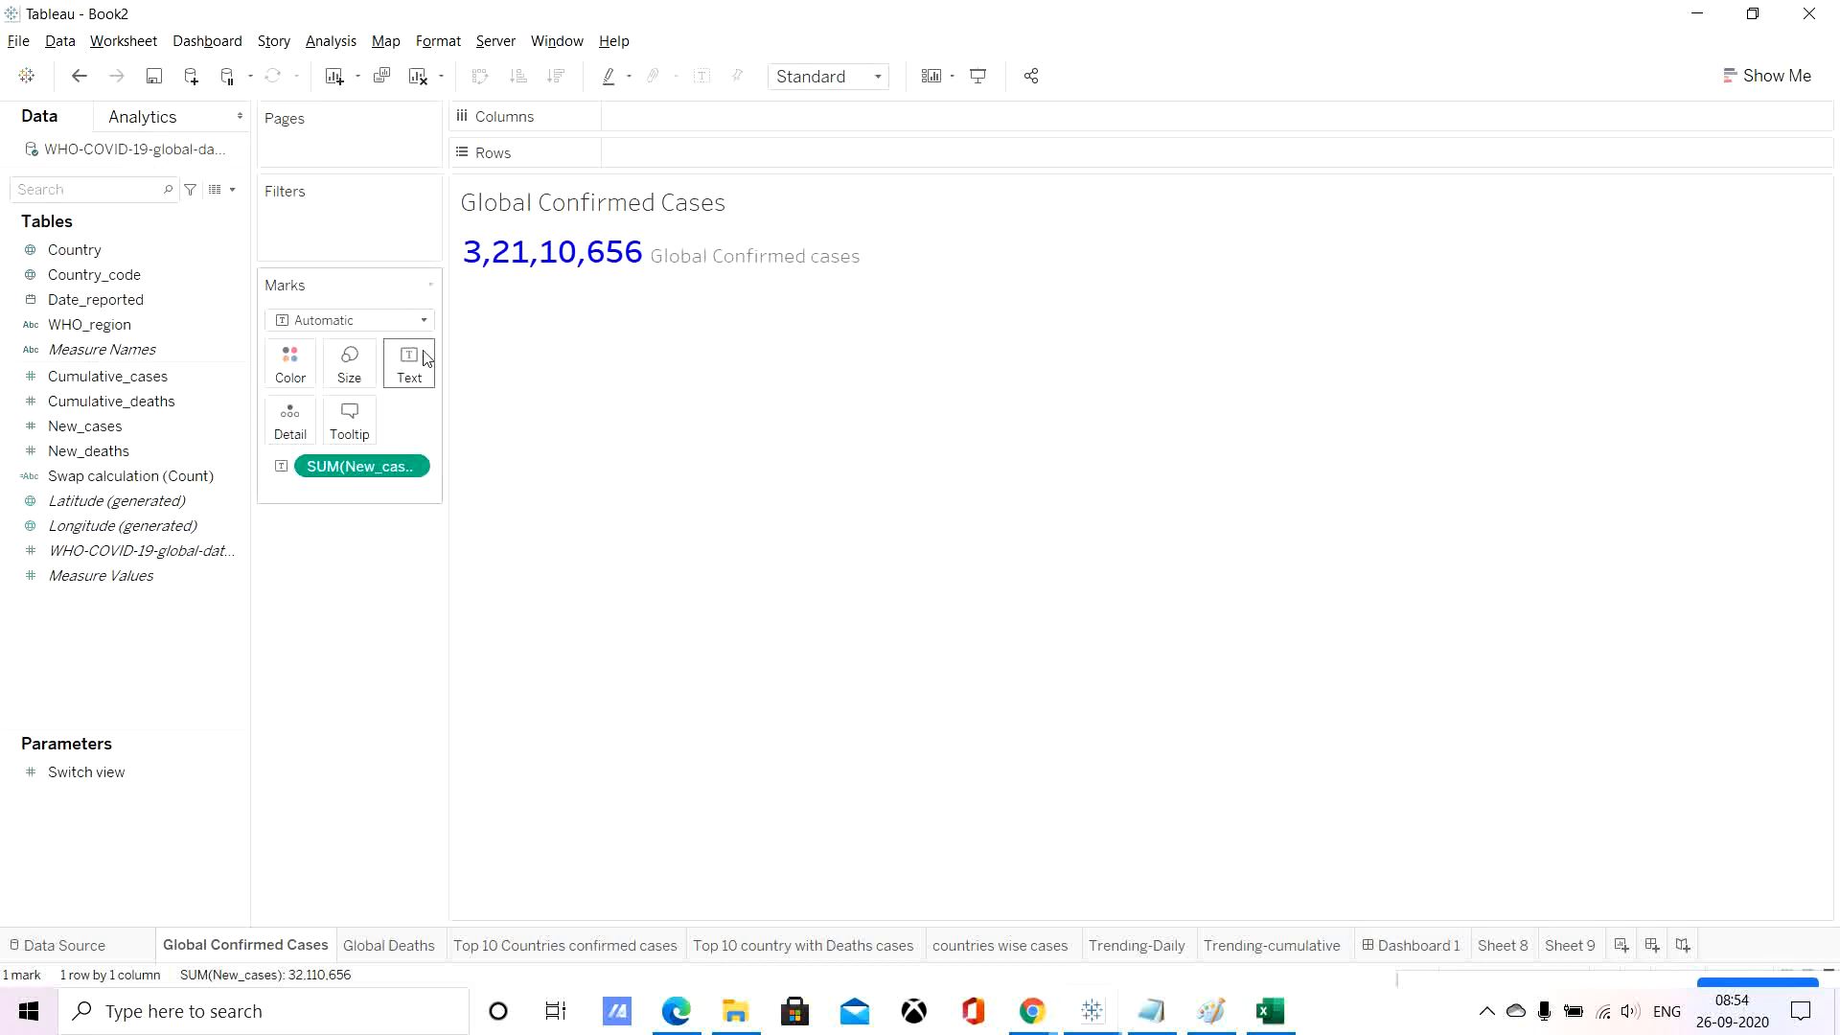
pyautogui.click(394, 368)
pyautogui.click(578, 413)
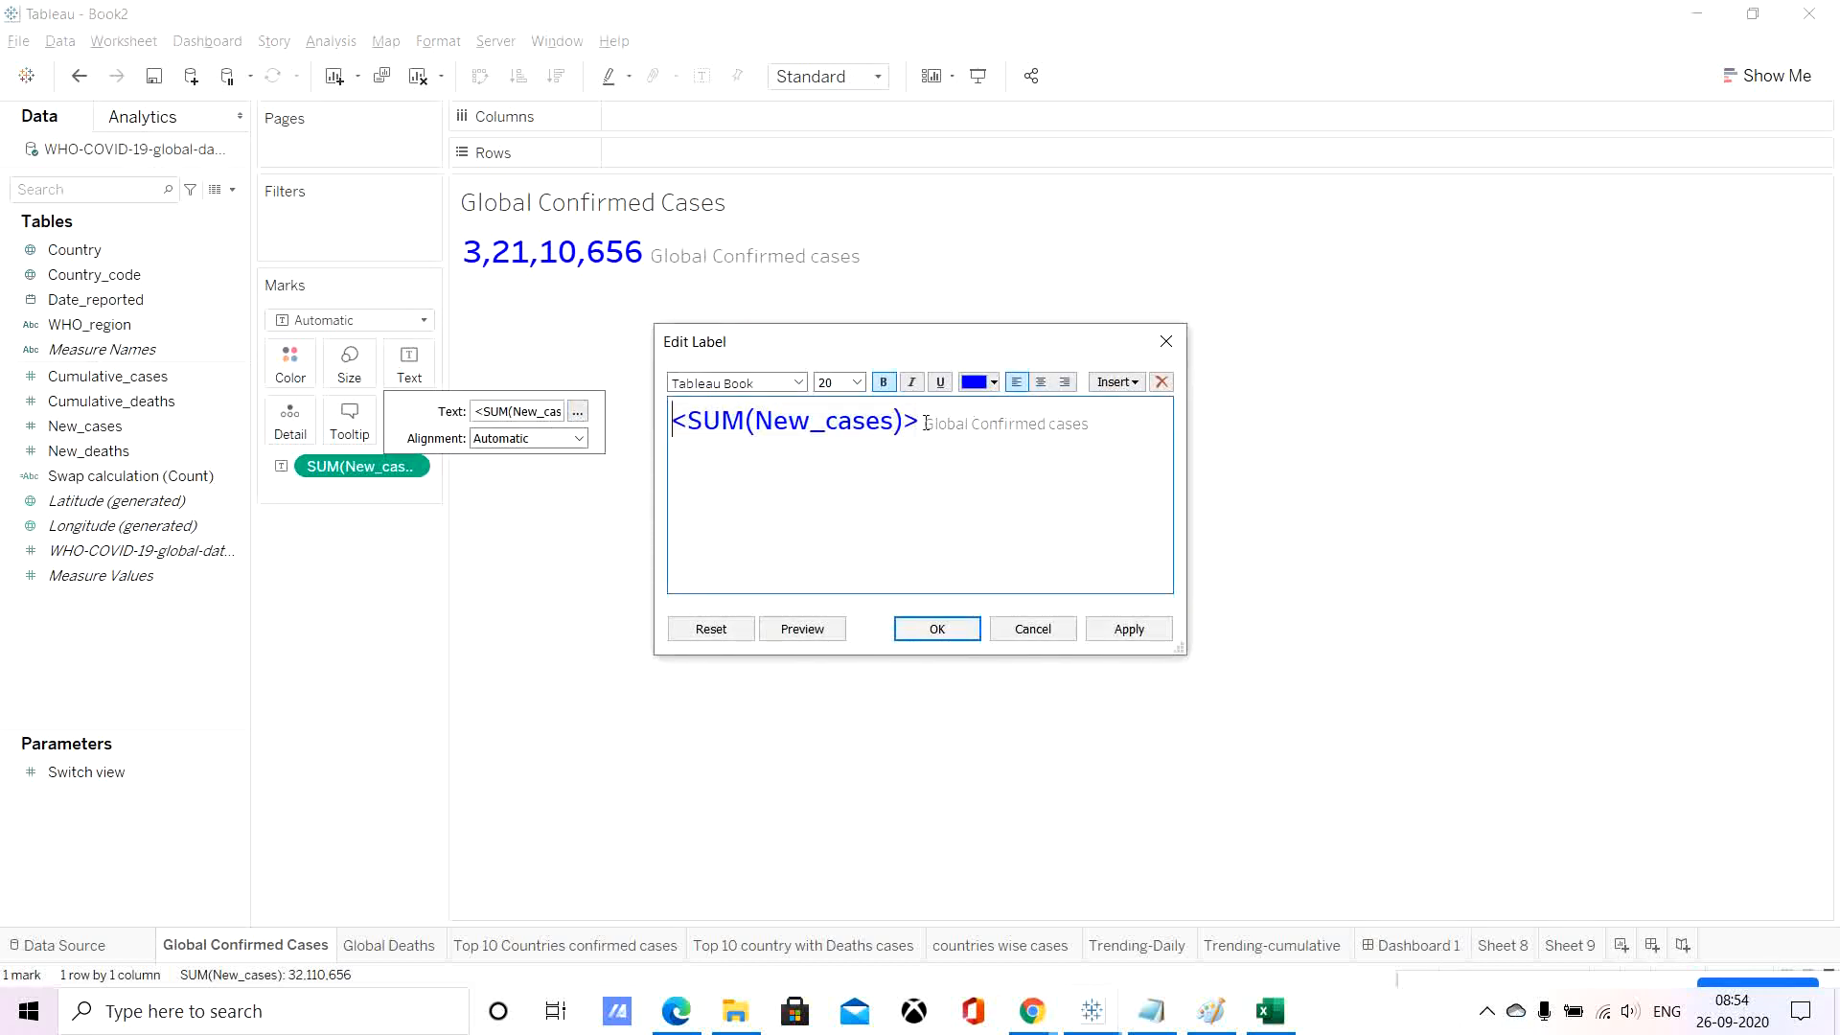
pyautogui.moveTo(919, 419); pyautogui.dragTo(676, 414)
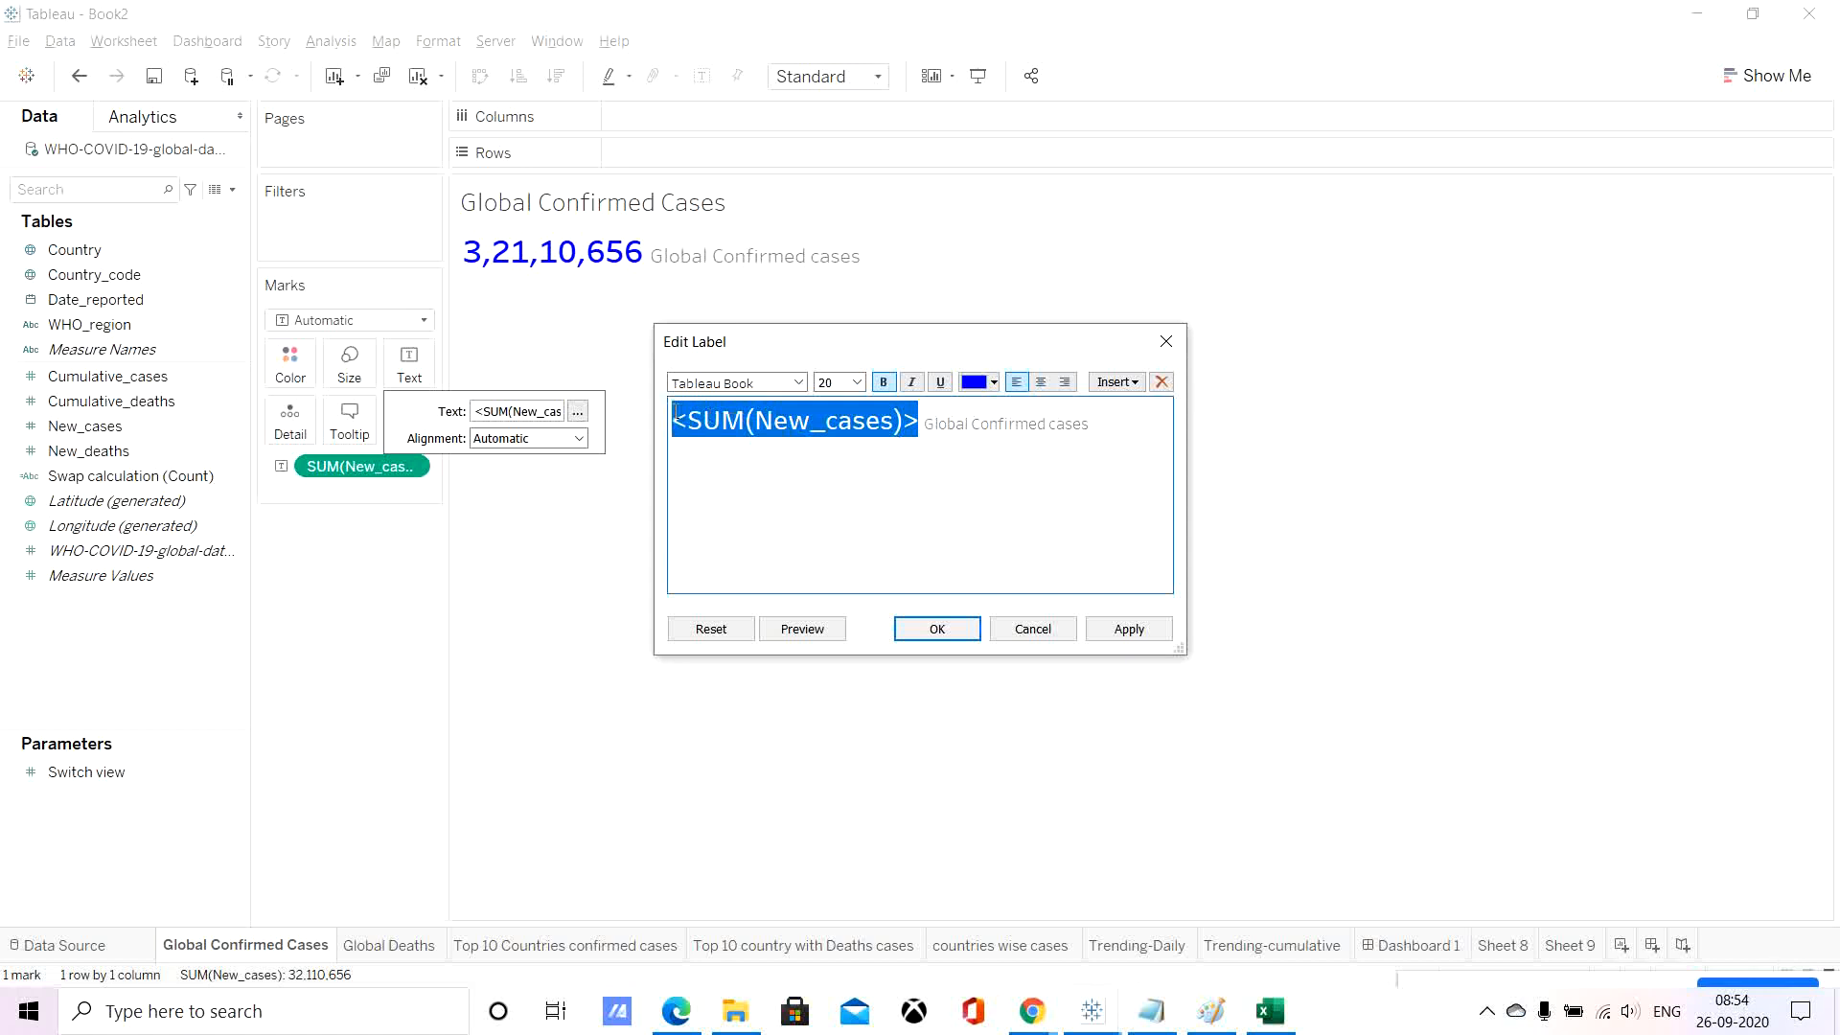
pyautogui.click(857, 382)
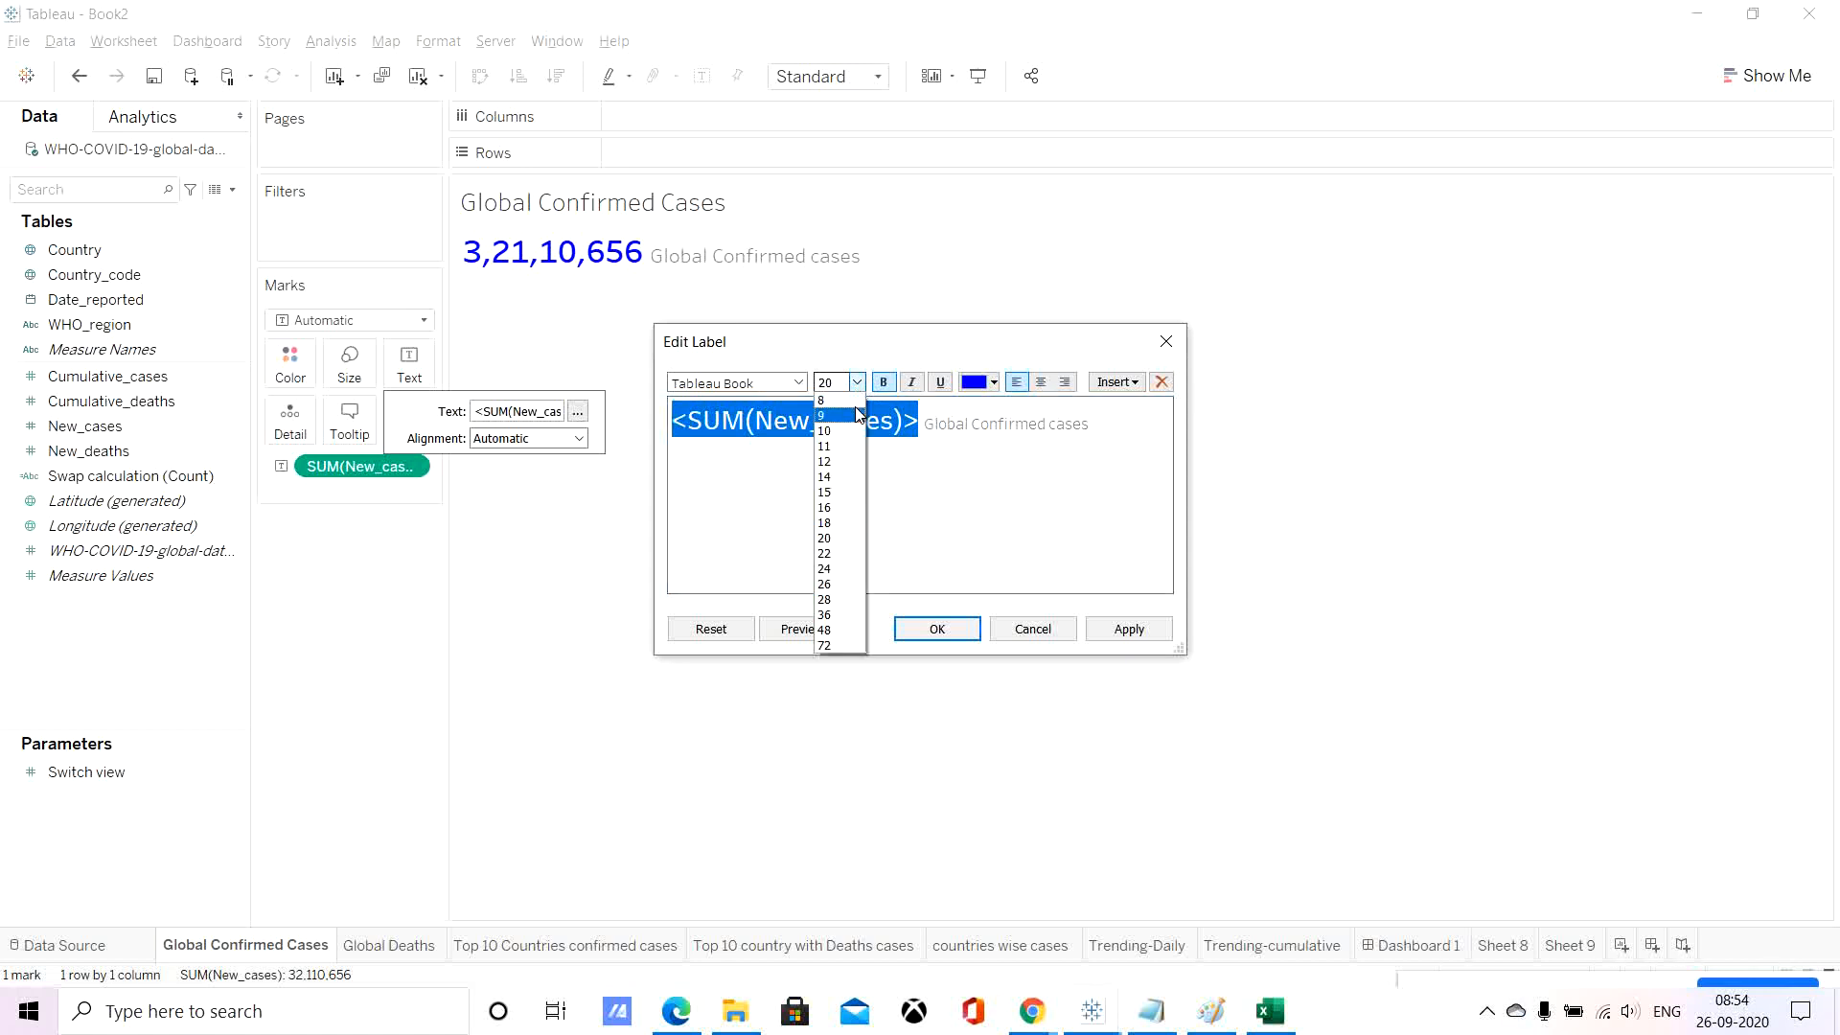
pyautogui.click(839, 584)
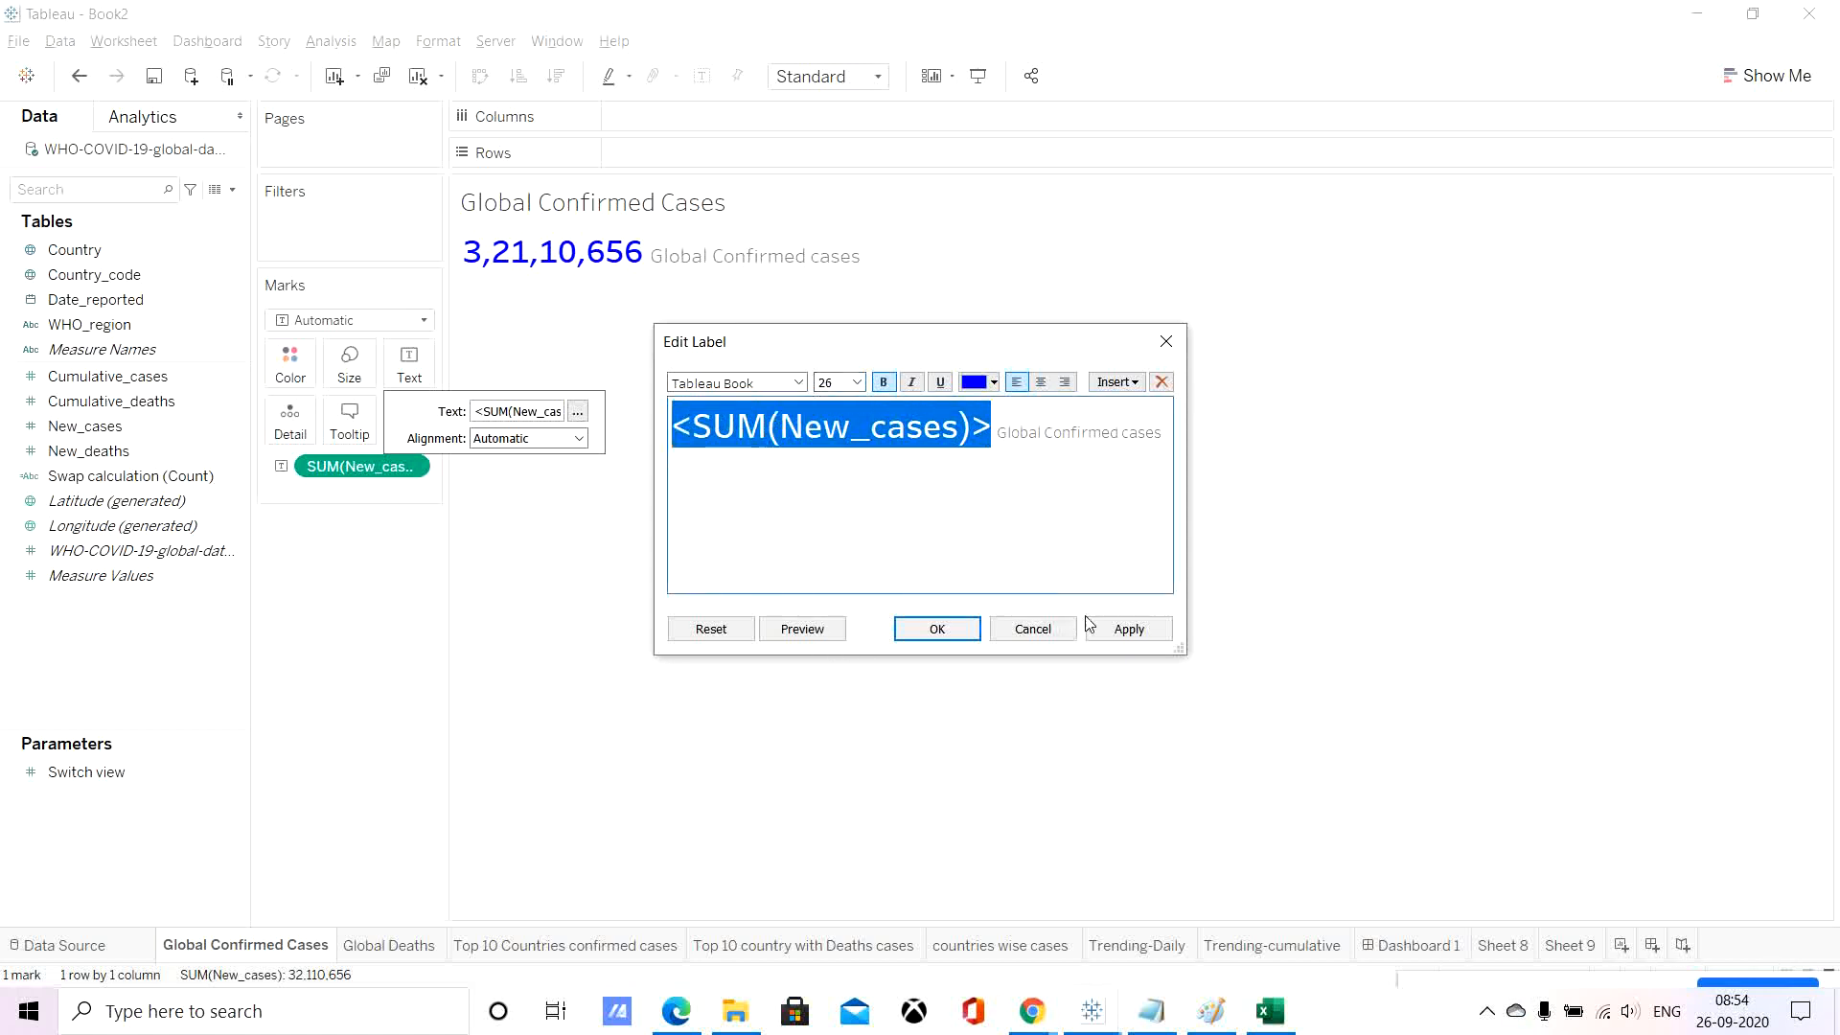
pyautogui.click(1131, 630)
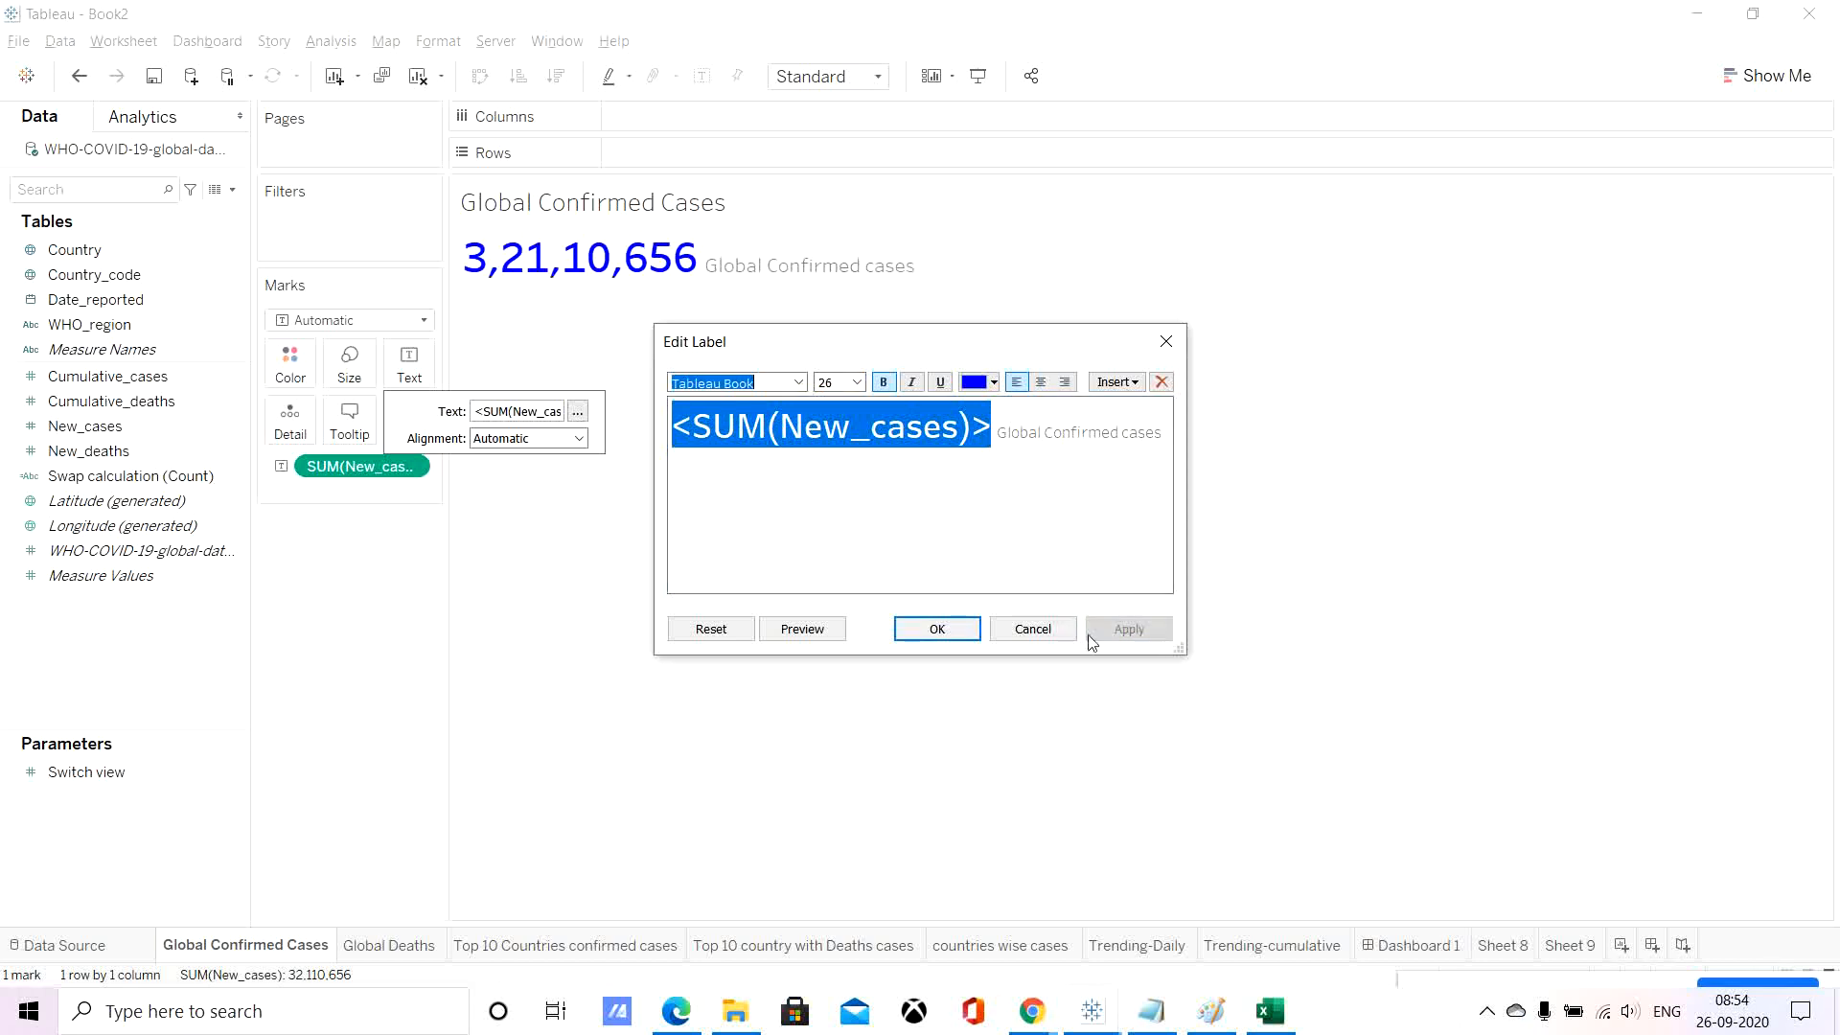
pyautogui.click(936, 628)
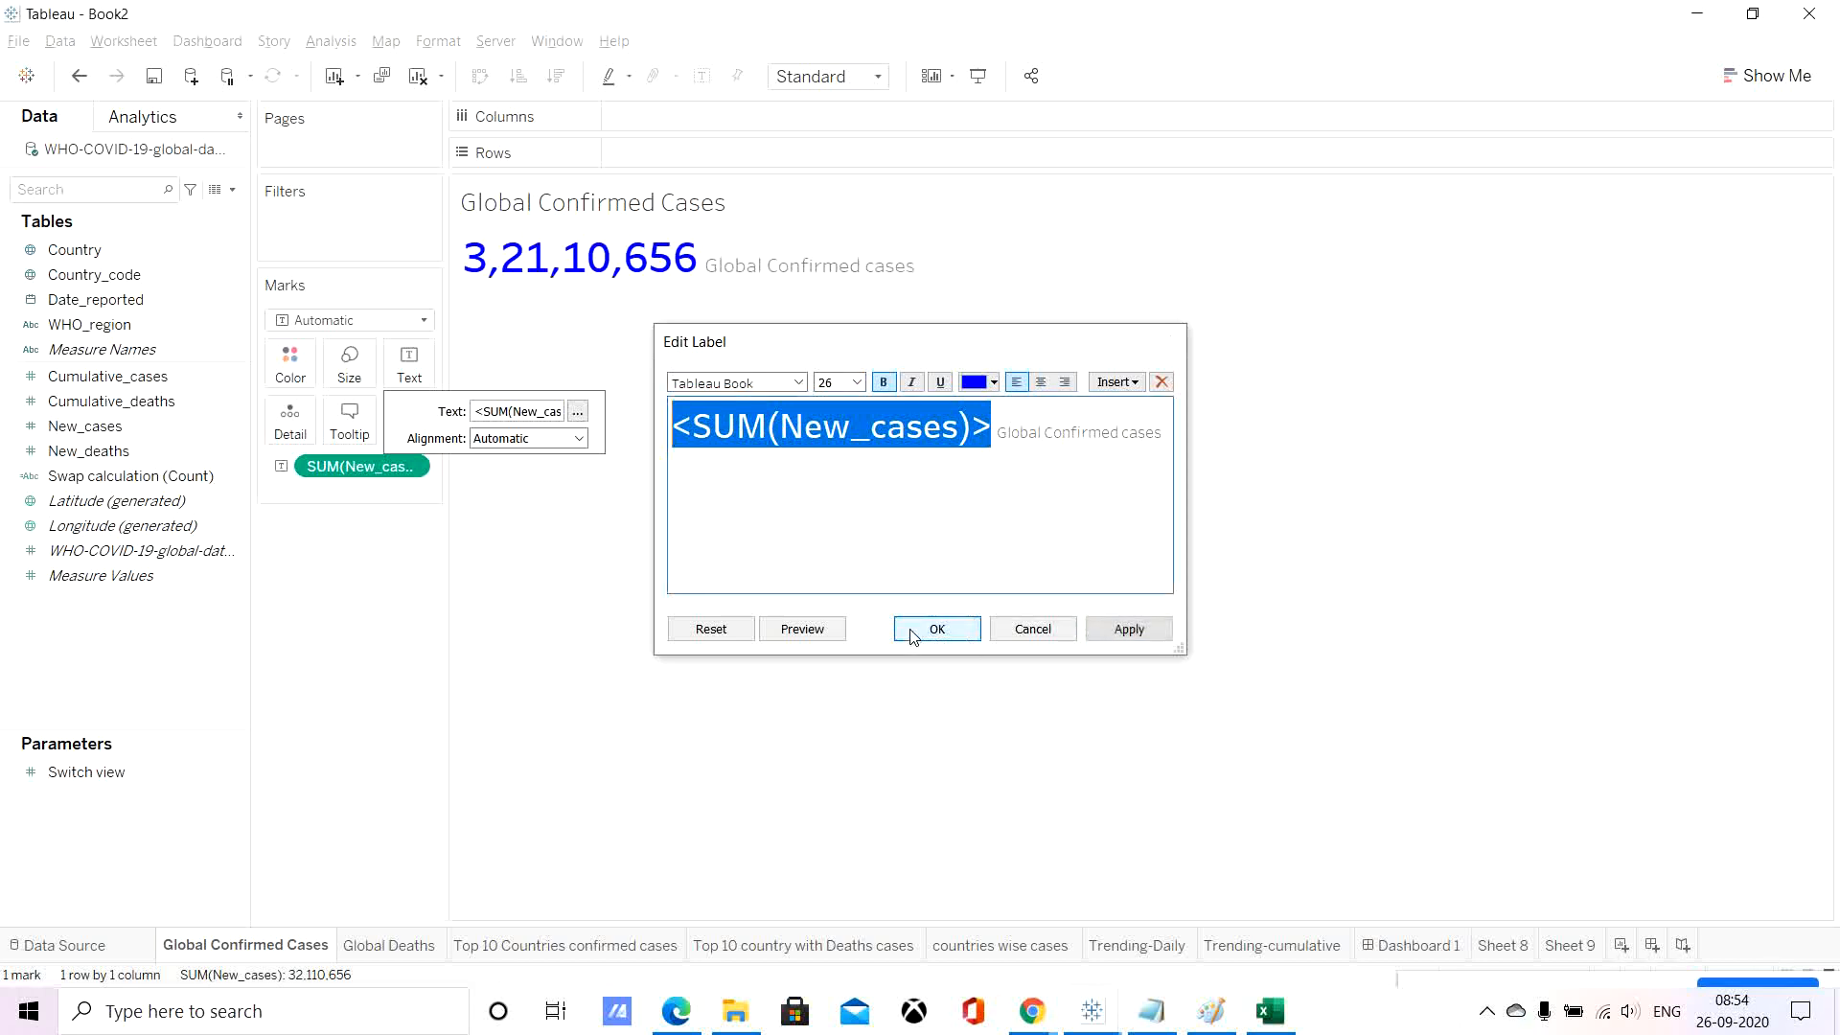
pyautogui.click(1417, 953)
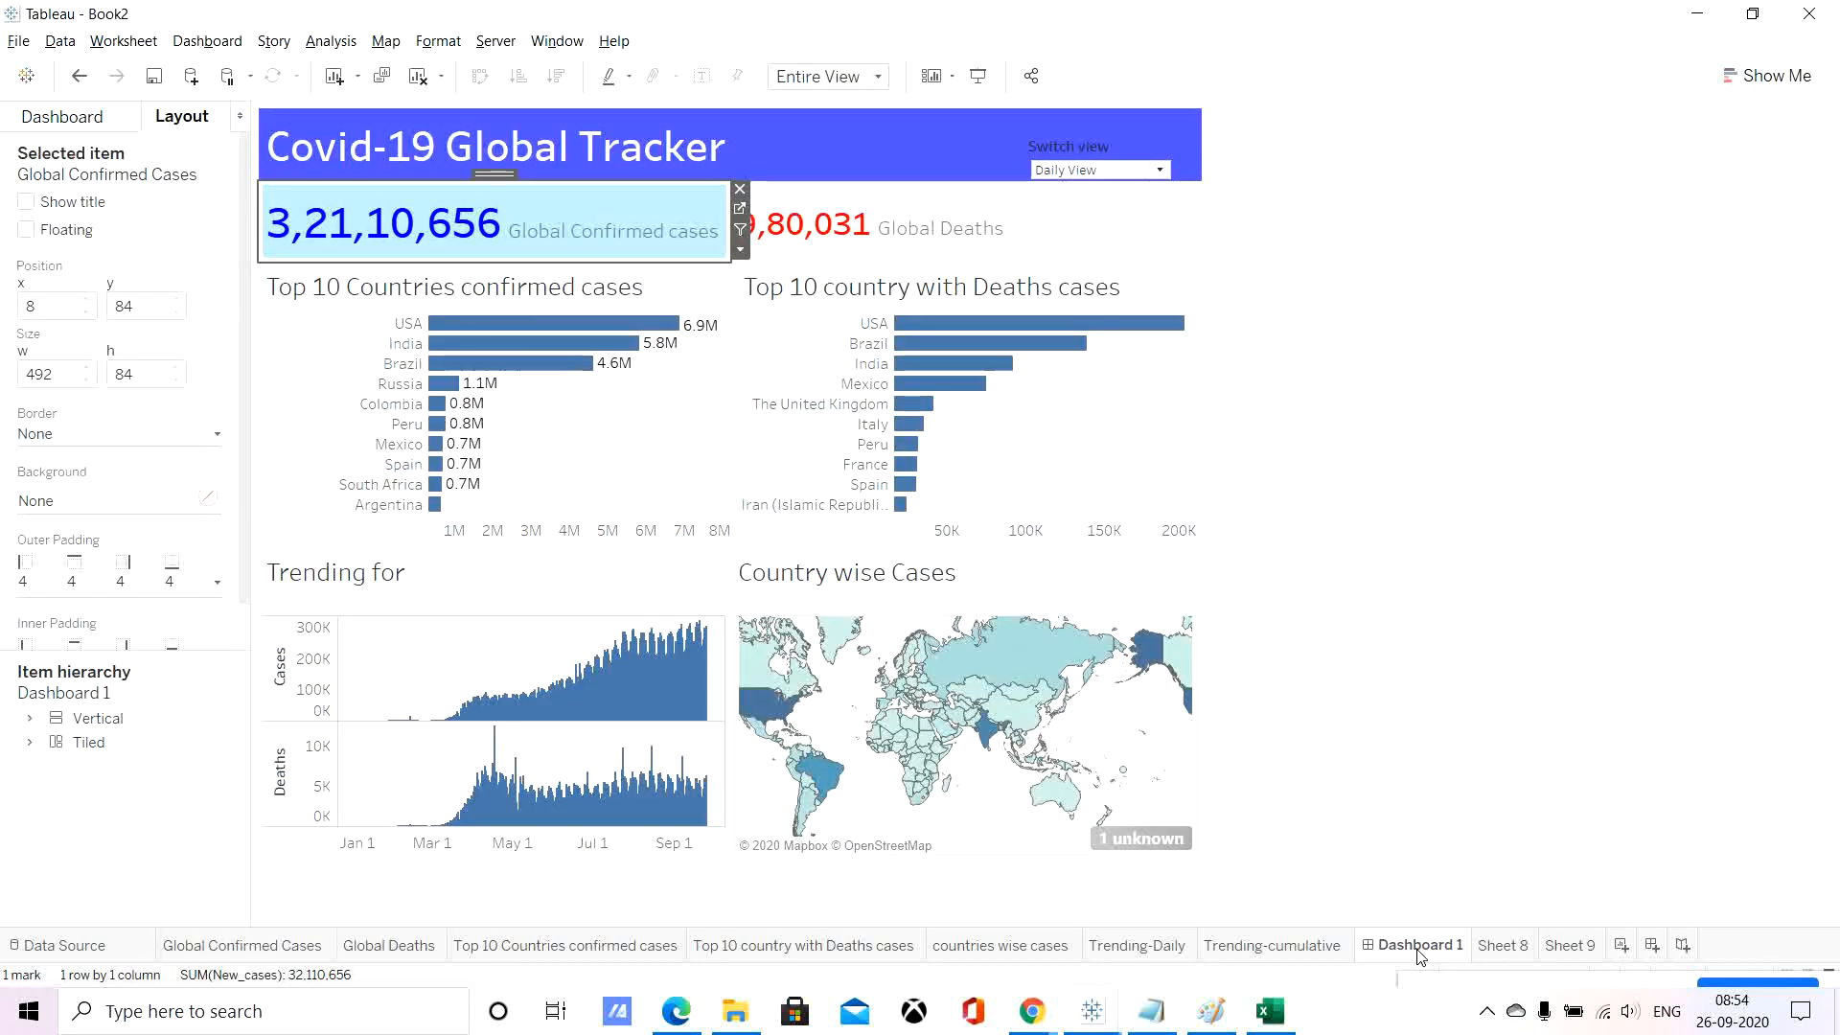
pyautogui.click(1405, 330)
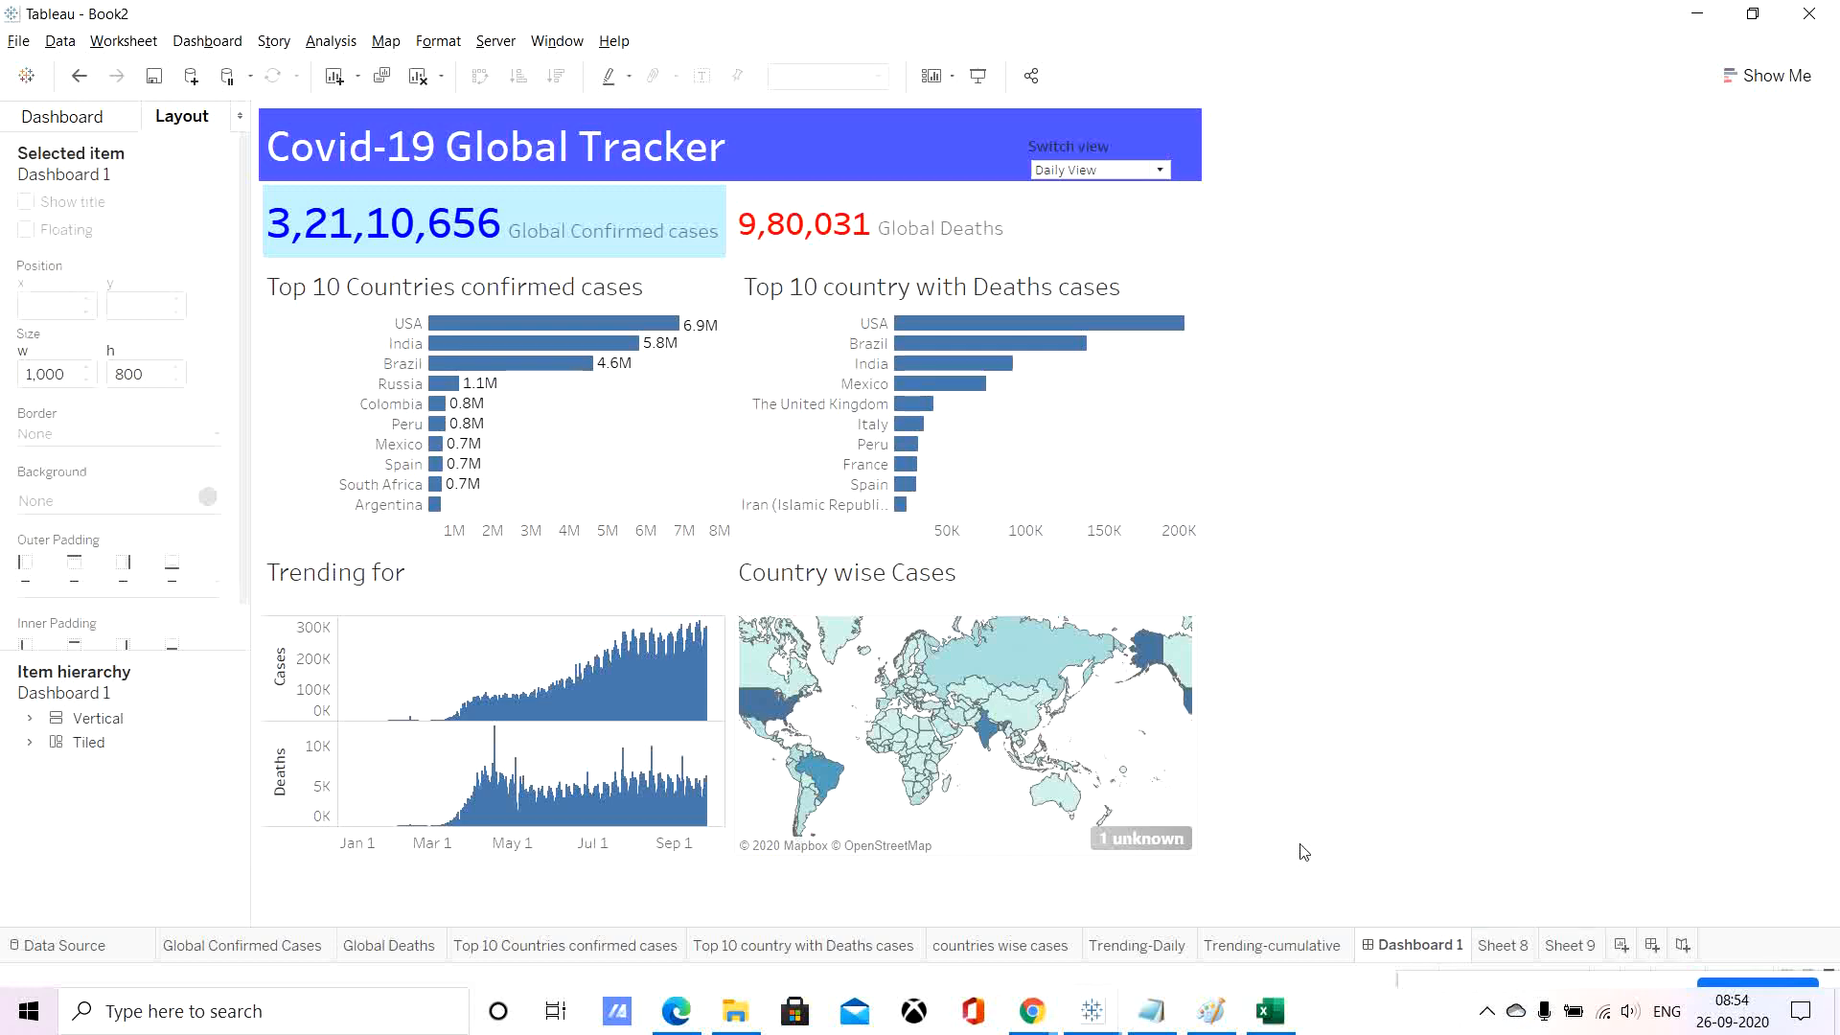
# Set the SUM(New_cases) figure in the Global Confirmed Cases label to font size 24 and go back to Dashboard 1.
pyautogui.click(697, 214)
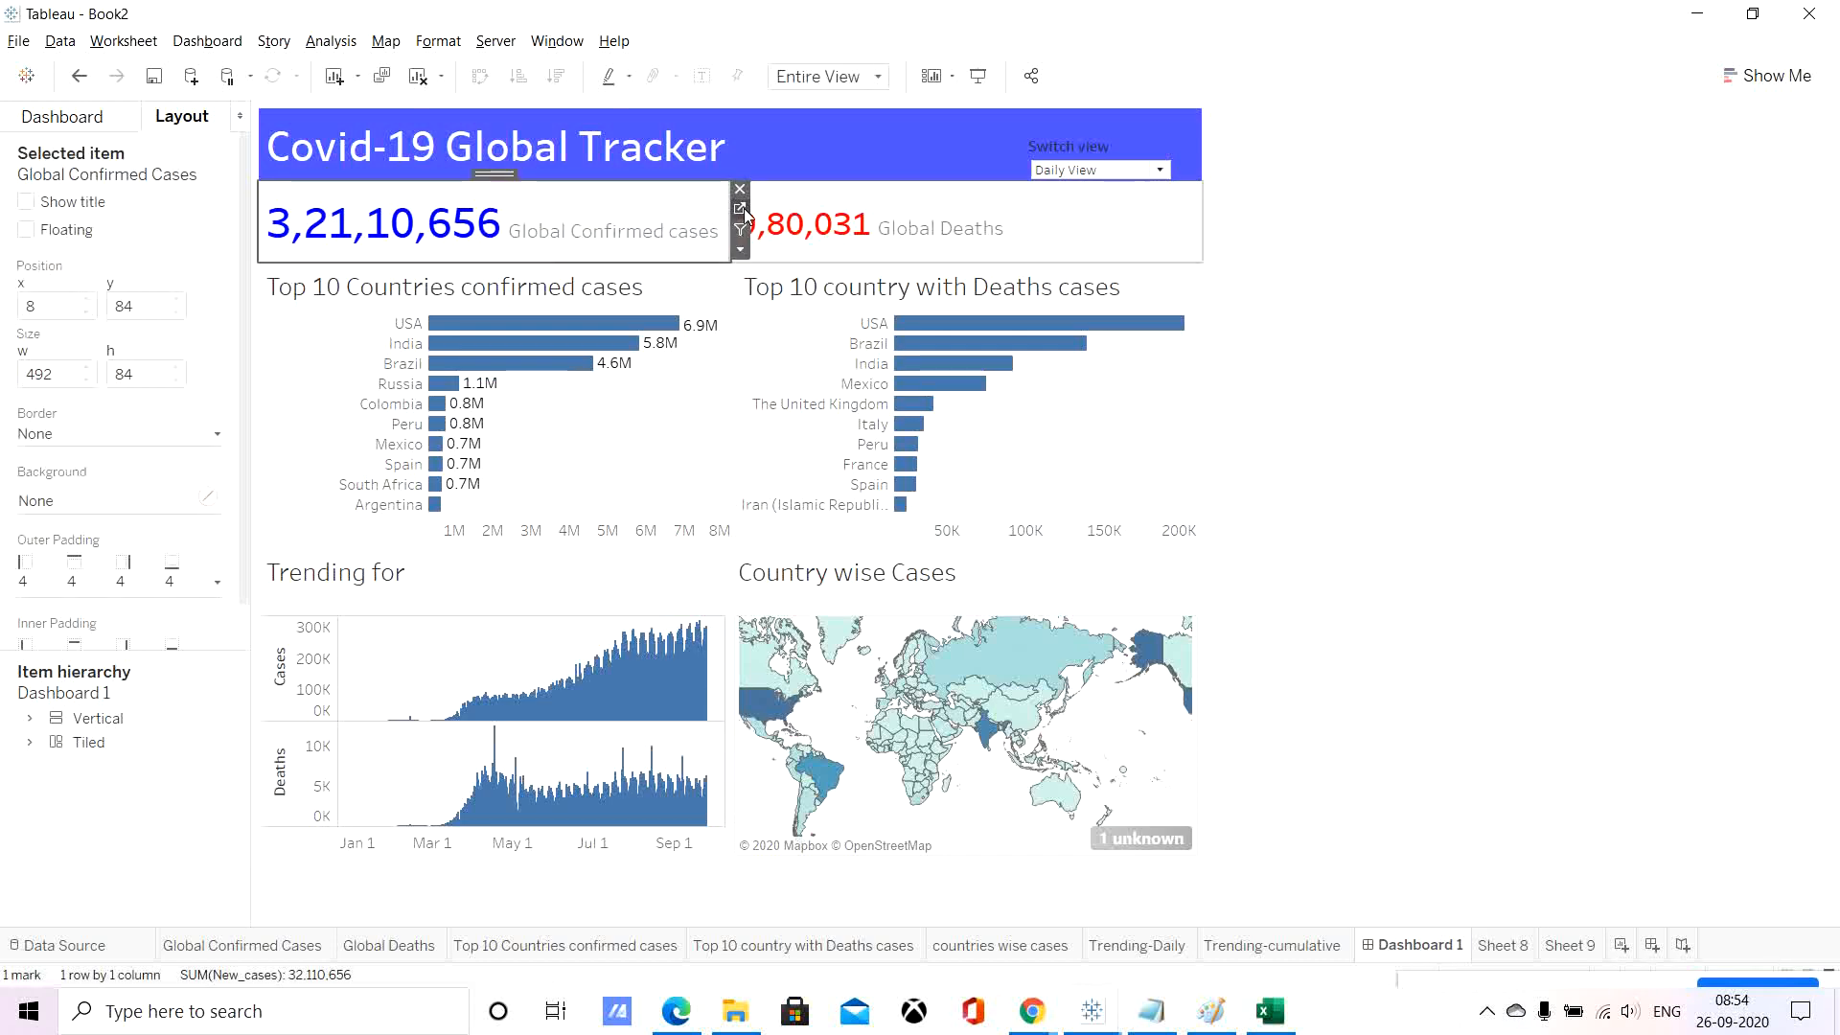
pyautogui.click(741, 209)
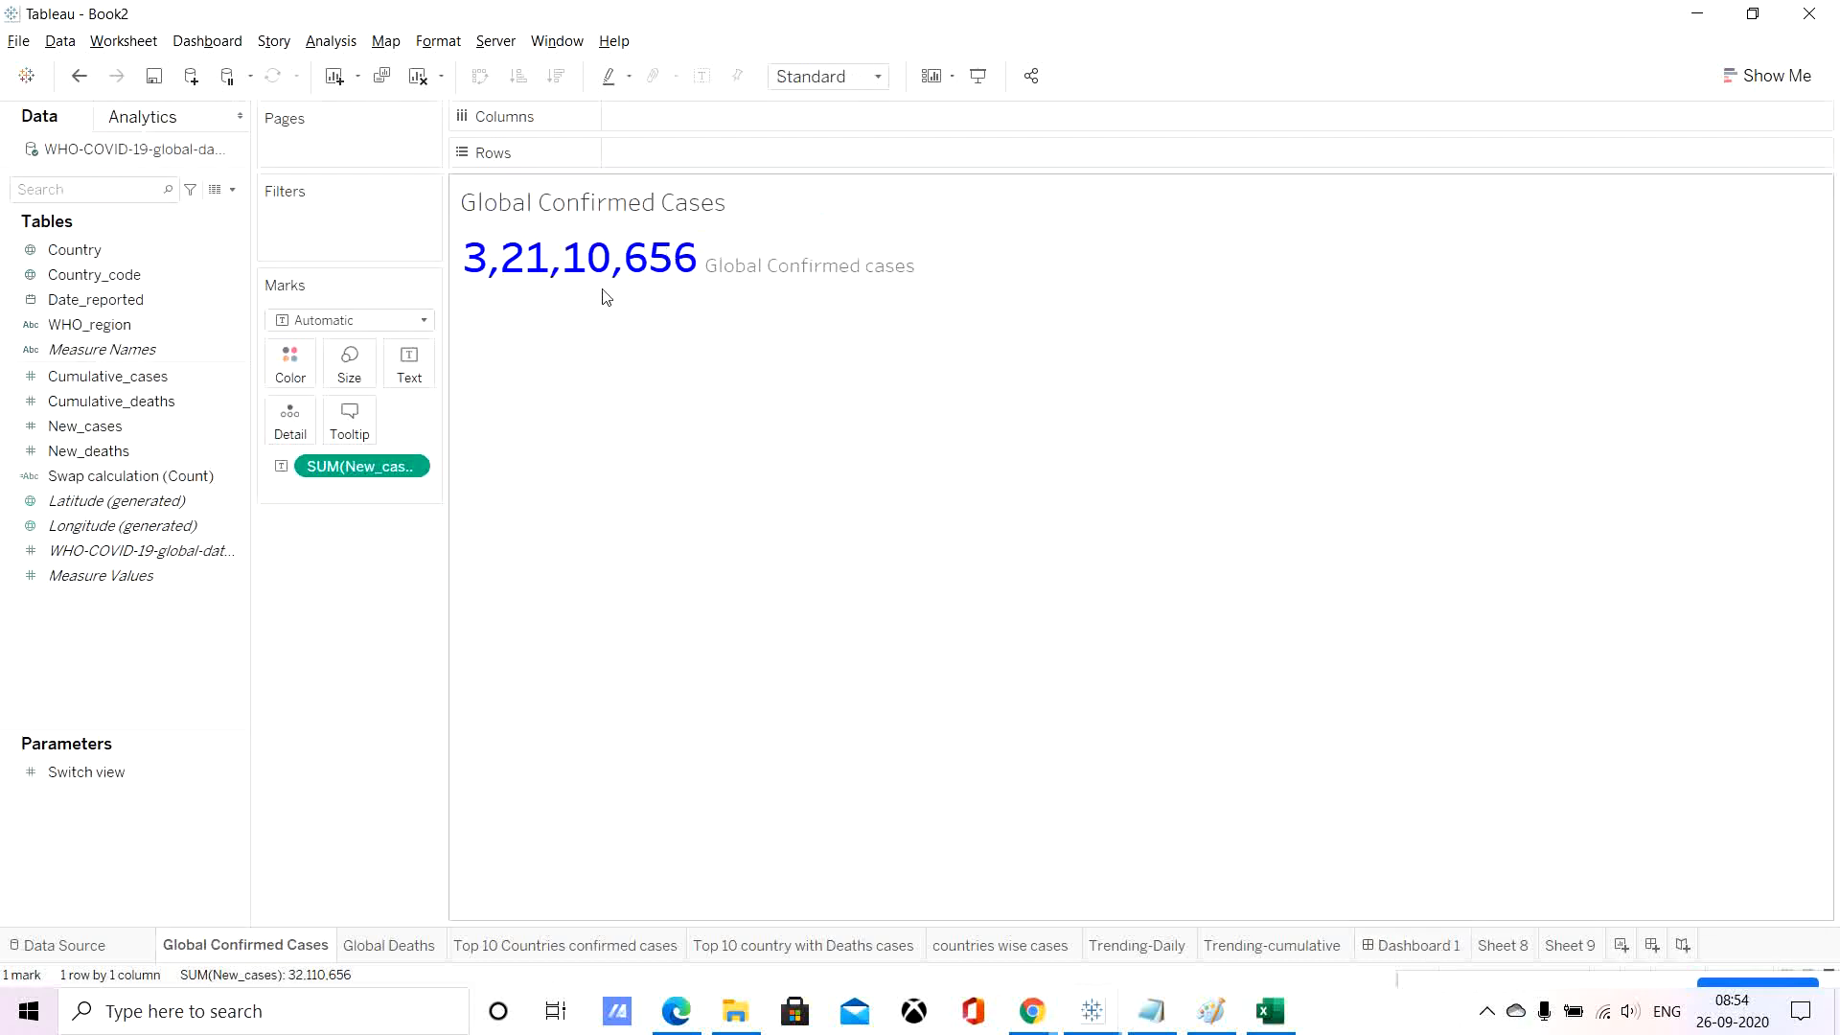
pyautogui.click(410, 362)
pyautogui.click(576, 411)
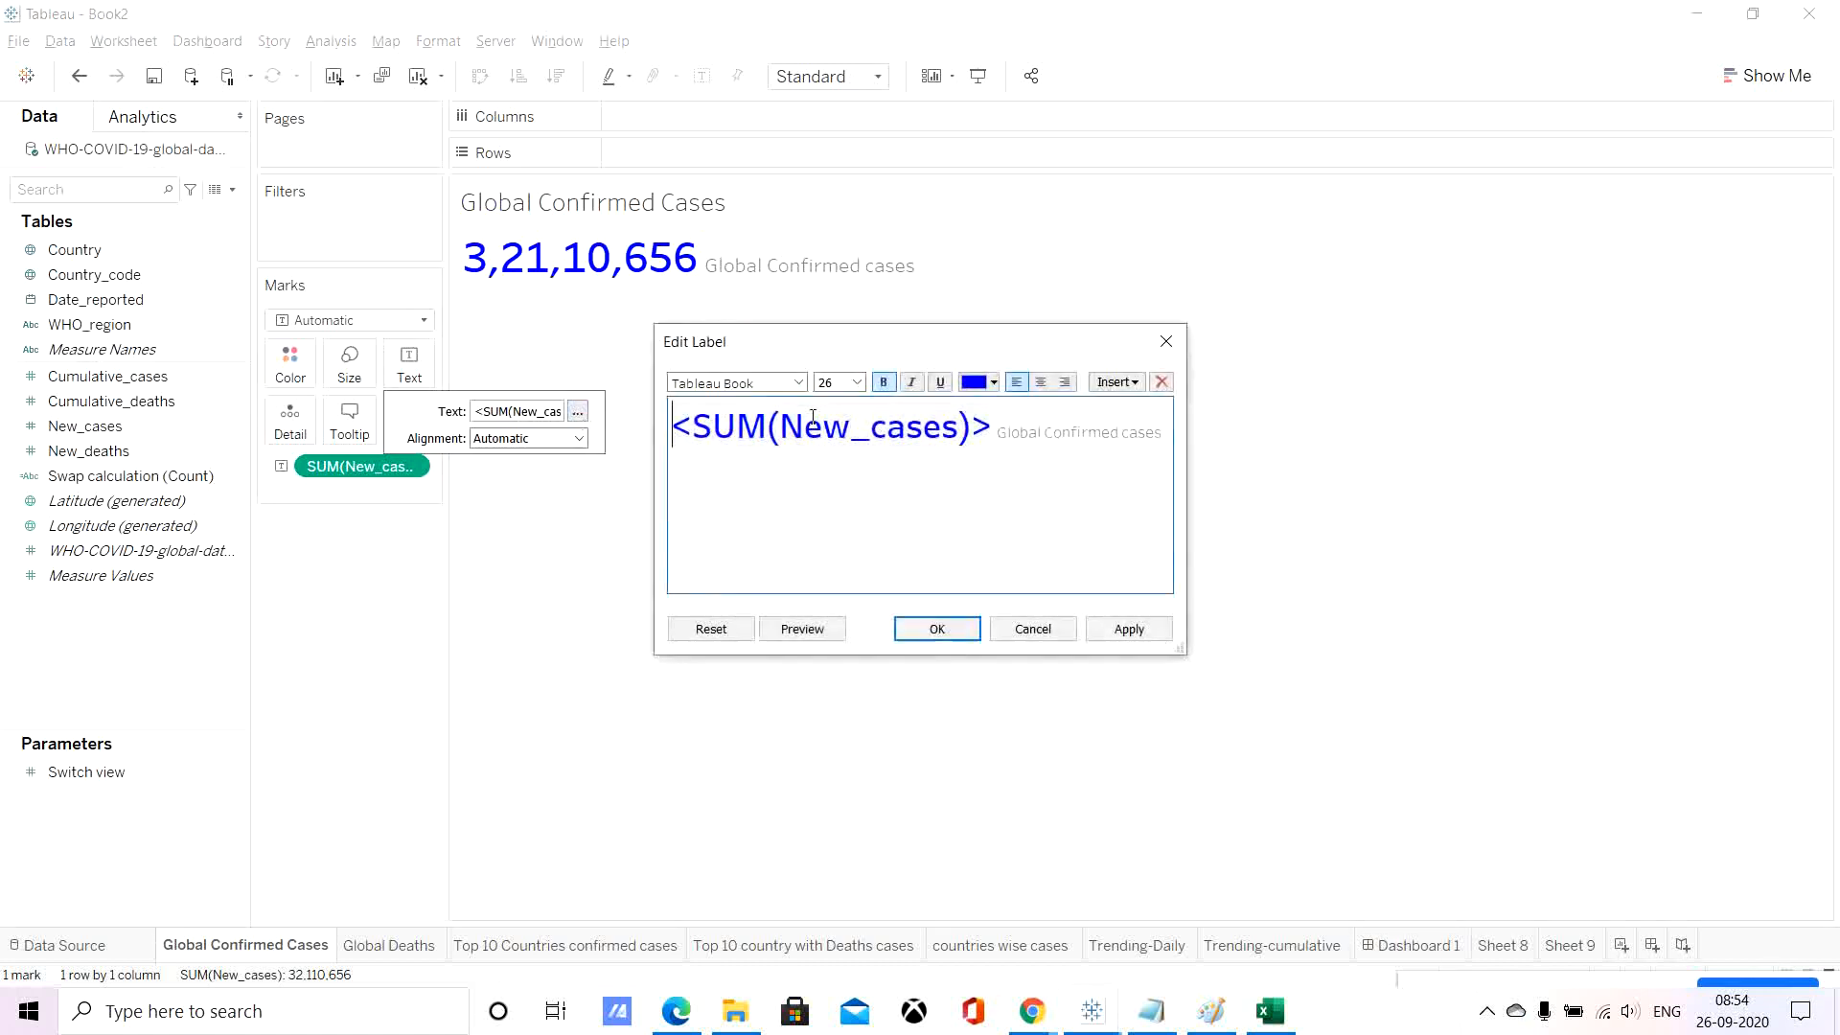
pyautogui.moveTo(999, 427); pyautogui.dragTo(629, 390)
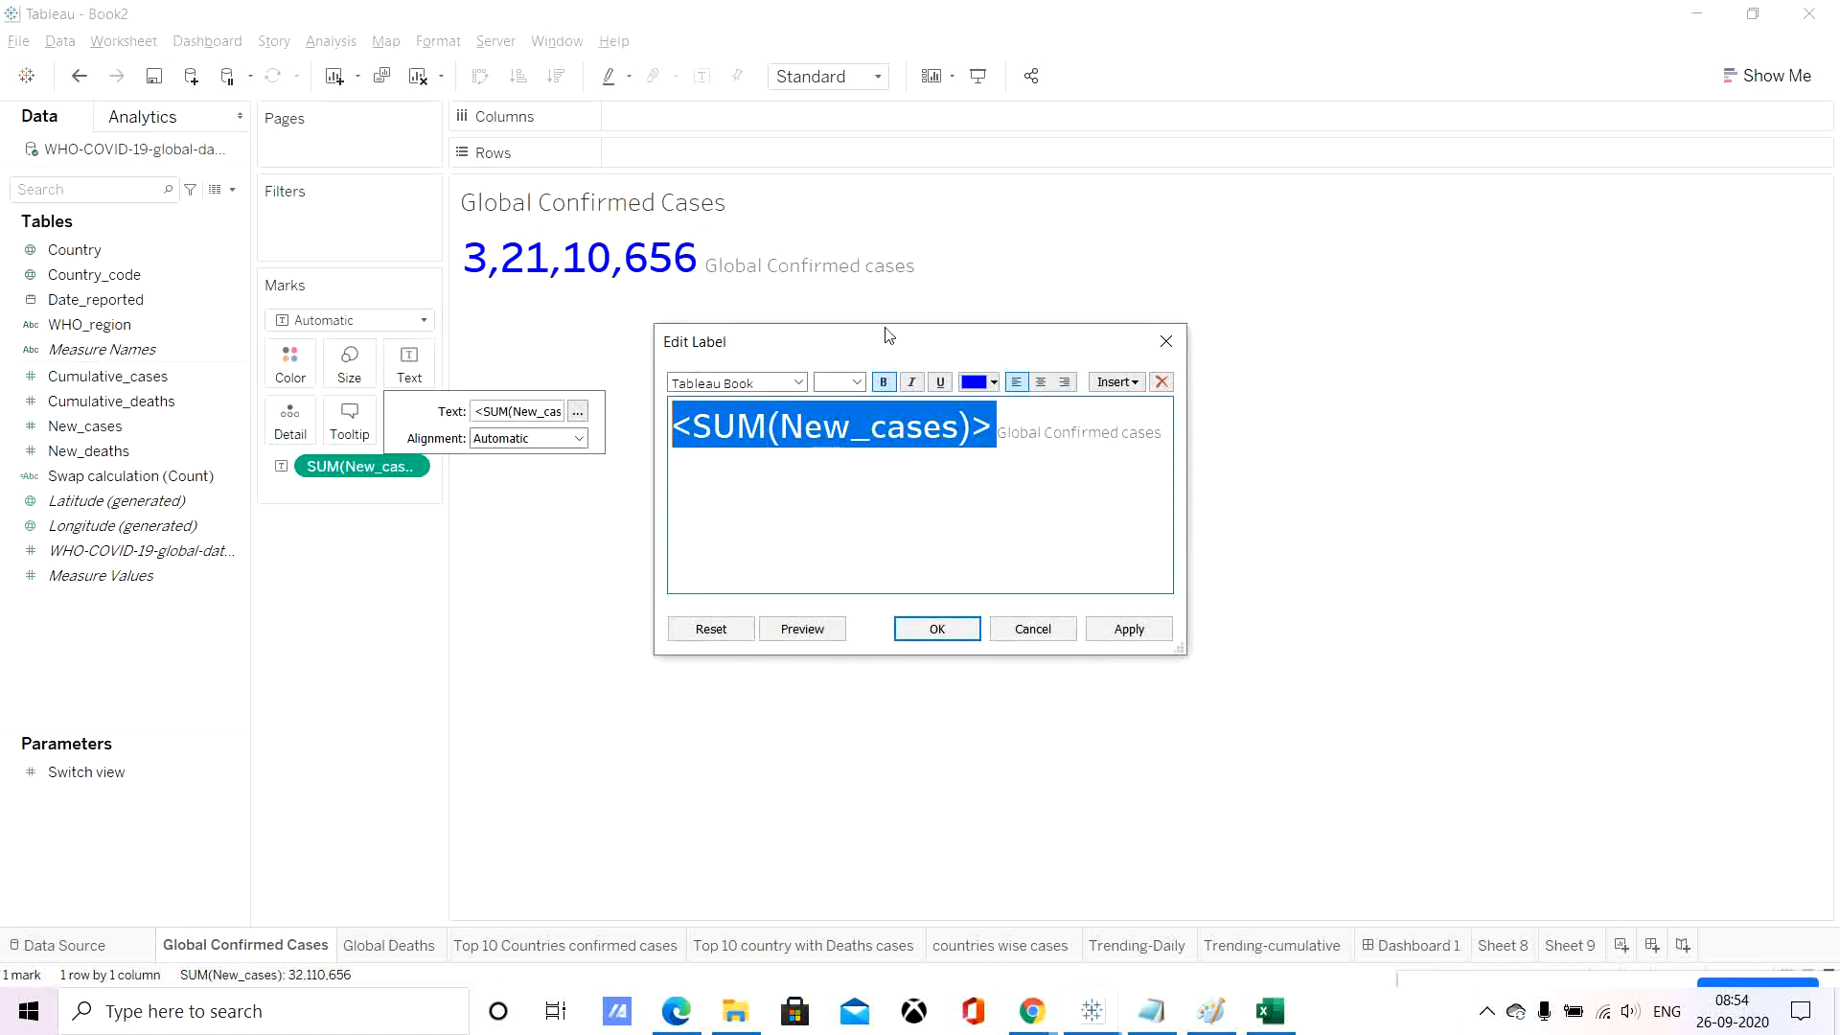
pyautogui.click(859, 383)
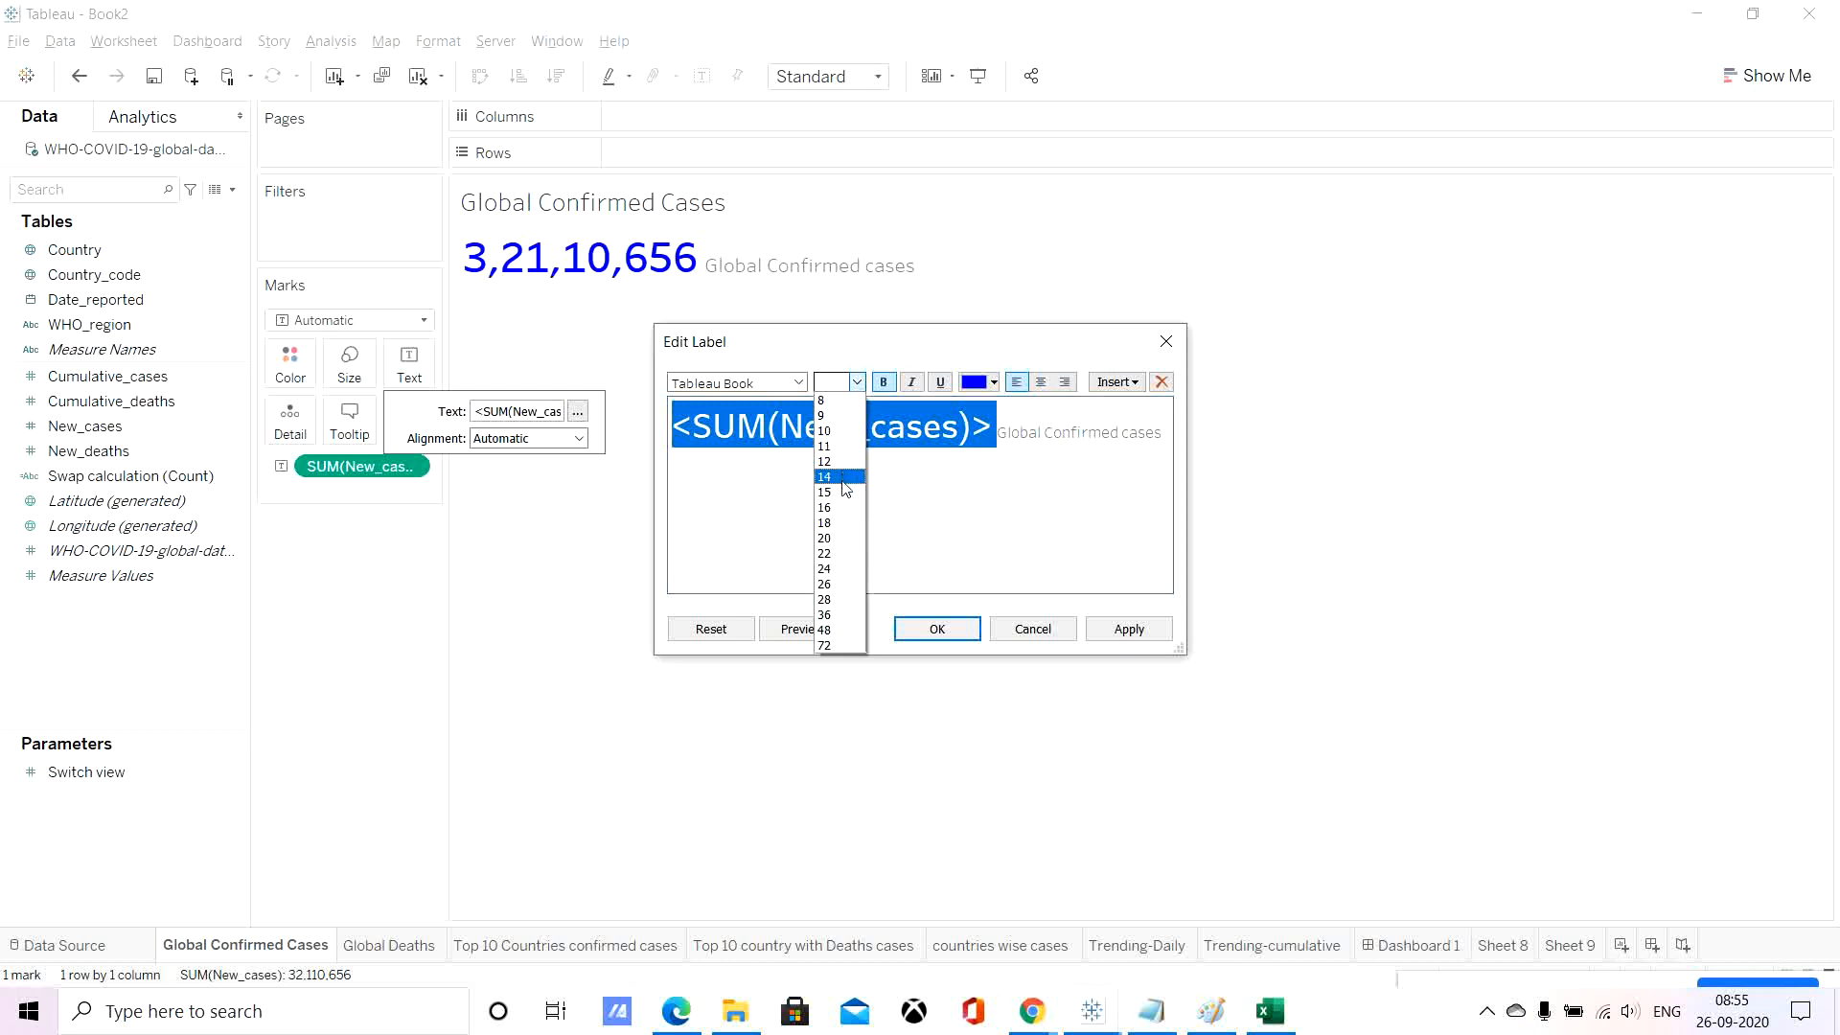
pyautogui.click(841, 569)
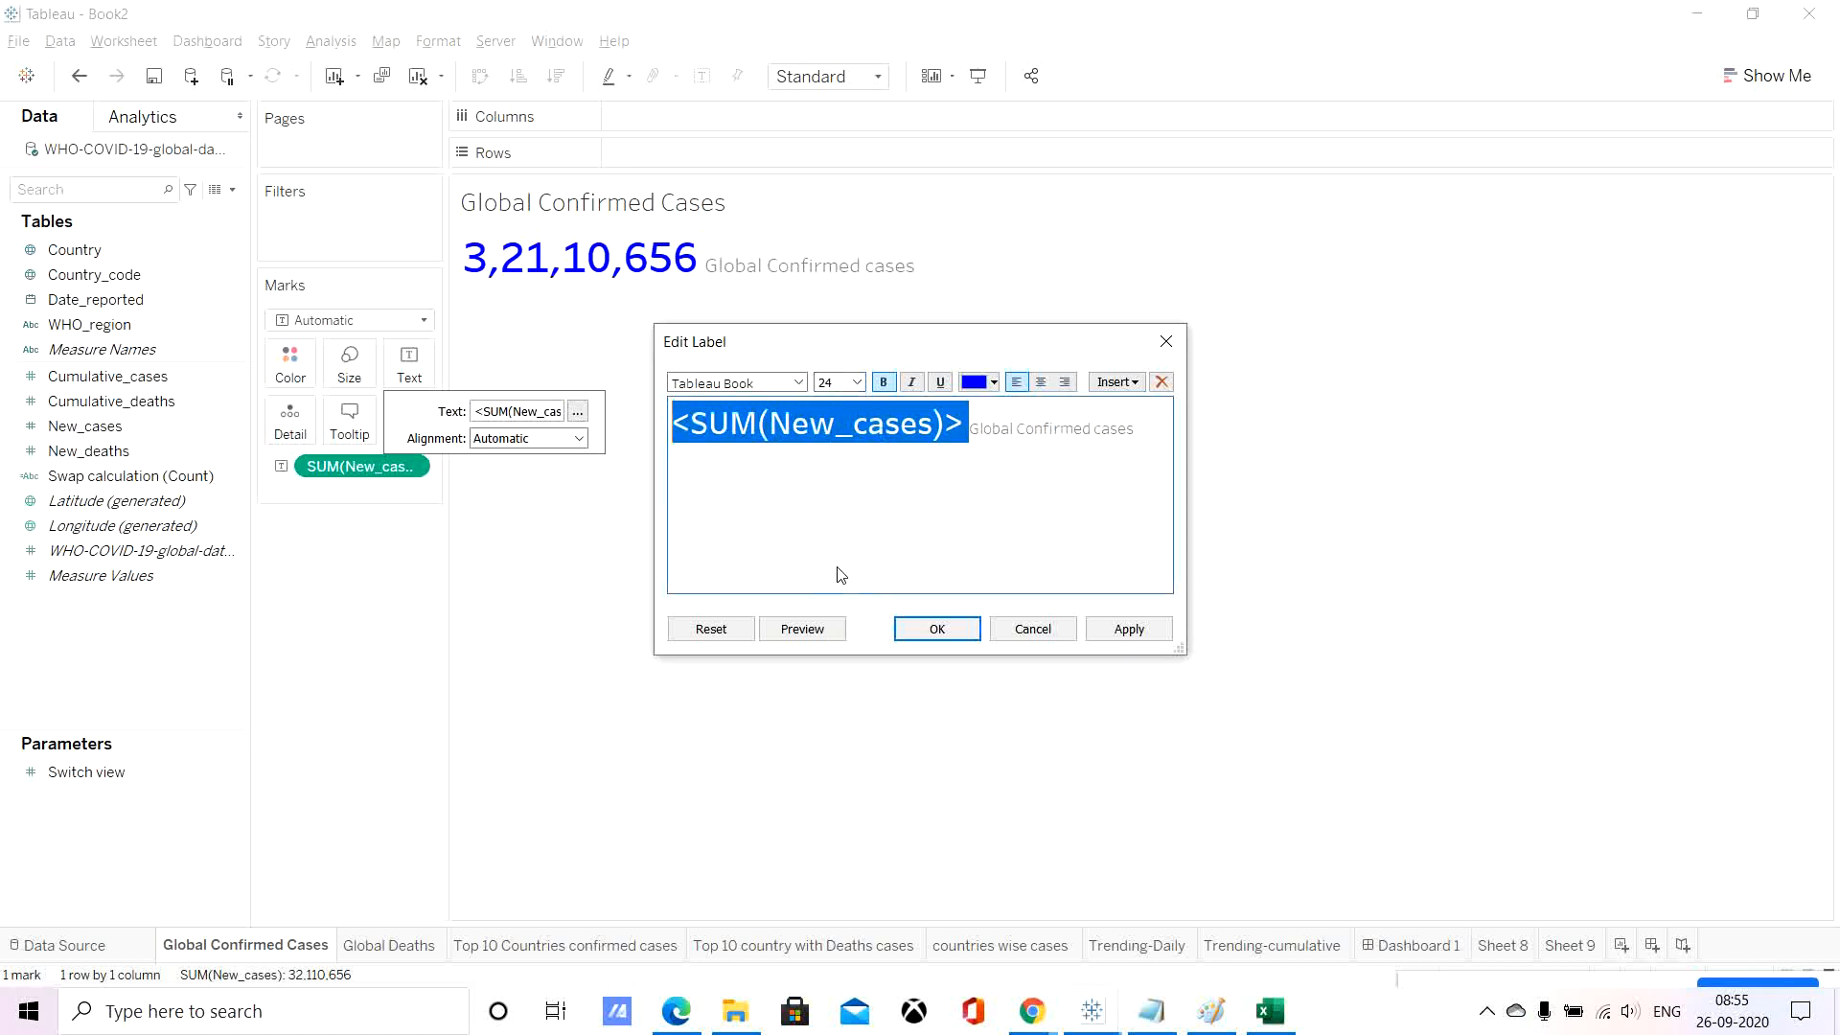
pyautogui.click(1138, 632)
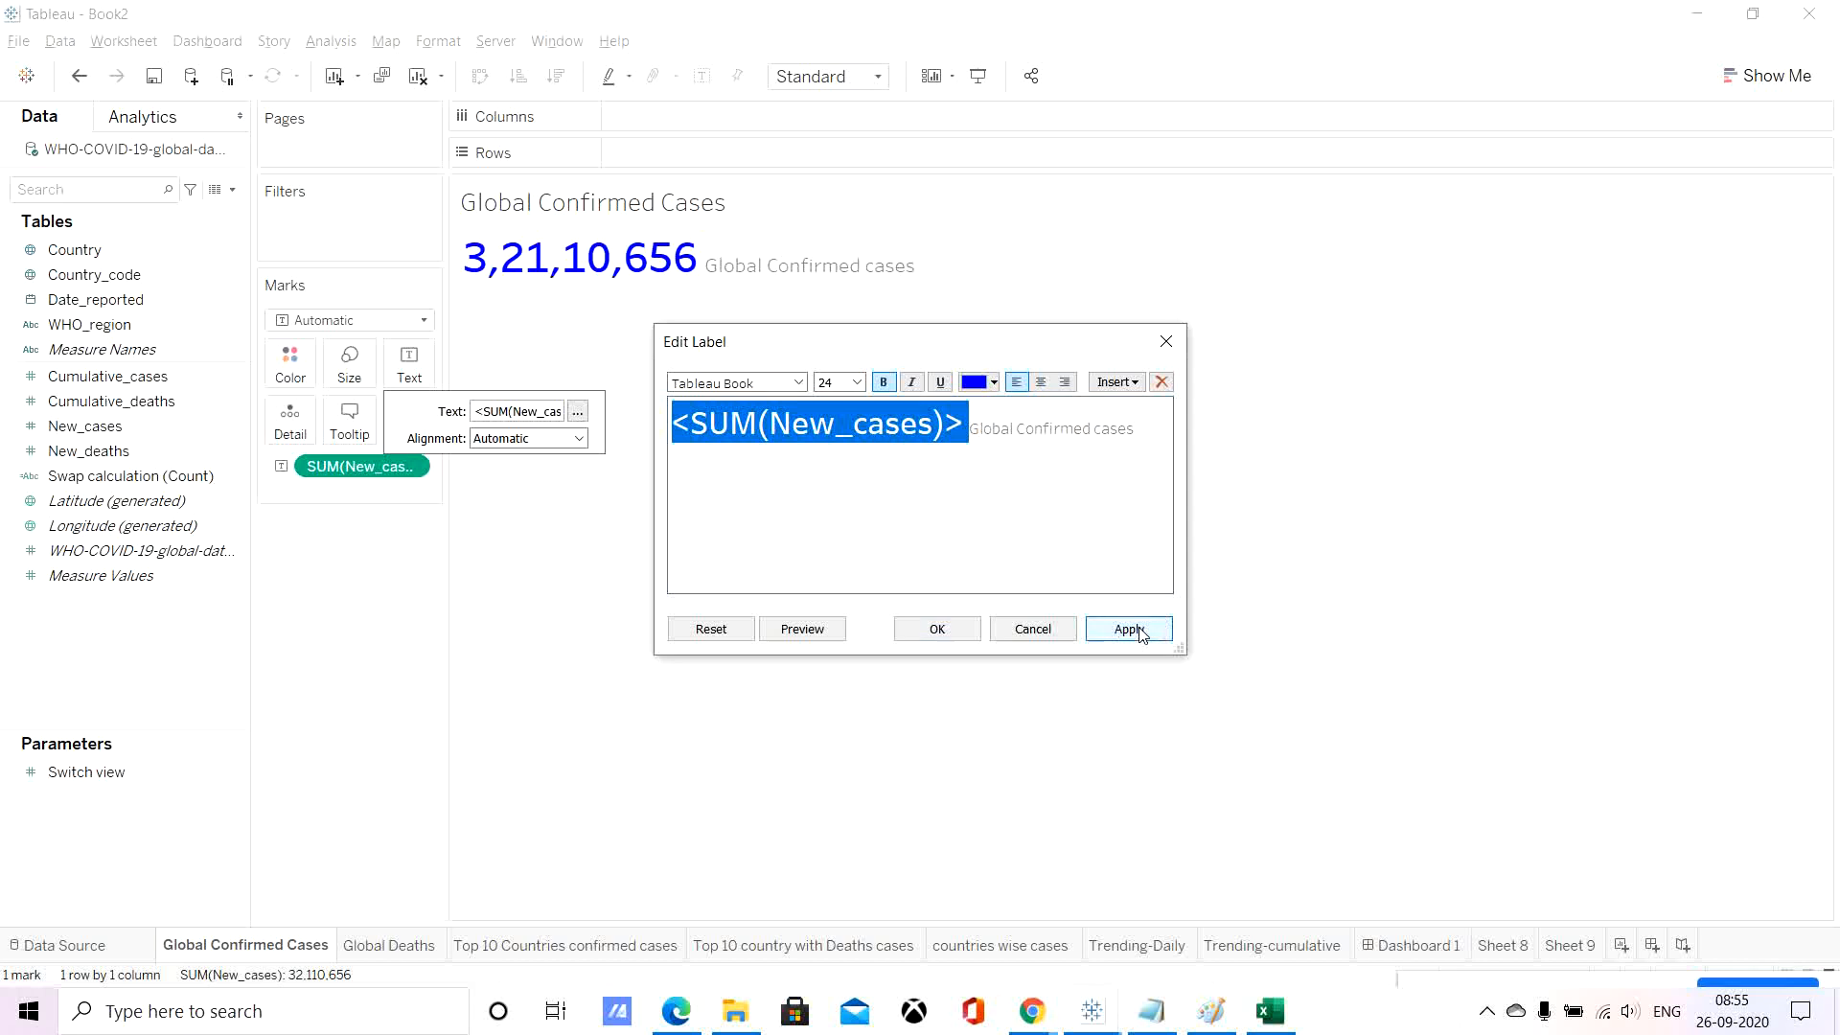
pyautogui.click(937, 629)
pyautogui.click(1440, 953)
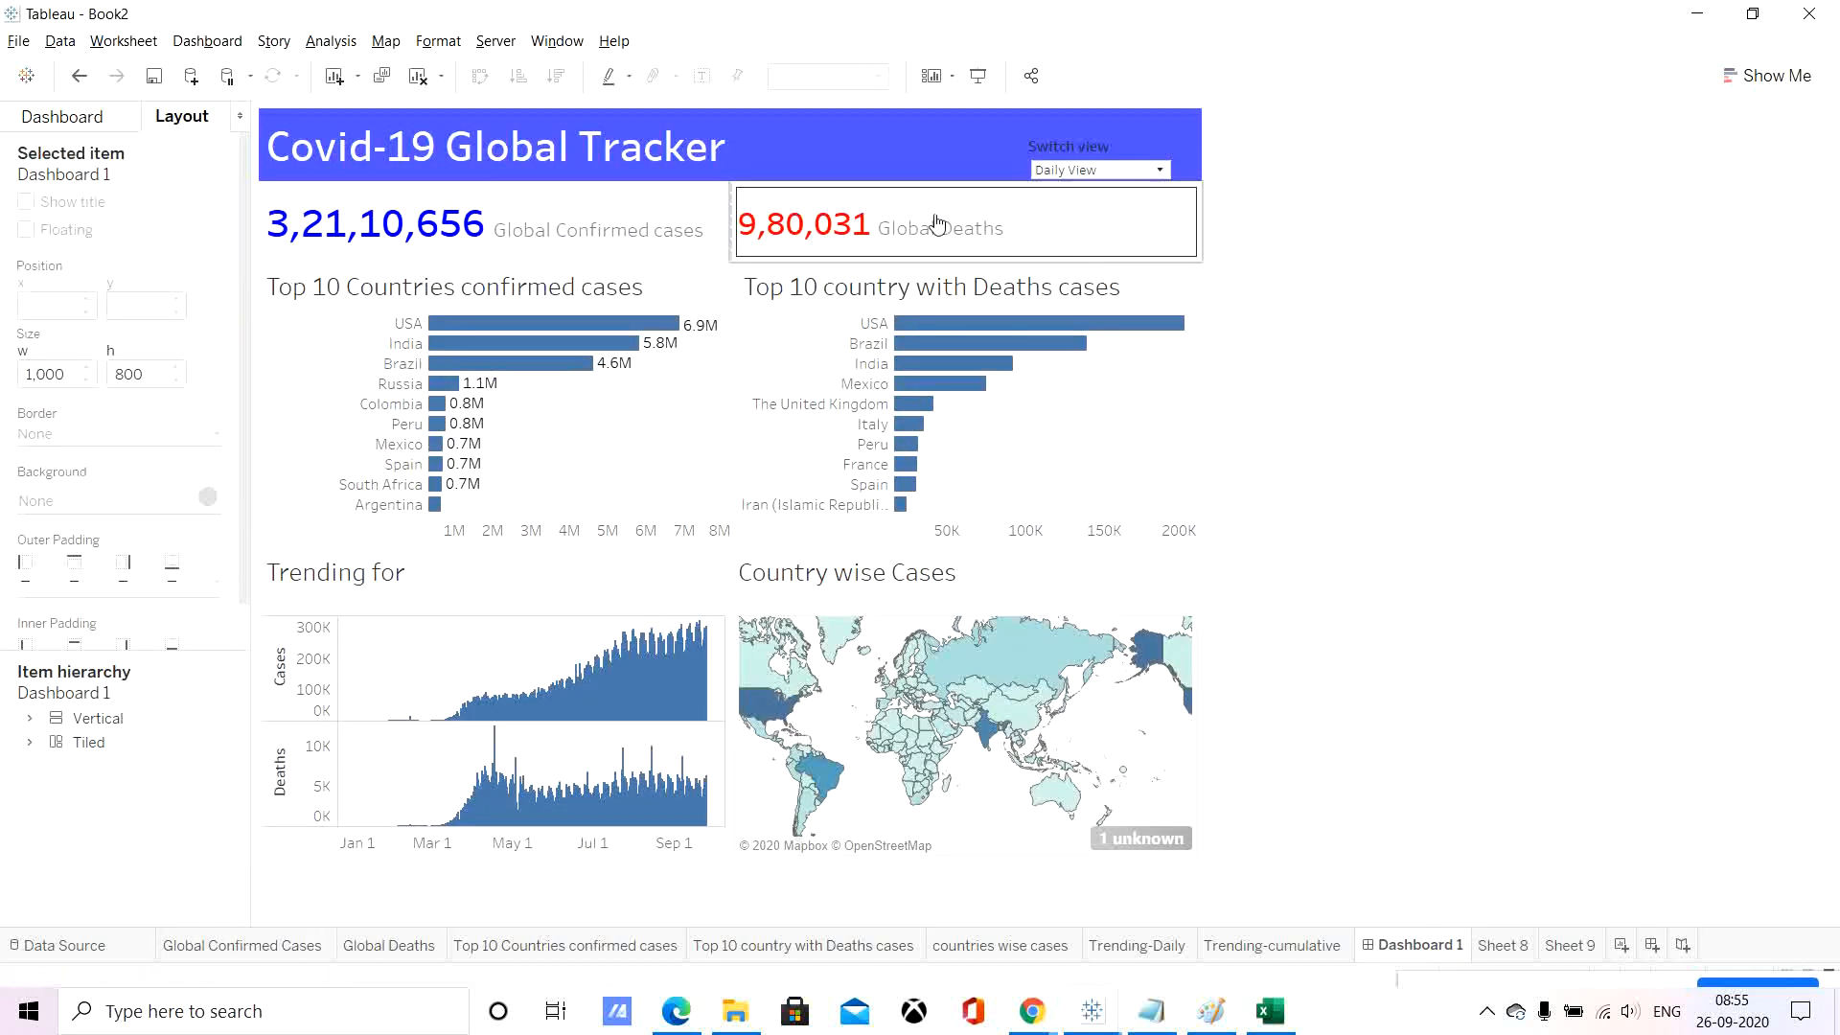
# Set the SUM(New_deaths) figure in the Global Deaths sheet's label to font size 24 and return to Dashboard 1.
pyautogui.click(981, 214)
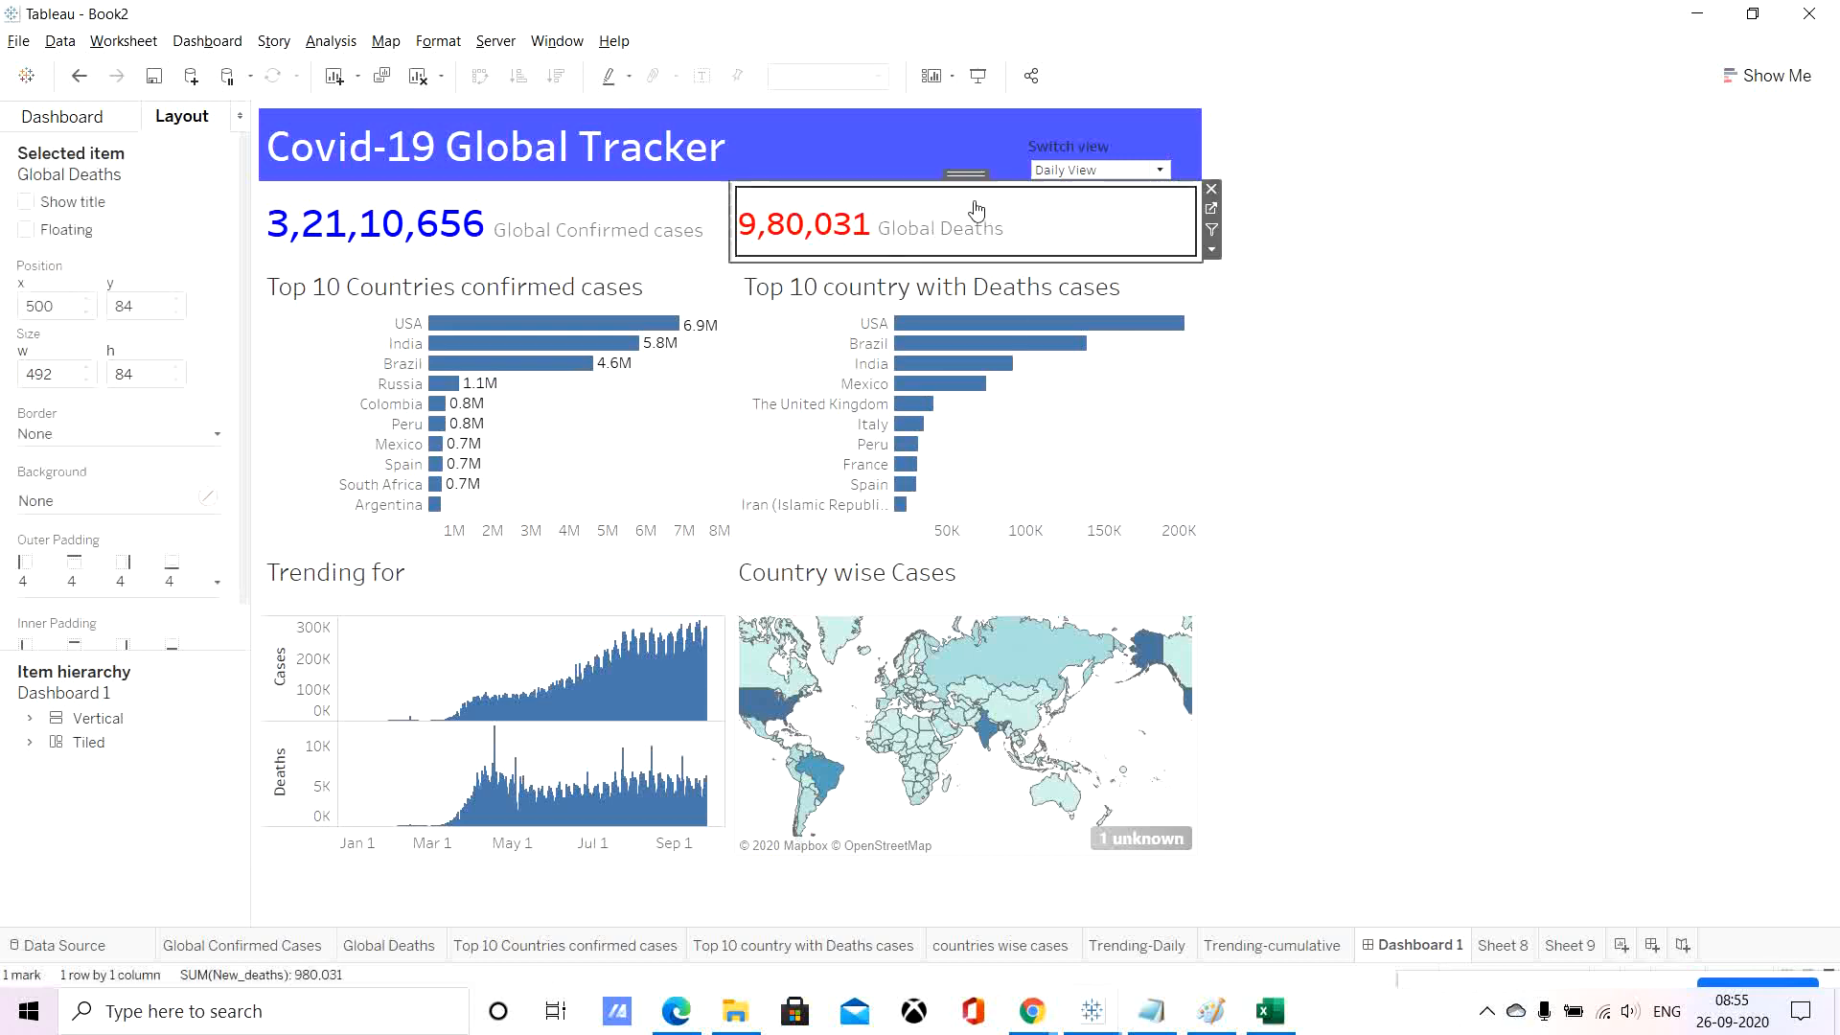
pyautogui.click(1212, 210)
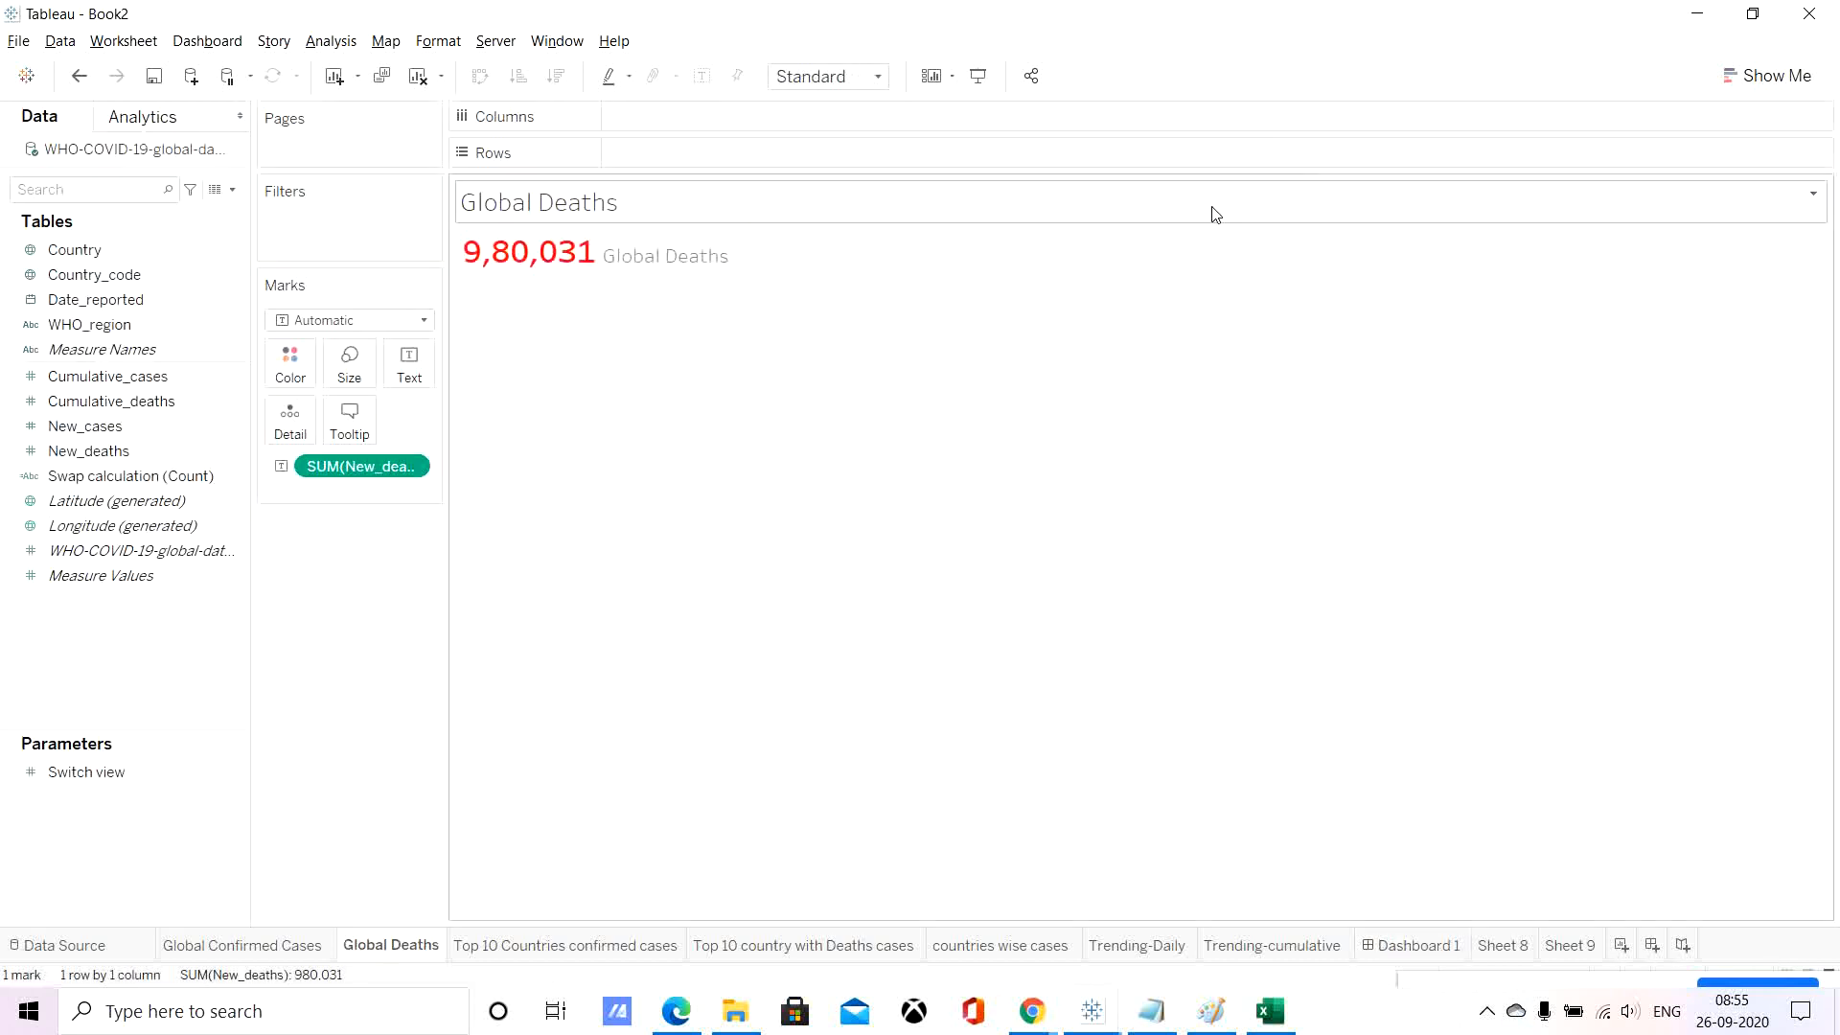
pyautogui.click(410, 363)
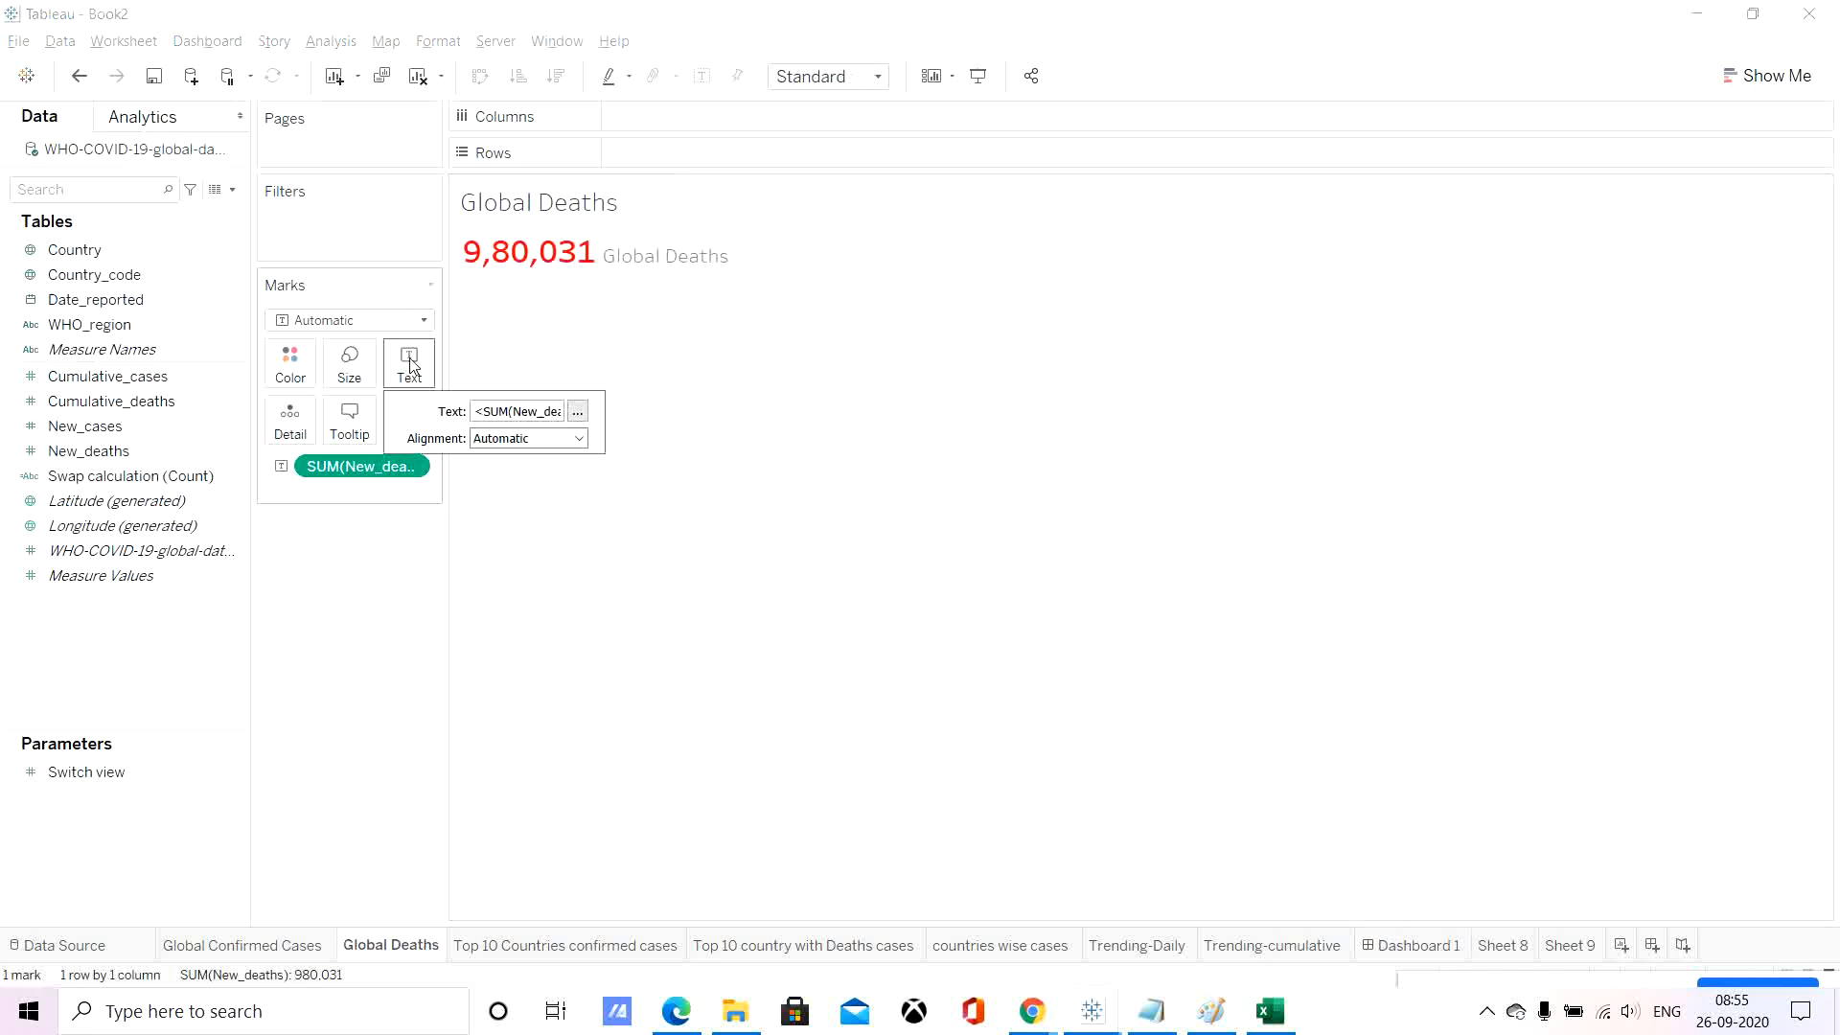
pyautogui.click(577, 411)
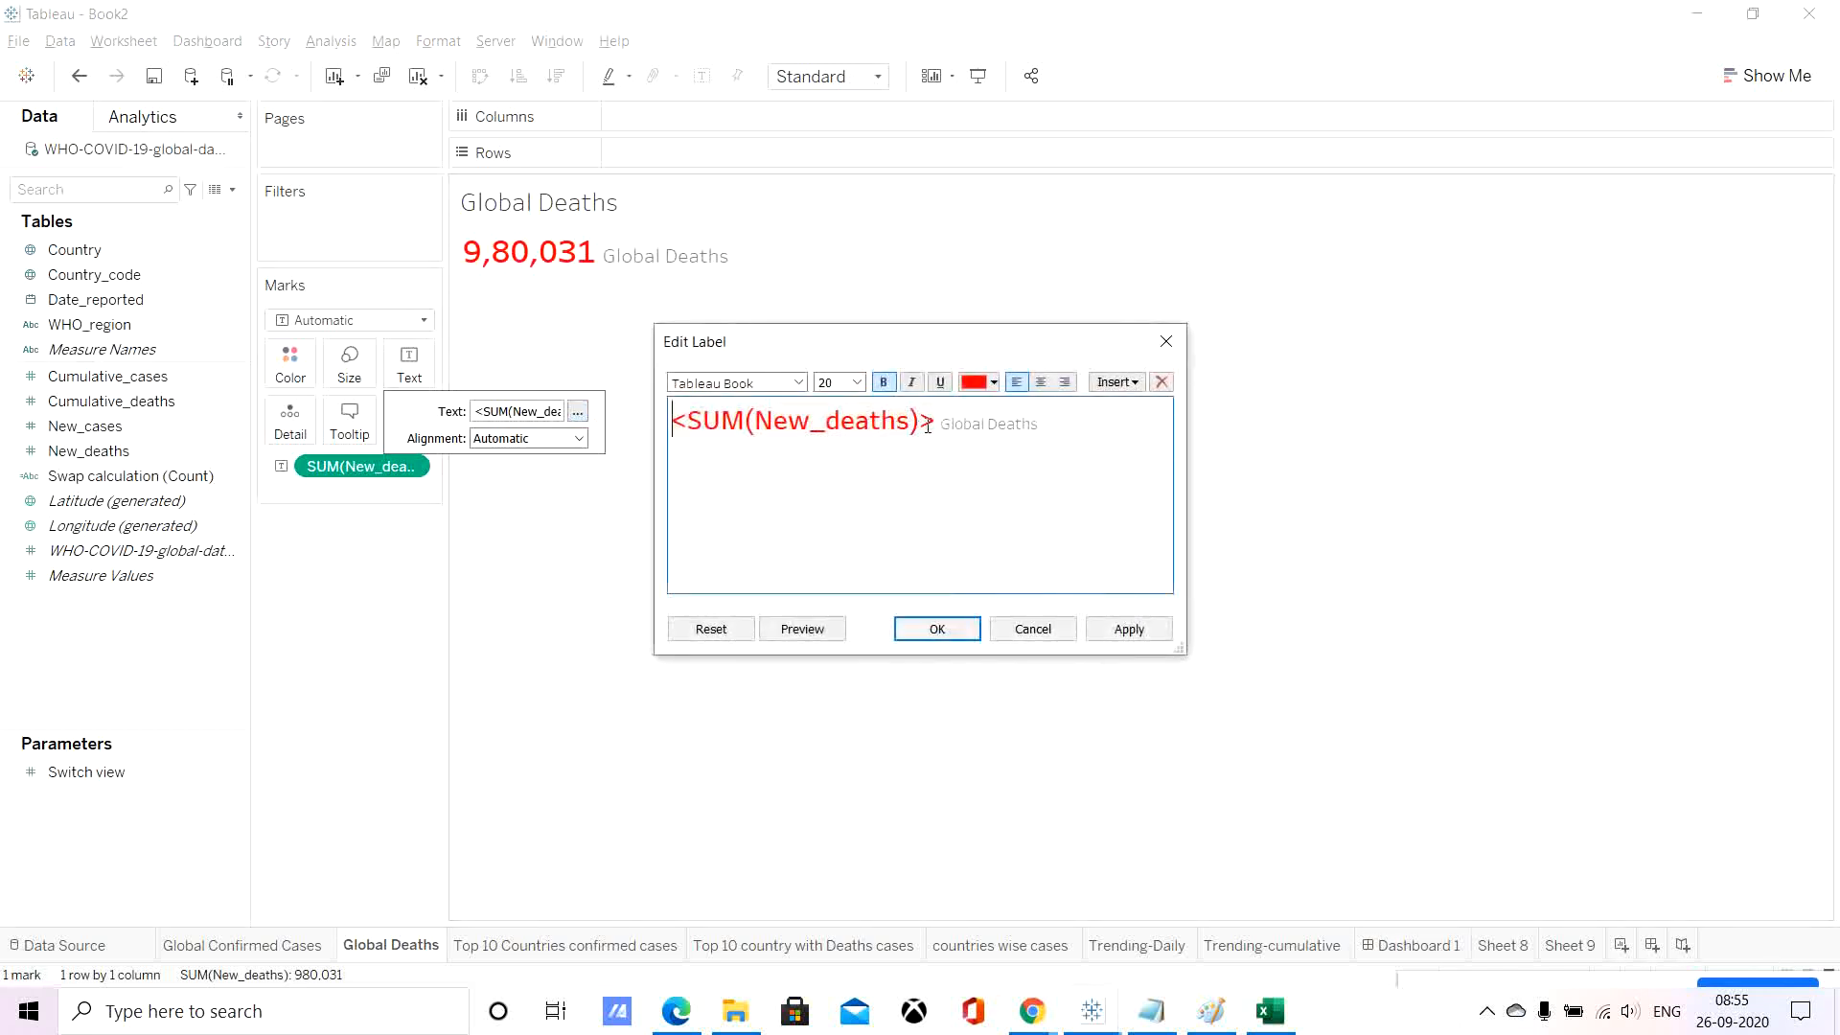
pyautogui.moveTo(938, 420); pyautogui.dragTo(569, 423)
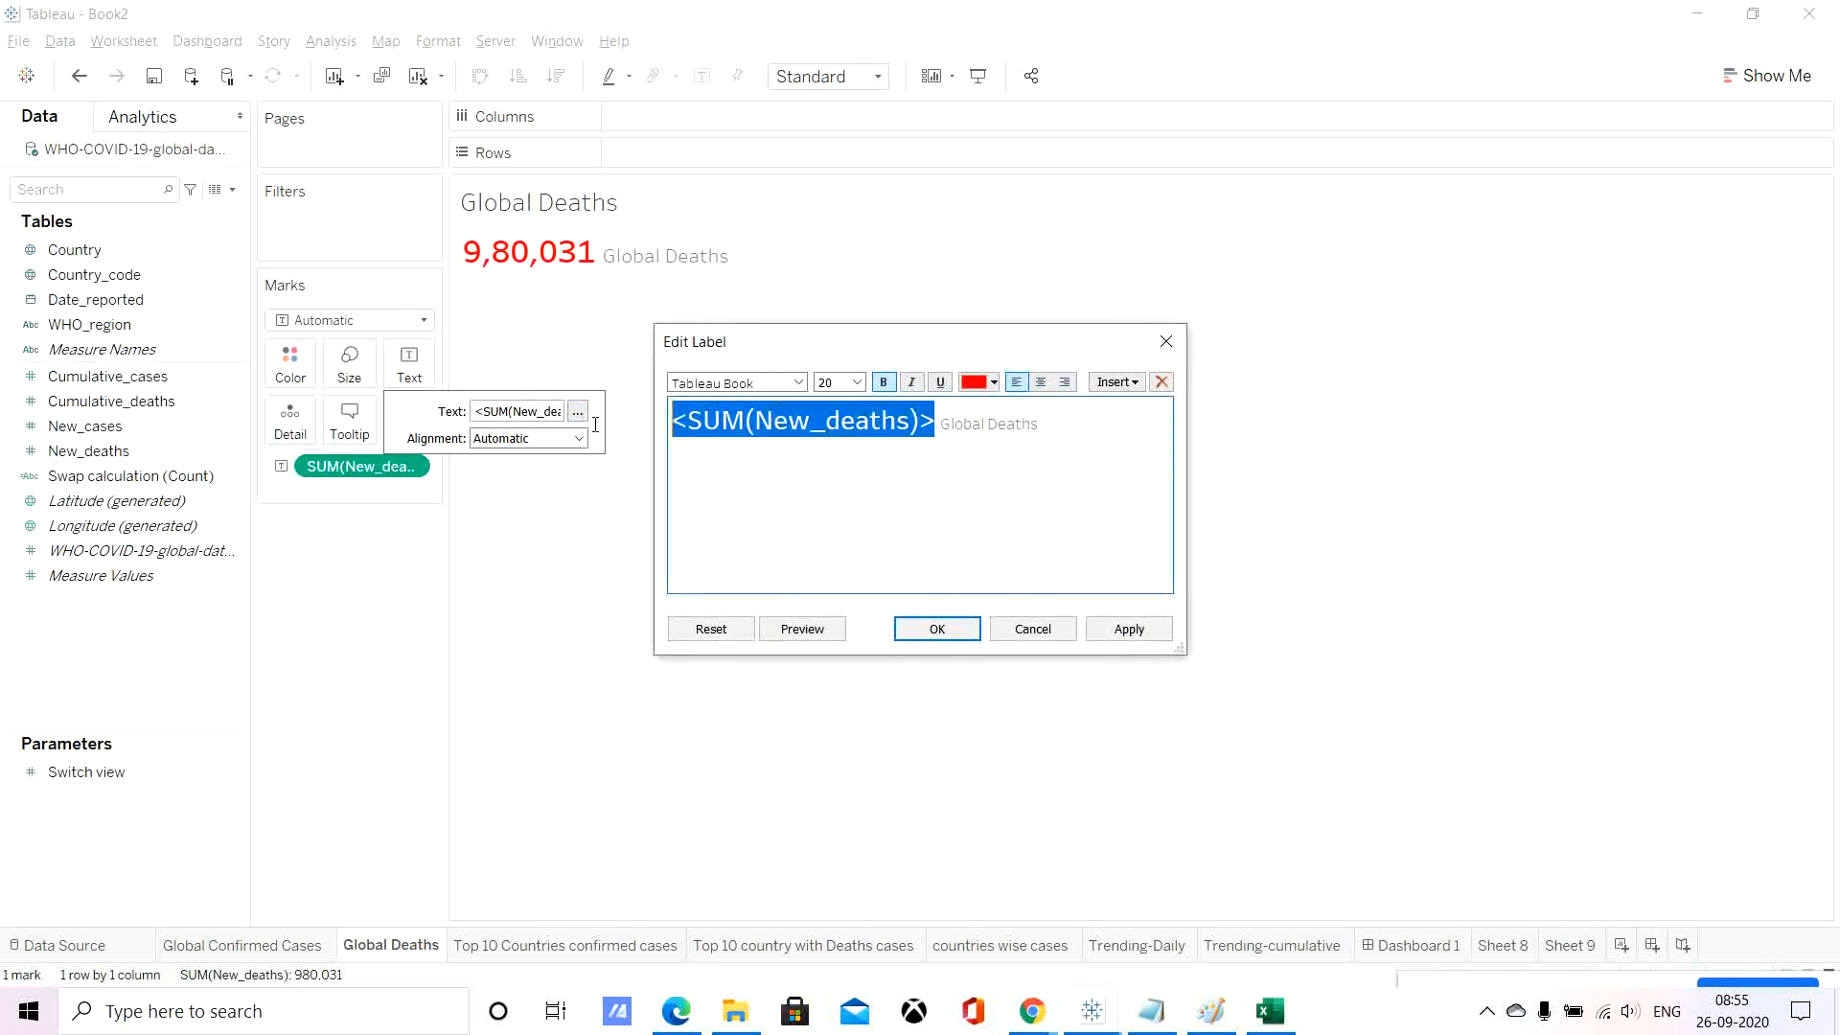
pyautogui.click(856, 382)
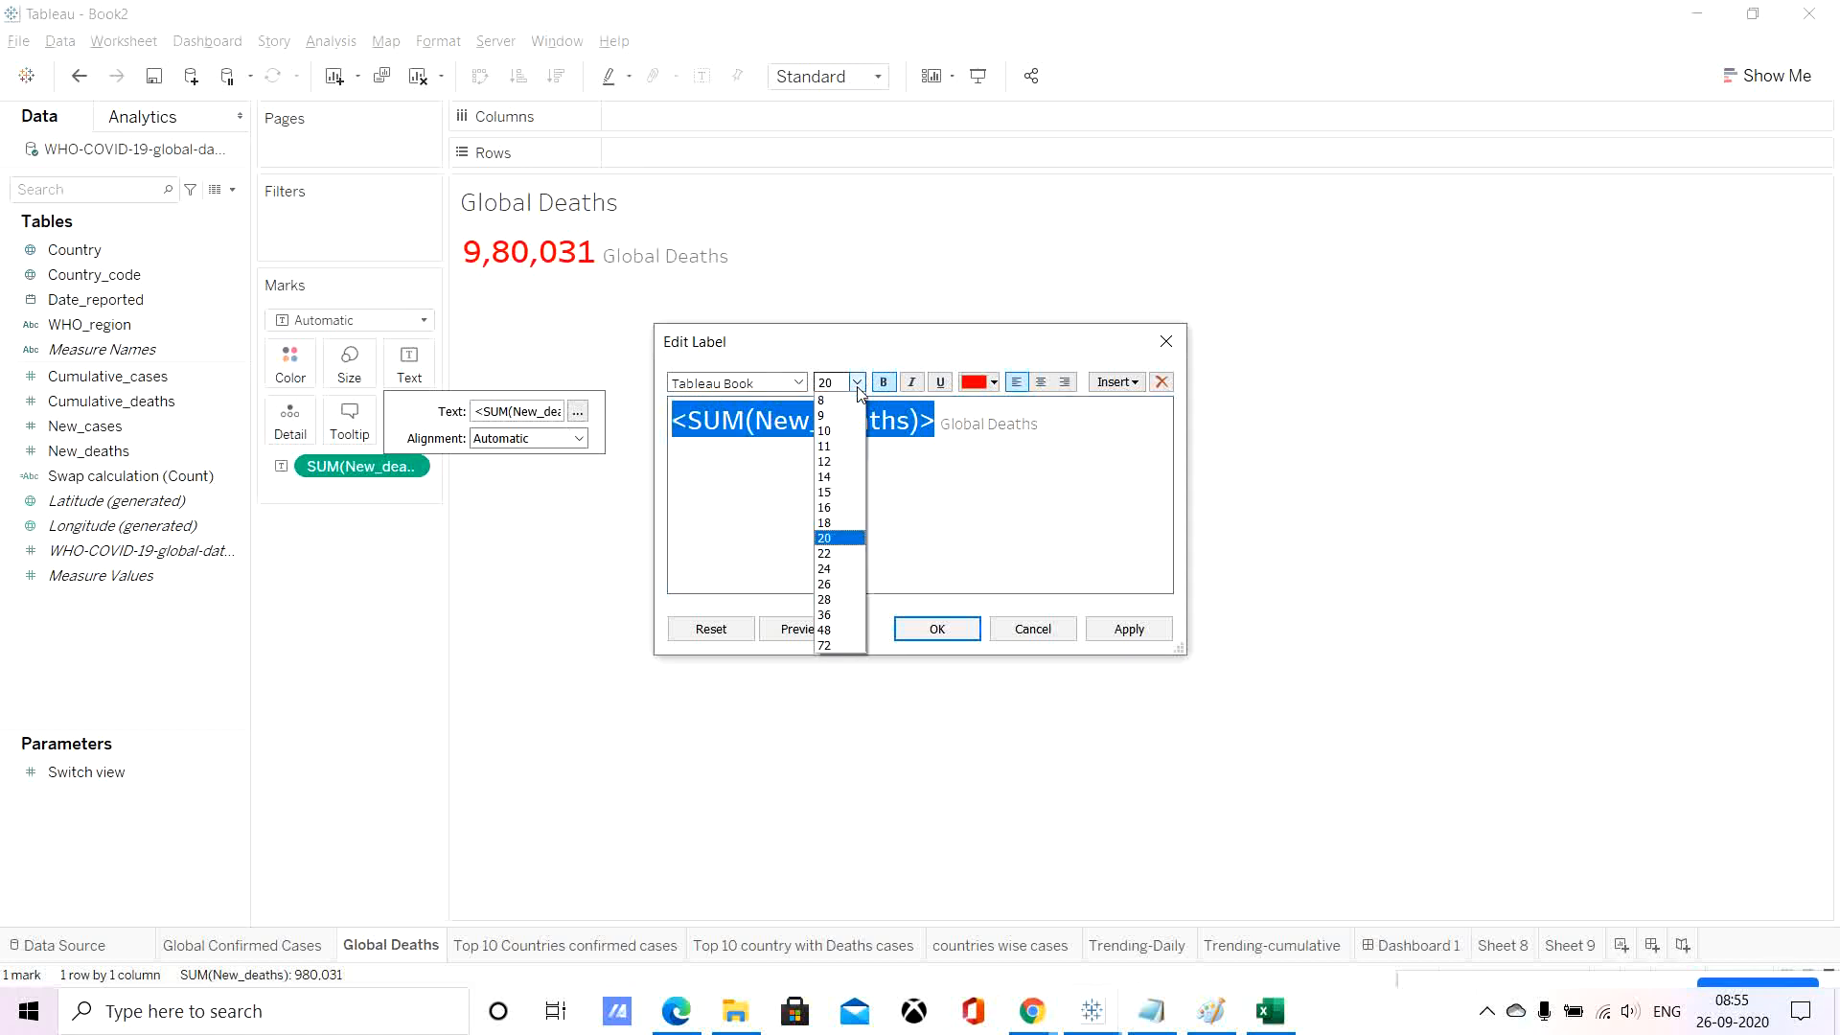
pyautogui.click(843, 568)
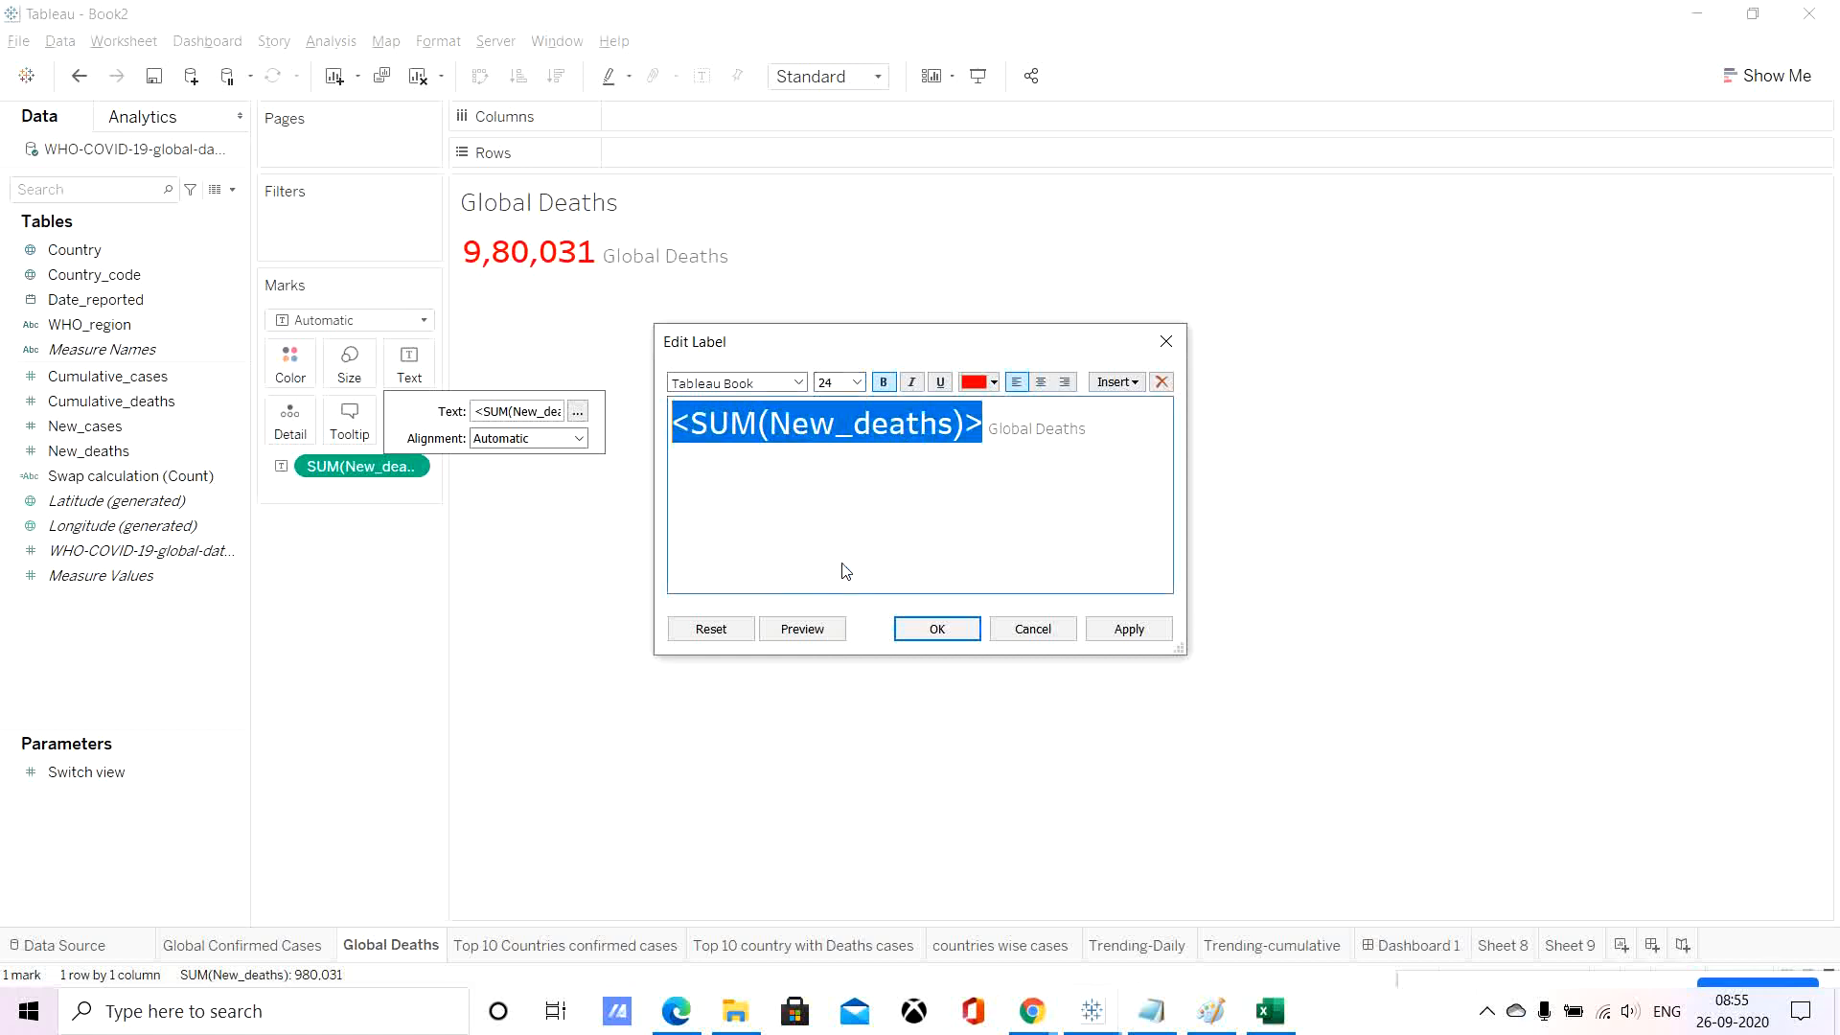
pyautogui.click(1131, 631)
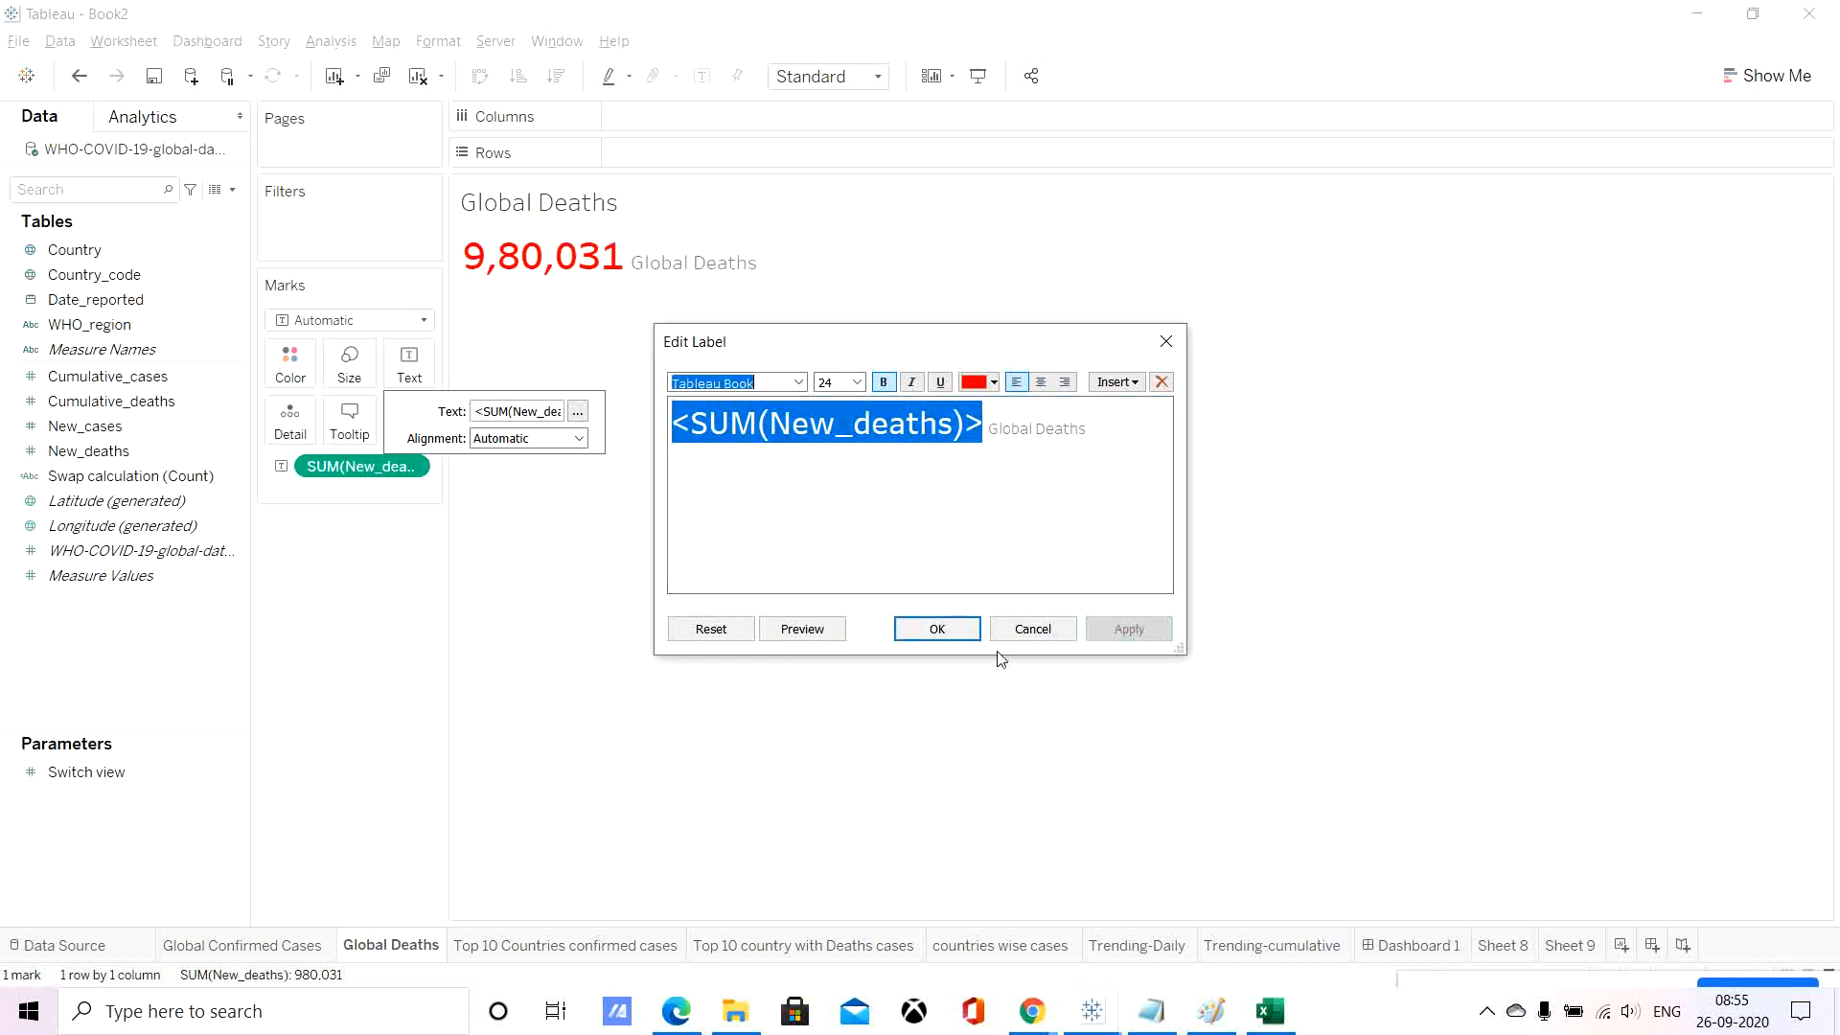
pyautogui.click(936, 632)
pyautogui.click(1413, 946)
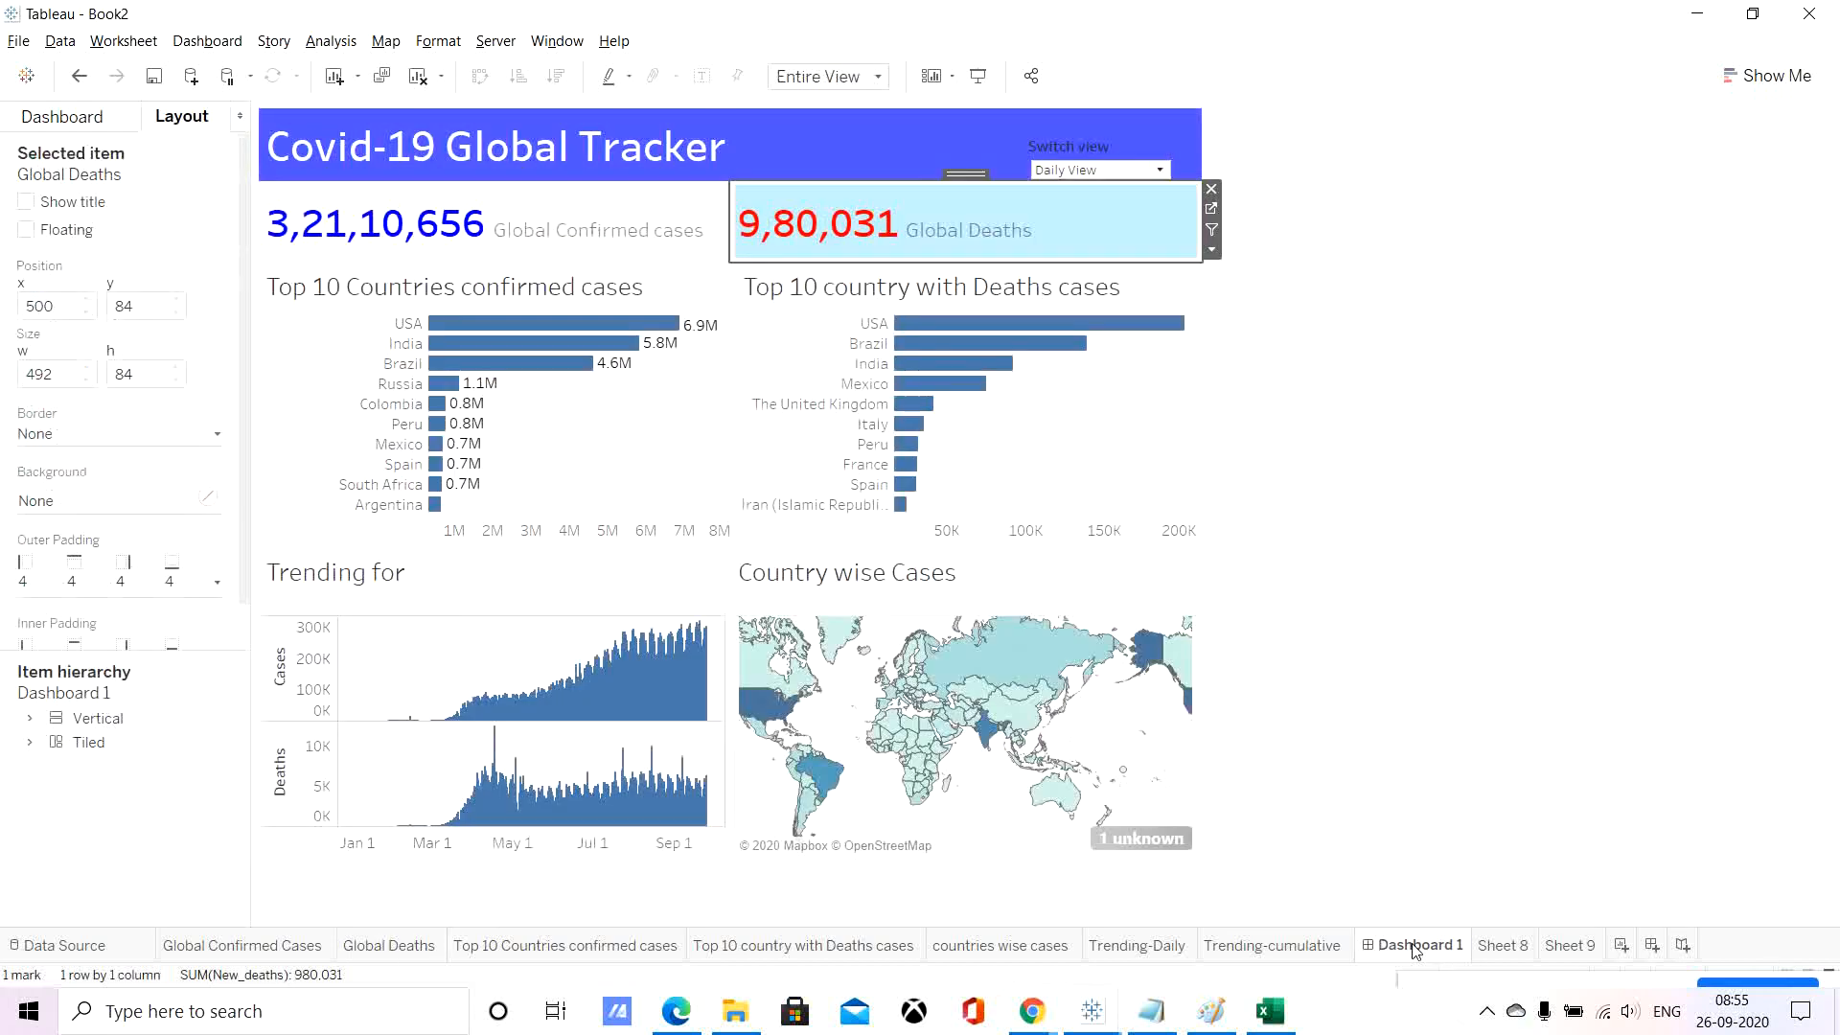
pyautogui.click(1464, 601)
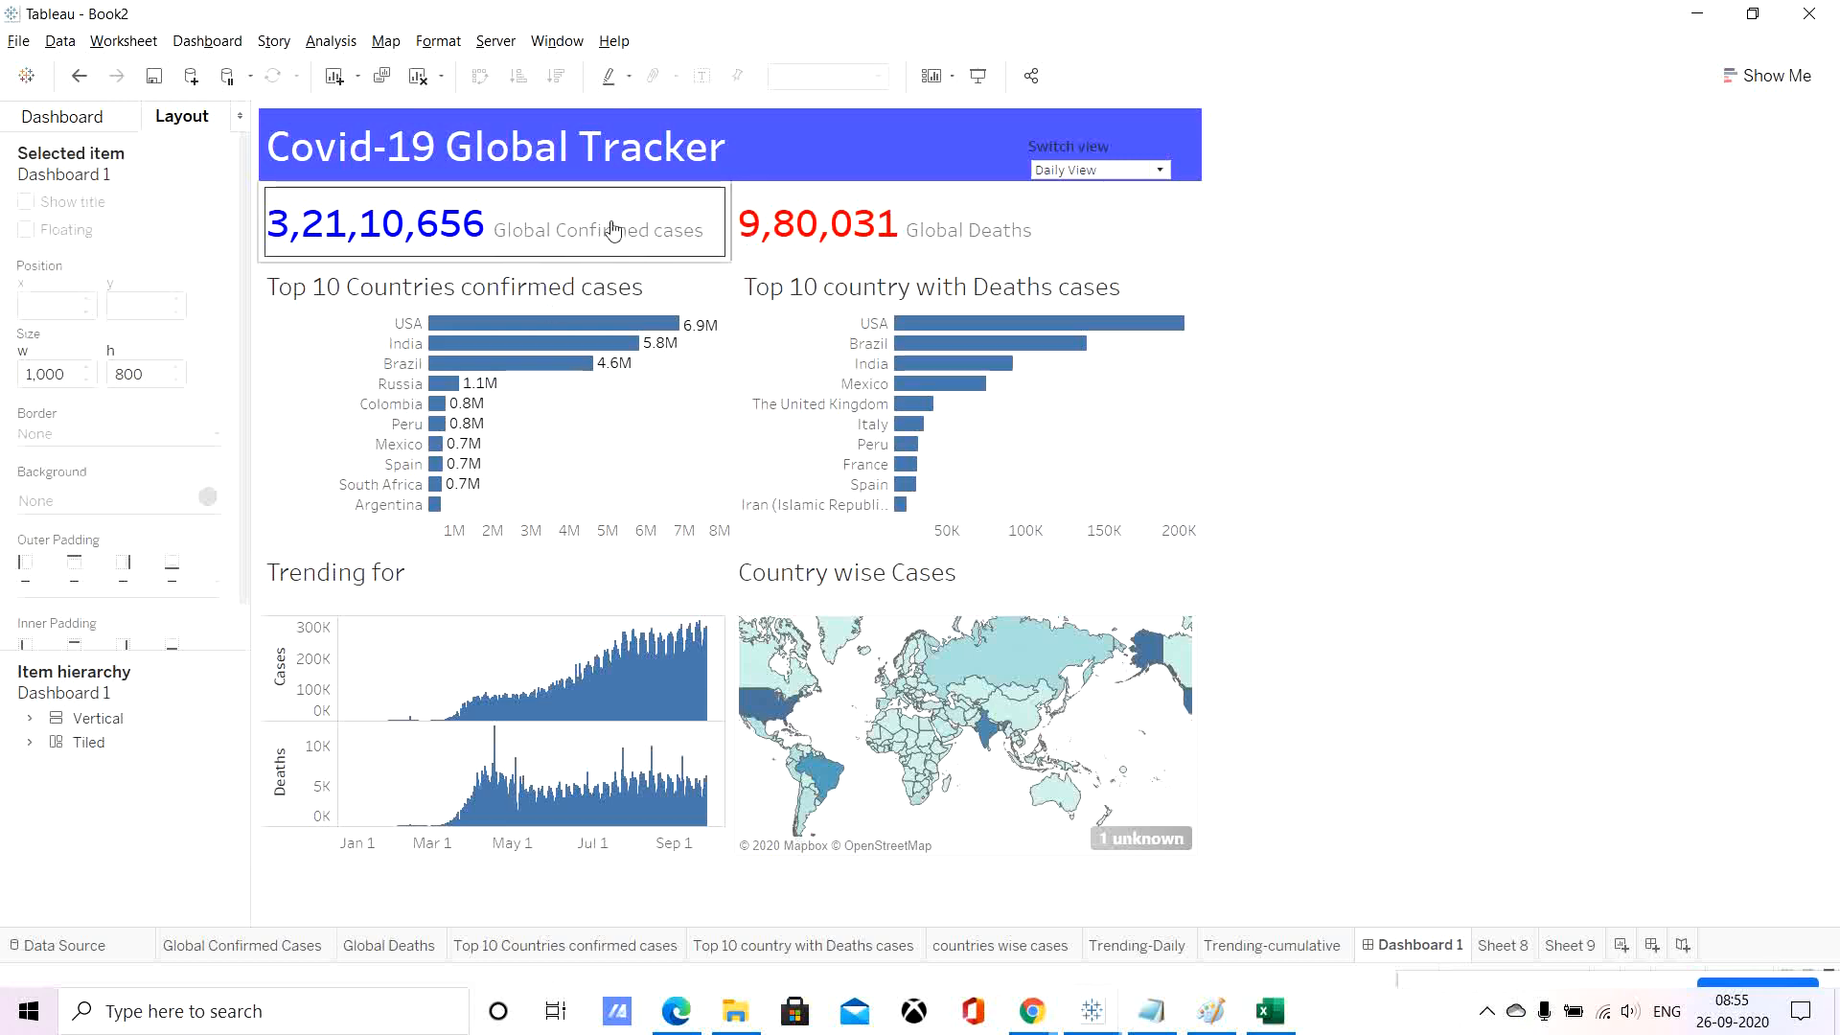
# Open the title formatting options for the "Top 10 Countries confirmed cases" chart on the dashboard.
pyautogui.click(533, 290)
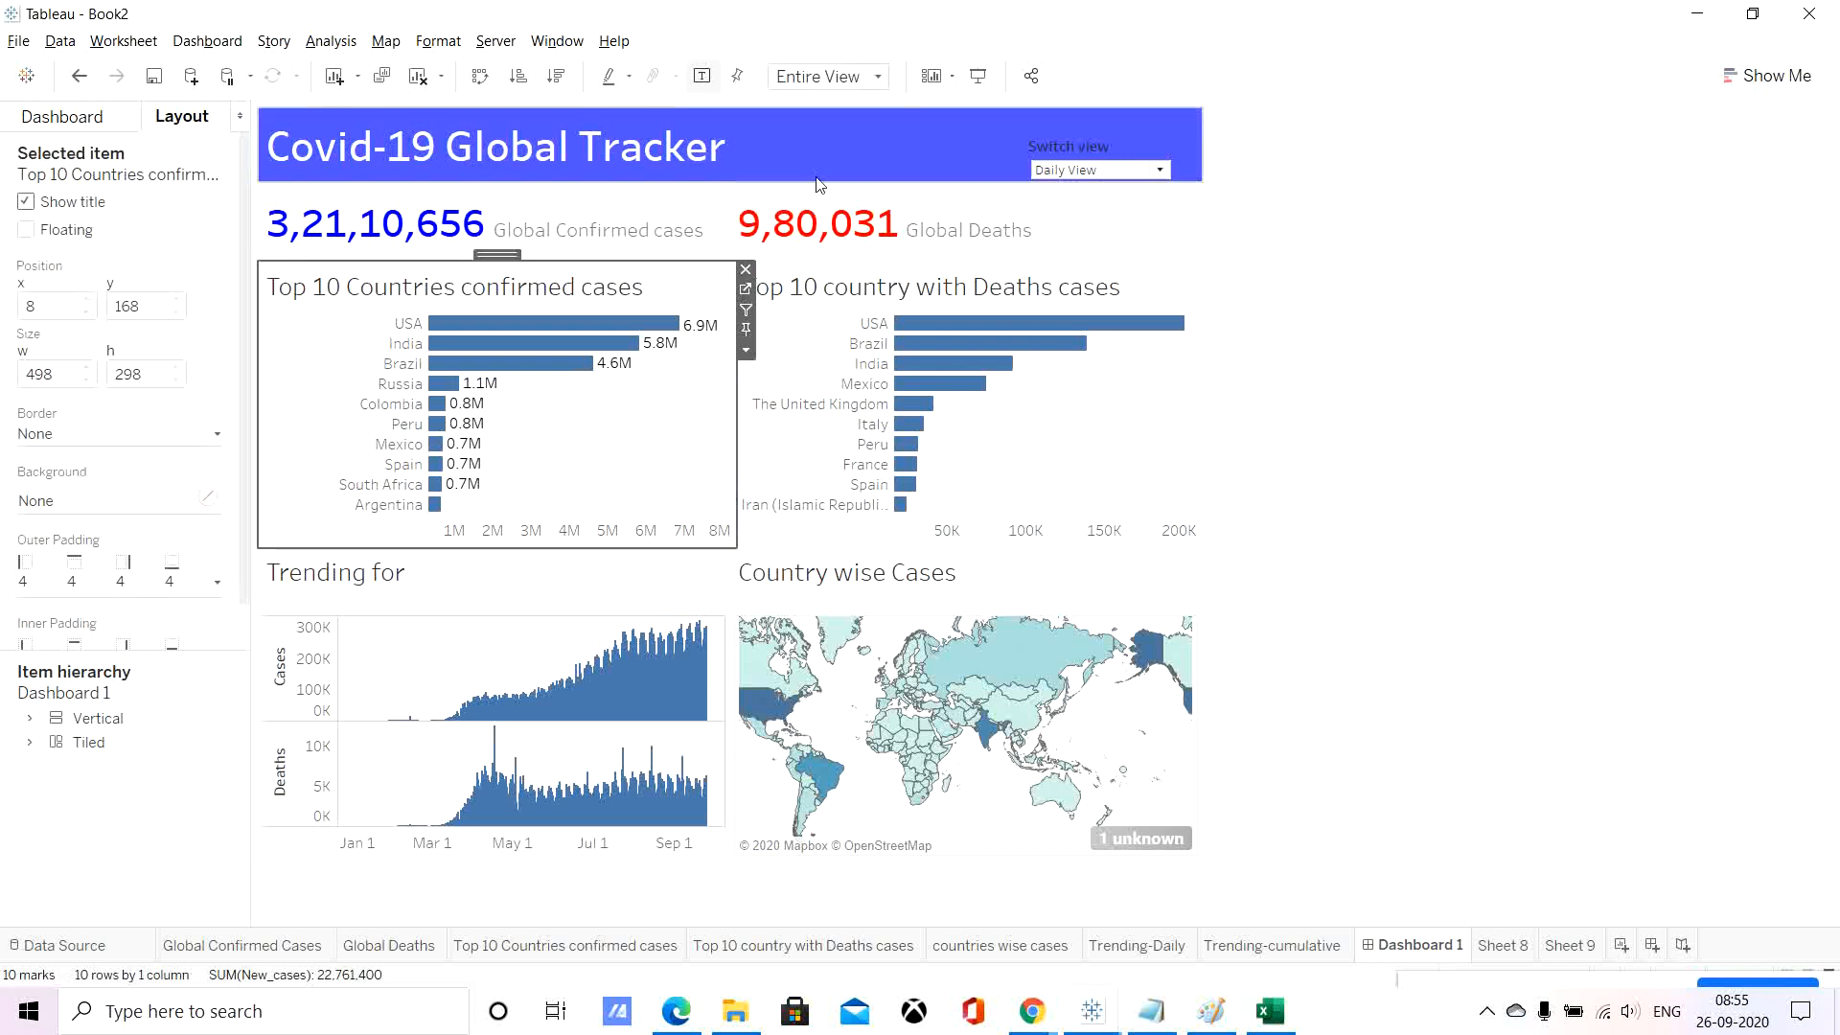
pyautogui.rightClick(505, 294)
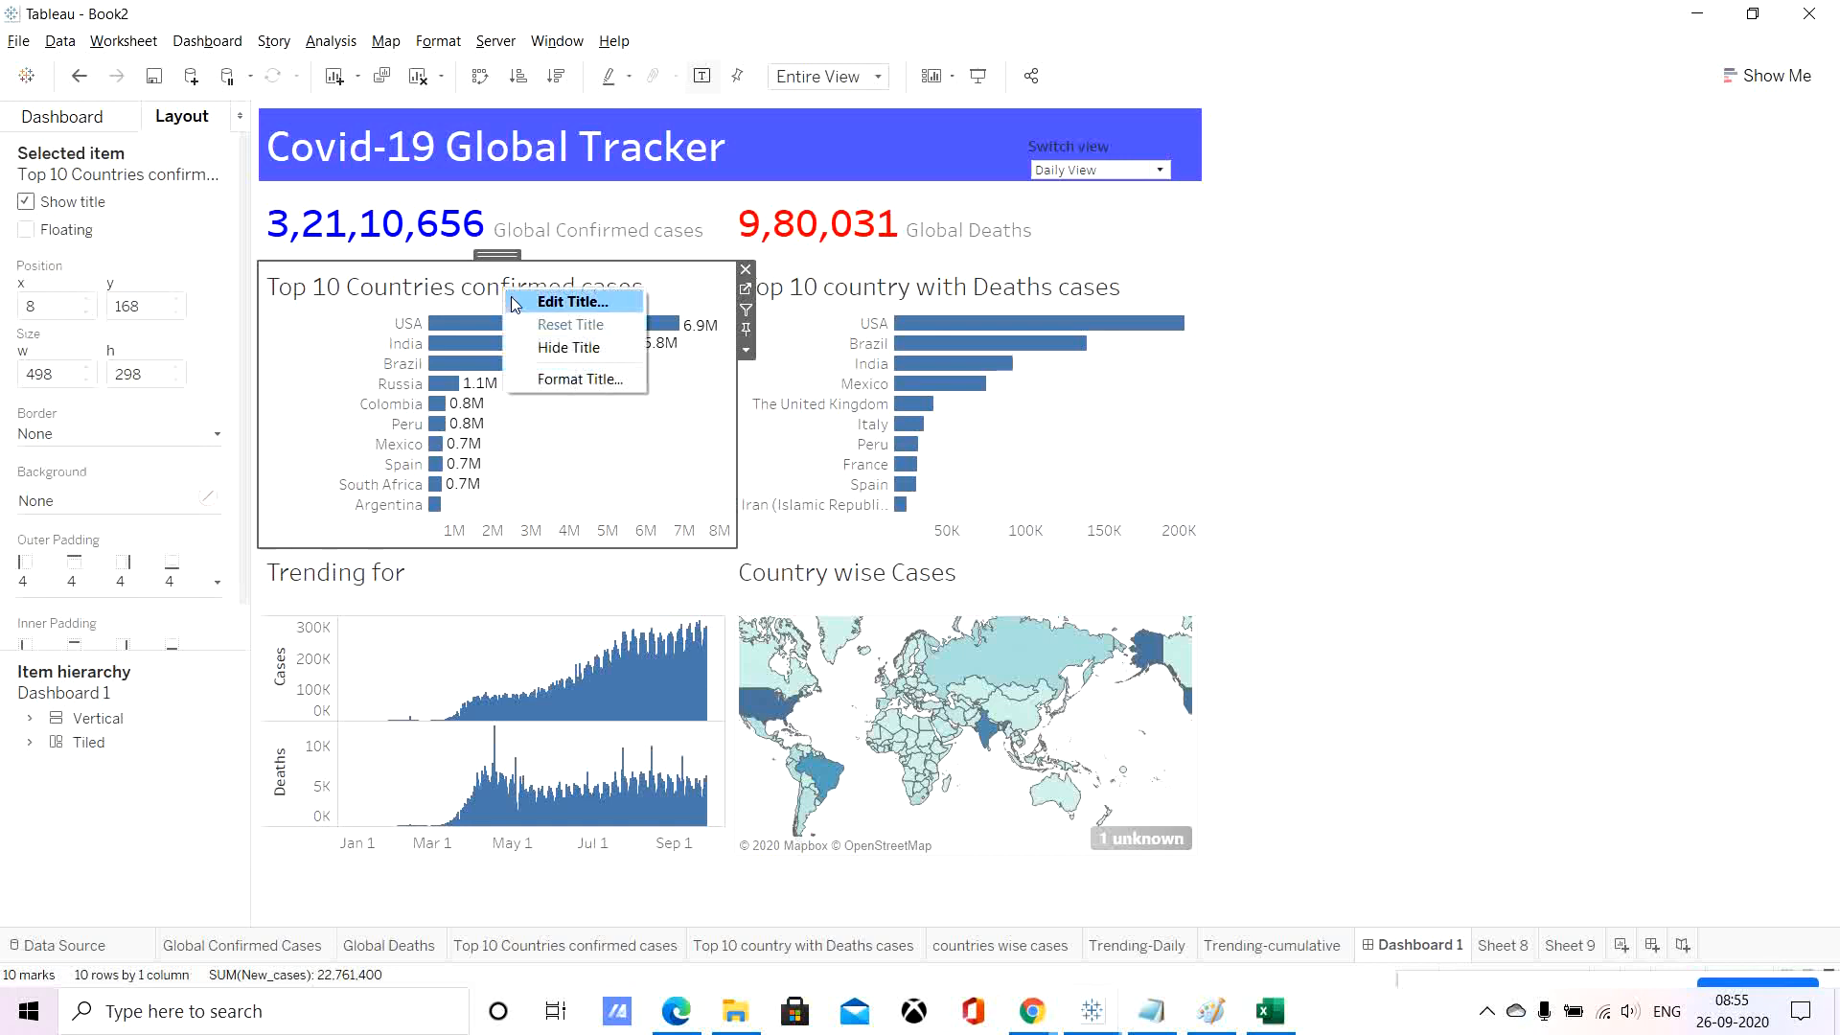
pyautogui.click(590, 378)
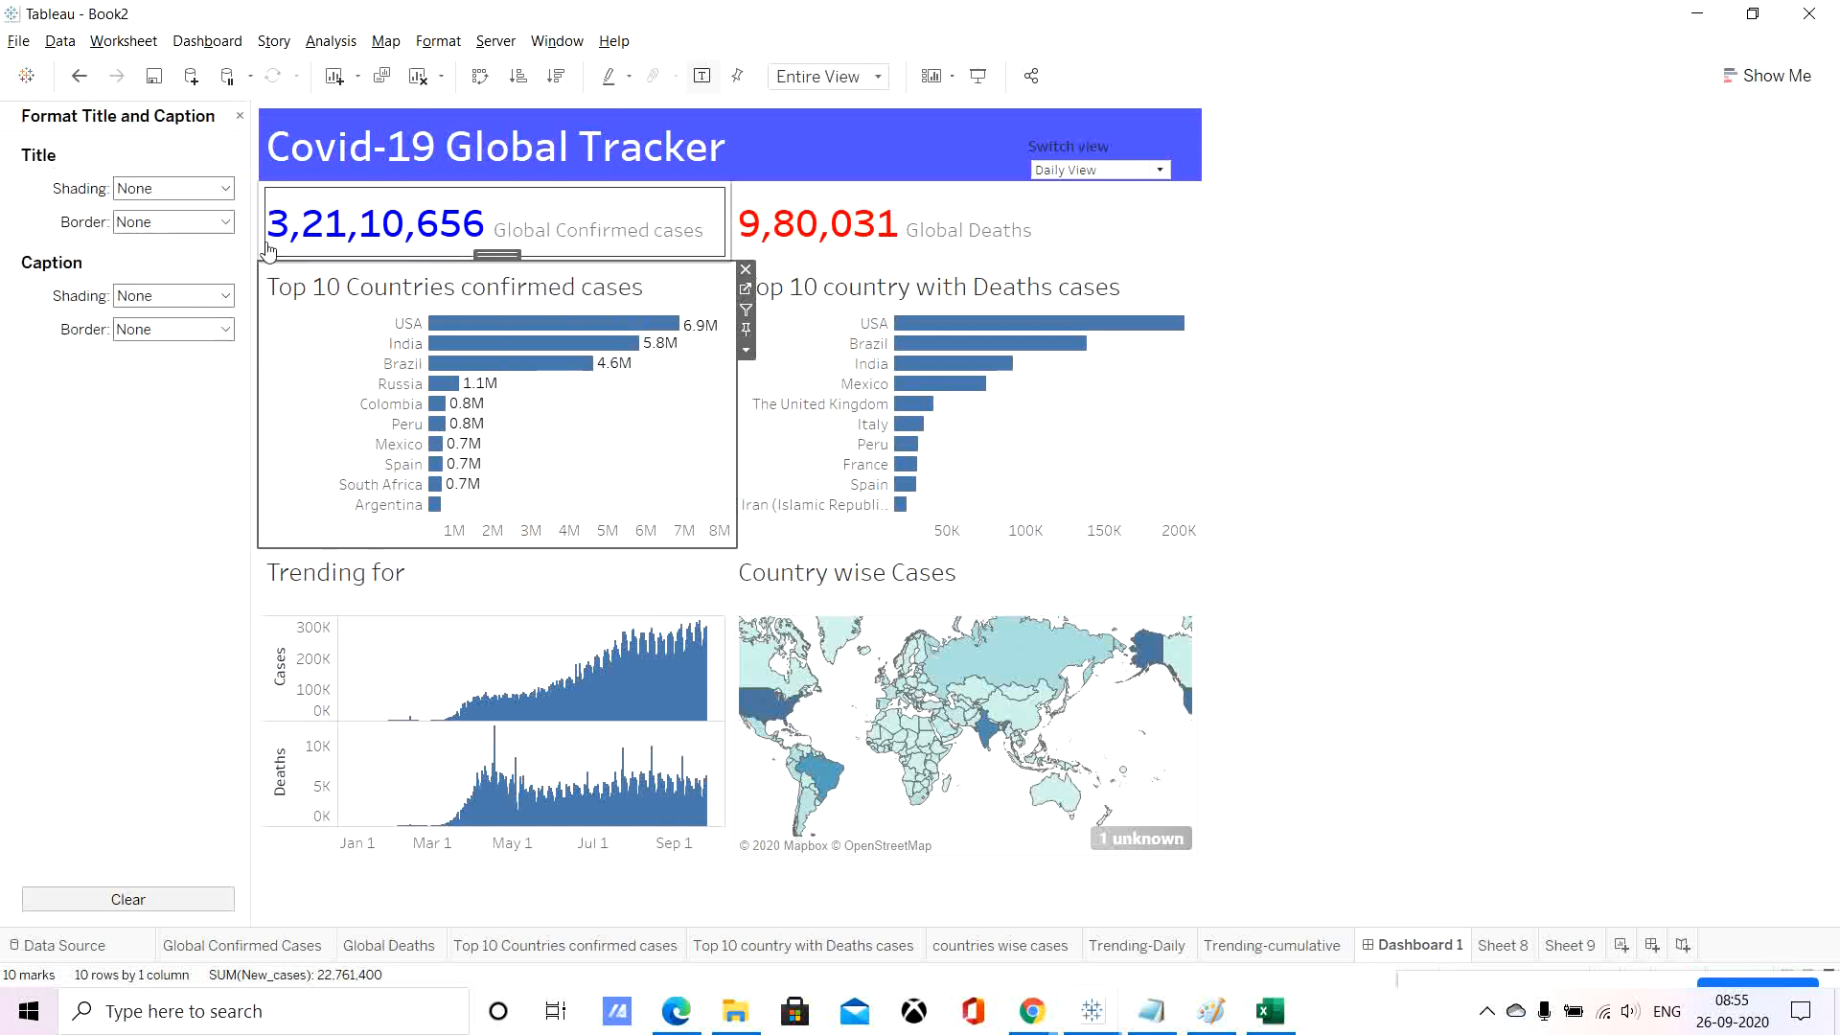
# Shade the title of the Top 10 Countries confirmed cases chart with the dashboard header's blue-violet color.
pyautogui.click(225, 188)
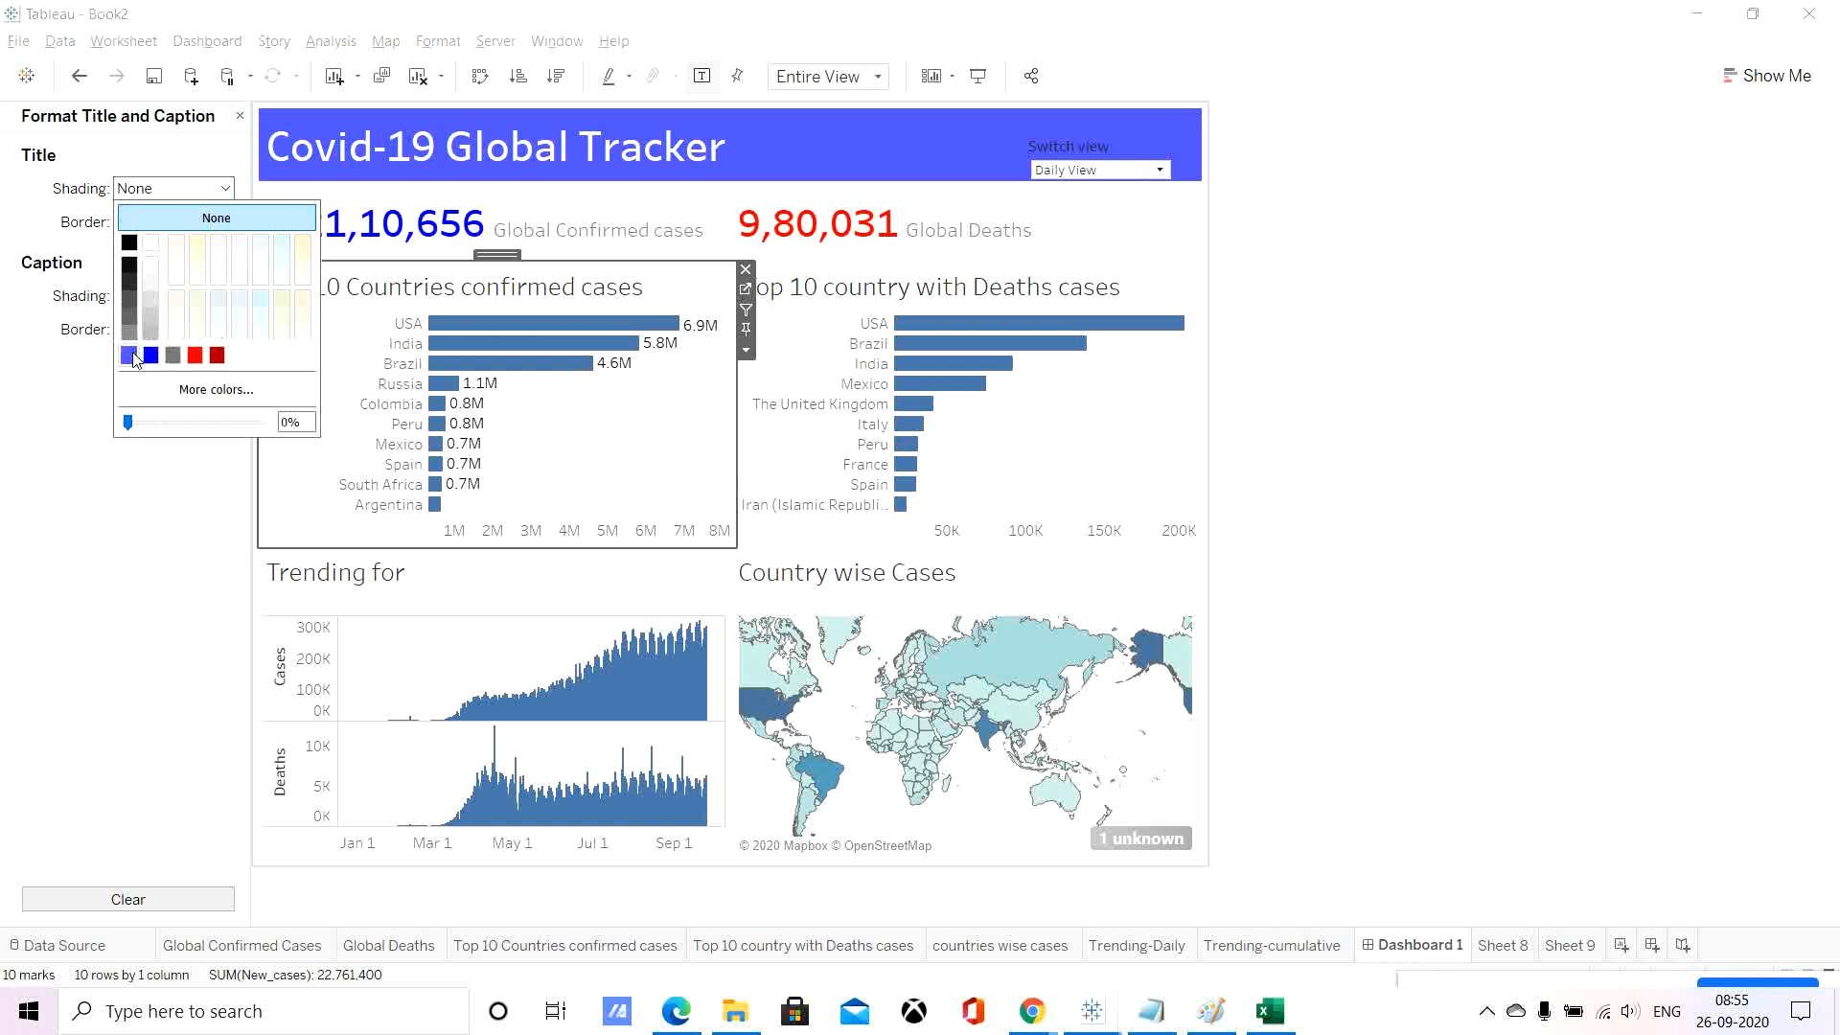
pyautogui.click(128, 355)
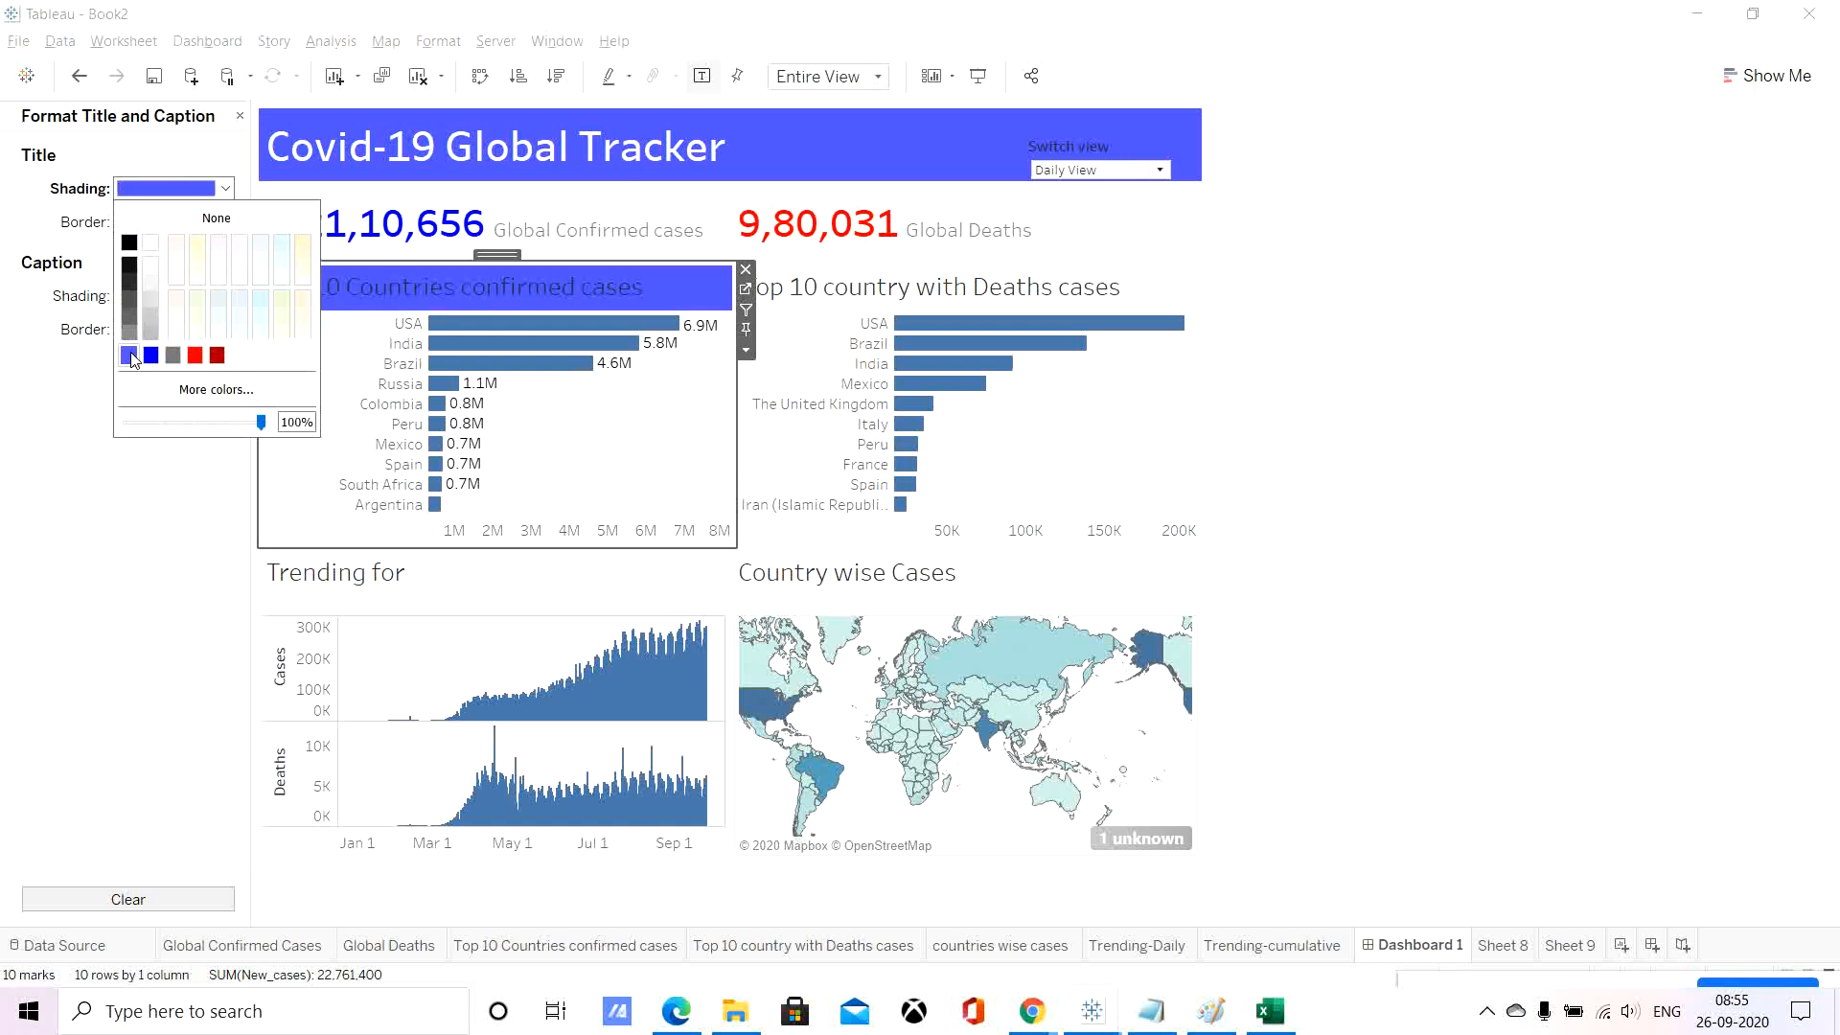
pyautogui.click(105, 510)
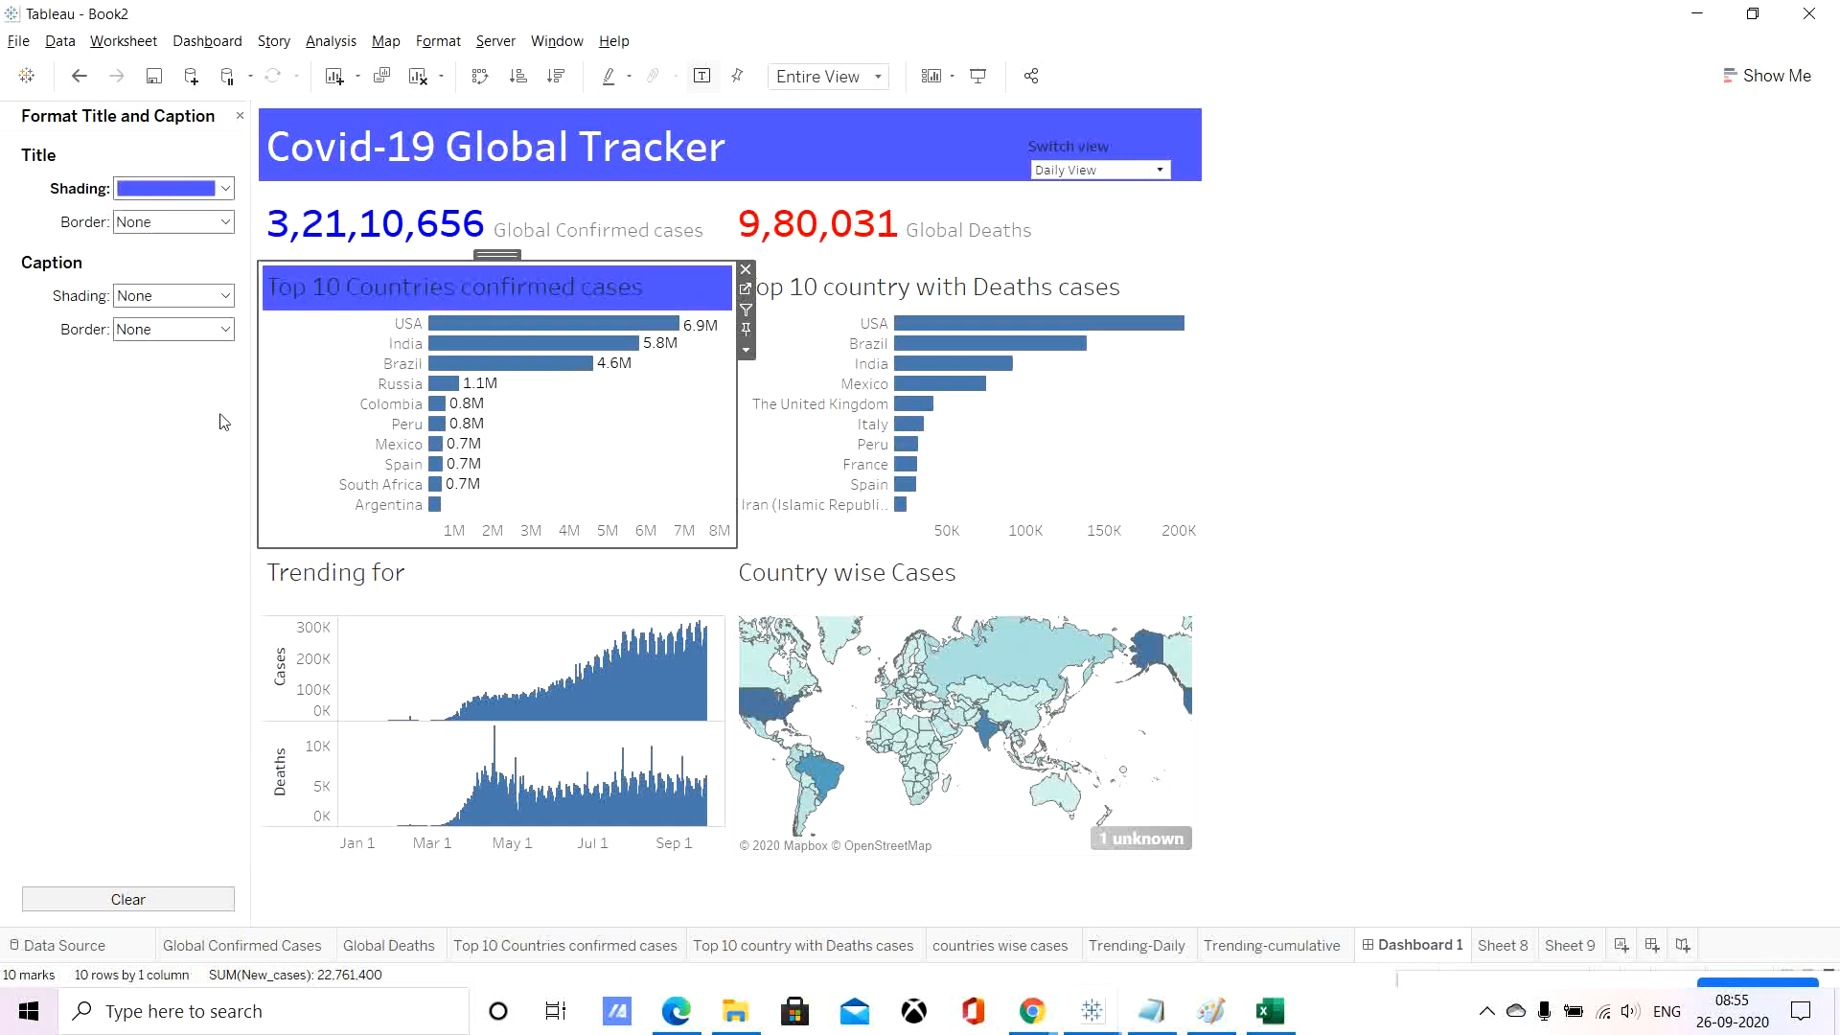
# Set the font color of the Top 10 Countries confirmed cases title to white.
pyautogui.doubleClick(428, 293)
pyautogui.moveTo(673, 417); pyautogui.dragTo(824, 444)
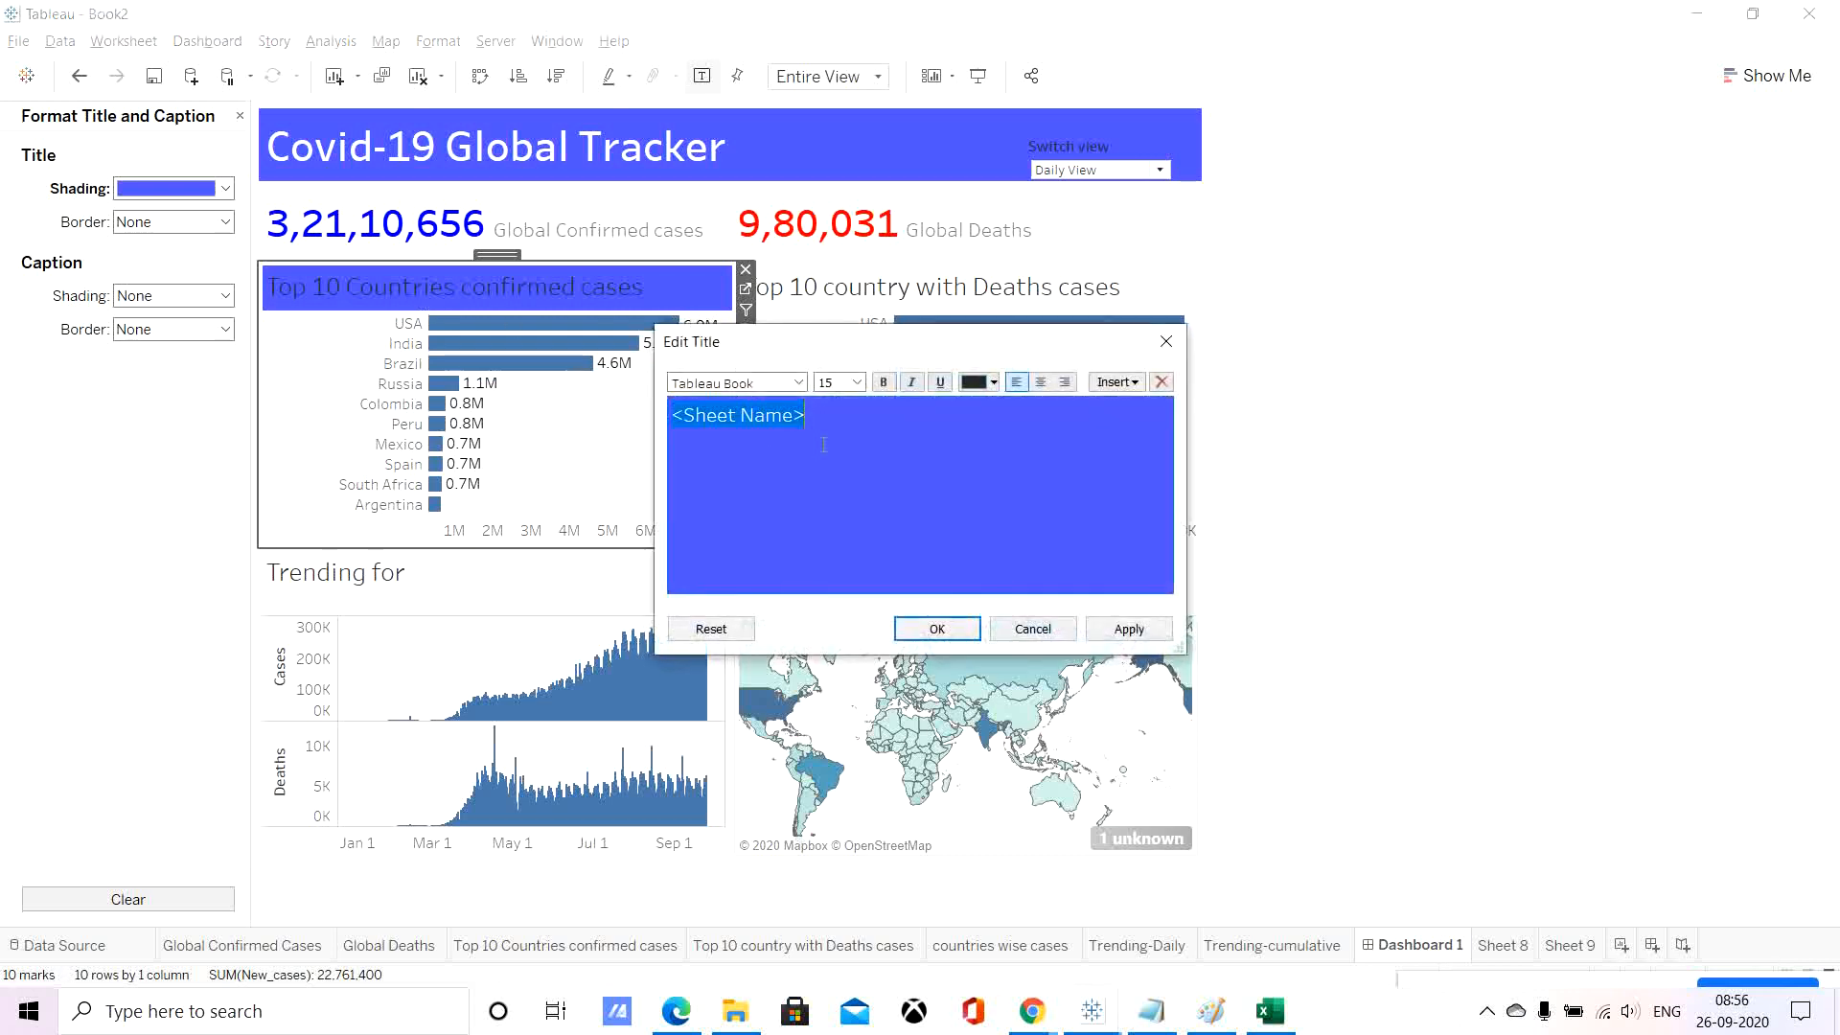
pyautogui.click(992, 383)
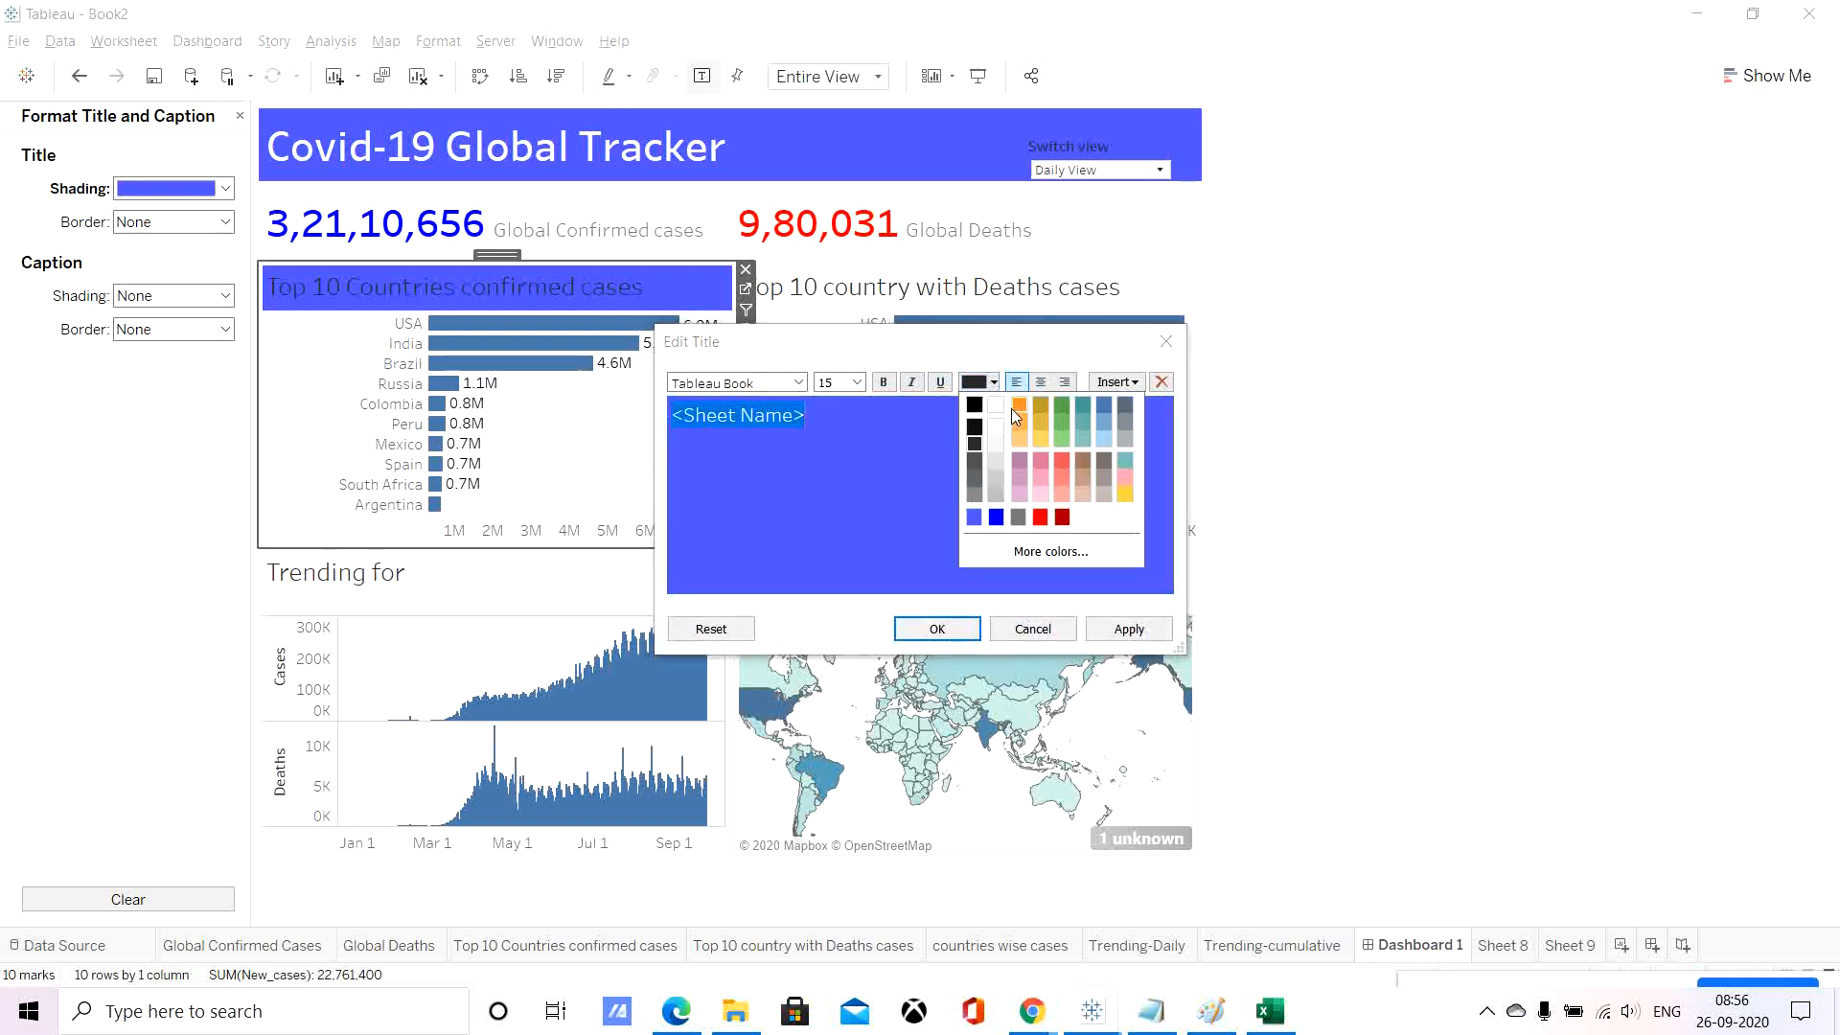
pyautogui.click(997, 405)
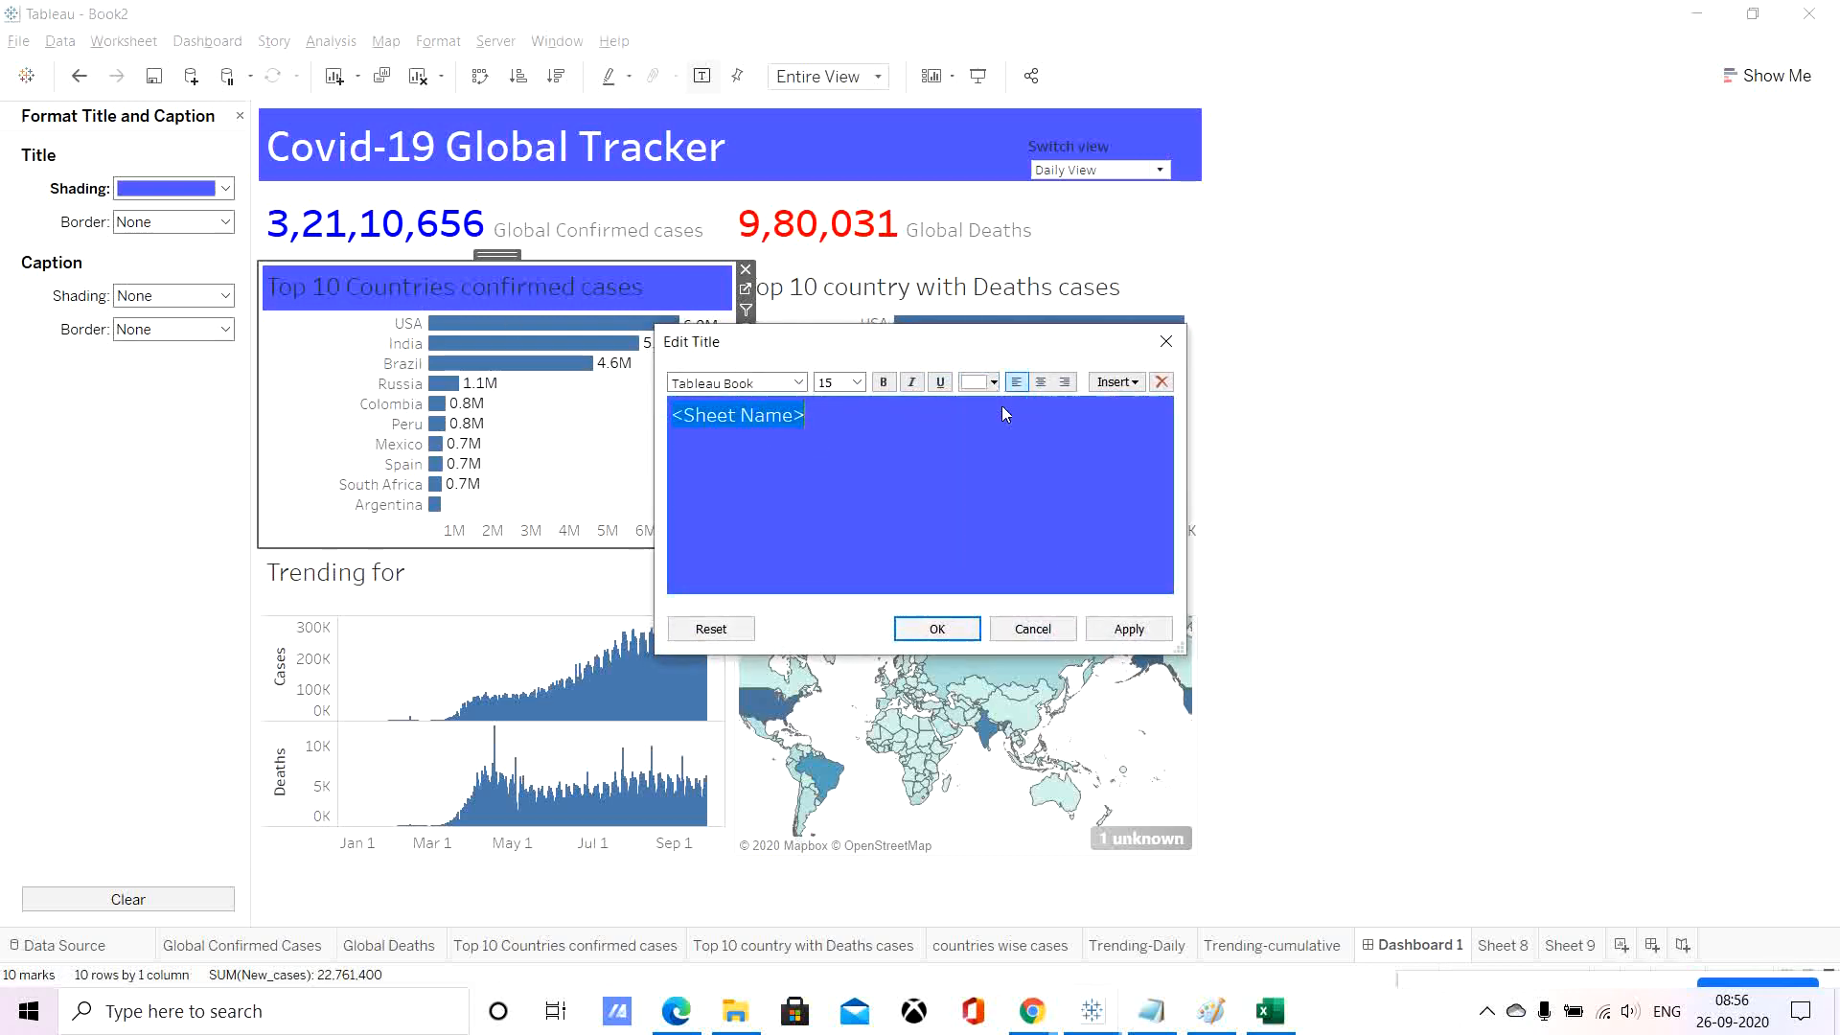
pyautogui.click(1126, 630)
pyautogui.click(937, 628)
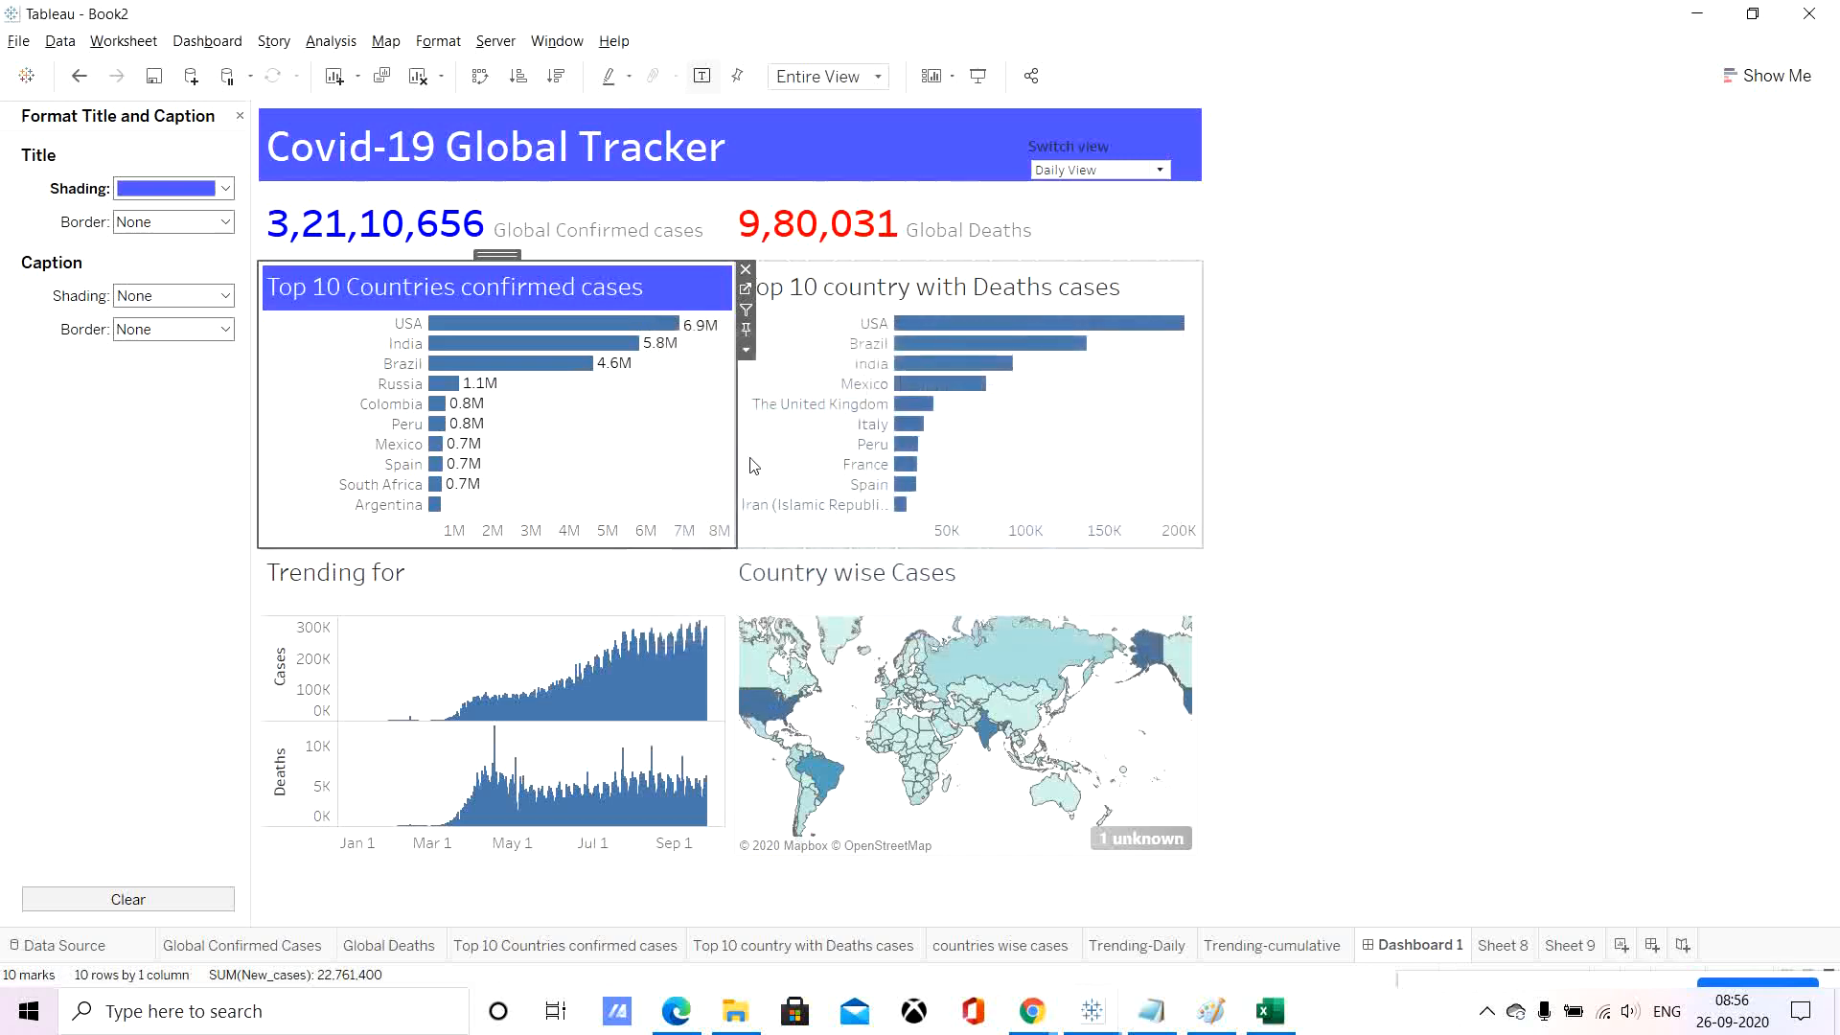
# Make the Top 10 Countries confirmed cases title bold.
pyautogui.doubleClick(580, 299)
pyautogui.hotkey('ctrl', 'a')
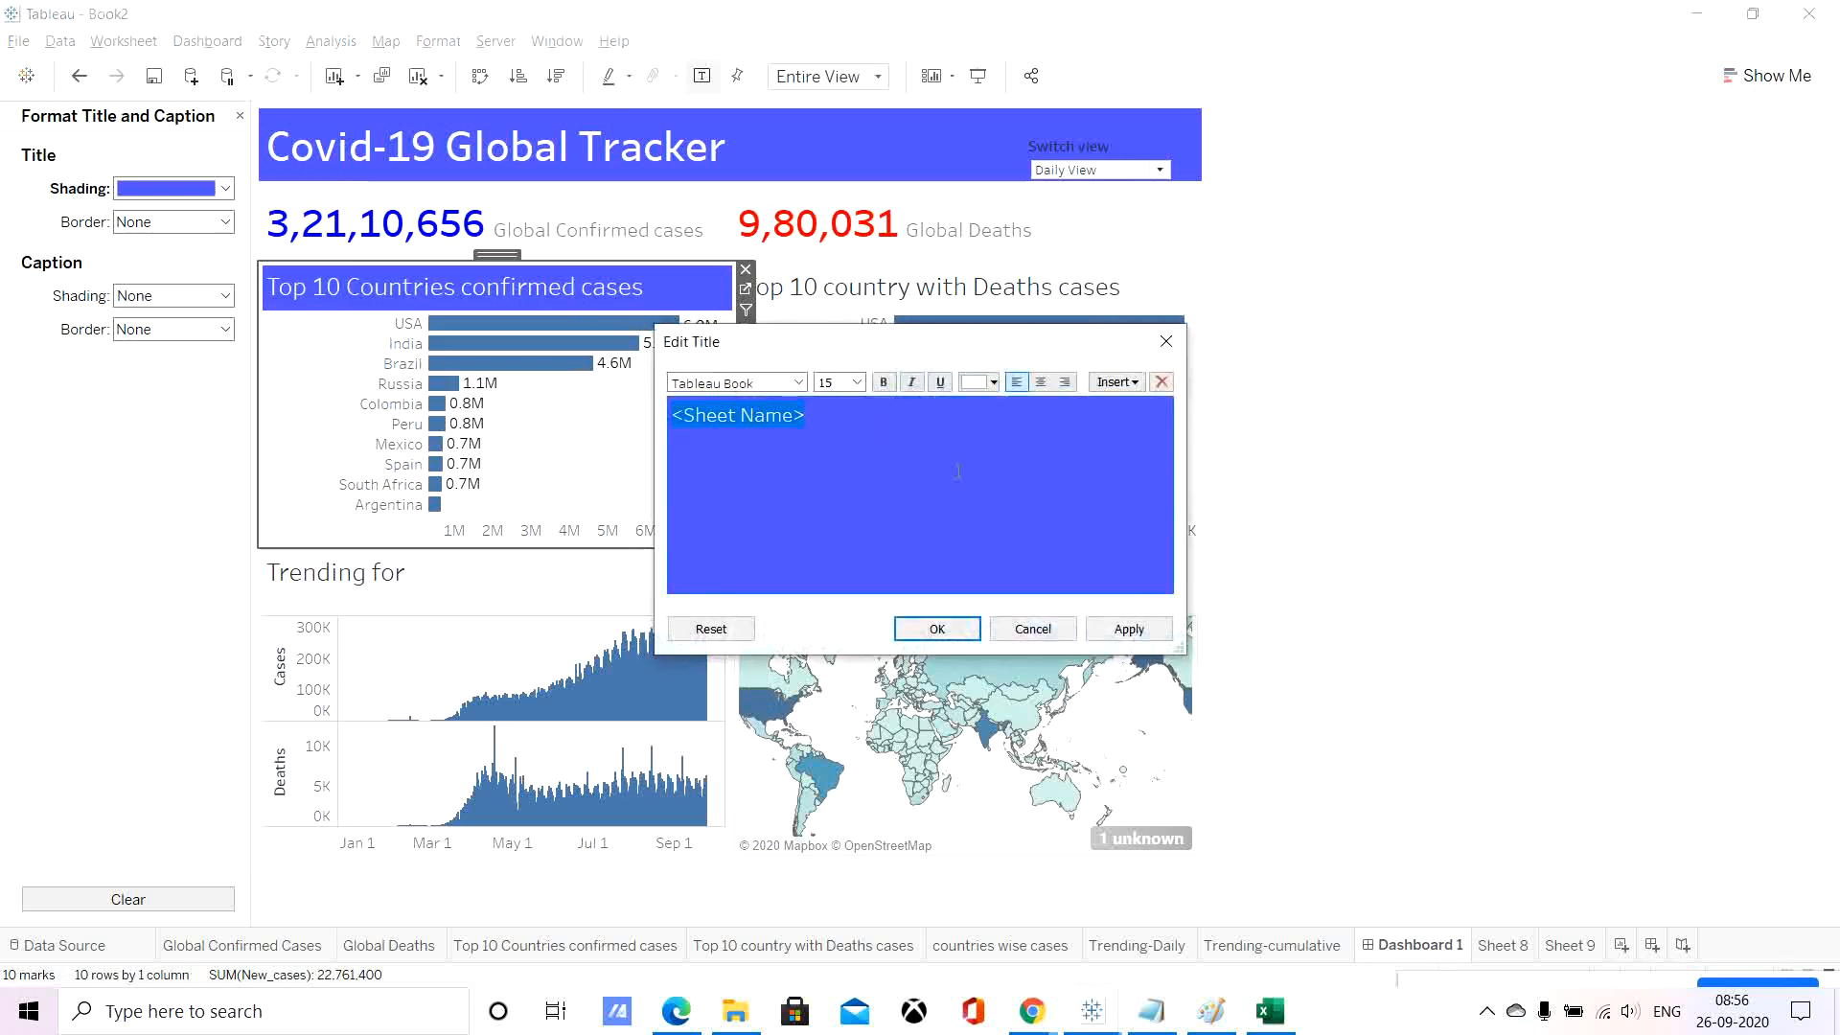
pyautogui.click(882, 382)
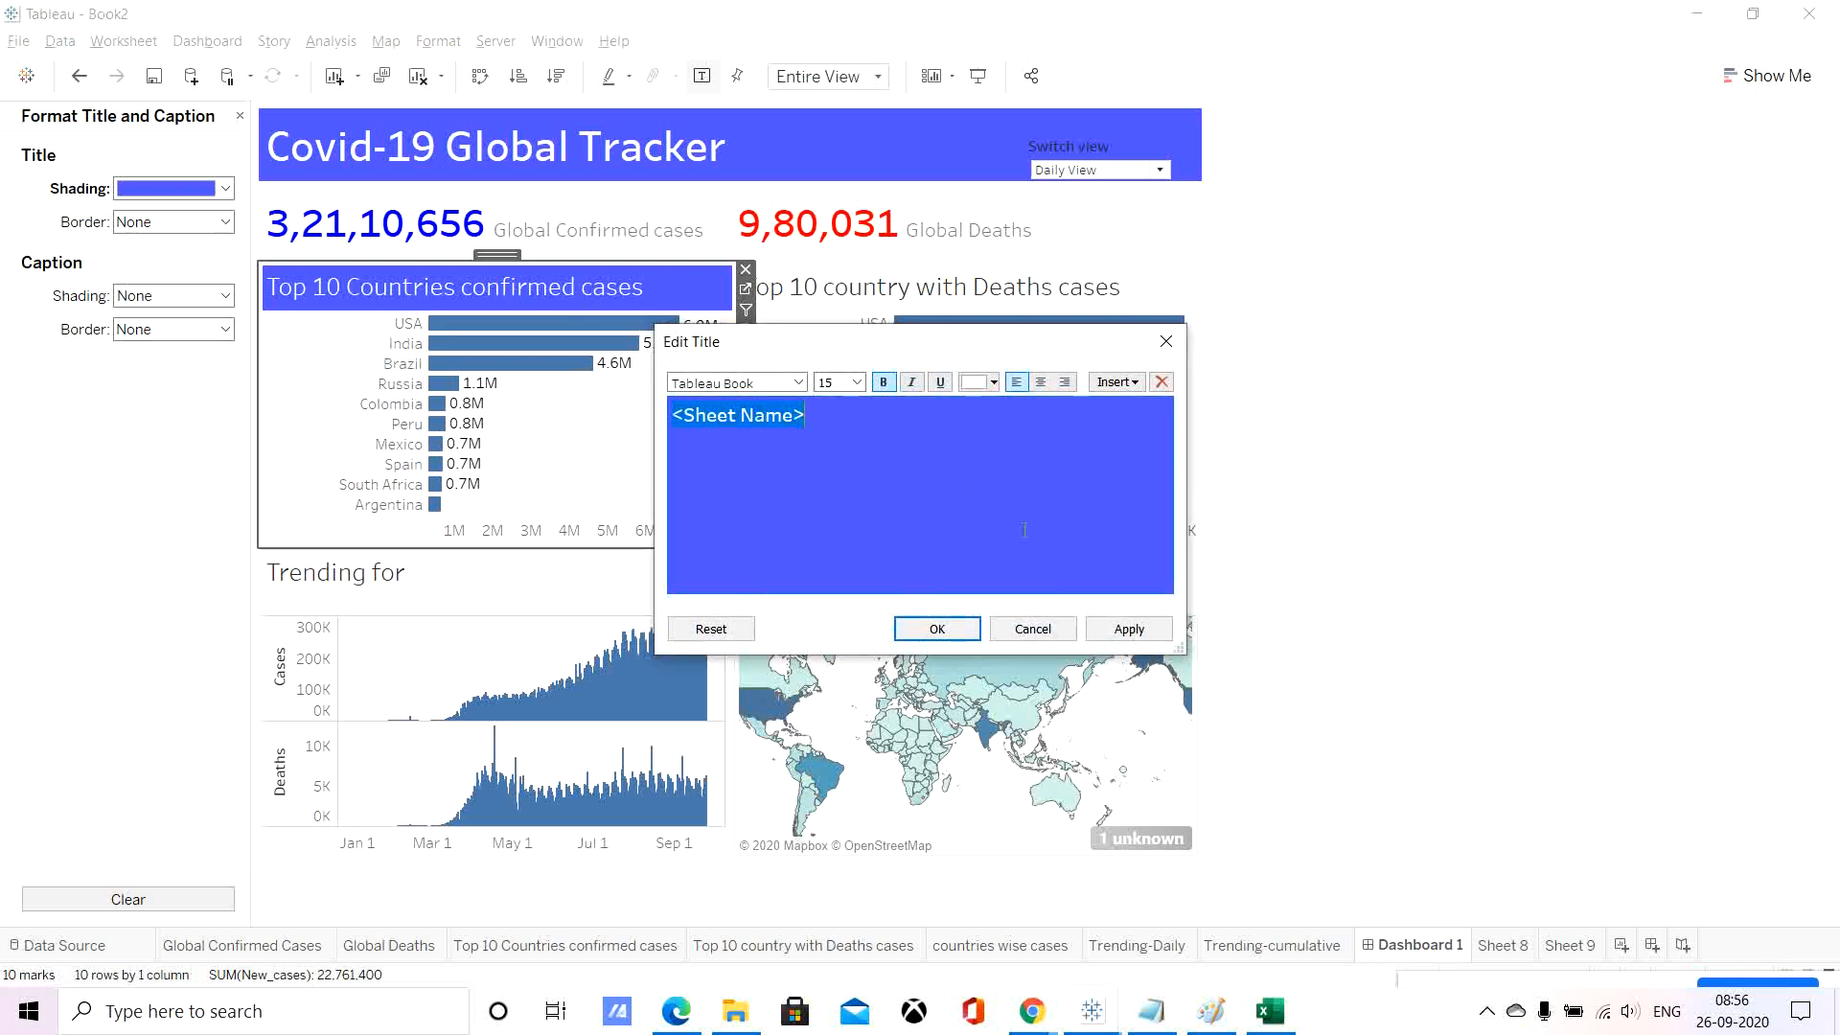
pyautogui.click(1125, 629)
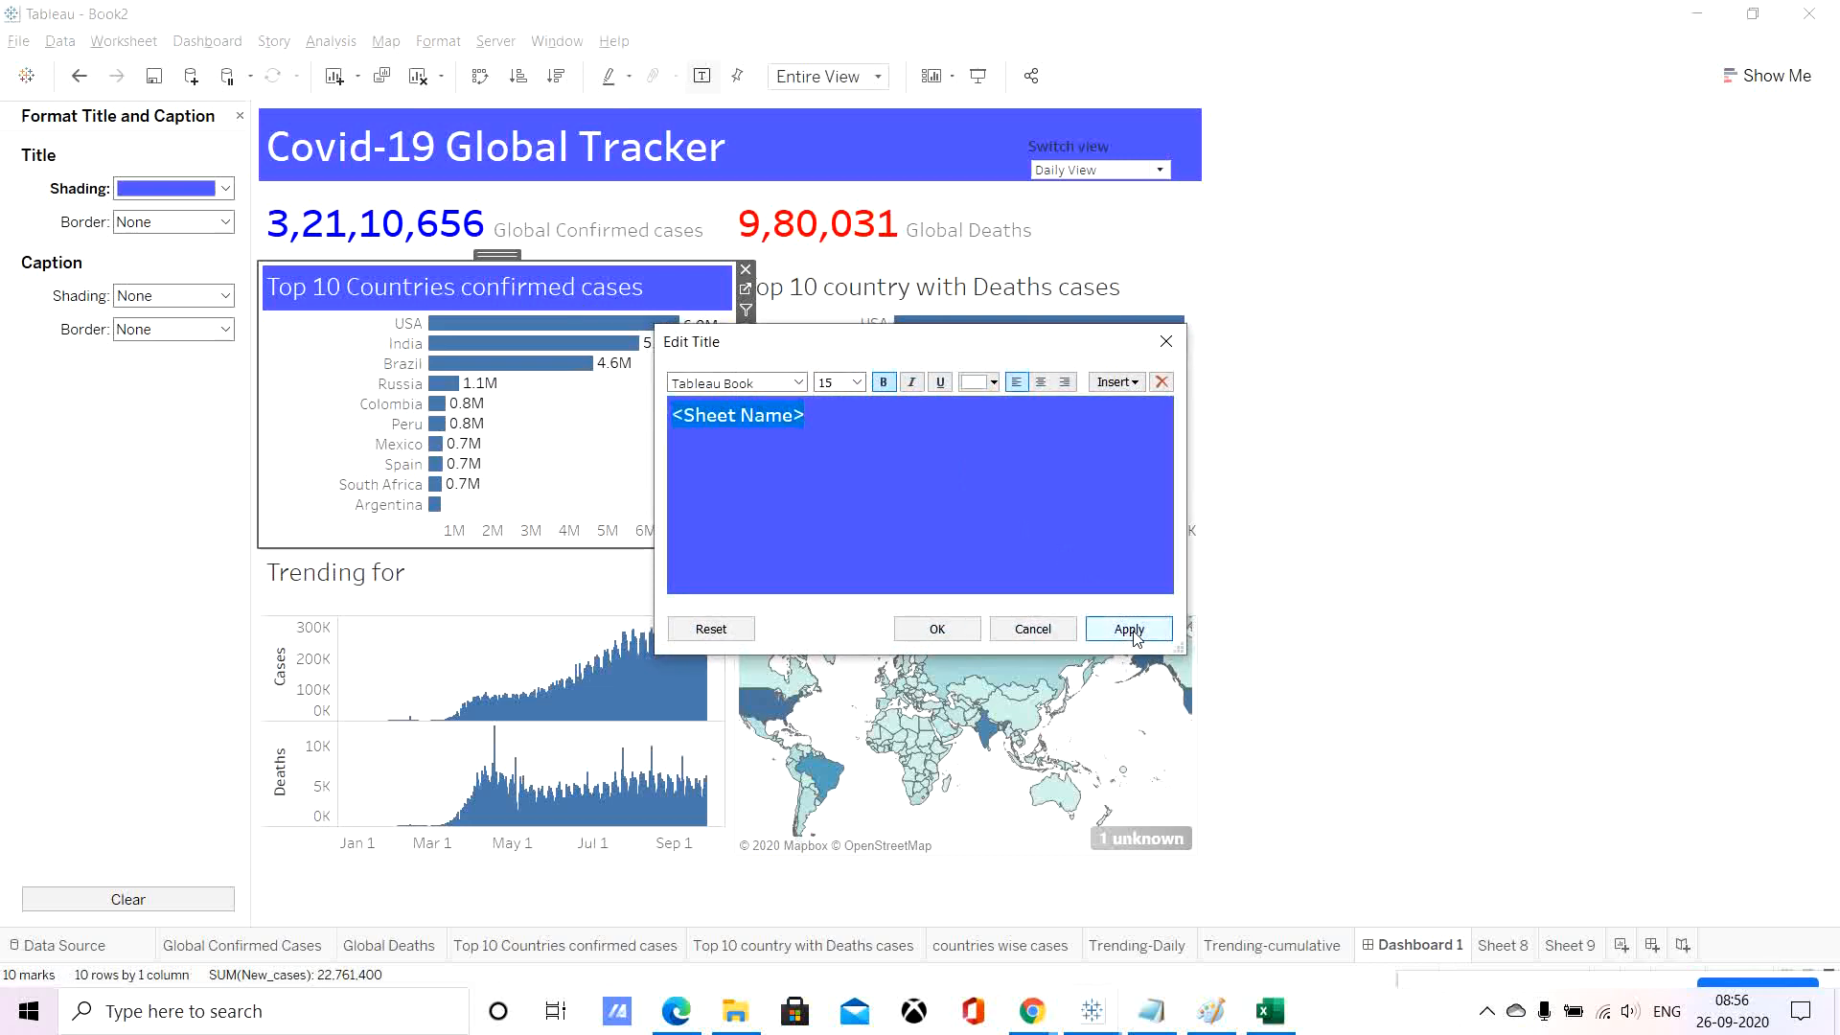
pyautogui.click(936, 629)
# Shade the title of the Top 10 country with Deaths cases chart with the same blue-violet as the header.
pyautogui.click(924, 290)
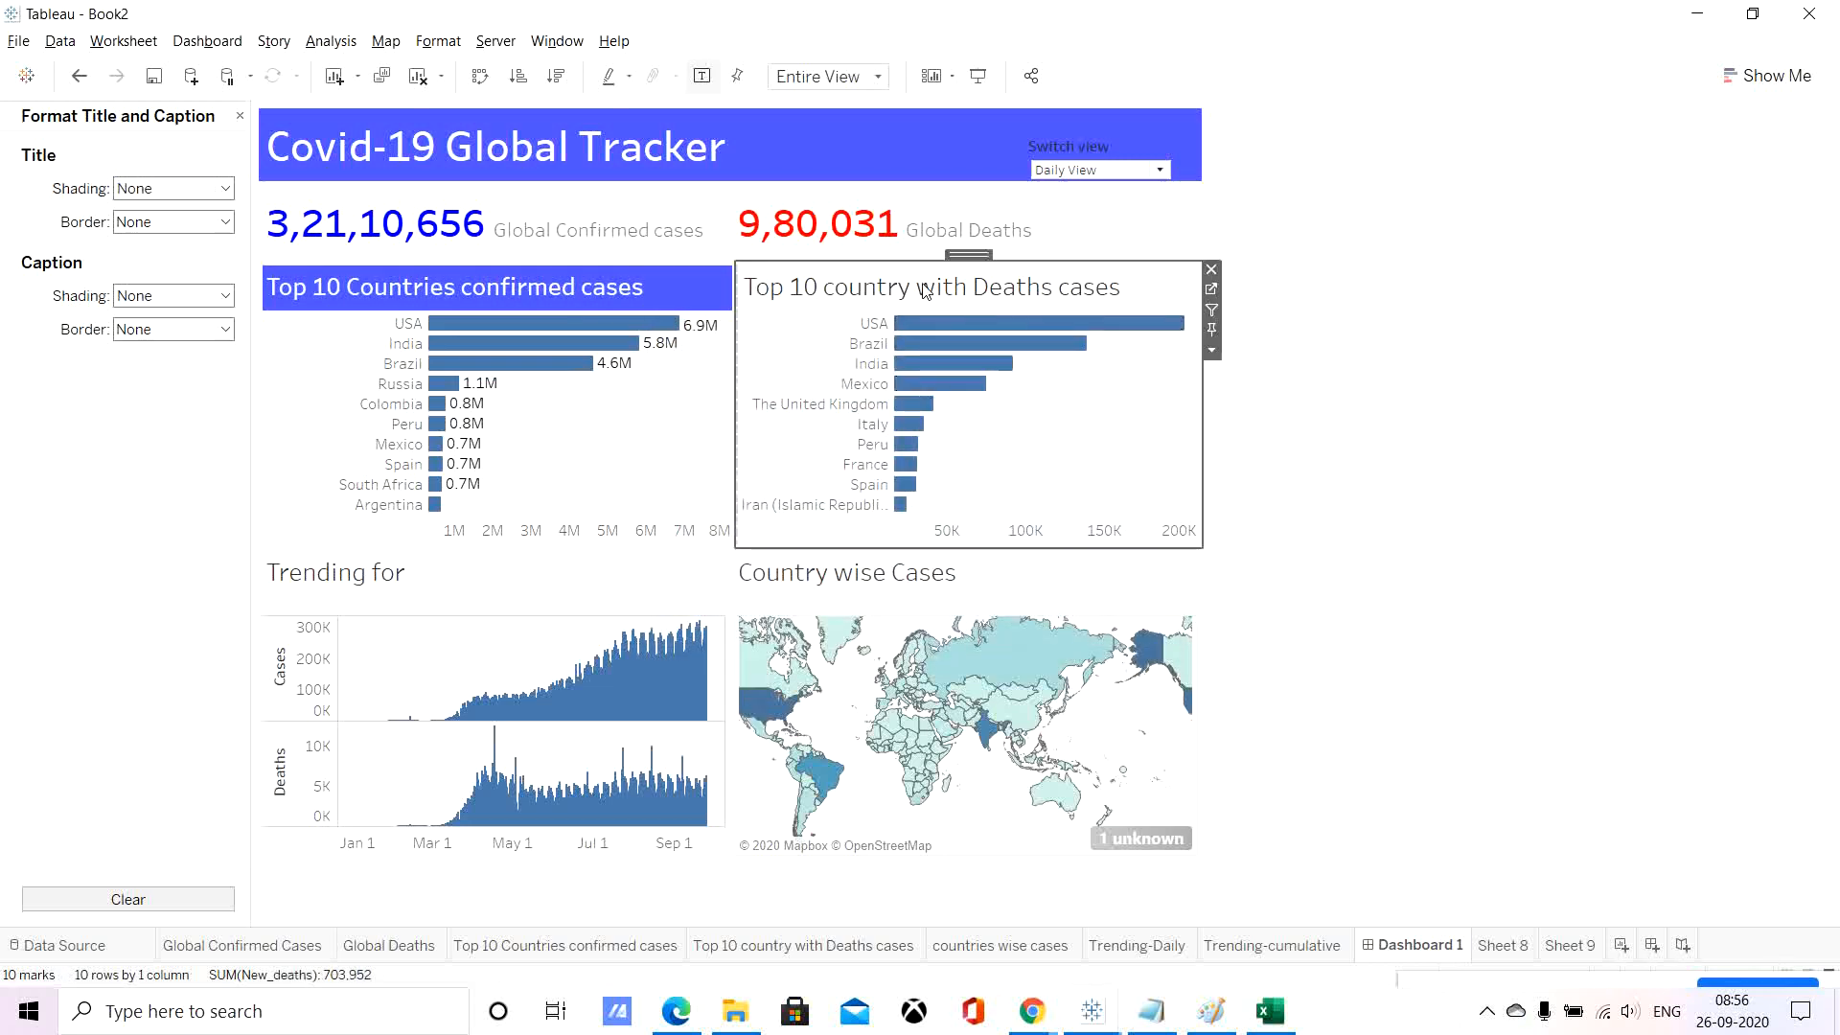
pyautogui.click(227, 188)
pyautogui.click(128, 355)
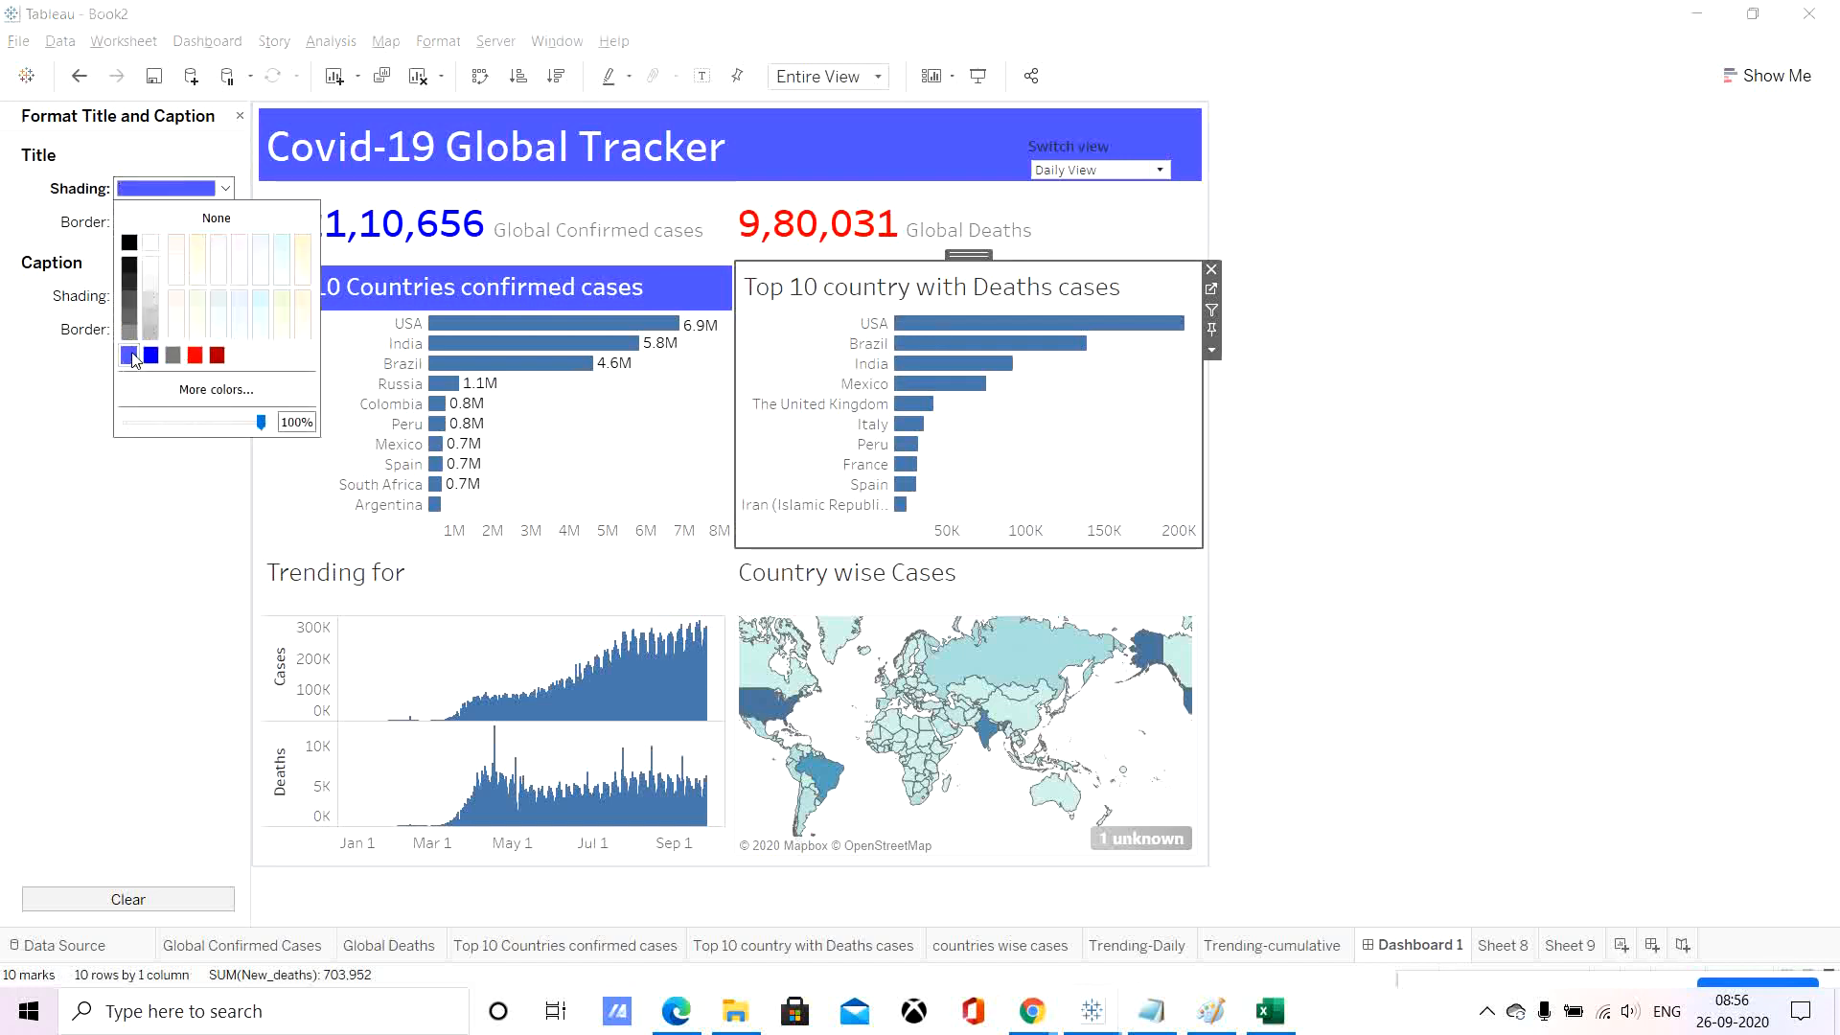
pyautogui.click(908, 280)
# Make the Top 10 country with Deaths cases title bold.
pyautogui.doubleClick(909, 280)
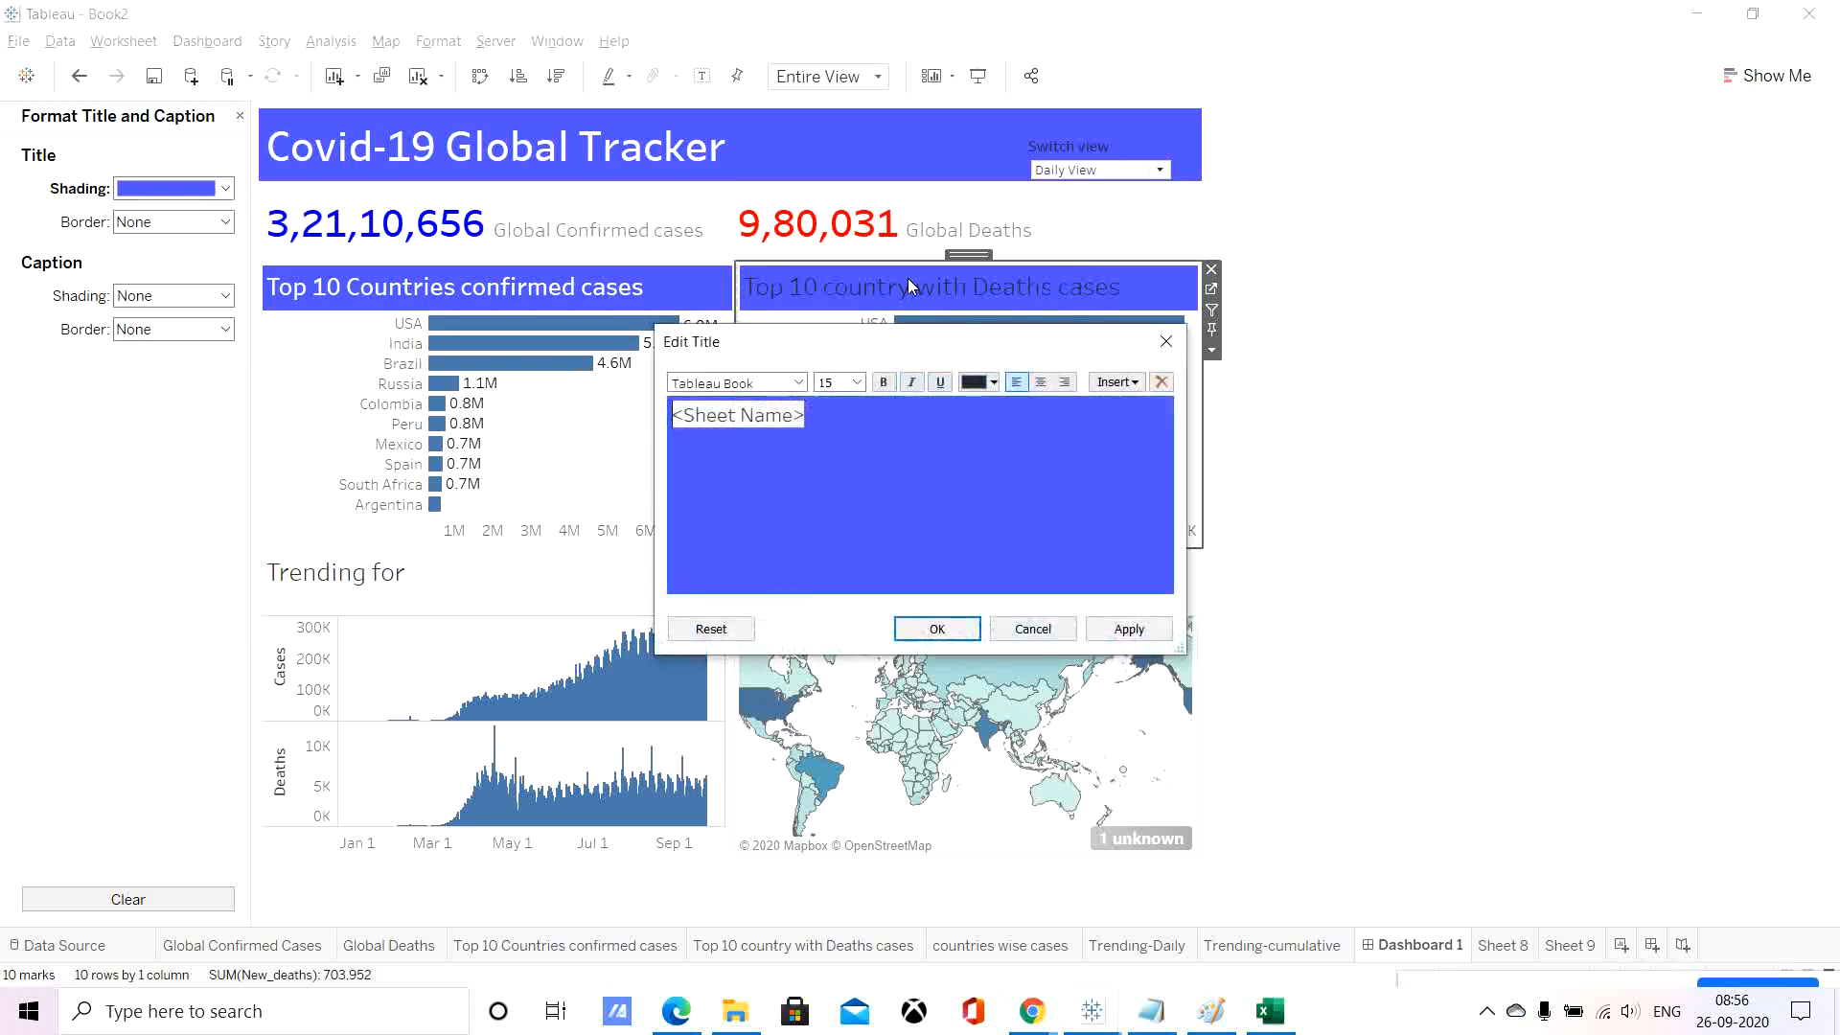
pyautogui.click(884, 382)
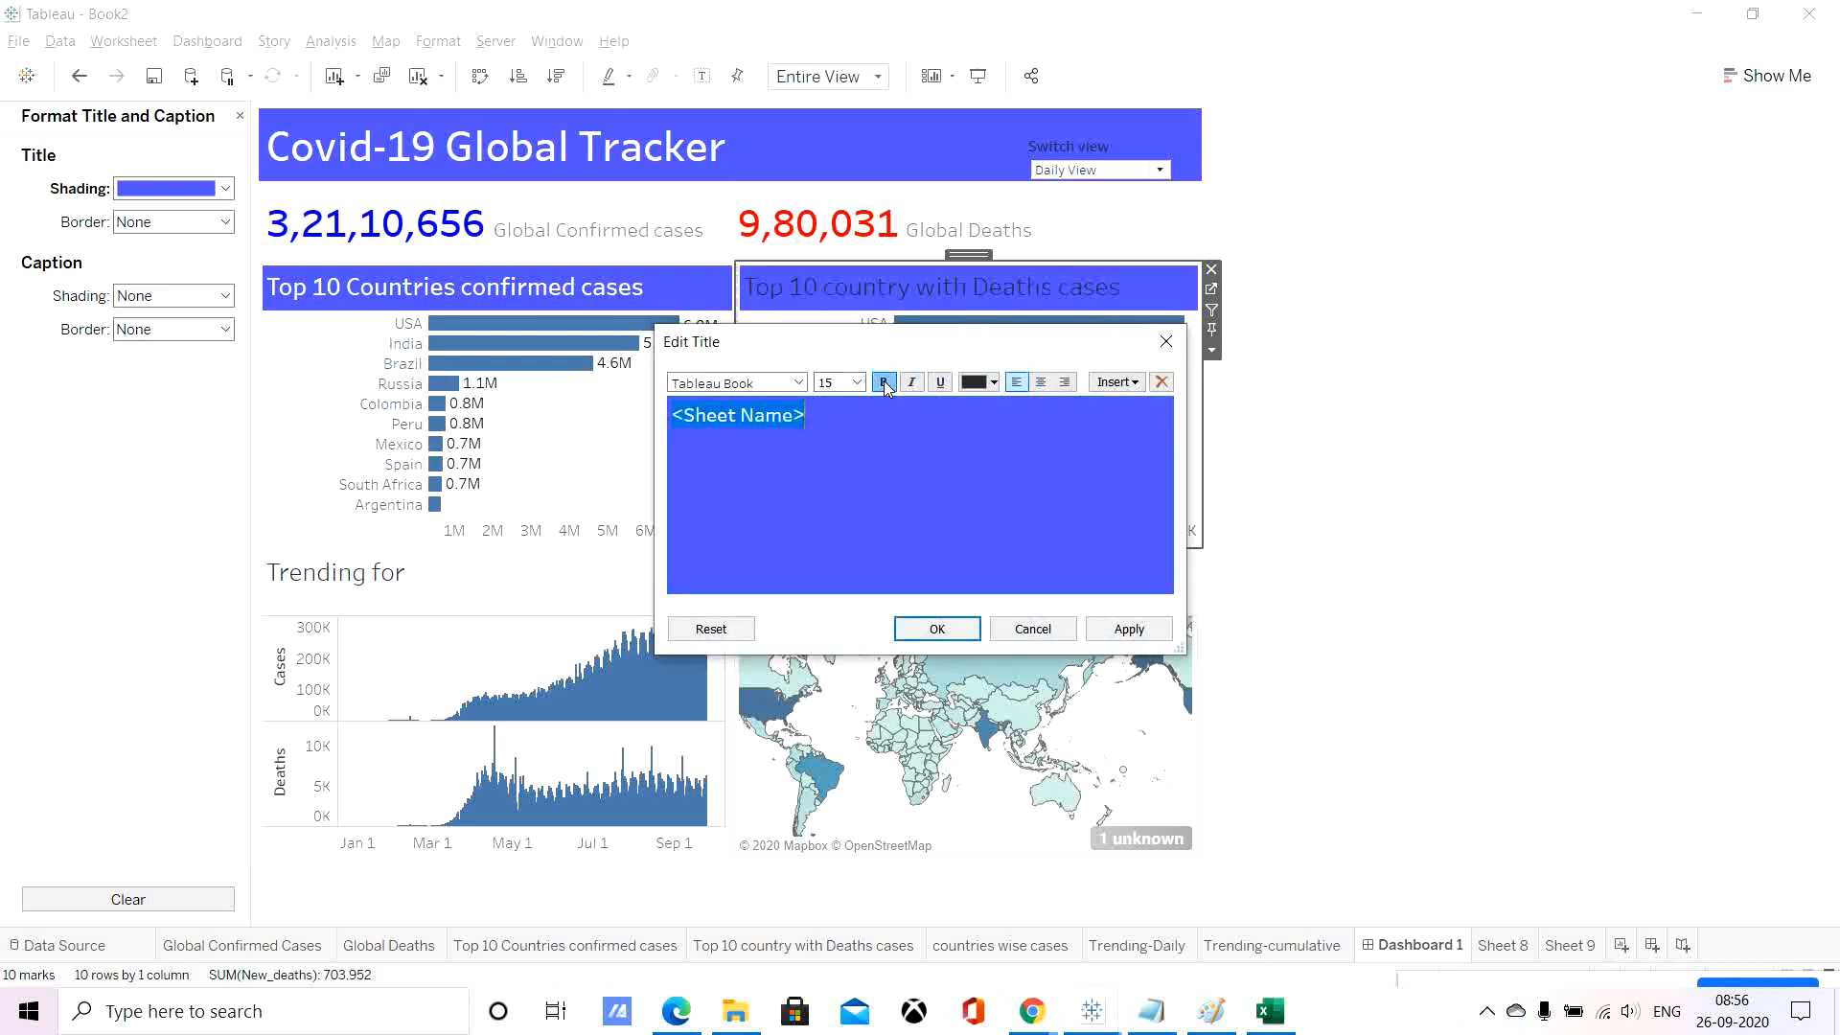
pyautogui.click(1131, 628)
pyautogui.click(948, 632)
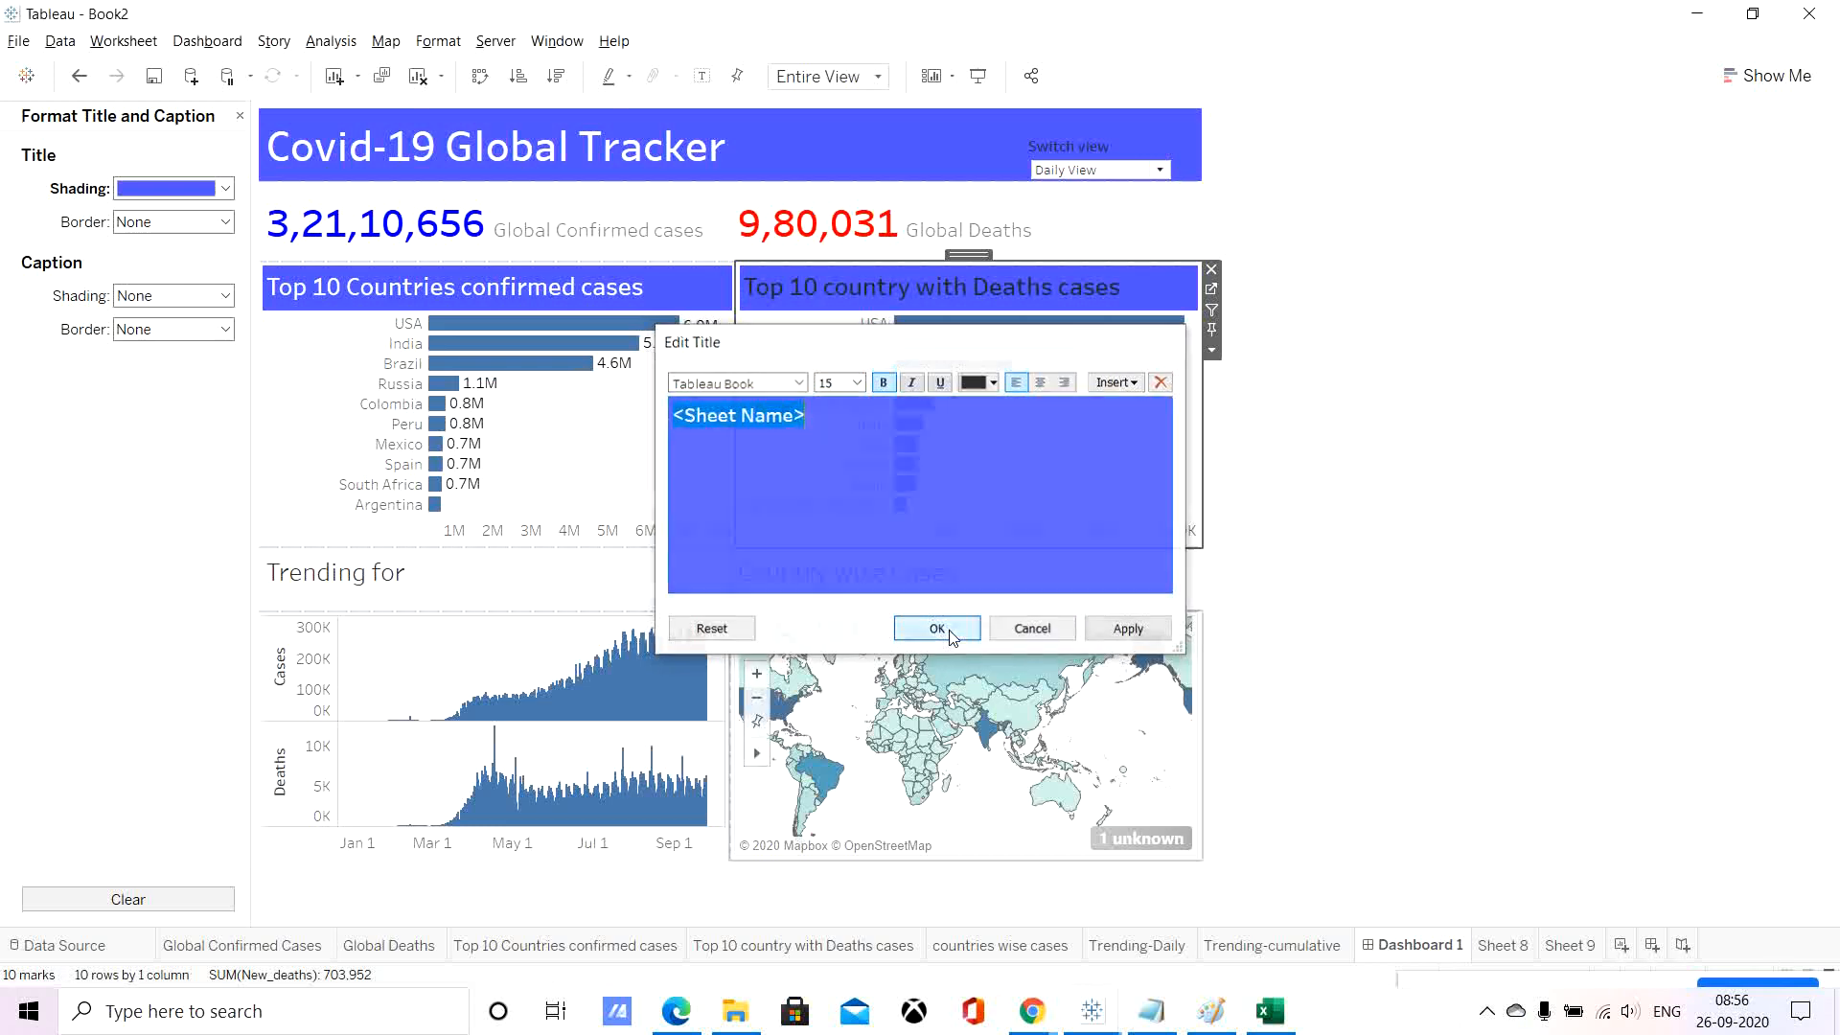
# Set the font color of the Top 10 country with Deaths cases title to white.
pyautogui.doubleClick(894, 291)
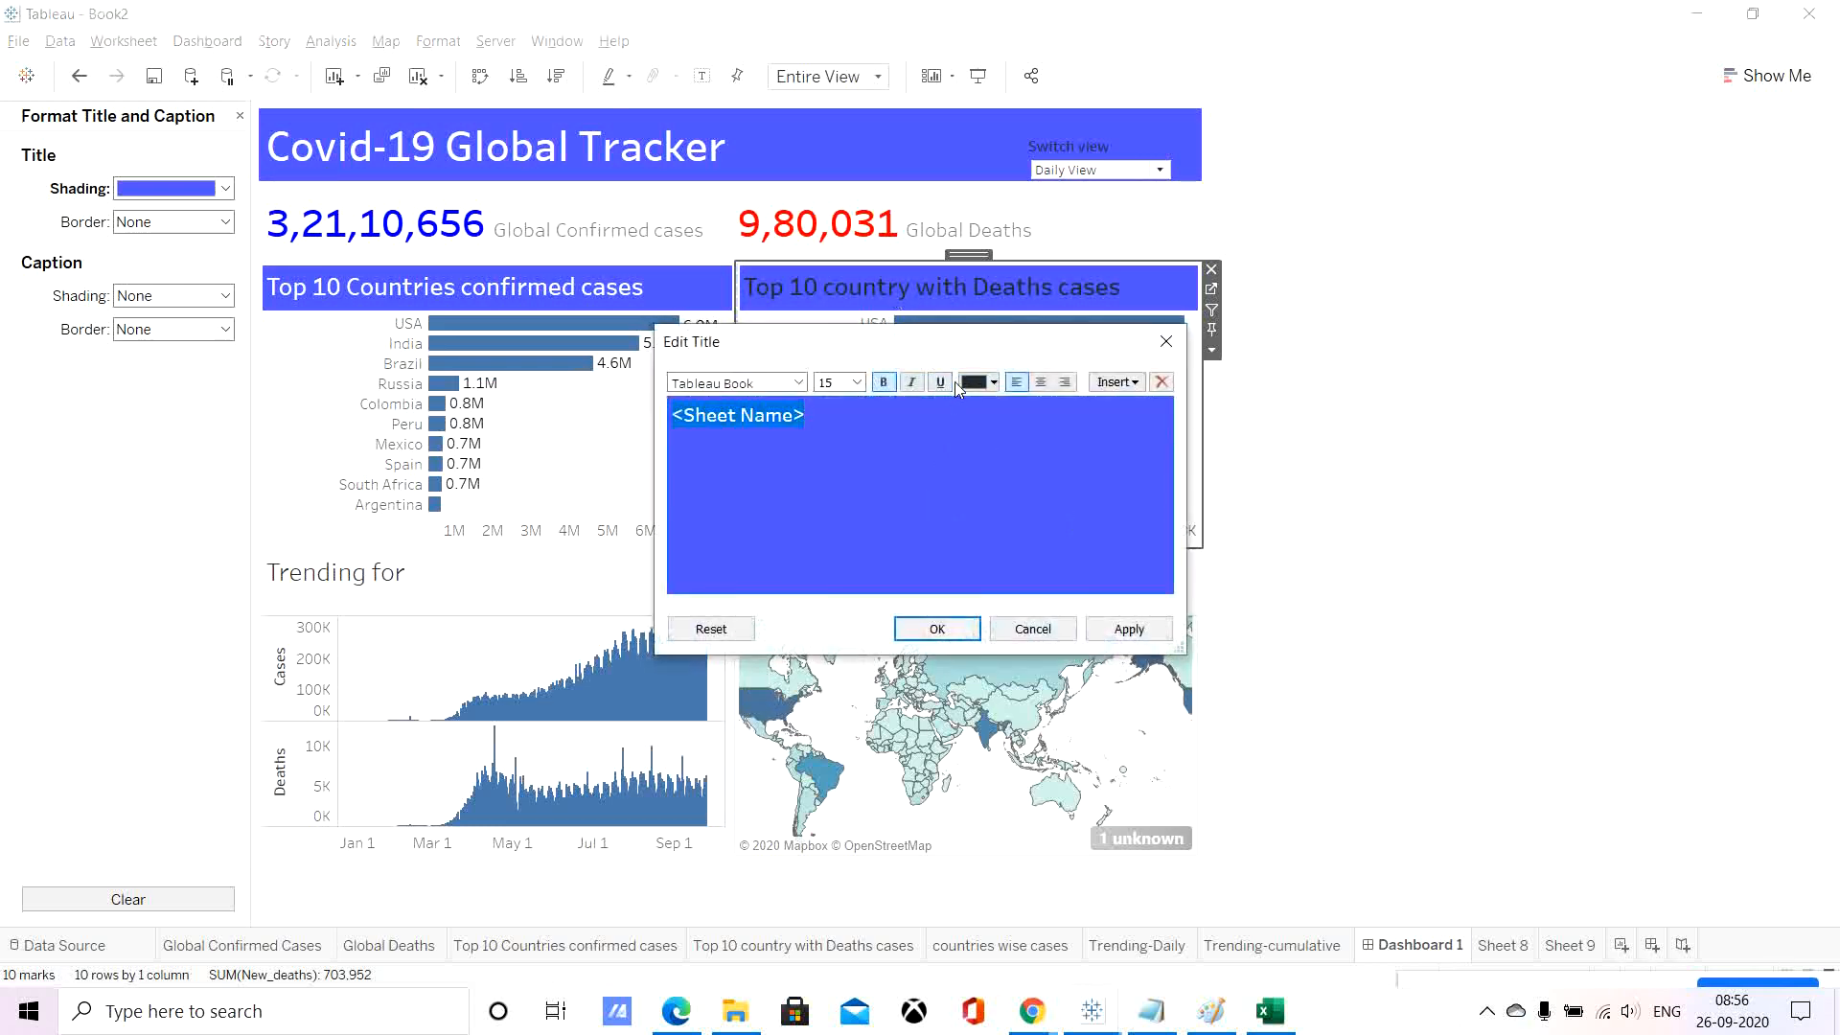
pyautogui.click(981, 381)
pyautogui.click(997, 406)
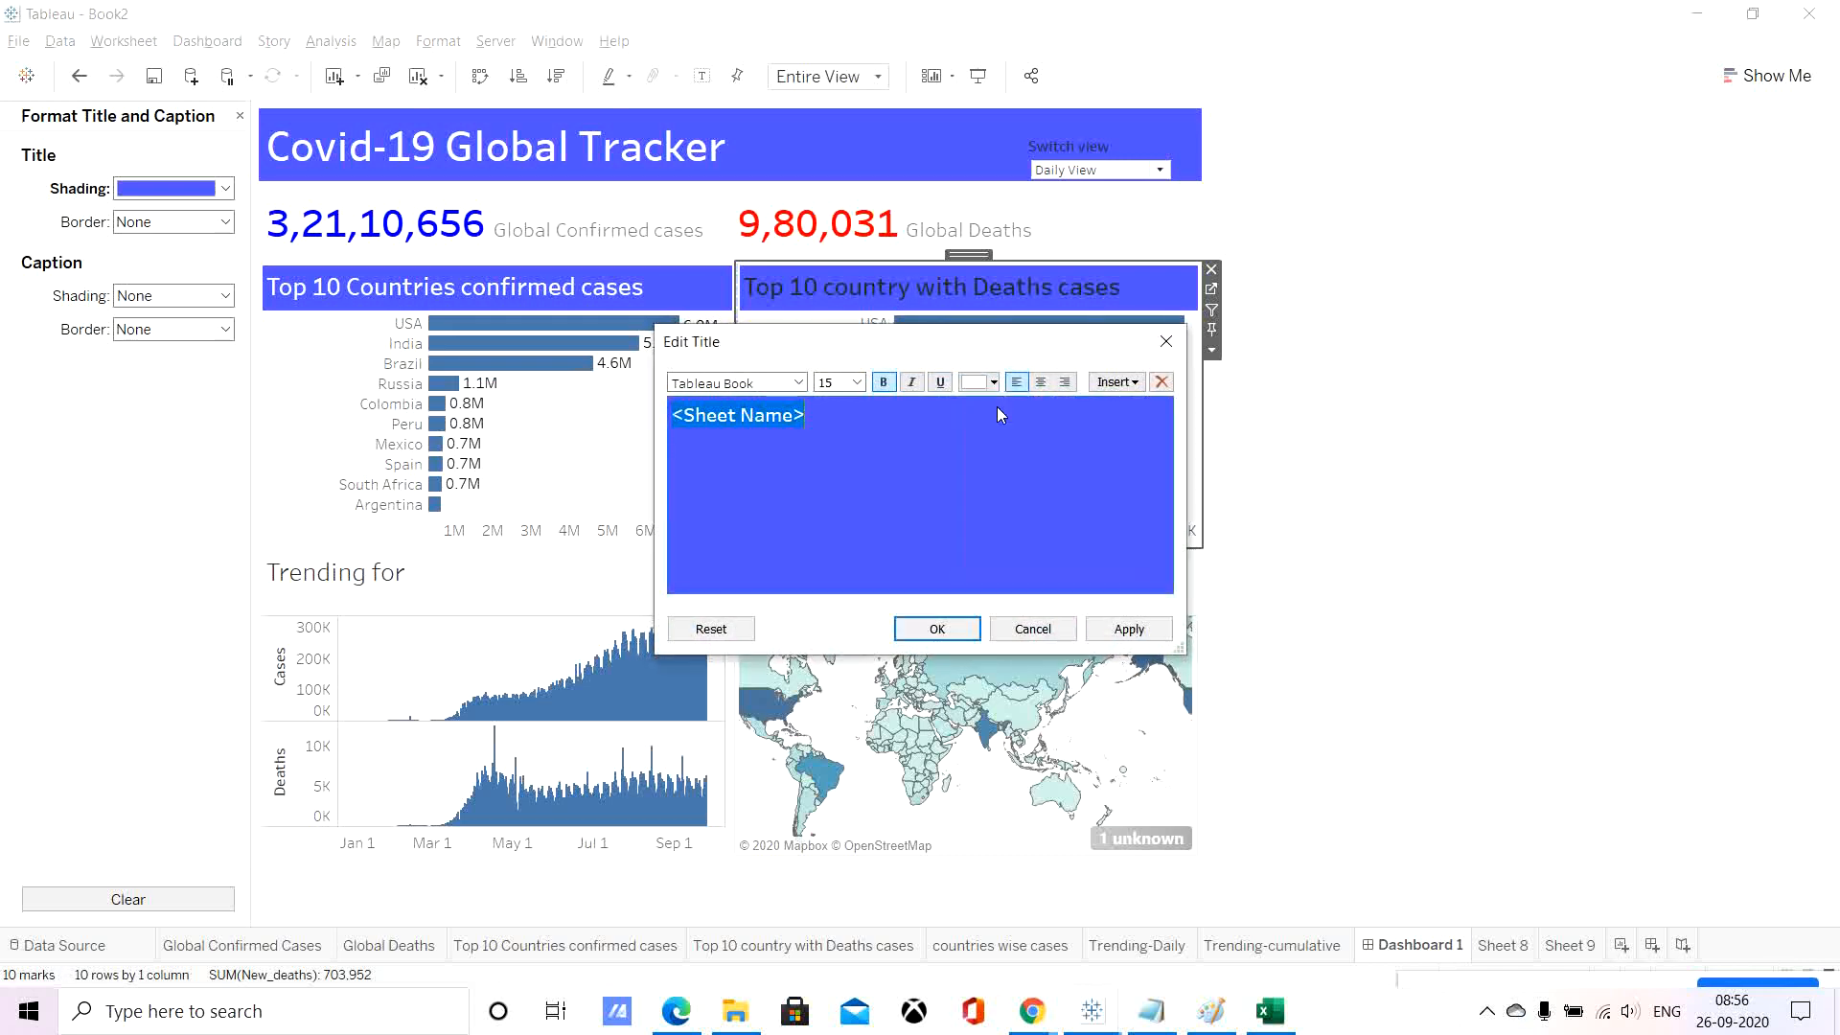
pyautogui.click(1129, 628)
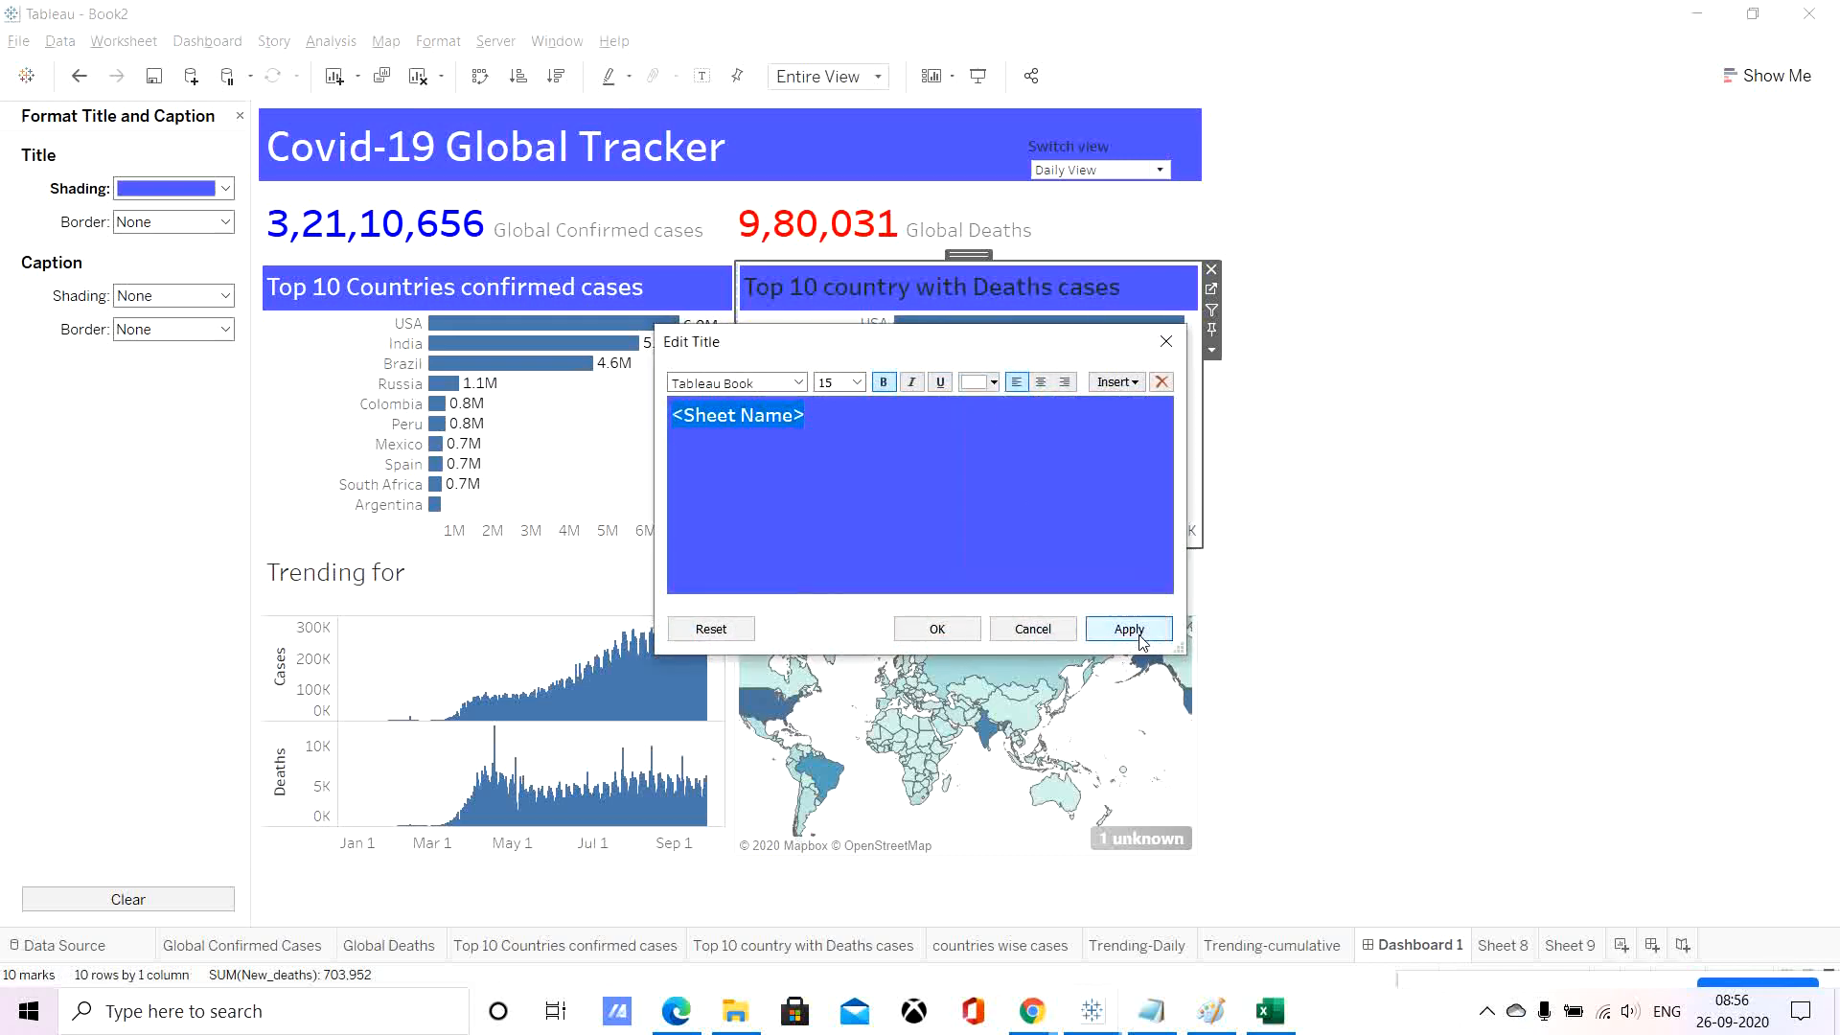
pyautogui.click(936, 629)
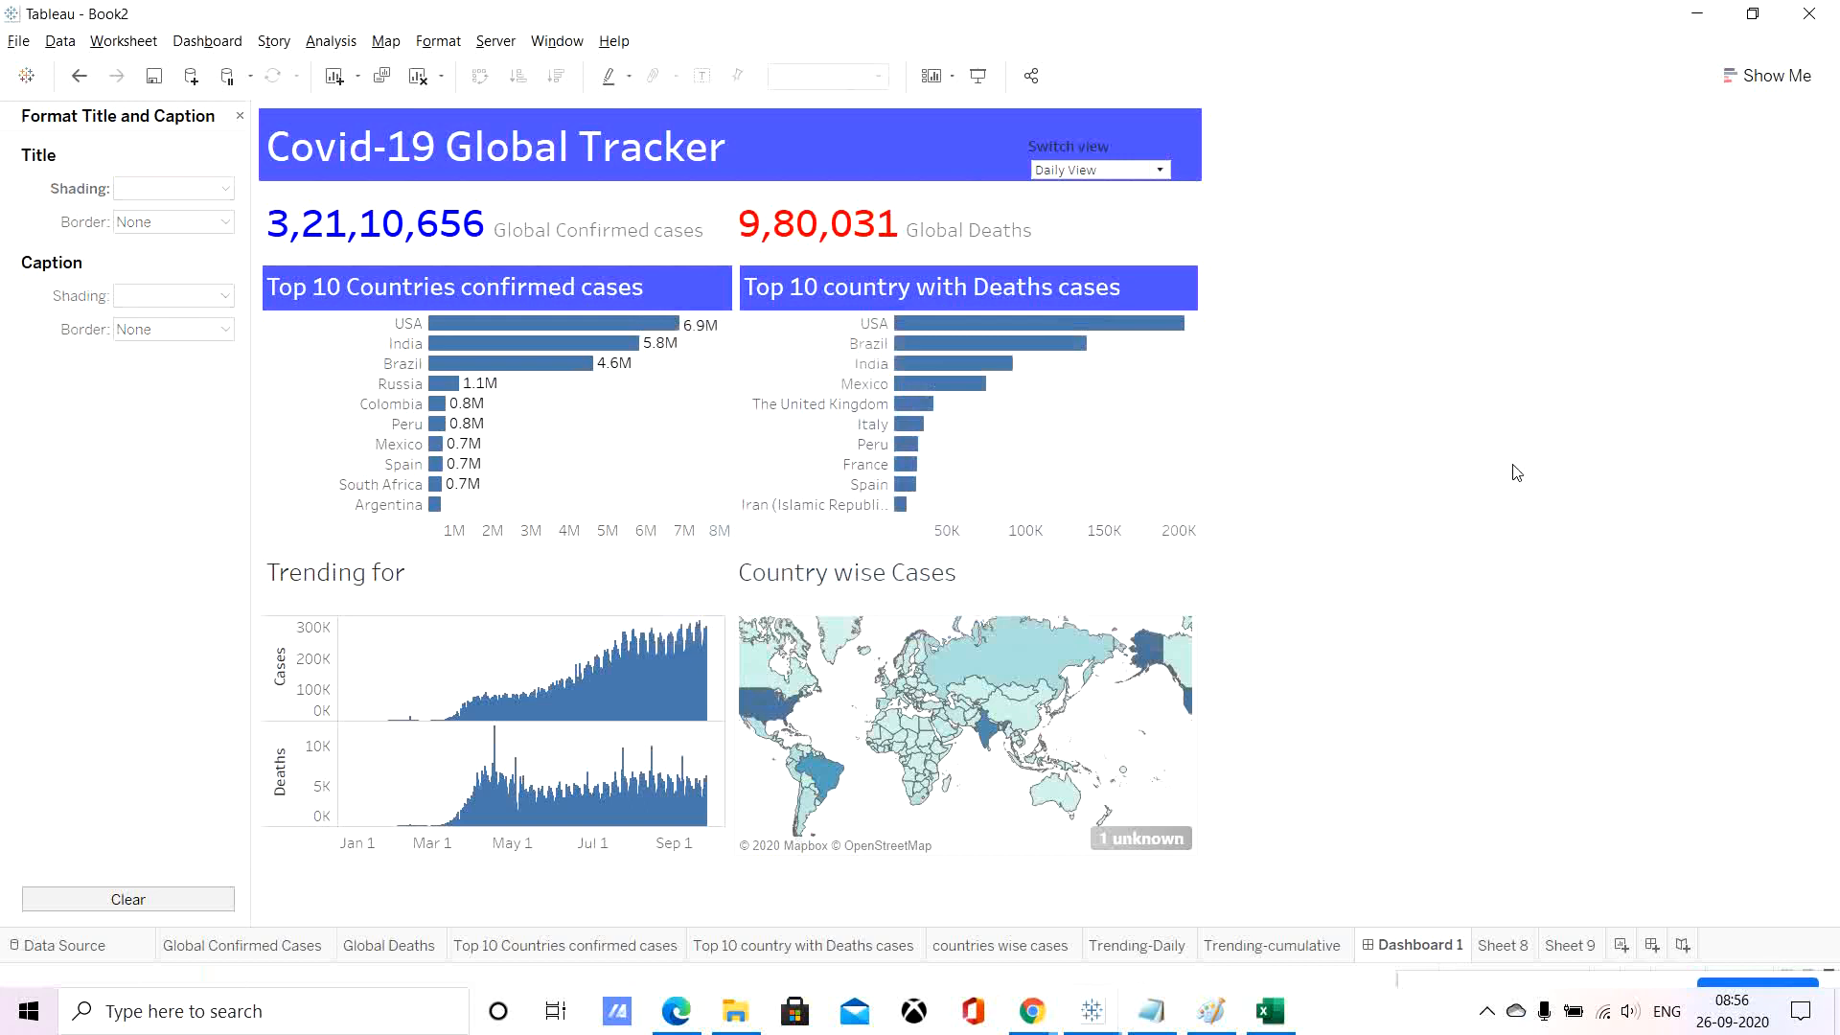
# Shade the Trending for title above the cases and deaths charts with the header's blue-violet color.
pyautogui.click(418, 596)
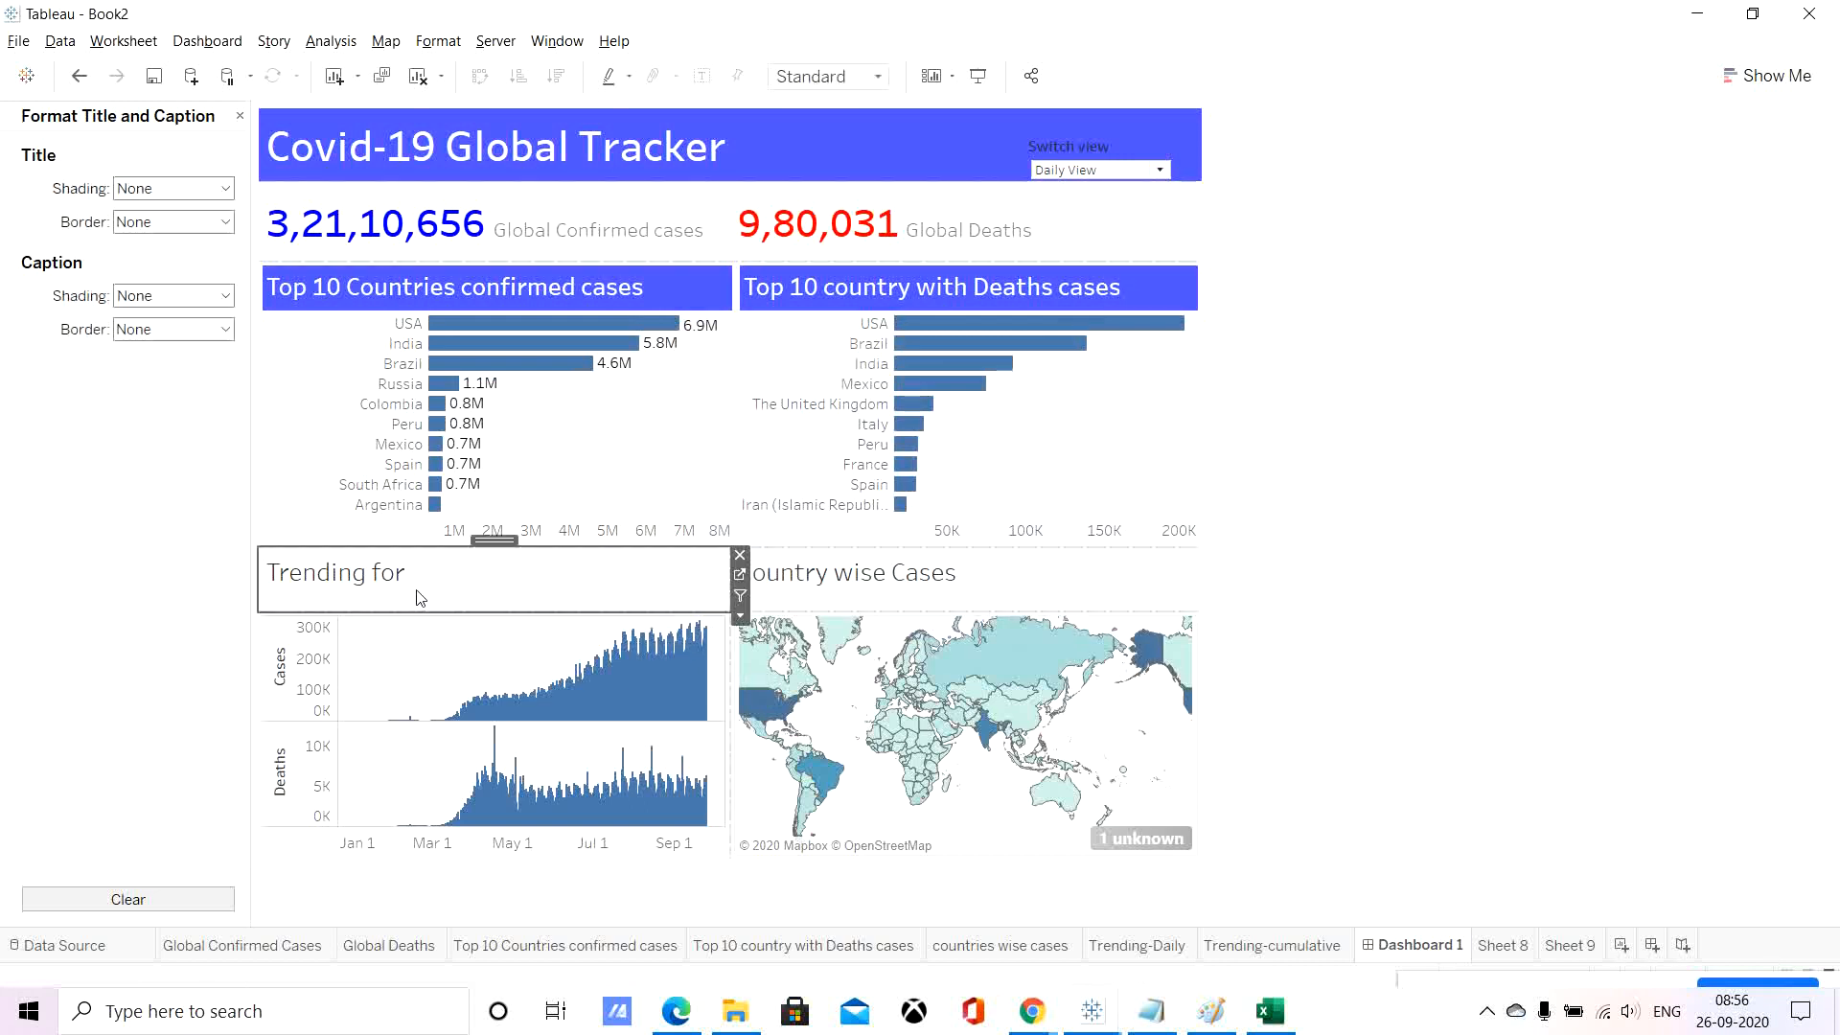
pyautogui.click(225, 189)
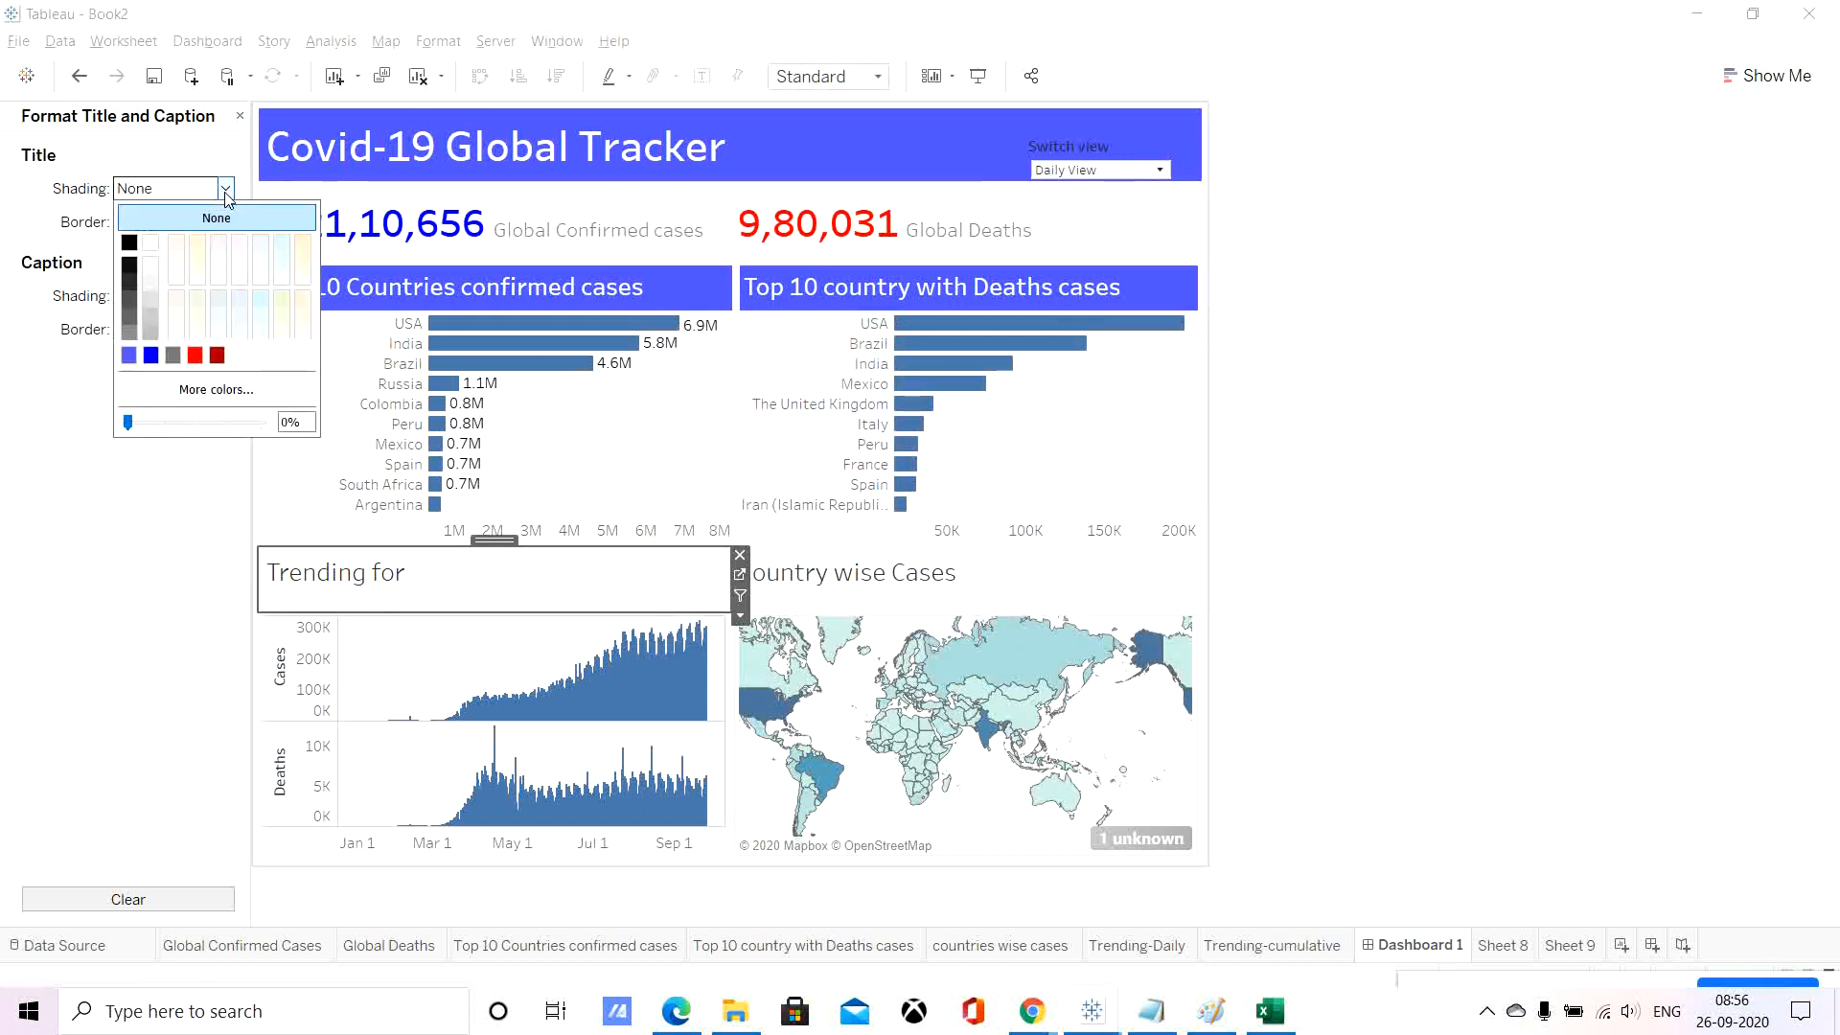
pyautogui.click(129, 356)
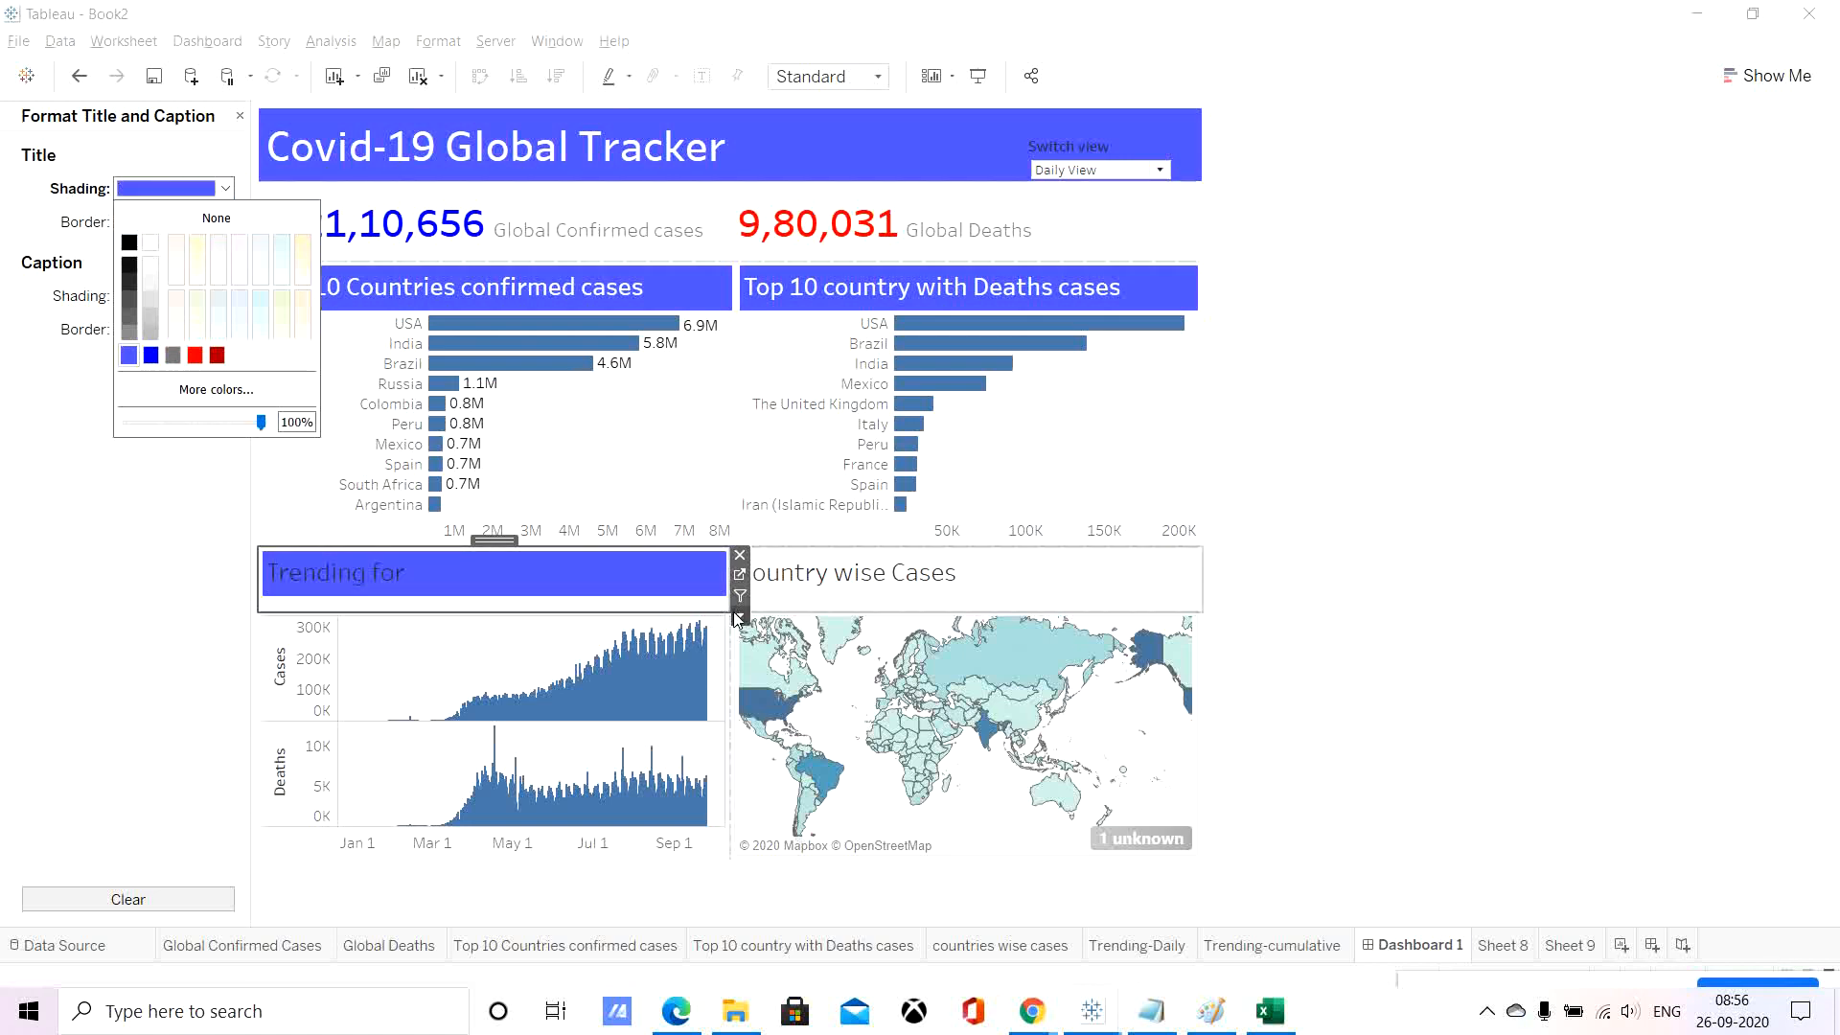
pyautogui.click(738, 618)
# Set the fit of the Trending for title sheet to Entire View.
pyautogui.click(738, 618)
pyautogui.moveTo(840, 659)
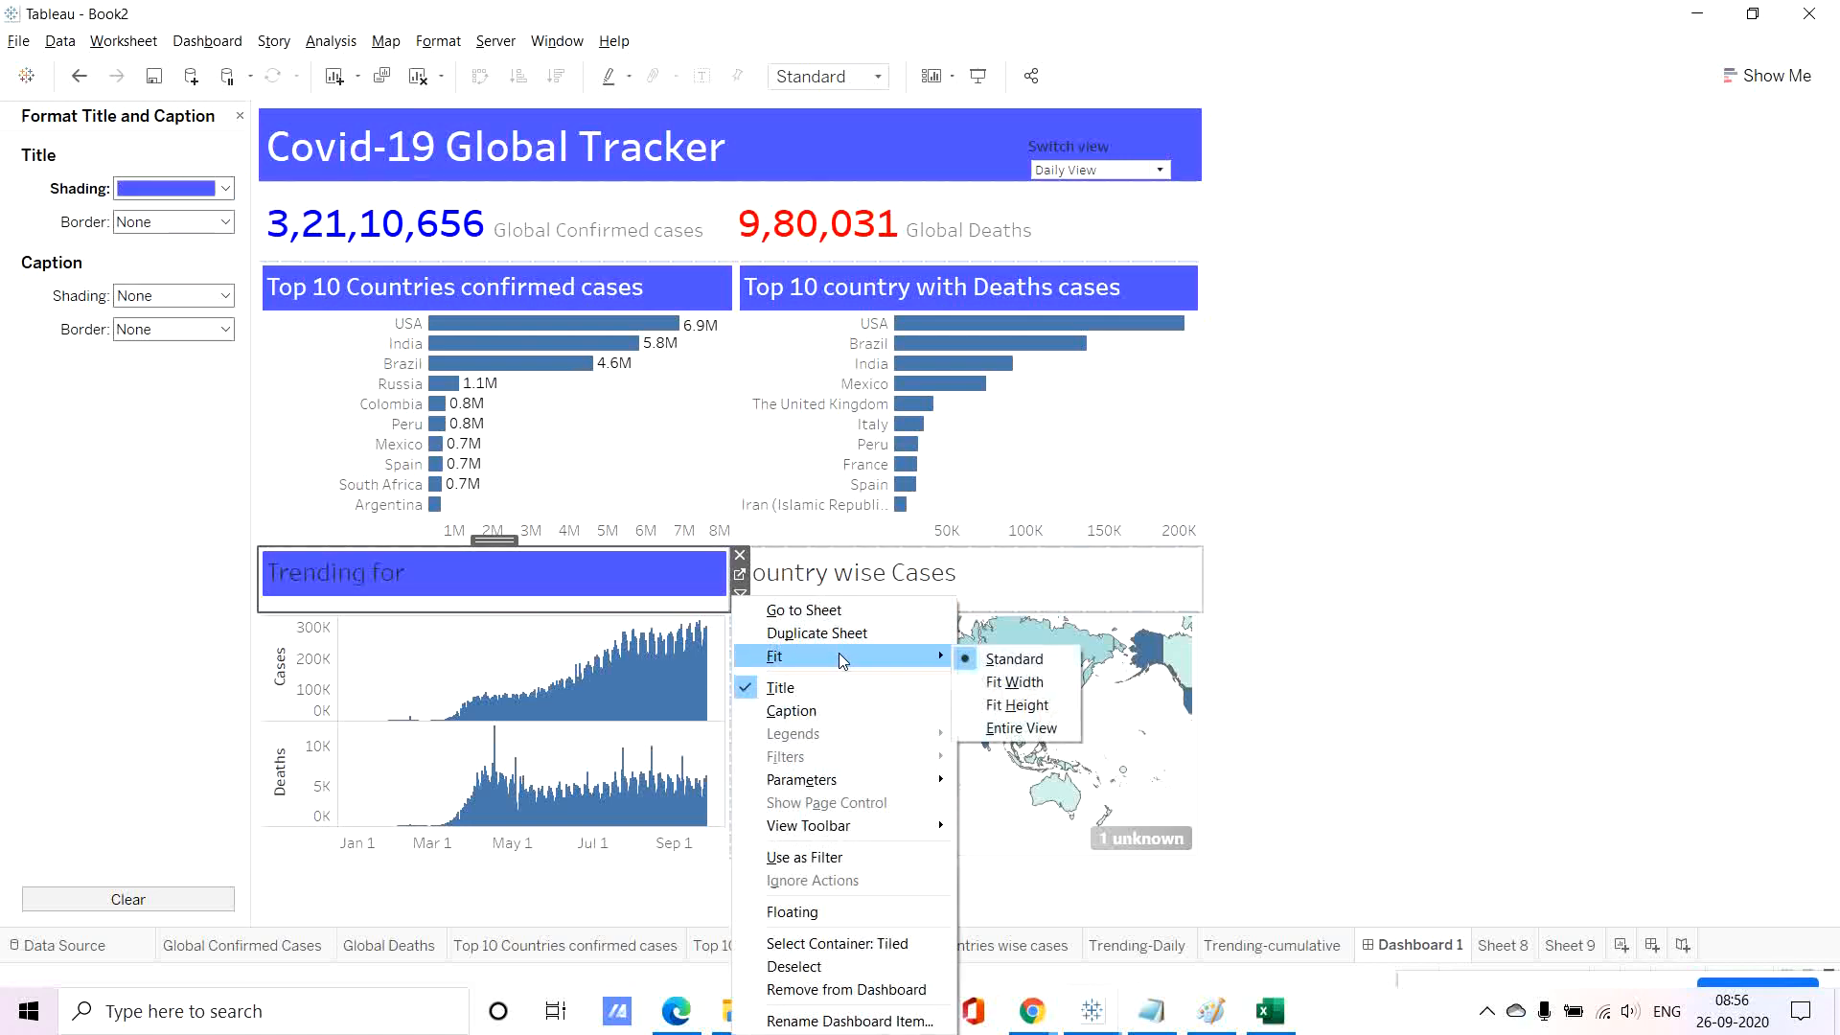
pyautogui.click(1054, 727)
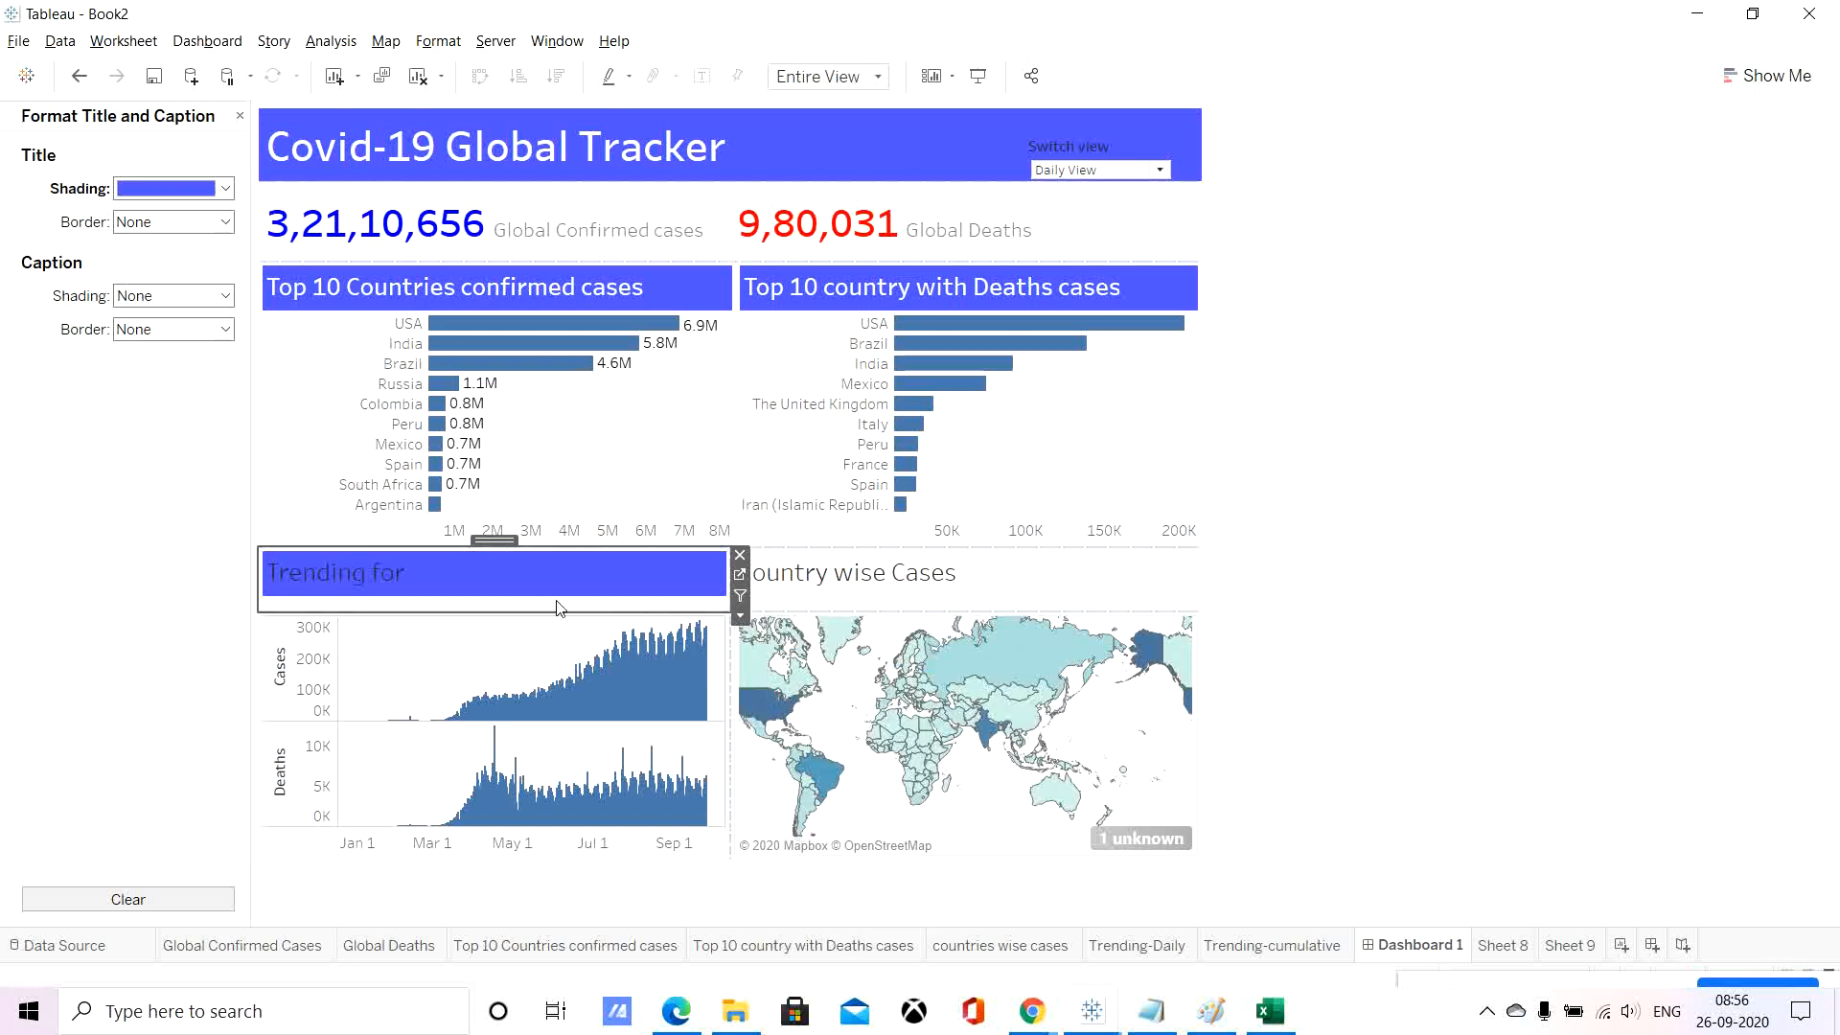
# Slightly reduce the heights of the Trending for and Country wise Cases title areas so the content below gains space.
pyautogui.click(481, 610)
pyautogui.moveTo(481, 610); pyautogui.dragTo(481, 597)
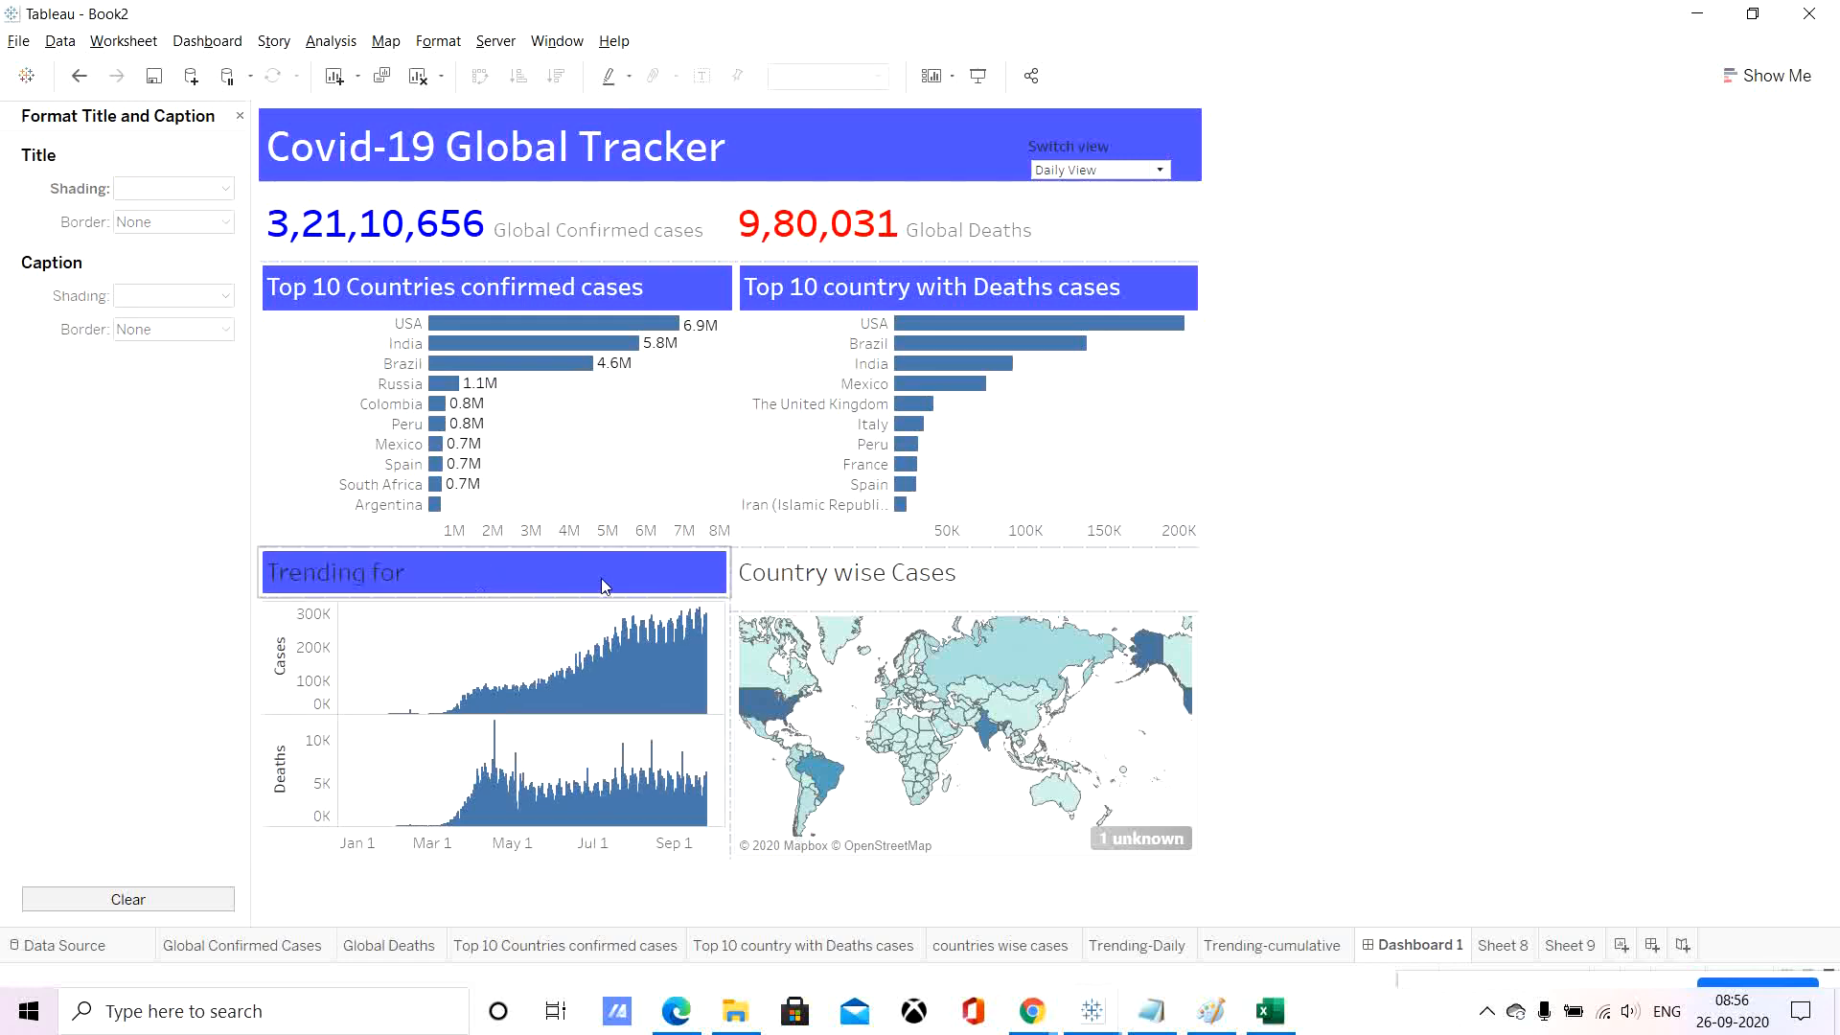
pyautogui.click(623, 567)
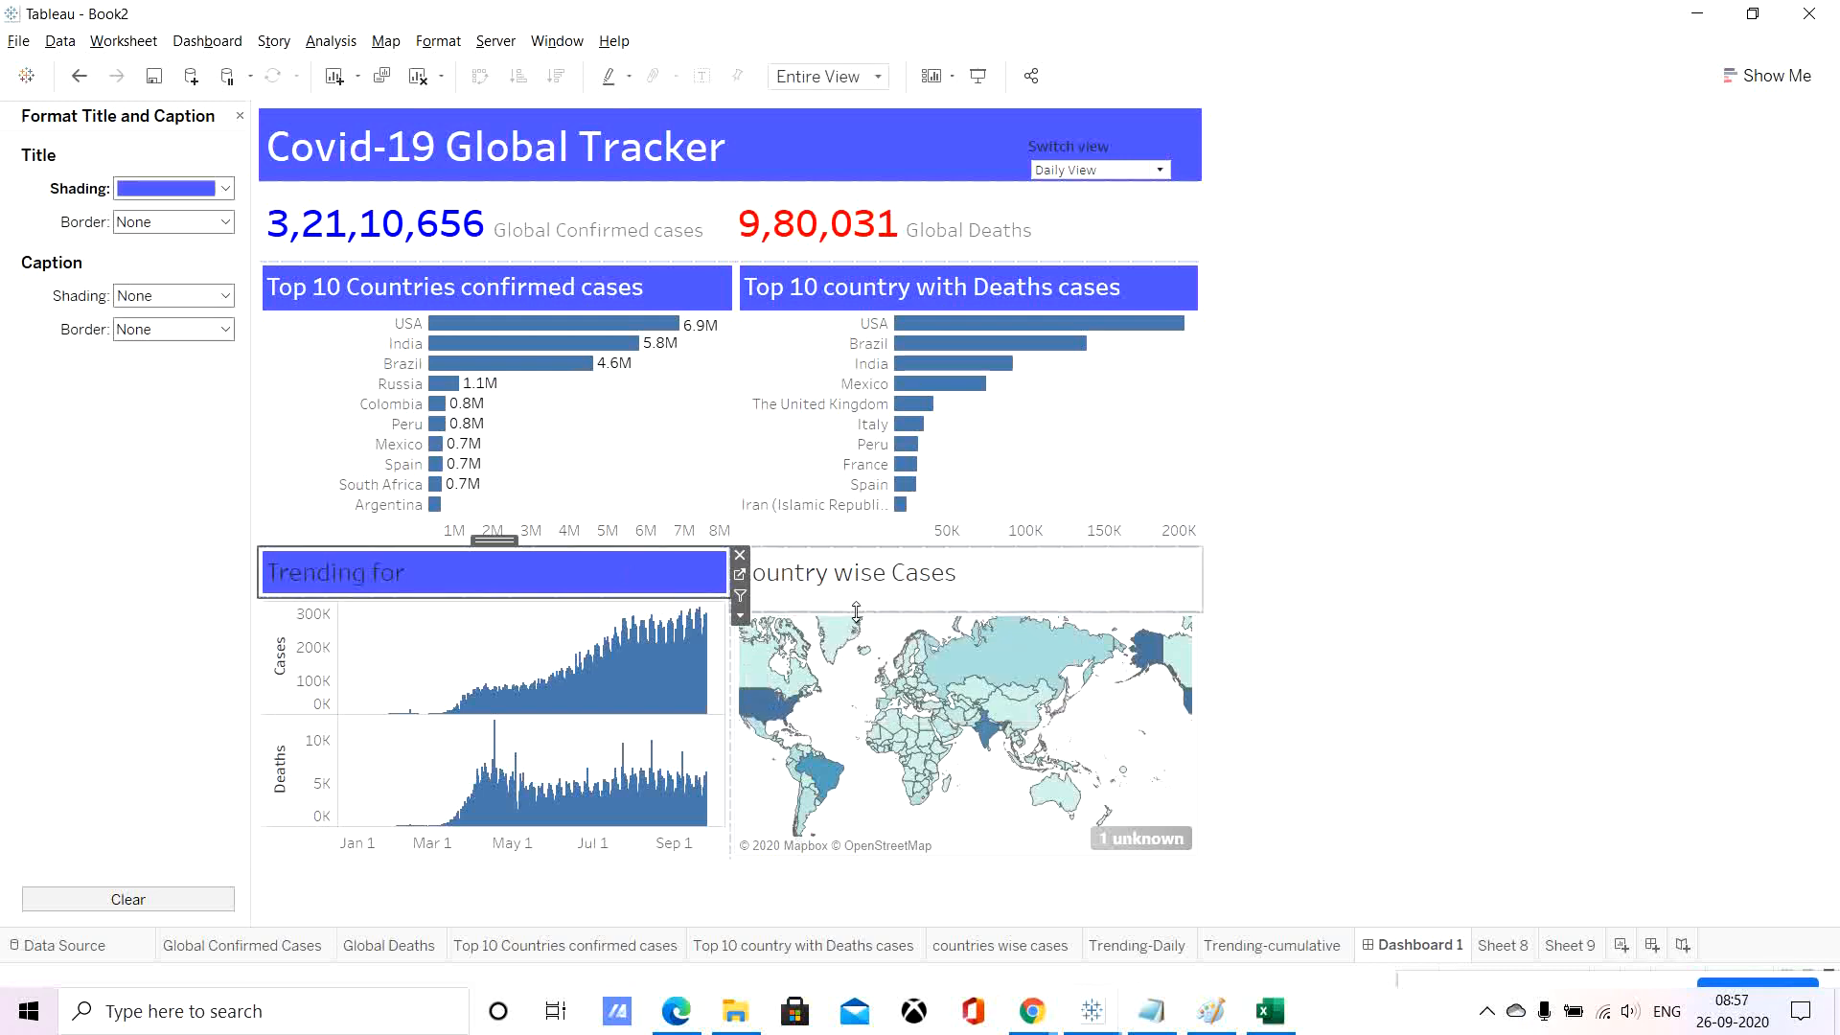
pyautogui.moveTo(856, 611); pyautogui.dragTo(855, 599)
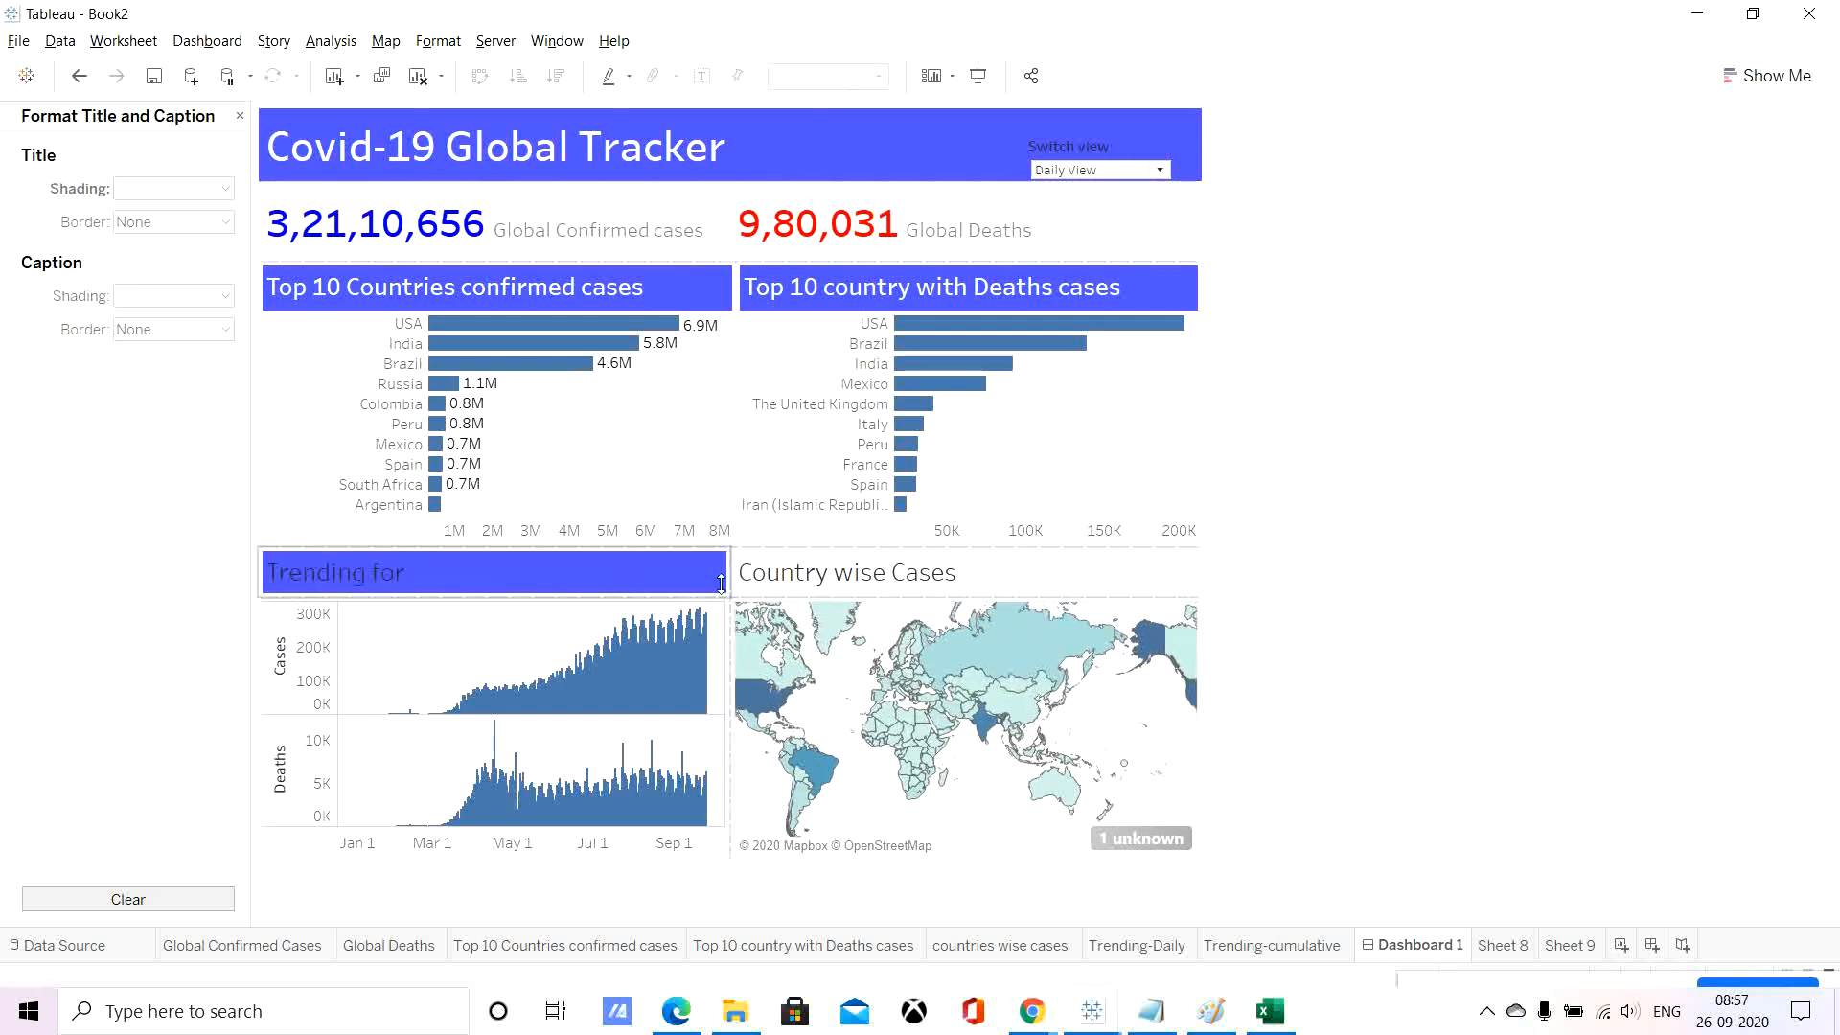
# Shade the Country wise Cases title above the map with the header's blue-violet color.
pyautogui.click(859, 573)
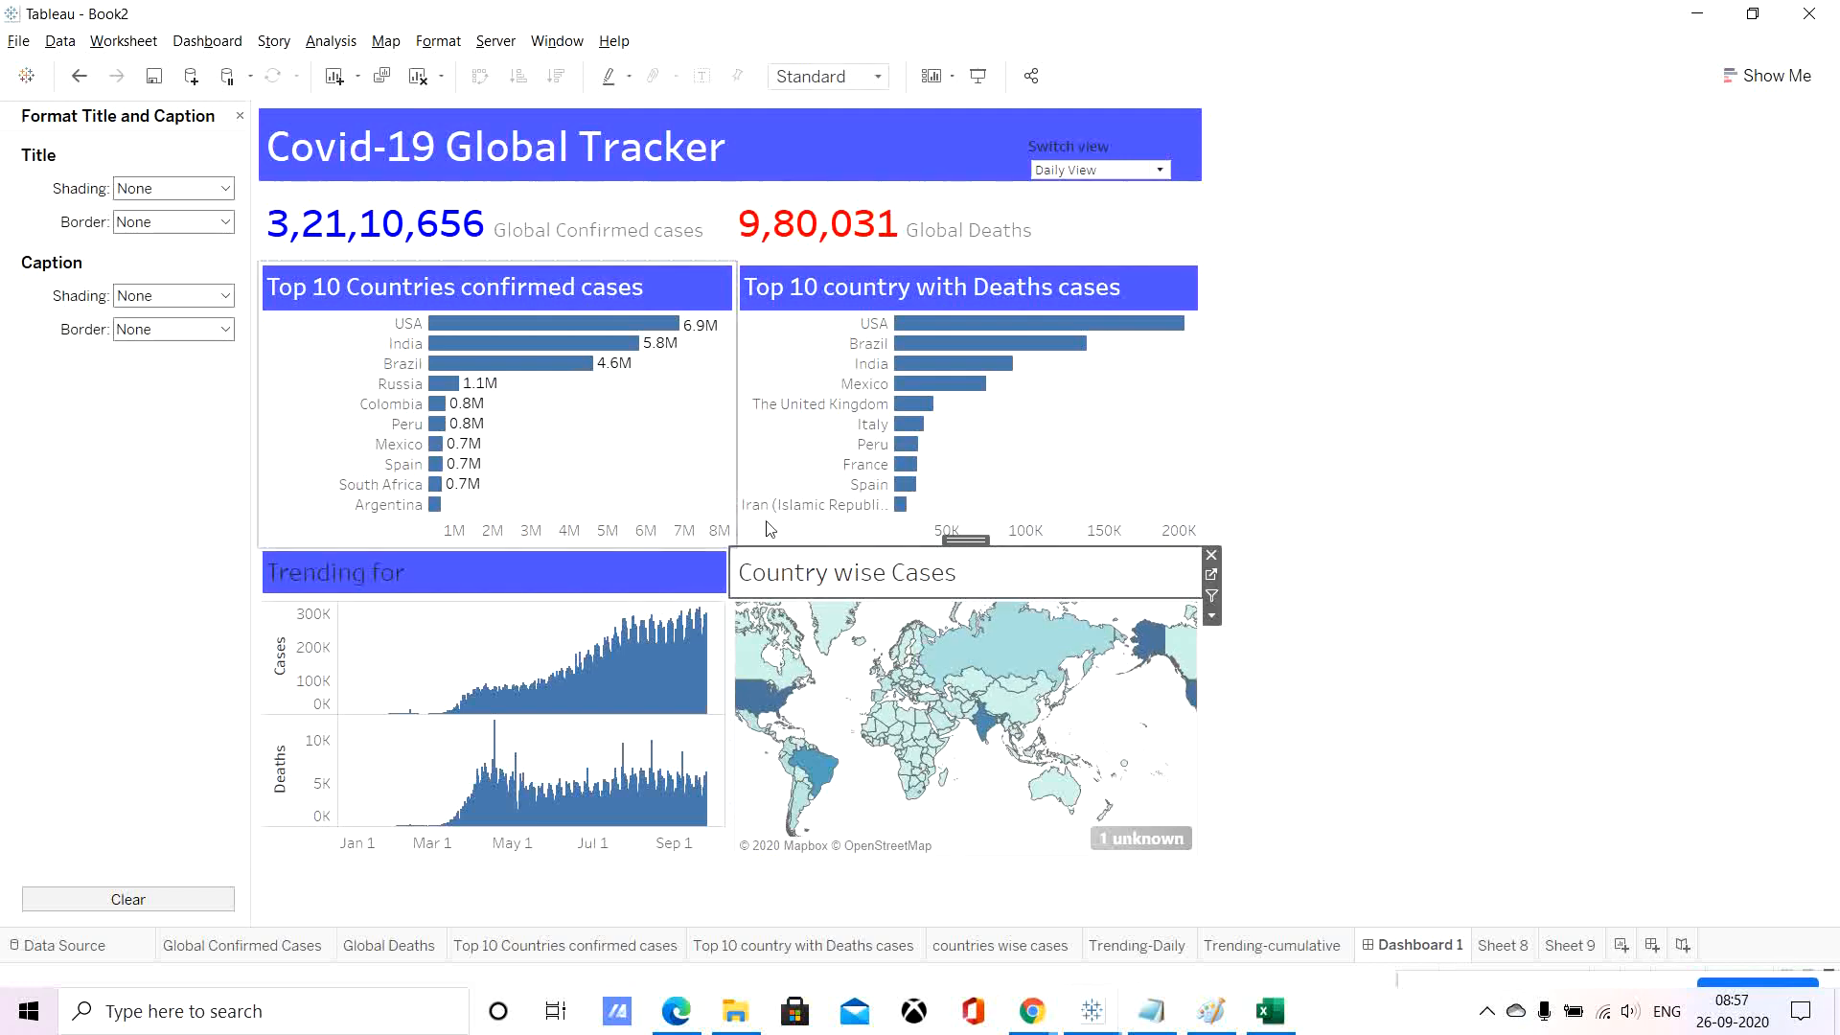
pyautogui.click(221, 189)
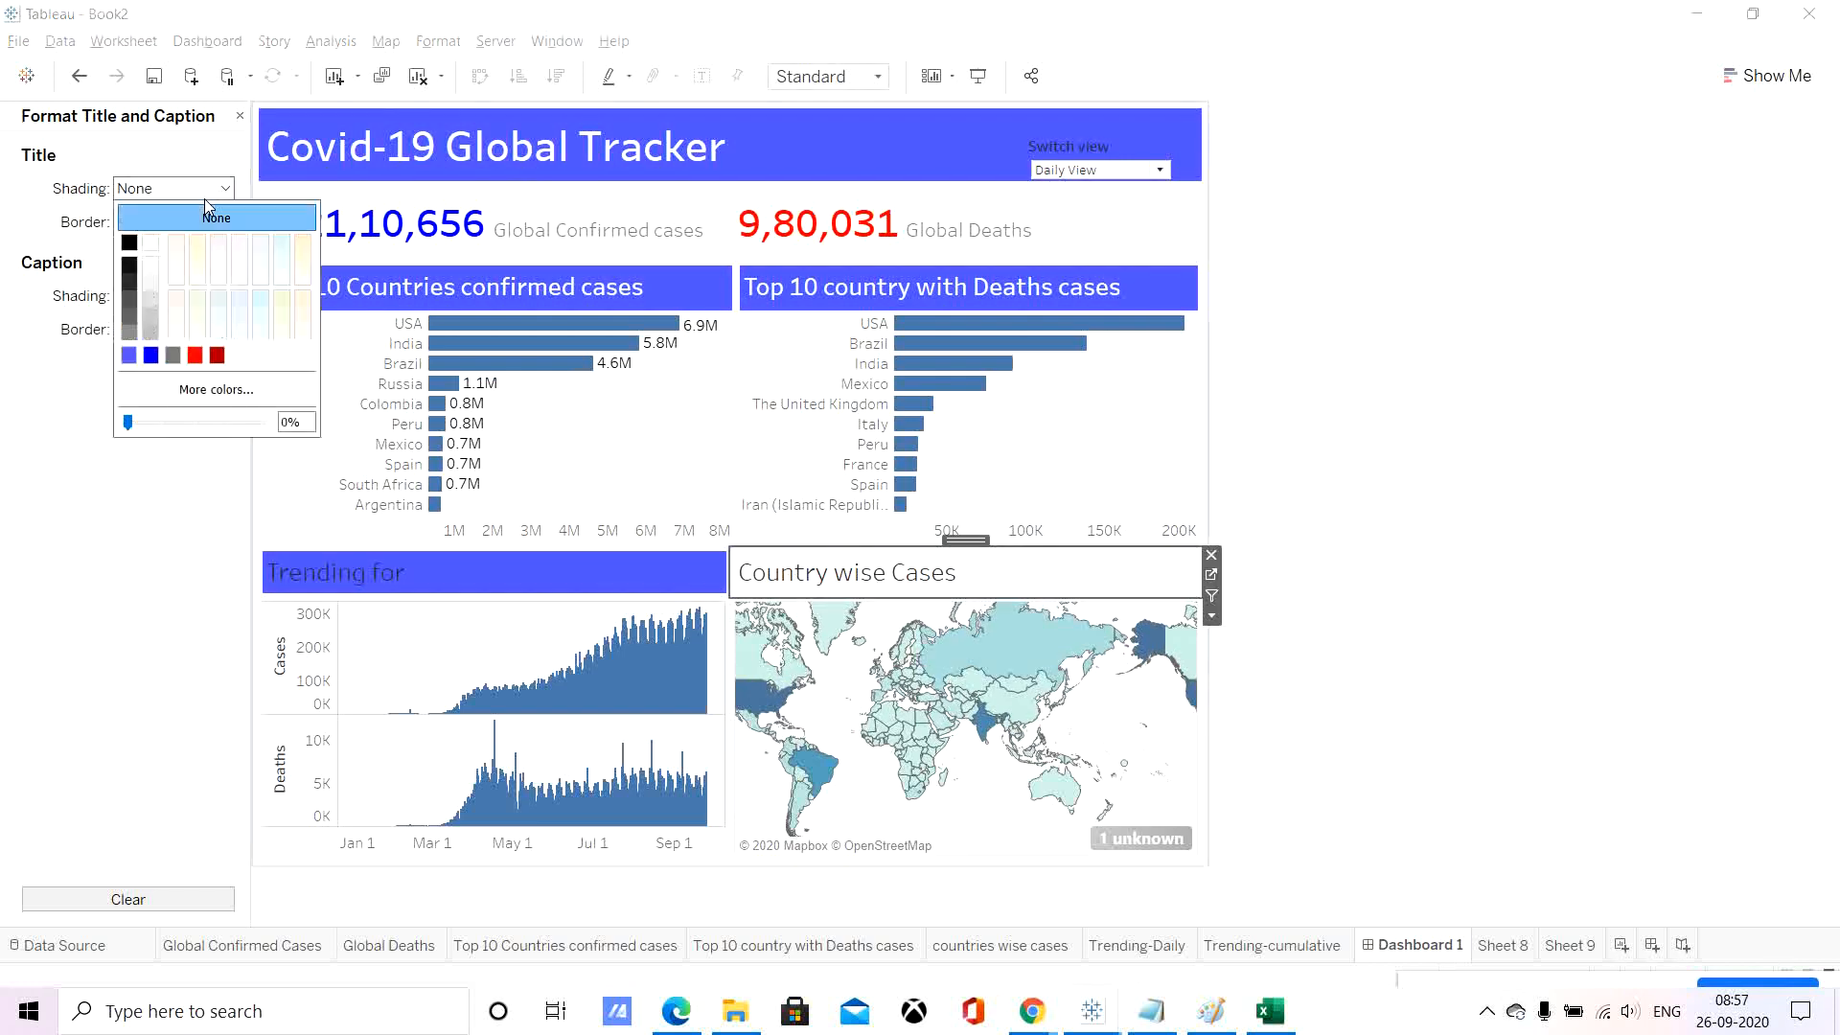
pyautogui.click(129, 356)
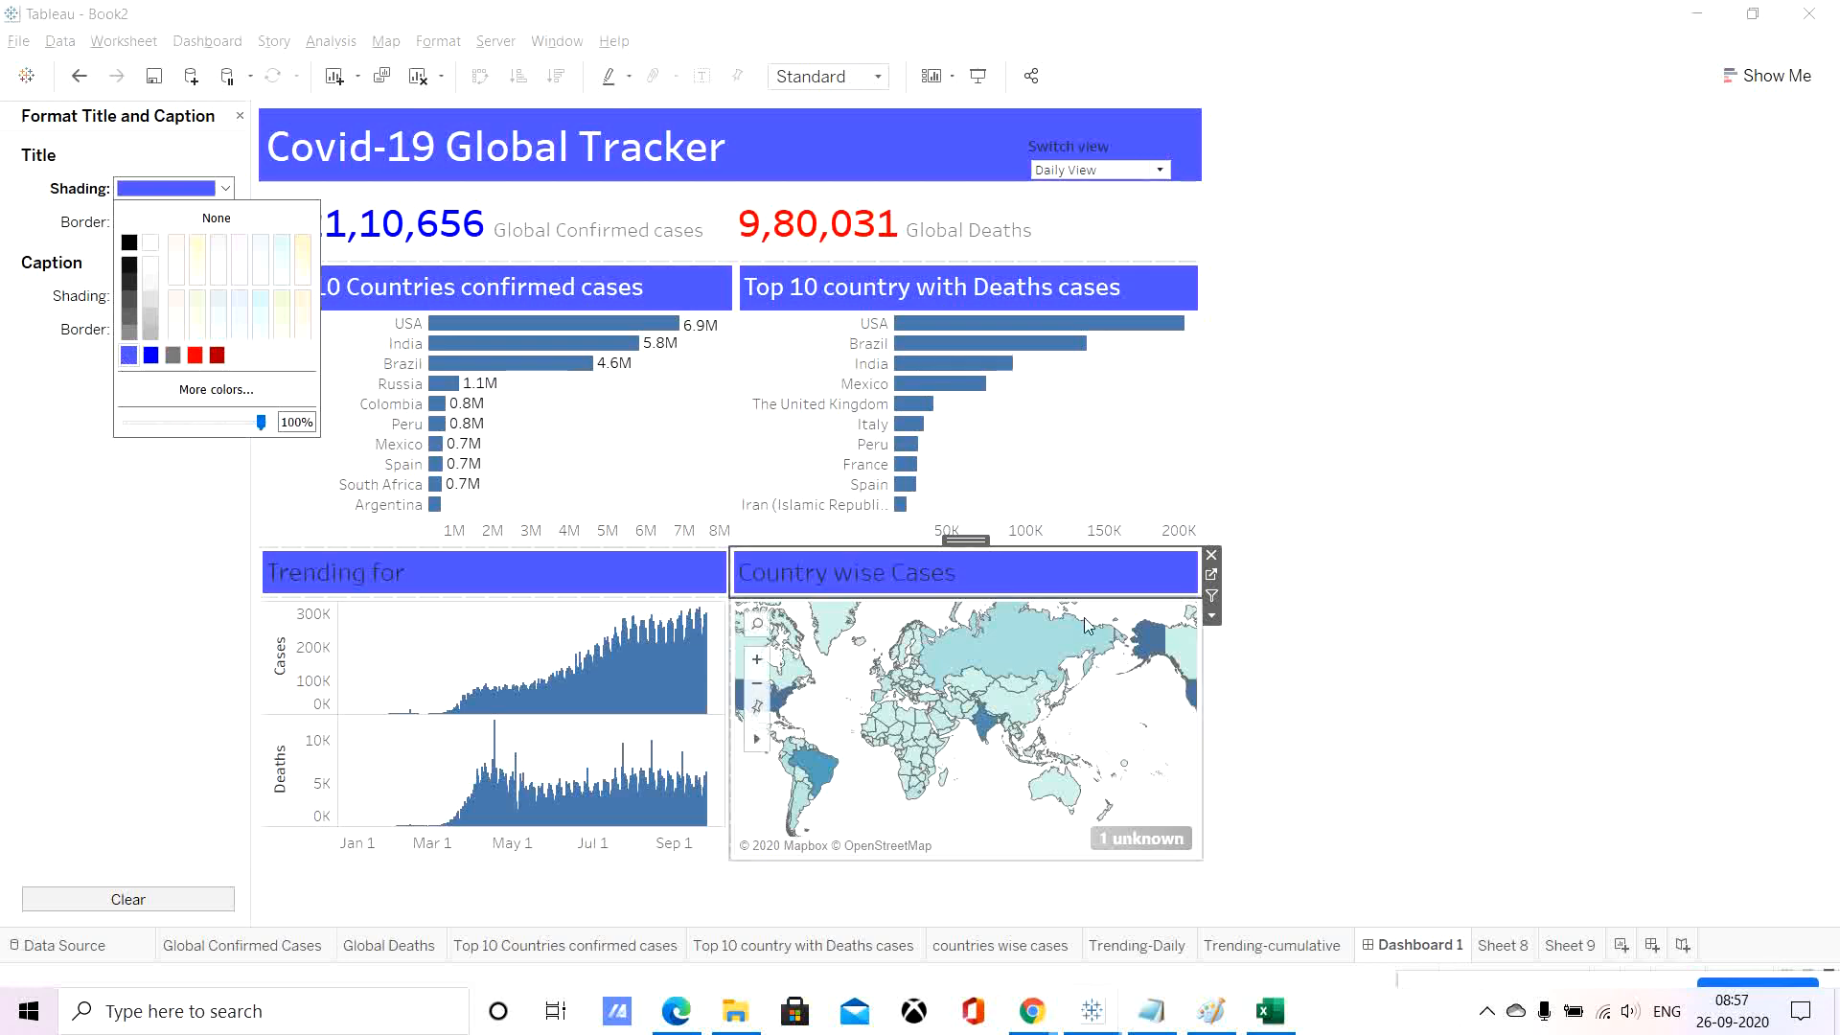
pyautogui.click(920, 642)
# Make the Trending for title text bold and white.
pyautogui.click(532, 571)
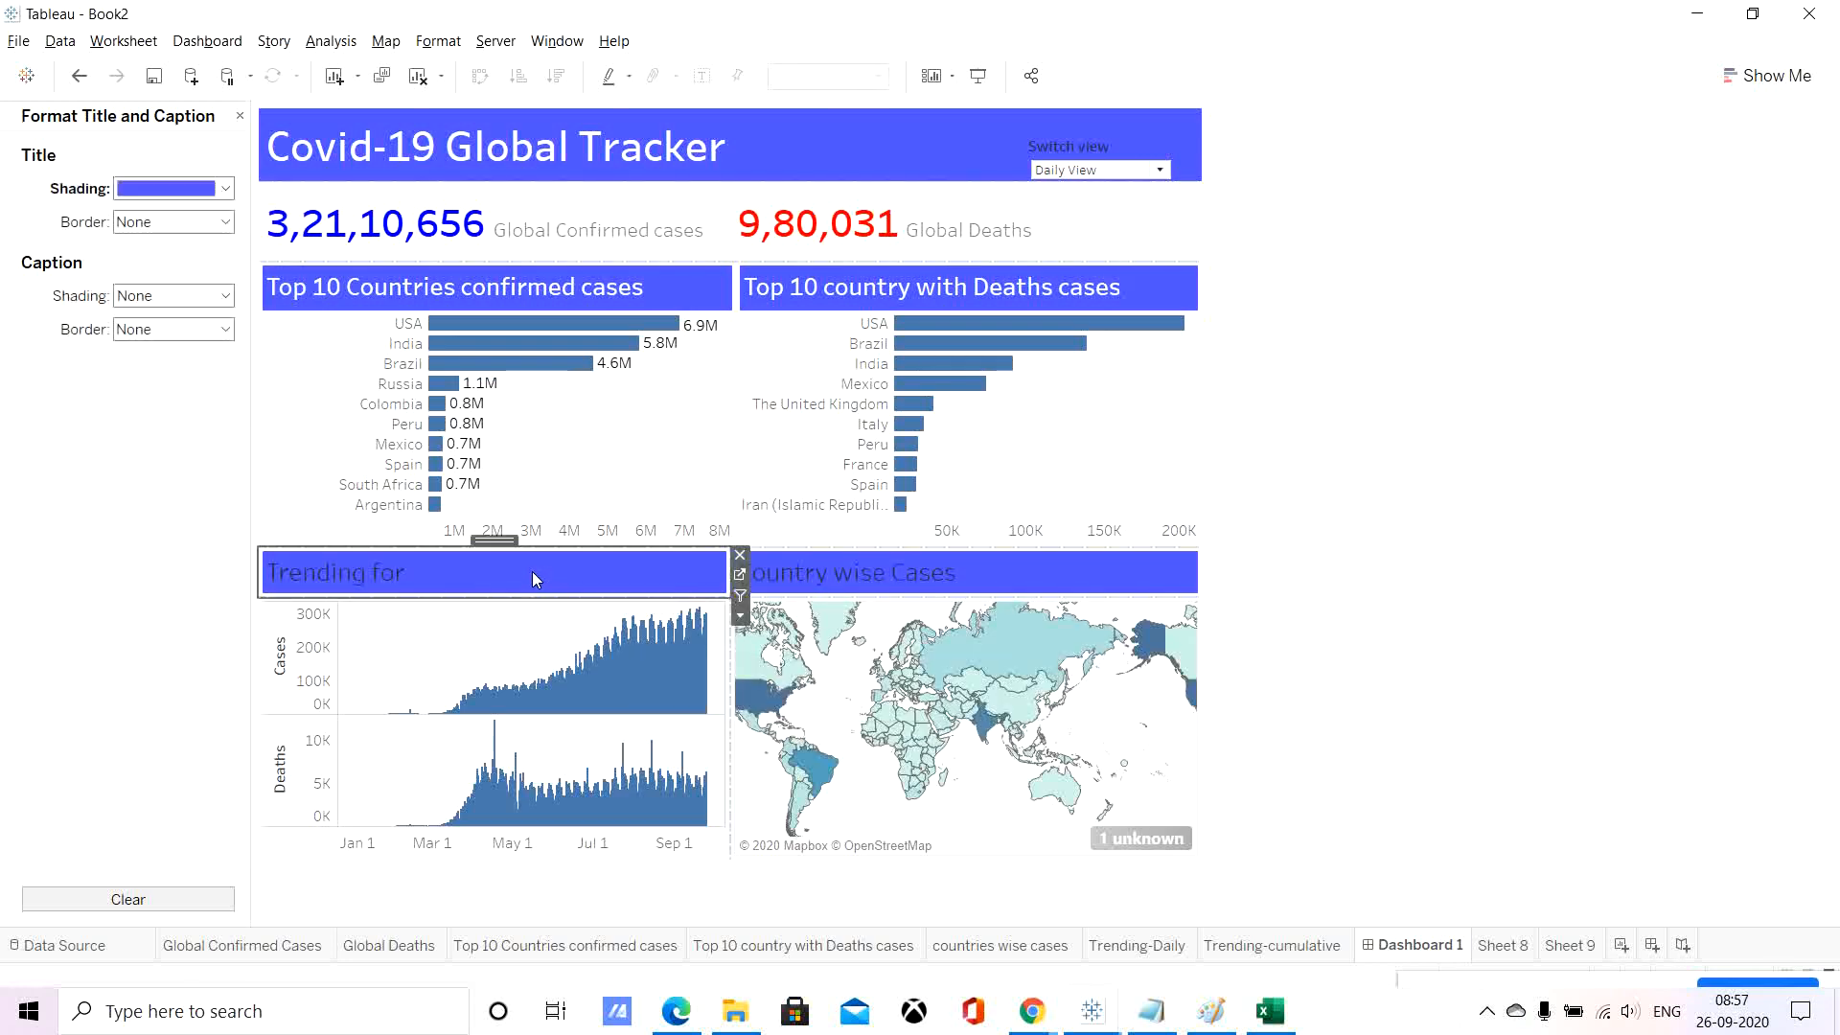
pyautogui.doubleClick(531, 571)
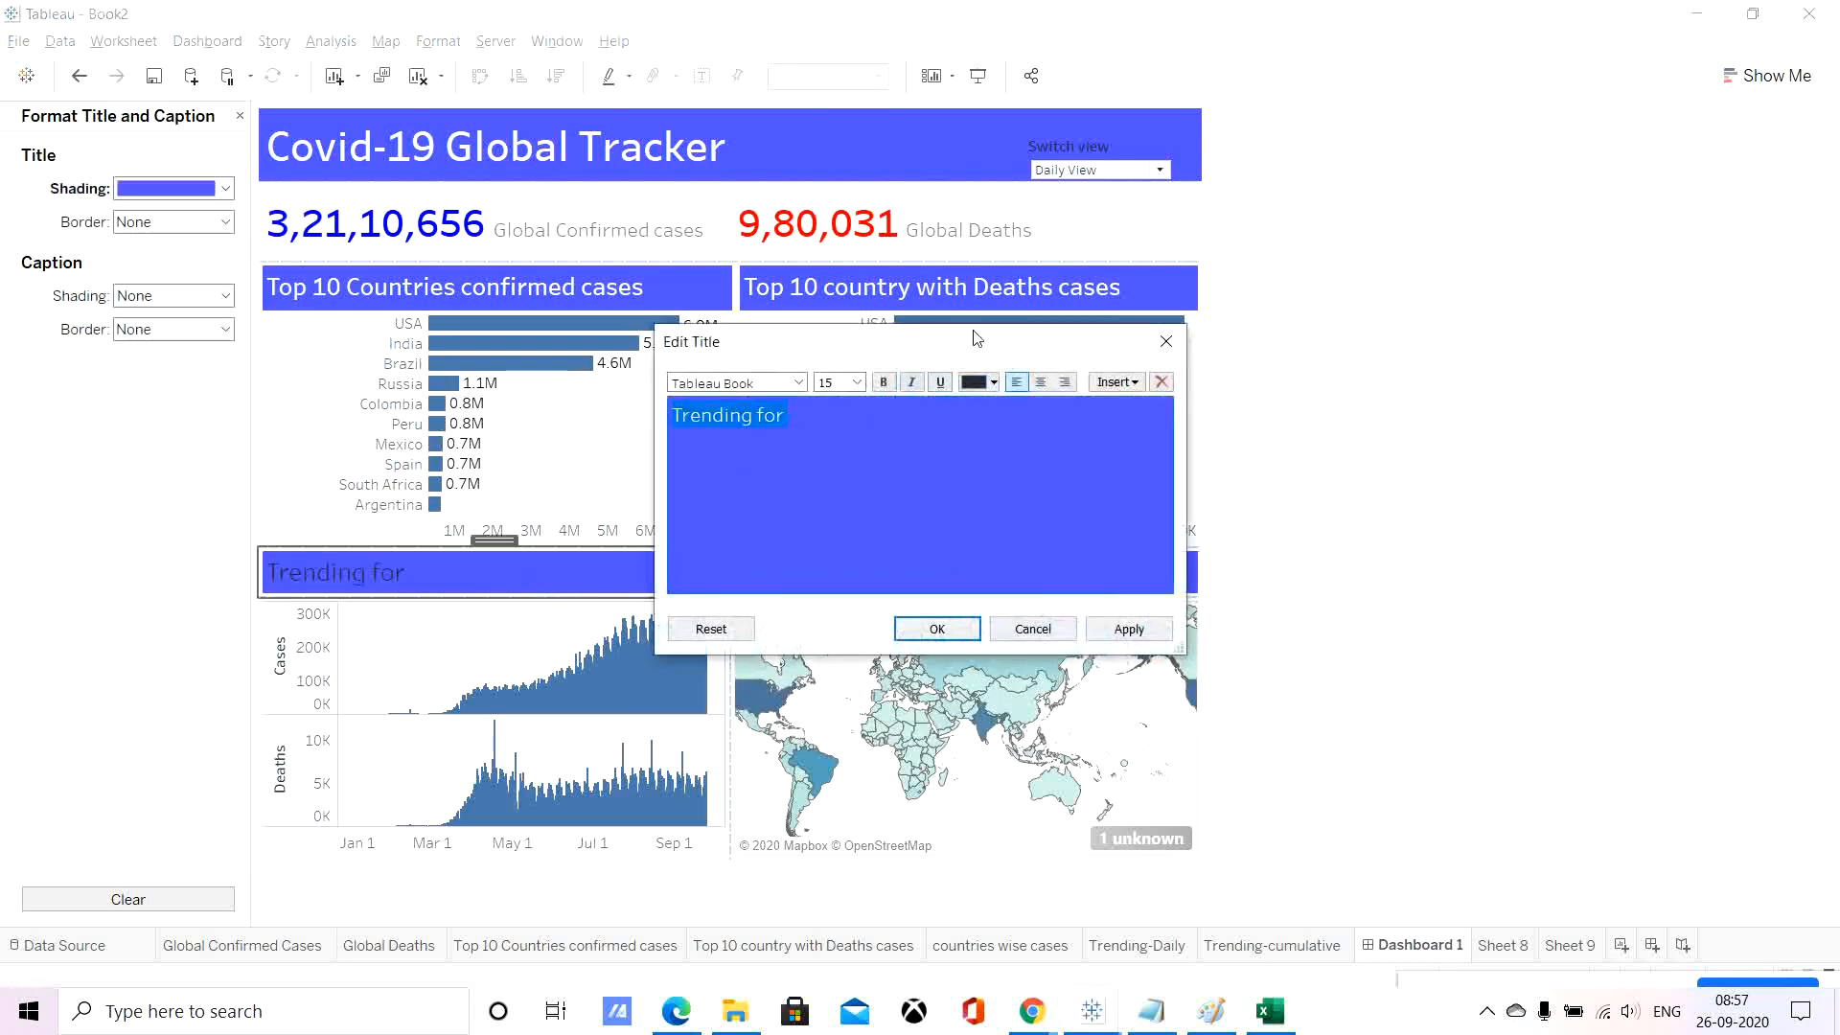
pyautogui.click(883, 383)
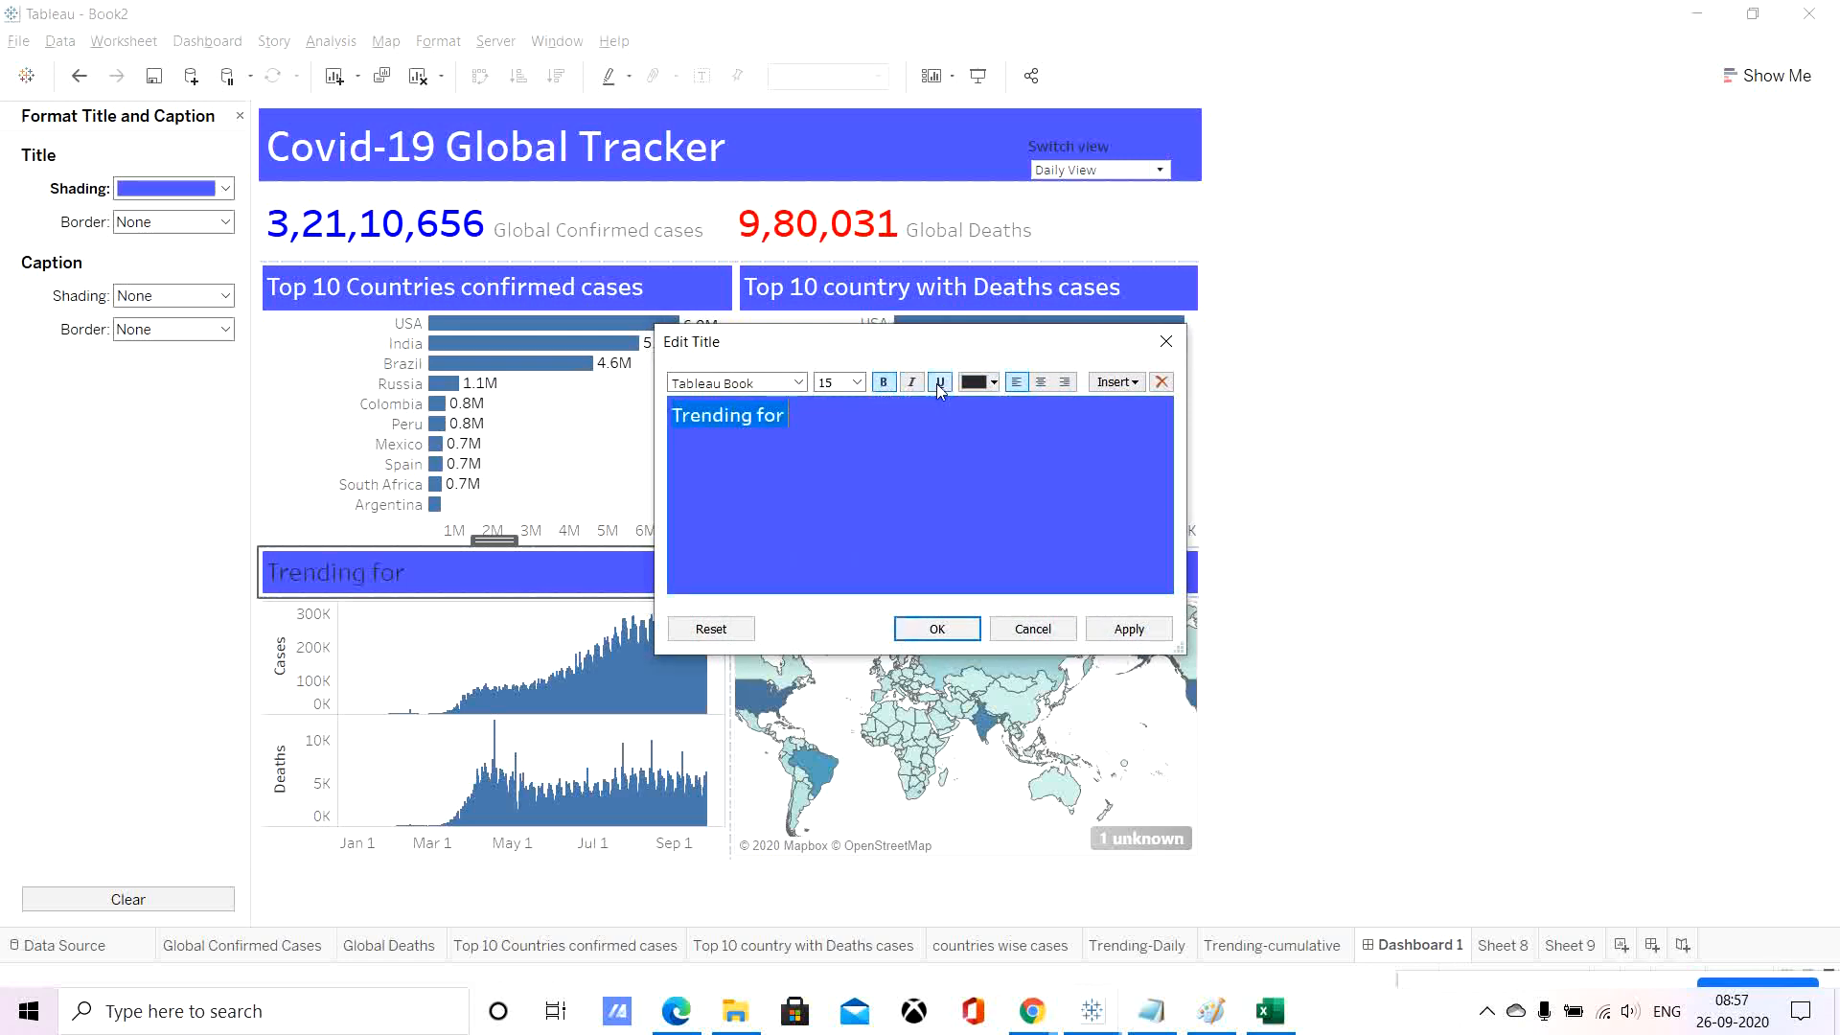
pyautogui.click(987, 383)
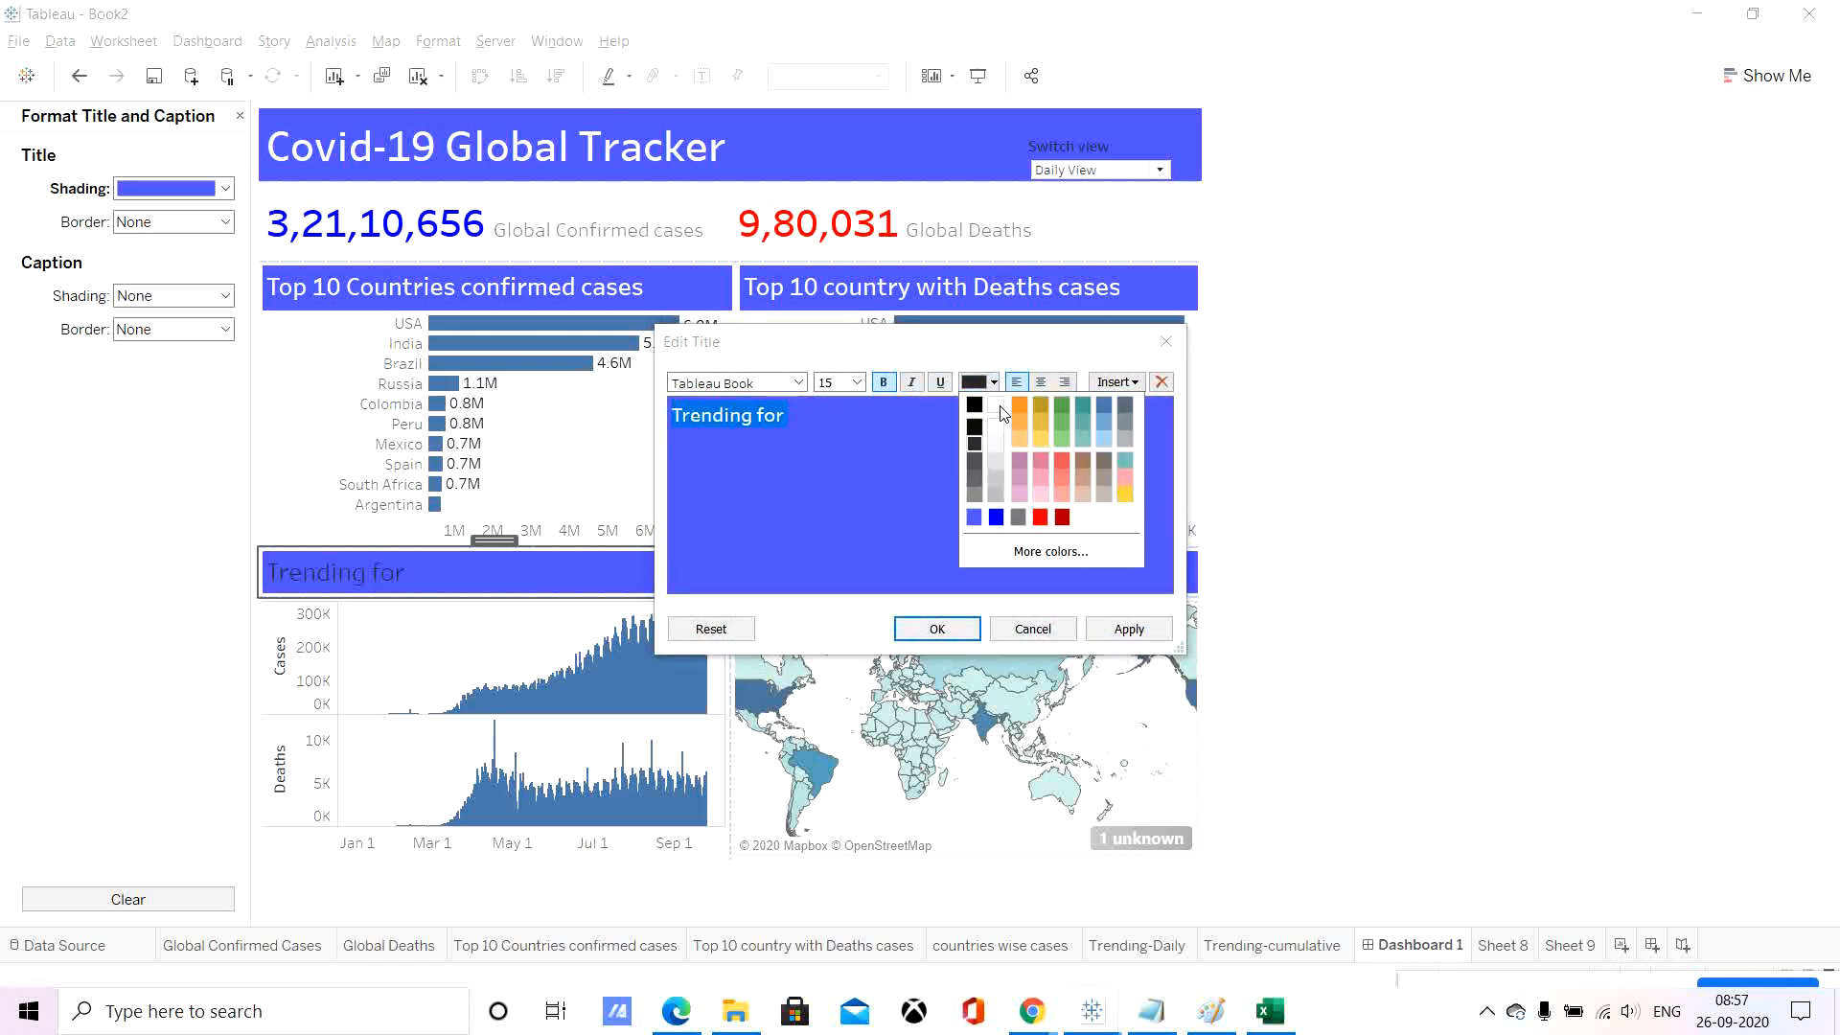
pyautogui.click(1002, 413)
pyautogui.click(1123, 628)
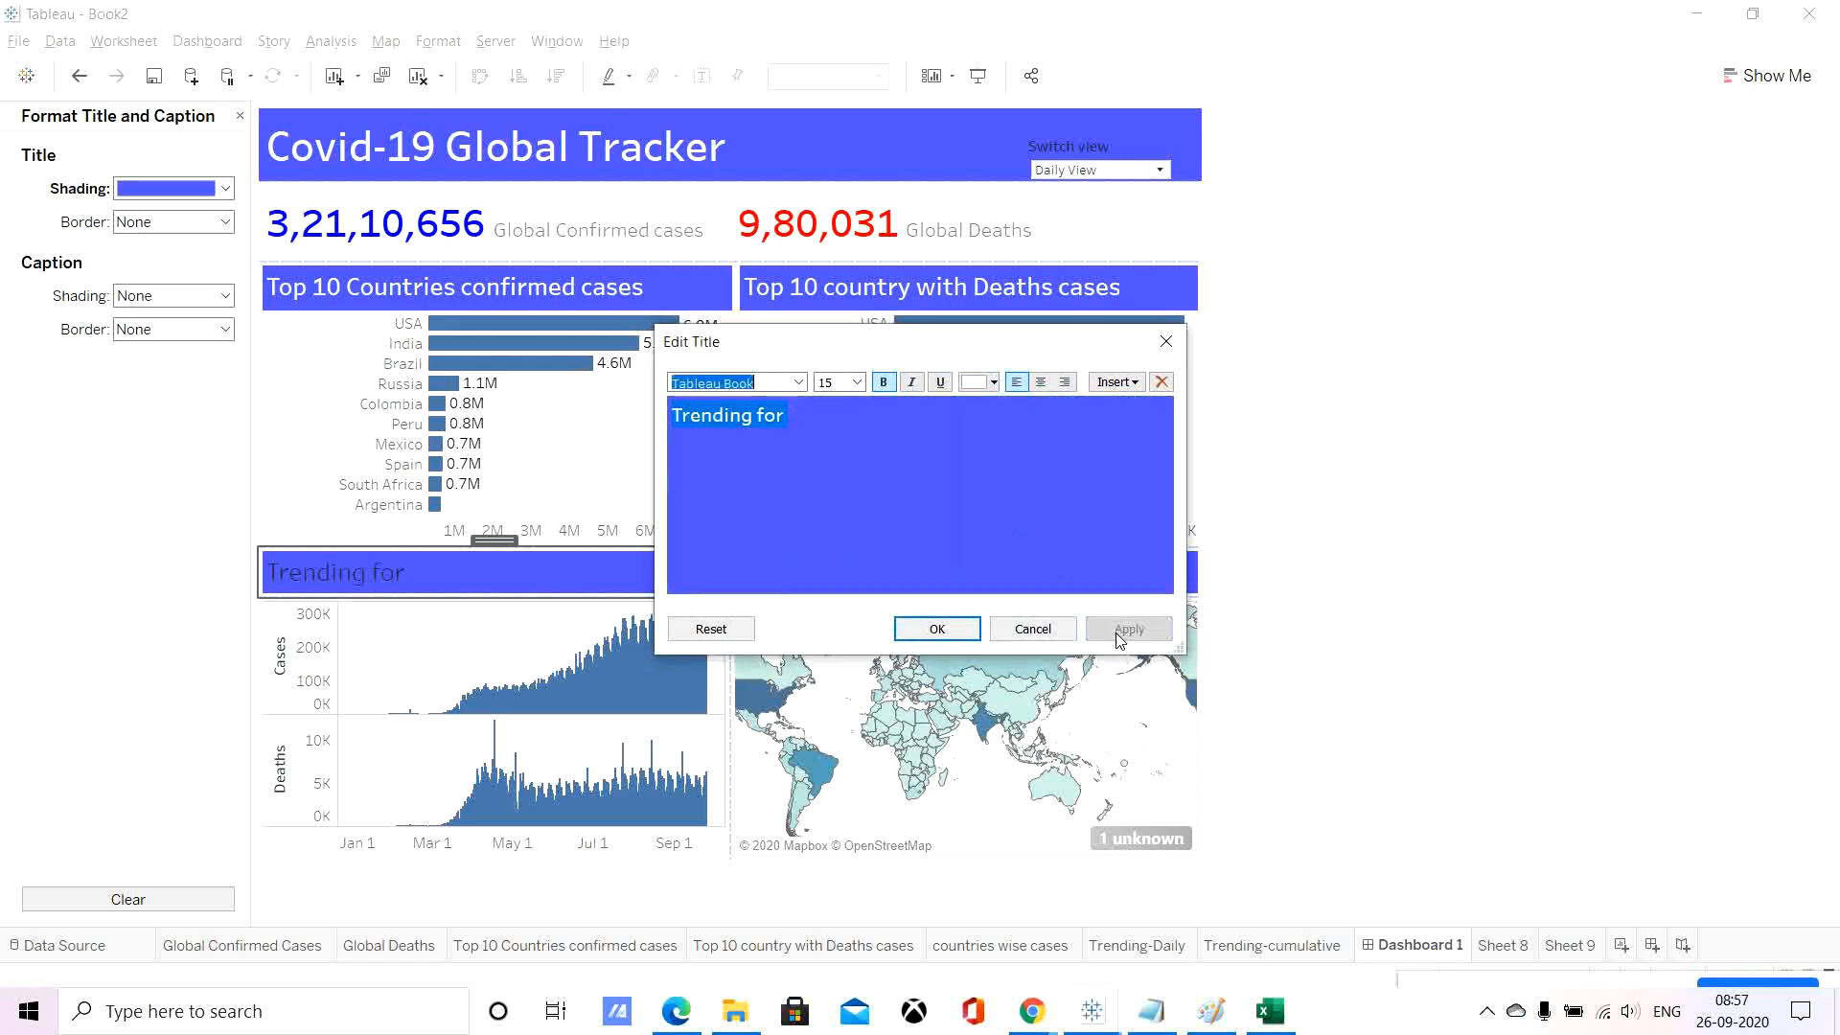
pyautogui.click(937, 629)
# Format the Country wise Cases title text above the map as bold and white.
pyautogui.click(833, 584)
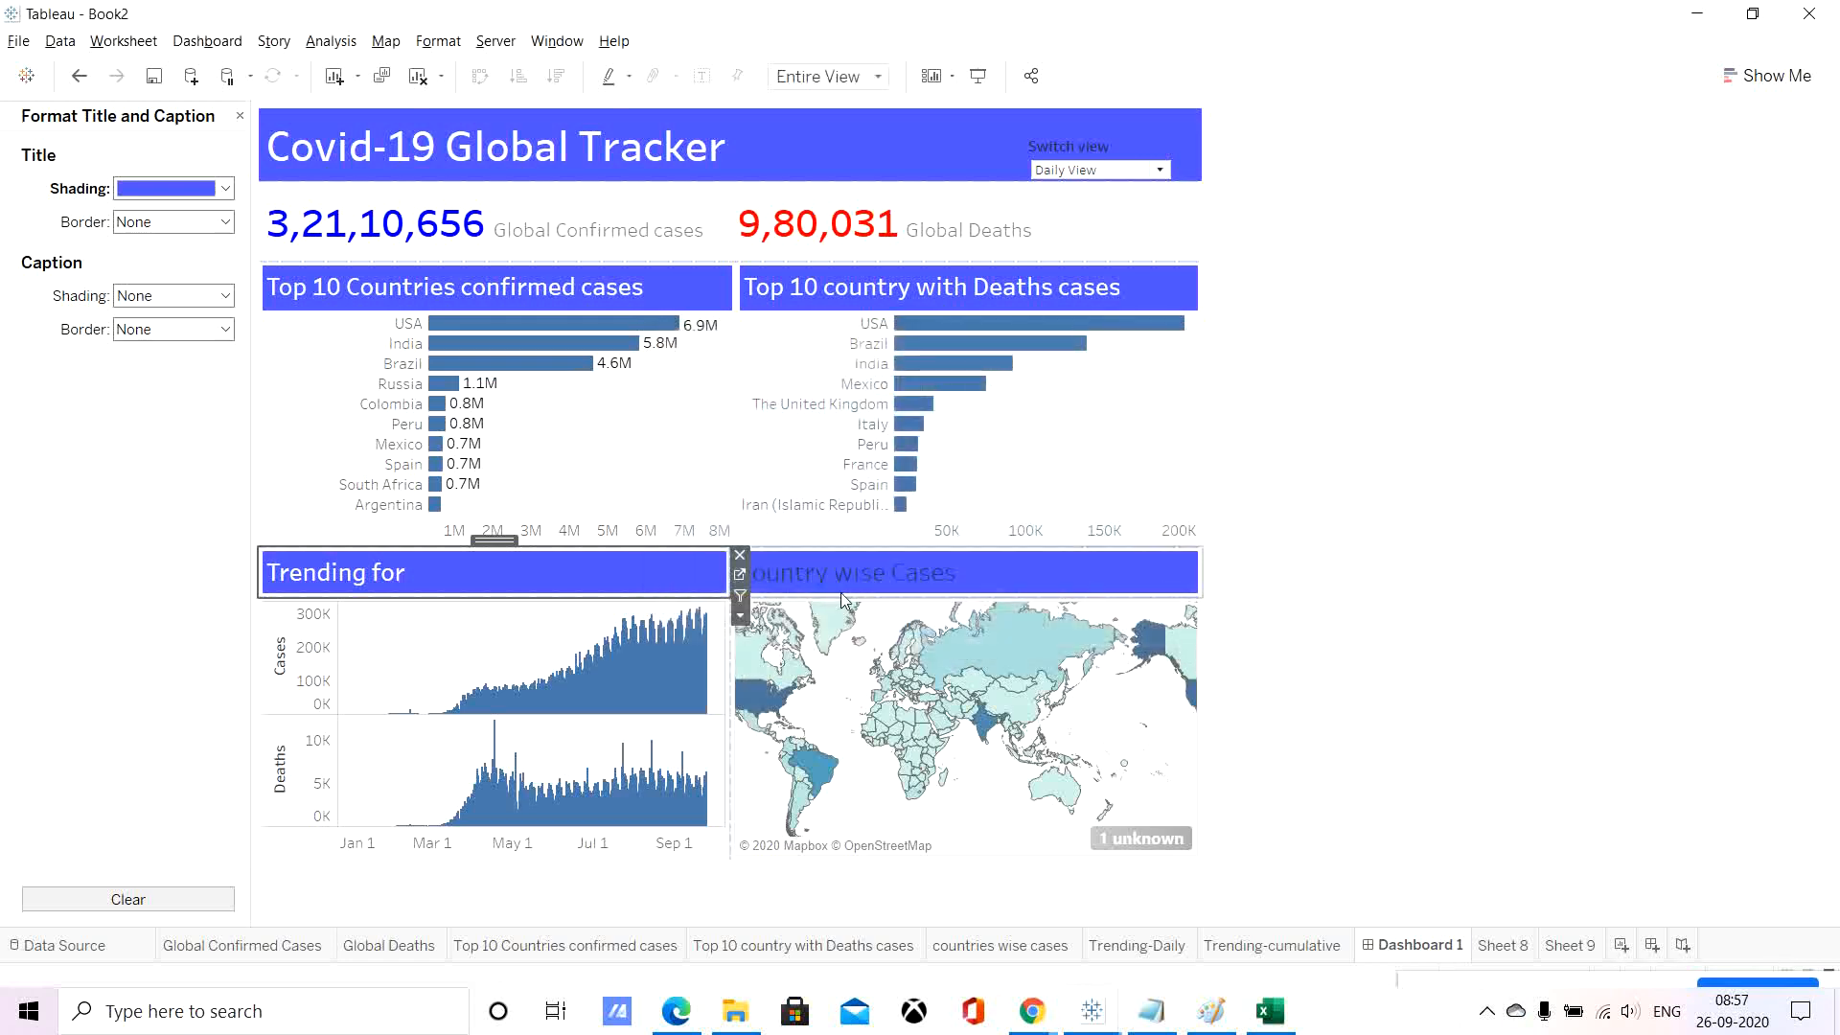
pyautogui.doubleClick(832, 585)
pyautogui.hotkey('ctrl', 'a')
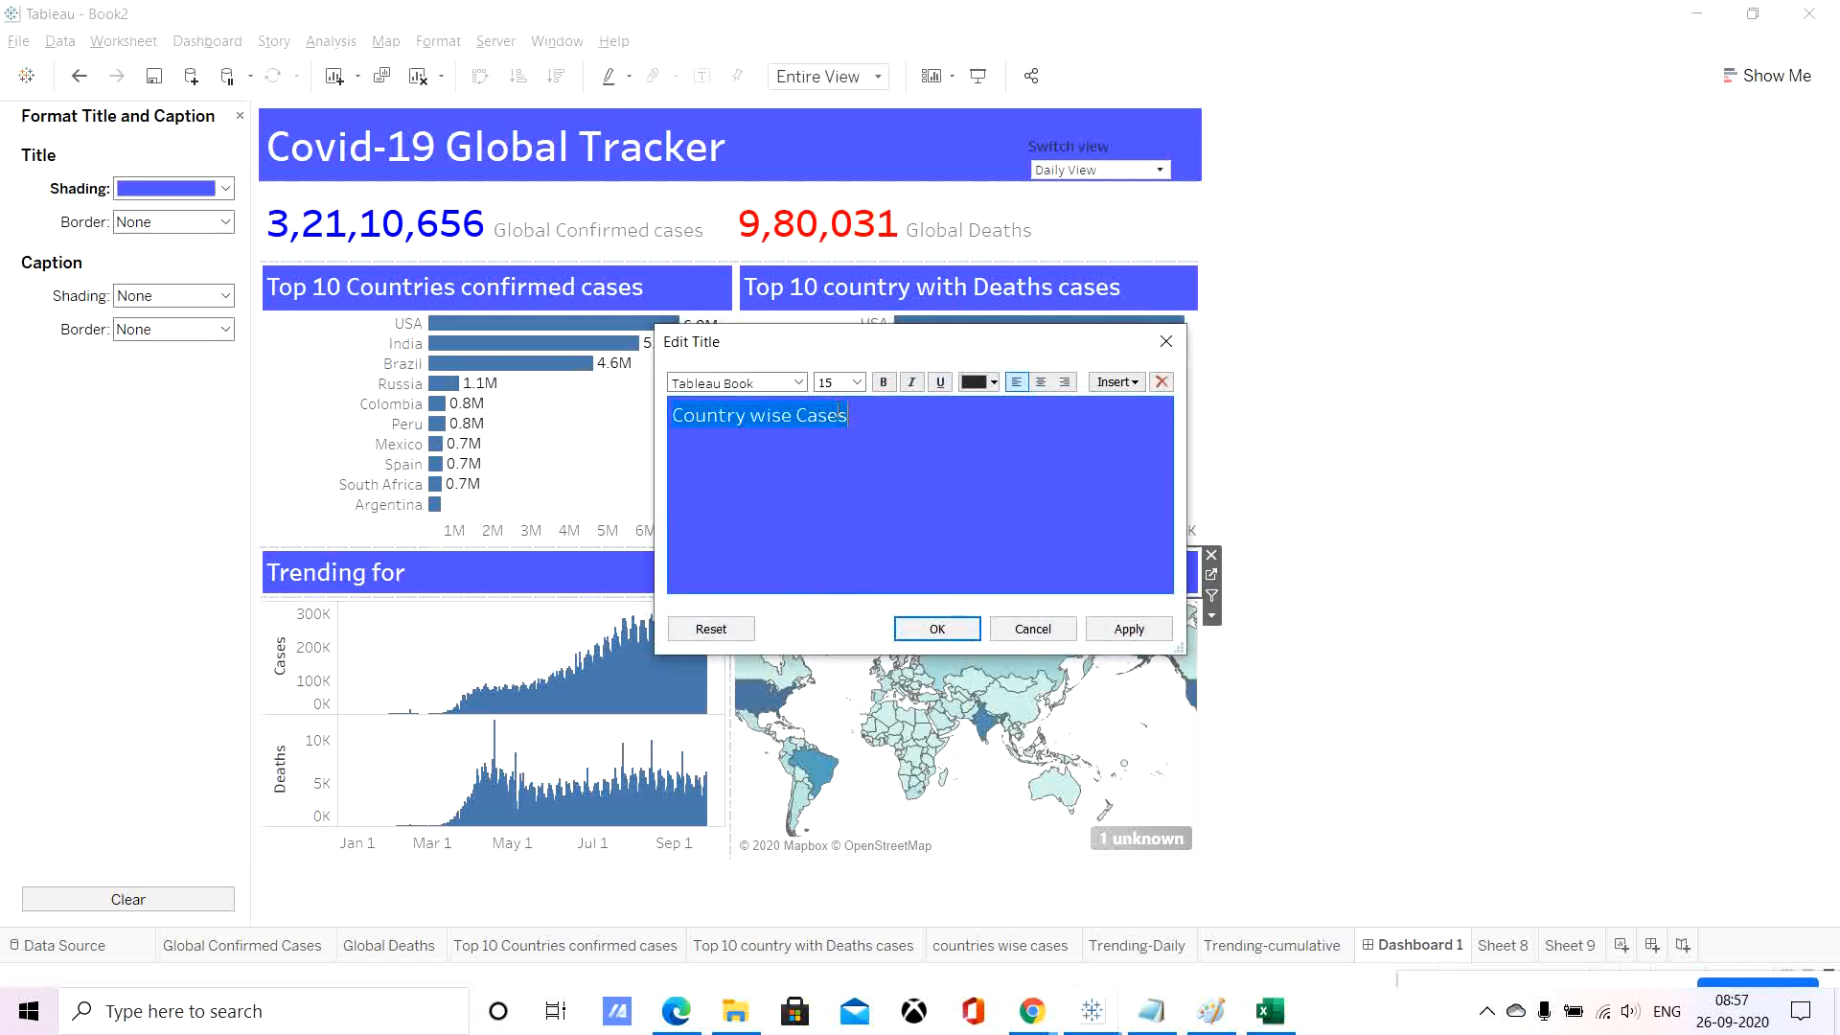
pyautogui.click(882, 381)
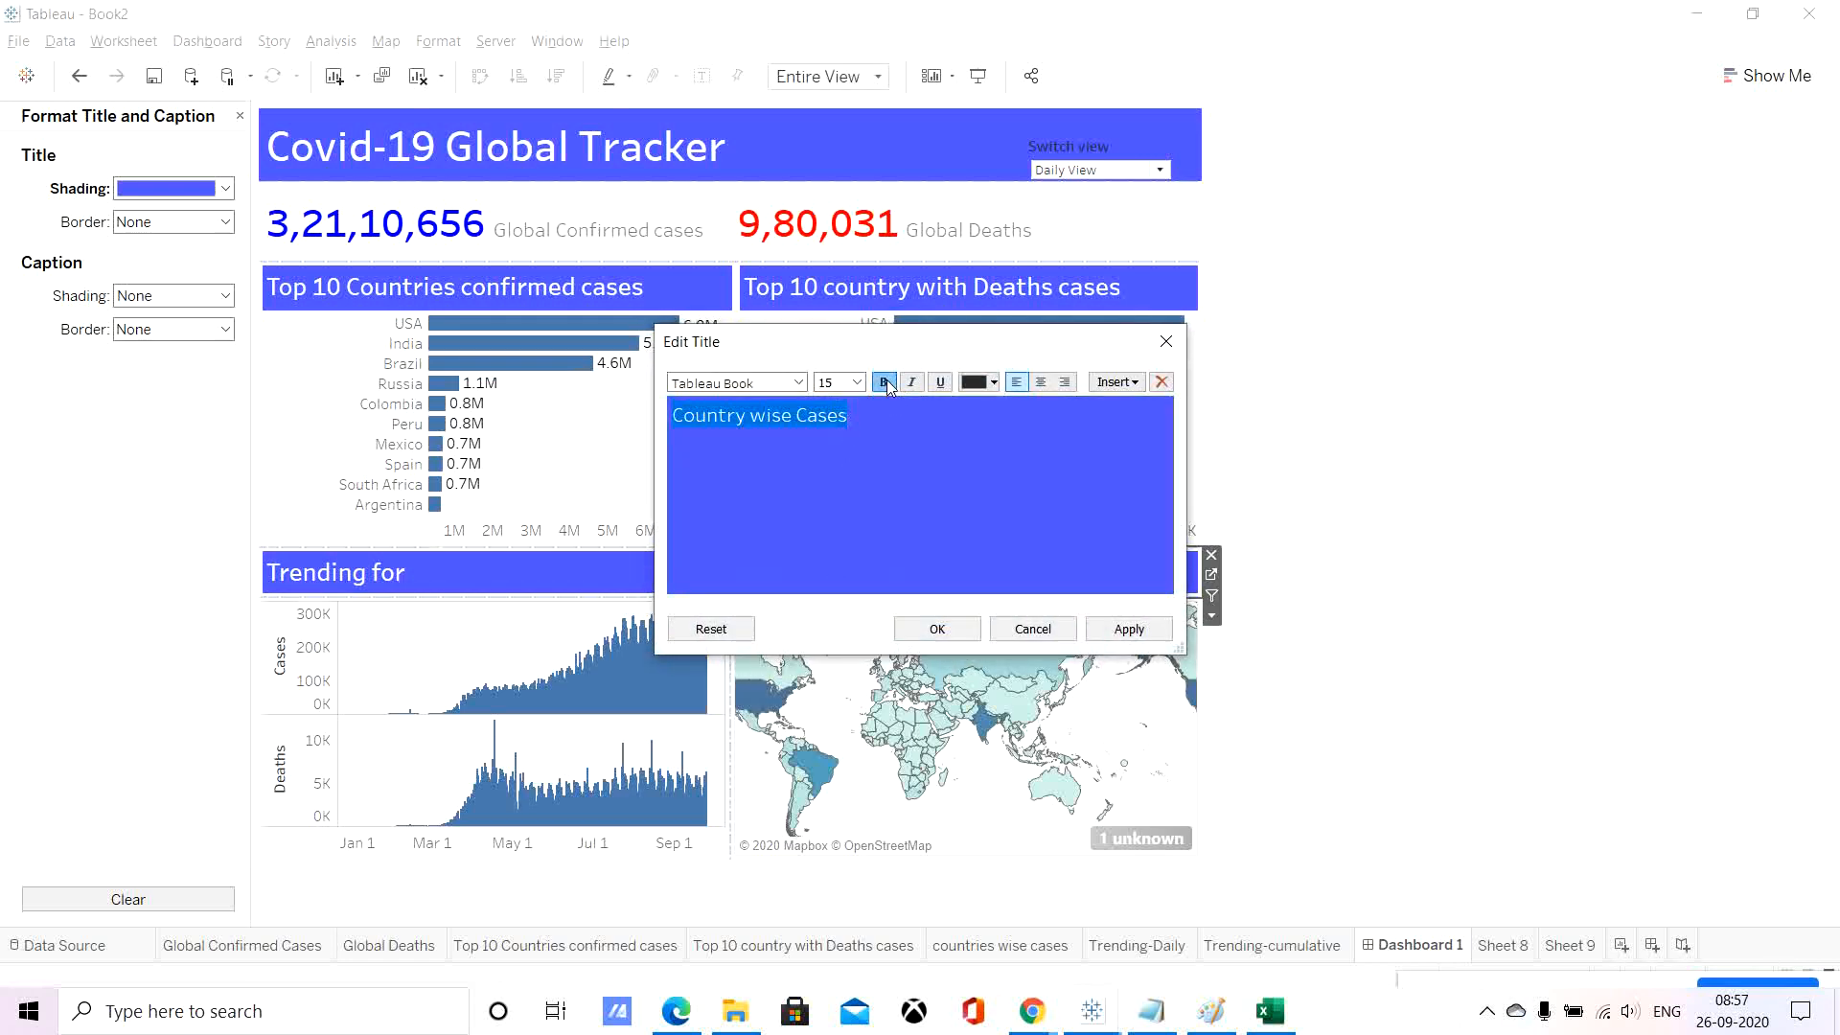
pyautogui.click(983, 383)
pyautogui.click(995, 405)
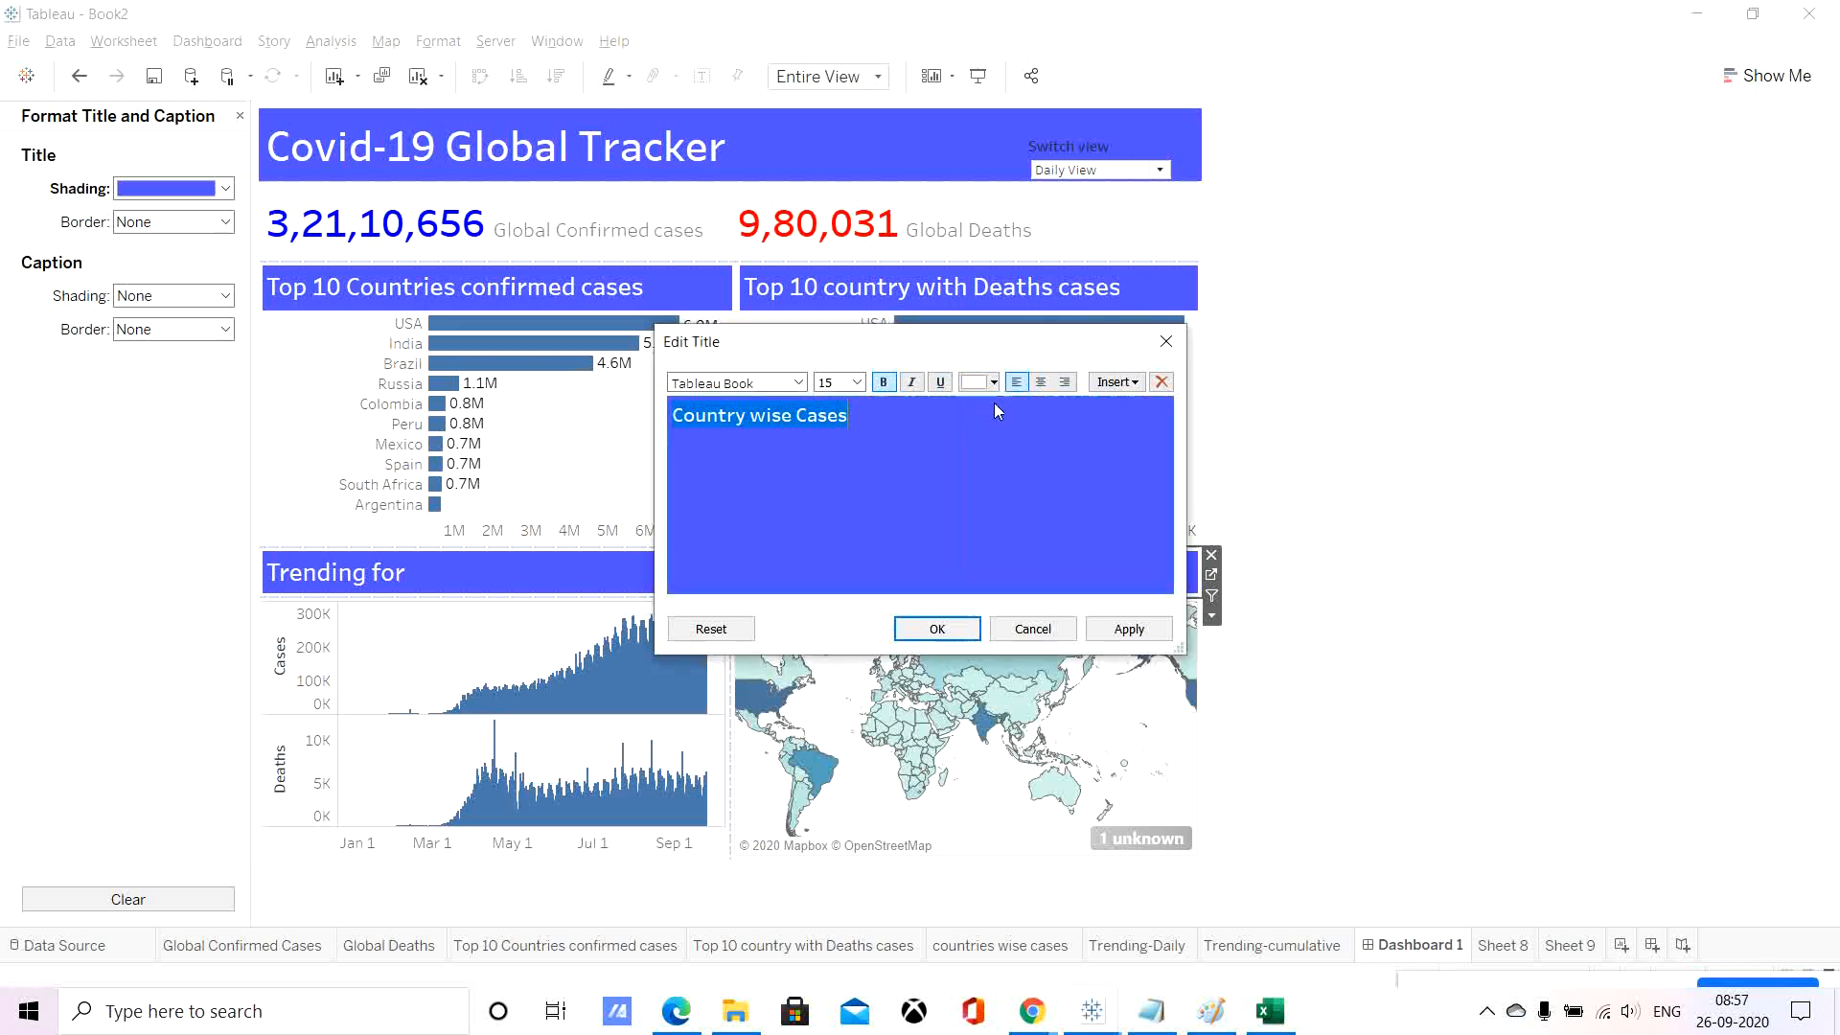
pyautogui.click(1138, 624)
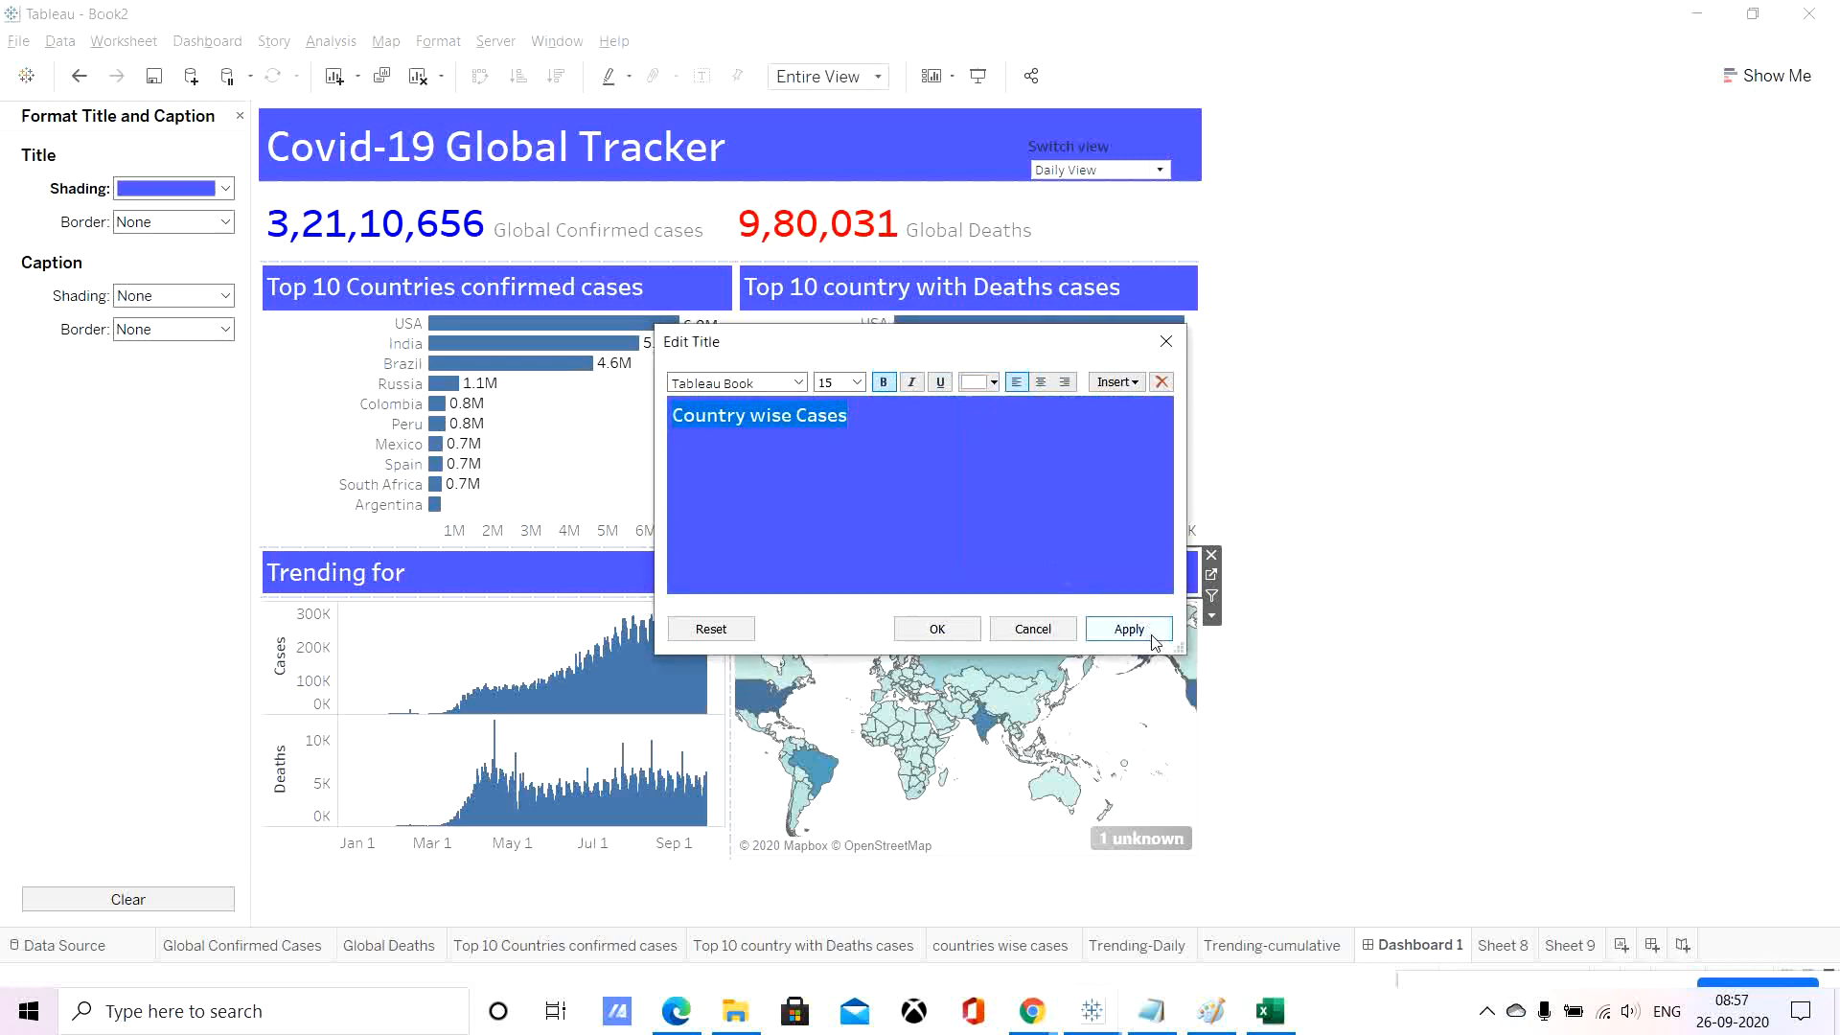
pyautogui.click(936, 632)
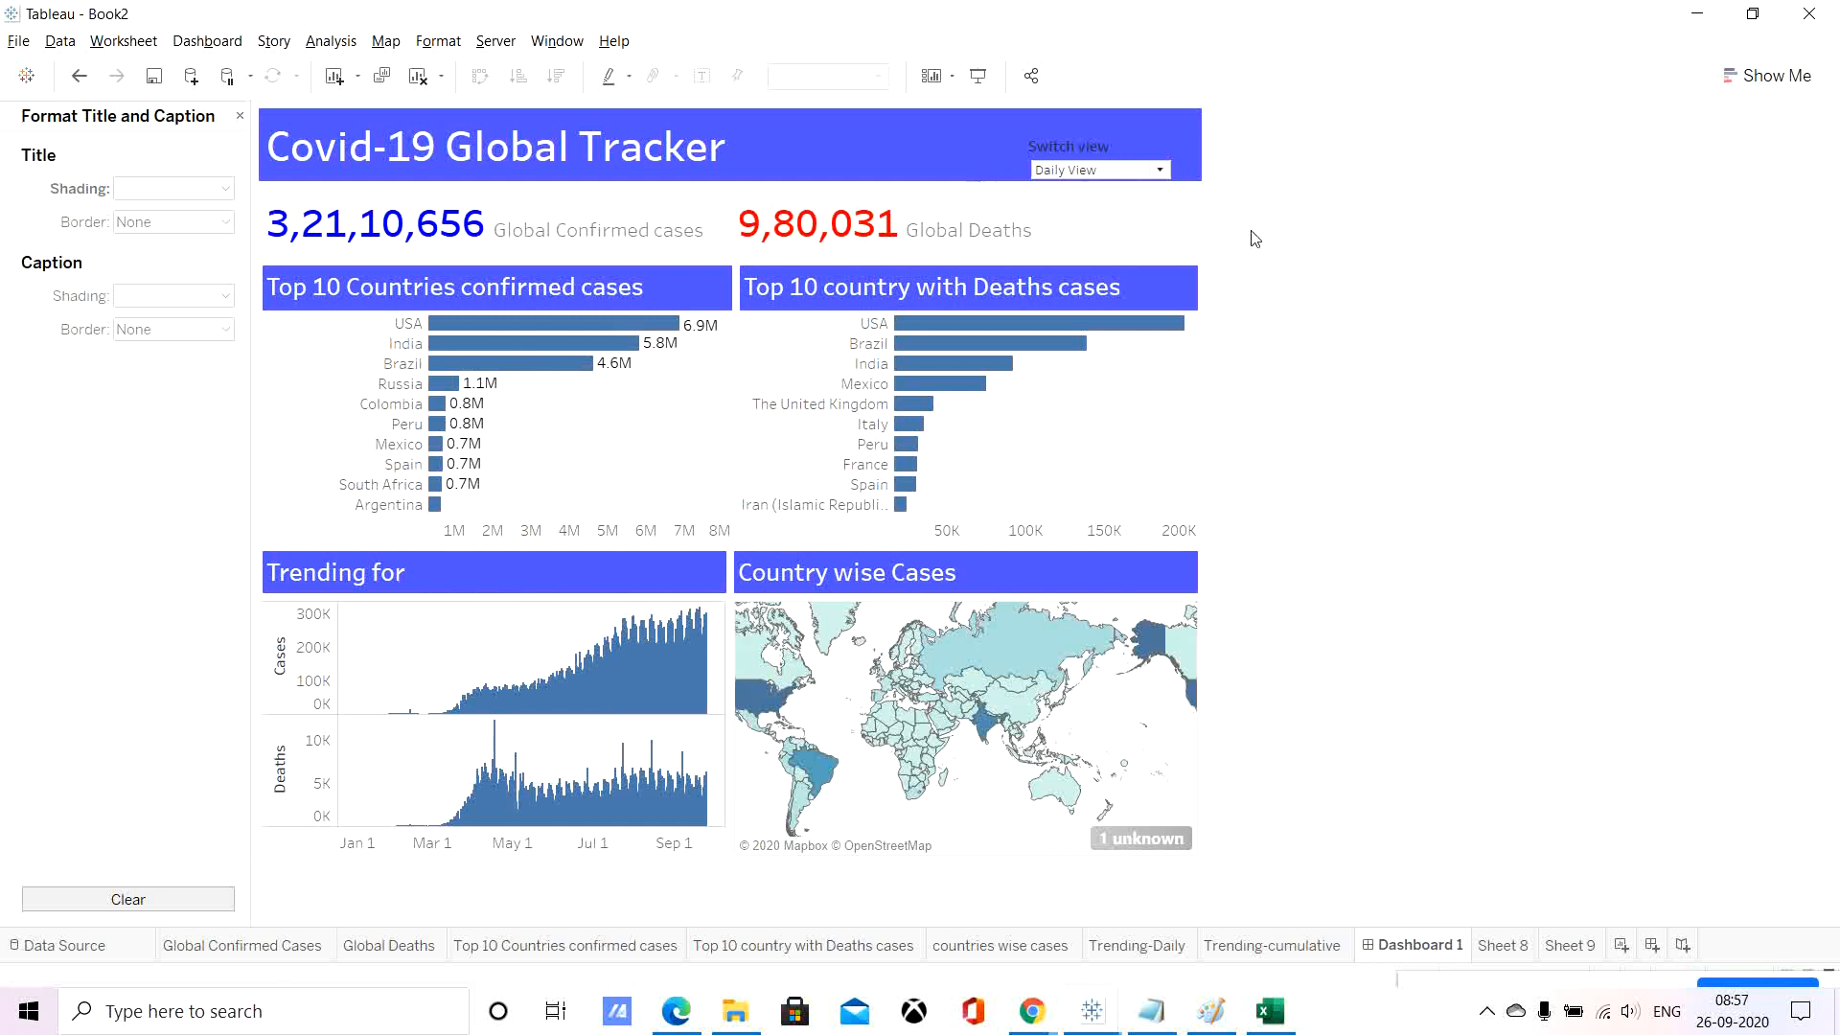
# Make the Switch view parameter control floating and move it from the dashboard header onto the Trending for title bar.
pyautogui.click(1083, 151)
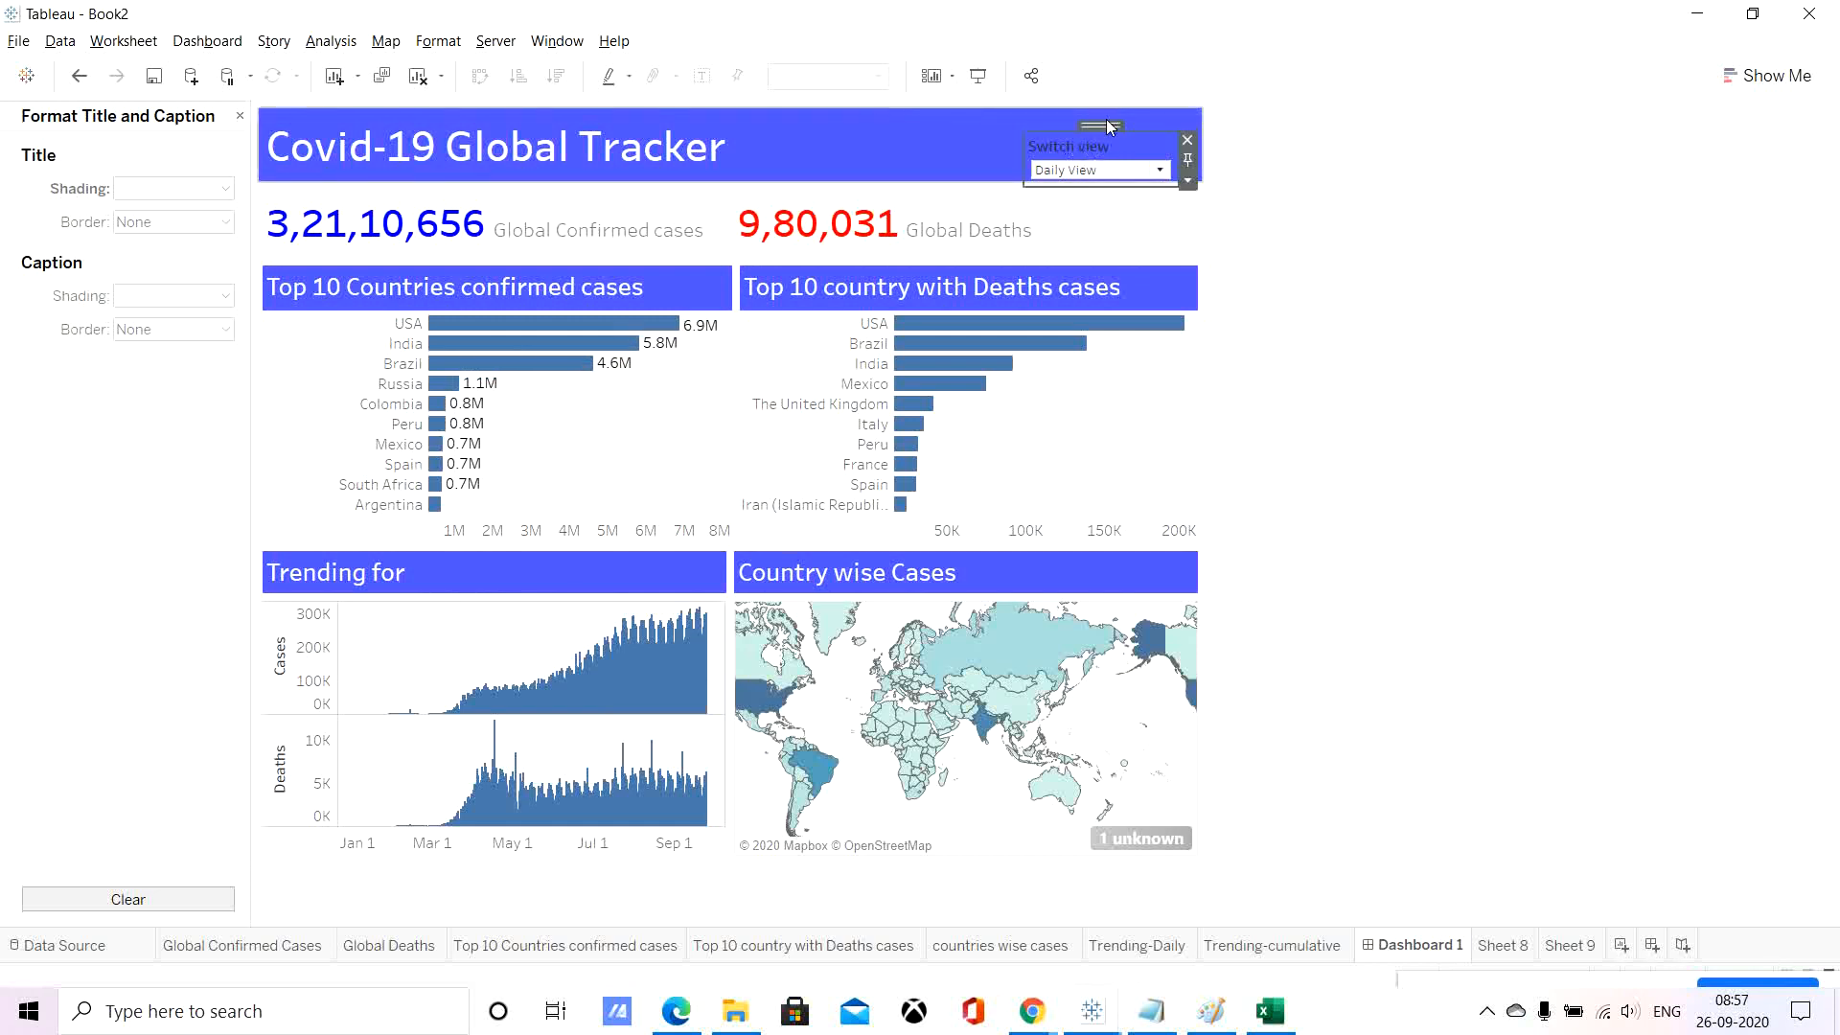
pyautogui.moveTo(1101, 124); pyautogui.dragTo(1064, 137)
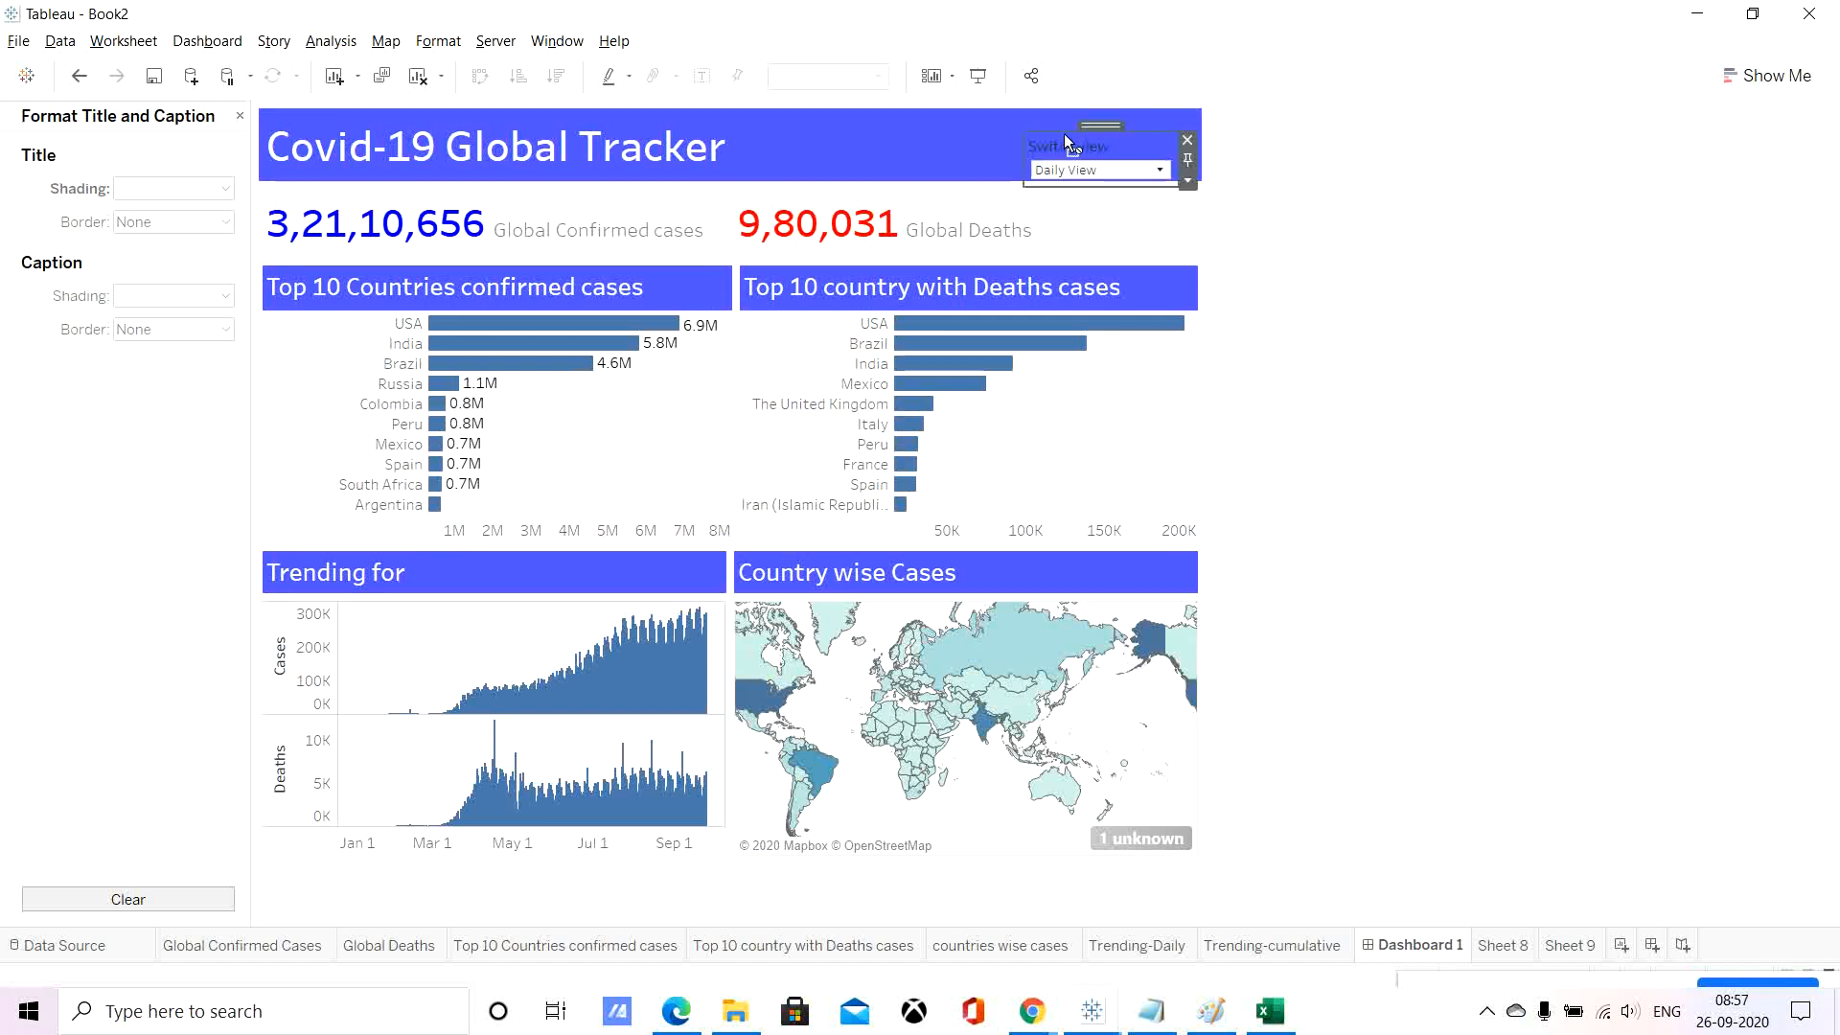
pyautogui.click(1187, 180)
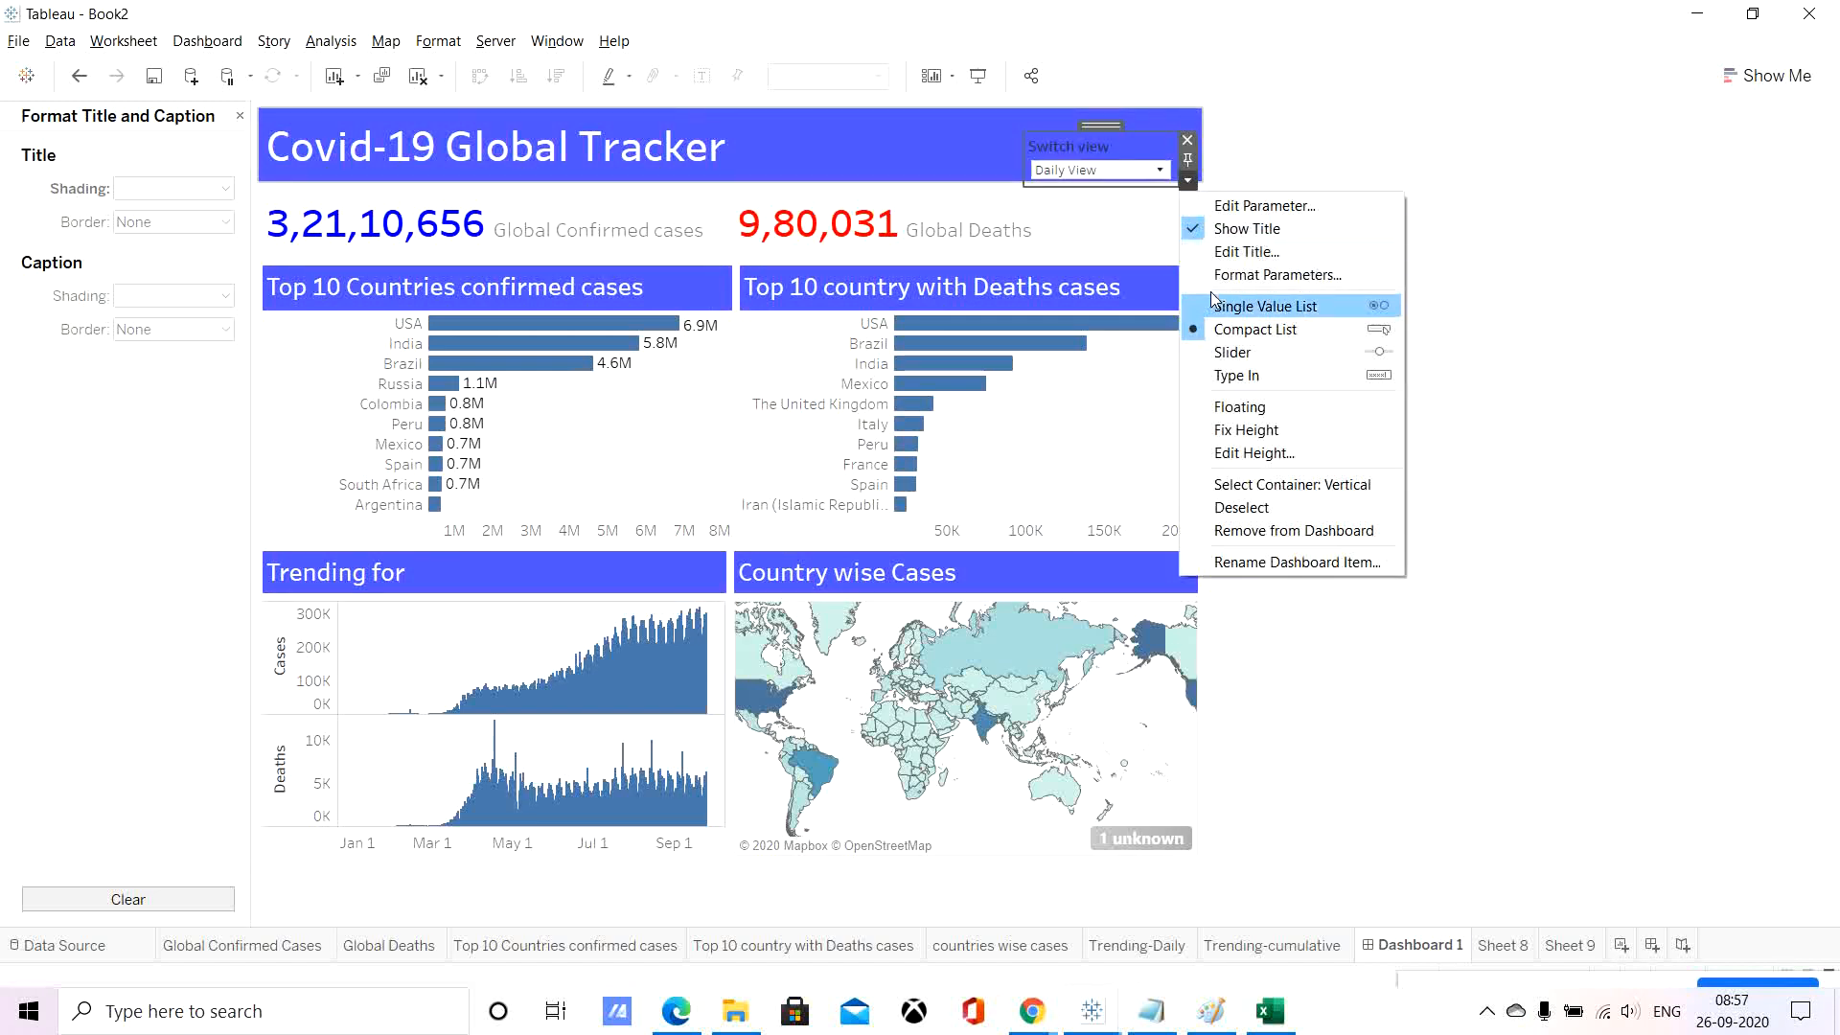
pyautogui.click(1203, 410)
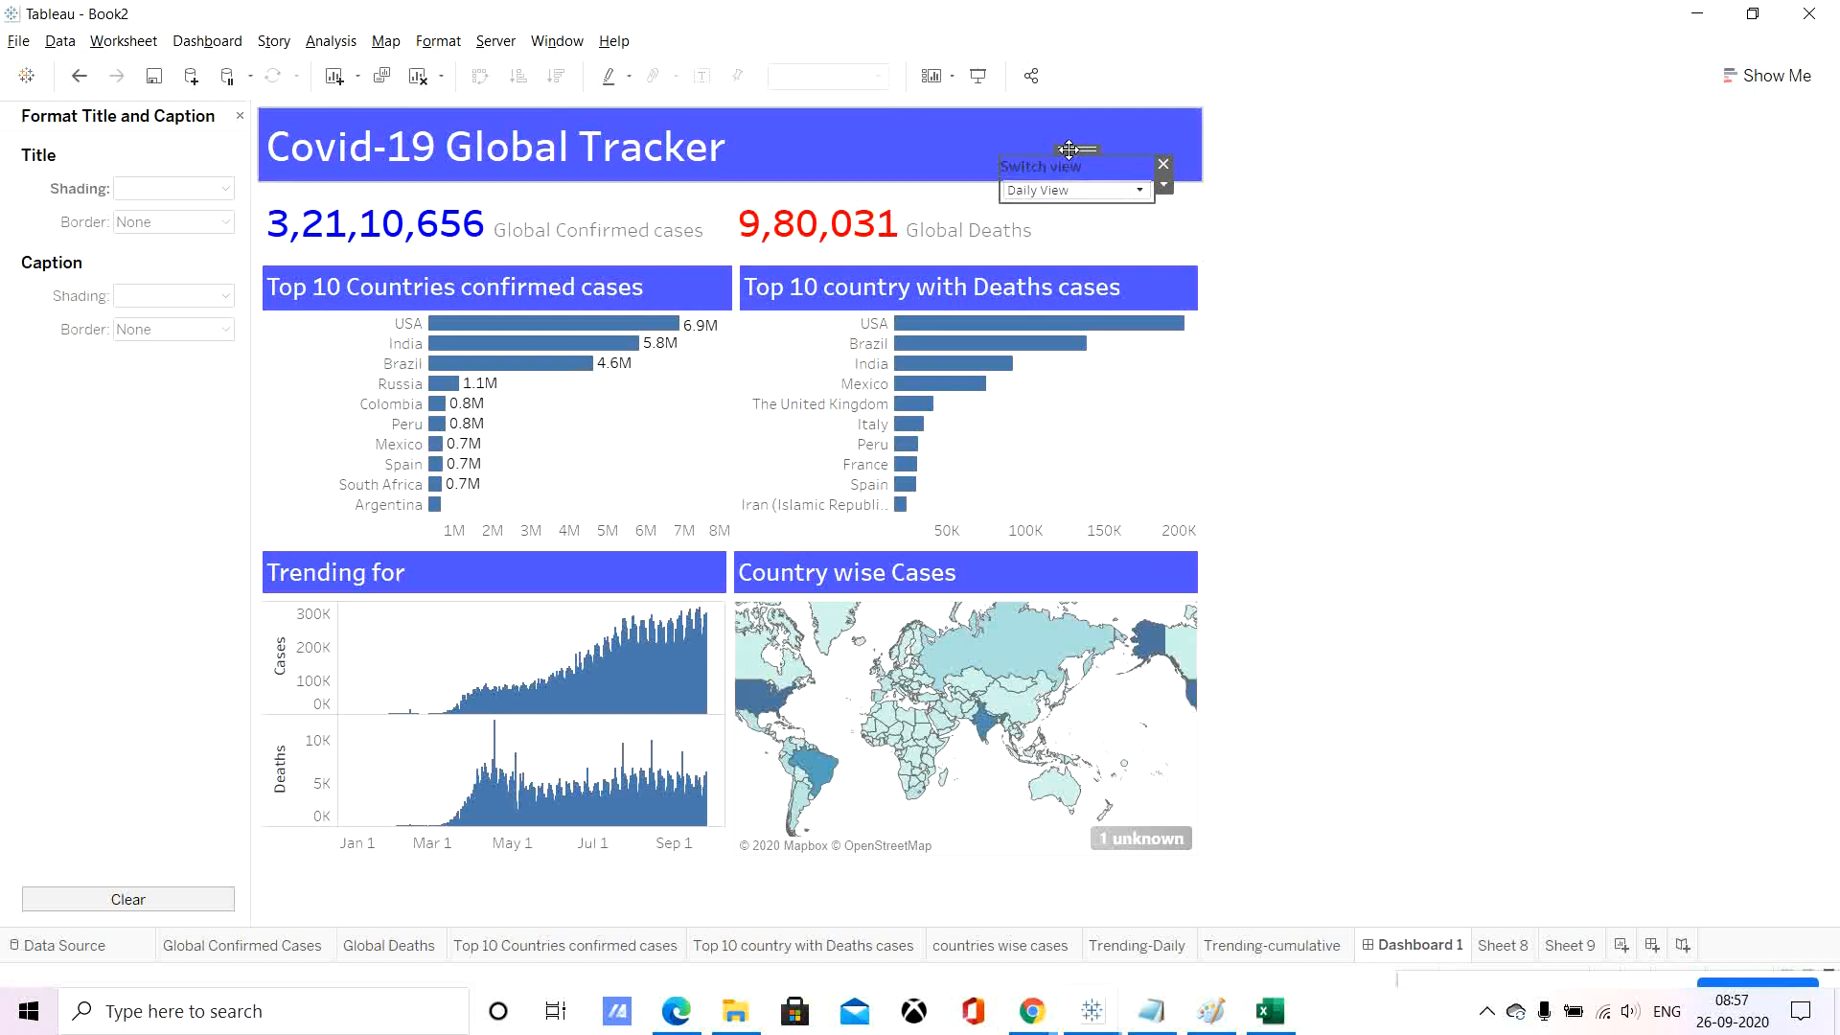
pyautogui.moveTo(1092, 131); pyautogui.dragTo(621, 543)
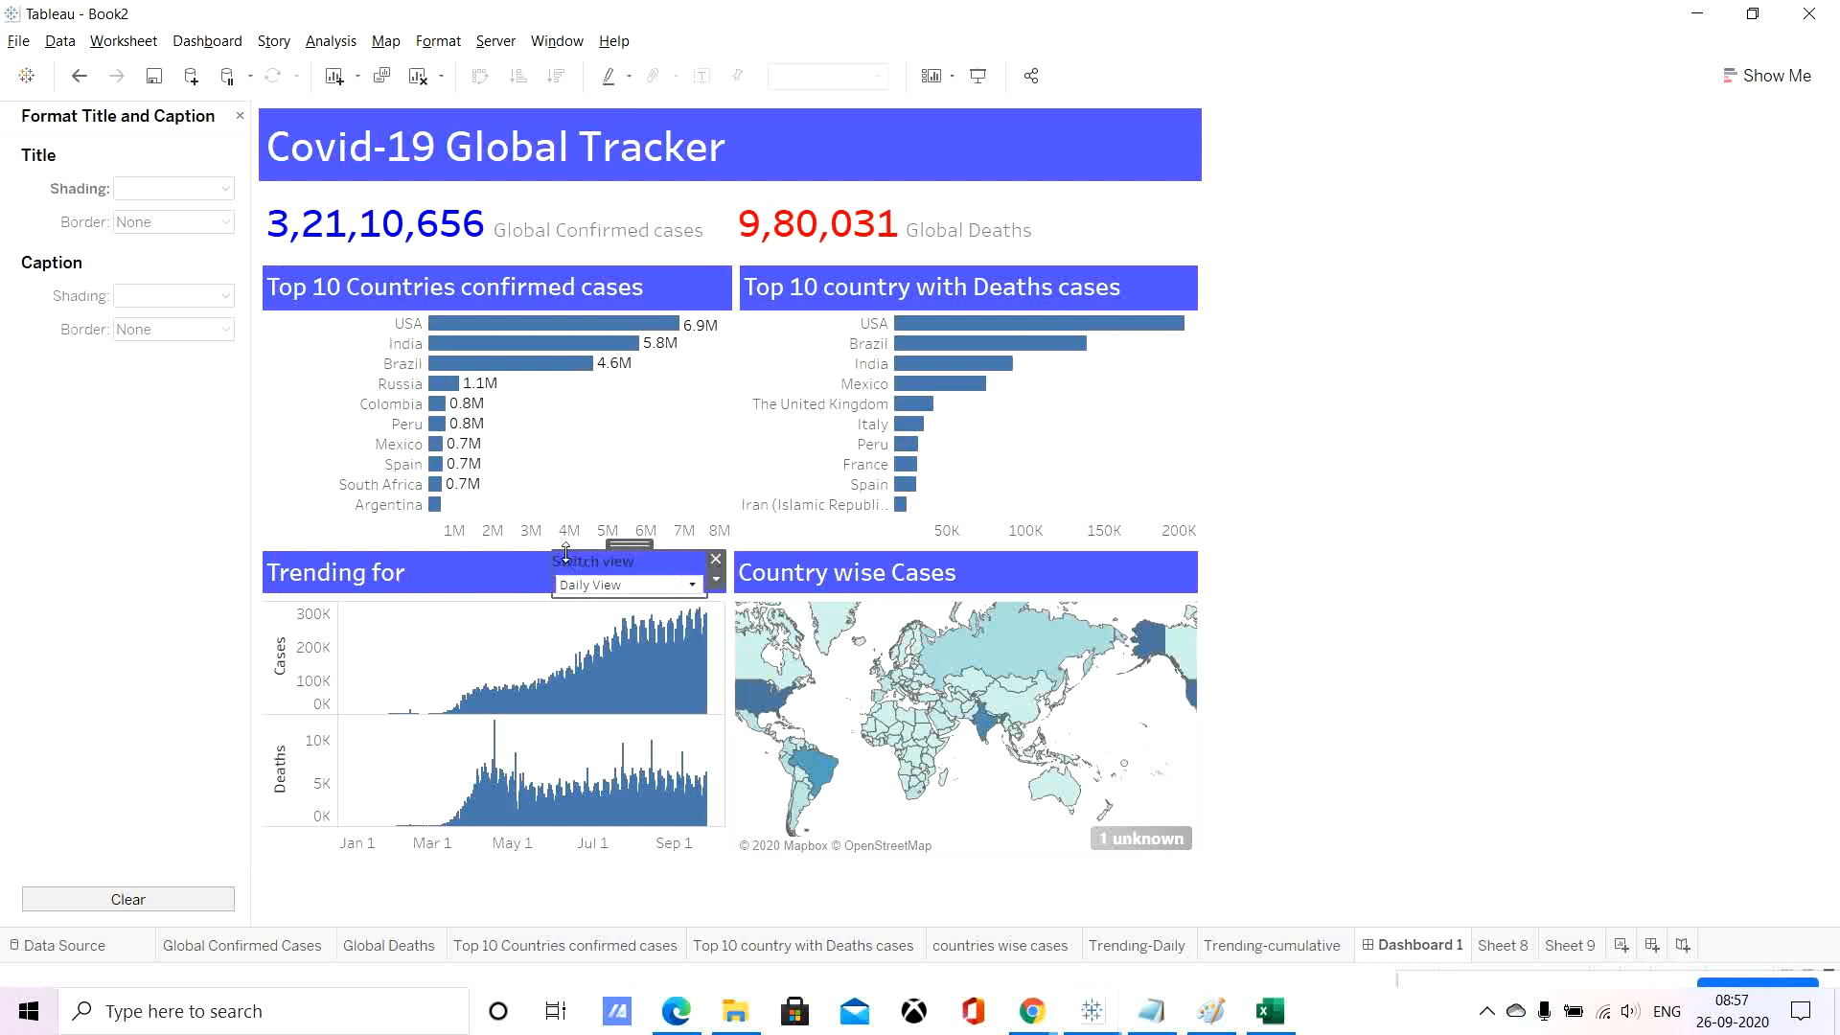
# Hide the Switch view control's own title and lower the control slightly to fit the Trending for bar.
pyautogui.rightClick(581, 566)
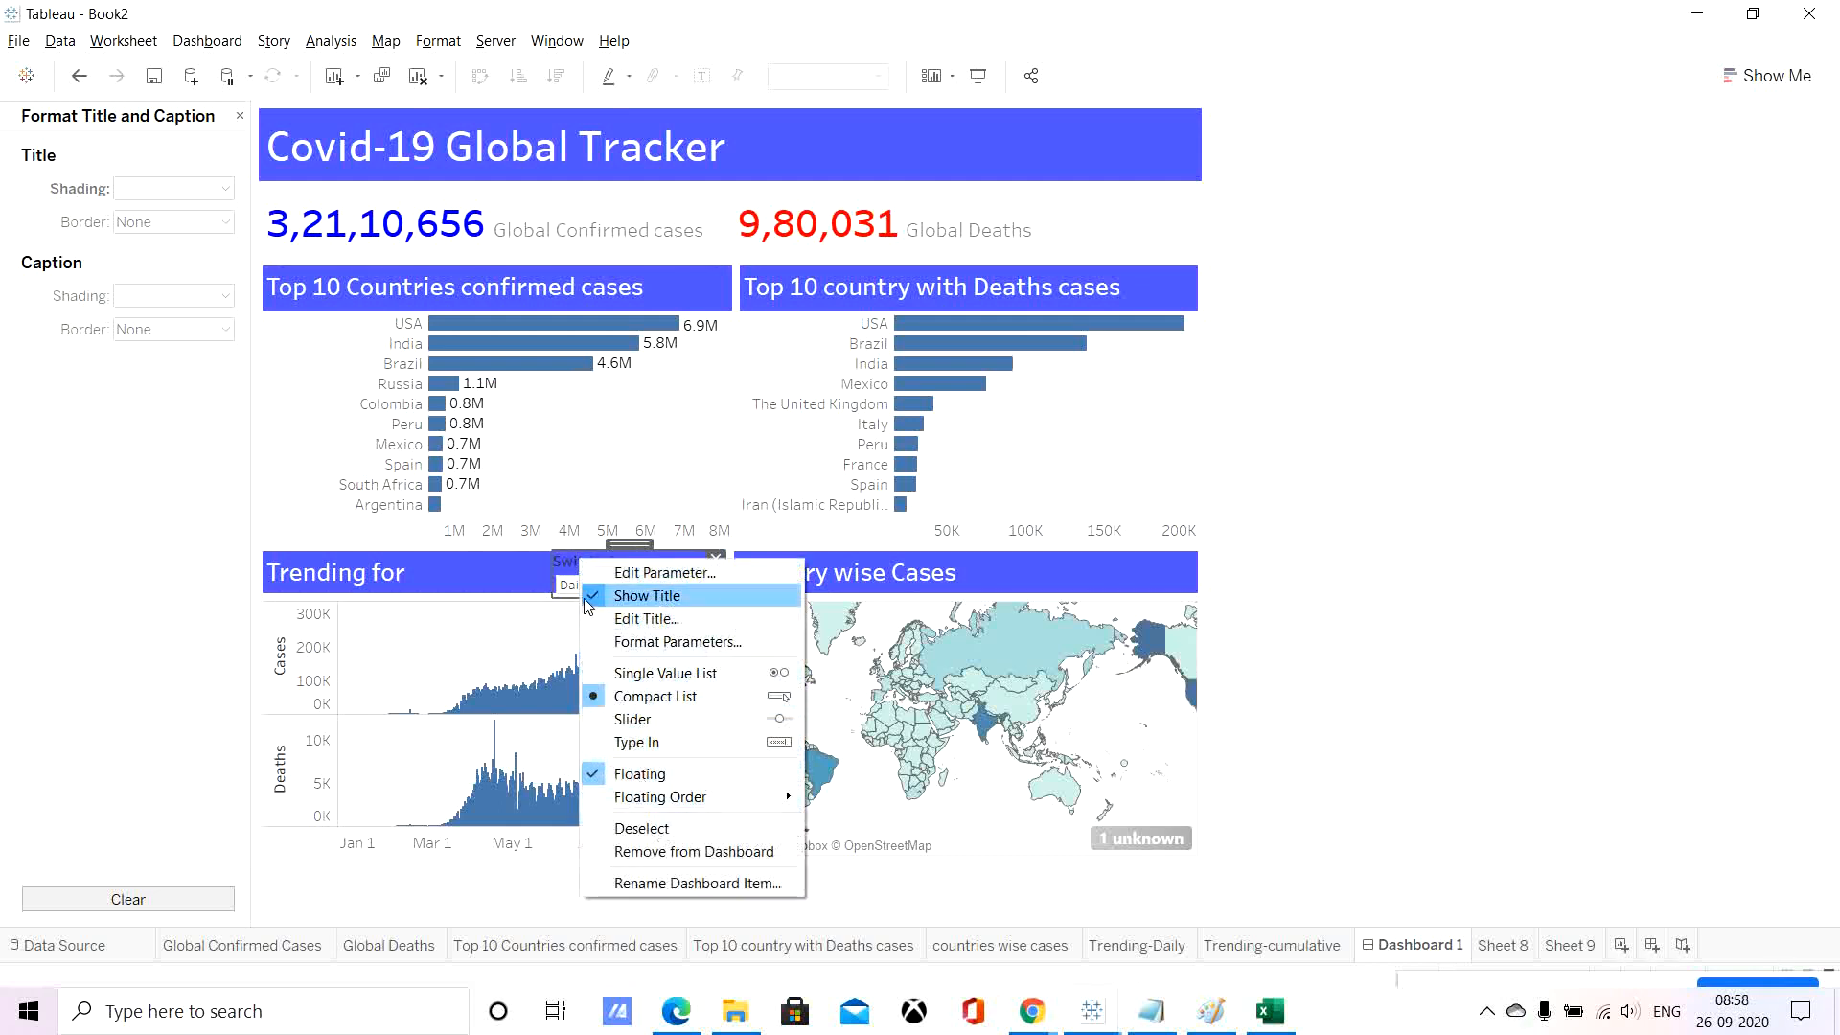
pyautogui.click(585, 596)
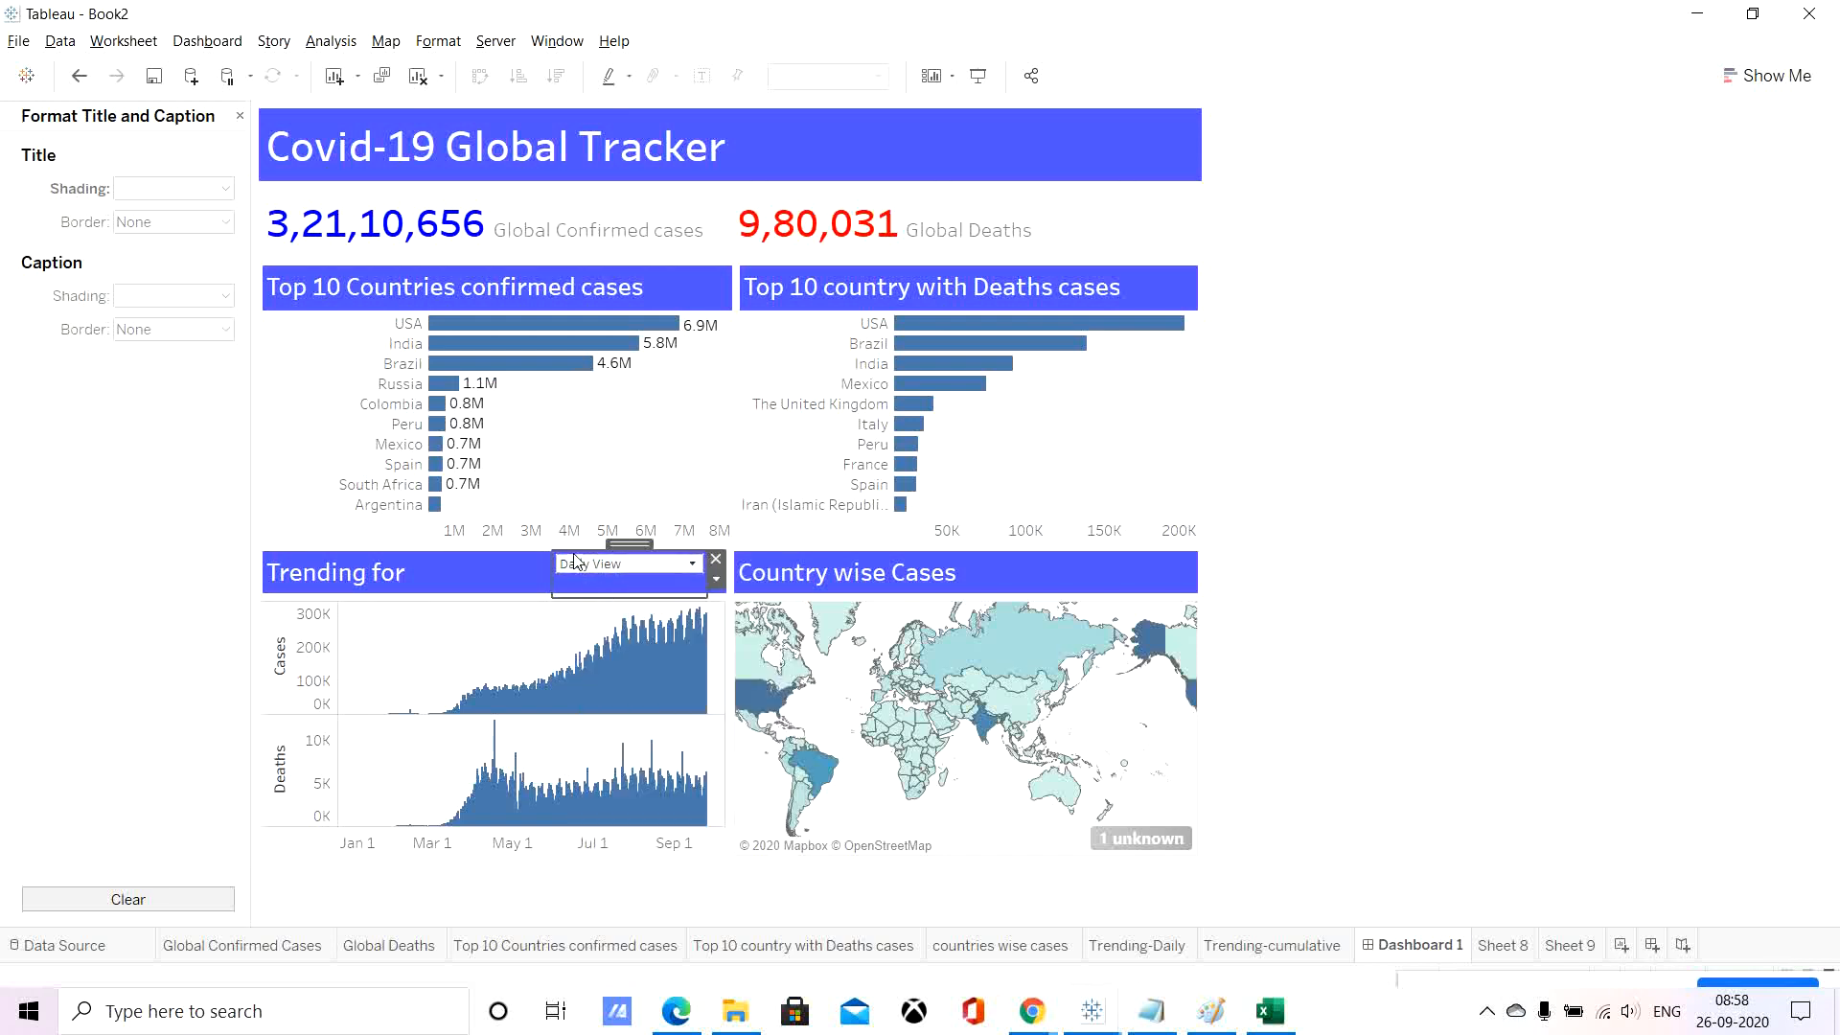
pyautogui.moveTo(573, 553); pyautogui.dragTo(598, 593)
# Check the options offered by the view selector on the Trending for bar without changing the selection.
pyautogui.click(693, 573)
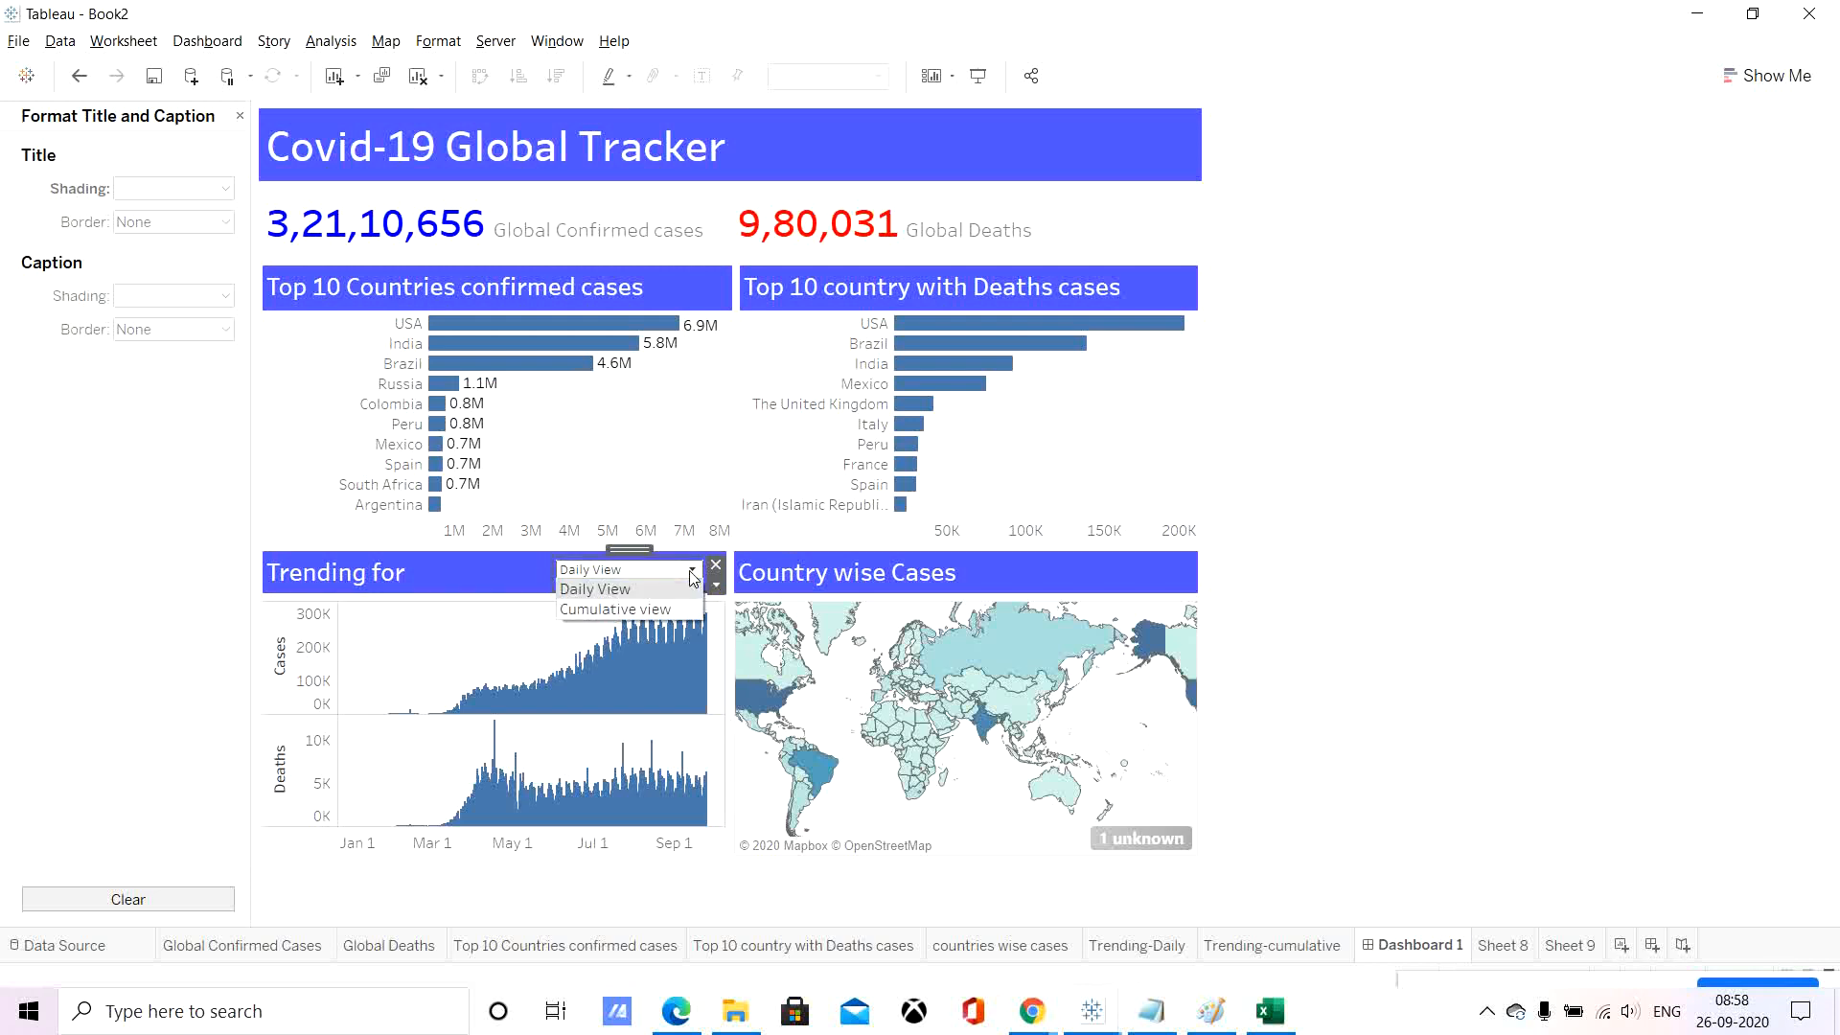
pyautogui.click(692, 577)
pyautogui.click(1324, 573)
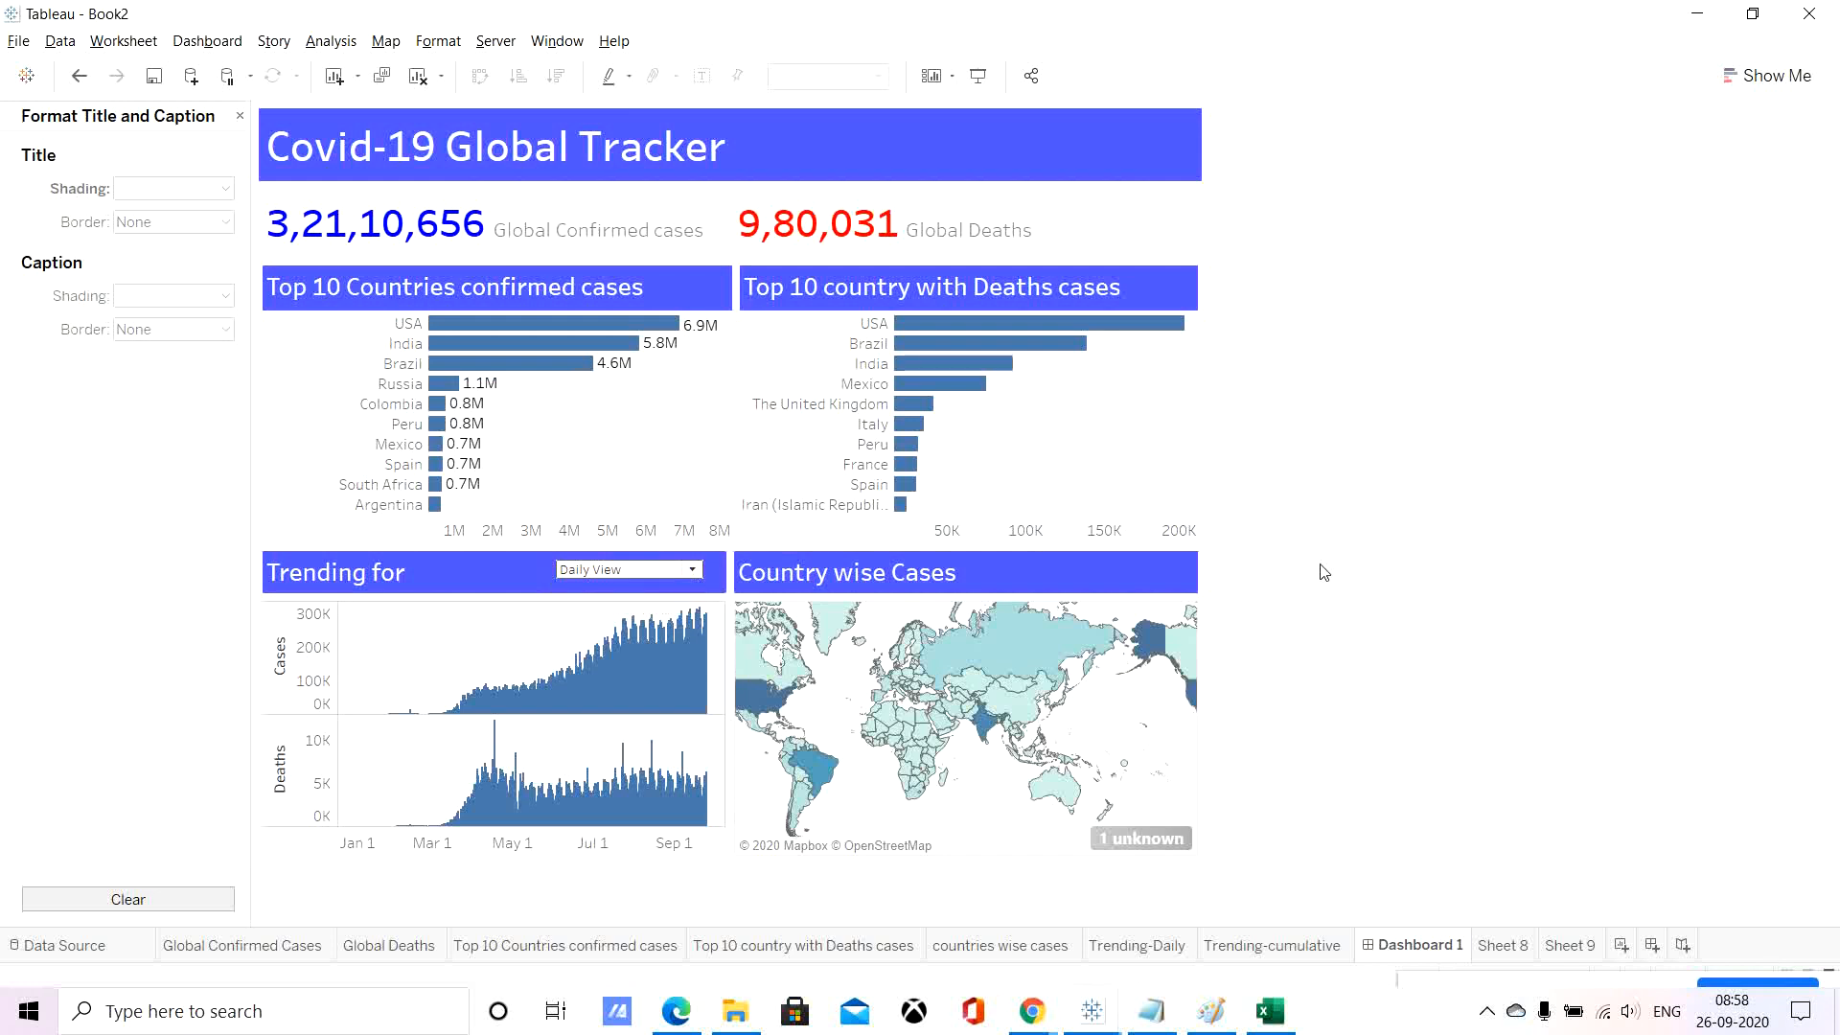
pyautogui.click(693, 571)
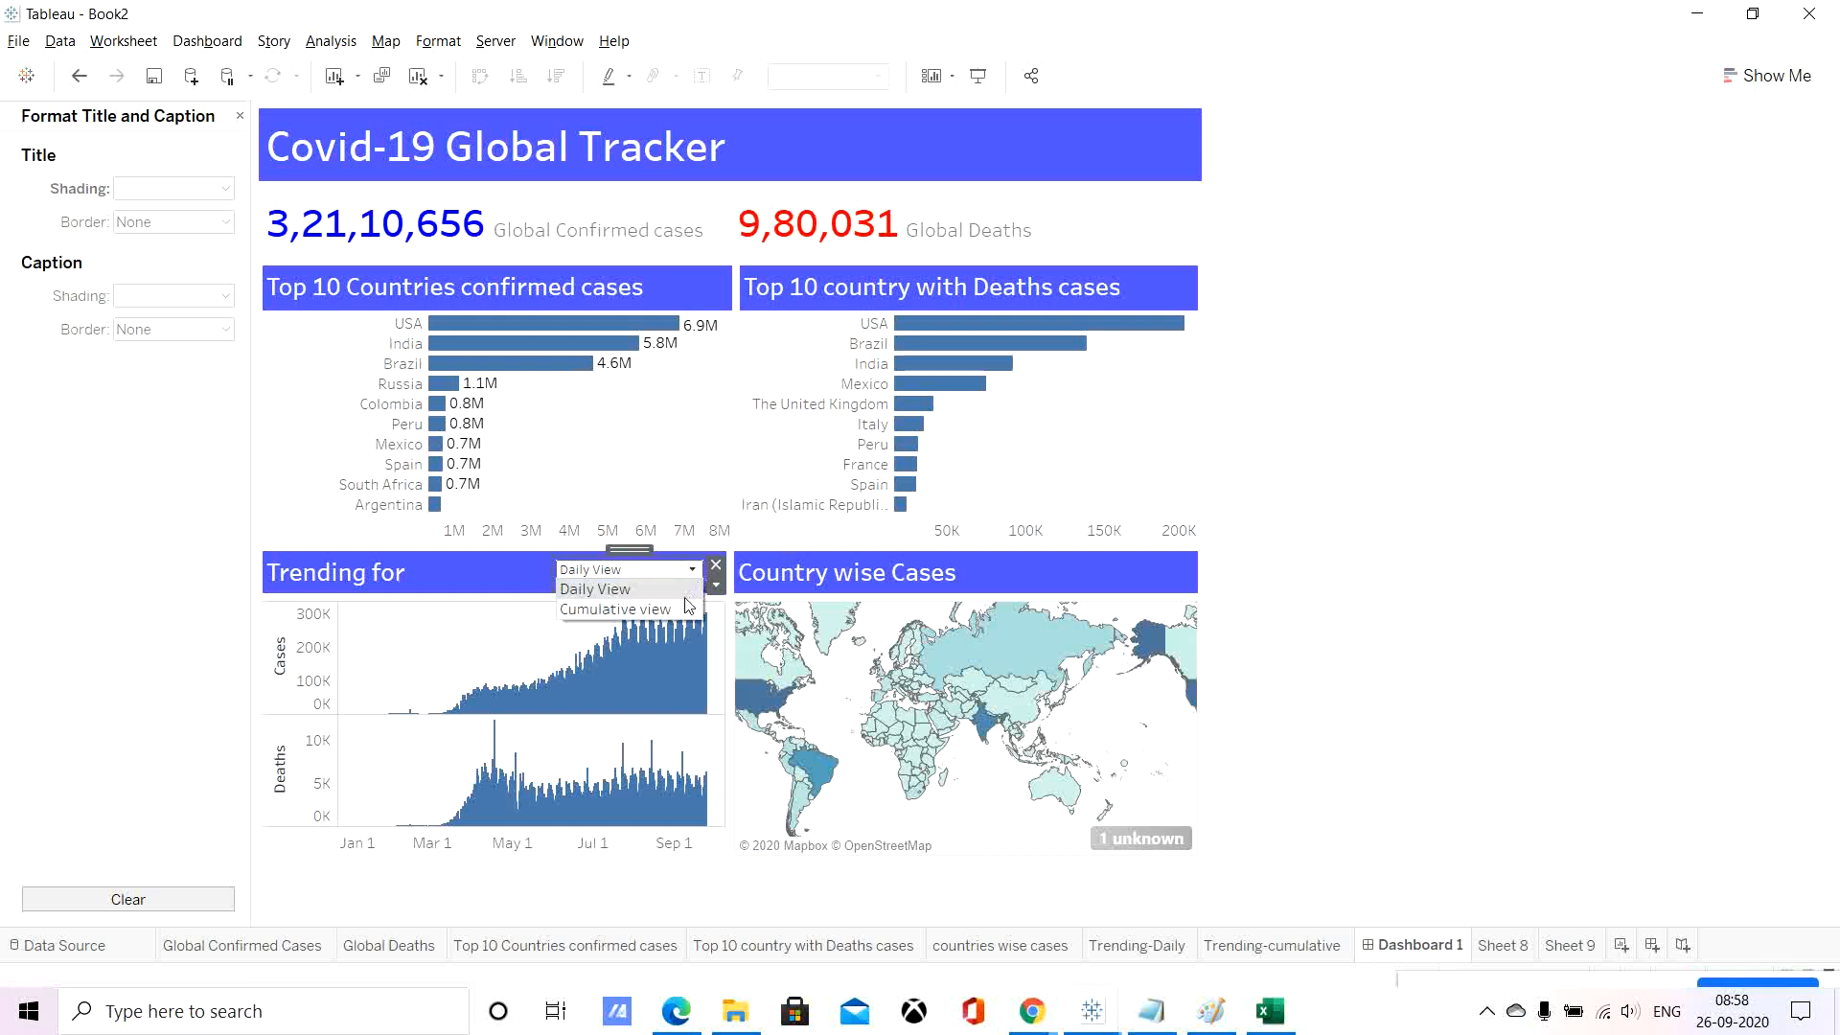
pyautogui.click(1337, 573)
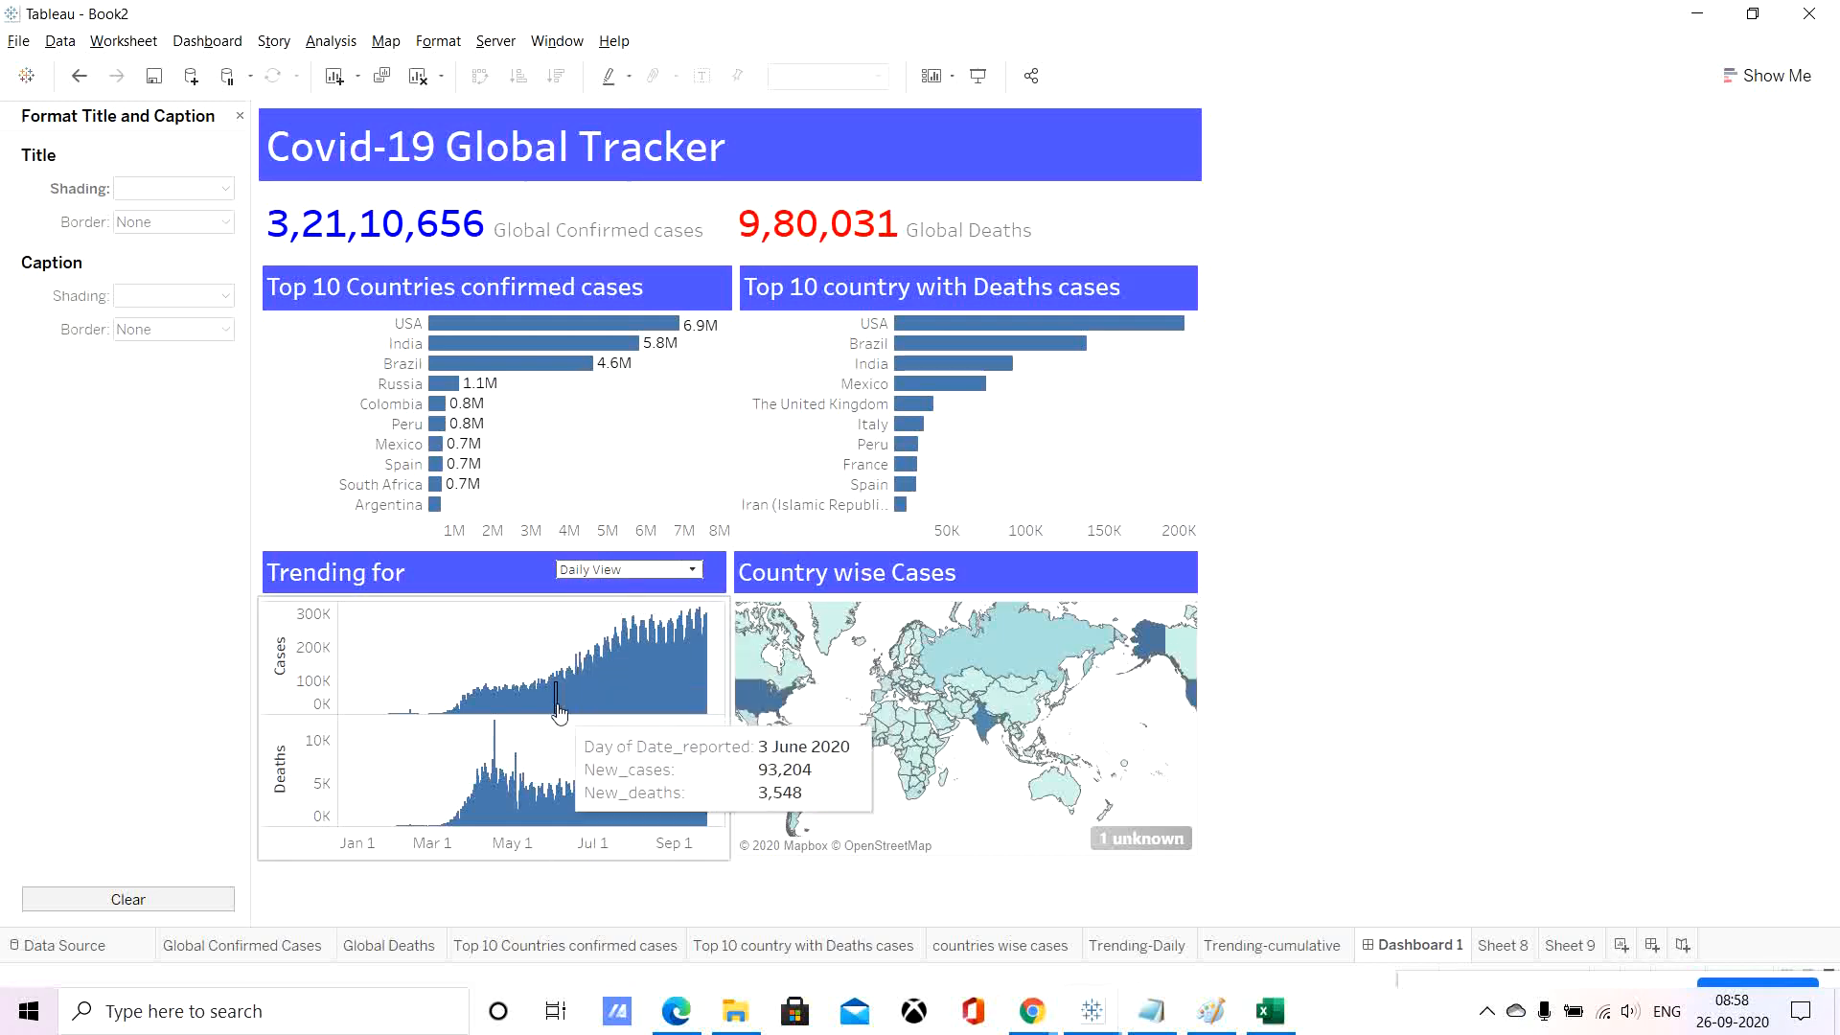
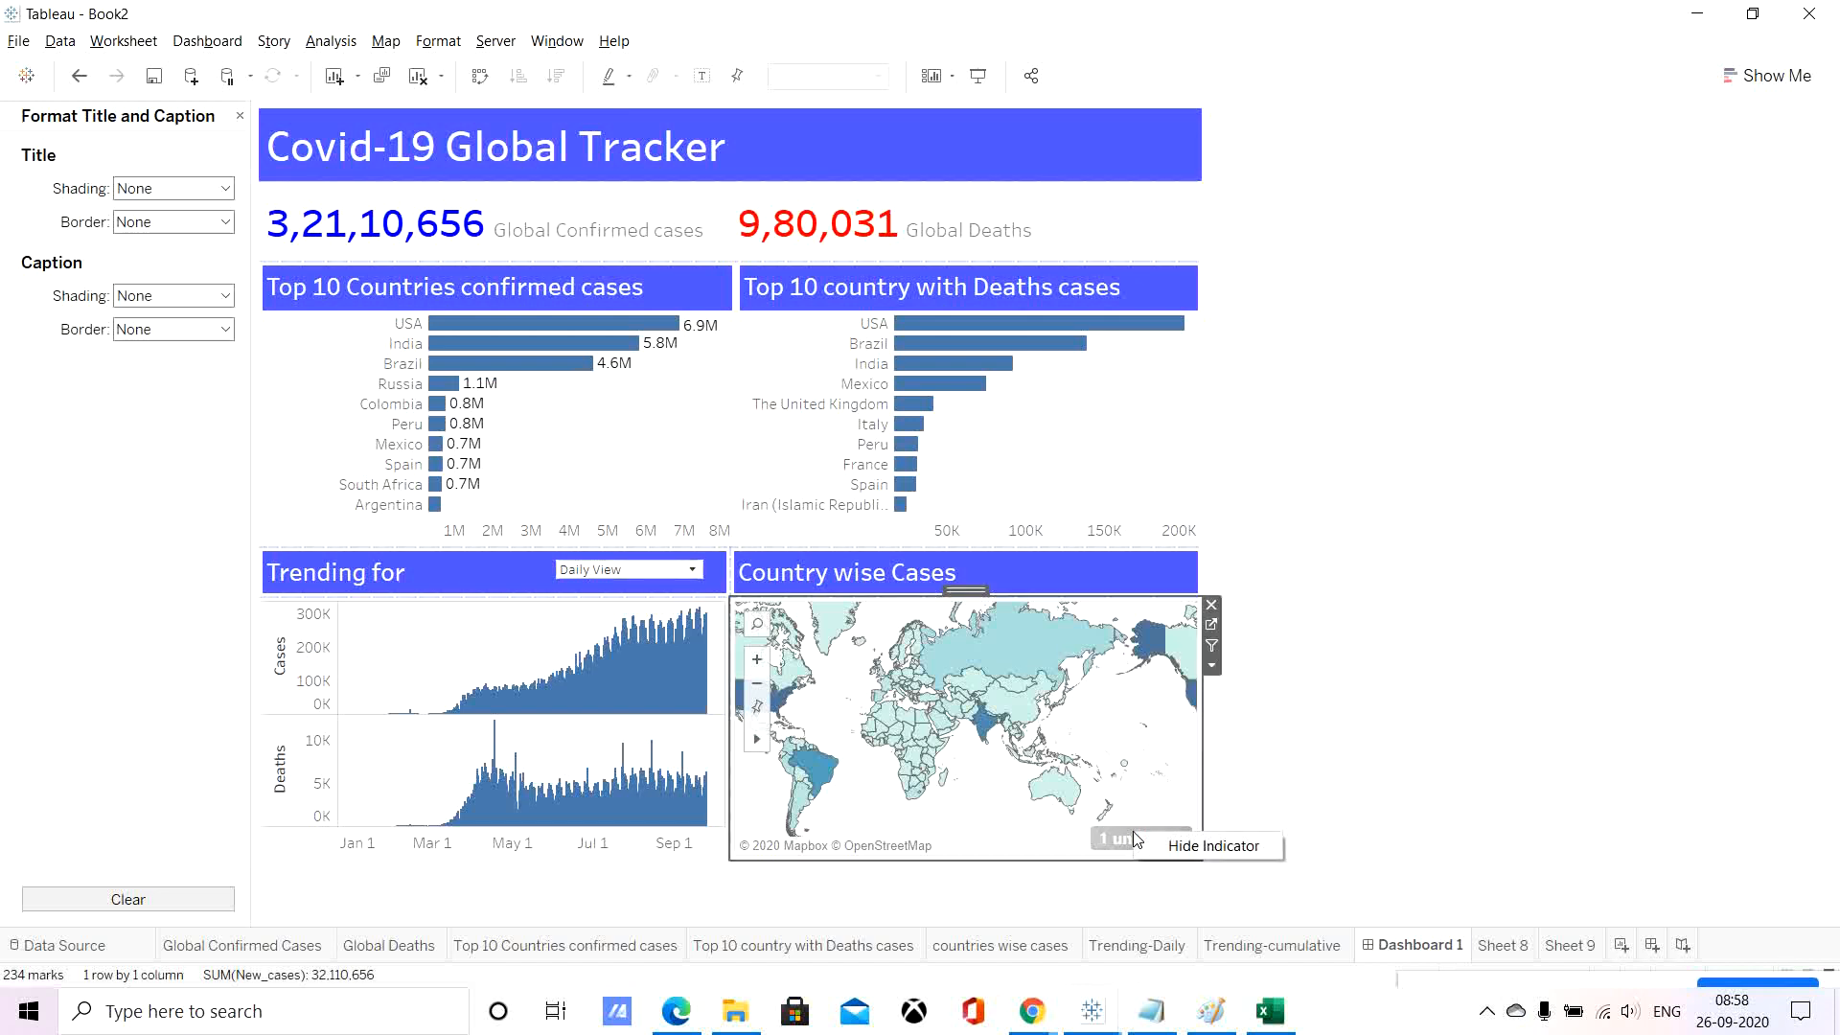
# Hide the unknown-locations indicator on the country map and check Russia's details on it.
pyautogui.click(1206, 858)
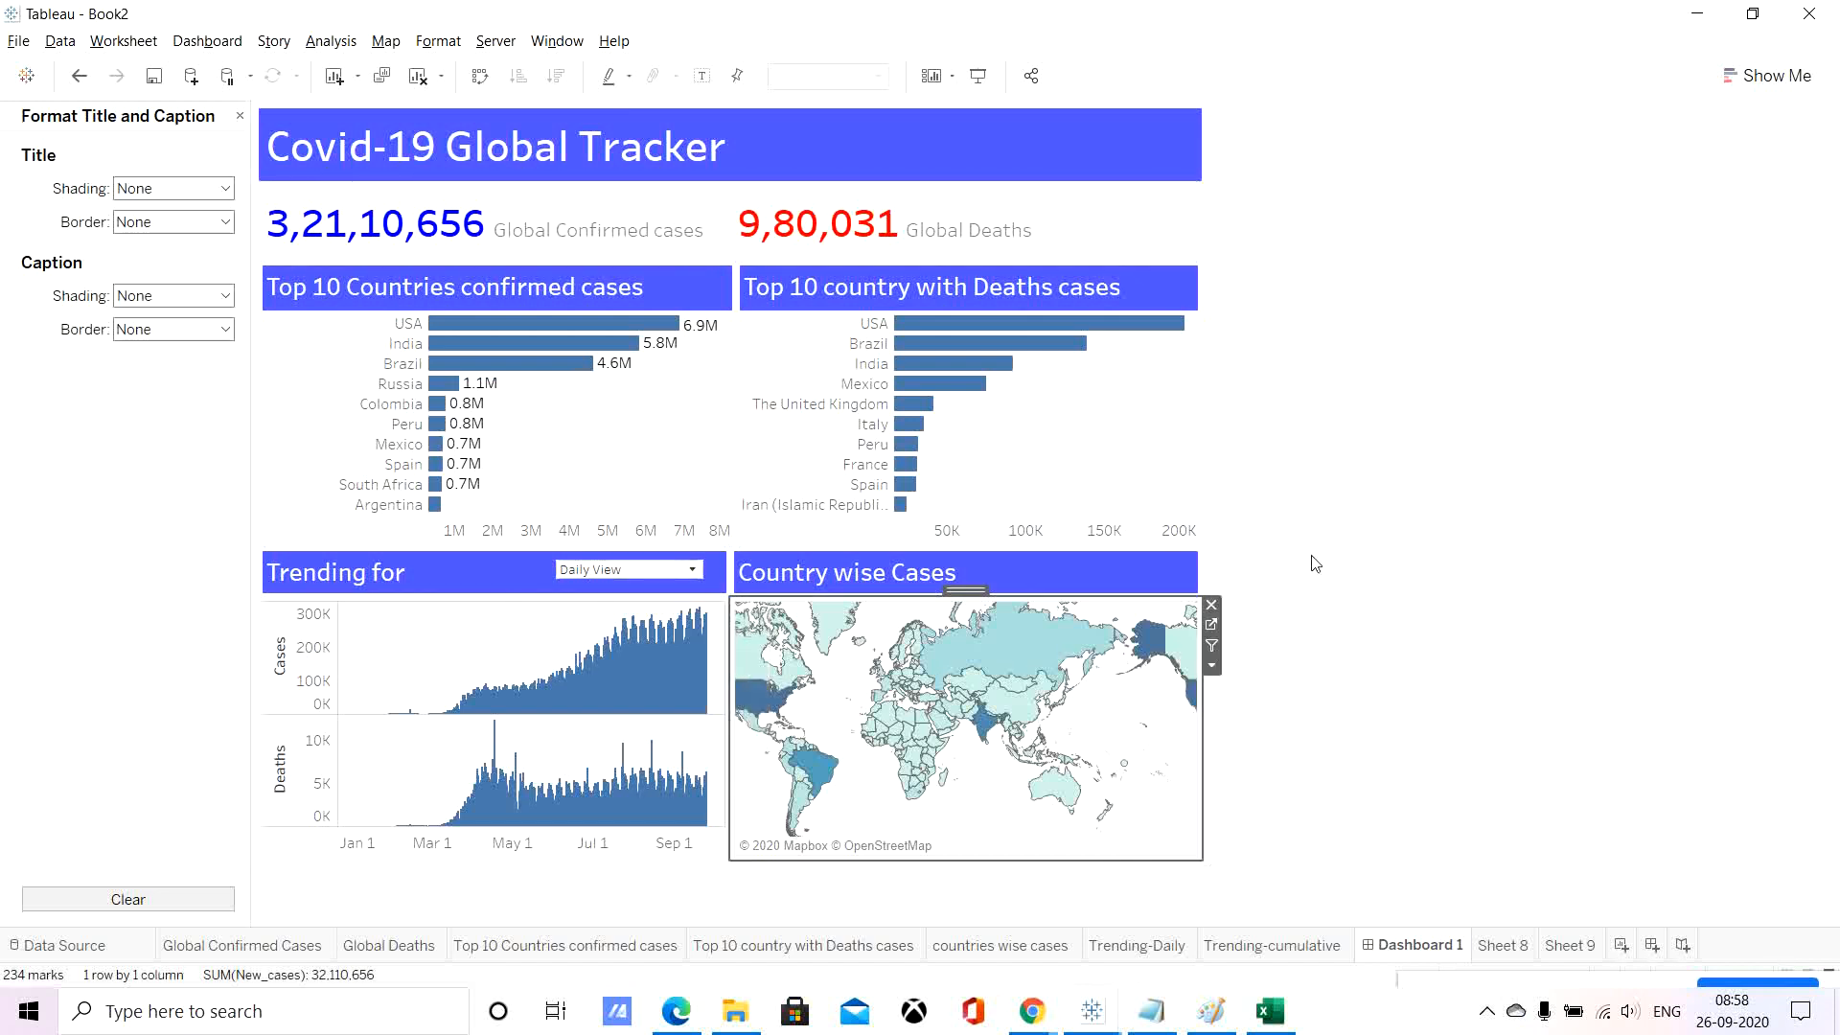
pyautogui.click(1313, 508)
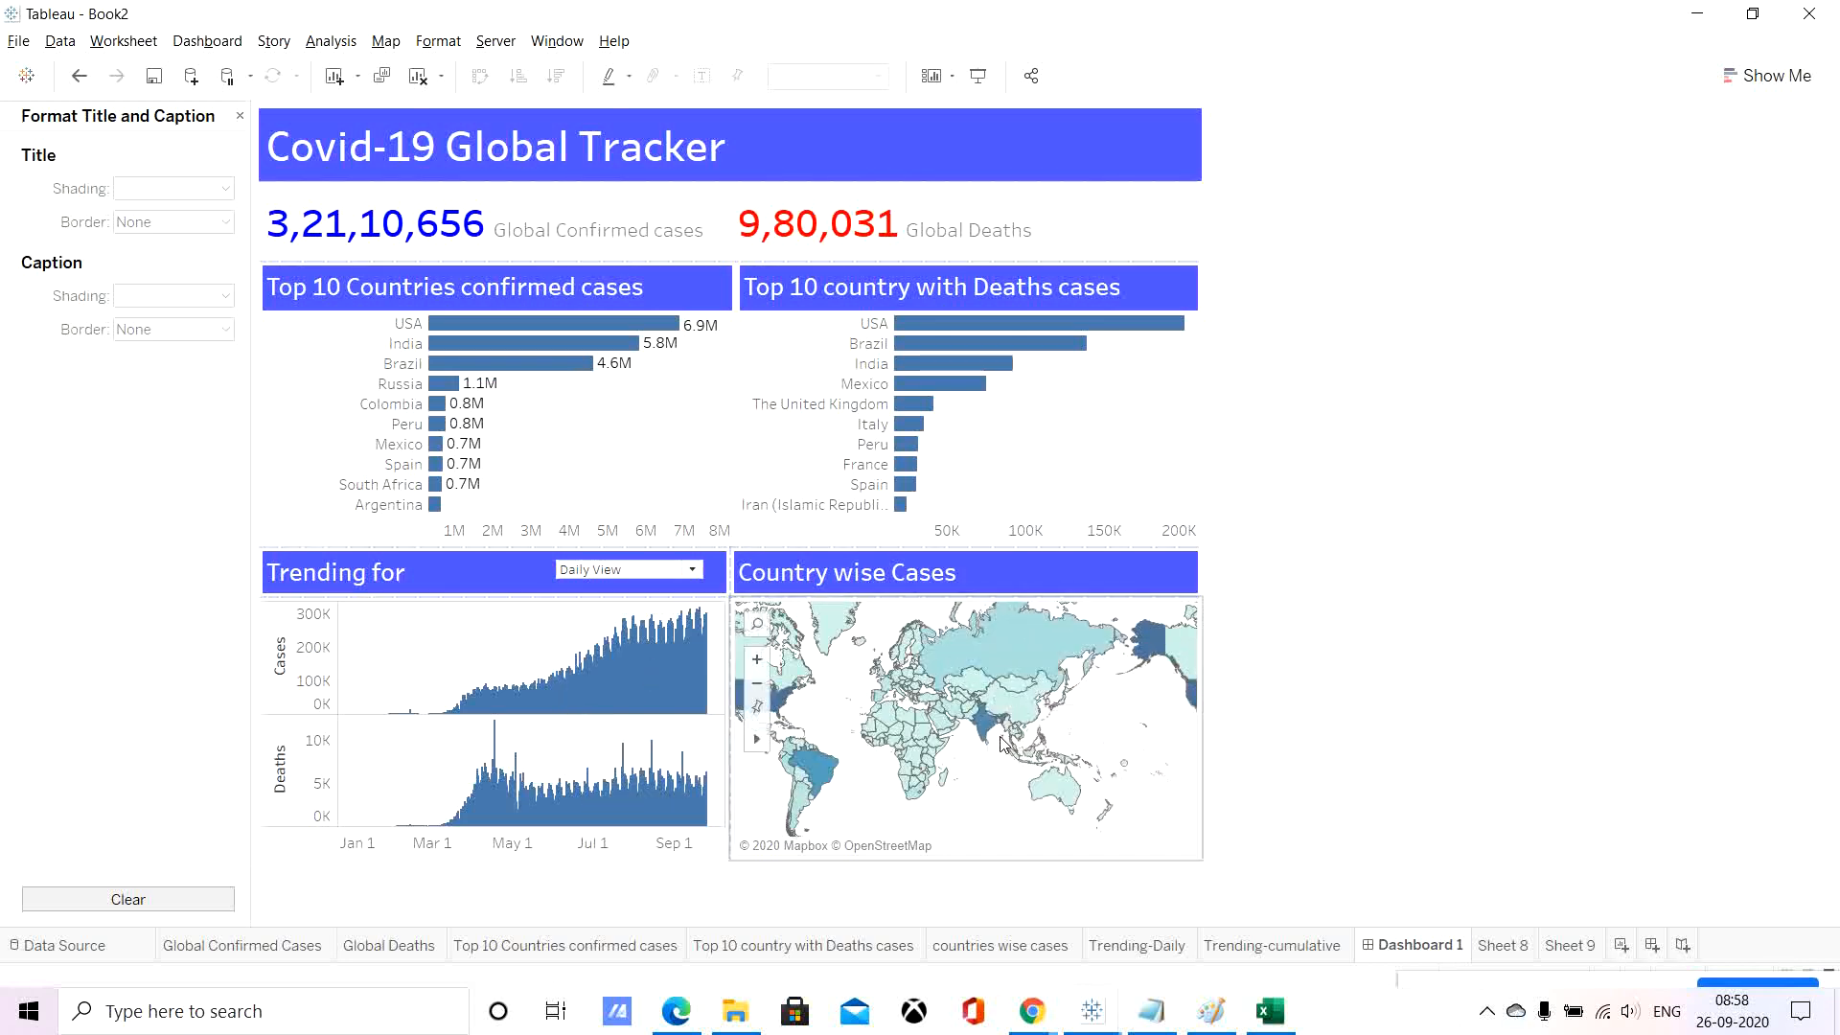
pyautogui.click(1023, 659)
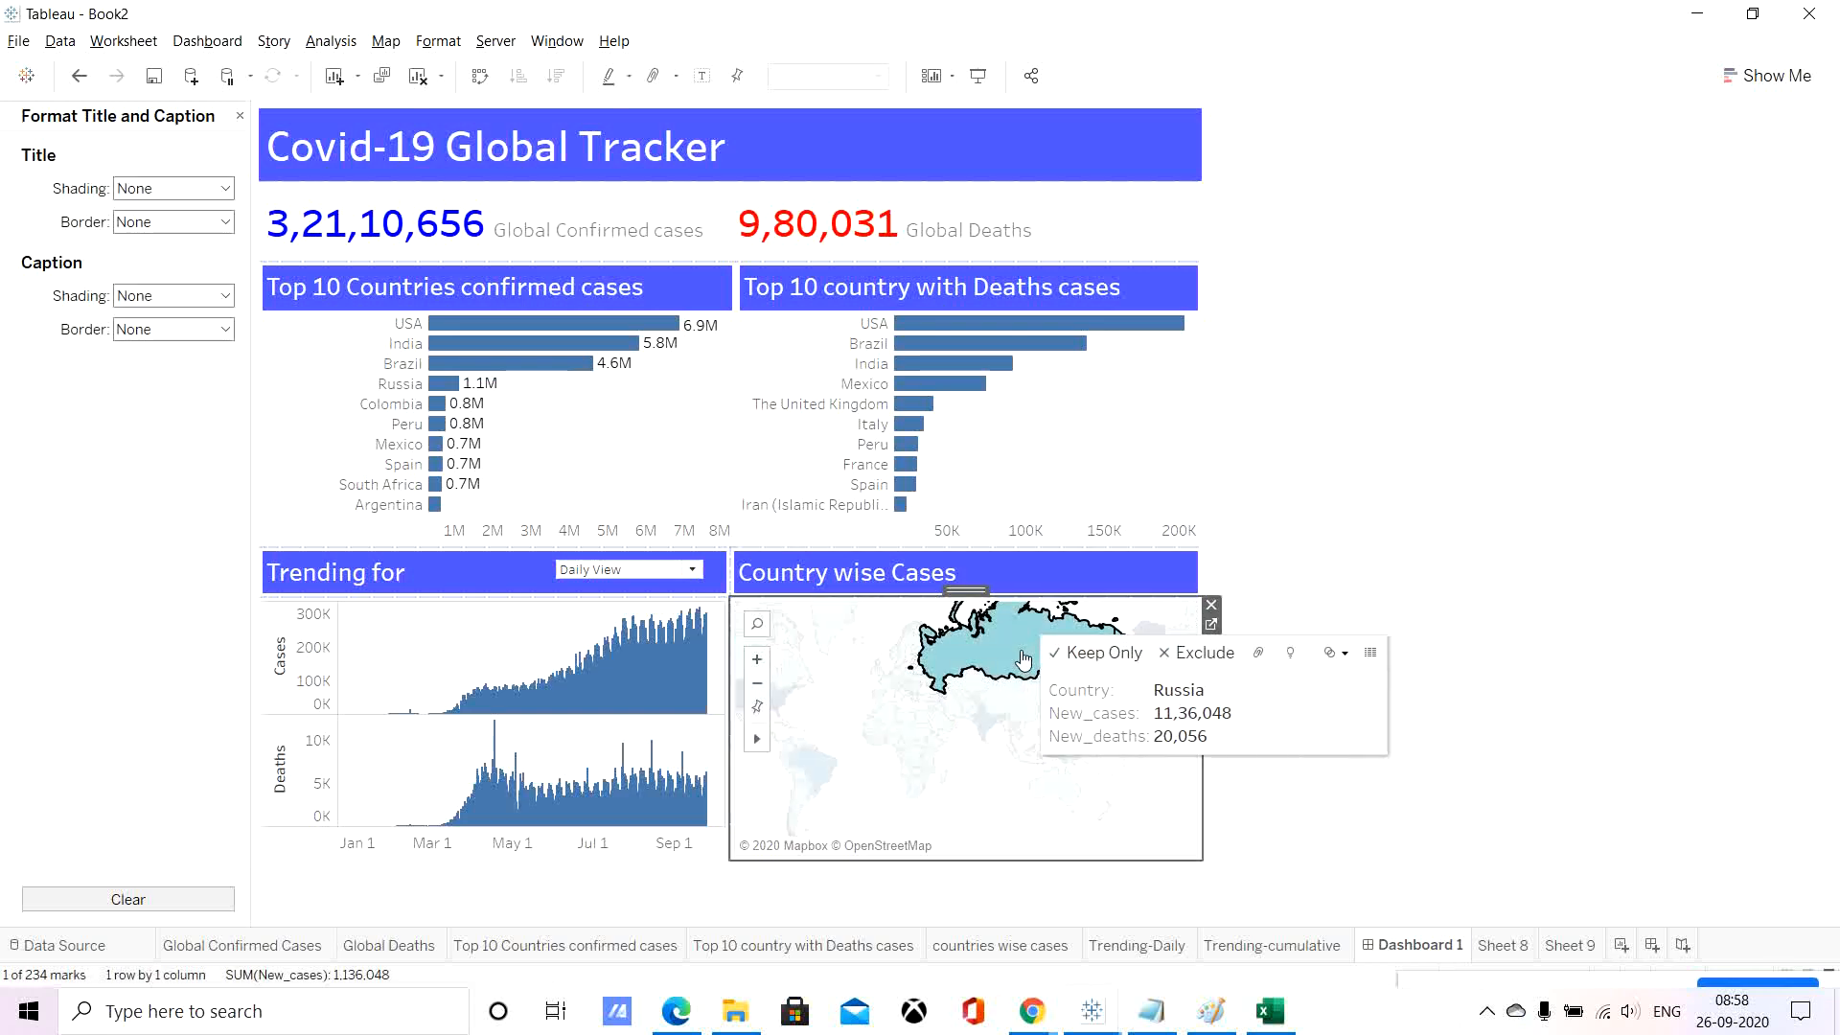
pyautogui.click(990, 663)
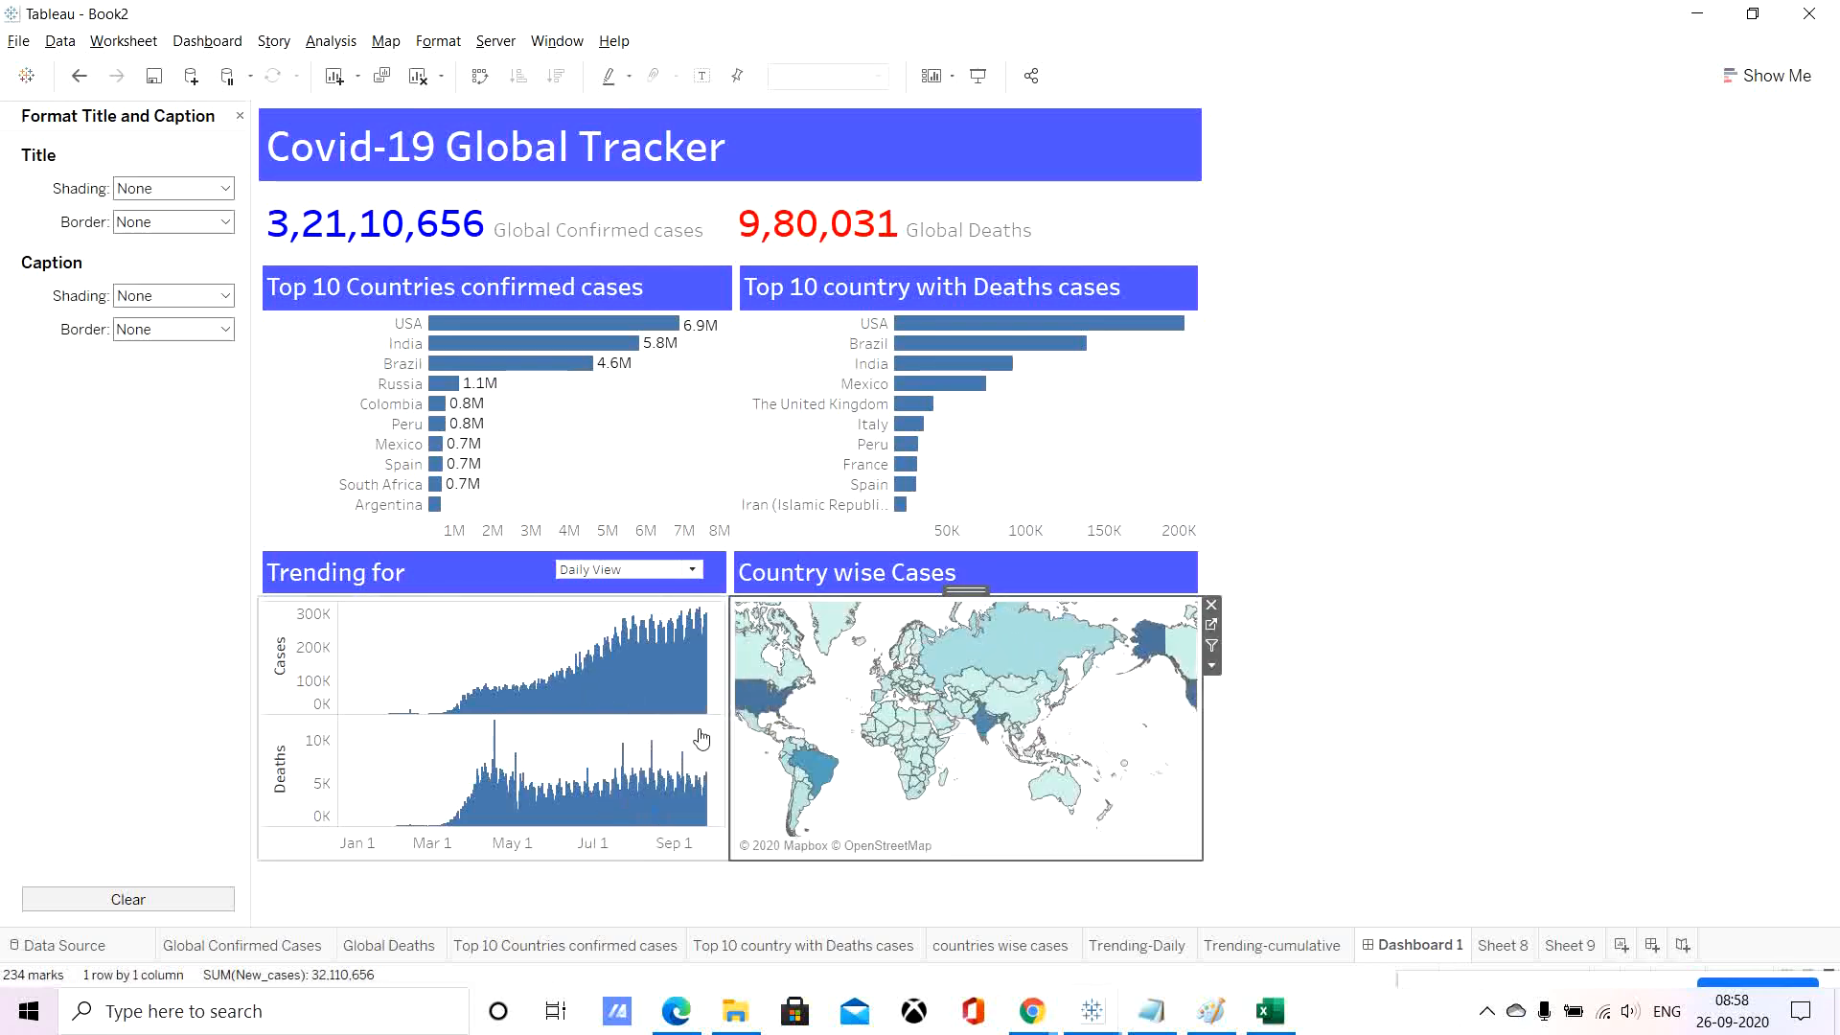
# Add a filter action to the dashboard with countries wise cases as its only source sheet.
pyautogui.click(205, 41)
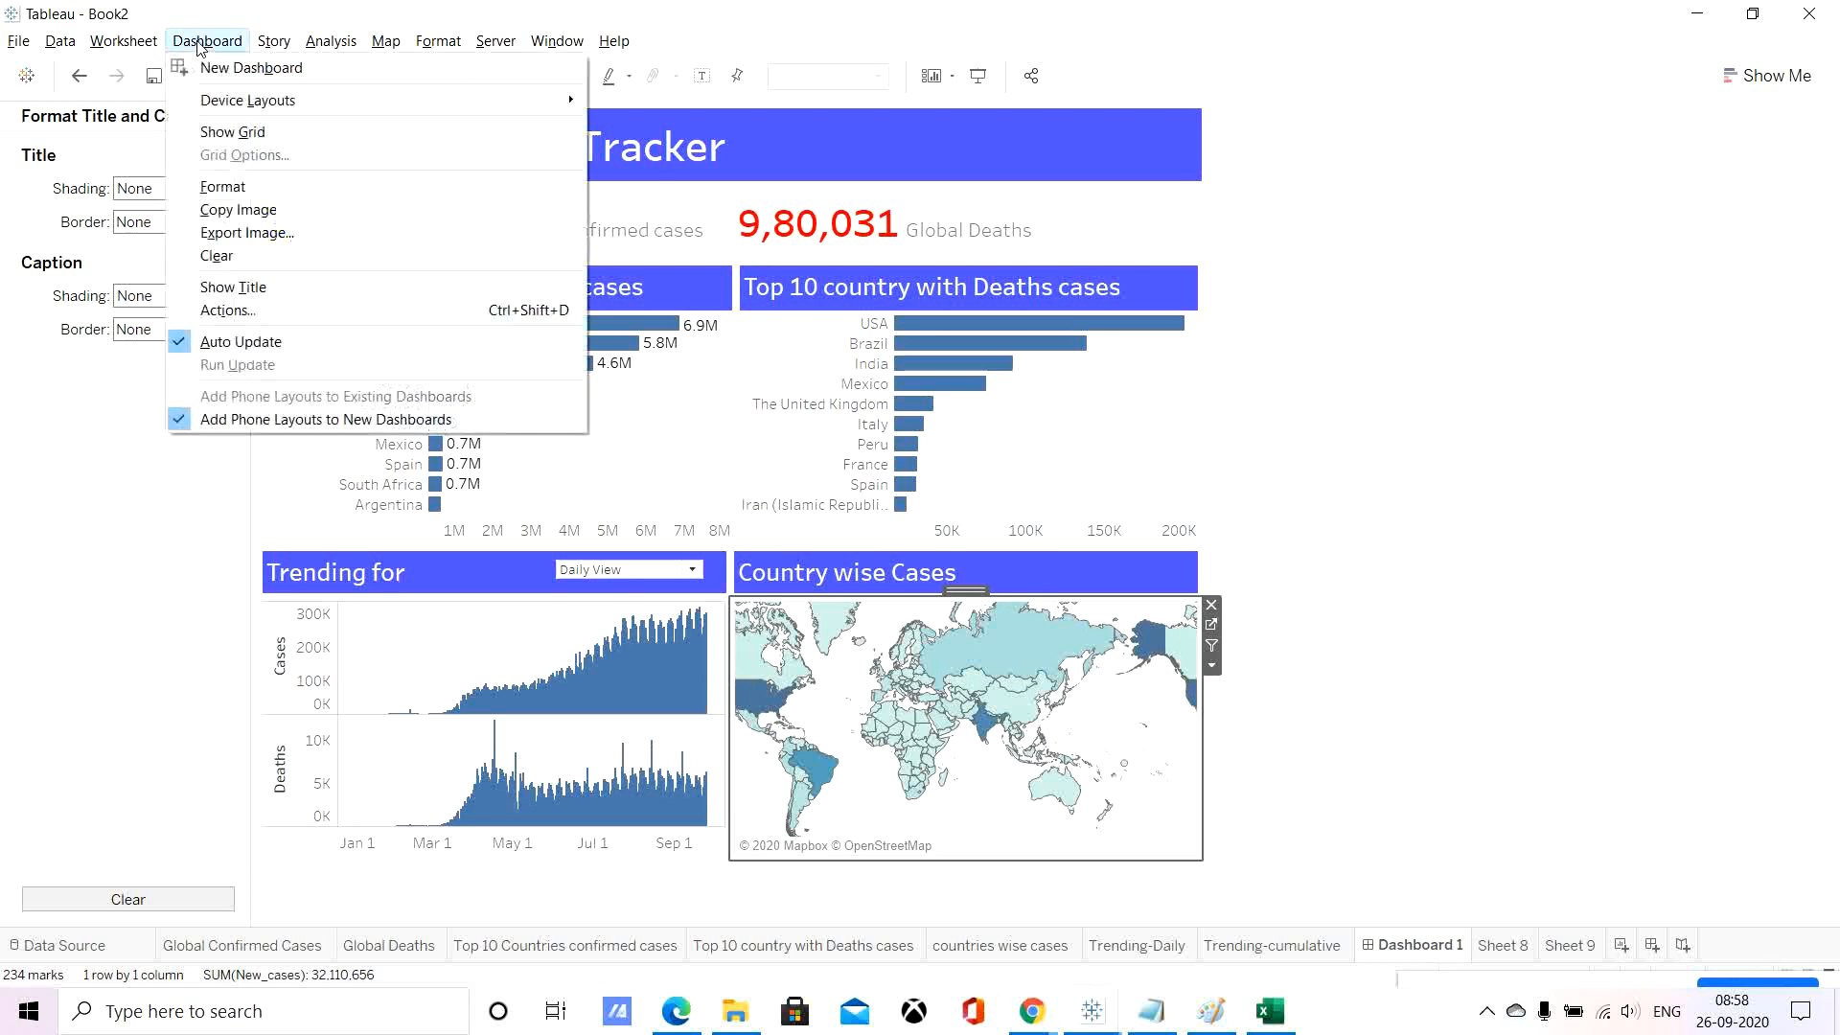
pyautogui.click(253, 308)
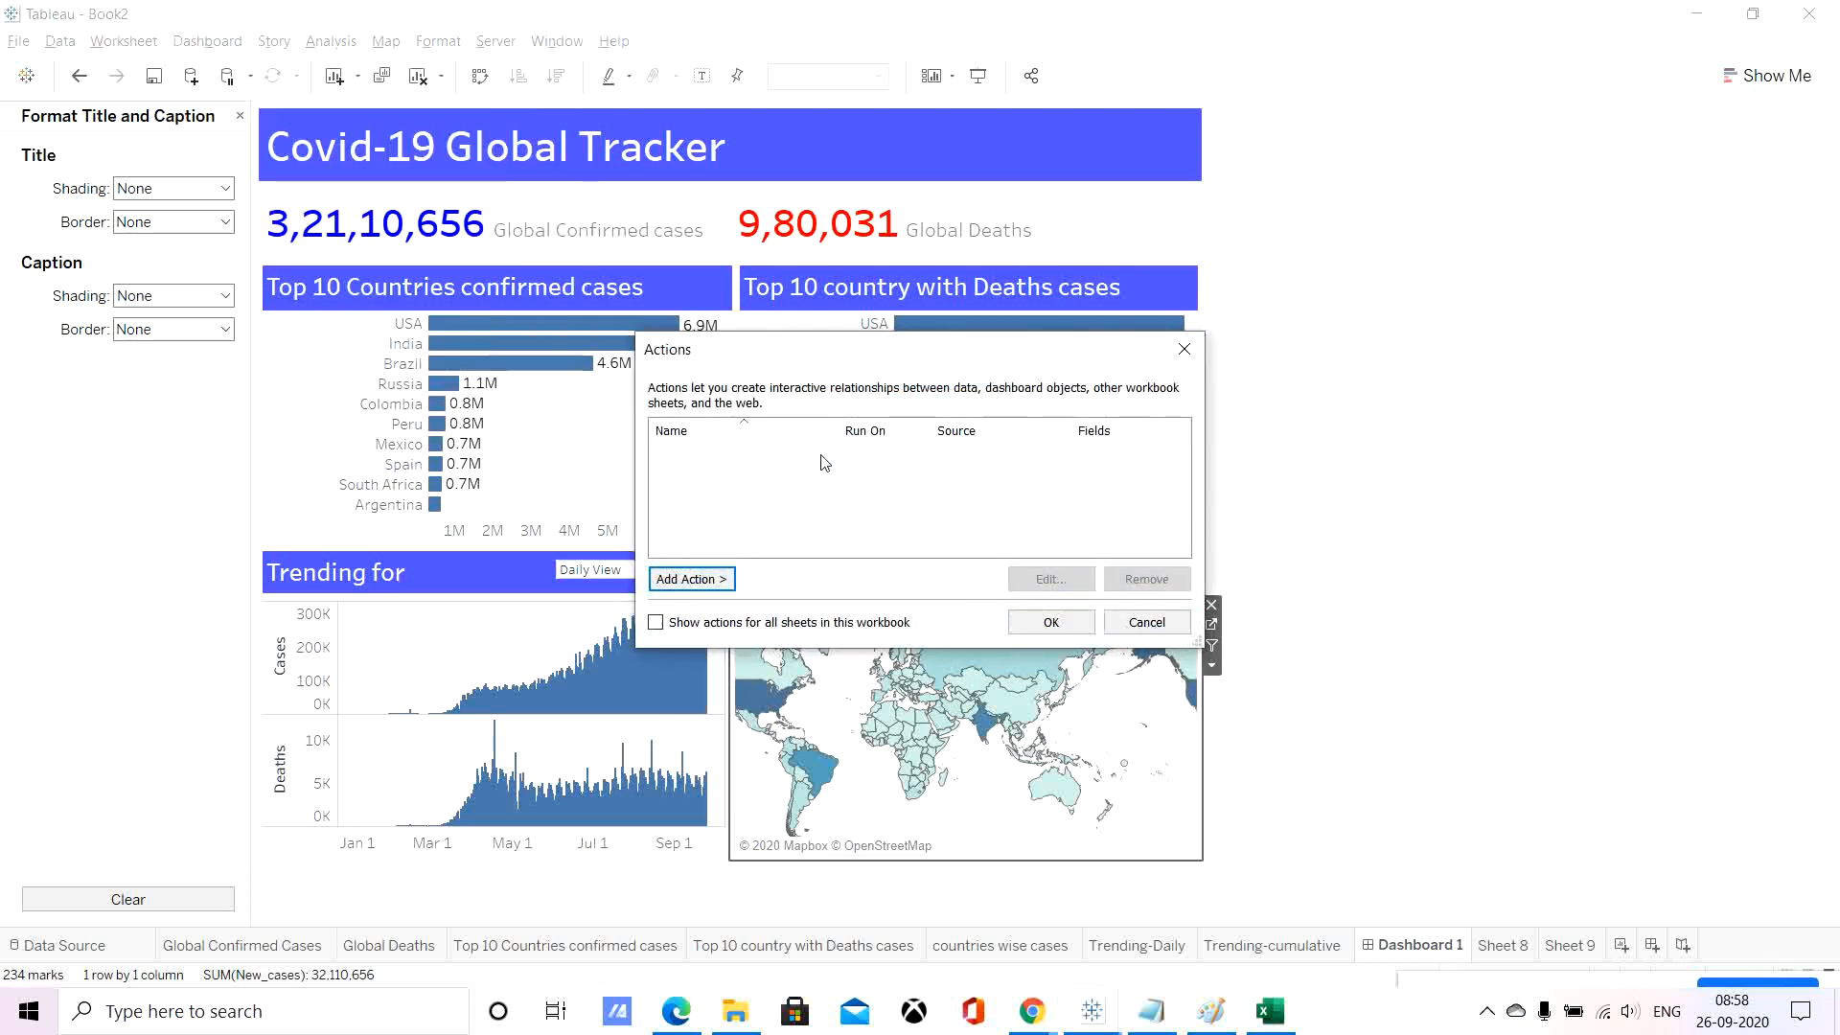
pyautogui.click(705, 581)
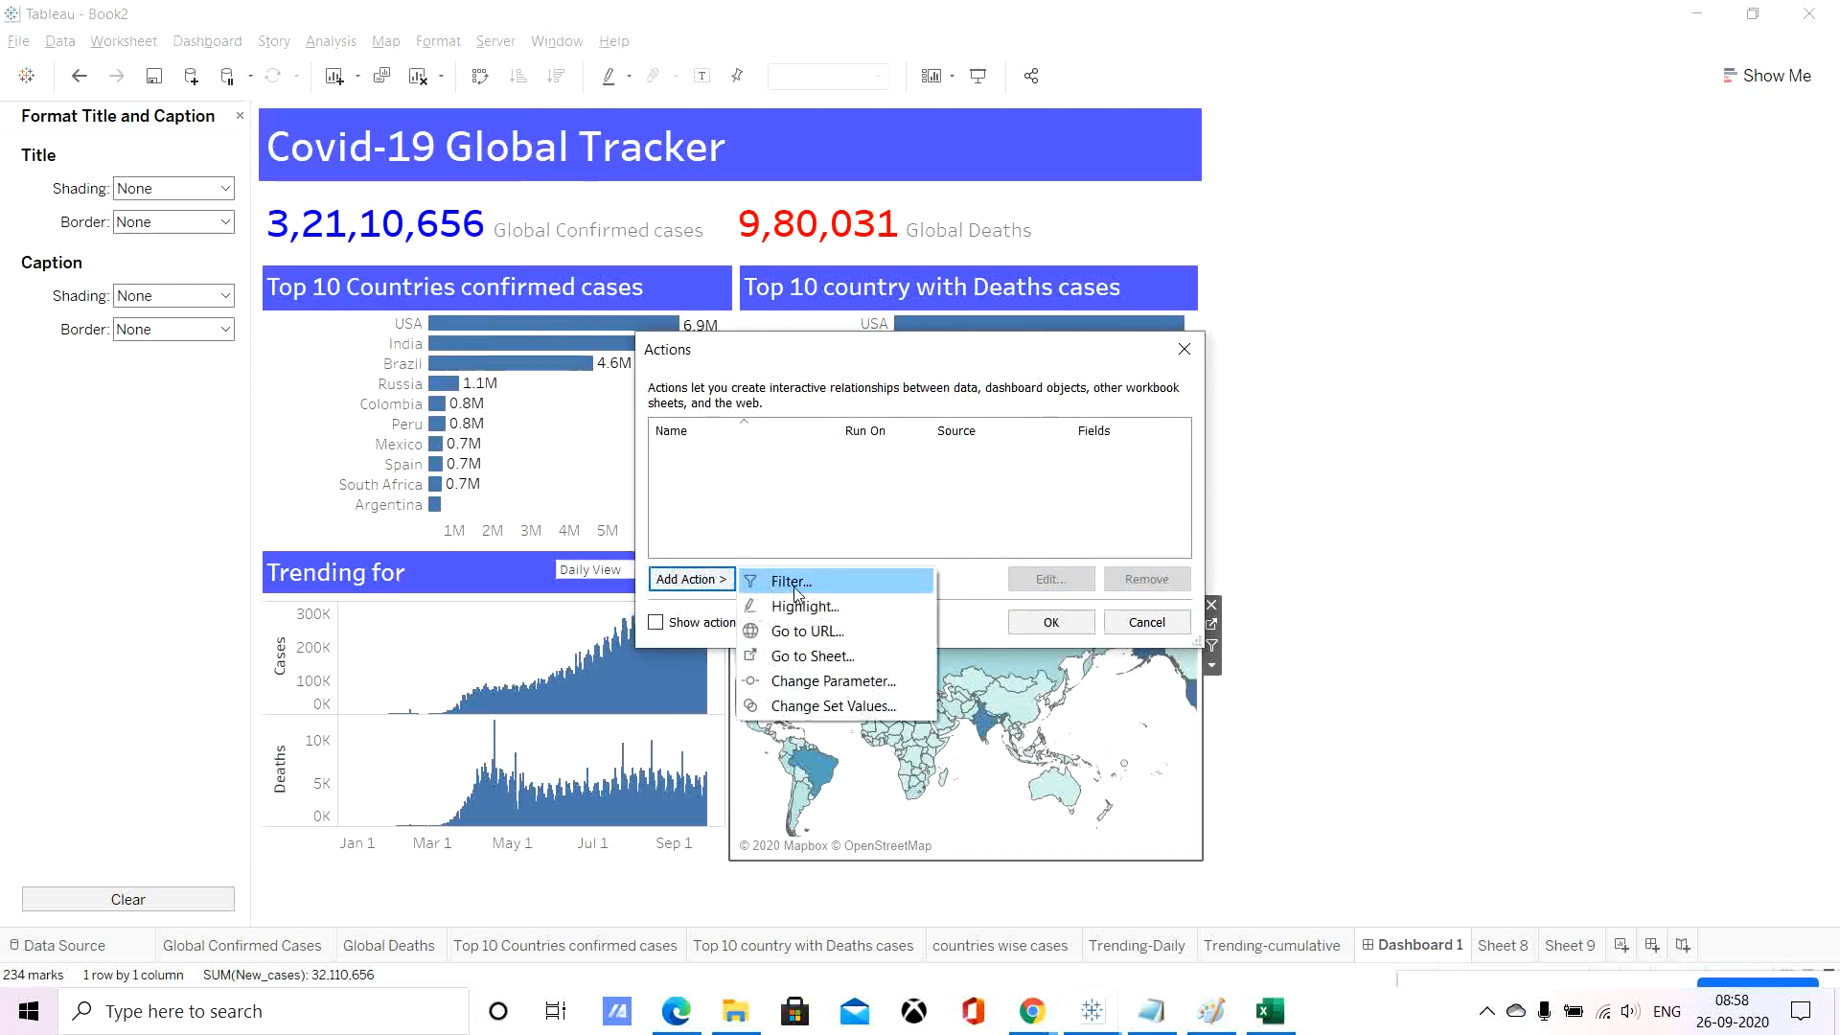
pyautogui.click(793, 582)
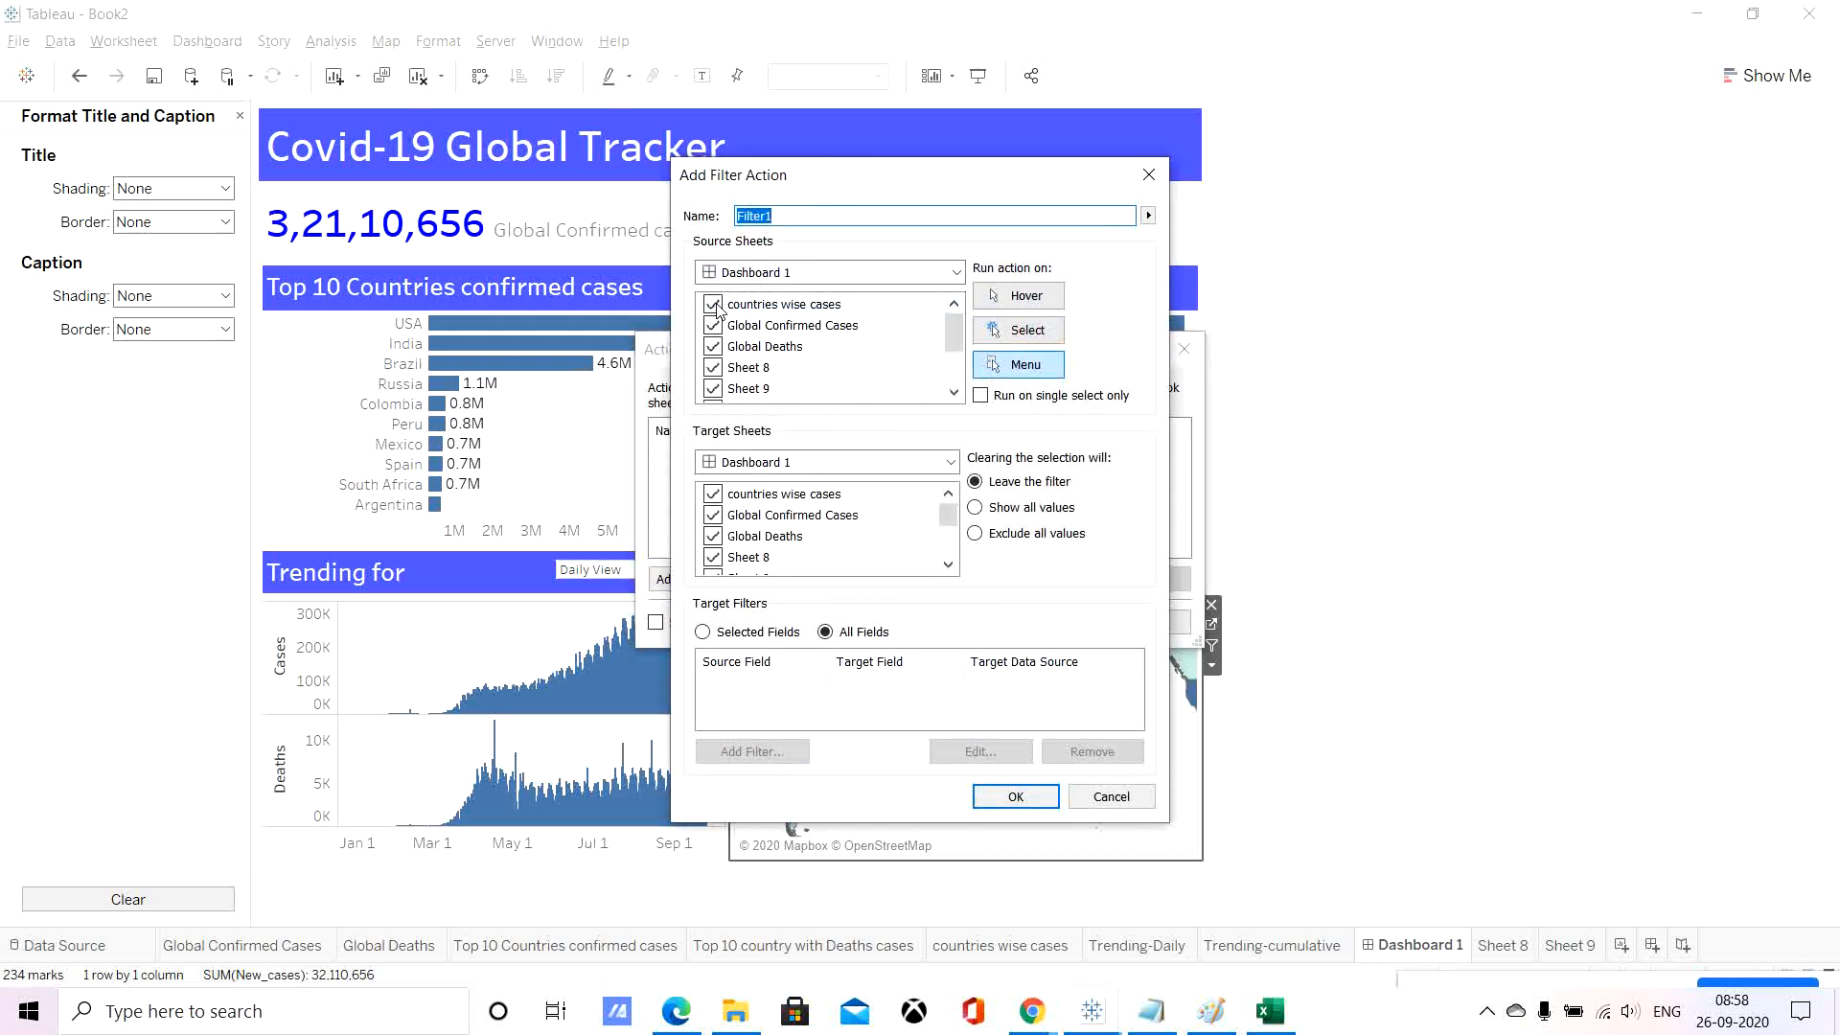
pyautogui.click(772, 307)
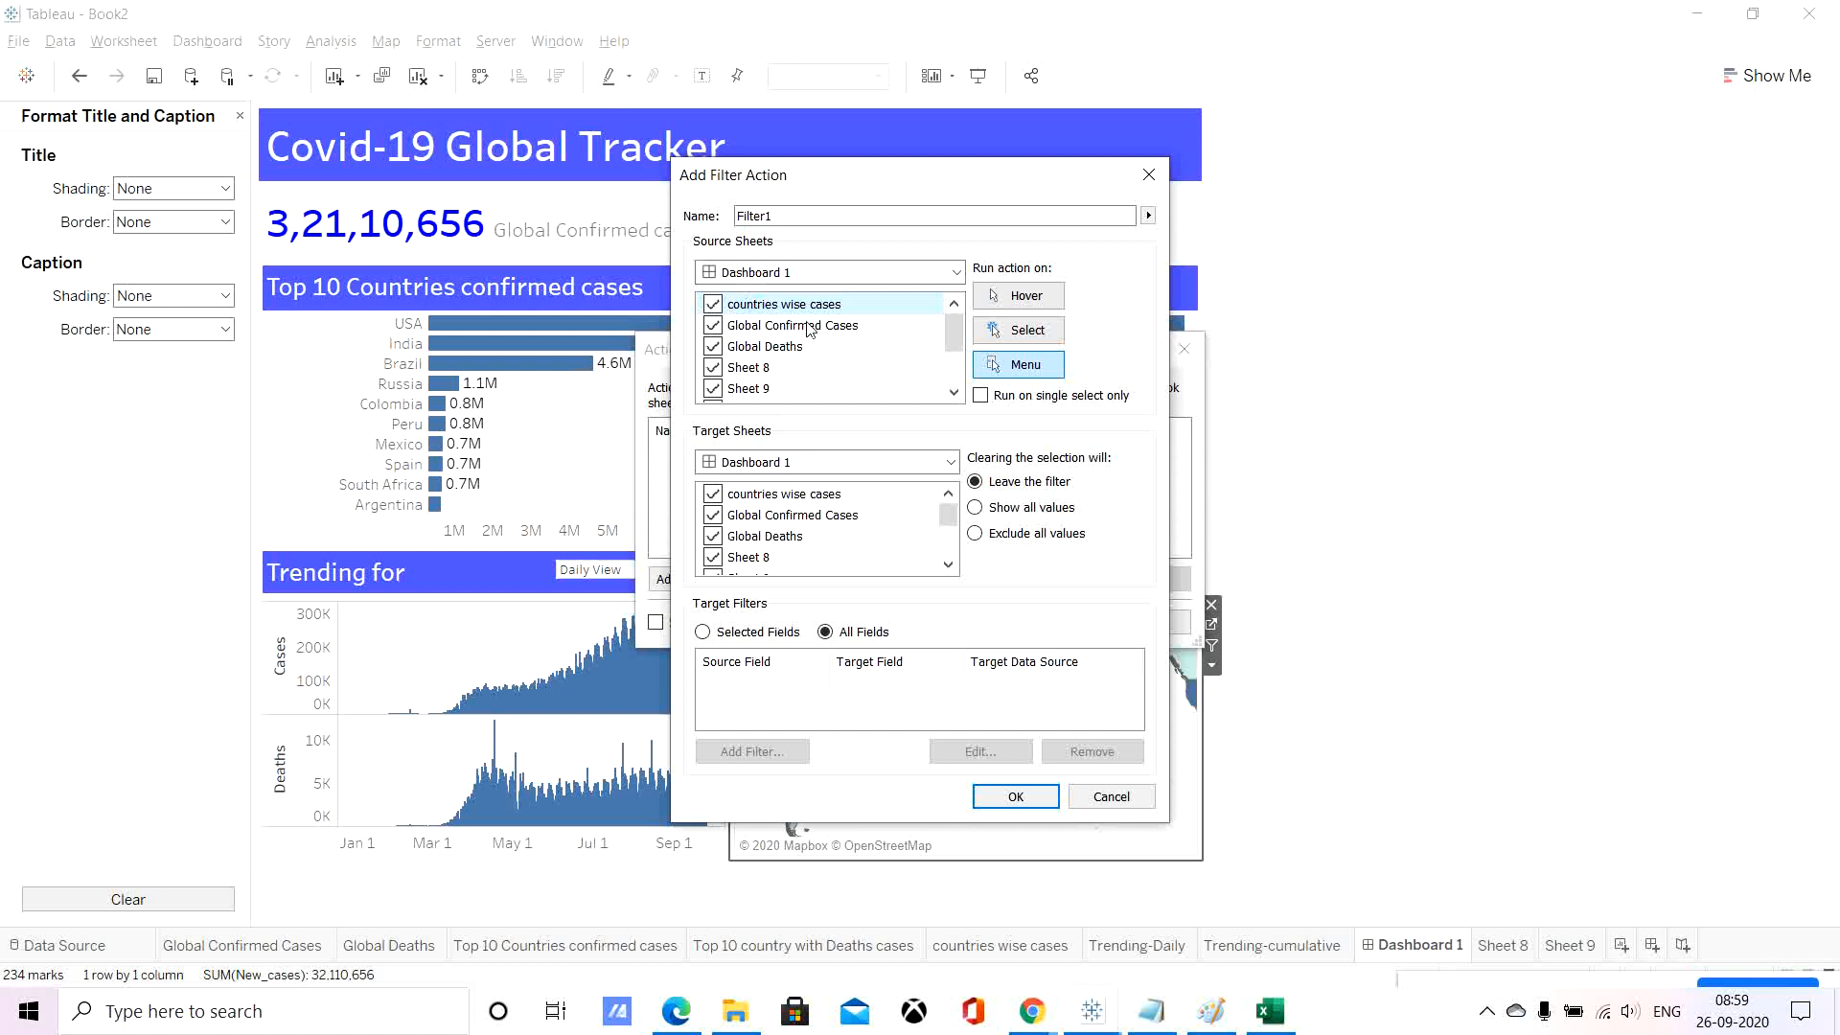
pyautogui.hotkey('ctrl', 'a')
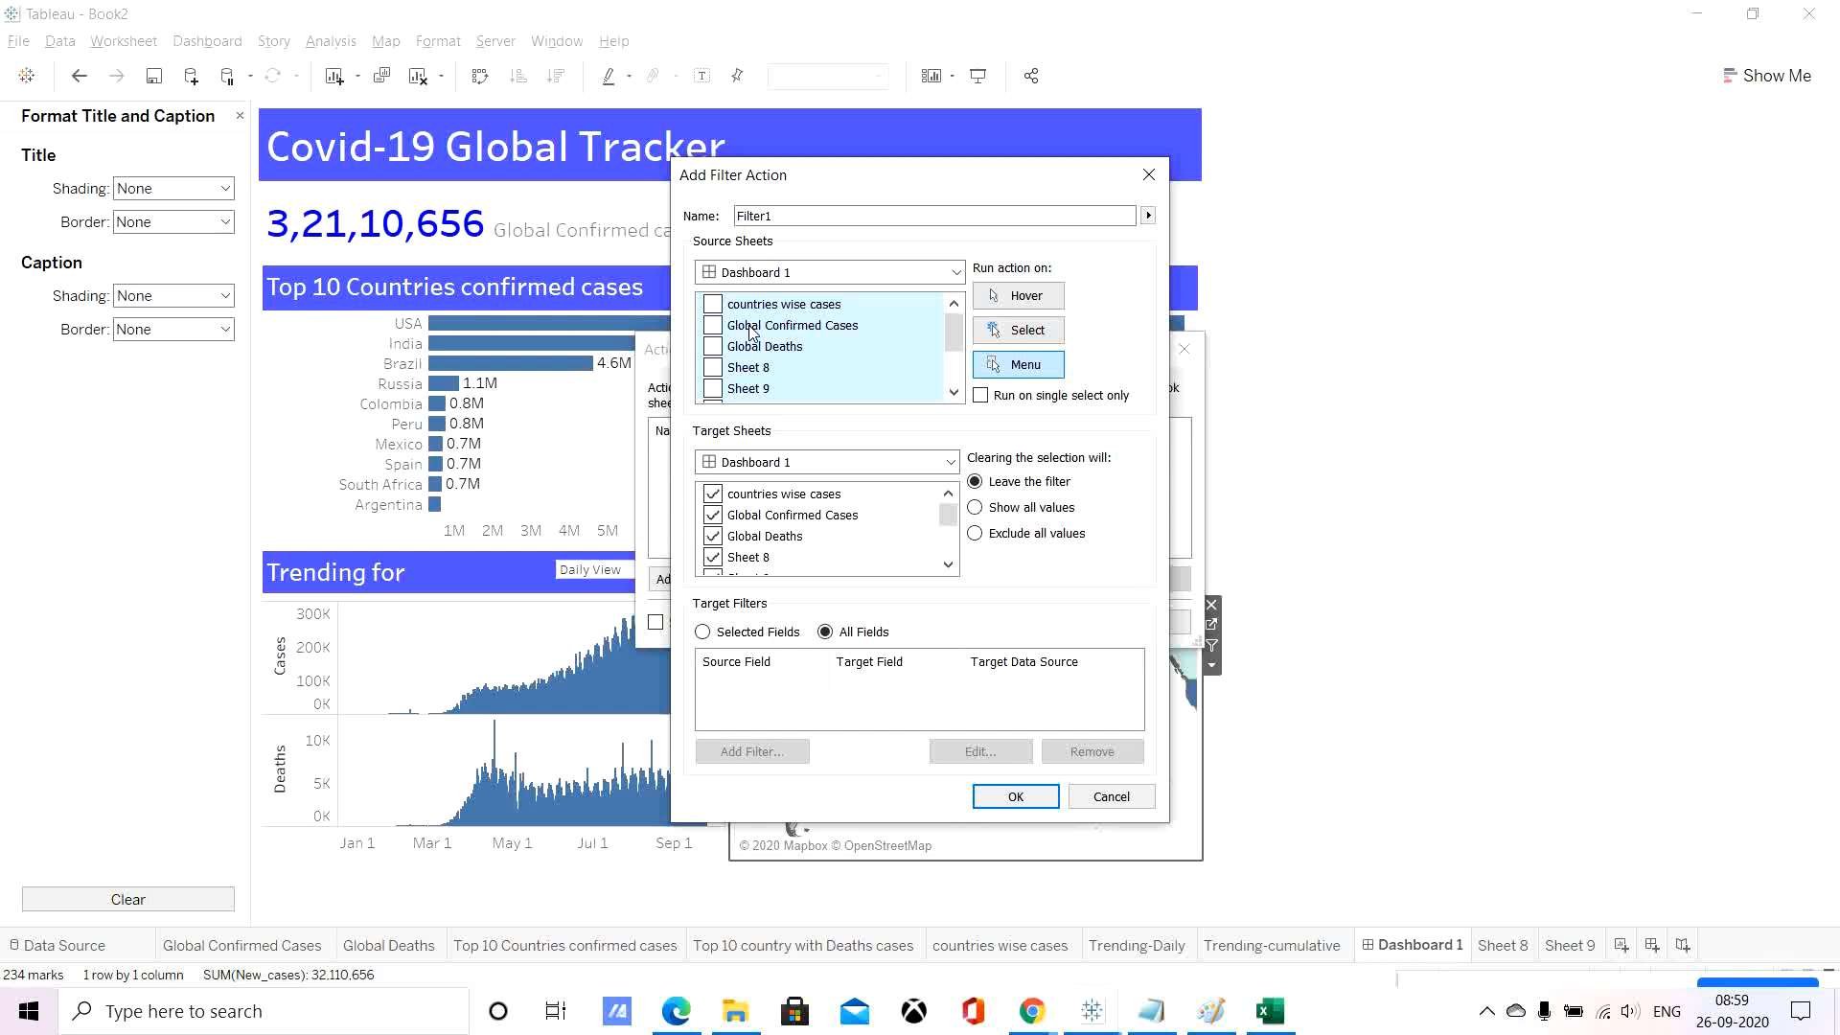
pyautogui.click(776, 326)
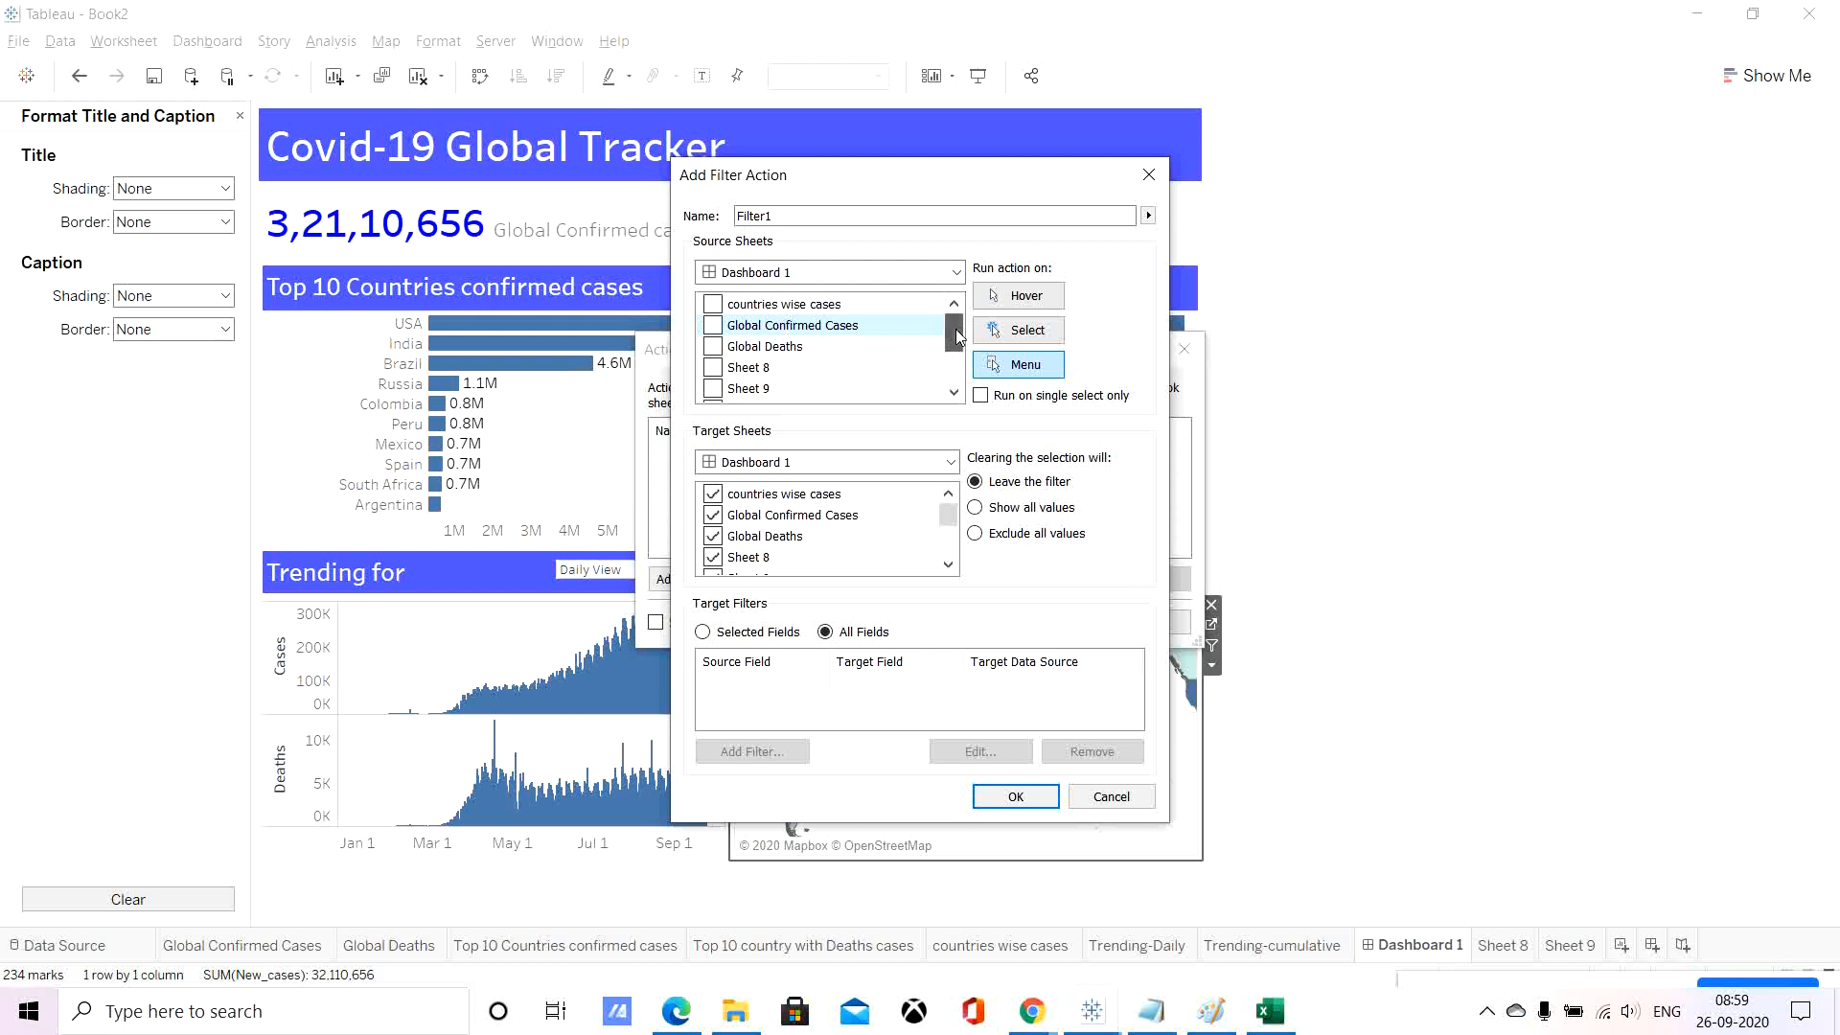
pyautogui.moveTo(955, 334); pyautogui.dragTo(959, 363)
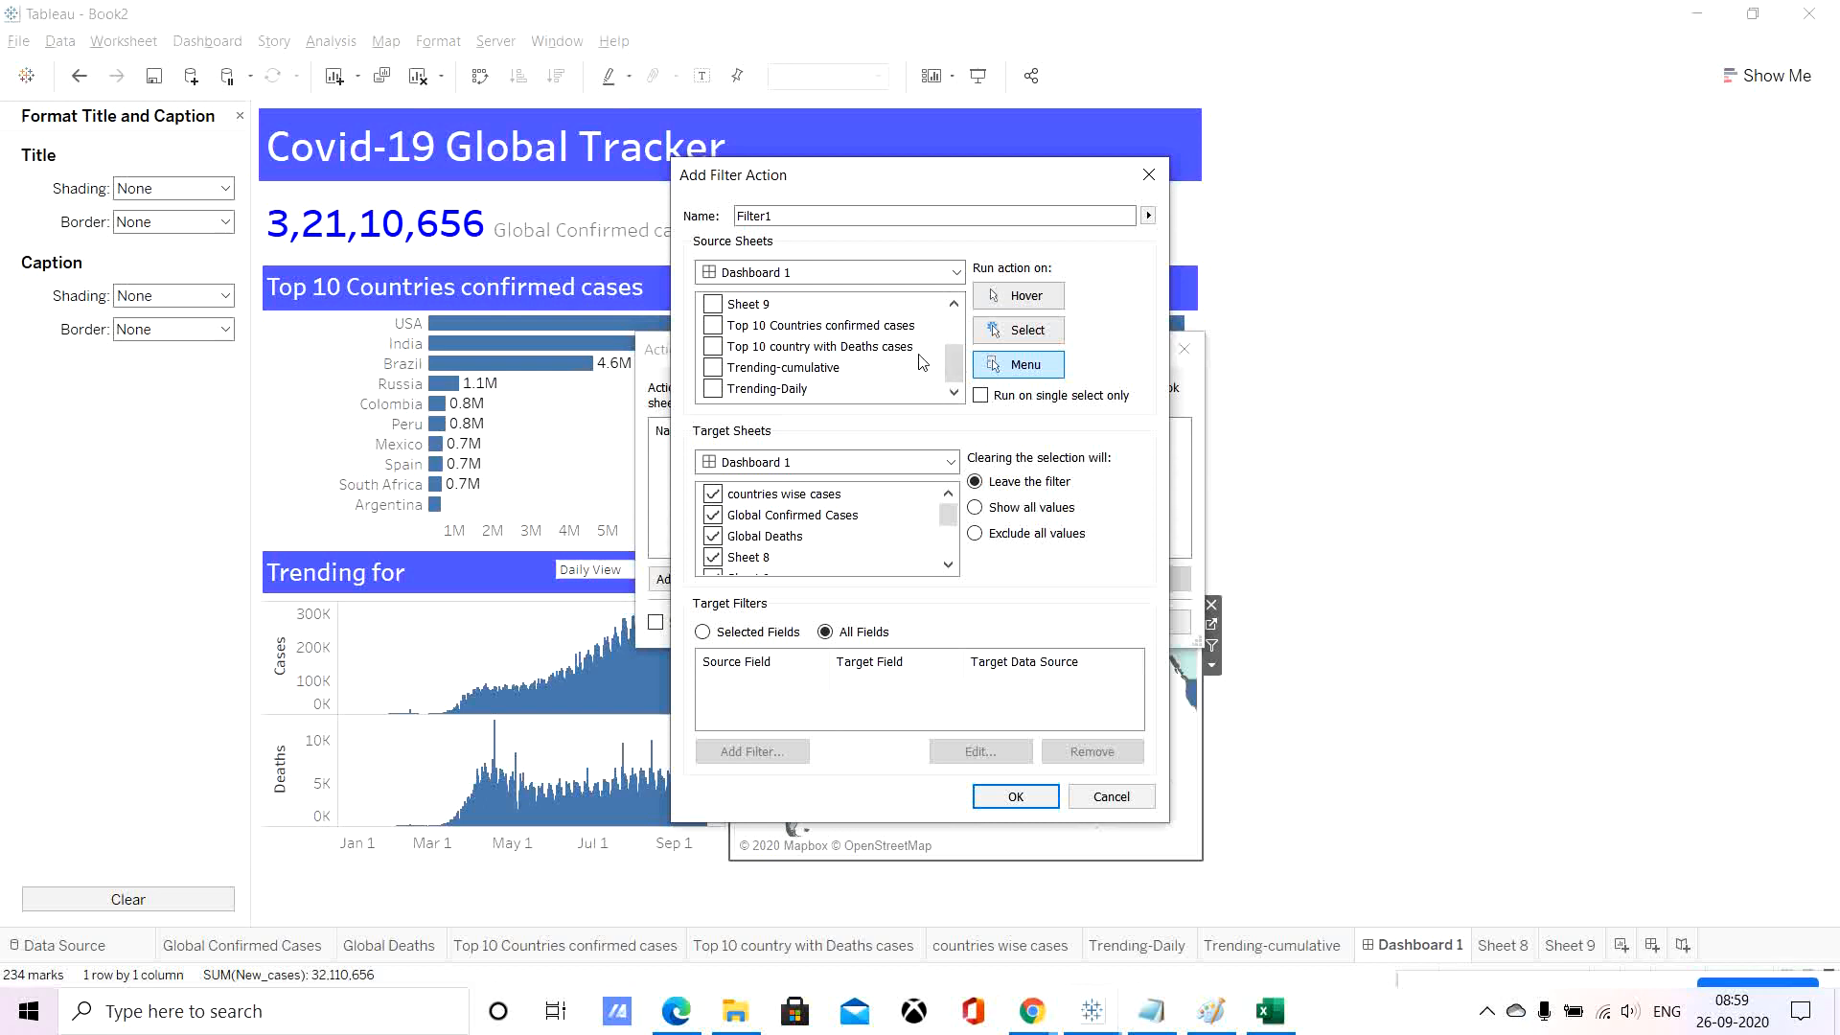
pyautogui.click(958, 368)
pyautogui.moveTo(958, 381); pyautogui.dragTo(958, 341)
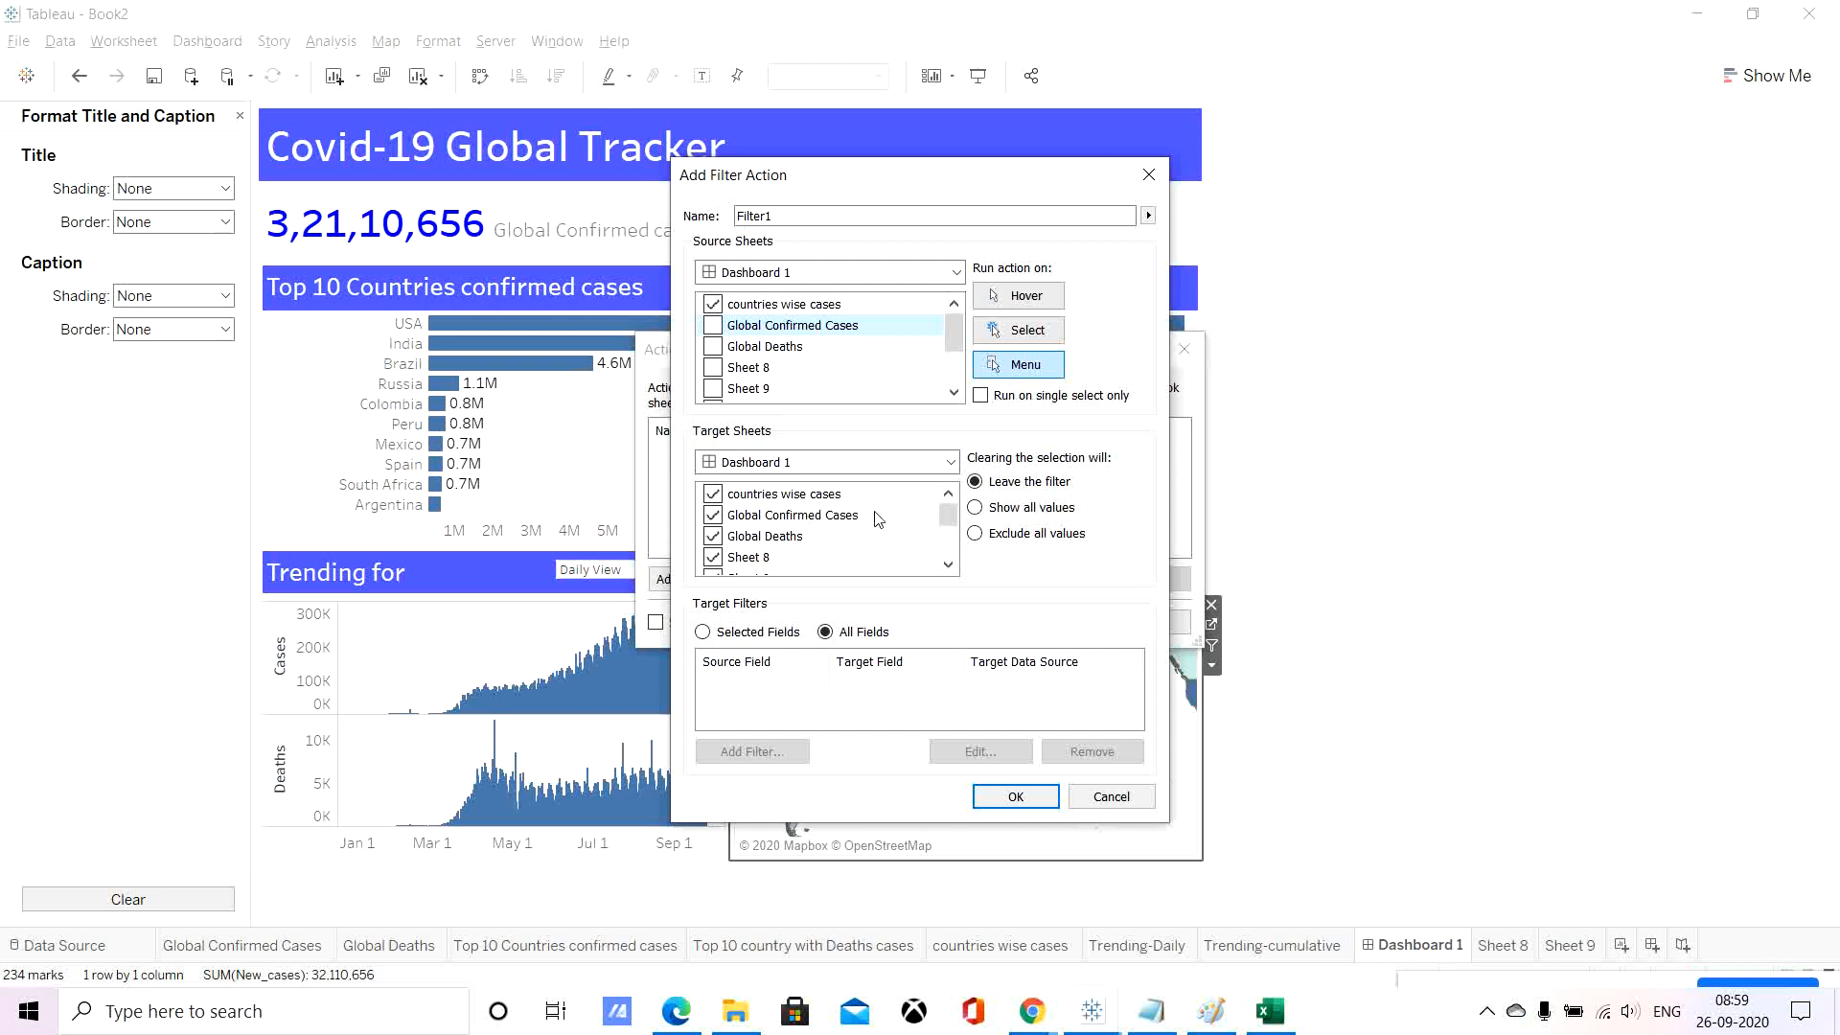
# Limit the filter action's target sheets to Trending-cumulative and Trending-Daily.
pyautogui.click(778, 495)
pyautogui.hotkey('ctrl', 'a')
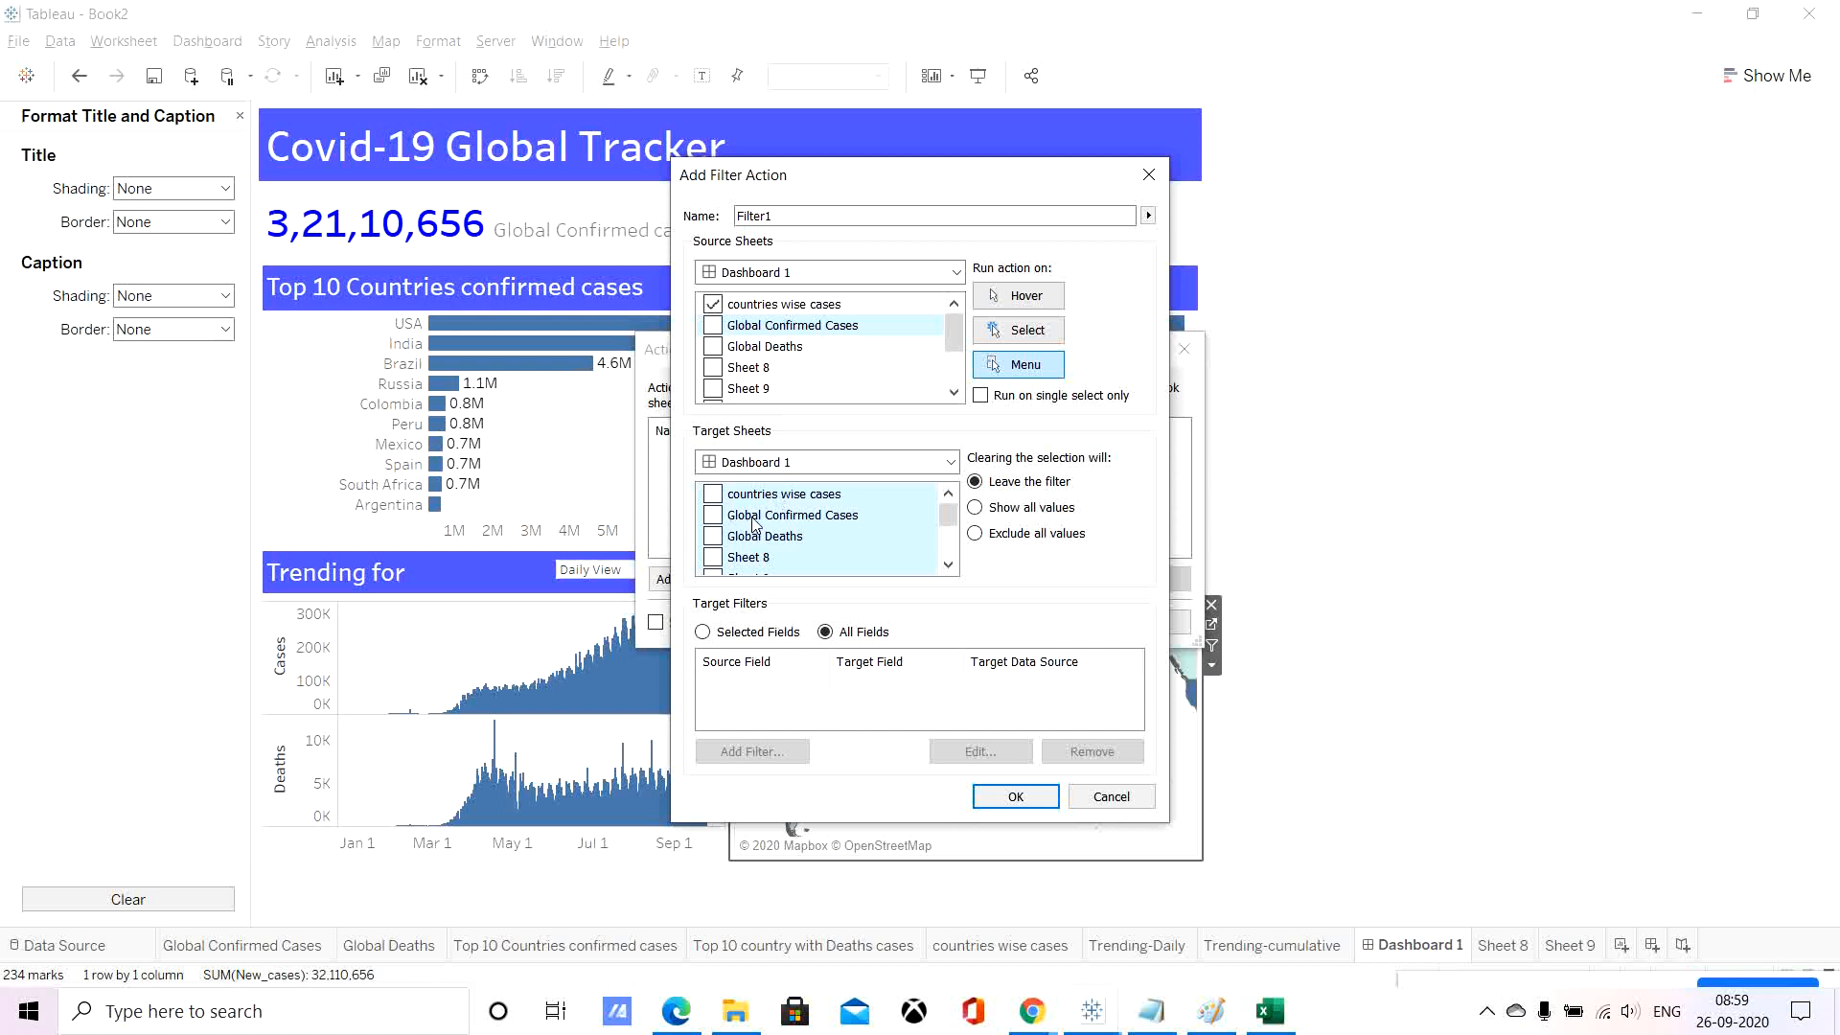
pyautogui.click(753, 519)
pyautogui.moveTo(953, 518); pyautogui.dragTo(954, 545)
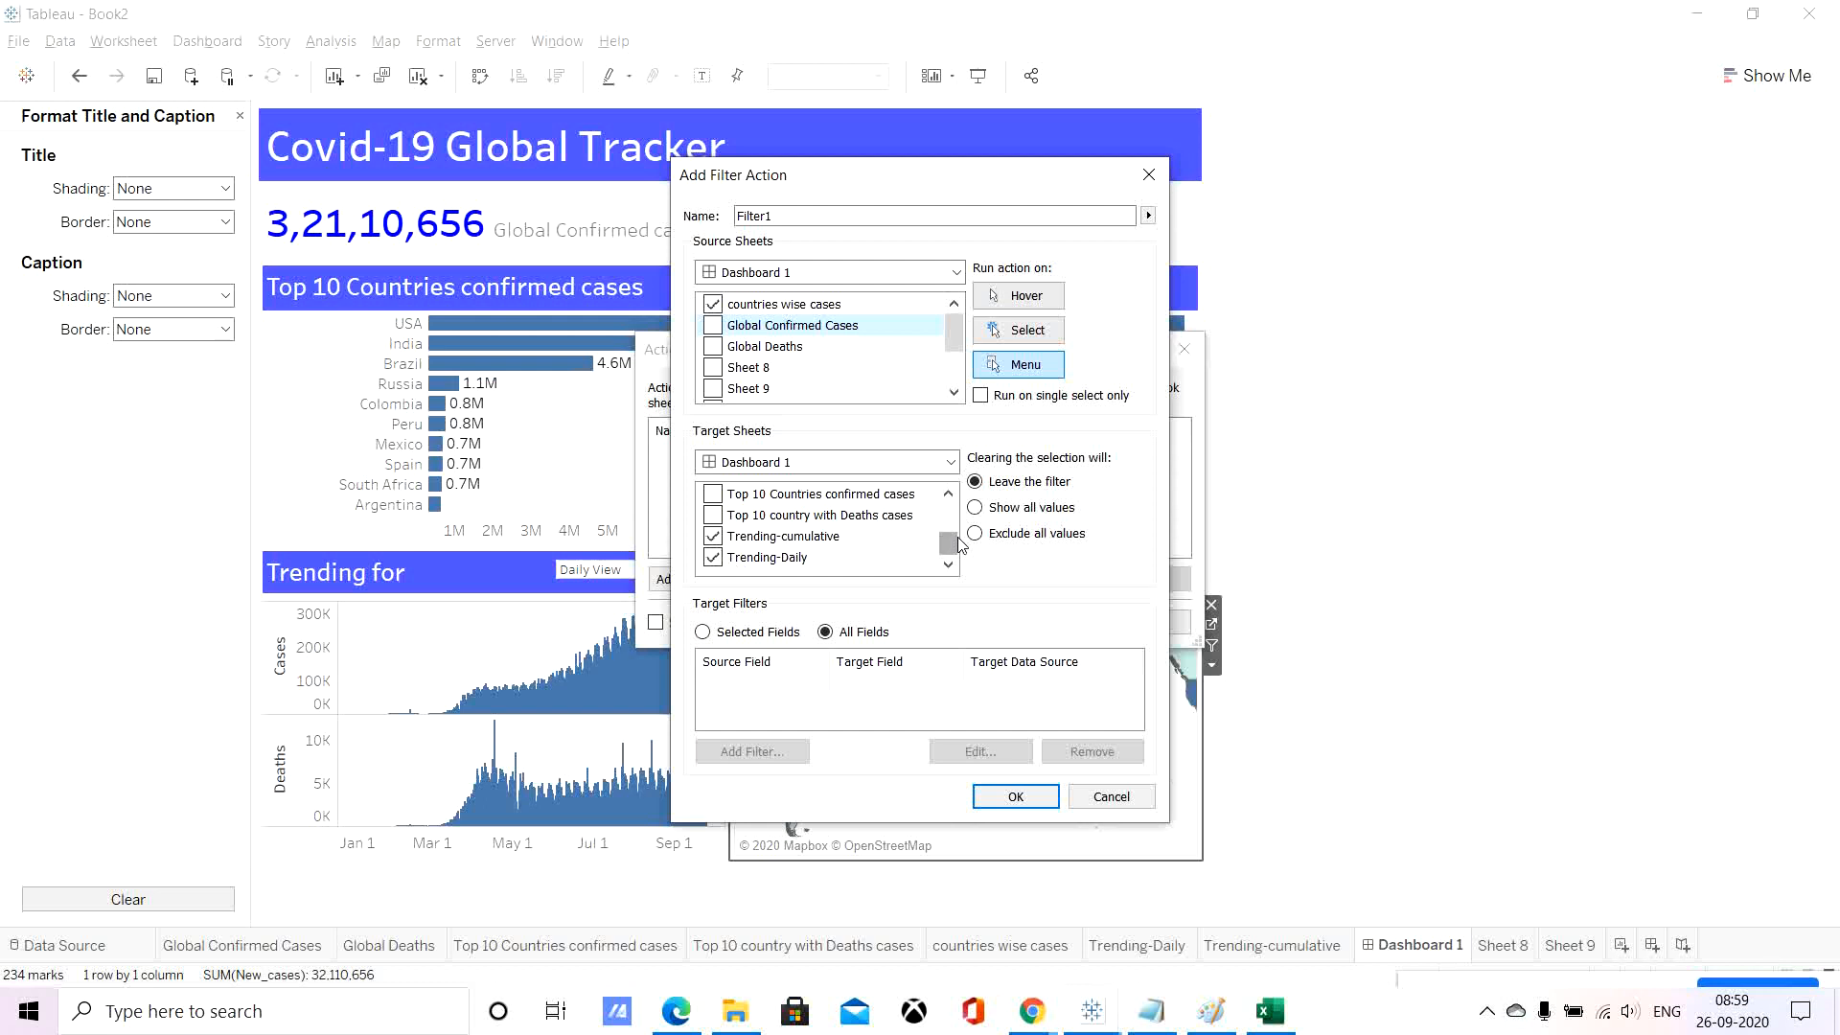
# Run the filter action on Select with all values shown when cleared, name it Geo Map filter, and save it.
pyautogui.click(1008, 331)
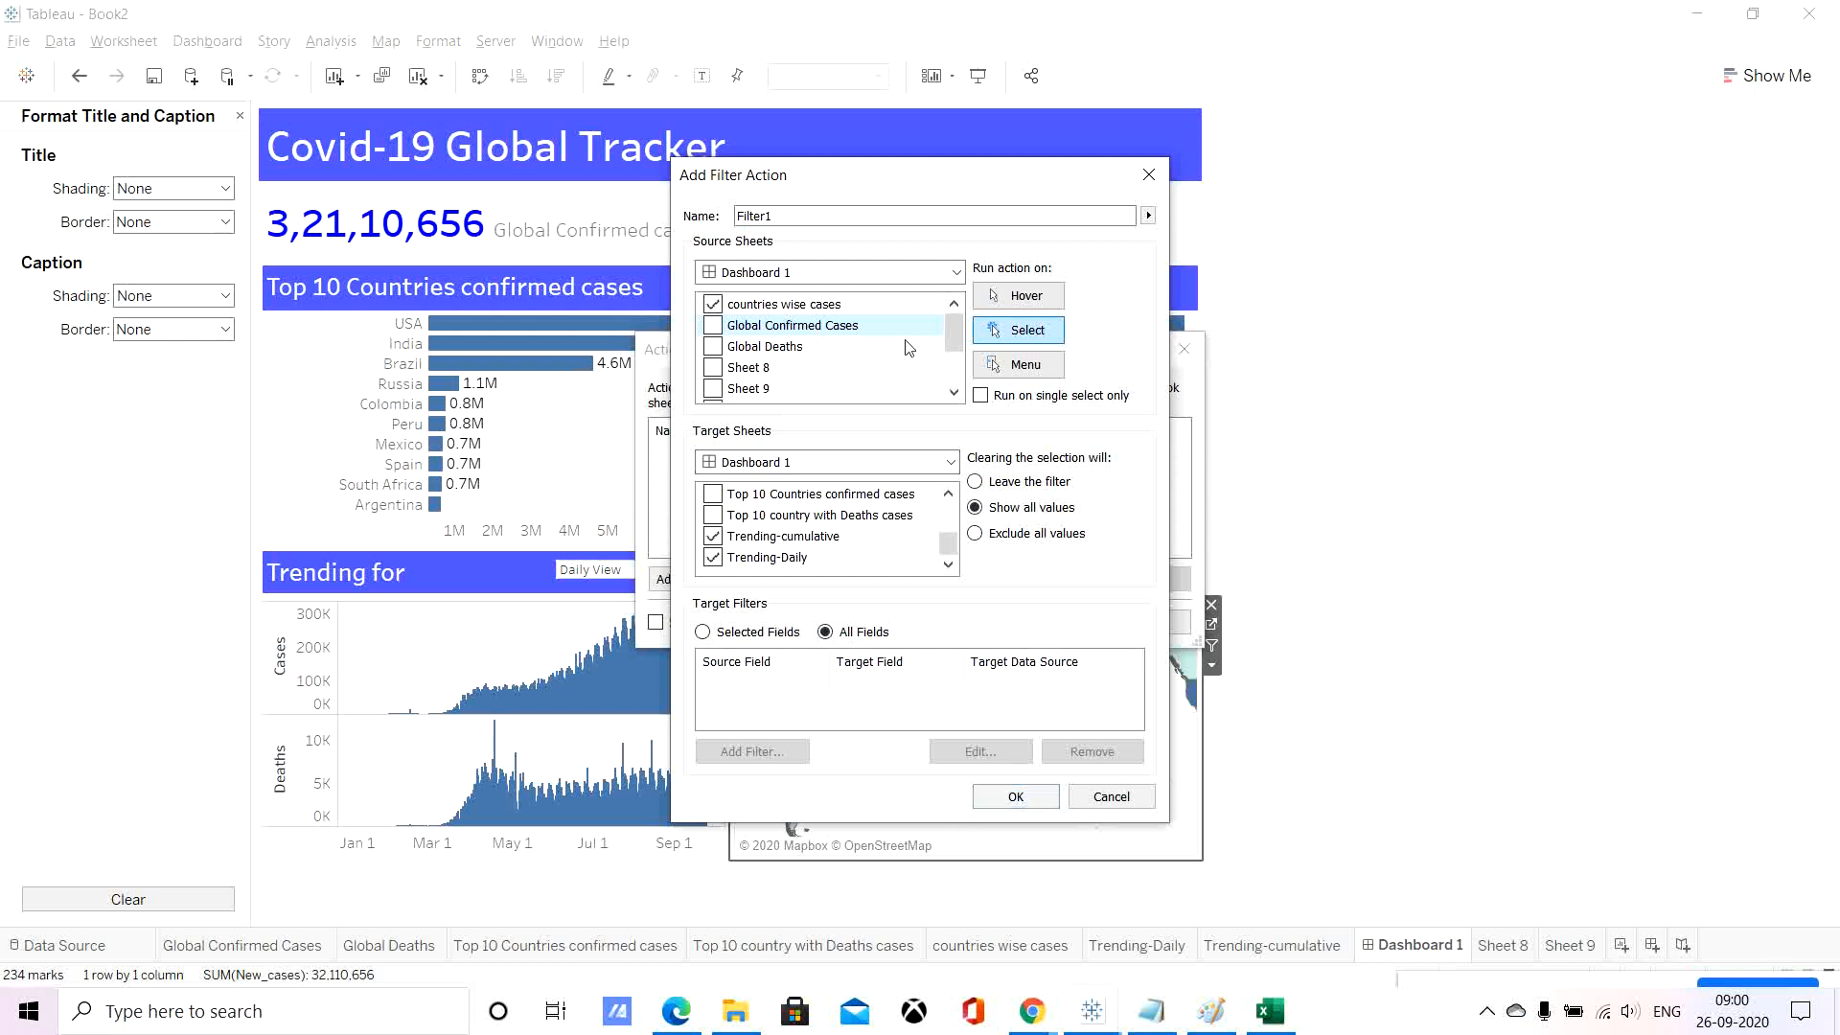
pyautogui.click(816, 216)
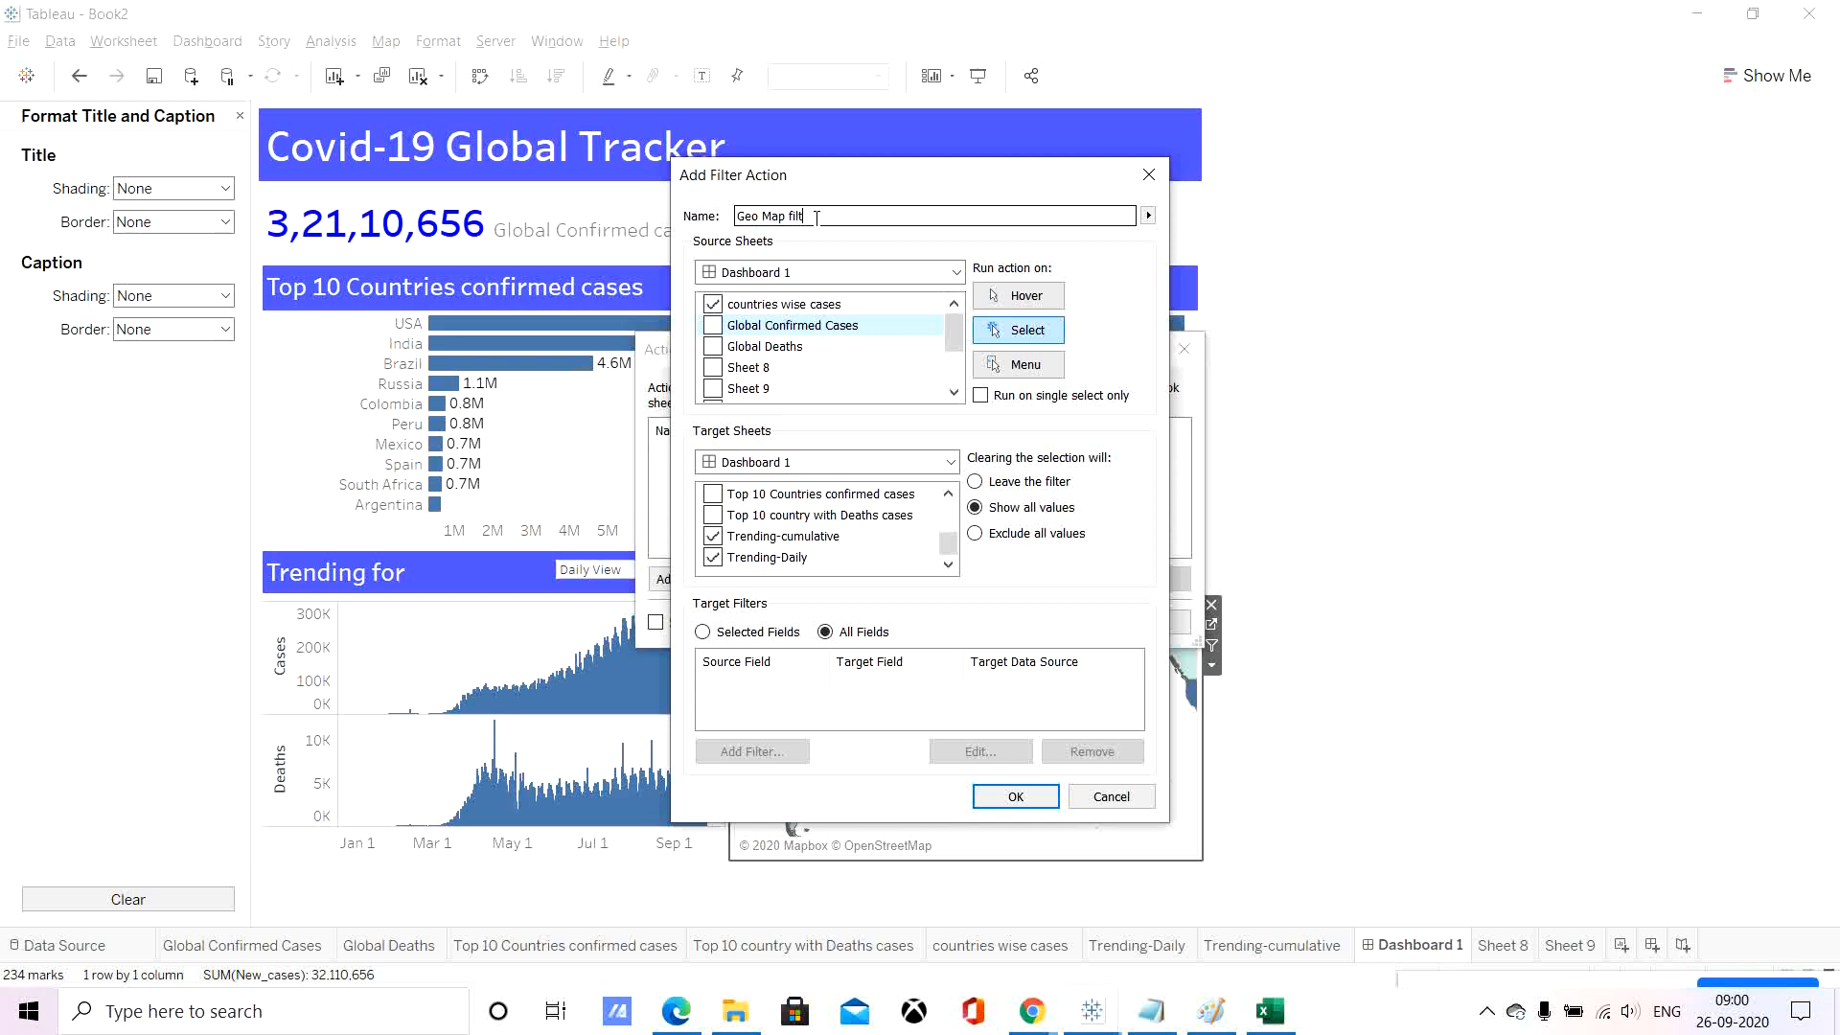
pyautogui.click(999, 803)
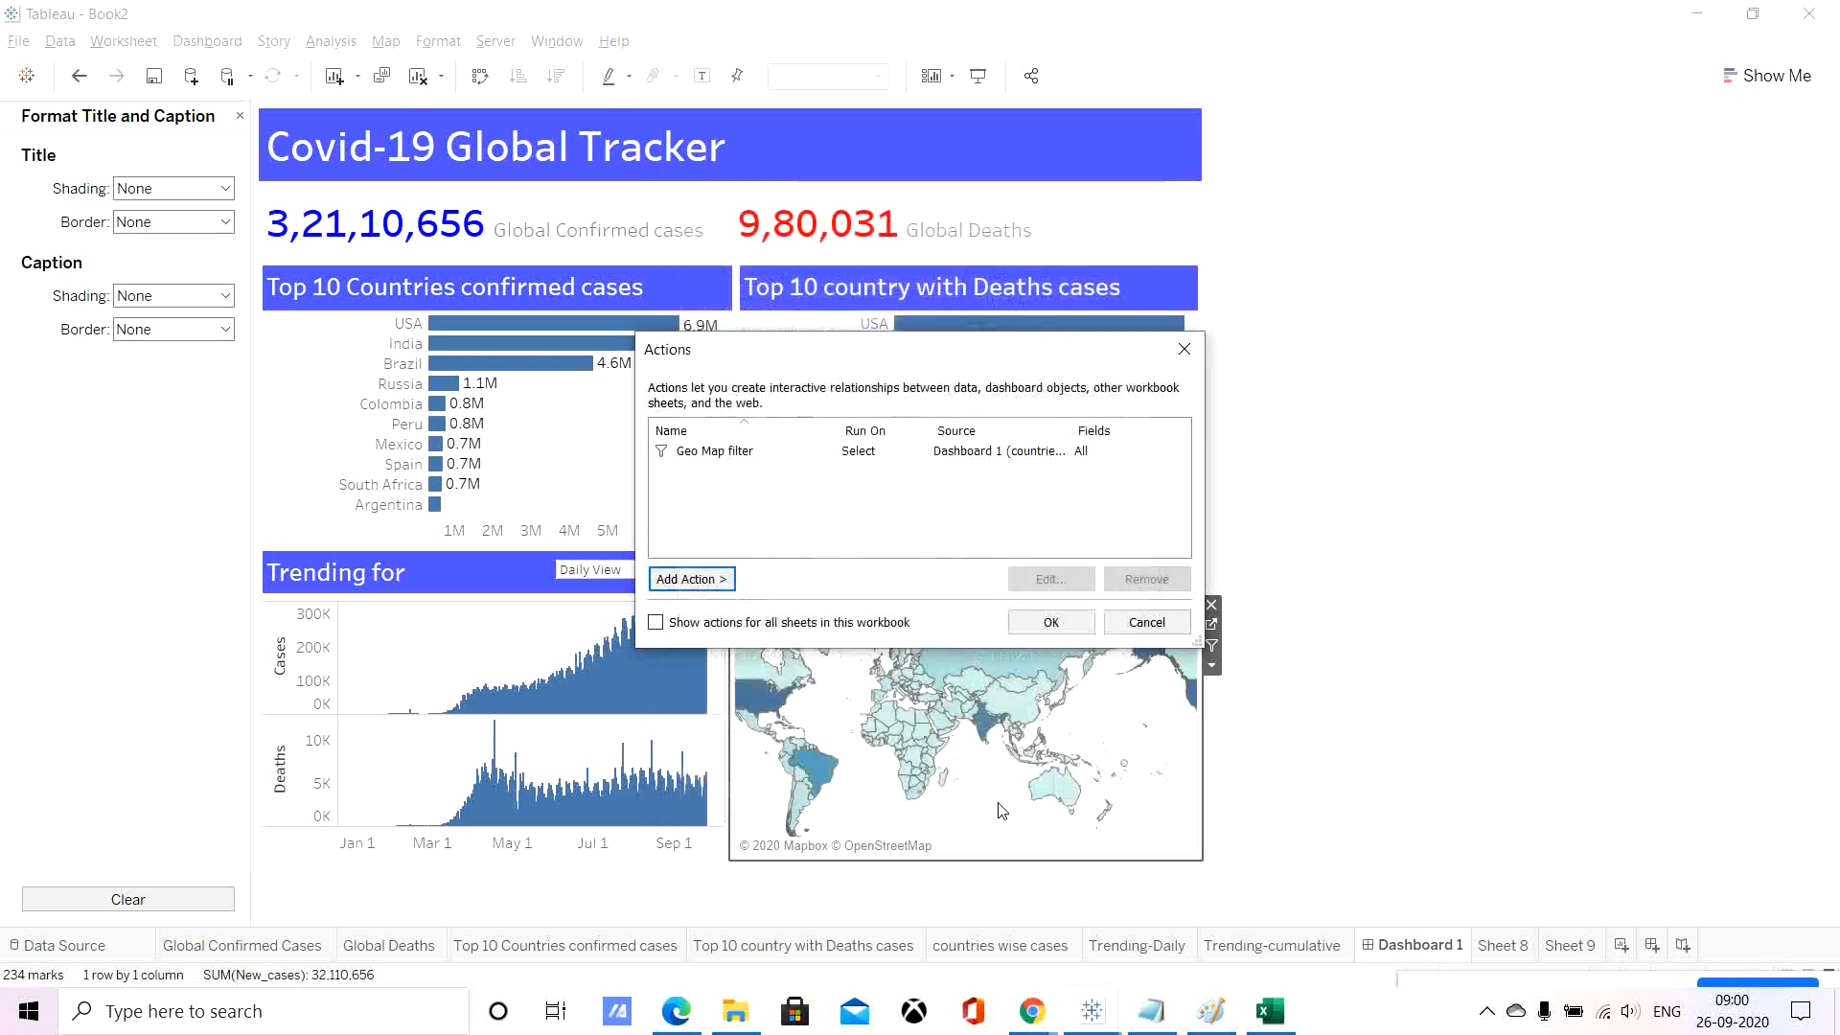
pyautogui.click(1051, 623)
# Test the map filter by selecting Russia and India in turn on the country map, and clear the selection.
pyautogui.moveTo(1039, 587)
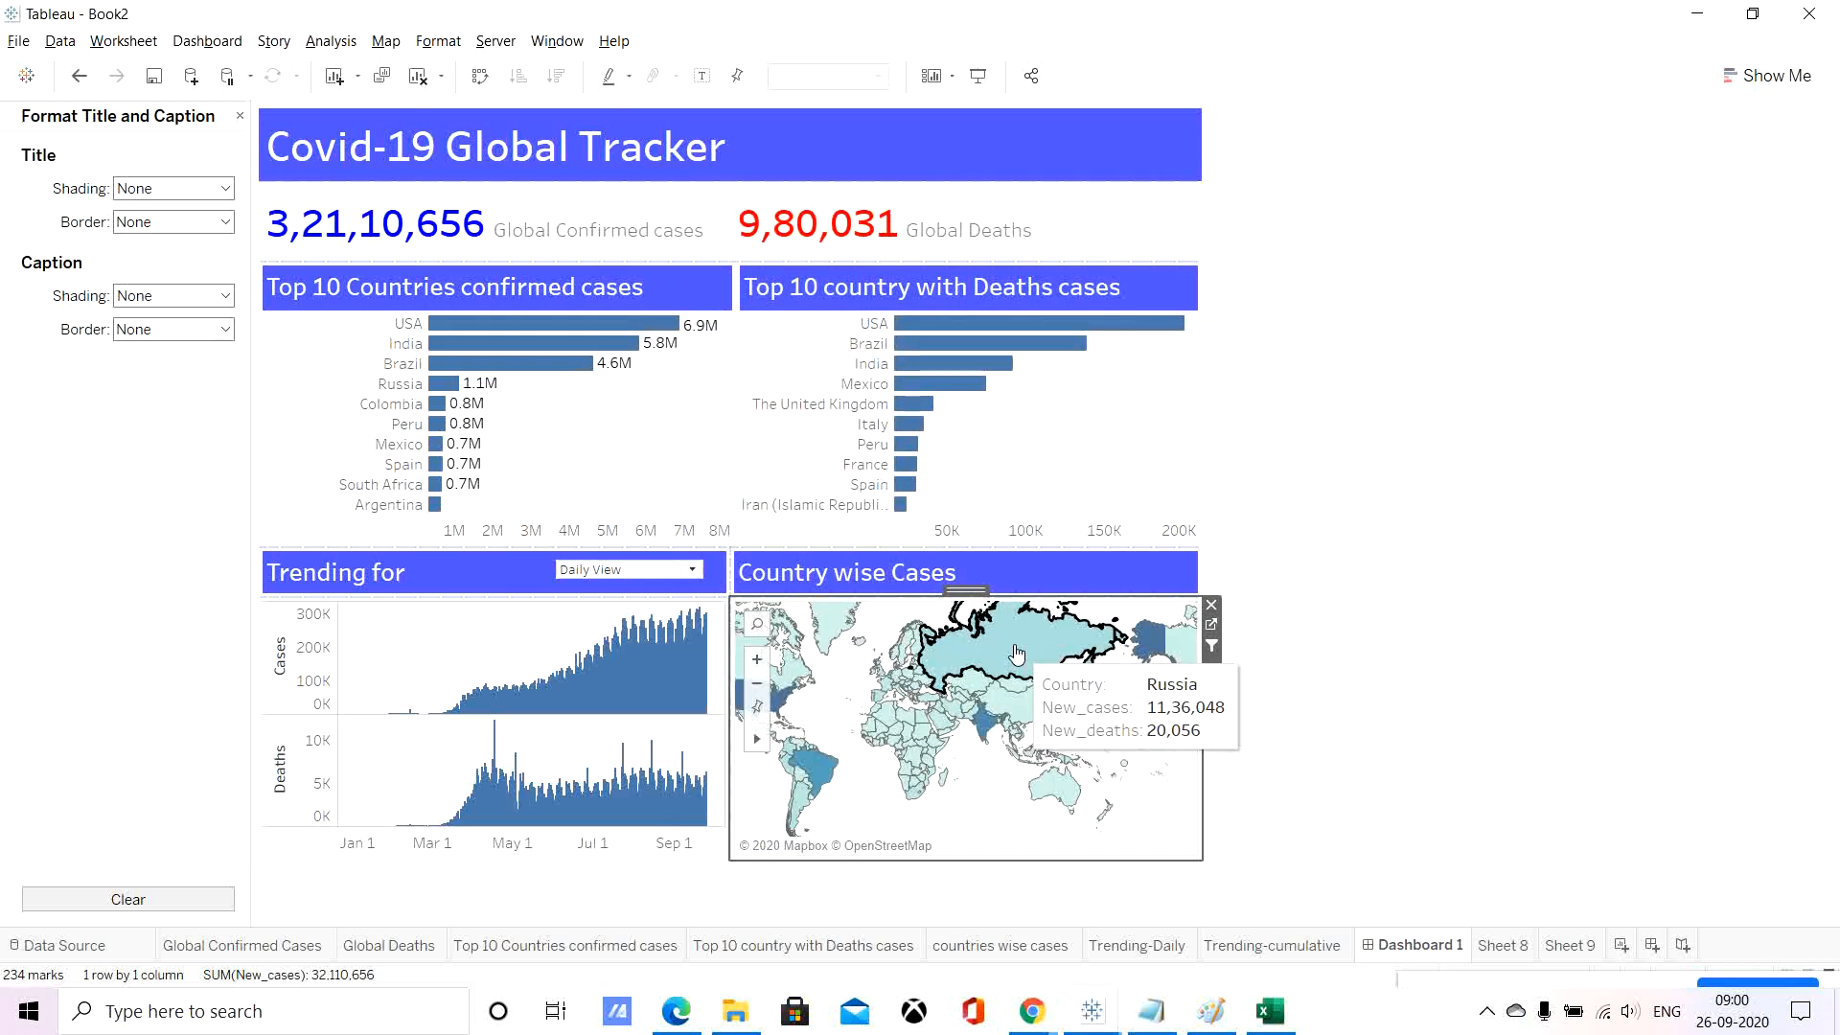
pyautogui.click(1016, 654)
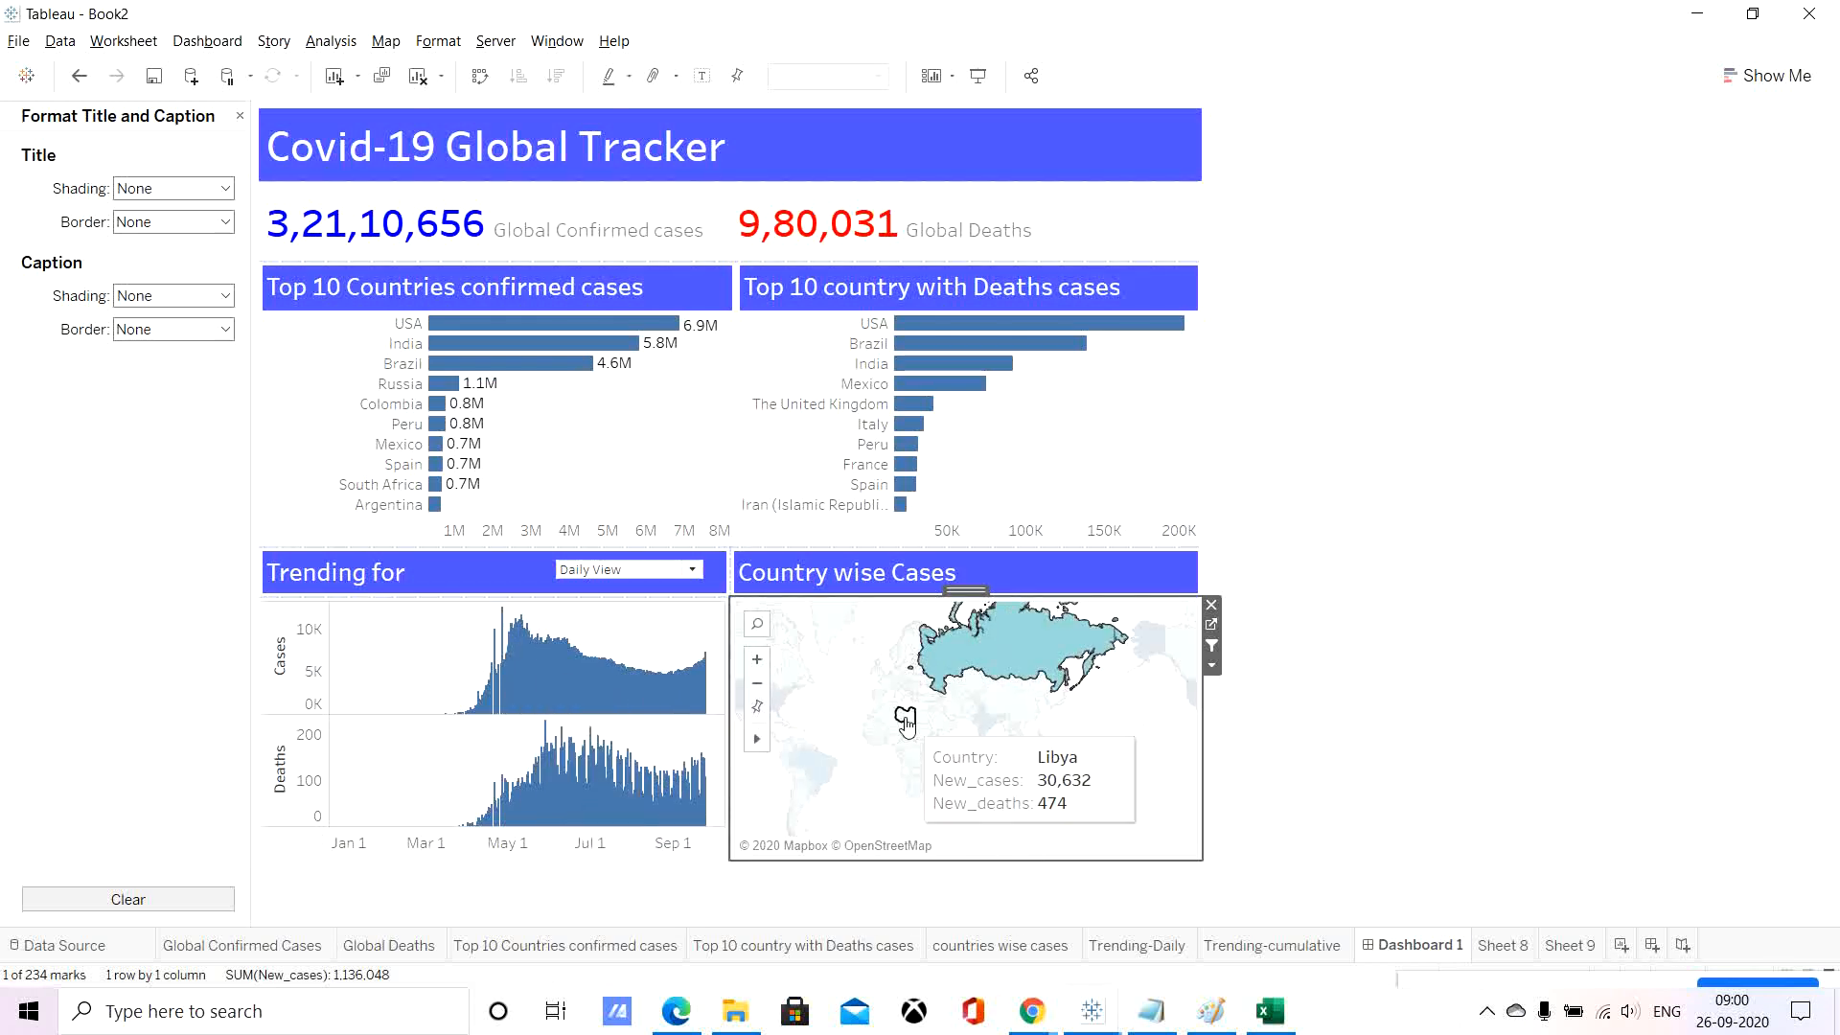
pyautogui.click(985, 740)
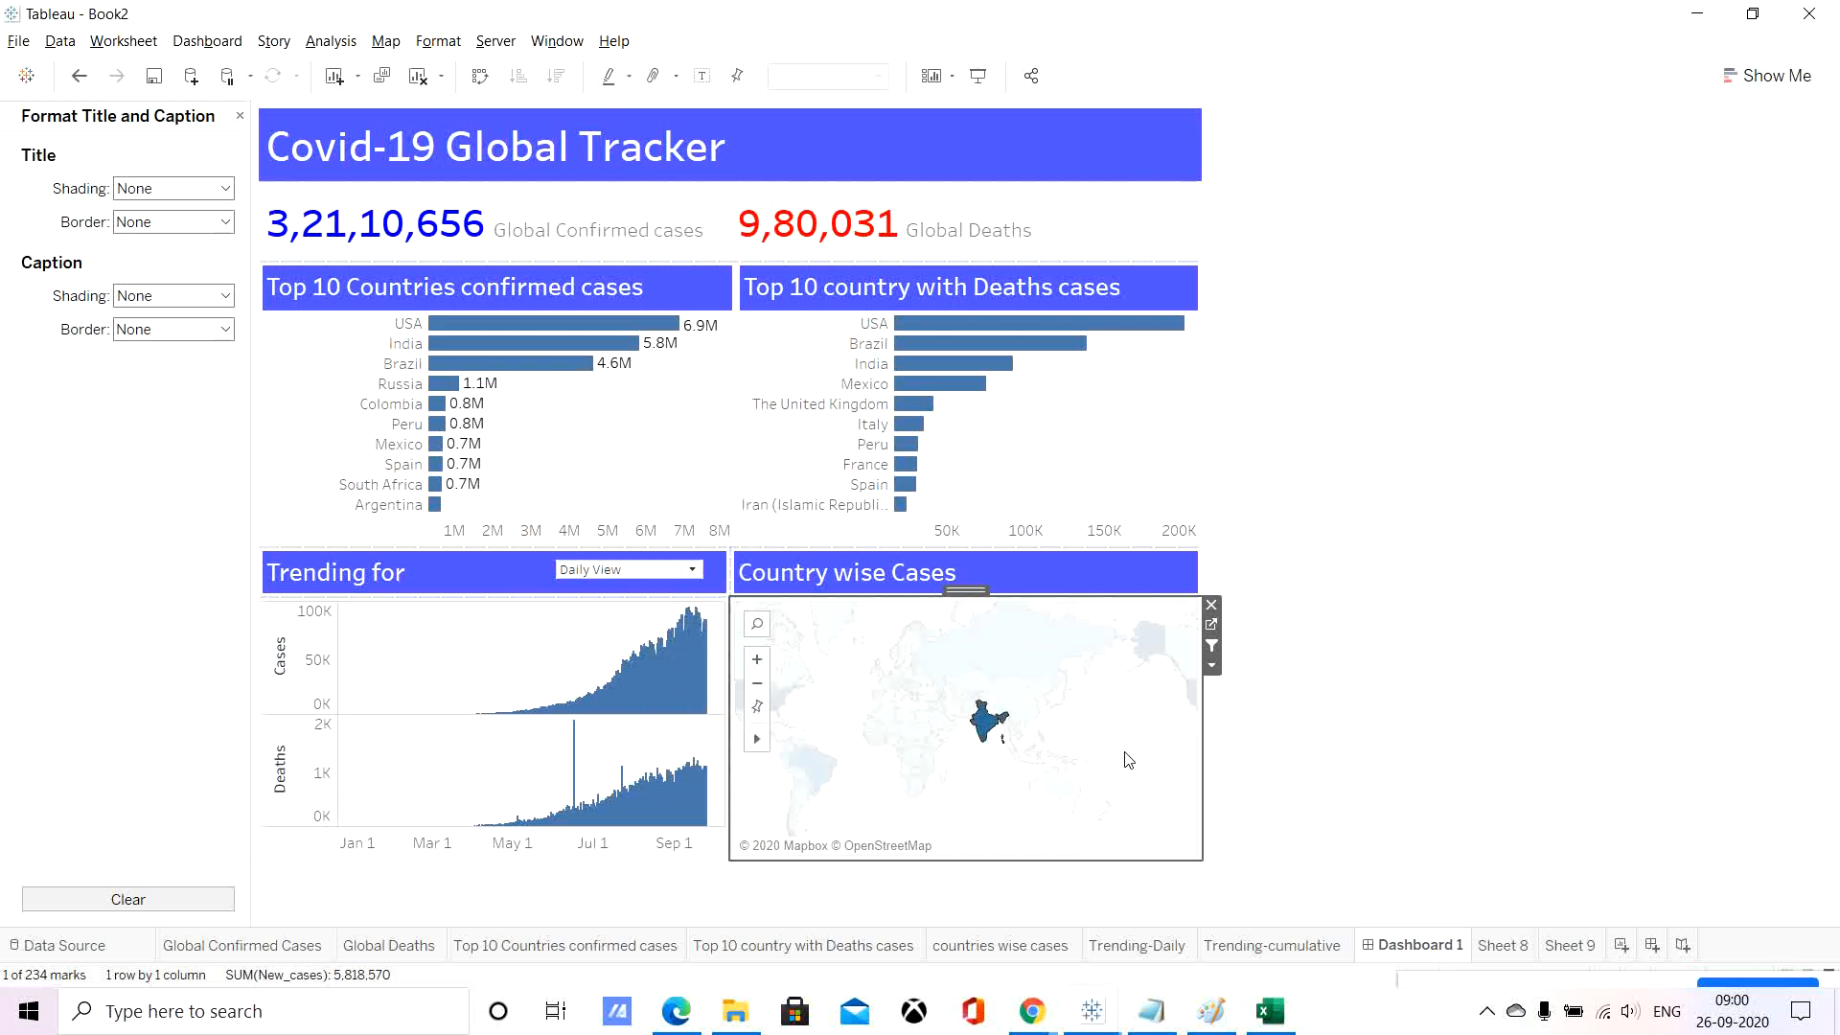
pyautogui.click(1147, 750)
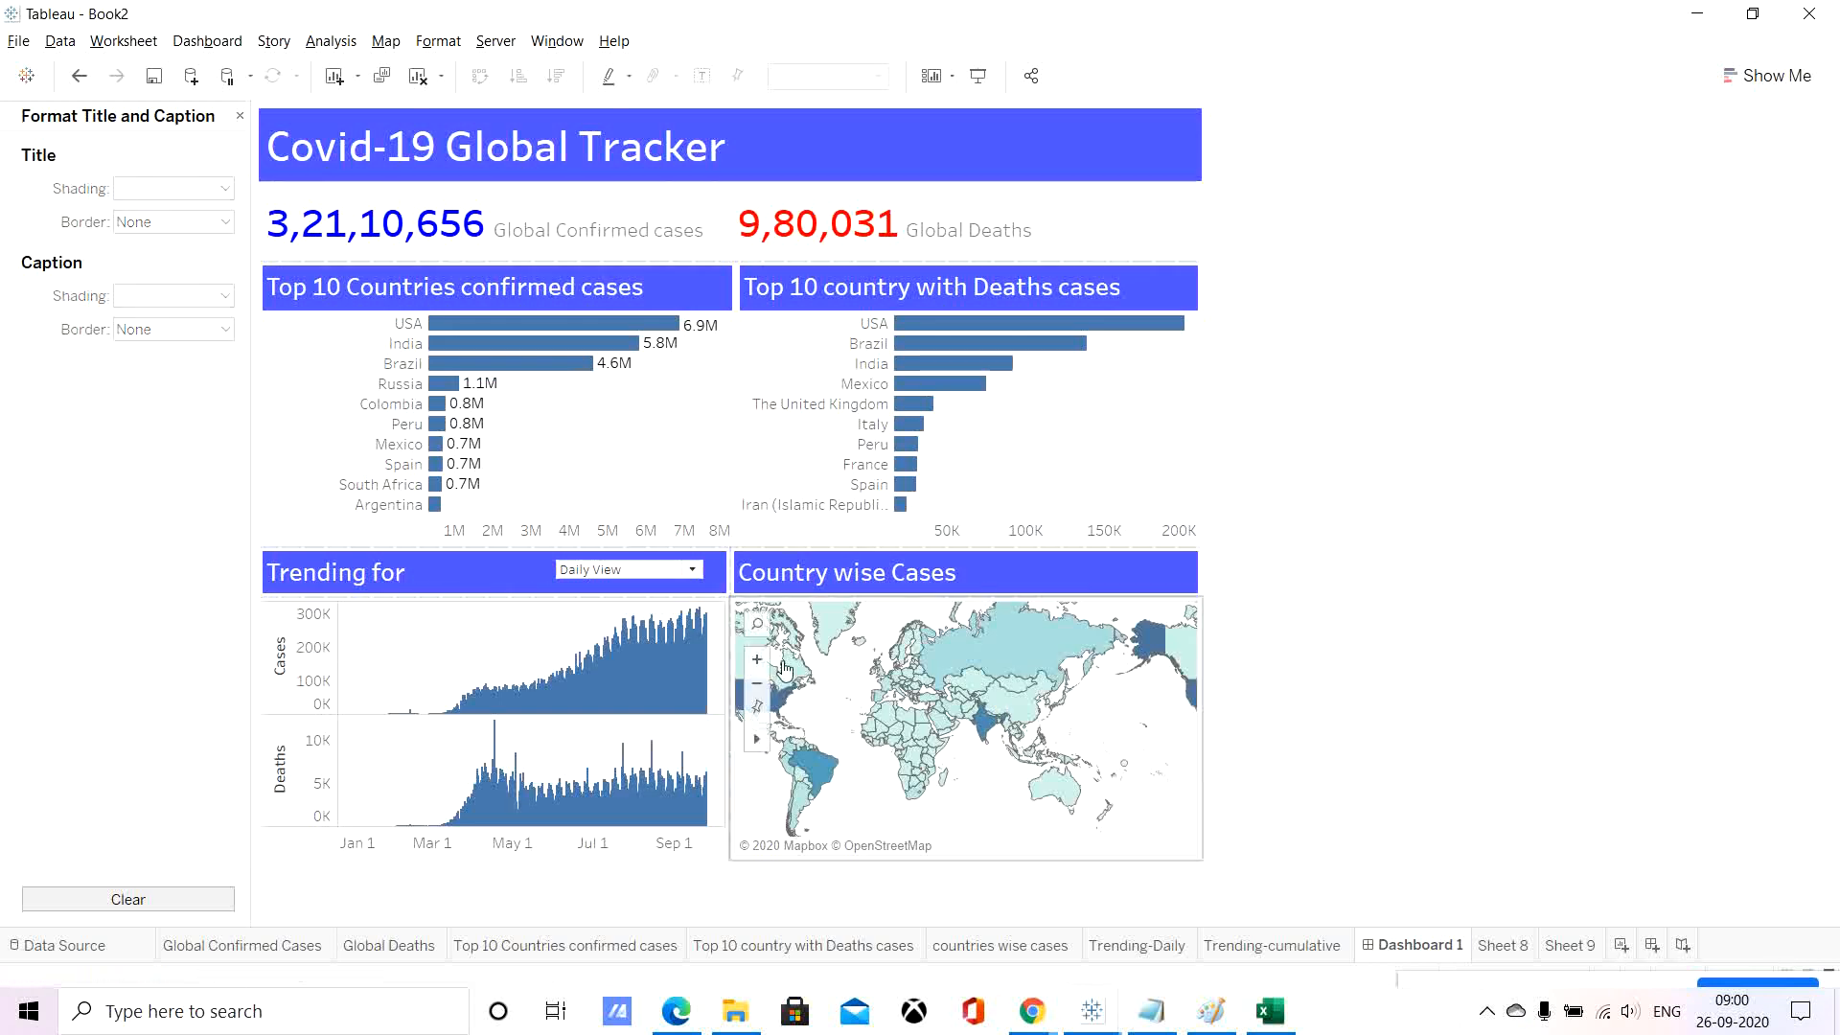
# Close the title formatting pane and show the dashboard's list of sheets and objects.
pyautogui.click(439, 569)
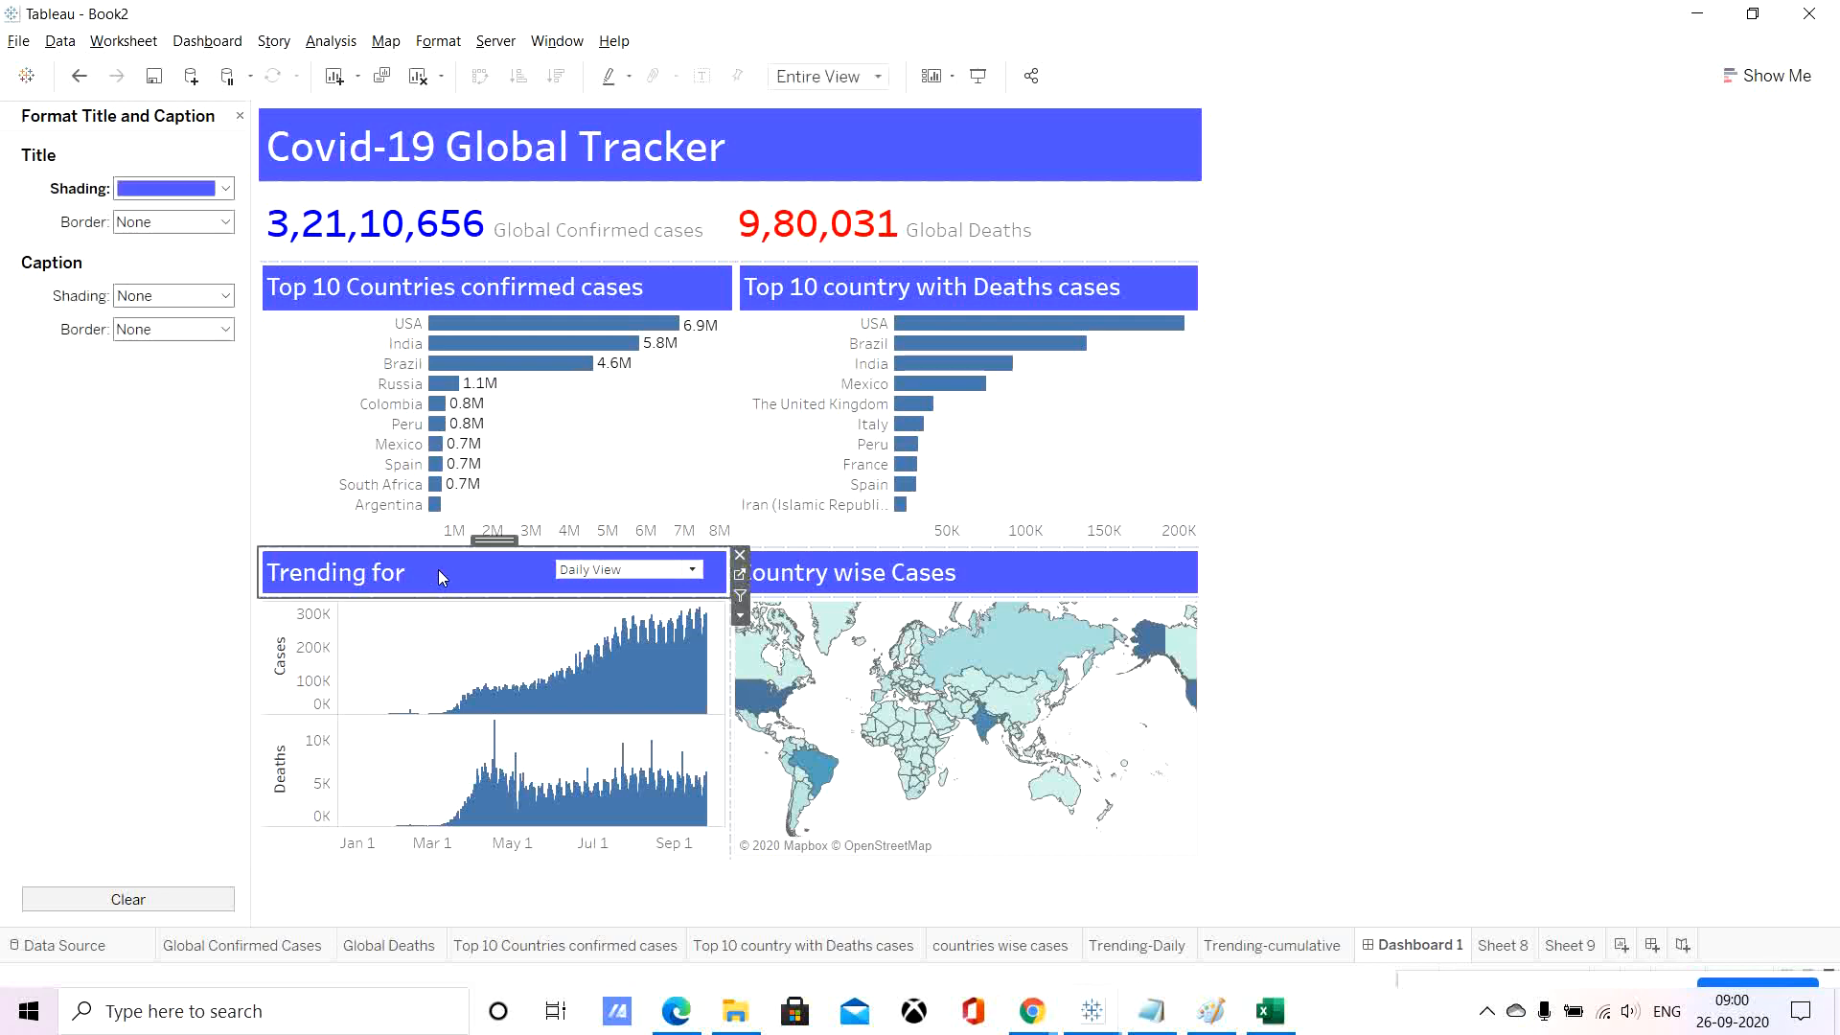
pyautogui.click(241, 116)
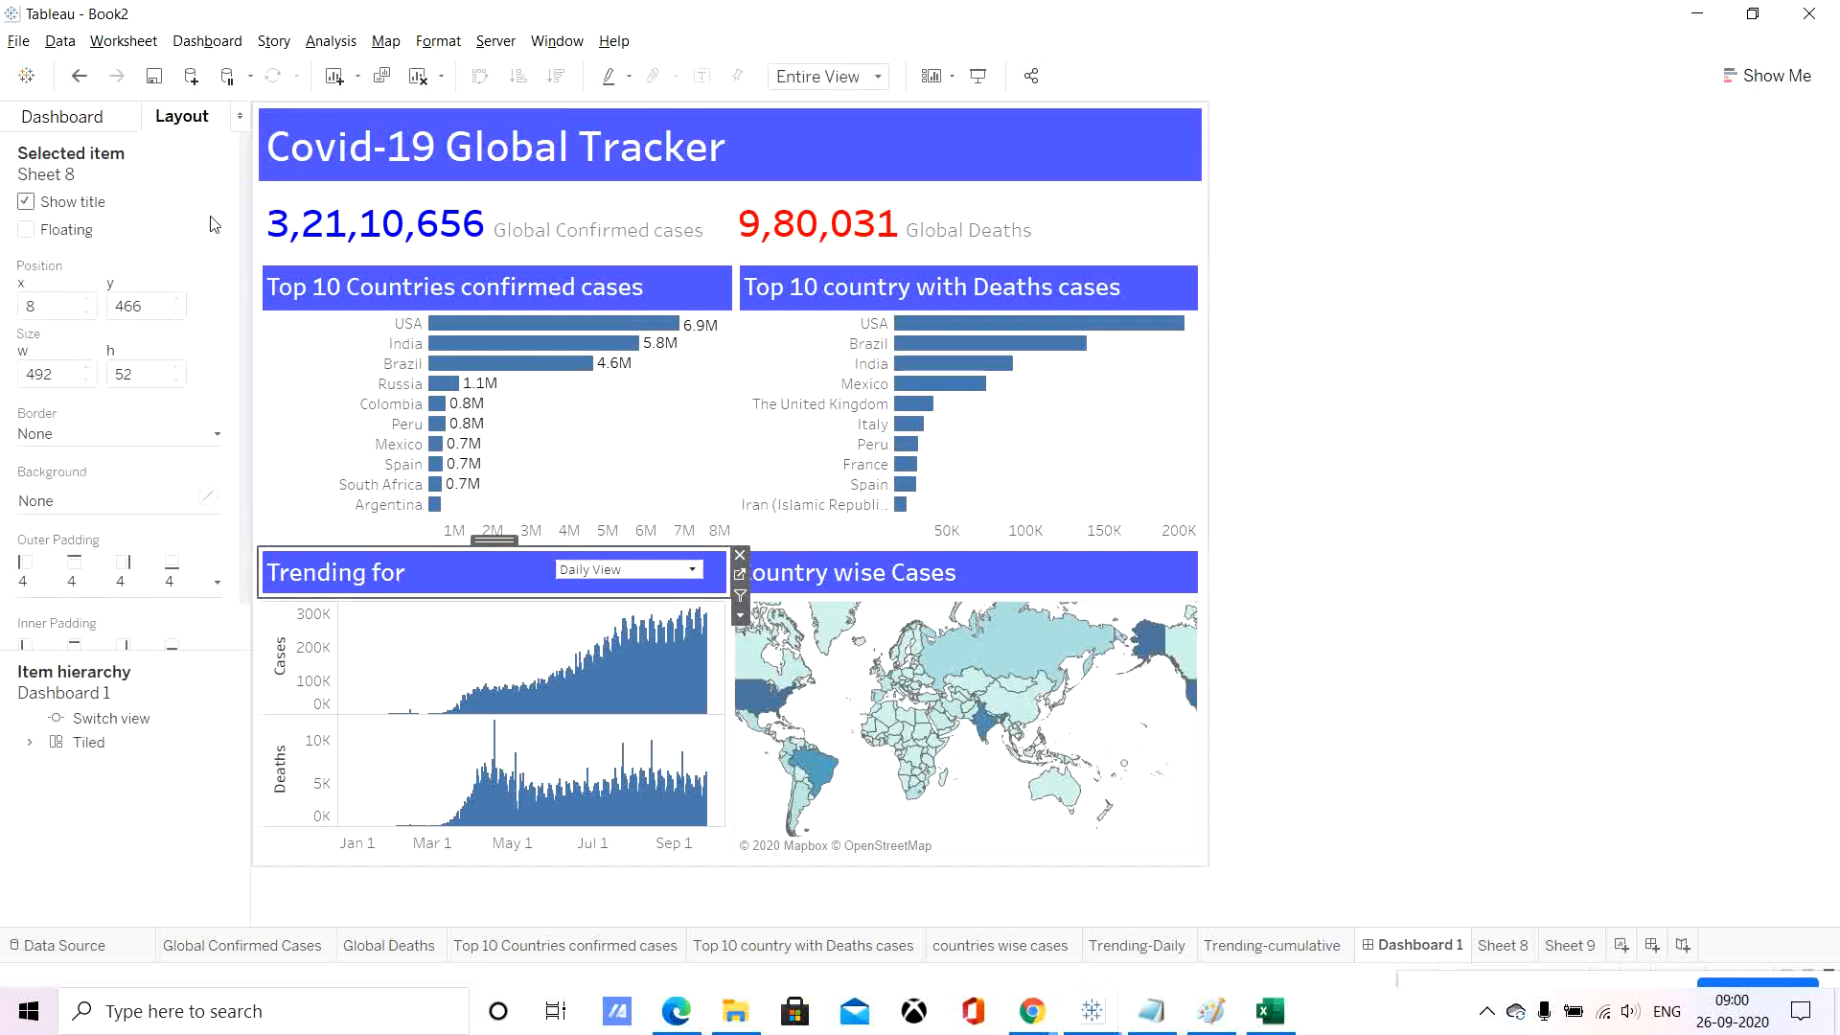
pyautogui.click(73, 120)
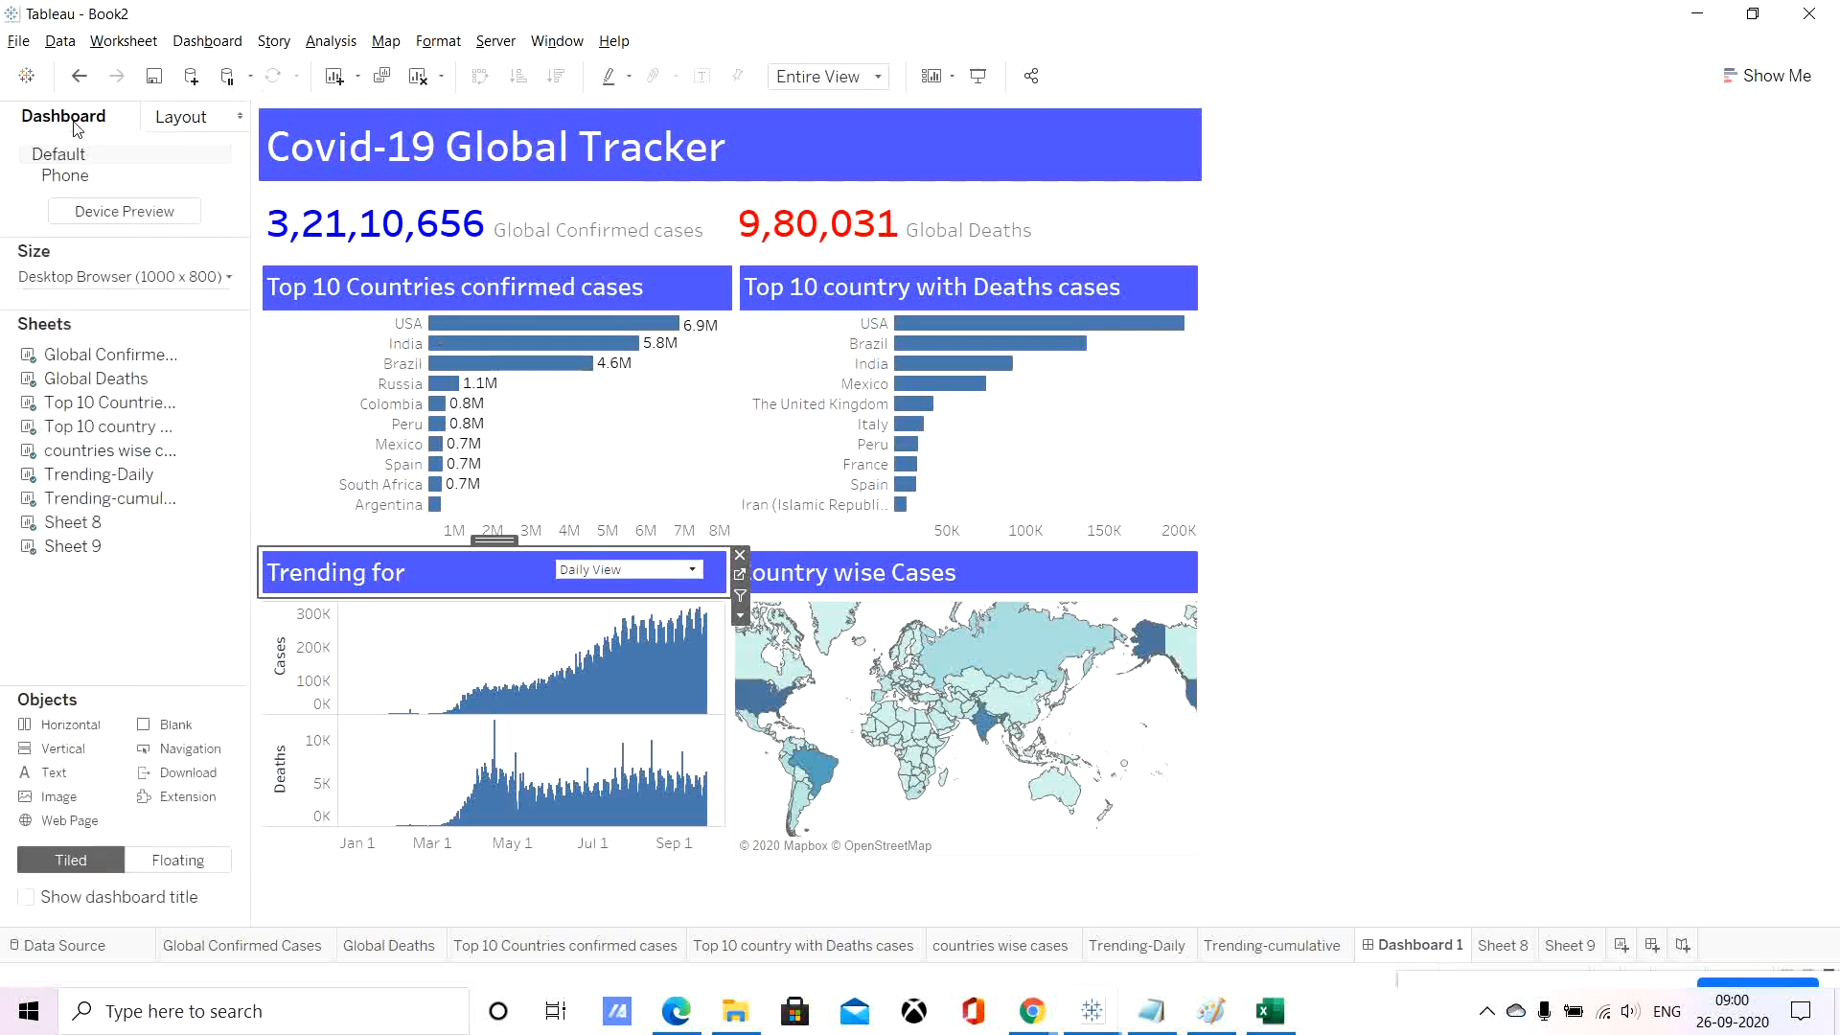
# Inspect the worksheet behind the Trending for title bar and return to Dashboard 1.
pyautogui.click(732, 573)
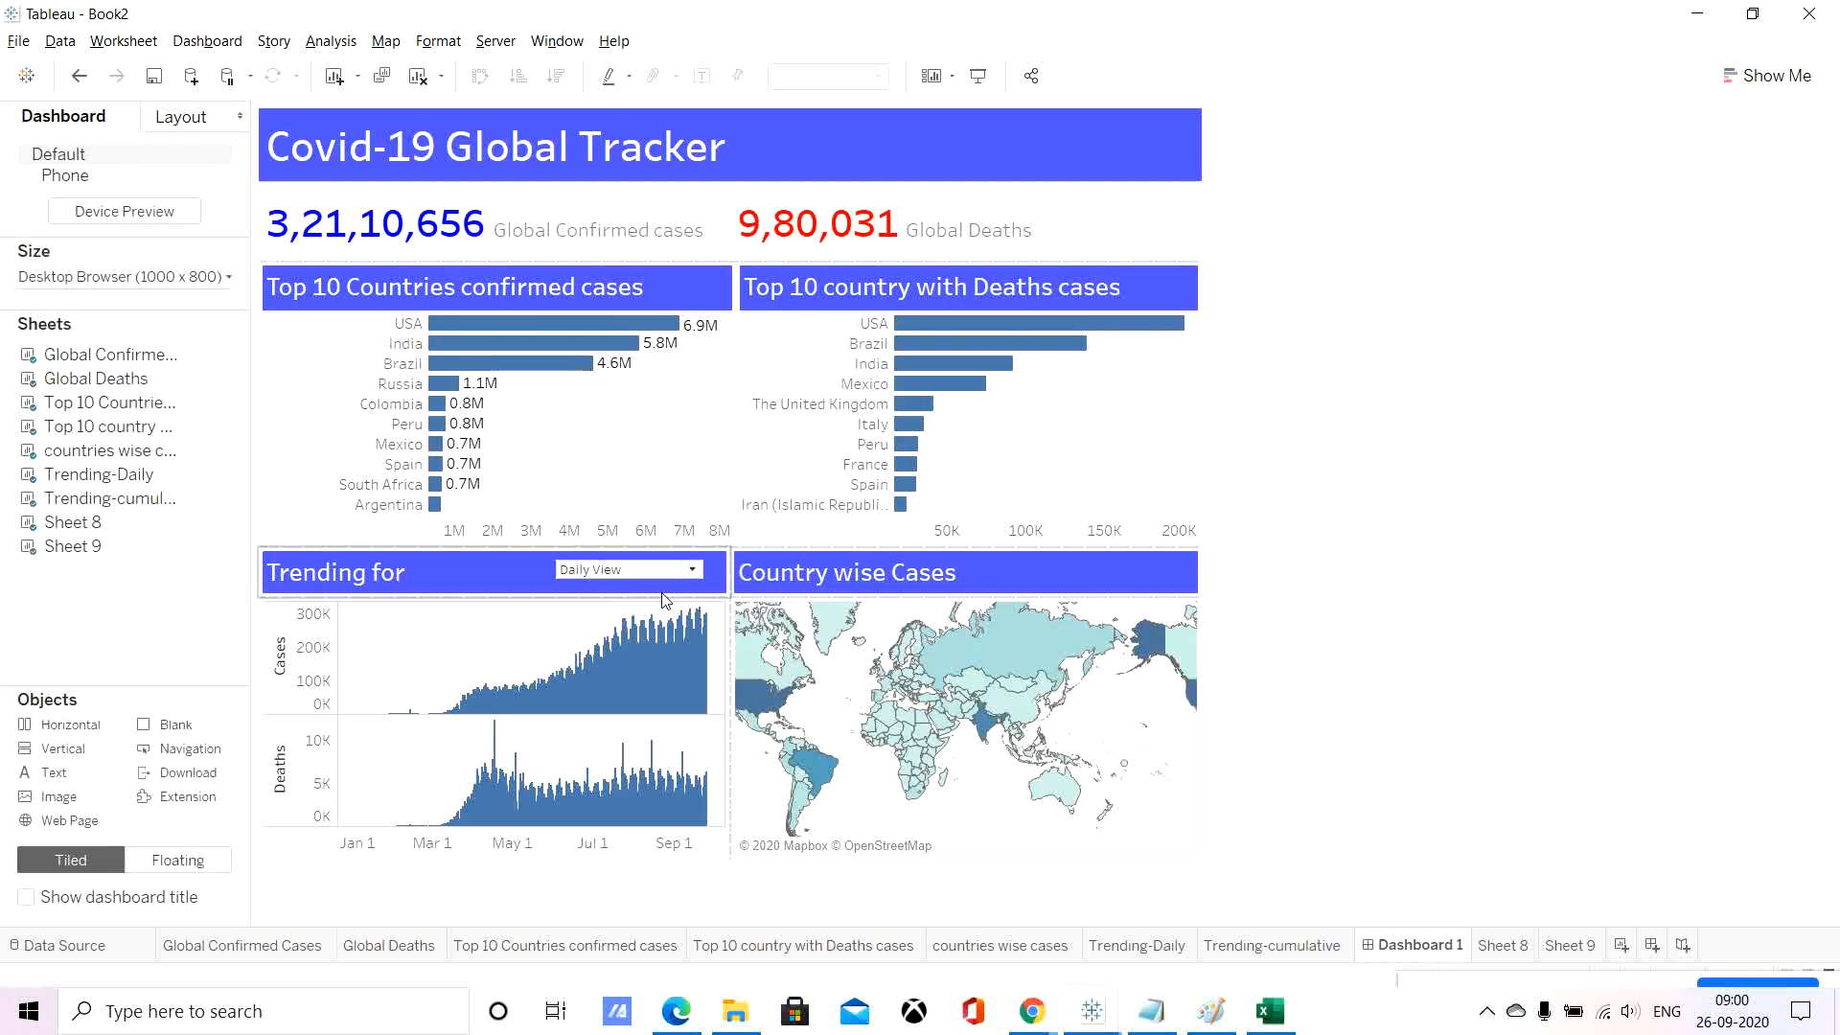
pyautogui.click(671, 565)
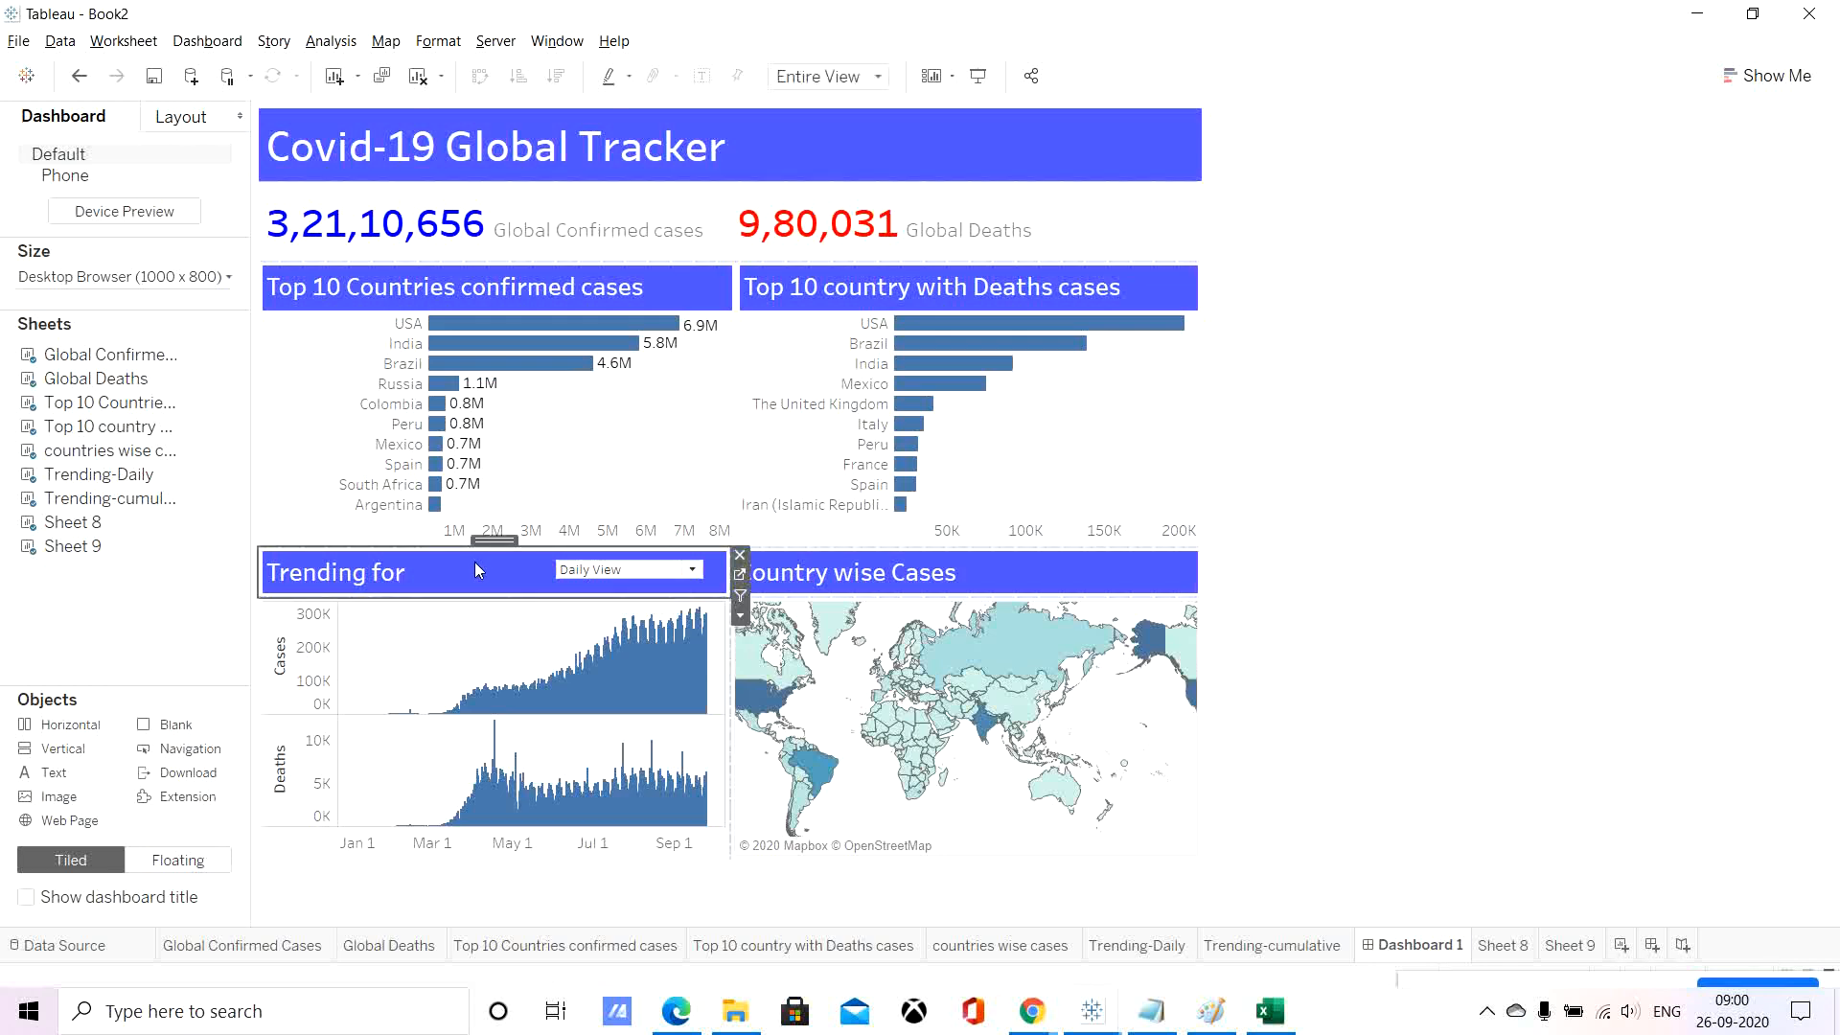
pyautogui.click(739, 575)
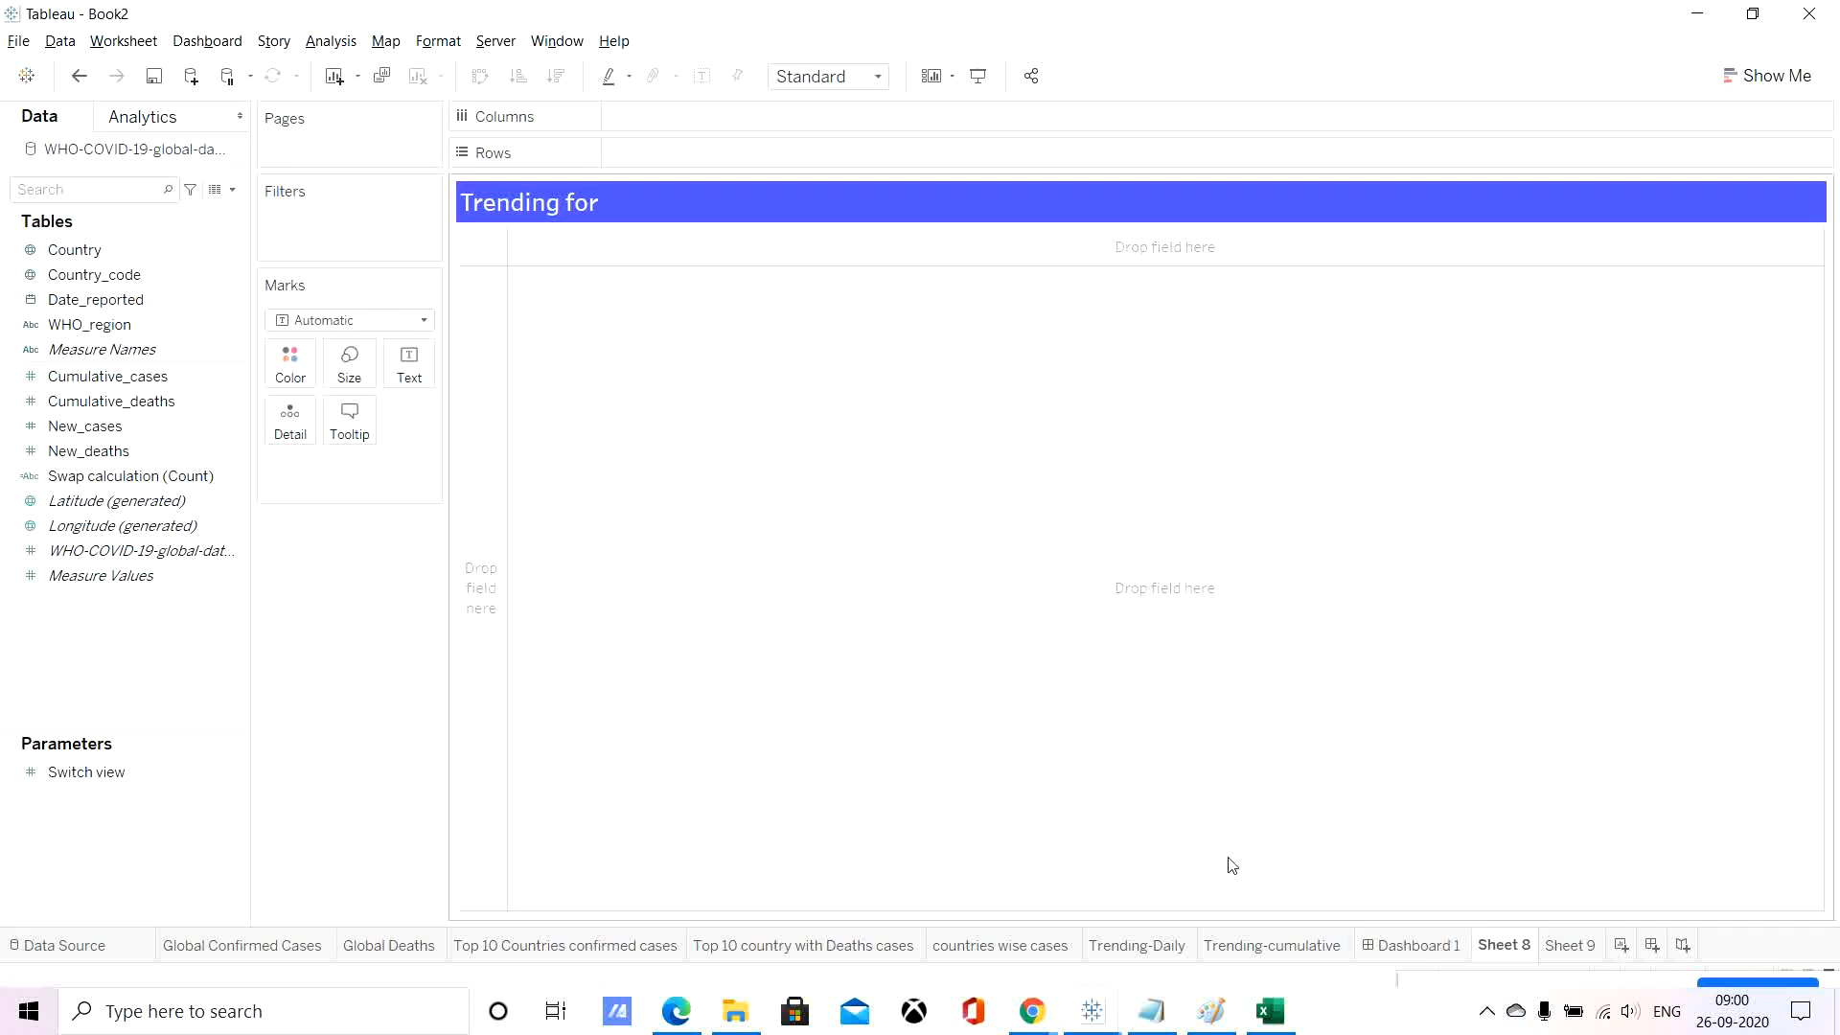
pyautogui.click(1402, 944)
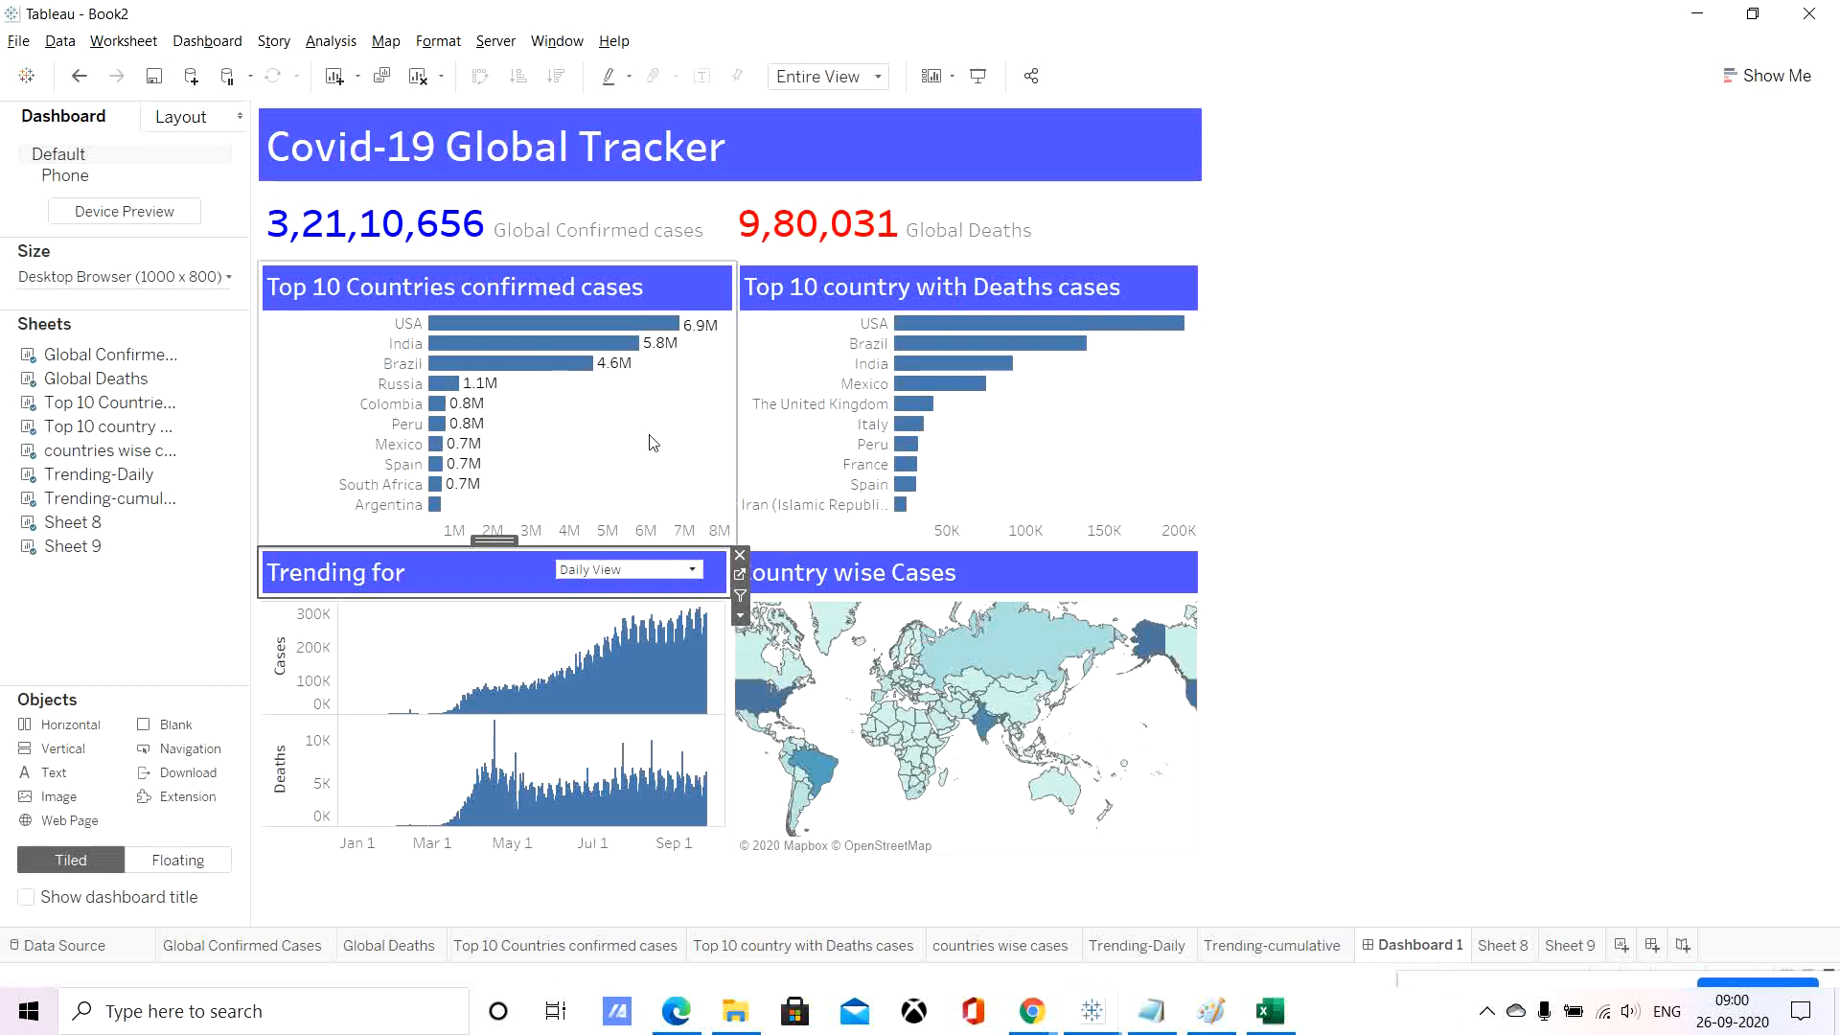
# Edit the Geo Map filter action to include Sheet 9 among its target sheets and save the actions.
pyautogui.click(207, 41)
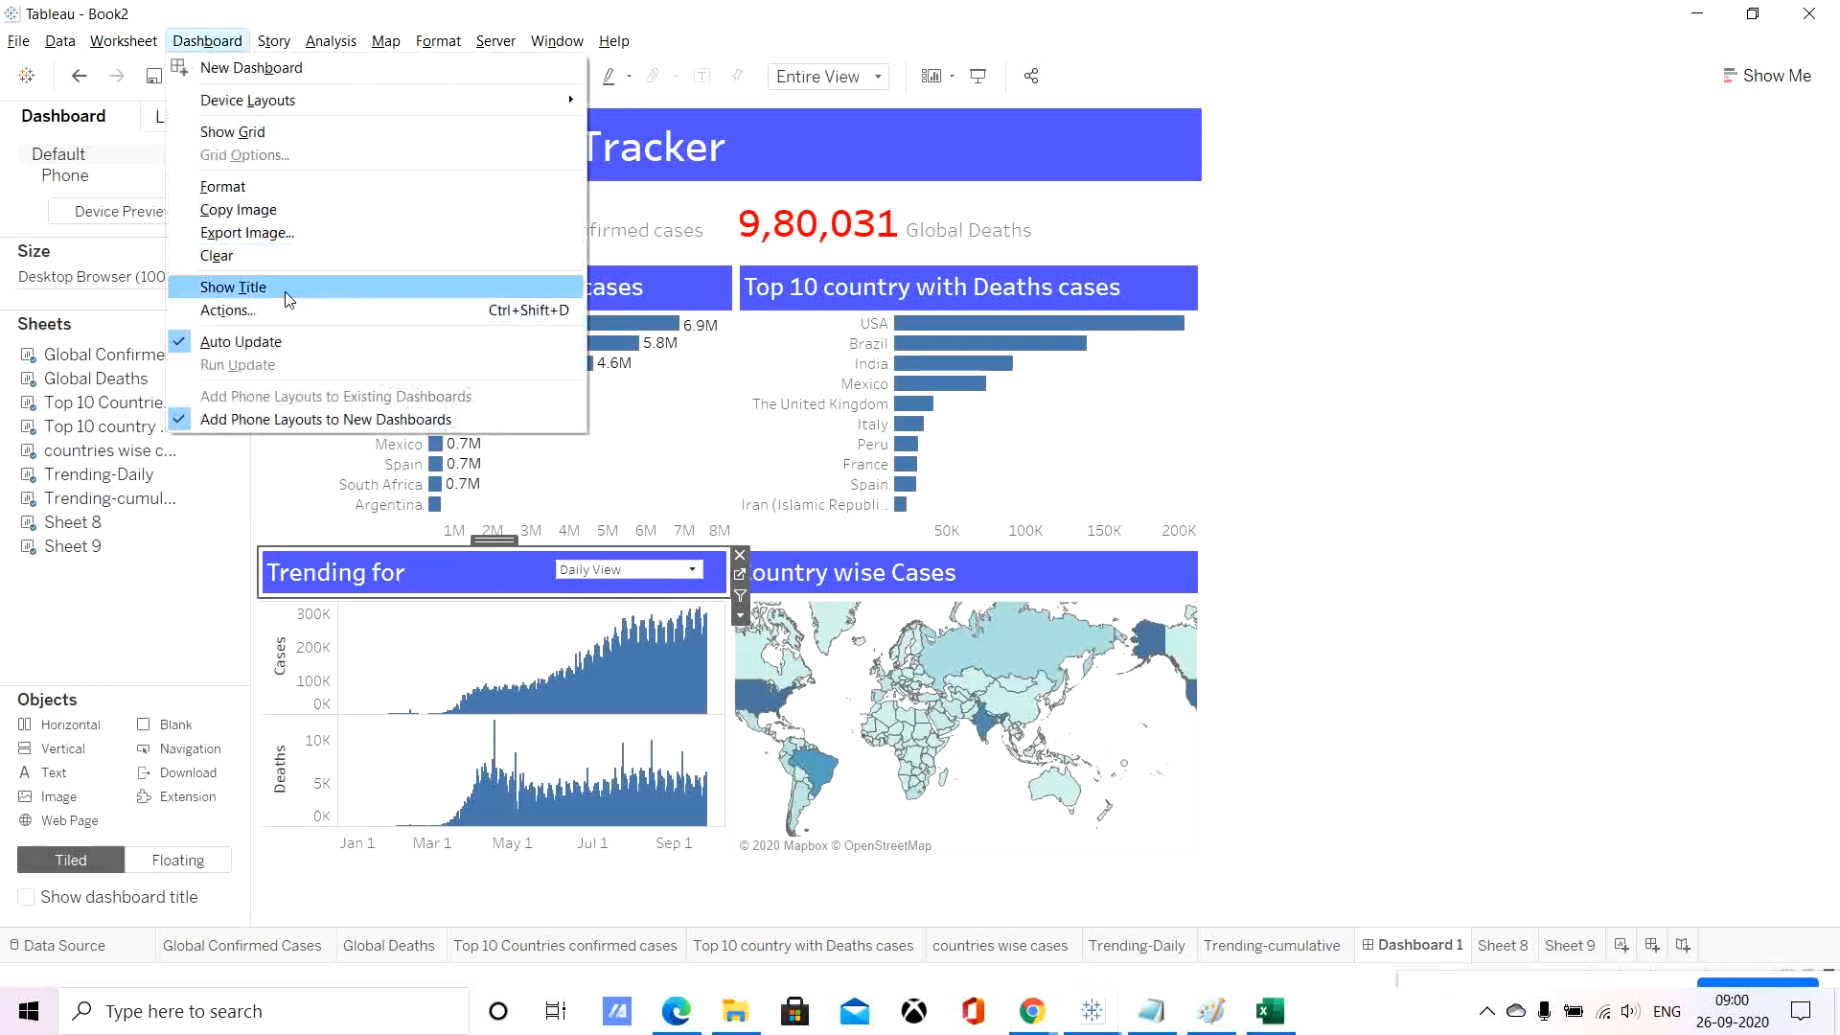
pyautogui.click(253, 312)
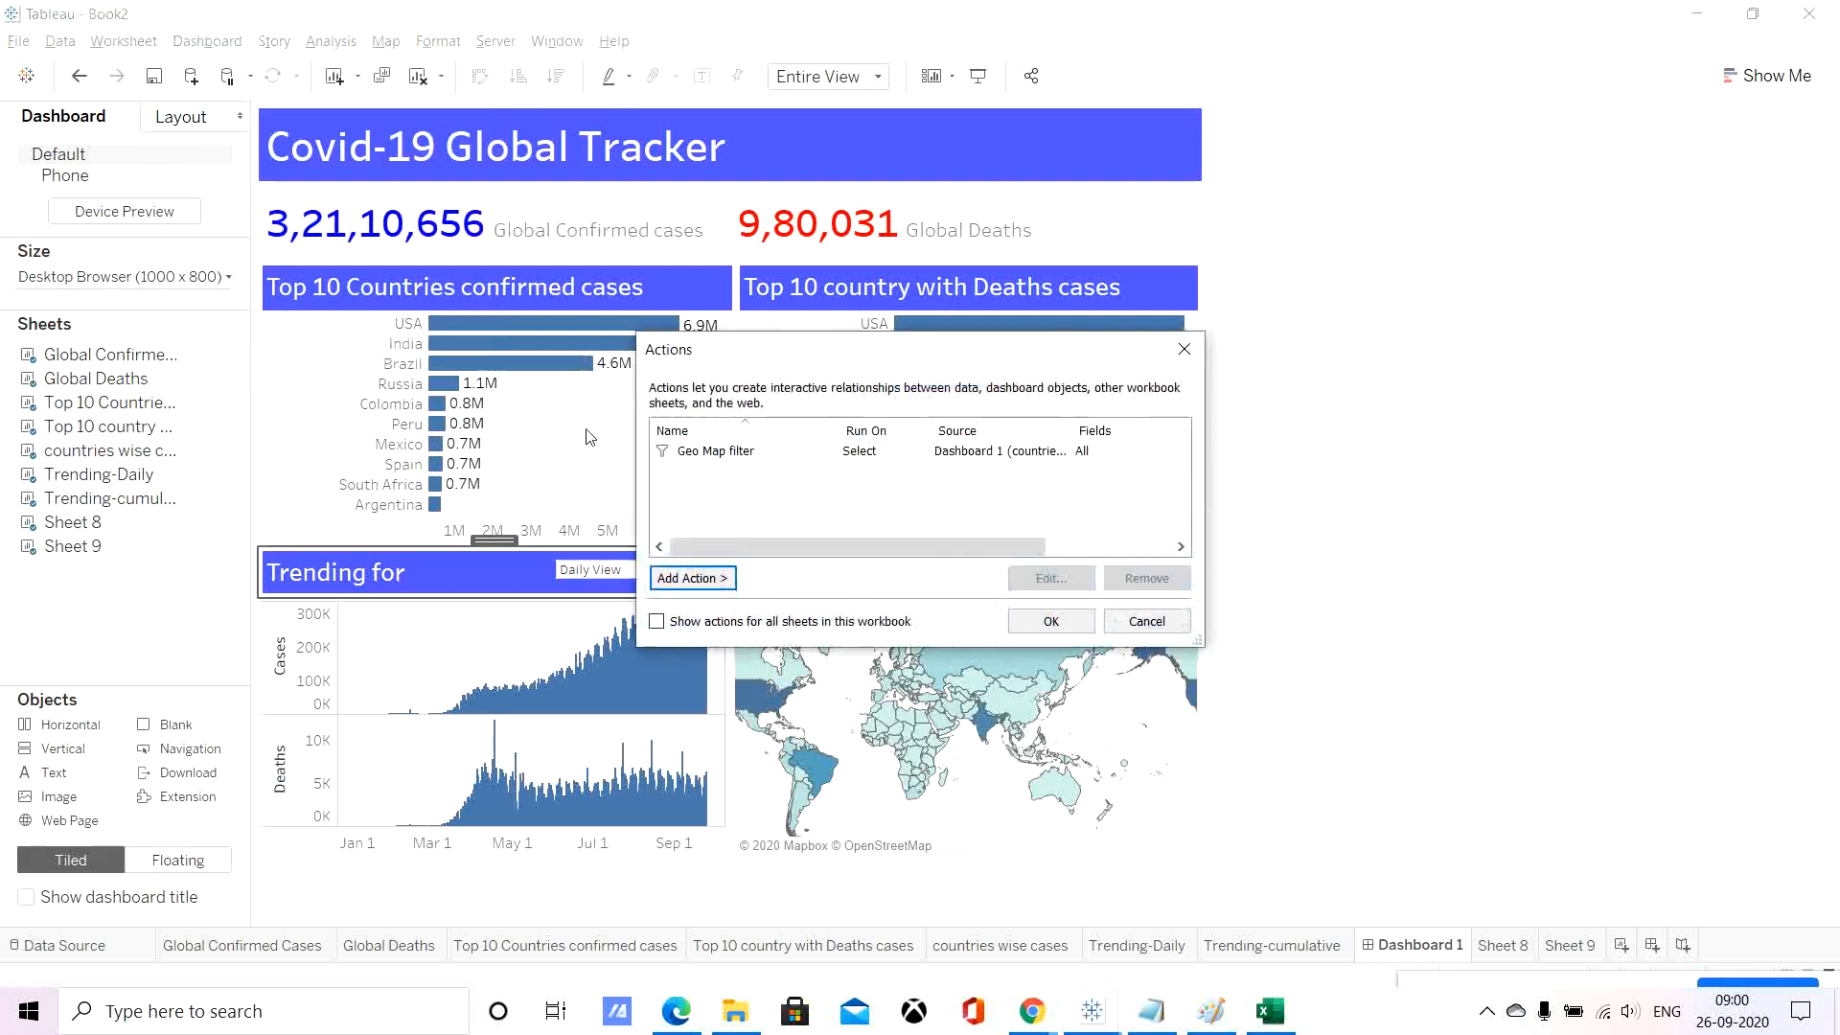
pyautogui.click(752, 452)
pyautogui.click(1056, 576)
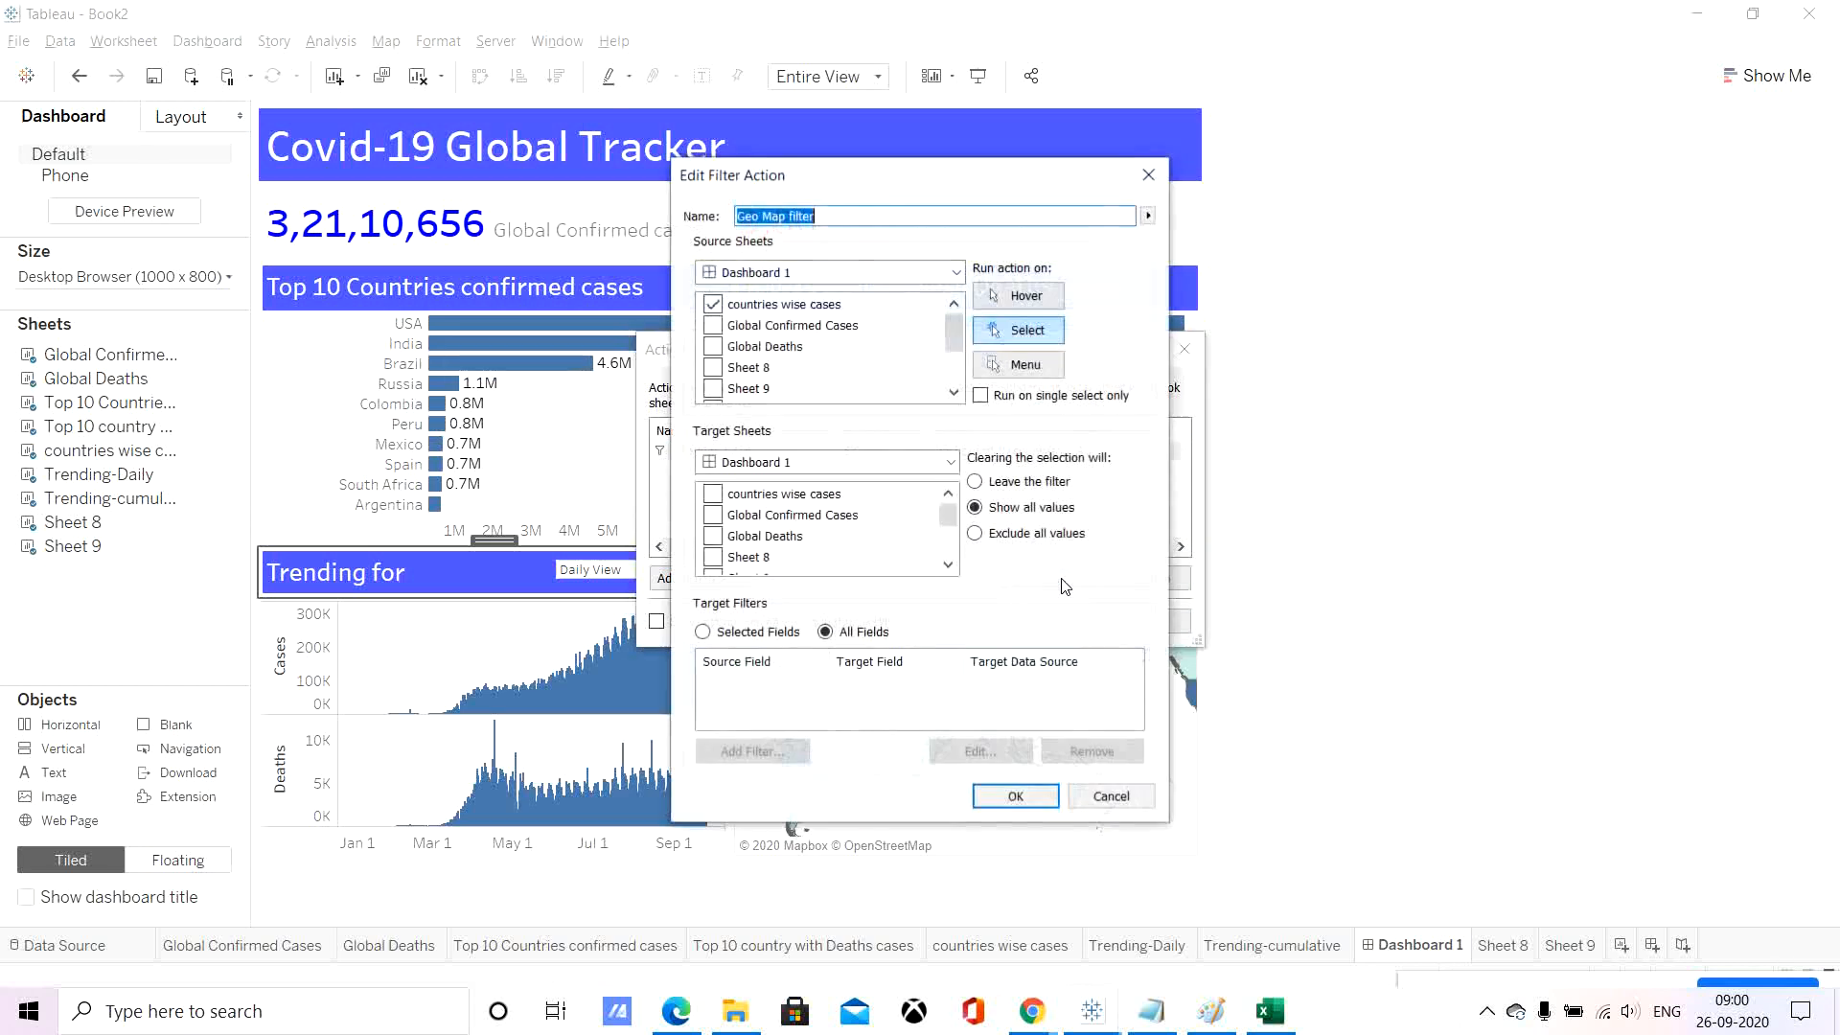
pyautogui.moveTo(951, 526); pyautogui.dragTo(952, 548)
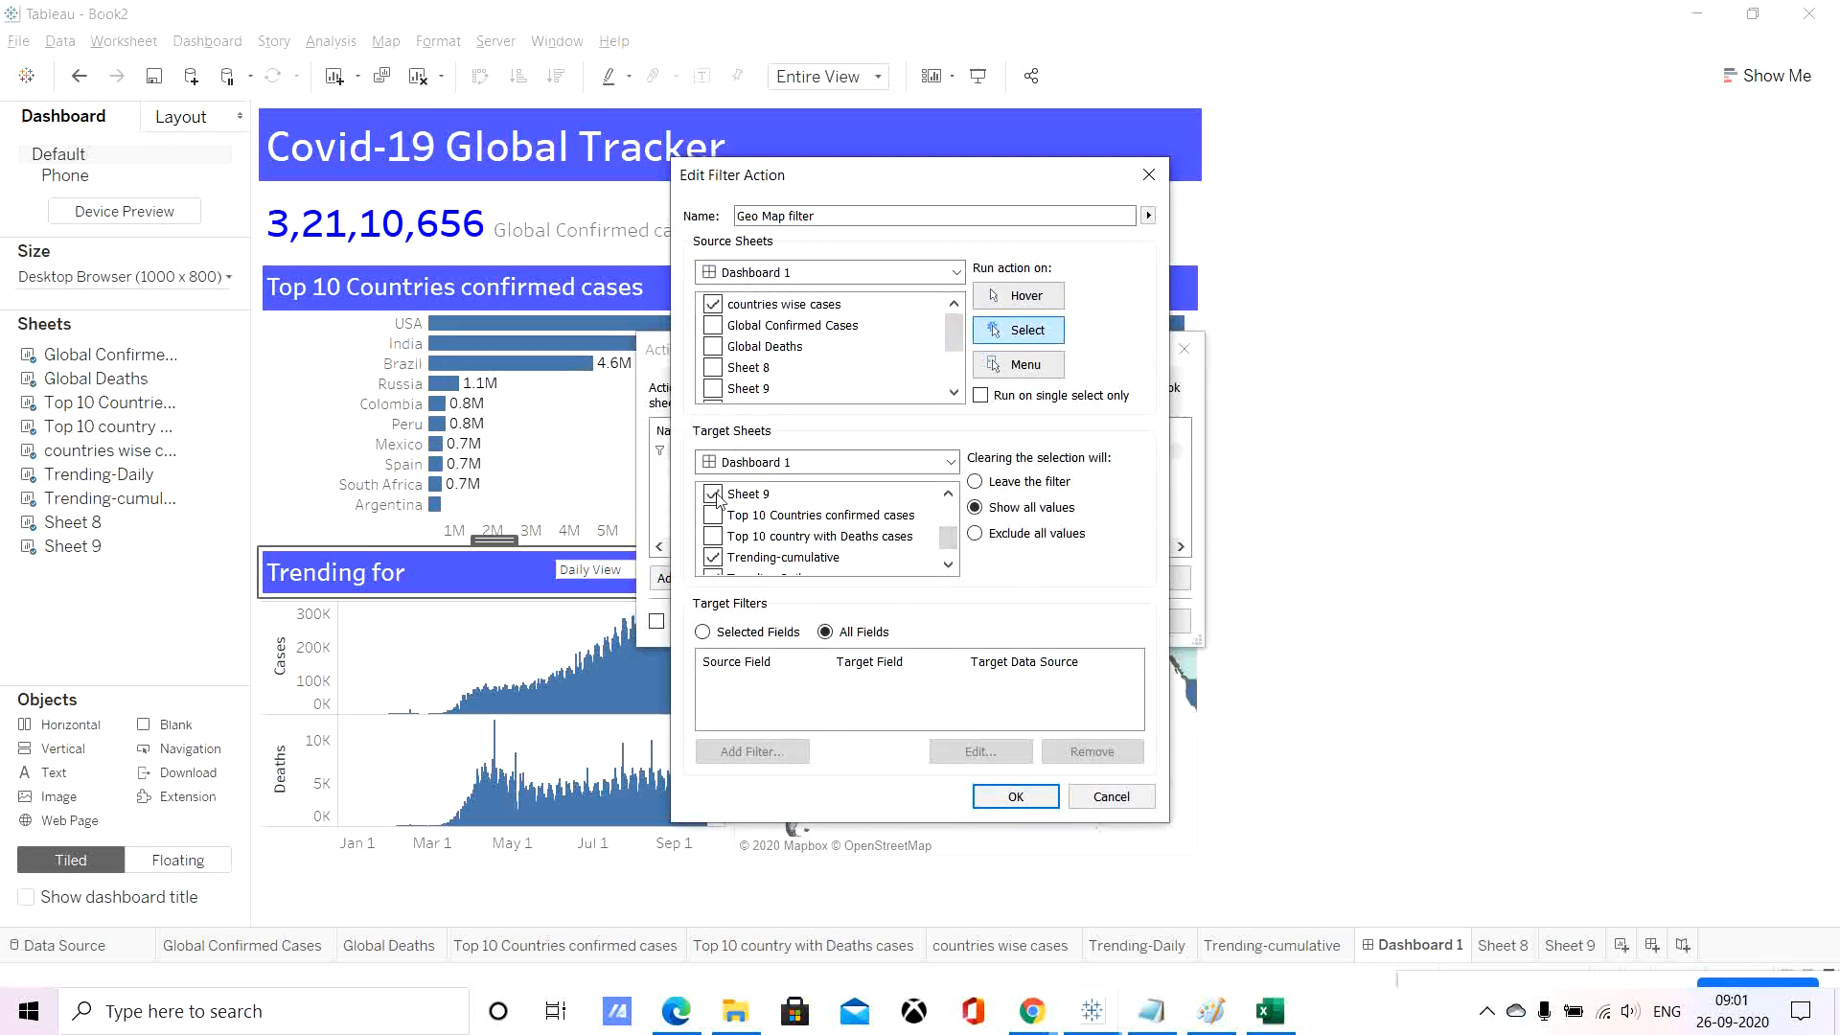
pyautogui.click(1016, 798)
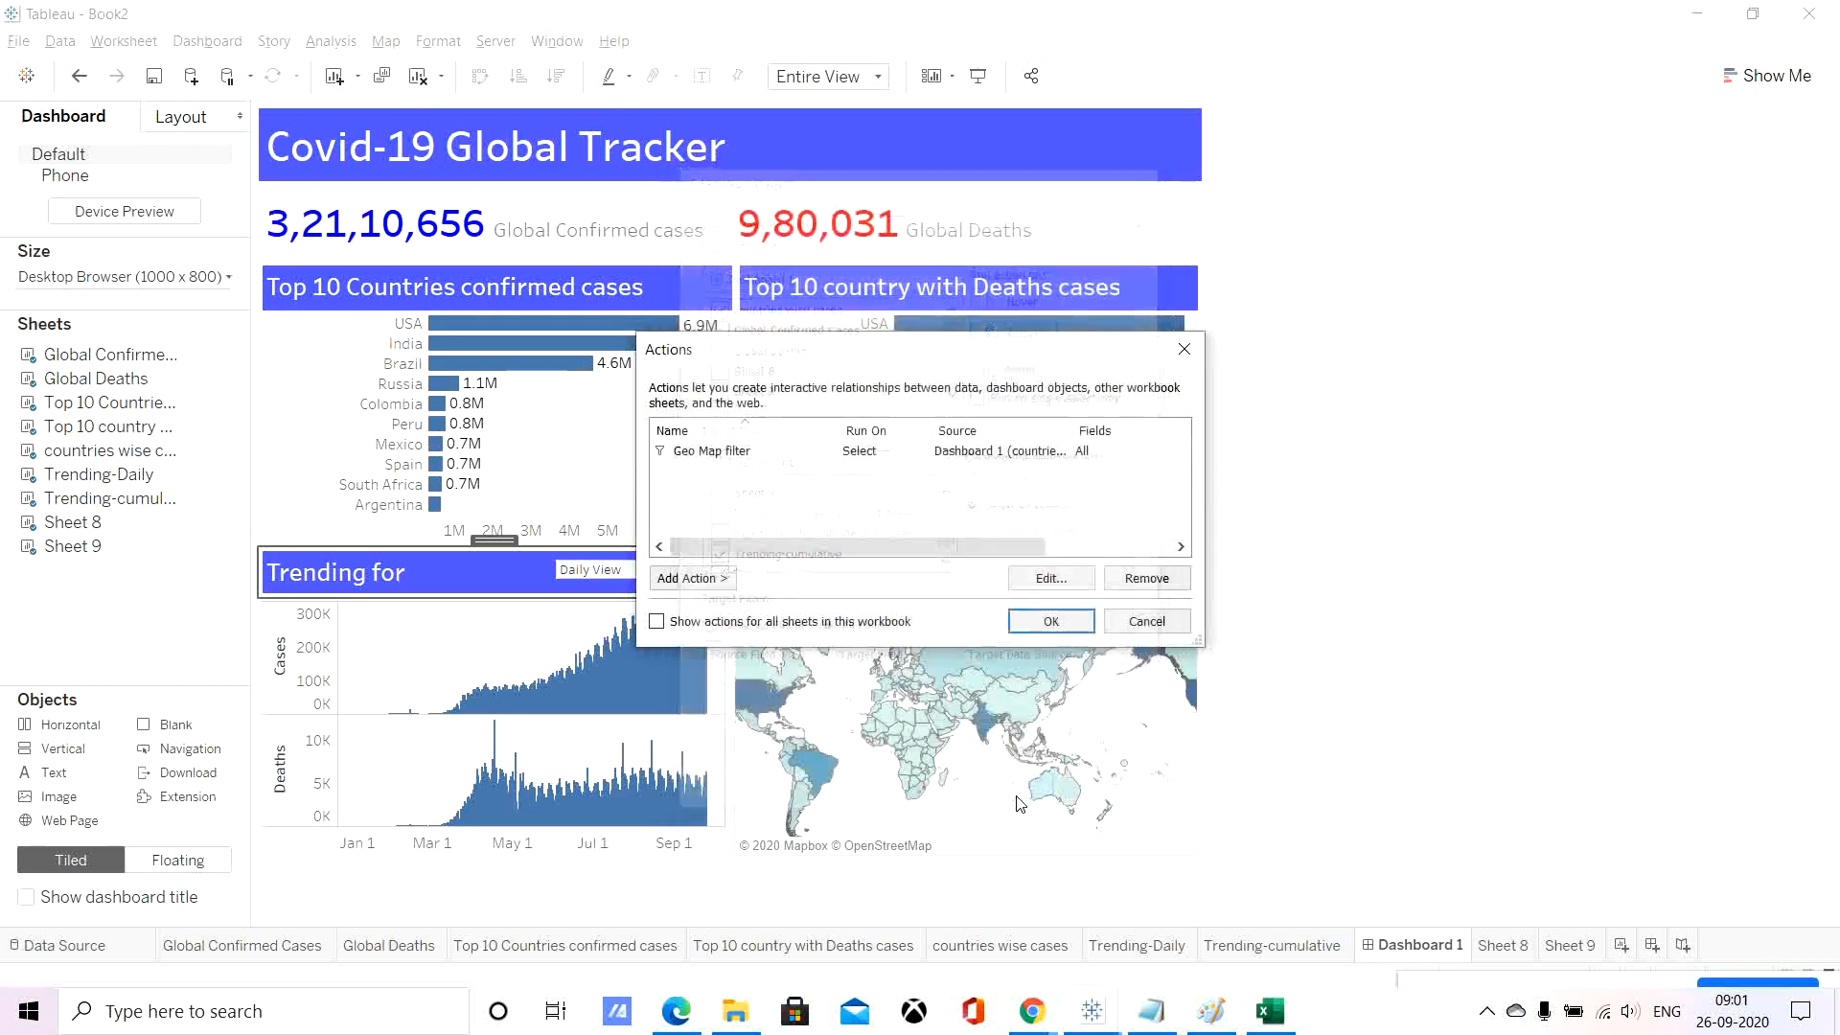
pyautogui.click(1050, 621)
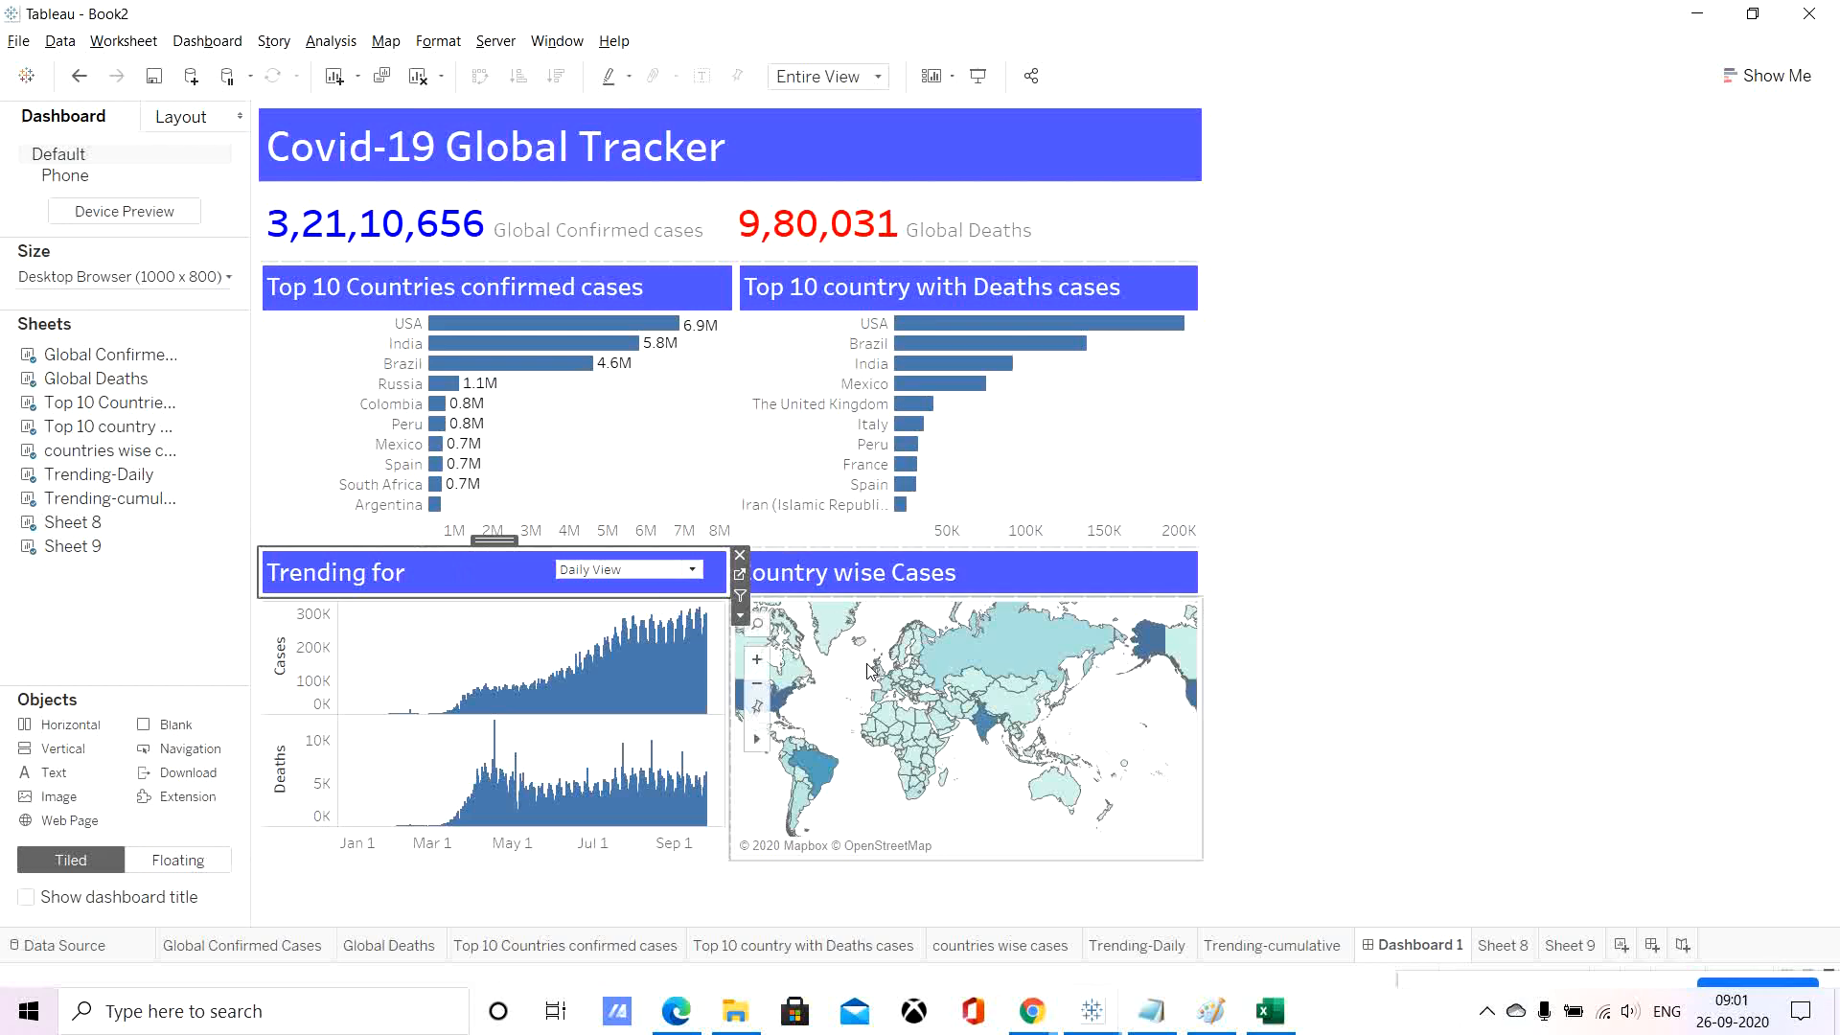
# Select India on the country map and check which fields can be inserted into the Trending for title.
pyautogui.click(985, 723)
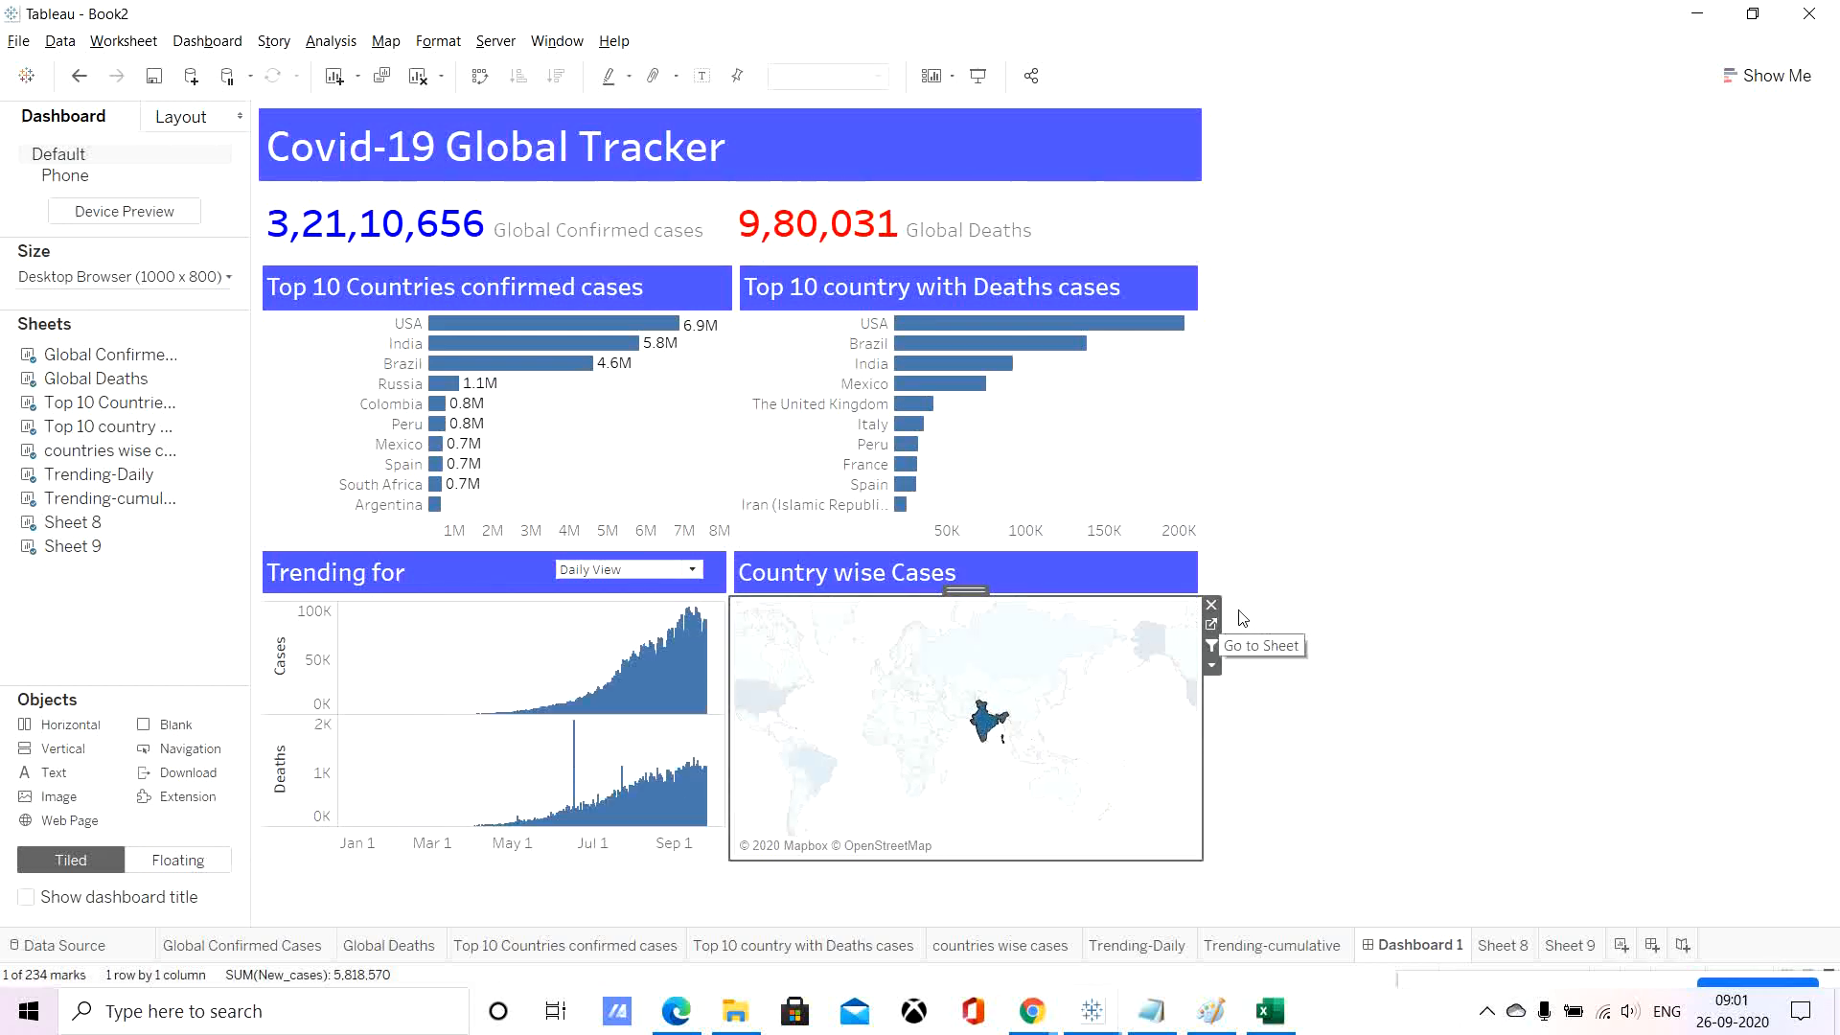
pyautogui.click(457, 578)
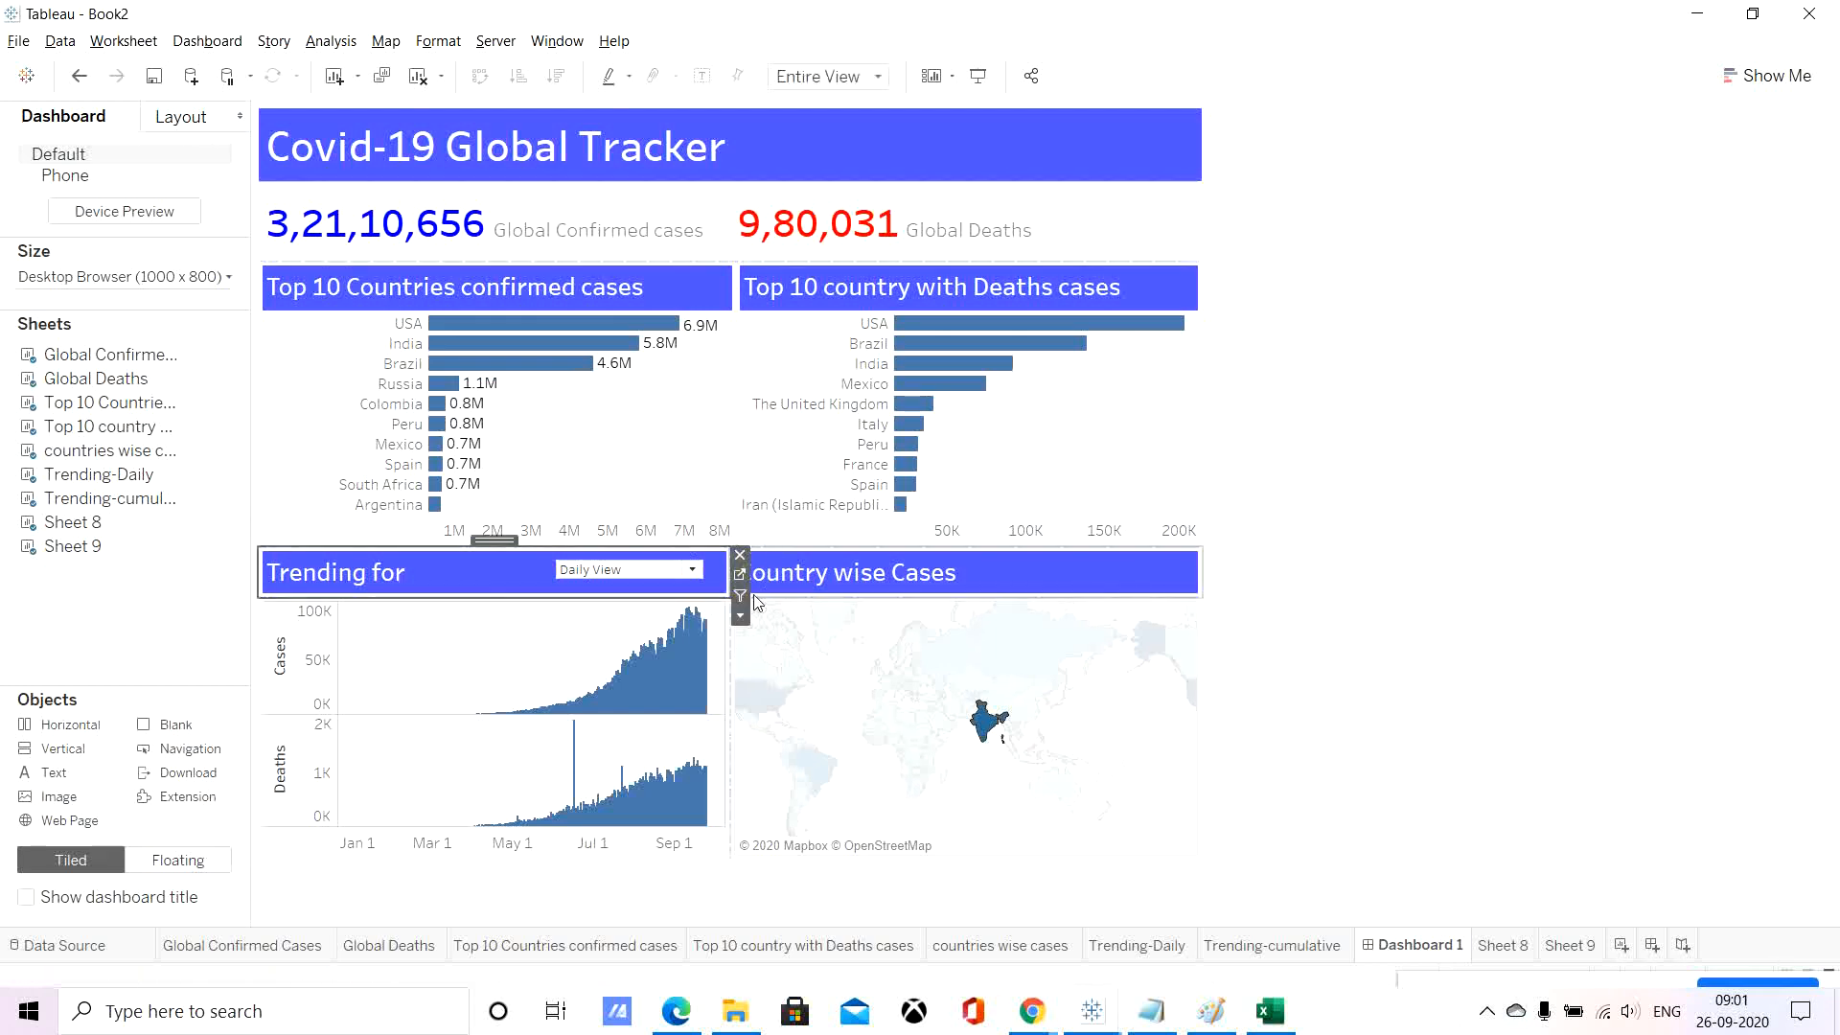
pyautogui.doubleClick(472, 571)
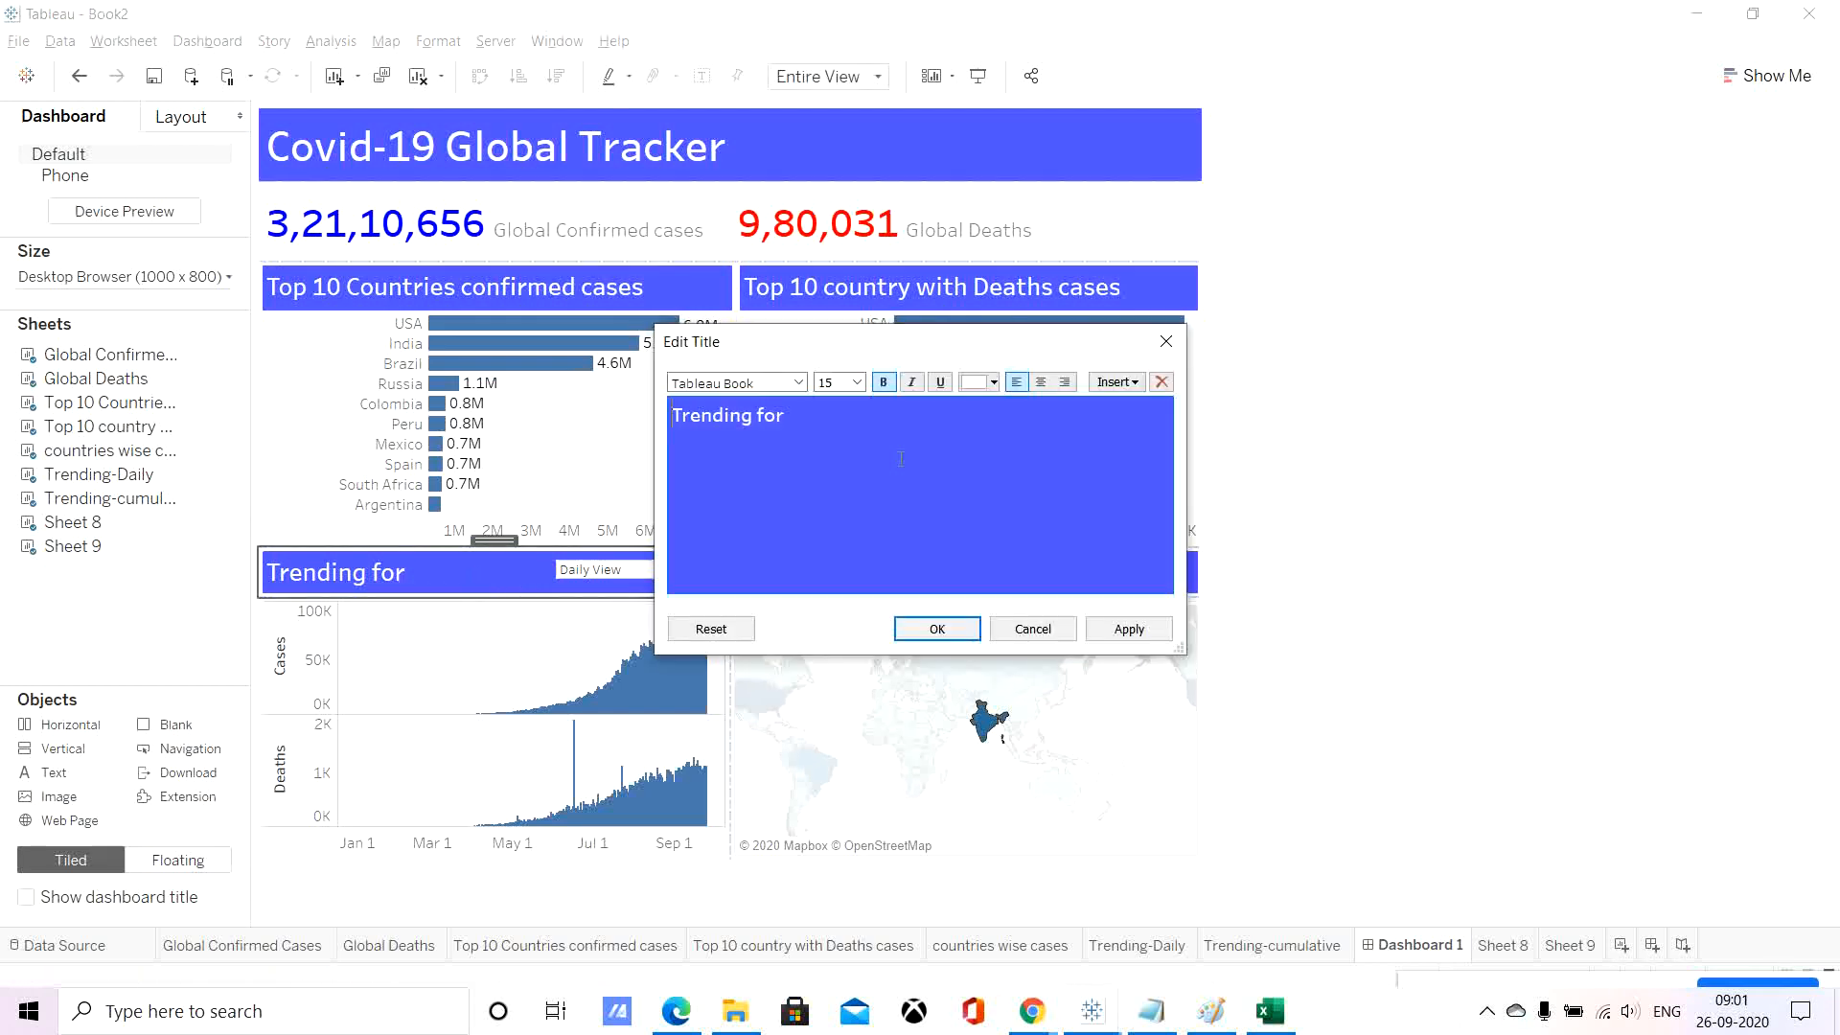
pyautogui.click(1135, 382)
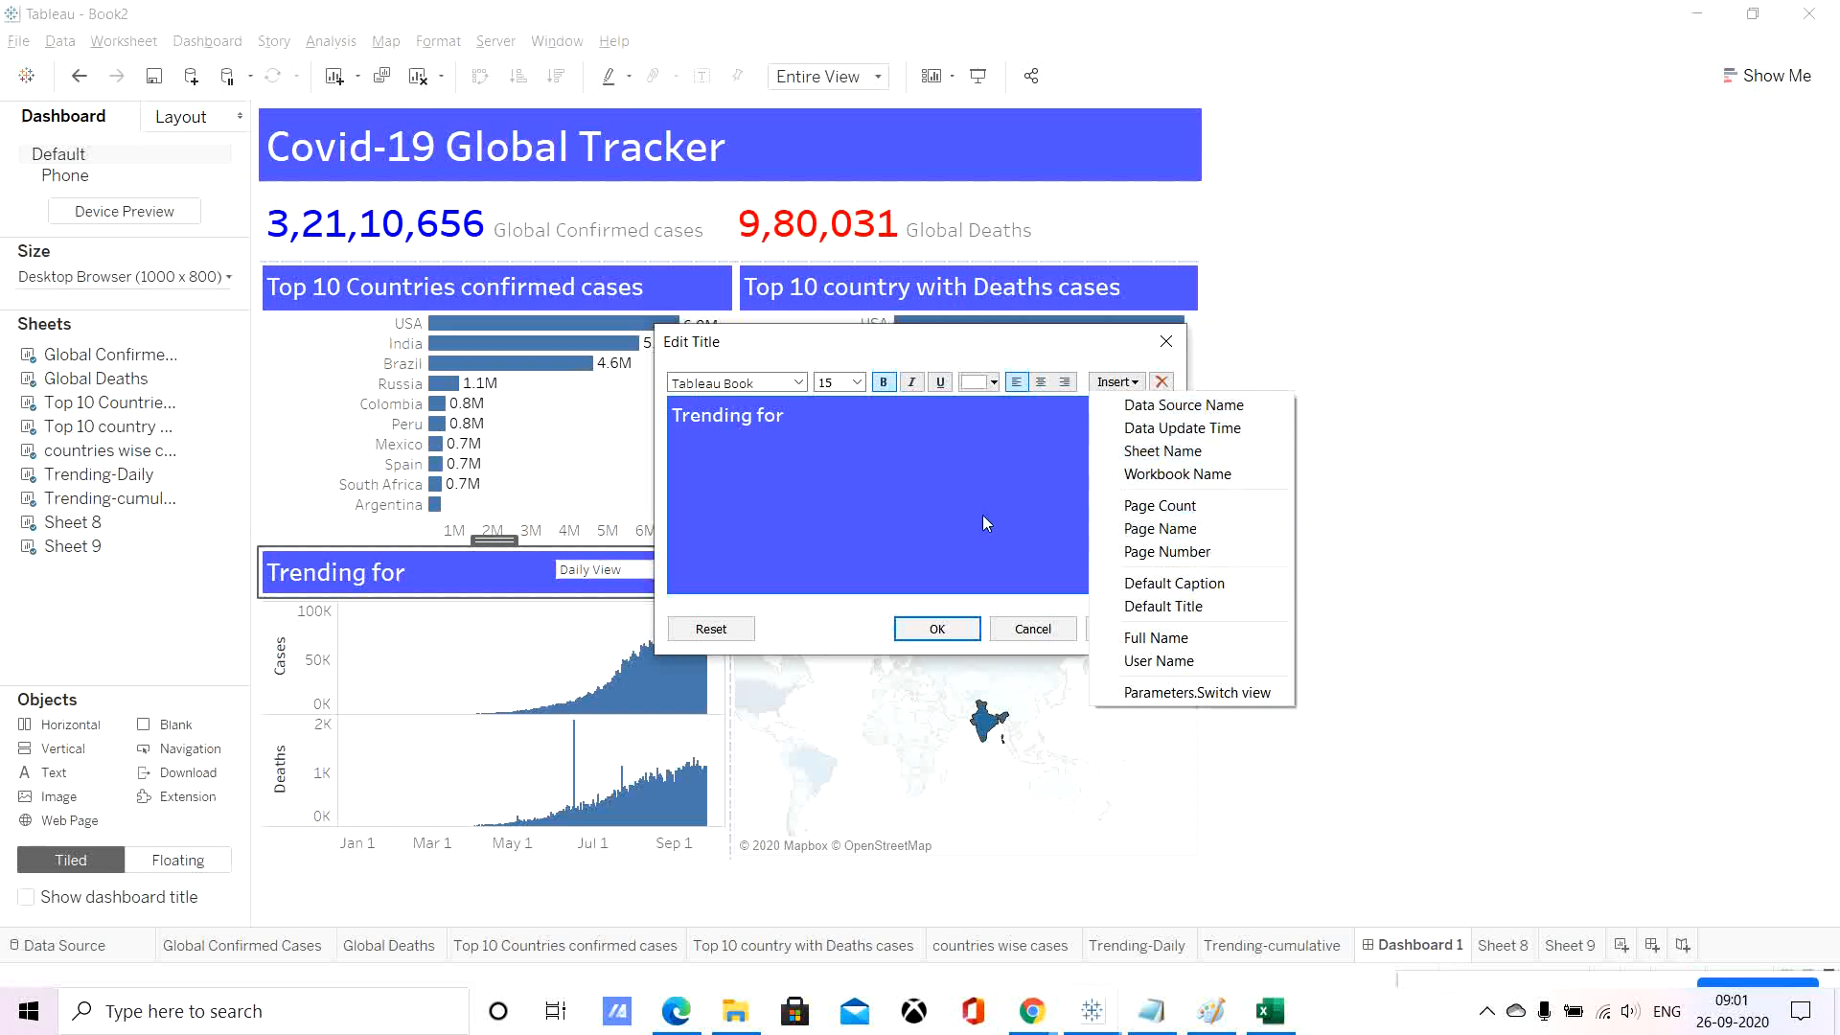
pyautogui.click(444, 568)
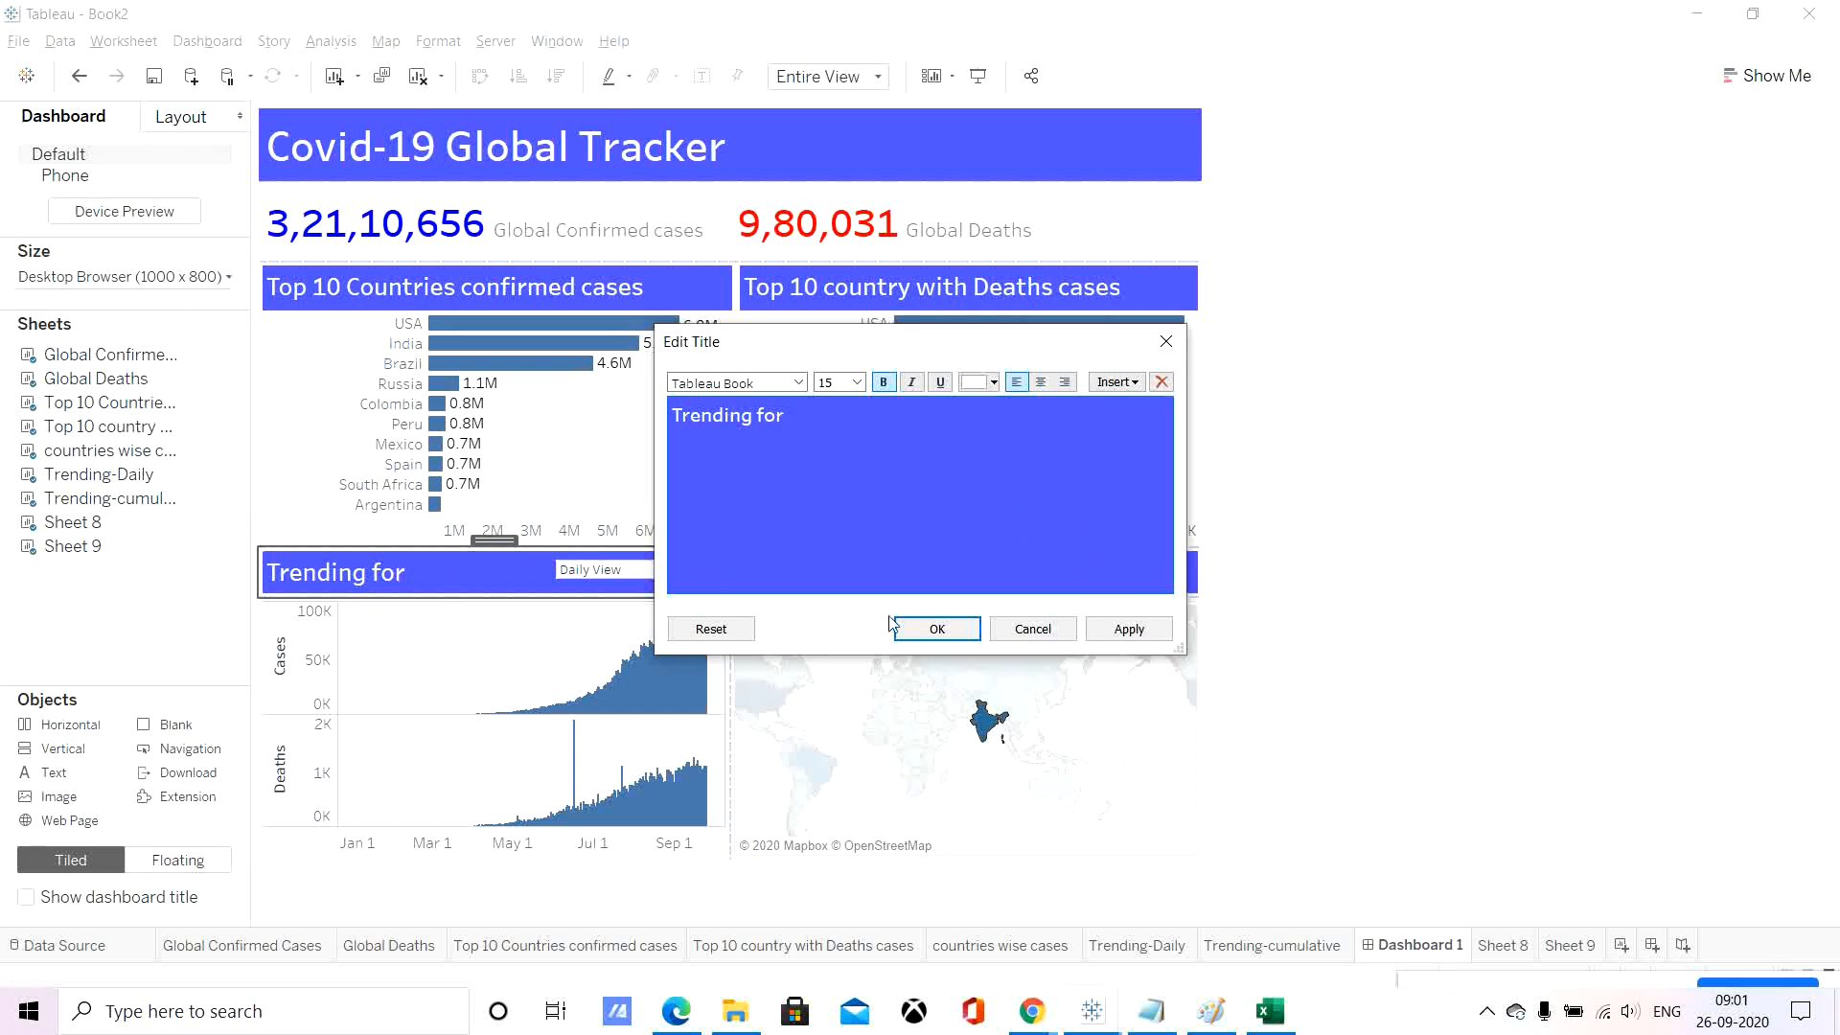
pyautogui.click(1032, 628)
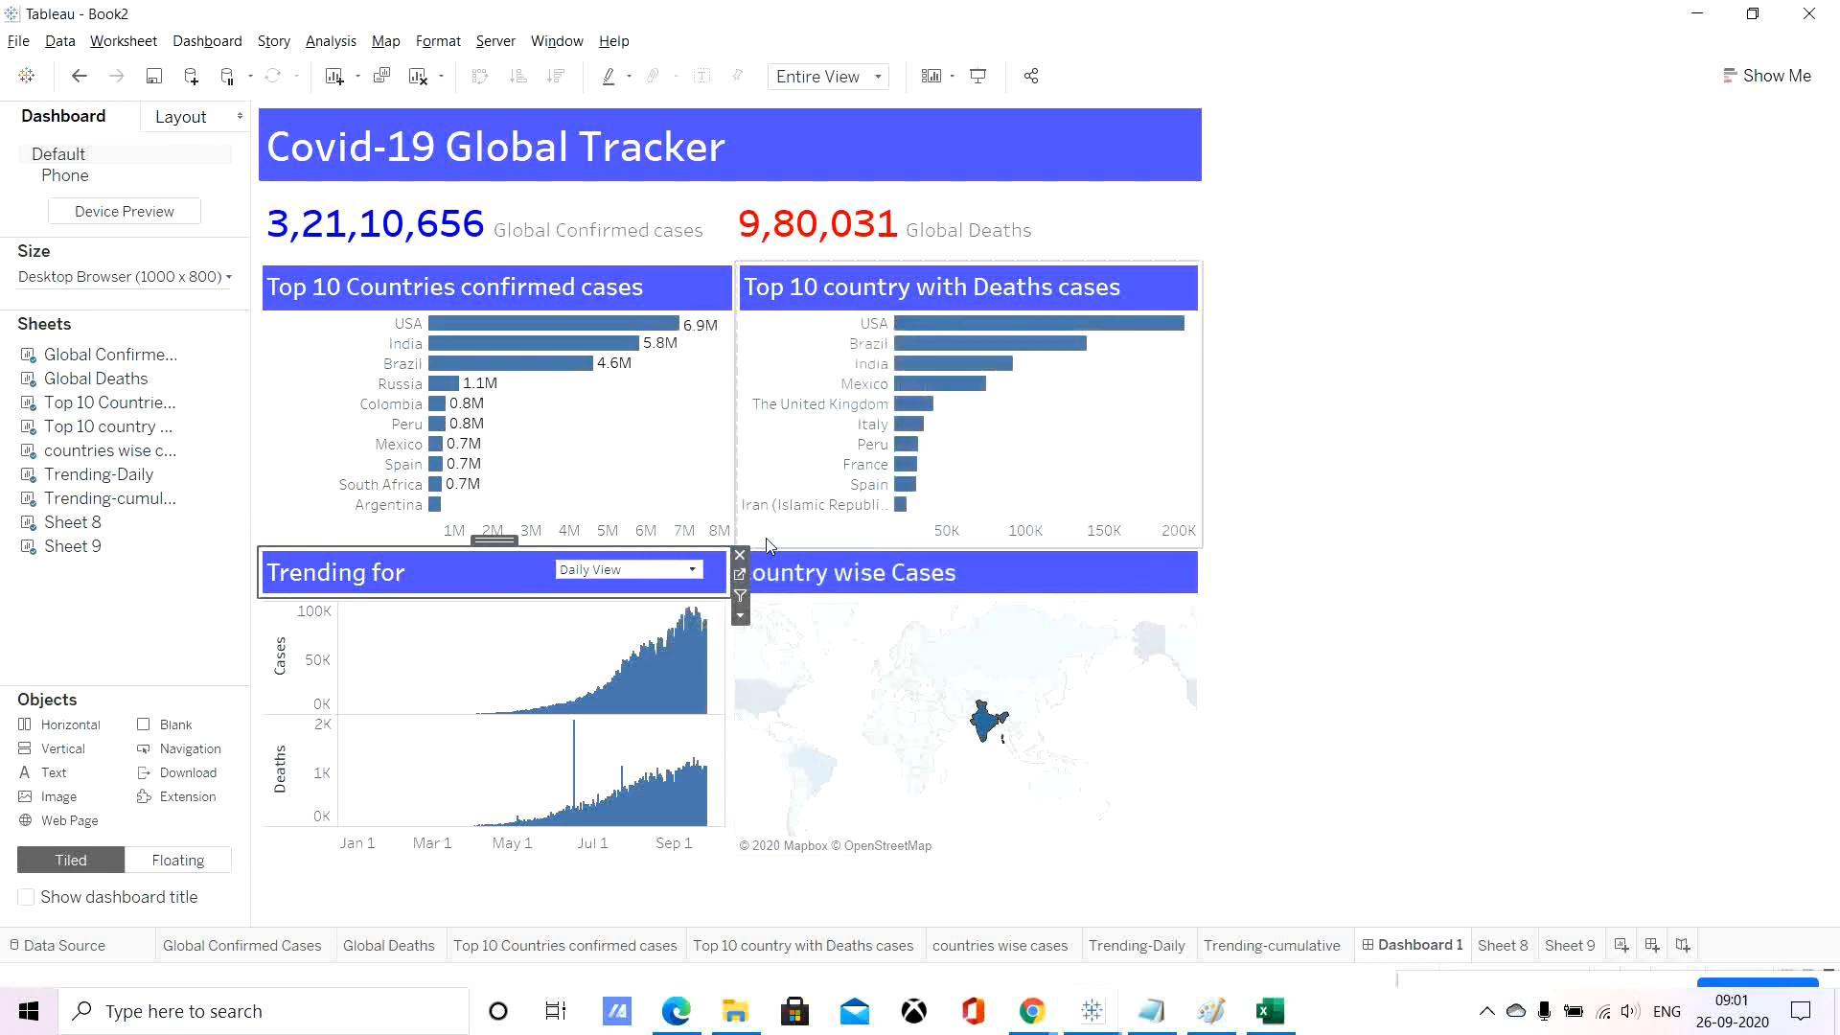
# Inspect the worksheet behind the Trending for title bar for applied filters and return to Dashboard 1.
pyautogui.click(740, 575)
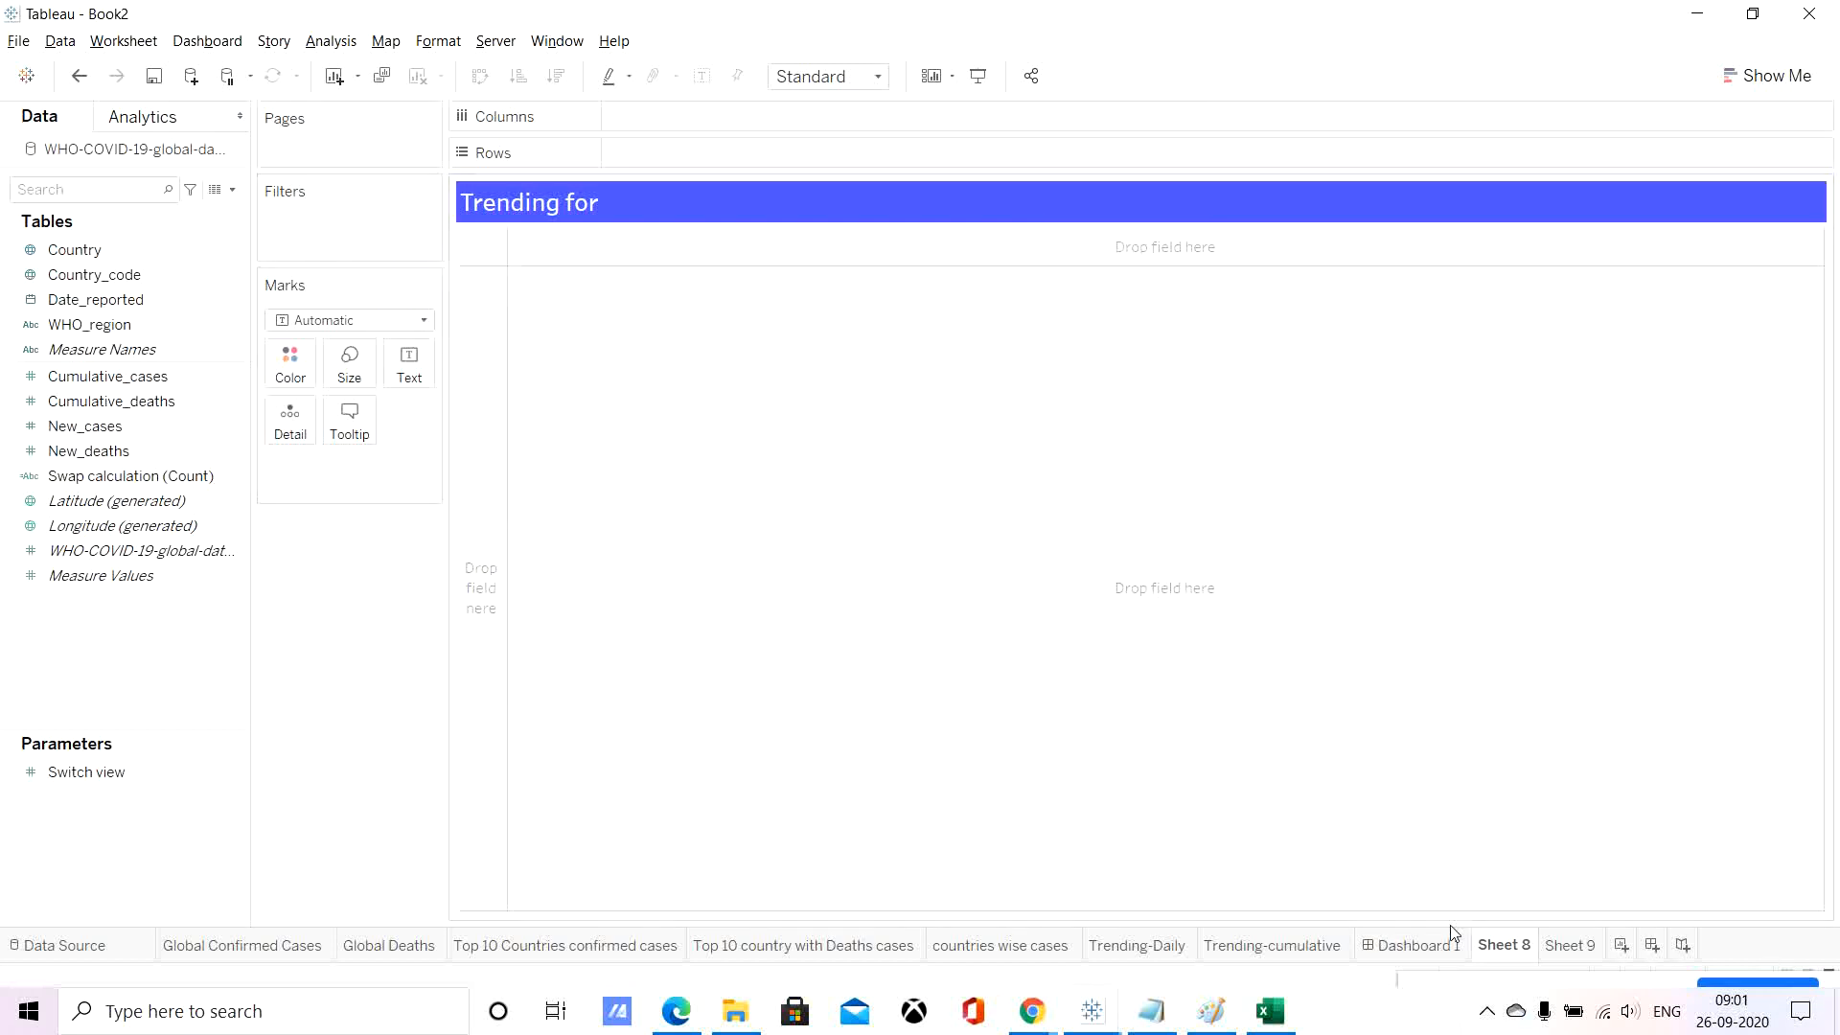
pyautogui.click(1421, 949)
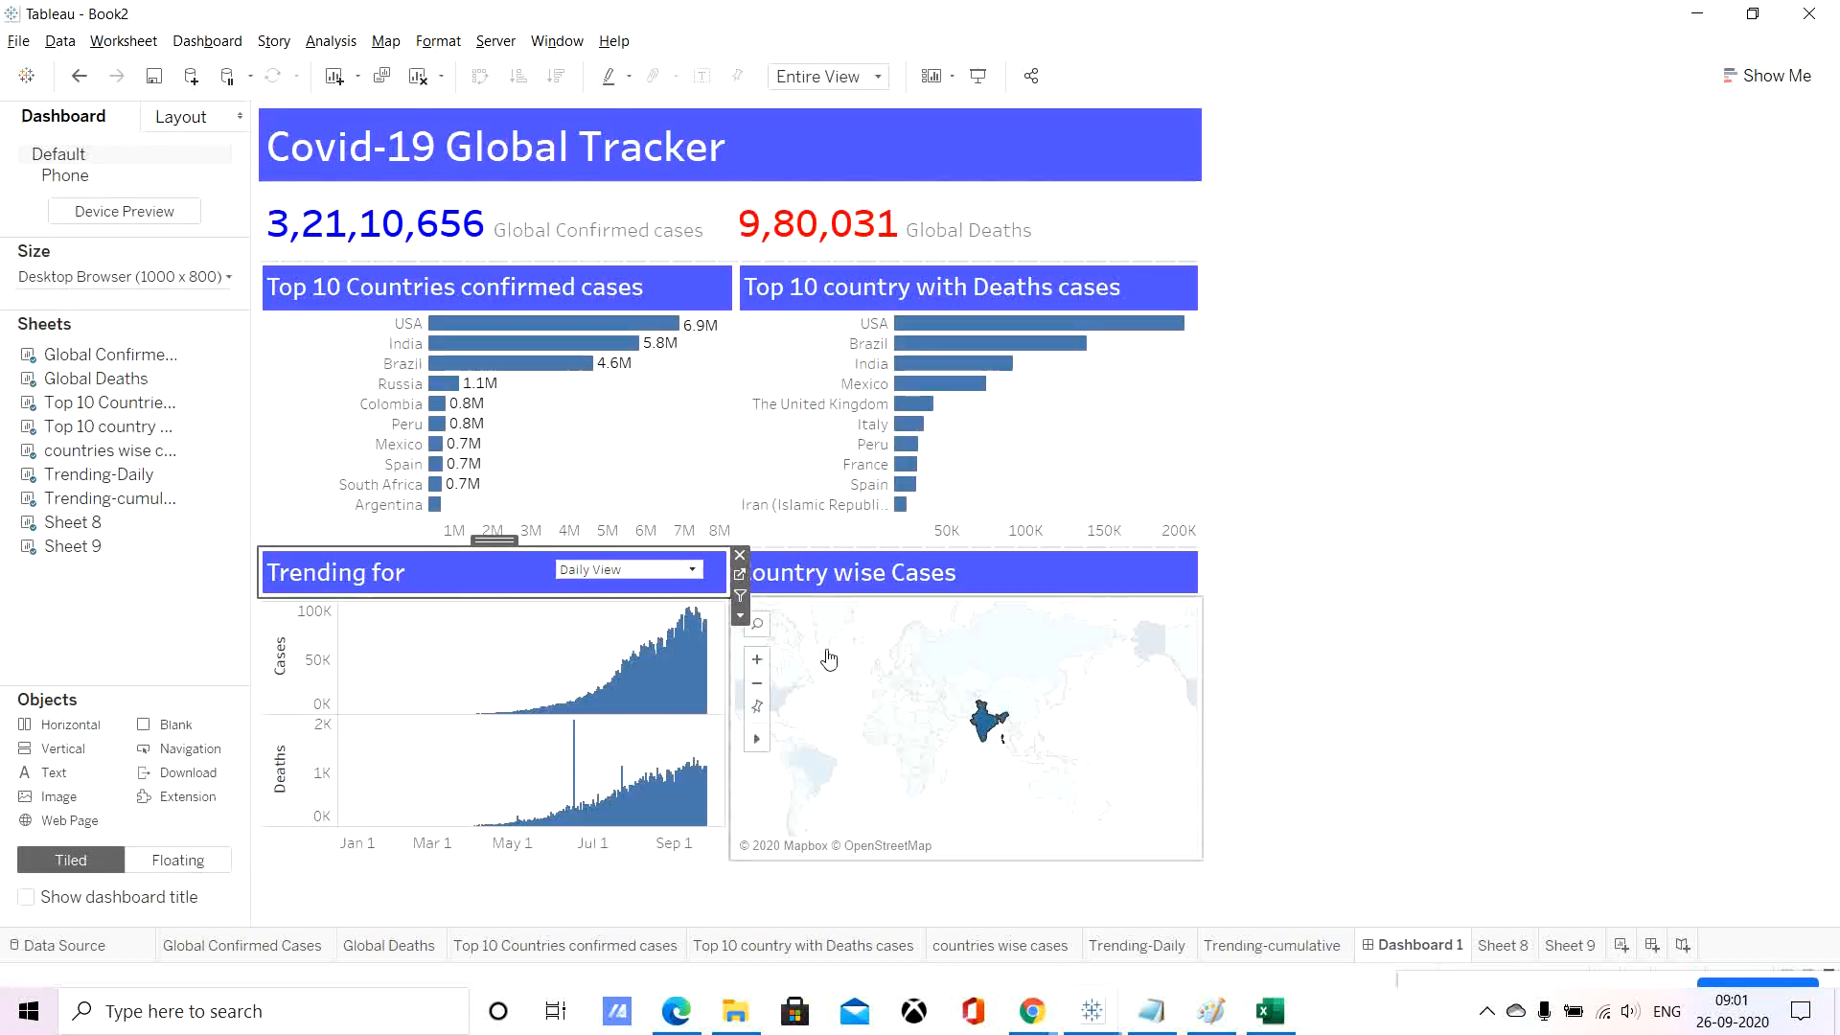
pyautogui.click(741, 575)
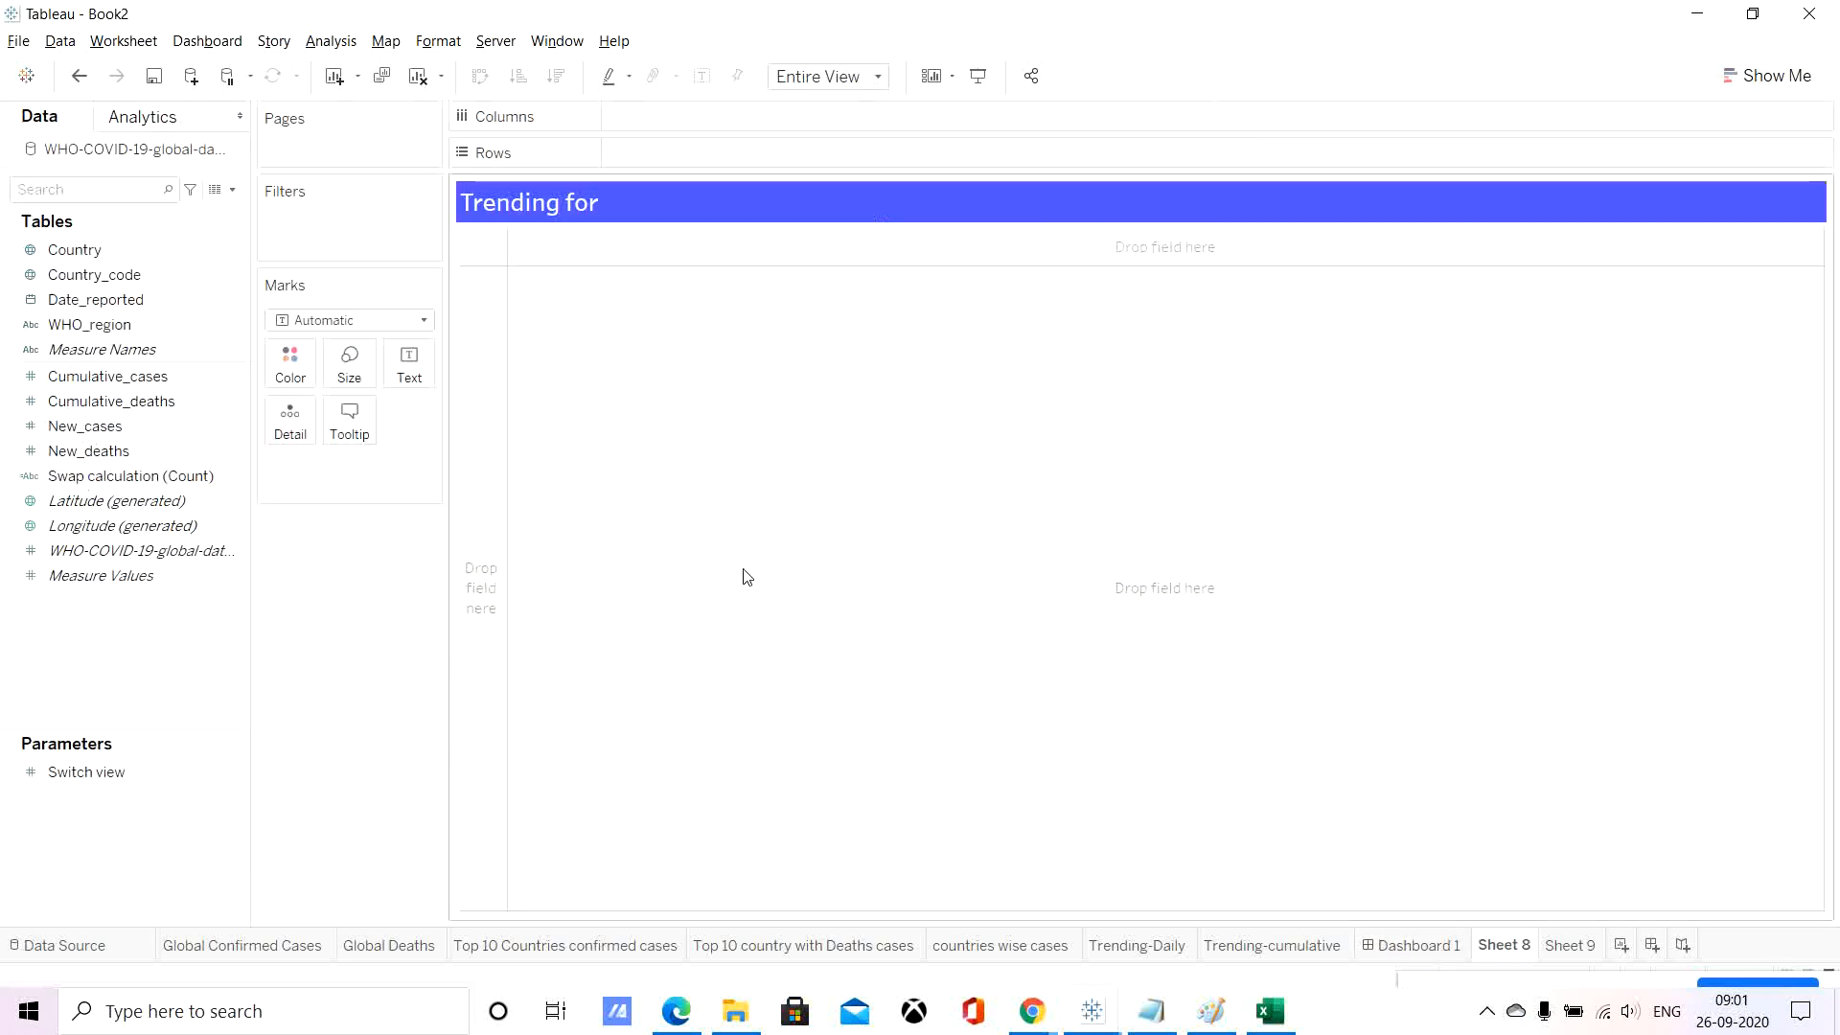
pyautogui.click(1415, 947)
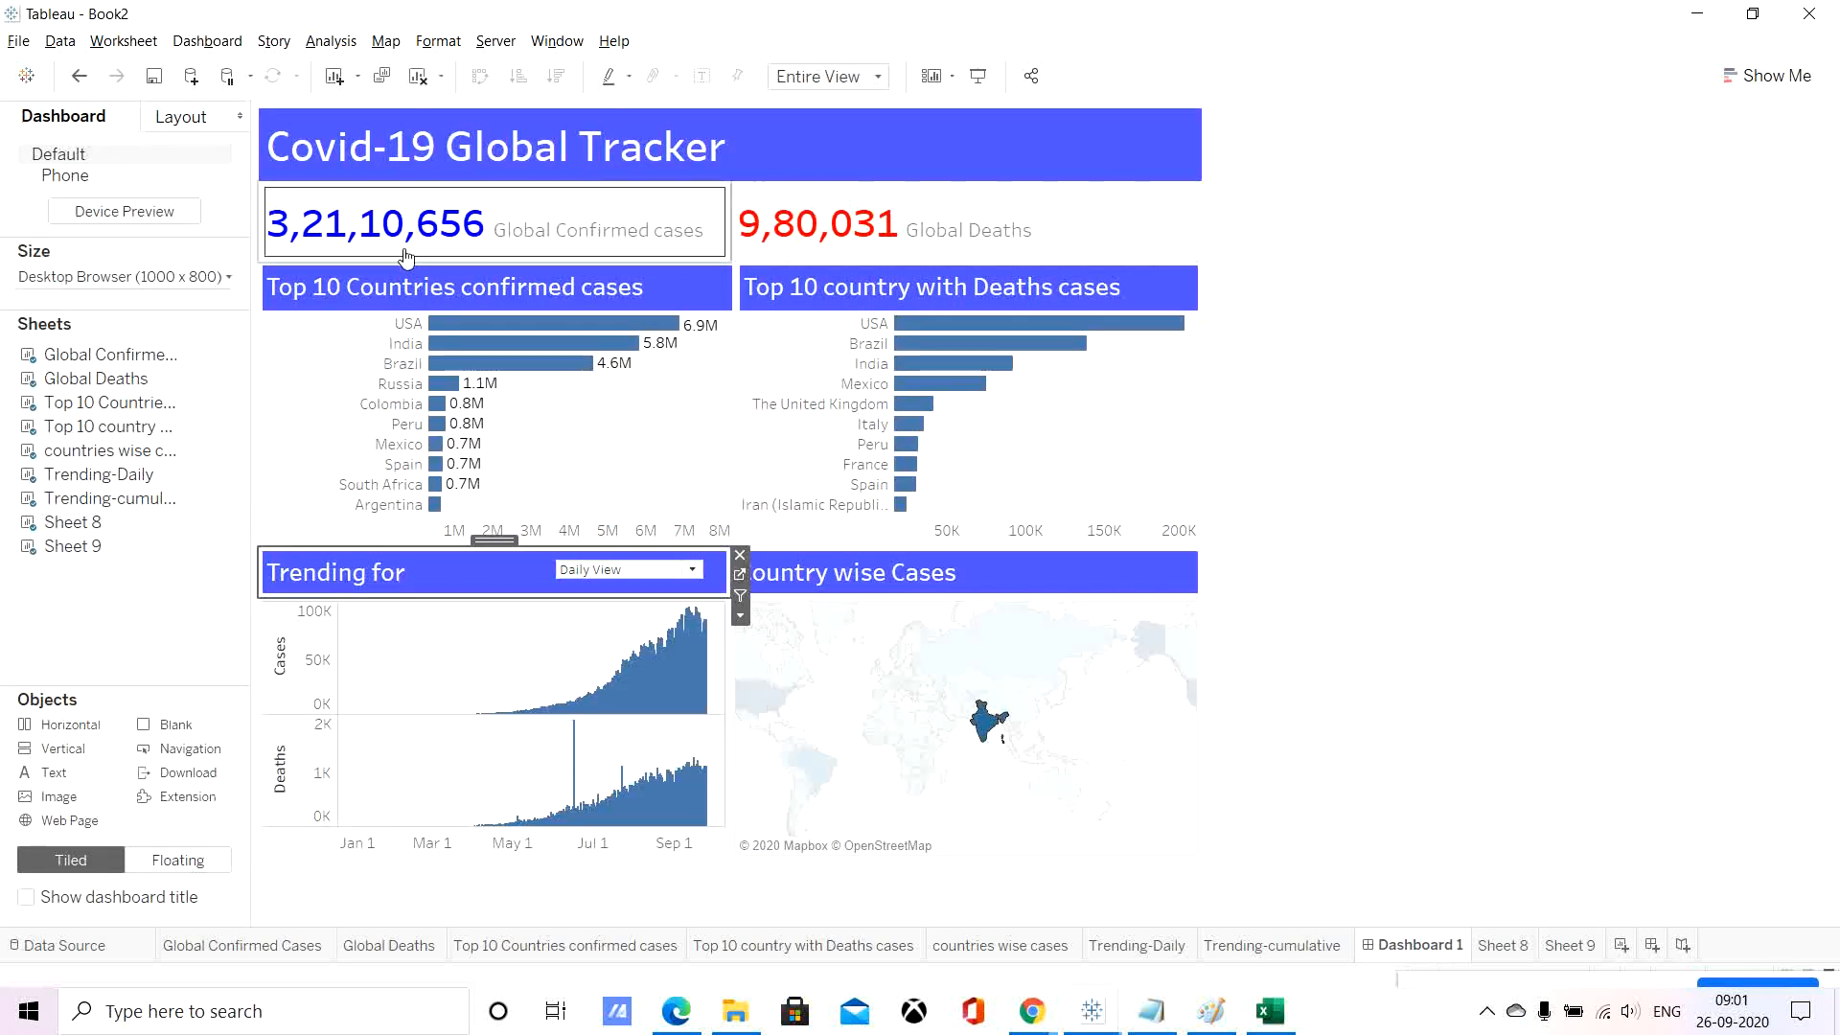
# Edit the Geo Map filter action to target Sheet 8 instead of Sheet 9 and save the actions.
pyautogui.click(210, 44)
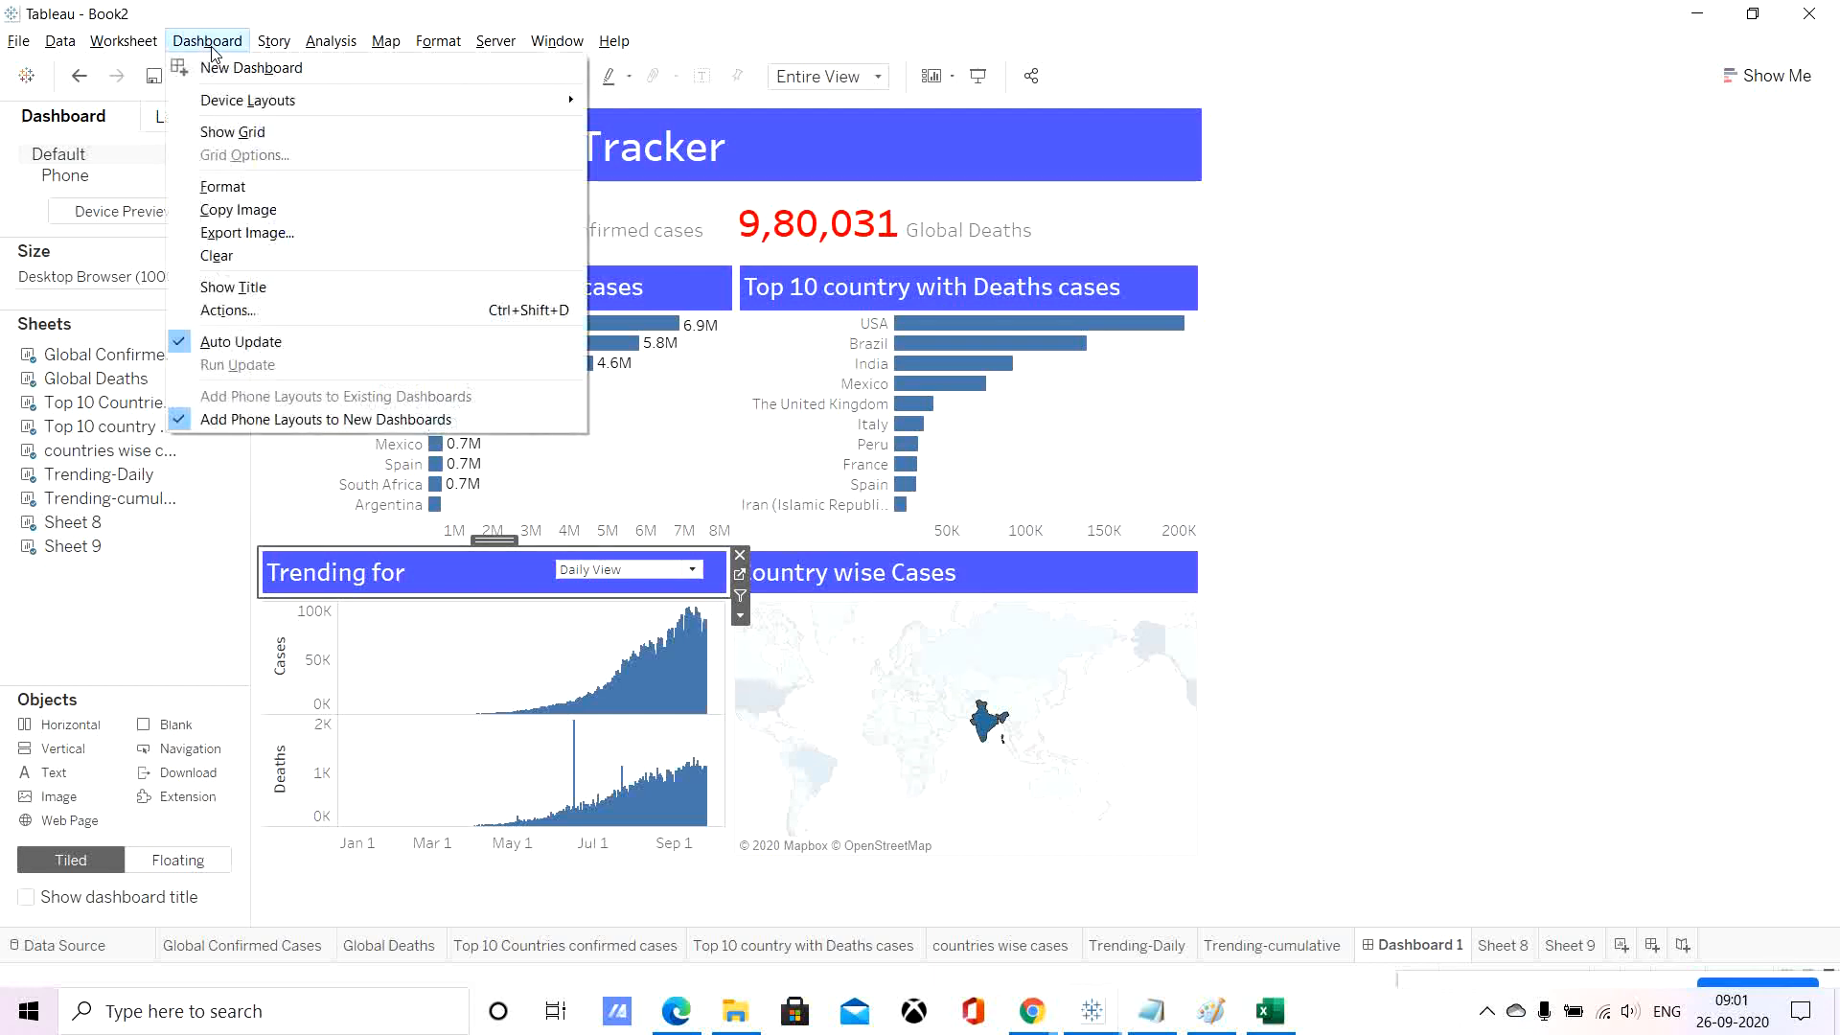
pyautogui.click(229, 311)
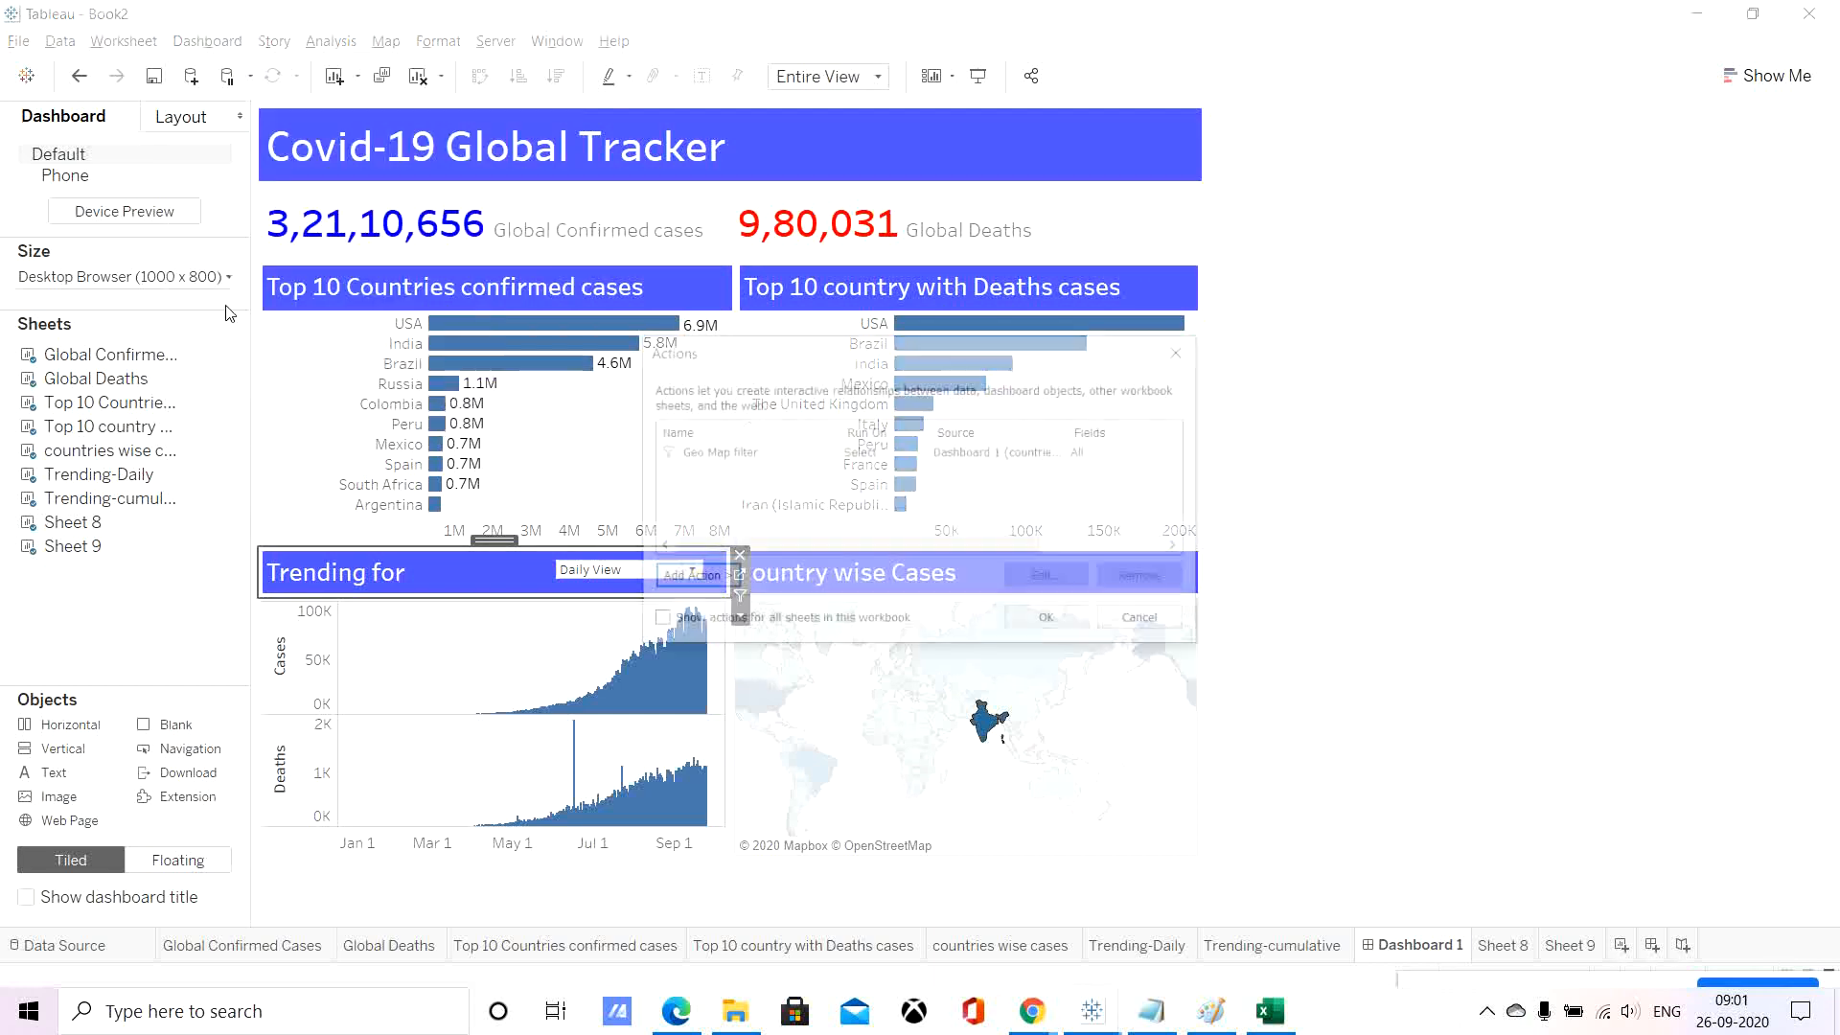
pyautogui.click(798, 452)
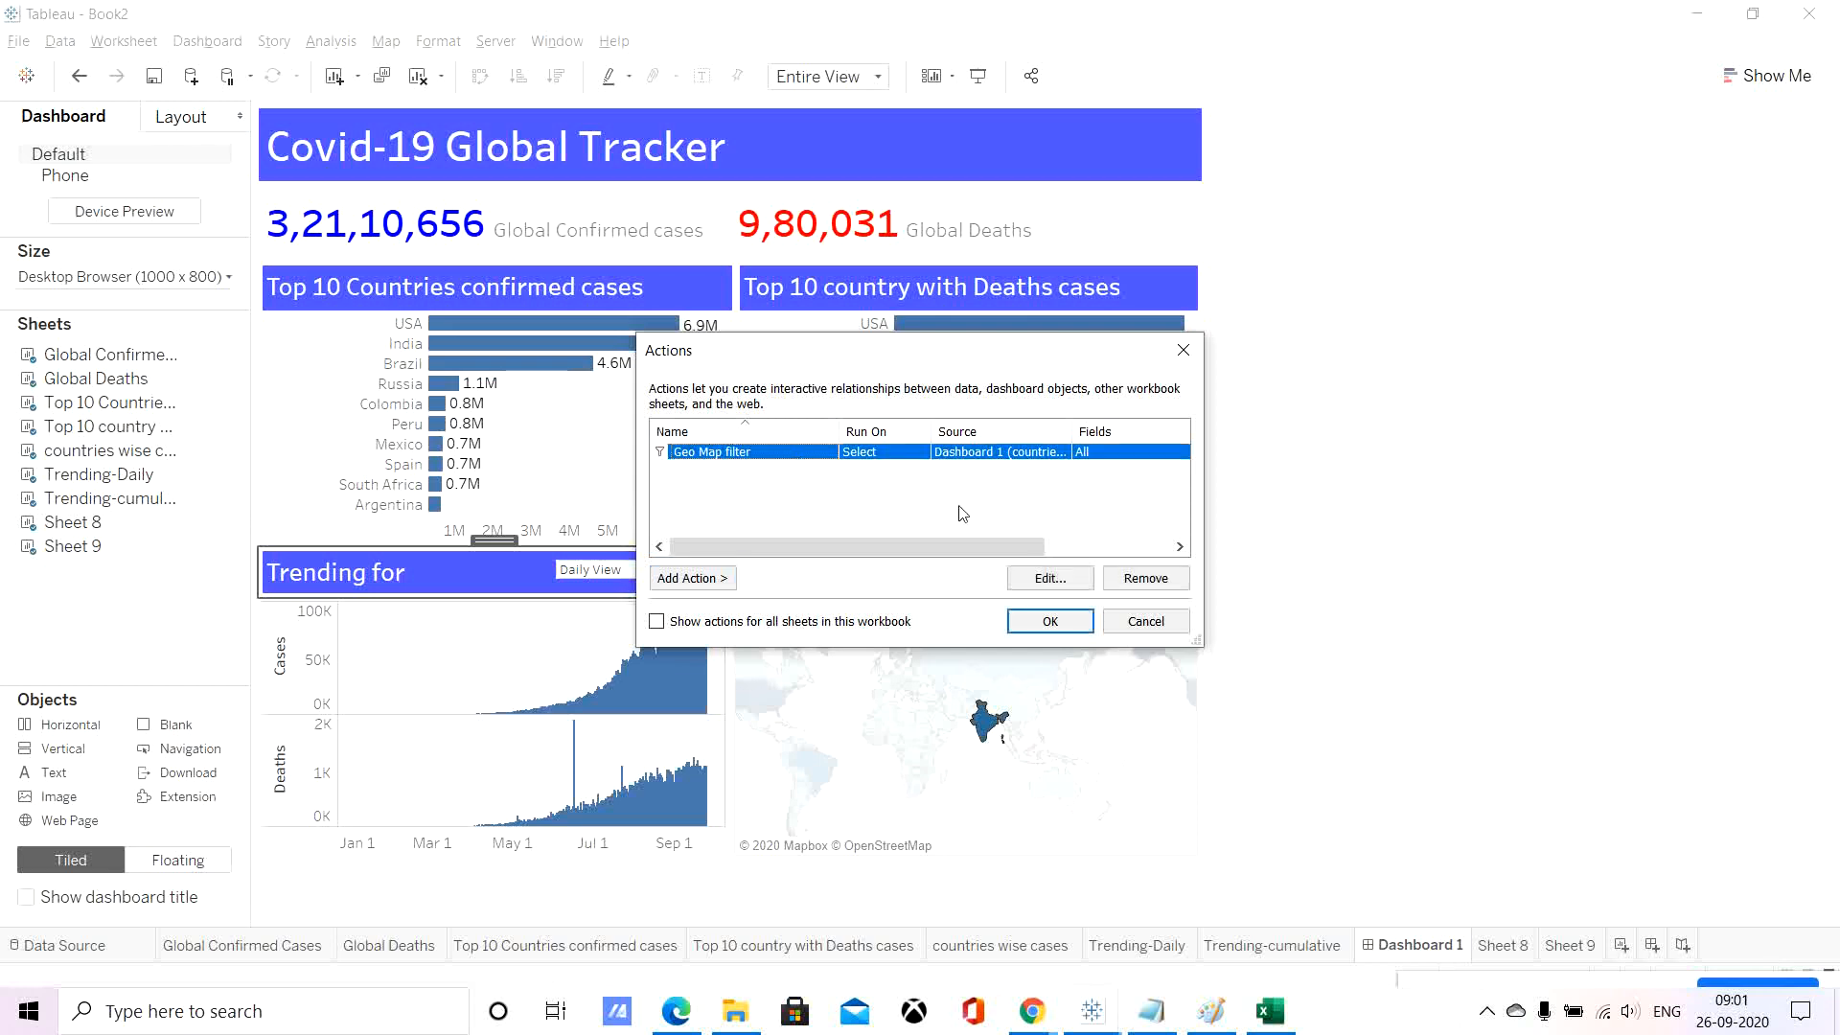
pyautogui.click(1050, 578)
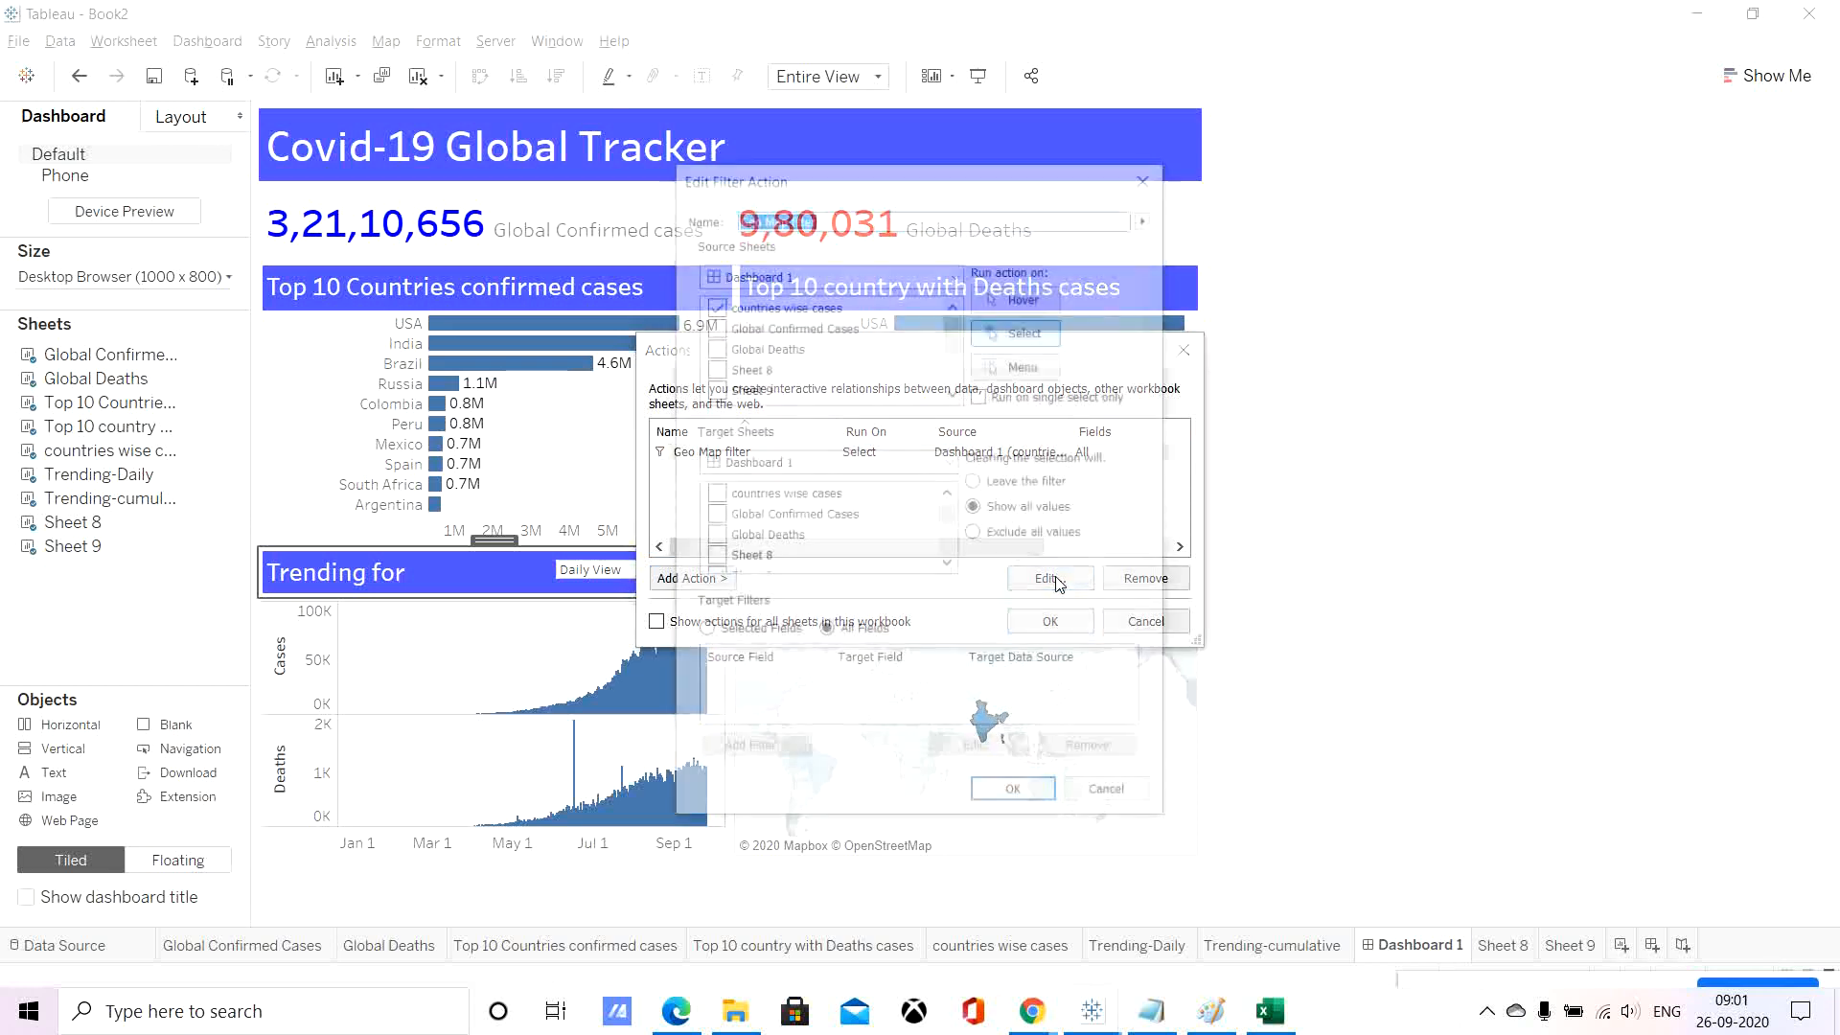
pyautogui.click(712, 557)
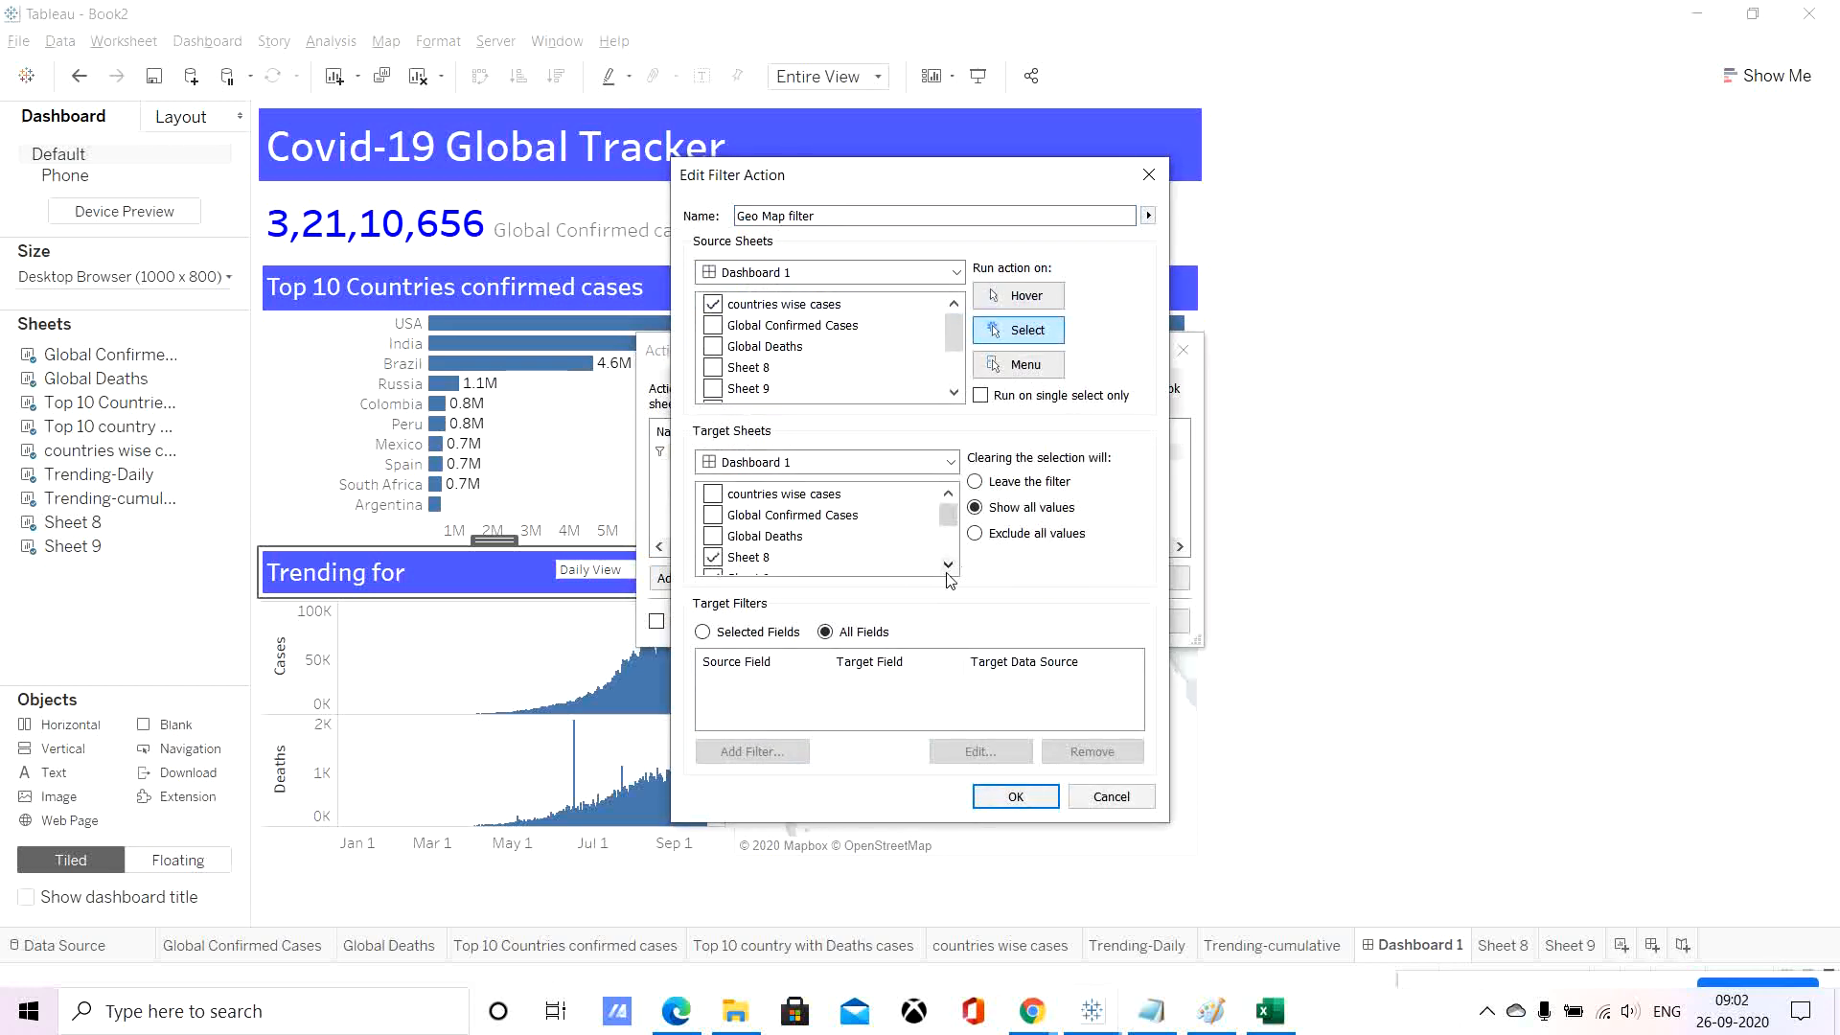
pyautogui.click(947, 565)
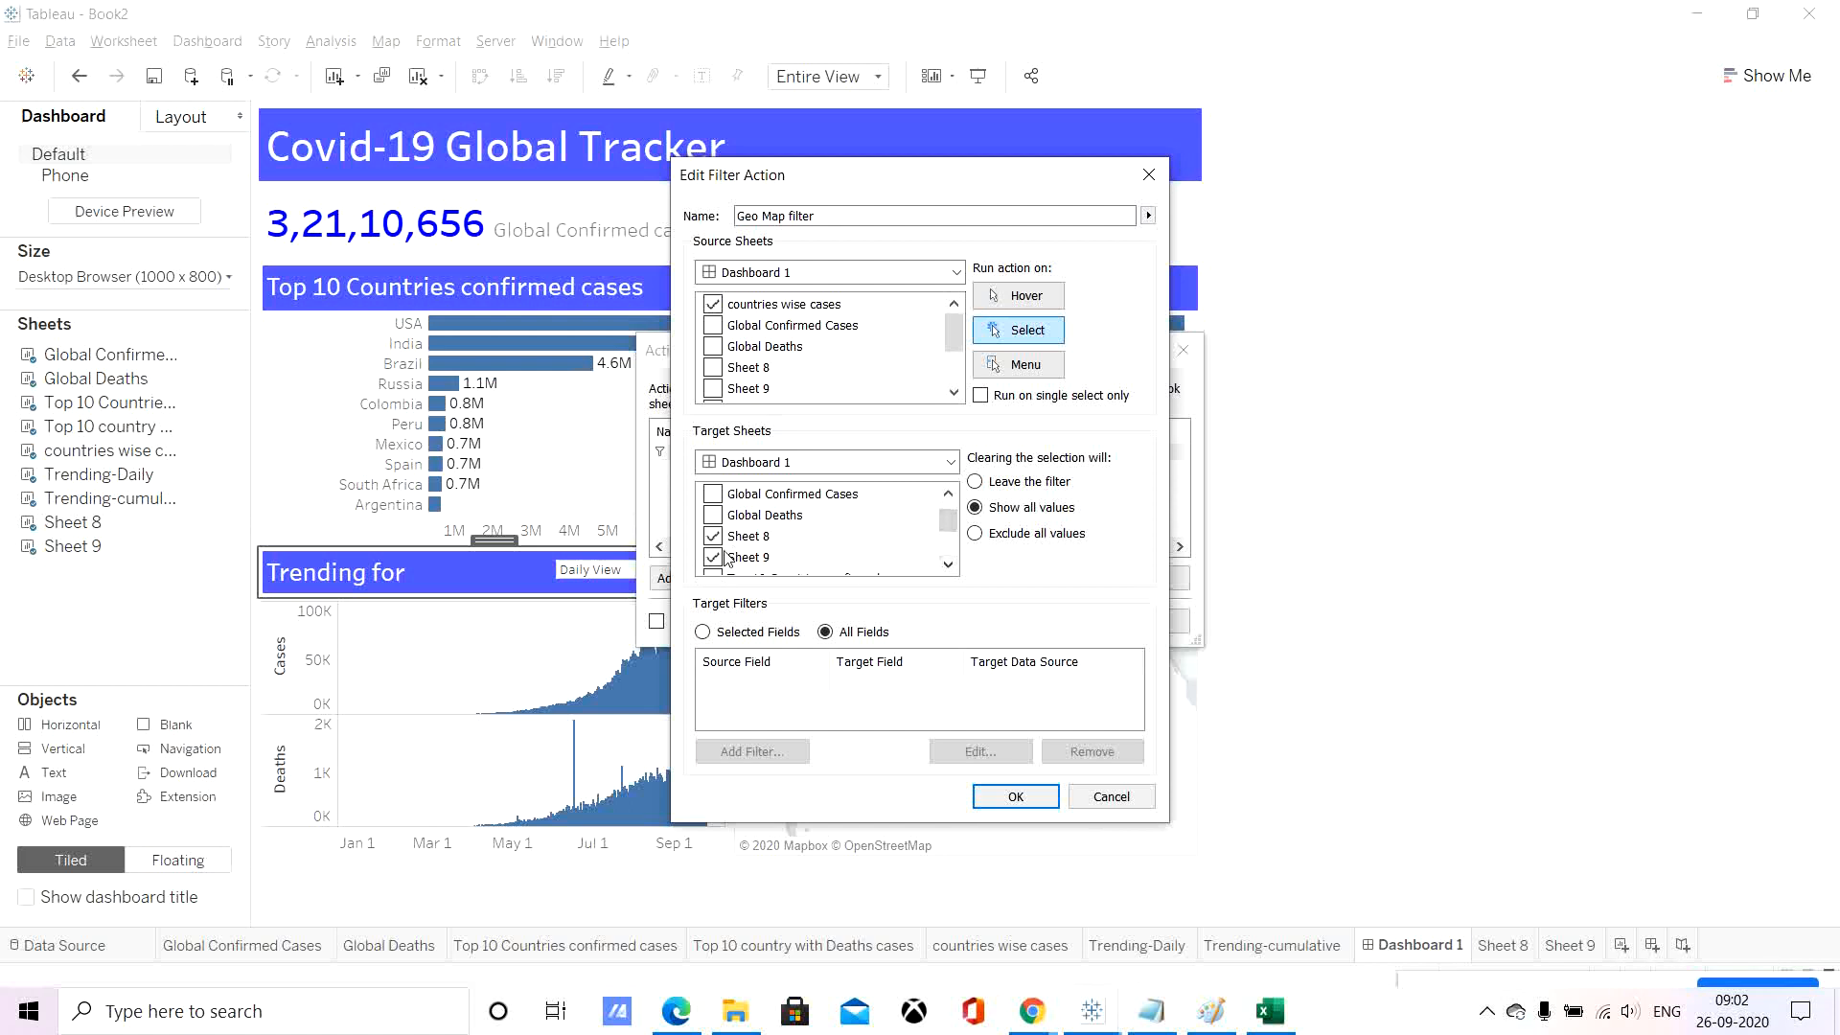
pyautogui.click(946, 565)
pyautogui.click(946, 565)
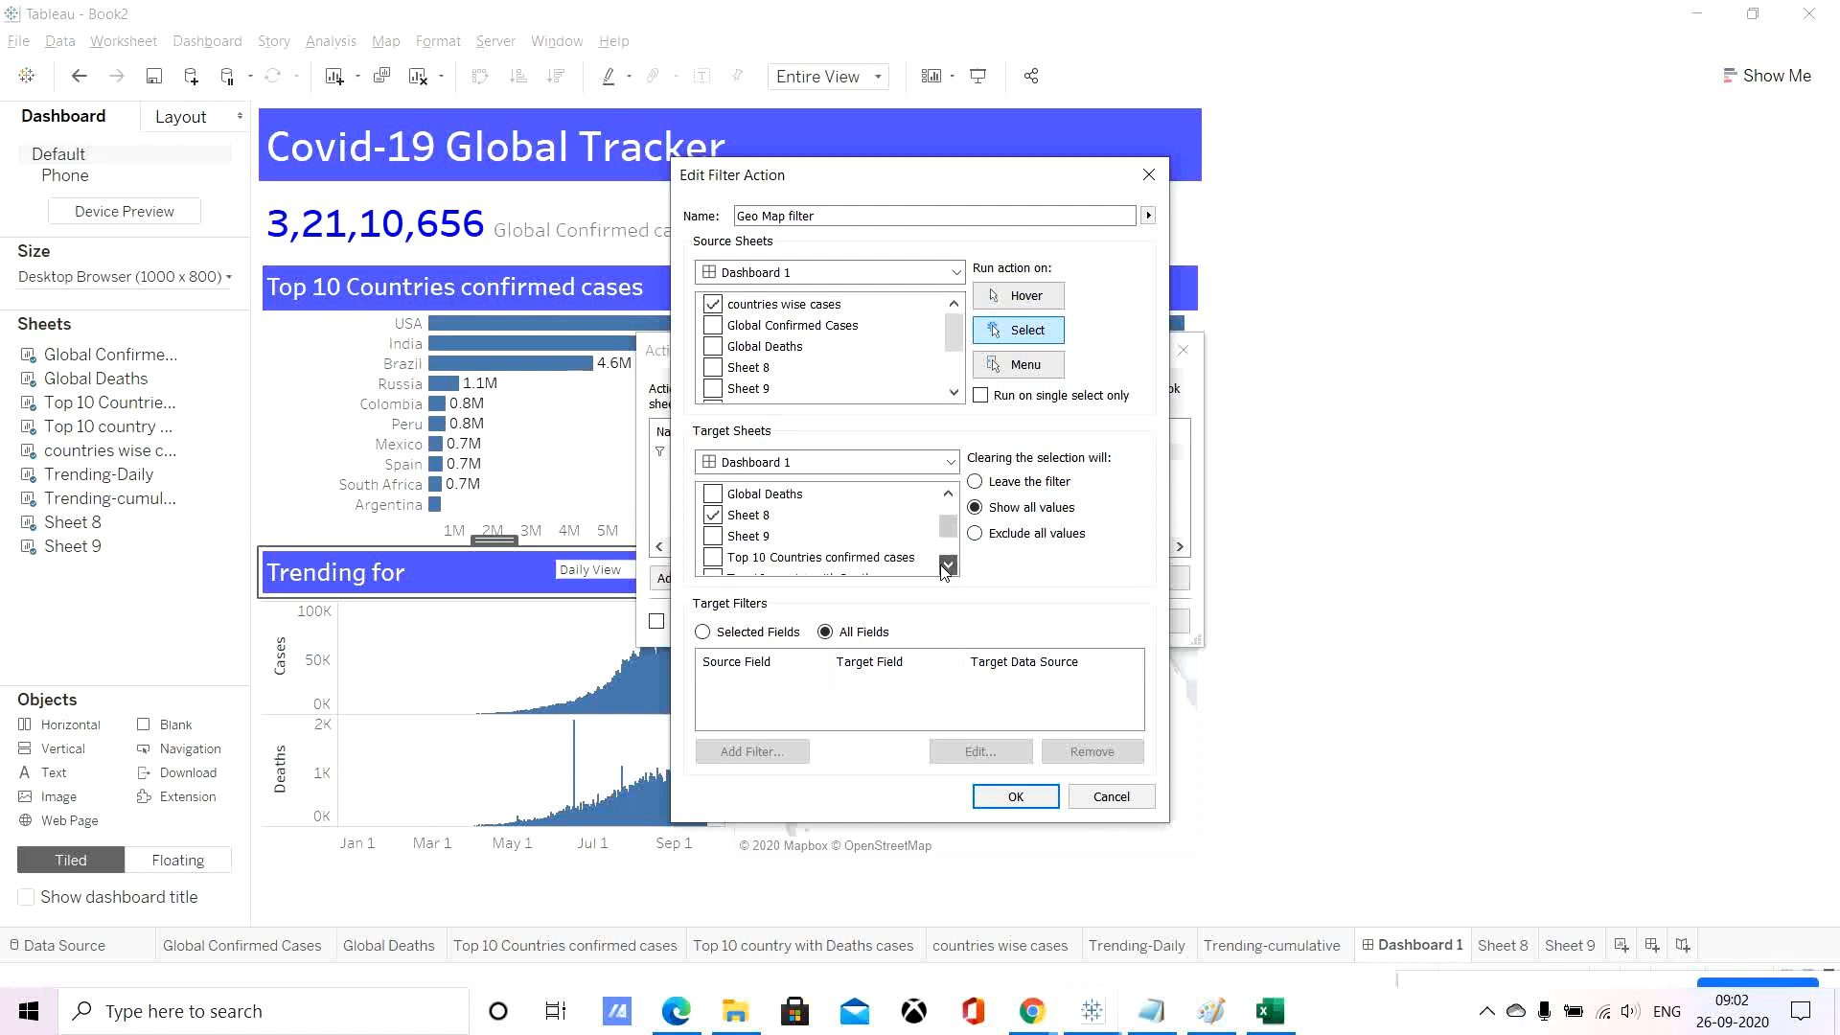
pyautogui.click(947, 565)
pyautogui.click(946, 566)
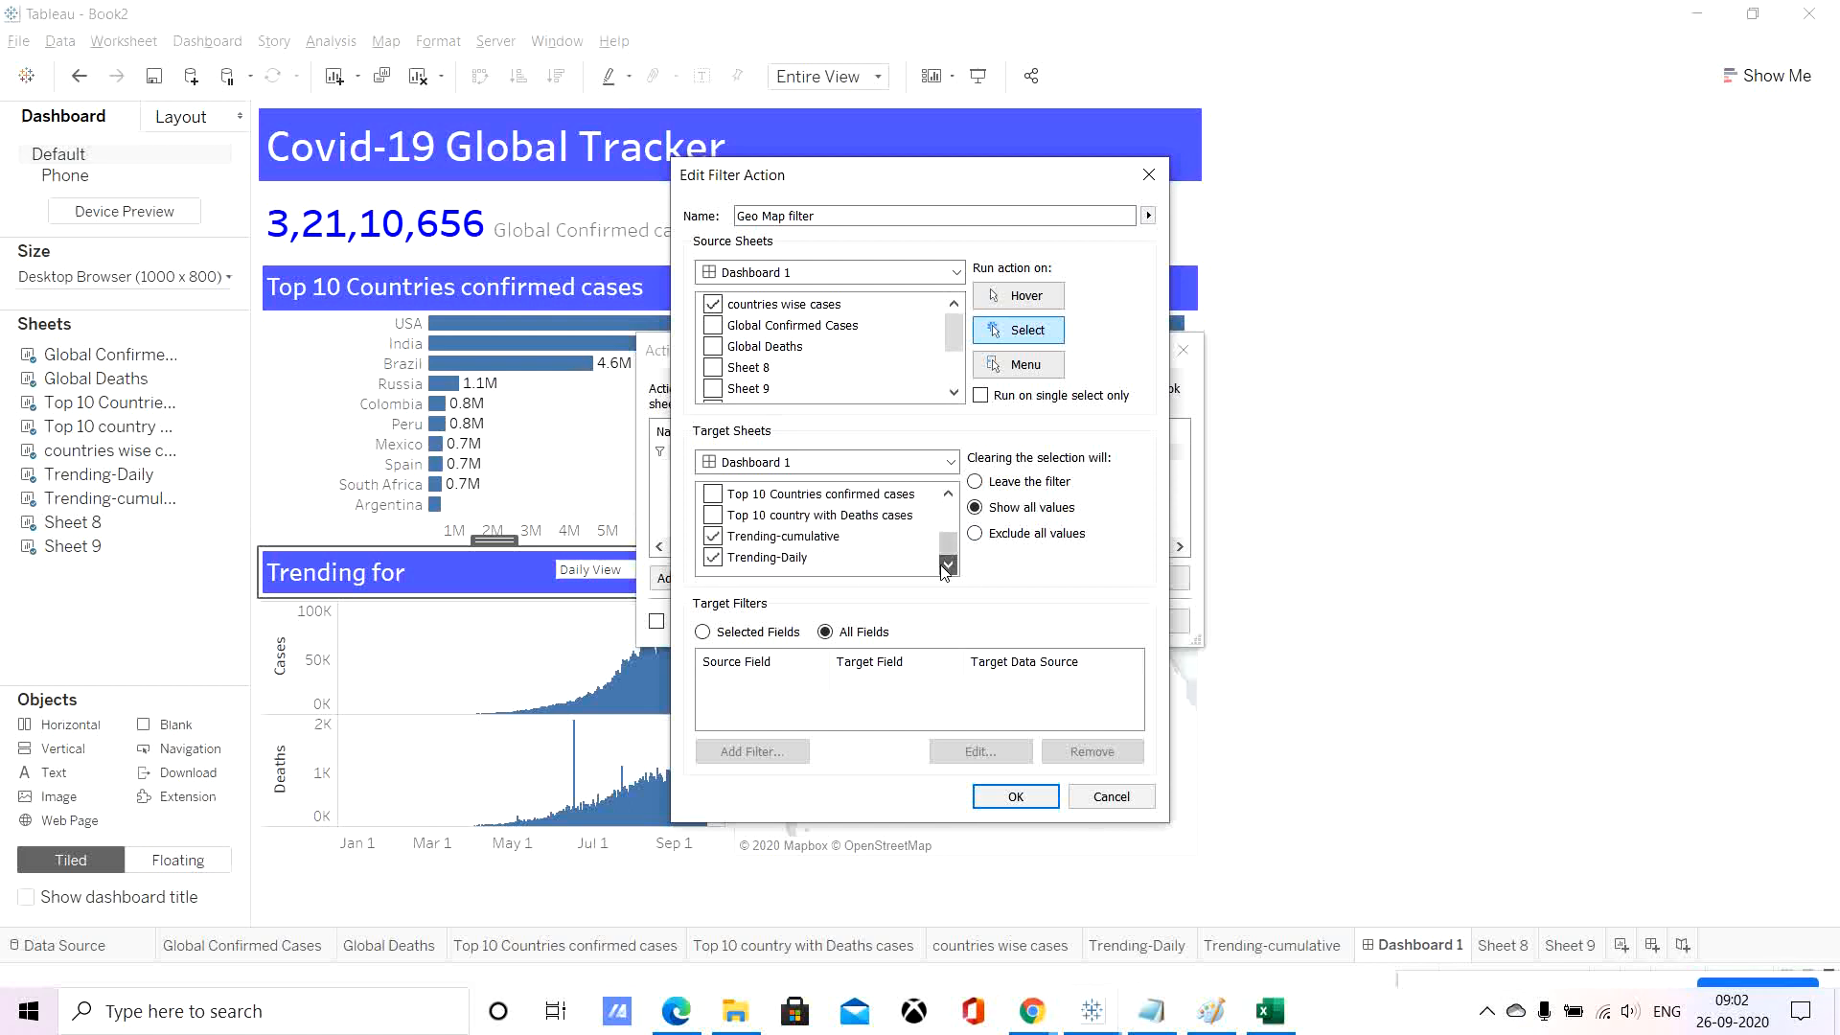
pyautogui.click(1015, 799)
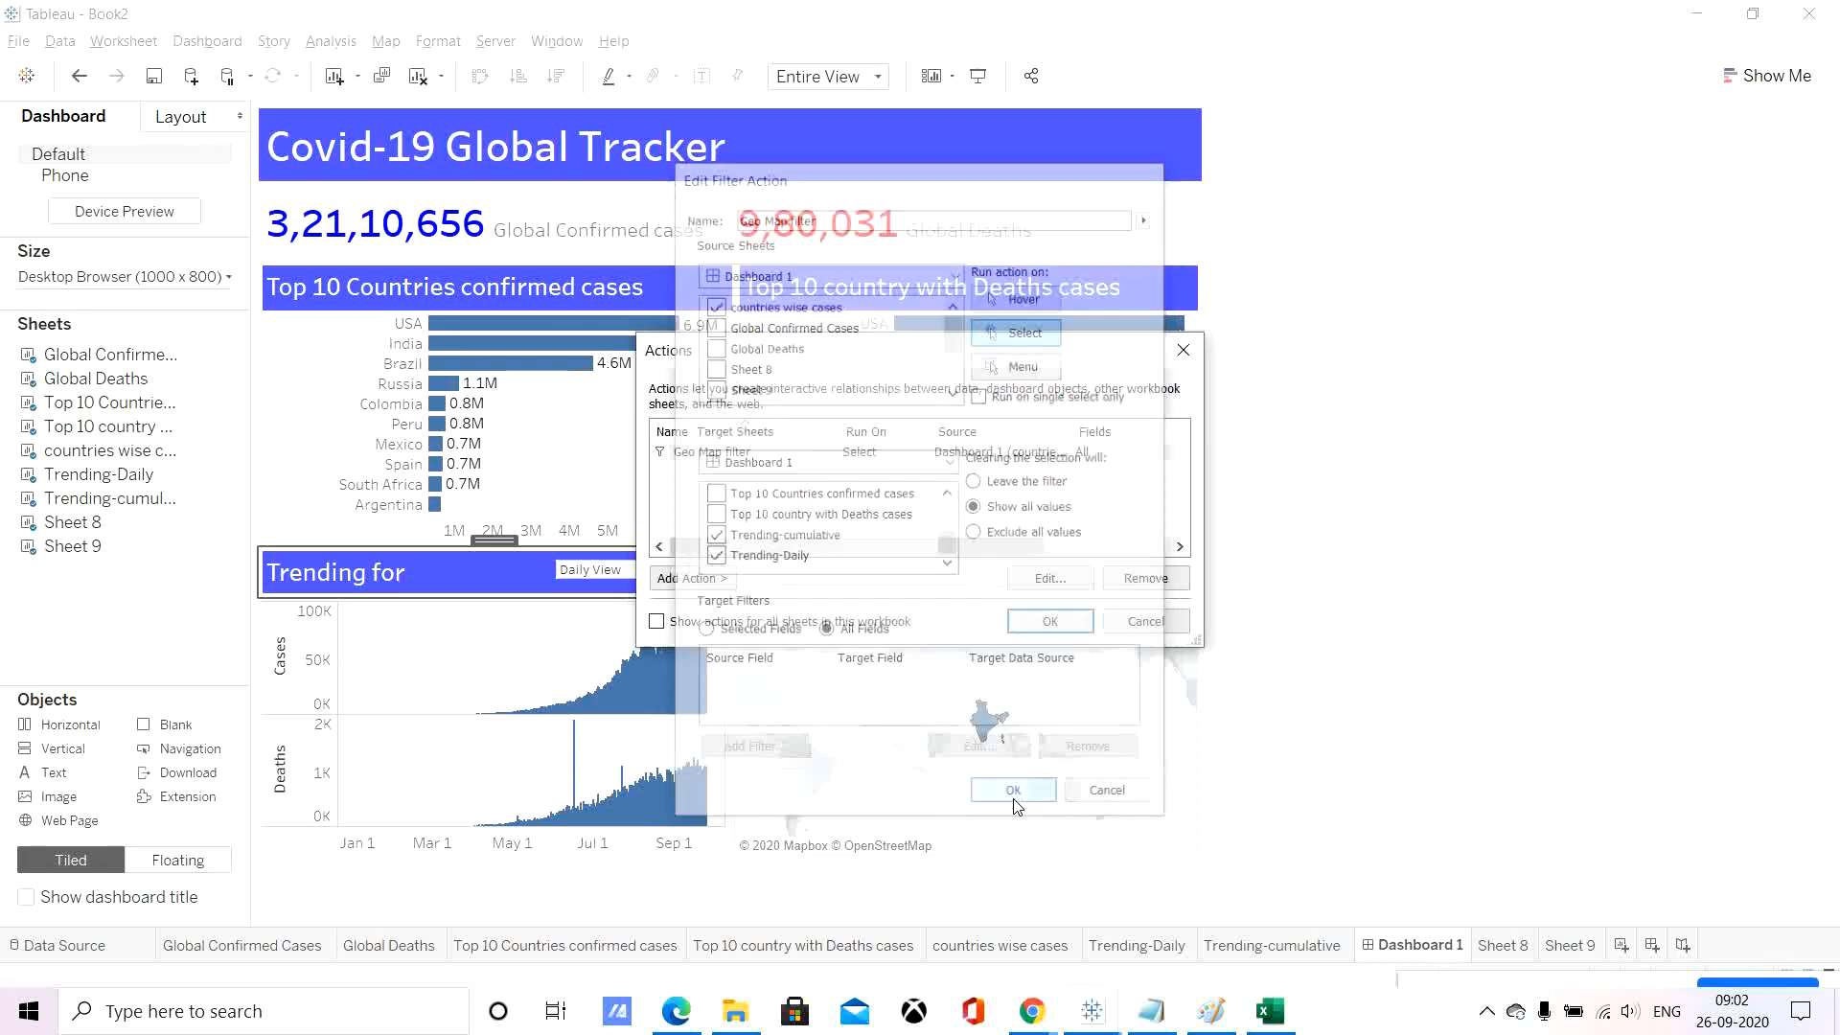
pyautogui.click(1050, 621)
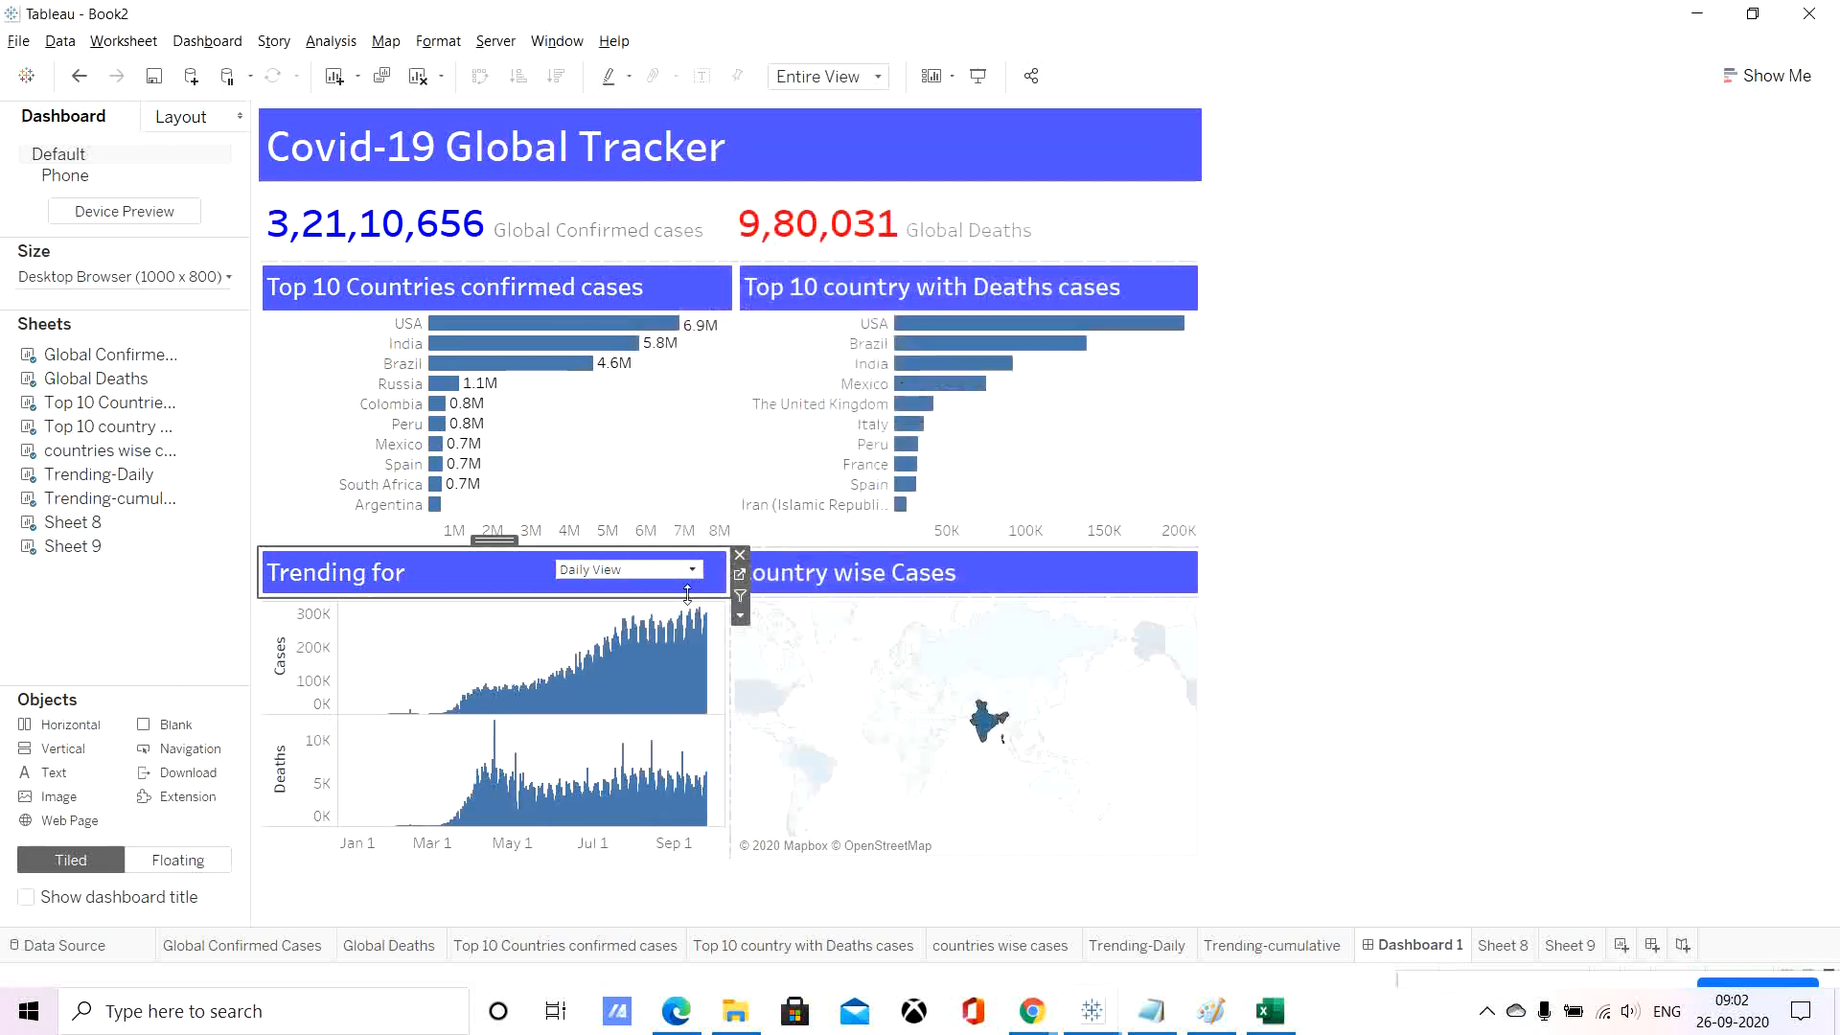
# Recheck the insertable fields for the Trending for title and close the title editor without changes.
pyautogui.doubleClick(505, 583)
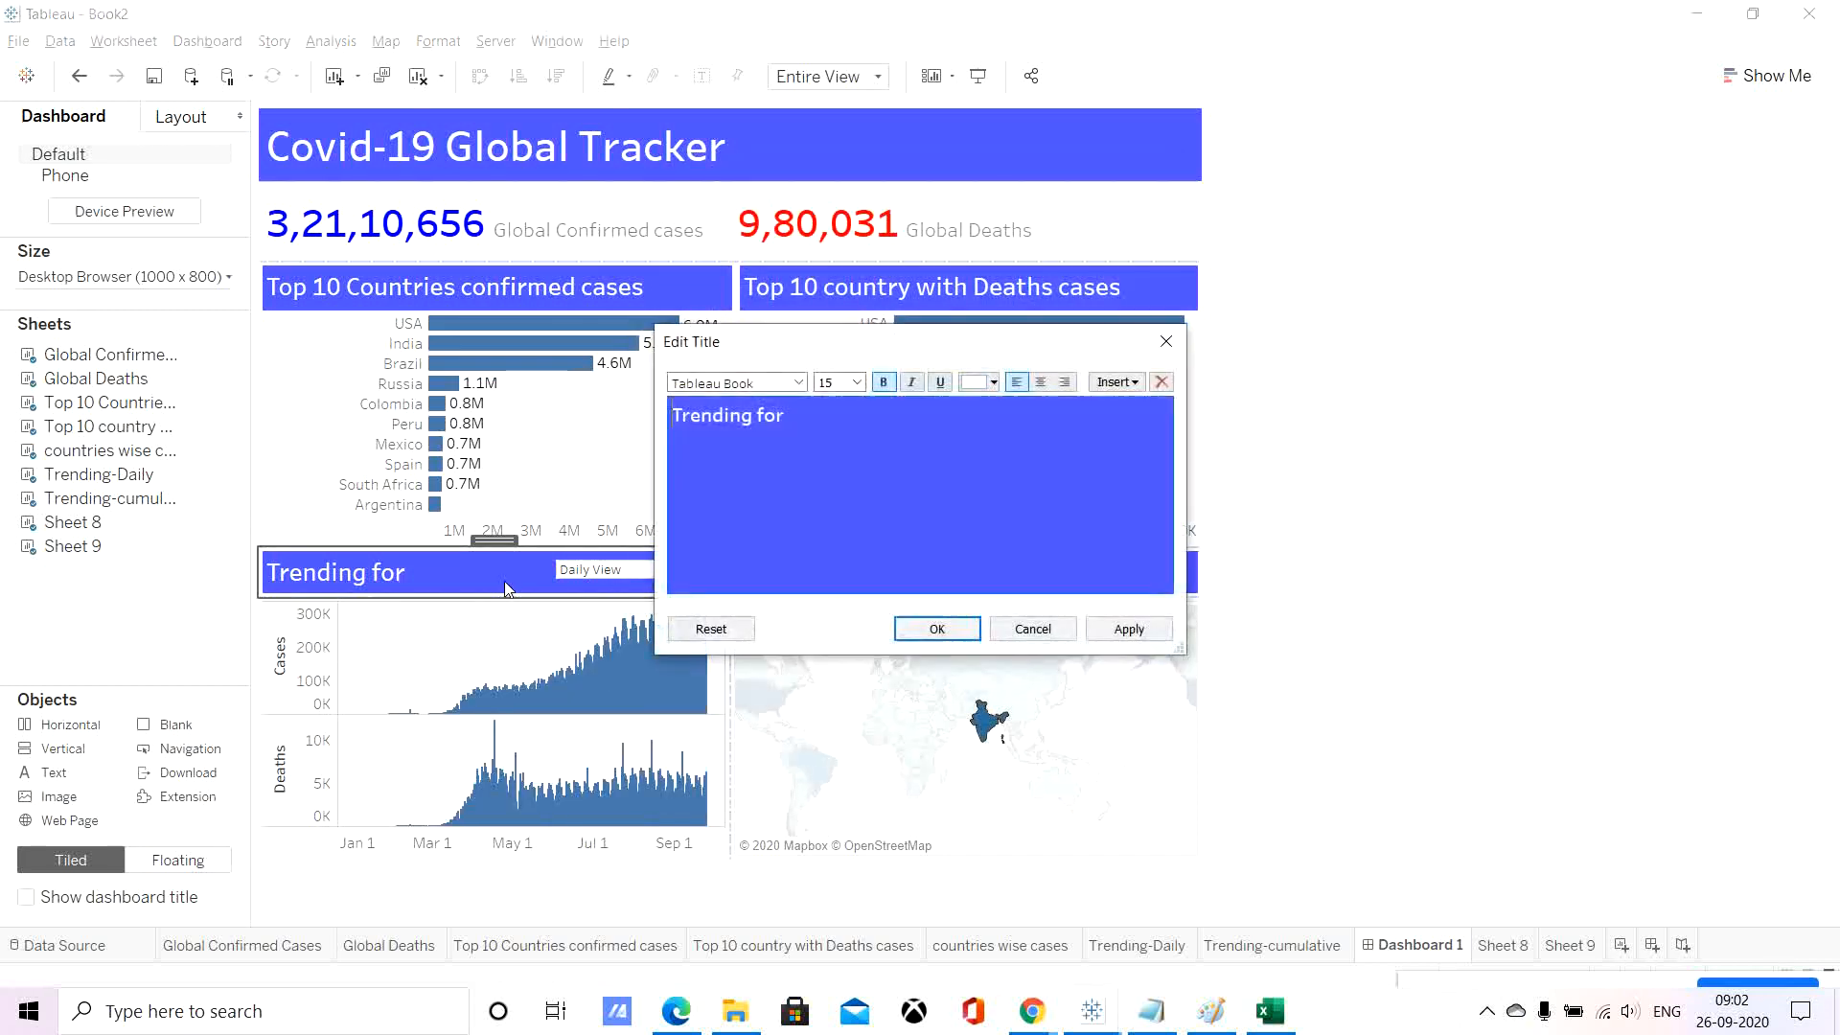
pyautogui.click(1100, 382)
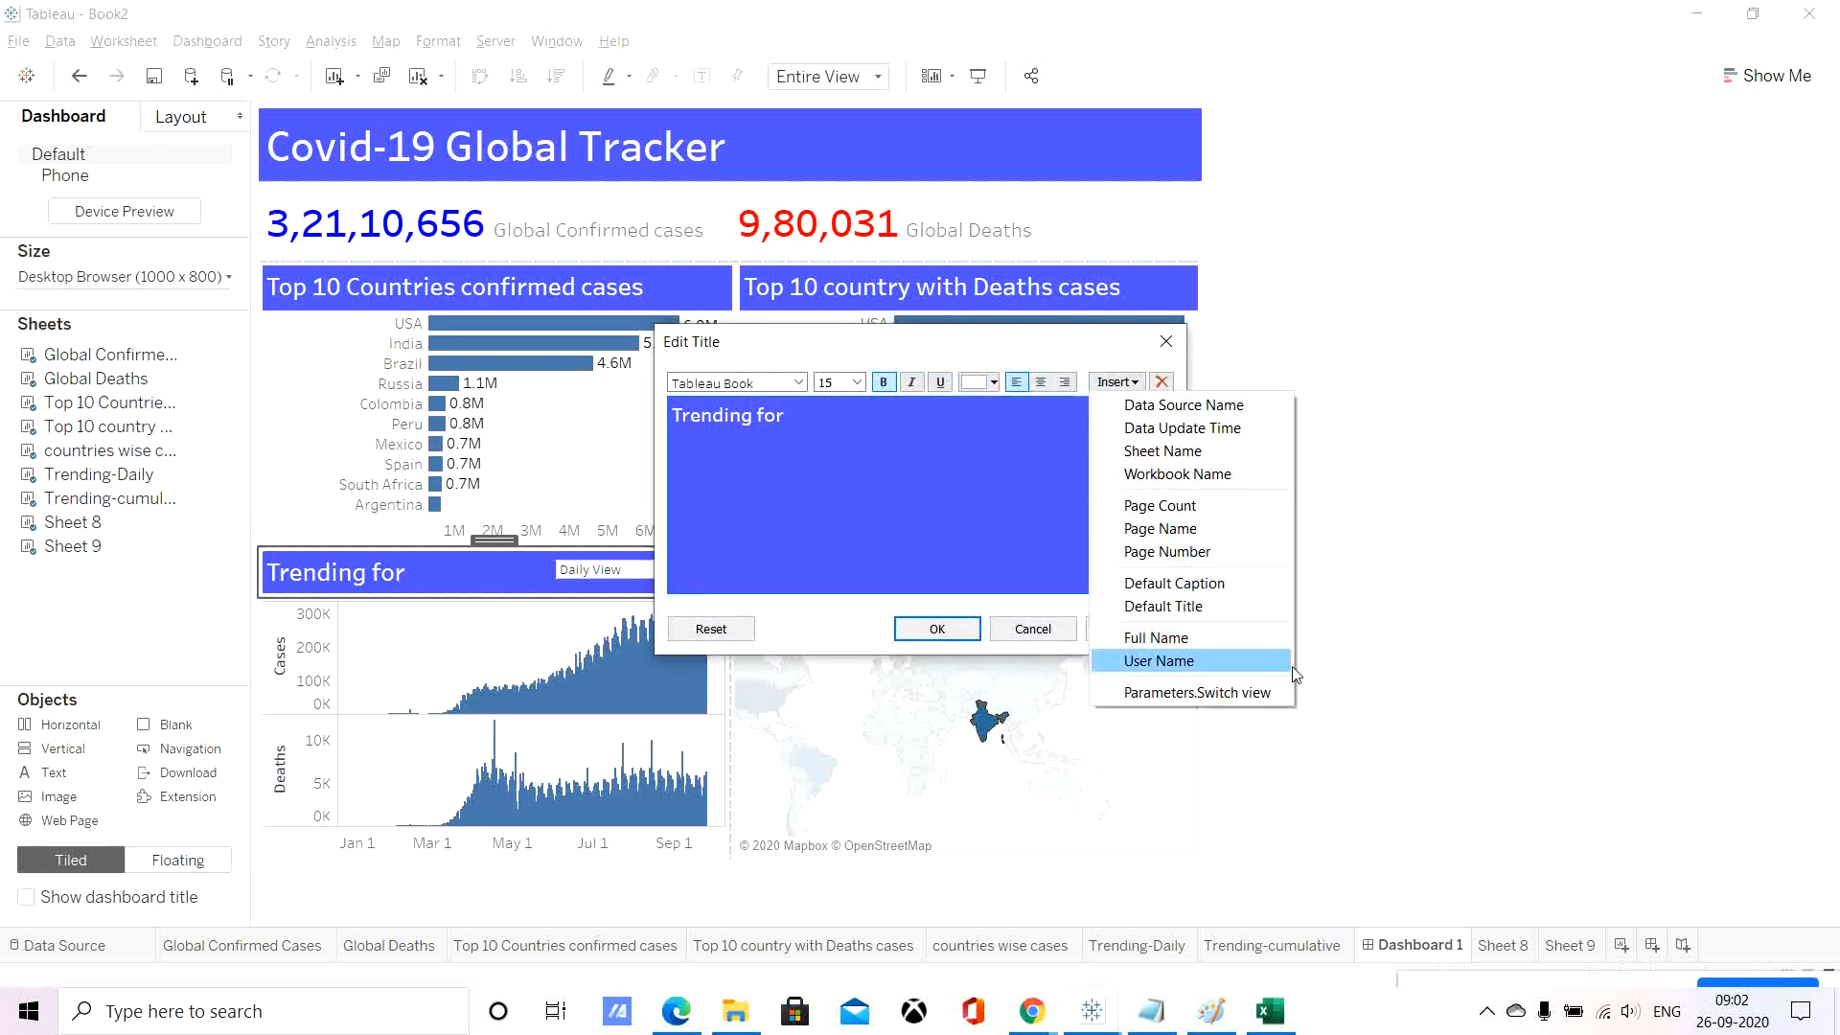
pyautogui.click(1389, 701)
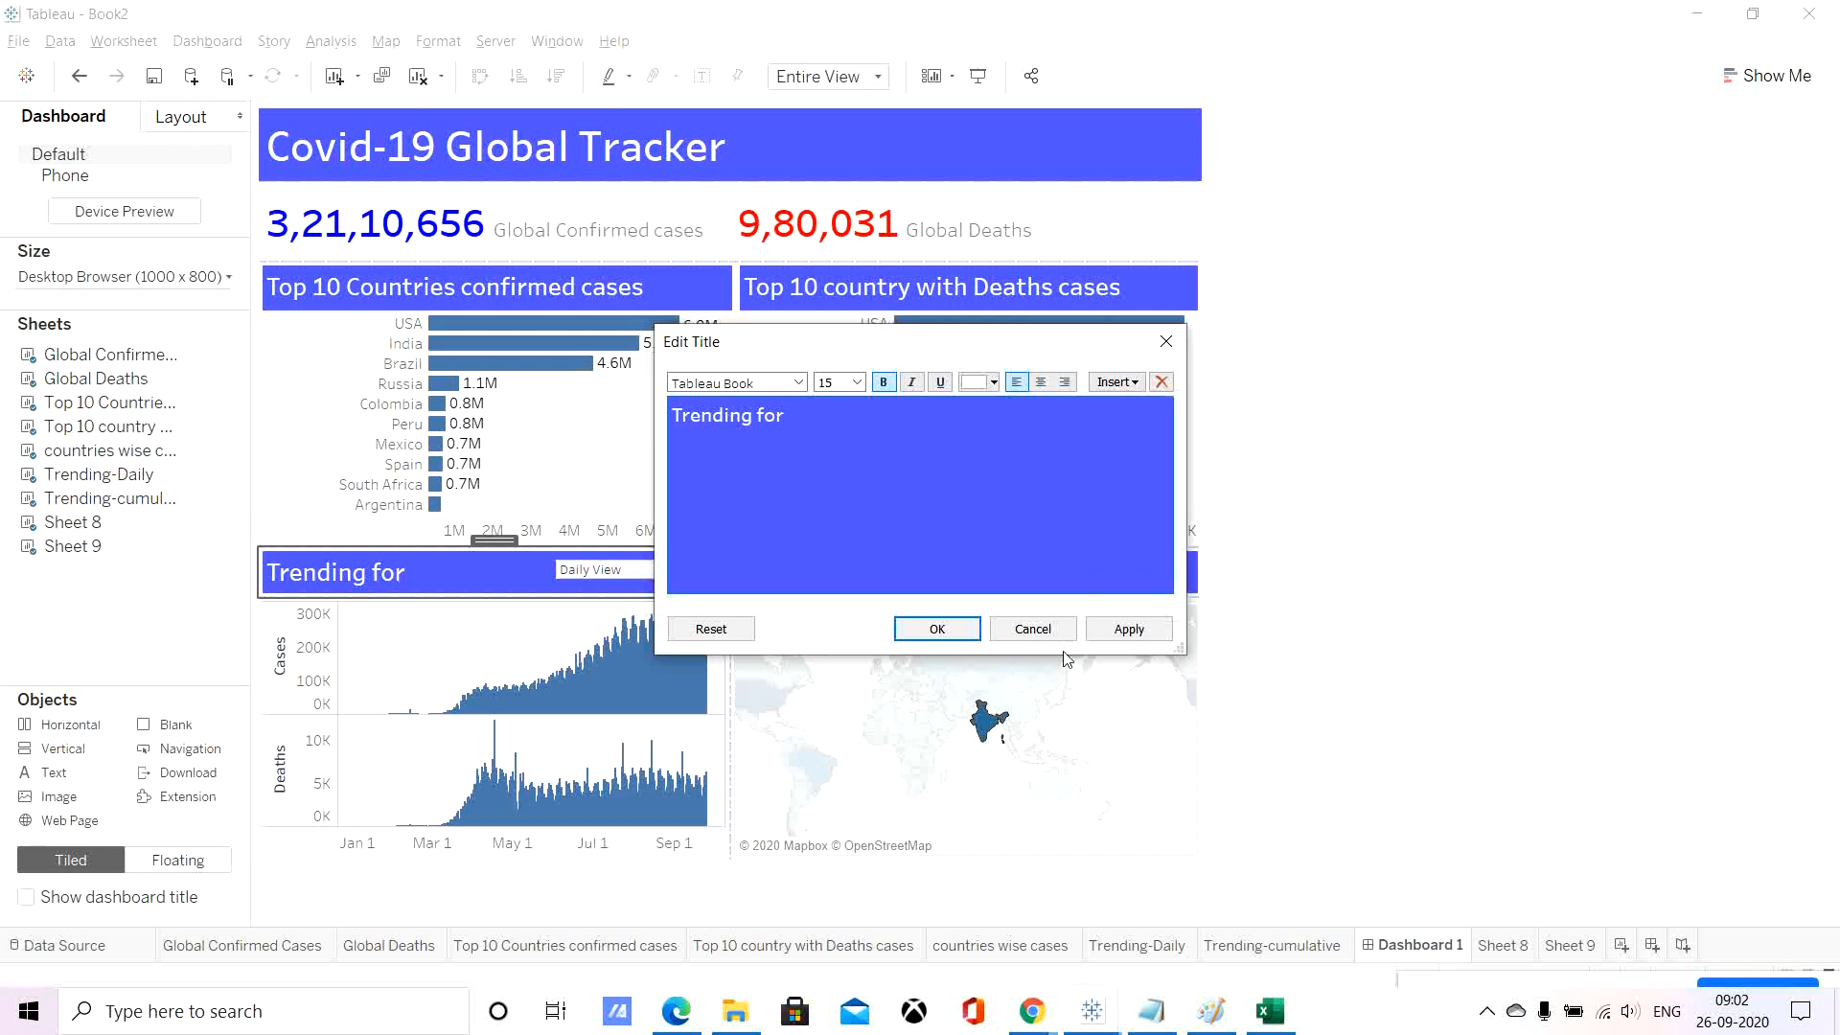
pyautogui.click(1039, 636)
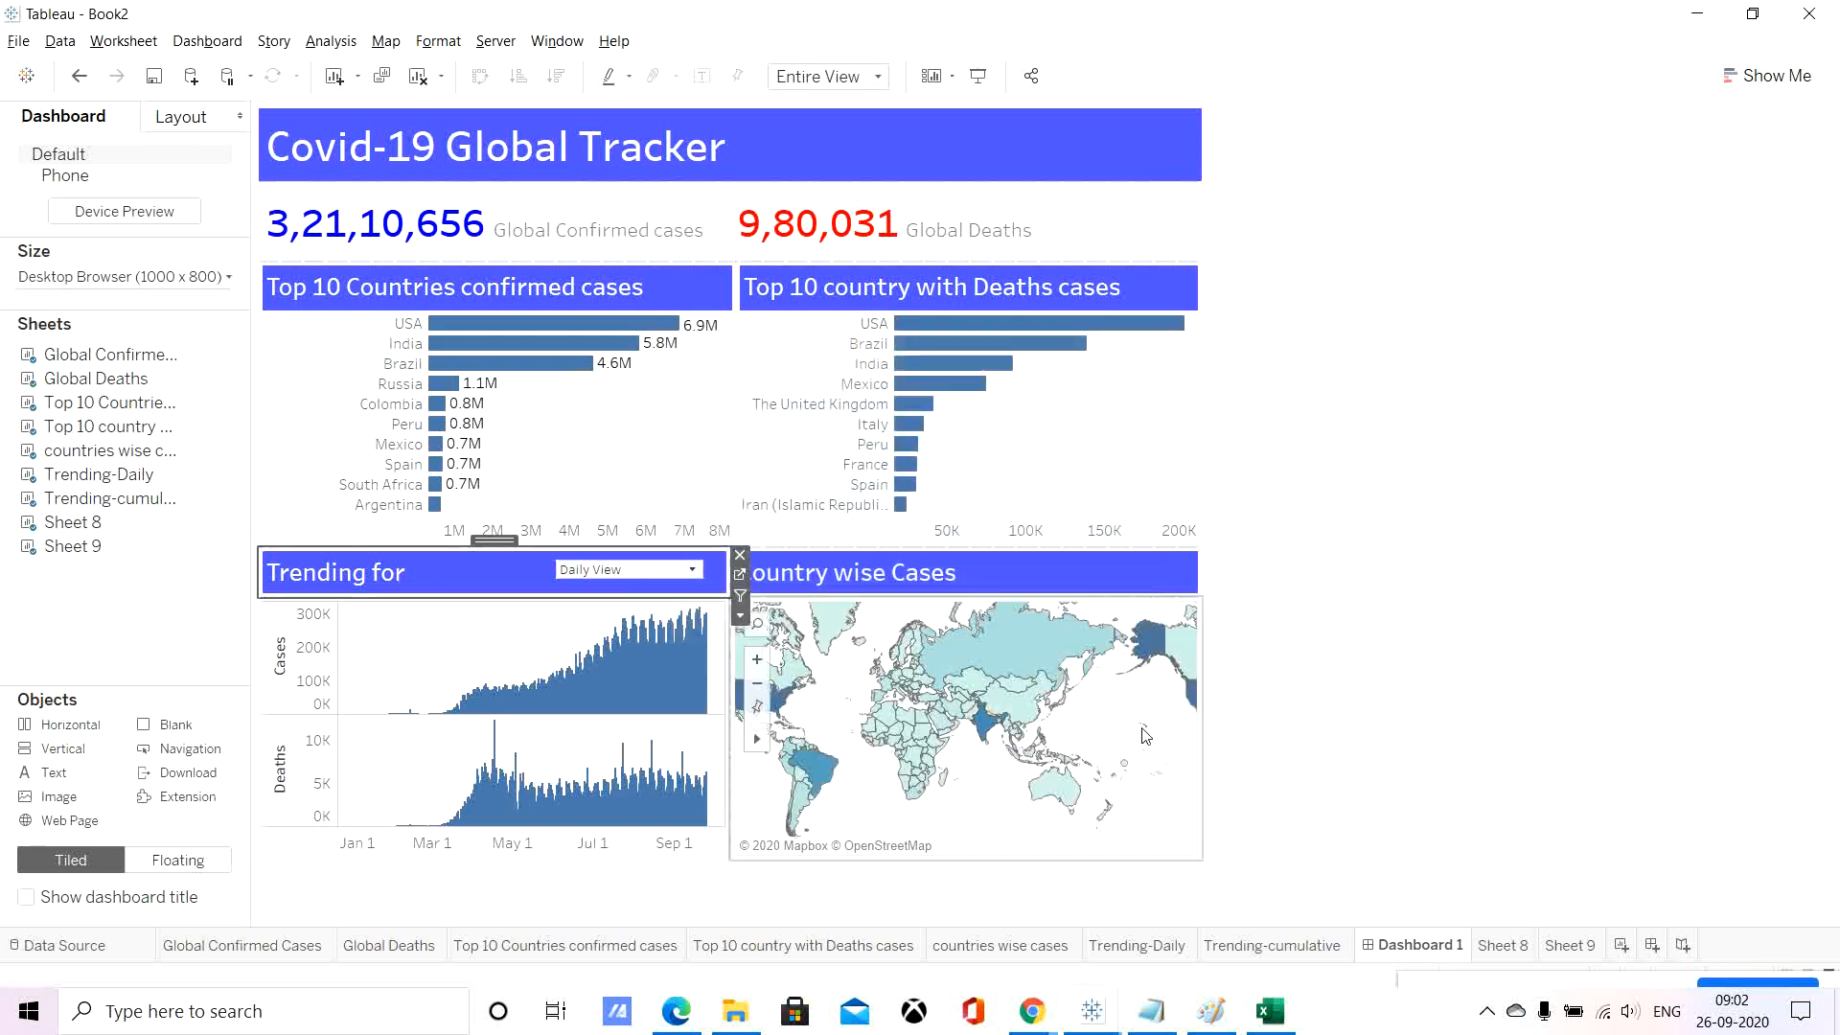
# Filter the trend charts to India from the map, check Sheet 8 for the action filter, and return to Dashboard 1.
pyautogui.click(989, 736)
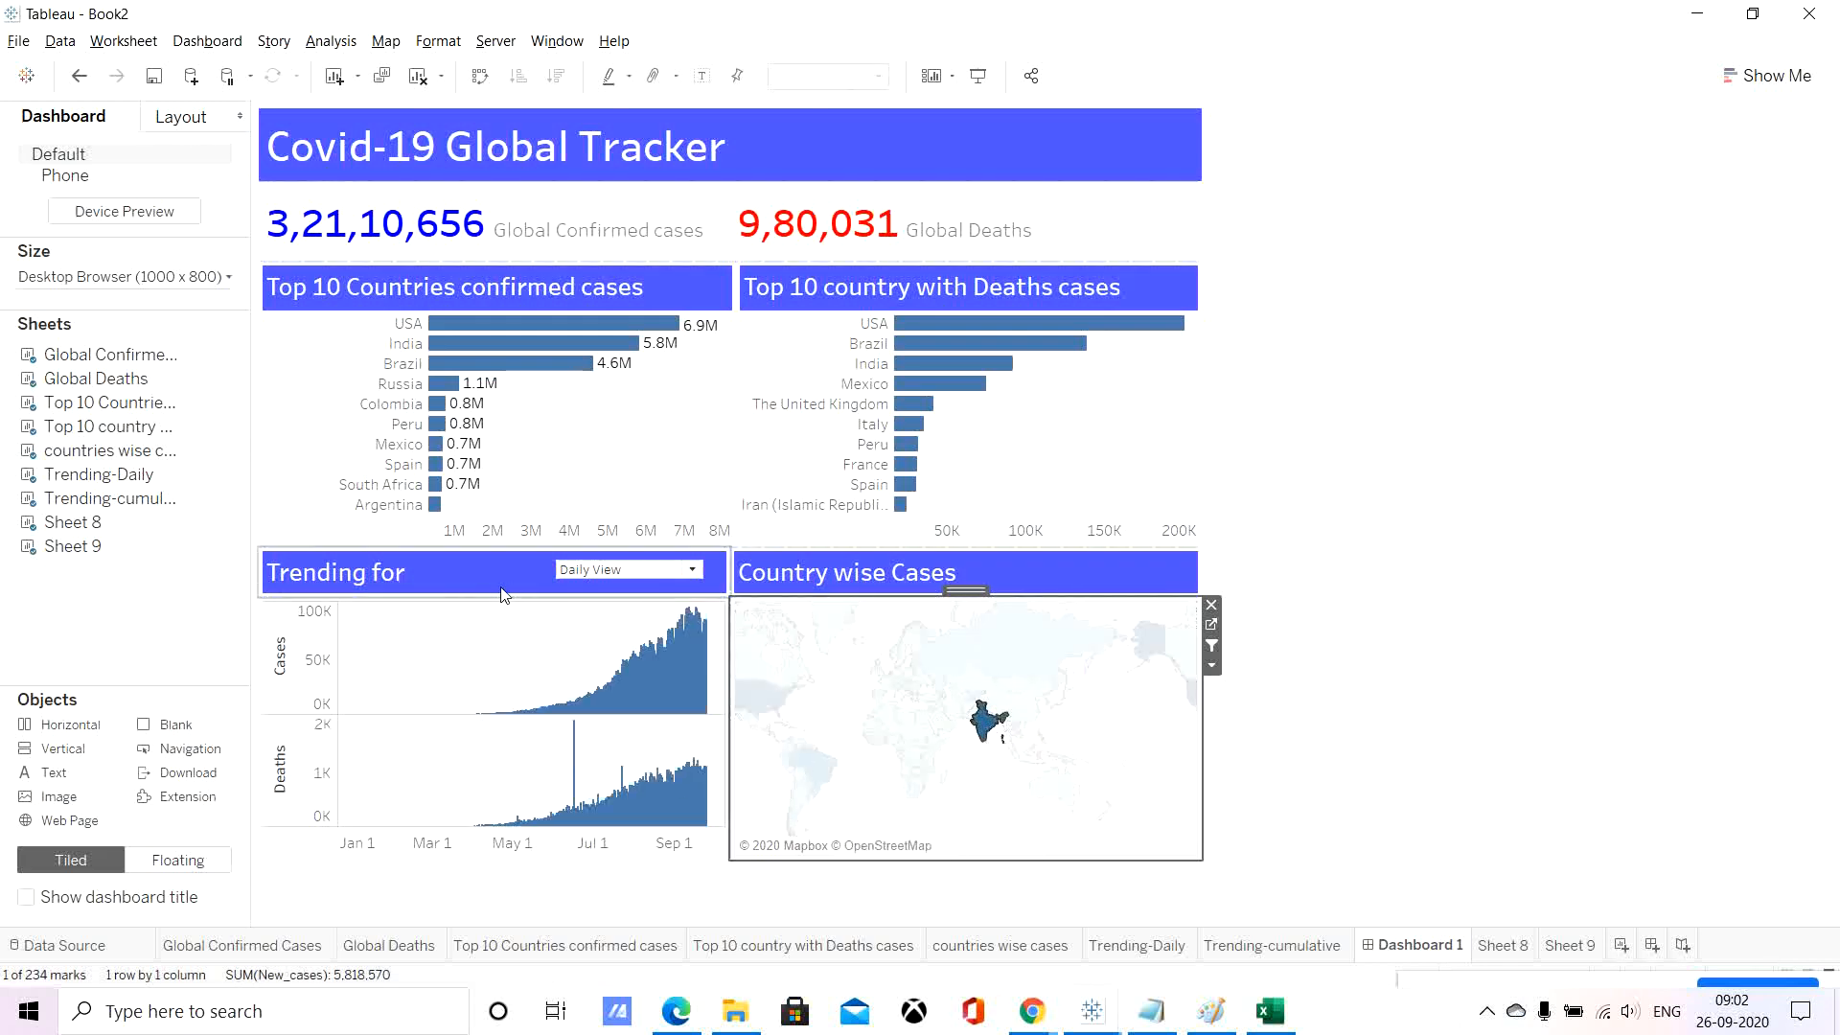
pyautogui.click(668, 581)
pyautogui.click(740, 577)
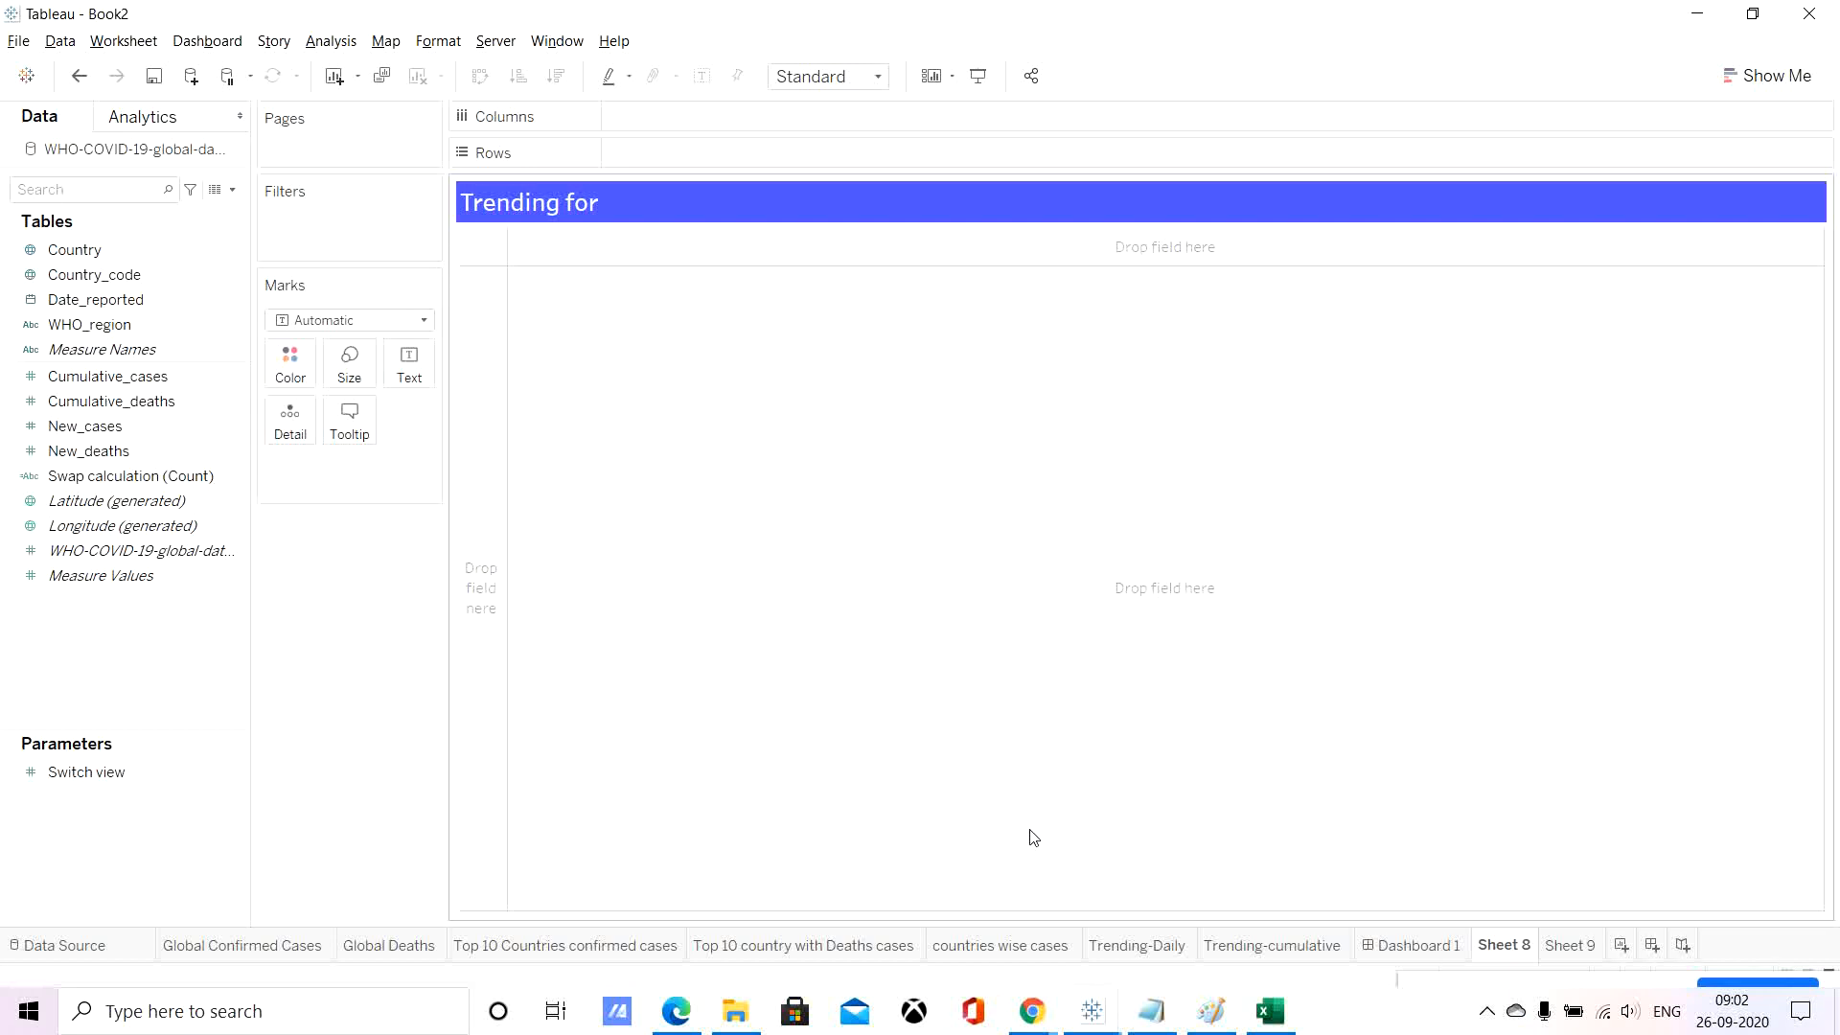
pyautogui.click(1391, 948)
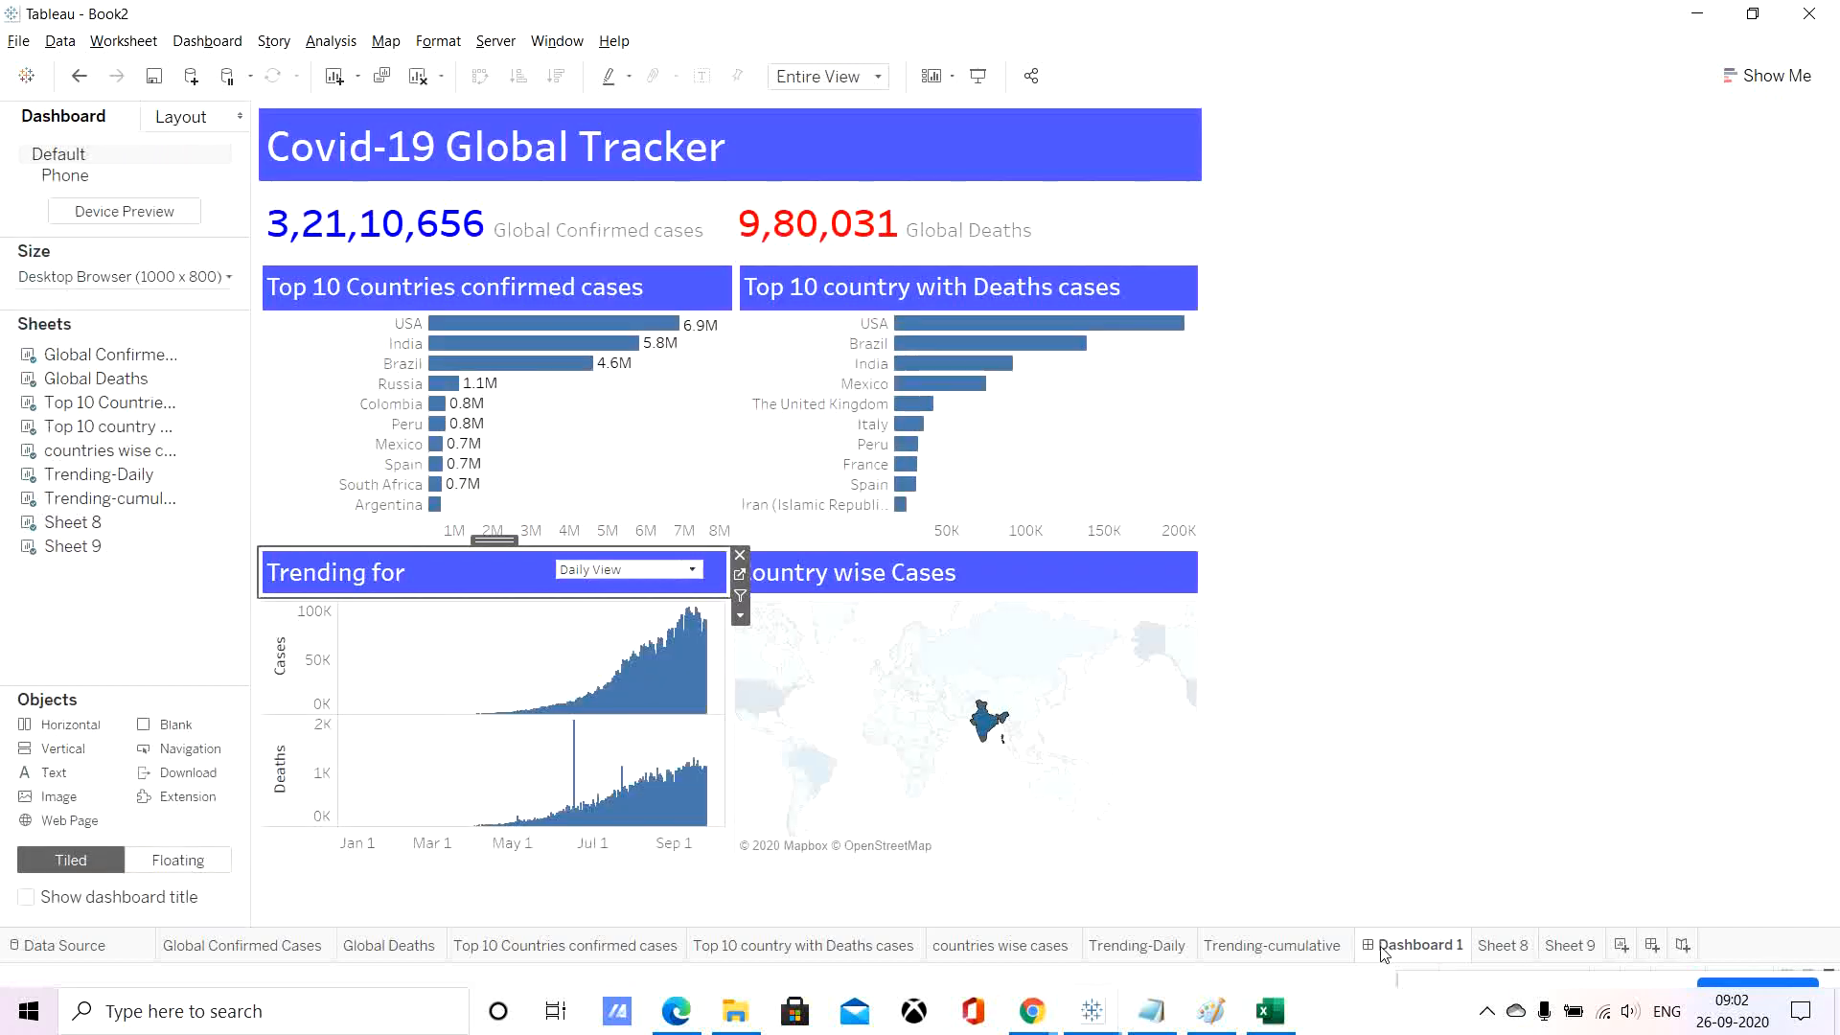
# Open the Trending-Daily worksheet and review which worksheets its Action (Country) filter can be applied to, then cancel.
pyautogui.click(466, 649)
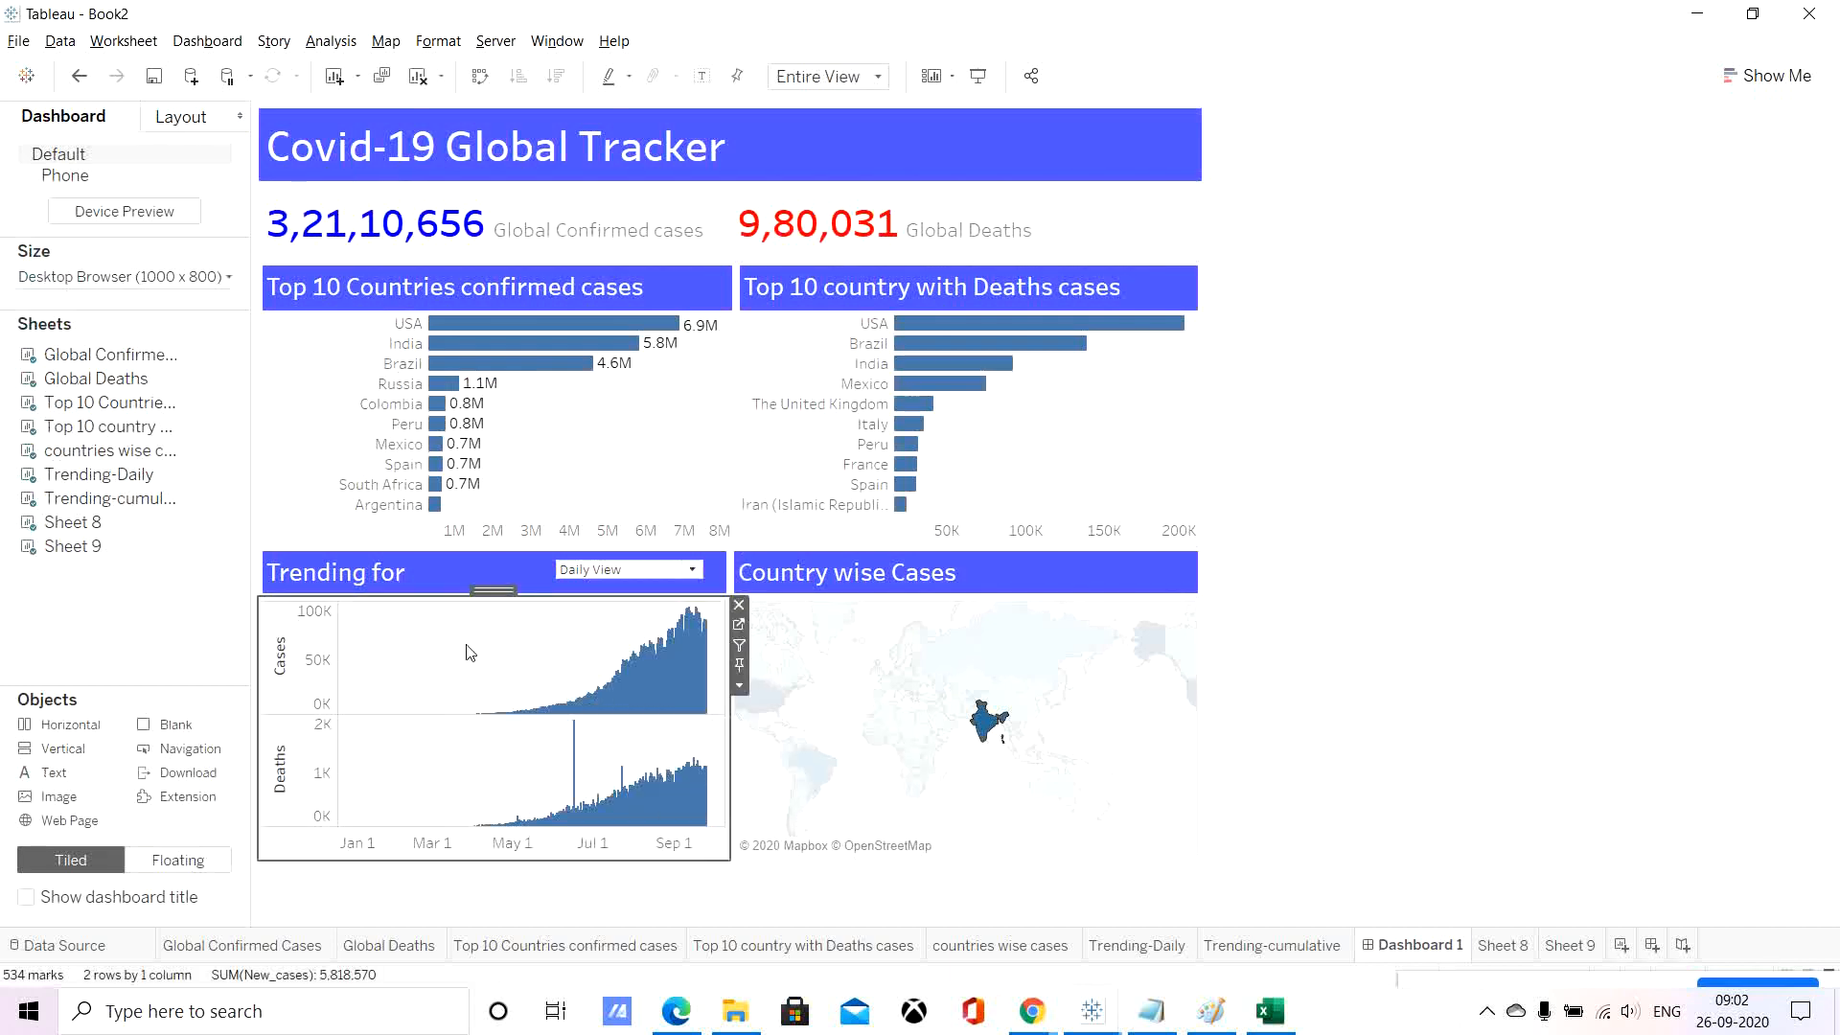
pyautogui.click(739, 626)
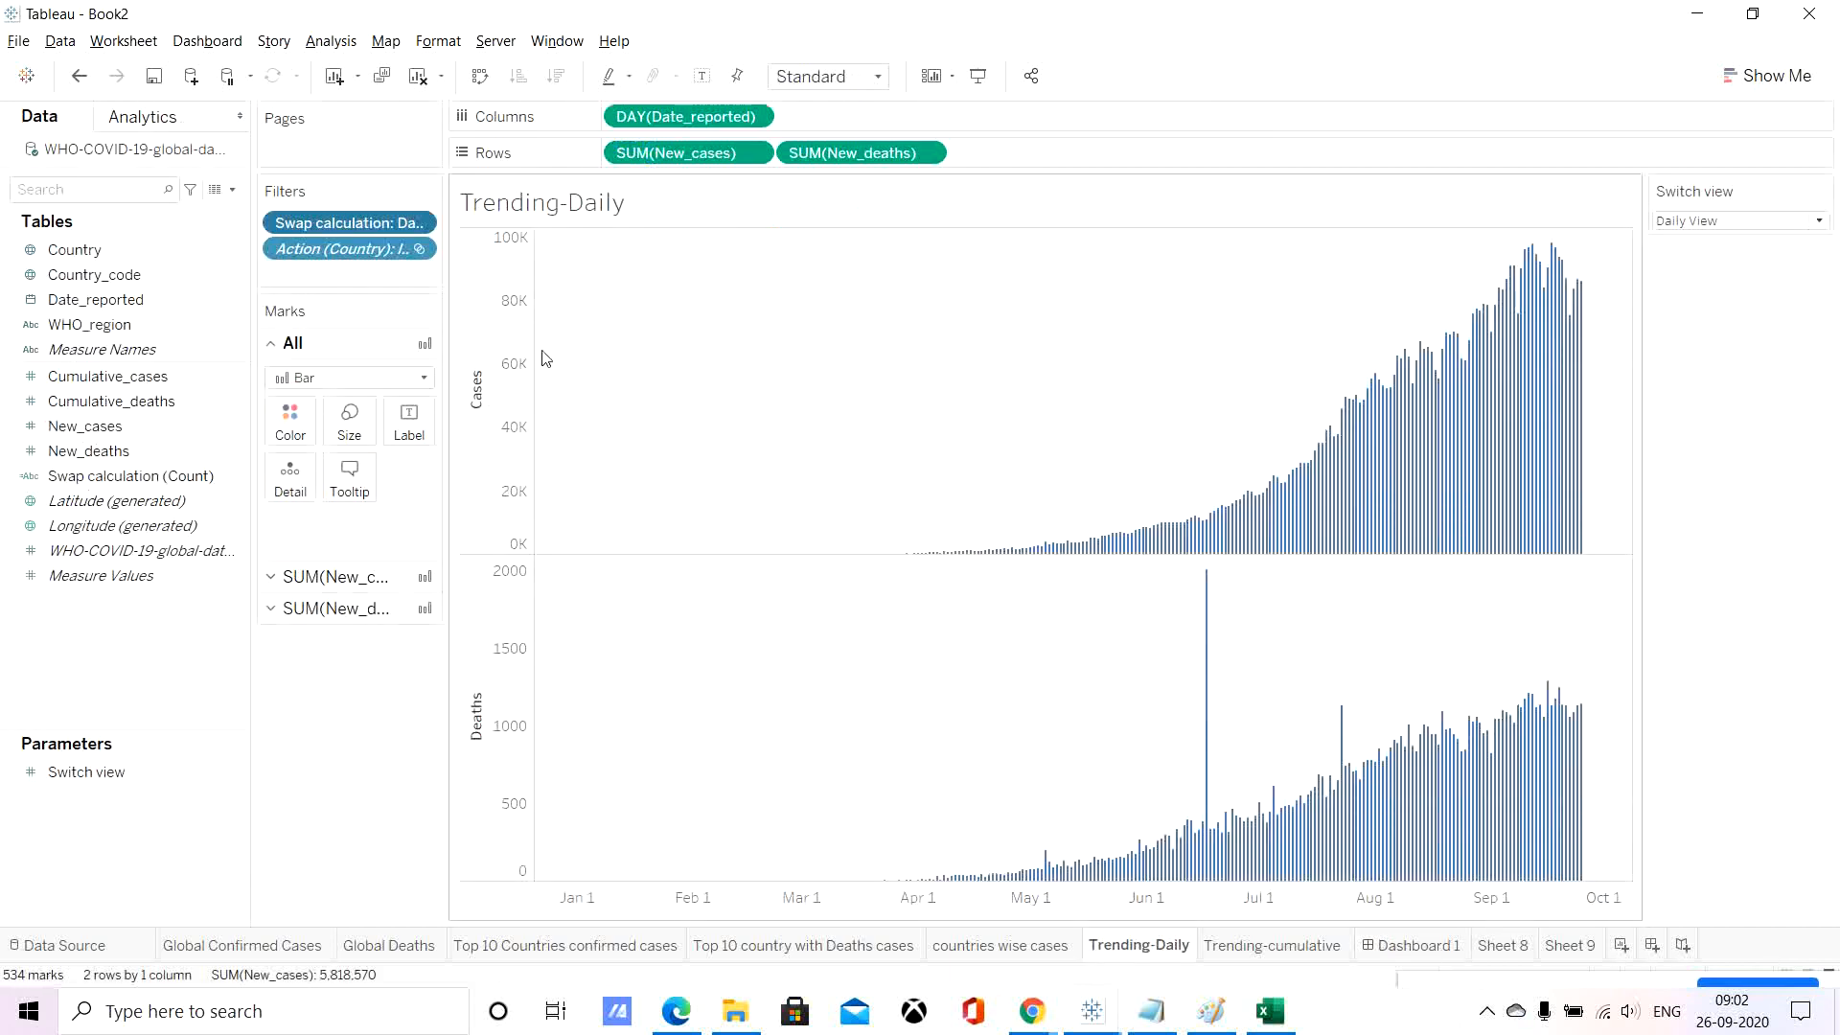
pyautogui.rightClick(354, 257)
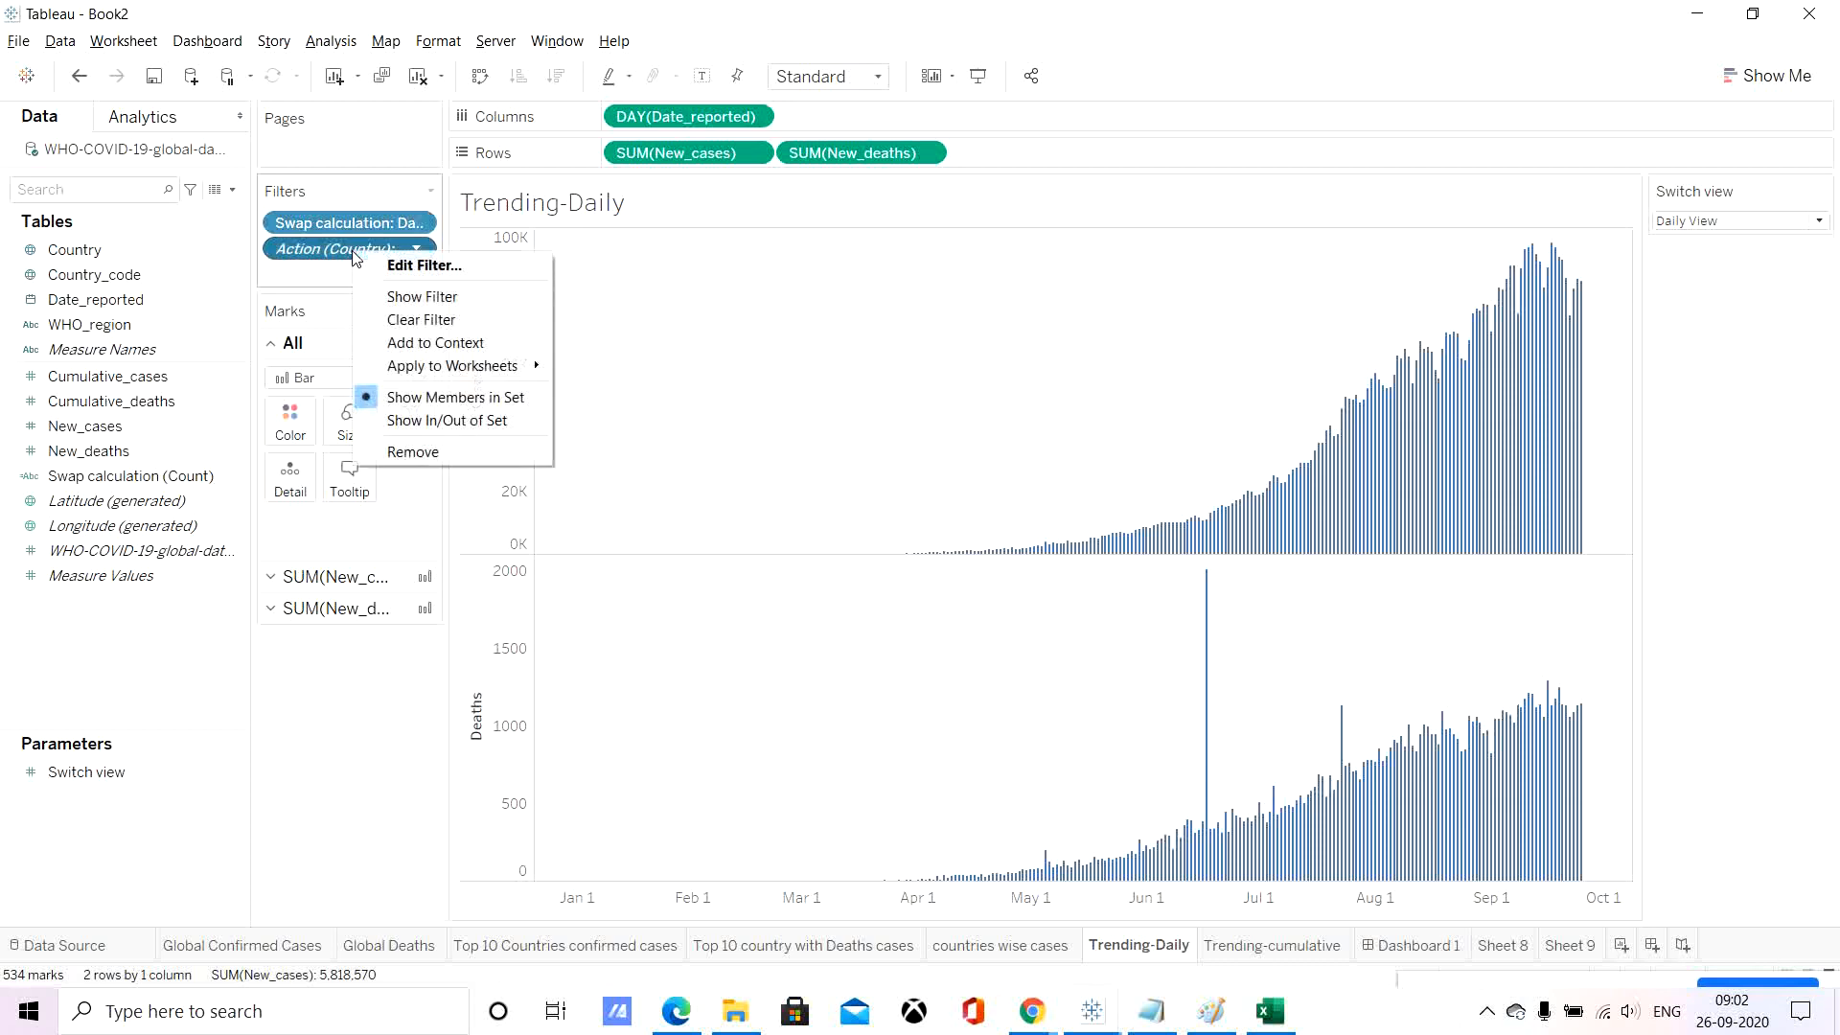
pyautogui.moveTo(507, 368)
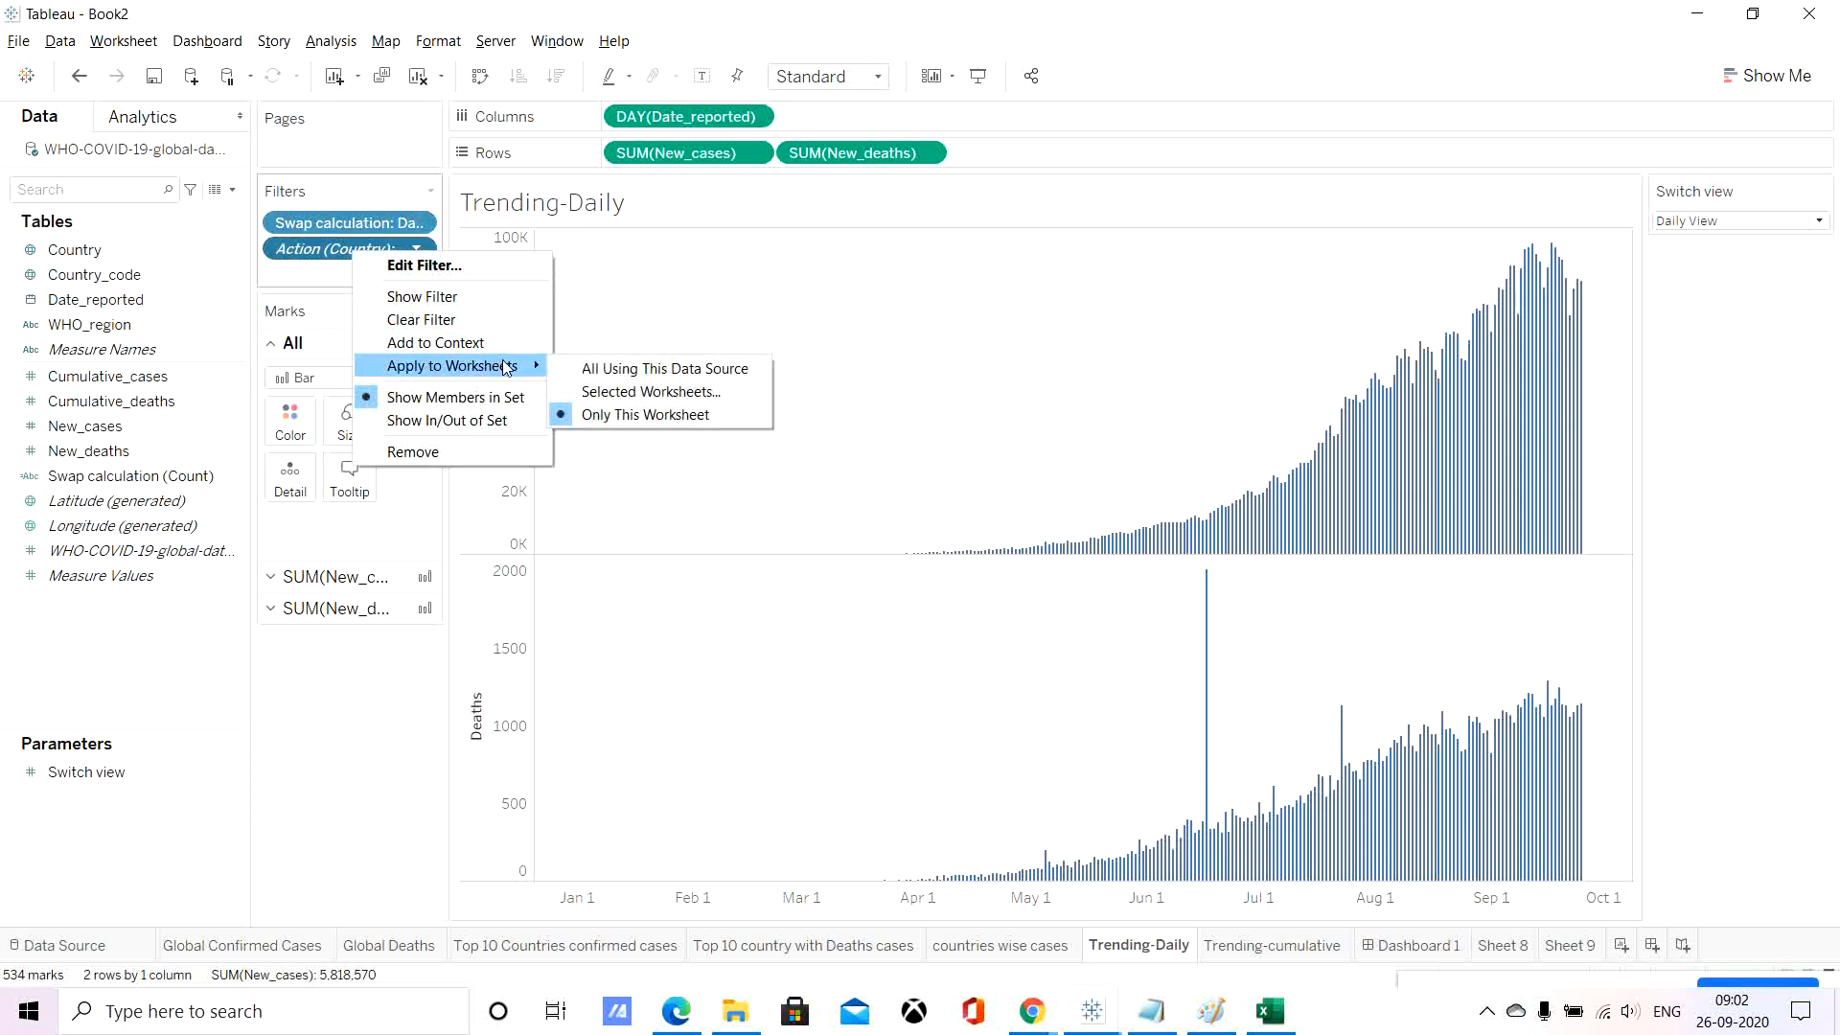
pyautogui.click(641, 392)
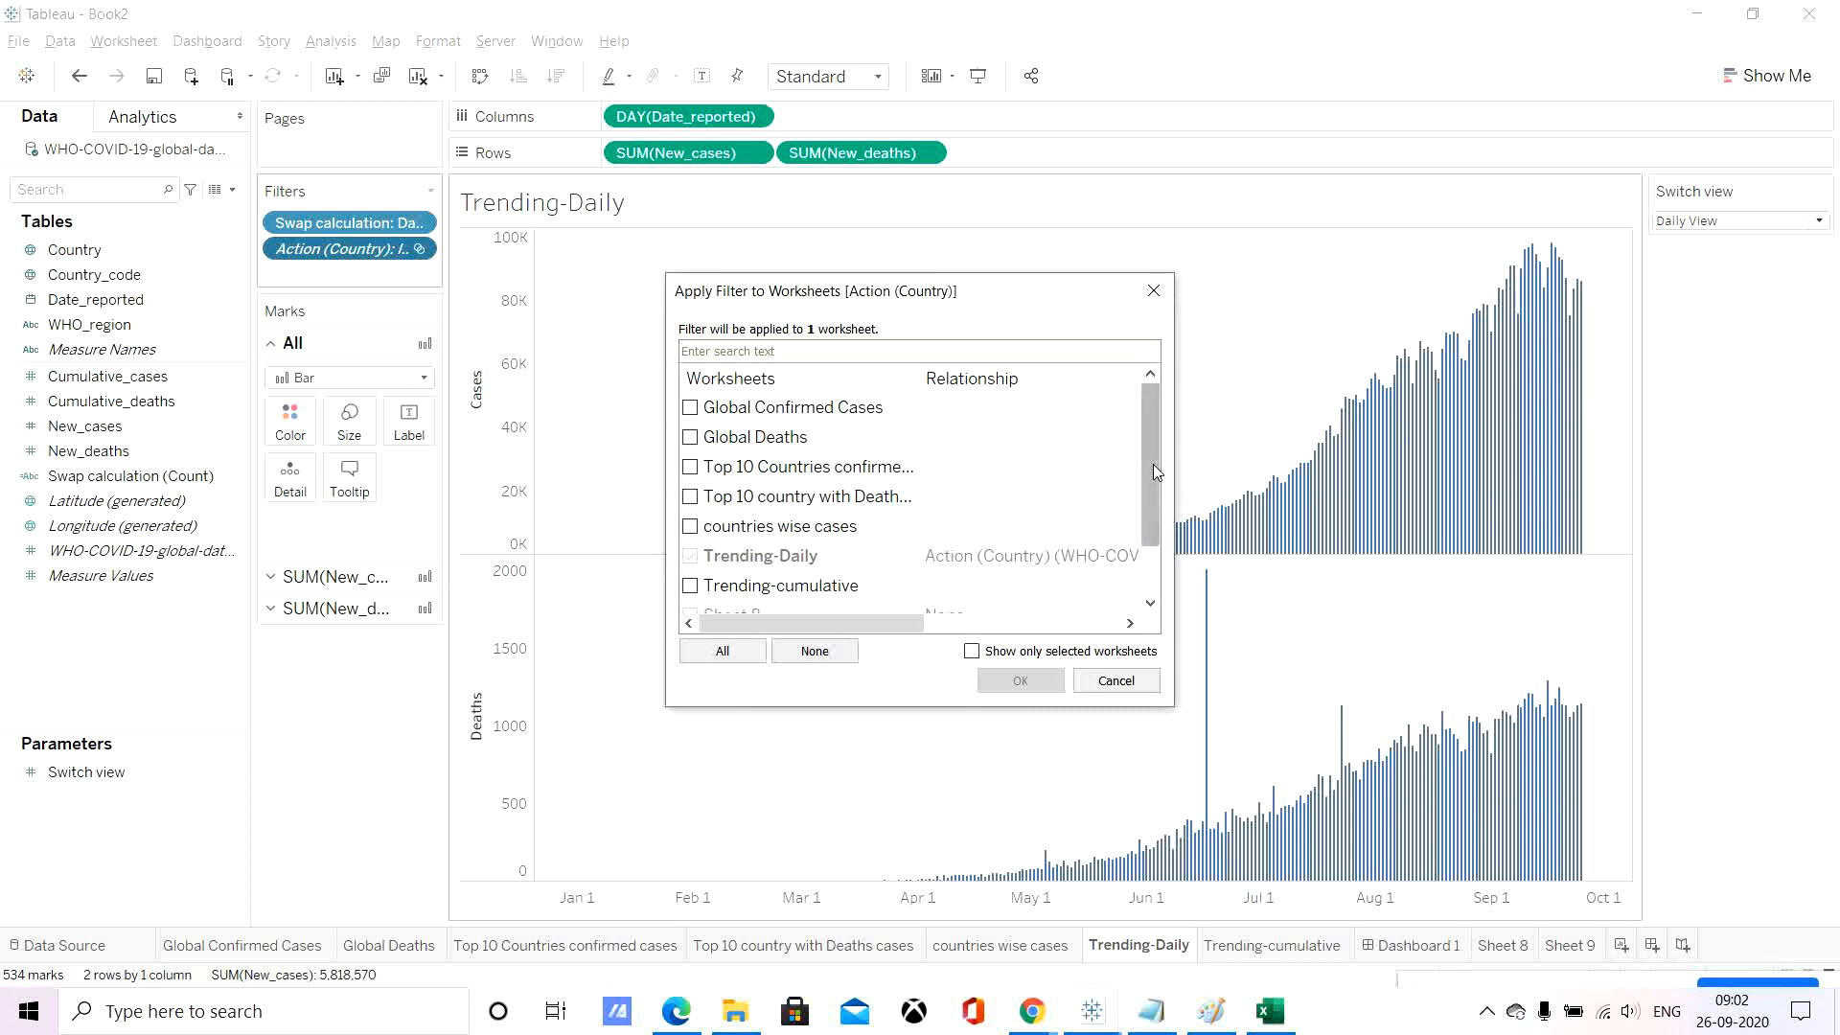
pyautogui.moveTo(1147, 464); pyautogui.dragTo(1156, 596)
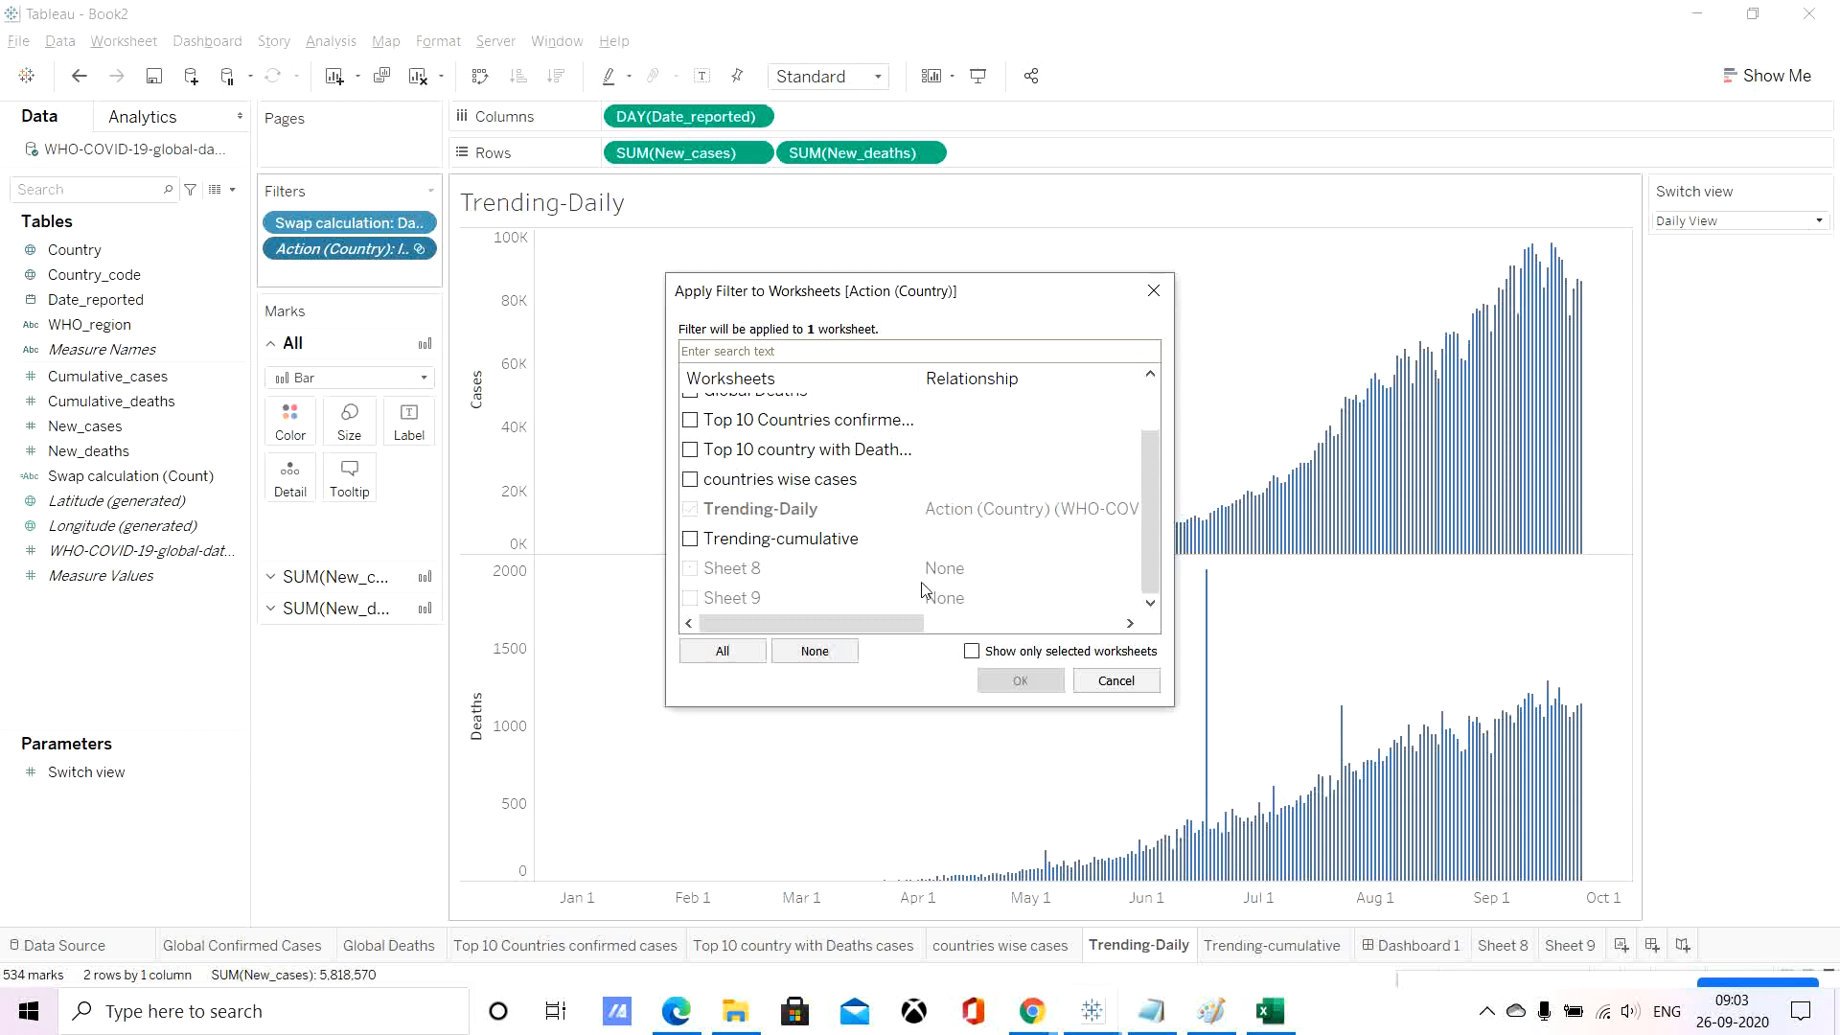
pyautogui.moveTo(1150, 536)
pyautogui.mouseDown()
pyautogui.moveTo(1150, 490)
pyautogui.moveTo(1159, 572)
pyautogui.mouseUp()
pyautogui.click(1116, 680)
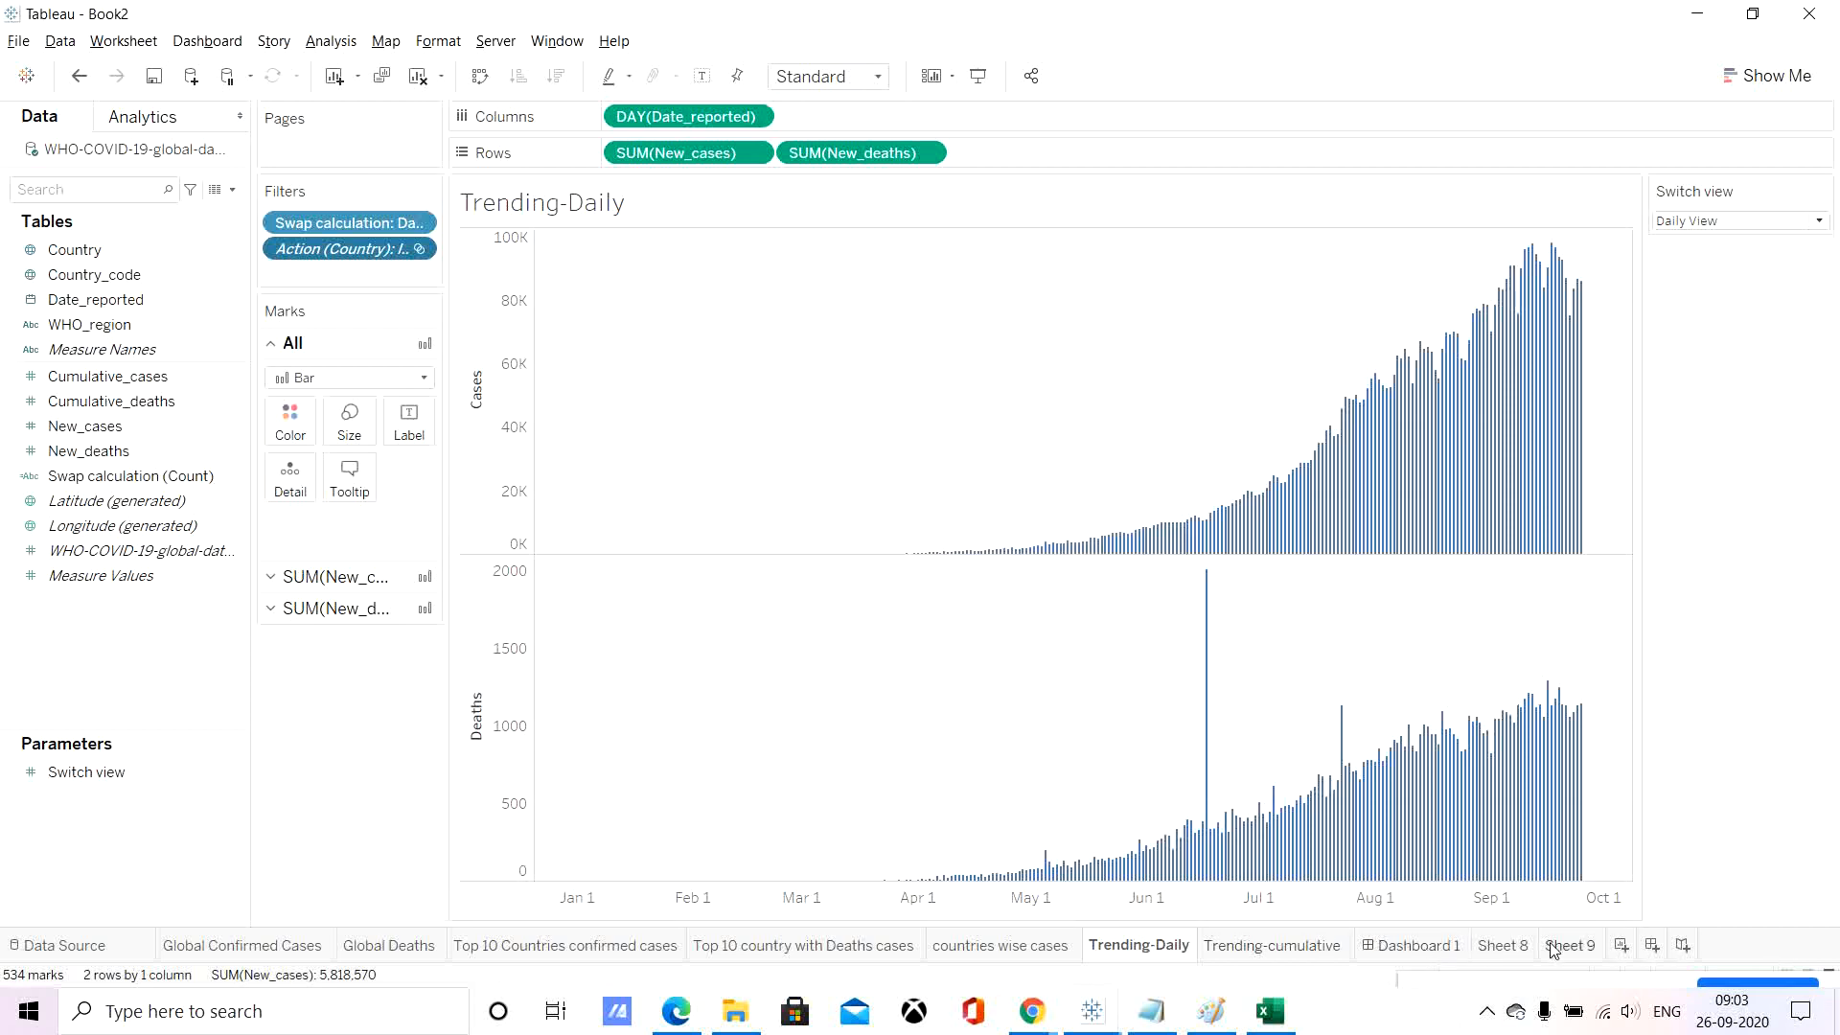
# Add Swap calculation as a filter on Sheet 8, filtering on all values and keeping the default selection.
pyautogui.click(1503, 946)
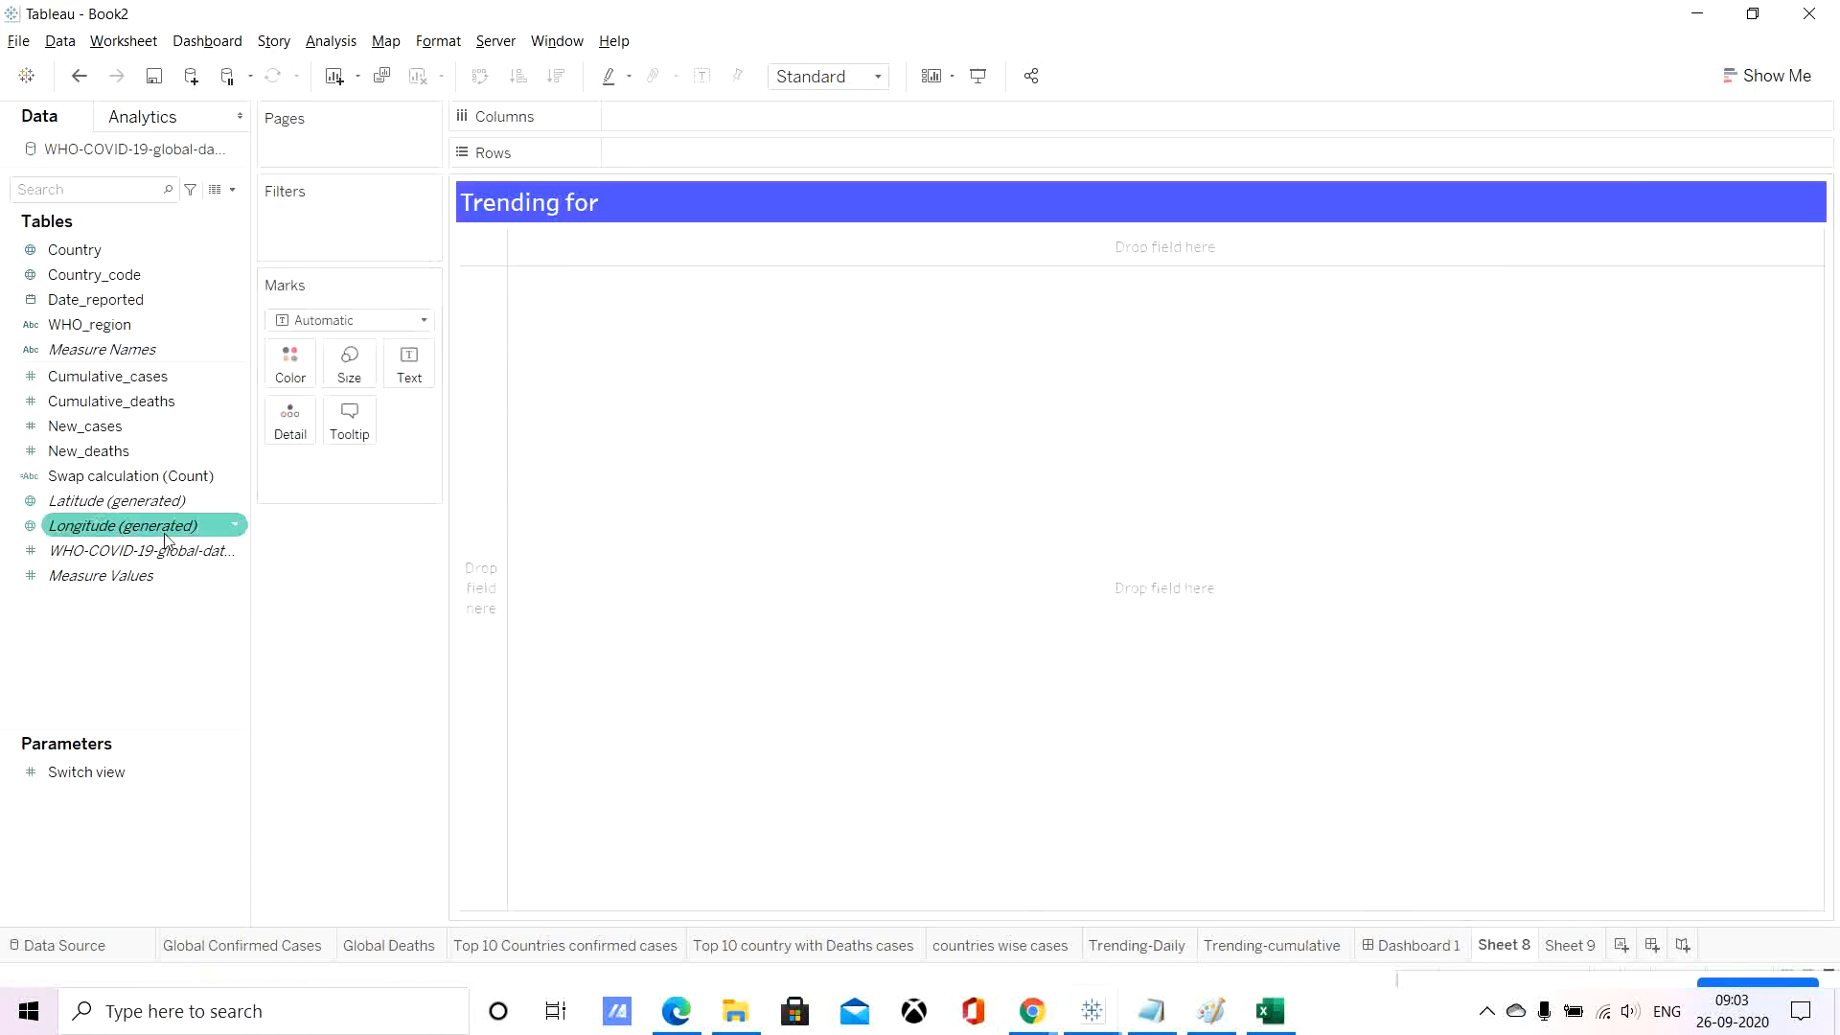
pyautogui.click(115, 478)
pyautogui.moveTo(113, 478); pyautogui.dragTo(297, 233)
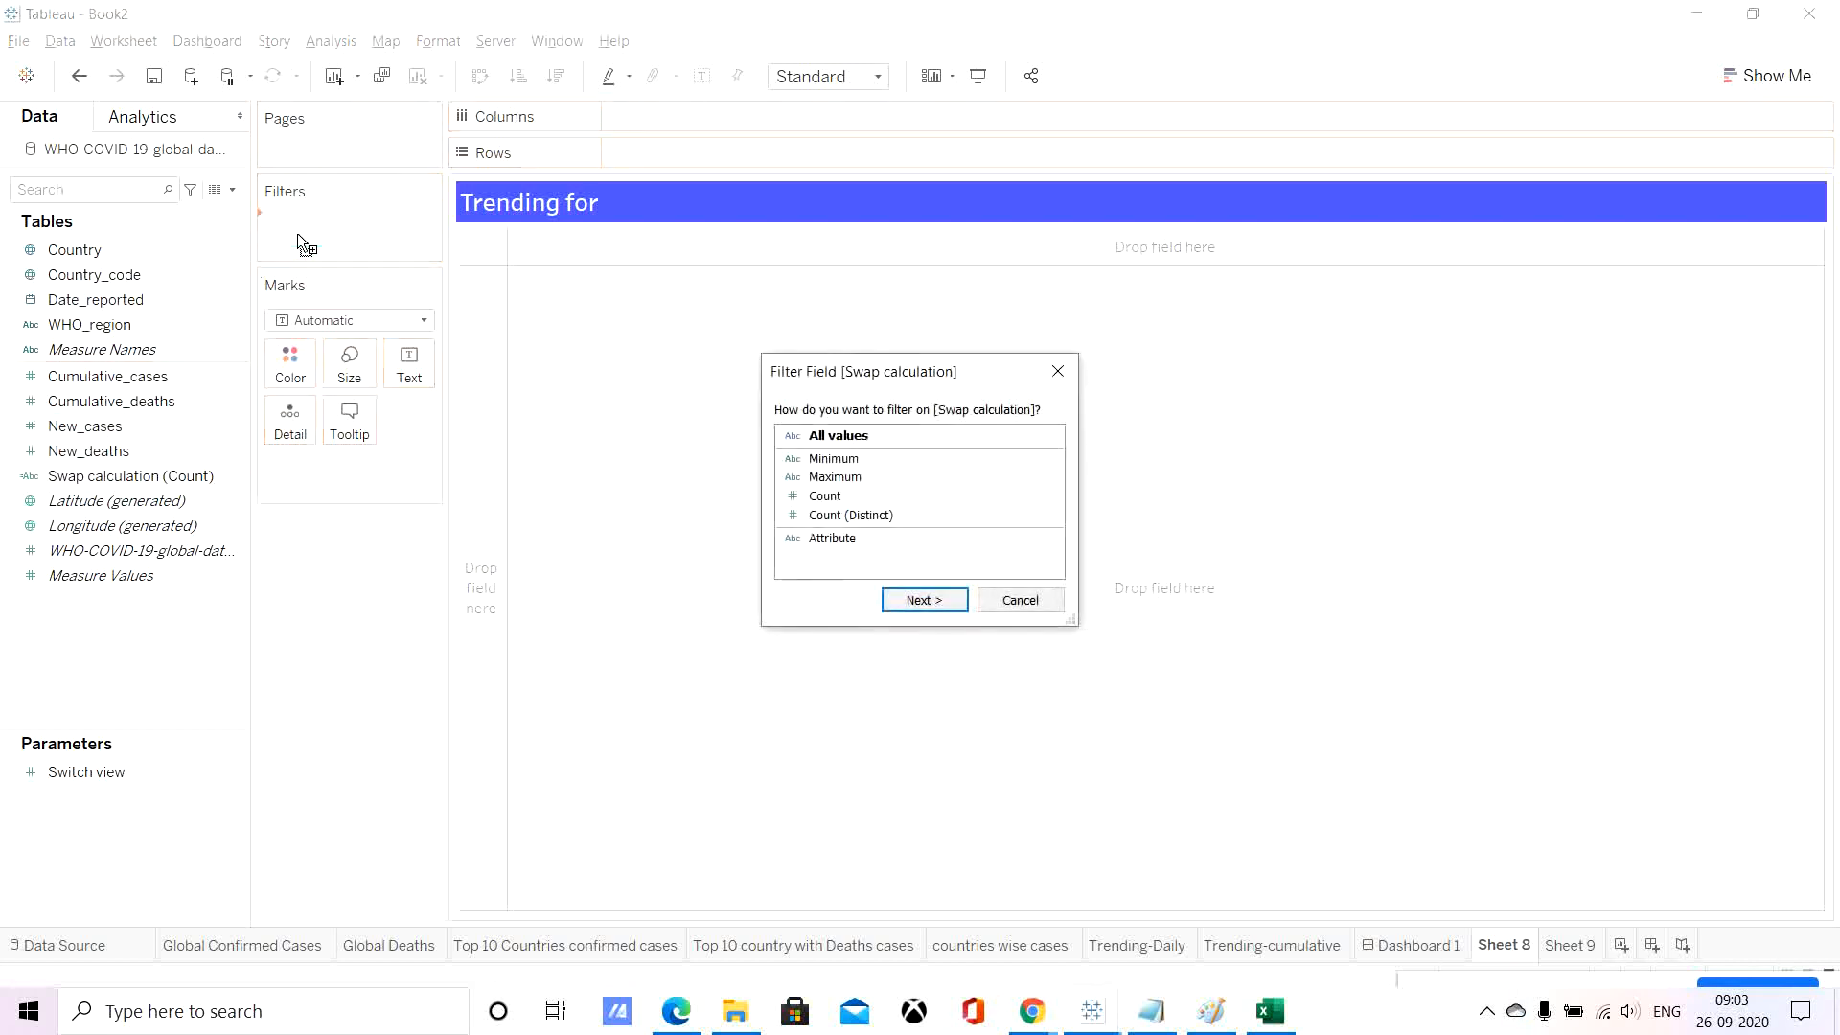
pyautogui.click(883, 440)
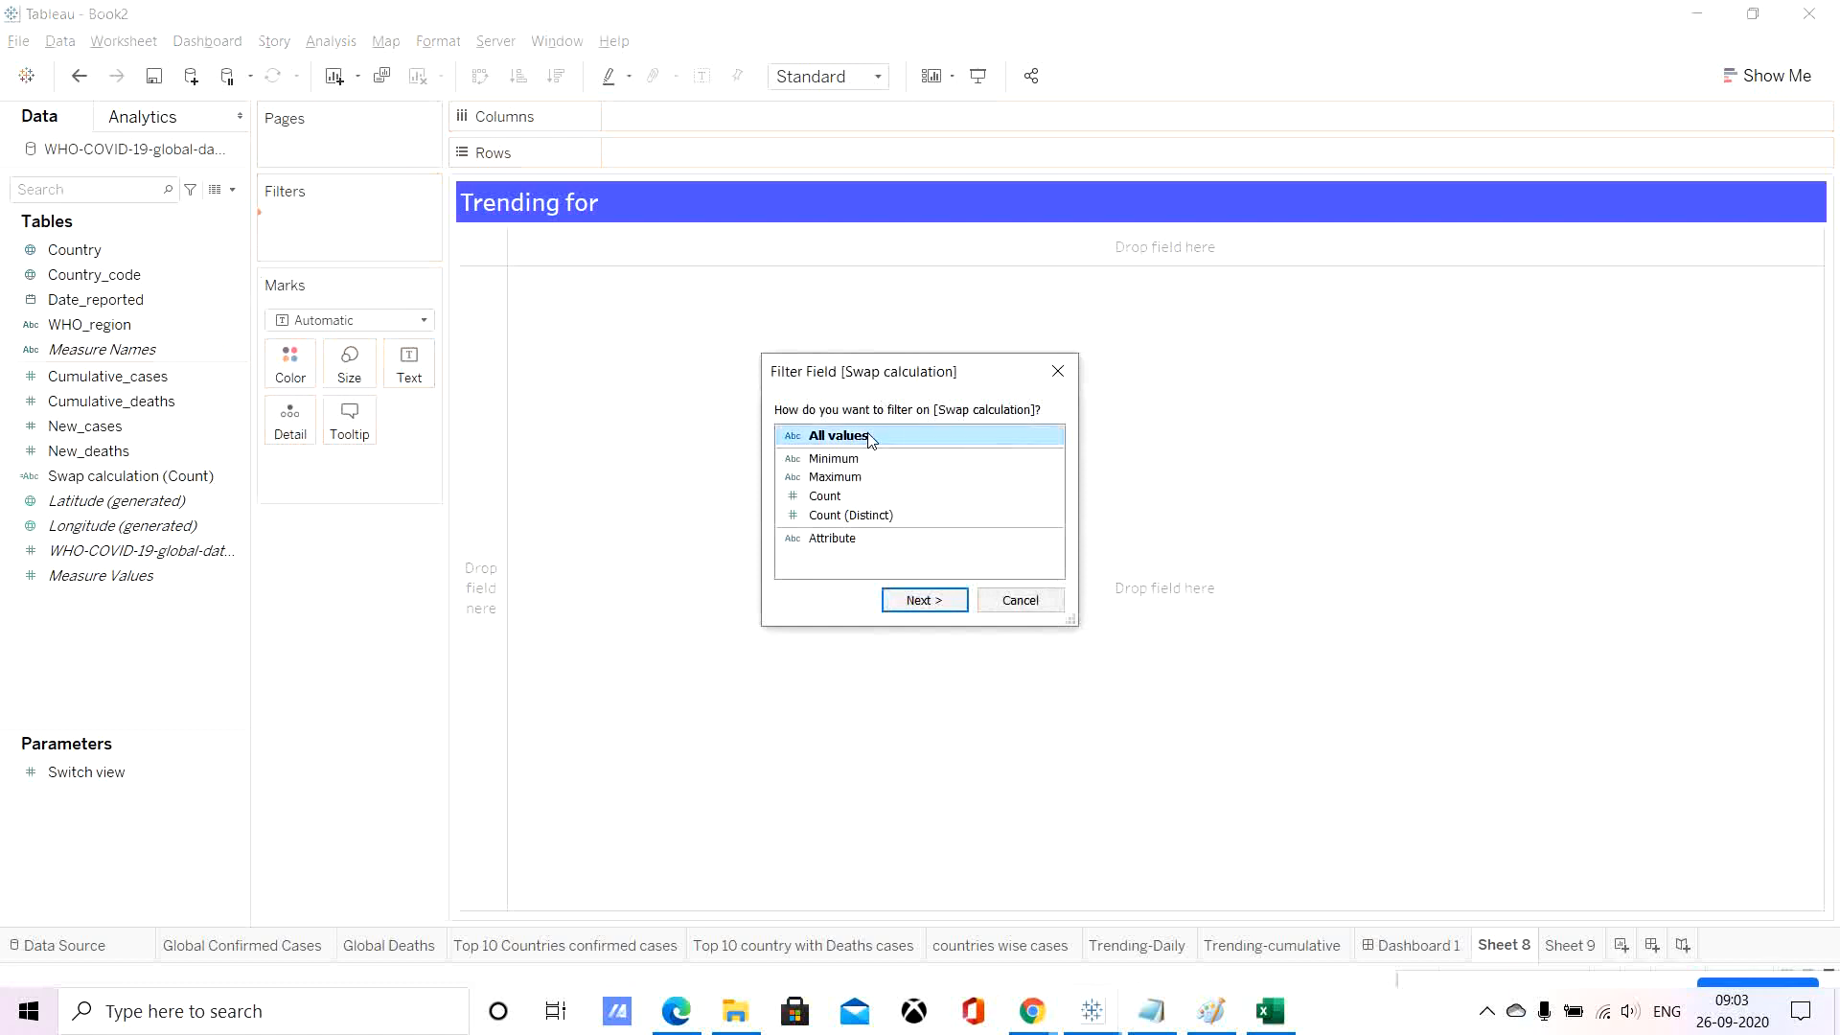
pyautogui.click(925, 600)
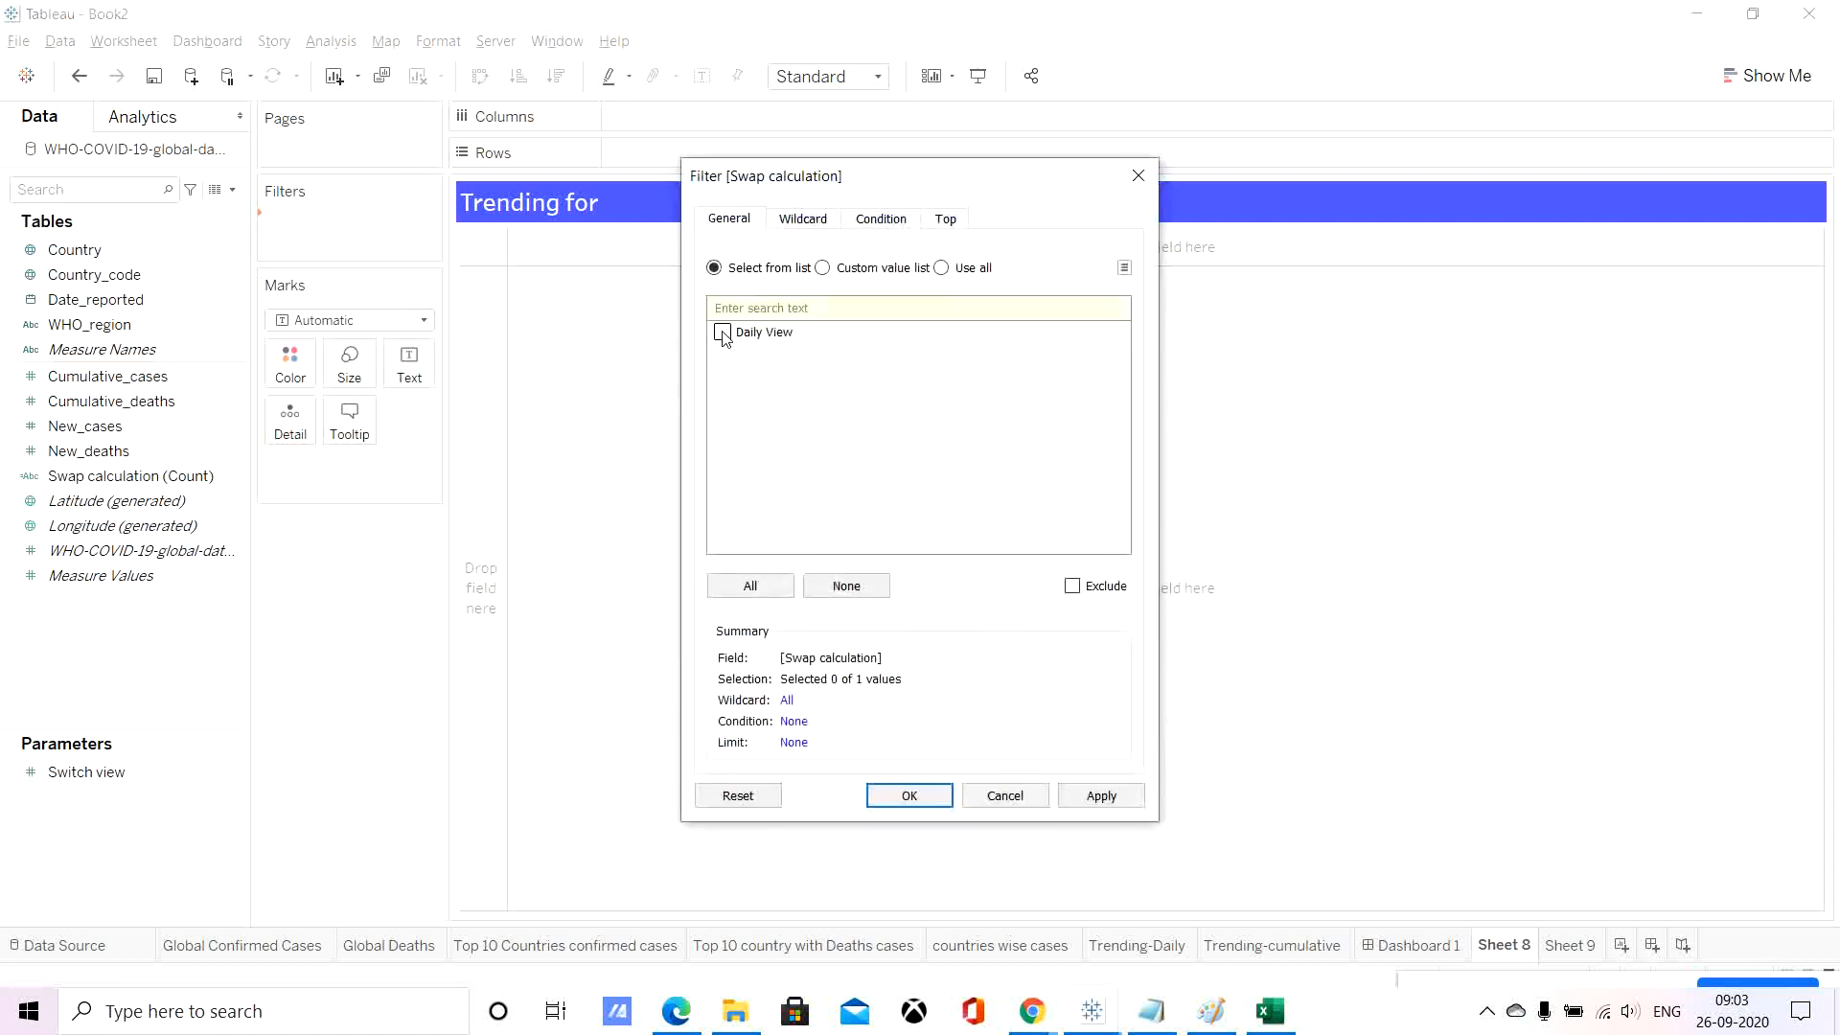
pyautogui.click(920, 795)
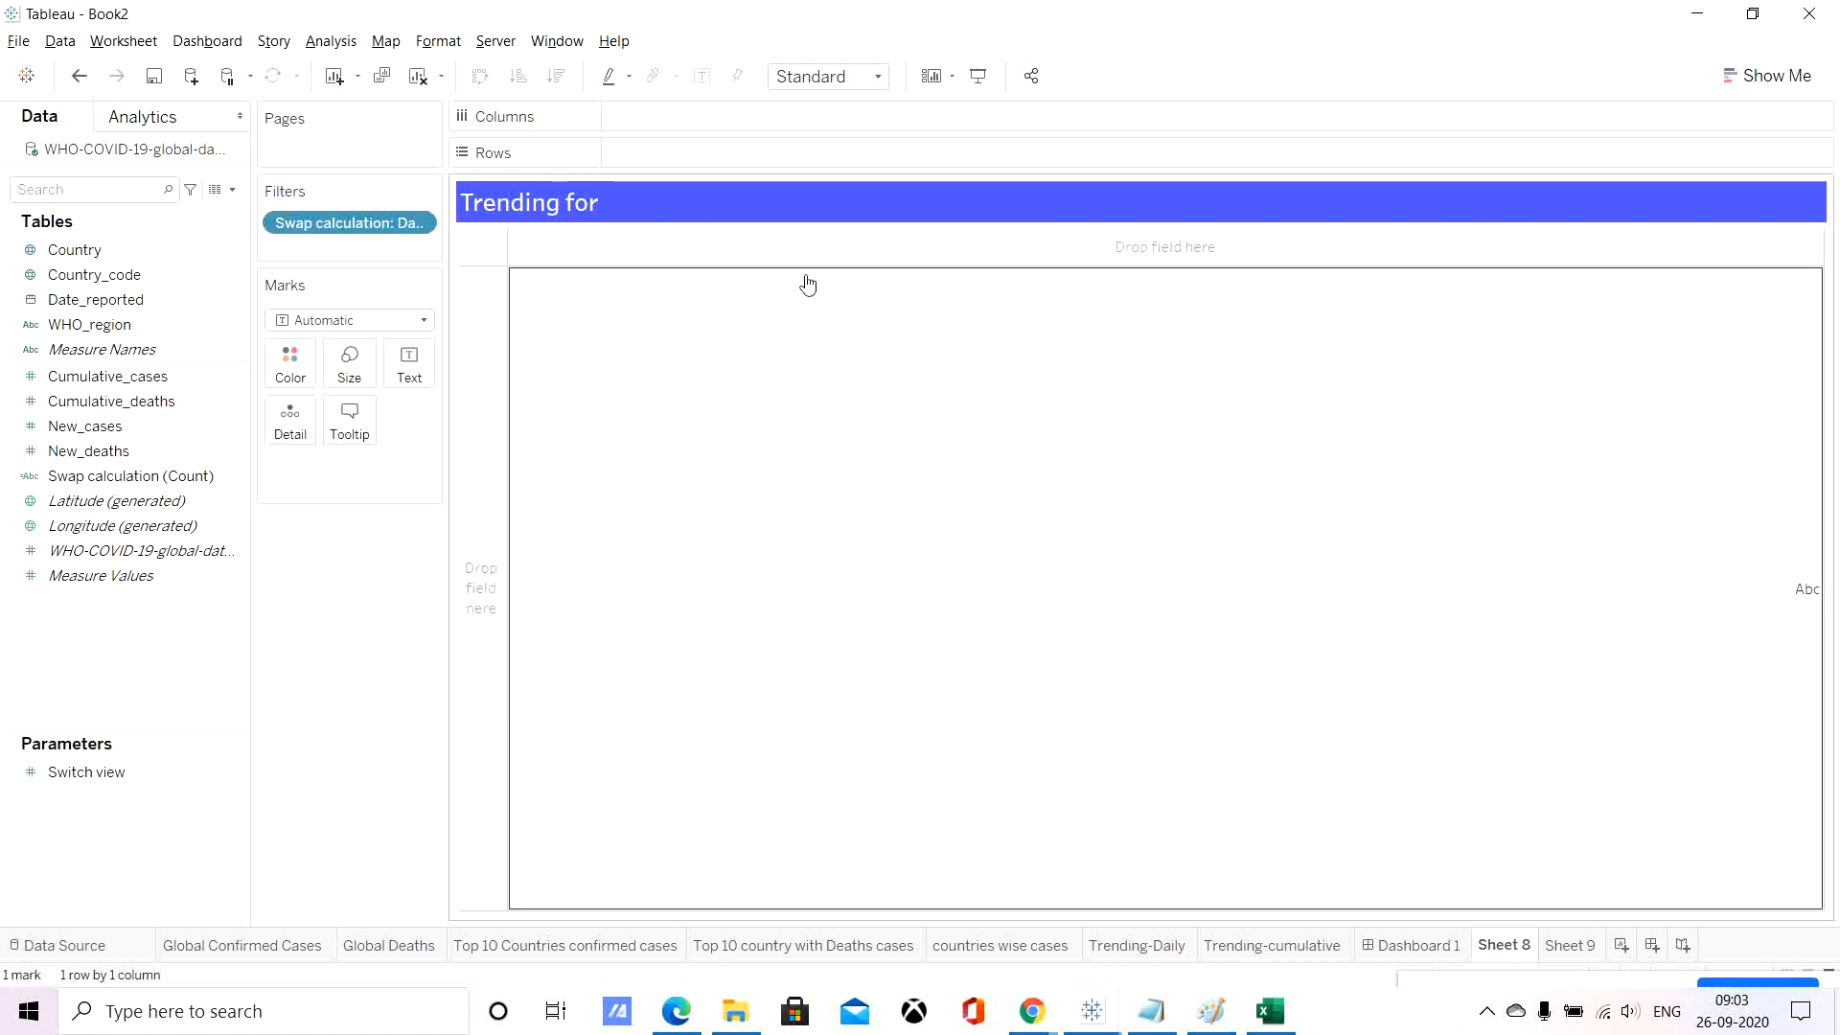
# Check which fields can be inserted into Sheet 8's title and close the title editor without changes.
pyautogui.doubleClick(789, 198)
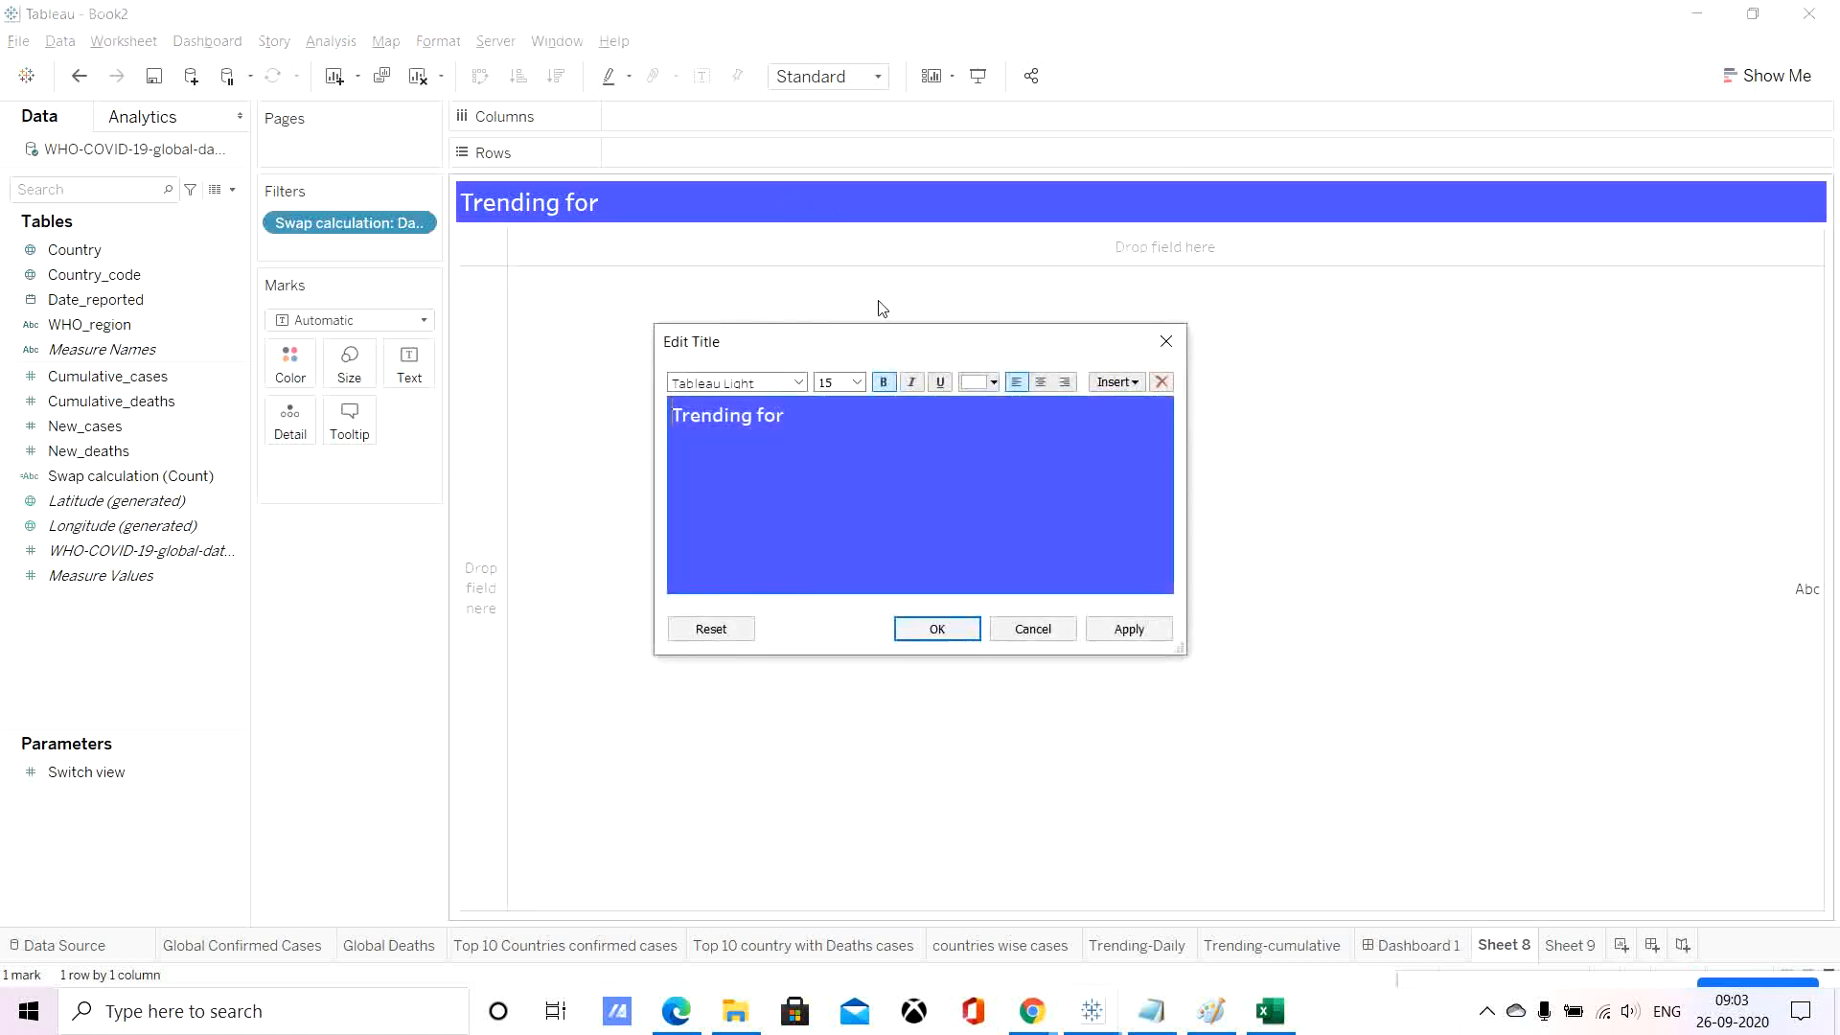
pyautogui.click(1113, 388)
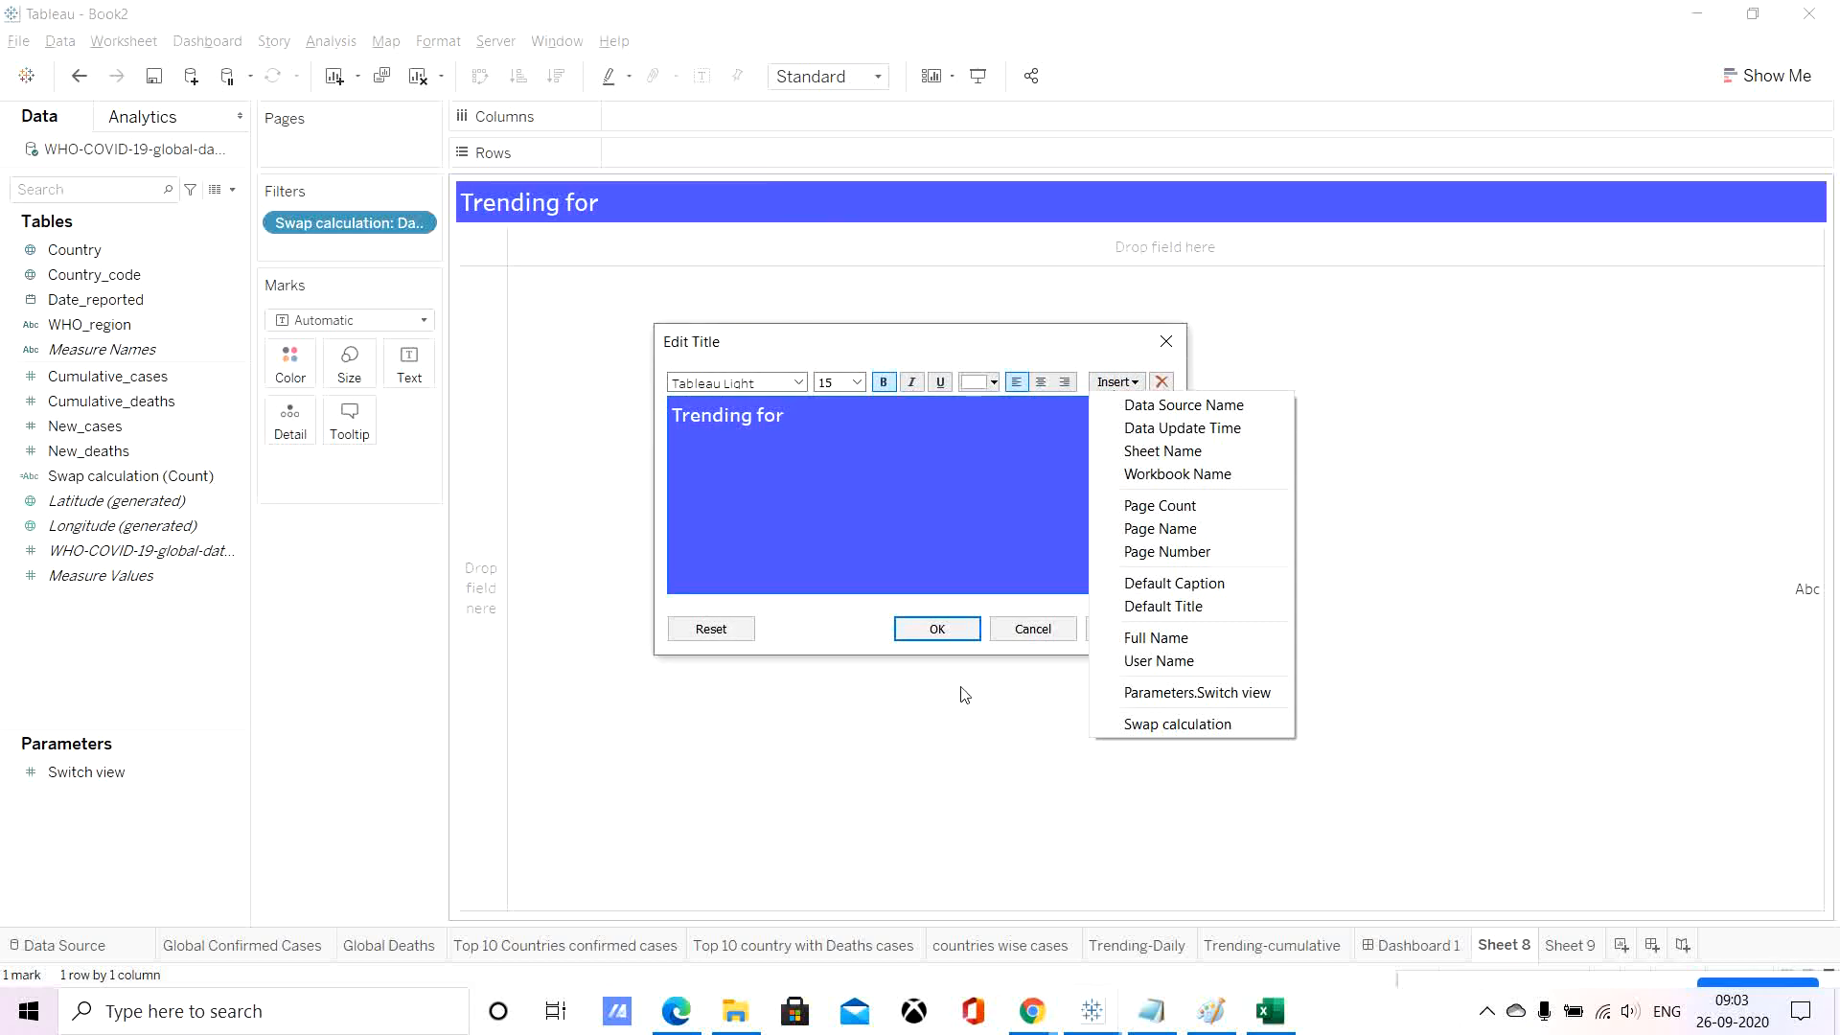
pyautogui.click(939, 755)
pyautogui.click(937, 630)
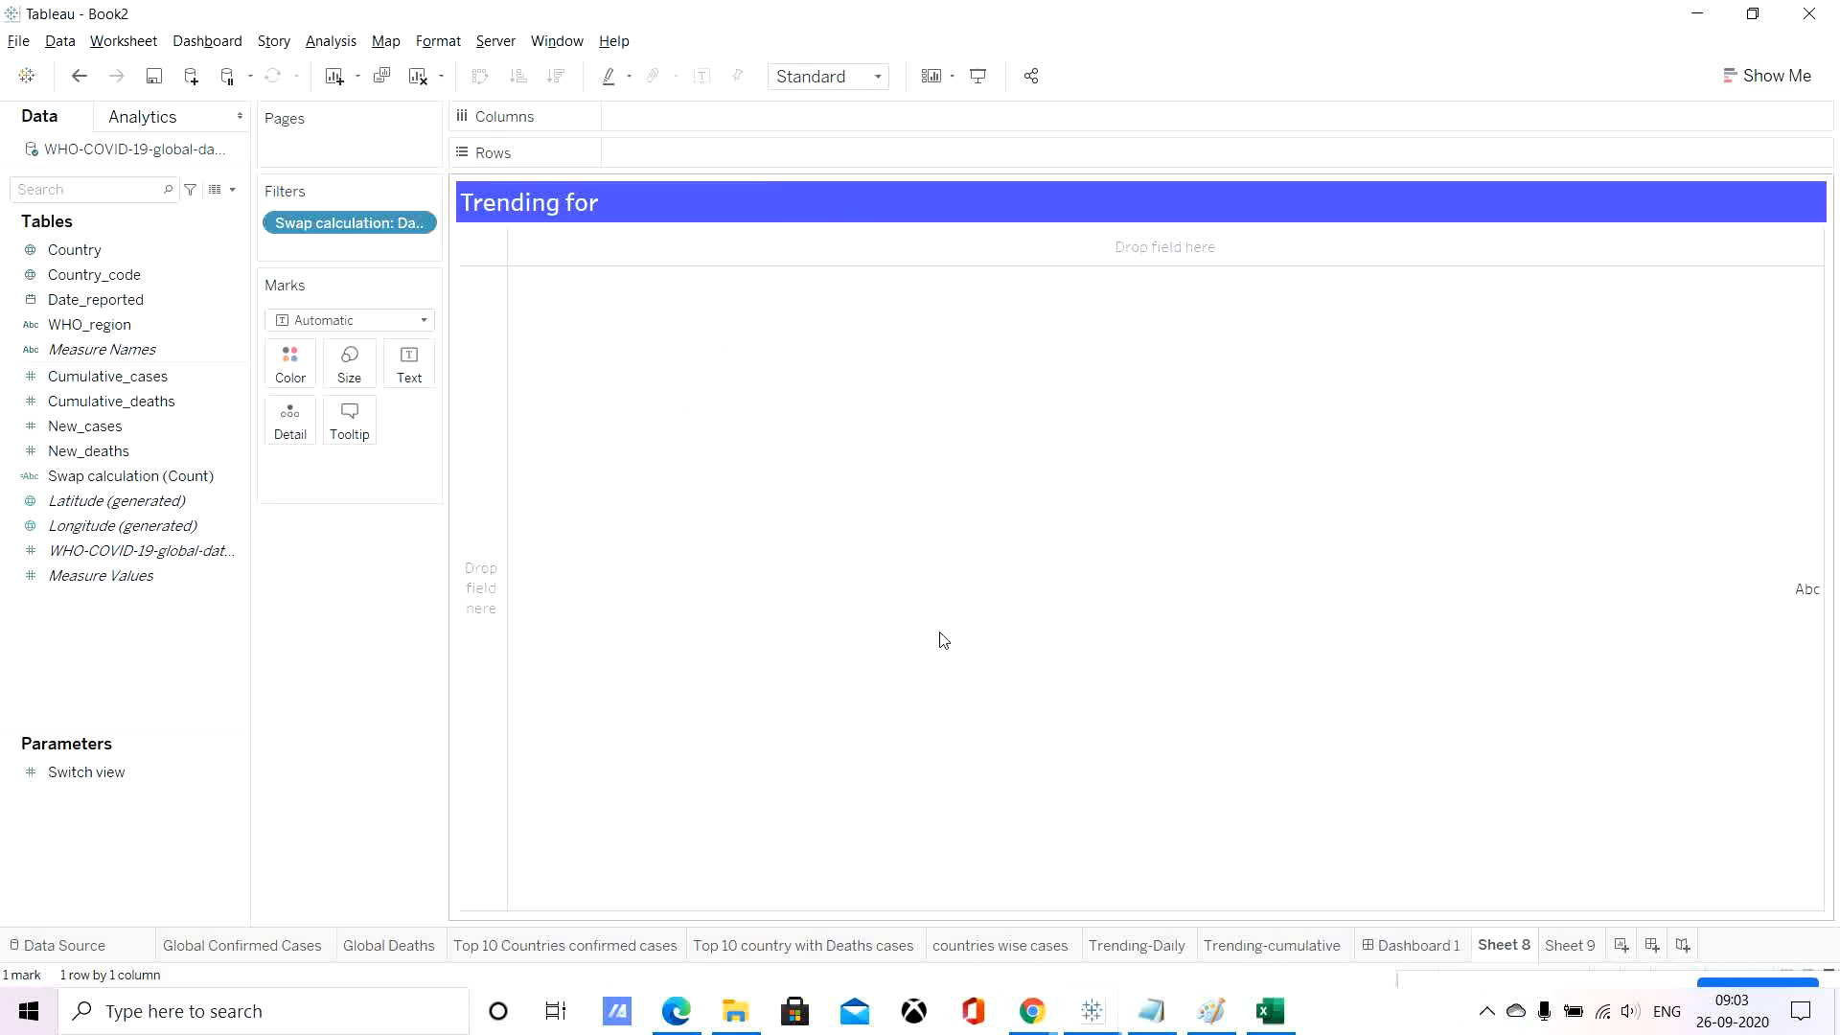
# Review the target sheets of Dashboard 1's Geo Map filter action and close the action settings with them kept.
pyautogui.click(1410, 946)
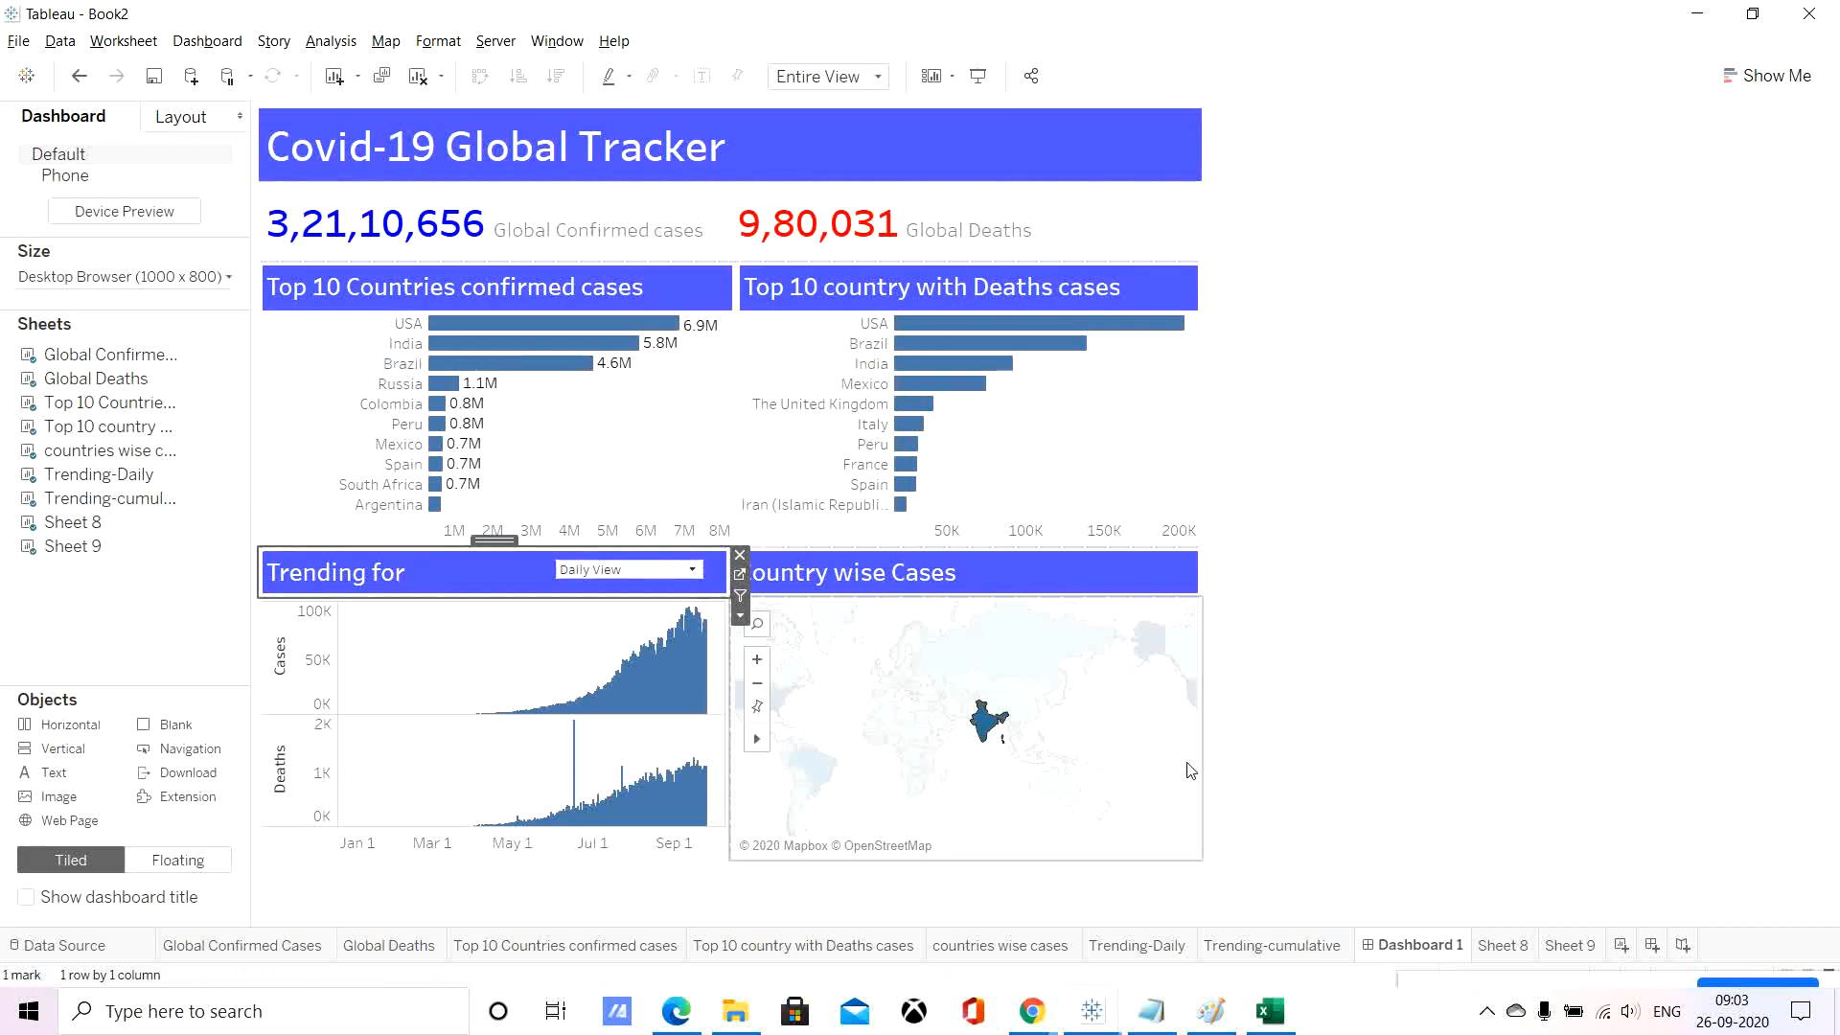
pyautogui.click(194, 41)
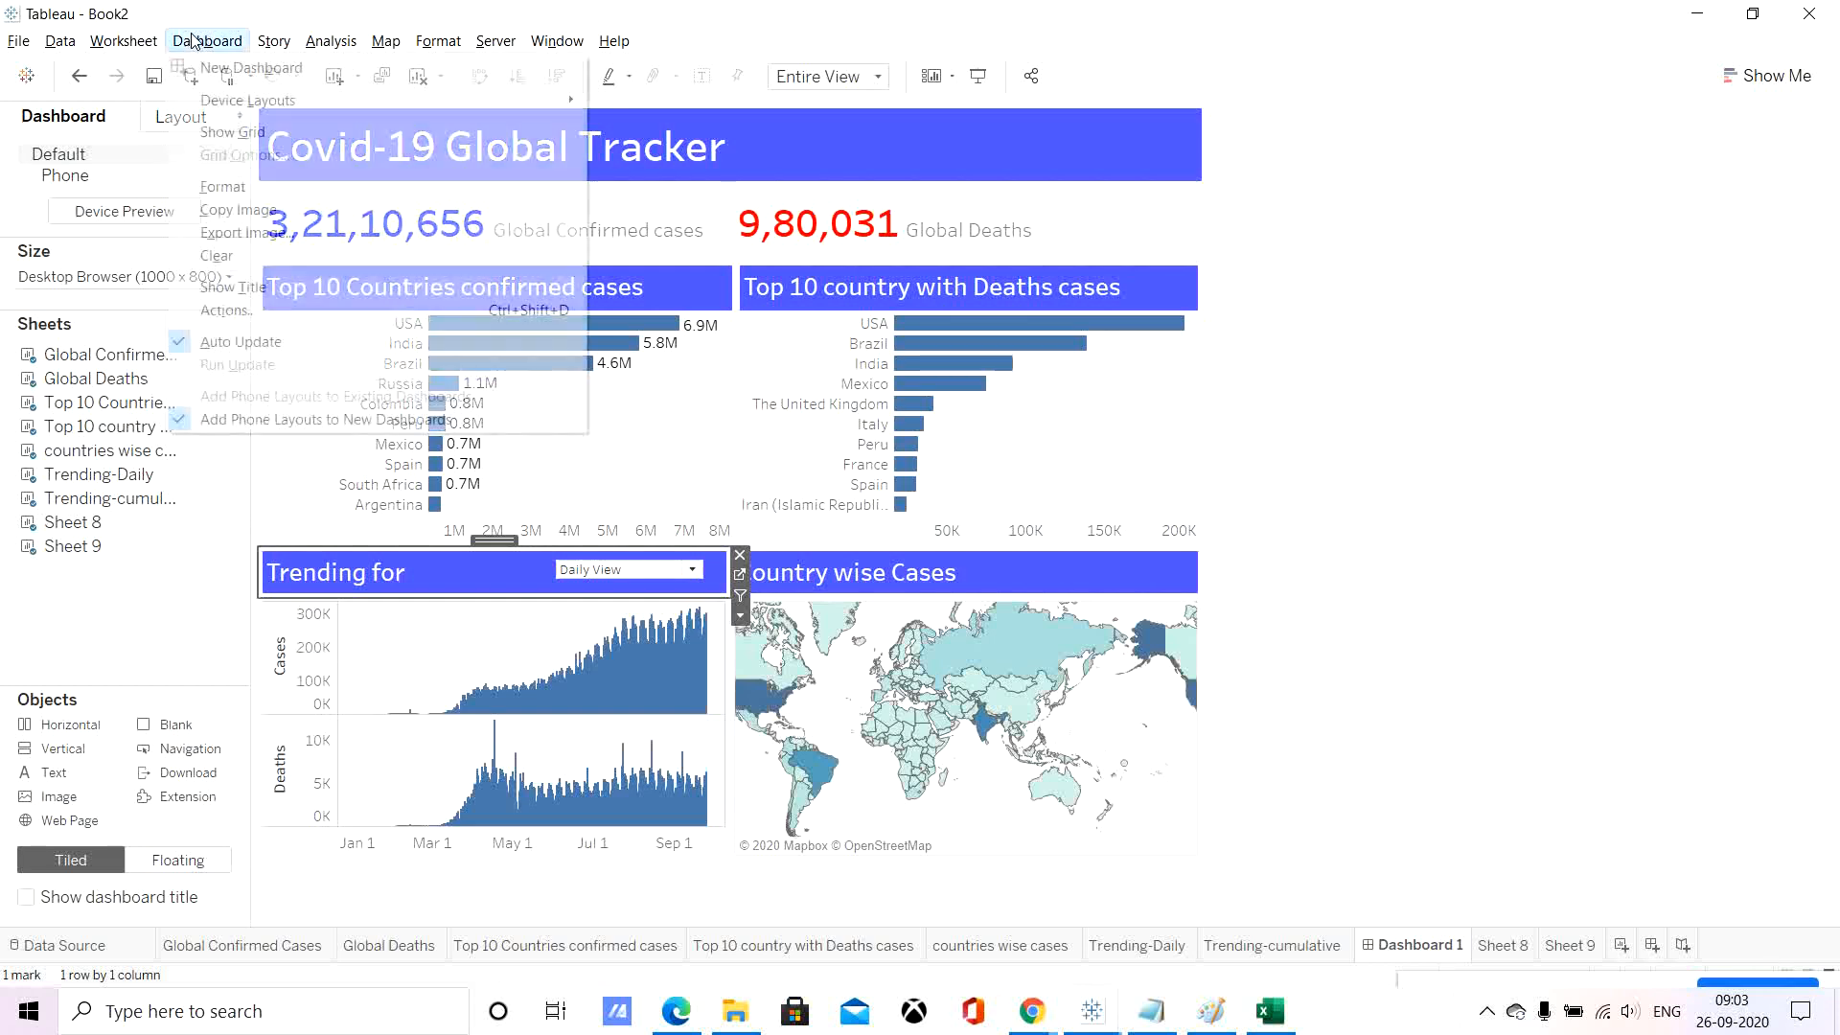
pyautogui.click(268, 311)
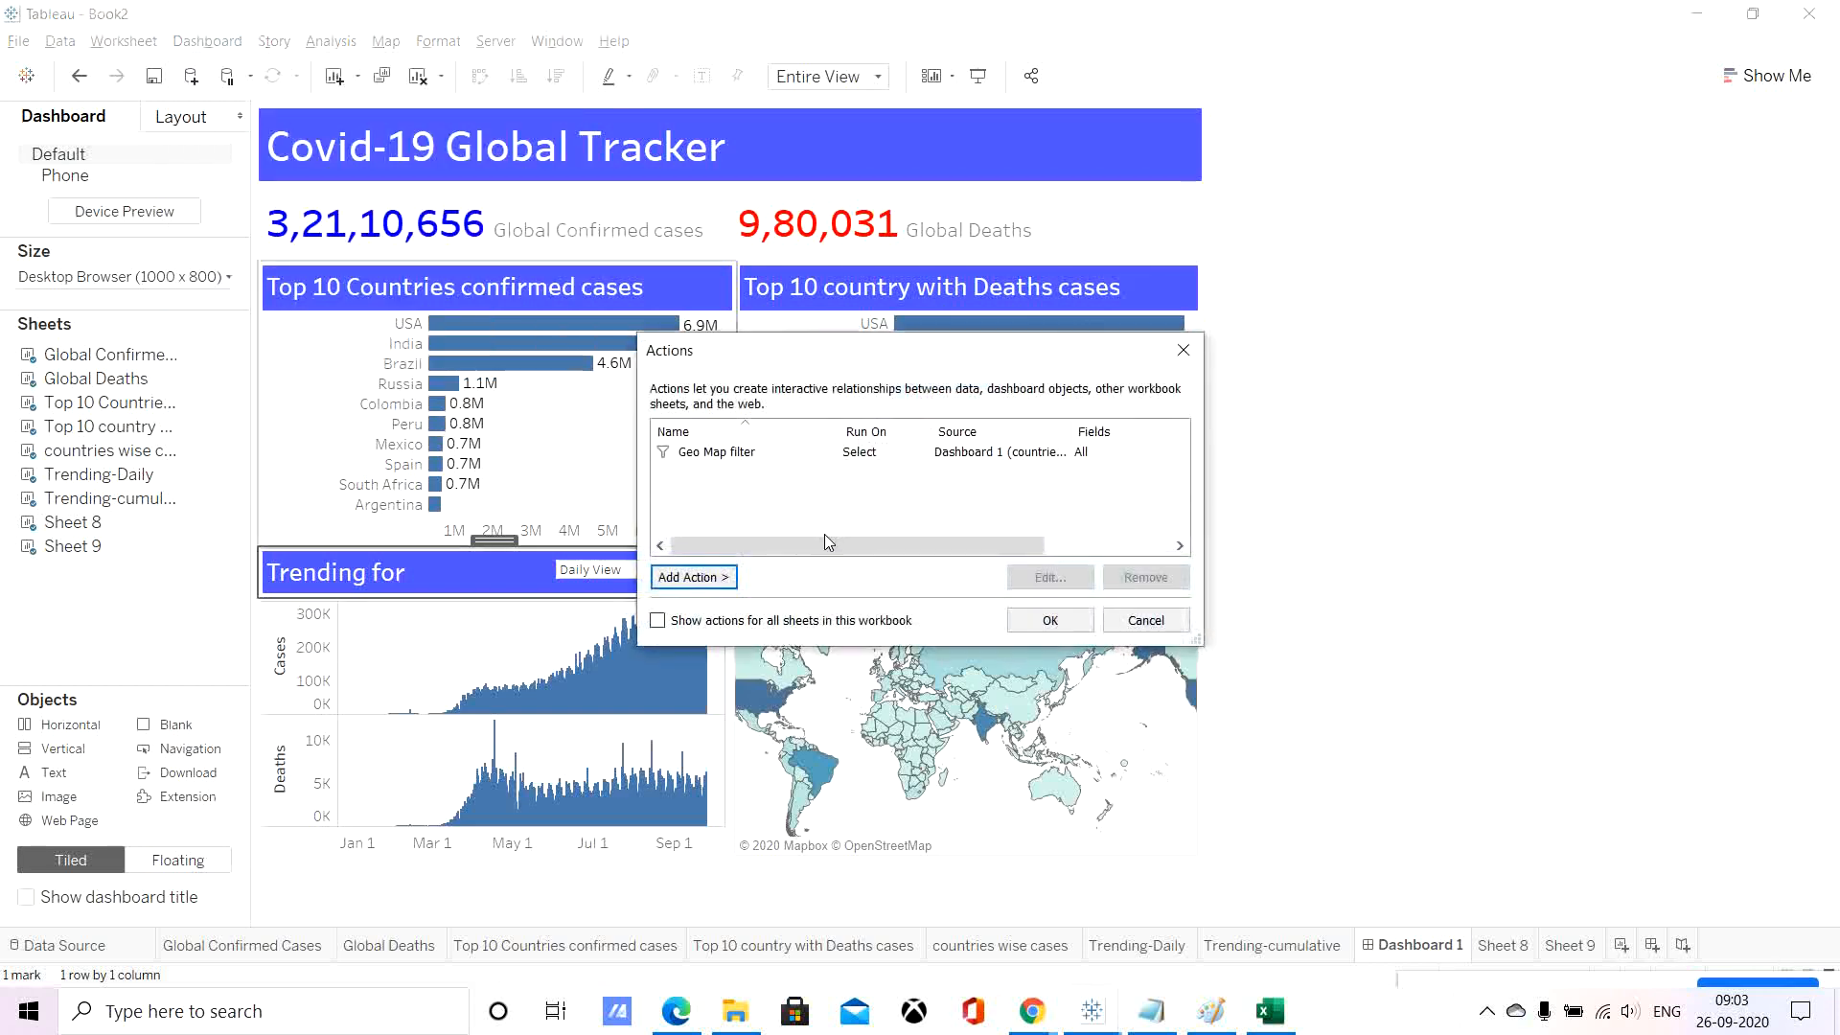
pyautogui.click(1003, 452)
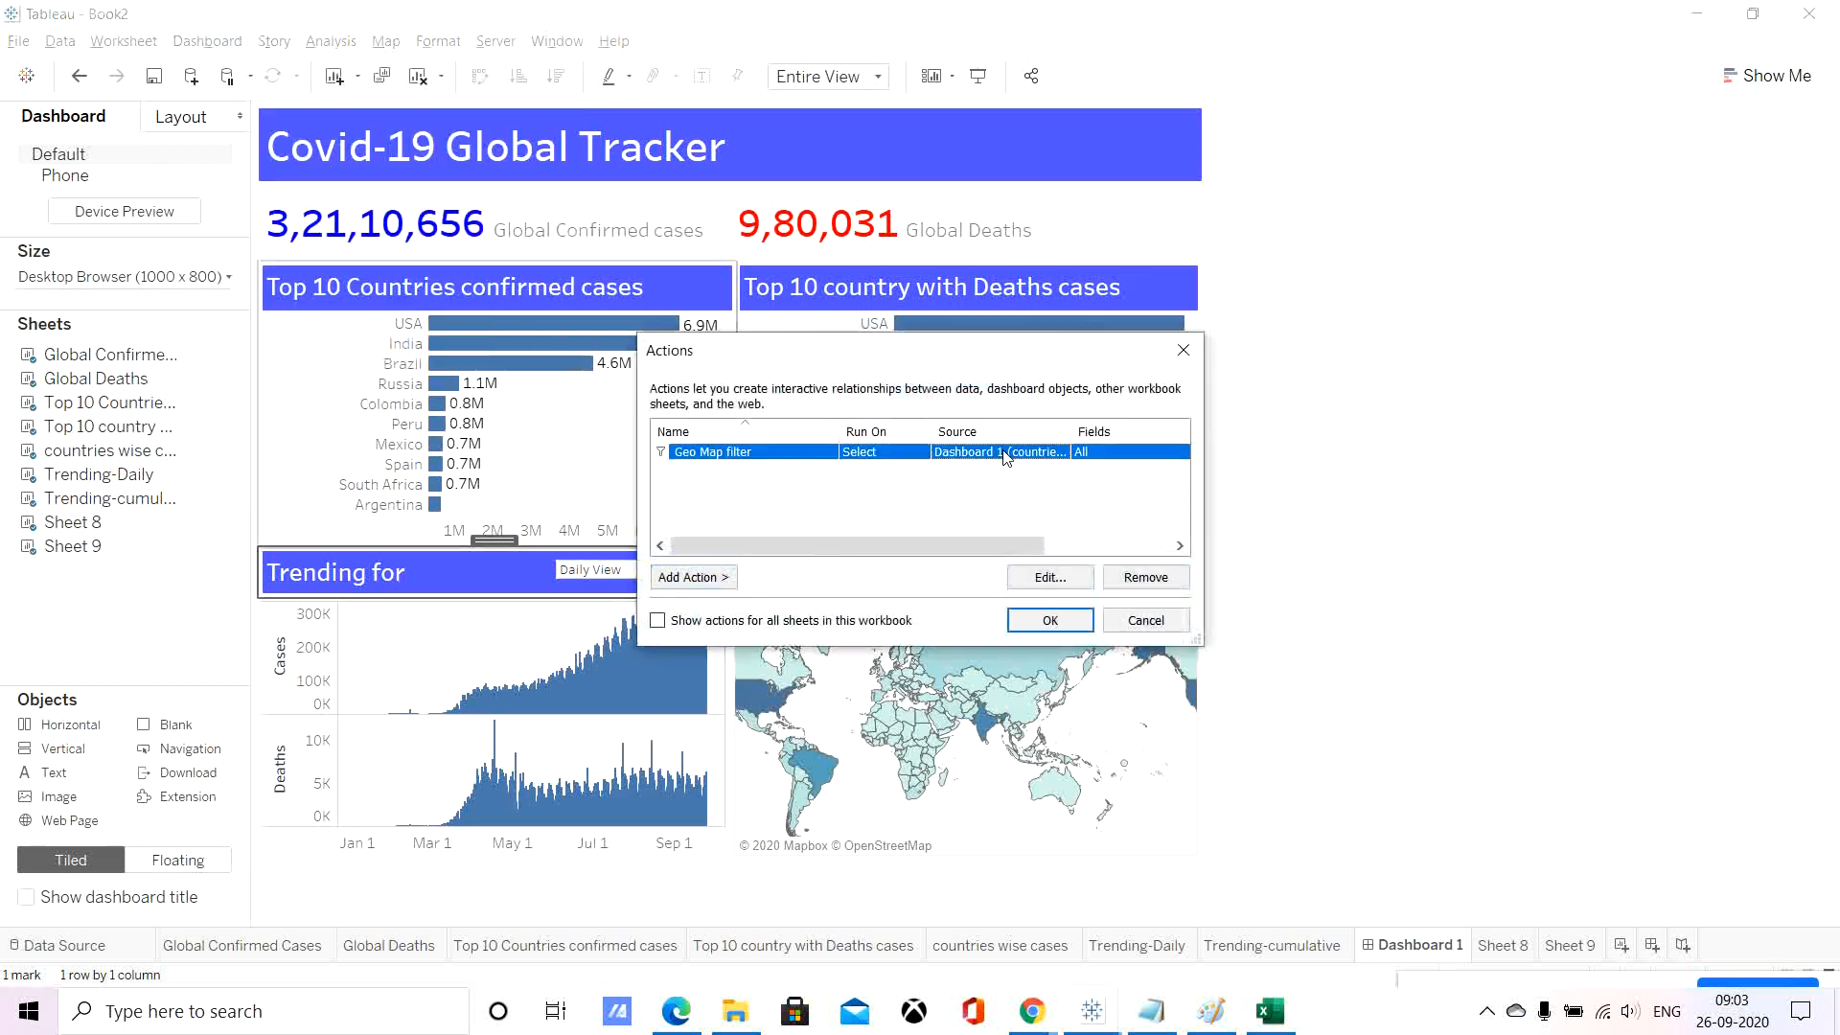
pyautogui.click(1036, 573)
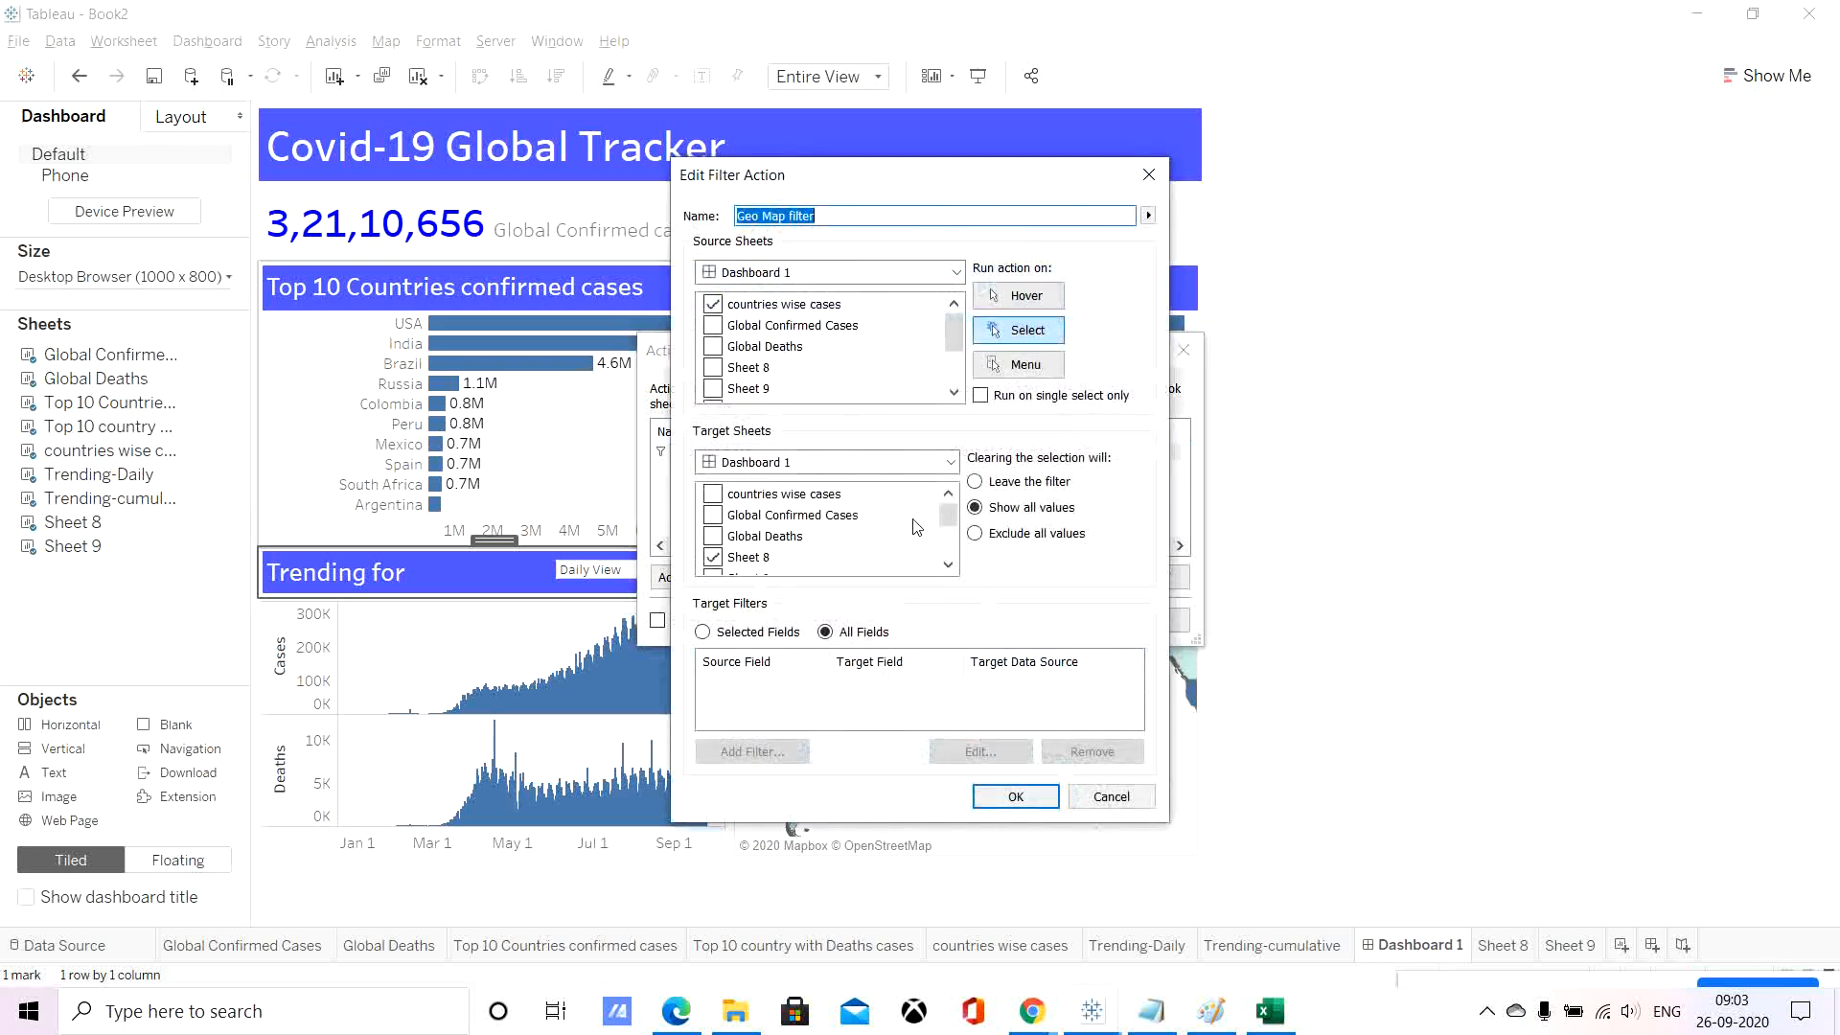
pyautogui.moveTo(949, 516); pyautogui.dragTo(954, 550)
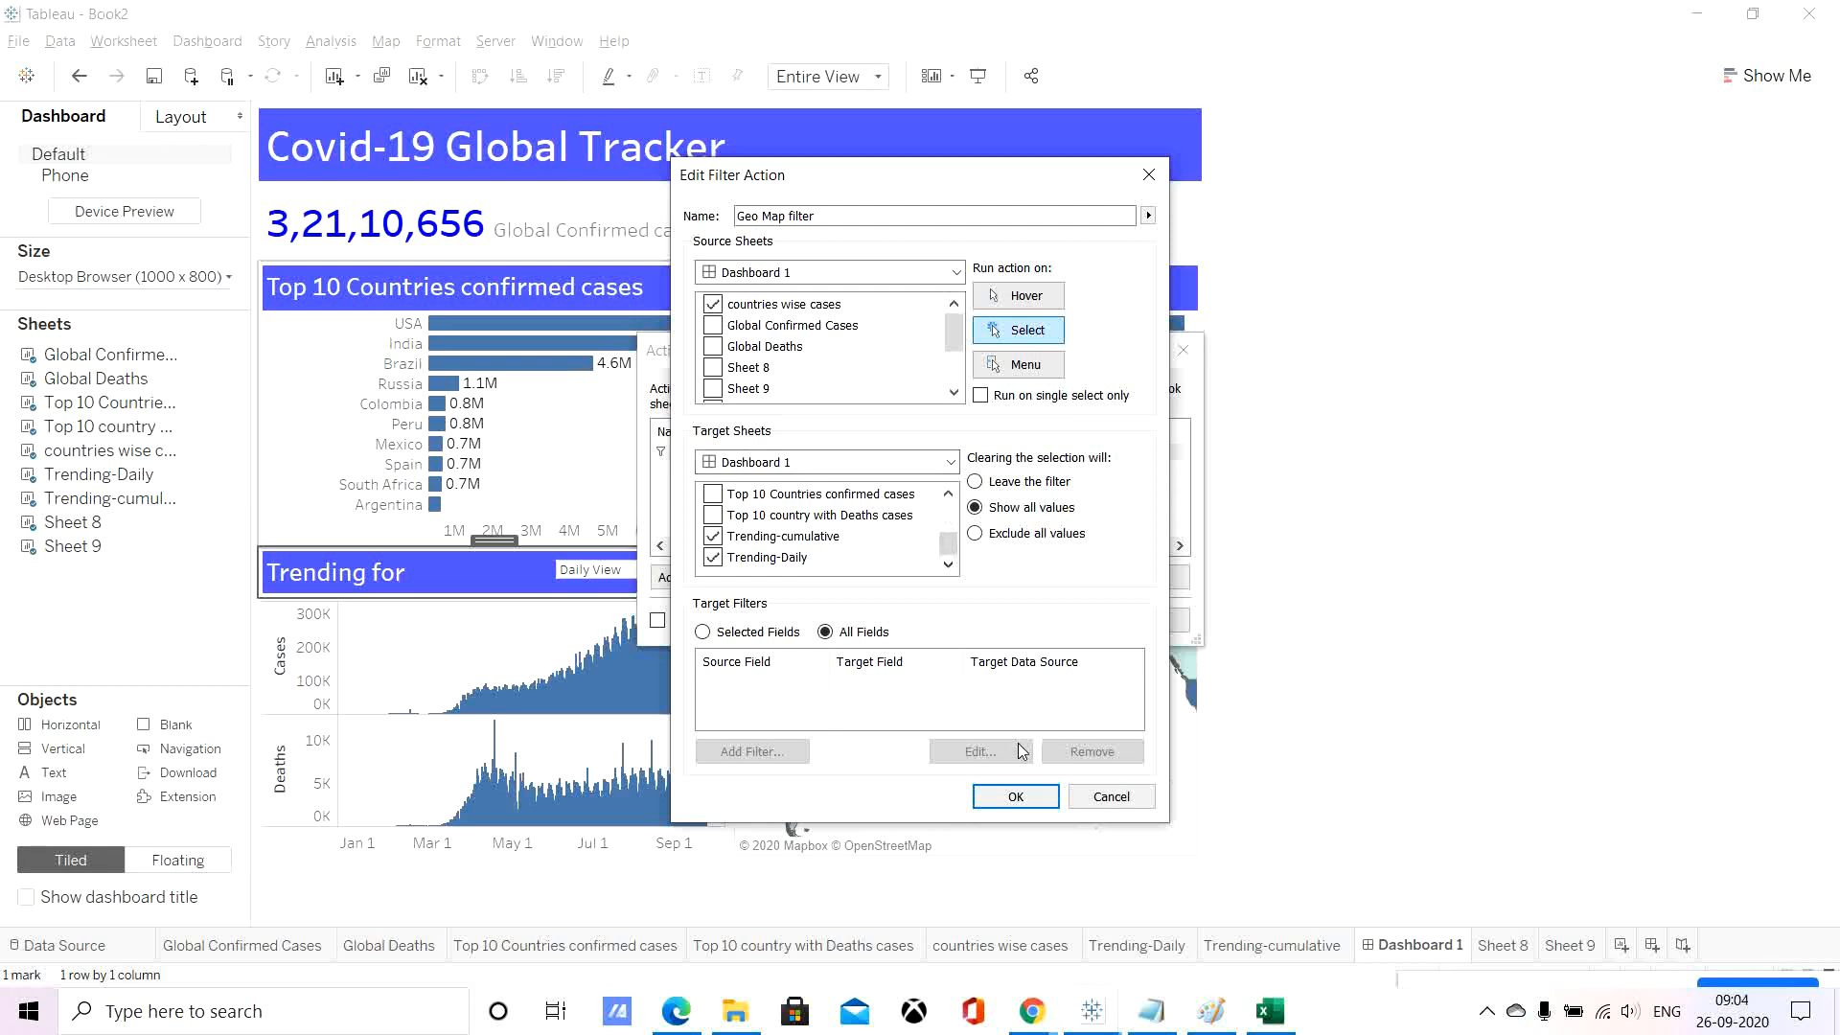
pyautogui.click(1020, 803)
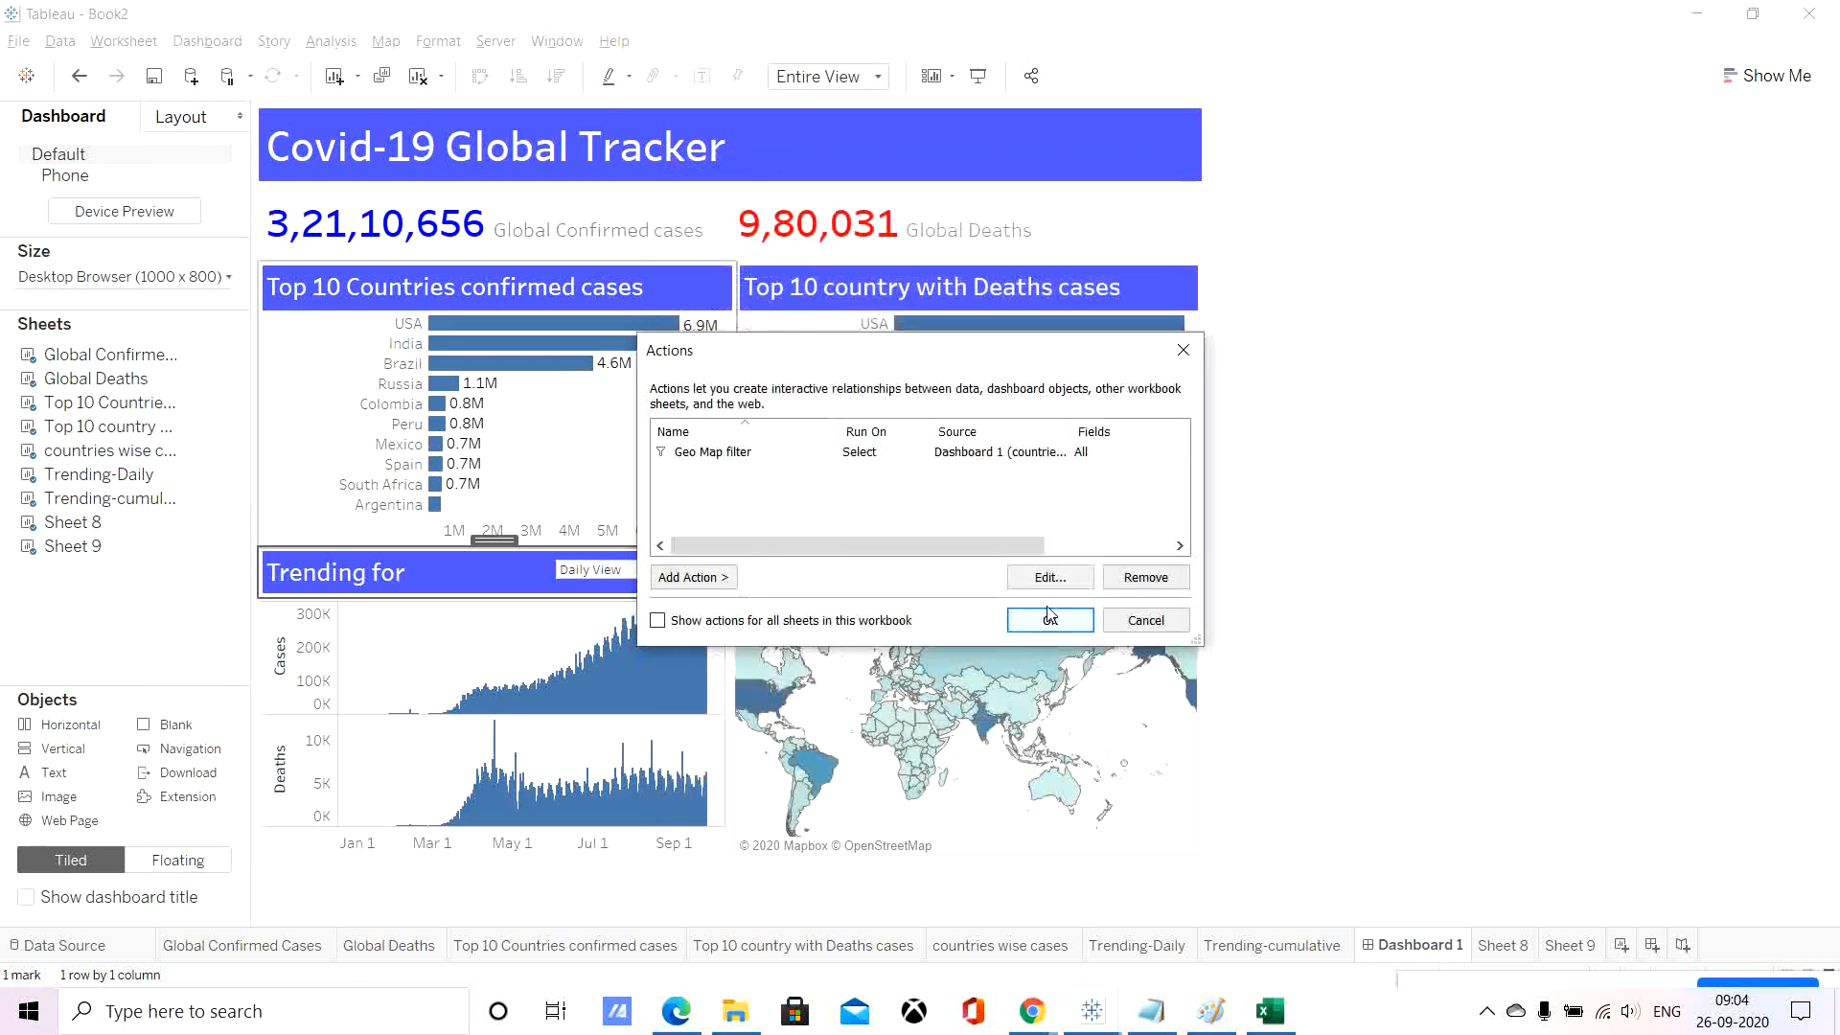
pyautogui.click(1049, 619)
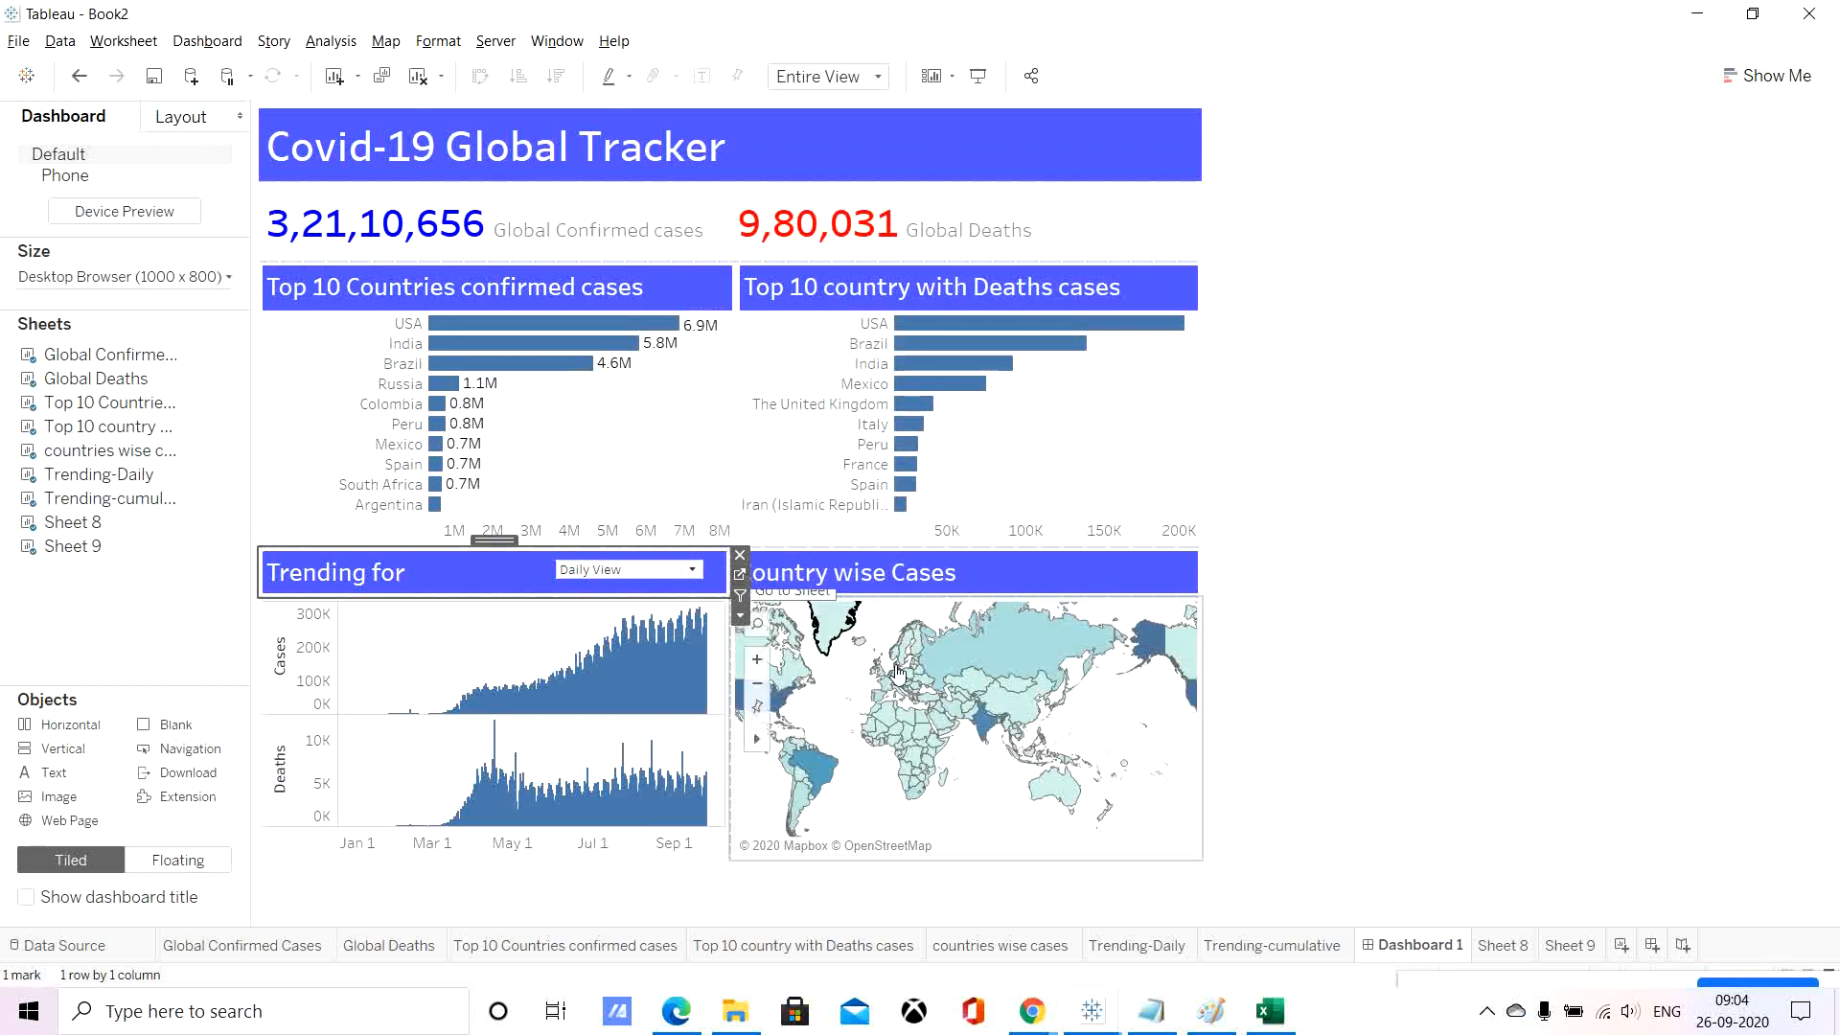
# Filter the dashboard to India from the country map and open Sheet 8's Trending for title for editing.
pyautogui.click(985, 720)
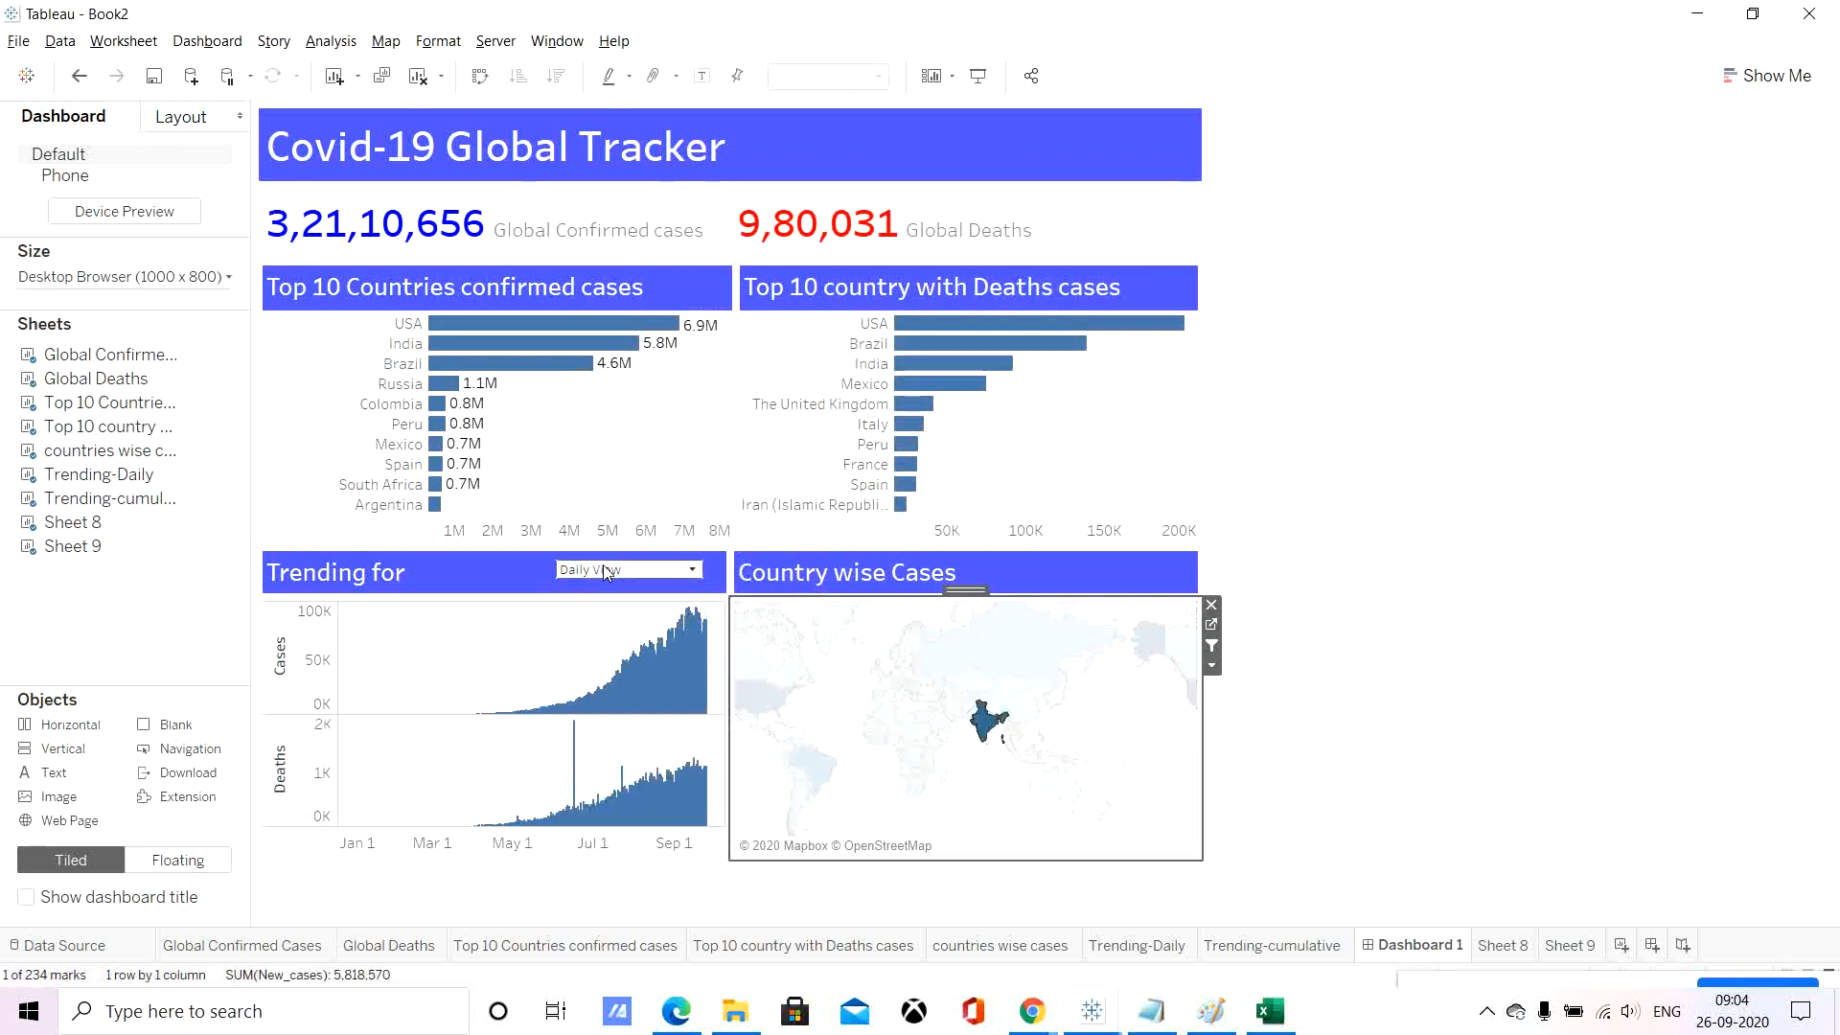
pyautogui.click(462, 577)
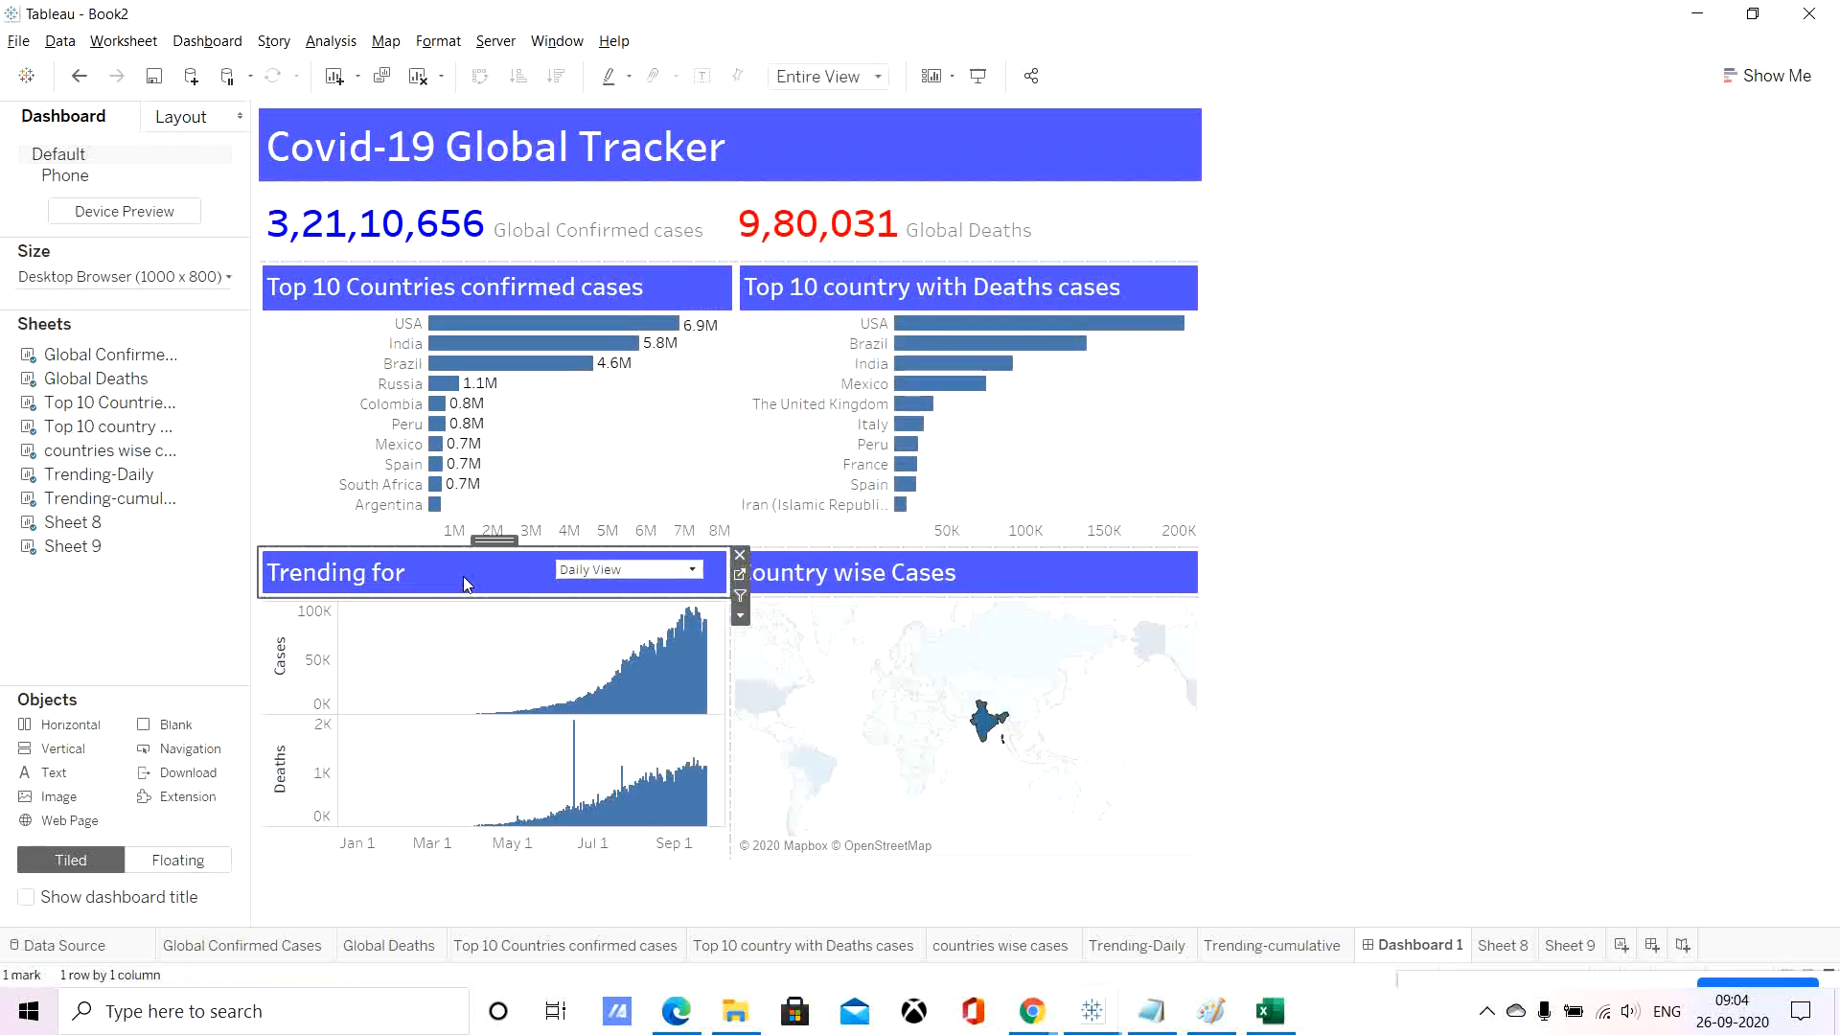
pyautogui.click(741, 577)
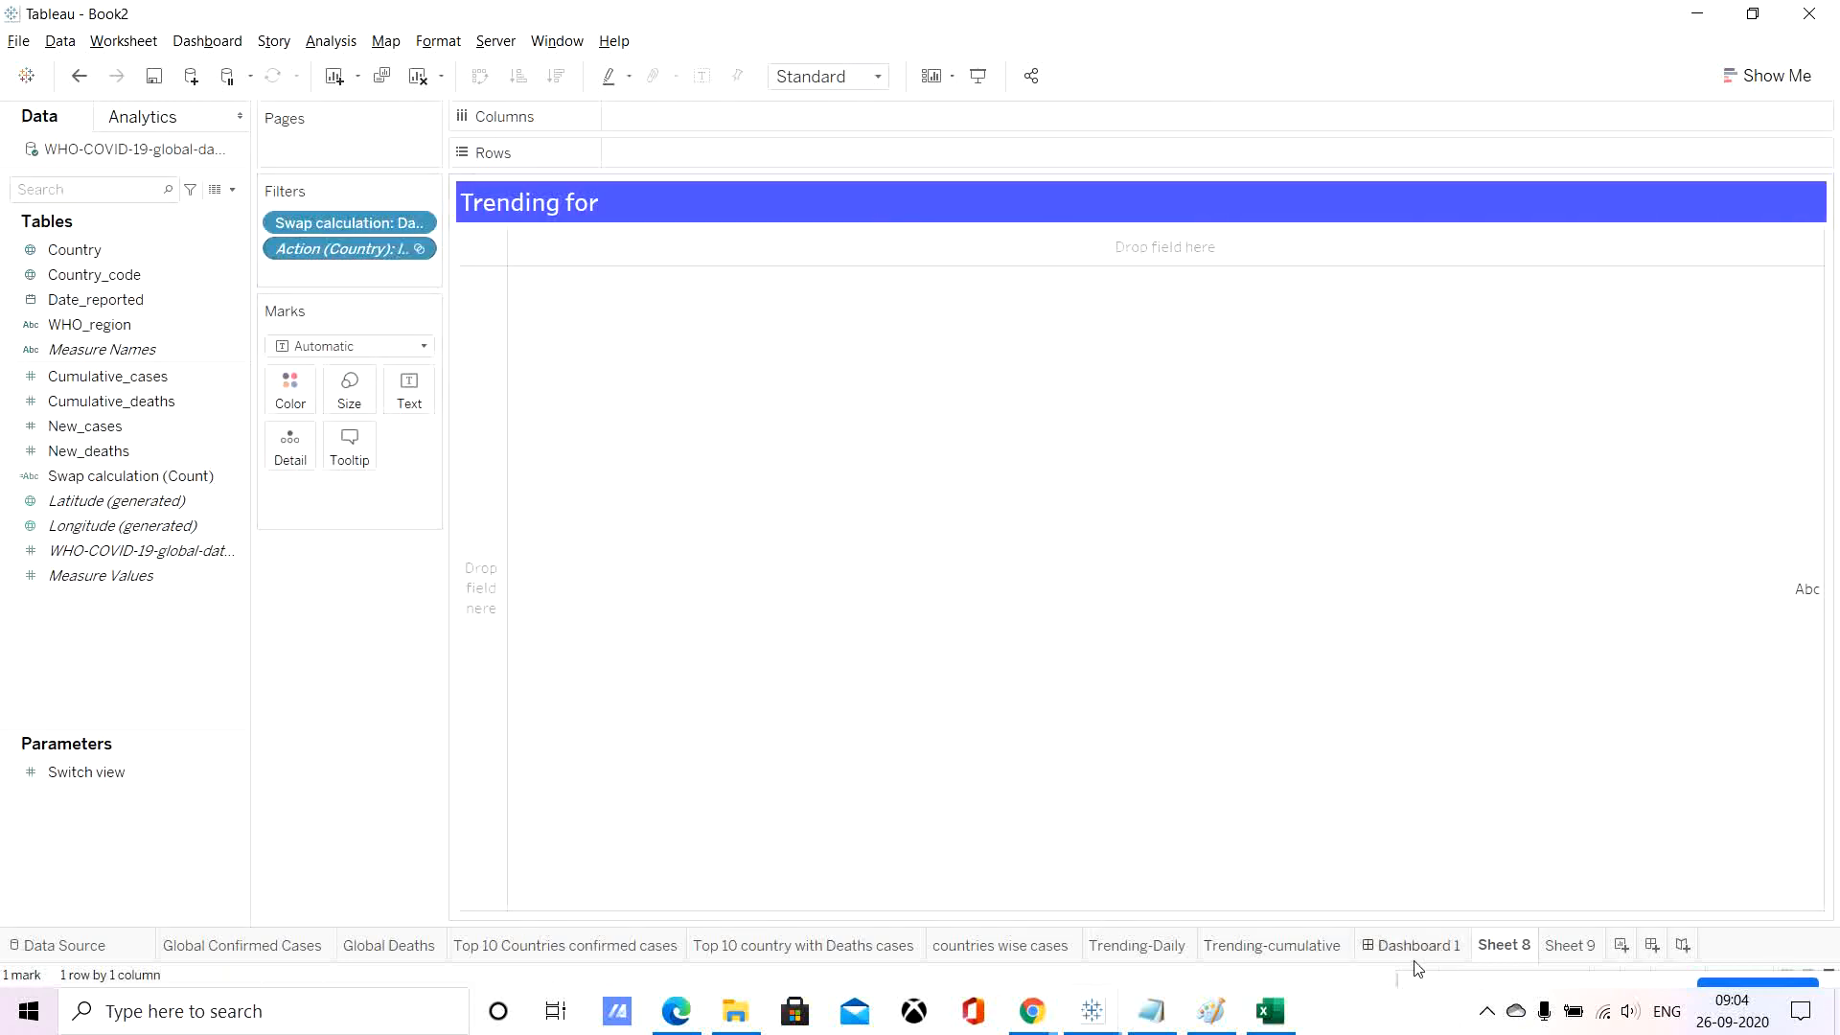
pyautogui.doubleClick(868, 201)
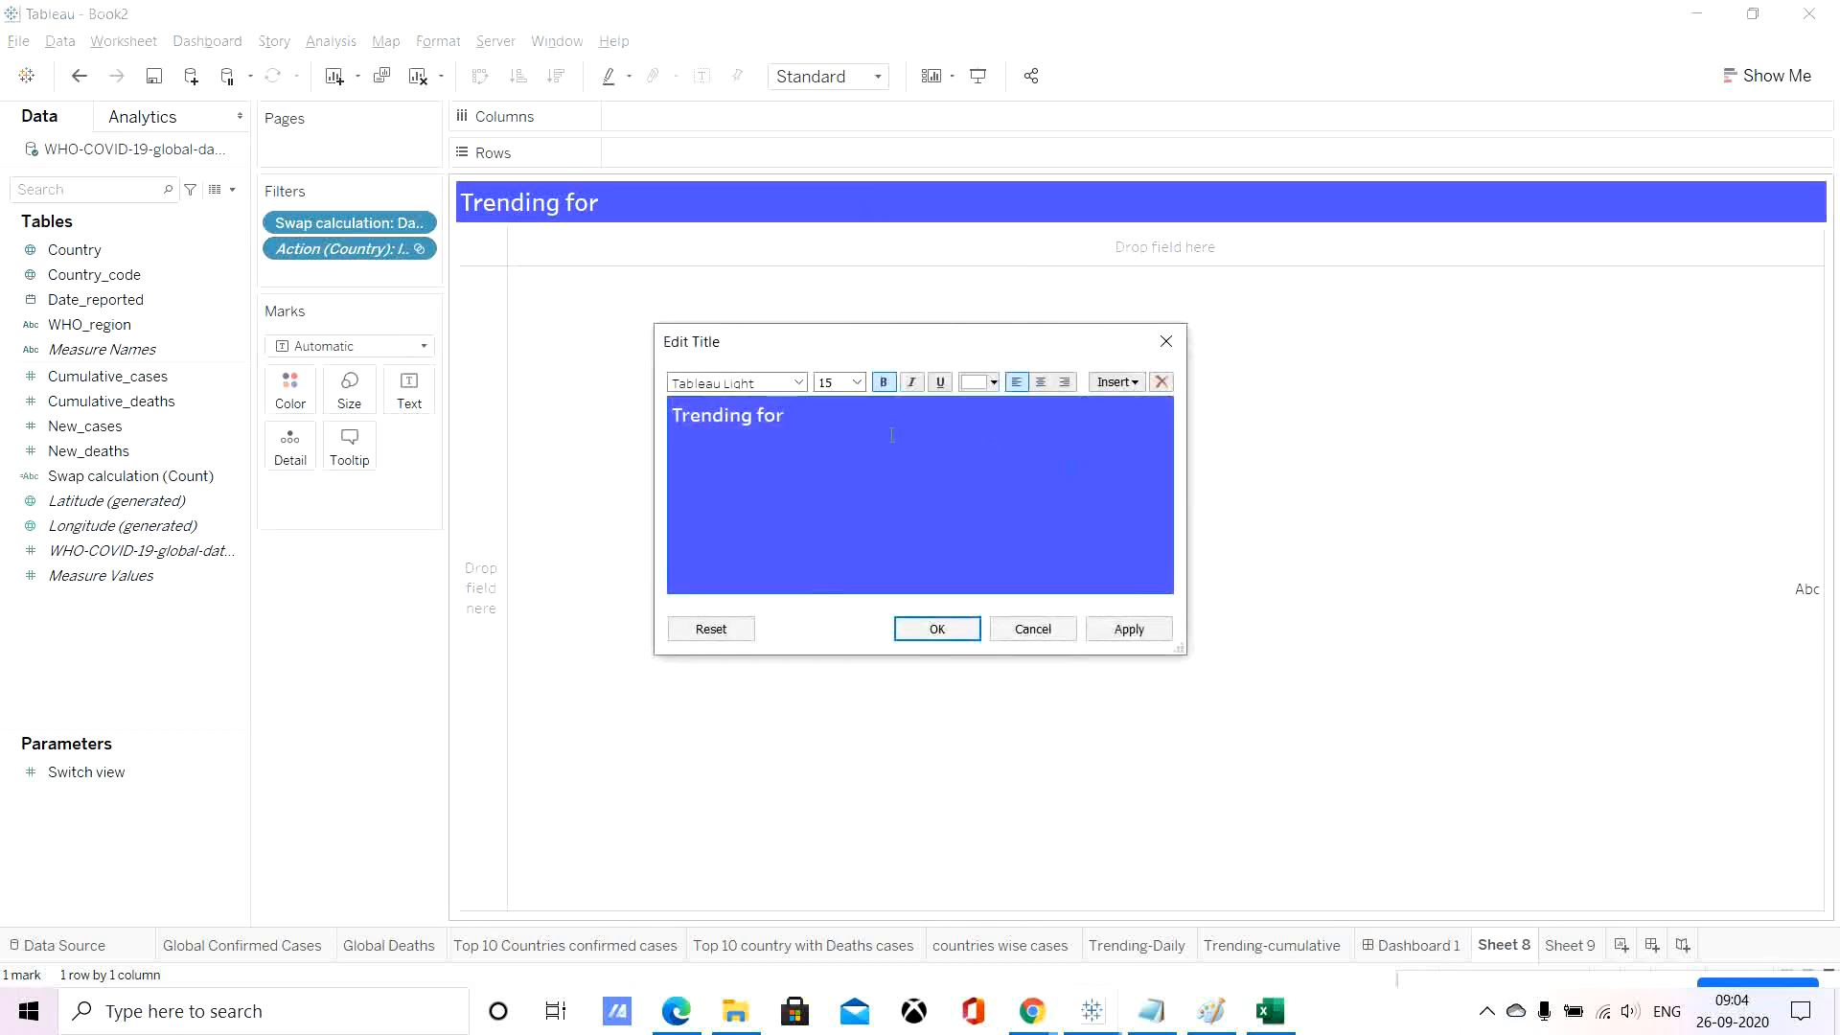
pyautogui.click(1119, 384)
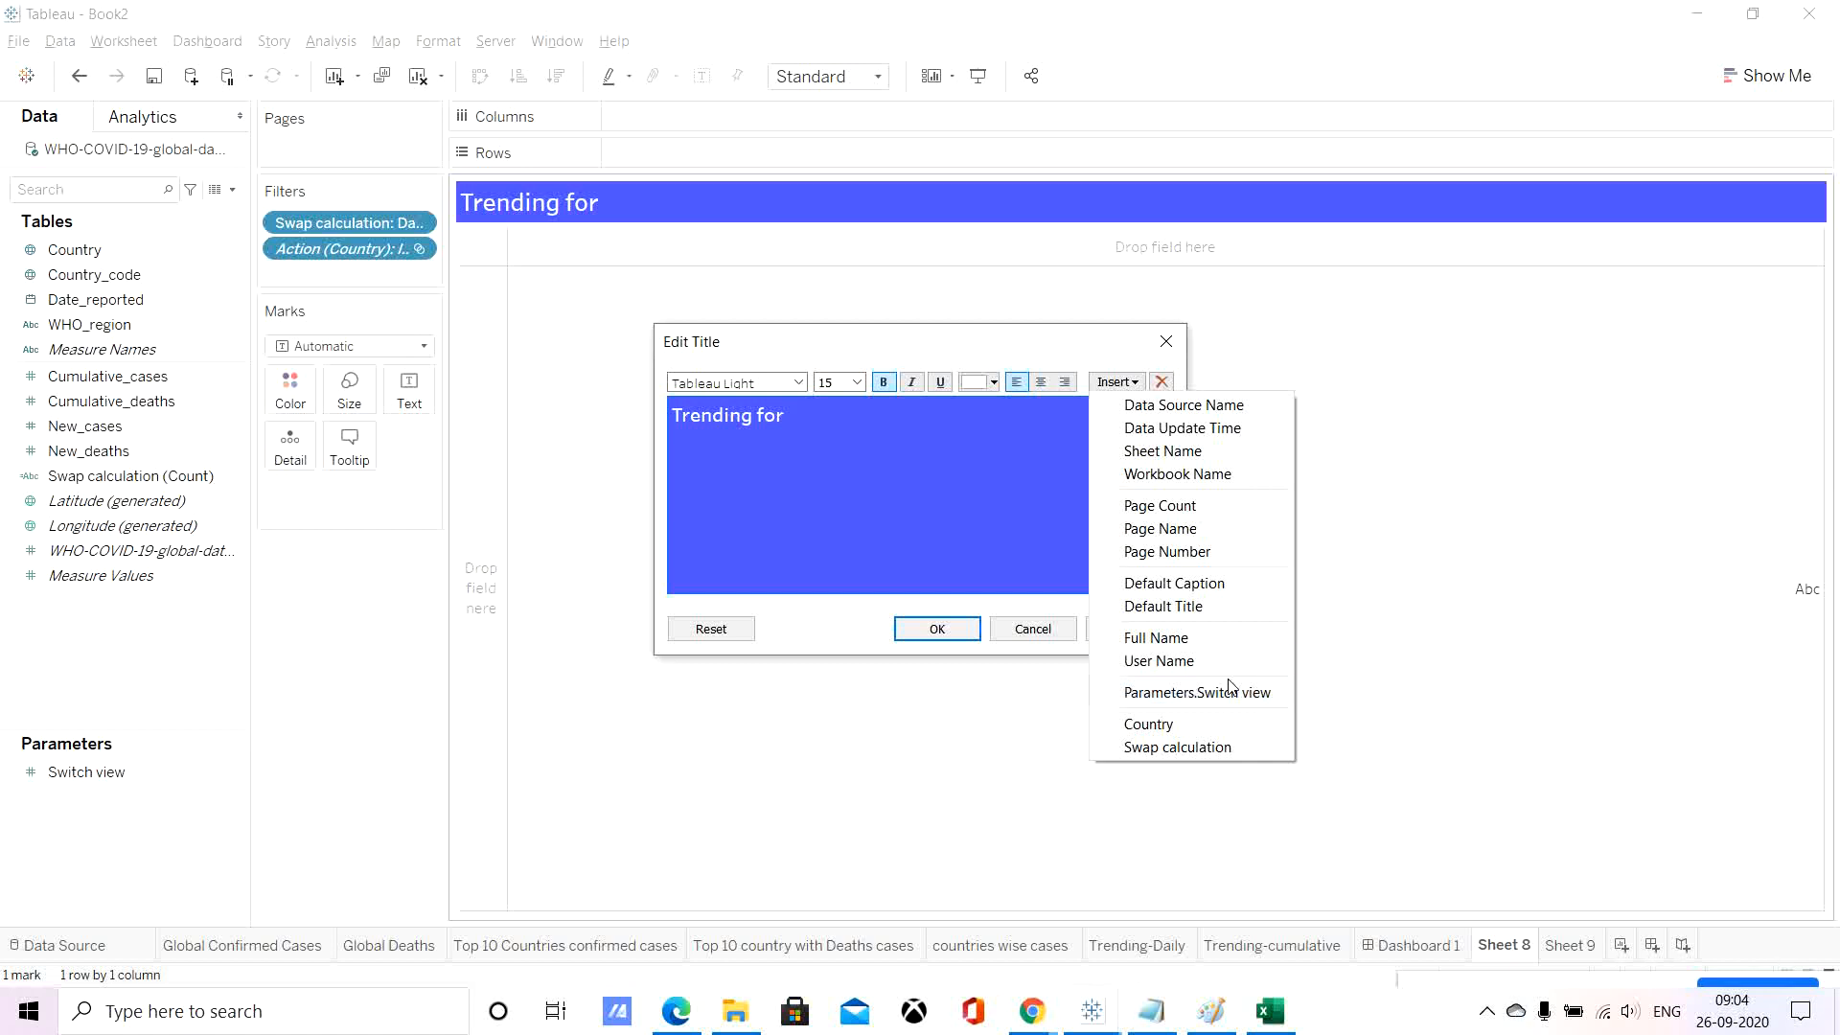
pyautogui.click(1196, 617)
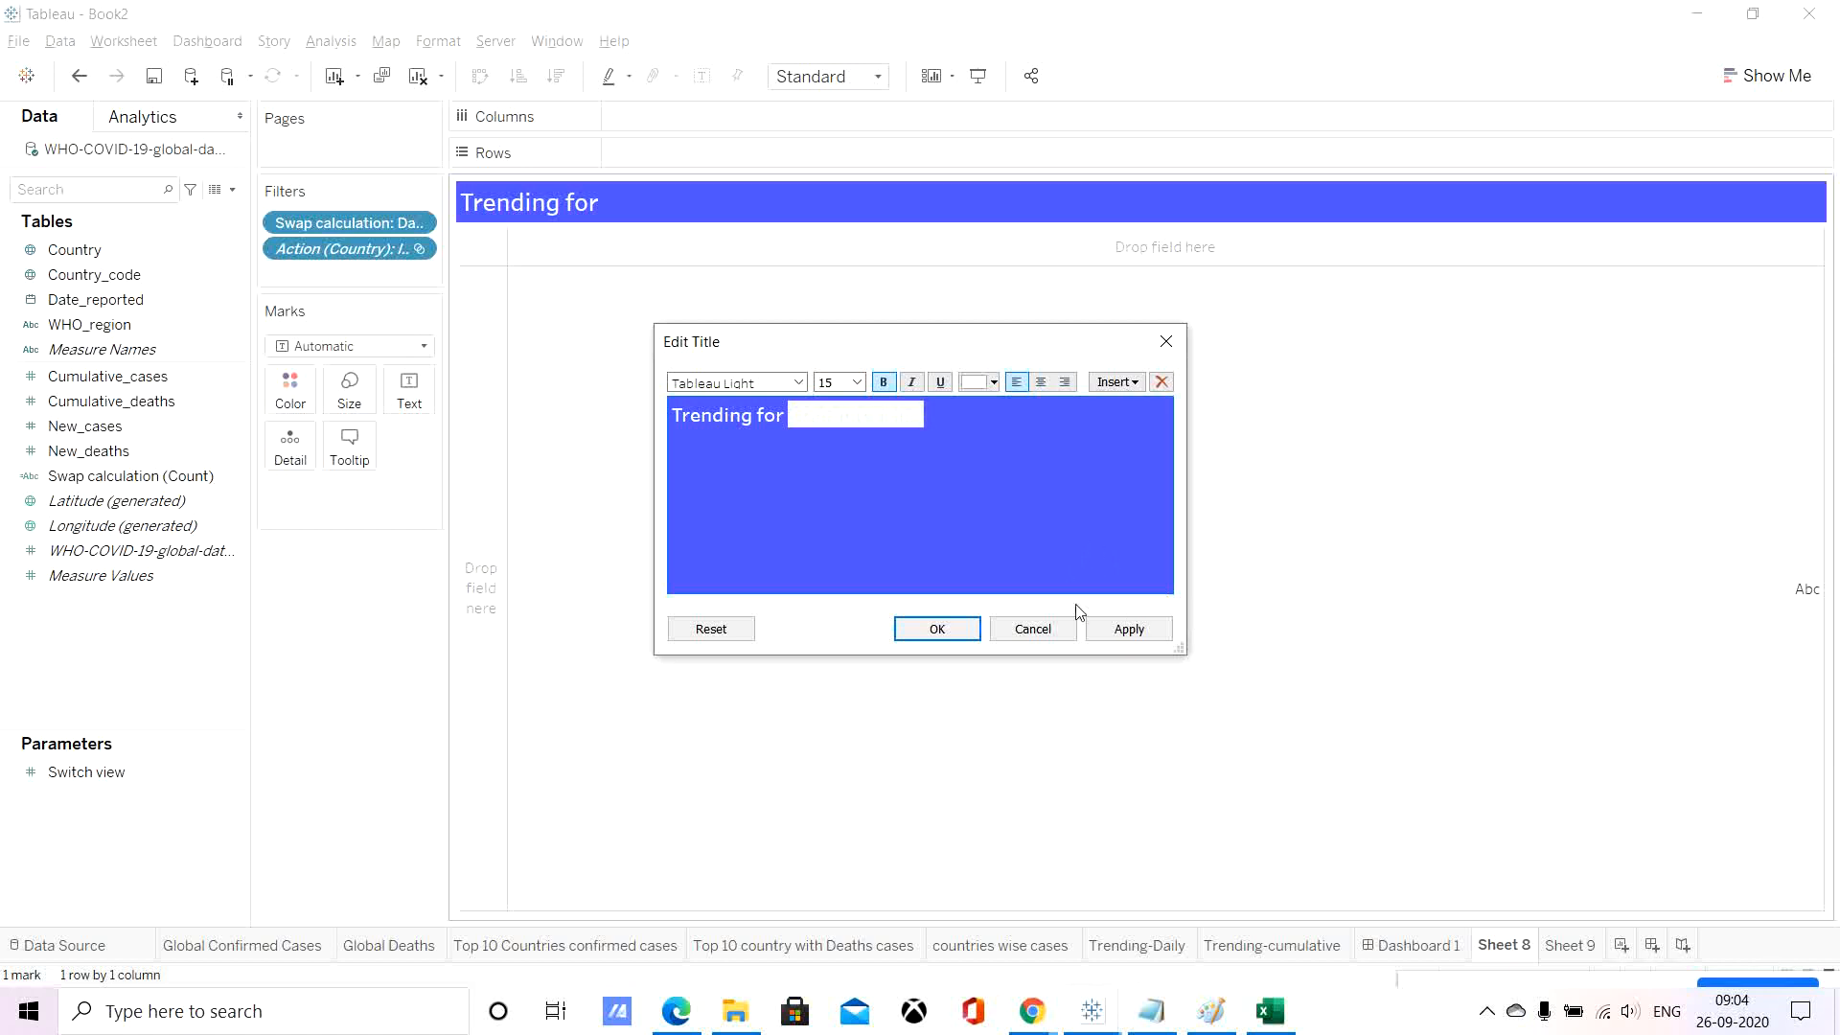
pyautogui.click(1123, 629)
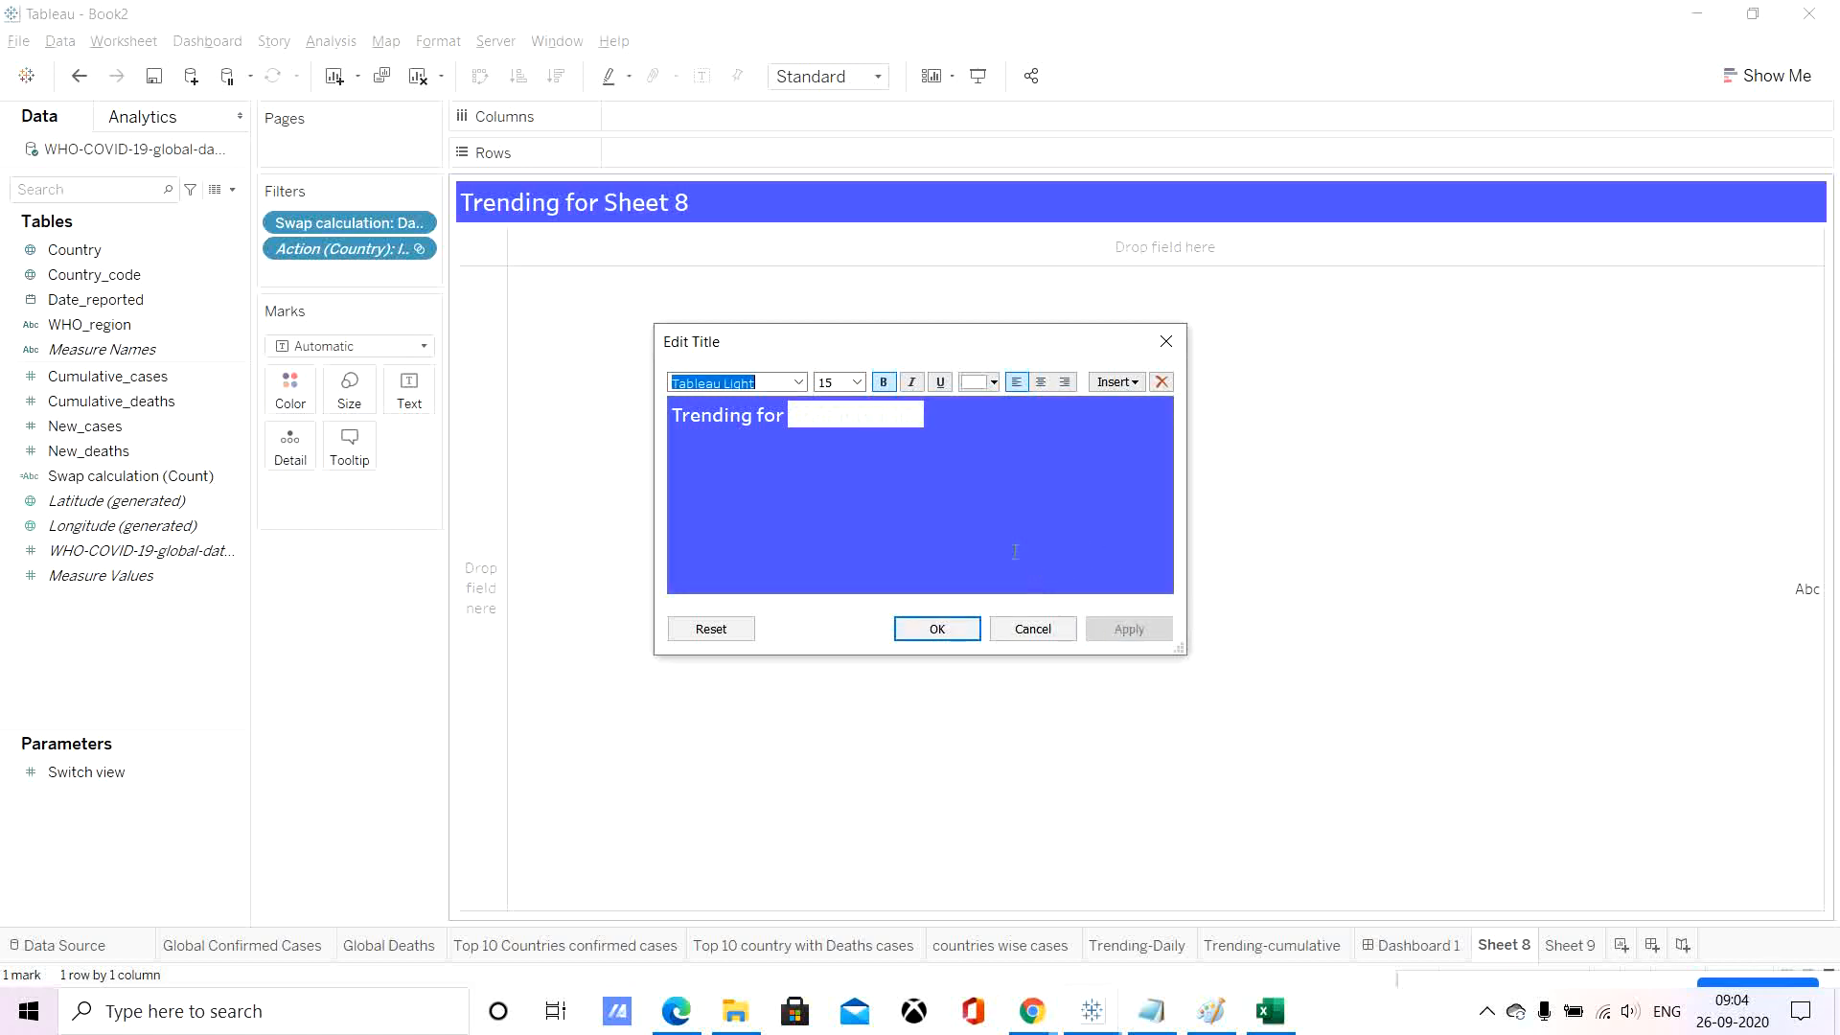
pyautogui.click(911, 456)
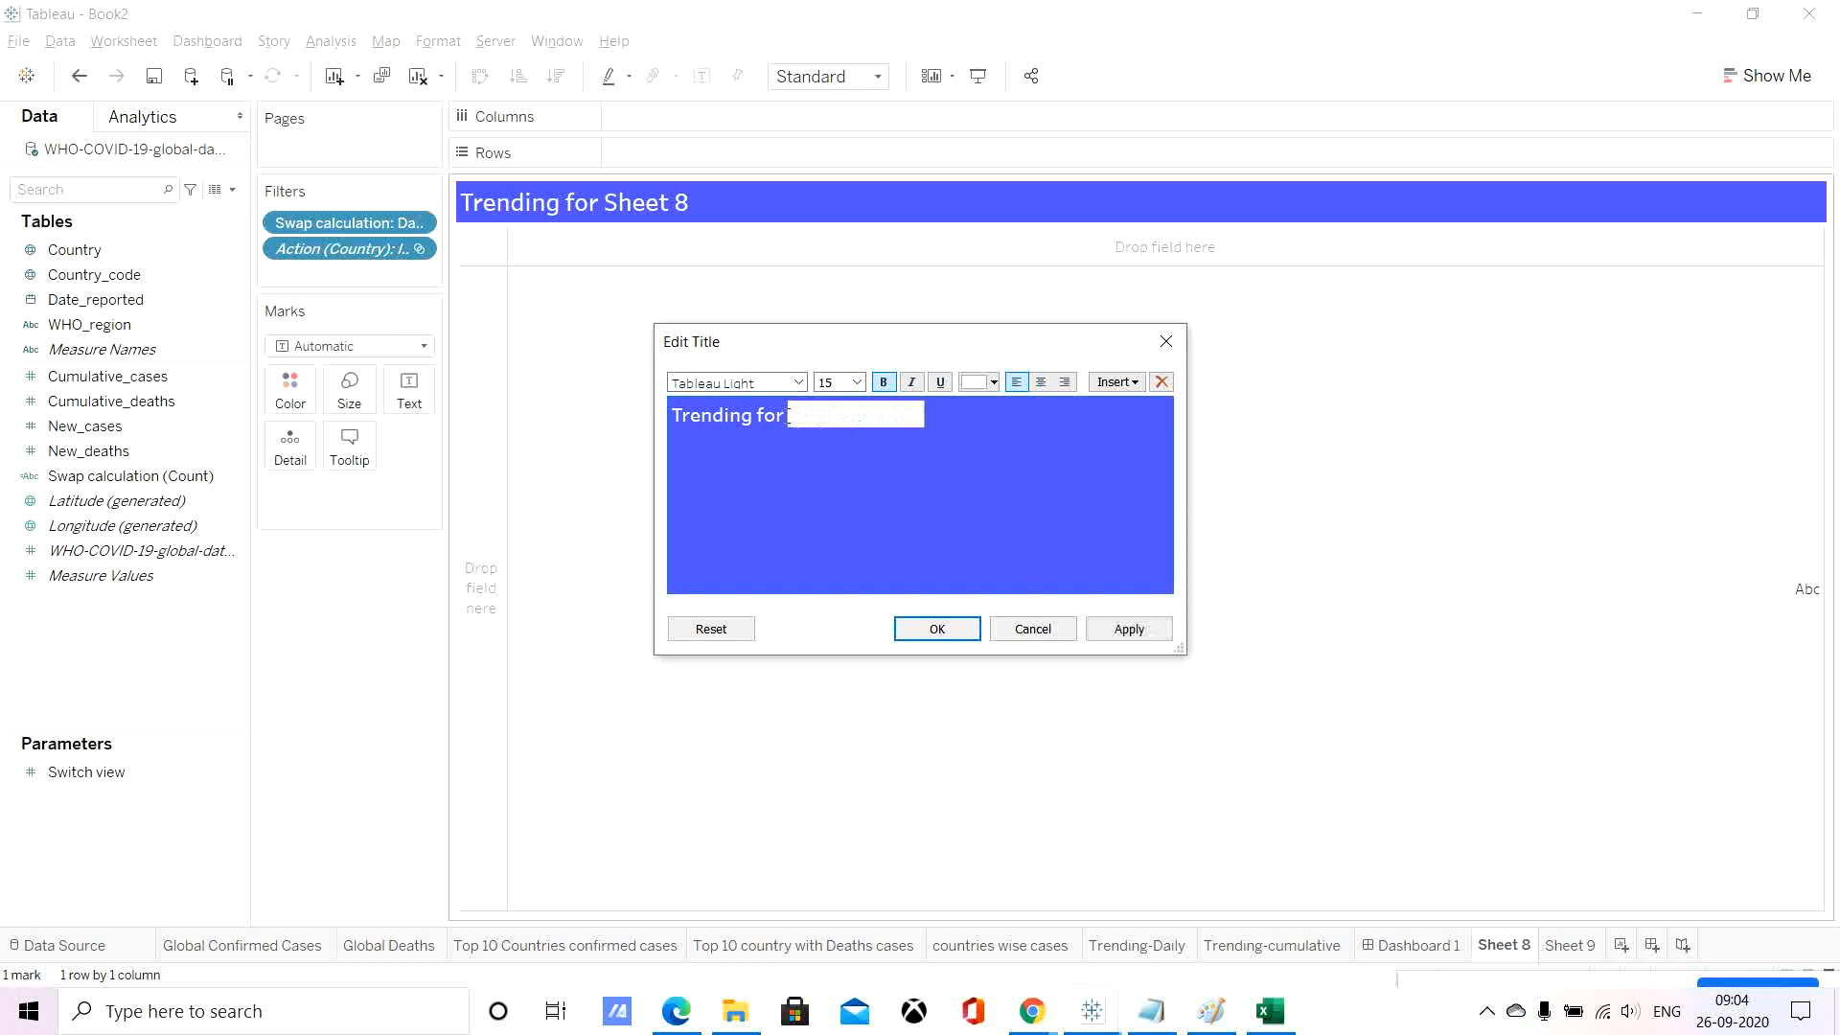
pyautogui.moveTo(787, 416); pyautogui.dragTo(952, 433)
pyautogui.press('BackSpace')
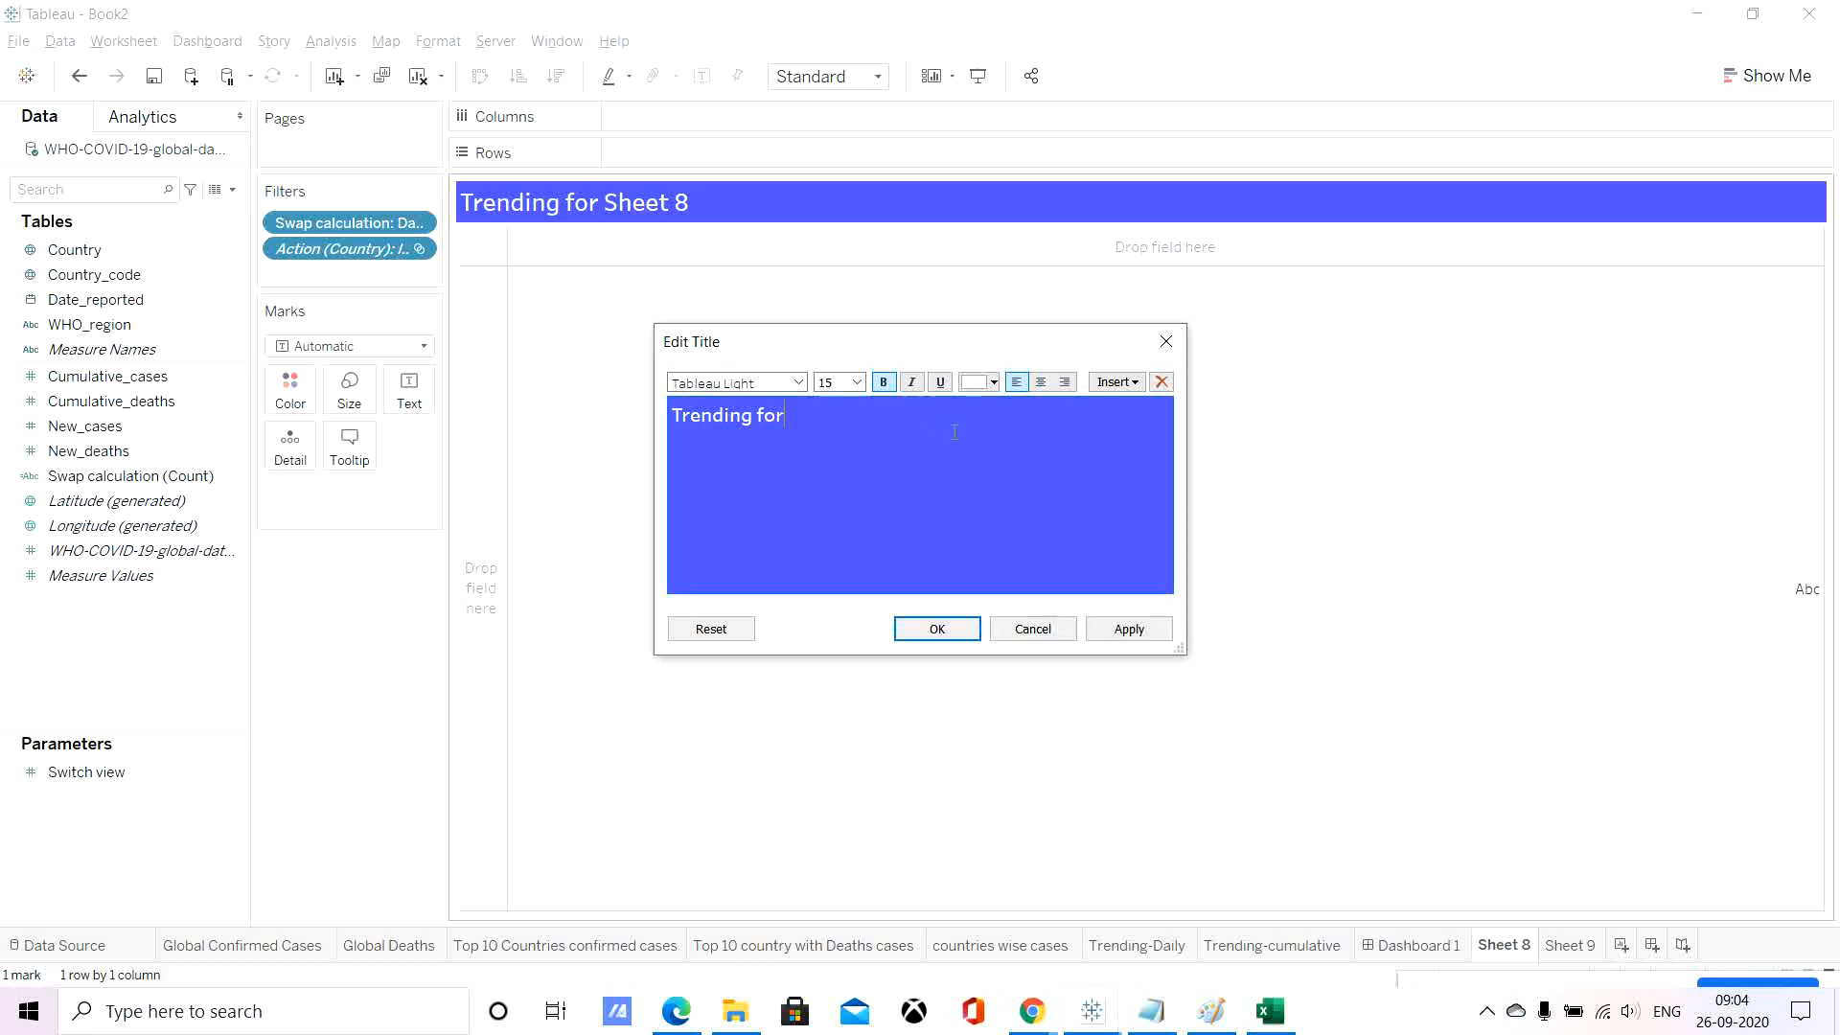
# Insert the Country field after "Trending for" in Sheet 8's title, separated by a space, and save the title.
pyautogui.click(1108, 381)
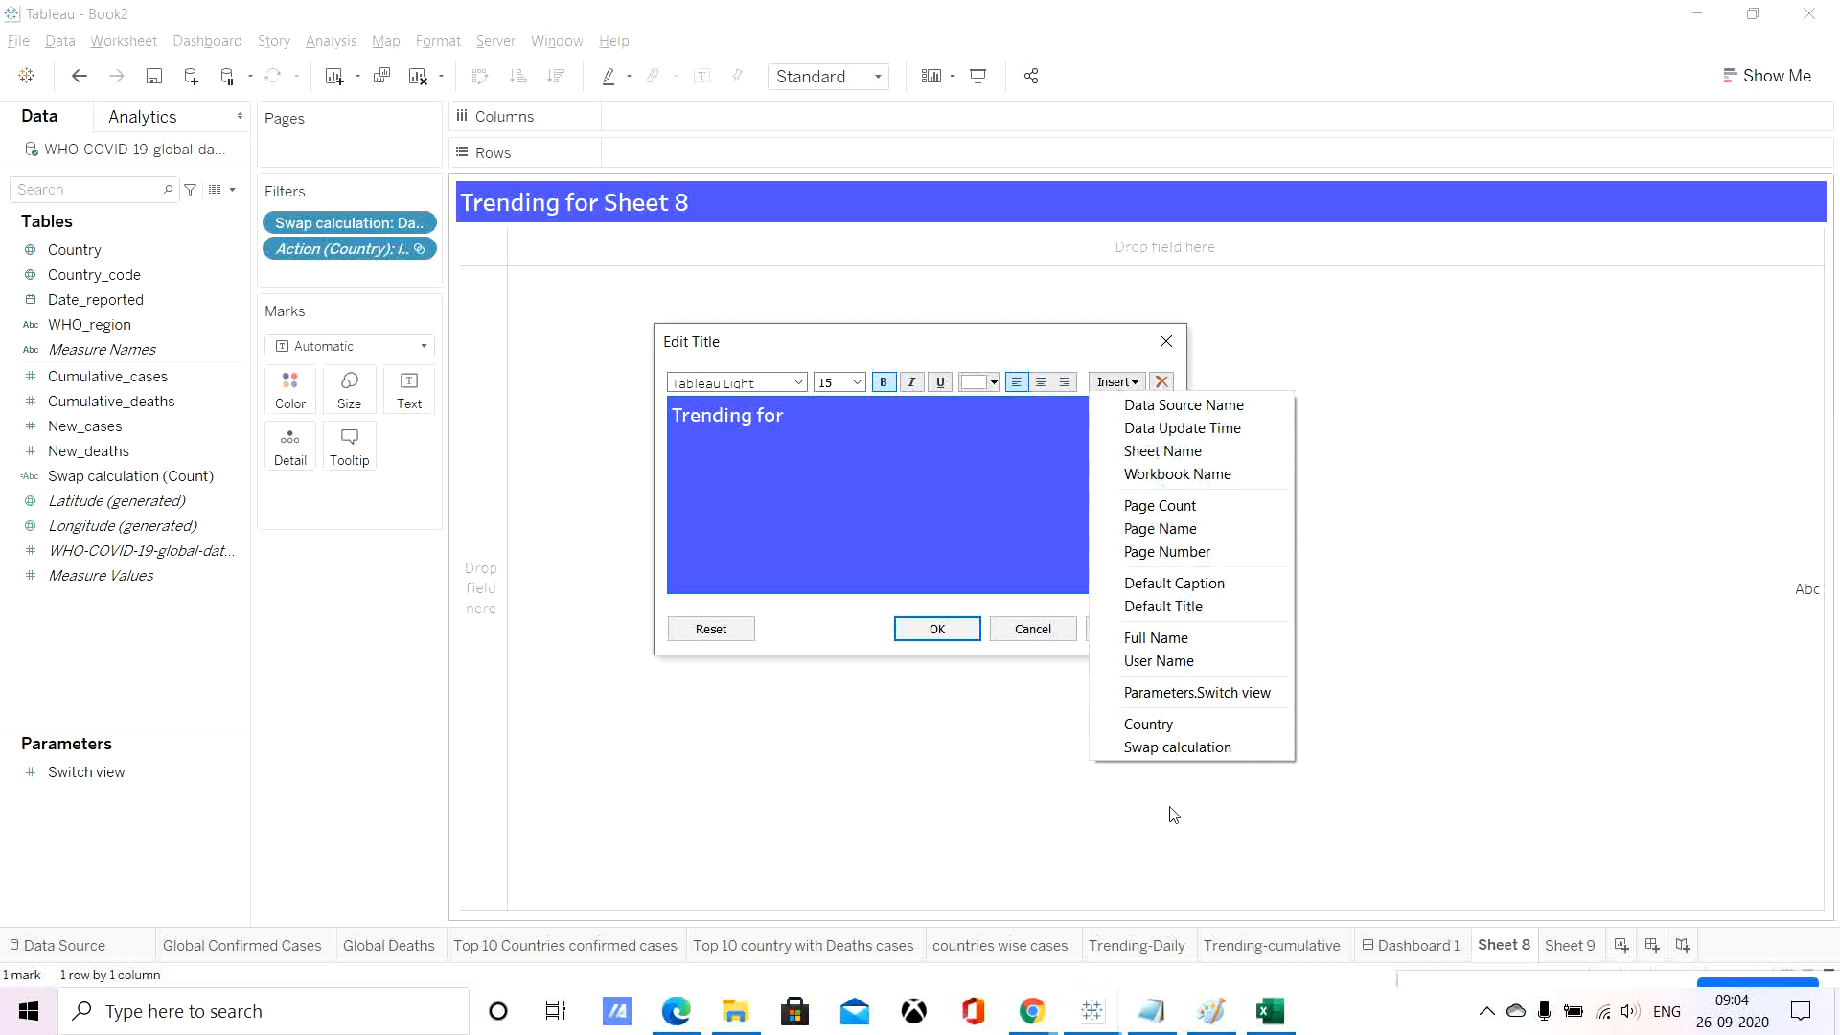
pyautogui.click(1149, 724)
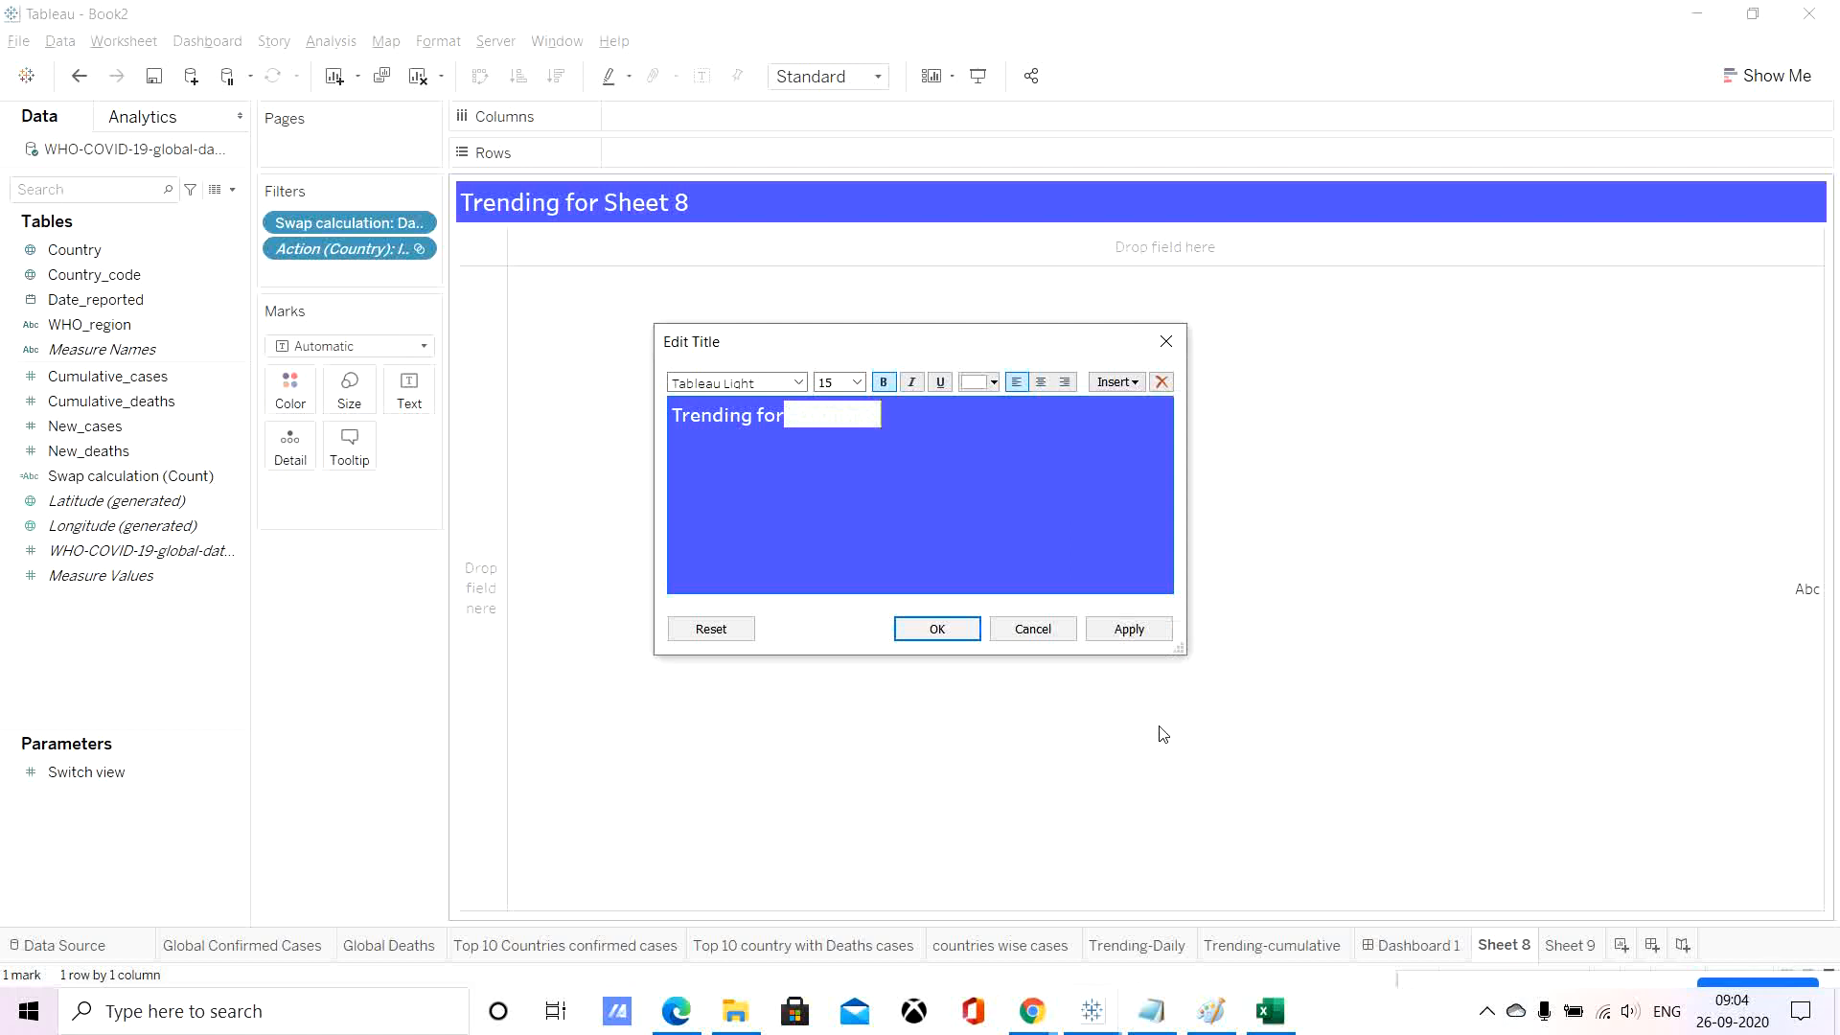
pyautogui.click(1133, 628)
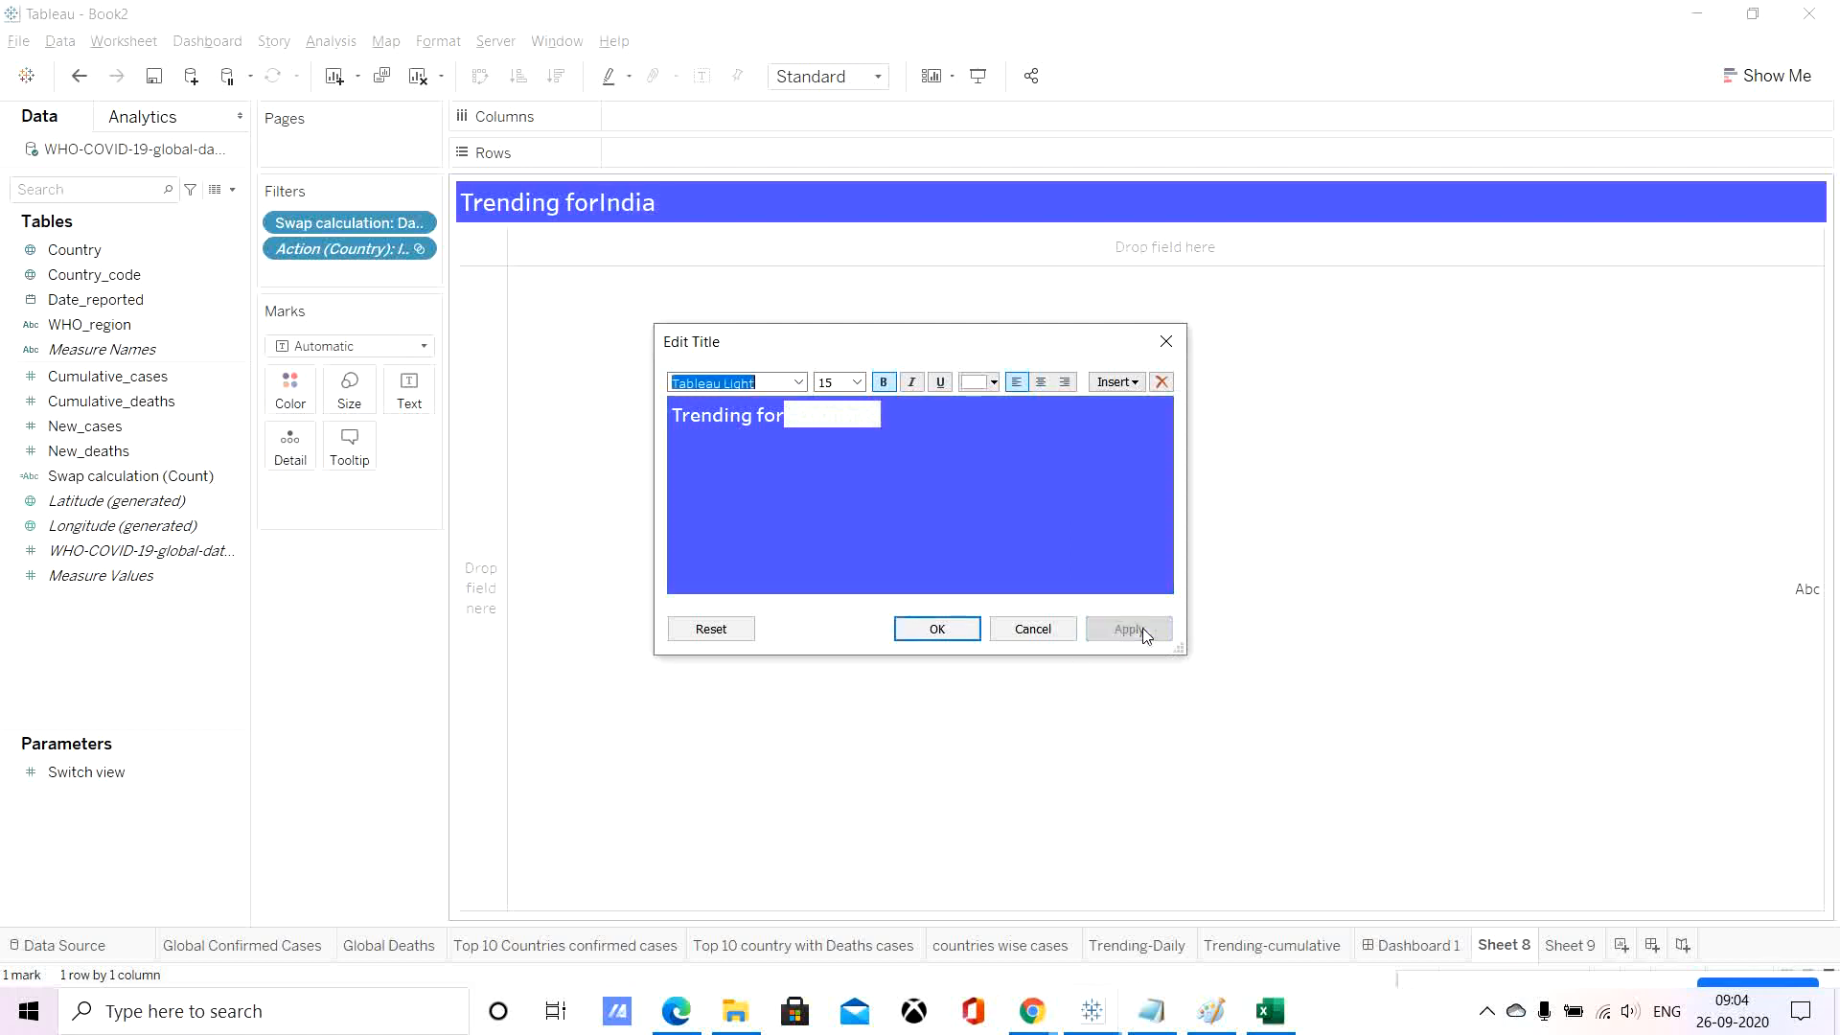
pyautogui.click(788, 412)
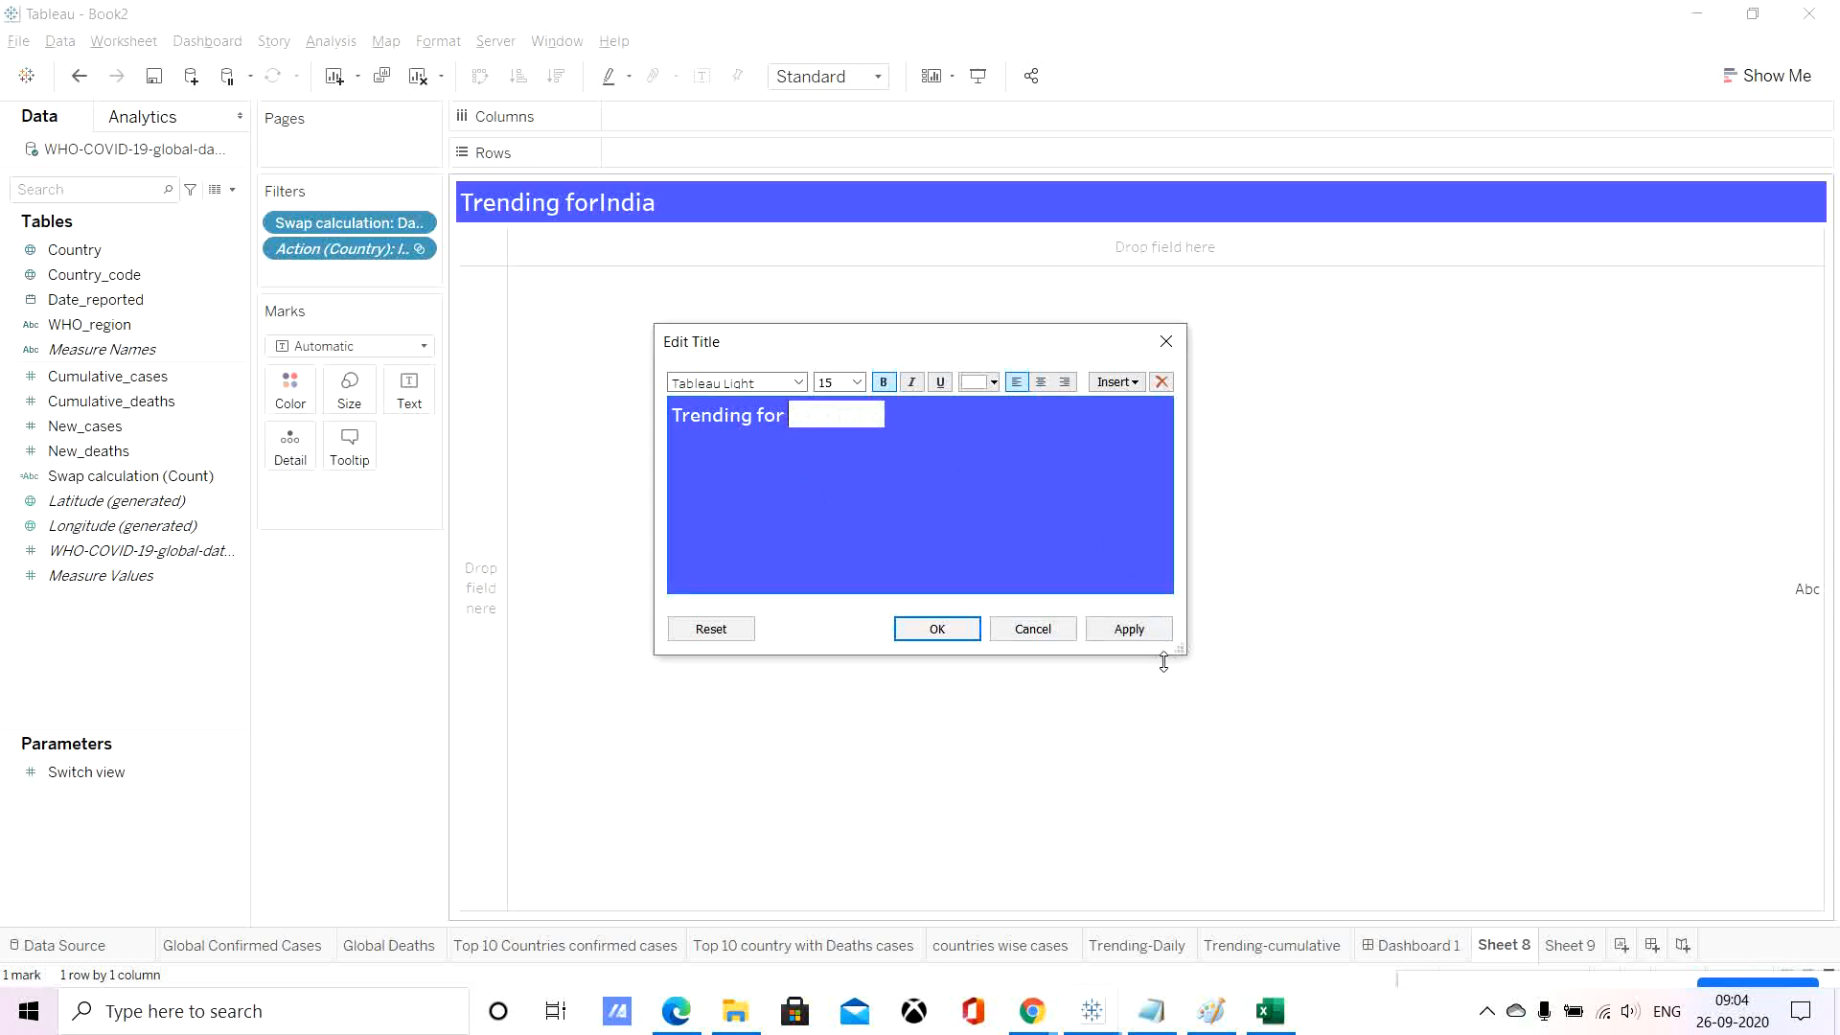
pyautogui.click(1133, 628)
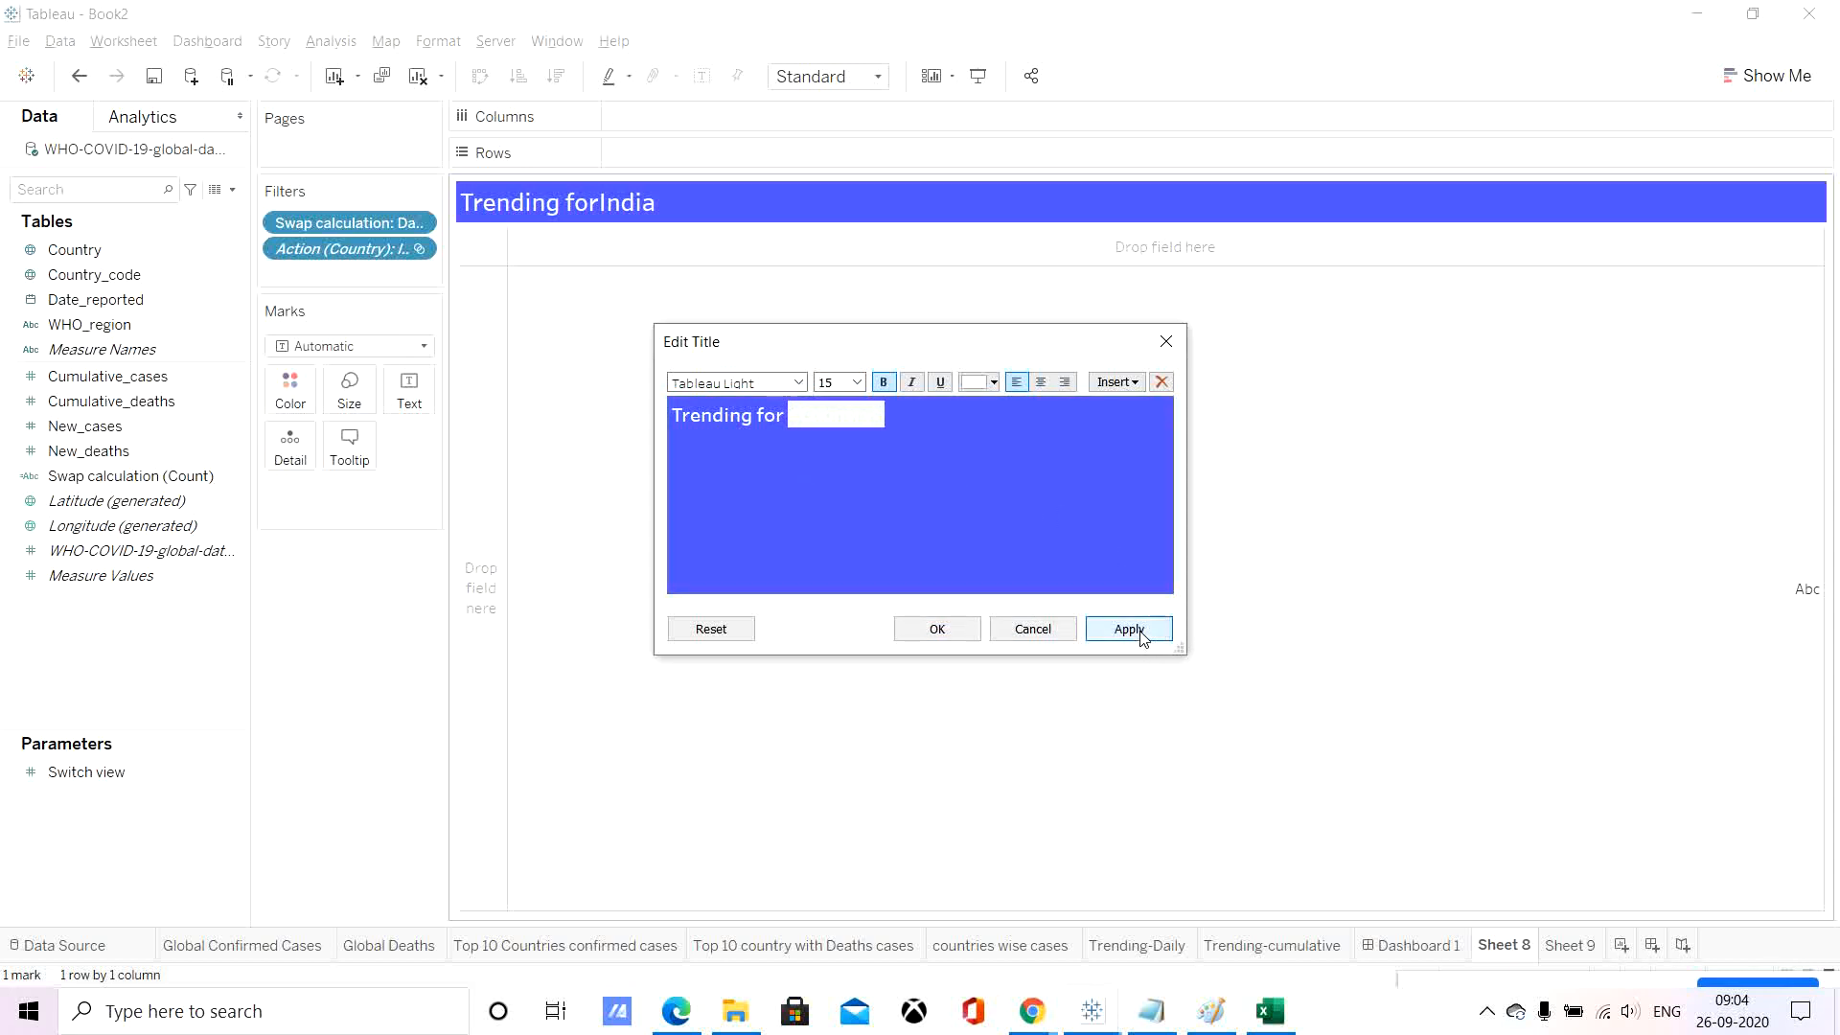
pyautogui.click(945, 628)
# Test the title on Dashboard 1 by clearing the map selection and selecting Russia and Brazil in turn.
pyautogui.click(1426, 948)
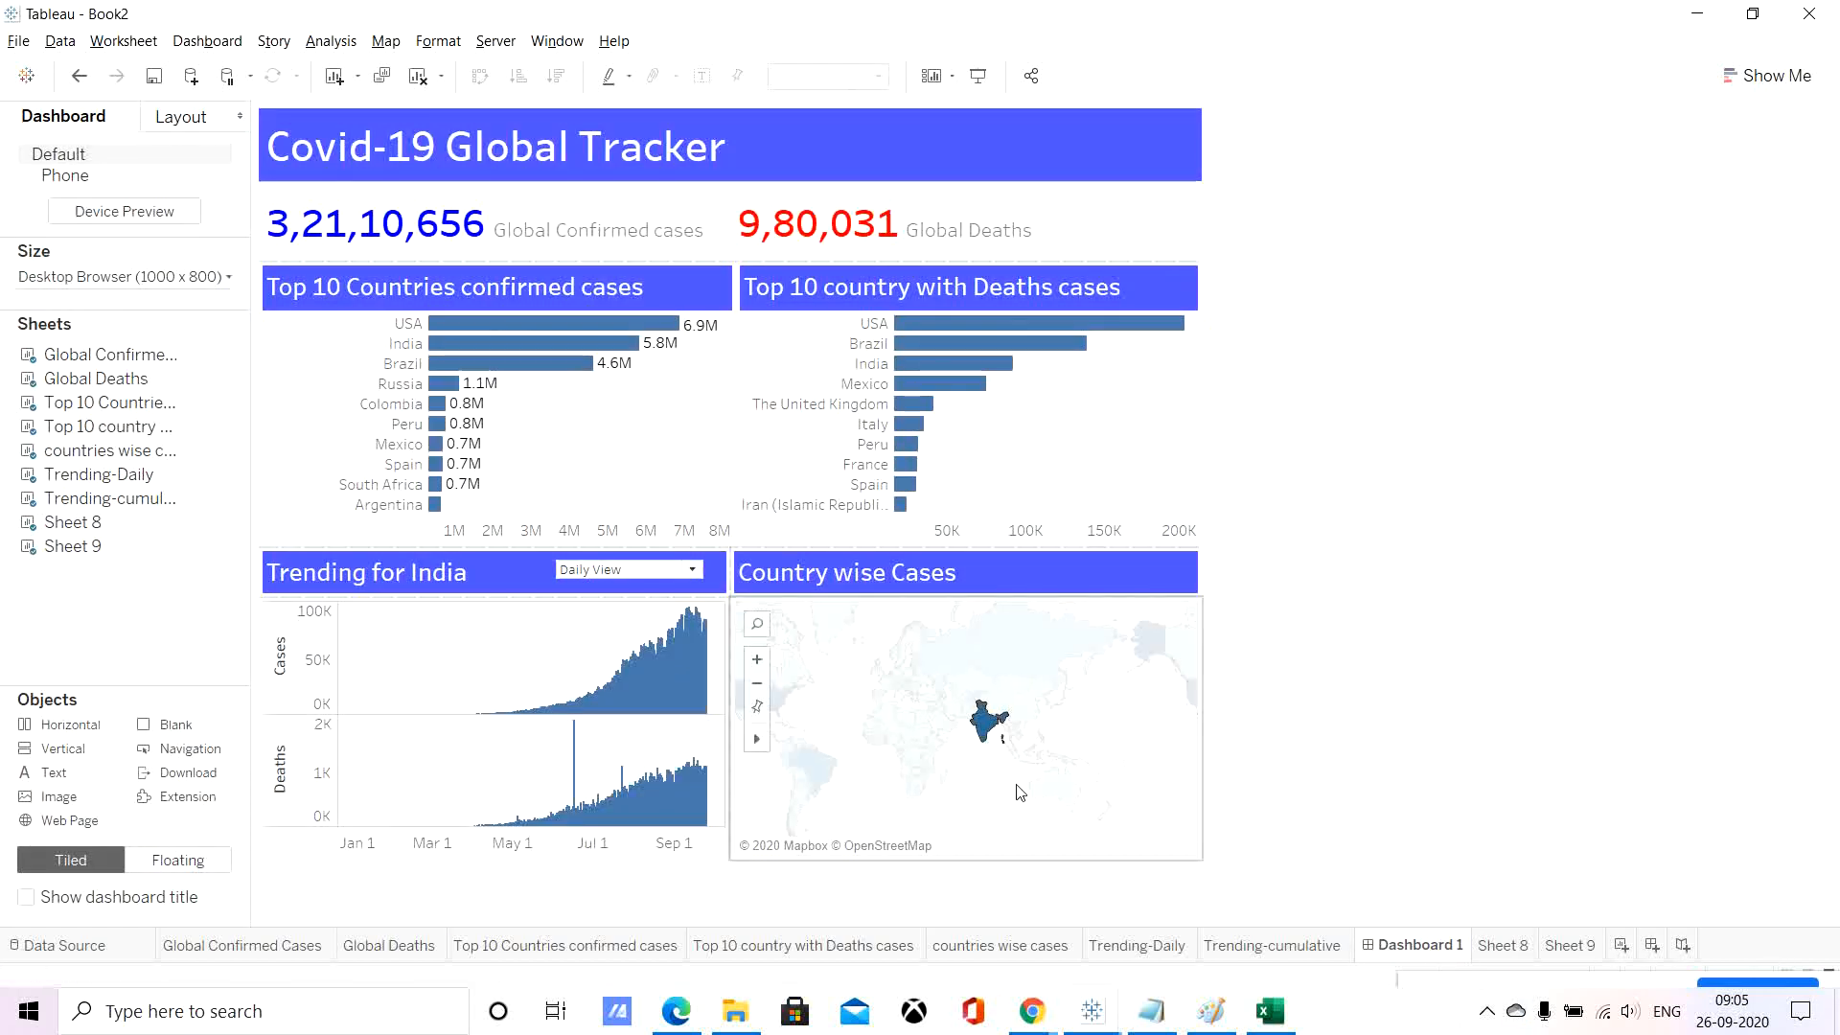
pyautogui.click(989, 788)
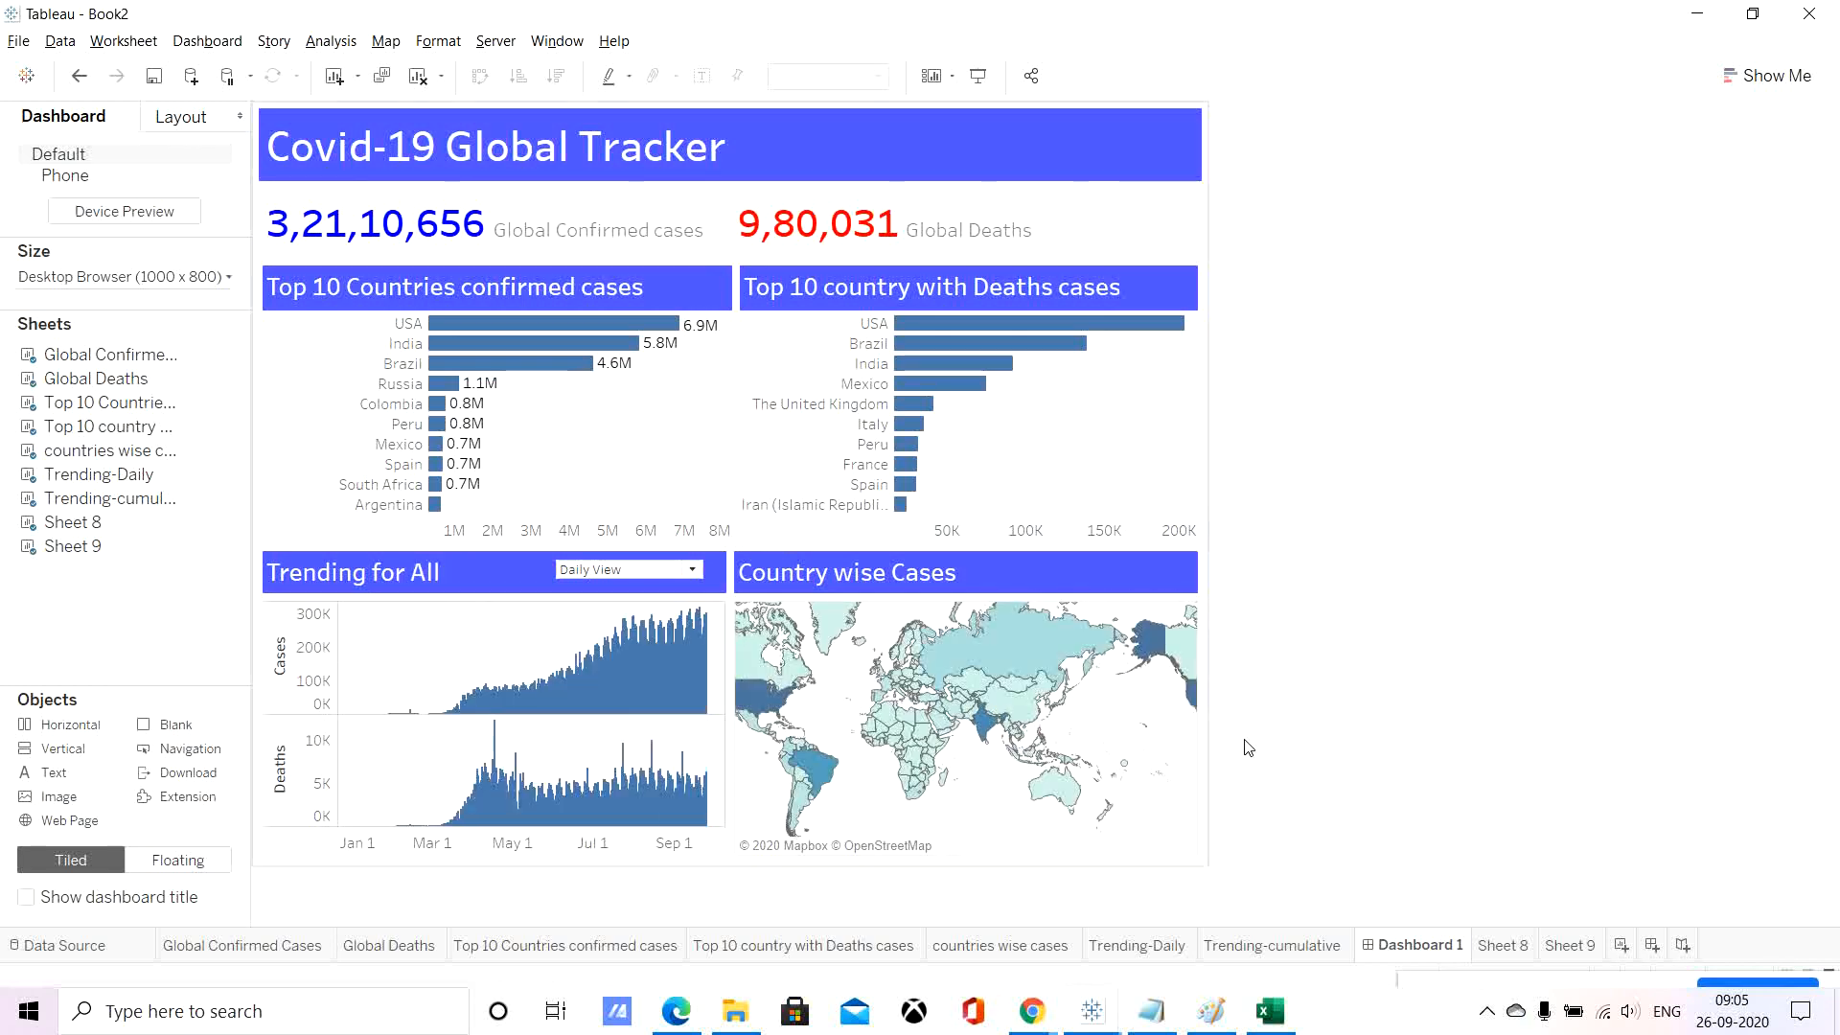
pyautogui.moveTo(1015, 687)
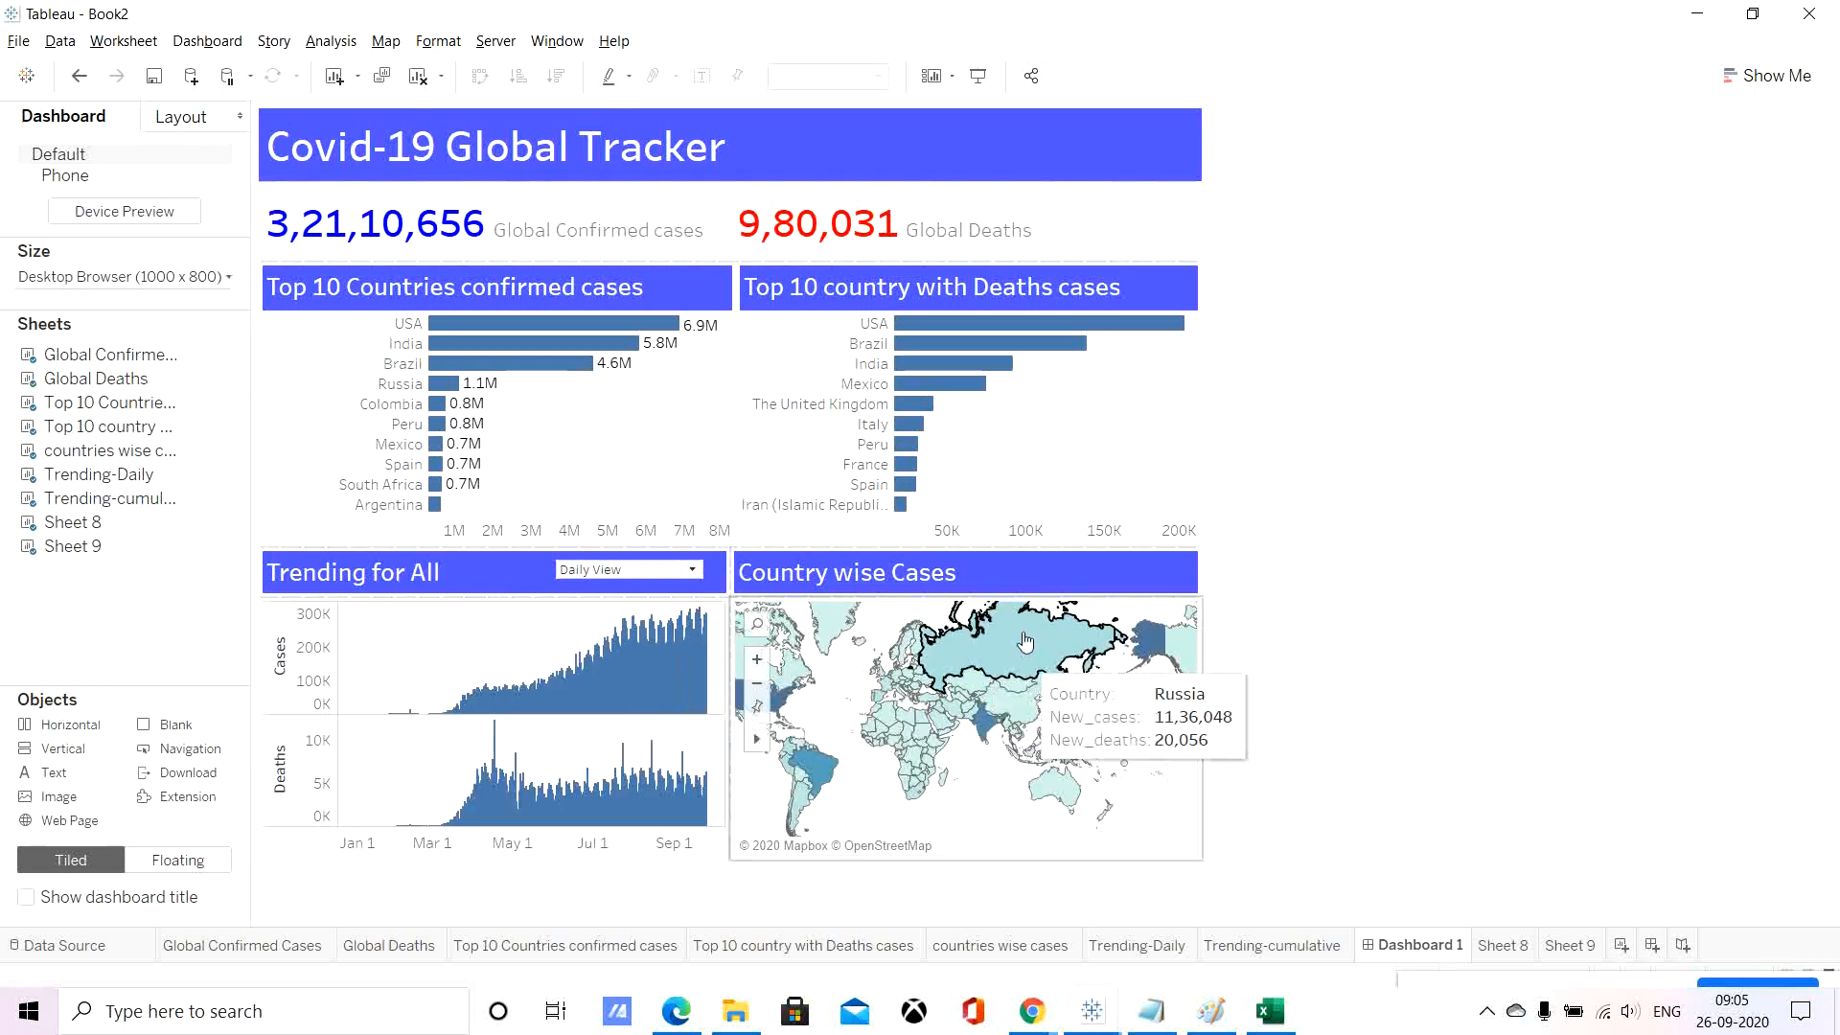
pyautogui.click(1025, 635)
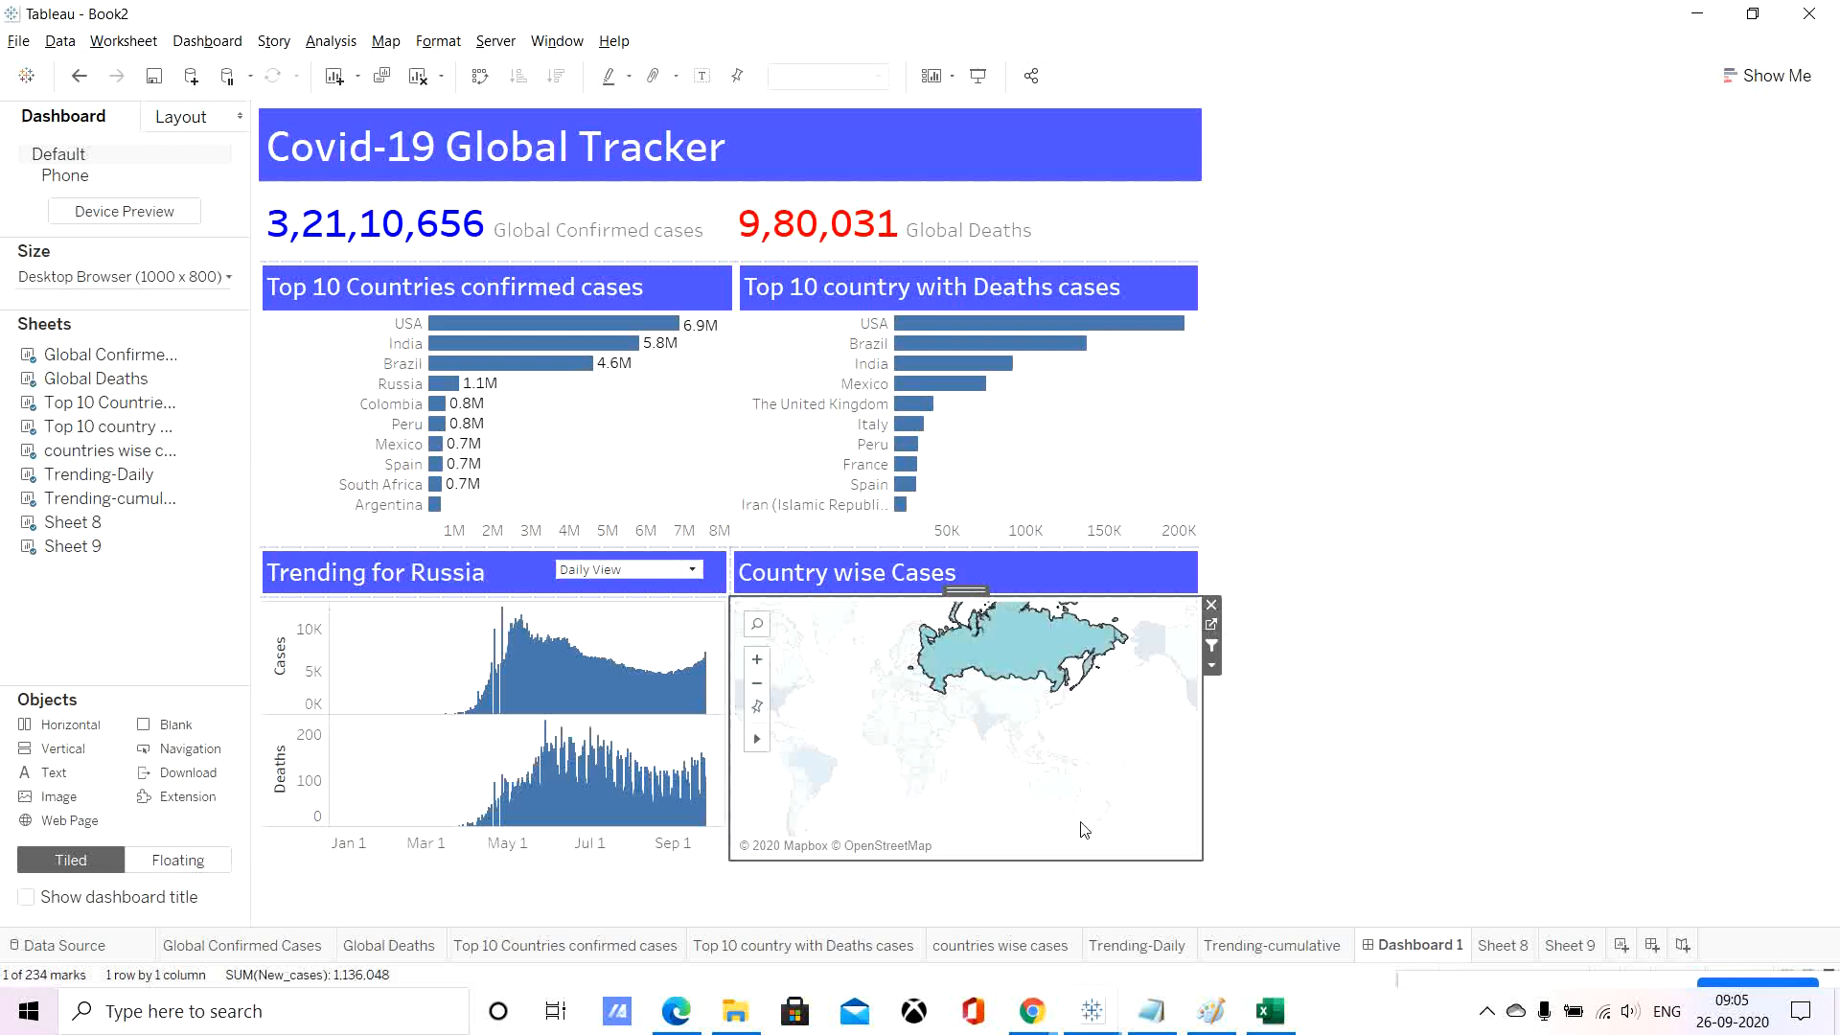
pyautogui.click(818, 769)
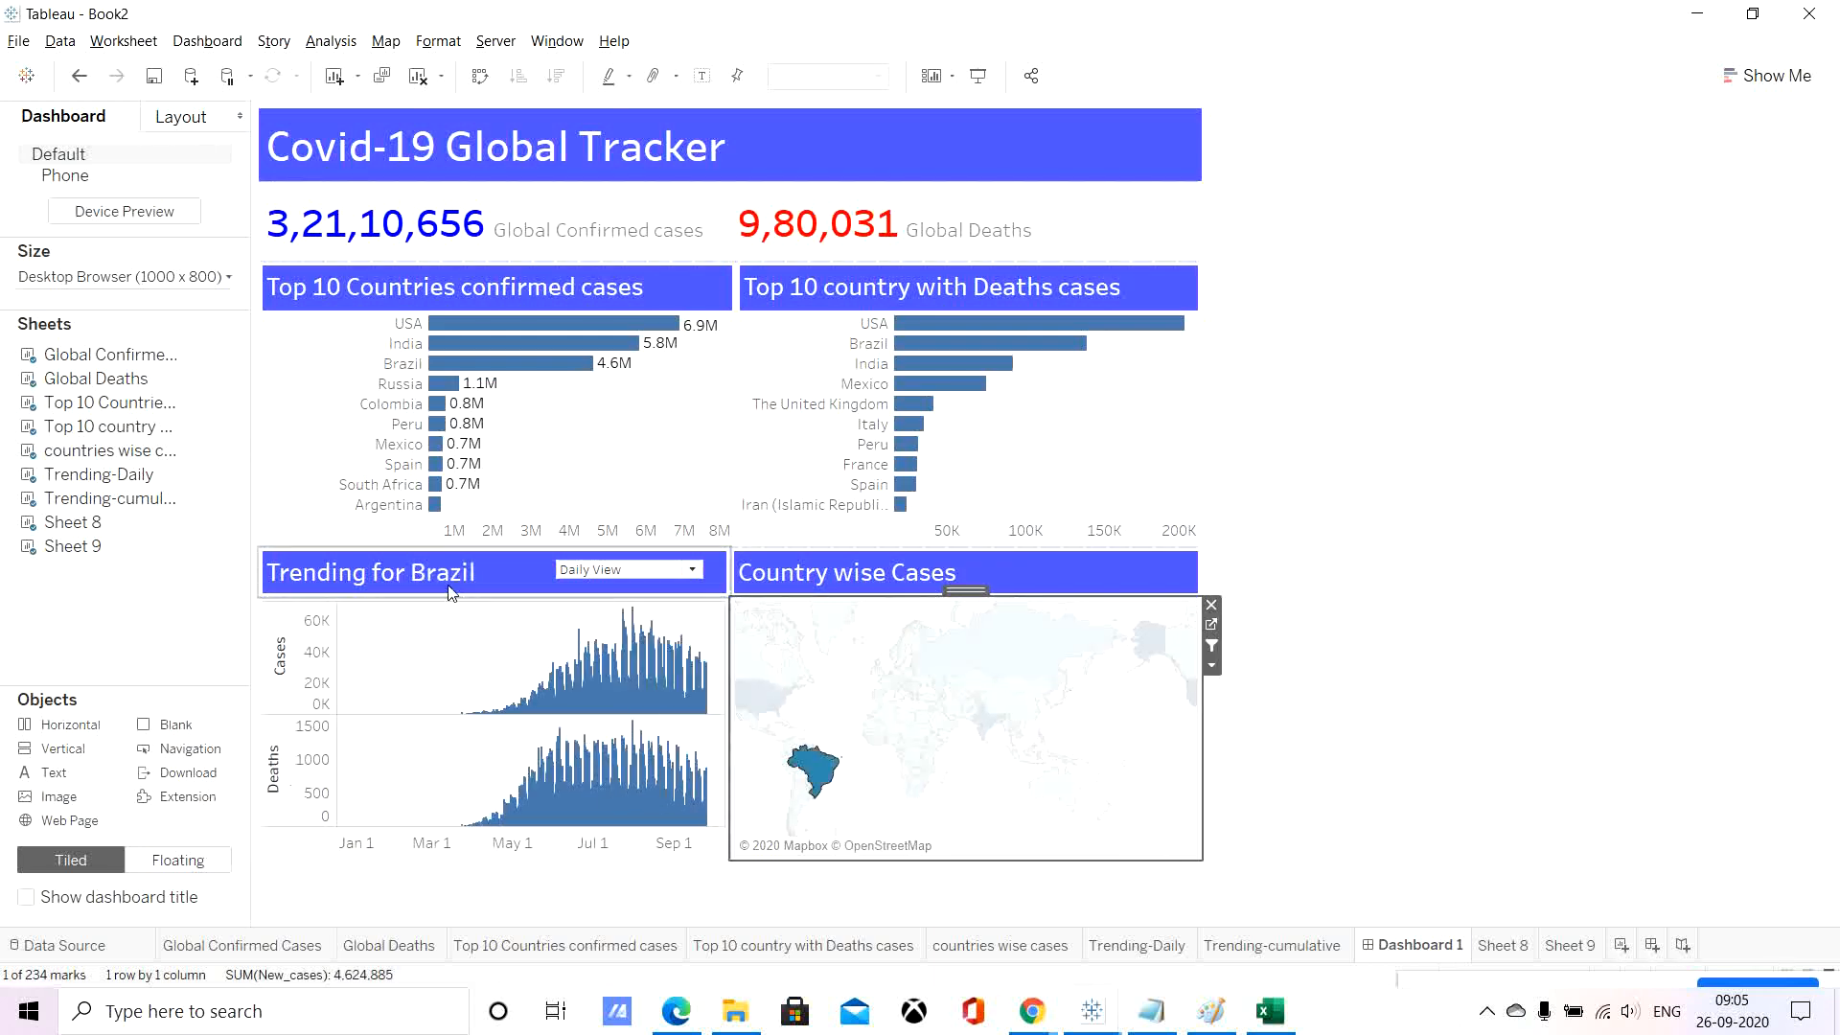
# Clear the country selection on Dashboard 1's map and remove the Country action and Swap calculation filters from Sheet 8.
pyautogui.click(797, 679)
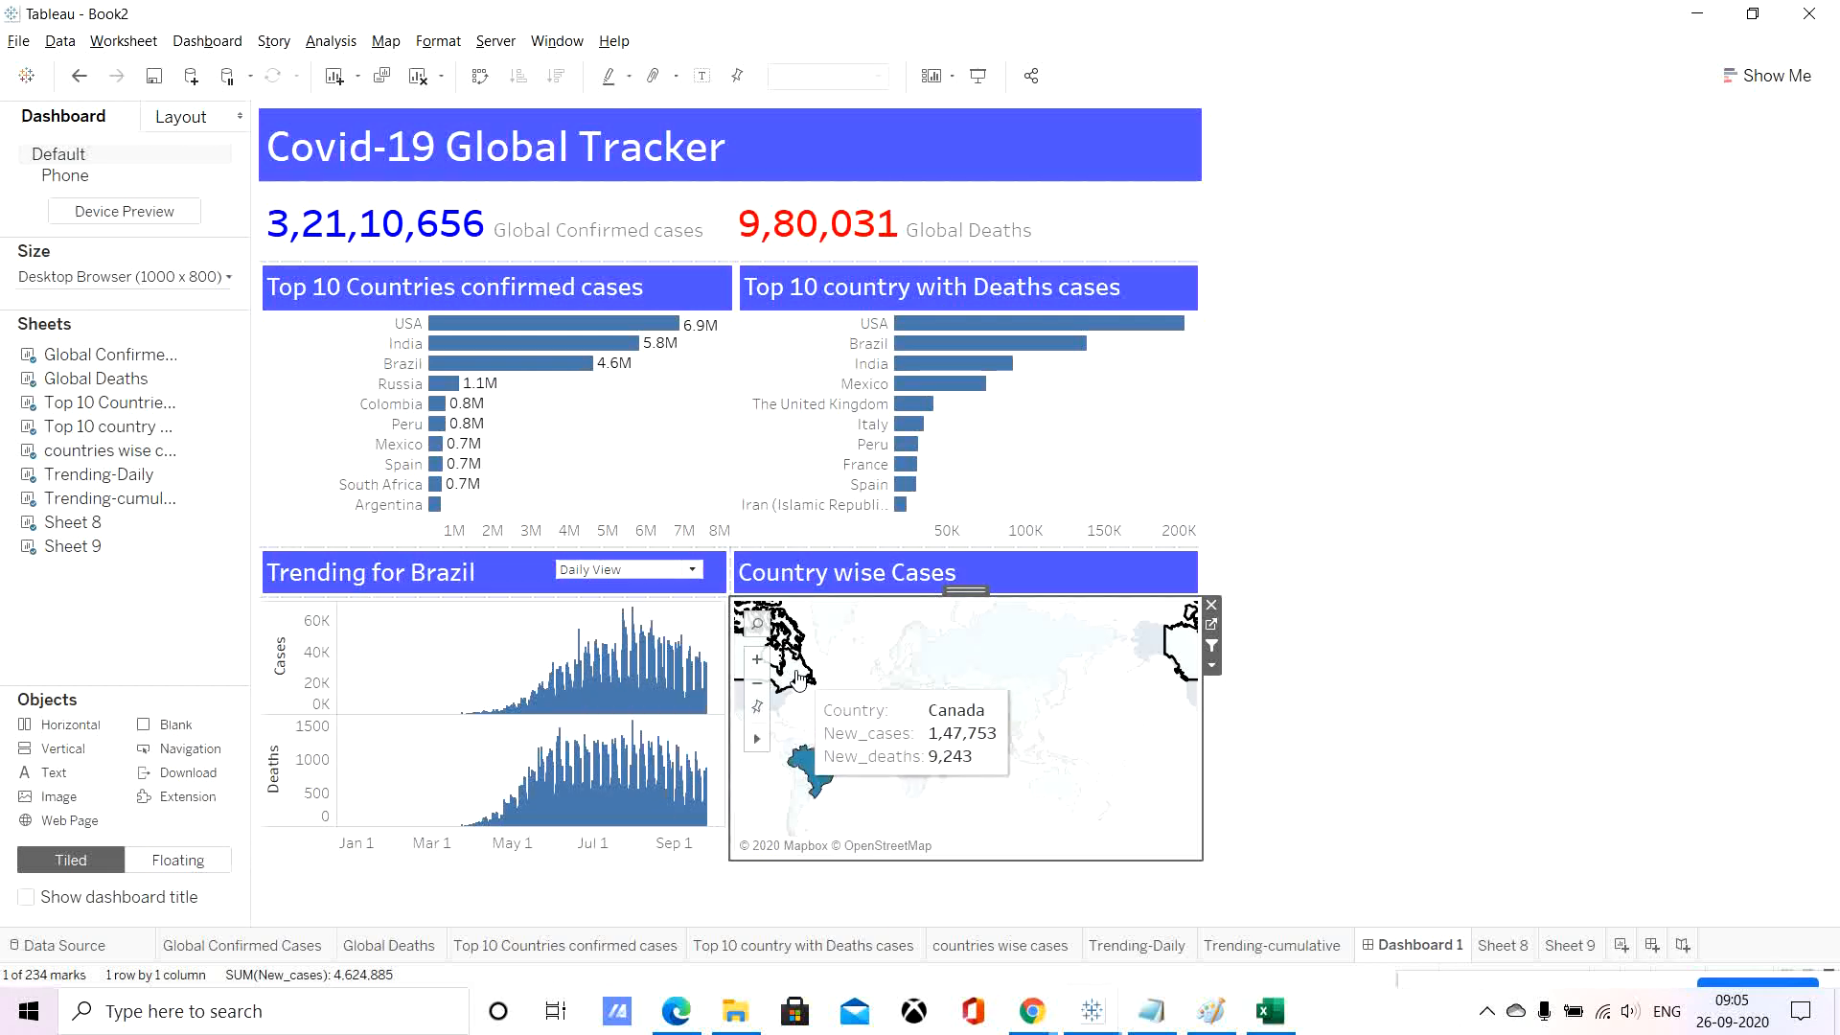
pyautogui.click(1362, 690)
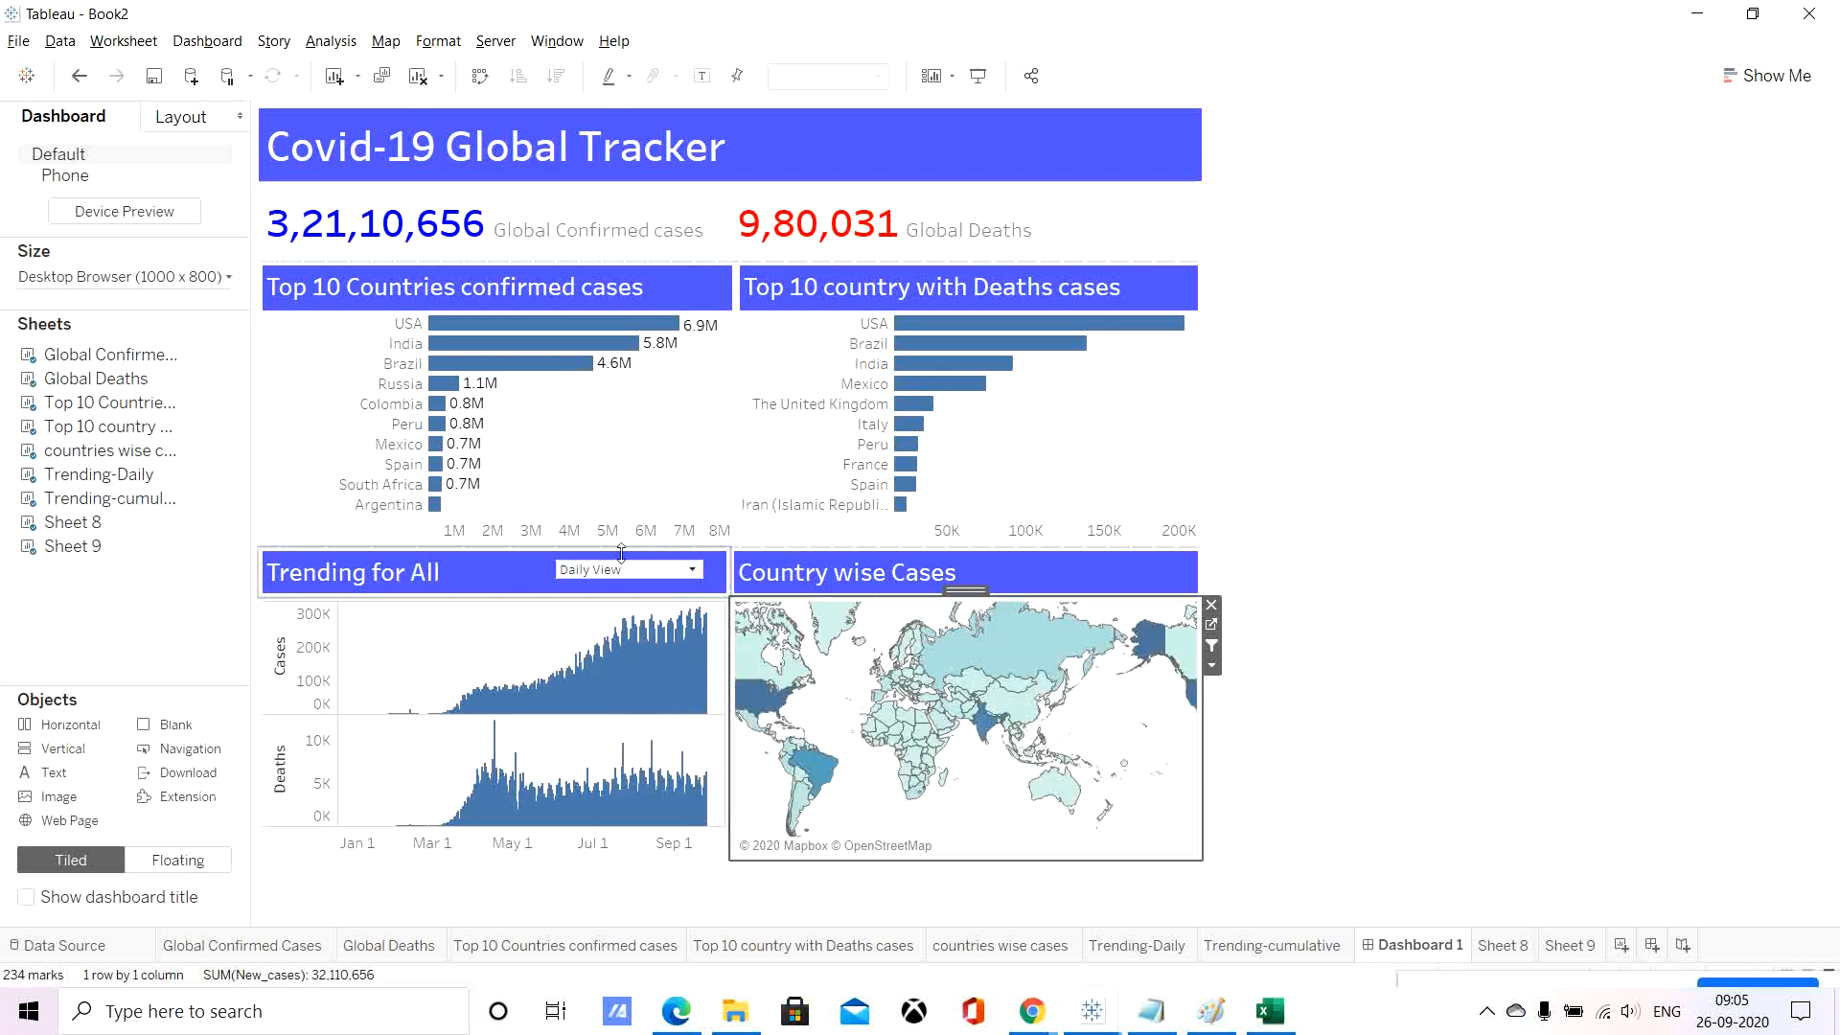
pyautogui.click(459, 576)
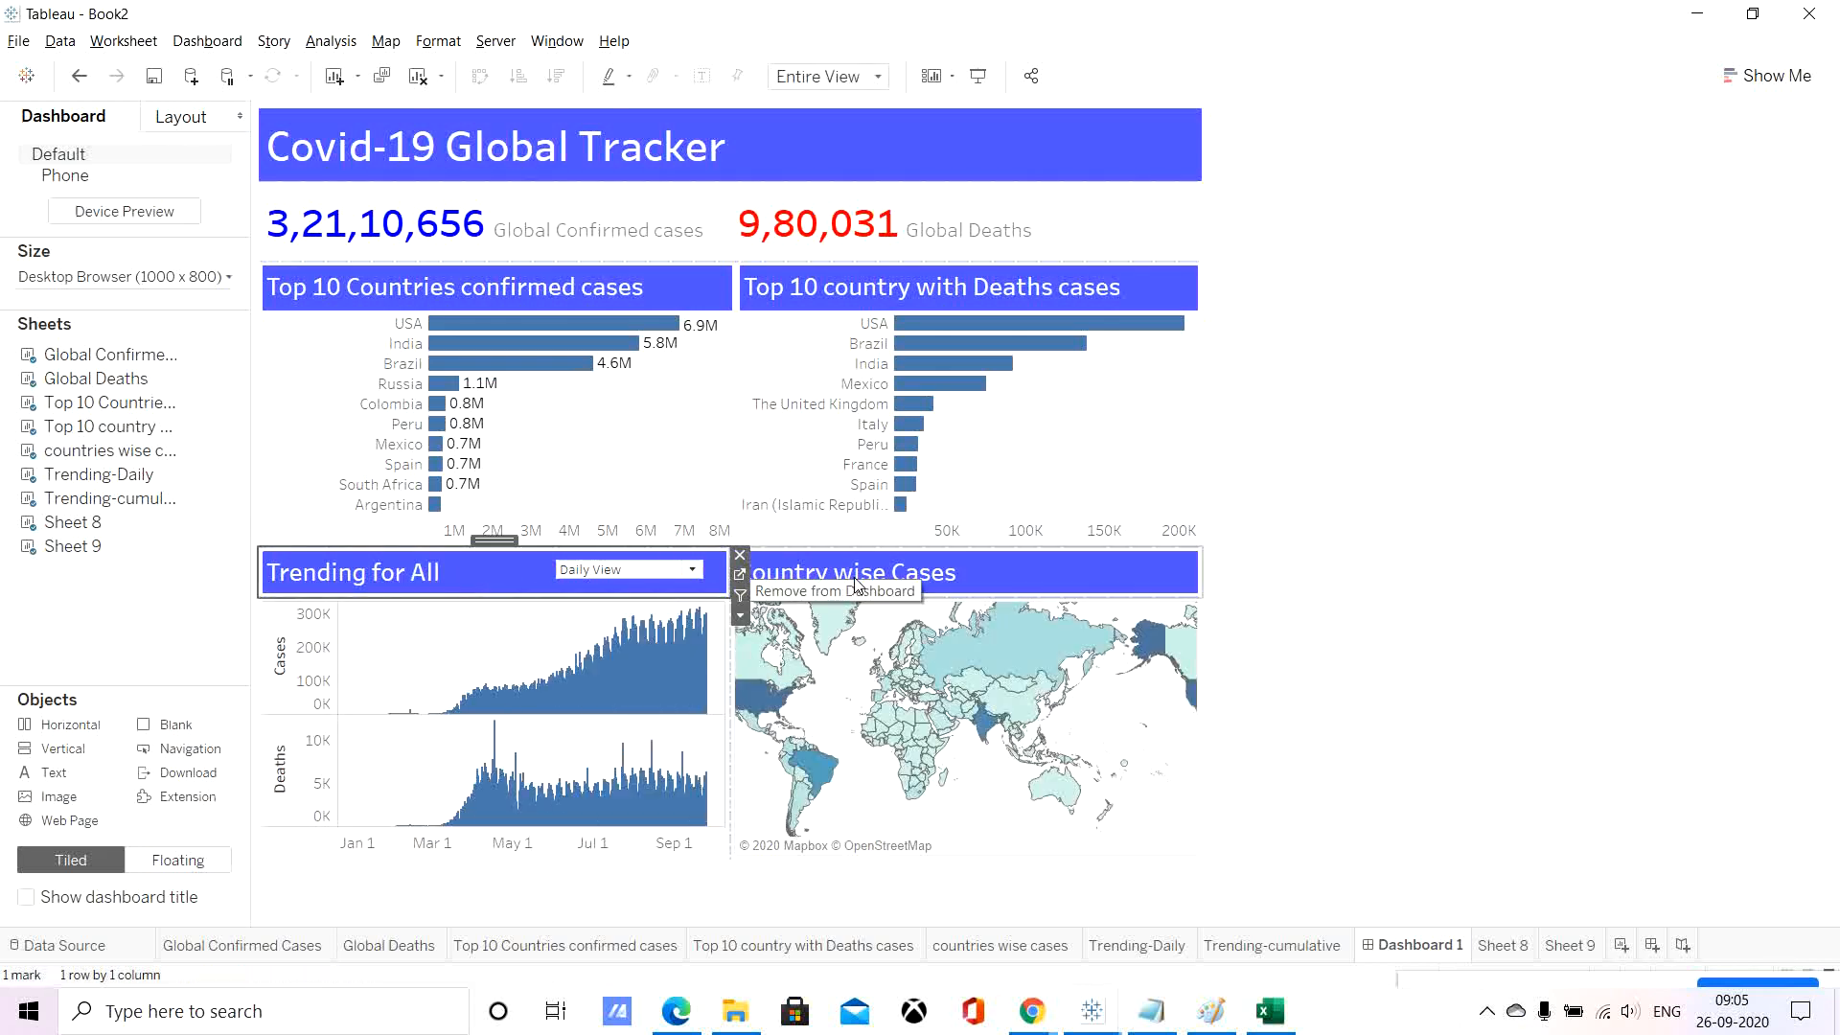
pyautogui.click(738, 577)
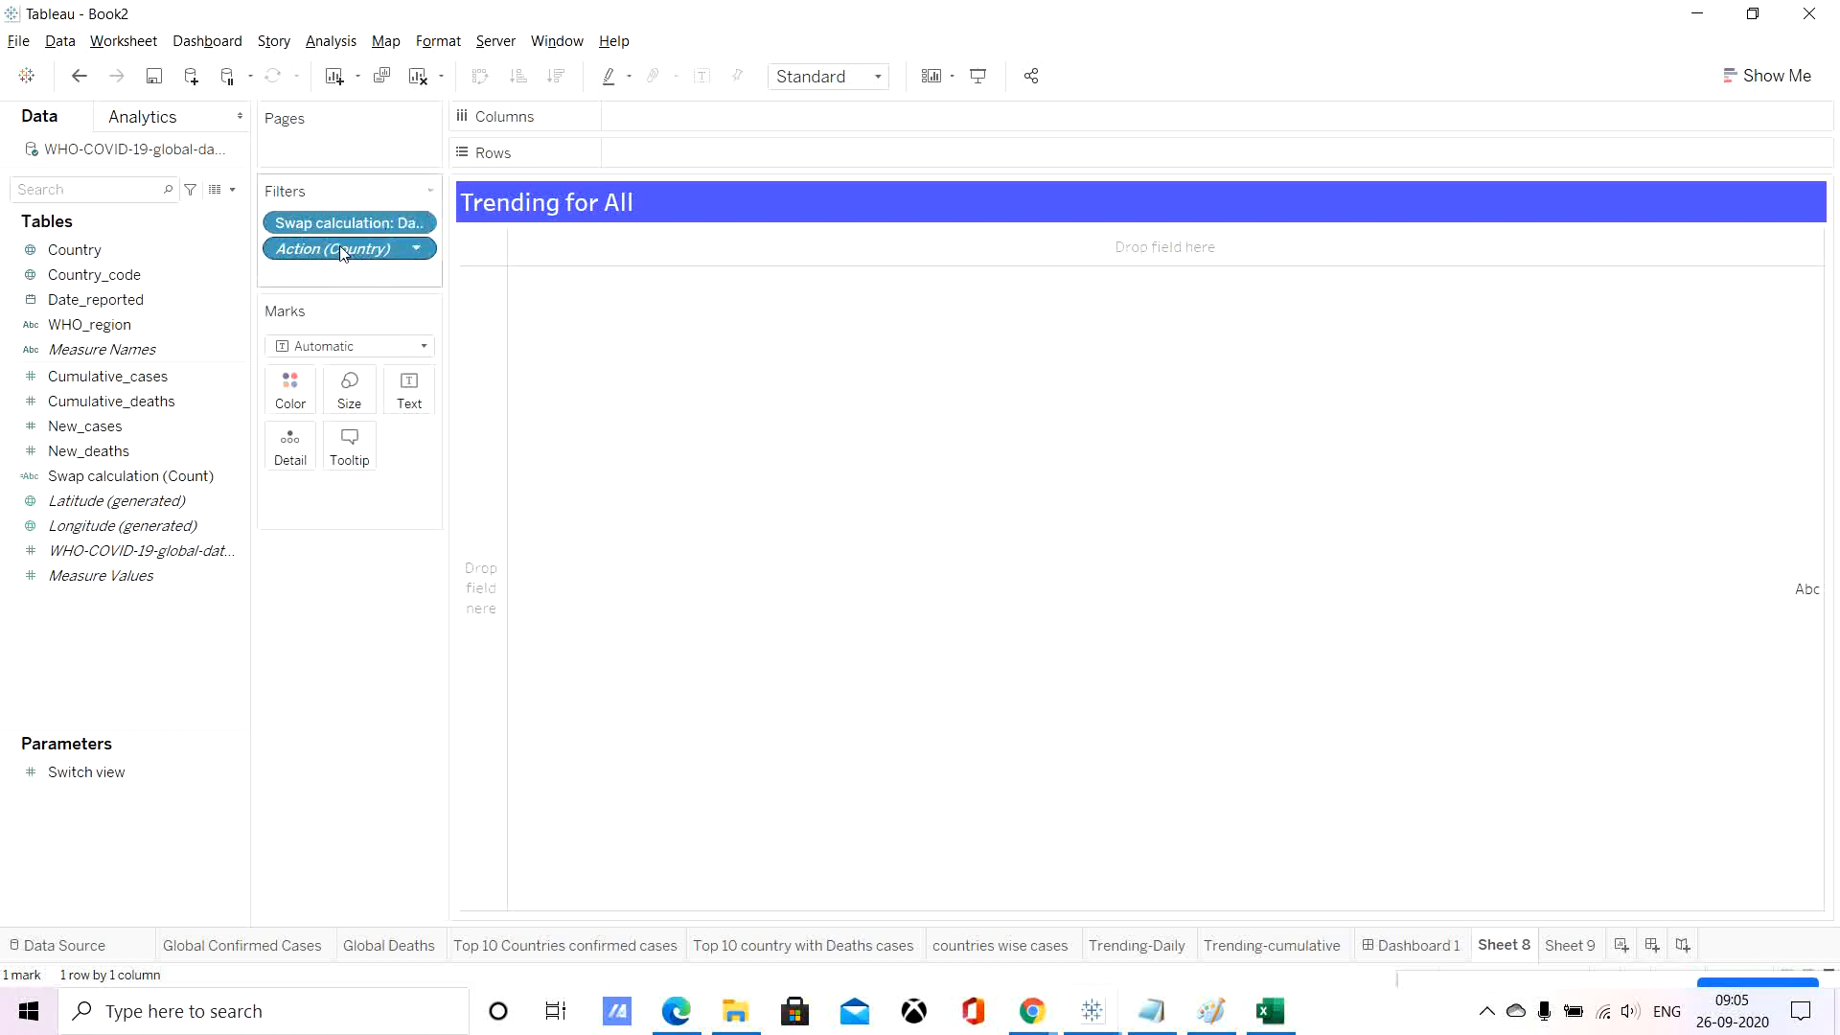
pyautogui.moveTo(340, 251); pyautogui.dragTo(370, 588)
pyautogui.moveTo(364, 227); pyautogui.dragTo(389, 565)
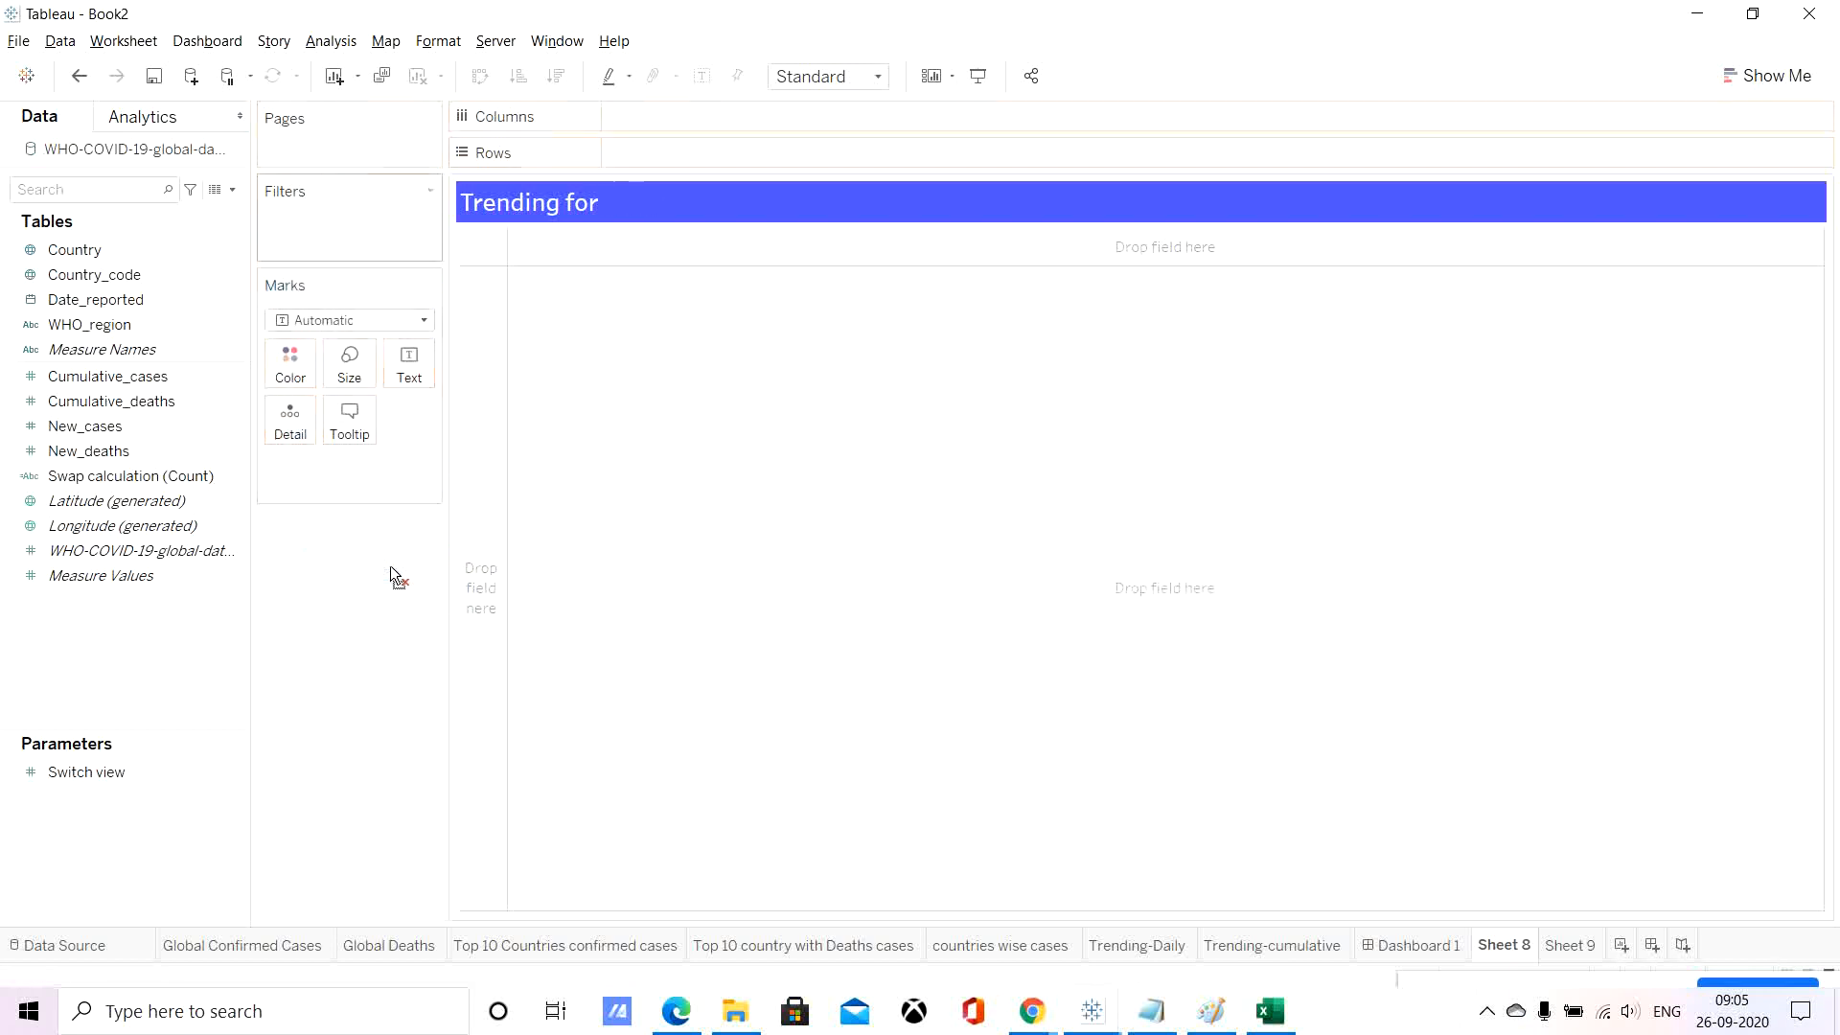
# Delete the missing-field placeholder from Sheet 8's title so only "Trending for" remains, and save the title.
pyautogui.doubleClick(605, 215)
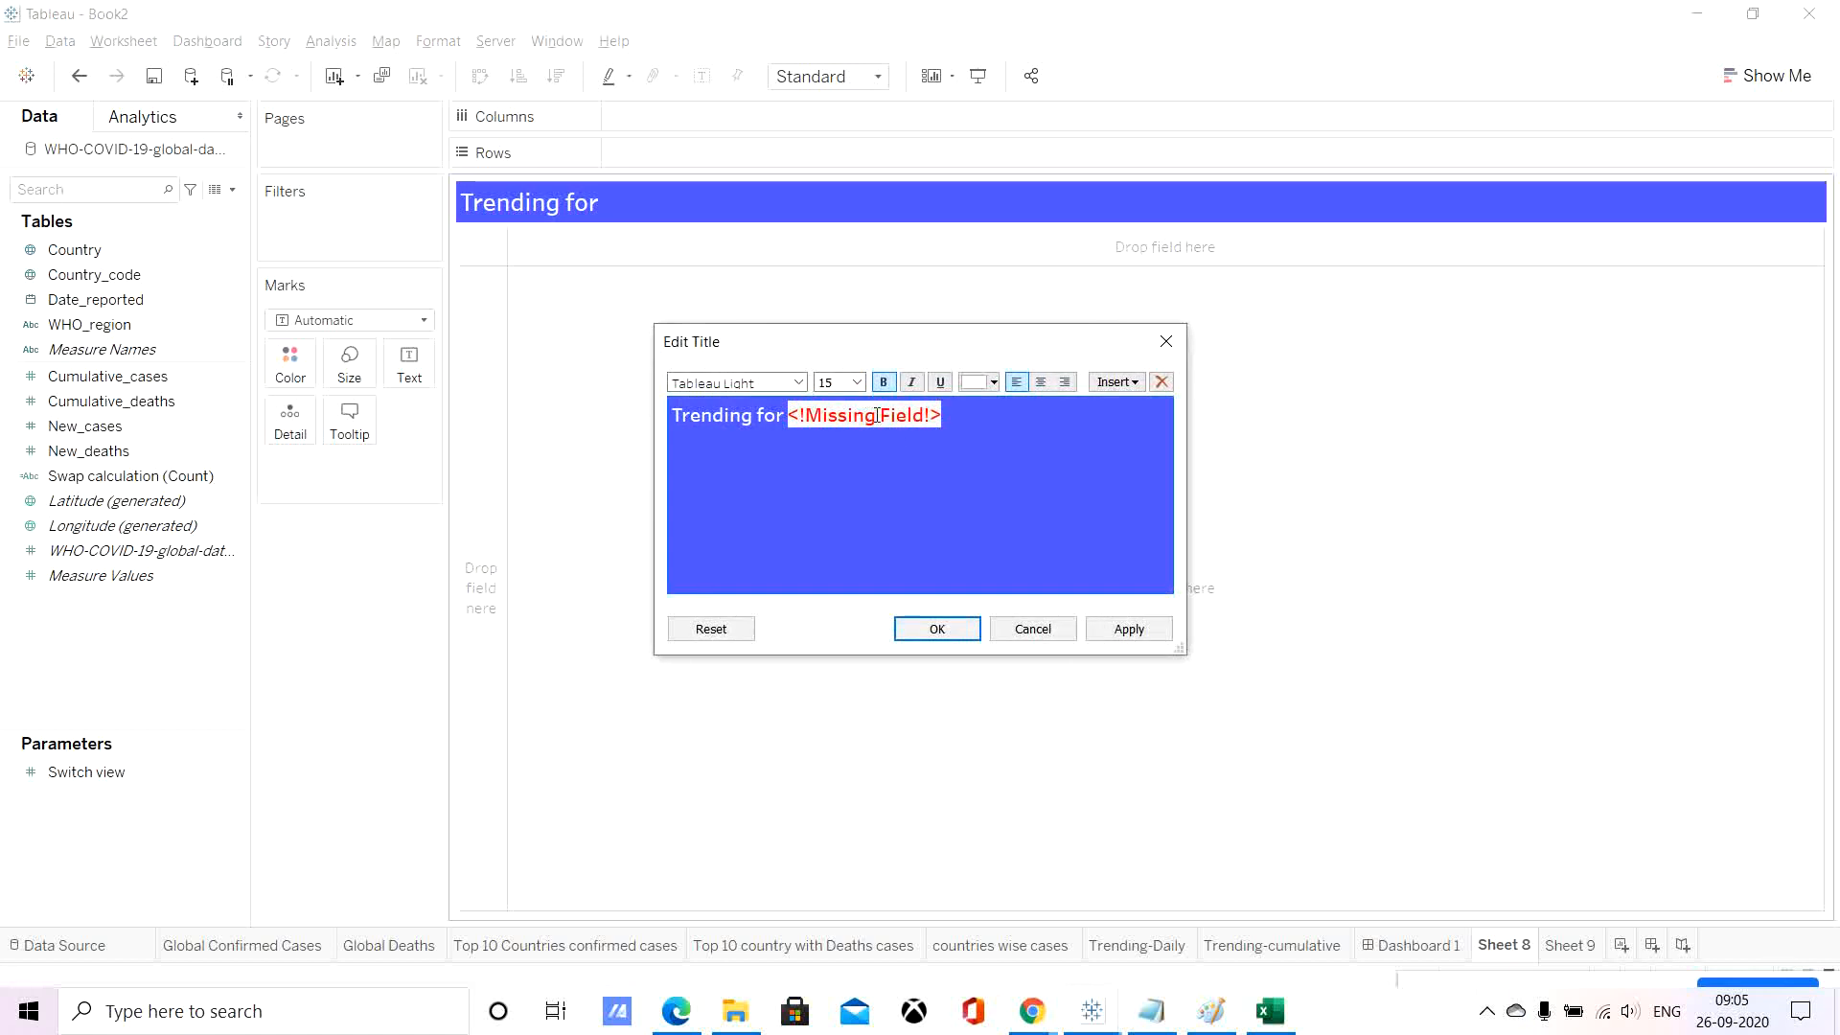
pyautogui.moveTo(787, 414); pyautogui.dragTo(942, 415)
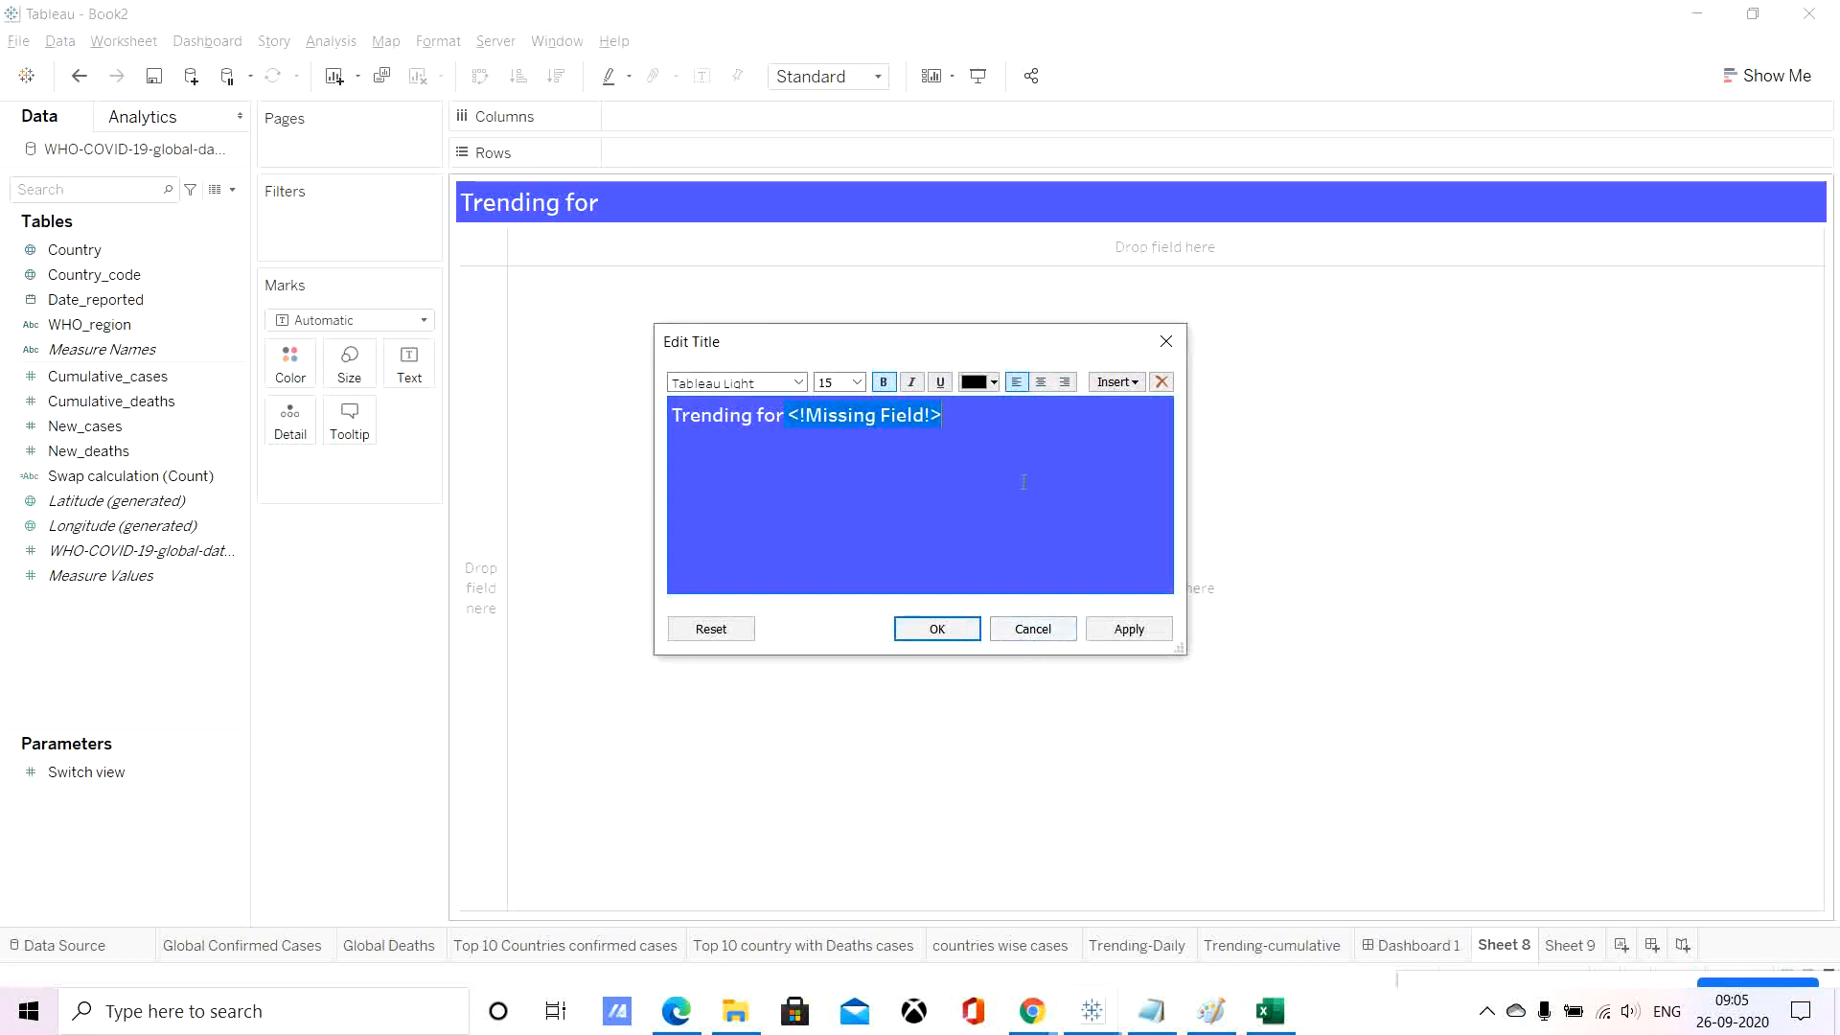
pyautogui.press('BackSpace')
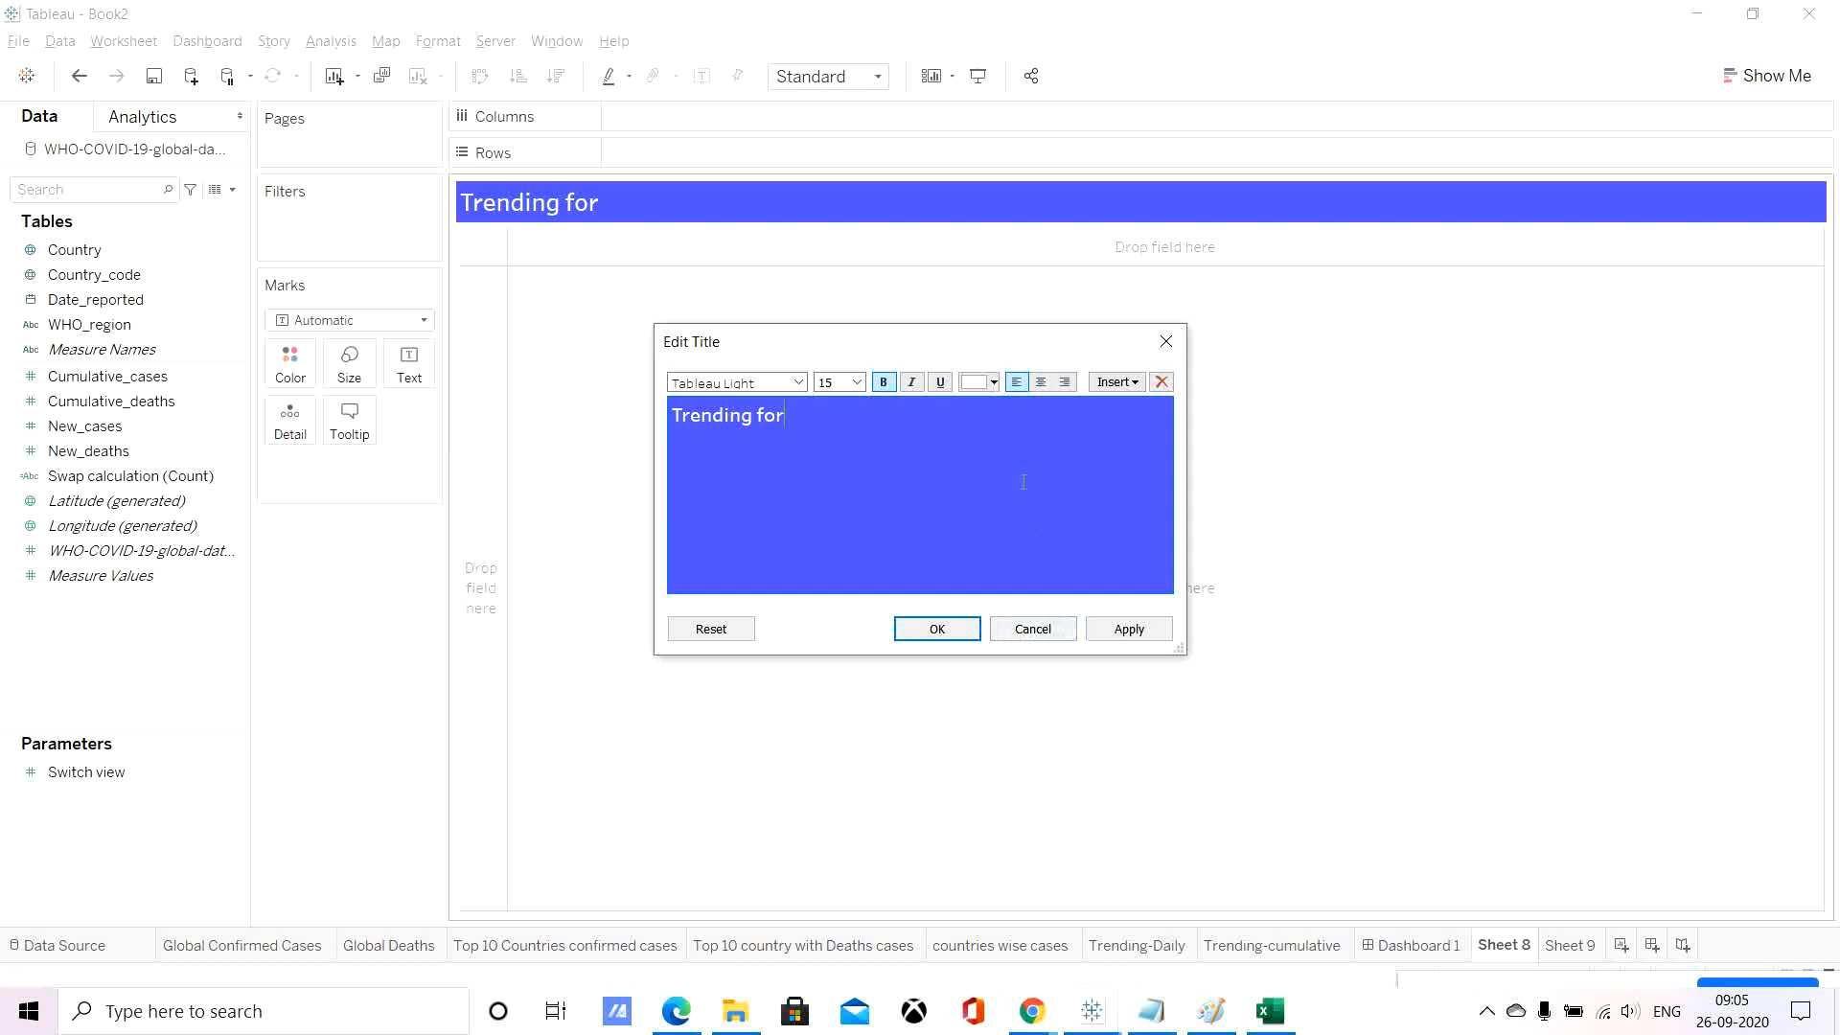
pyautogui.click(939, 627)
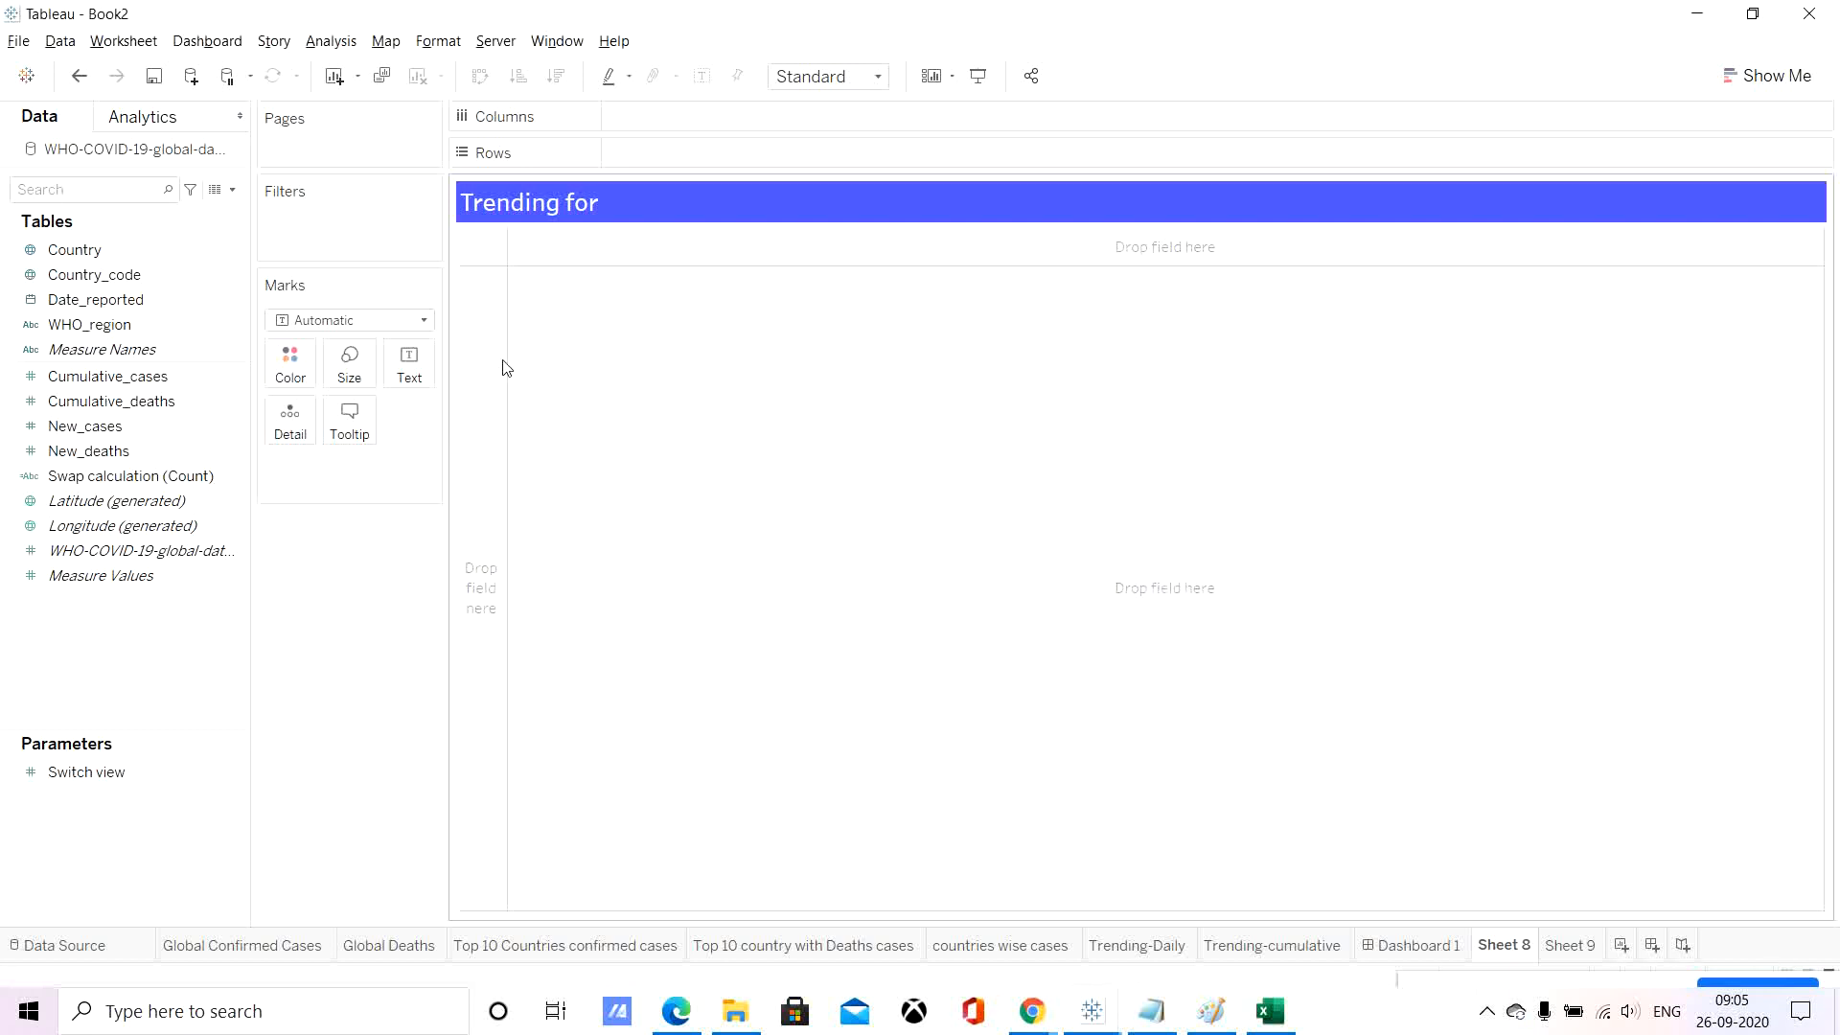
pyautogui.doubleClick(585, 193)
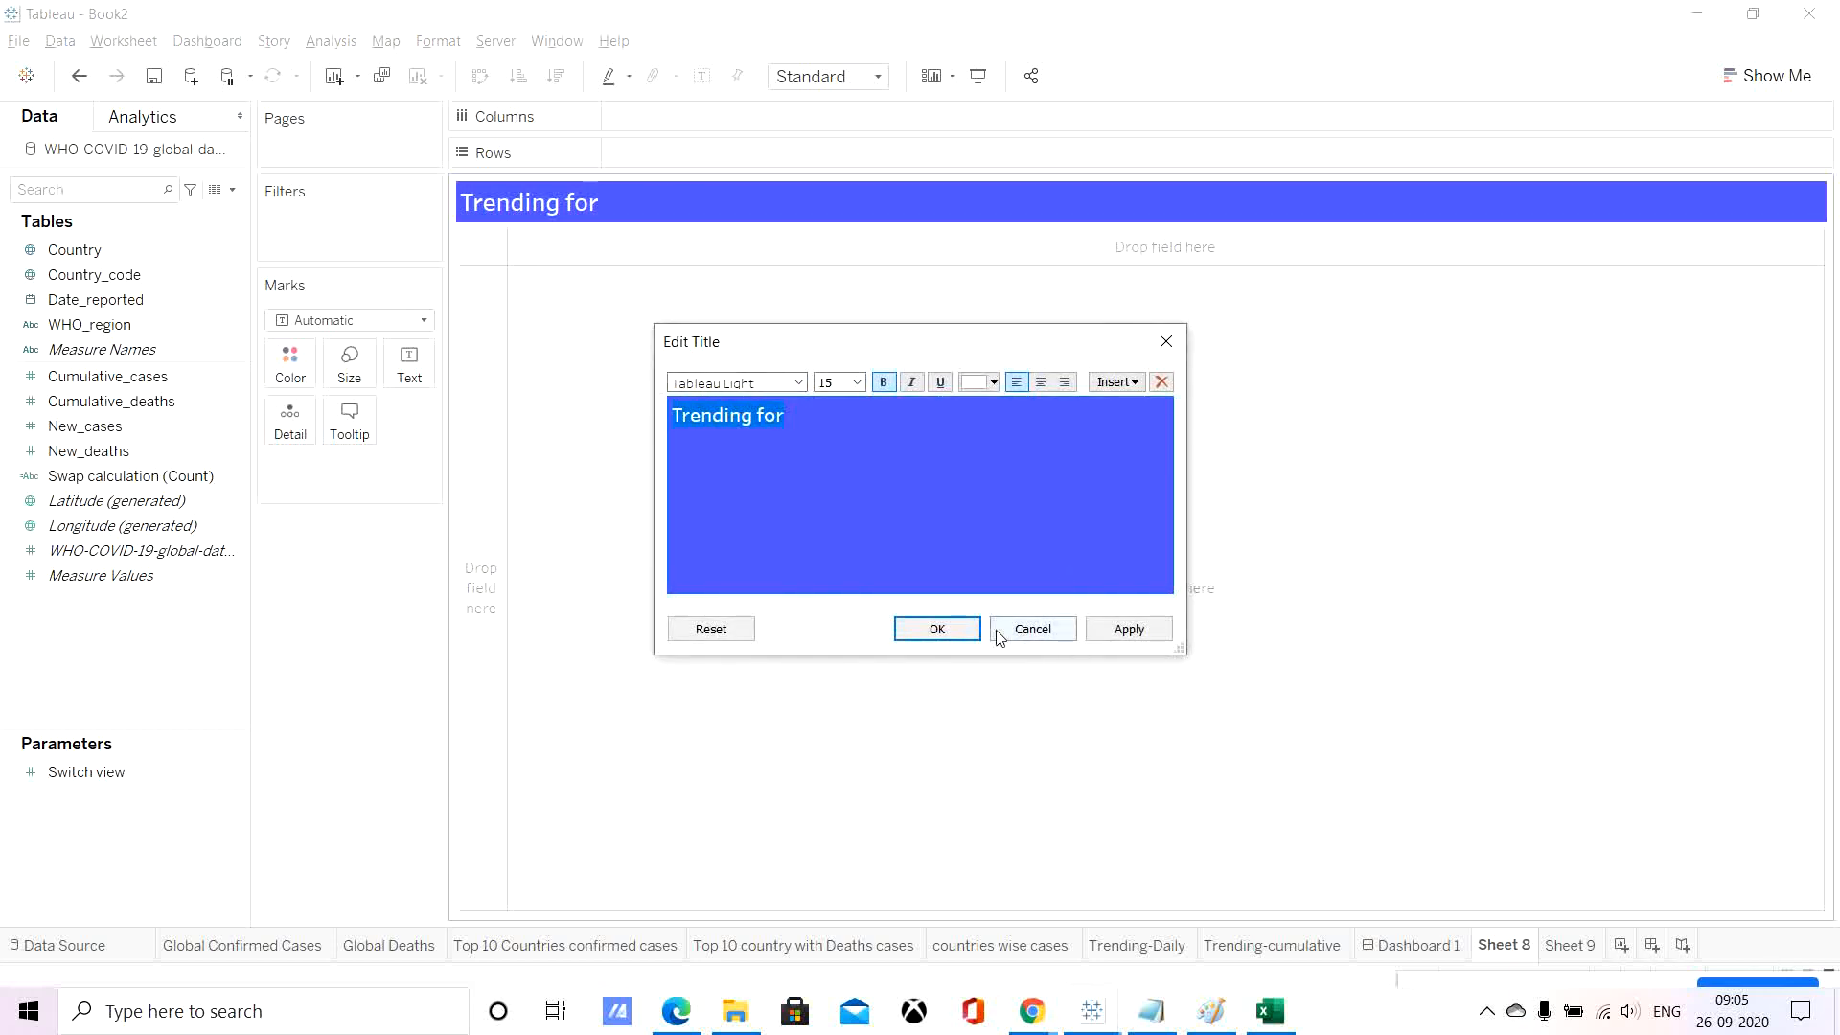
pyautogui.click(958, 629)
# Review the source and target sheets of Dashboard 1's Geo Map filter action and close the action settings with them kept.
pyautogui.click(1413, 945)
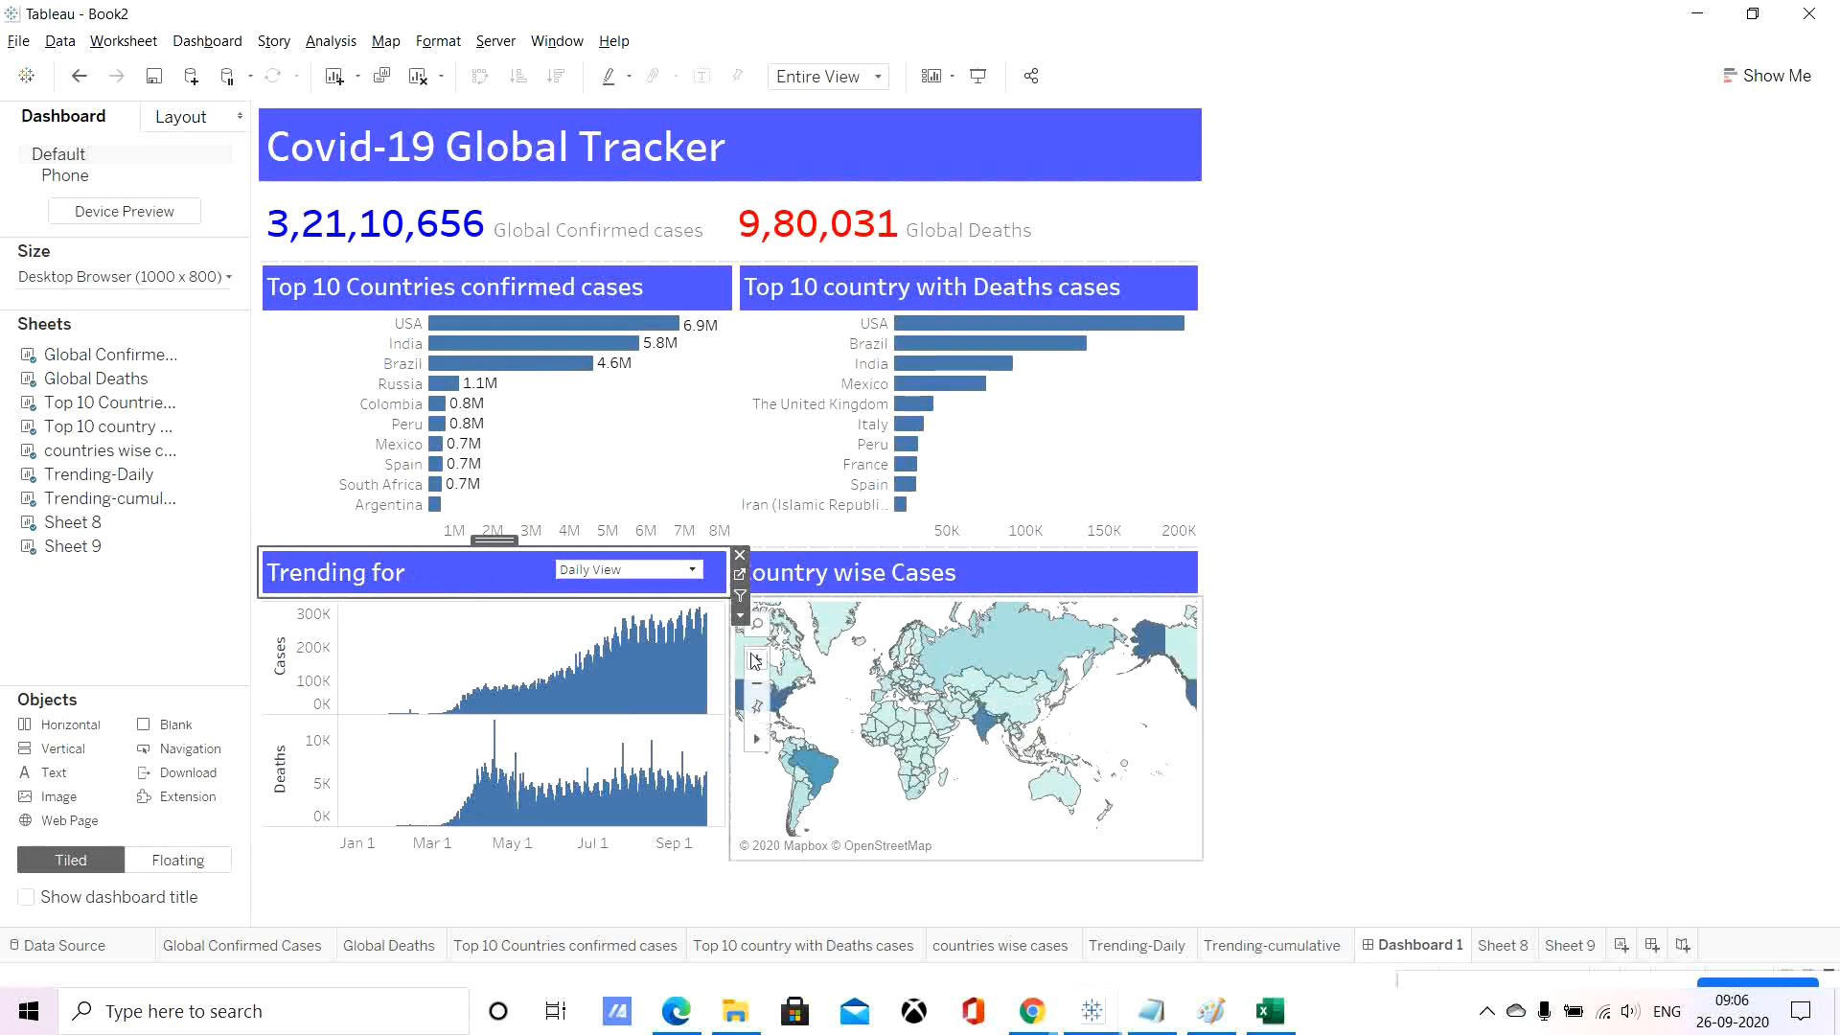
pyautogui.click(207, 42)
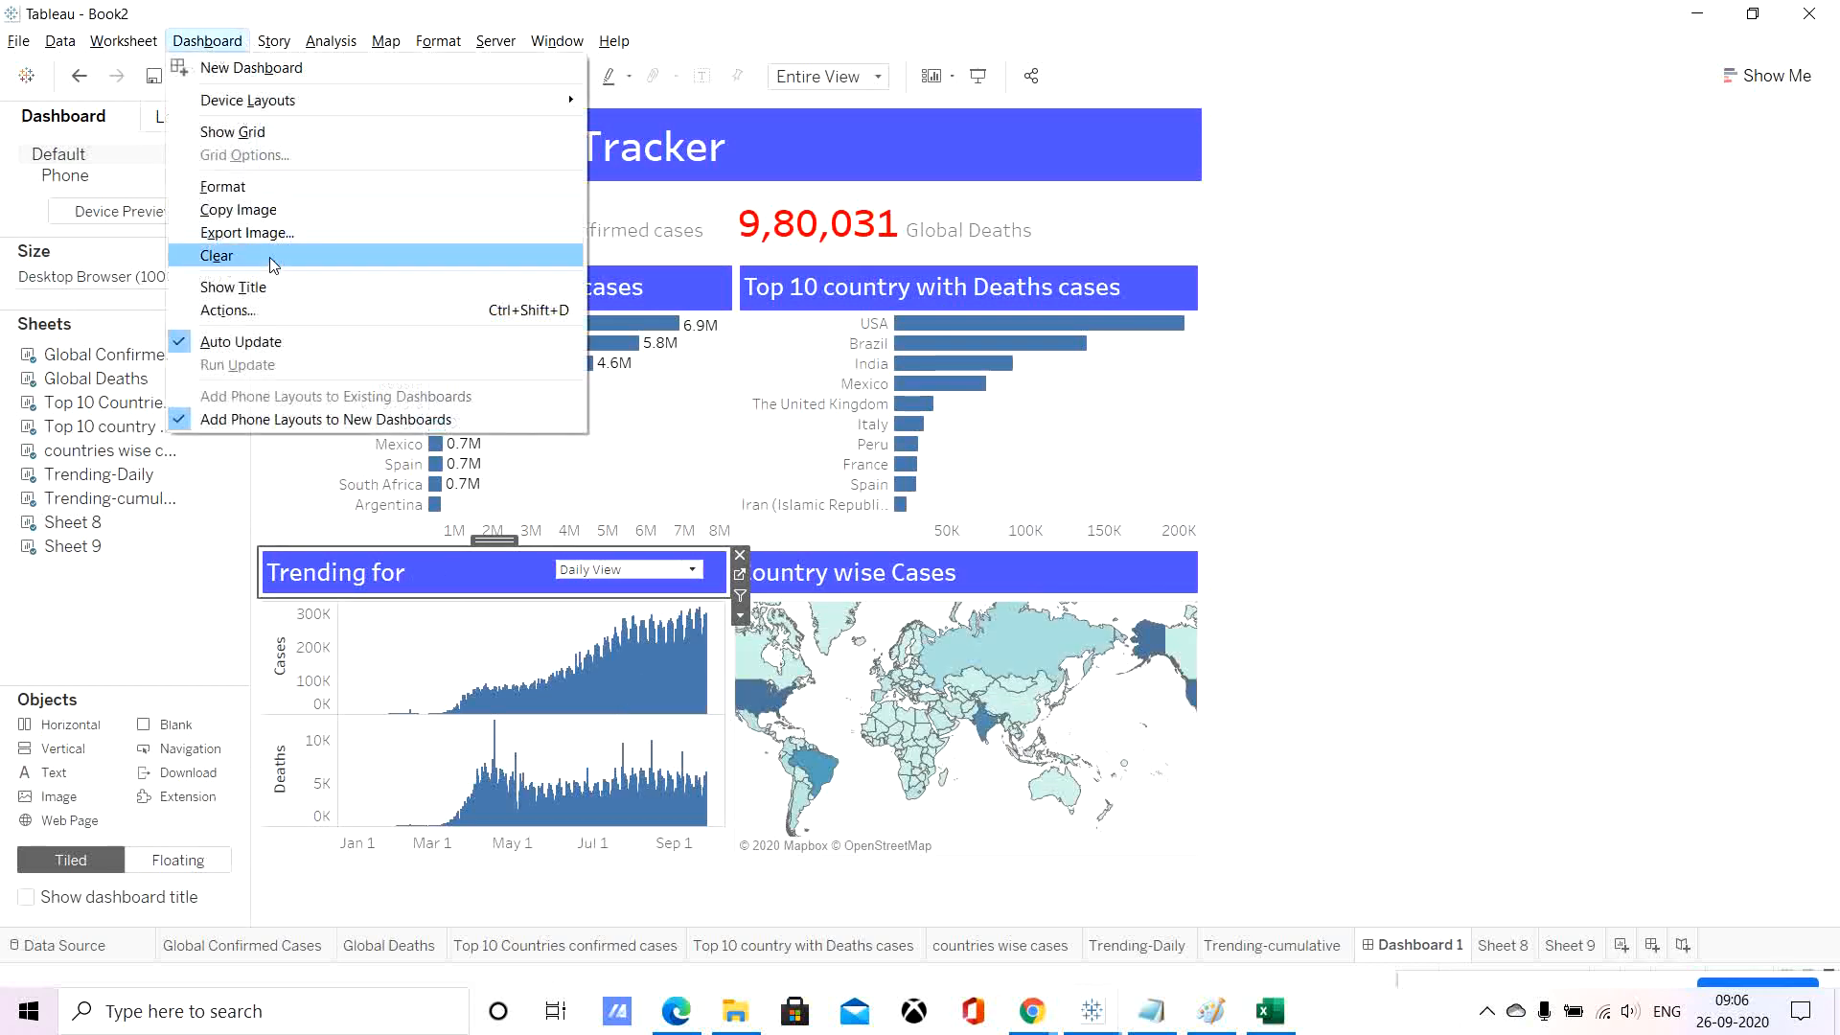
pyautogui.click(227, 310)
pyautogui.click(730, 456)
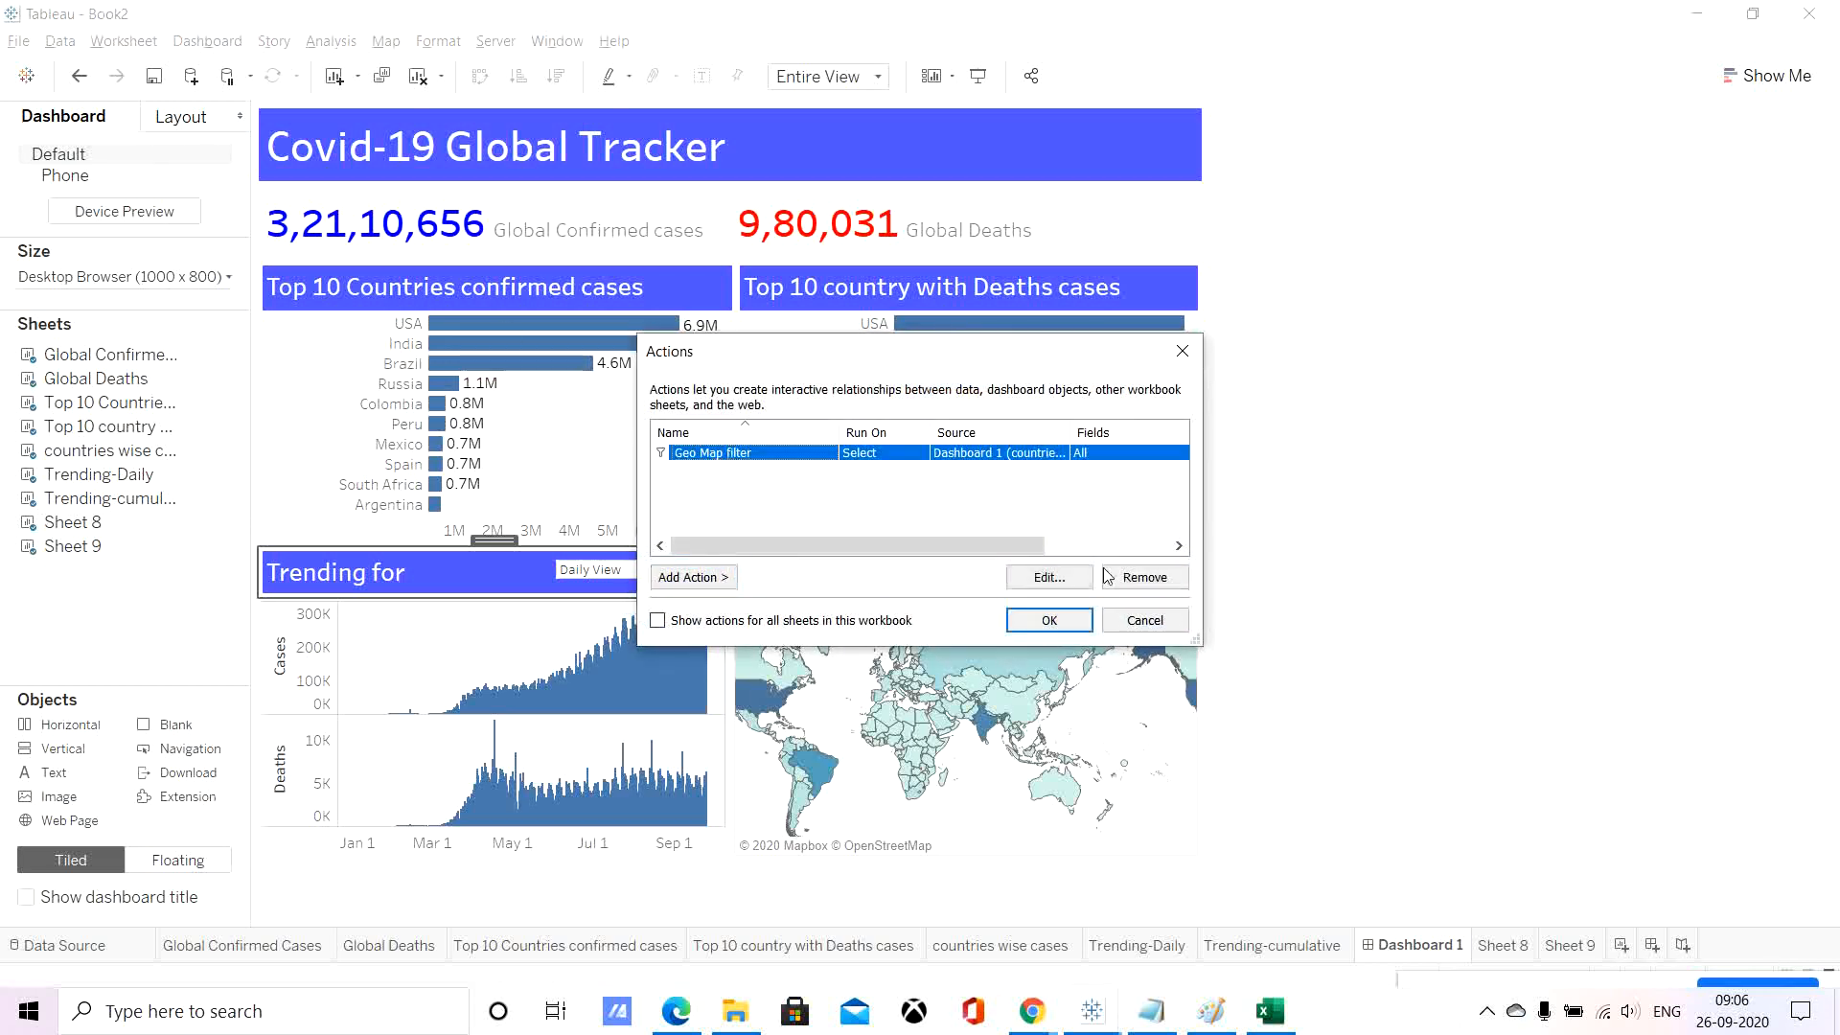
pyautogui.click(1048, 577)
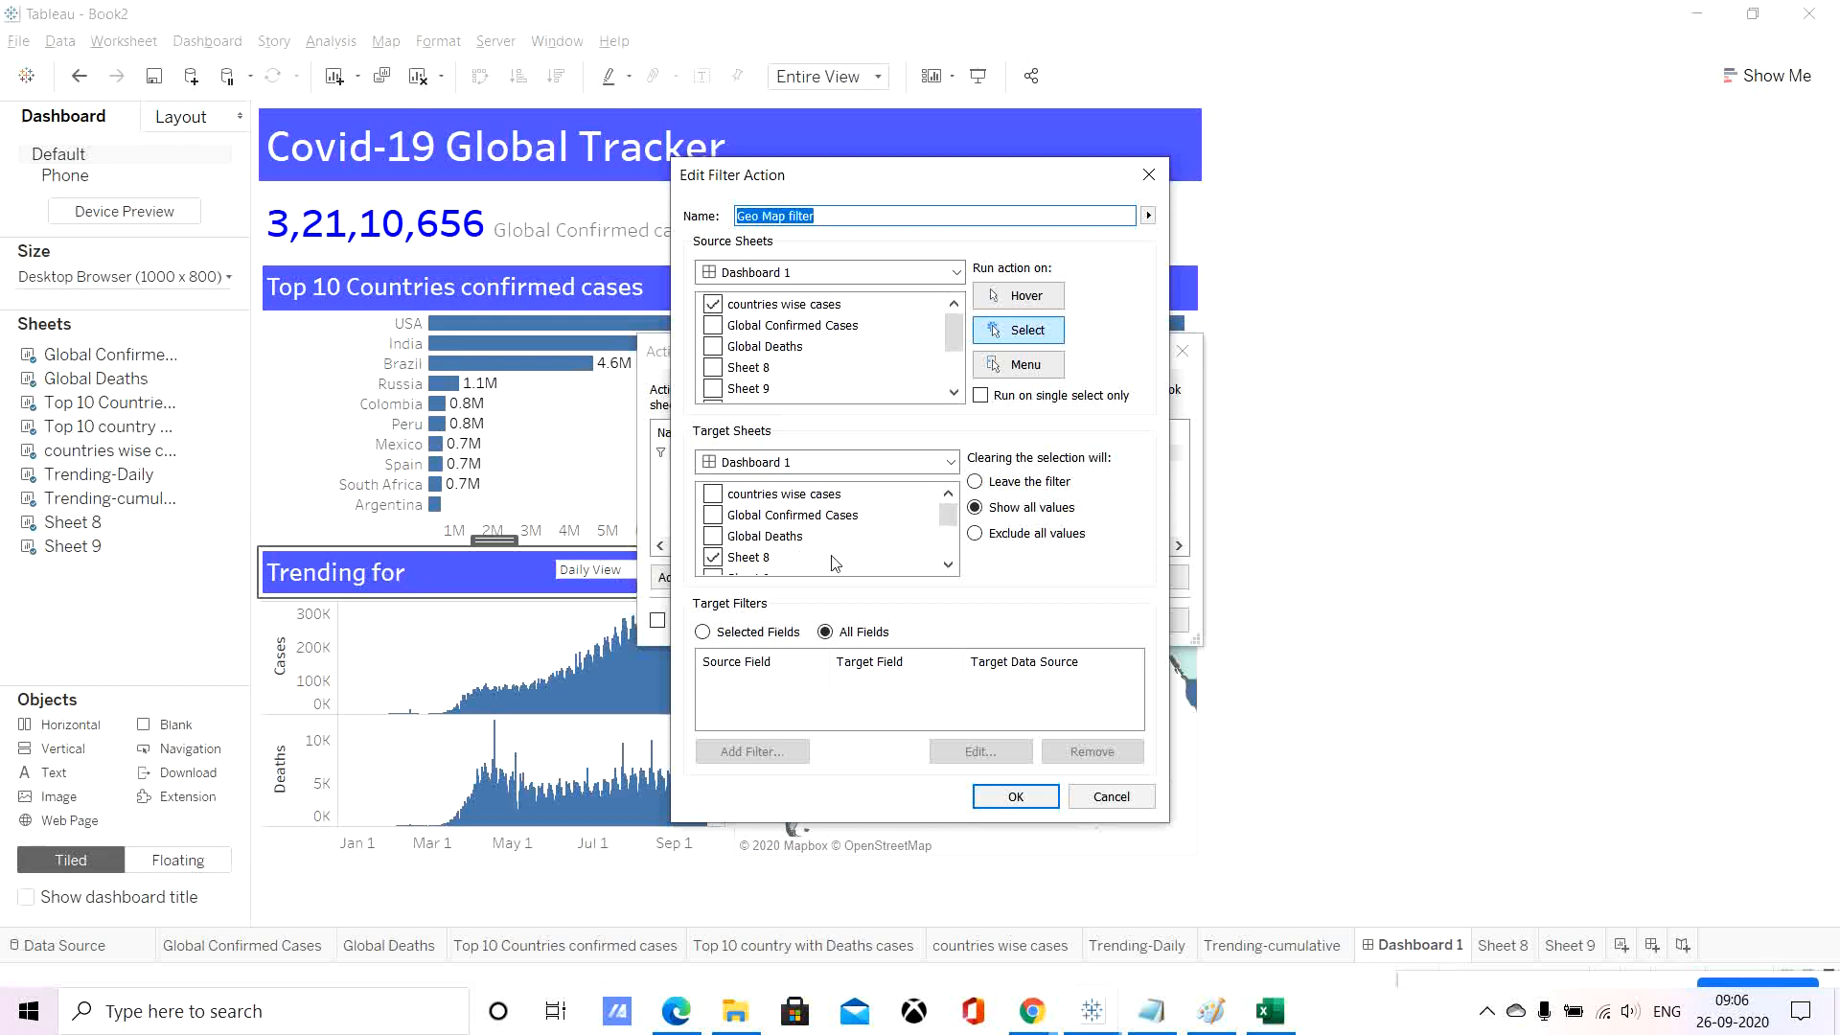
pyautogui.click(1017, 797)
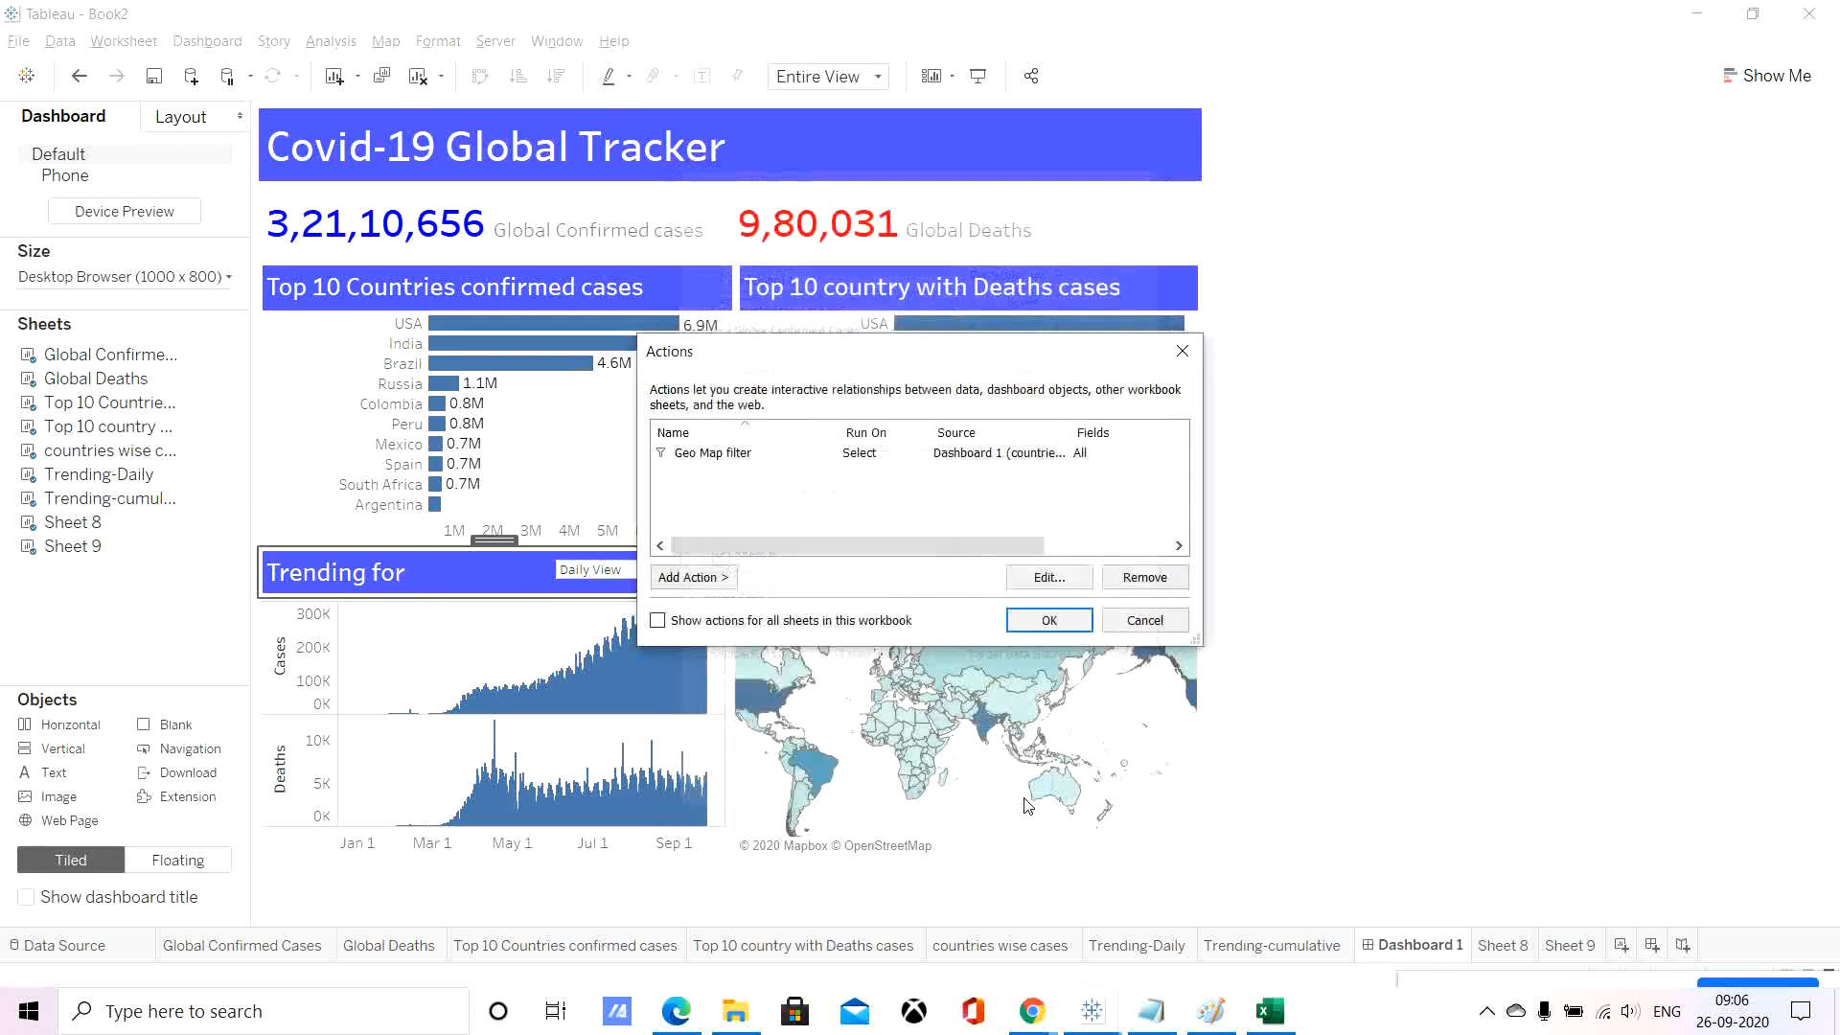
pyautogui.click(1042, 629)
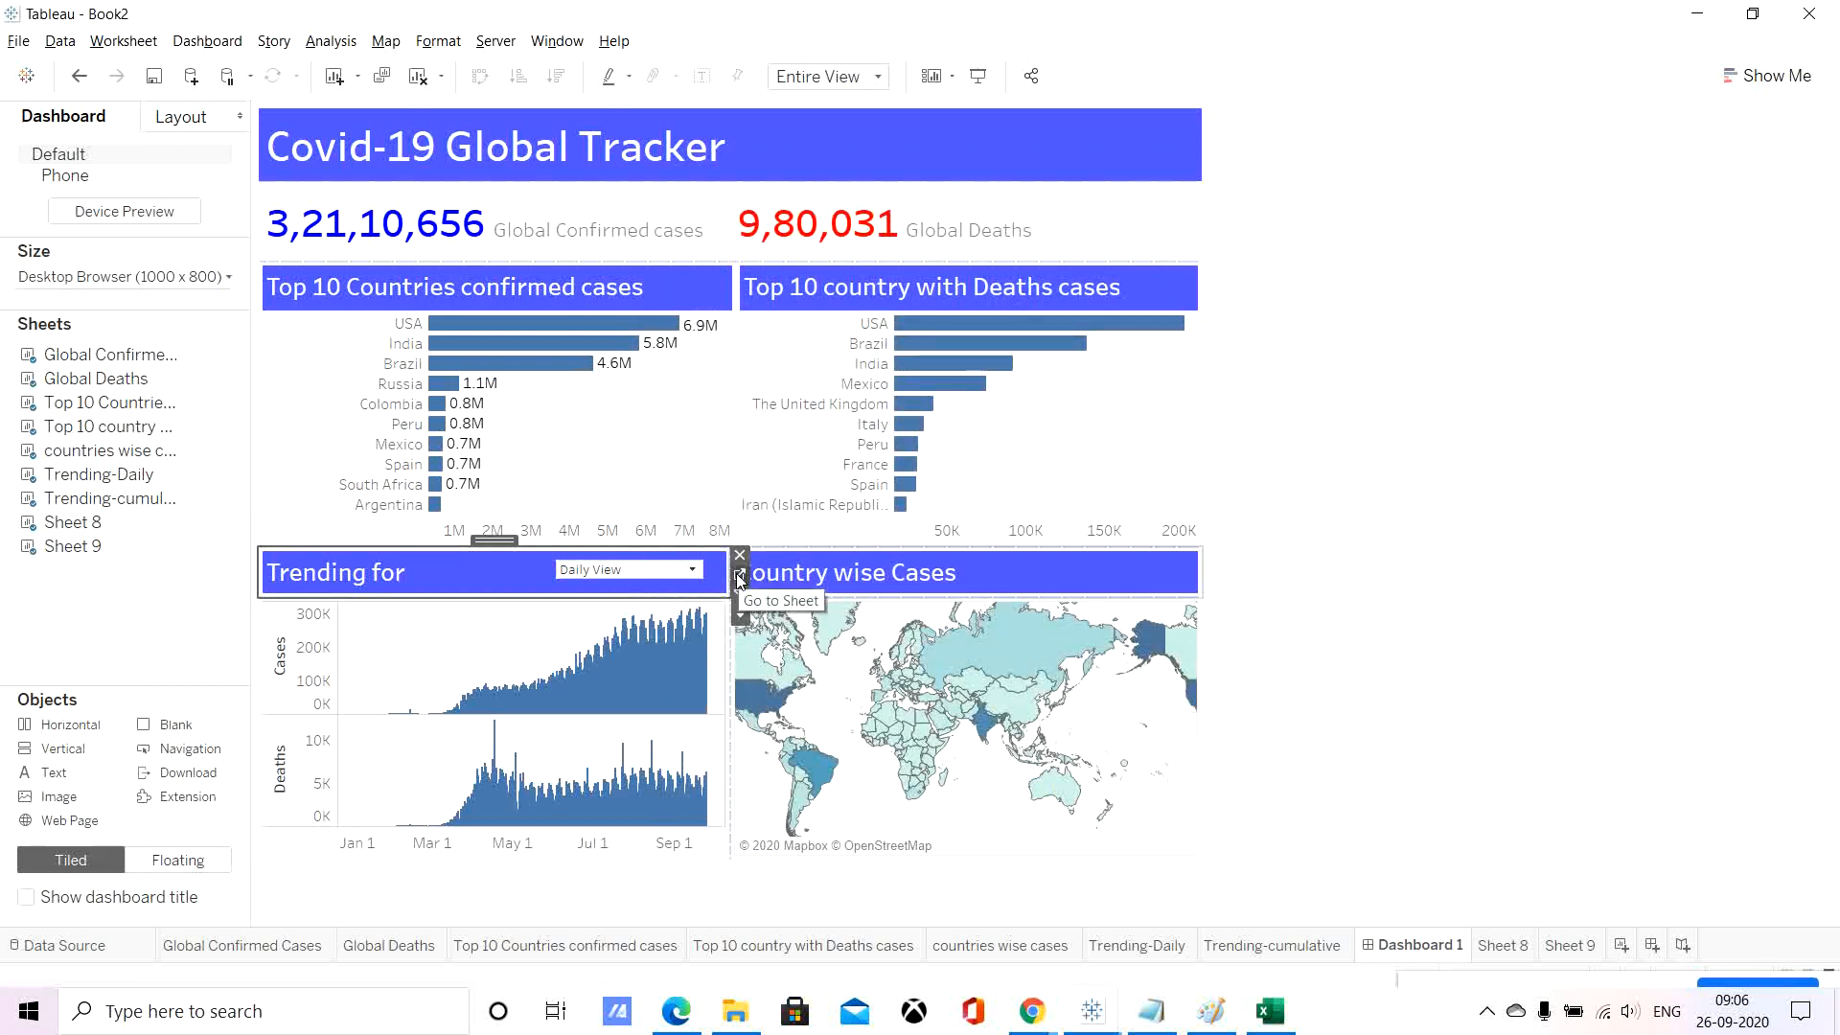
# Check Sheet 8's filters, and select India on Dashboard 1's country map to test the filter action.
pyautogui.click(739, 574)
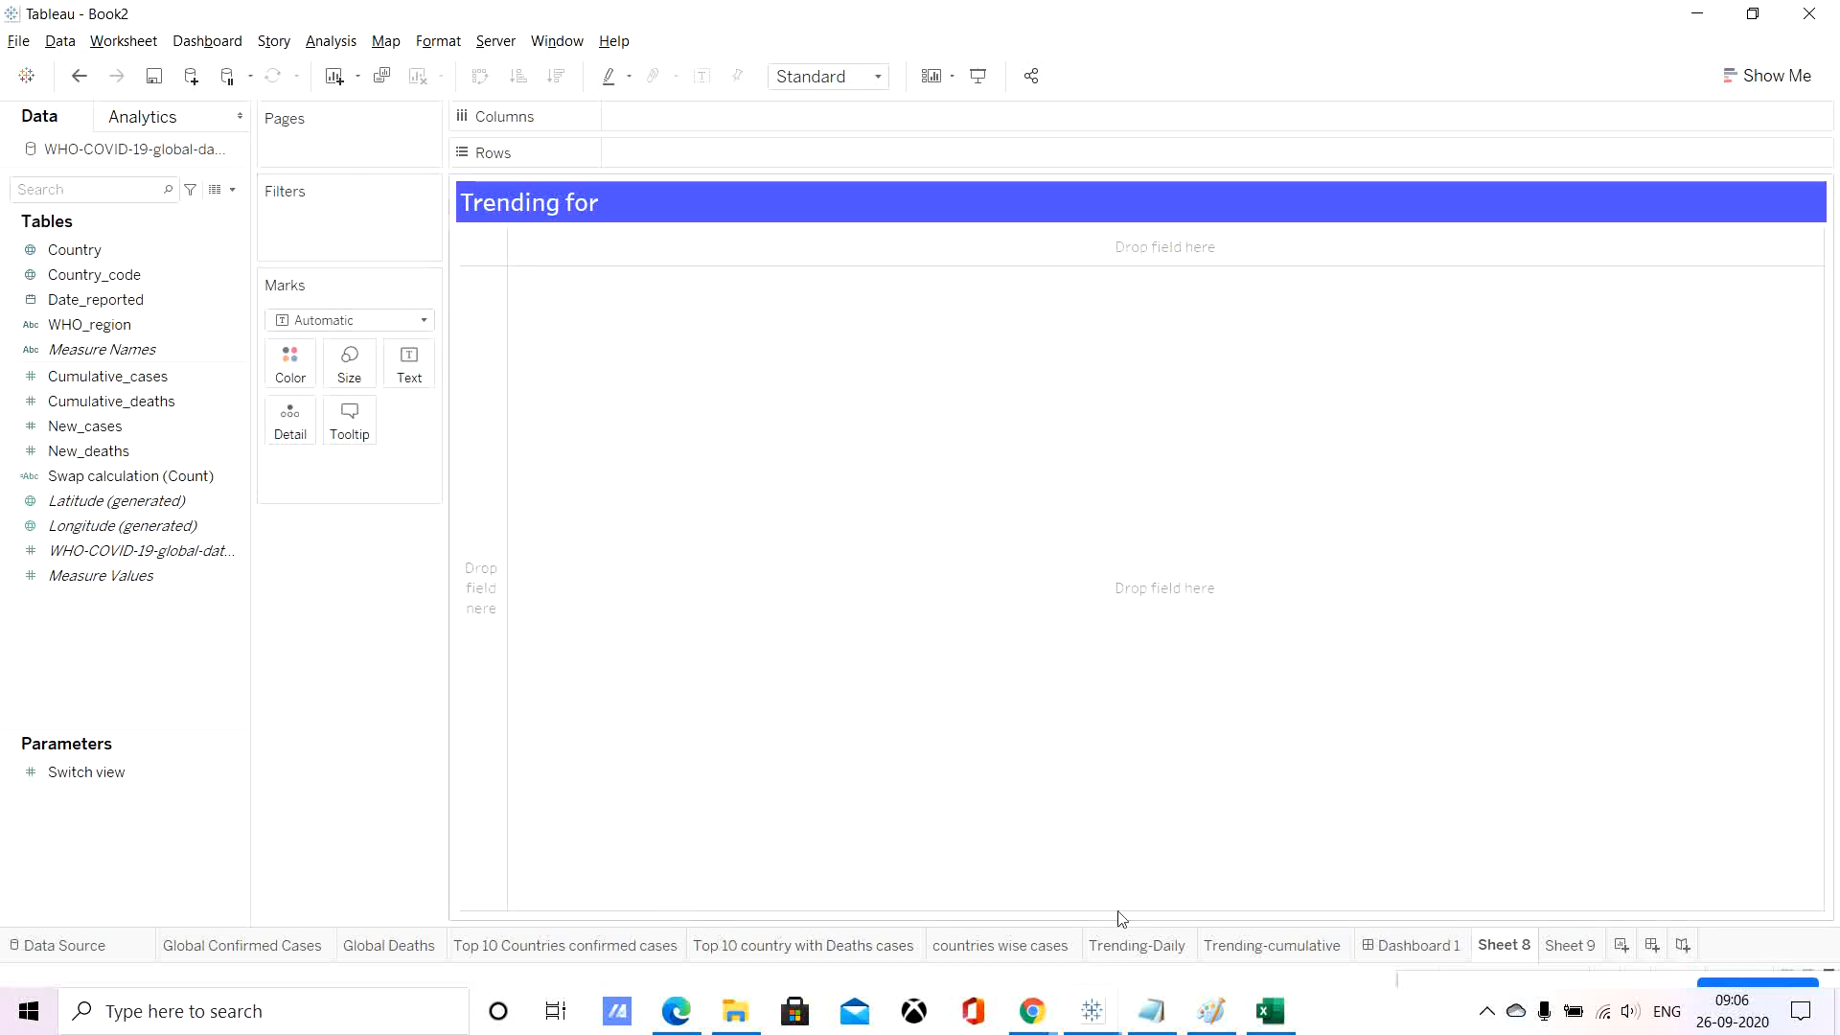
pyautogui.click(1409, 945)
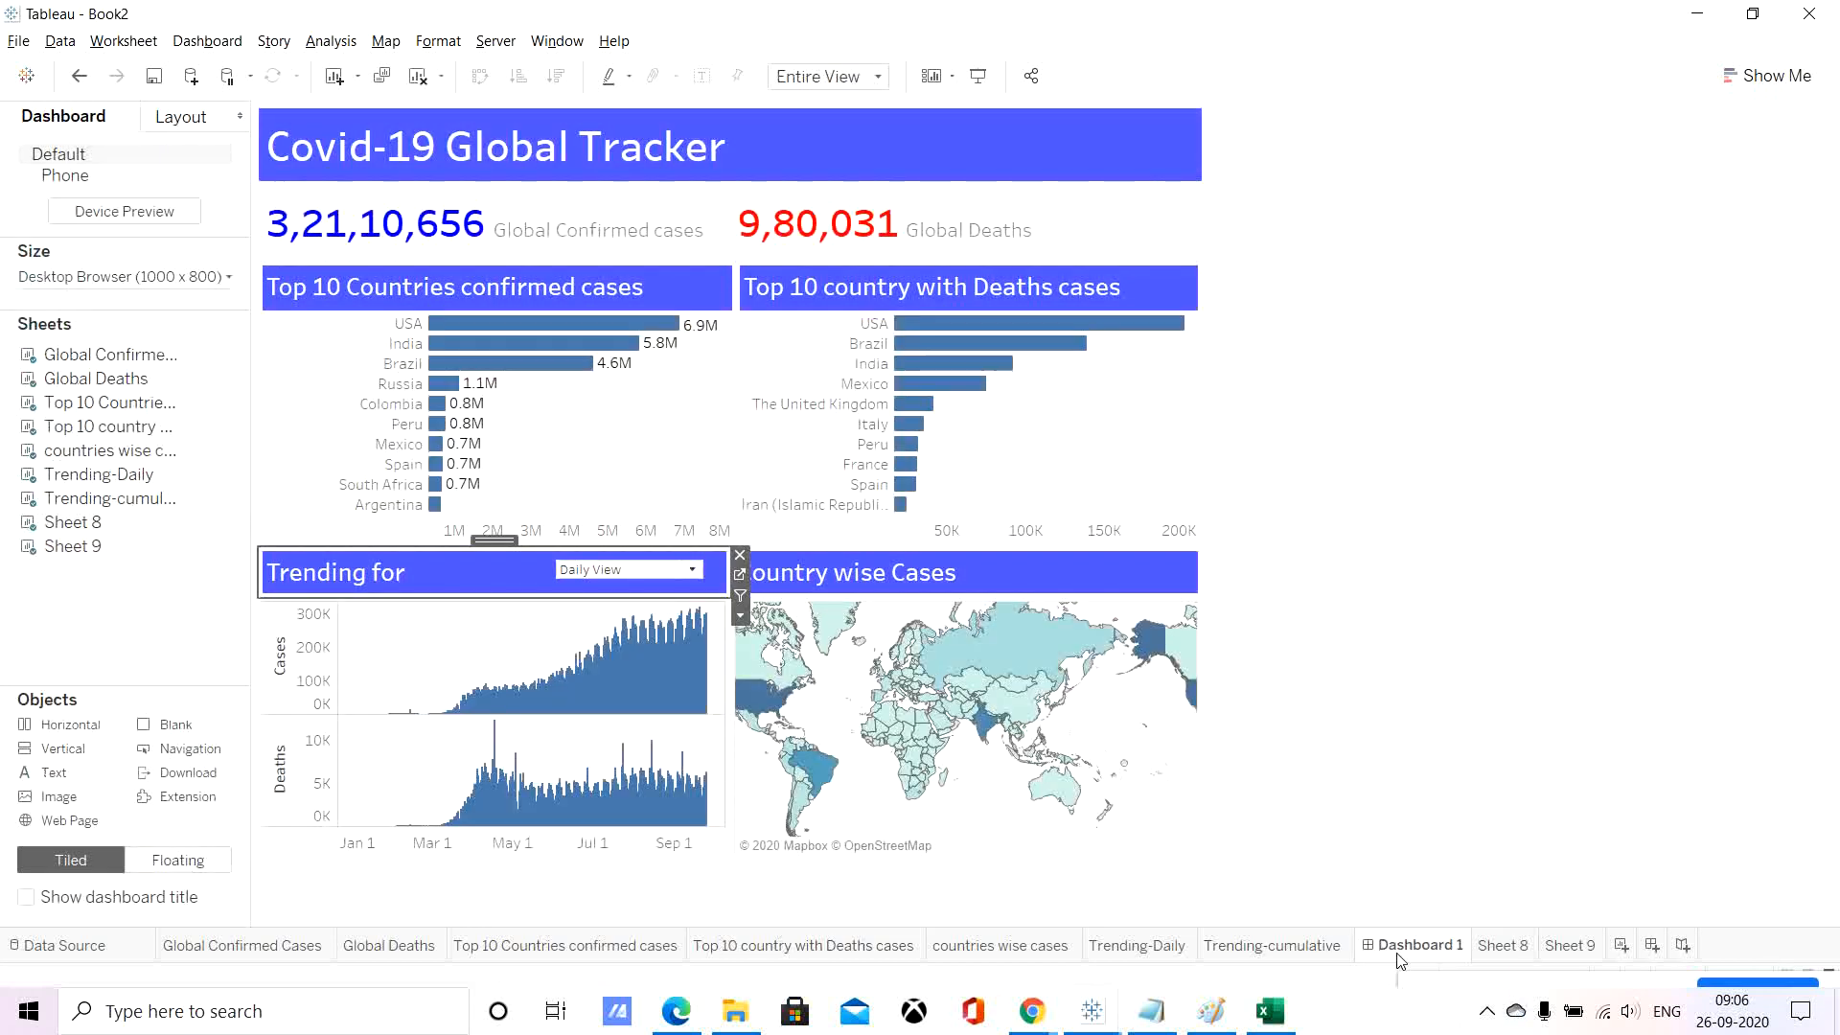
pyautogui.click(987, 736)
# Open Sheet 8 from the Trending for banner and filter it by all values of Swap calculation, including only Daily View.
pyautogui.click(469, 585)
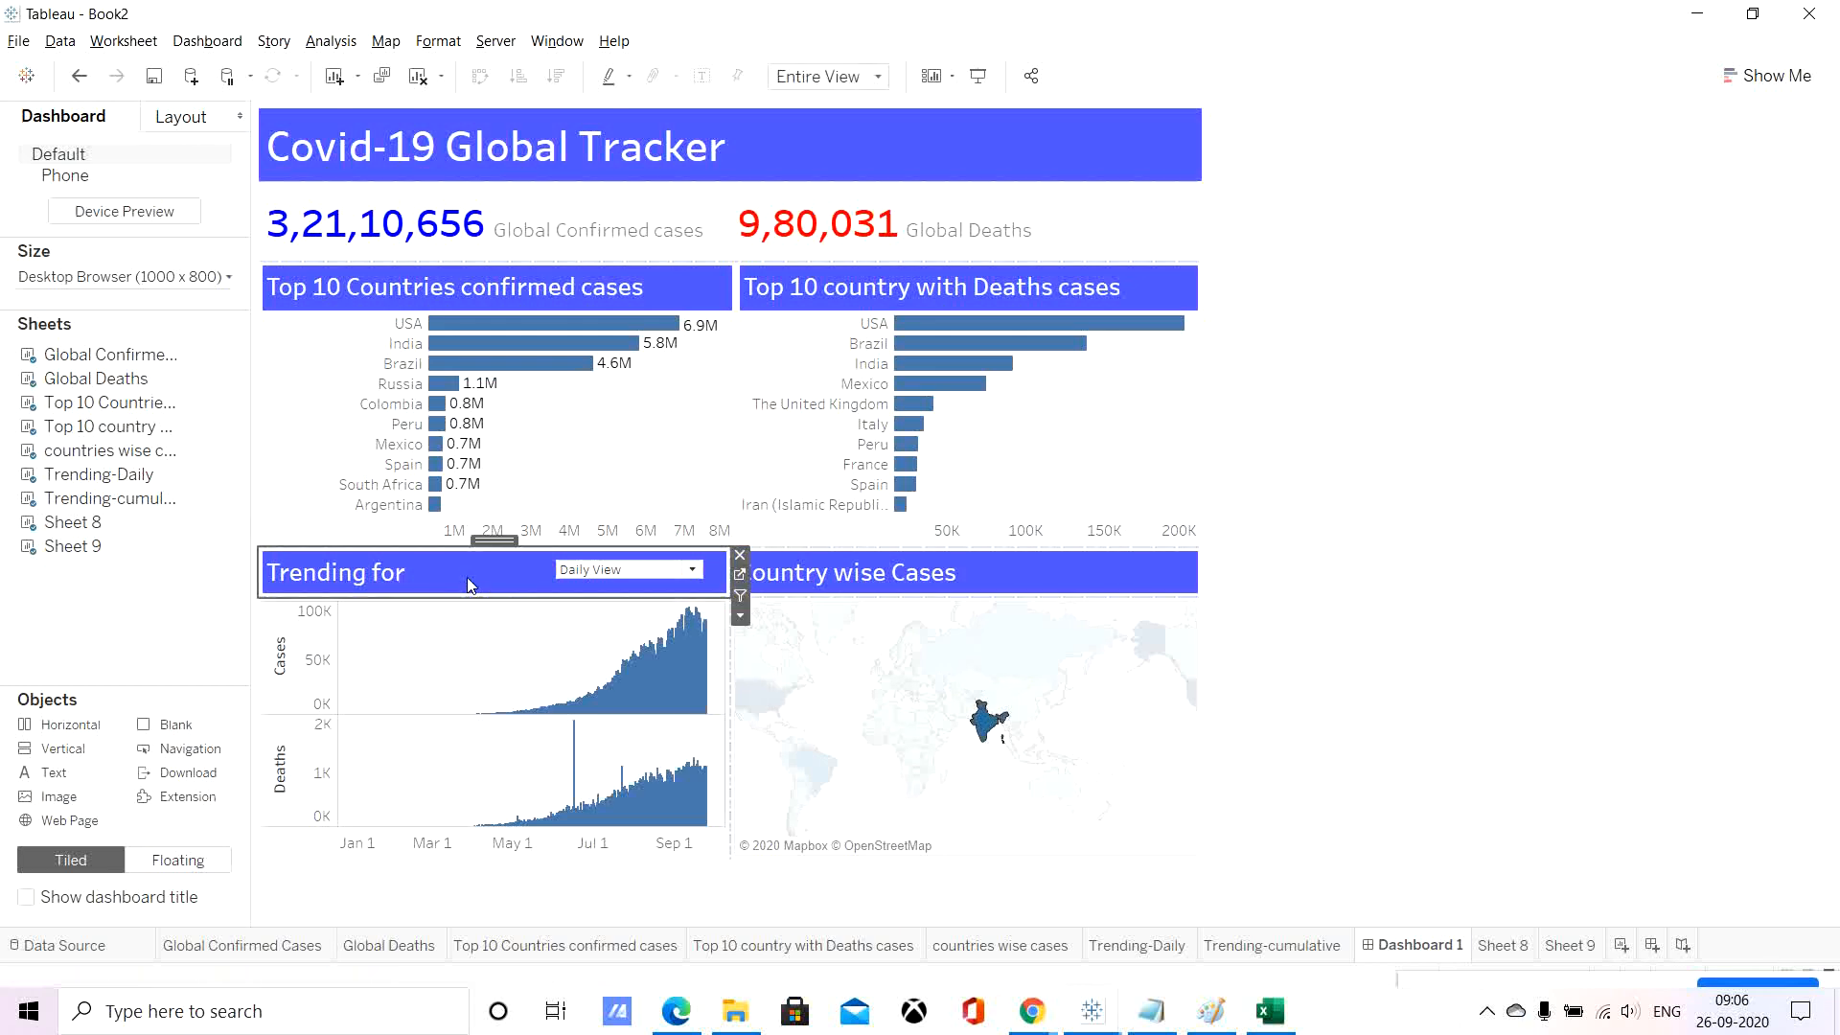
pyautogui.click(738, 577)
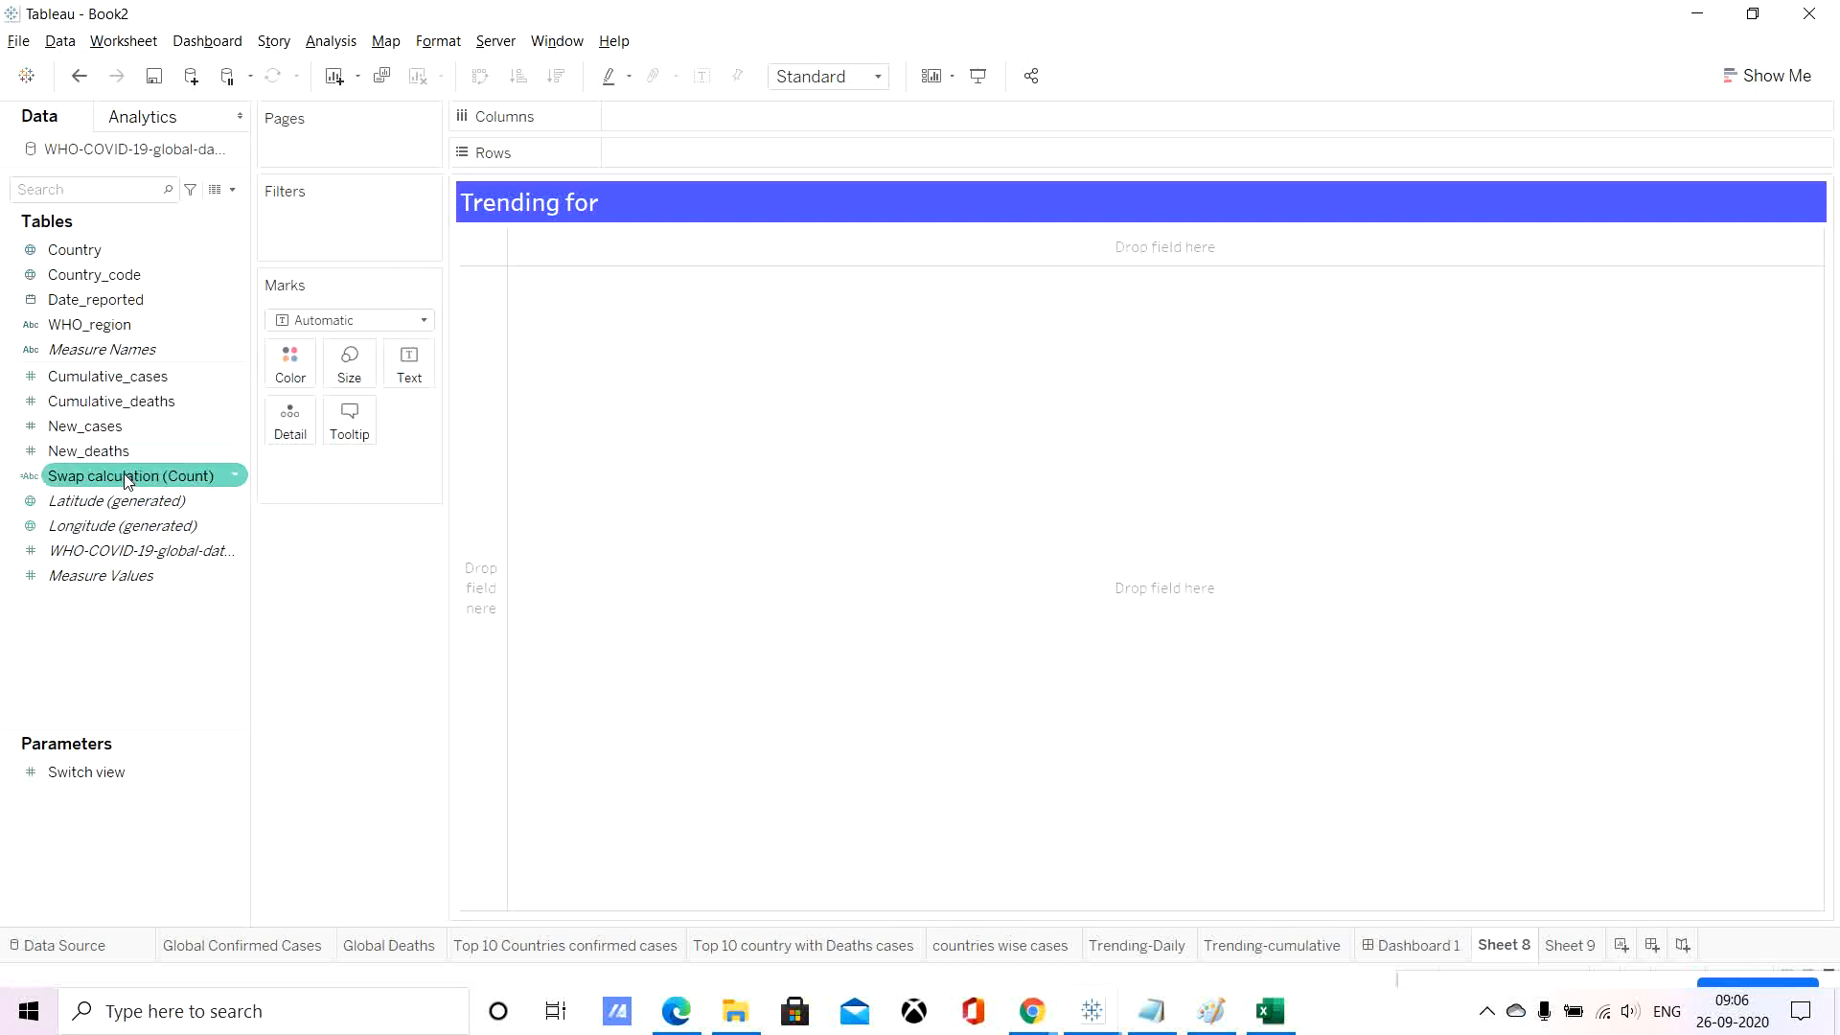
pyautogui.moveTo(110, 486); pyautogui.dragTo(337, 228)
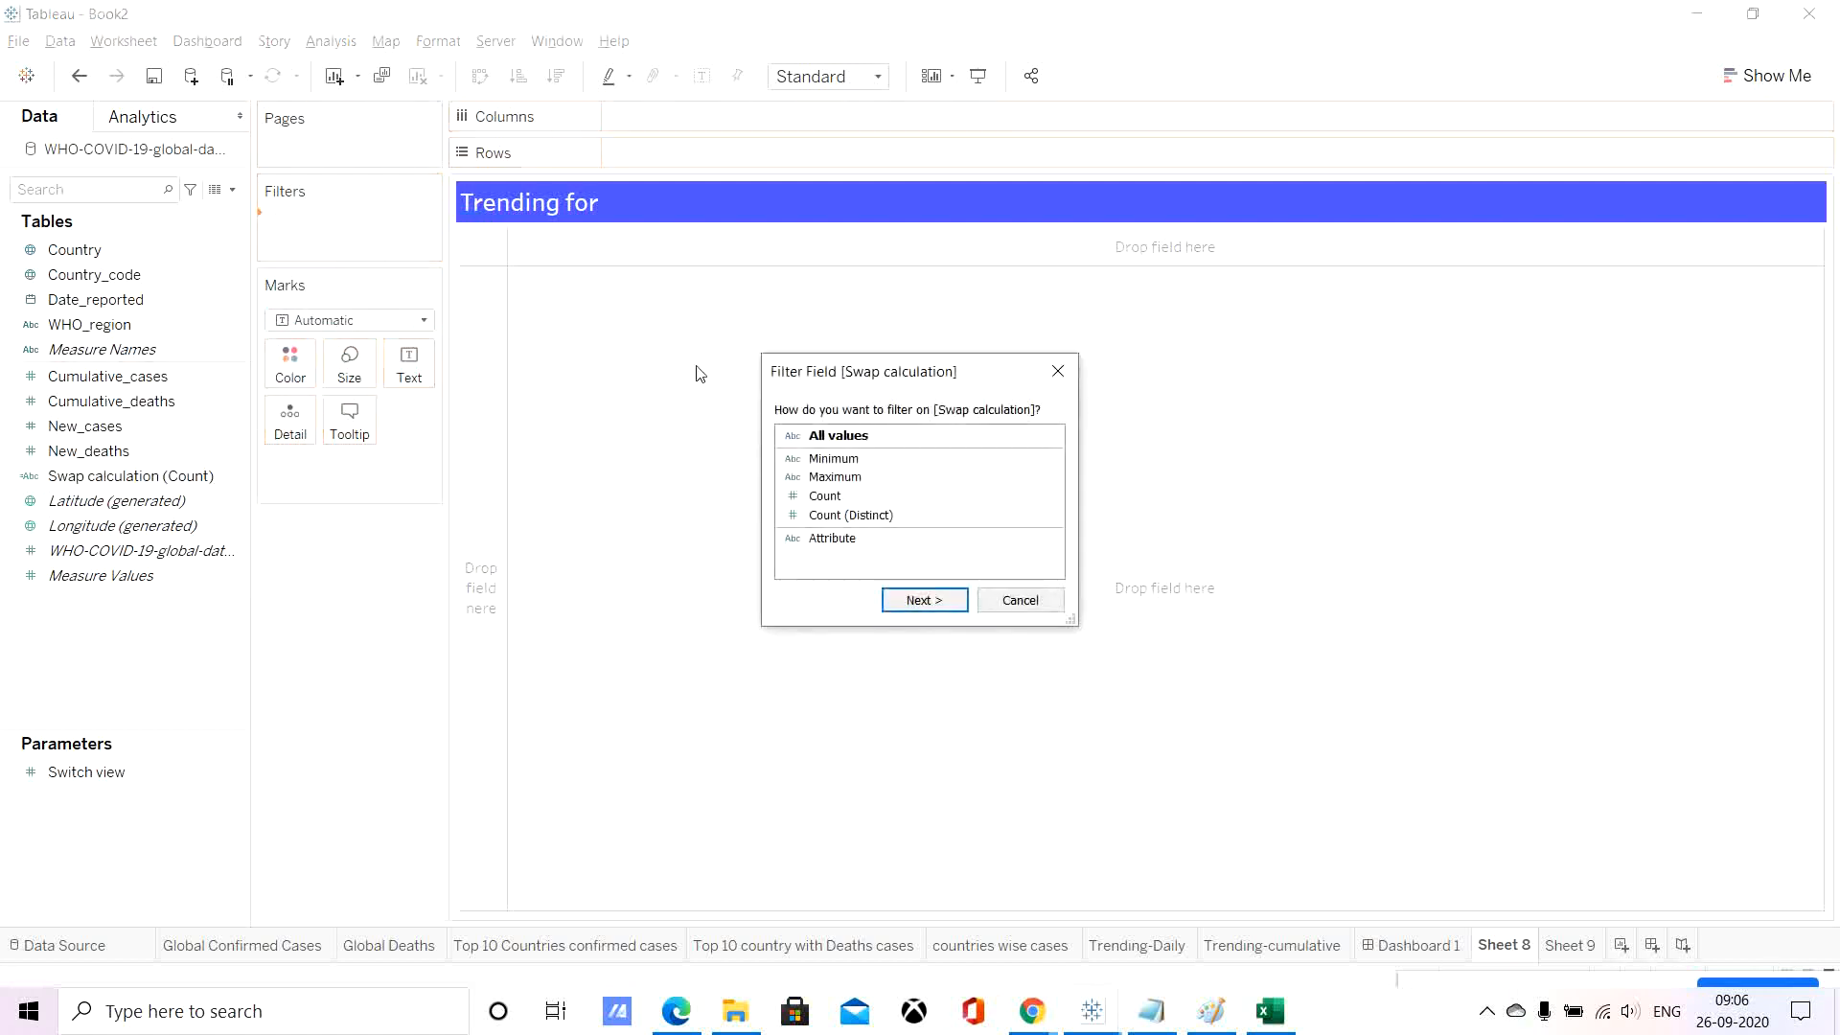
pyautogui.click(922, 600)
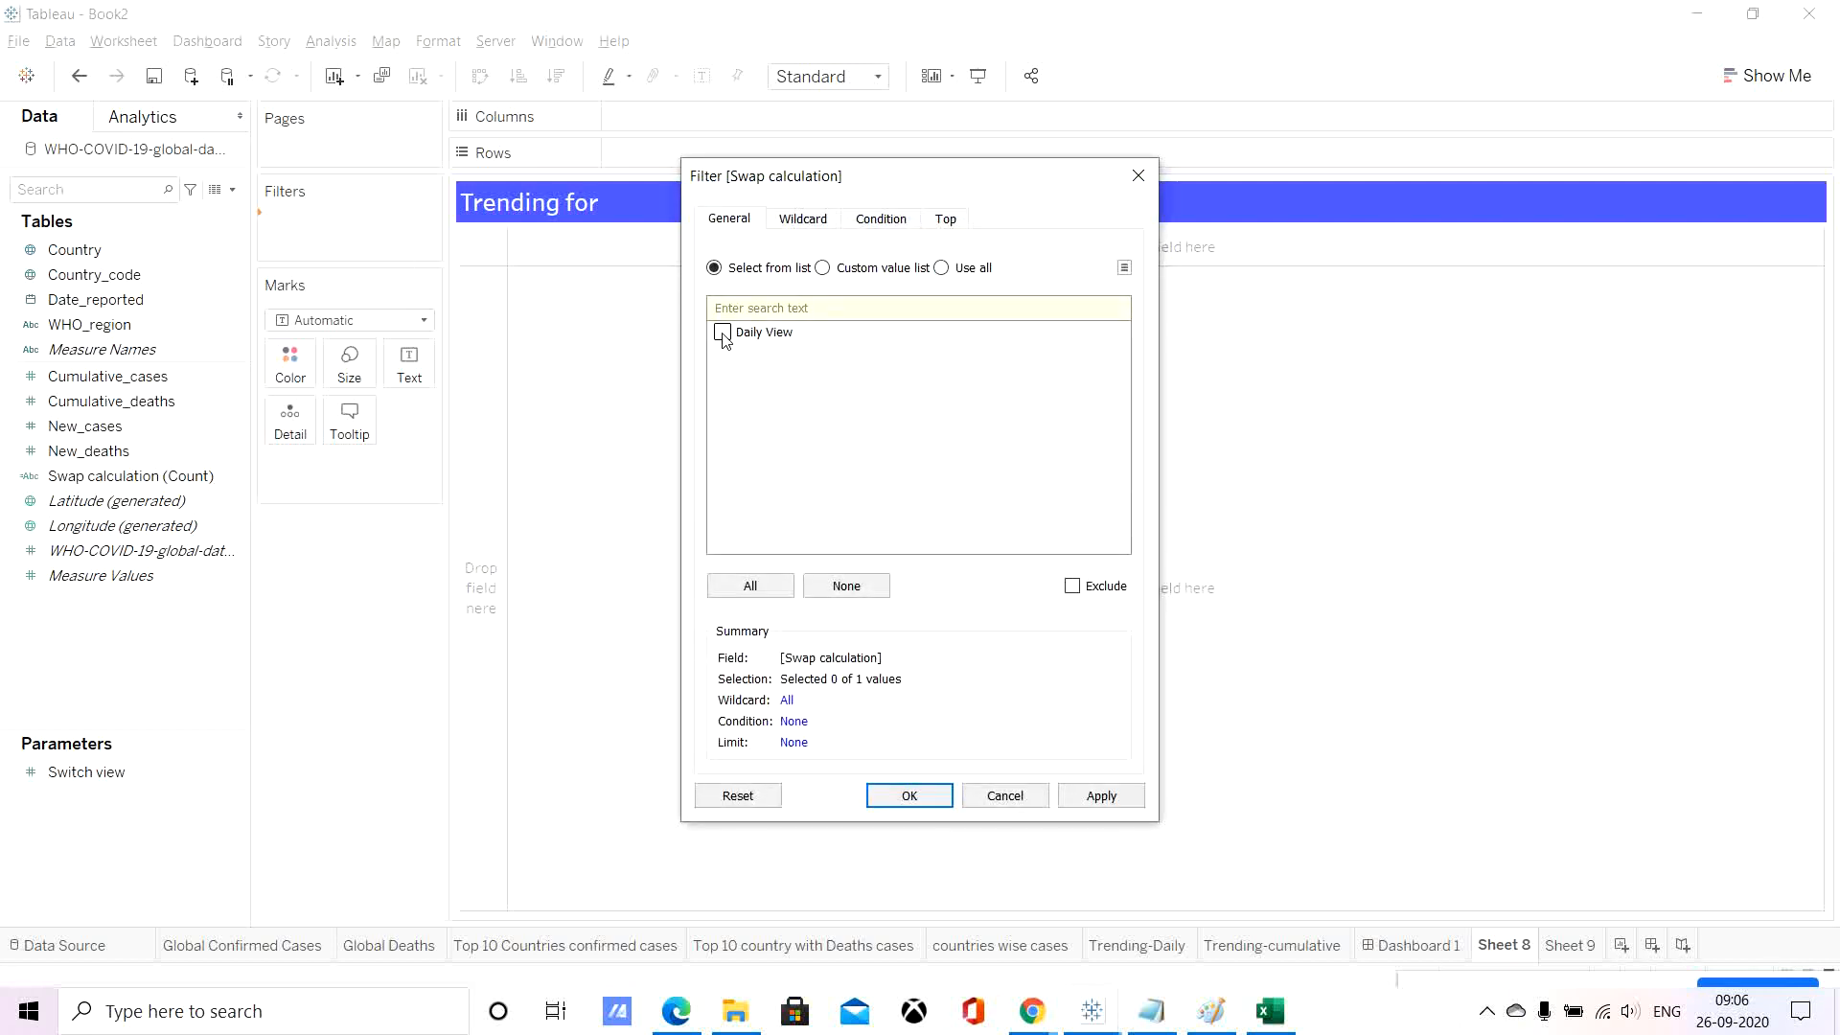
pyautogui.click(909, 795)
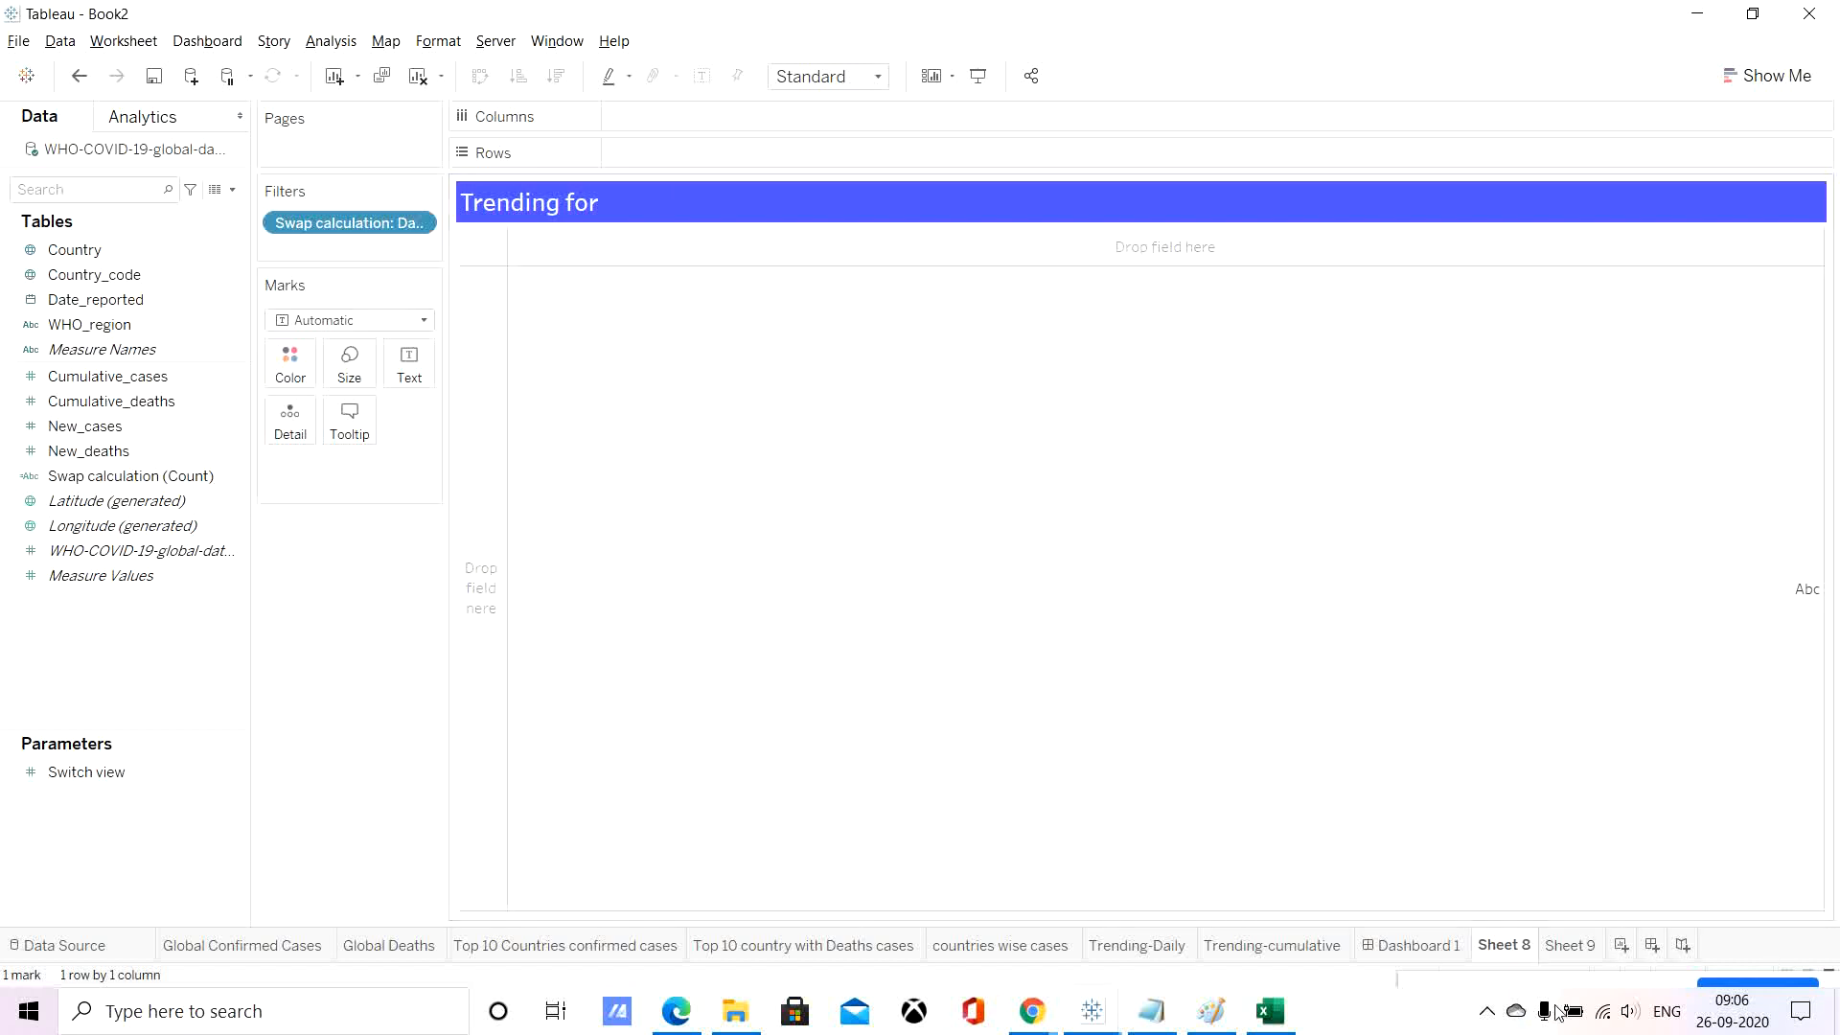
# Reapply the India selection on Dashboard 1's country map and open the Trending-Daily sheet to check its filters.
pyautogui.click(1409, 947)
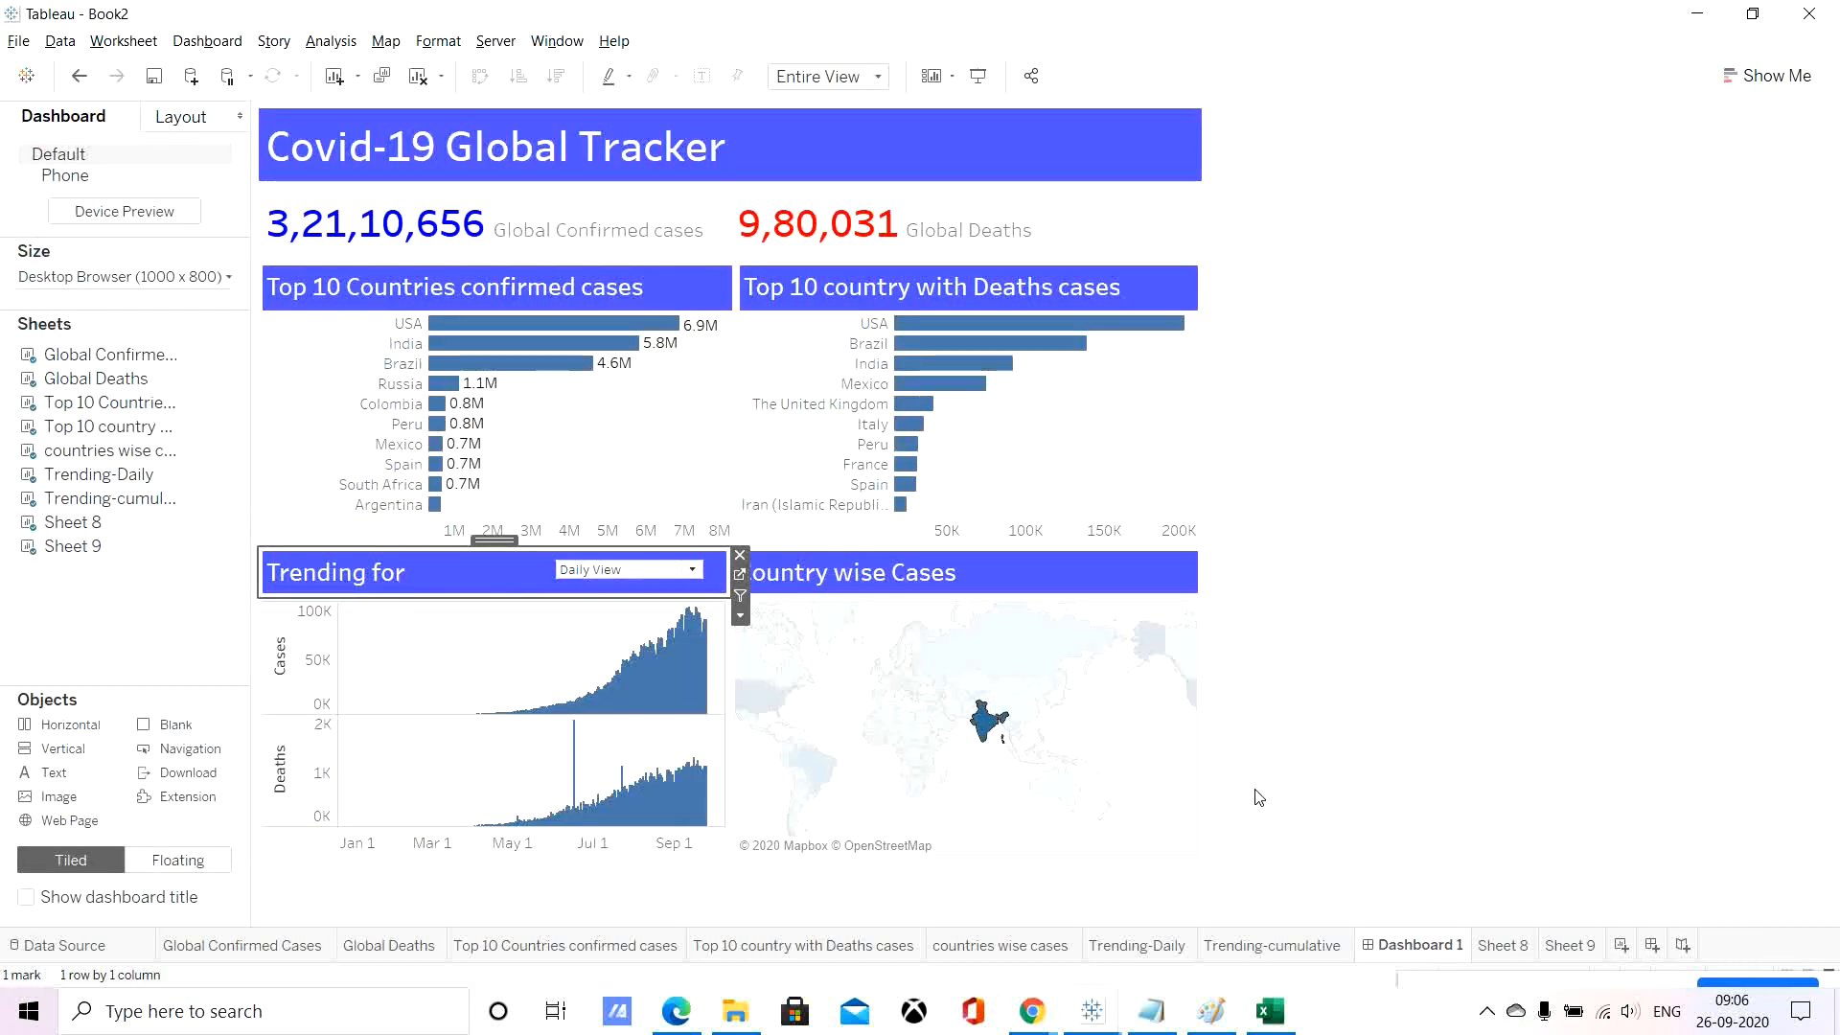
pyautogui.click(982, 730)
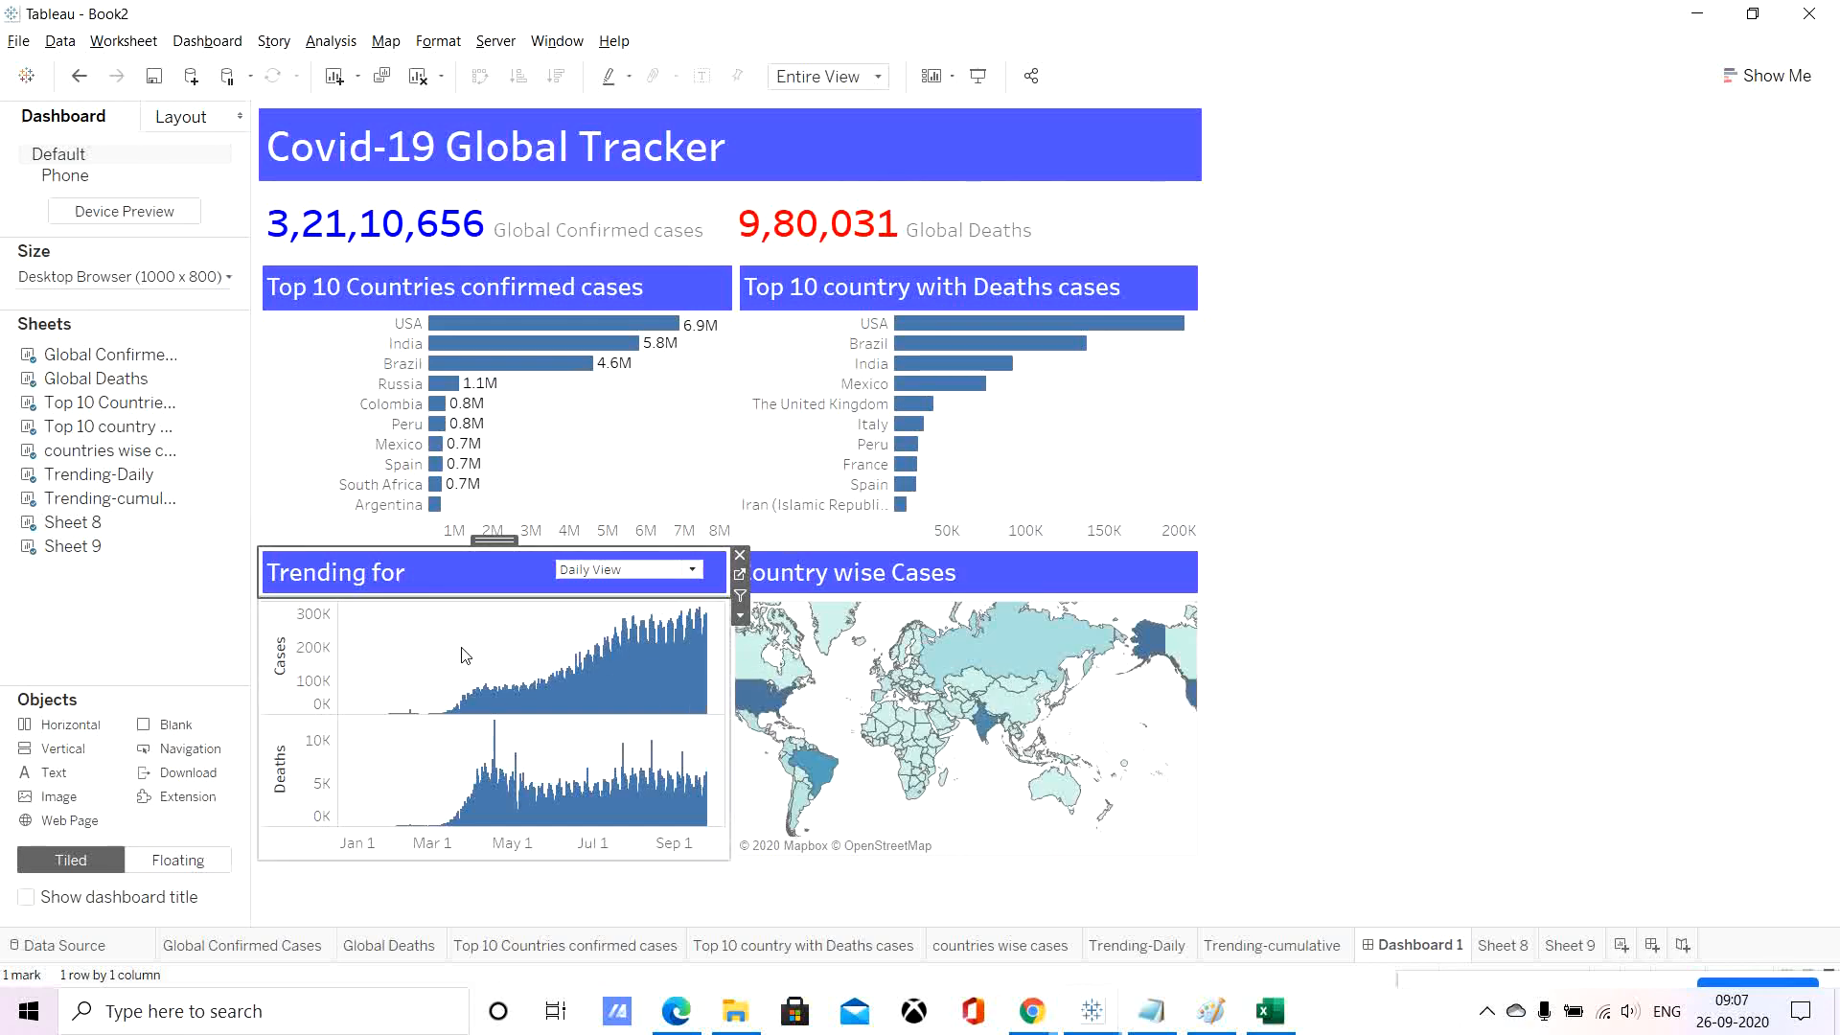
pyautogui.click(982, 721)
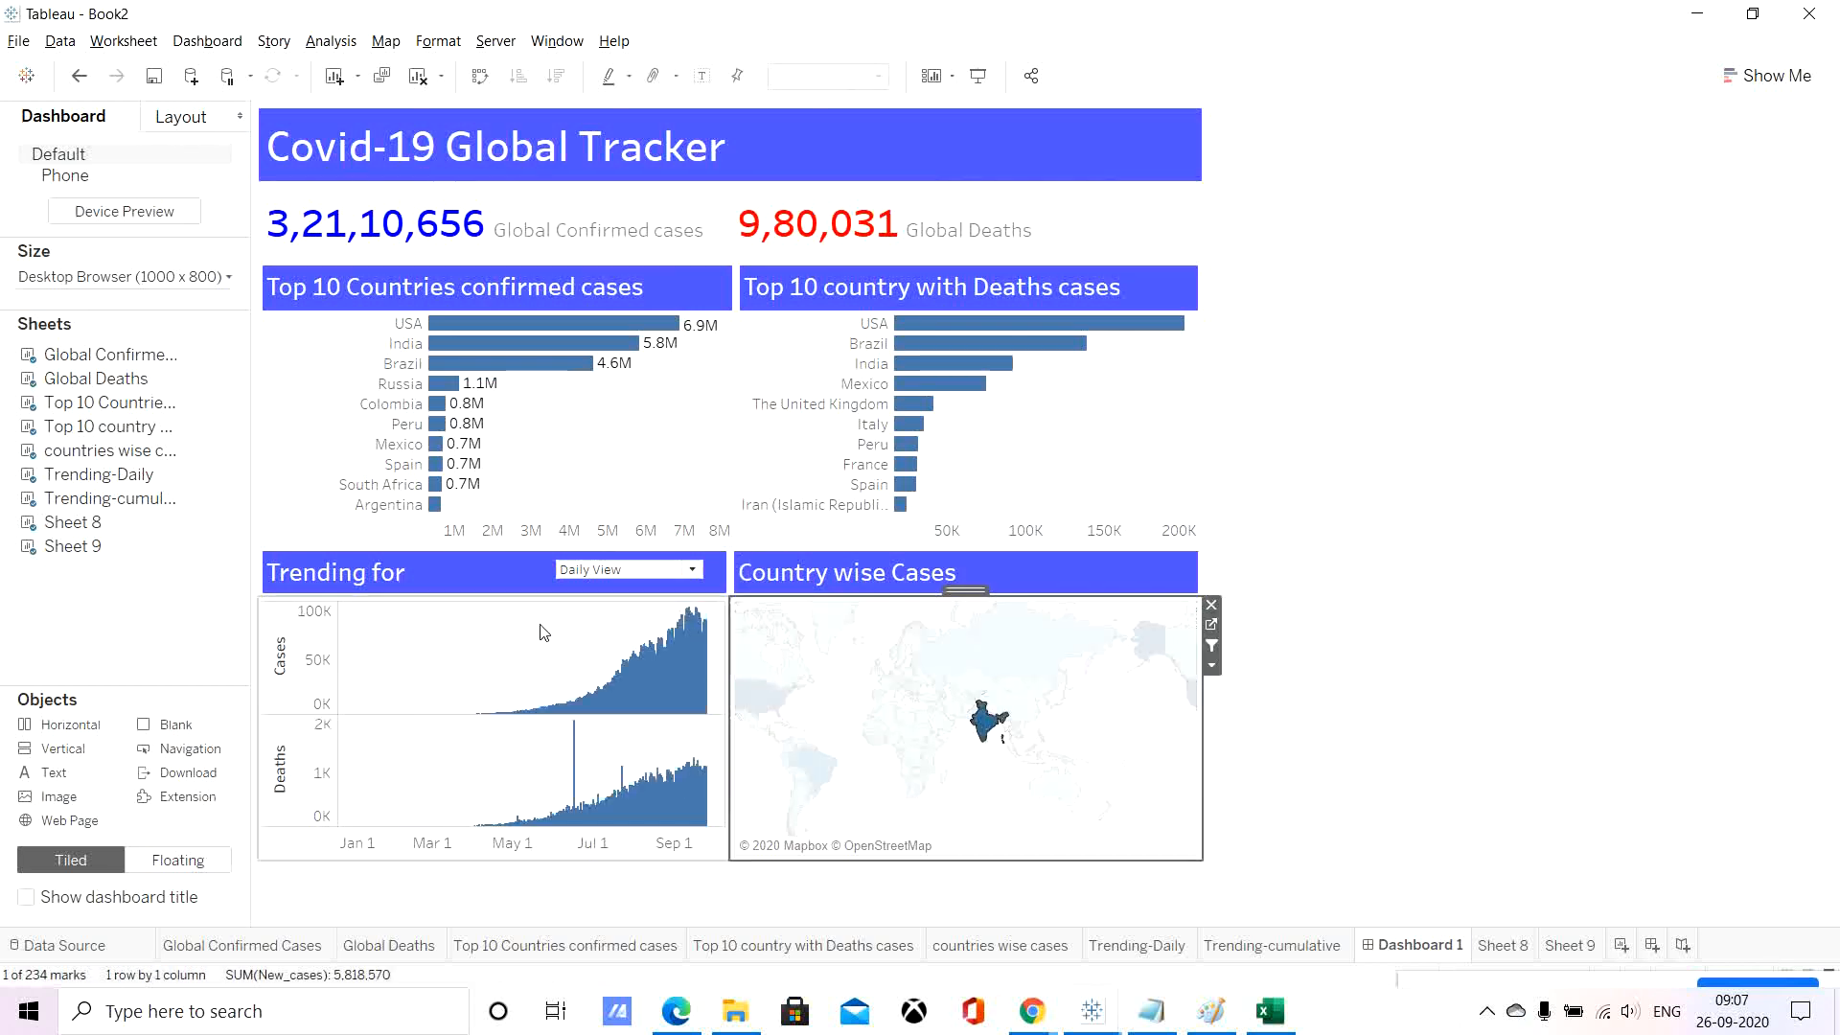
pyautogui.click(487, 651)
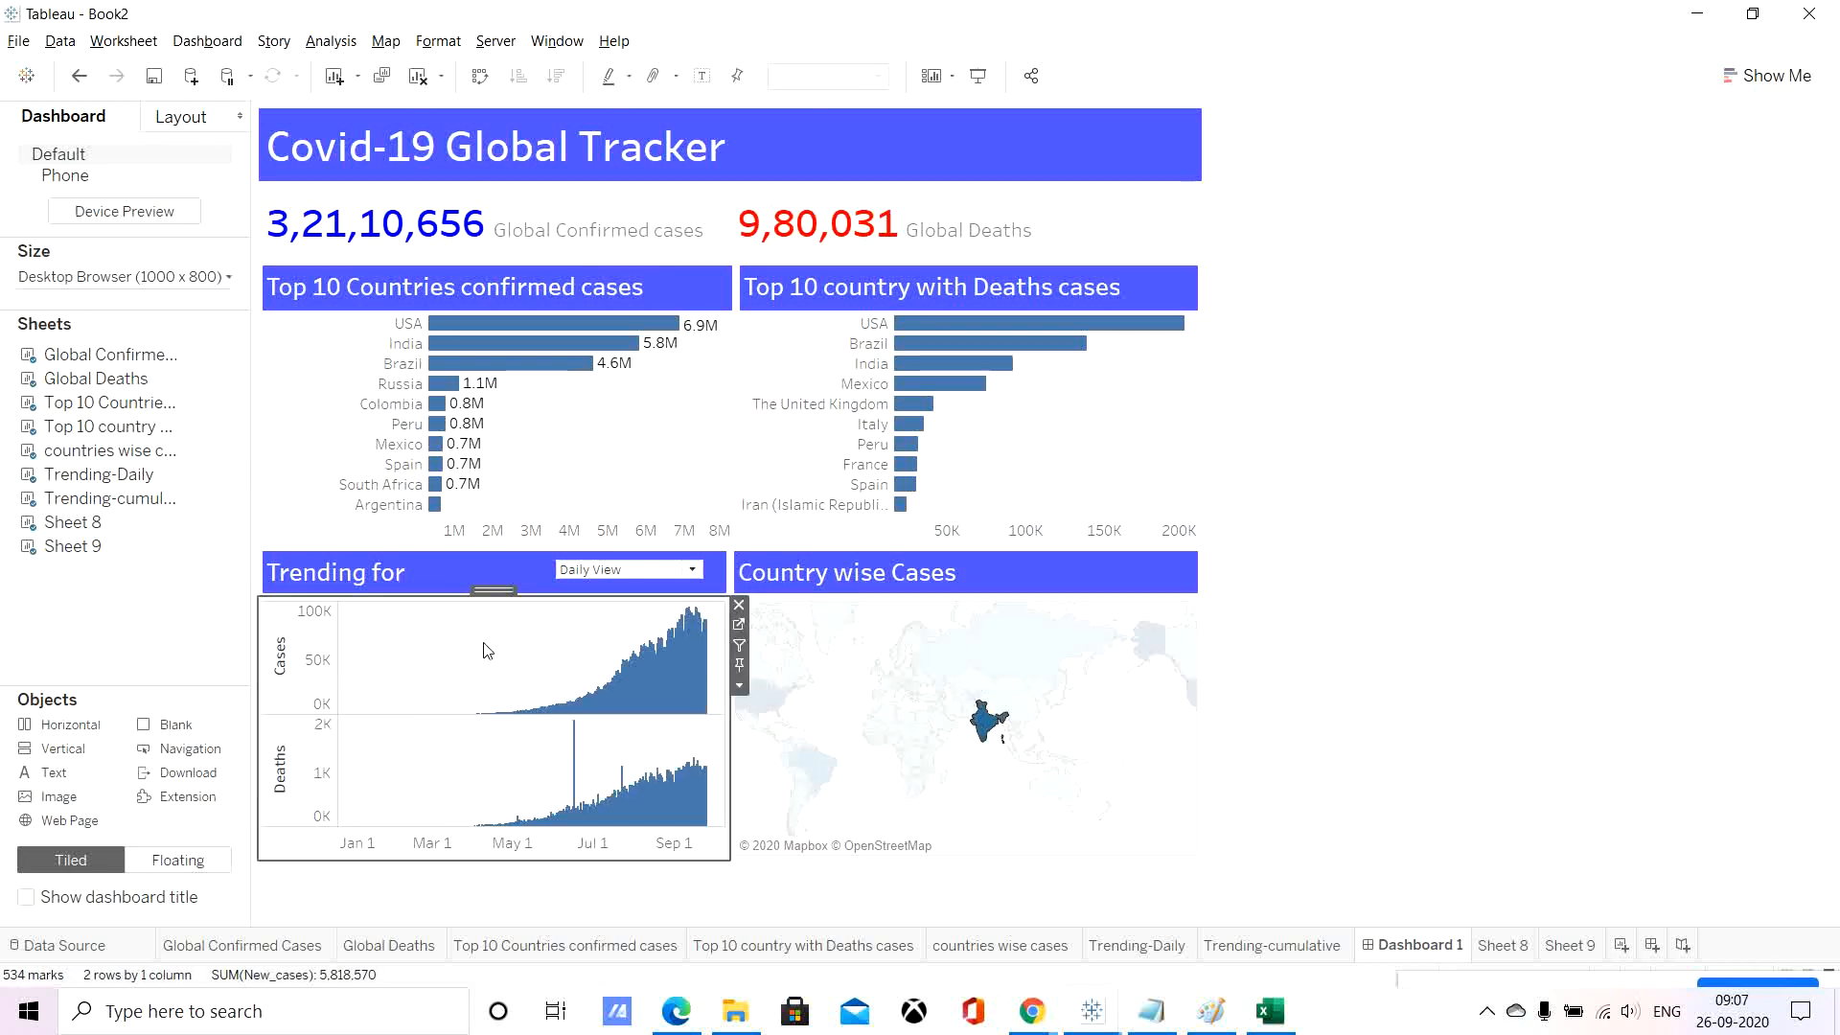
pyautogui.click(739, 627)
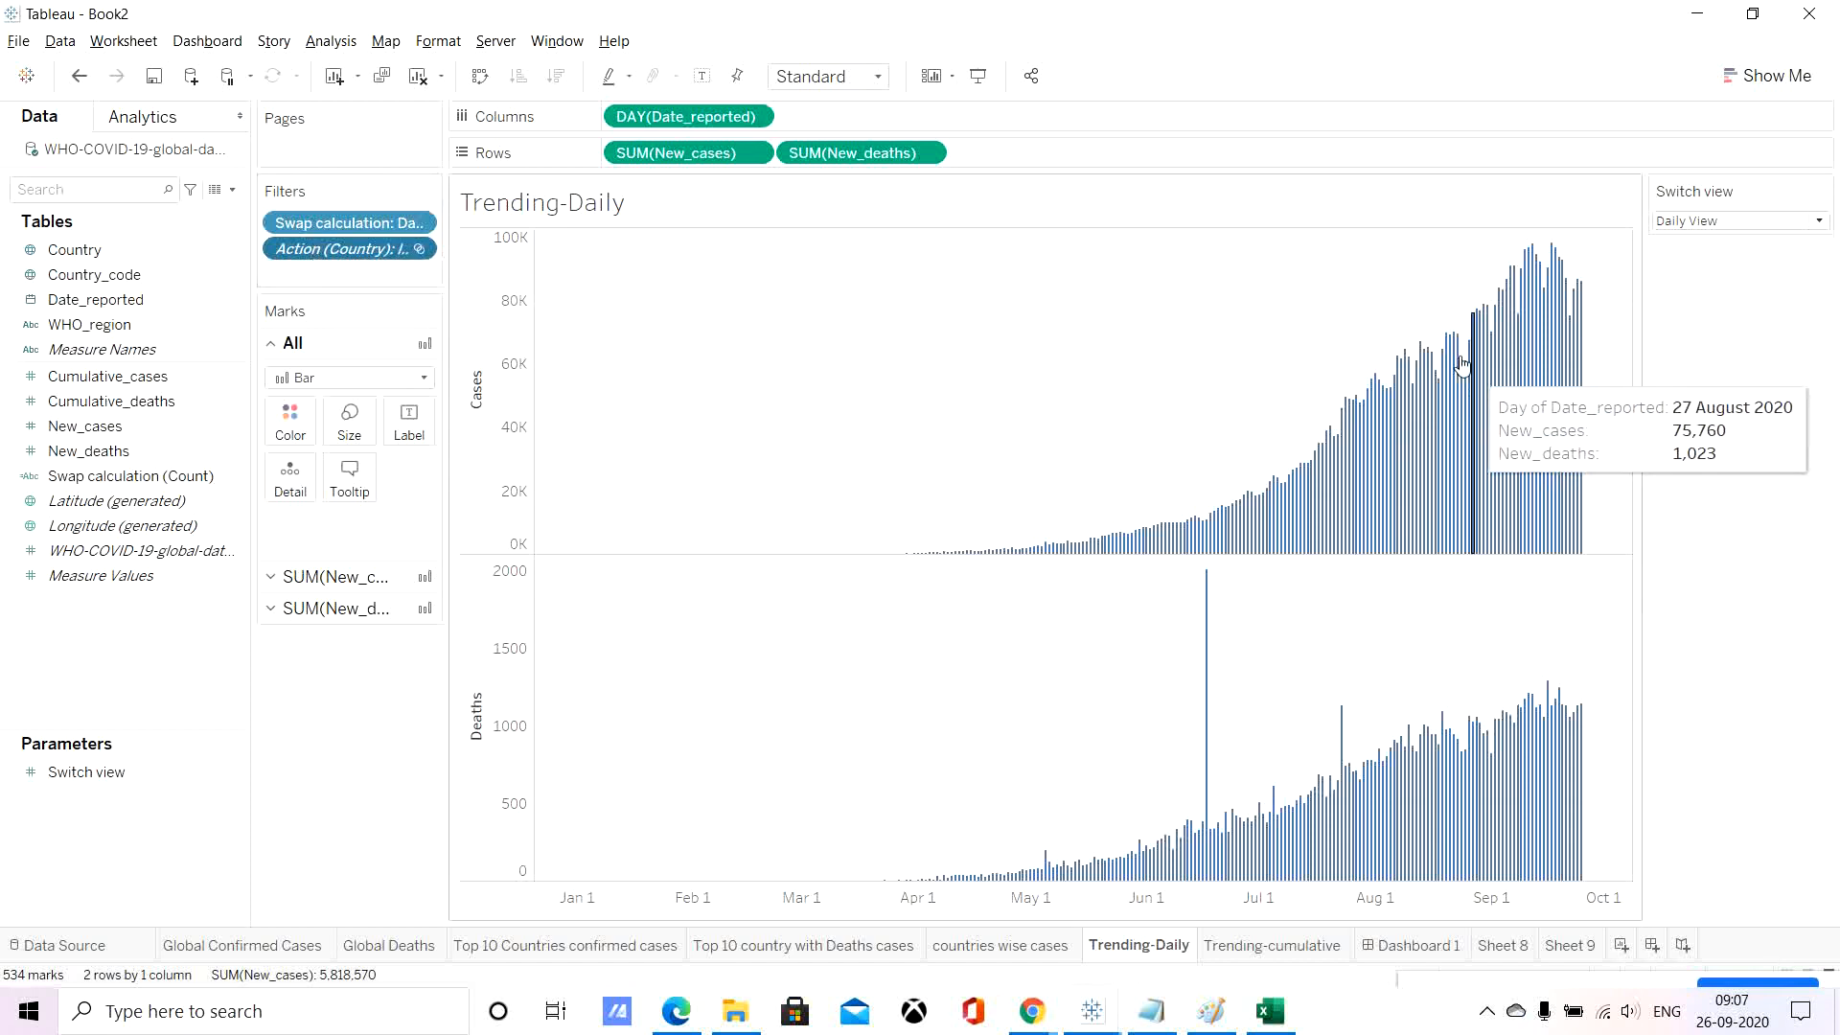
# Insert the Country field after "Trending for" in Sheet 8's title and apply the change.
pyautogui.click(1496, 946)
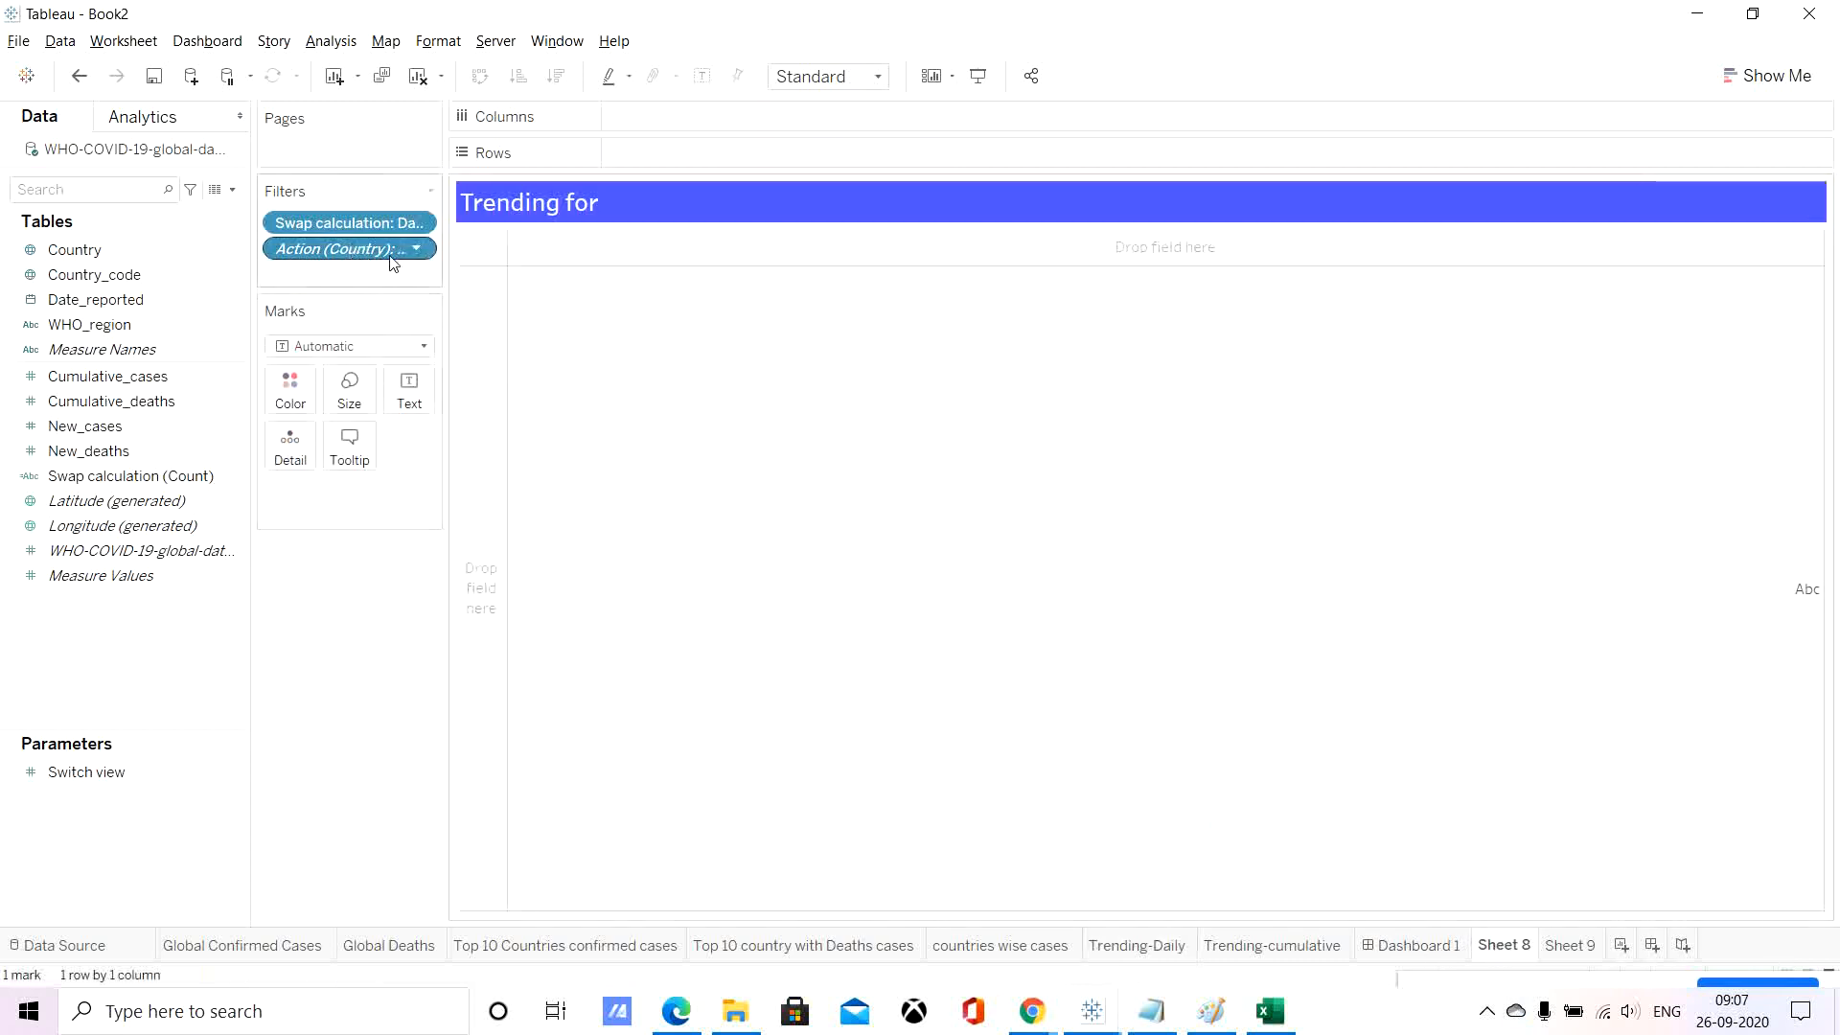
pyautogui.doubleClick(640, 205)
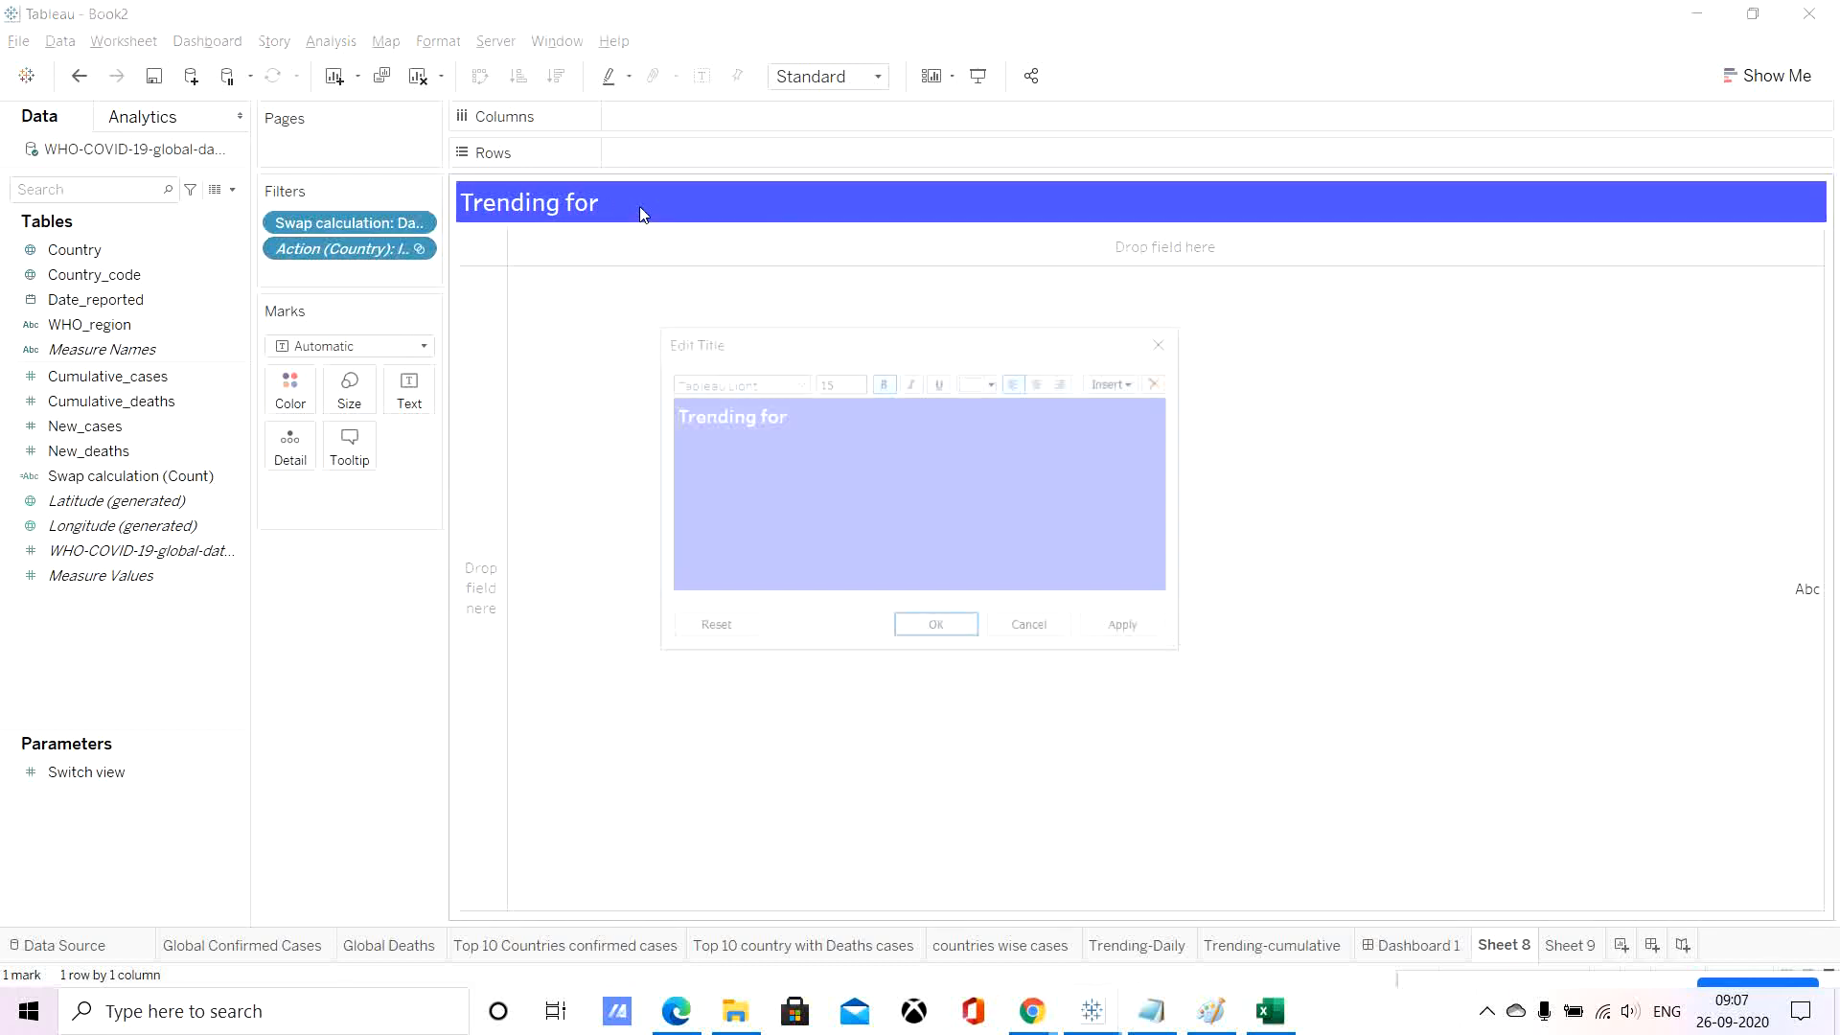
pyautogui.click(1127, 379)
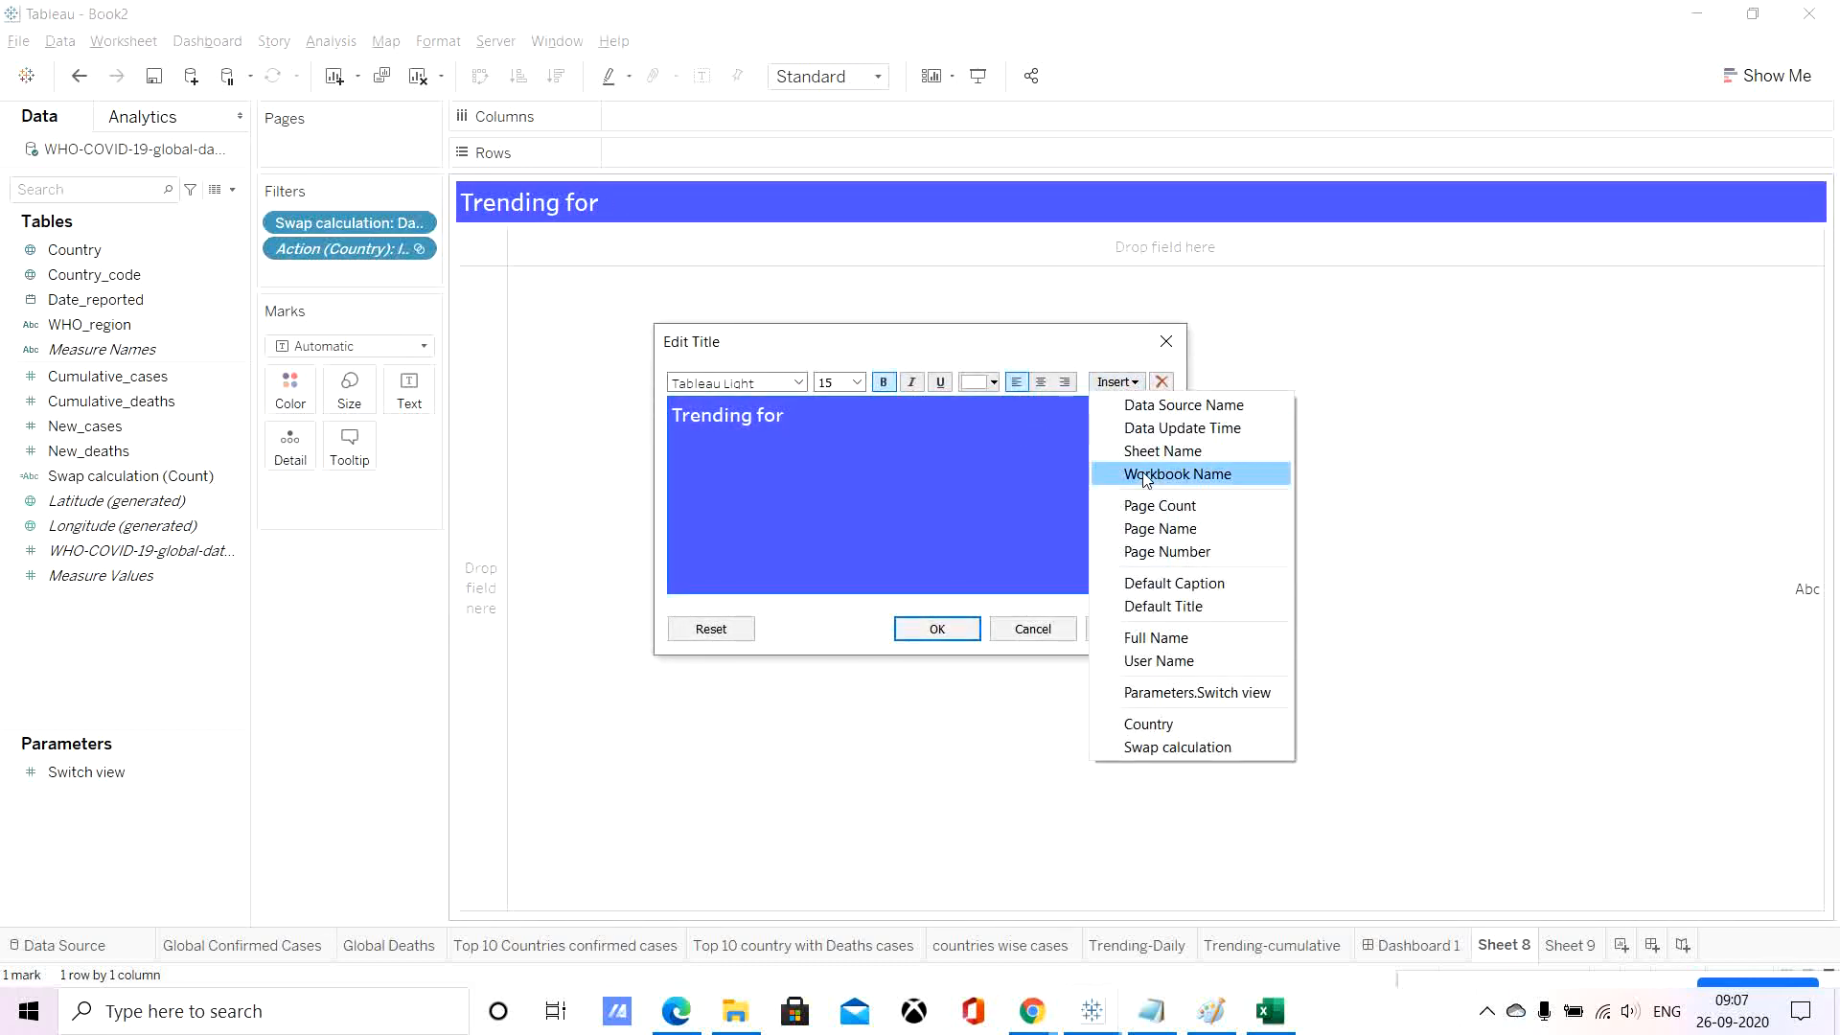
pyautogui.click(1149, 725)
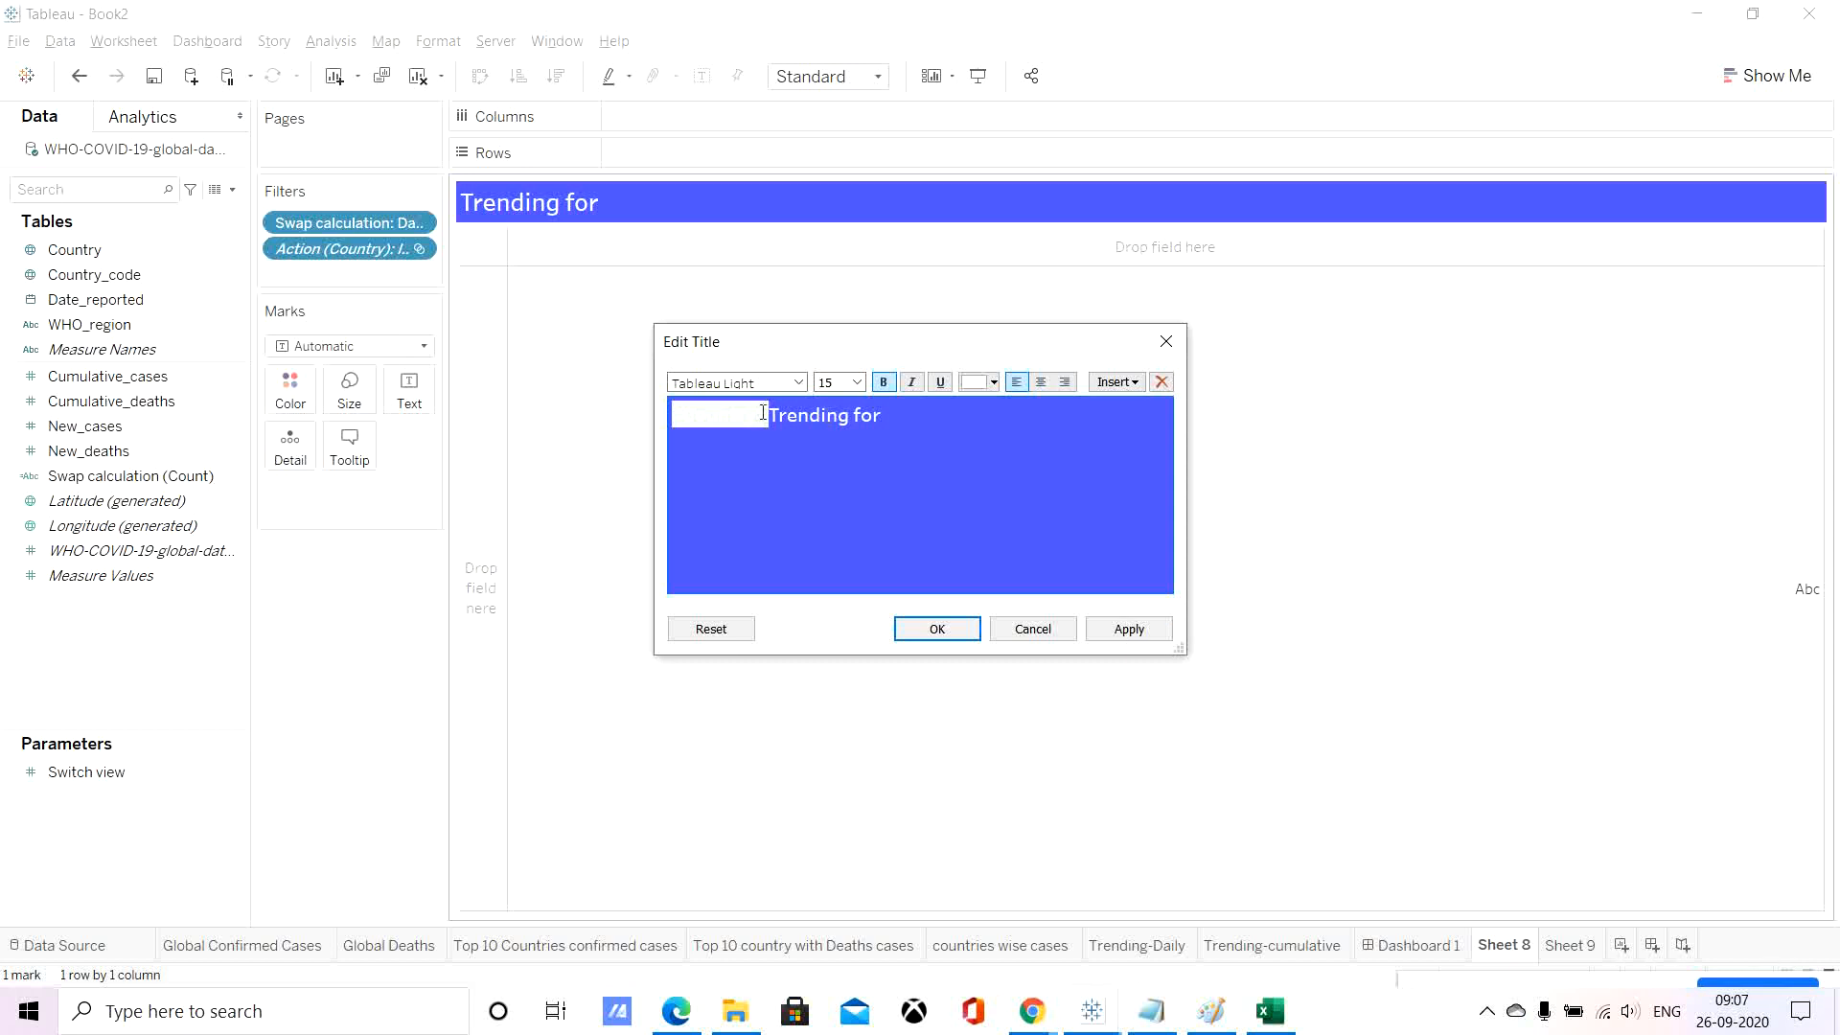
pyautogui.press('BackSpace')
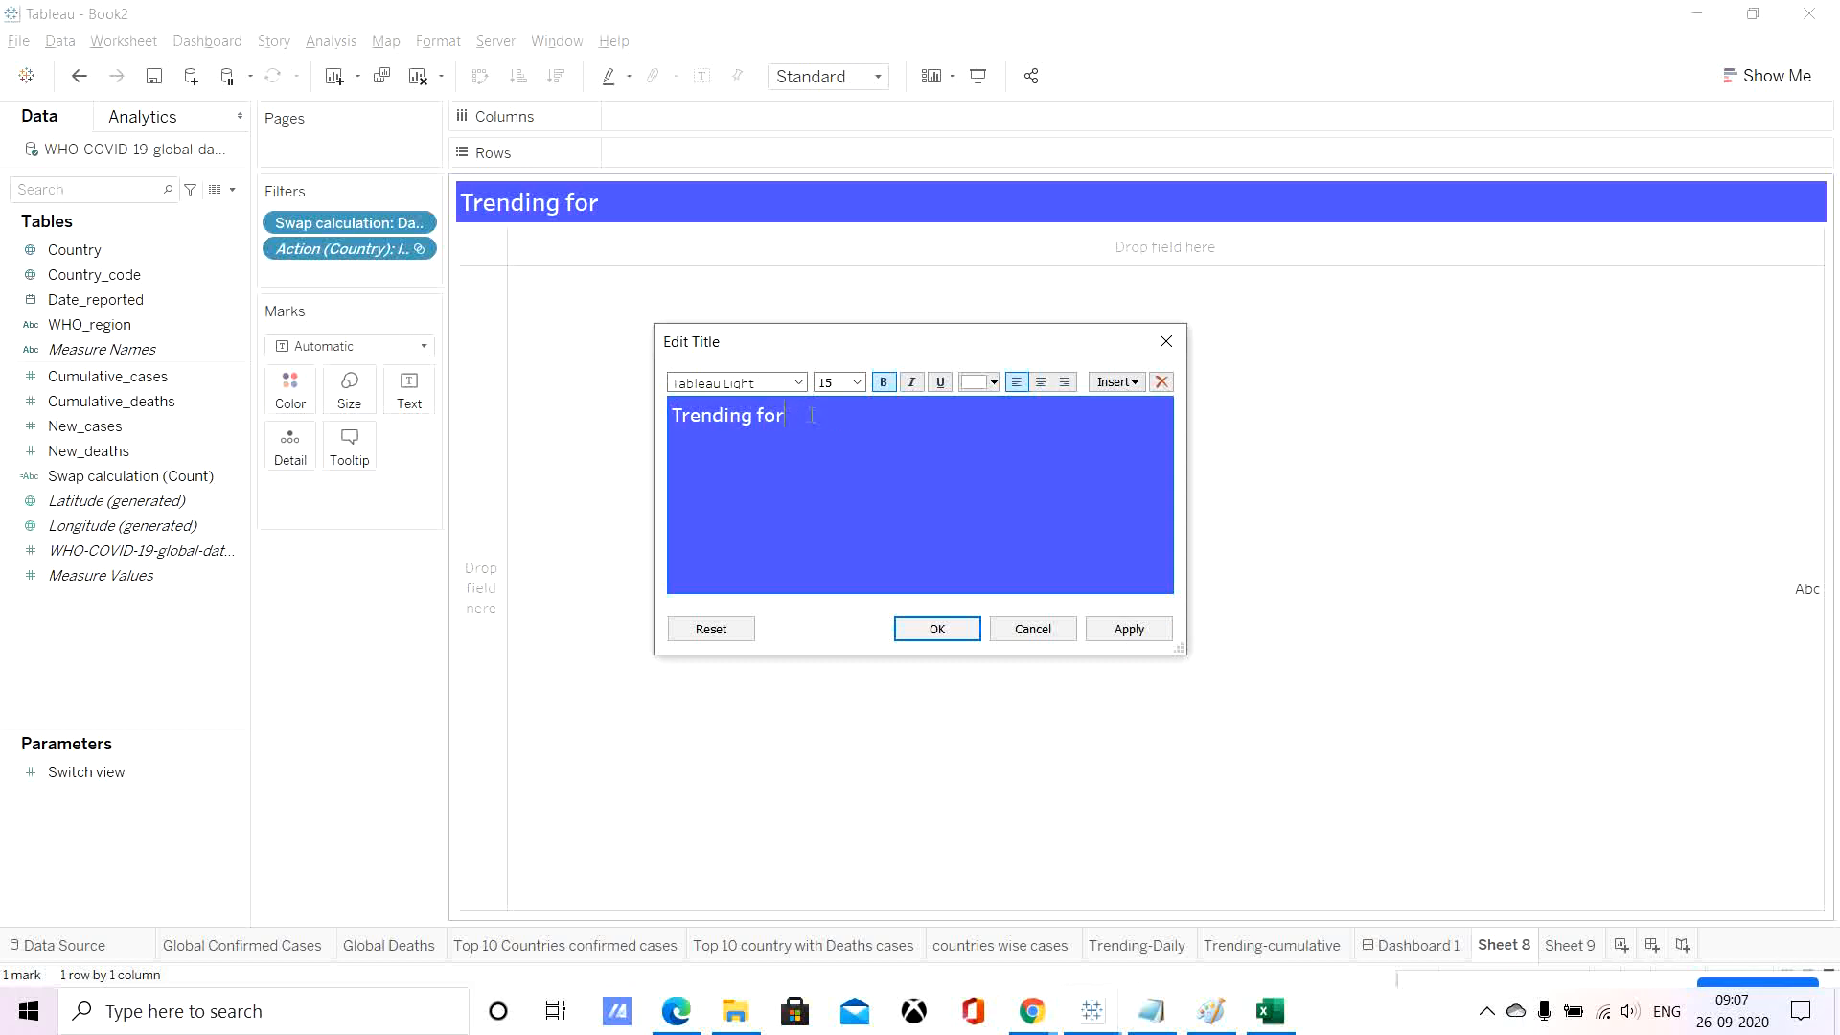
pyautogui.click(1123, 387)
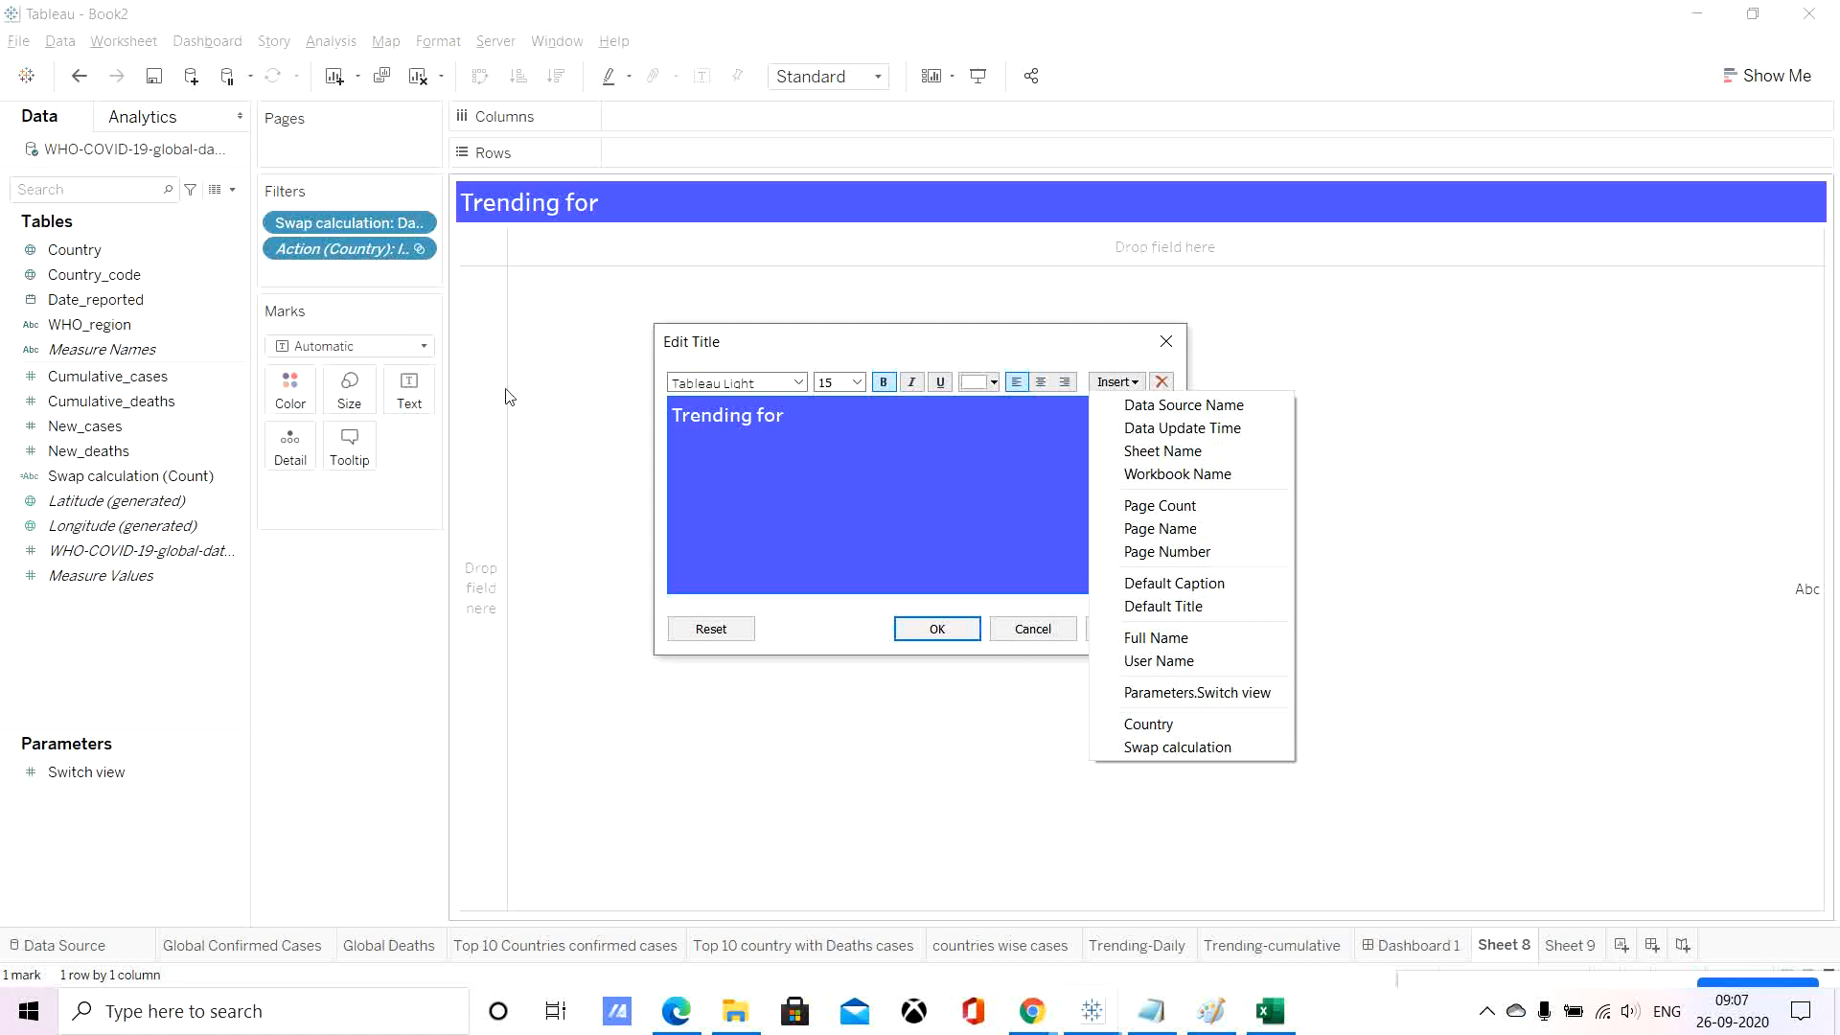
pyautogui.click(1186, 730)
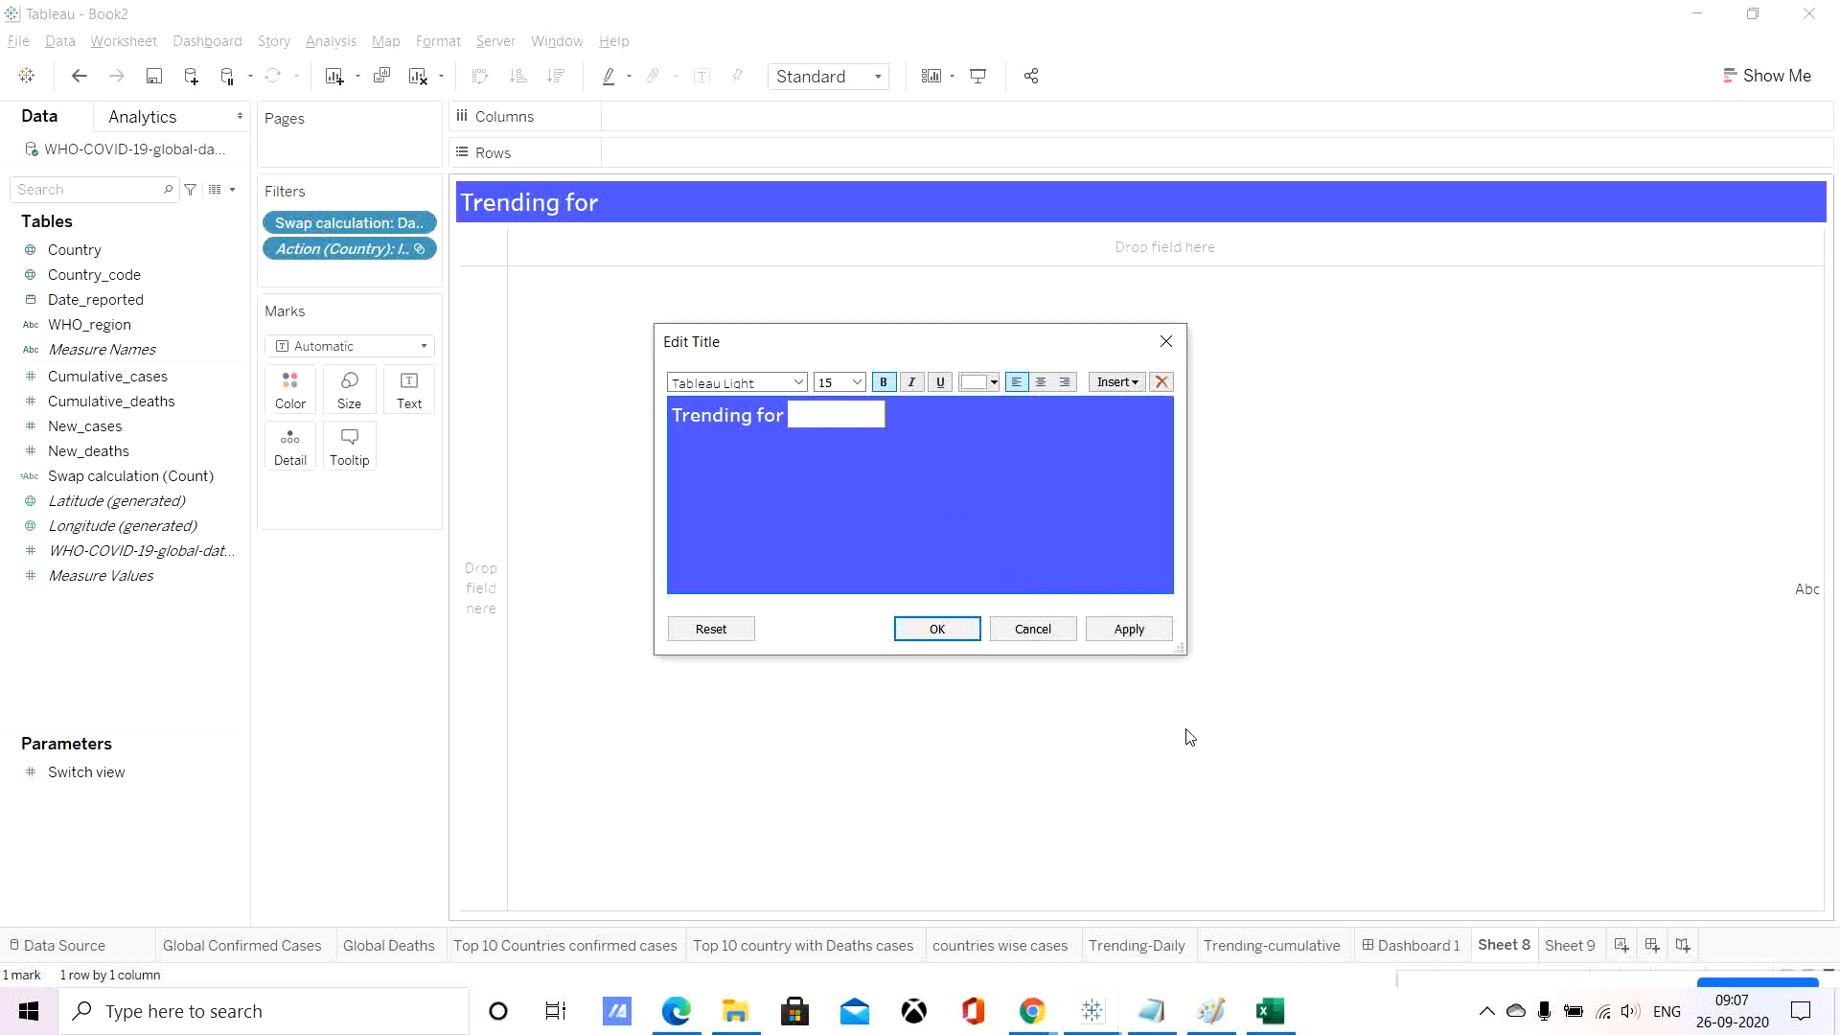
pyautogui.click(1109, 630)
pyautogui.click(943, 631)
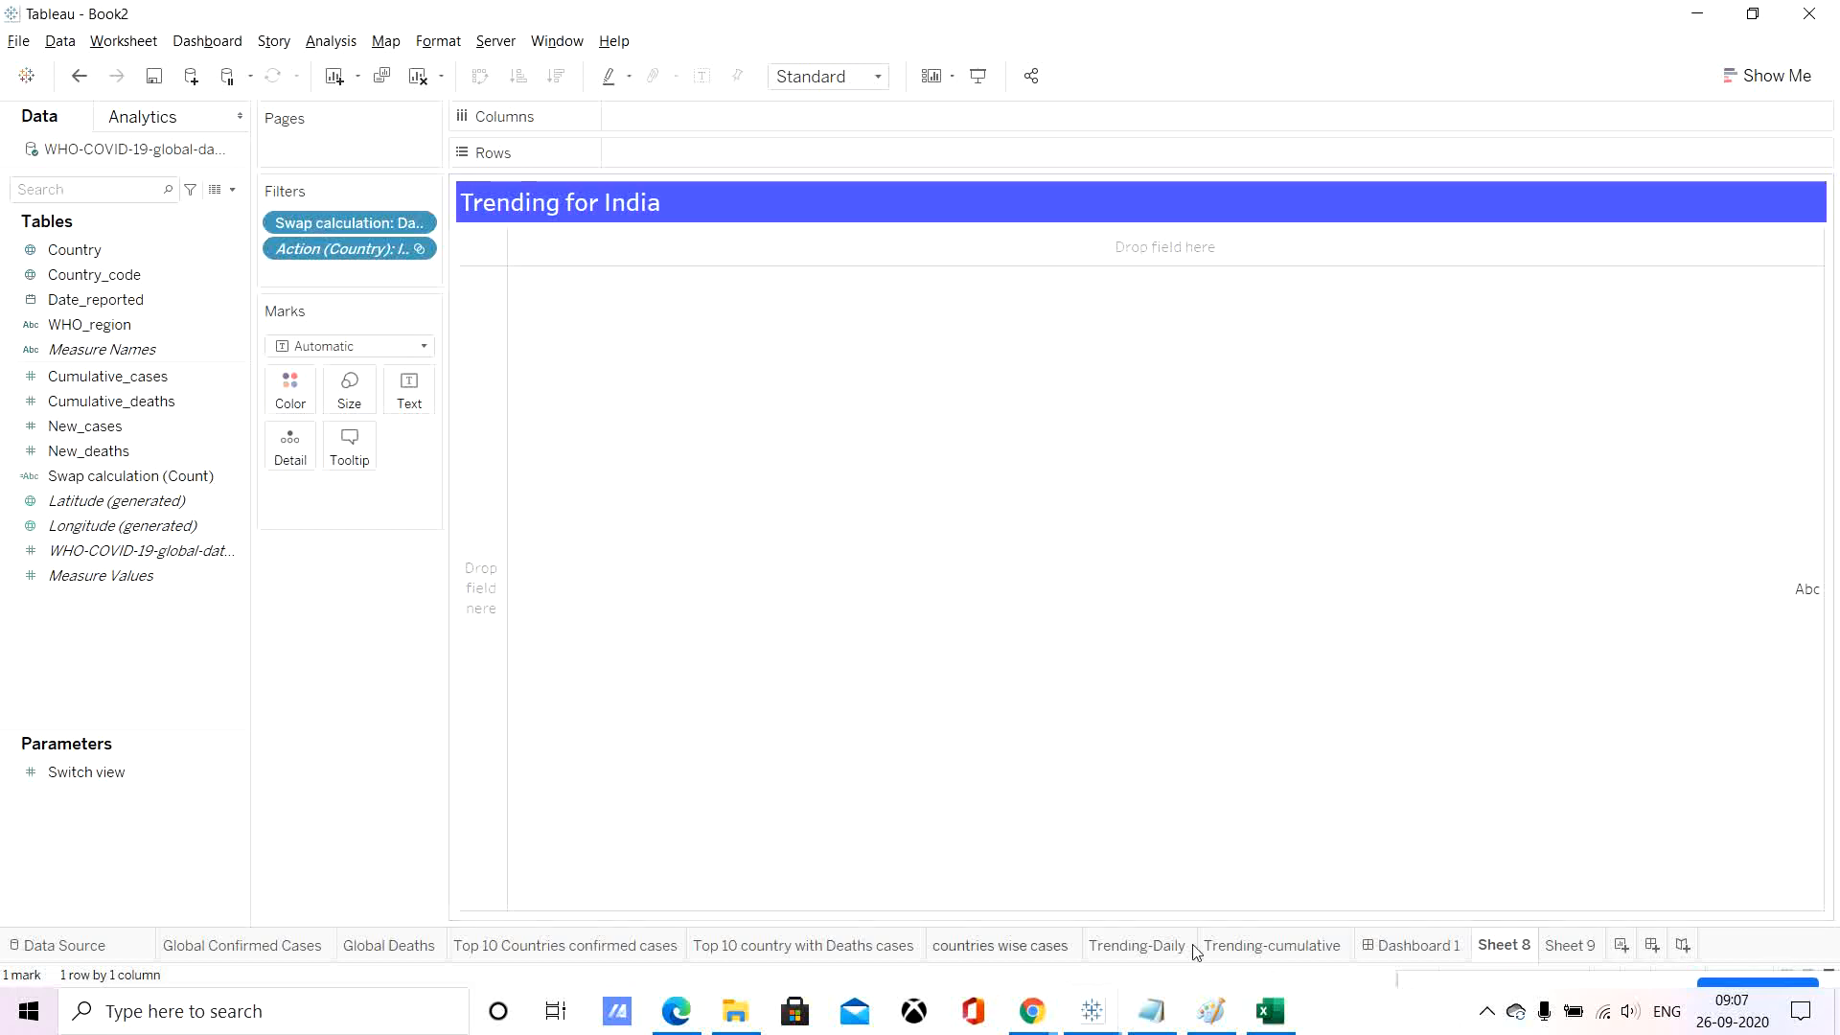
# Test the dynamic title on Dashboard 1 by clearing the India selection, selecting Argentina on the map, and clearing it.
pyautogui.click(1416, 946)
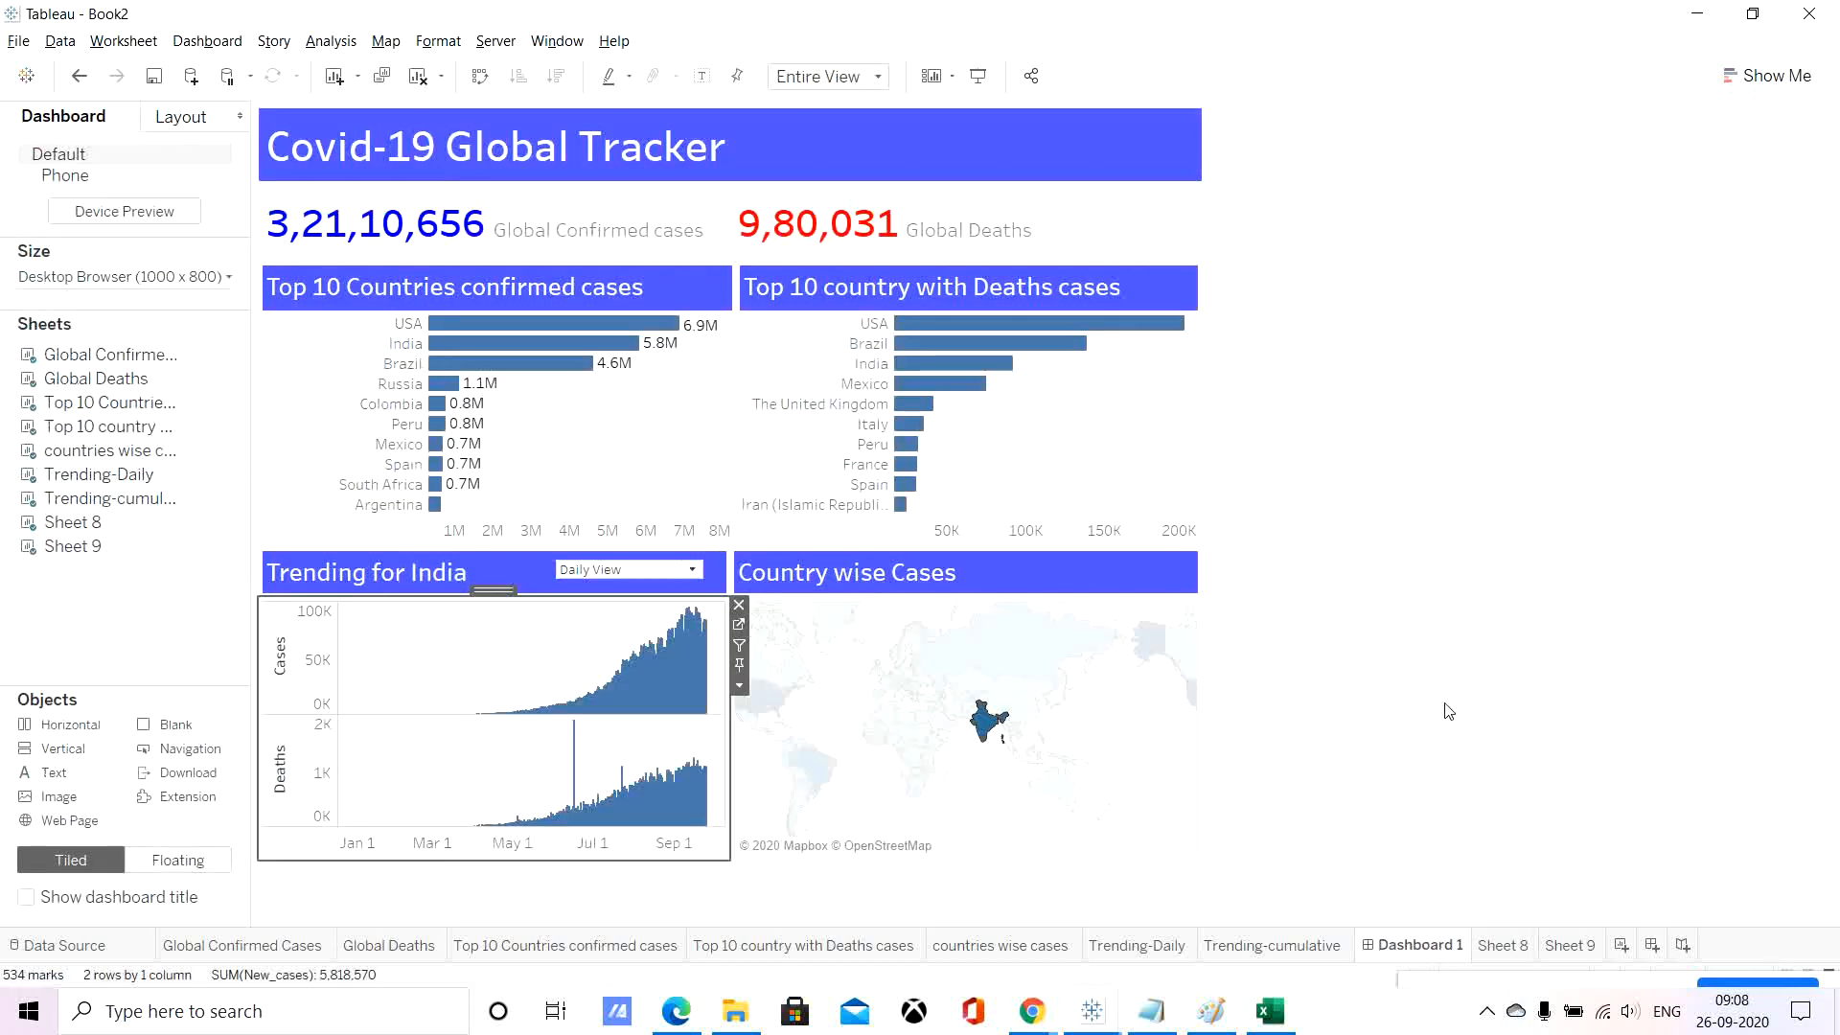
pyautogui.click(1502, 542)
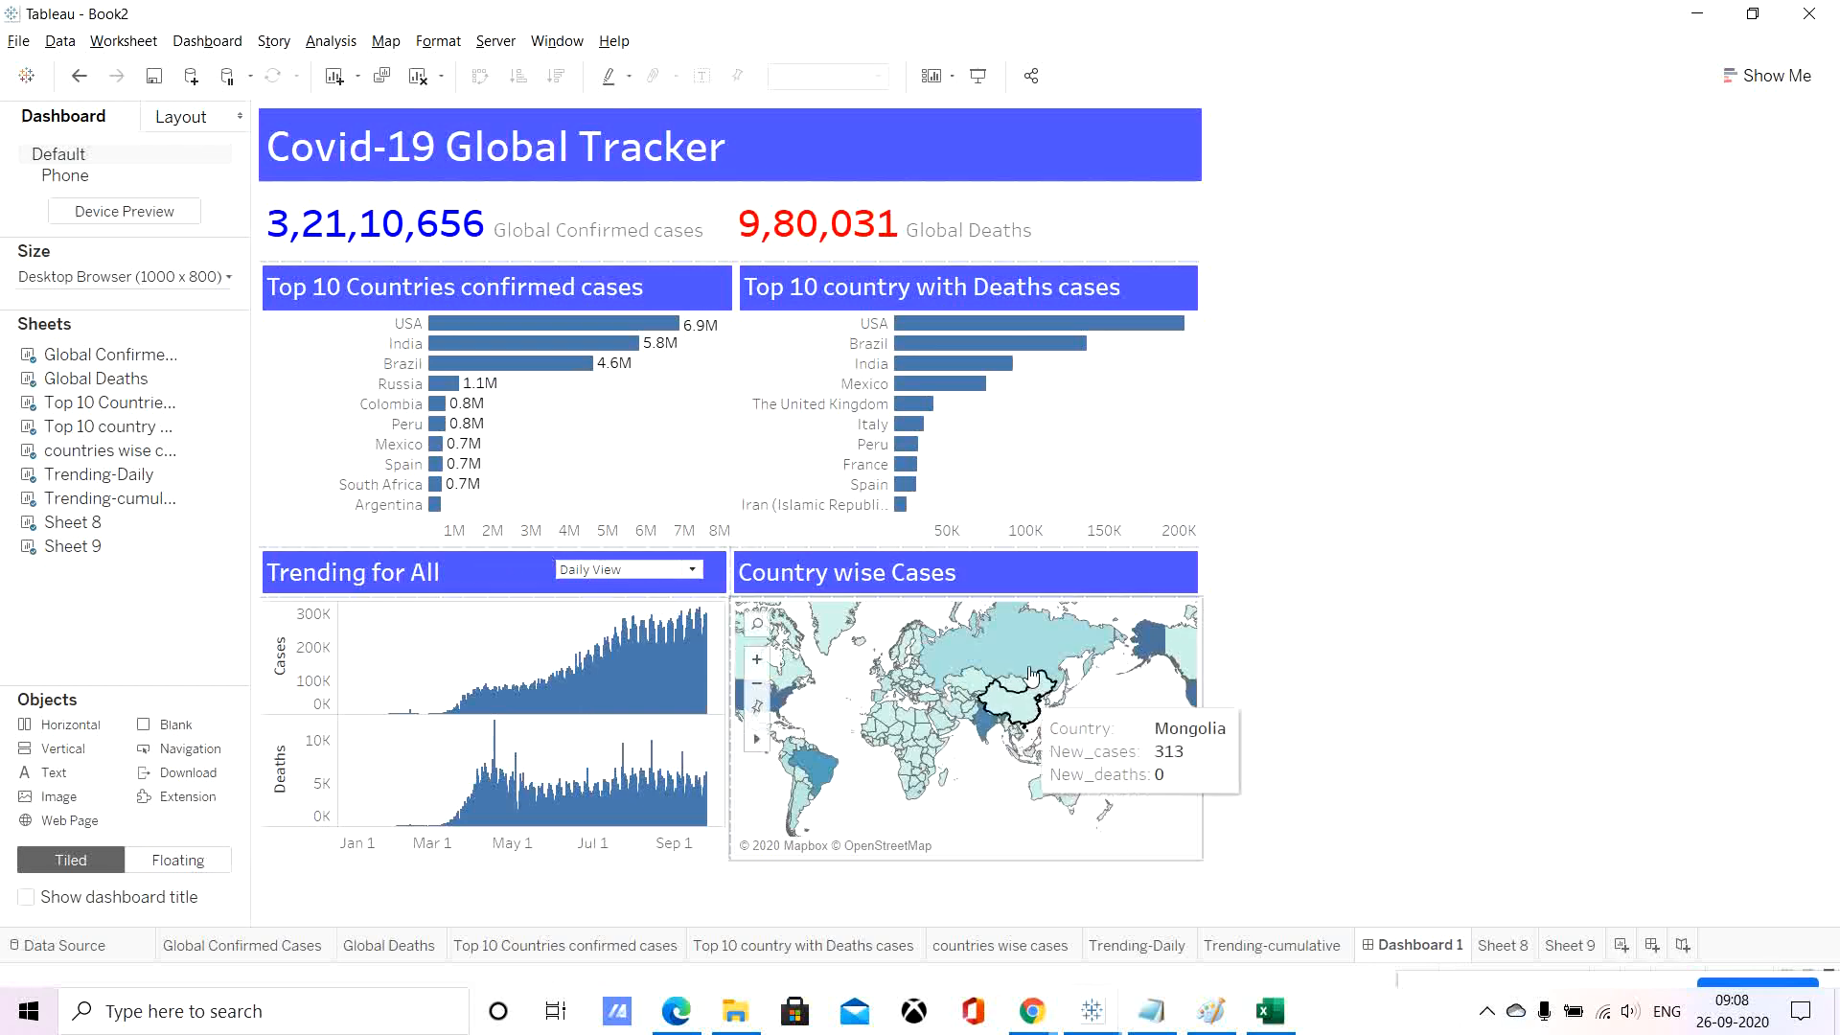
pyautogui.moveTo(1005, 630)
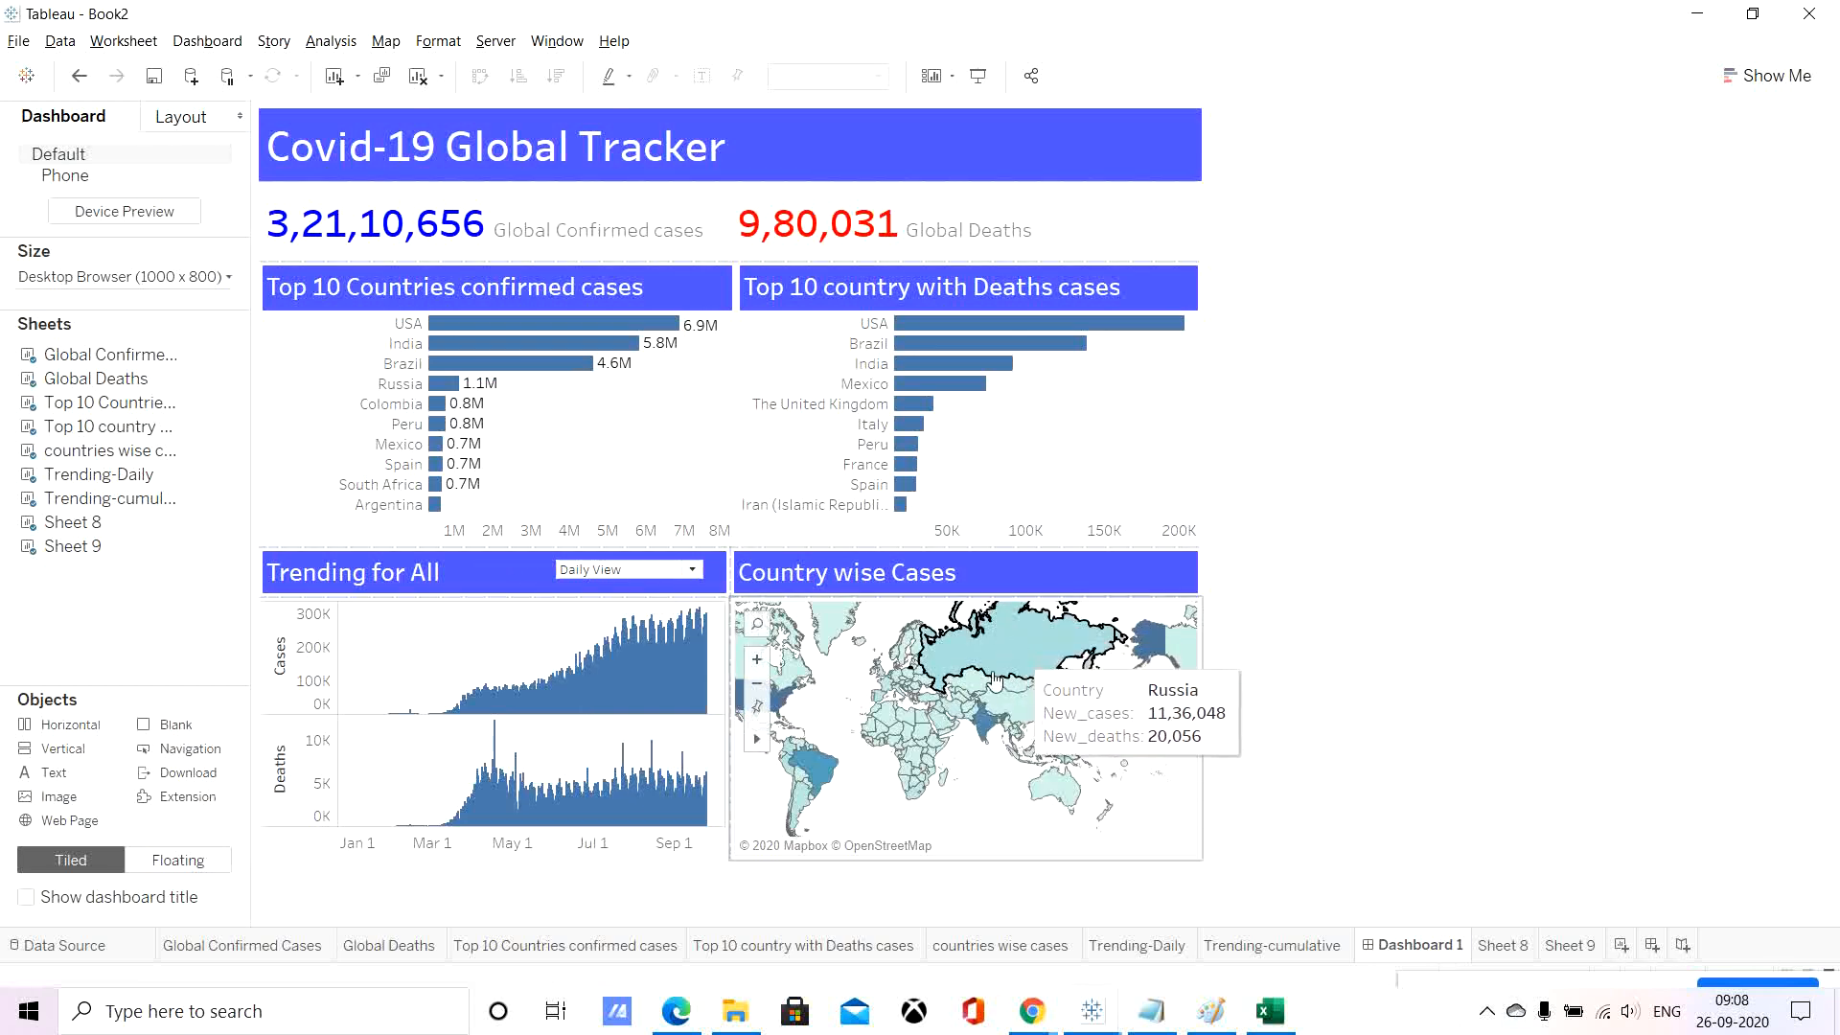
pyautogui.click(805, 799)
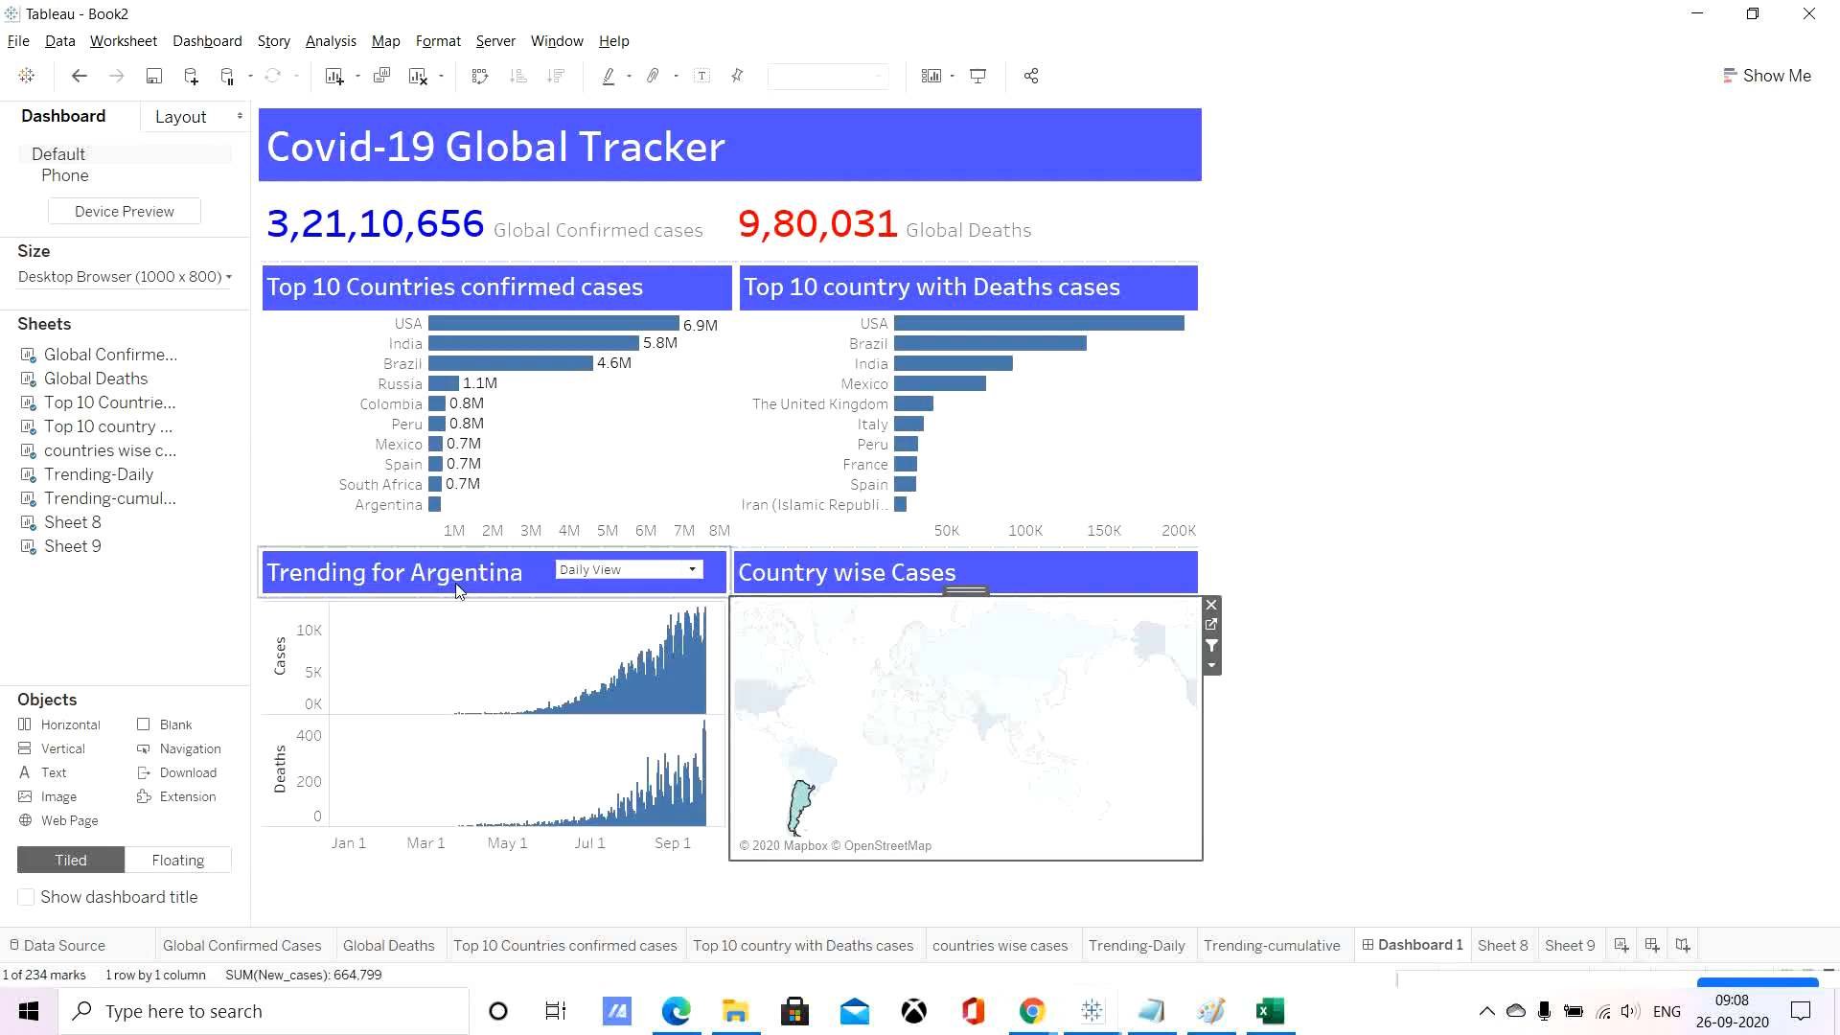
pyautogui.click(1362, 705)
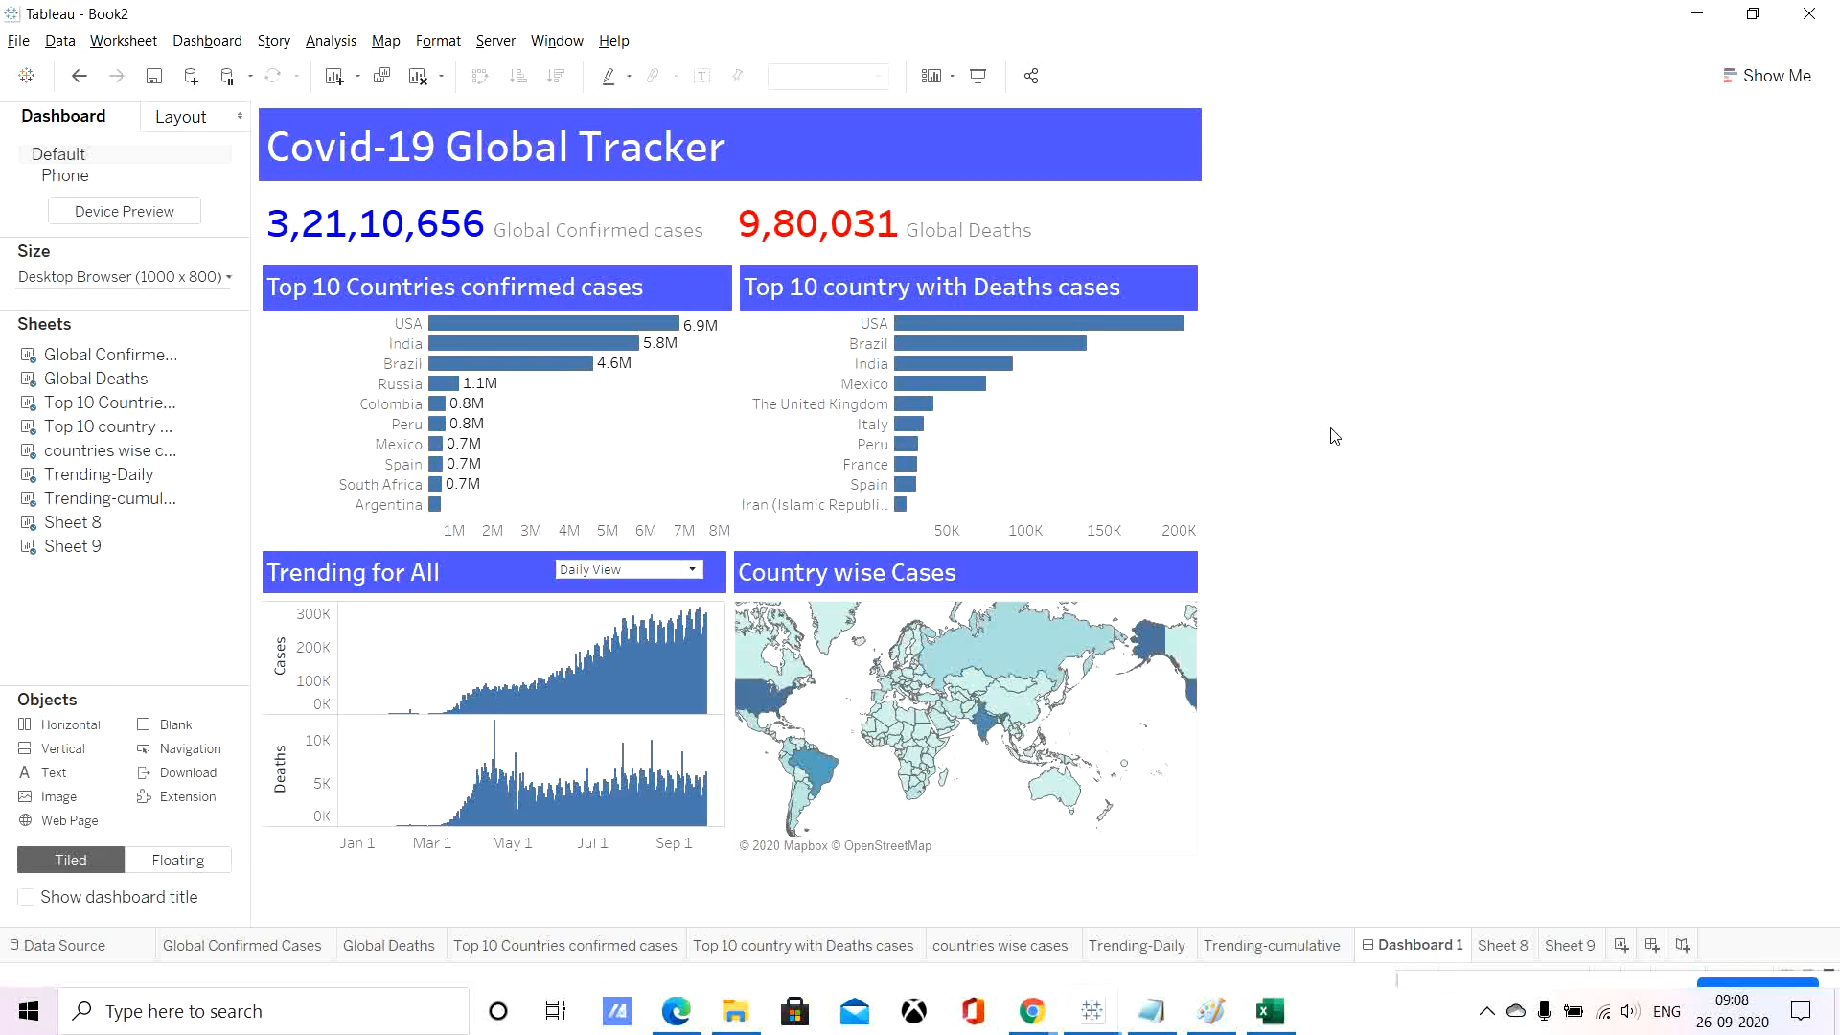
# Open the Top 10 Countries confirmed cases sheet from the dashboard and set its default pane's horizontal alignment to Left.
pyautogui.moveTo(1014, 714)
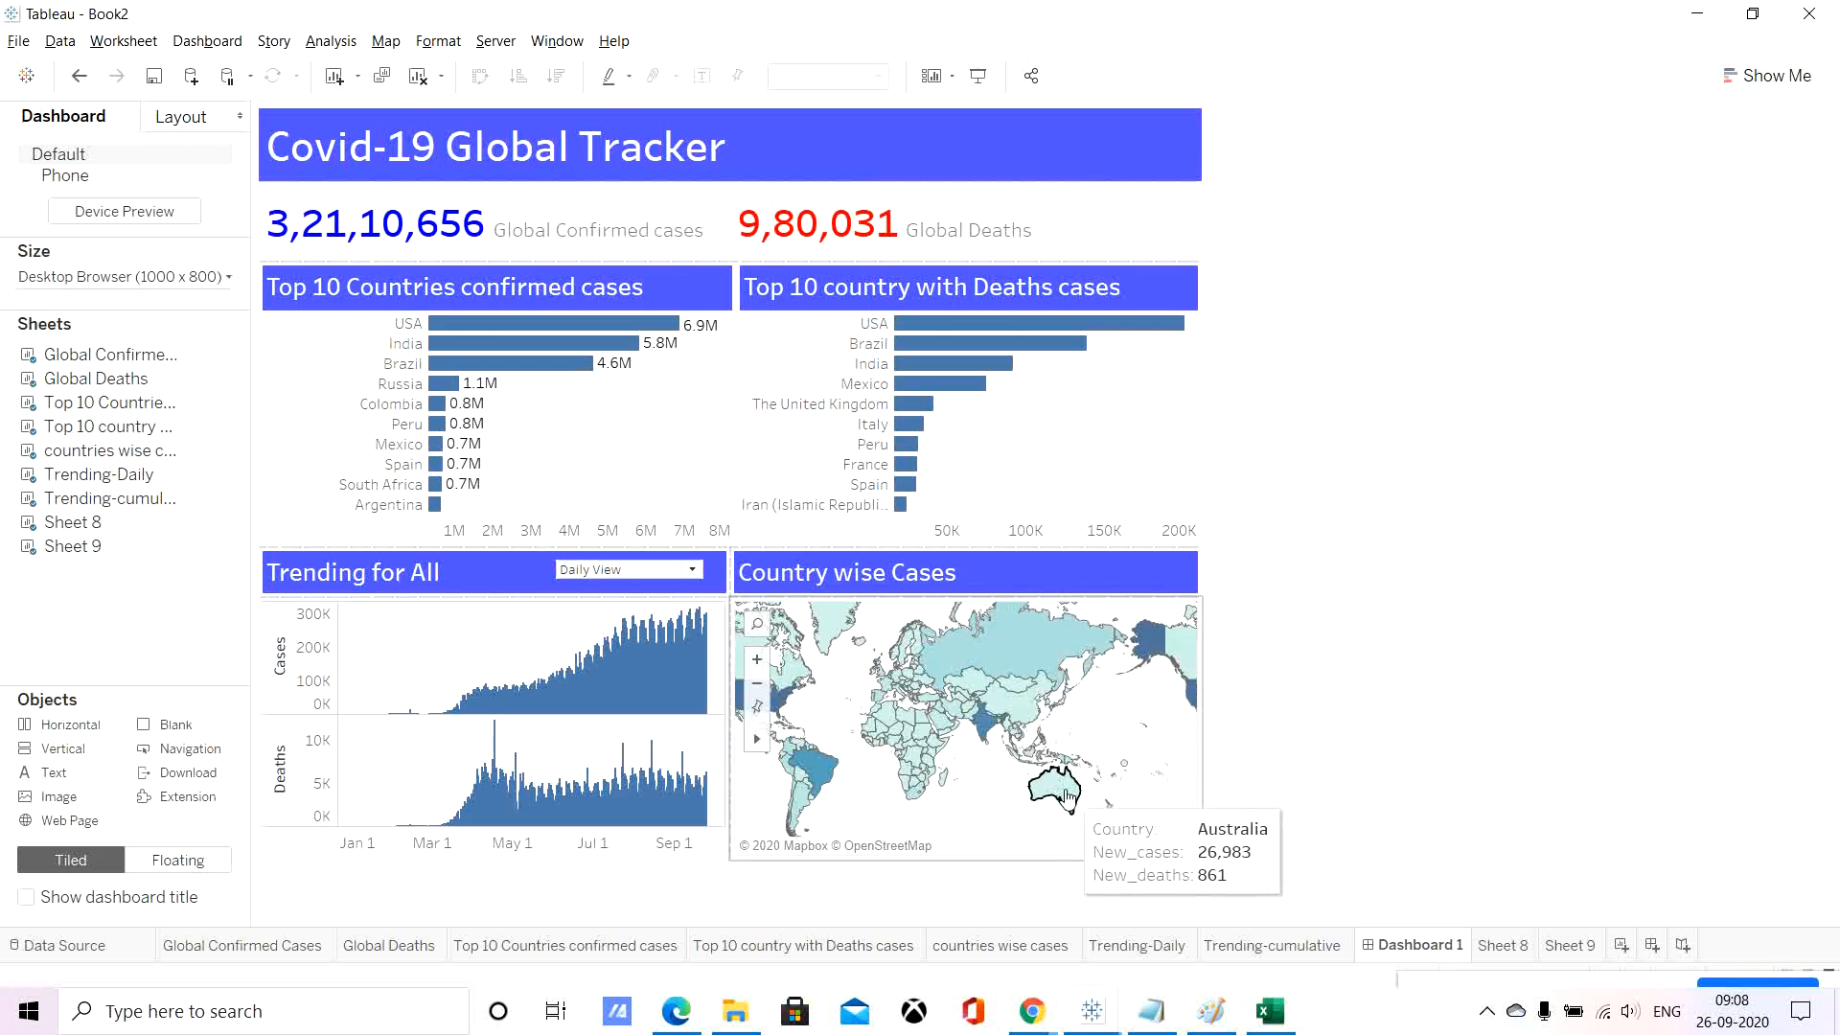
pyautogui.moveTo(541, 703)
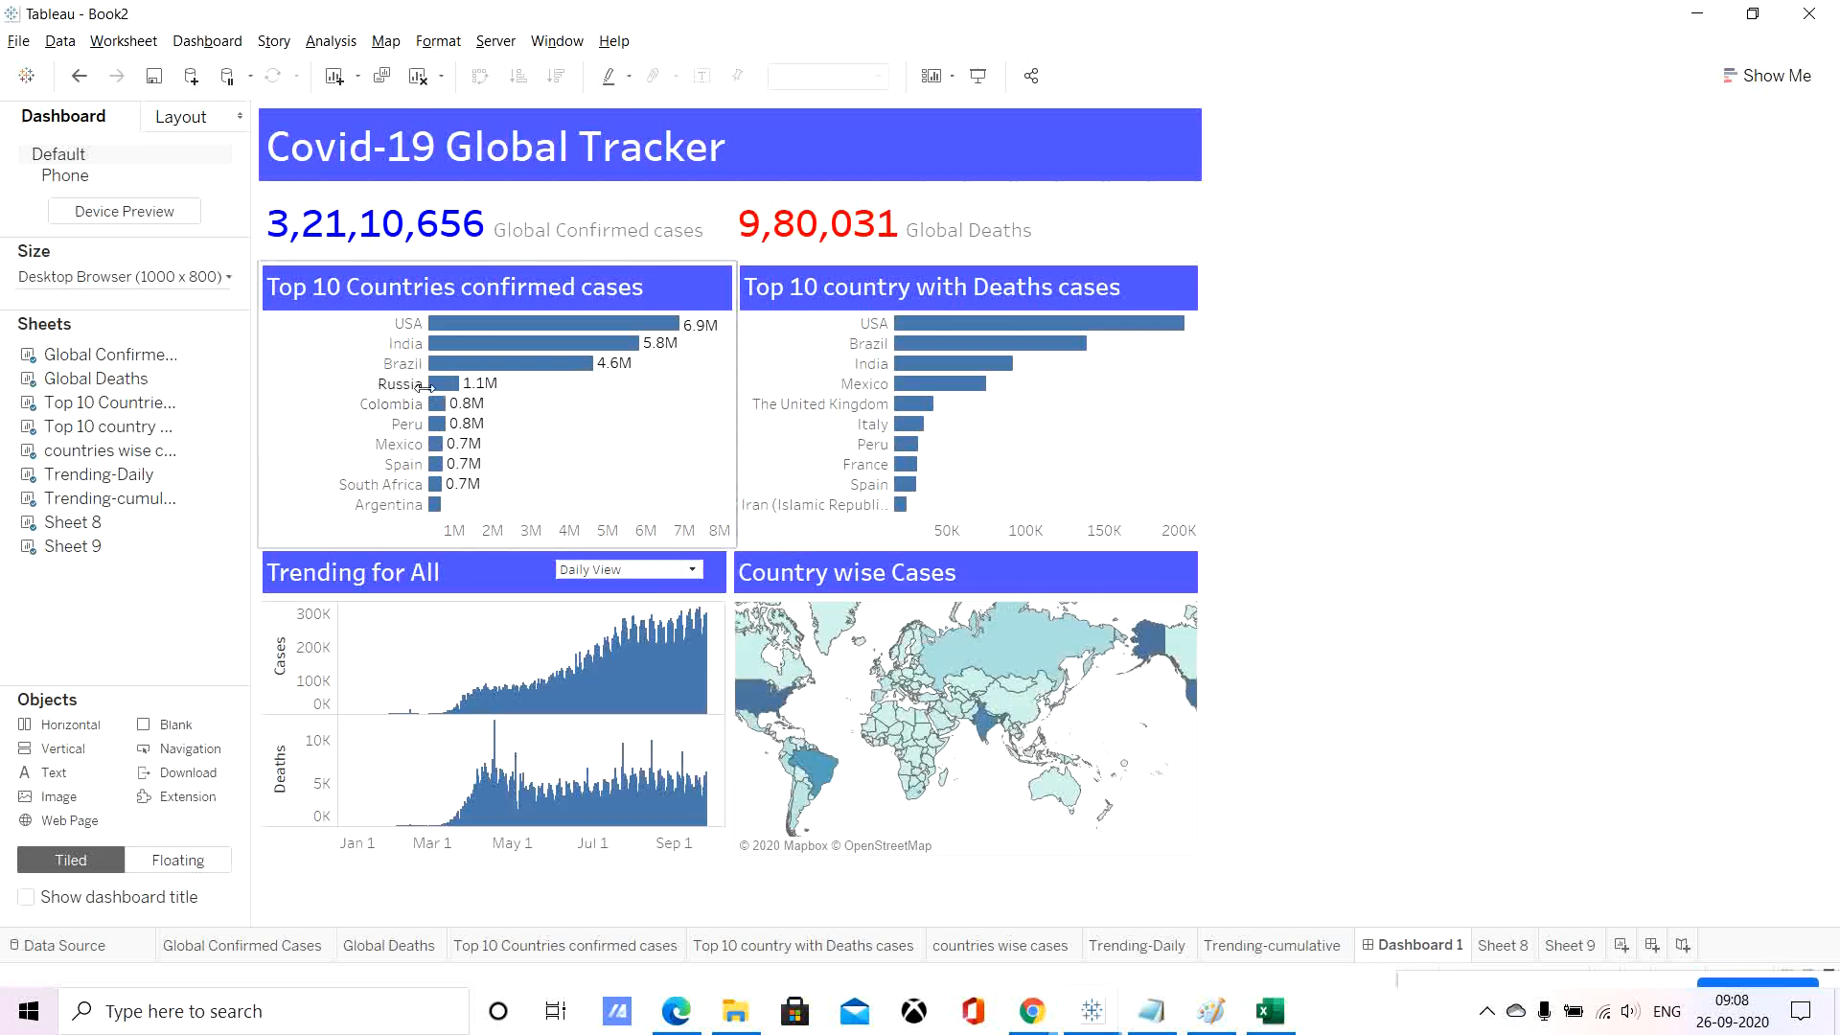
pyautogui.moveTo(436, 345)
pyautogui.click(304, 363)
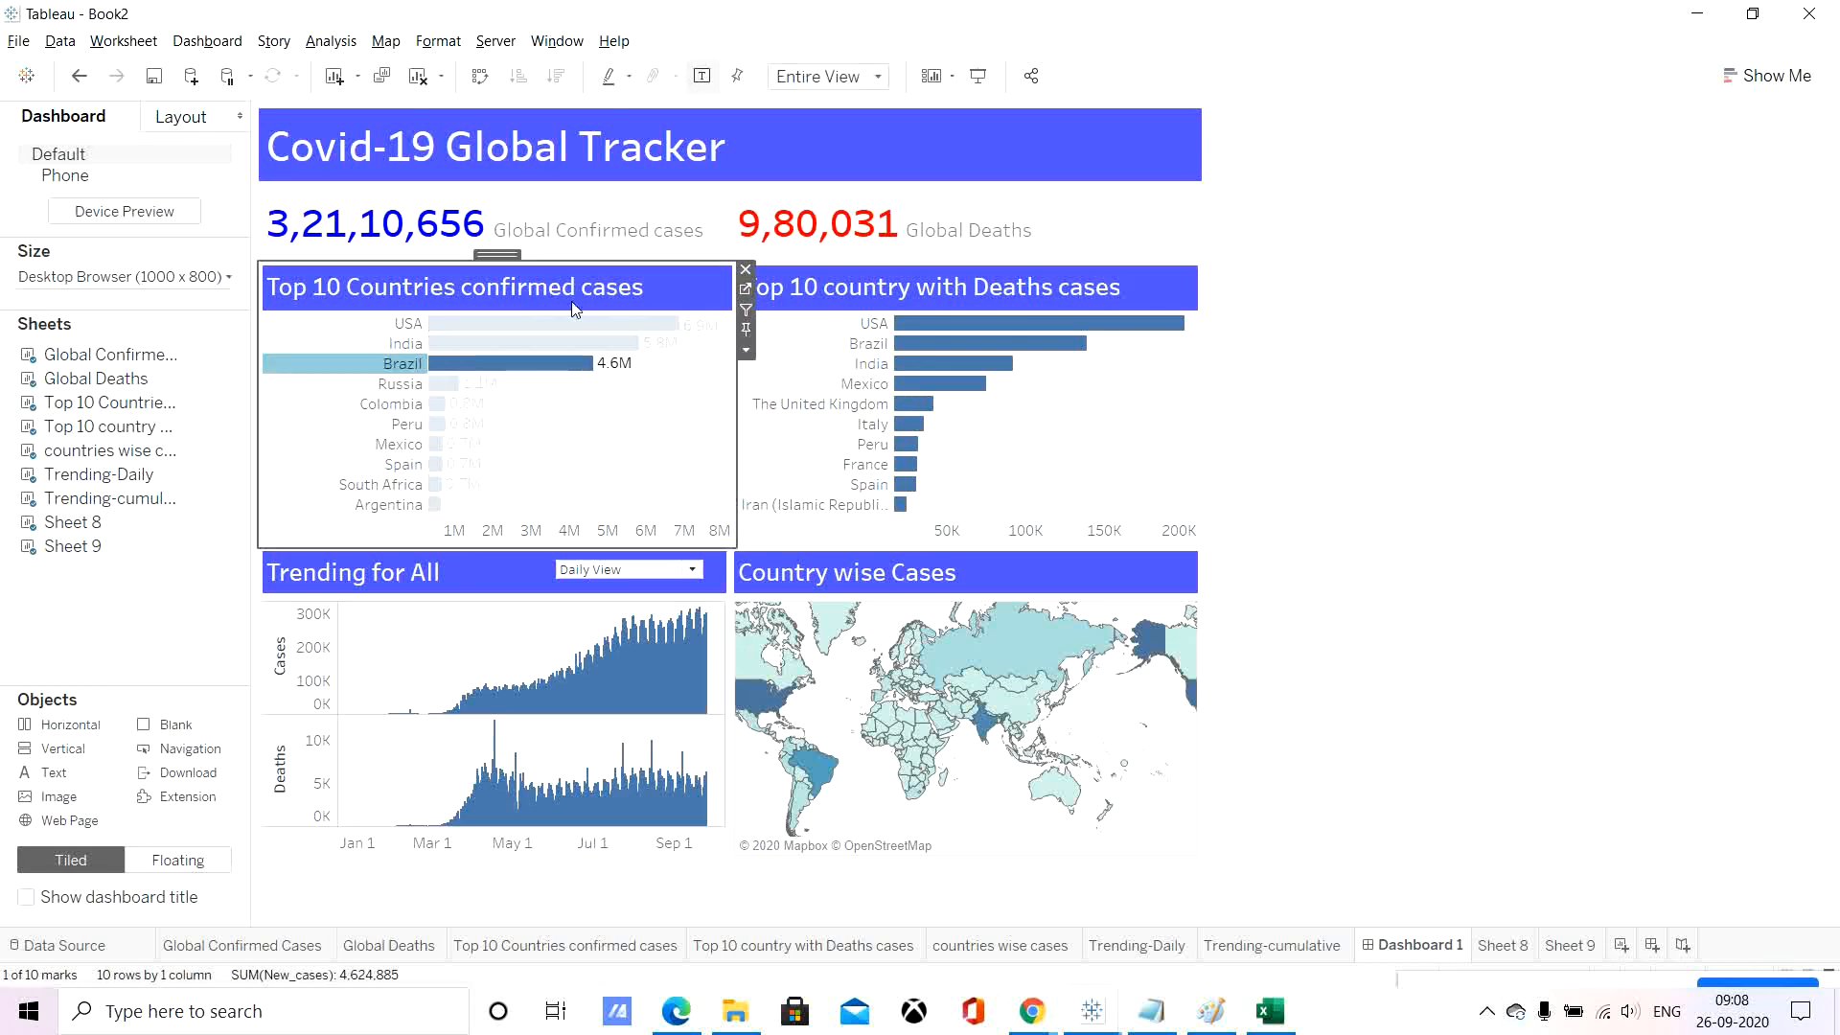
pyautogui.click(749, 293)
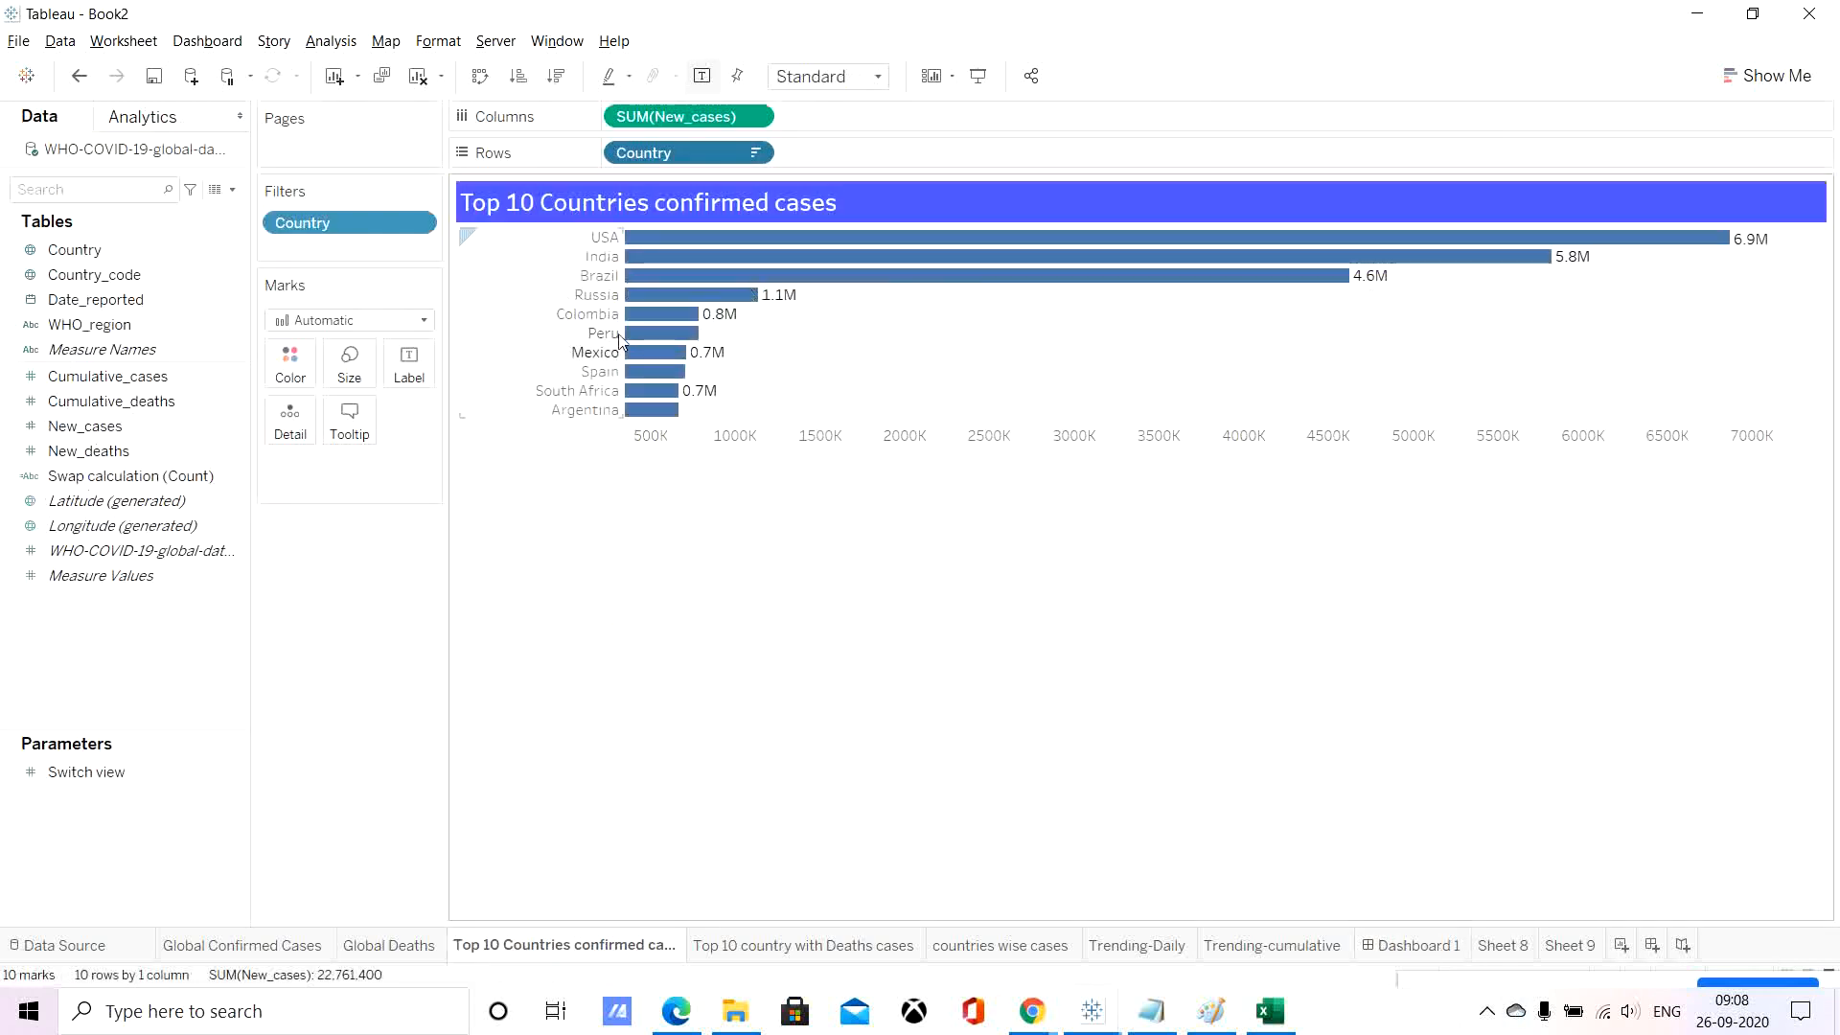
pyautogui.rightClick(591, 278)
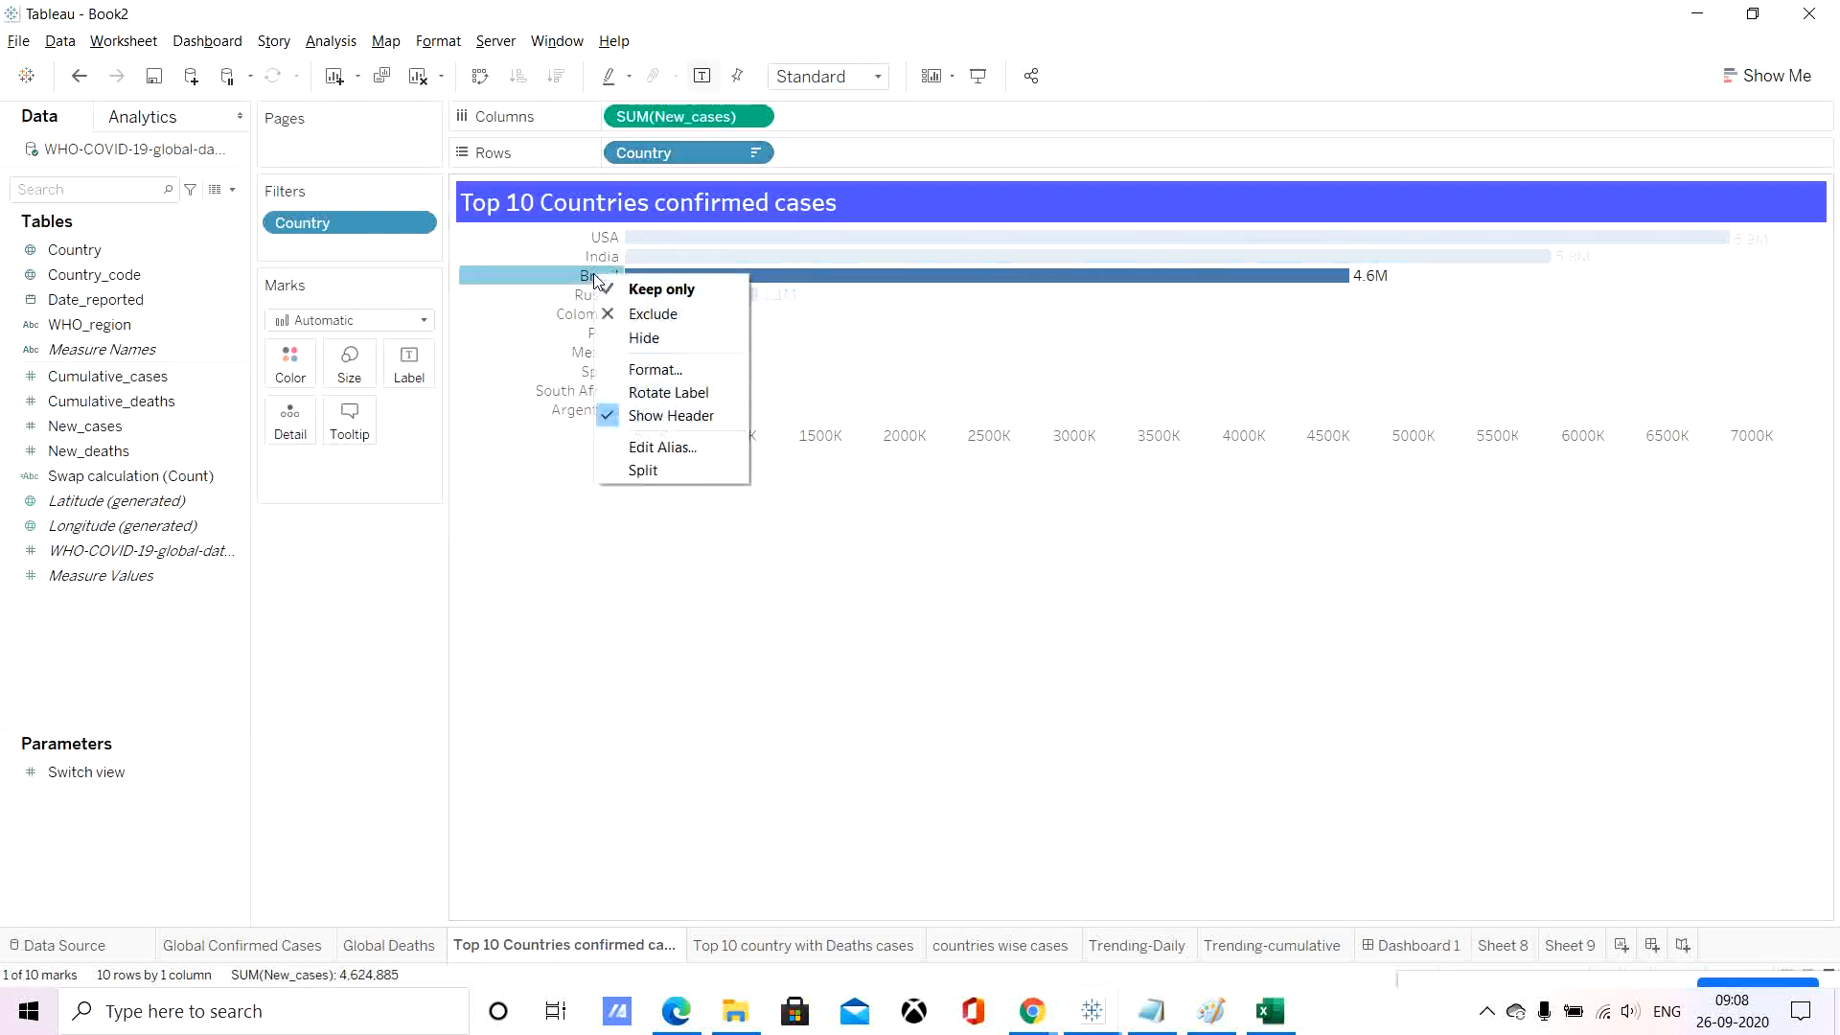
pyautogui.click(652, 376)
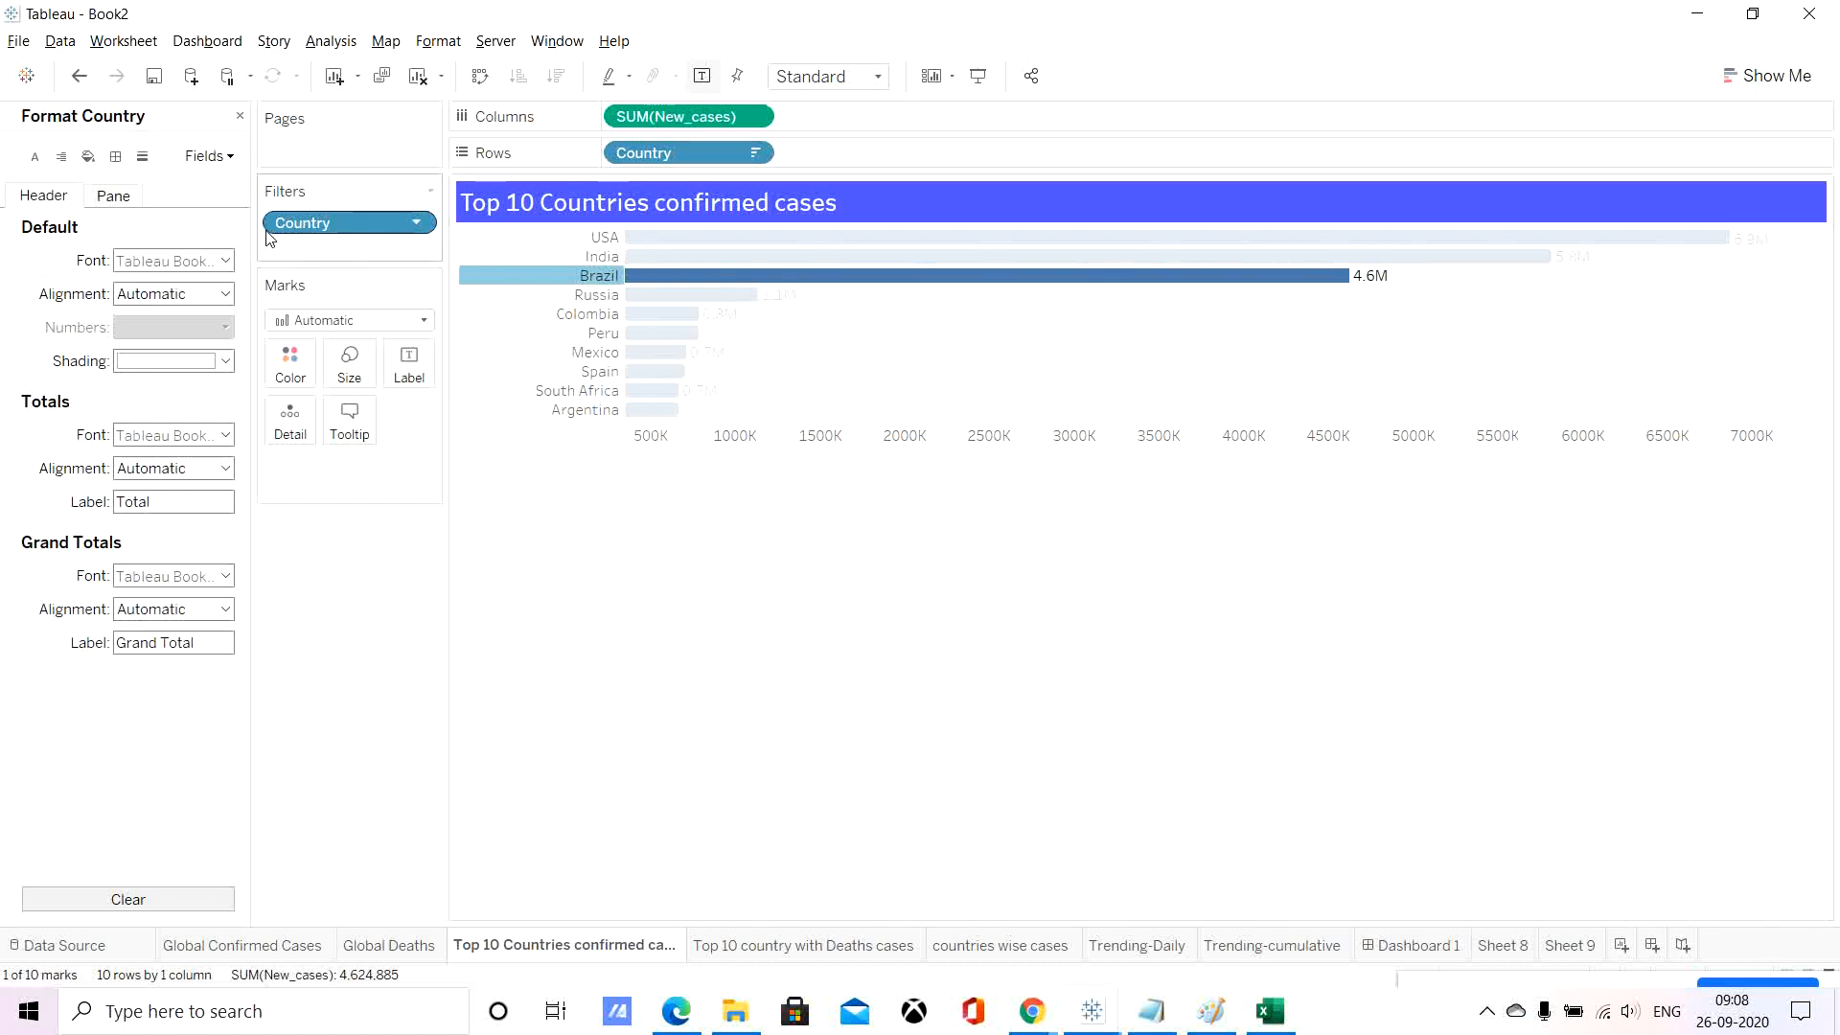
pyautogui.click(62, 157)
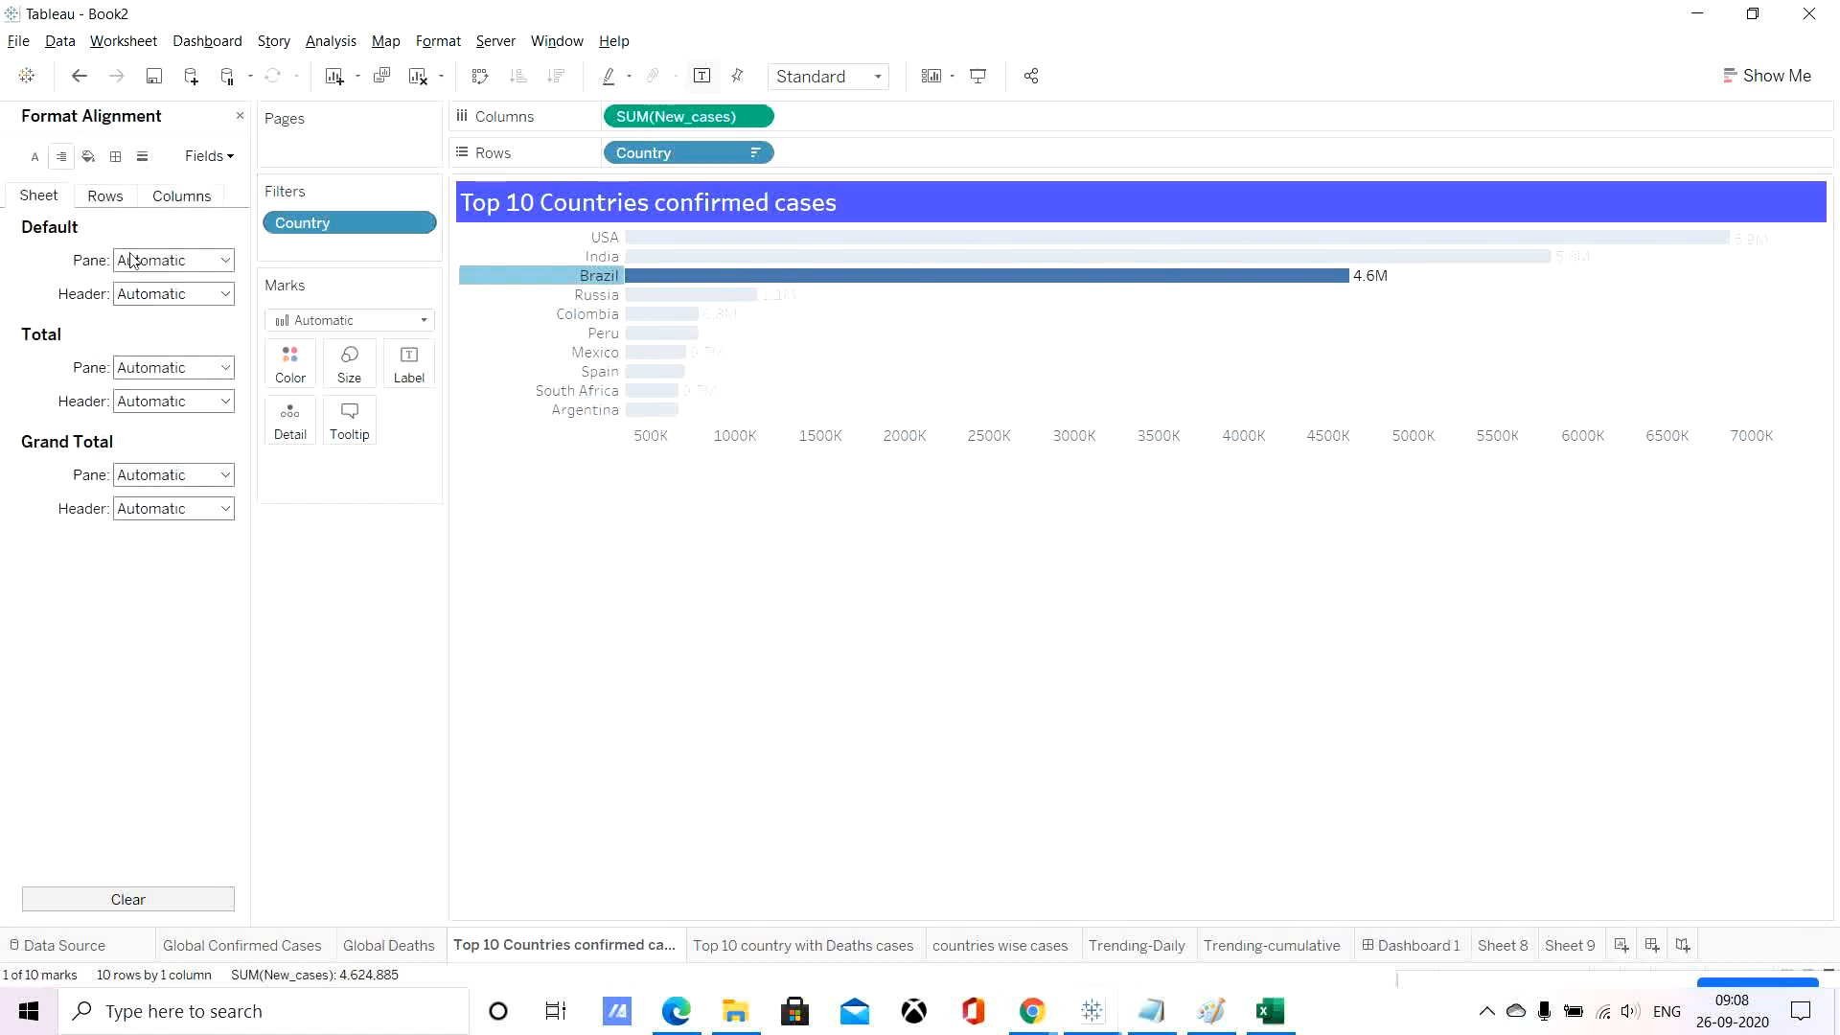
pyautogui.click(205, 260)
pyautogui.click(148, 347)
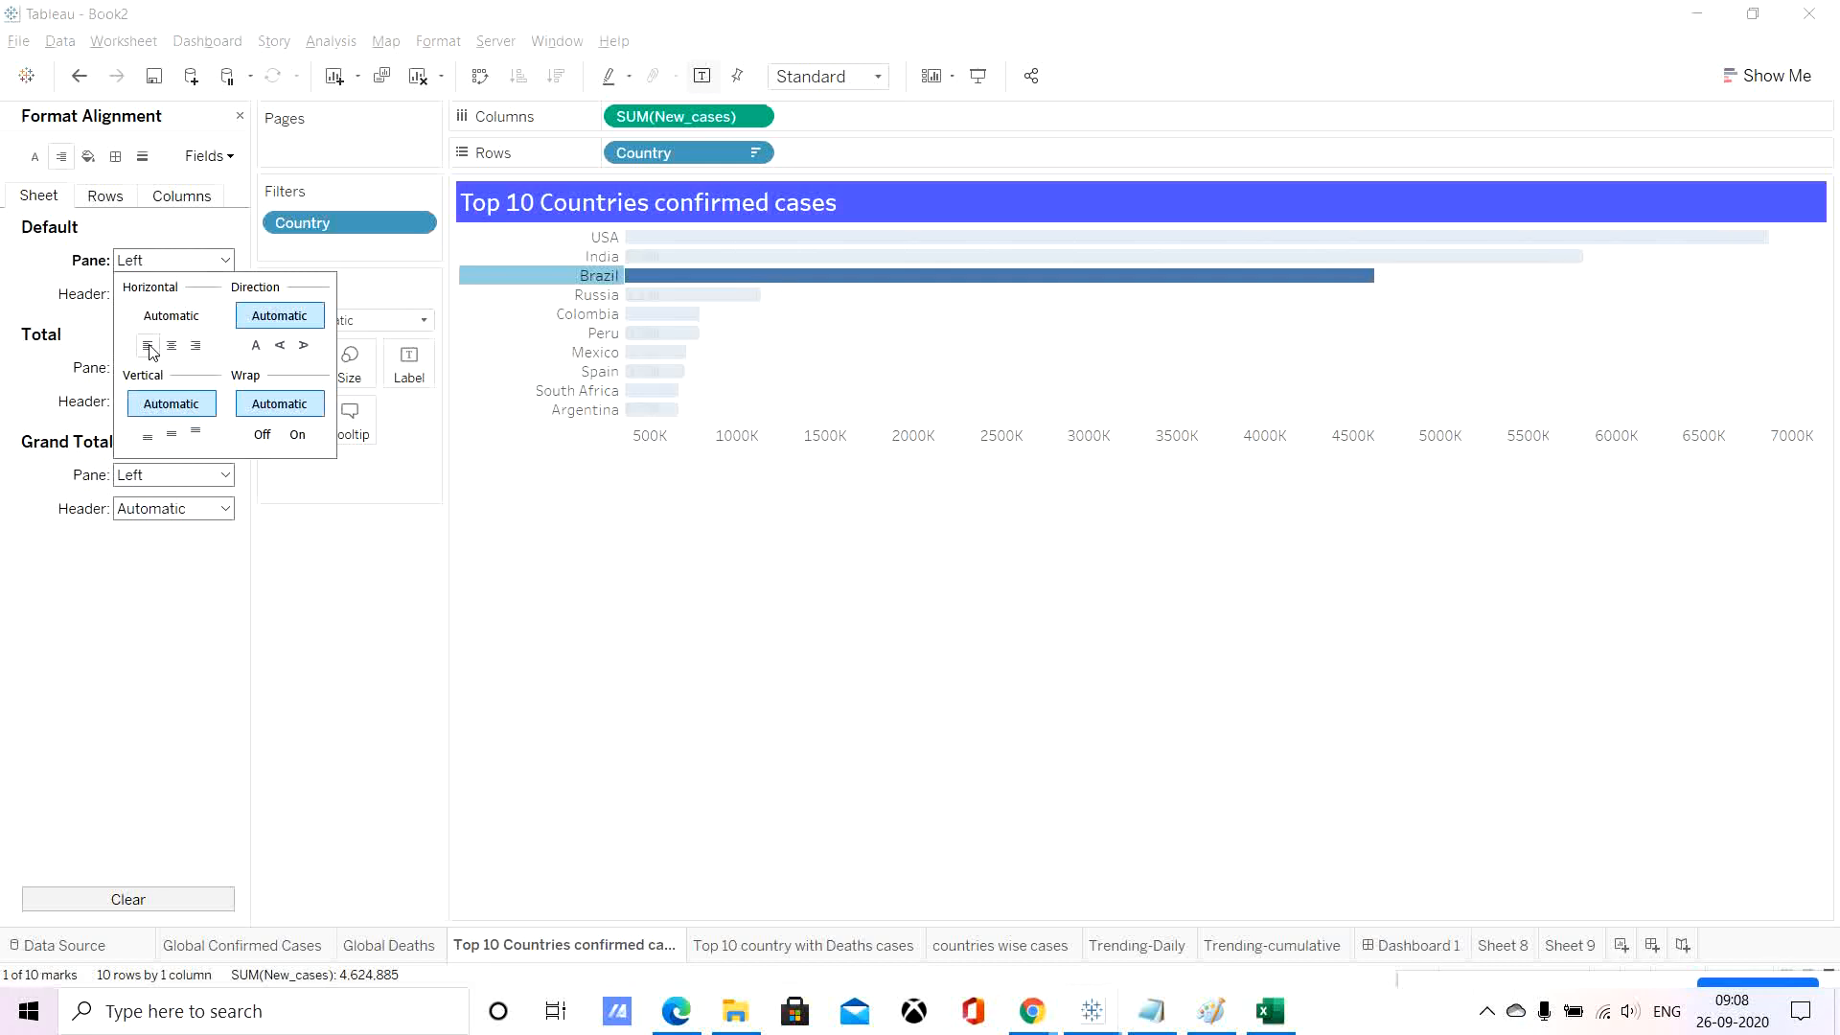
pyautogui.click(278, 588)
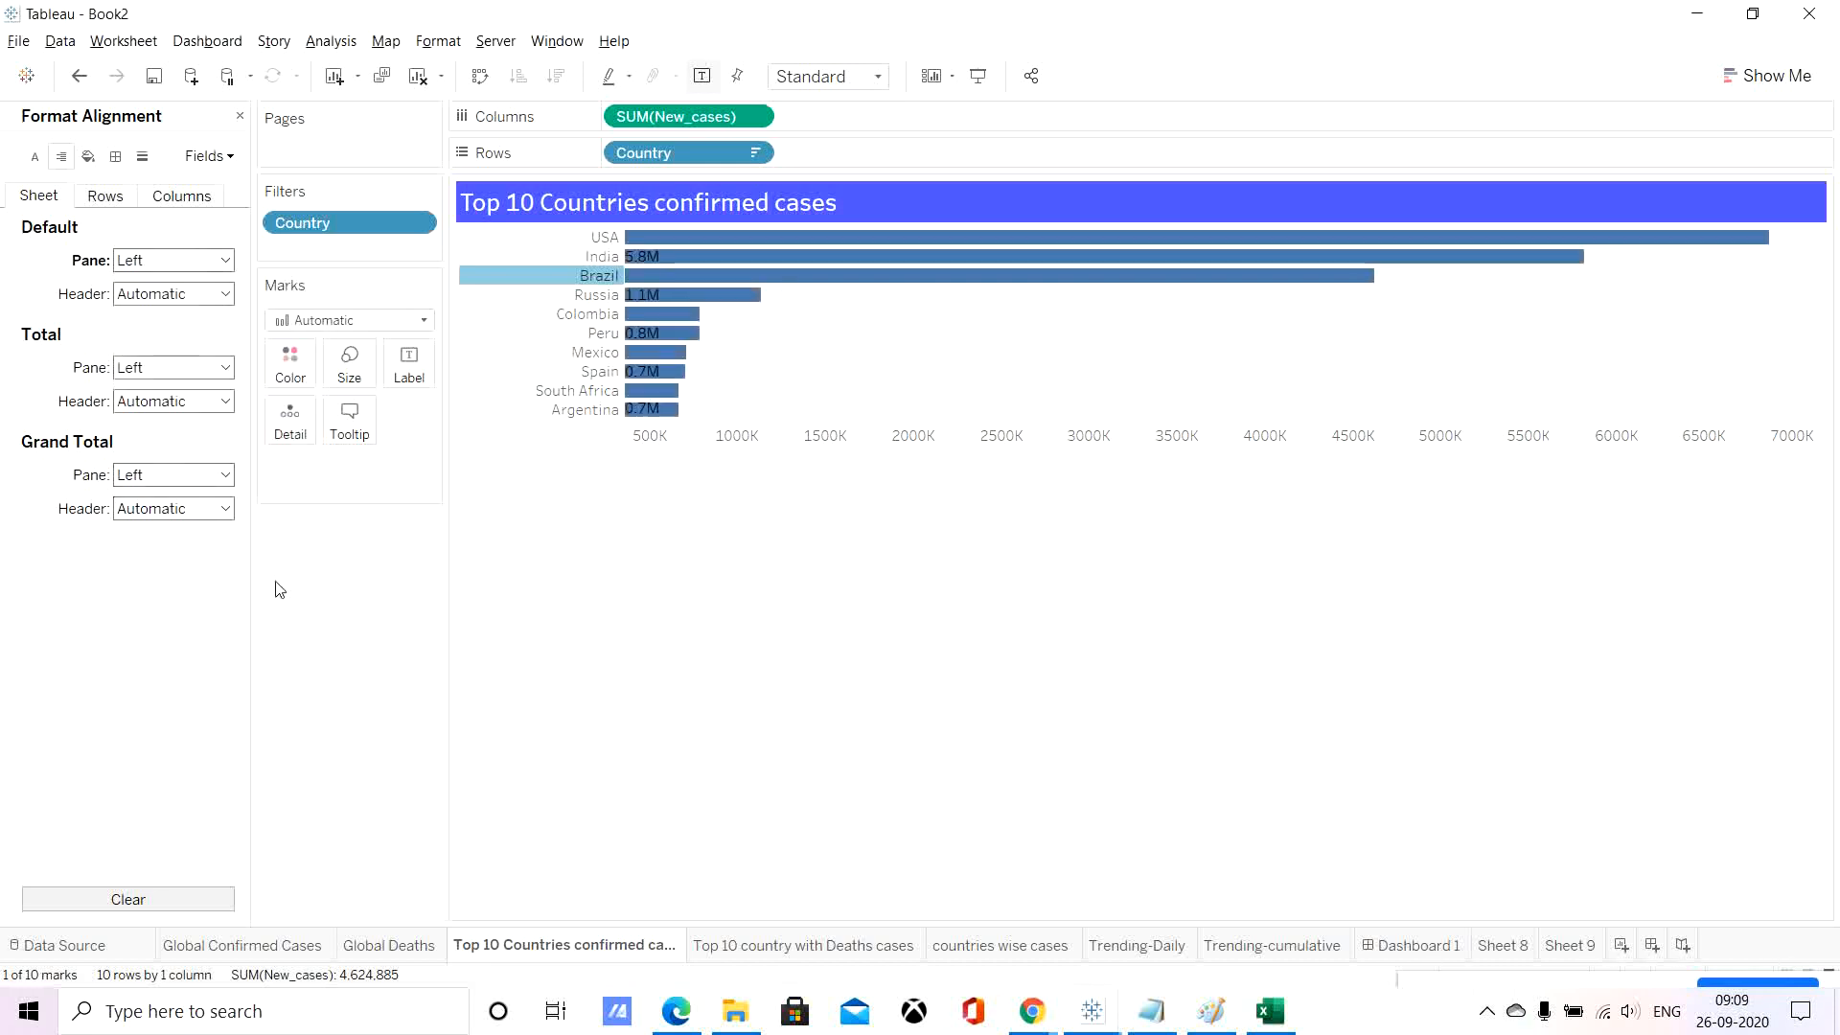
# Align the country row headers of the Top 10 Countries confirmed cases chart horizontally to Left.
pyautogui.click(102, 195)
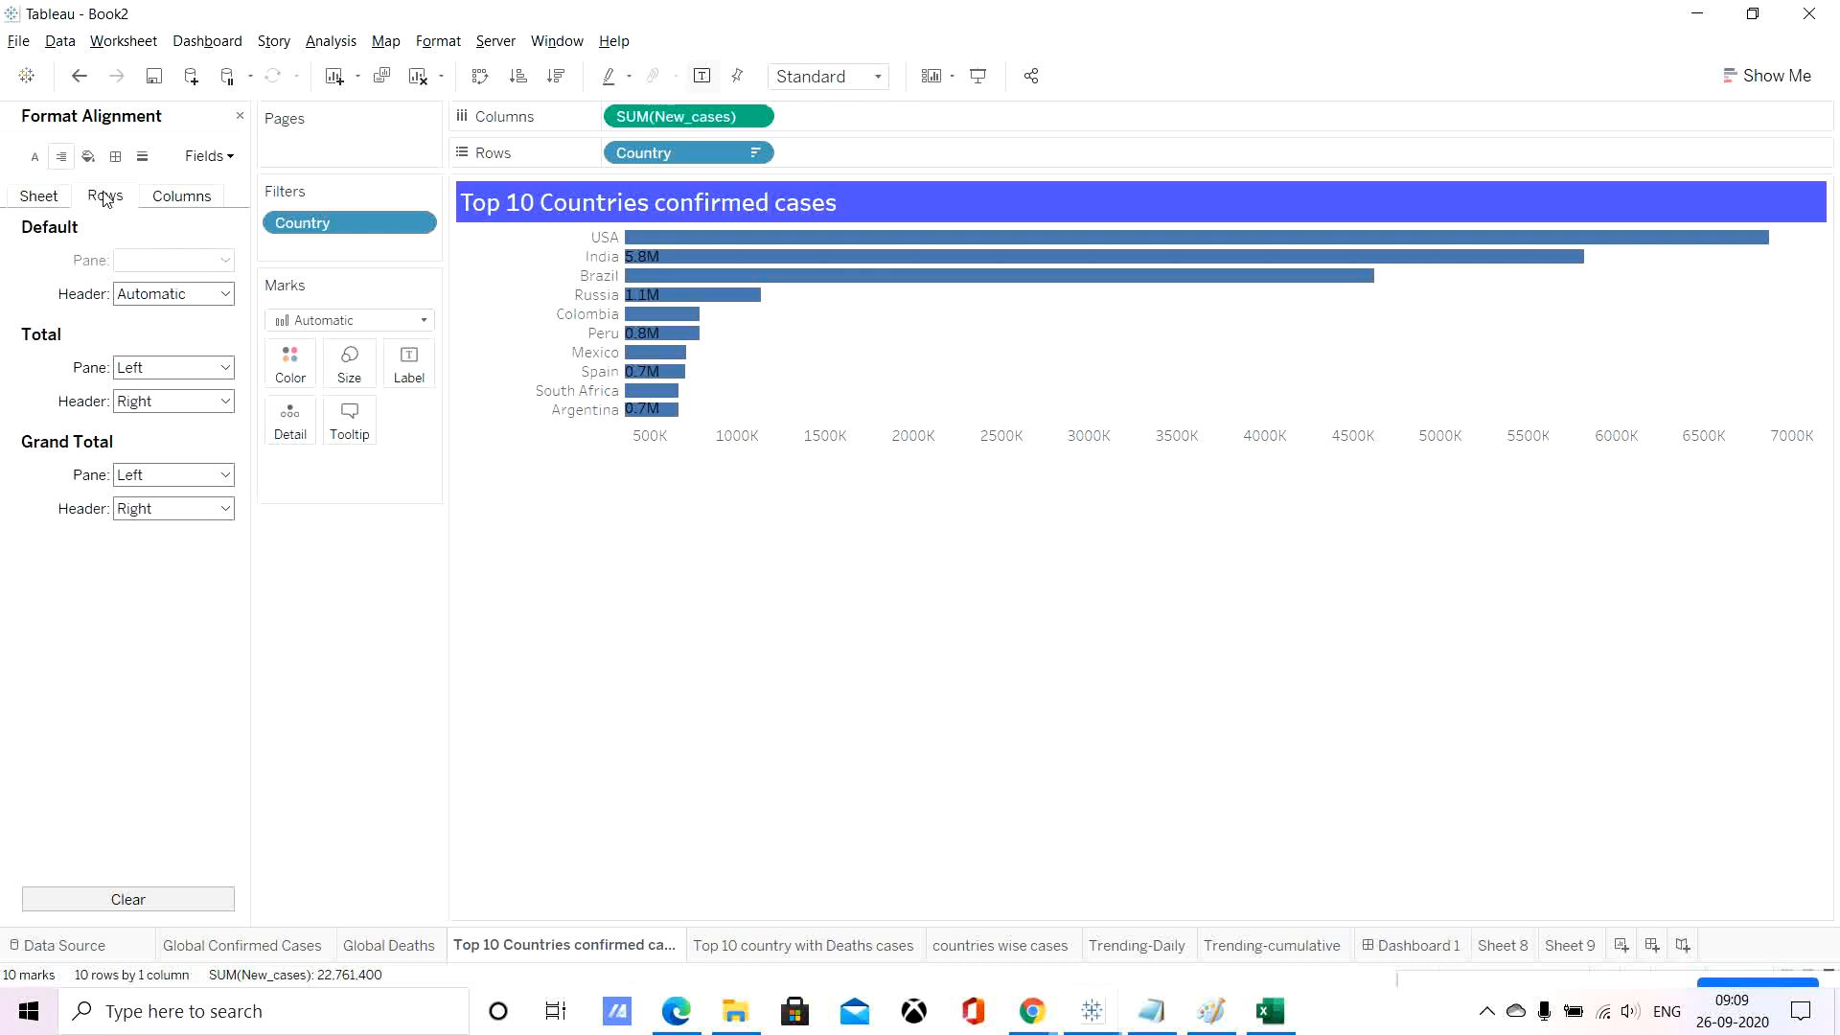
pyautogui.click(175, 299)
pyautogui.click(148, 380)
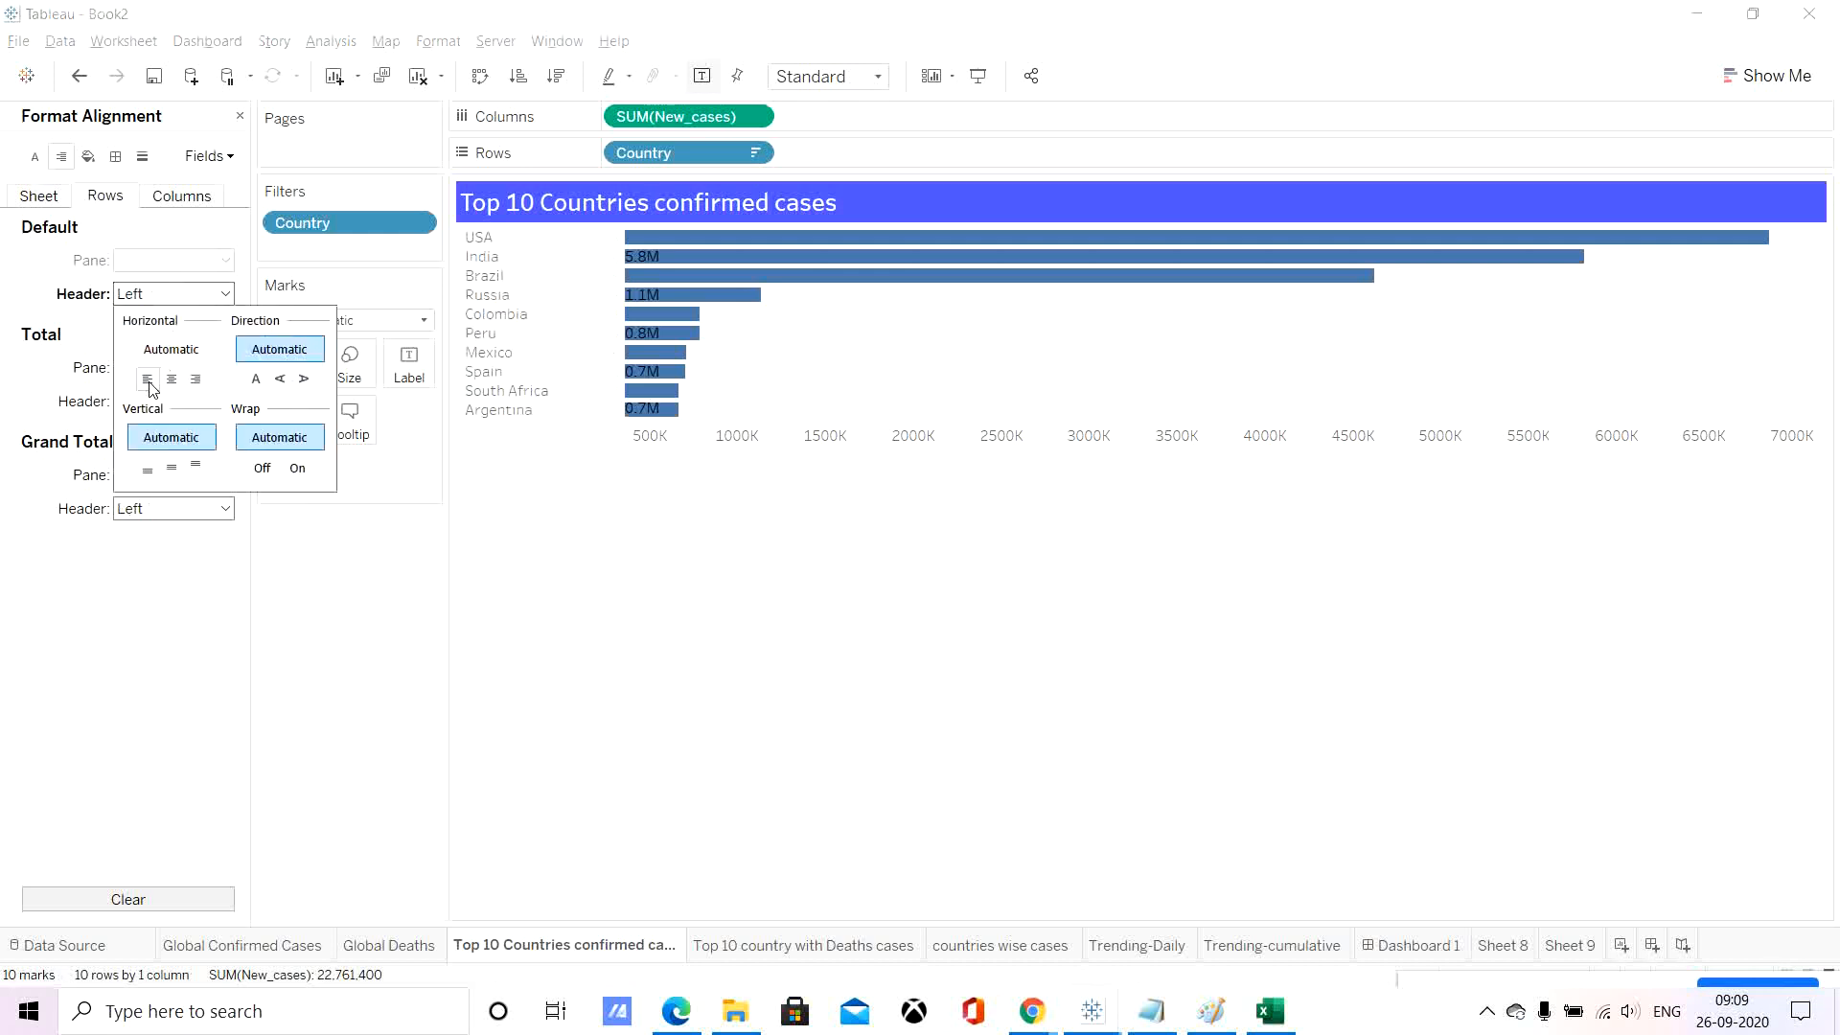
pyautogui.click(291, 643)
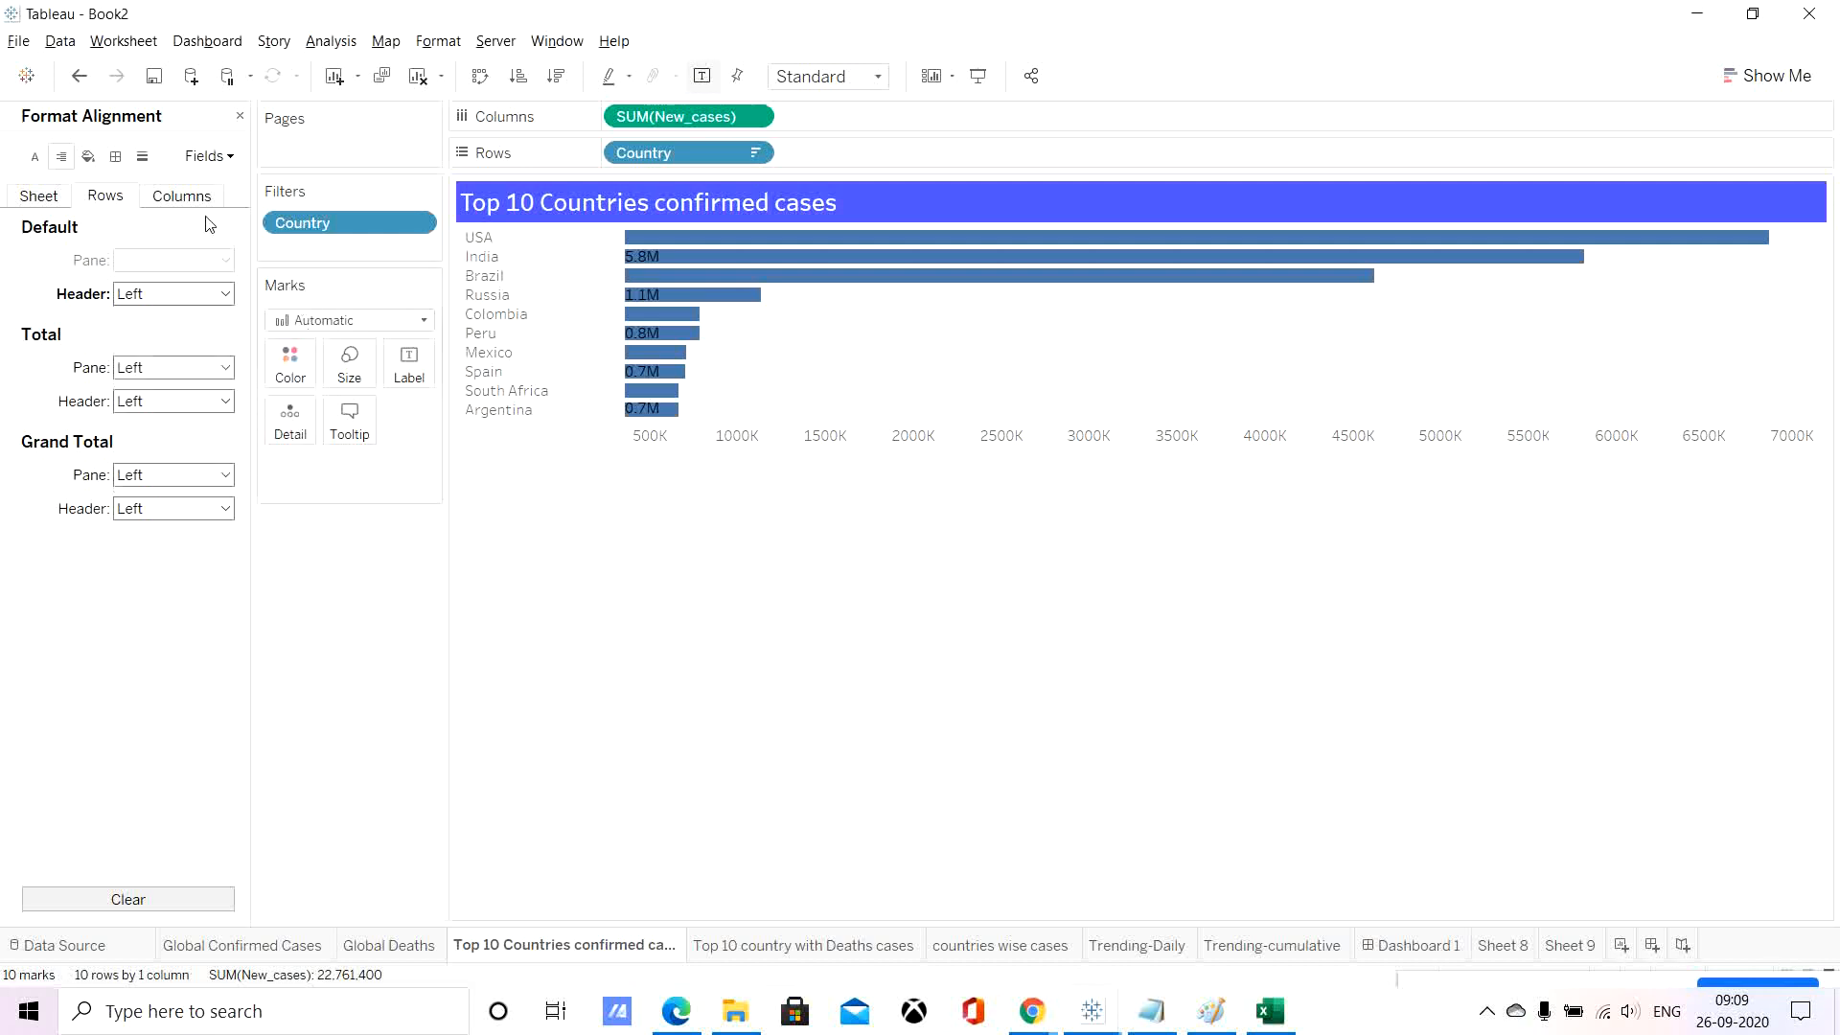
# Open formatting for the USA bar and check the sheet's default worksheet and pane font settings.
pyautogui.click(680, 239)
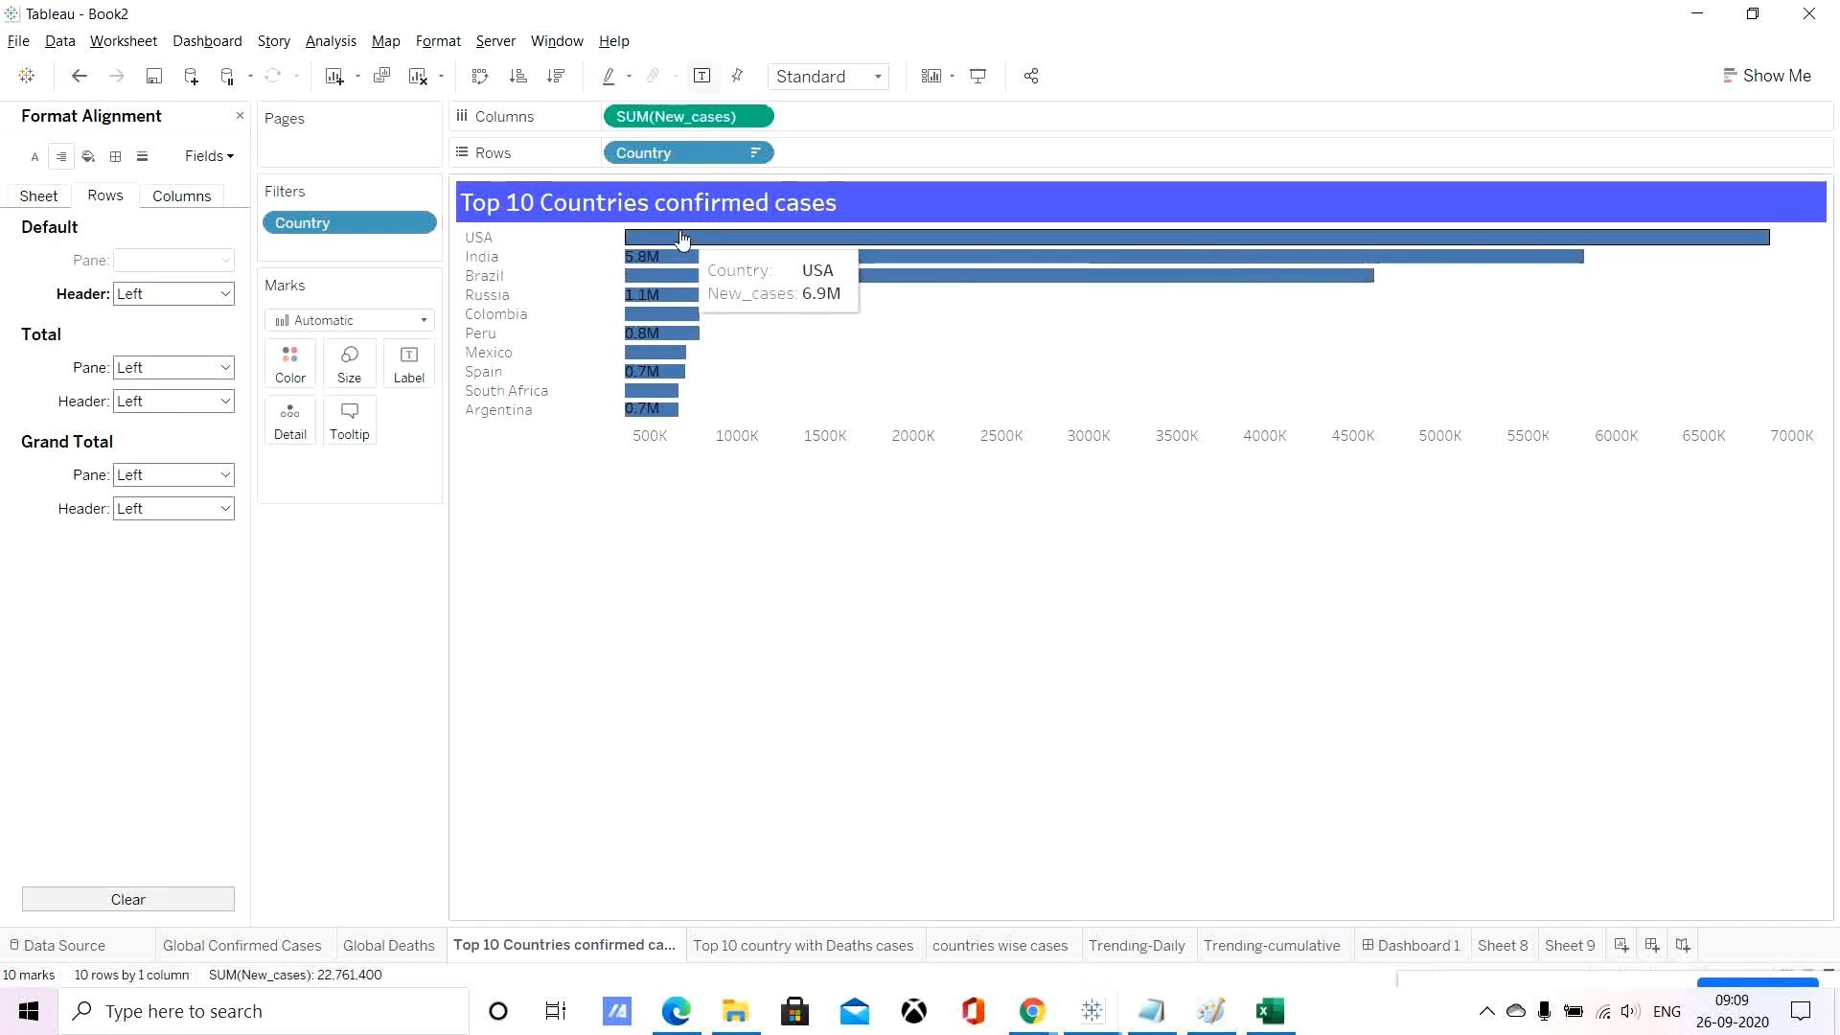
pyautogui.rightClick(682, 237)
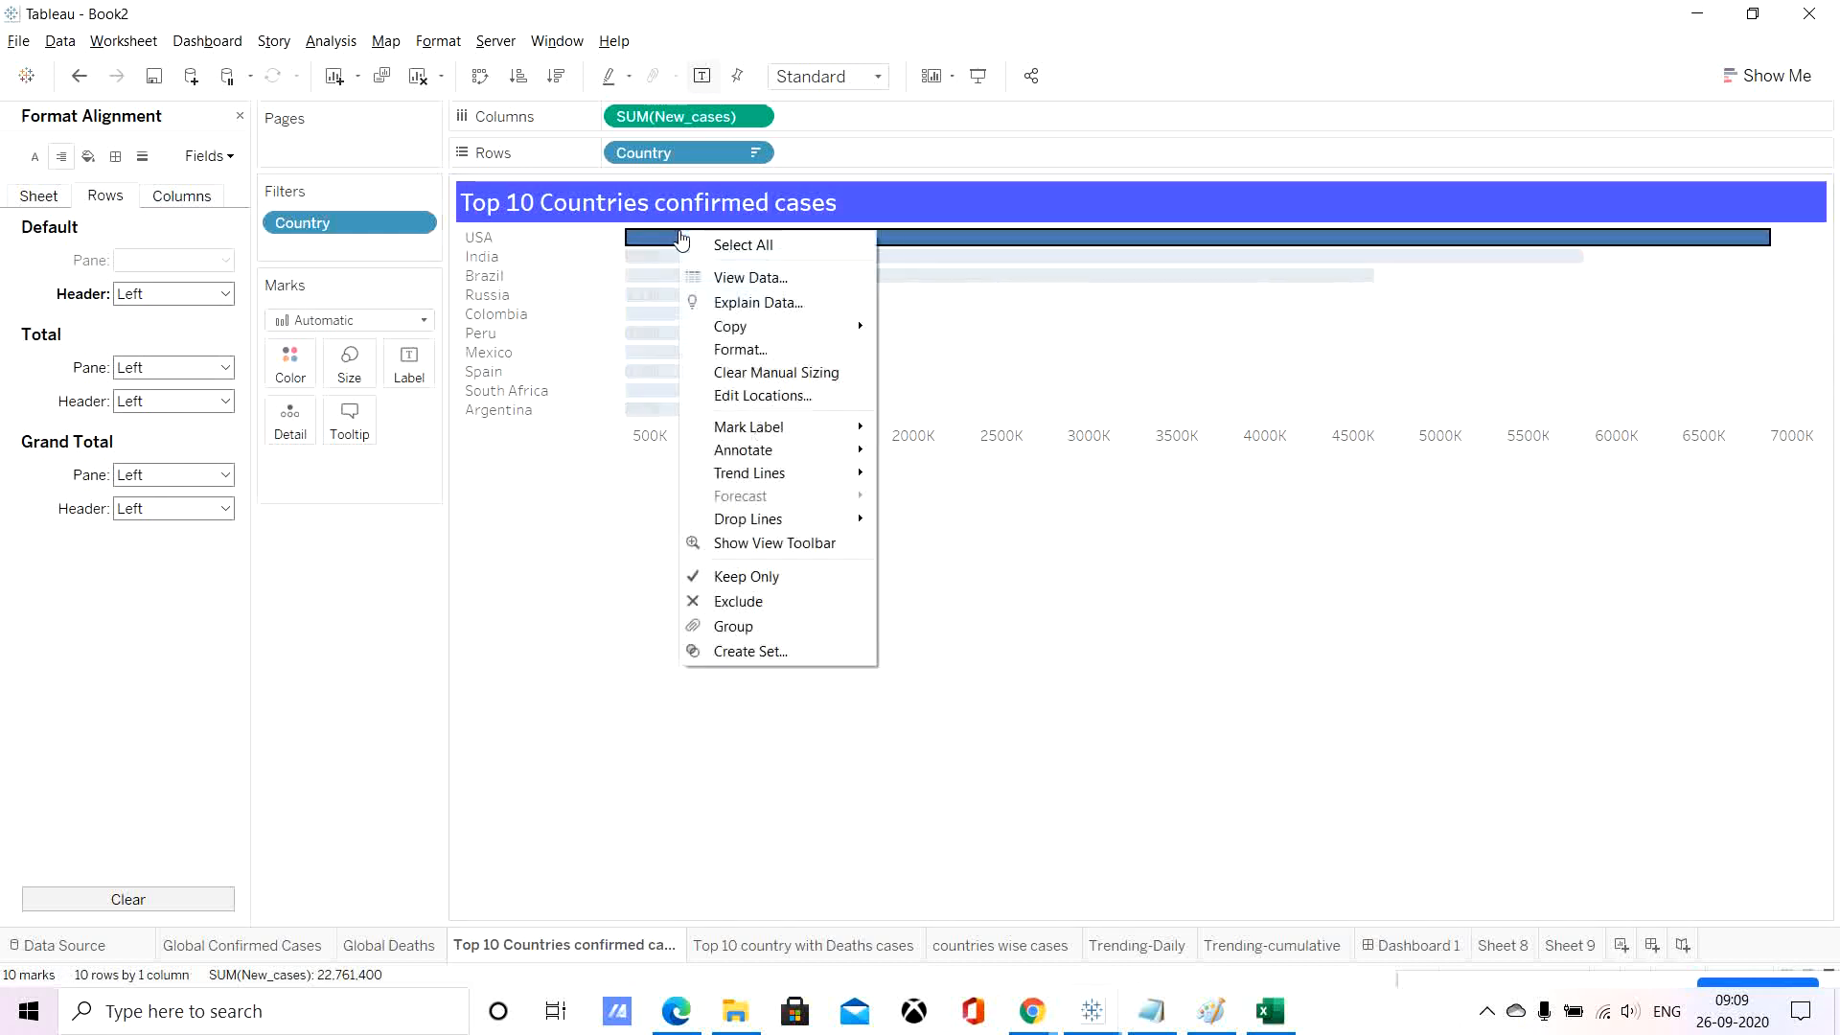
pyautogui.click(757, 350)
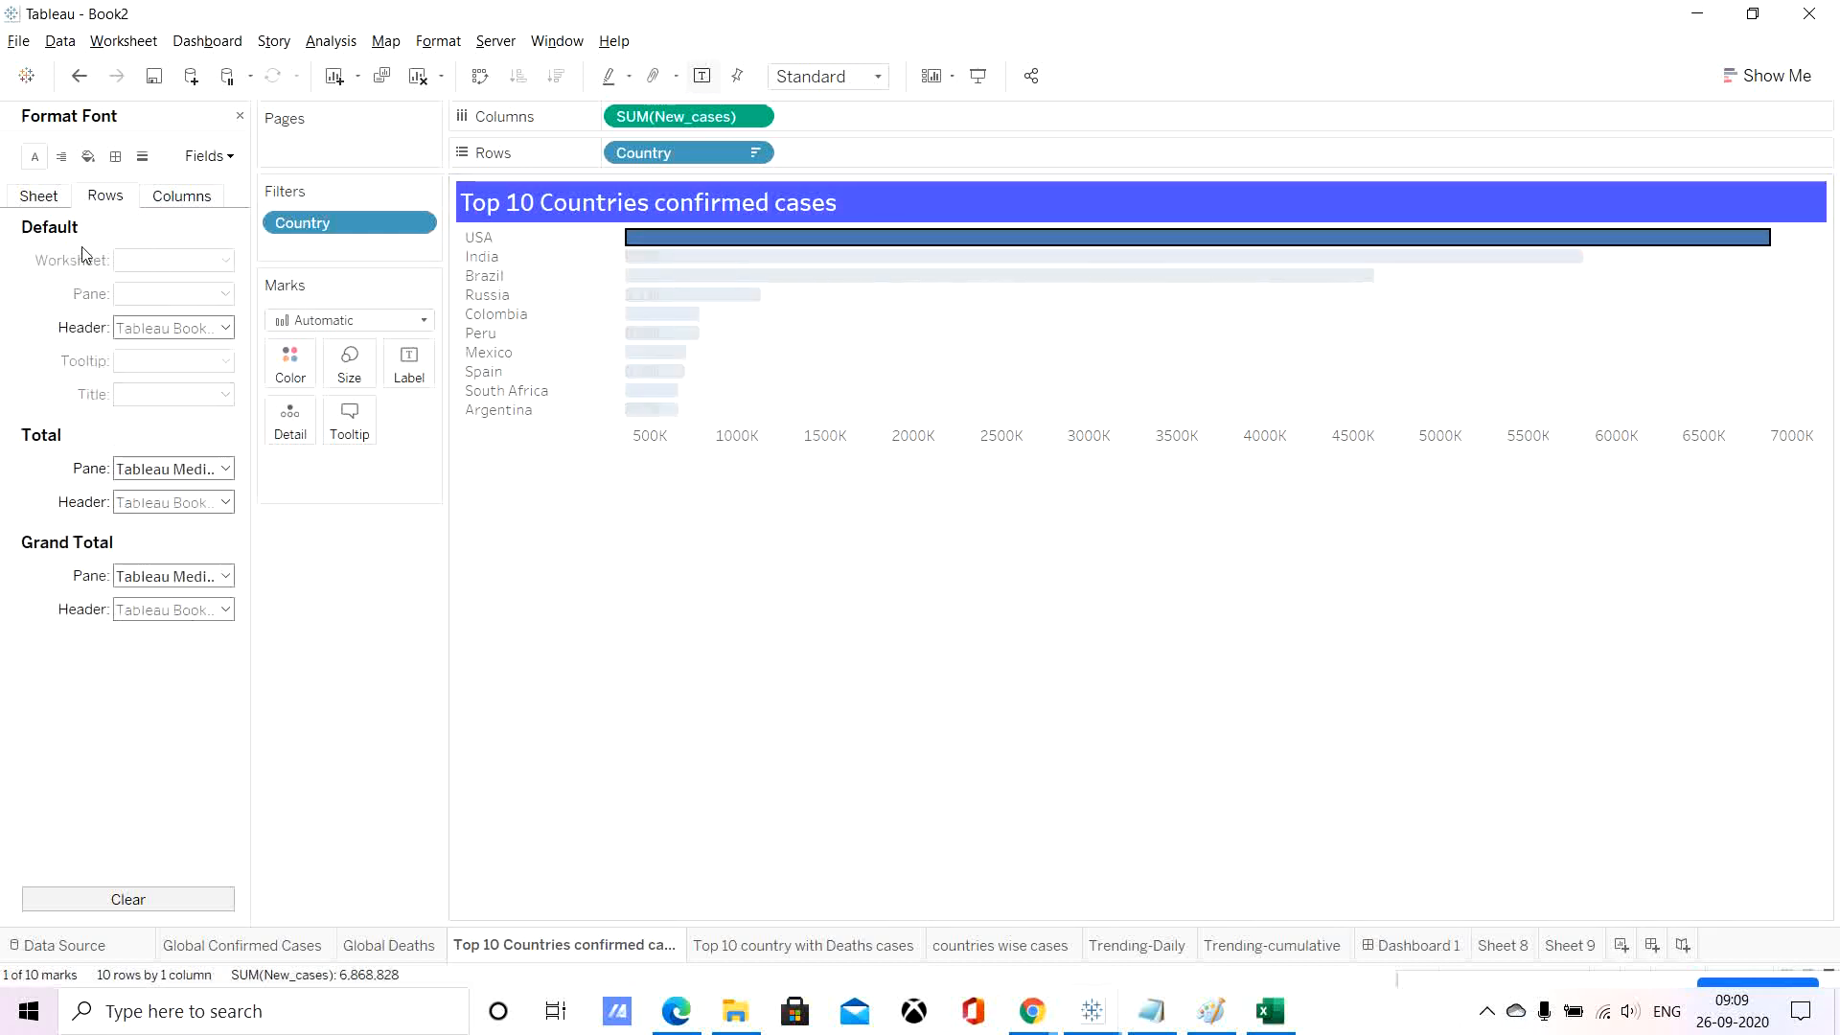
pyautogui.click(40, 195)
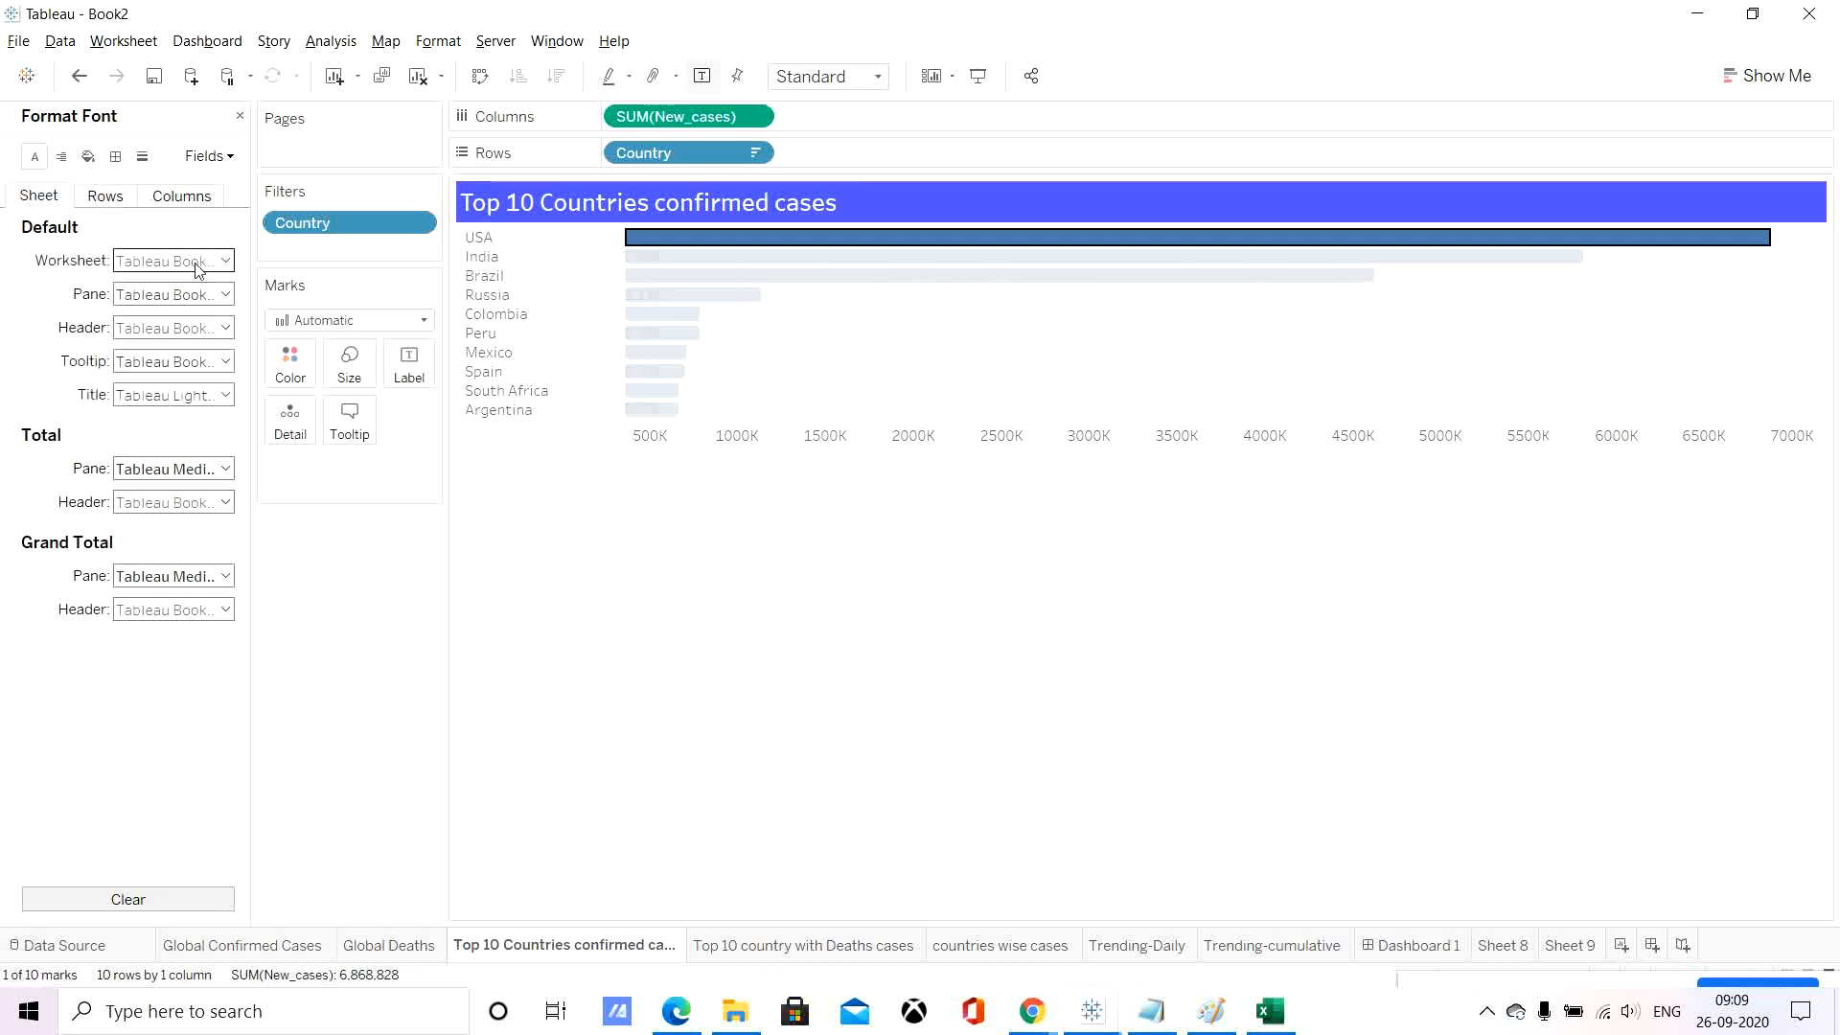
pyautogui.click(176, 262)
pyautogui.click(177, 266)
pyautogui.click(179, 293)
pyautogui.click(179, 293)
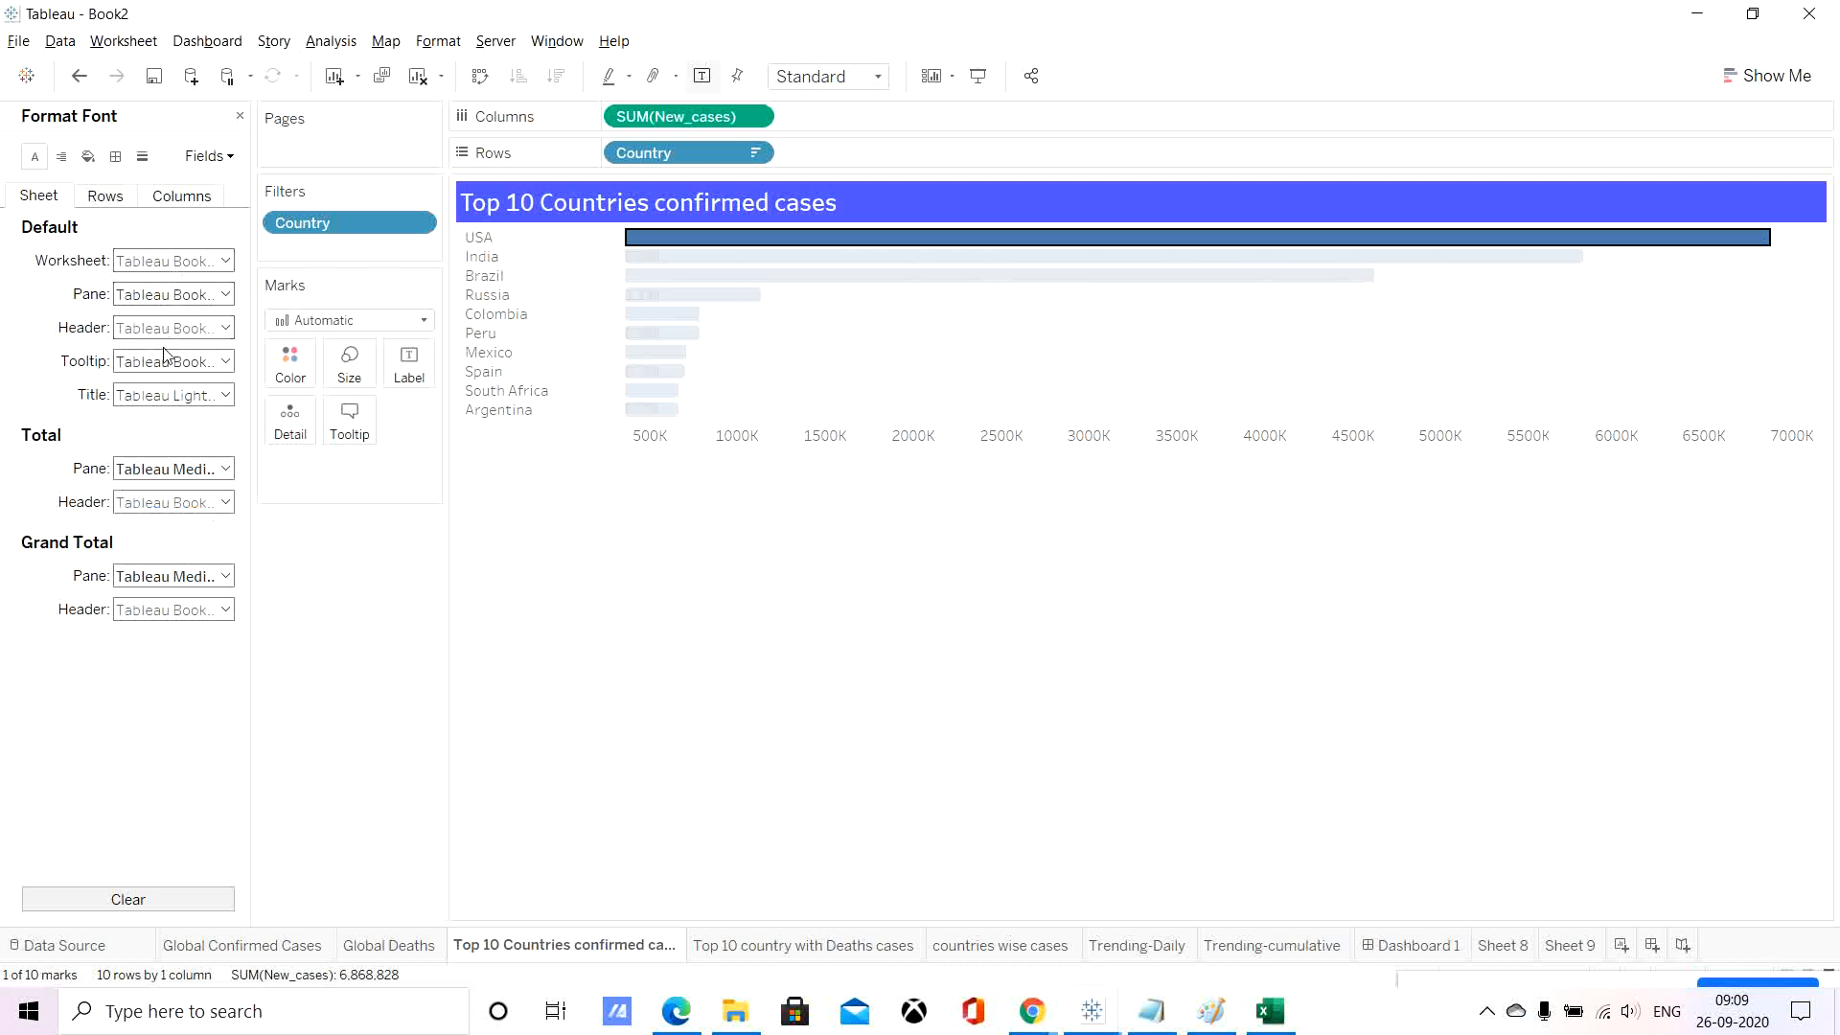
# Set the sheet's default pane alignment to Bottom Left and its default header alignment to Left.
pyautogui.click(61, 156)
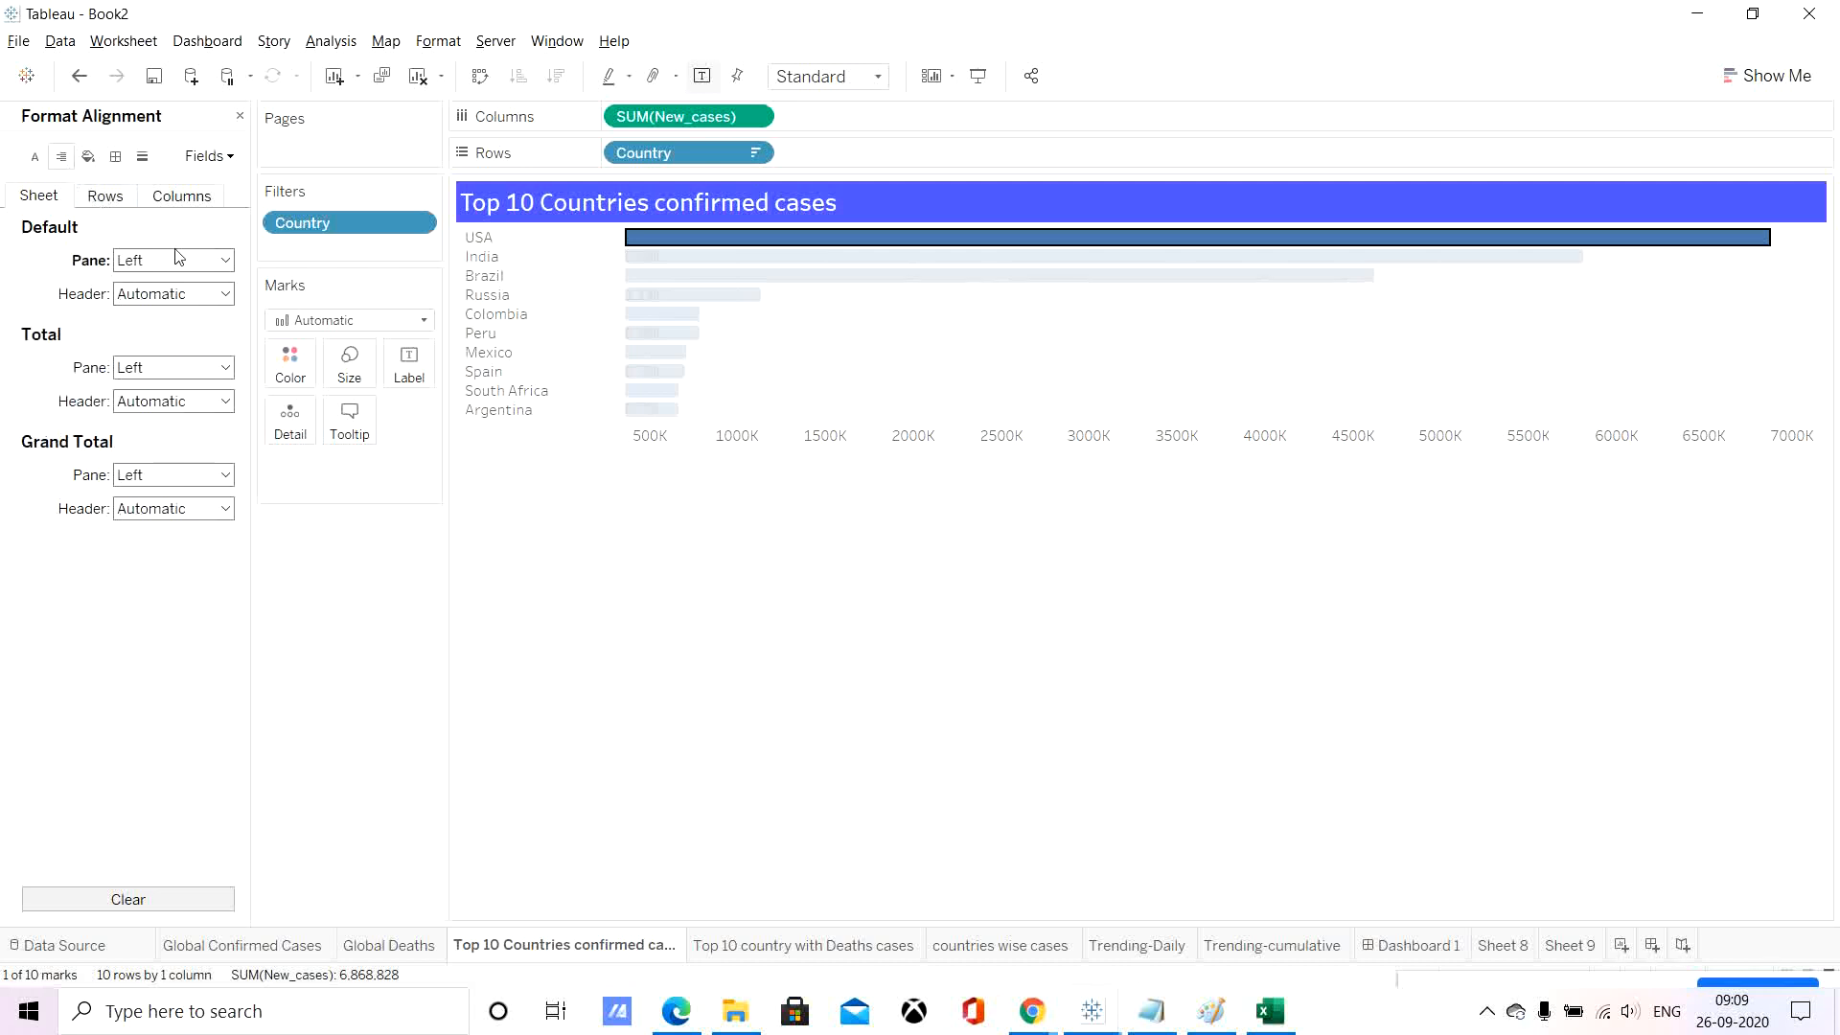
pyautogui.click(179, 259)
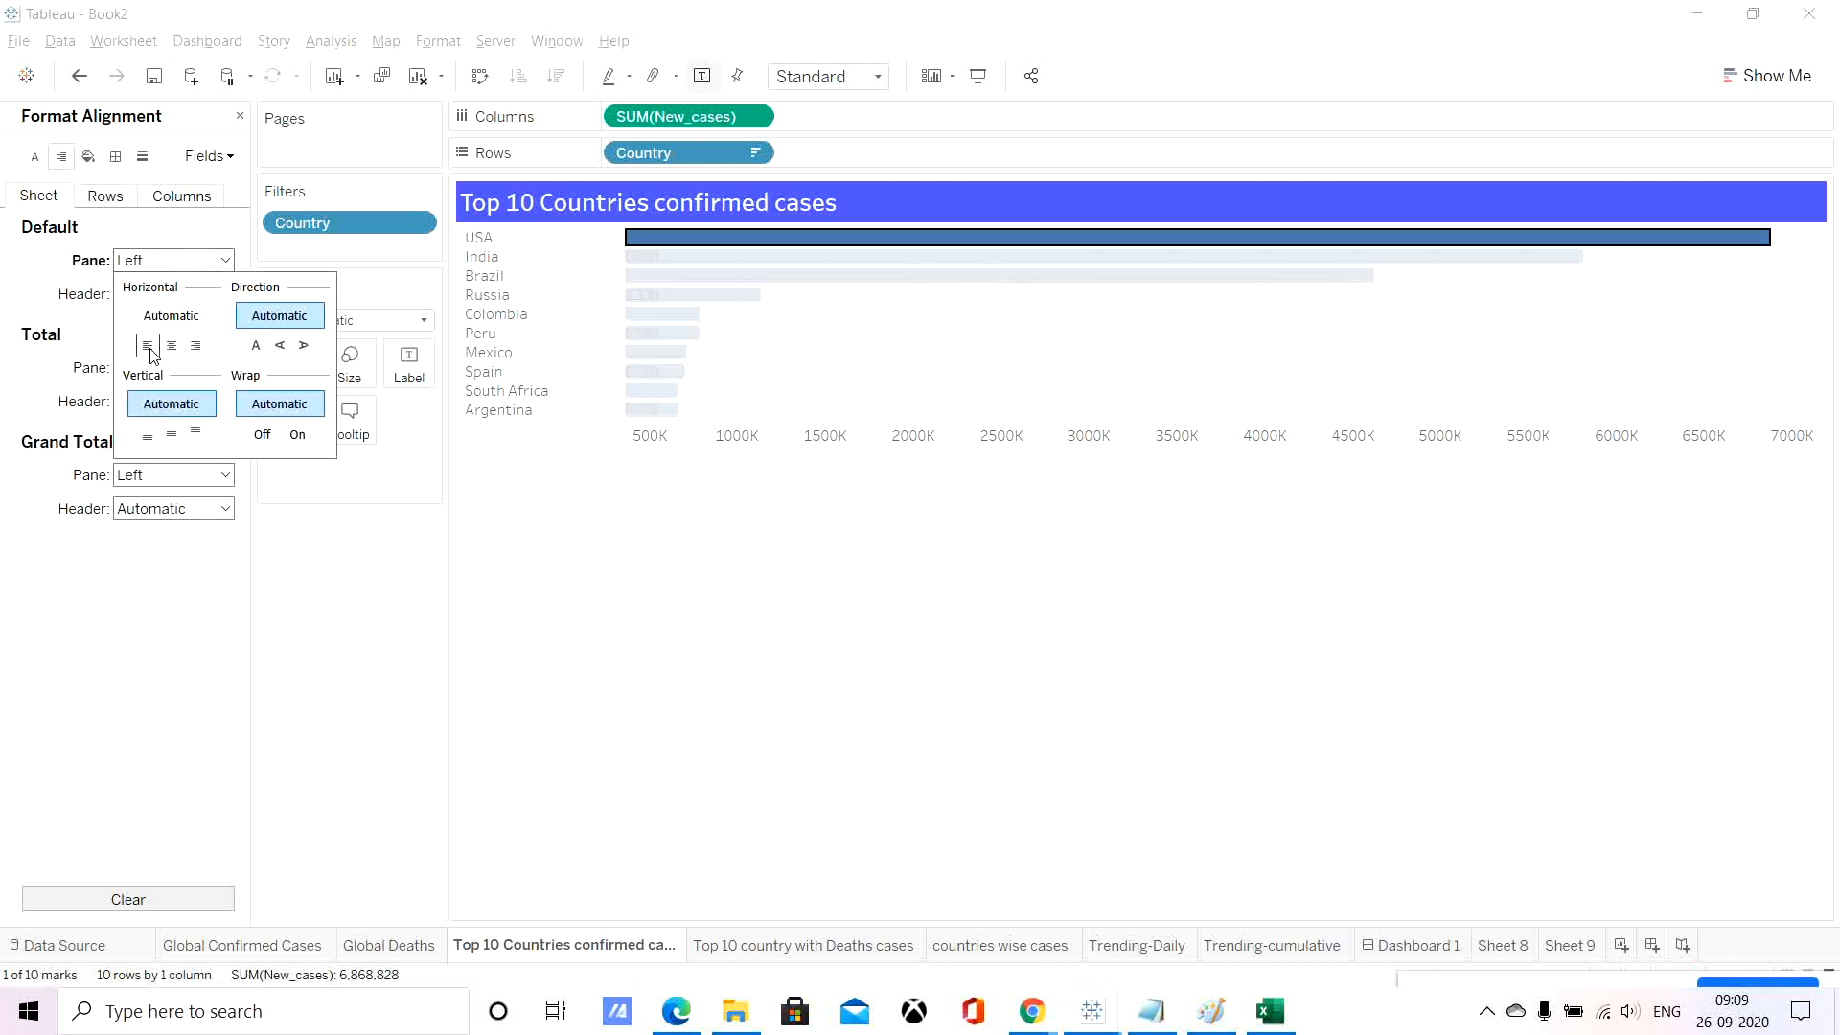
pyautogui.click(149, 437)
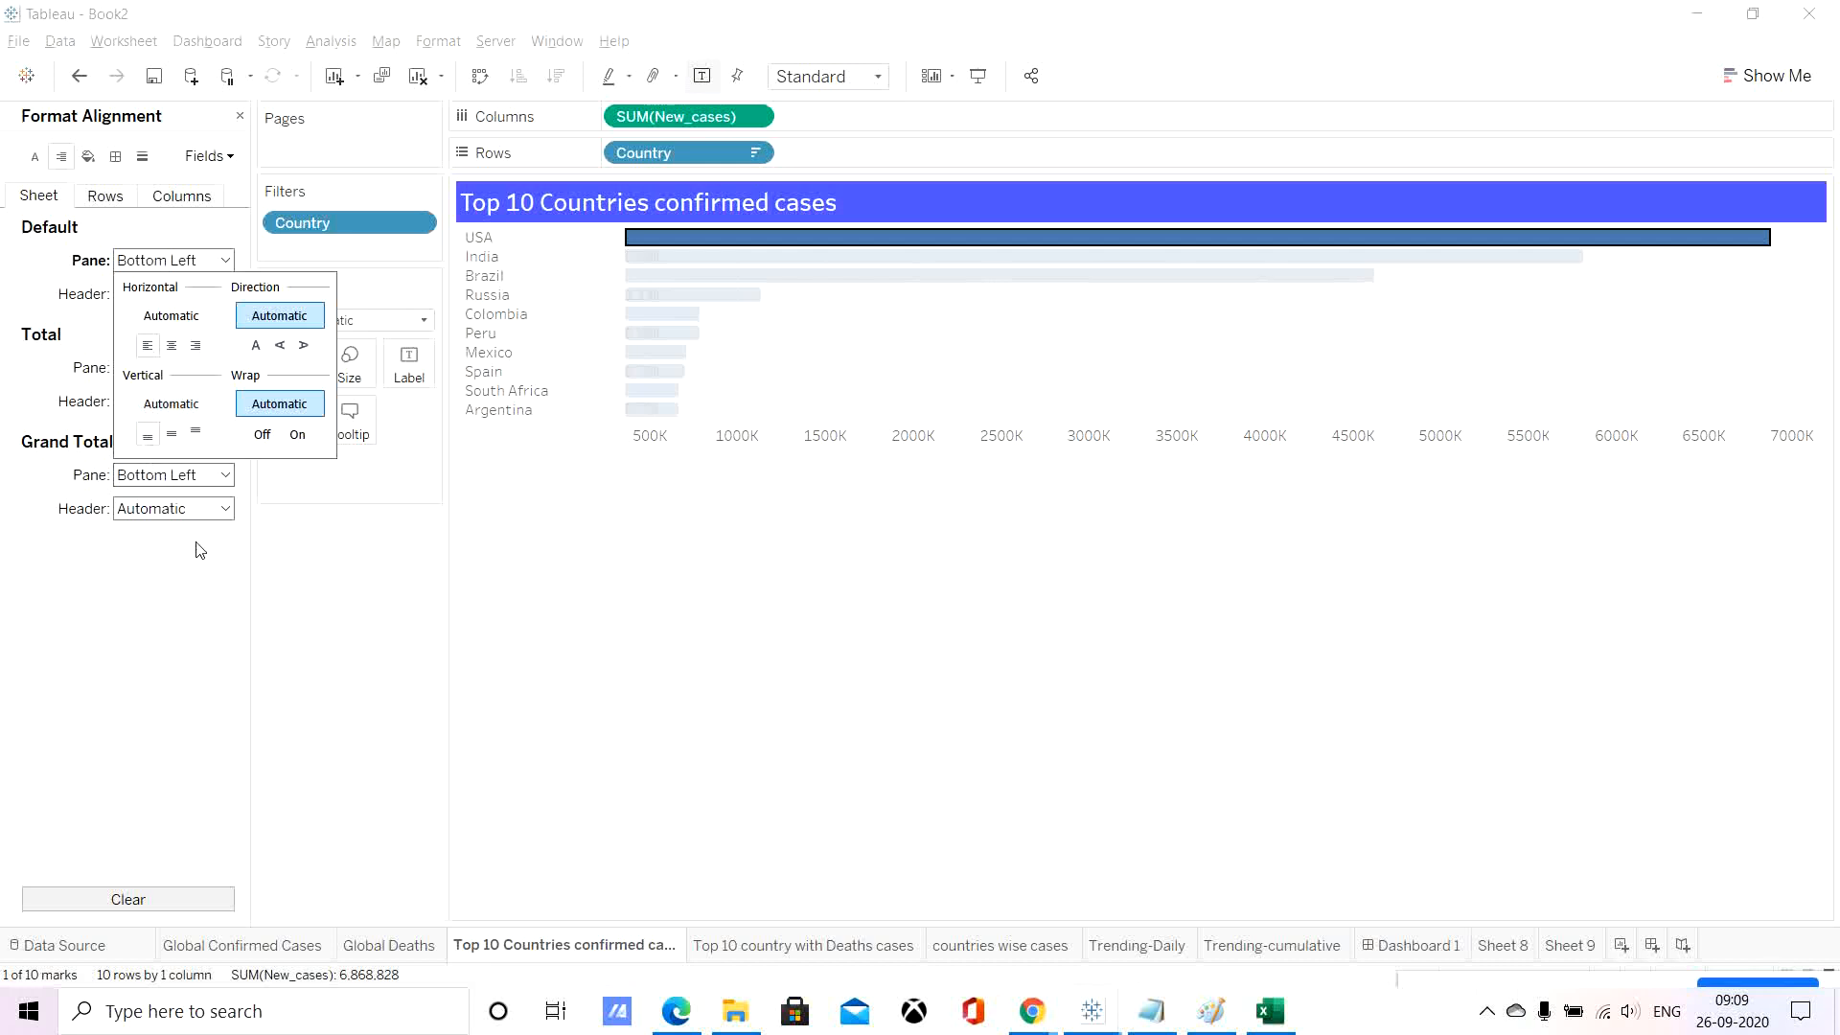
pyautogui.click(210, 616)
pyautogui.click(149, 300)
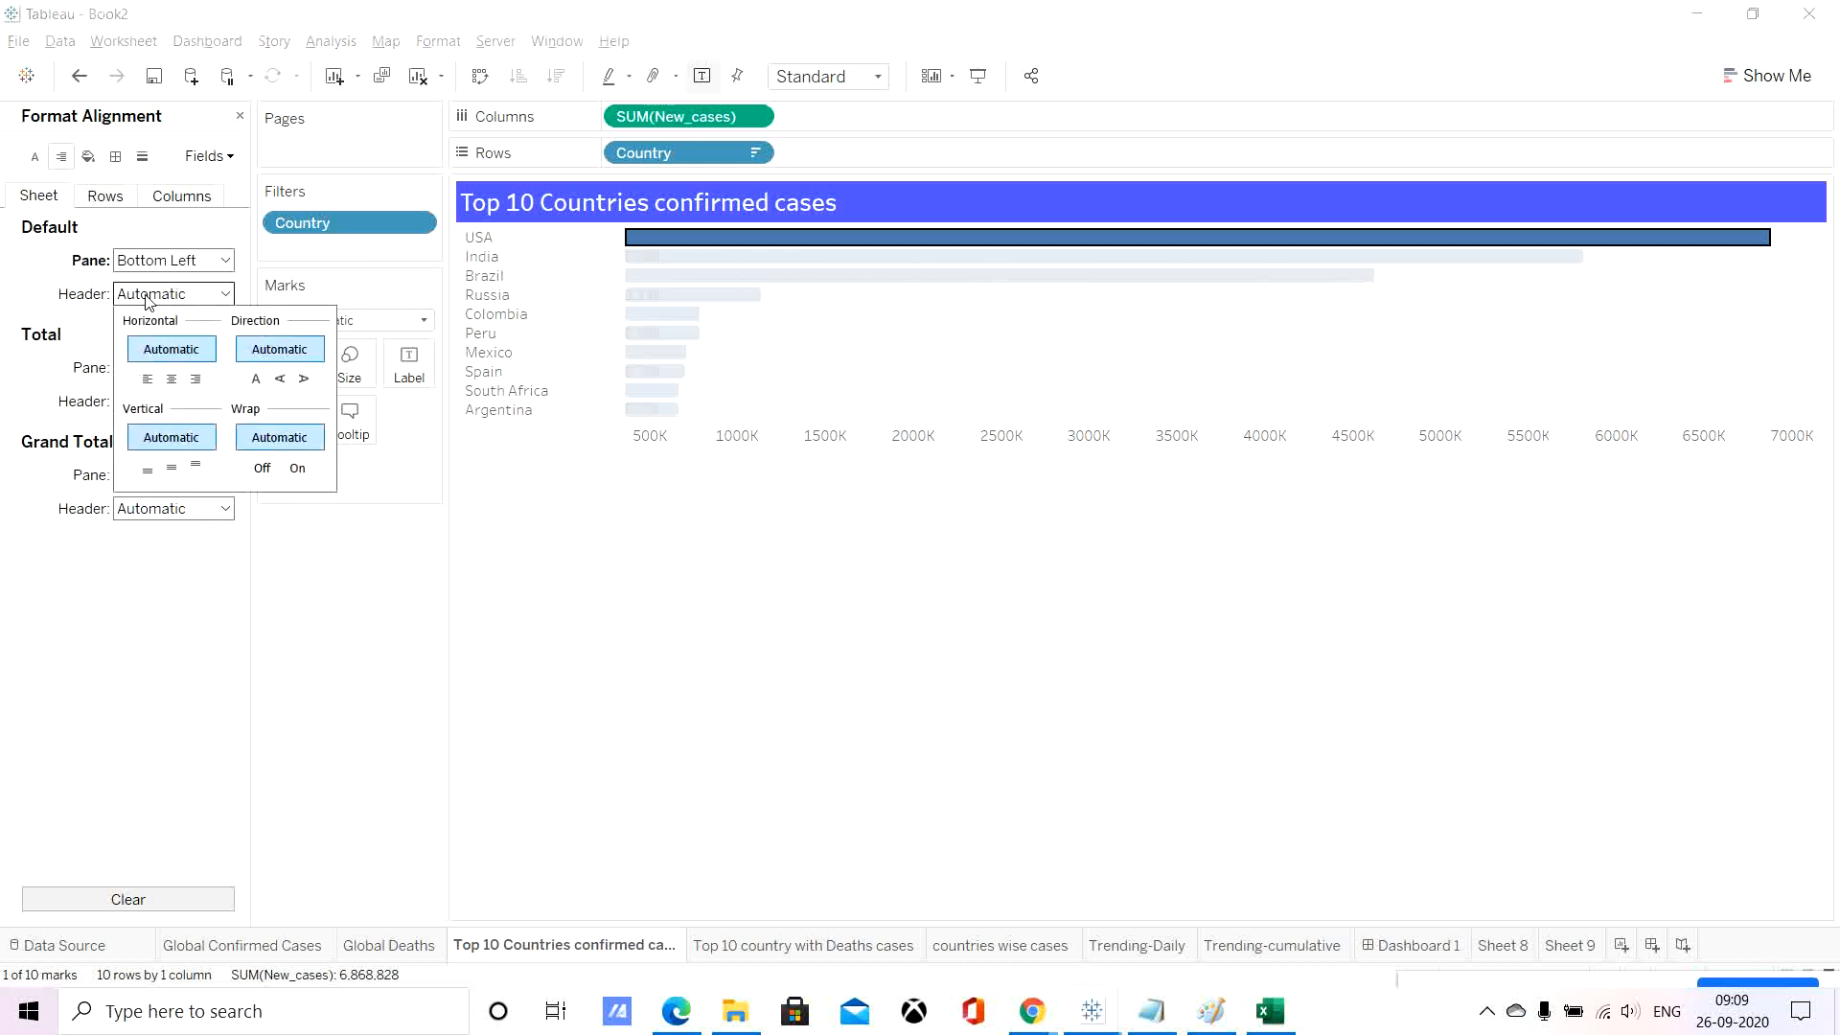
pyautogui.click(147, 379)
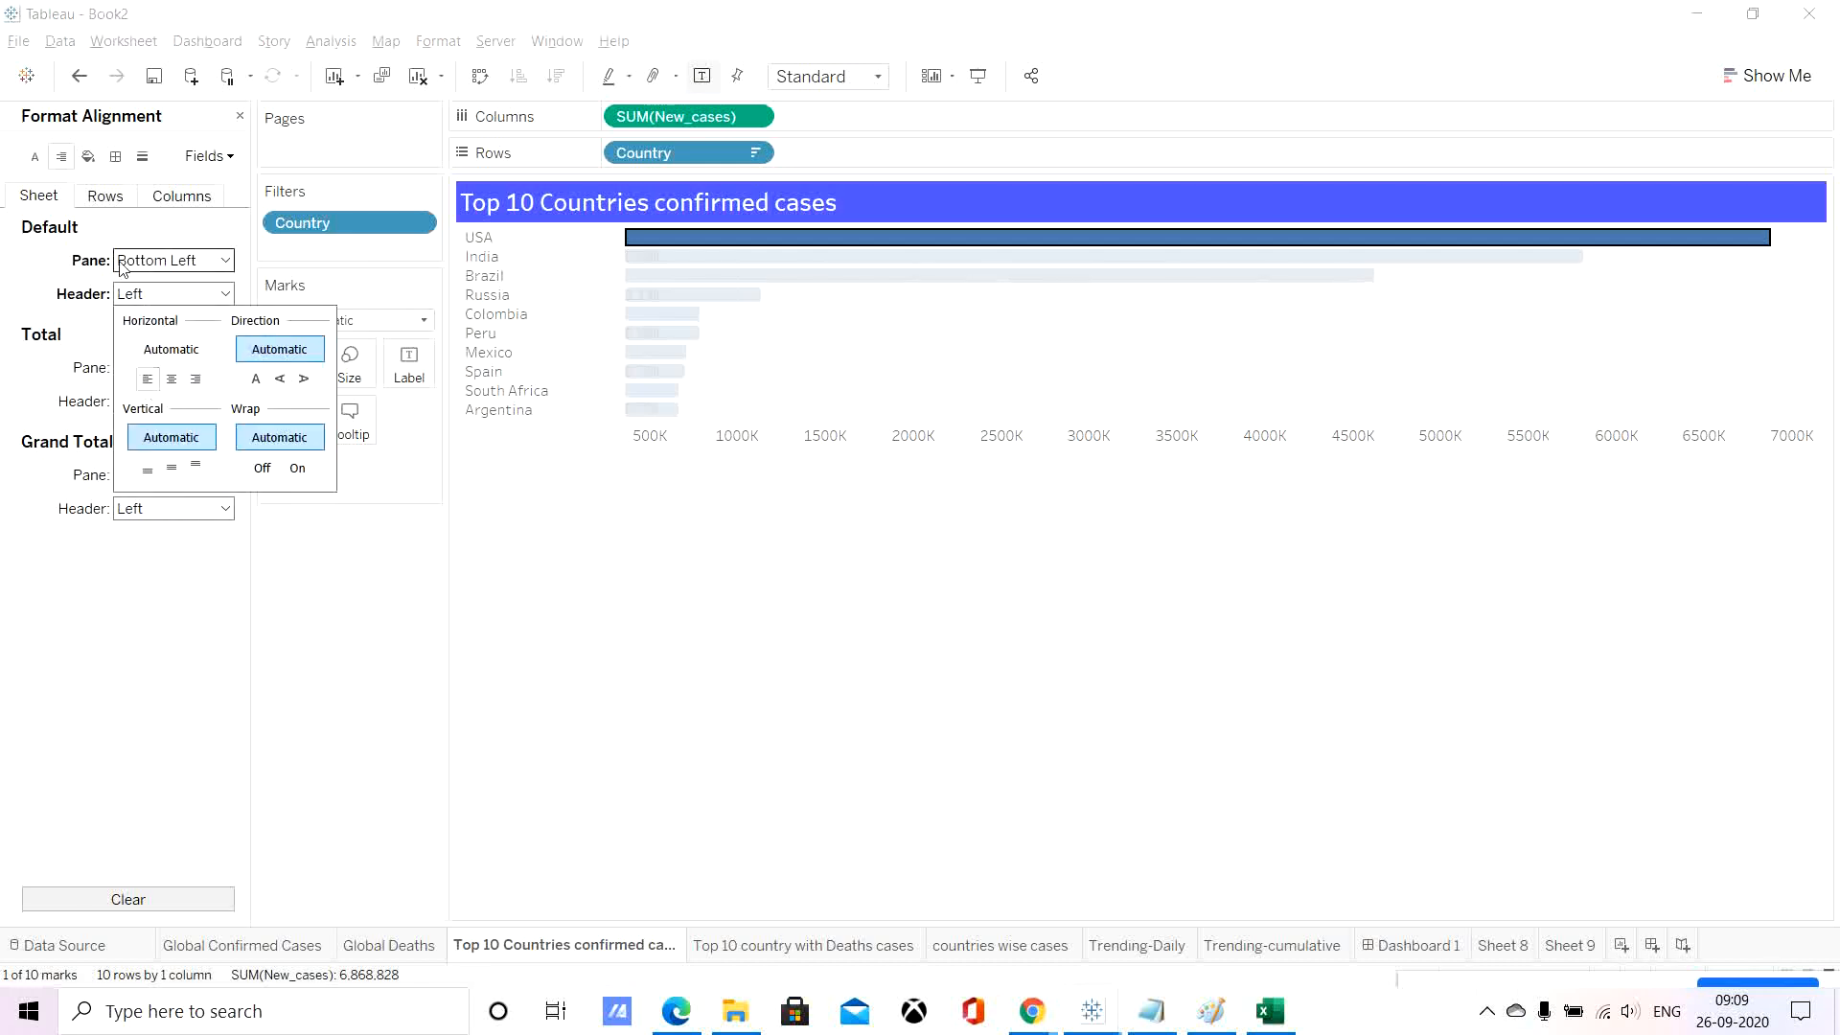
# Set the default header alignment for rows to Bottom Left and check the alignment settings for columns.
pyautogui.click(103, 205)
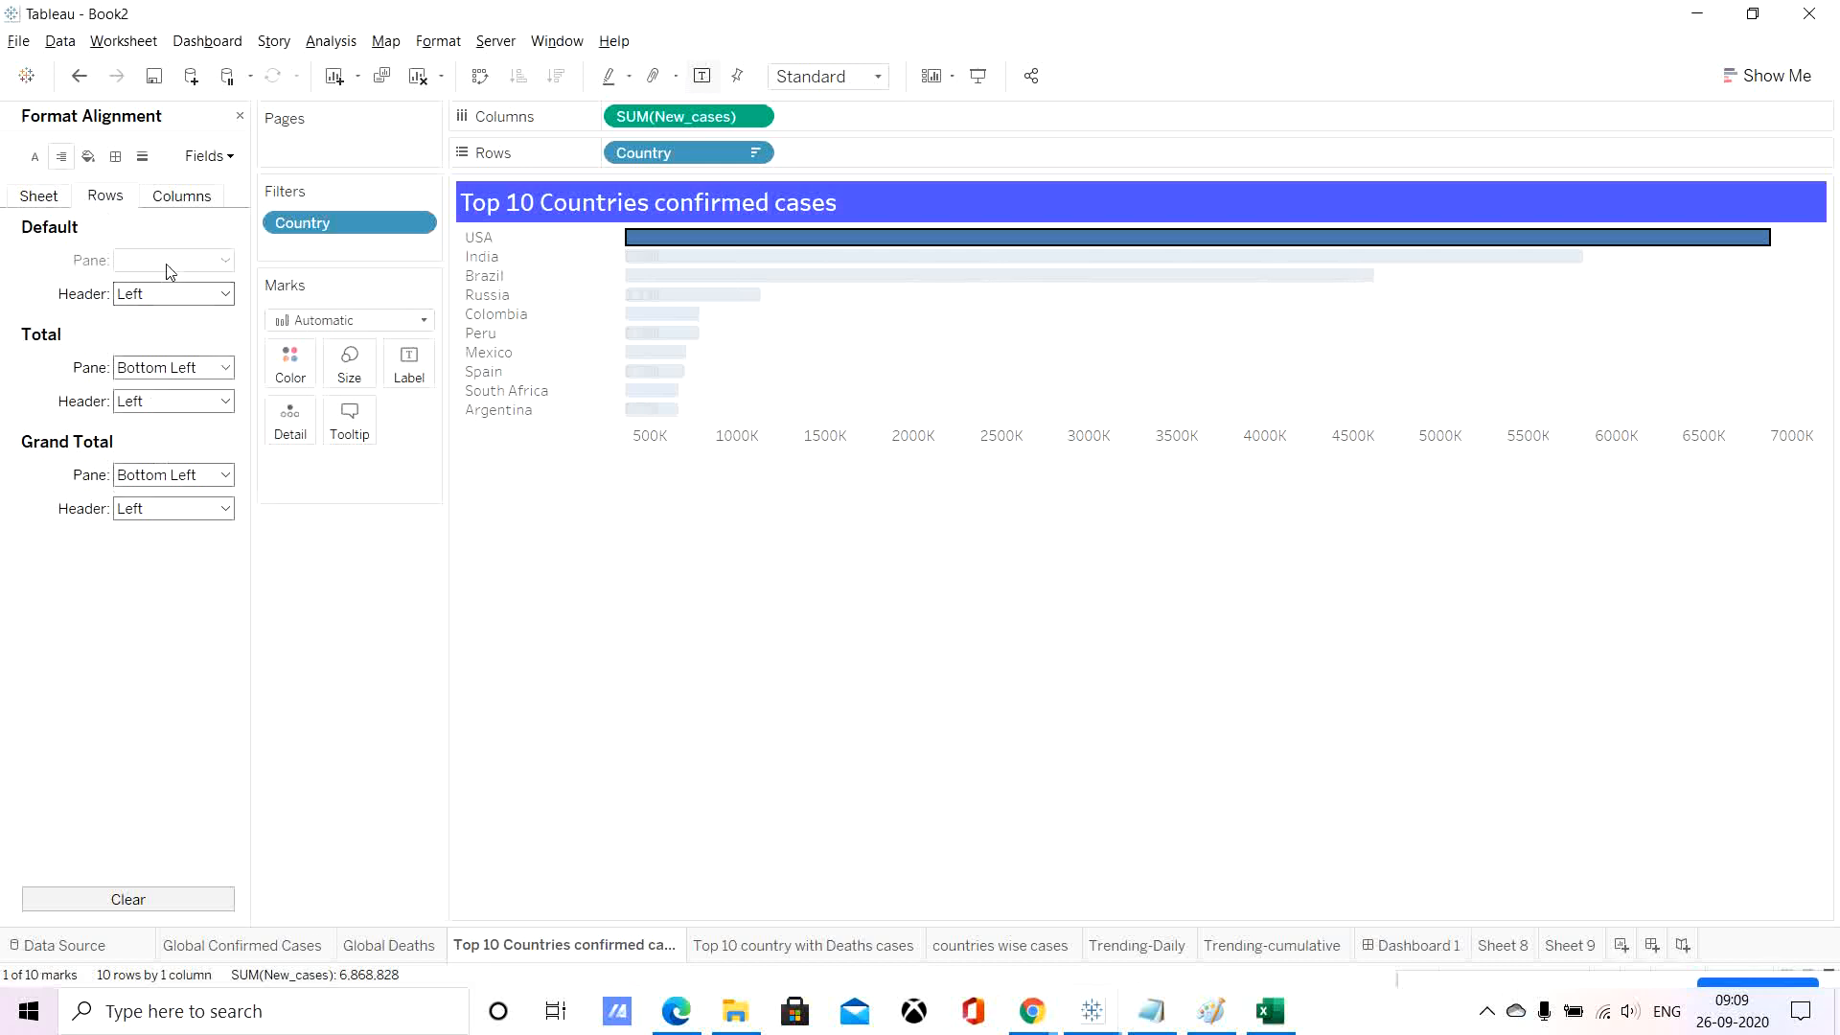
pyautogui.click(172, 296)
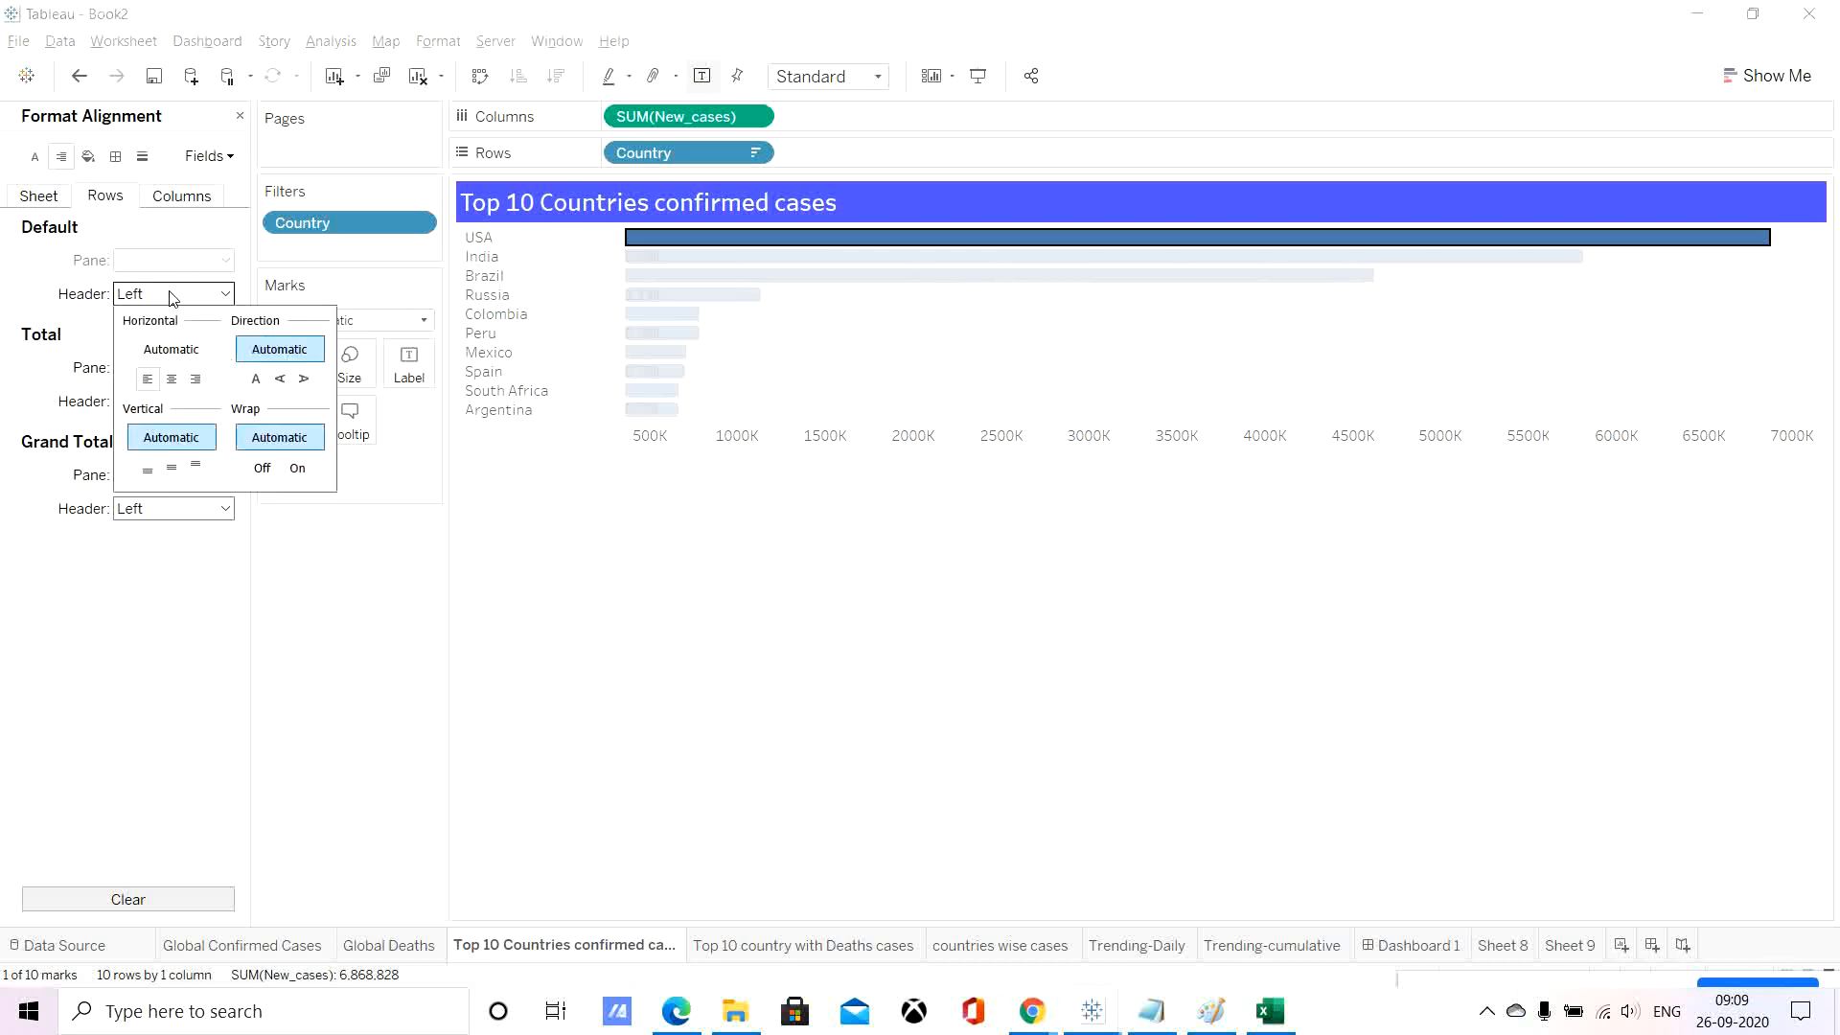
pyautogui.click(147, 468)
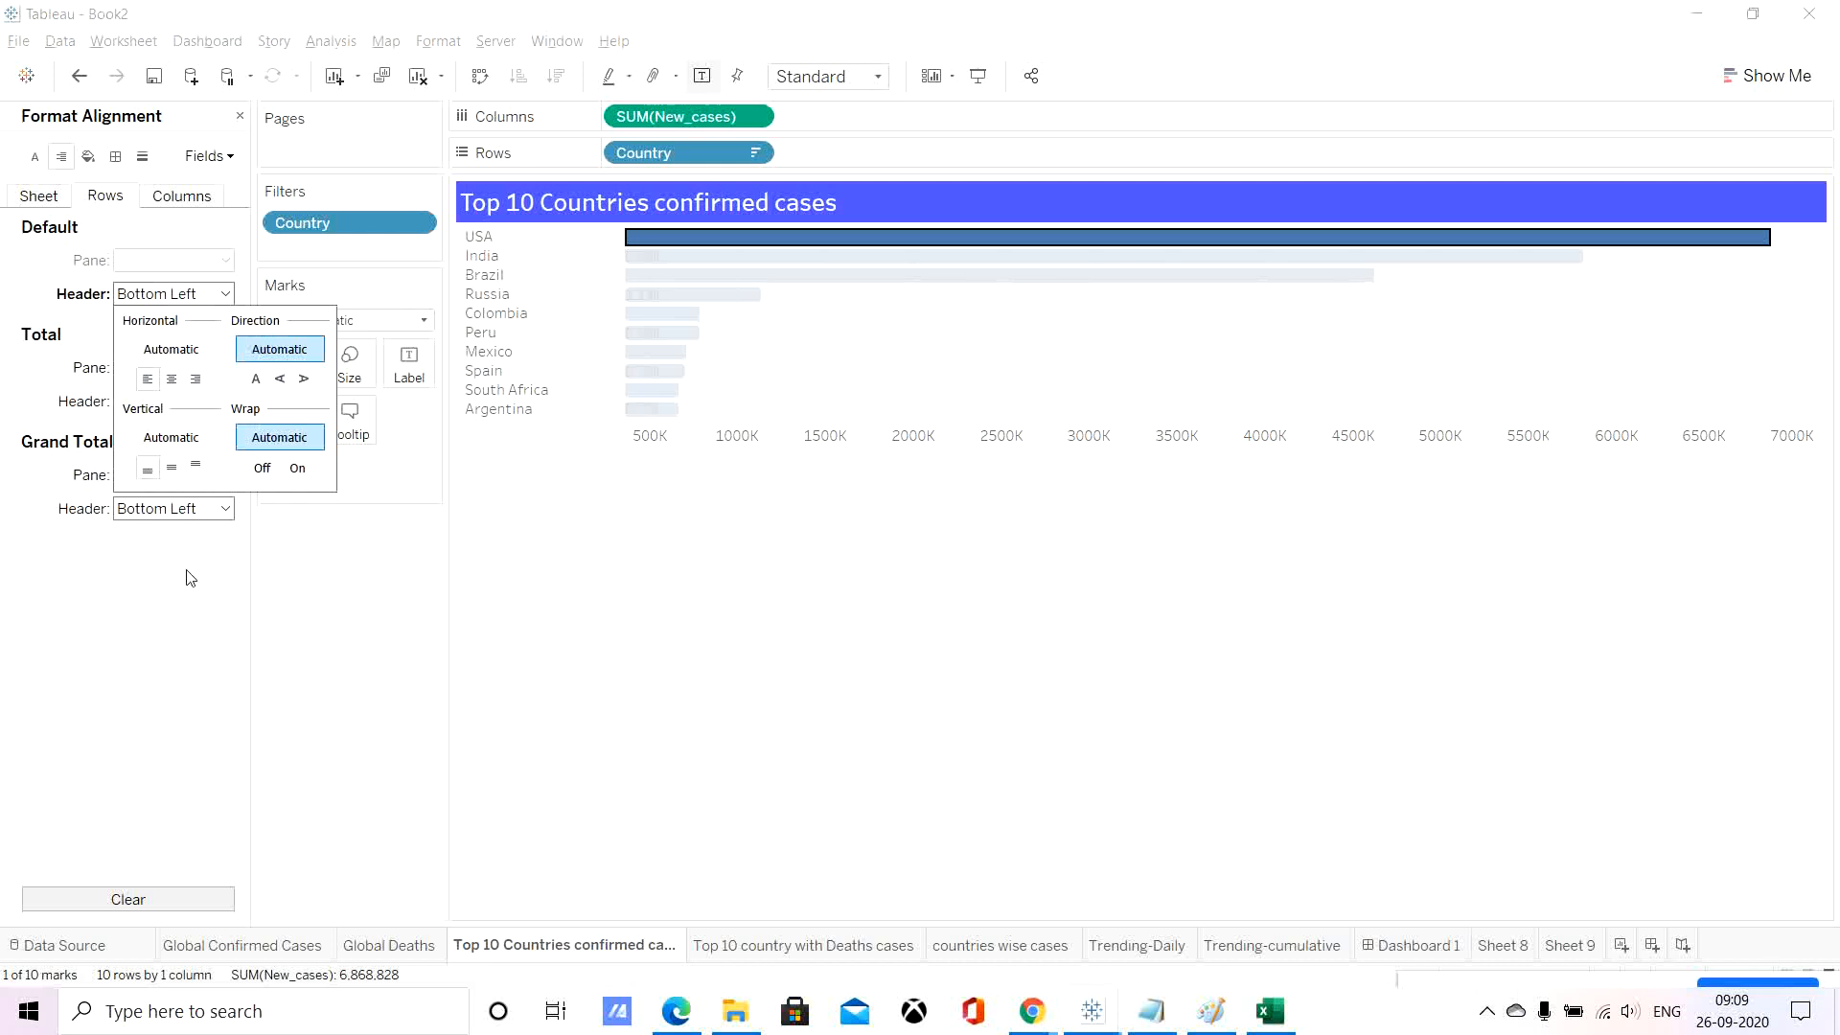
pyautogui.click(308, 700)
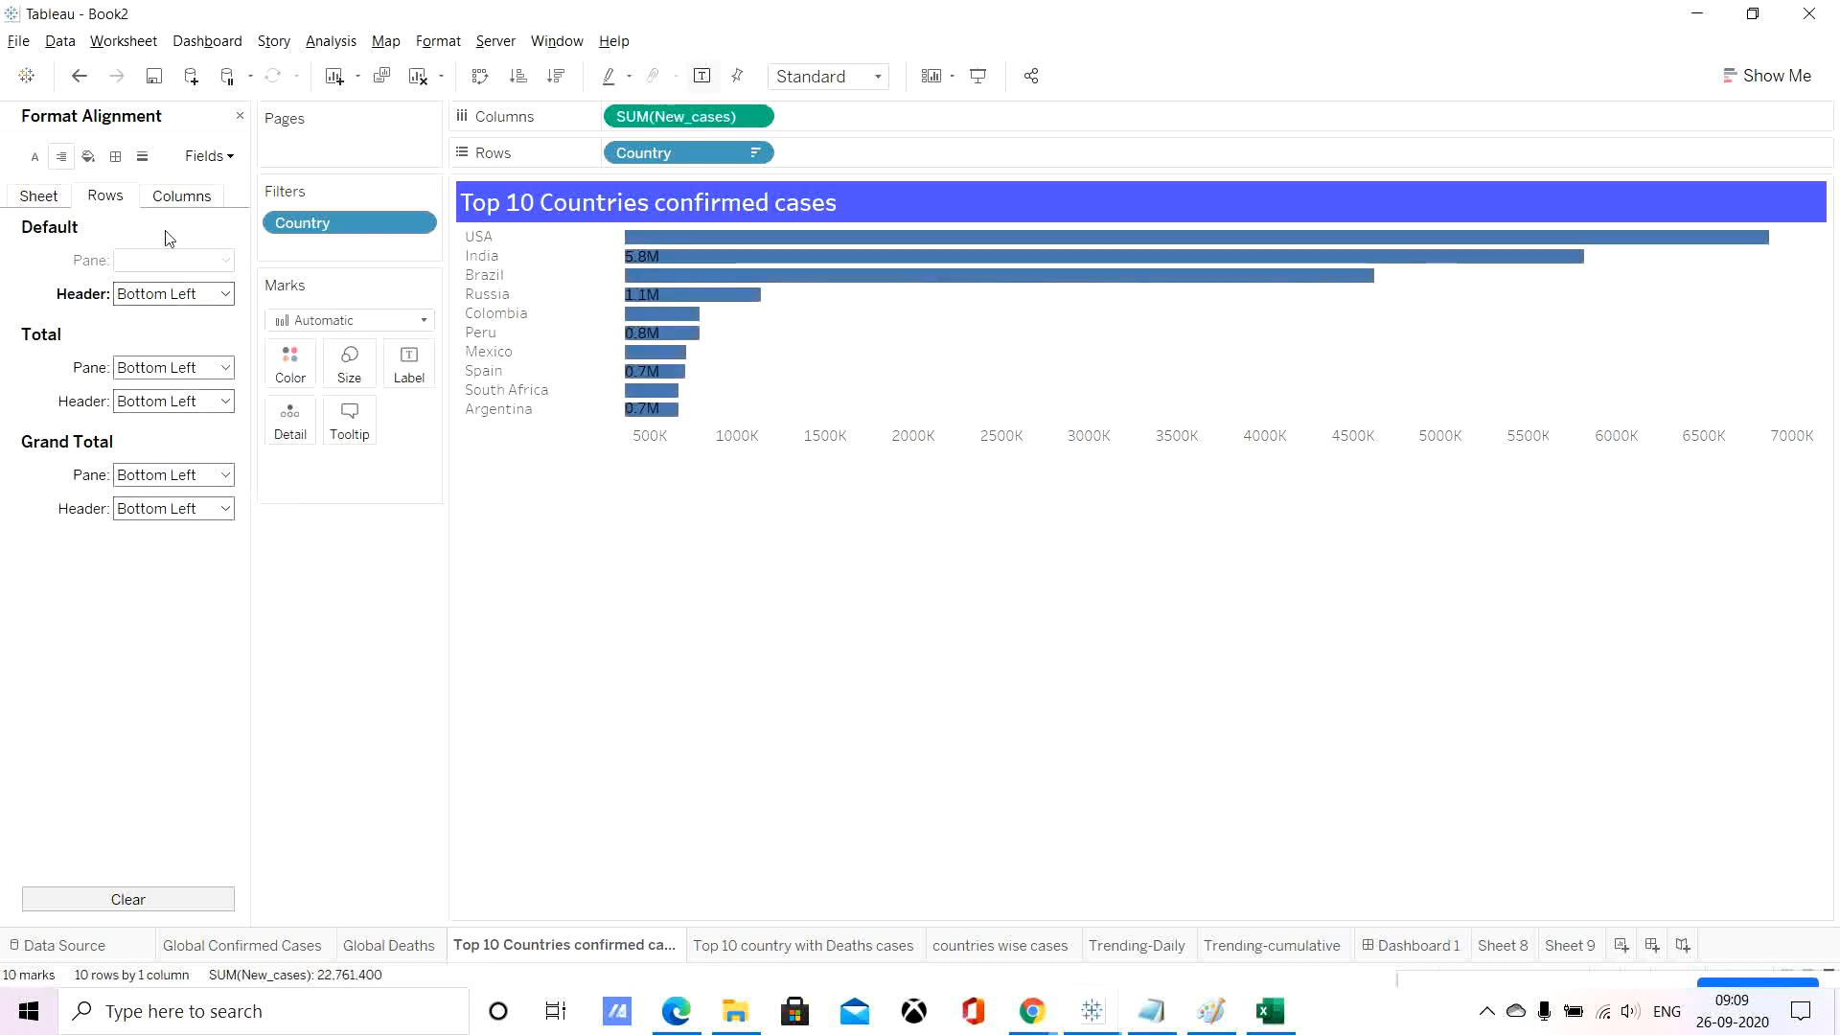
pyautogui.click(169, 196)
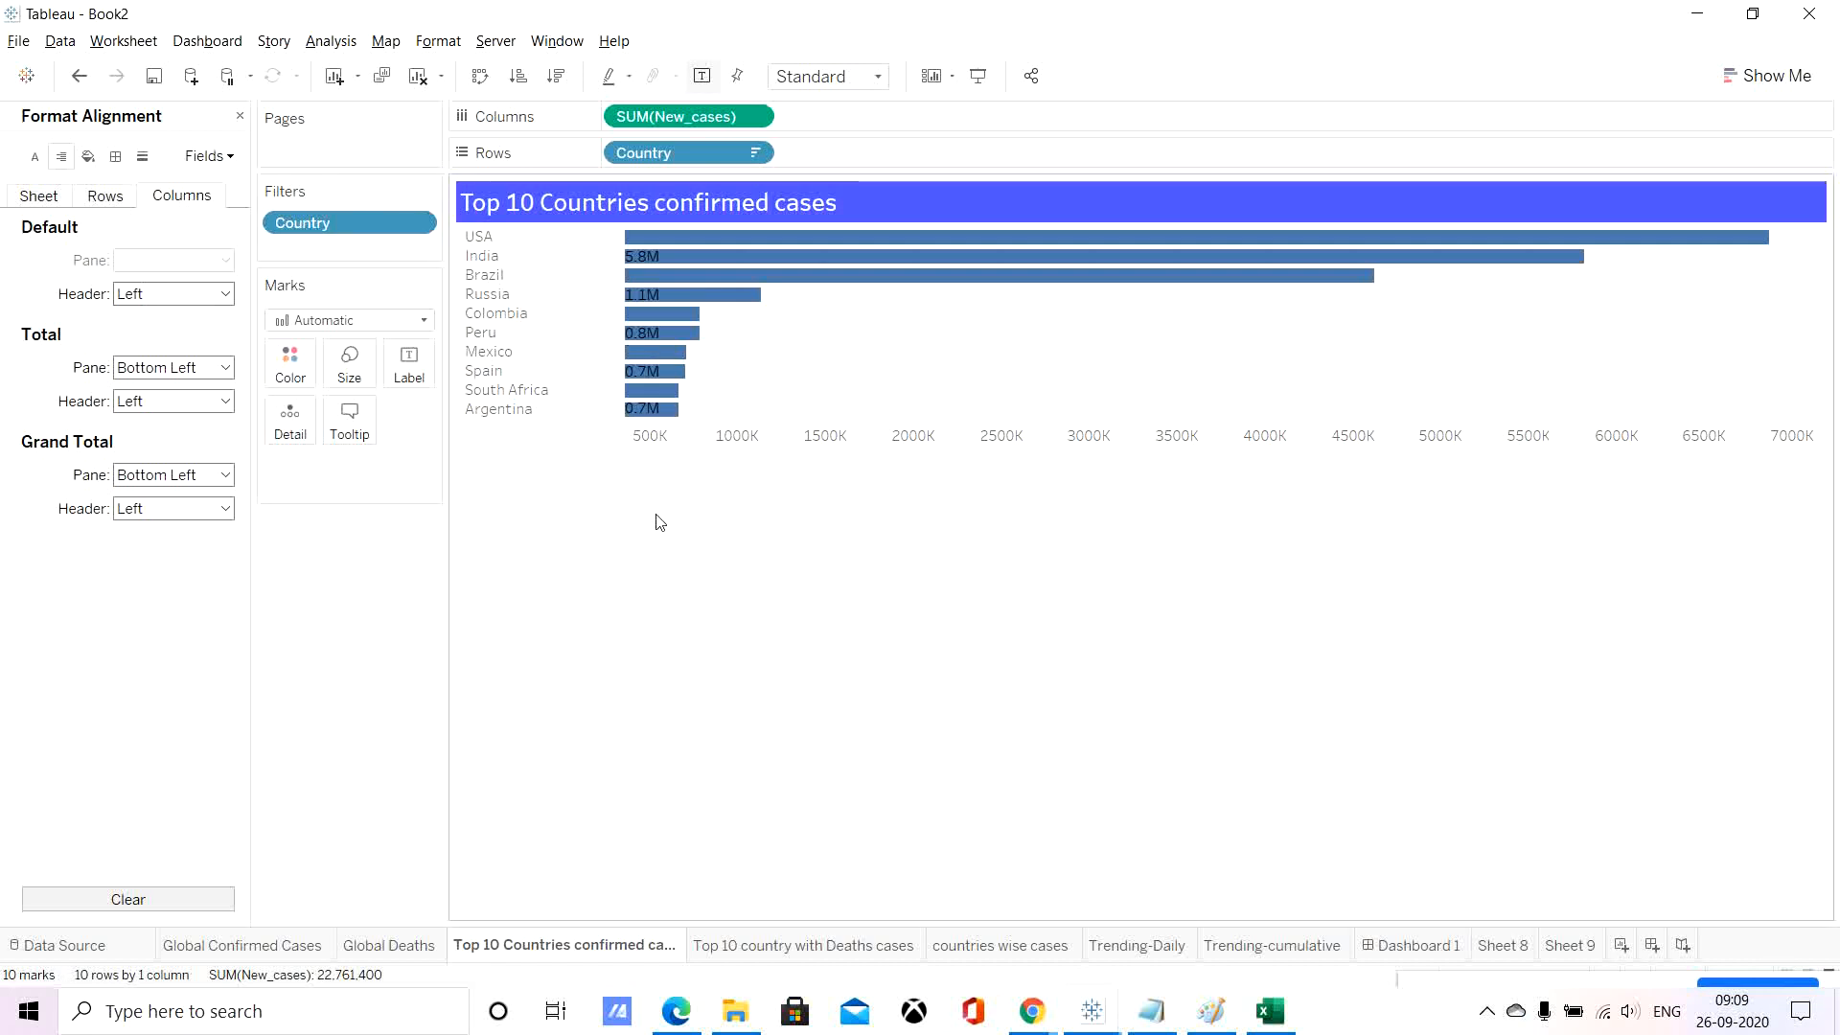
# Format the Country headers of the Top 10 Countries confirmed cases chart with Right horizontal alignment.
pyautogui.rightClick(493, 242)
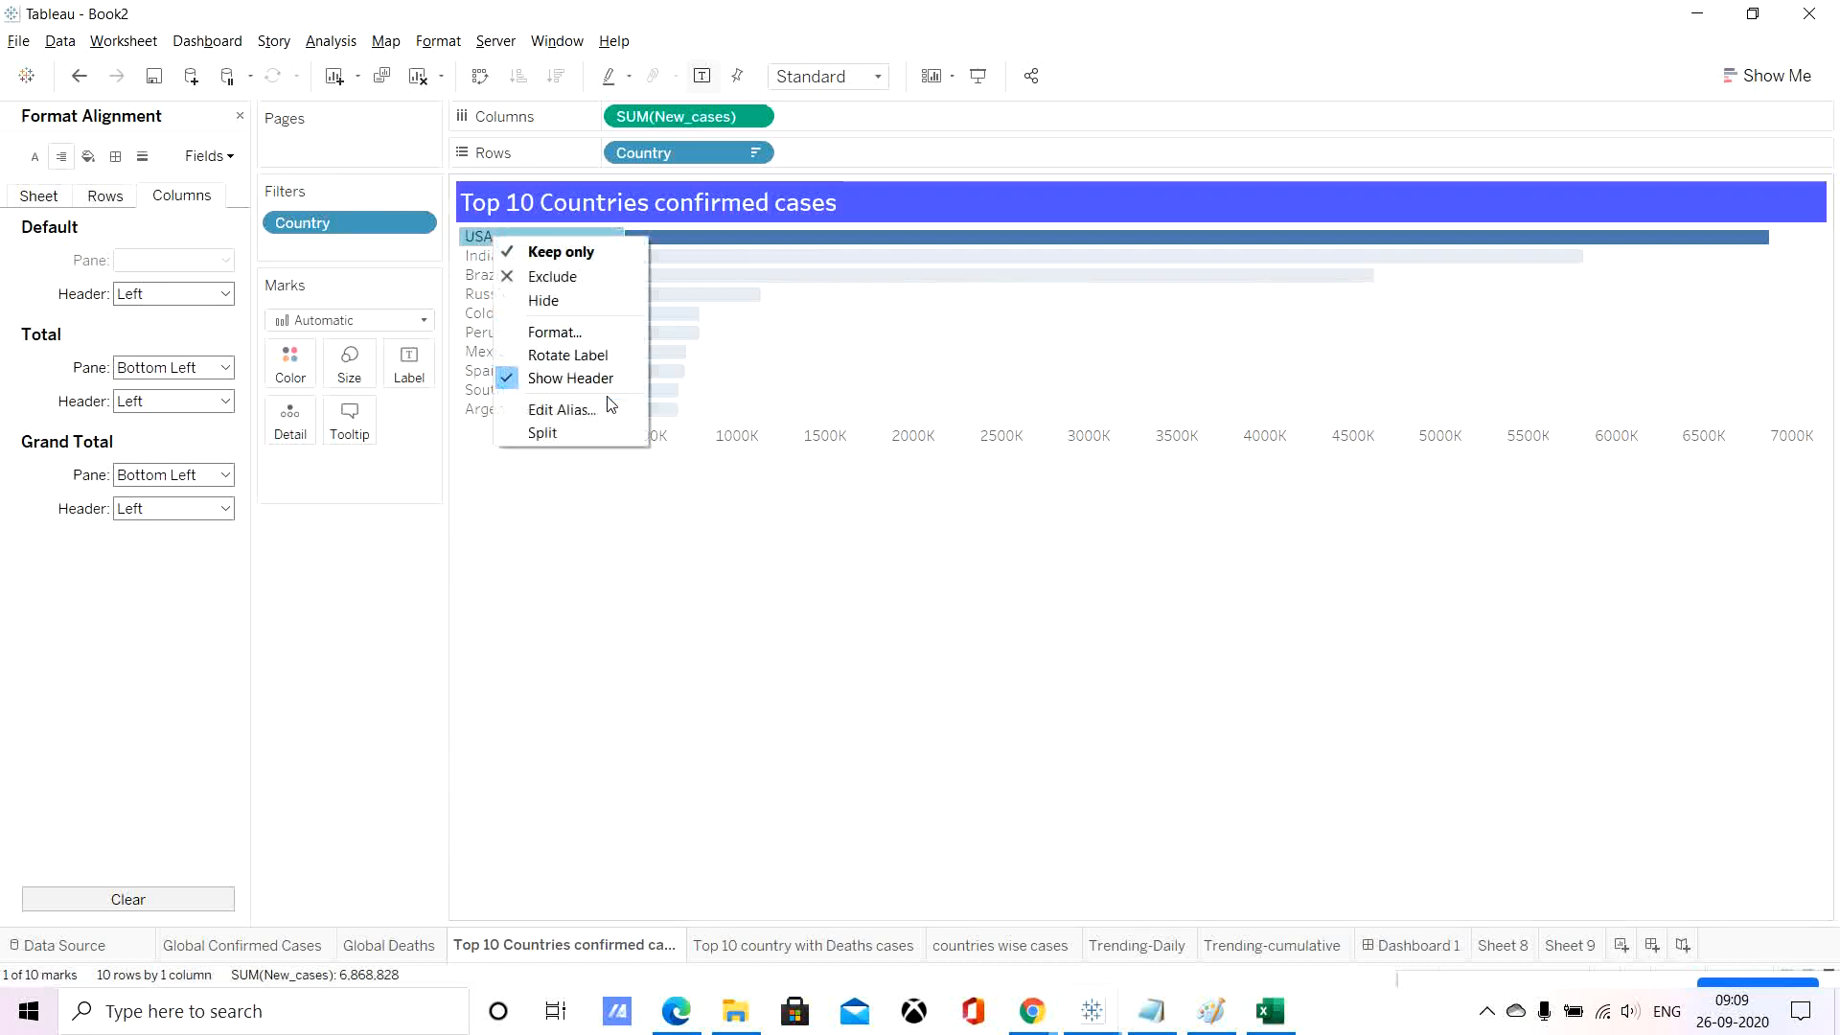
pyautogui.click(560, 332)
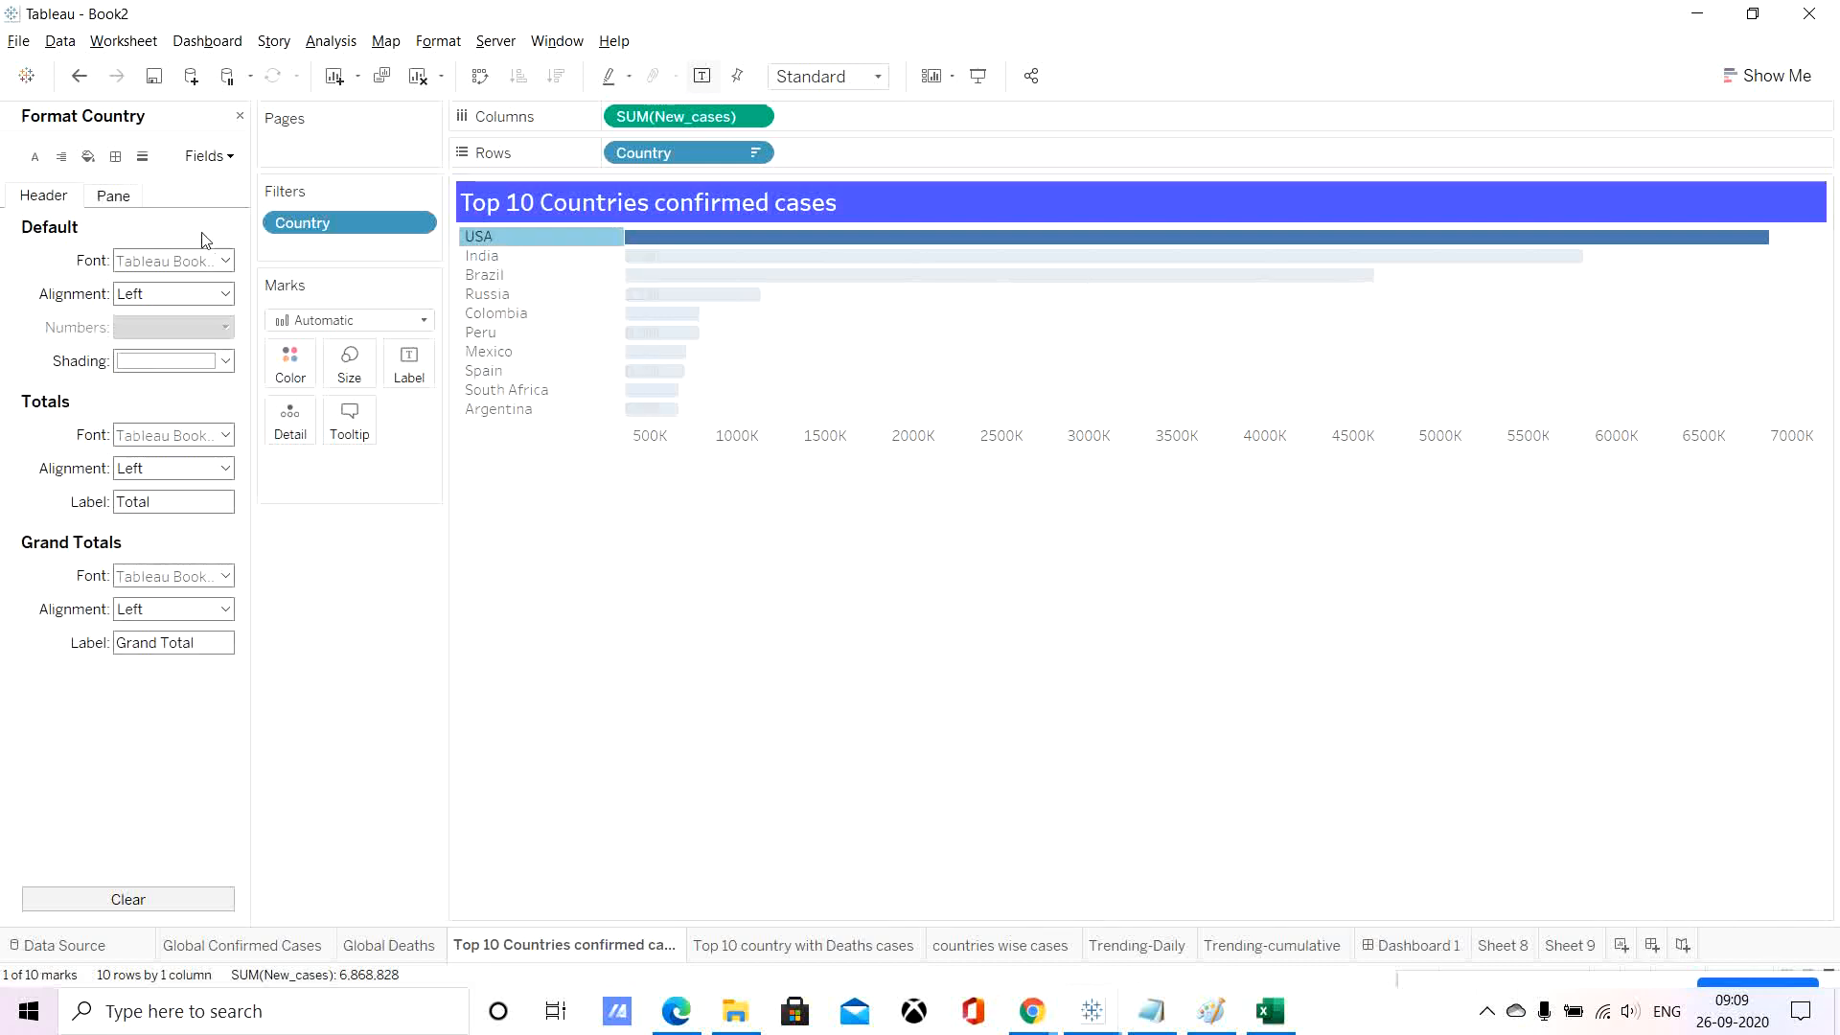
pyautogui.click(159, 293)
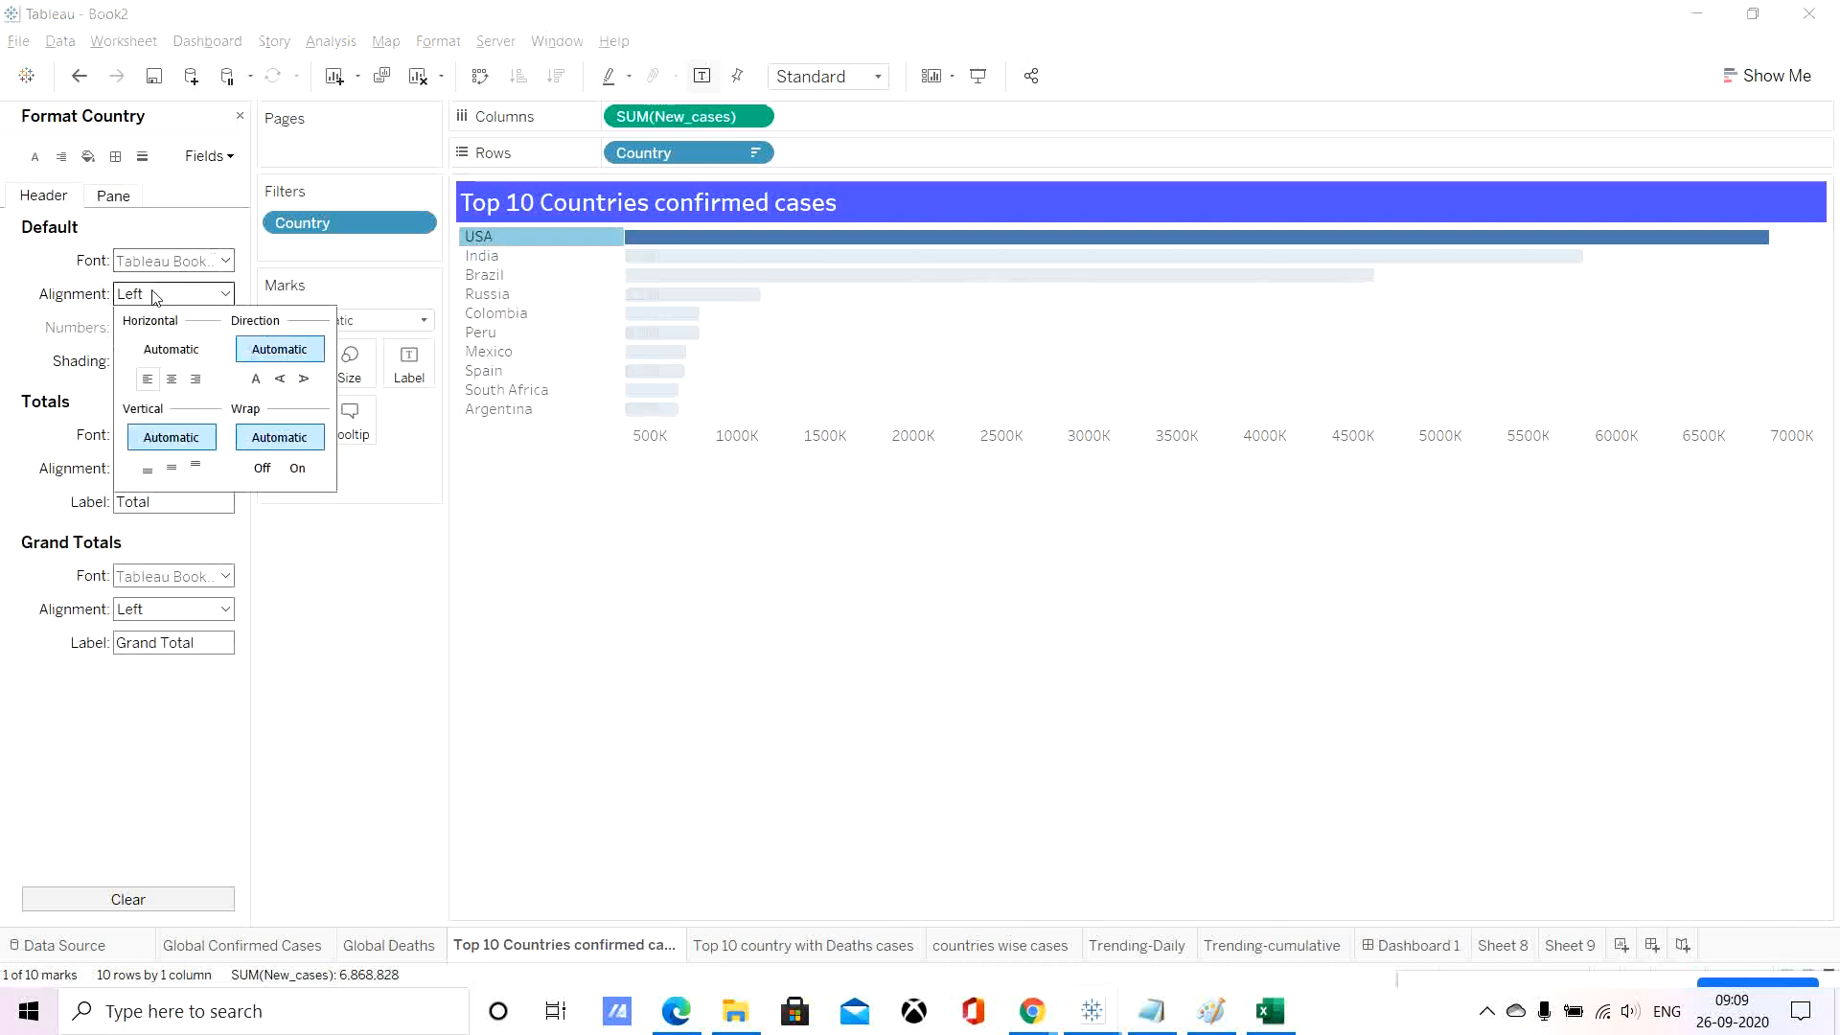
pyautogui.click(171, 380)
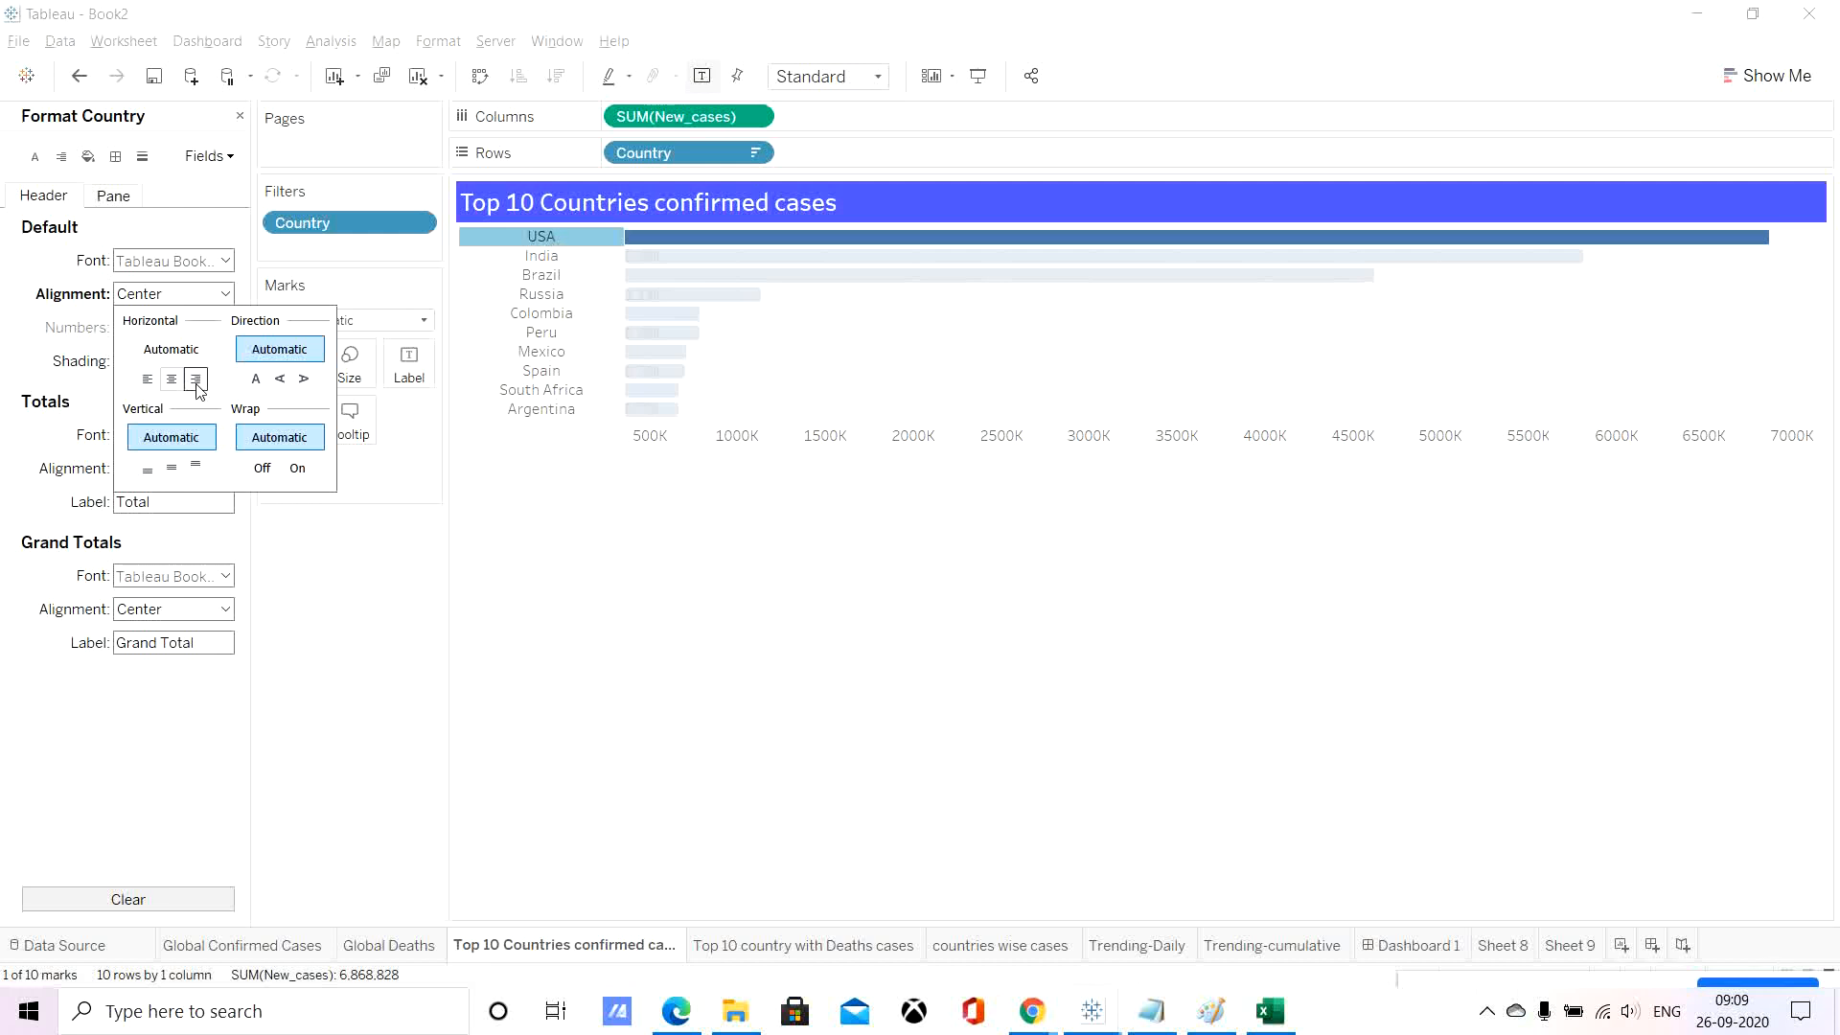
pyautogui.click(199, 381)
pyautogui.click(374, 730)
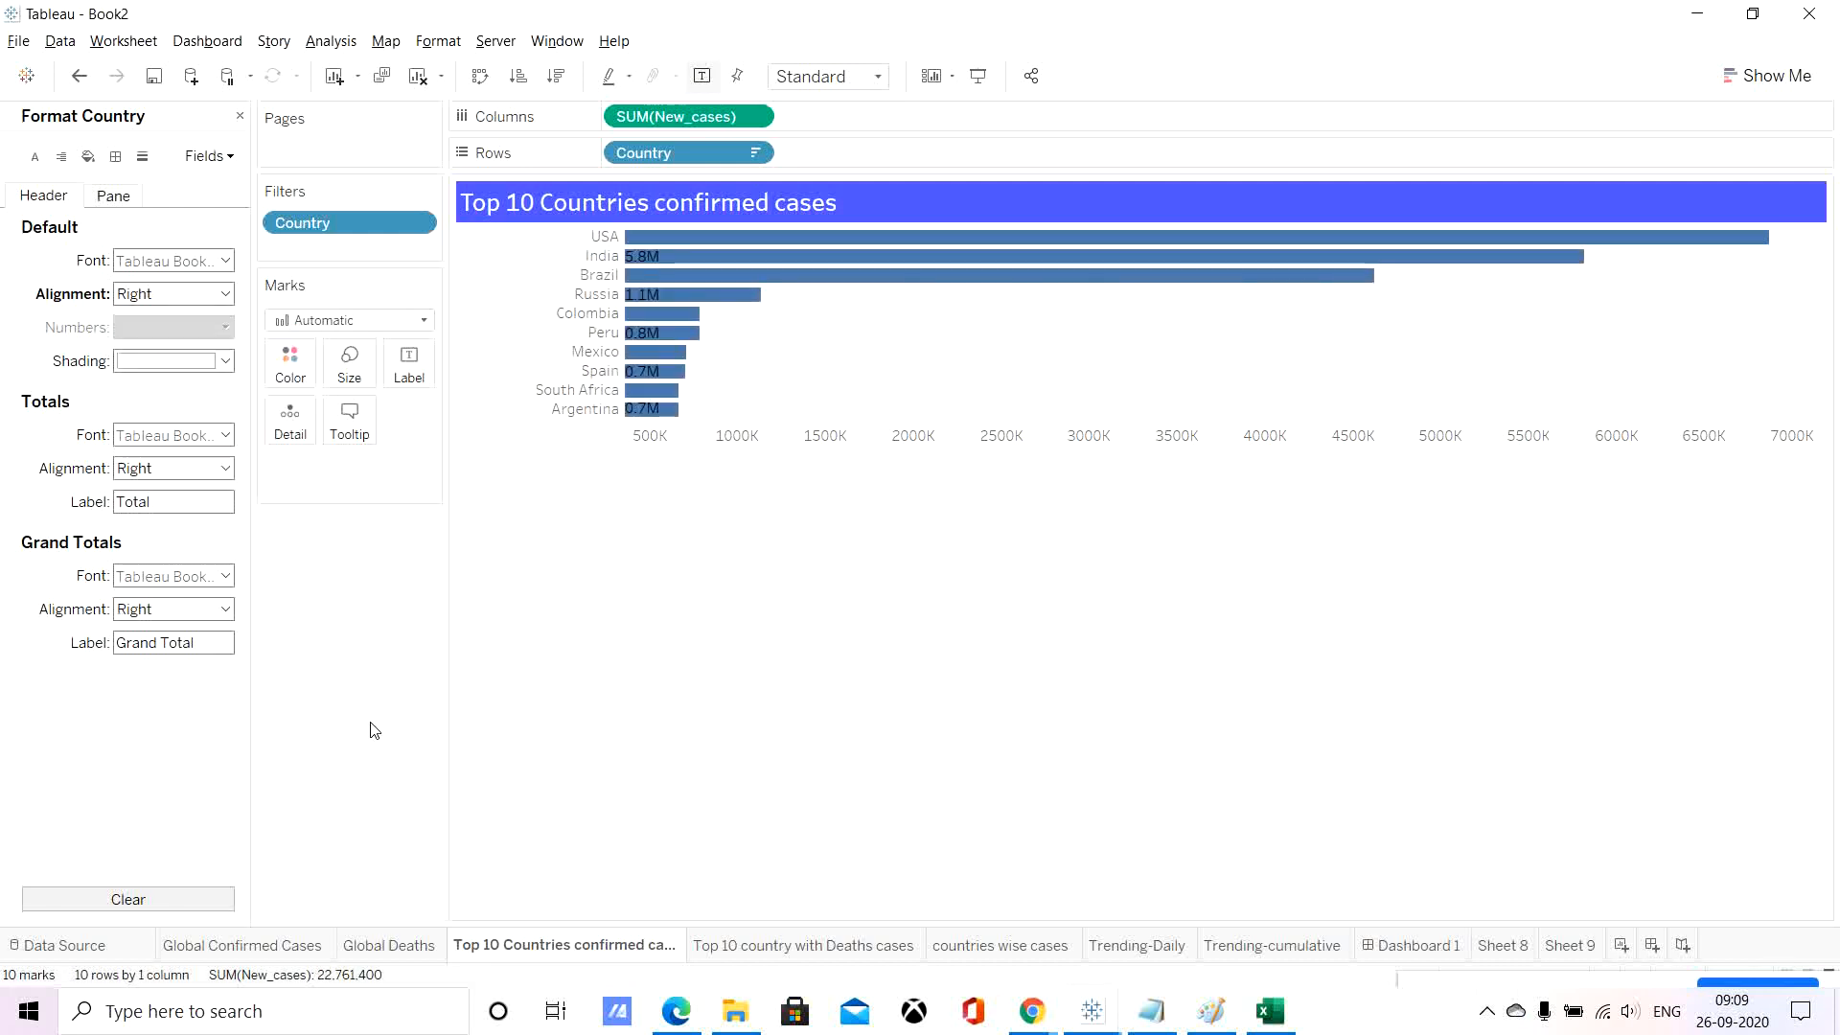
# Narrow the country header column of the confirmed cases chart and return to Dashboard 1.
pyautogui.moveTo(634, 303)
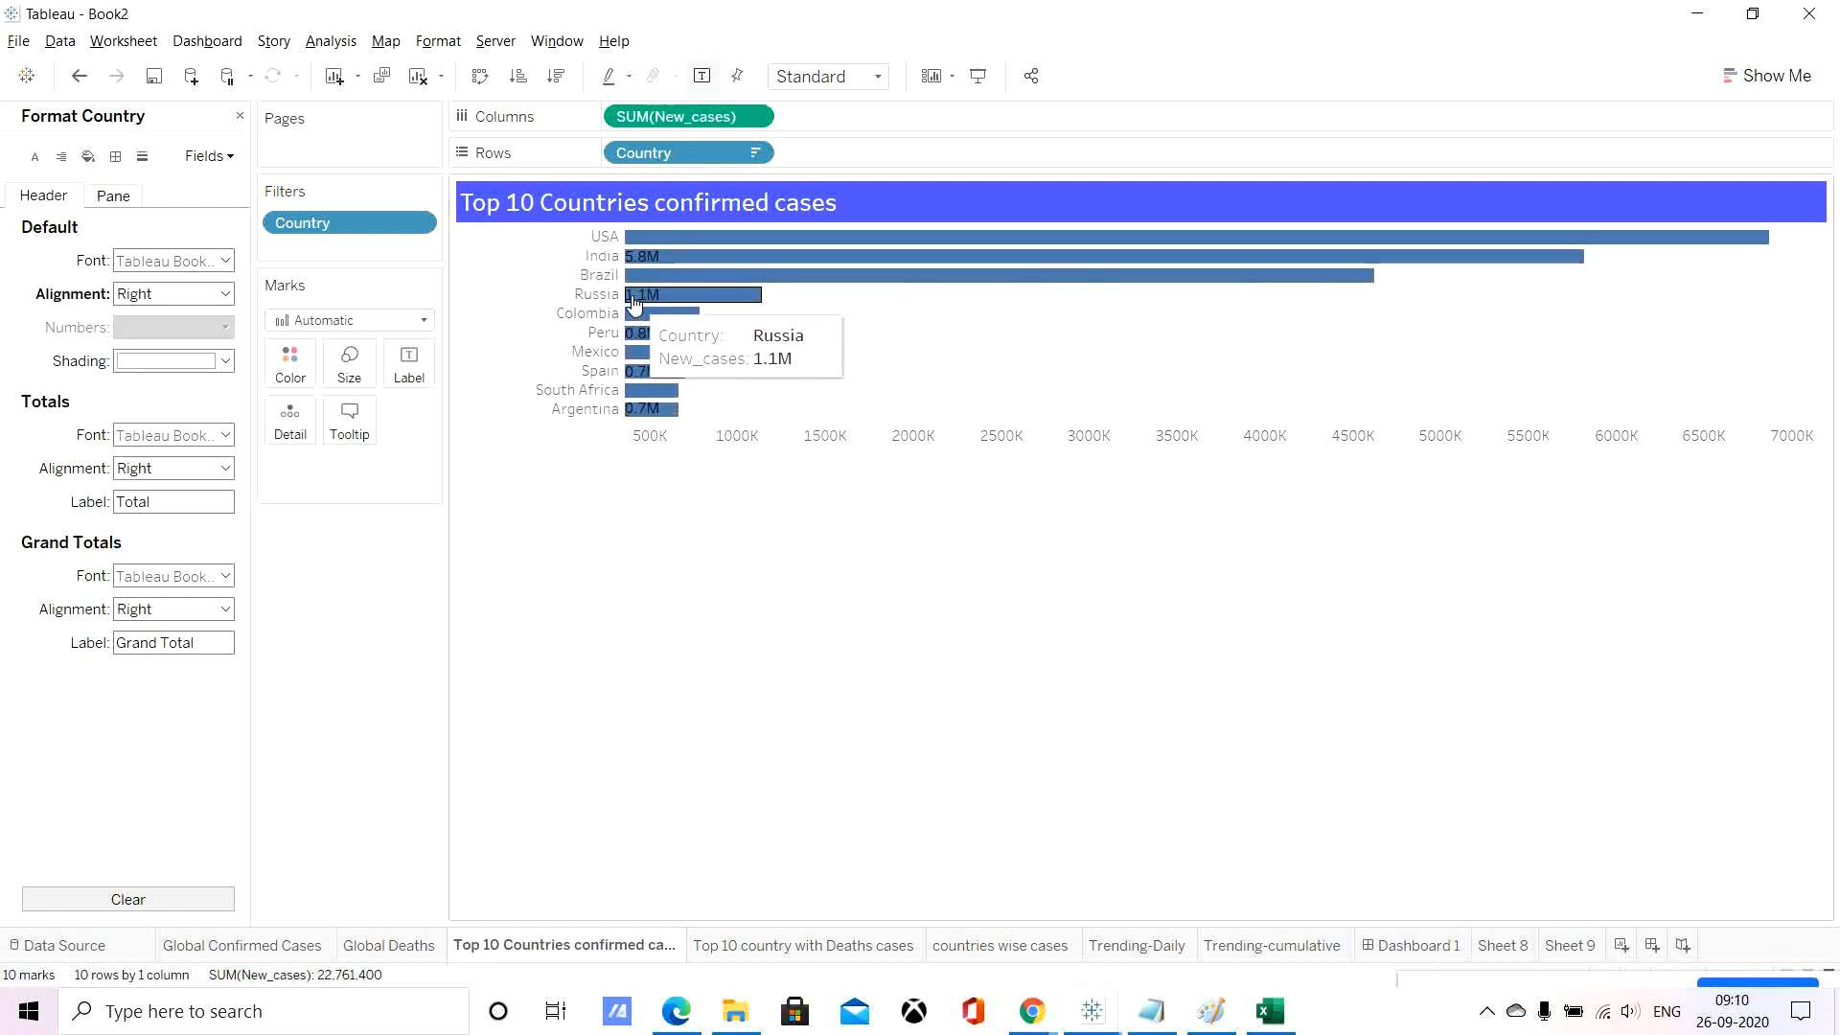
pyautogui.moveTo(624, 278); pyautogui.dragTo(573, 275)
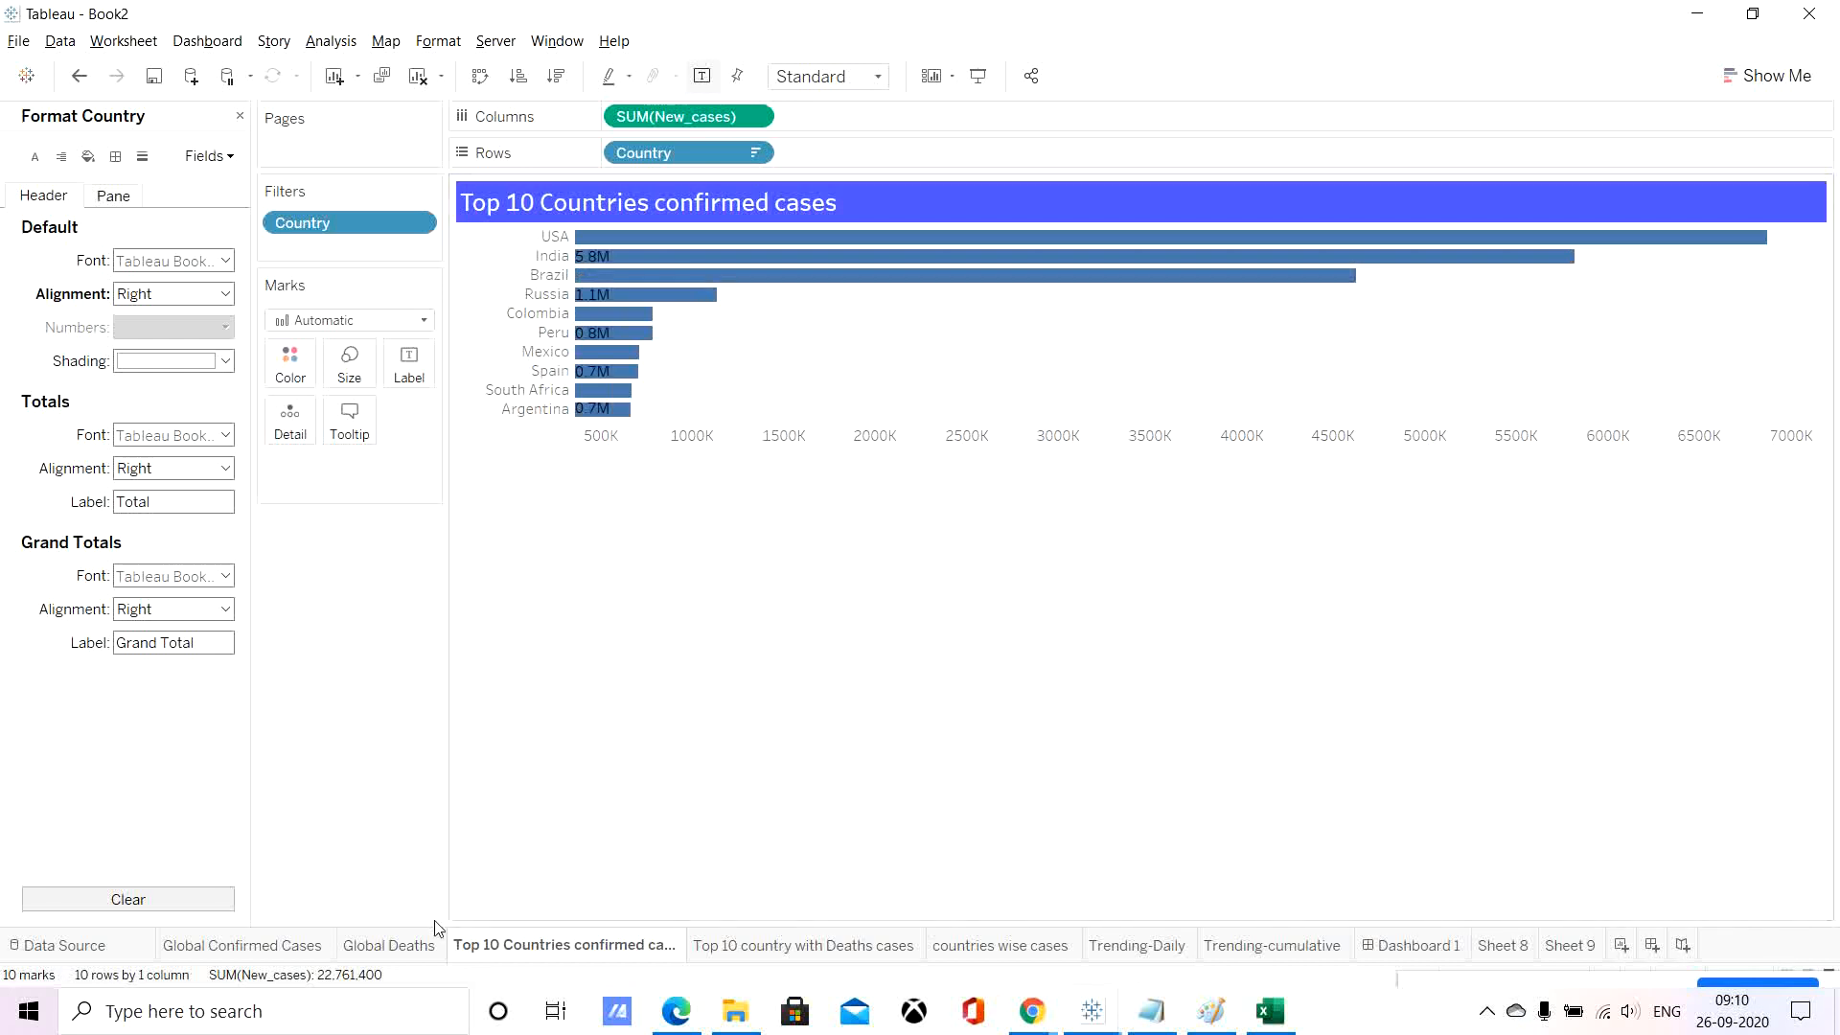
pyautogui.click(1409, 945)
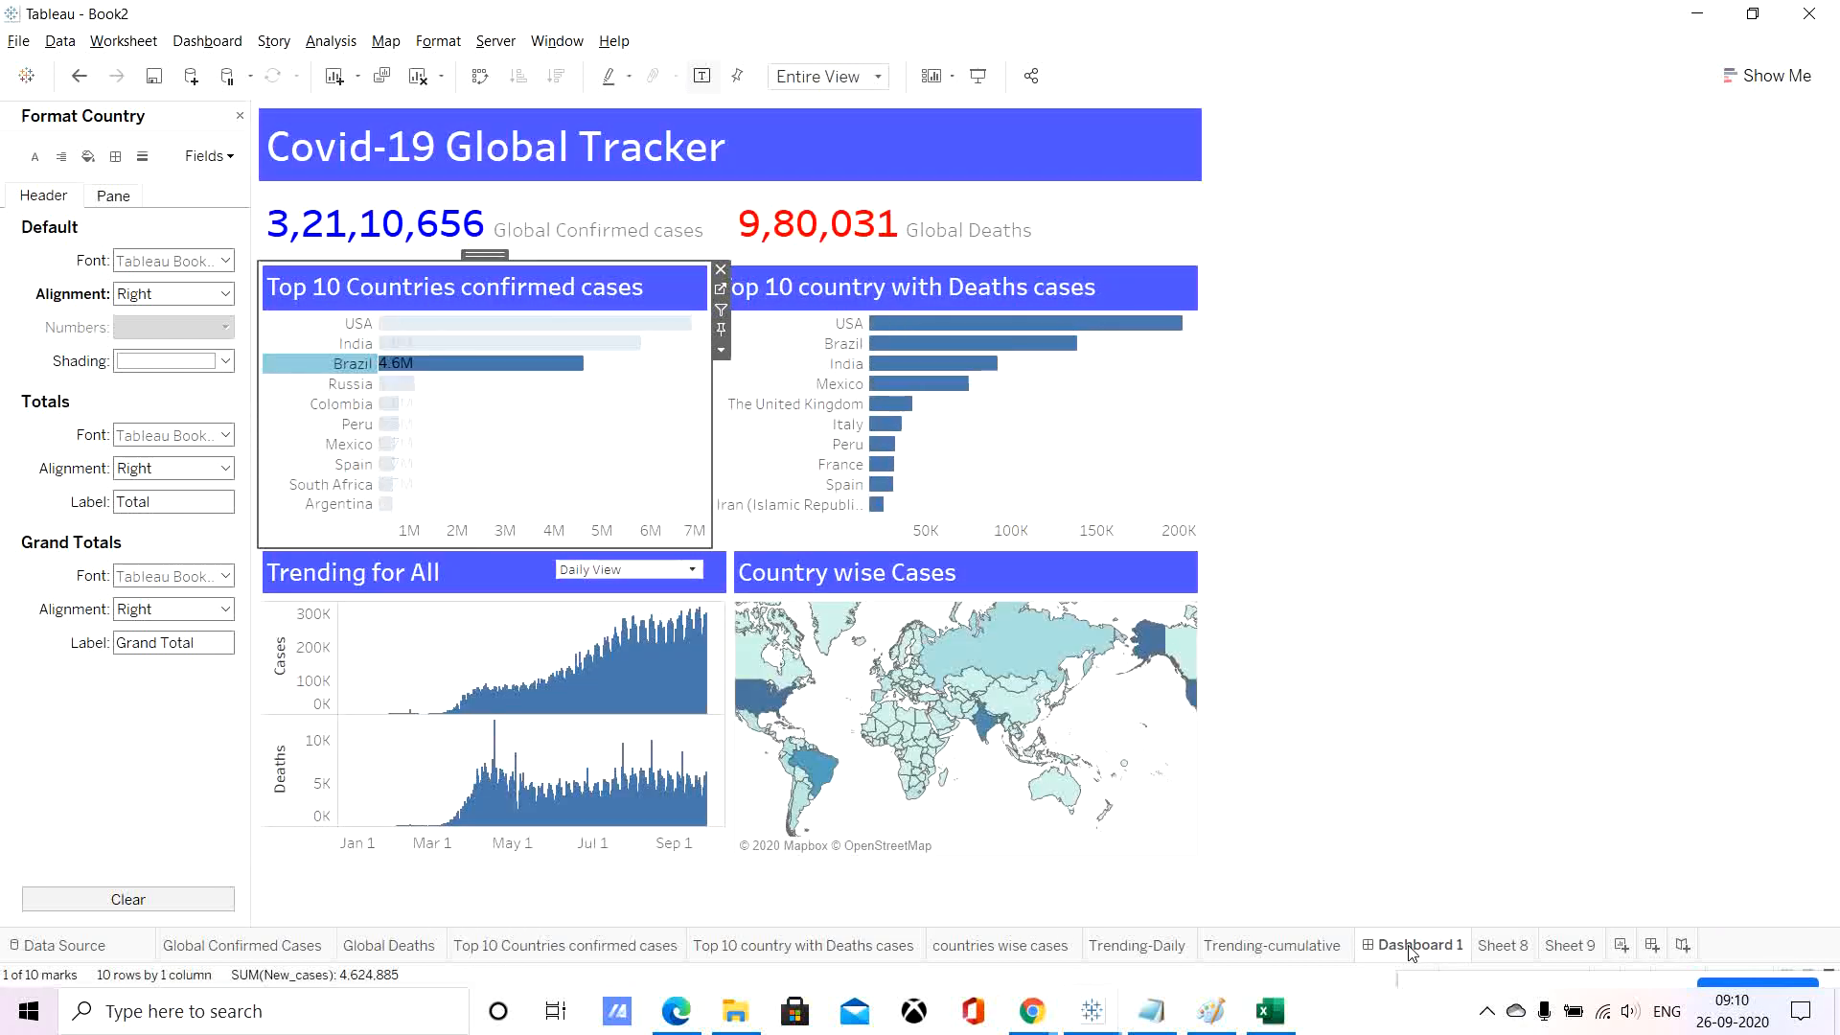
pyautogui.click(1346, 510)
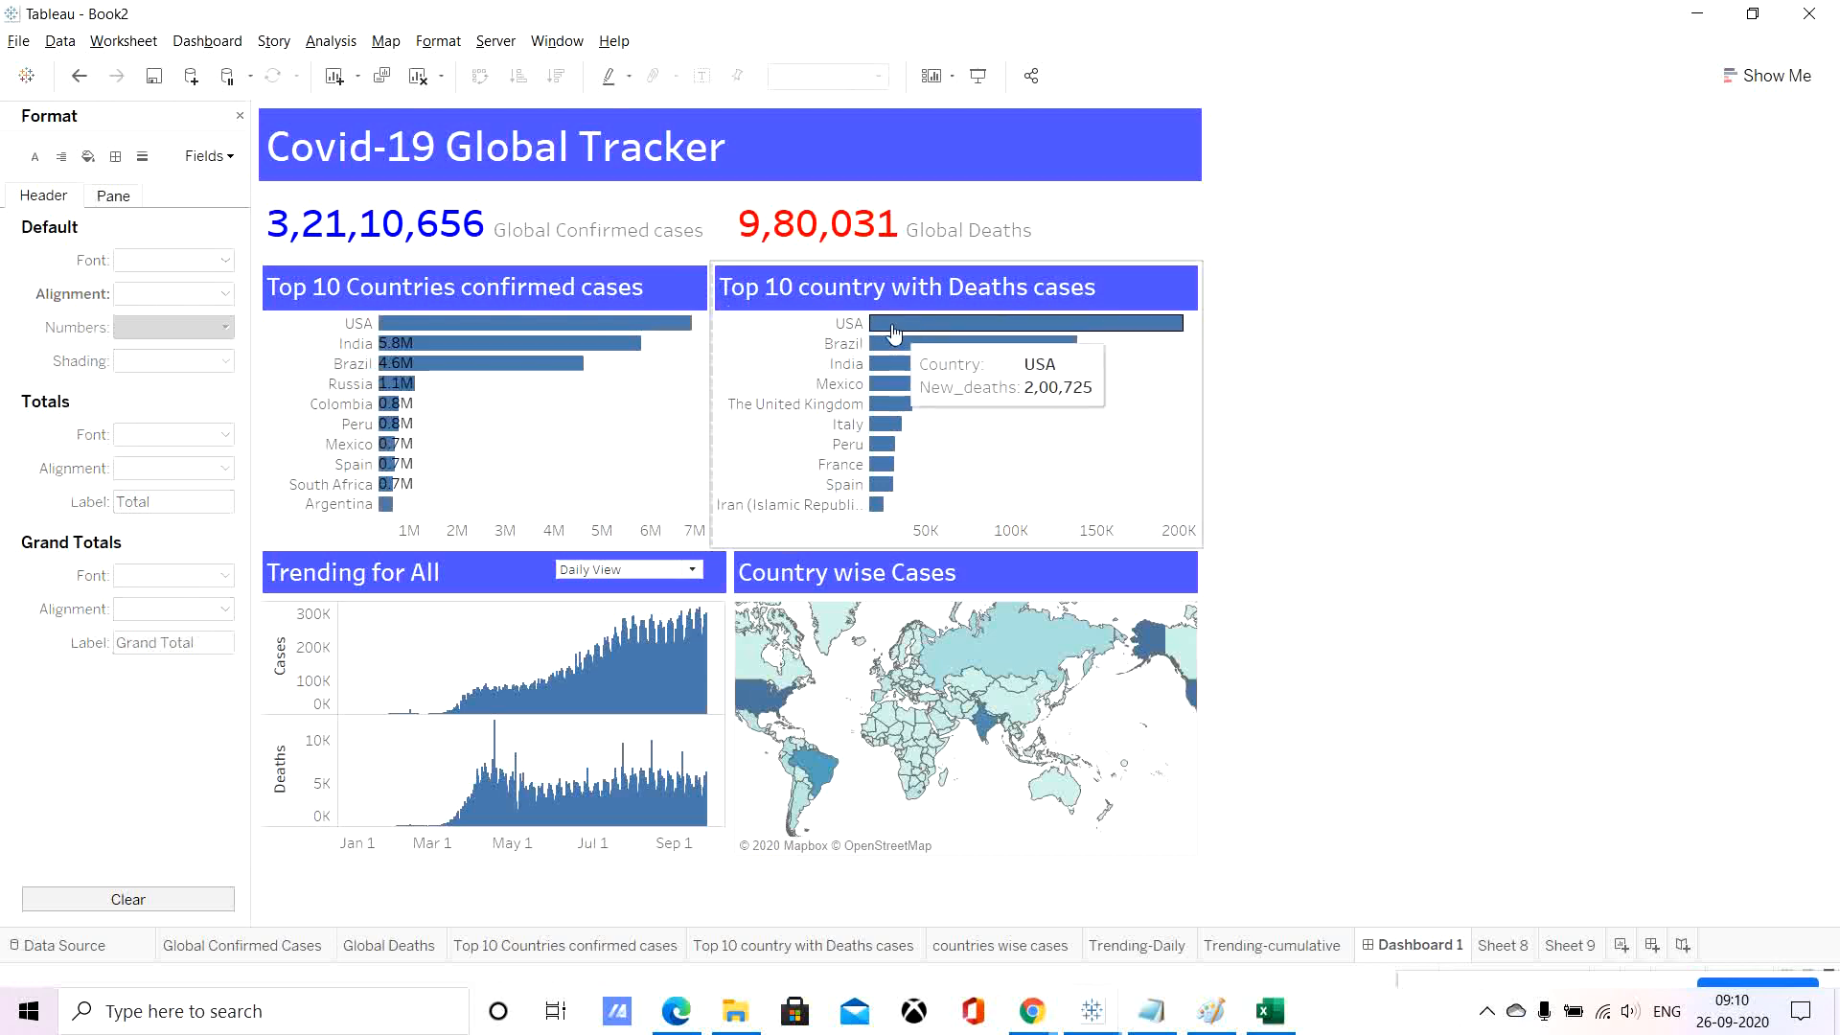
# Change the alias of The United Kingdom to UK in the Top 10 country with Deaths cases chart.
pyautogui.rightClick(825, 414)
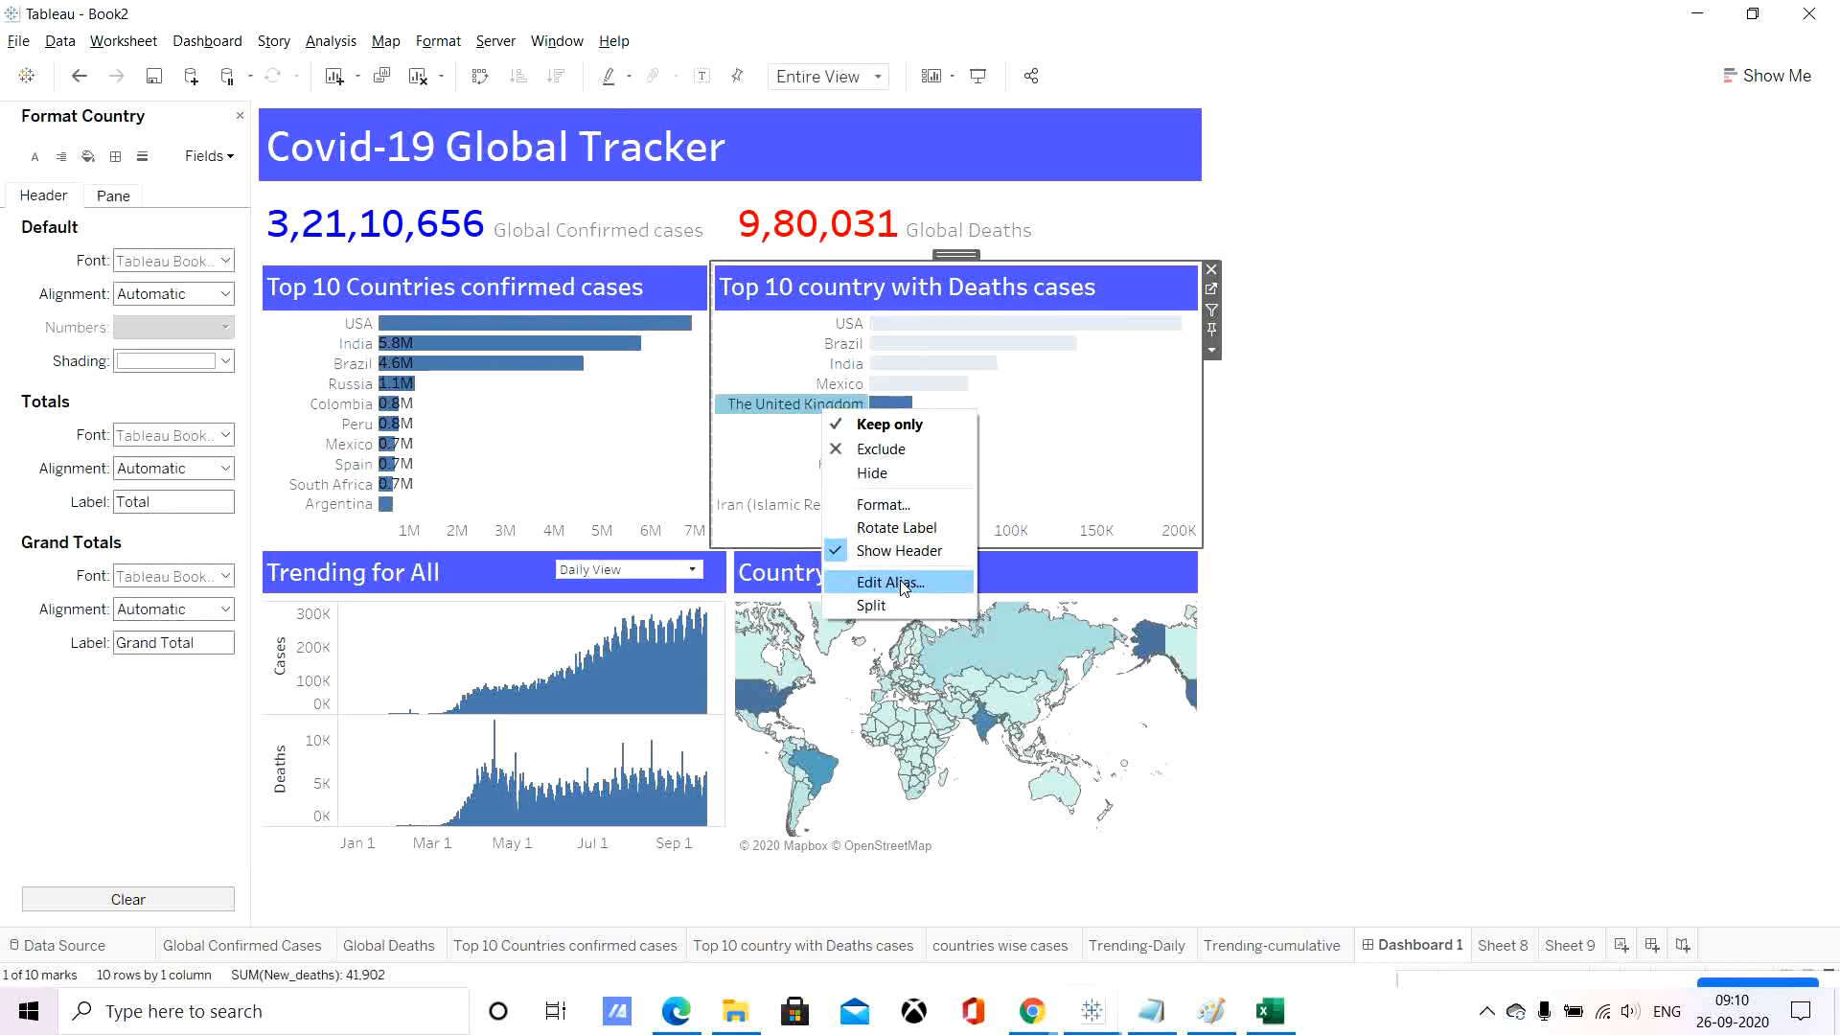
pyautogui.click(890, 583)
pyautogui.write('UK')
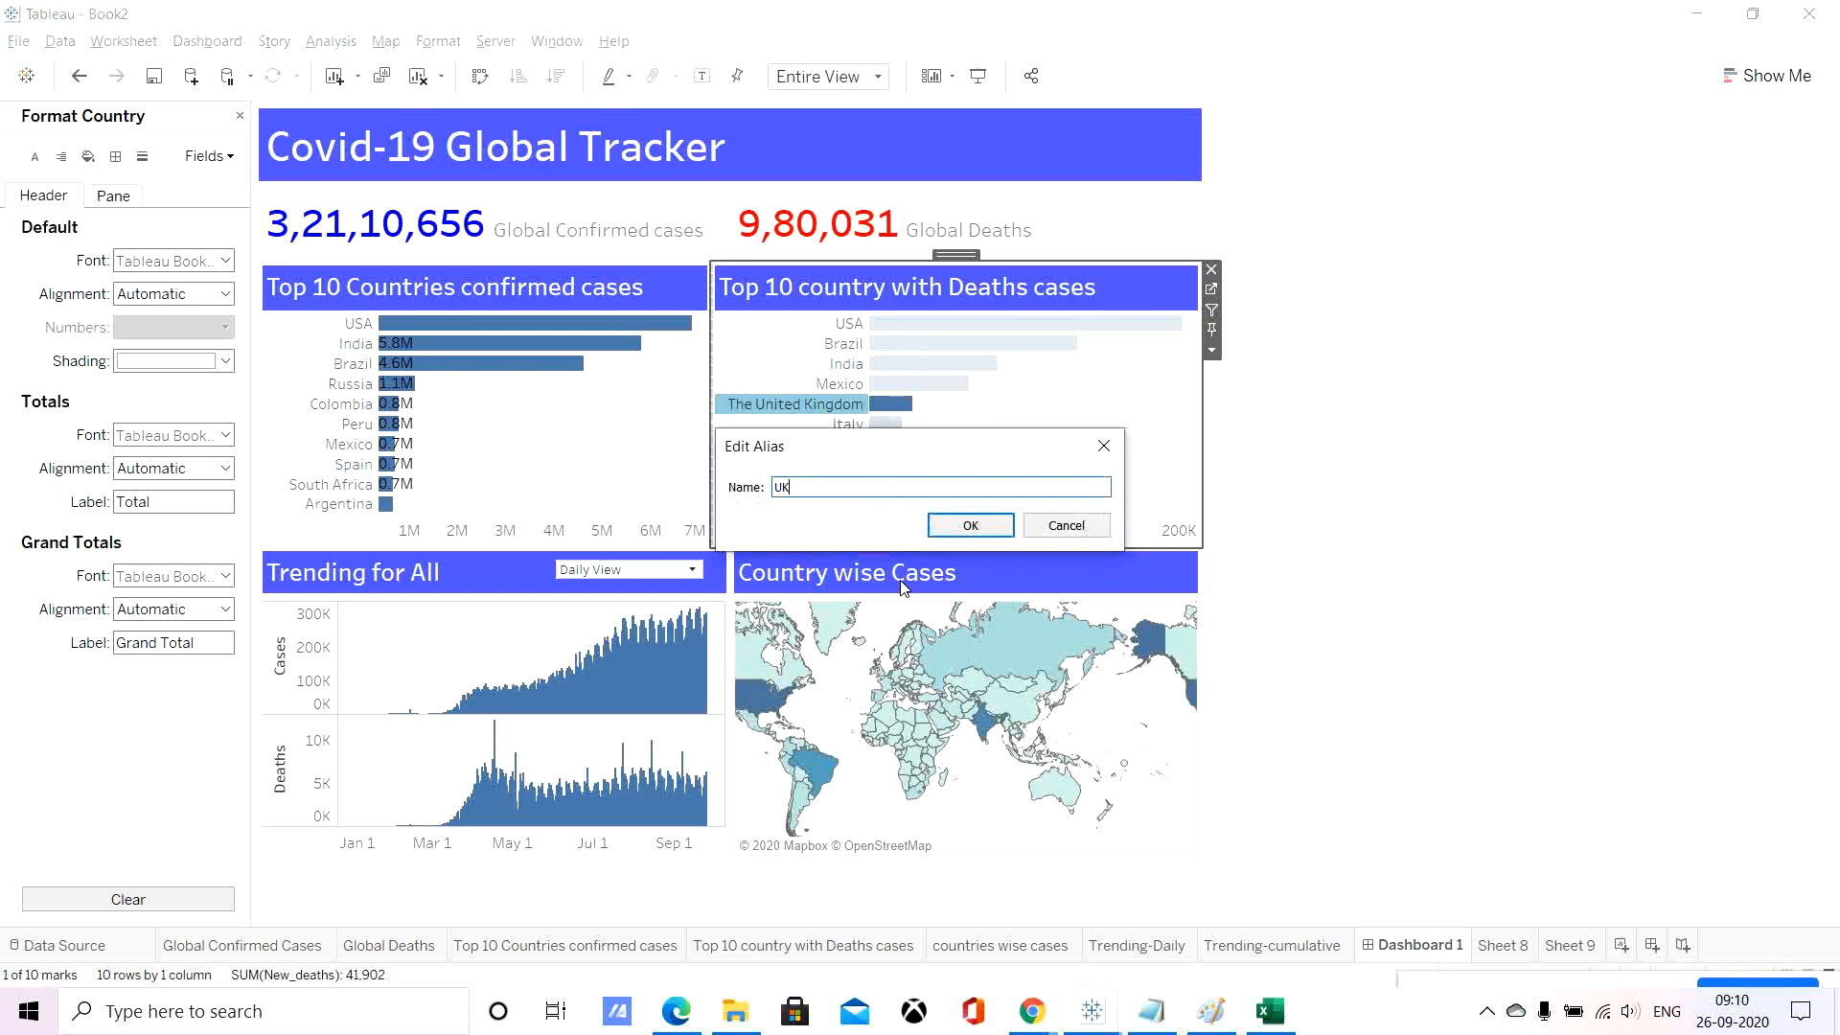
pyautogui.click(971, 525)
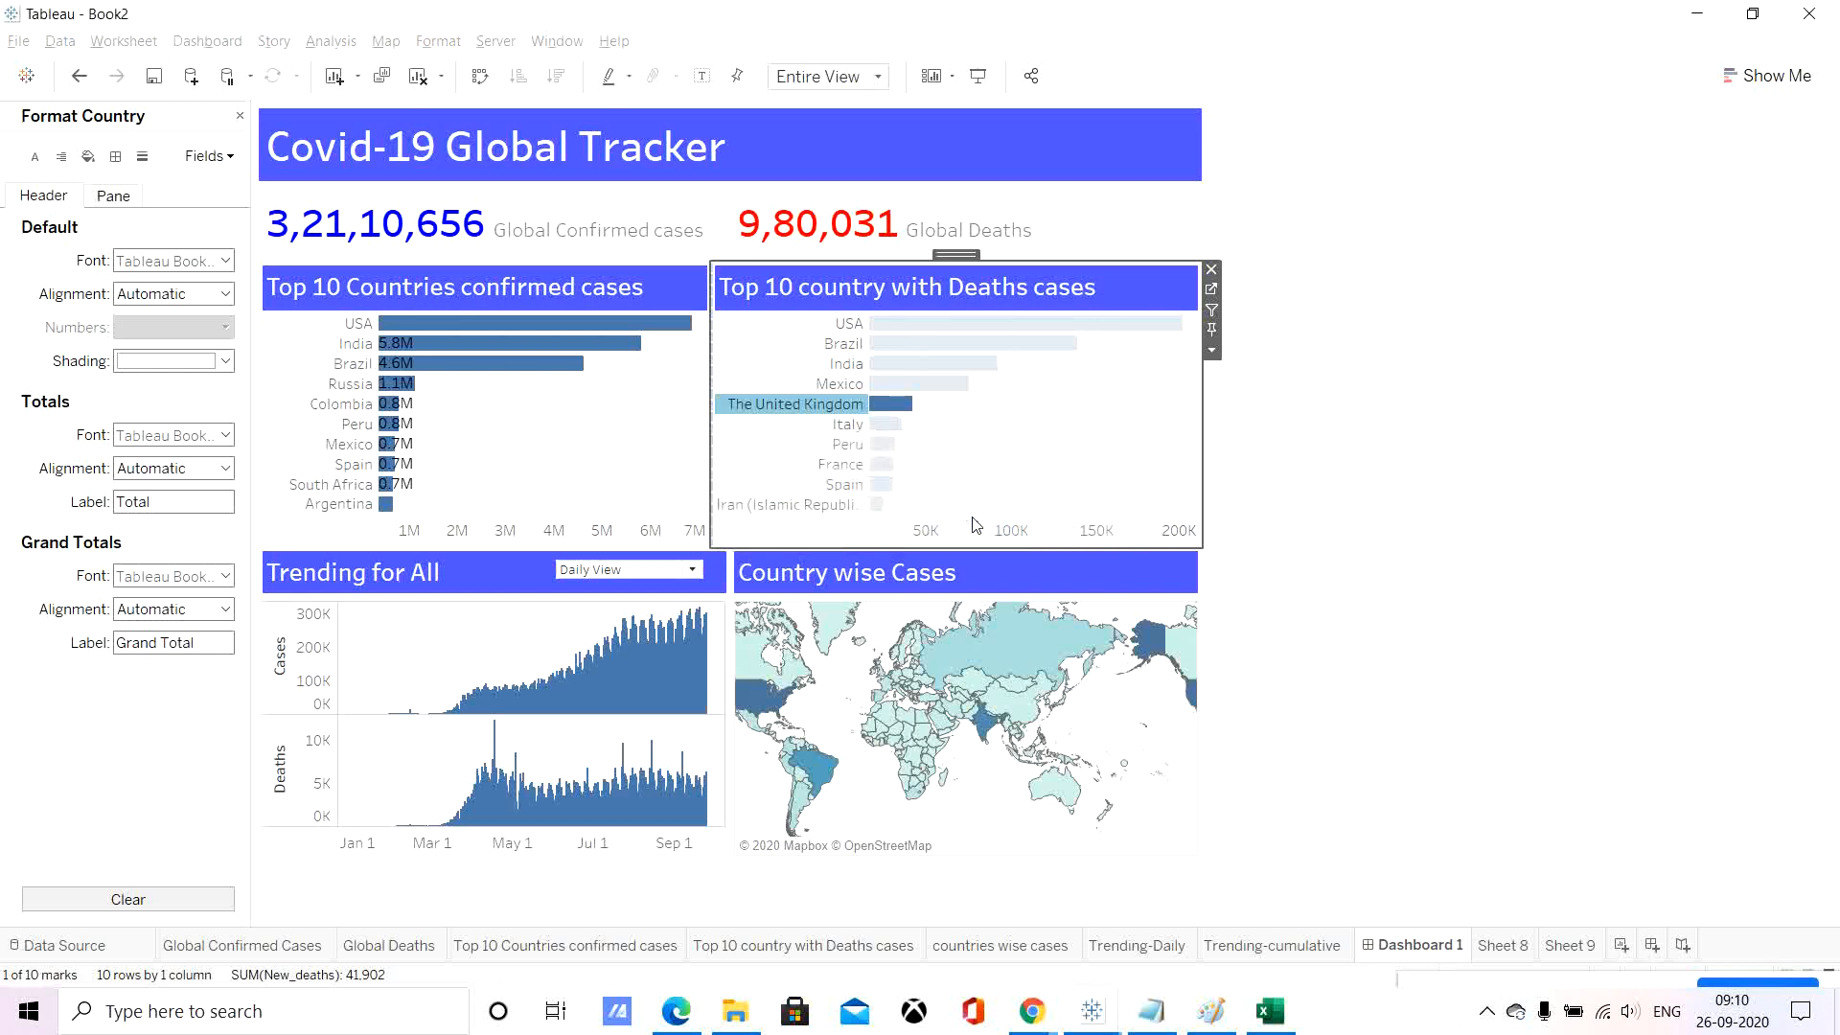
# Change the alias of Iran (Islamic Republic of) to Iran in the Top 10 country with Deaths cases chart.
pyautogui.rightClick(811, 508)
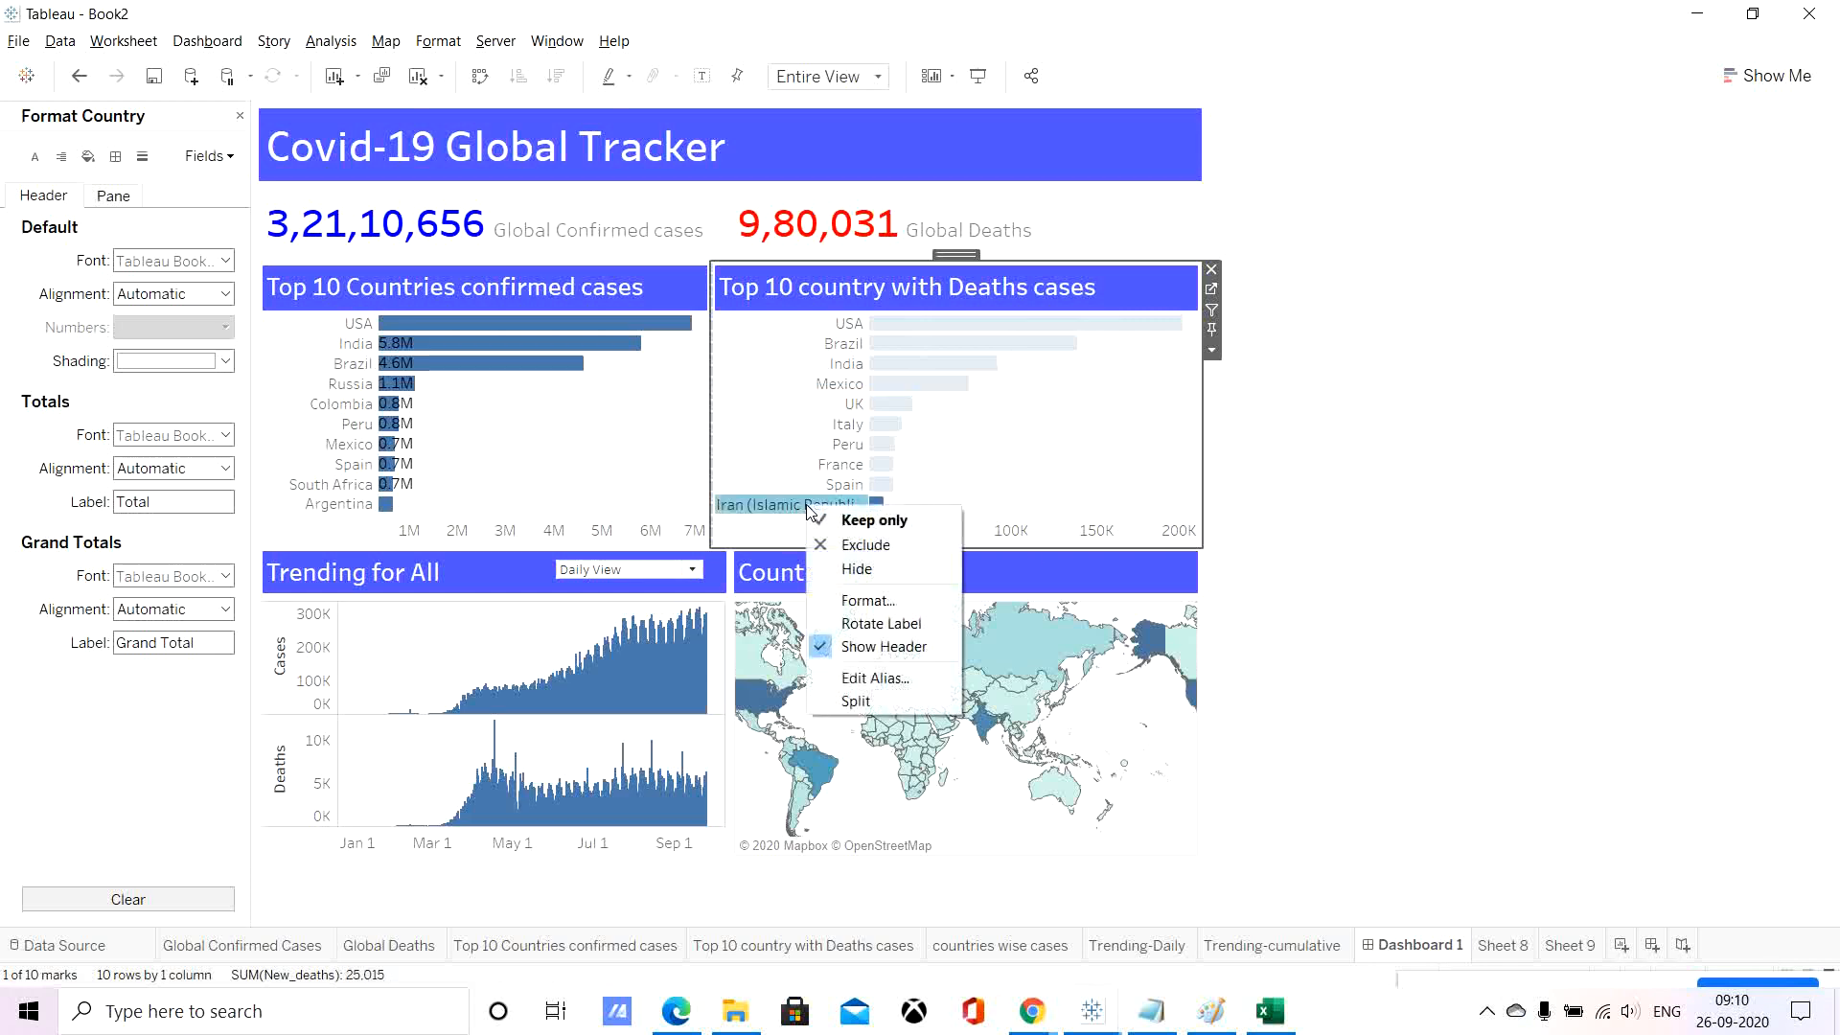
pyautogui.click(865, 678)
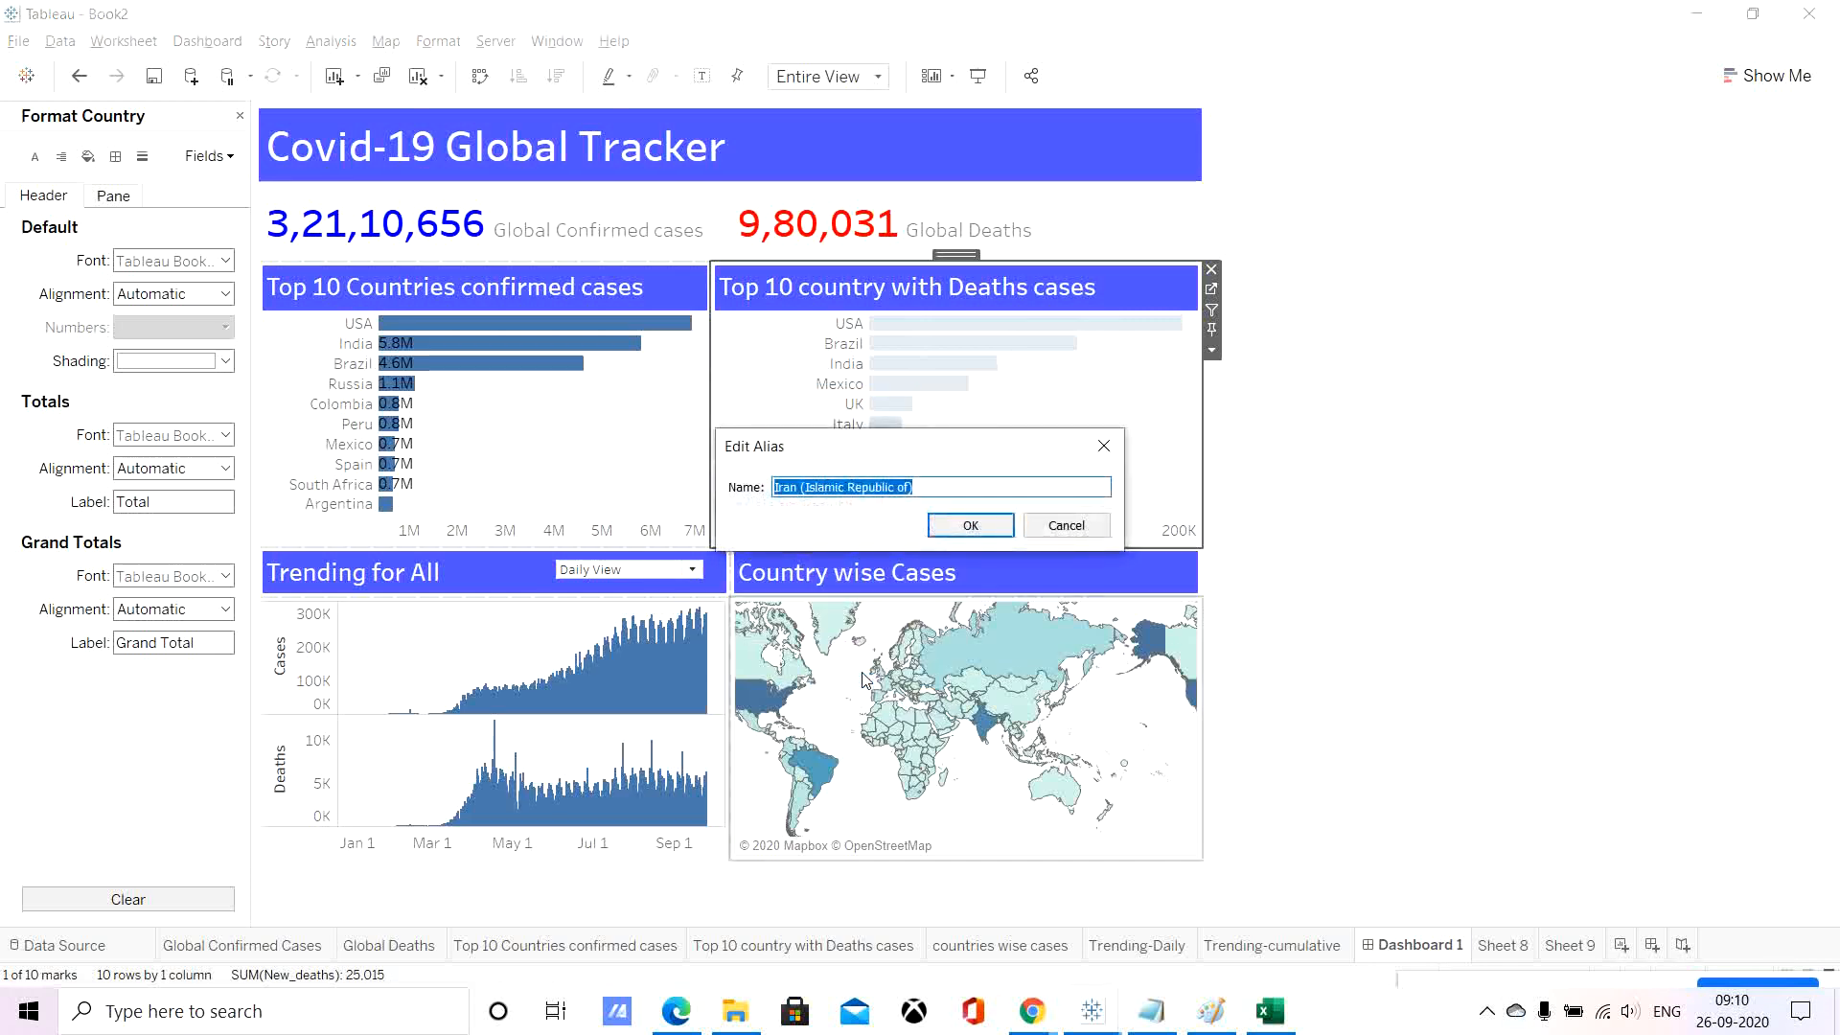
pyautogui.write('Iran')
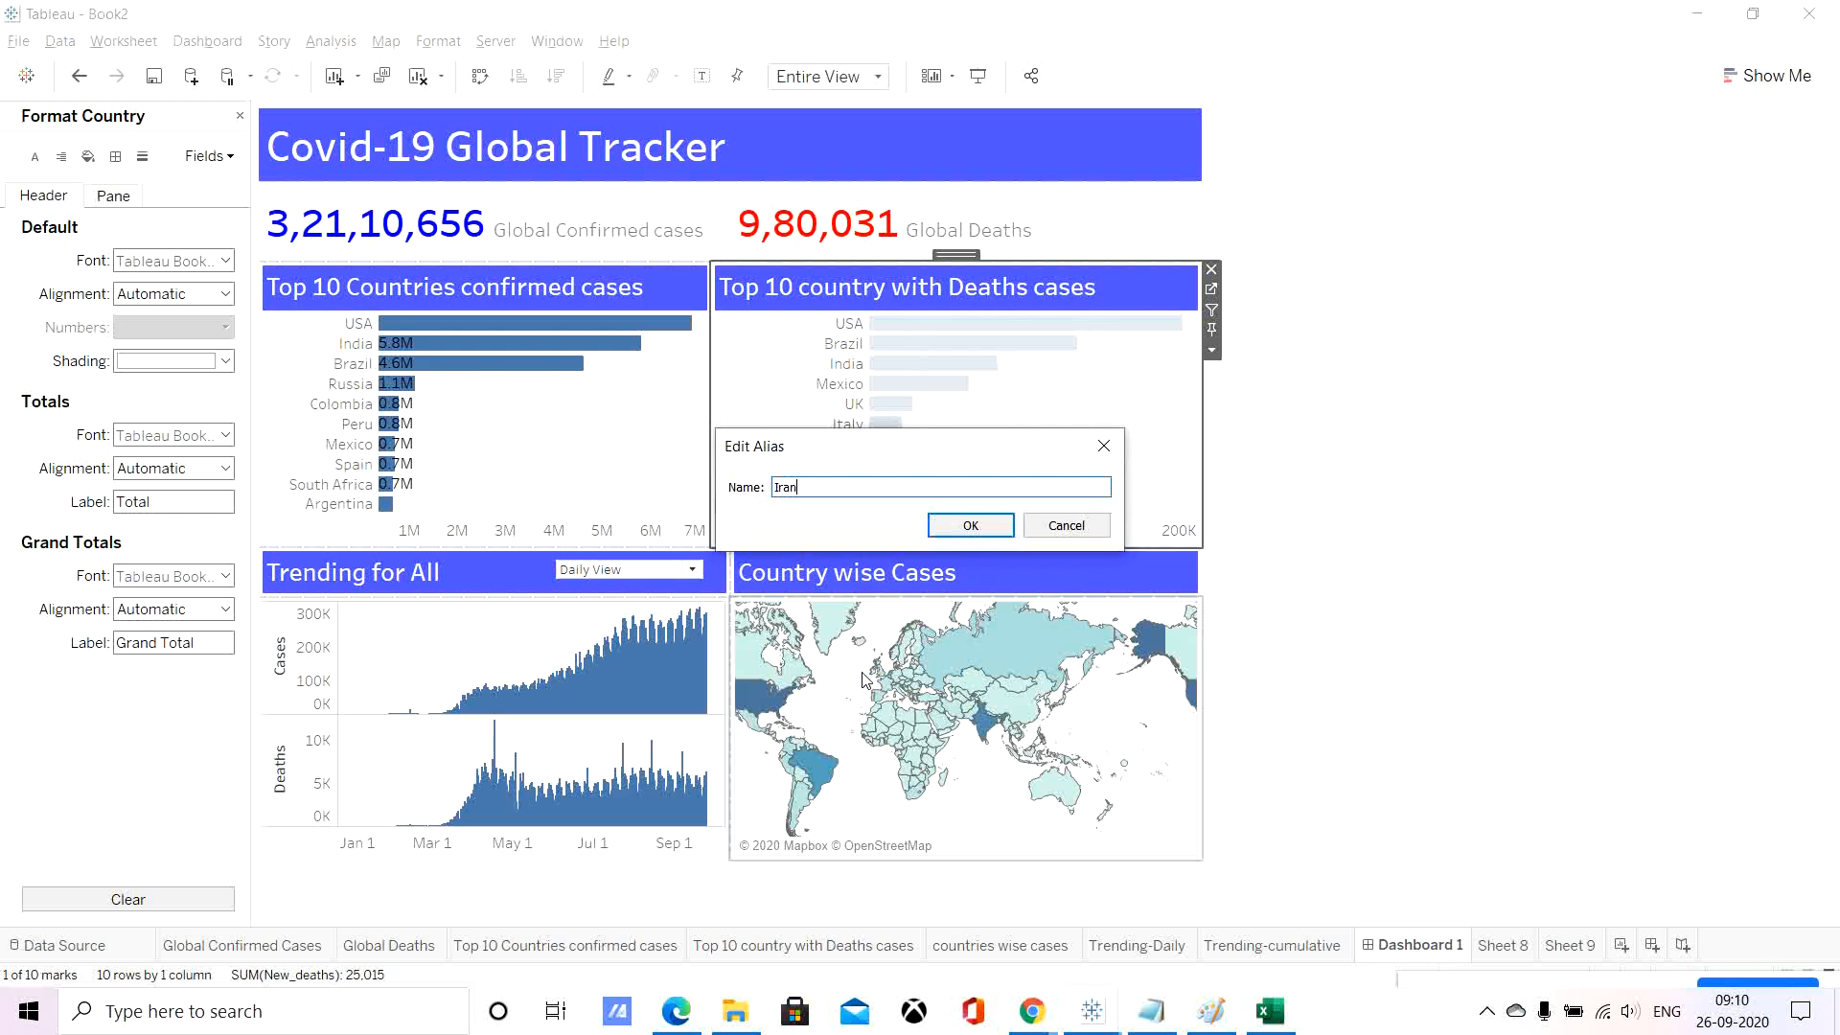
pyautogui.click(971, 525)
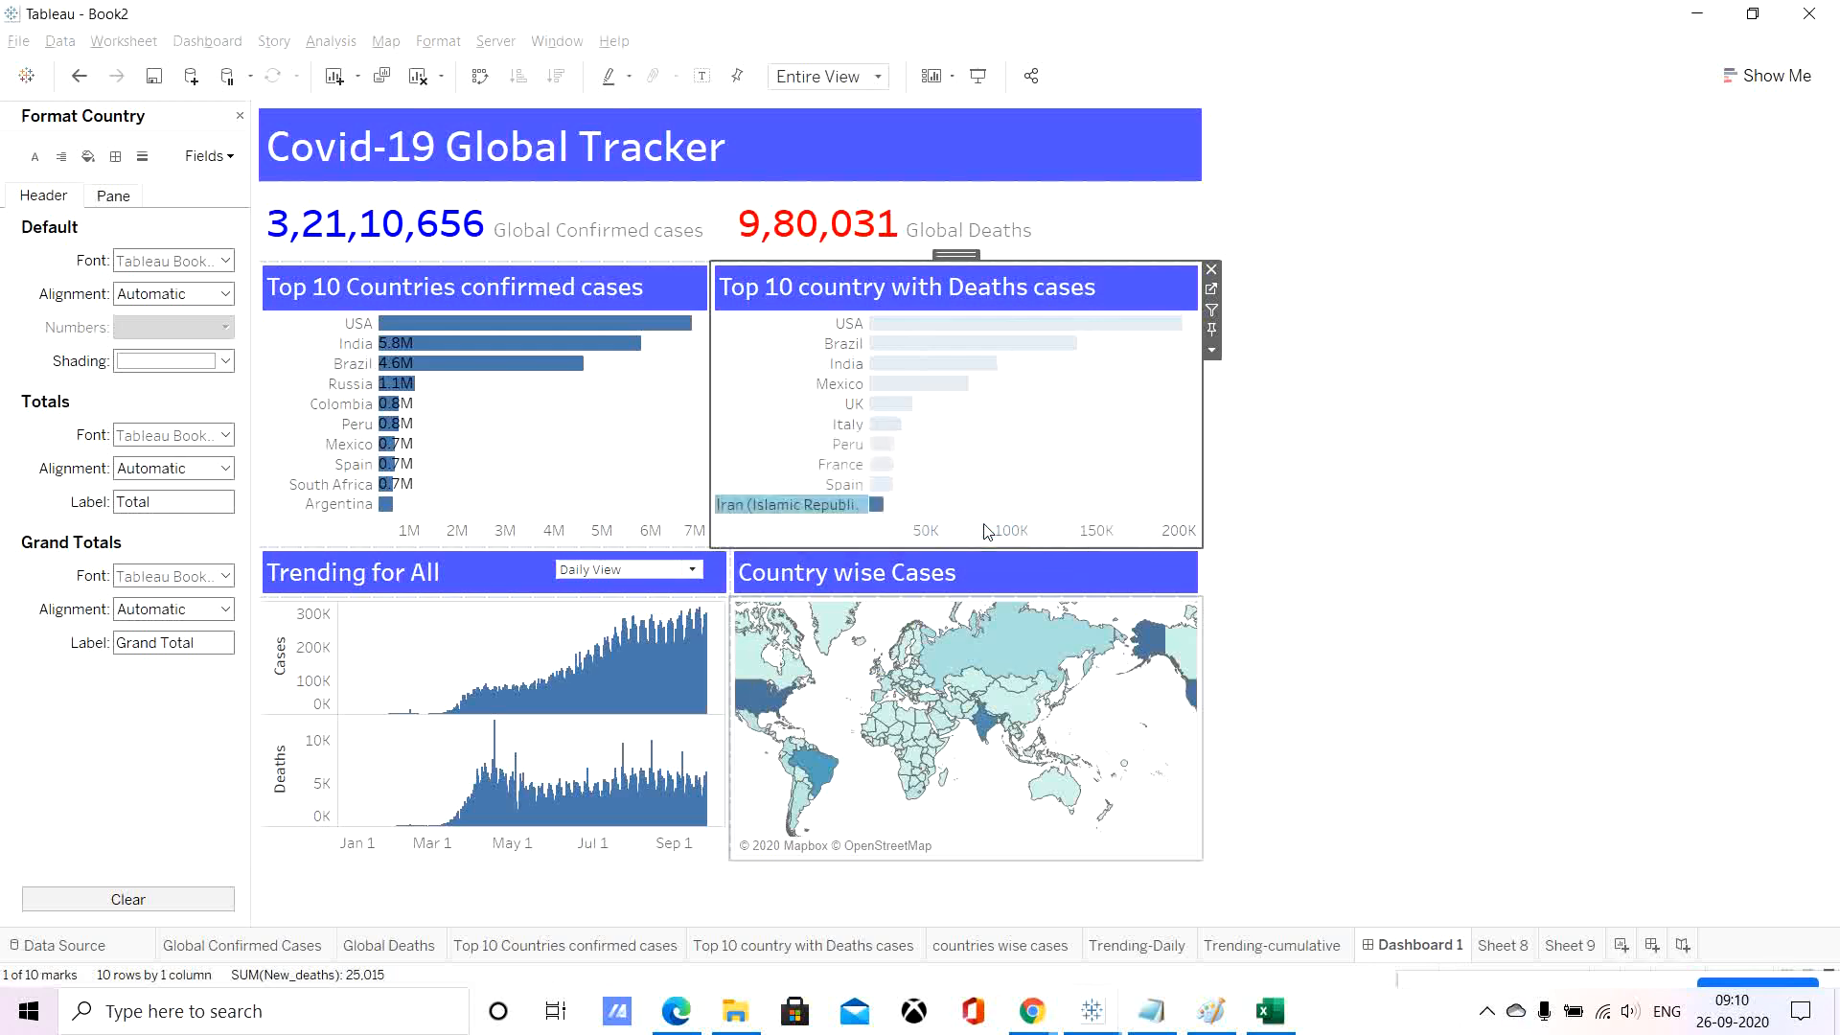
pyautogui.click(1414, 517)
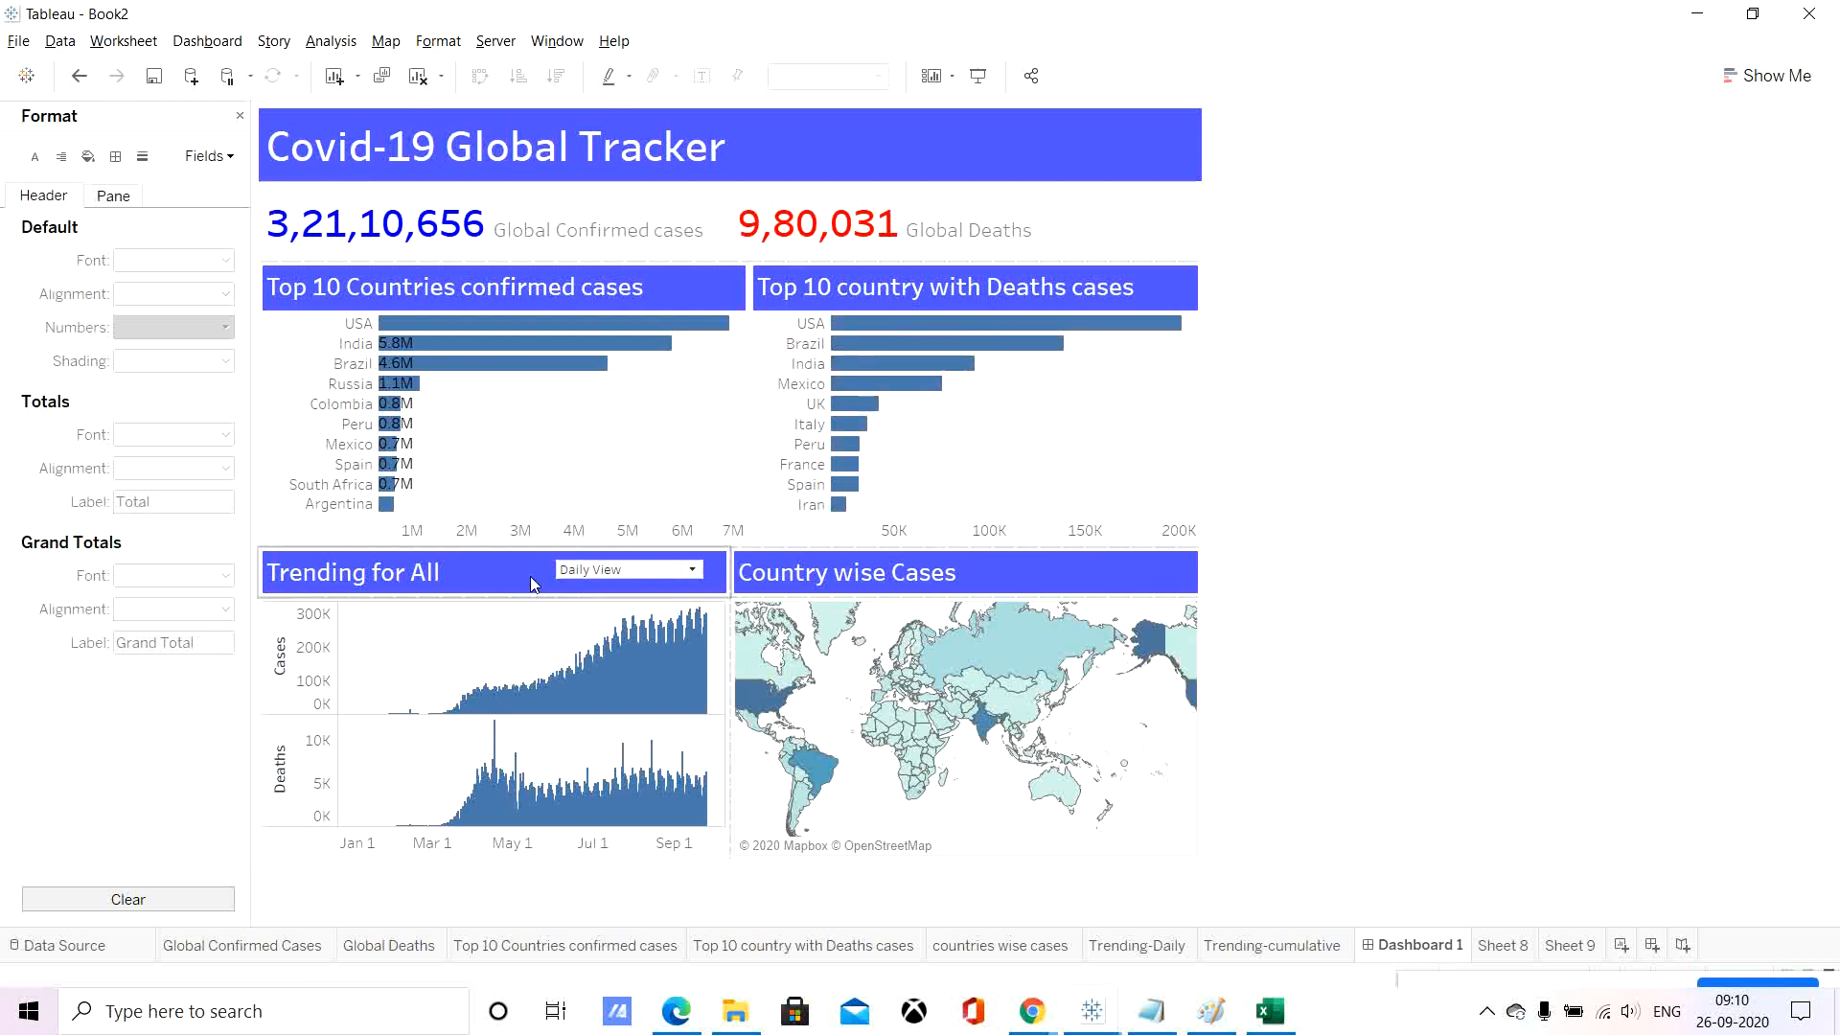
# Open the Top 10 Countries confirmed cases sheet from the dashboard and set its mark labels' horizontal alignment to Right.
pyautogui.click(589, 441)
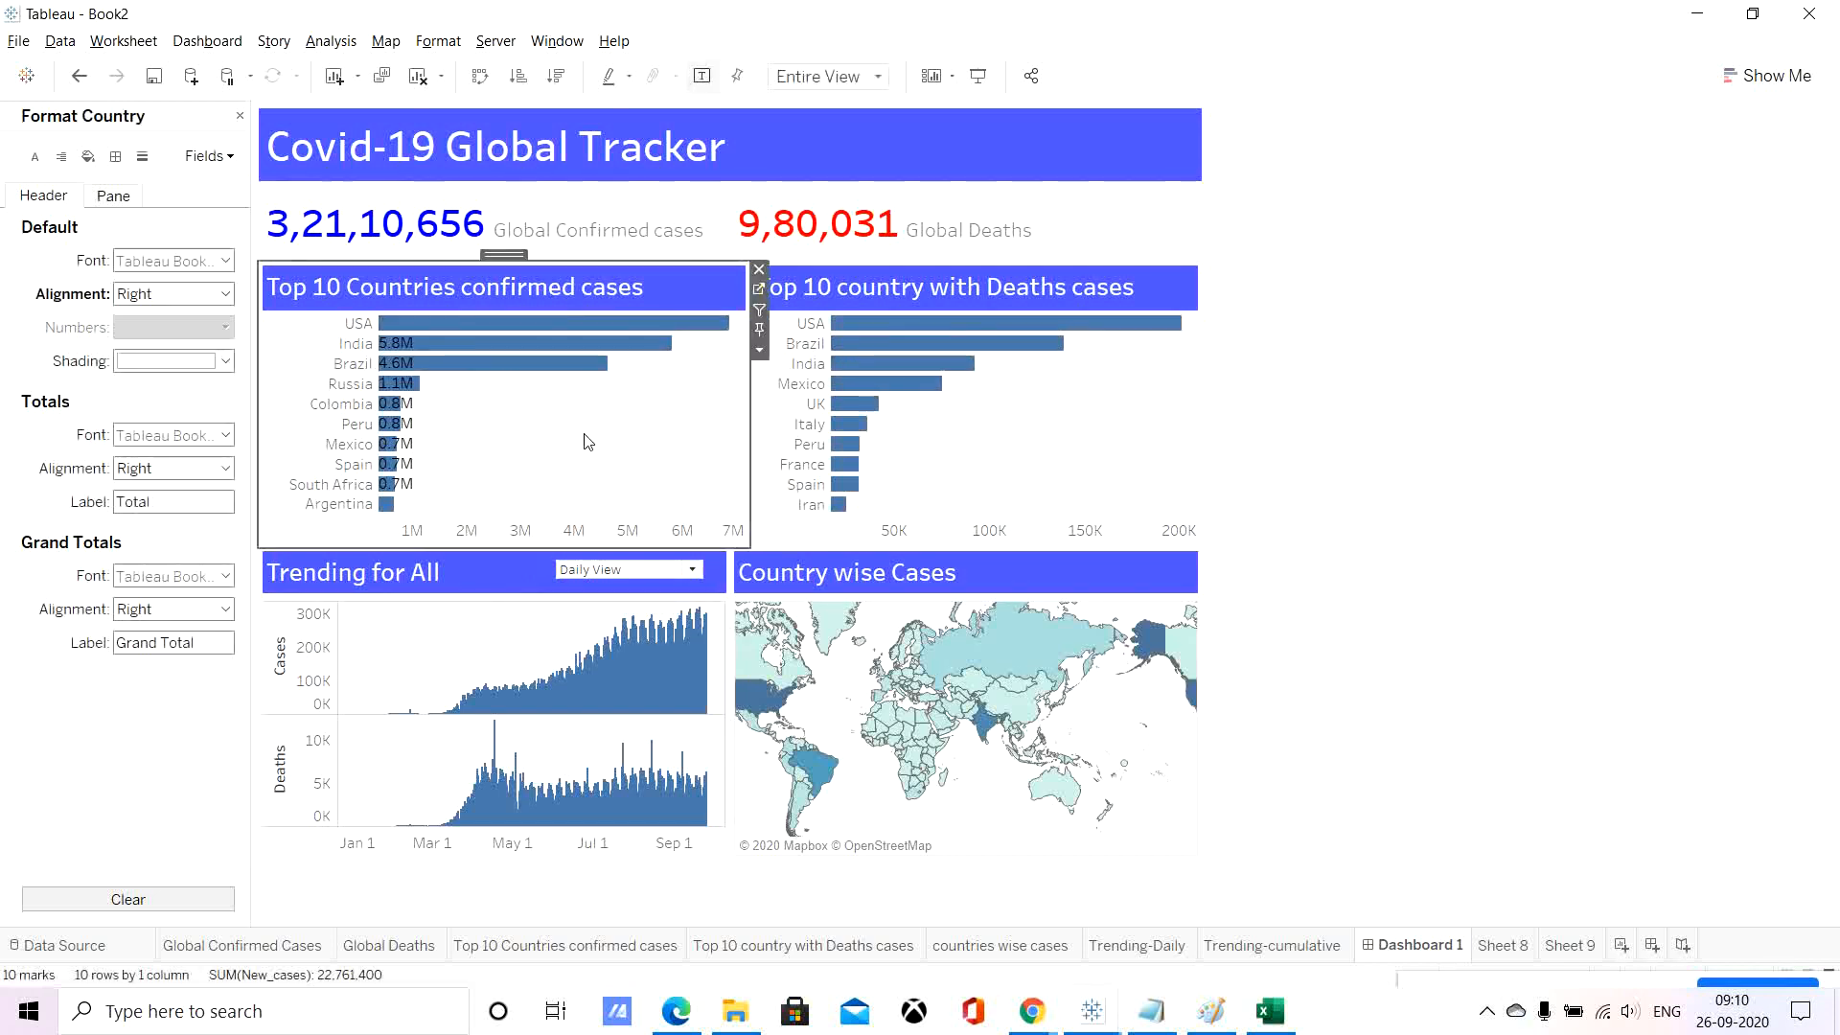
pyautogui.click(756, 288)
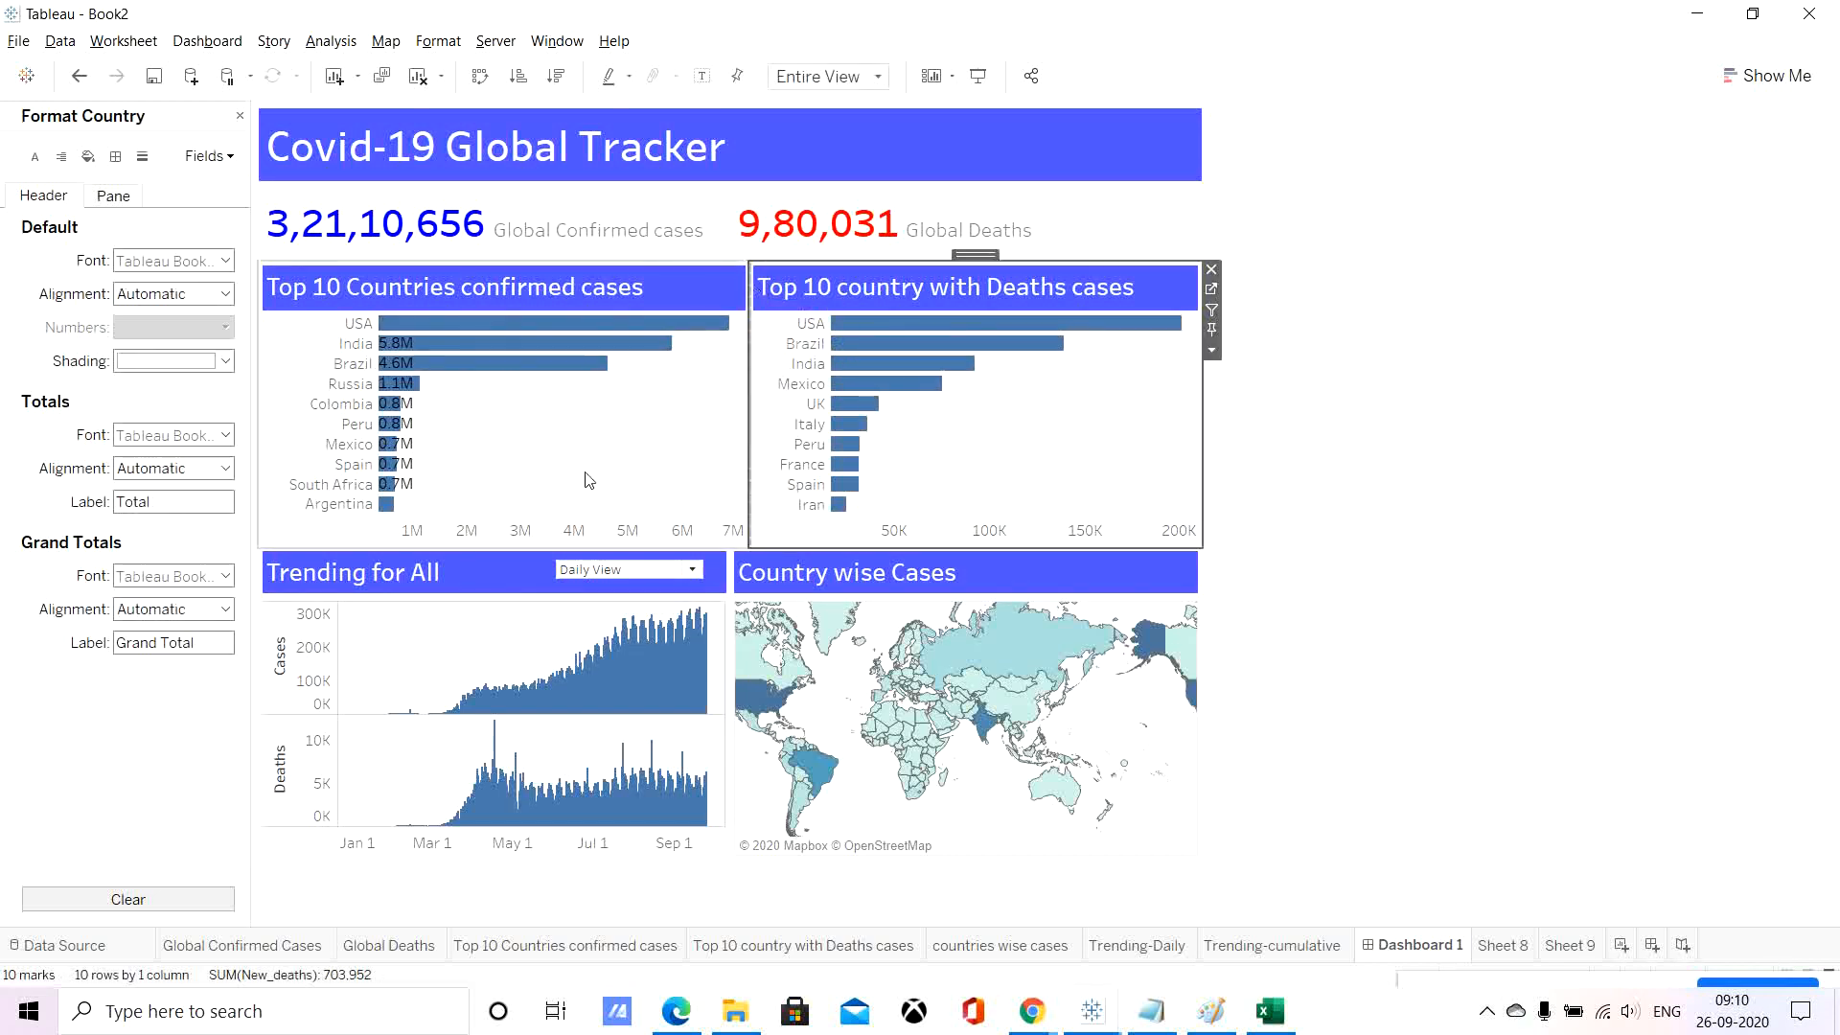
pyautogui.click(650, 389)
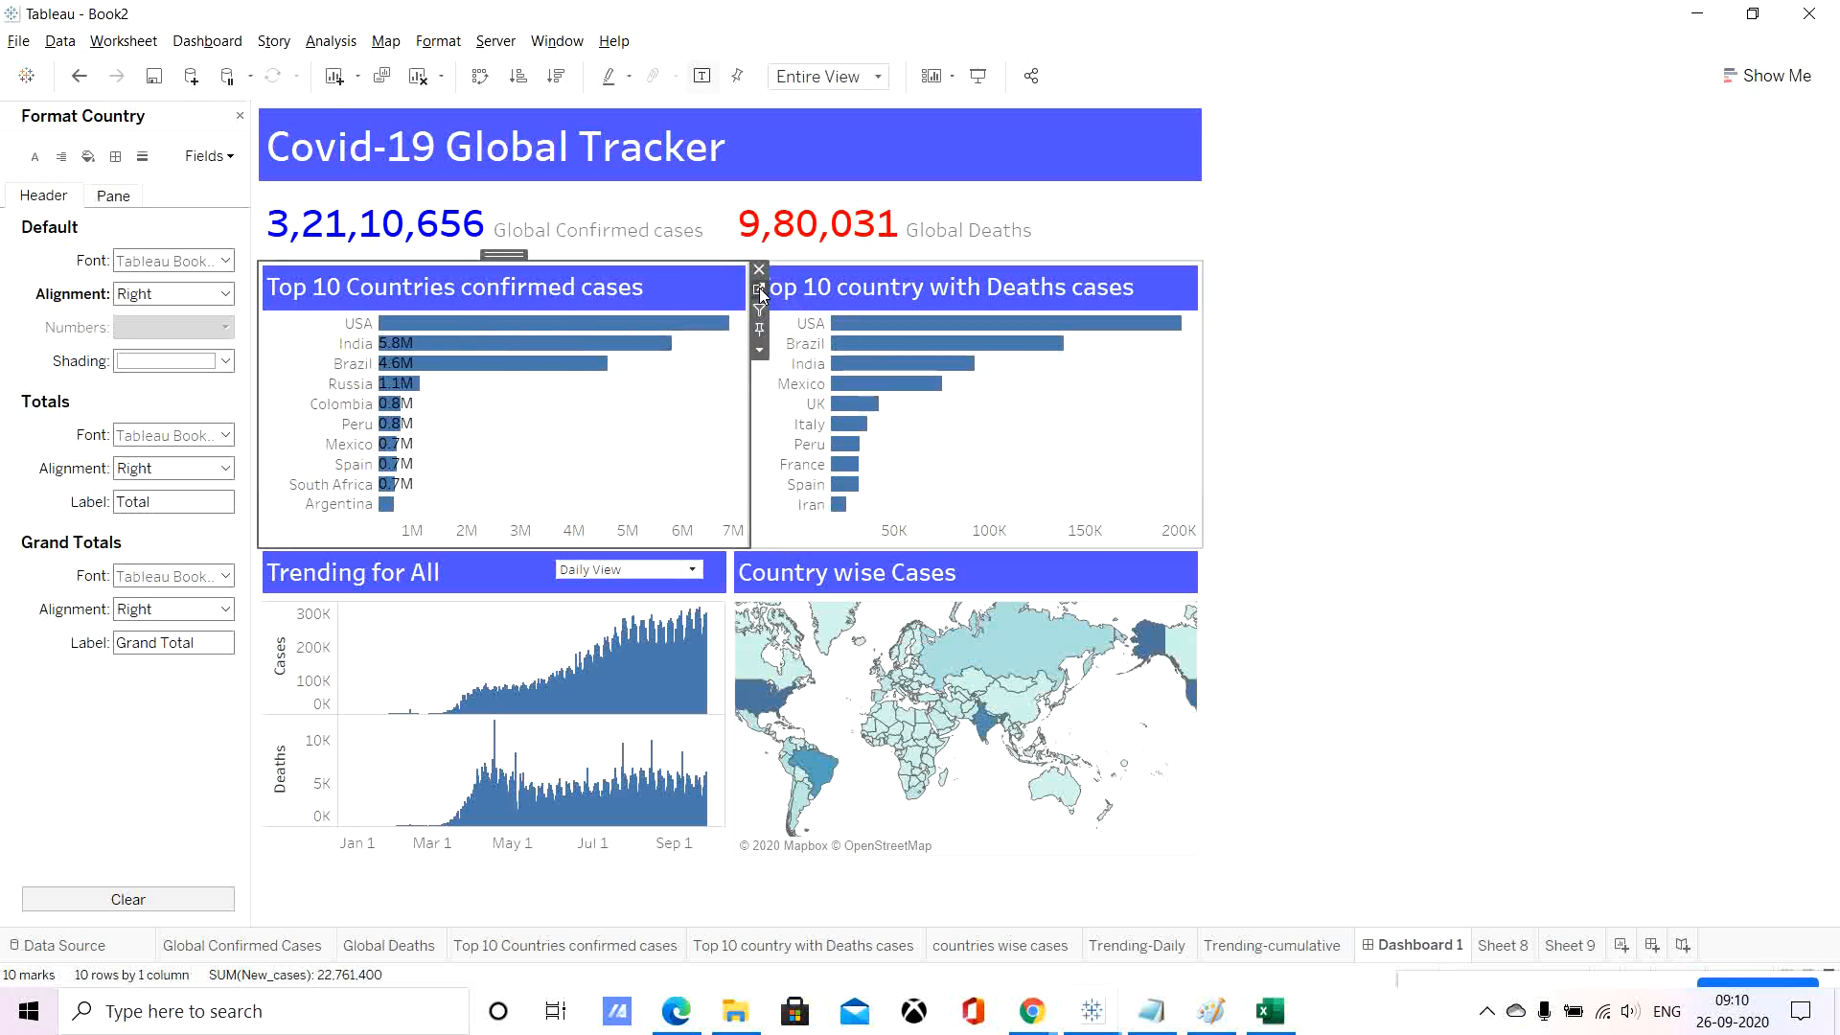
pyautogui.click(759, 288)
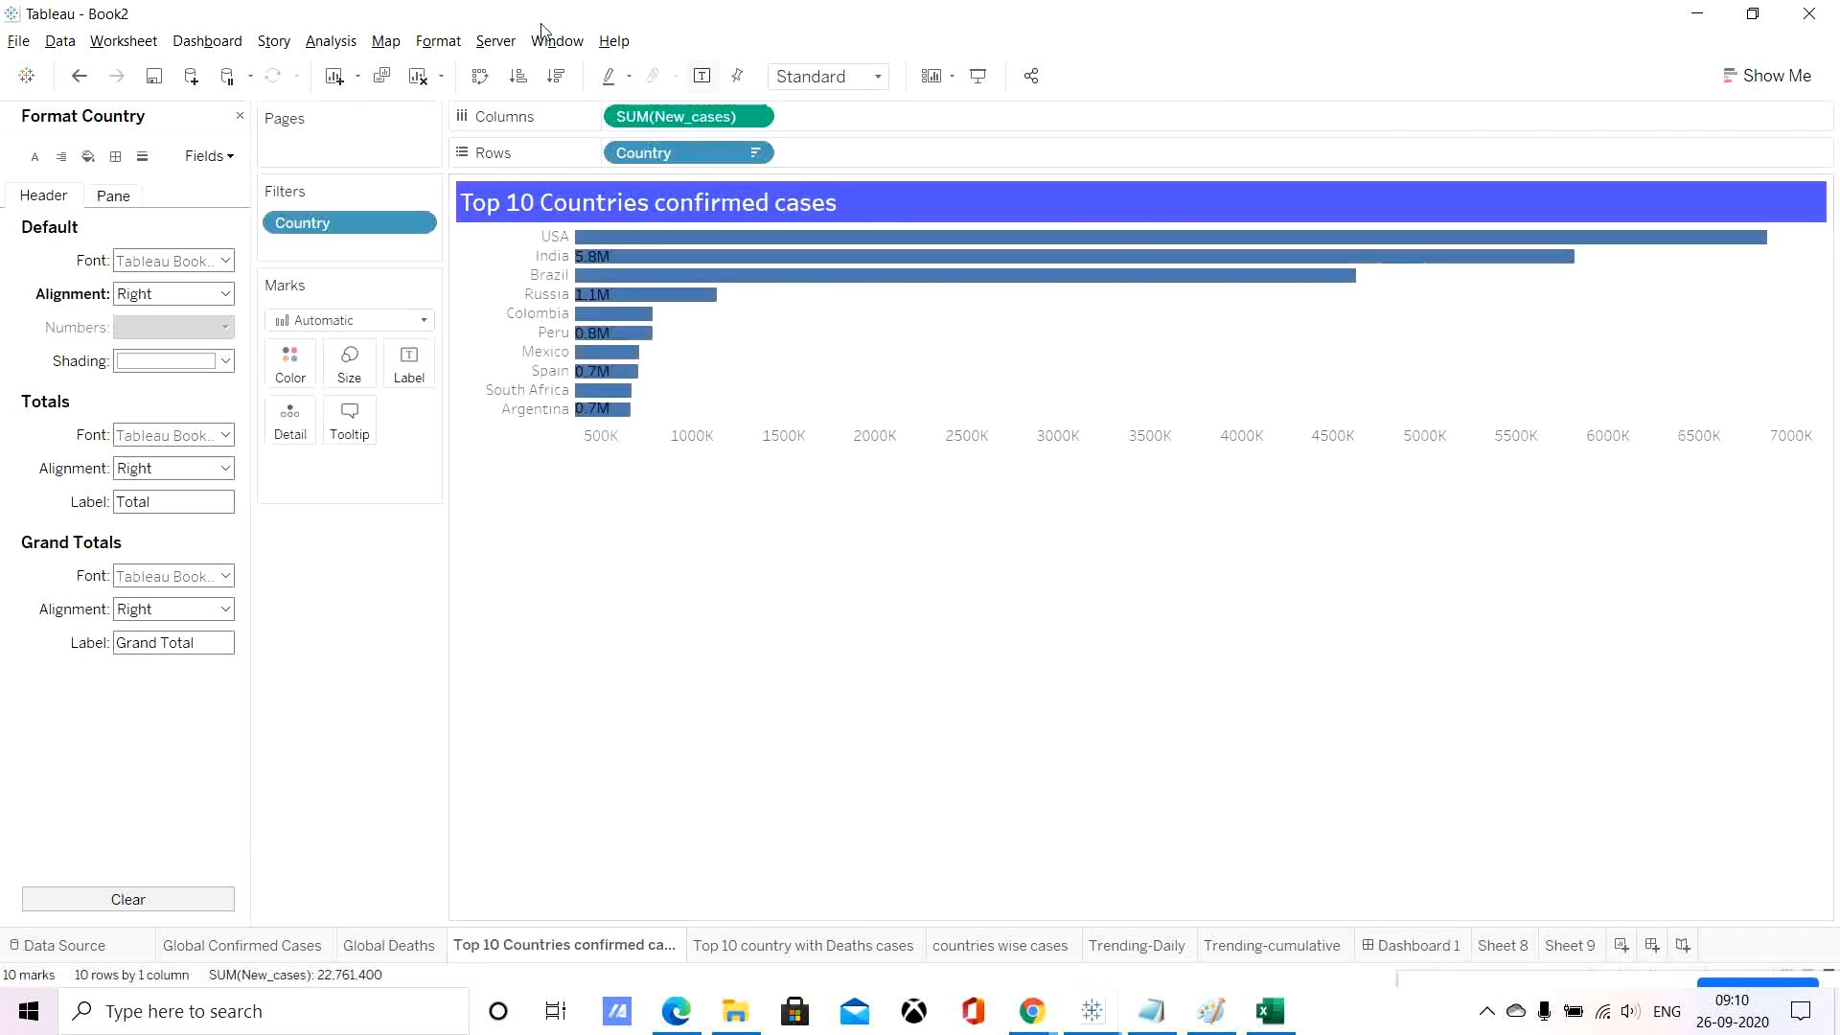
pyautogui.click(407, 369)
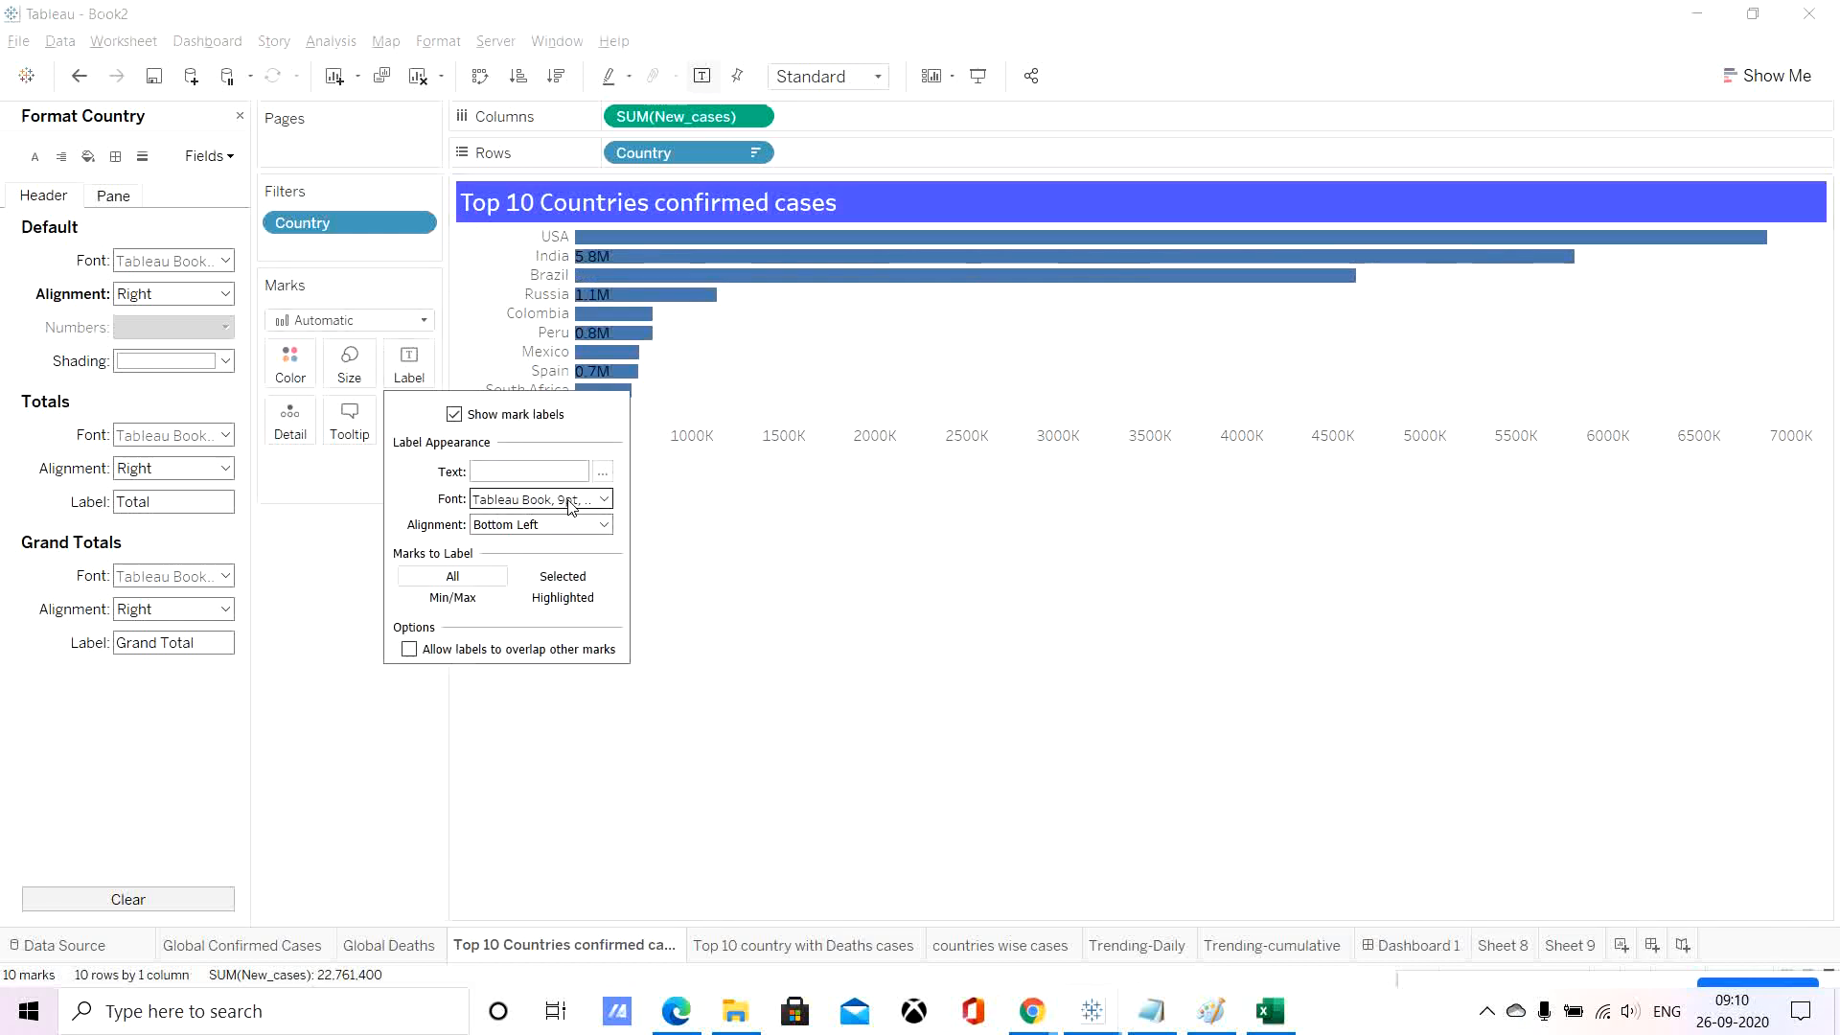
pyautogui.click(550, 524)
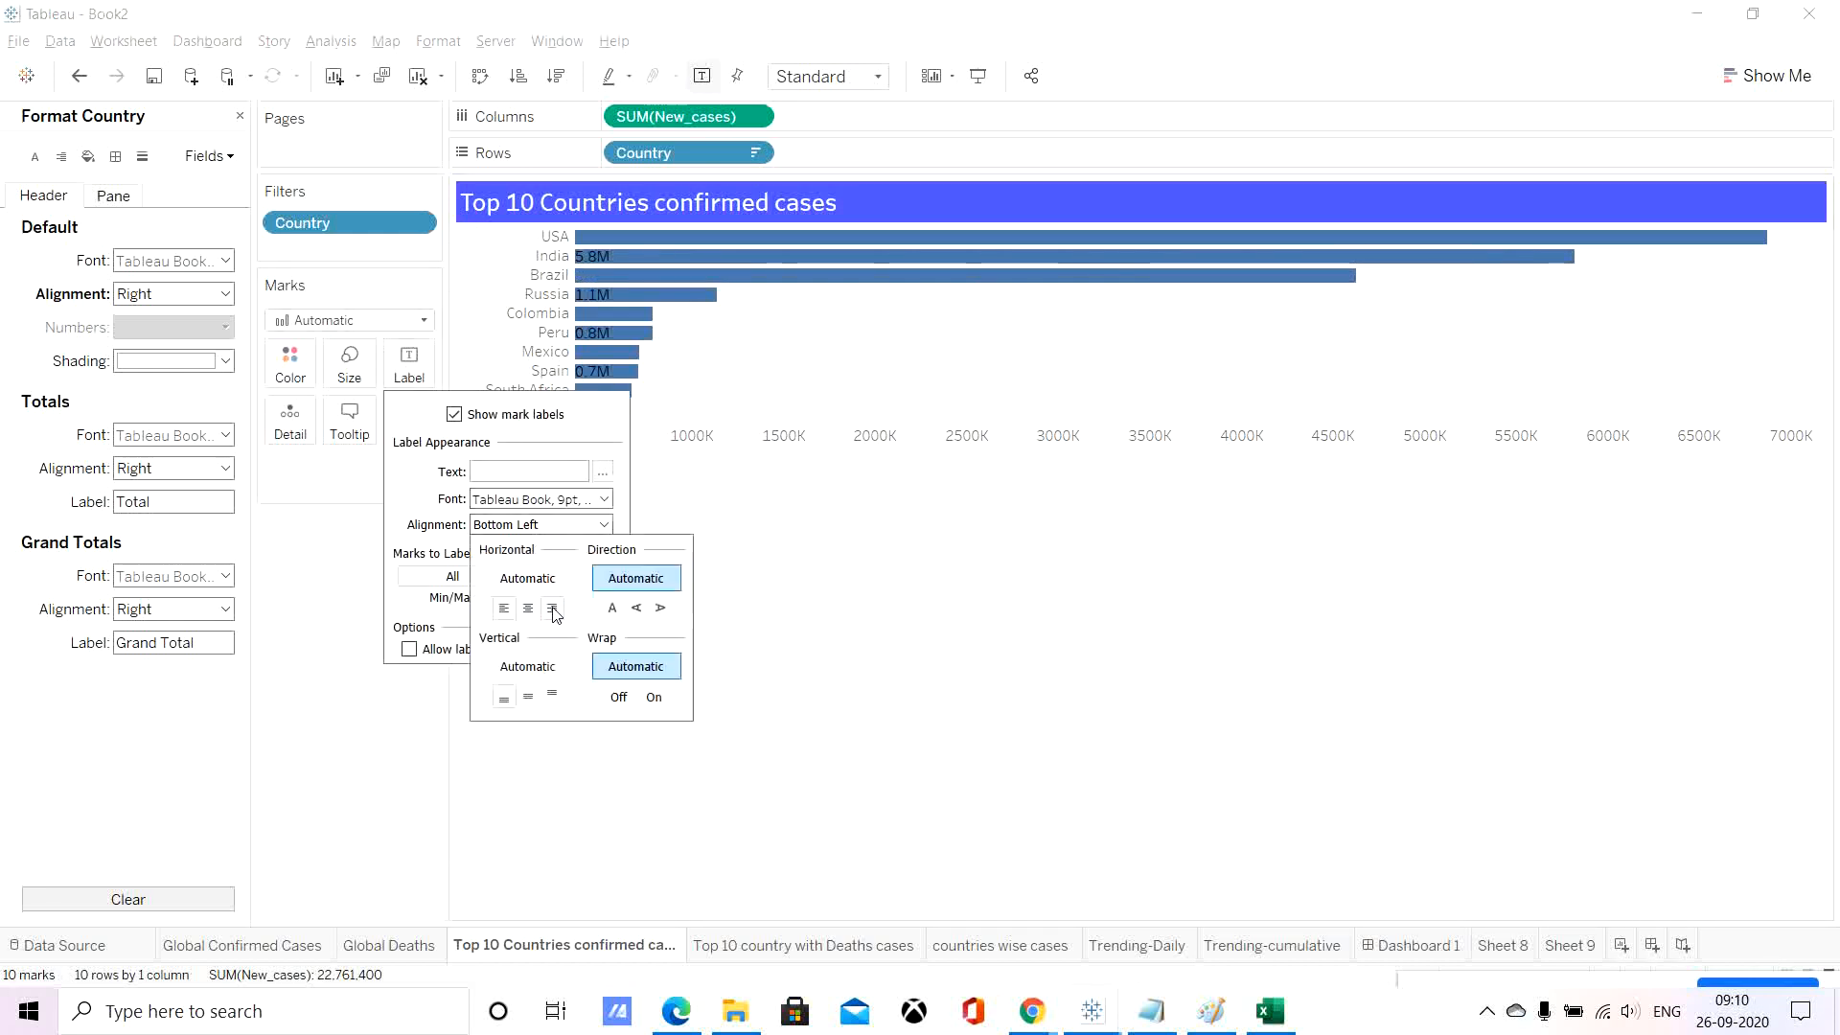
pyautogui.click(553, 610)
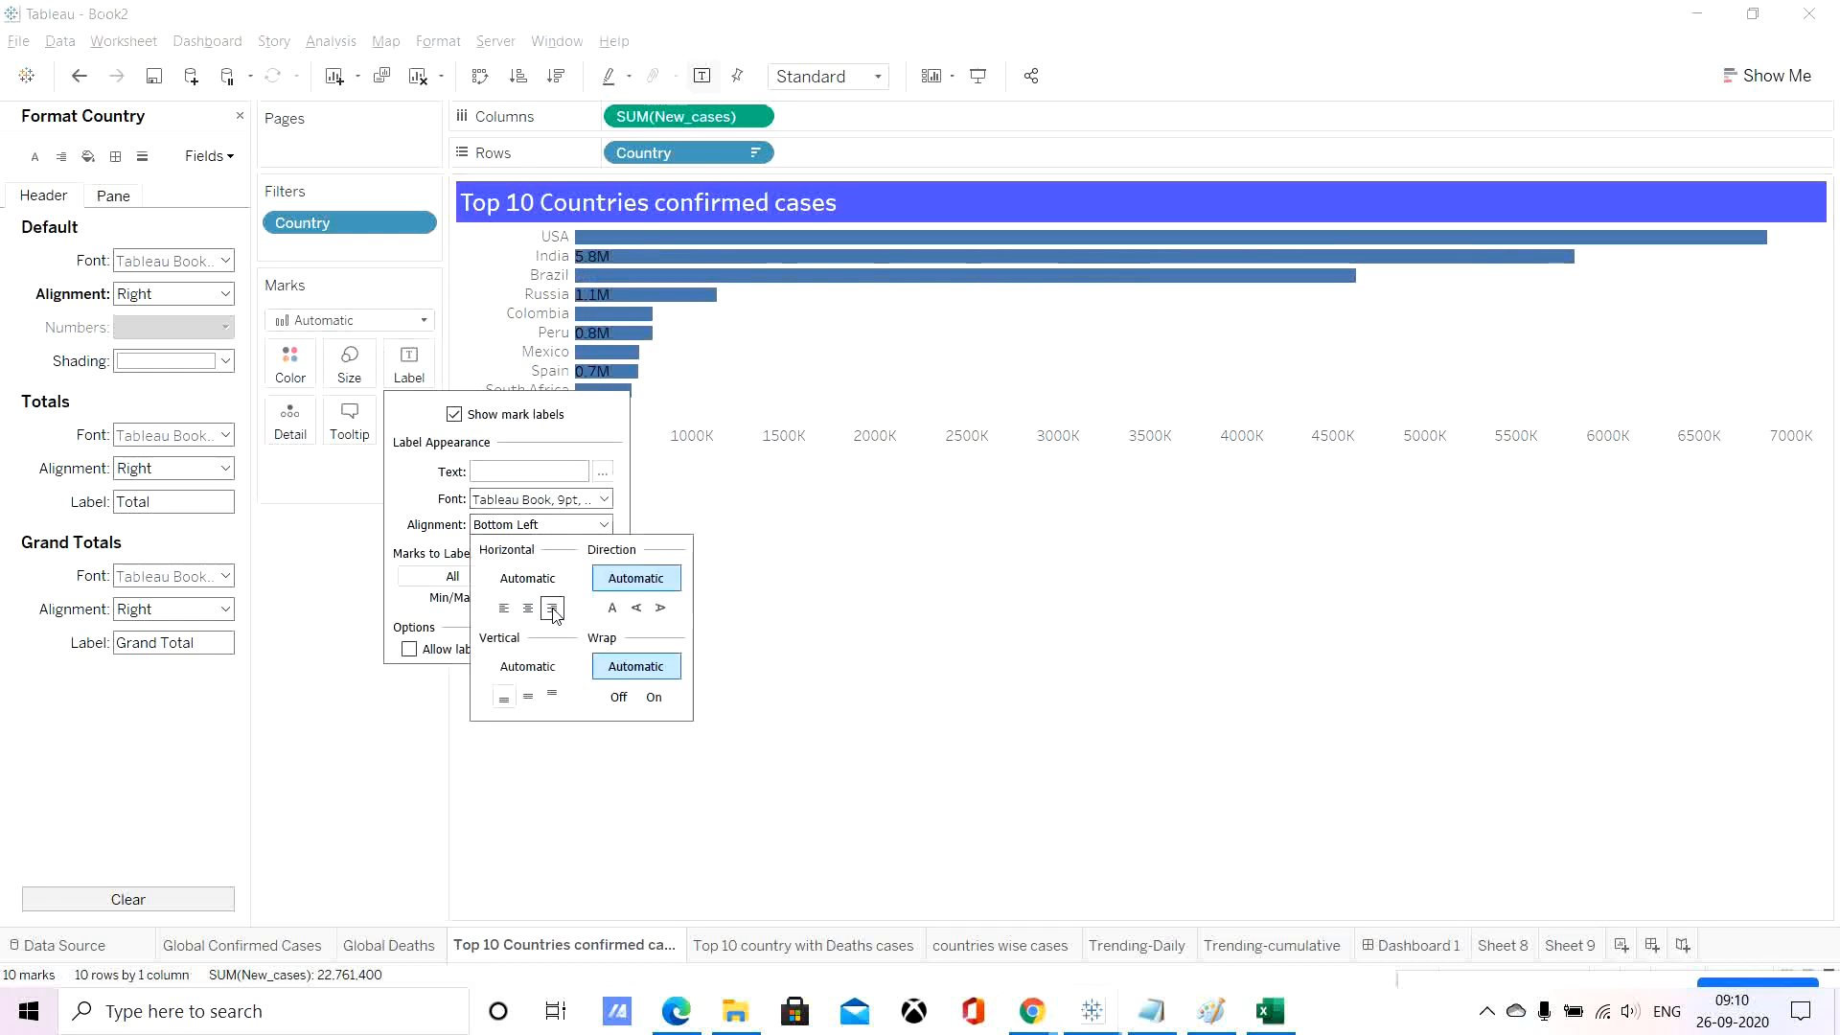
pyautogui.click(402, 779)
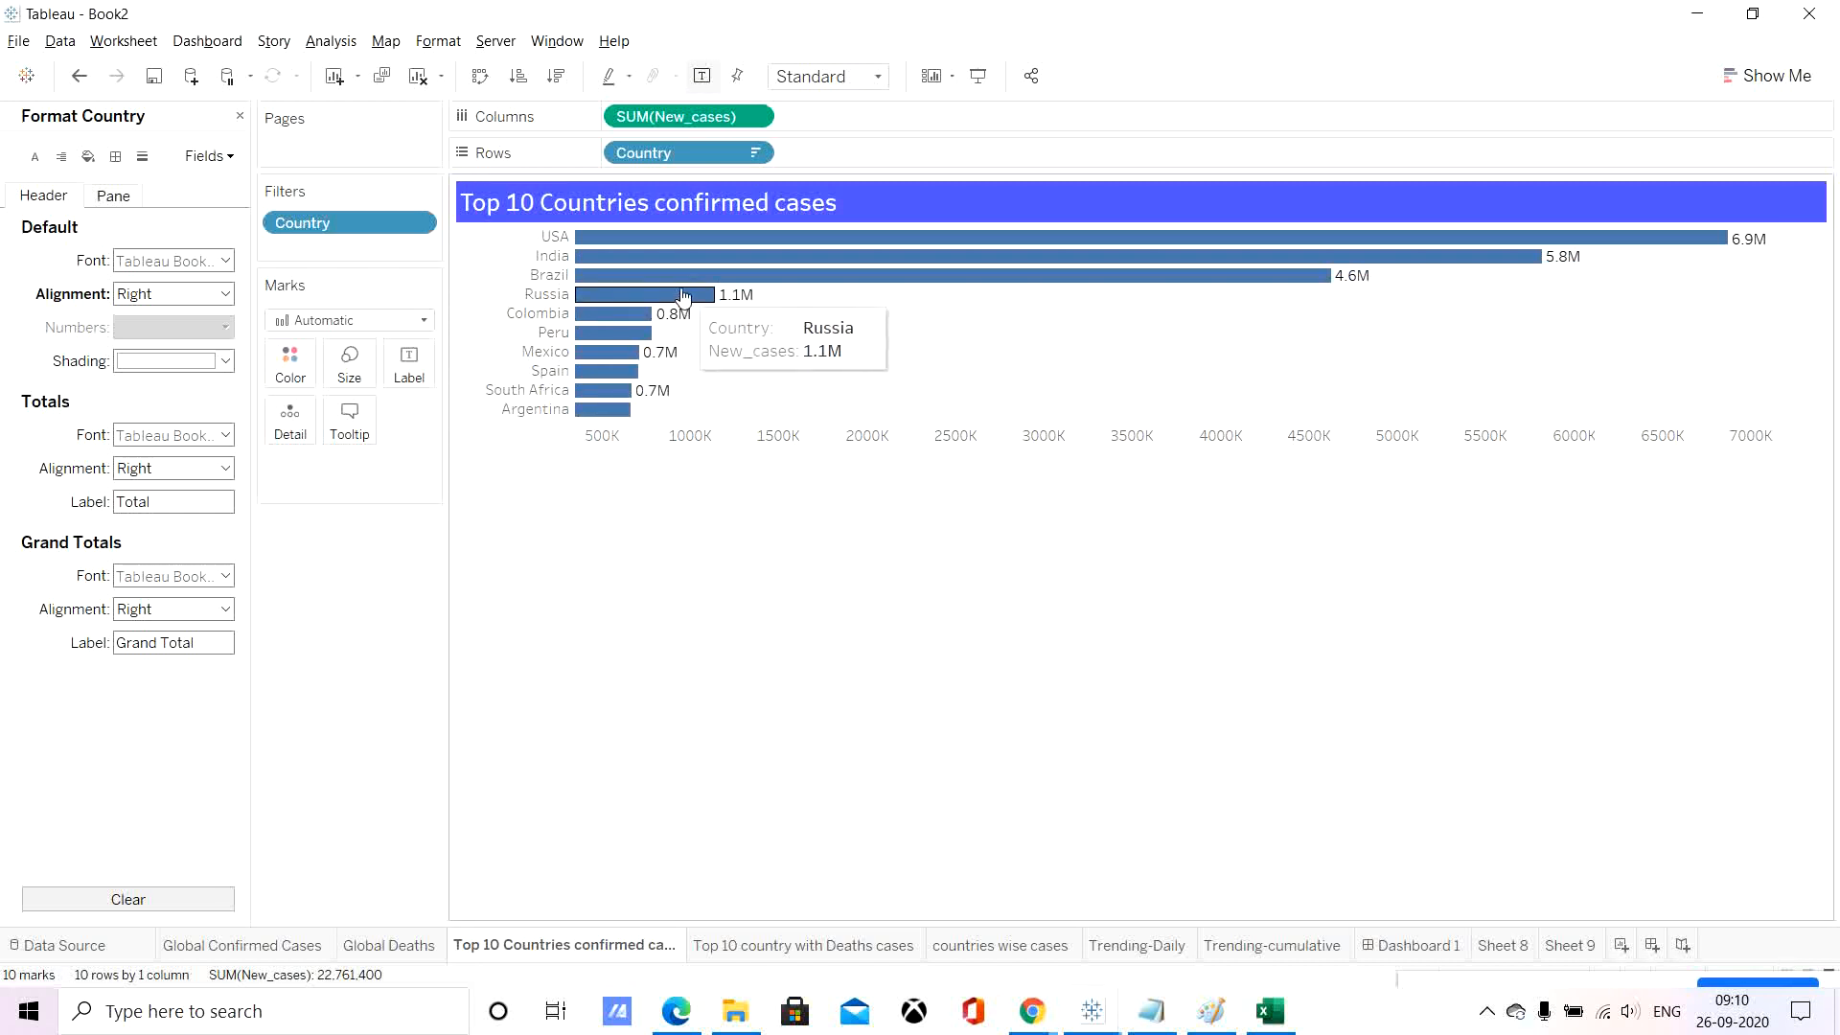
# Edit the confirmed cases chart's tooltip to remove the Country caption in front of the <Country> field.
pyautogui.click(359, 425)
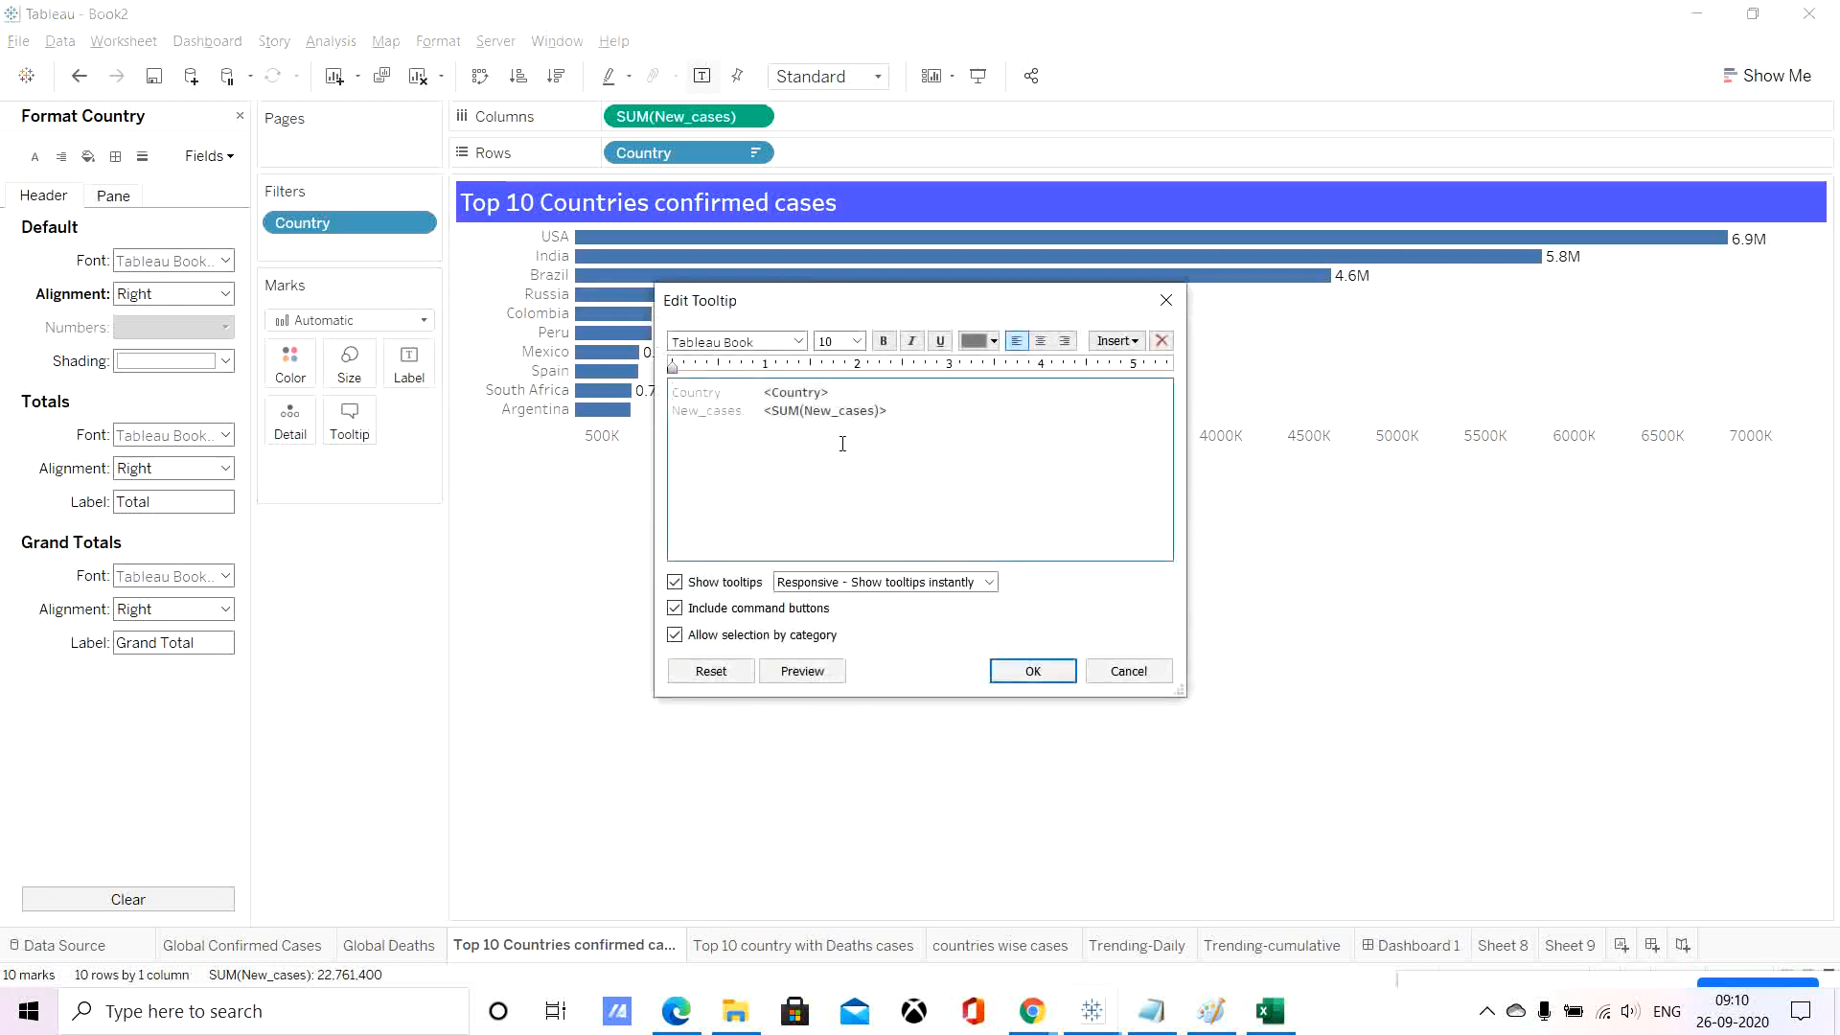
pyautogui.moveTo(764, 392); pyautogui.dragTo(544, 378)
pyautogui.press('Delete')
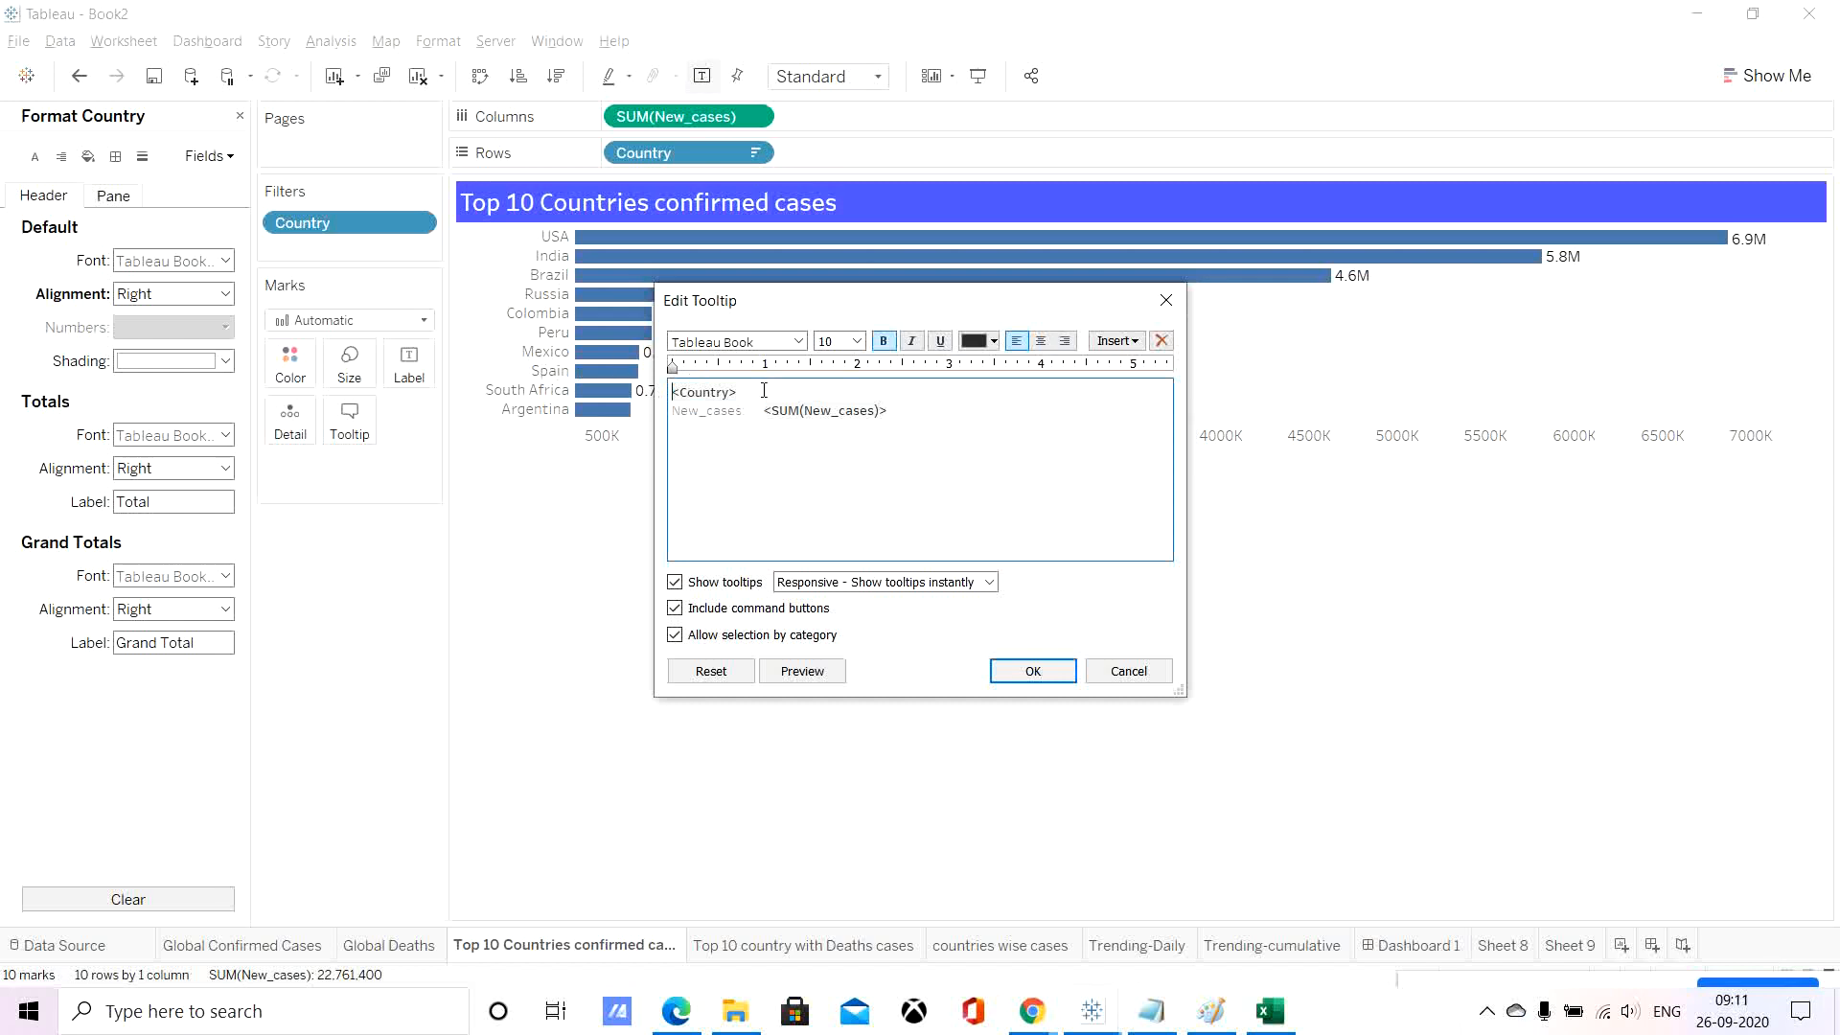
# Set the <Country> field in the confirmed cases tooltip to font size 20 and colour it dark grey.
pyautogui.moveTo(747, 393); pyautogui.dragTo(662, 391)
pyautogui.click(857, 342)
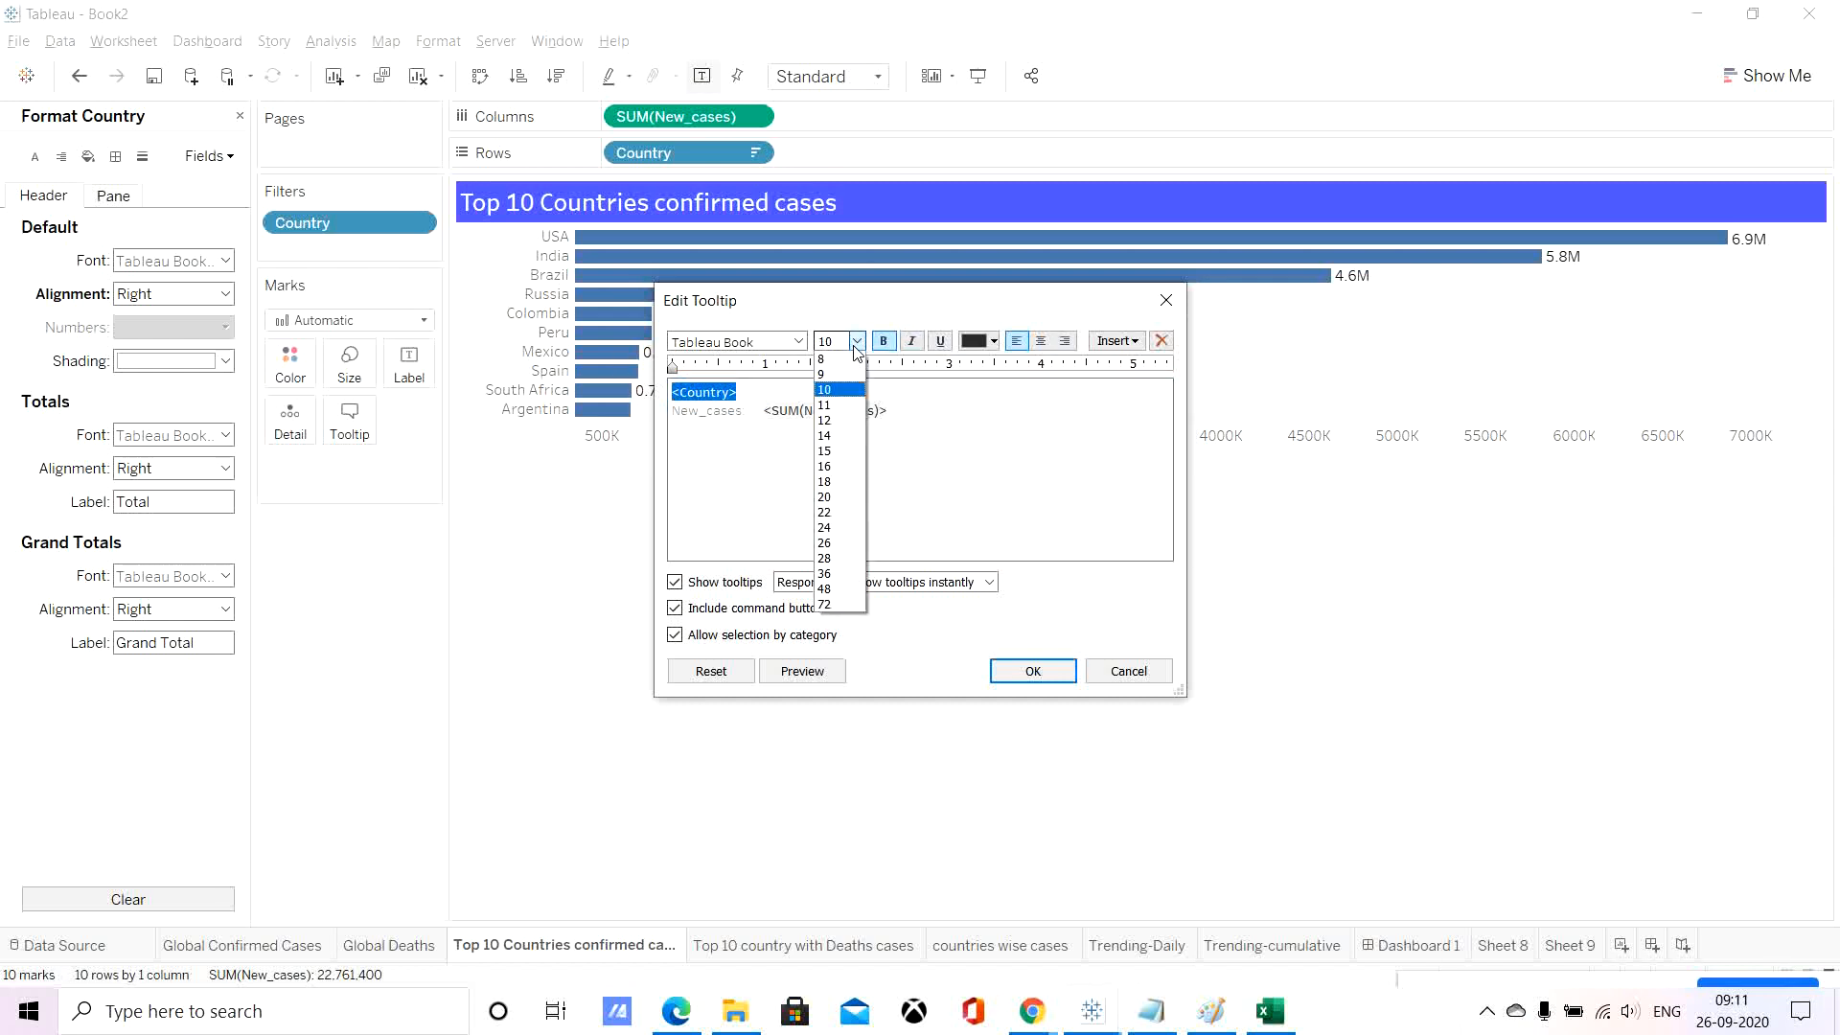
pyautogui.click(833, 498)
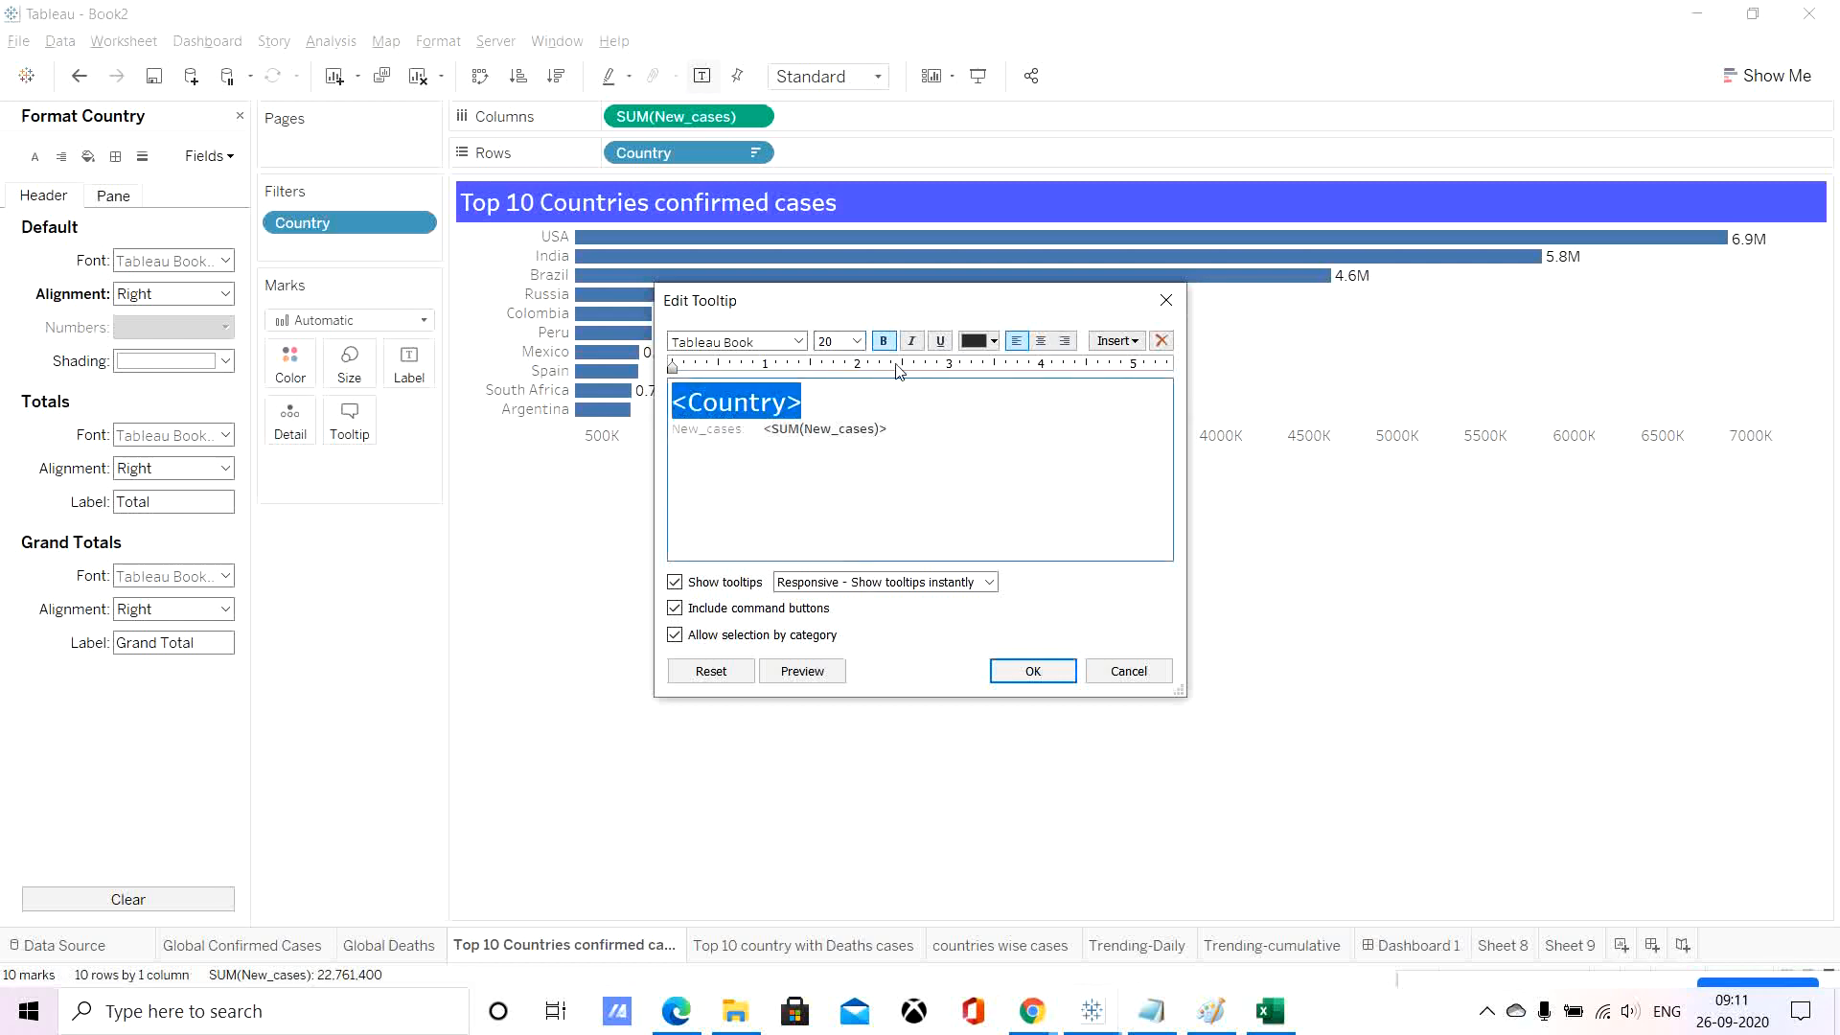
pyautogui.click(994, 342)
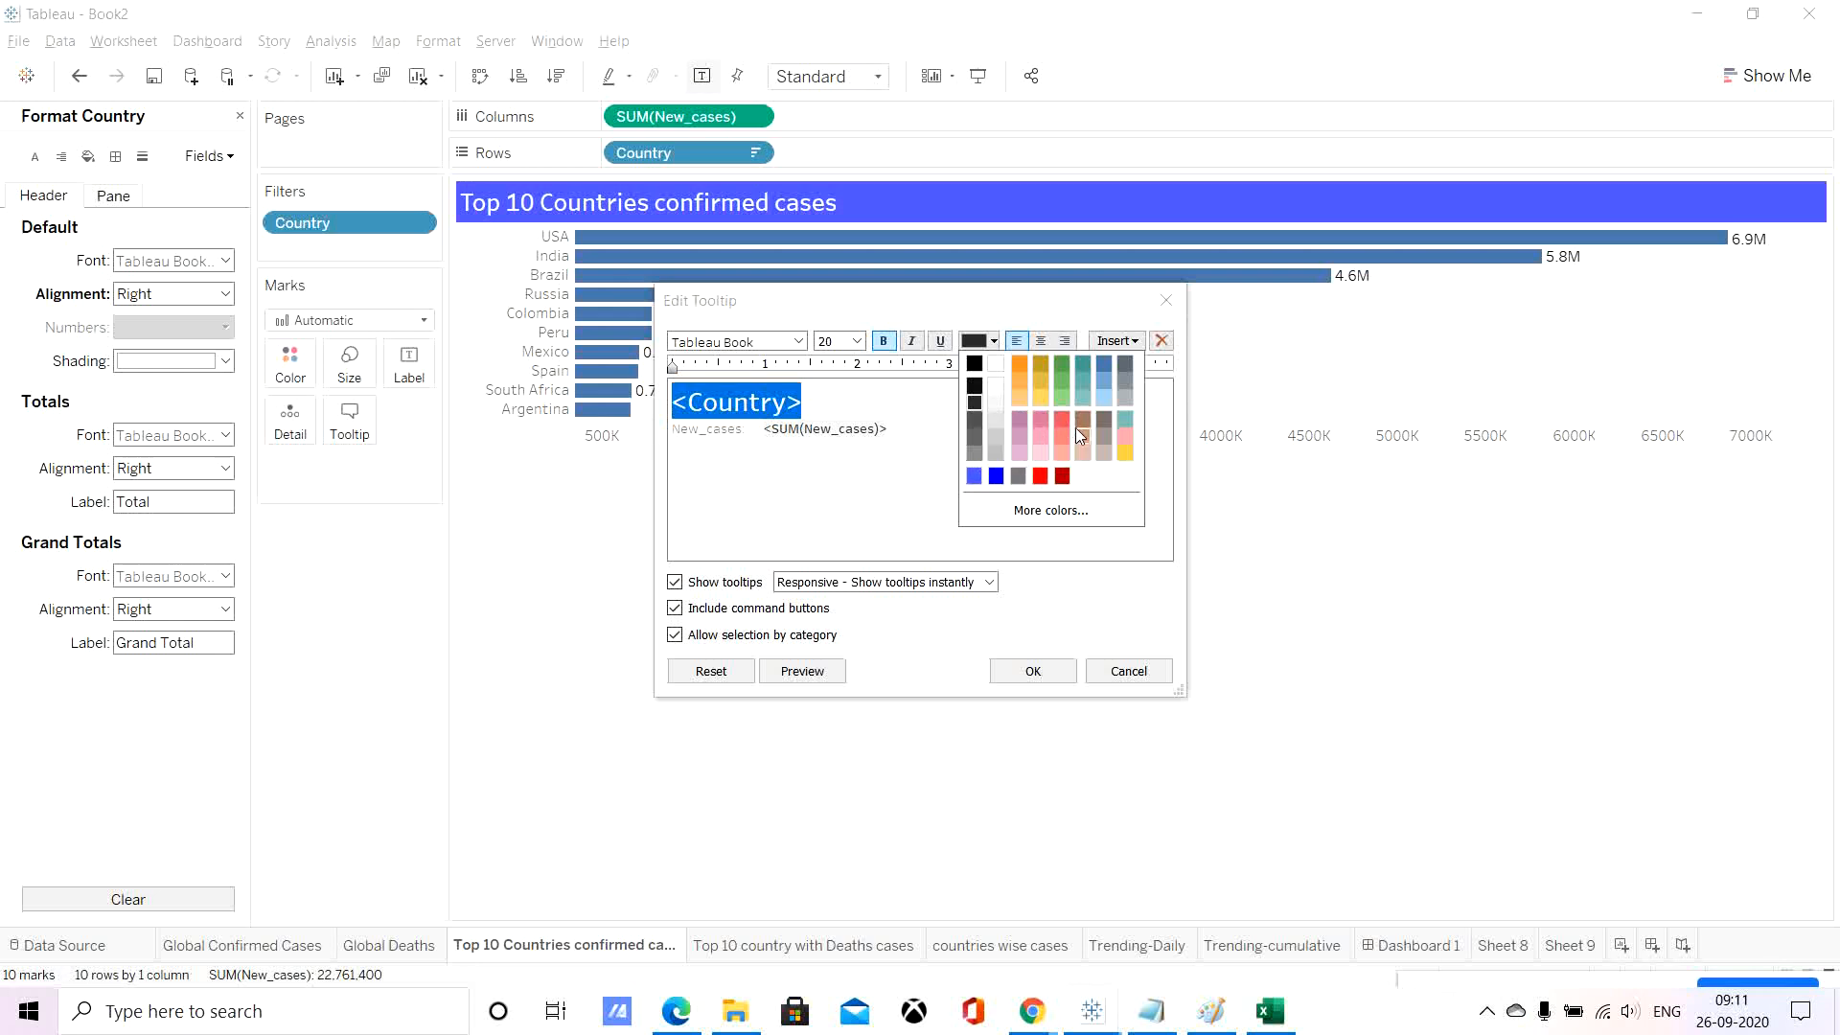
pyautogui.click(980, 429)
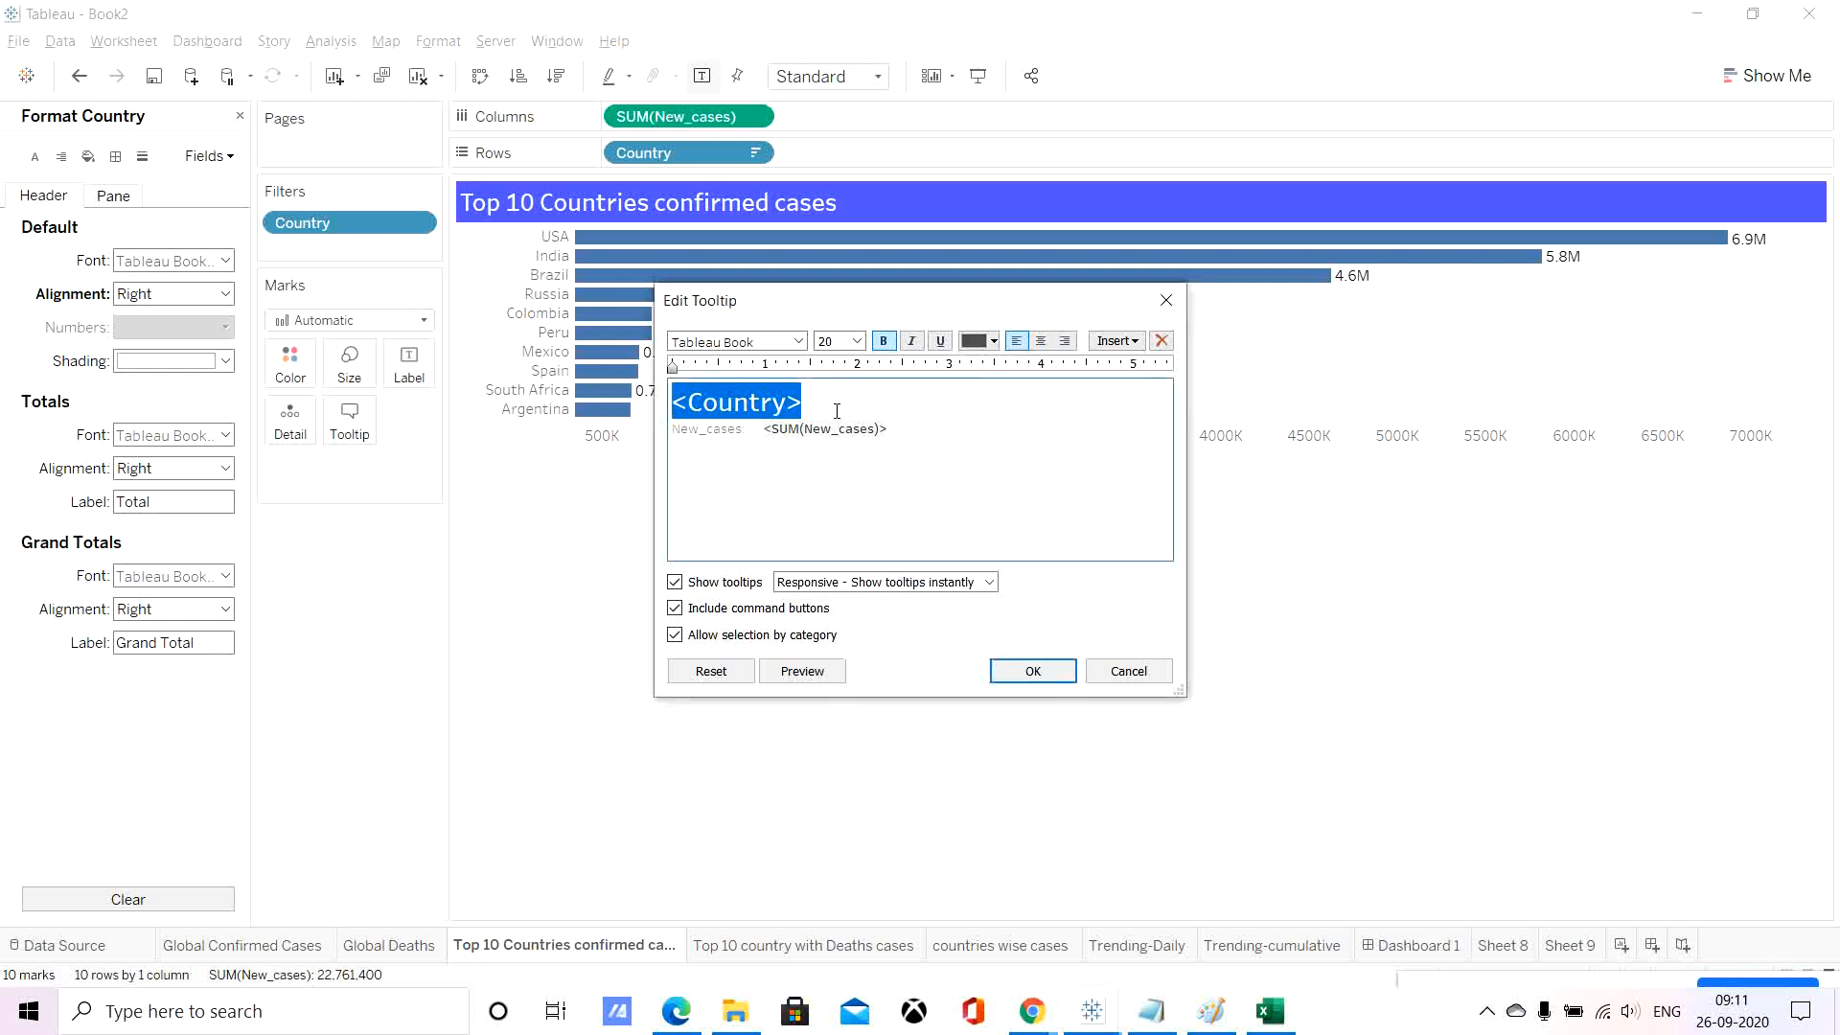
# Remove the New_cases caption from the confirmed cases tooltip and set the <SUM(New_cases)> field to font size 24.
pyautogui.moveTo(752, 431); pyautogui.dragTo(567, 414)
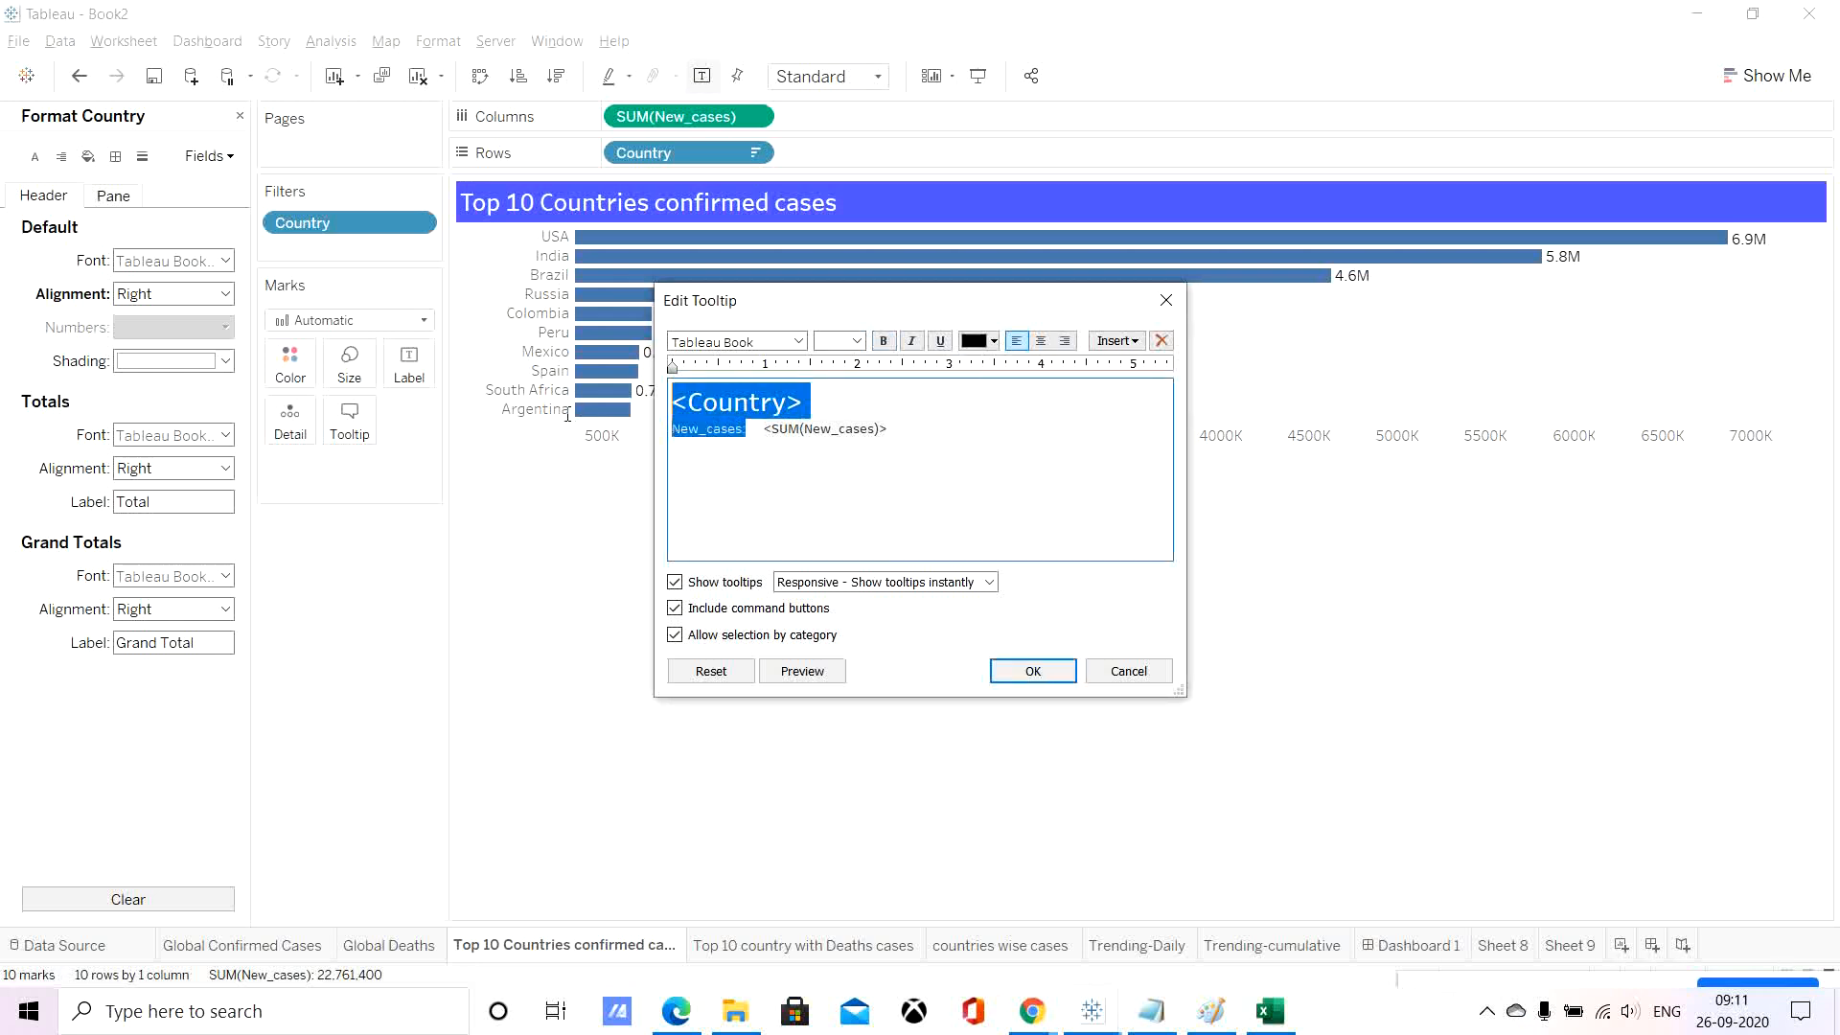
pyautogui.click(774, 445)
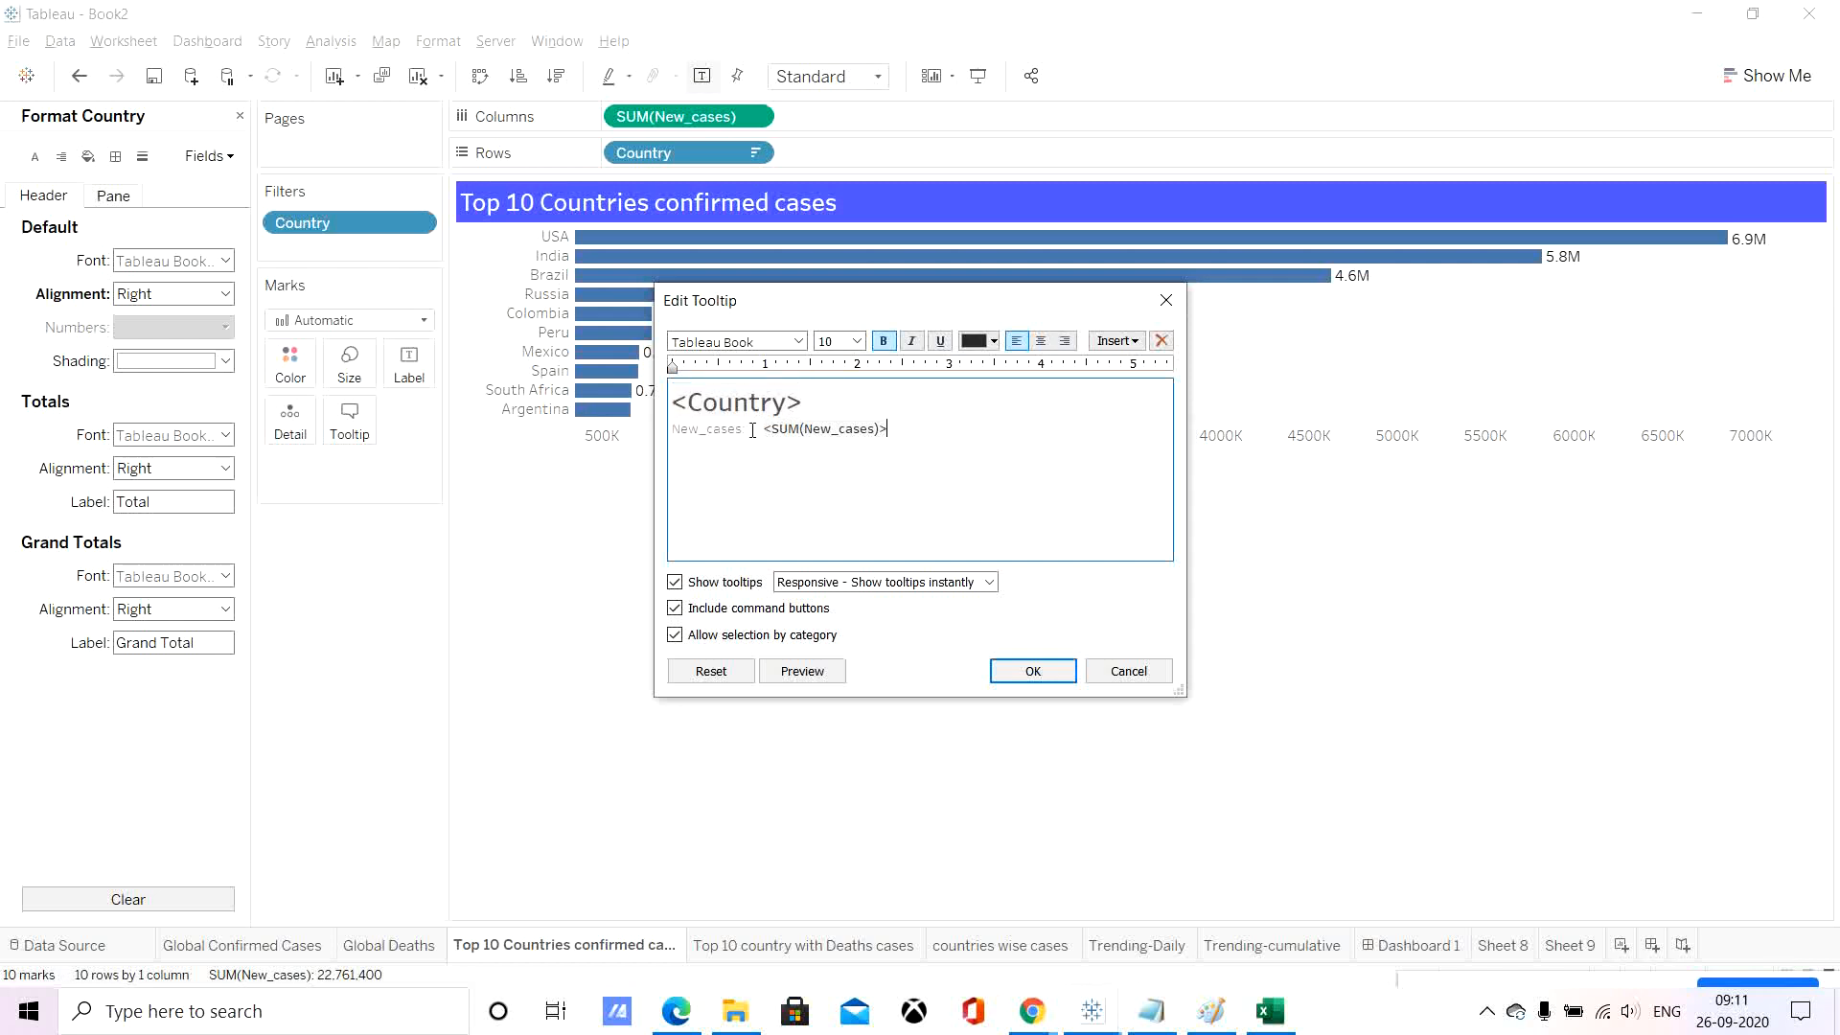
pyautogui.moveTo(752, 430); pyautogui.dragTo(657, 430)
pyautogui.press('BackSpace')
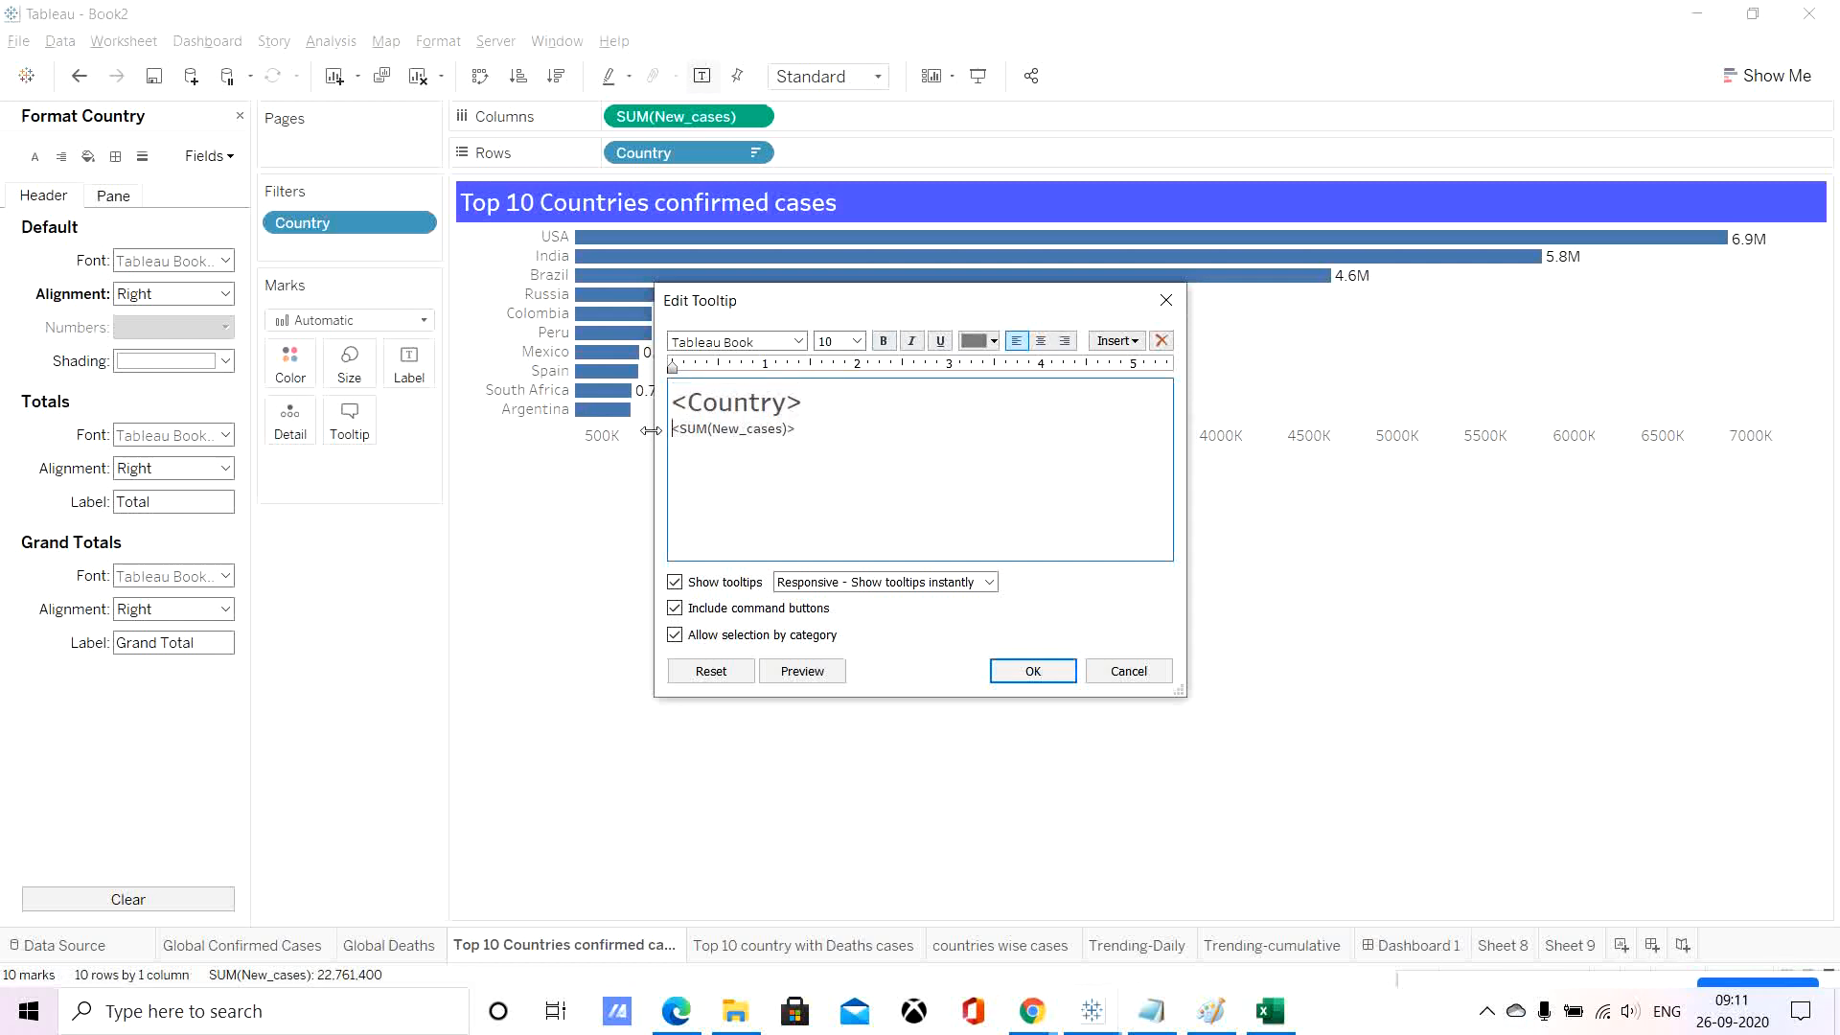
pyautogui.moveTo(812, 429); pyautogui.dragTo(611, 435)
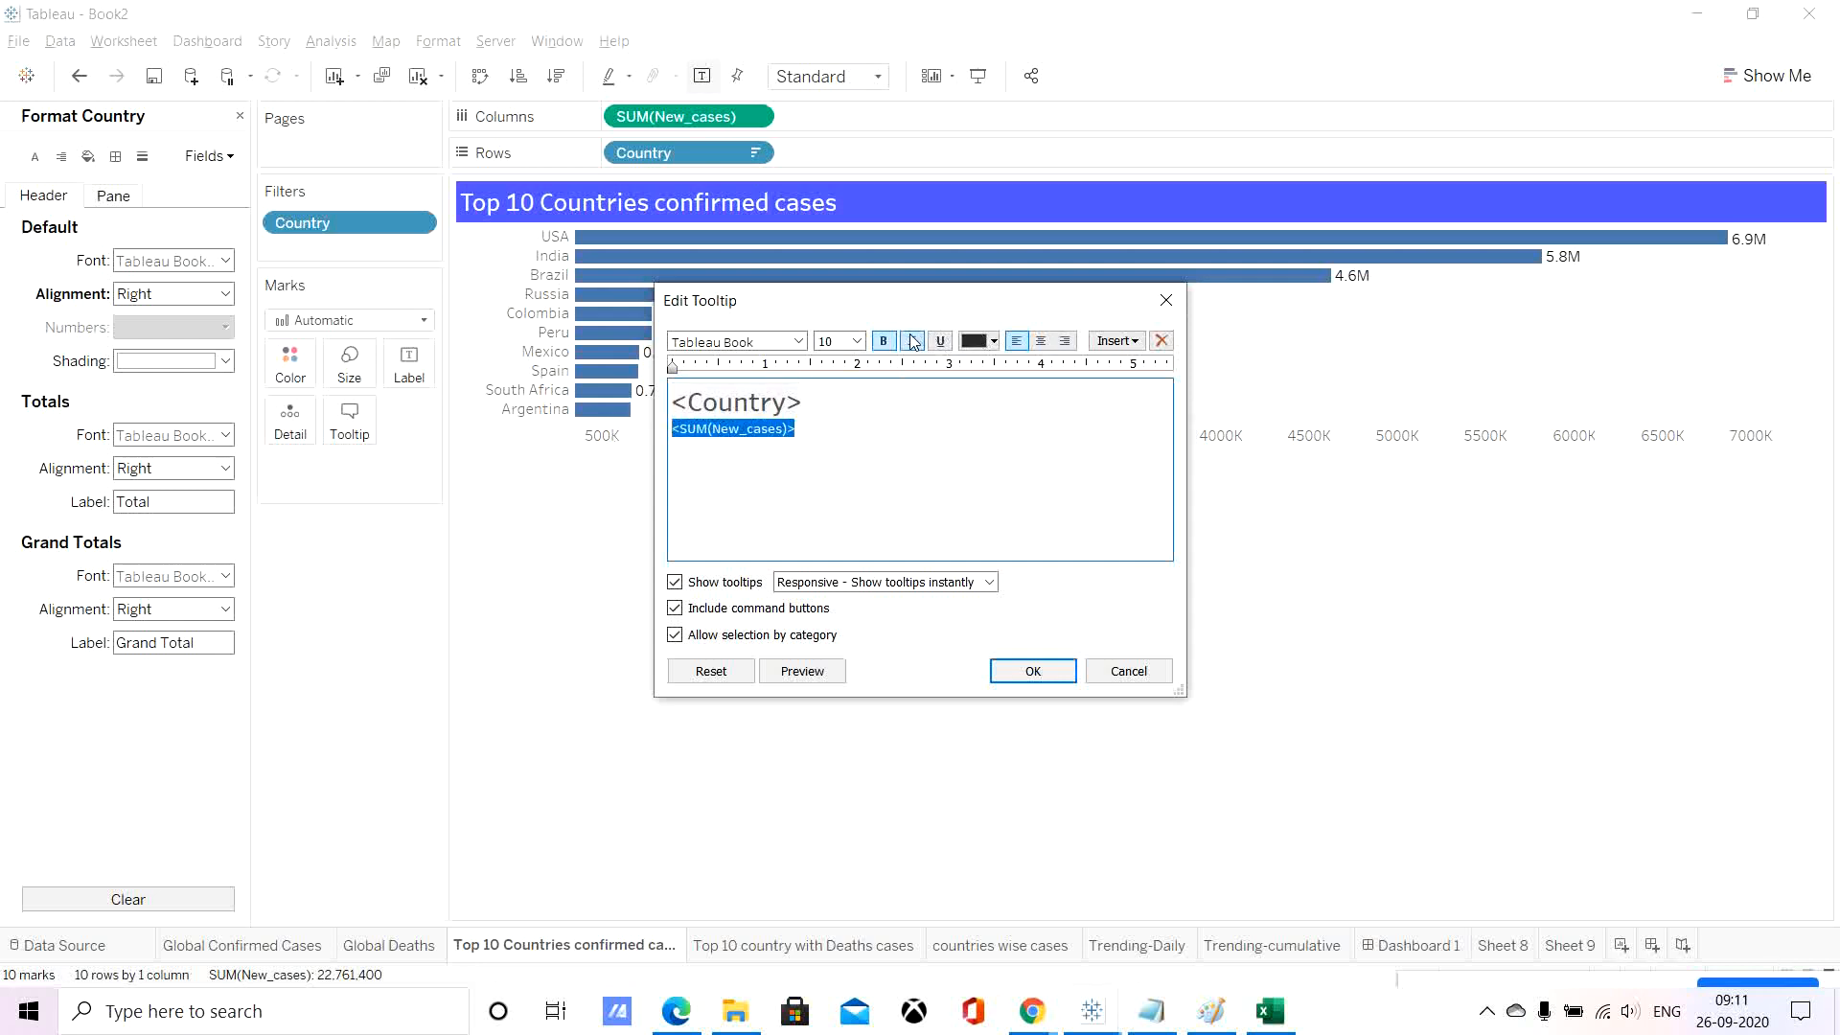
pyautogui.click(858, 342)
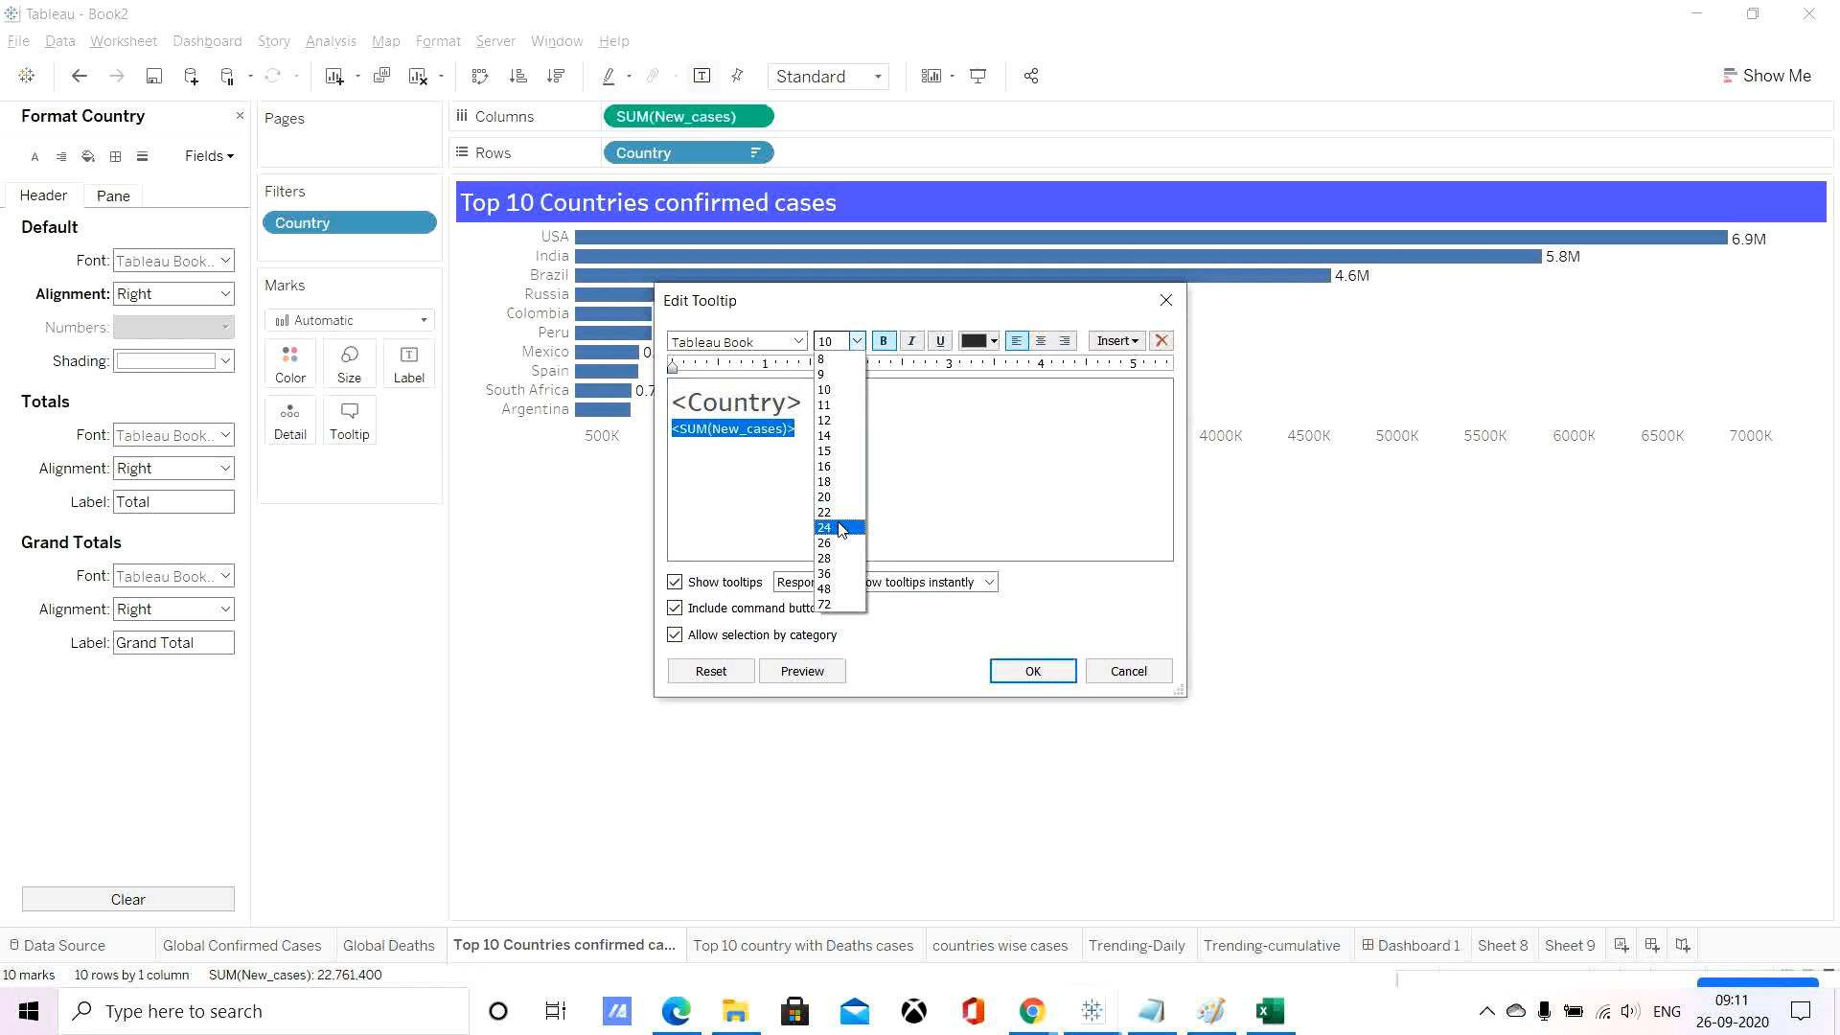
pyautogui.click(842, 528)
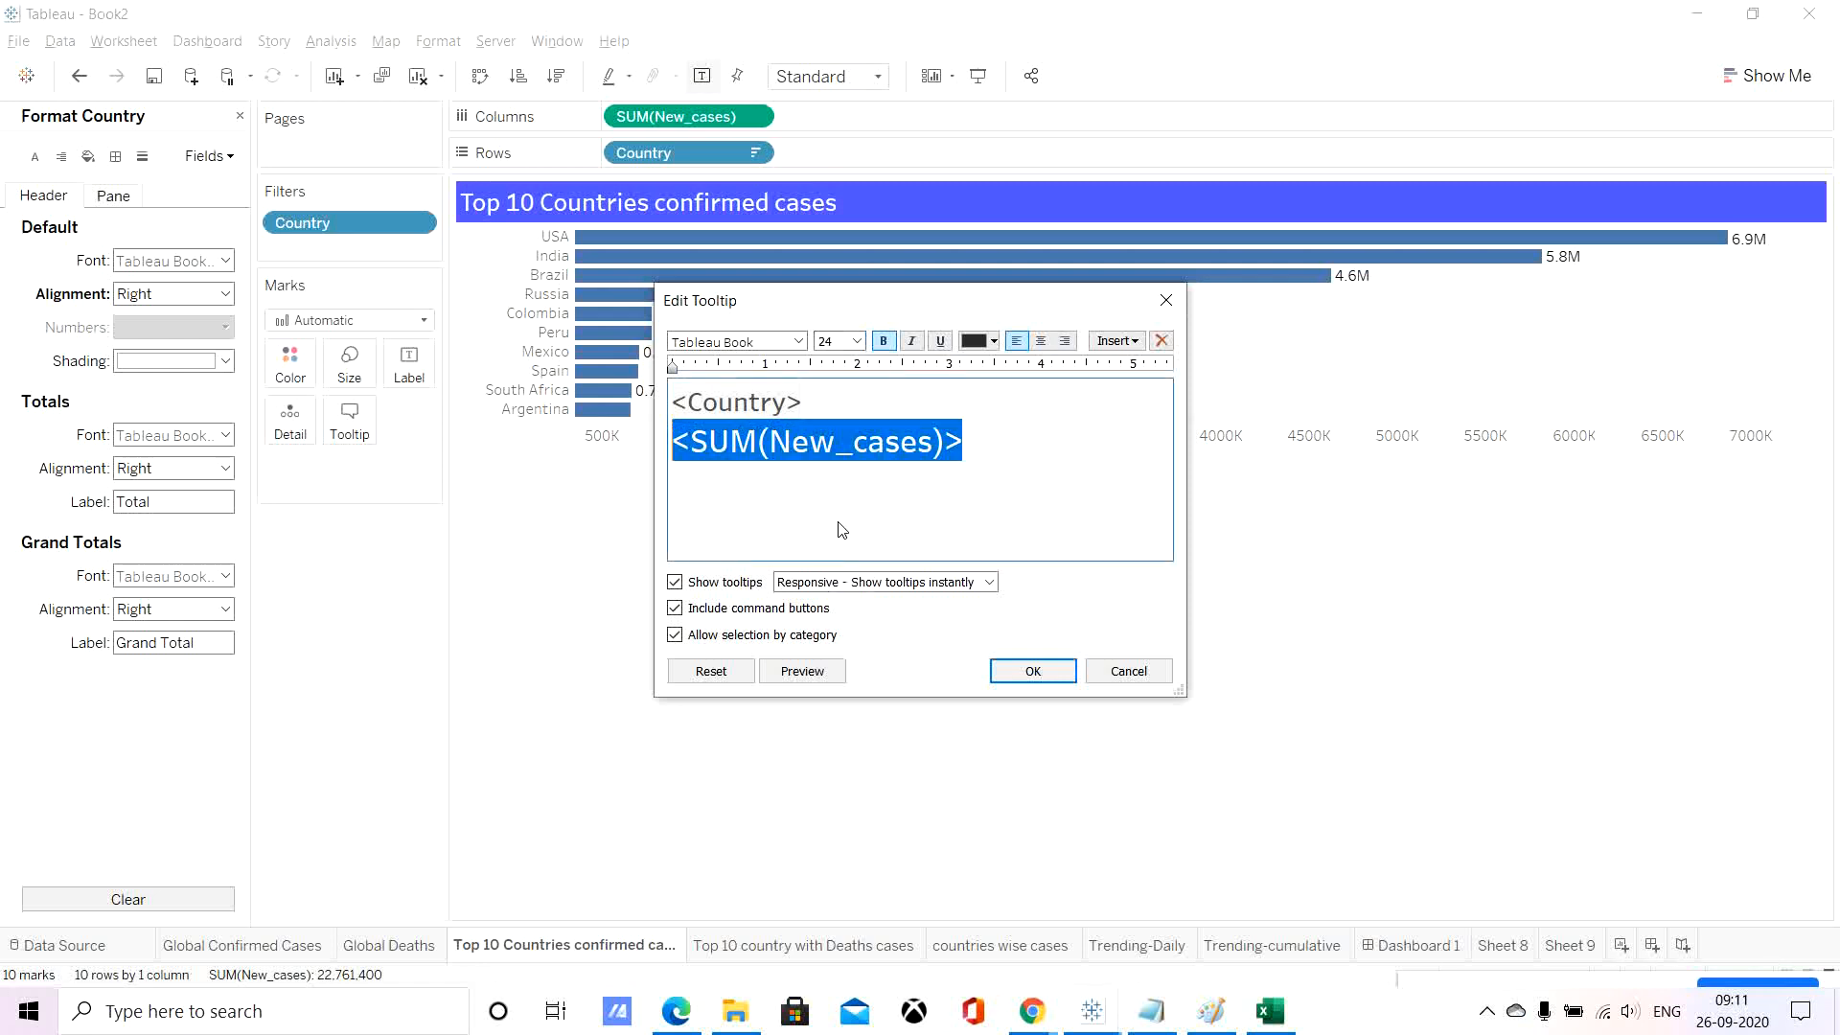
# Reduce the <Country> field in the confirmed cases tooltip to font size 18.
pyautogui.moveTo(804, 402); pyautogui.dragTo(672, 403)
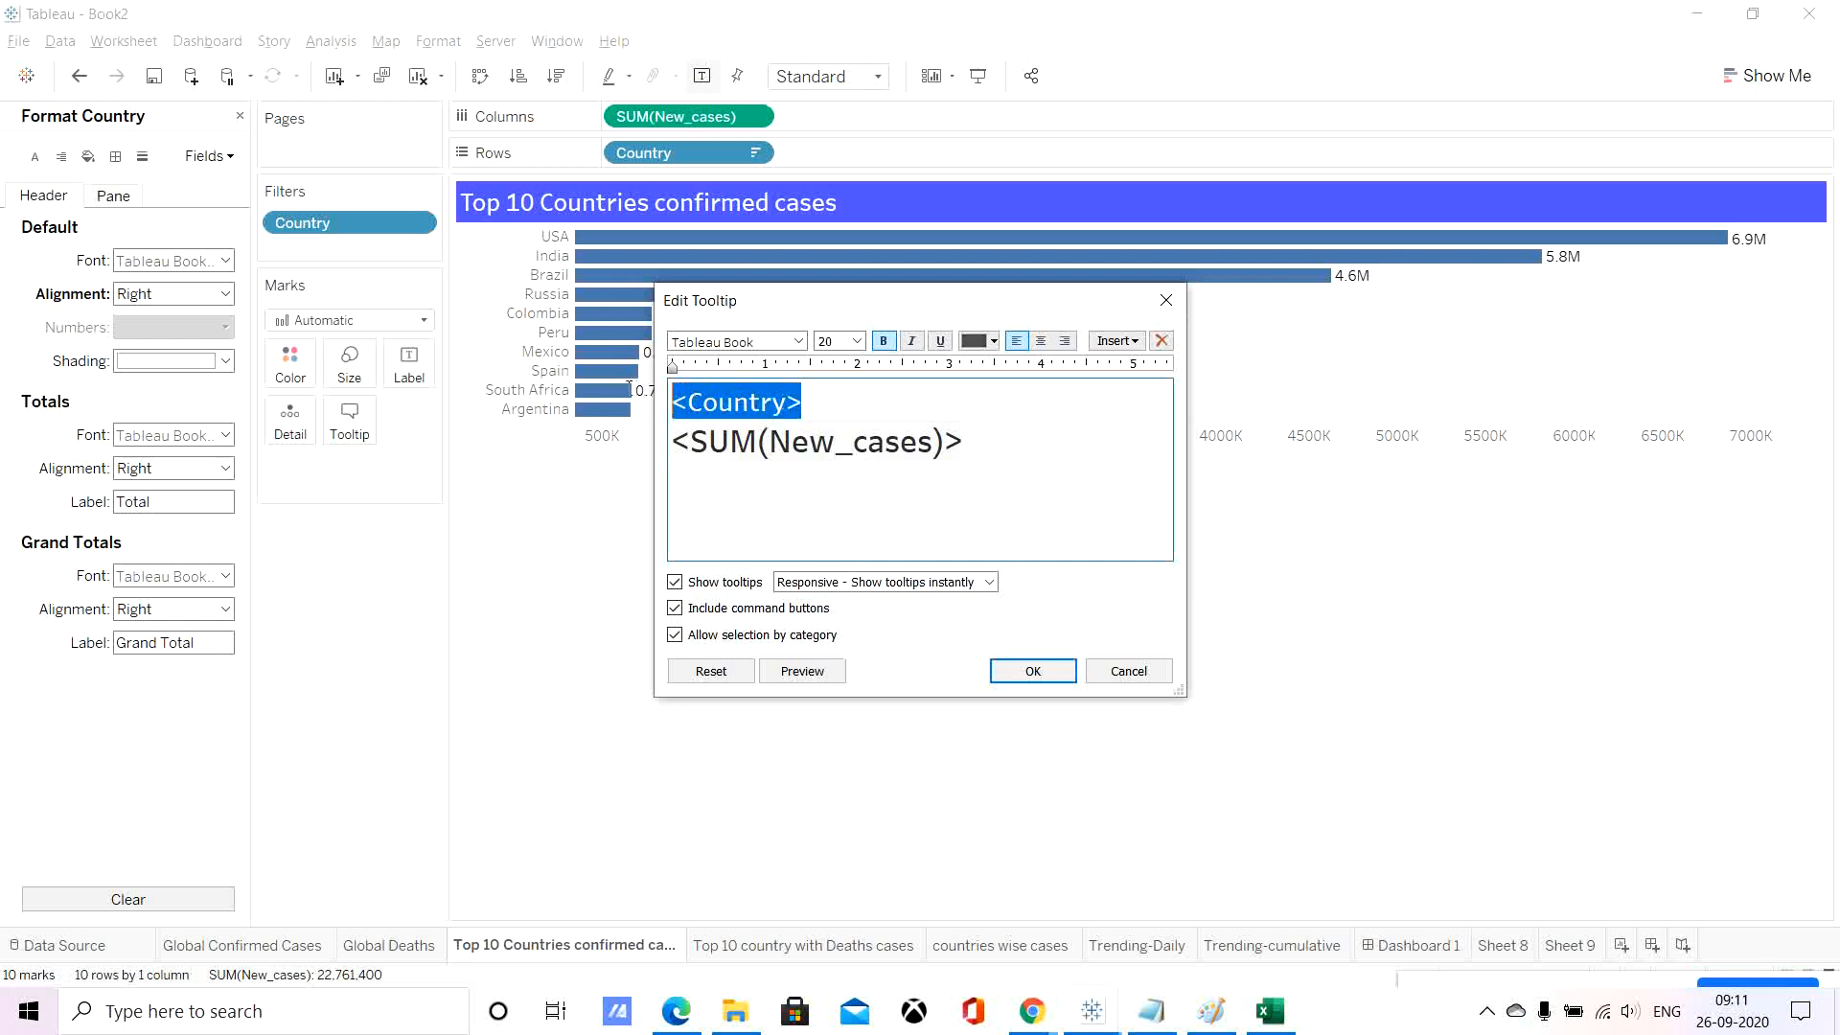
pyautogui.click(862, 341)
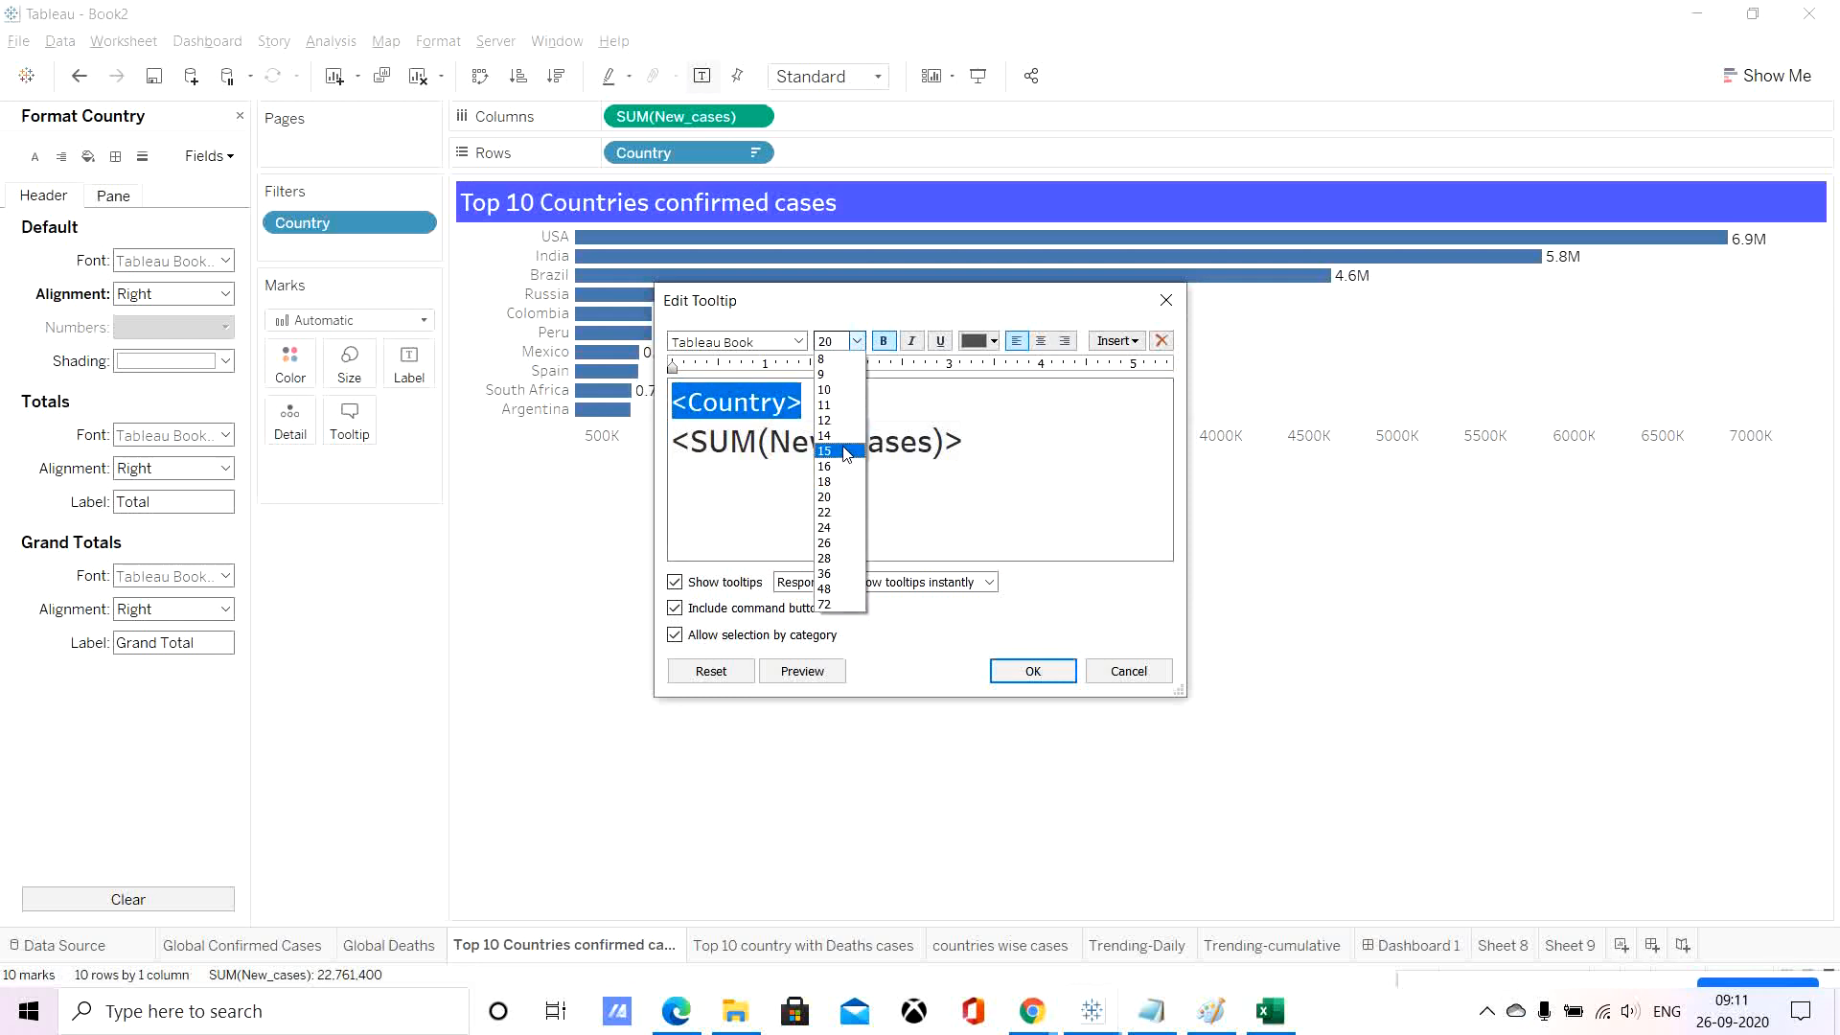
pyautogui.click(838, 480)
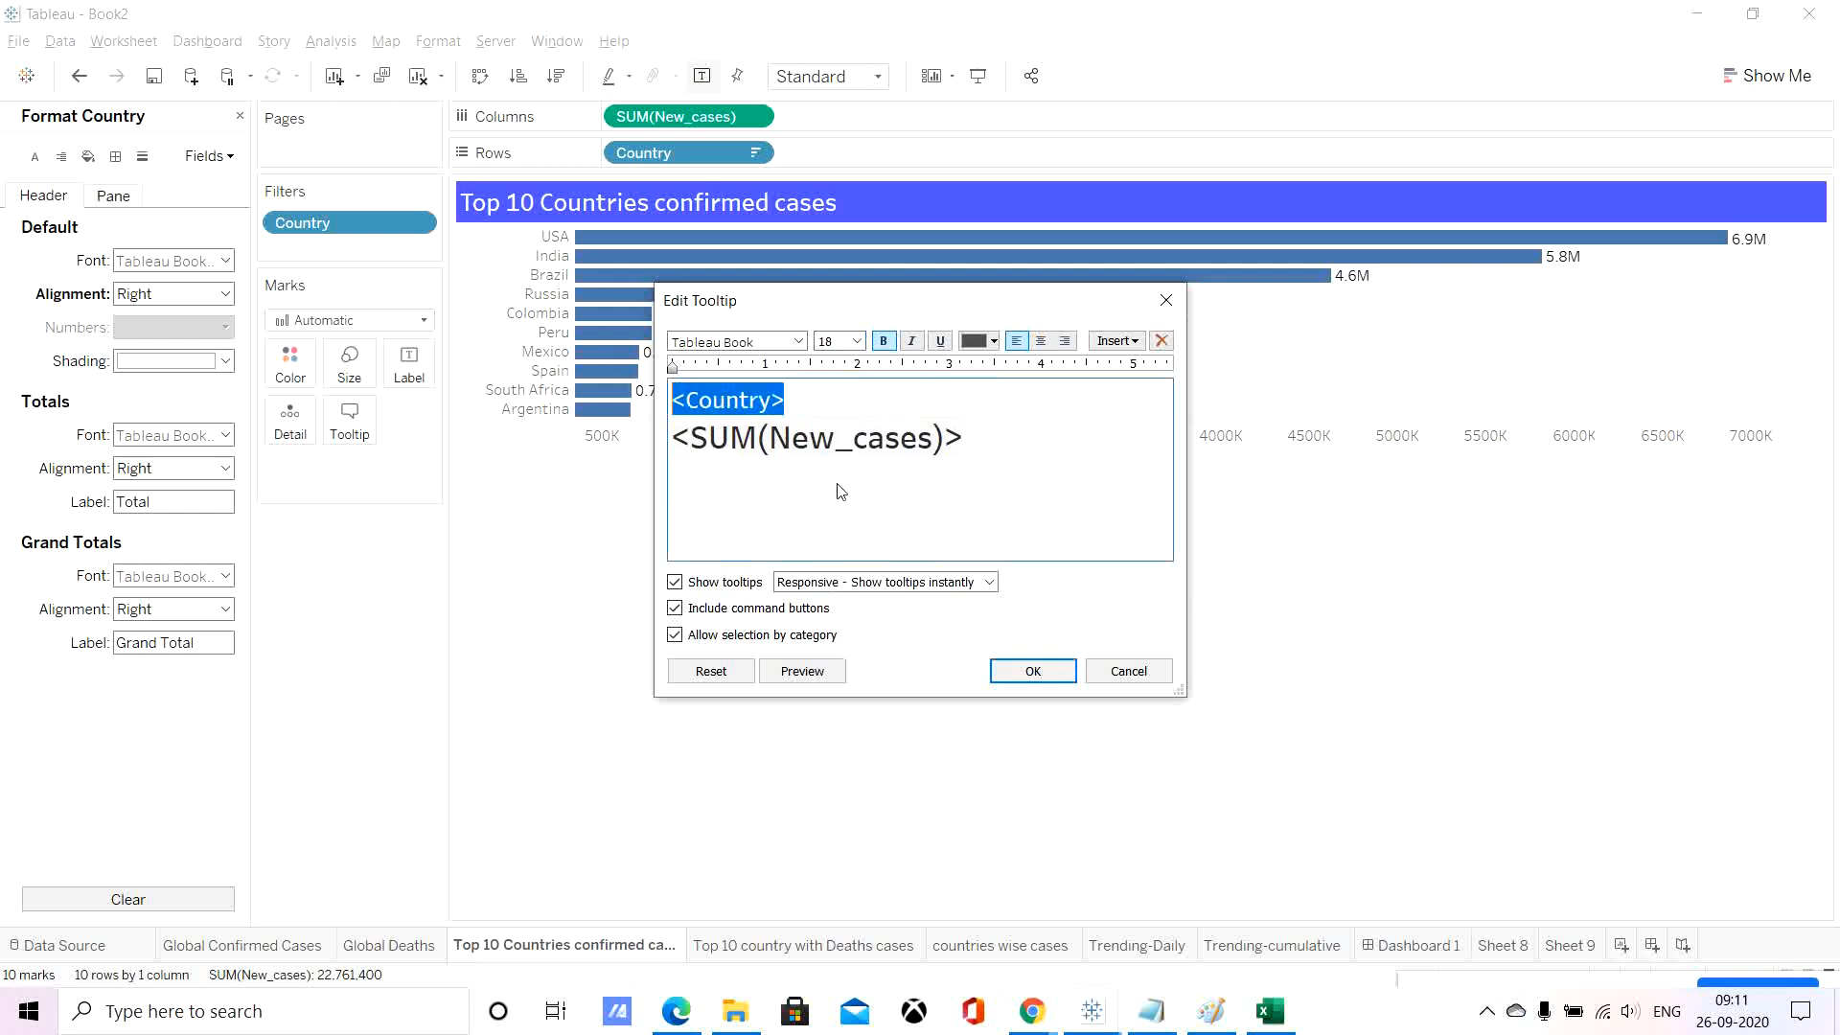
# Add the text "Confirmed Cases" after the <SUM(New_cases)> field on the same tooltip line.
pyautogui.click(977, 441)
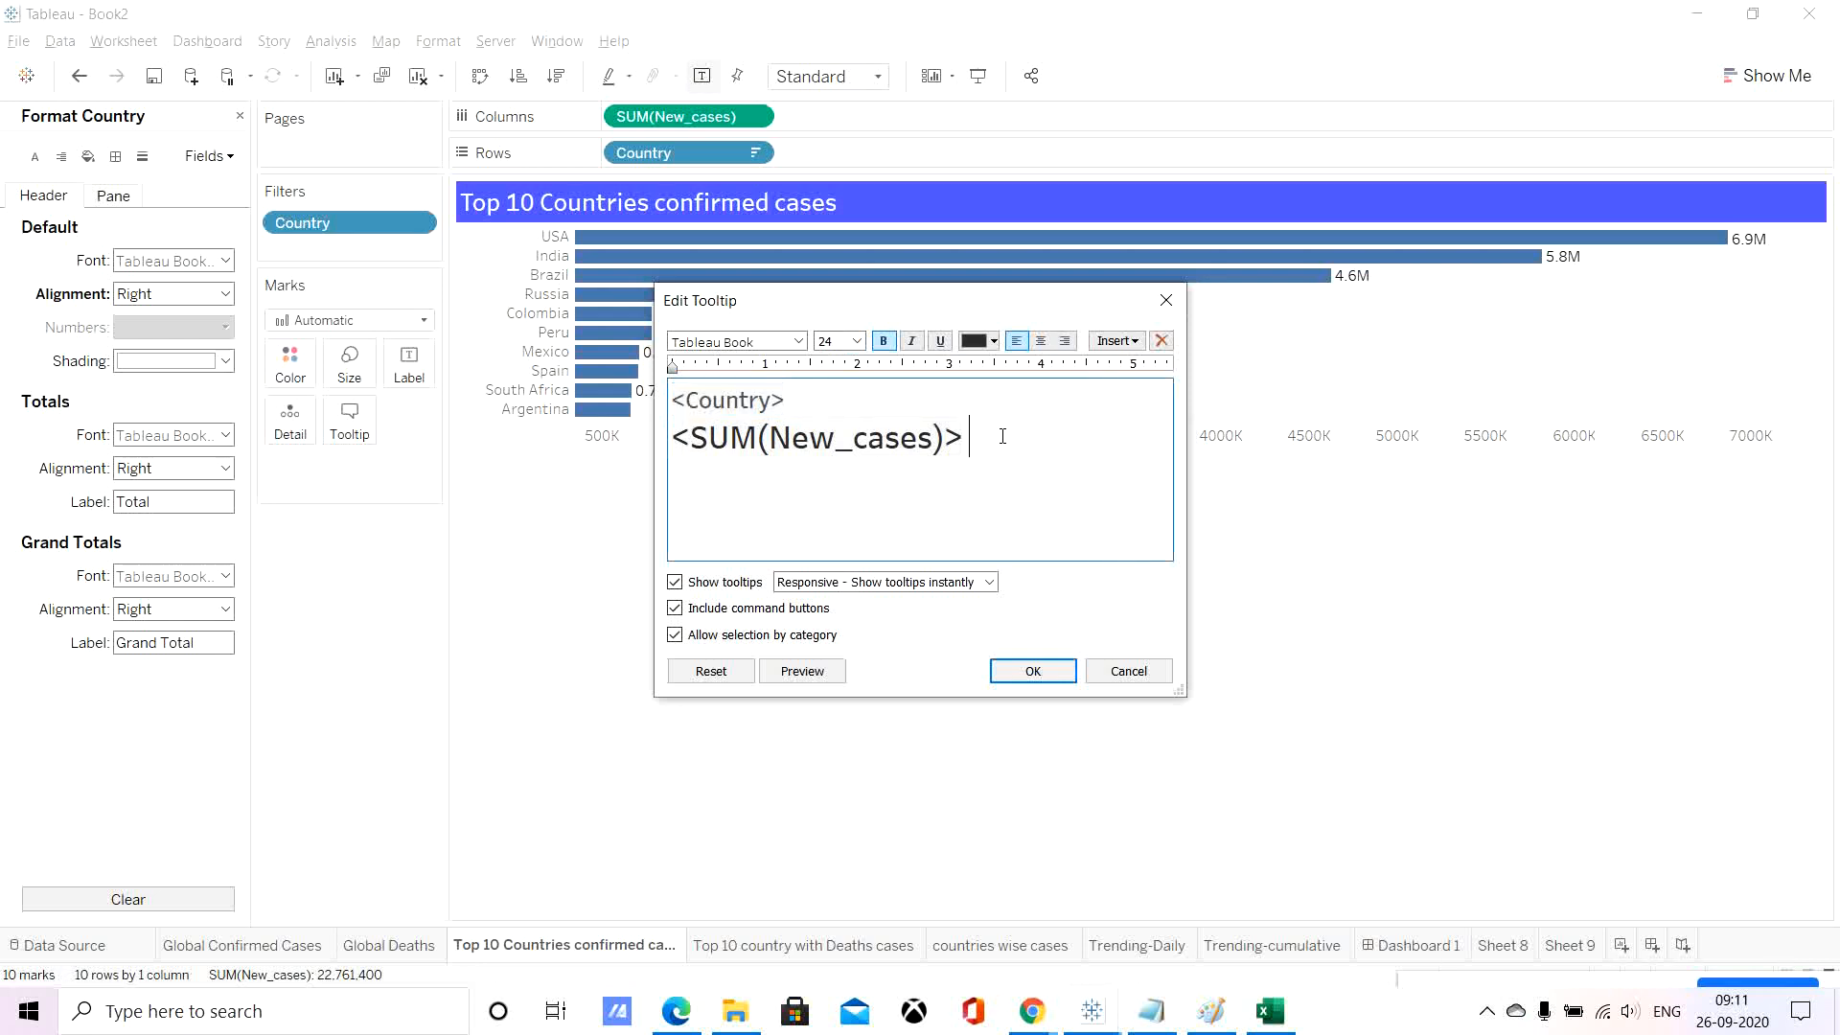
pyautogui.write('Global')
pyautogui.press('BackSpace')
pyautogui.press('BackSpace')
pyautogui.press('BackSpace')
pyautogui.press('BackSpace')
pyautogui.press('BackSpace')
pyautogui.press('BackSpace')
pyautogui.write('Confirmed Cases')
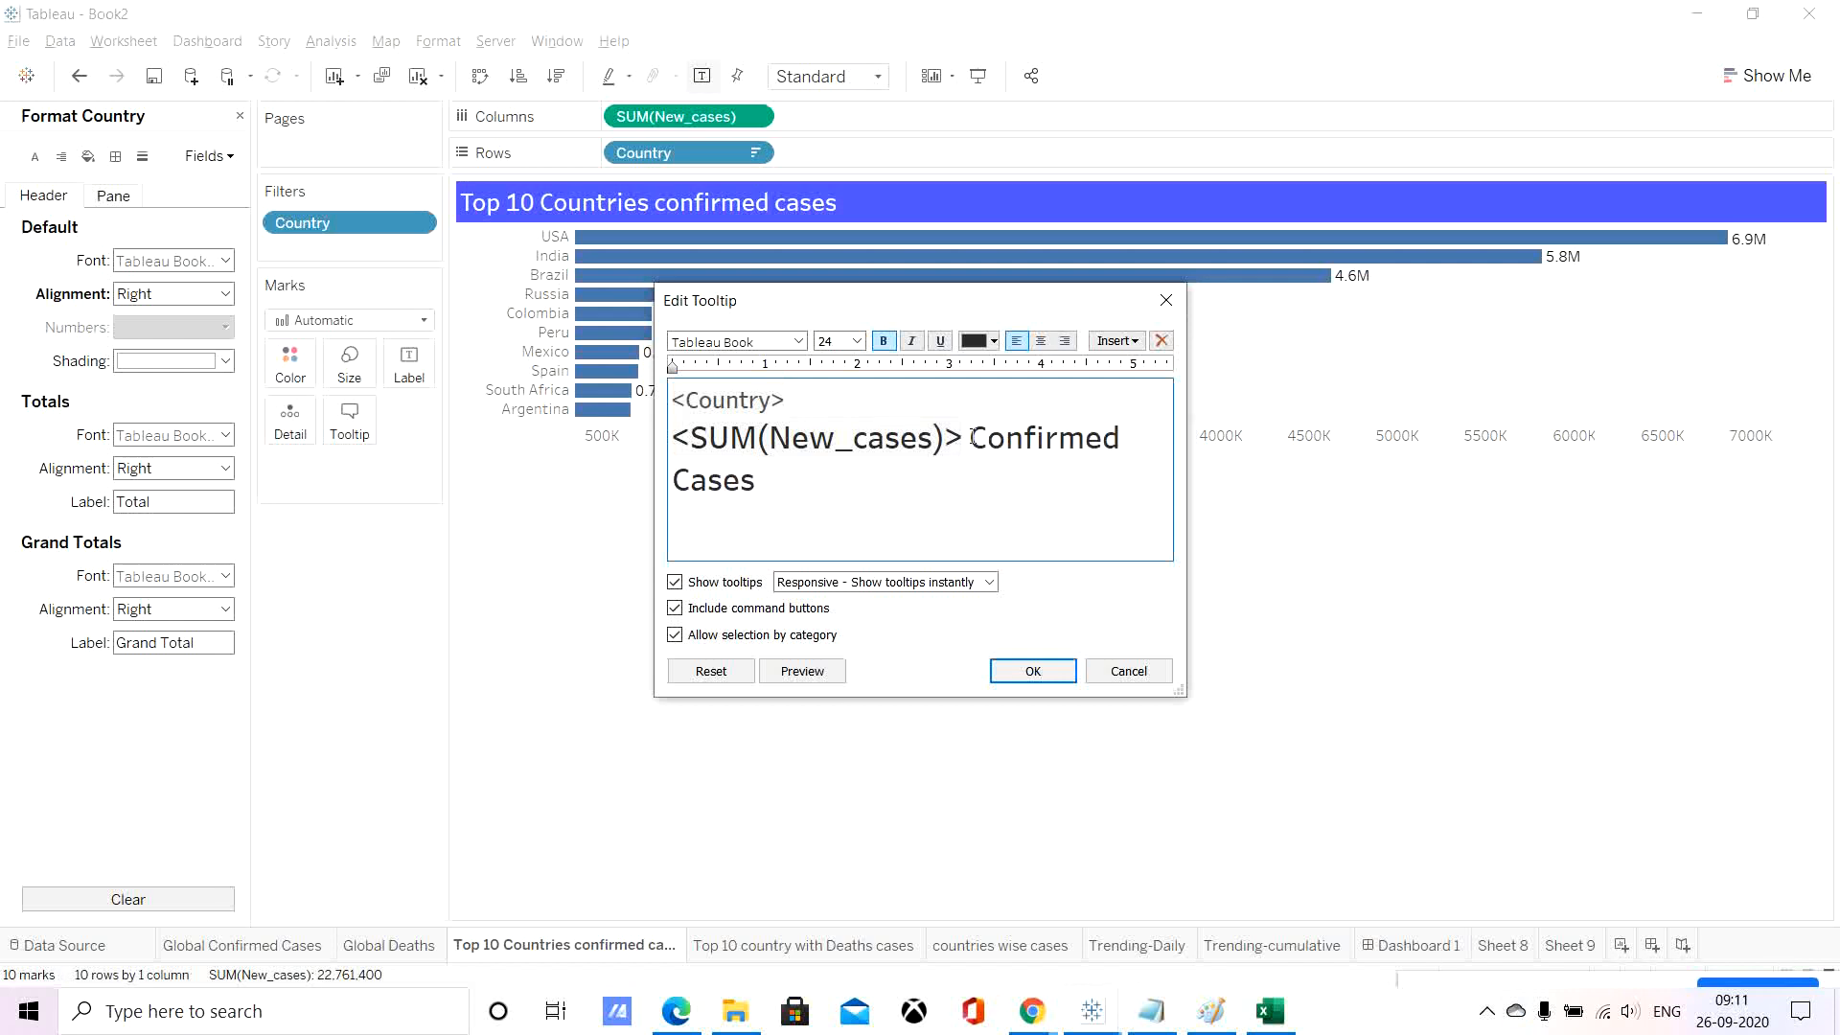
# Format the tooltip's "Confirmed Cases" text as size 12, not bold, in grey.
pyautogui.moveTo(979, 453); pyautogui.dragTo(987, 467)
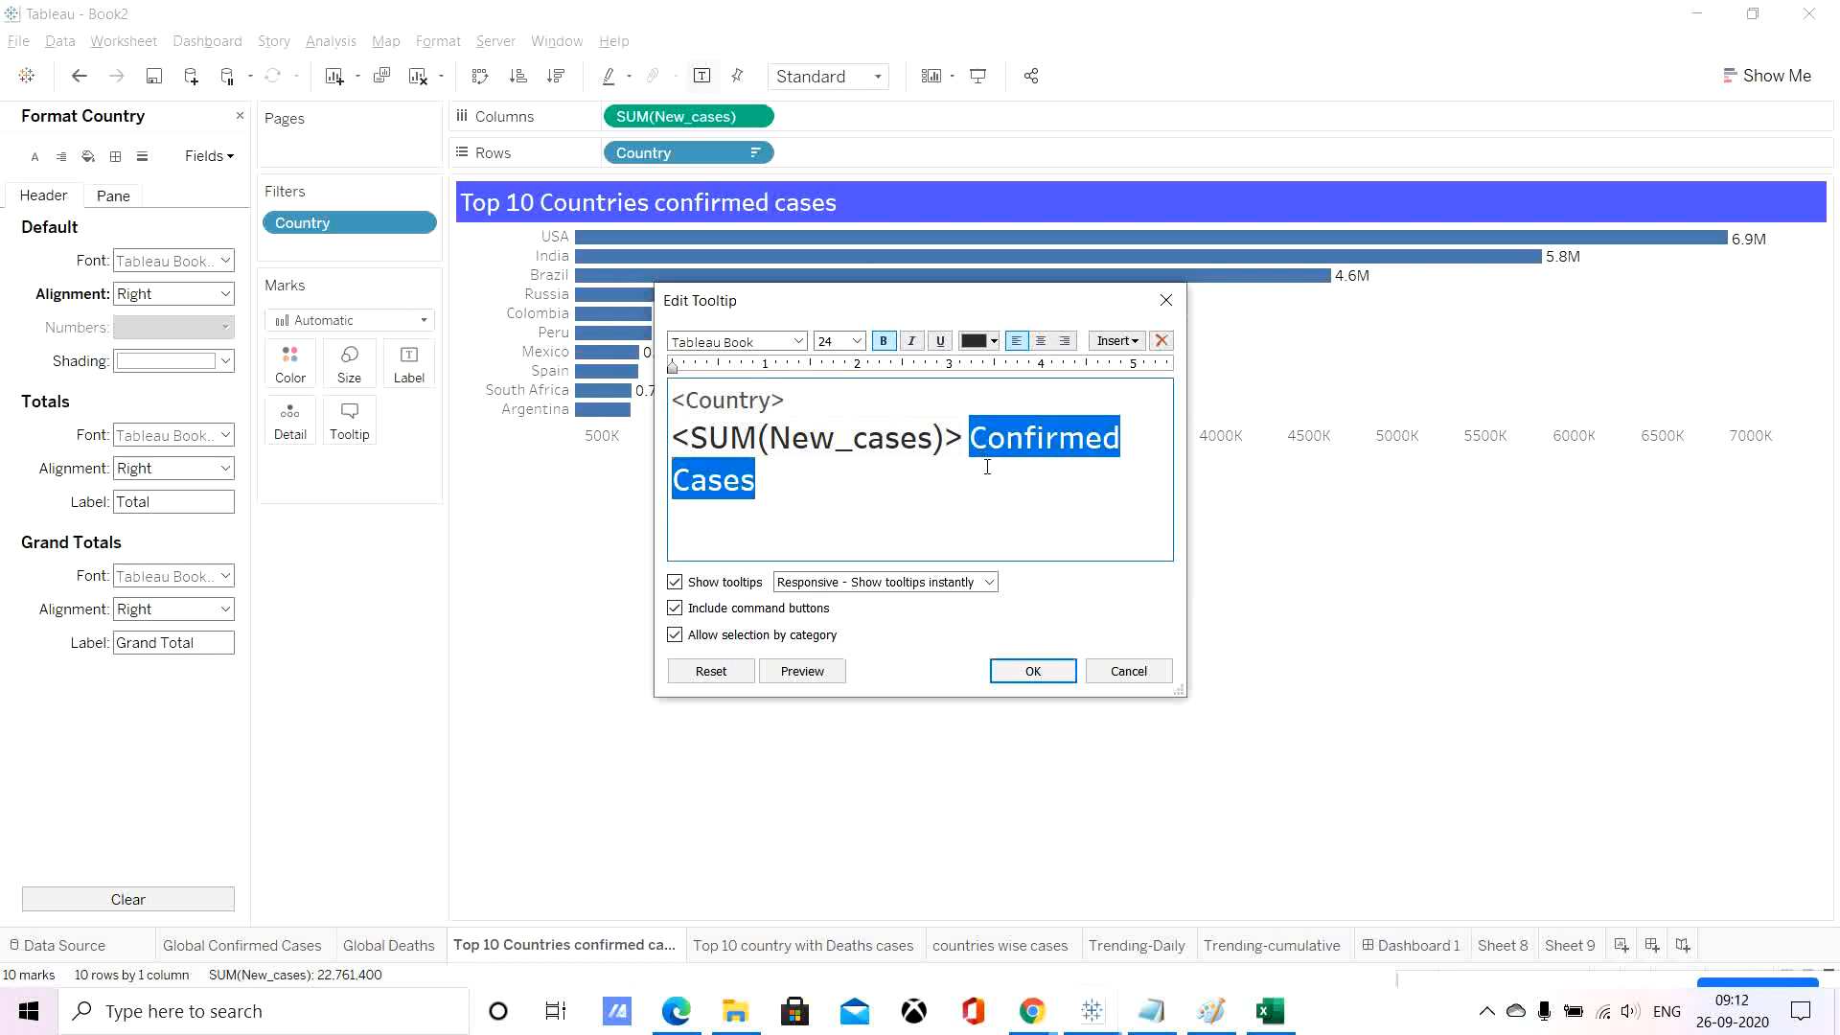
pyautogui.click(856, 341)
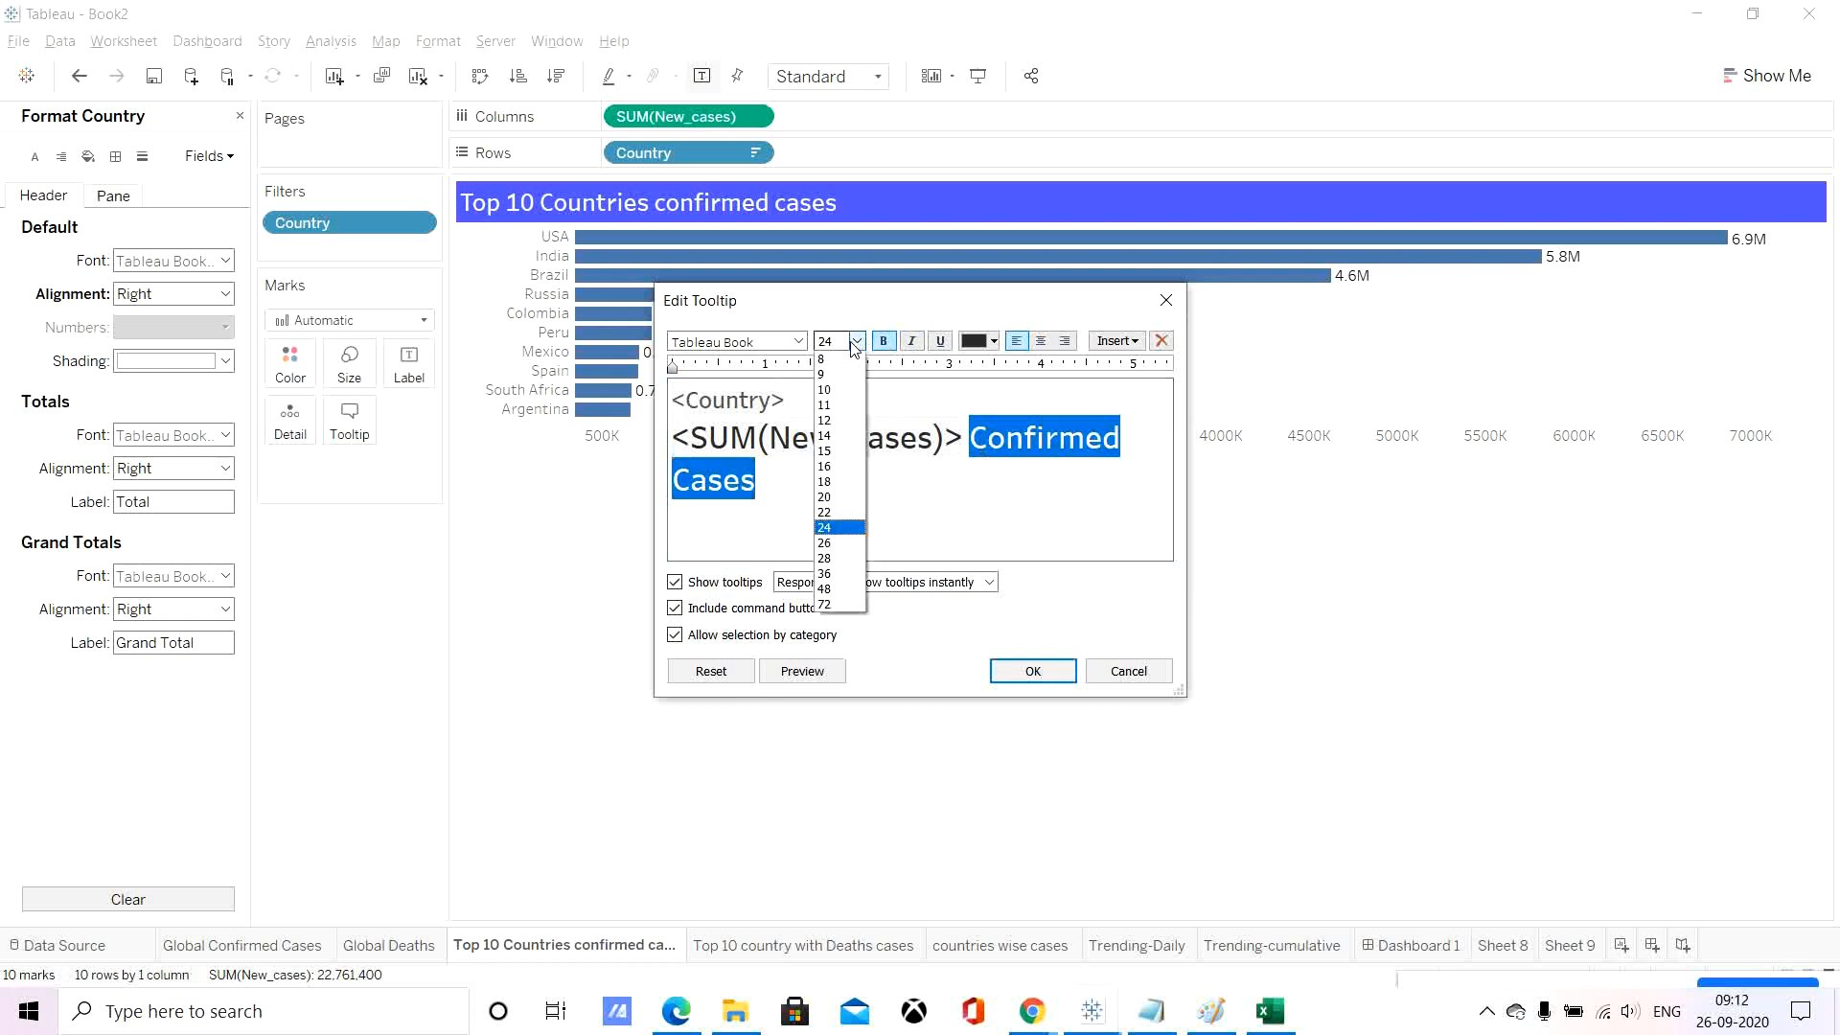
pyautogui.click(834, 420)
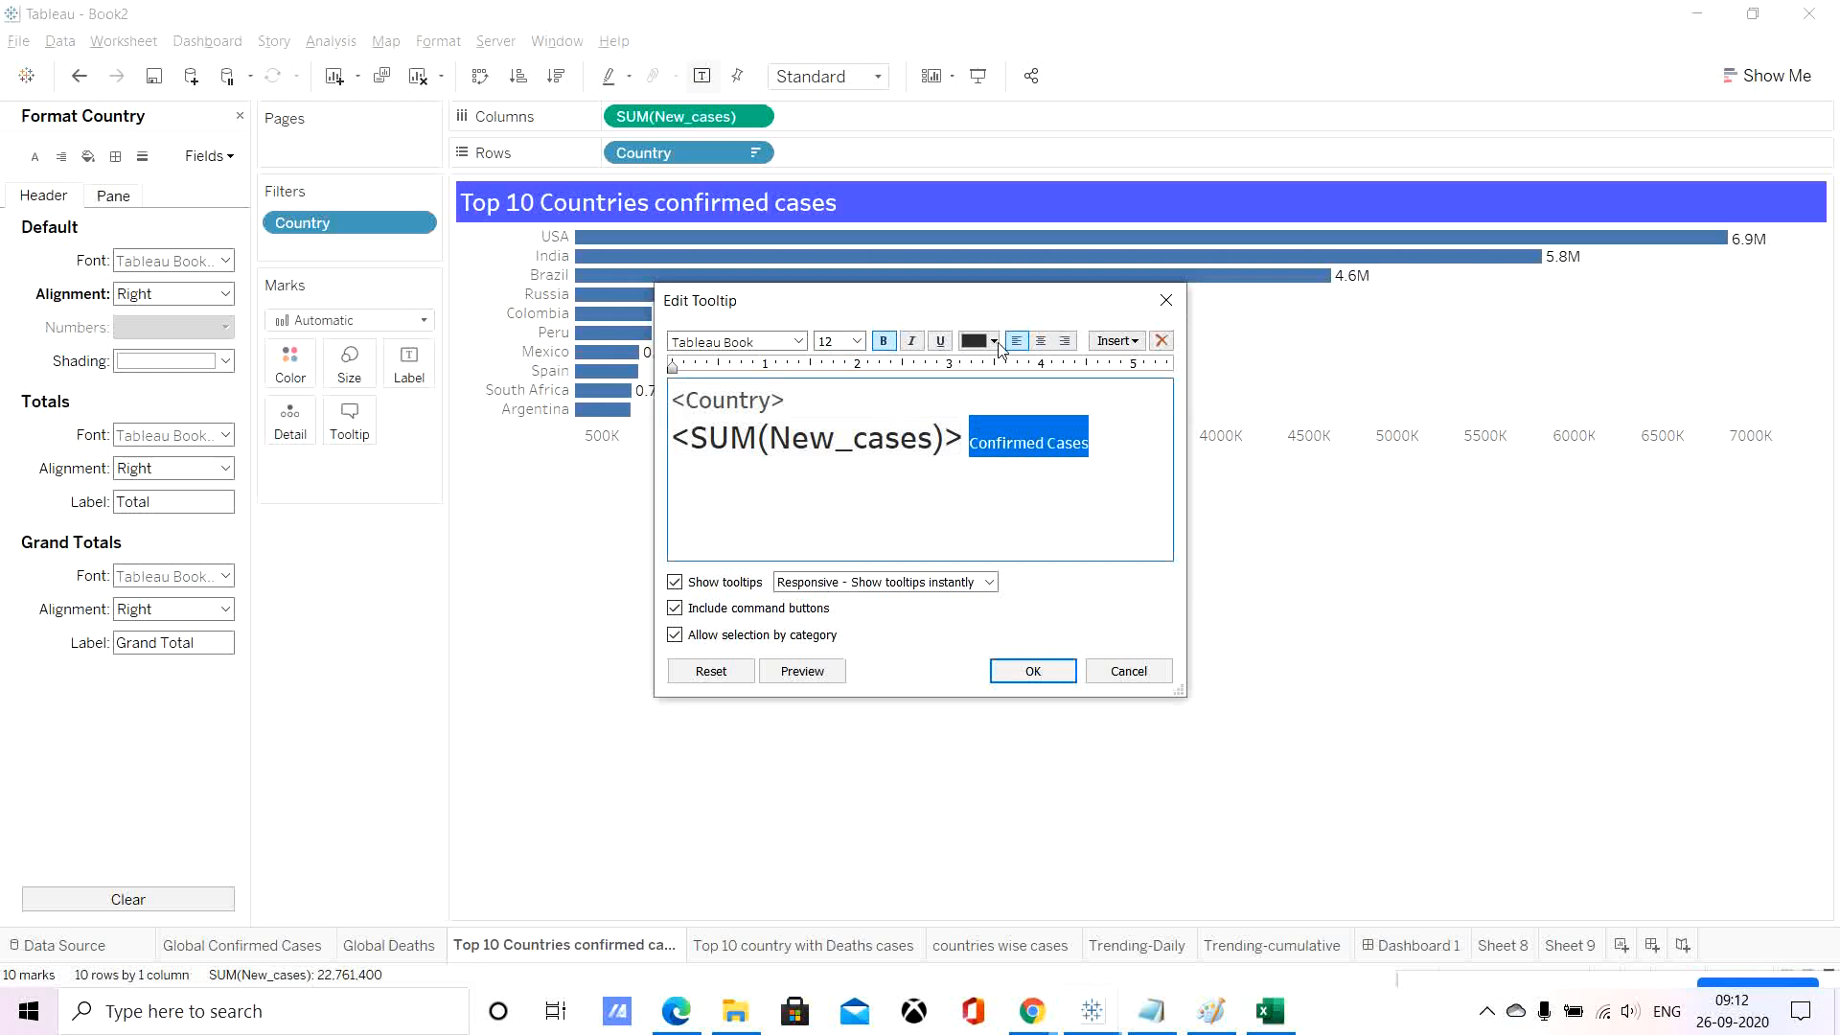
pyautogui.click(885, 342)
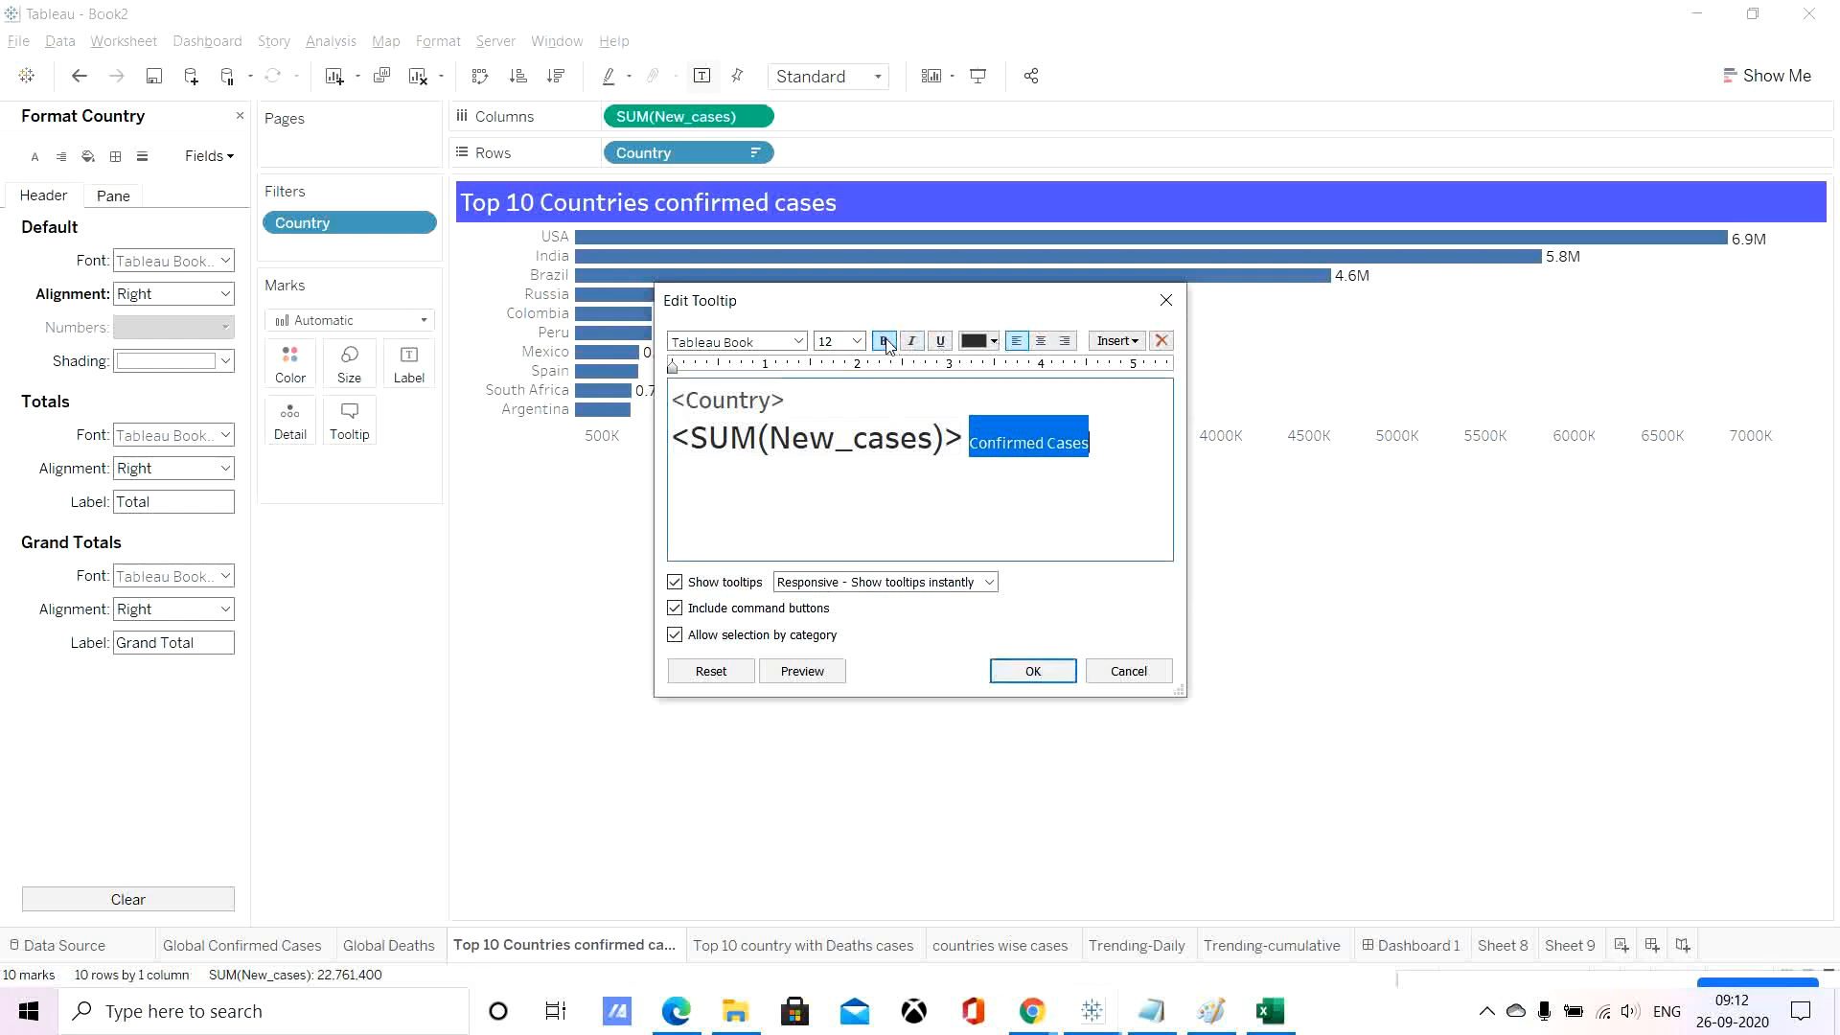
pyautogui.click(994, 342)
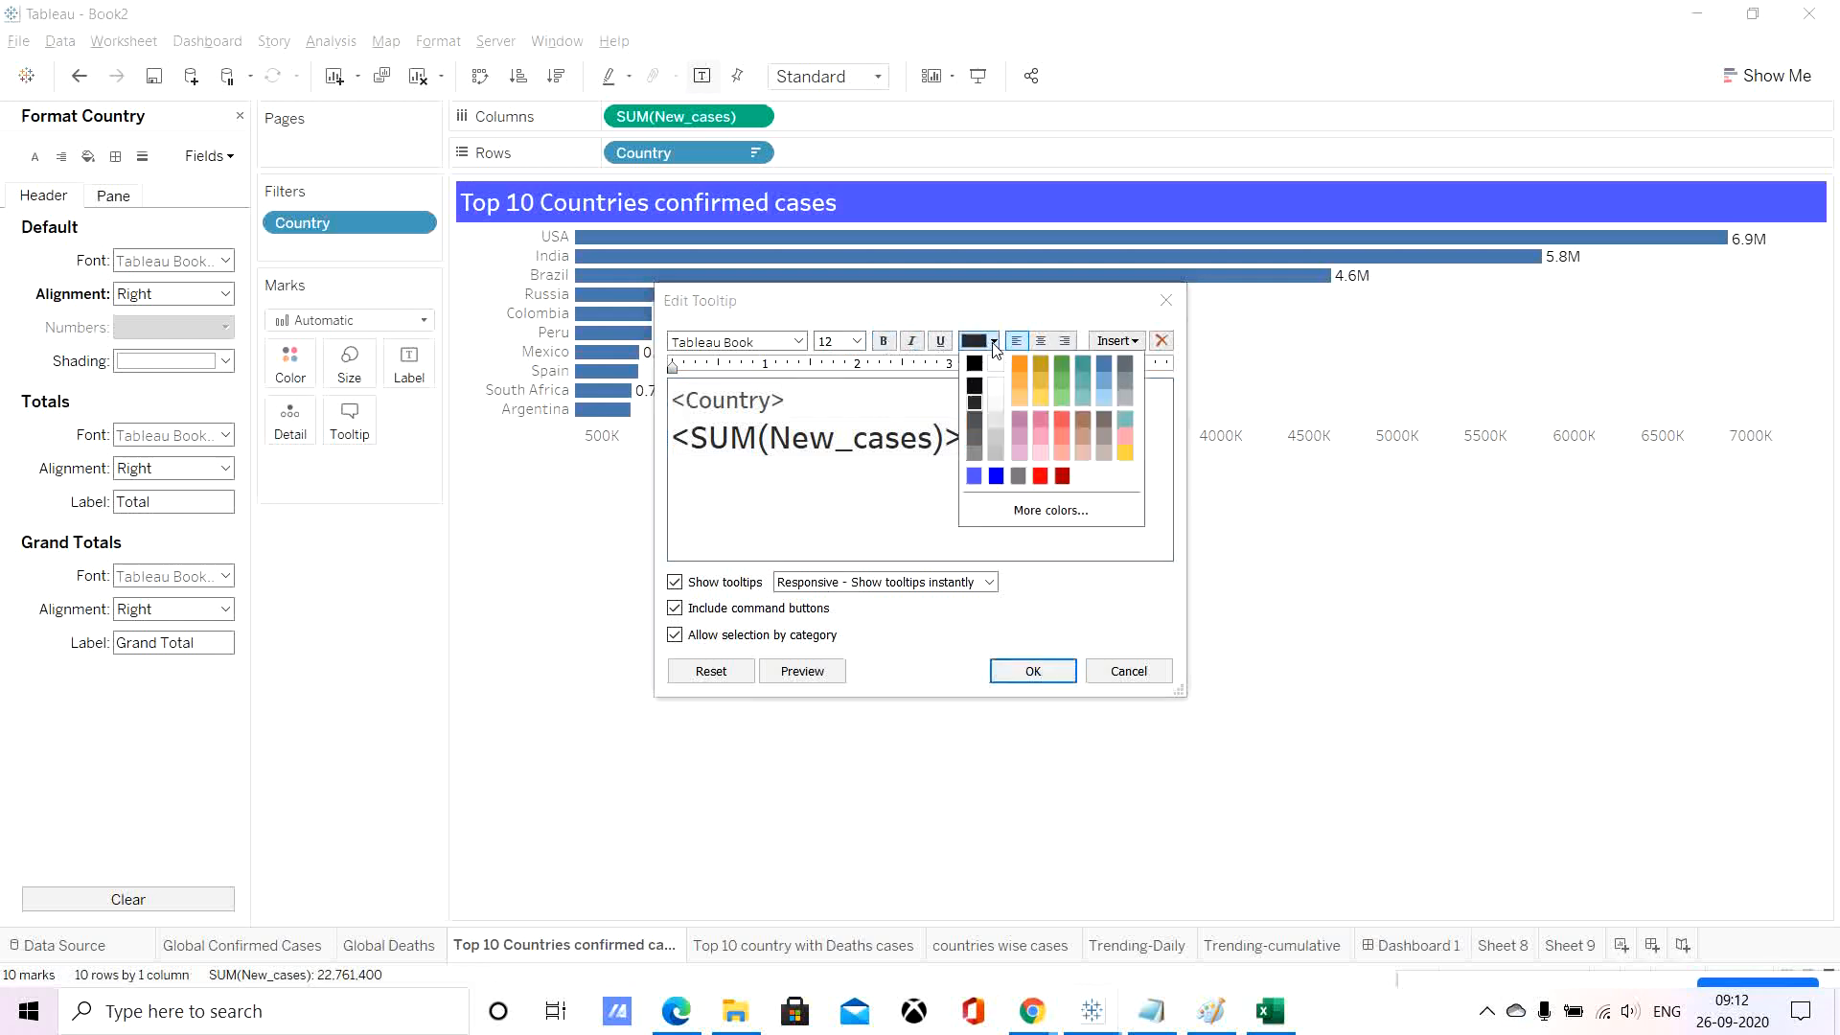
pyautogui.click(1018, 476)
# Colour the <SUM(New_cases)> field blue, preview the tooltip and apply it to the confirmed cases chart.
pyautogui.moveTo(961, 438); pyautogui.dragTo(661, 438)
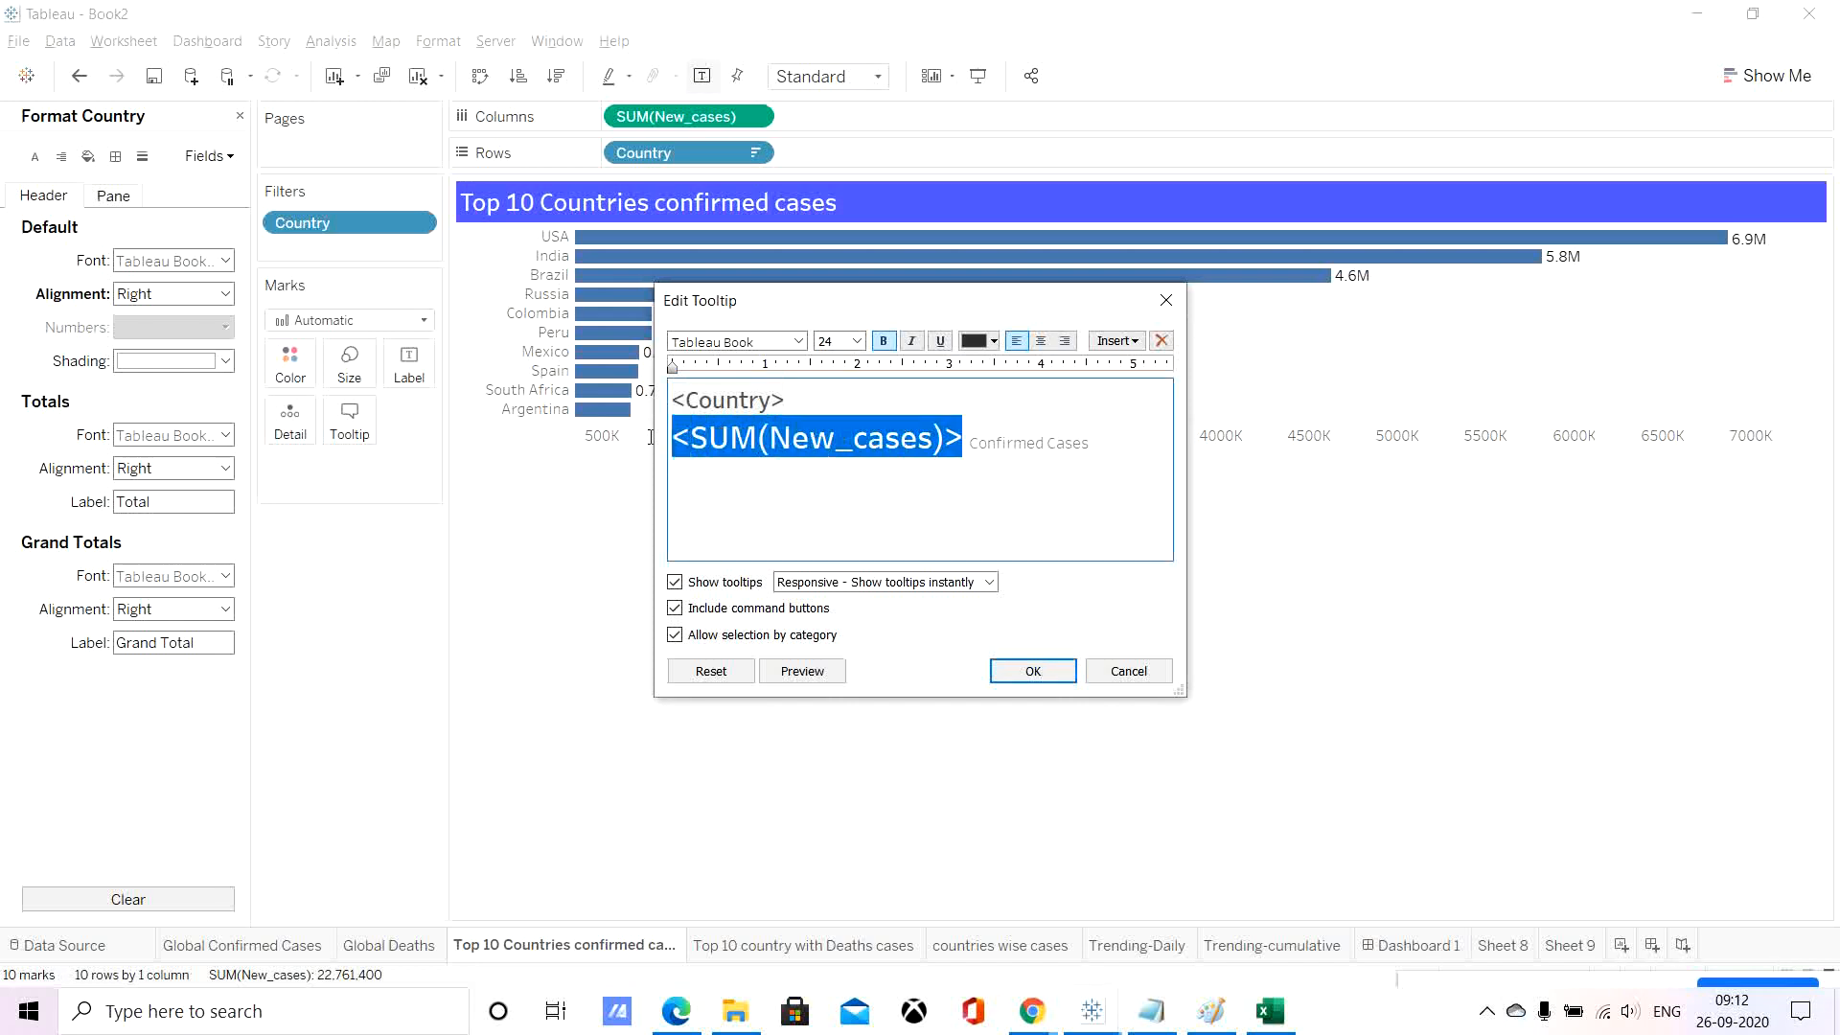
pyautogui.click(994, 345)
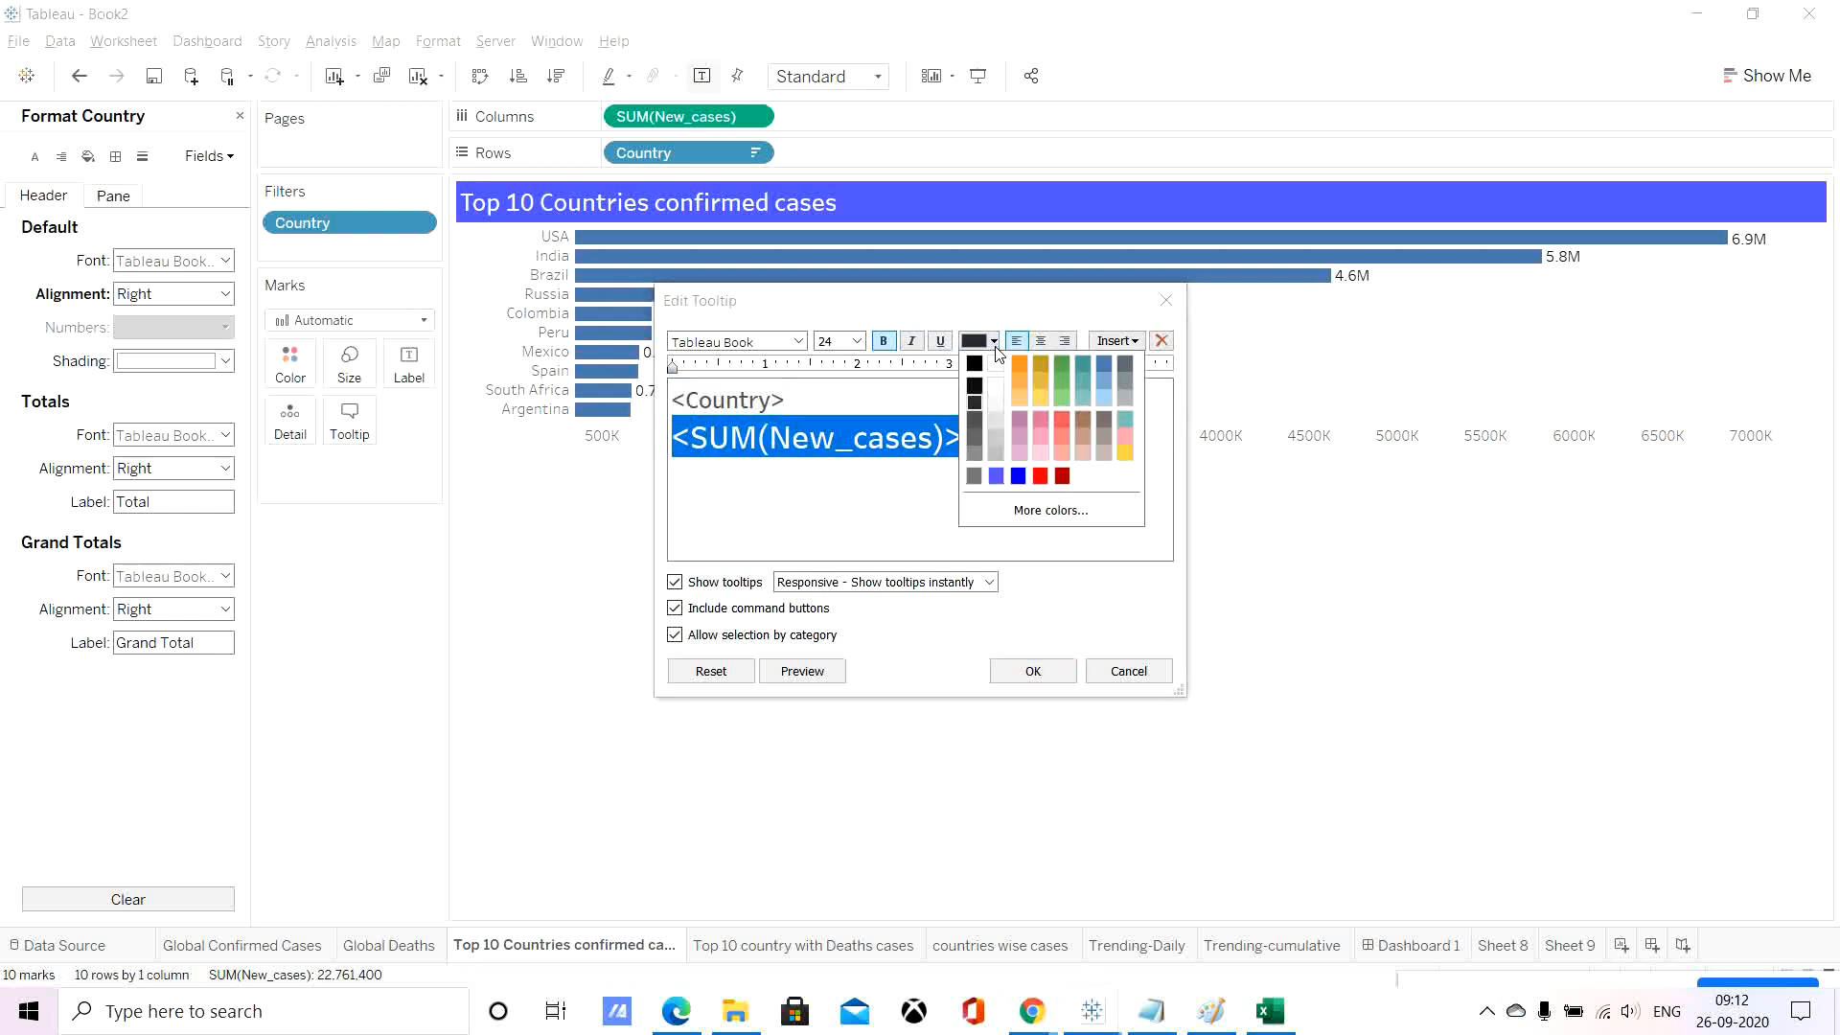
pyautogui.click(1018, 476)
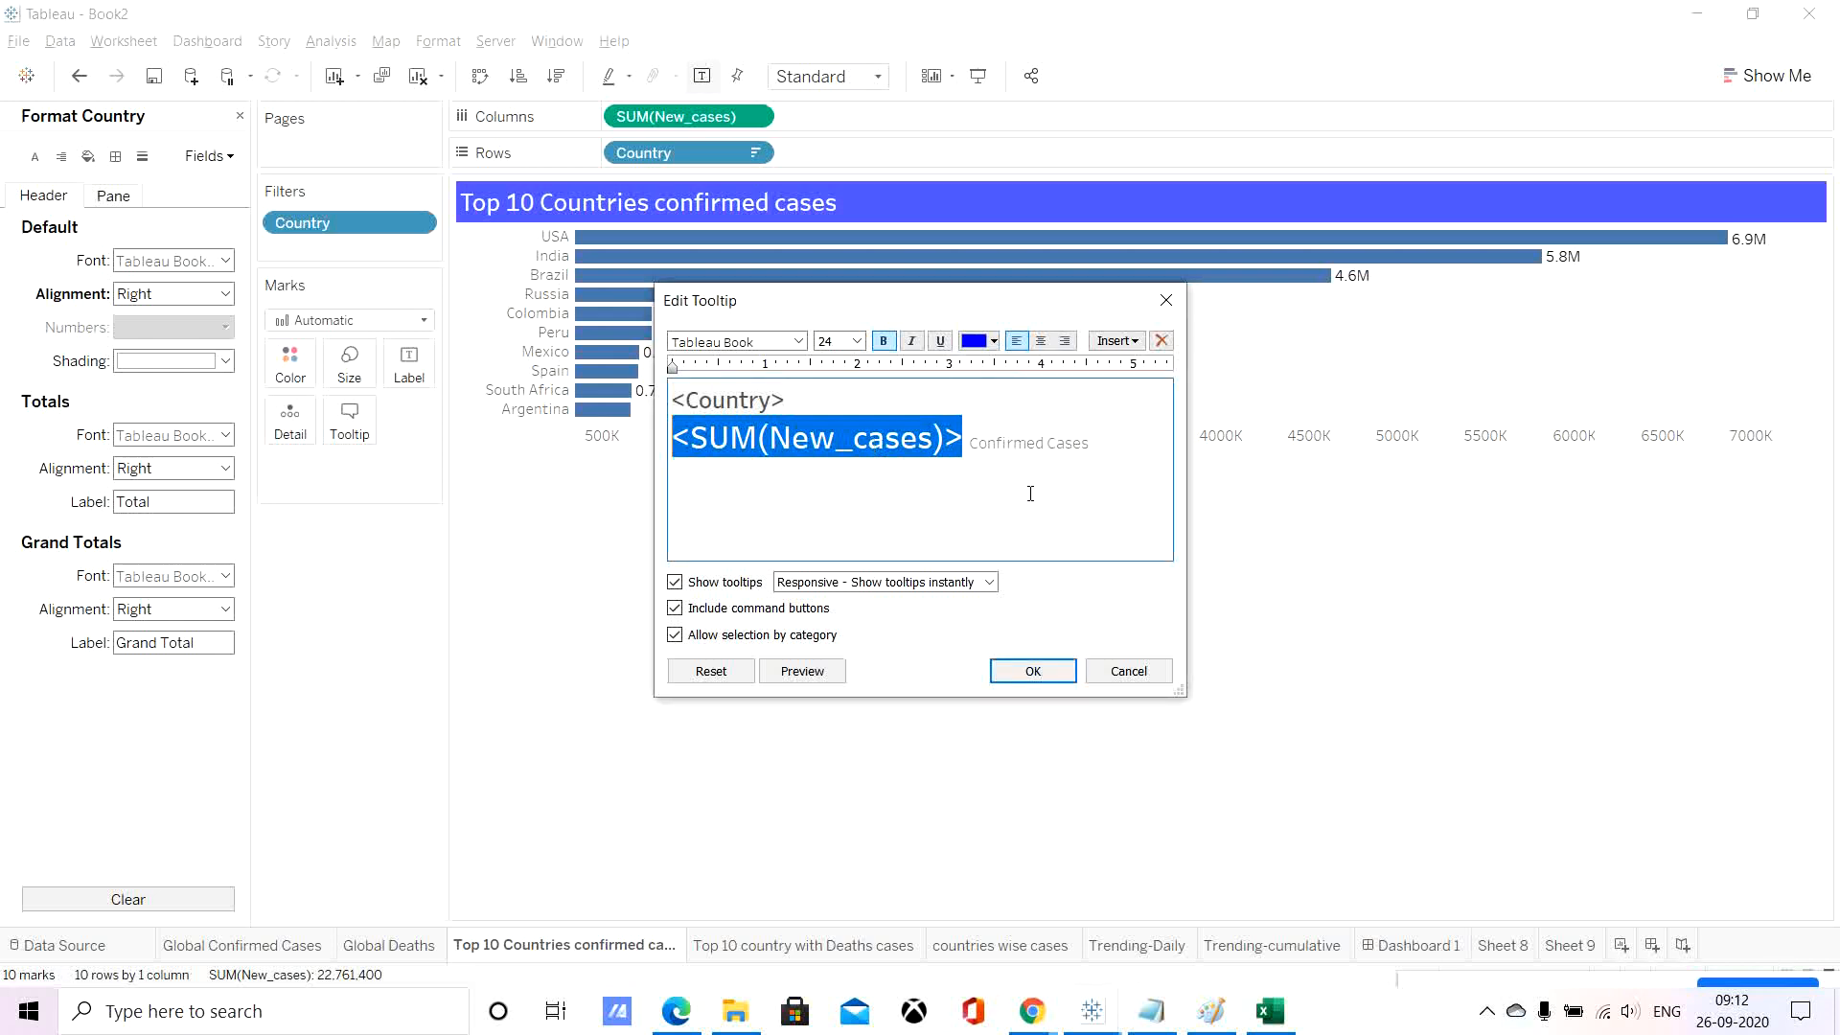
pyautogui.click(830, 677)
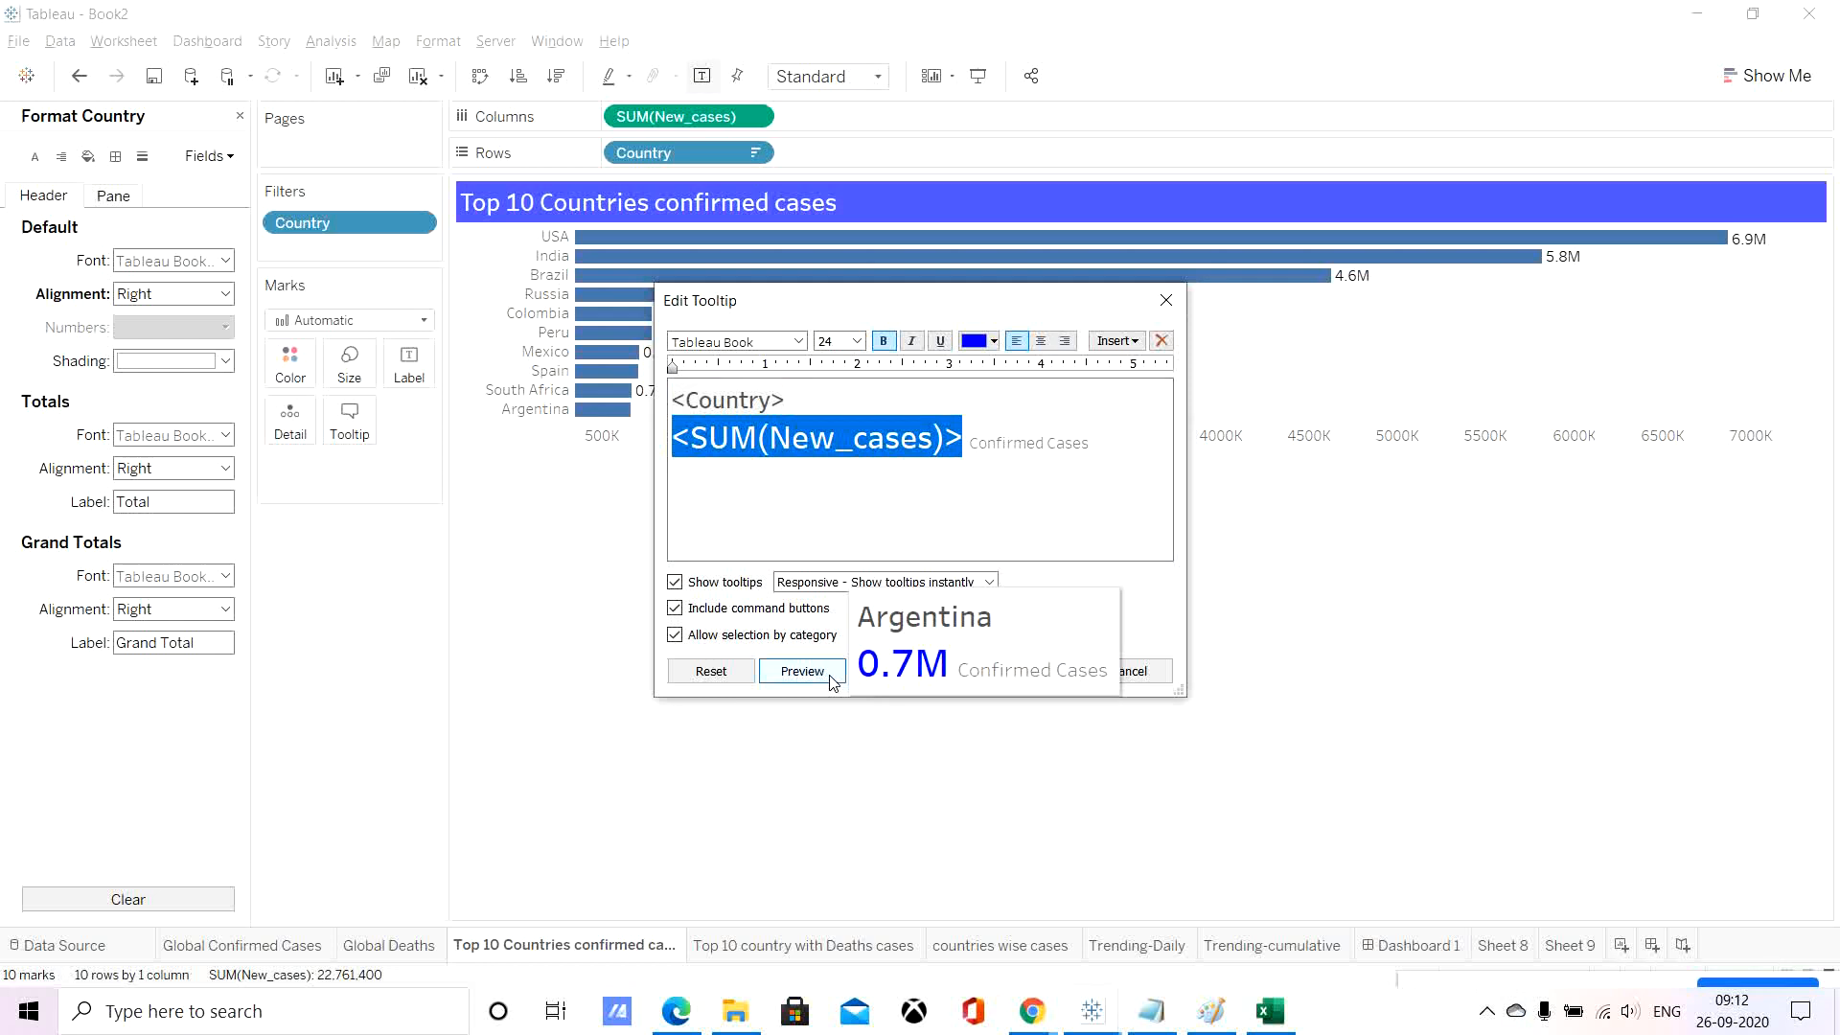
pyautogui.click(1041, 518)
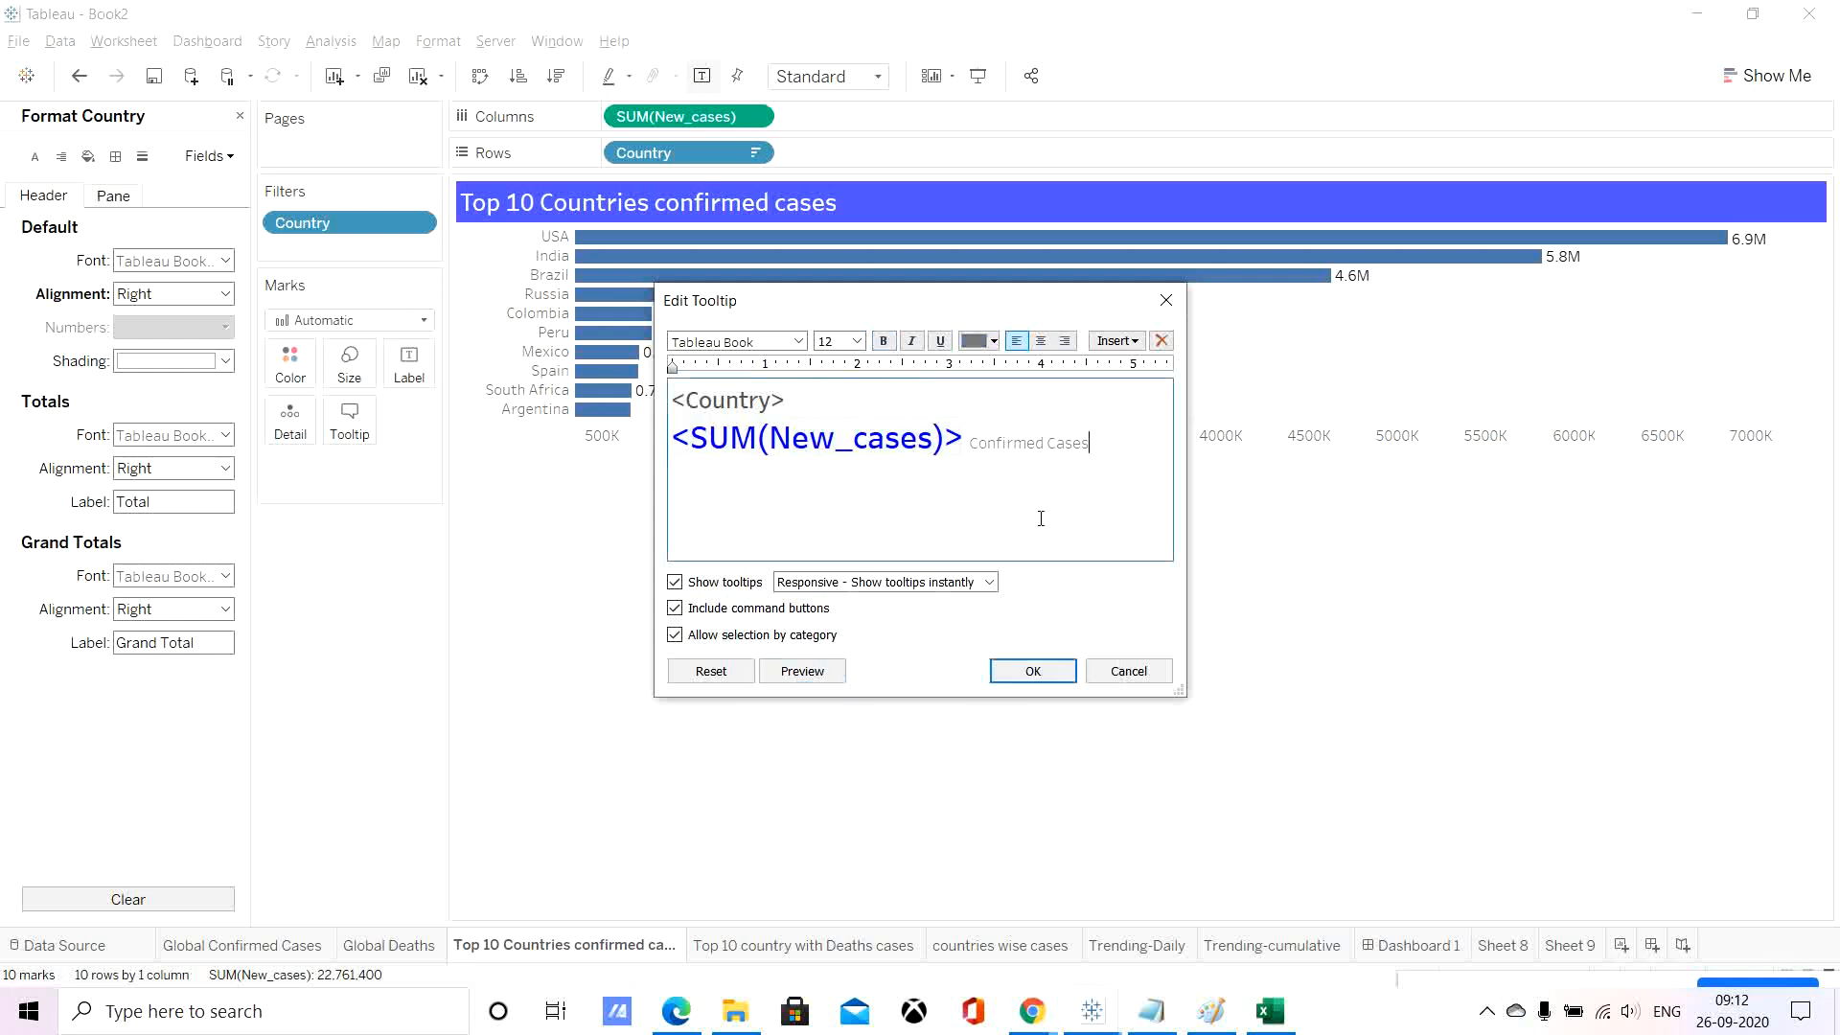
pyautogui.click(1029, 672)
pyautogui.moveTo(753, 265)
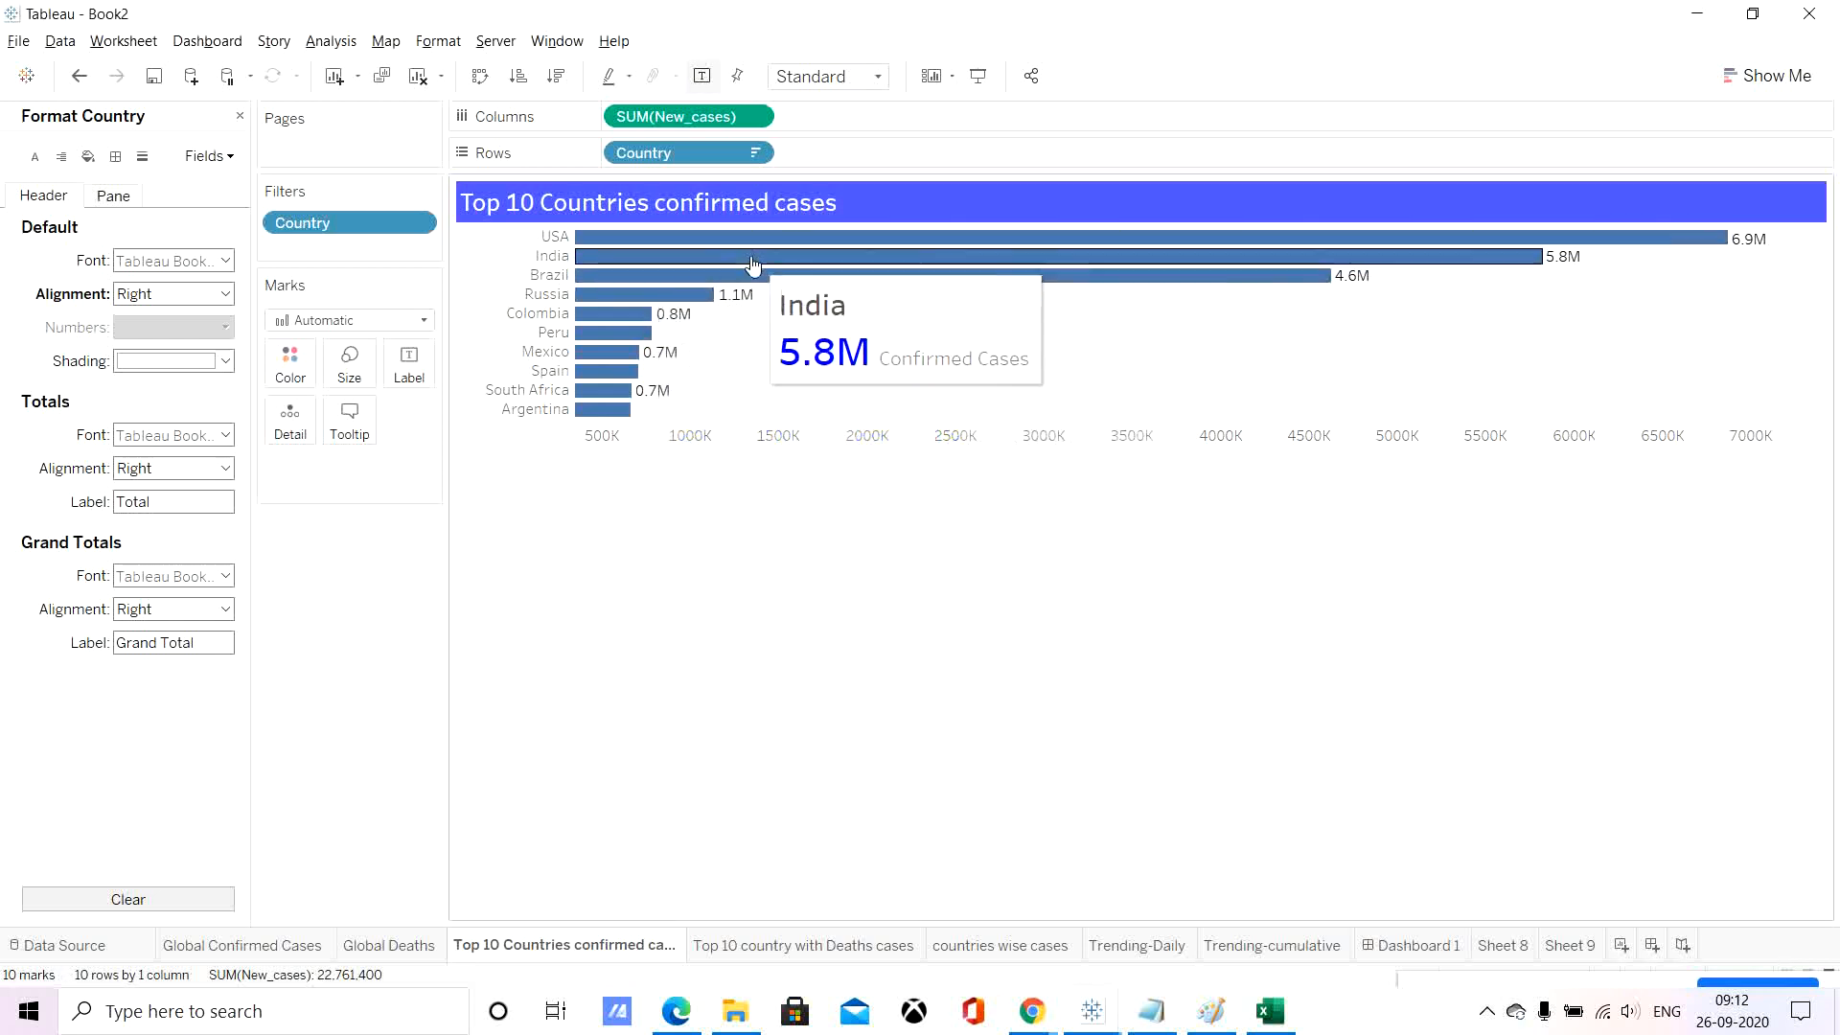
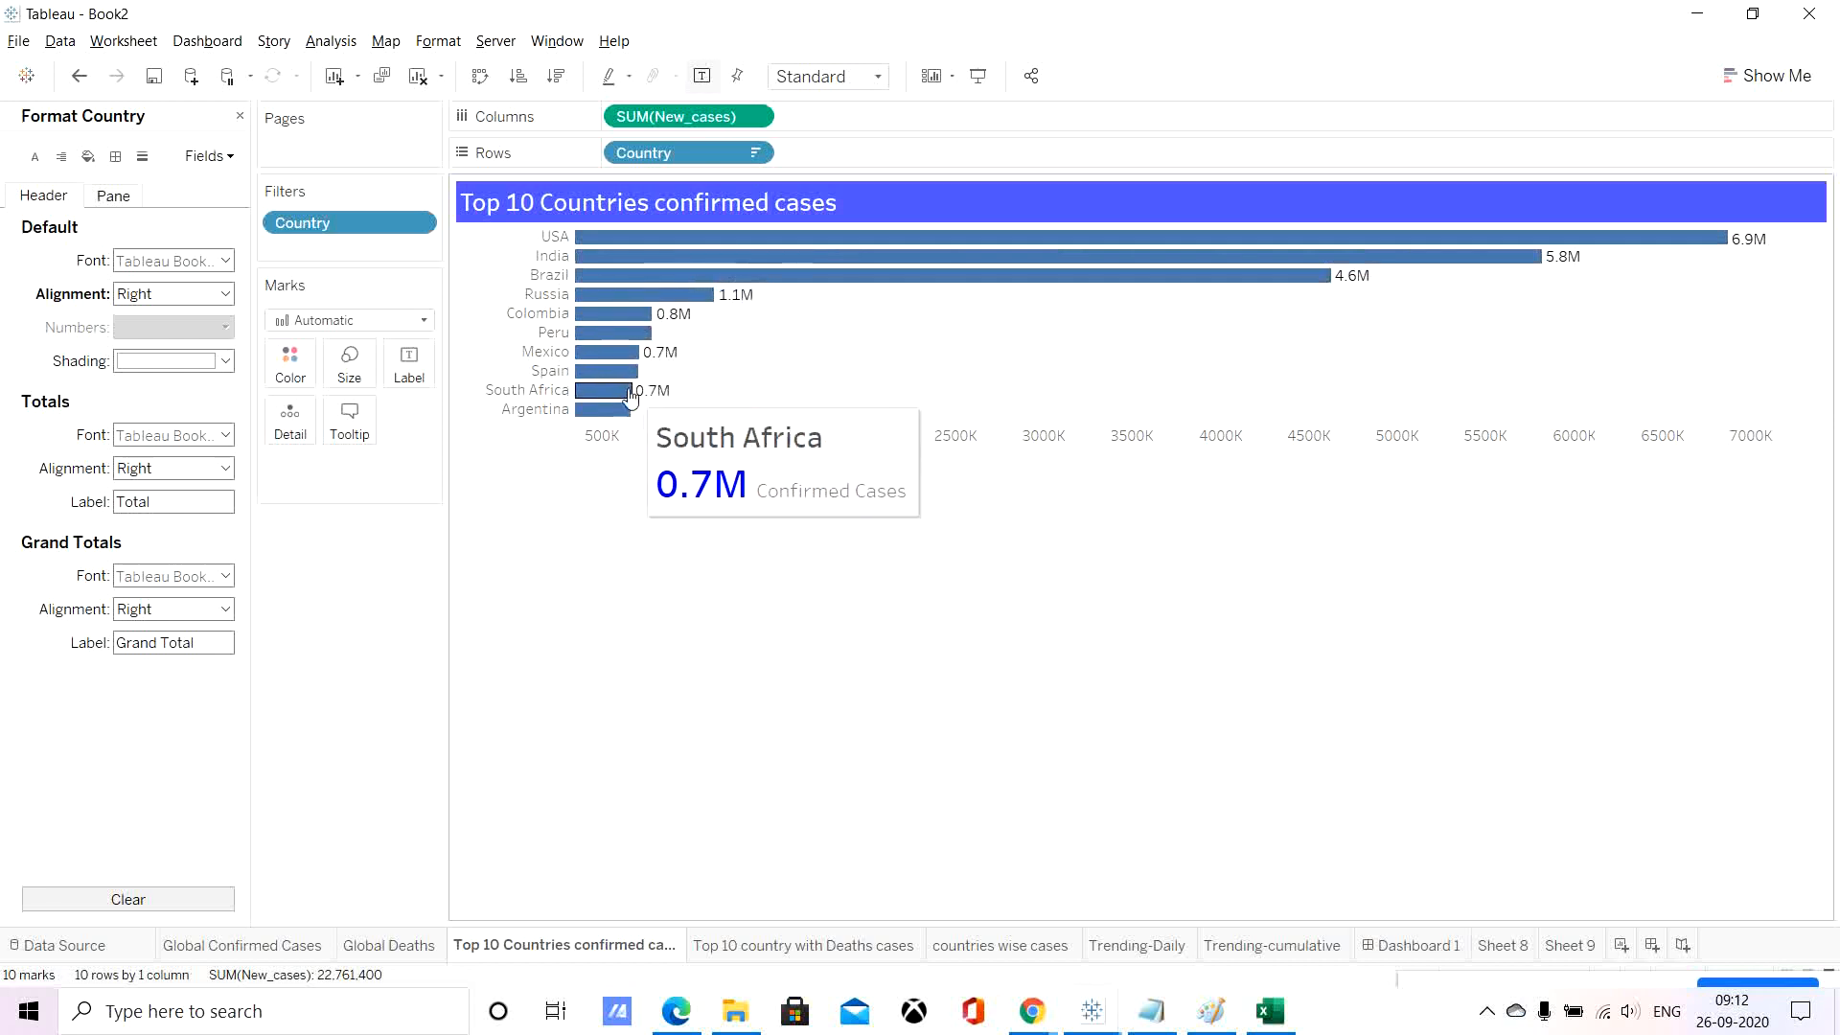
# Open the Top 10 country with Deaths cases sheet from Dashboard 1 and remove the Country caption from its tooltip.
pyautogui.click(1415, 946)
pyautogui.click(1076, 407)
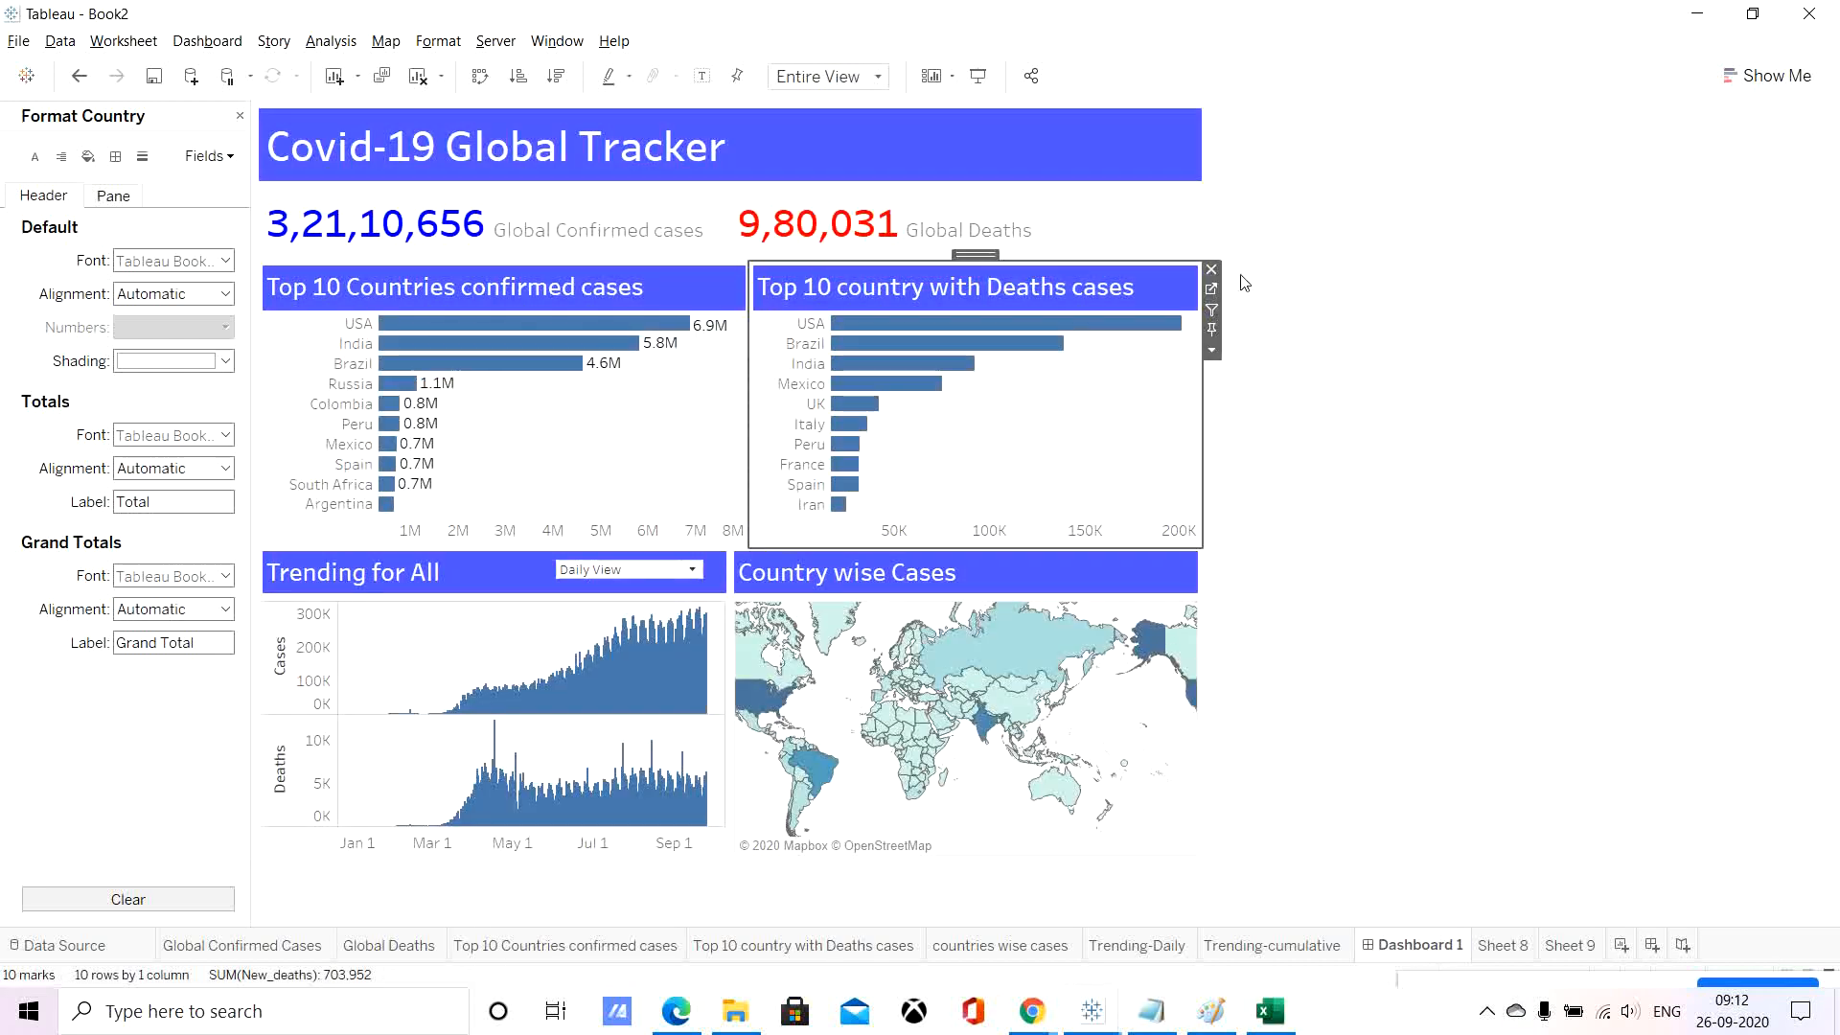
pyautogui.click(1211, 289)
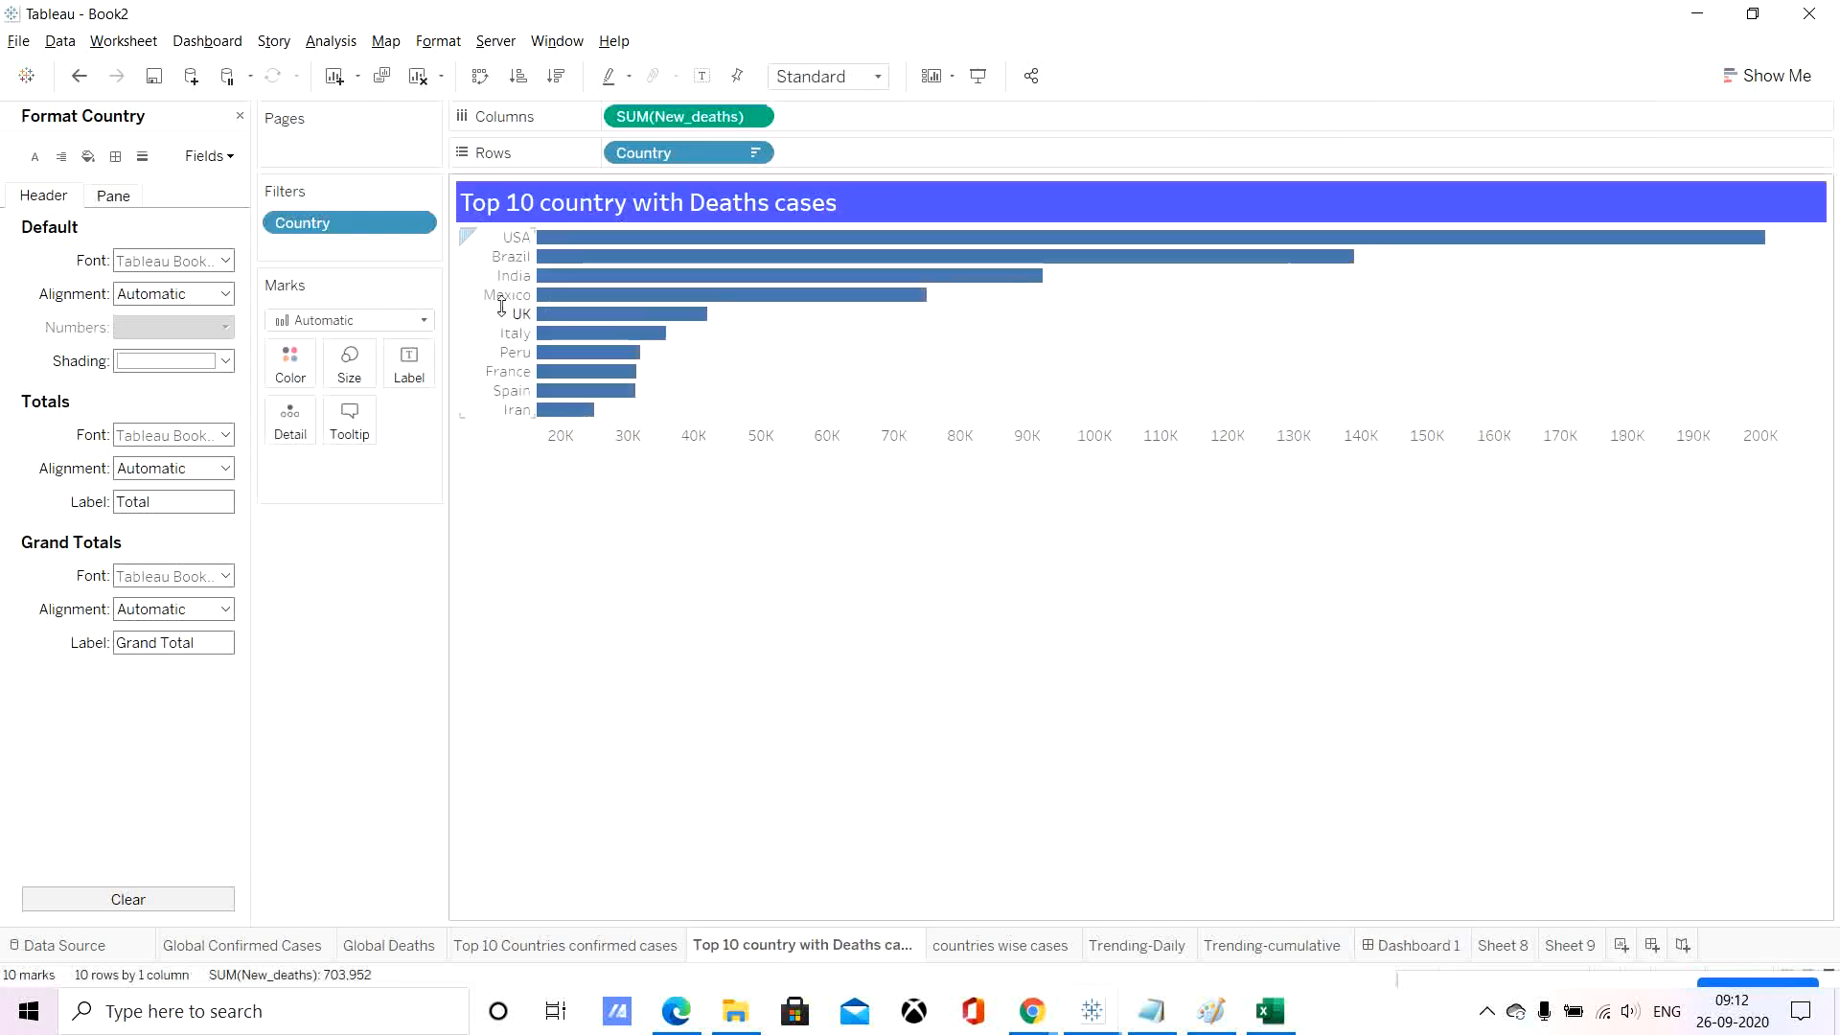
pyautogui.click(347, 417)
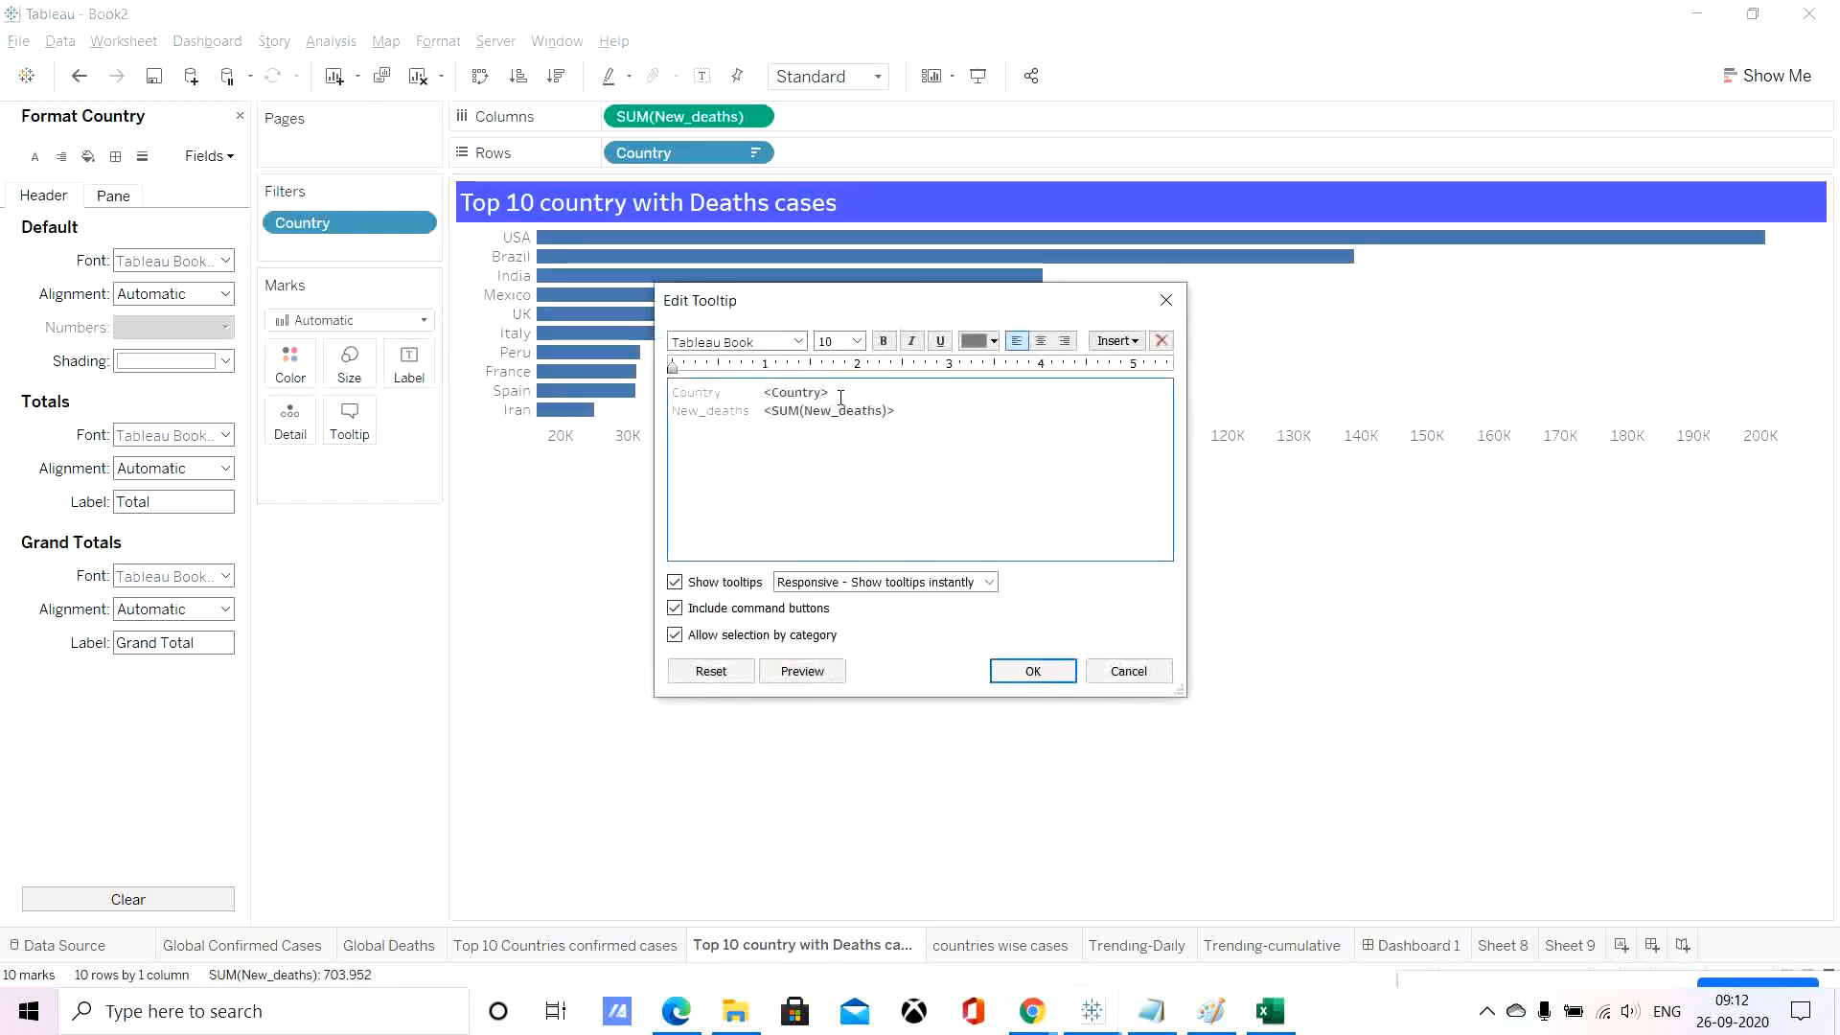
pyautogui.moveTo(741, 394); pyautogui.dragTo(649, 384)
pyautogui.press('Delete')
# Set the <Country> field in the deaths chart's tooltip to font size 18 and colour it dark grey.
pyautogui.moveTo(736, 393); pyautogui.dragTo(619, 378)
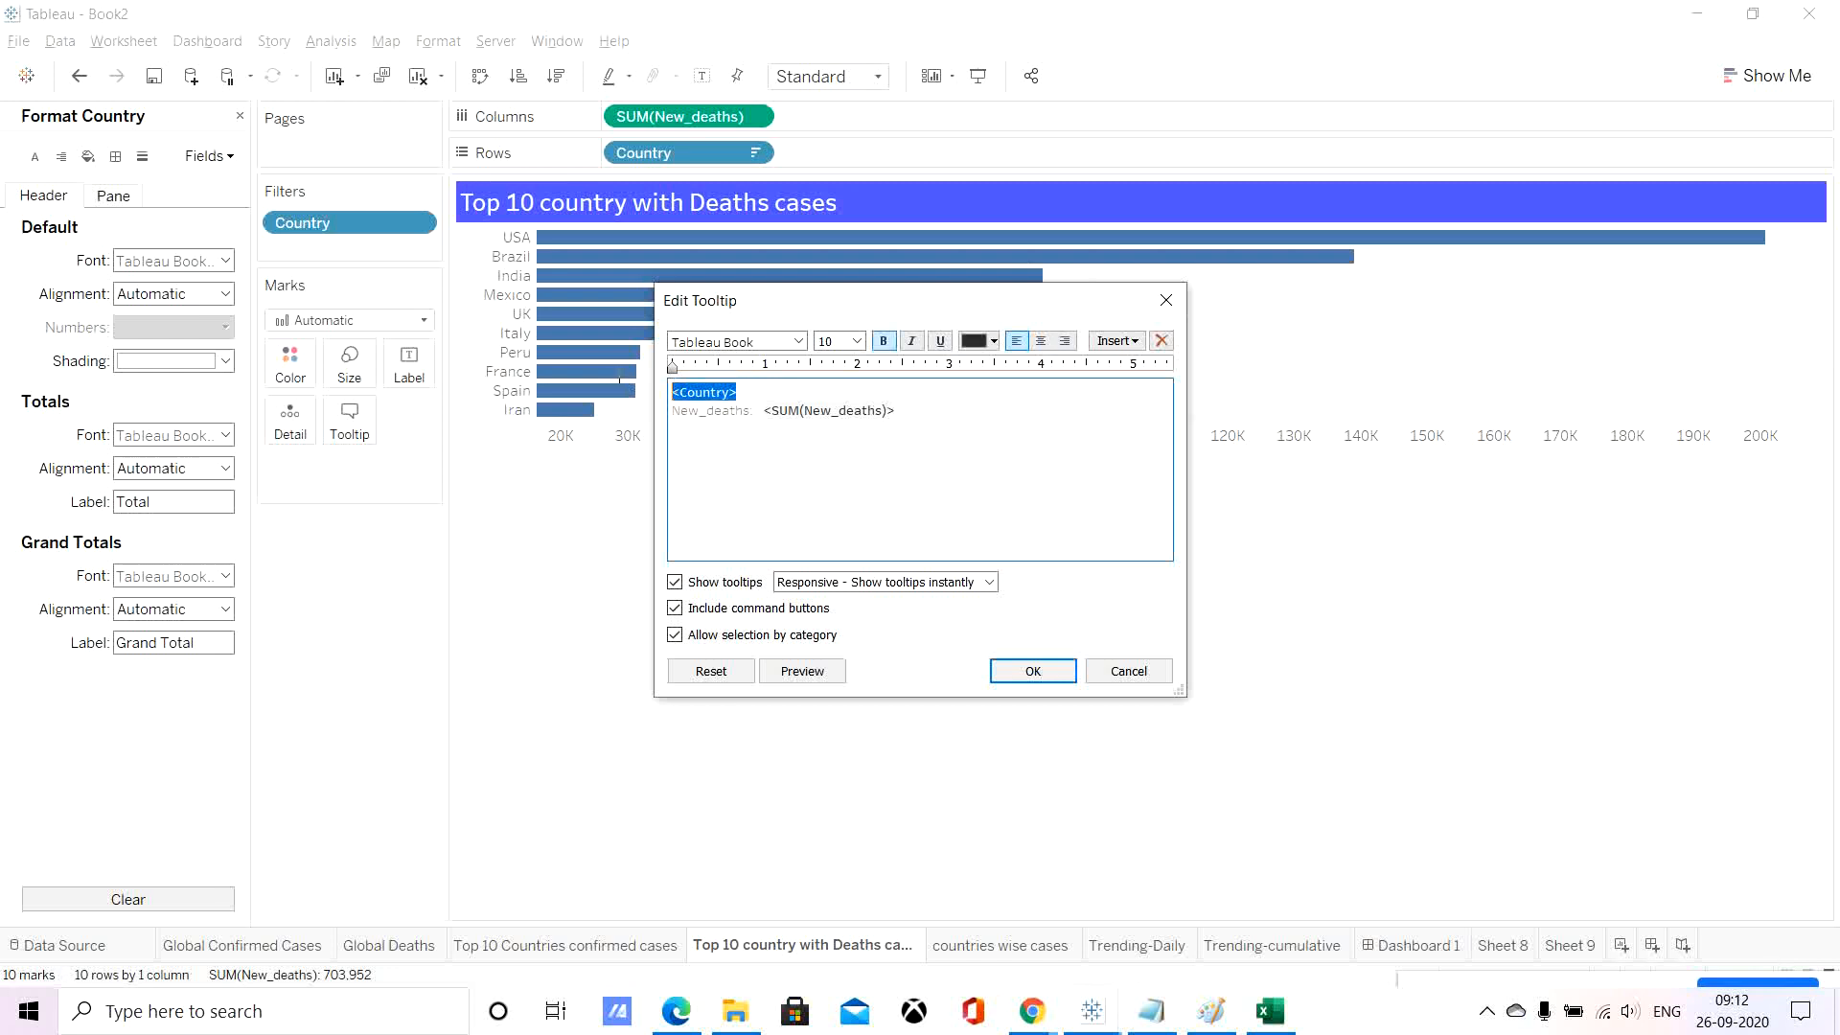
pyautogui.click(856, 341)
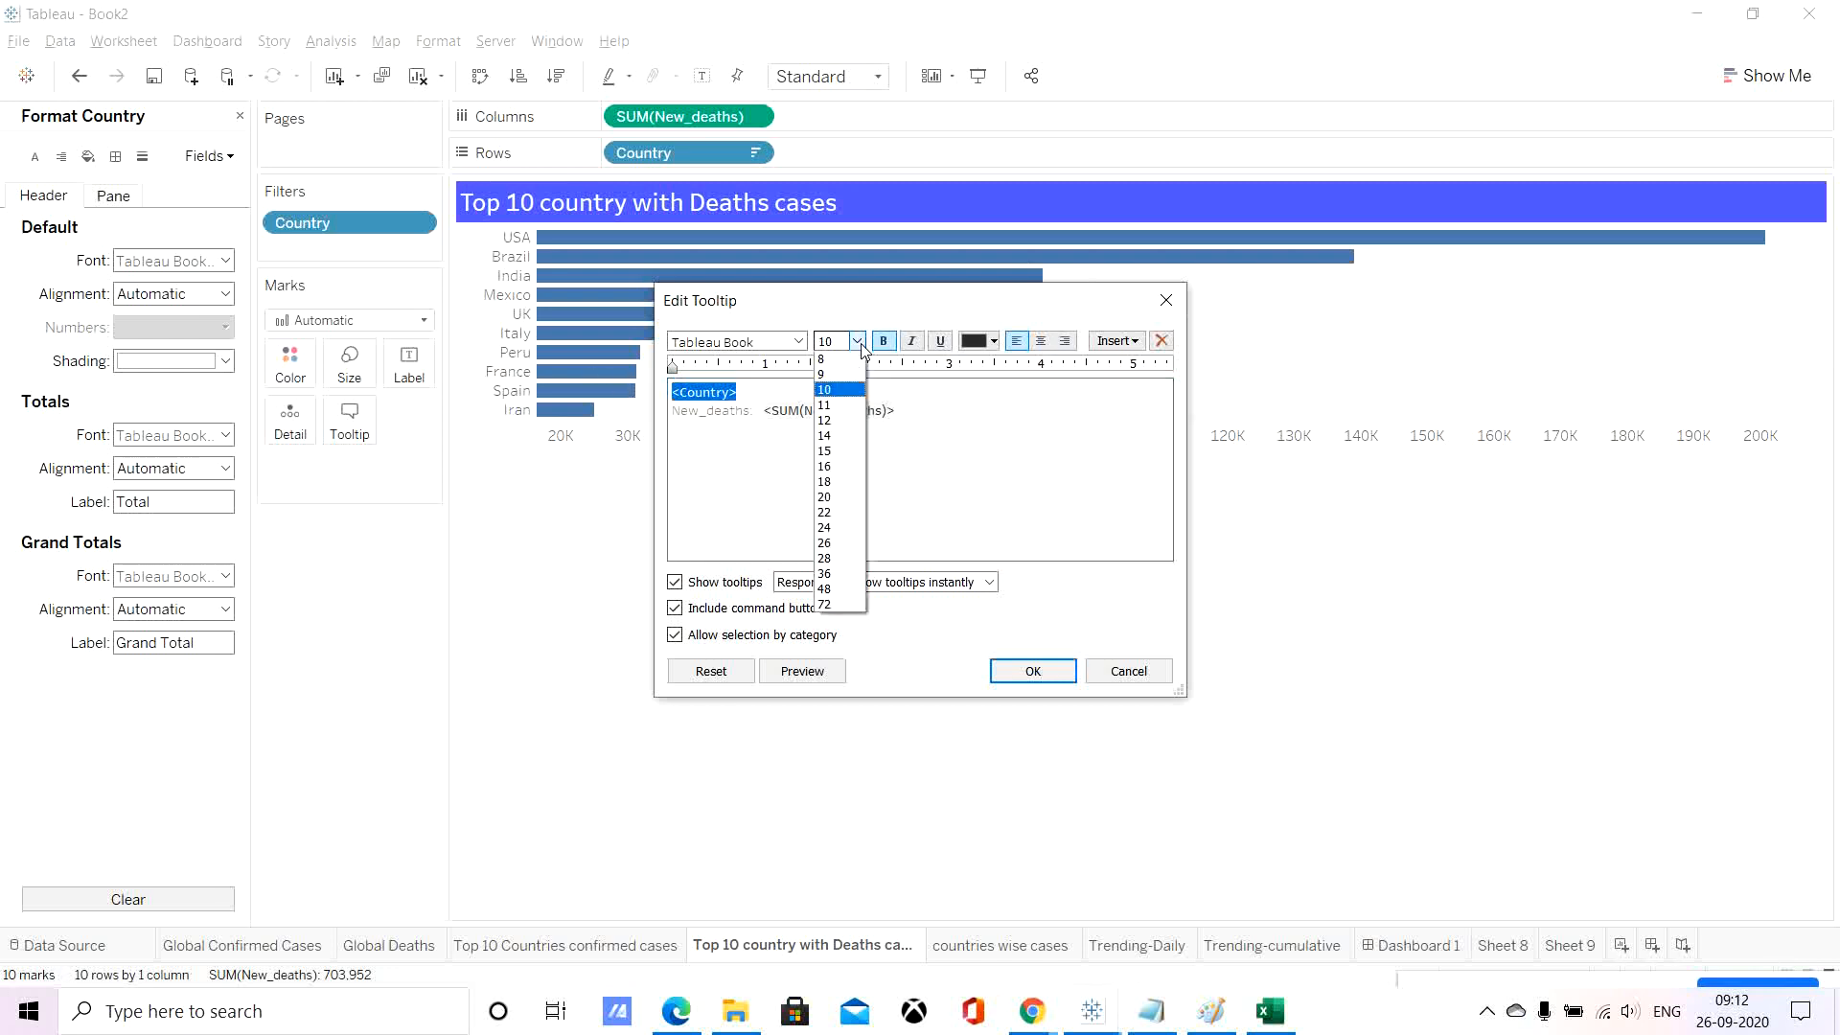
pyautogui.click(847, 483)
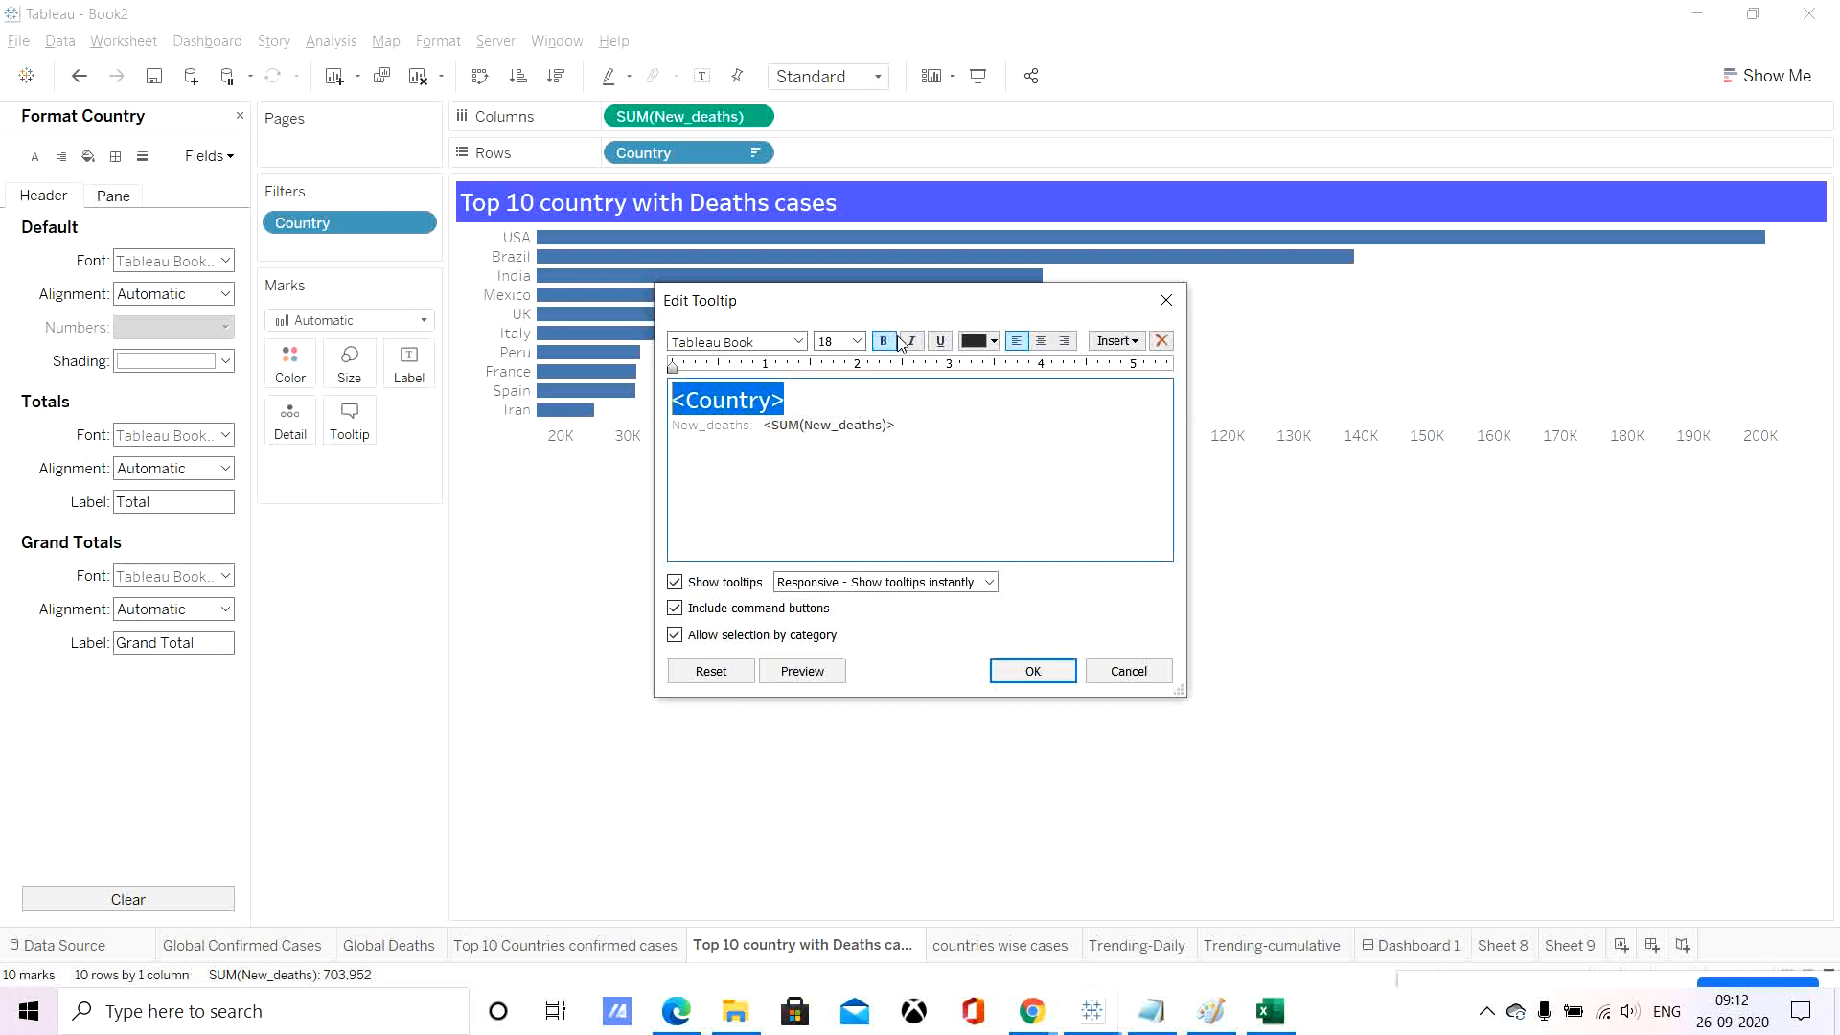
pyautogui.click(995, 347)
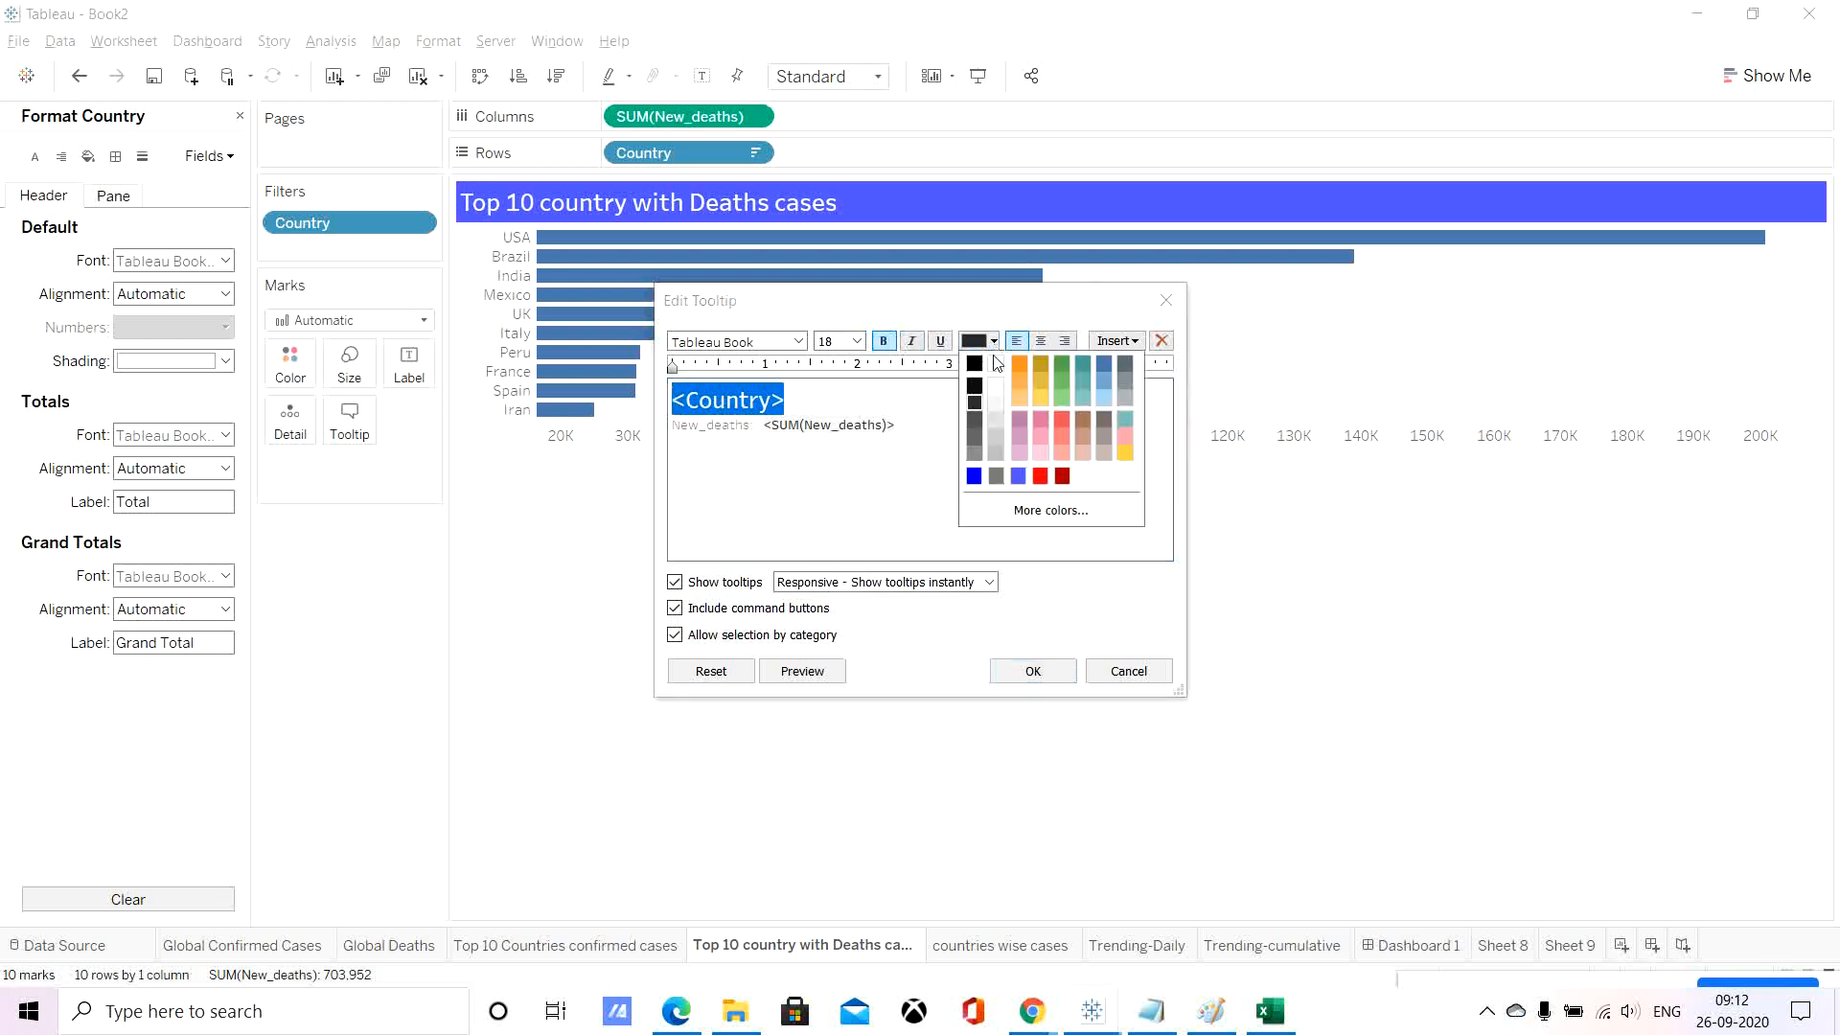
pyautogui.click(966, 424)
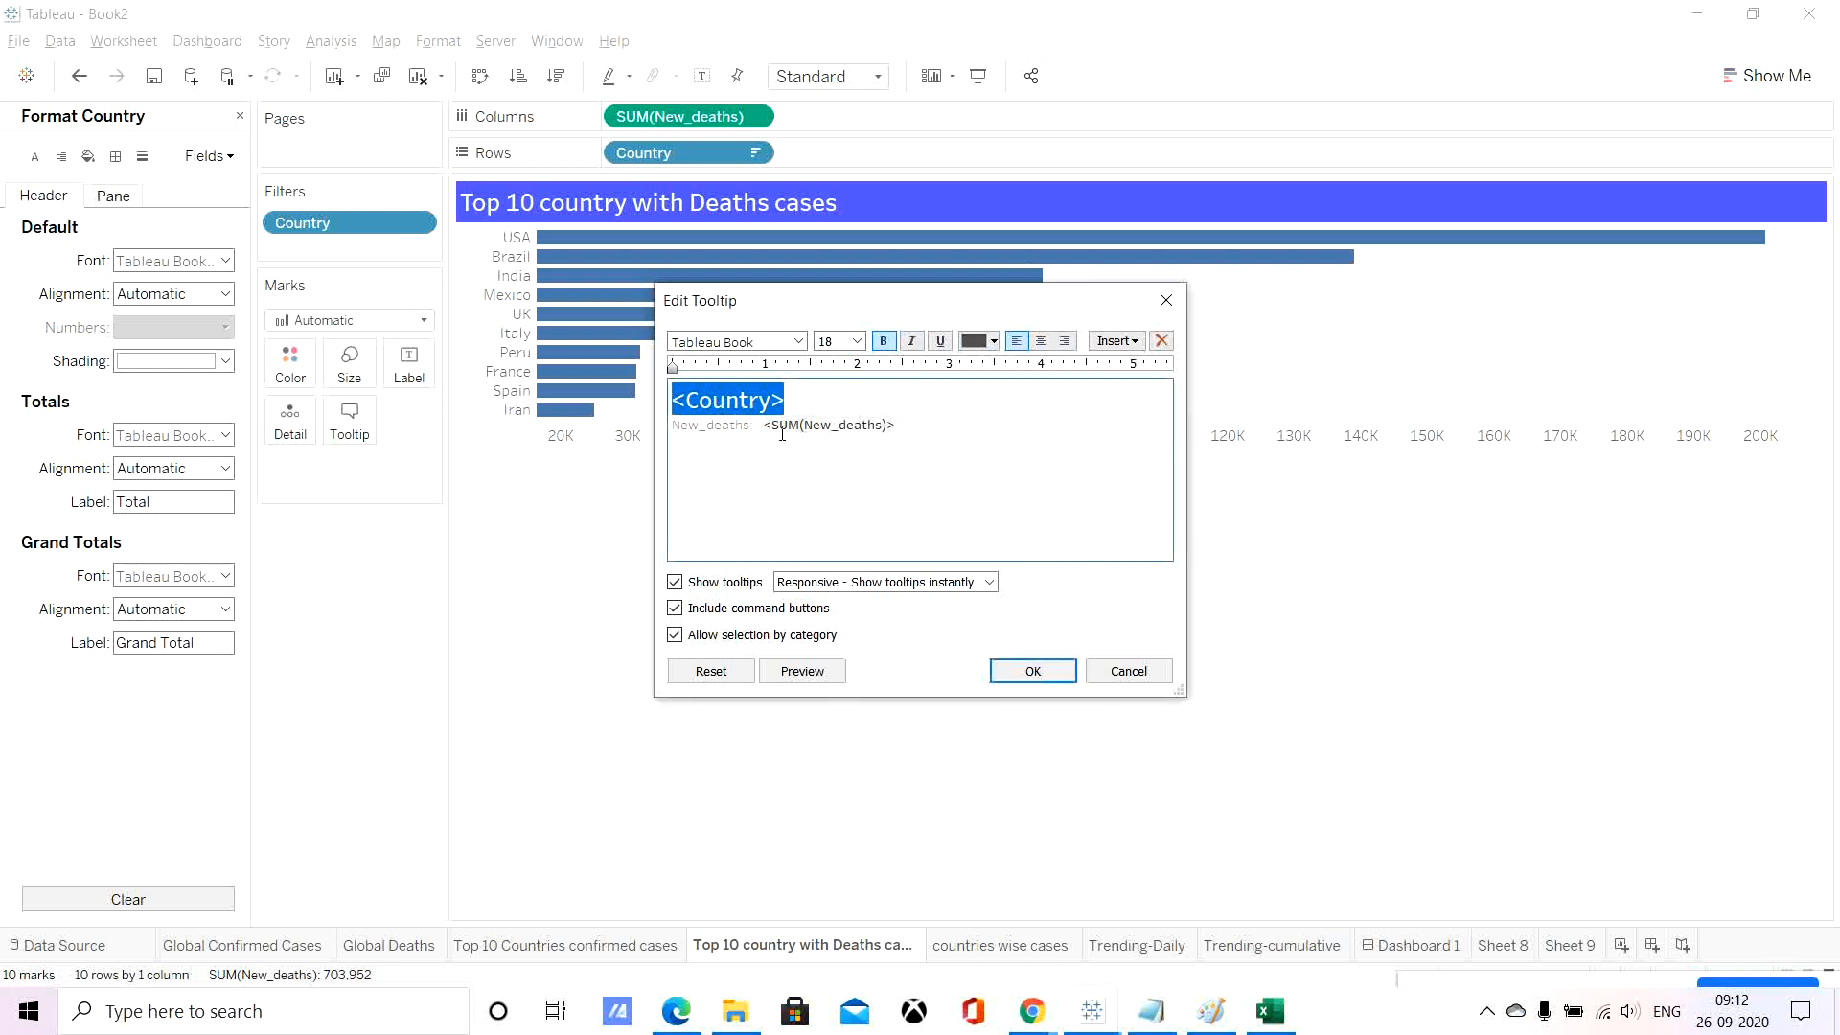
# Remove the New_deaths caption and its trailing gap from the deaths chart's tooltip.
pyautogui.moveTo(754, 425); pyautogui.dragTo(560, 420)
pyautogui.press('Delete')
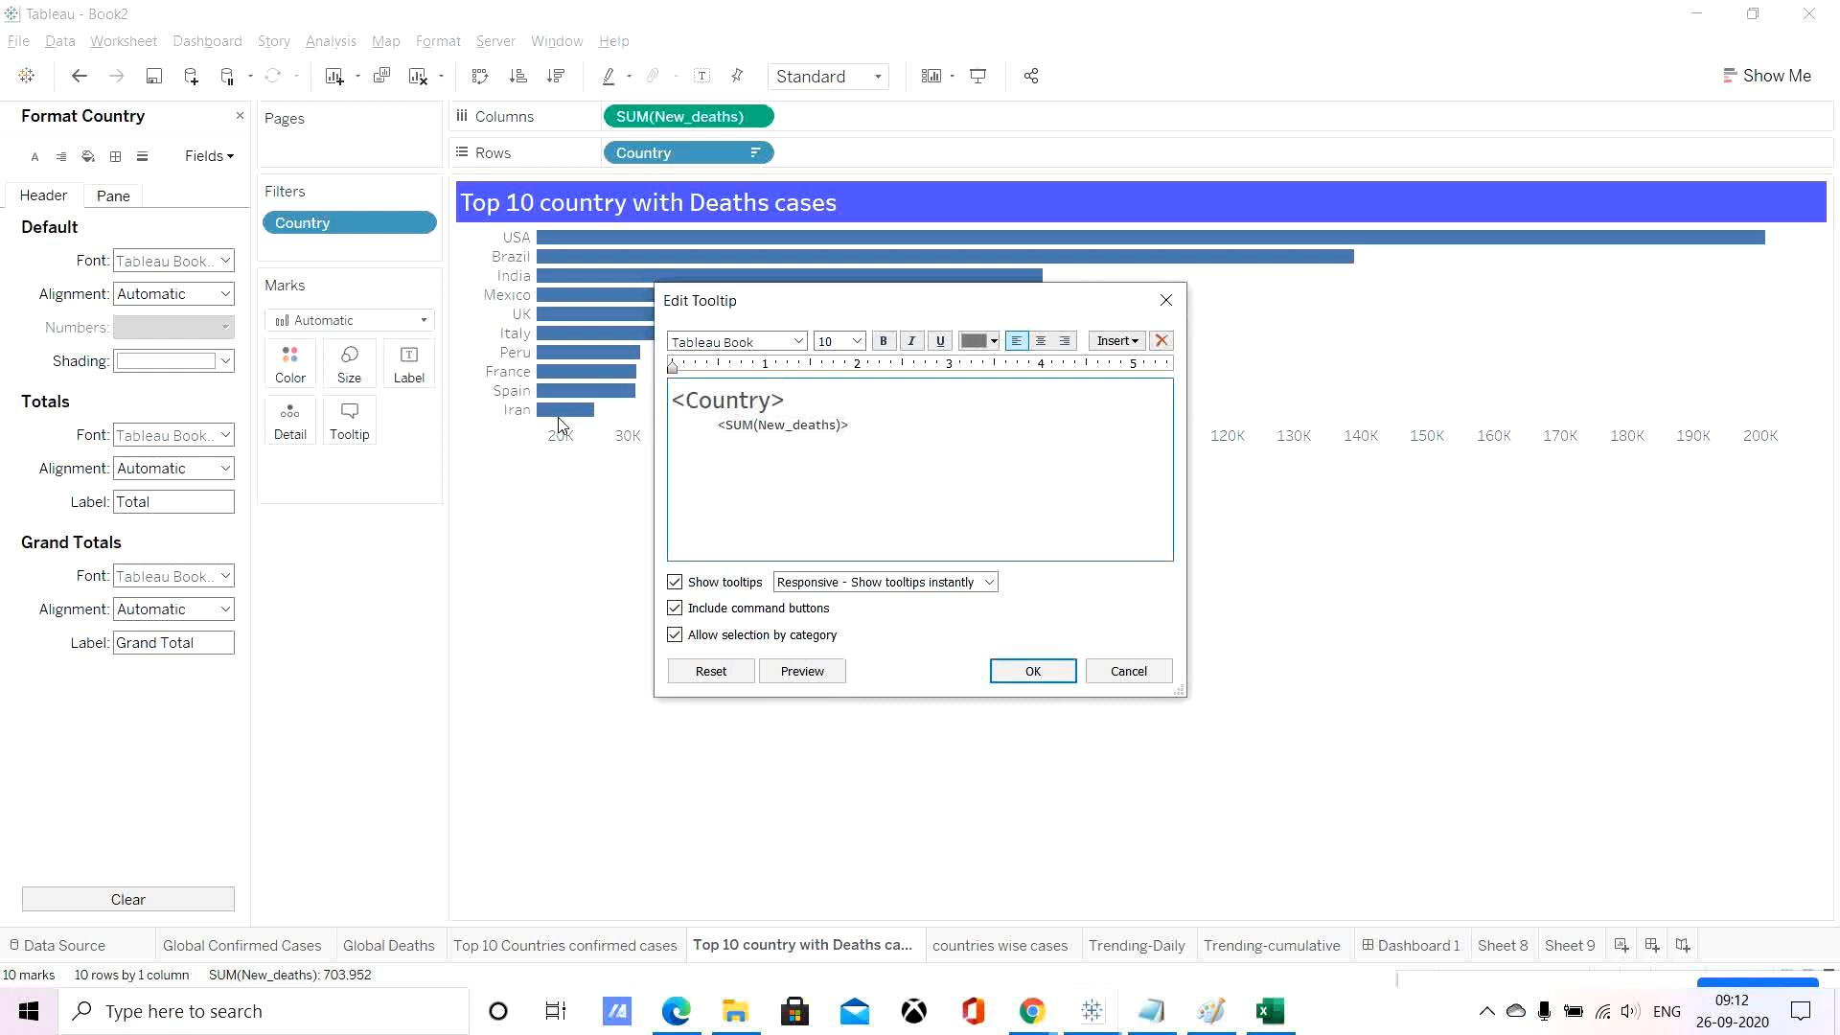
pyautogui.press('Delete')
# Set the <SUM(New_deaths)> field in the tooltip to font size 24 and colour it red.
pyautogui.moveTo(808, 419); pyautogui.dragTo(654, 419)
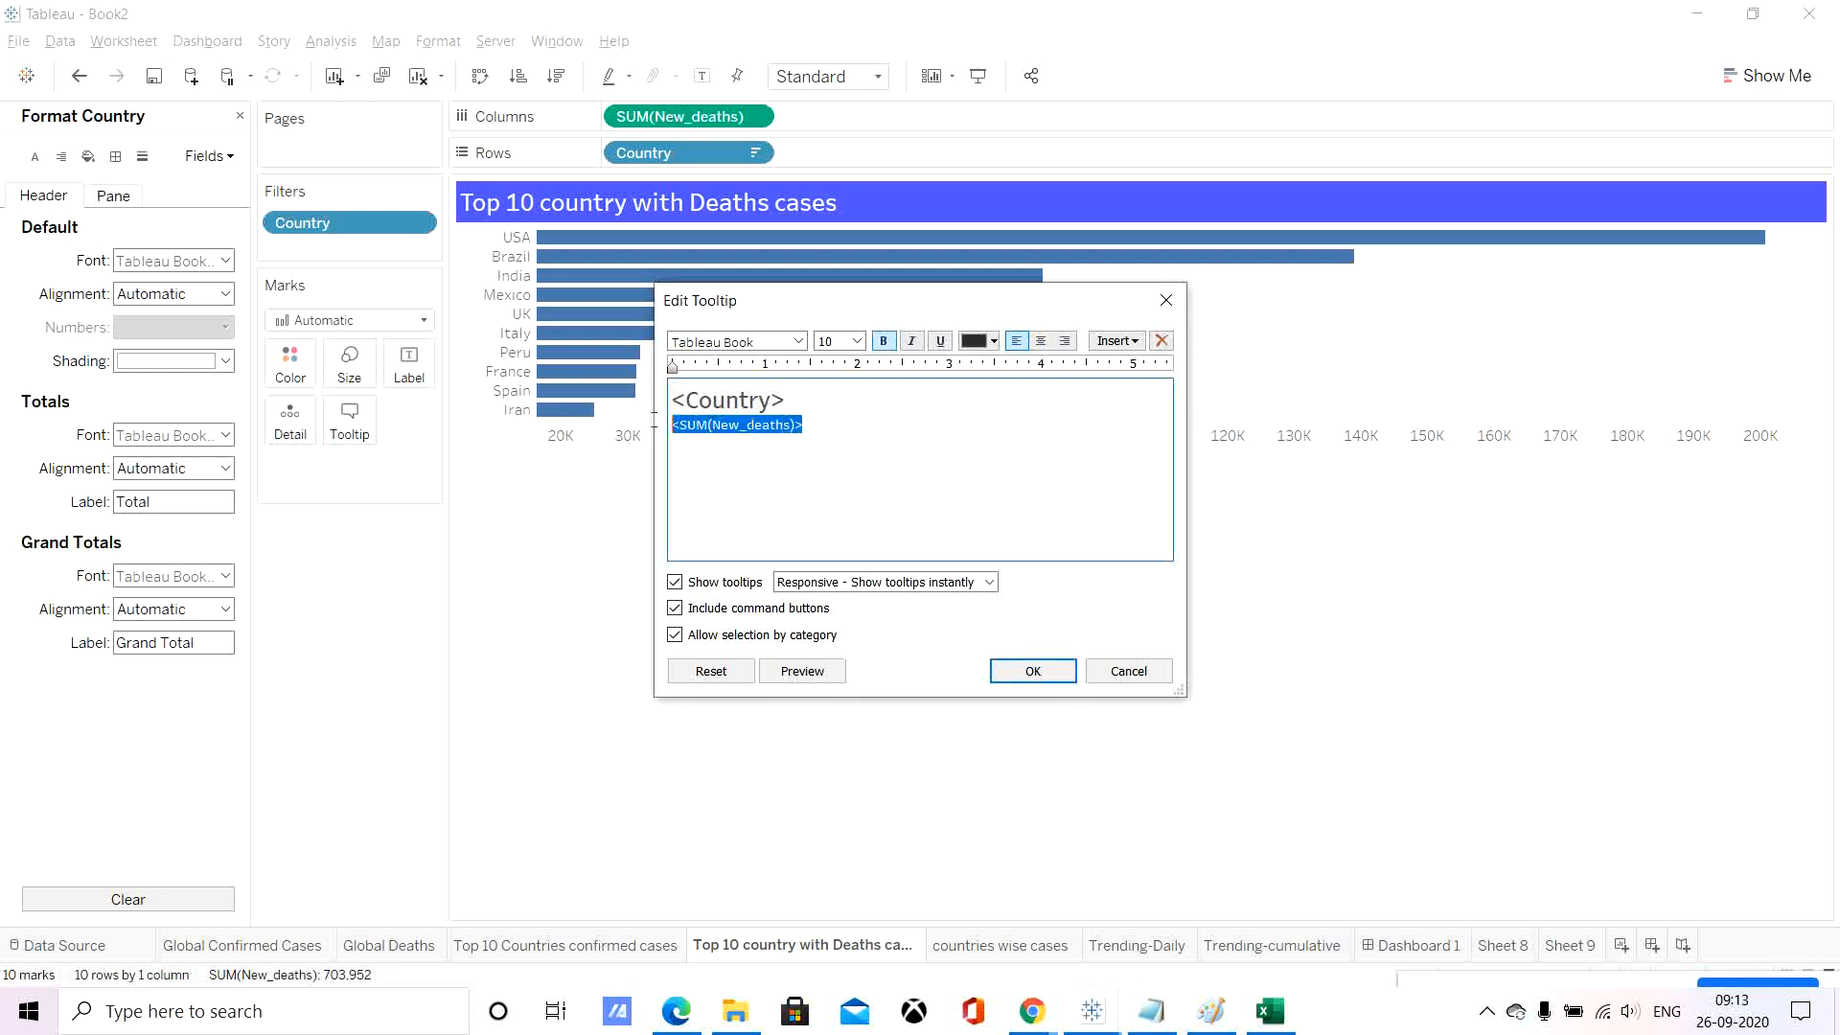
pyautogui.click(857, 342)
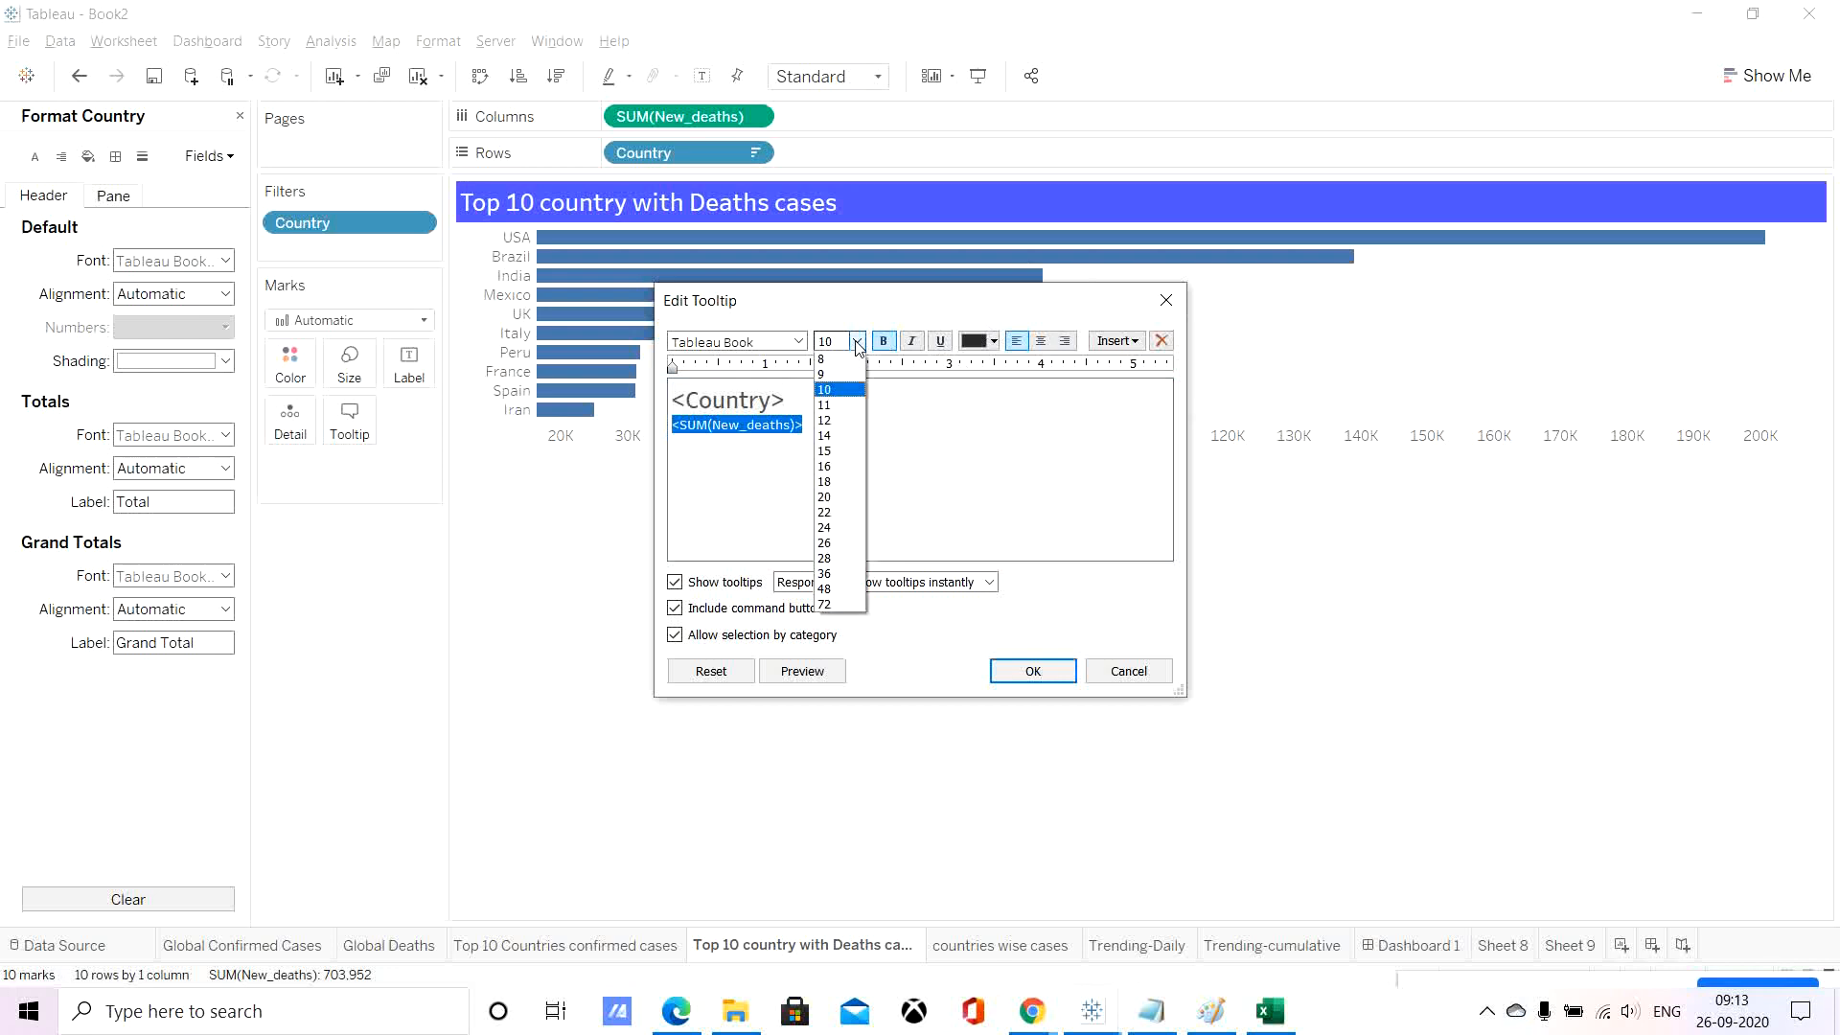
pyautogui.click(835, 528)
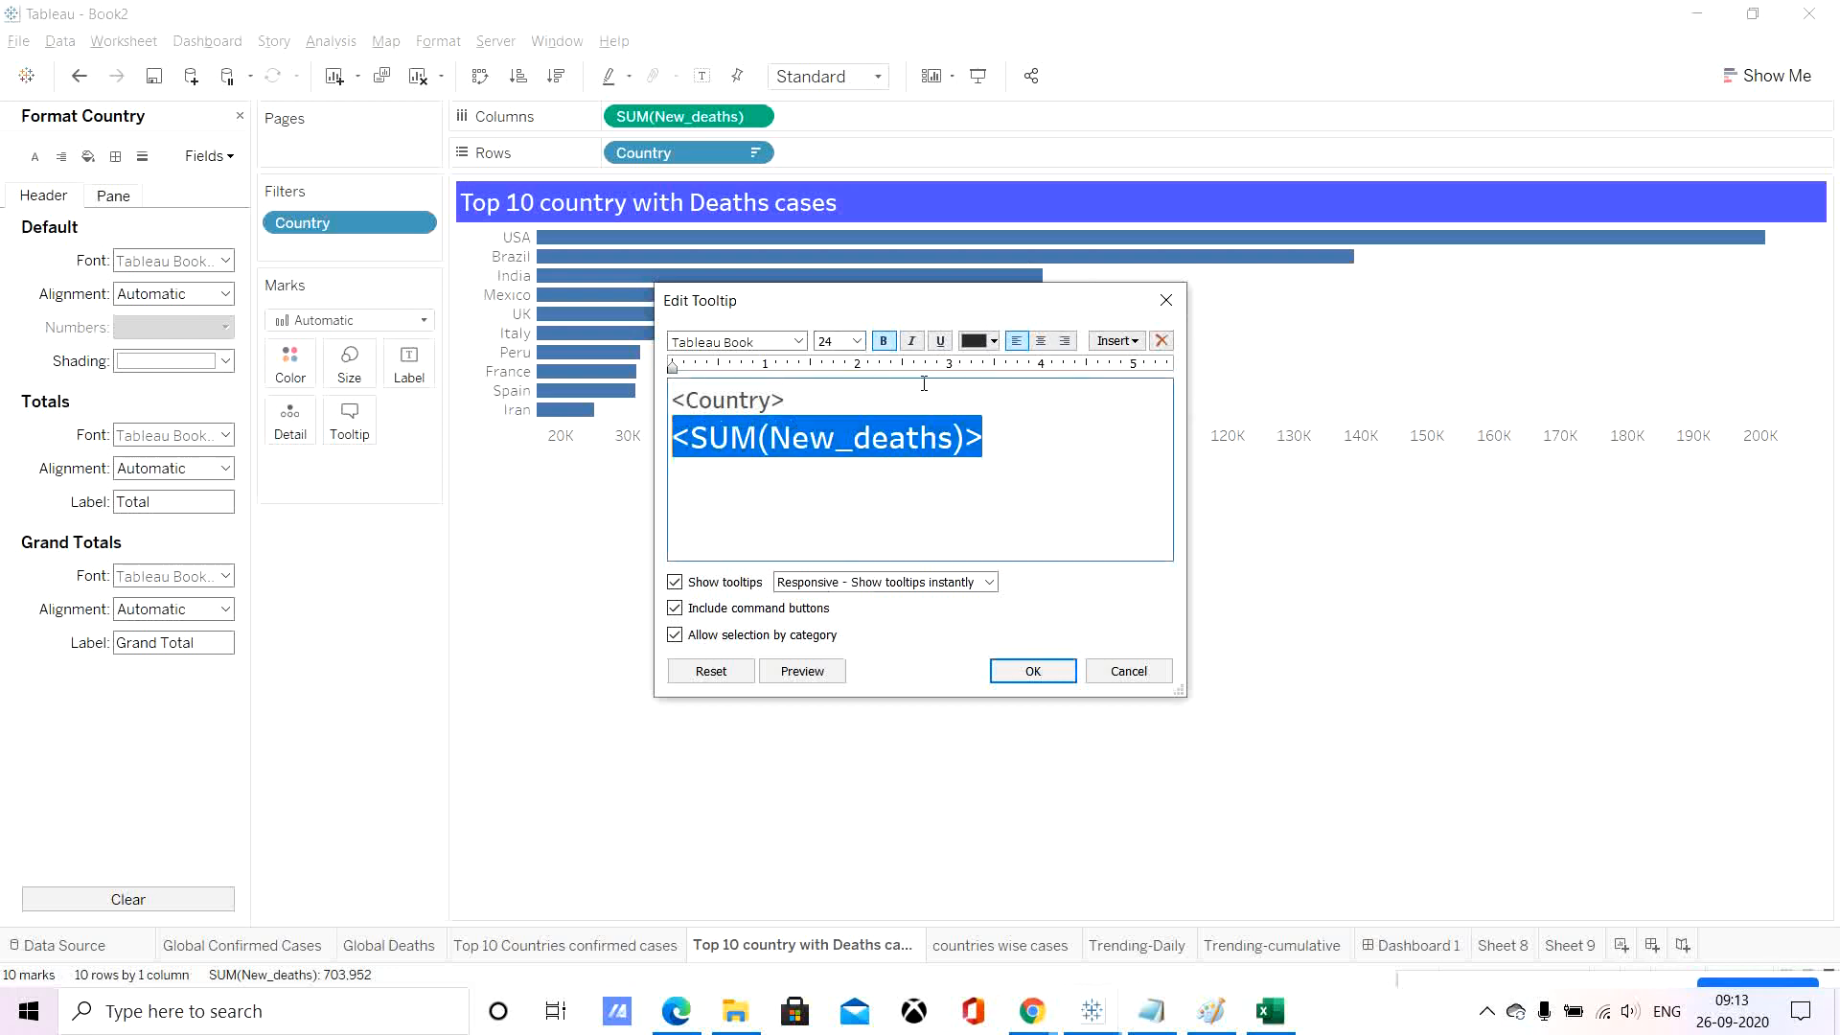
pyautogui.click(995, 341)
pyautogui.click(1041, 476)
# Add the text "Deaths" after <SUM(New_deaths)> in grey, size 12 and not bold, and apply the tooltip.
pyautogui.click(998, 438)
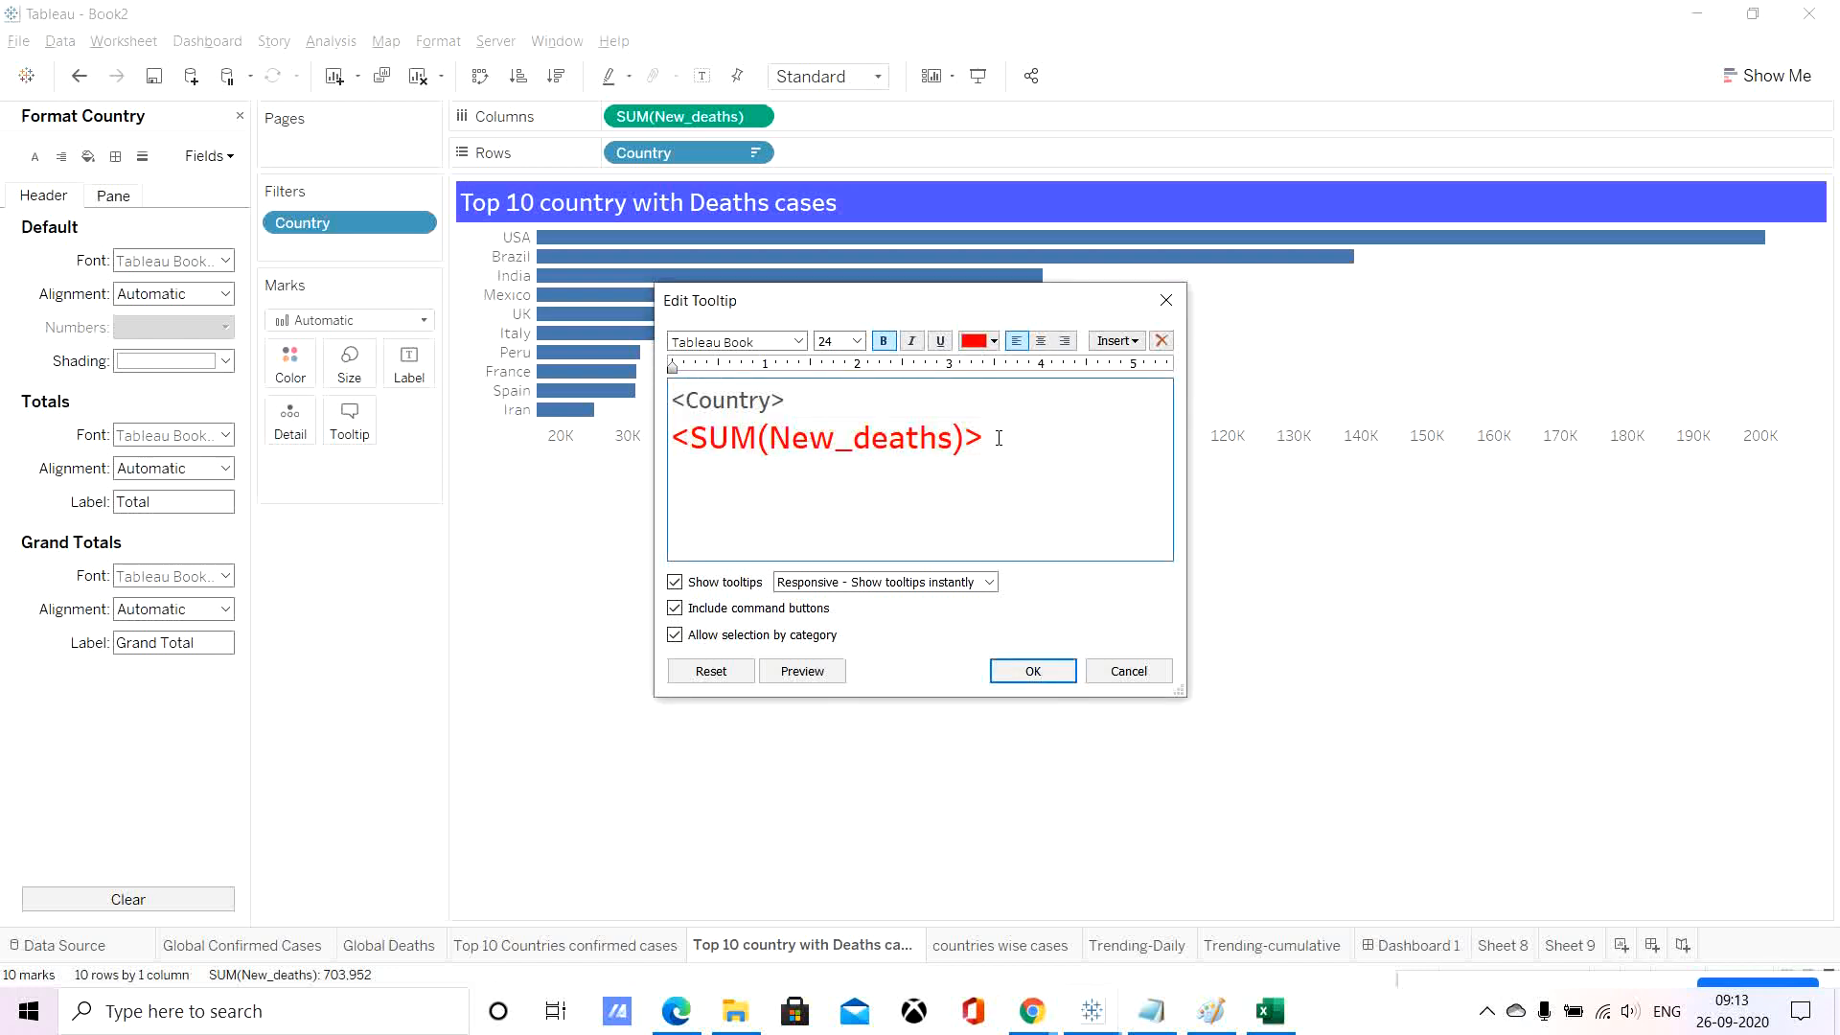
pyautogui.write('Deaths')
pyautogui.moveTo(990, 438); pyautogui.dragTo(1111, 439)
pyautogui.click(993, 341)
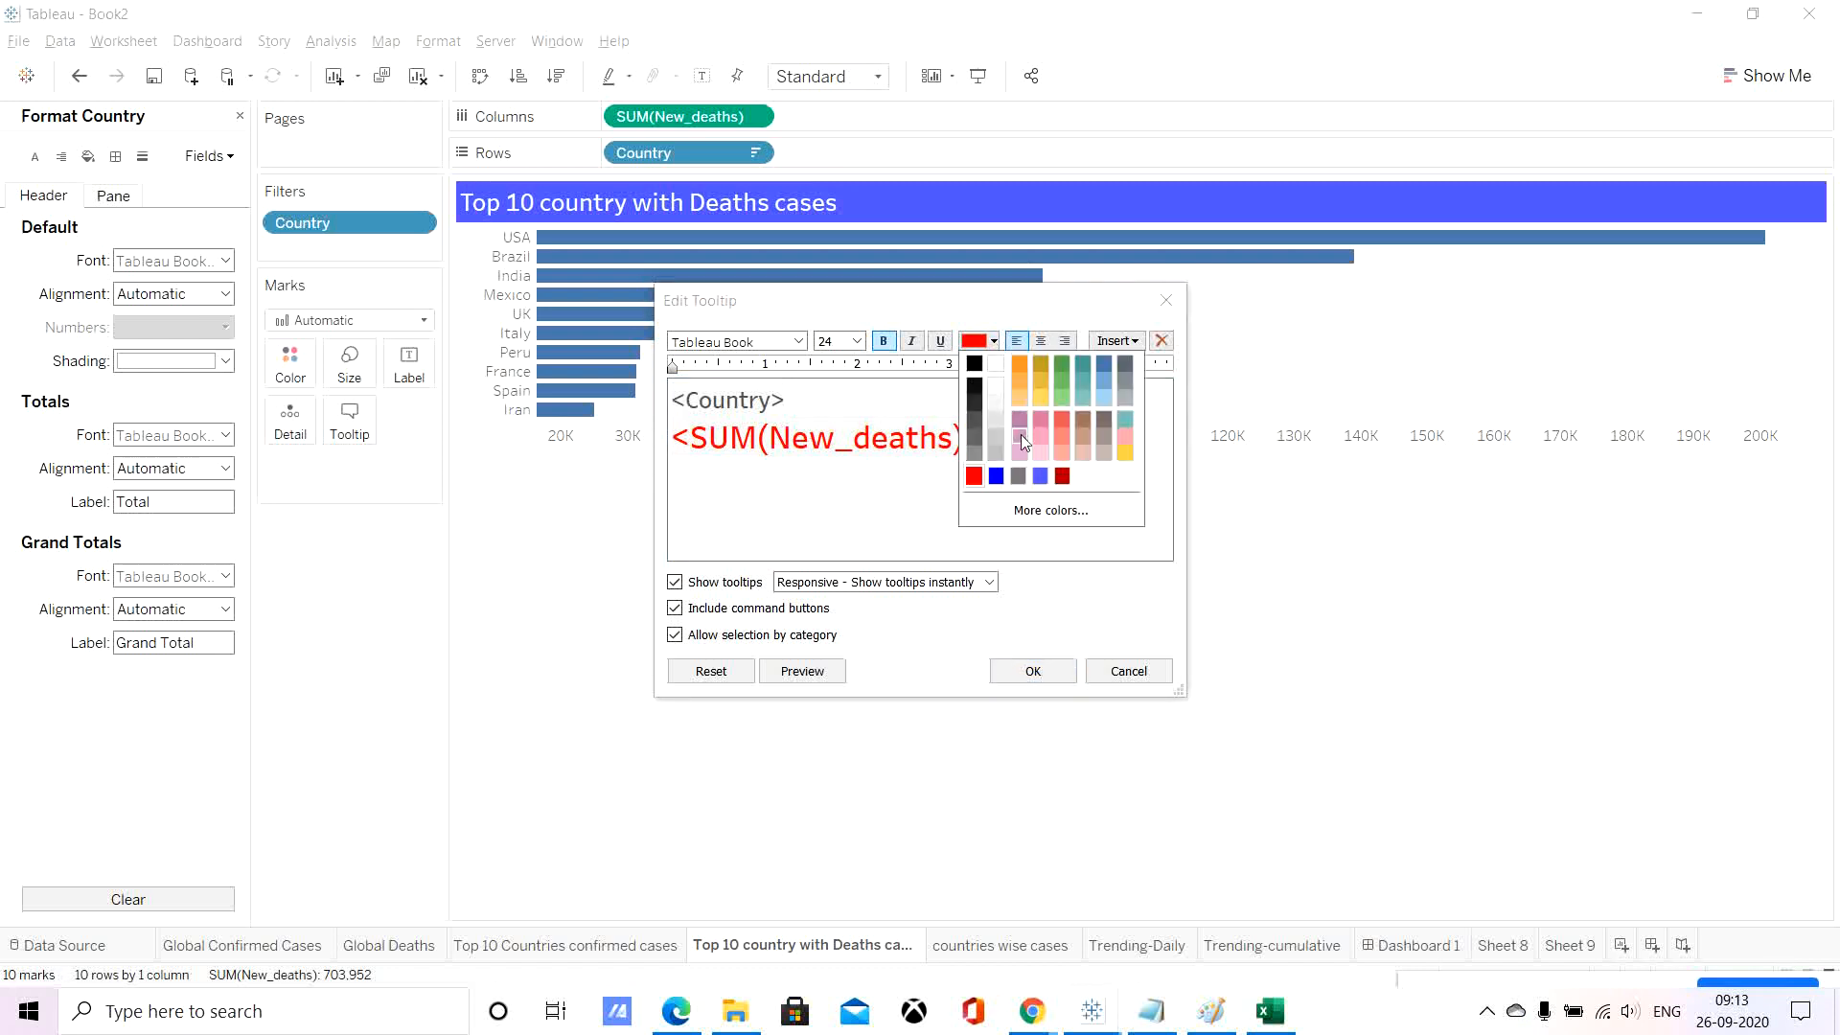
pyautogui.click(1019, 477)
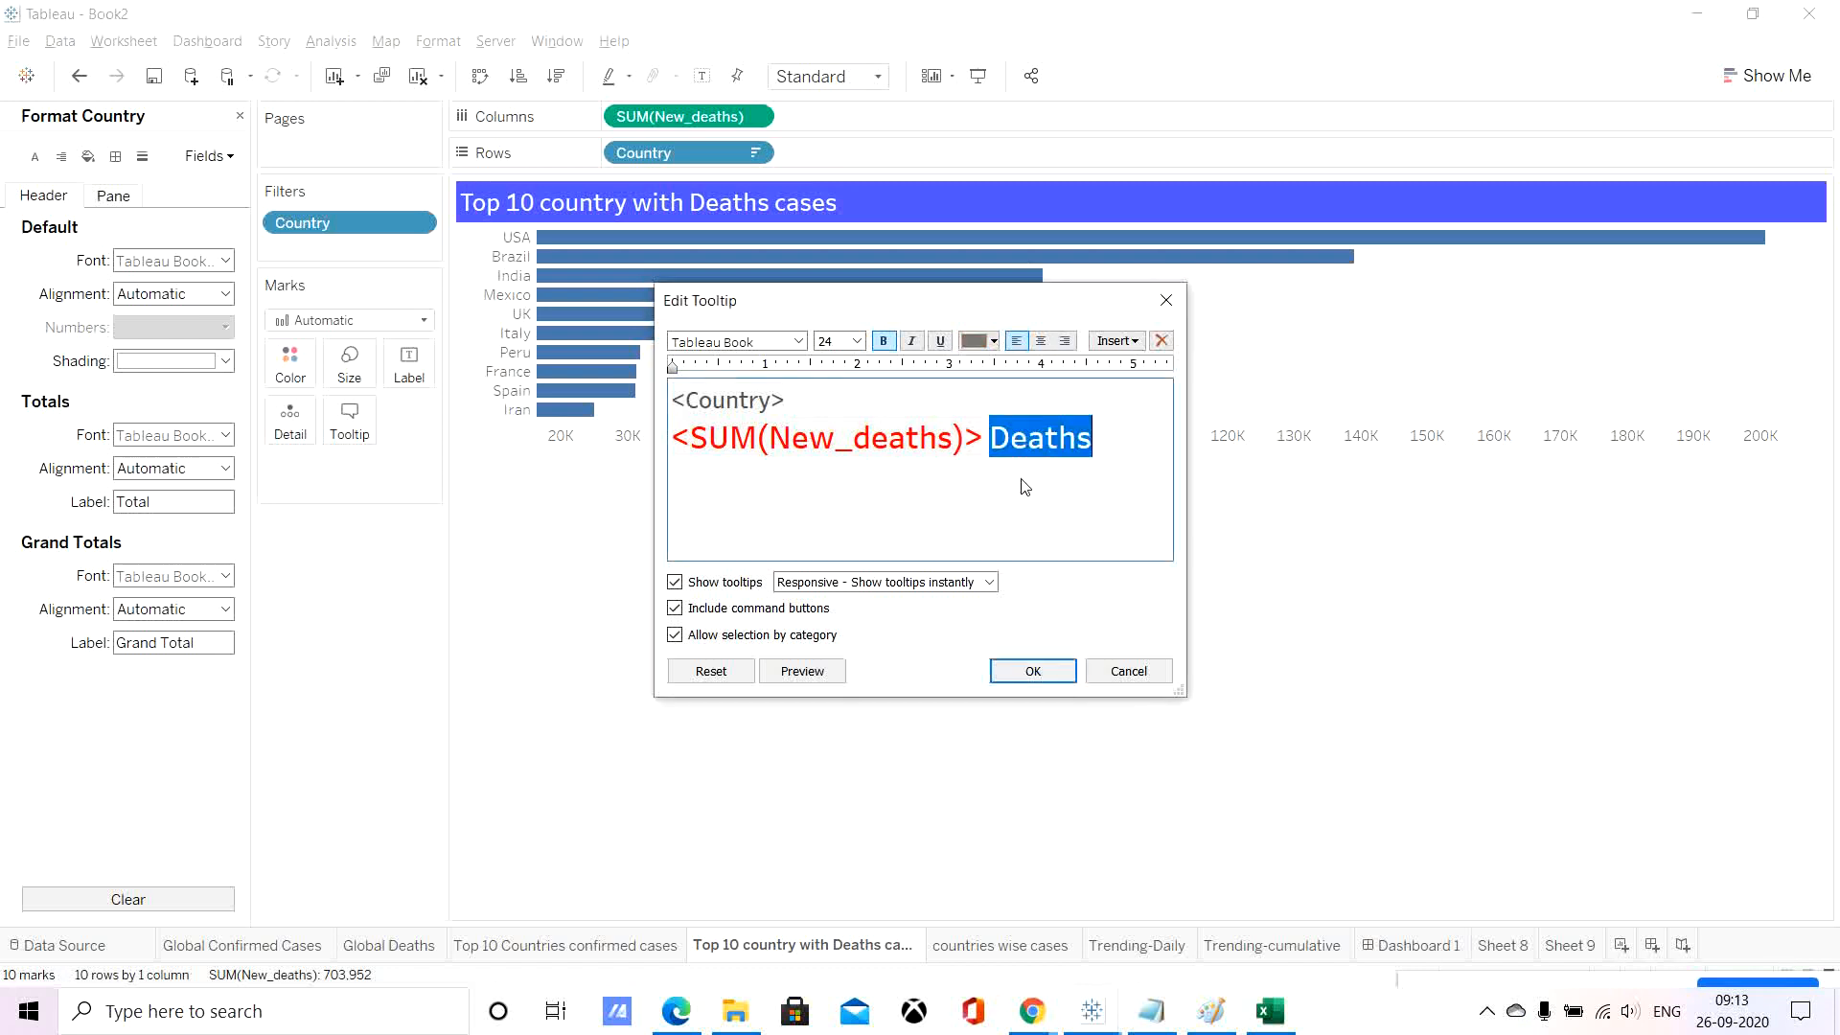
pyautogui.click(857, 341)
pyautogui.click(841, 422)
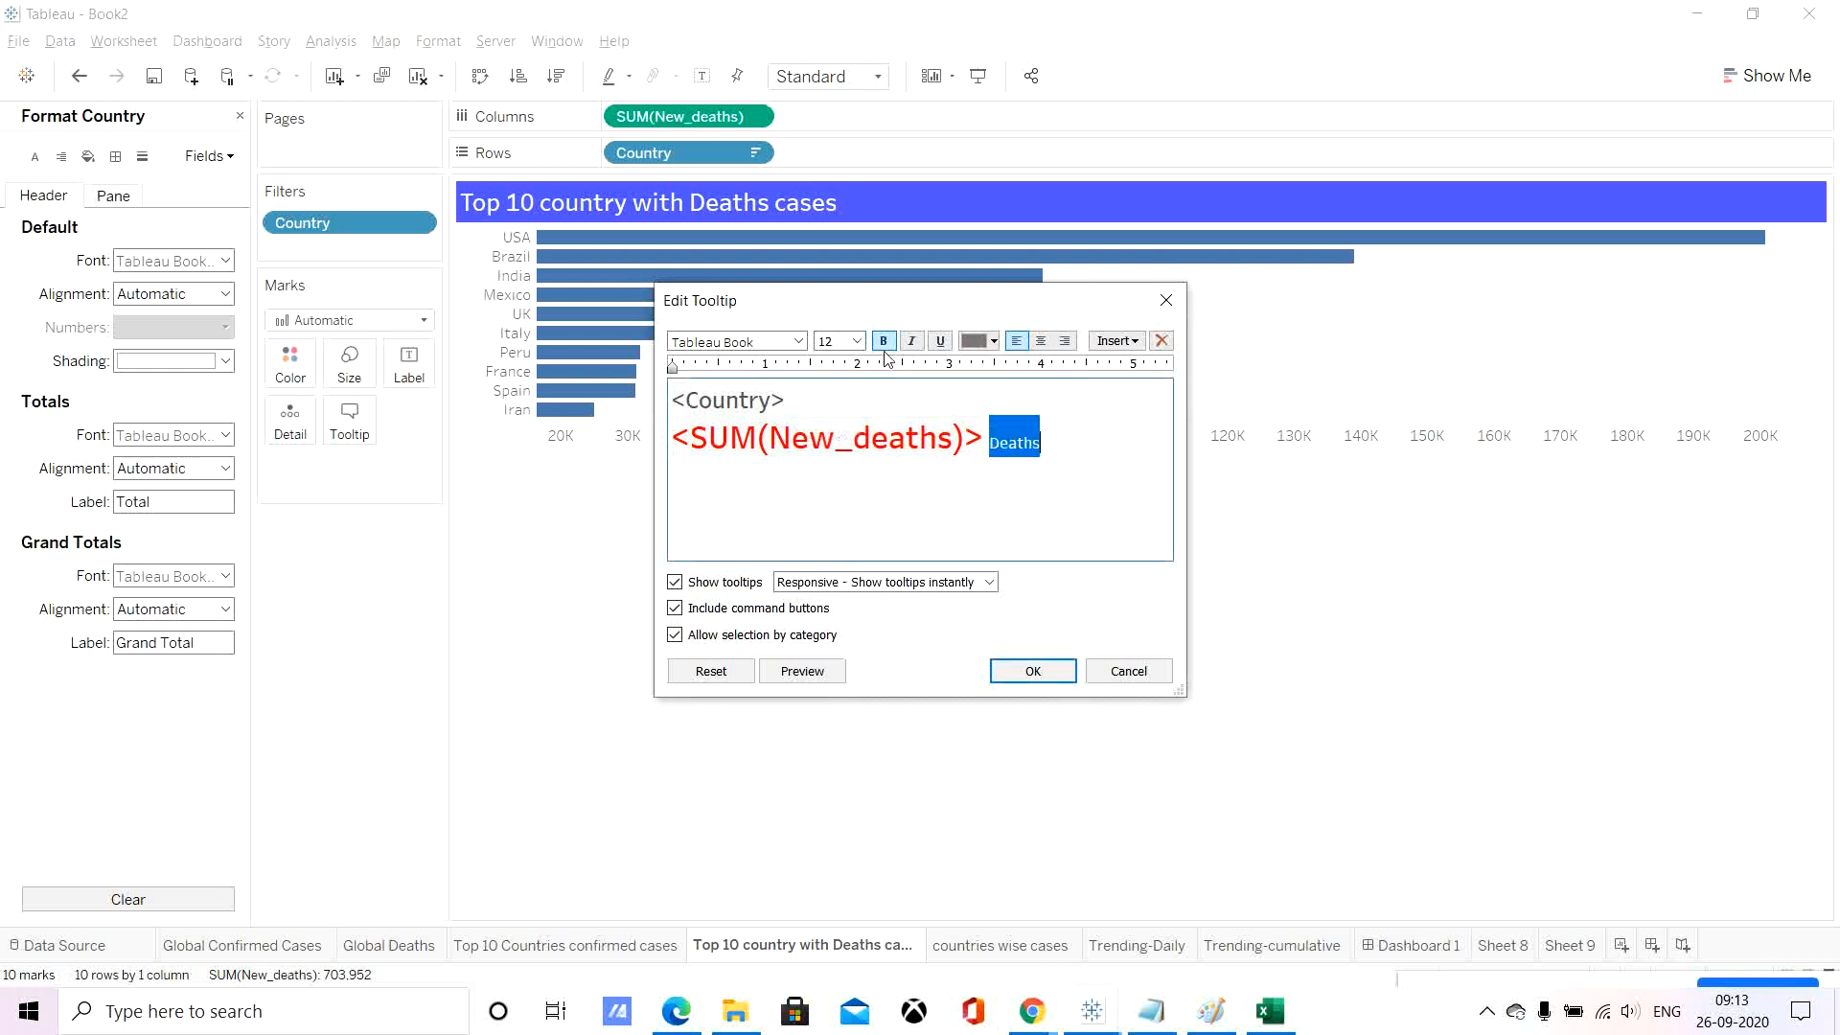
pyautogui.click(1050, 671)
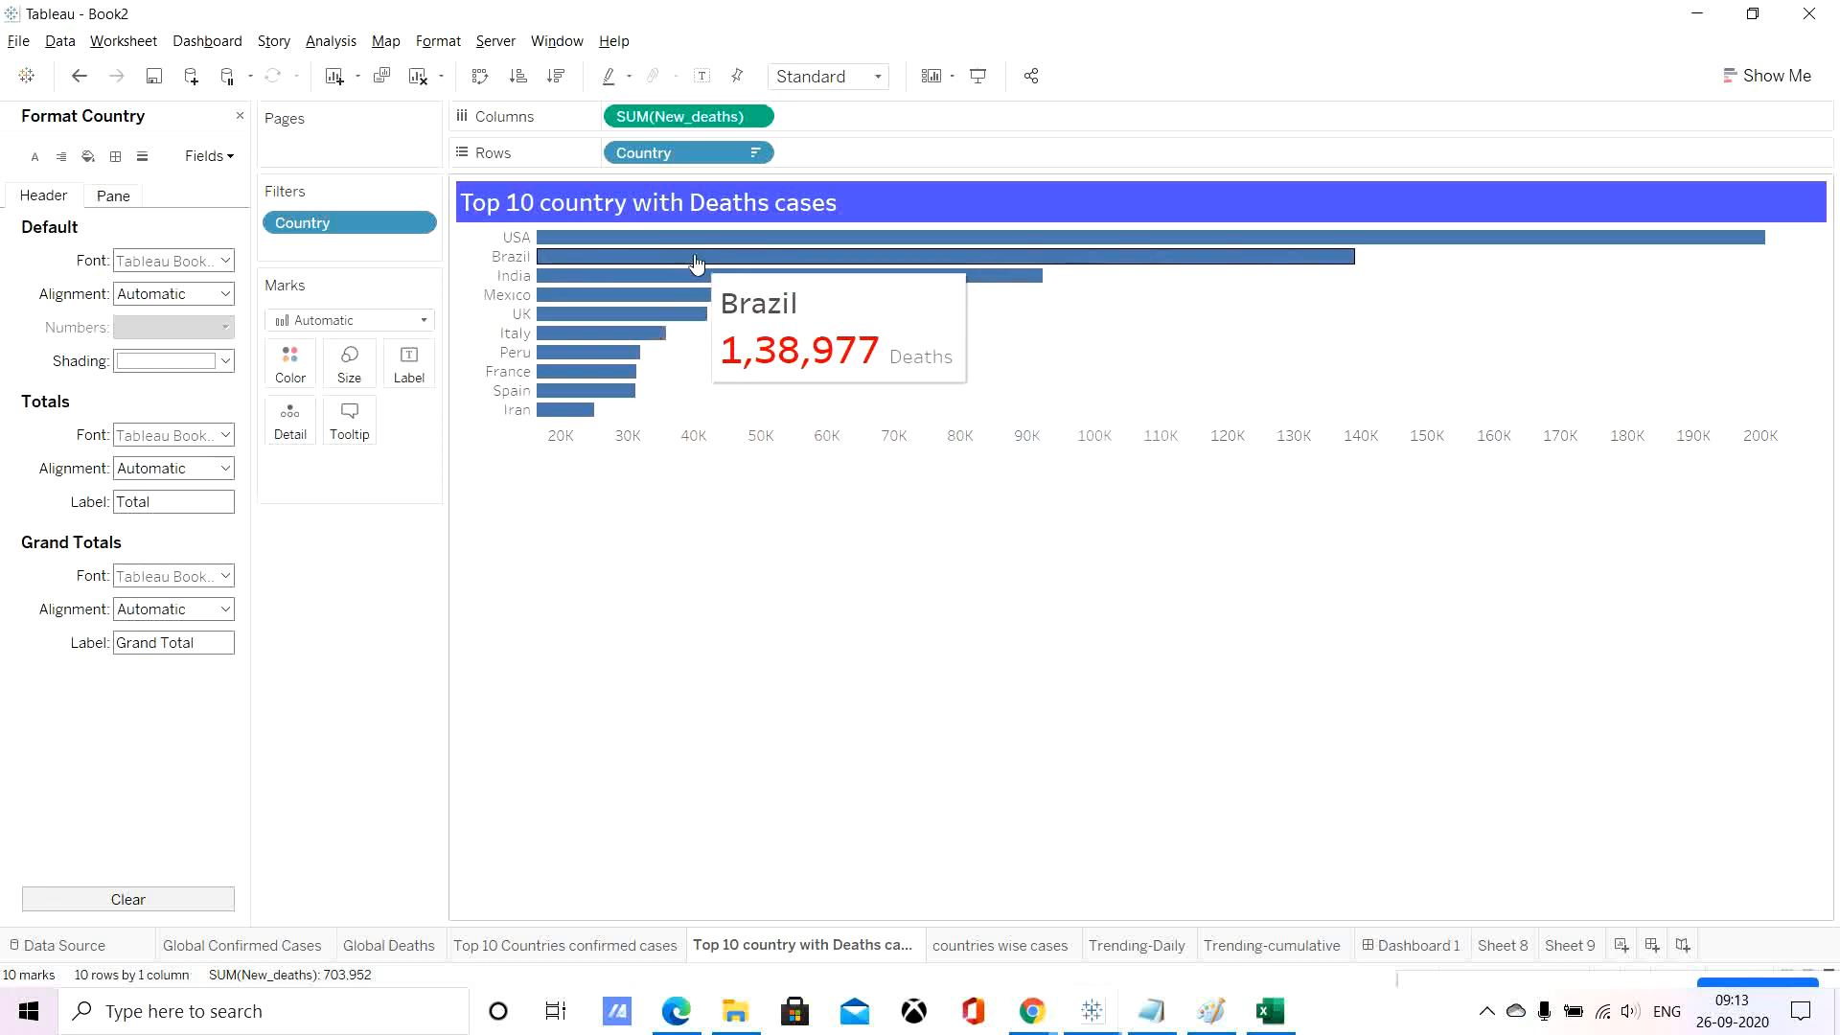
# Check the tooltips of the deaths and confirmed cases charts on Dashboard 1.
pyautogui.moveTo(586, 400)
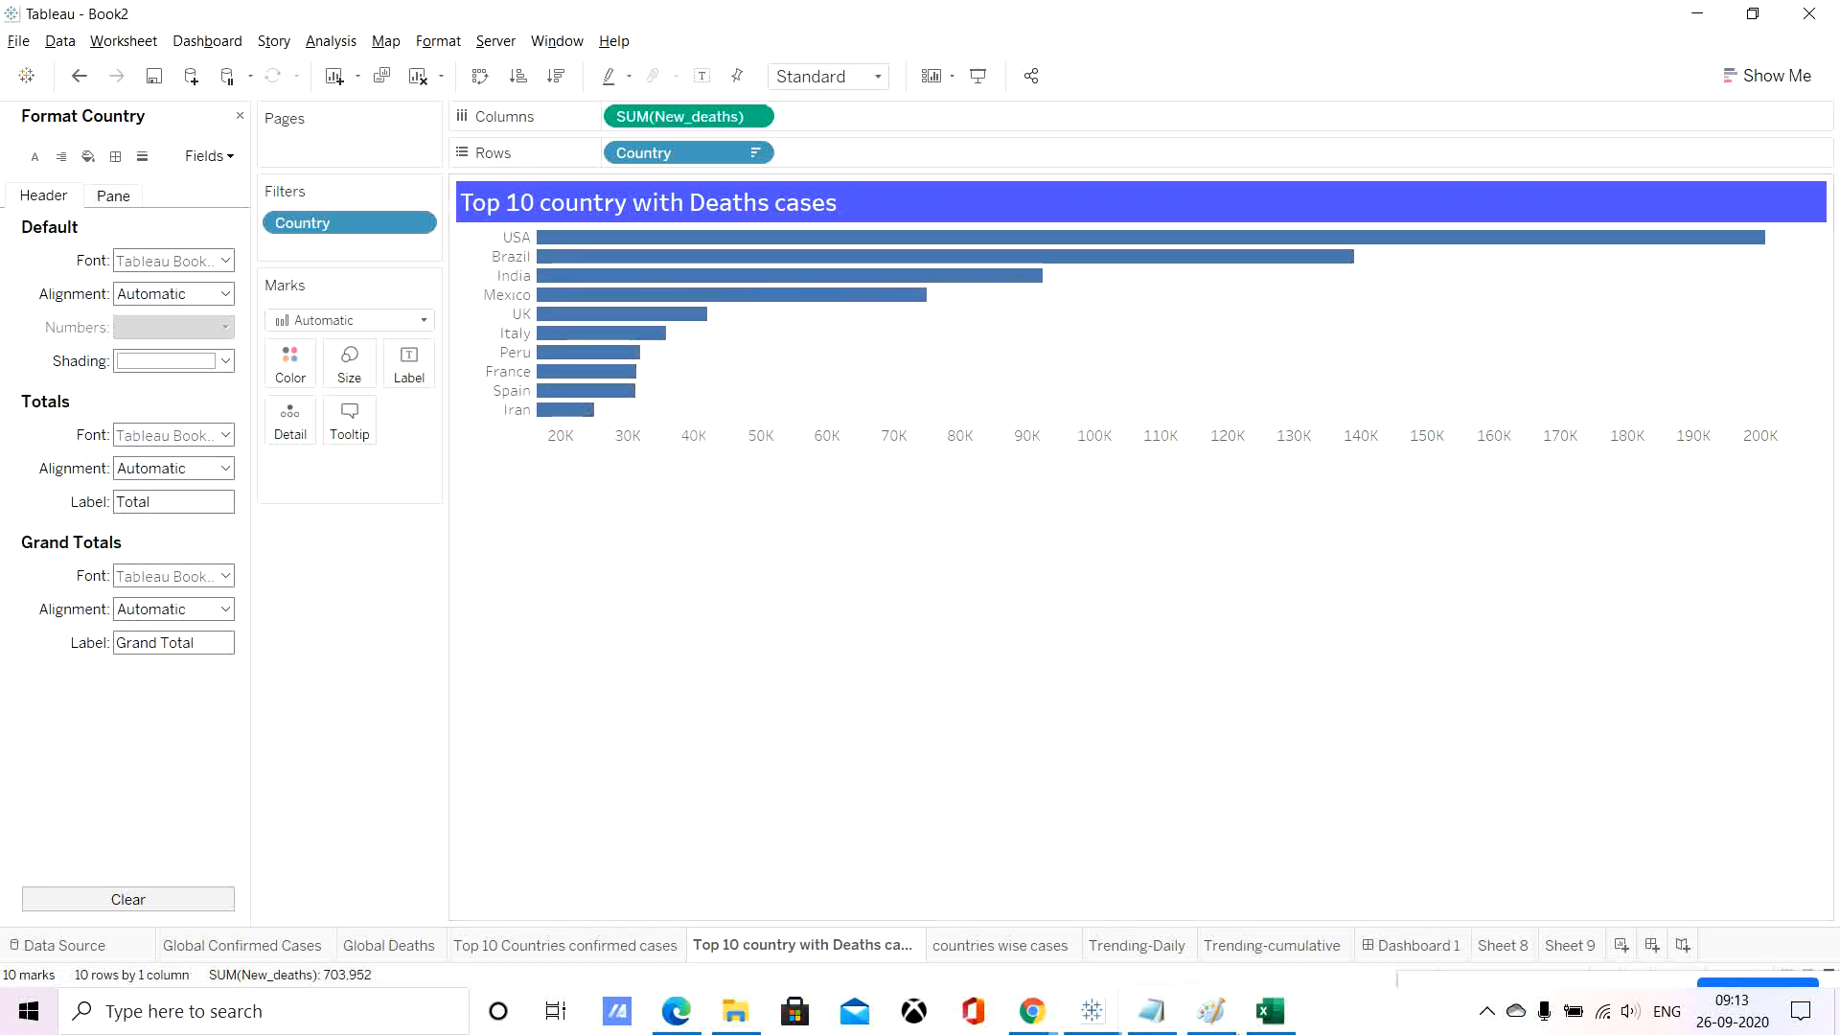
pyautogui.click(1434, 948)
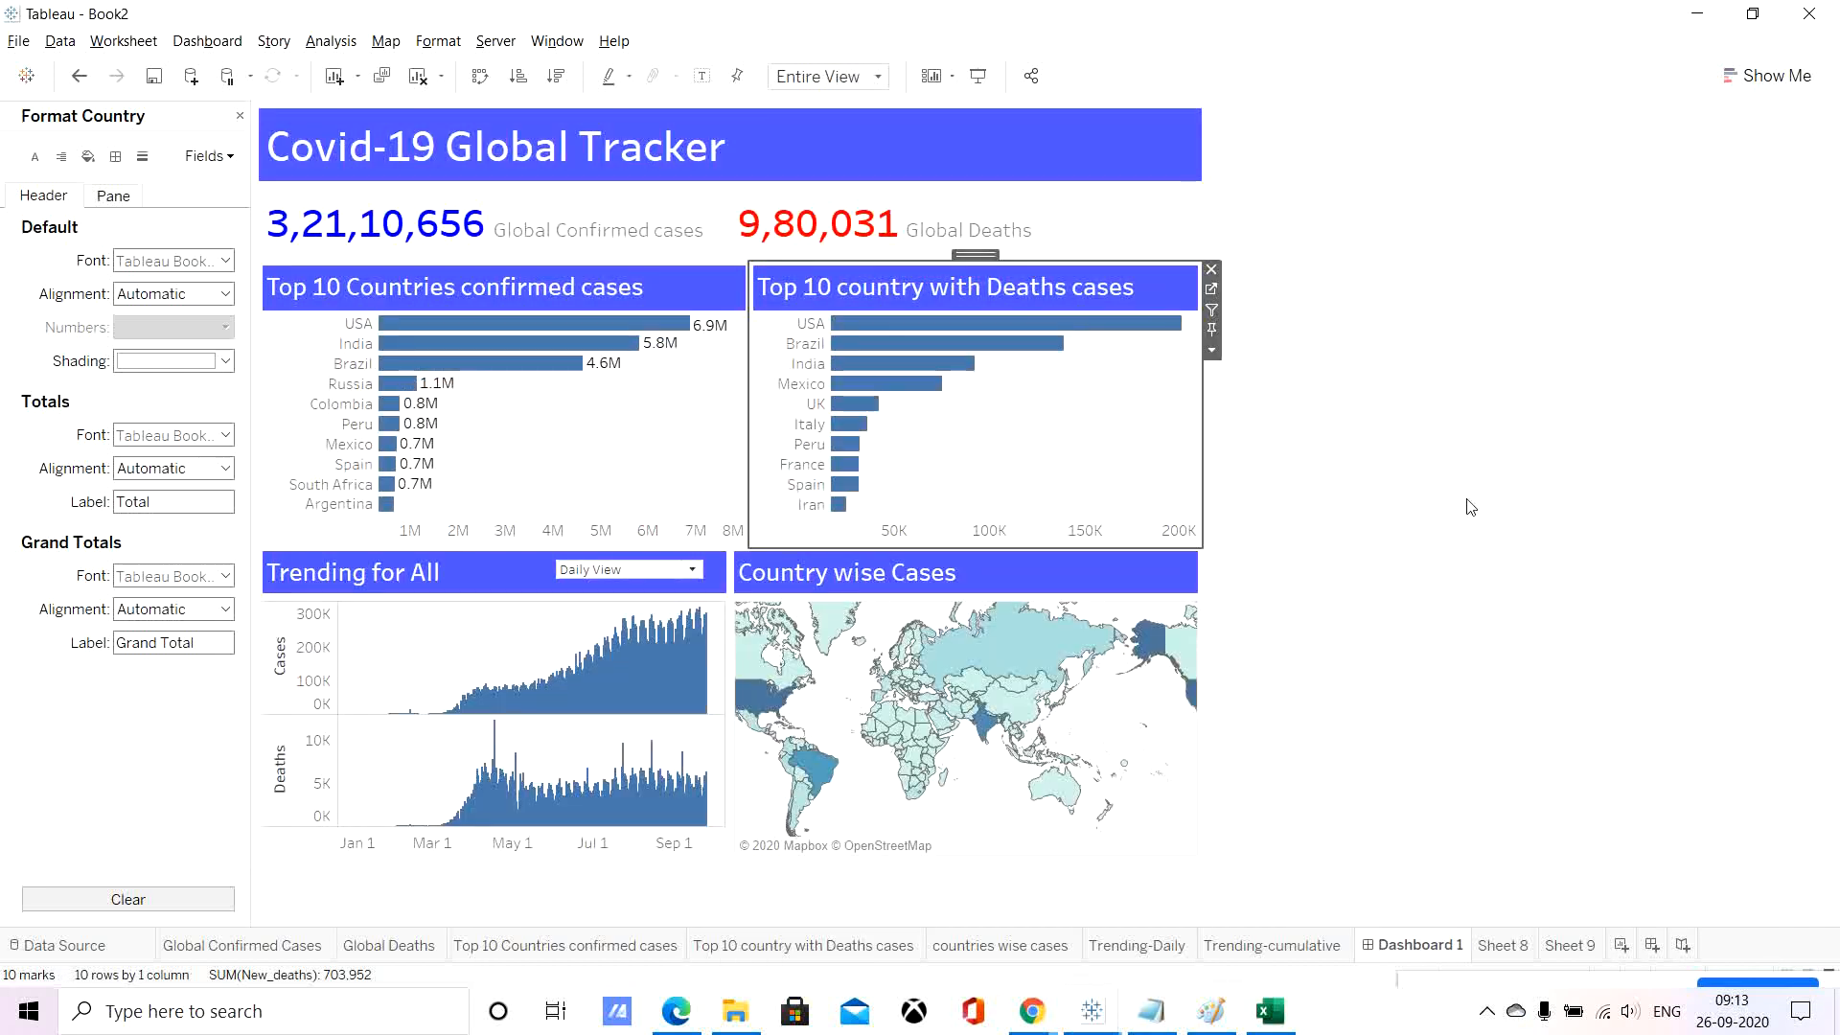
pyautogui.moveTo(839, 471)
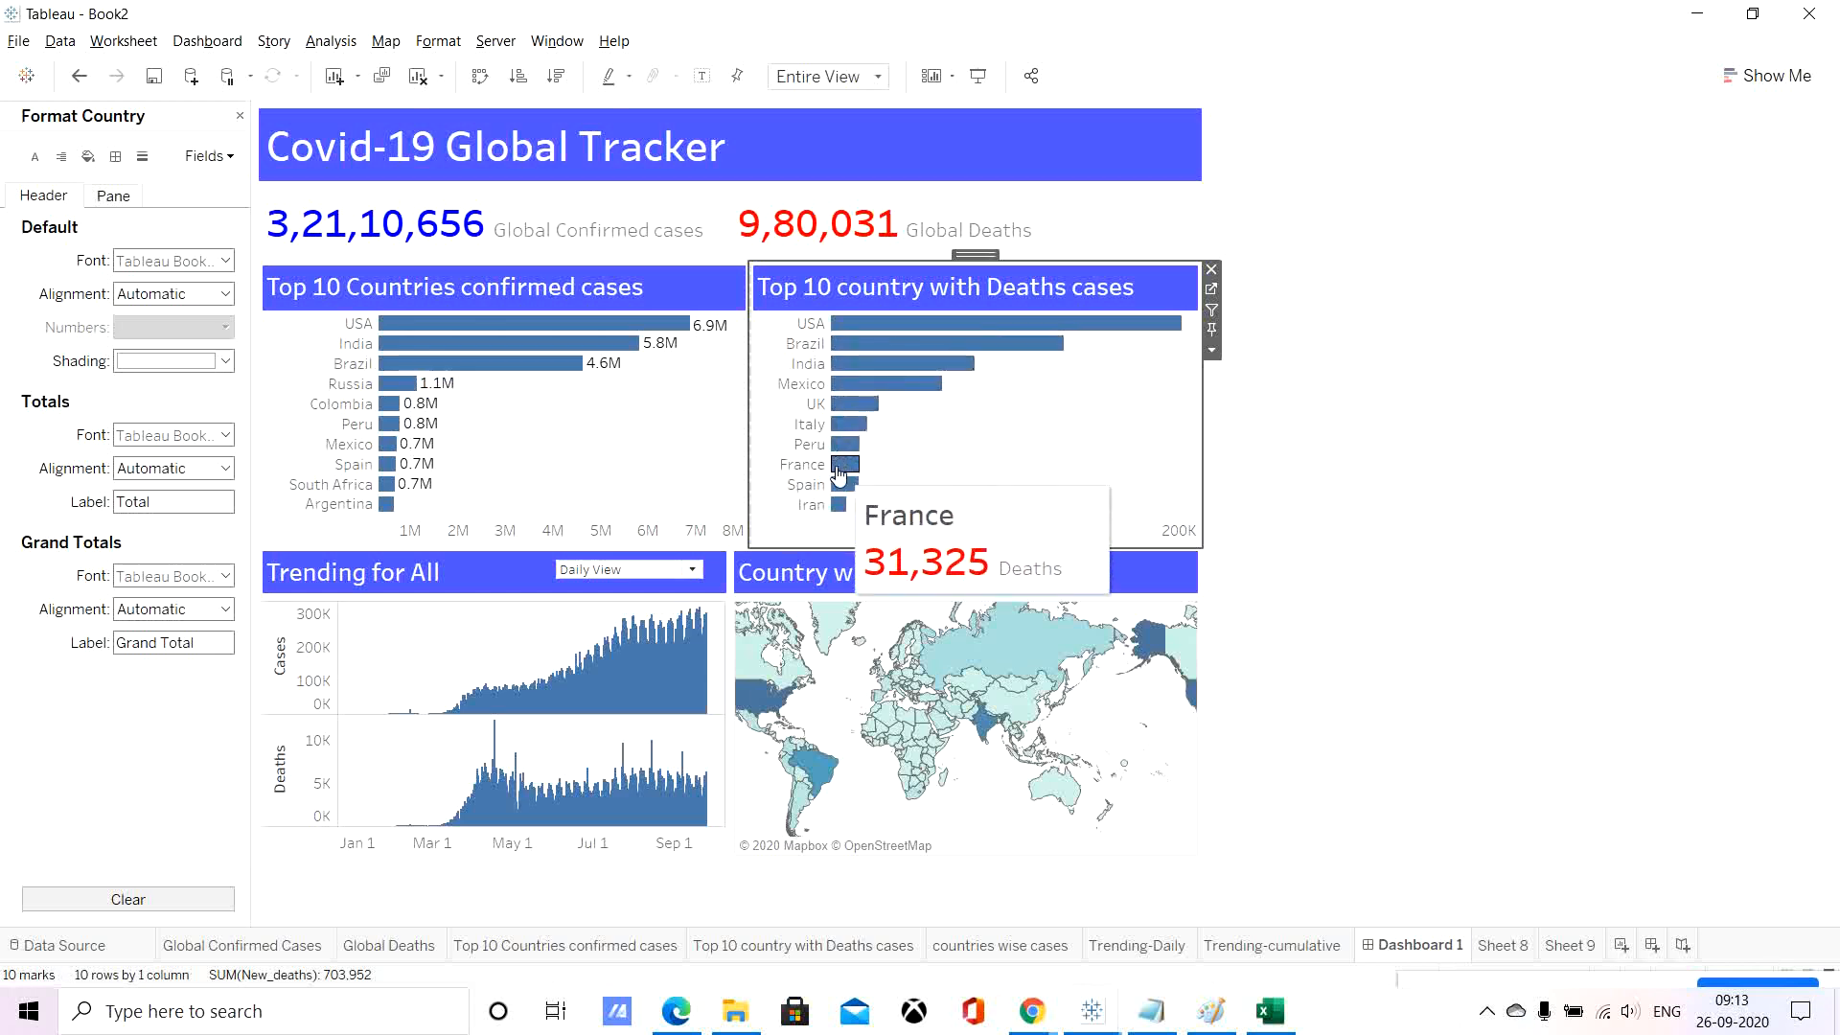
pyautogui.moveTo(396, 404)
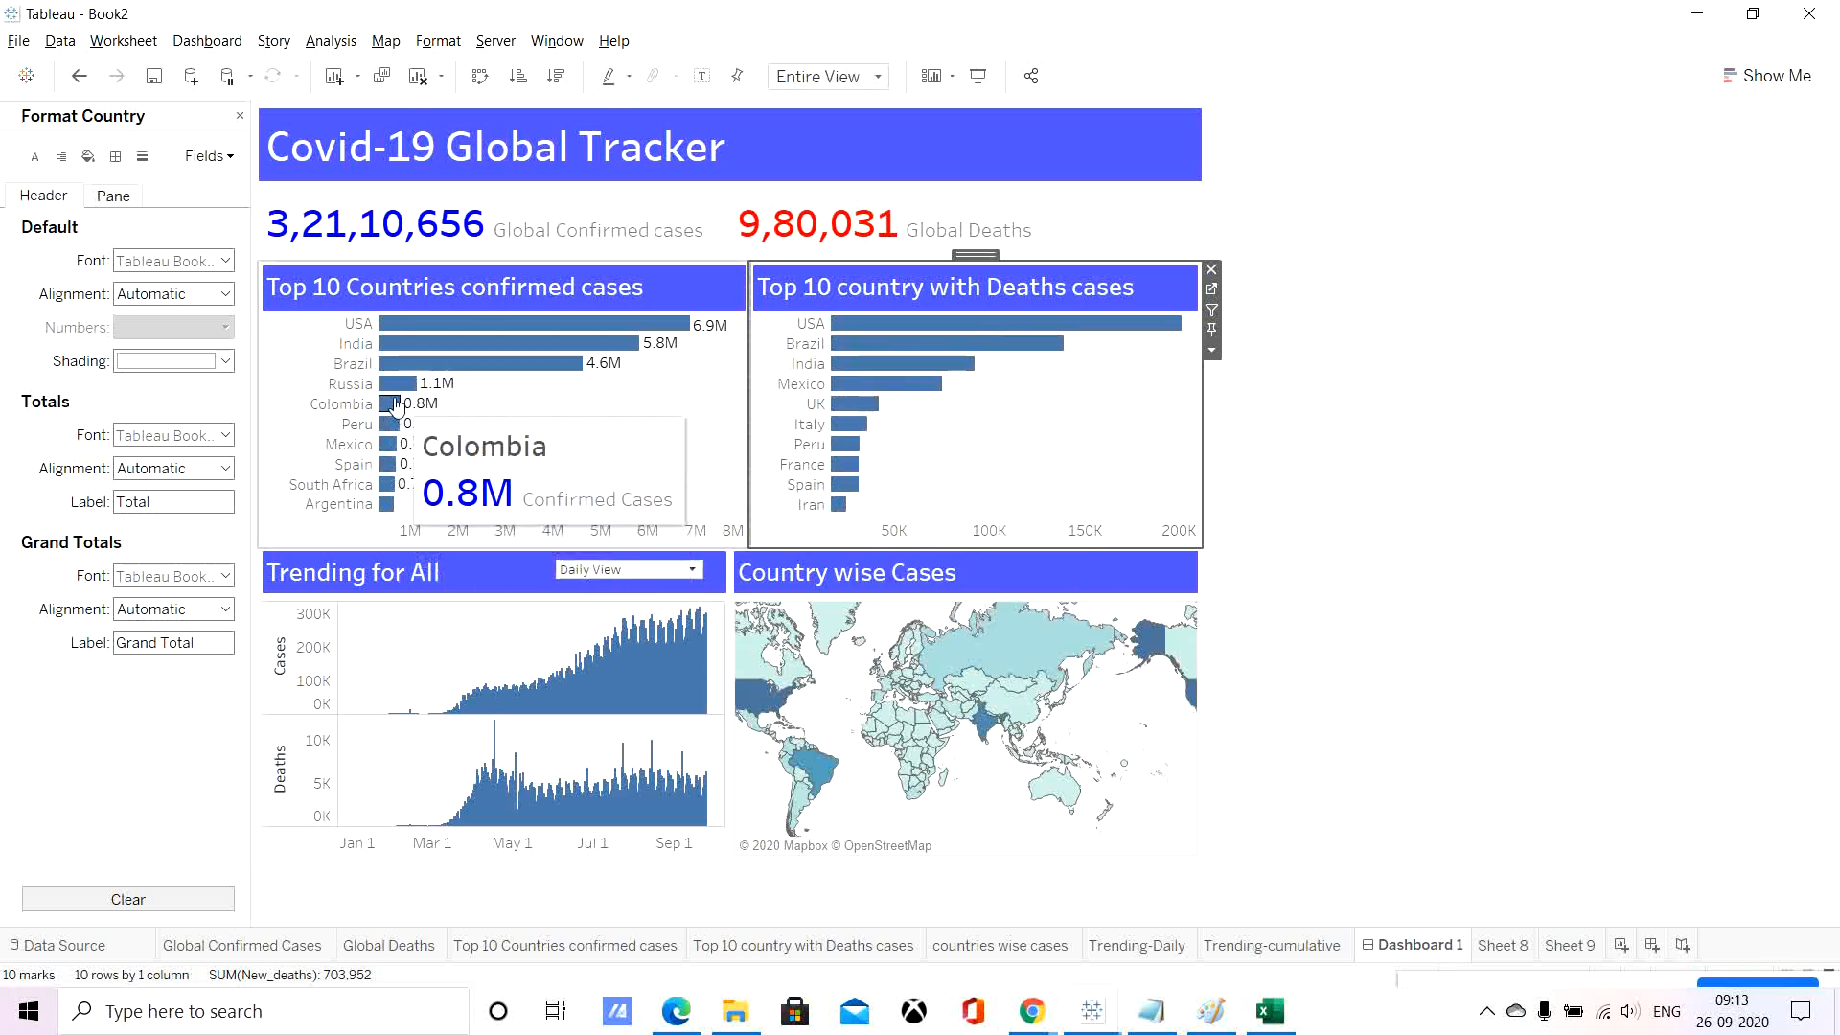
# Open the Trending-Daily sheet from the dashboard and remove the "Day of Date_reported" caption from the SUM(New_cases) marks' tooltip.
pyautogui.click(462, 614)
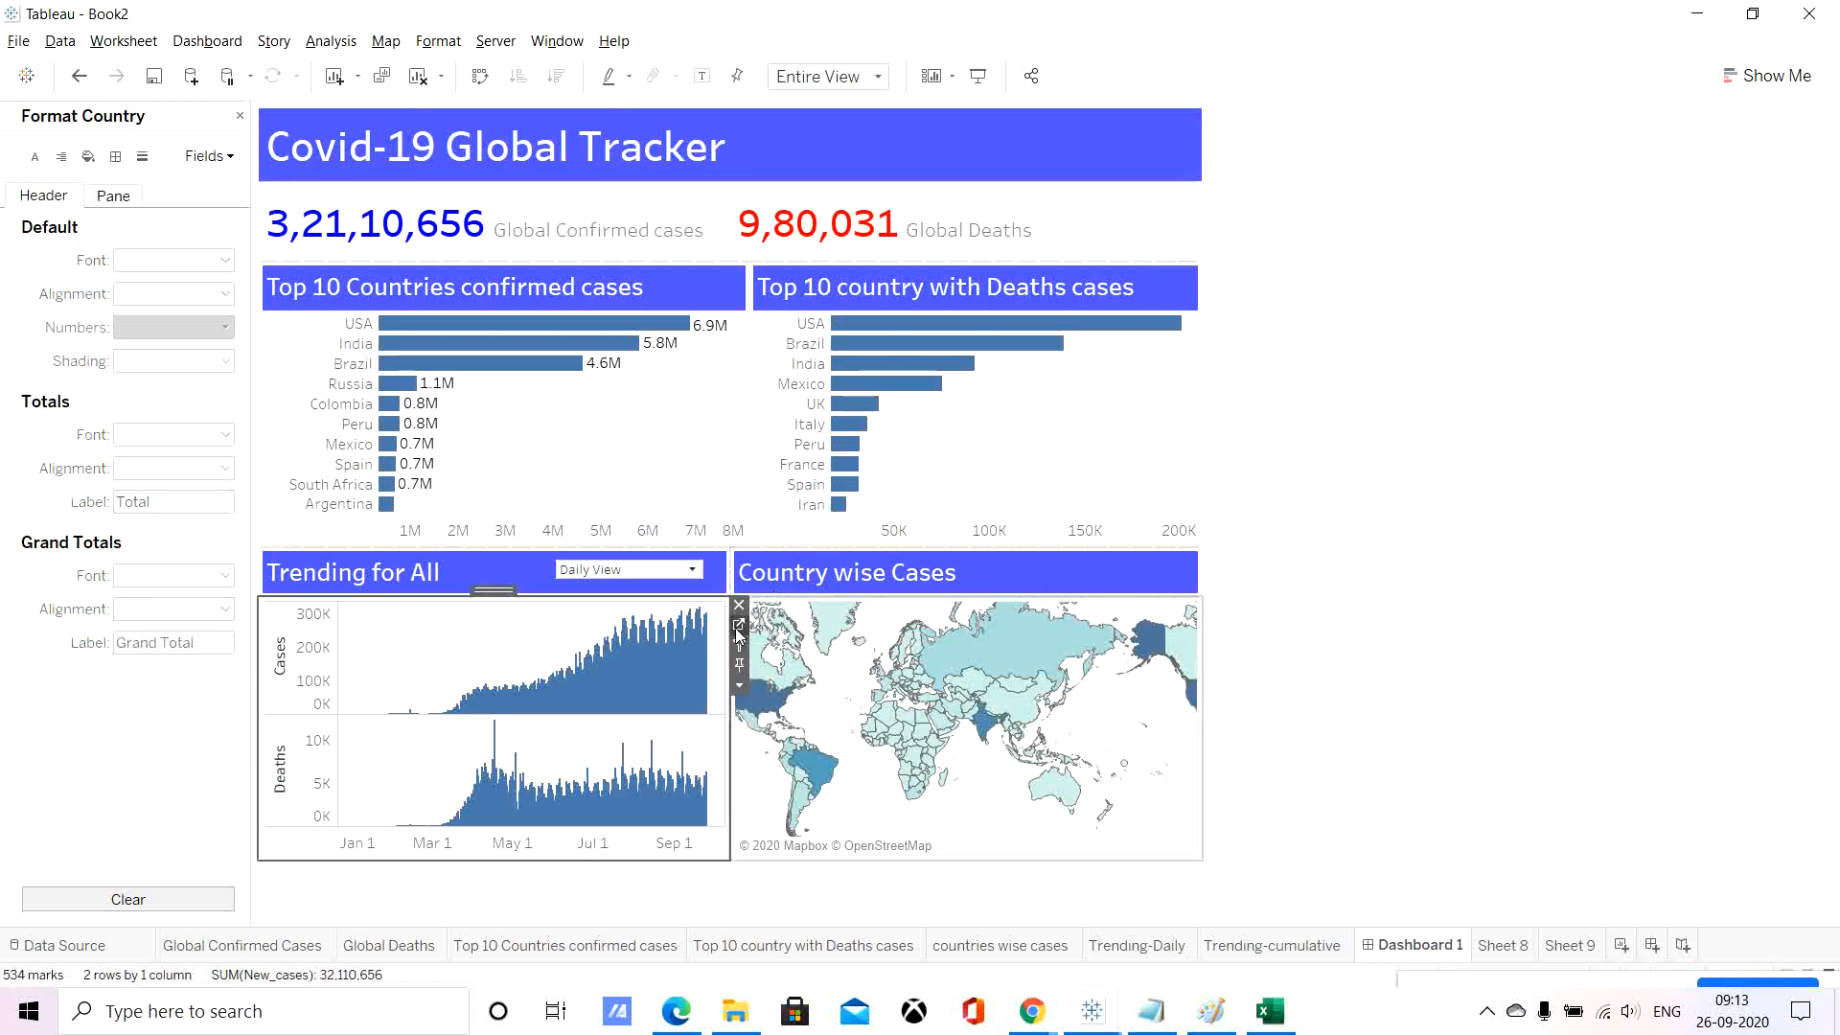
pyautogui.click(738, 630)
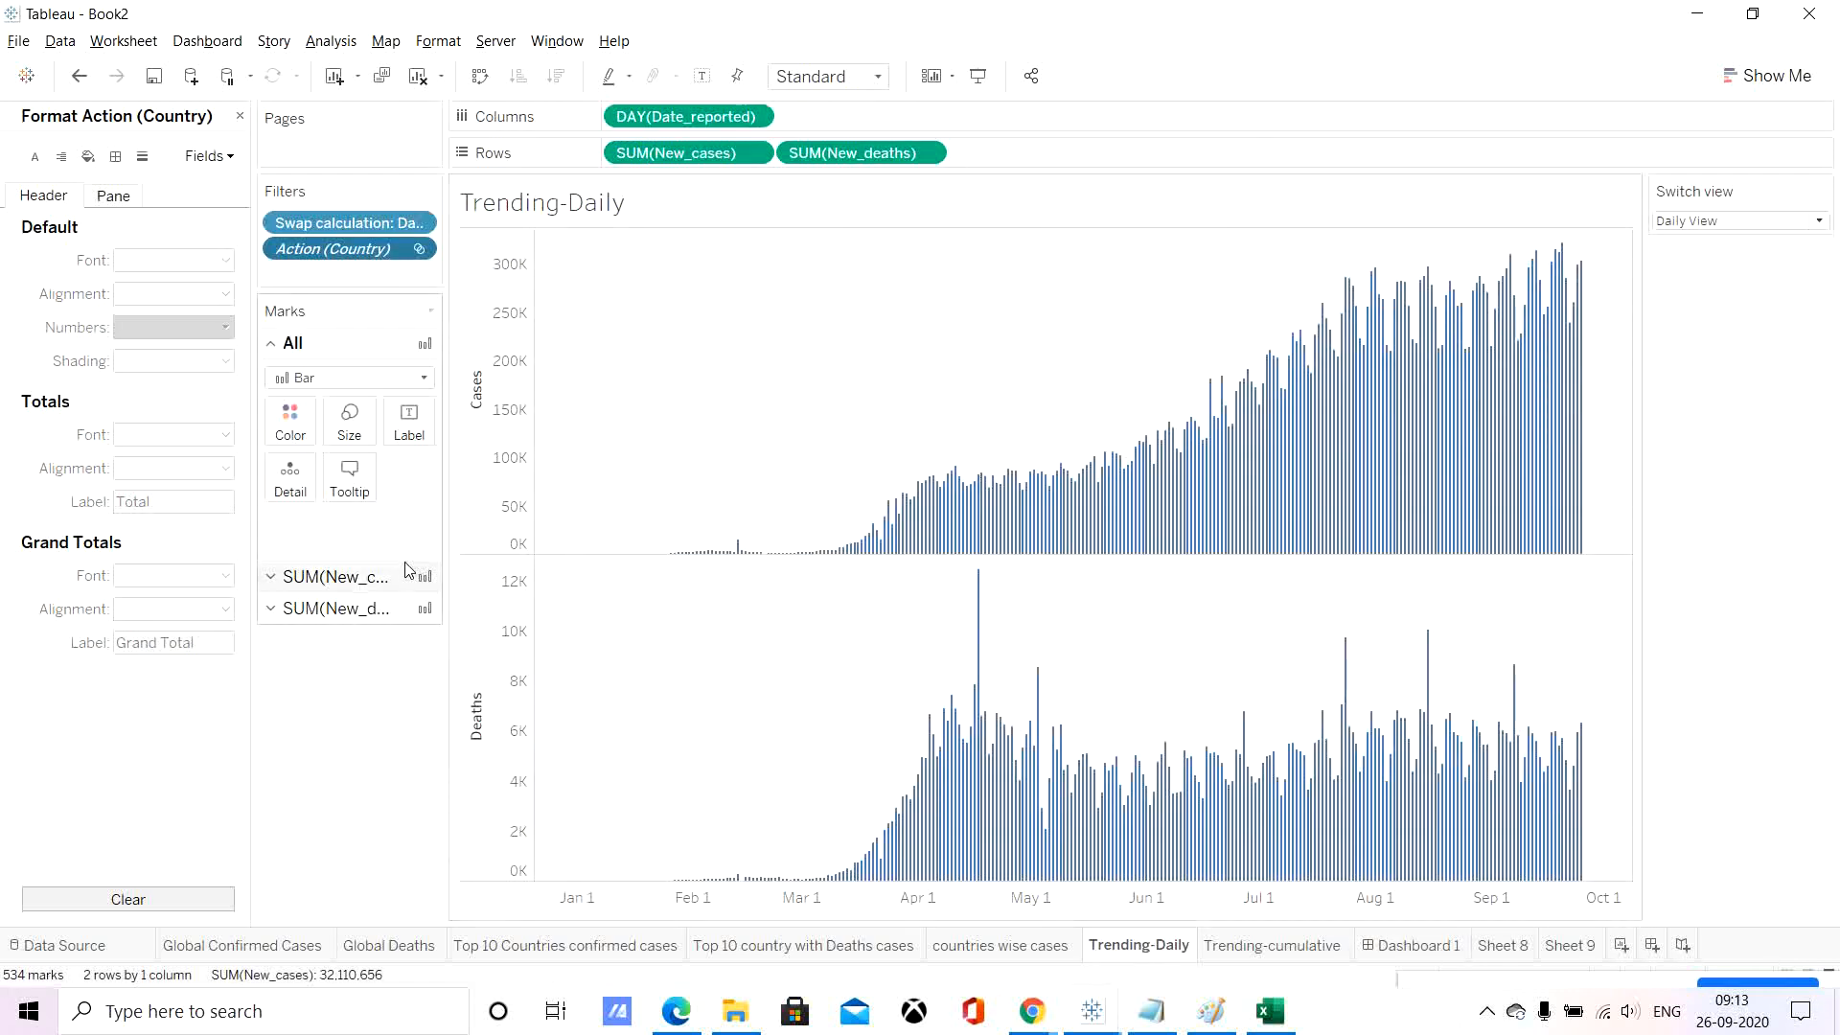
pyautogui.click(364, 575)
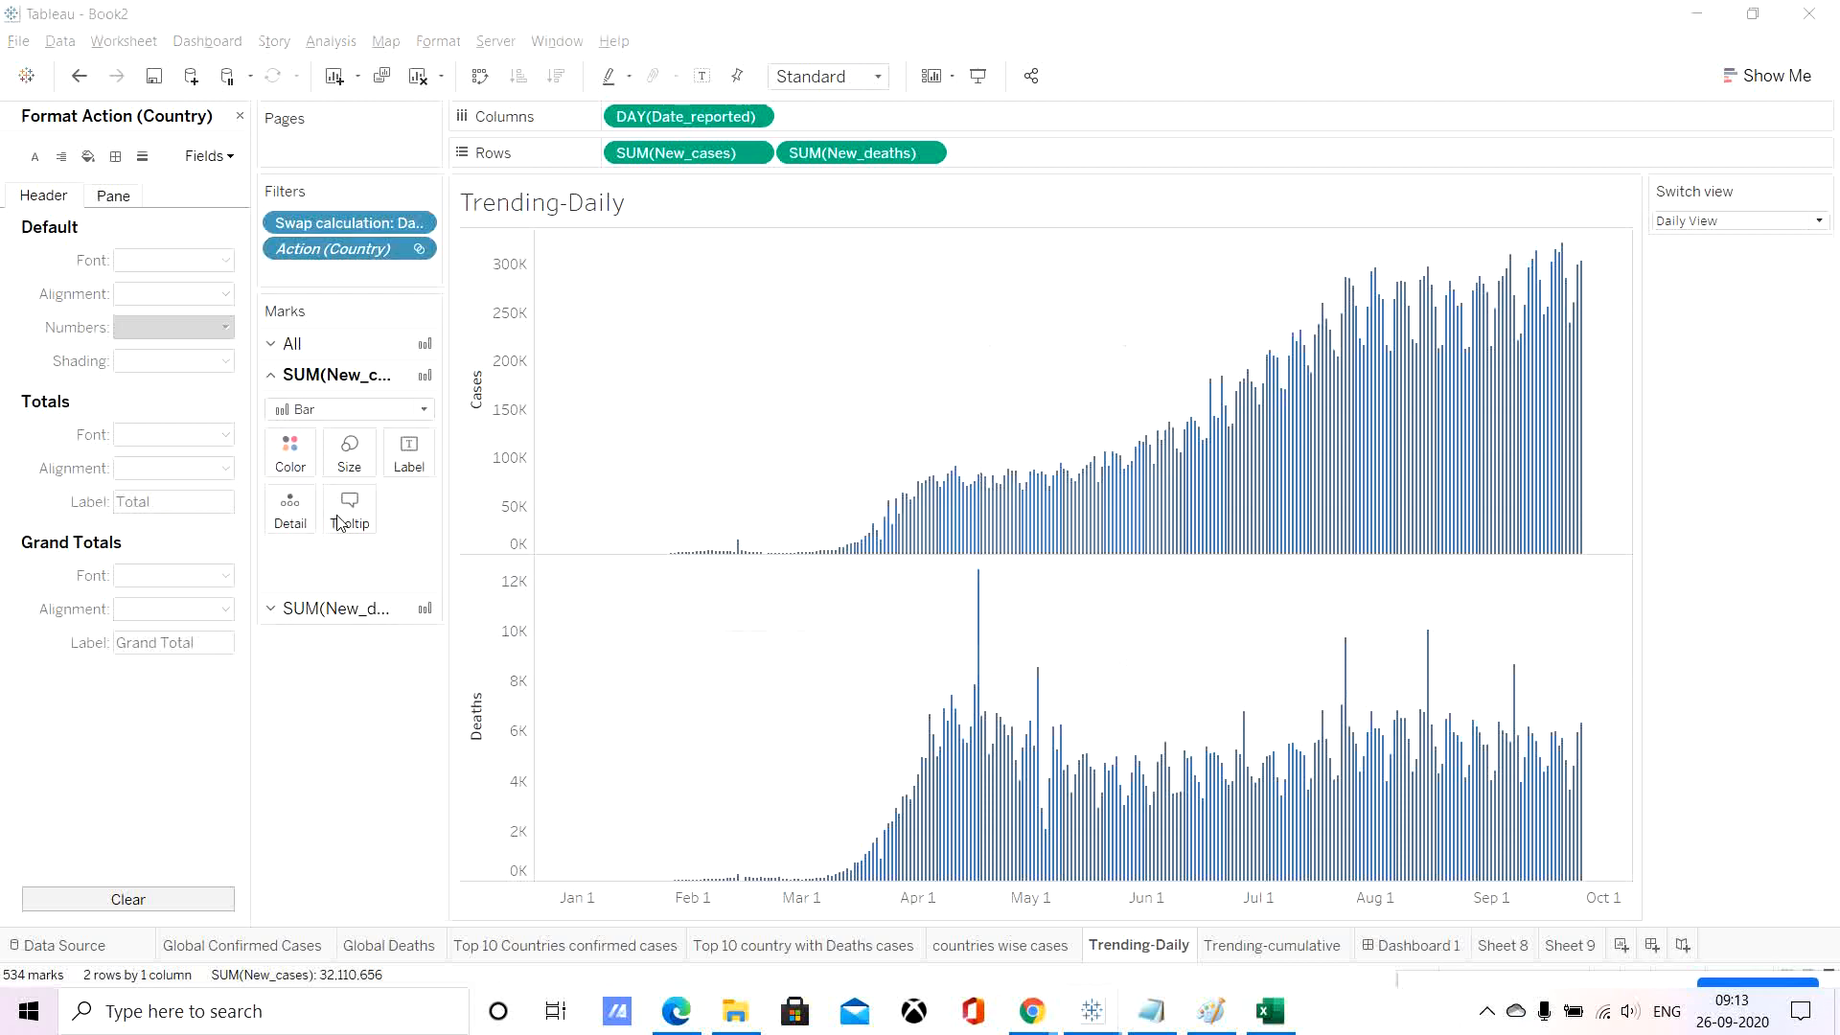
pyautogui.click(341, 522)
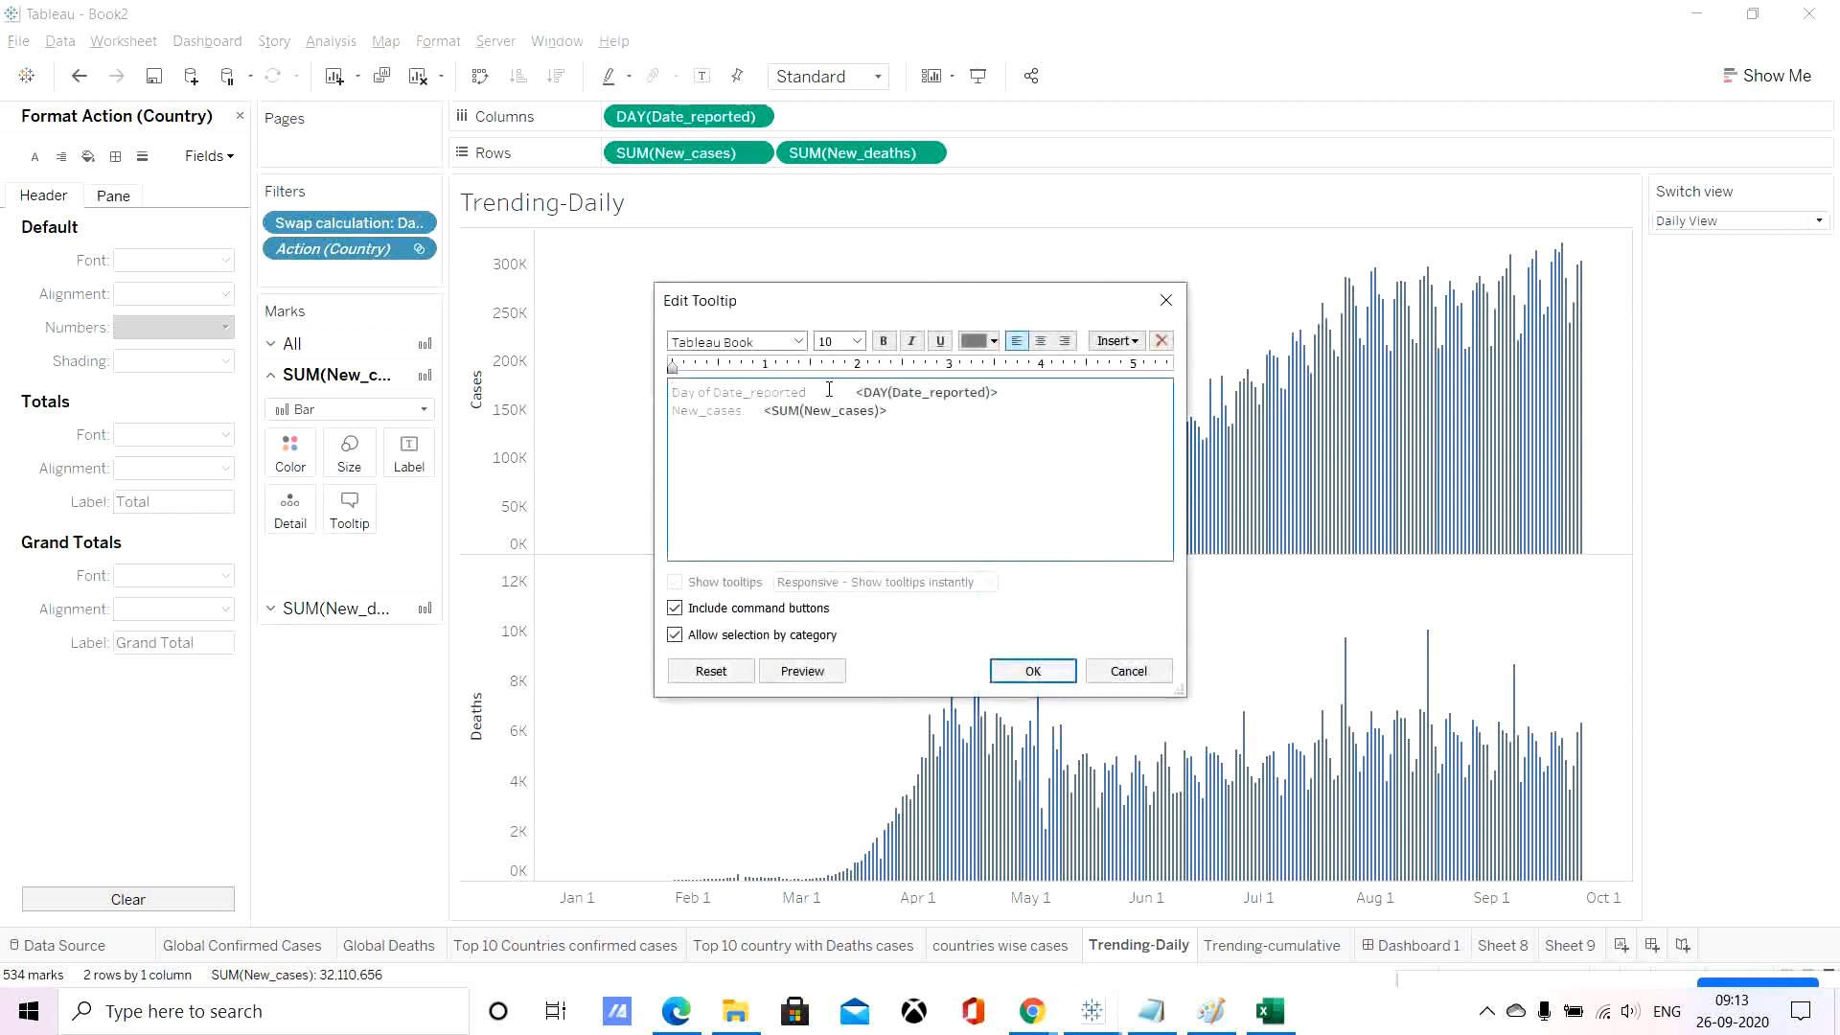
pyautogui.moveTo(829, 389); pyautogui.dragTo(546, 350)
pyautogui.press('Delete')
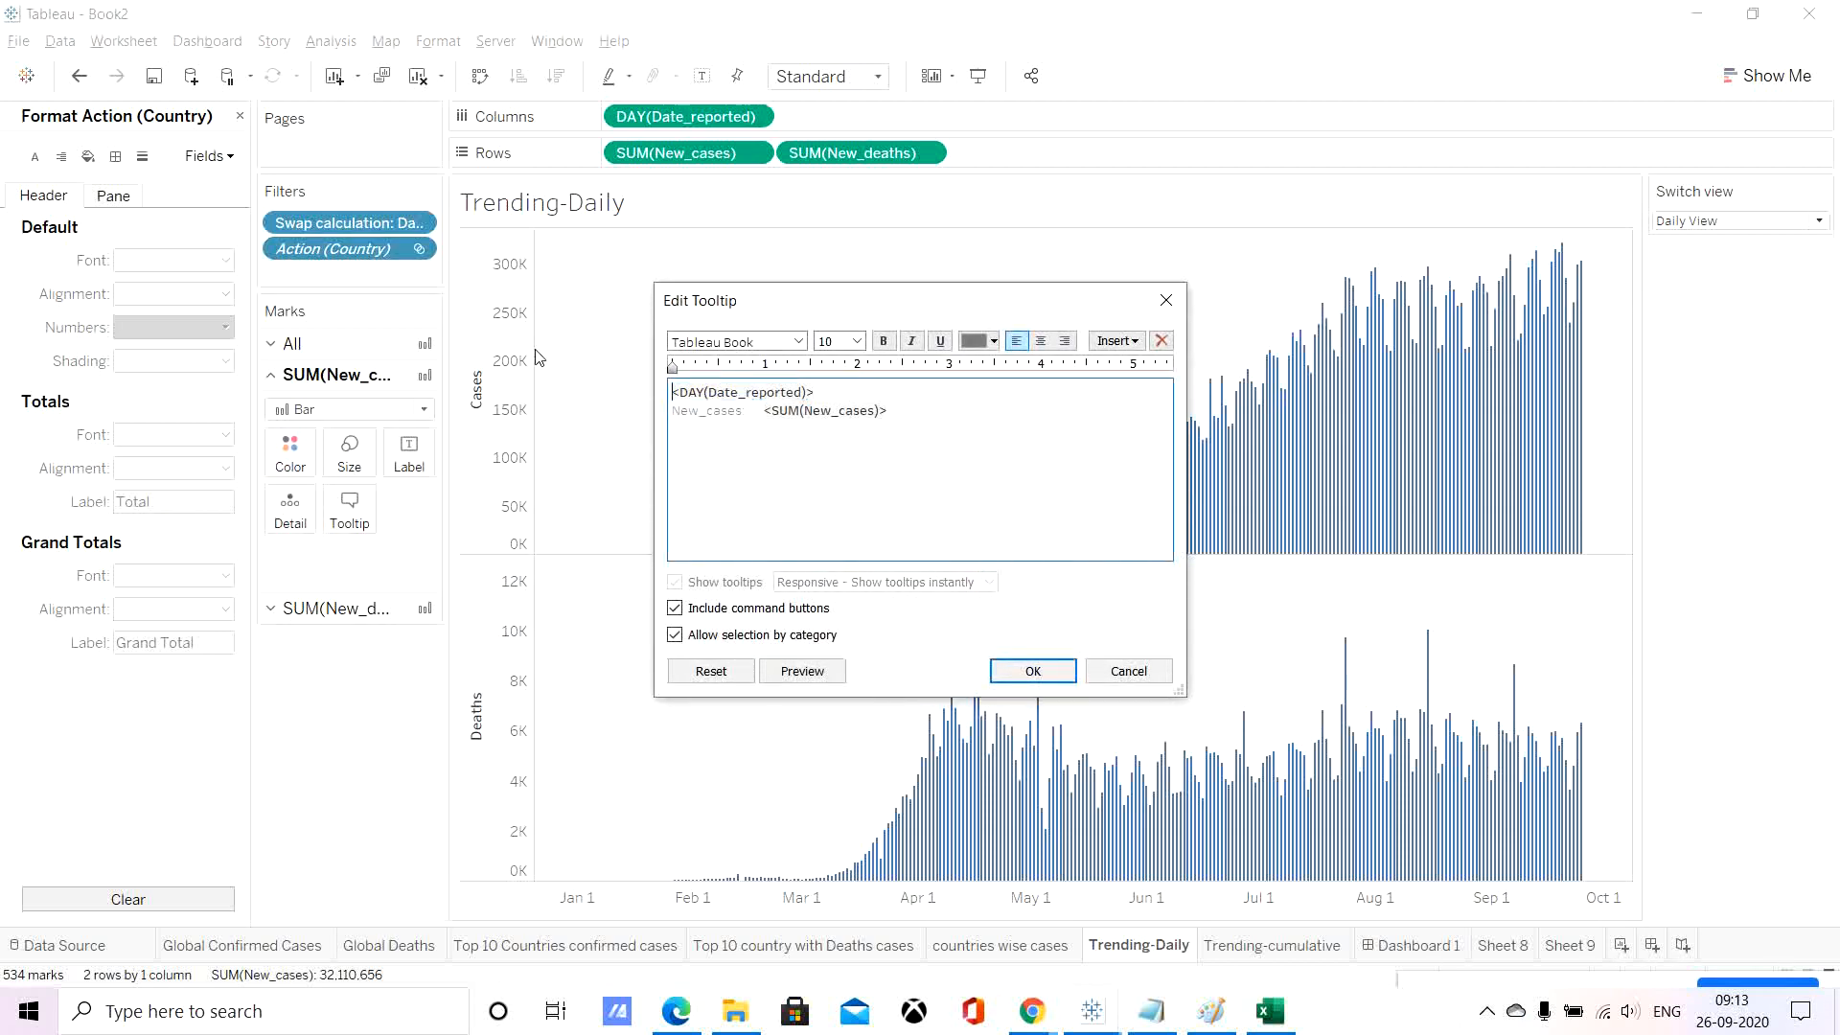
# Set the <DAY(Date_reported)> field in the tooltip to font size 18 and colour it dark grey.
pyautogui.doubleClick(822, 391)
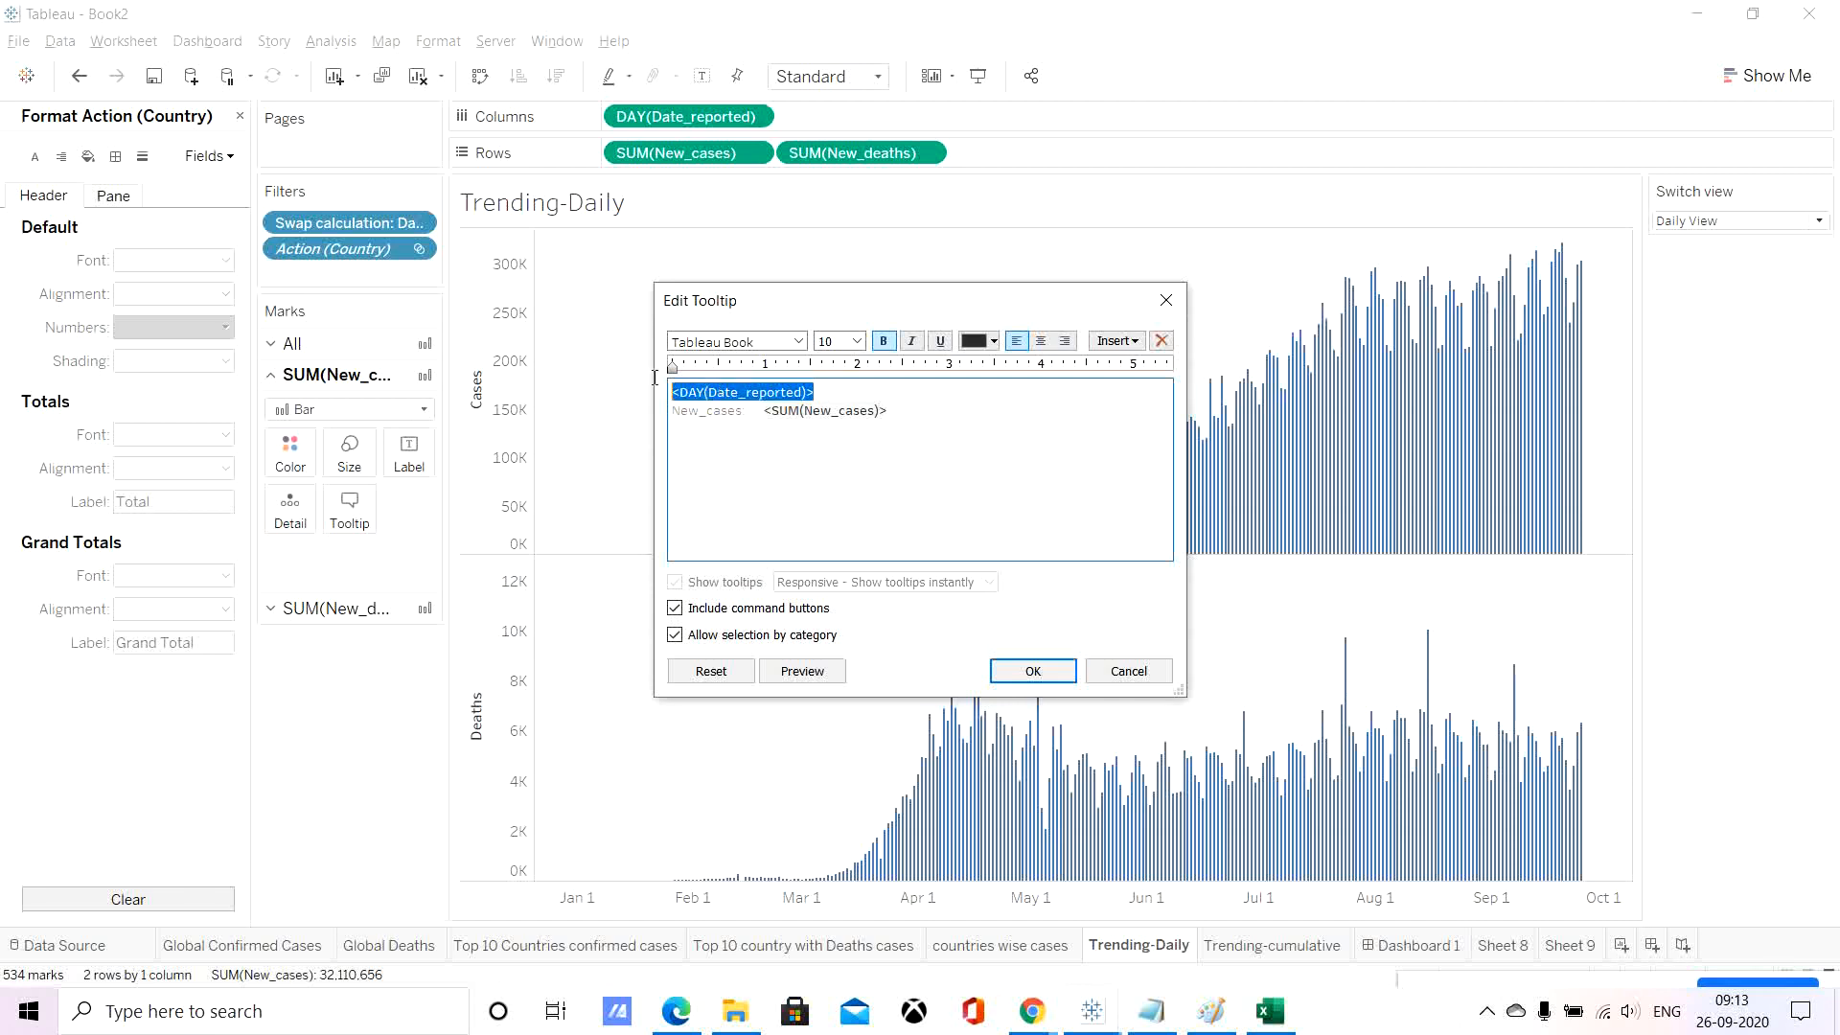
pyautogui.click(855, 341)
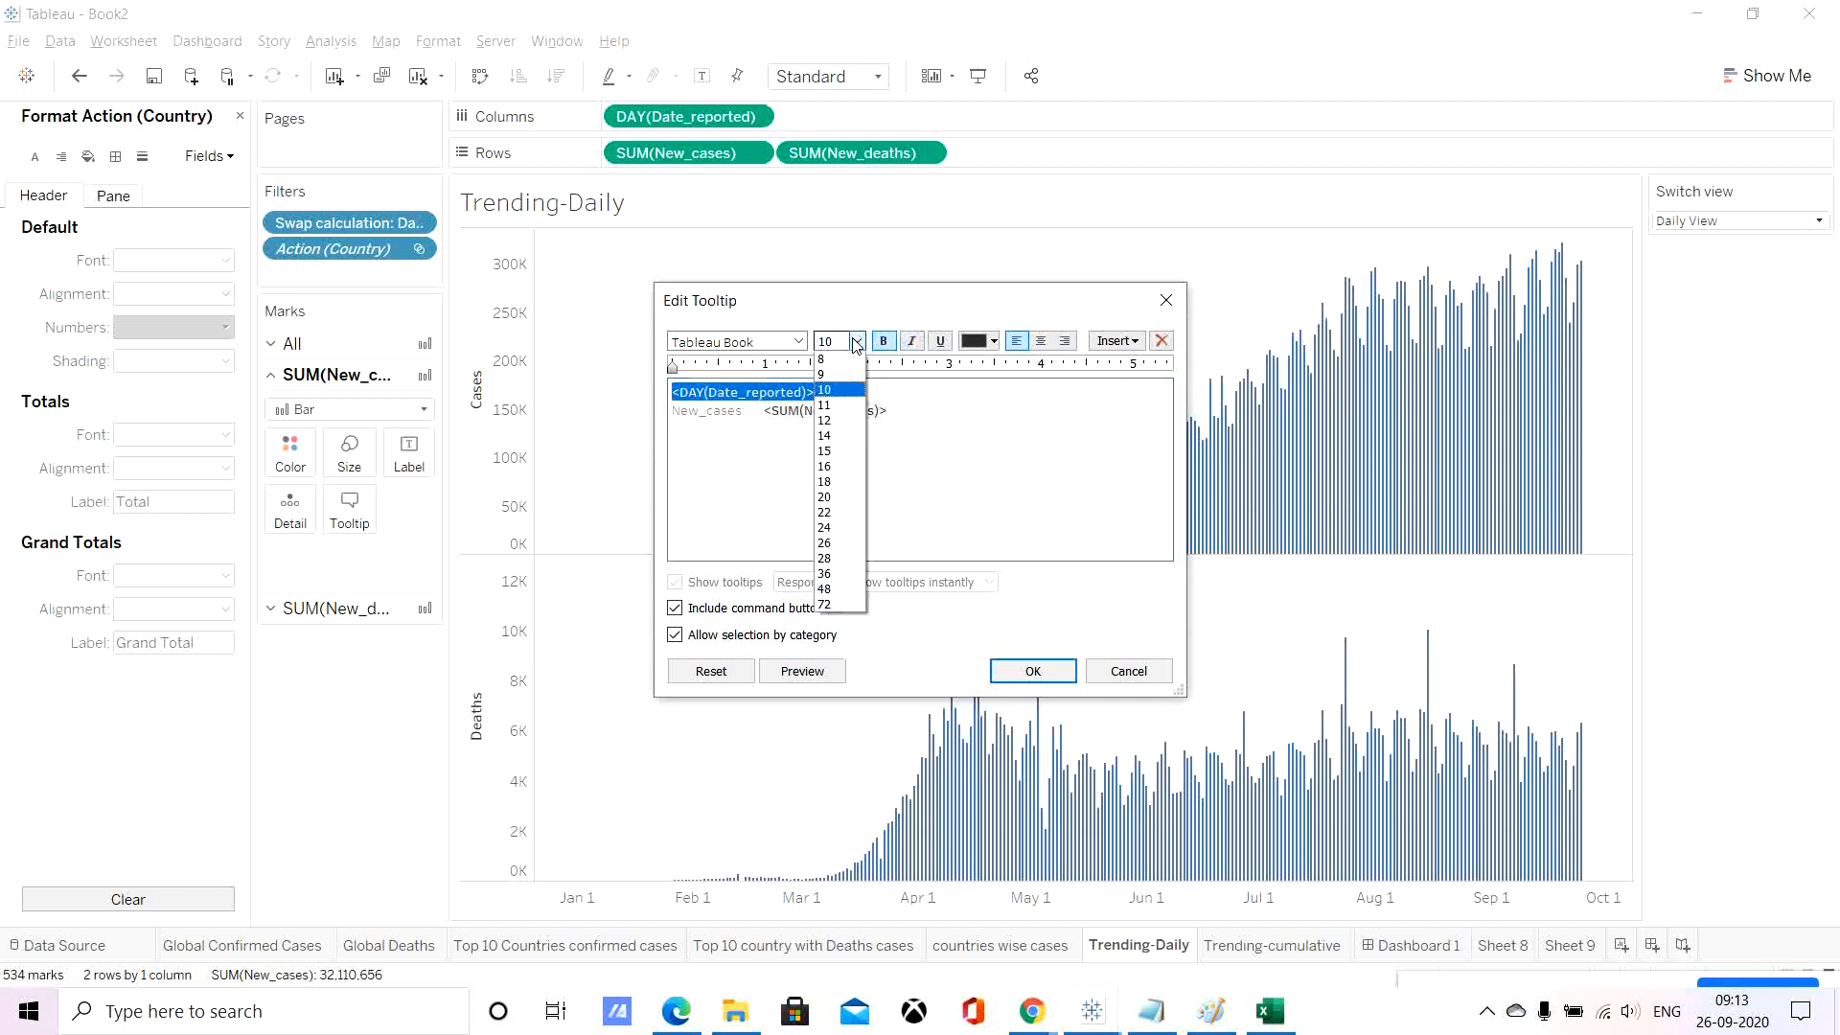
pyautogui.click(829, 481)
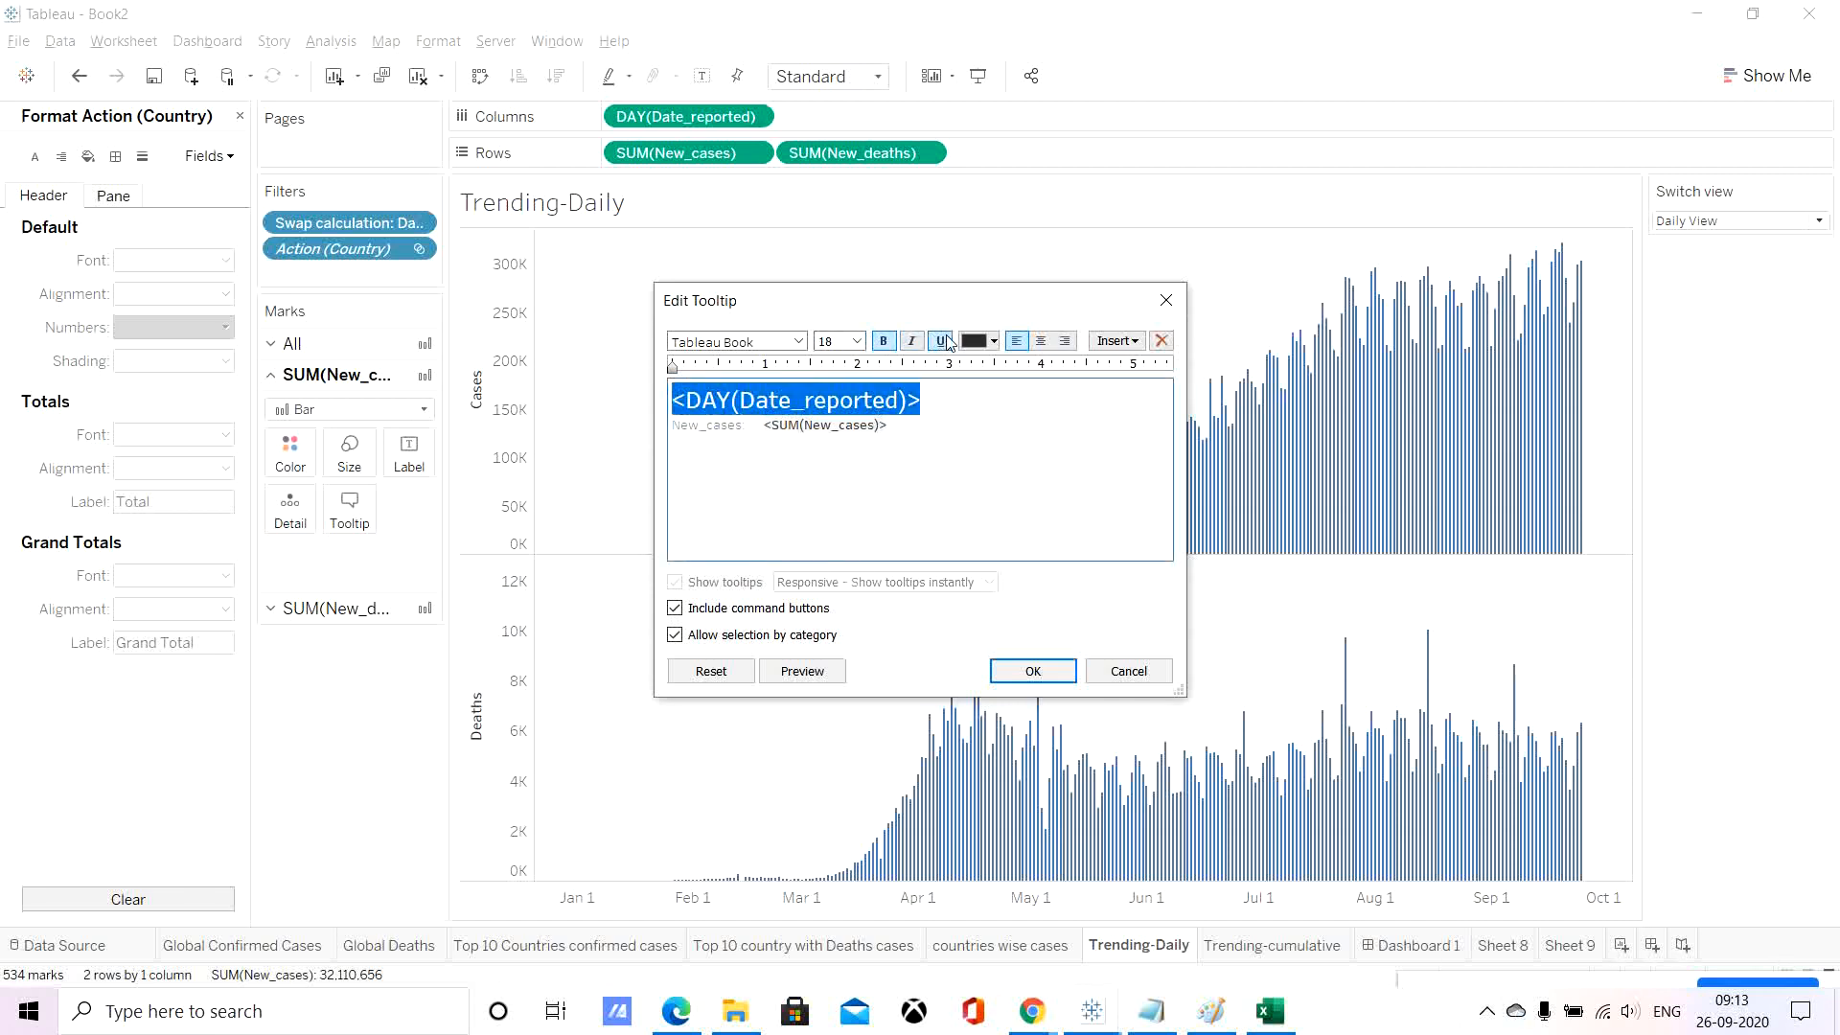
pyautogui.click(993, 343)
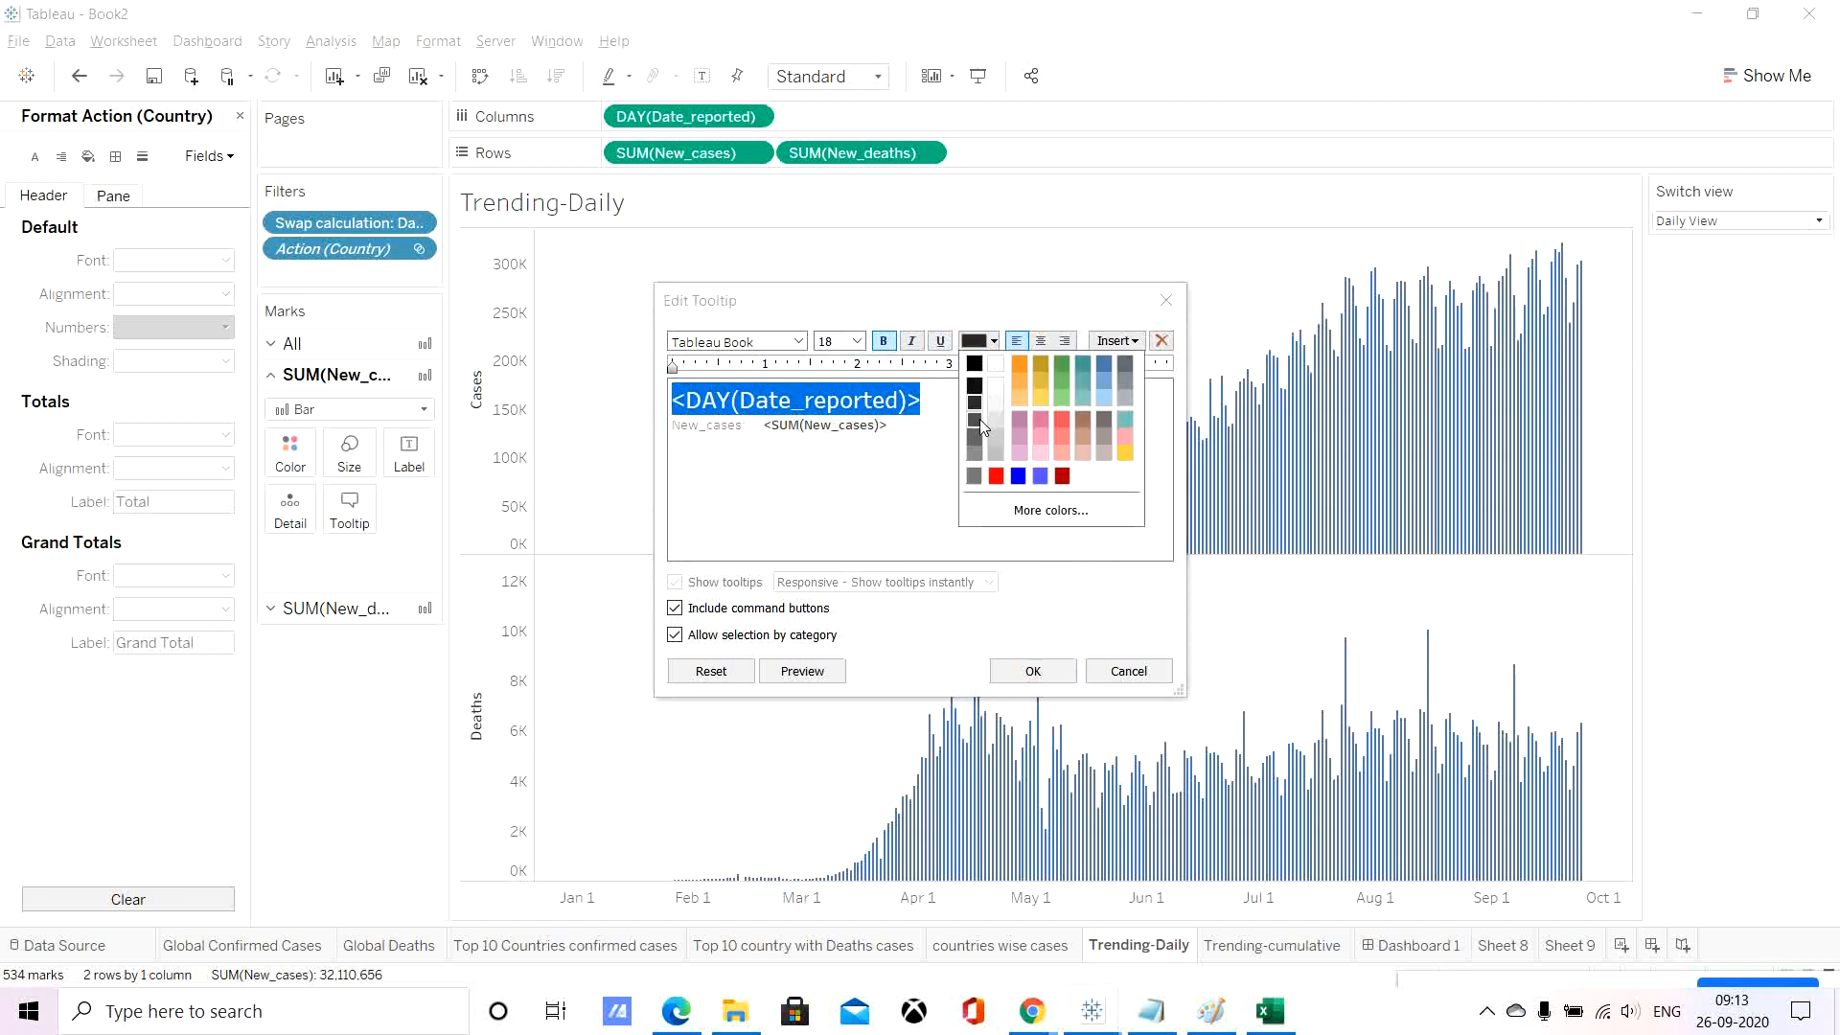
pyautogui.click(975, 419)
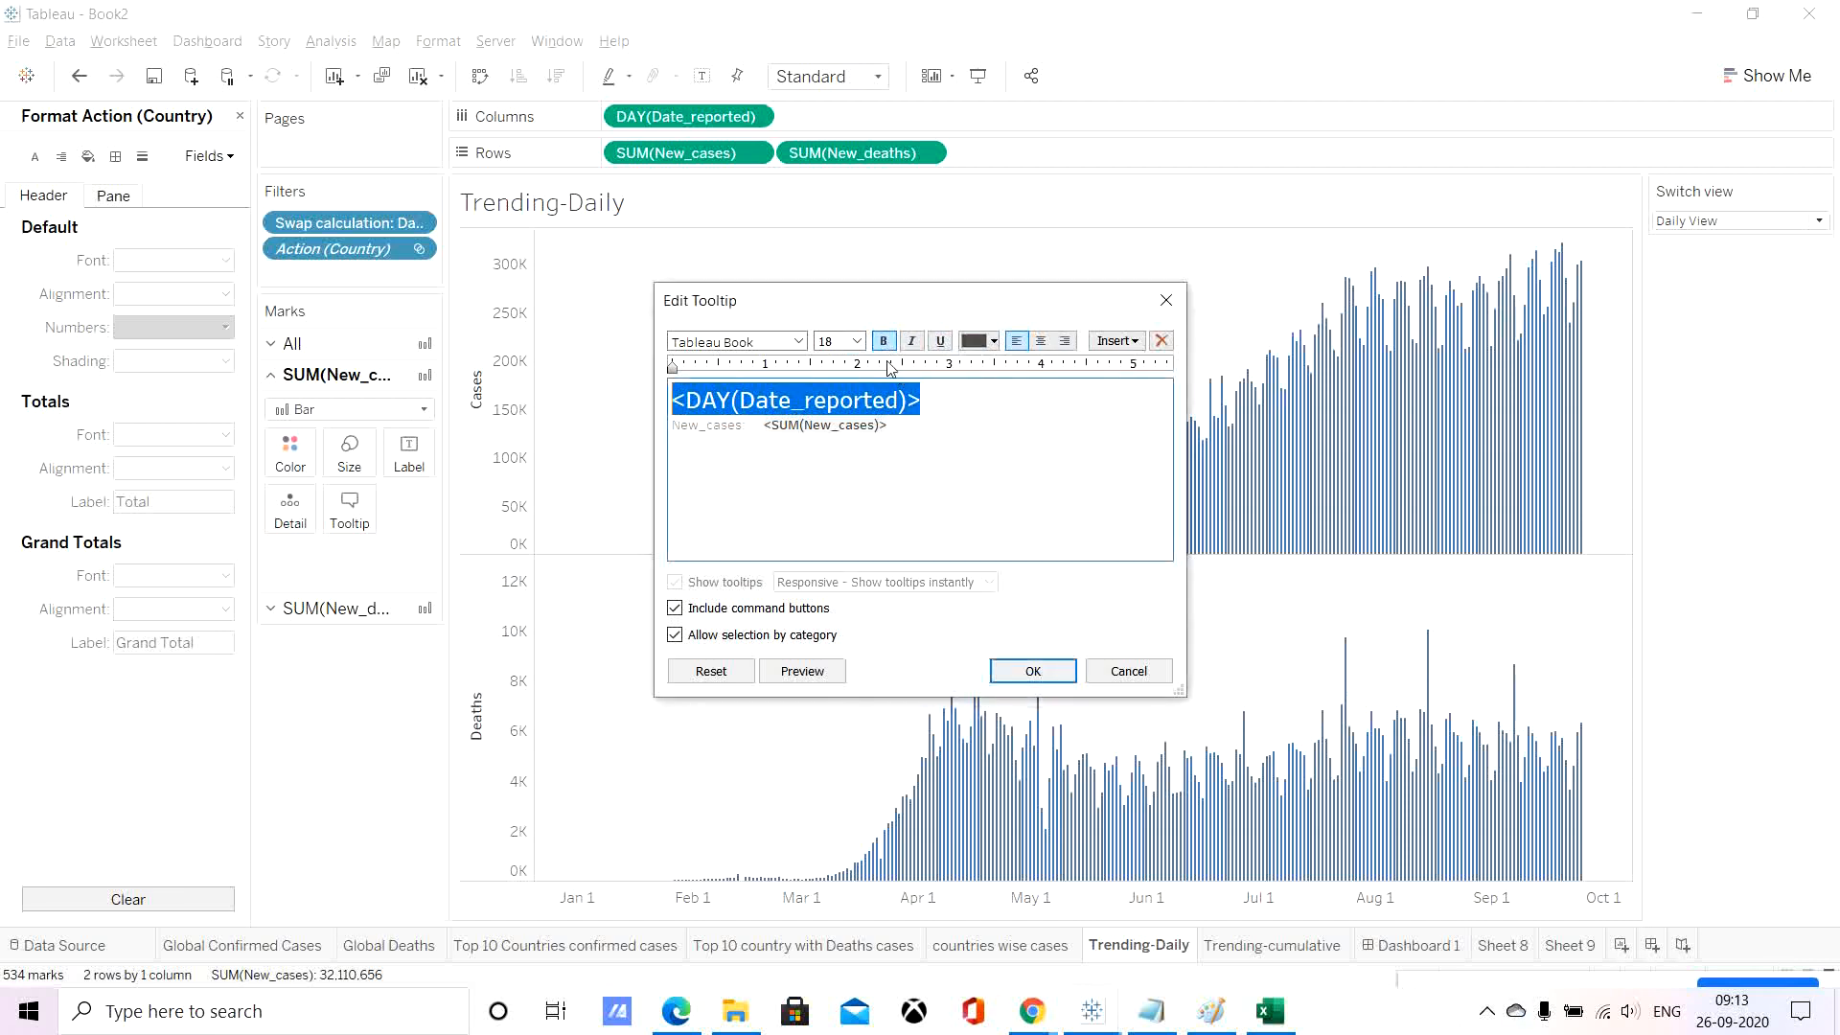
# Remove the New_cases caption from the daily trend's cases tooltip.
pyautogui.moveTo(750, 425); pyautogui.dragTo(514, 406)
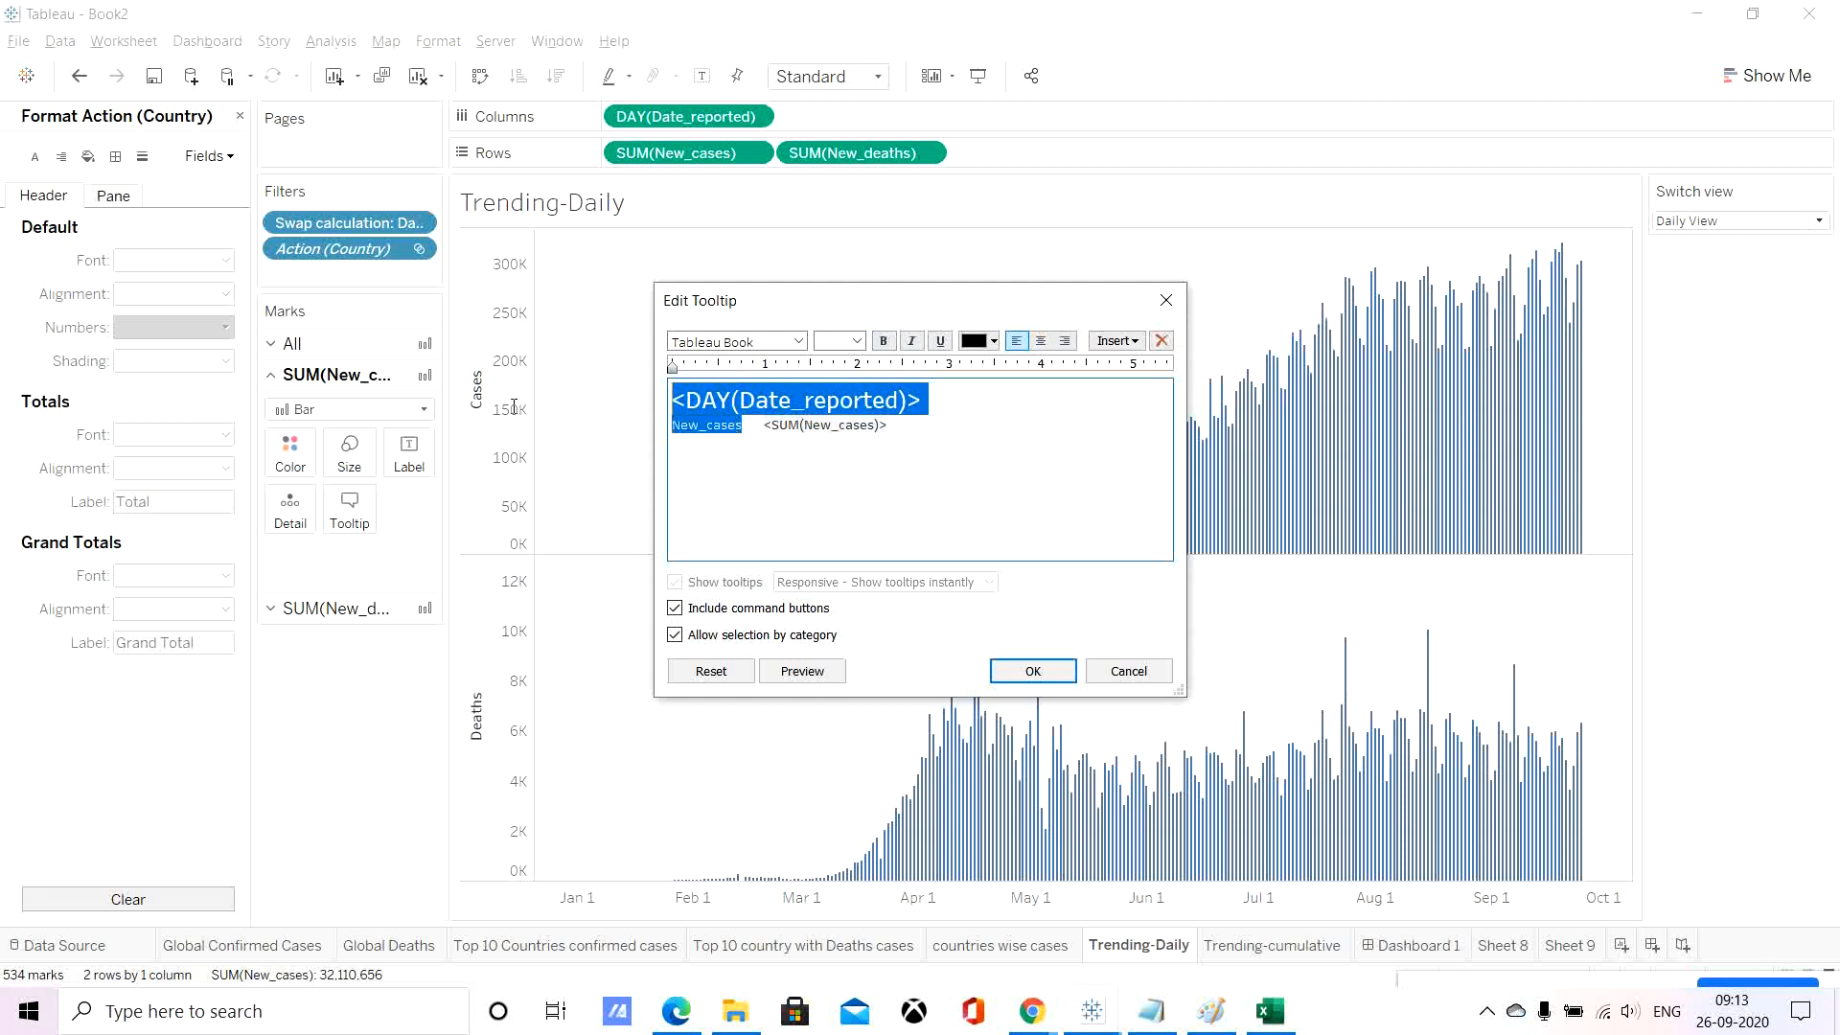
pyautogui.click(718, 445)
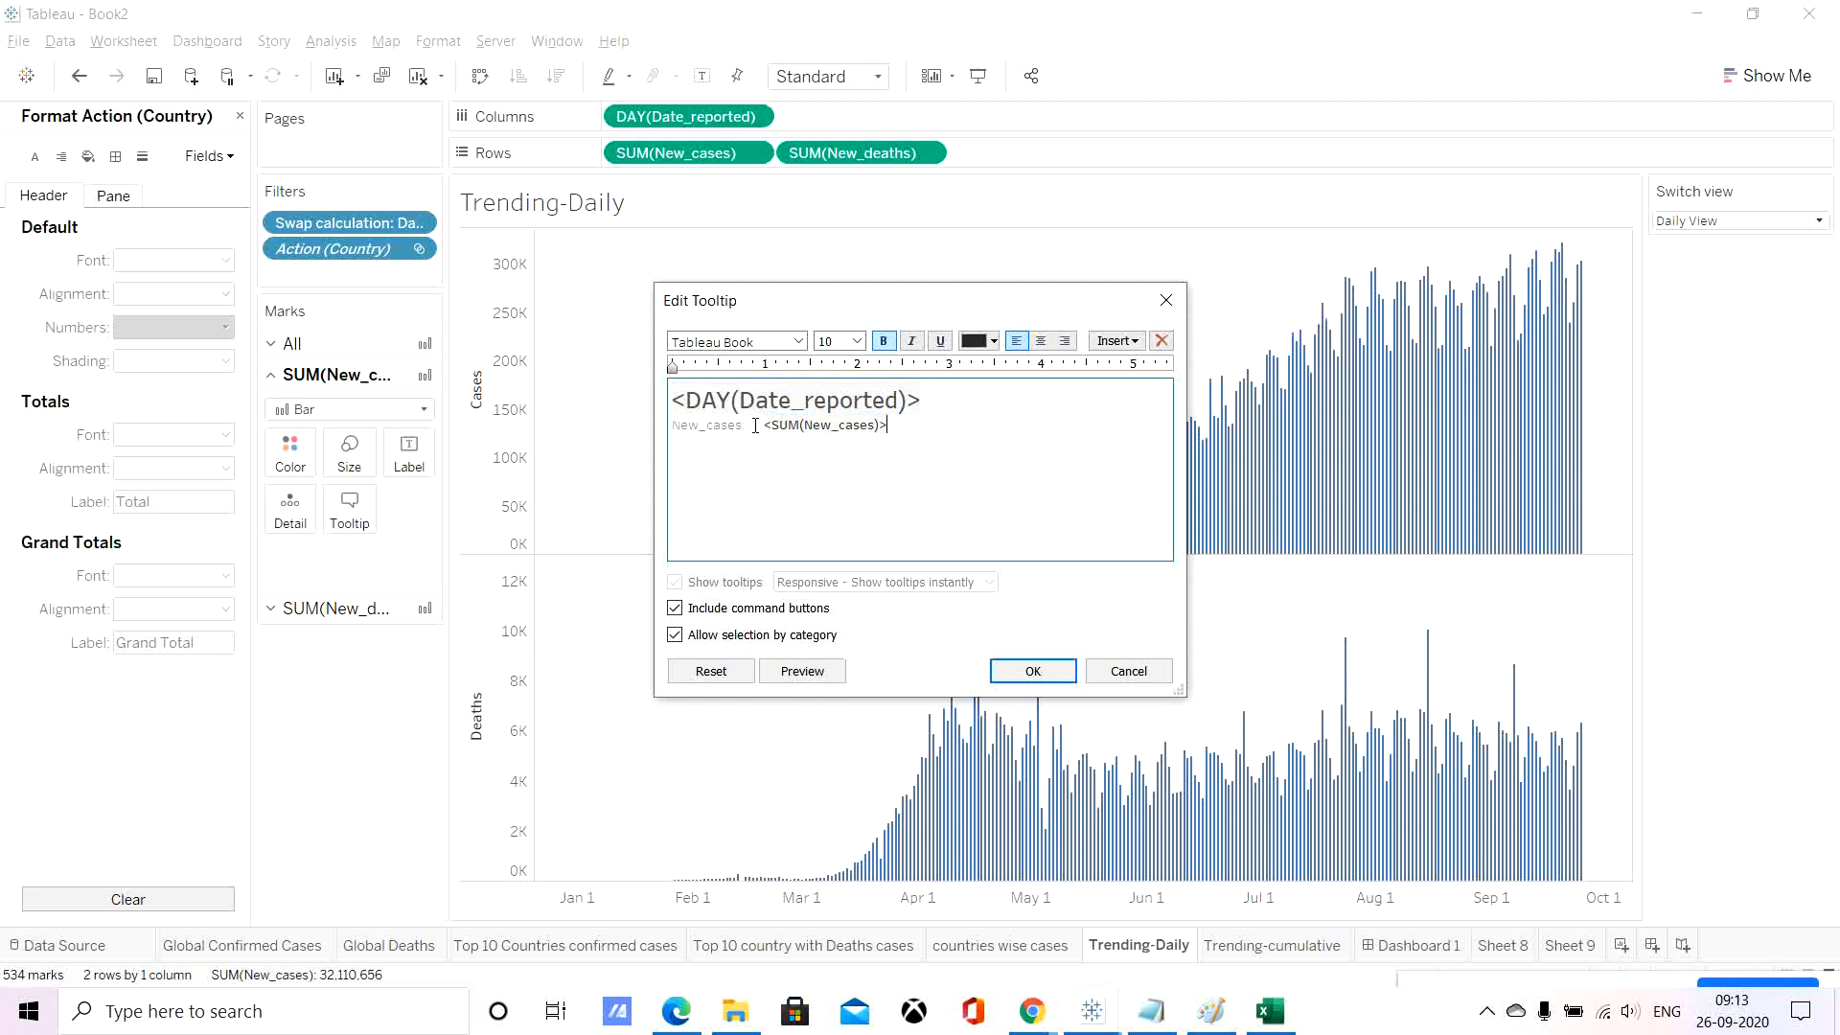
pyautogui.moveTo(755, 424); pyautogui.dragTo(644, 431)
pyautogui.press('BackSpace')
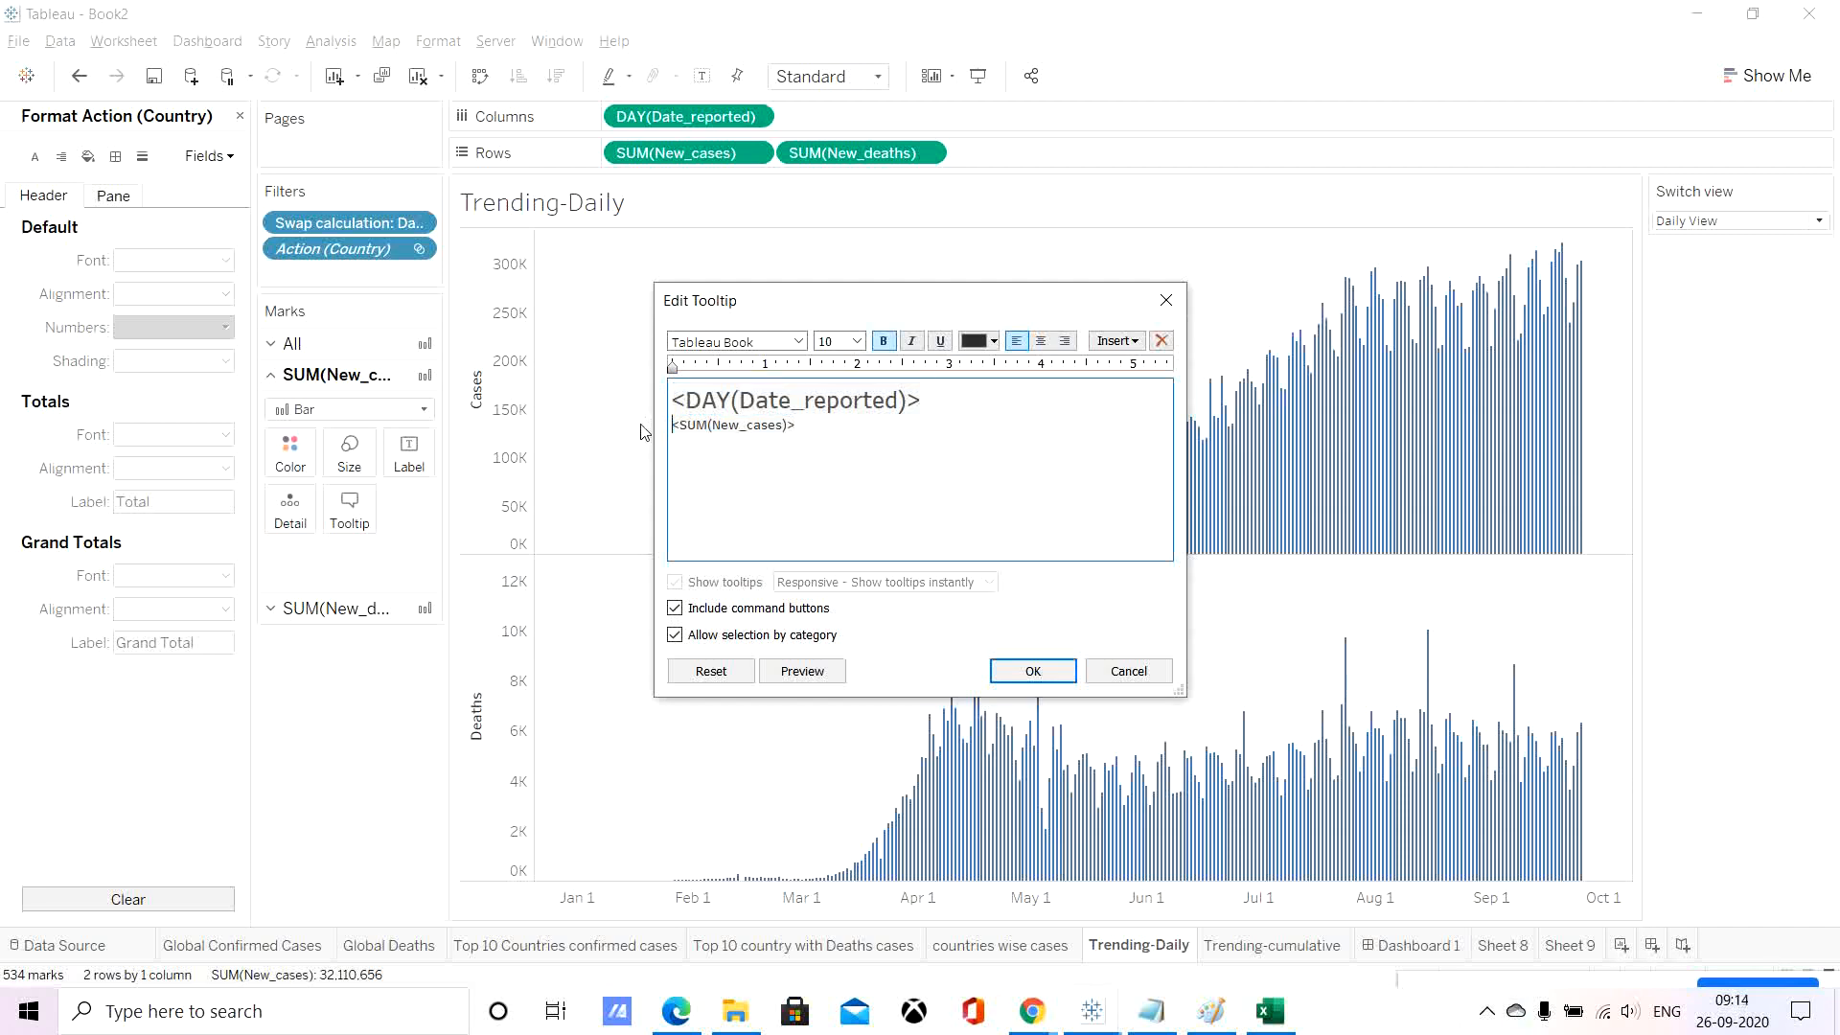
# Colour the <SUM(New_cases)> field in the tooltip blue and set it to font size 24.
pyautogui.moveTo(798, 424); pyautogui.dragTo(645, 424)
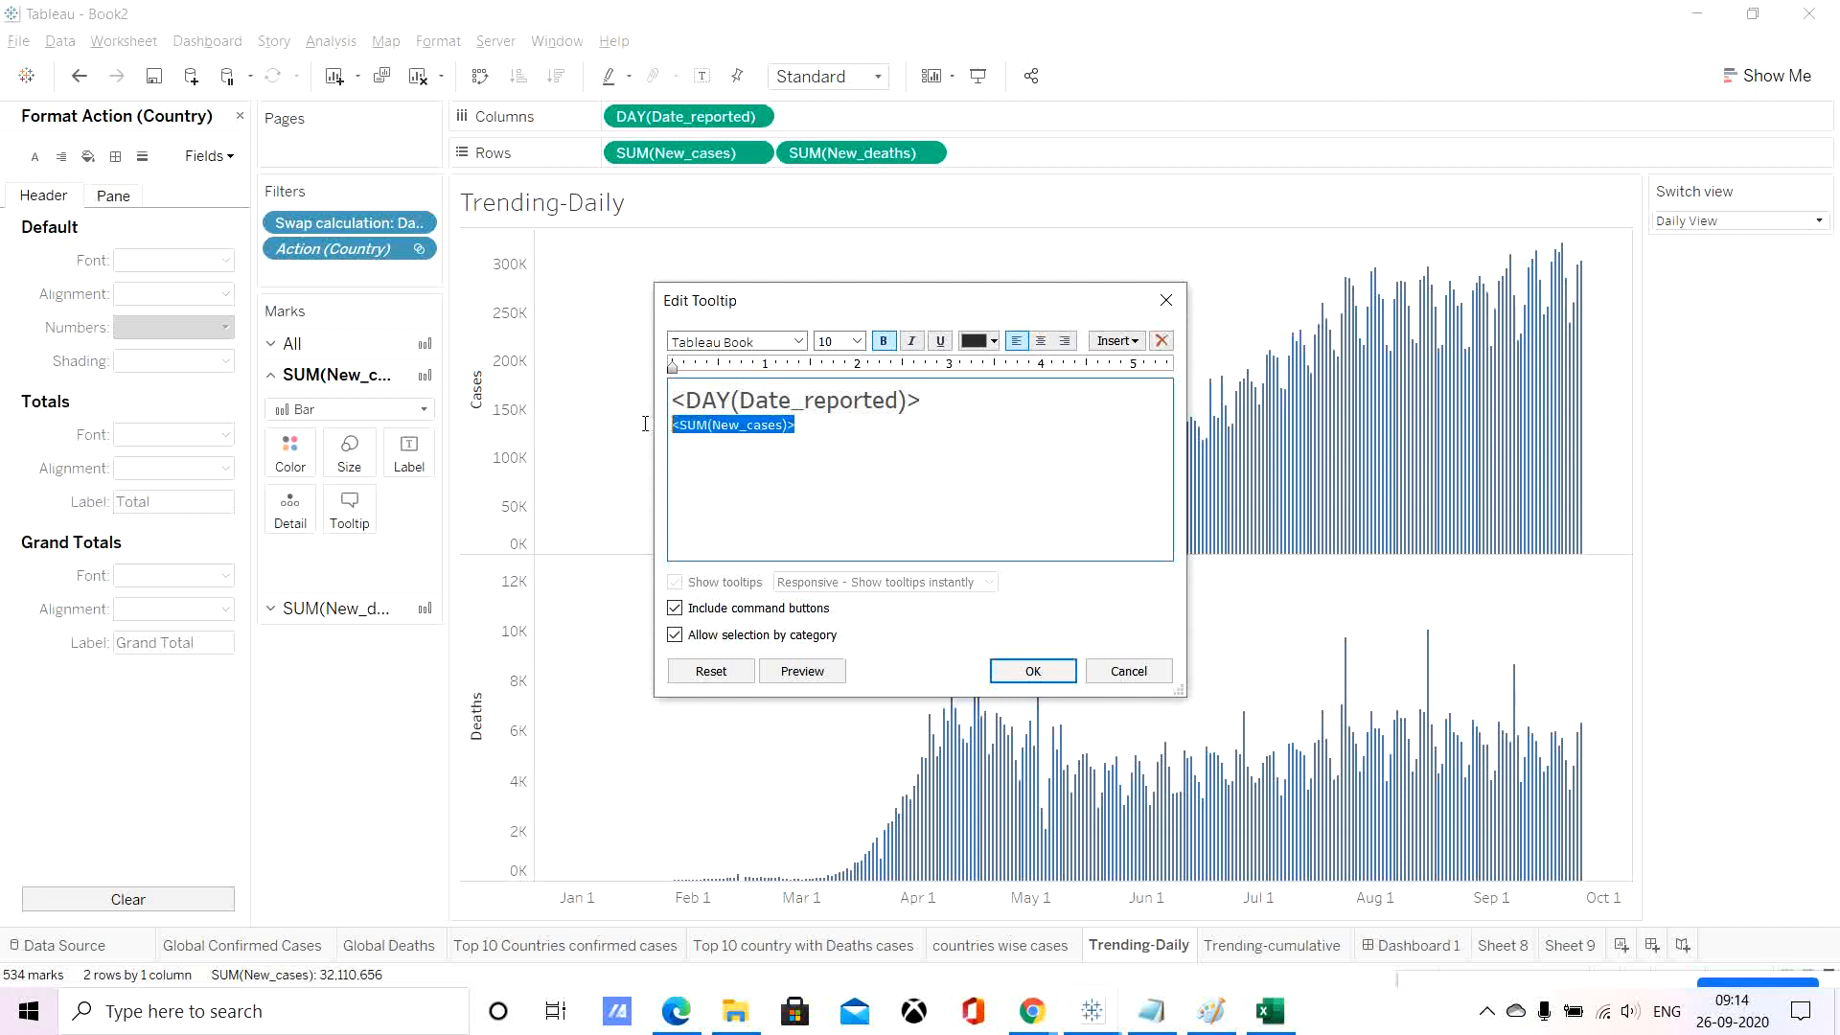
pyautogui.click(992, 343)
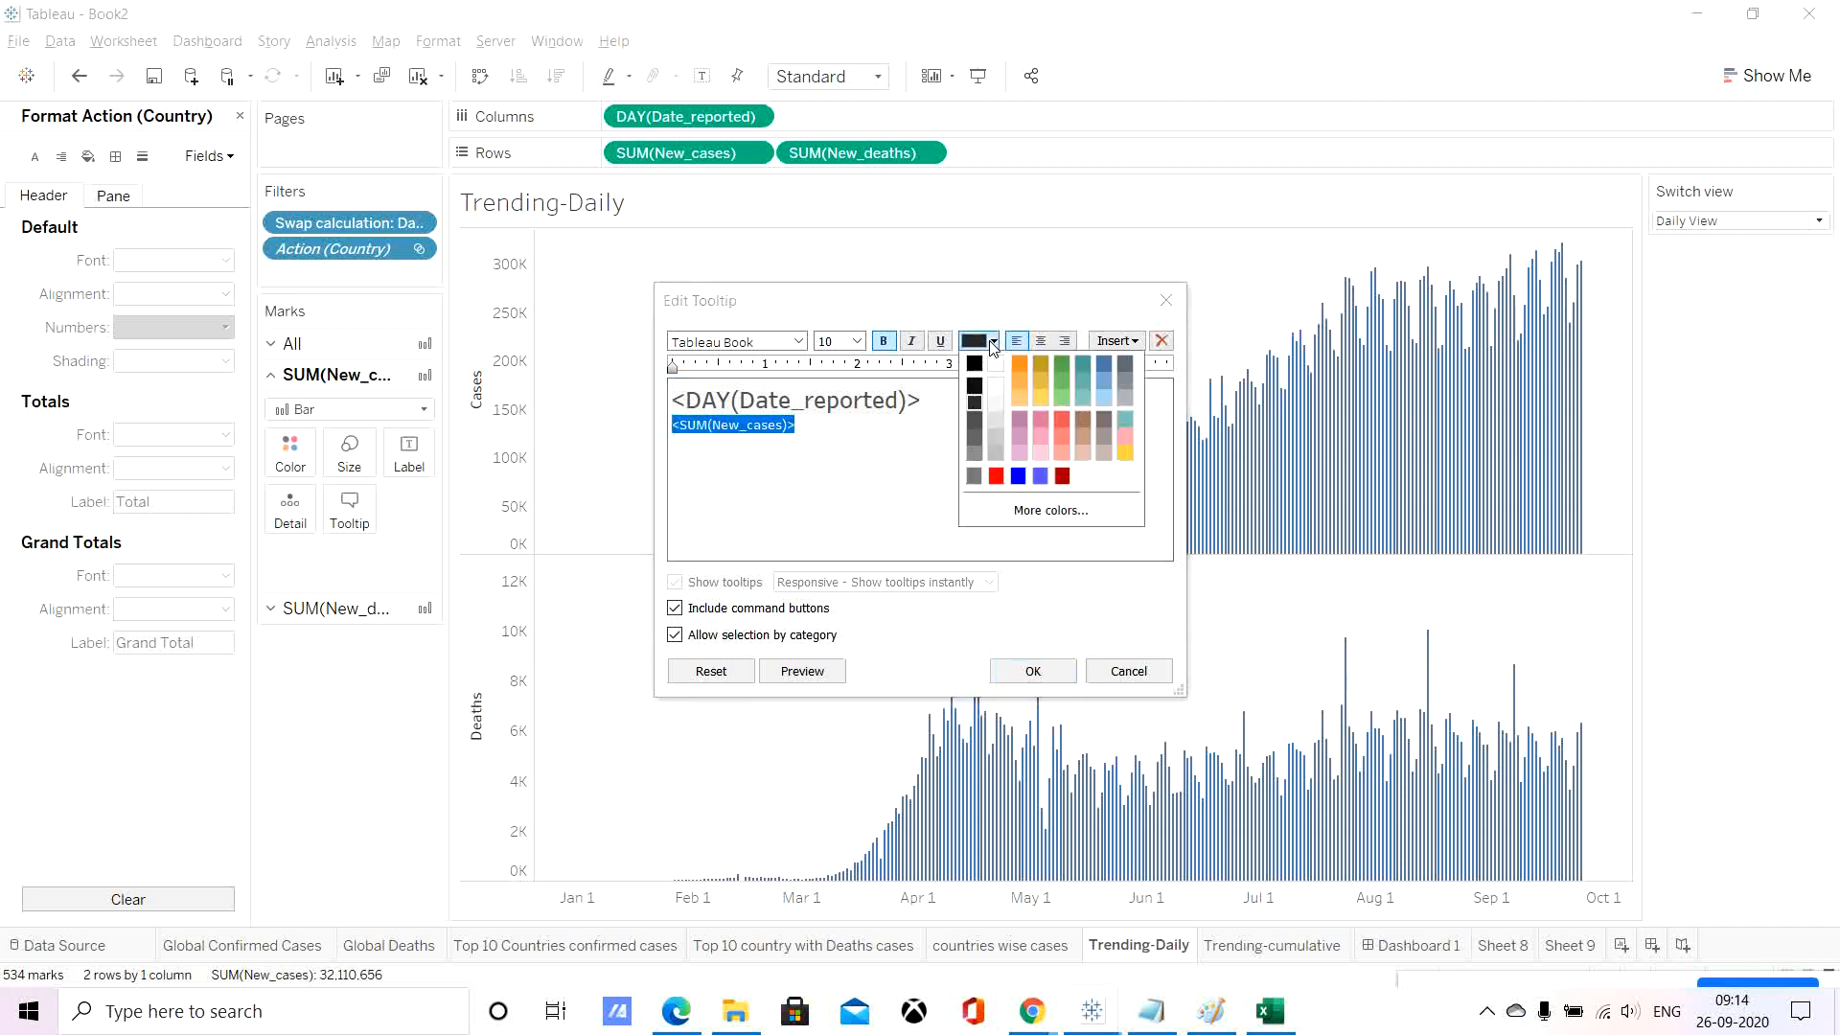
pyautogui.click(1017, 477)
pyautogui.click(858, 342)
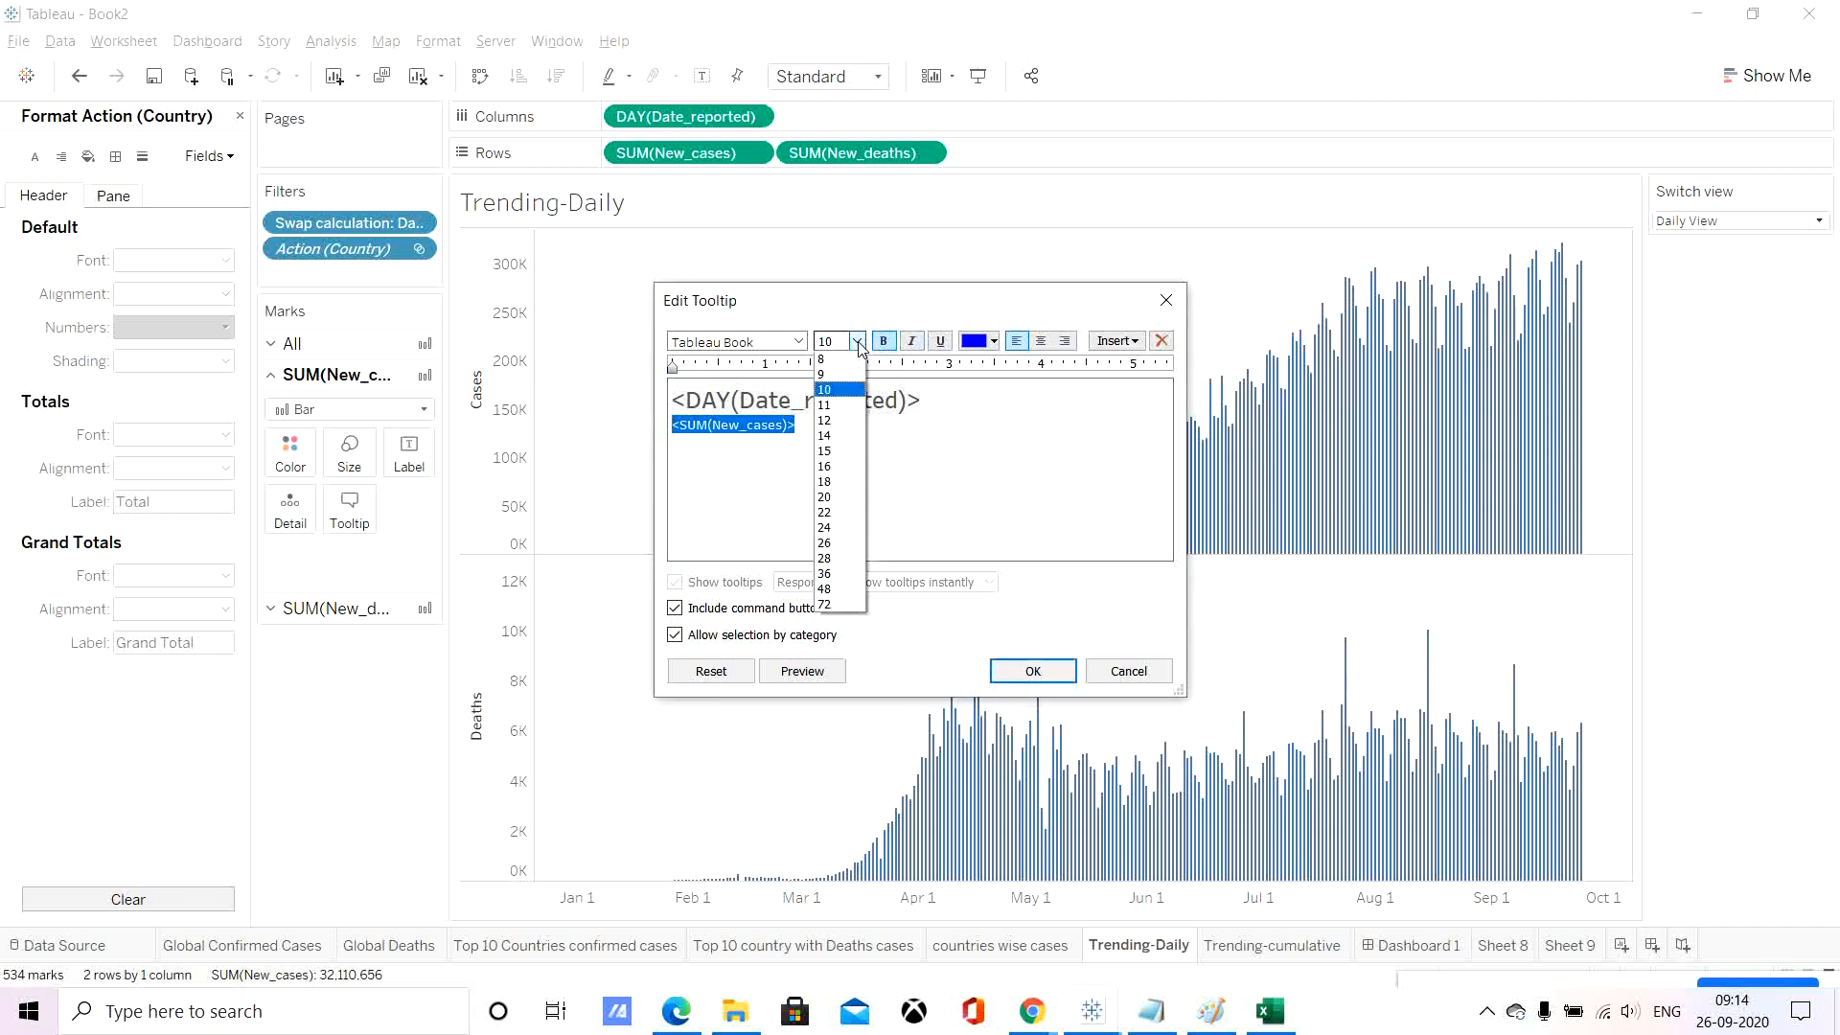
pyautogui.click(829, 528)
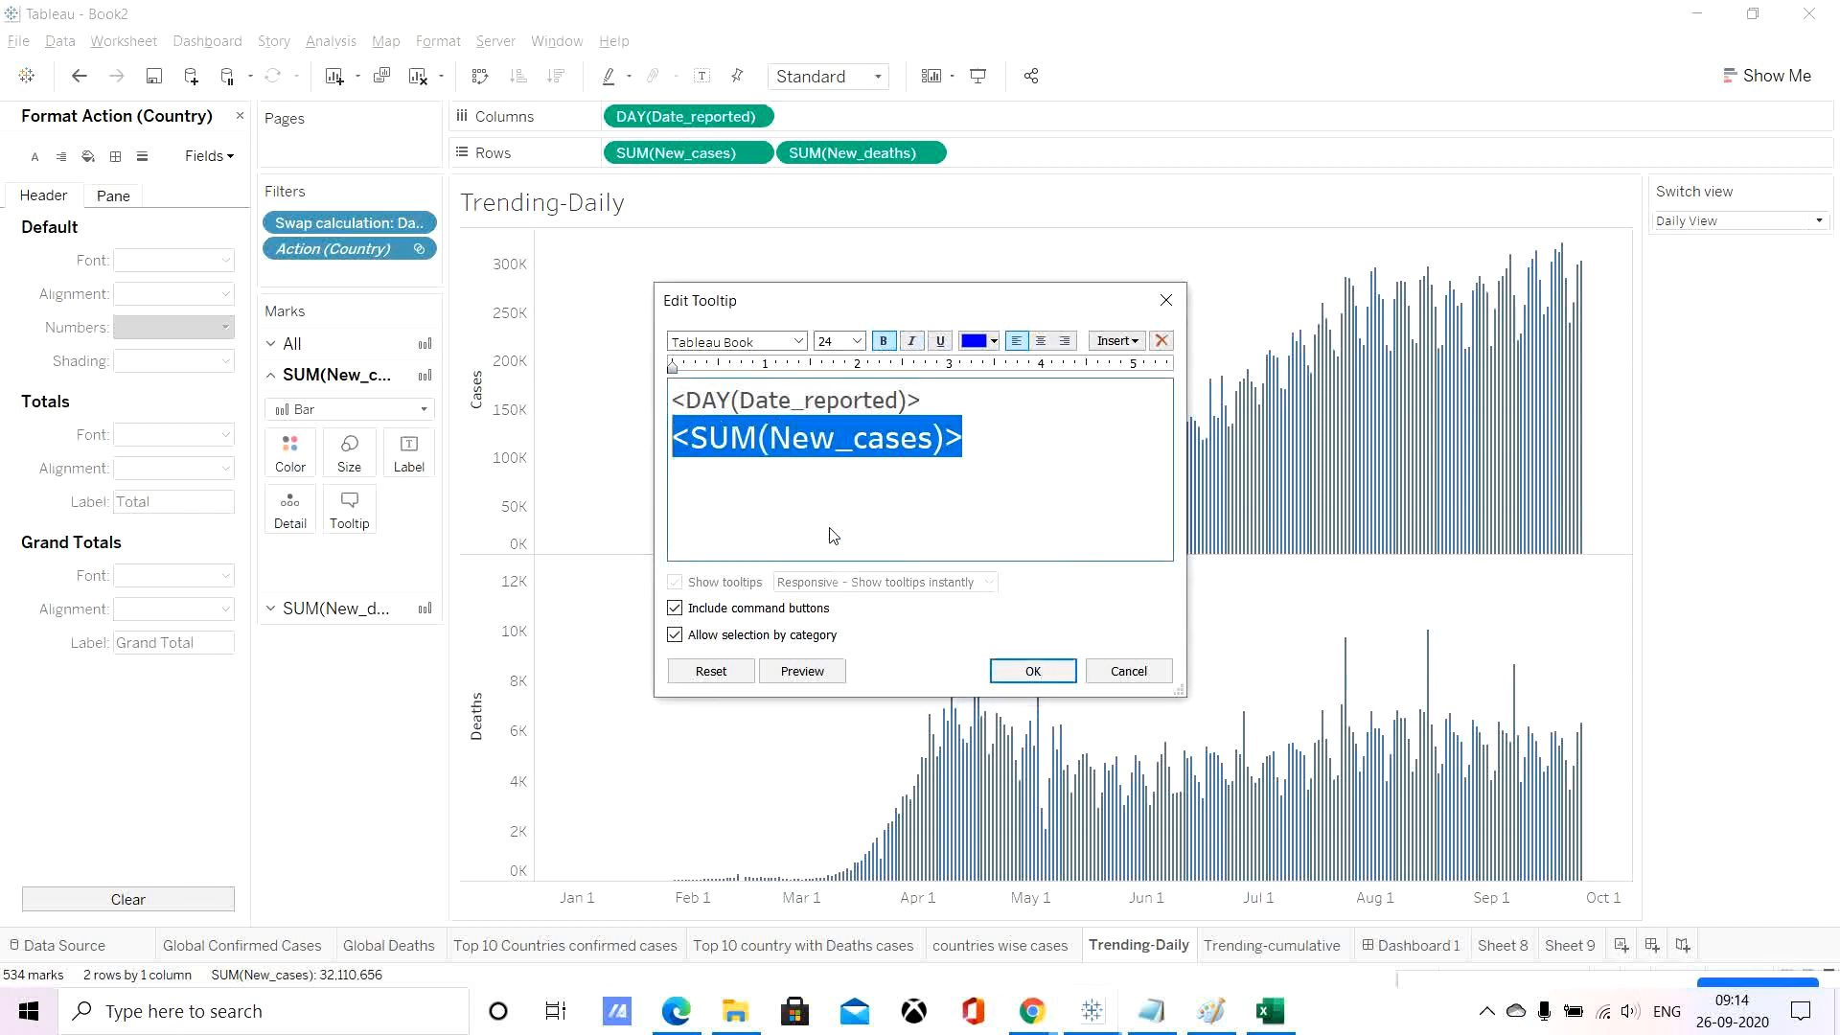
# Add the text "Confirmed Cases" after <SUM(New_cases)> and colour it grey.
pyautogui.click(992, 438)
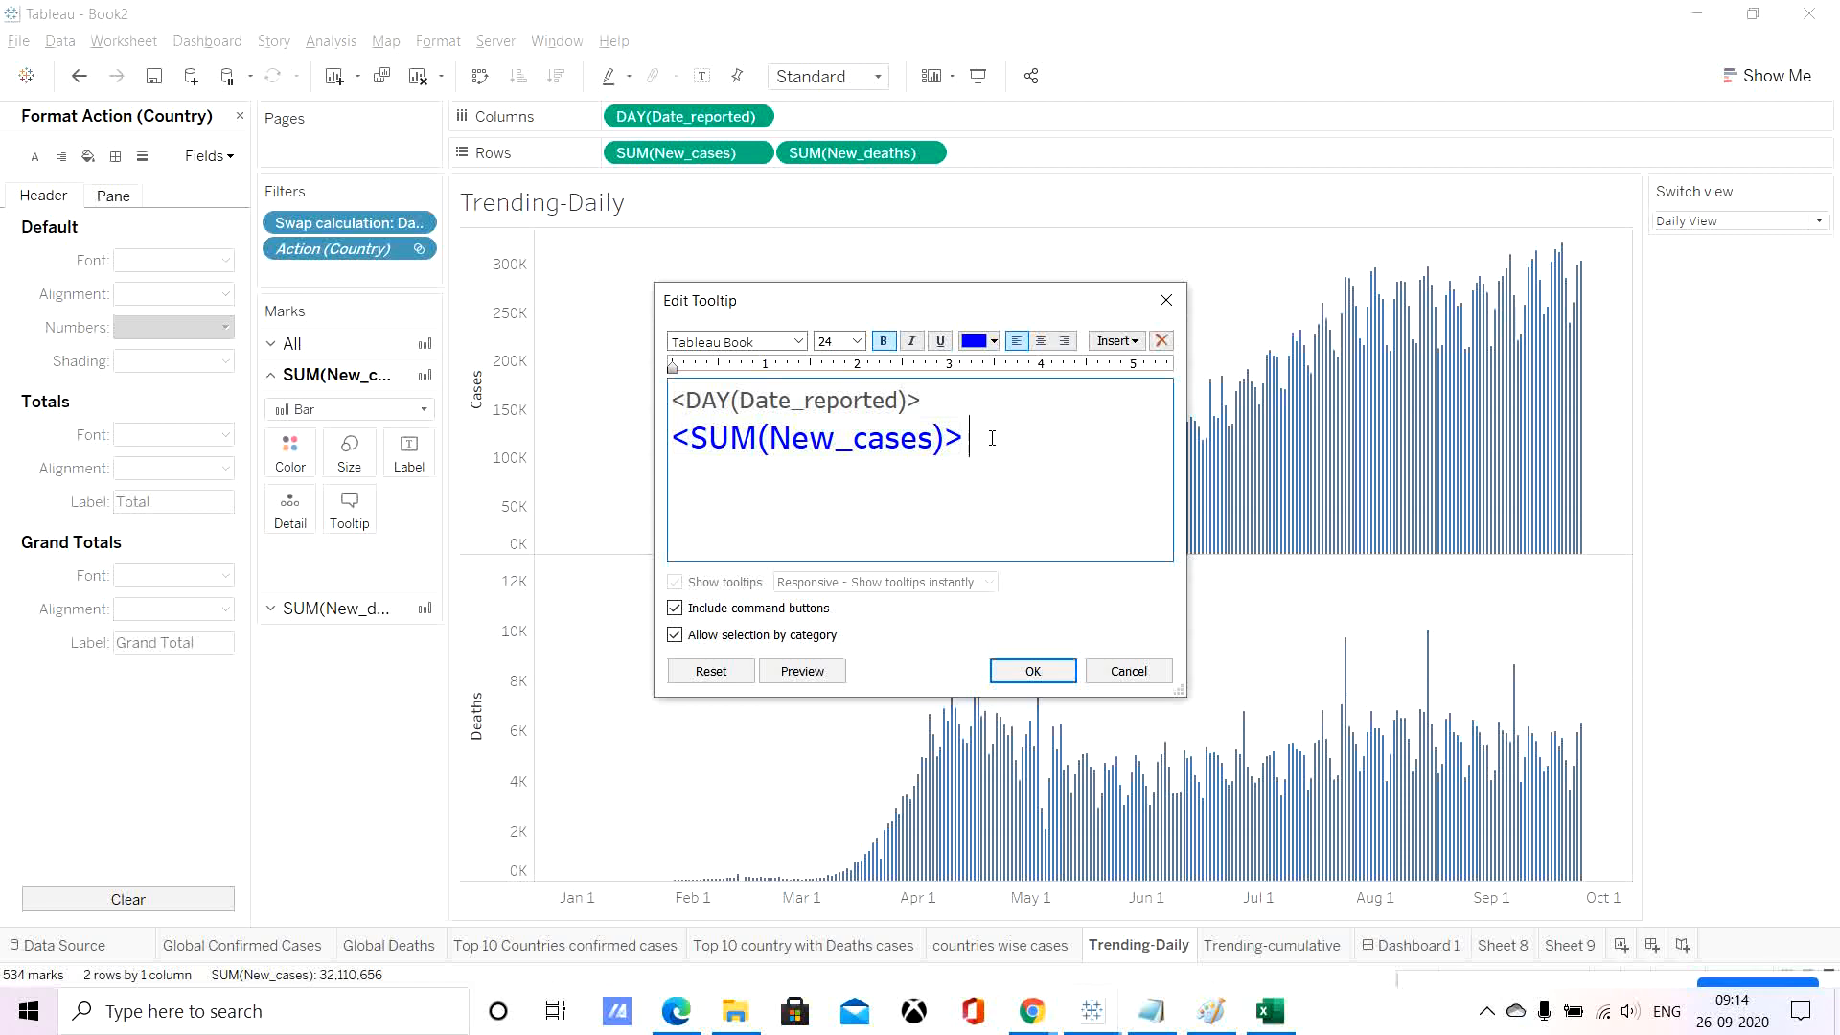
pyautogui.write('Confirmed Cases')
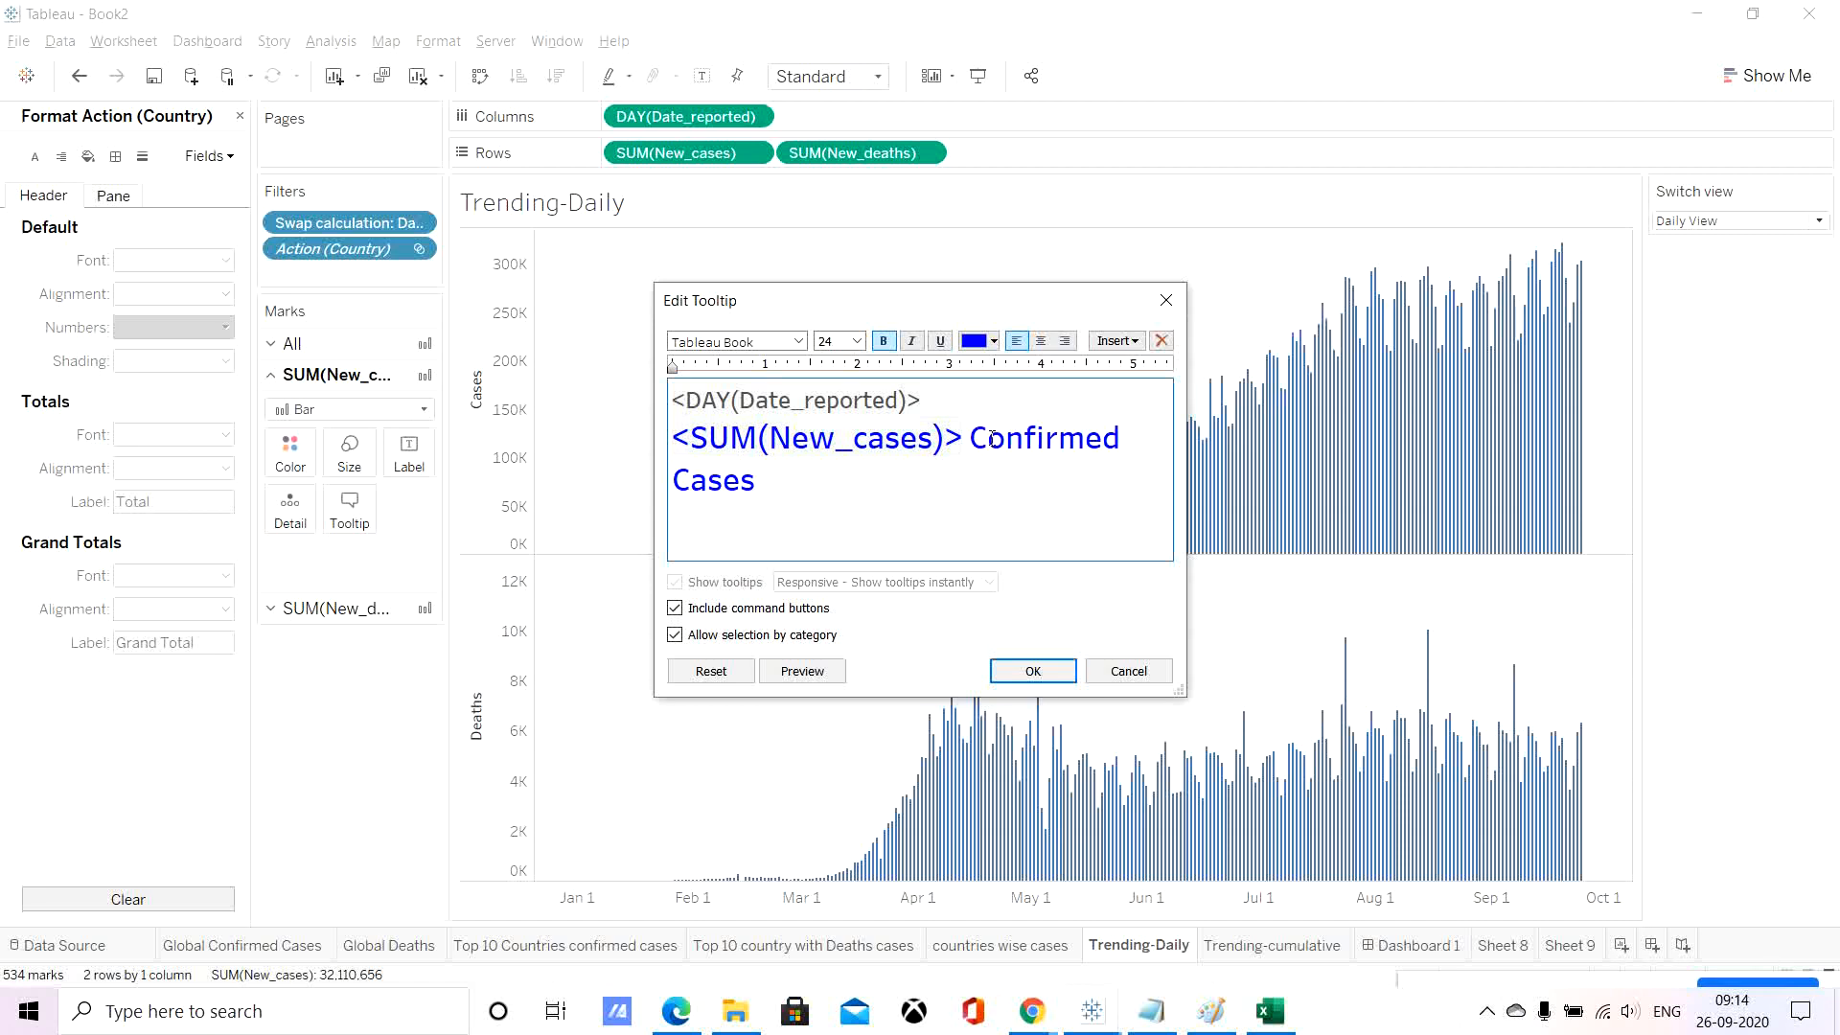
pyautogui.moveTo(973, 448); pyautogui.dragTo(991, 461)
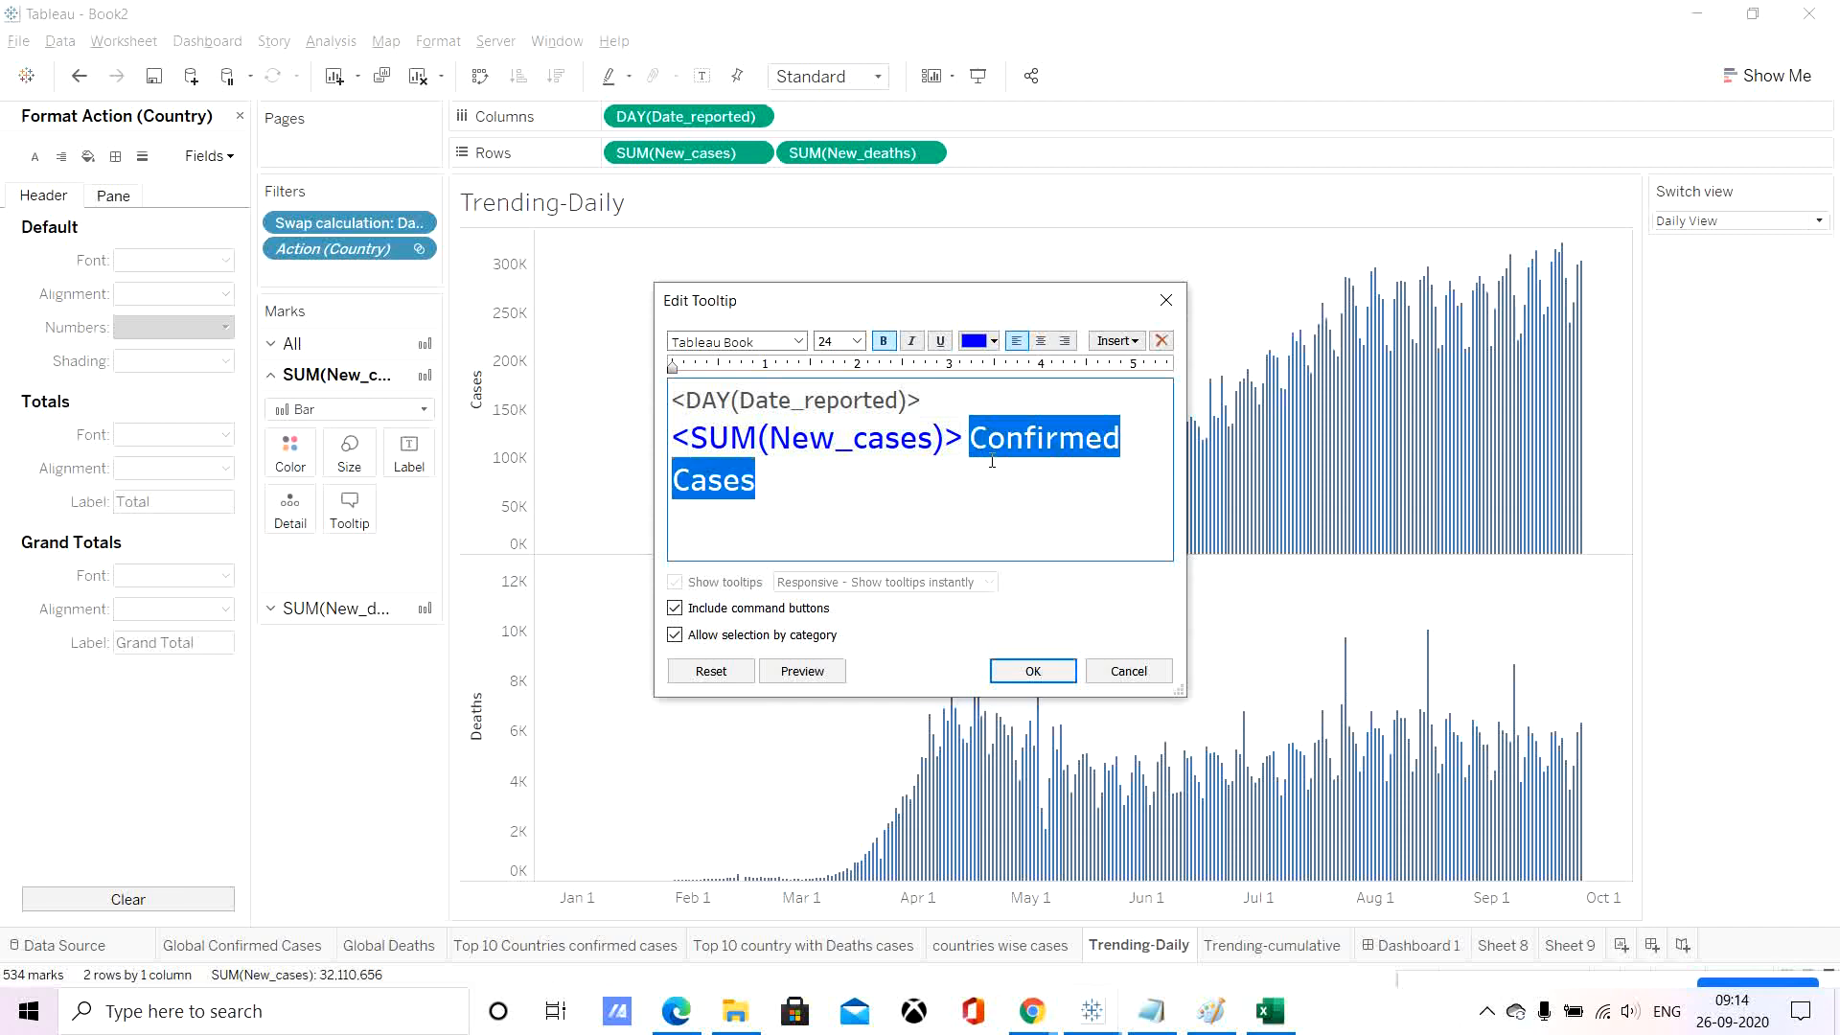
pyautogui.click(992, 343)
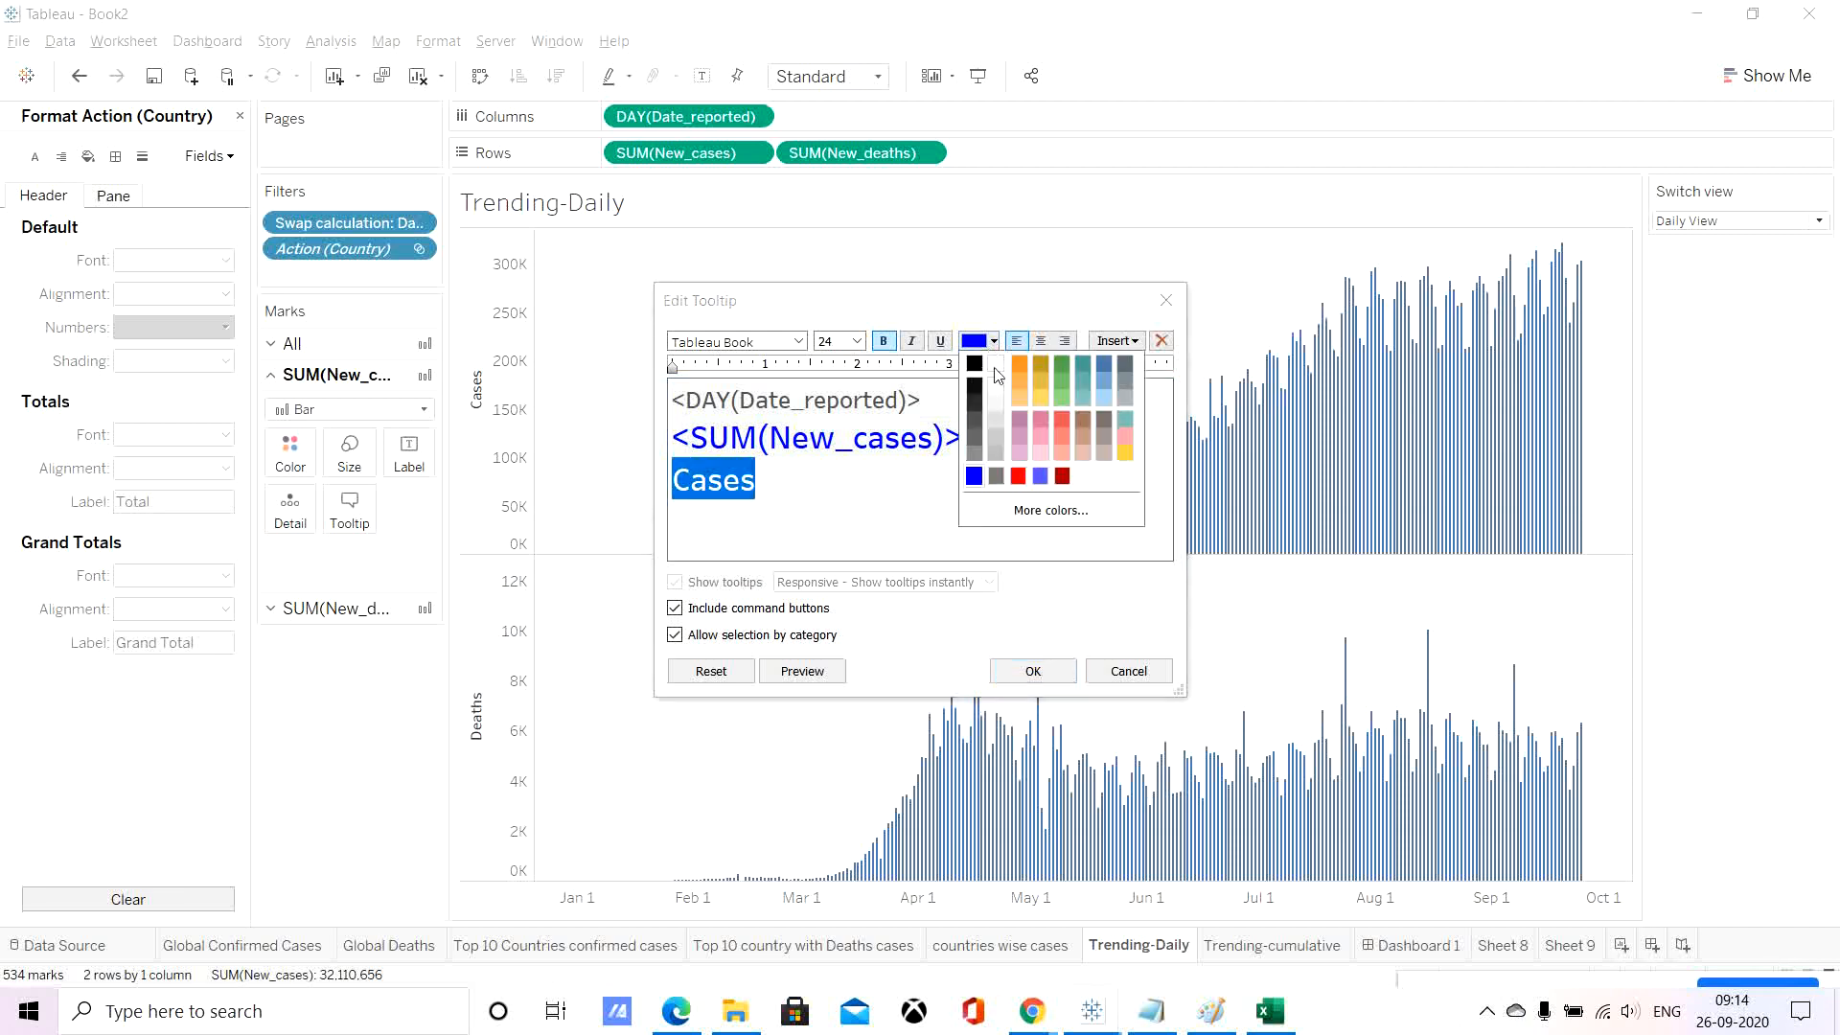
pyautogui.click(997, 476)
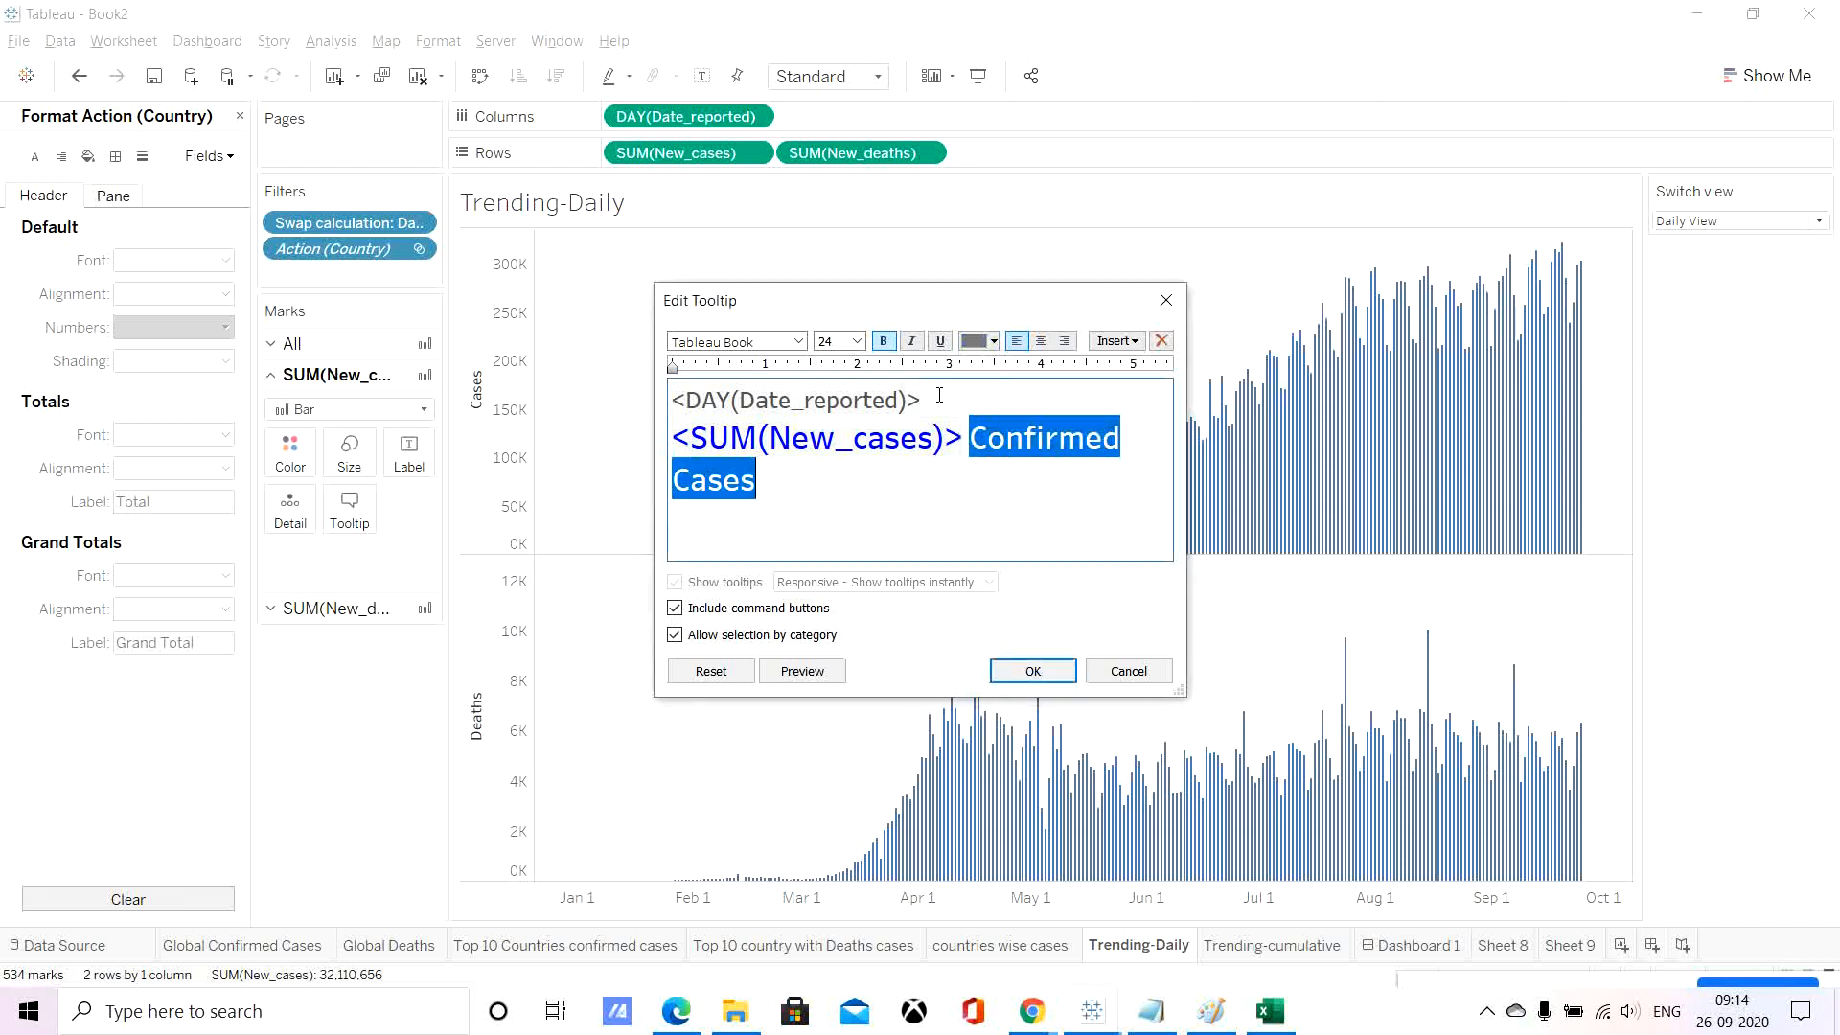
# Set the "Confirmed Cases" text to size 12, not bold, preview the tooltip and apply it to the daily cases chart.
pyautogui.click(857, 342)
pyautogui.click(826, 421)
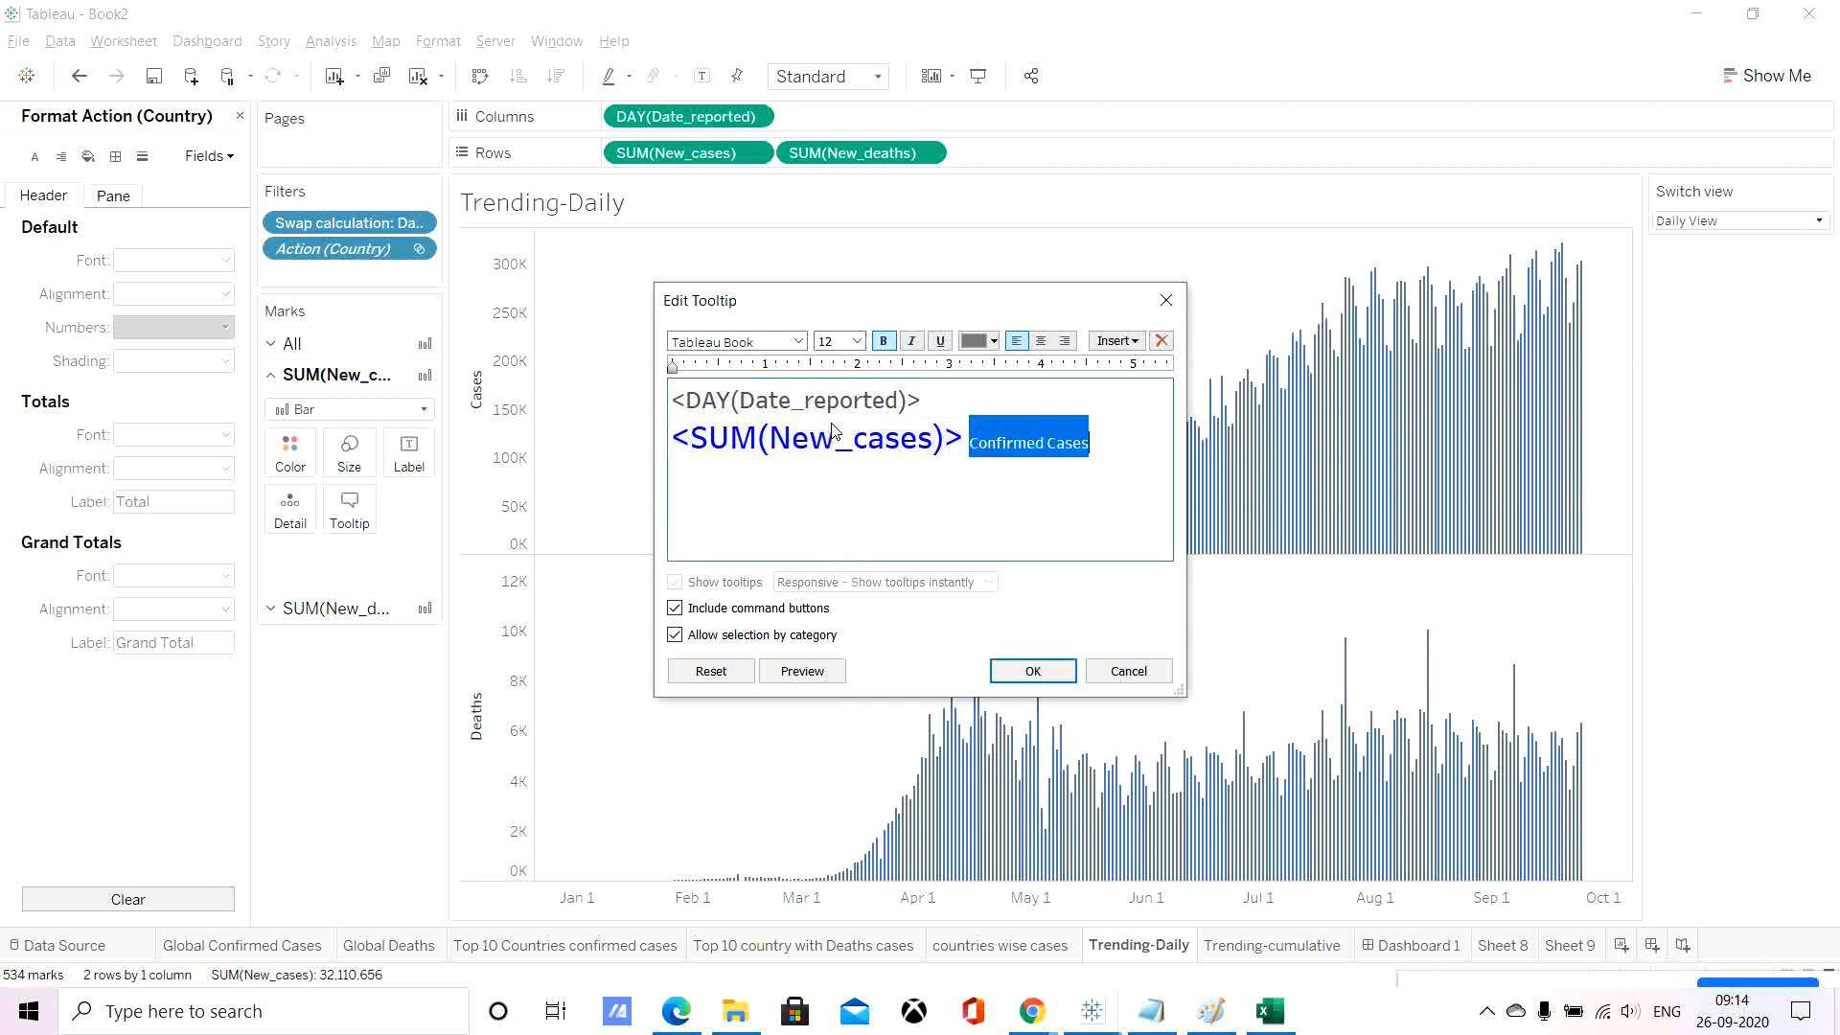
pyautogui.doubleClick(832, 422)
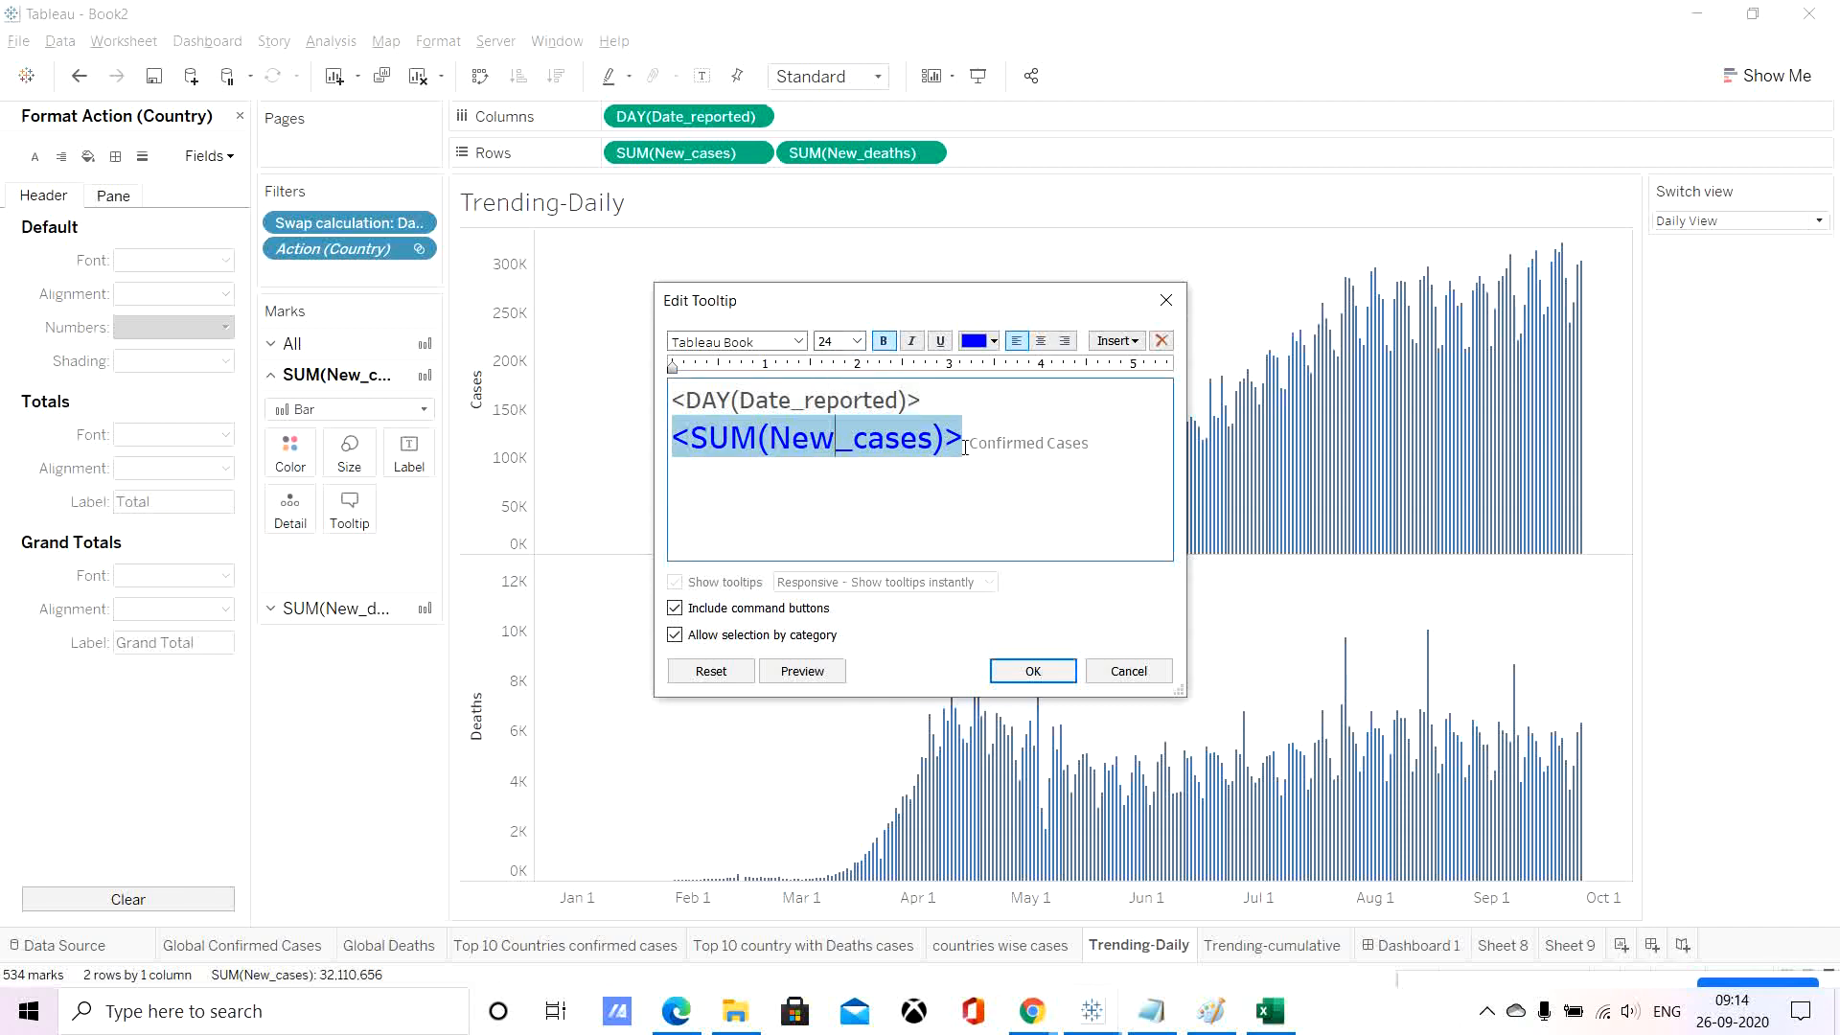
pyautogui.moveTo(968, 444); pyautogui.dragTo(1138, 445)
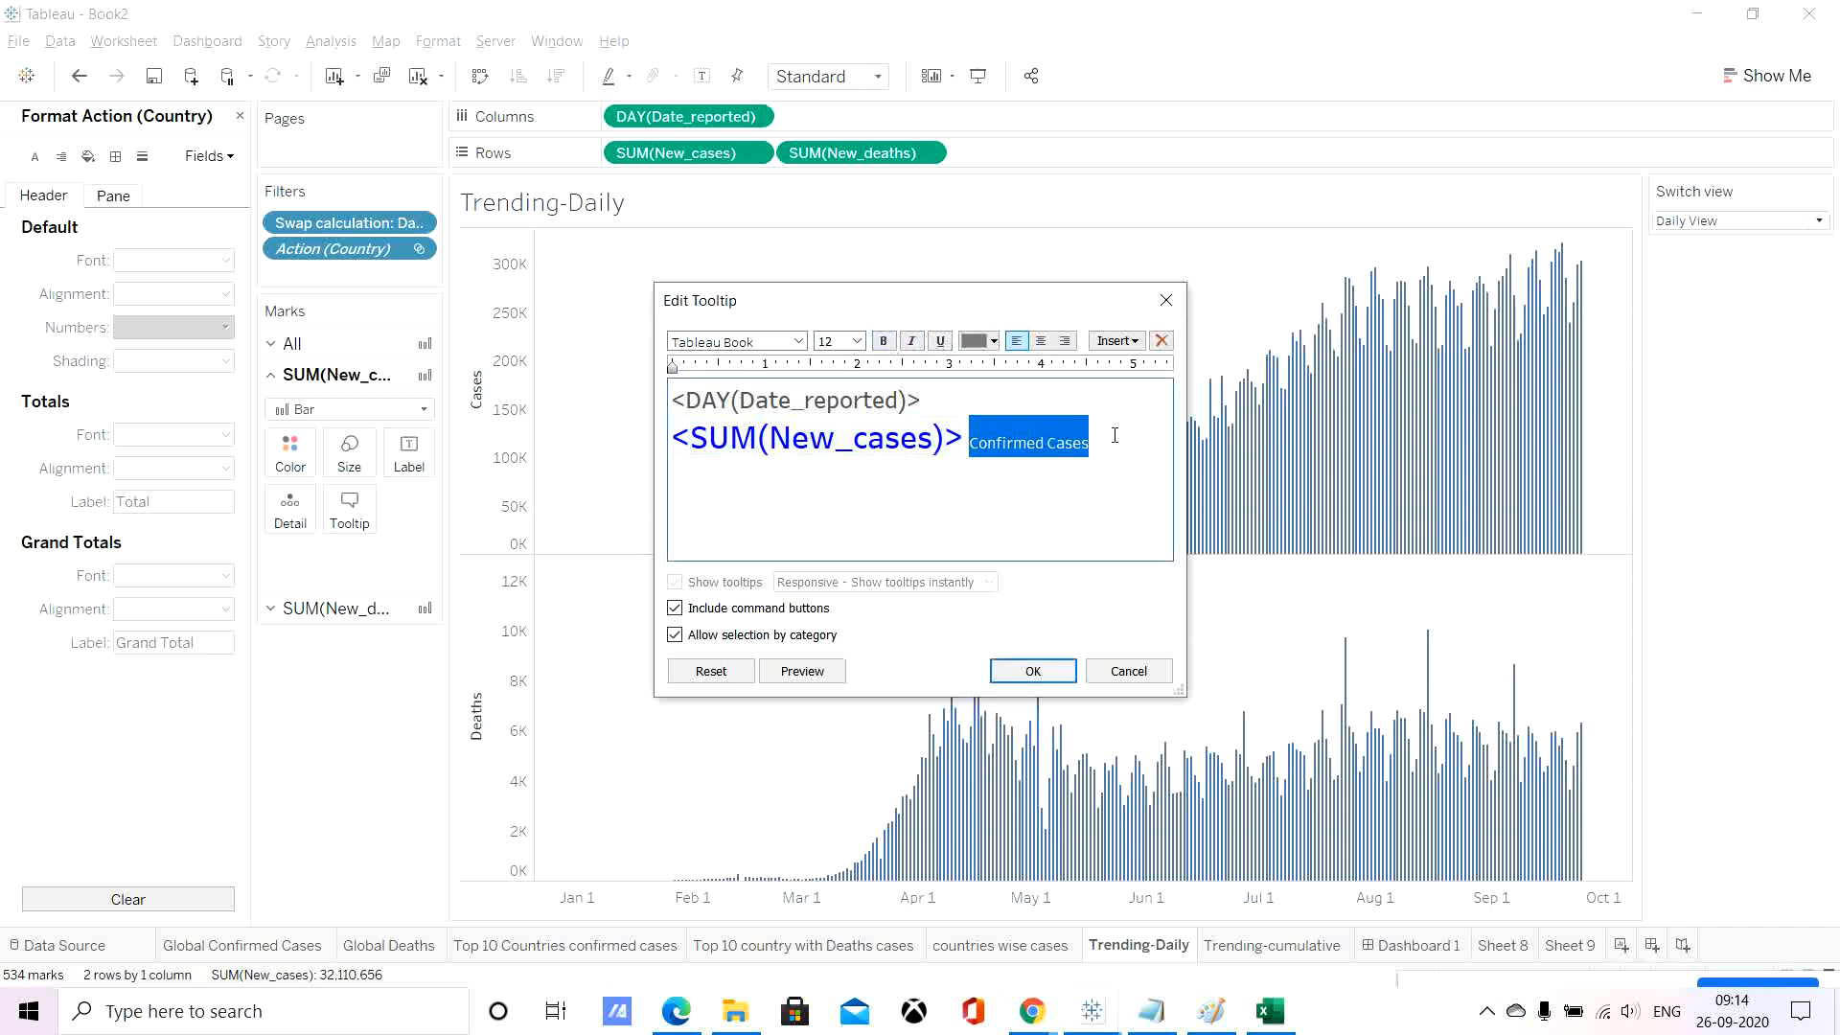
pyautogui.click(814, 671)
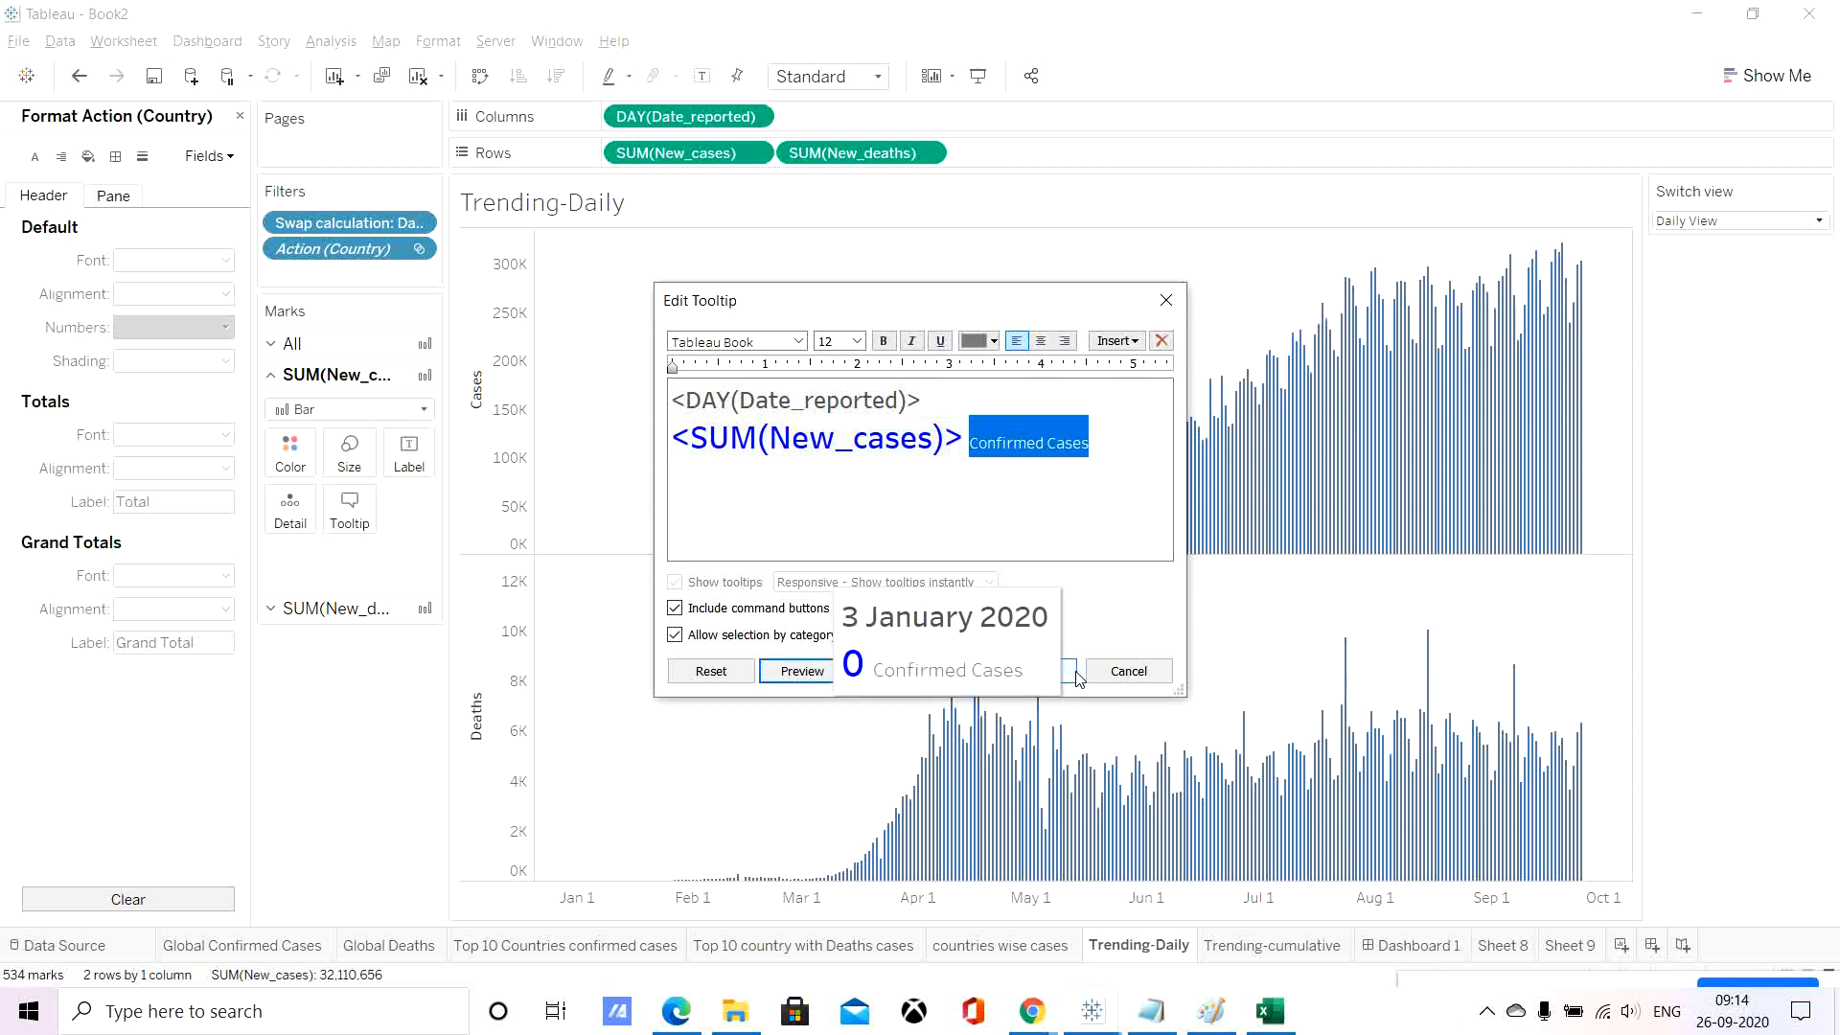
pyautogui.click(1033, 671)
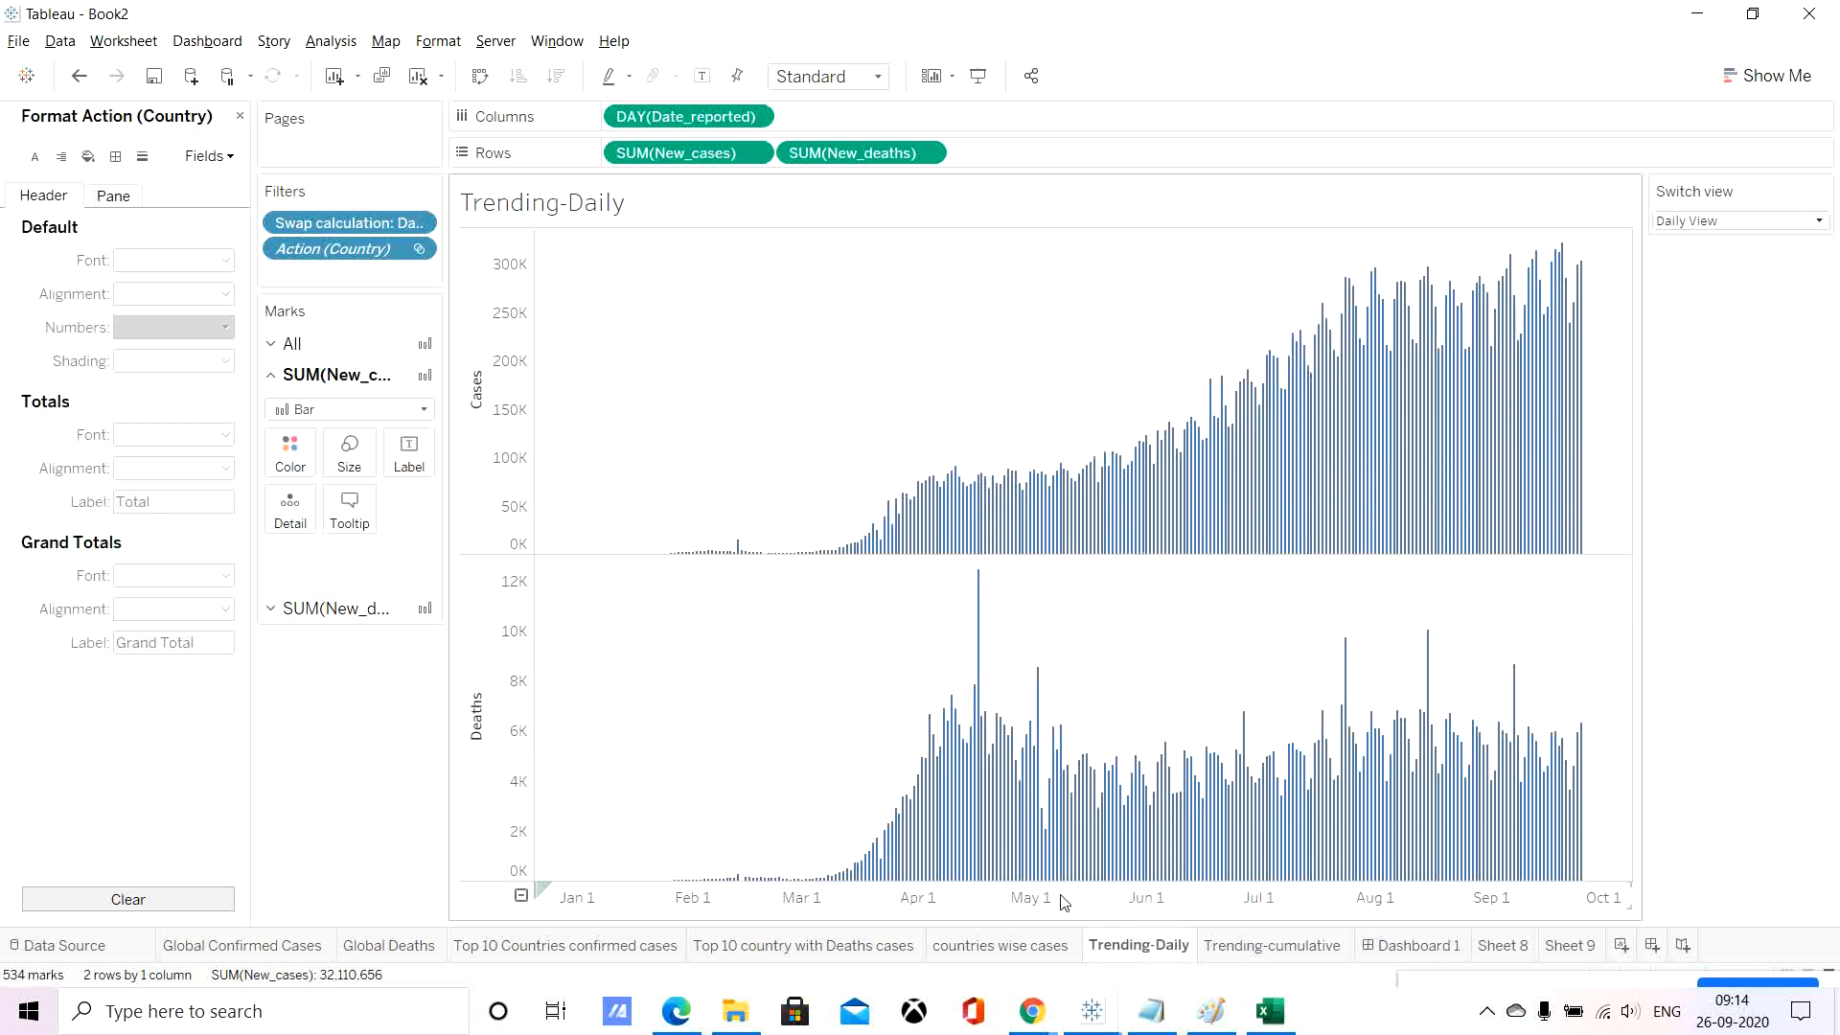
# Remove the "Day of Date_reported" label from the tooltip of the SUM(New_deaths) marks on the Trending-Daily sheet.
pyautogui.click(369, 610)
pyautogui.click(347, 553)
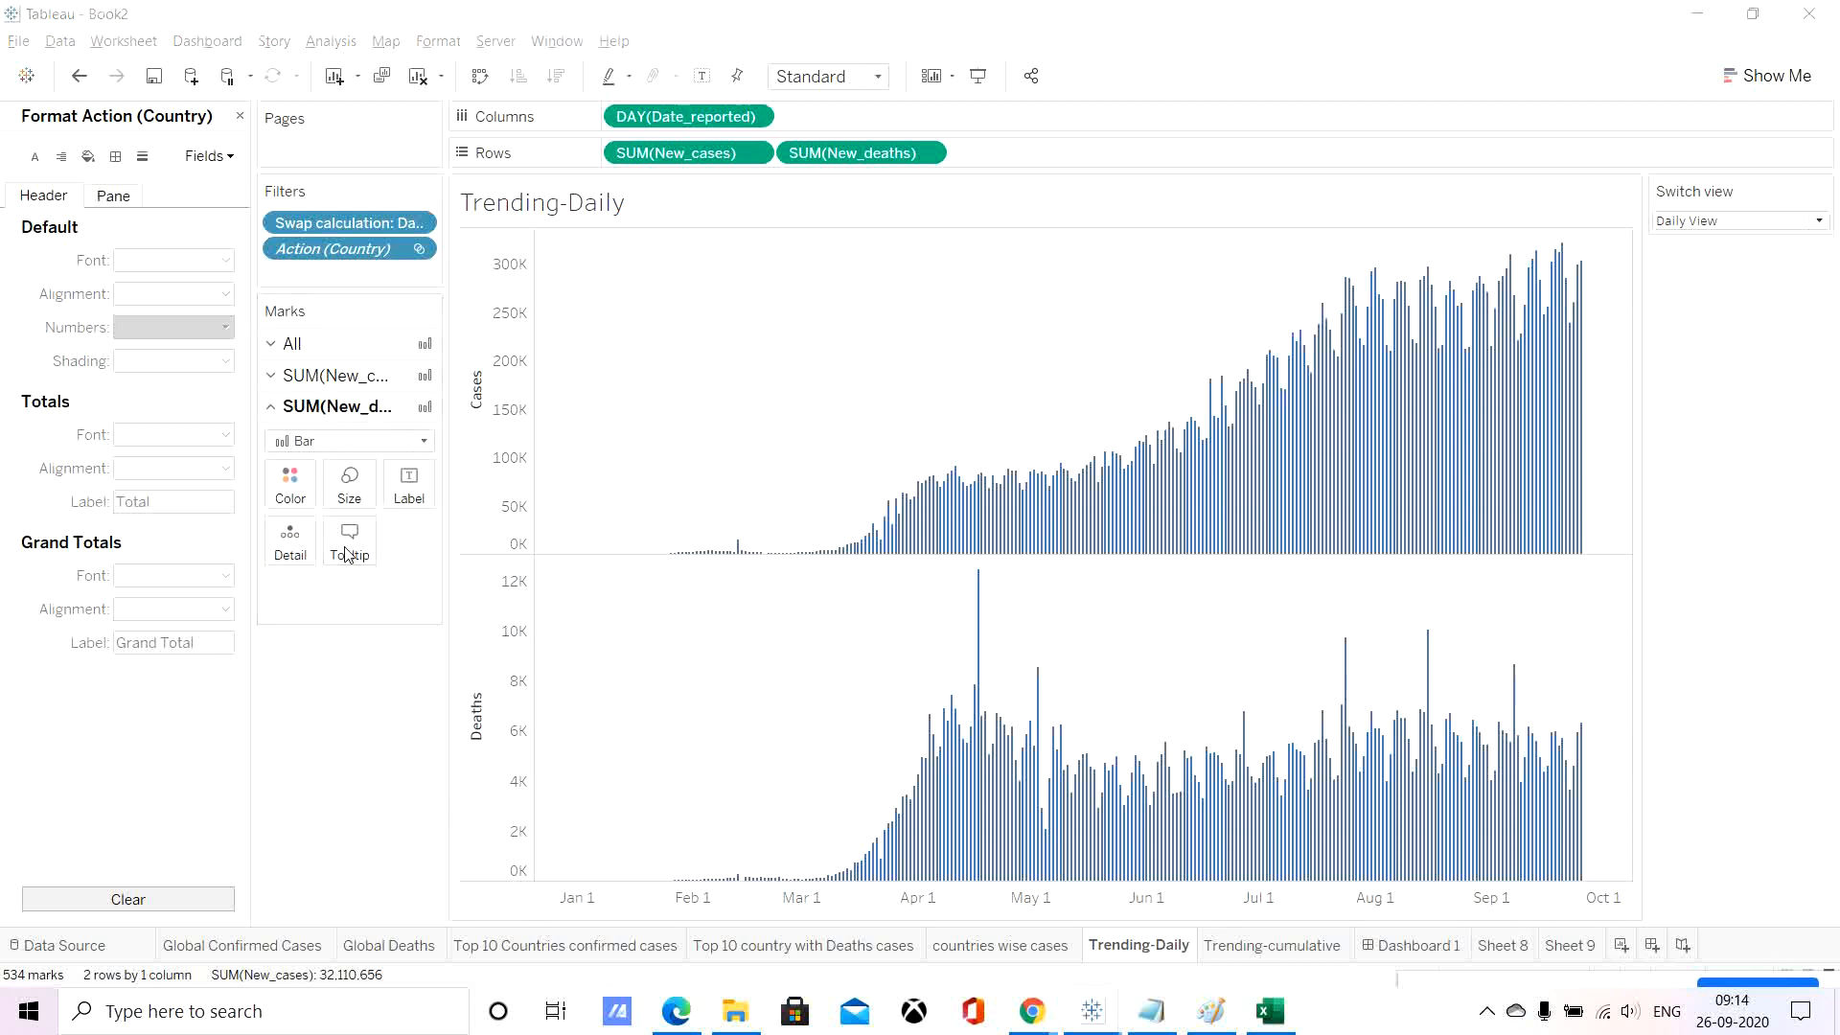
pyautogui.moveTo(814, 388); pyautogui.dragTo(670, 392)
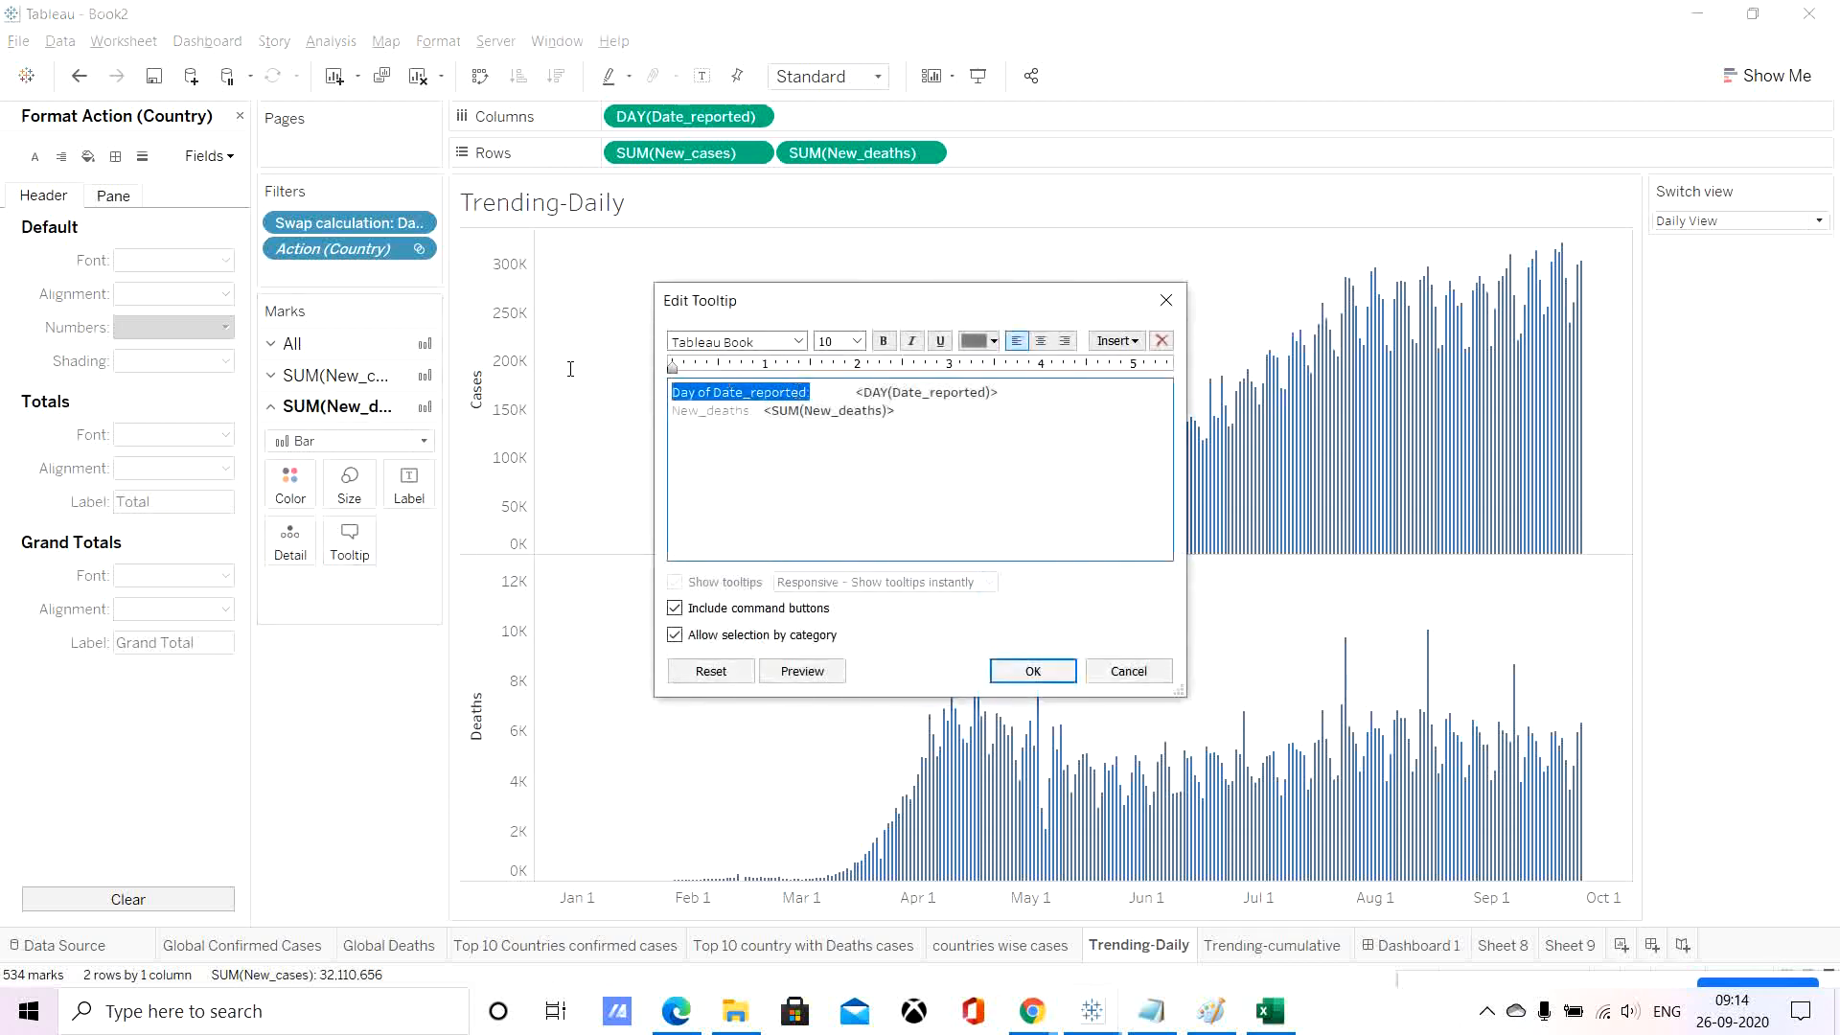
pyautogui.press('Delete')
pyautogui.press('Delete')
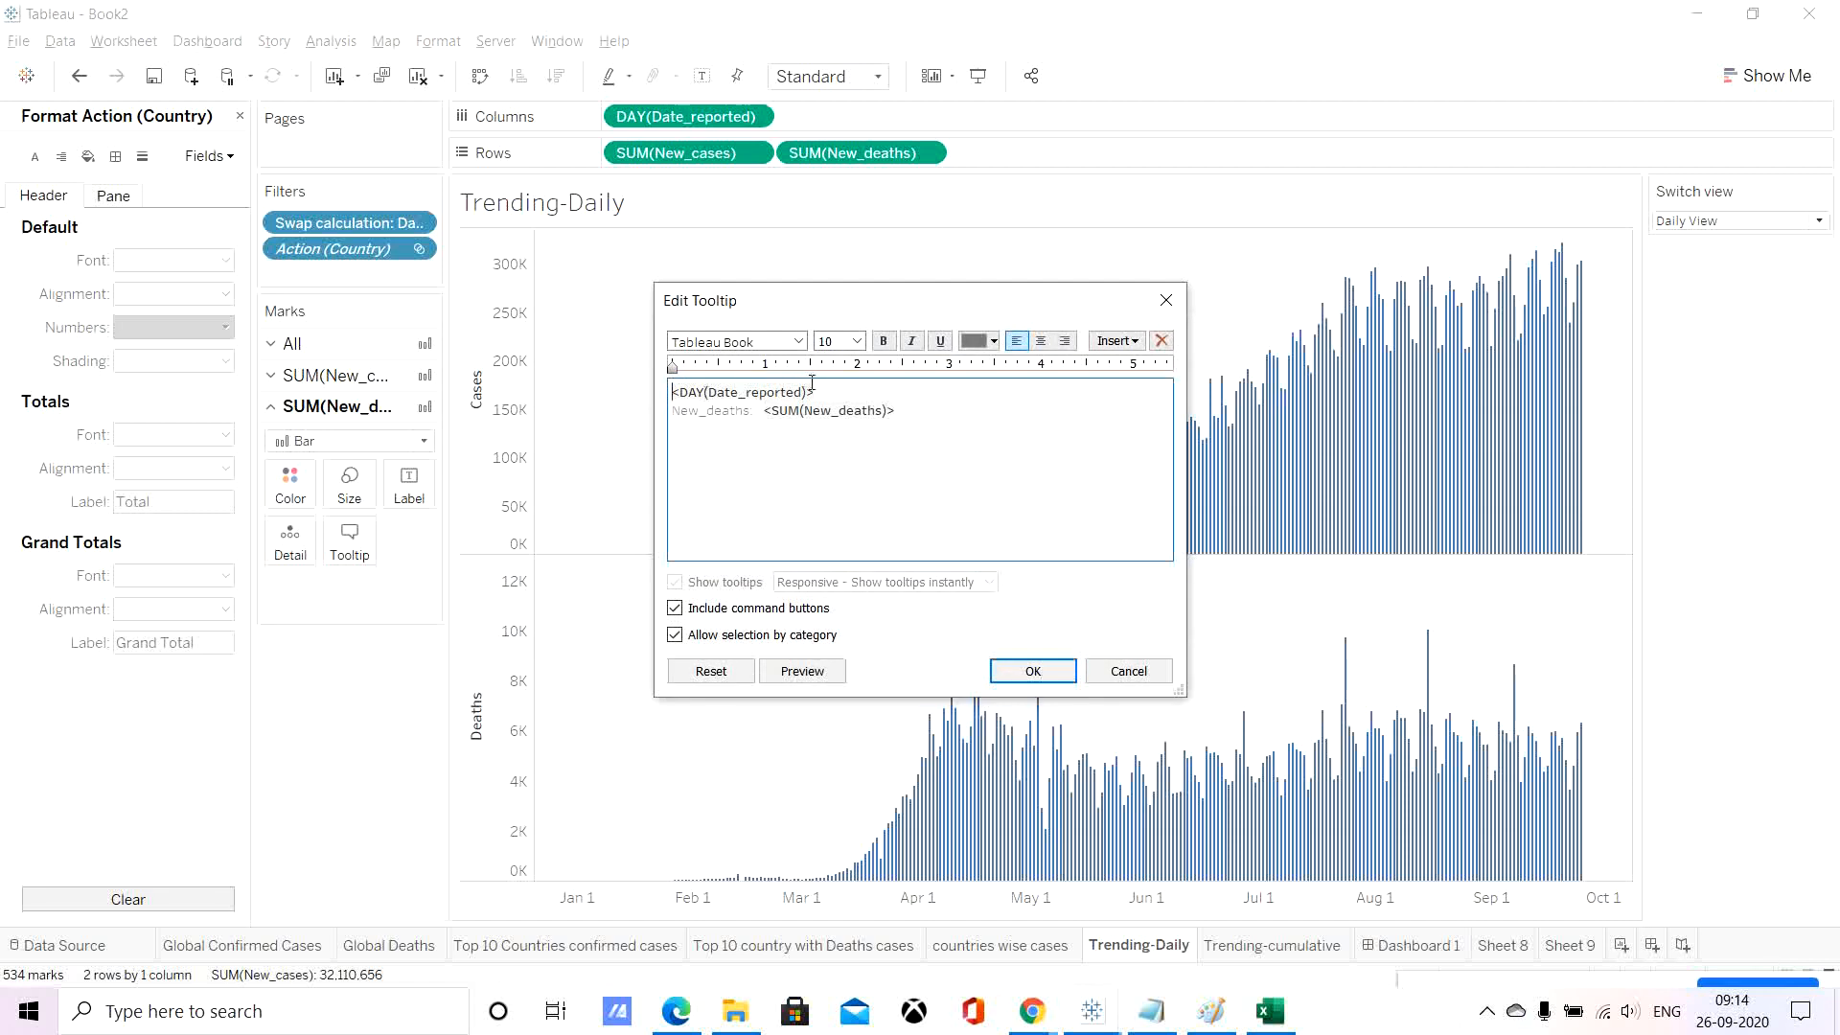
# Format the <DAY(Date_reported)> field in the deaths tooltip at size 18 in dark grey.
pyautogui.moveTo(813, 391); pyautogui.dragTo(657, 367)
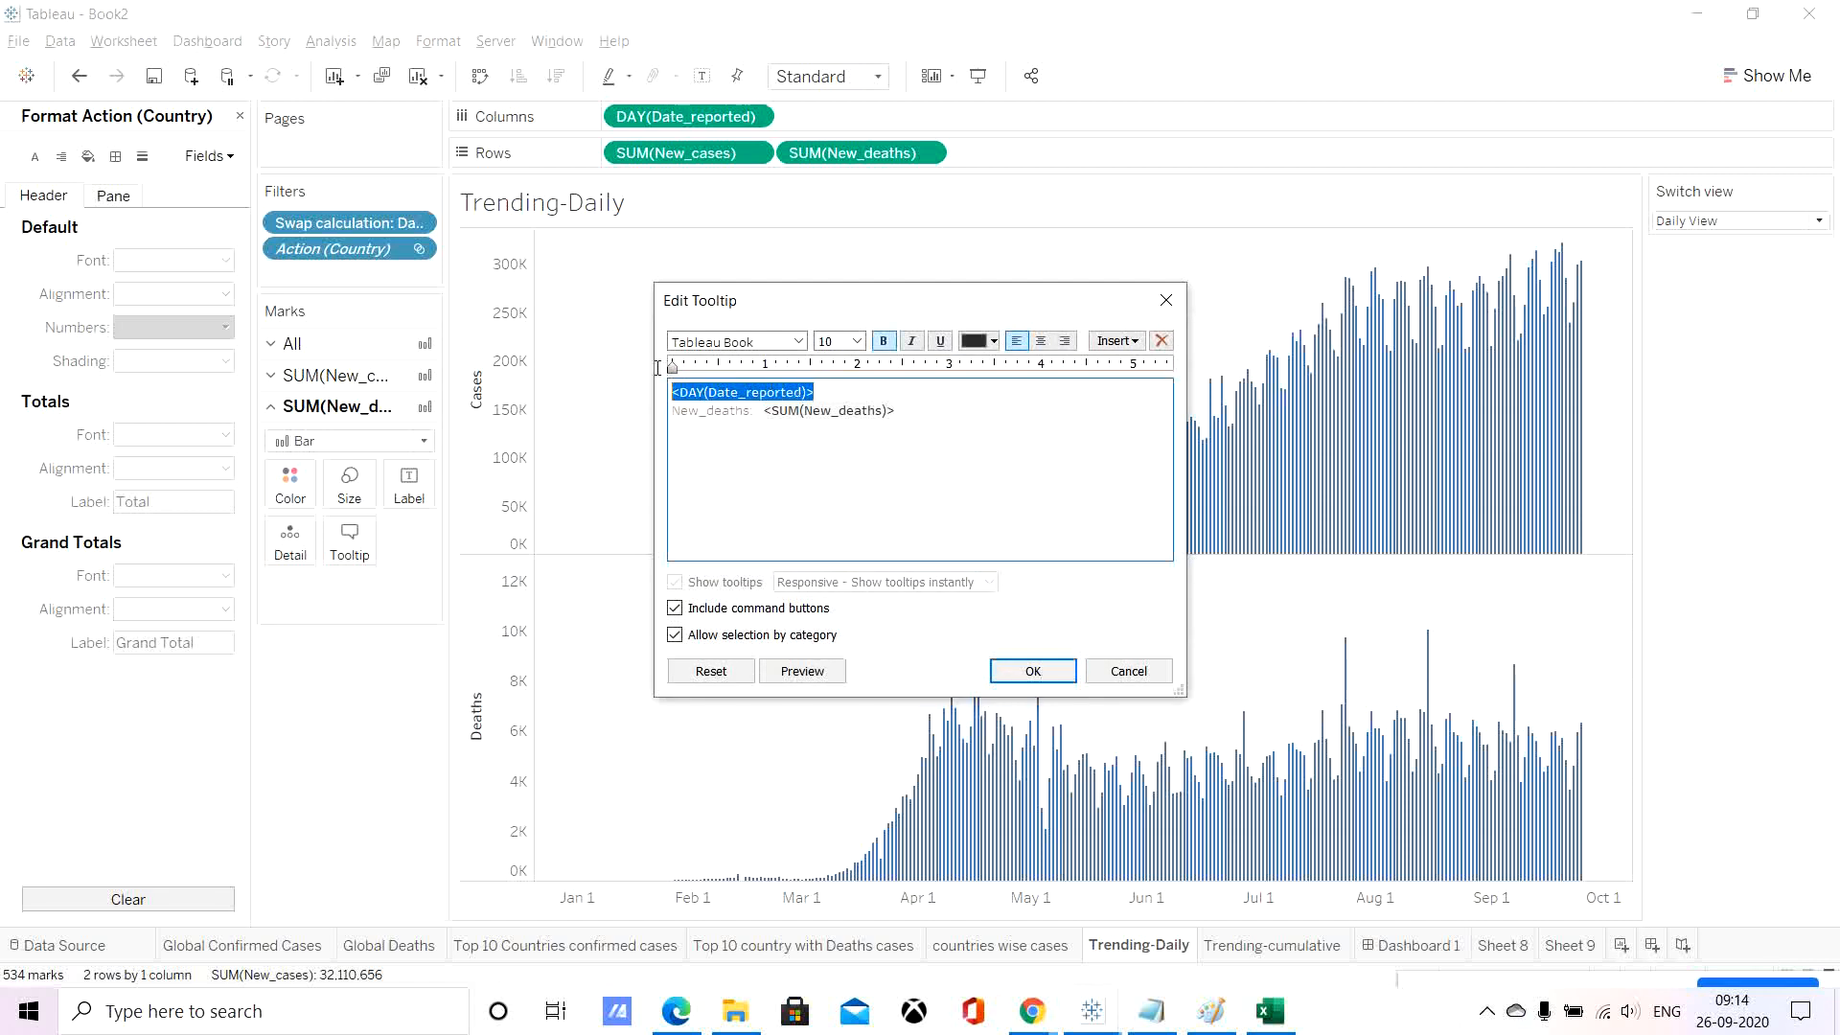
pyautogui.click(857, 341)
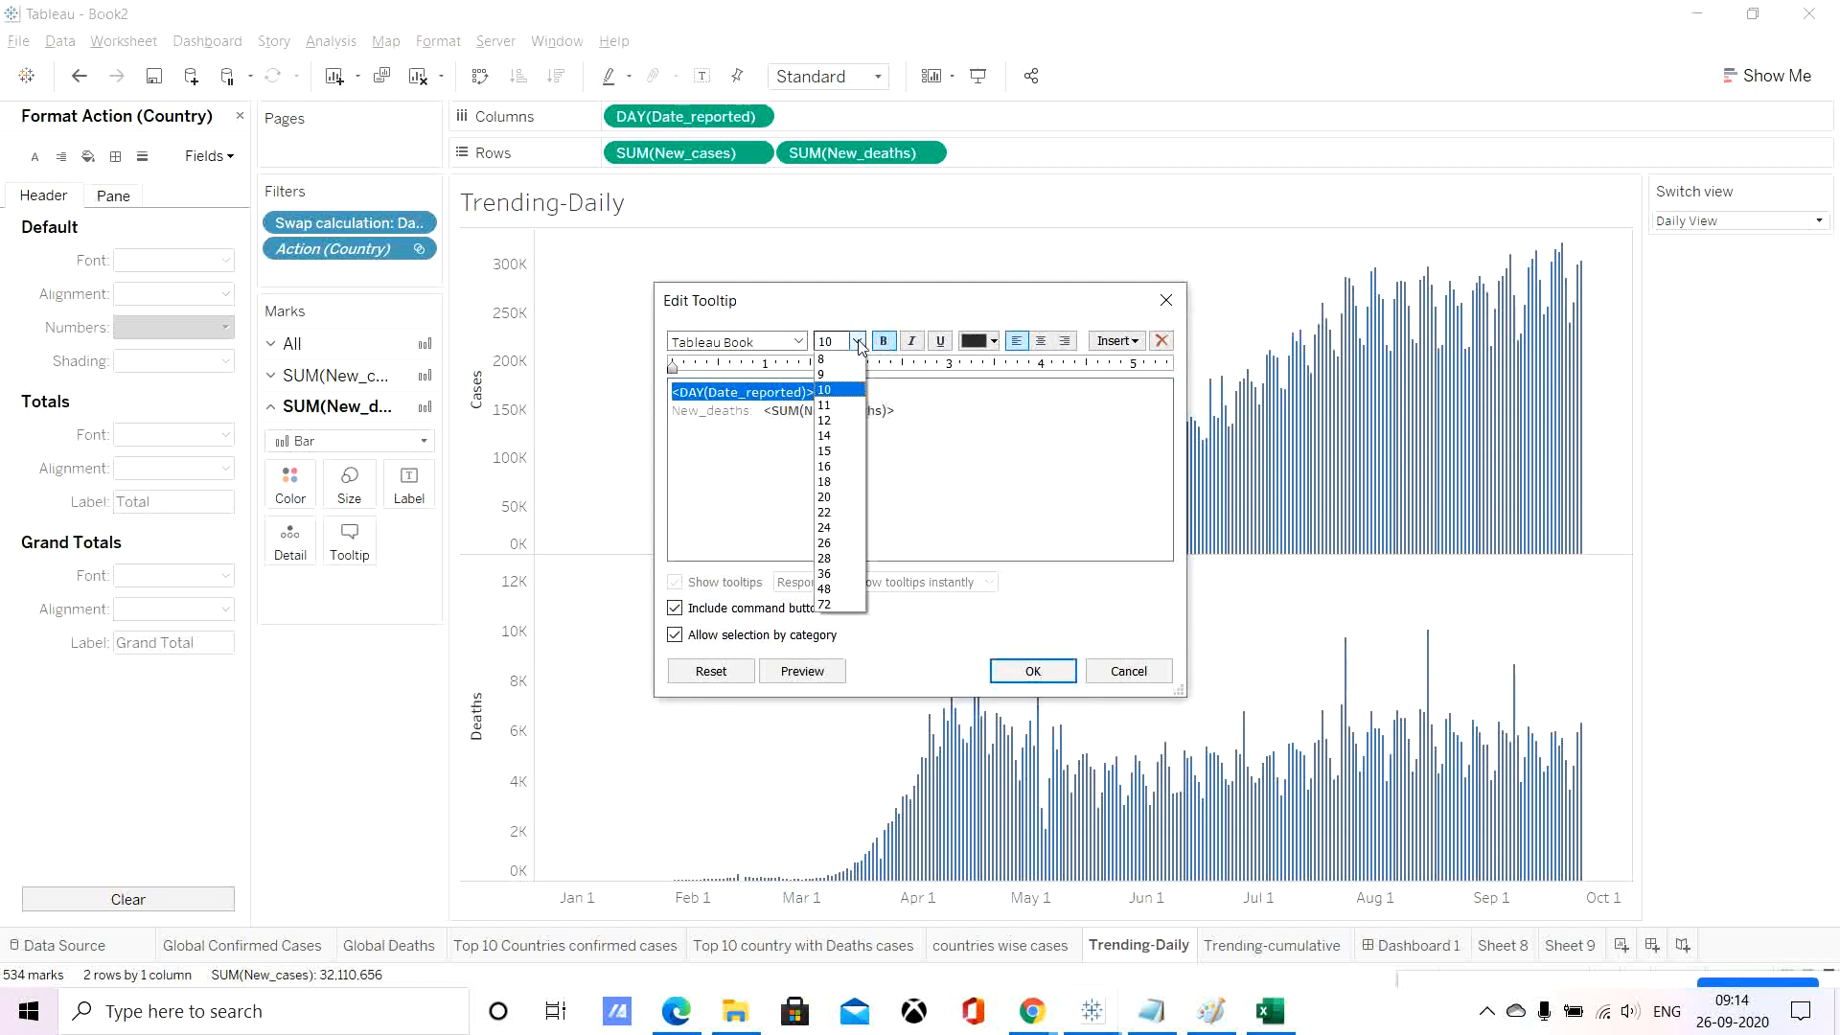
pyautogui.click(838, 482)
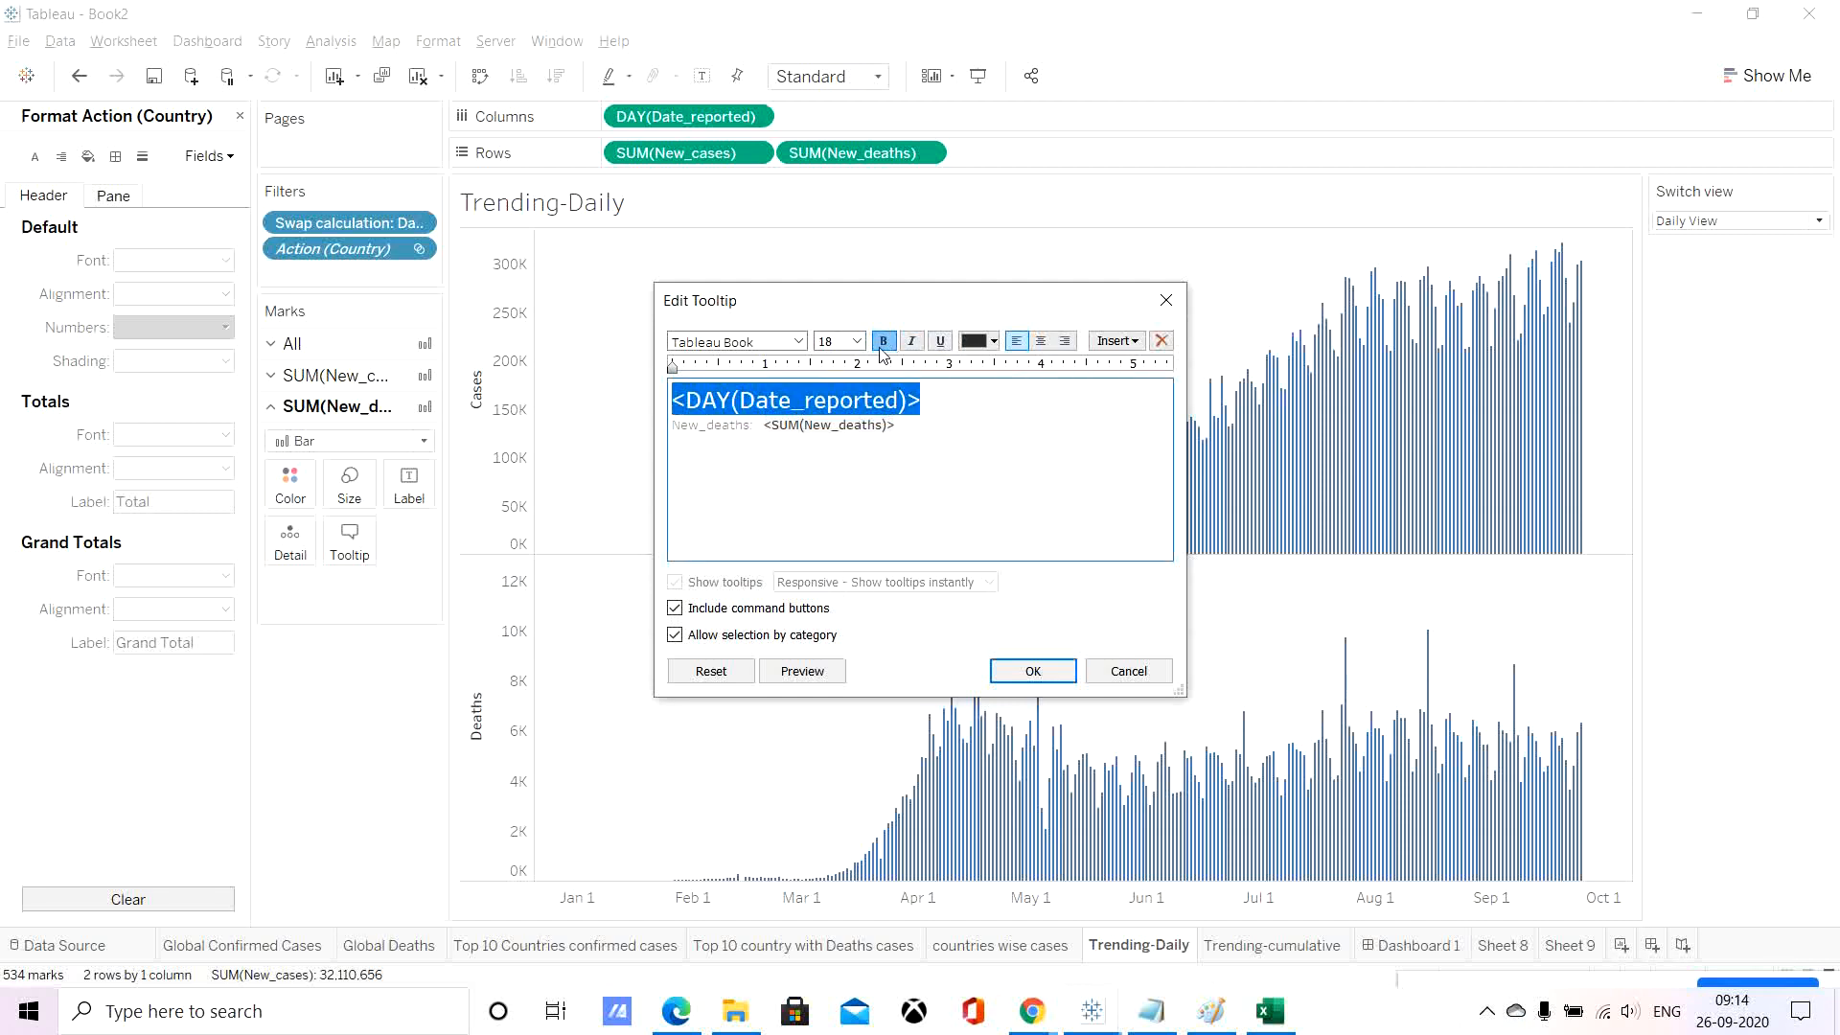
pyautogui.click(990, 343)
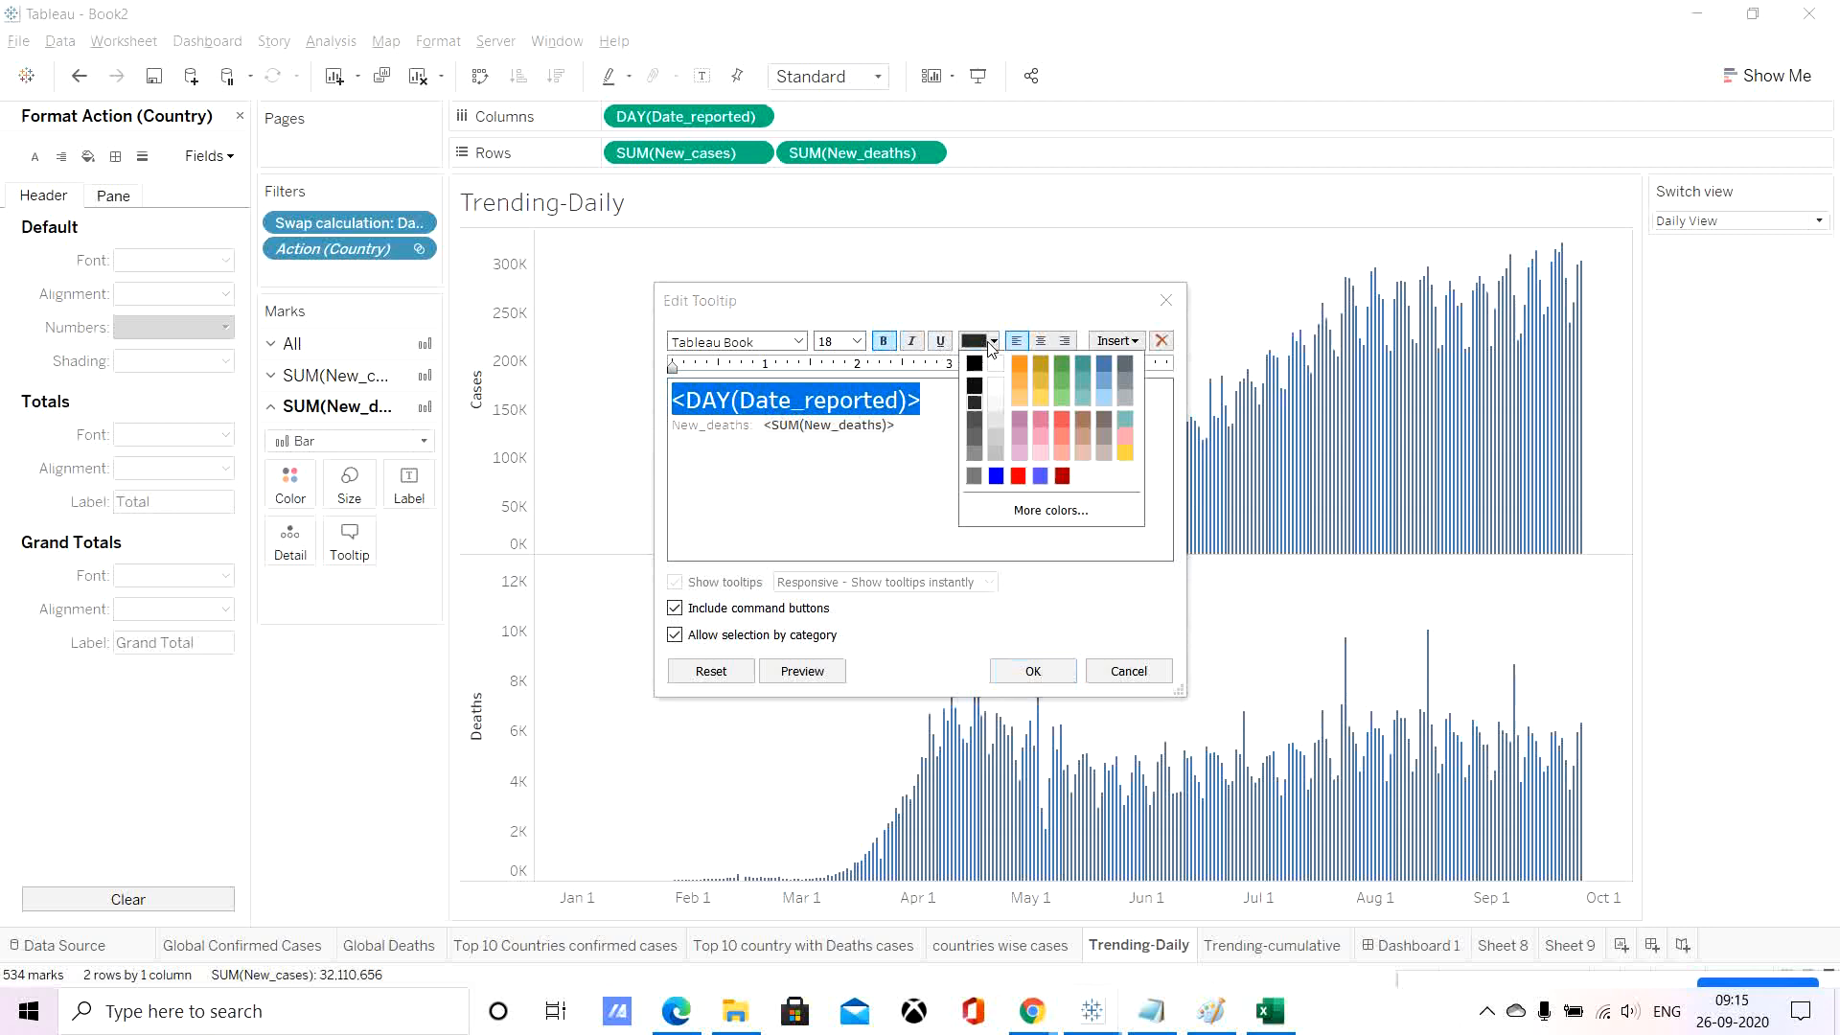
pyautogui.click(974, 422)
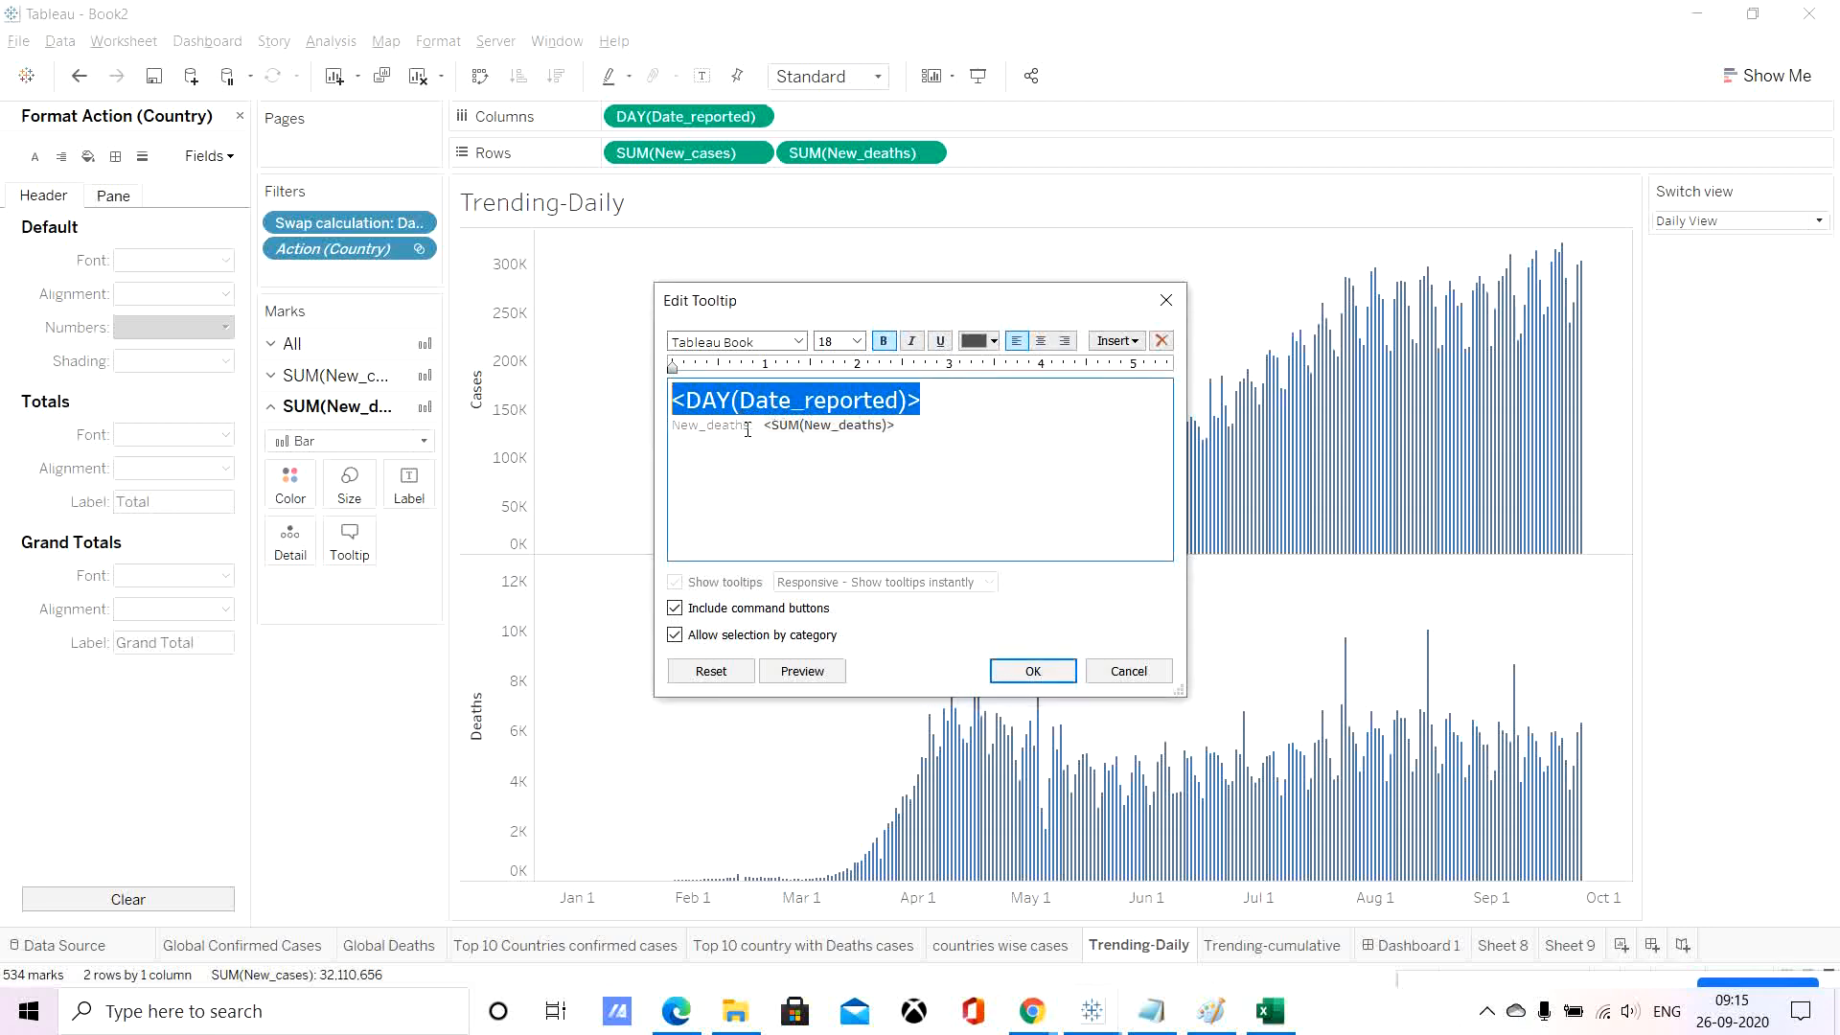
# Remove the New_deaths label from the tooltip and format the <SUM(New_deaths)> field in red at size 24.
pyautogui.moveTo(747, 429); pyautogui.dragTo(581, 423)
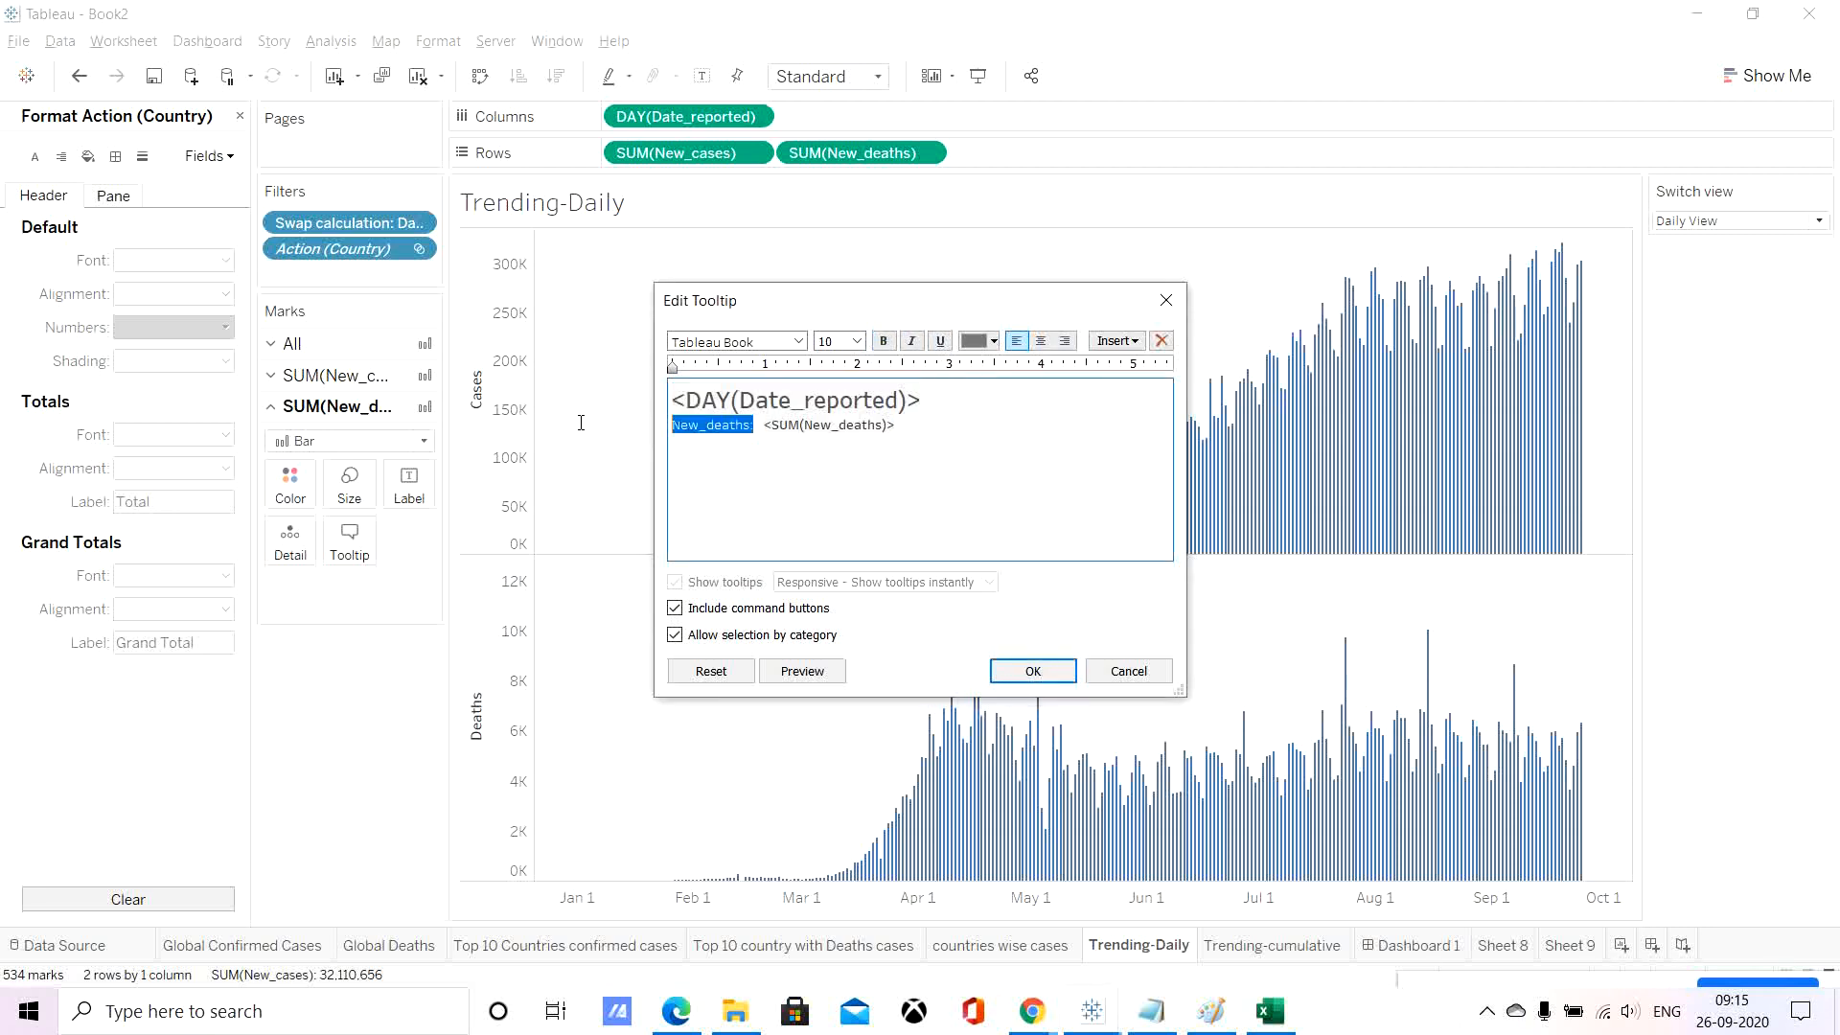
pyautogui.press('Delete')
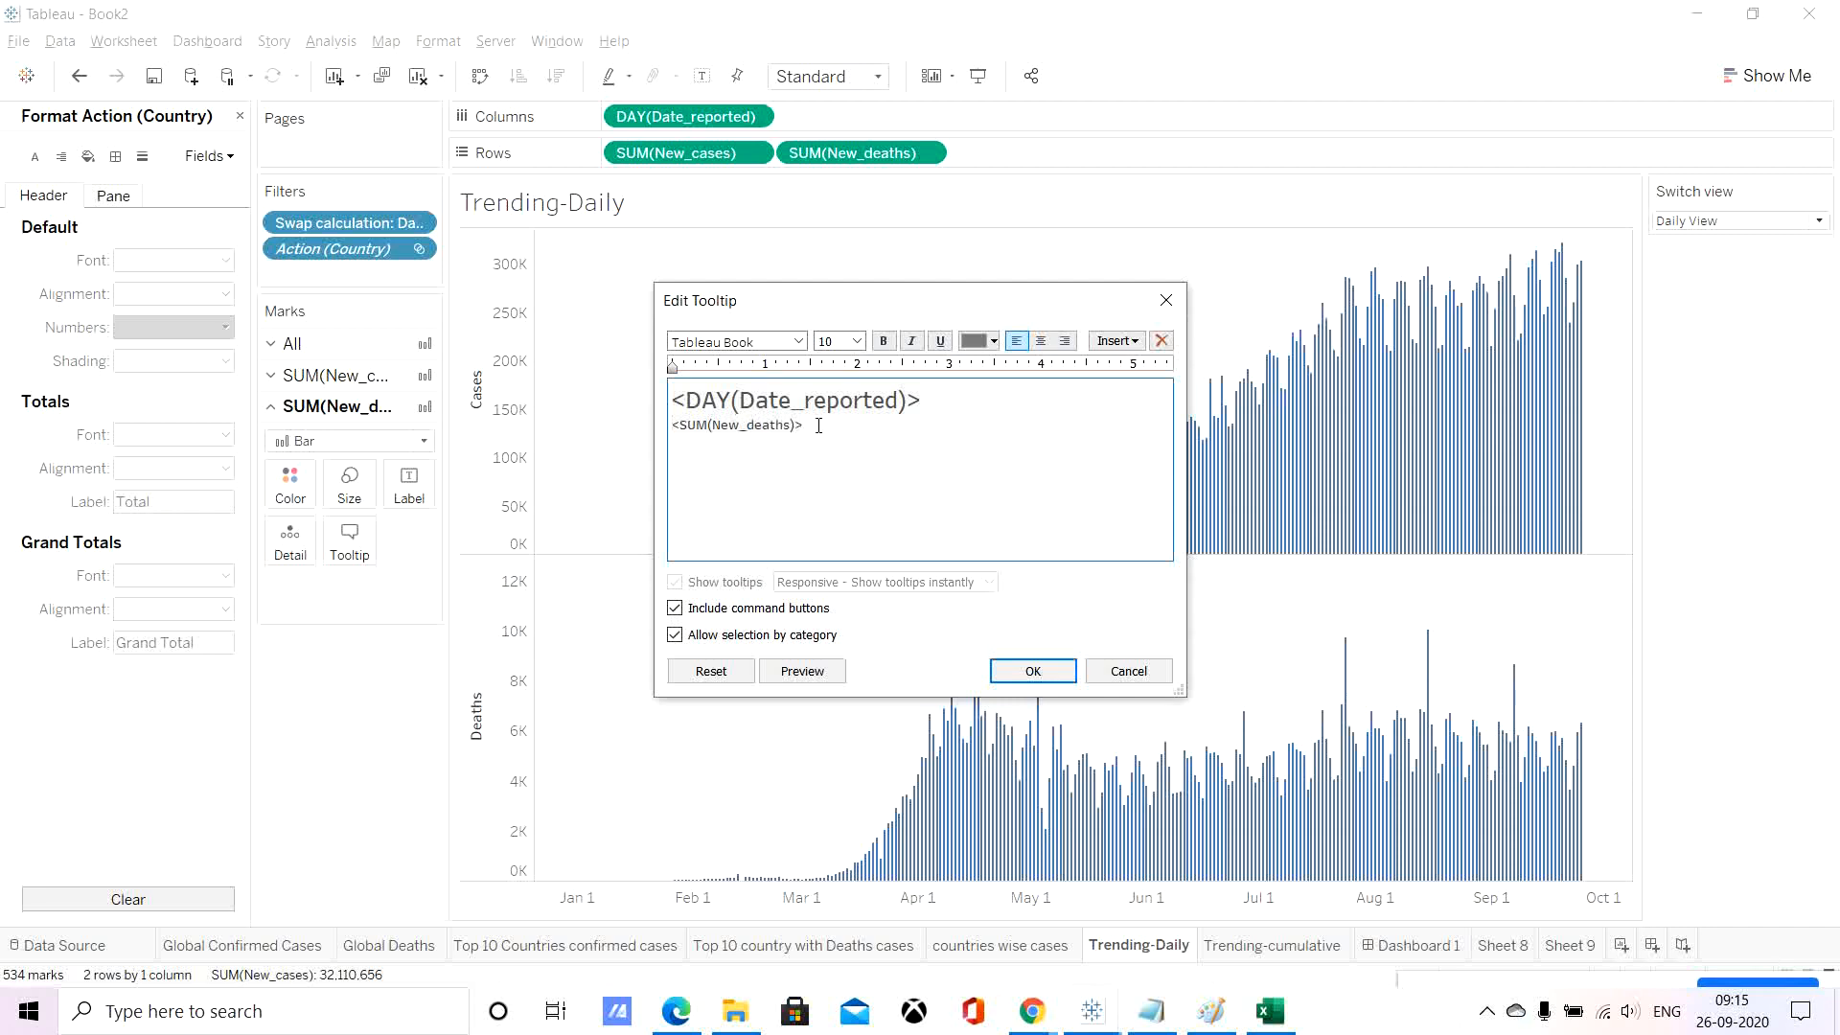
pyautogui.moveTo(819, 425); pyautogui.dragTo(611, 419)
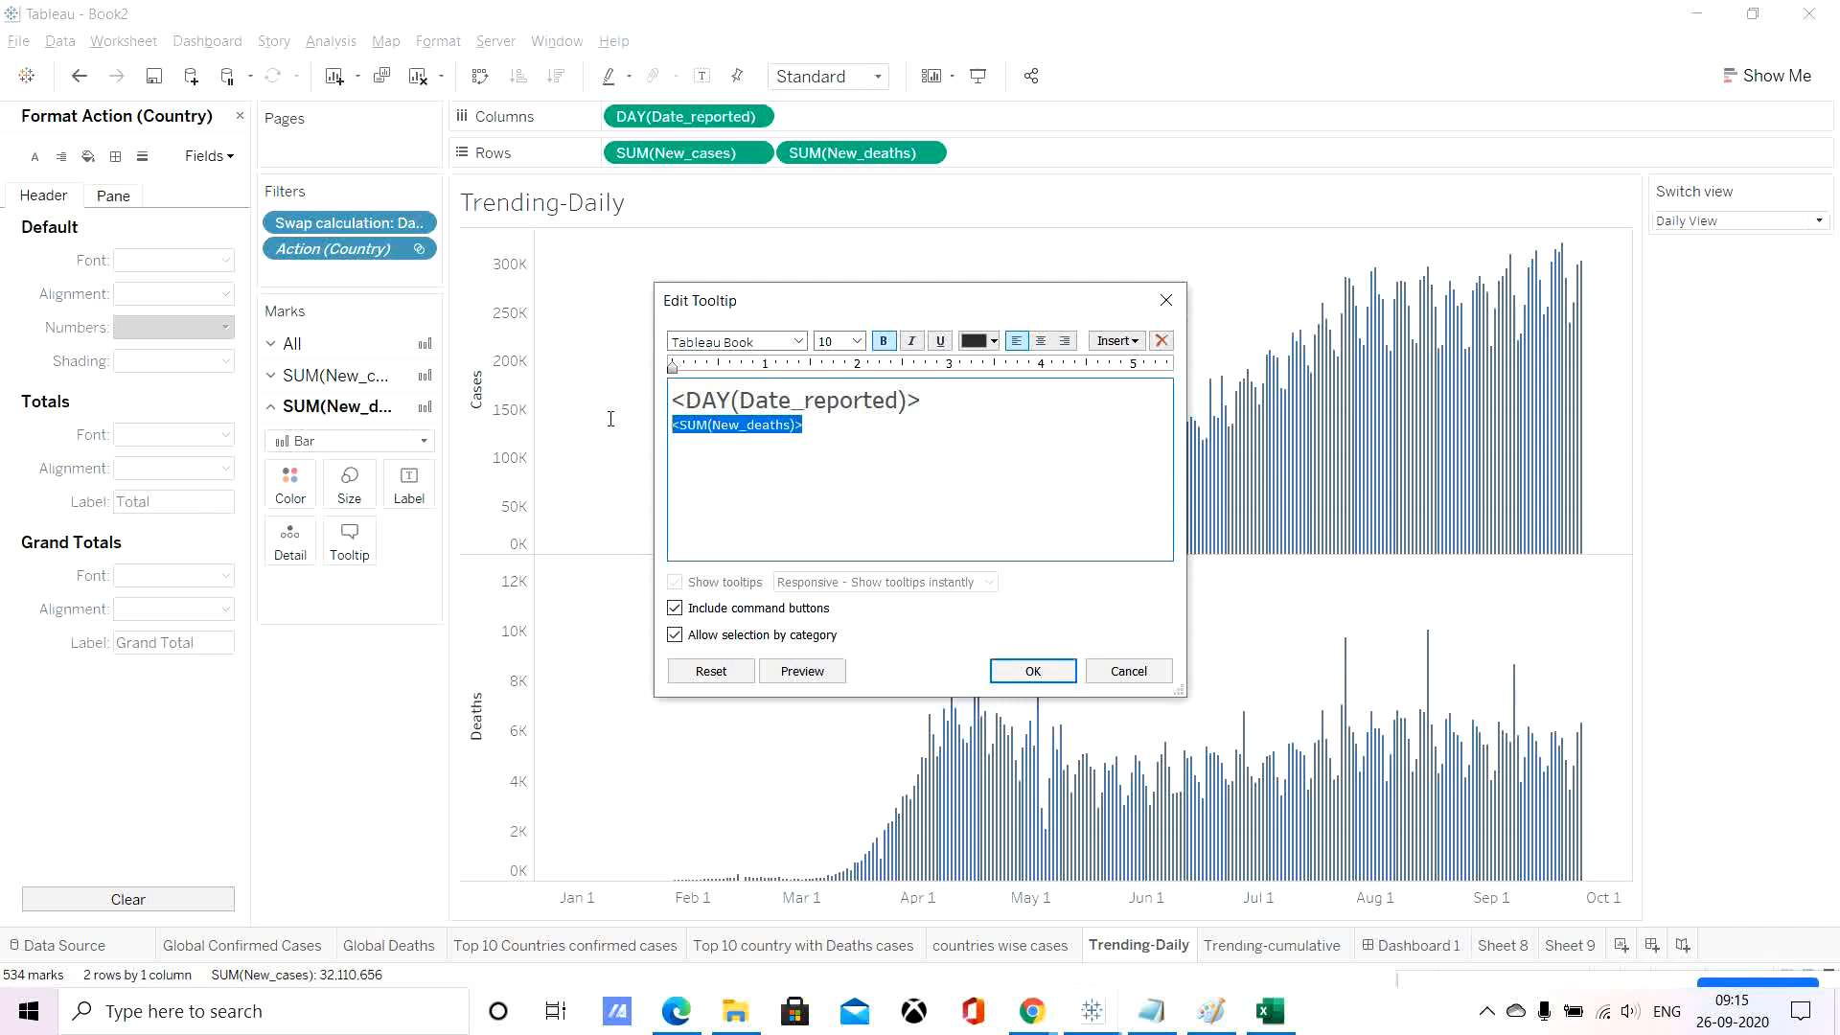
pyautogui.click(993, 342)
pyautogui.click(1018, 475)
pyautogui.click(857, 342)
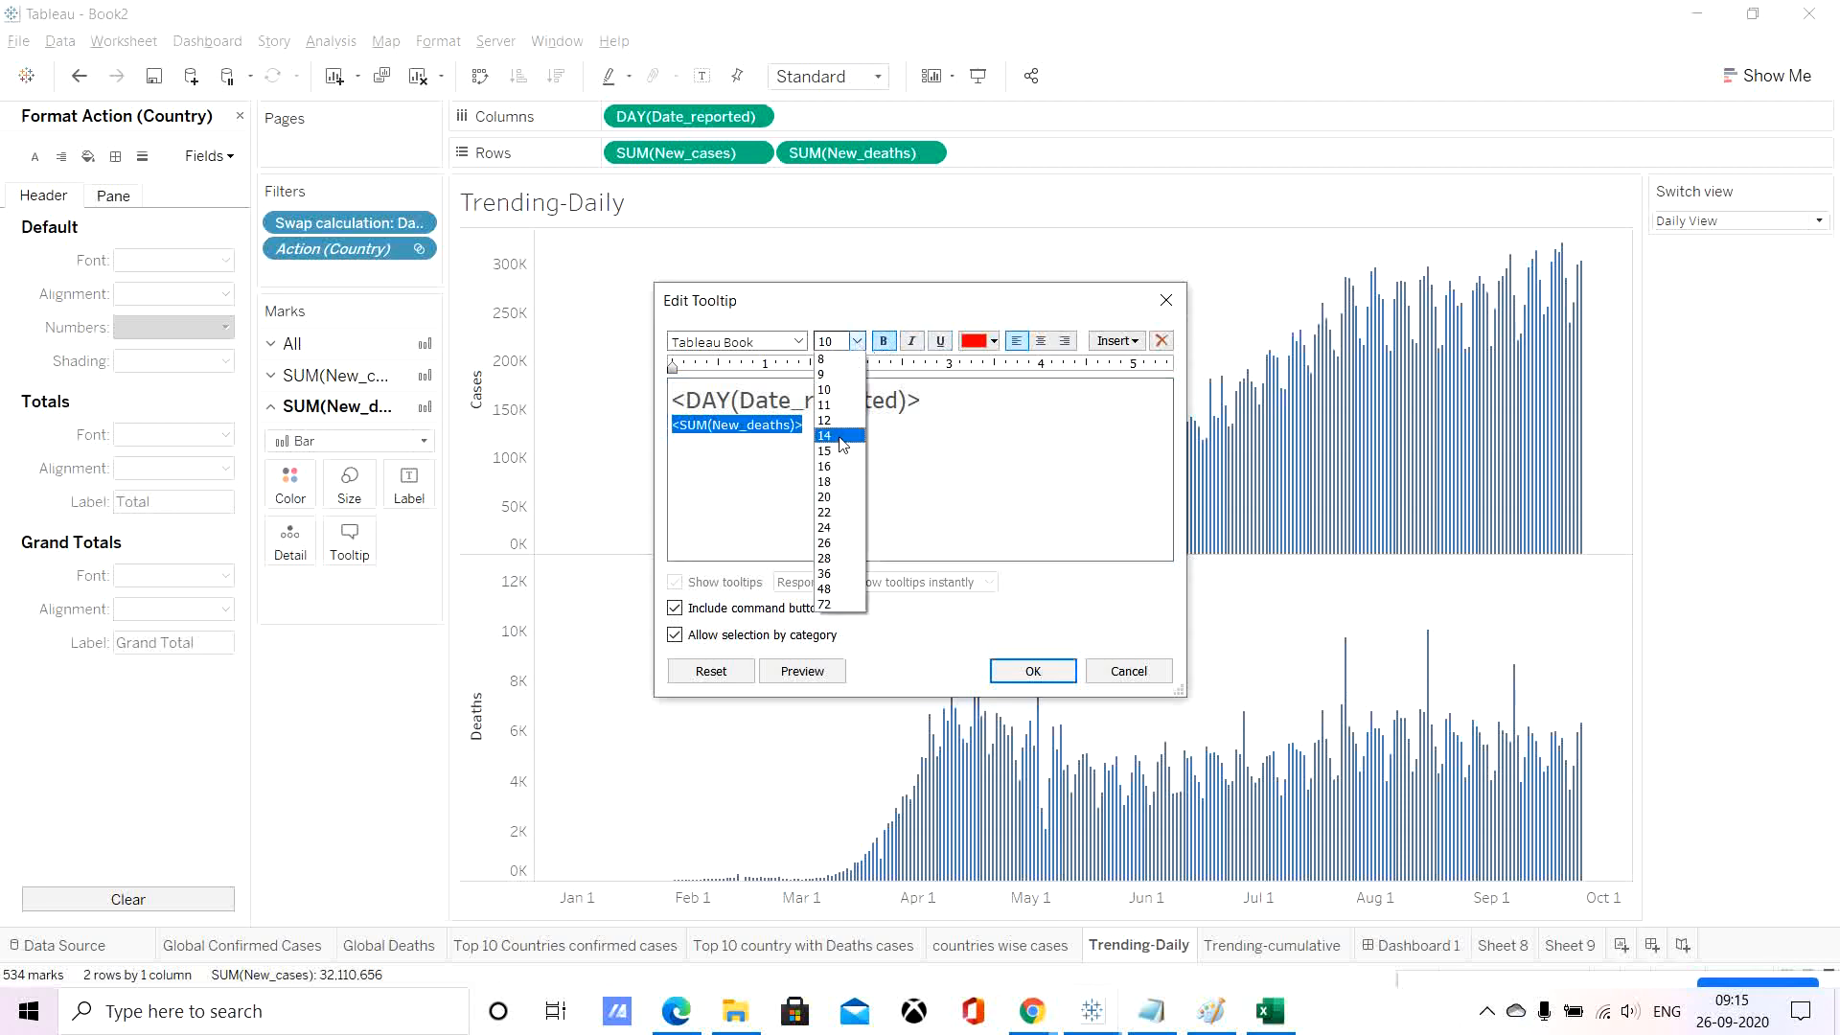
pyautogui.click(829, 527)
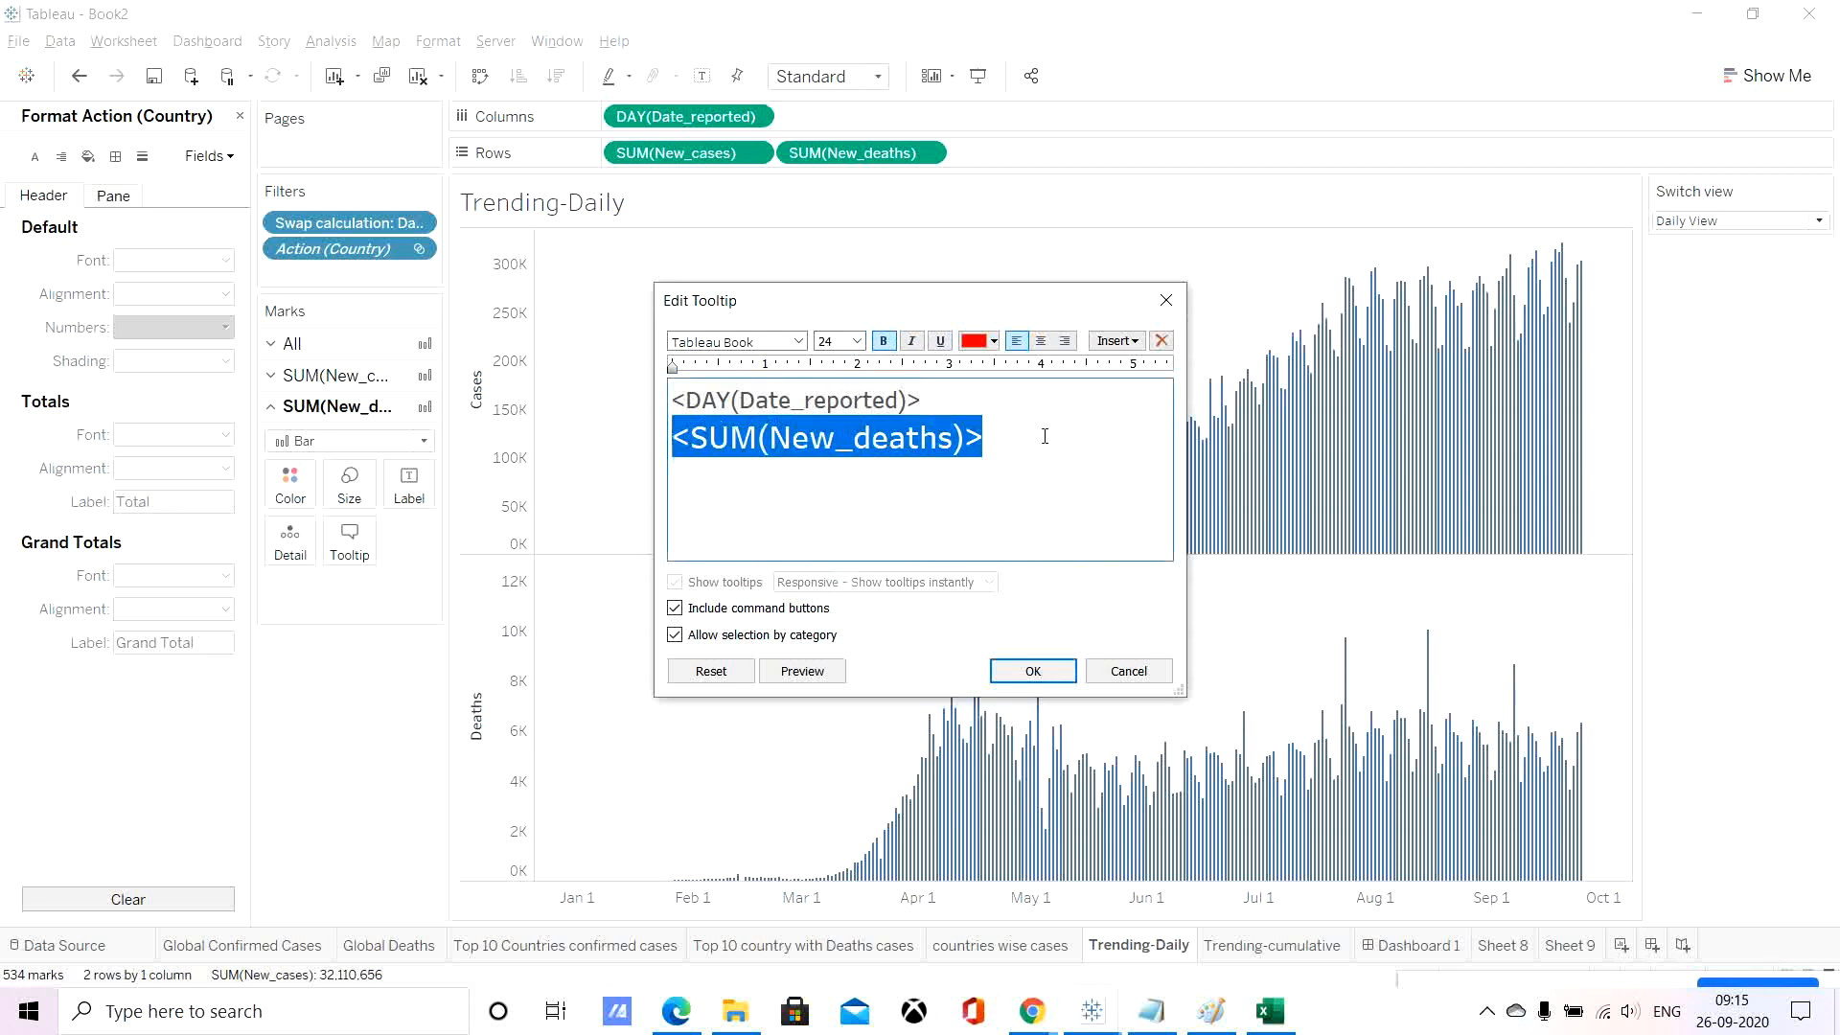
# Add the word "Deaths" after <SUM(New_deaths)> in grey, non-bold size 12, then preview and apply the tooltip.
pyautogui.click(1003, 441)
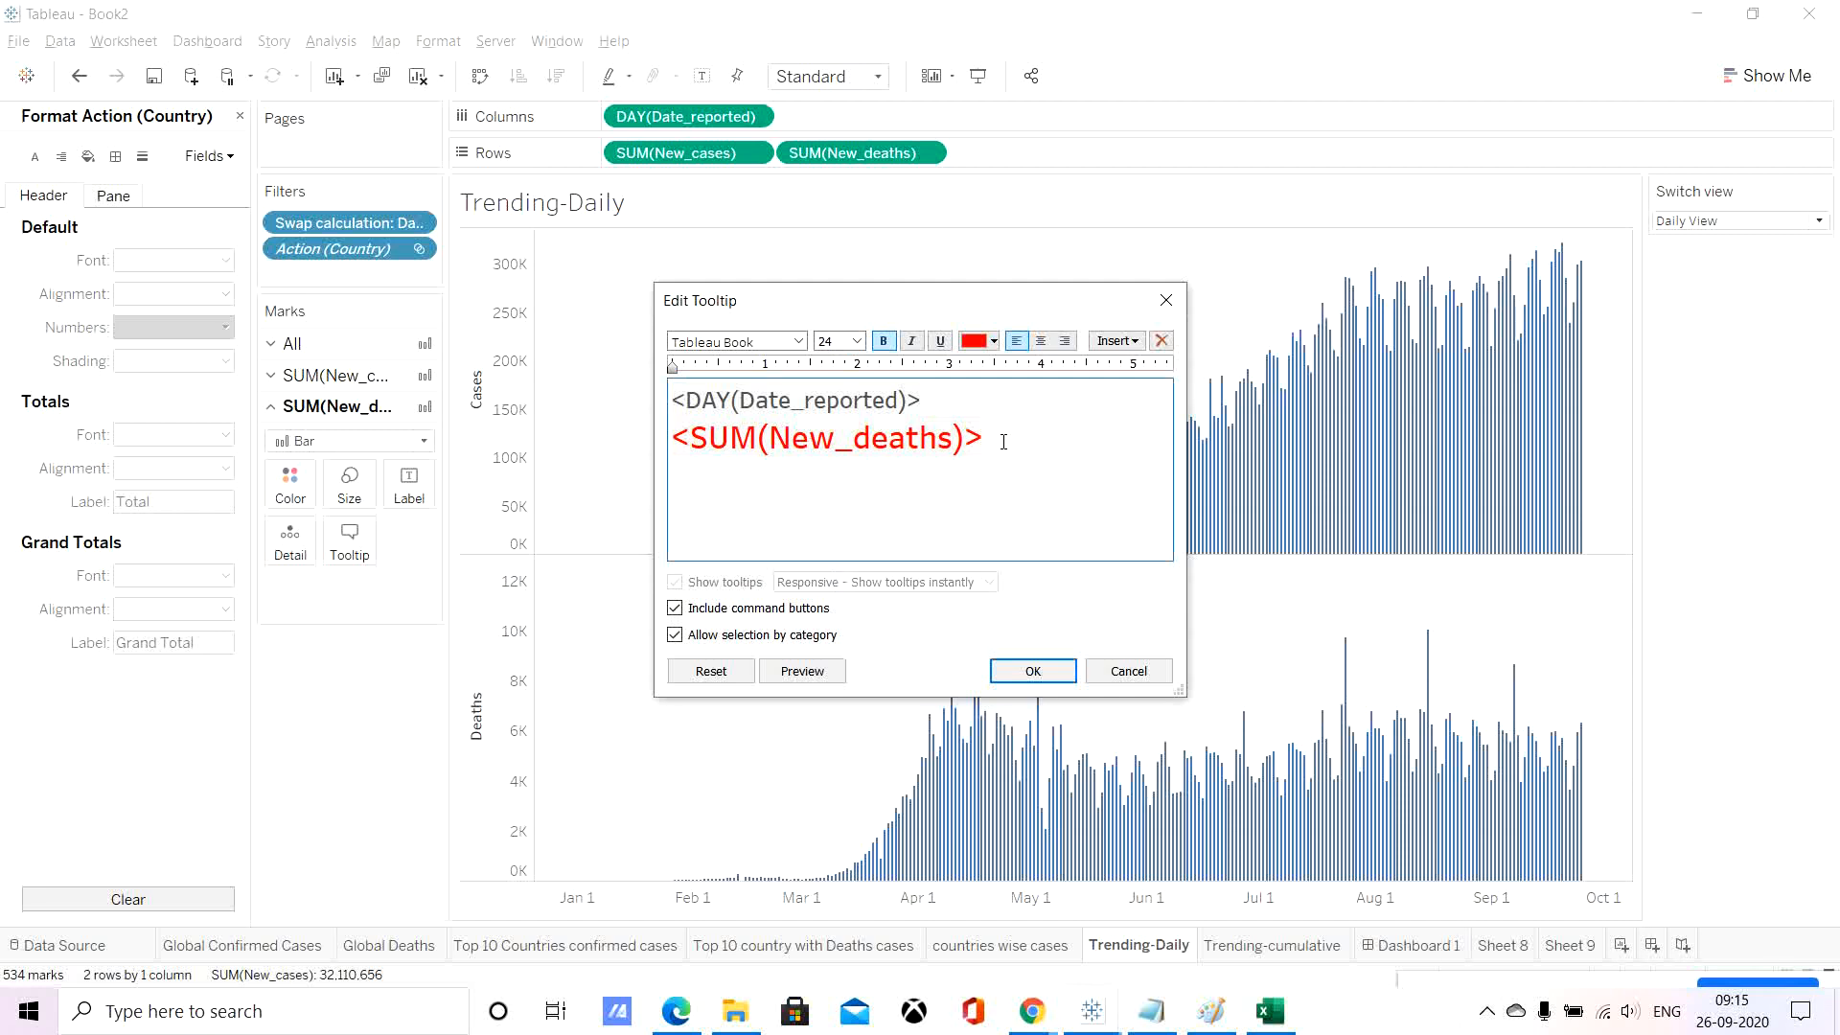
pyautogui.write('Deaths')
pyautogui.moveTo(991, 438); pyautogui.dragTo(1104, 436)
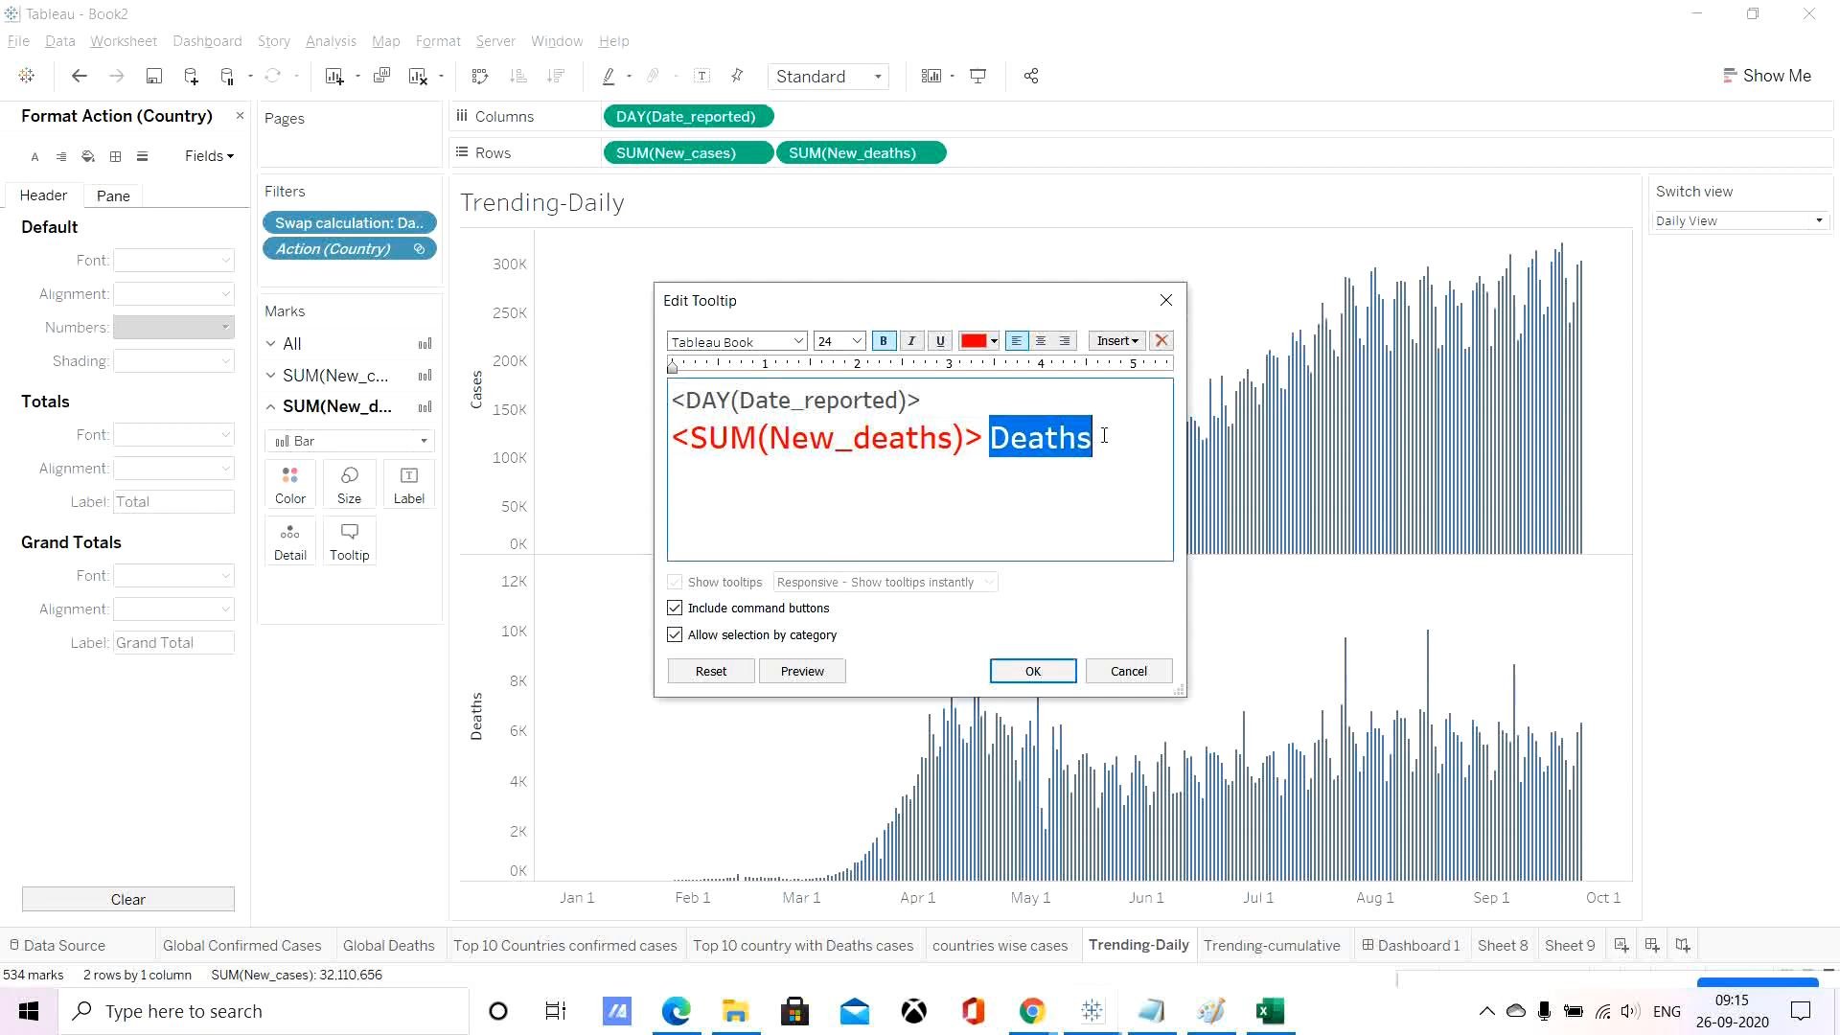
pyautogui.click(992, 341)
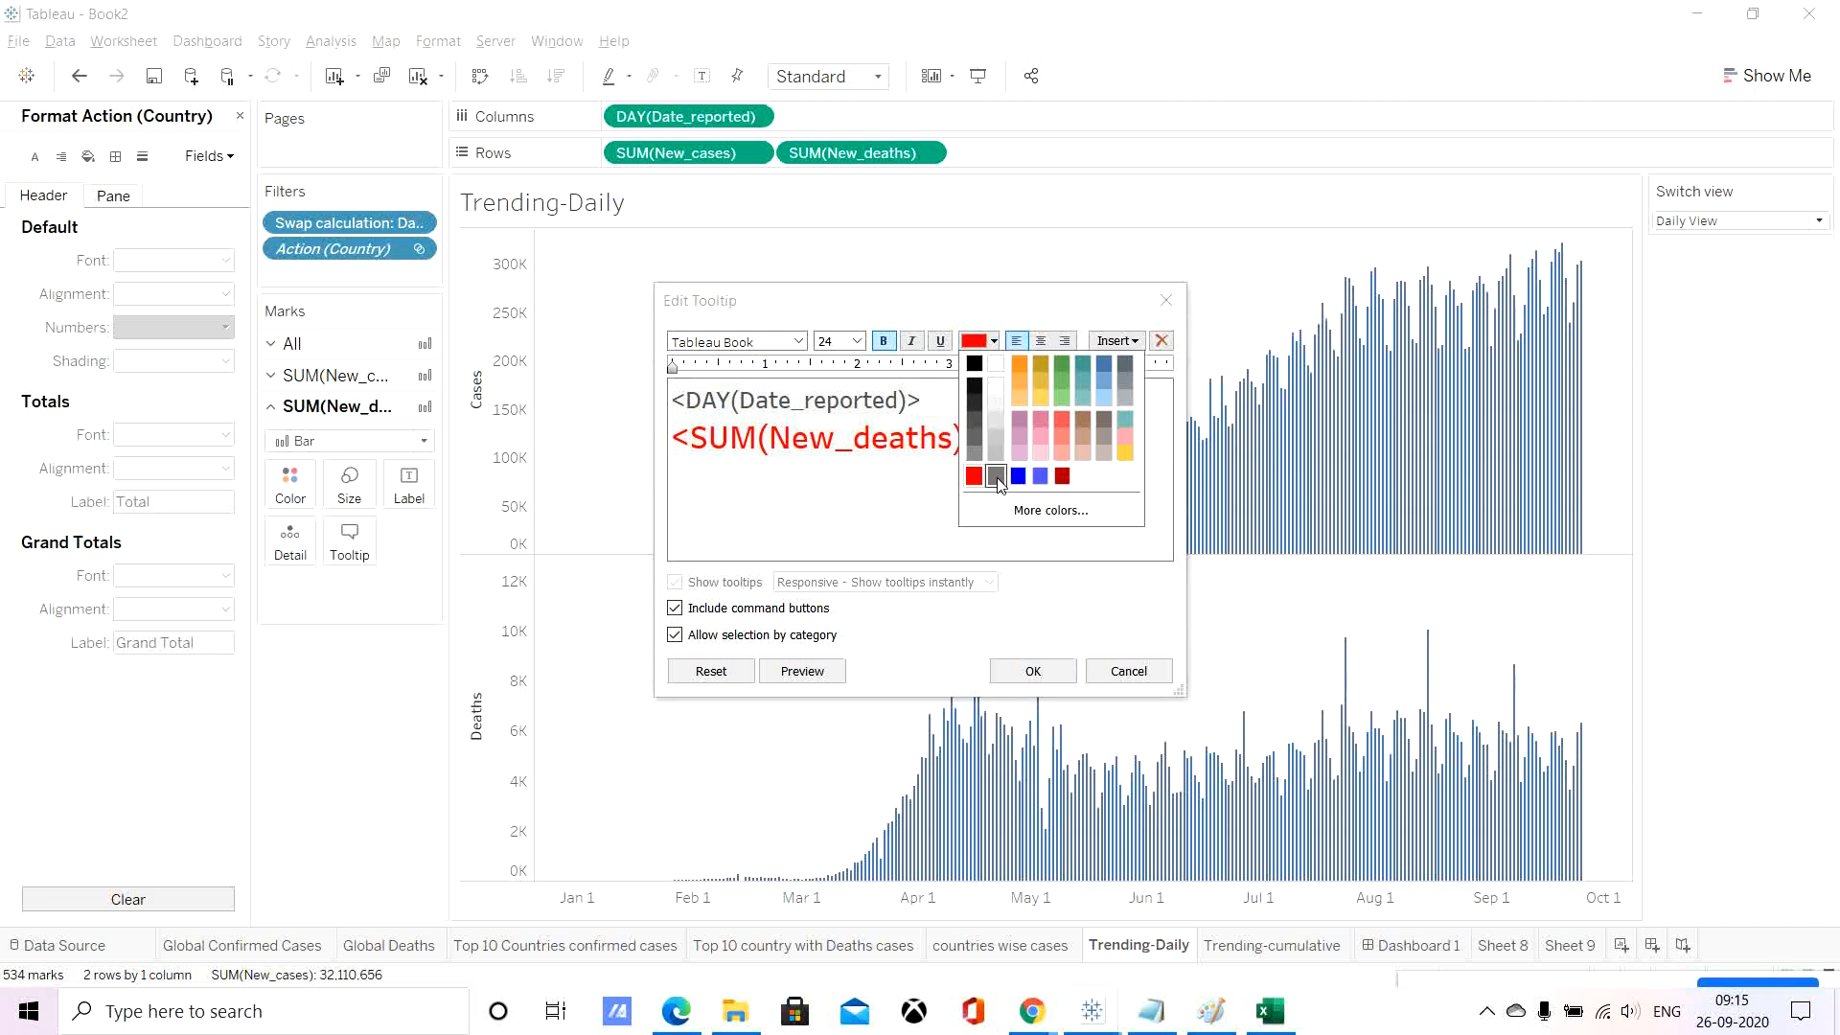
pyautogui.click(997, 476)
pyautogui.click(856, 341)
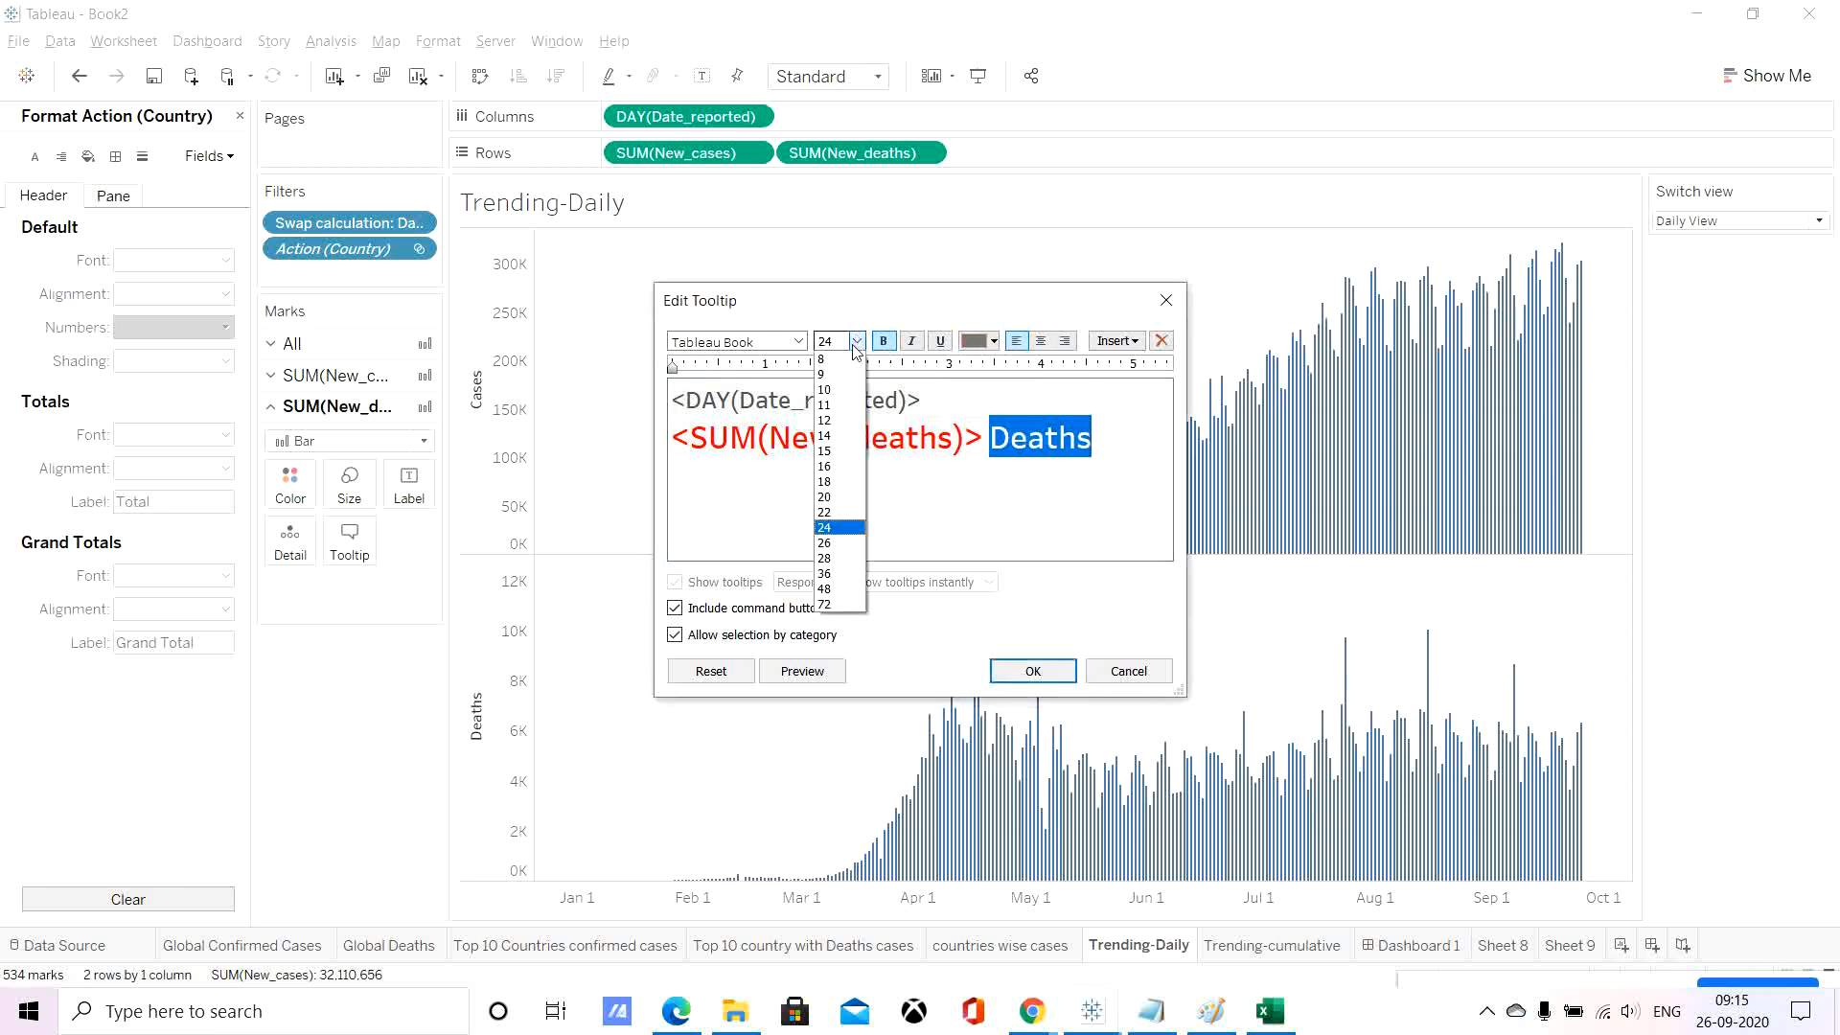
pyautogui.click(839, 421)
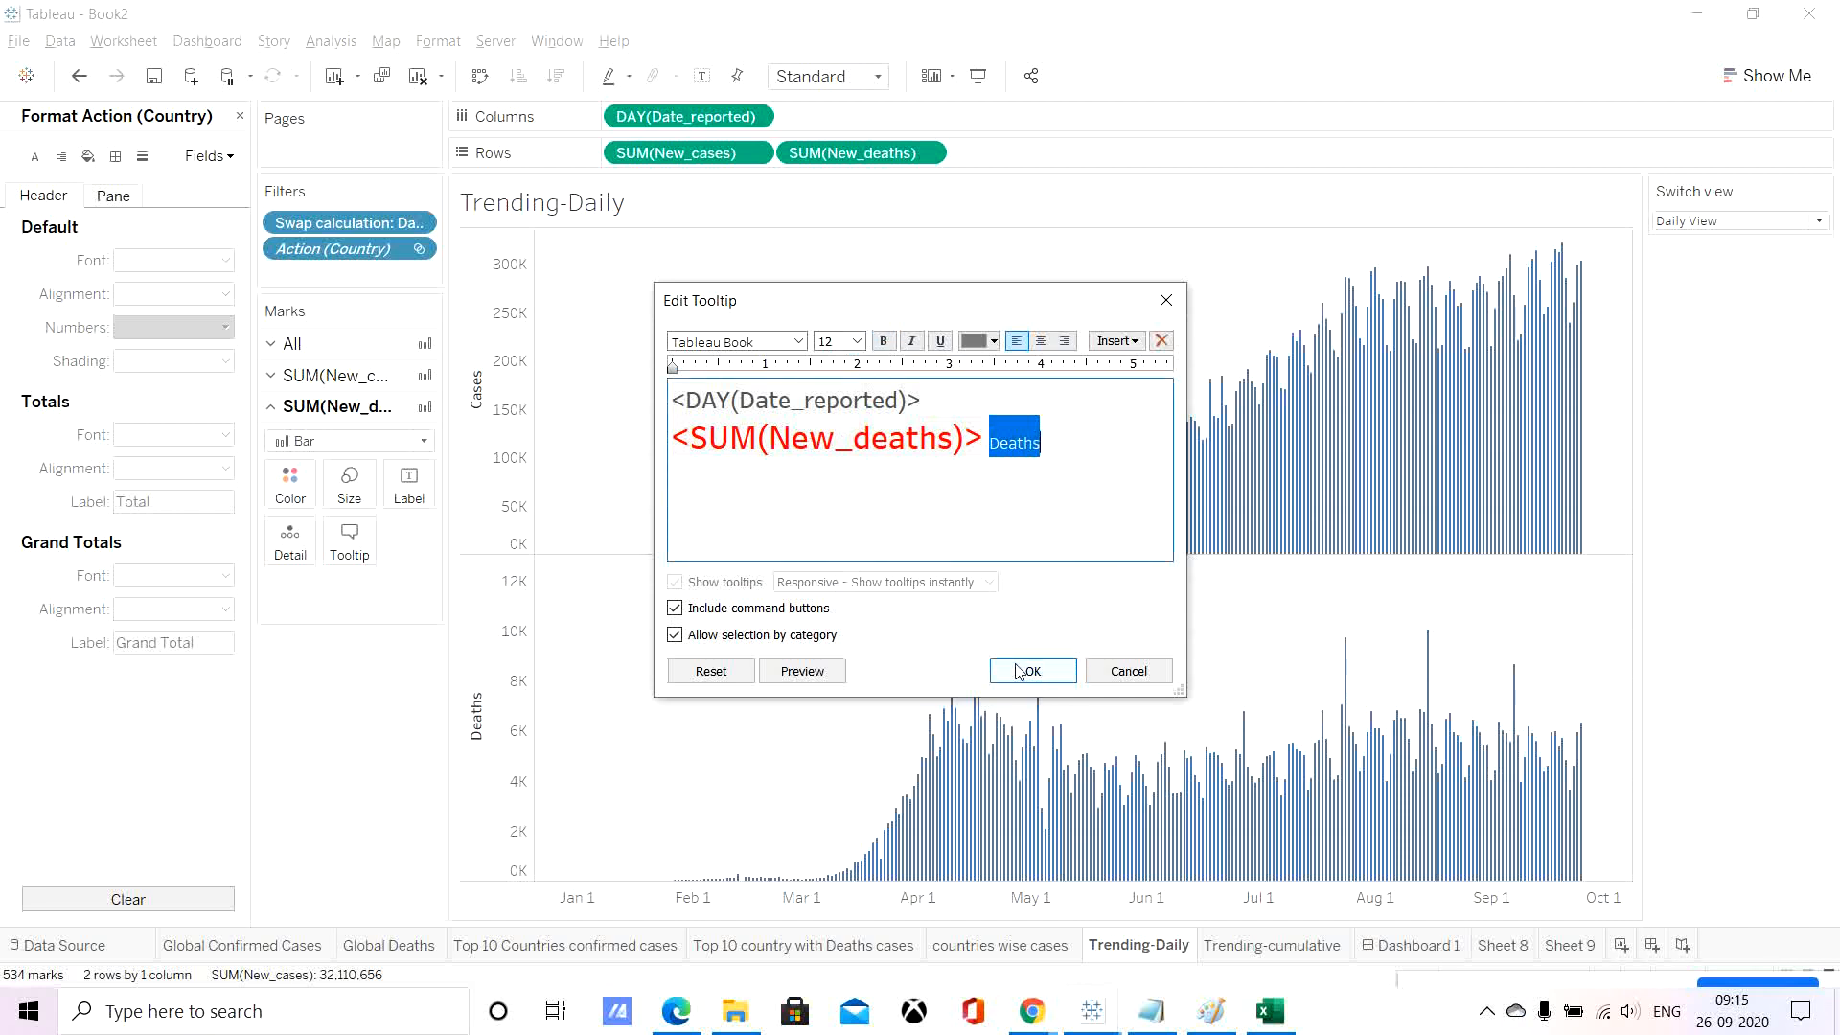
pyautogui.click(808, 673)
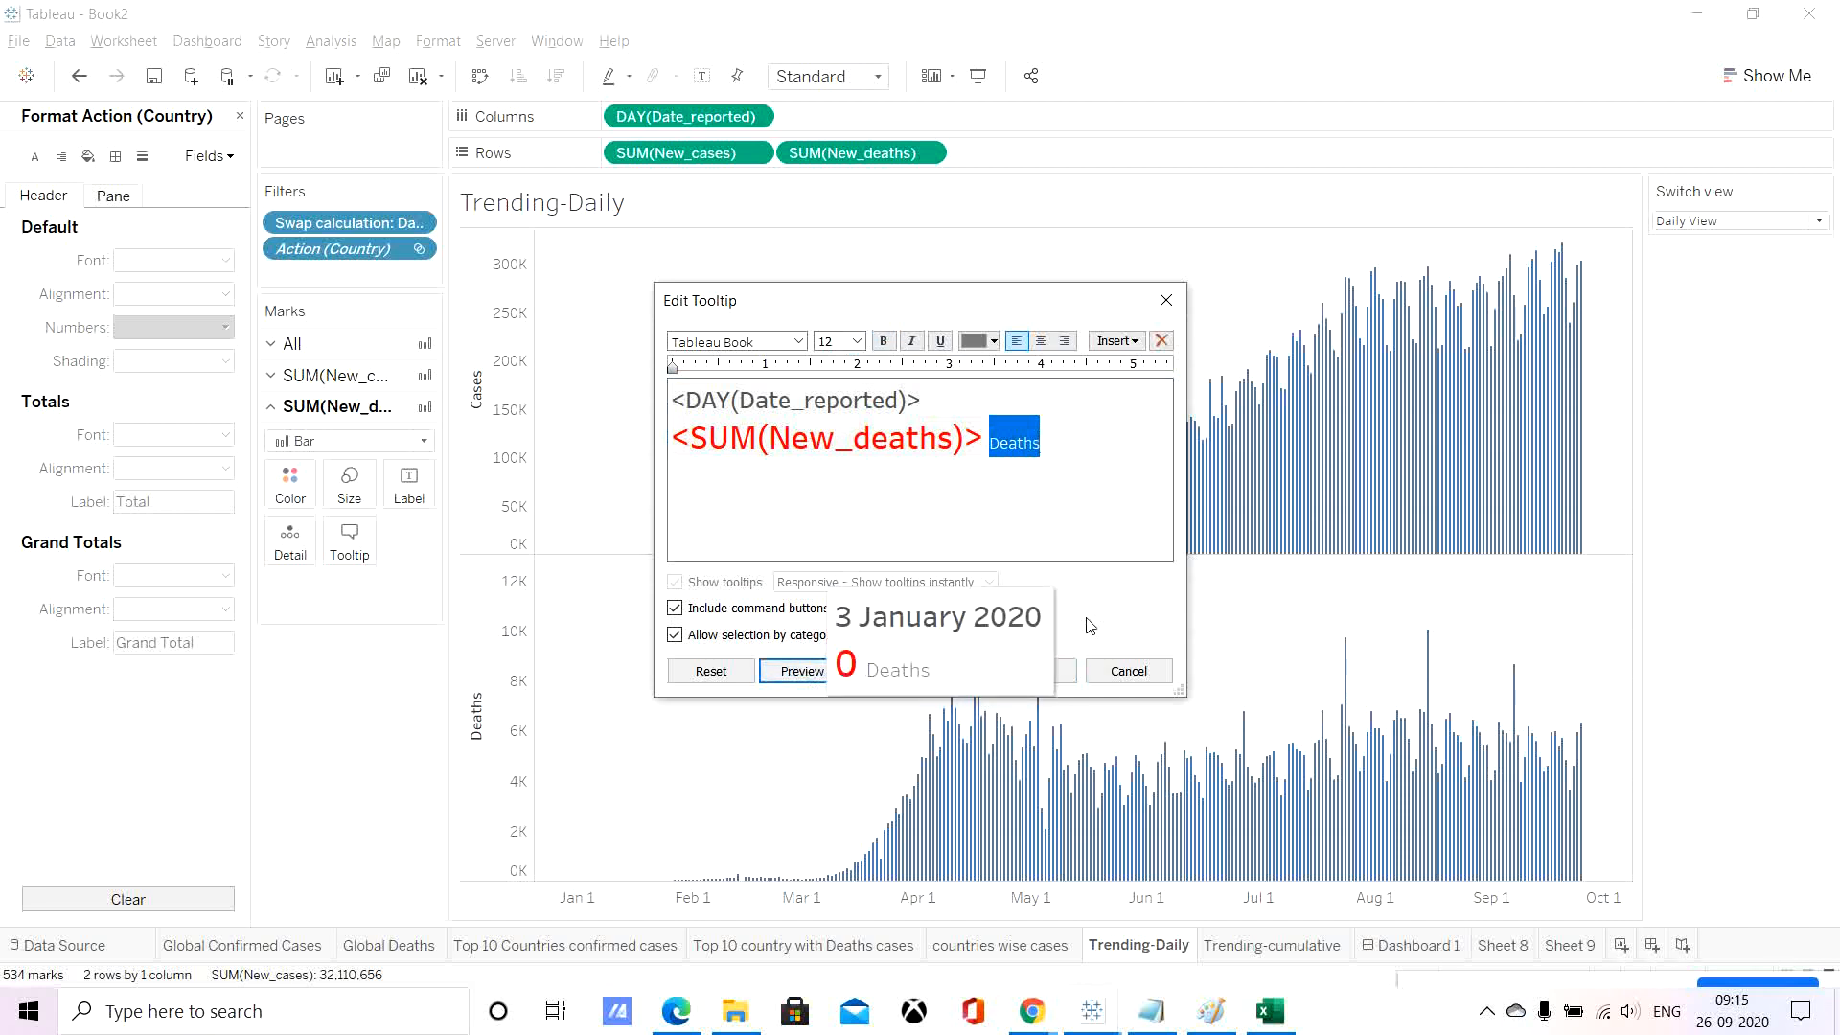
pyautogui.click(1033, 672)
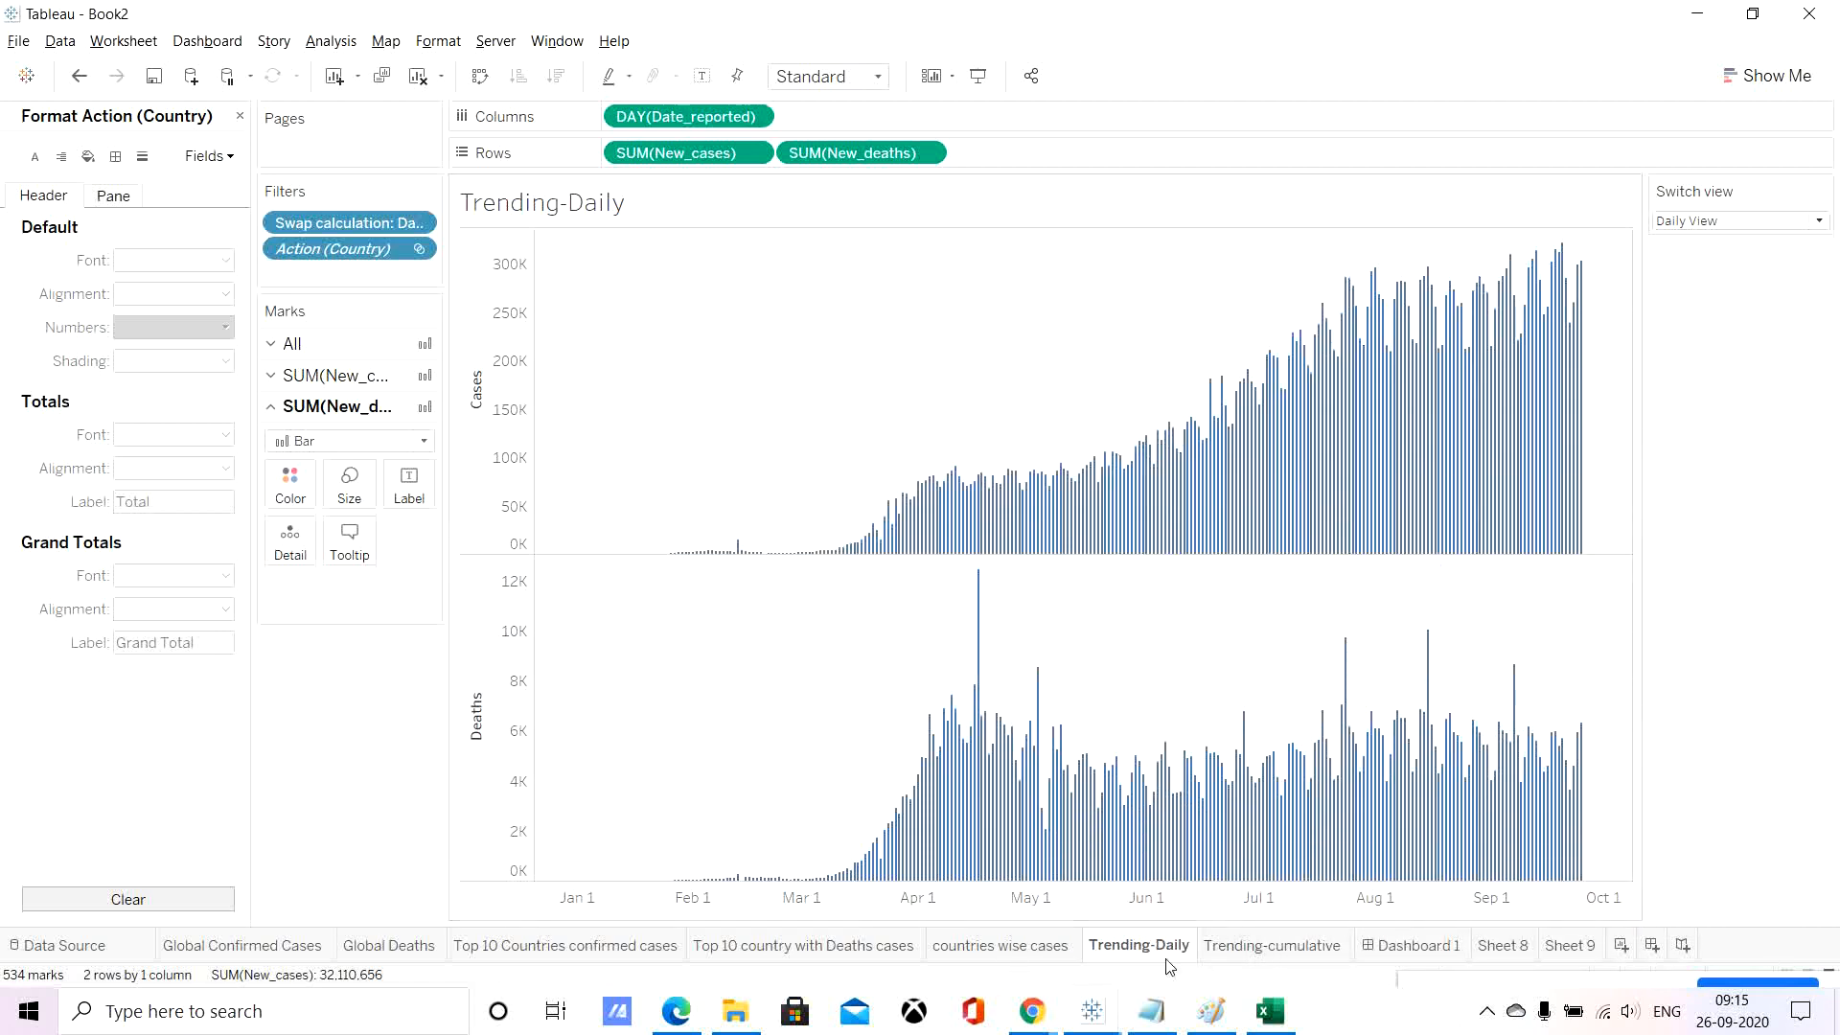
# Go from Dashboard 1 to the map's countries wise cases sheet and remove the Country label from its tooltip.
pyautogui.click(1416, 945)
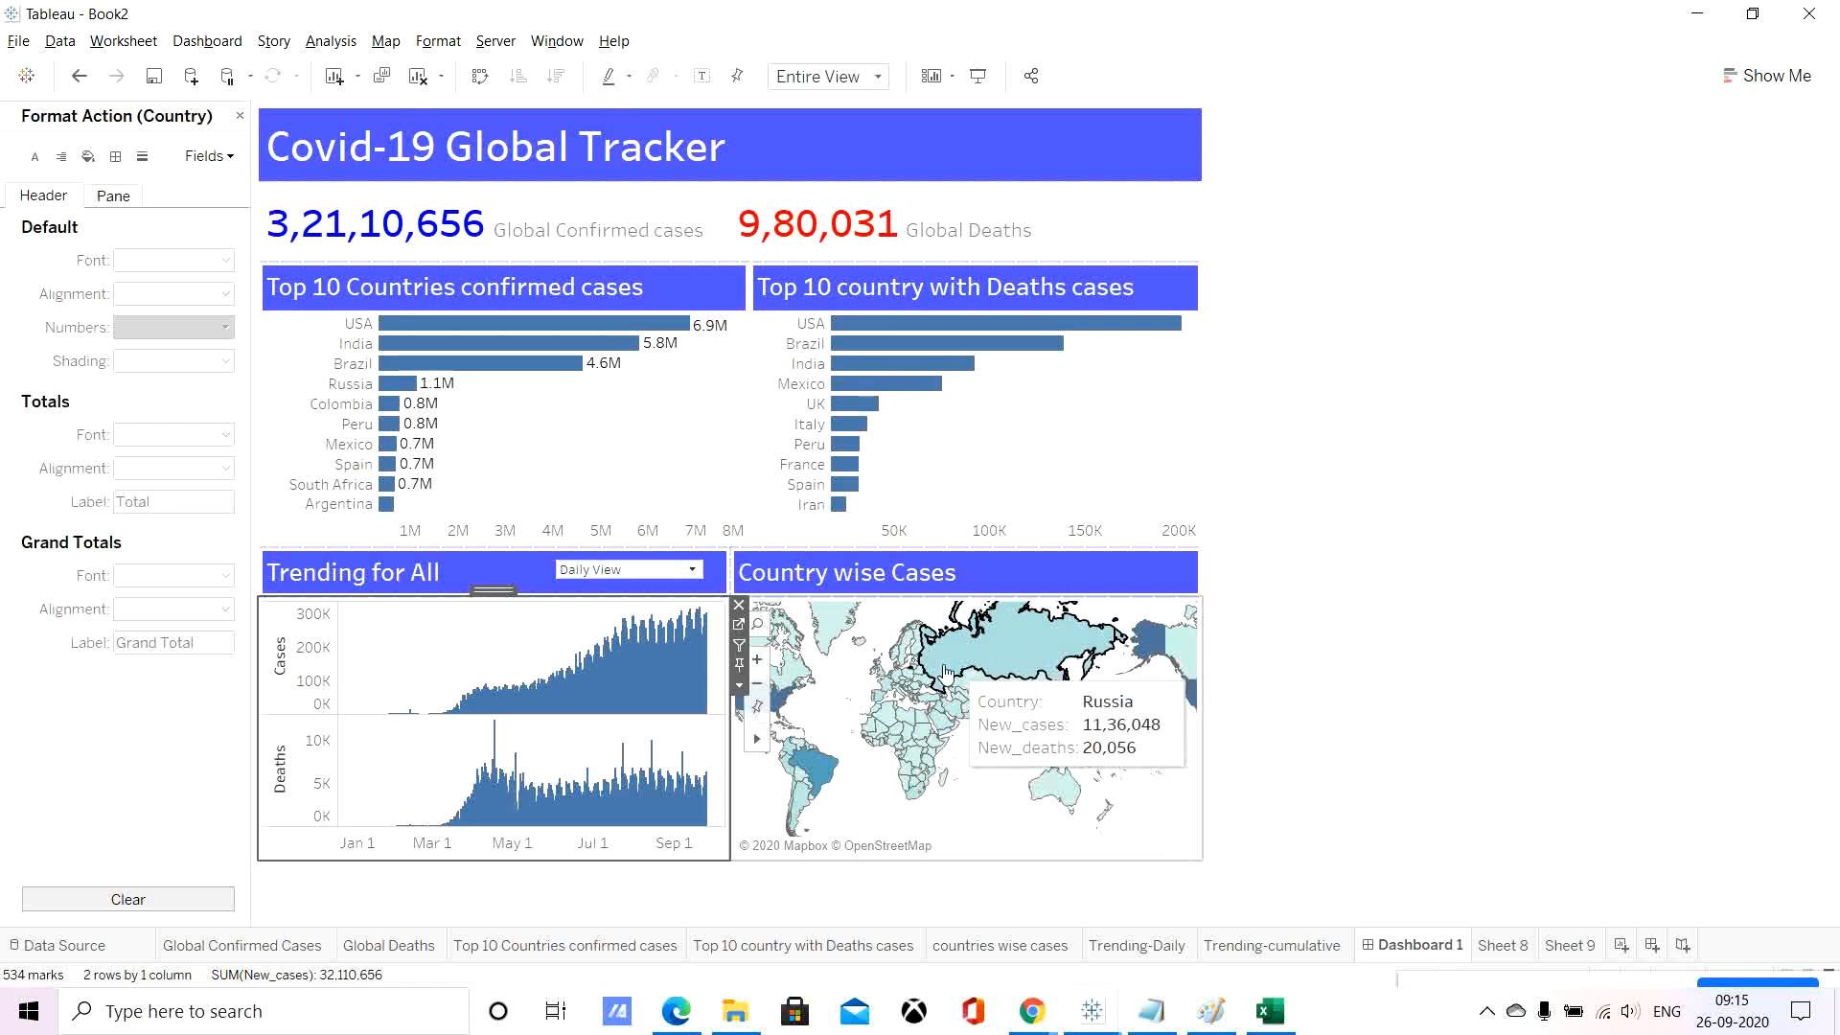
pyautogui.click(1119, 745)
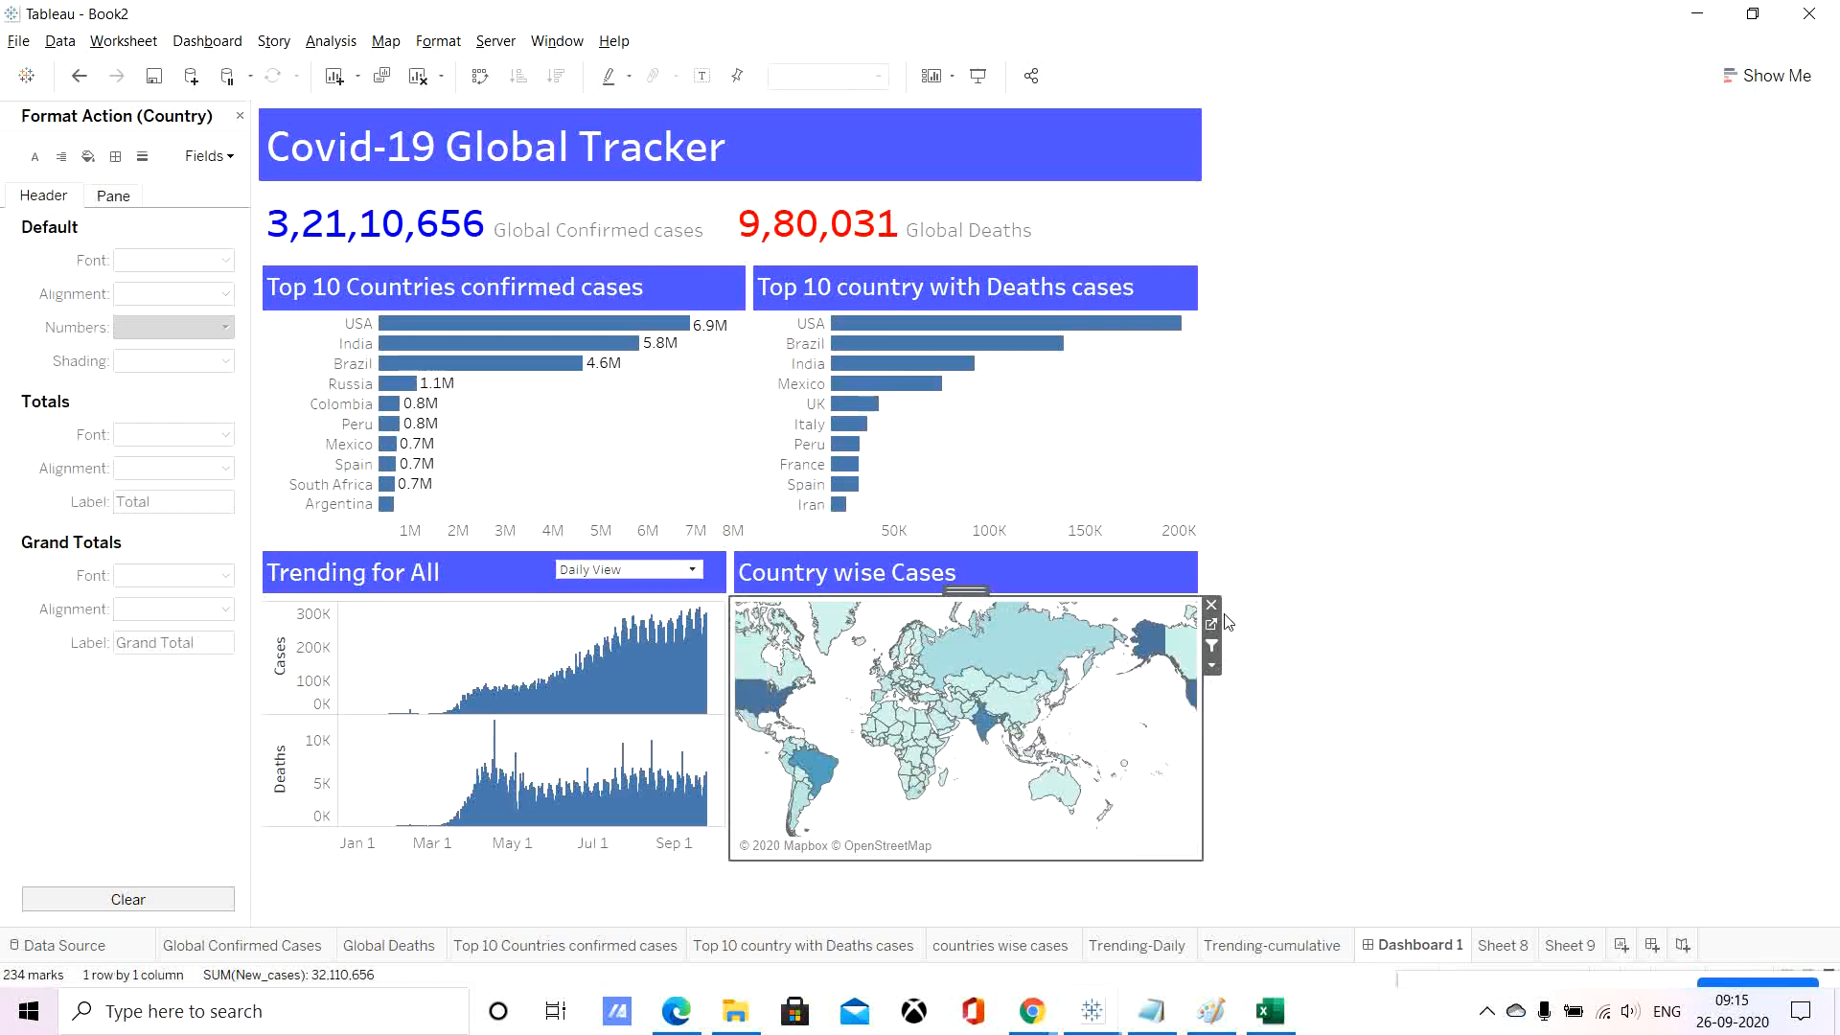
pyautogui.click(1212, 625)
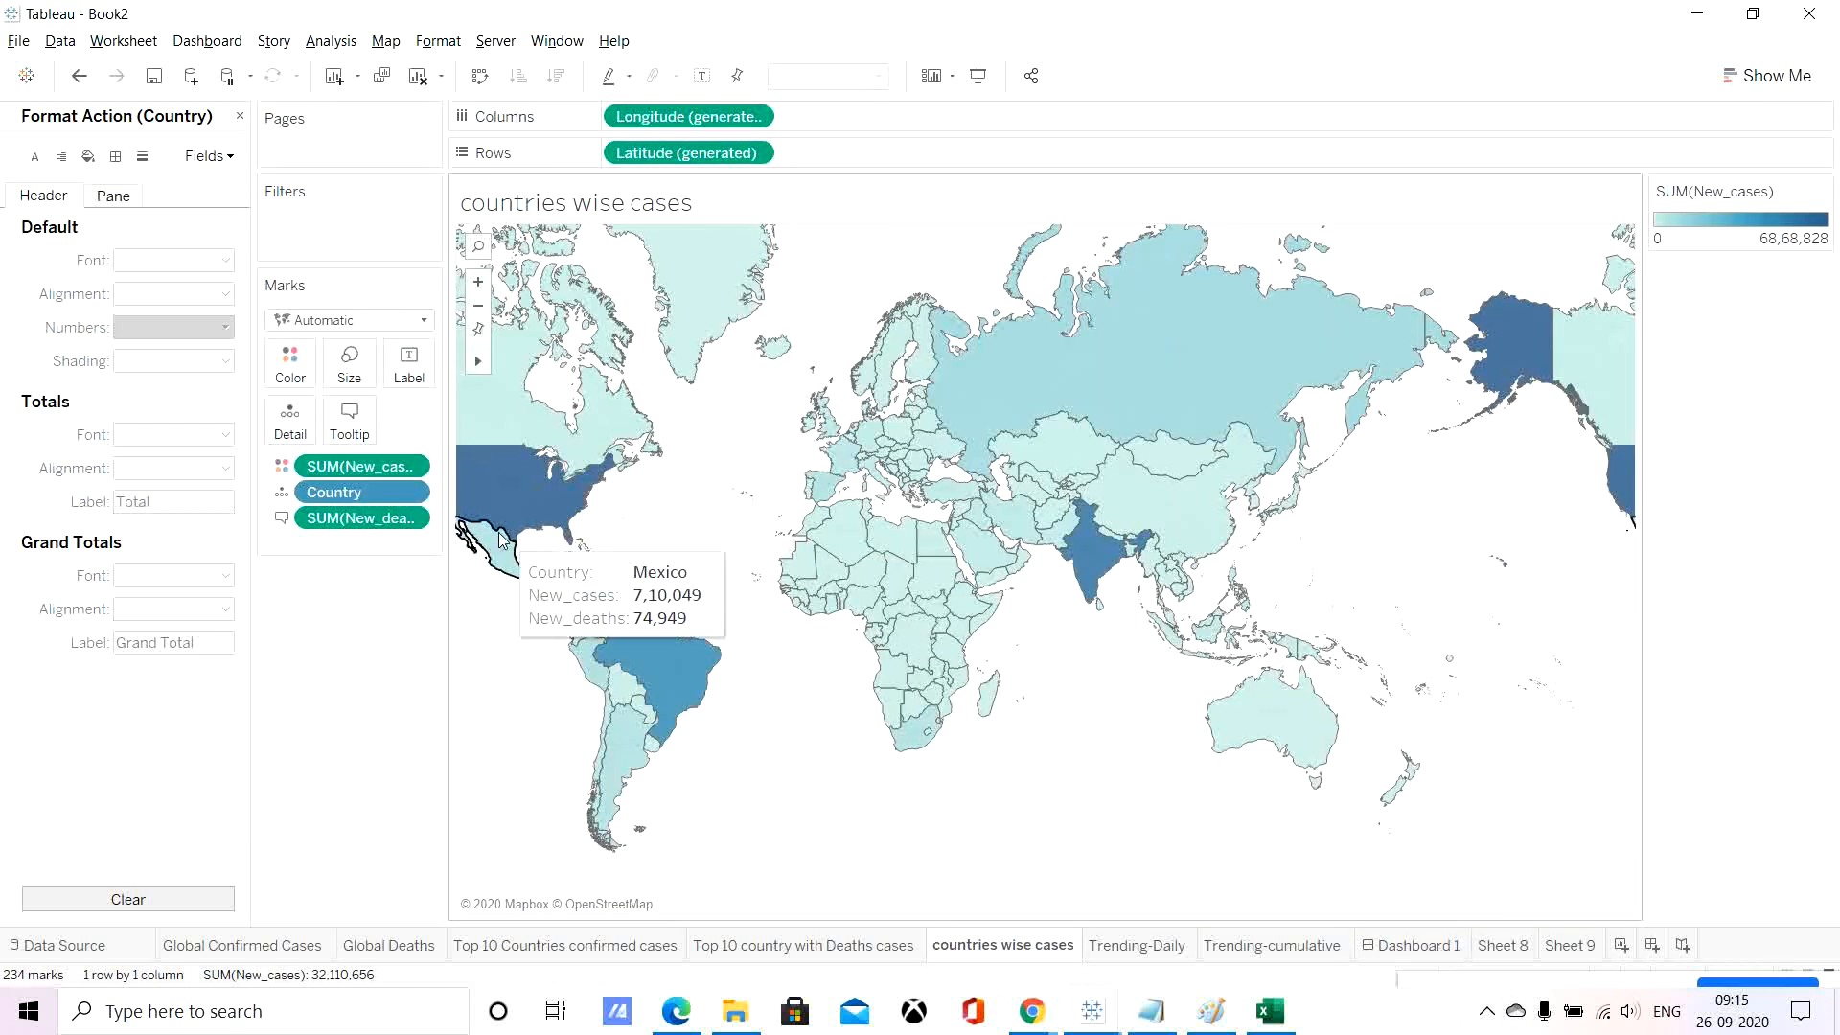
pyautogui.click(347, 424)
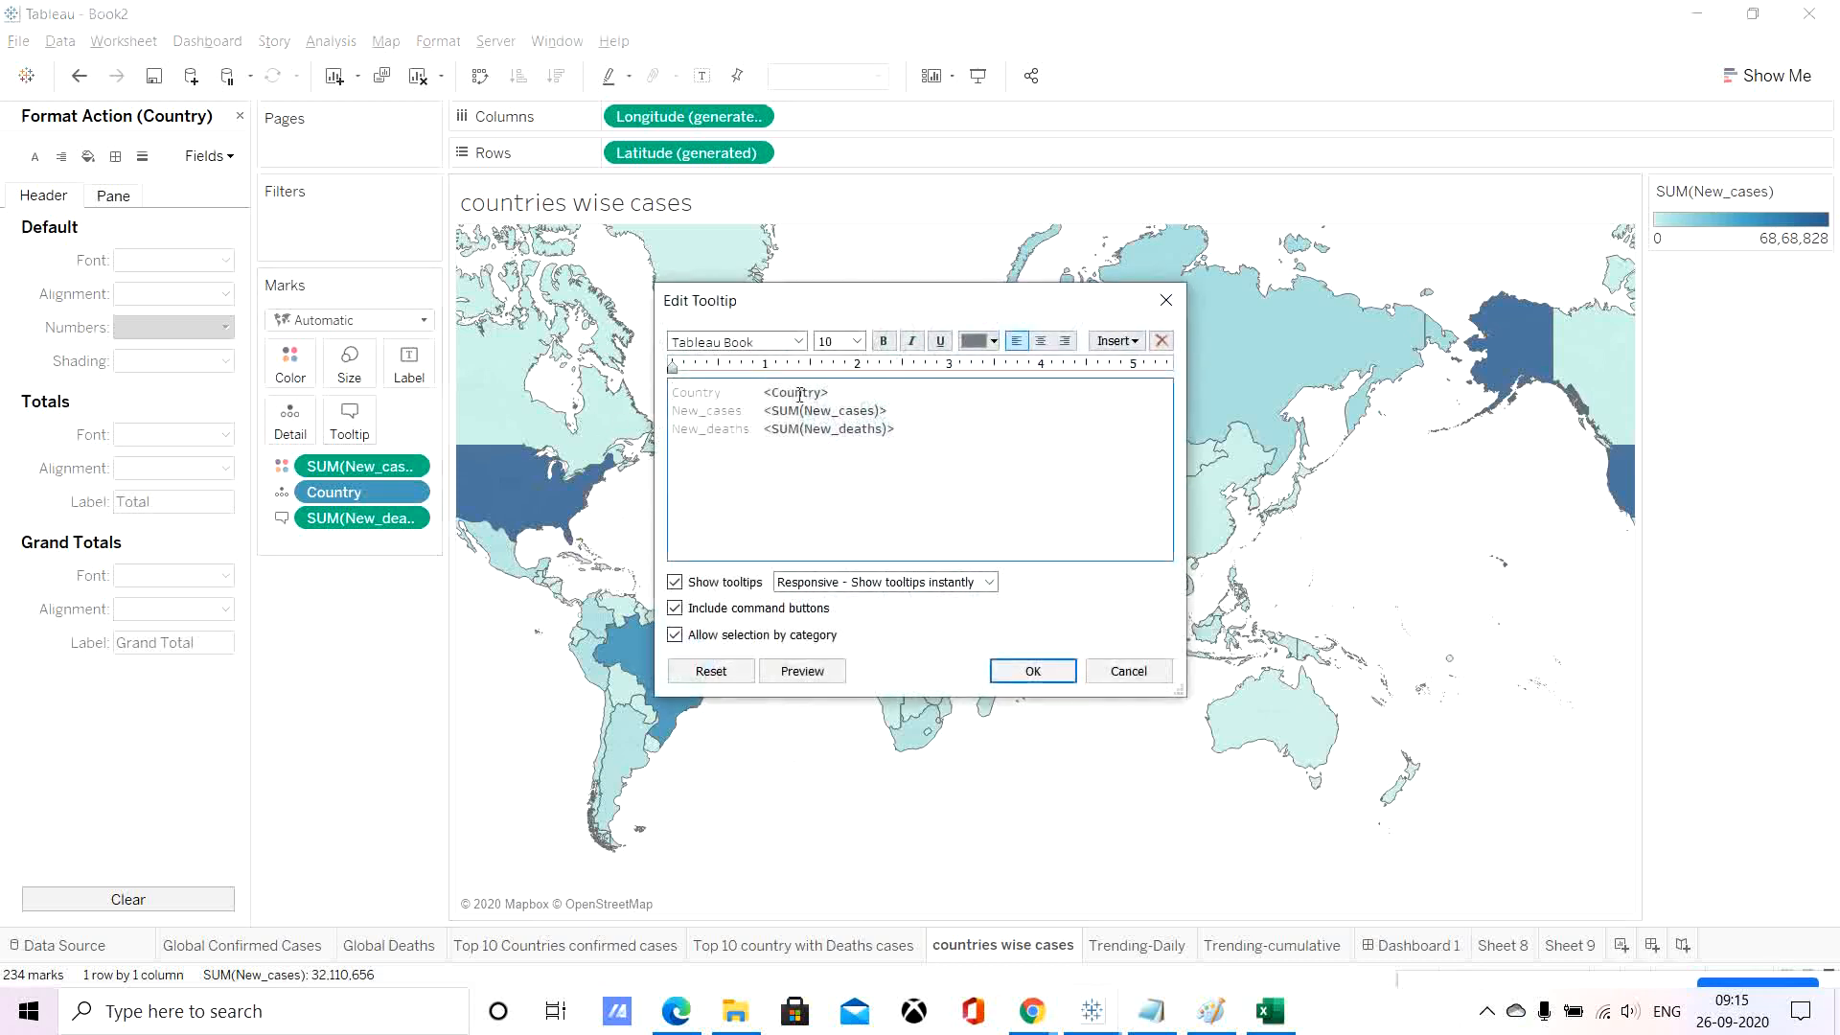
pyautogui.moveTo(754, 391); pyautogui.dragTo(666, 384)
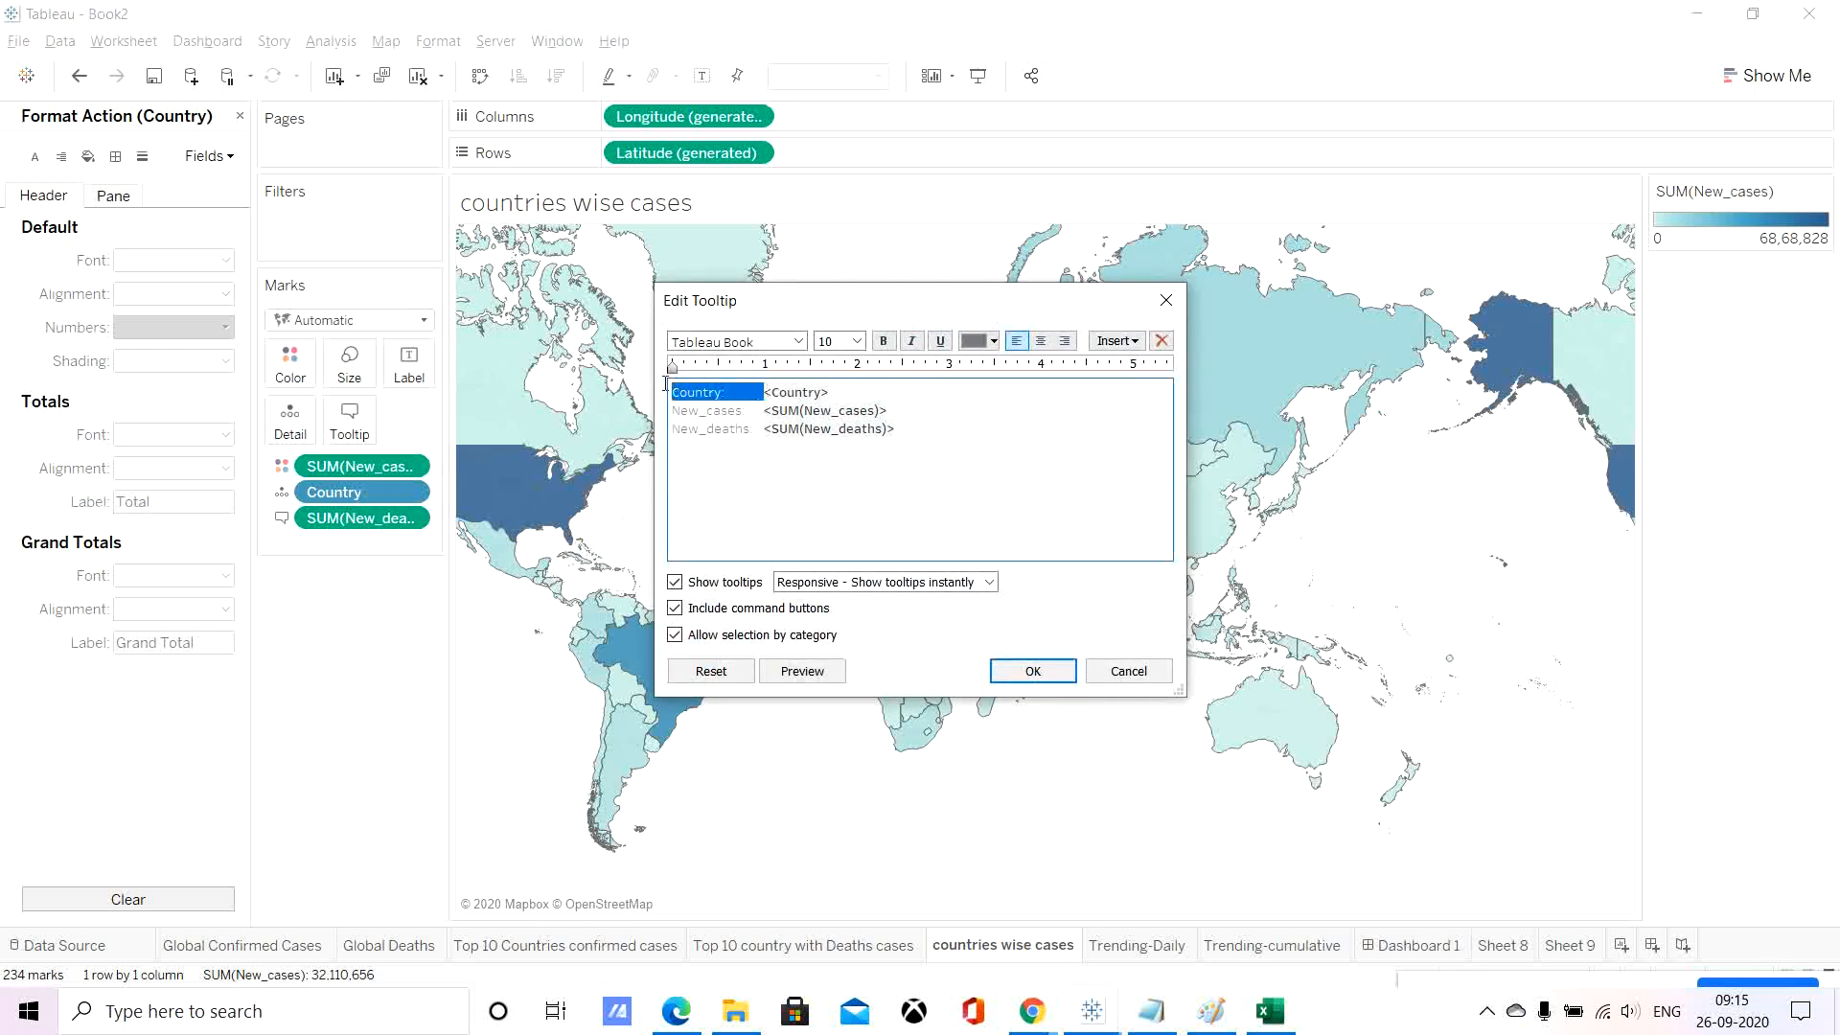
pyautogui.press('BackSpace')
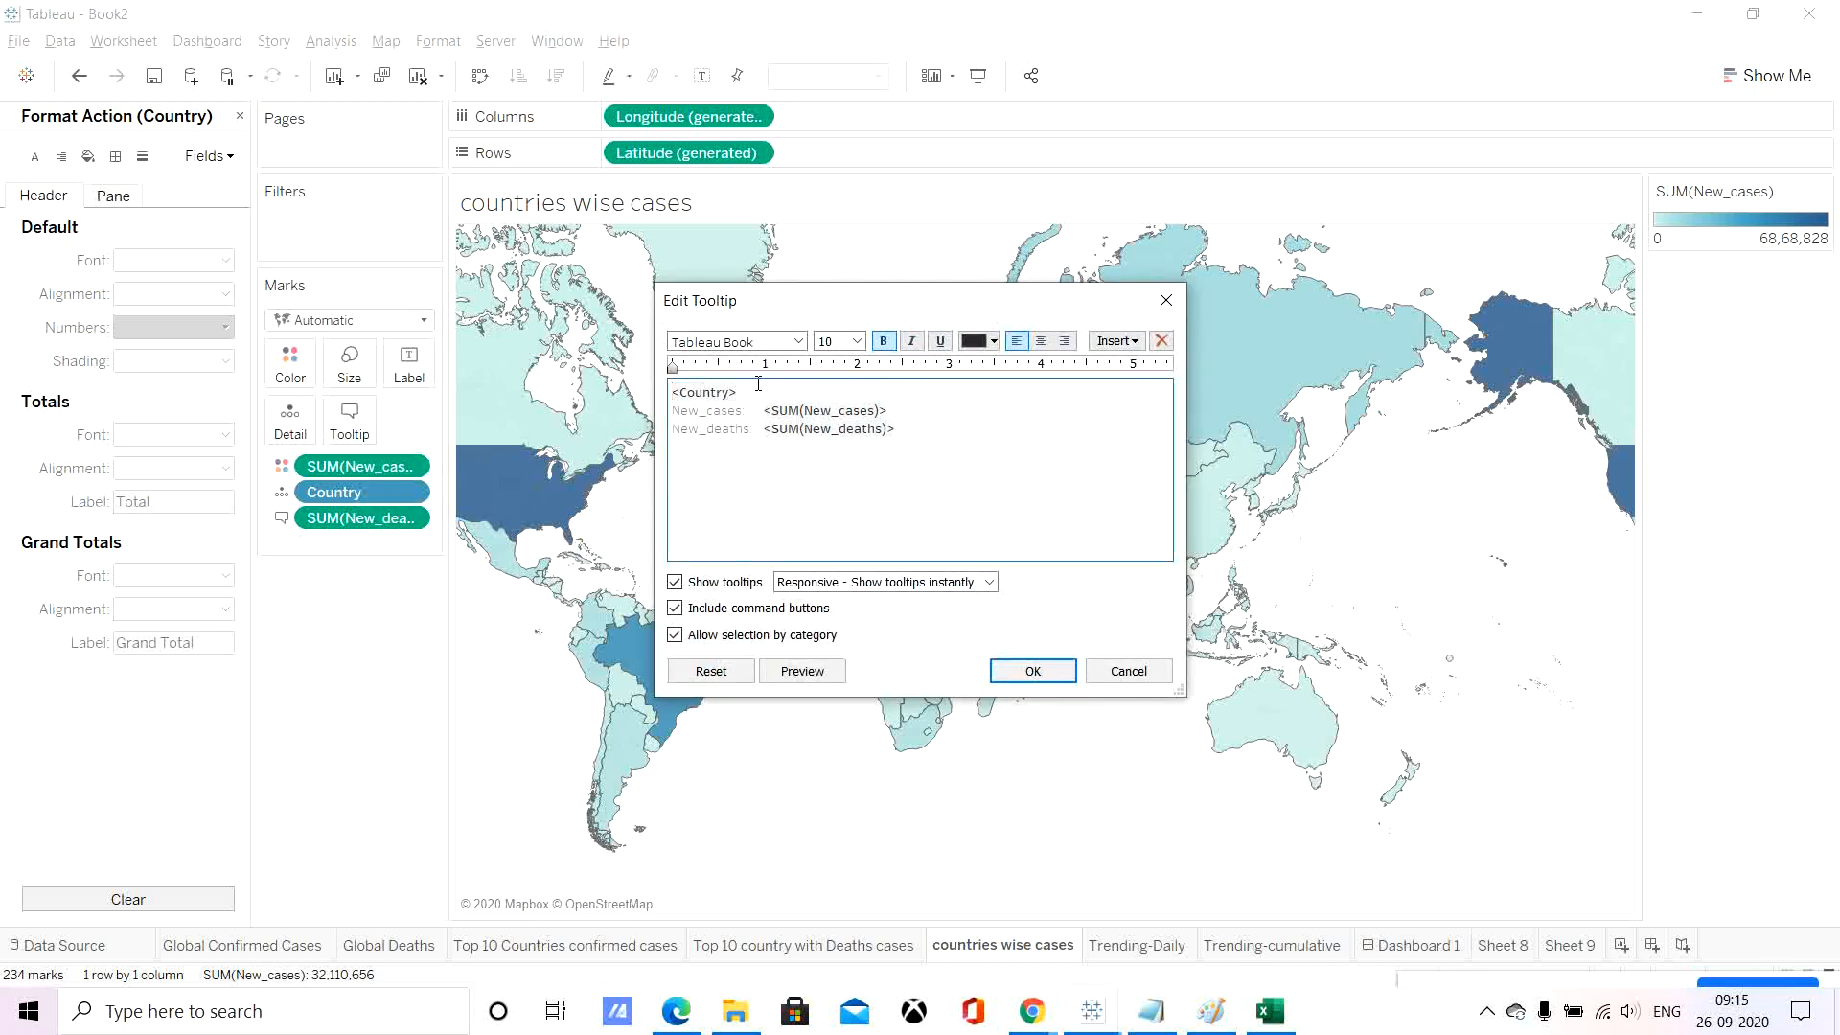
# Format the <Country> field in the map tooltip at size 18 in dark grey.
pyautogui.moveTo(750, 392); pyautogui.dragTo(670, 392)
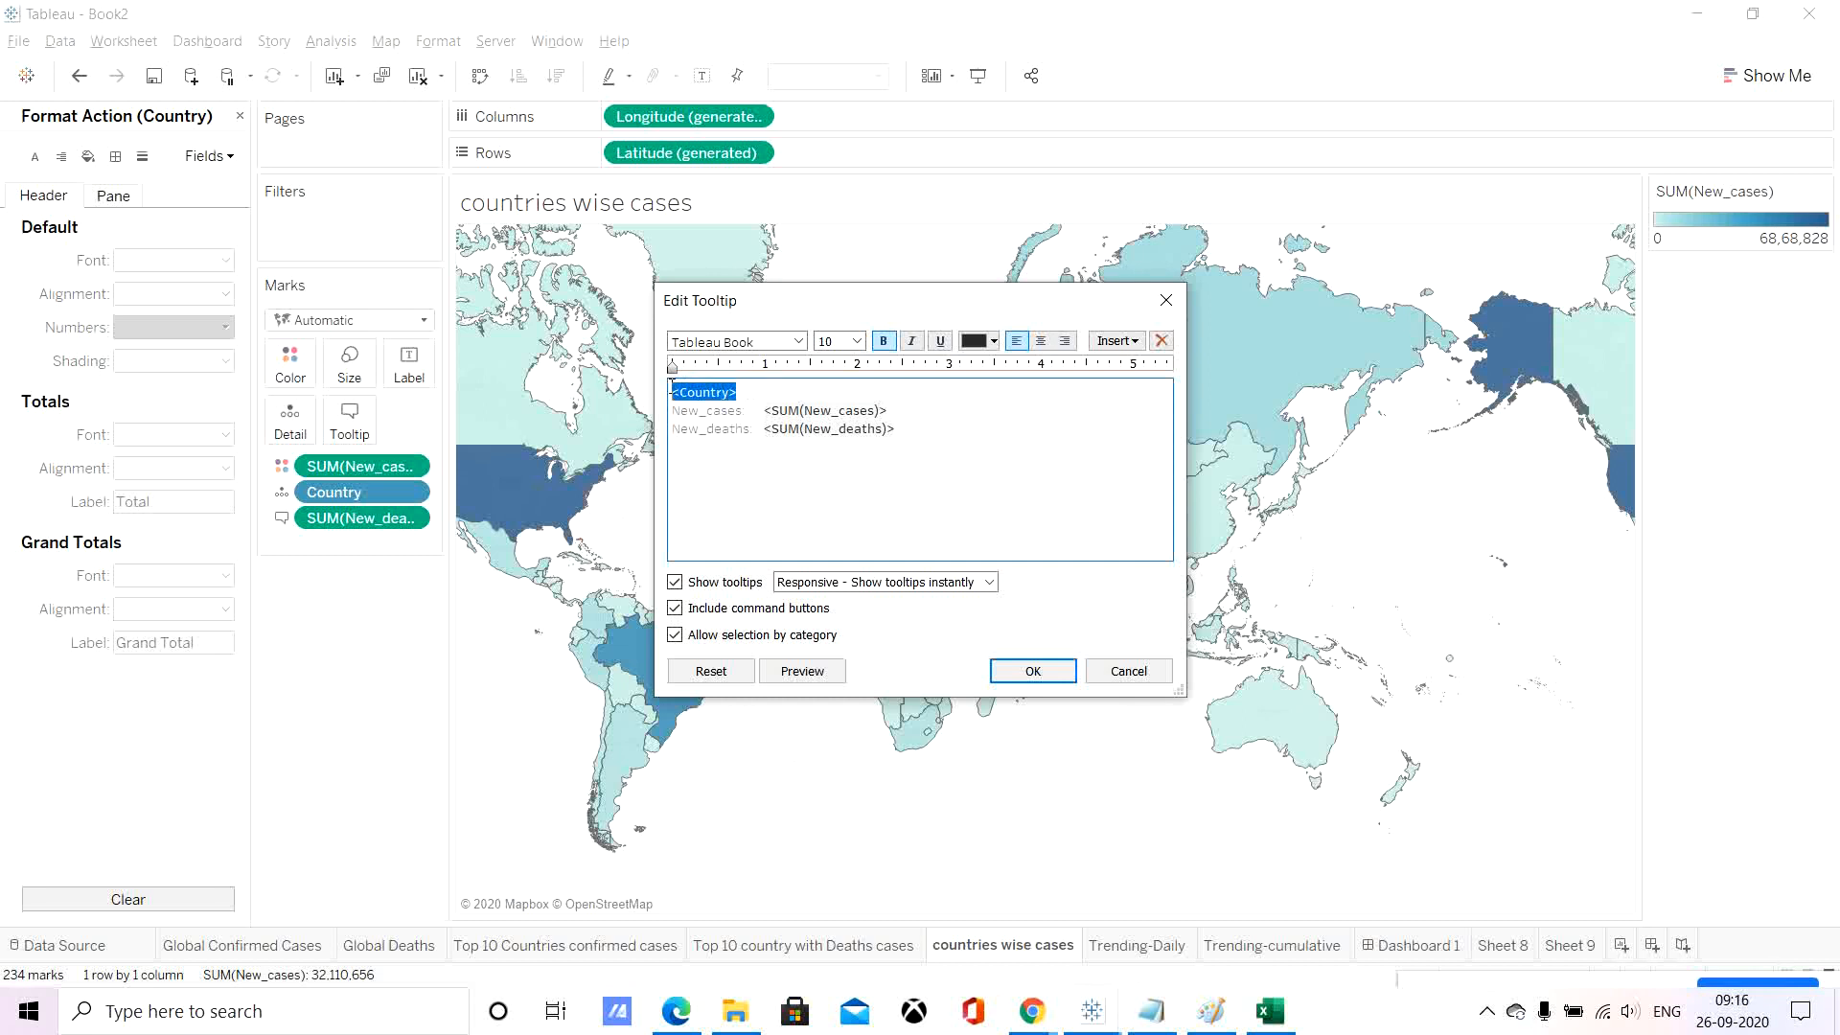
pyautogui.click(859, 349)
pyautogui.click(835, 493)
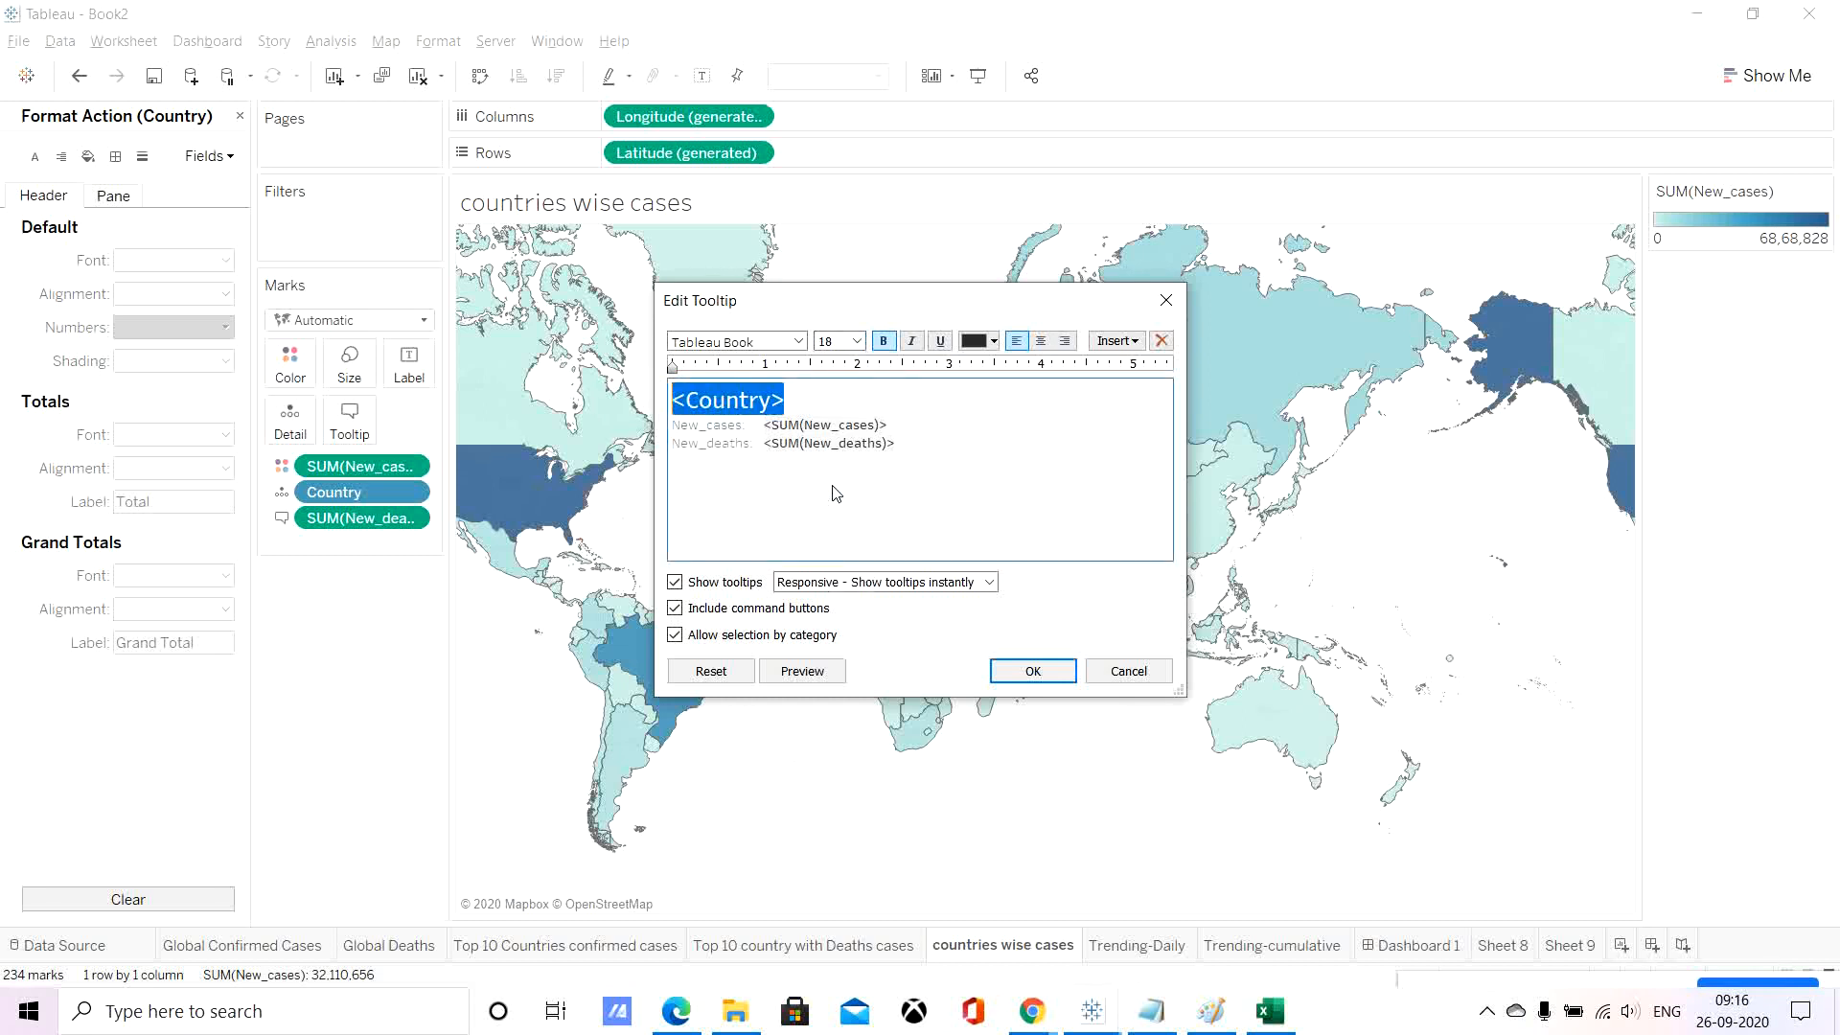
pyautogui.click(994, 342)
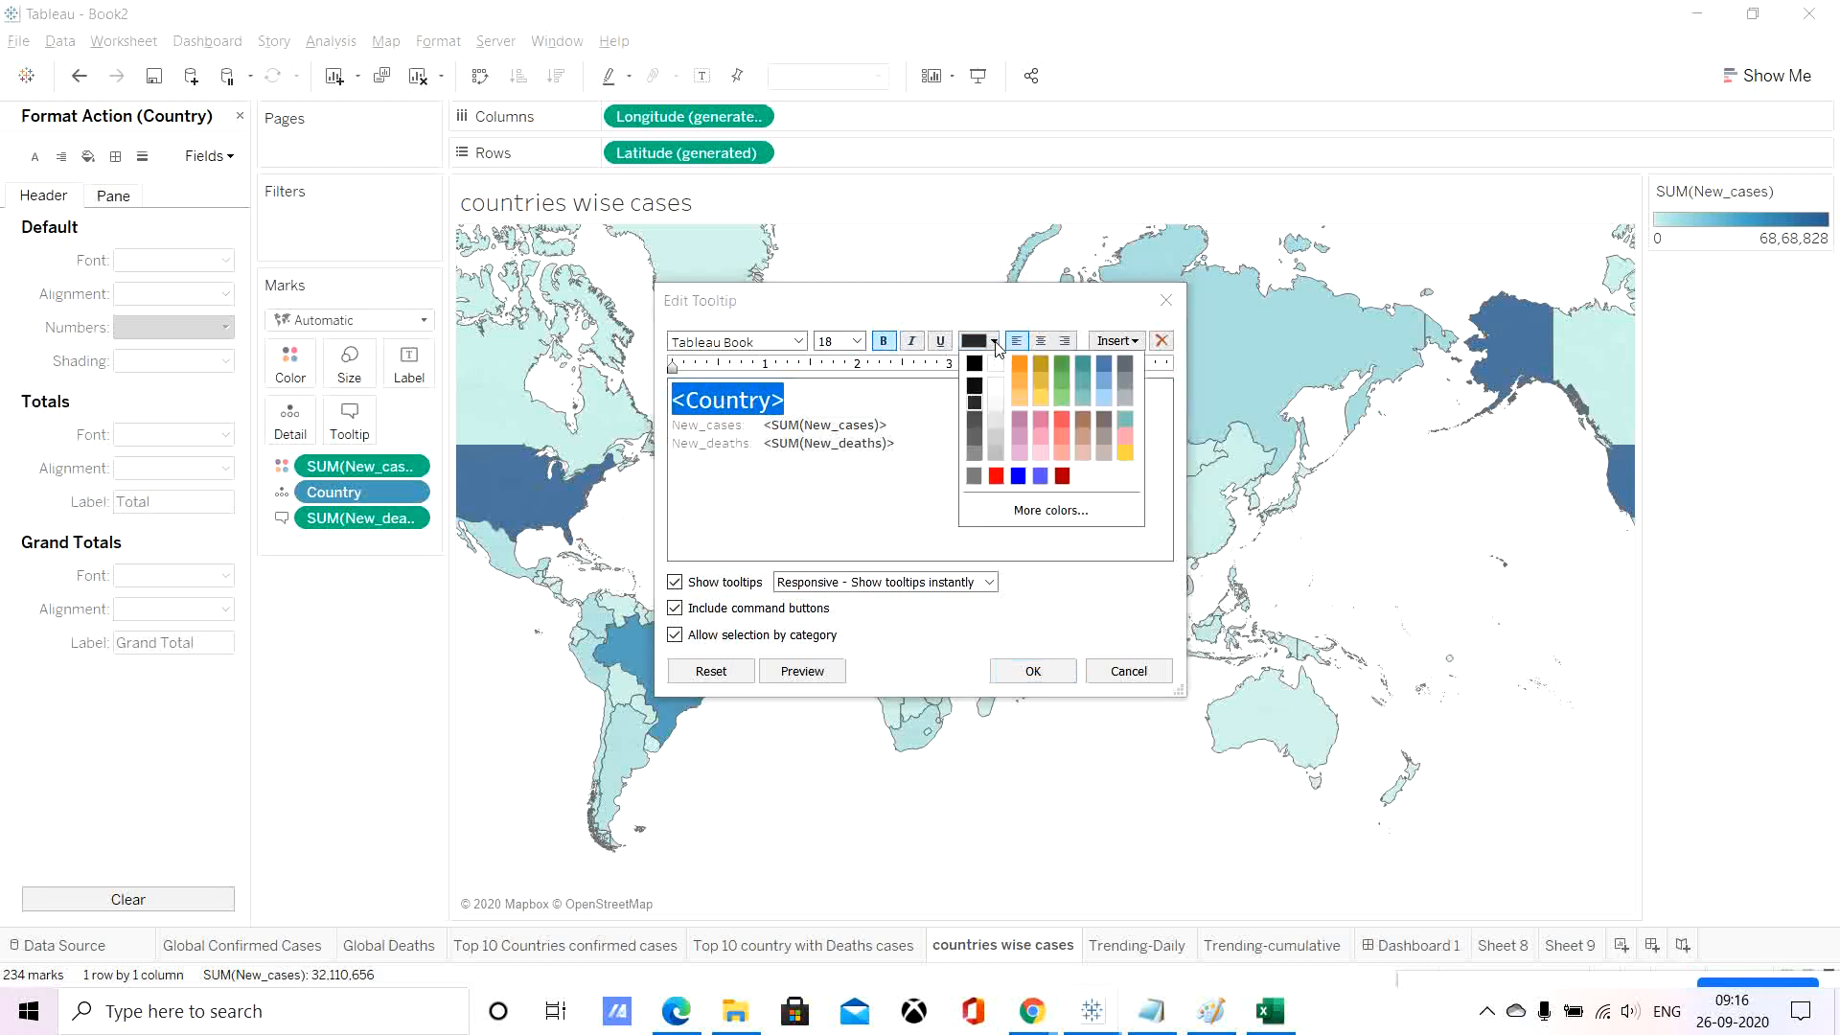
pyautogui.click(978, 423)
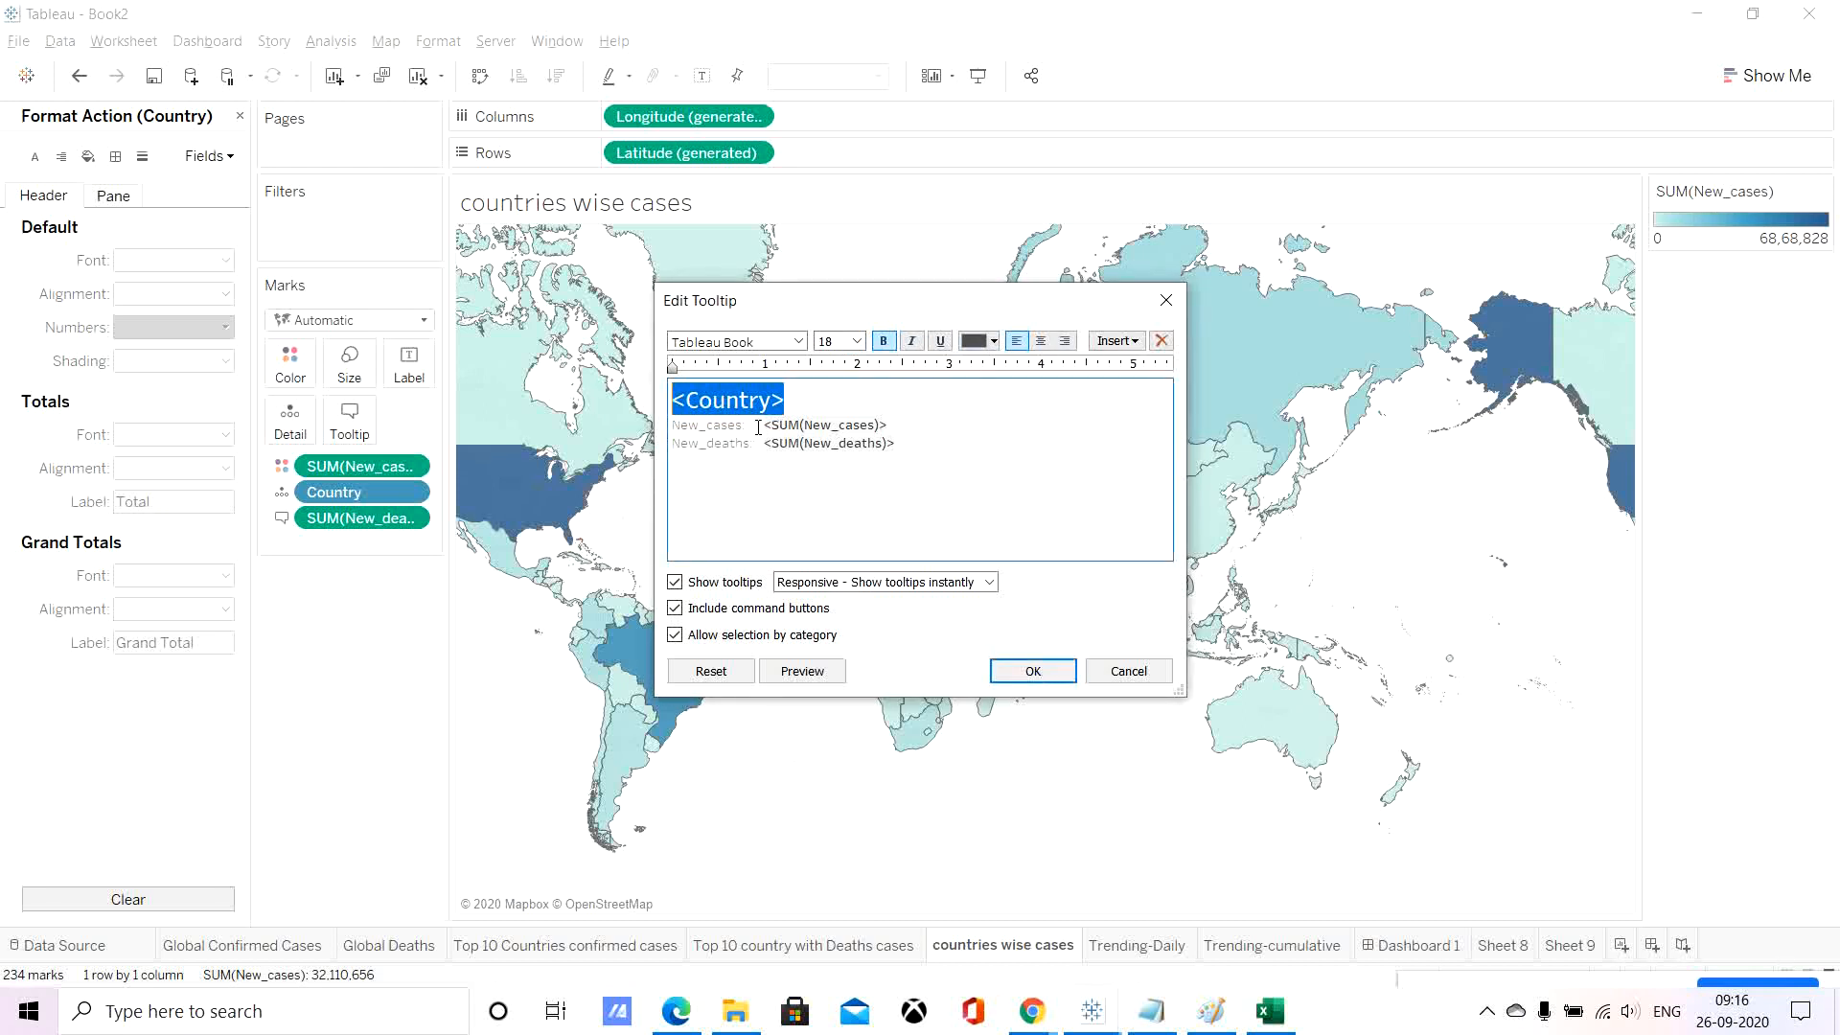
# Remove the New_cases label from the map tooltip and set the <SUM(New_cases)> field to size 24.
pyautogui.moveTo(758, 427); pyautogui.dragTo(670, 428)
pyautogui.press('Delete')
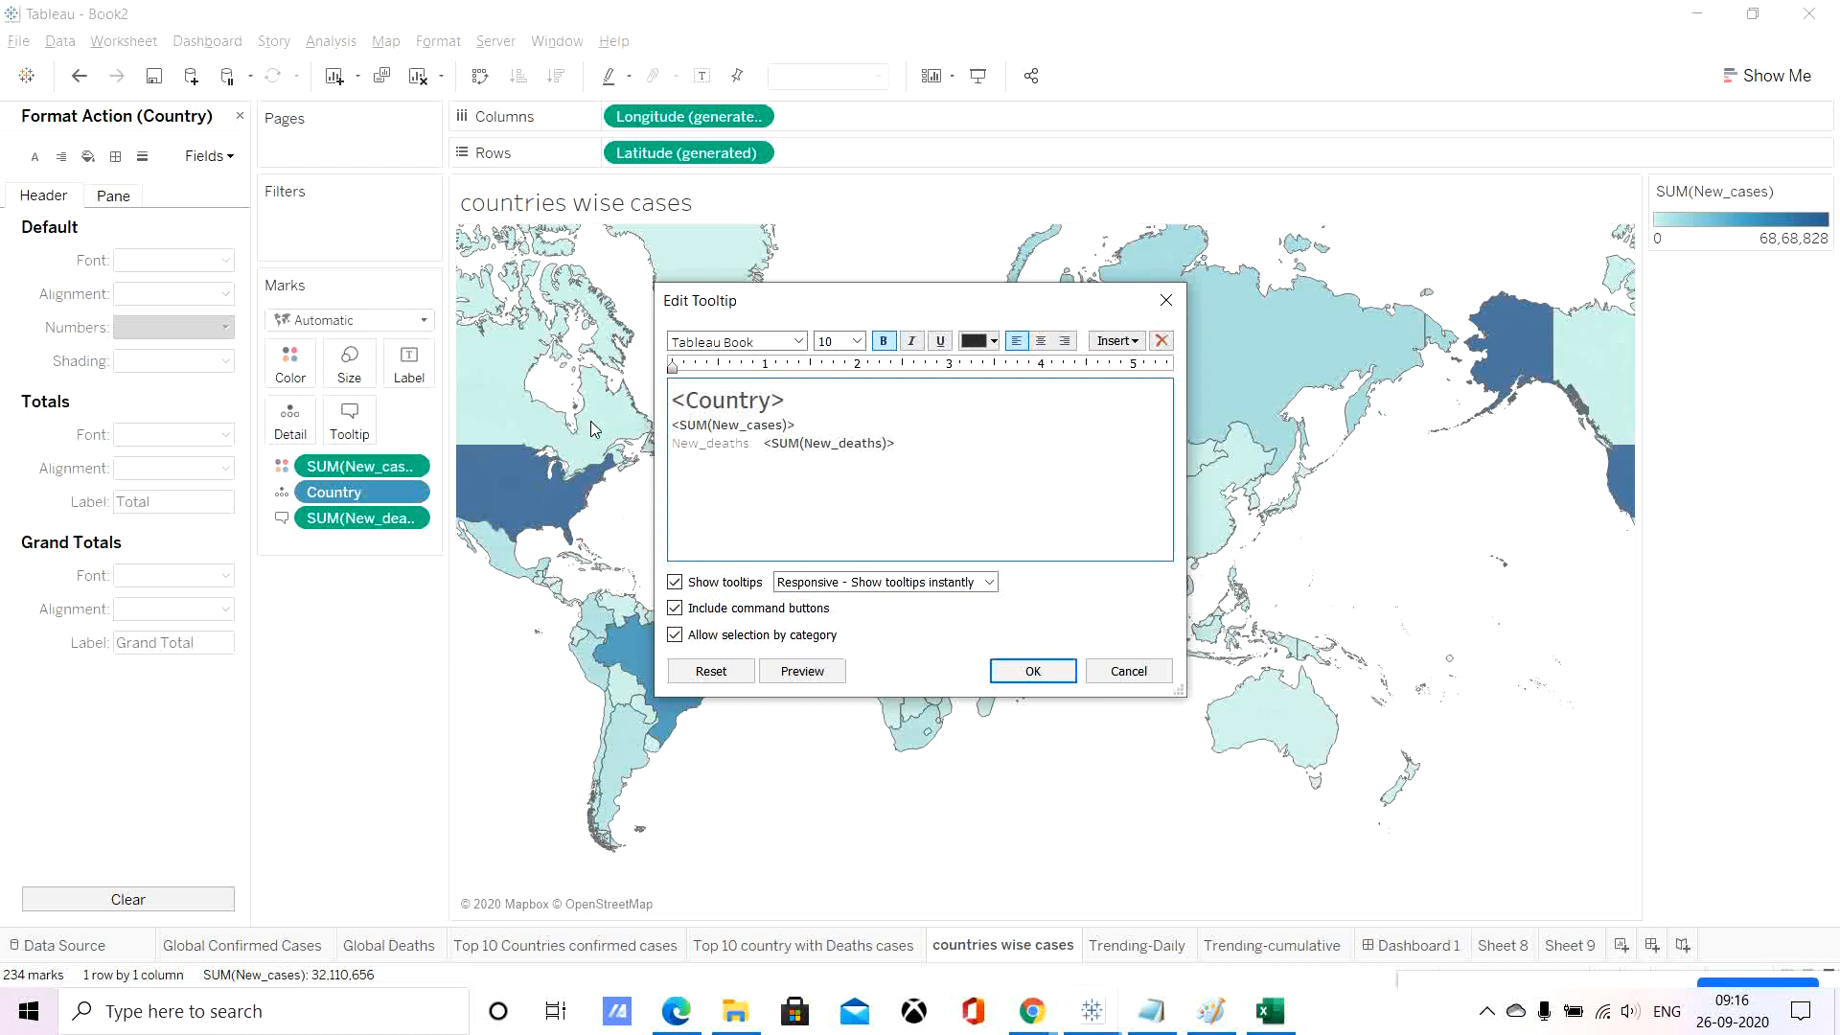
pyautogui.moveTo(814, 423); pyautogui.dragTo(630, 424)
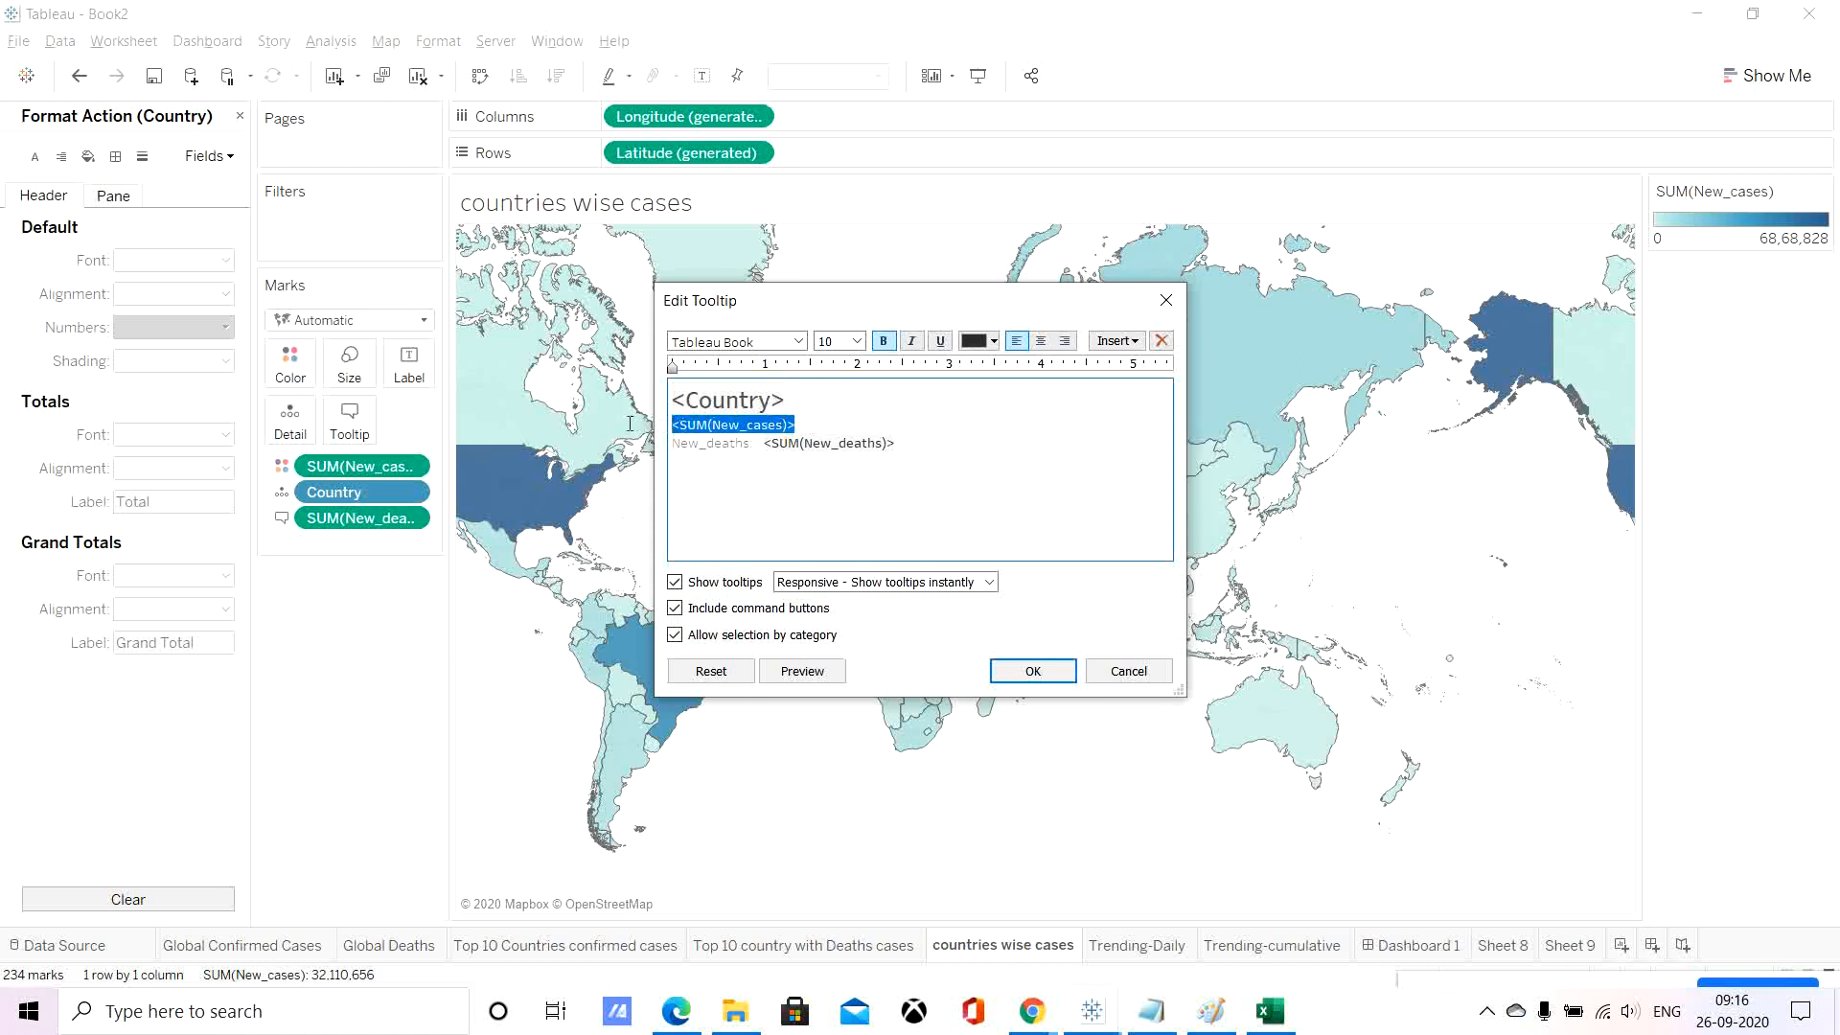
pyautogui.click(855, 345)
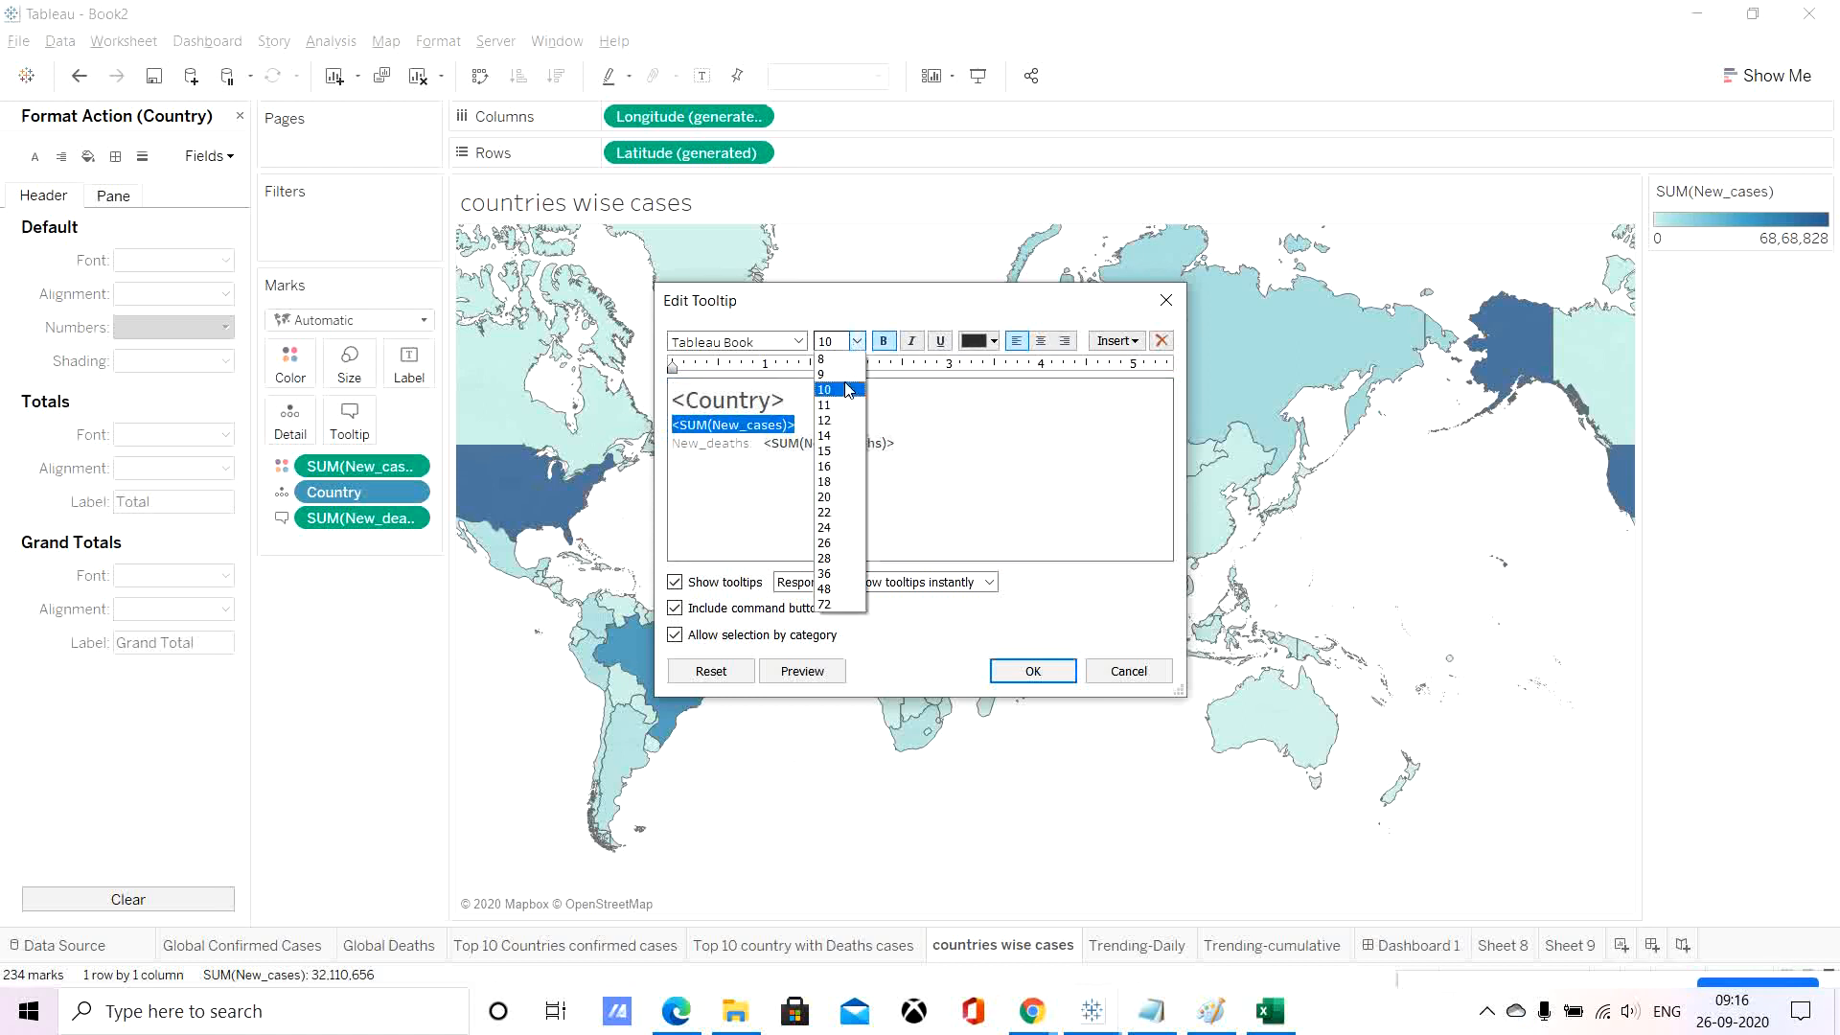
pyautogui.click(838, 528)
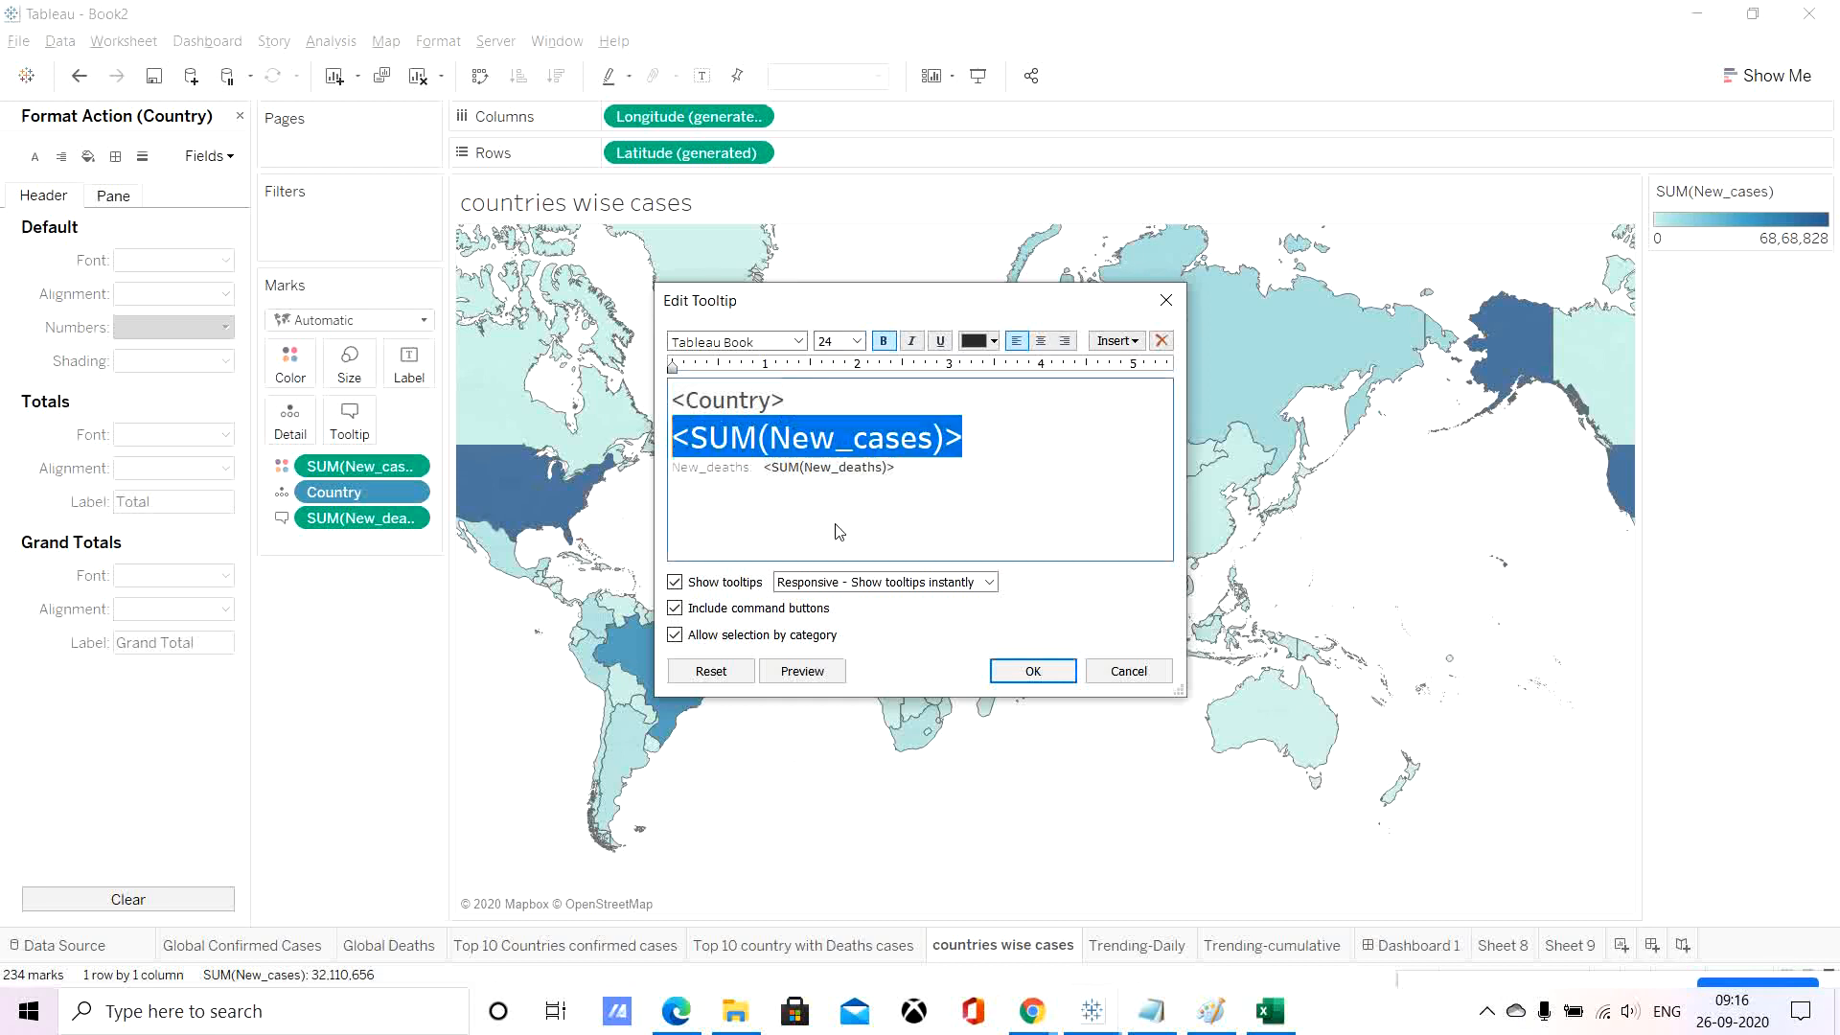
# Remove the New_deaths label from the map tooltip and set the <SUM(New_deaths)> field to size 24.
pyautogui.moveTo(762, 470); pyautogui.dragTo(639, 459)
pyautogui.press('Delete')
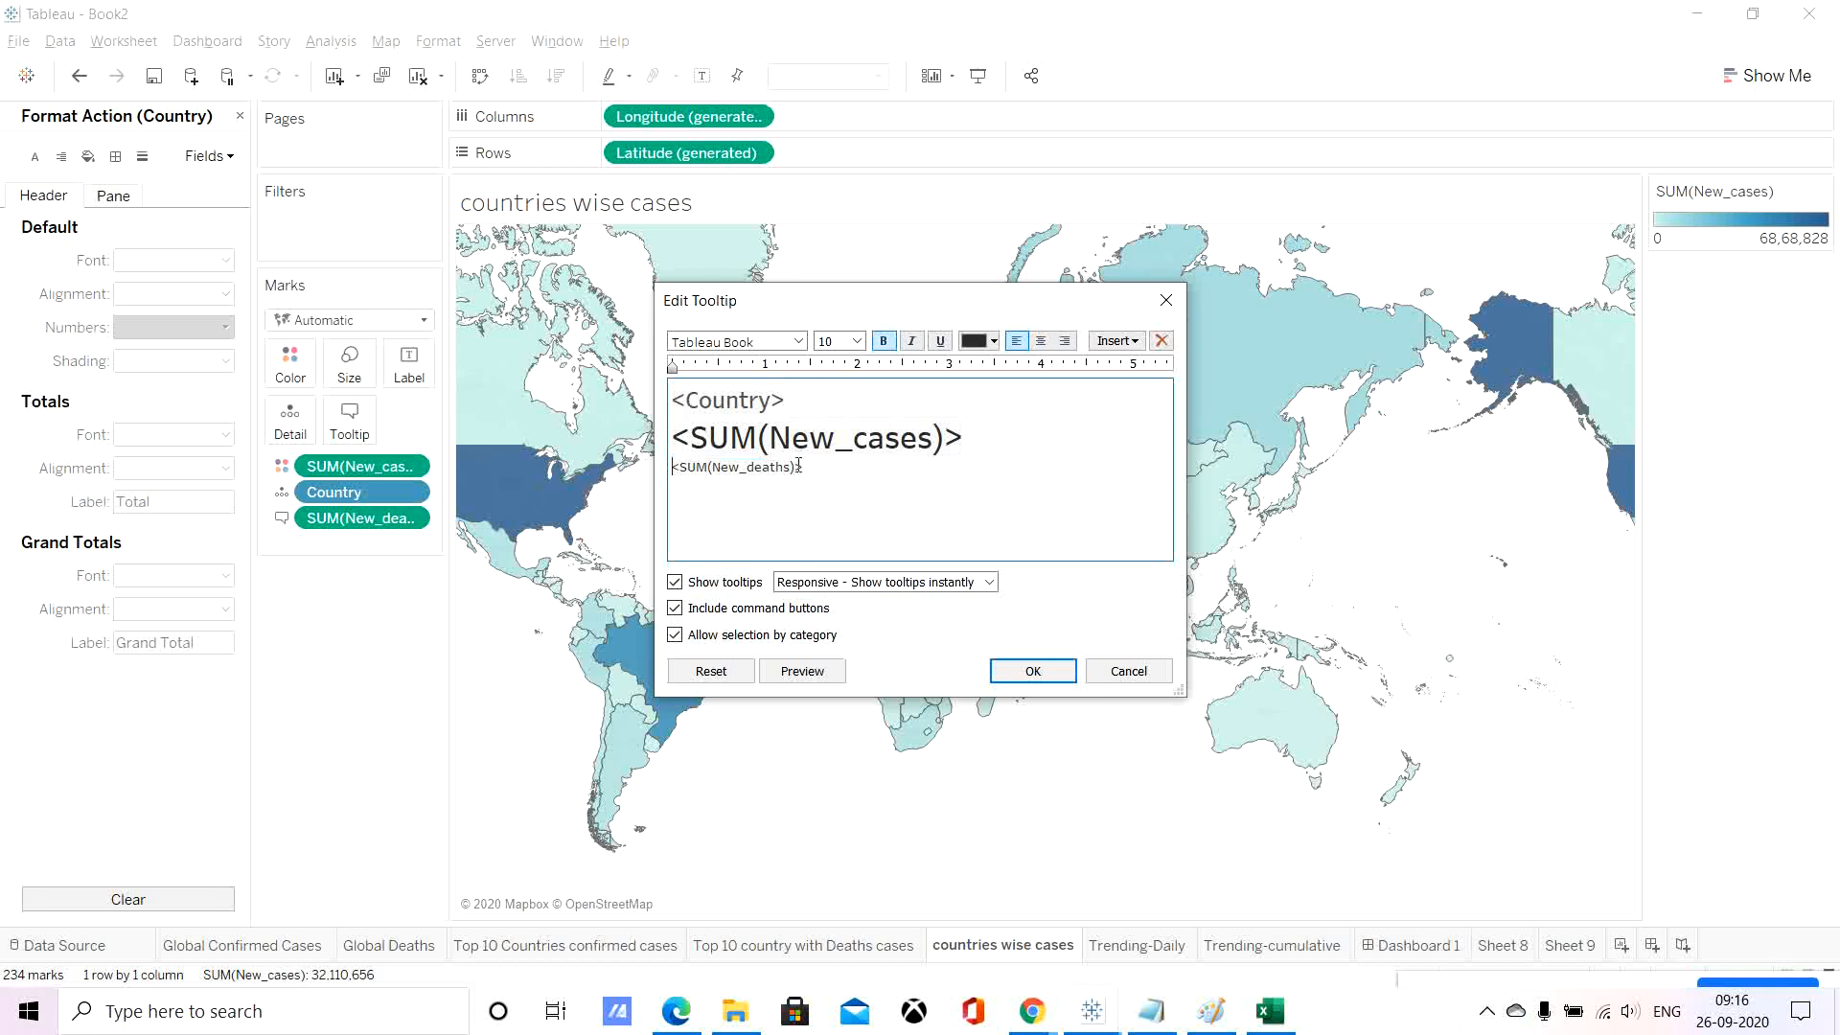
pyautogui.moveTo(811, 464); pyautogui.dragTo(676, 459)
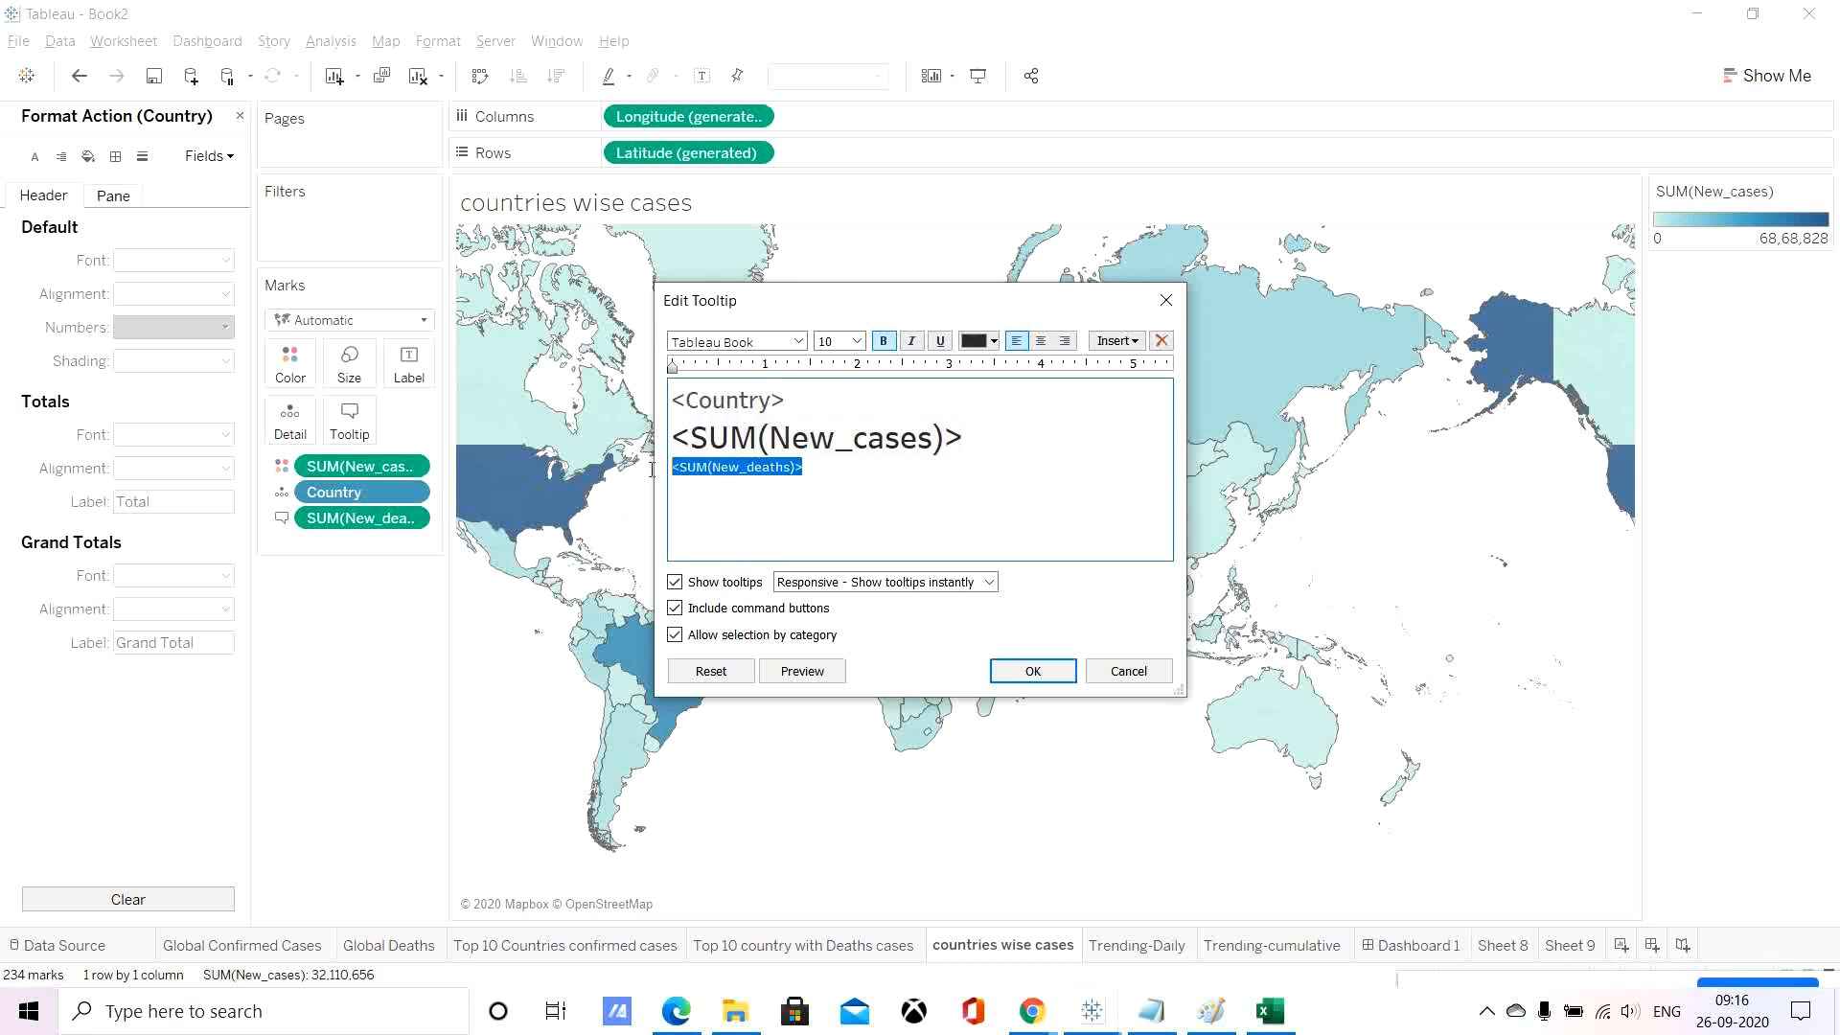
pyautogui.click(856, 341)
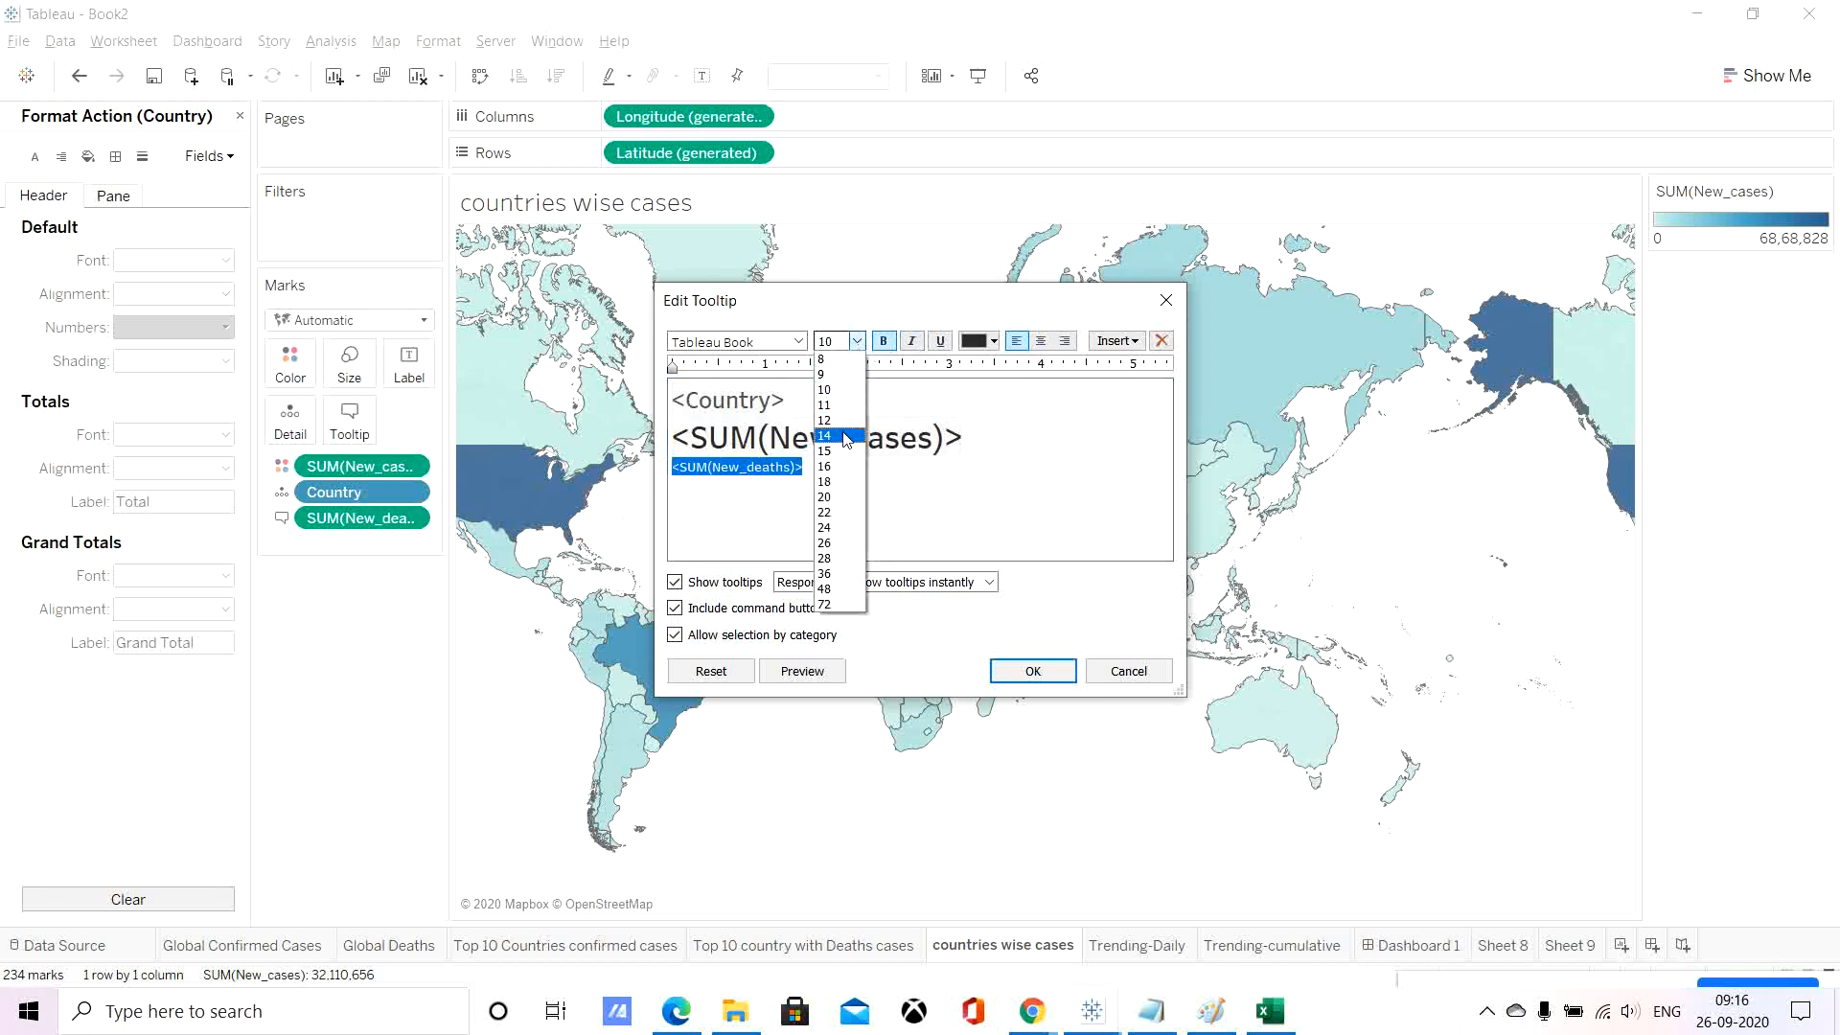
pyautogui.click(840, 528)
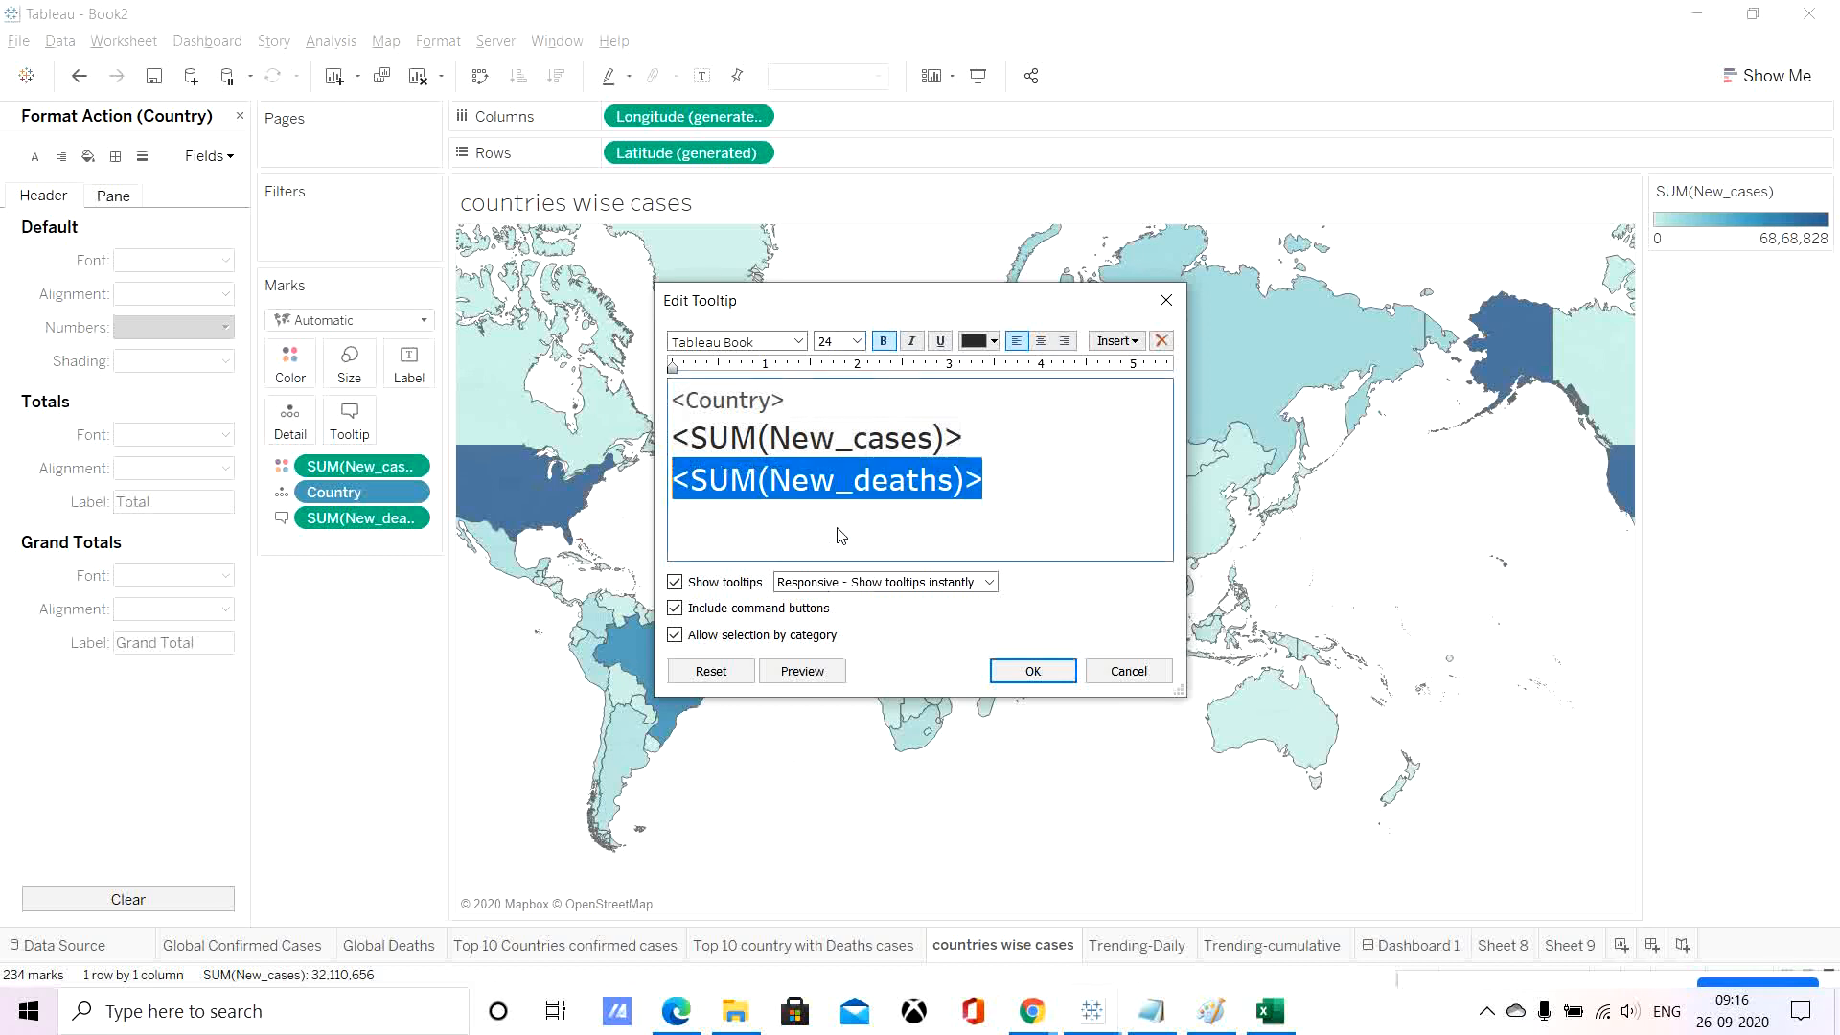
# Add the text "Confirmed Caeses" after <SUM(New_cases)> and "Deaths" after <SUM(New_deaths)> in the map tooltip.
pyautogui.click(992, 446)
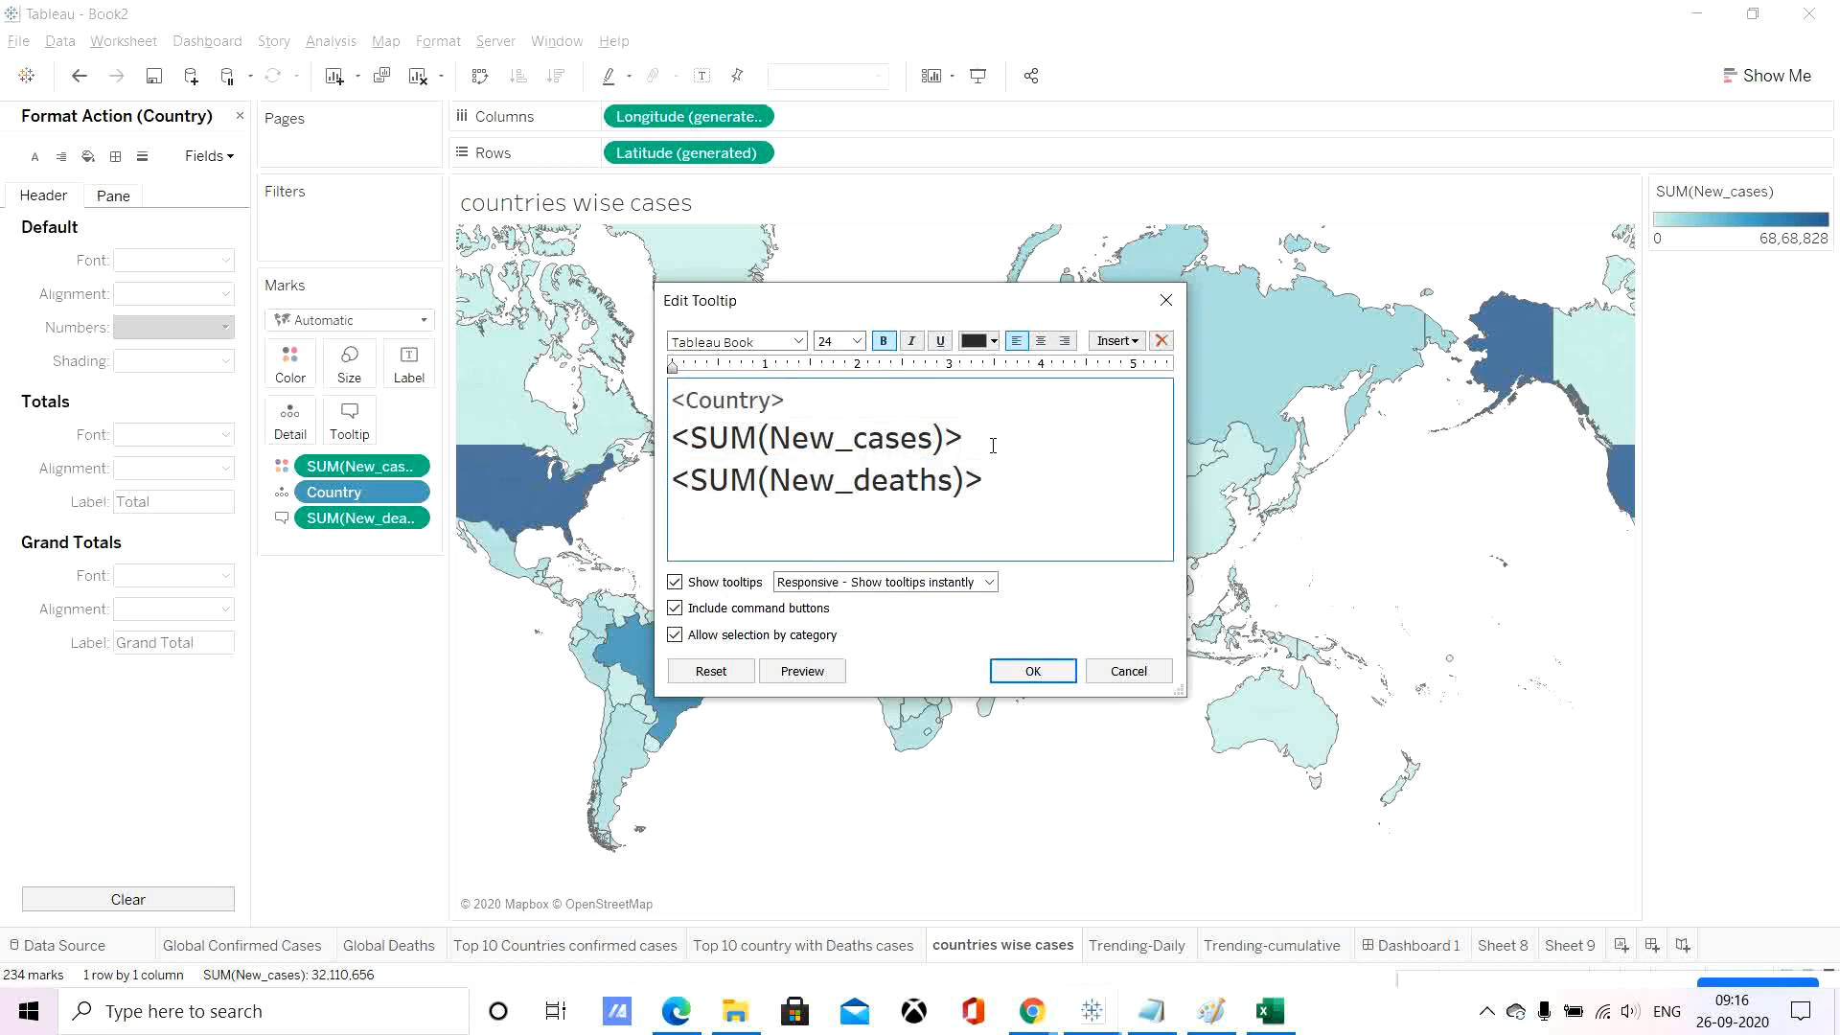
pyautogui.write('Confirmed ')
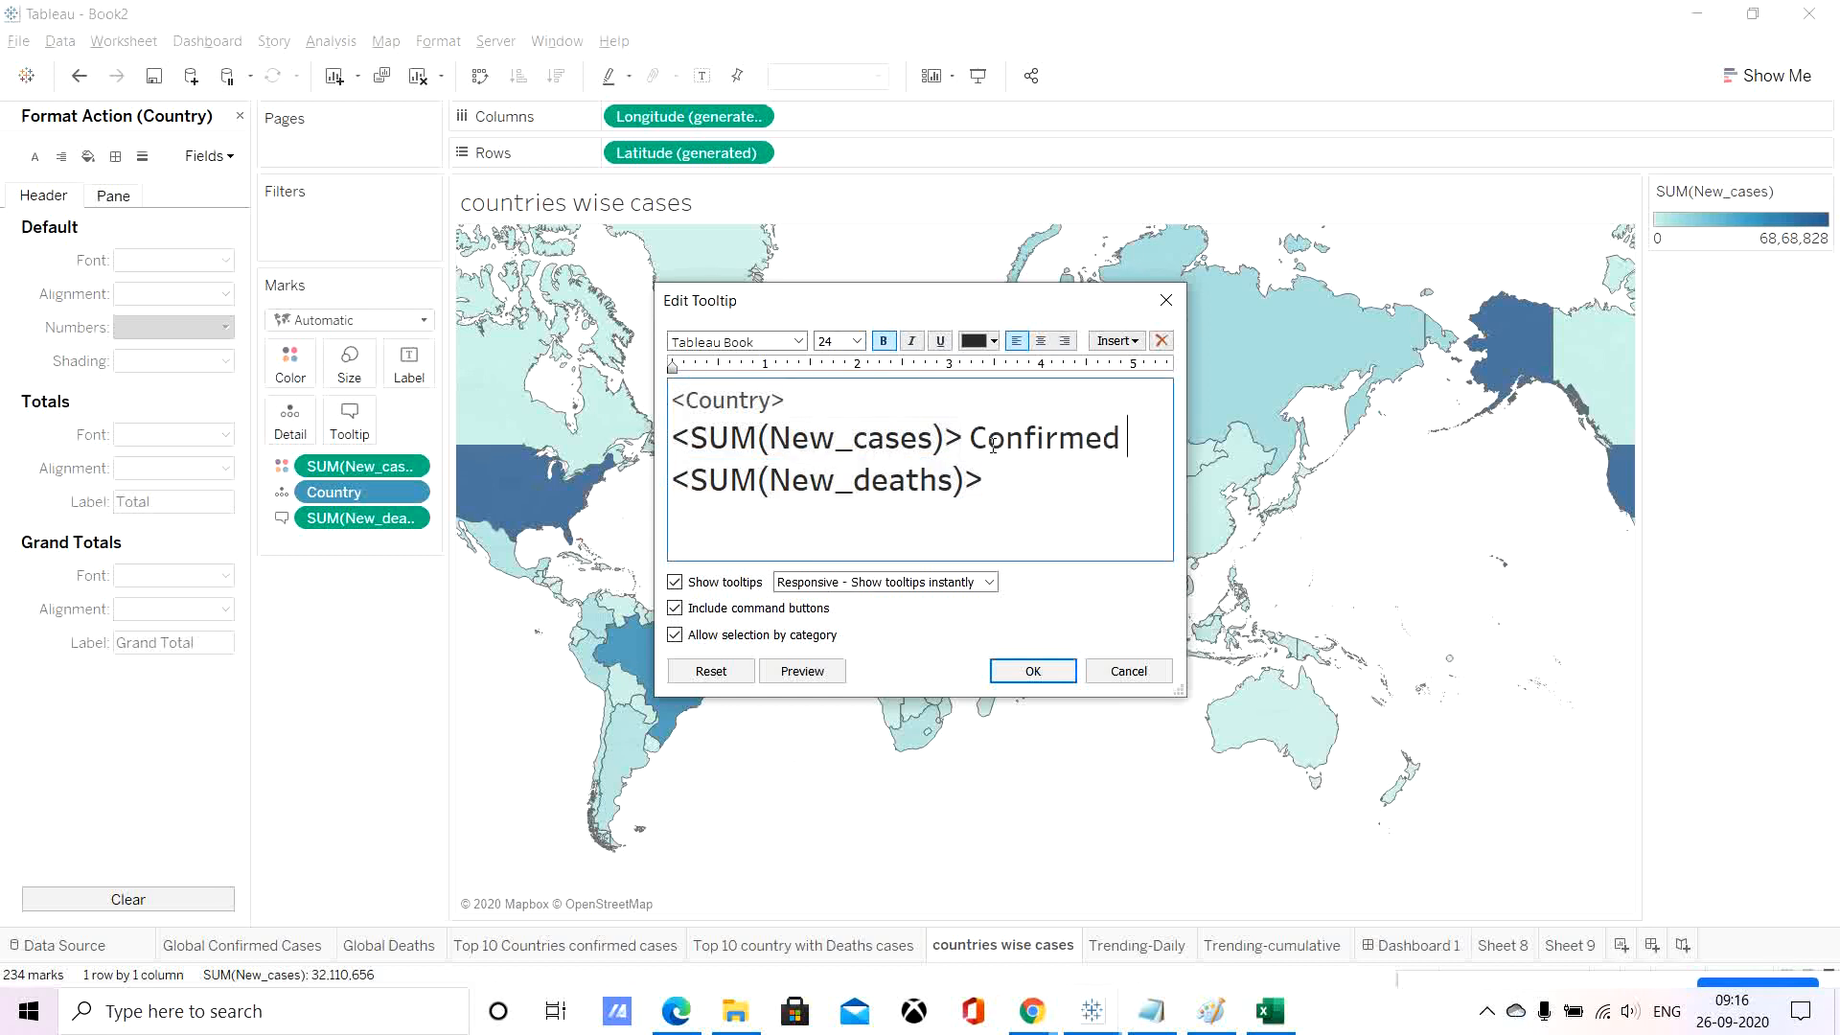
pyautogui.write('Caes')
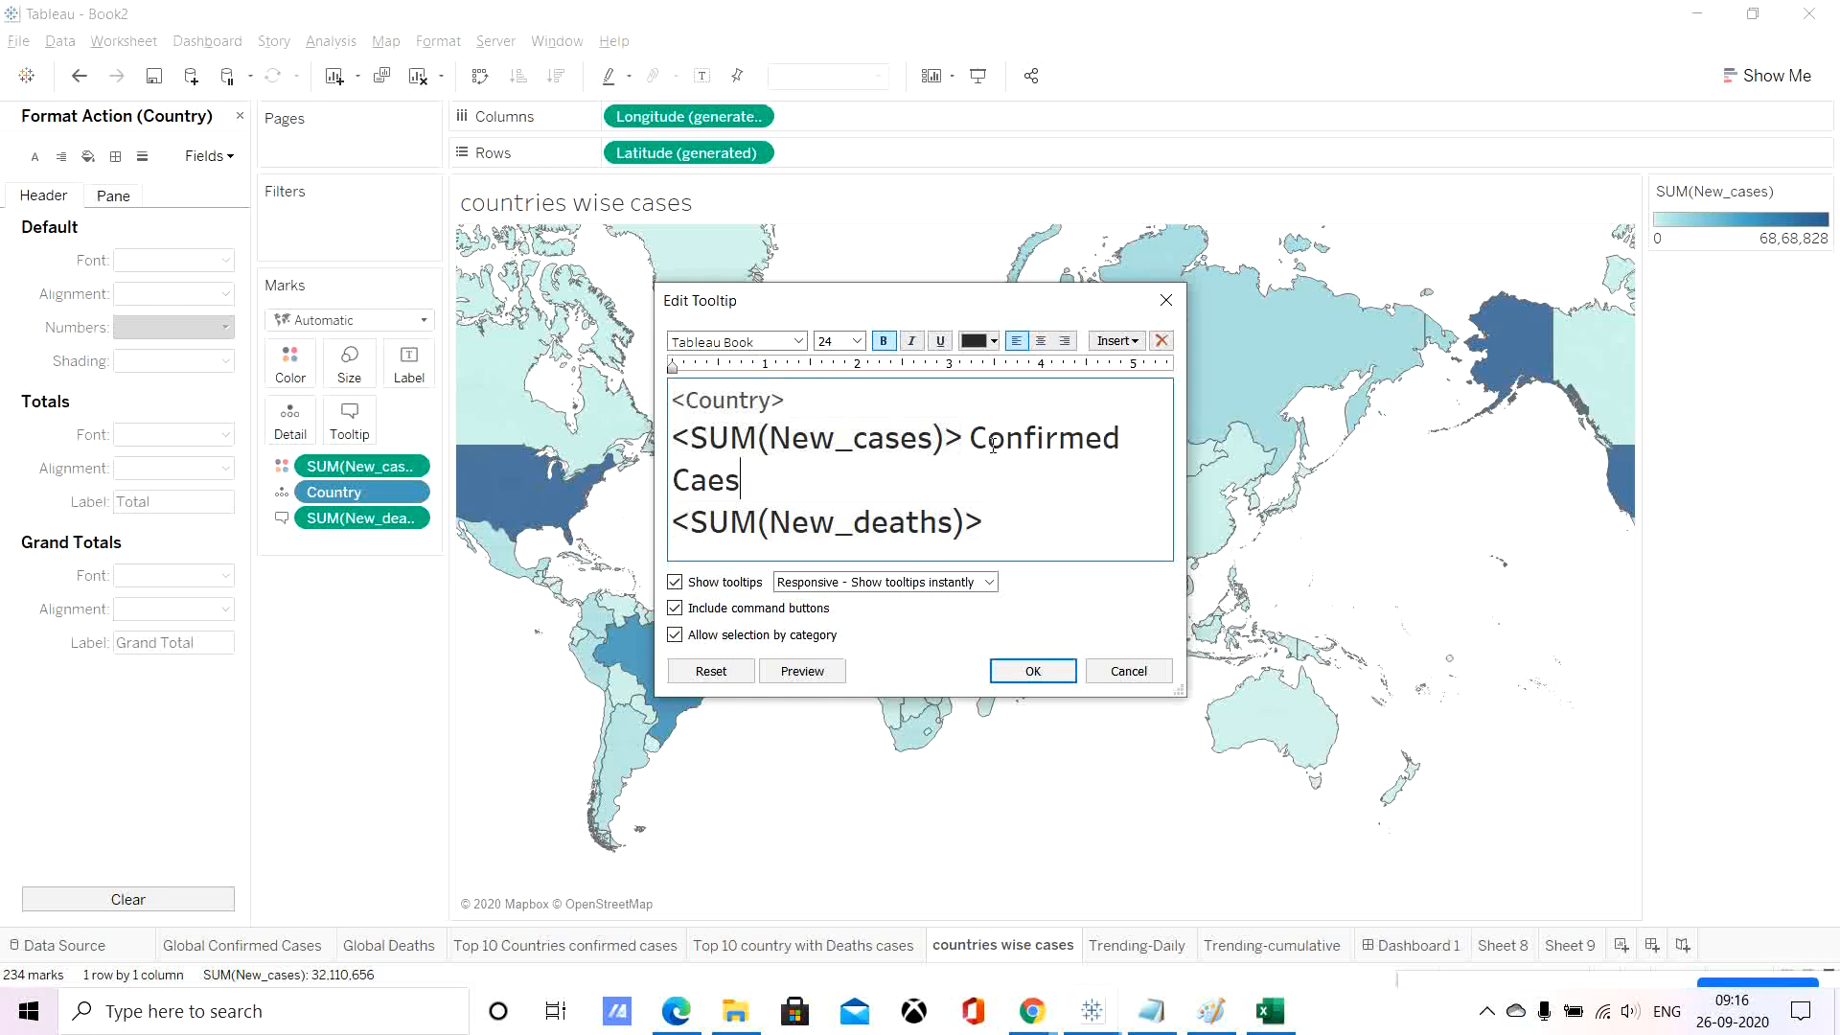
pyautogui.write('es <SUM(New_deaths)> ')
pyautogui.write('Deaths')
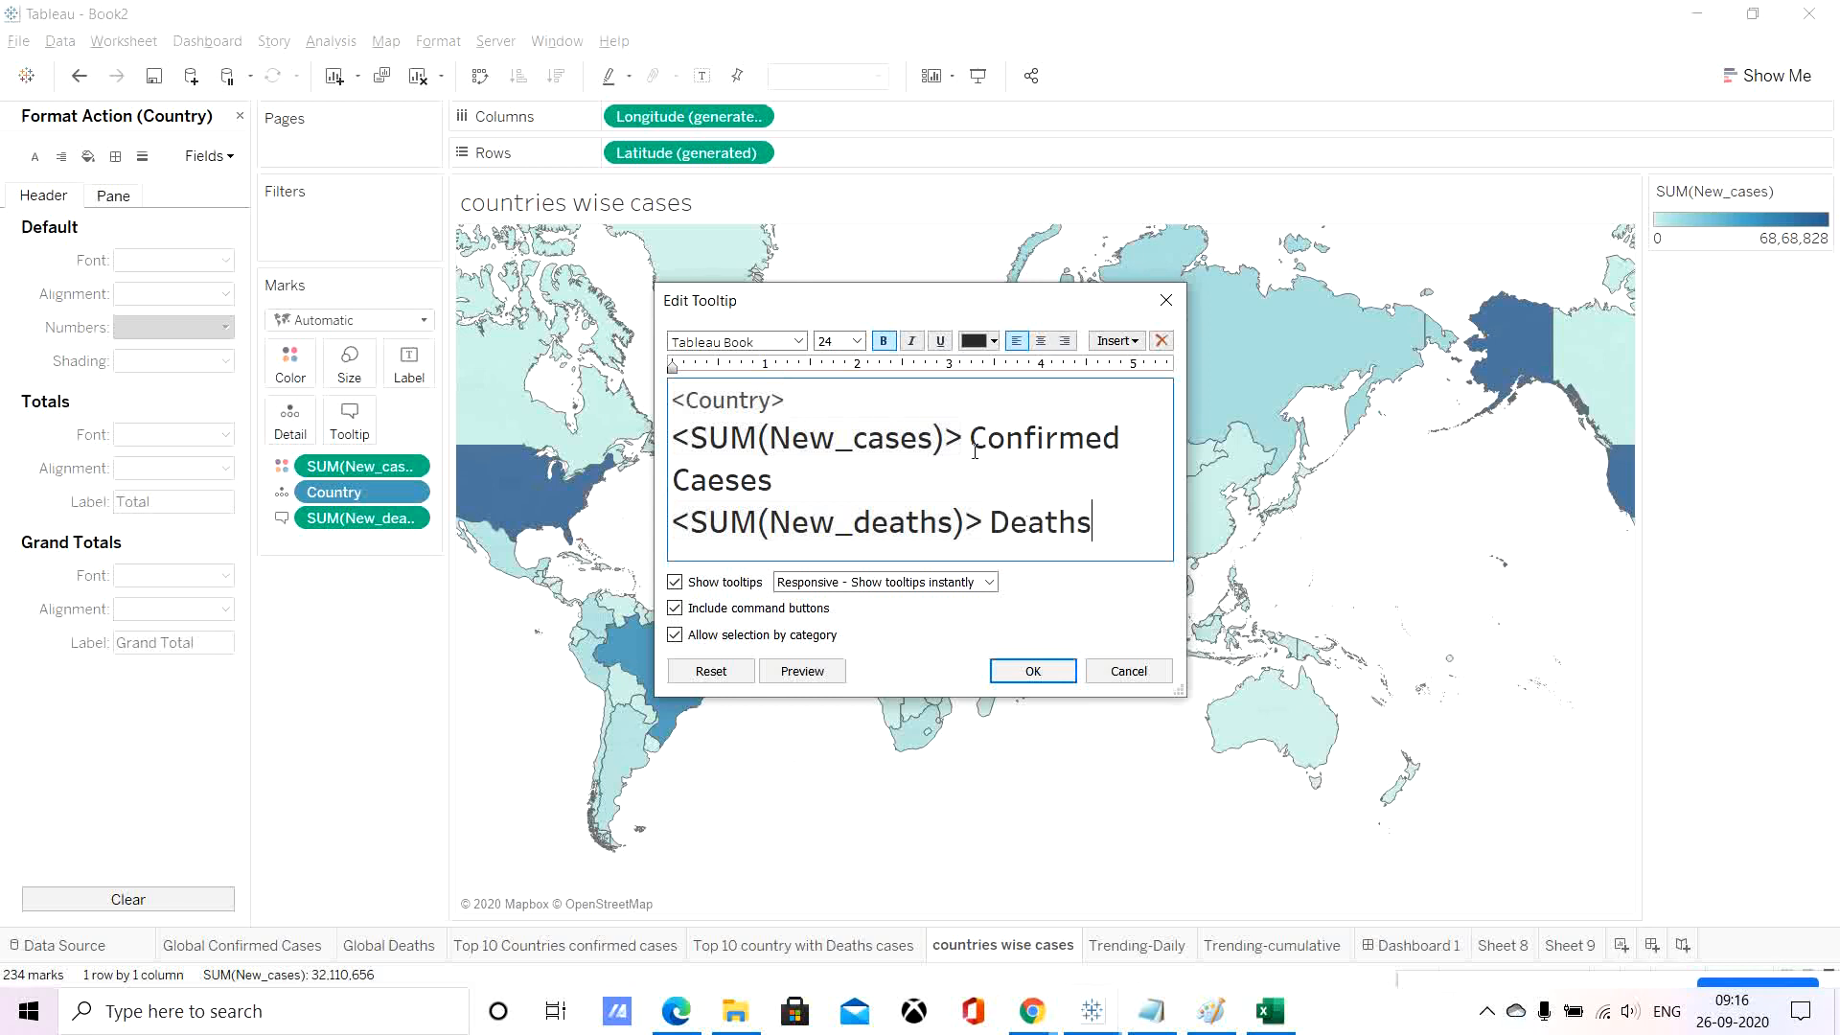
# Set the added case and "Deaths" captions in the map tooltip to font size 12.
pyautogui.moveTo(973, 438); pyautogui.dragTo(1001, 462)
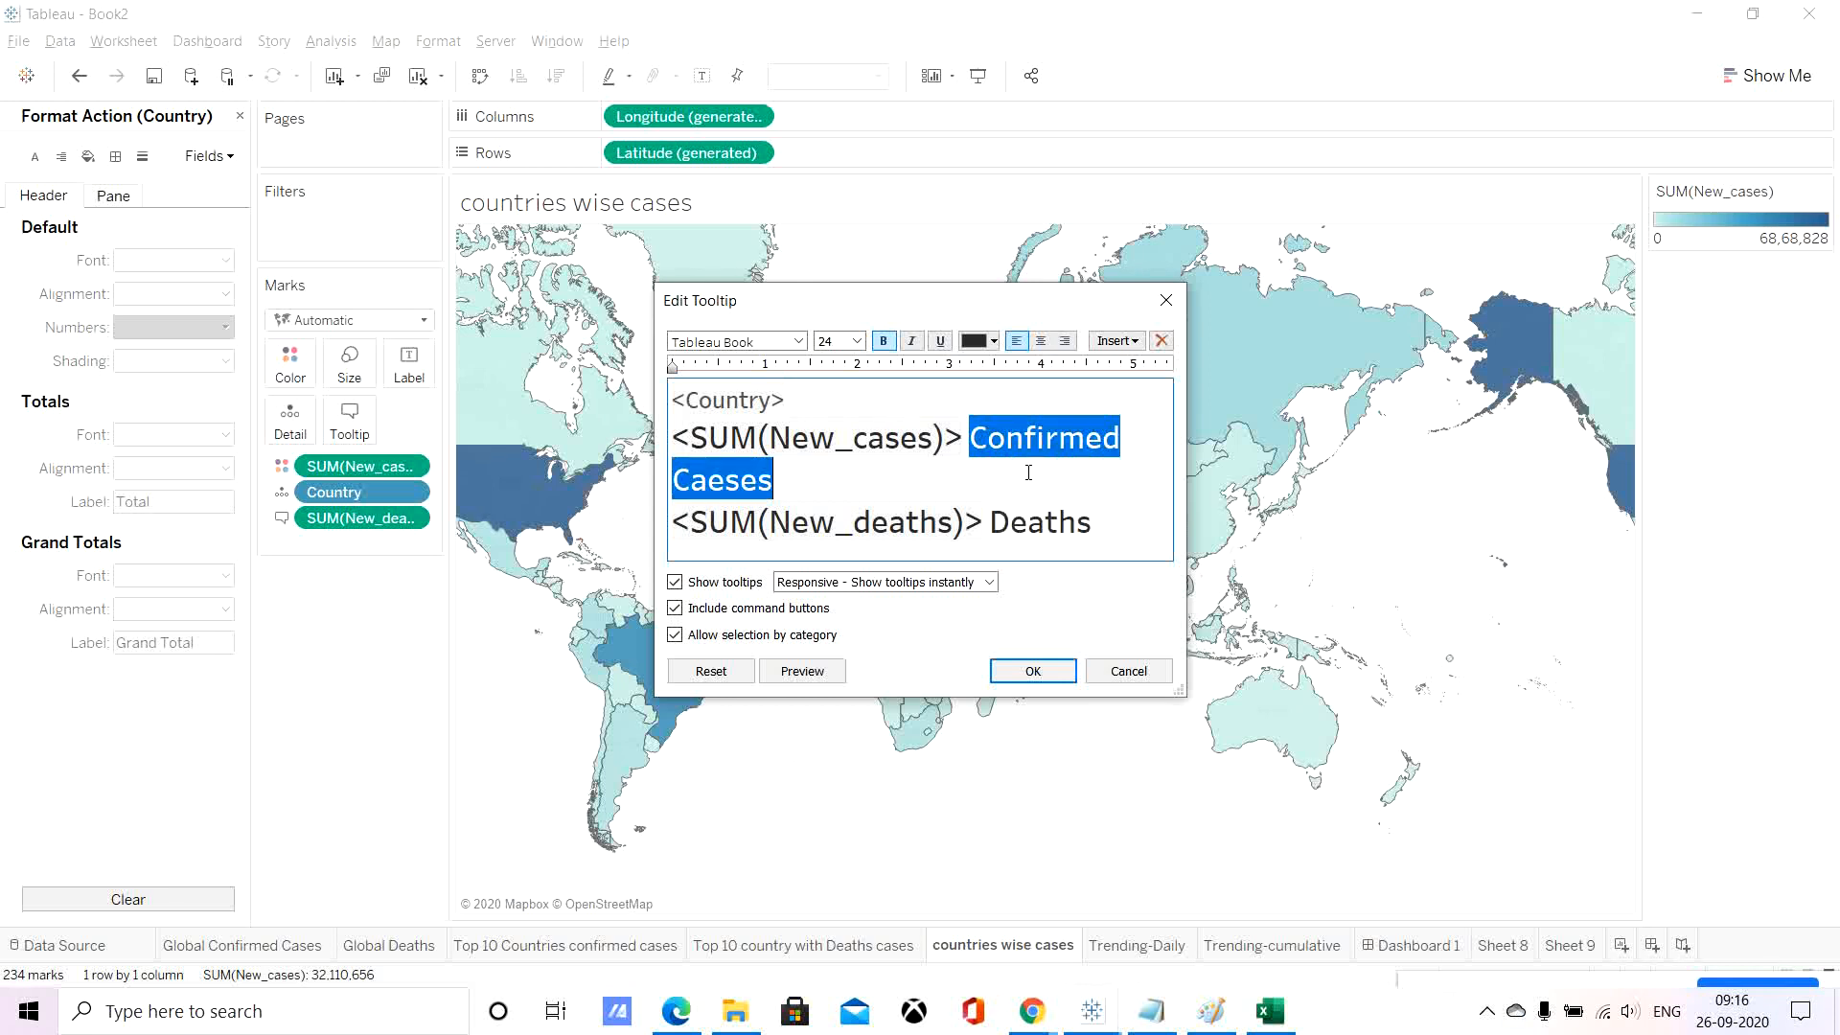
pyautogui.click(856, 341)
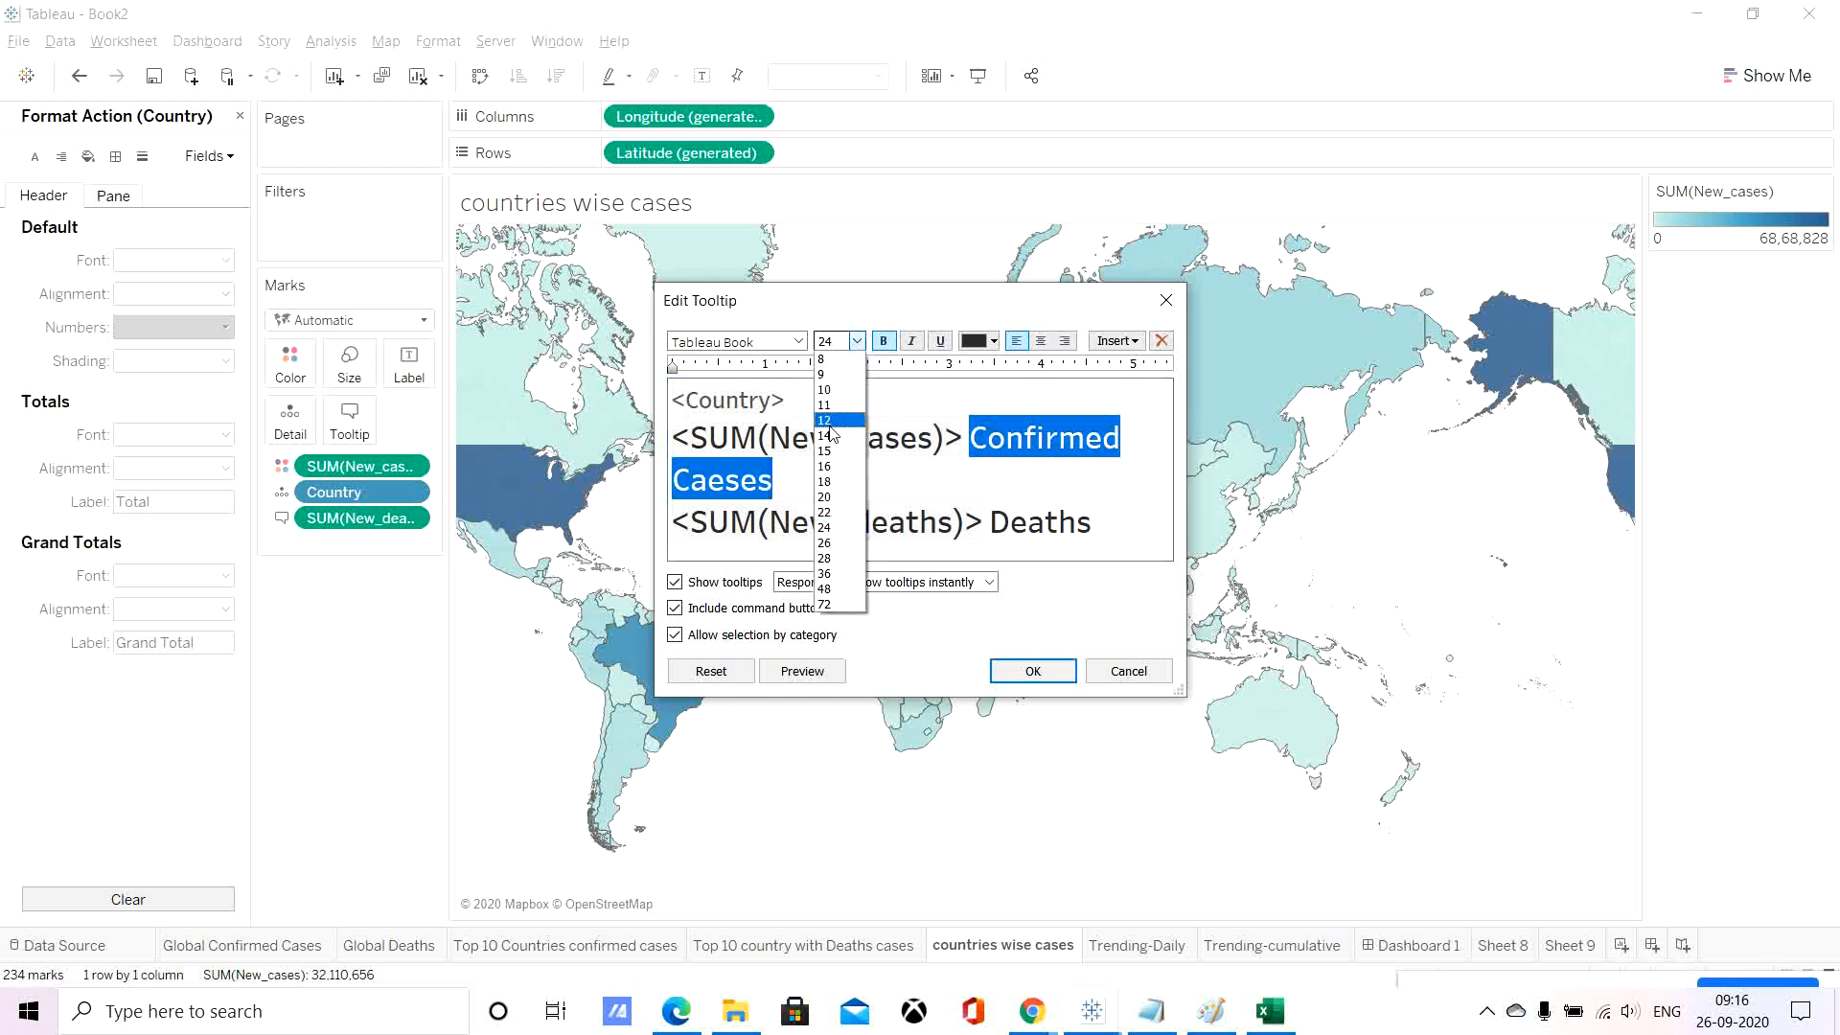
pyautogui.click(828, 421)
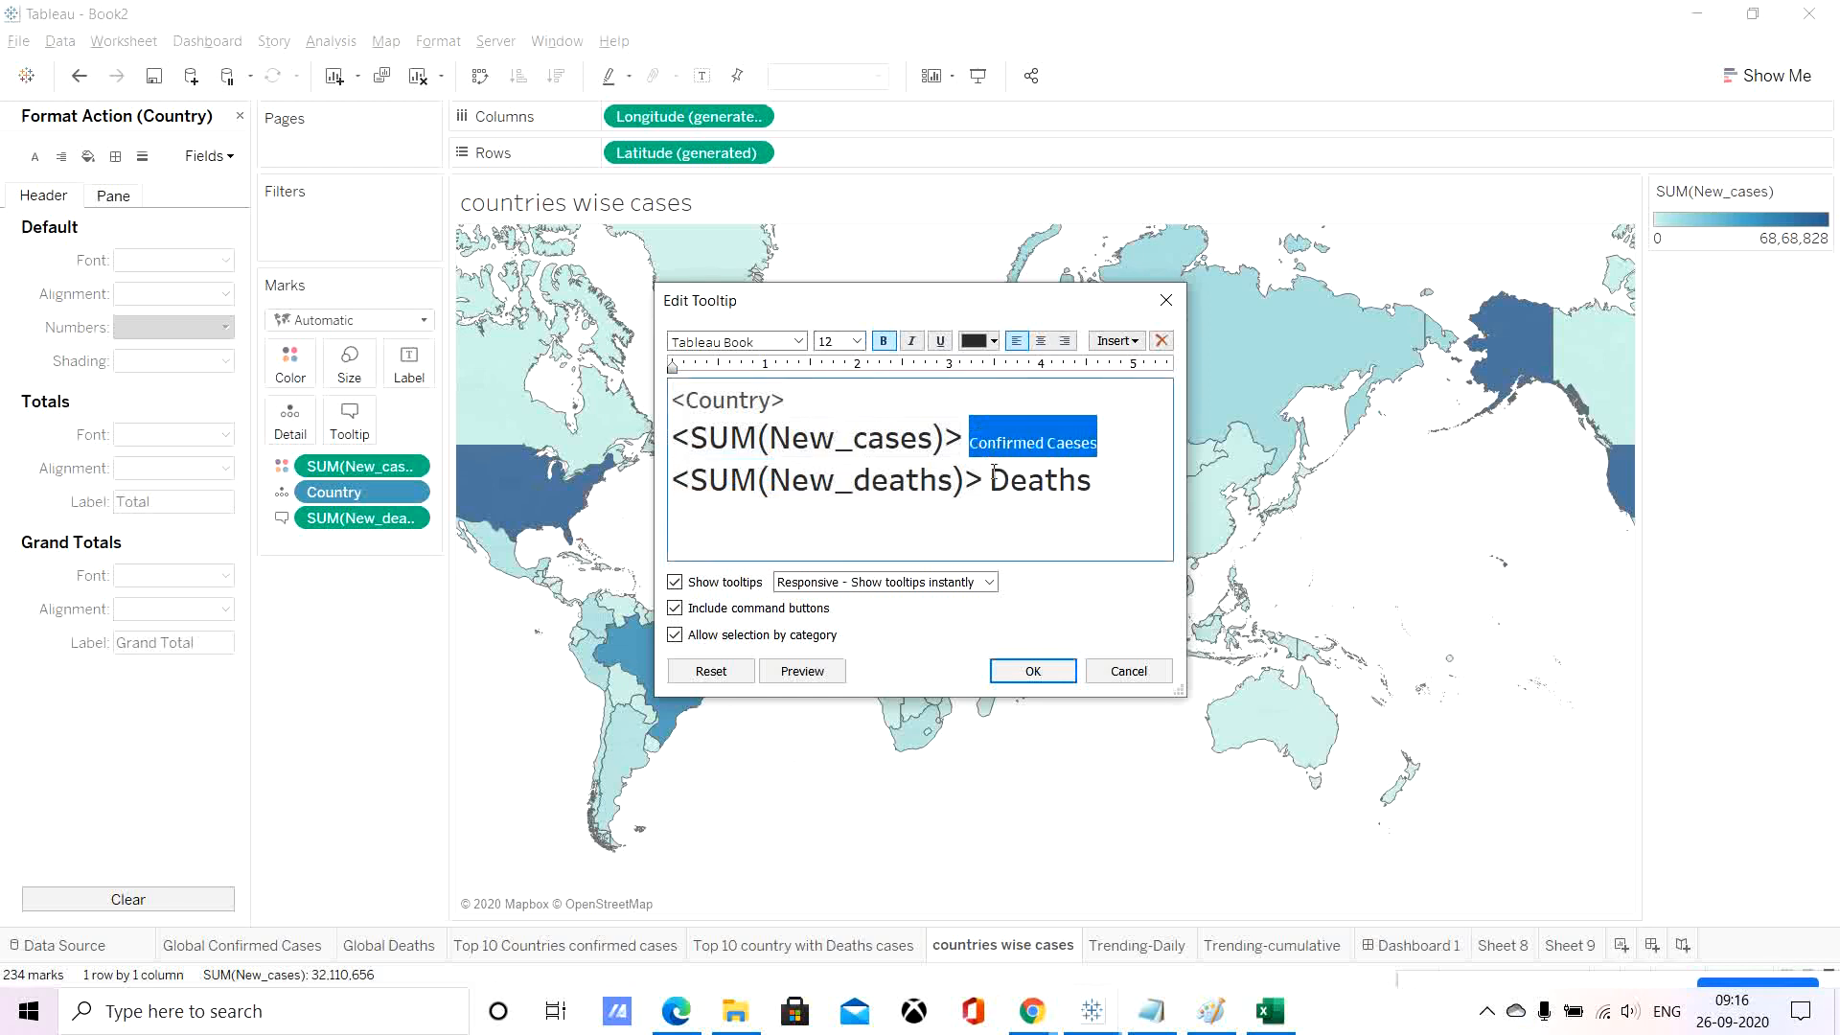
pyautogui.moveTo(990, 483); pyautogui.dragTo(1107, 478)
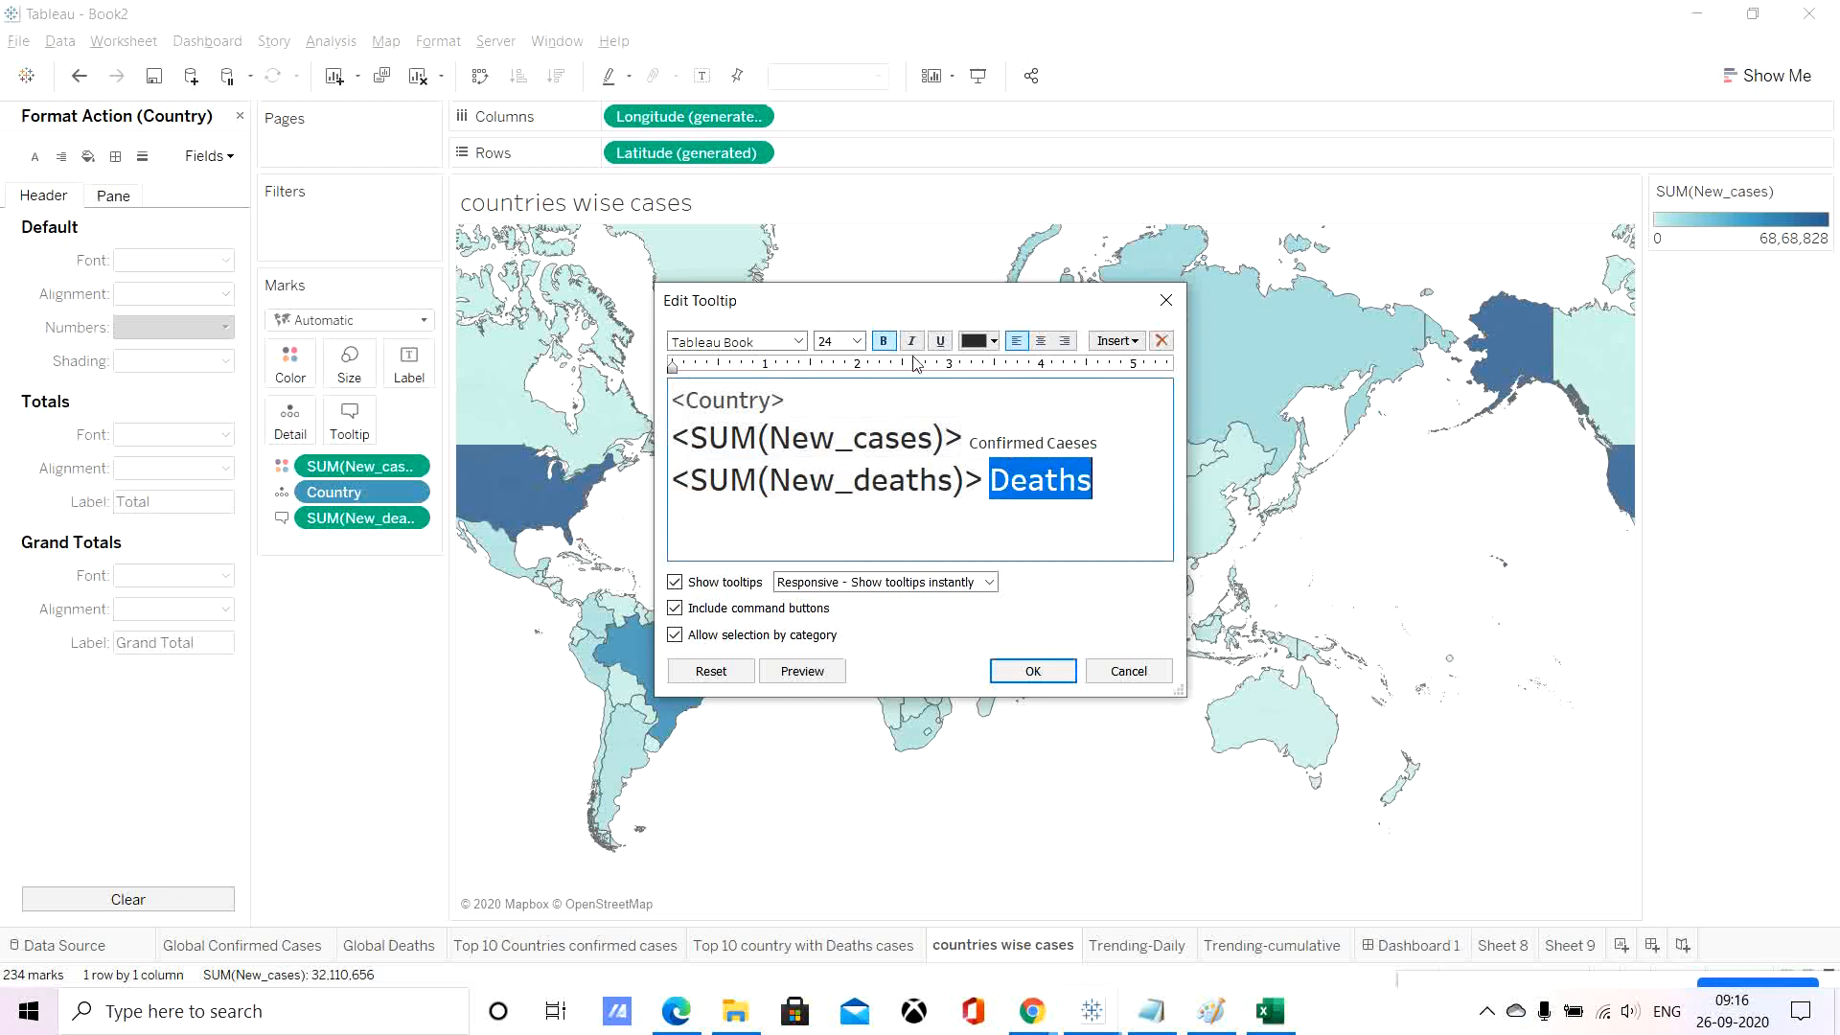
pyautogui.click(856, 341)
pyautogui.click(830, 418)
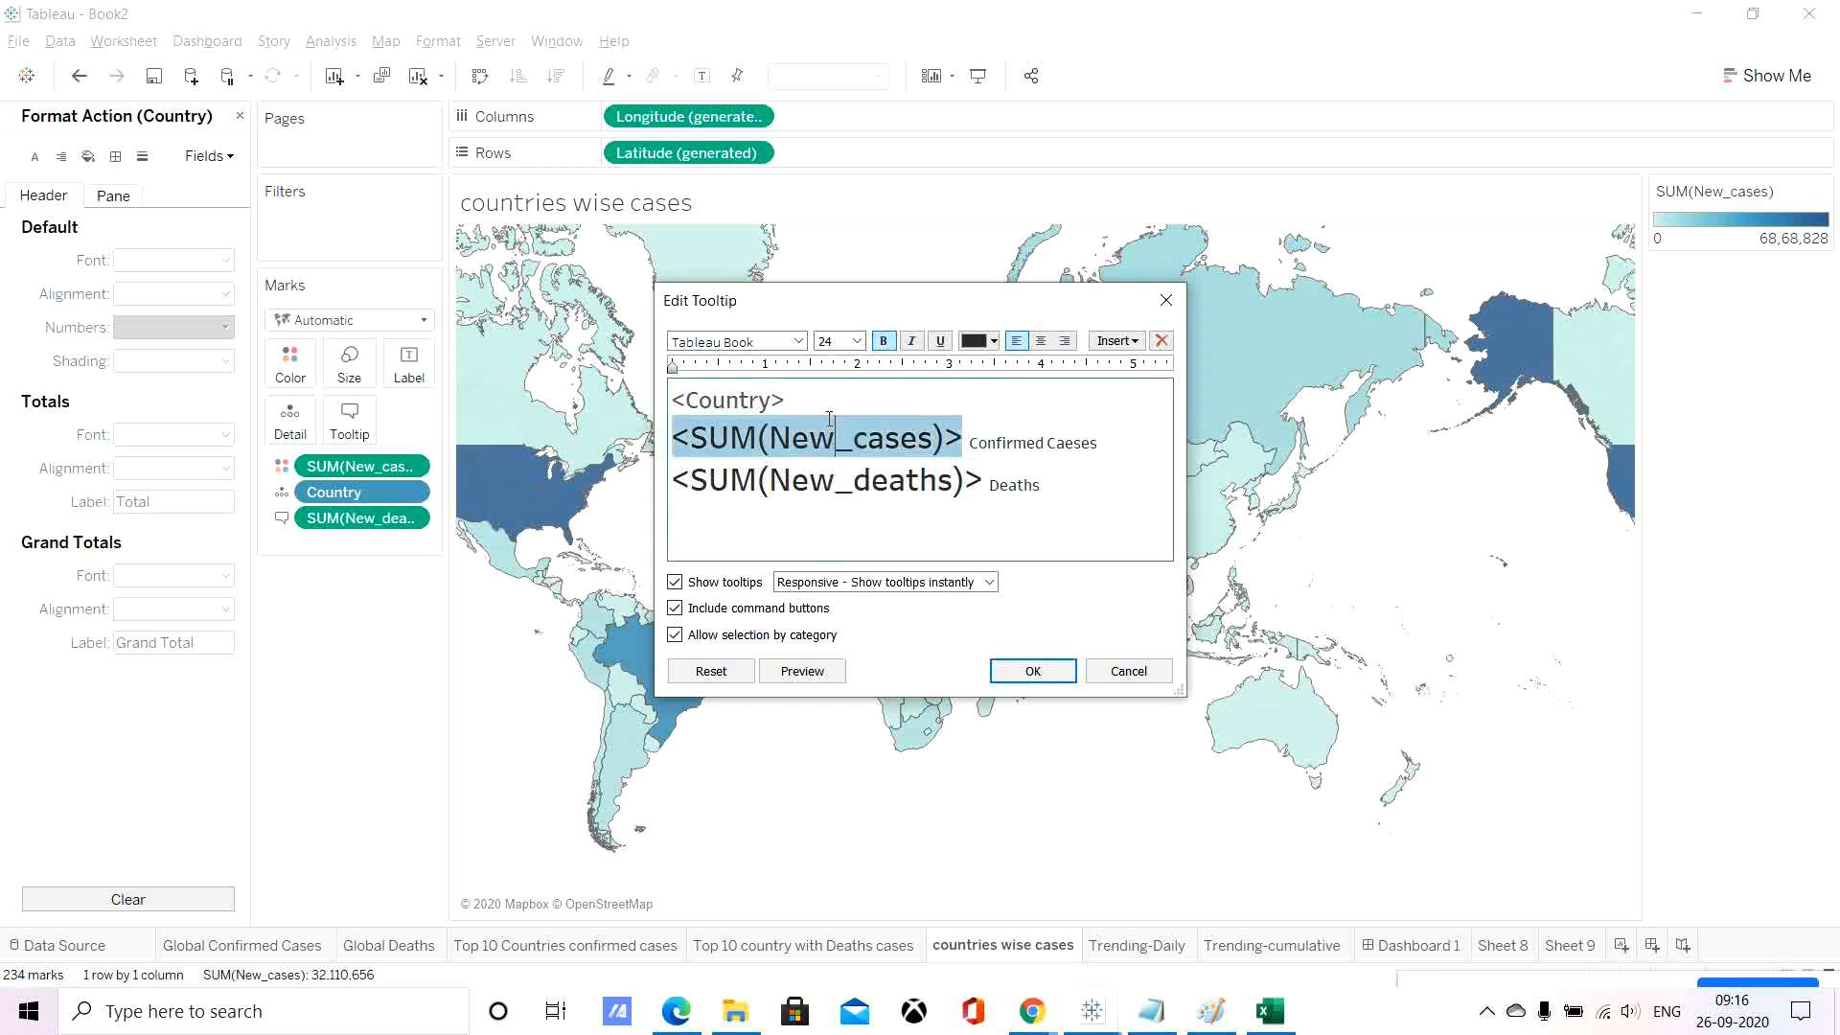
# Make the case and "Deaths" captions in the map tooltip non-bold and grey.
pyautogui.moveTo(971, 448); pyautogui.dragTo(1109, 446)
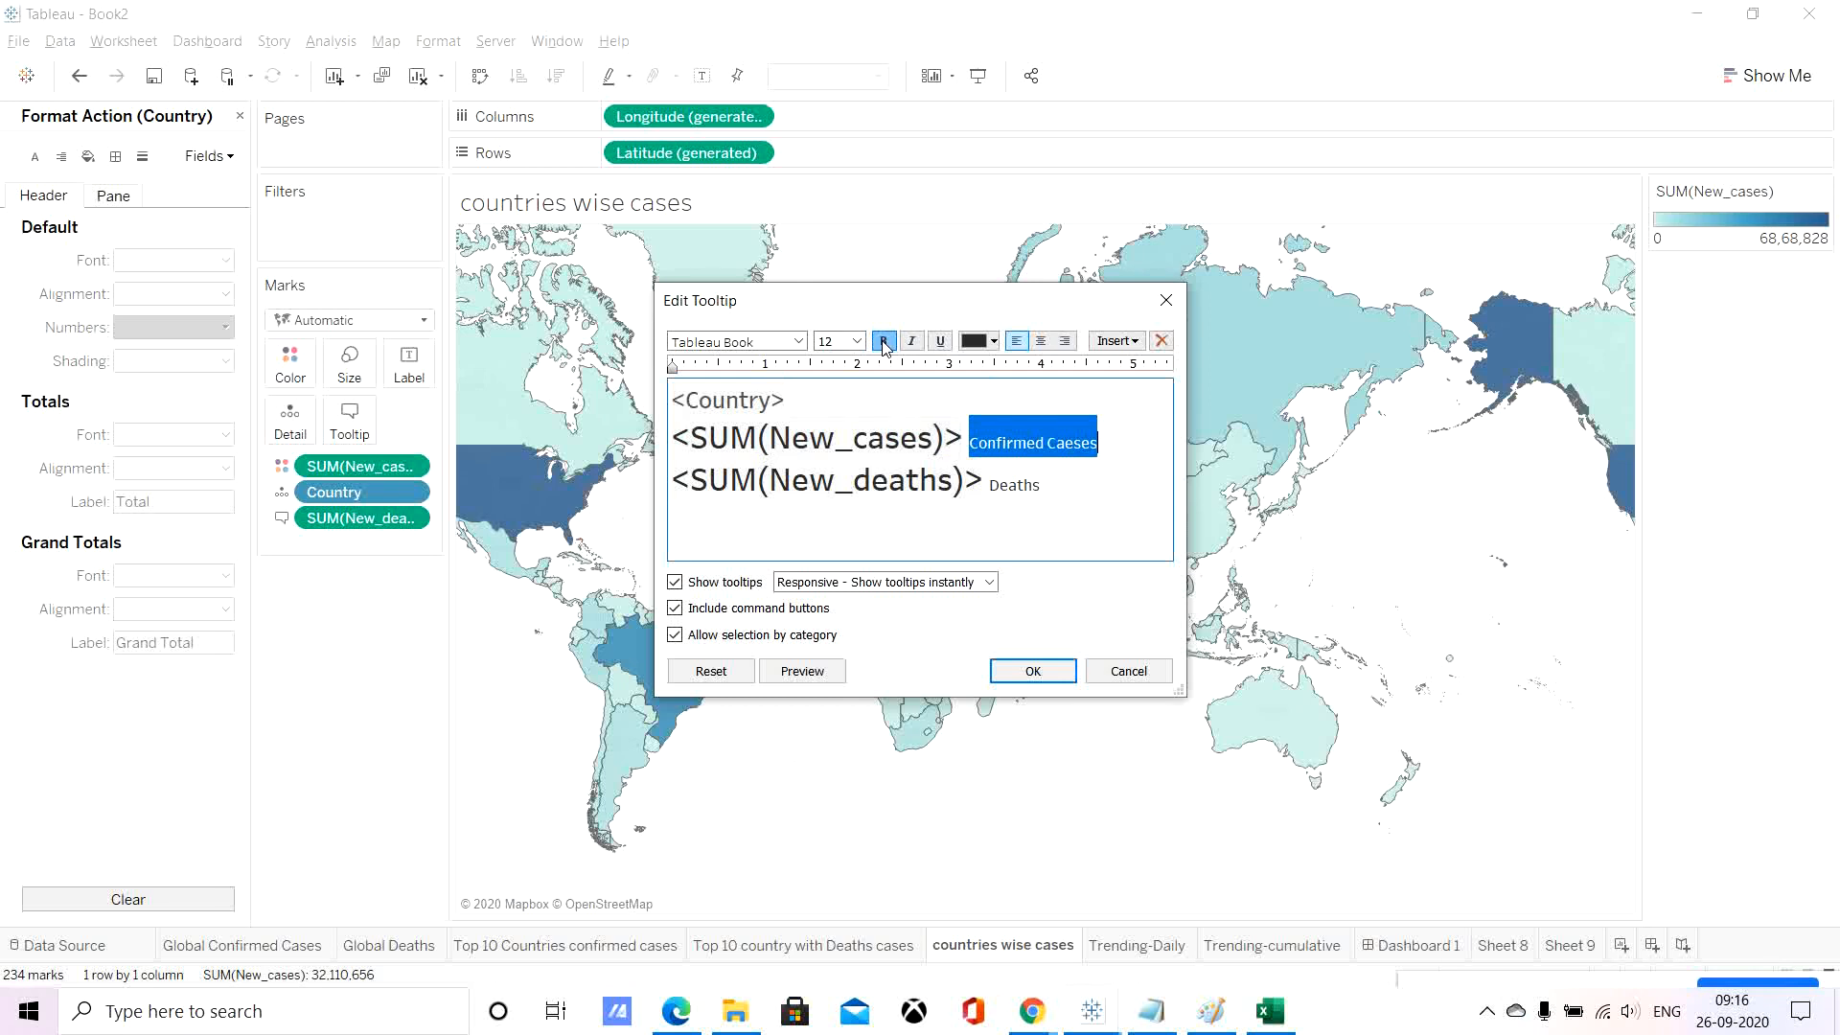
pyautogui.doubleClick(1014, 483)
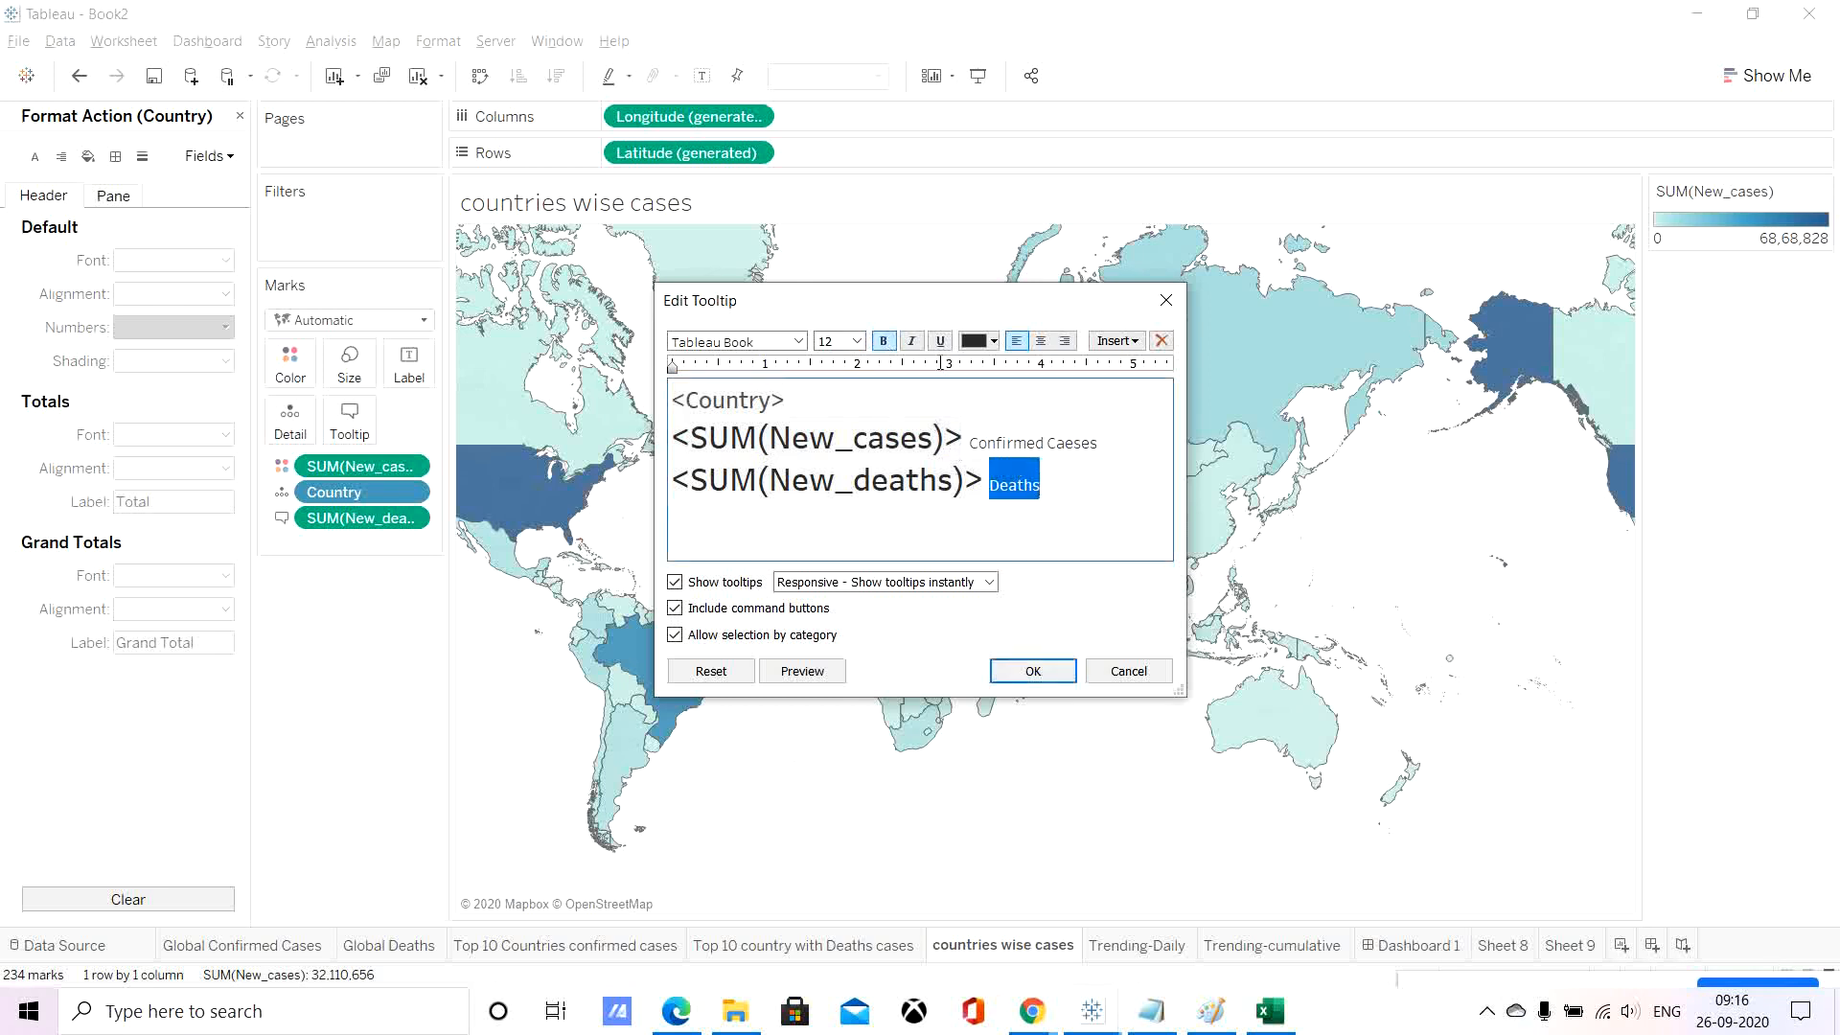
pyautogui.click(988, 342)
pyautogui.click(974, 477)
pyautogui.moveTo(971, 443); pyautogui.dragTo(1110, 455)
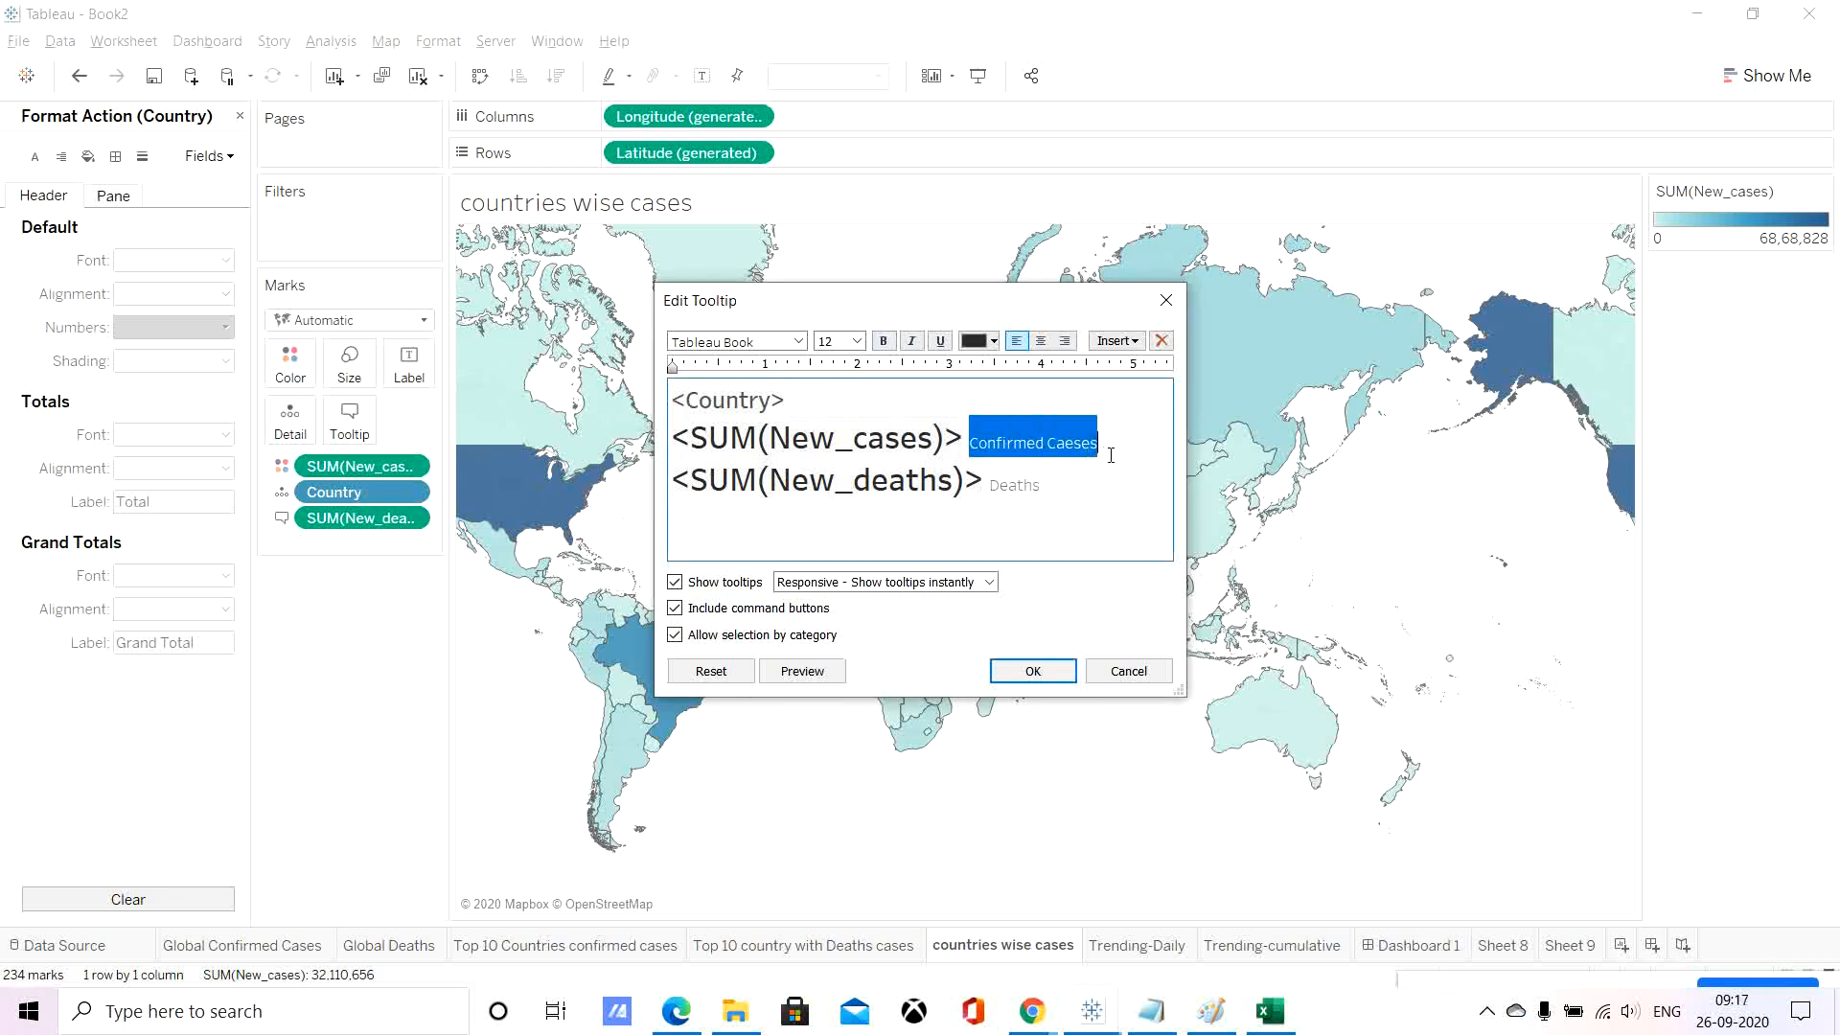
pyautogui.click(971, 342)
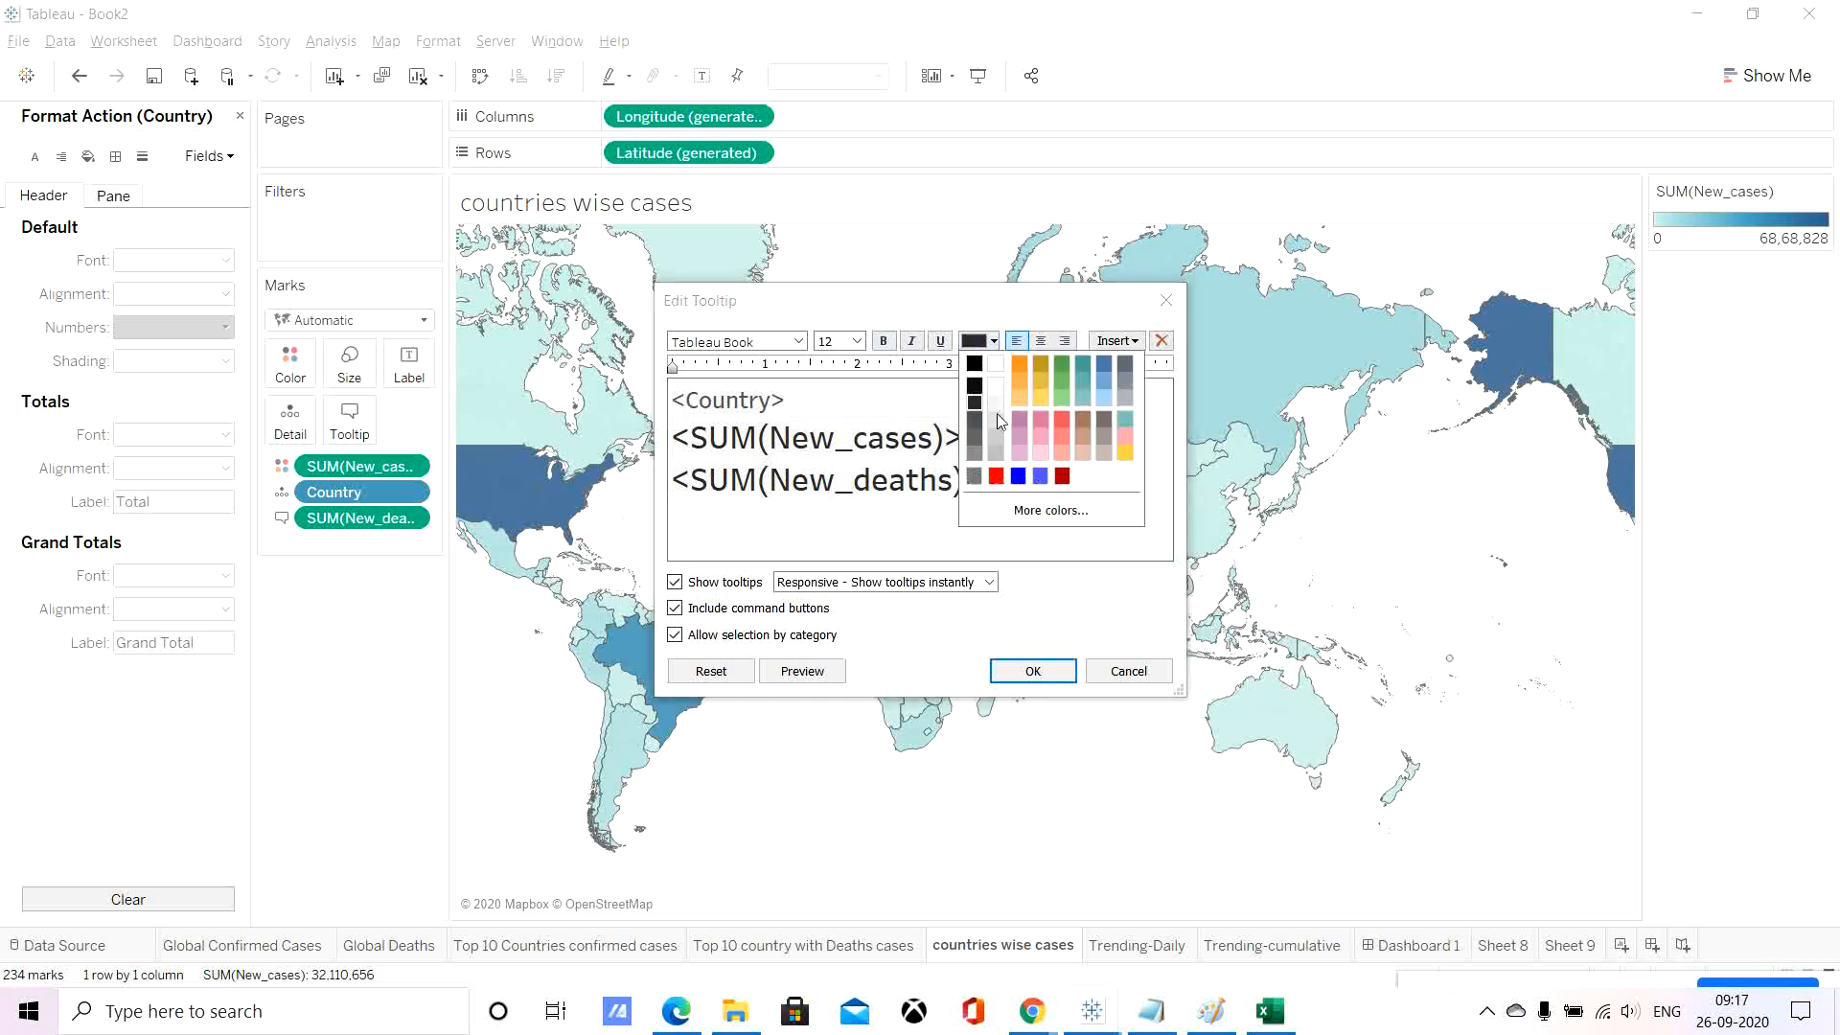
pyautogui.click(974, 476)
pyautogui.click(1086, 484)
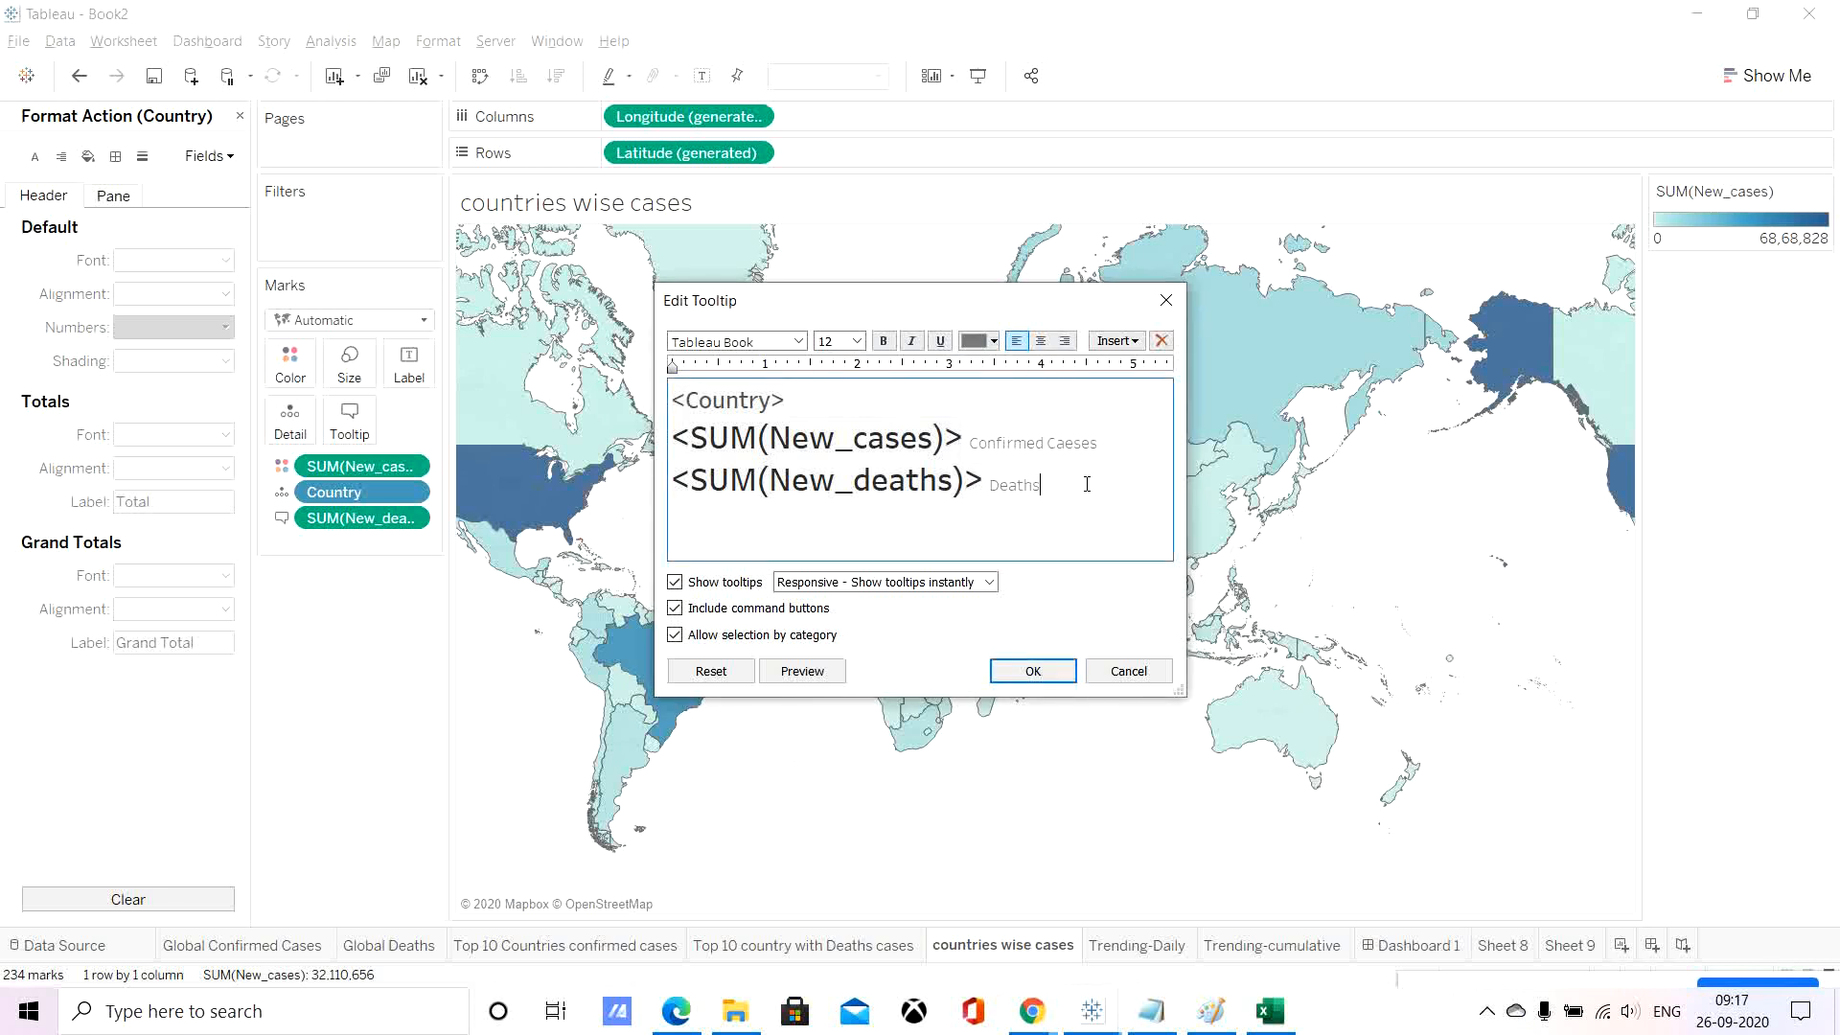
# Correct the misspelled case caption in the map tooltip to "Confirmed Cases".
pyautogui.click(794, 403)
pyautogui.click(1064, 447)
pyautogui.doubleClick(1067, 447)
pyautogui.write('C')
# Colour the <SUM(New_cases)> field blue and the <SUM(New_deaths)> field red in the map tooltip.
pyautogui.moveTo(962, 441); pyautogui.dragTo(667, 450)
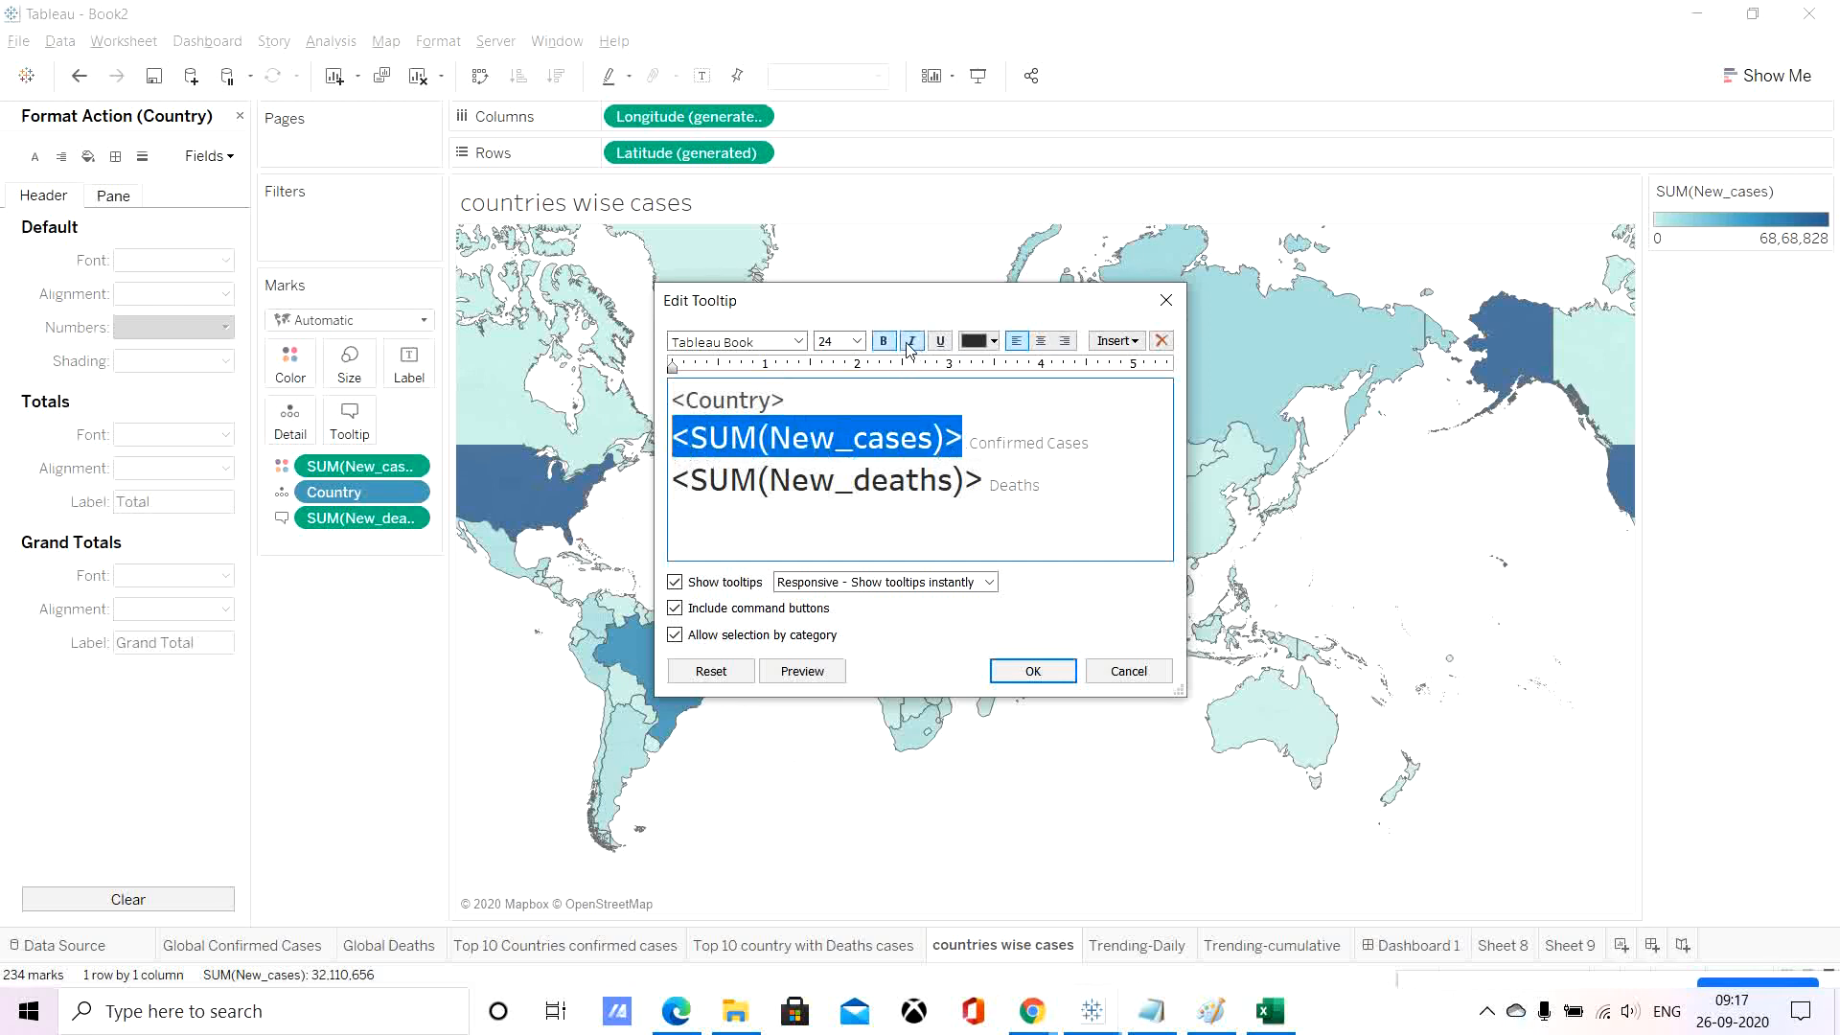
pyautogui.click(994, 342)
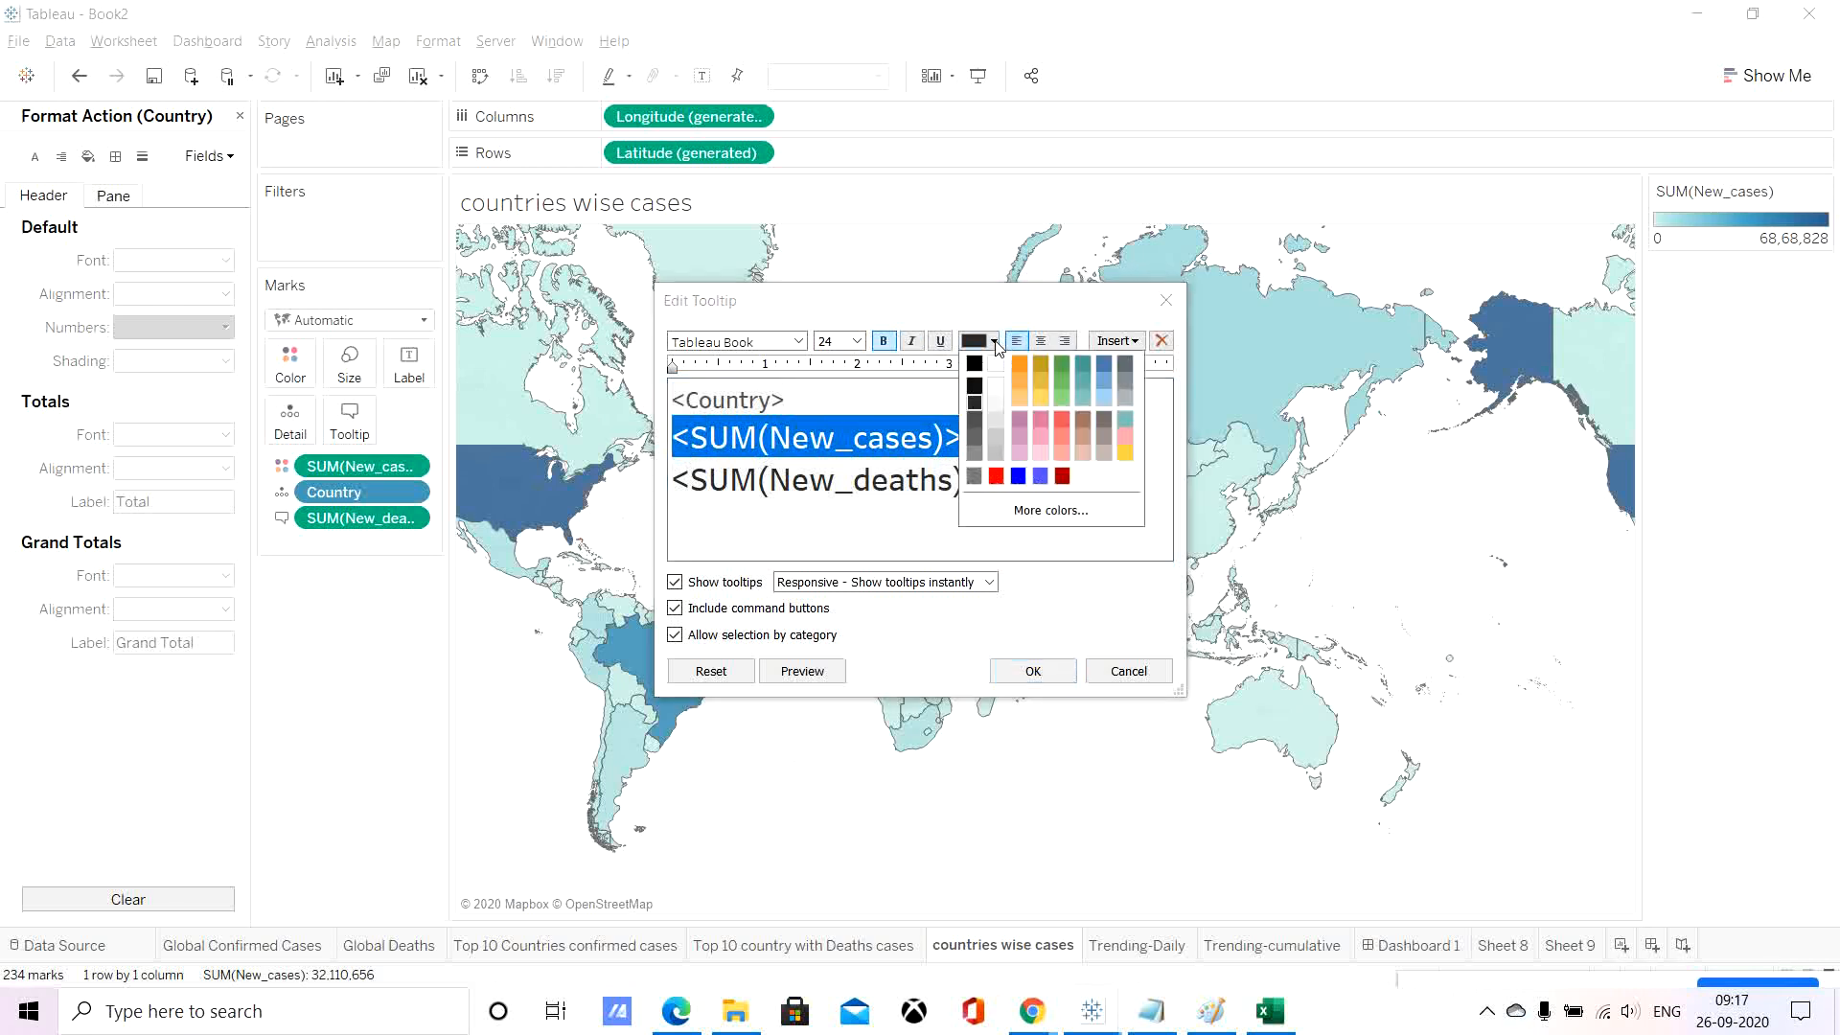
pyautogui.click(1017, 476)
pyautogui.moveTo(981, 479); pyautogui.dragTo(668, 482)
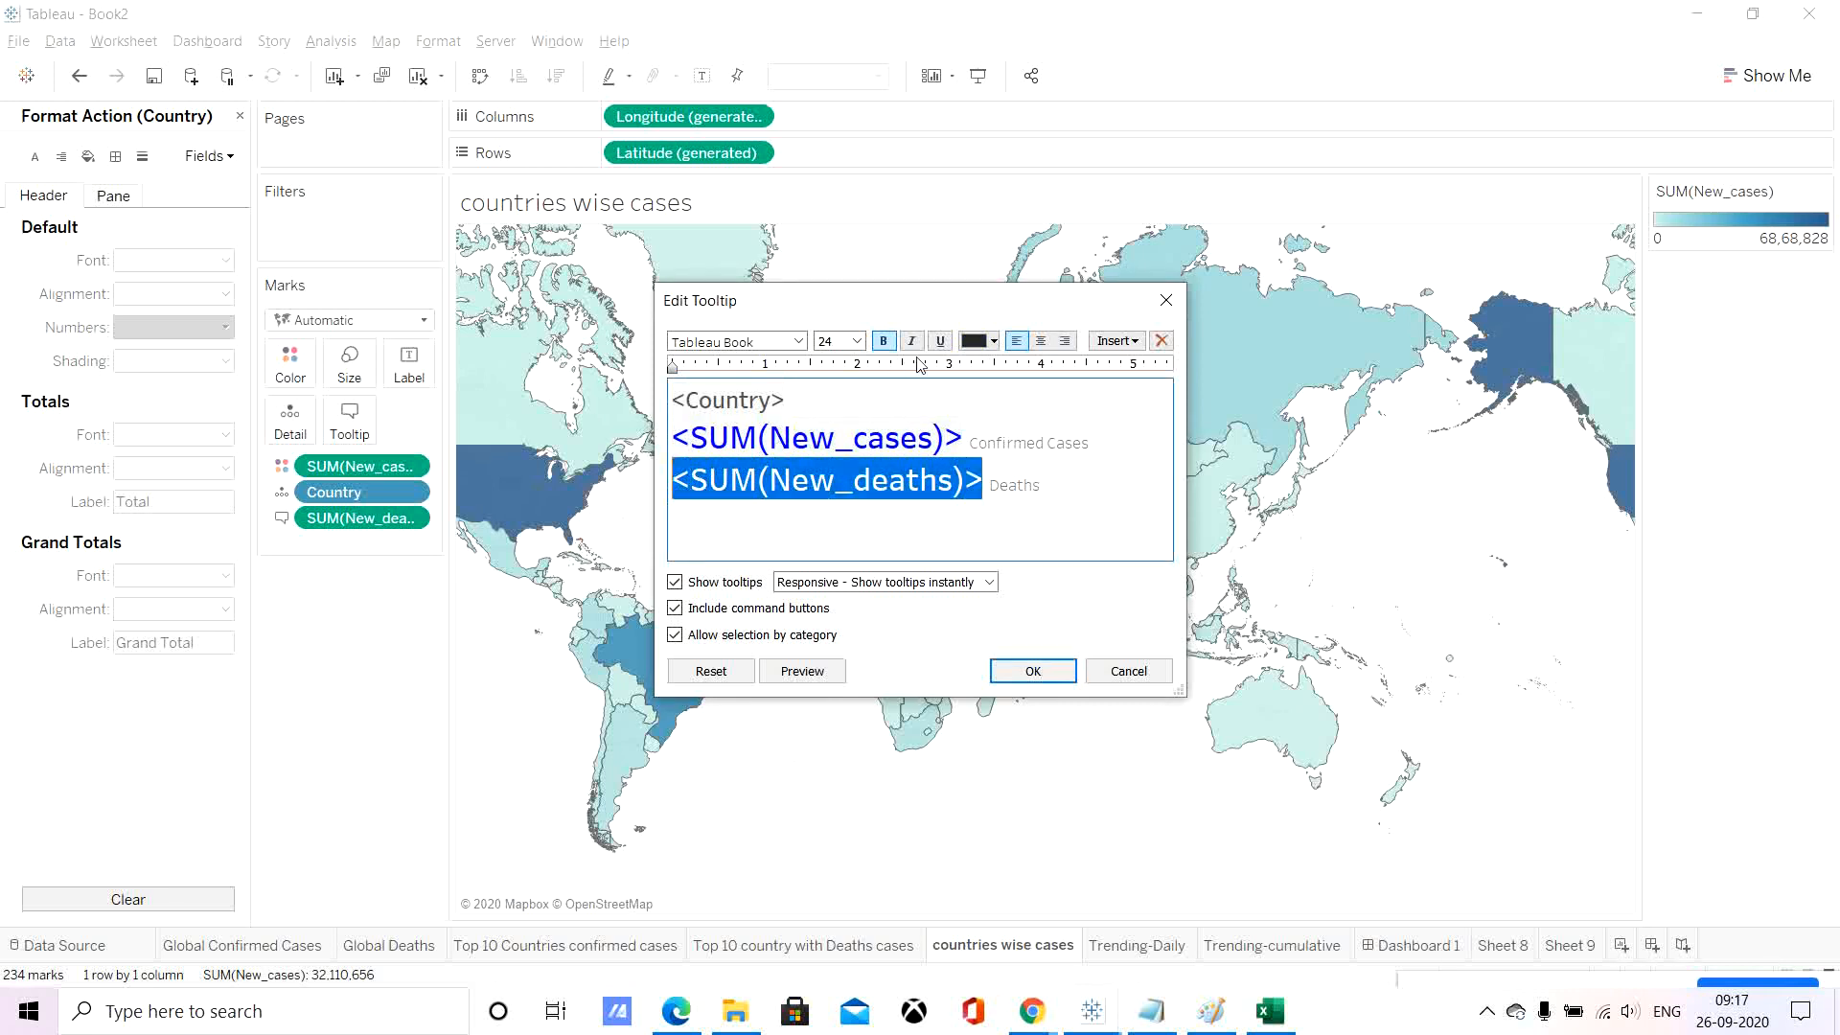
pyautogui.click(993, 342)
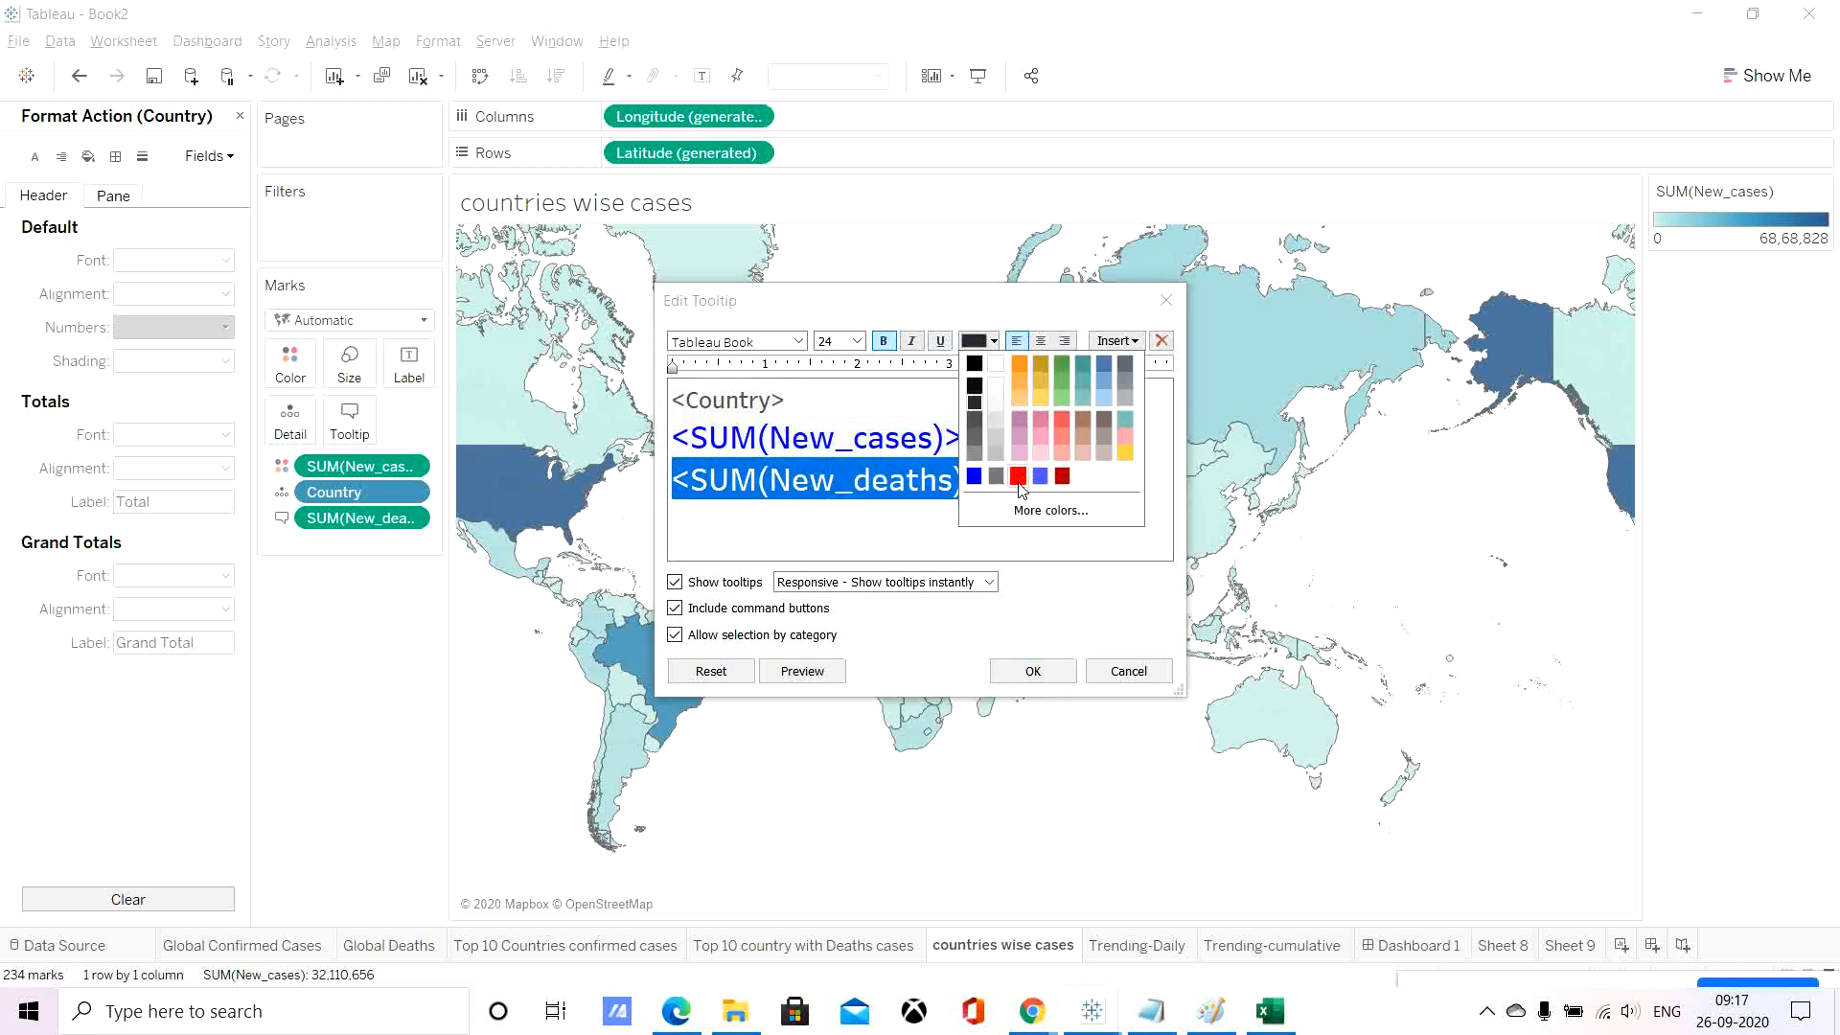
pyautogui.click(1018, 476)
pyautogui.click(993, 483)
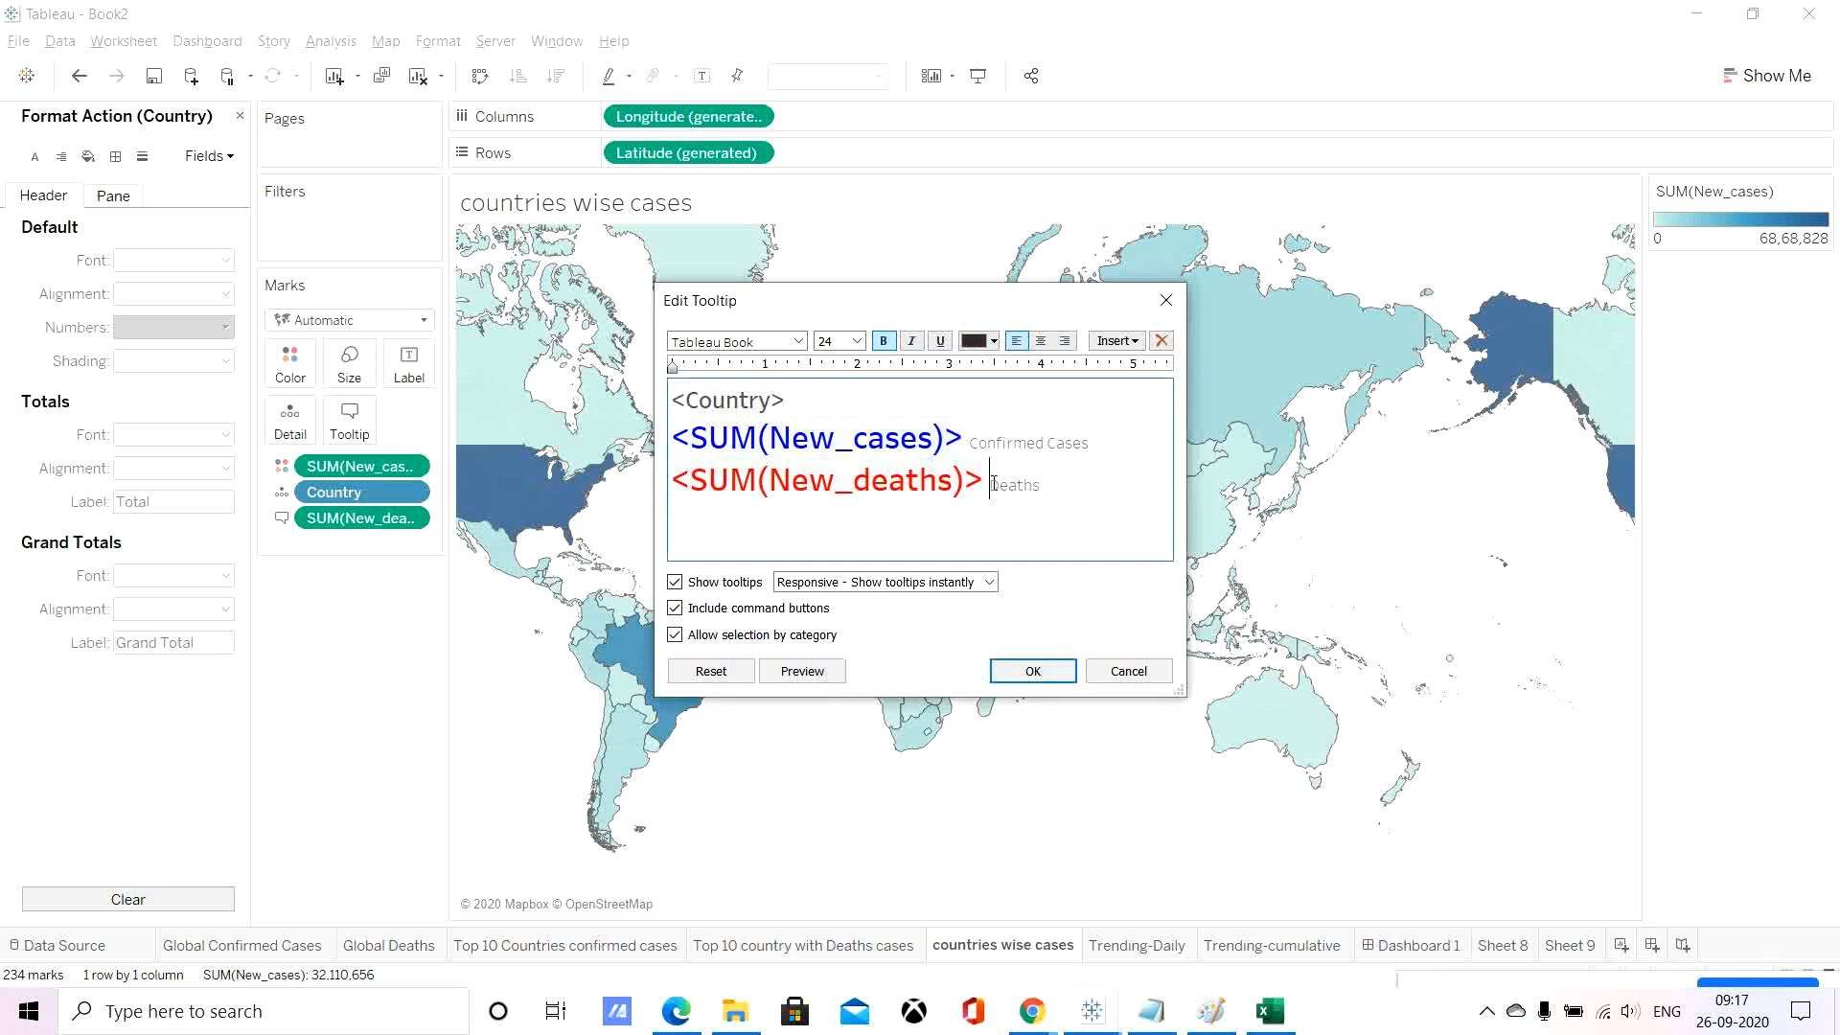
# Preview and apply the map tooltip, and check how it displays for India.
pyautogui.click(810, 674)
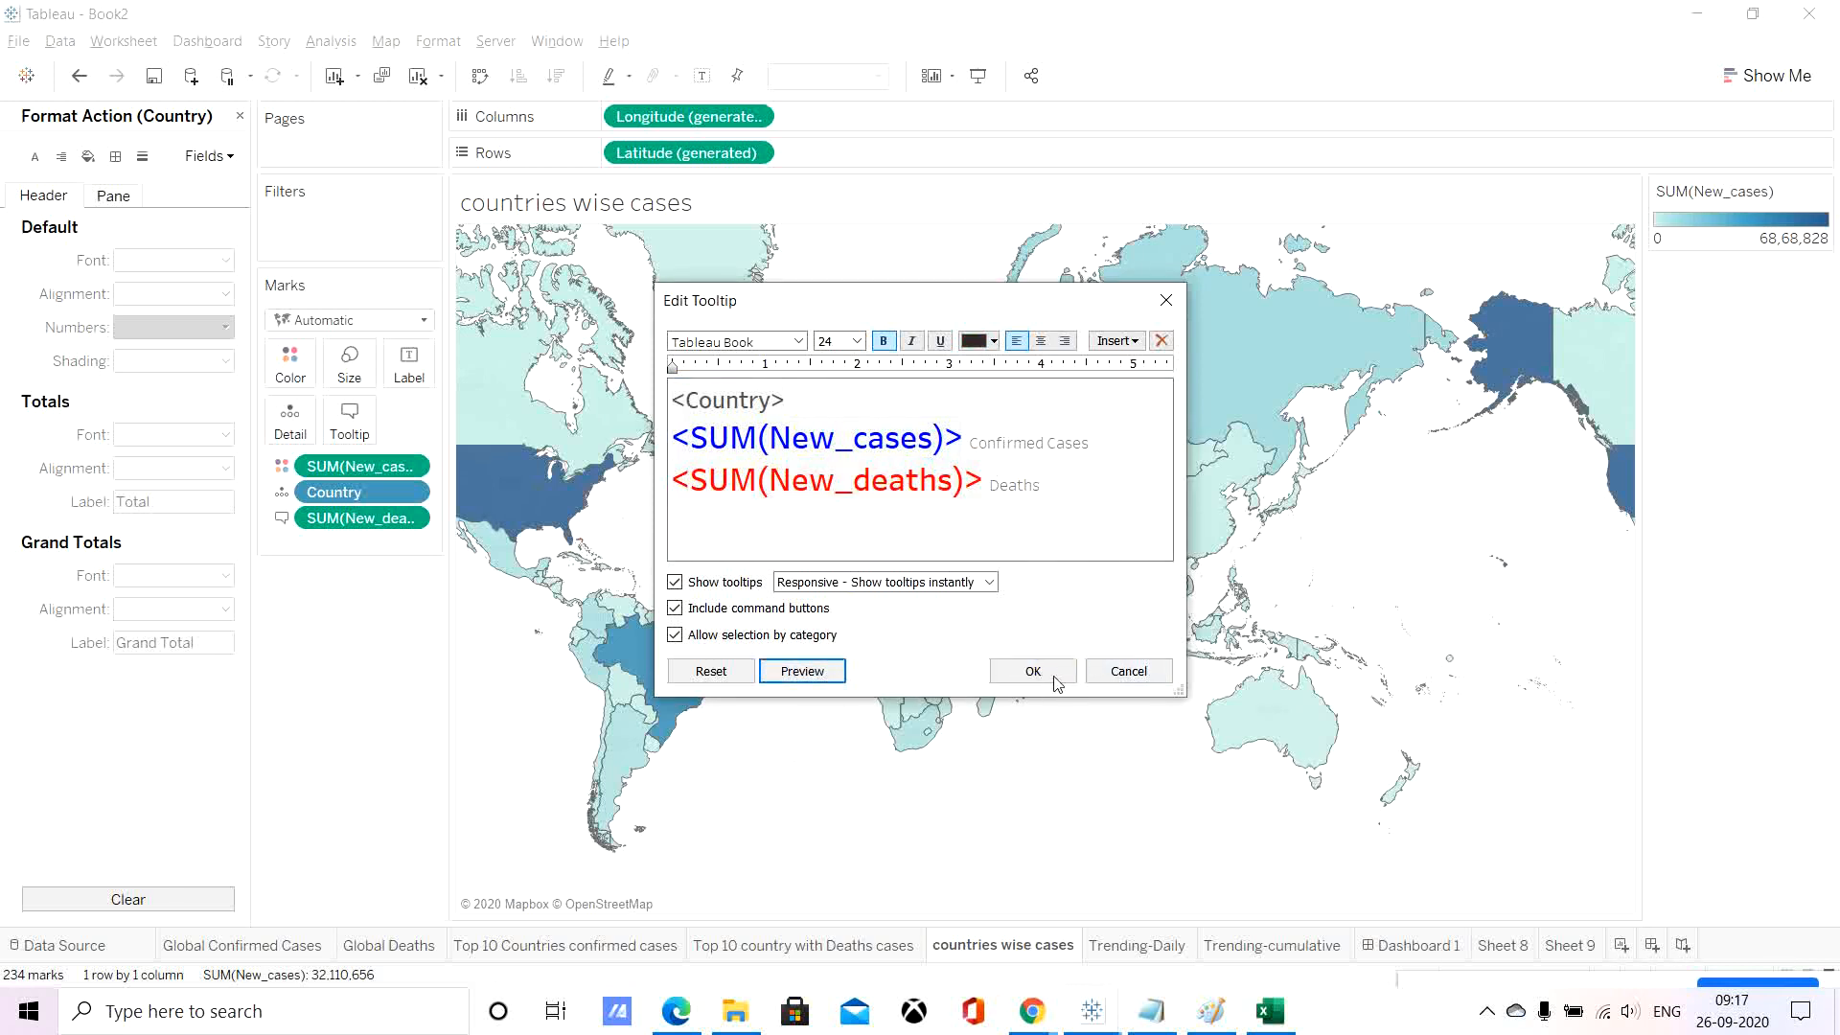
pyautogui.click(1033, 671)
pyautogui.moveTo(1108, 362)
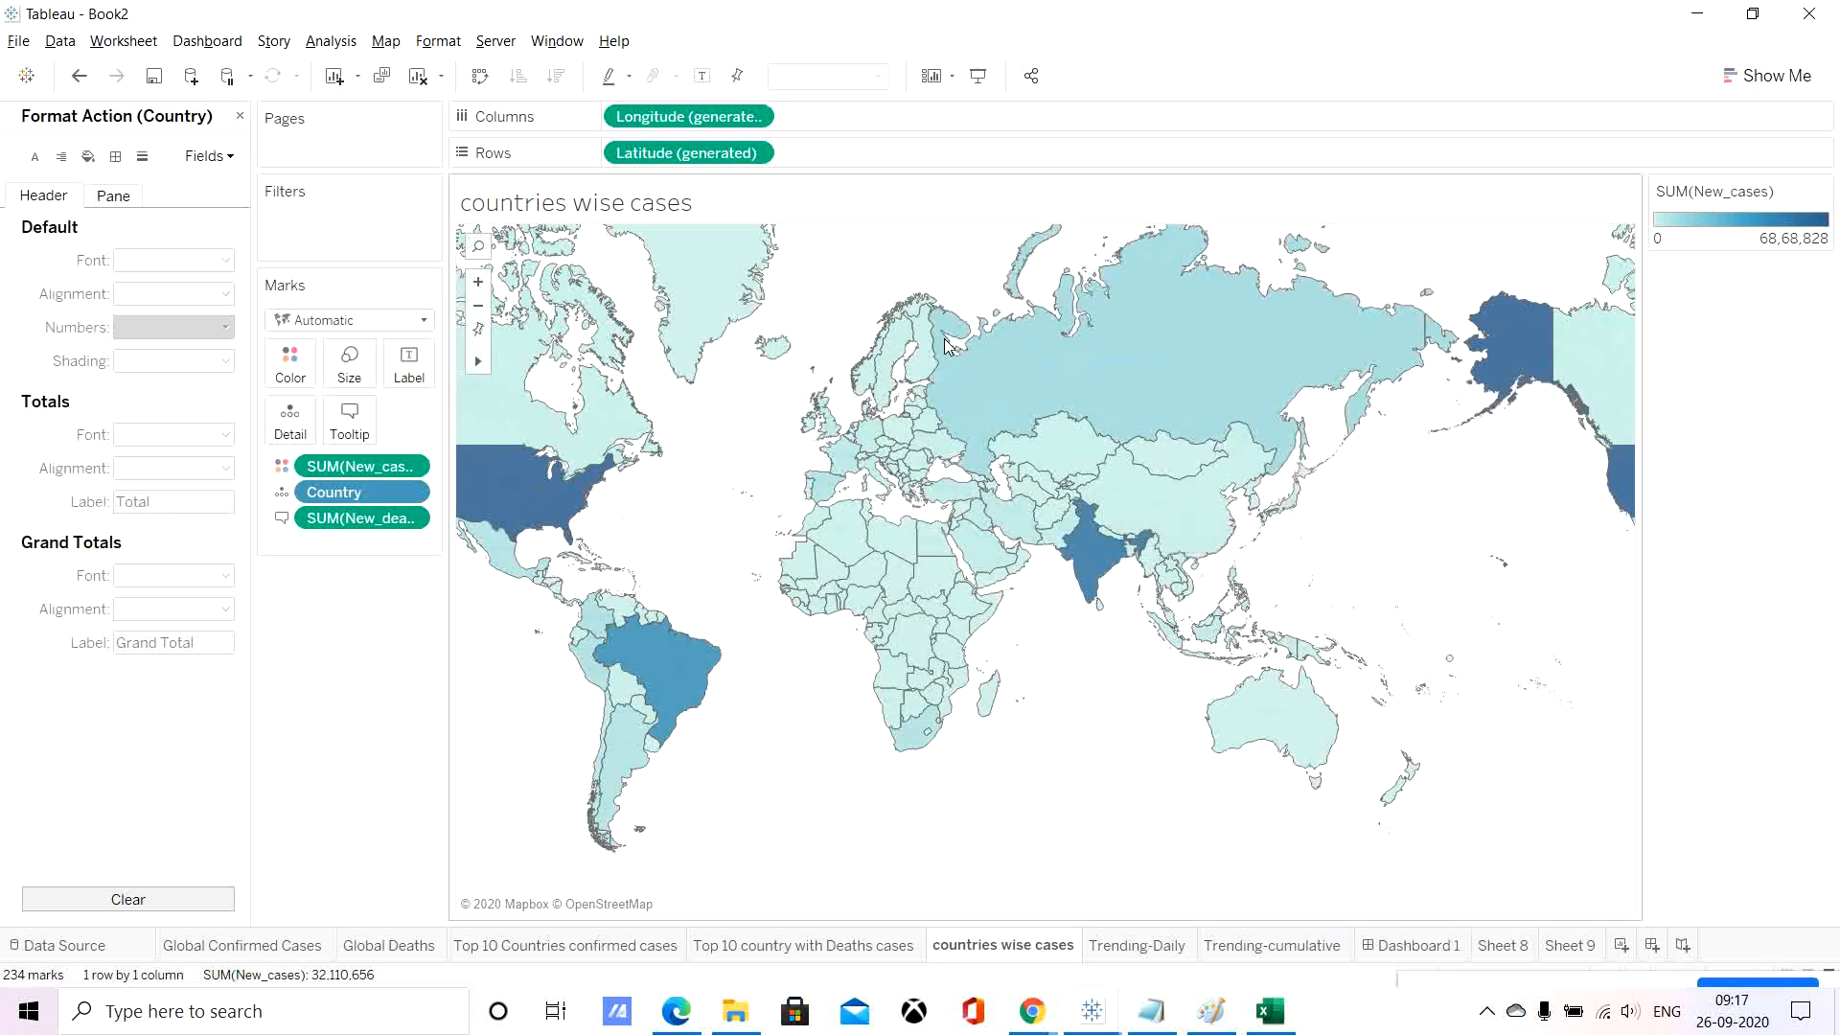
pyautogui.moveTo(1083, 565)
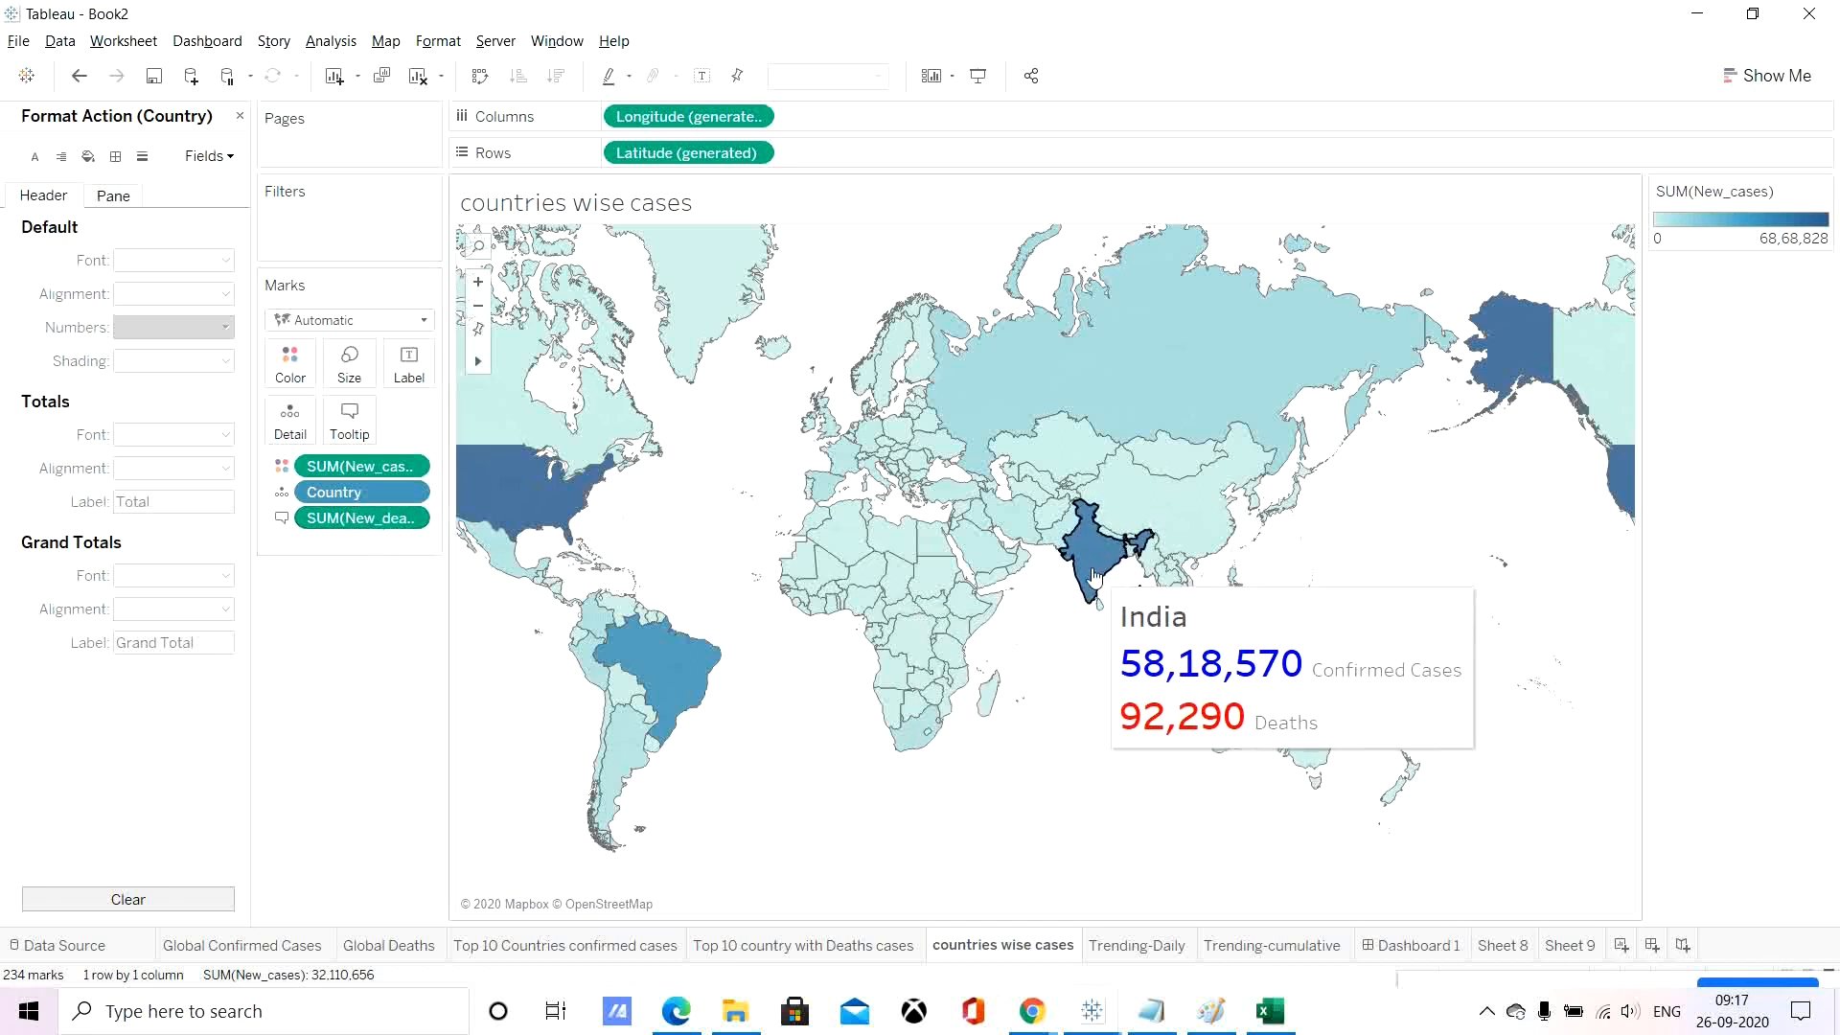
# Format the pane numbers of SUM(New_deaths) as Number (Custom) with 1 decimal place, negative values as (1234) and display units in Millions (M).
pyautogui.rightClick(385, 518)
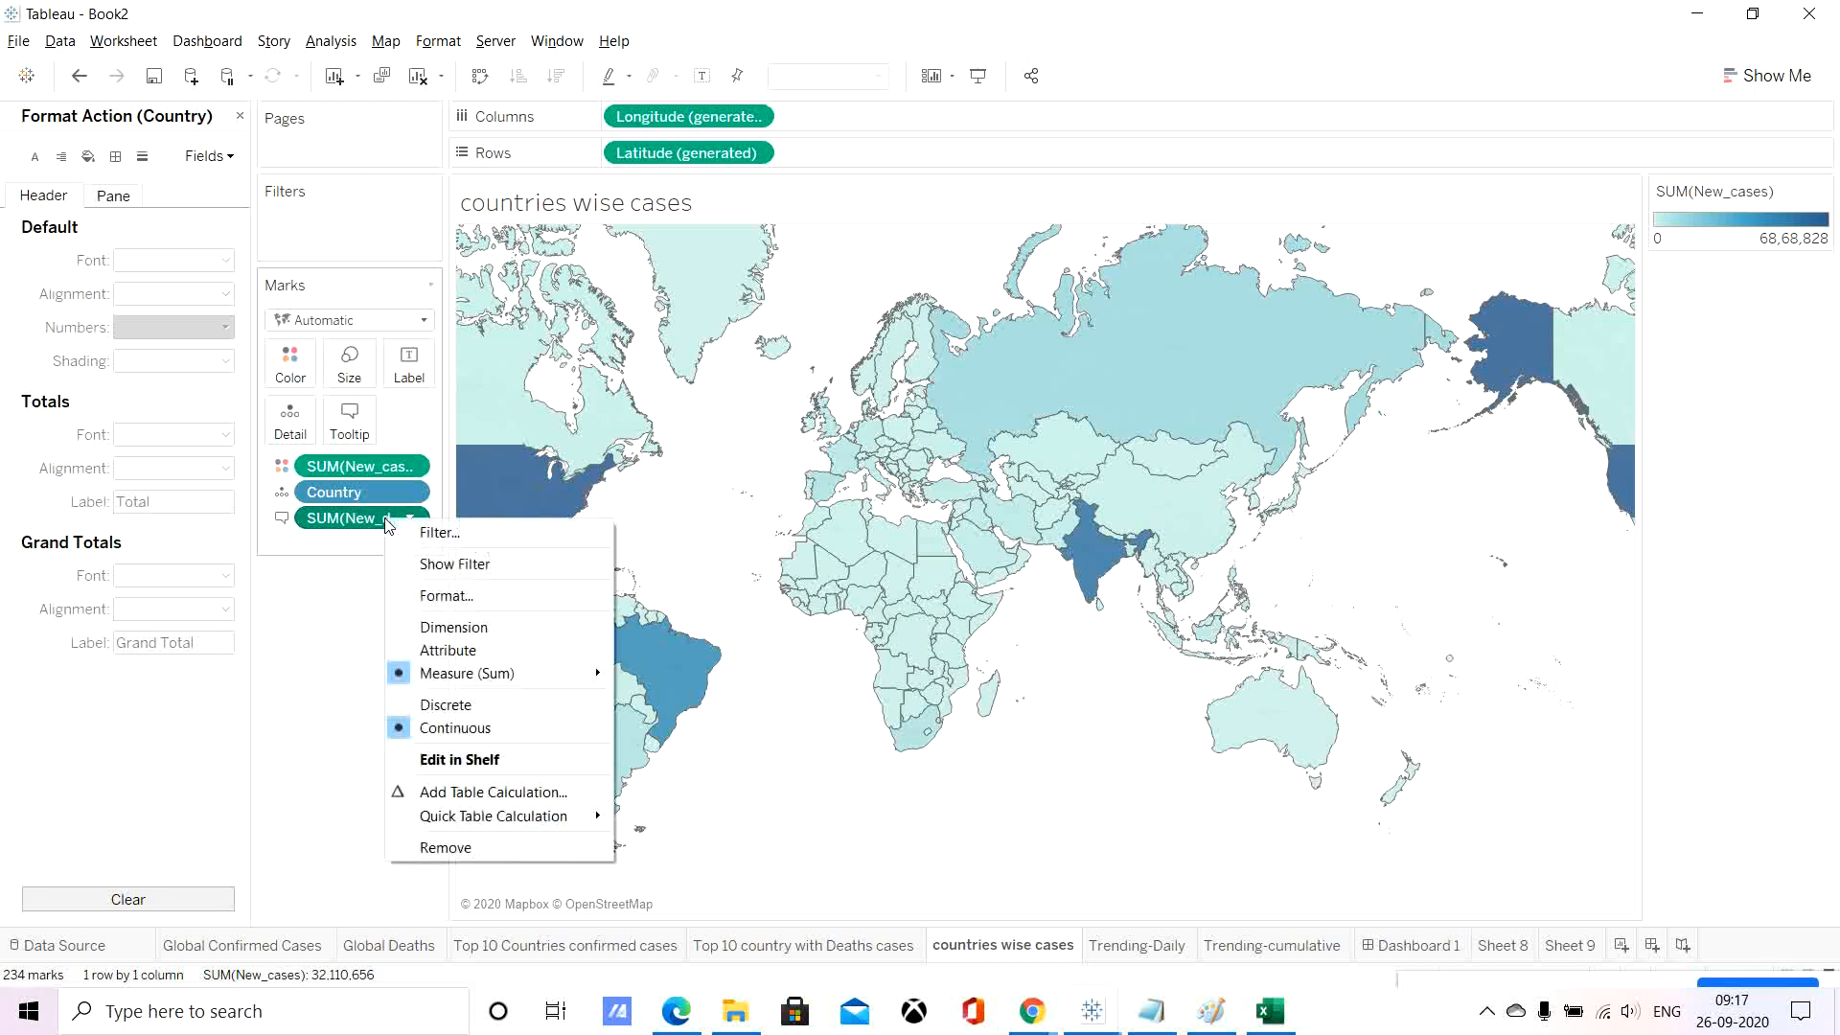
pyautogui.click(450, 596)
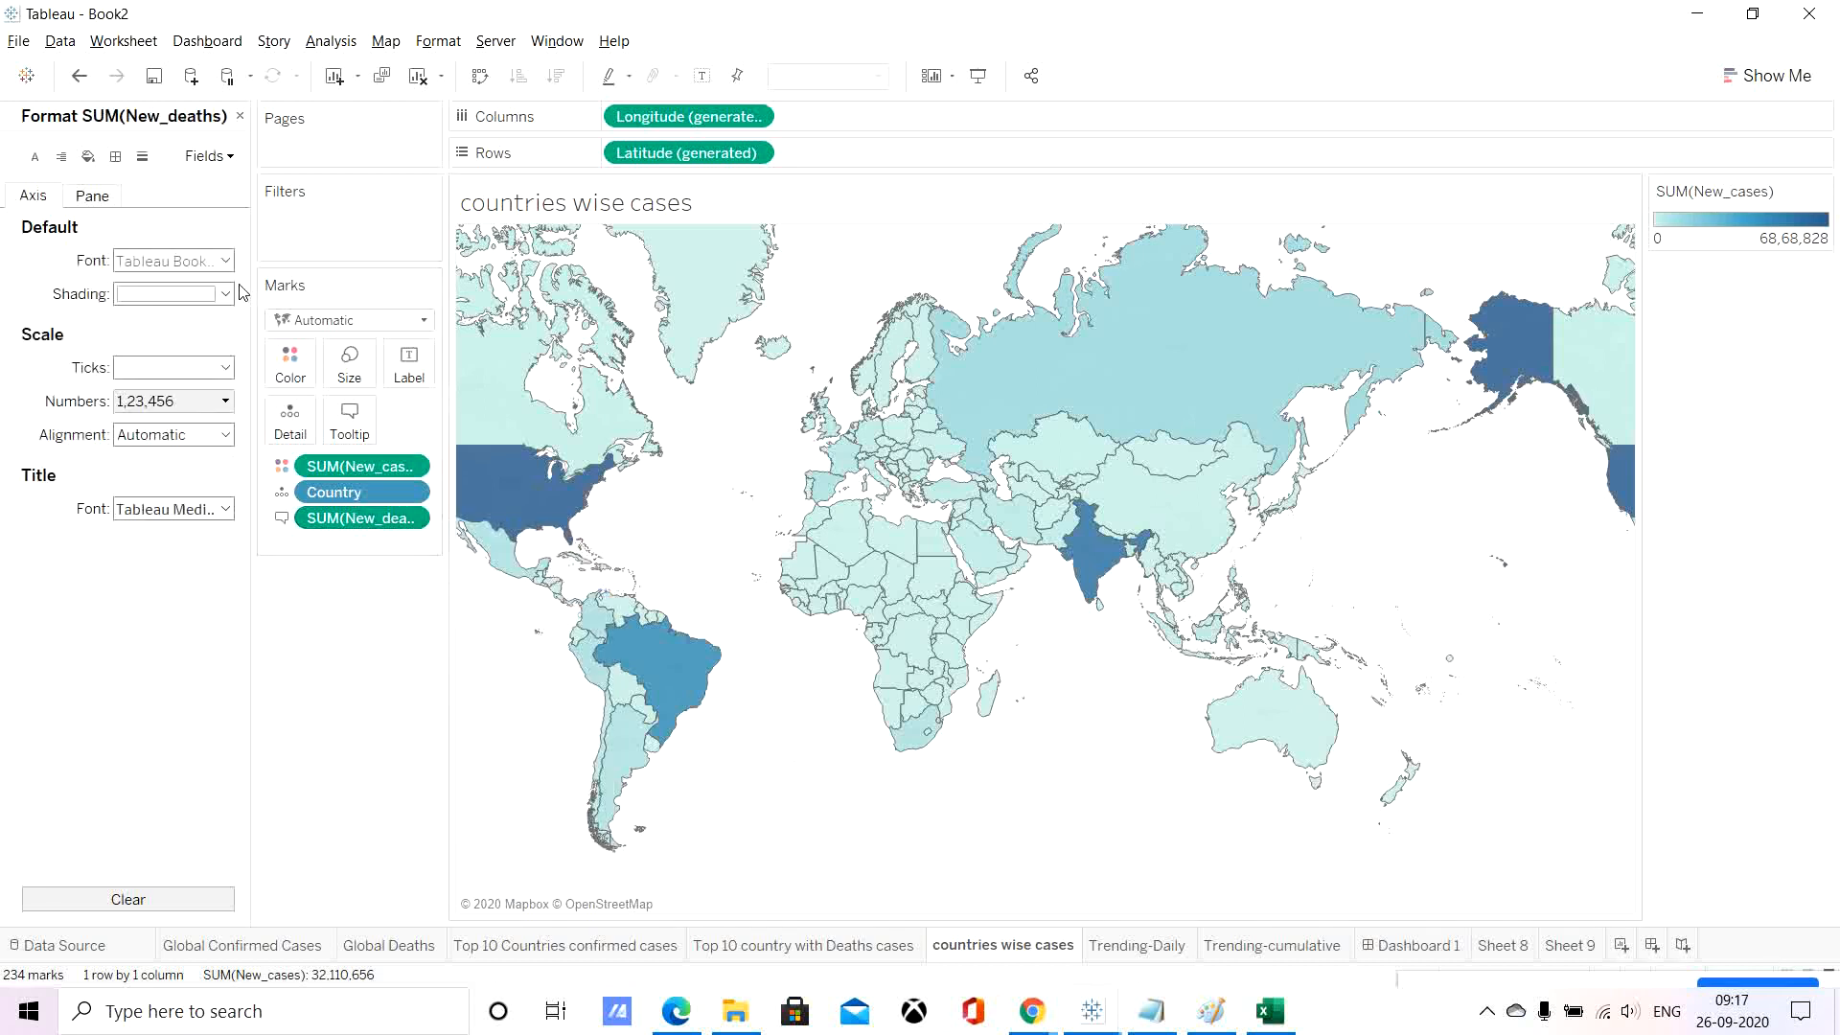
pyautogui.click(92, 196)
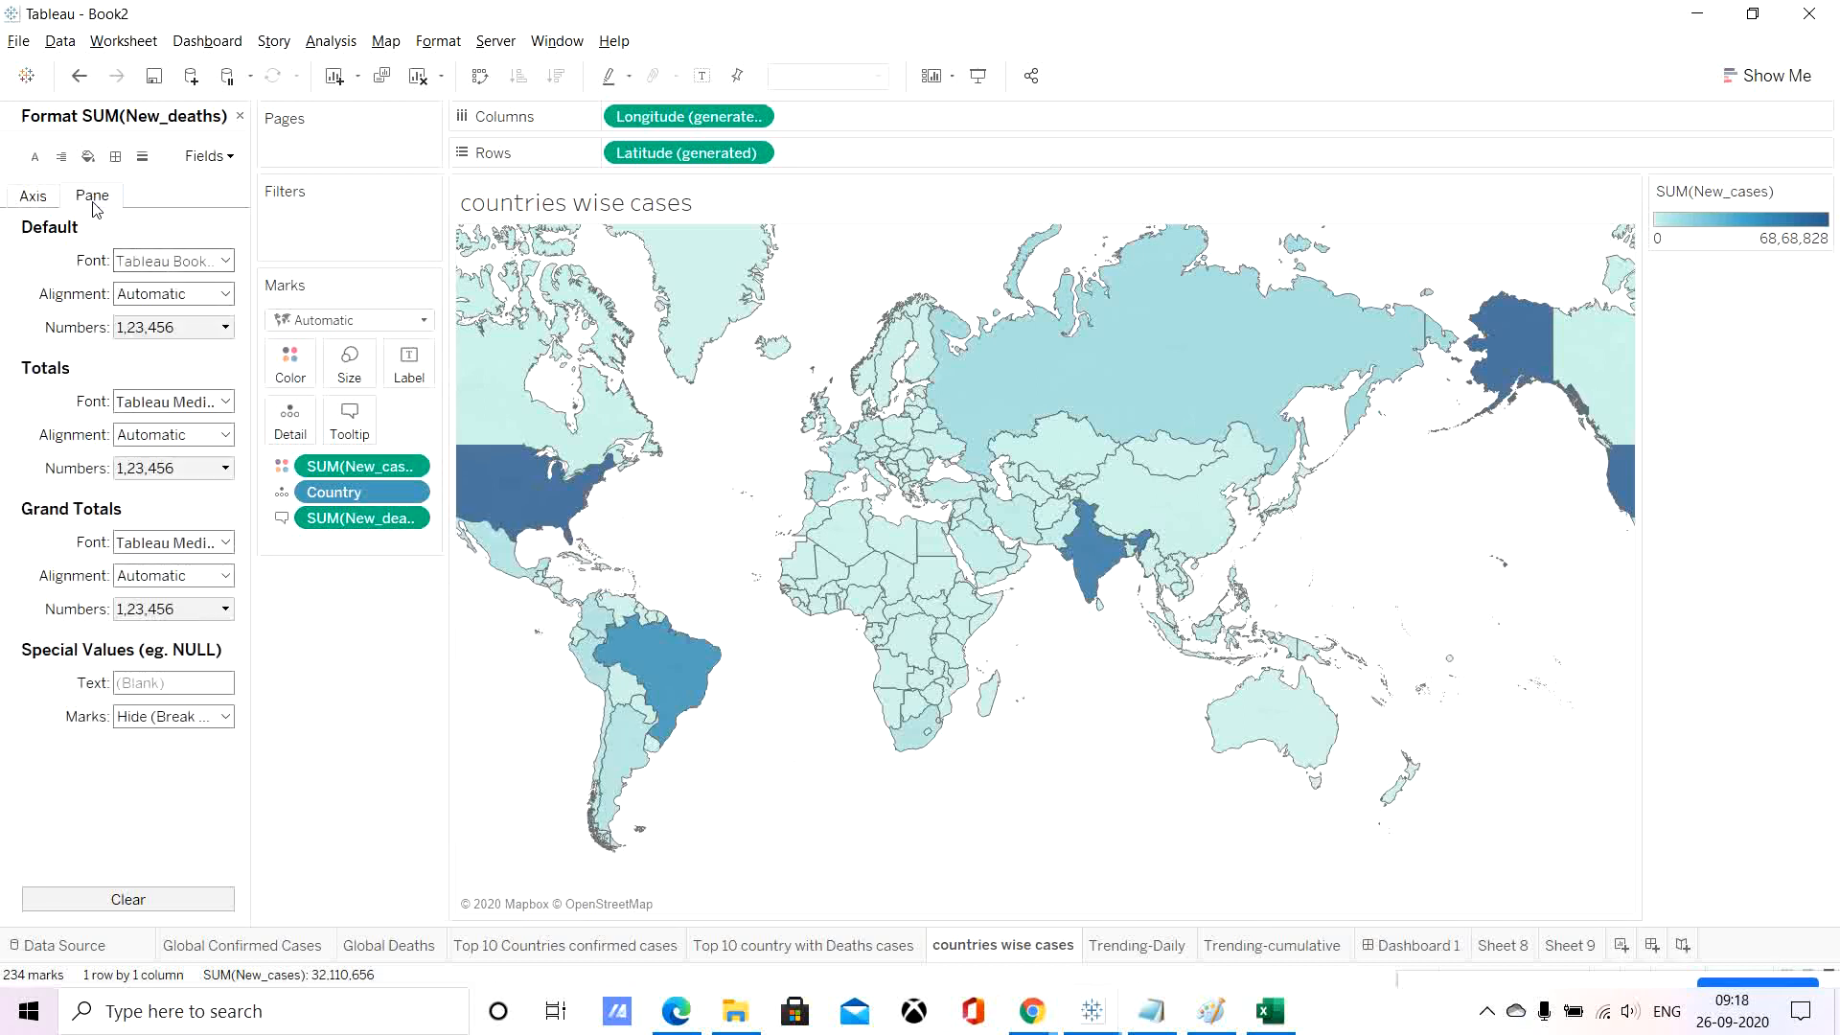
pyautogui.click(224, 327)
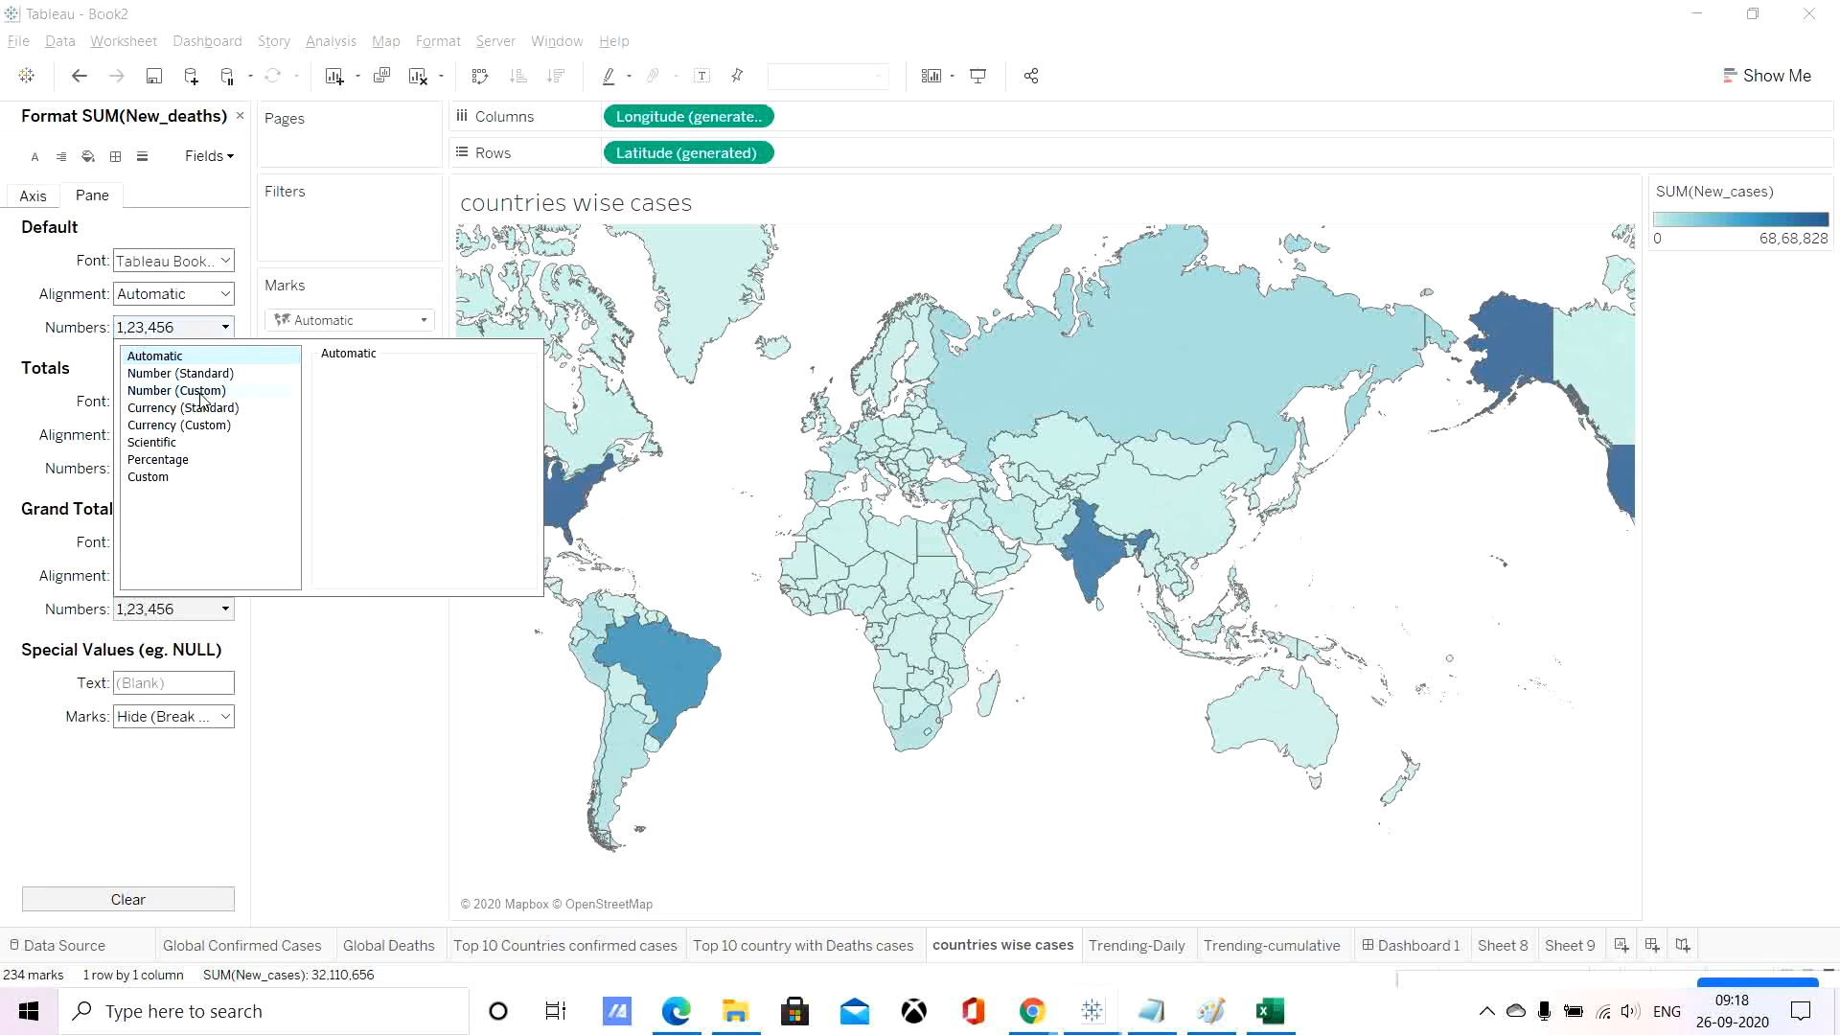
pyautogui.click(201, 391)
pyautogui.click(372, 400)
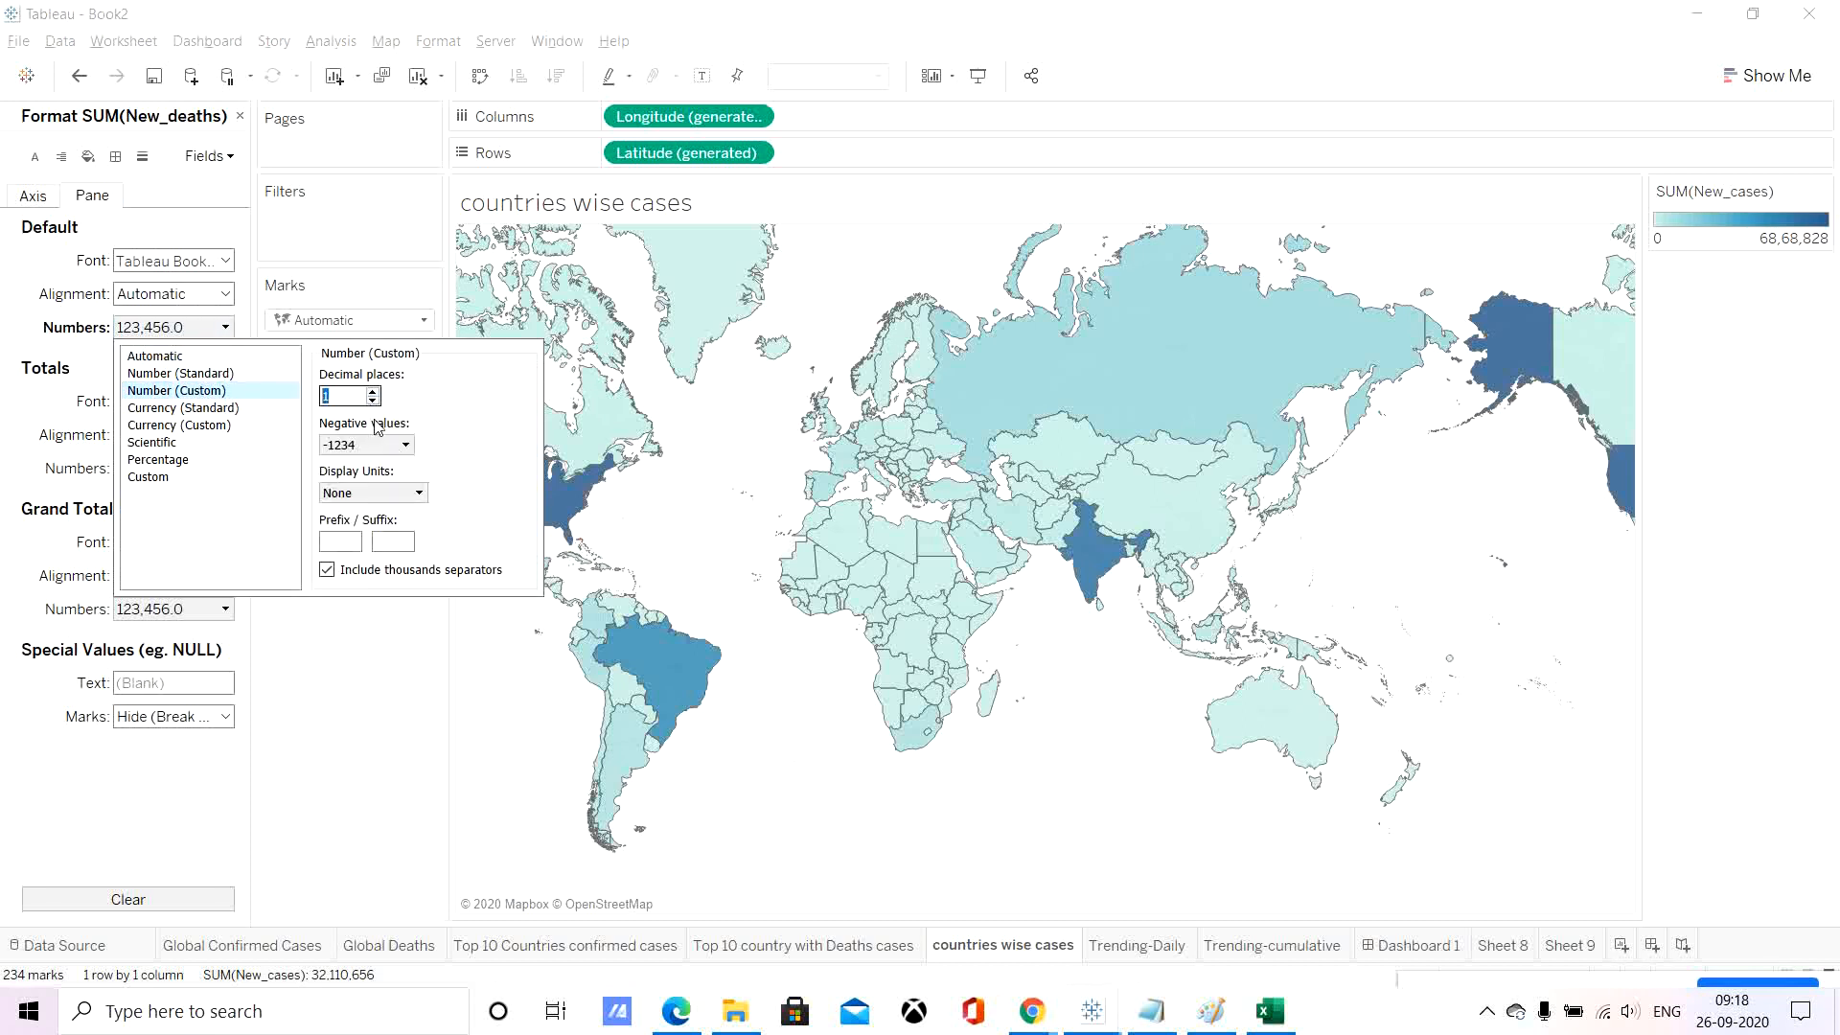
pyautogui.click(379, 444)
pyautogui.click(347, 479)
pyautogui.click(373, 492)
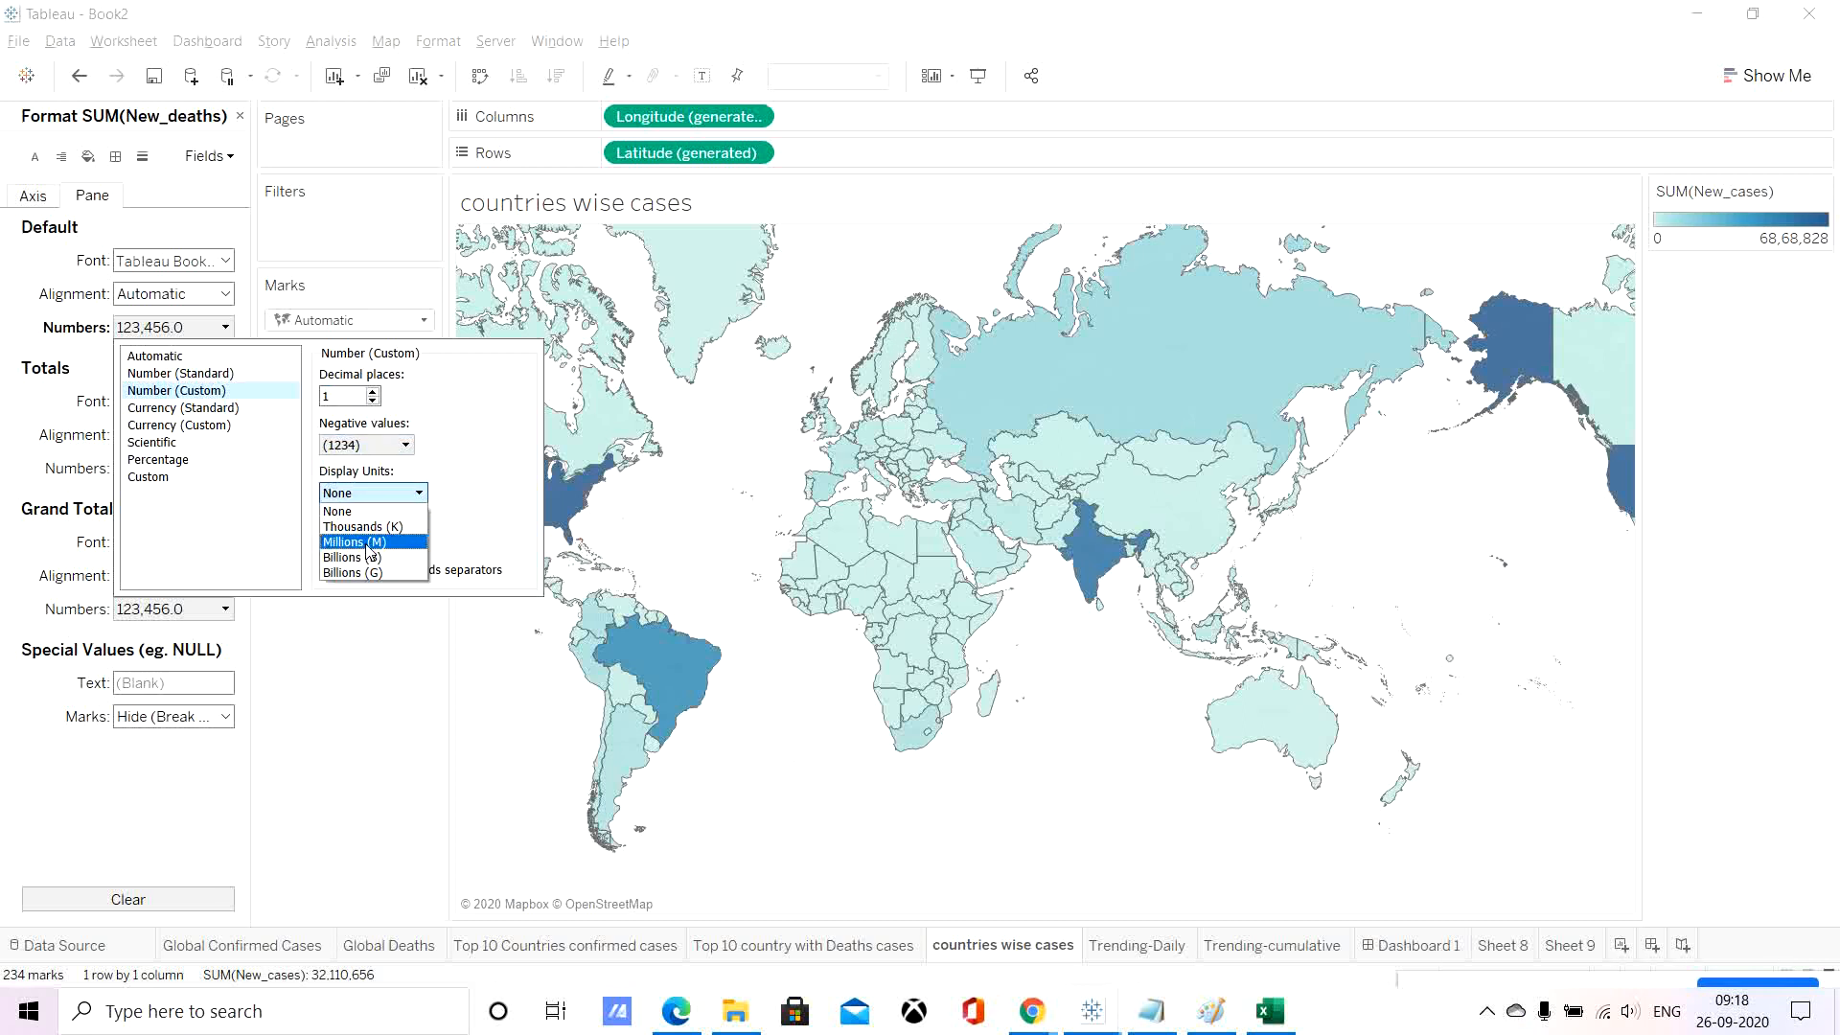
pyautogui.click(369, 543)
pyautogui.click(371, 724)
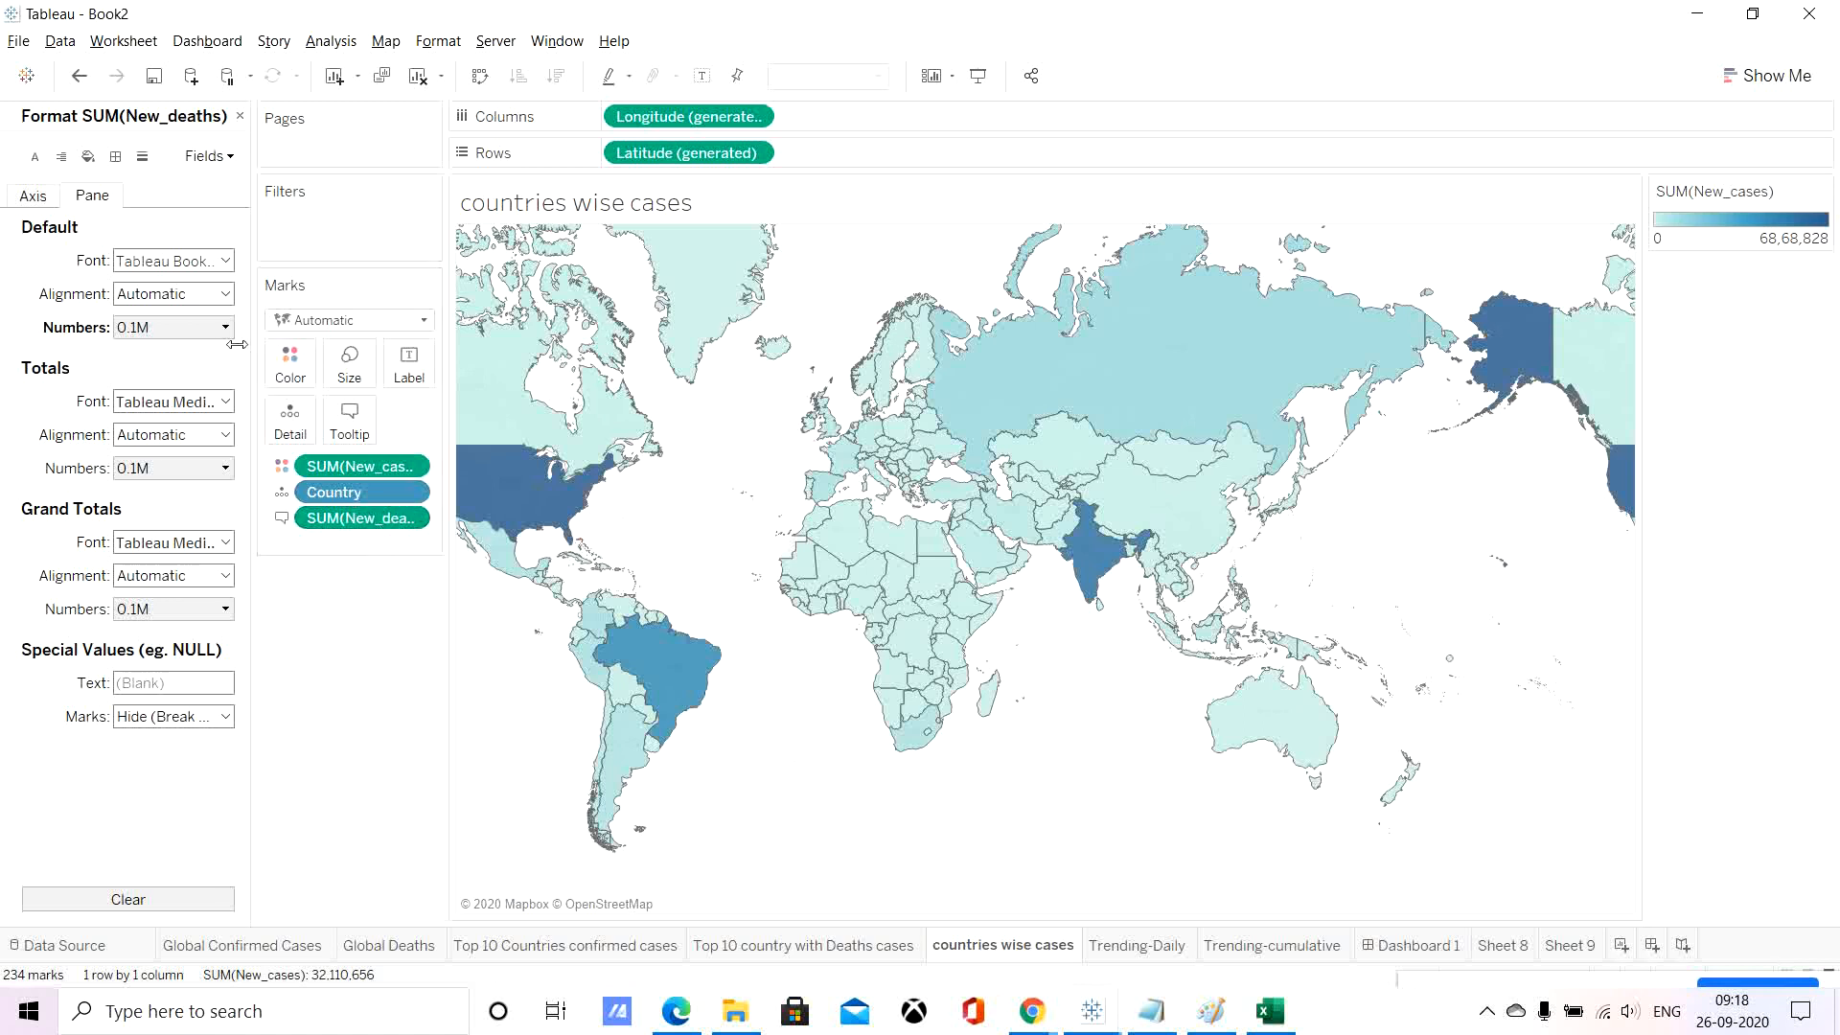
# Set the display units of the SUM(New_deaths) pane numbers to Thousands (K).
pyautogui.click(207, 327)
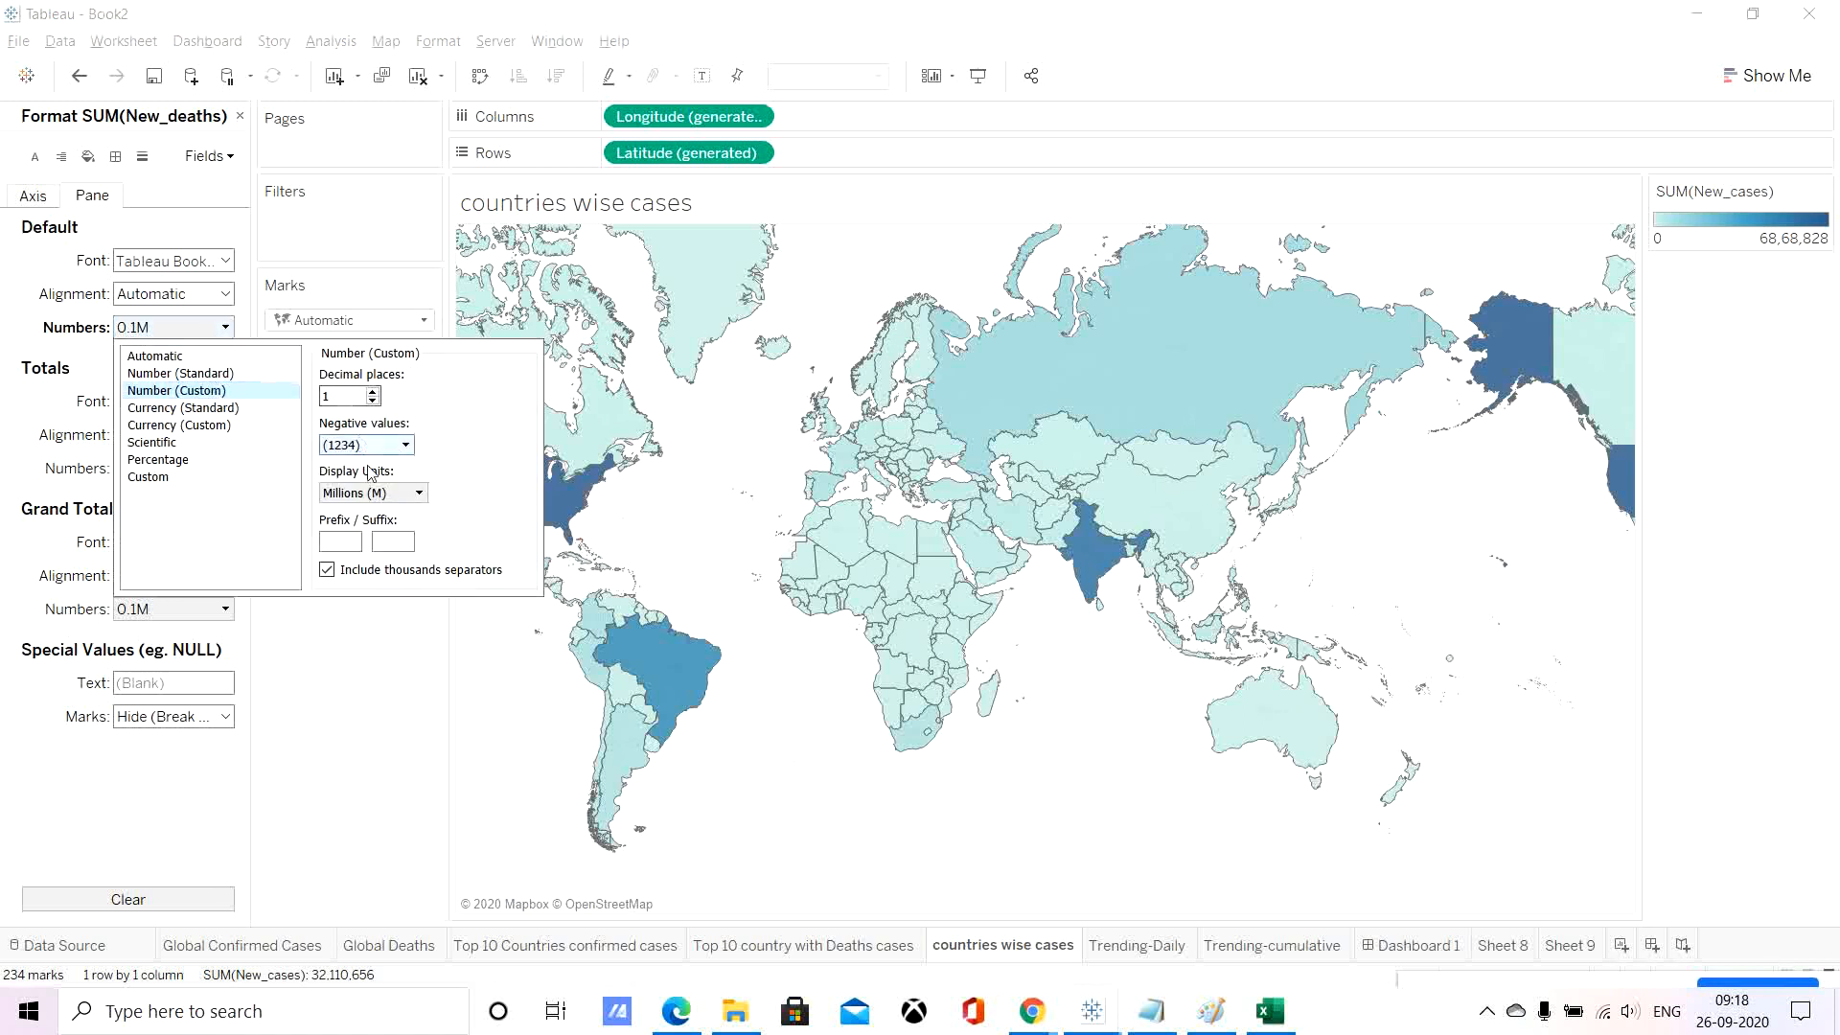
pyautogui.click(375, 493)
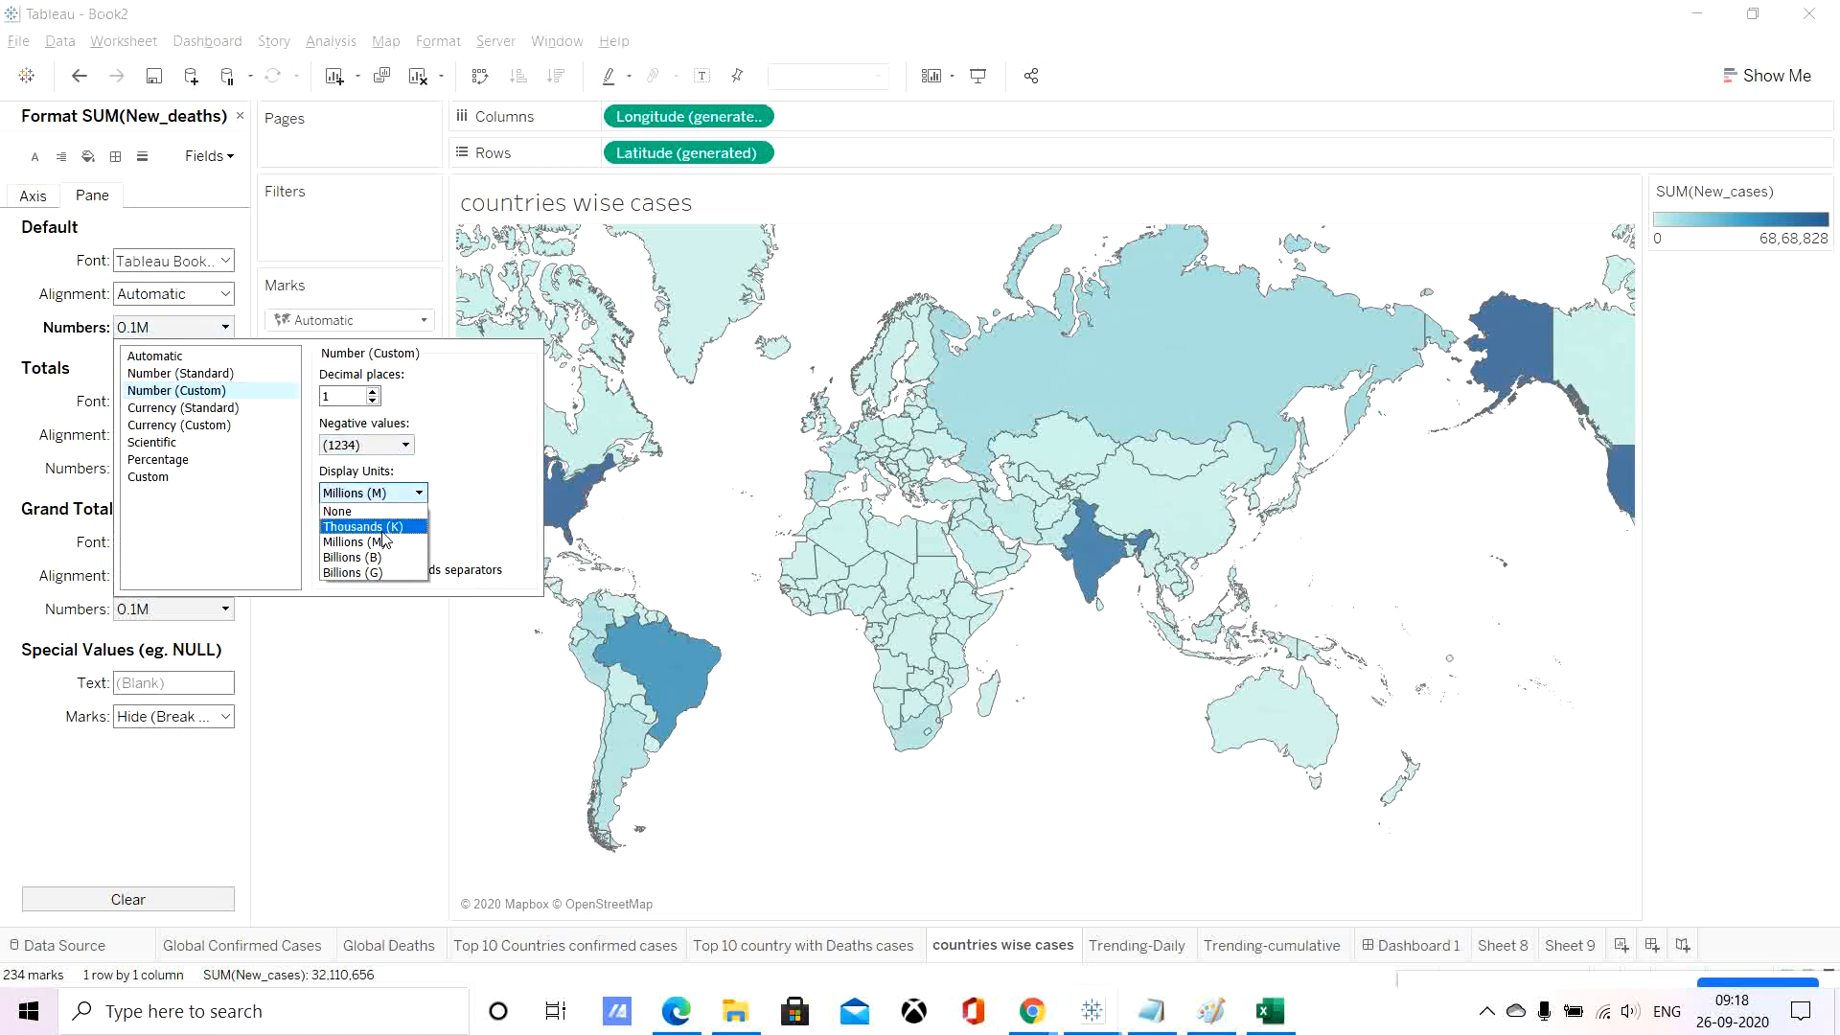
pyautogui.click(382, 533)
pyautogui.moveTo(1083, 559)
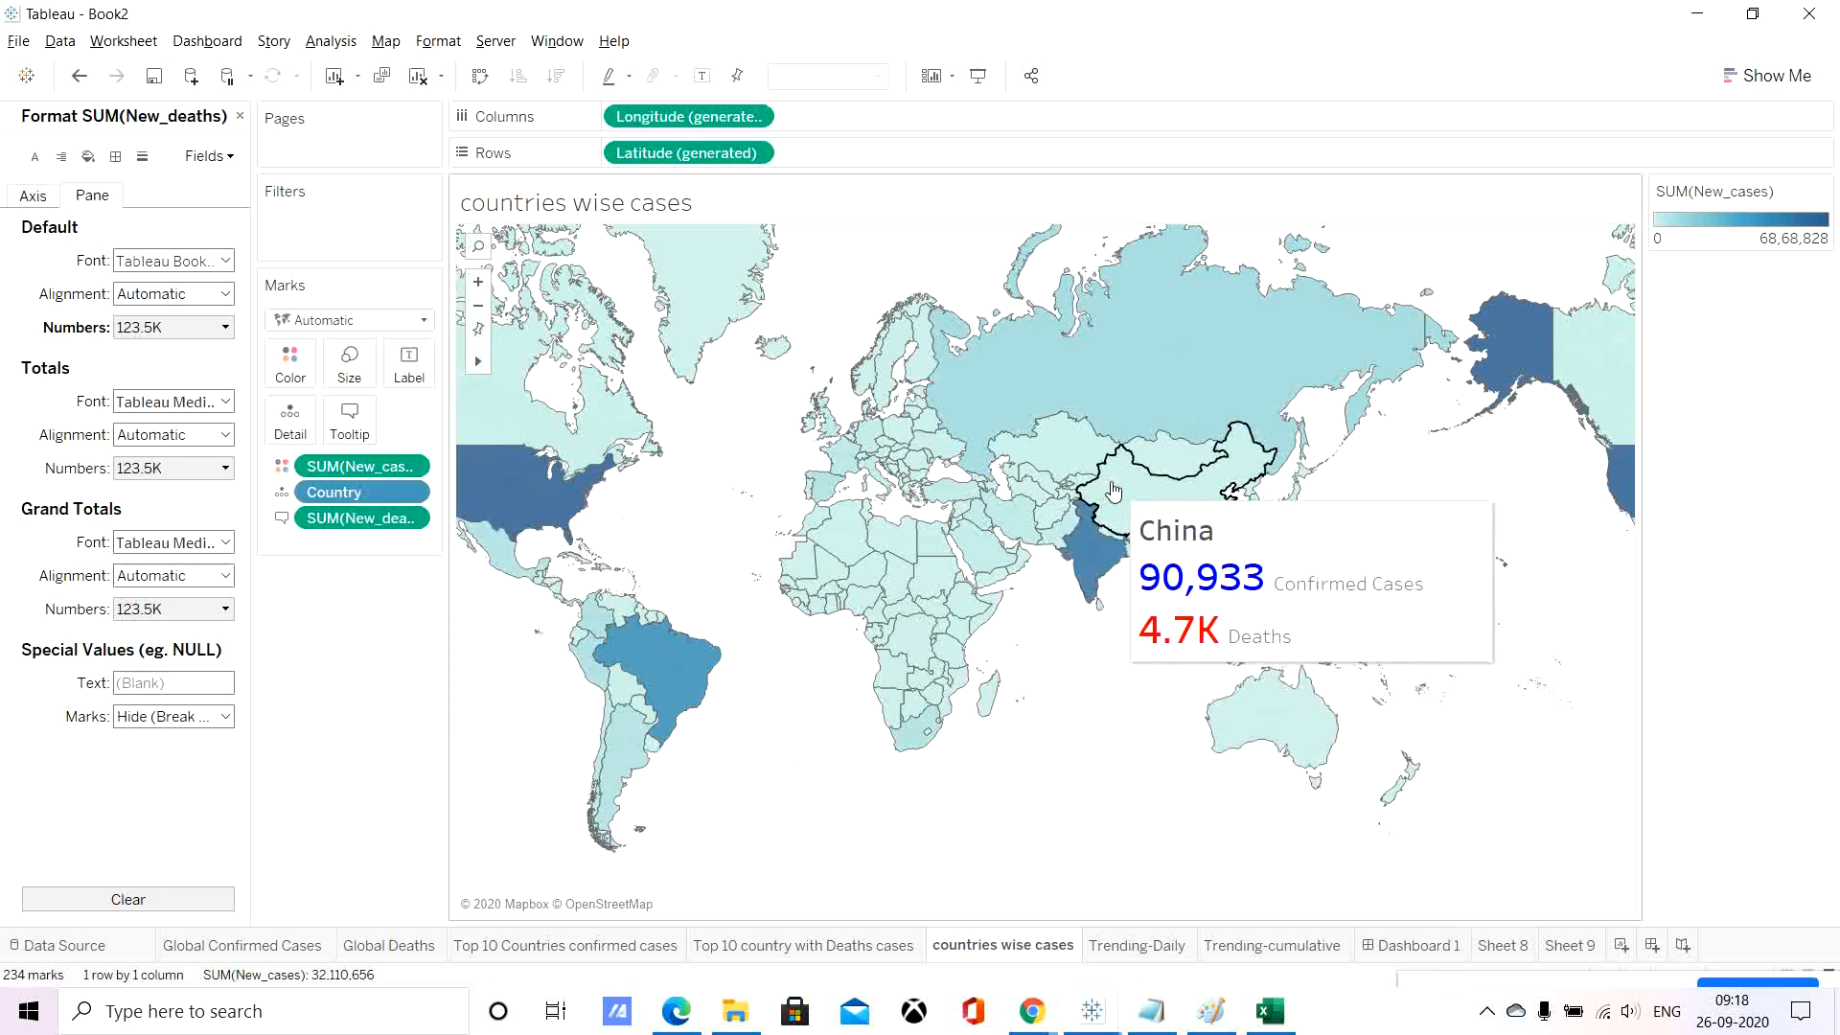
# Format the map's SUM(New_cases) pane numbers as Number (Custom) with 1 decimal place and display units in Millions (M).
pyautogui.rightClick(367, 474)
pyautogui.click(417, 538)
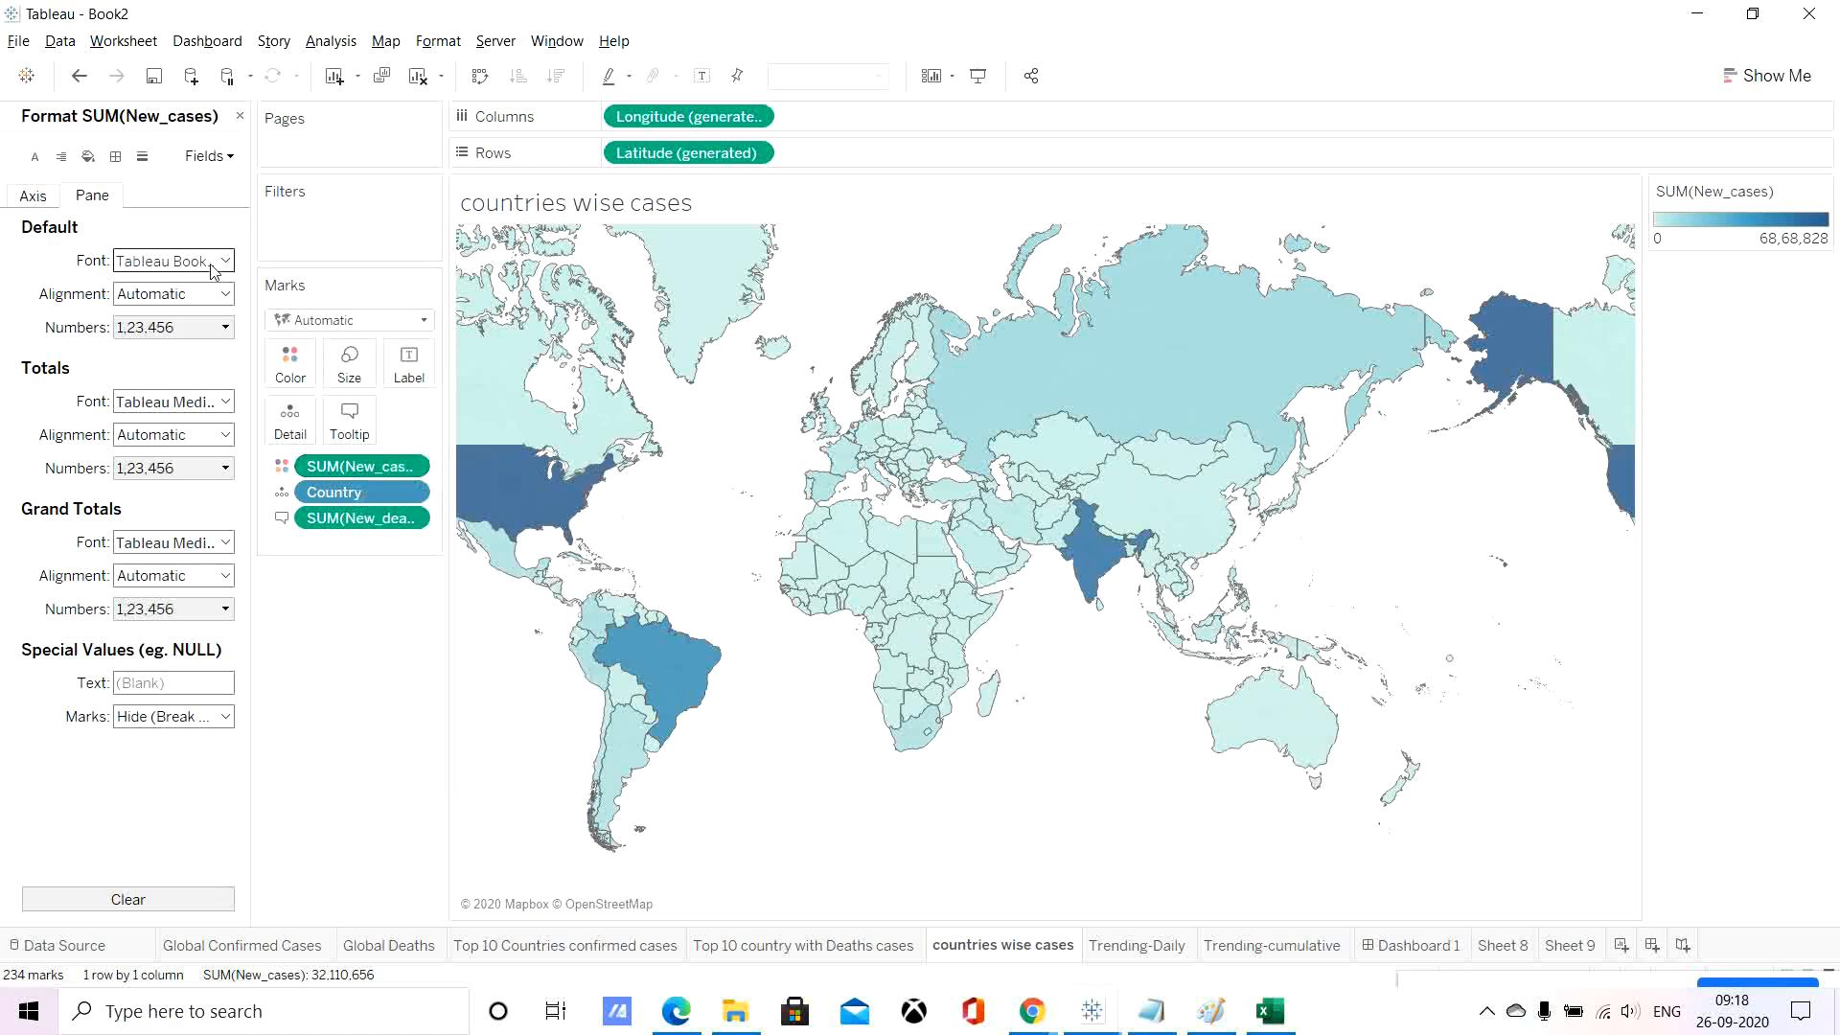
pyautogui.click(180, 334)
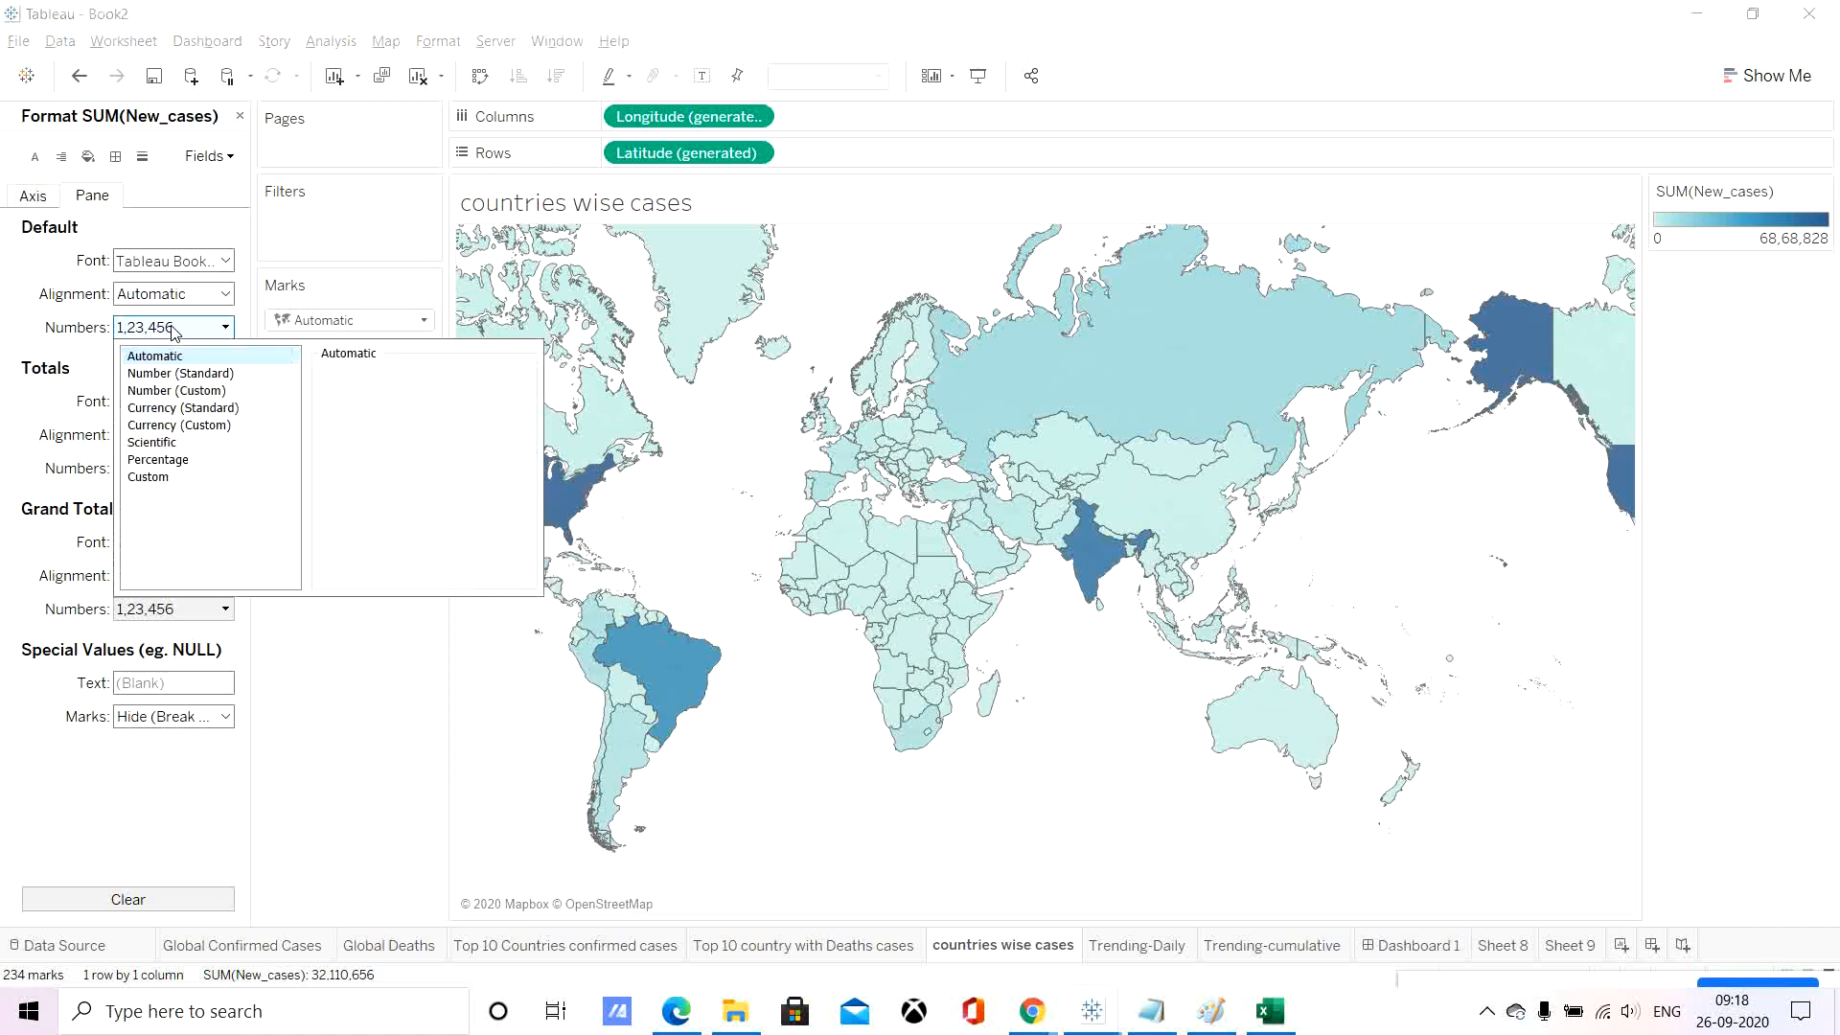
pyautogui.click(190, 391)
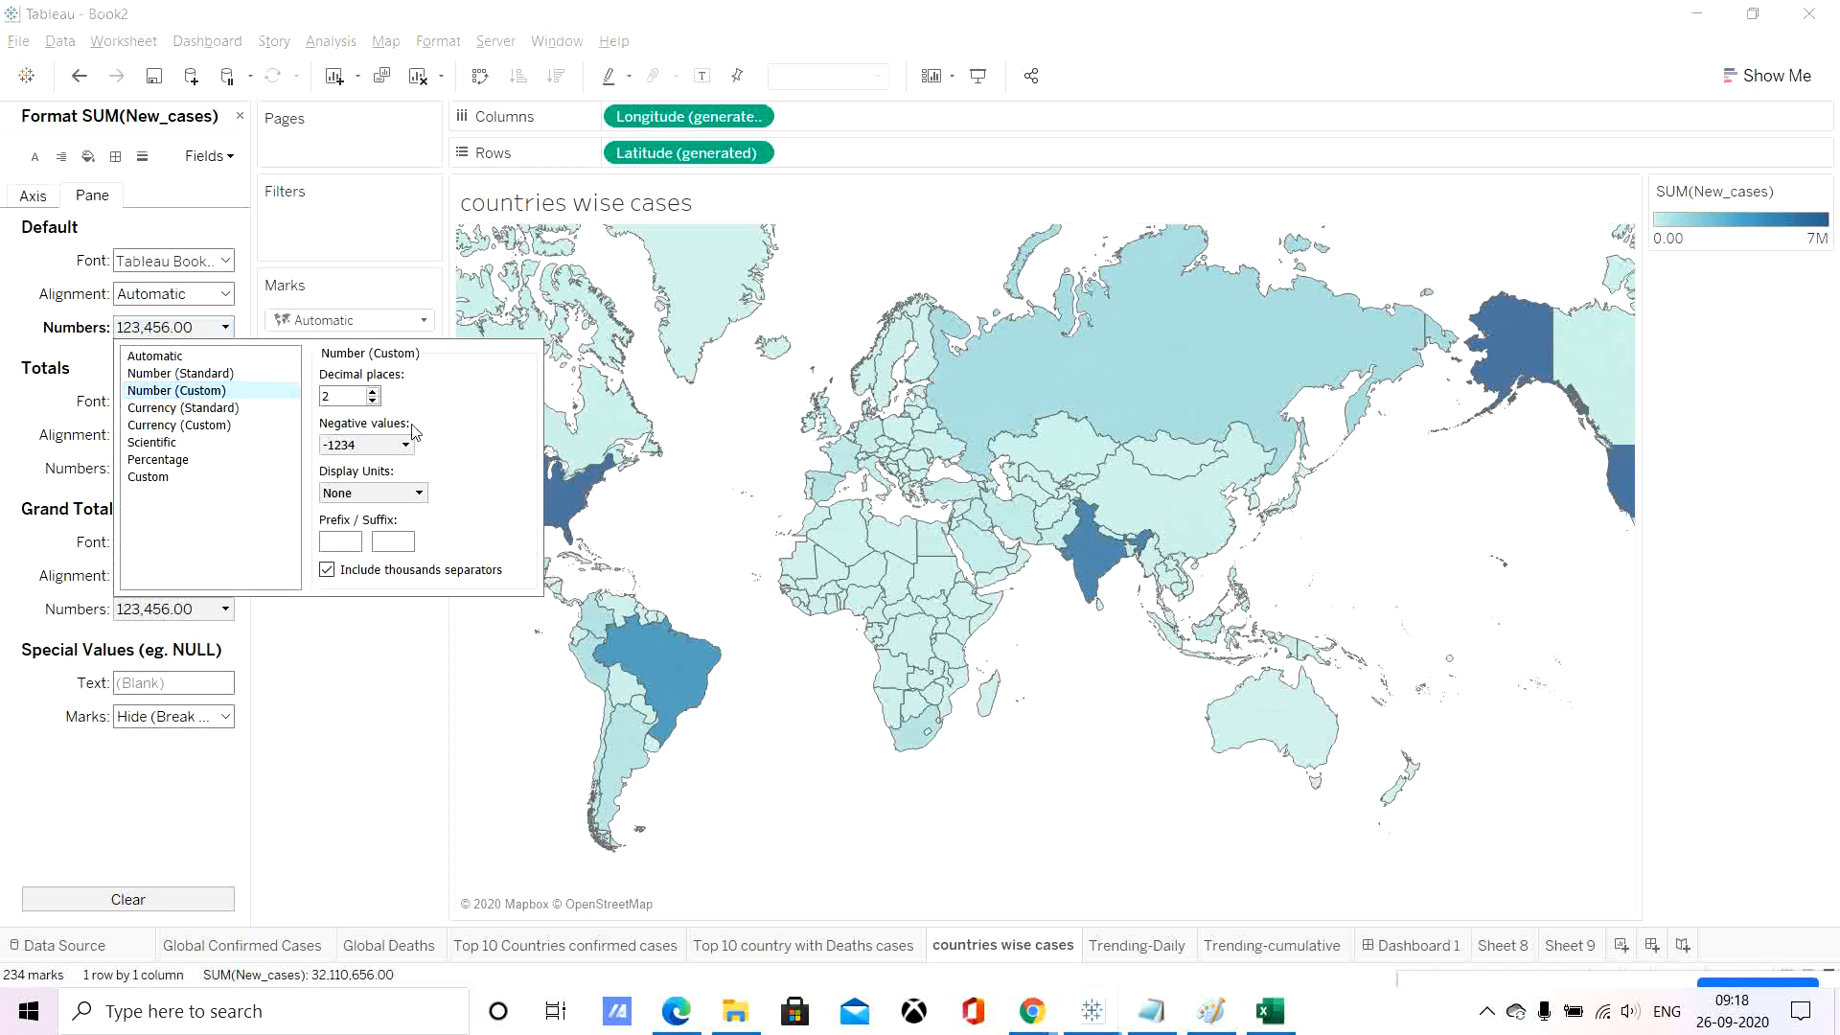
pyautogui.click(369, 492)
pyautogui.click(372, 542)
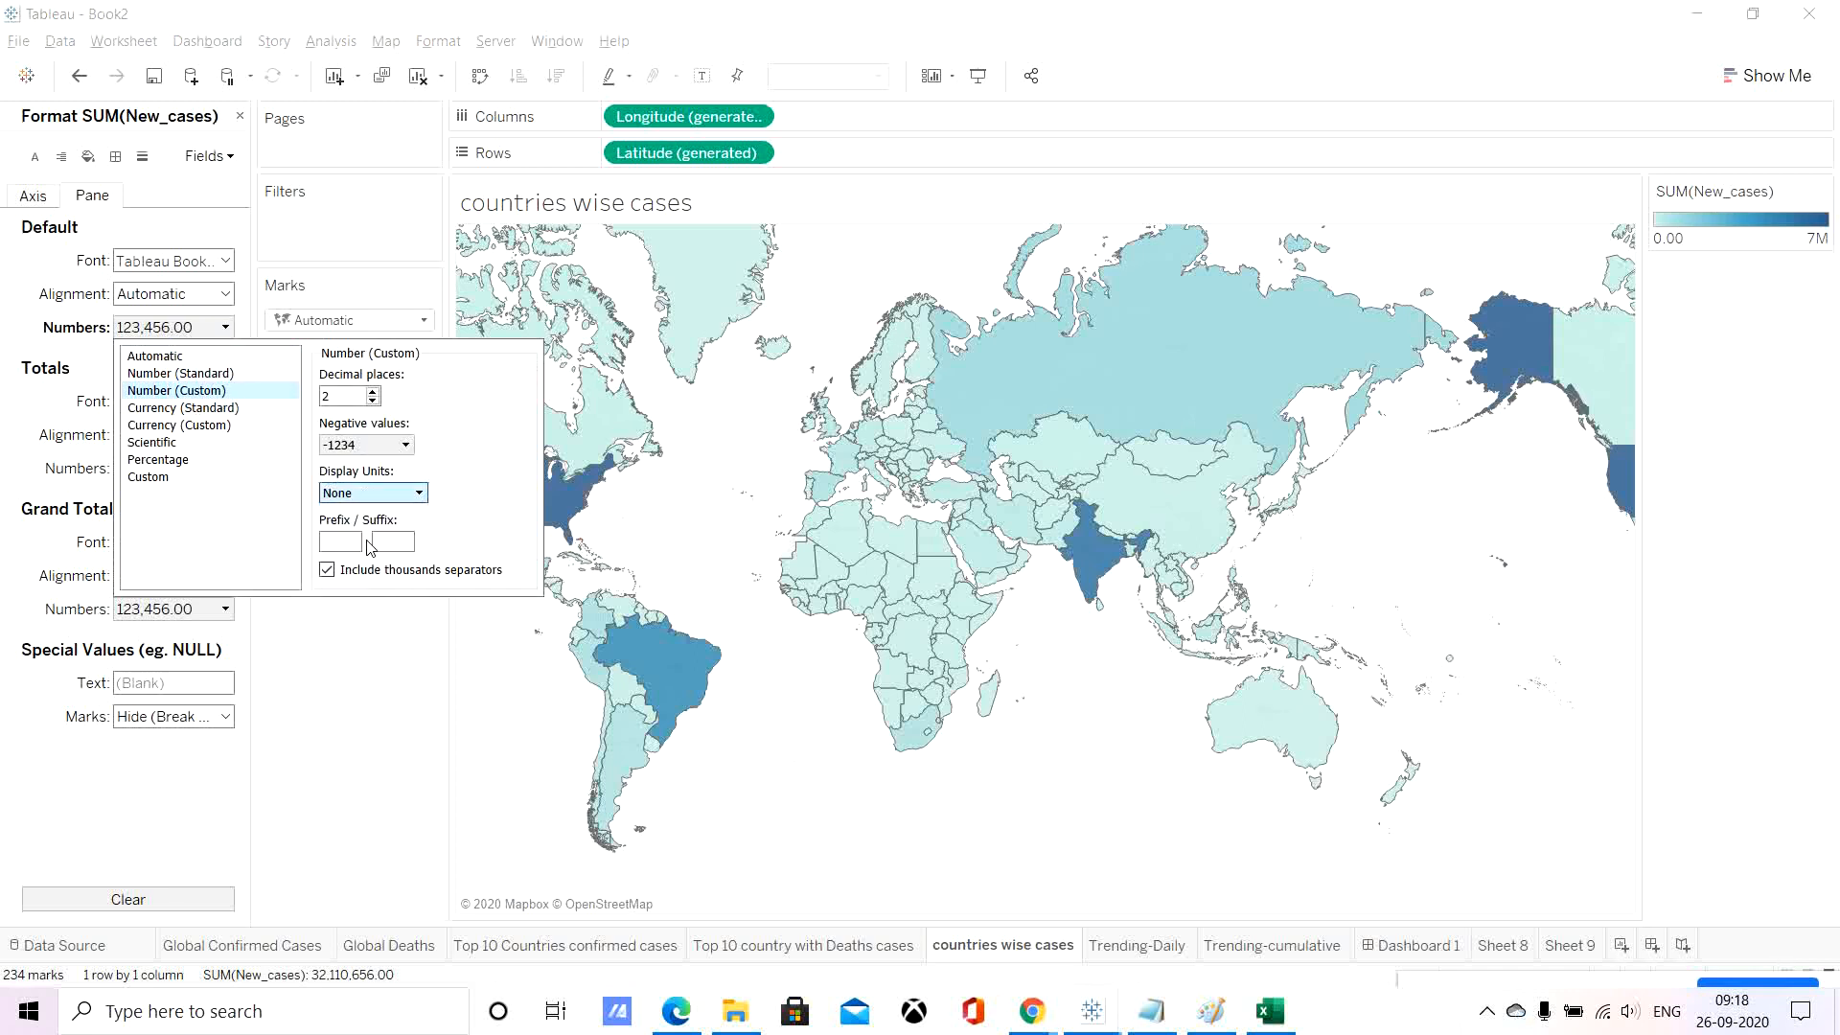
pyautogui.click(372, 401)
pyautogui.click(428, 782)
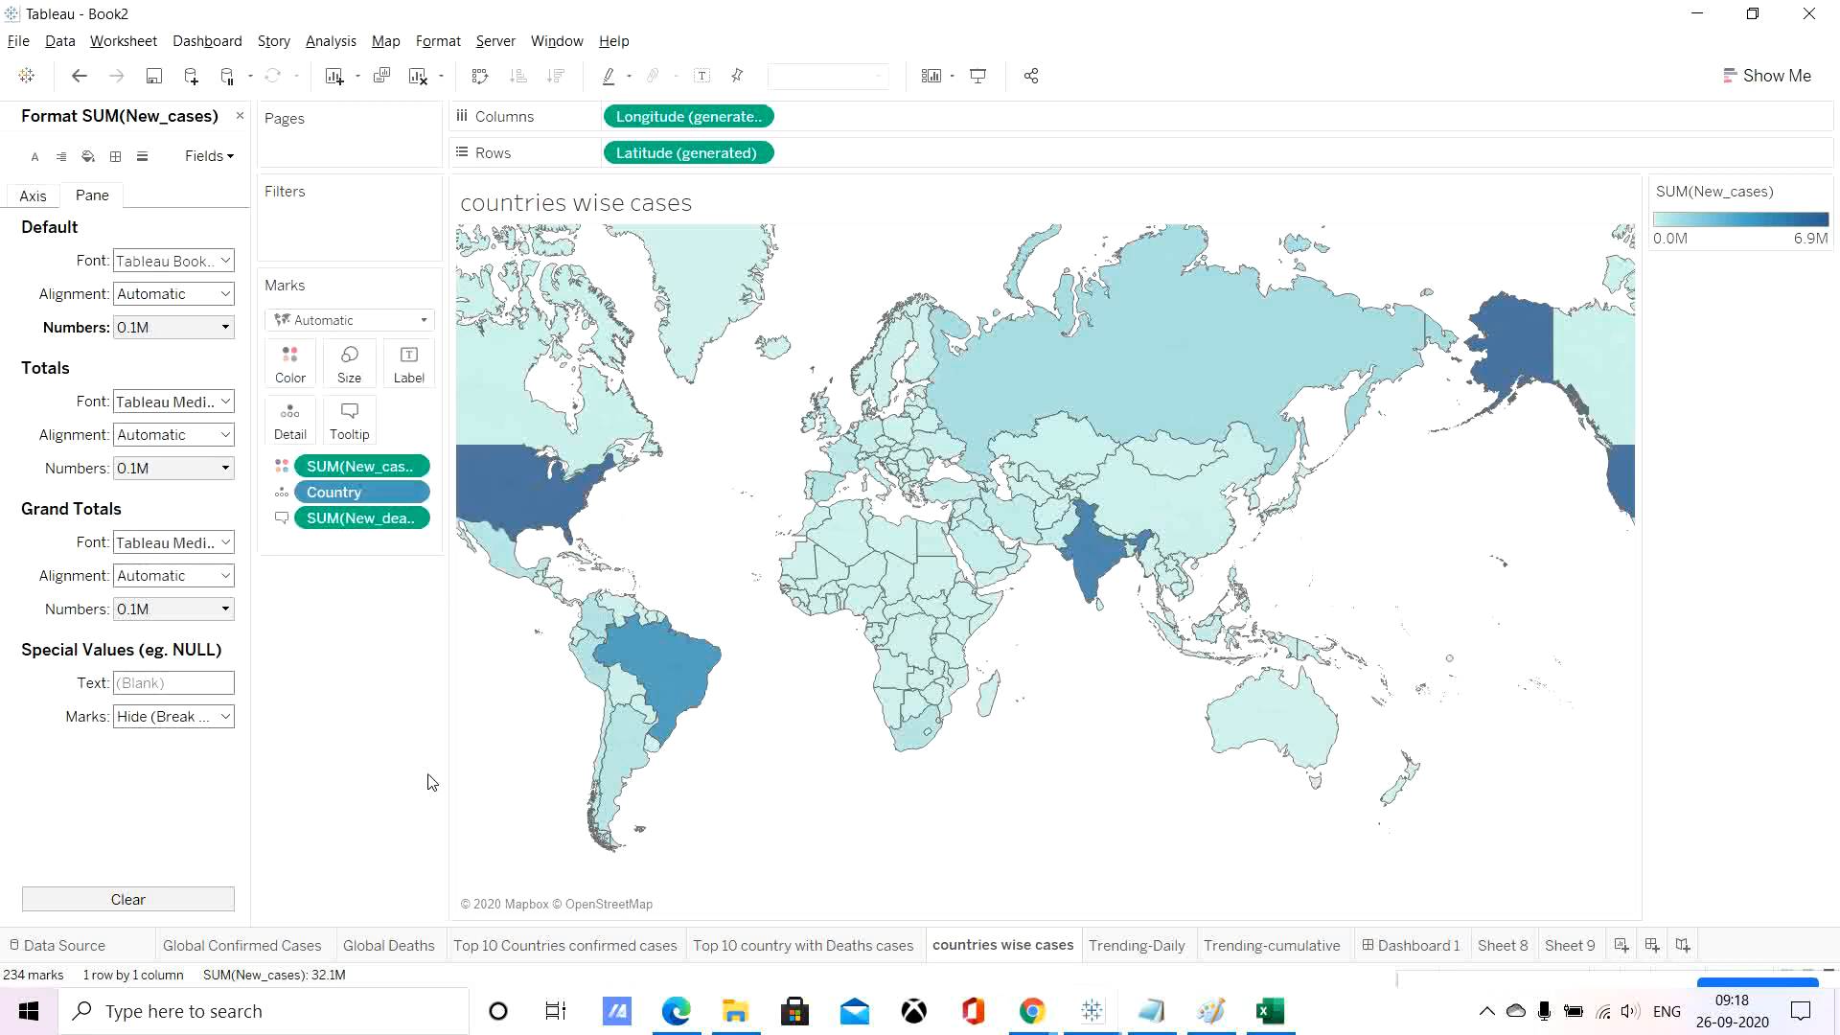
pyautogui.moveTo(1085, 544)
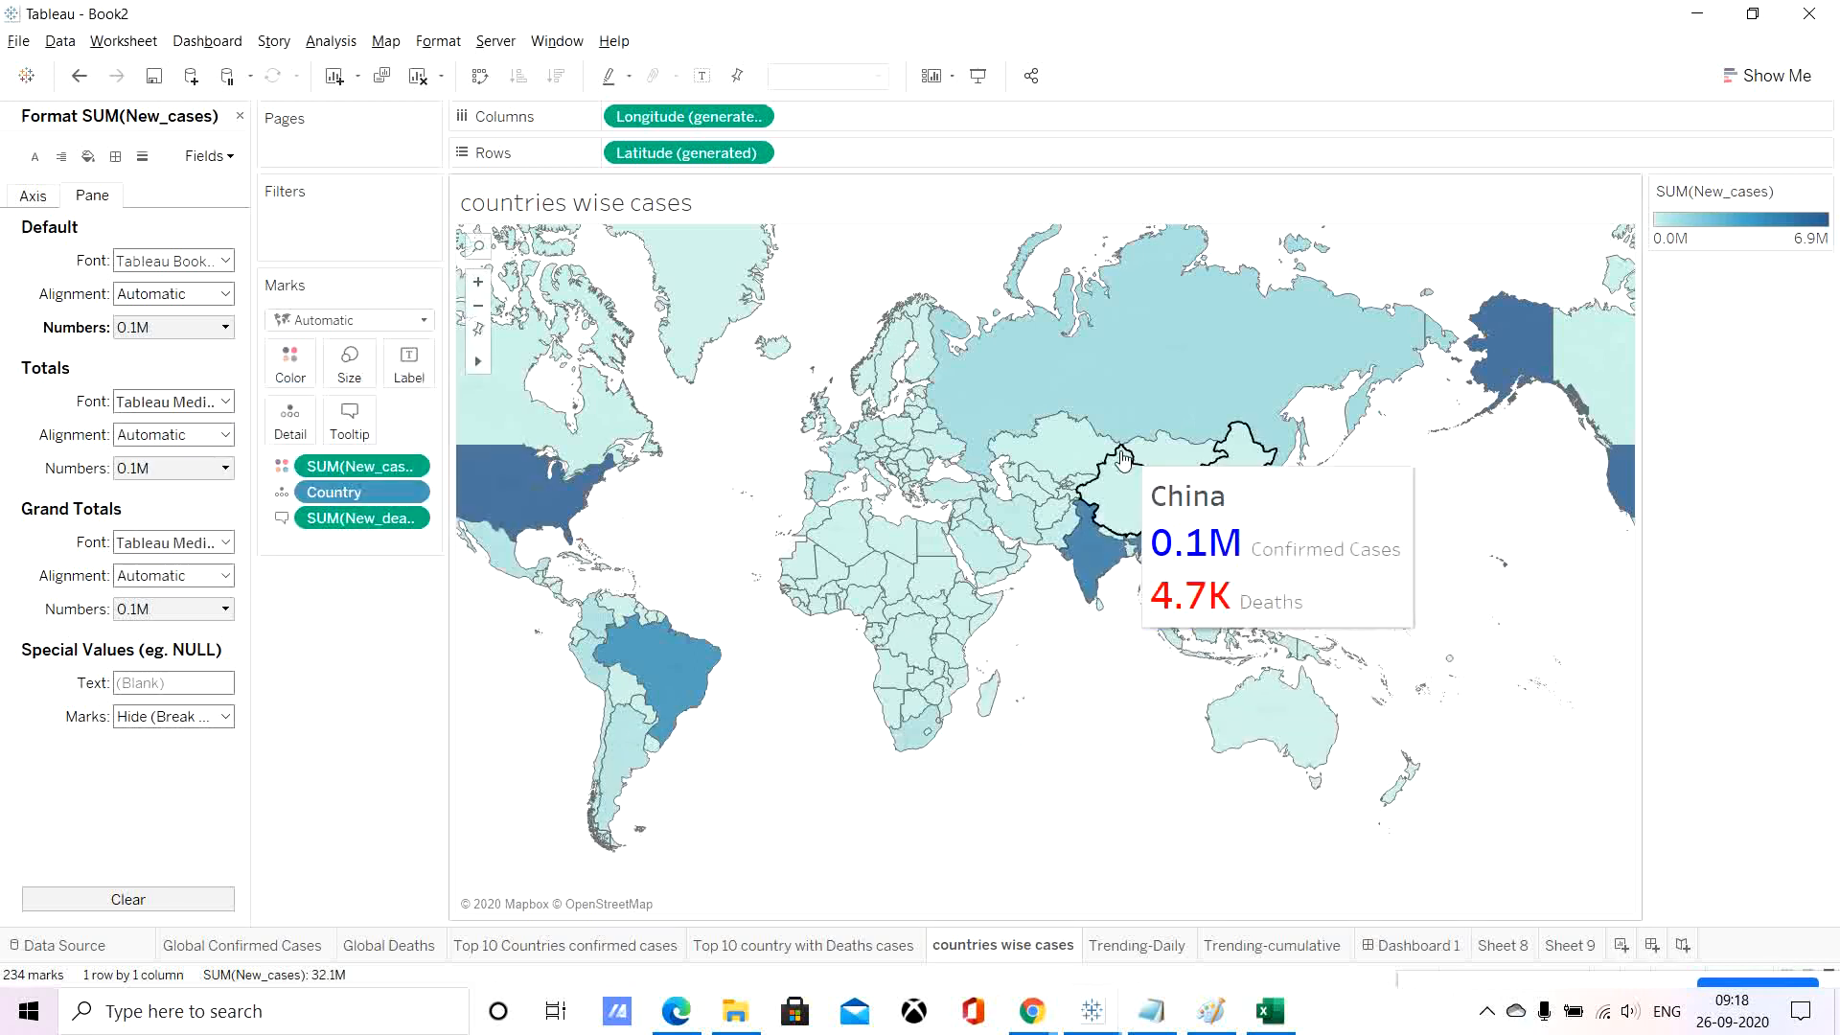
pyautogui.moveTo(1146, 396)
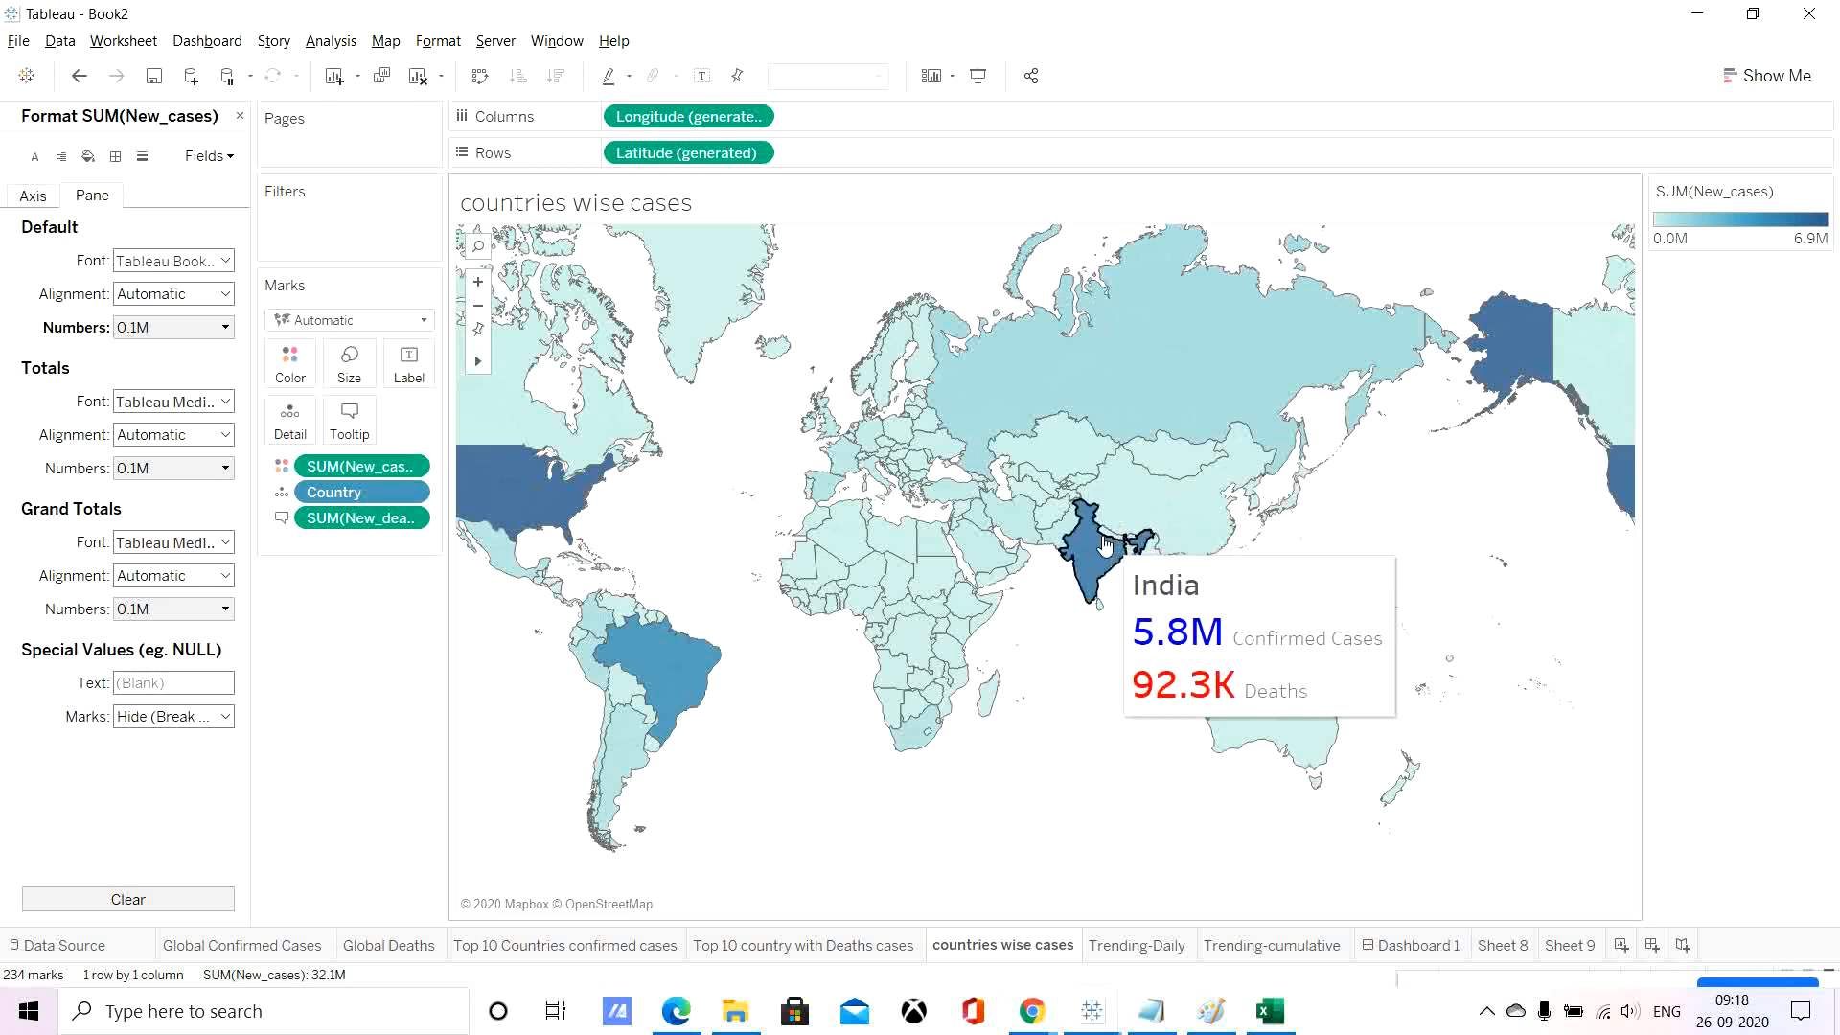
pyautogui.moveTo(905, 579)
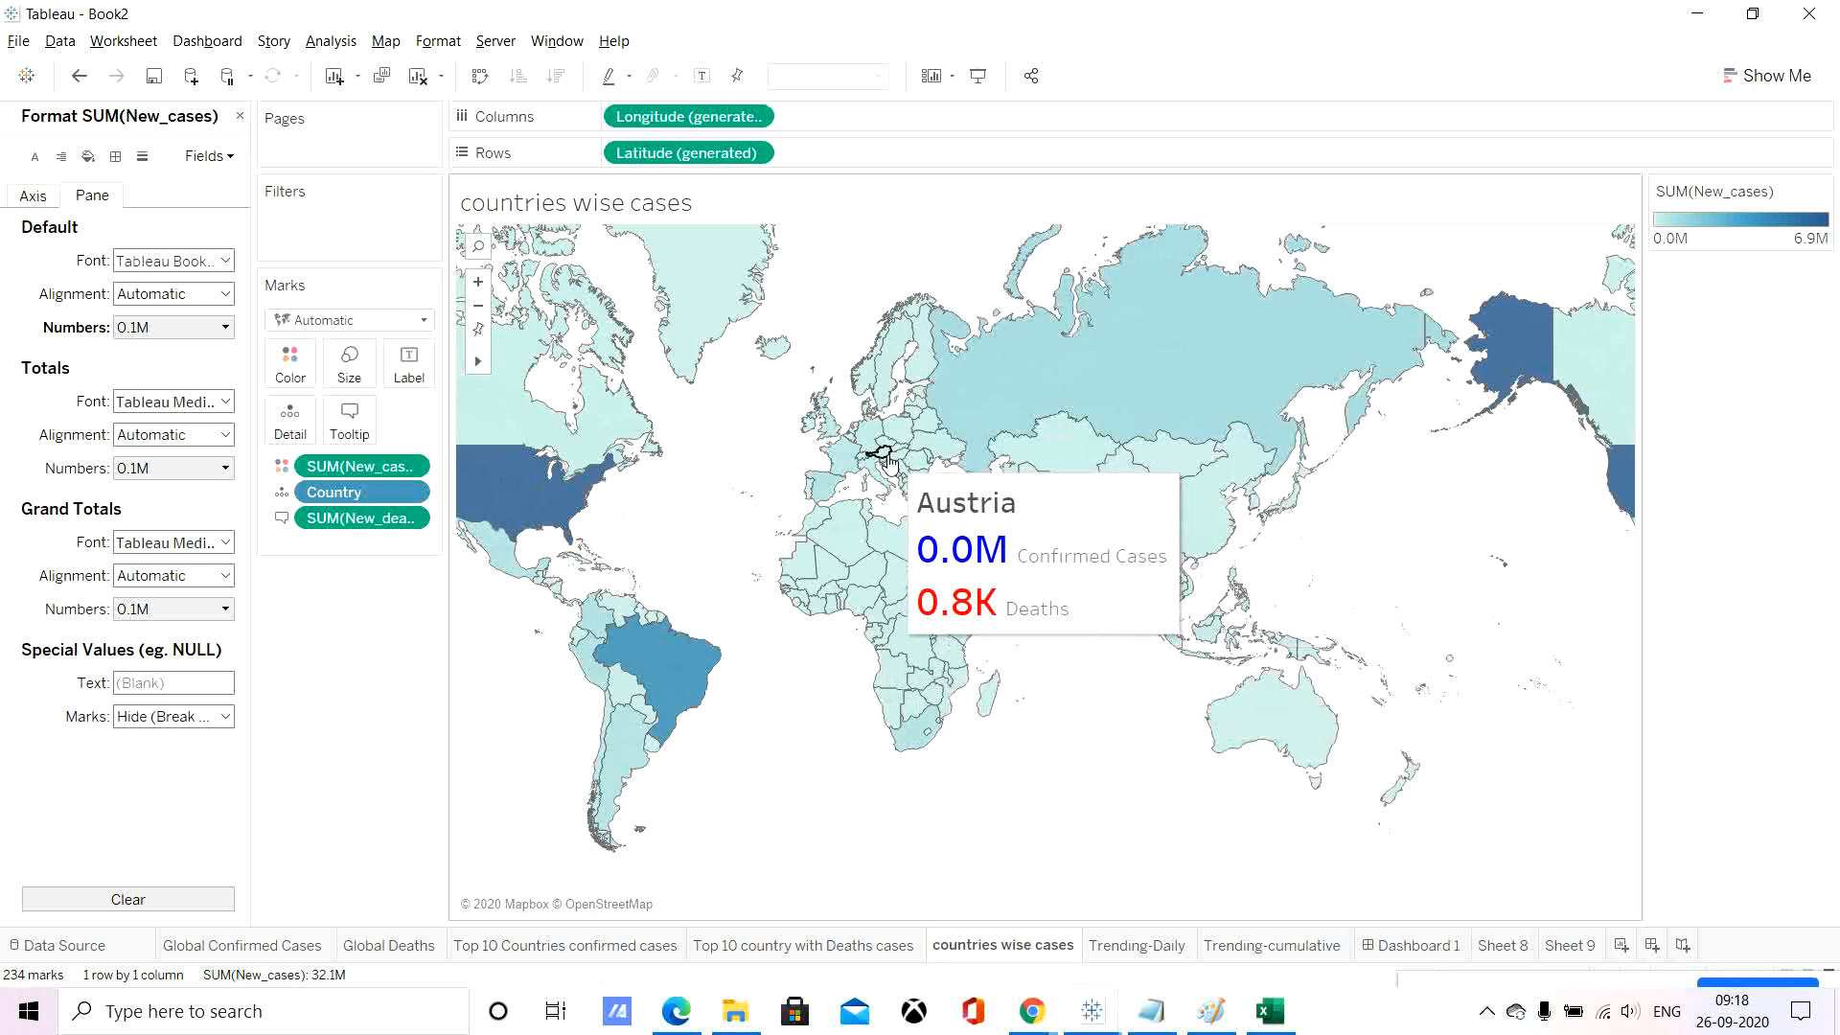
pyautogui.moveTo(466, 486)
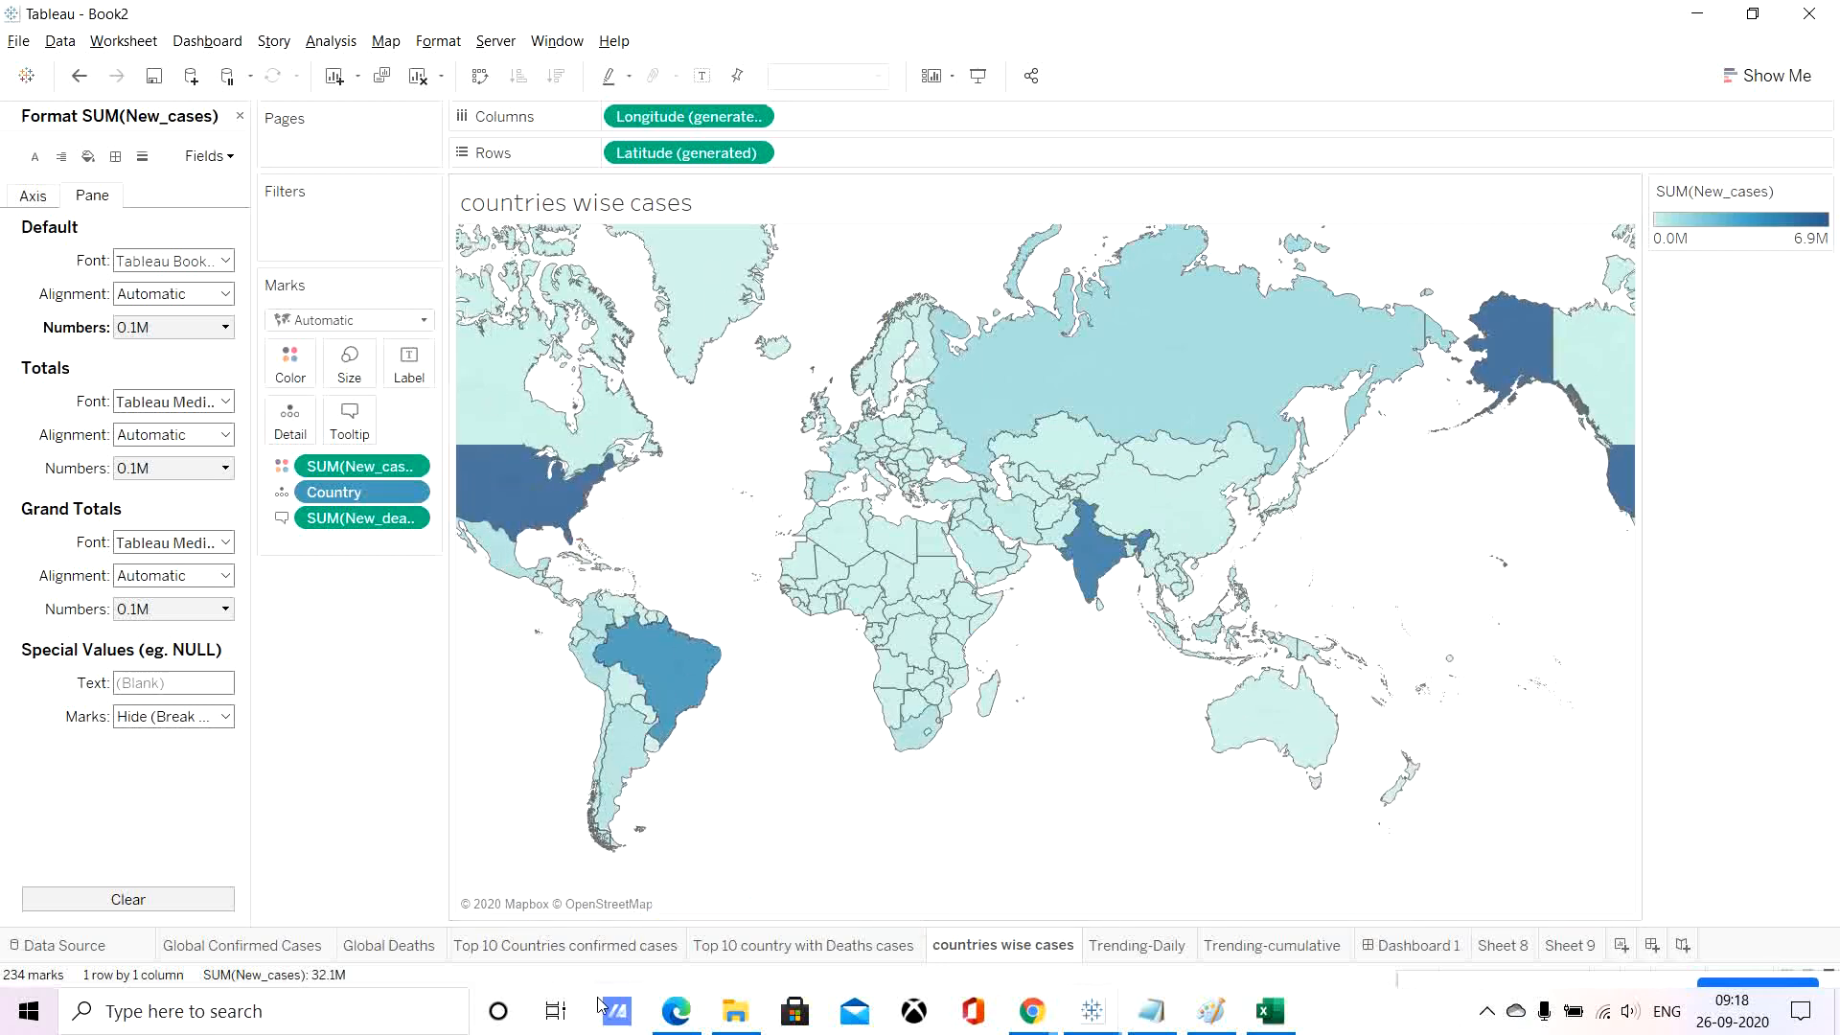
# Switch the trend chart on Dashboard 1 to Cumulative view and go to its Trending-cumulative worksheet.
pyautogui.click(1414, 945)
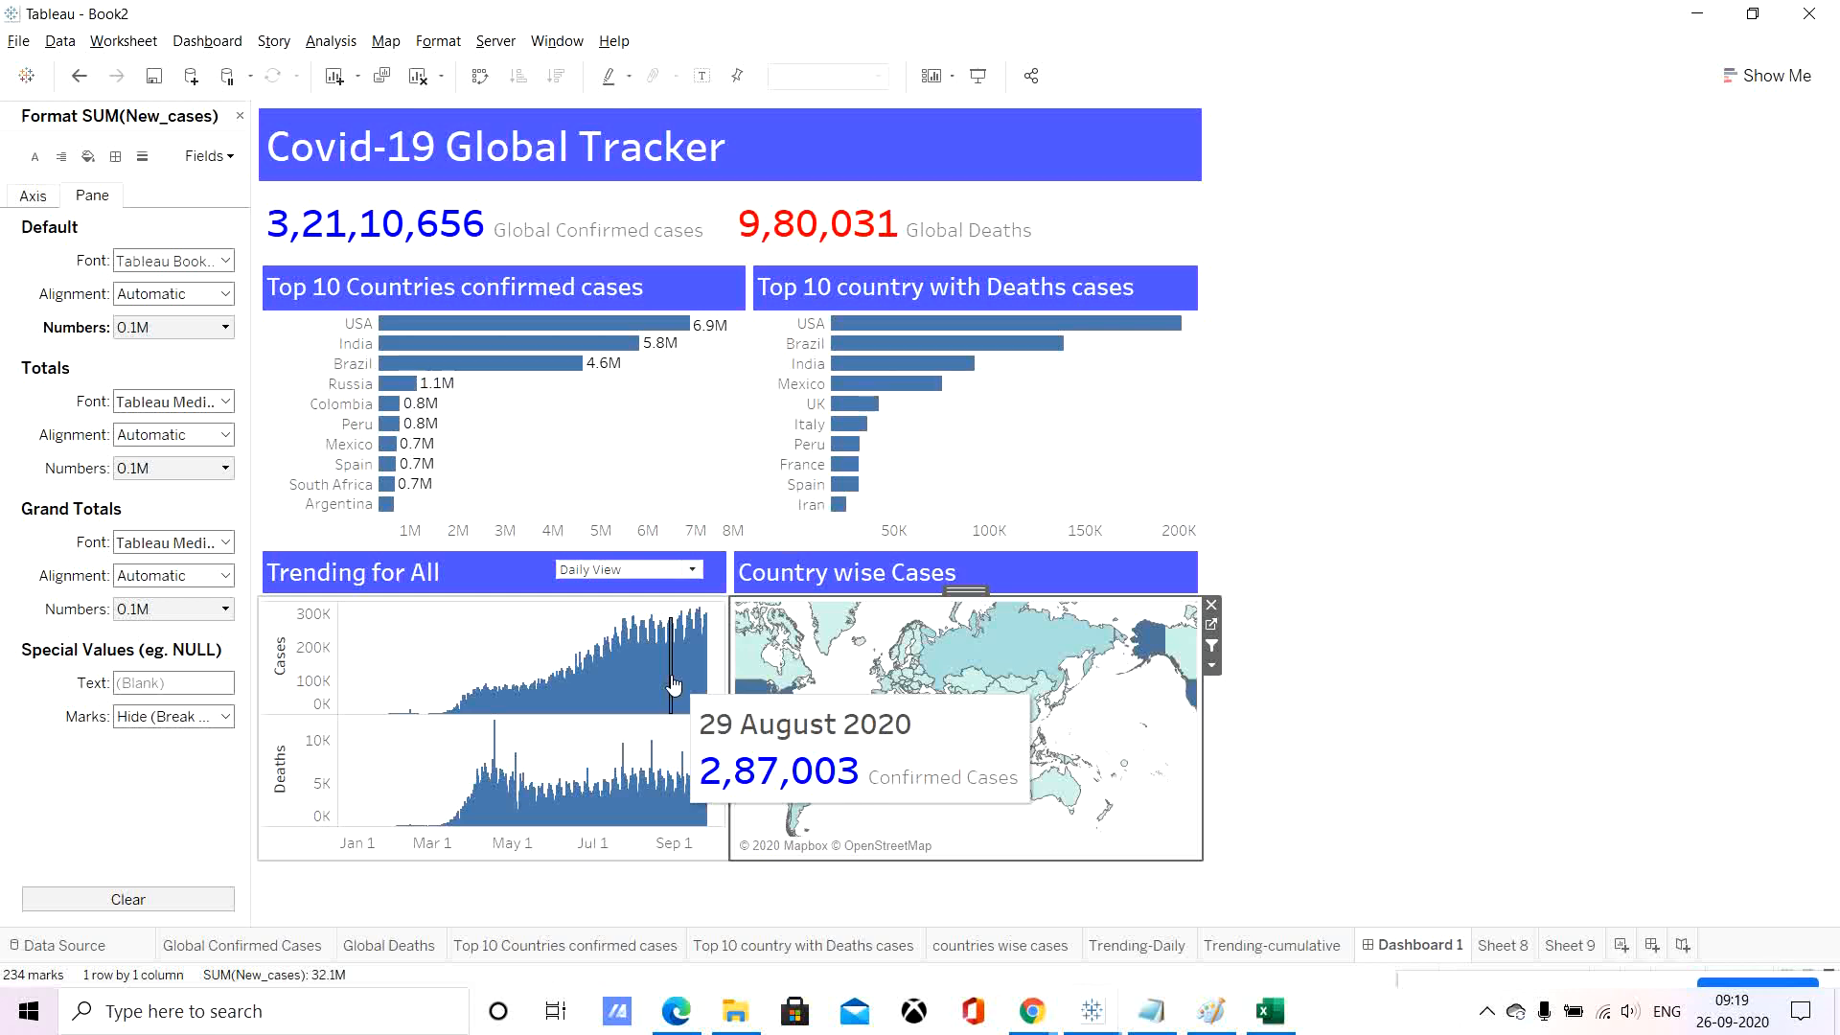
pyautogui.click(611, 567)
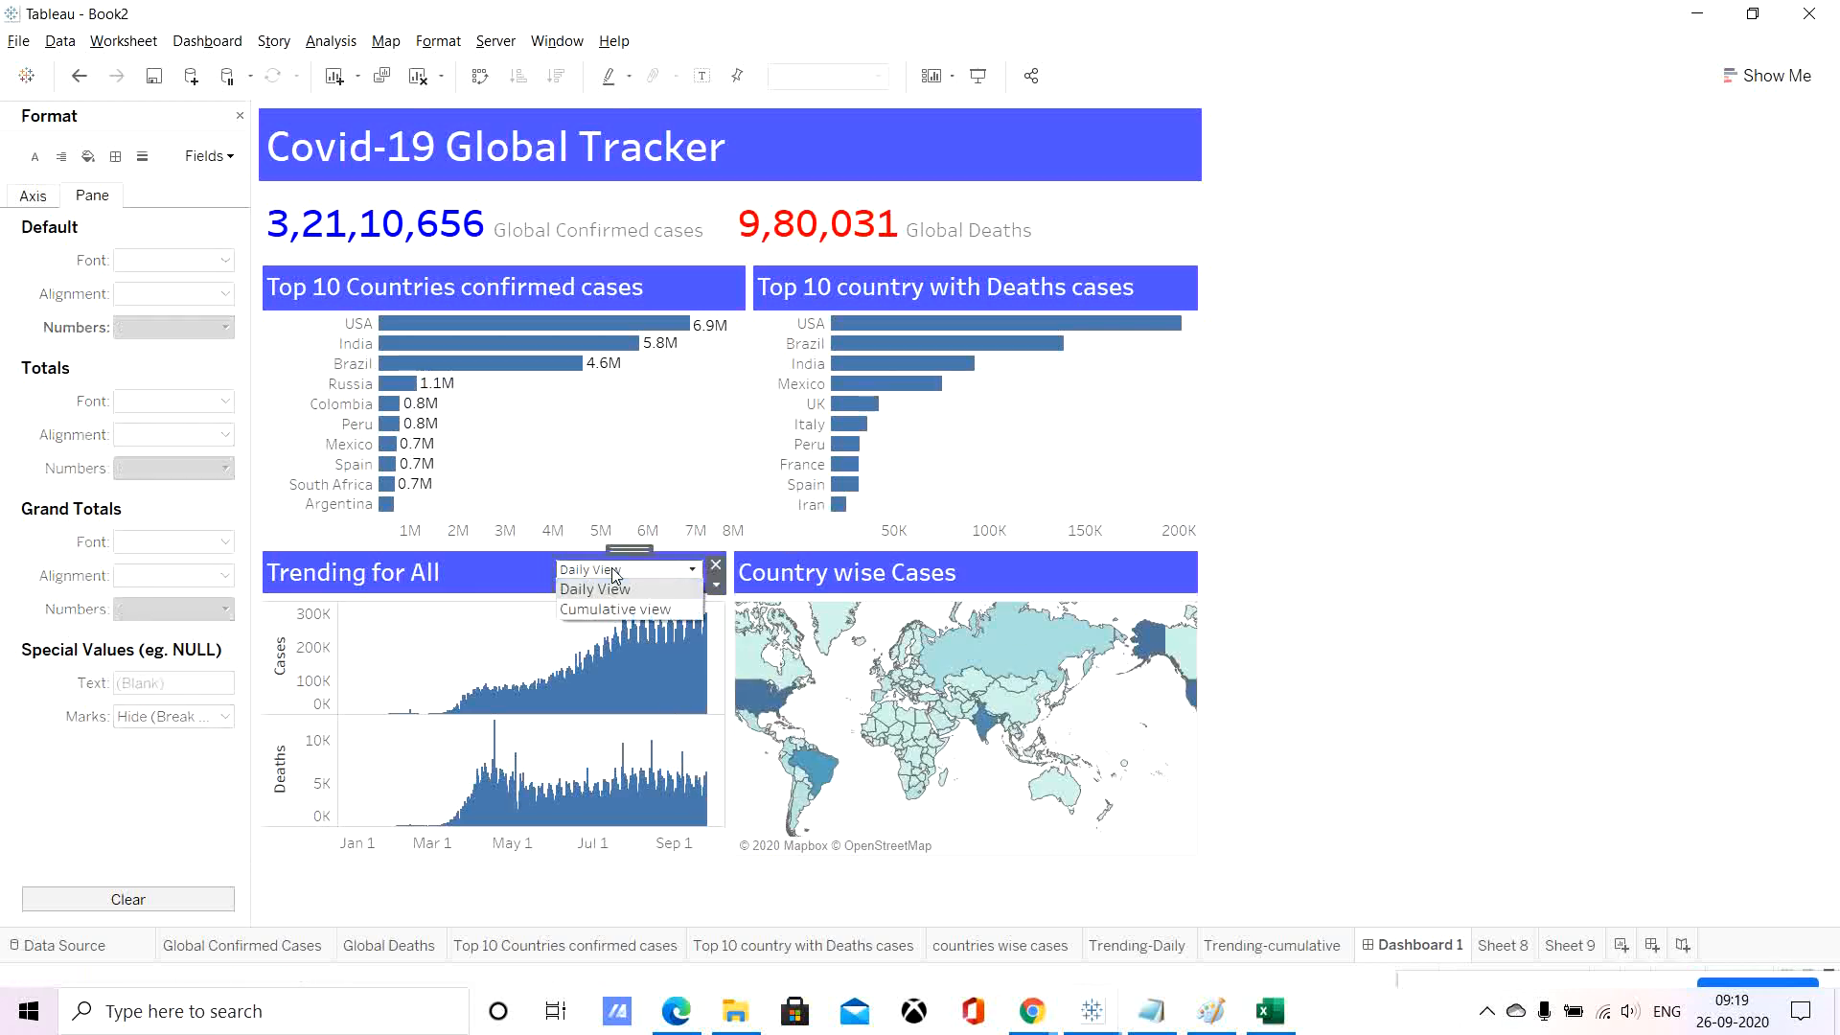
pyautogui.click(609, 609)
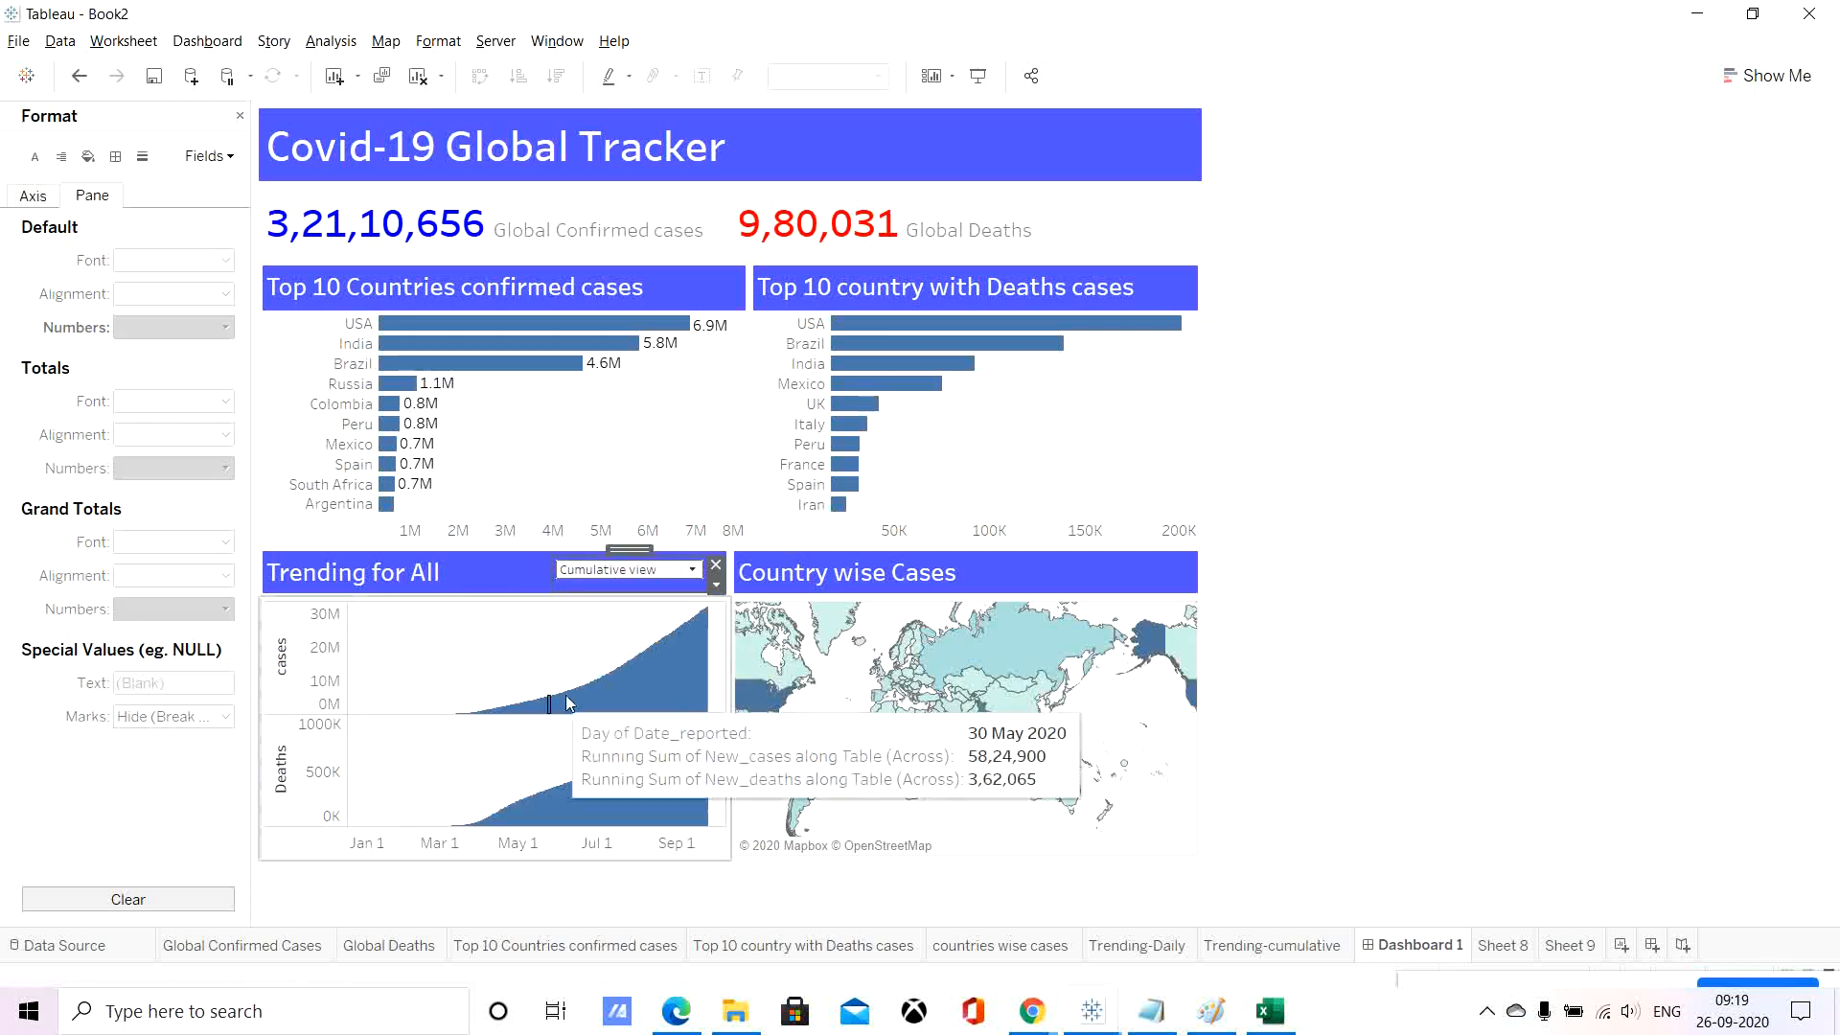
pyautogui.click(509, 660)
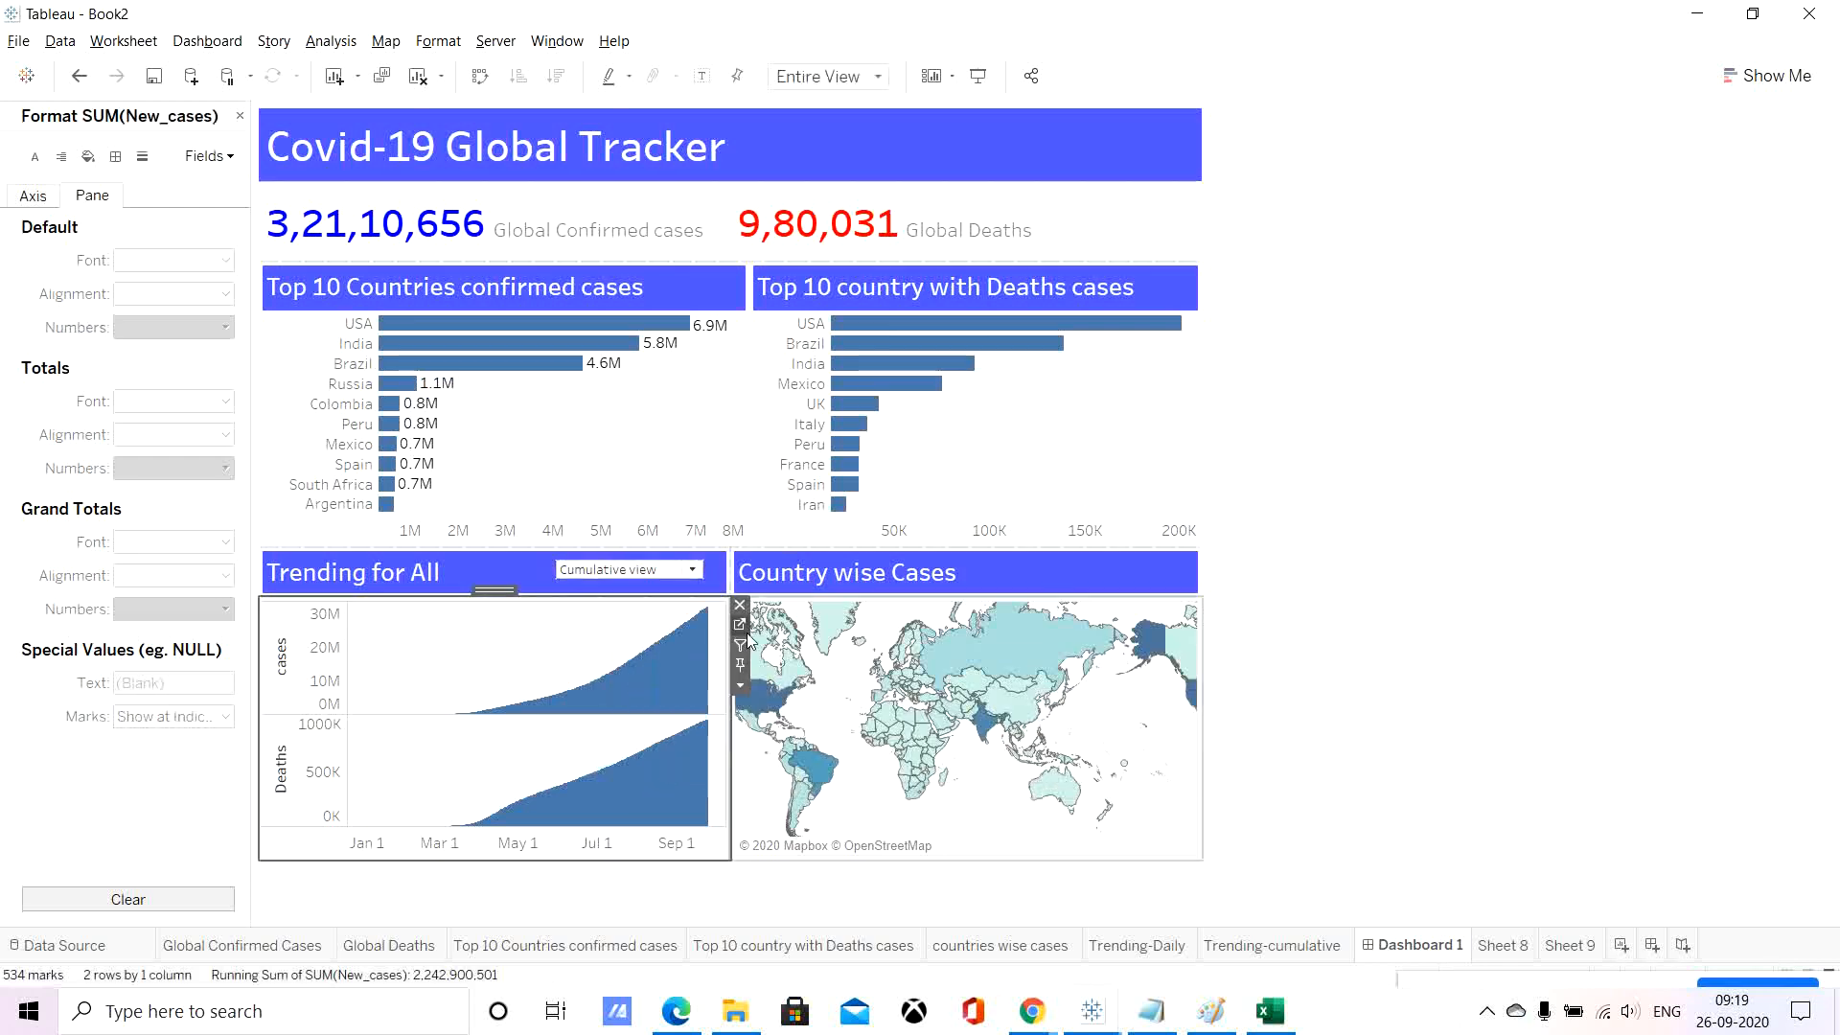
pyautogui.click(736, 623)
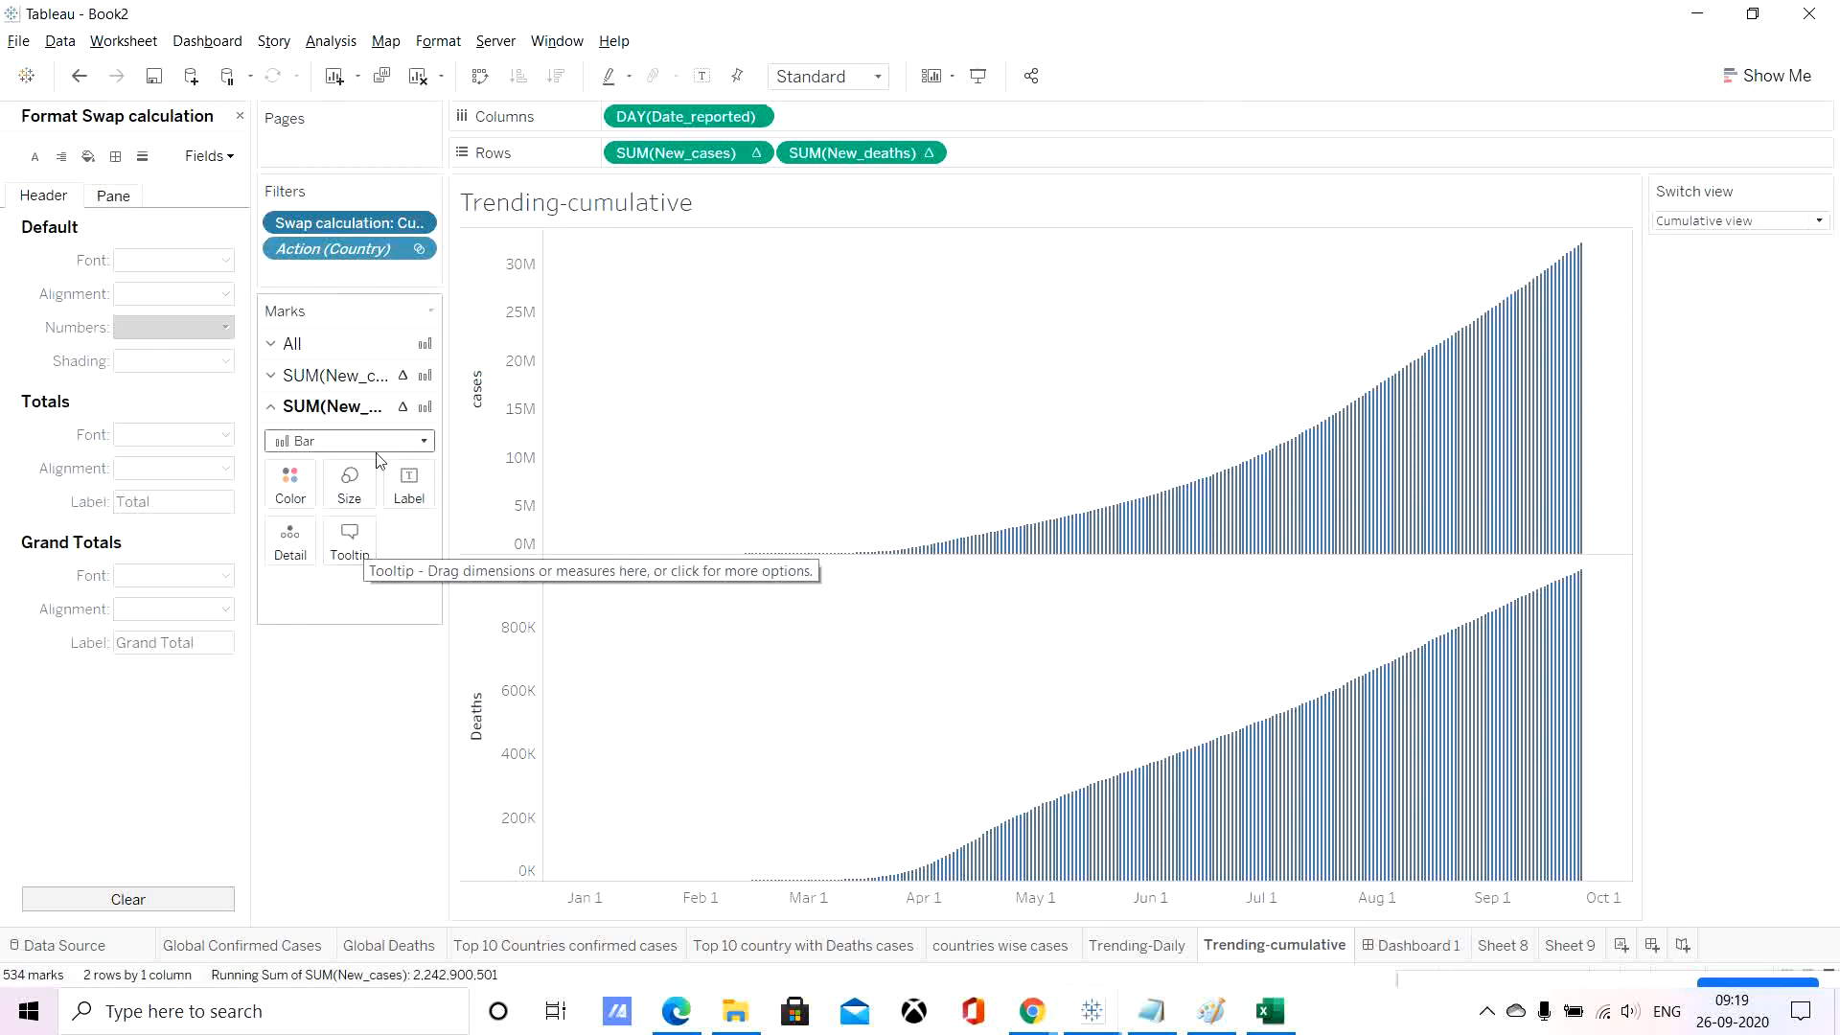
# In the tooltip of the cumulative cases marks, remove the "Day of Date_reported" caption and set the <DAY(Date_reported)> field to size 18.
pyautogui.click(356, 378)
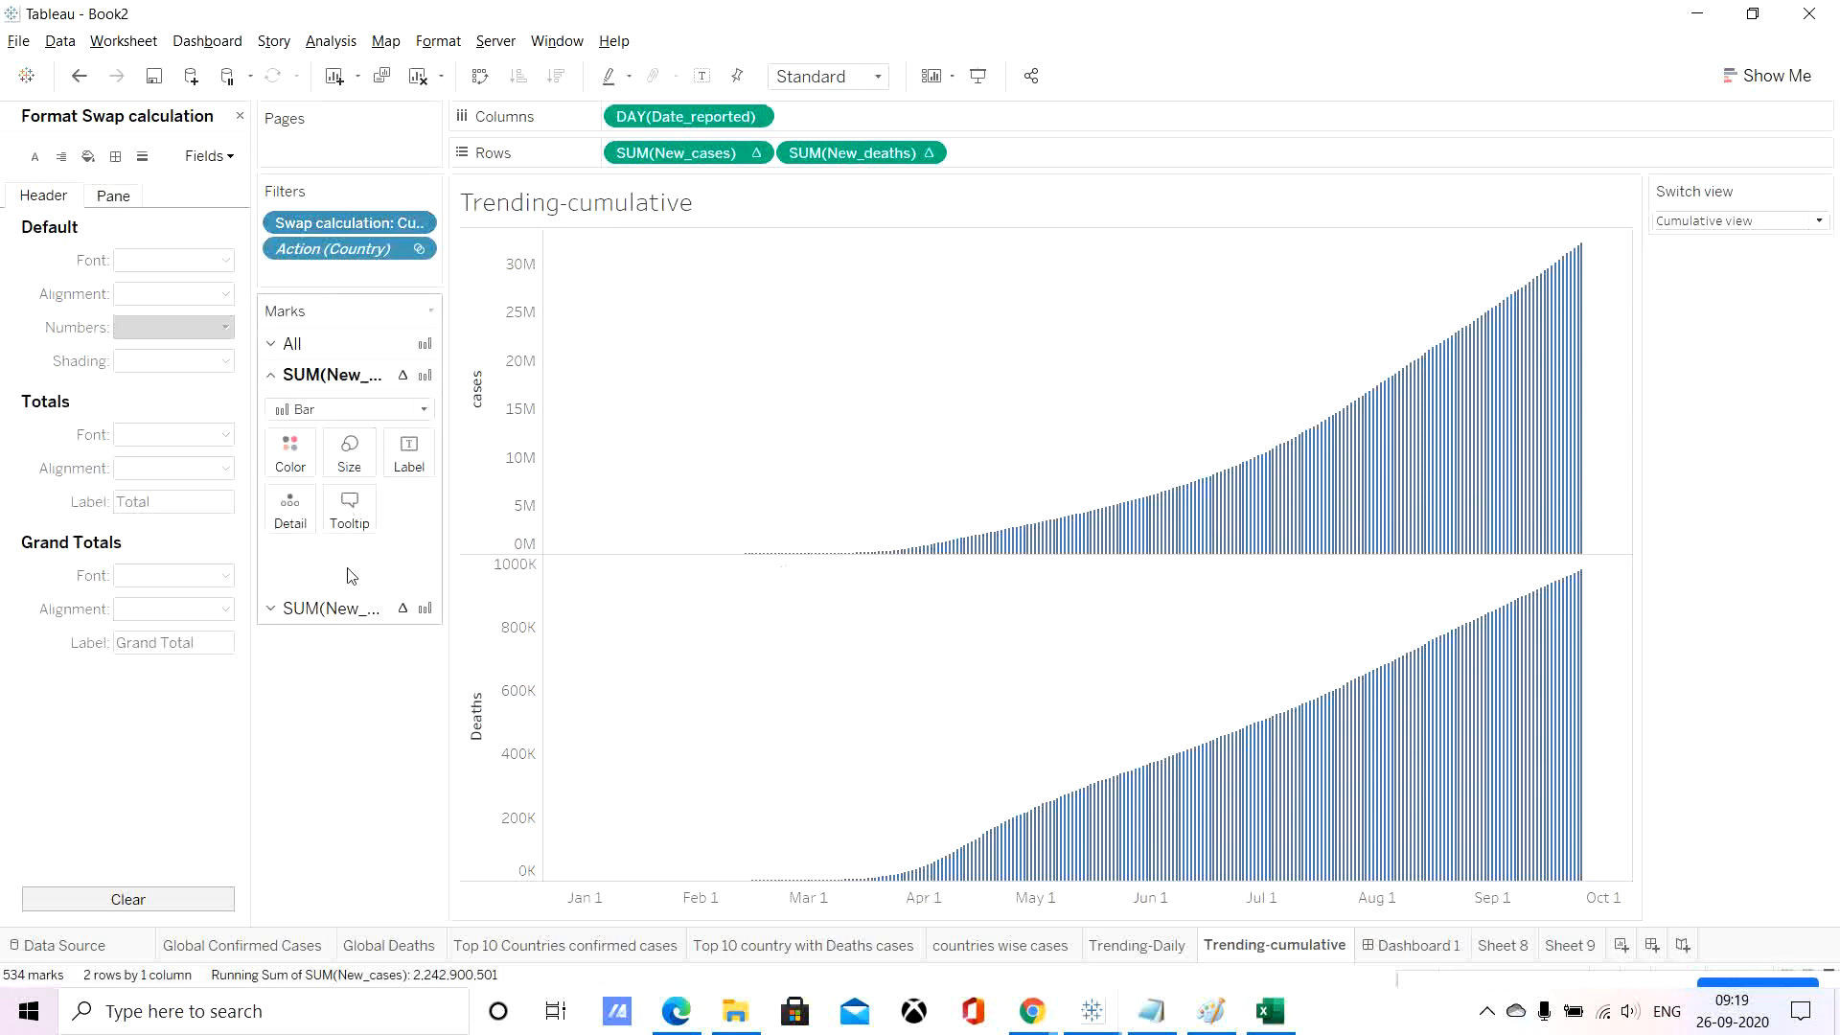
pyautogui.click(349, 508)
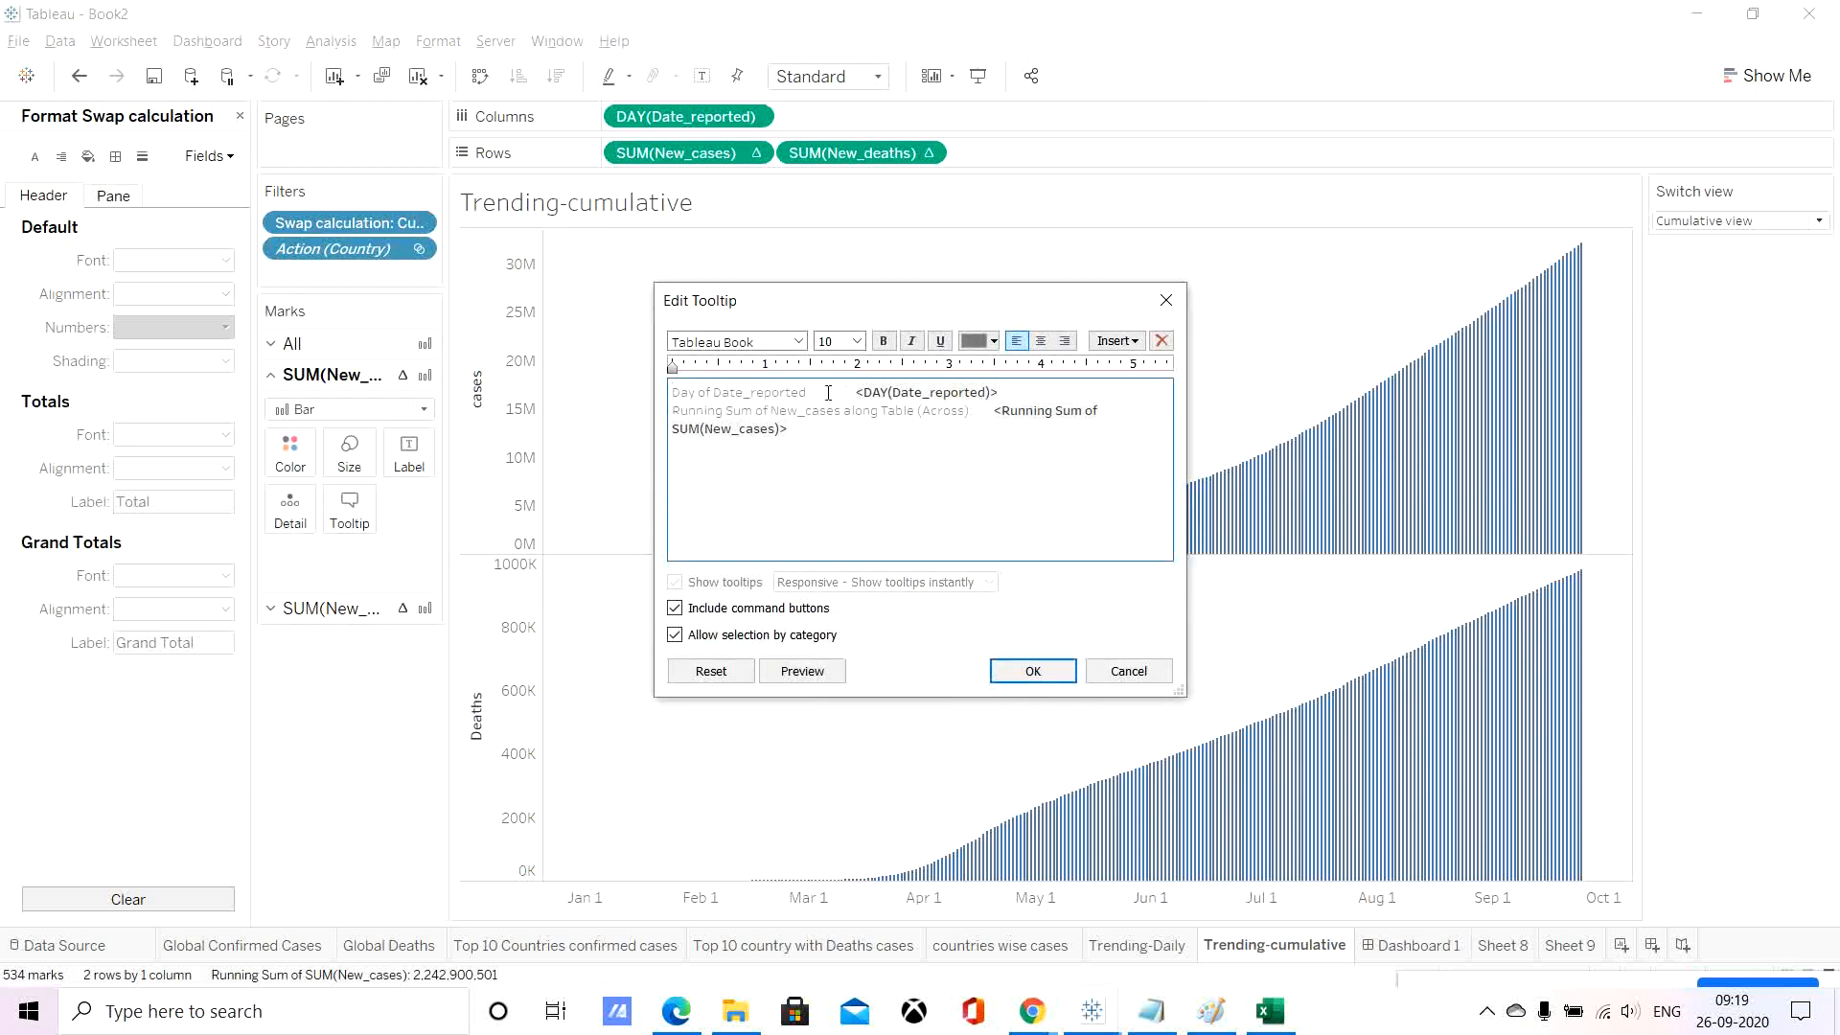
pyautogui.moveTo(828, 393); pyautogui.dragTo(530, 375)
pyautogui.press('Delete')
pyautogui.press('Delete')
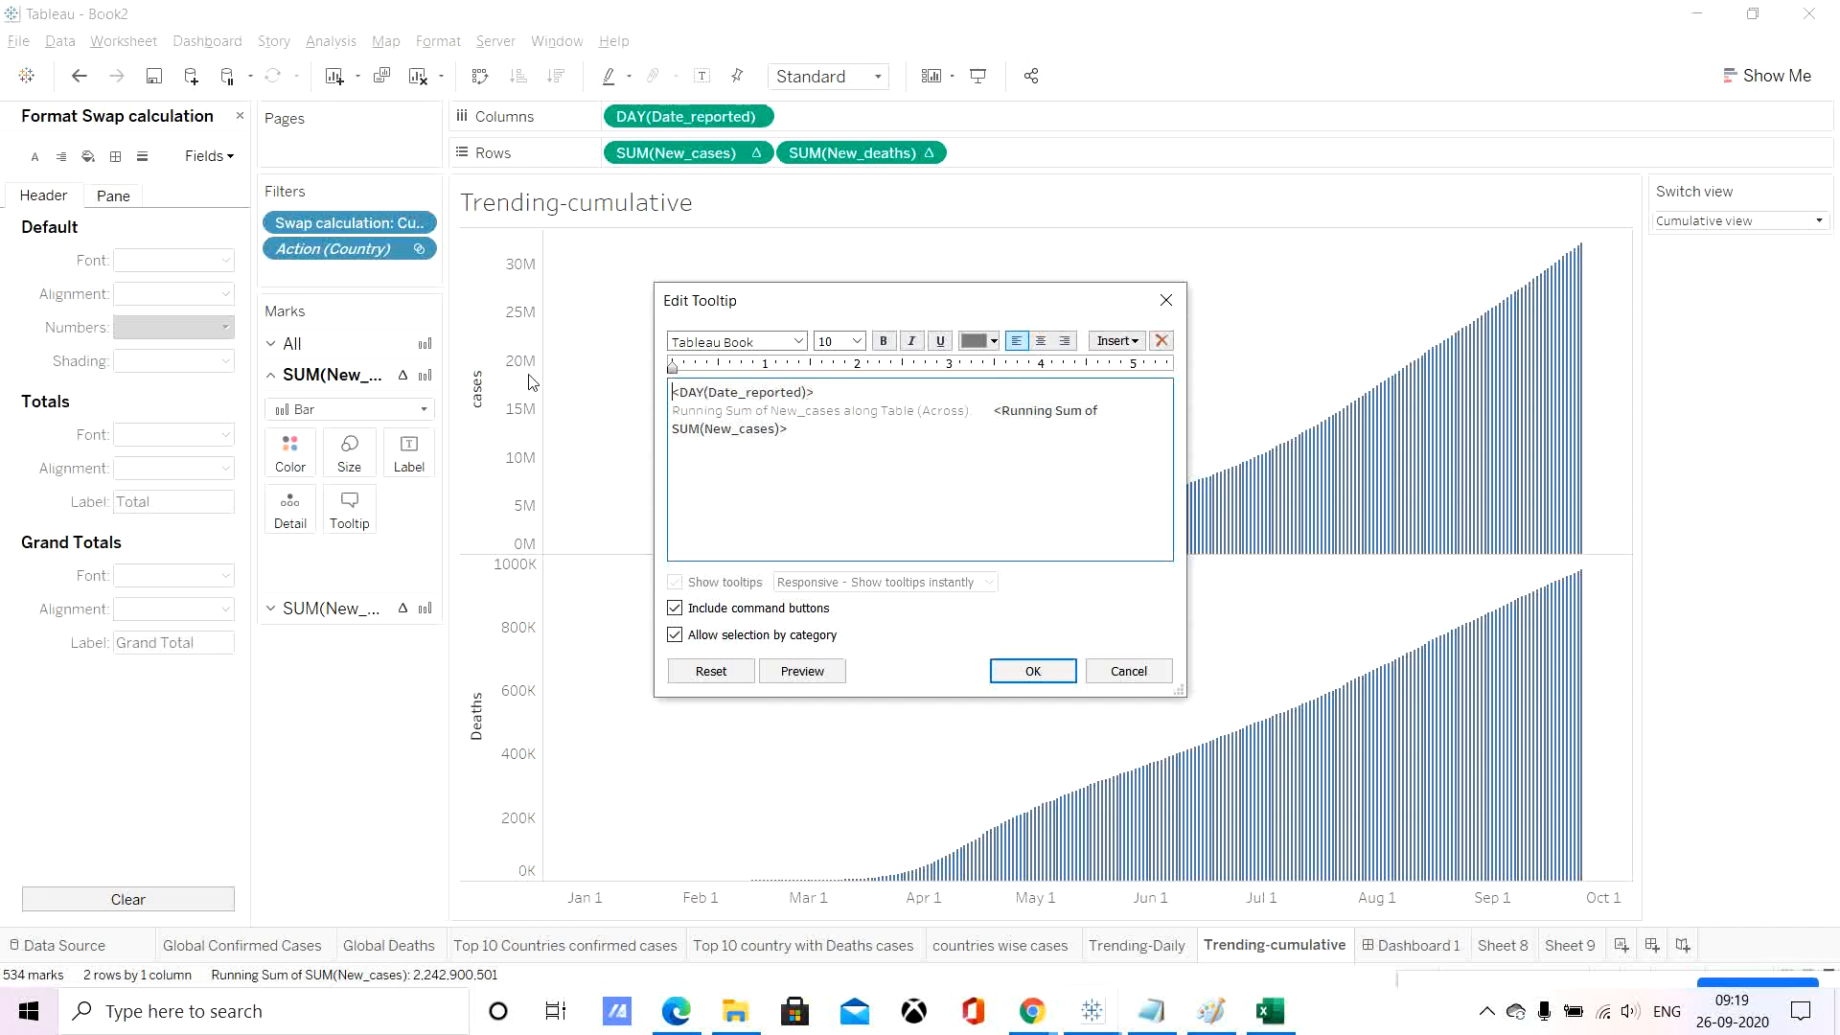
pyautogui.moveTo(810, 392); pyautogui.dragTo(666, 380)
pyautogui.click(856, 341)
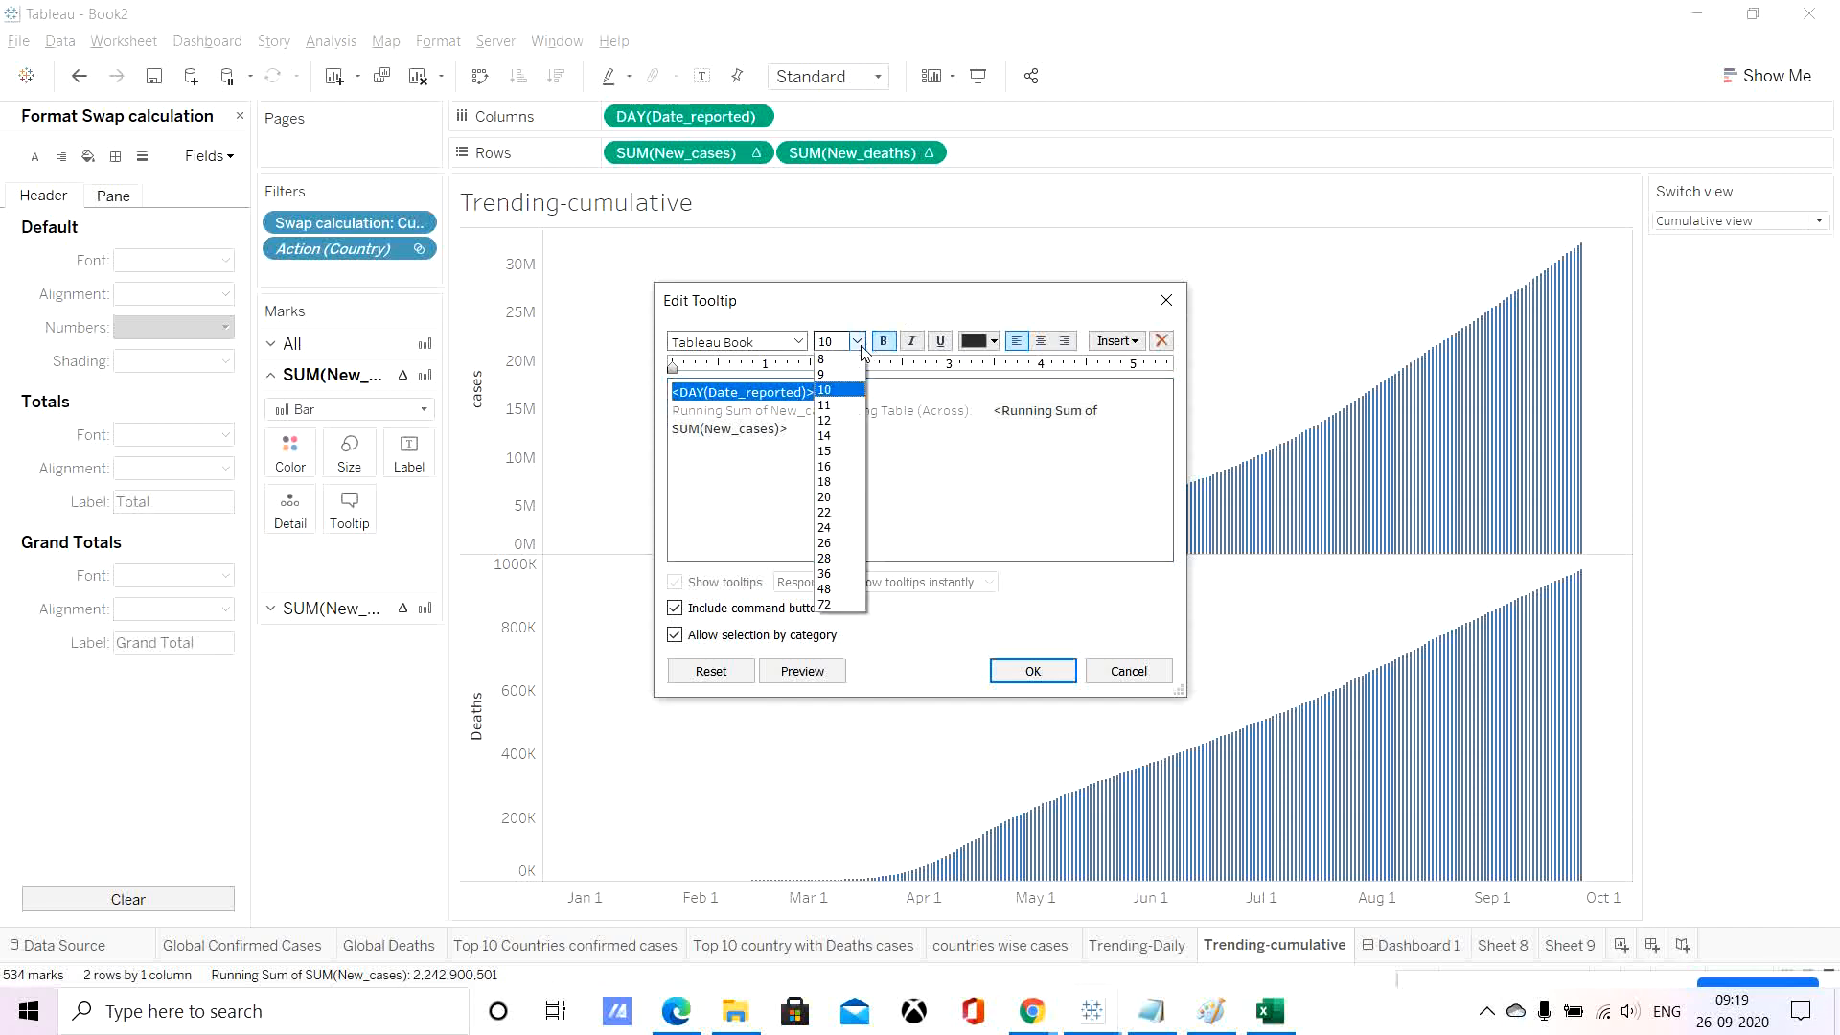
pyautogui.click(826, 482)
# Delete the "Running Sum of New_cases along Table (Across)" caption from the cumulative cases tooltip.
pyautogui.moveTo(978, 421); pyautogui.dragTo(661, 427)
pyautogui.press('BackSpace')
pyautogui.press('BackSpace')
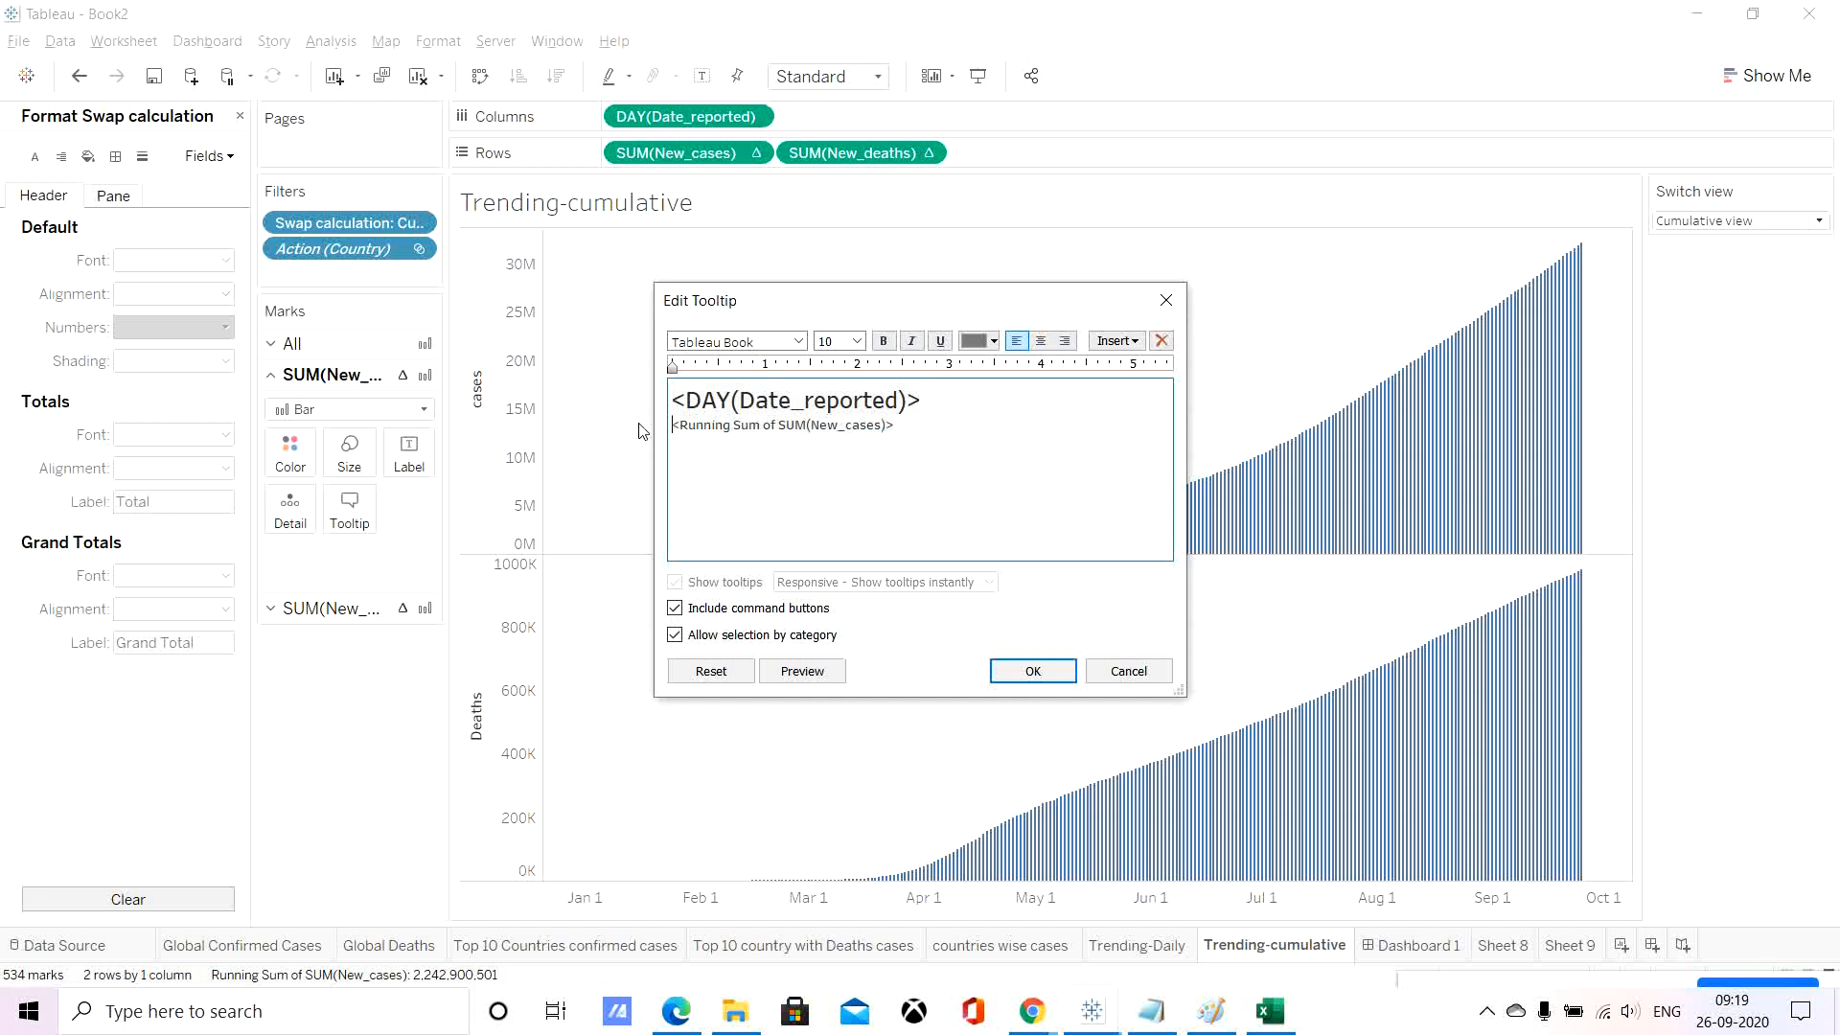
# Set the <Running Sum of SUM(New_cases)> field to size 24 in blue, and apply the tooltip.
pyautogui.moveTo(901, 420); pyautogui.dragTo(608, 418)
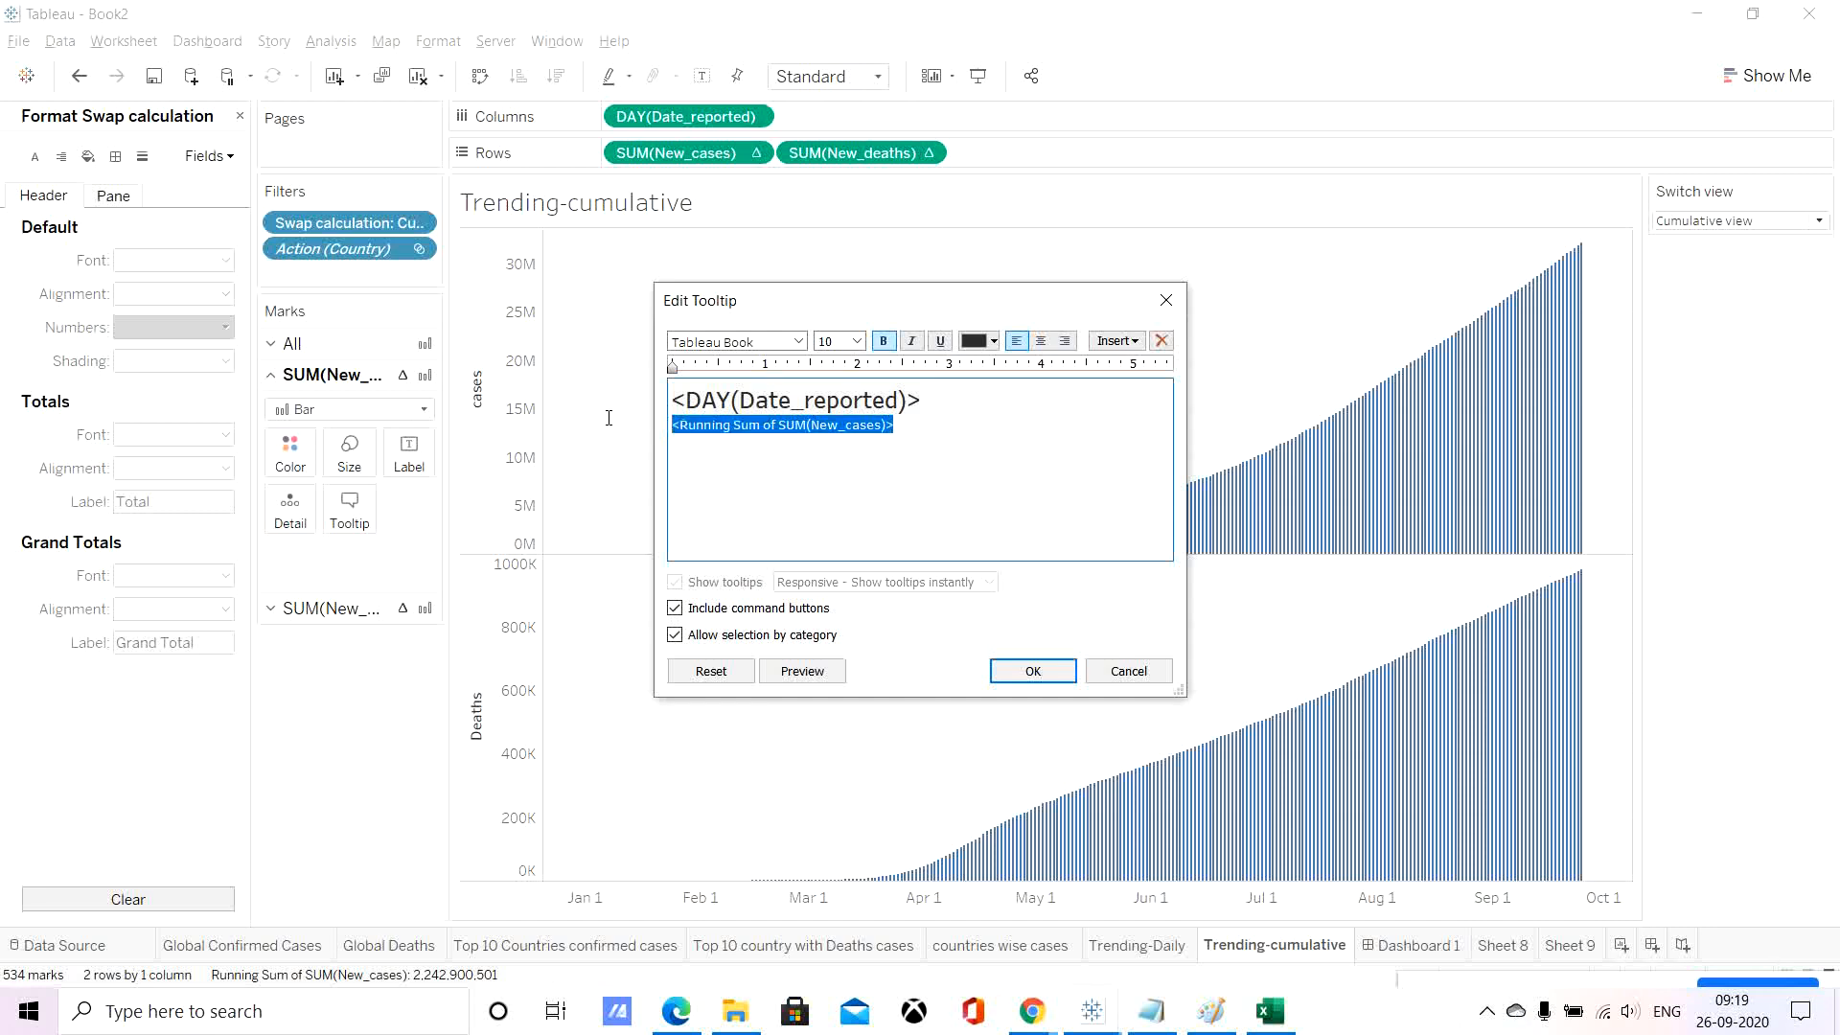
pyautogui.click(857, 342)
pyautogui.click(841, 528)
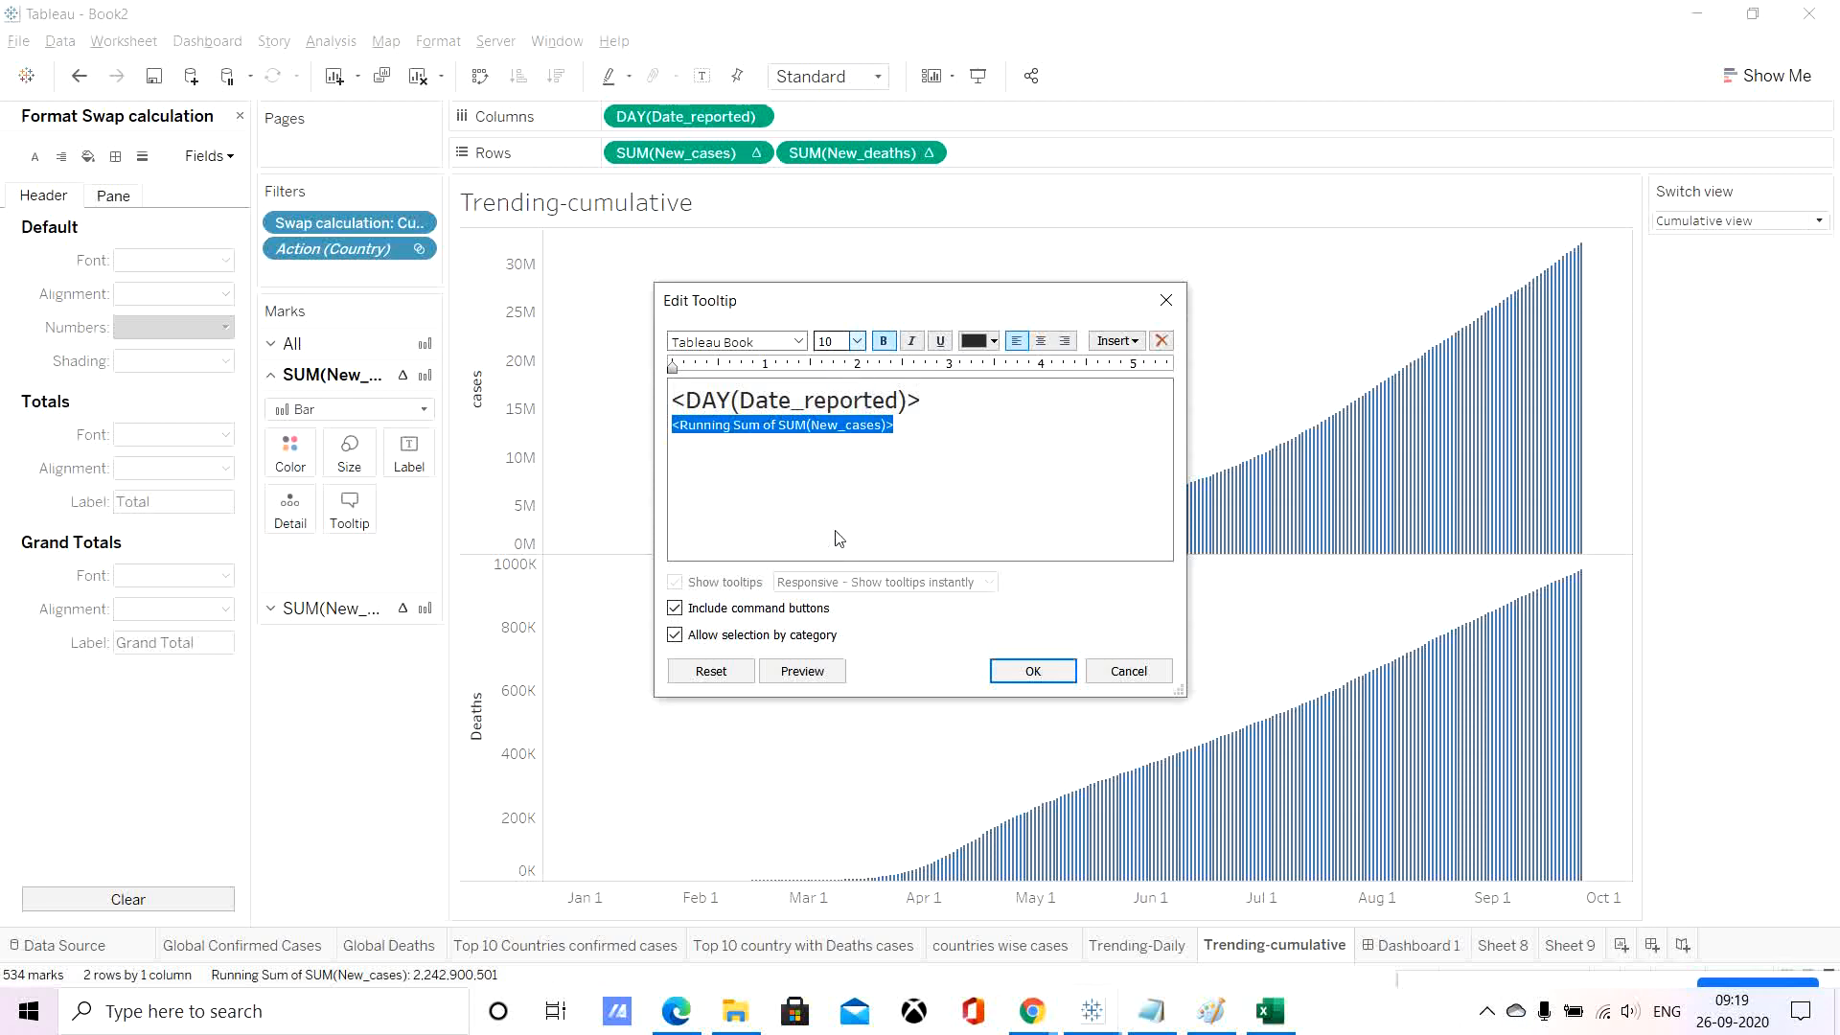
pyautogui.click(995, 341)
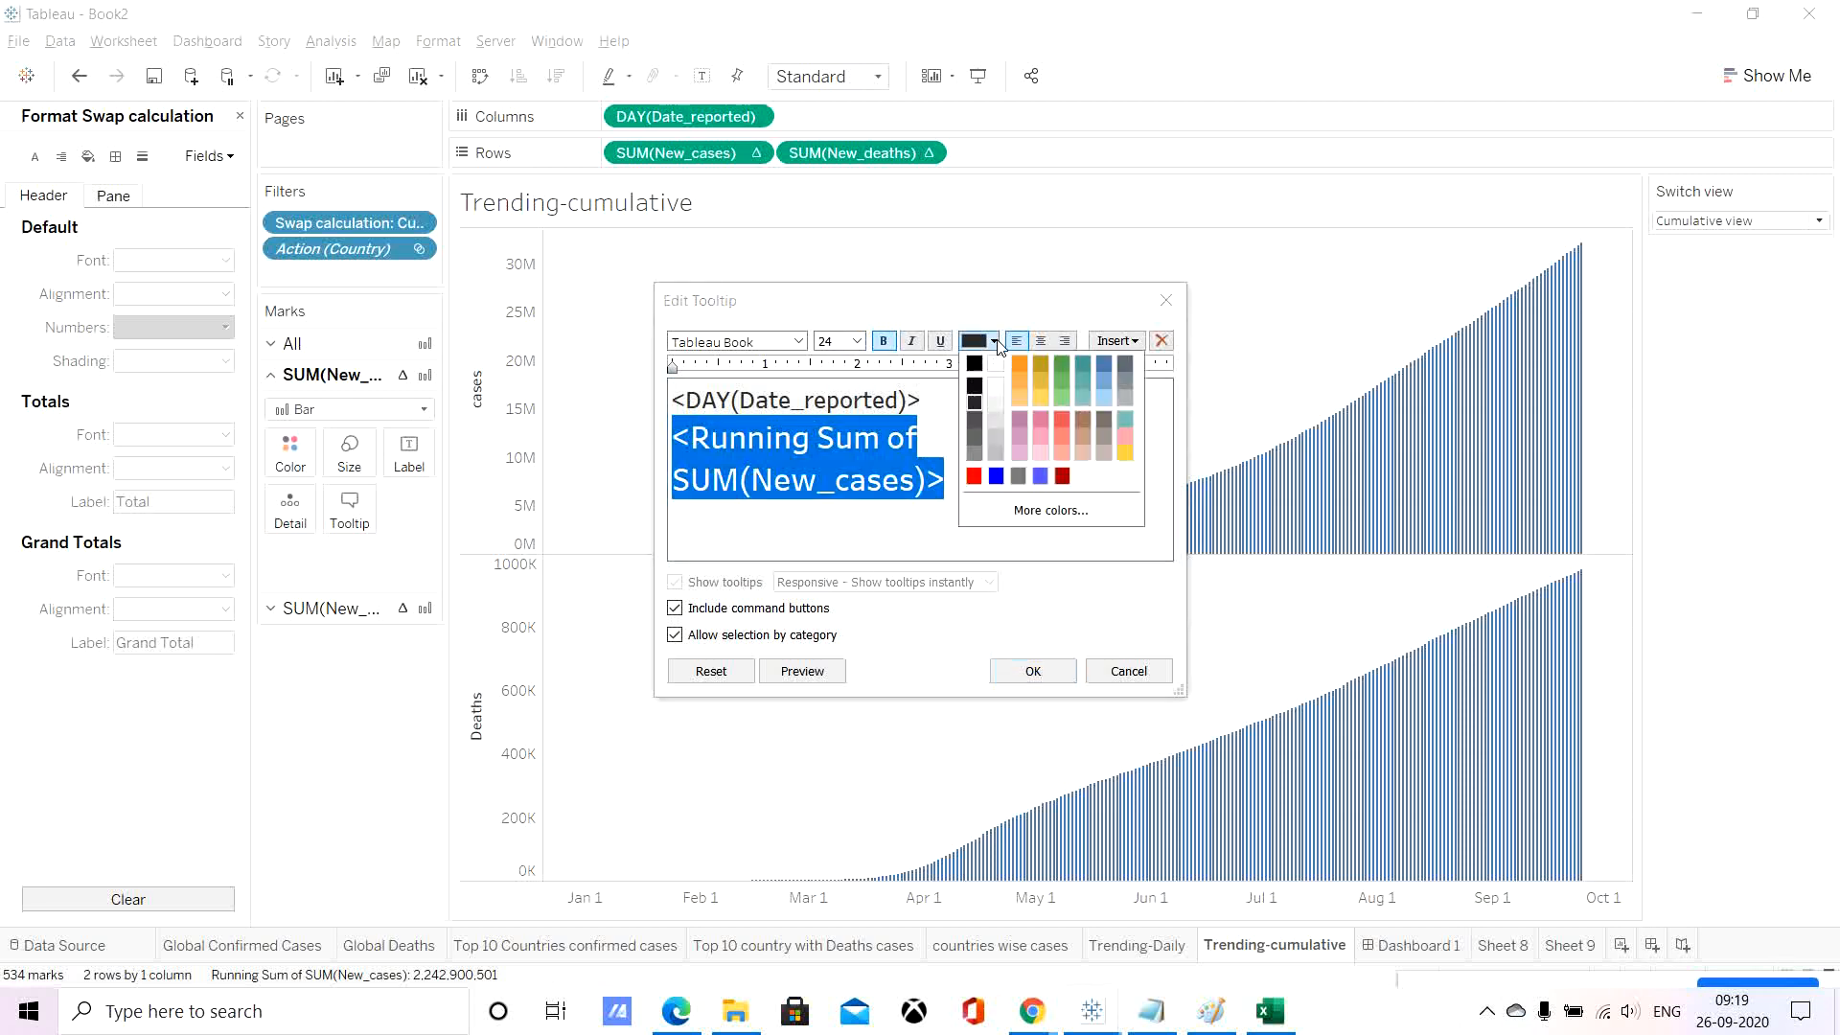
pyautogui.click(996, 477)
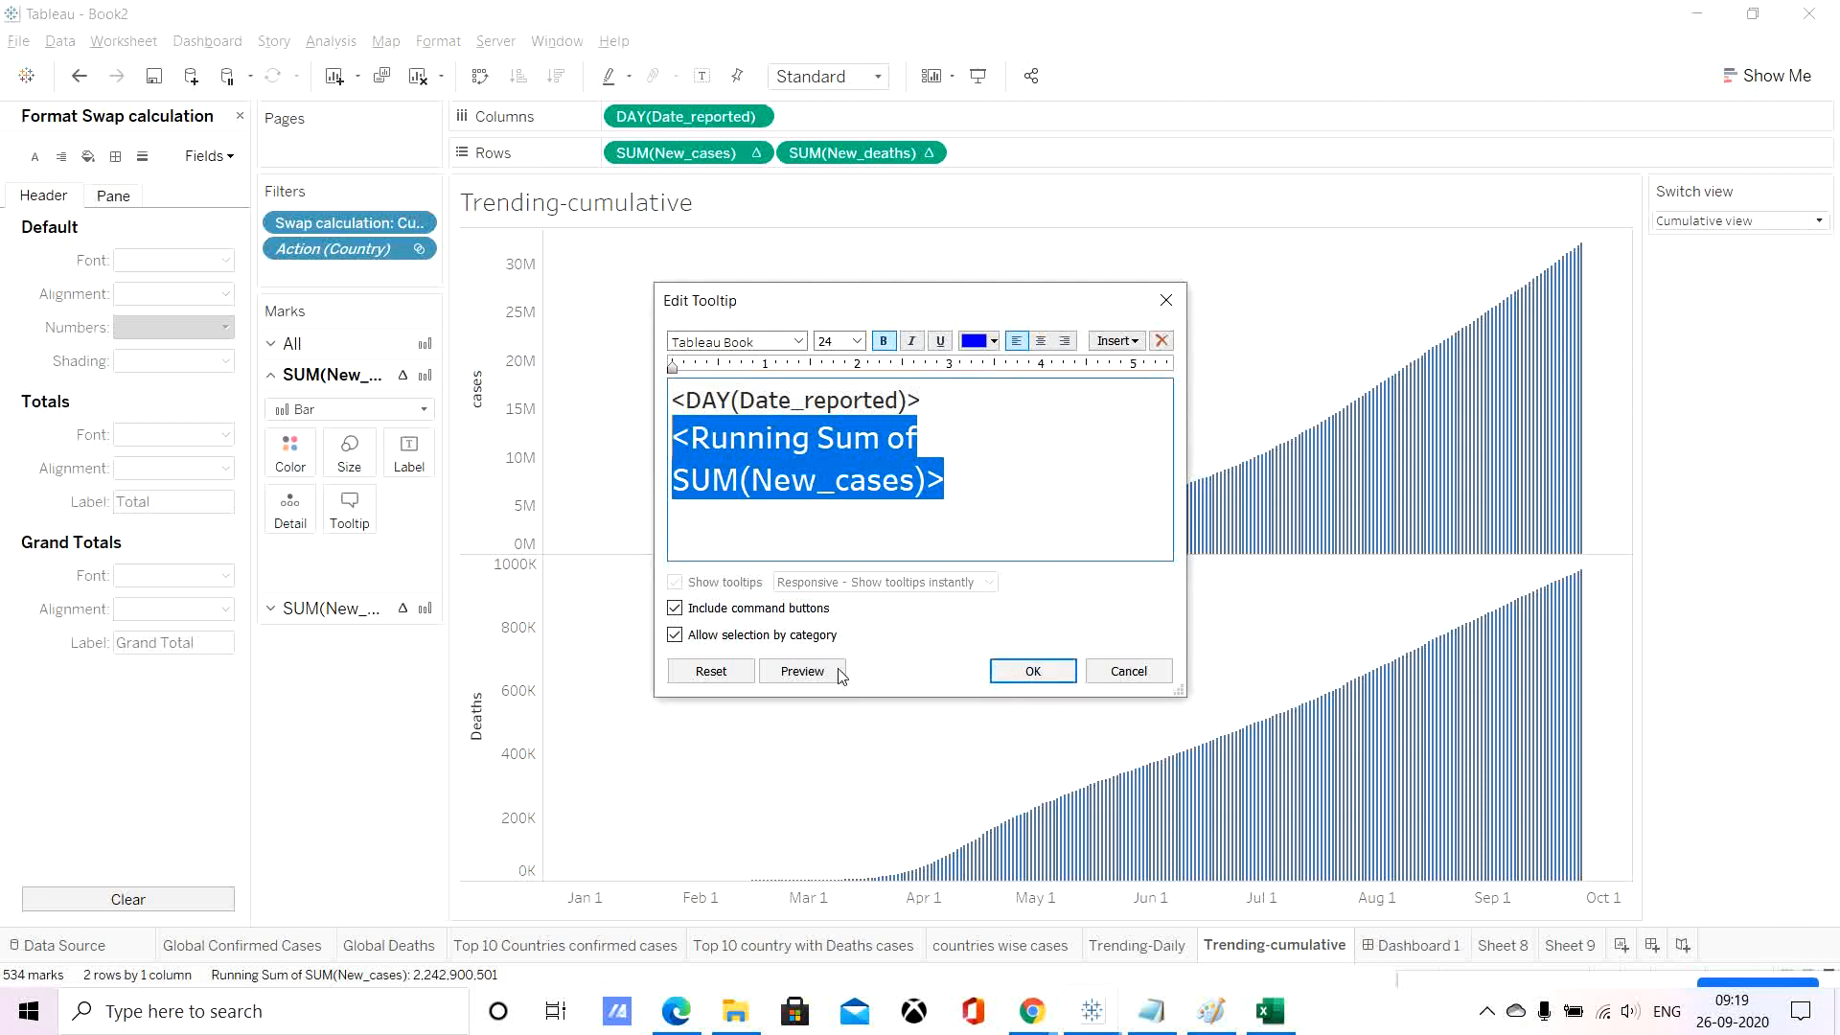
pyautogui.click(803, 671)
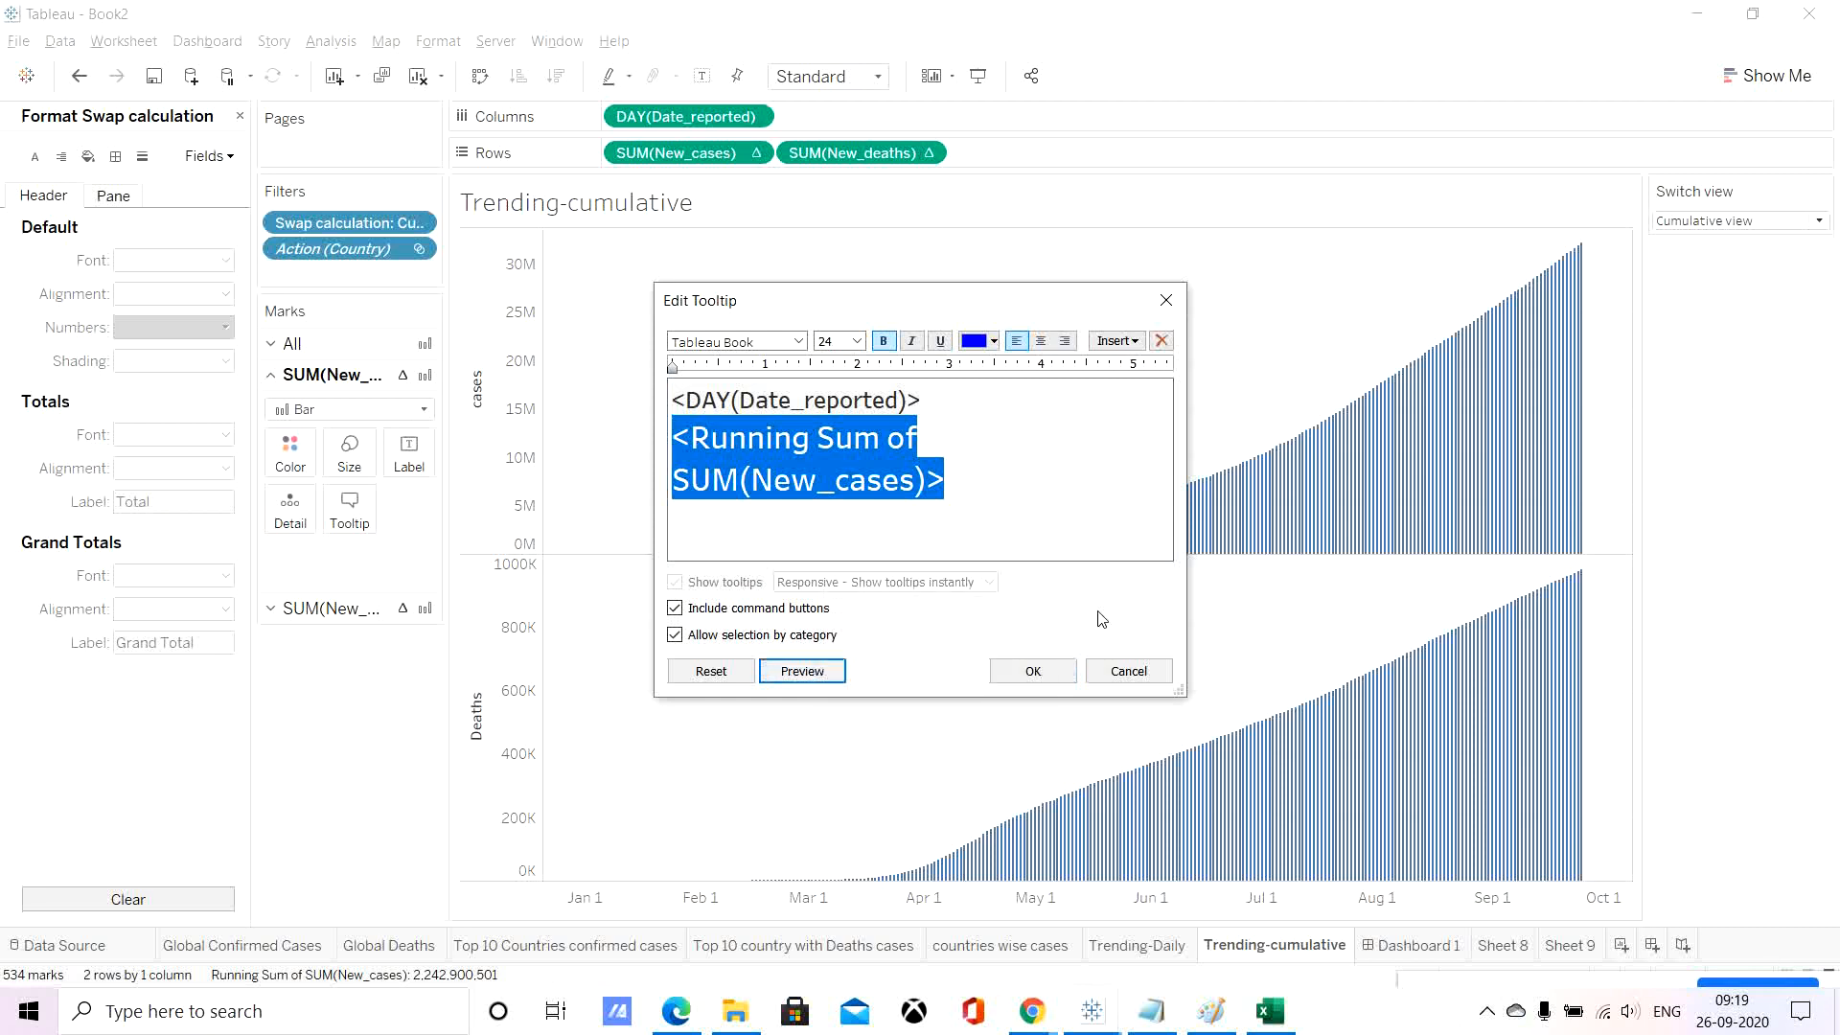
pyautogui.click(1053, 678)
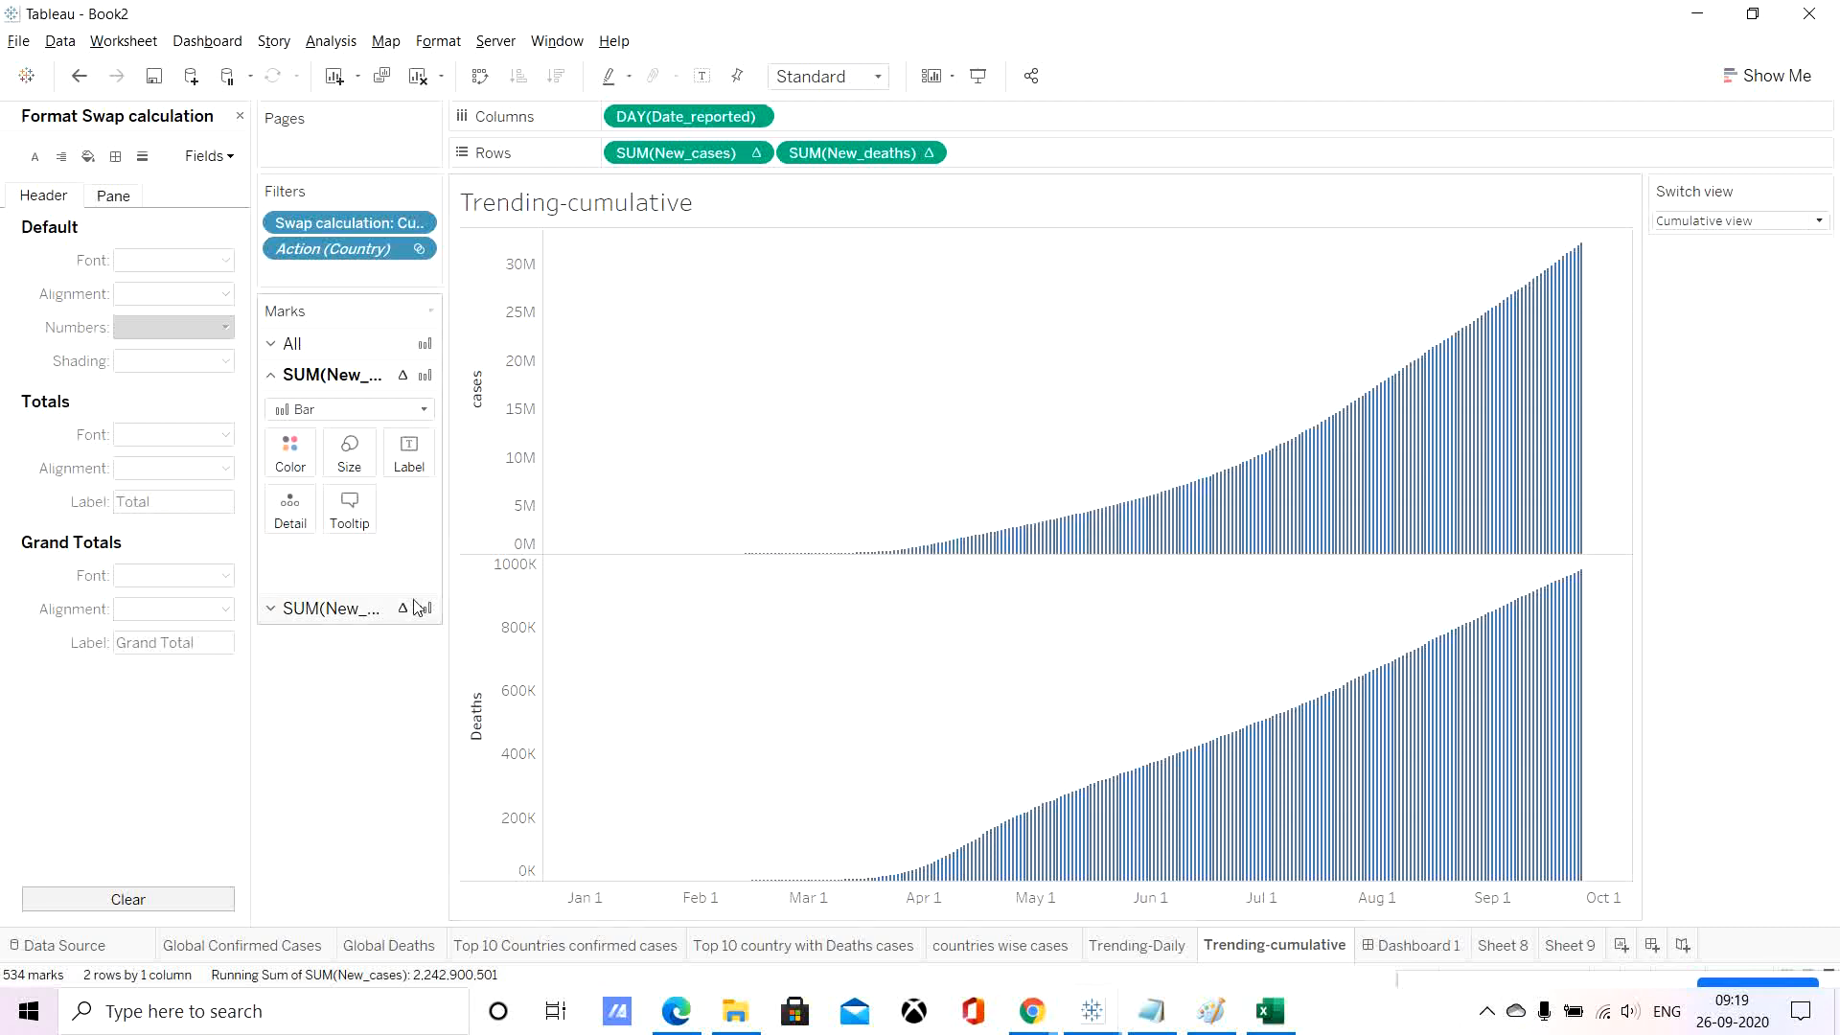
# Format the pane numbers of the running sum of New_cases as Number (Custom) with 1 decimal place and display units in Millions (M).
pyautogui.rightClick(713, 160)
pyautogui.click(777, 233)
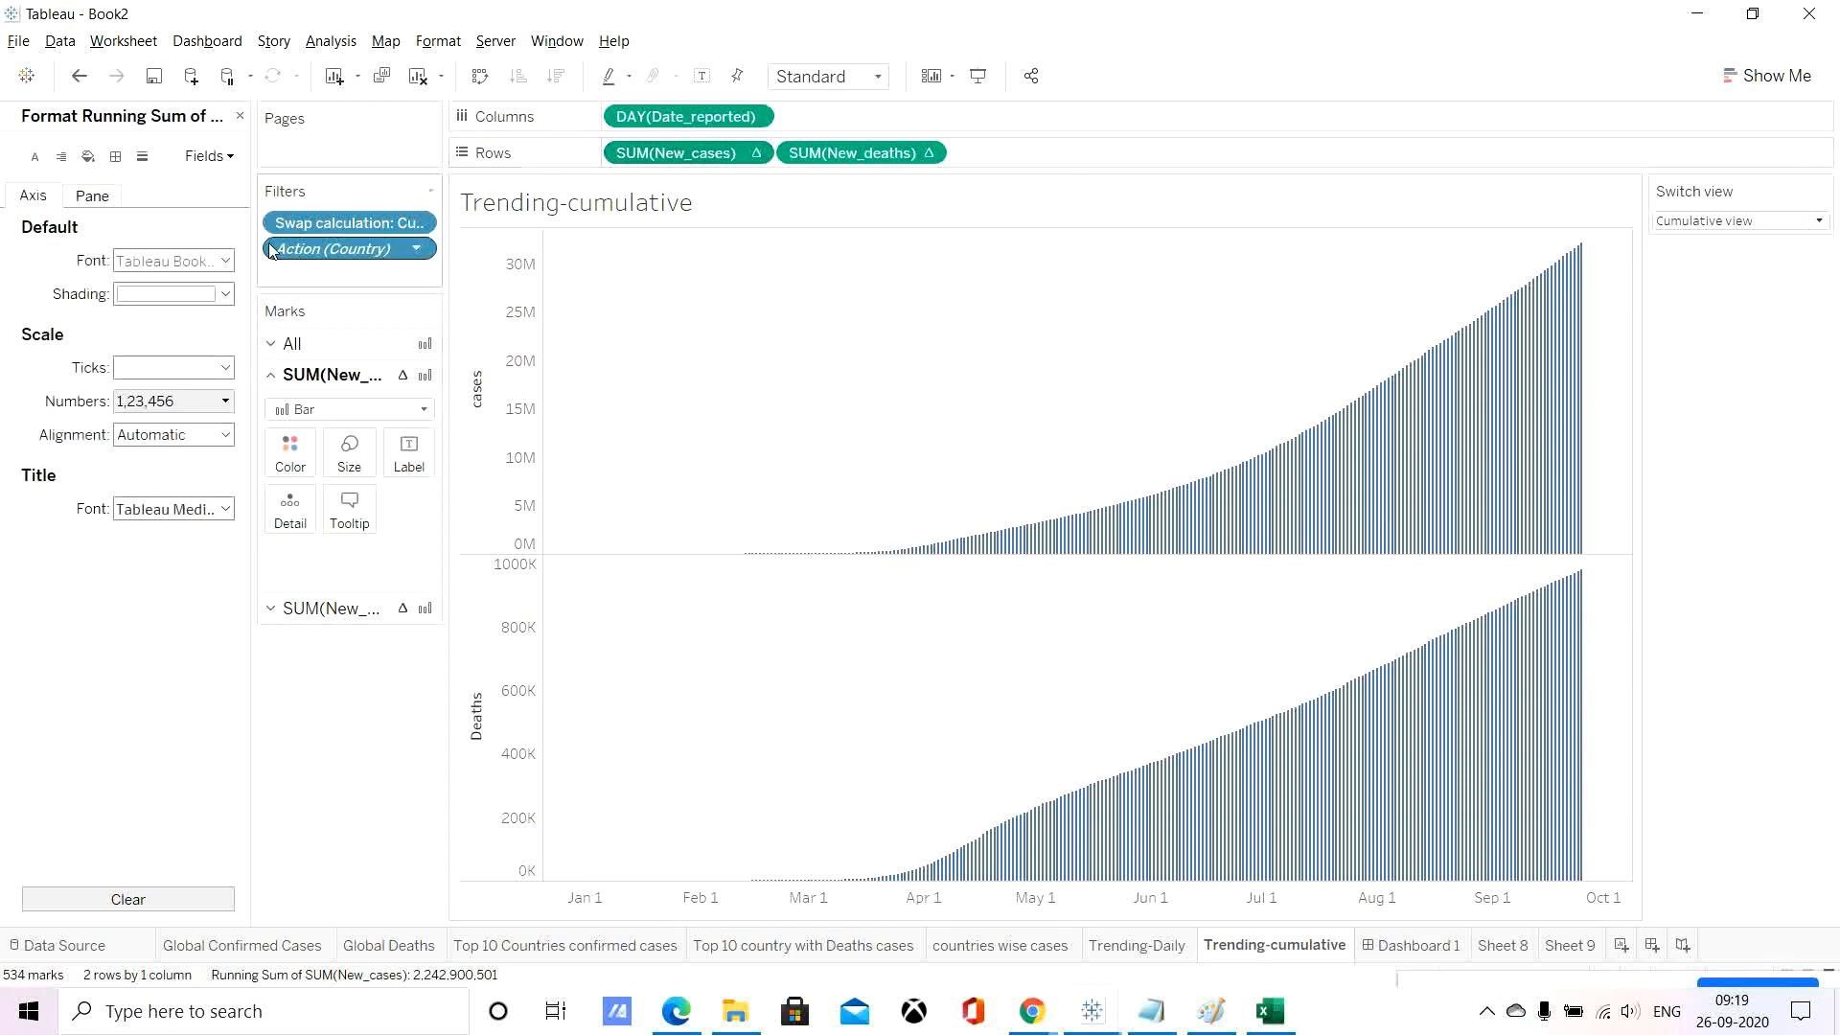
pyautogui.click(92, 197)
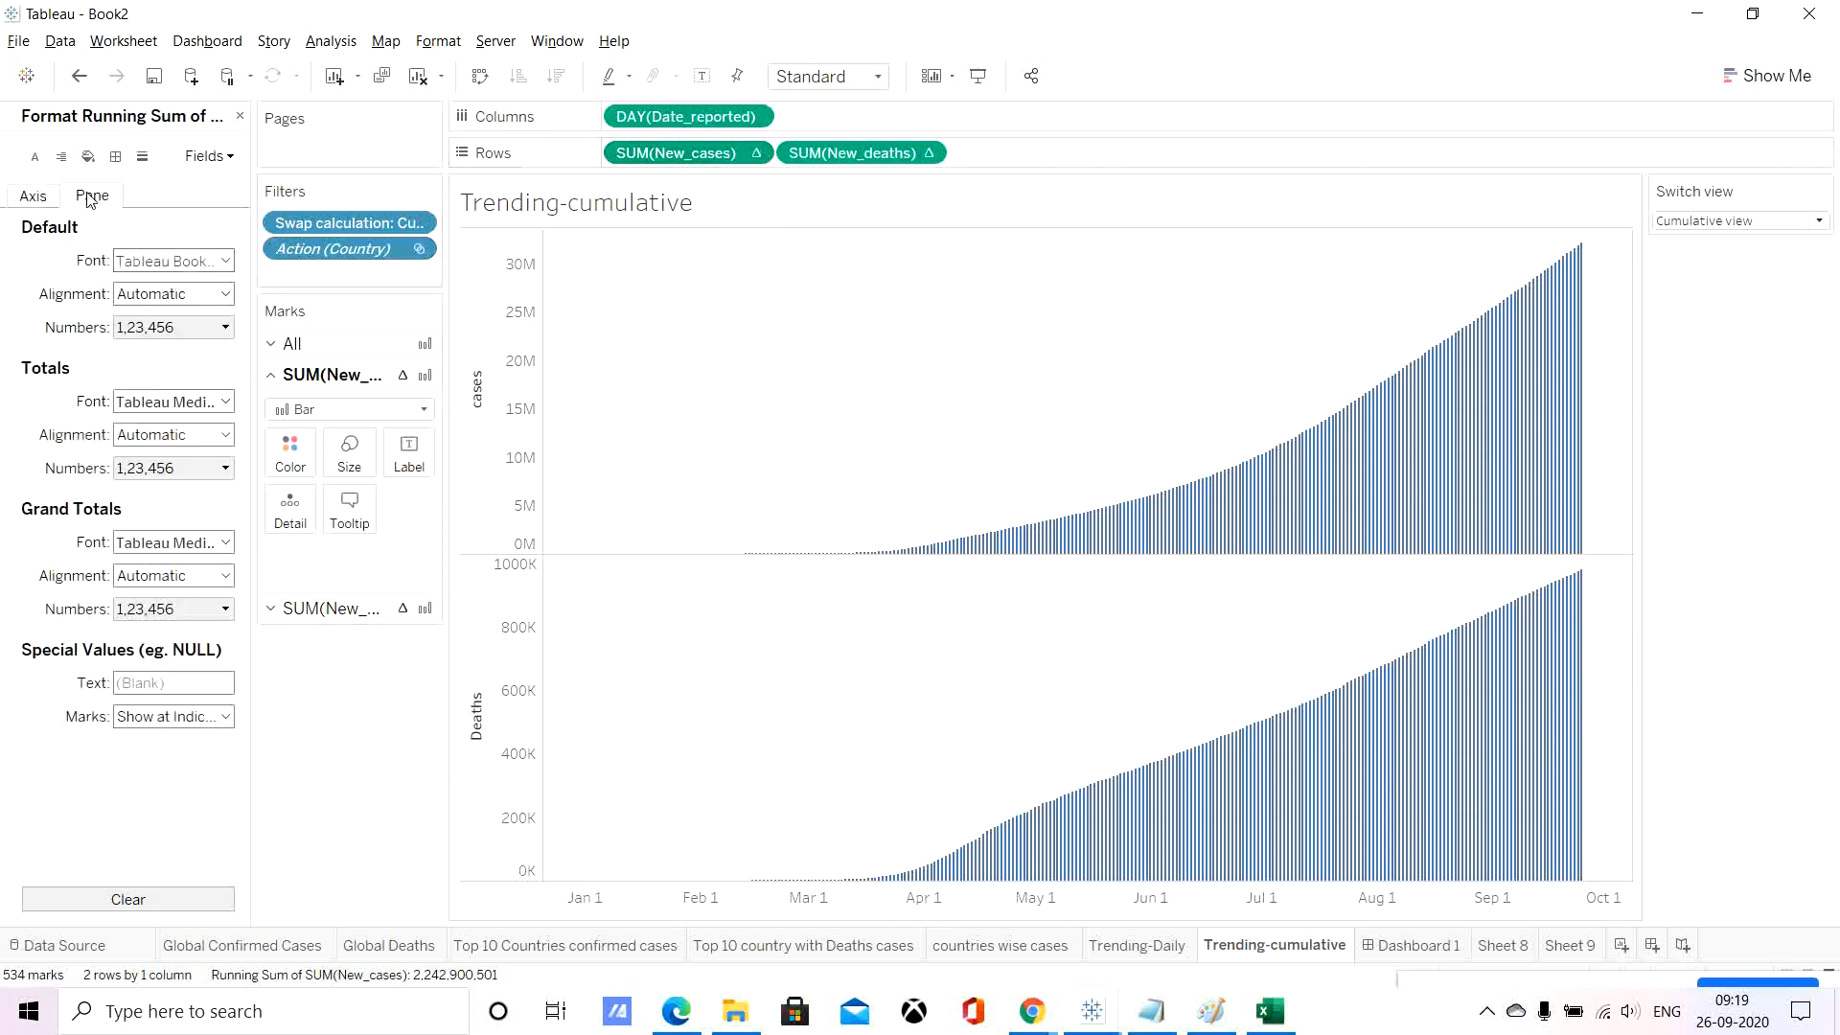
pyautogui.click(210, 327)
pyautogui.click(189, 392)
pyautogui.click(371, 397)
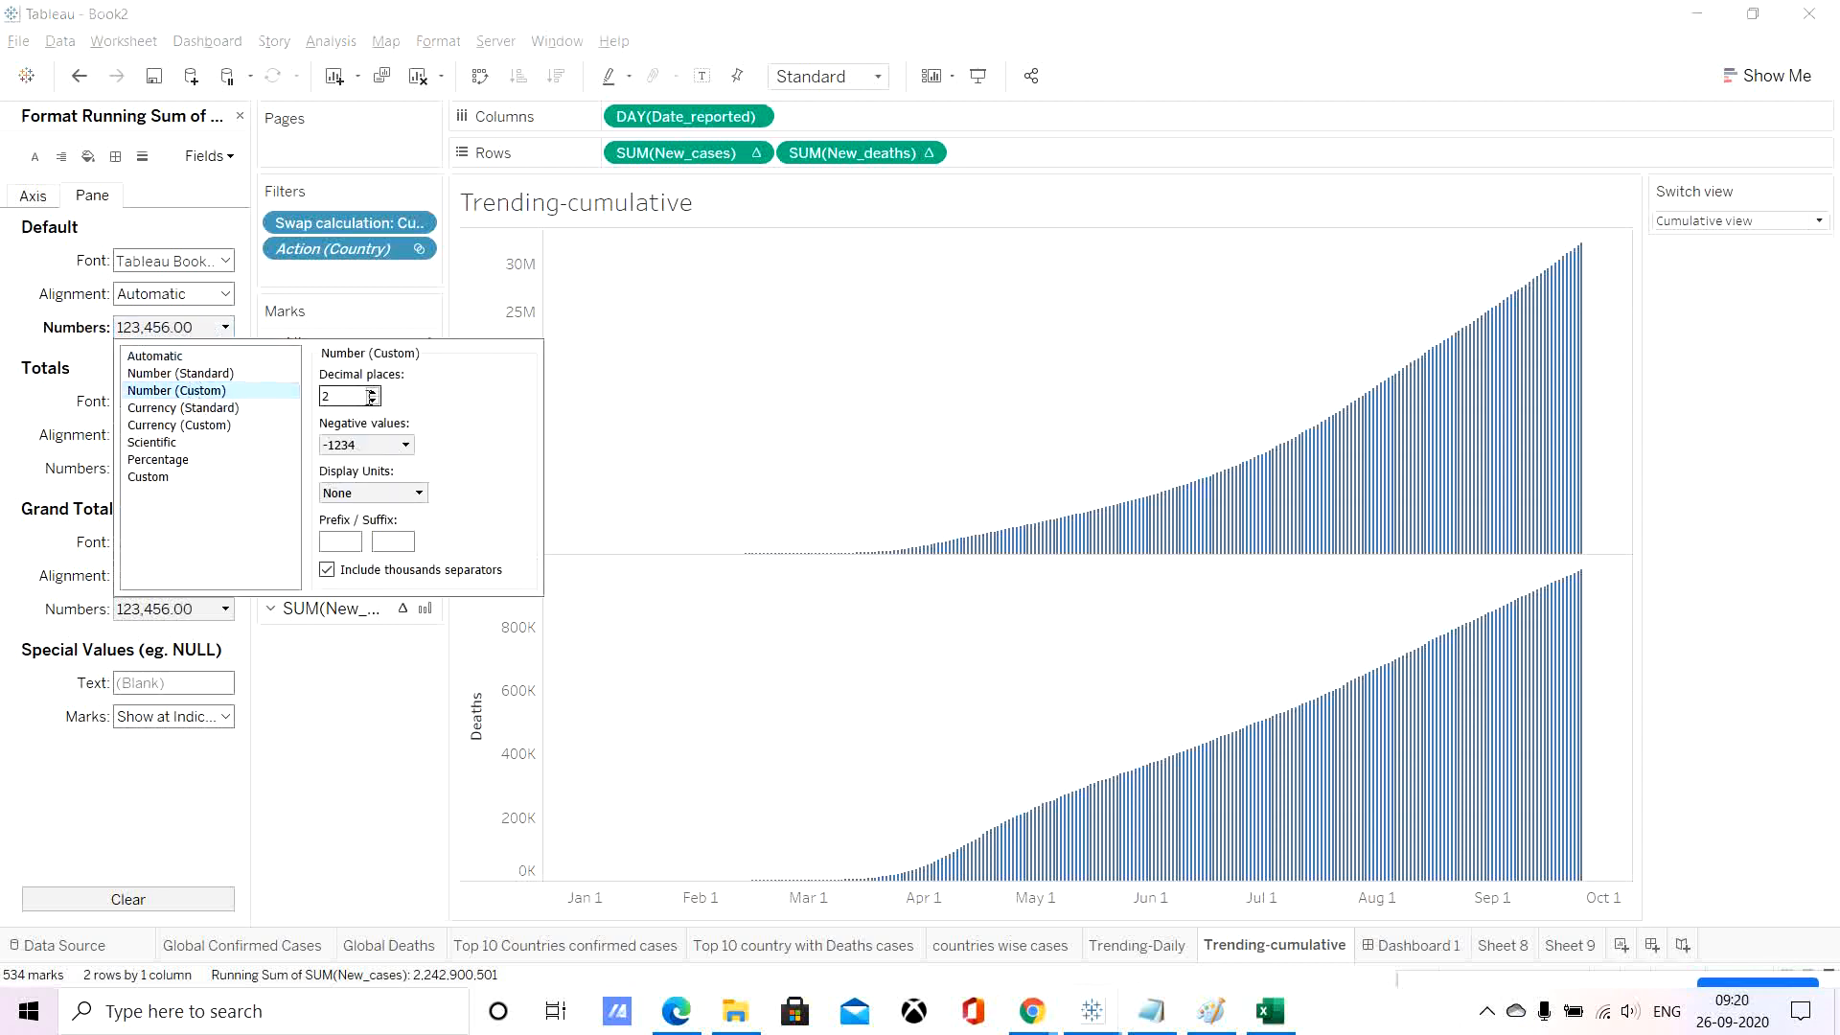
pyautogui.click(372, 401)
pyautogui.click(364, 491)
pyautogui.click(374, 543)
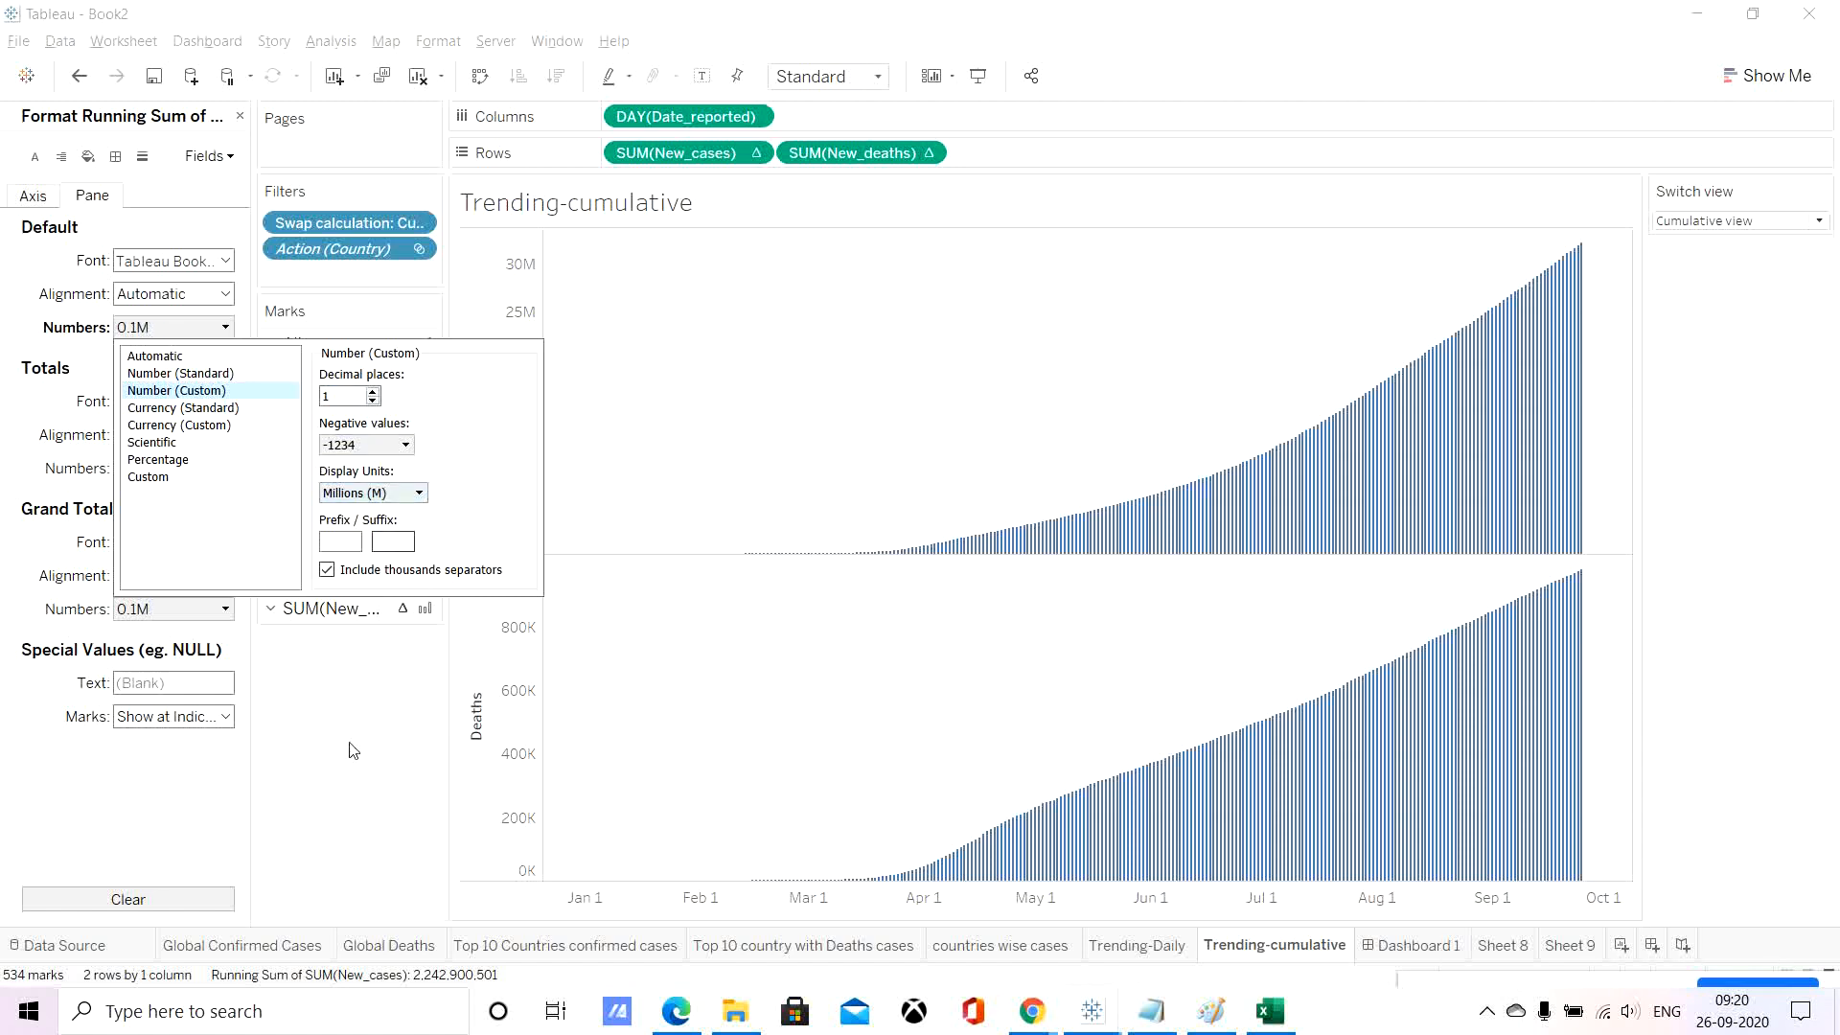
pyautogui.click(349, 777)
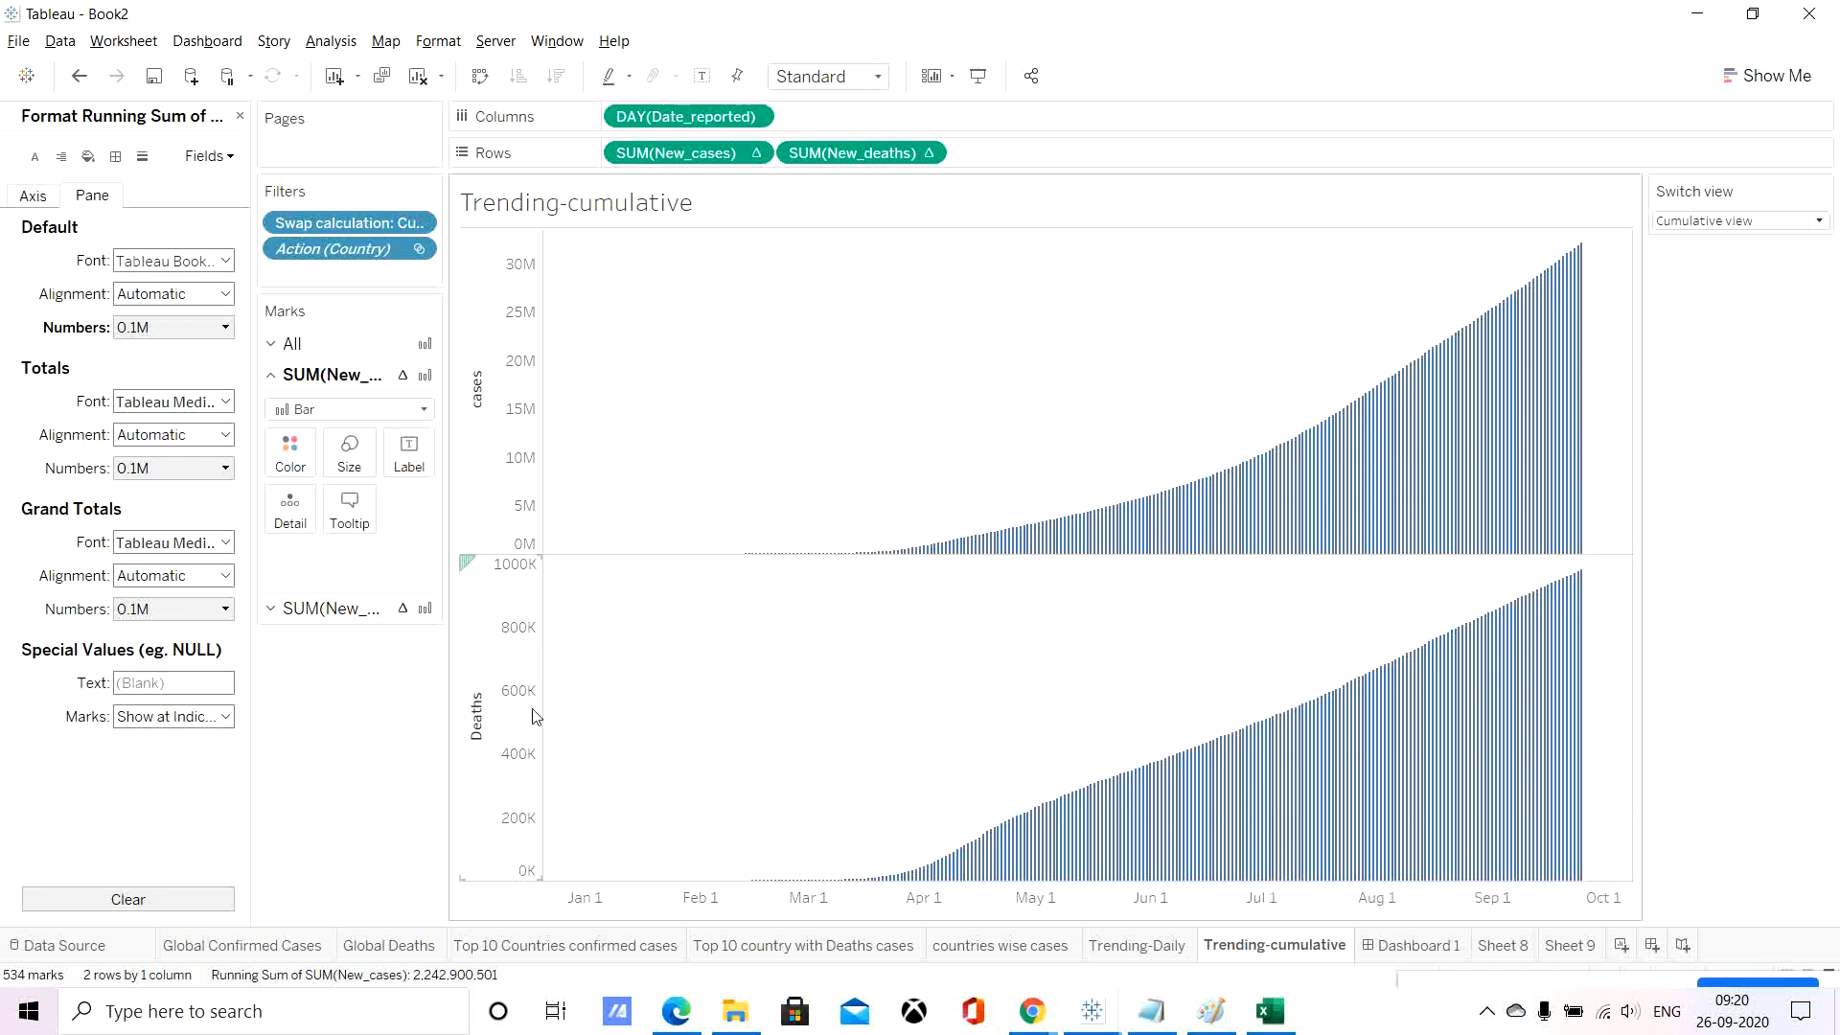
# Remove the "Day of Date_reported" caption from the tooltip of the cumulative New_deaths marks.
pyautogui.click(370, 610)
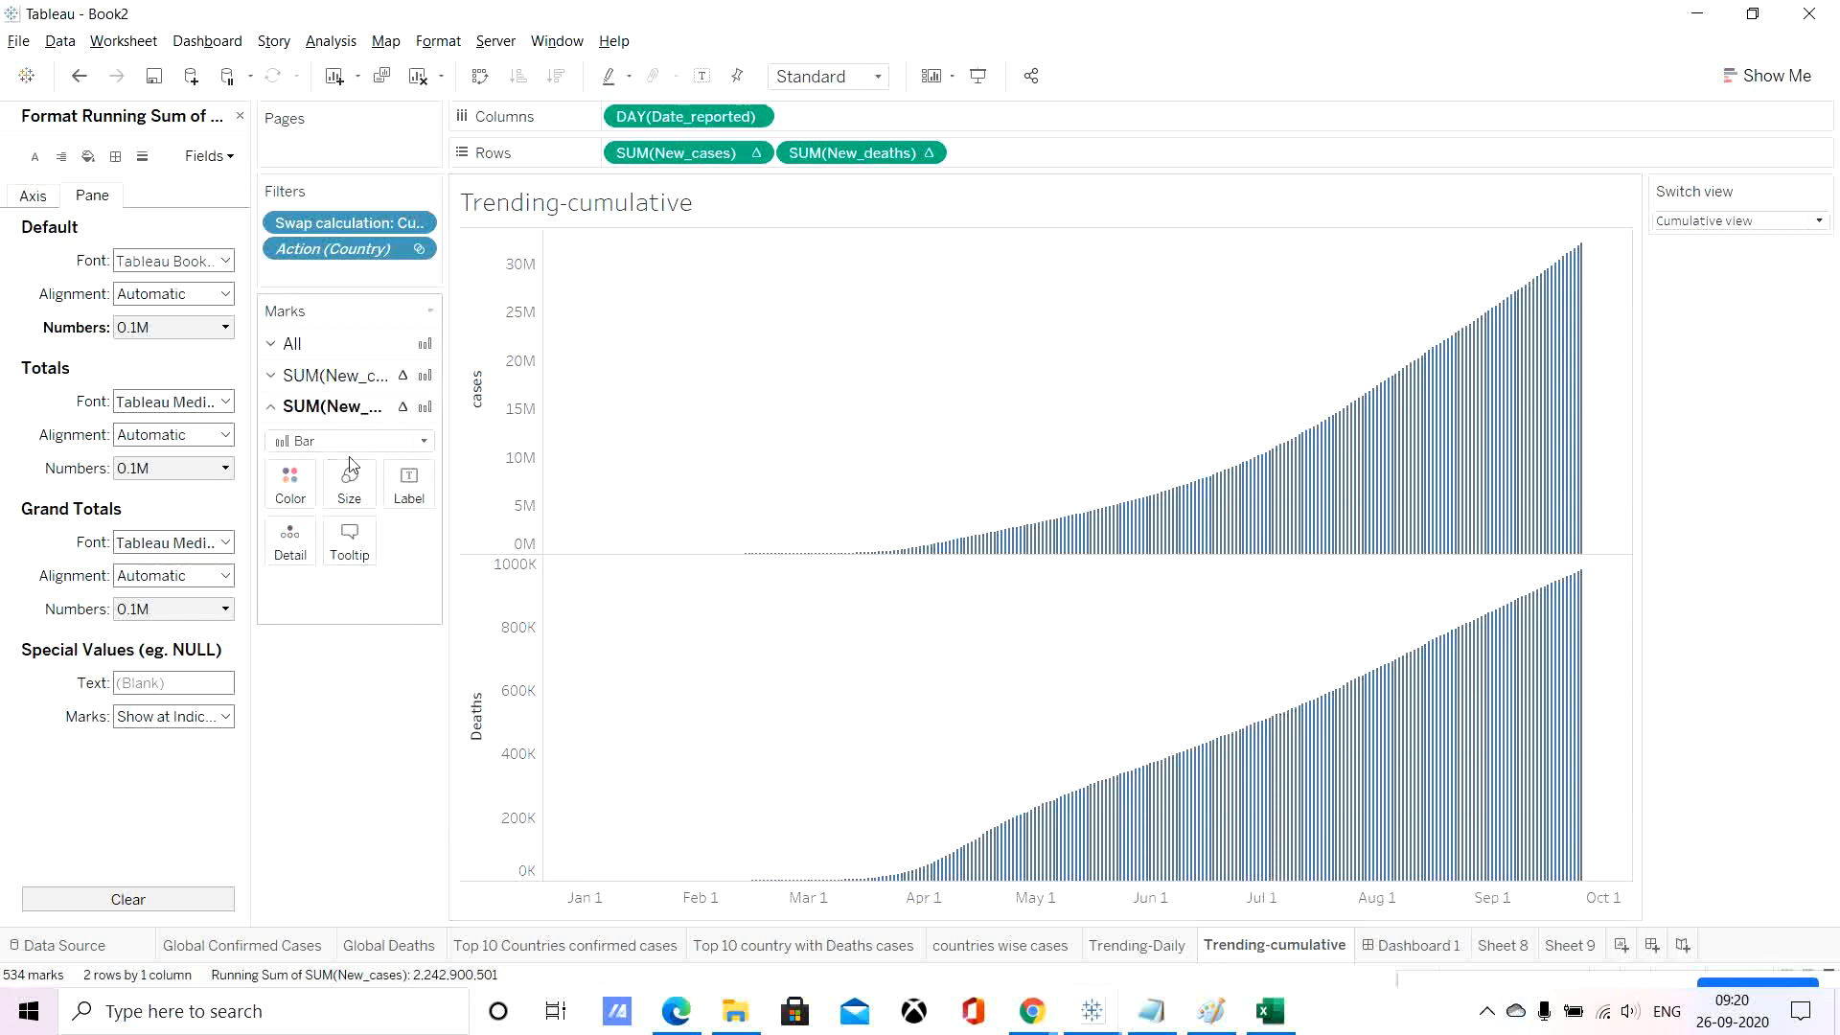
pyautogui.click(349, 536)
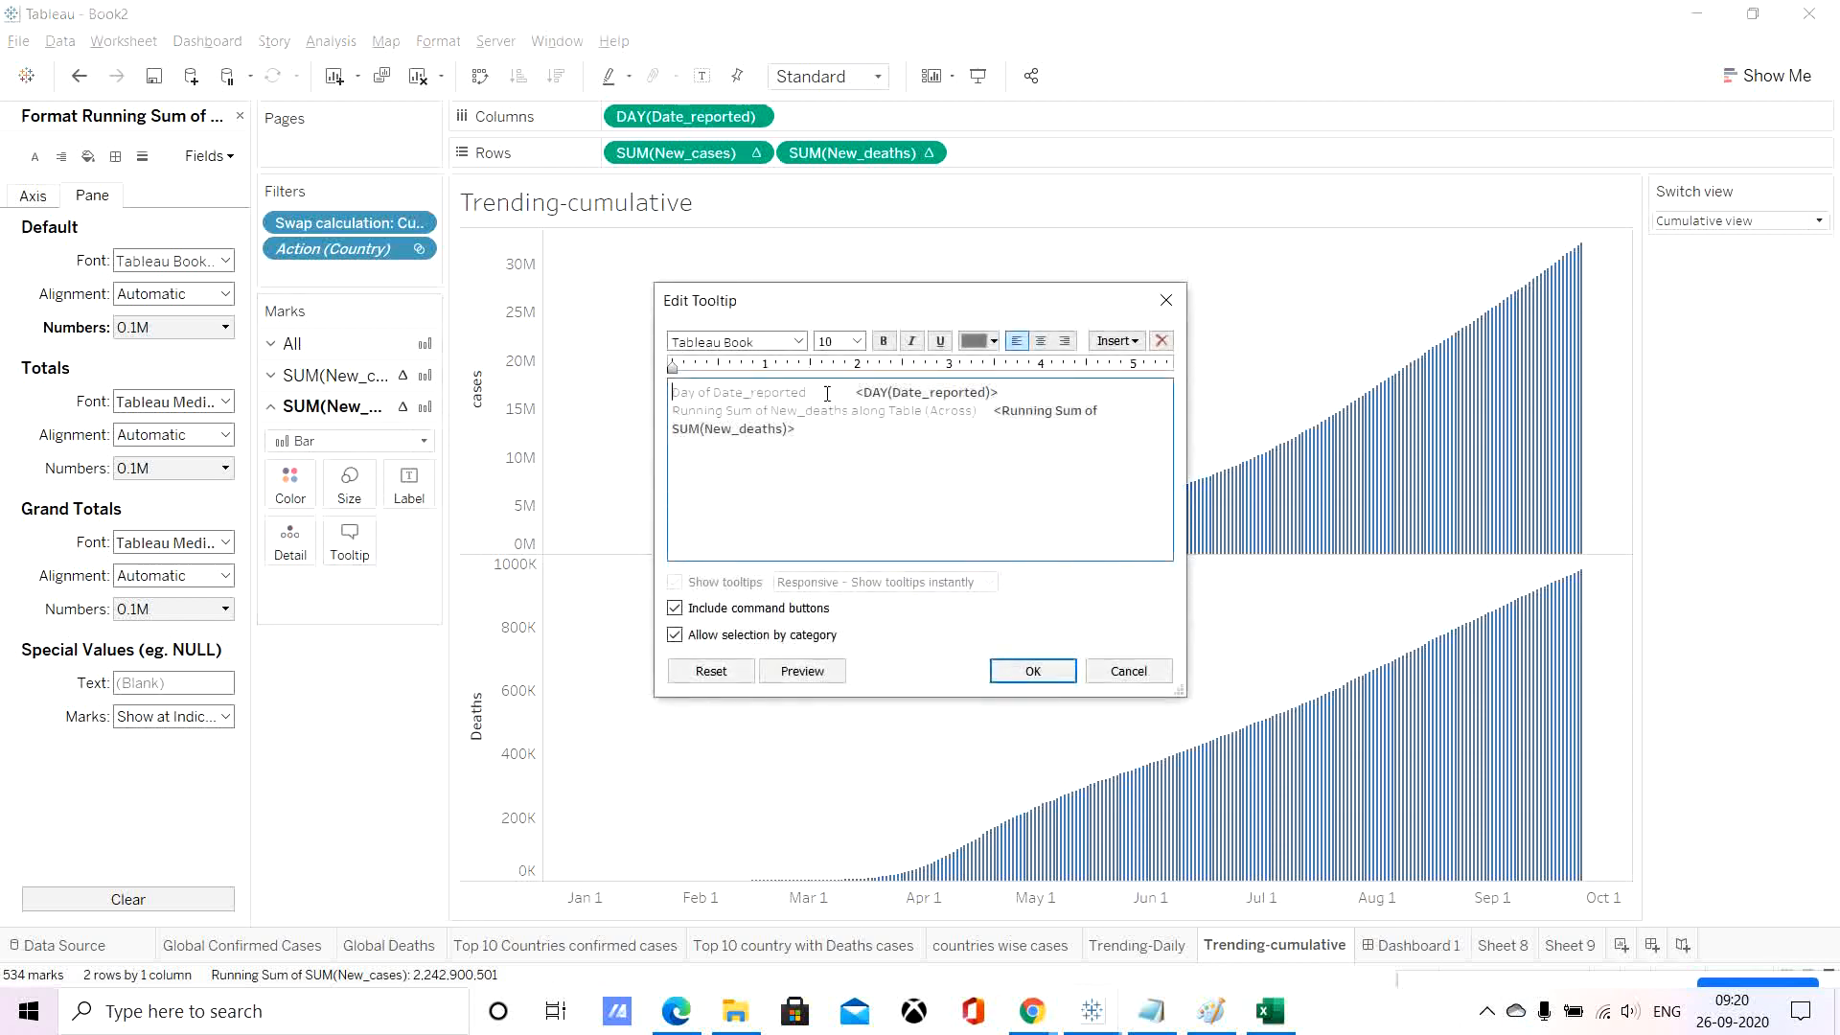
pyautogui.moveTo(827, 393); pyautogui.dragTo(689, 385)
pyautogui.press('Delete')
pyautogui.press('Delete')
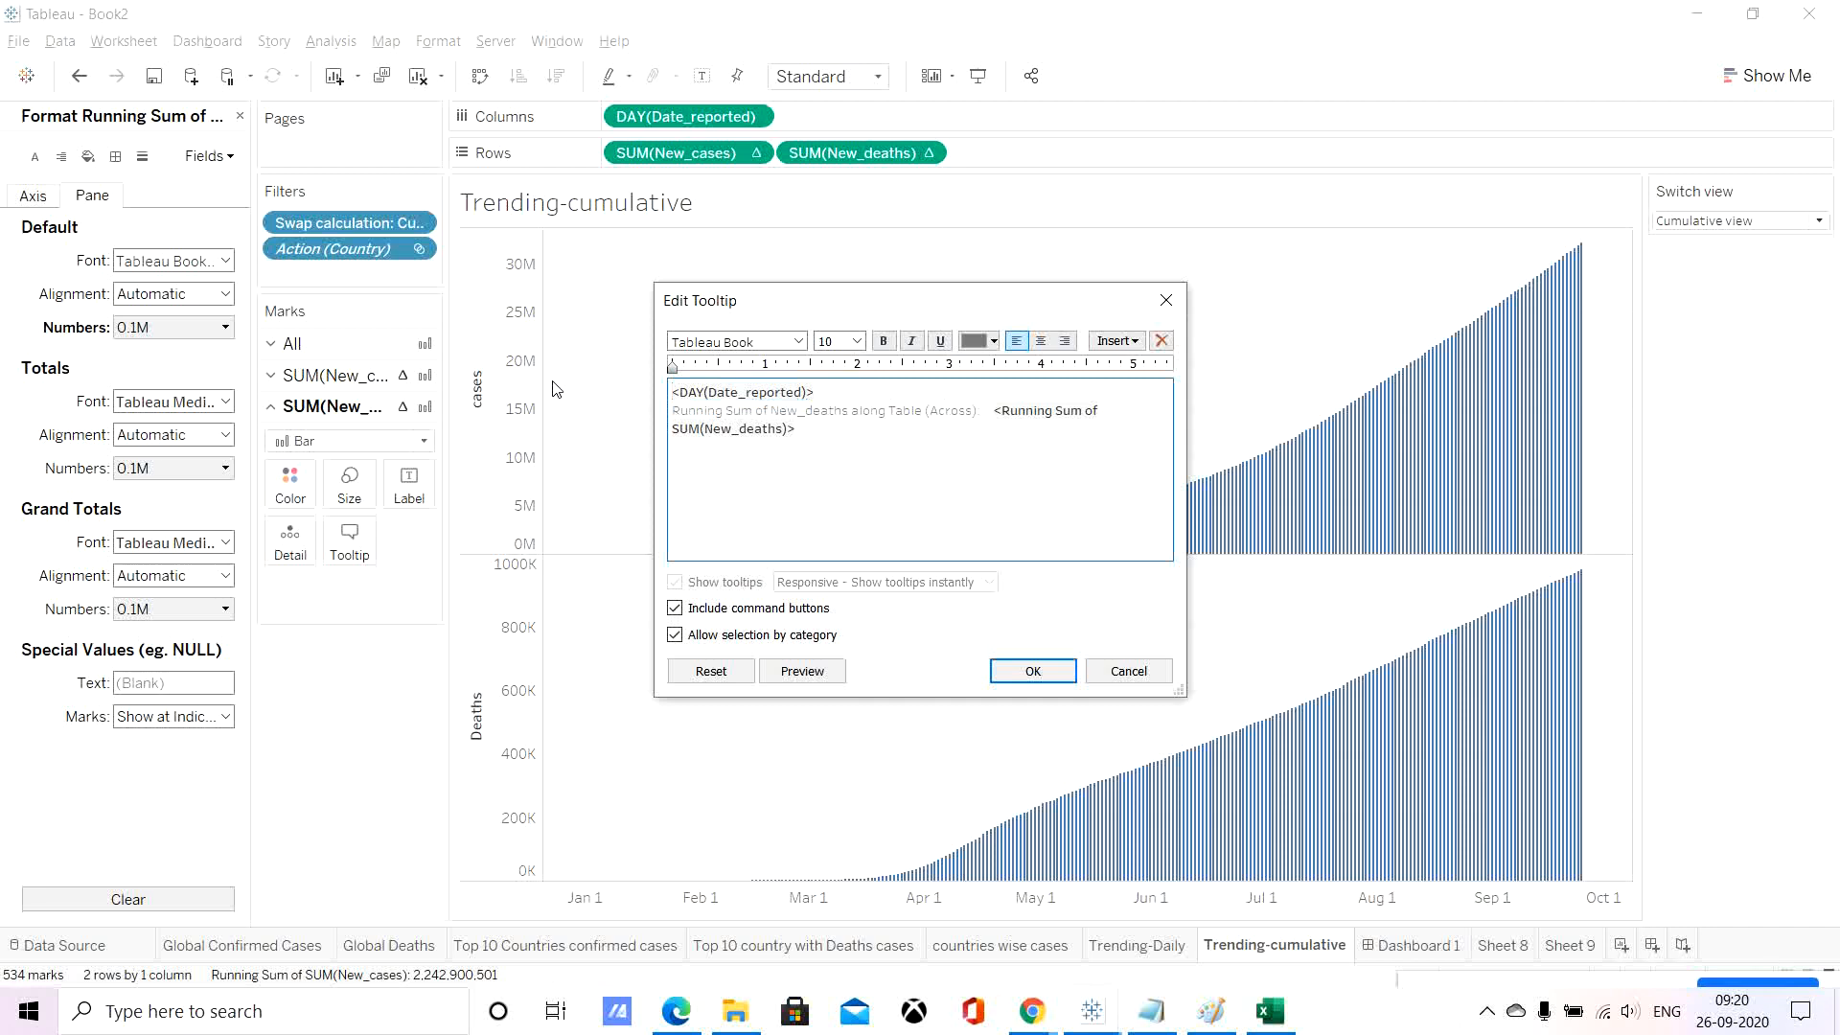
# Set the <DAY(Date_reported)> field in the cumulative deaths tooltip to size 18 in grey.
pyautogui.moveTo(821, 390); pyautogui.dragTo(679, 376)
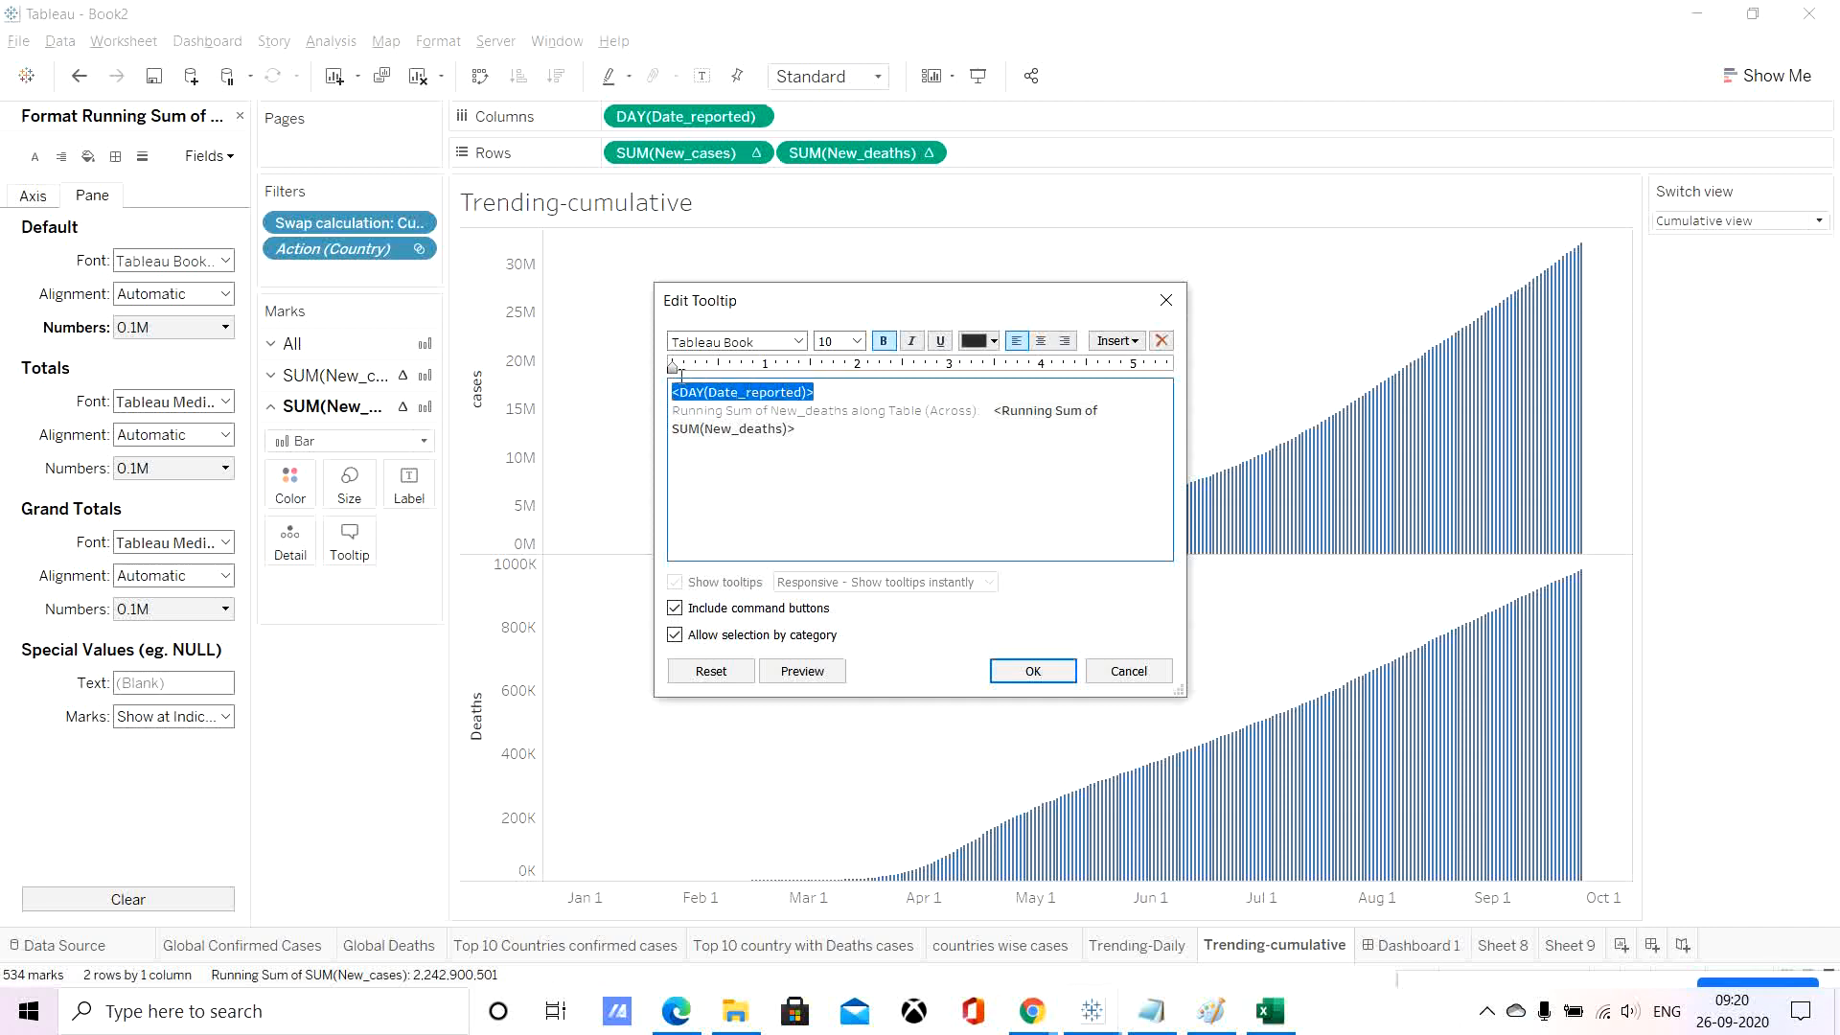
pyautogui.click(855, 342)
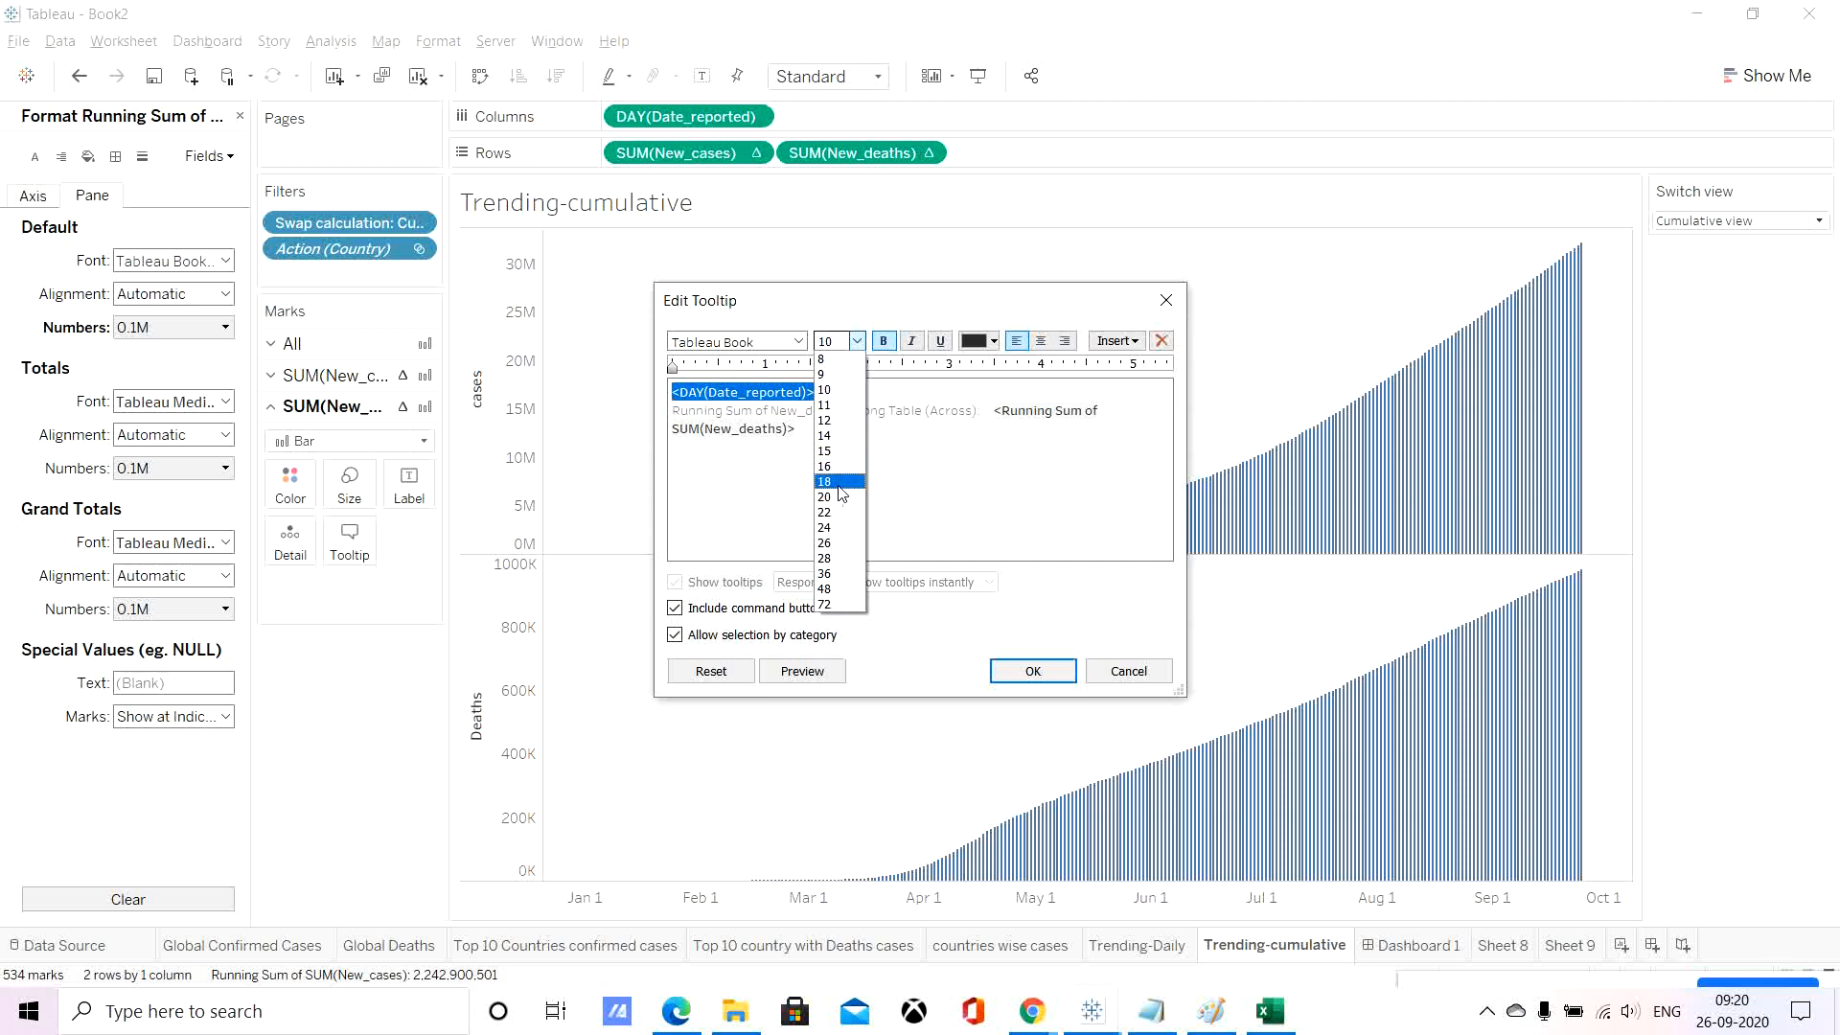
pyautogui.click(840, 482)
pyautogui.click(981, 343)
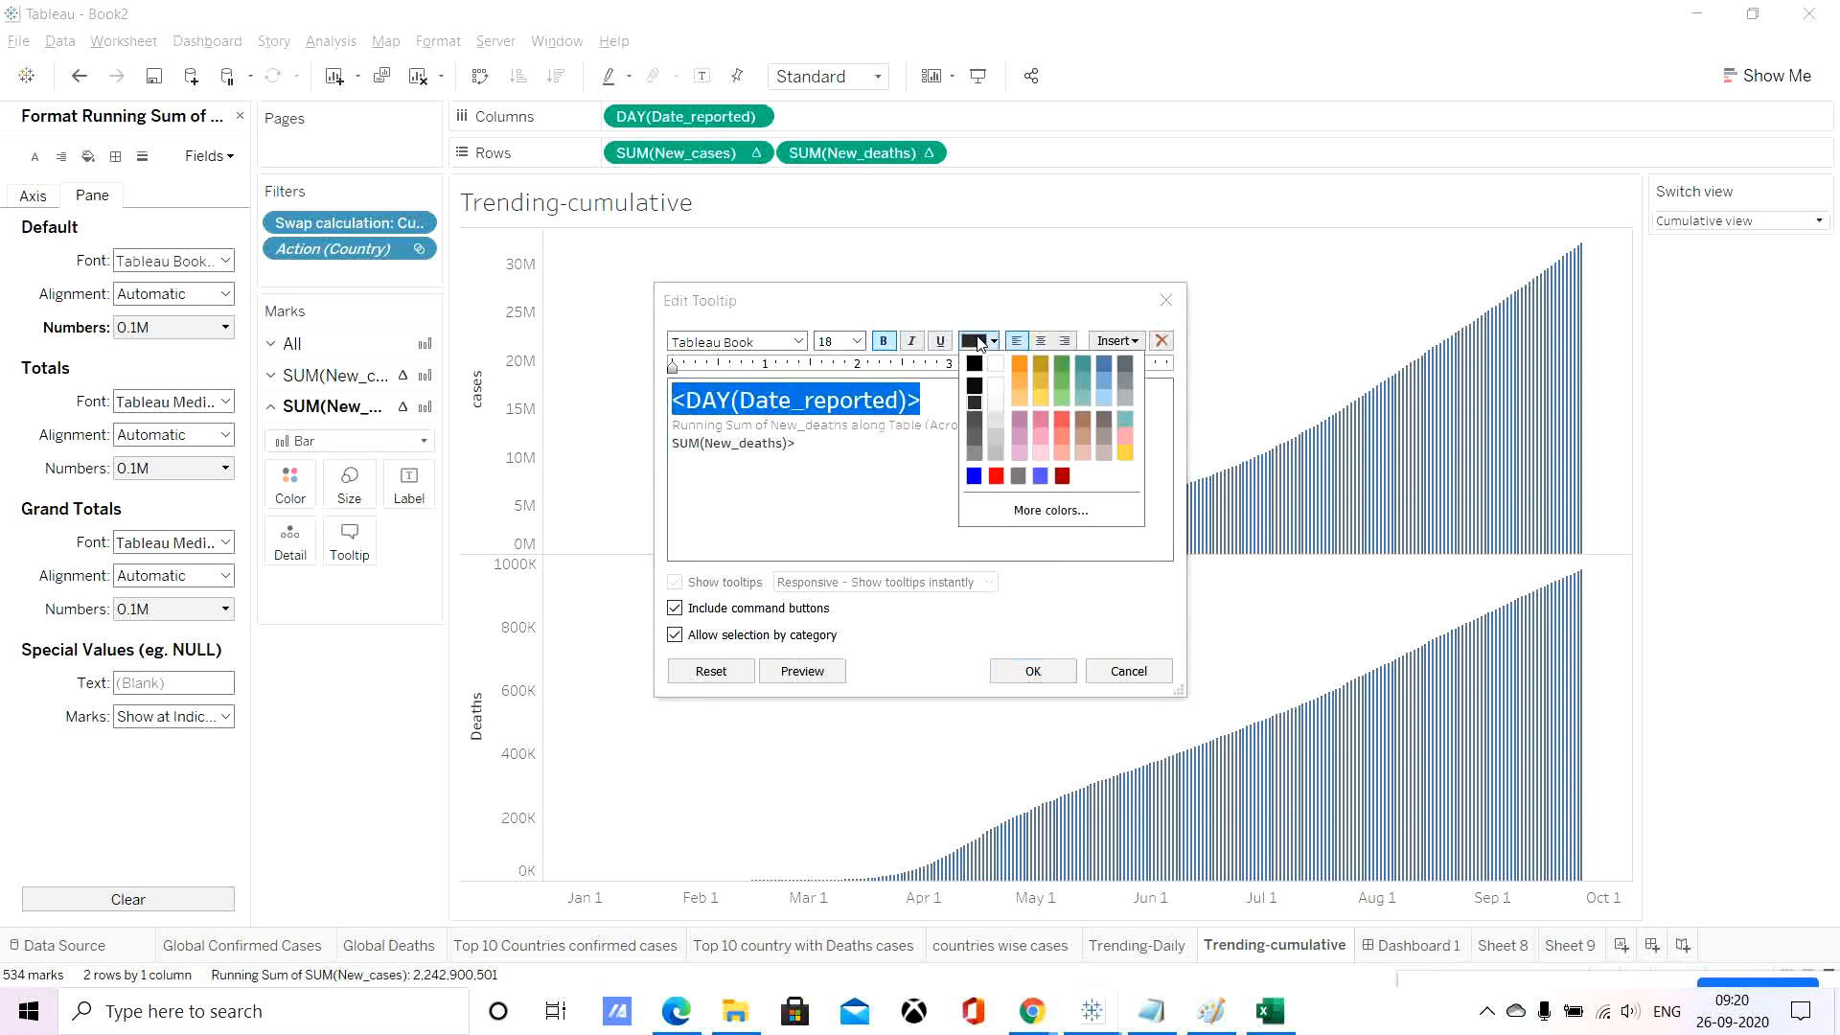
pyautogui.click(1019, 476)
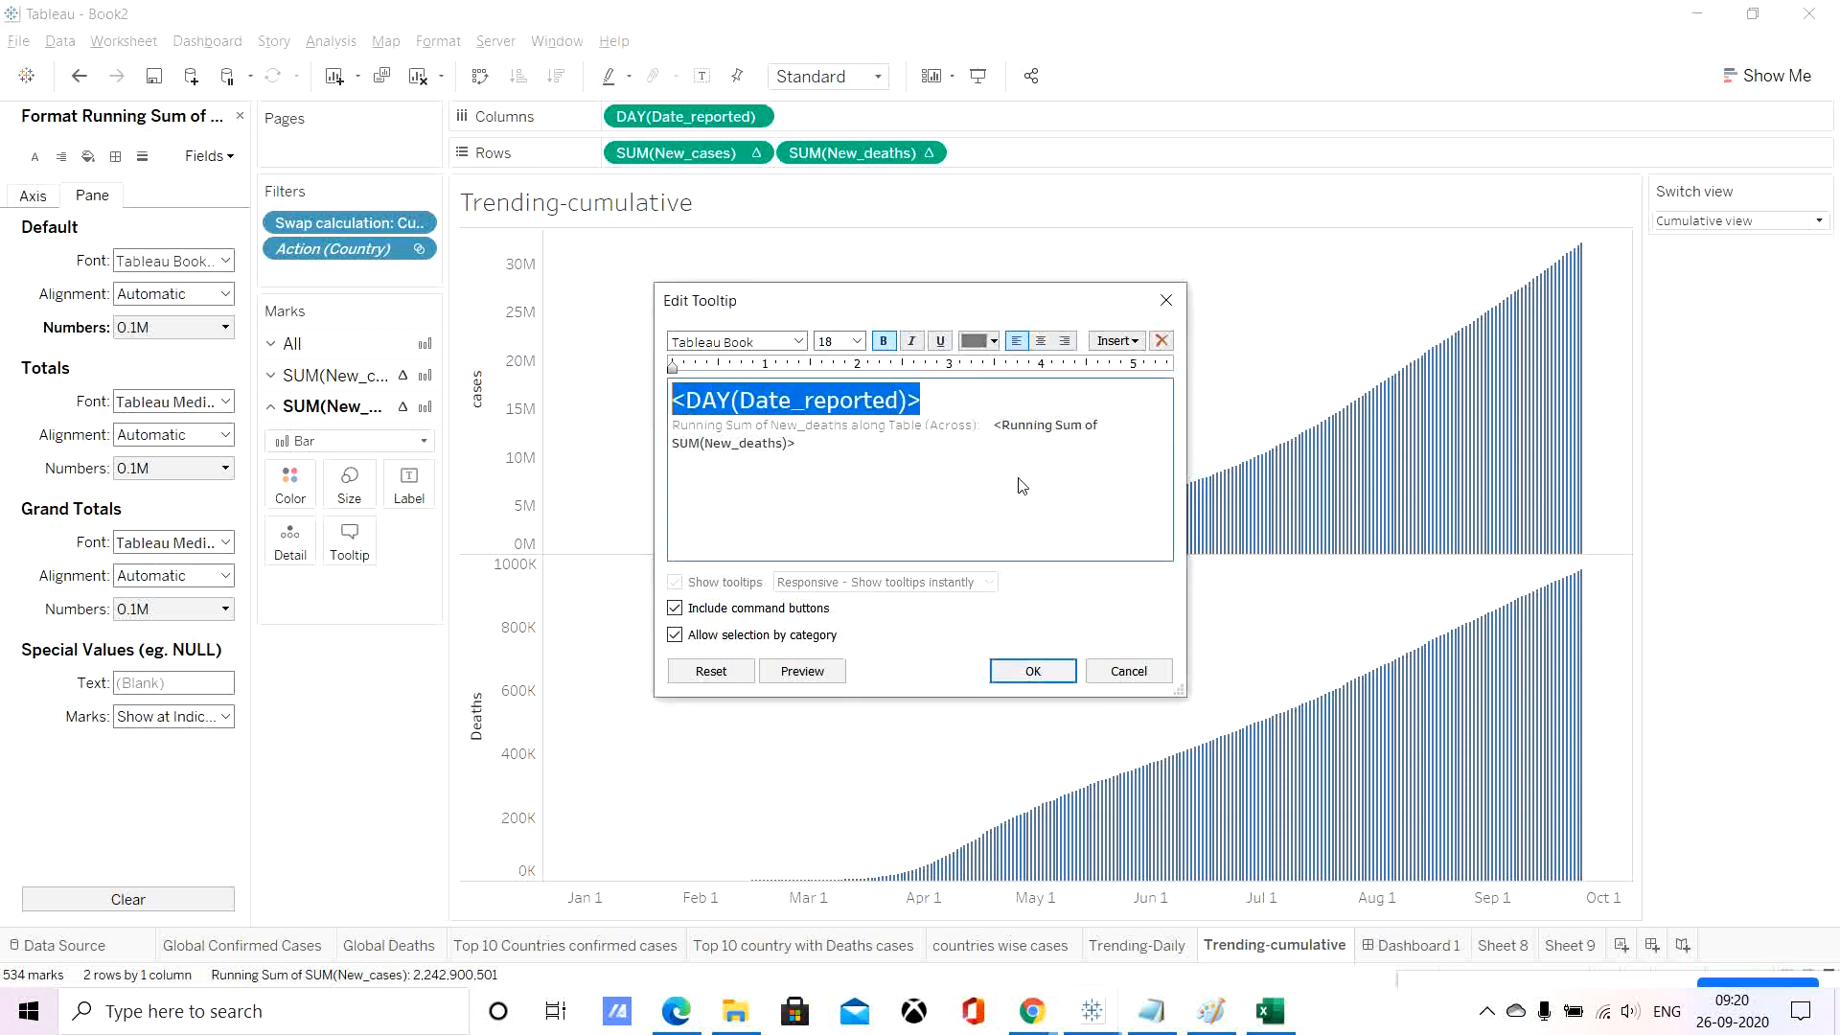
pyautogui.click(990, 344)
pyautogui.click(978, 427)
# Delete the "Running Sum of New_deaths along Table (Across)" caption from the cumulative deaths tooltip.
pyautogui.moveTo(983, 425); pyautogui.dragTo(670, 424)
pyautogui.press('Delete')
pyautogui.press('Delete')
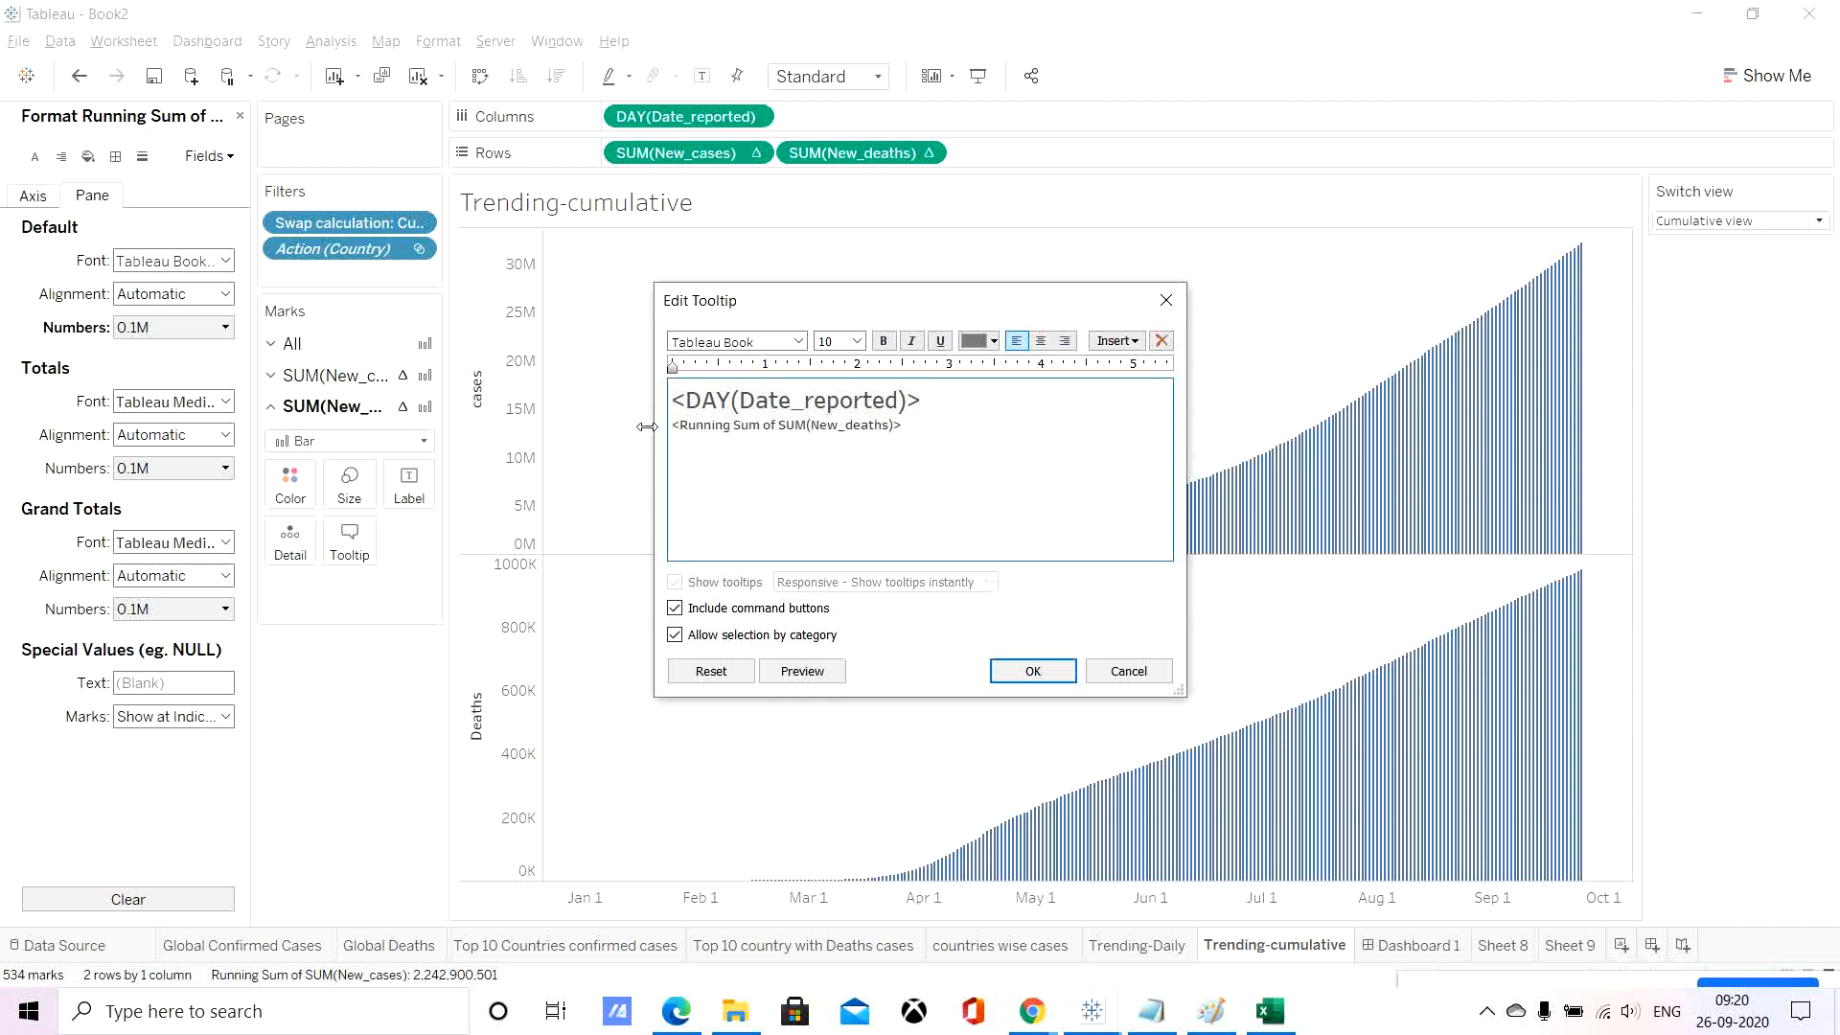
# Set the <Running Sum of SUM(New_deaths)> field to size 24 in red.
pyautogui.moveTo(920, 420); pyautogui.dragTo(663, 420)
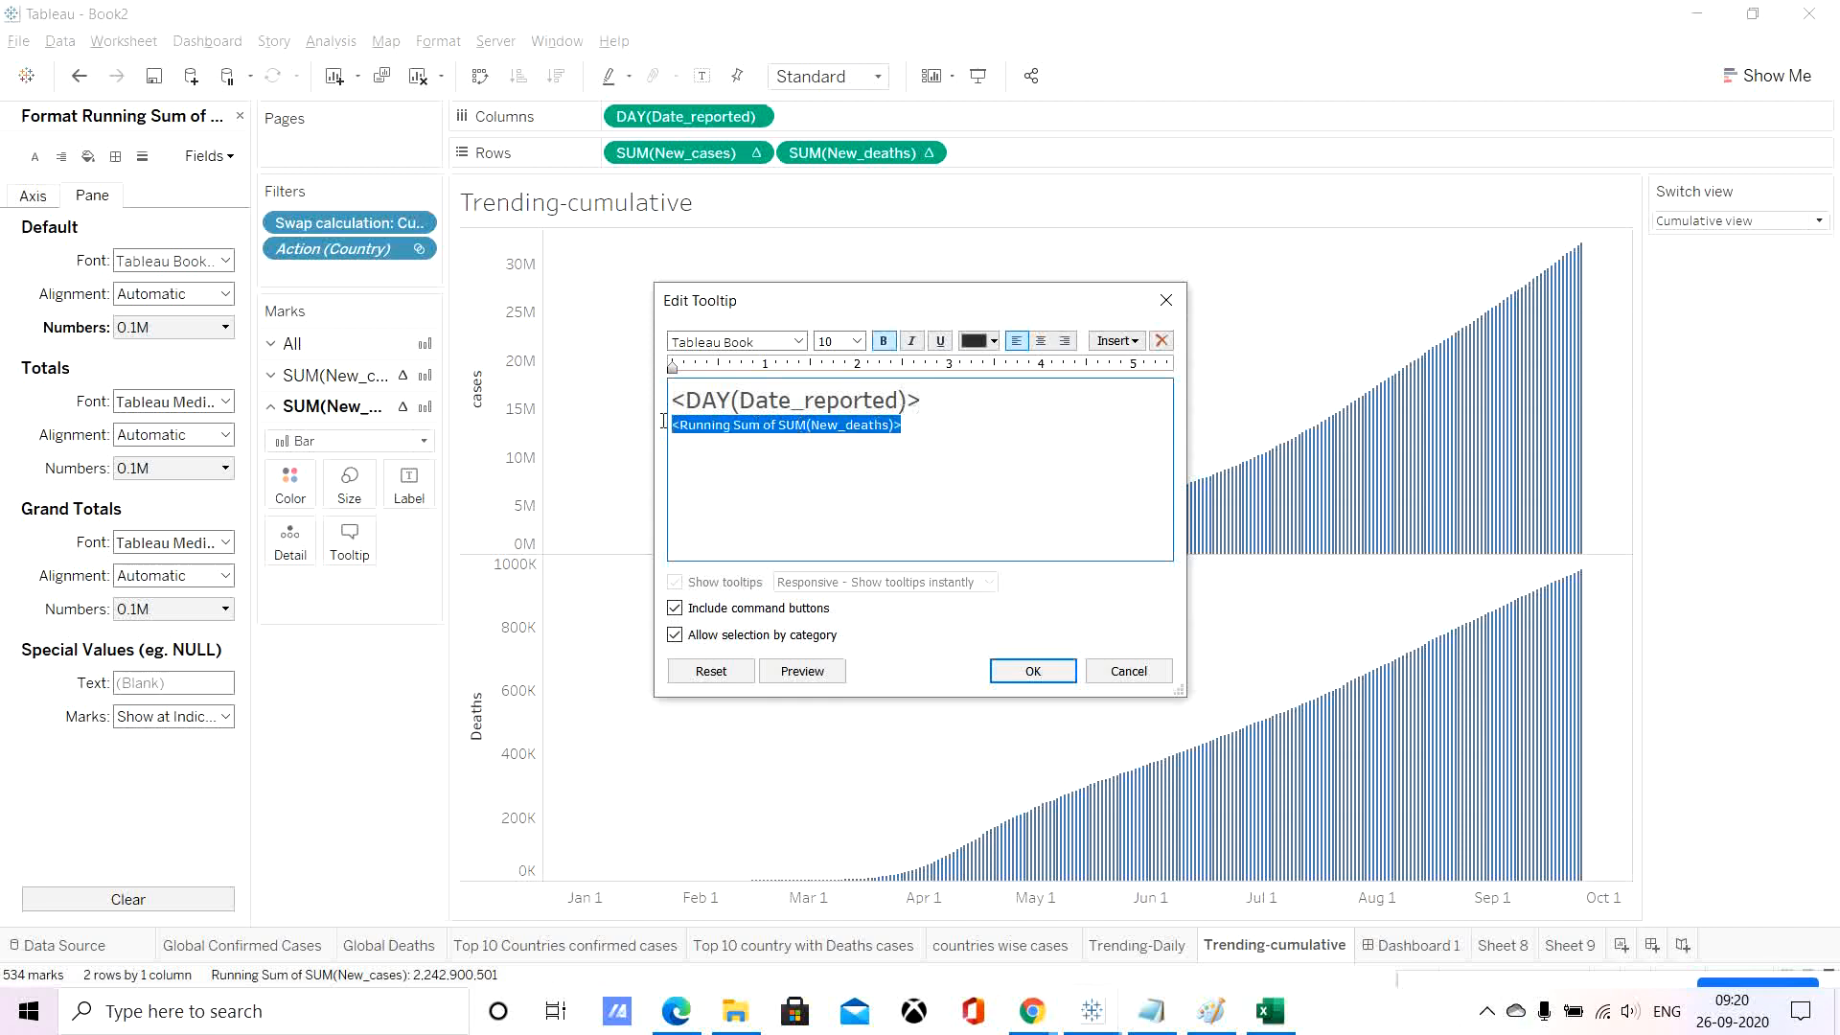
pyautogui.click(857, 342)
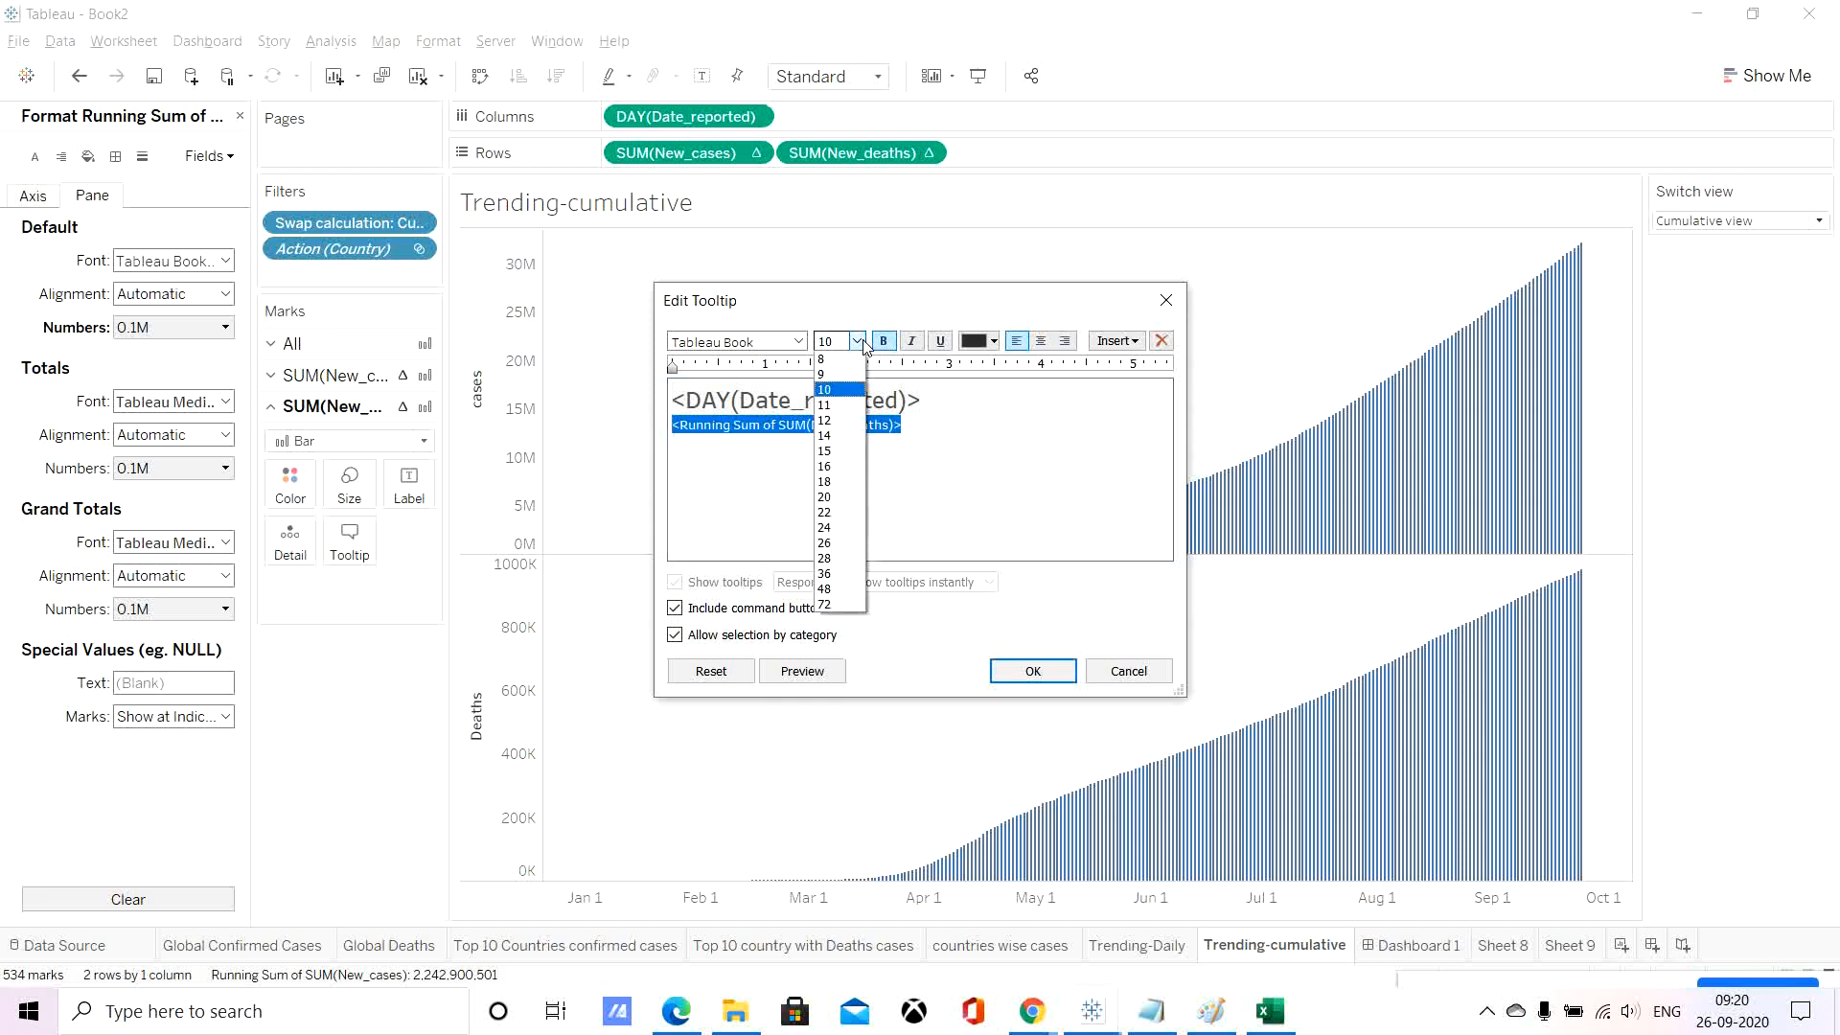
pyautogui.click(832, 528)
pyautogui.click(979, 343)
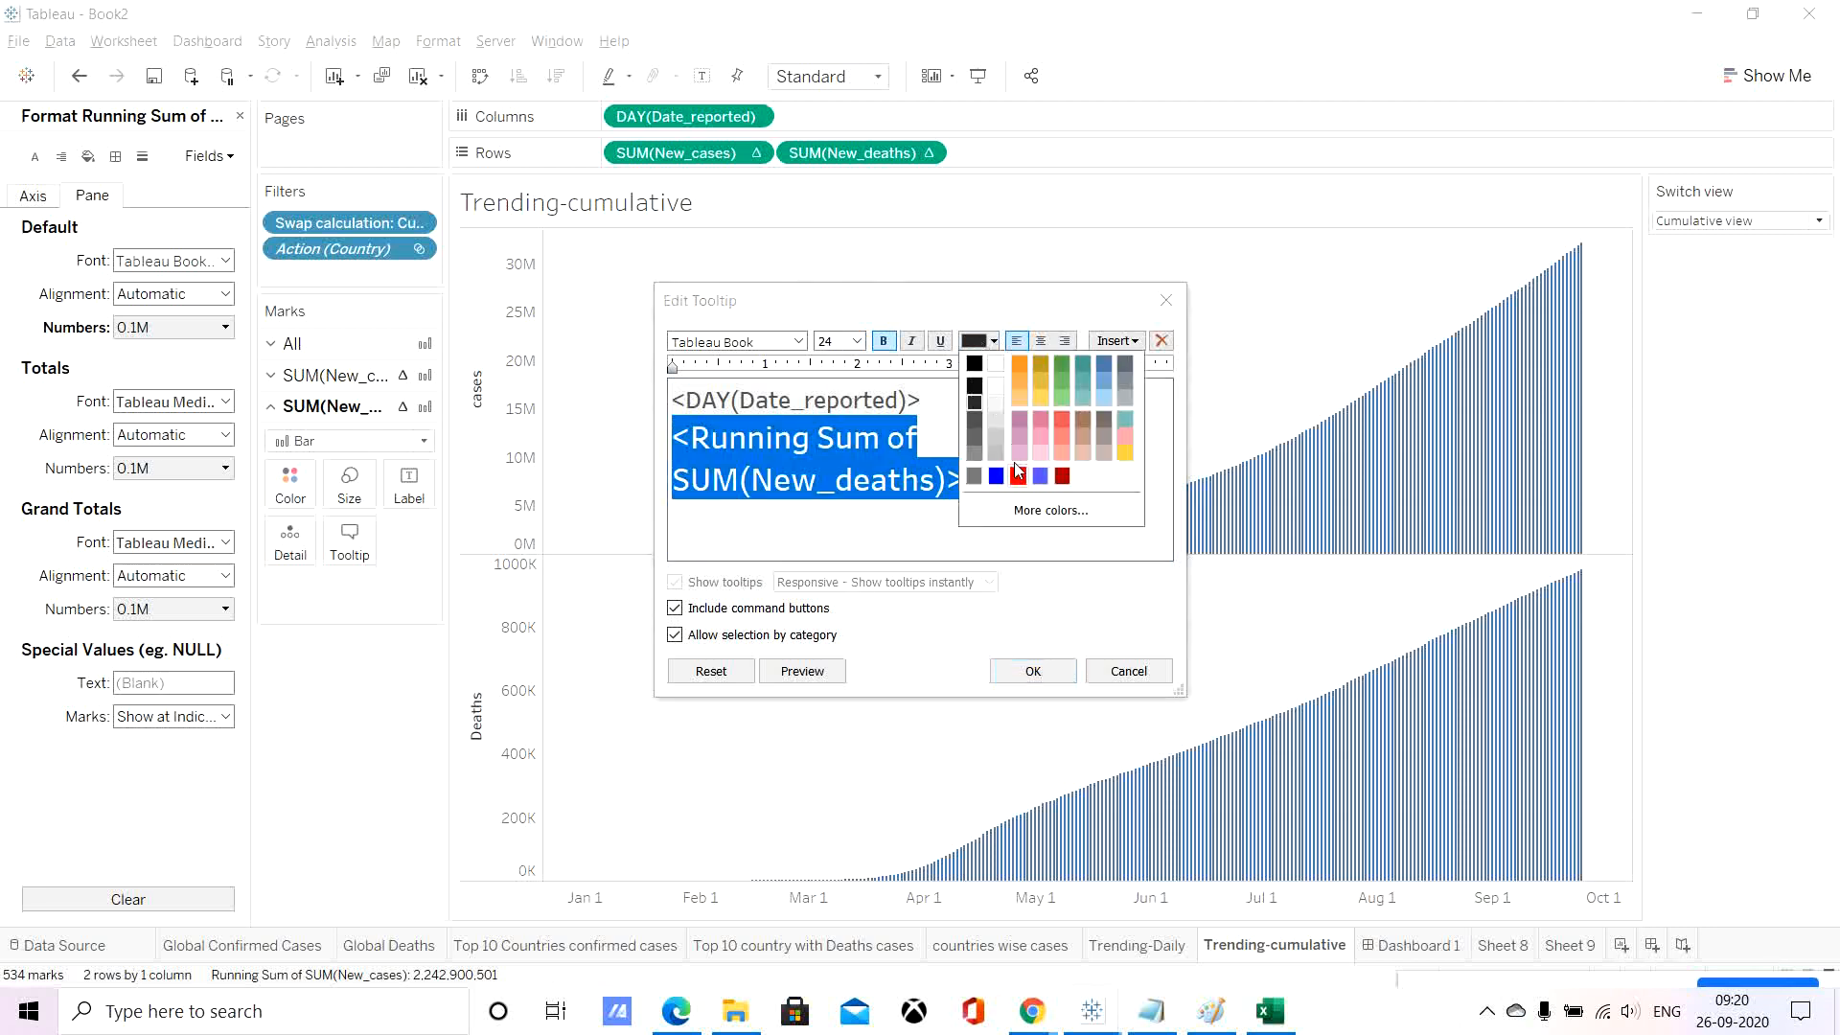
pyautogui.click(1026, 494)
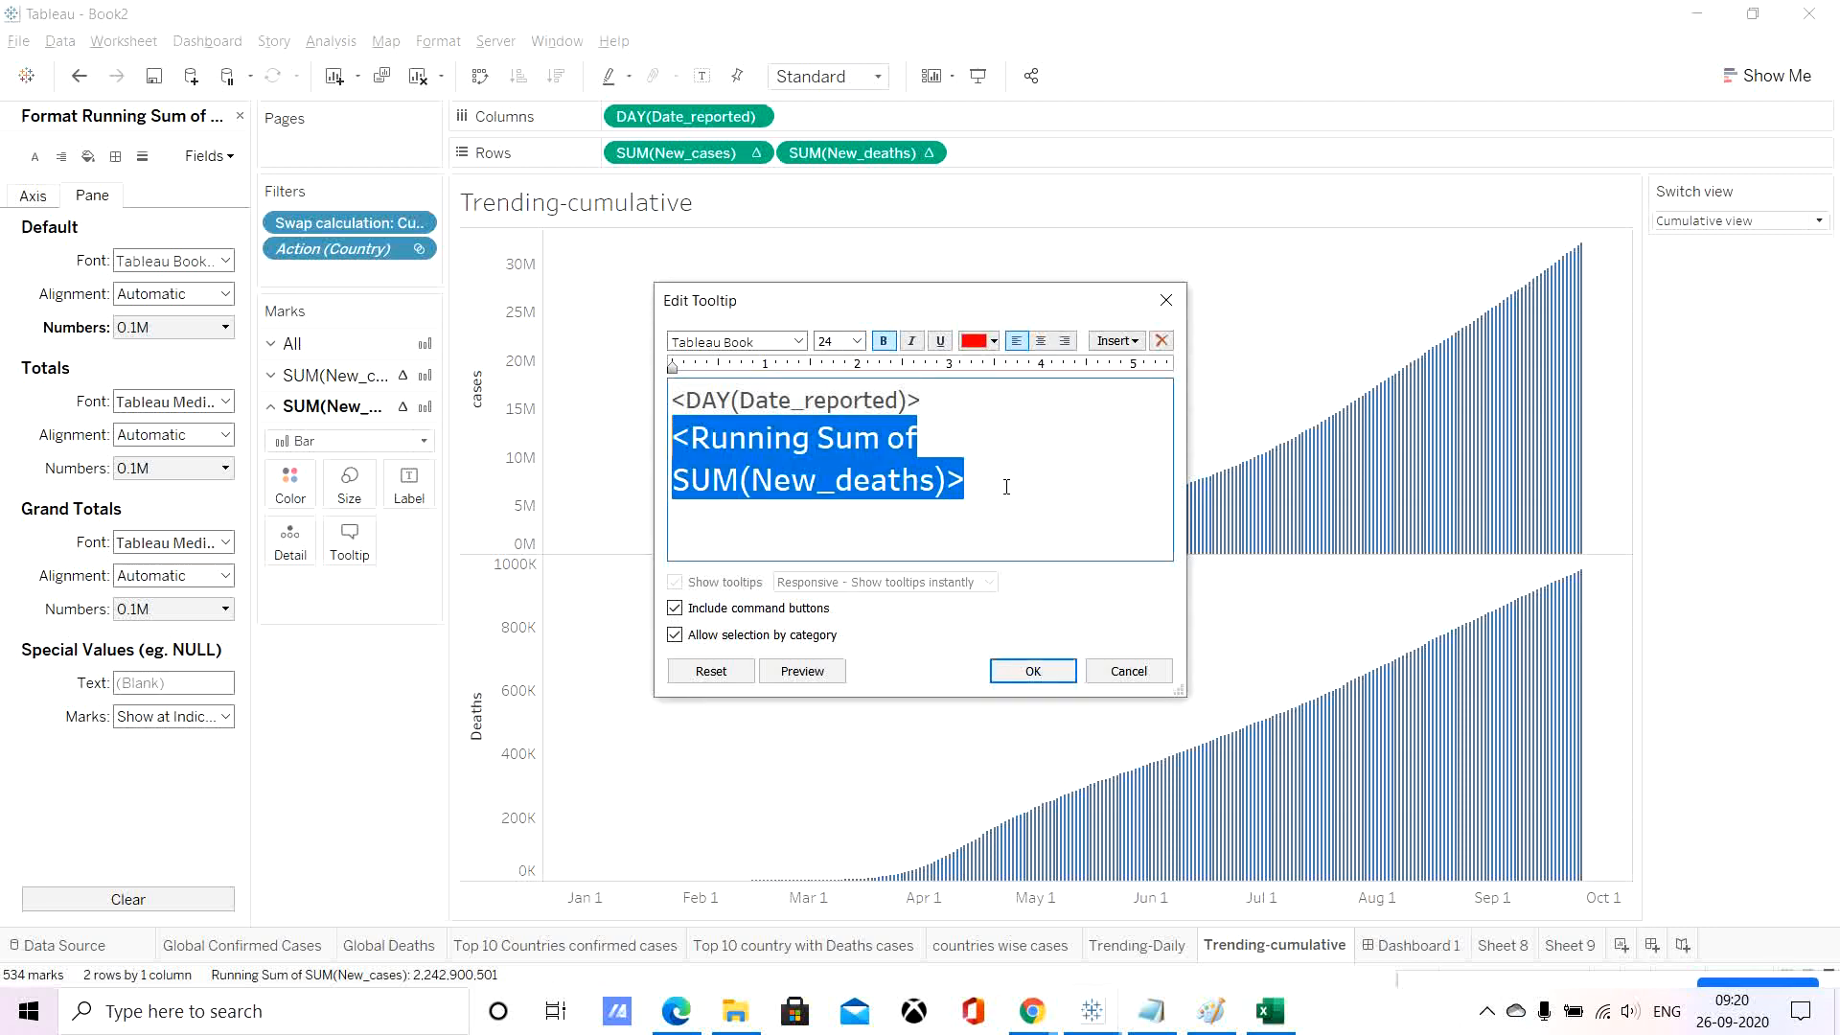
# Add the label "Deaths" after the running sum field in size 12, non-bold grey, and apply the tooltip.
pyautogui.click(1005, 487)
pyautogui.write('Deaths')
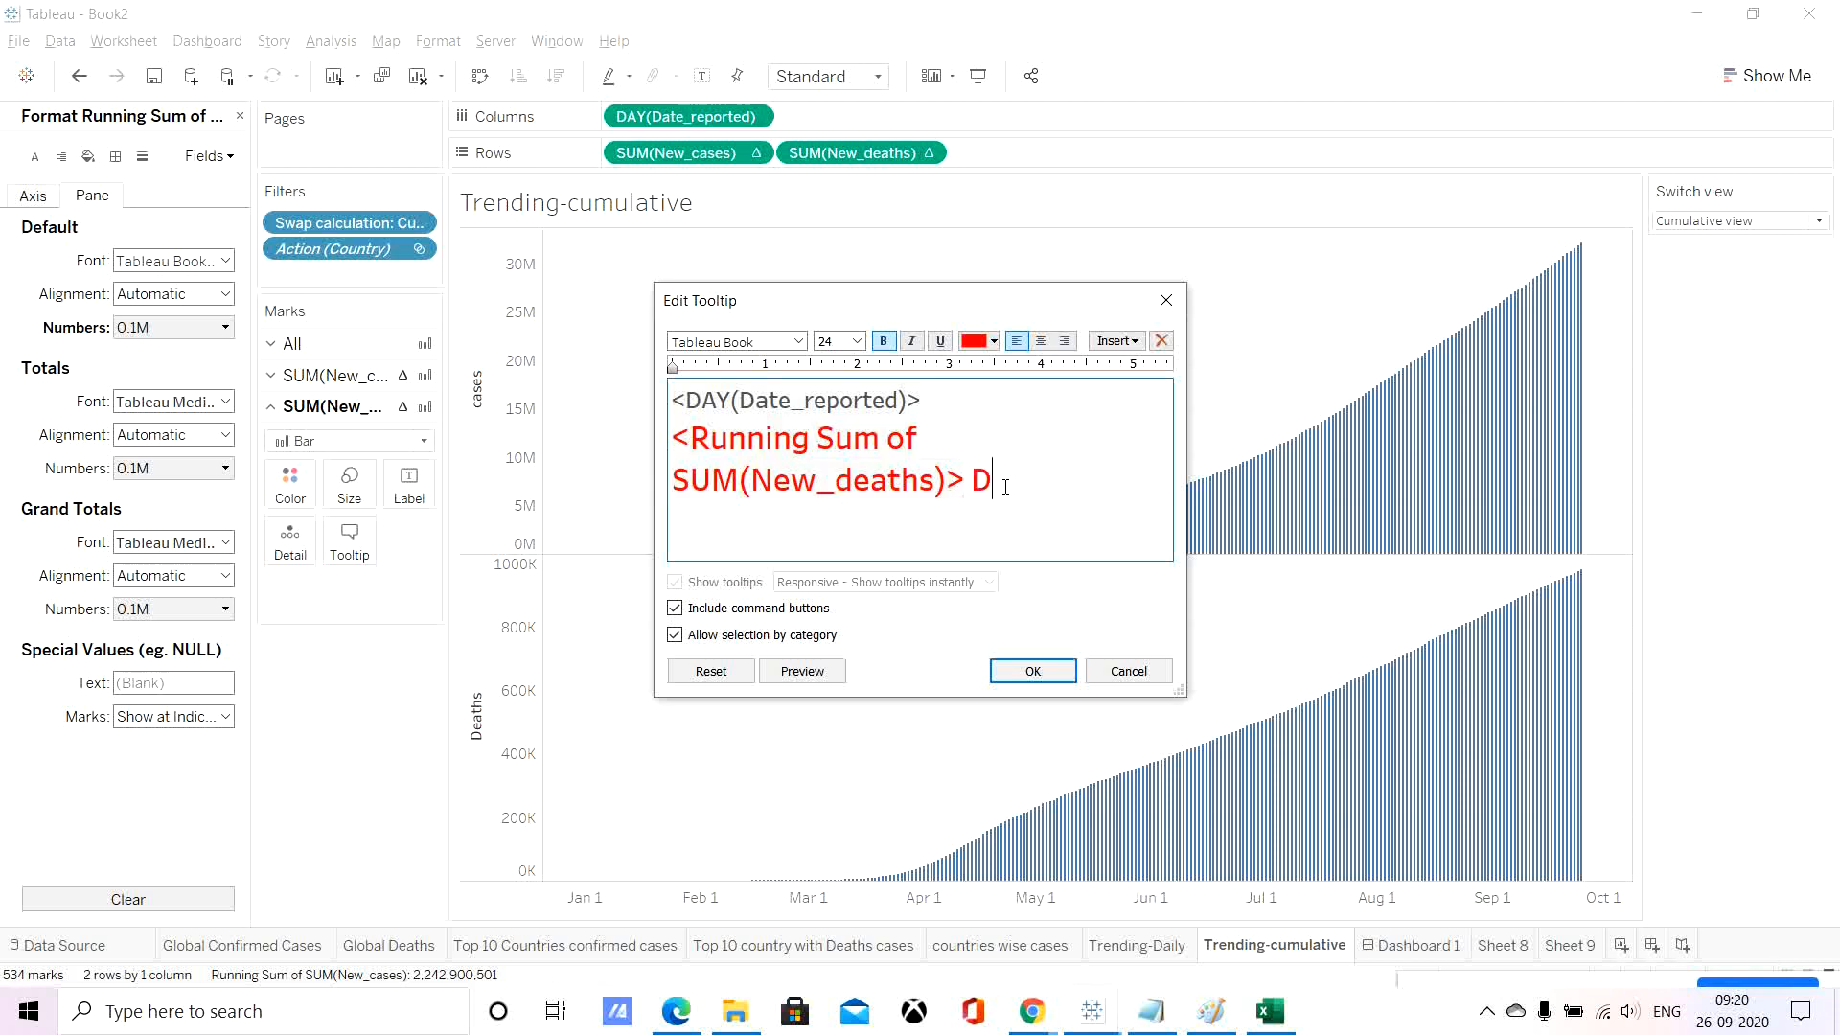
pyautogui.doubleClick(1005, 487)
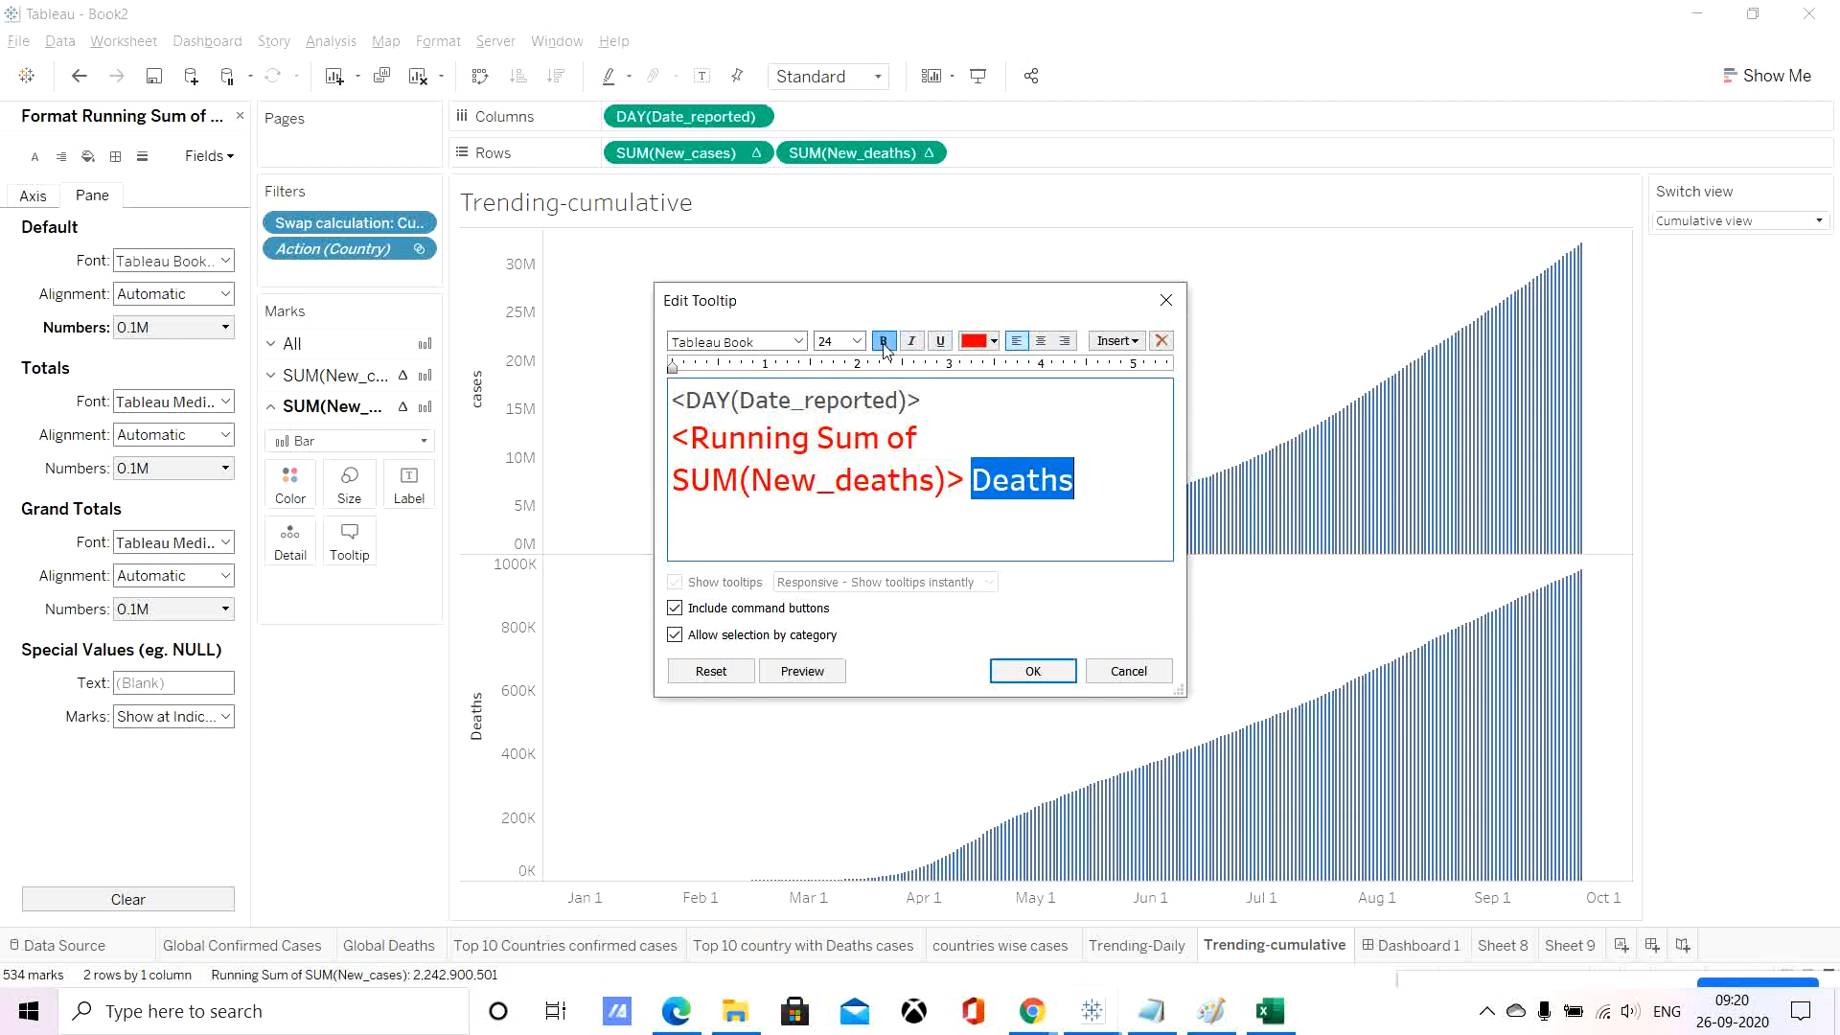
pyautogui.click(975, 347)
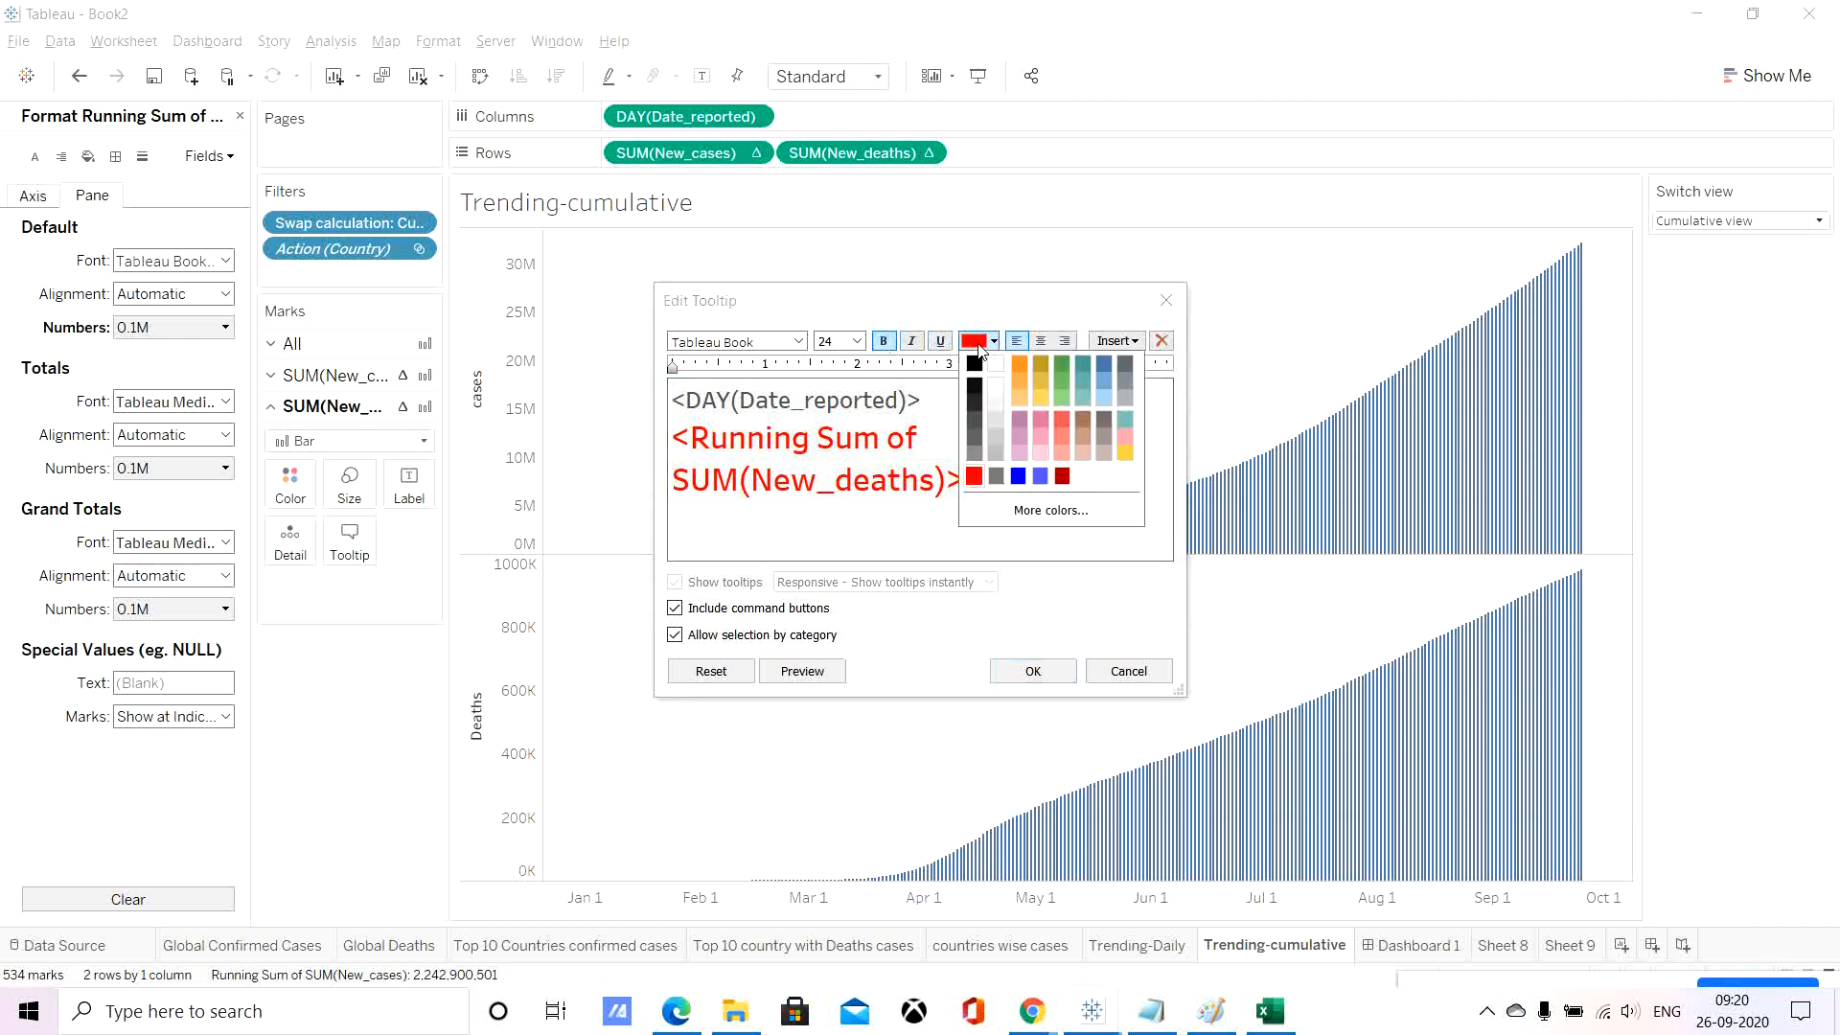
pyautogui.click(996, 476)
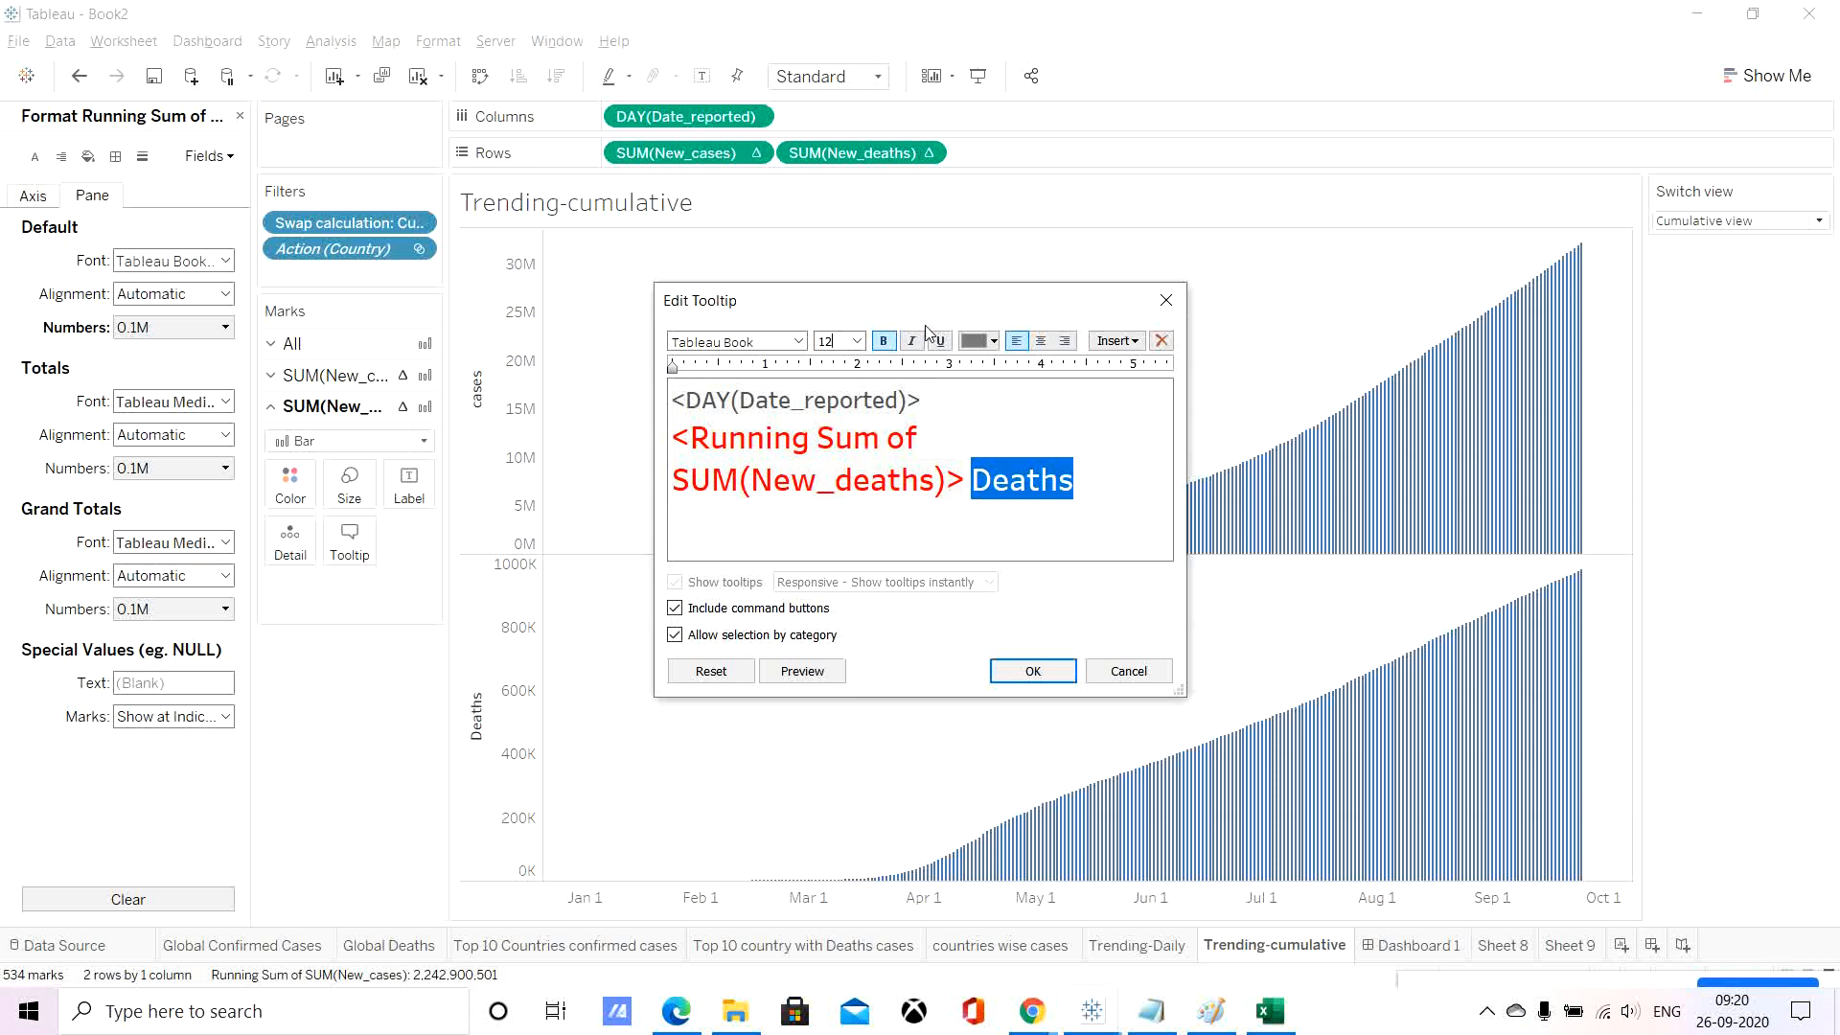
pyautogui.click(883, 340)
pyautogui.click(1073, 498)
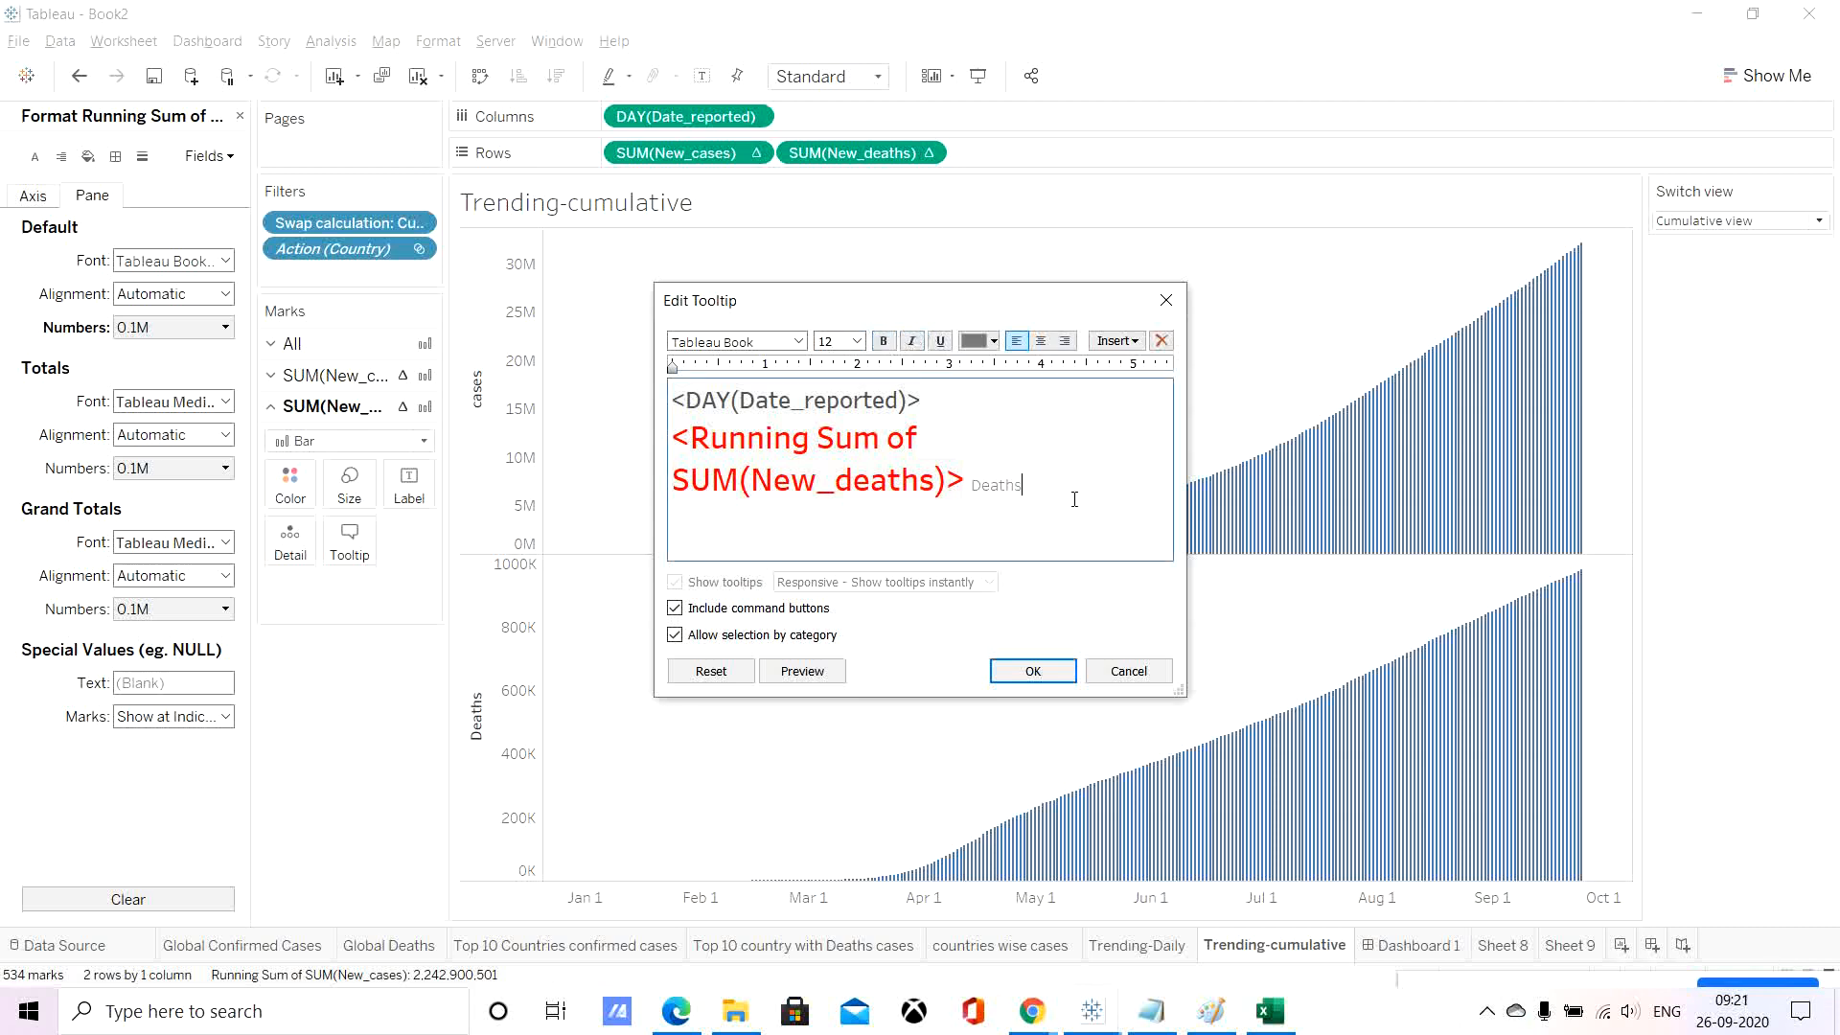
pyautogui.click(1035, 671)
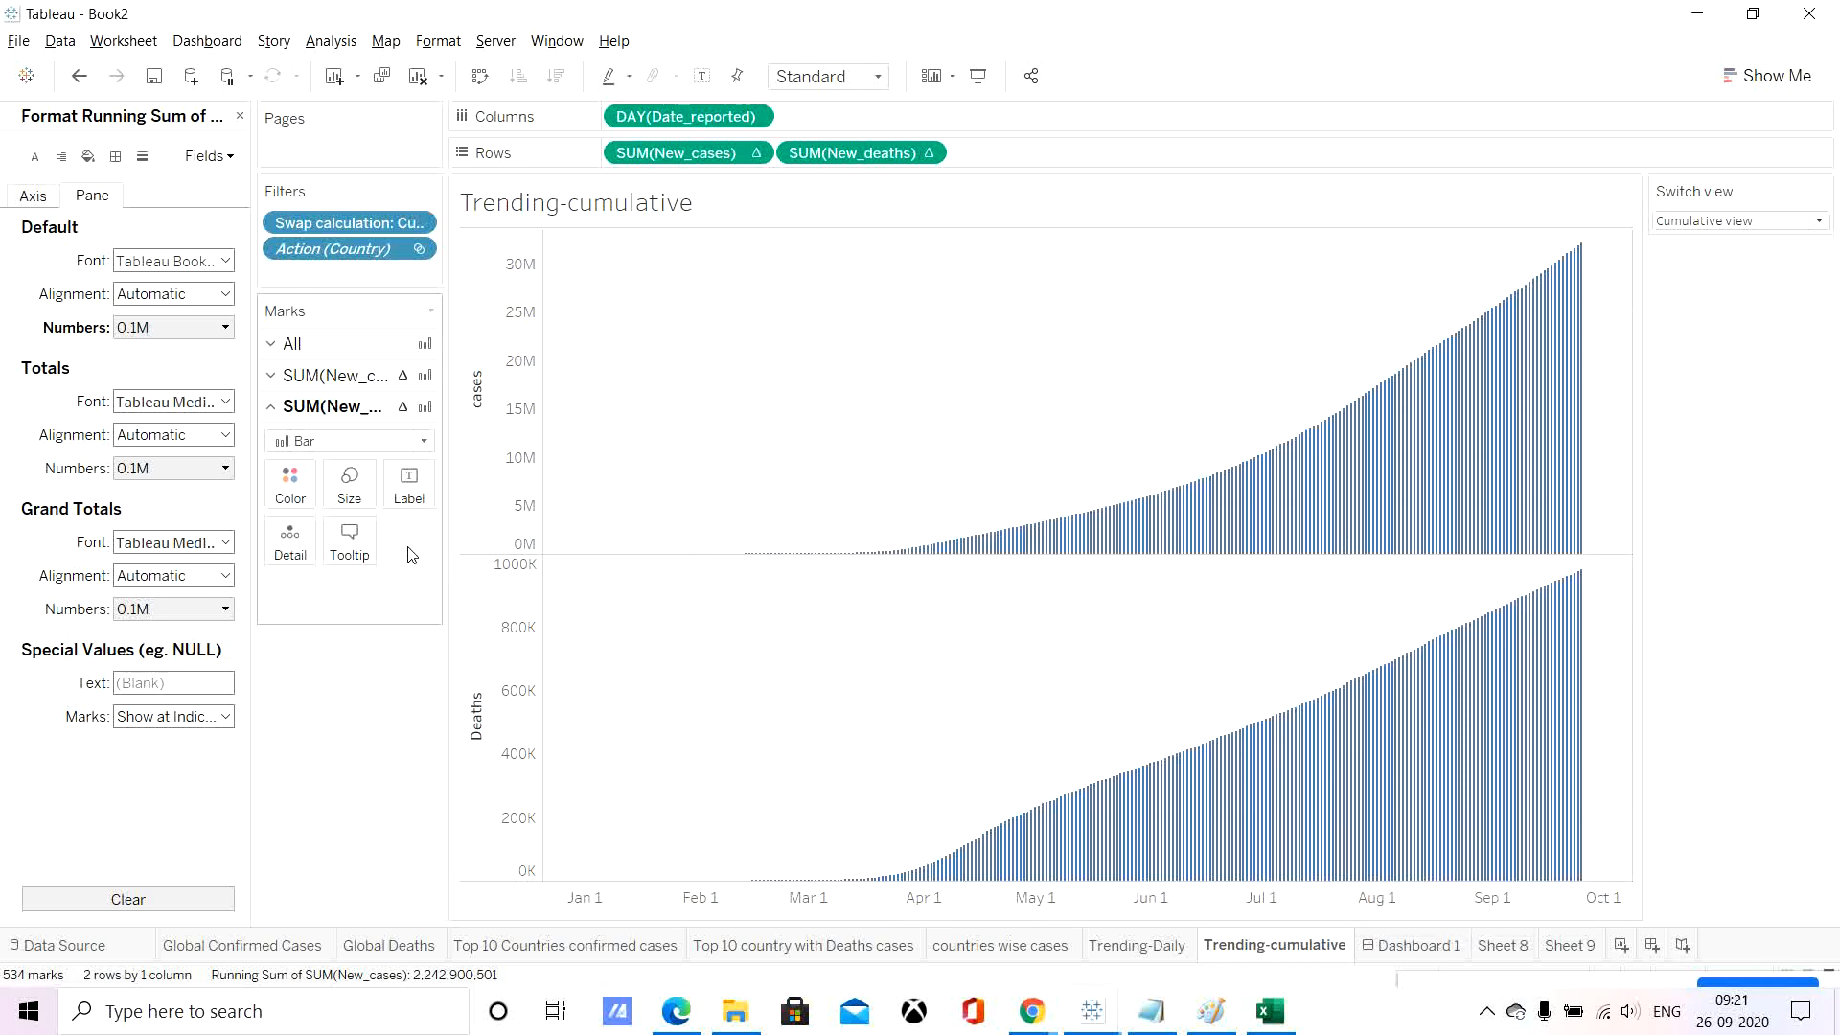
# Add the text "Confirmed cases" after the running sum field in the cumulative New_cases tooltip.
pyautogui.click(362, 376)
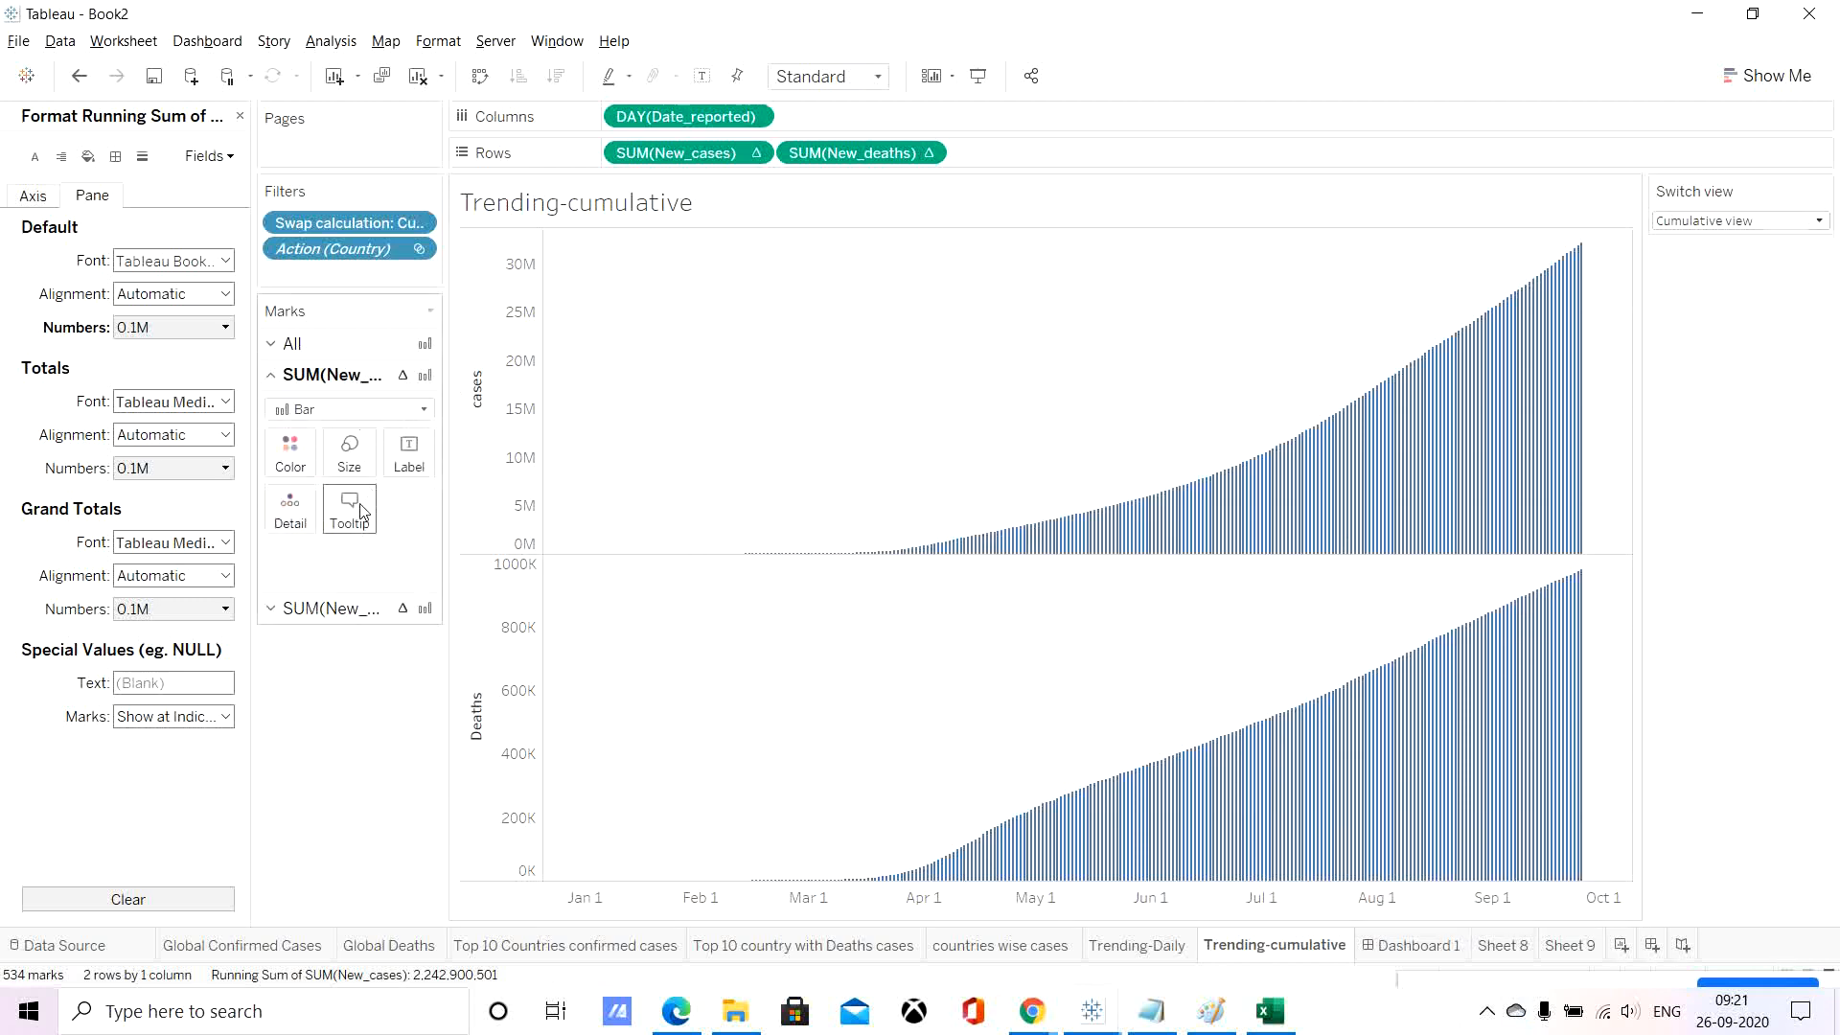
pyautogui.click(362, 511)
pyautogui.click(969, 486)
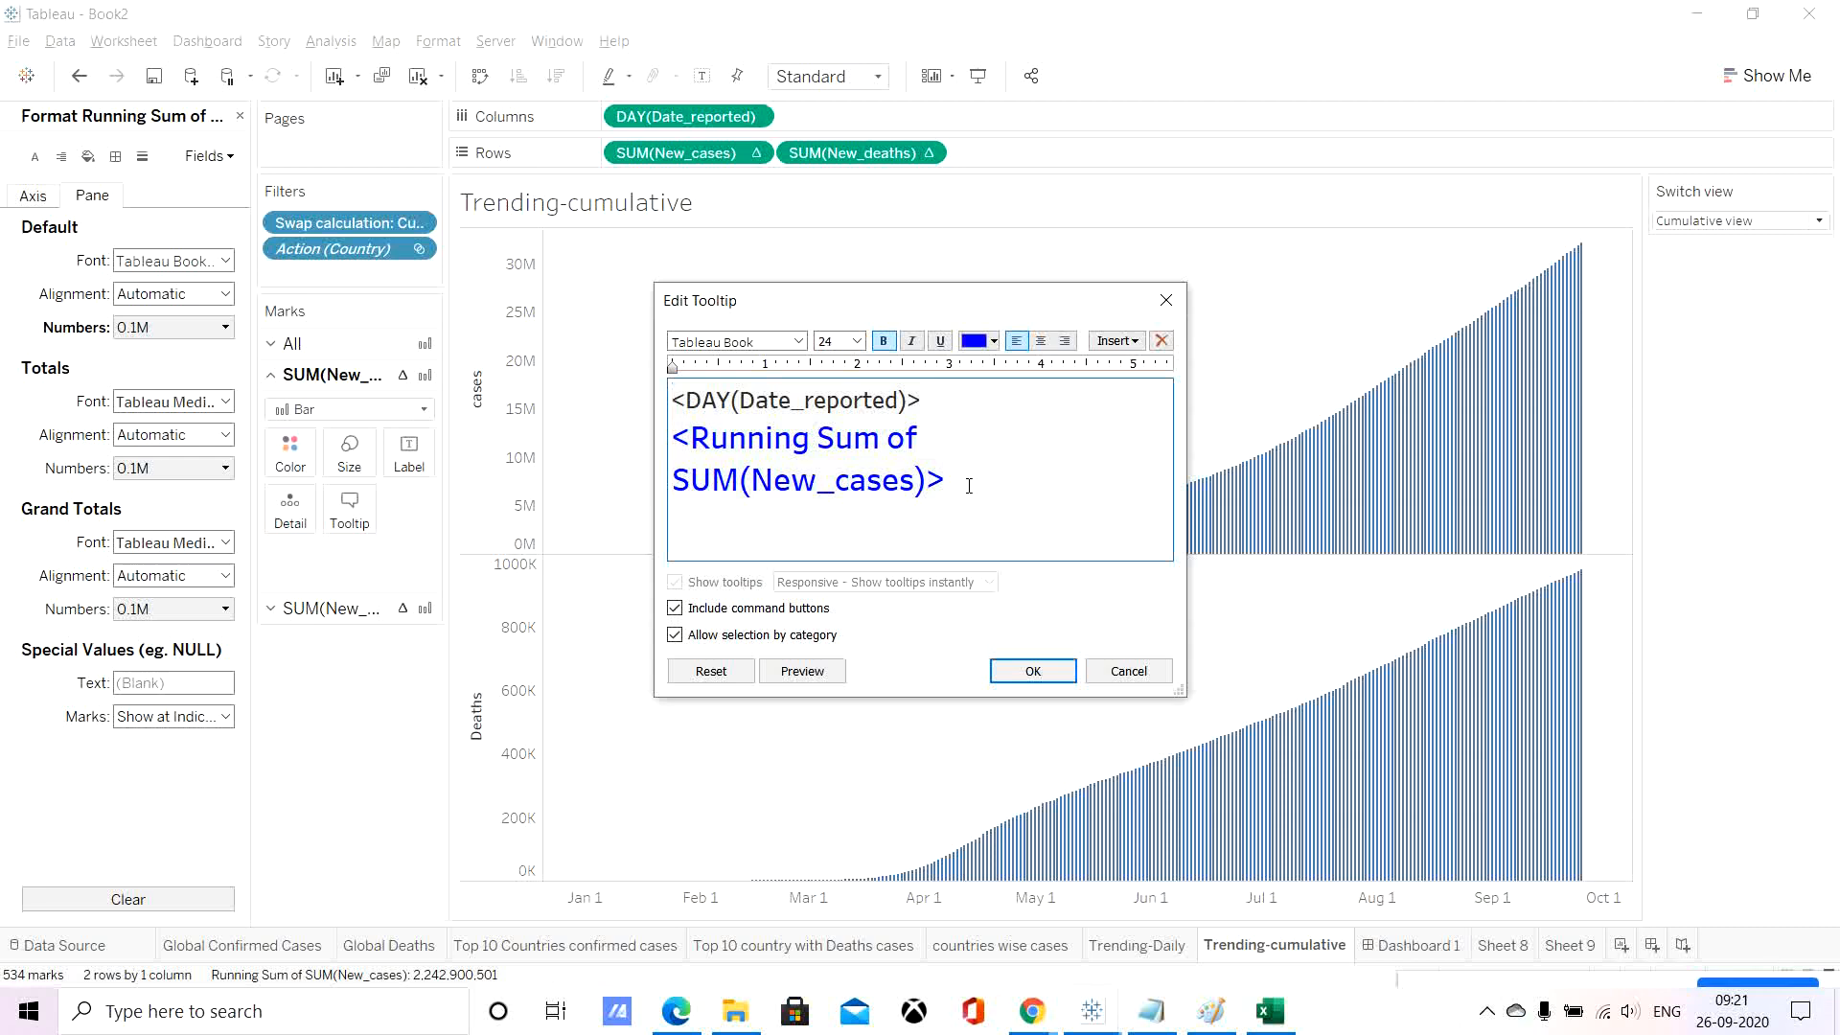
pyautogui.write('Confirmed cases')
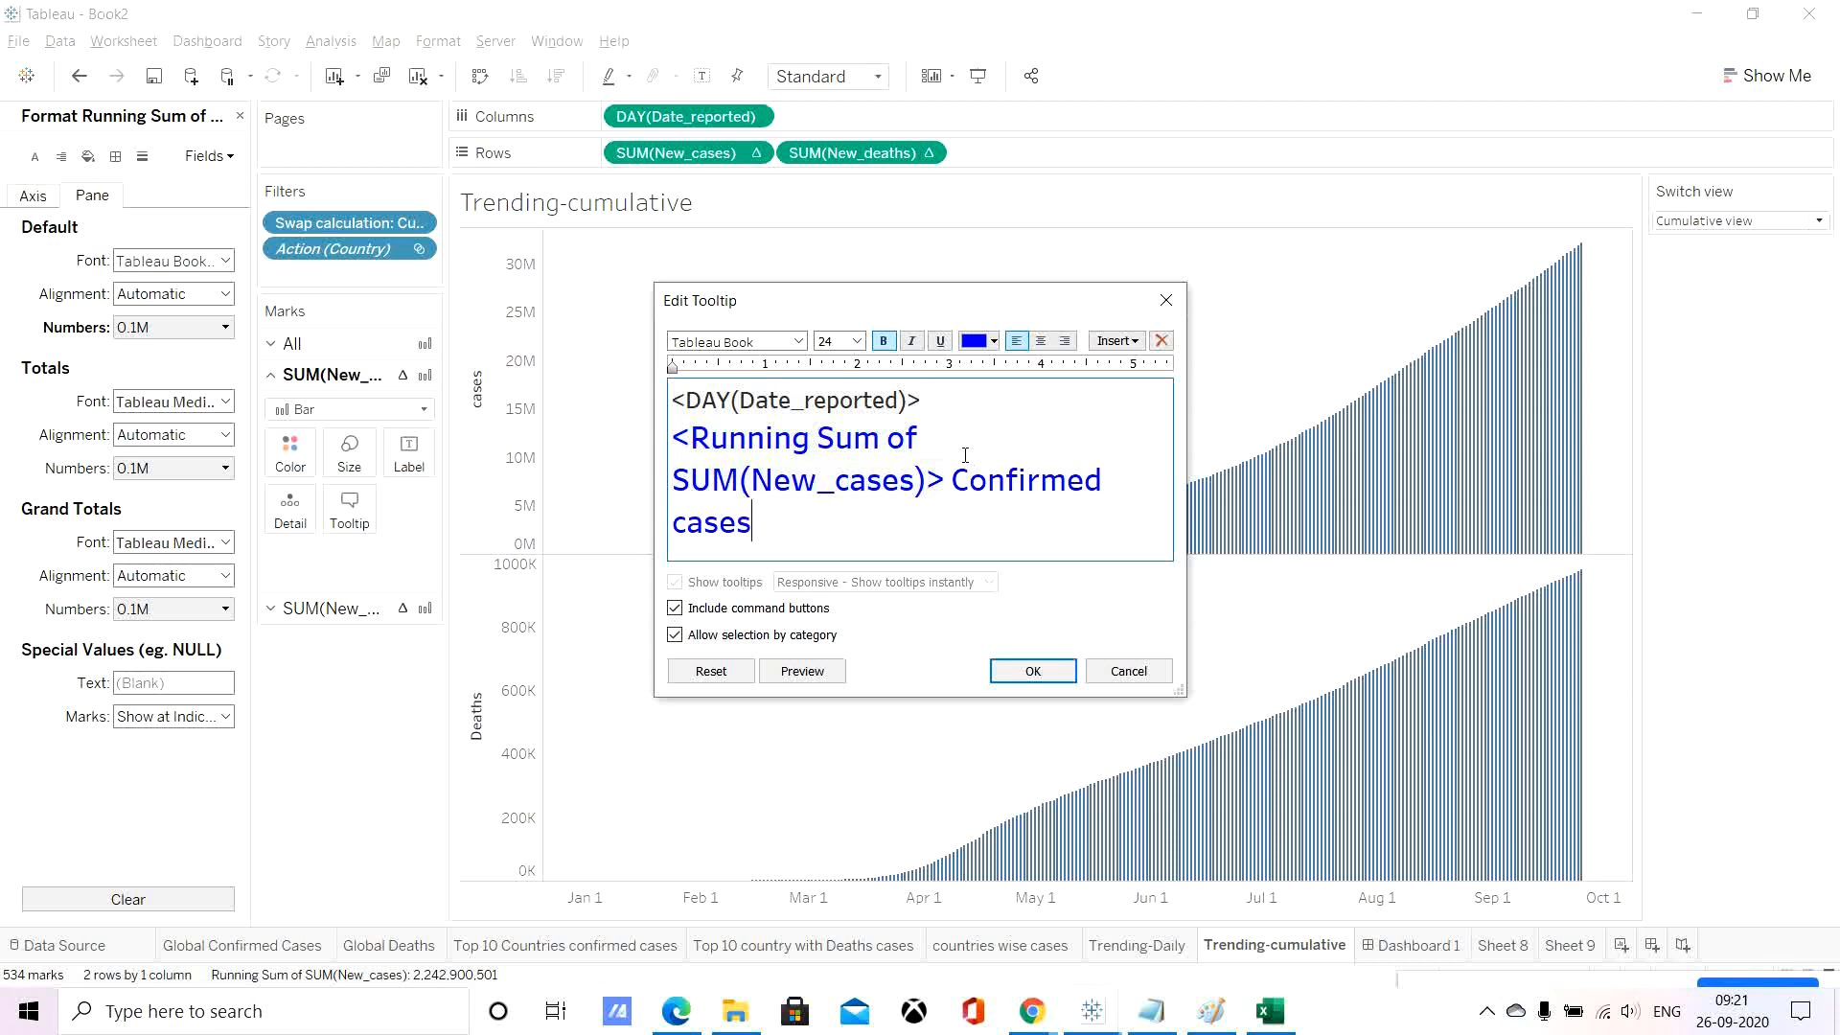
# Format the "Confirmed cases" label as size 12, non-bold grey, preview the tooltip and apply it.
pyautogui.moveTo(953, 473); pyautogui.dragTo(977, 522)
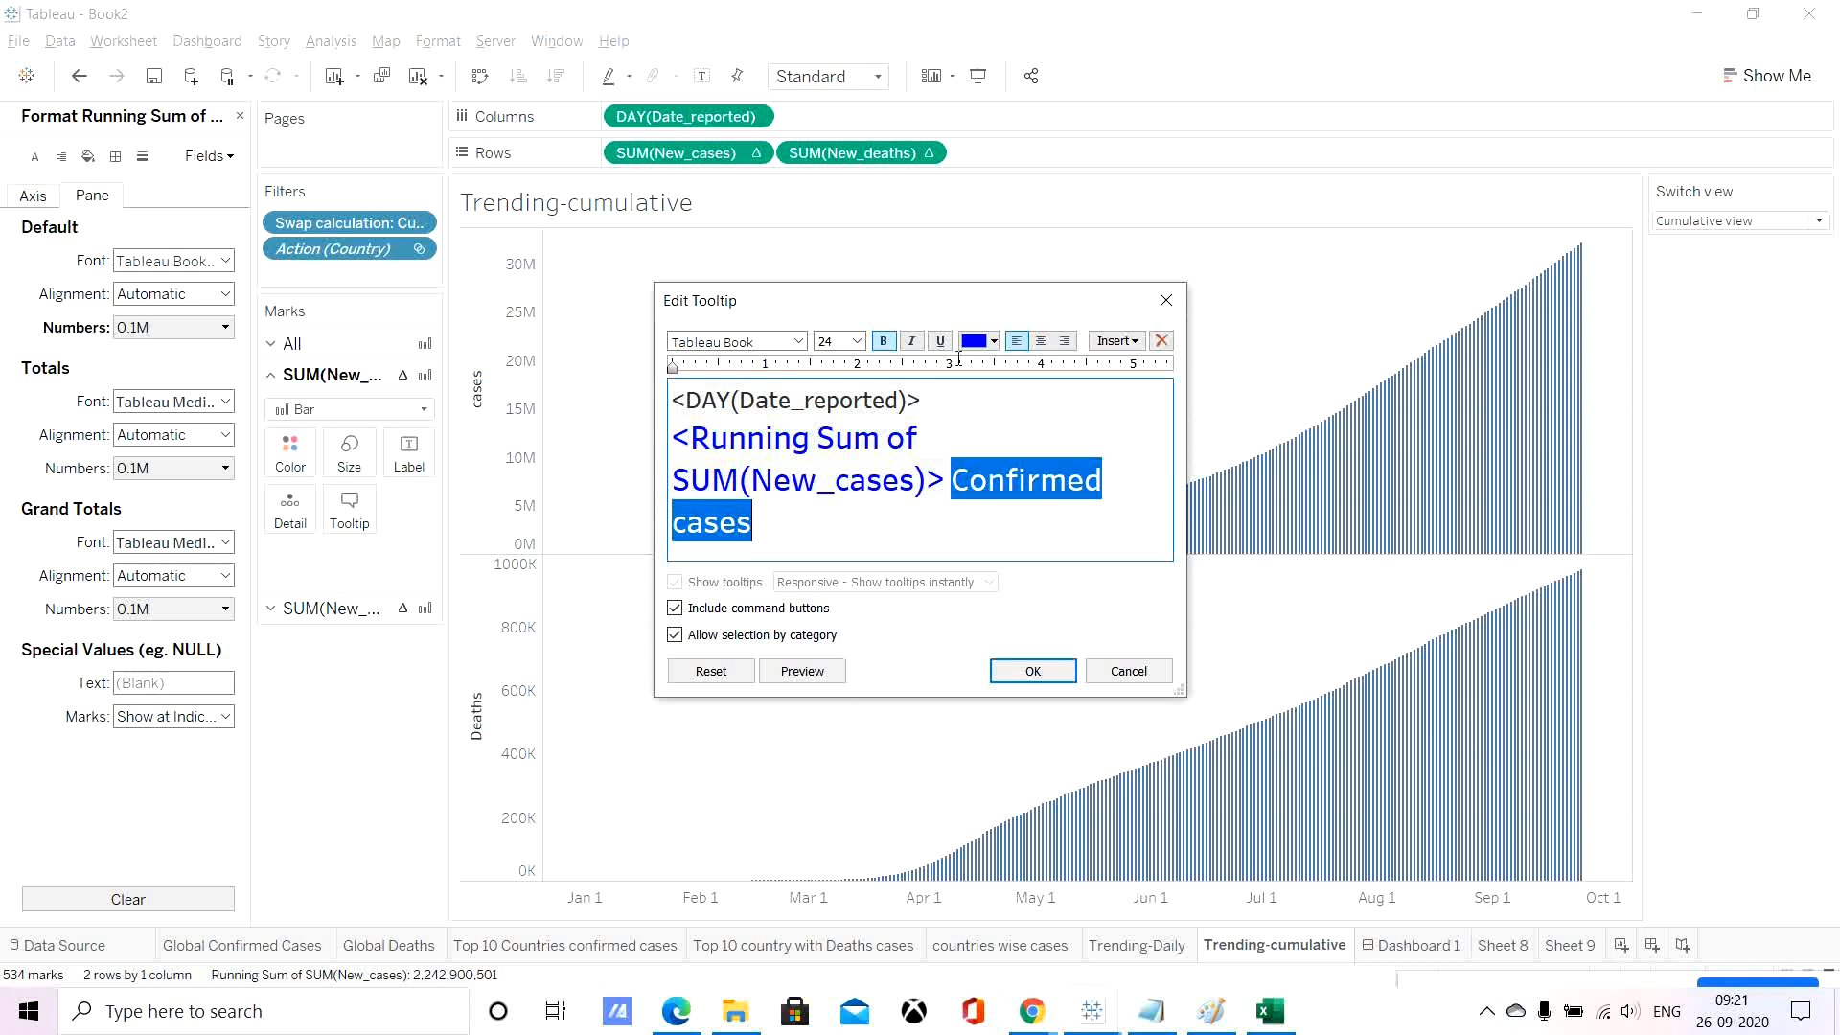
pyautogui.click(856, 342)
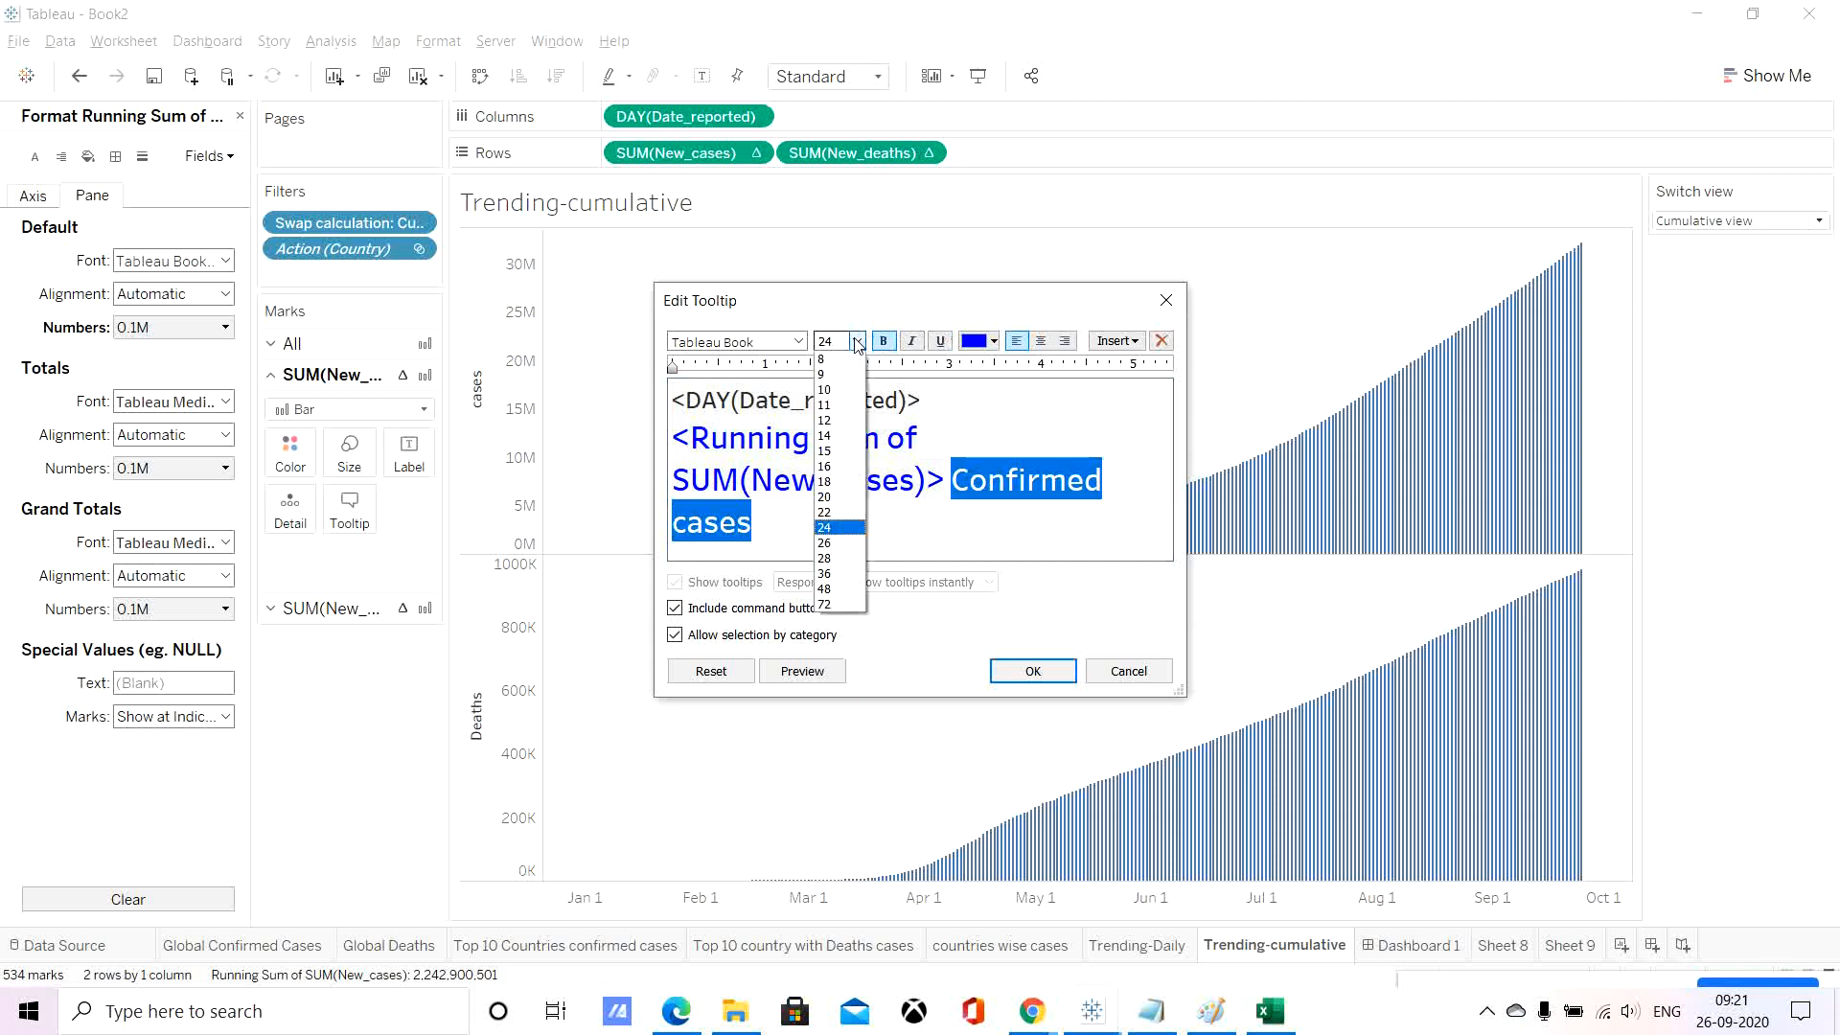
pyautogui.click(837, 420)
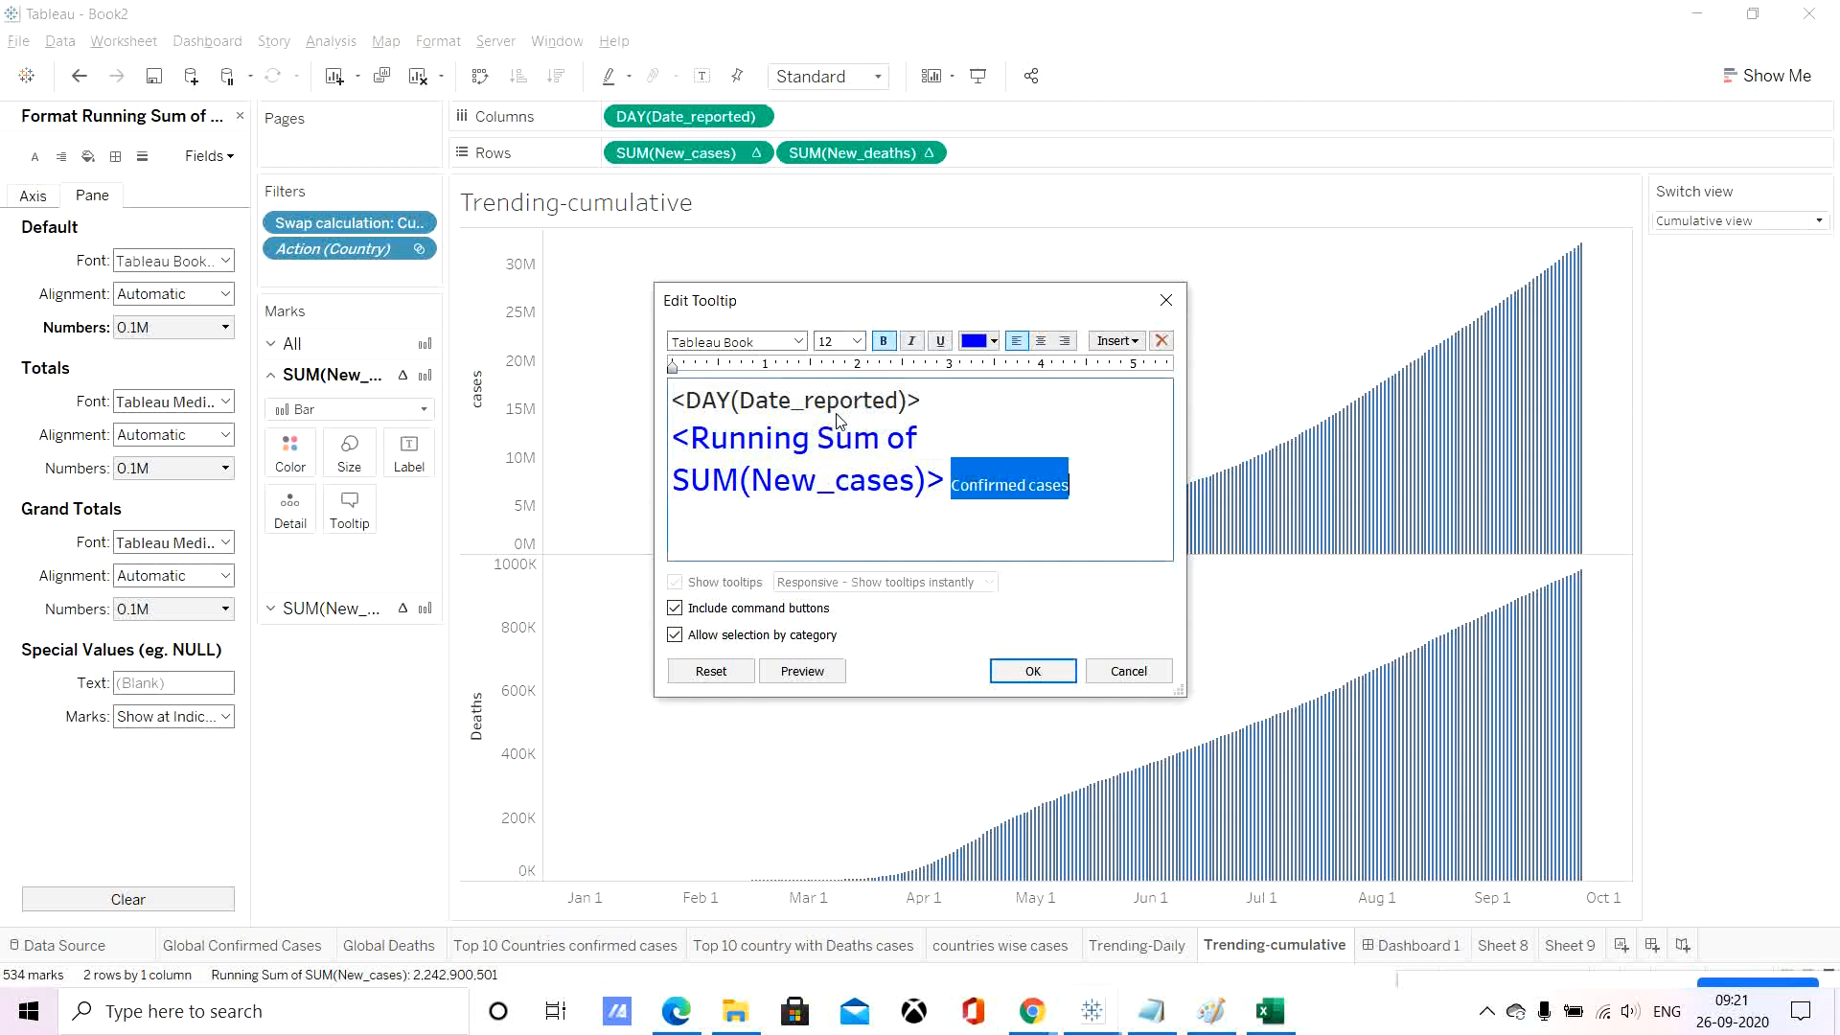
pyautogui.click(883, 341)
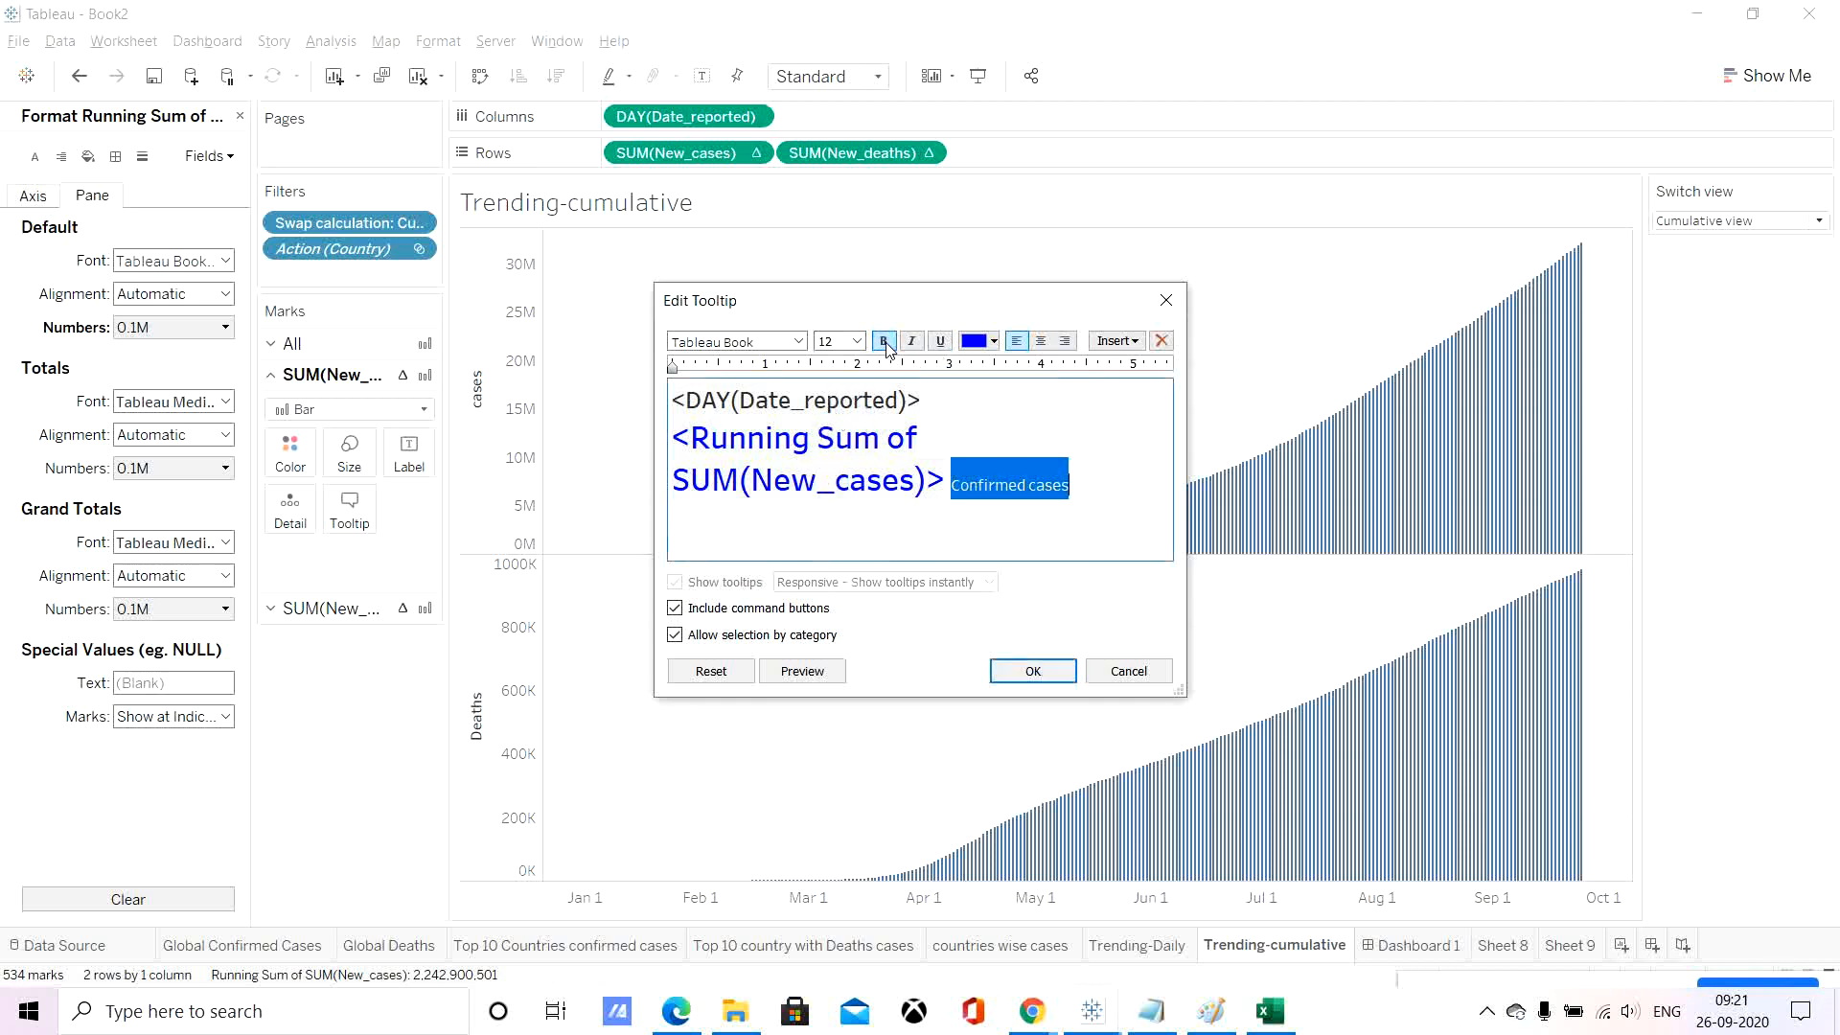
pyautogui.click(973, 343)
pyautogui.click(978, 479)
pyautogui.click(1100, 503)
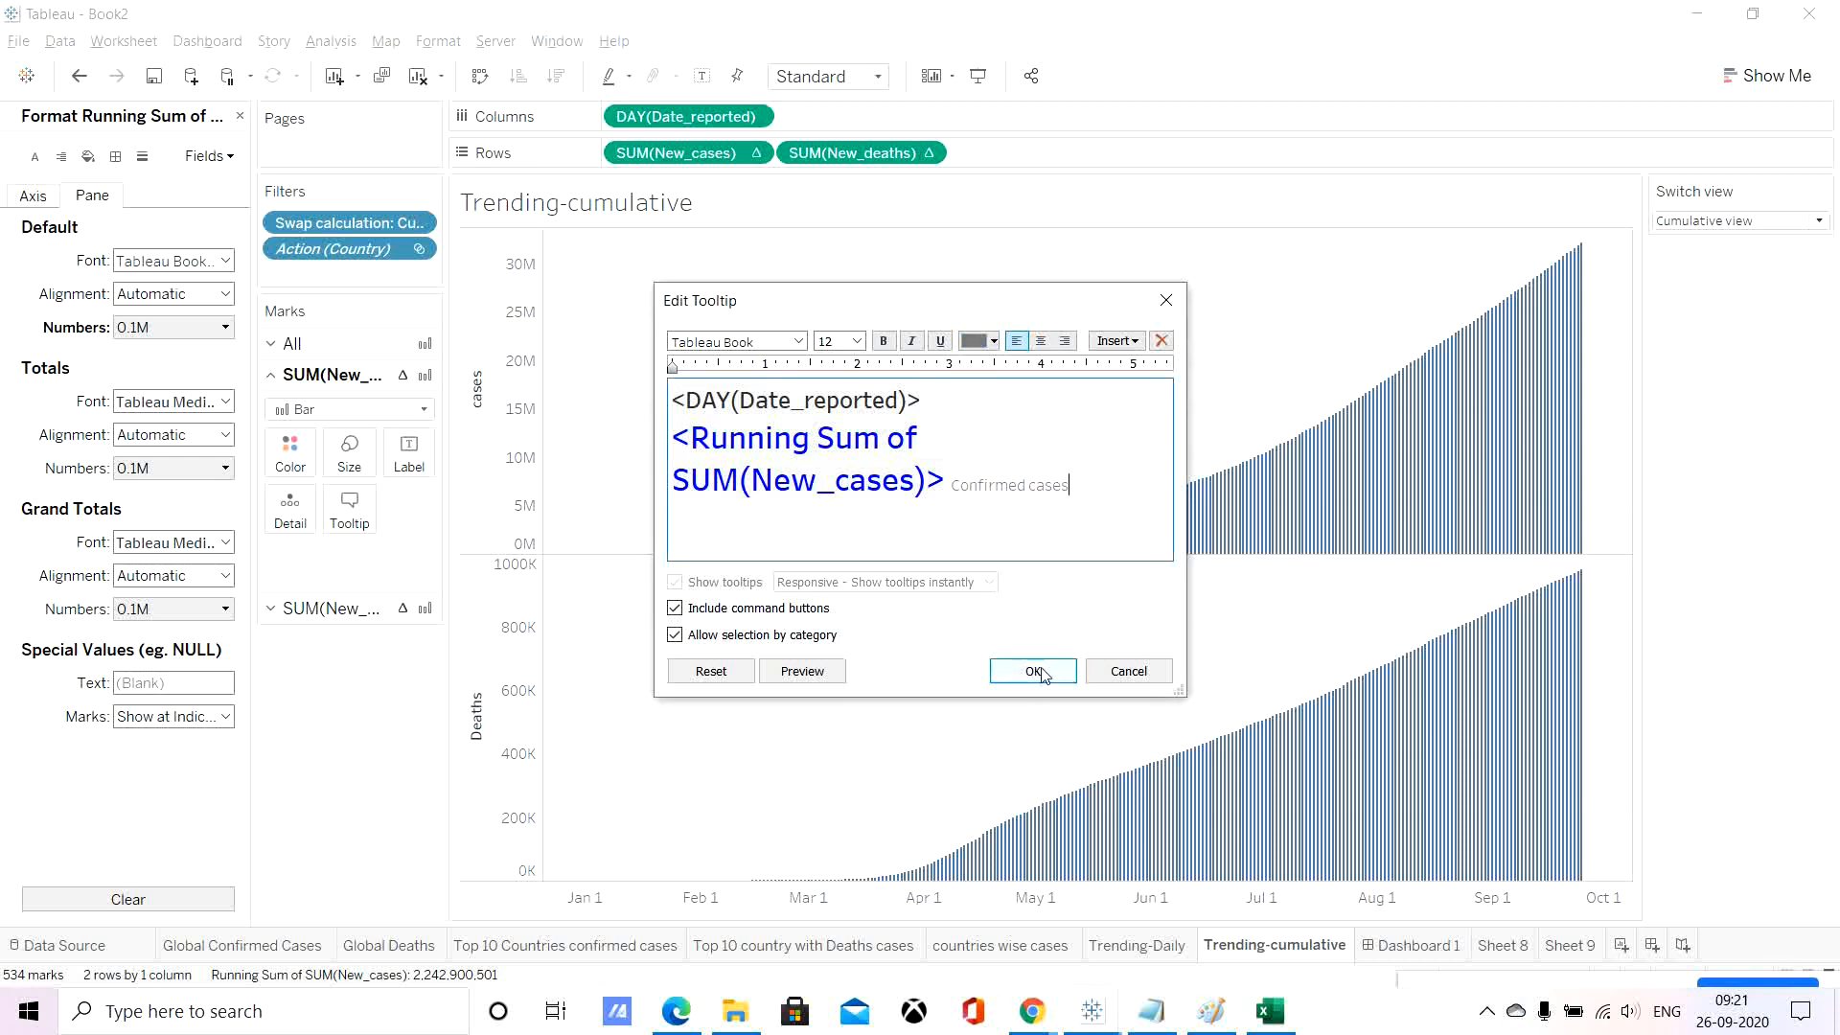
pyautogui.click(822, 673)
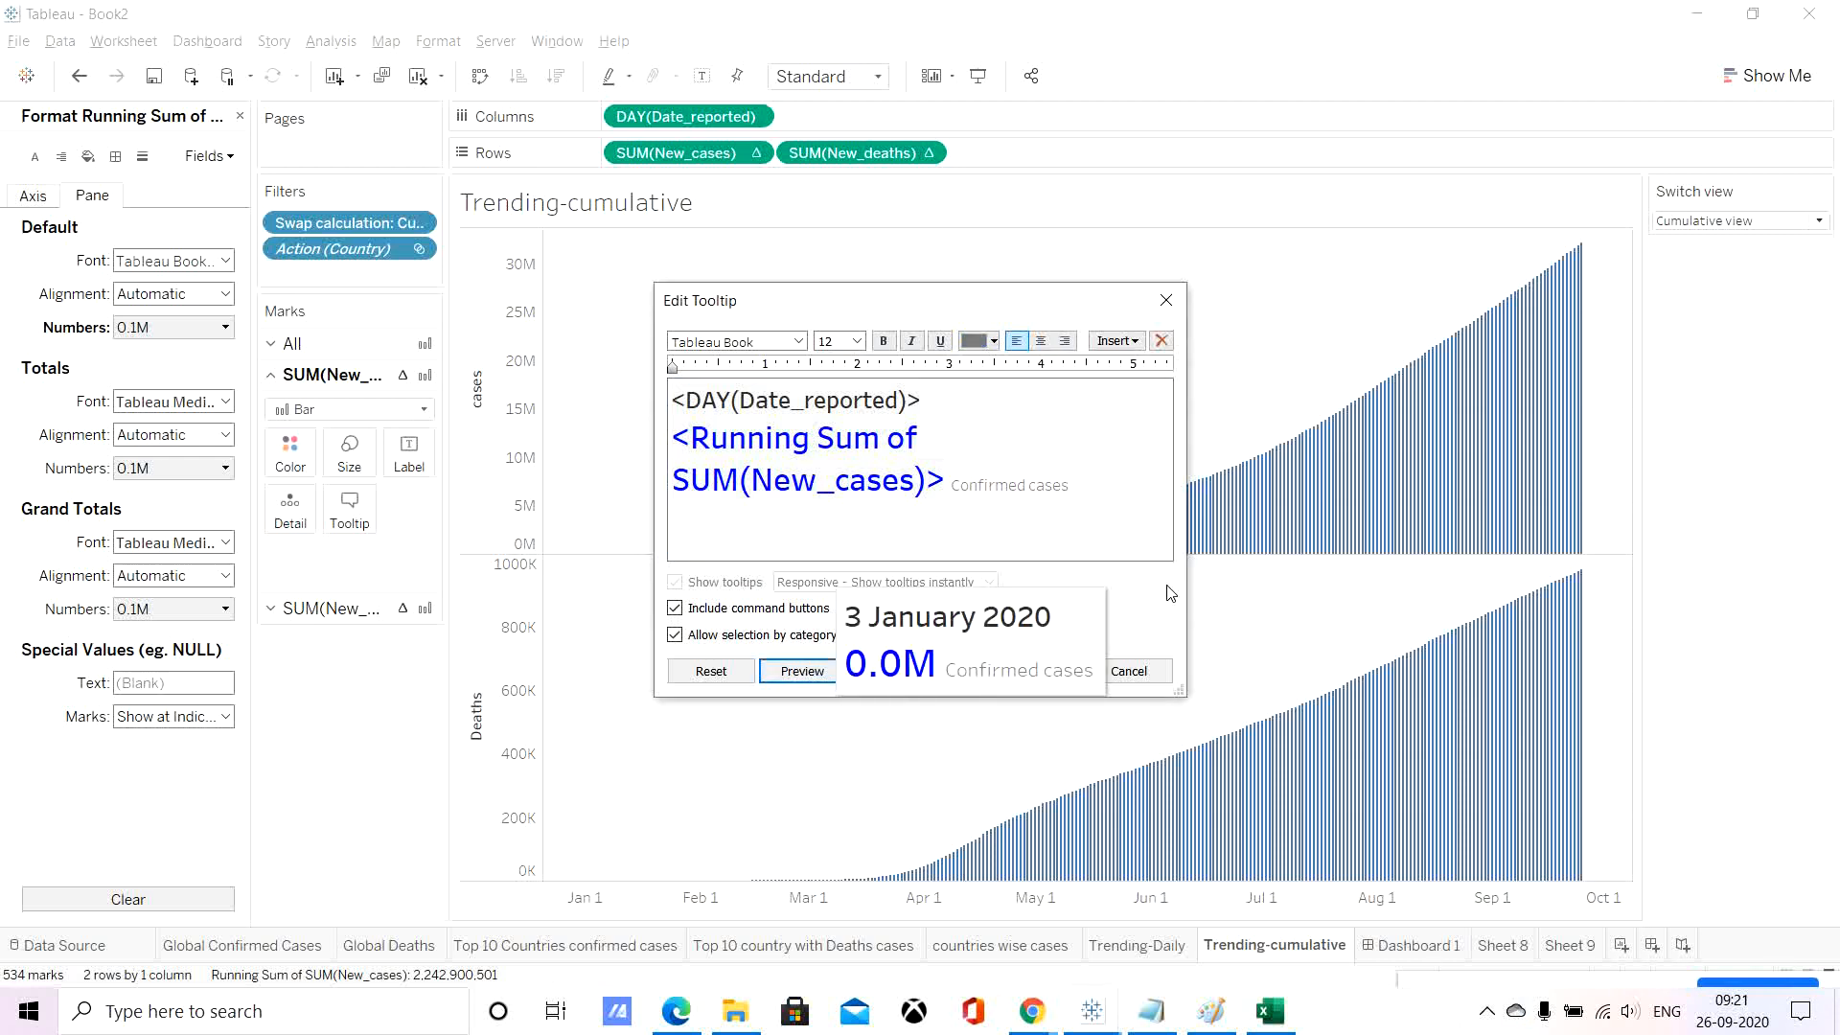
pyautogui.click(1037, 674)
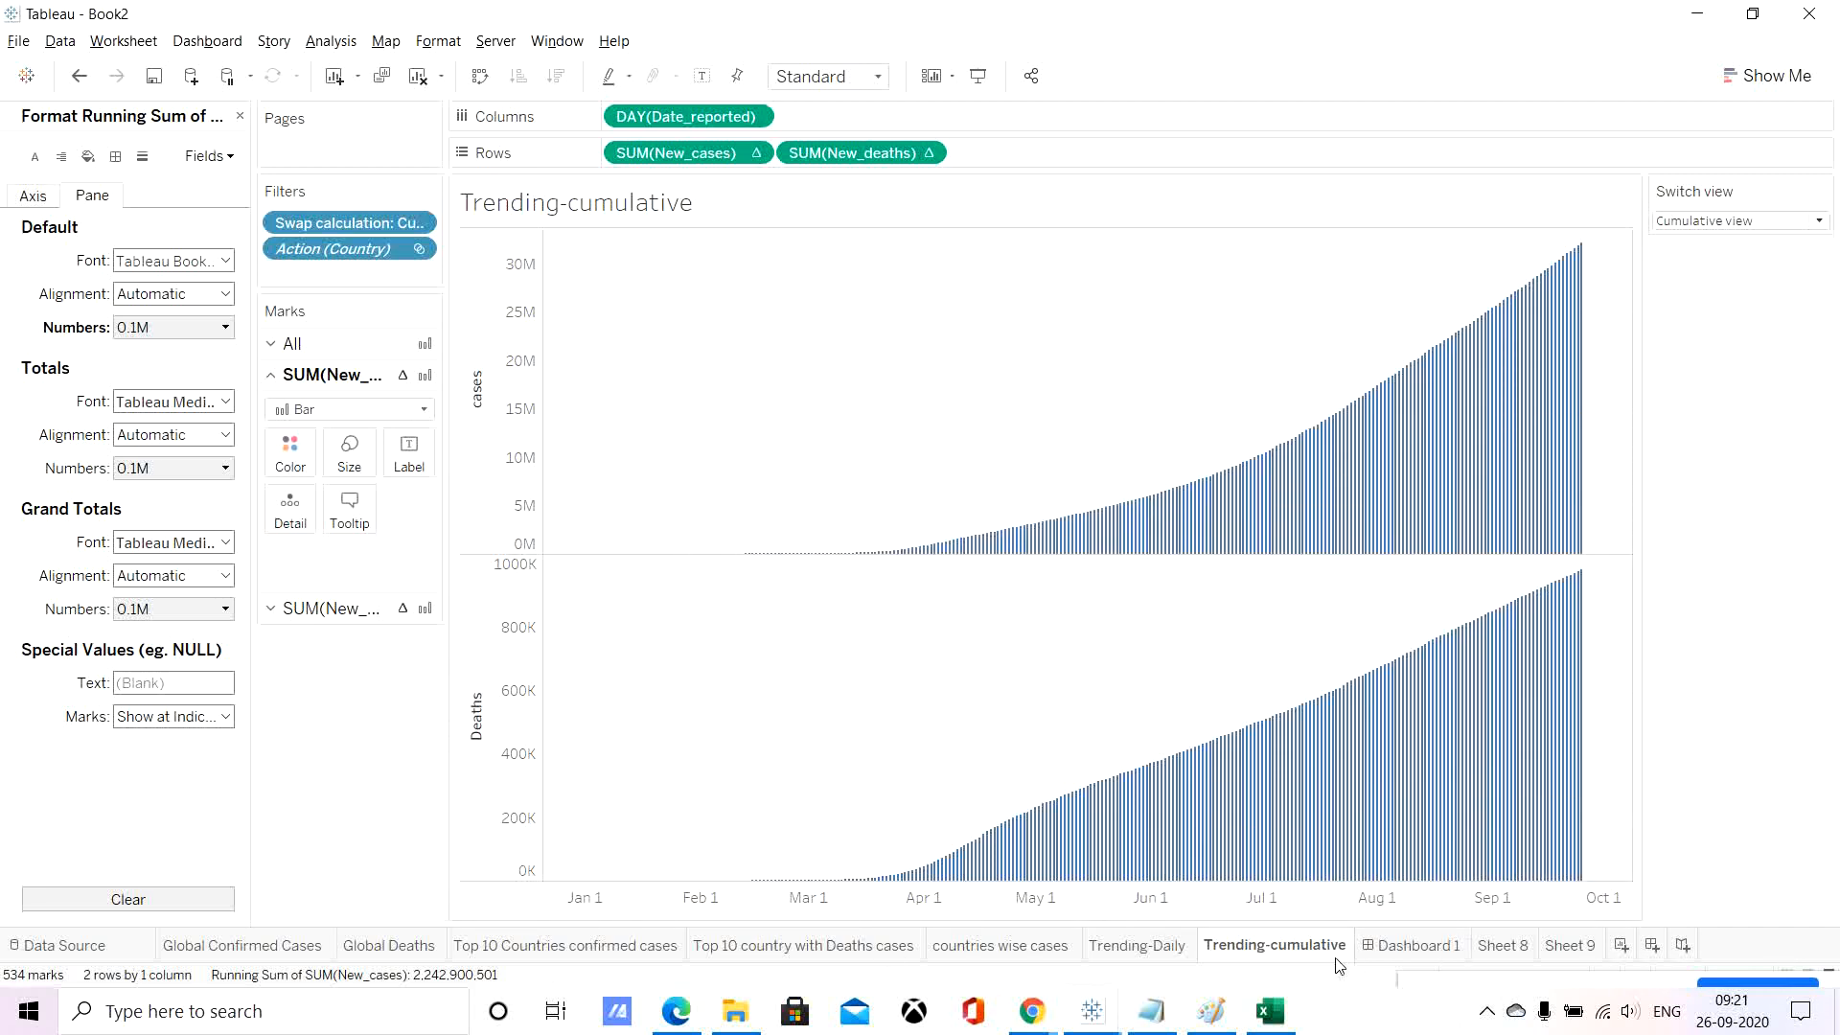
# Go to Dashboard 1 and switch the Trending for All chart to Daily View.
pyautogui.click(1416, 948)
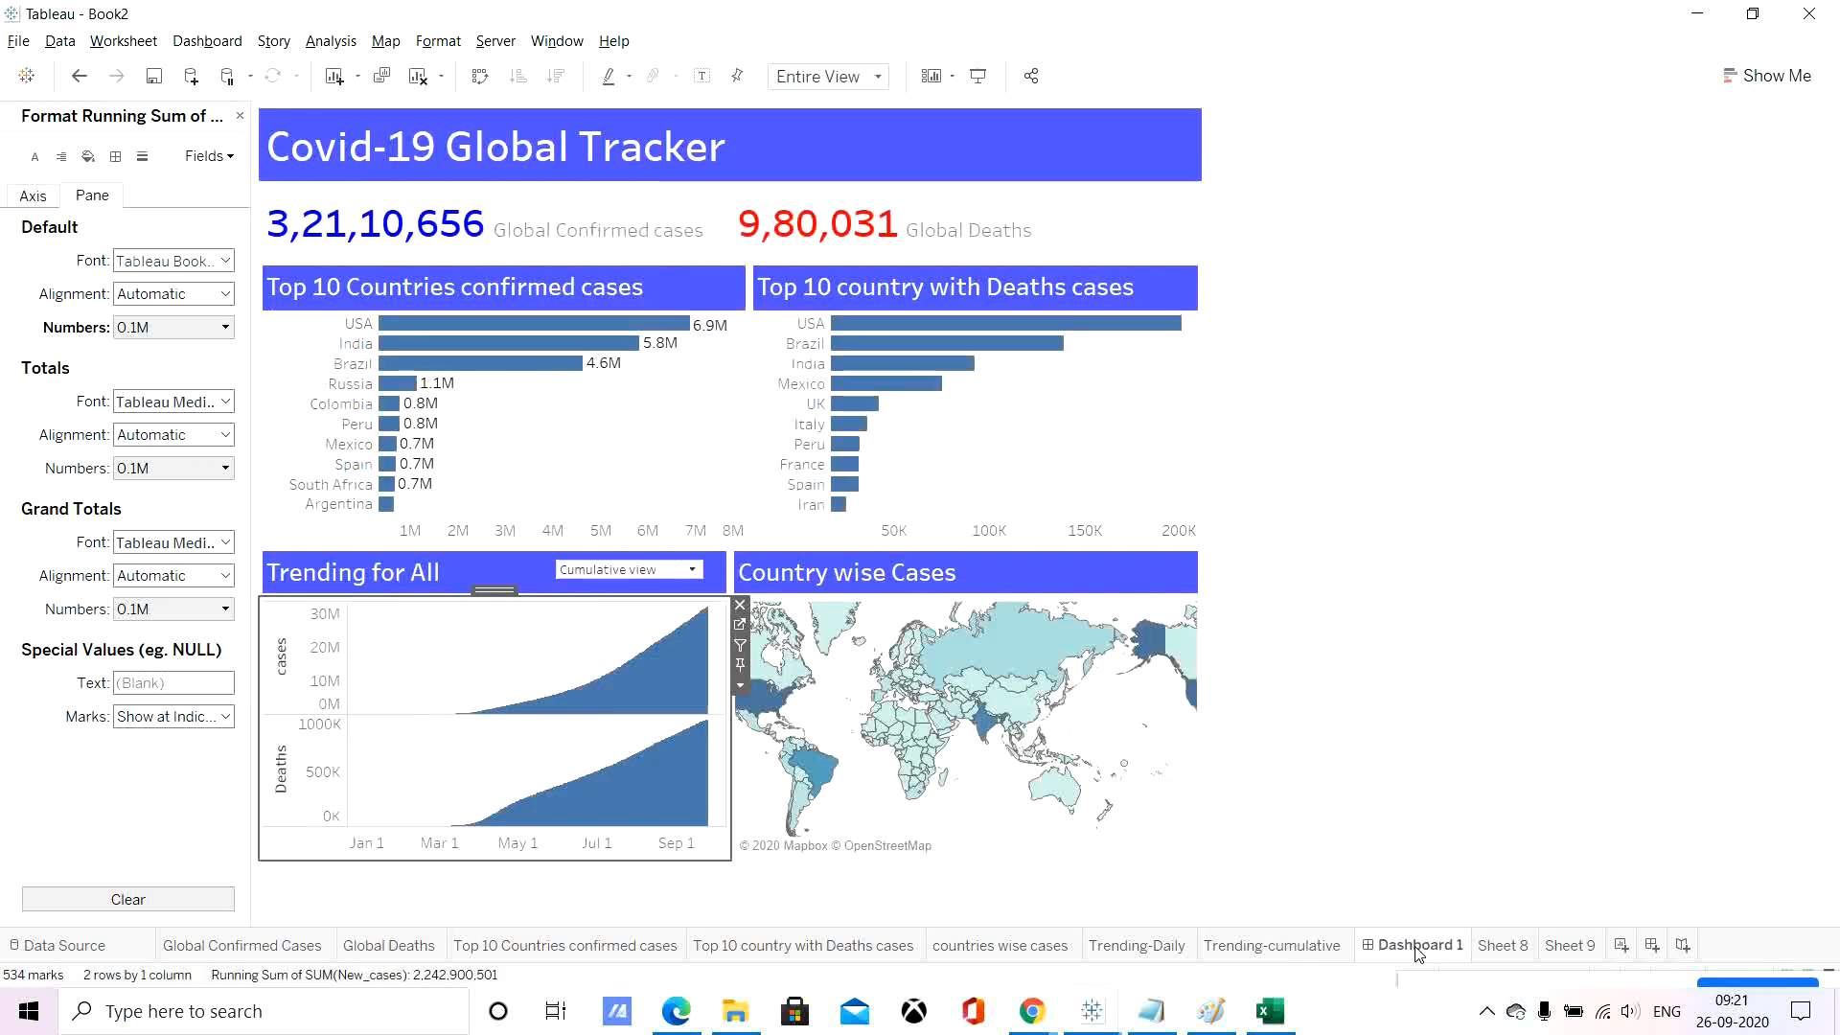
pyautogui.click(1387, 525)
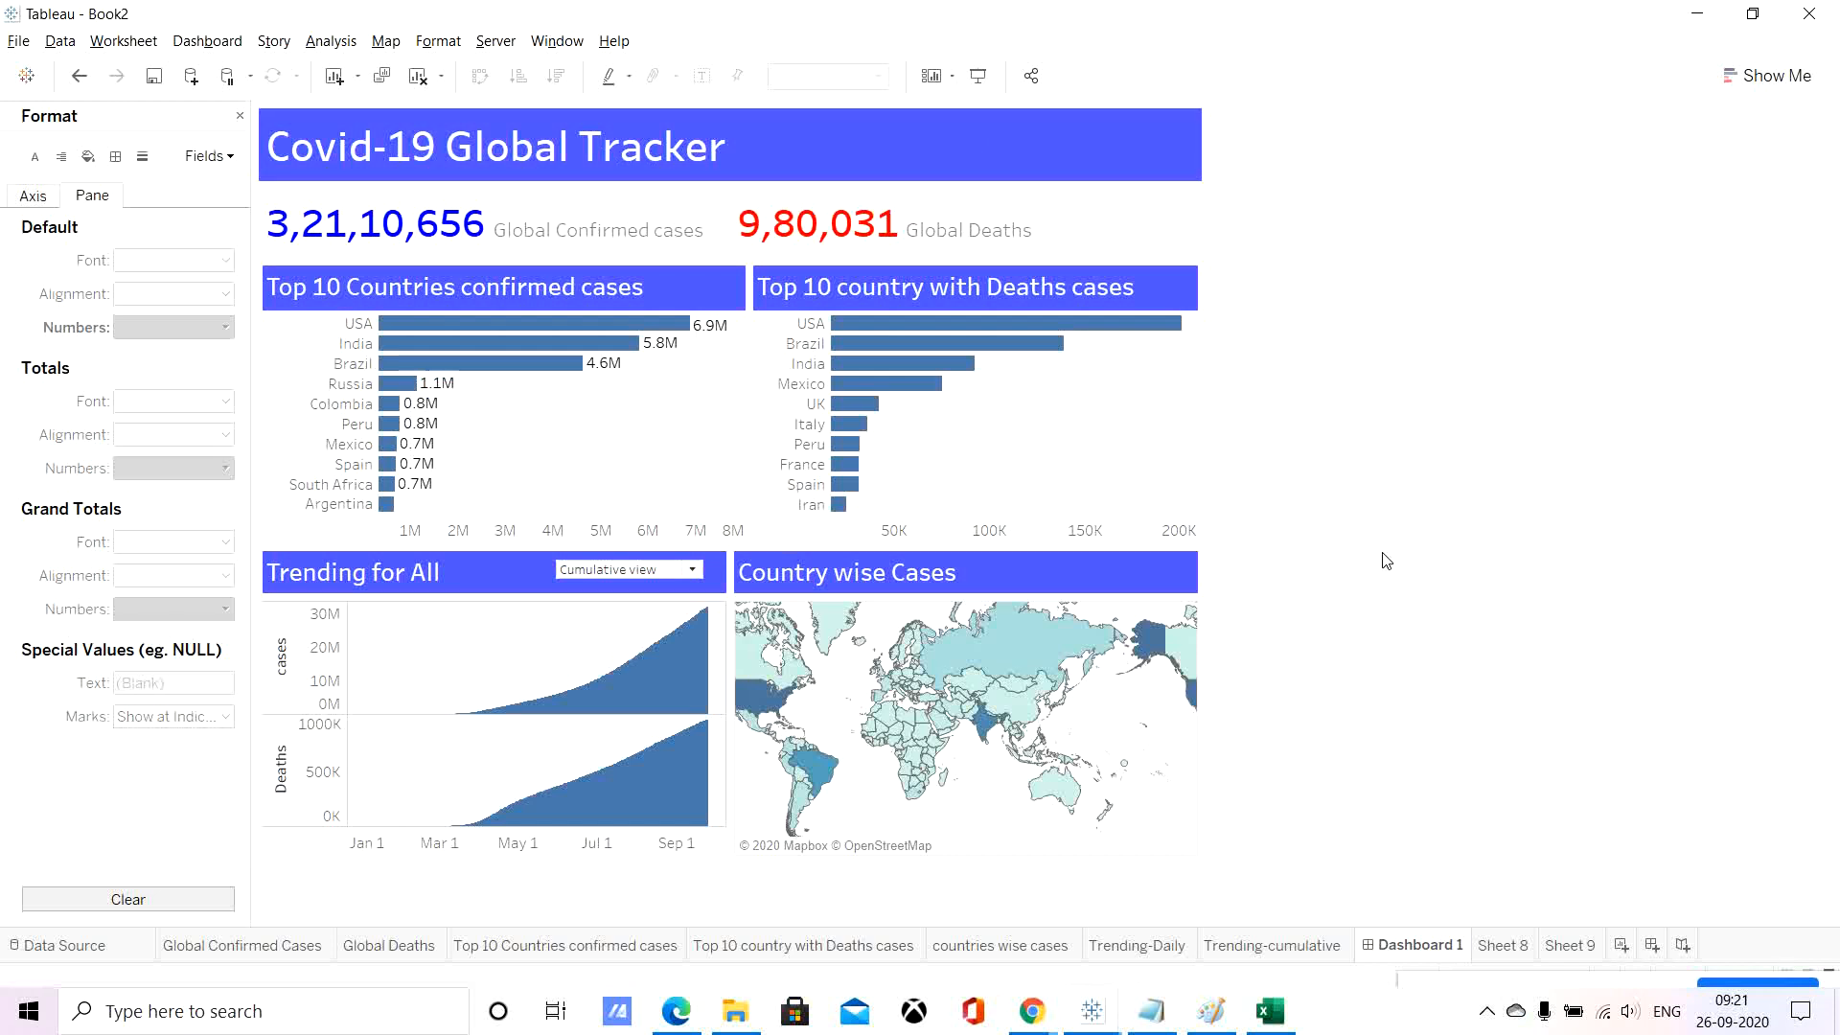
pyautogui.click(640, 568)
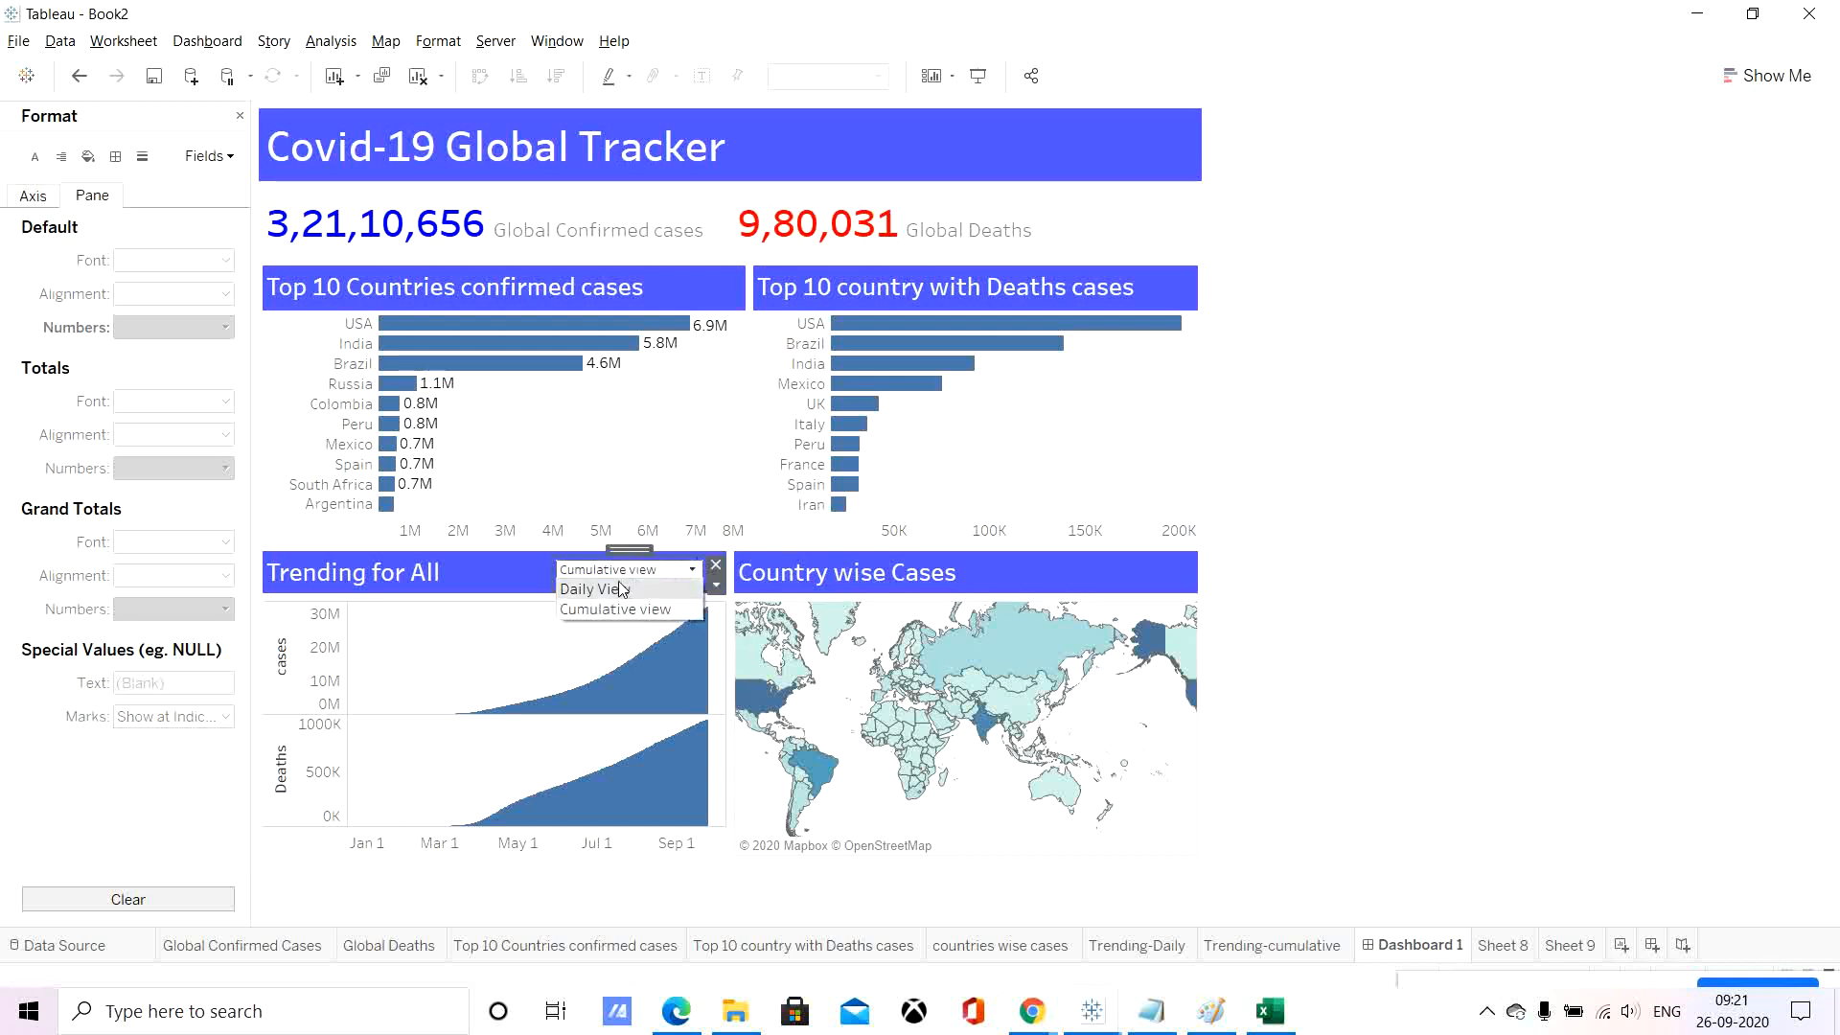
pyautogui.click(620, 590)
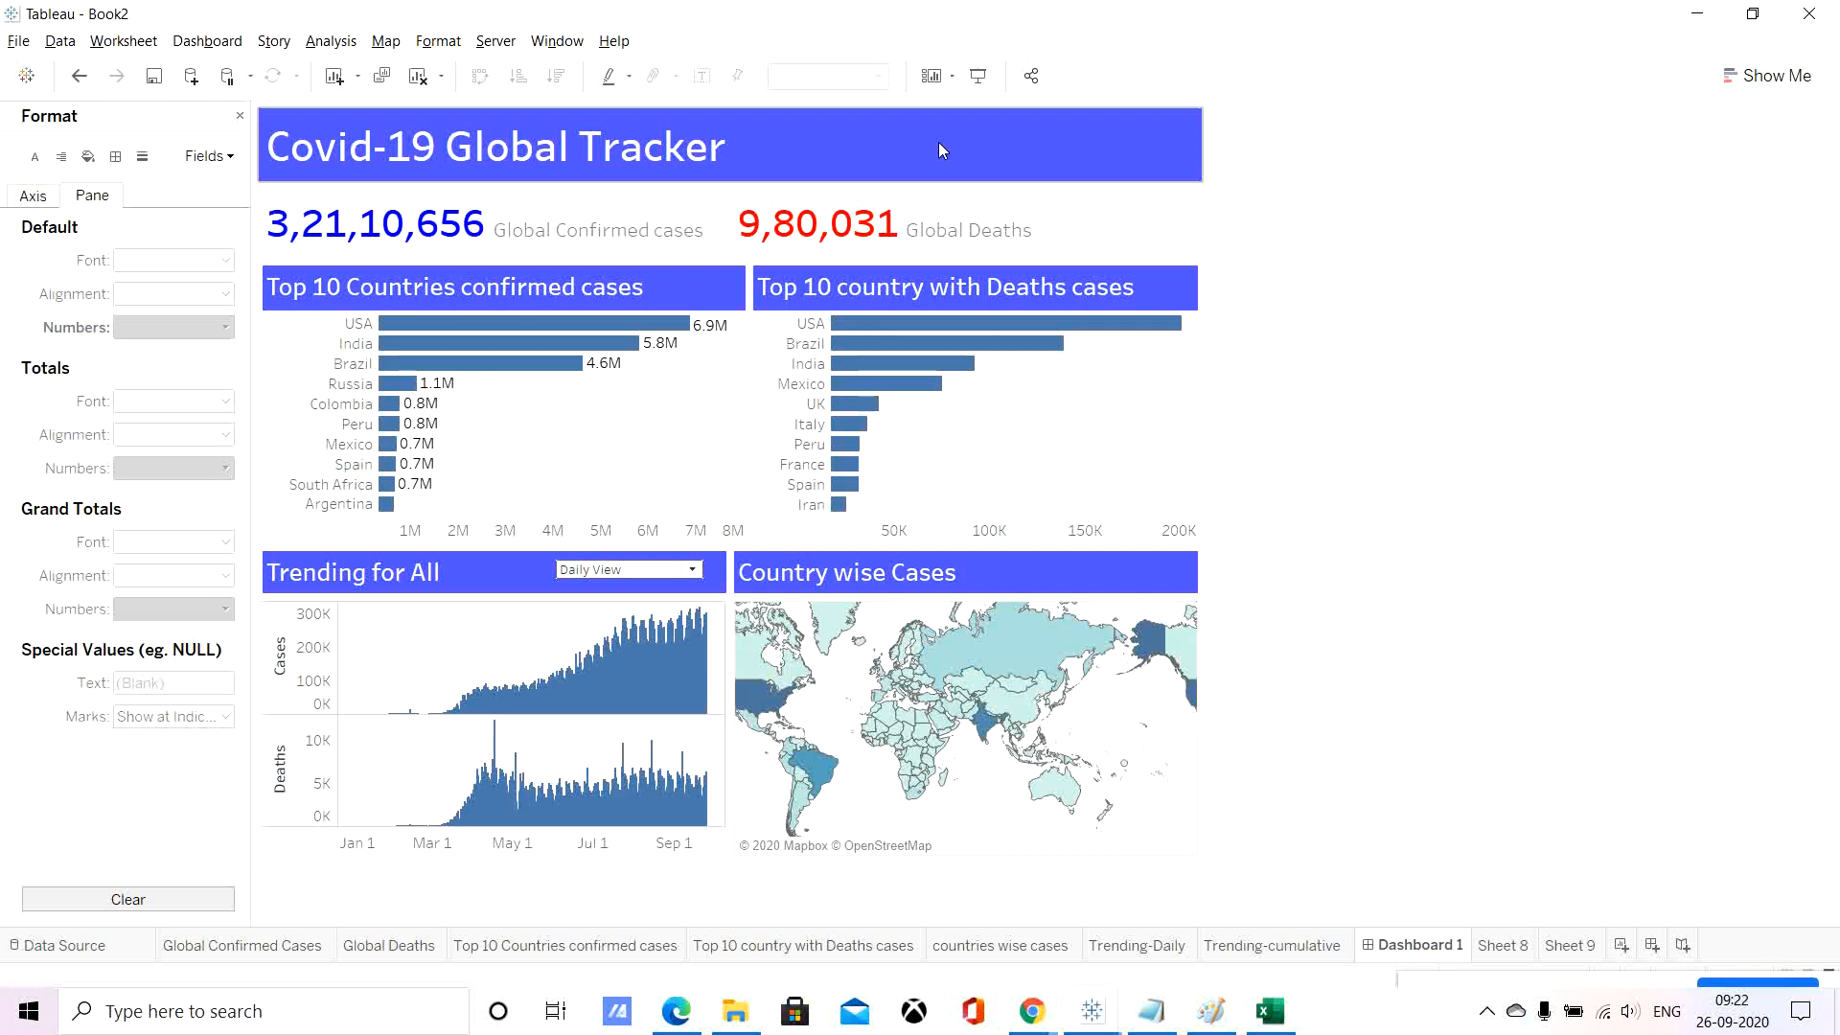
# Add a new worksheet and start a calculated field named "Last Refresh date".
pyautogui.click(1620, 946)
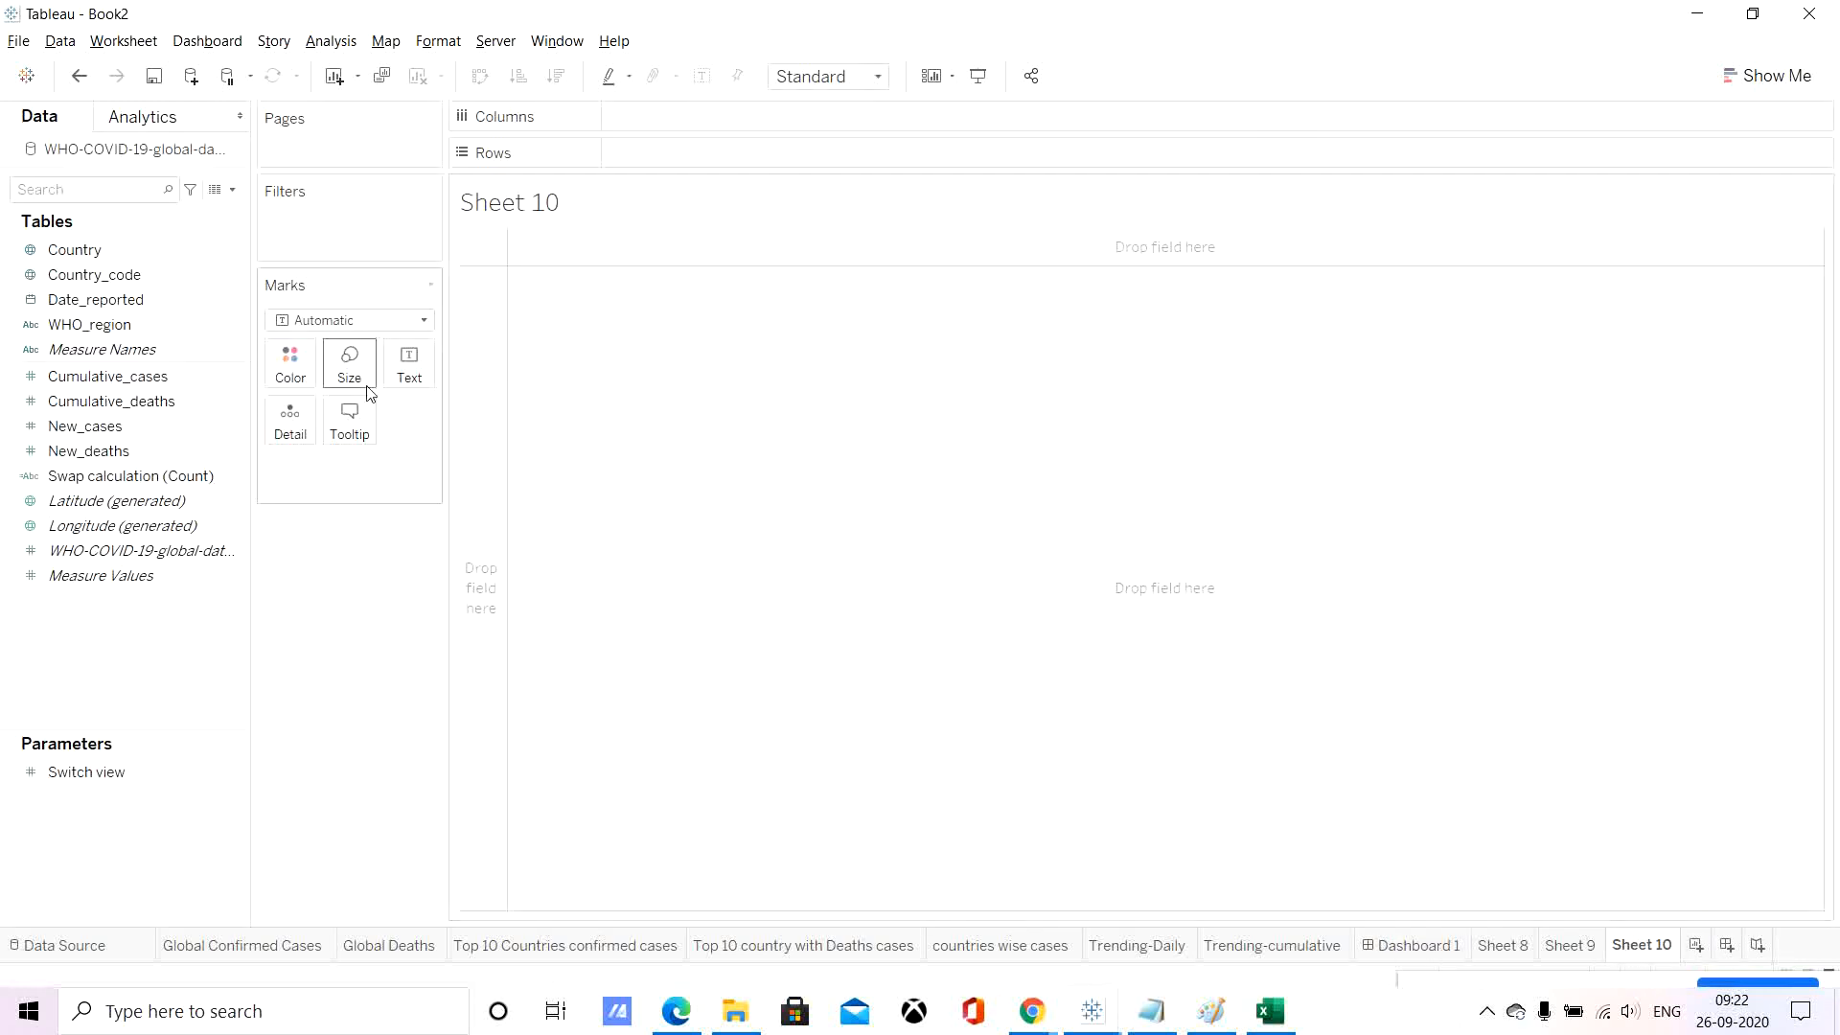
pyautogui.click(228, 400)
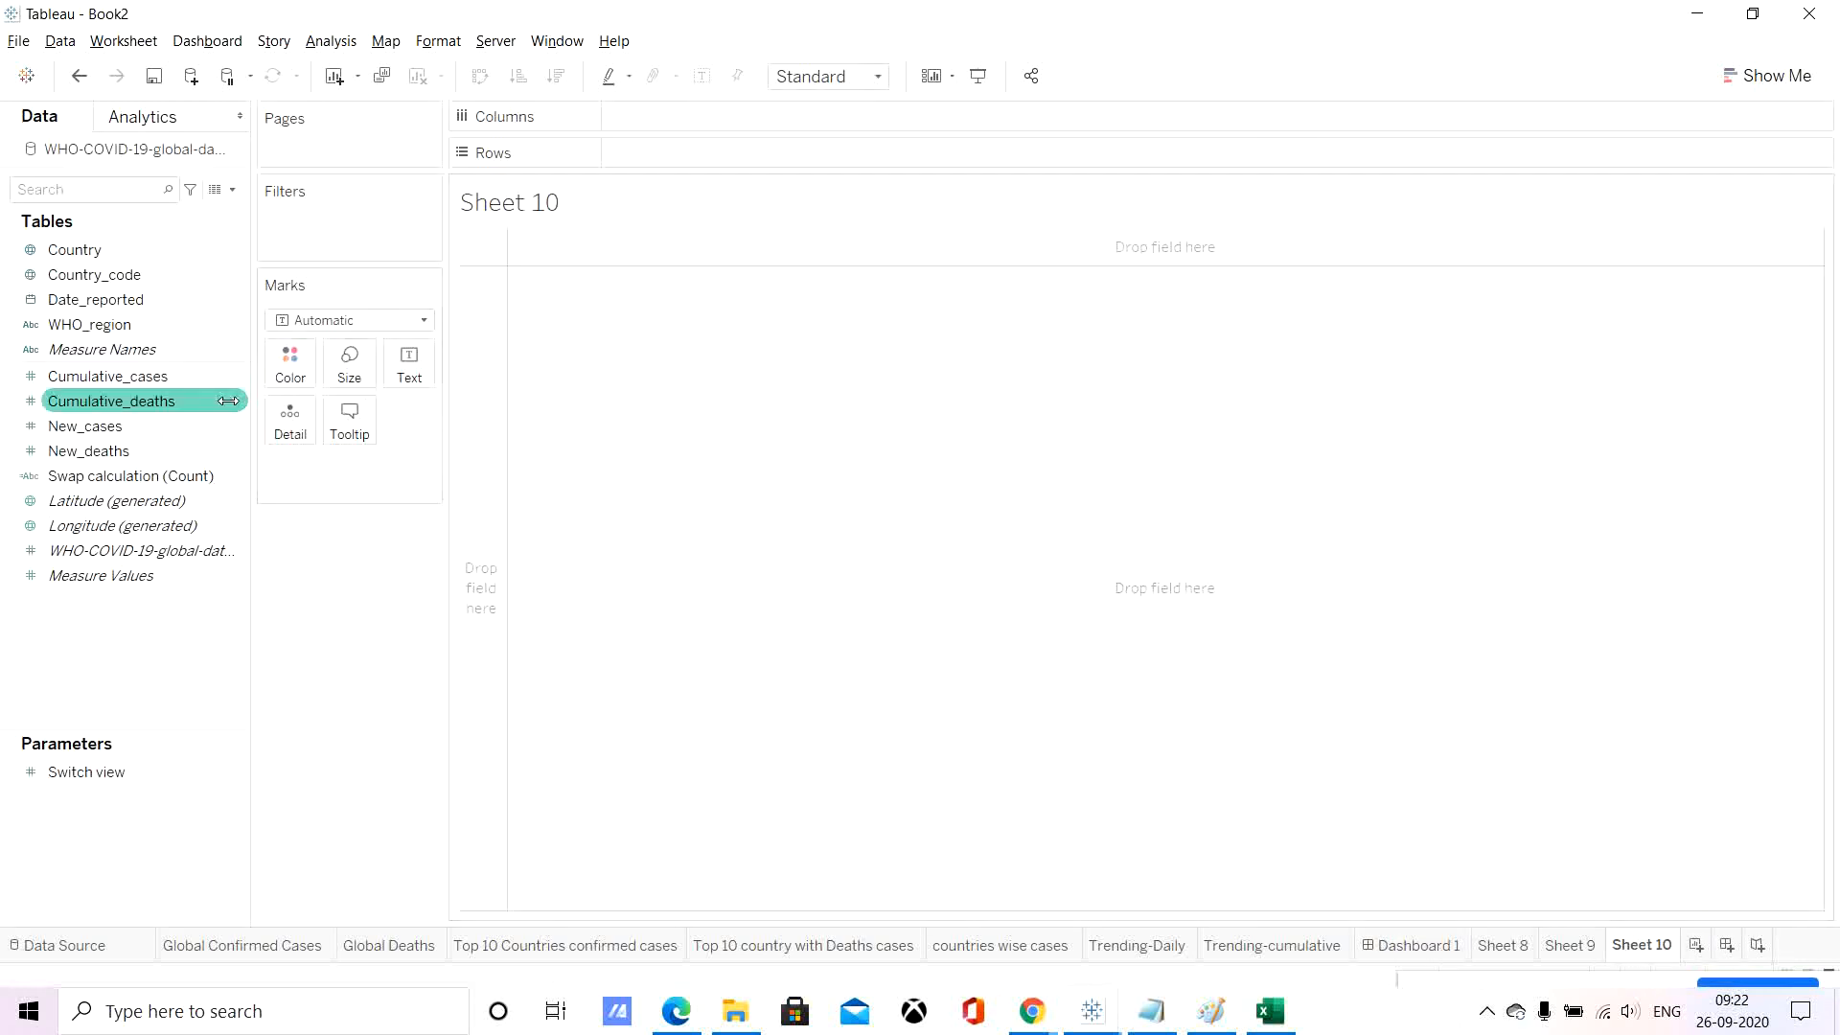
pyautogui.click(325, 42)
pyautogui.click(388, 448)
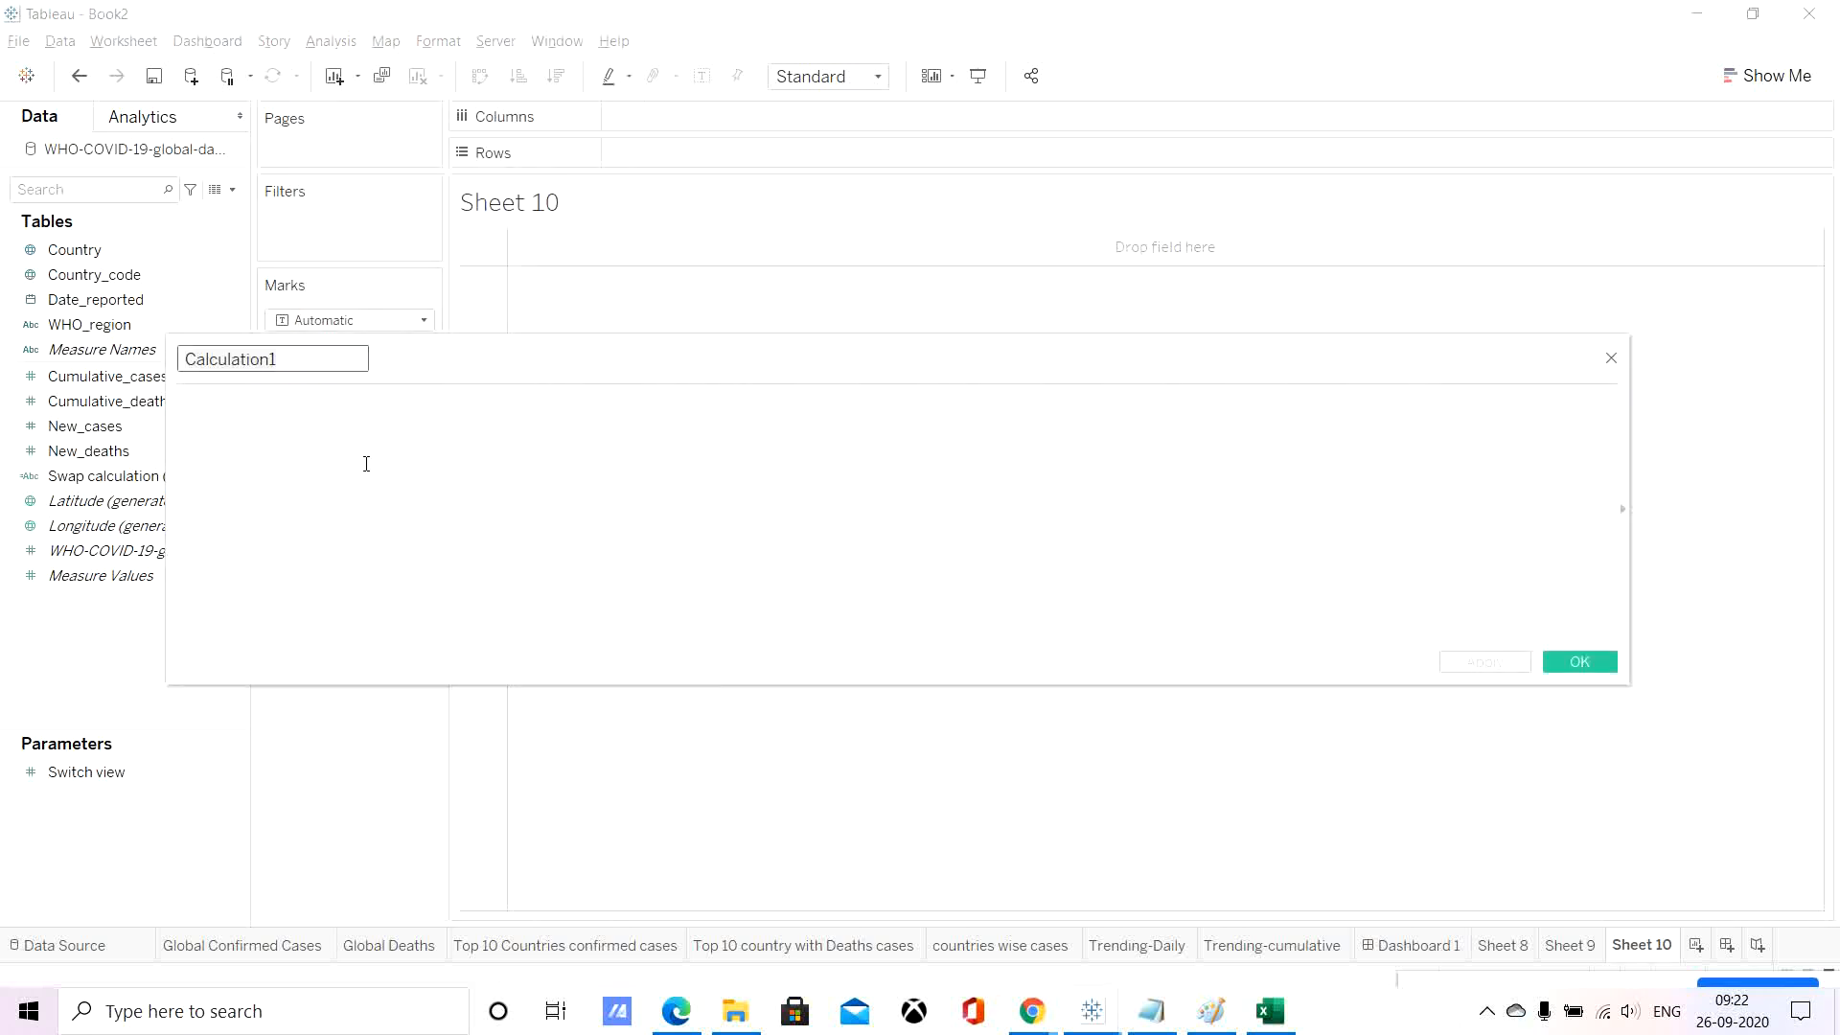
pyautogui.write('Last Refre')
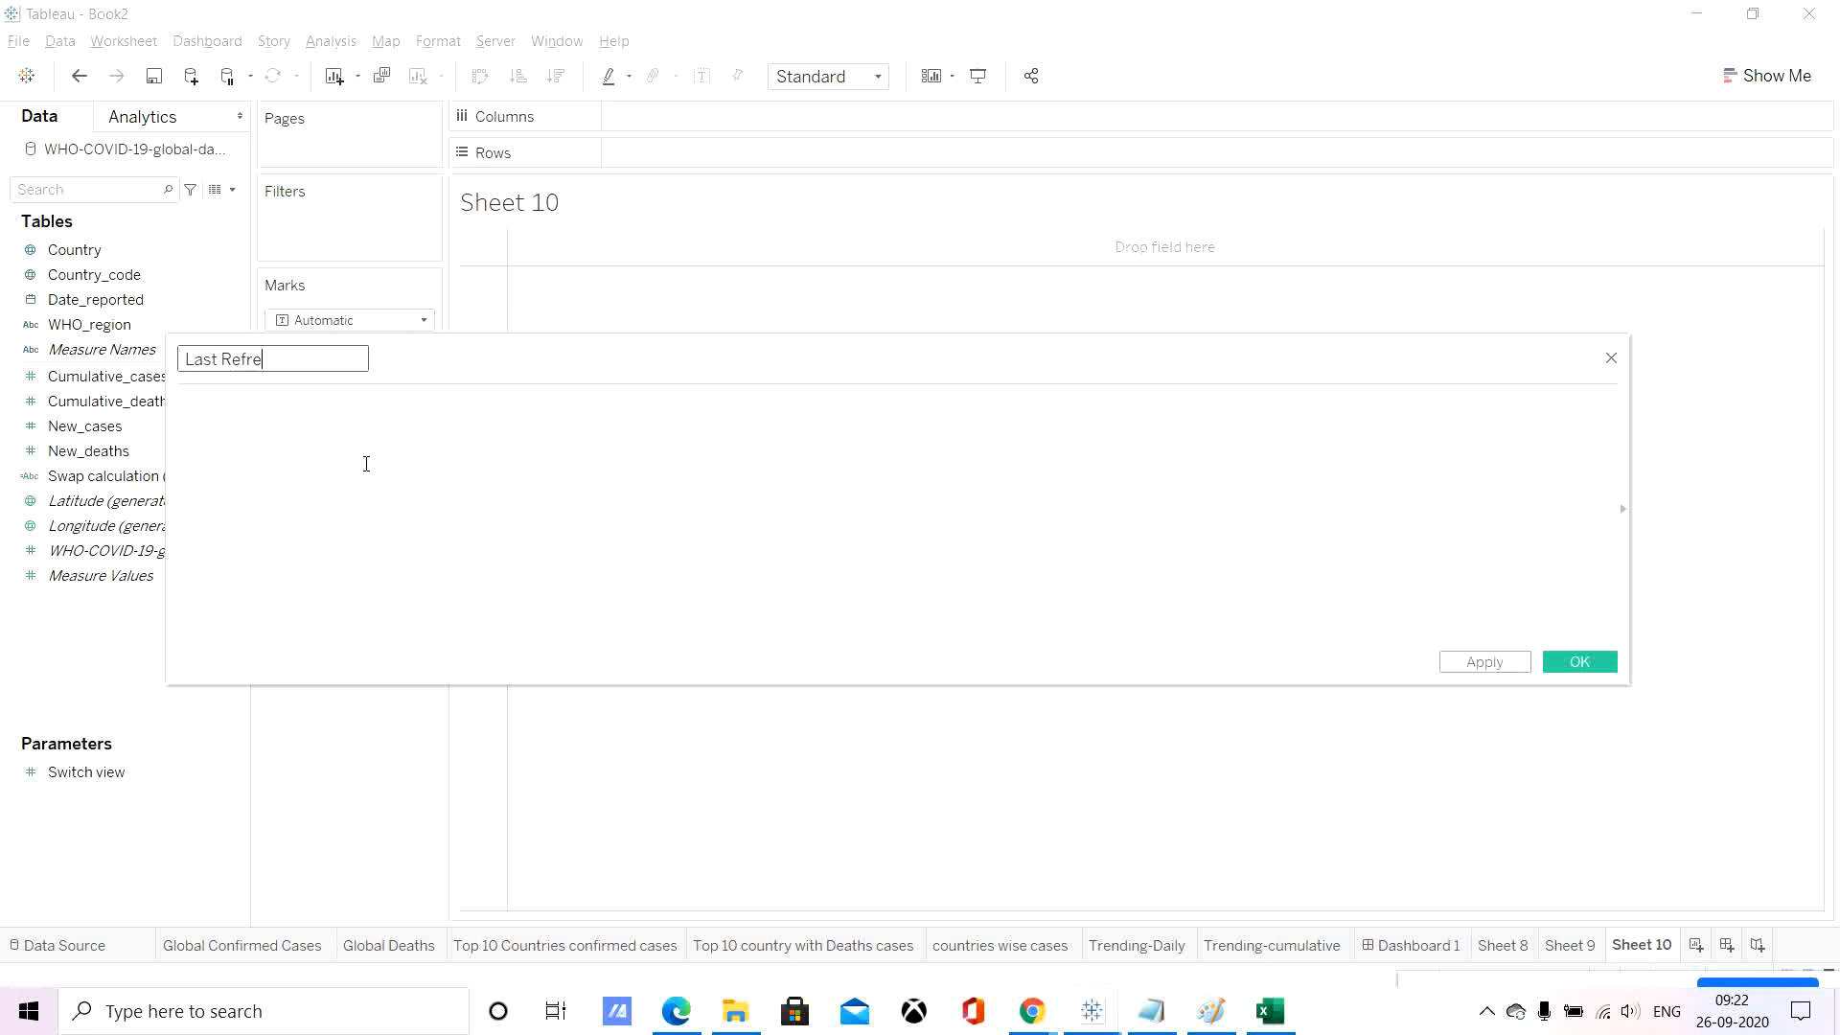
pyautogui.write('sh date')
pyautogui.press('Tab')
pyautogui.moveTo(525, 357); pyautogui.dragTo(683, 398)
# Switch to the WHO-COVID-19-global-data workbook in Excel and check the last reported date in column A.
pyautogui.click(1263, 1013)
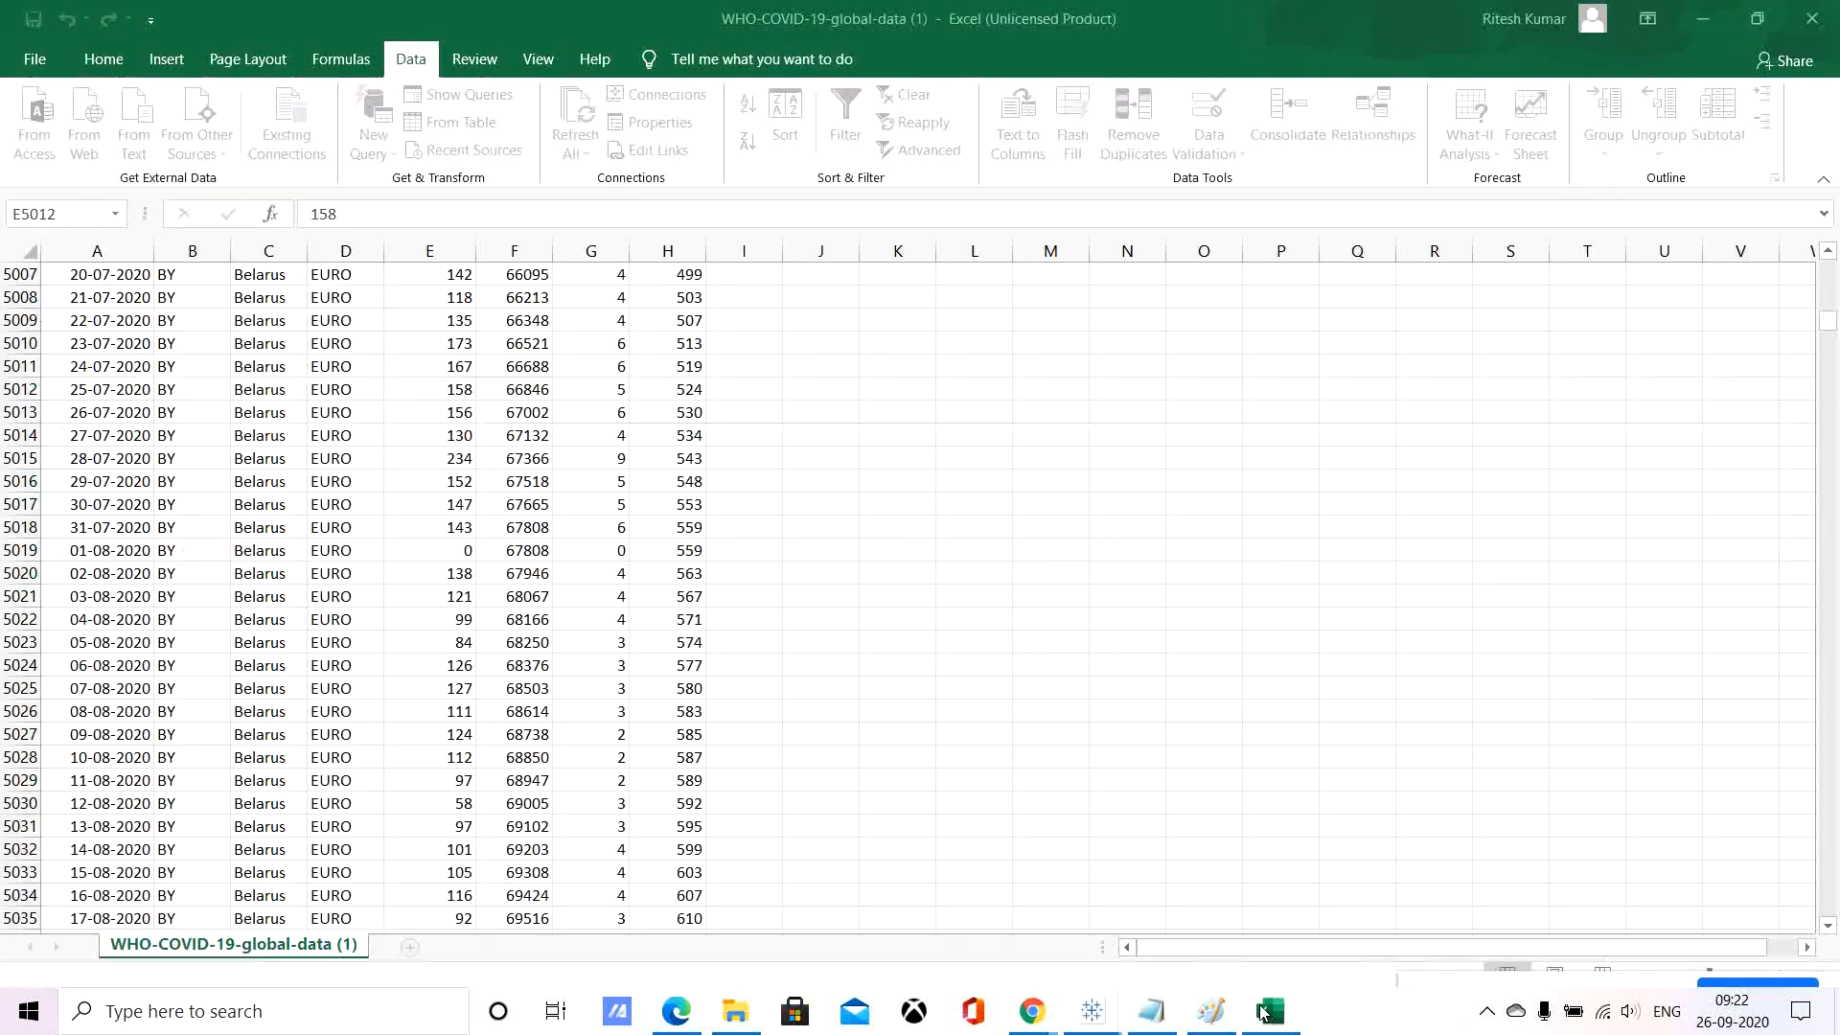
pyautogui.click(91, 563)
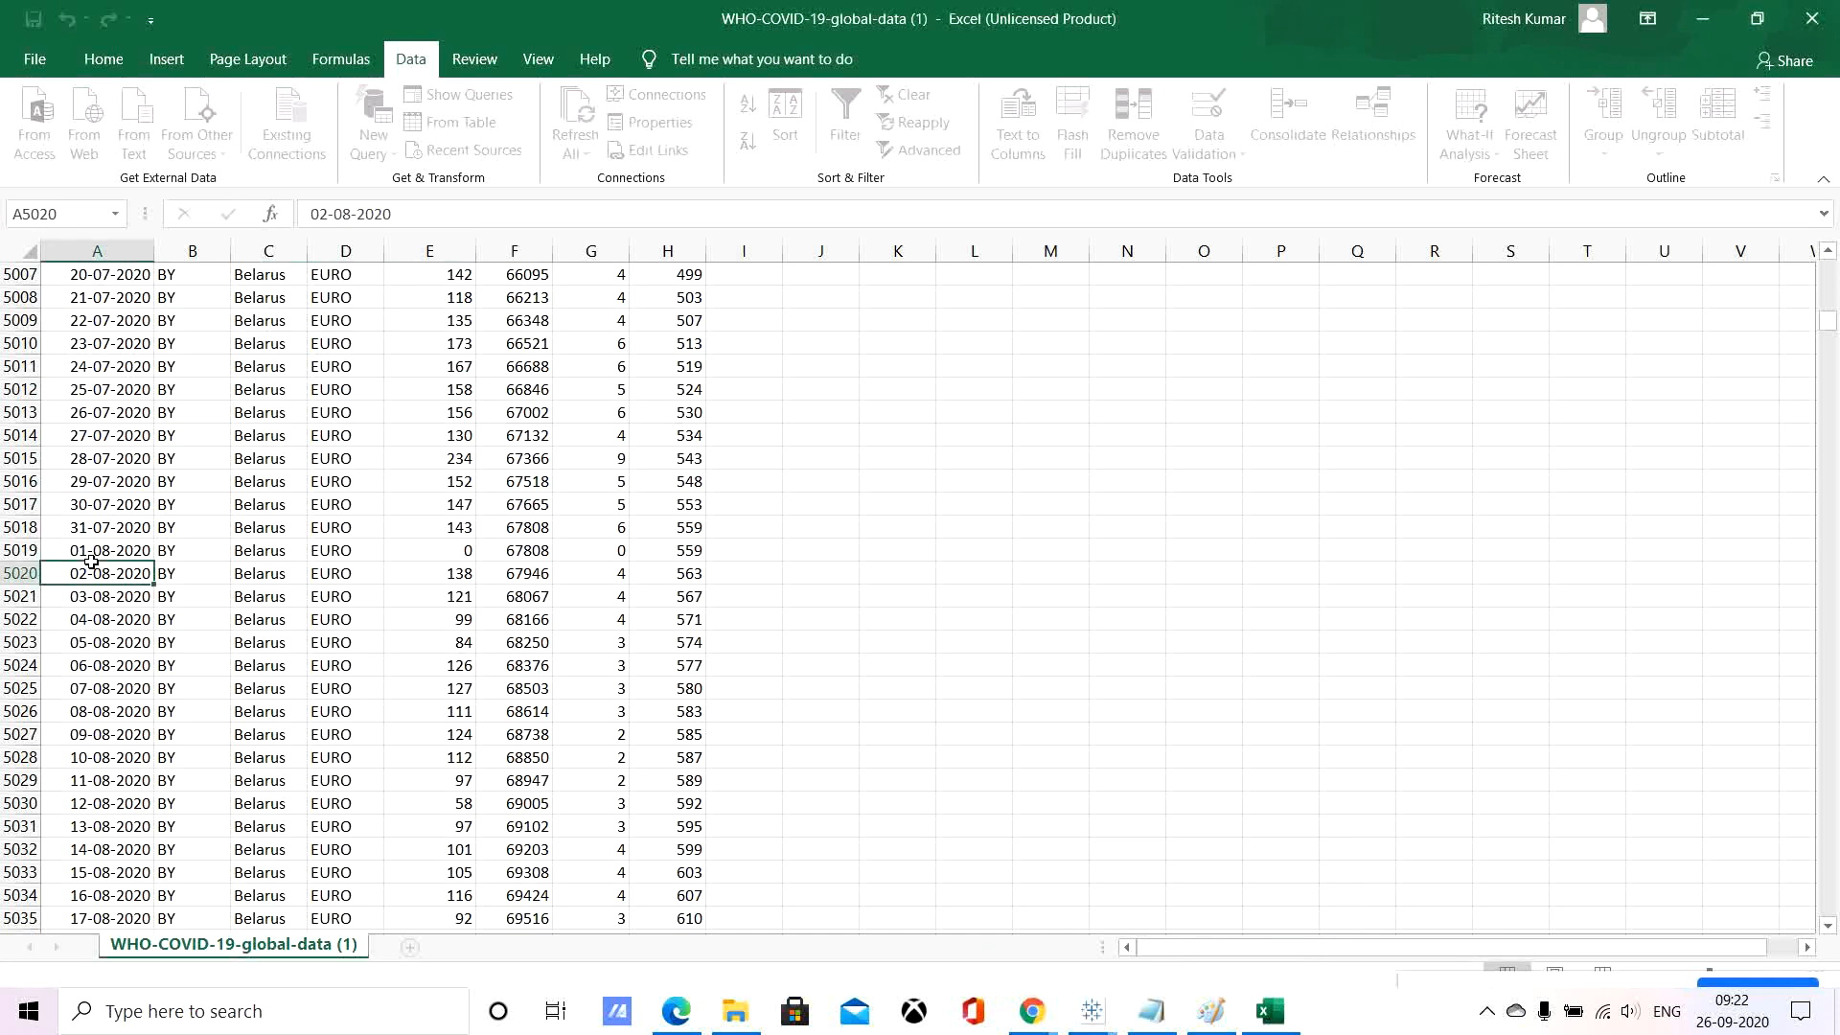
pyautogui.hotkey('ctrl', 'Down')
pyautogui.press('Down')
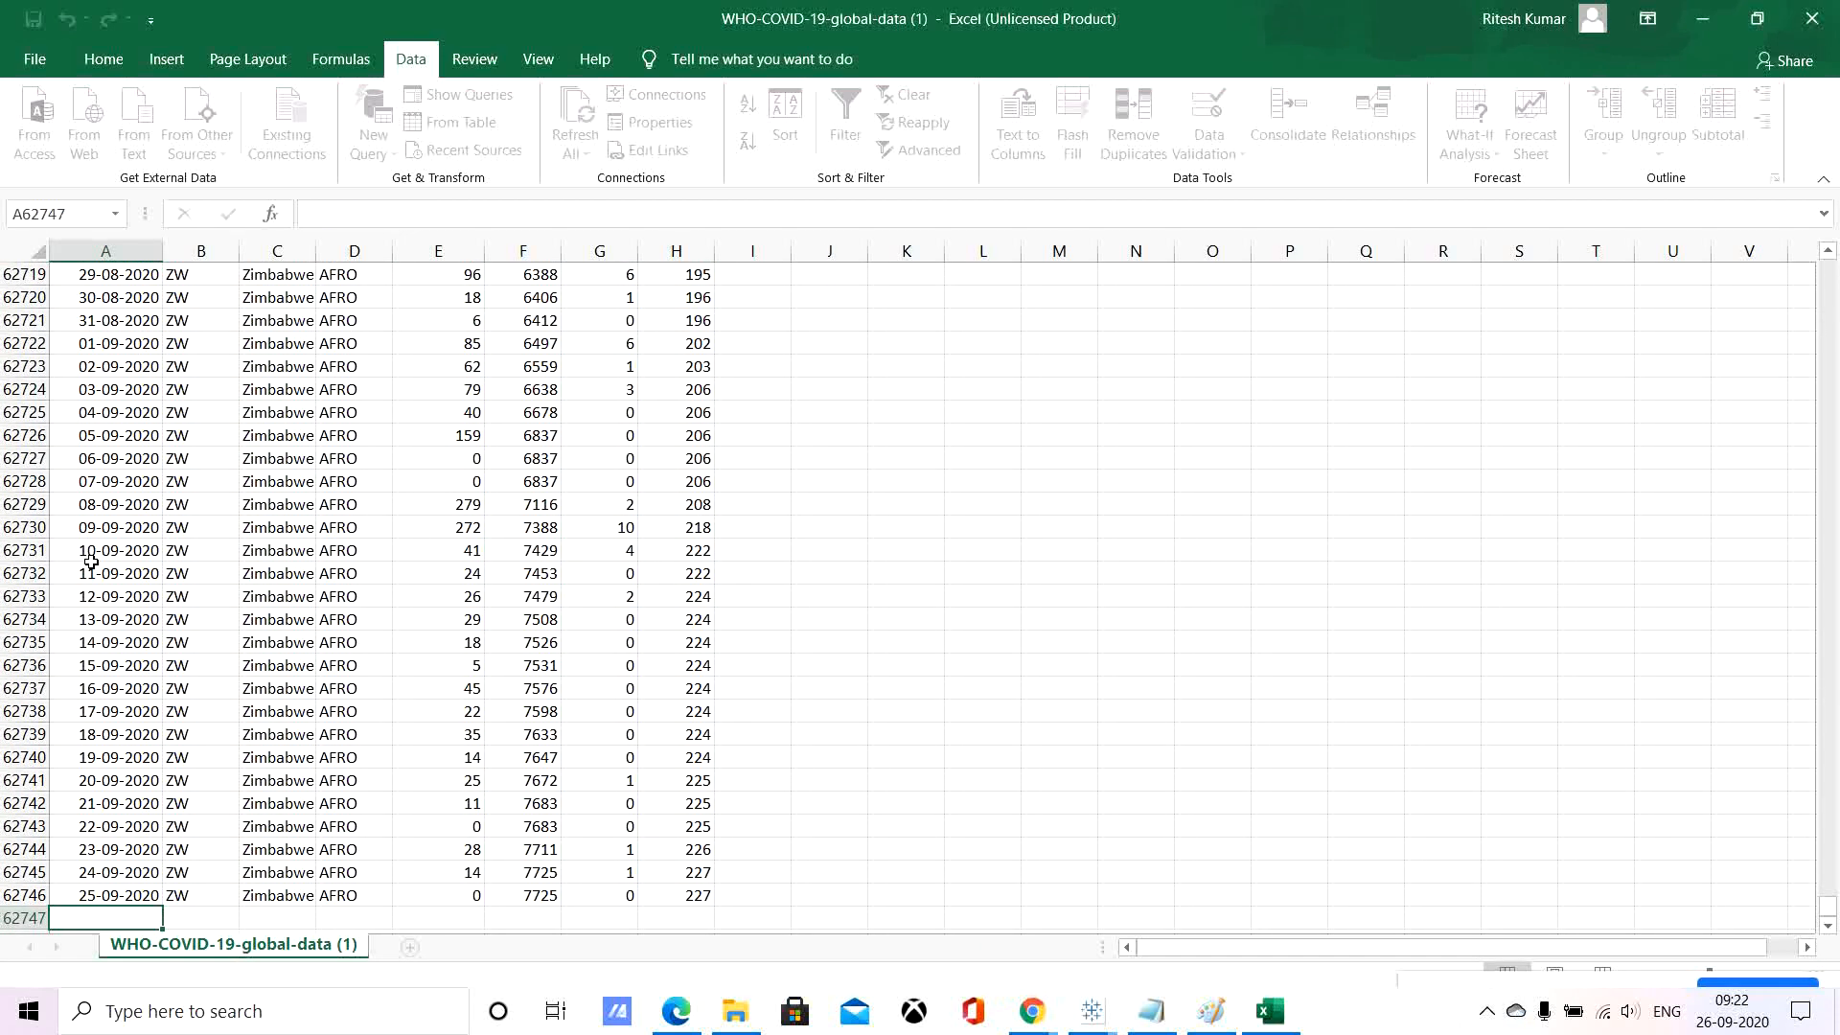
pyautogui.press('Up')
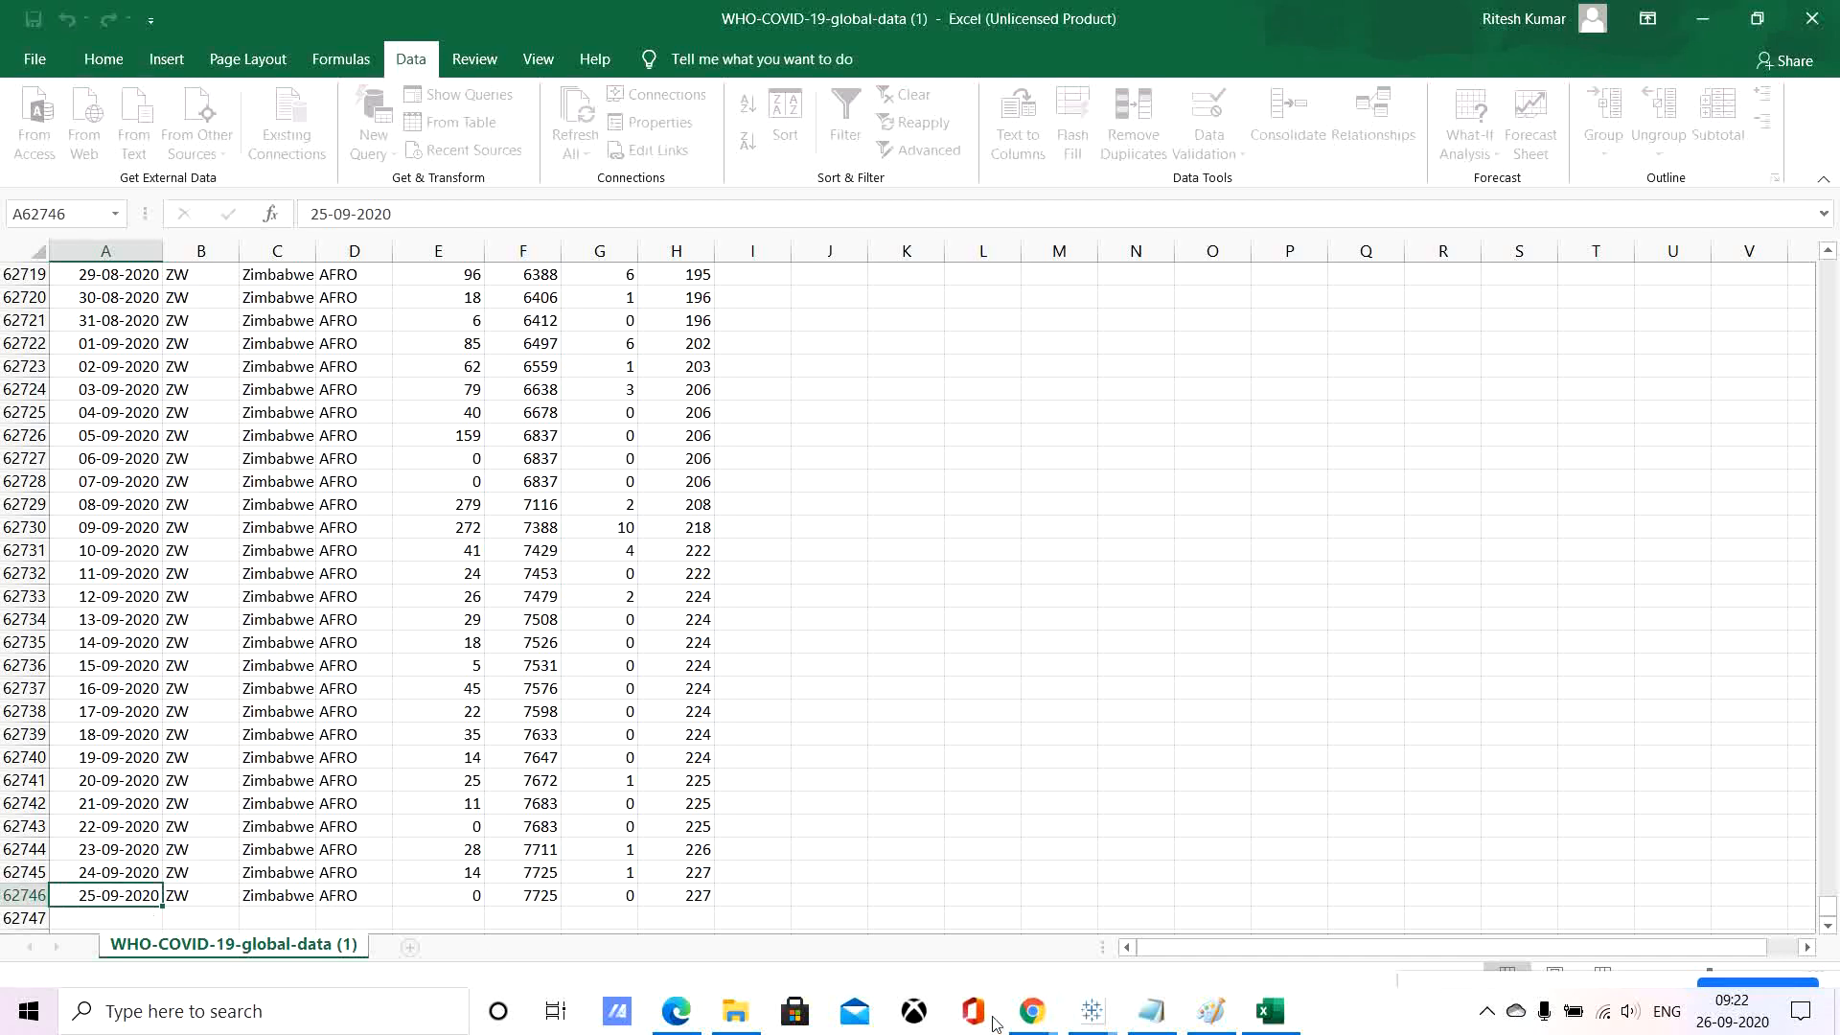
# Return to Tableau's Book2 and save the Last Refresh date calculation as MAX([Date_reported]).
pyautogui.moveTo(1097, 1014)
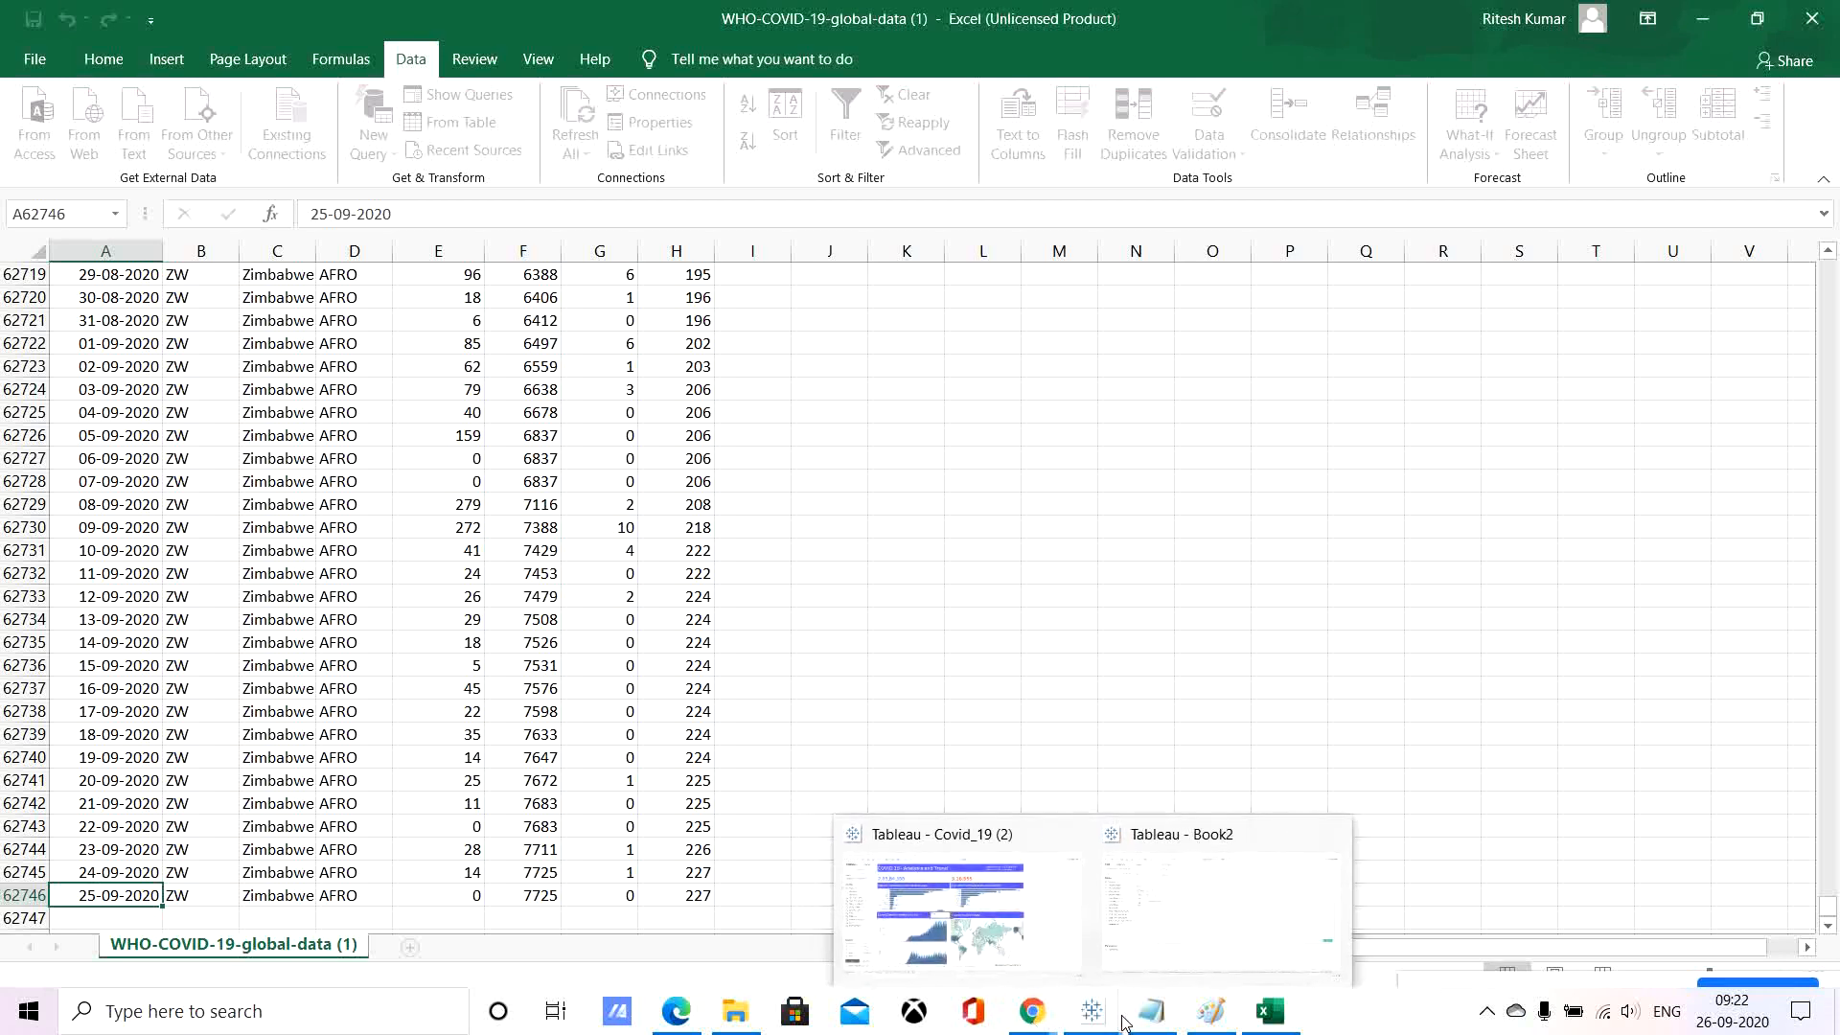
pyautogui.click(1214, 905)
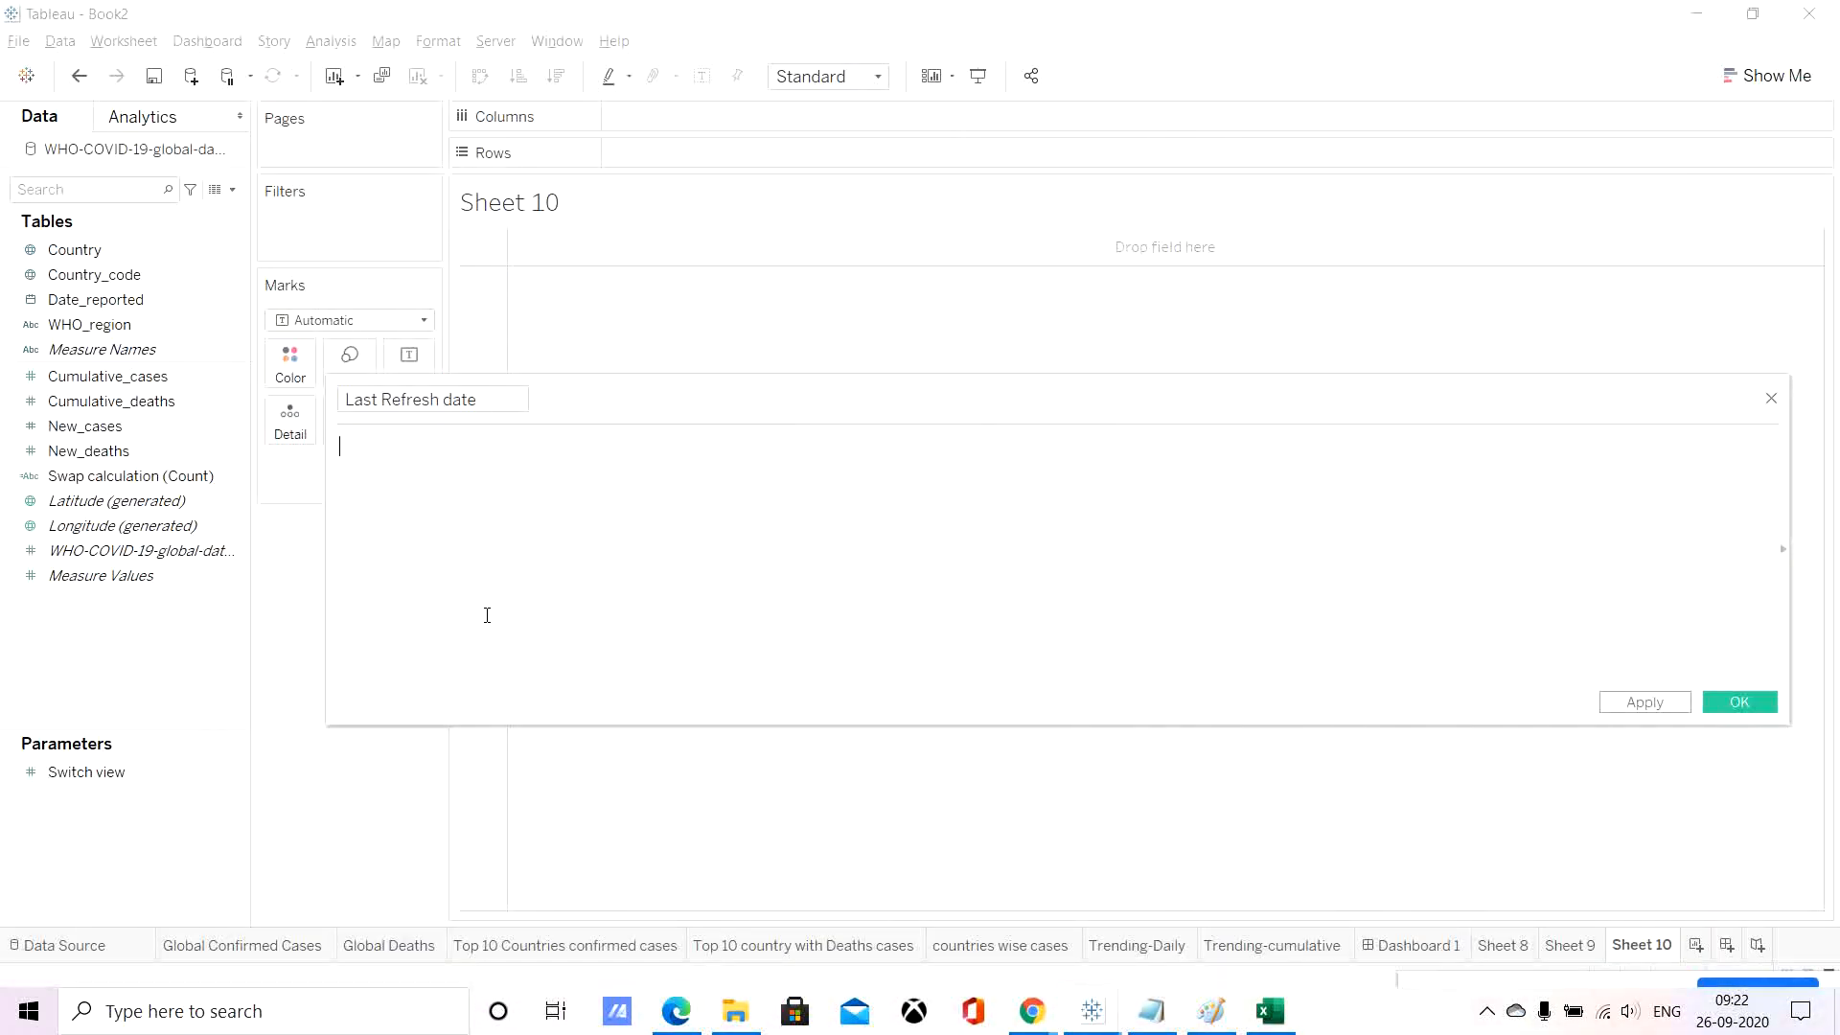
pyautogui.write('MAX(')
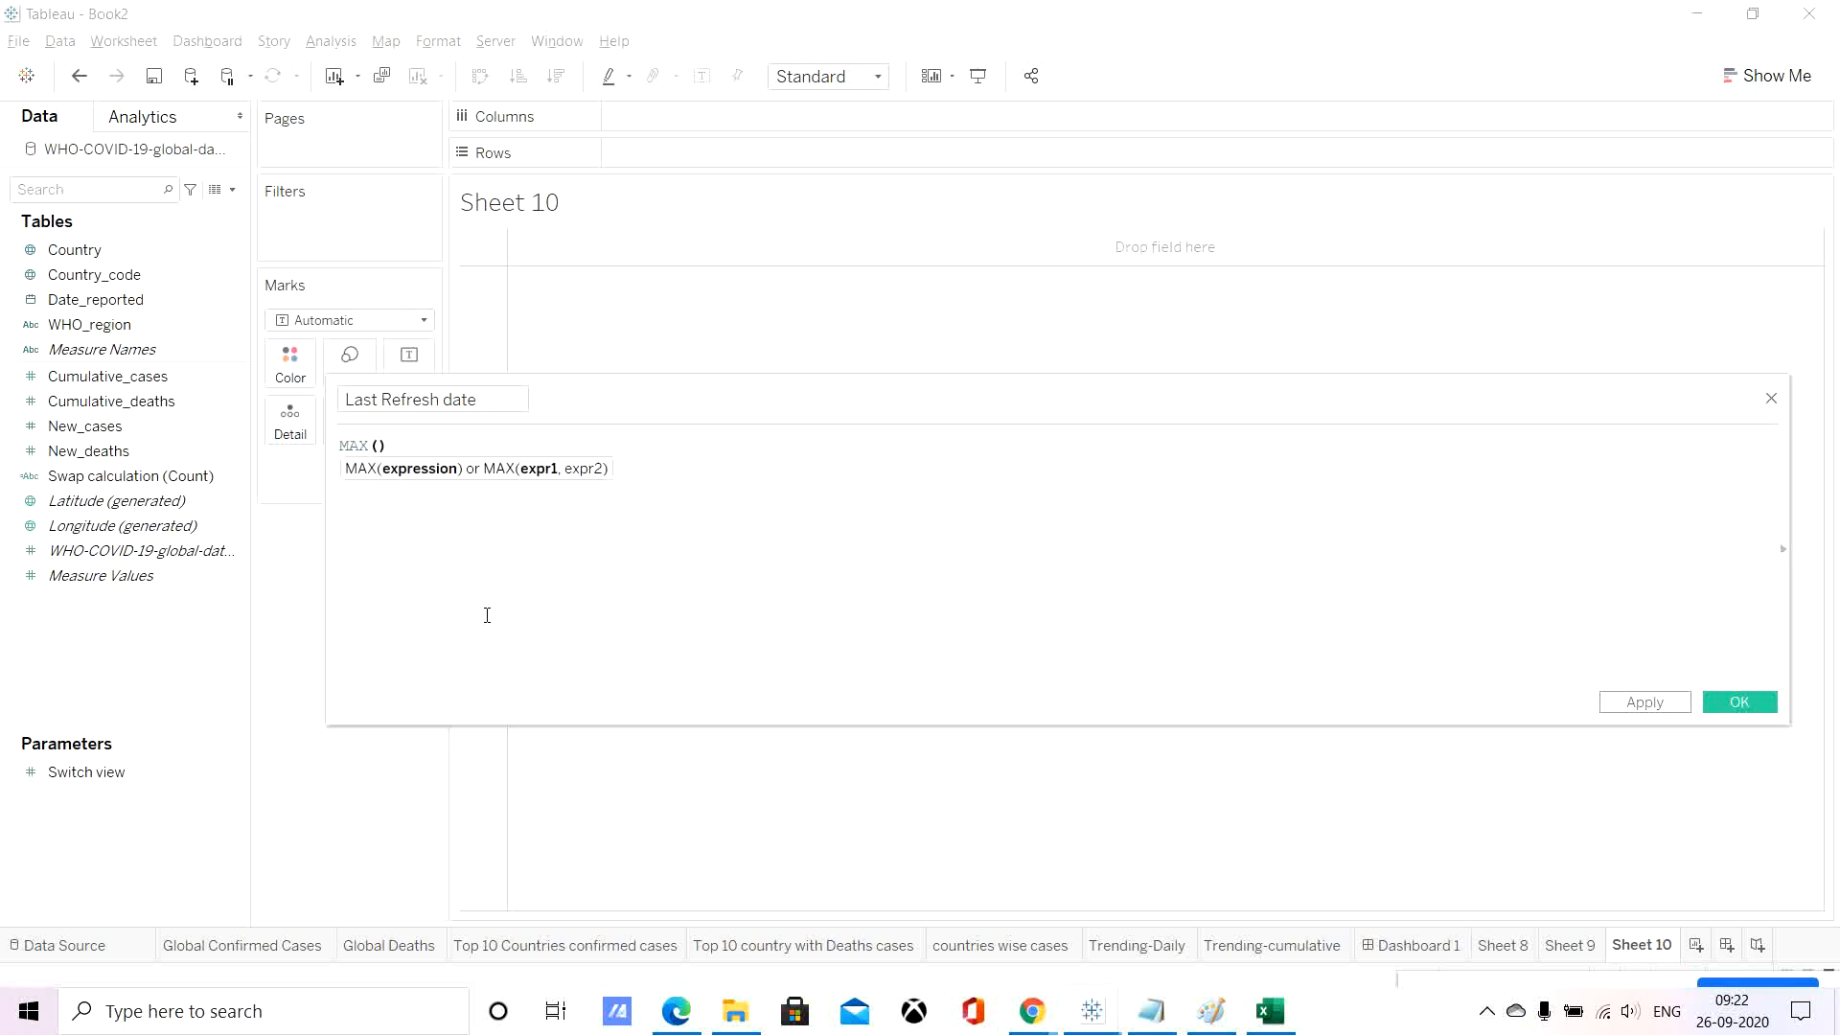
pyautogui.write('da')
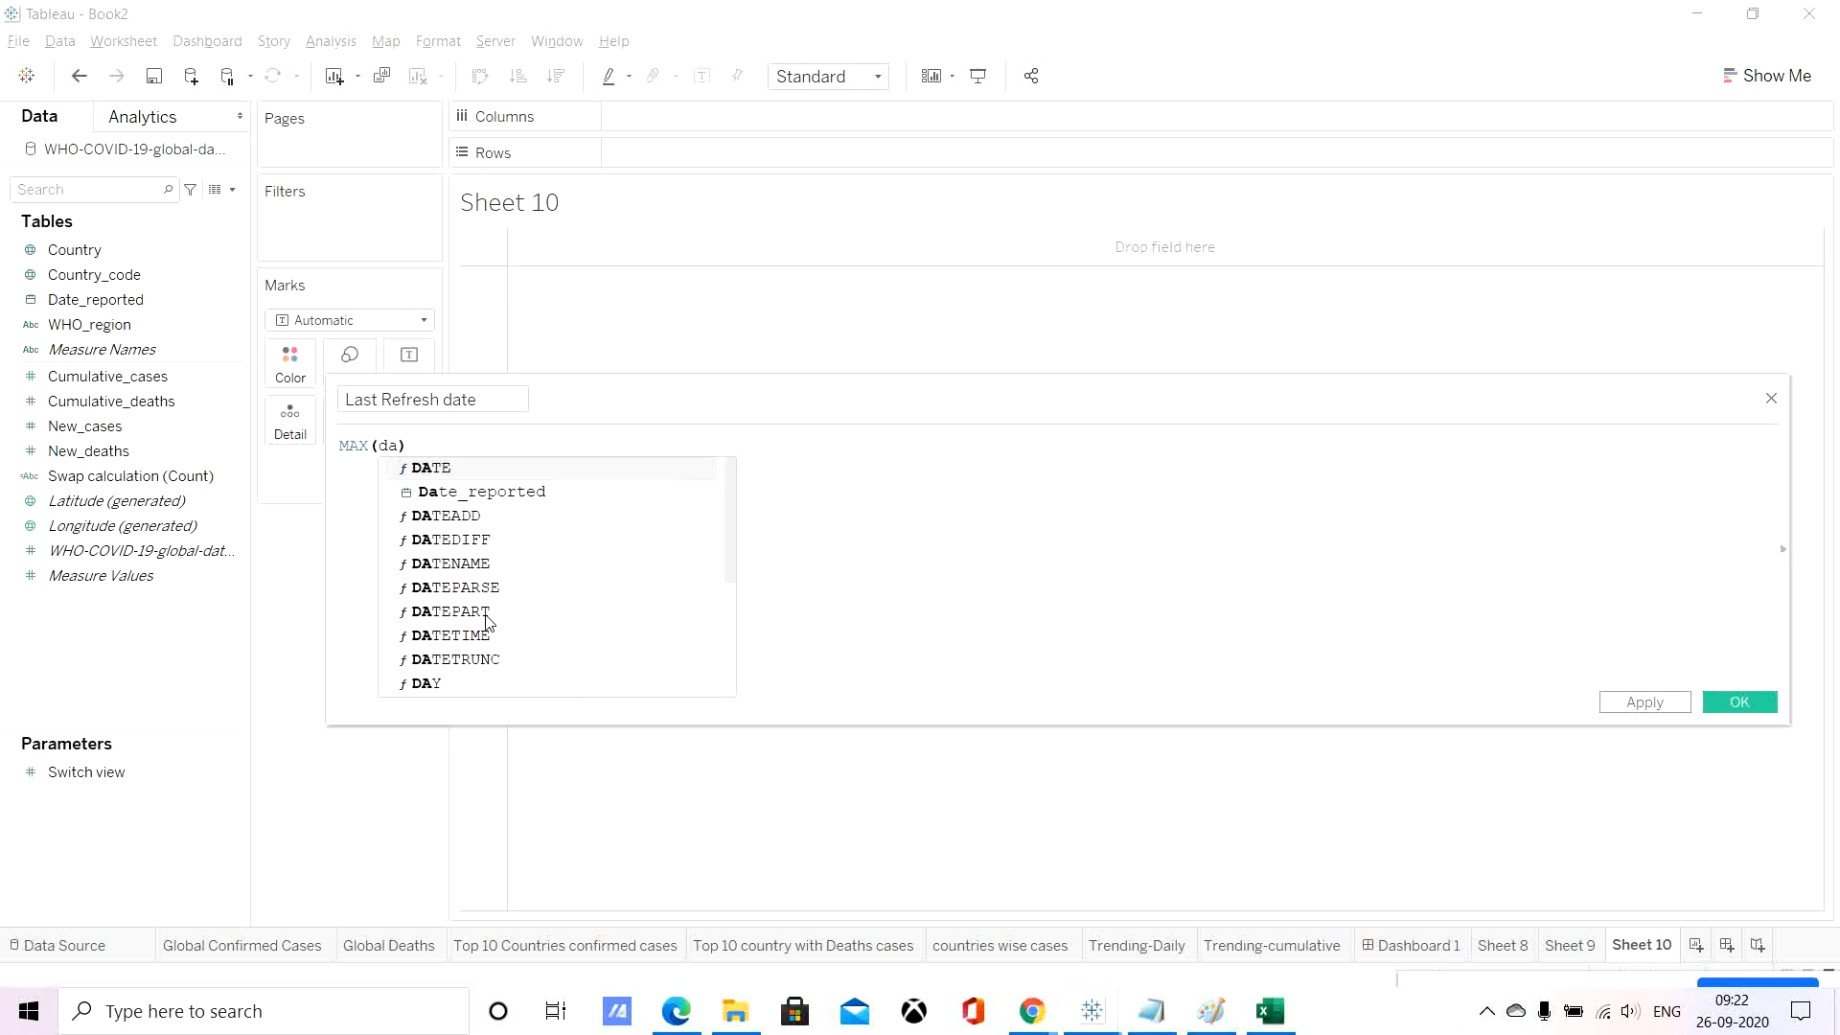
pyautogui.press('Down')
pyautogui.press('Return')
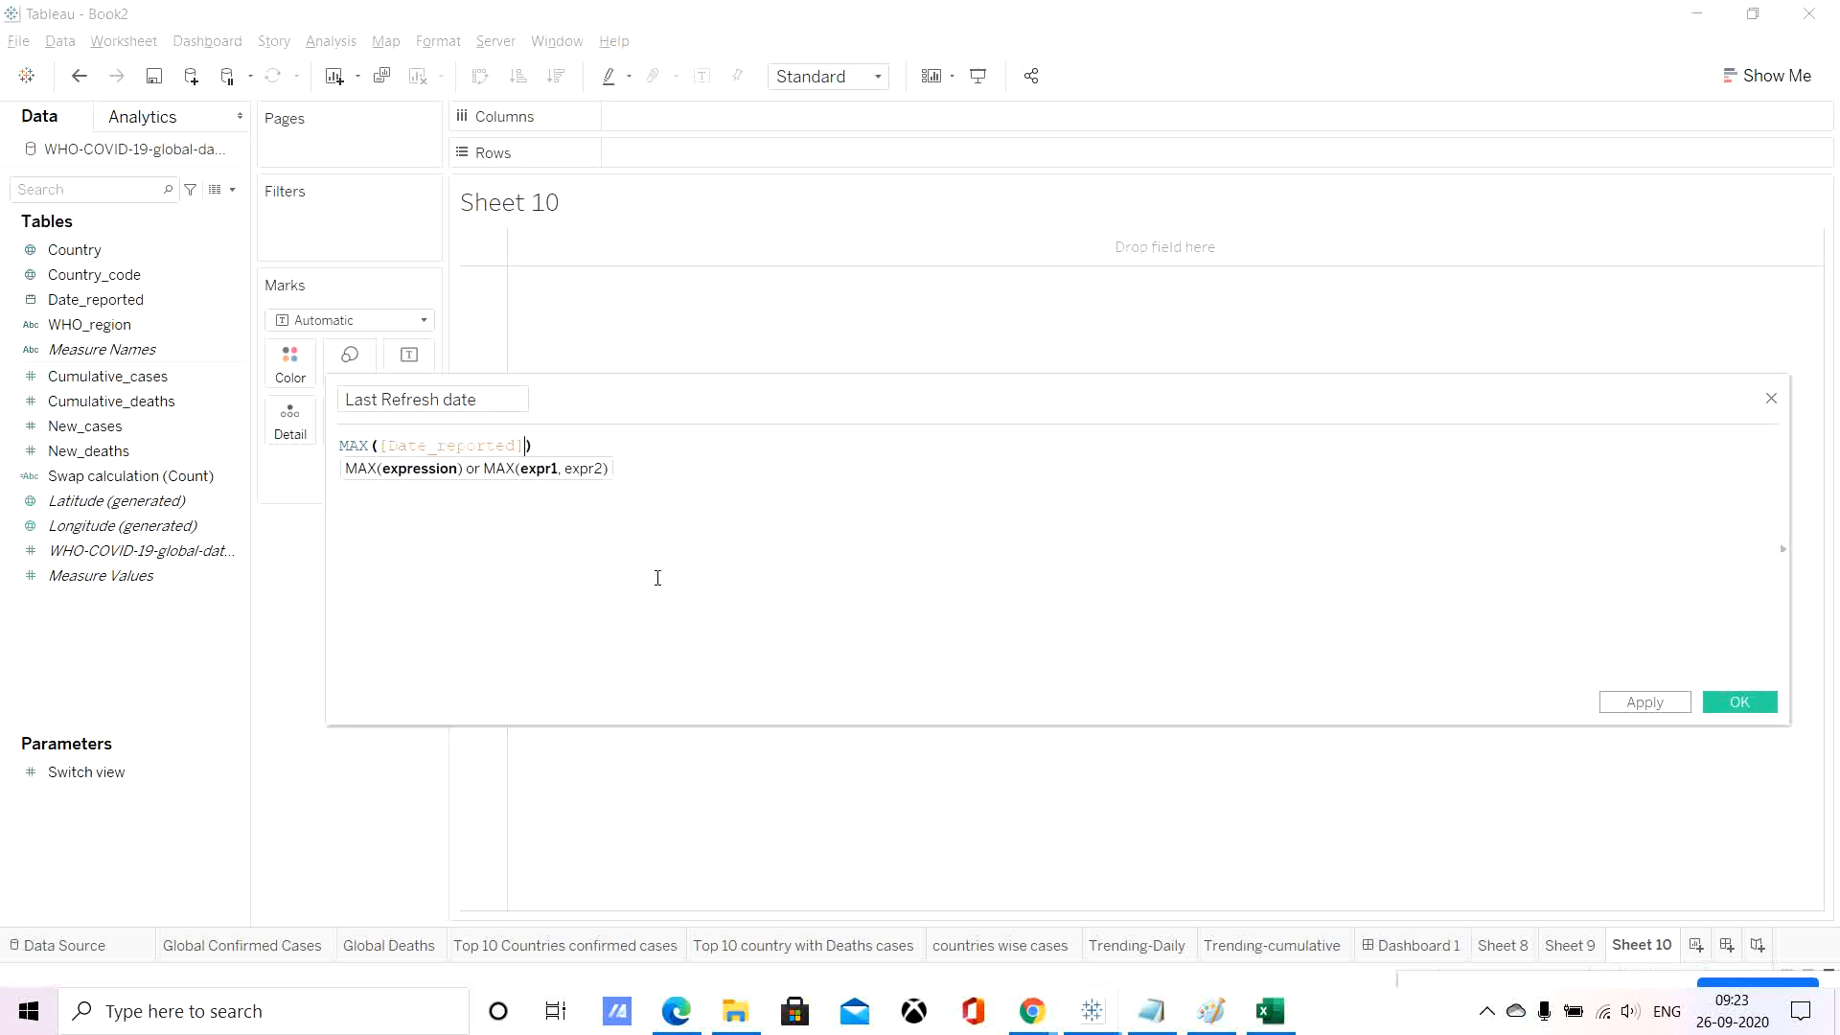
pyautogui.click(699, 439)
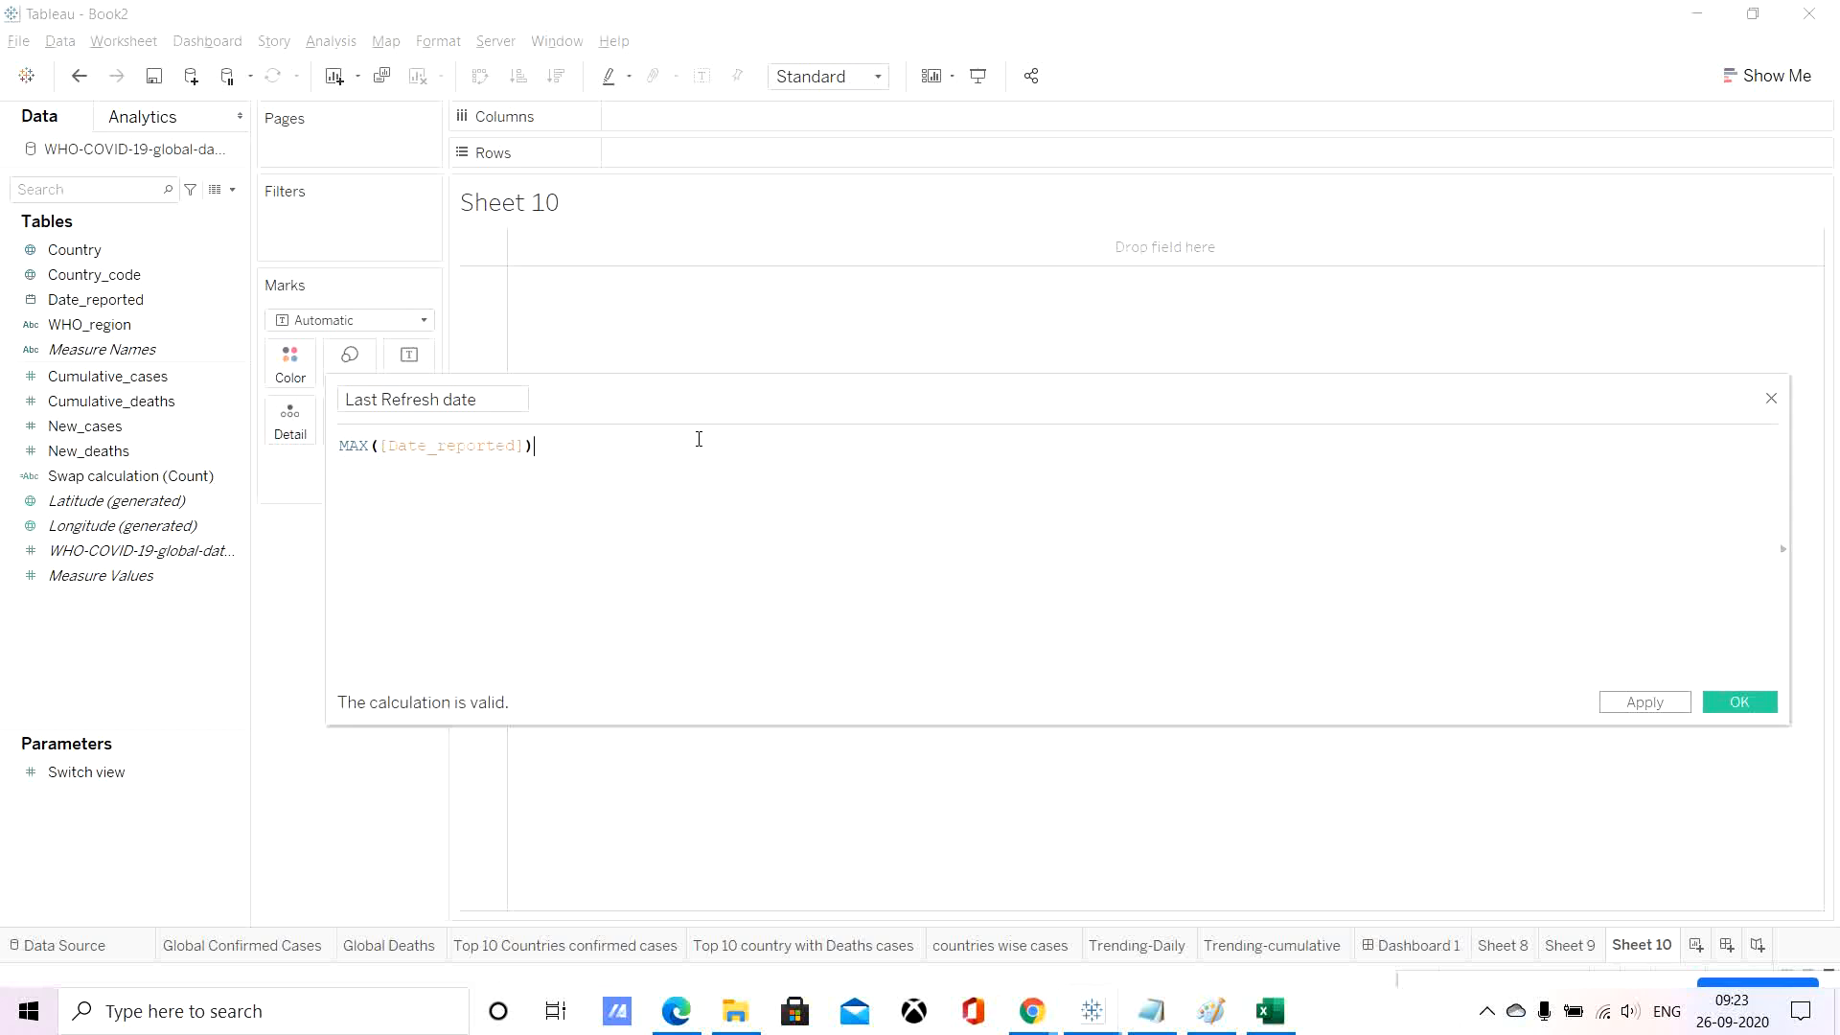
pyautogui.click(1659, 703)
pyautogui.click(1743, 702)
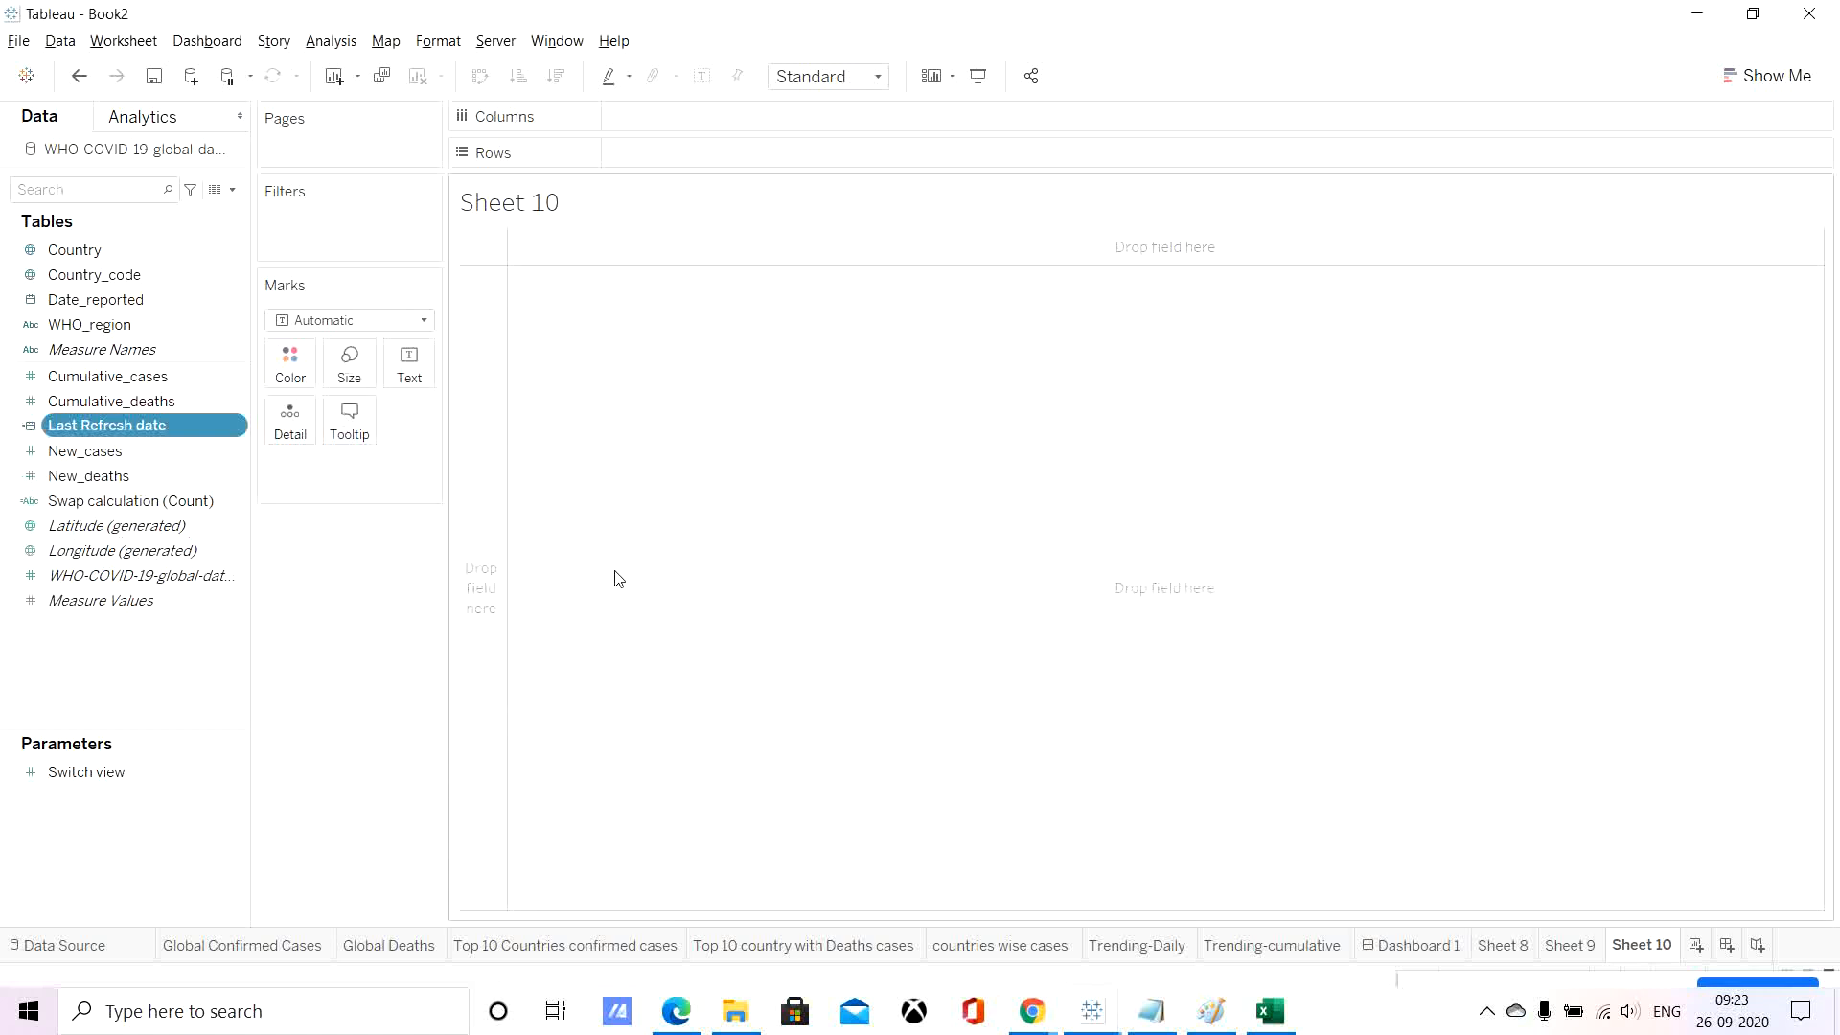
# Show the Last Refresh date field as text on Sheet 10 and widen its column to fit the full date.
pyautogui.moveTo(98, 426); pyautogui.dragTo(411, 370)
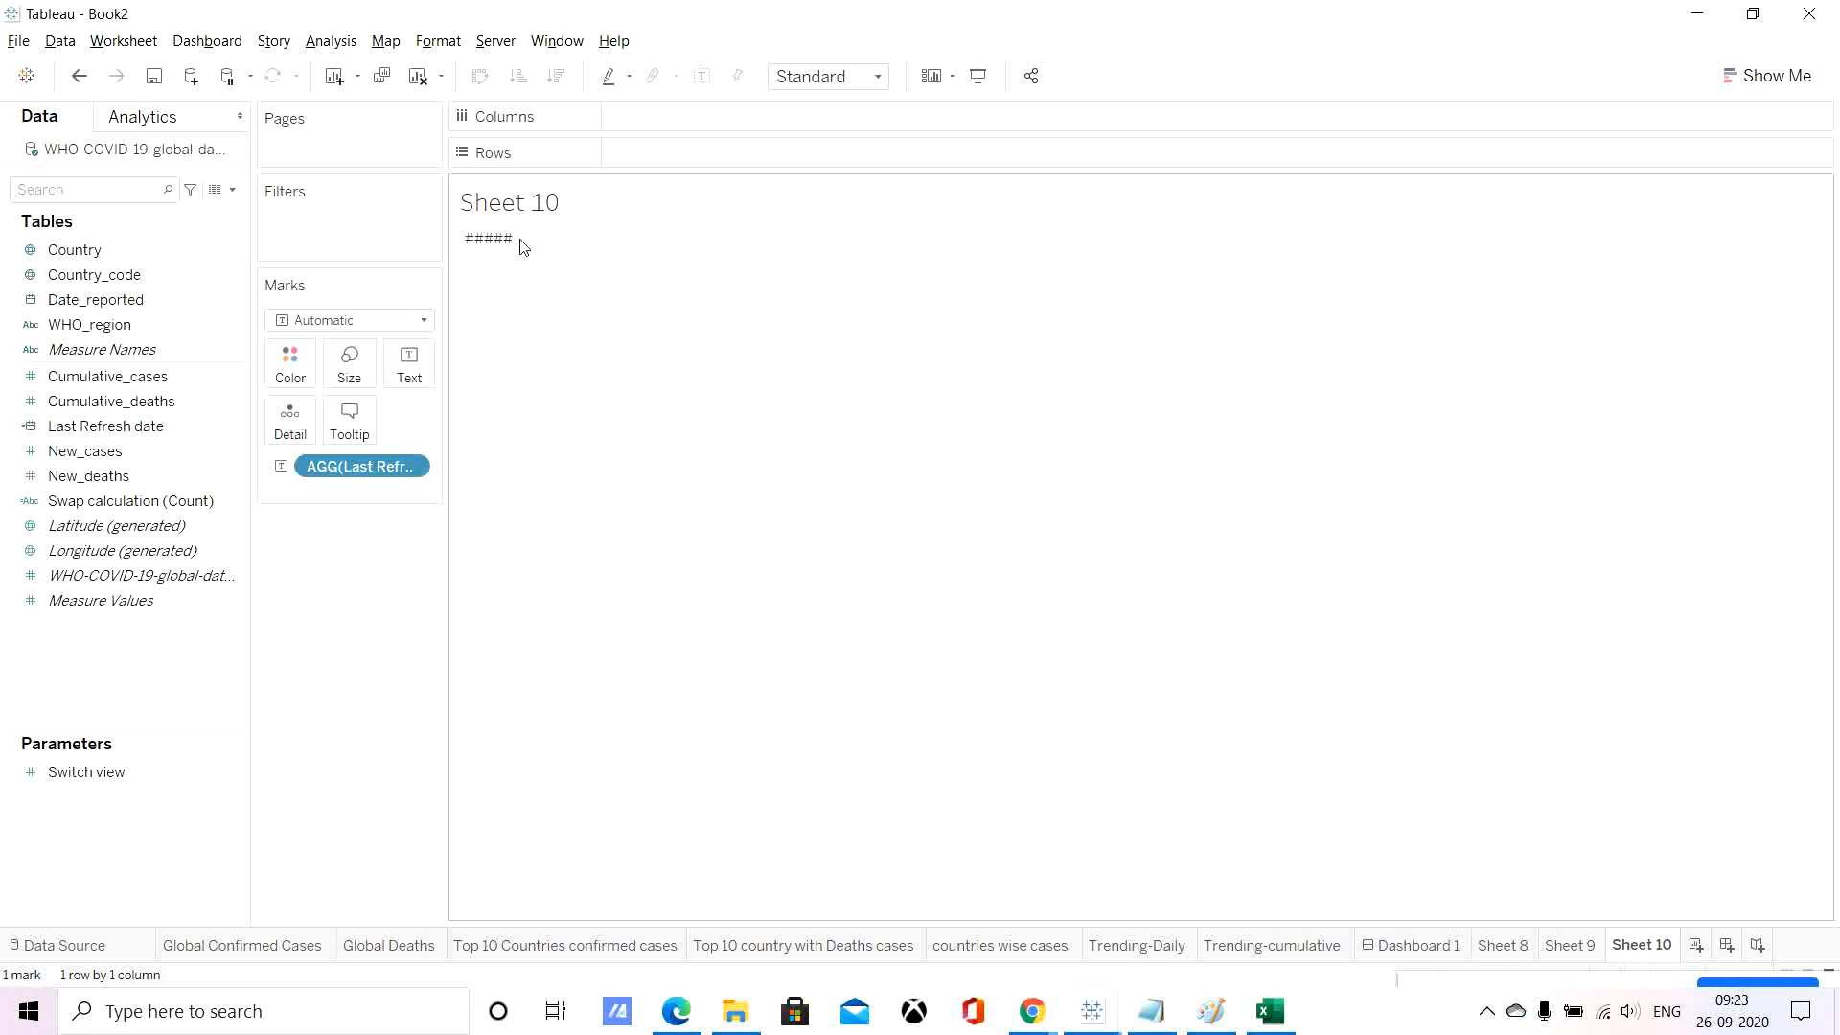
pyautogui.moveTo(518, 239); pyautogui.dragTo(613, 240)
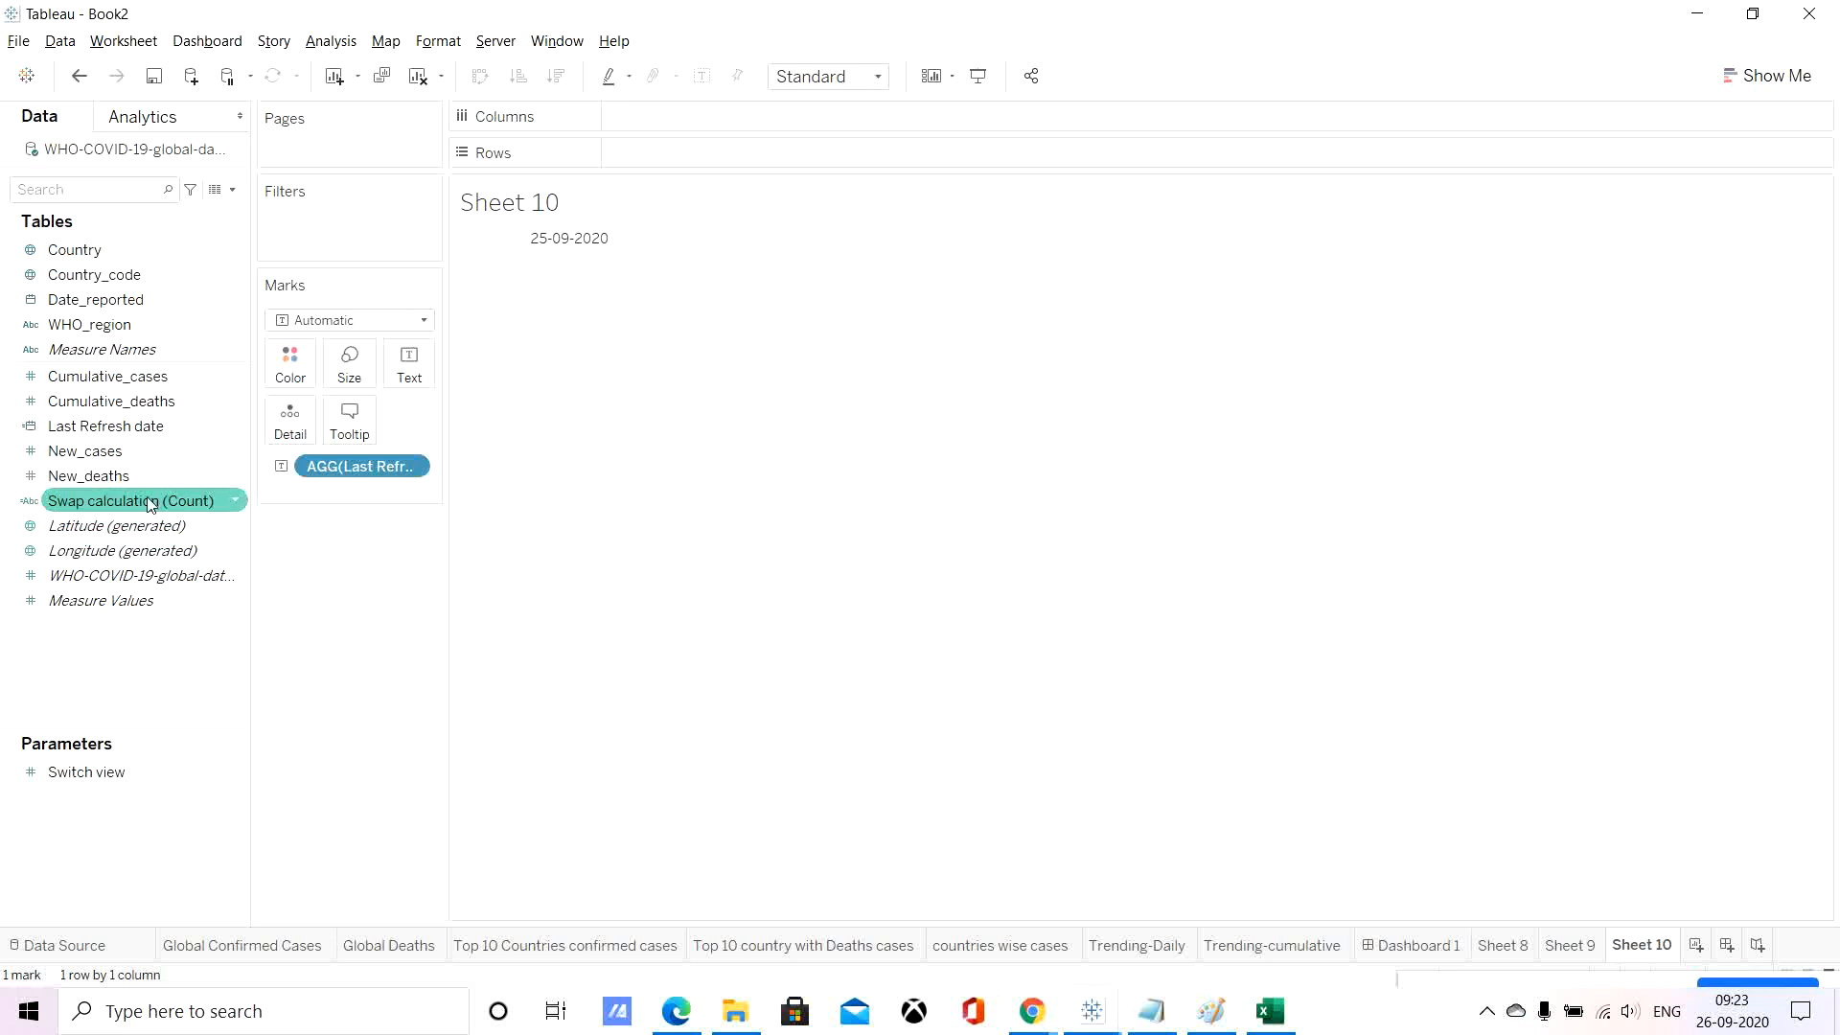
# Open the Last Refresh date calculated field for editing.
pyautogui.rightClick(86, 428)
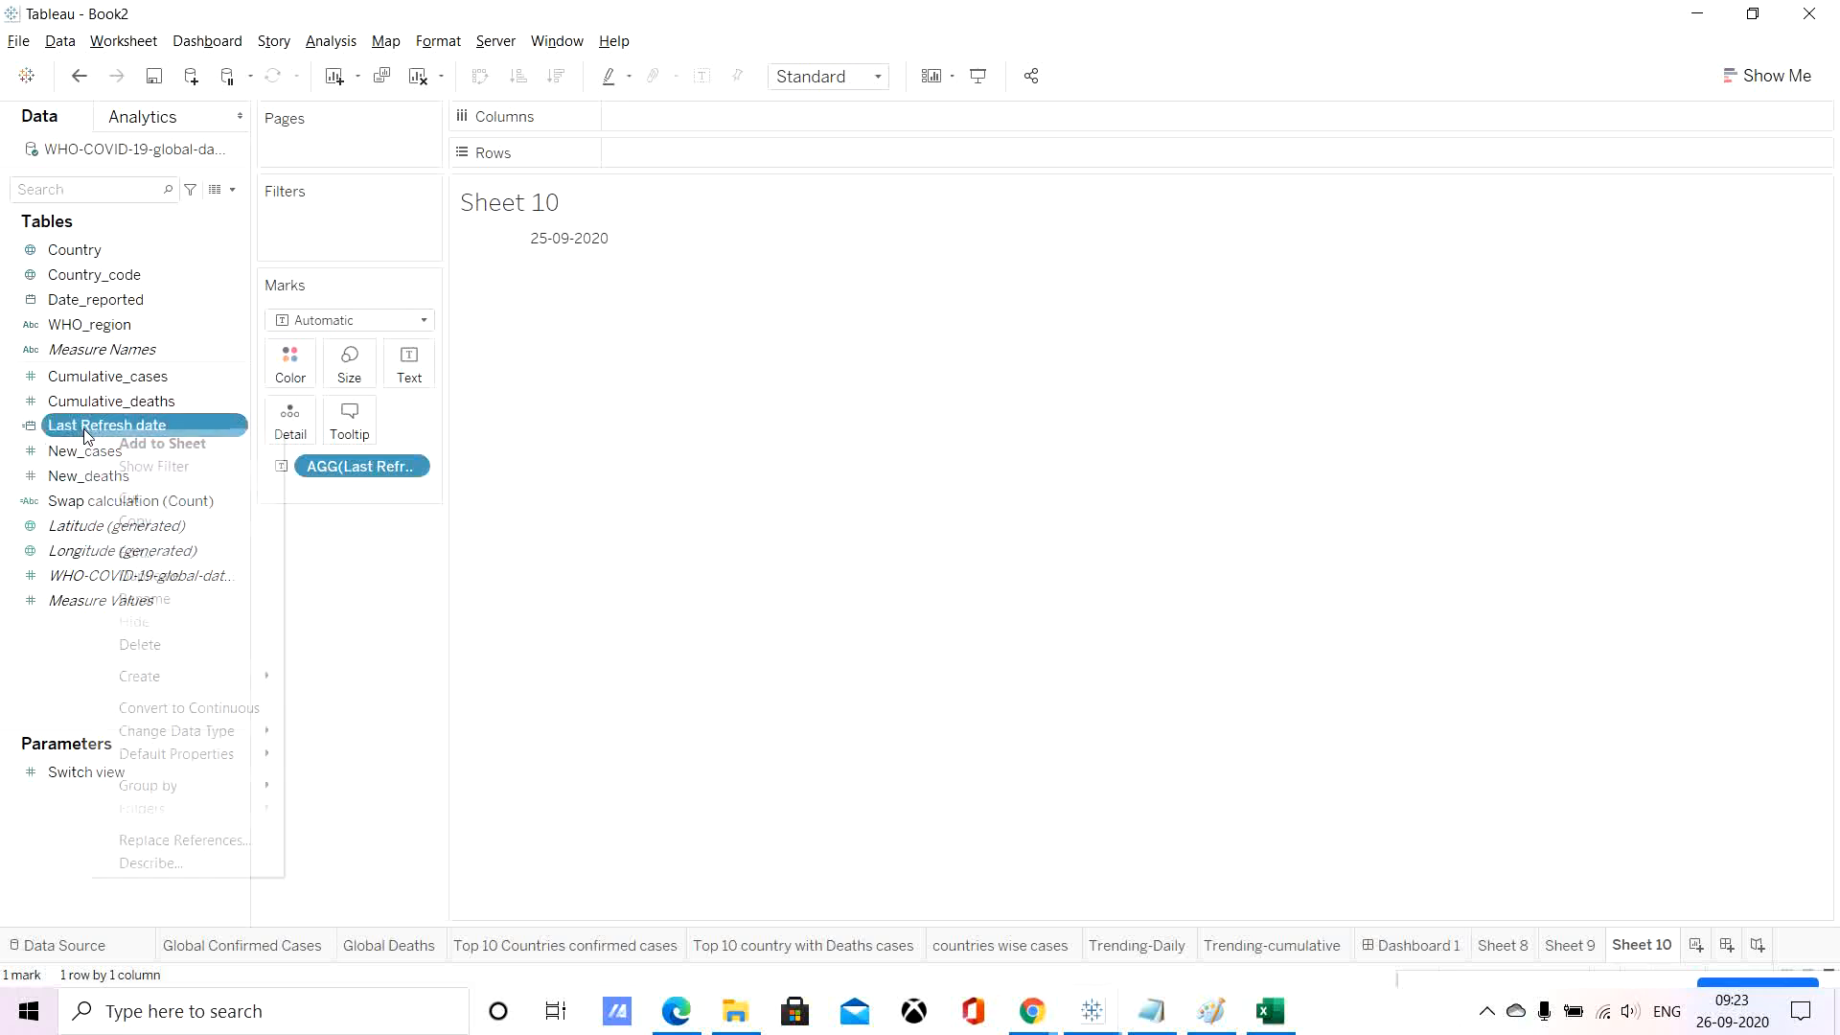
pyautogui.click(153, 551)
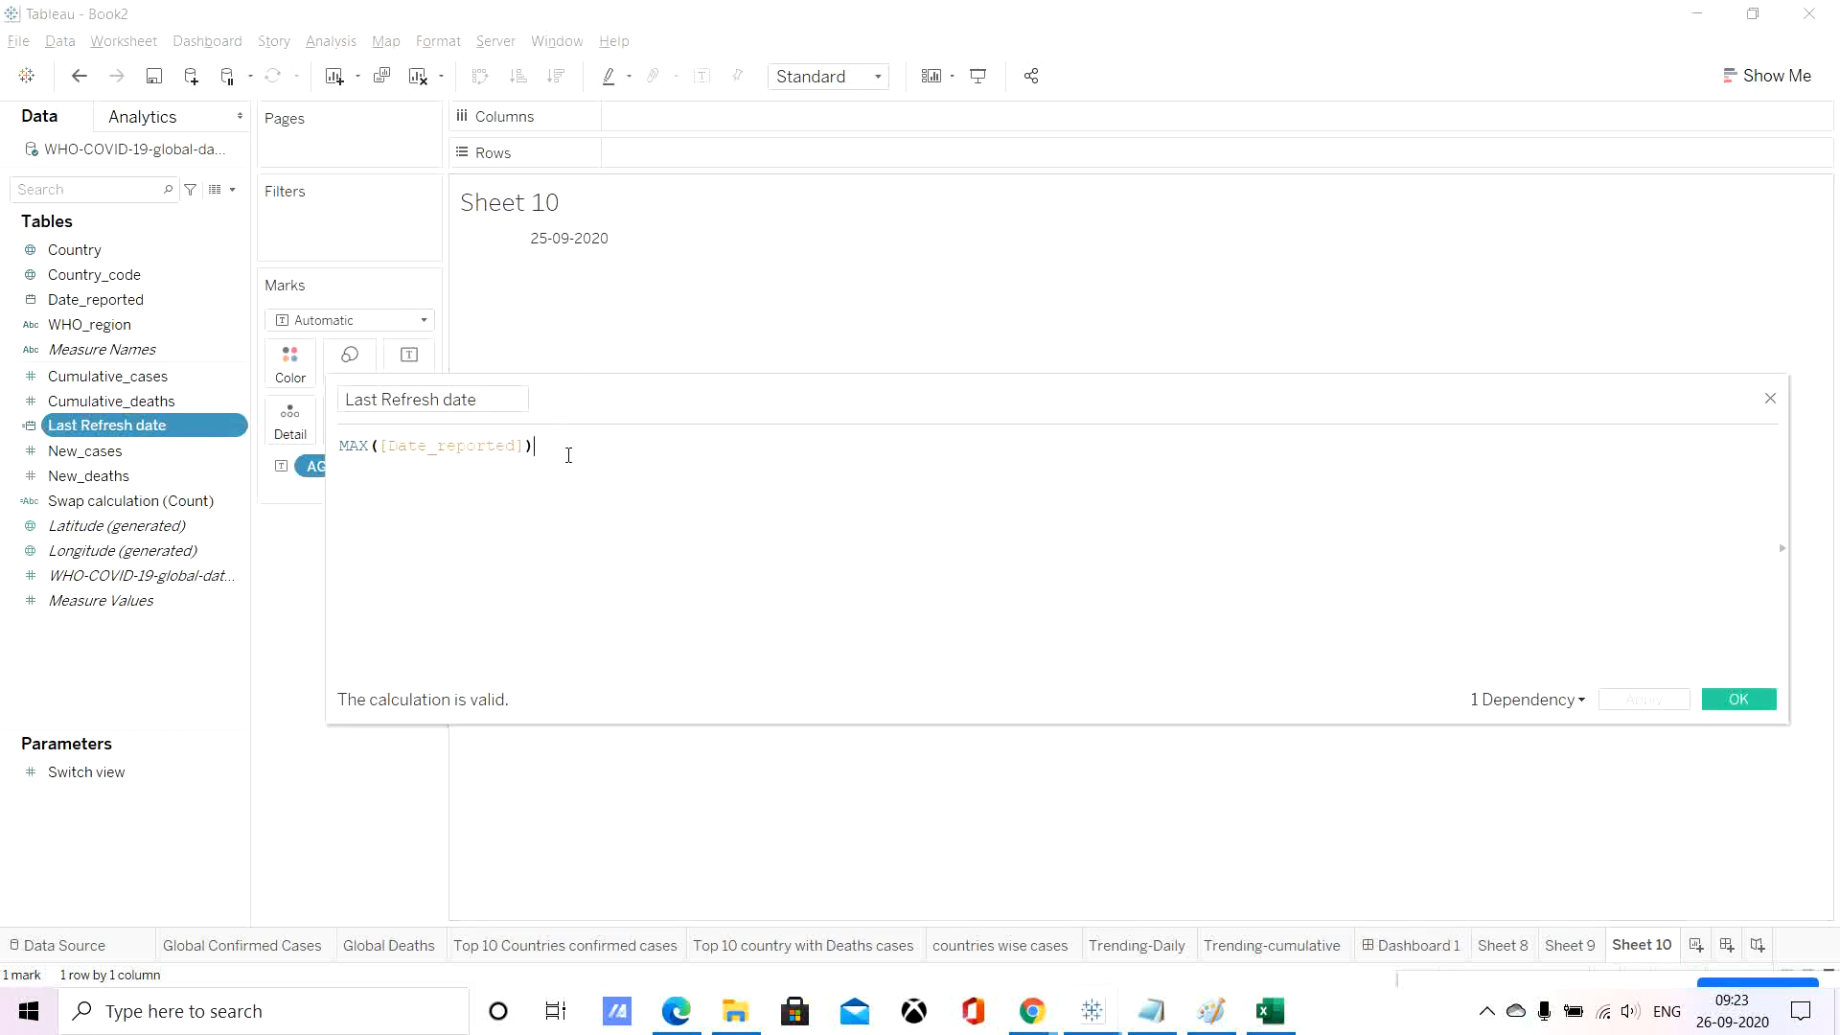
pyautogui.click(380, 446)
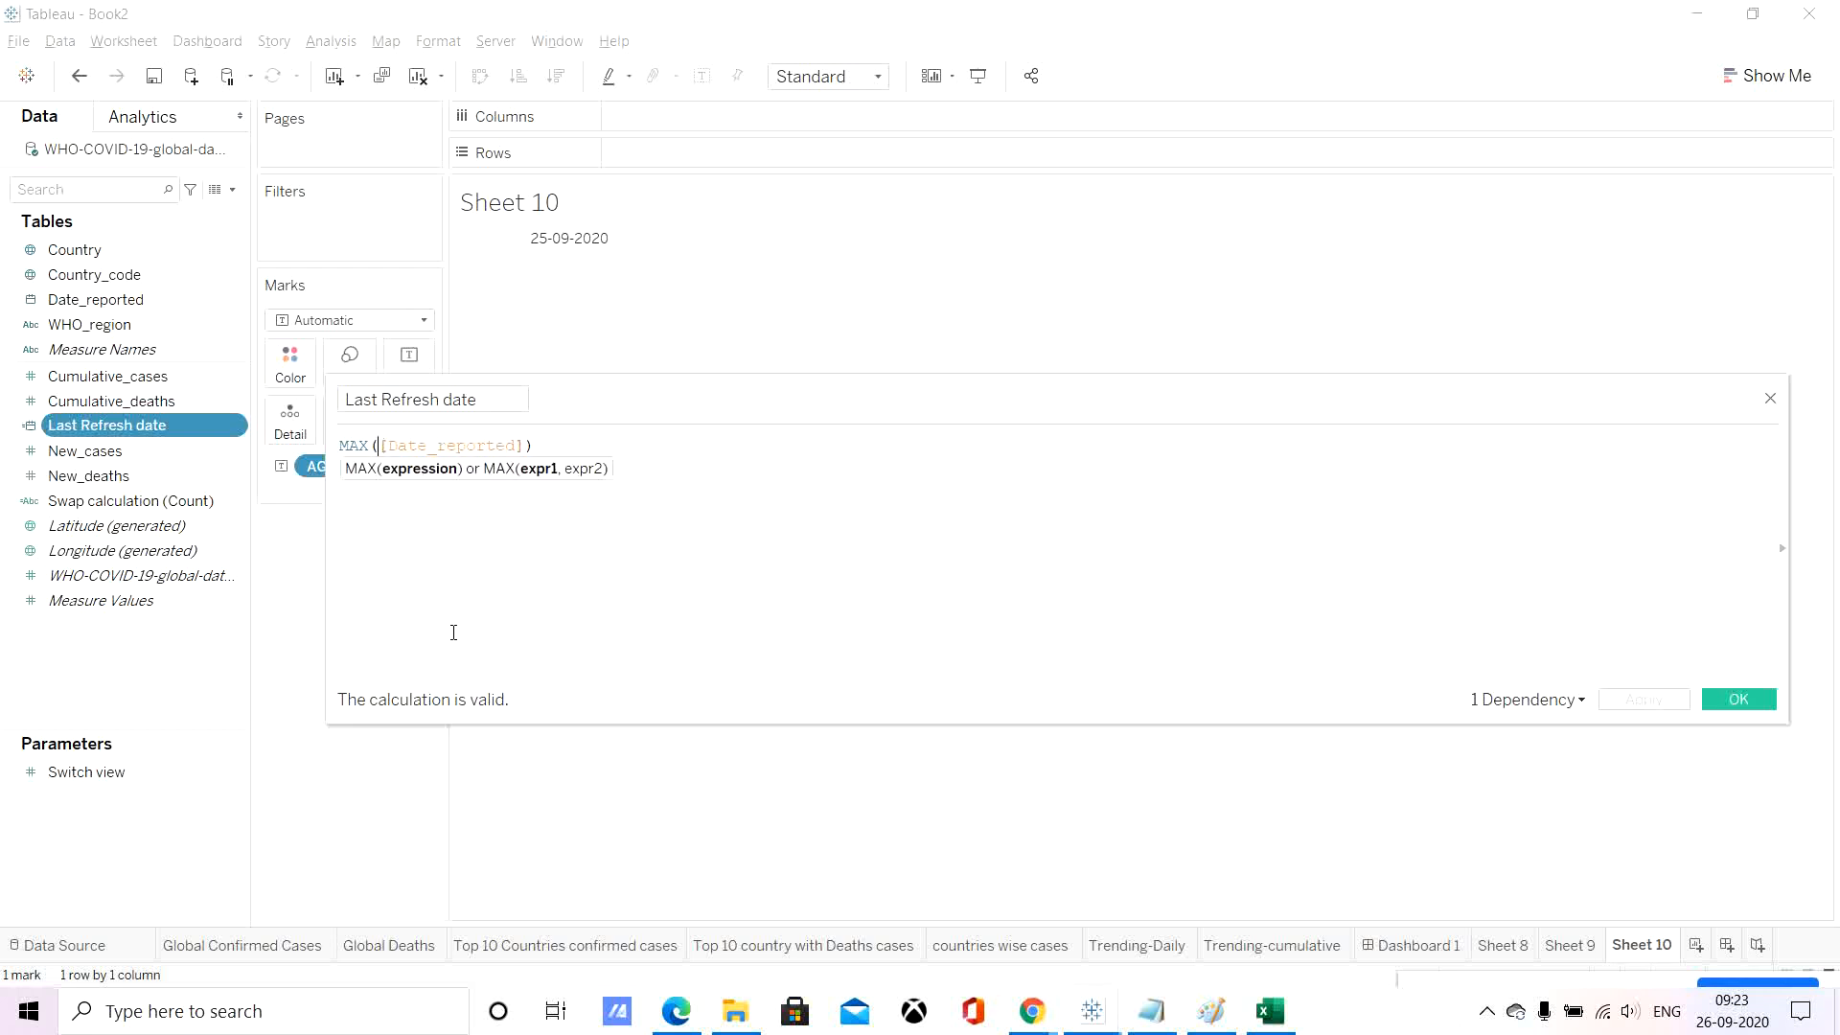
pyautogui.write('lef')
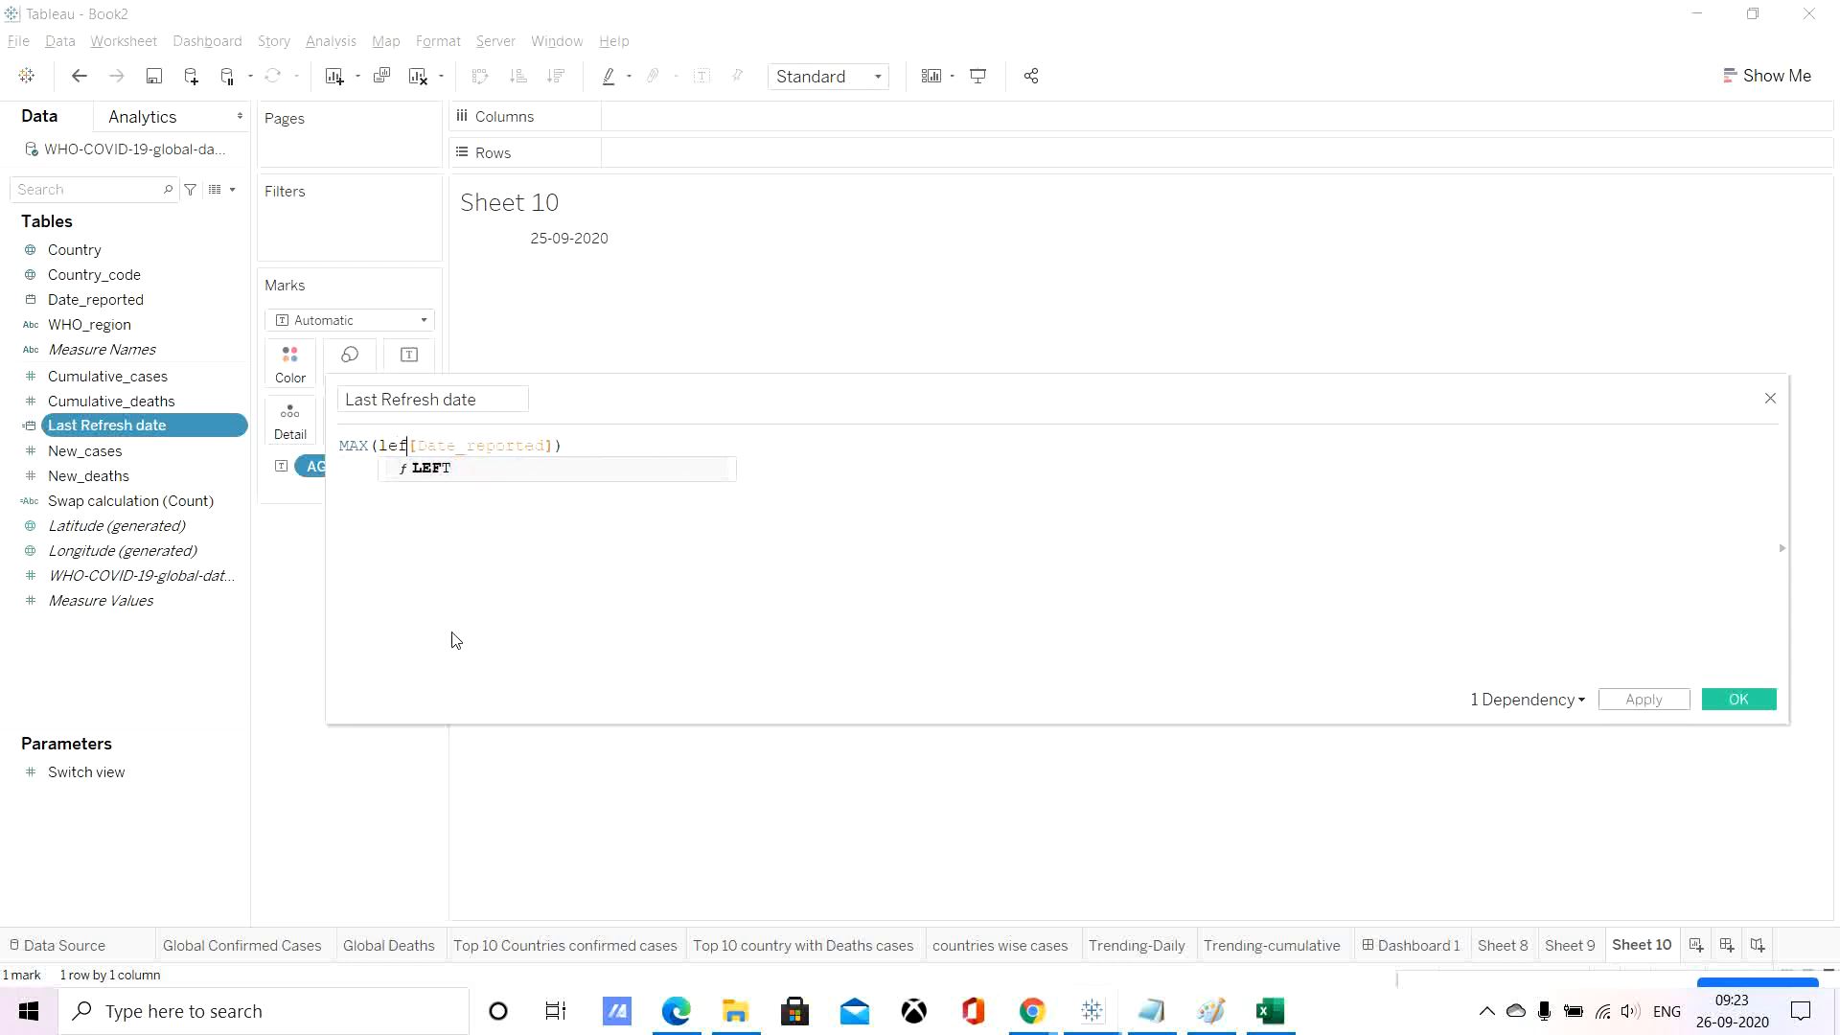
pyautogui.press('BackSpace')
pyautogui.press('BackSpace')
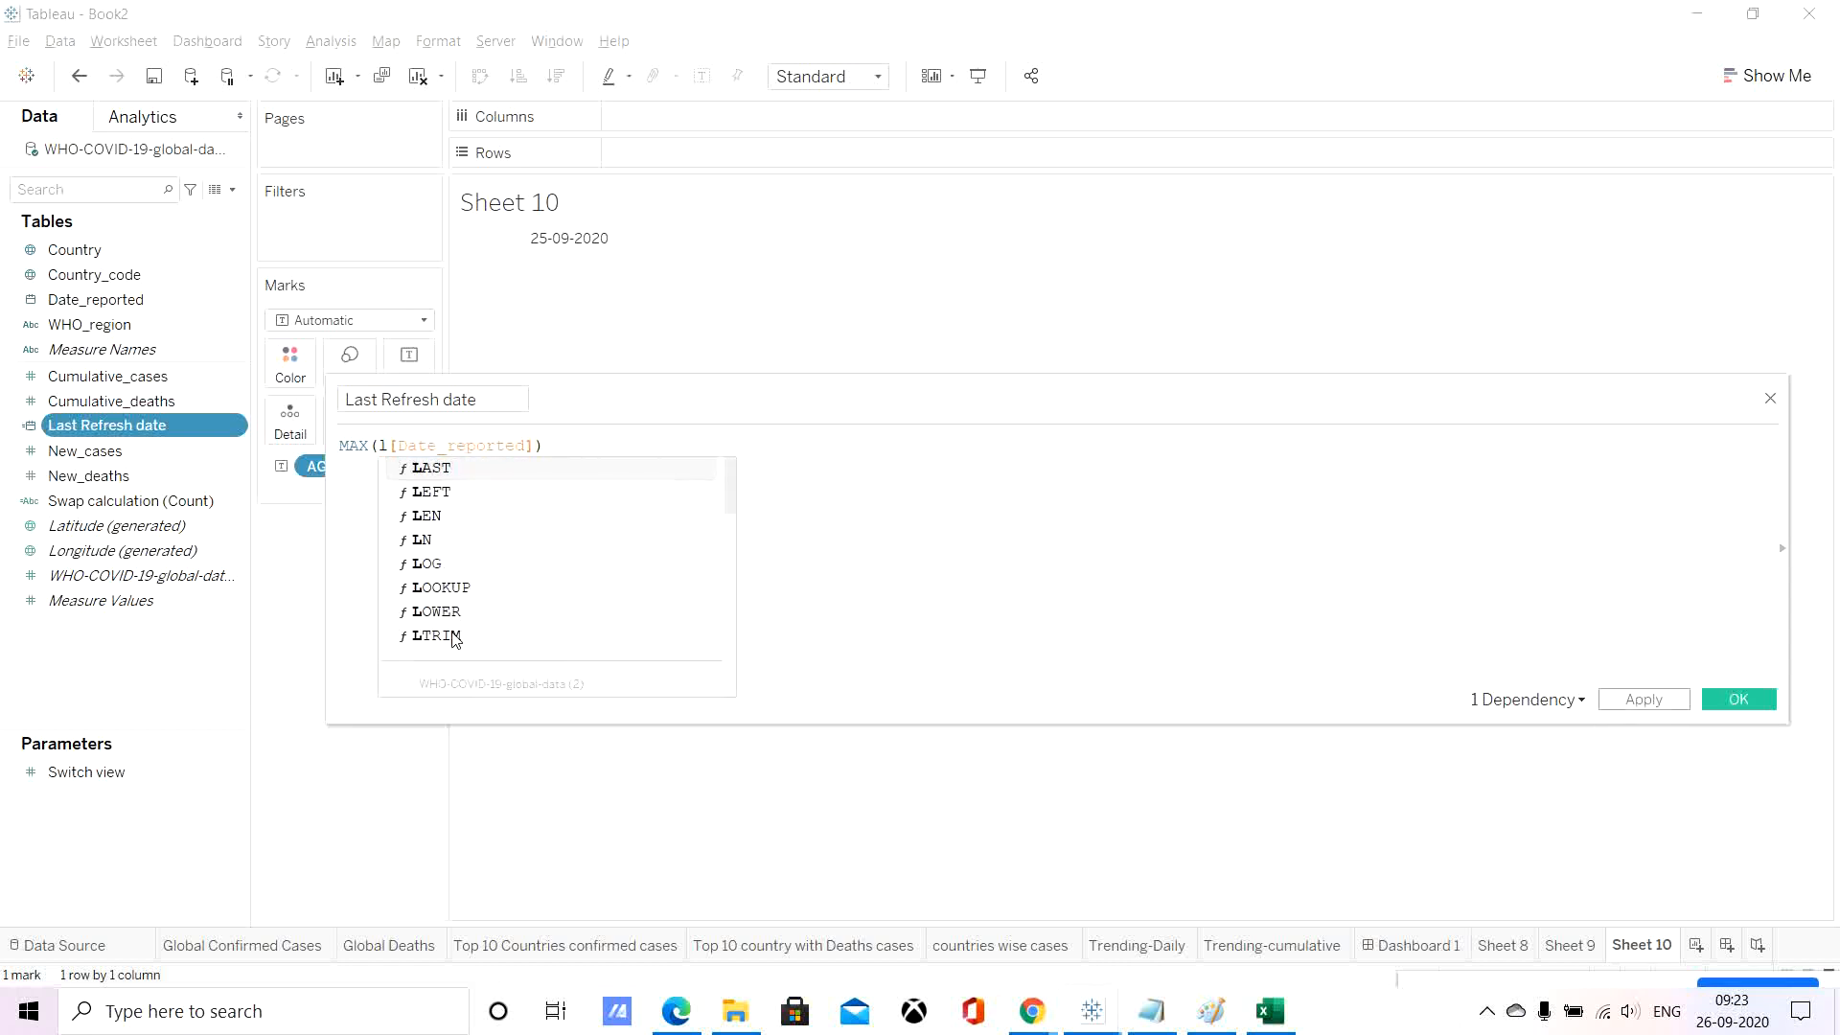
pyautogui.press('BackSpace')
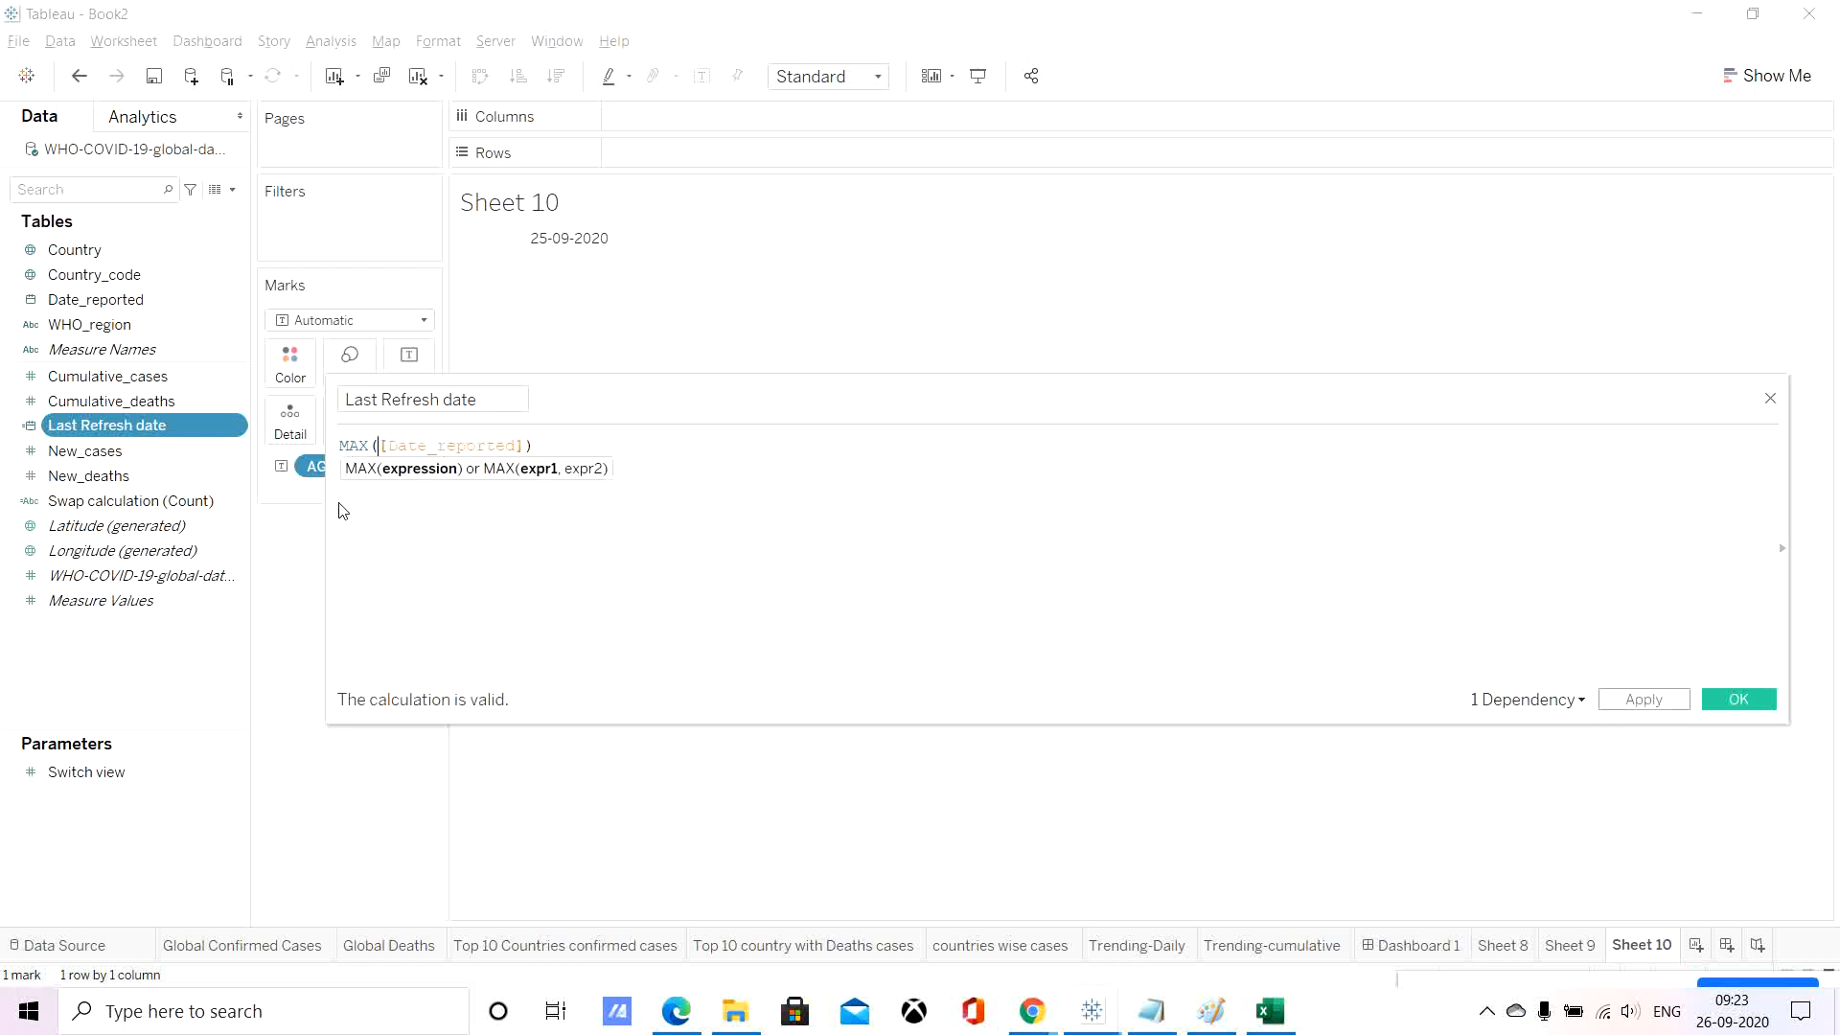
pyautogui.click(342, 509)
# Wrap the date field in DAY so the formula is MAX(DAY([Date_reported])), and apply it.
pyautogui.click(380, 445)
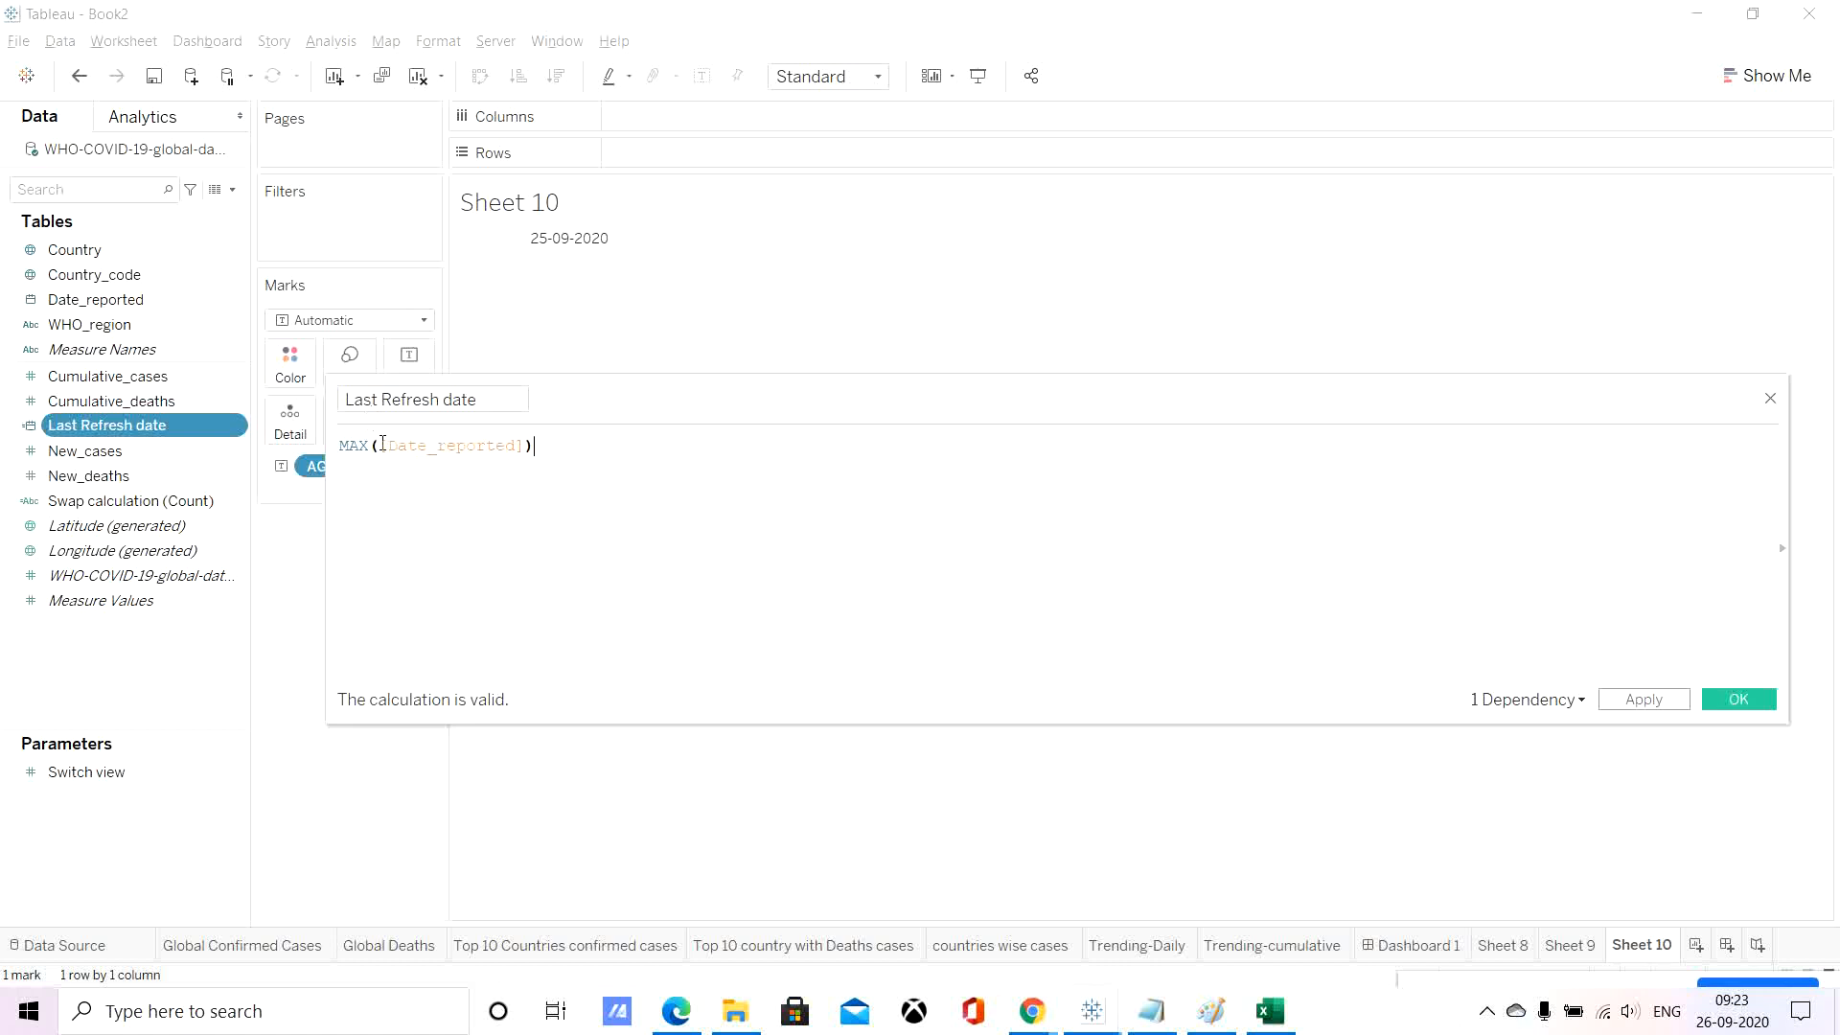
pyautogui.write('day')
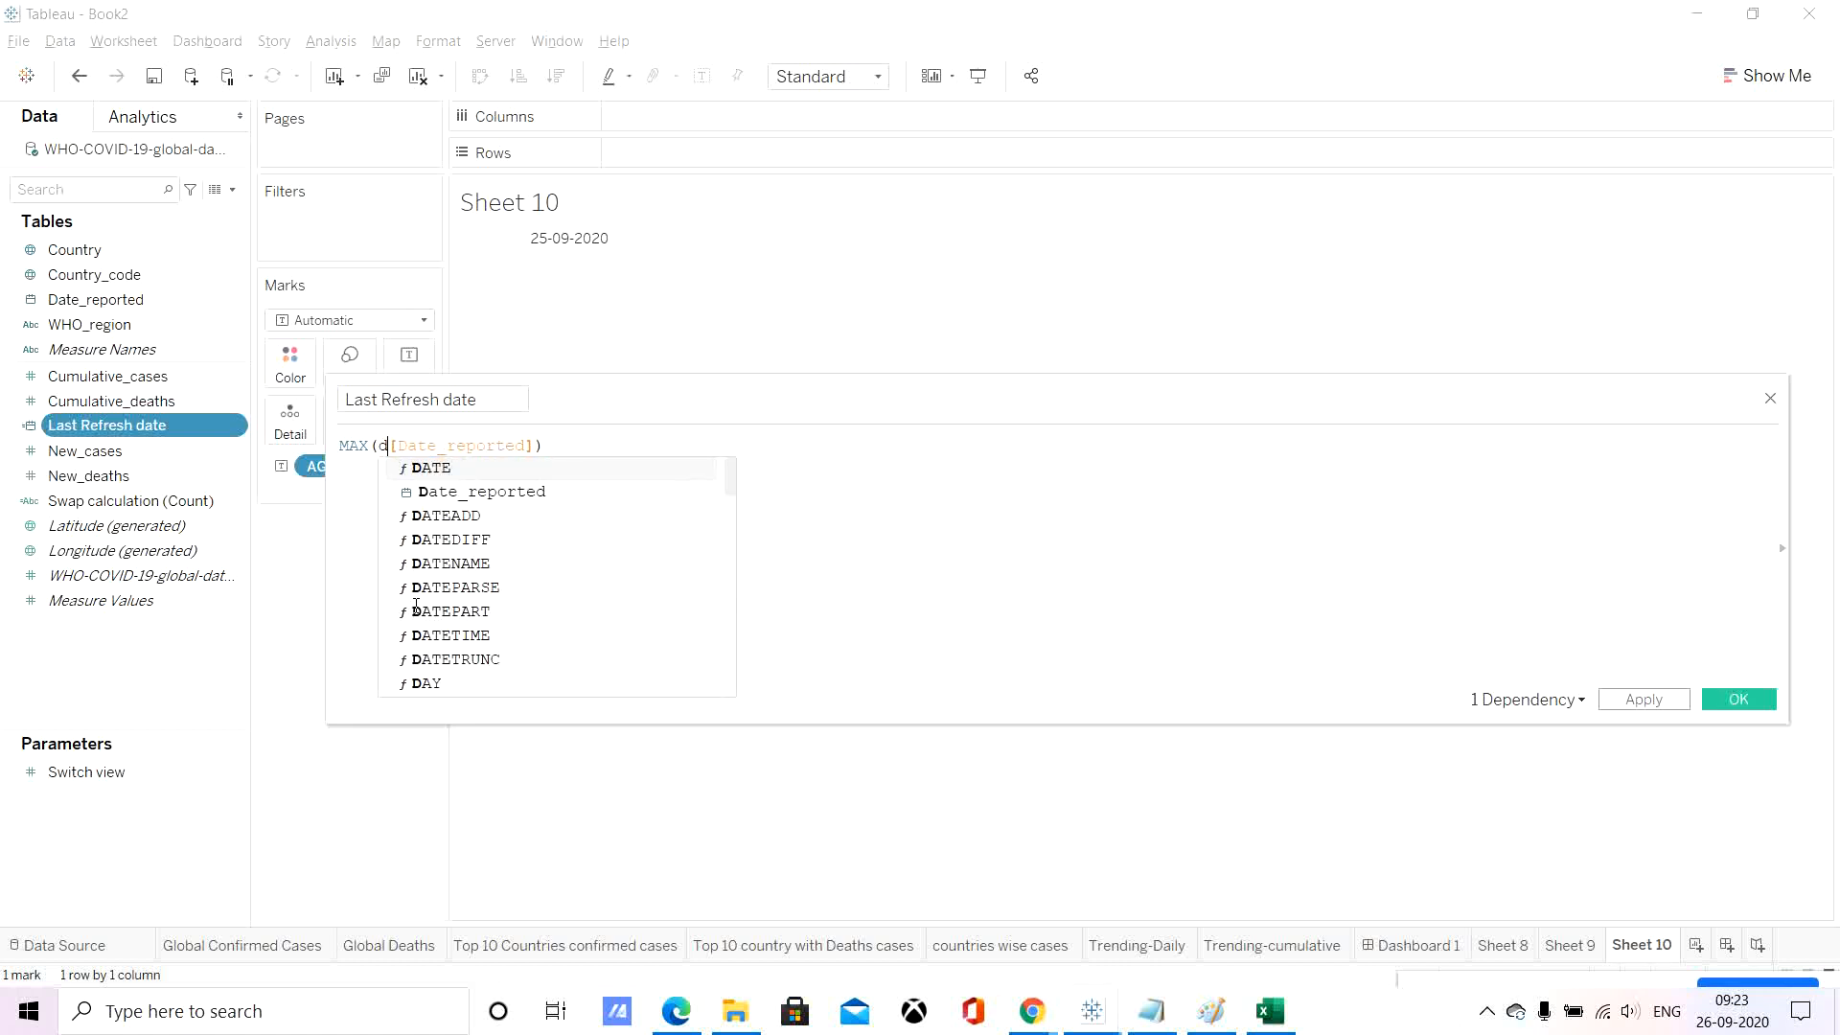
pyautogui.press('Return')
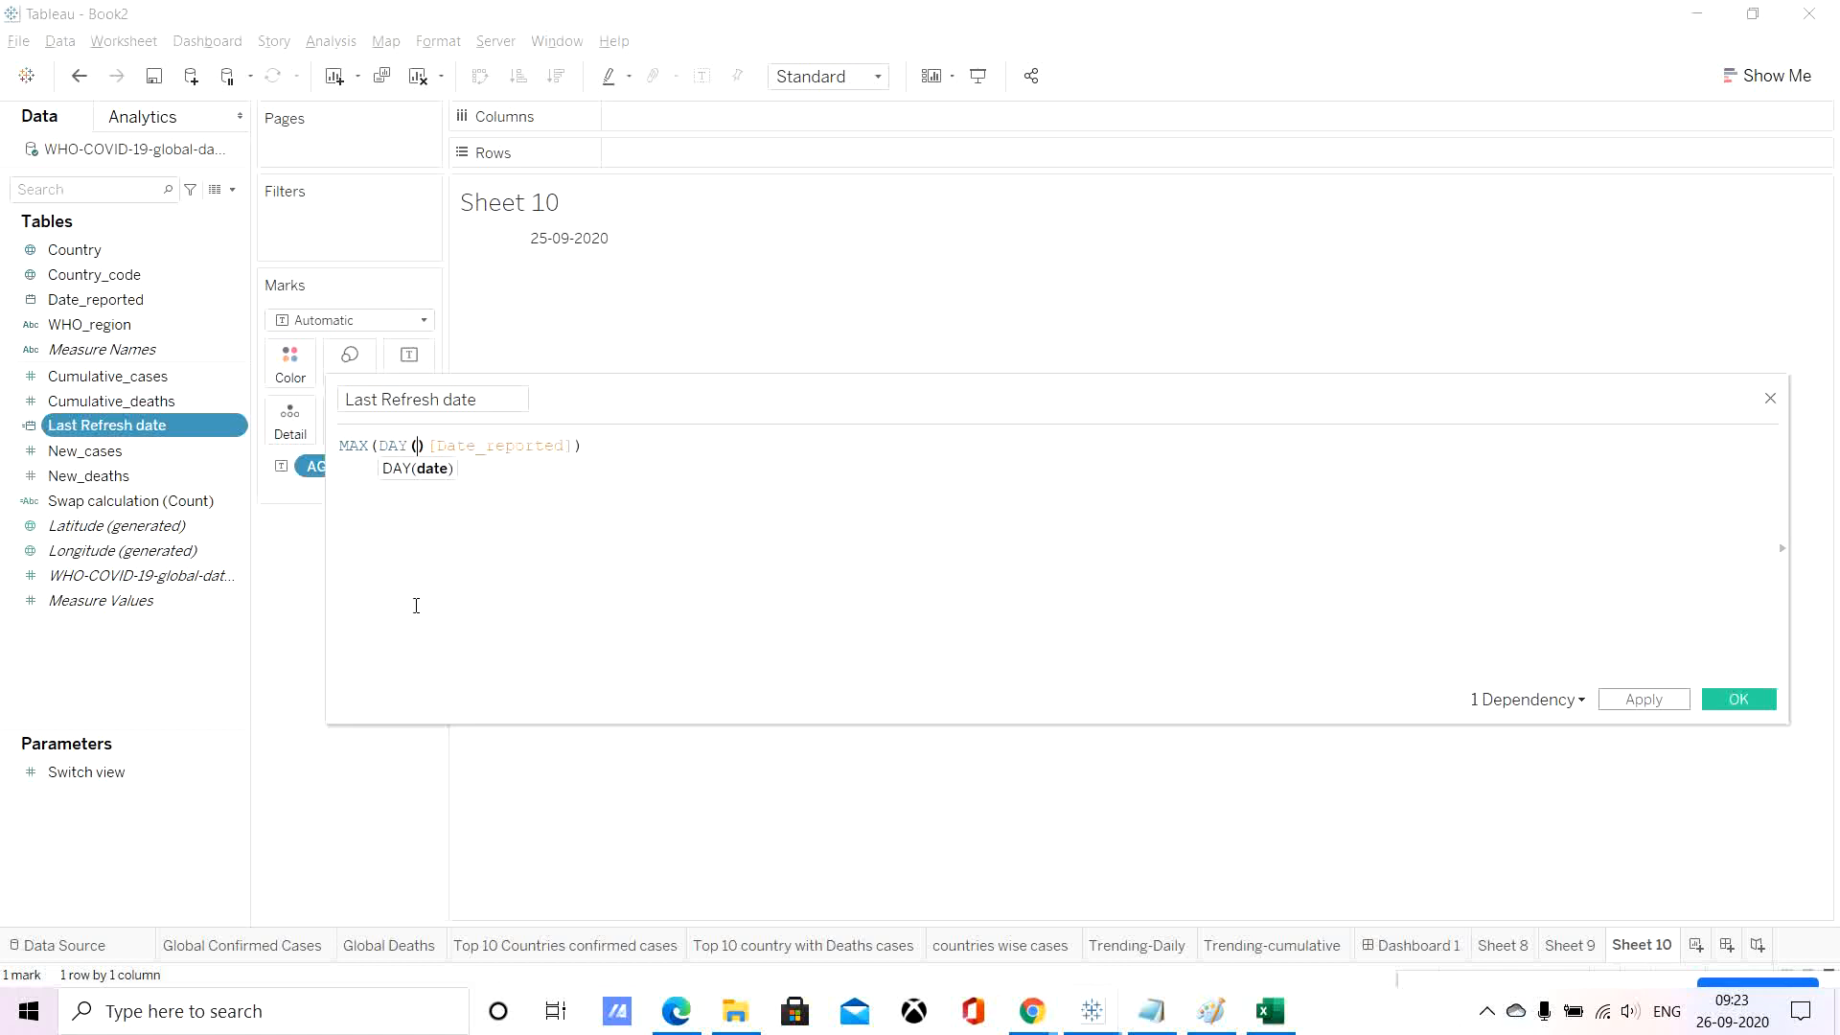
pyautogui.press('Delete')
pyautogui.click(565, 445)
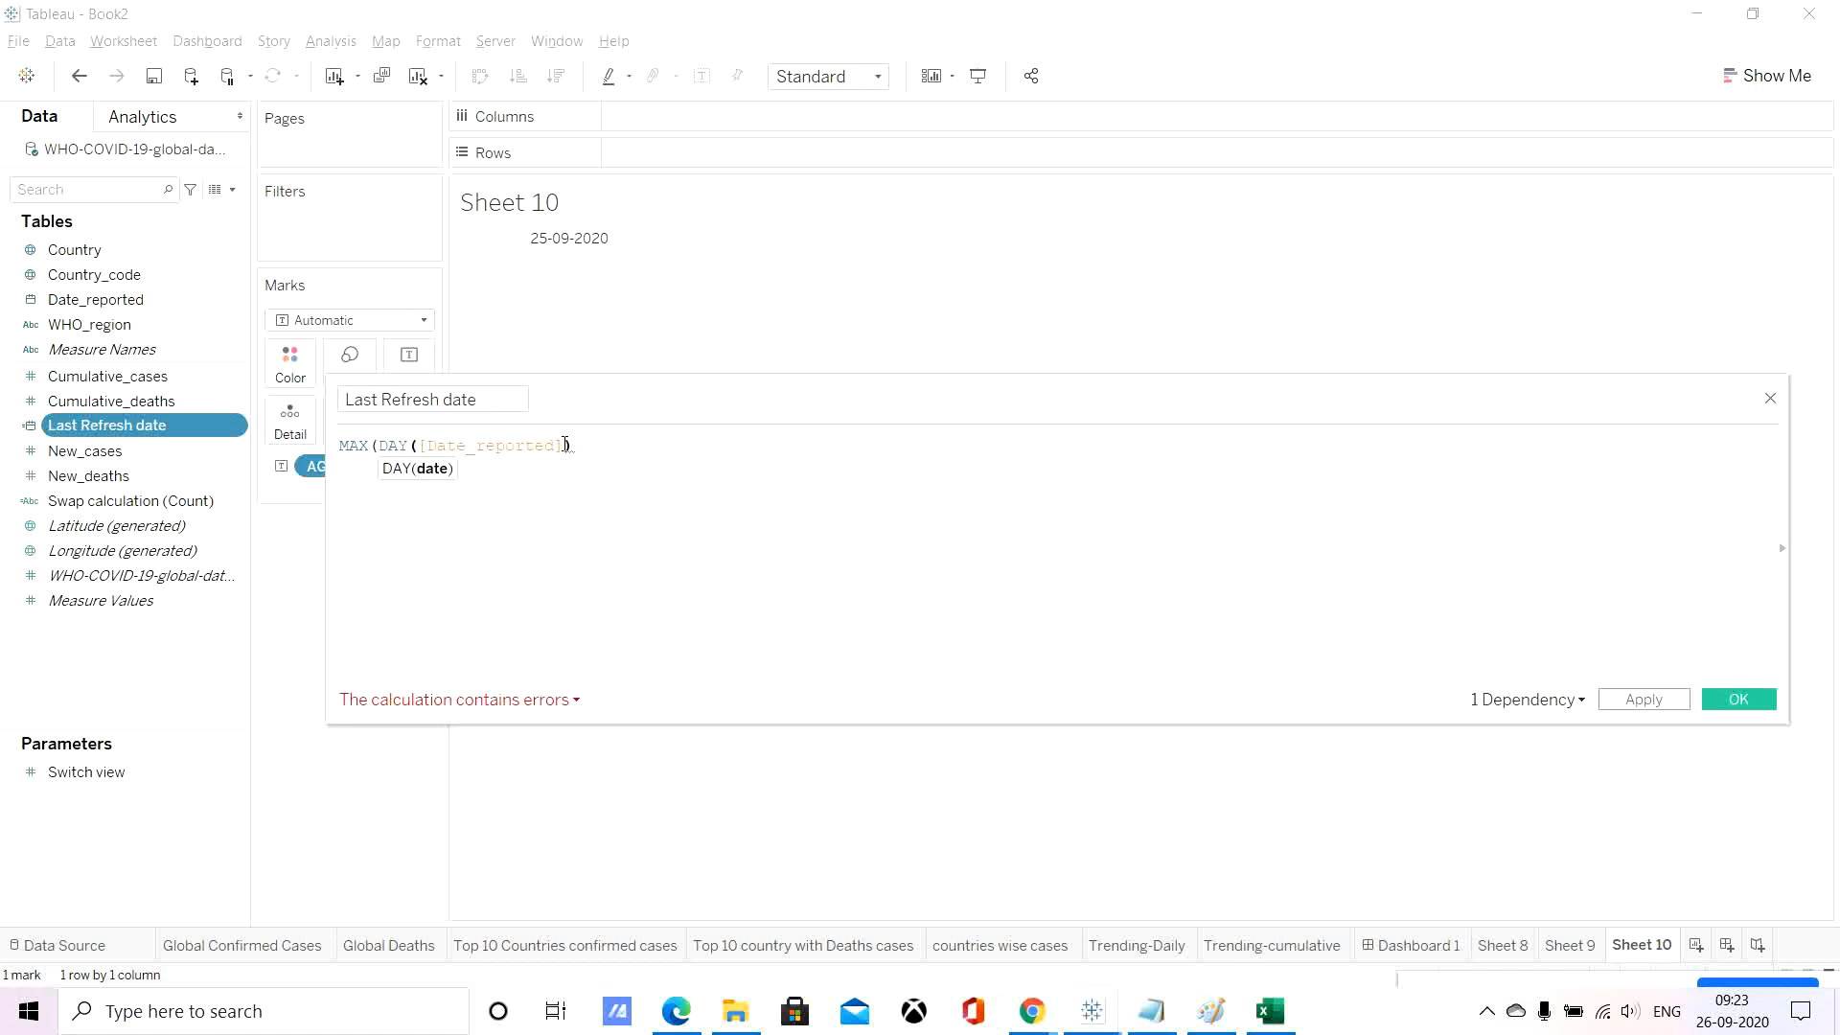
pyautogui.write(')')
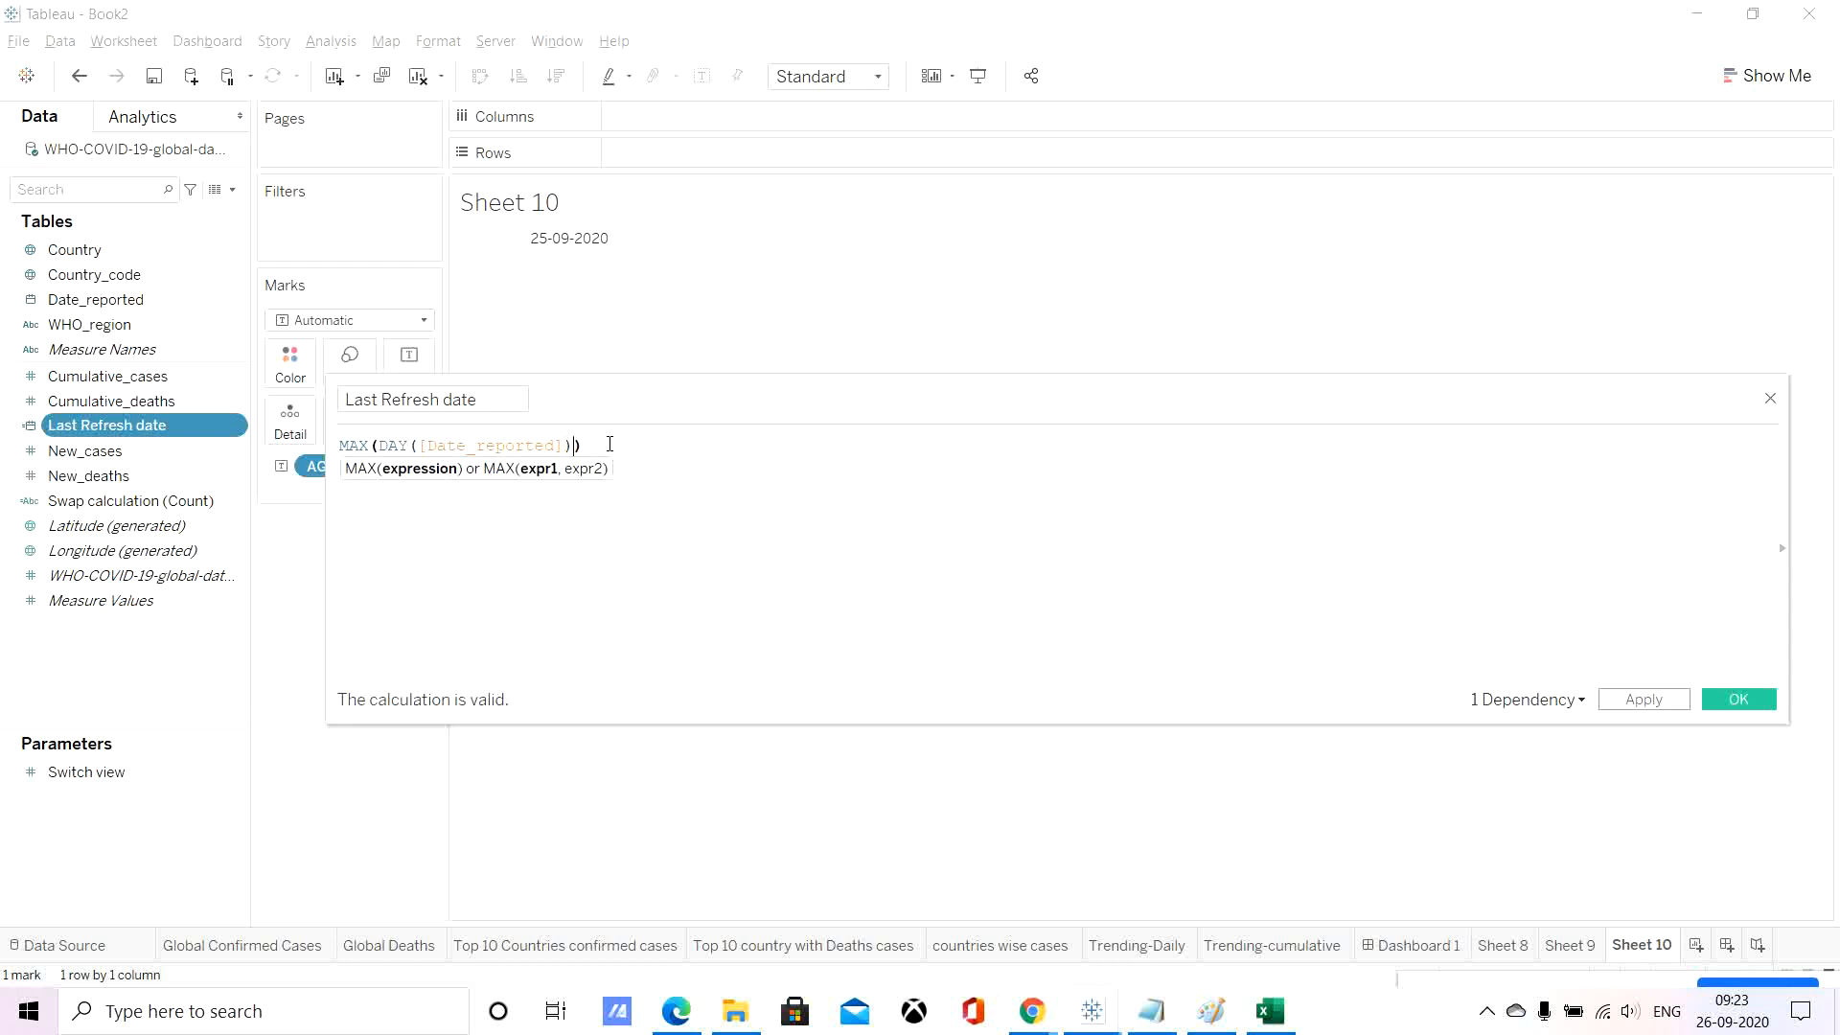
pyautogui.click(1648, 700)
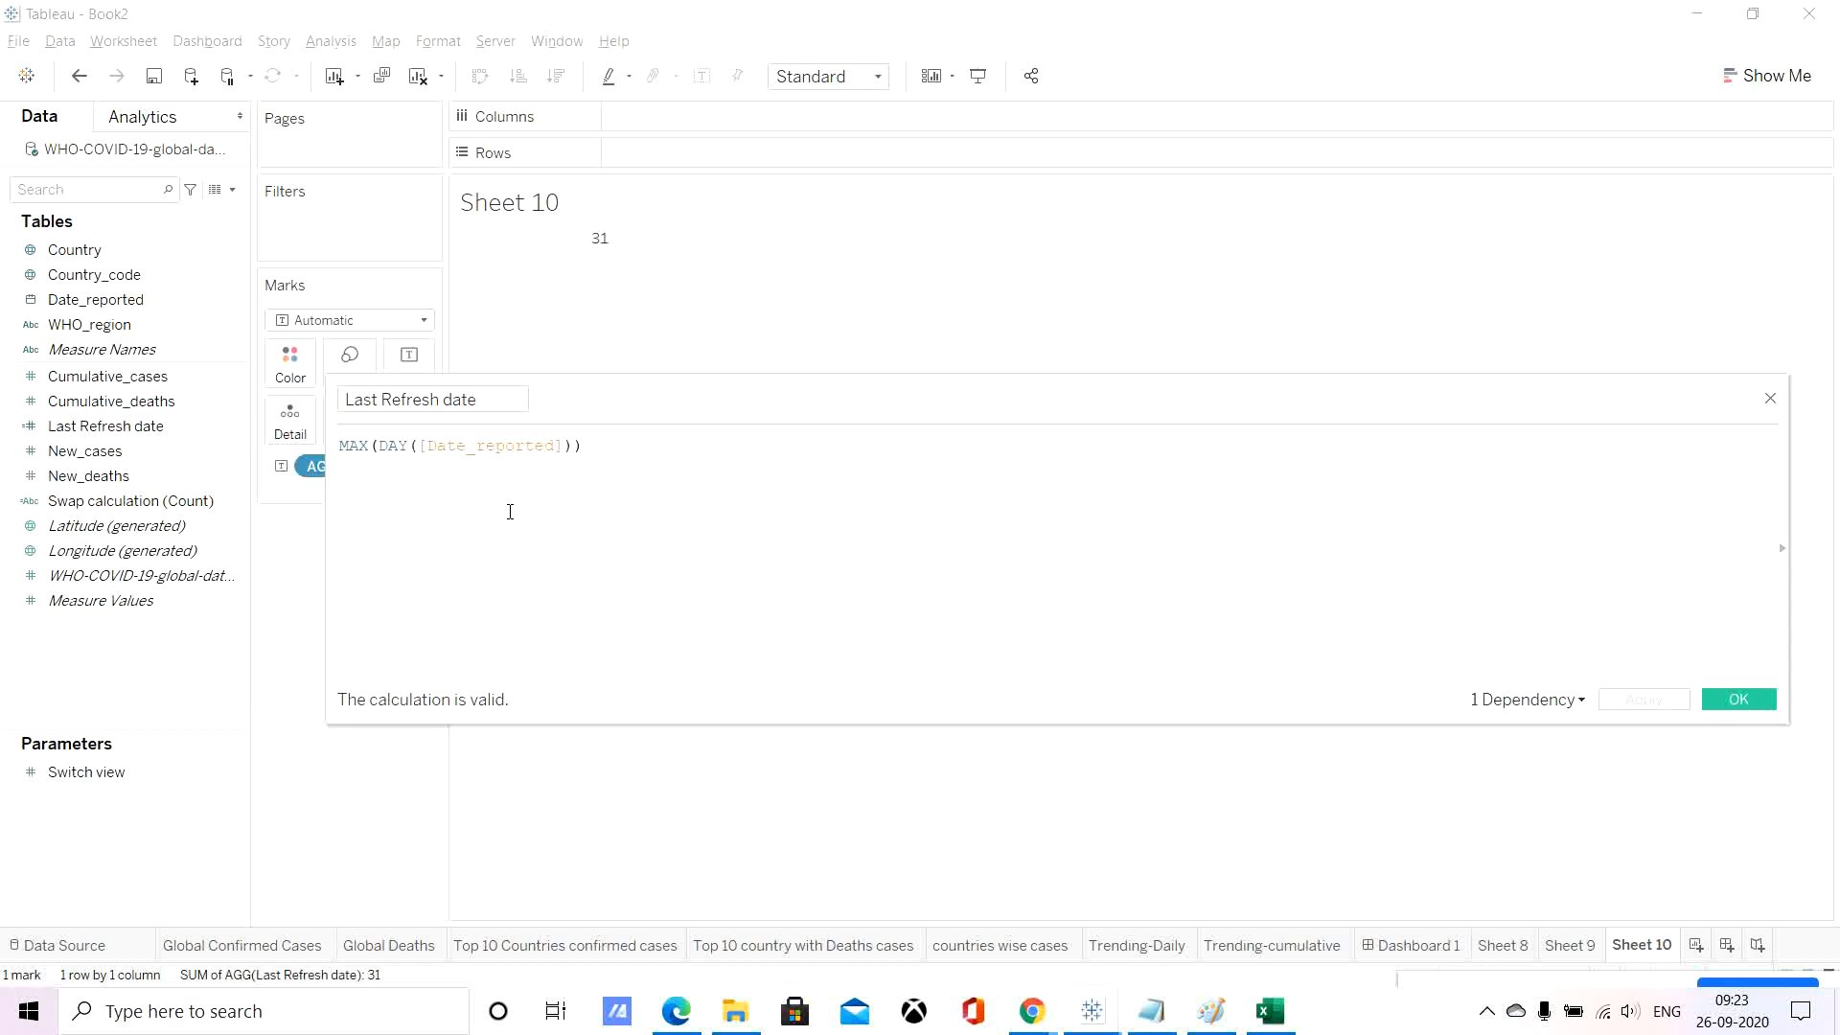
# Swap the function order so the Last Refresh date formula is DAY(MAX([Date_reported])), and apply it.
pyautogui.doubleClick(357, 446)
pyautogui.press('Delete')
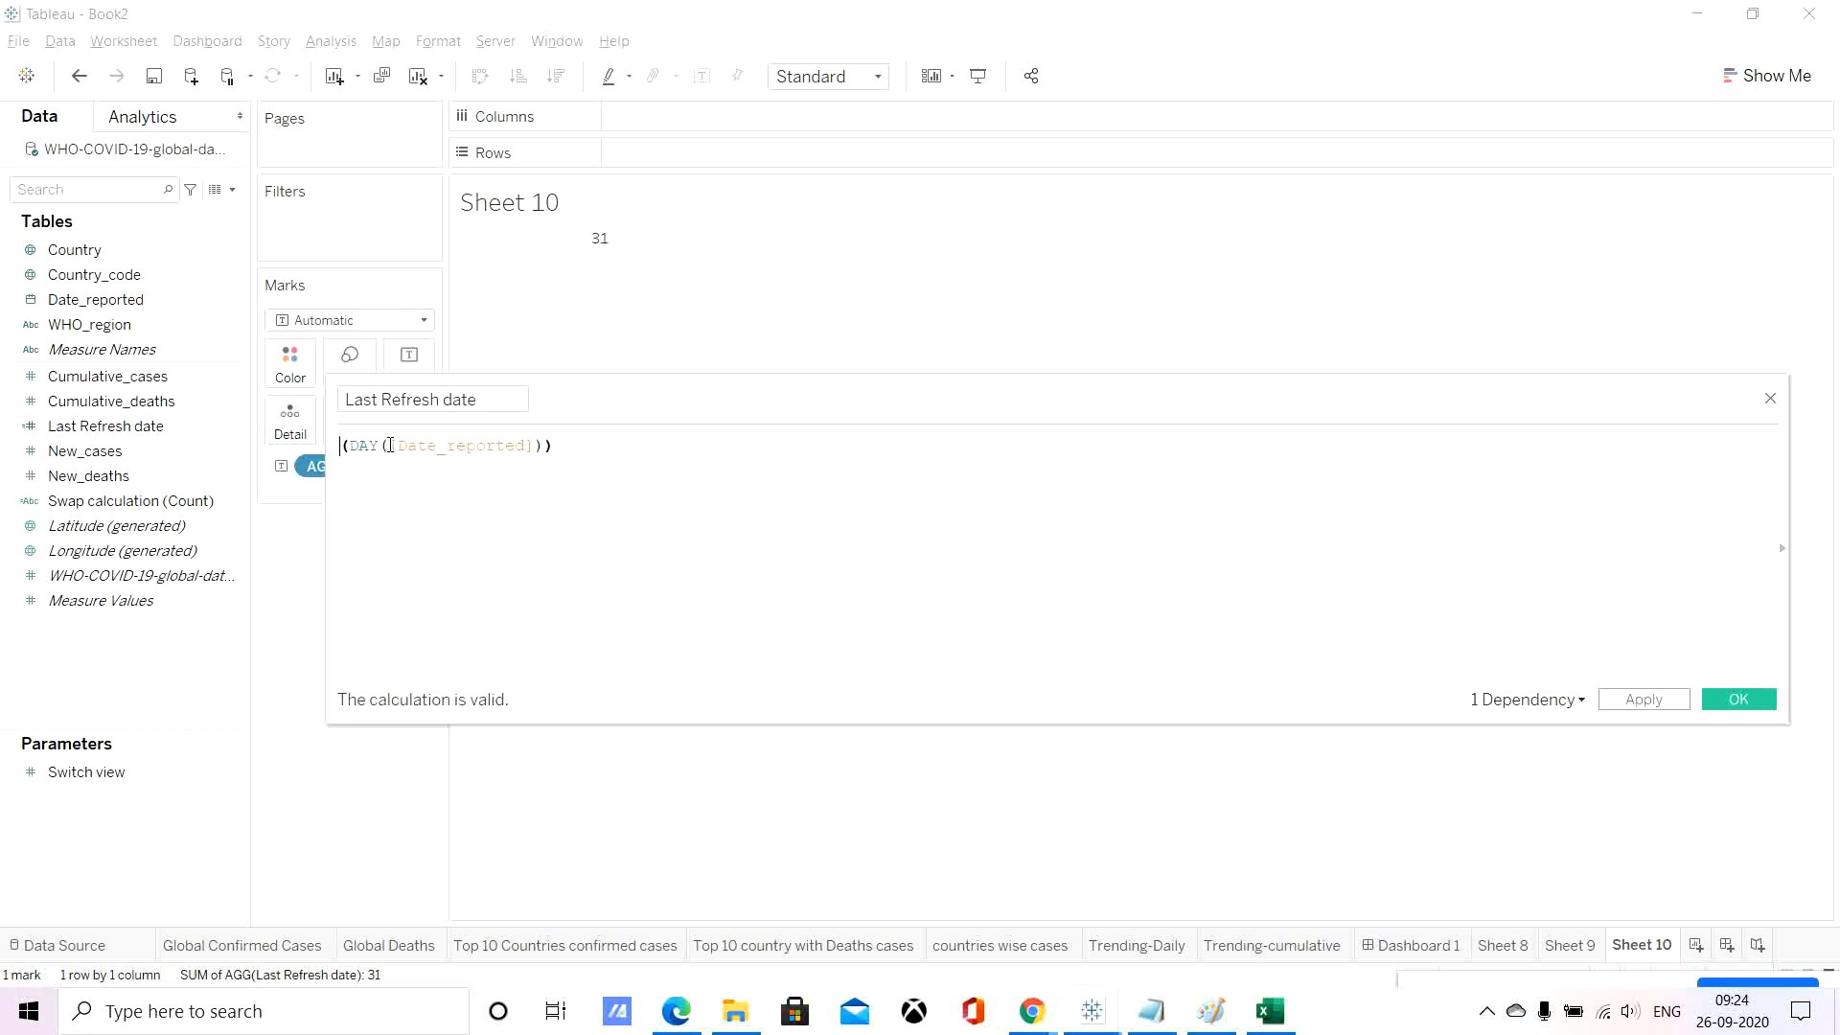
pyautogui.click(390, 446)
pyautogui.write('MAX')
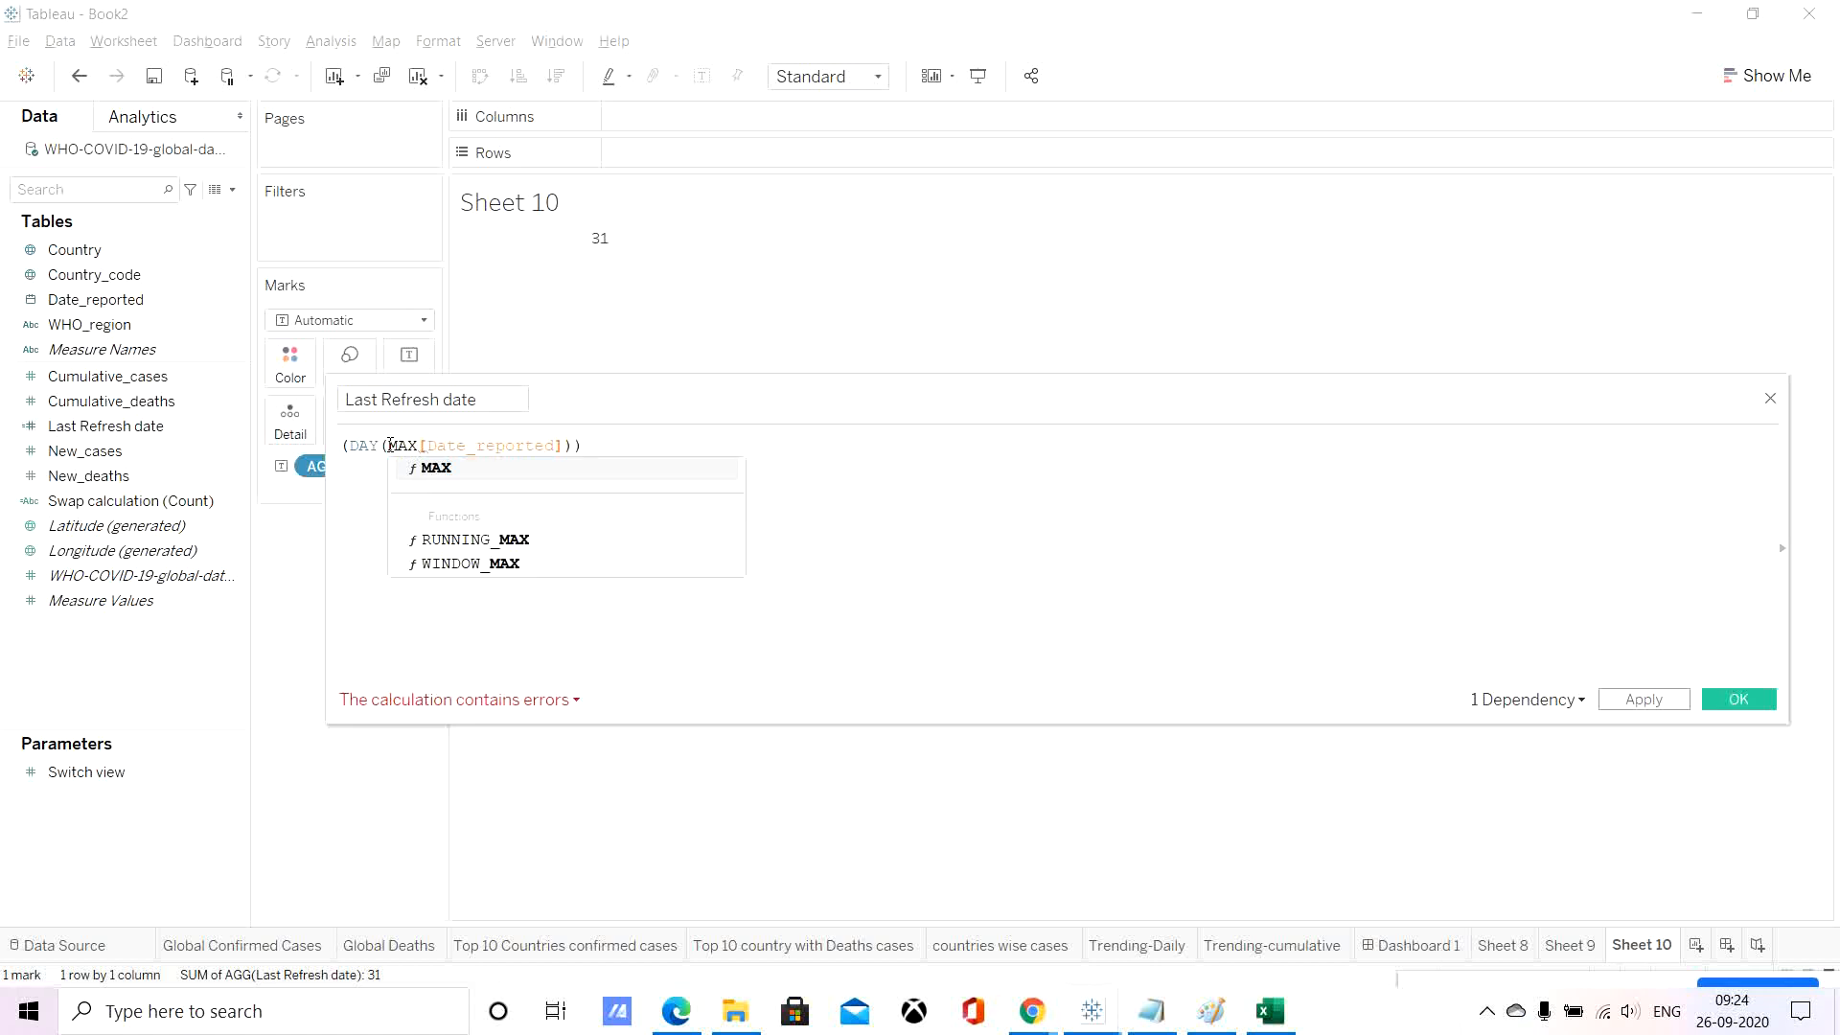
pyautogui.write('(')
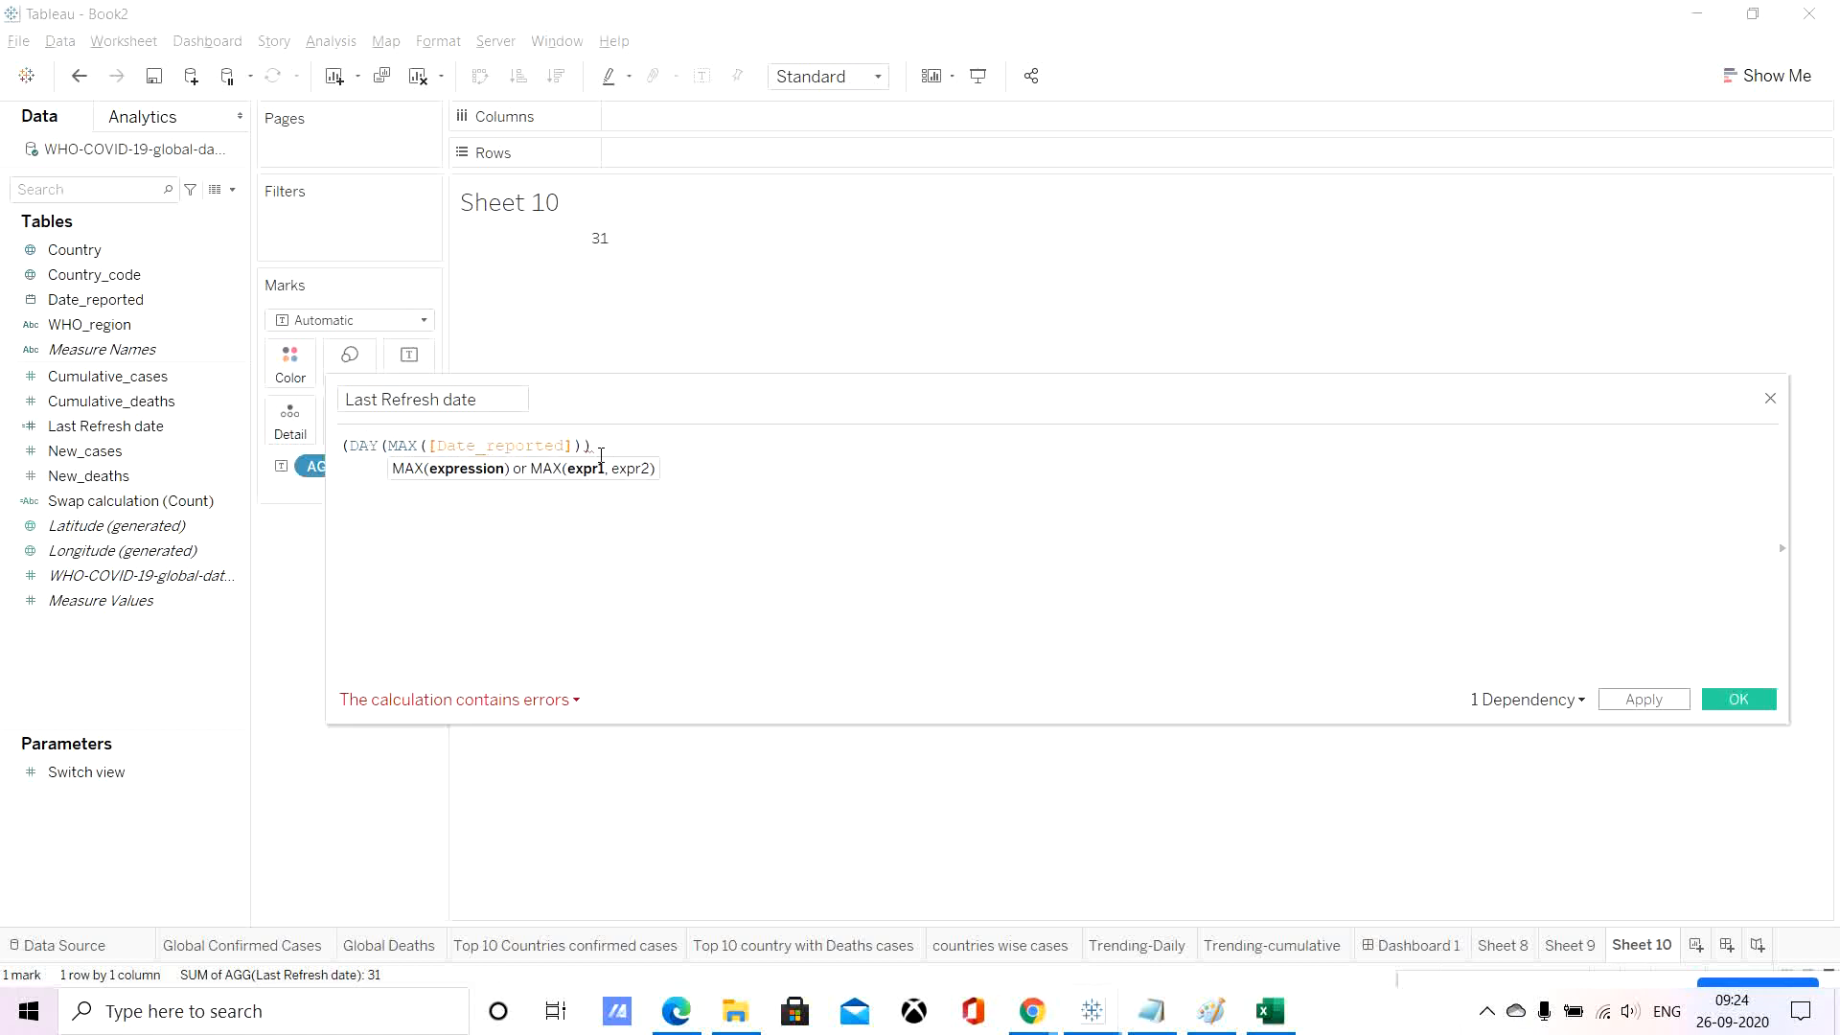
pyautogui.click(347, 446)
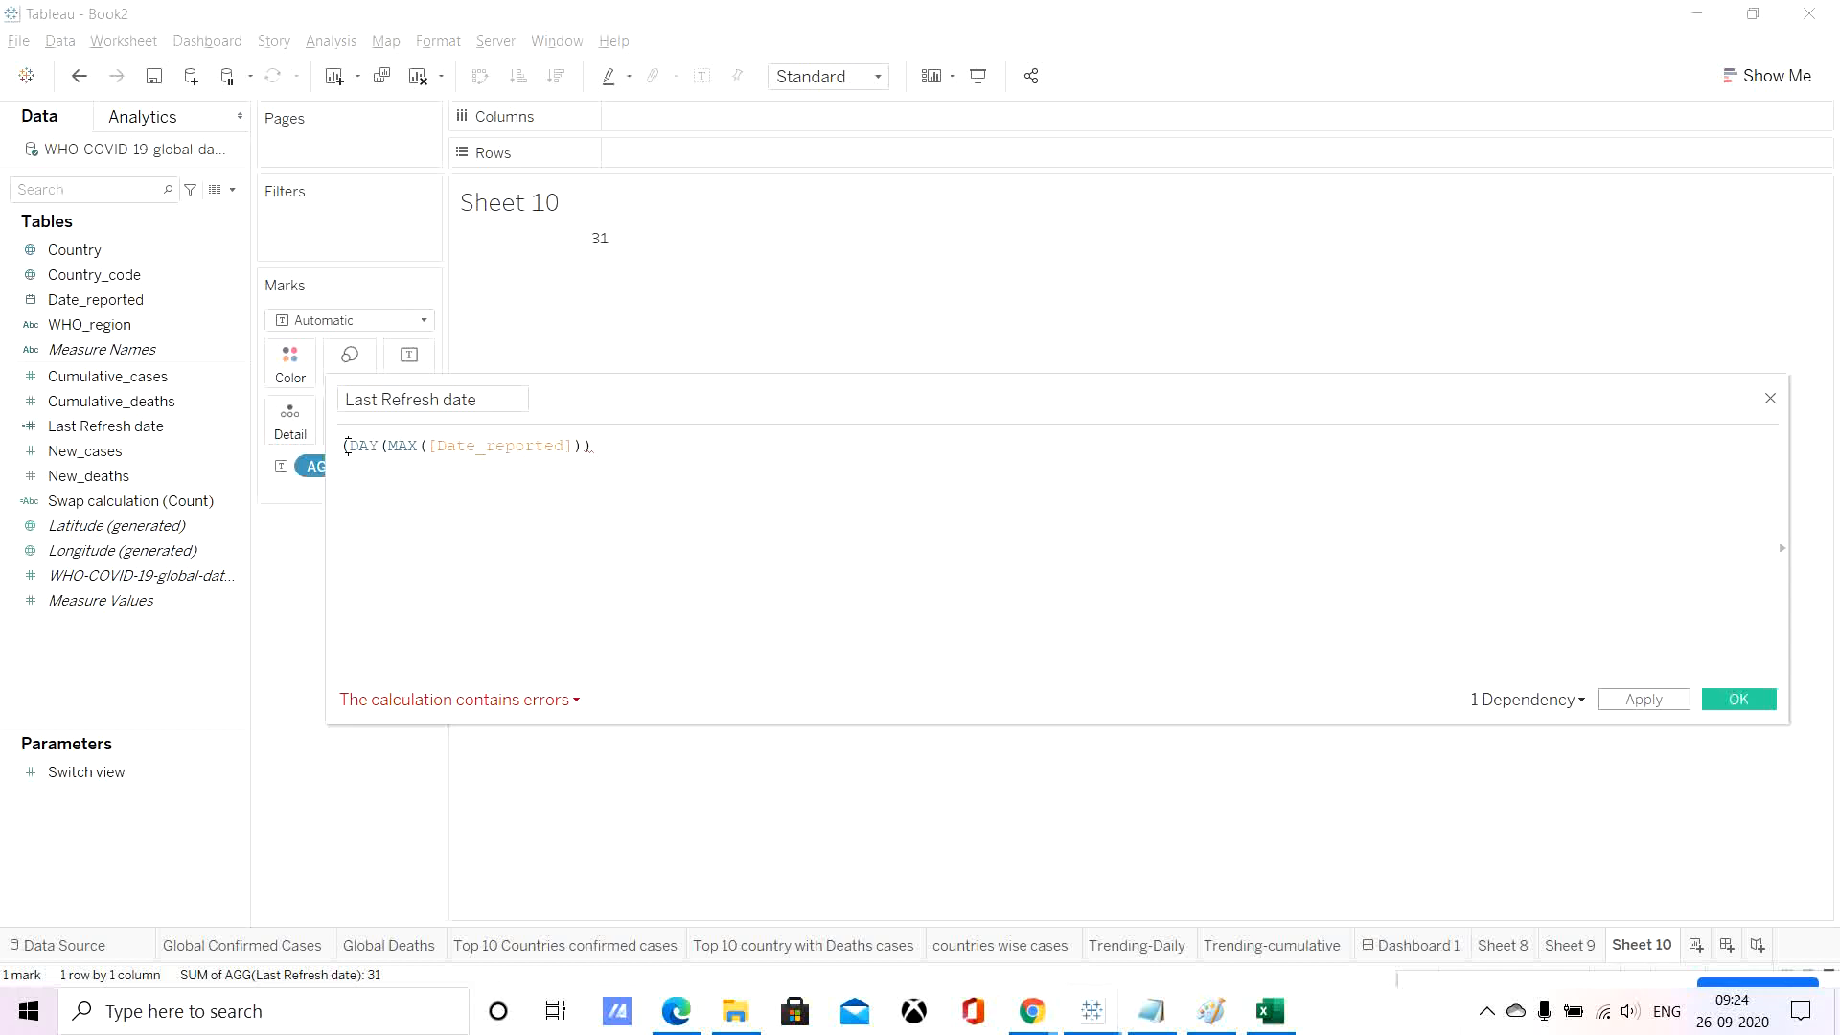
pyautogui.press('Delete')
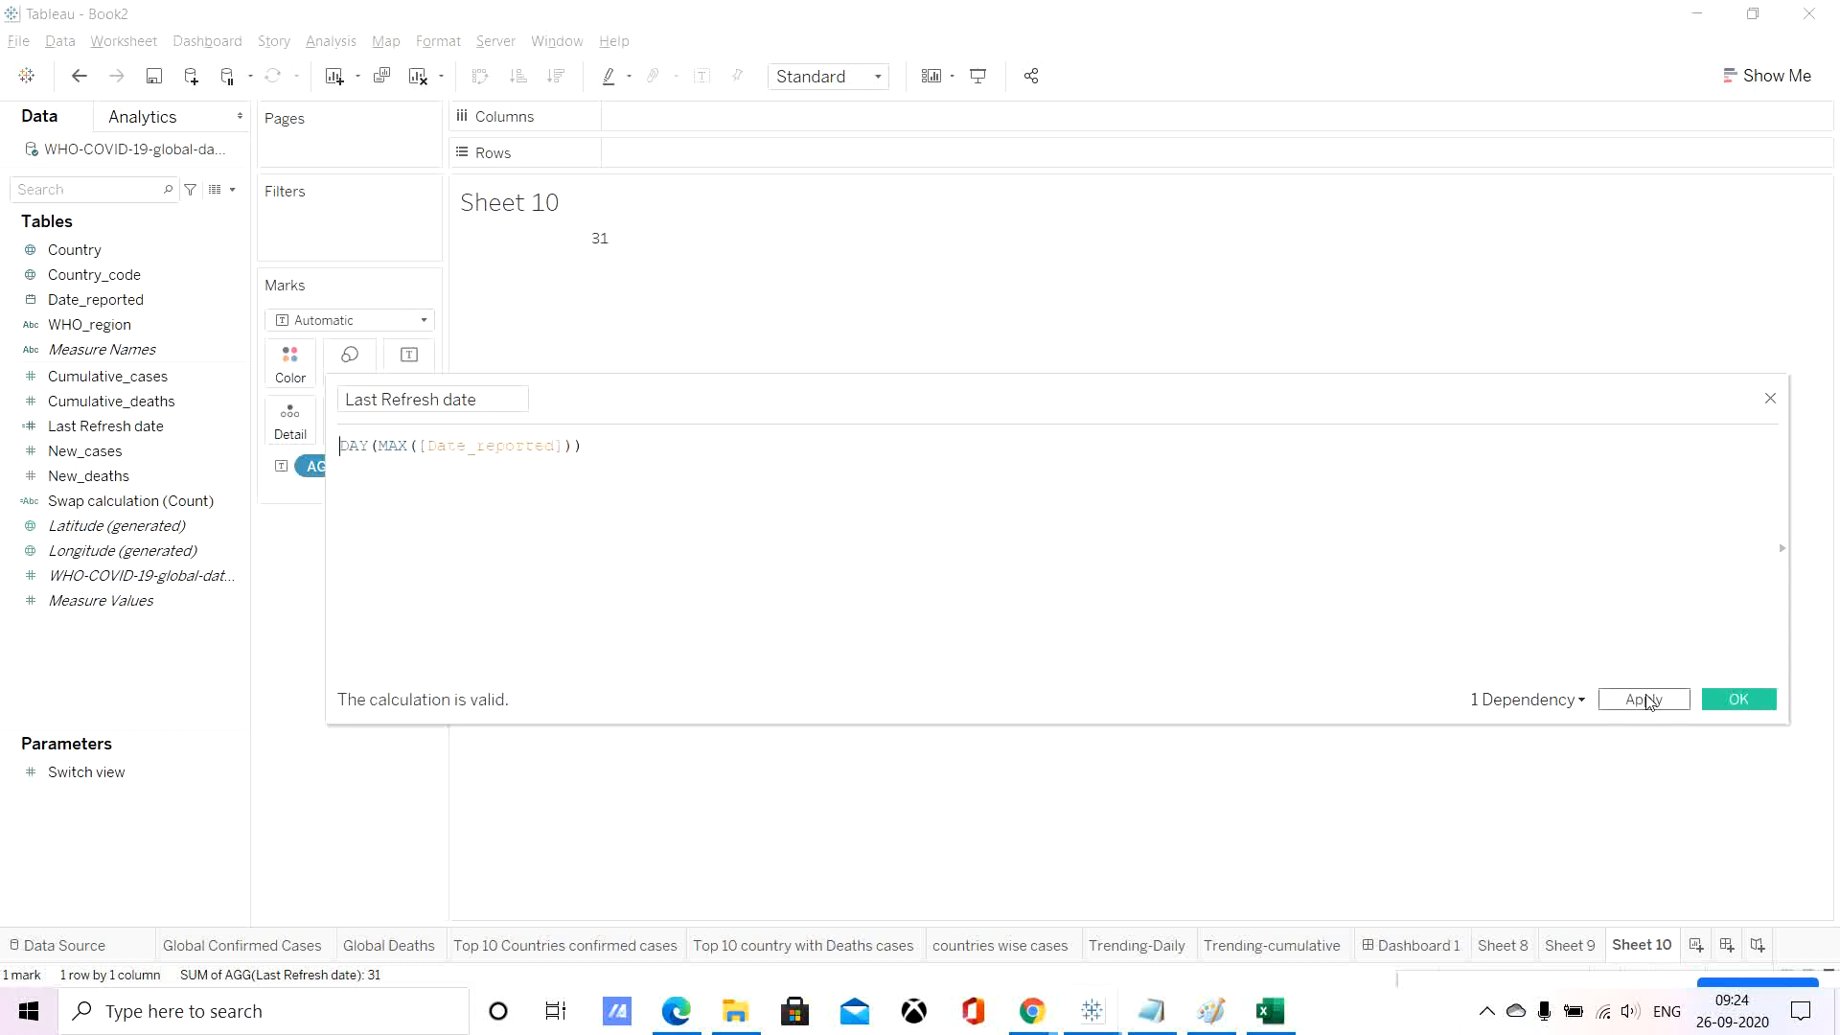
pyautogui.click(1642, 700)
# Append + LEFT(MONTH([Date_reported])) to the day part of the Last Refresh date formula.
pyautogui.click(602, 449)
pyautogui.write('+')
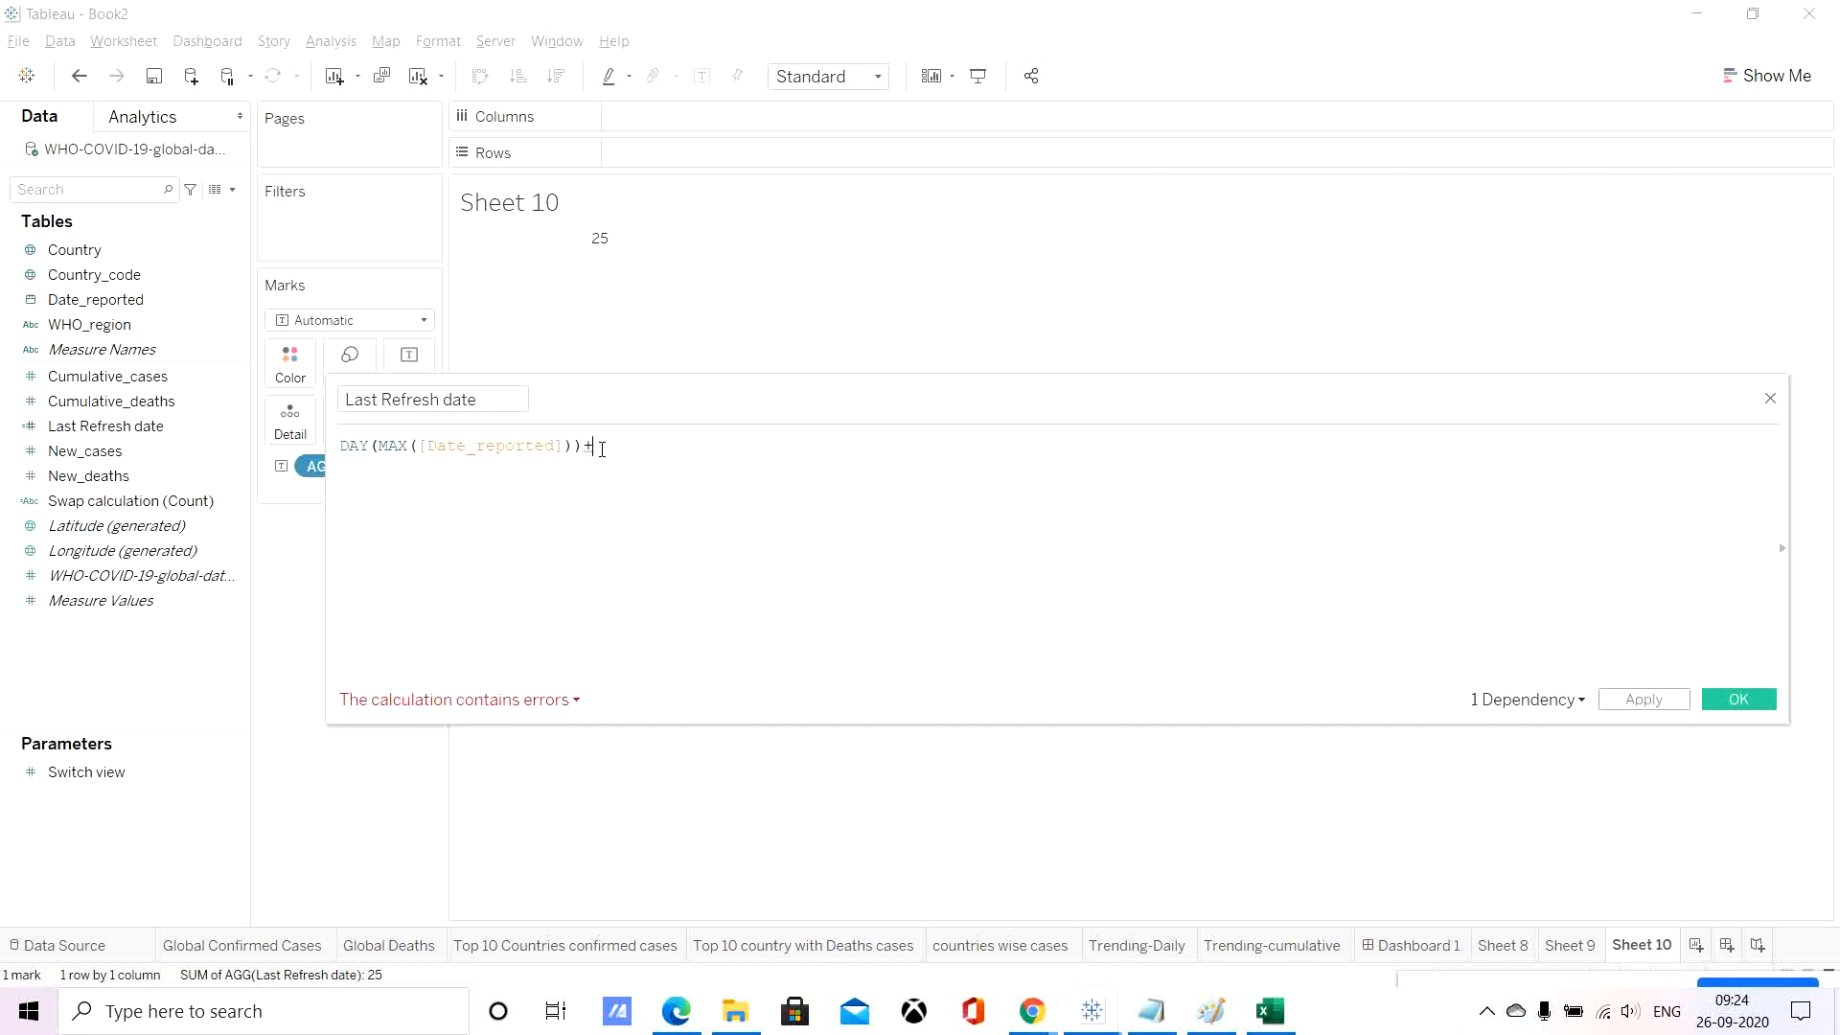
pyautogui.write('1')
pyautogui.write('1')
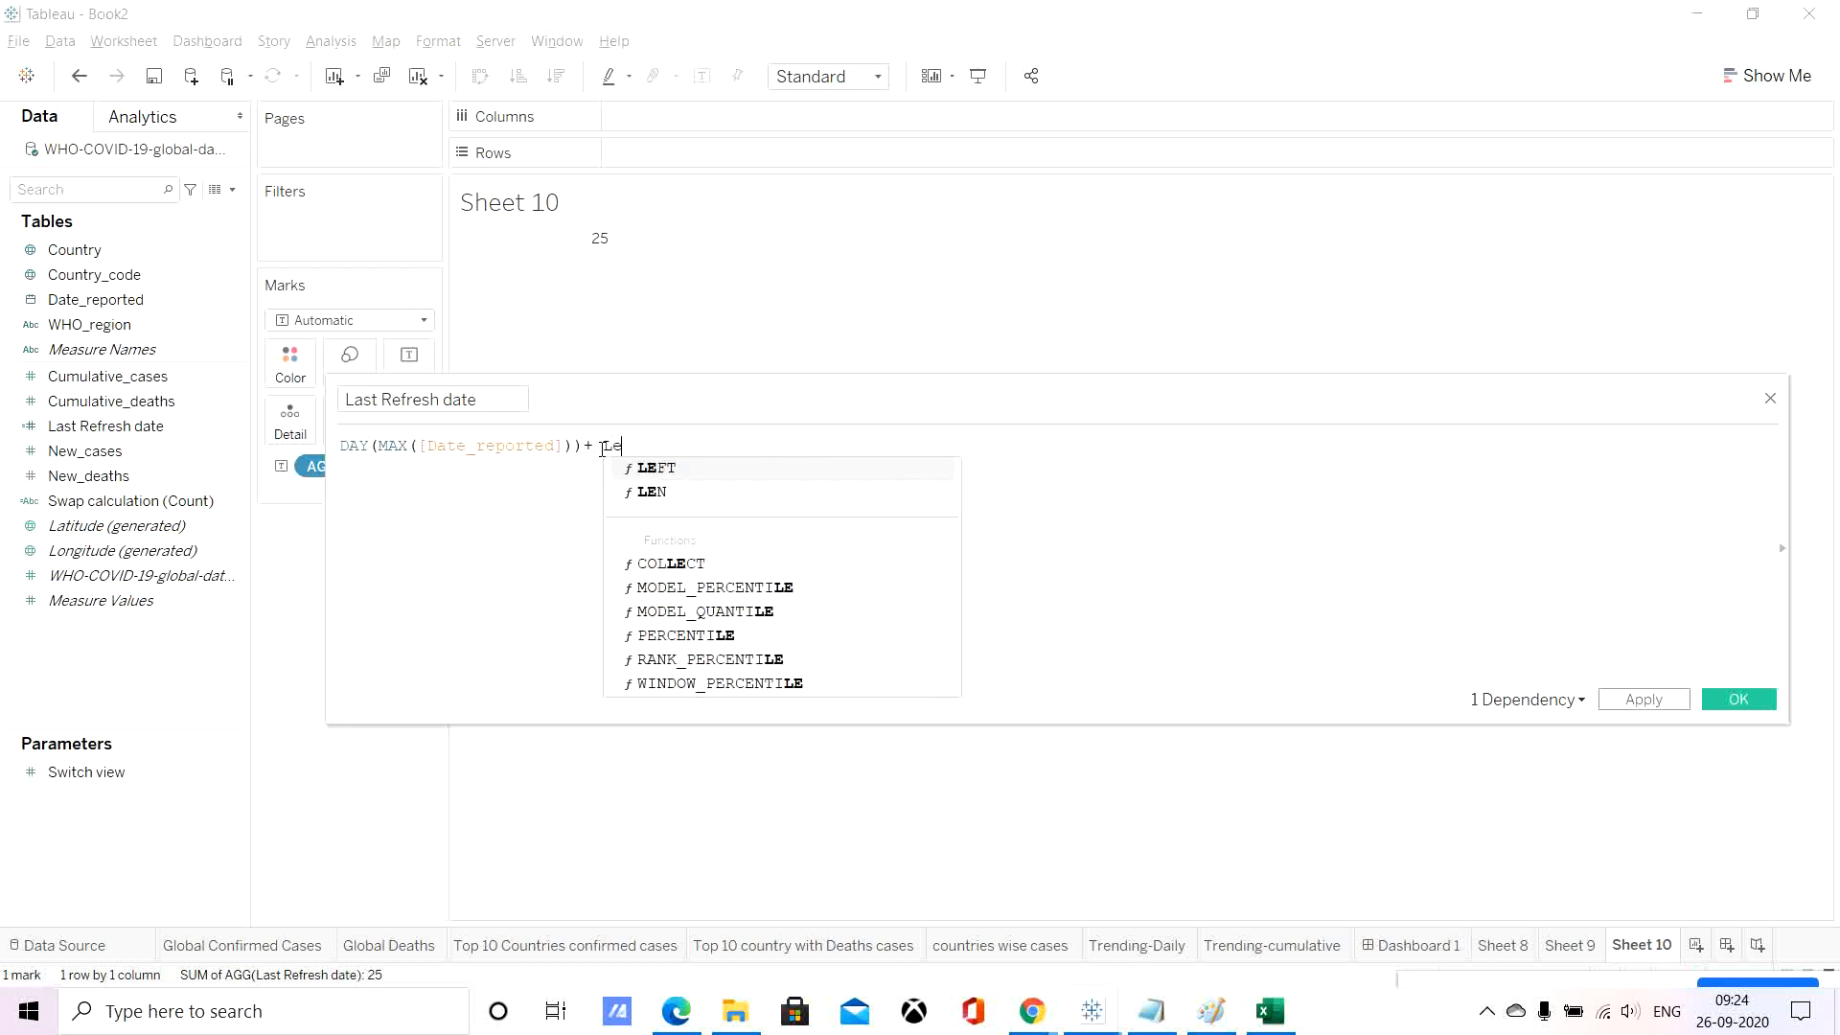
pyautogui.write('LEFT(')
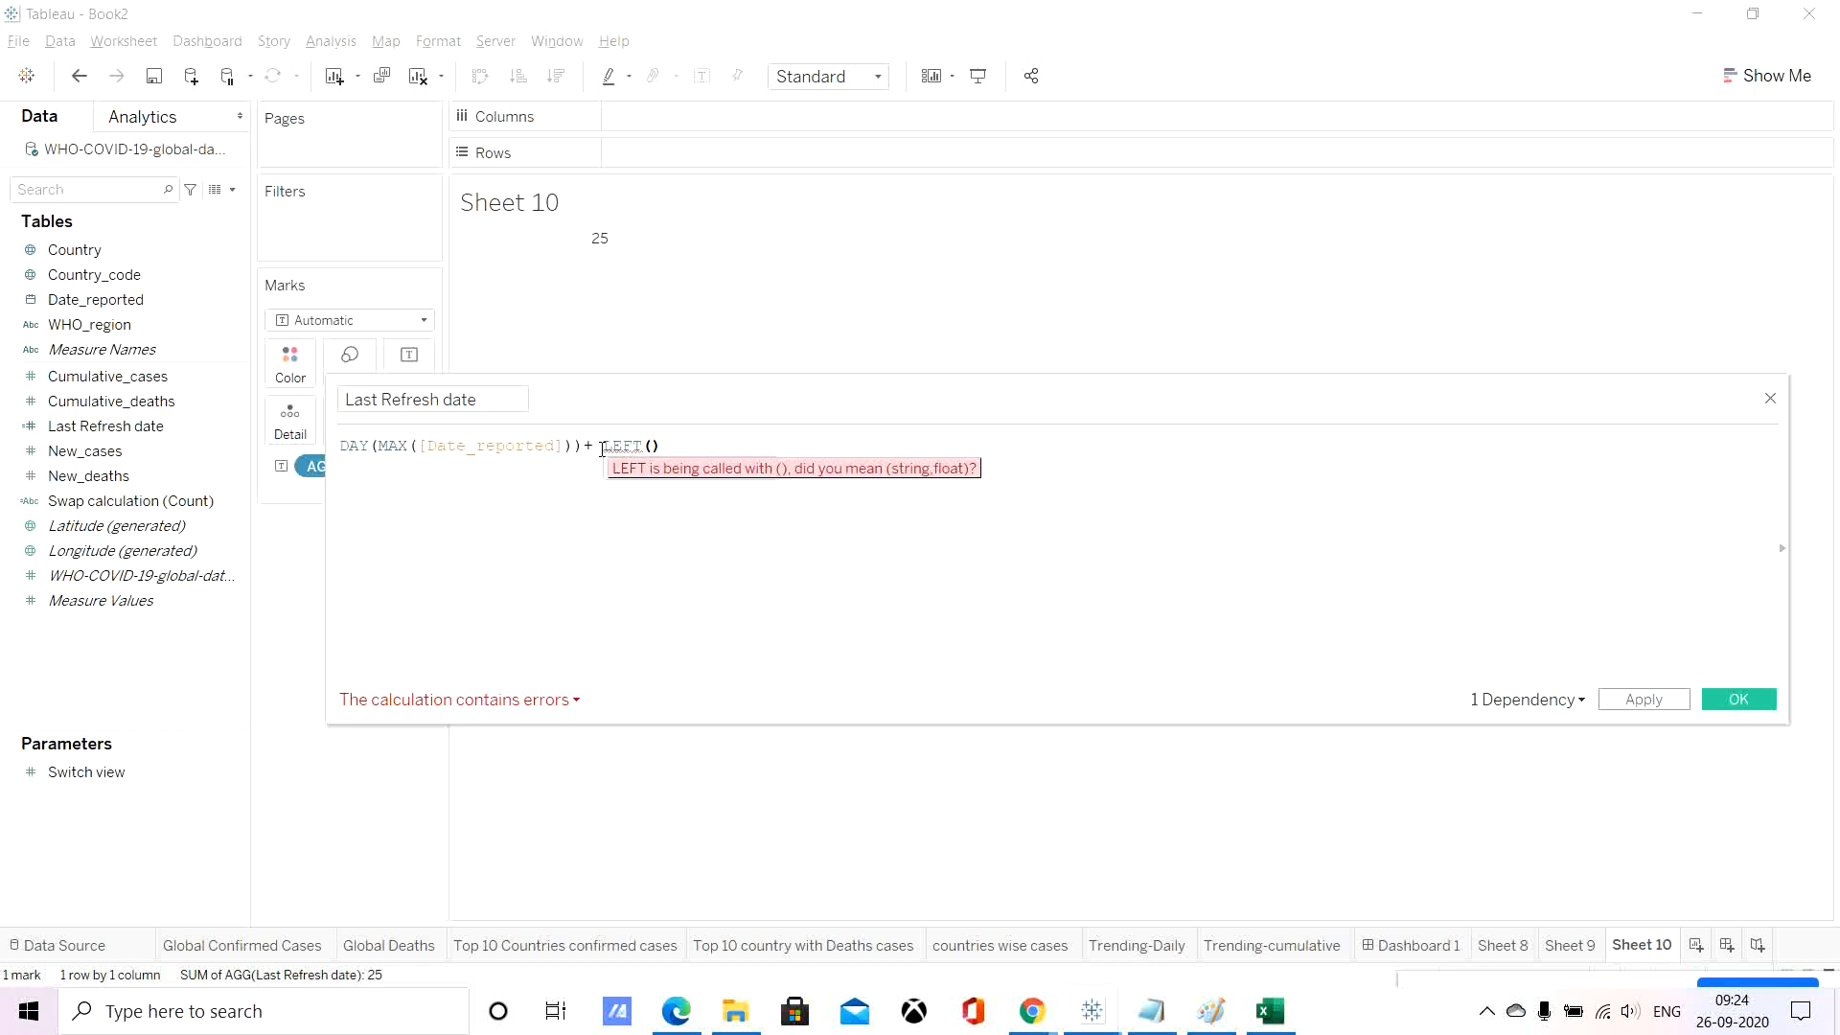
pyautogui.write('mon')
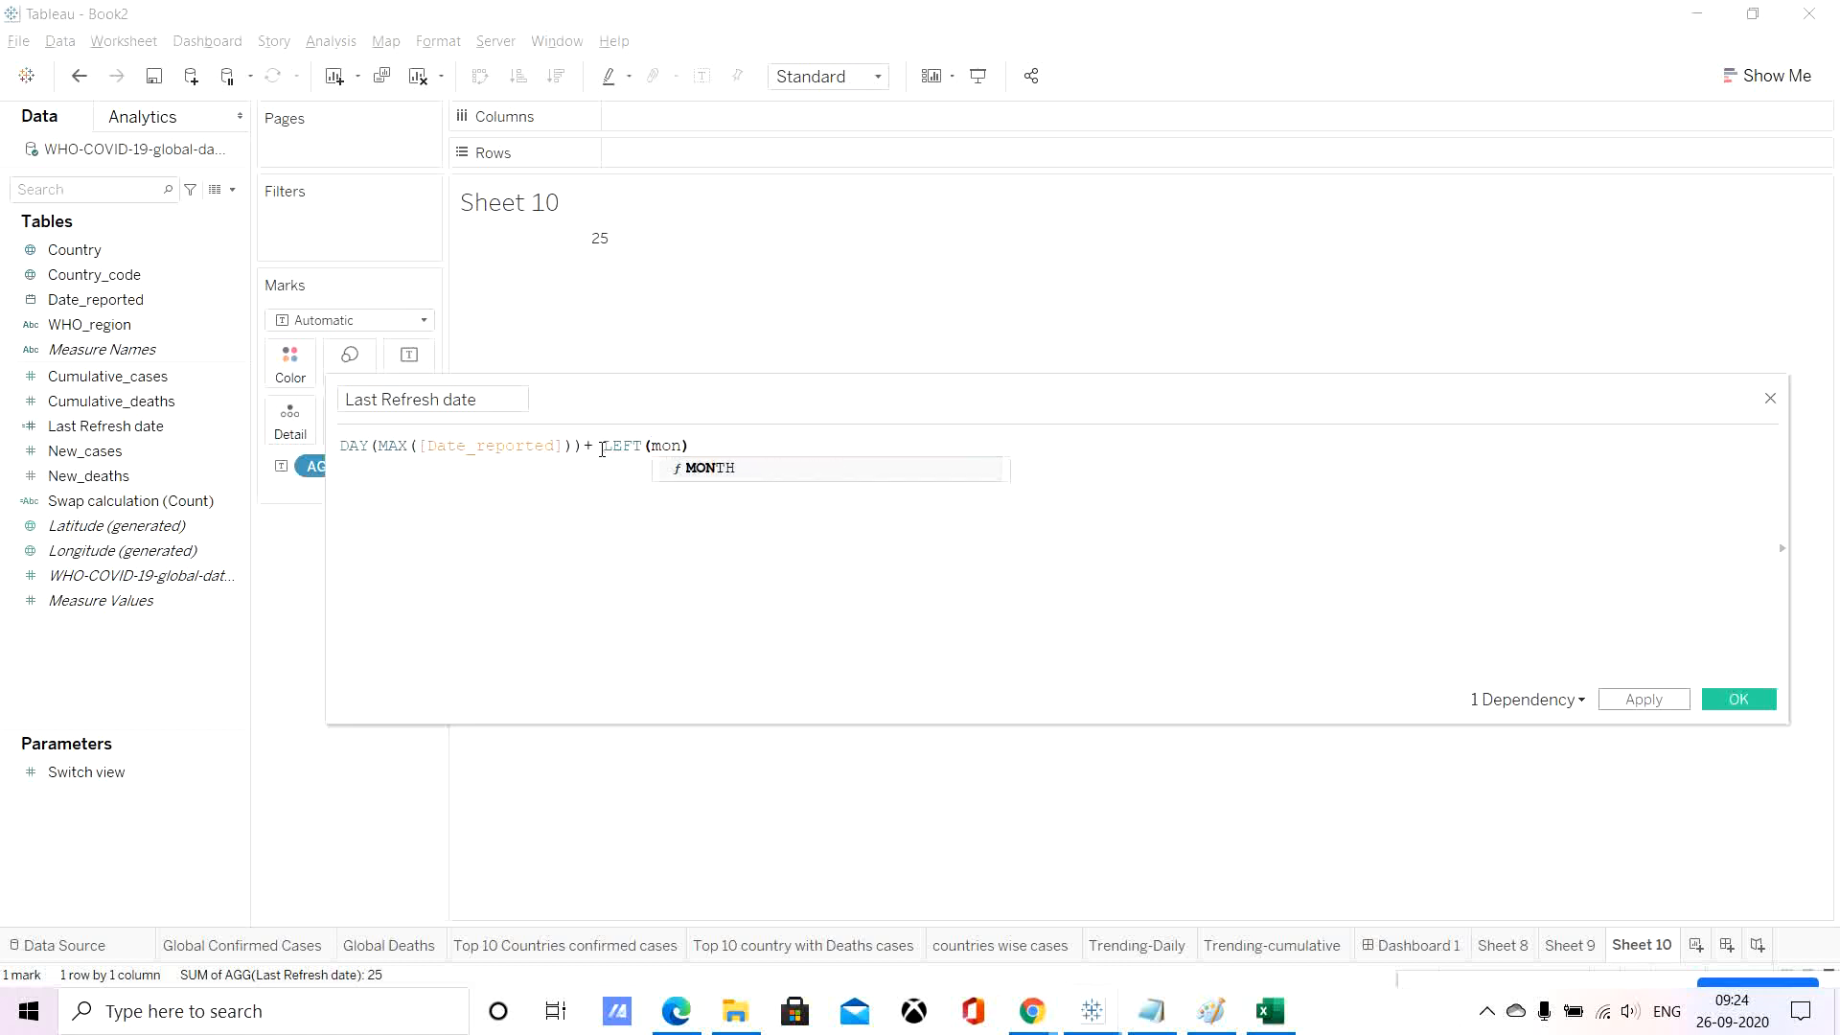
pyautogui.press('Return')
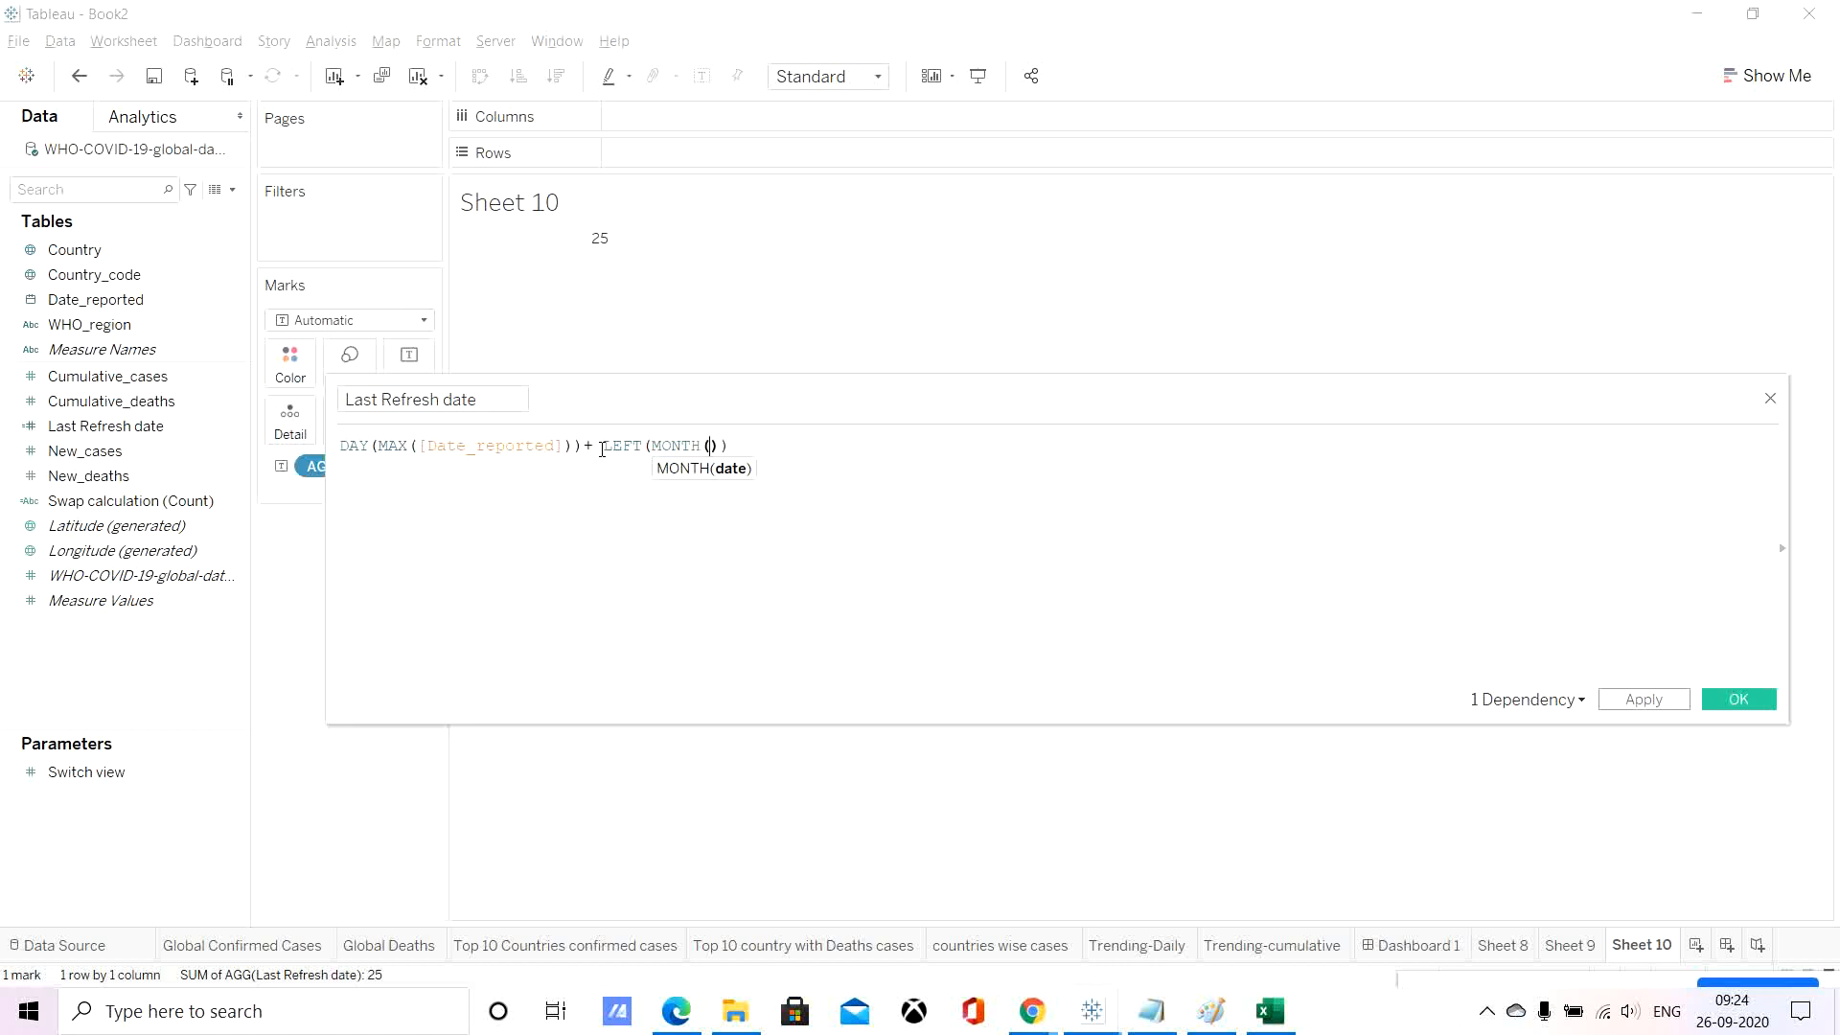
pyautogui.write('date')
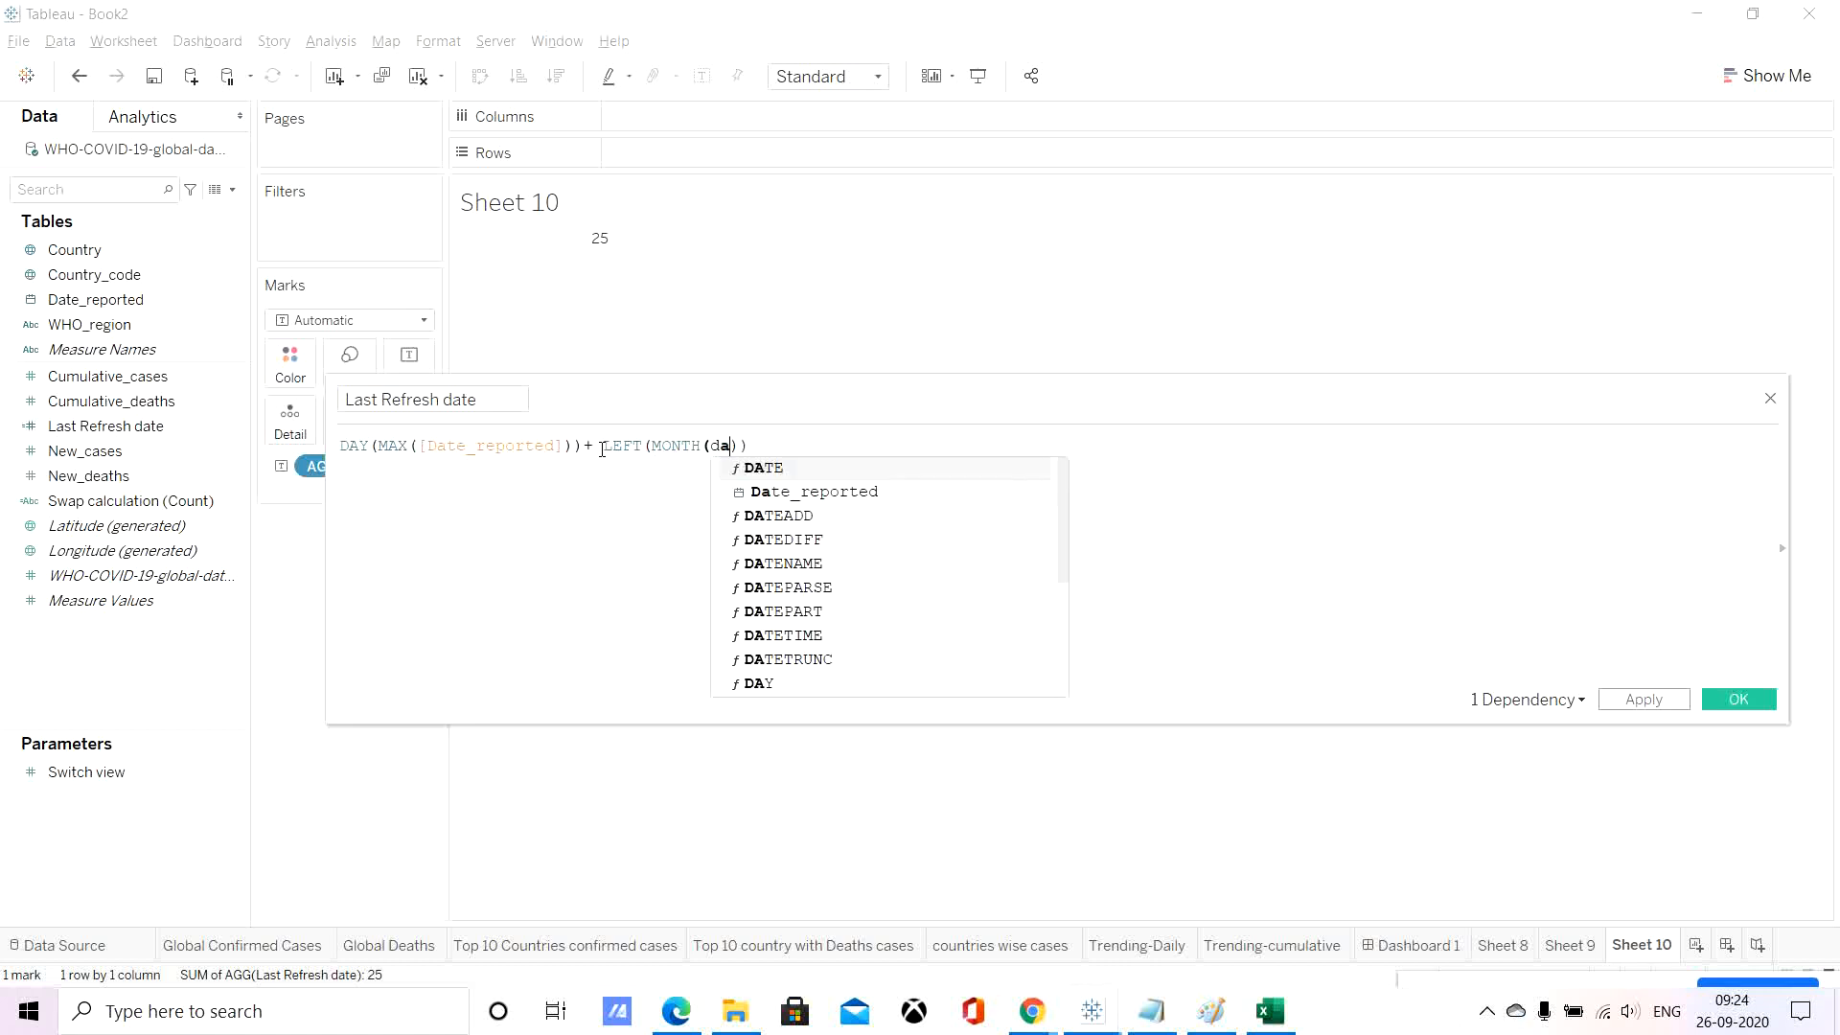
pyautogui.press('Down')
pyautogui.press('Return')
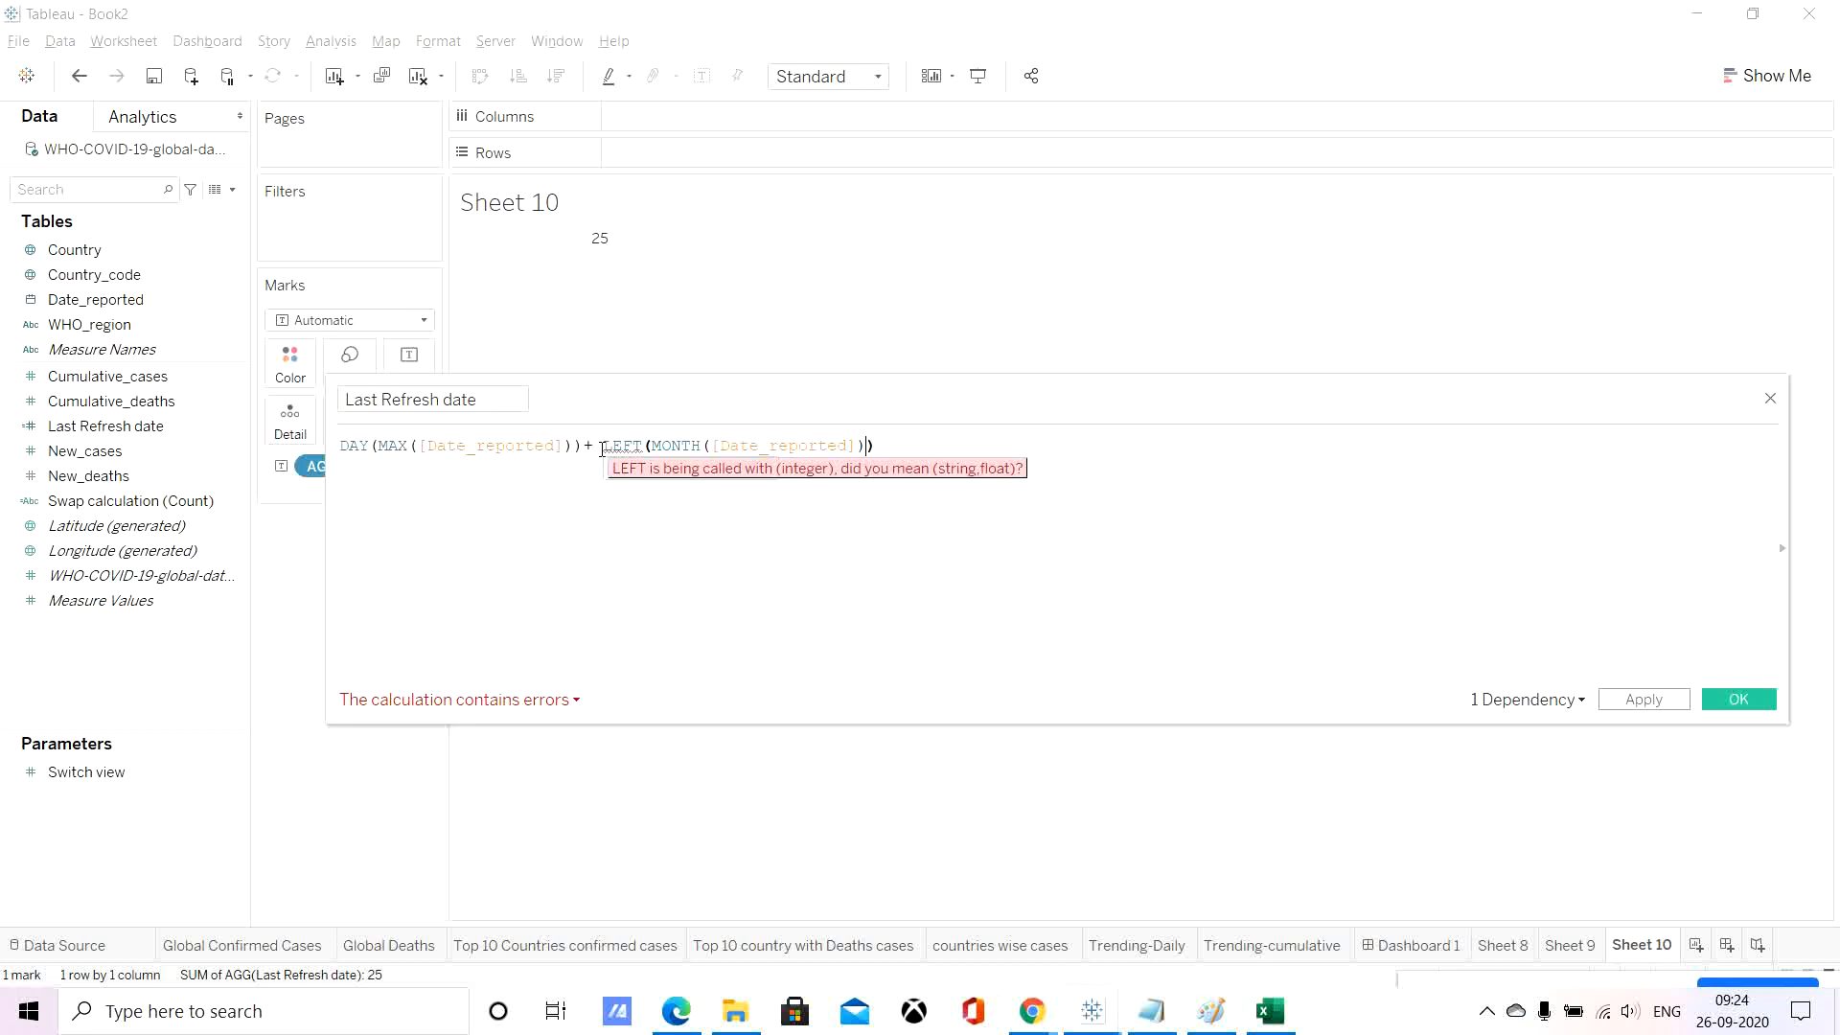
# Wrap the date field of the month part in MAX so it is MONTH(MAX([Date_reported])).
pyautogui.click(712, 446)
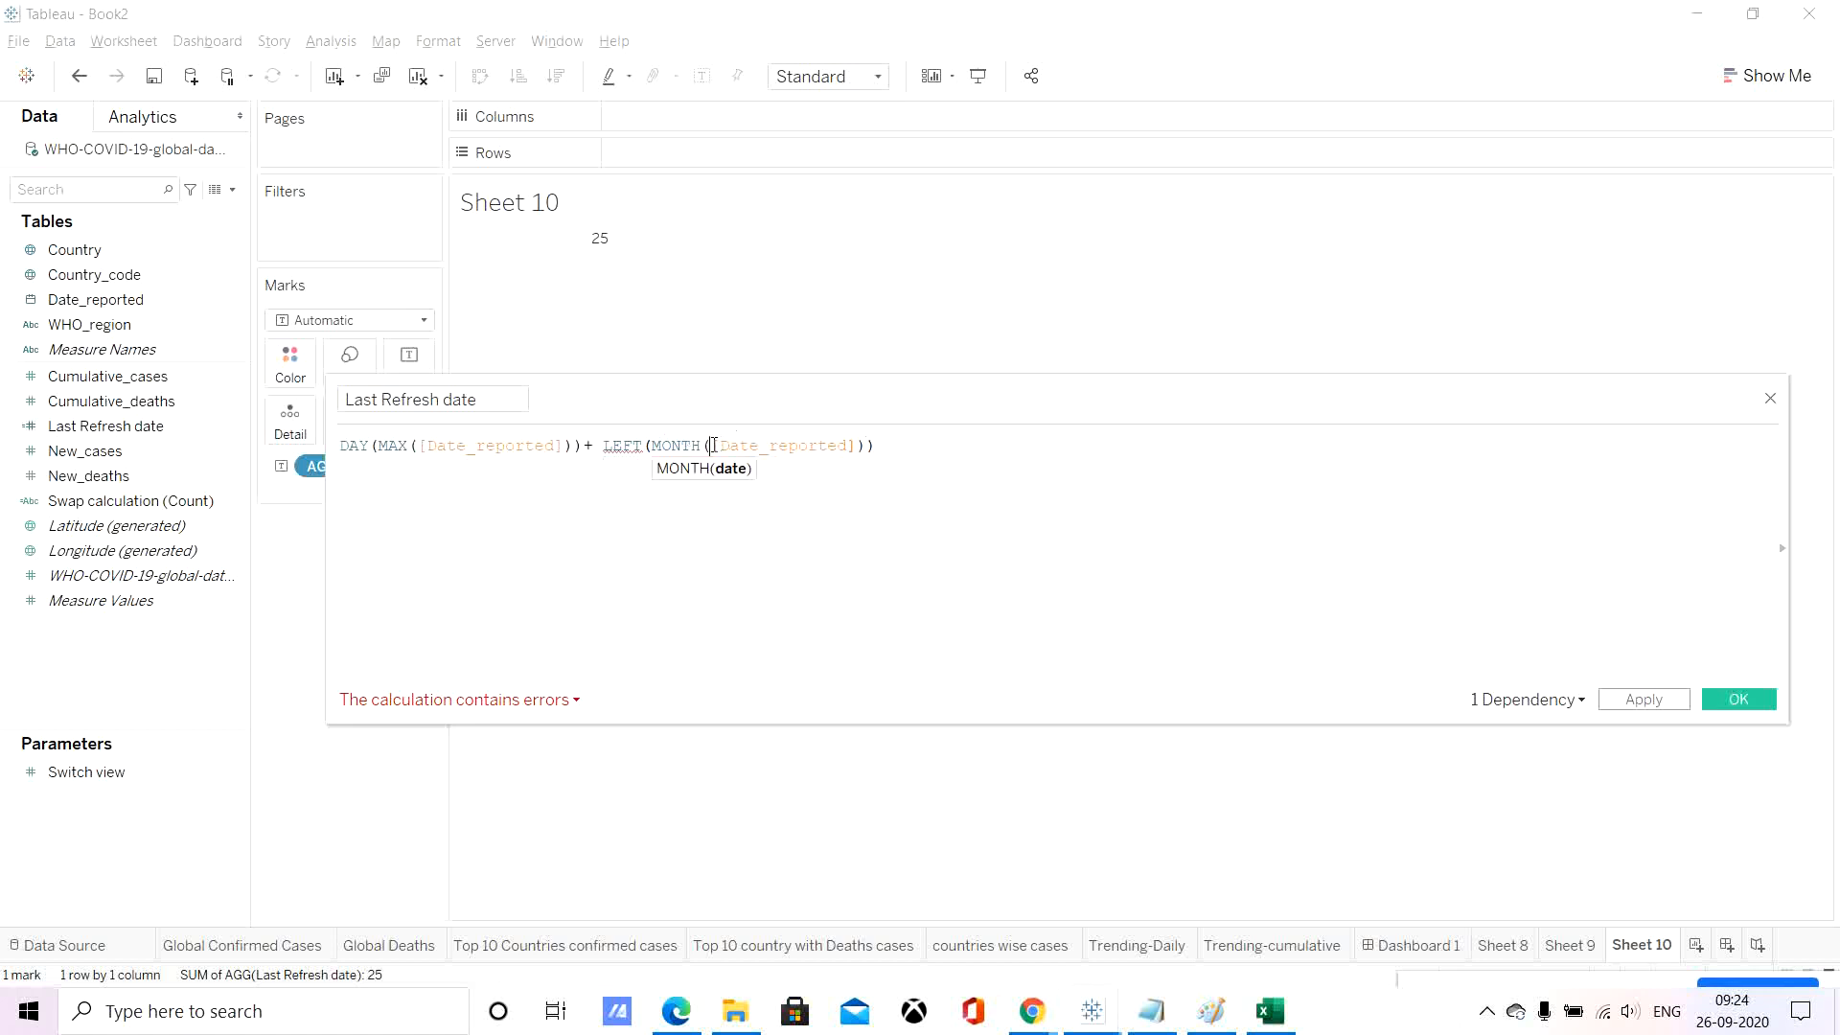
pyautogui.write('MAX')
pyautogui.press('Return')
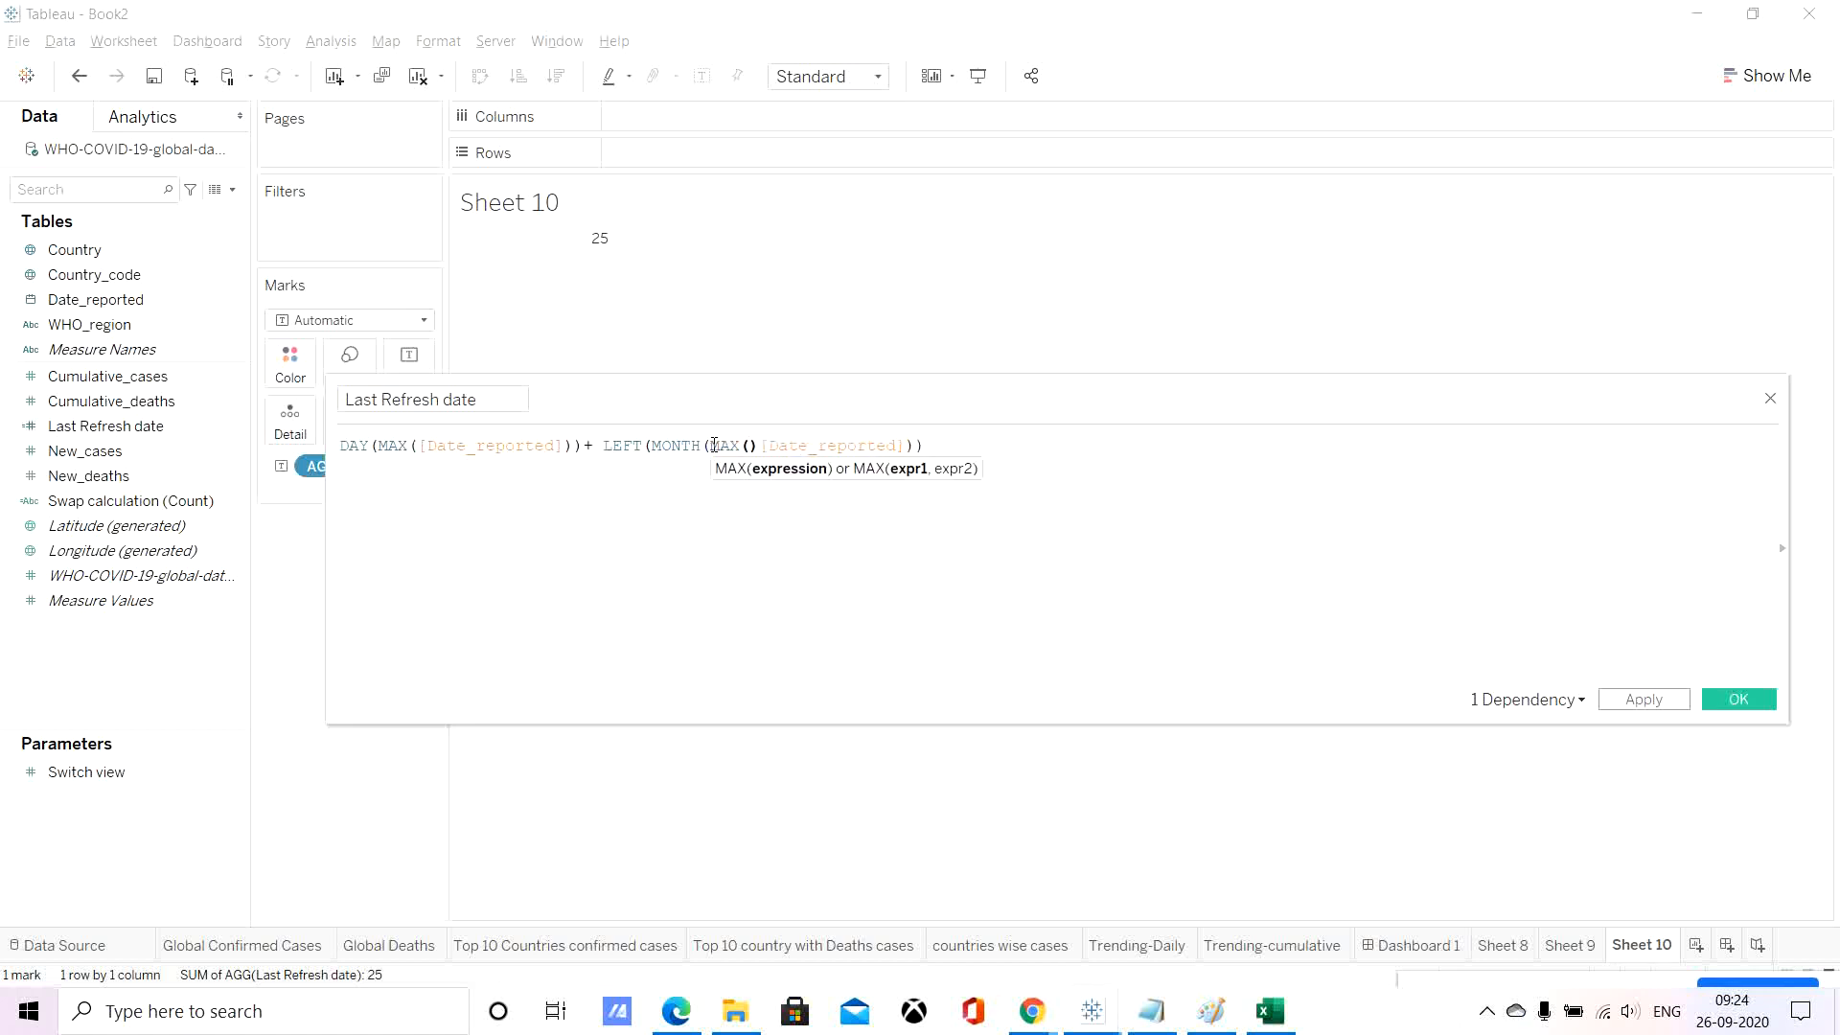
pyautogui.press('Delete')
pyautogui.write(')')
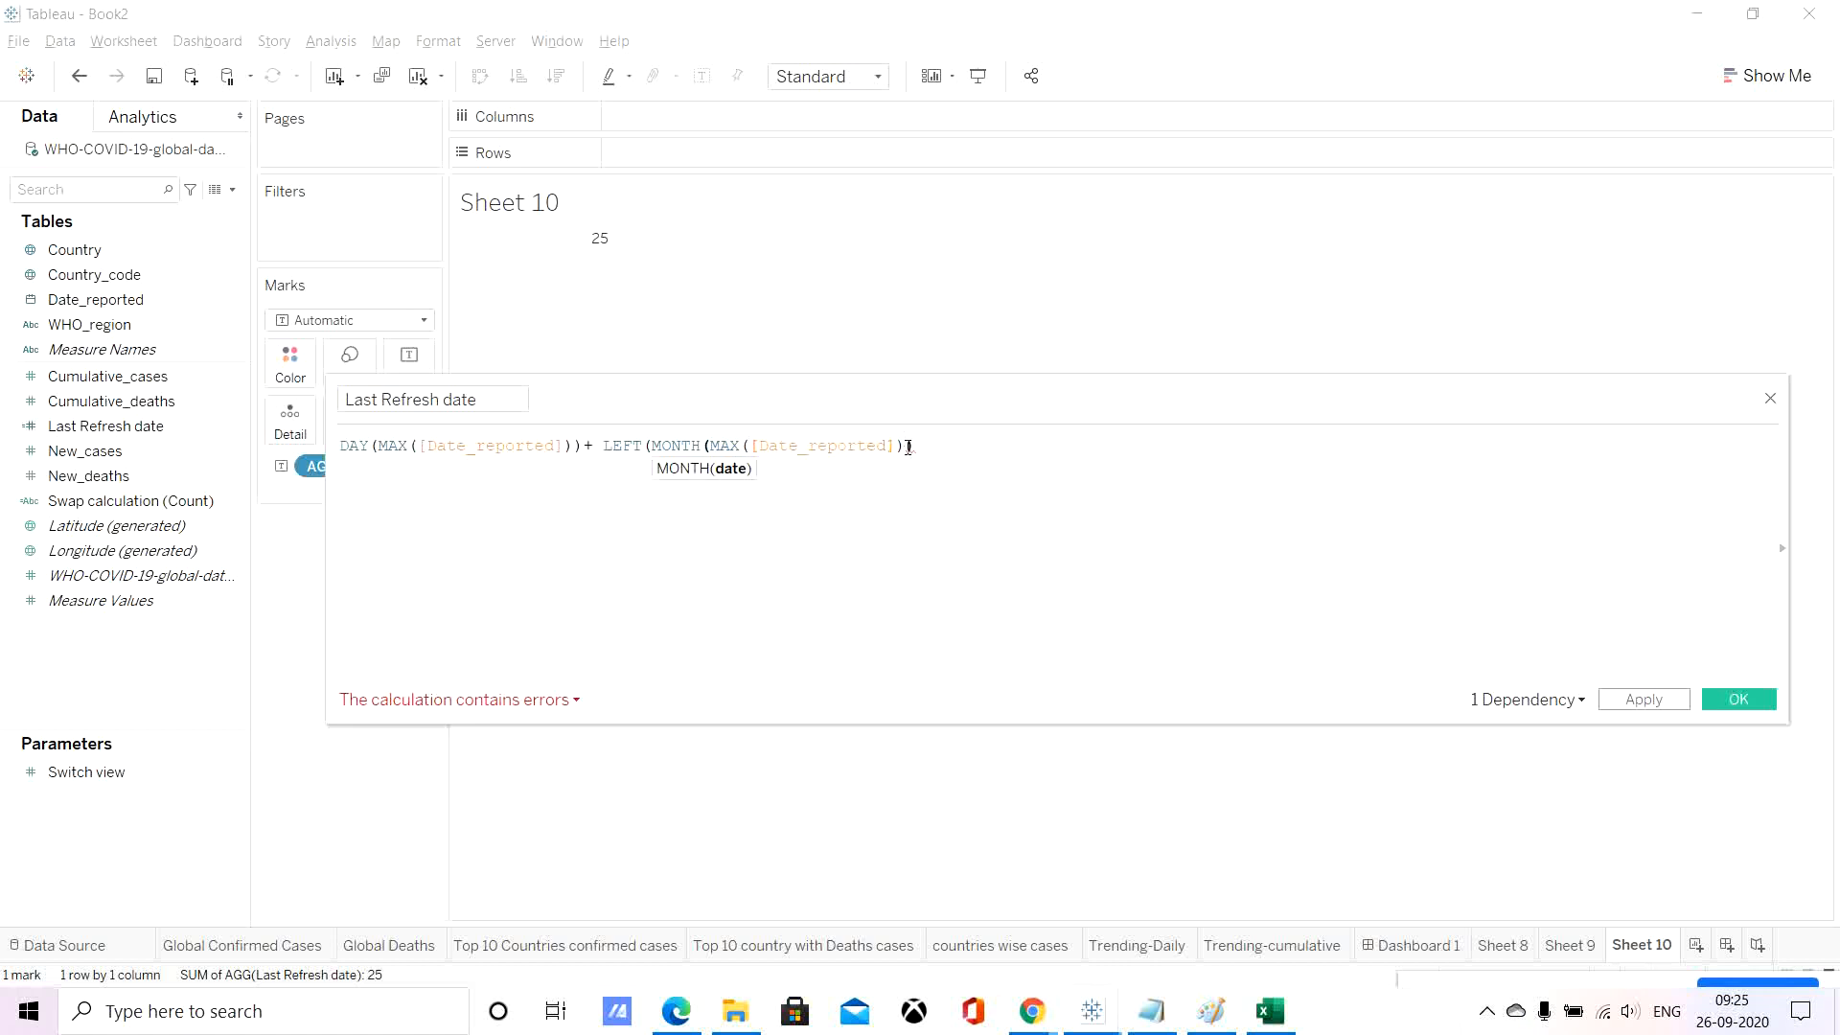
pyautogui.write(')')
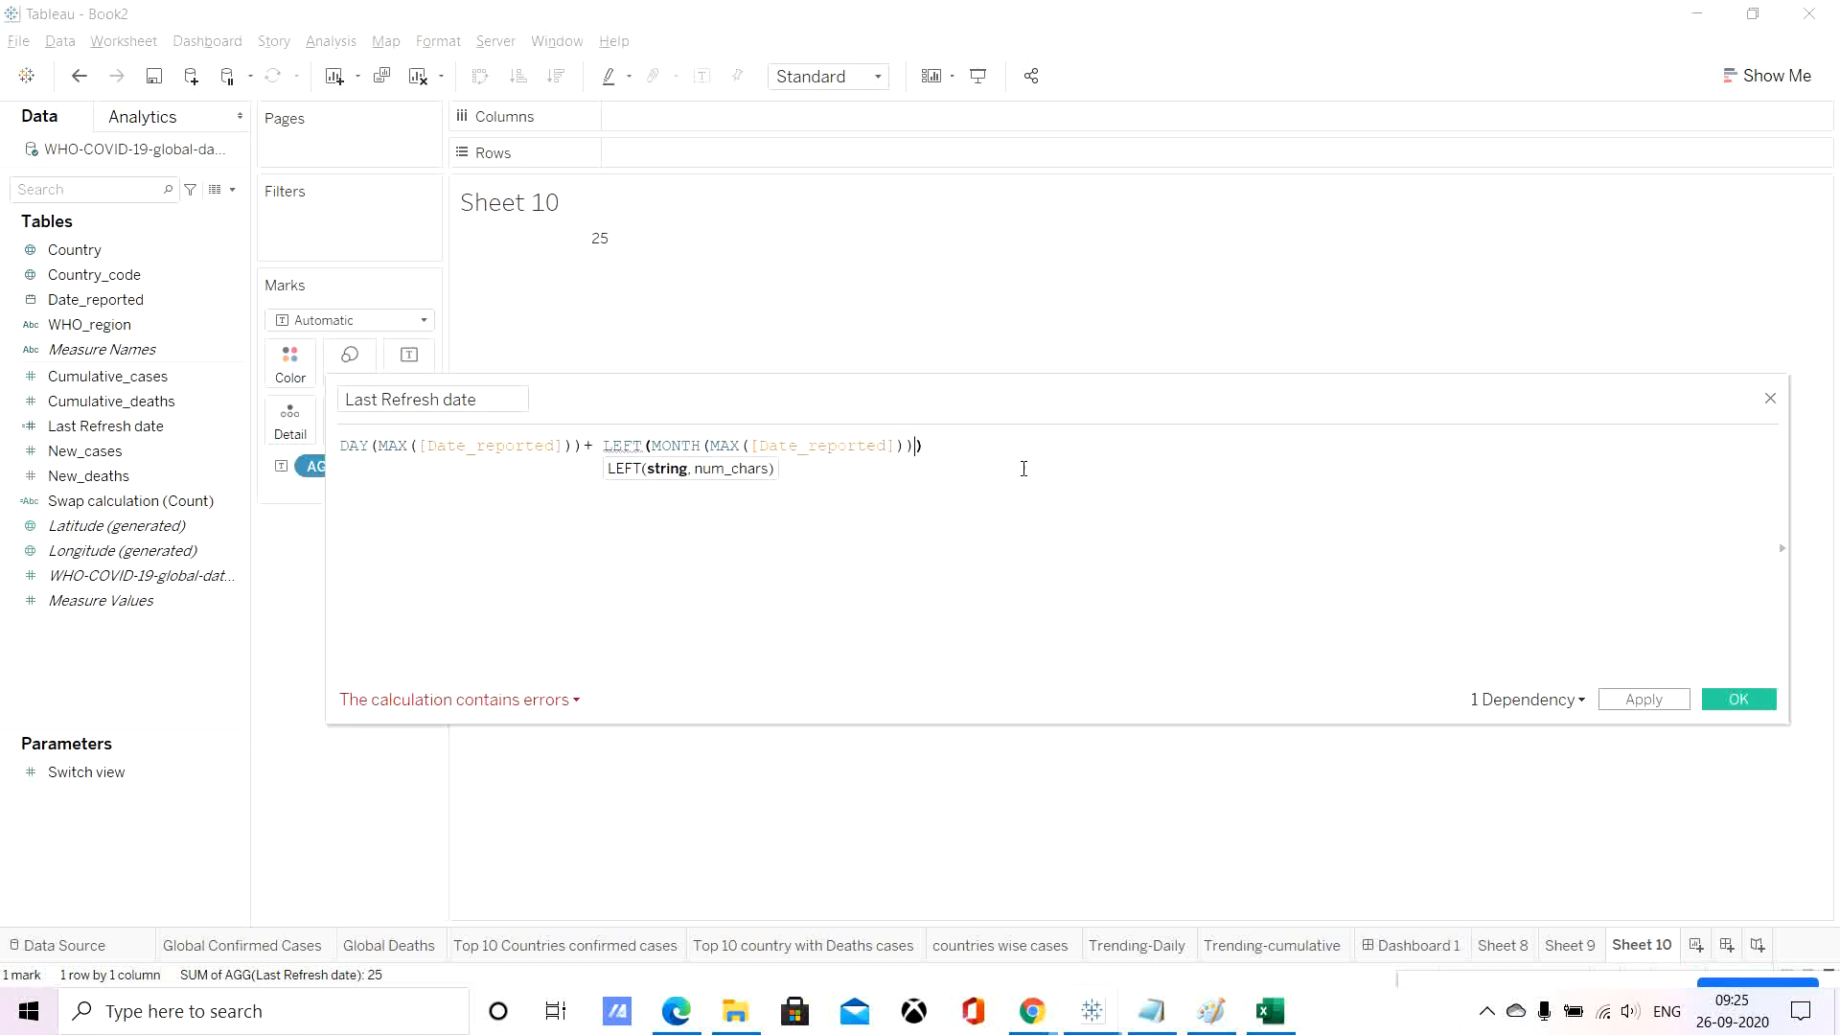
# Set the LEFT function to return 3 characters and show the calculation's error details.
pyautogui.write(',')
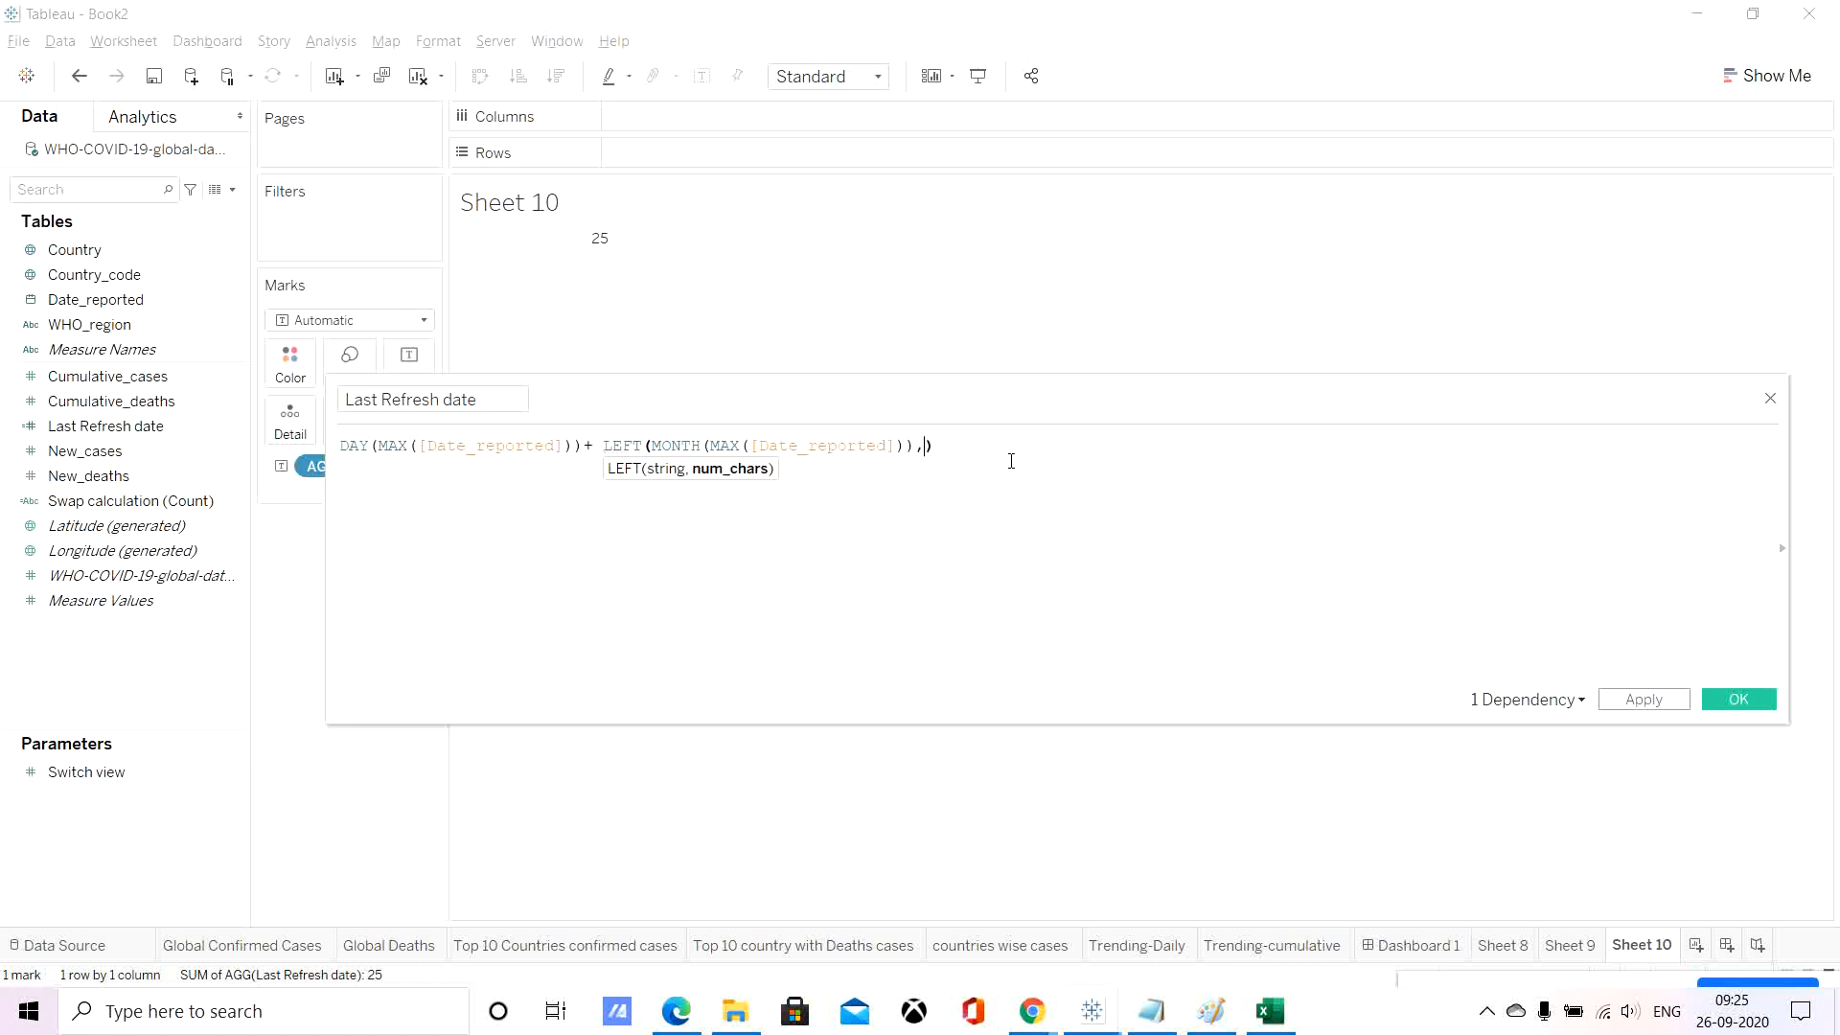
pyautogui.write('3')
pyautogui.click(962, 443)
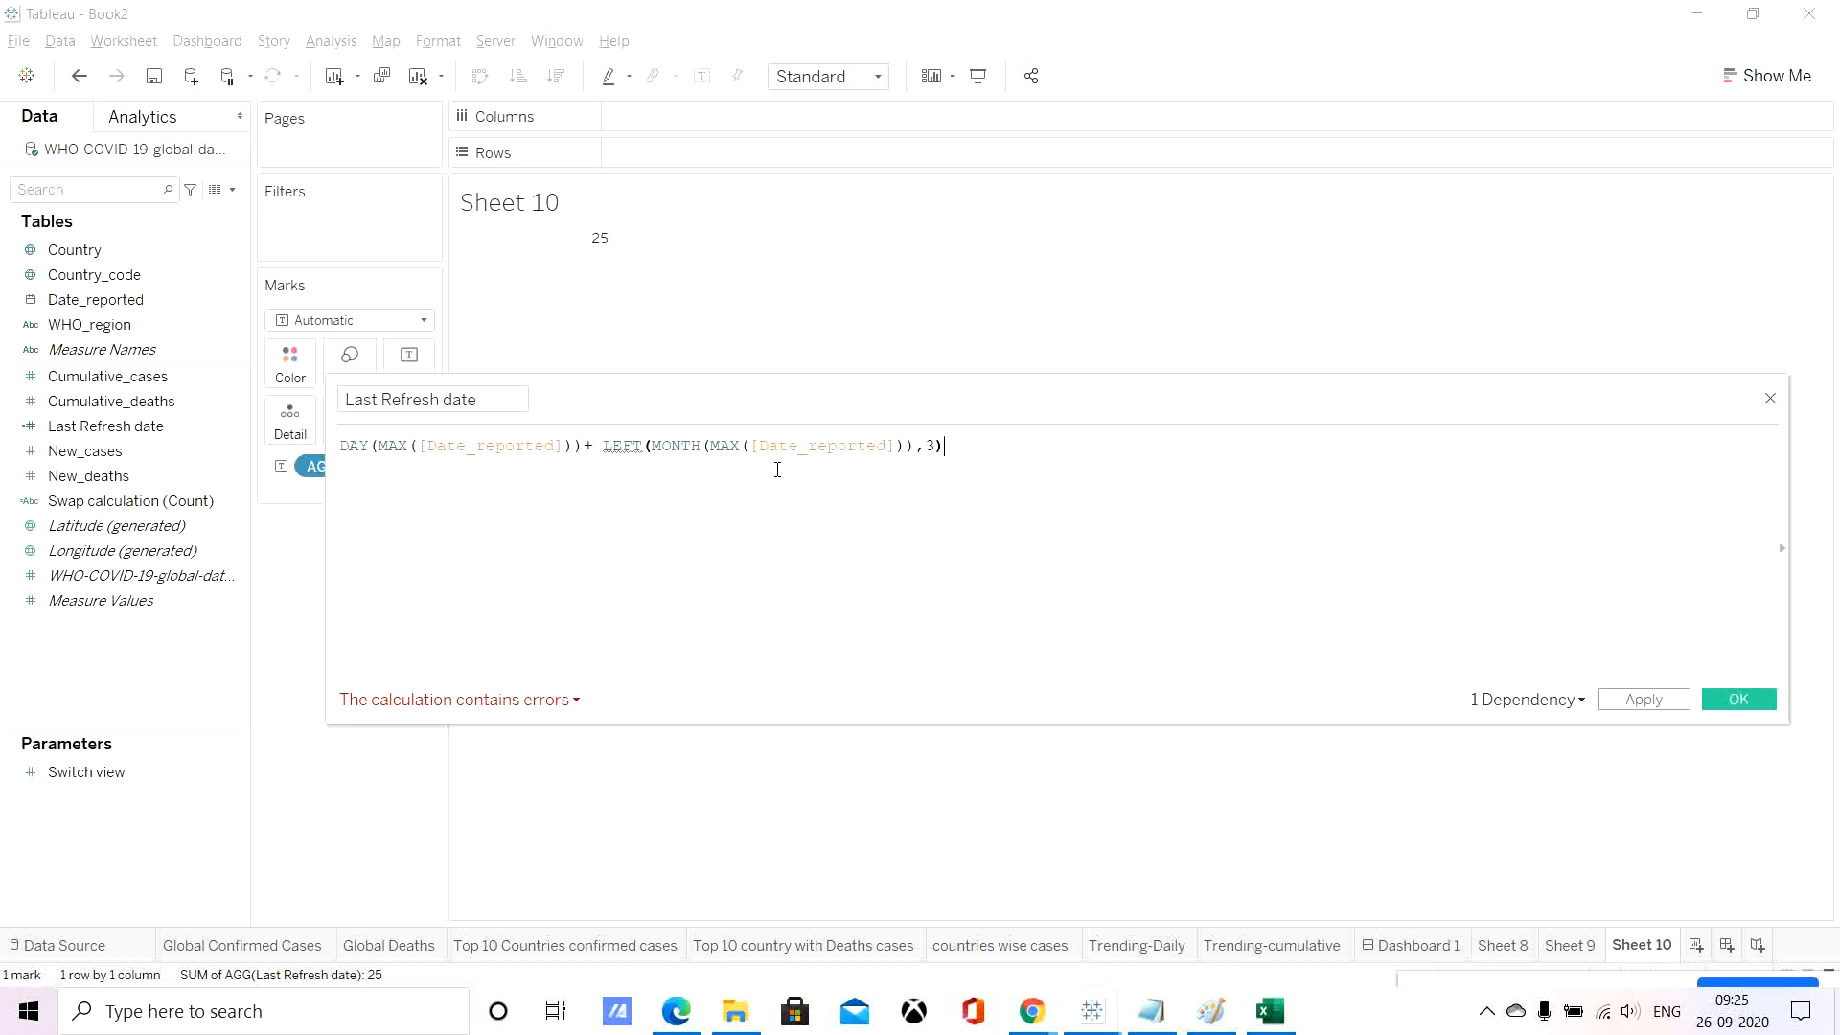
pyautogui.click(498, 704)
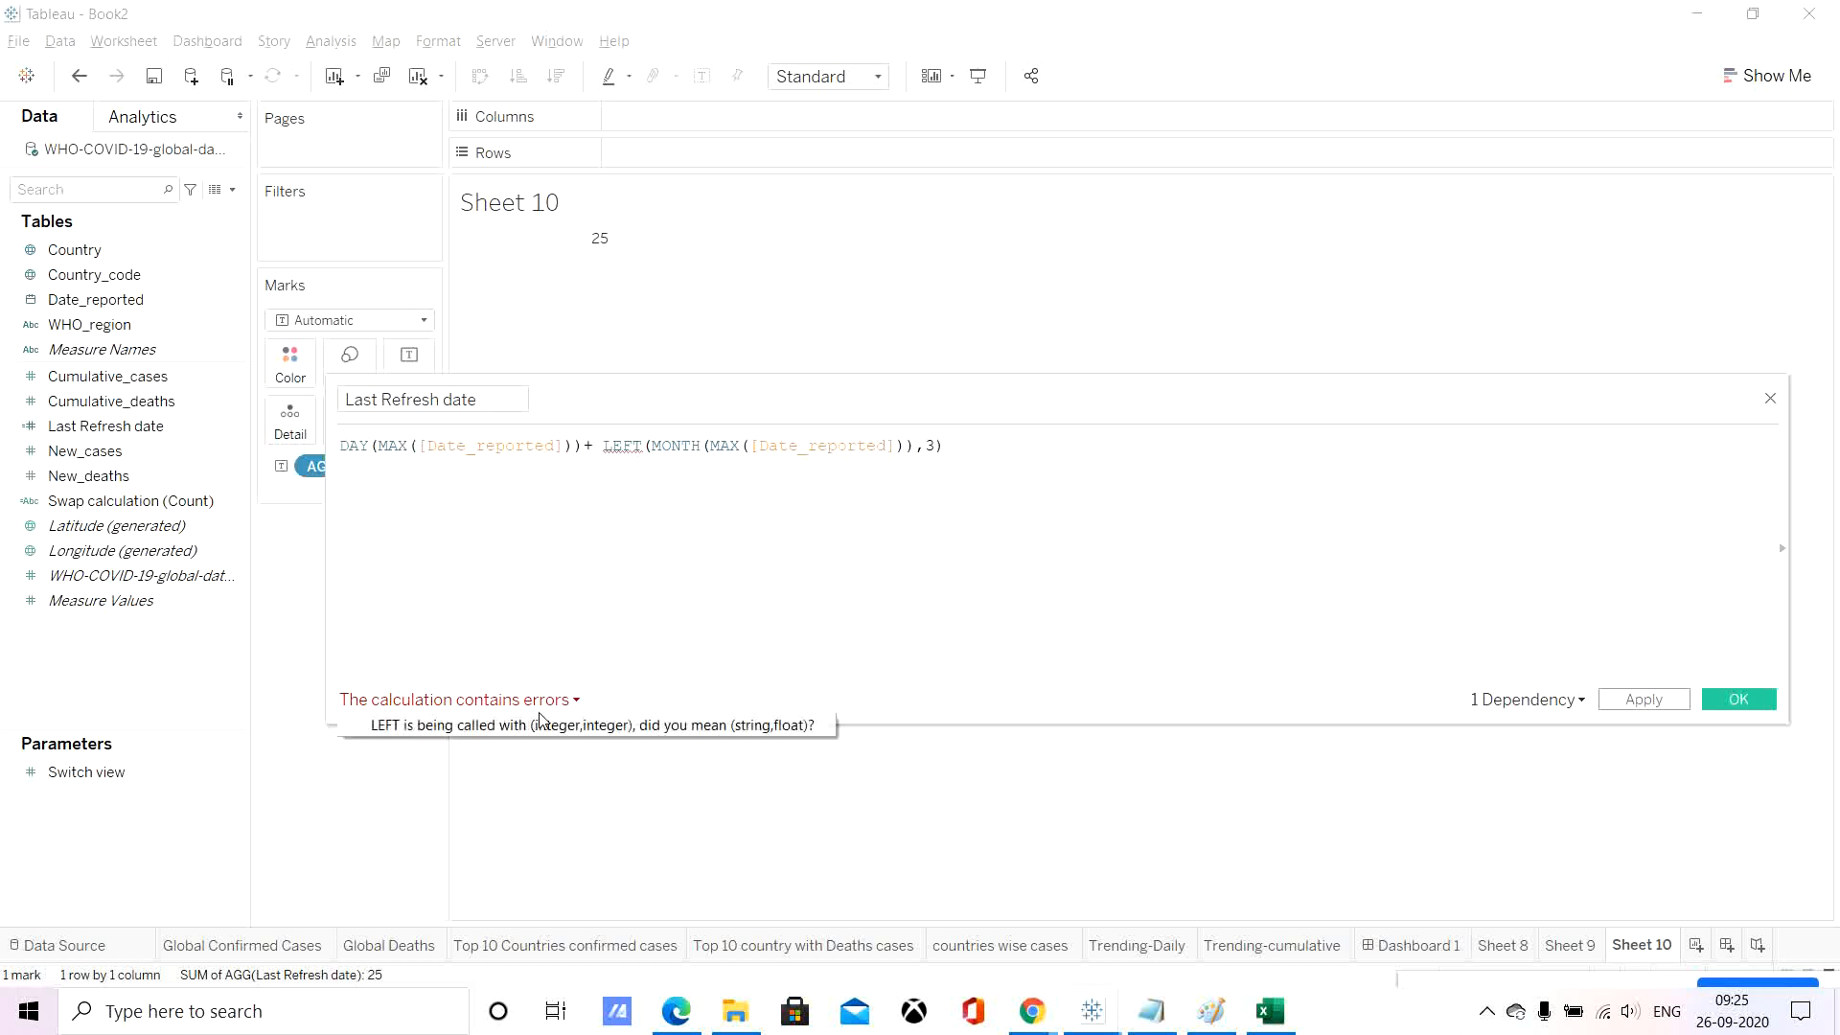
# Replace the MONTH function inside LEFT with DATENAME.
pyautogui.click(681, 448)
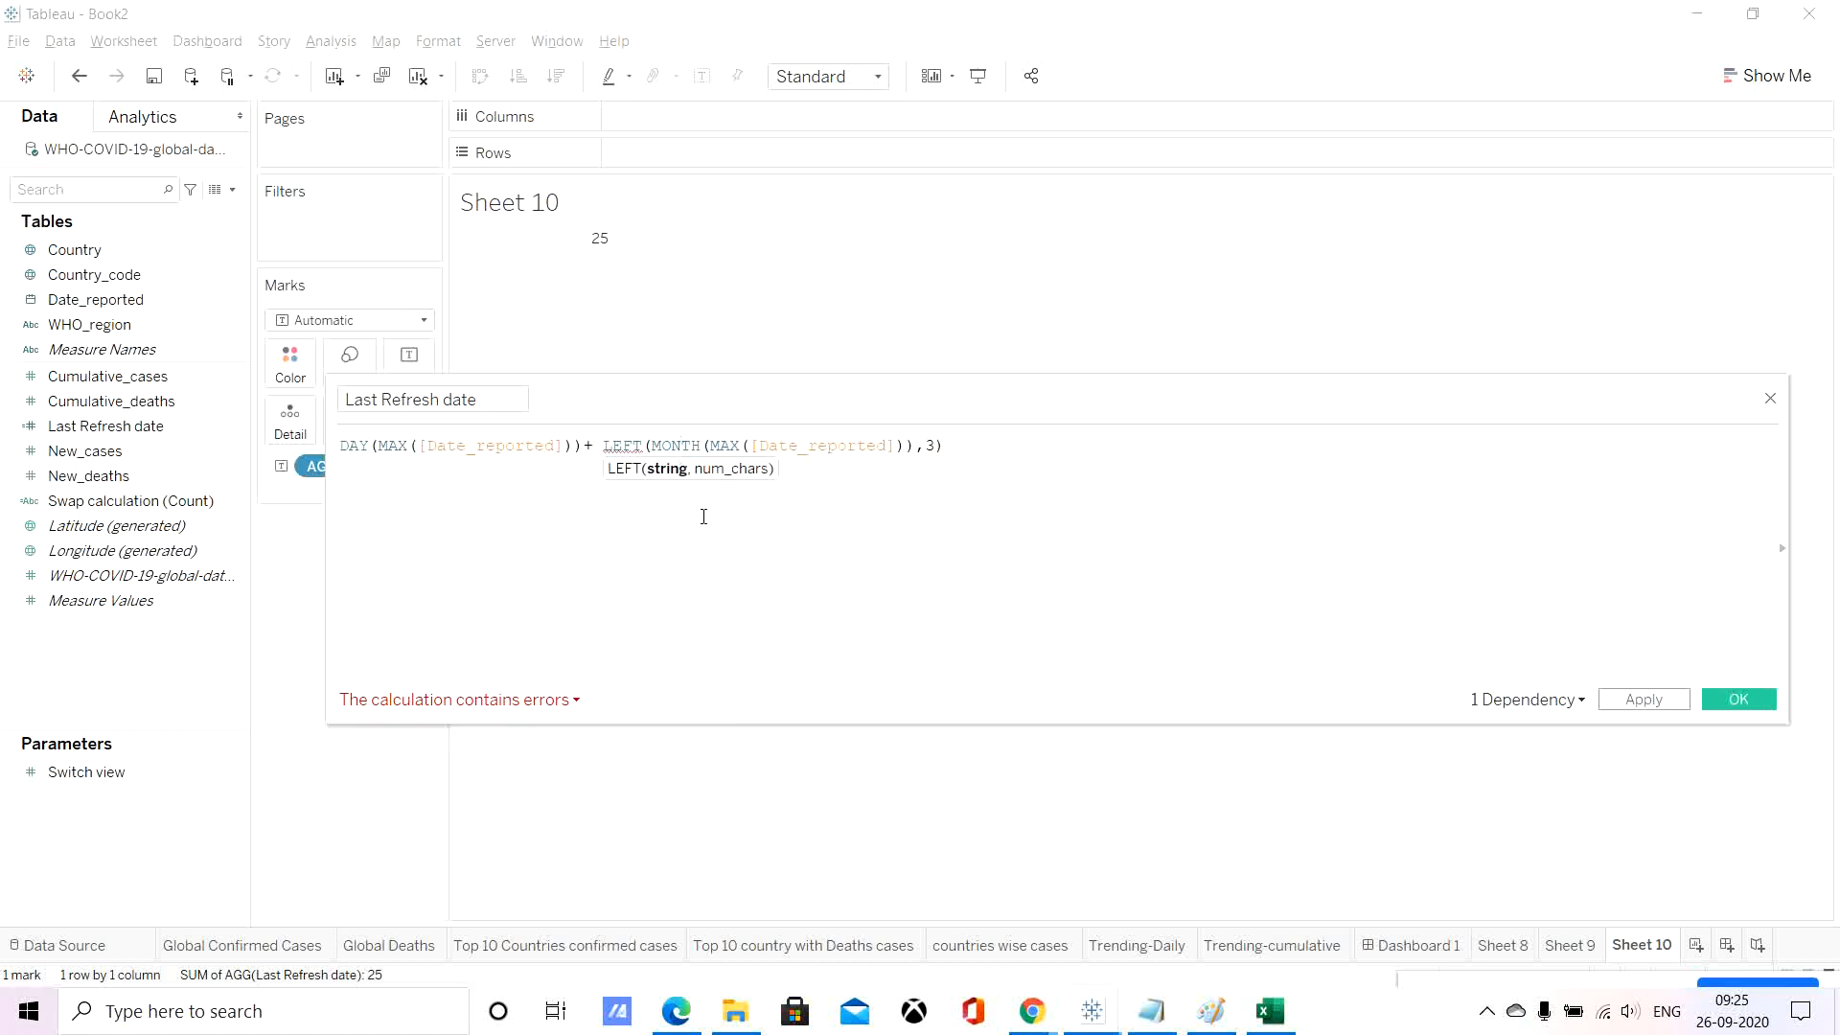
pyautogui.doubleClick(677, 445)
pyautogui.write('date')
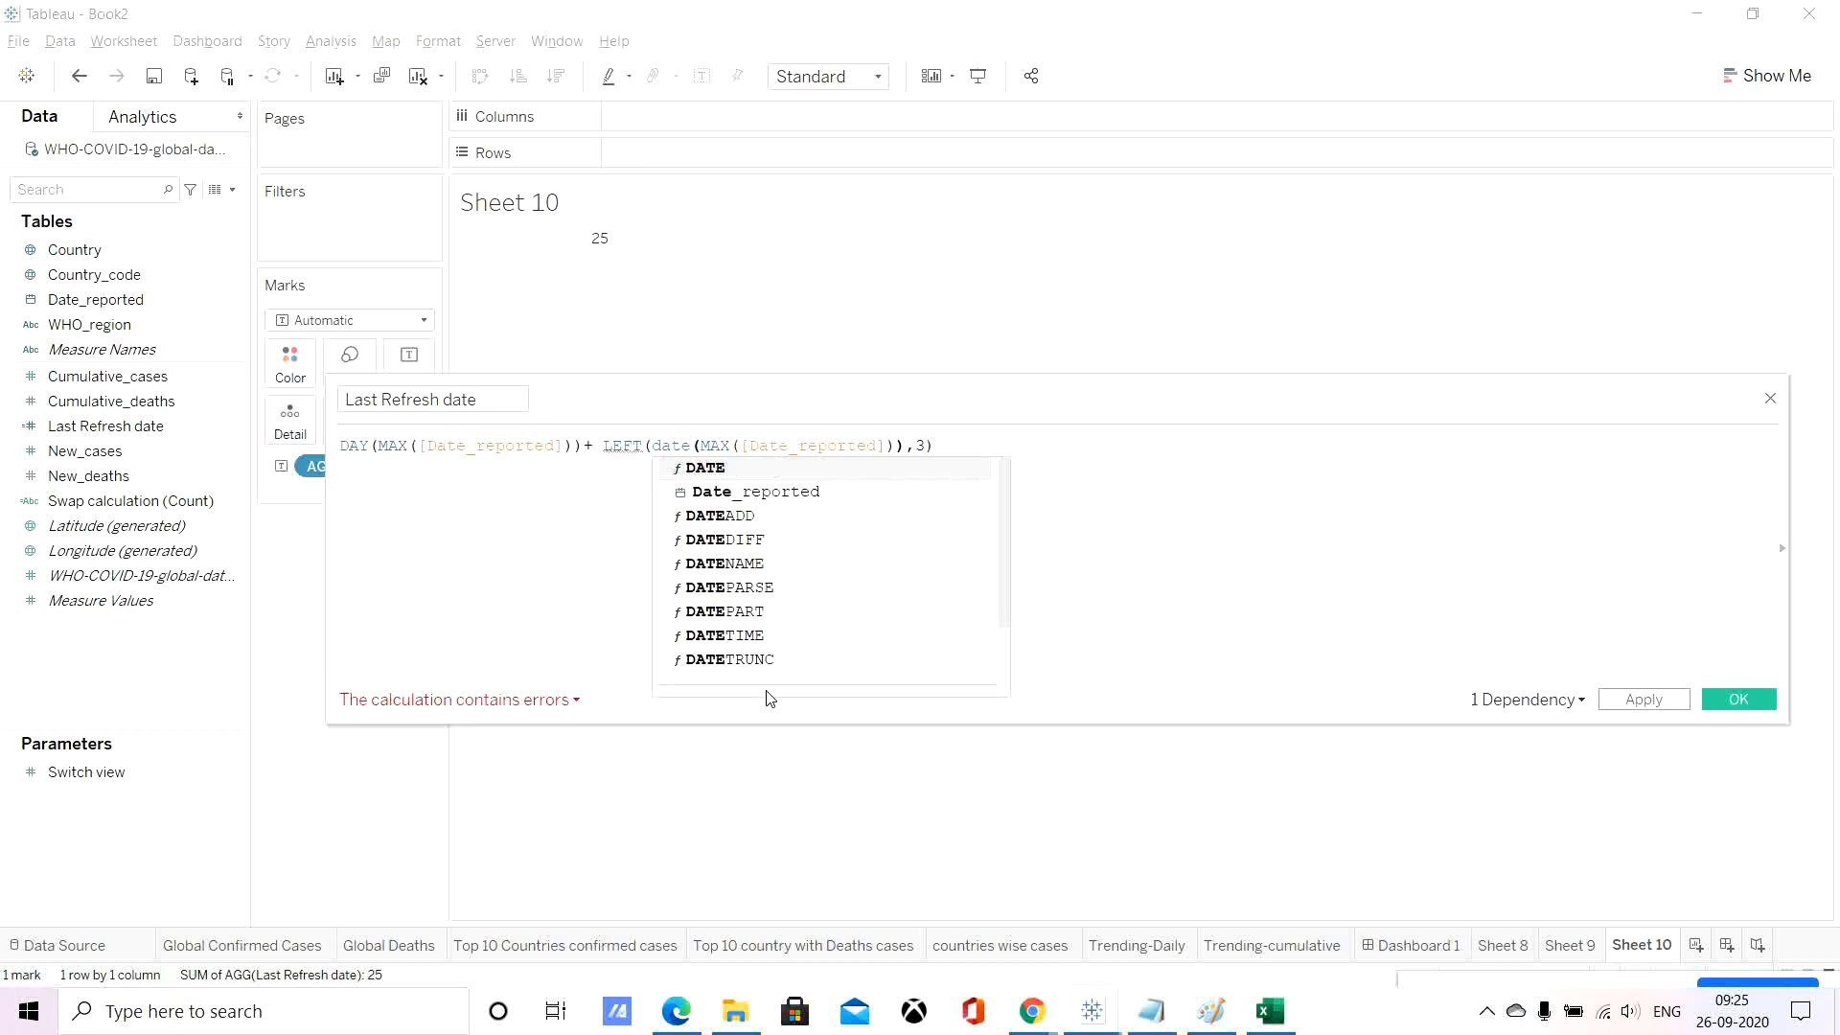
pyautogui.write('name')
pyautogui.press('Return')
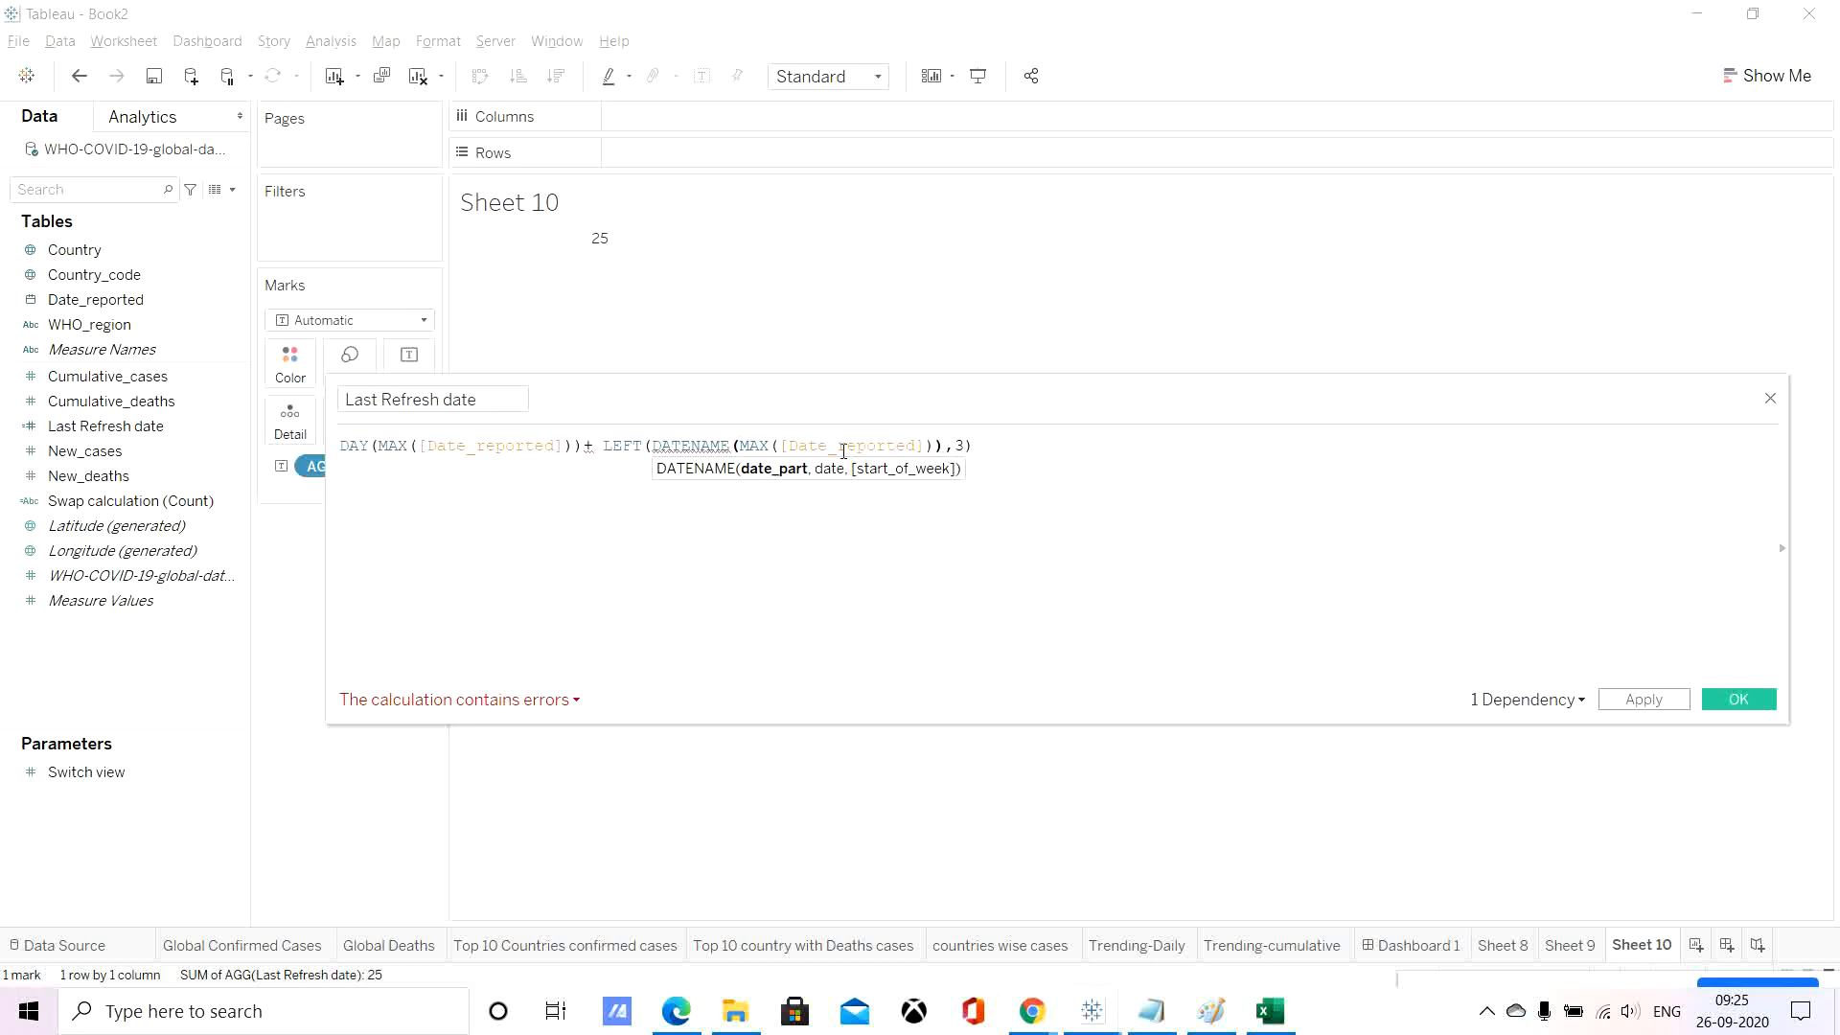
# Add "month" as the date part of DATENAME before MAX([Date_reported]) and remove the stray comma after the MAX expression.
pyautogui.click(937, 446)
pyautogui.write(',')
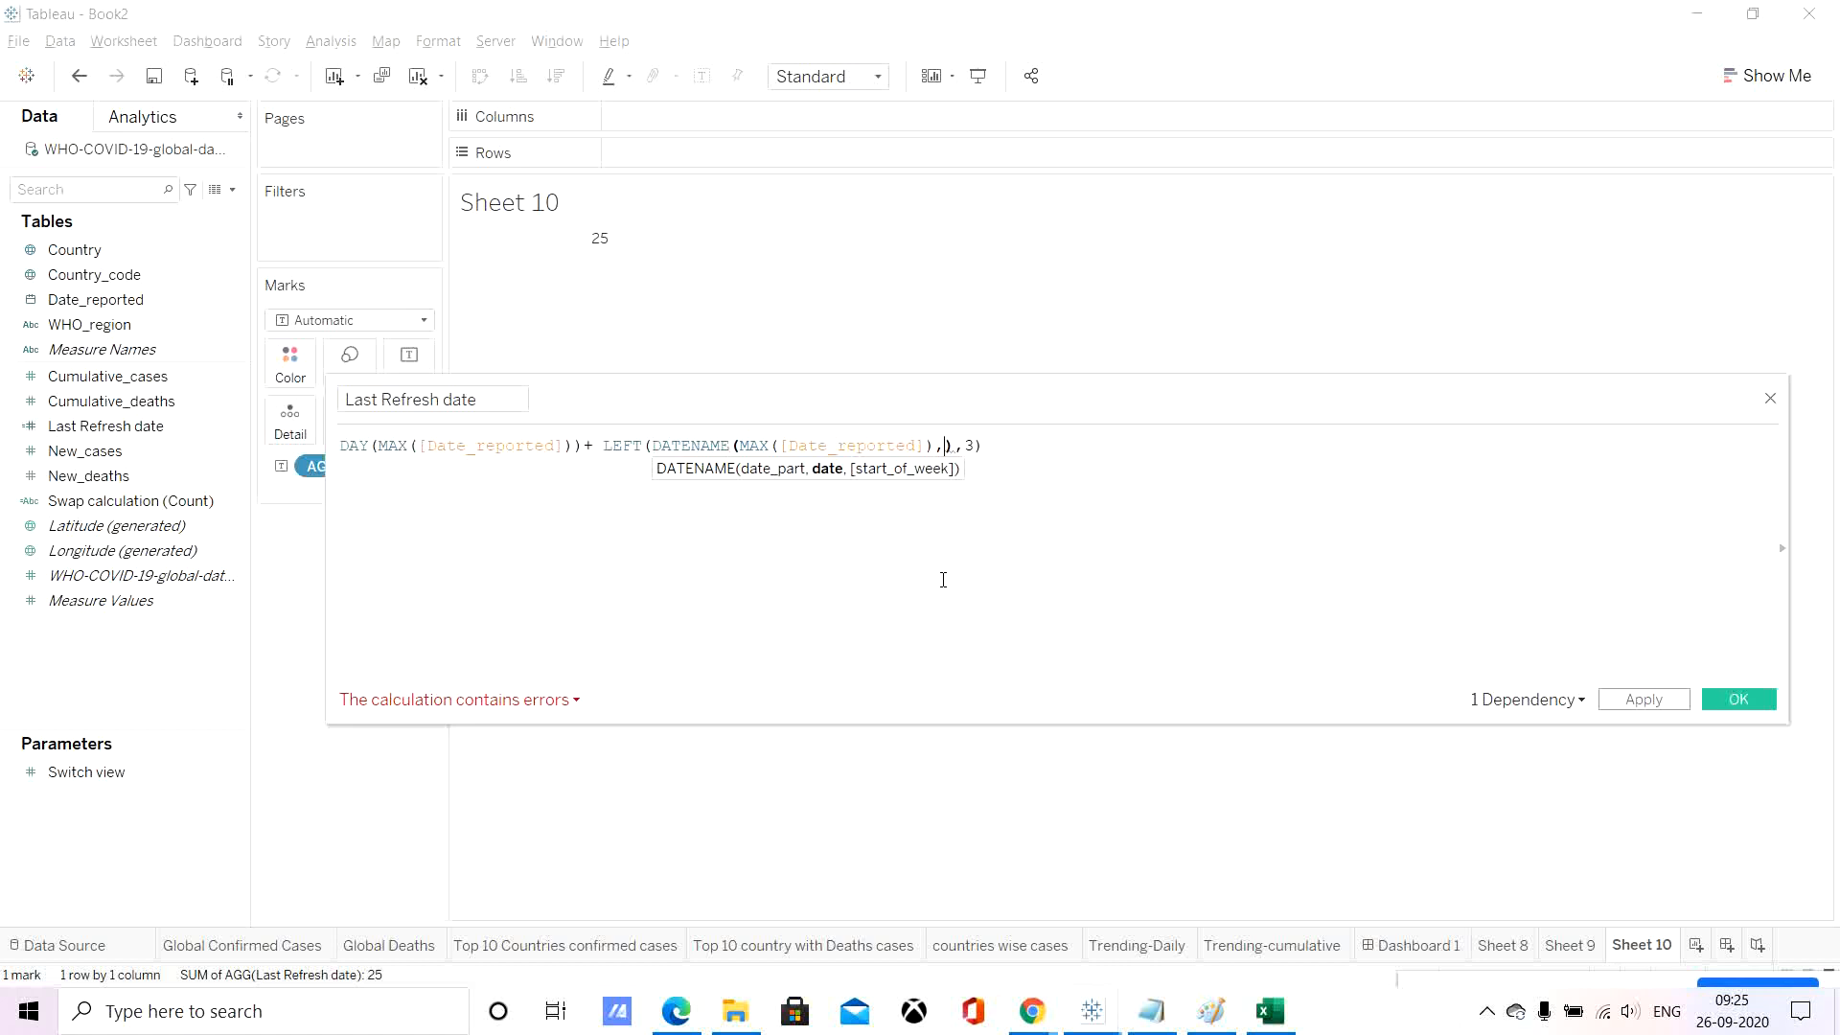
pyautogui.click(741, 442)
pyautogui.write('"month')
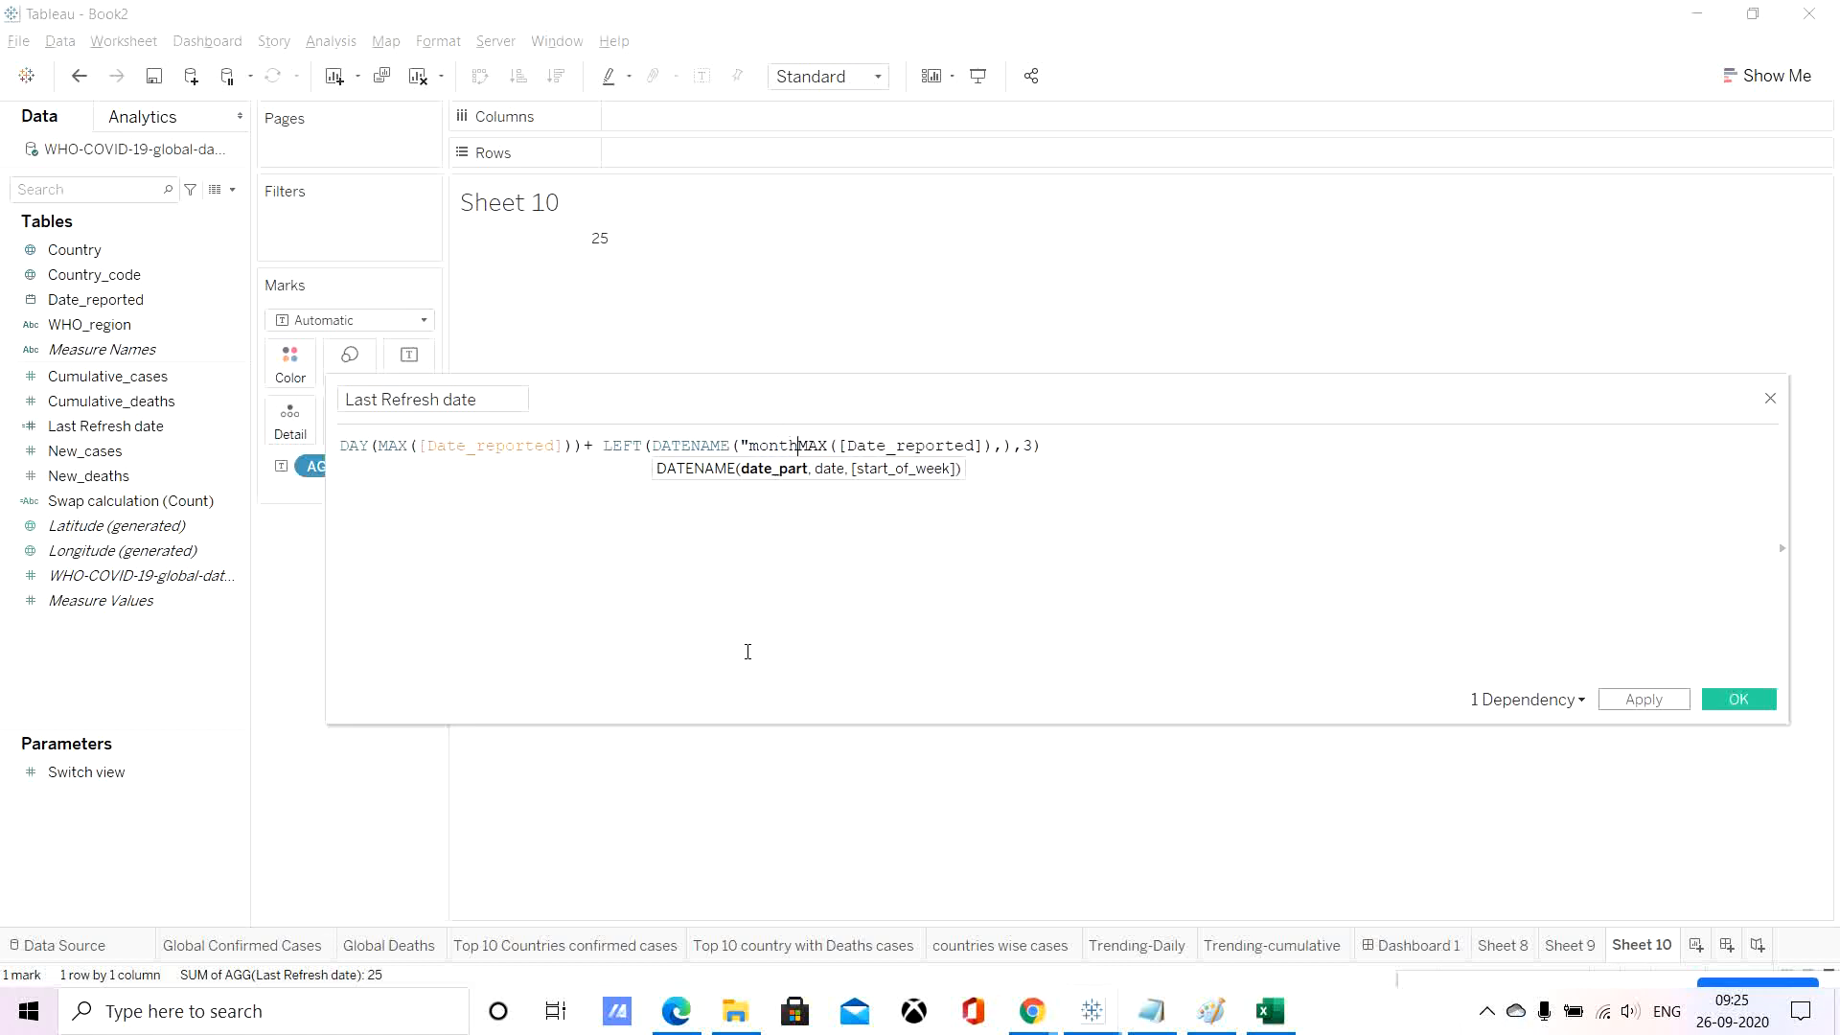
pyautogui.write('",')
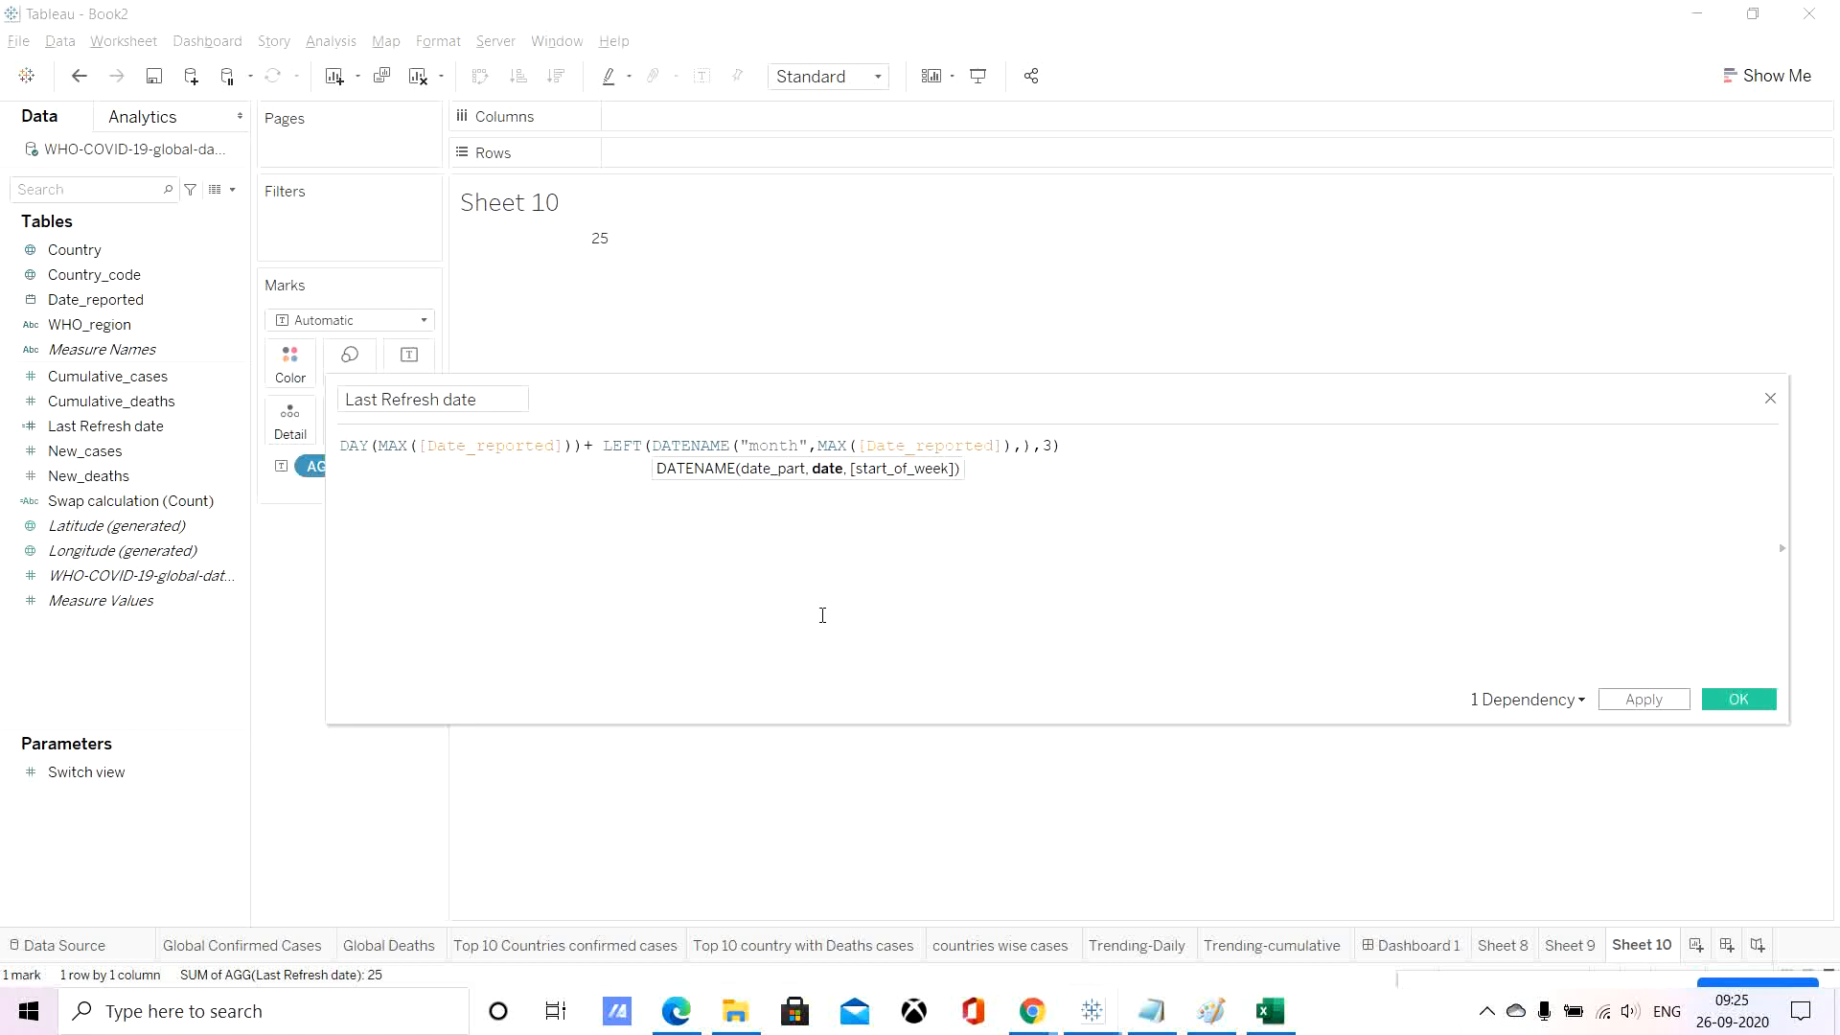
pyautogui.click(1019, 445)
pyautogui.press('BackSpace')
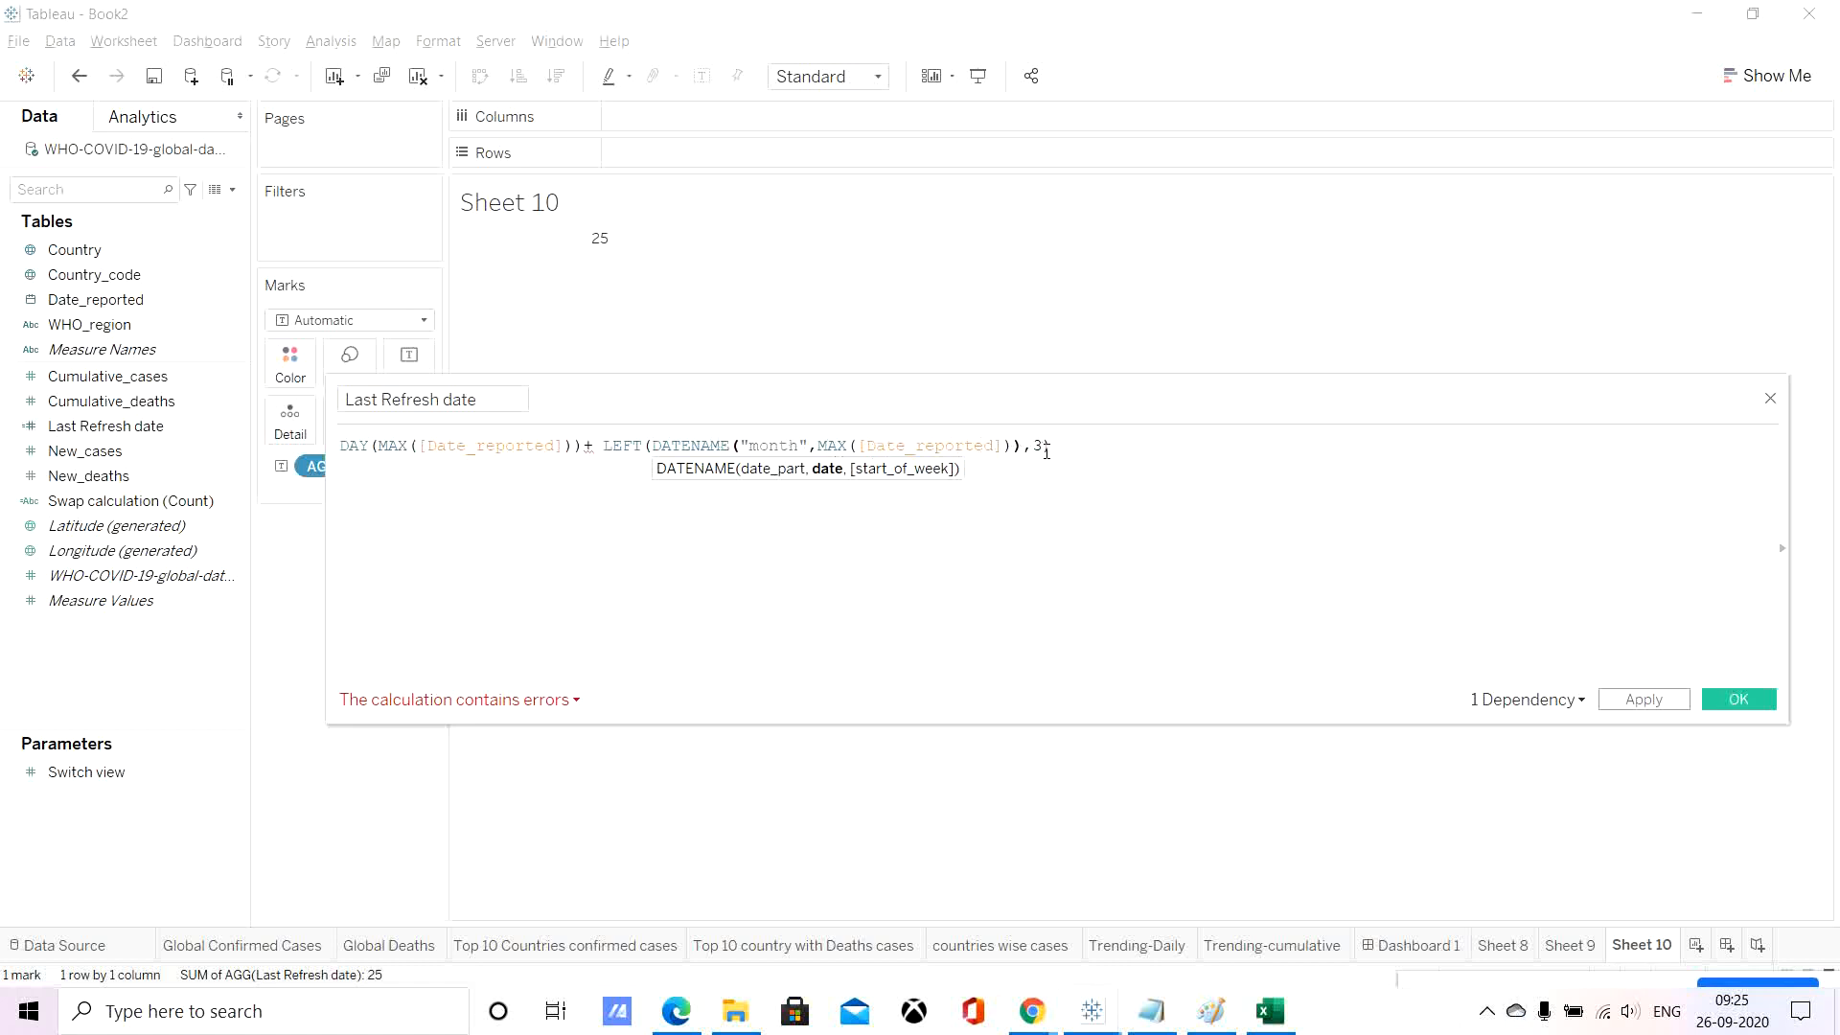
pyautogui.write(')')
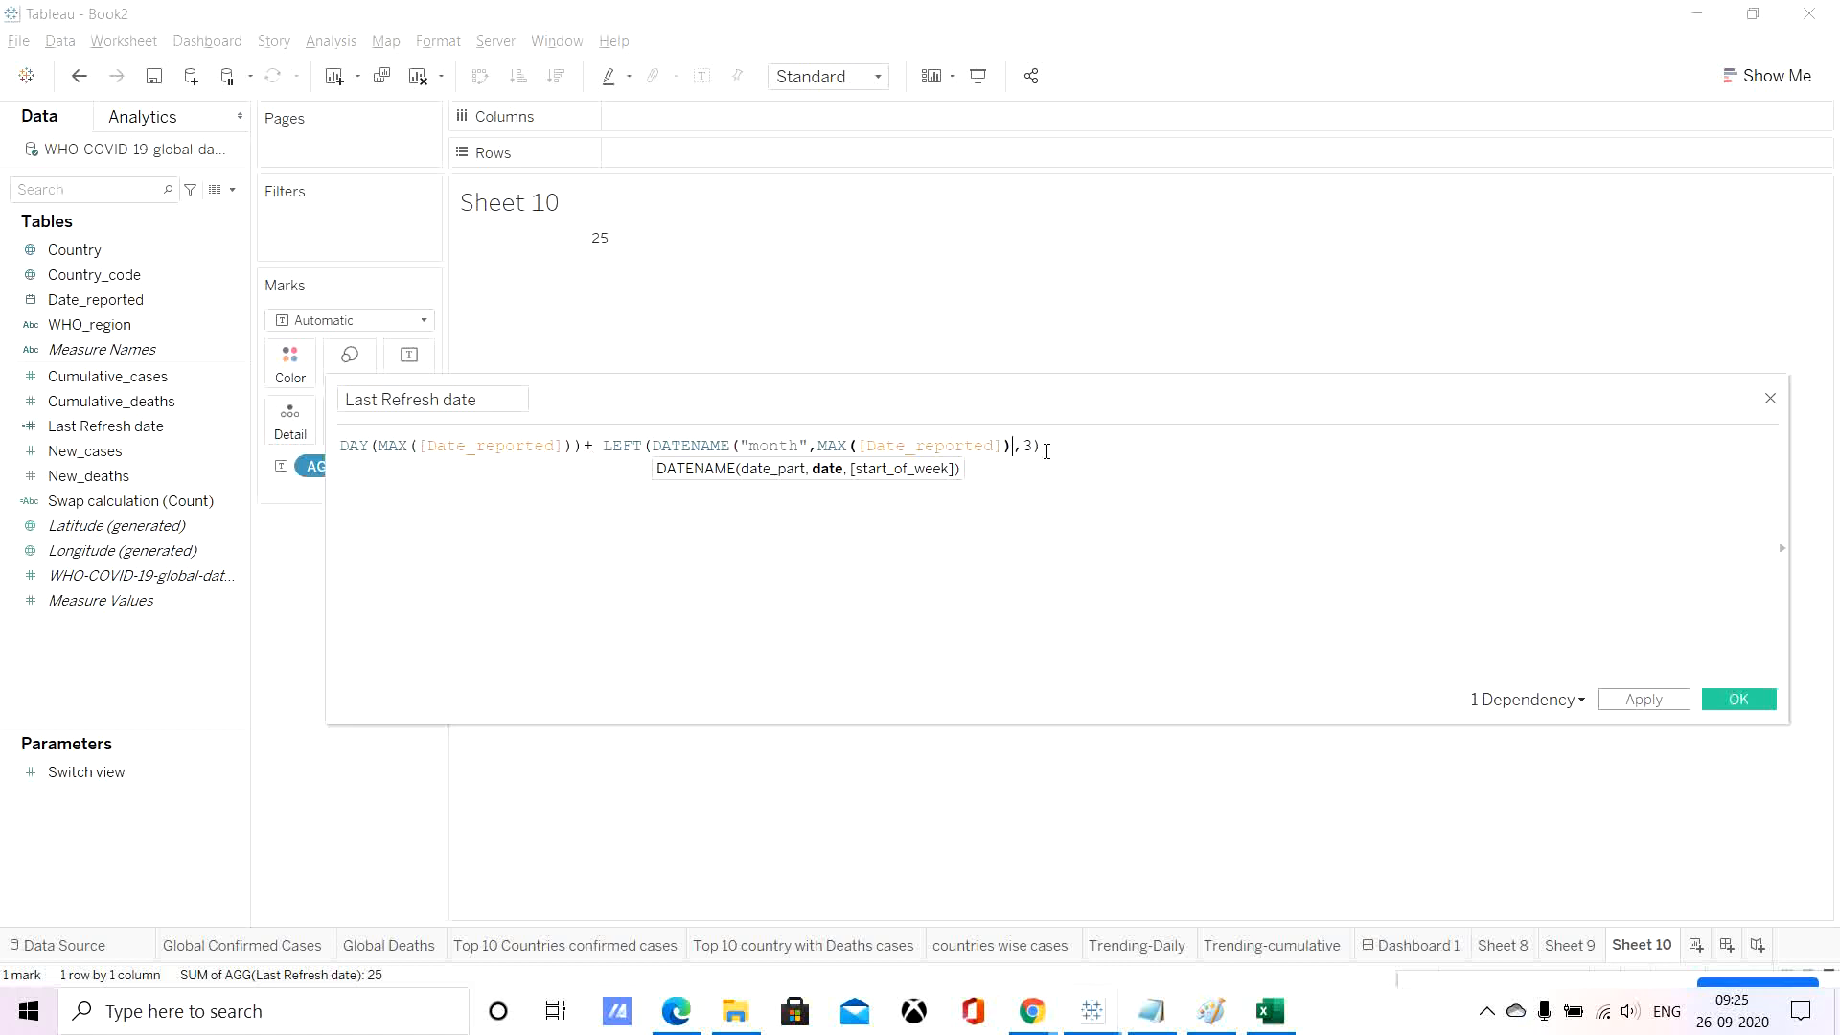
# Append + RIGHT(STR(YEAR([Date_reported]))) to the end of the Last Refresh date formula.
pyautogui.click(1052, 445)
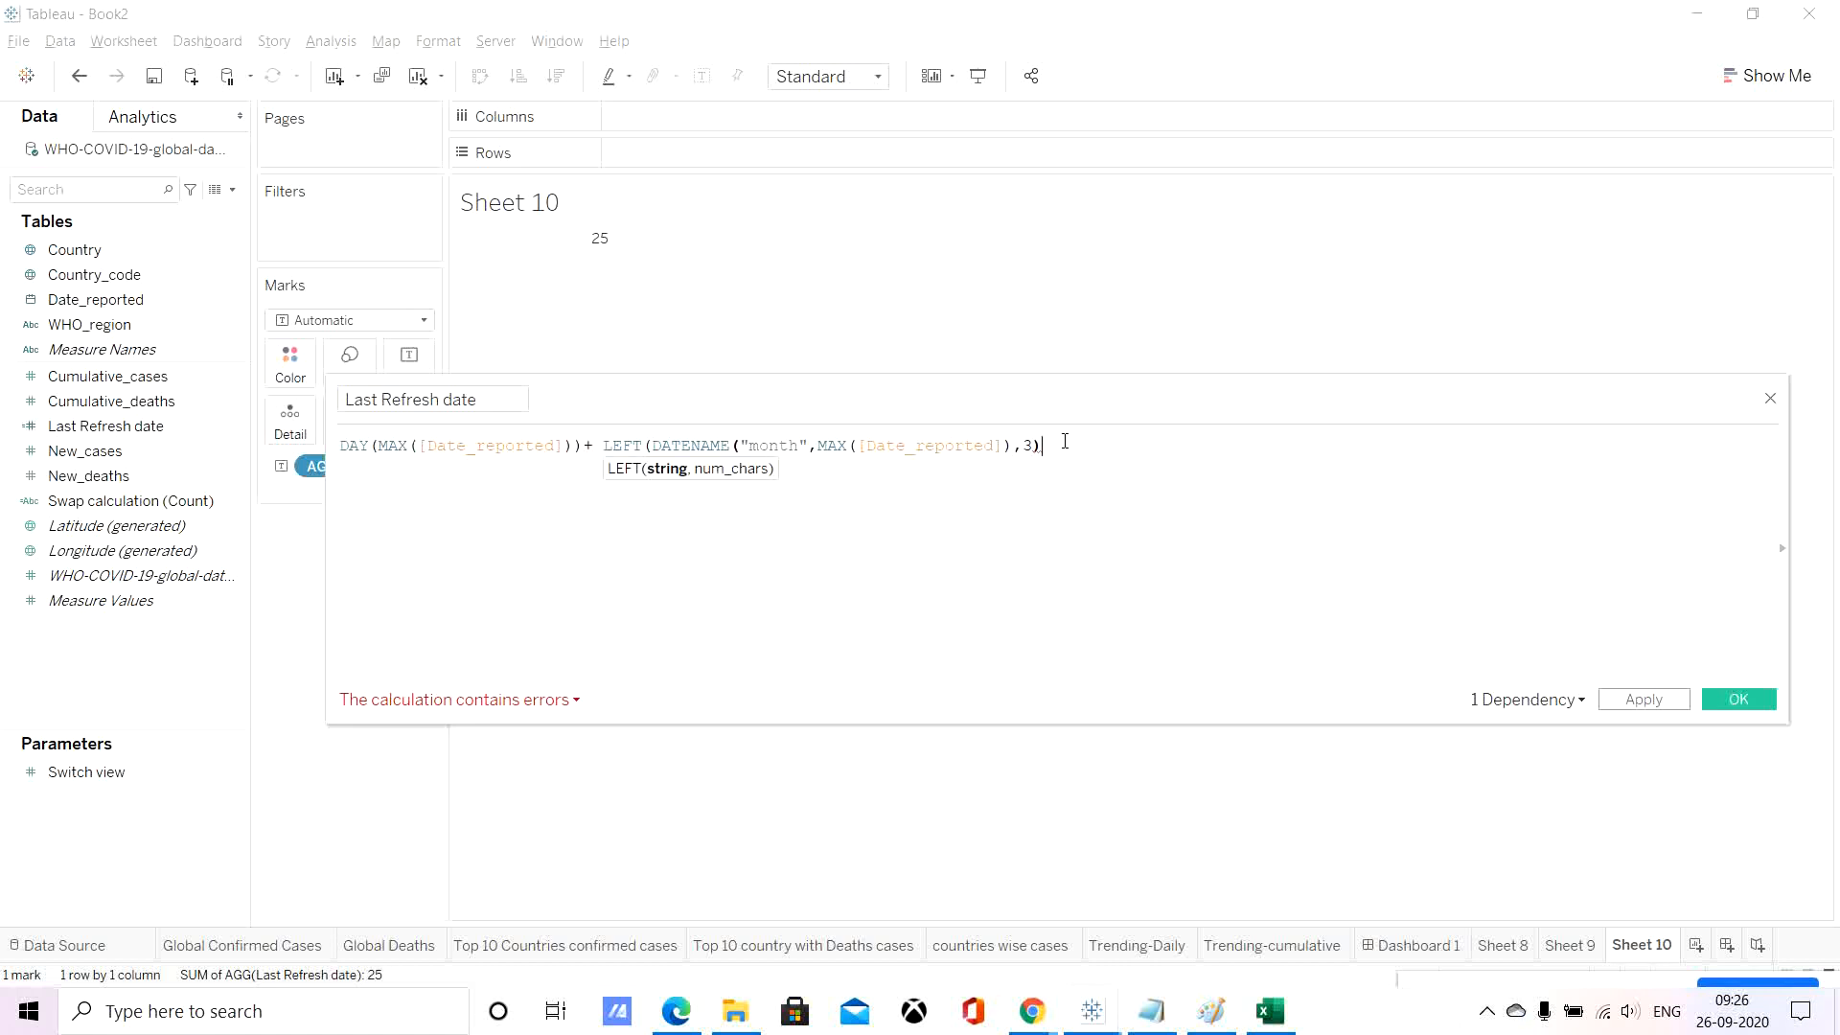
pyautogui.write('+ righ')
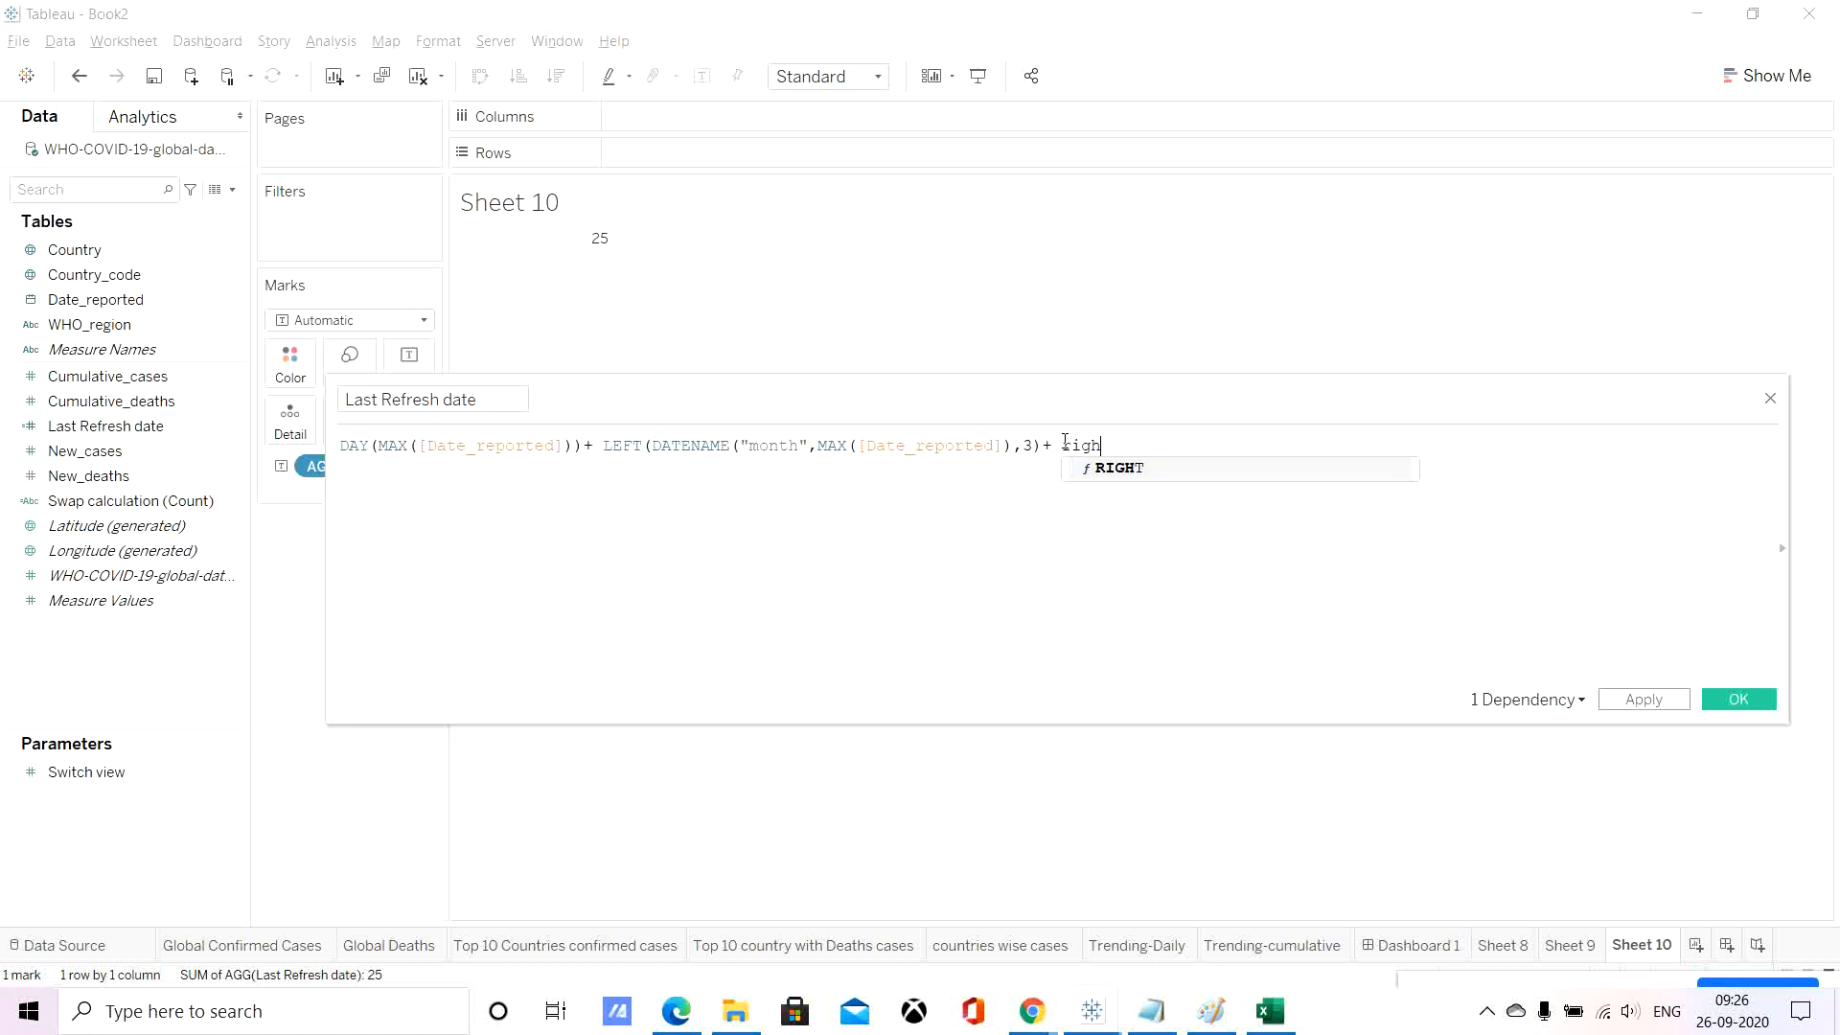
pyautogui.press('Return')
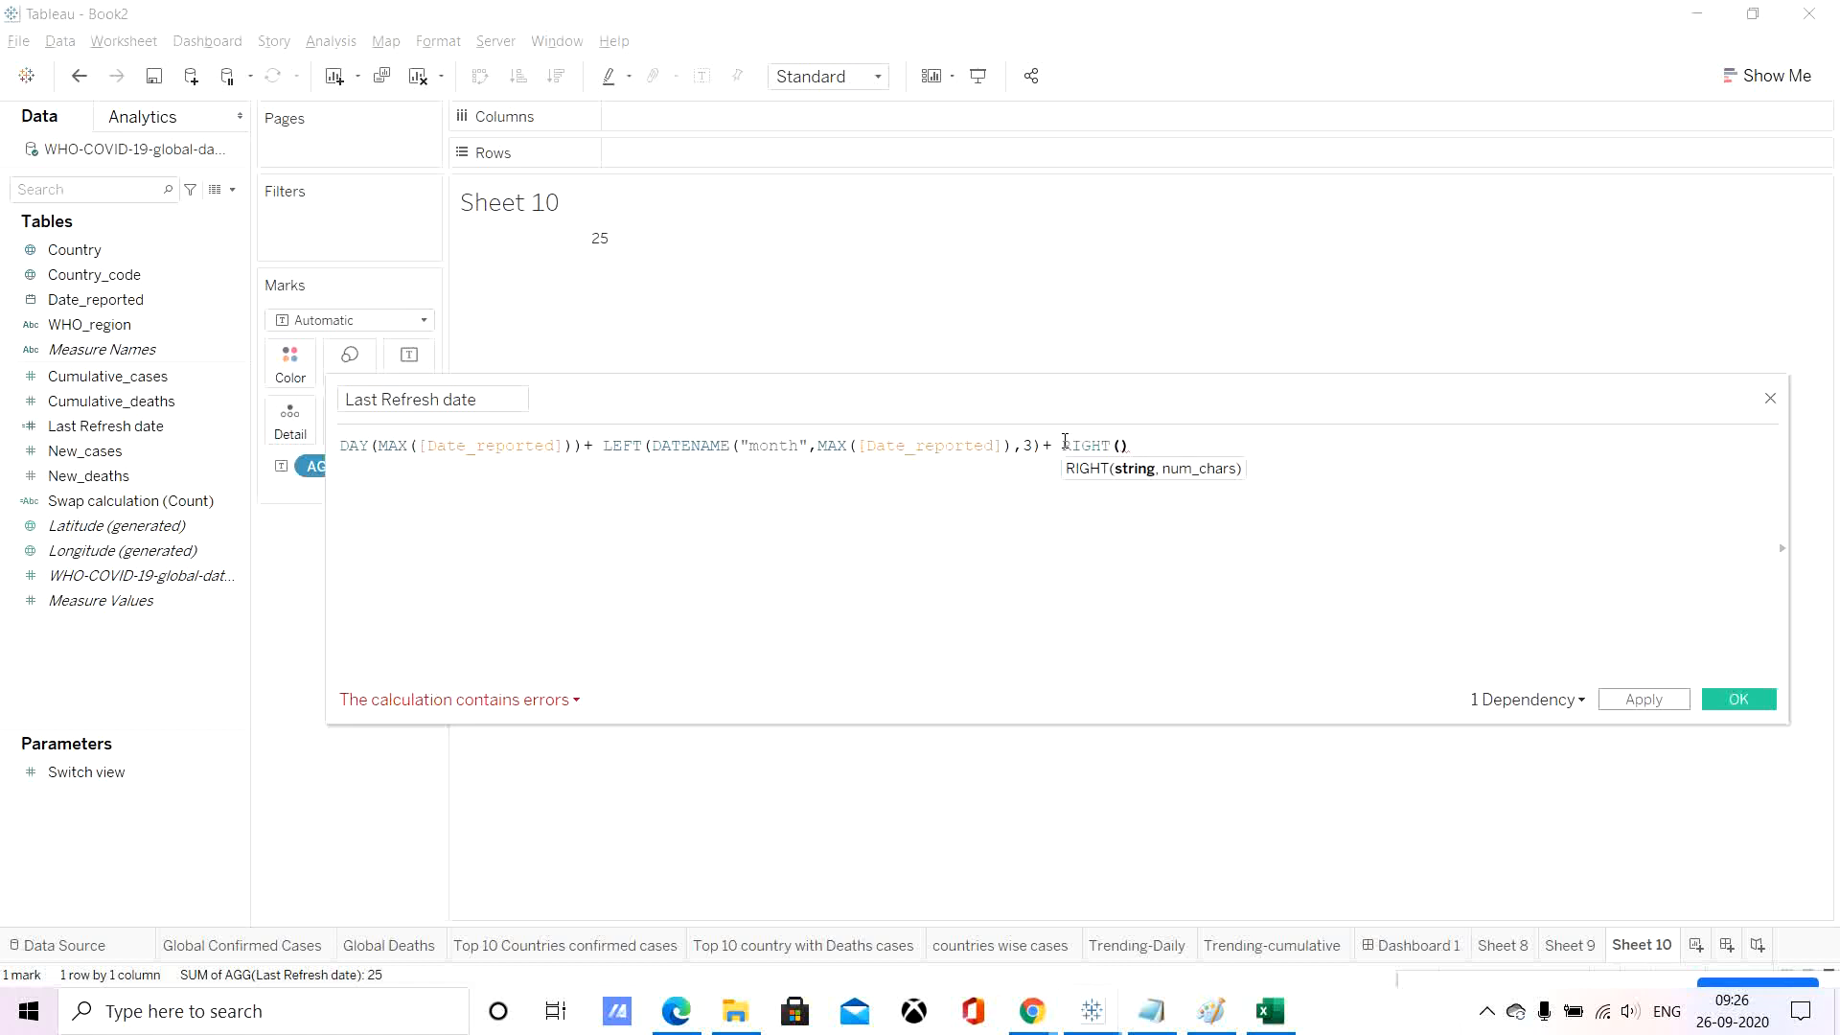
pyautogui.write('str')
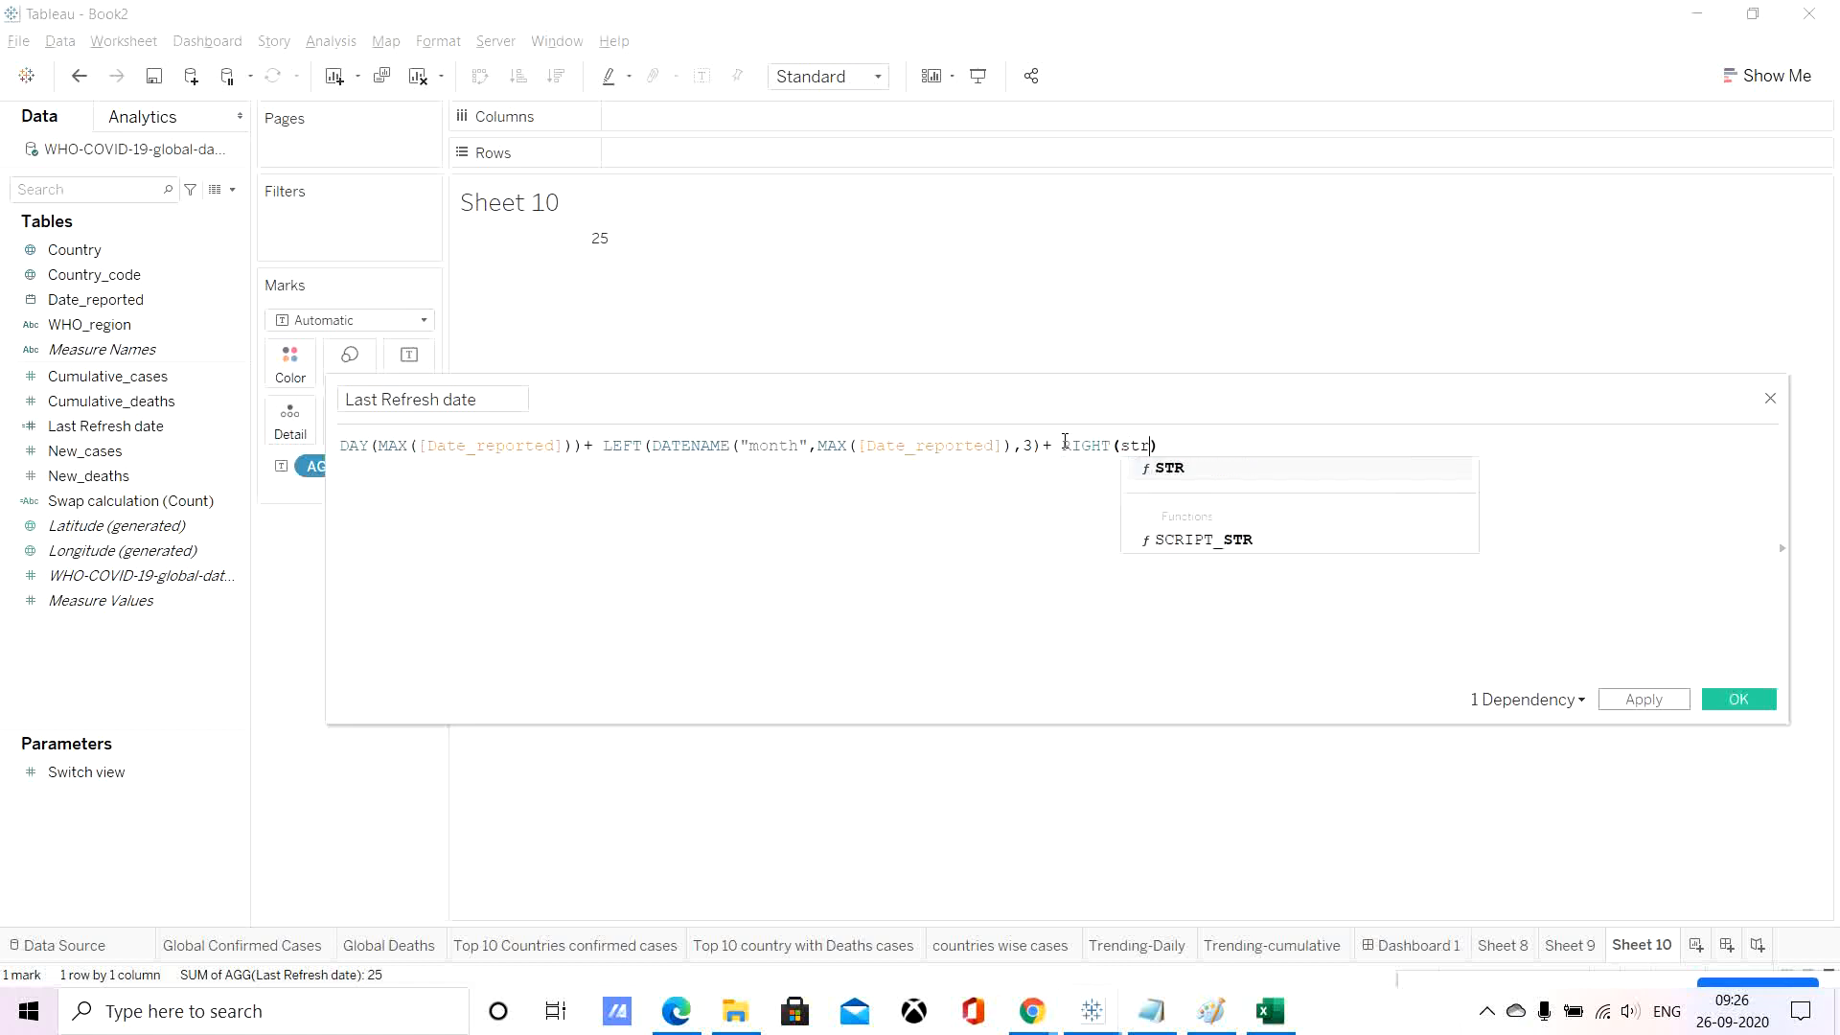
pyautogui.press('Return')
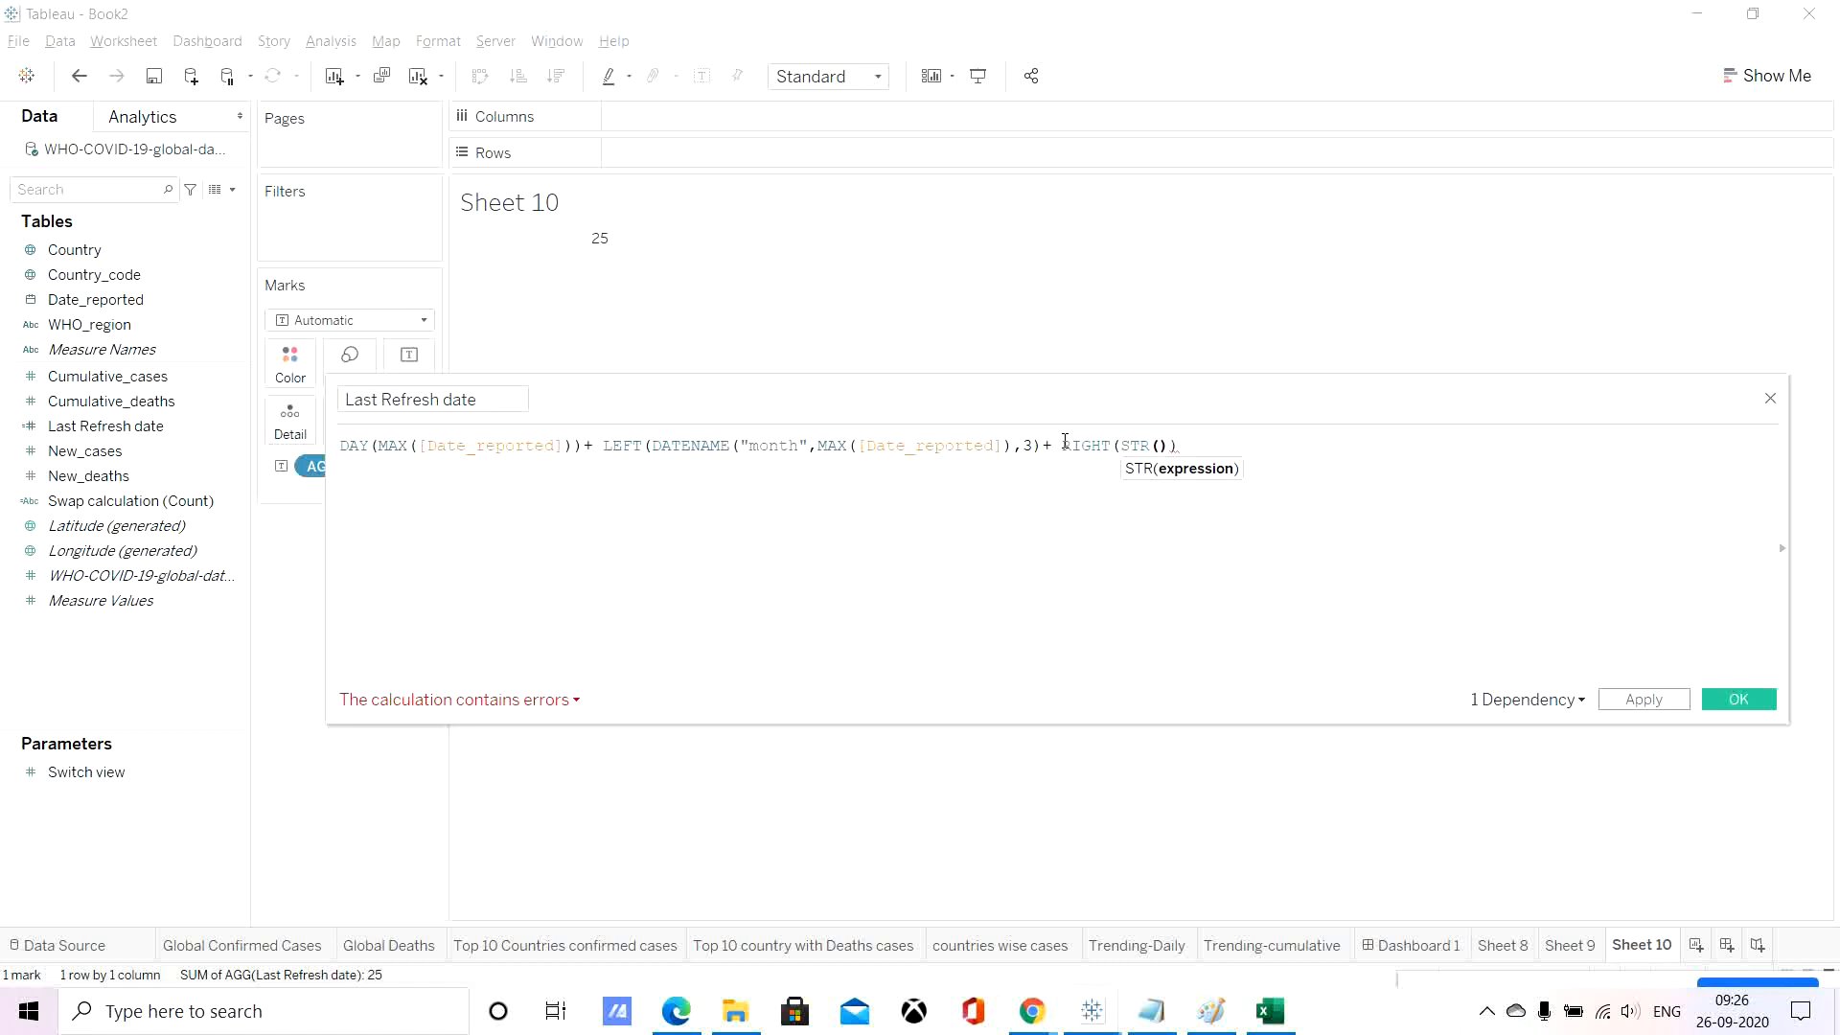
pyautogui.write('year')
pyautogui.press('Return')
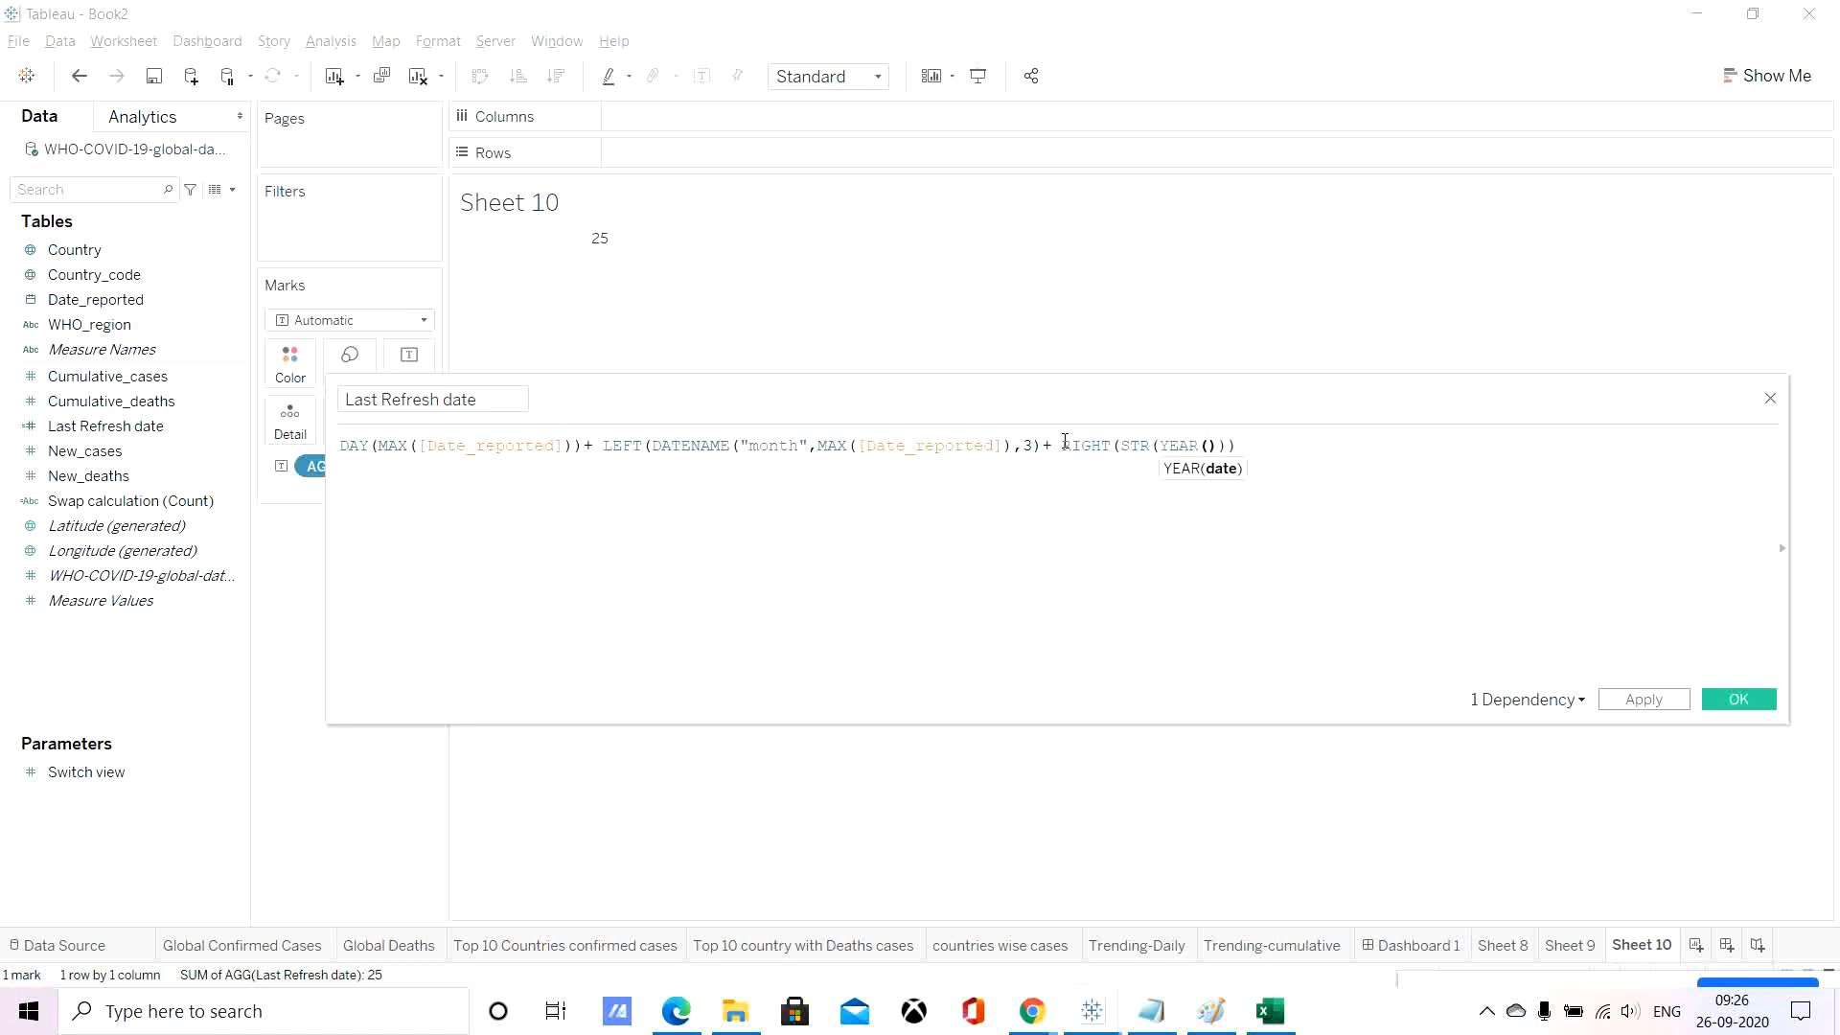
pyautogui.write('dat')
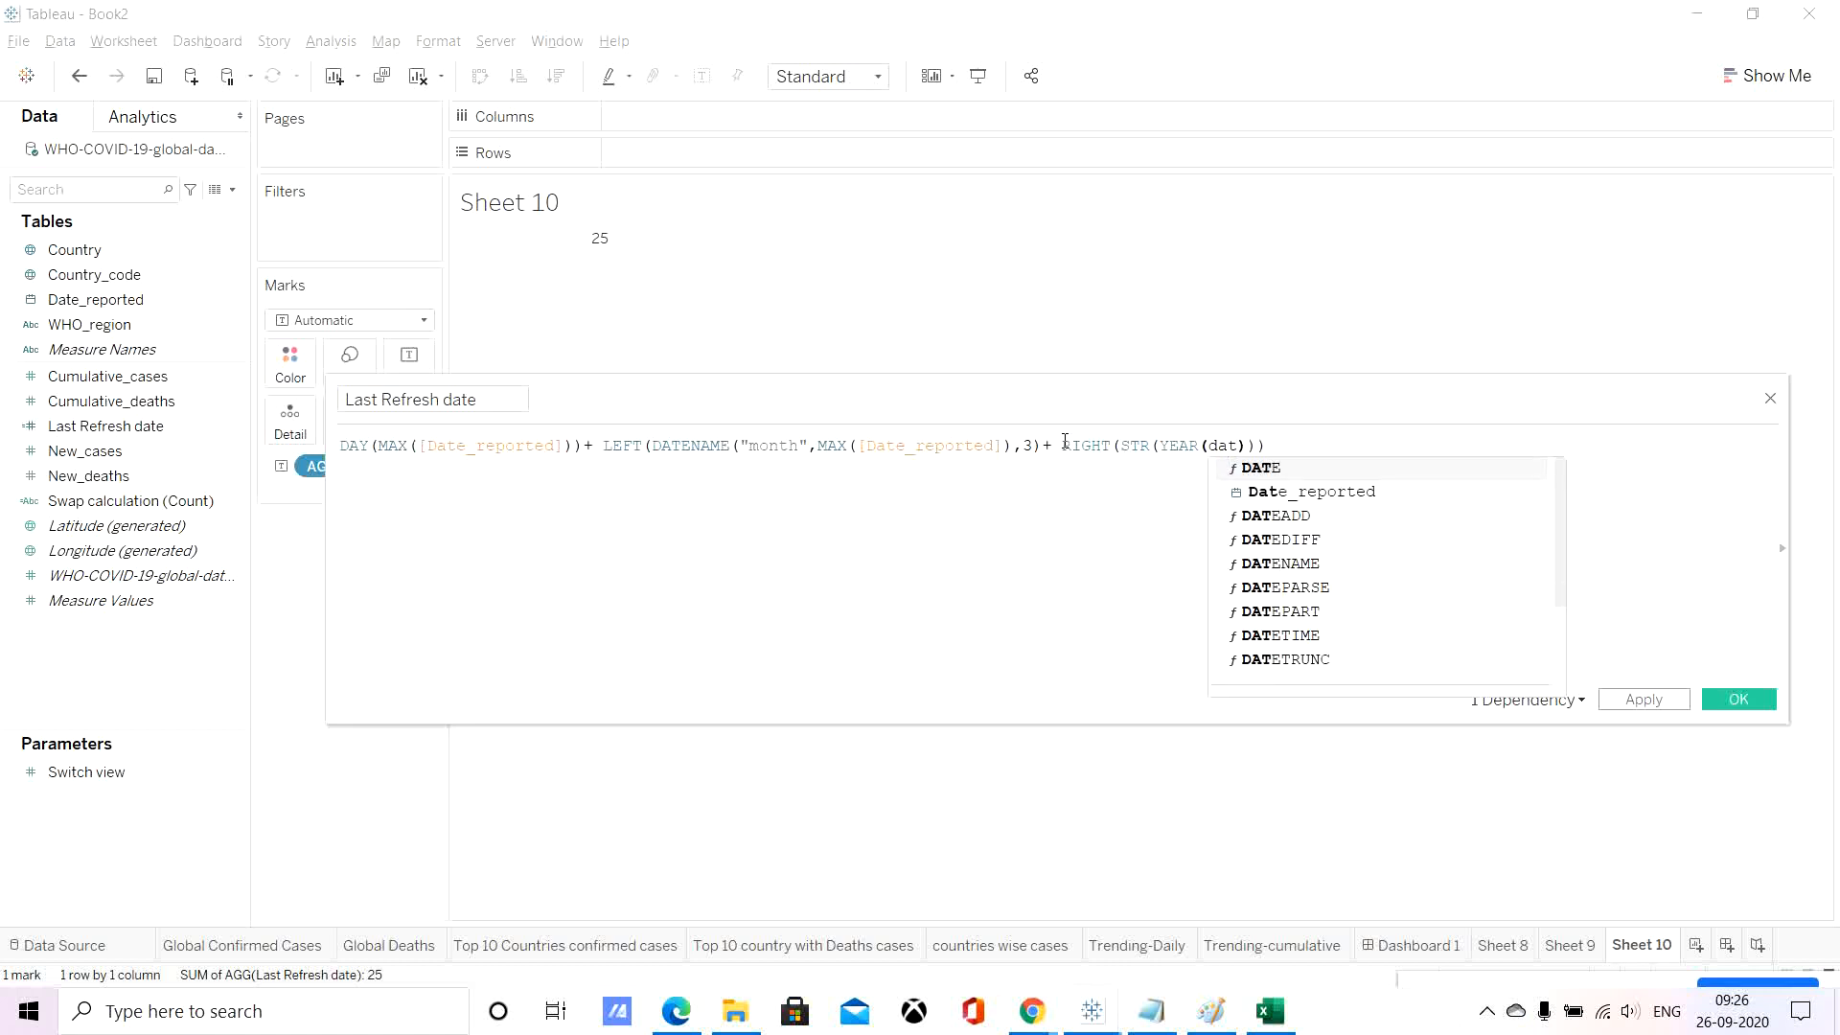
pyautogui.press('Down')
pyautogui.press('Return')
pyautogui.write(')')
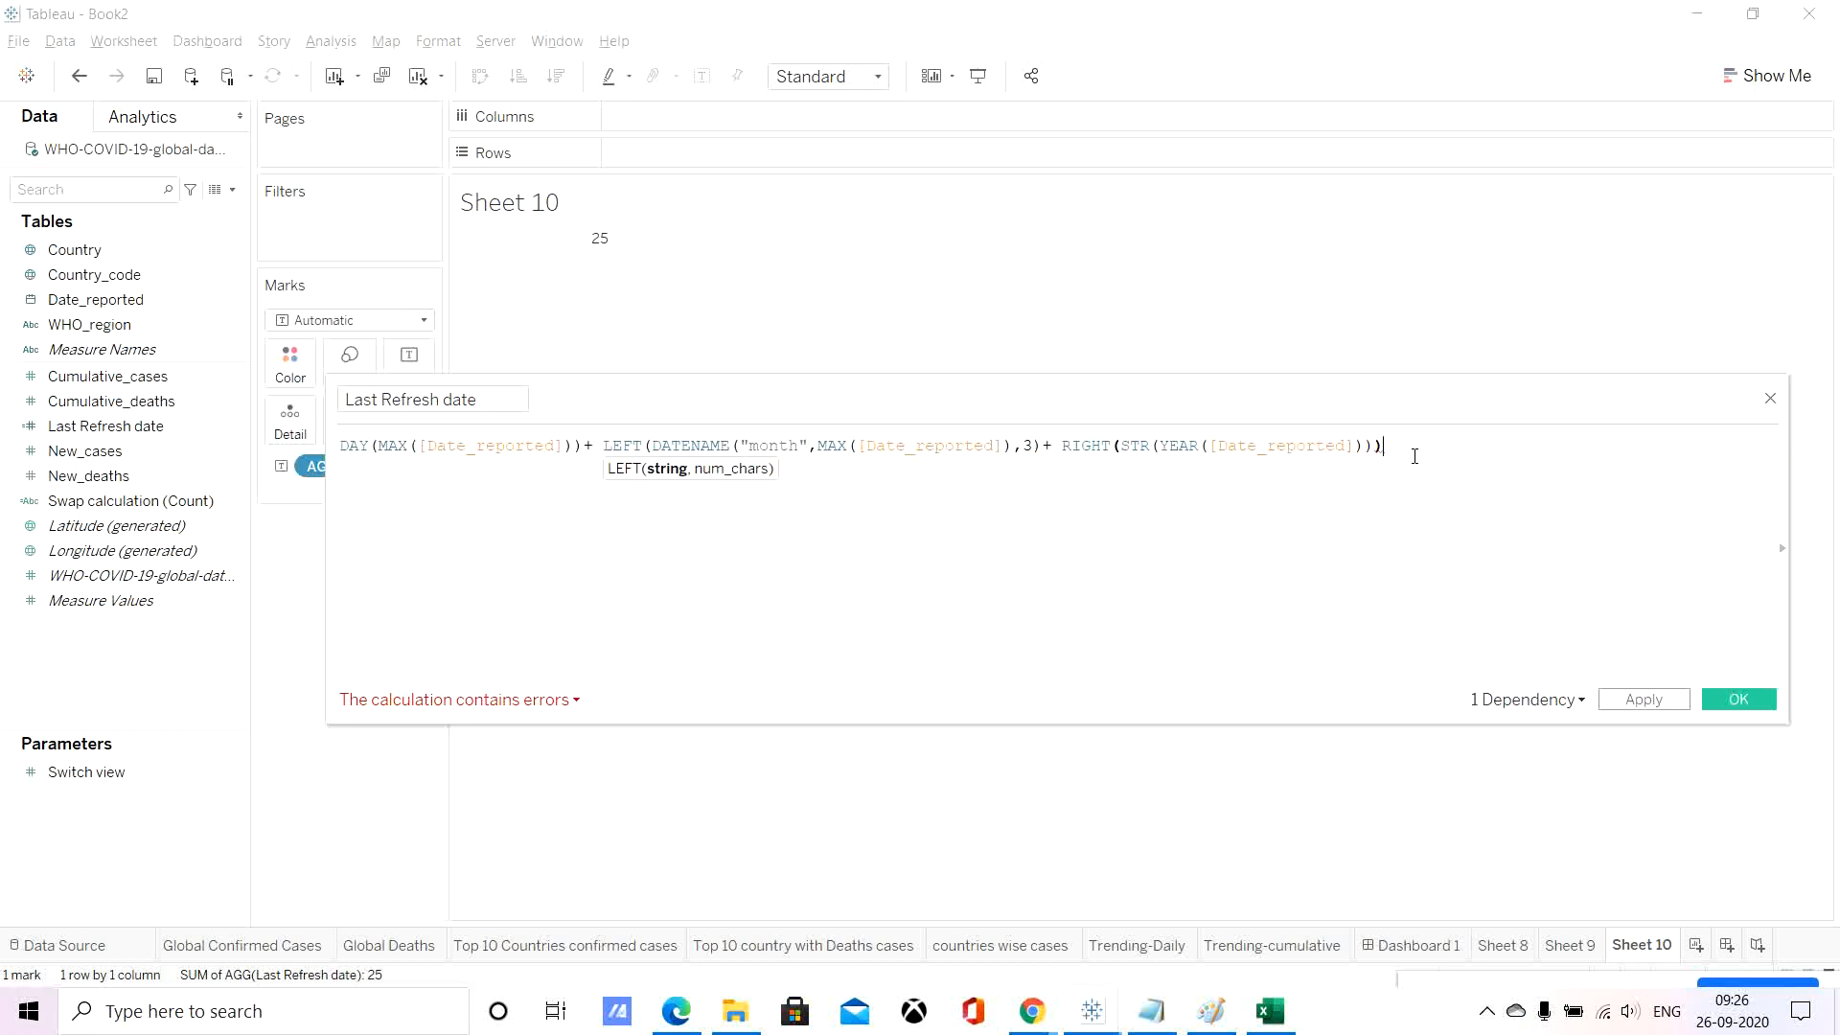
# Set the RIGHT function around the year to return 2 characters.
pyautogui.press('Left')
pyautogui.write(',2')
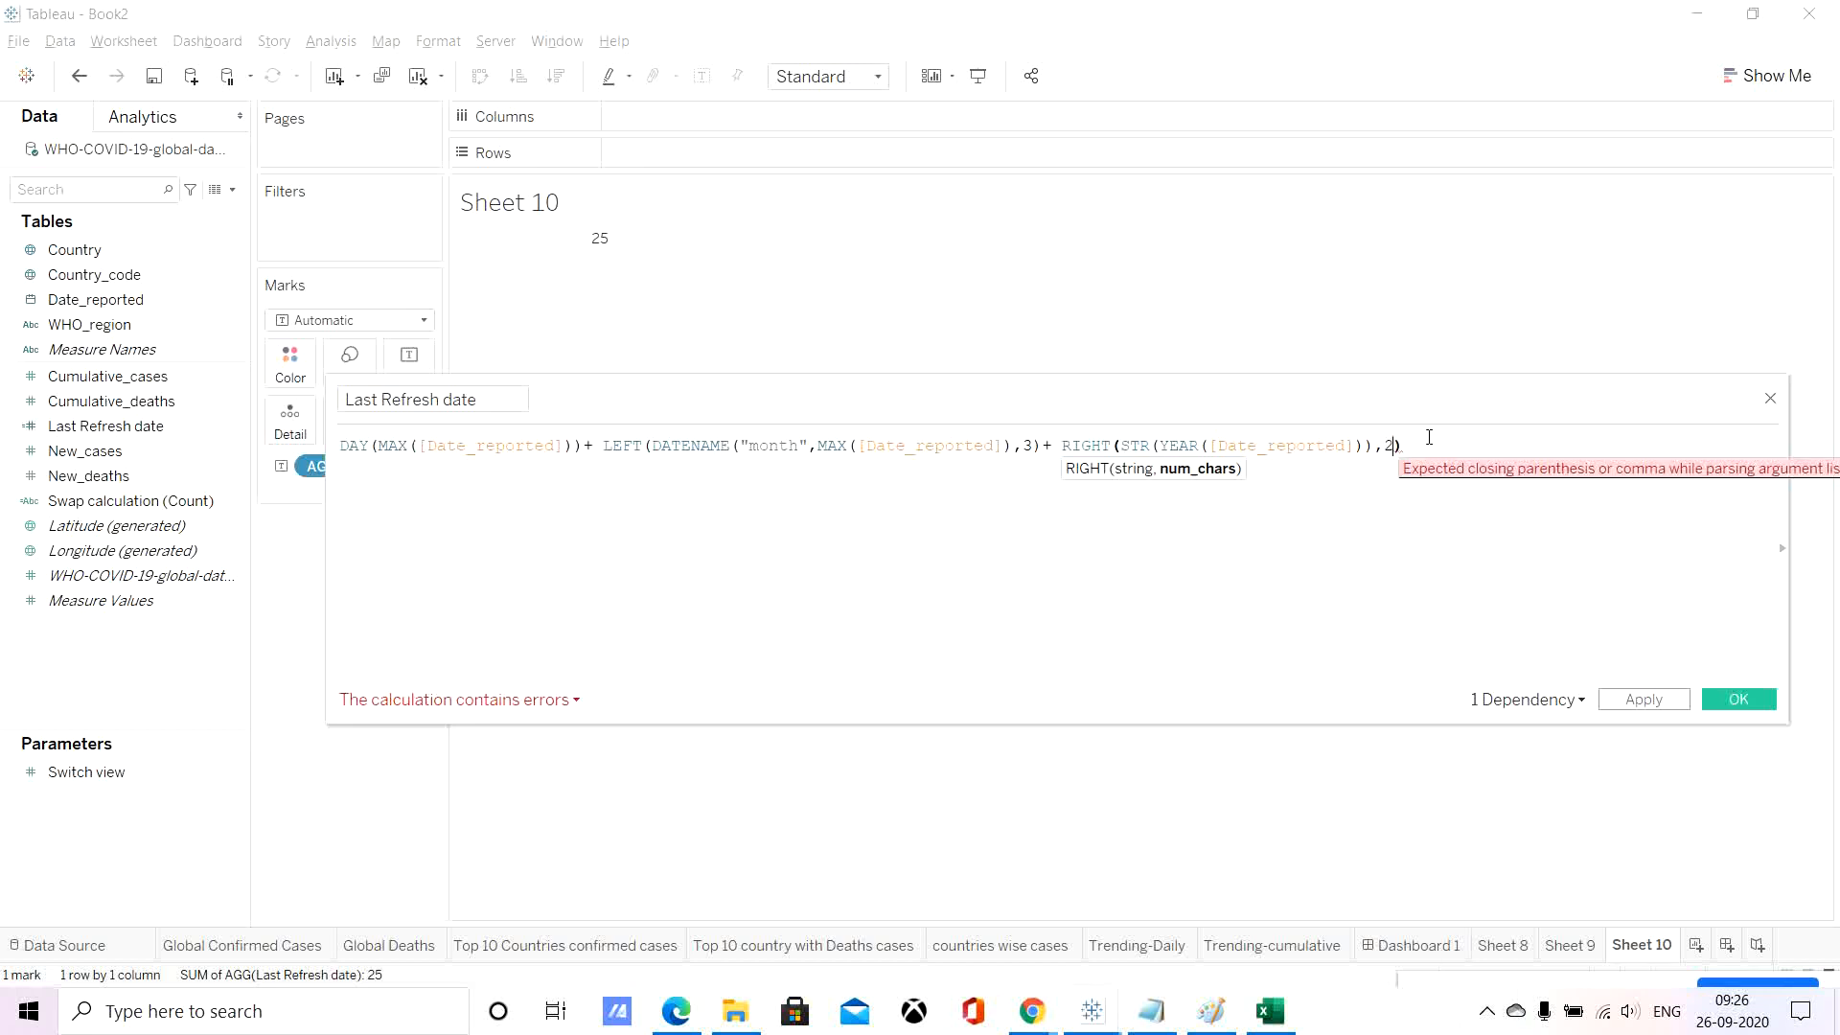
pyautogui.press('Right')
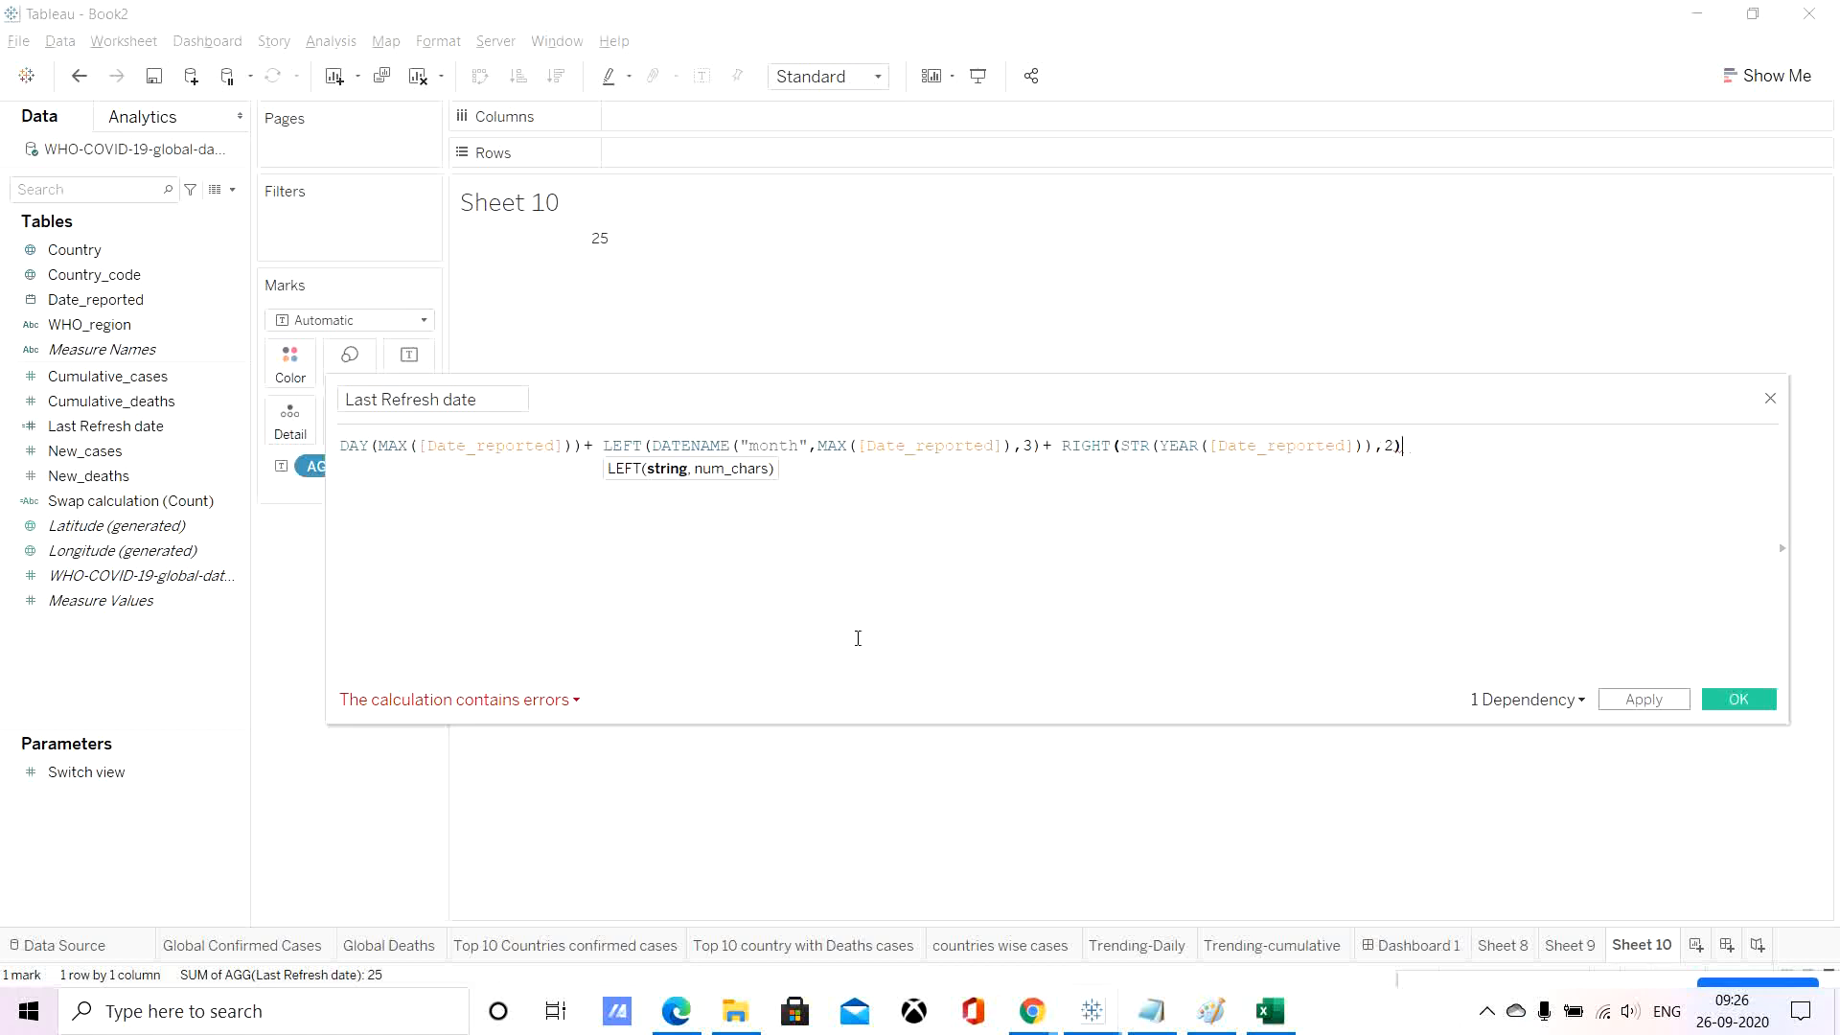
# Check the formula's error details and add the missing closing parenthesis after MAX([Date_reported]) in the month DATENAME.
pyautogui.click(543, 702)
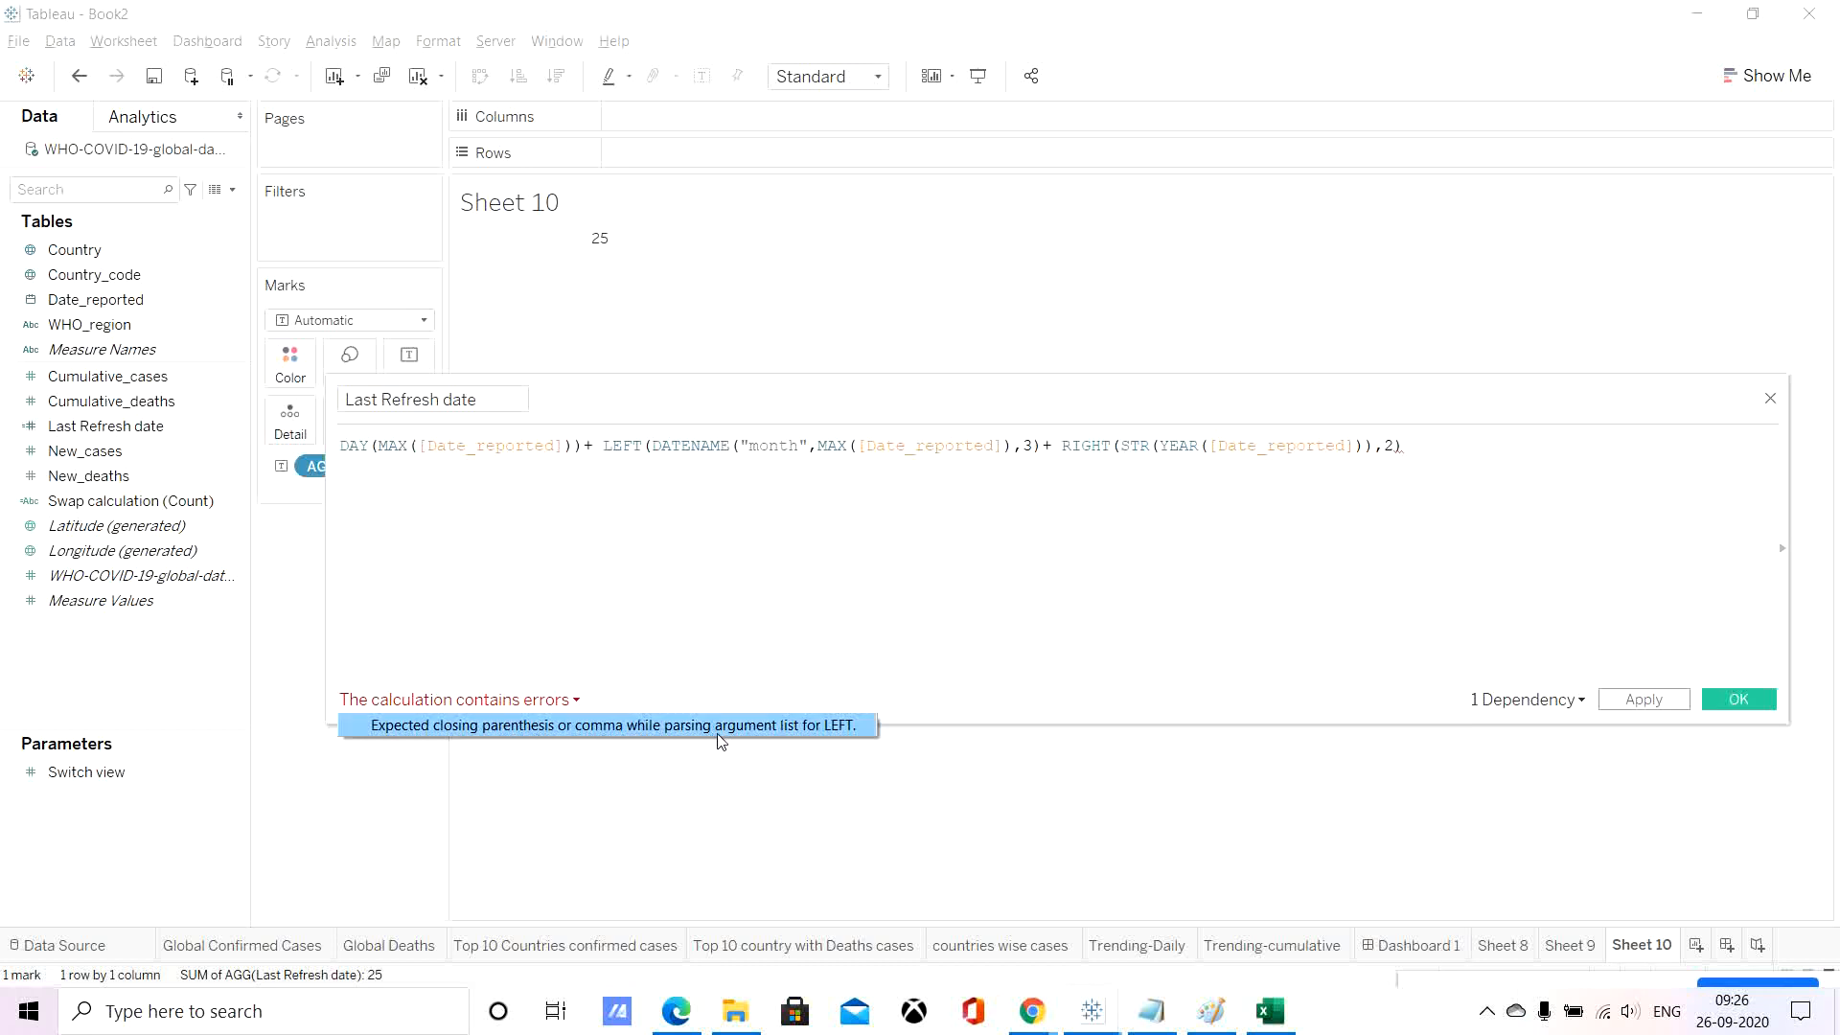
pyautogui.click(974, 542)
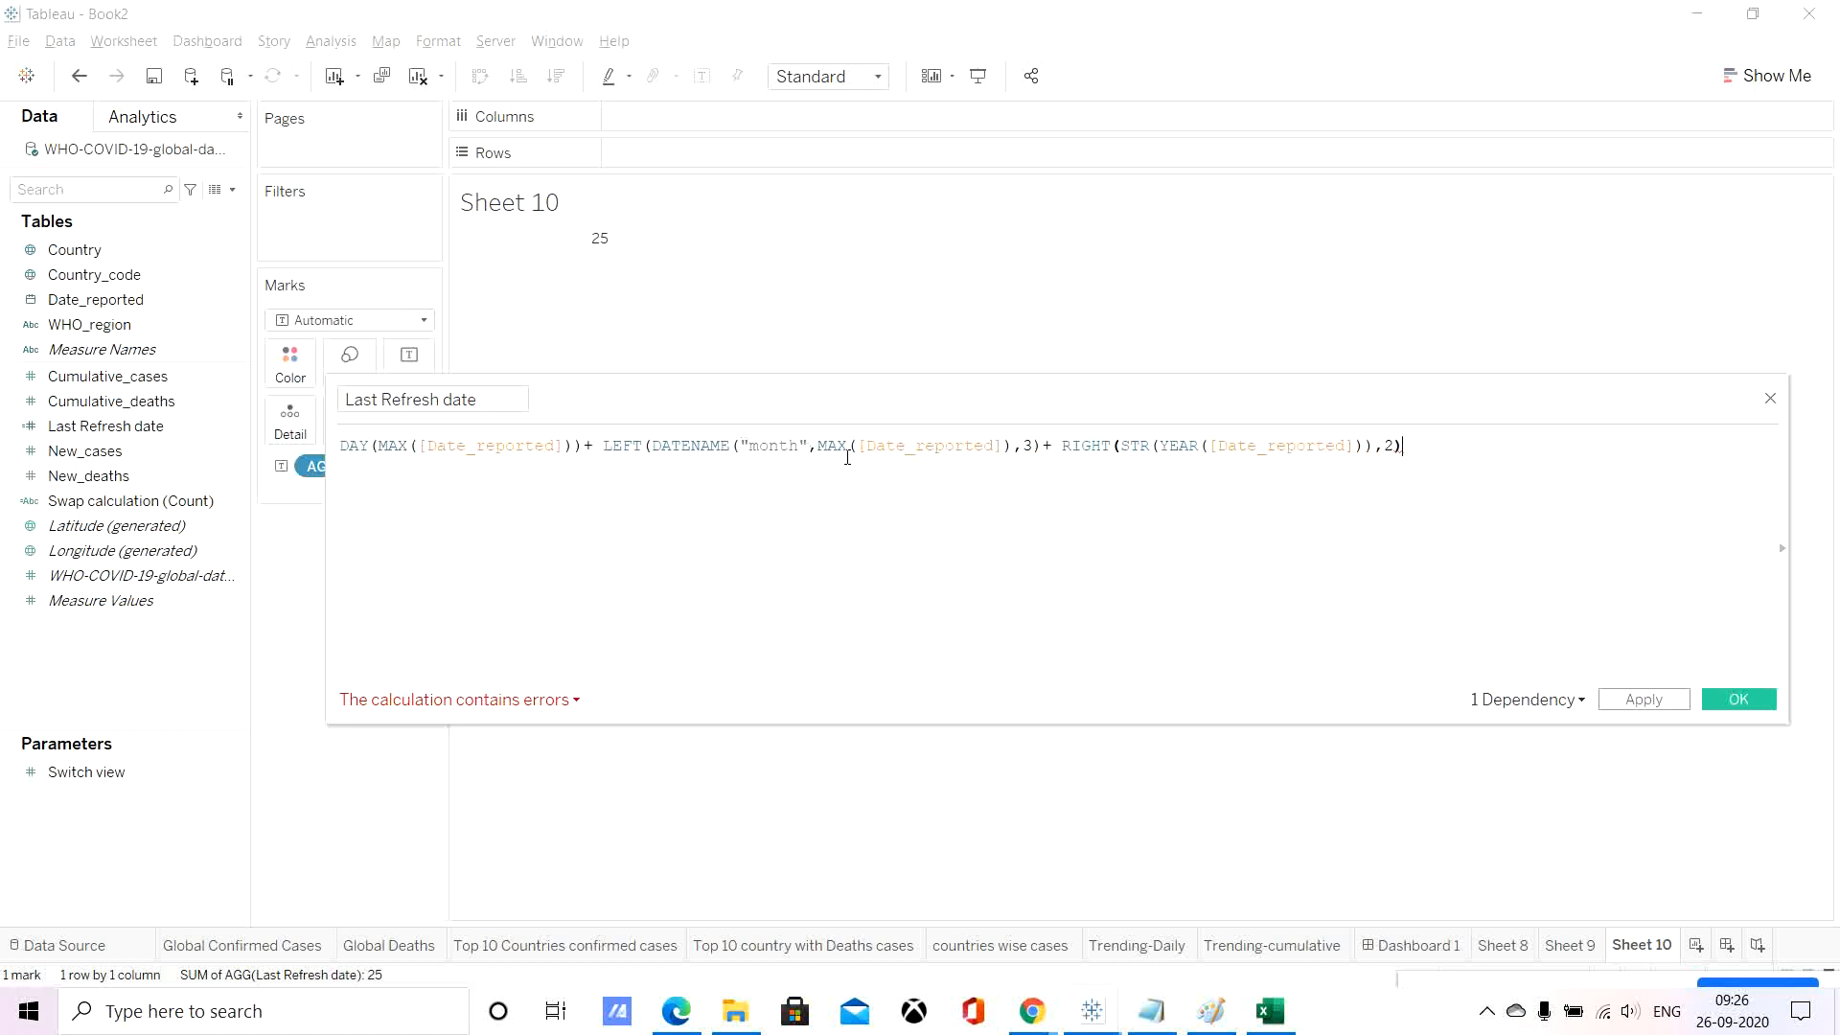
pyautogui.click(1015, 448)
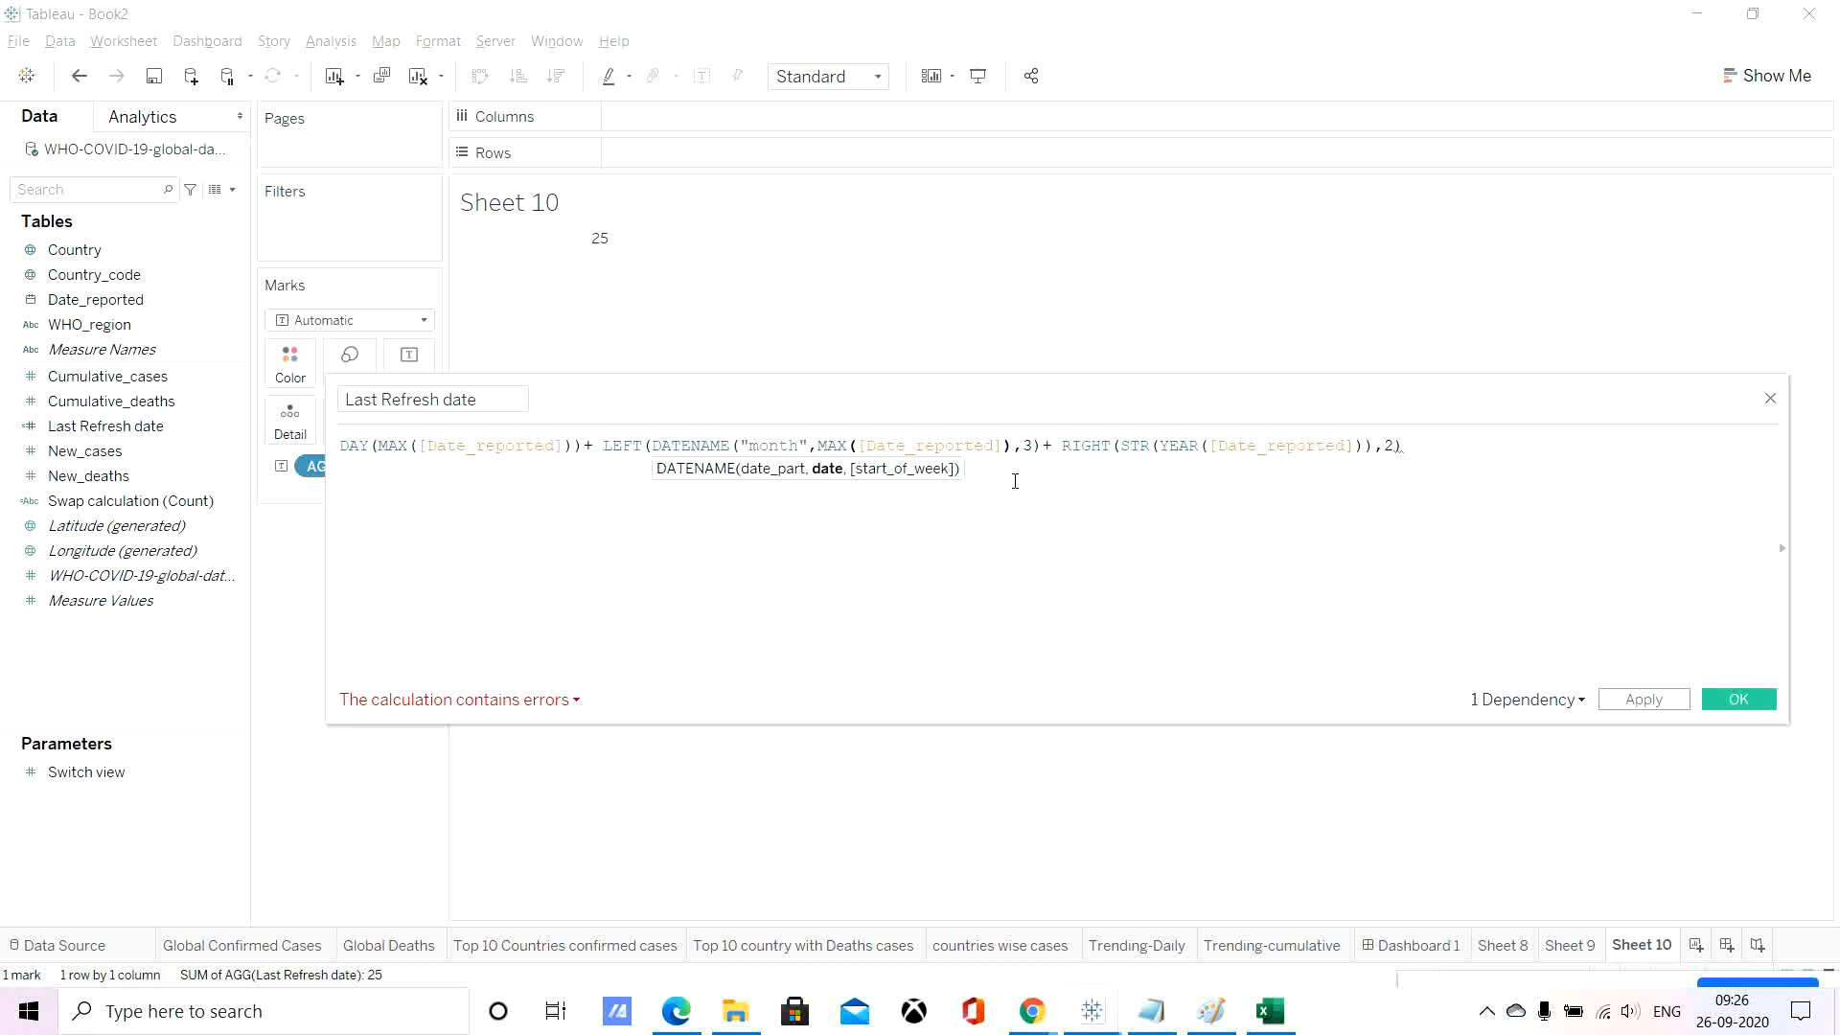
pyautogui.write(')')
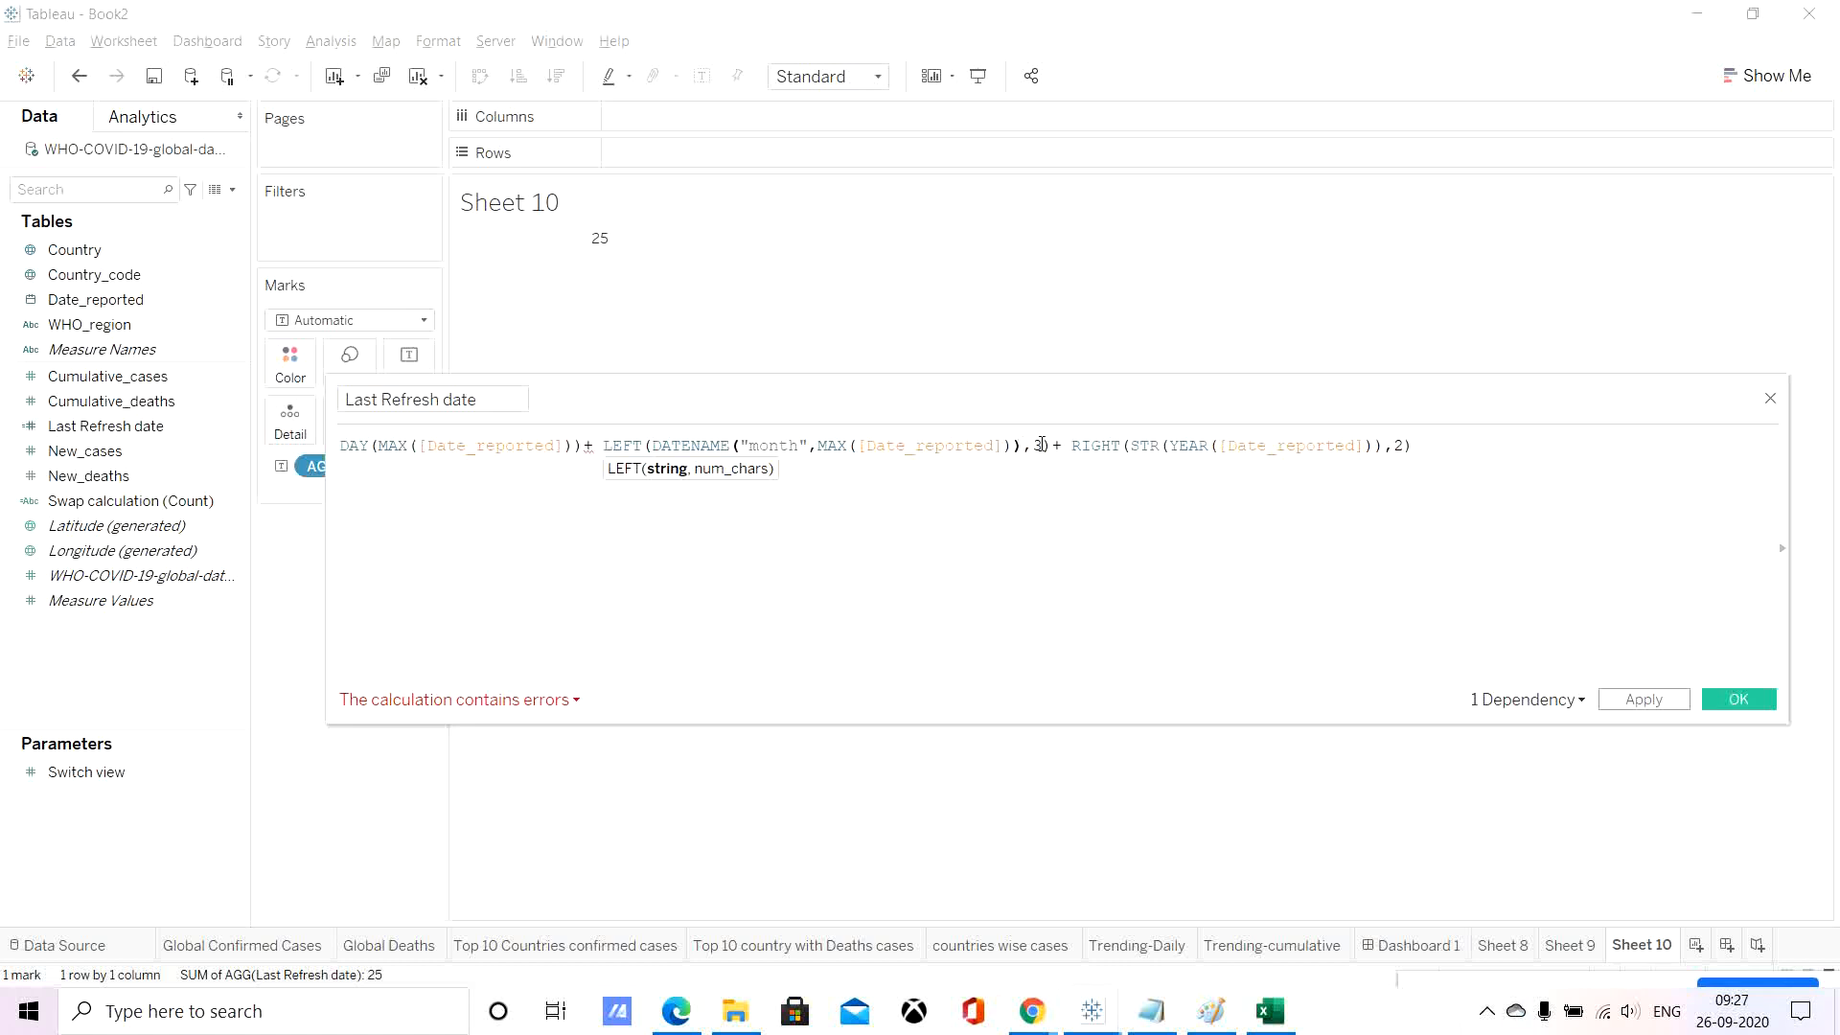
pyautogui.click(1044, 446)
pyautogui.click(1114, 503)
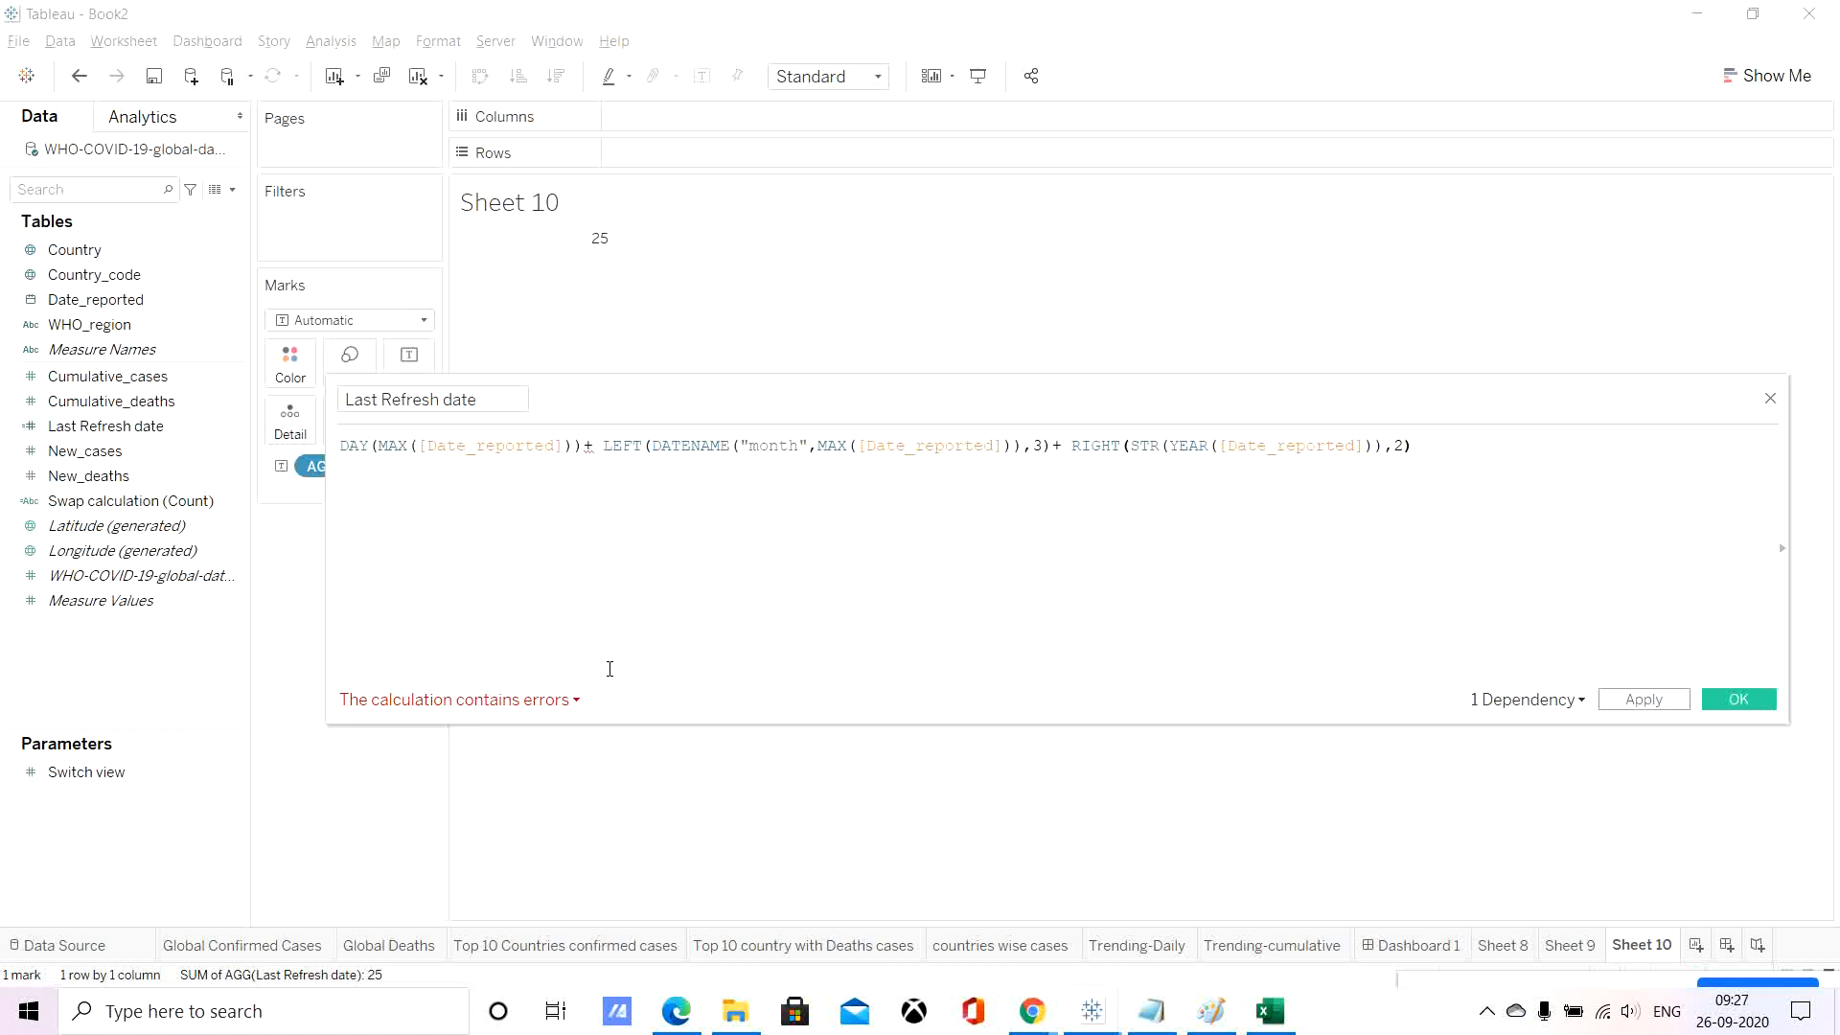
# Wrap the DAY(MAX([Date_reported])) part of the Last Refresh date formula in a STR function.
pyautogui.moveTo(519, 704)
pyautogui.click(343, 447)
pyautogui.write('str')
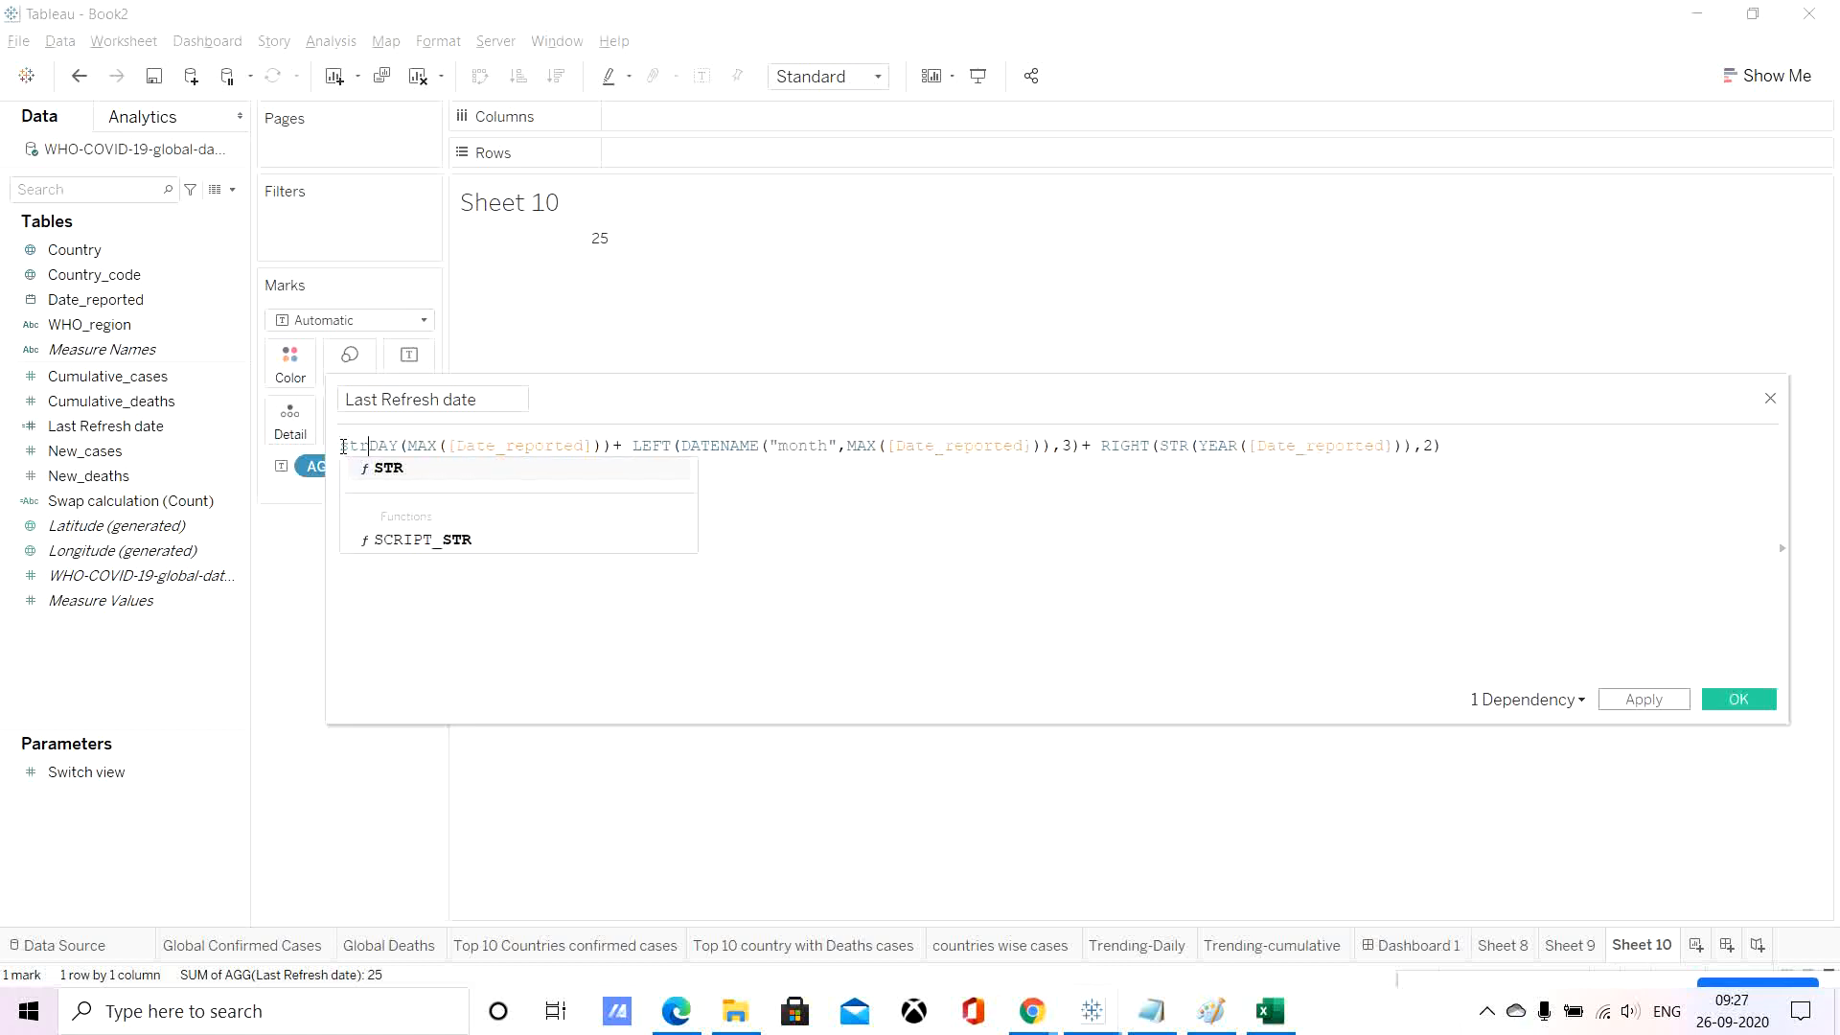
pyautogui.write('(')
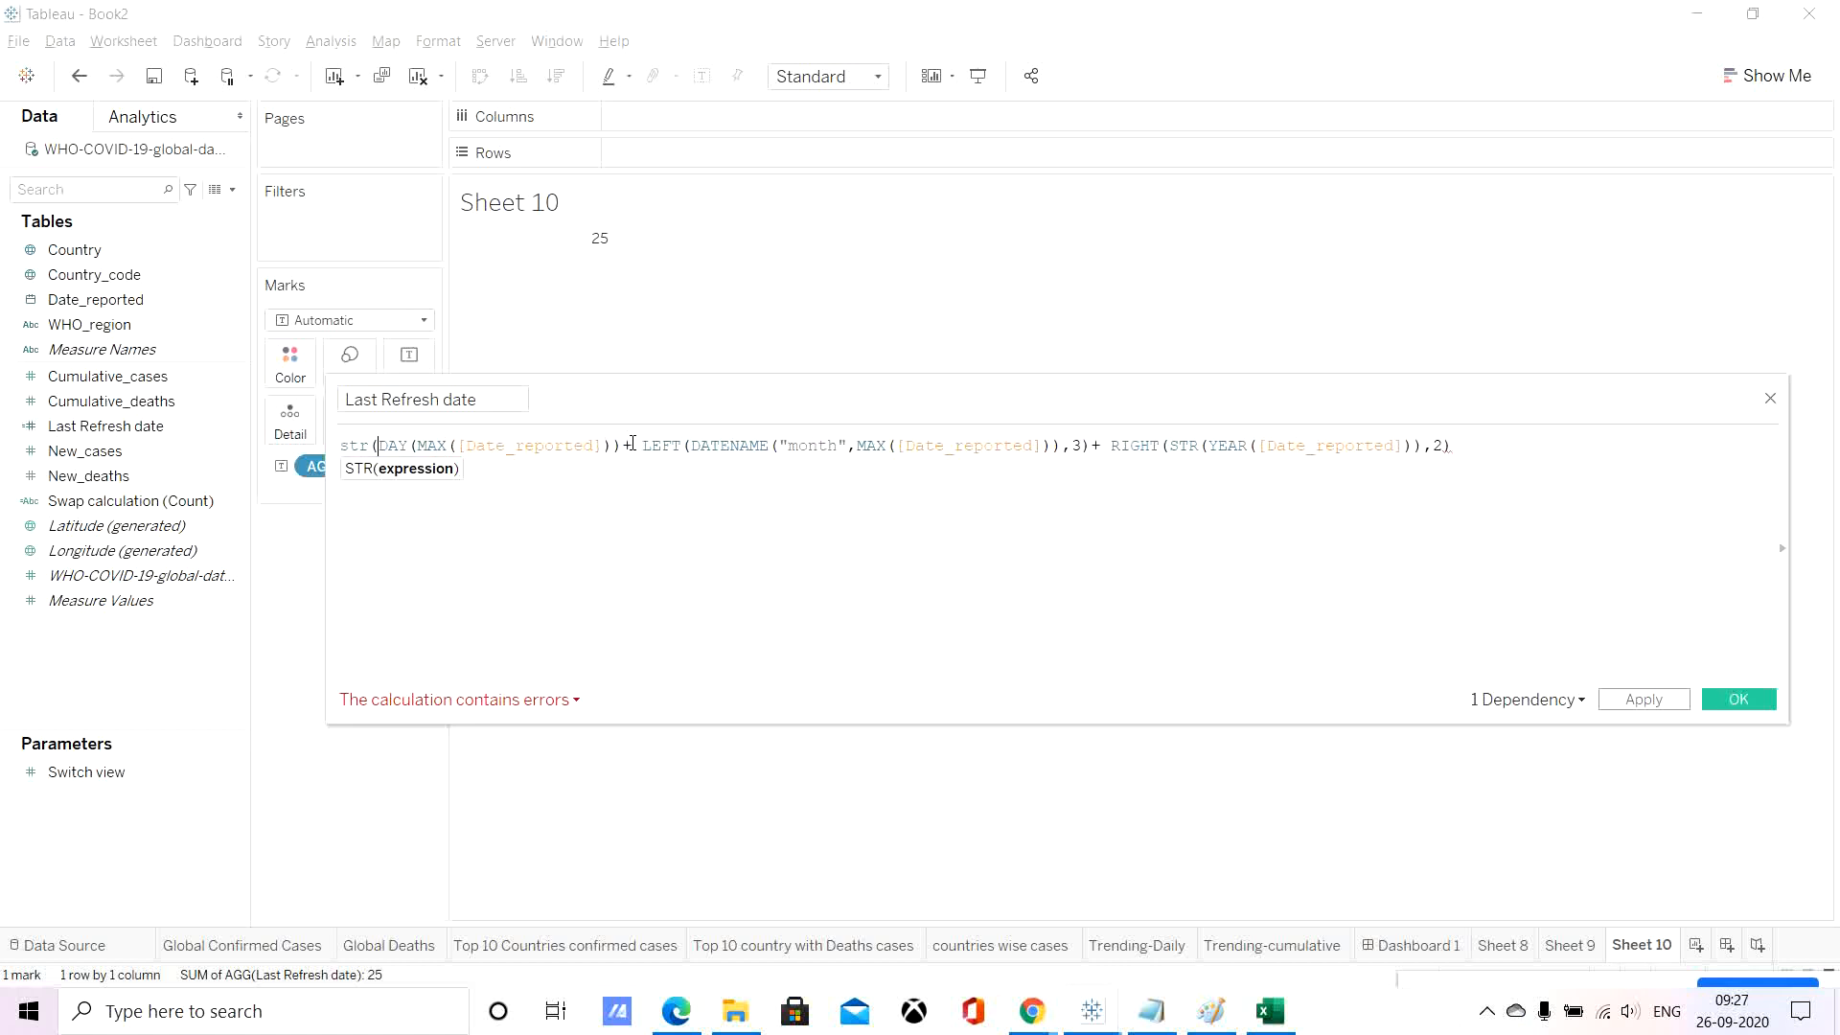
pyautogui.click(621, 446)
pyautogui.write(')')
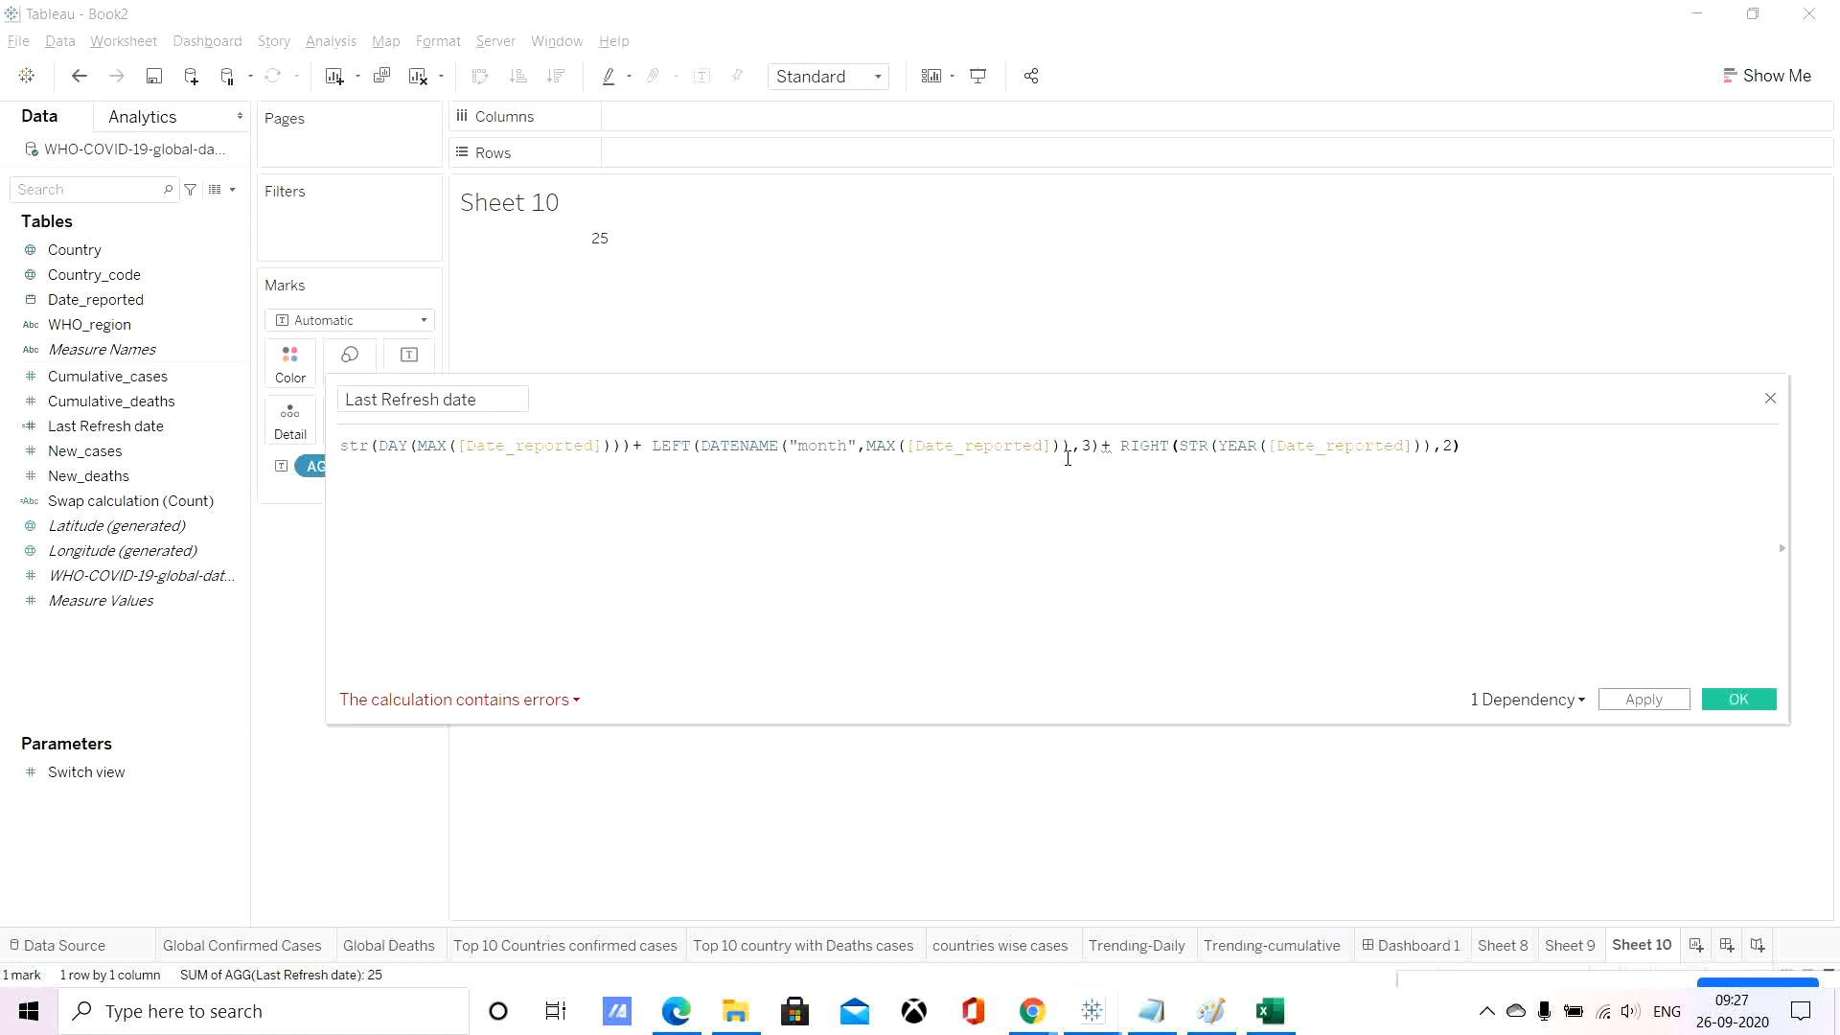
# Check the remaining error and replace the DAY function with DATENAME using "day" as the date part before MAX([Date_reported]).
pyautogui.click(526, 702)
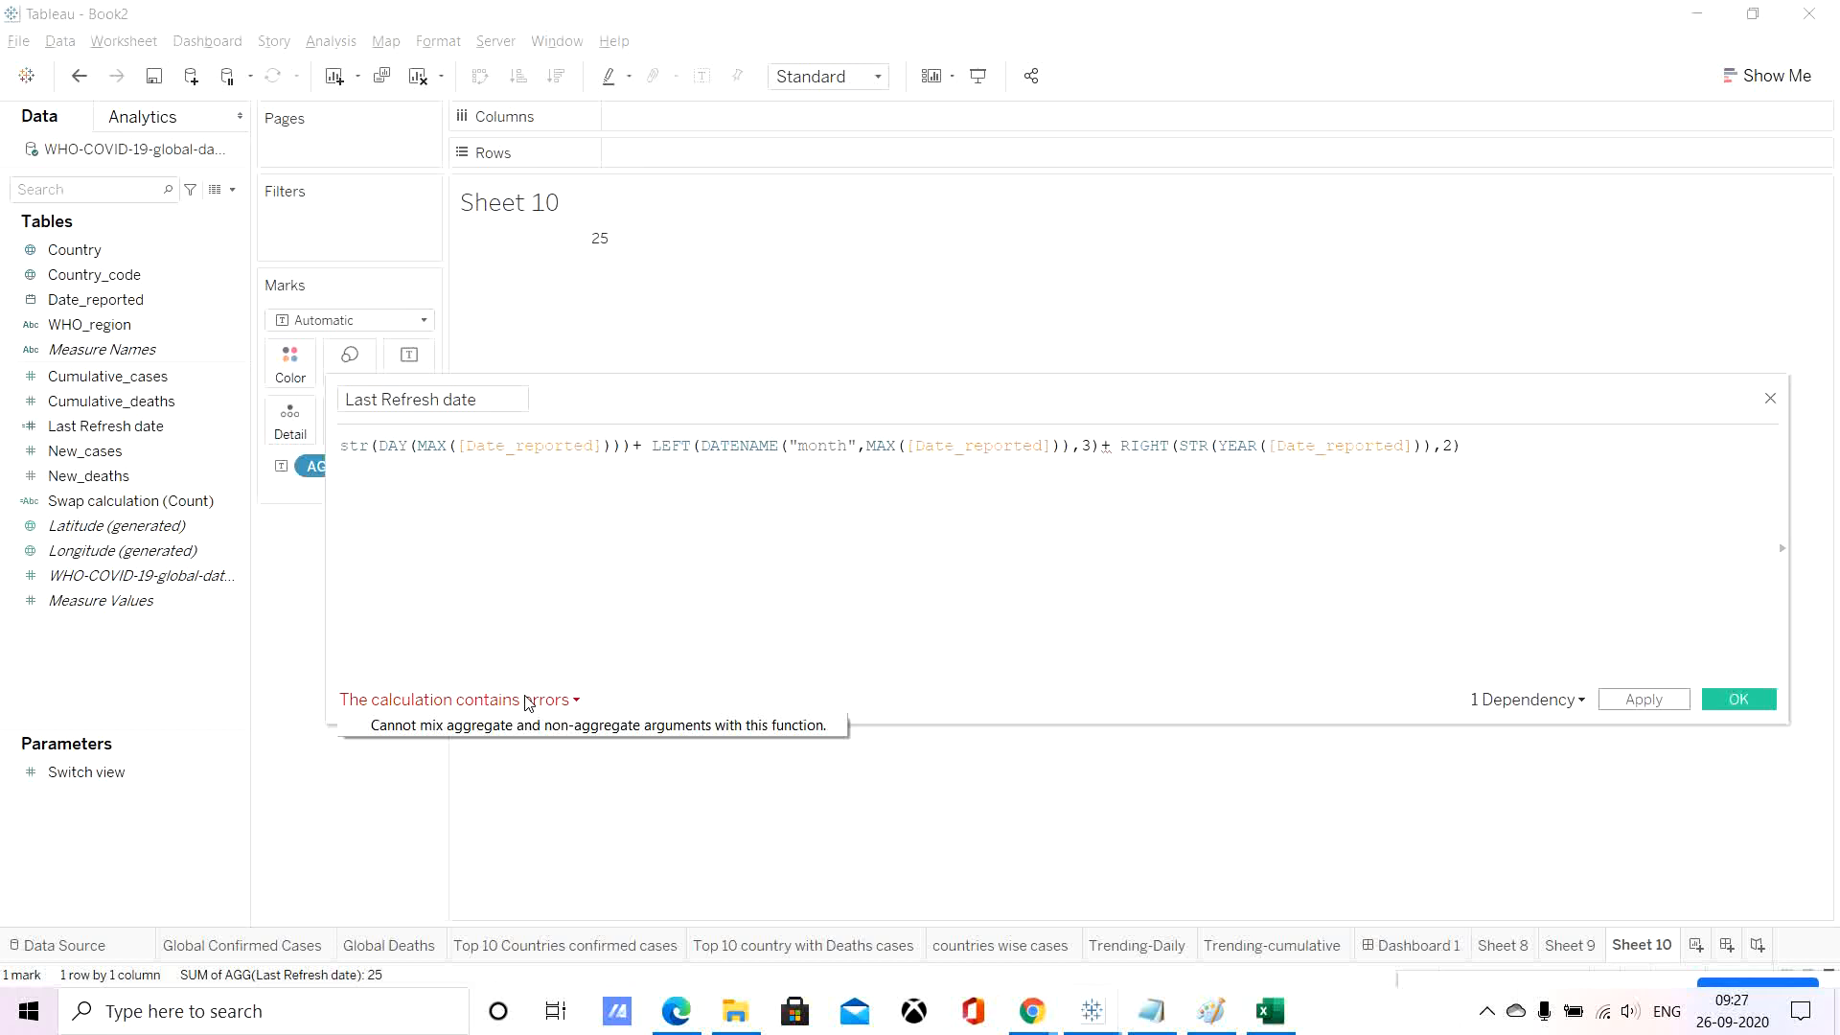
pyautogui.click(905, 602)
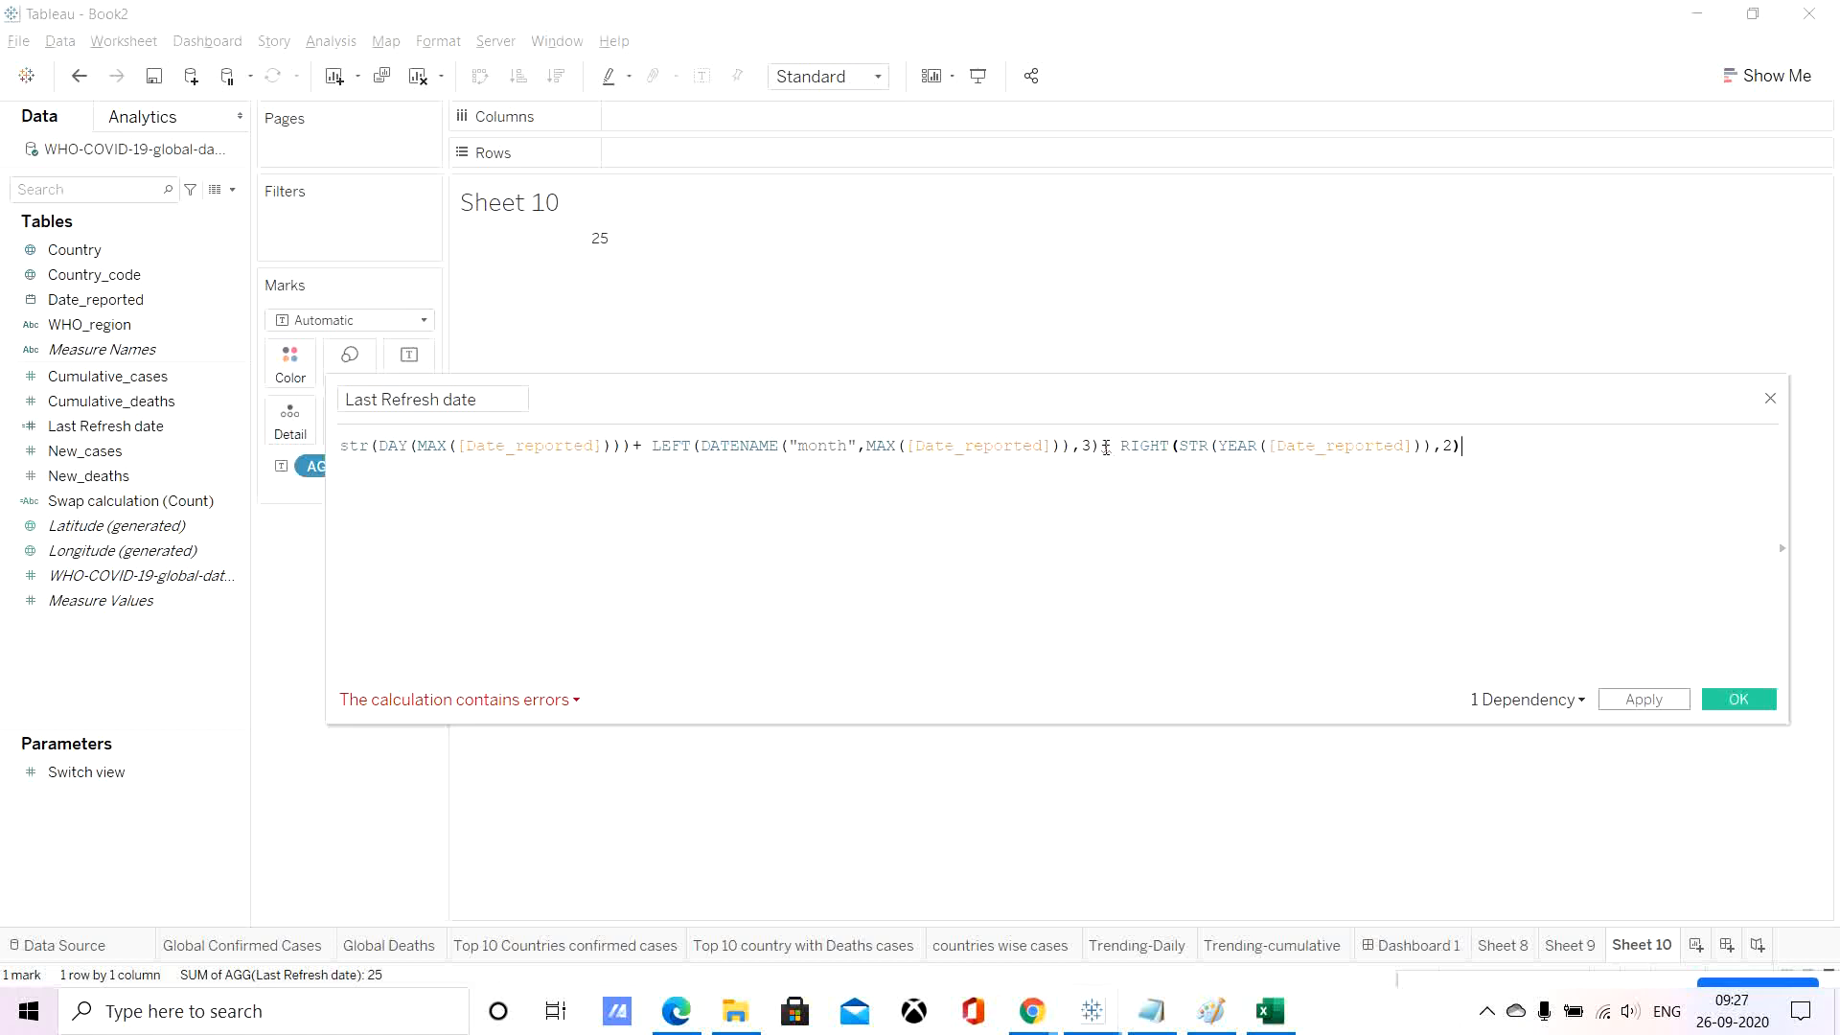
pyautogui.moveTo(1104, 447)
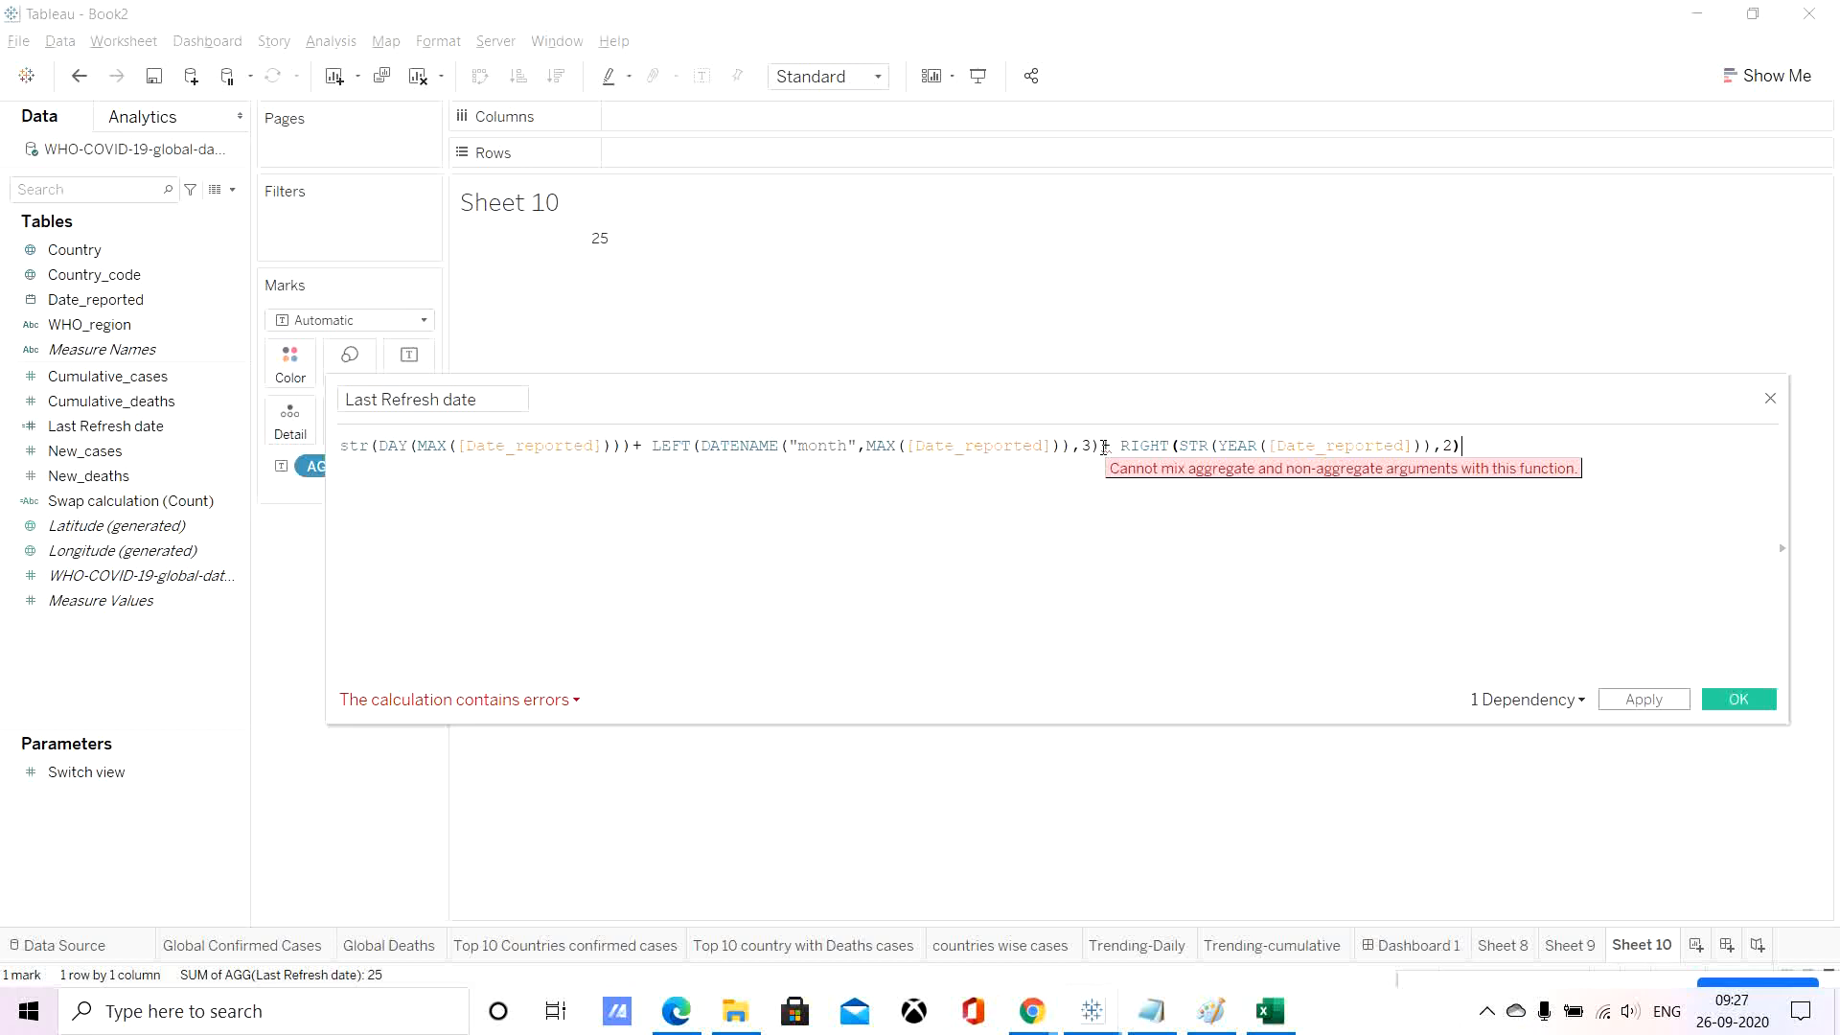
pyautogui.doubleClick(398, 447)
pyautogui.write('daten')
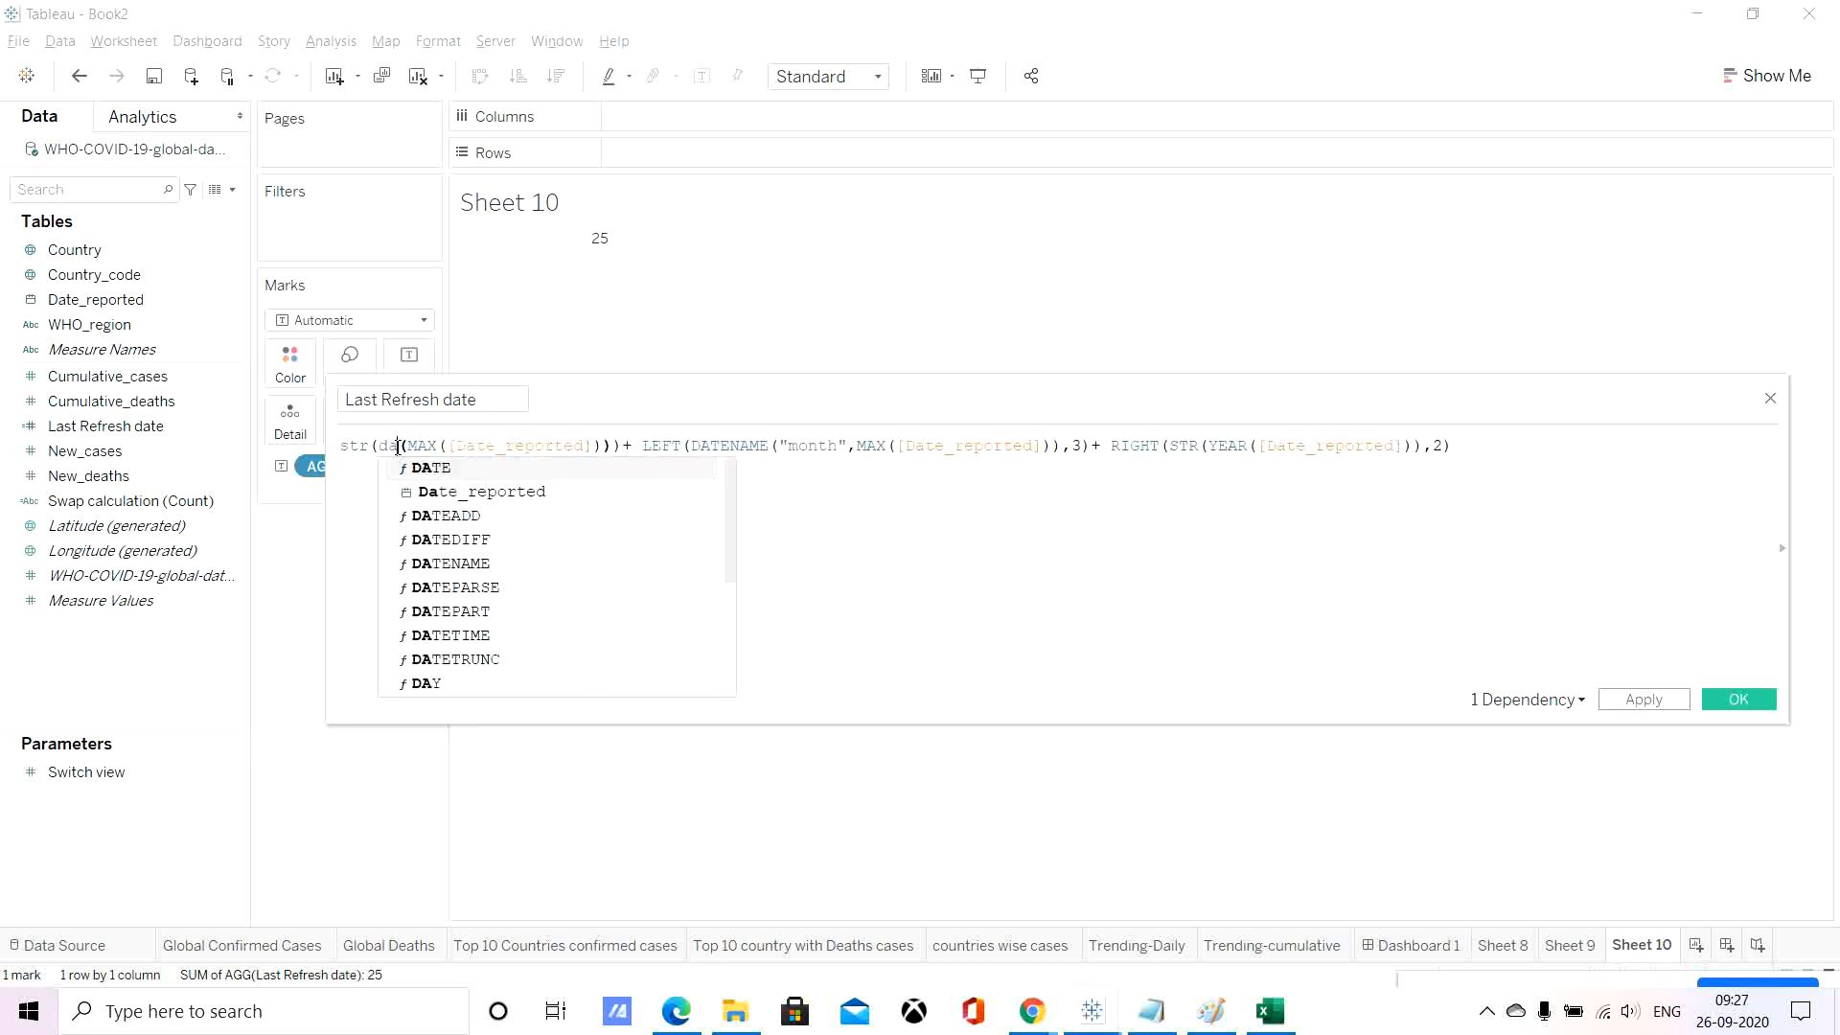
pyautogui.press('Return')
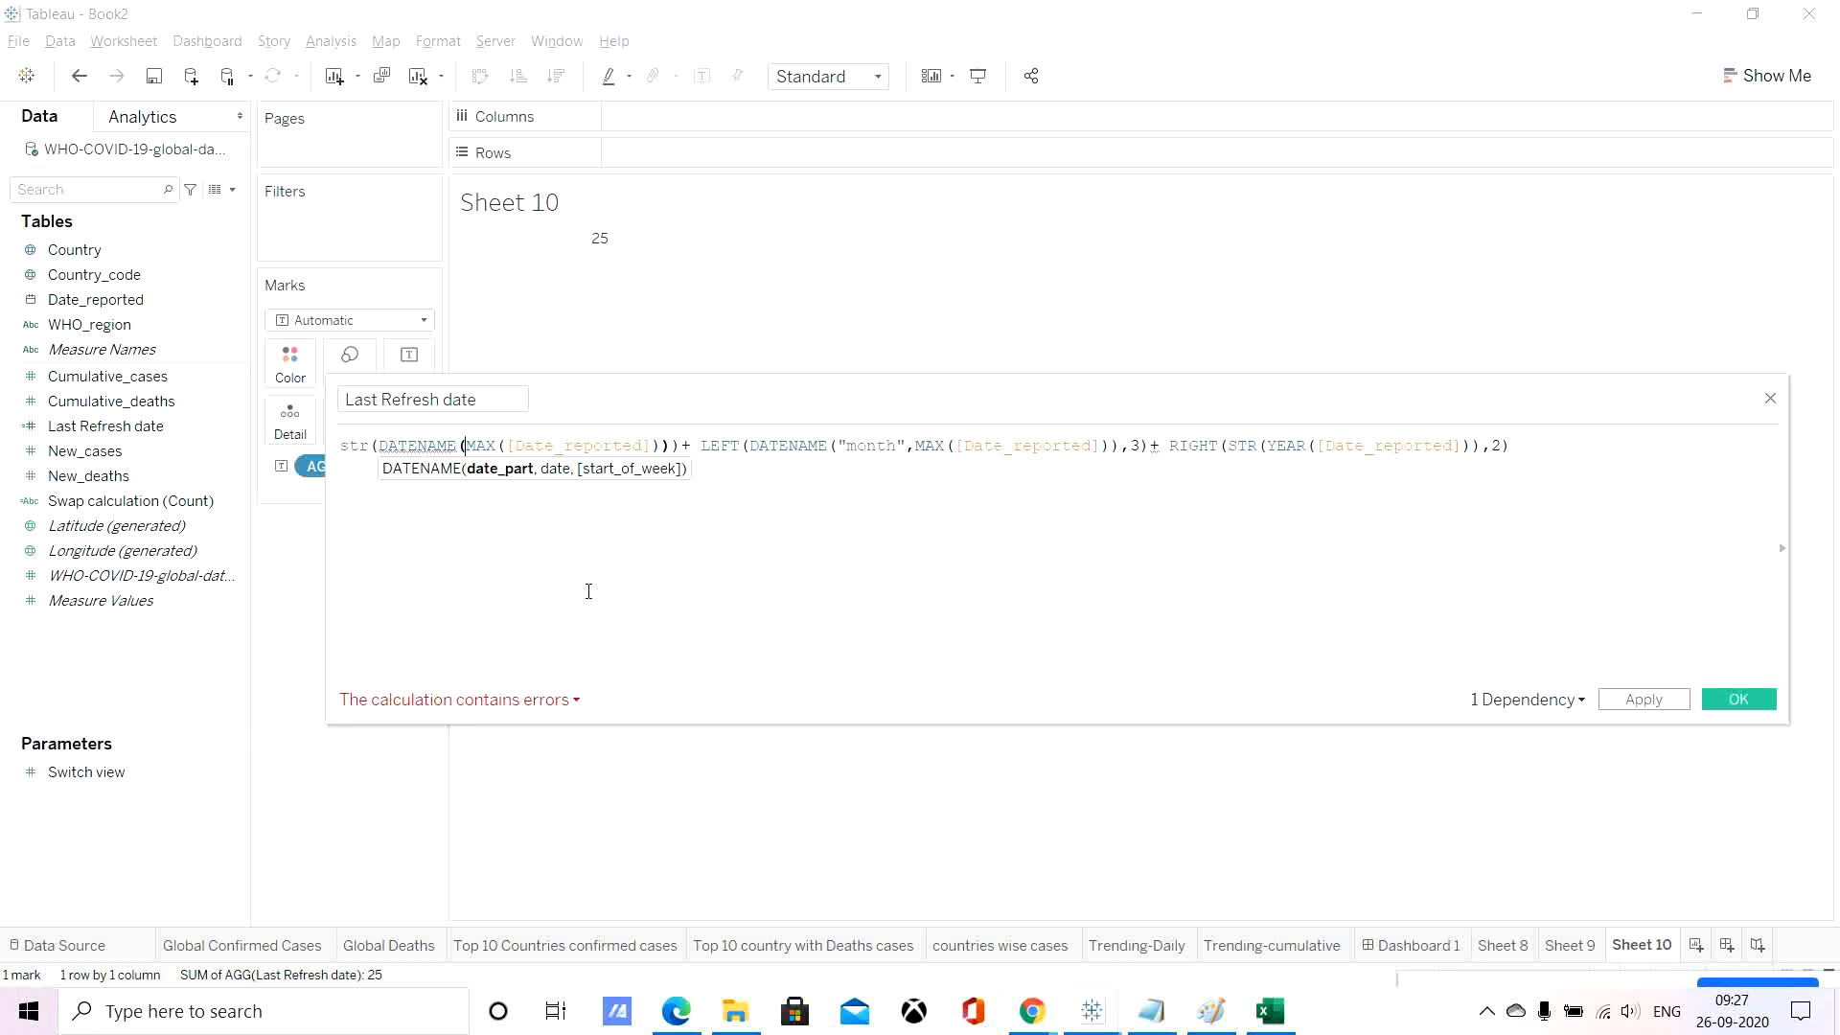
pyautogui.write('"day')
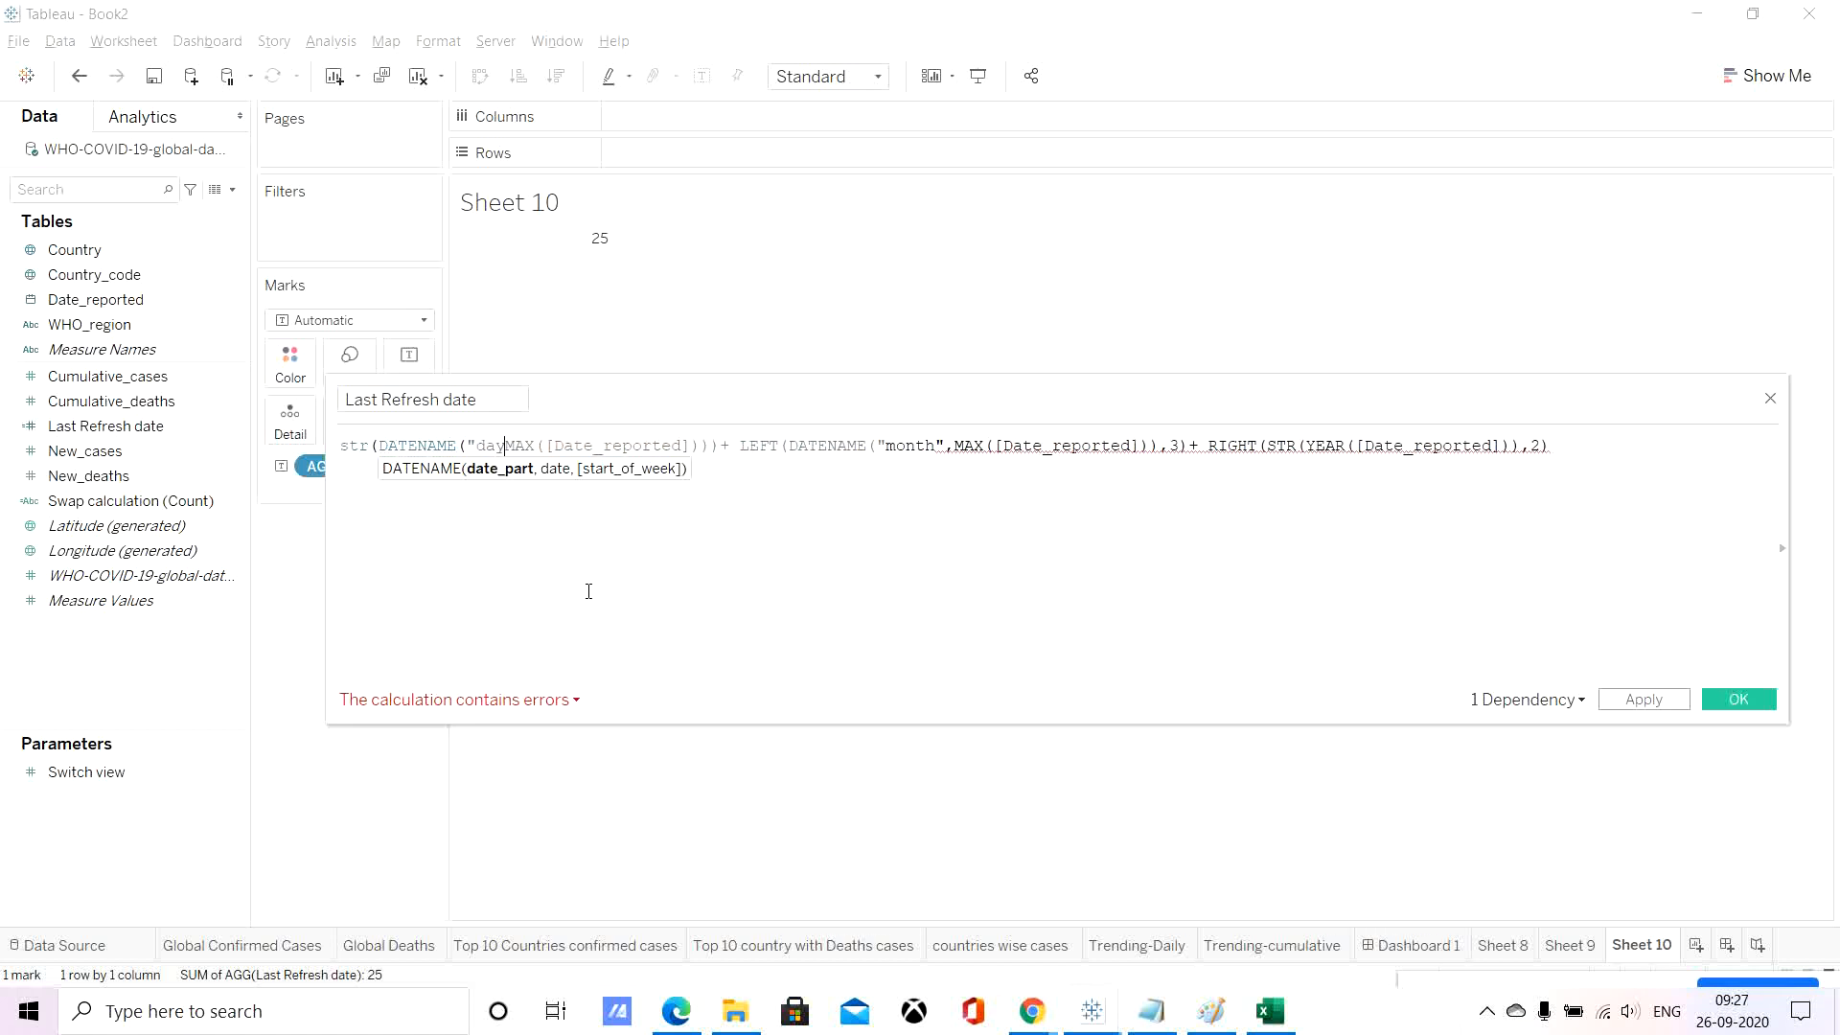
pyautogui.write('",')
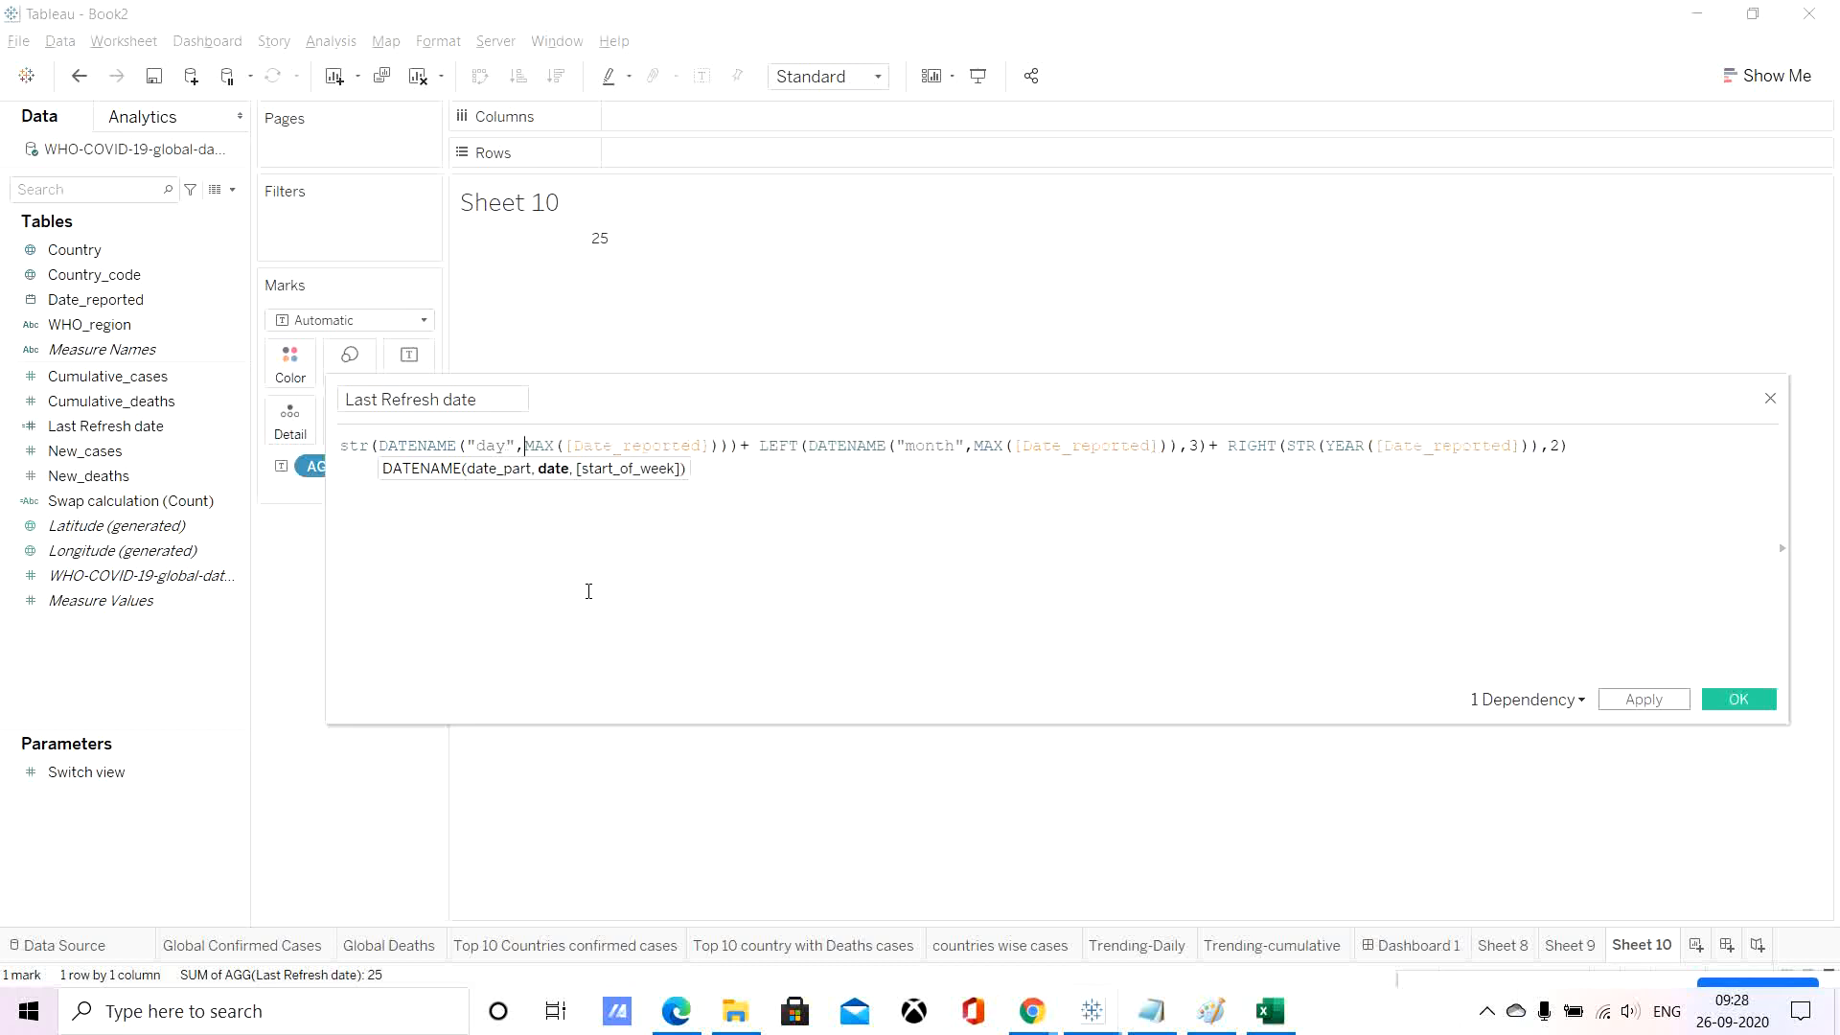
pyautogui.click(722, 486)
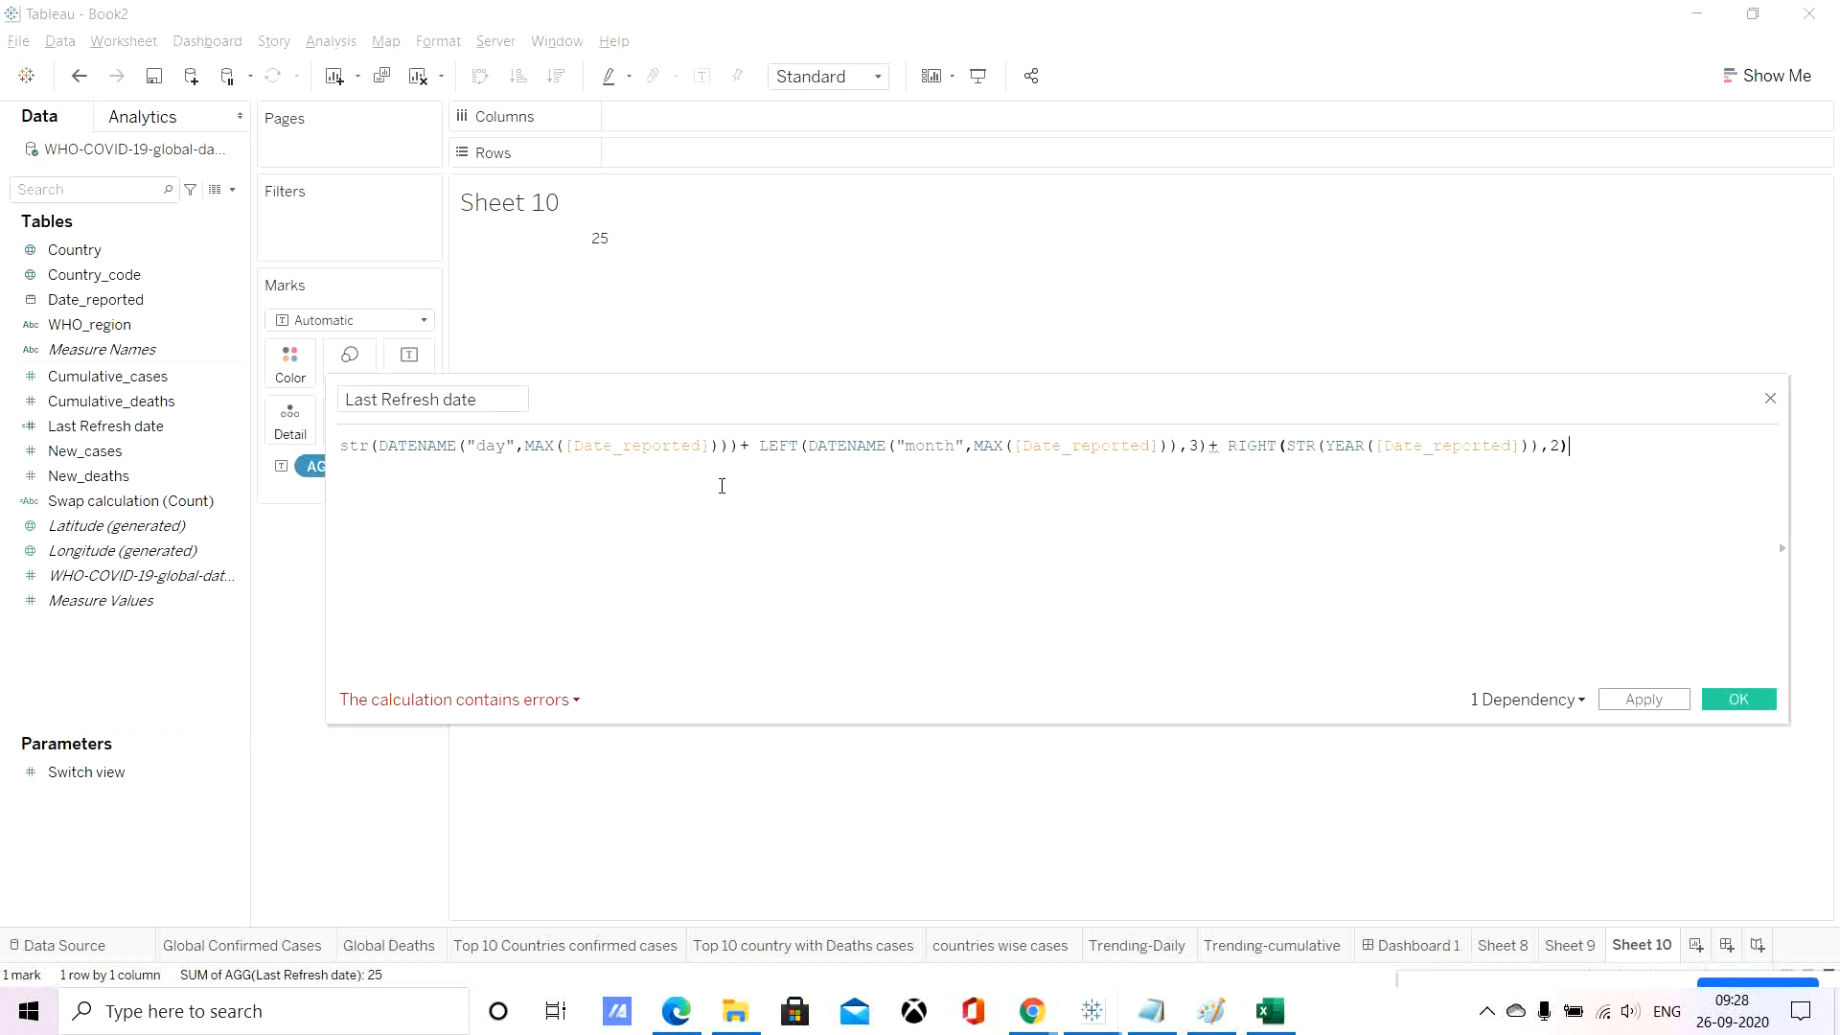
# Remove the STR function and its parentheses from around the day DATENAME expression.
pyautogui.doubleClick(352, 444)
pyautogui.press('BackSpace')
pyautogui.press('Delete')
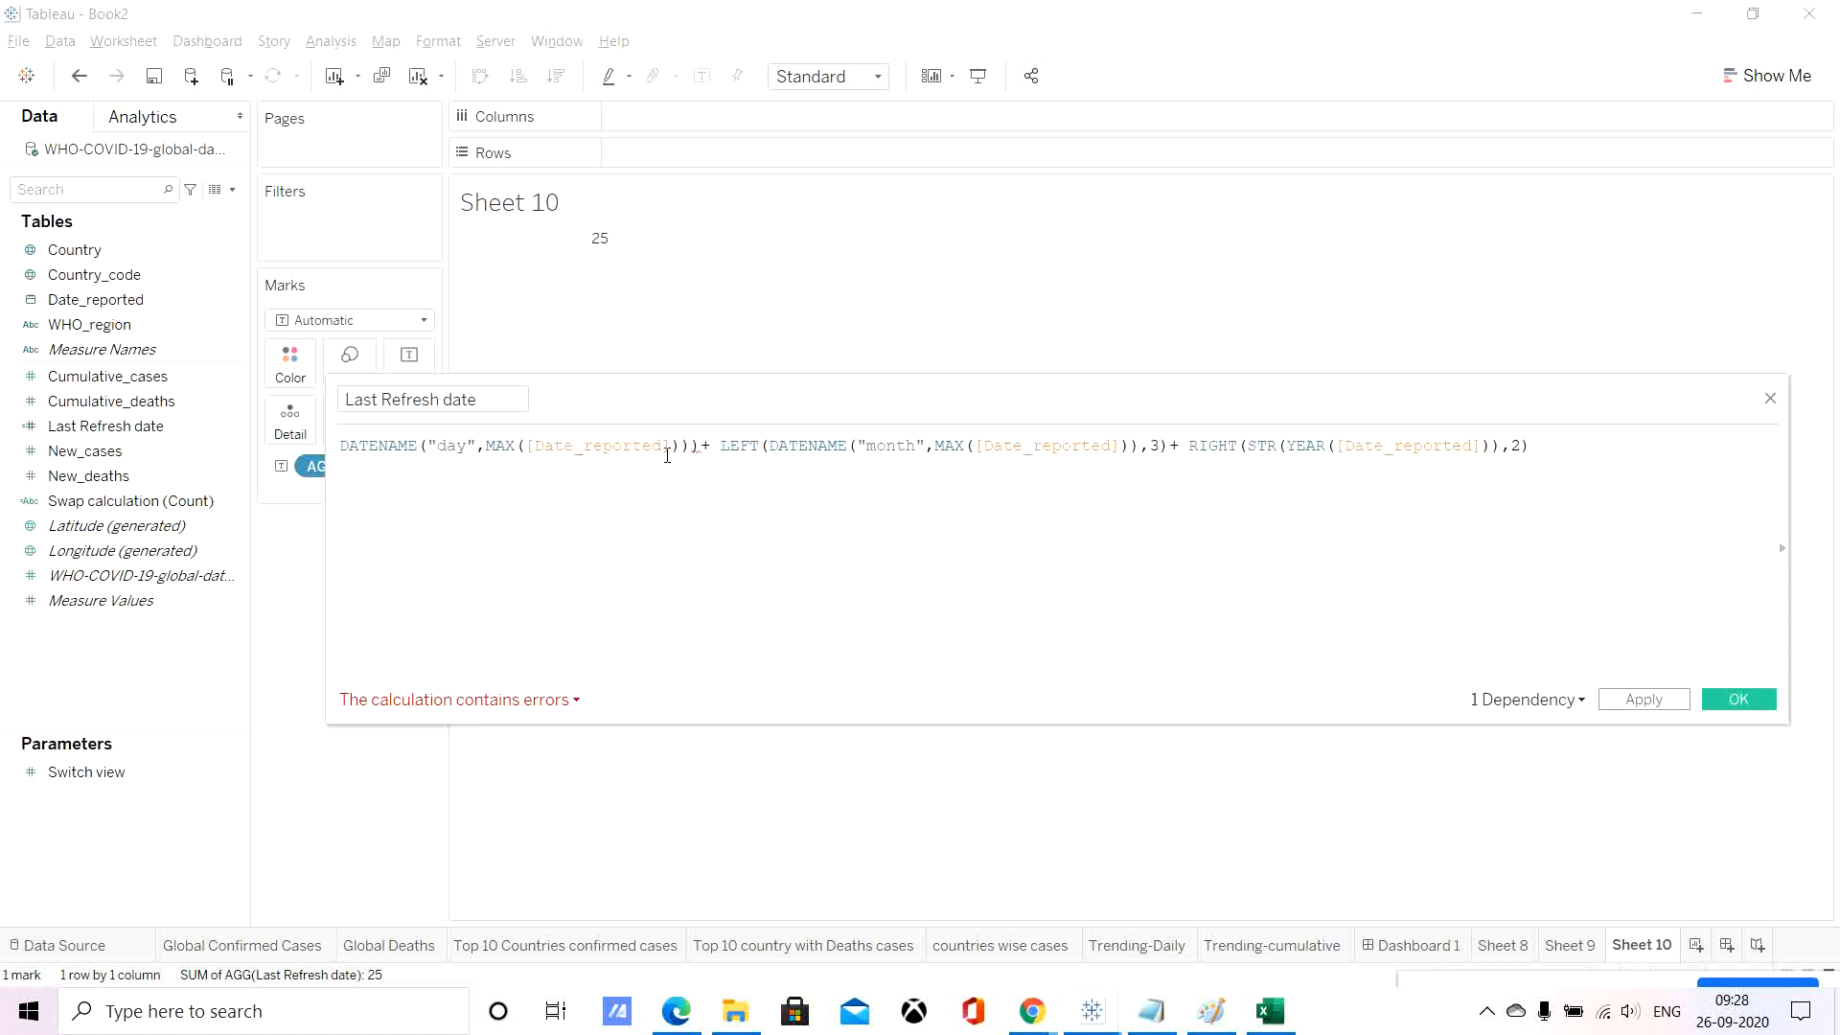
pyautogui.click(700, 446)
pyautogui.press('BackSpace')
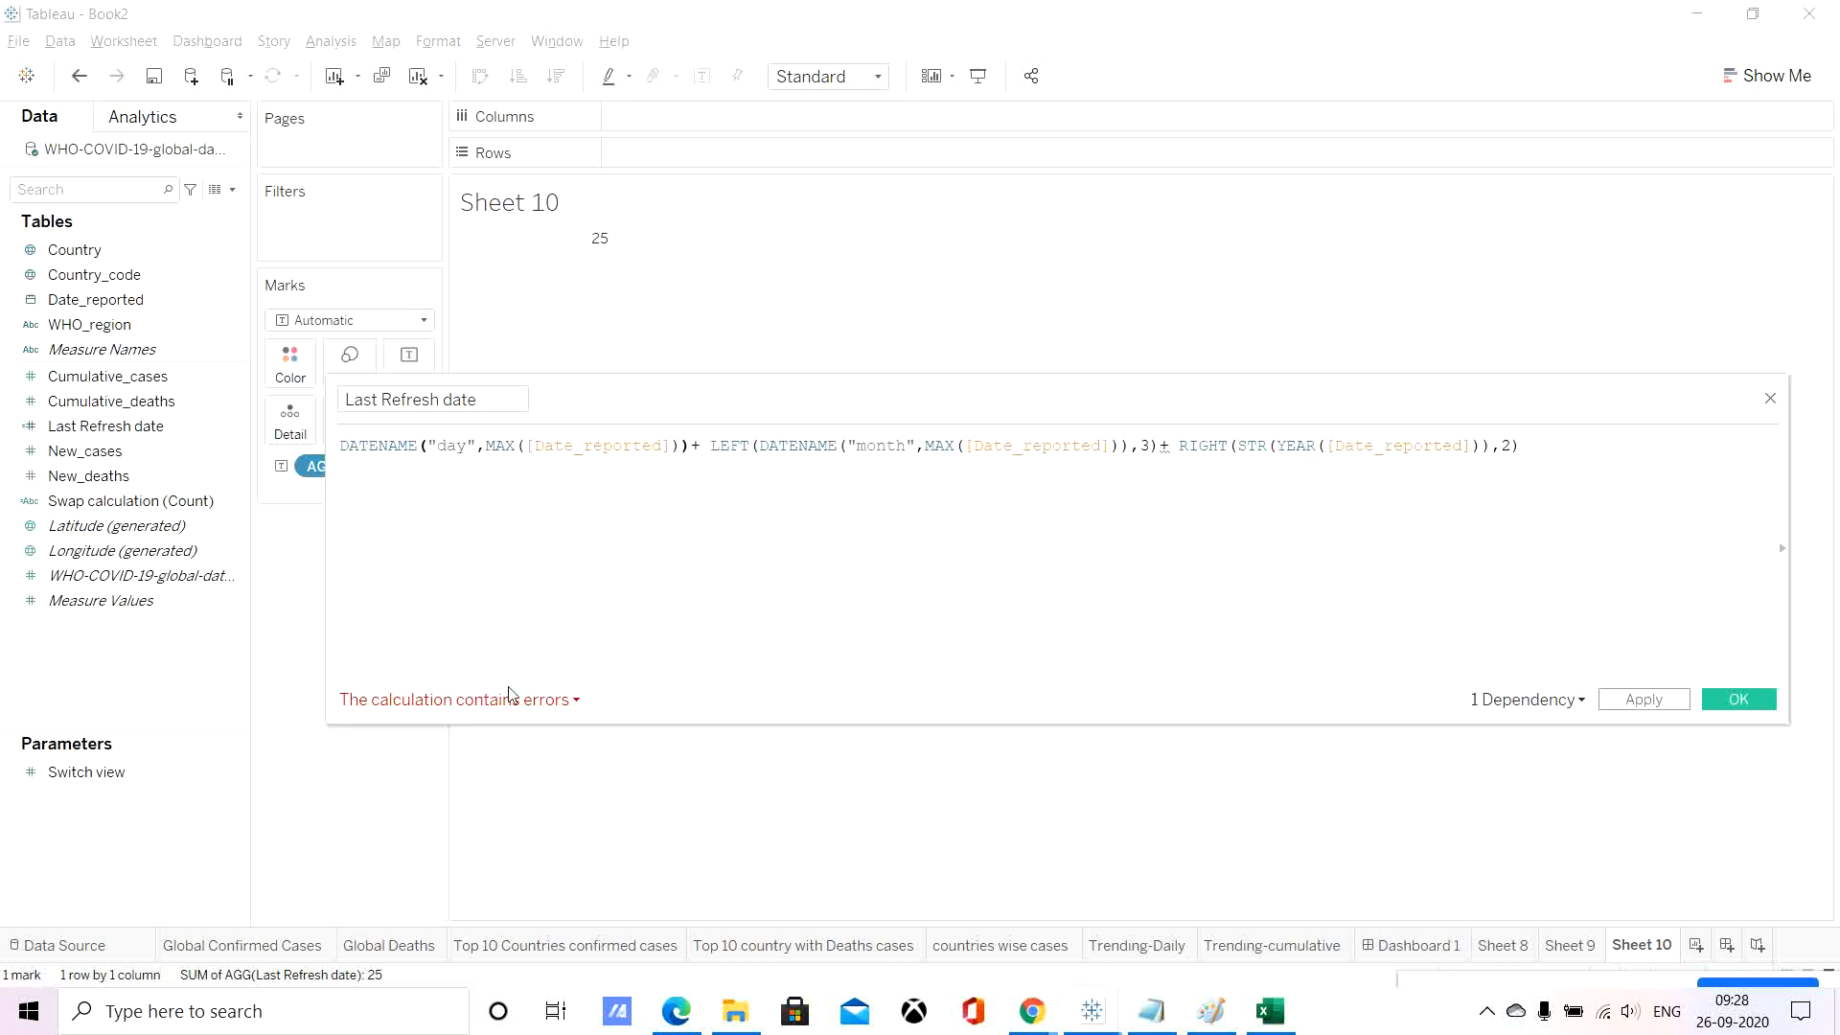
# Check the error, delete the + RIGHT(STR(YEAR([Date_reported])),2) part from the end of the formula and apply the calculation.
pyautogui.moveTo(489, 713)
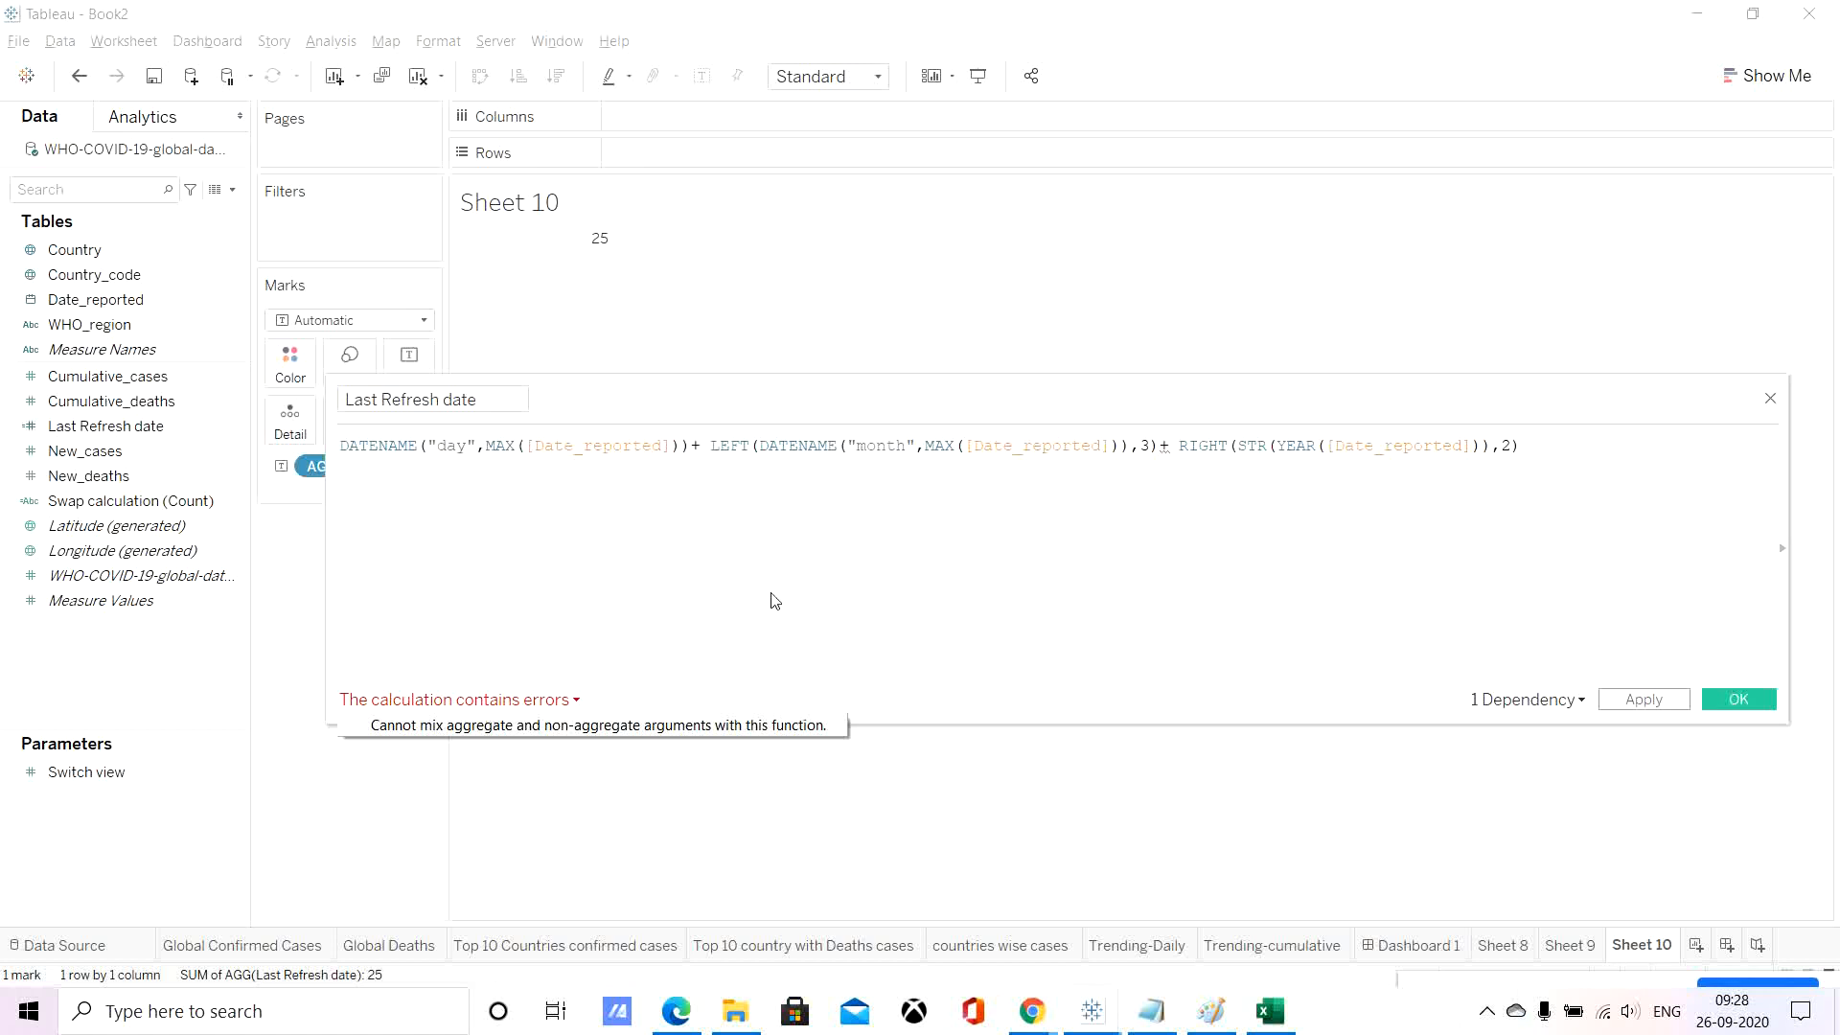
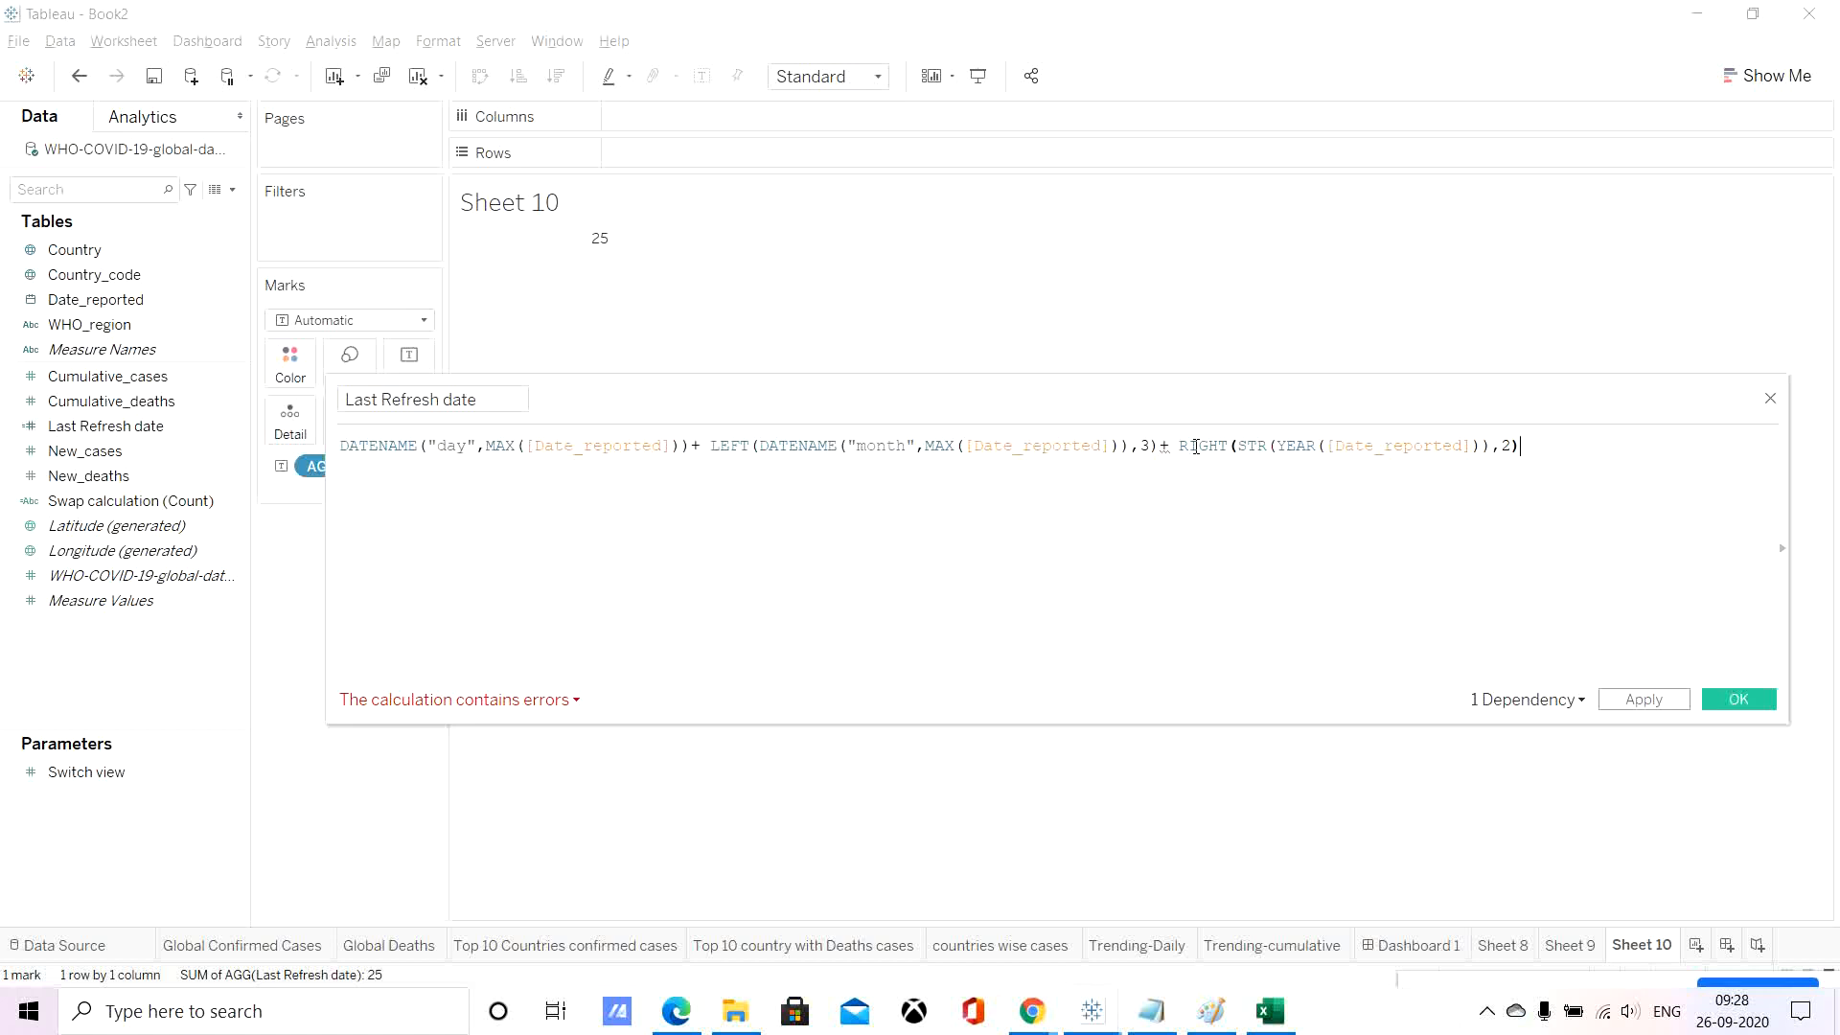
pyautogui.moveTo(1161, 445); pyautogui.dragTo(1515, 461)
pyautogui.press('BackSpace')
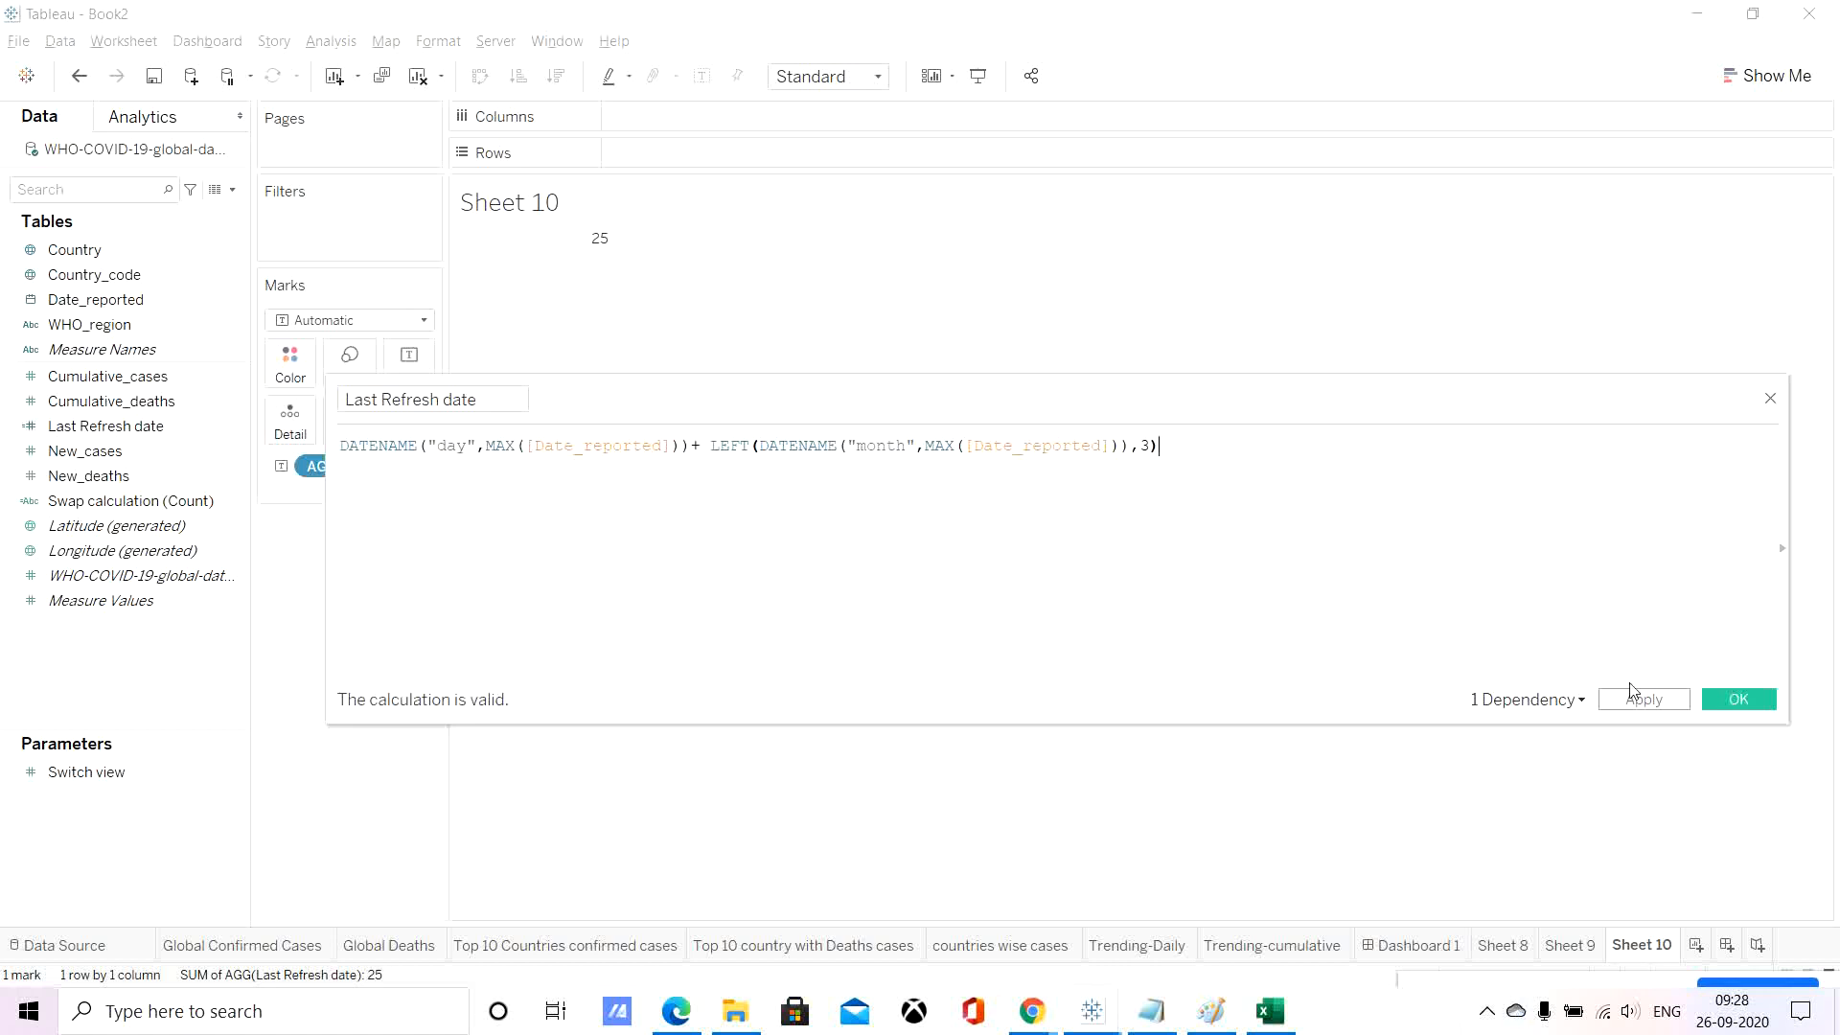
pyautogui.click(1646, 702)
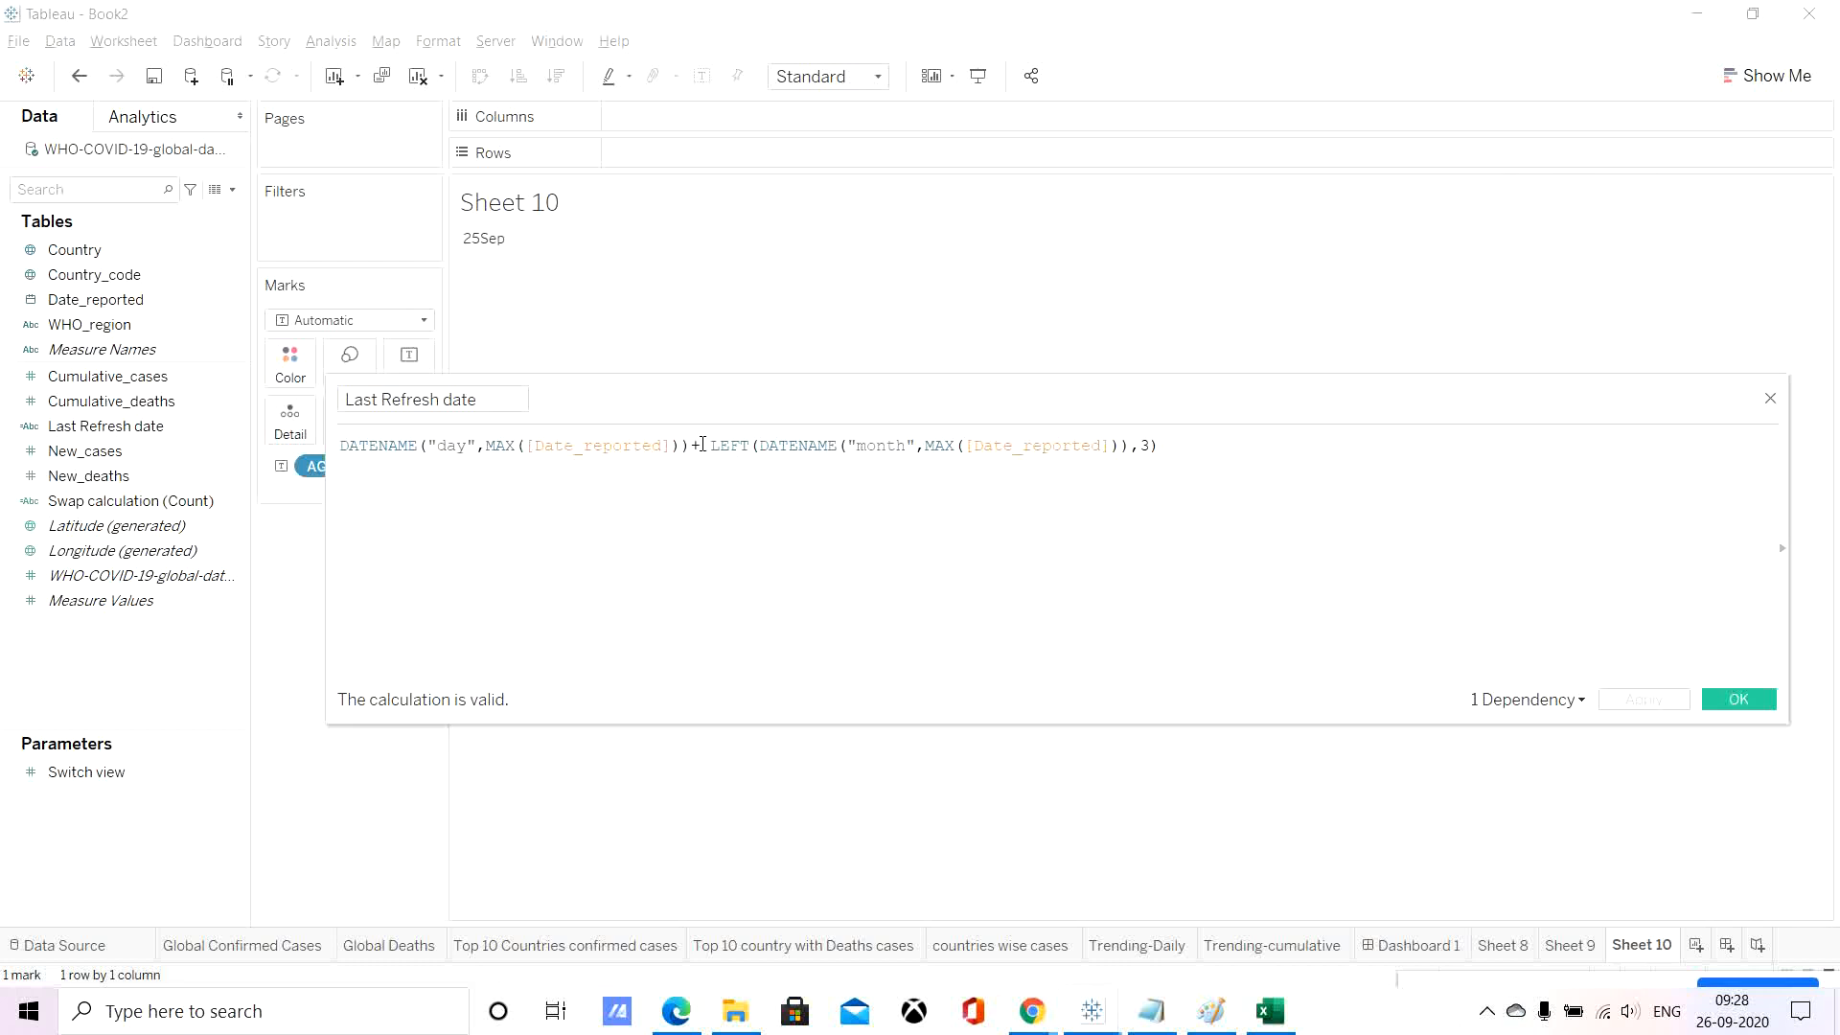
# Insert " "+ between the day and month parts of the formula as a space separator and apply it.
pyautogui.write('"')
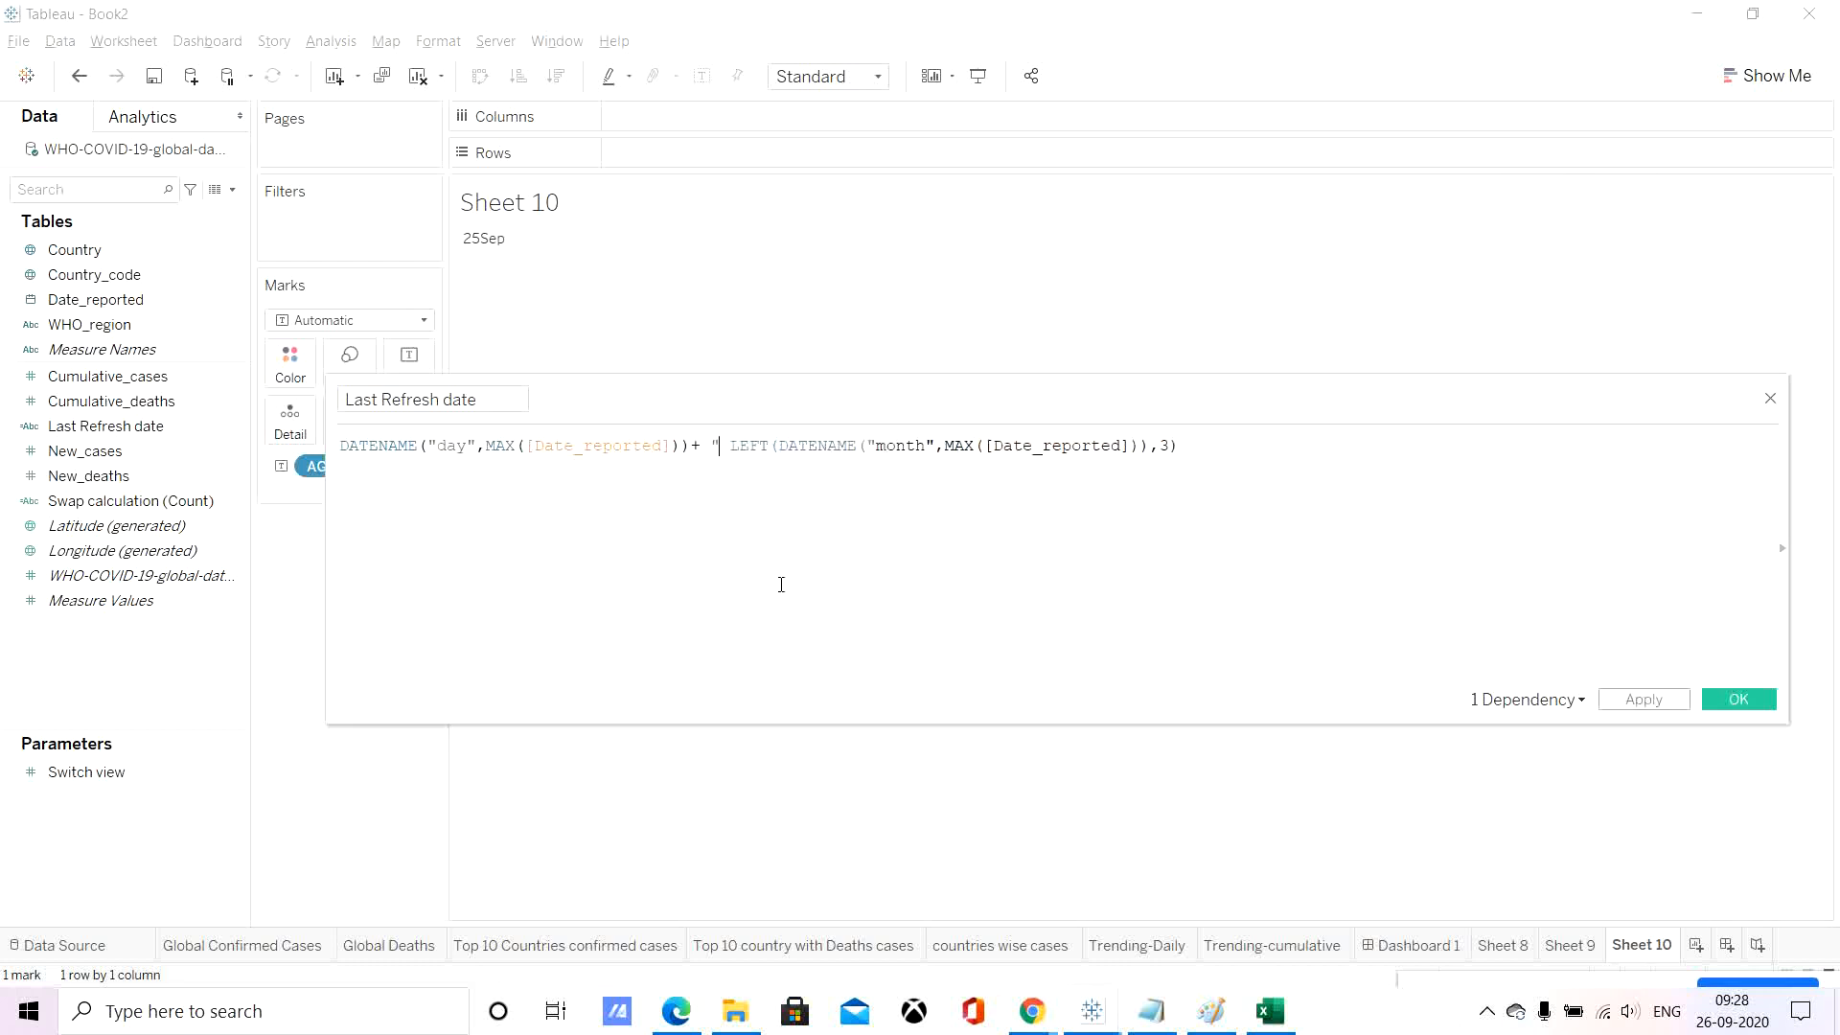
pyautogui.write(' "')
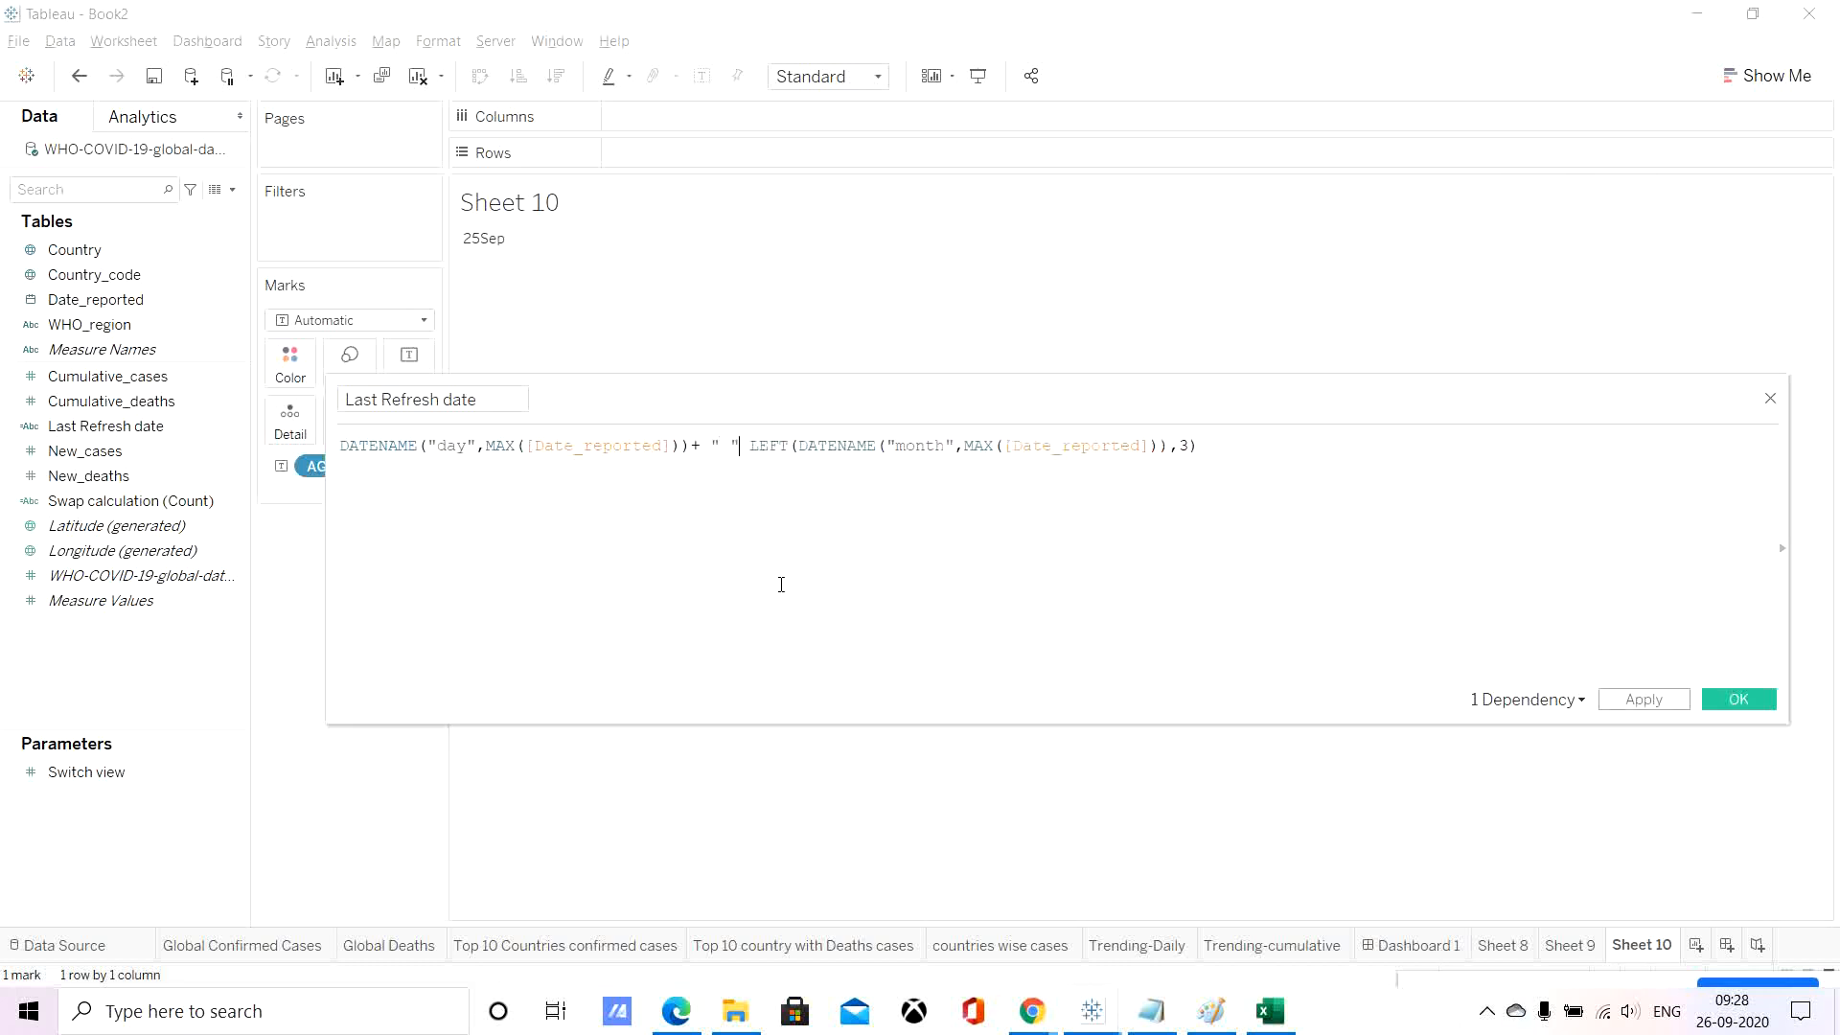
pyautogui.write('+')
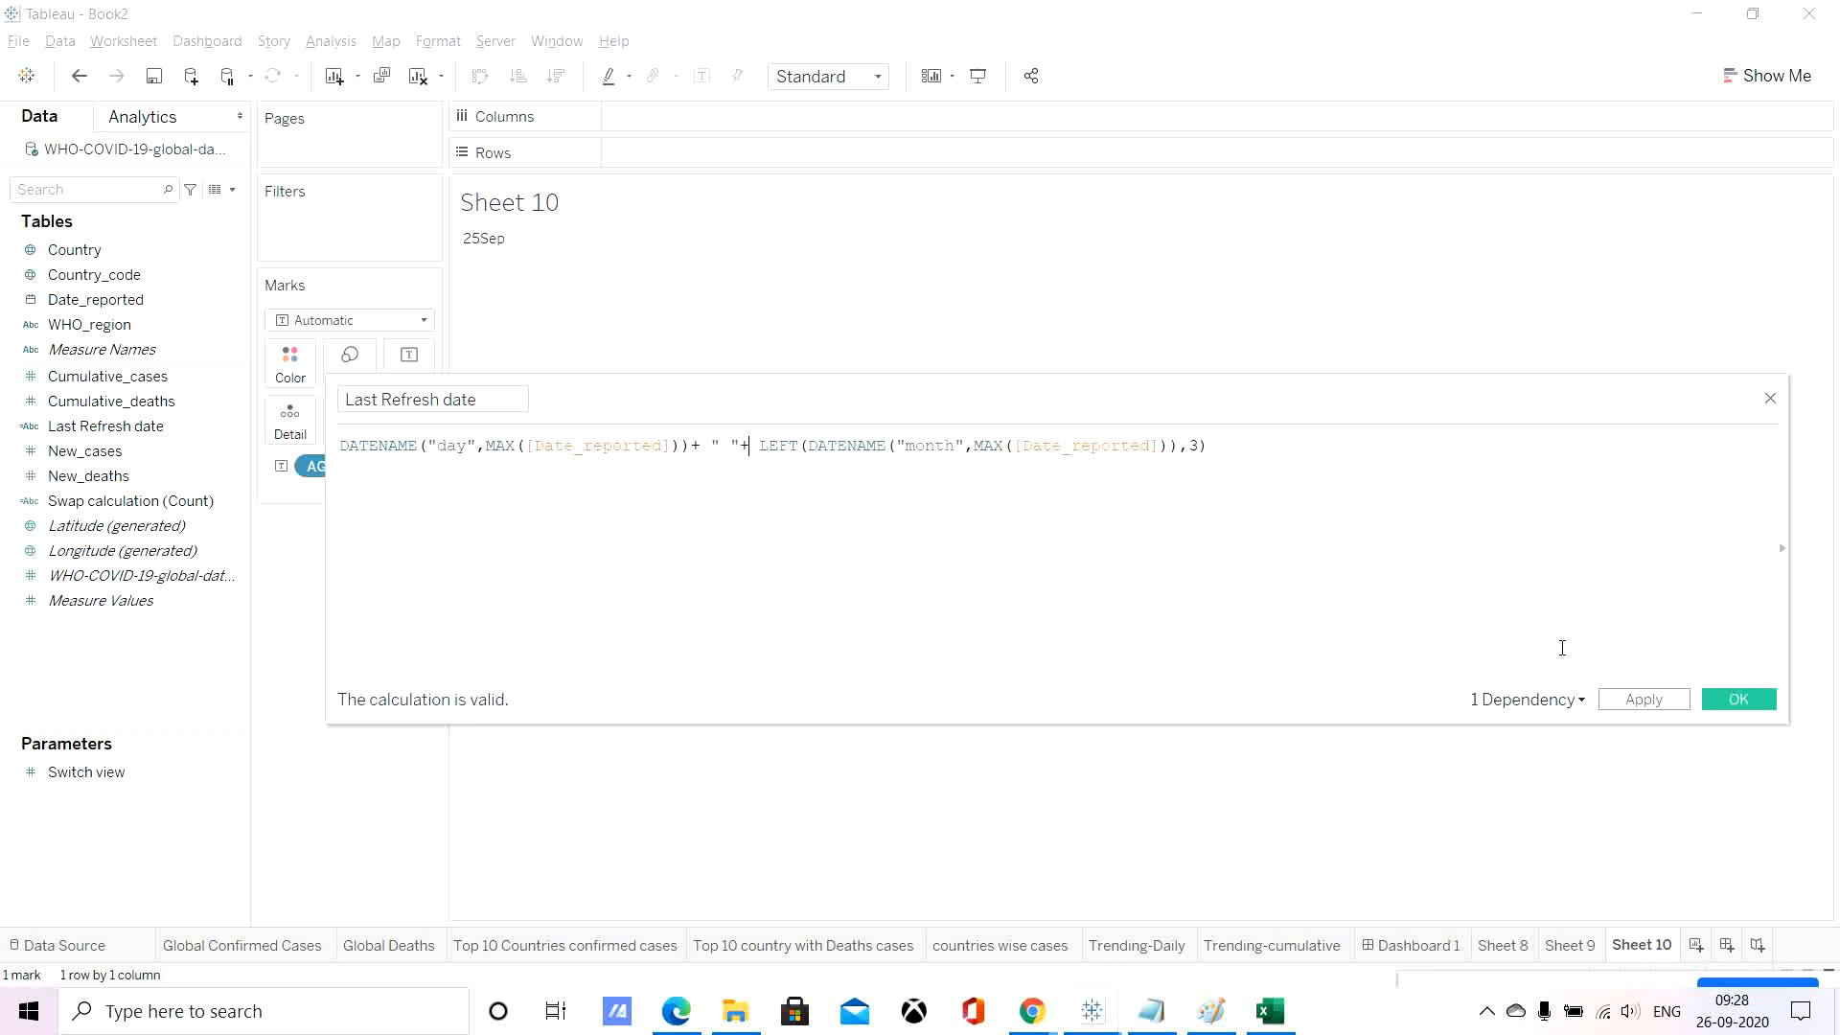
pyautogui.click(1655, 700)
# Replace the space separator between day and month with "-" and apply the calculation.
pyautogui.write('-')
pyautogui.press('Delete')
pyautogui.click(1643, 698)
# Append + "-"+ DATENAME("year",[Date_reported]) to the formula, apply it and check the calculation's error details.
pyautogui.write('+ ')
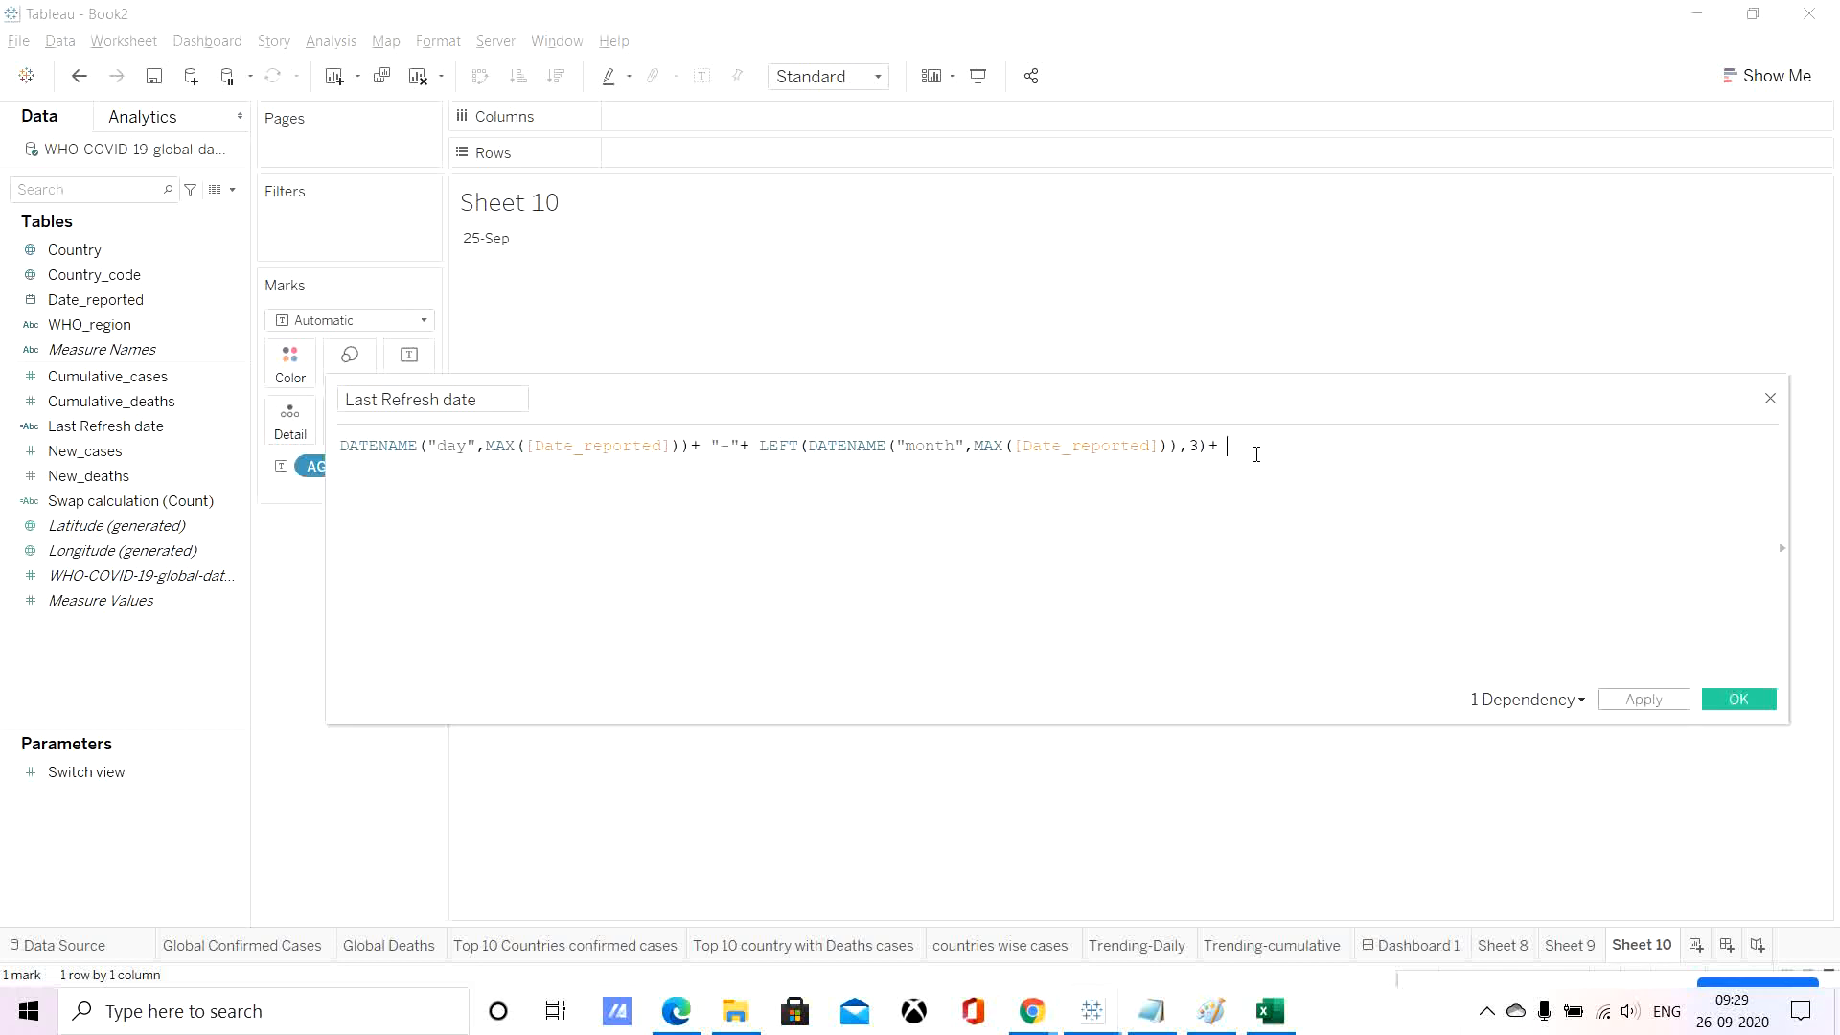
pyautogui.write('"-"+')
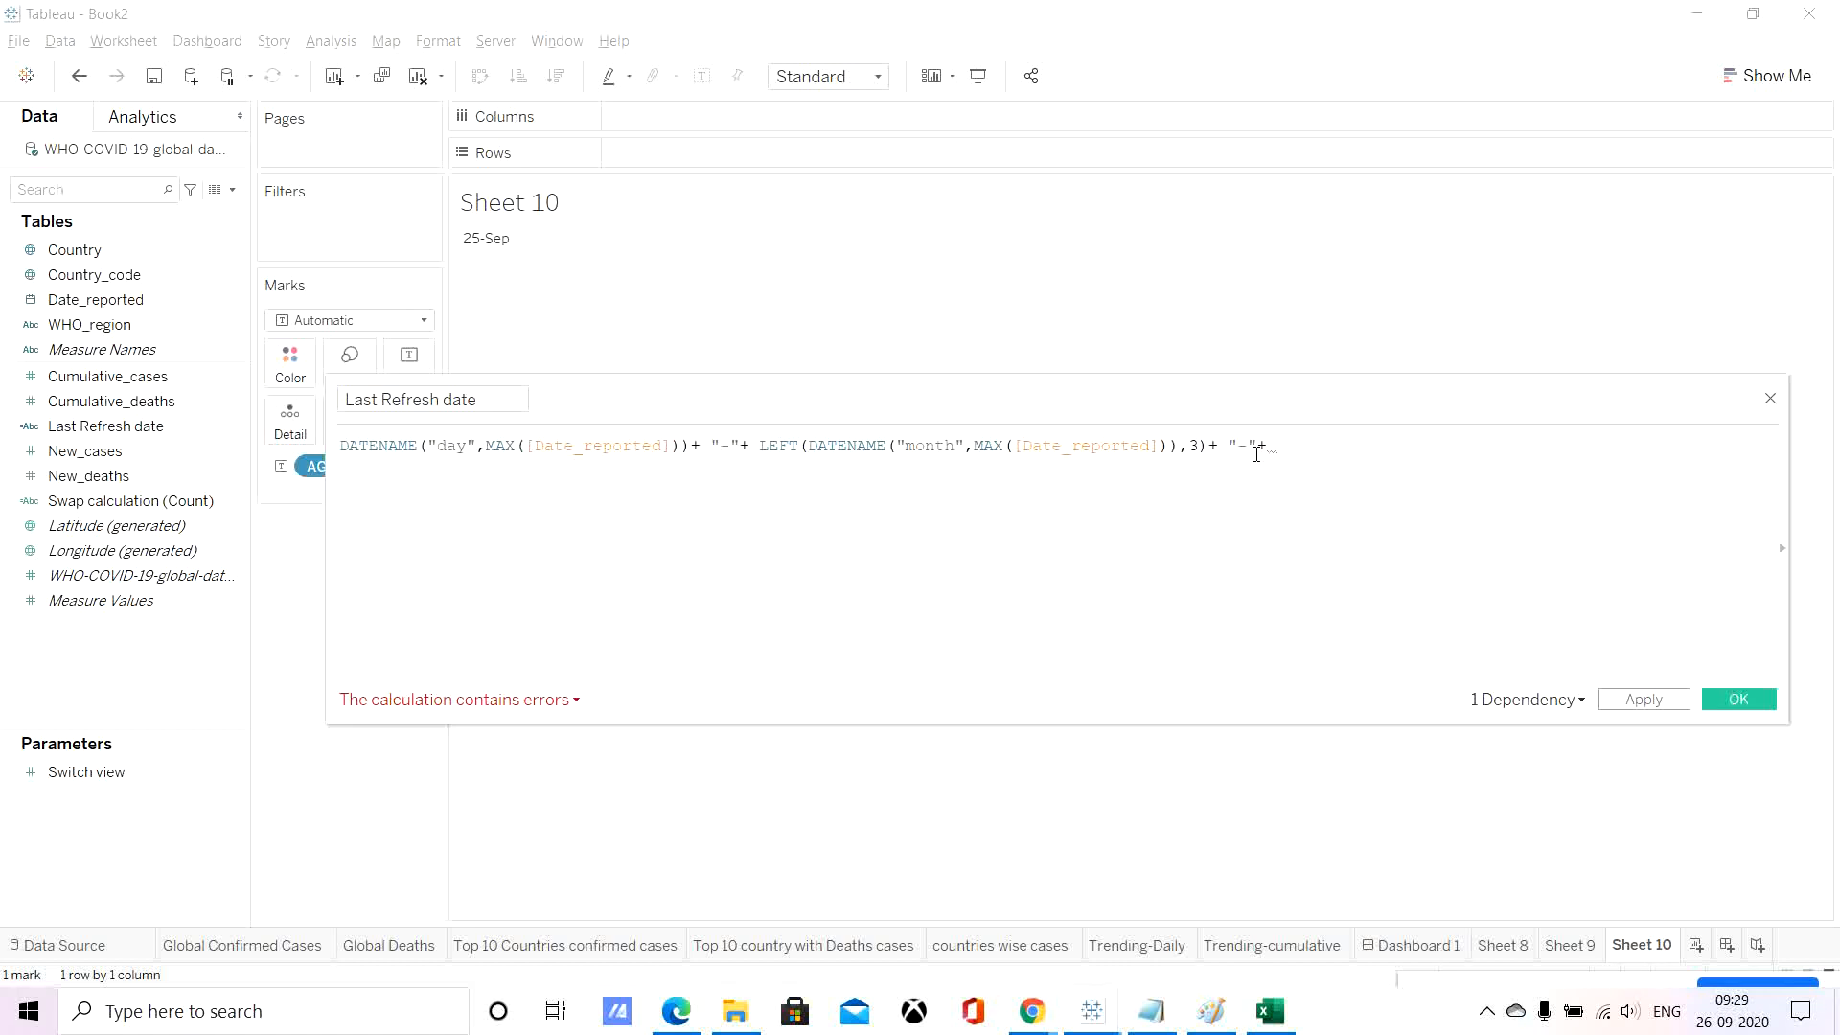
pyautogui.write(' date')
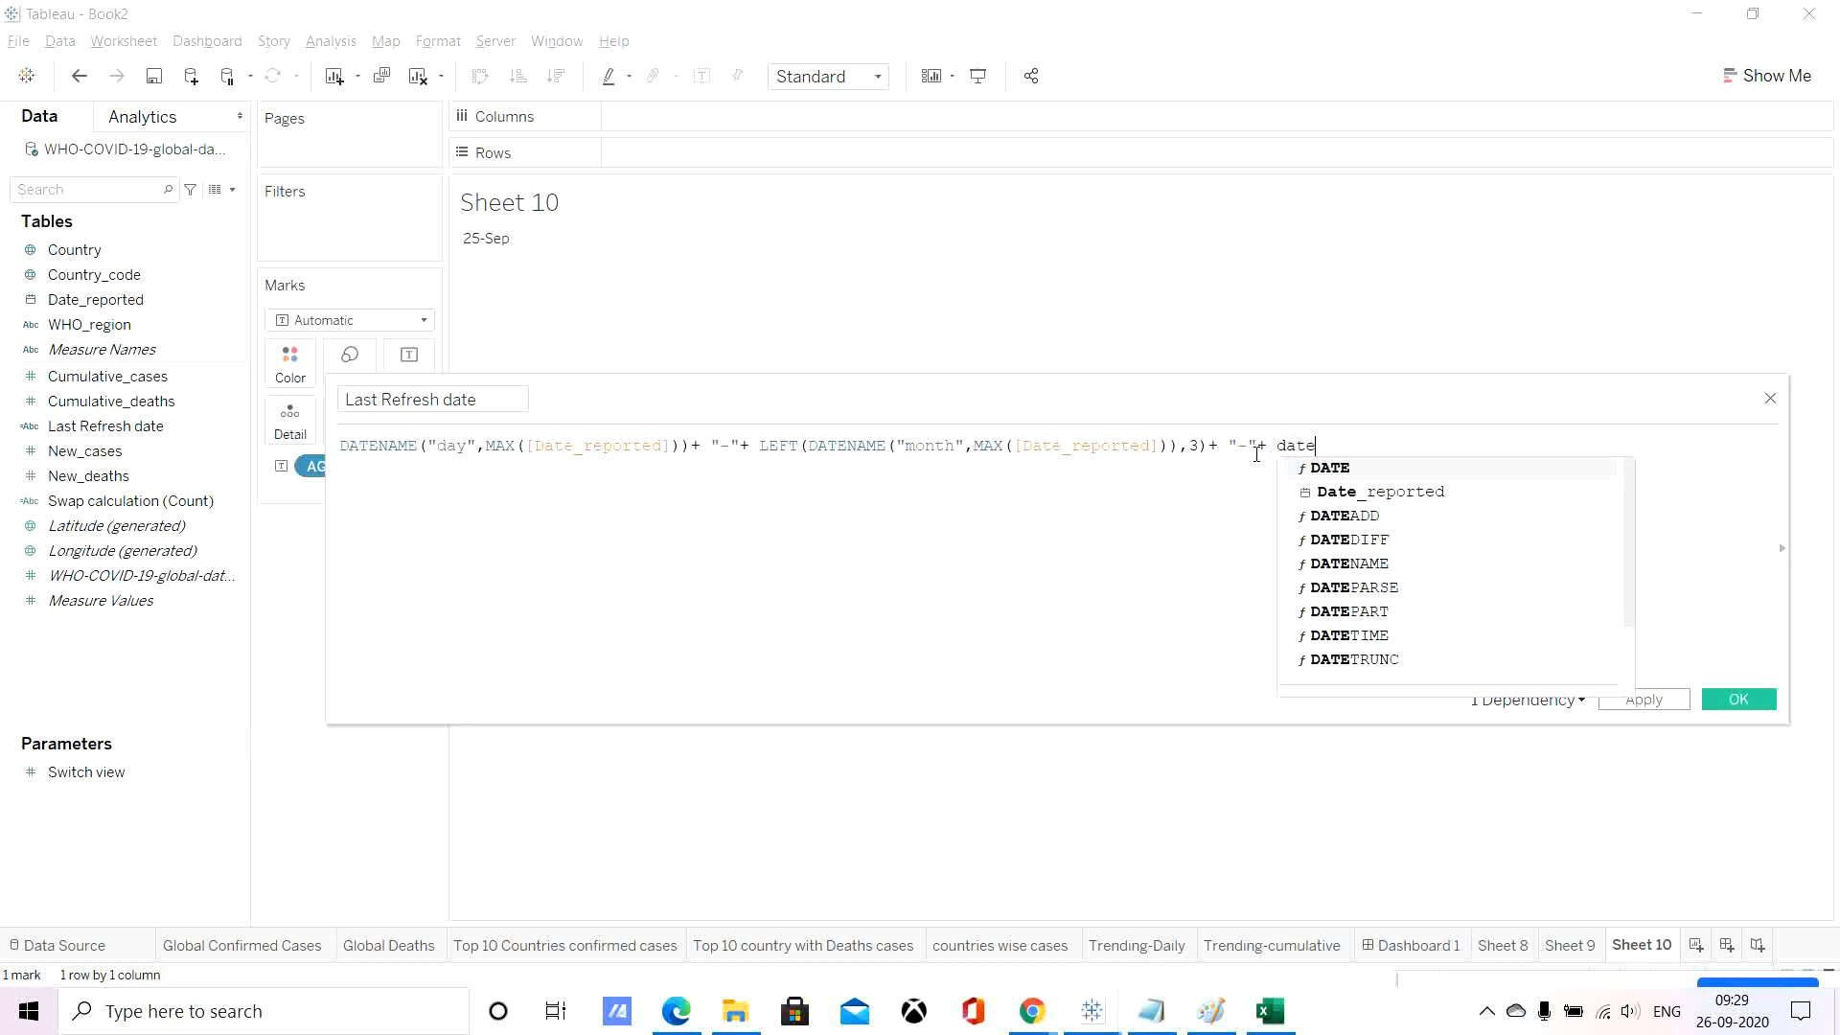
pyautogui.write('n')
pyautogui.press('Return')
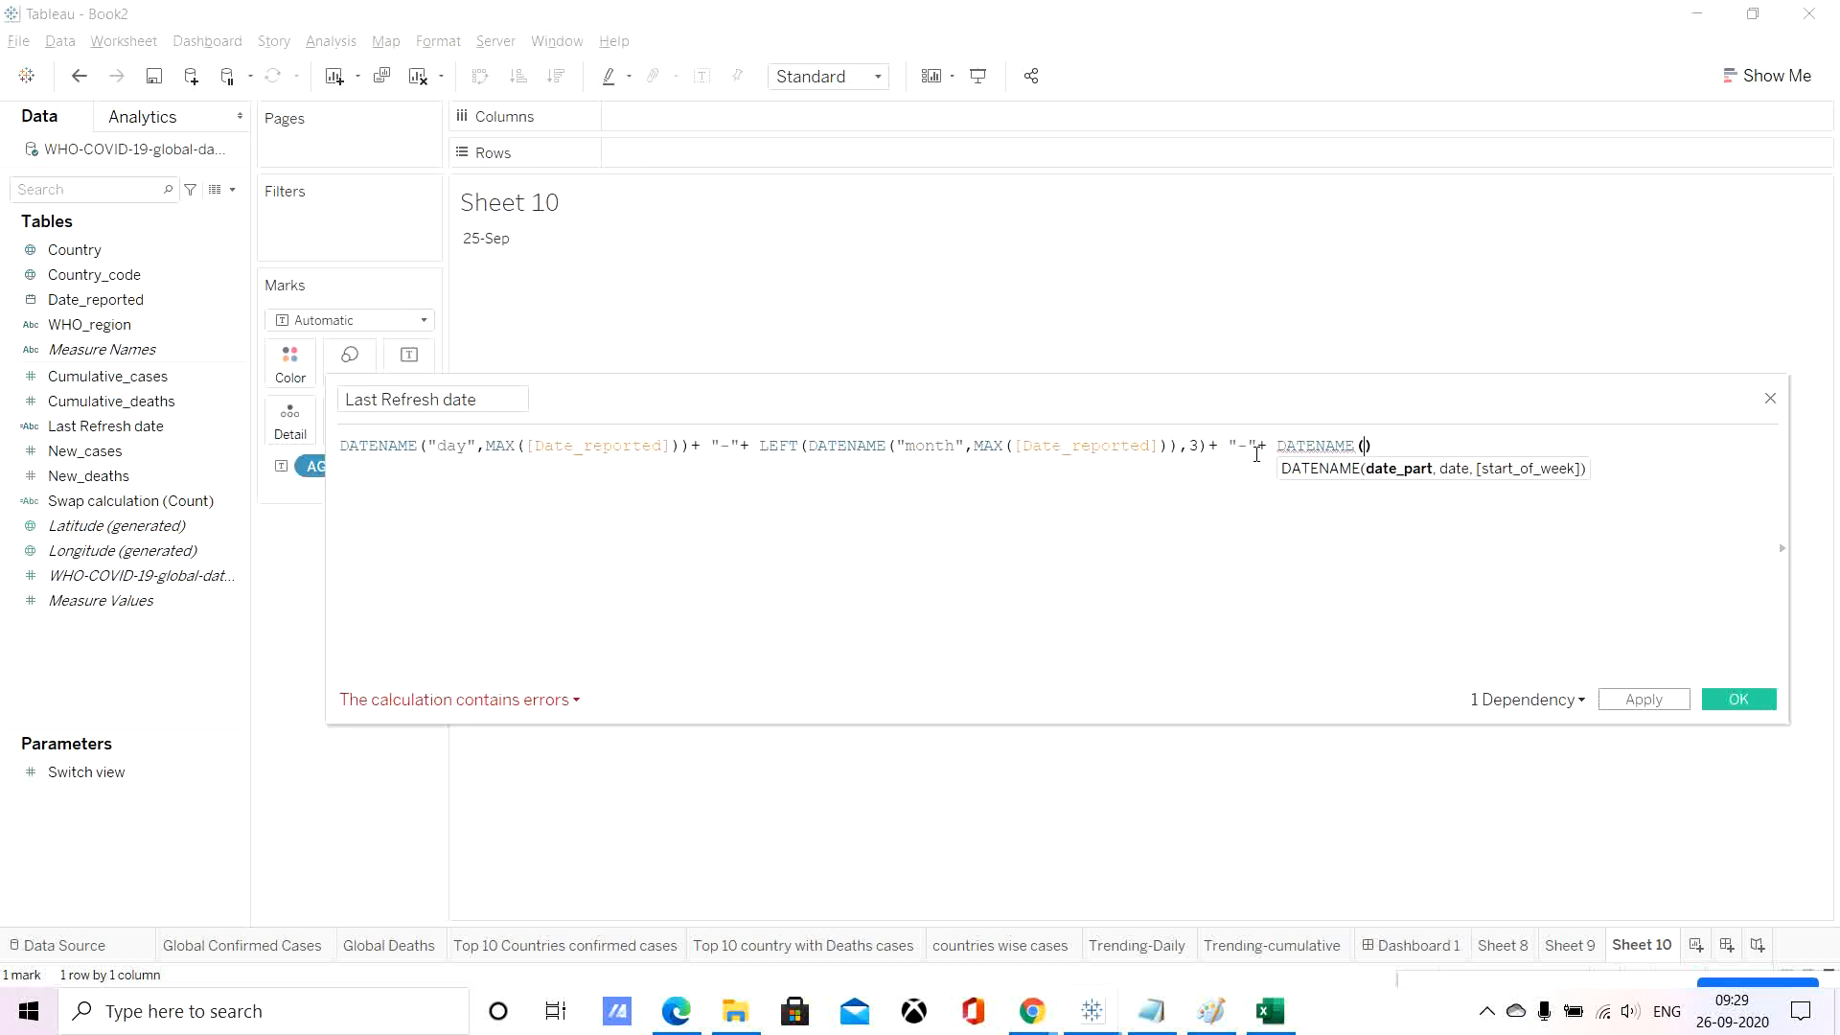
pyautogui.write('"year')
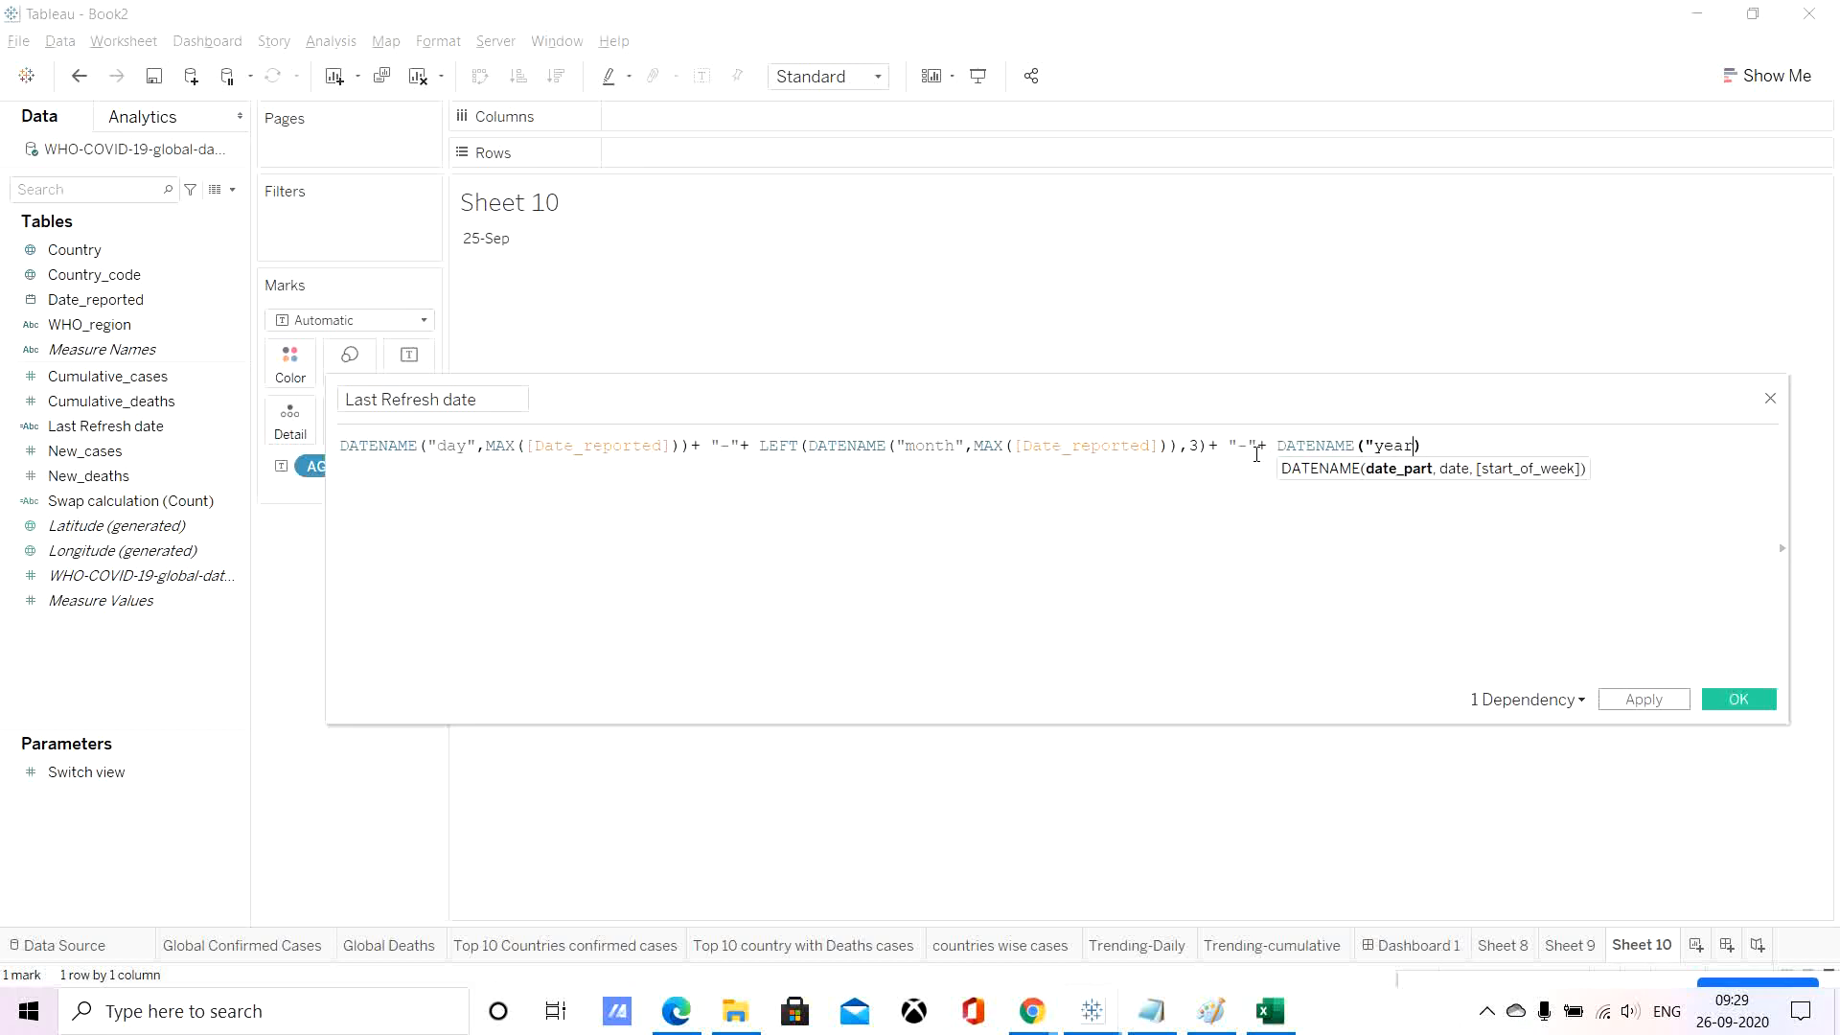
pyautogui.write('"')
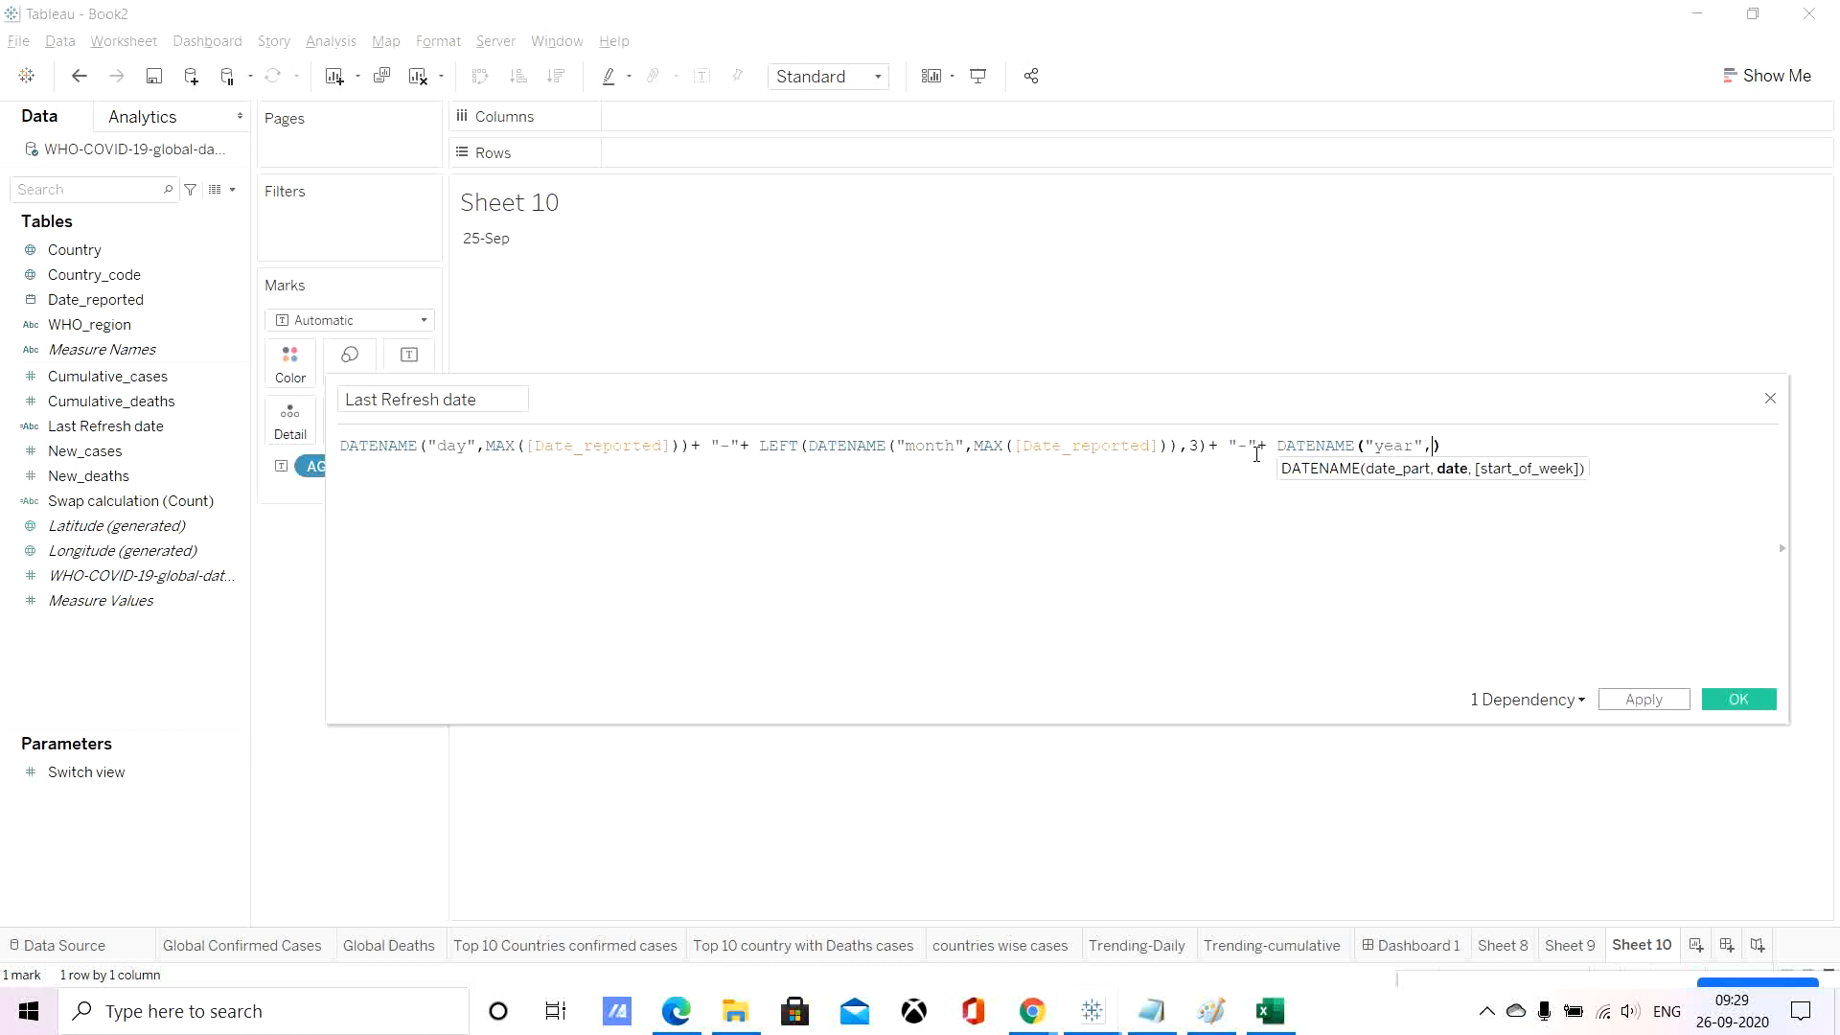
pyautogui.write(',dat')
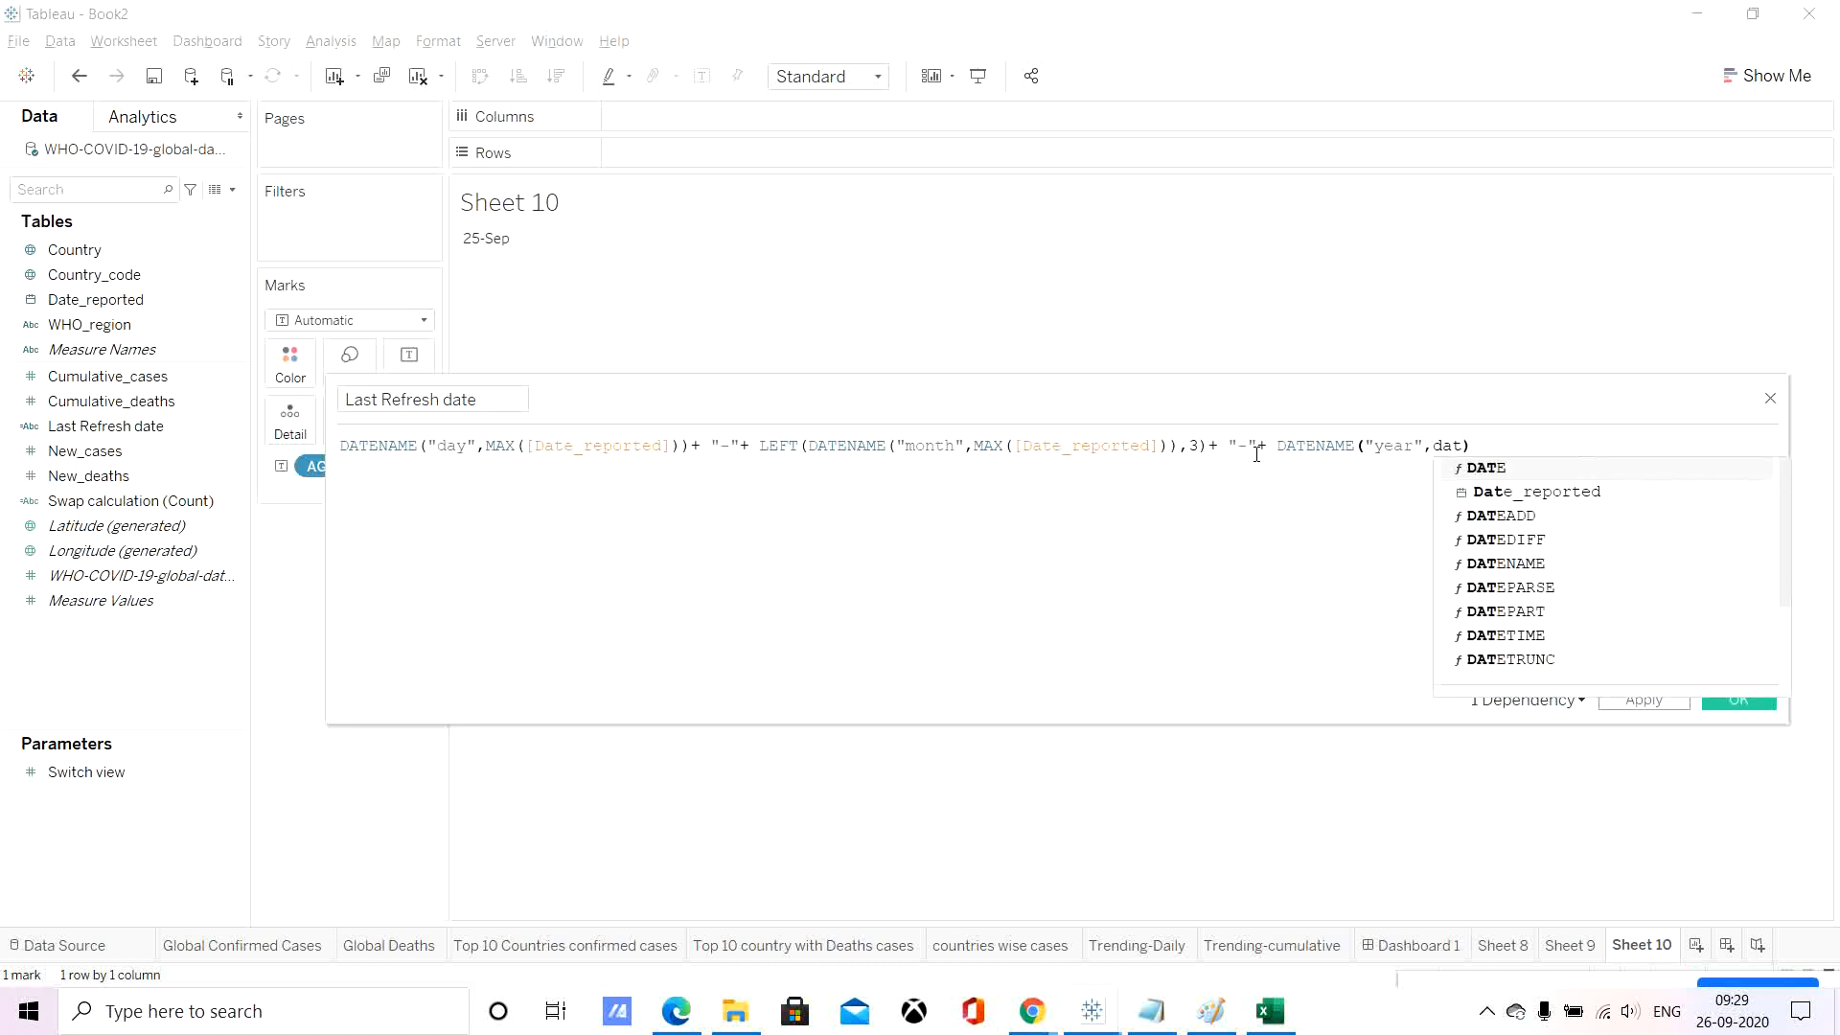
pyautogui.press('Return')
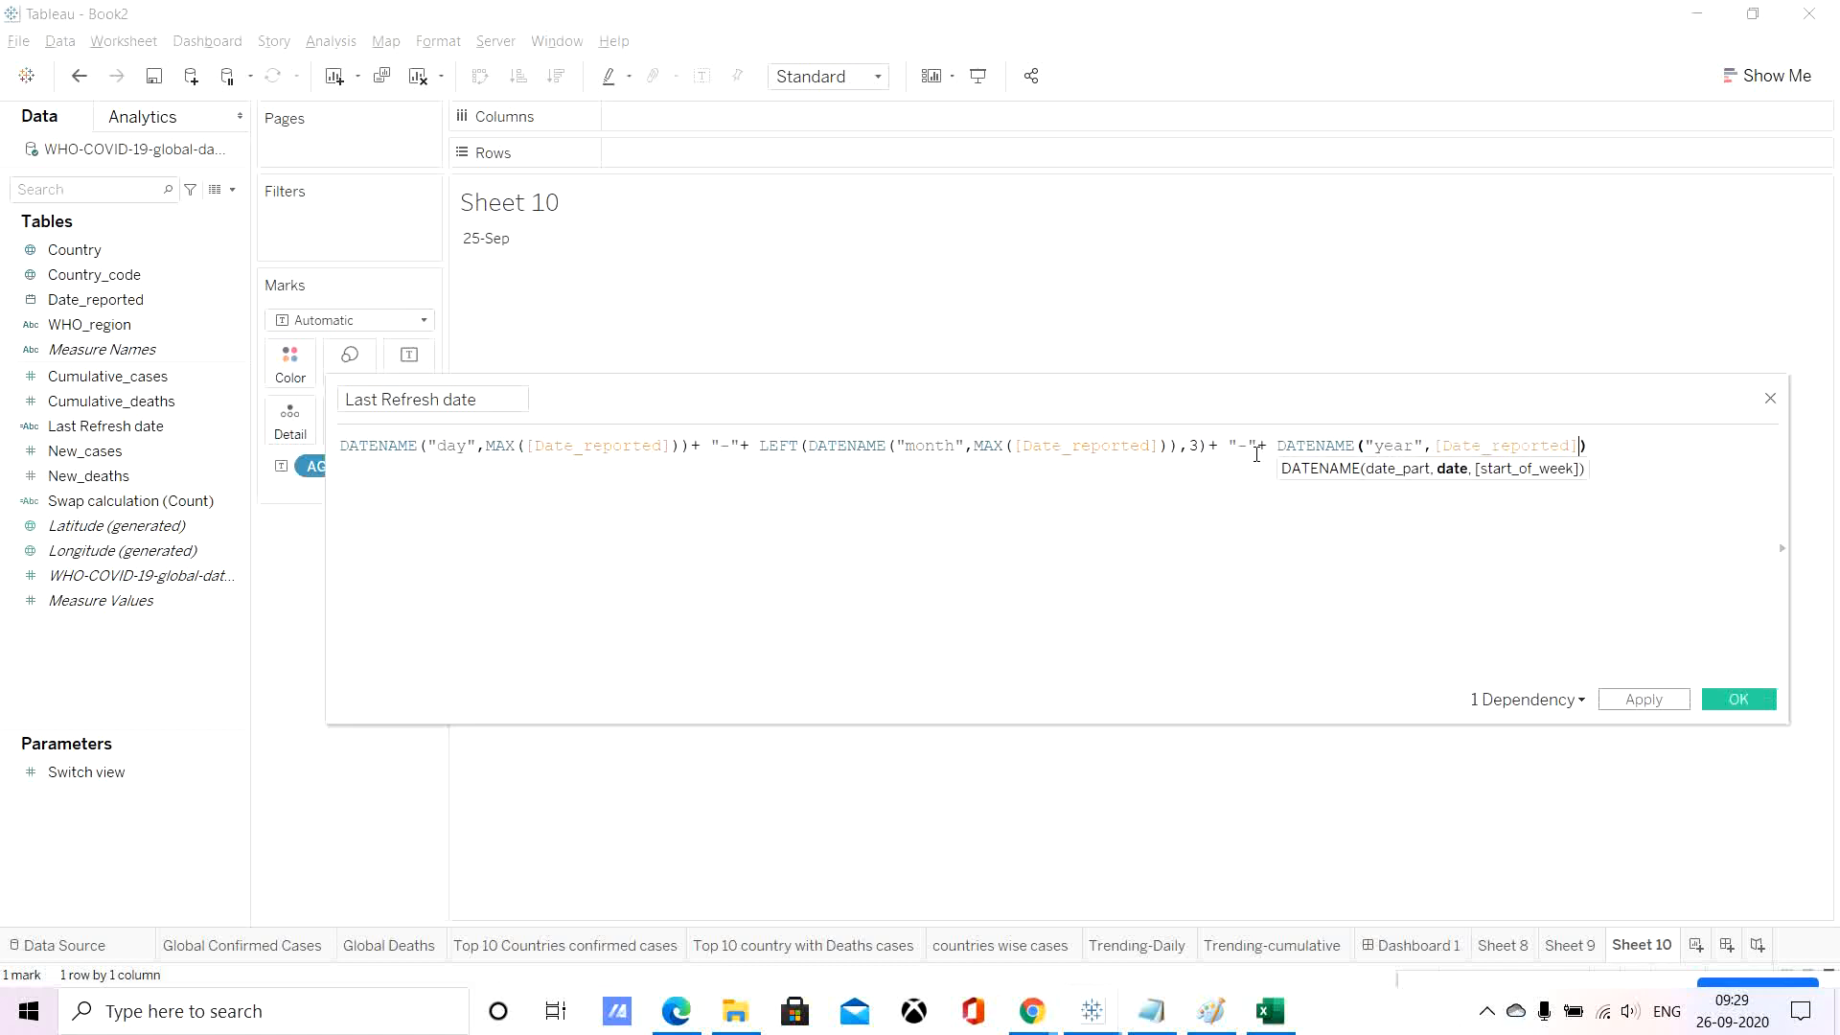
pyautogui.click(1642, 699)
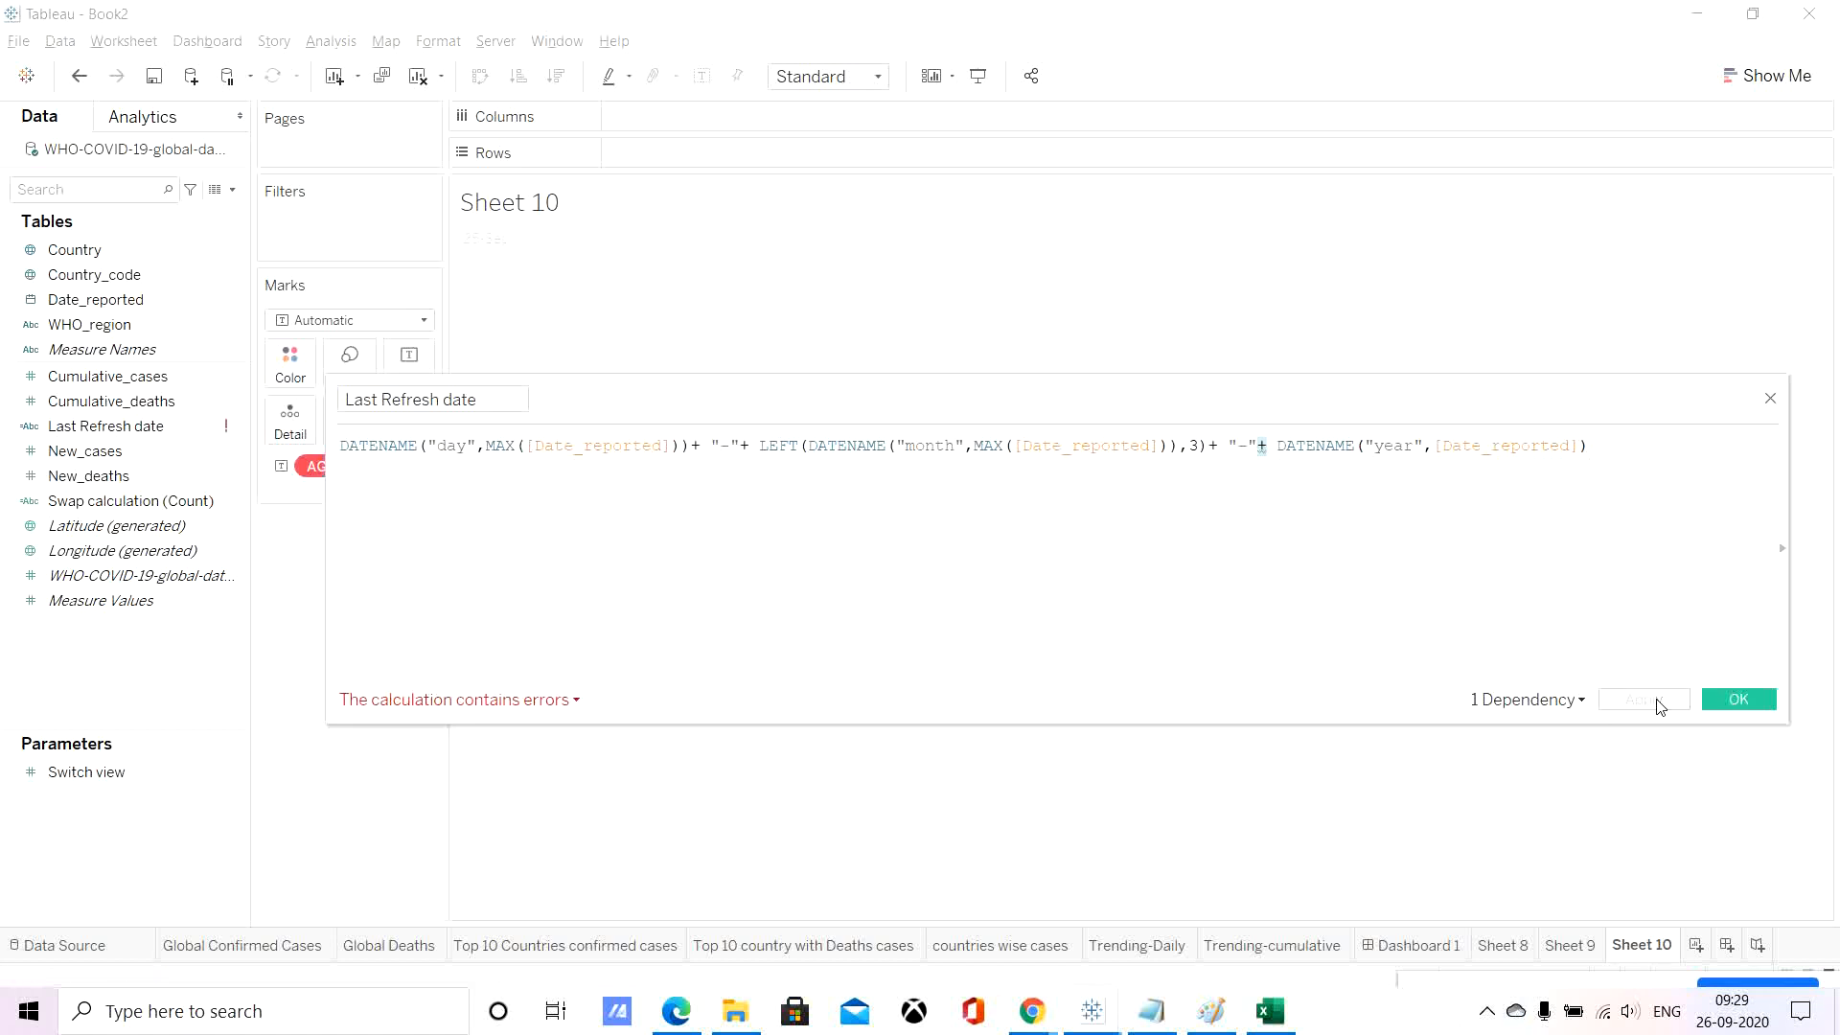
pyautogui.click(1278, 447)
pyautogui.click(517, 700)
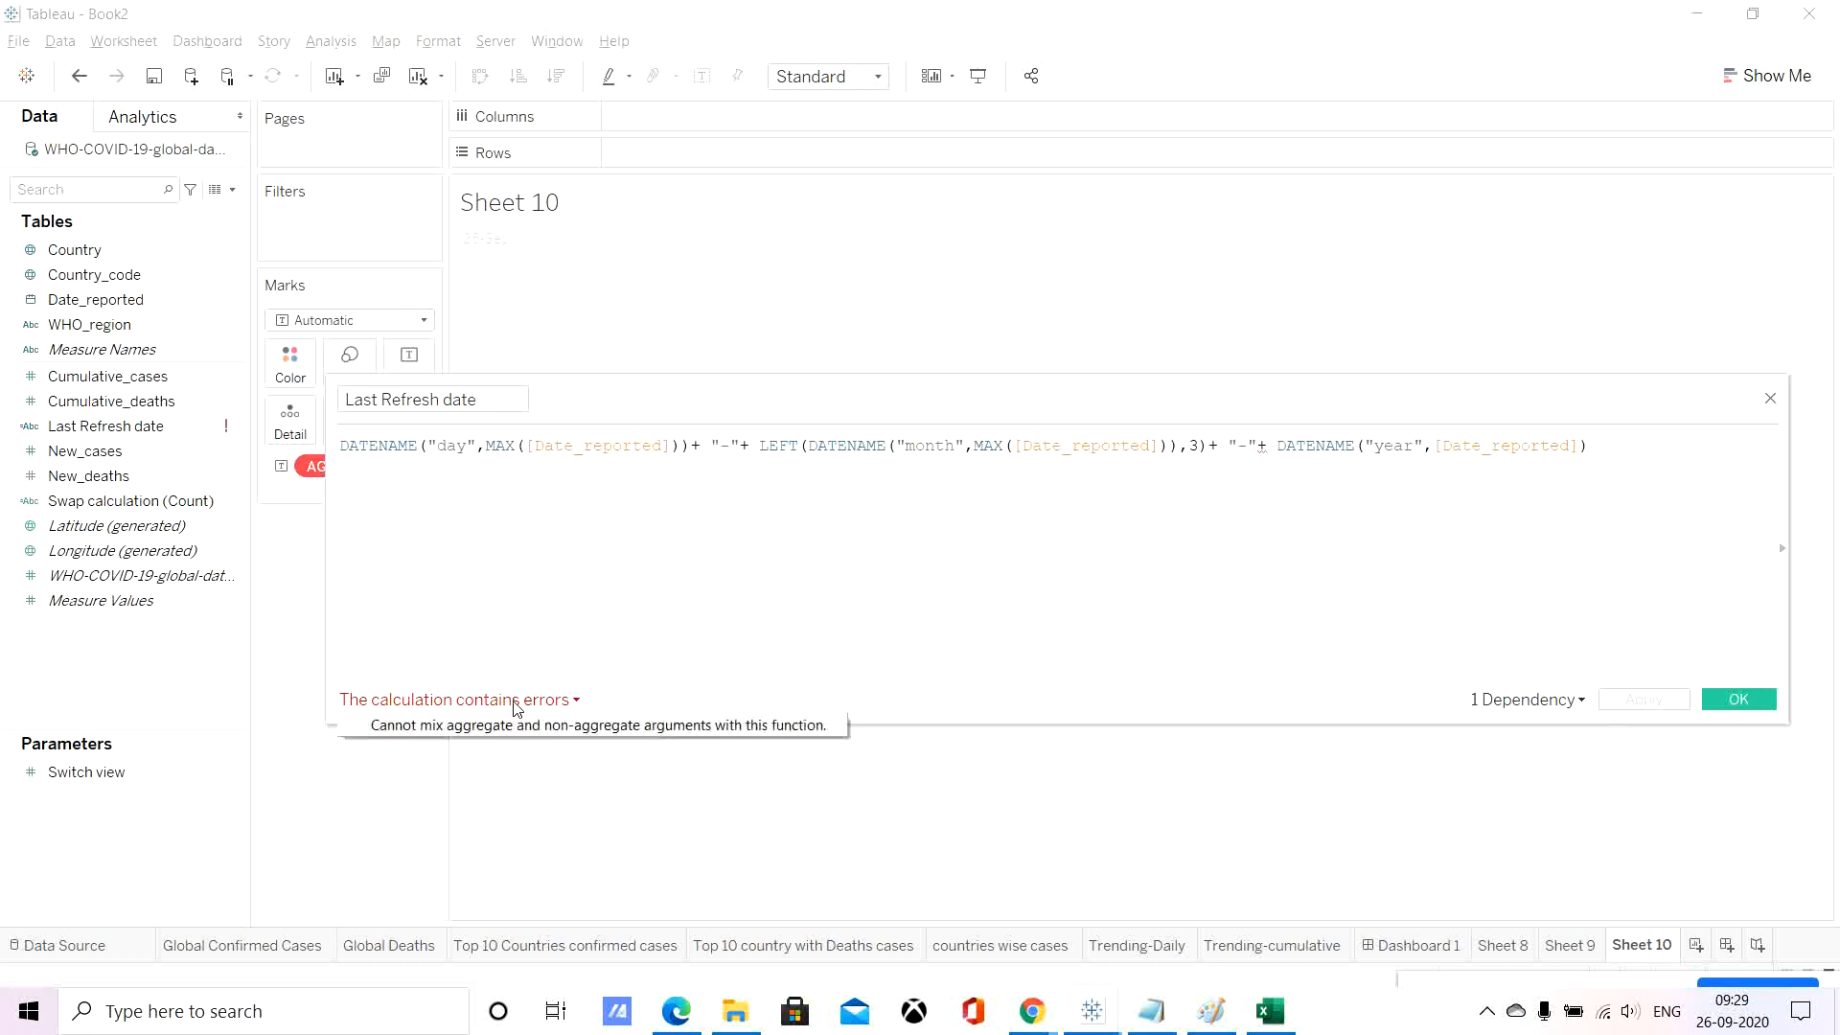
# Recheck the calculation error, wrap [Date_reported] in the year part of the formula with max( ) and apply the calculation.
pyautogui.click(1087, 538)
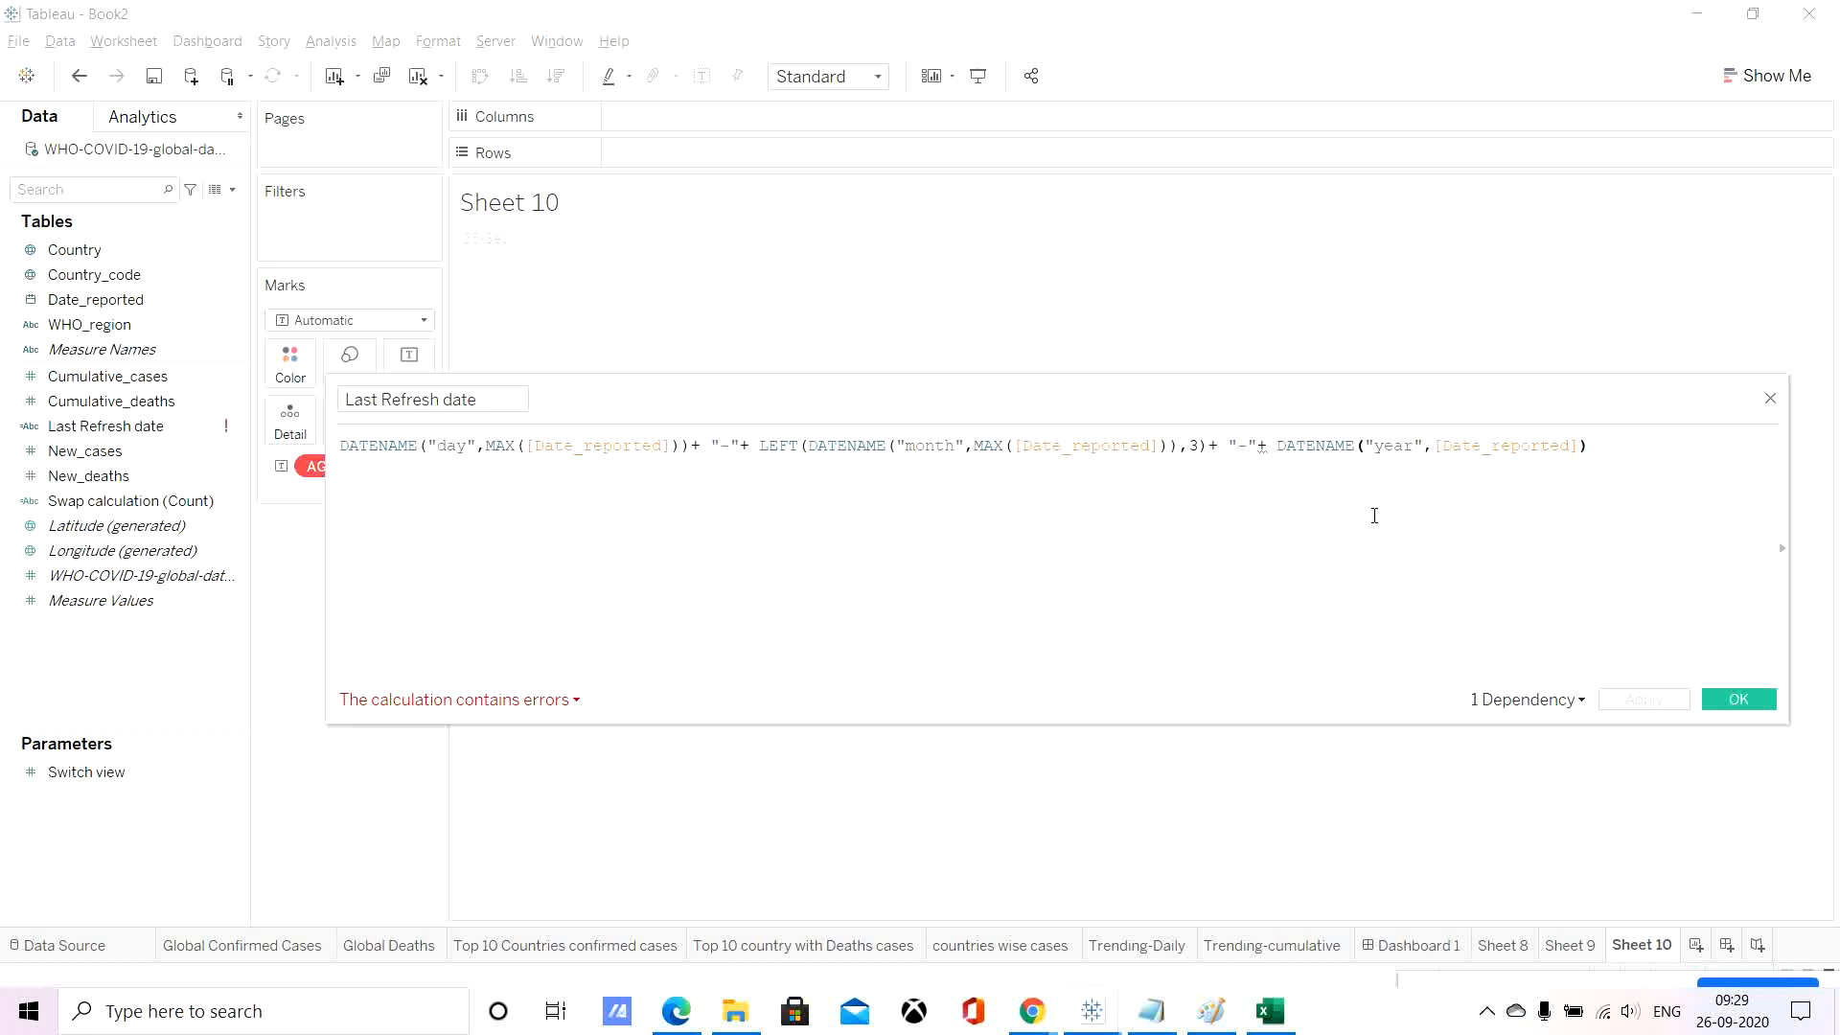
pyautogui.click(492, 703)
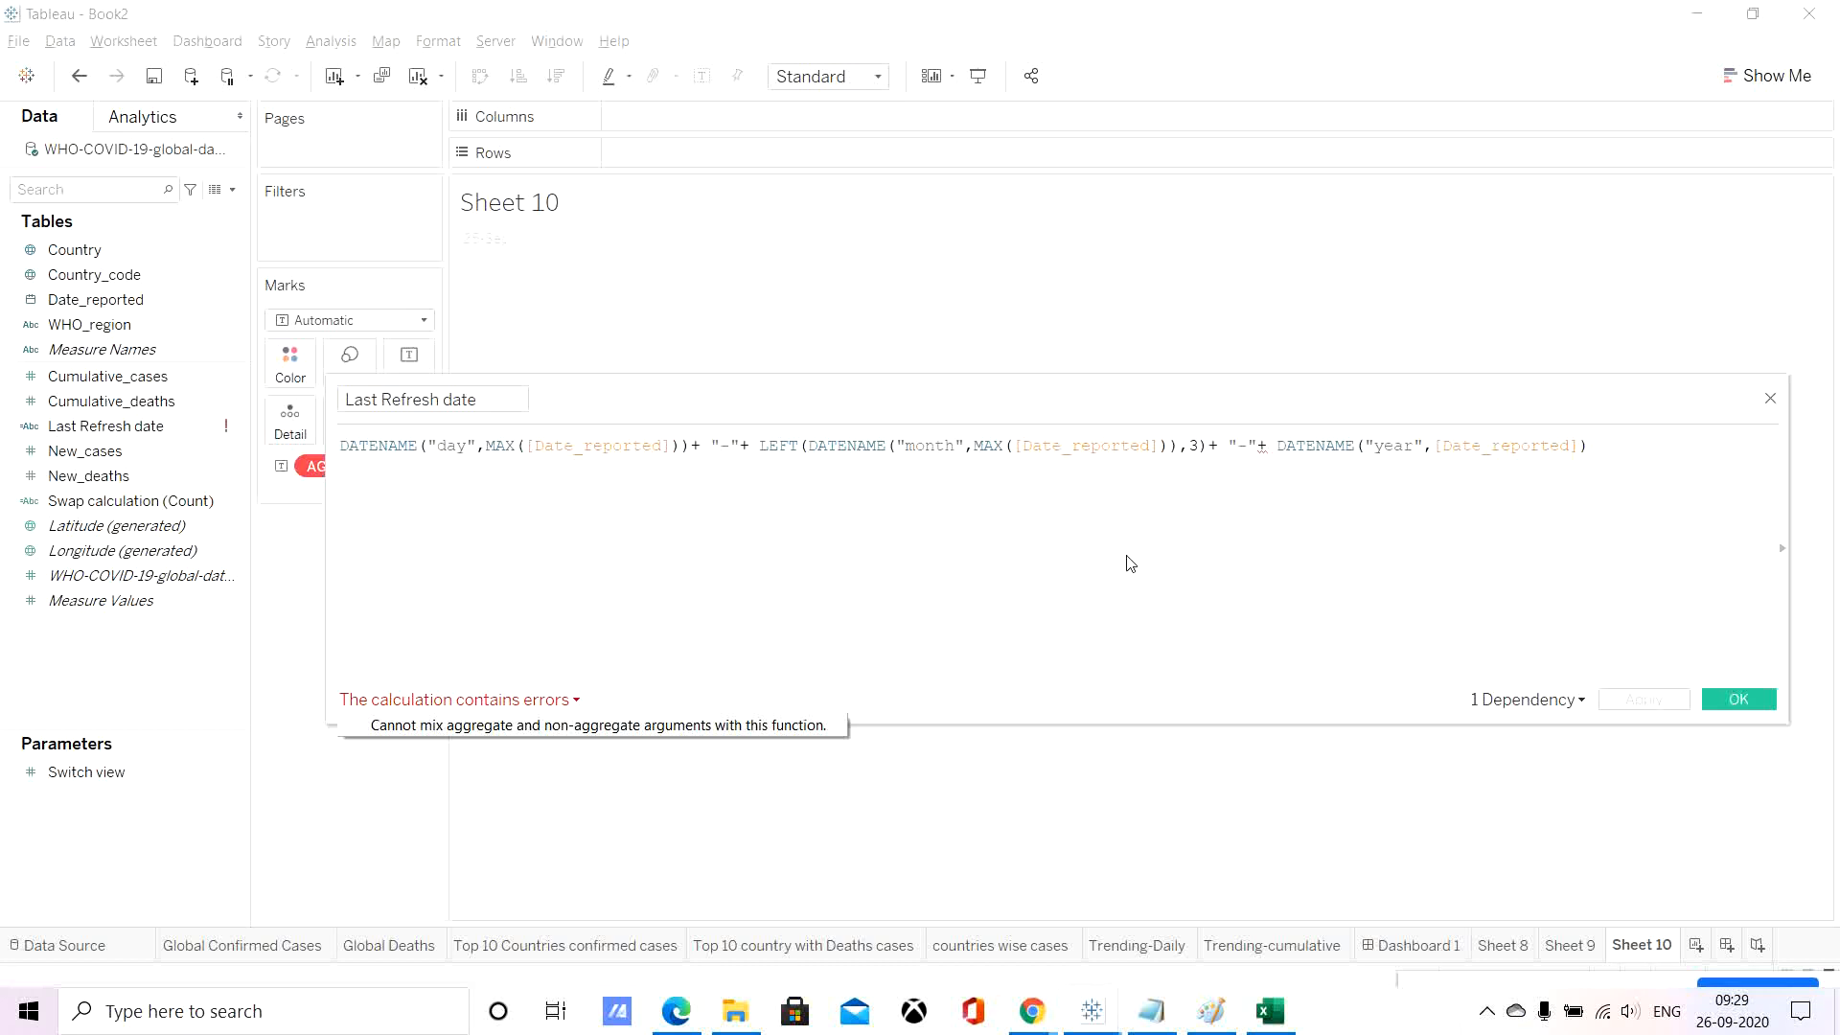
pyautogui.click(1416, 507)
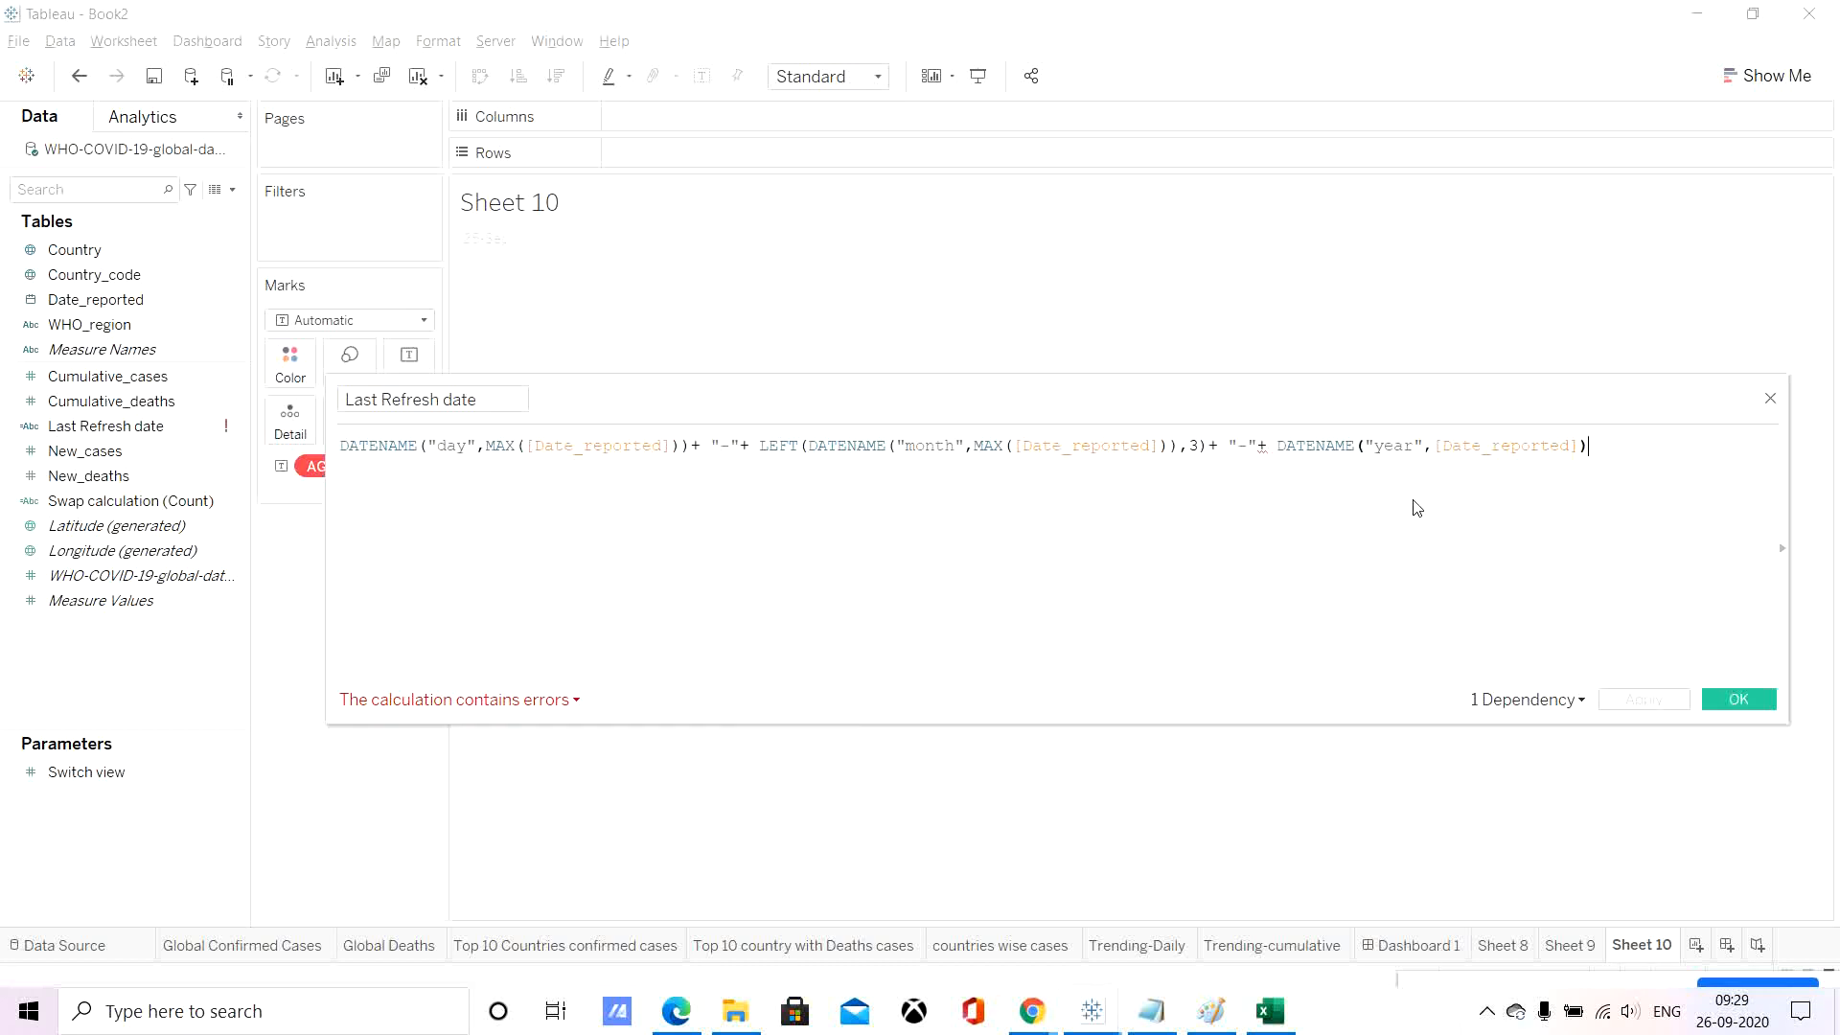
pyautogui.click(1437, 447)
pyautogui.write('max')
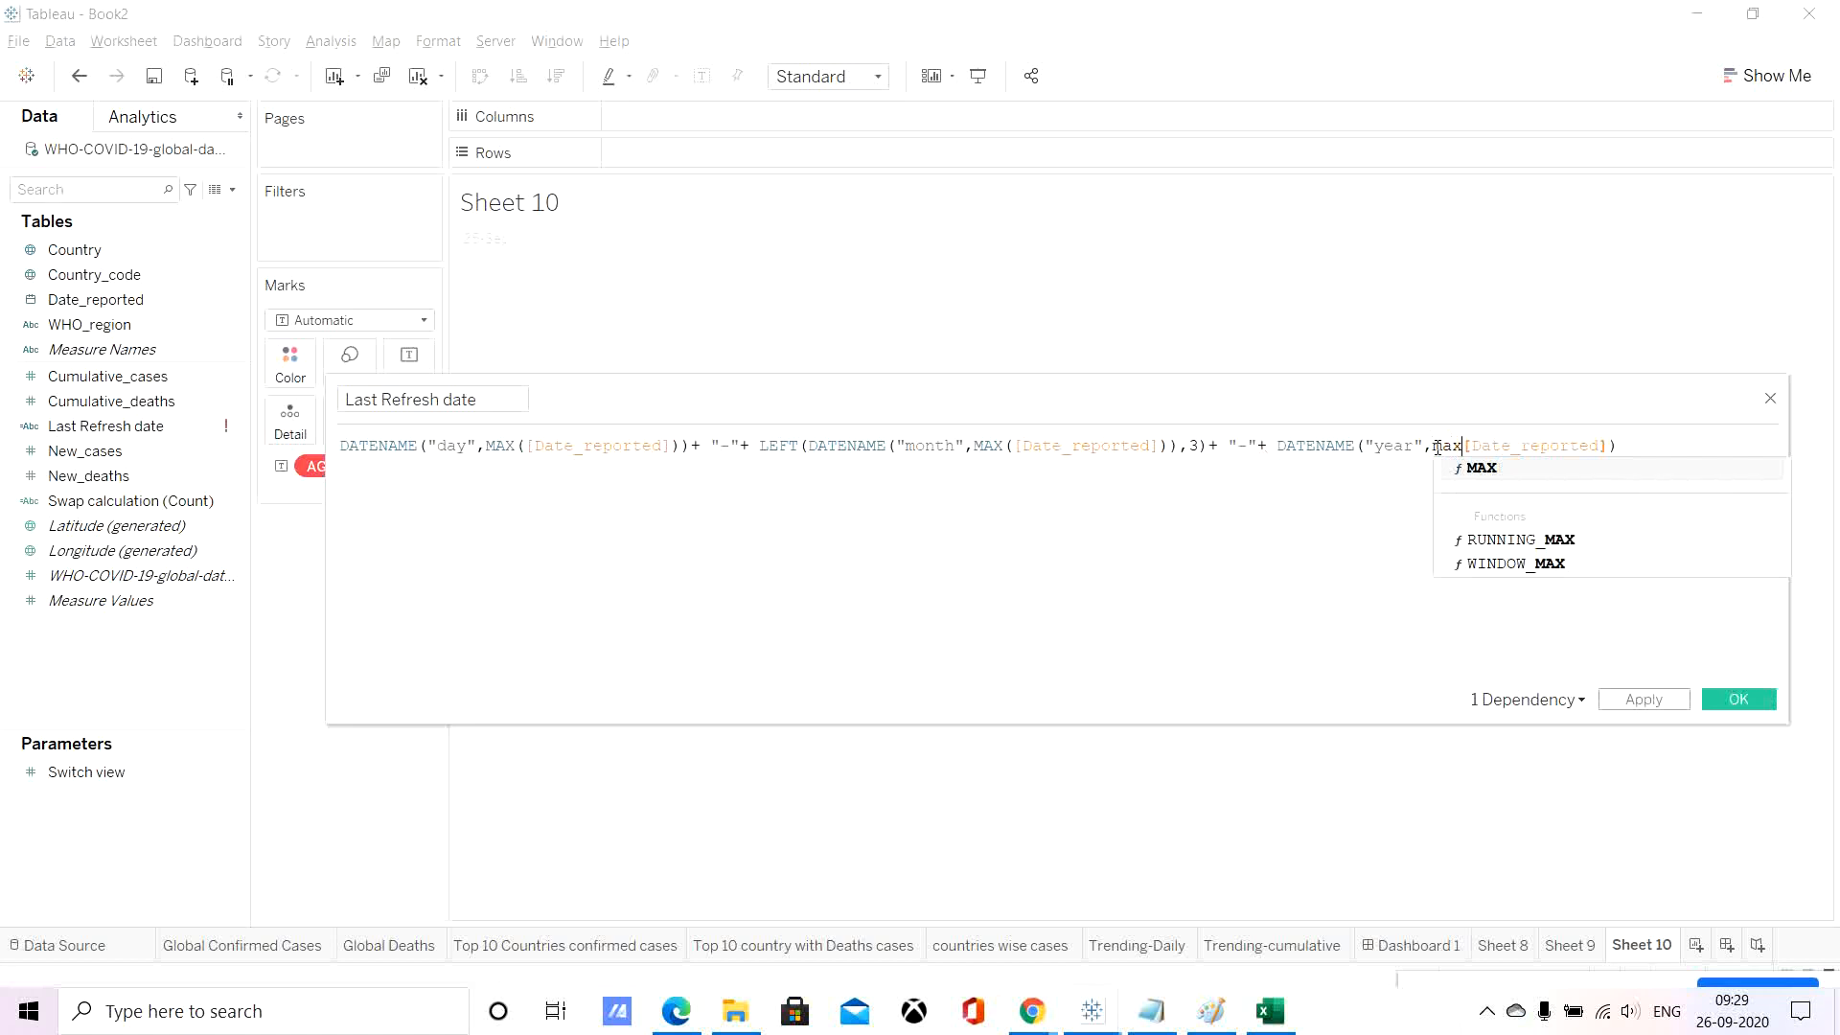
pyautogui.write('(')
pyautogui.click(1619, 446)
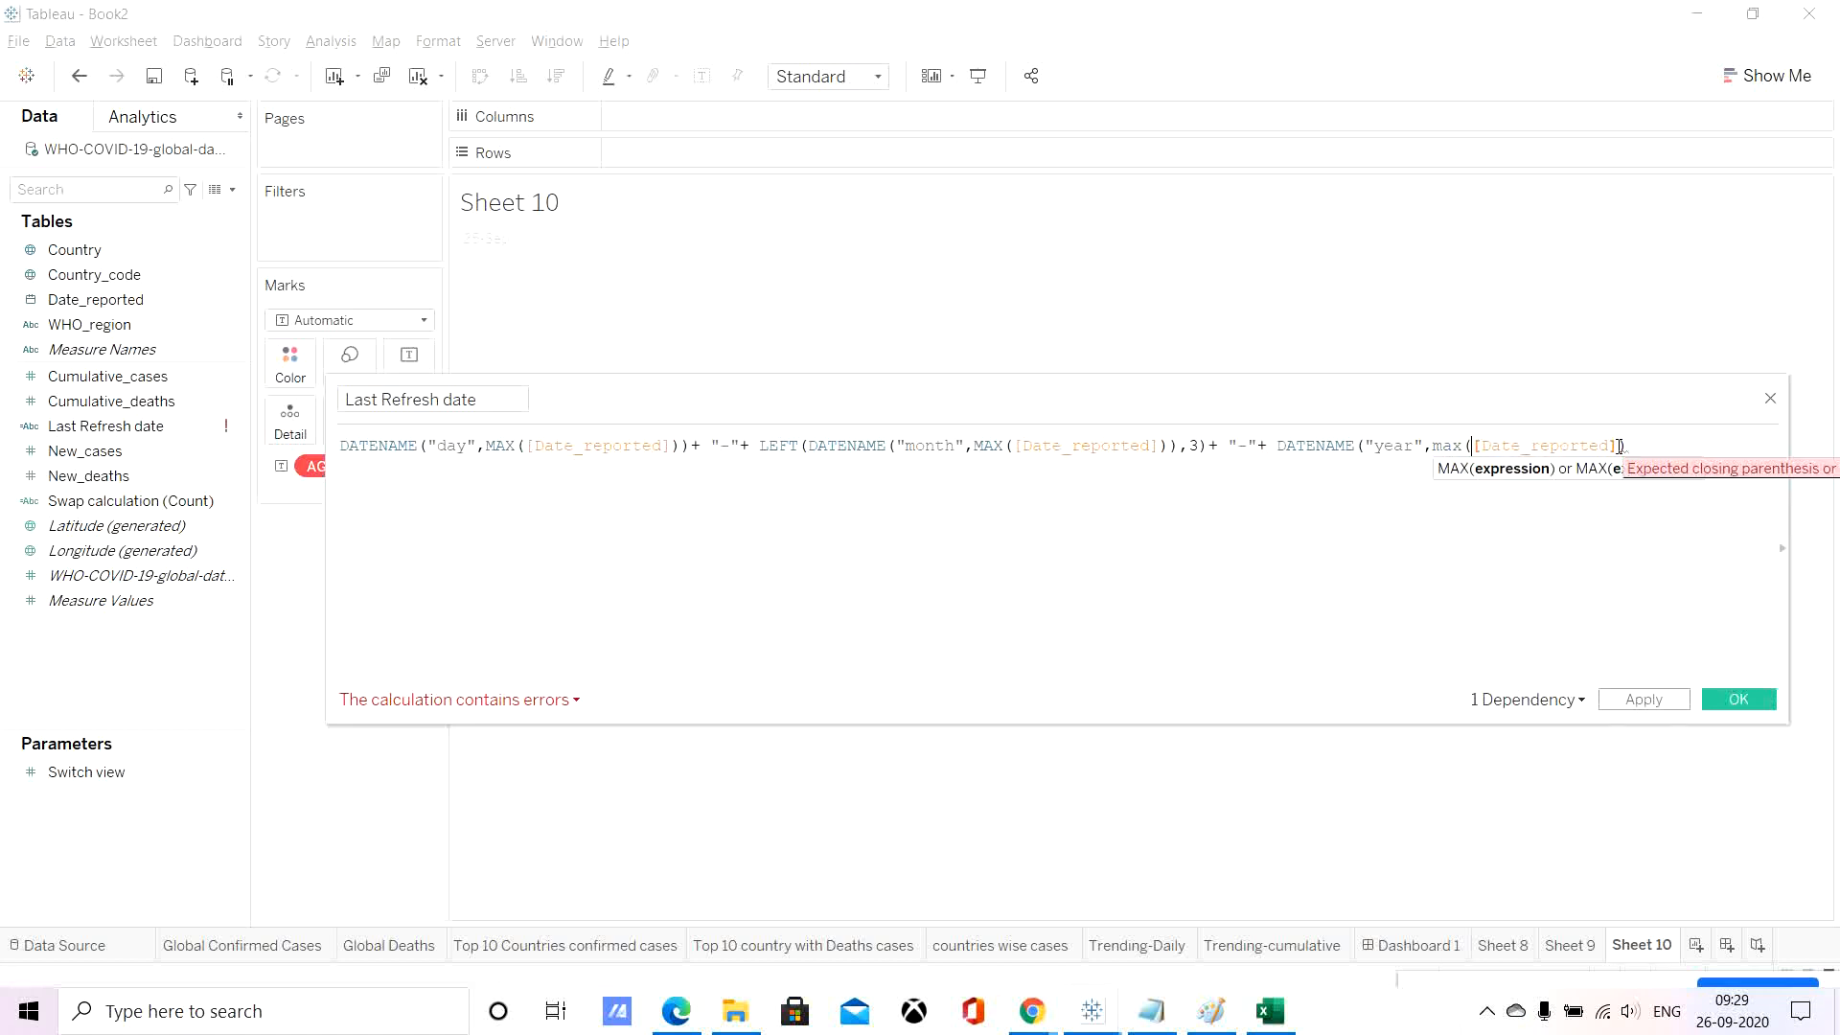
pyautogui.write(')')
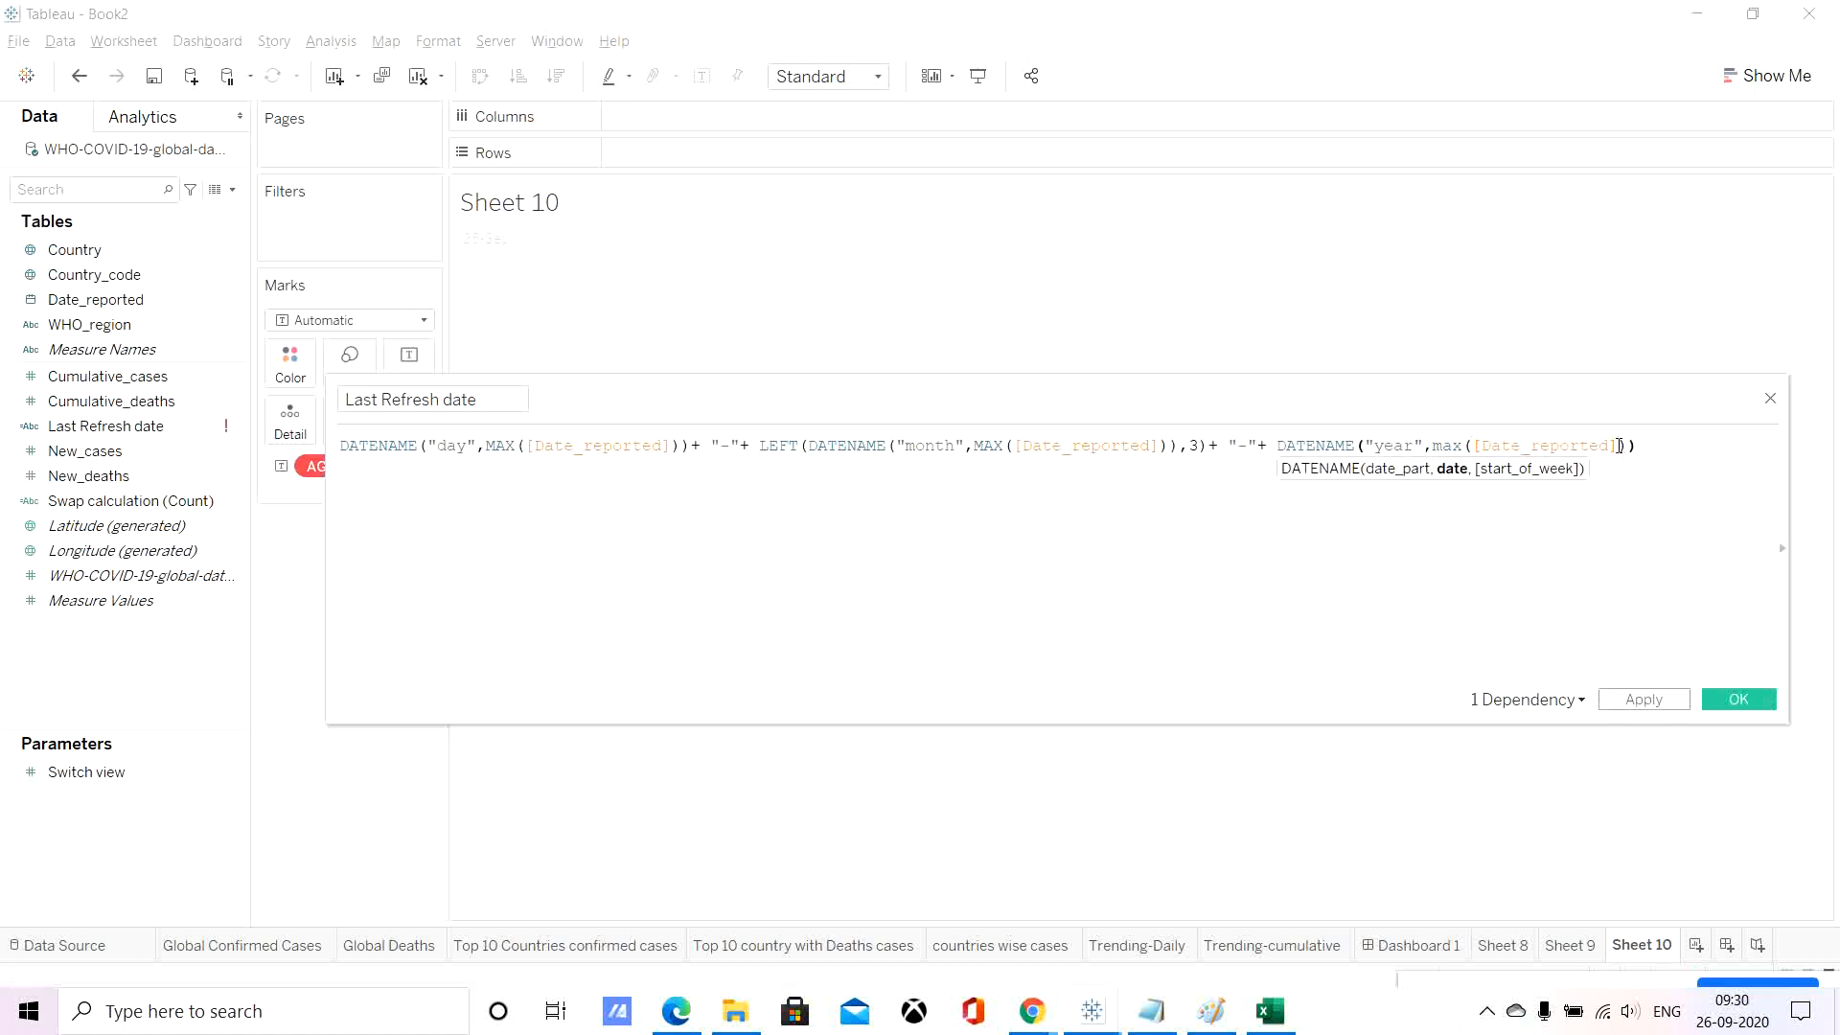
pyautogui.click(1640, 699)
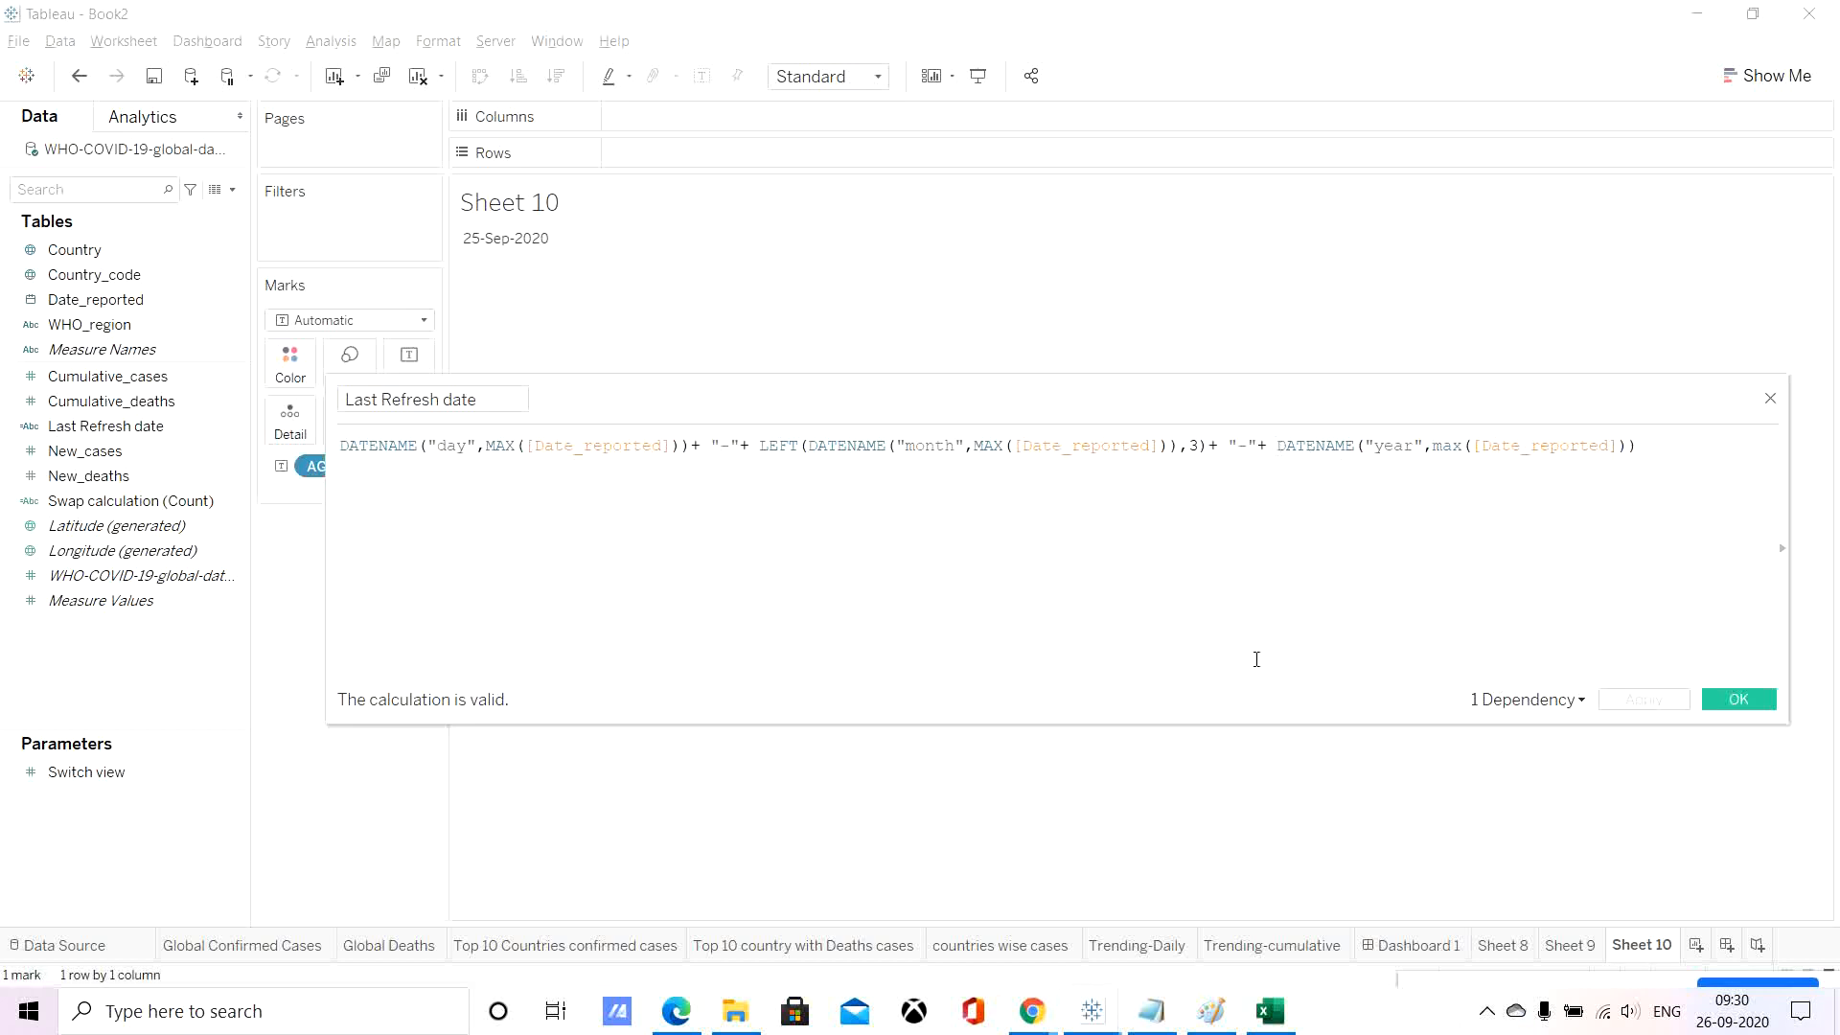
# Wrap the year DATENAME expression in right( ,2) to keep two year digits, then apply and save the calculation.
pyautogui.write('right')
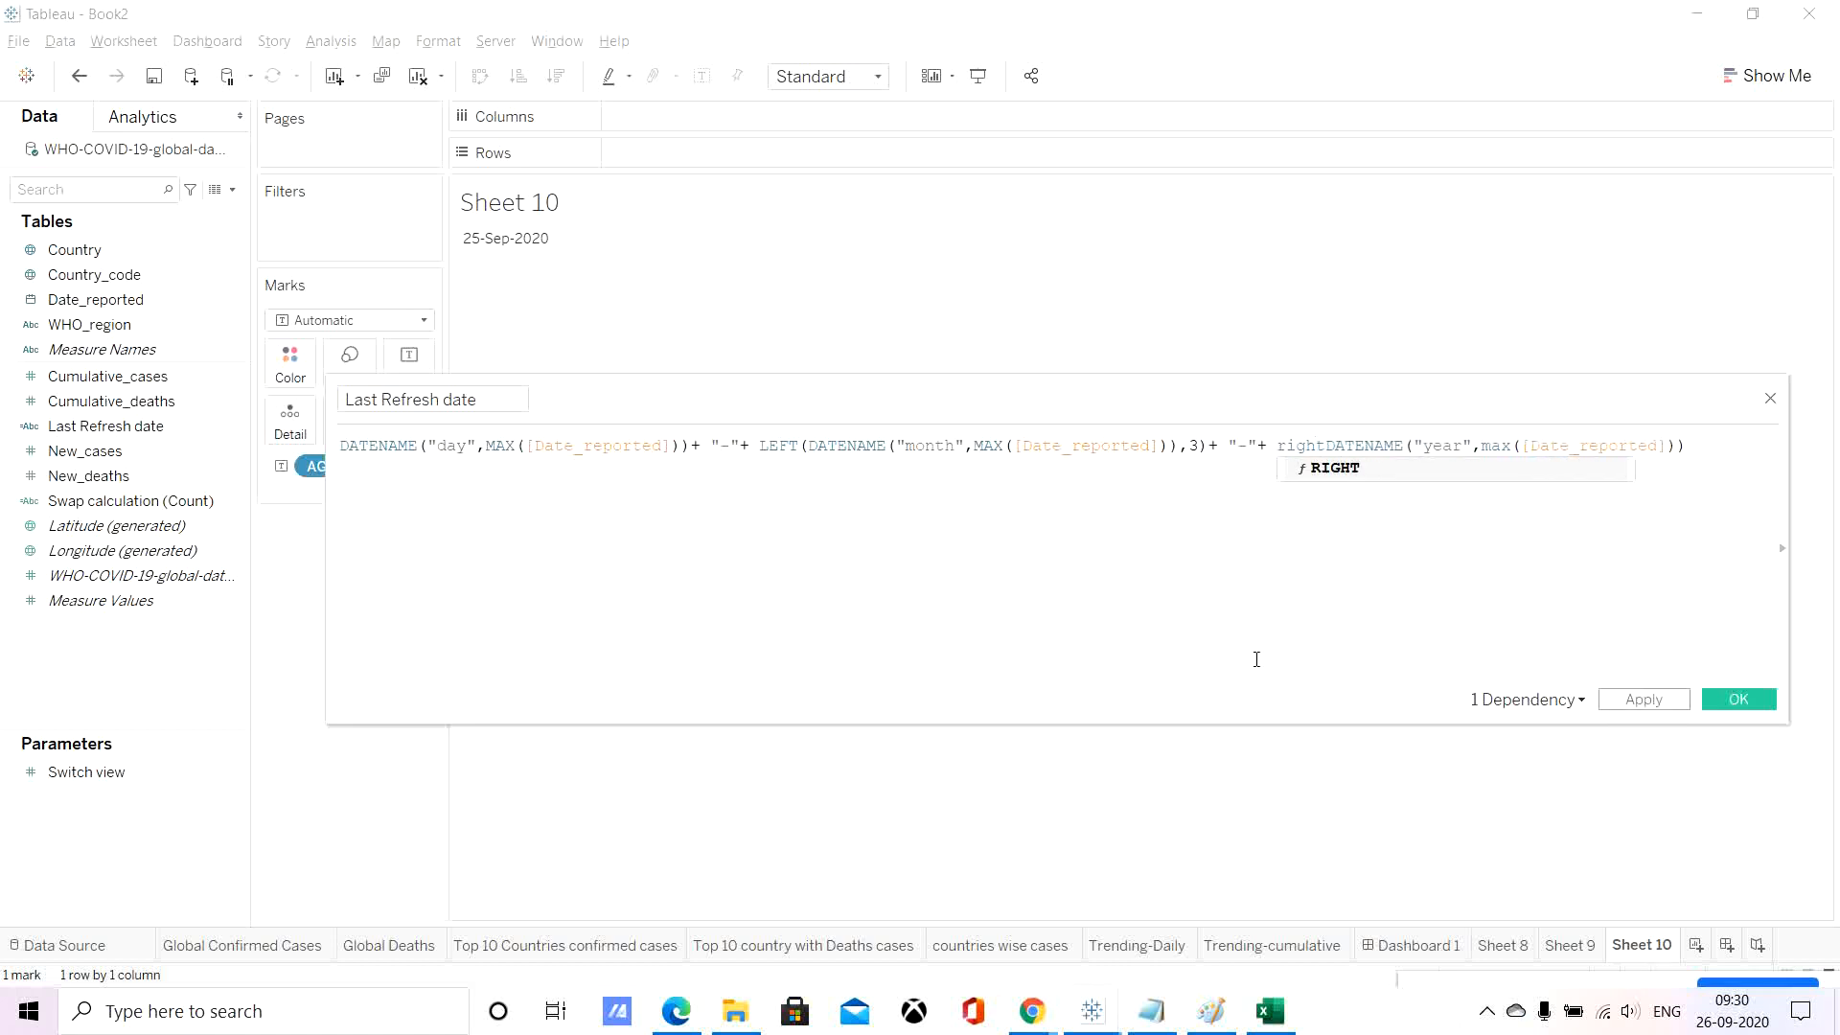
pyautogui.write('(')
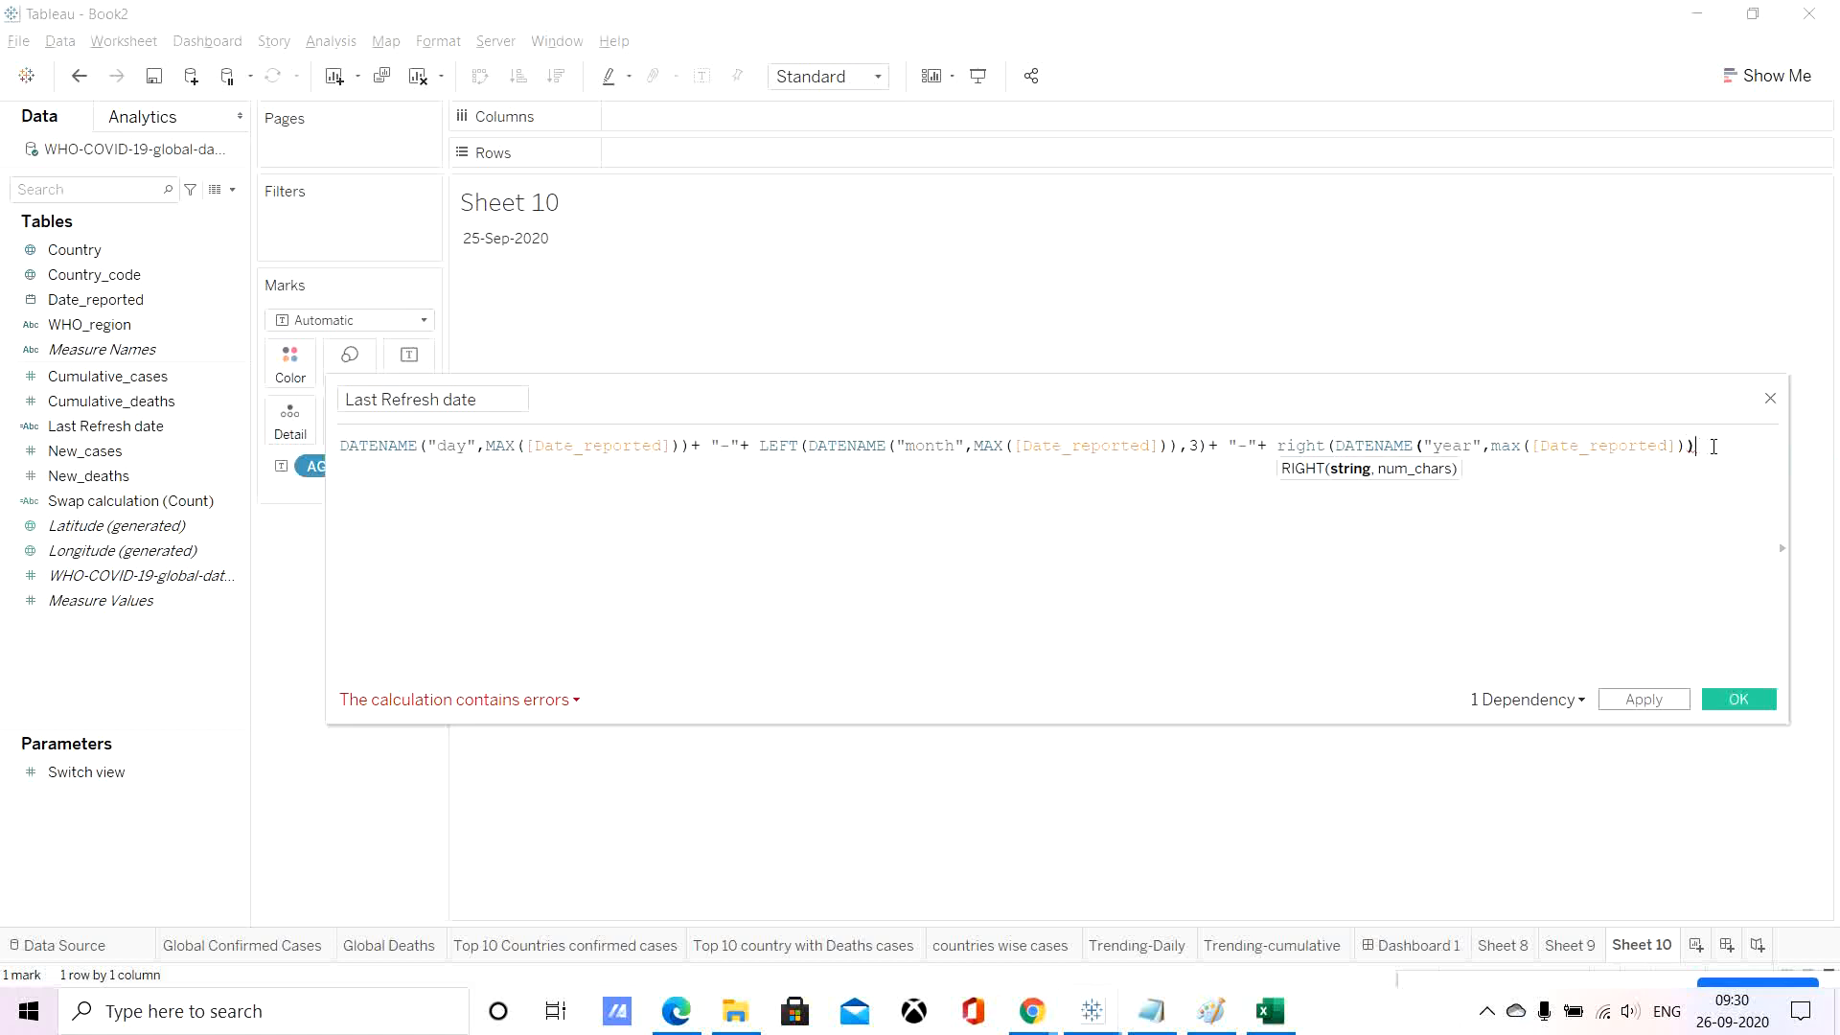
pyautogui.write(',')
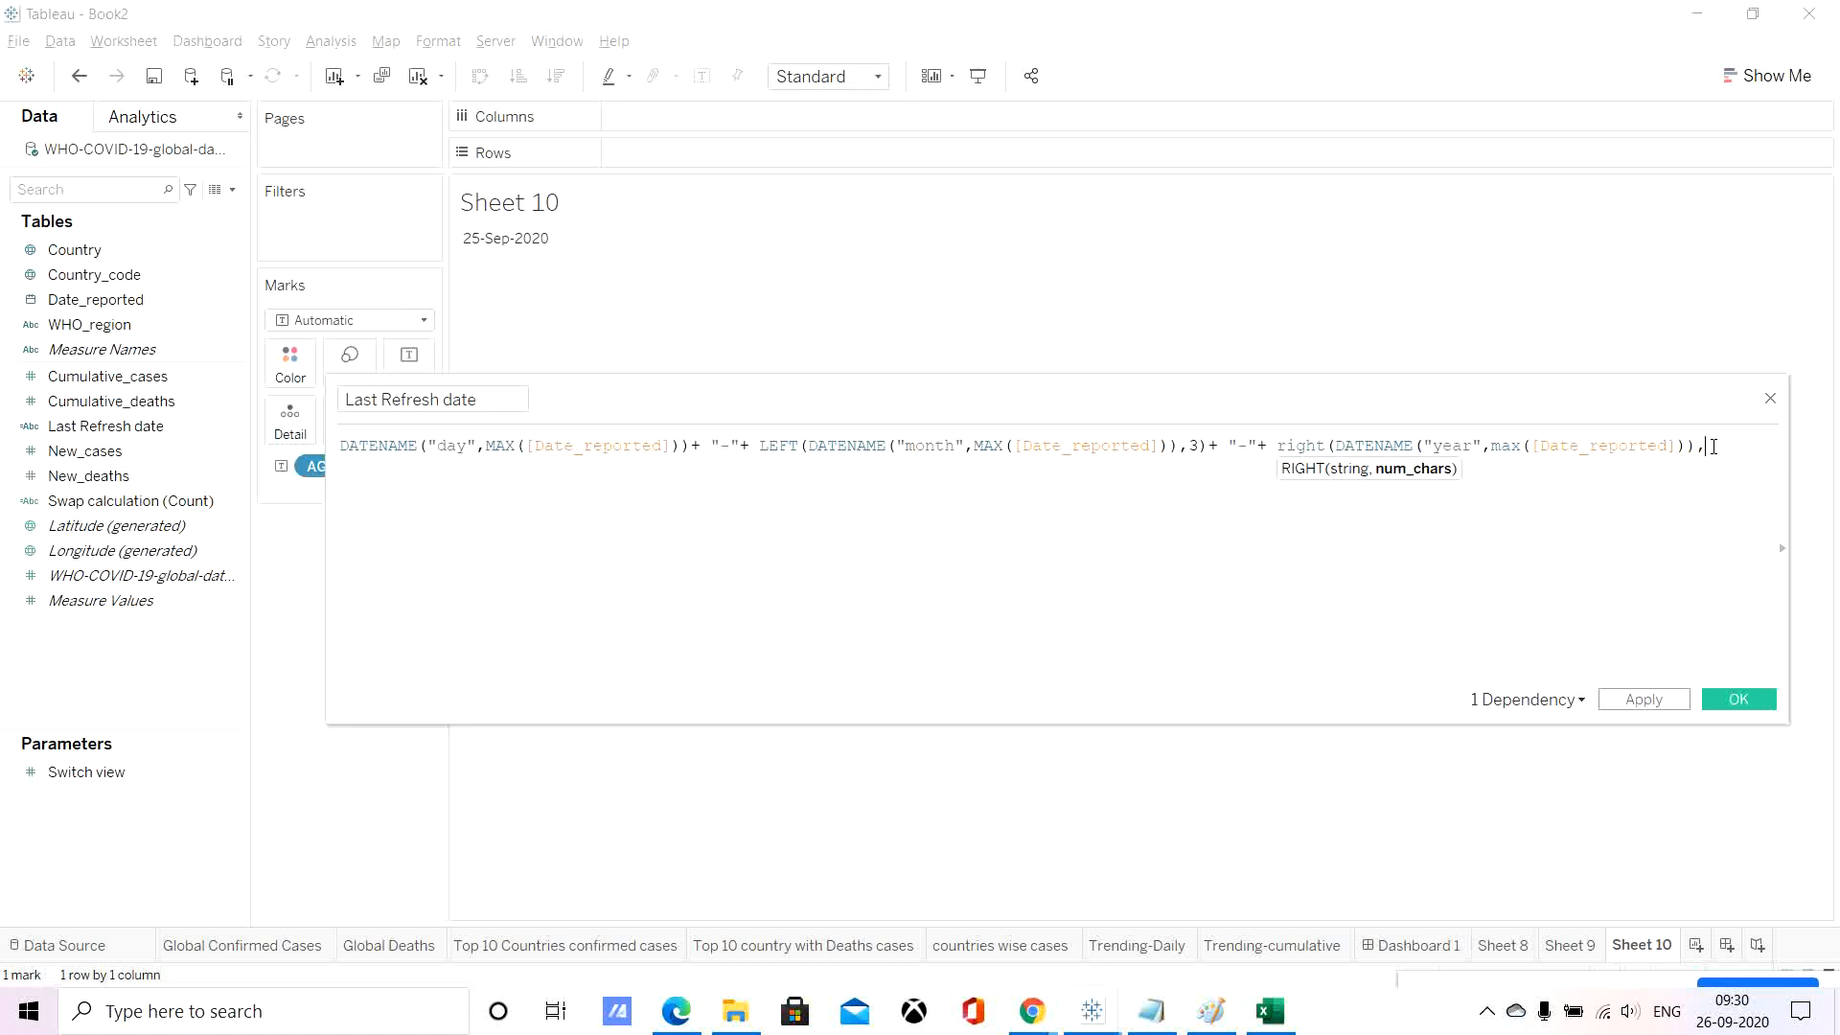
pyautogui.write('2)')
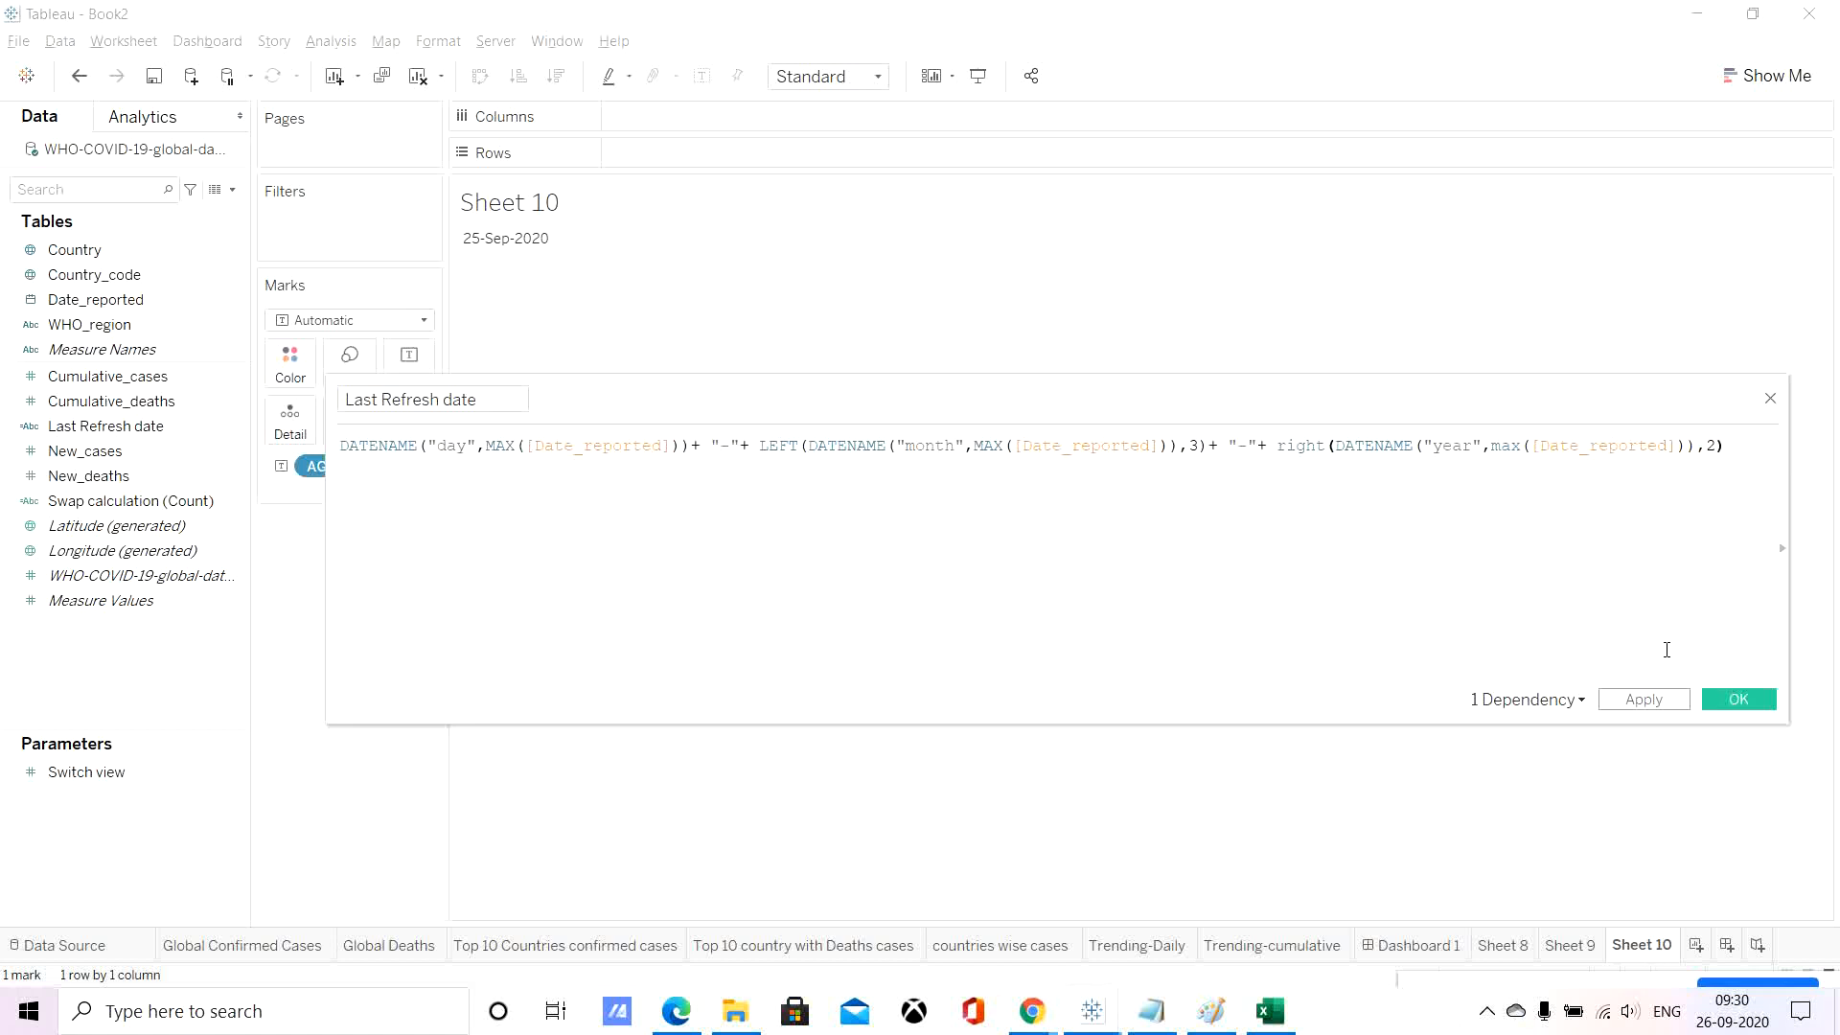
pyautogui.click(1641, 700)
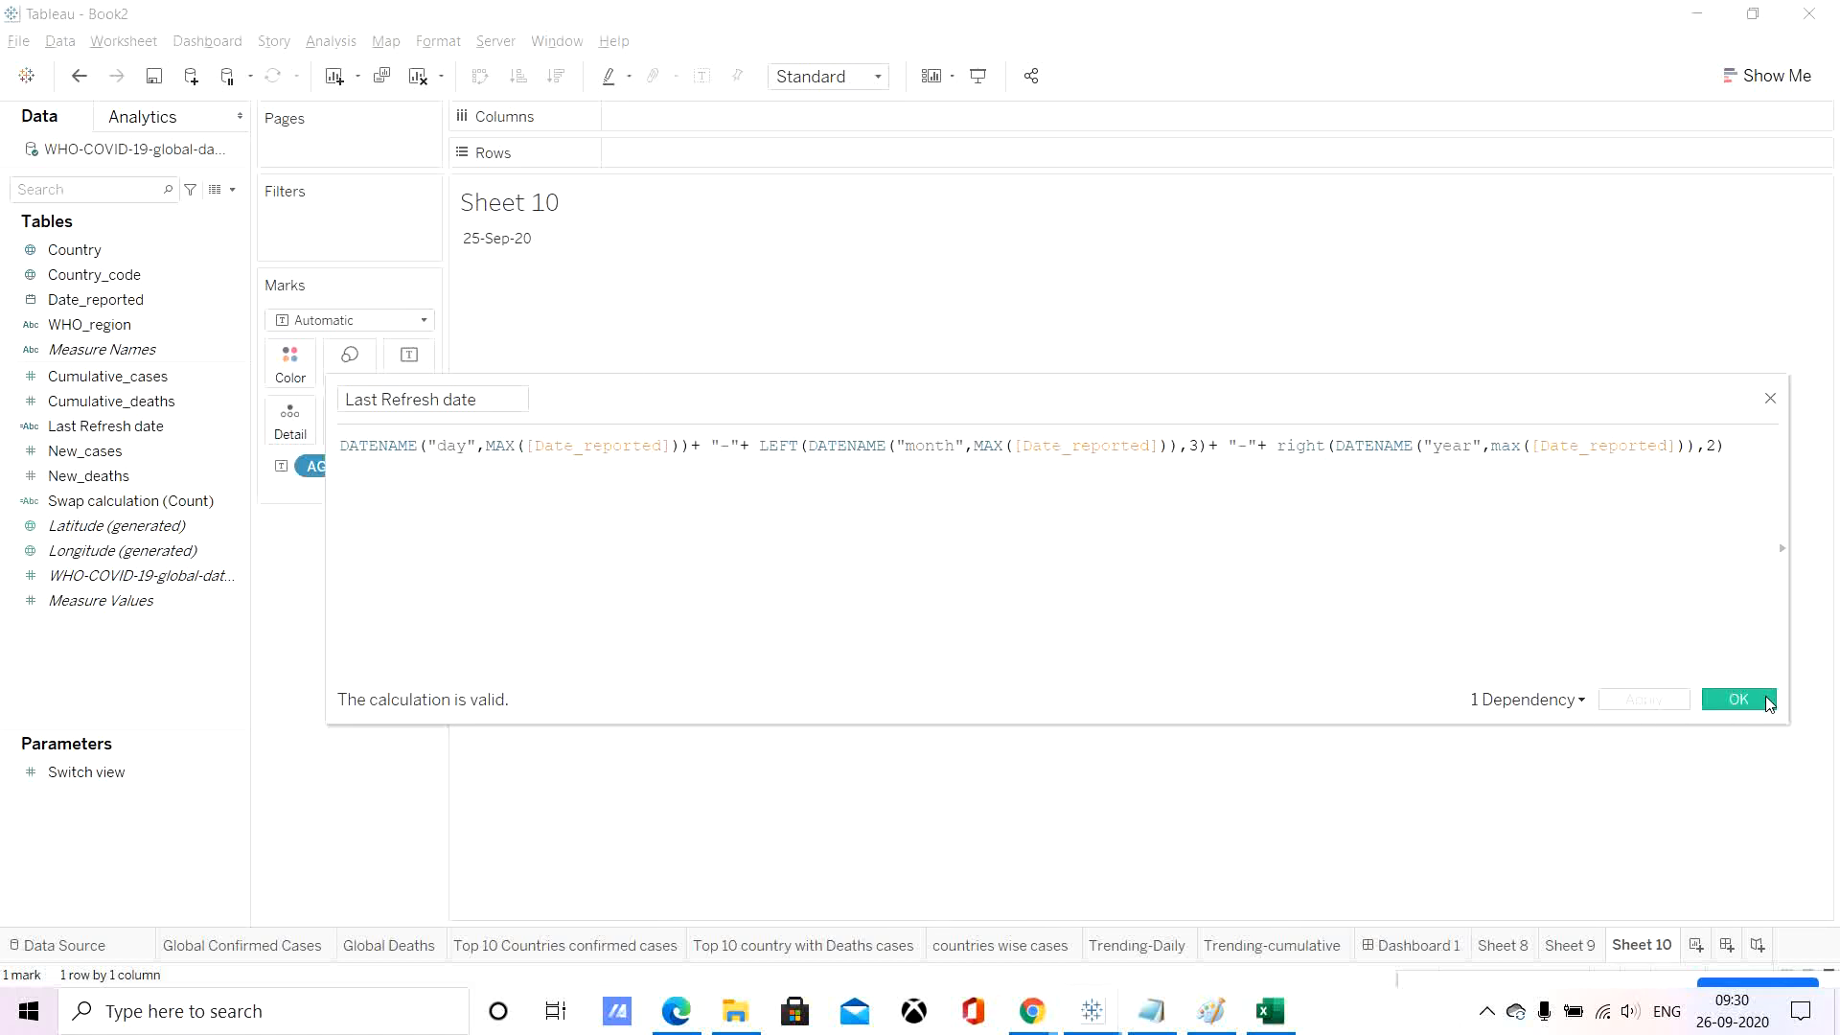
pyautogui.click(1768, 703)
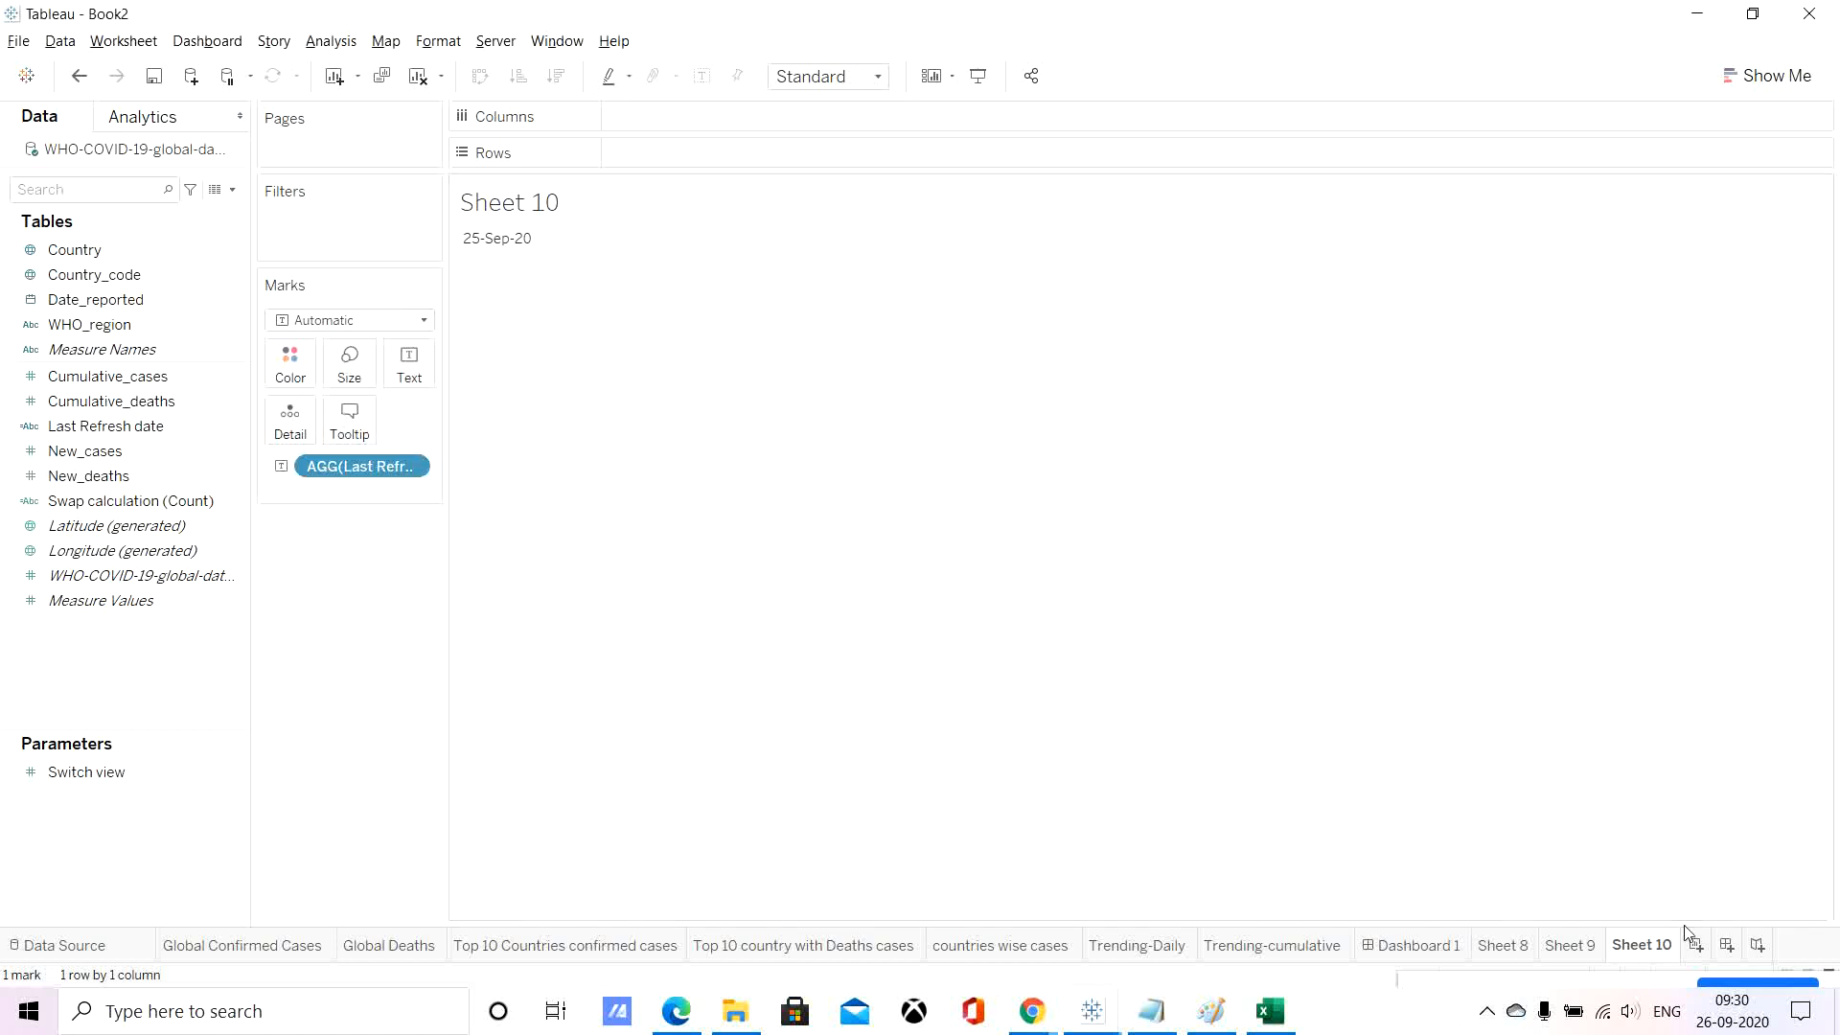
# Insert "Last Refresh Date:" before the date field in the Sheet 10 text label and set that text to size 12.
pyautogui.click(409, 364)
pyautogui.click(577, 411)
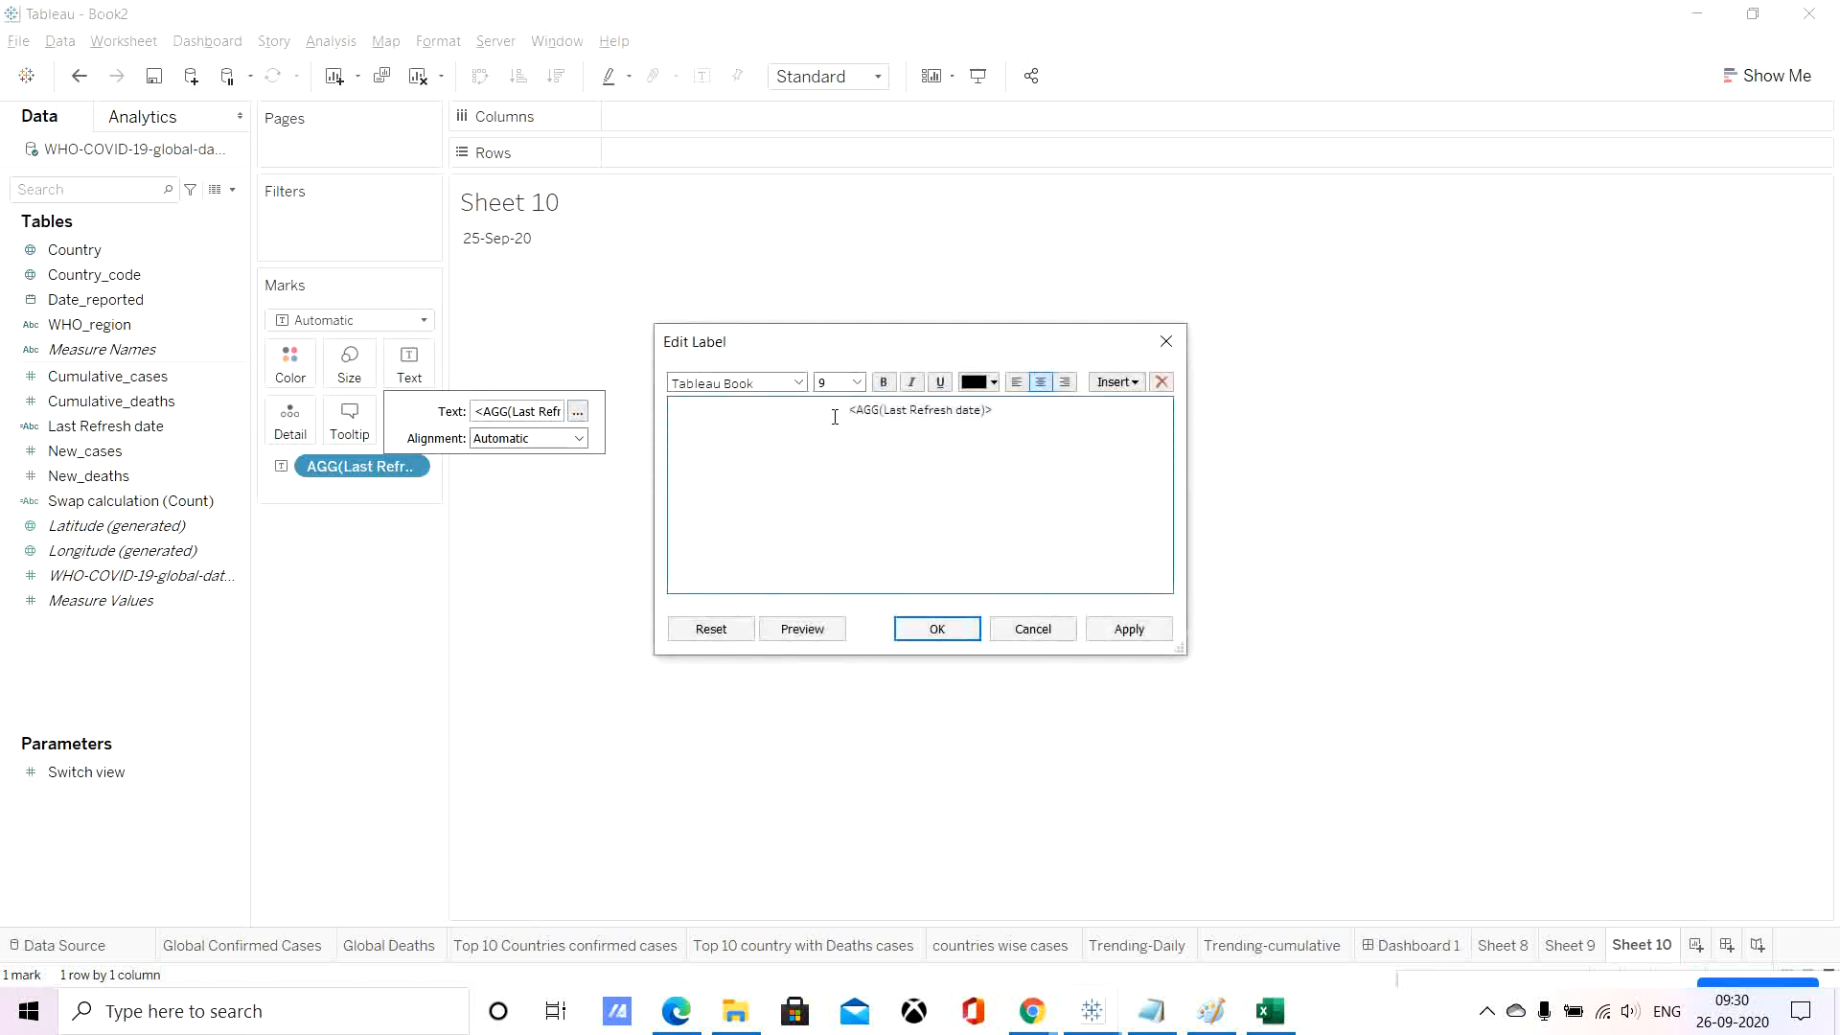
pyautogui.write('Last Refresh Date:')
pyautogui.moveTo(800, 413); pyautogui.dragTo(898, 414)
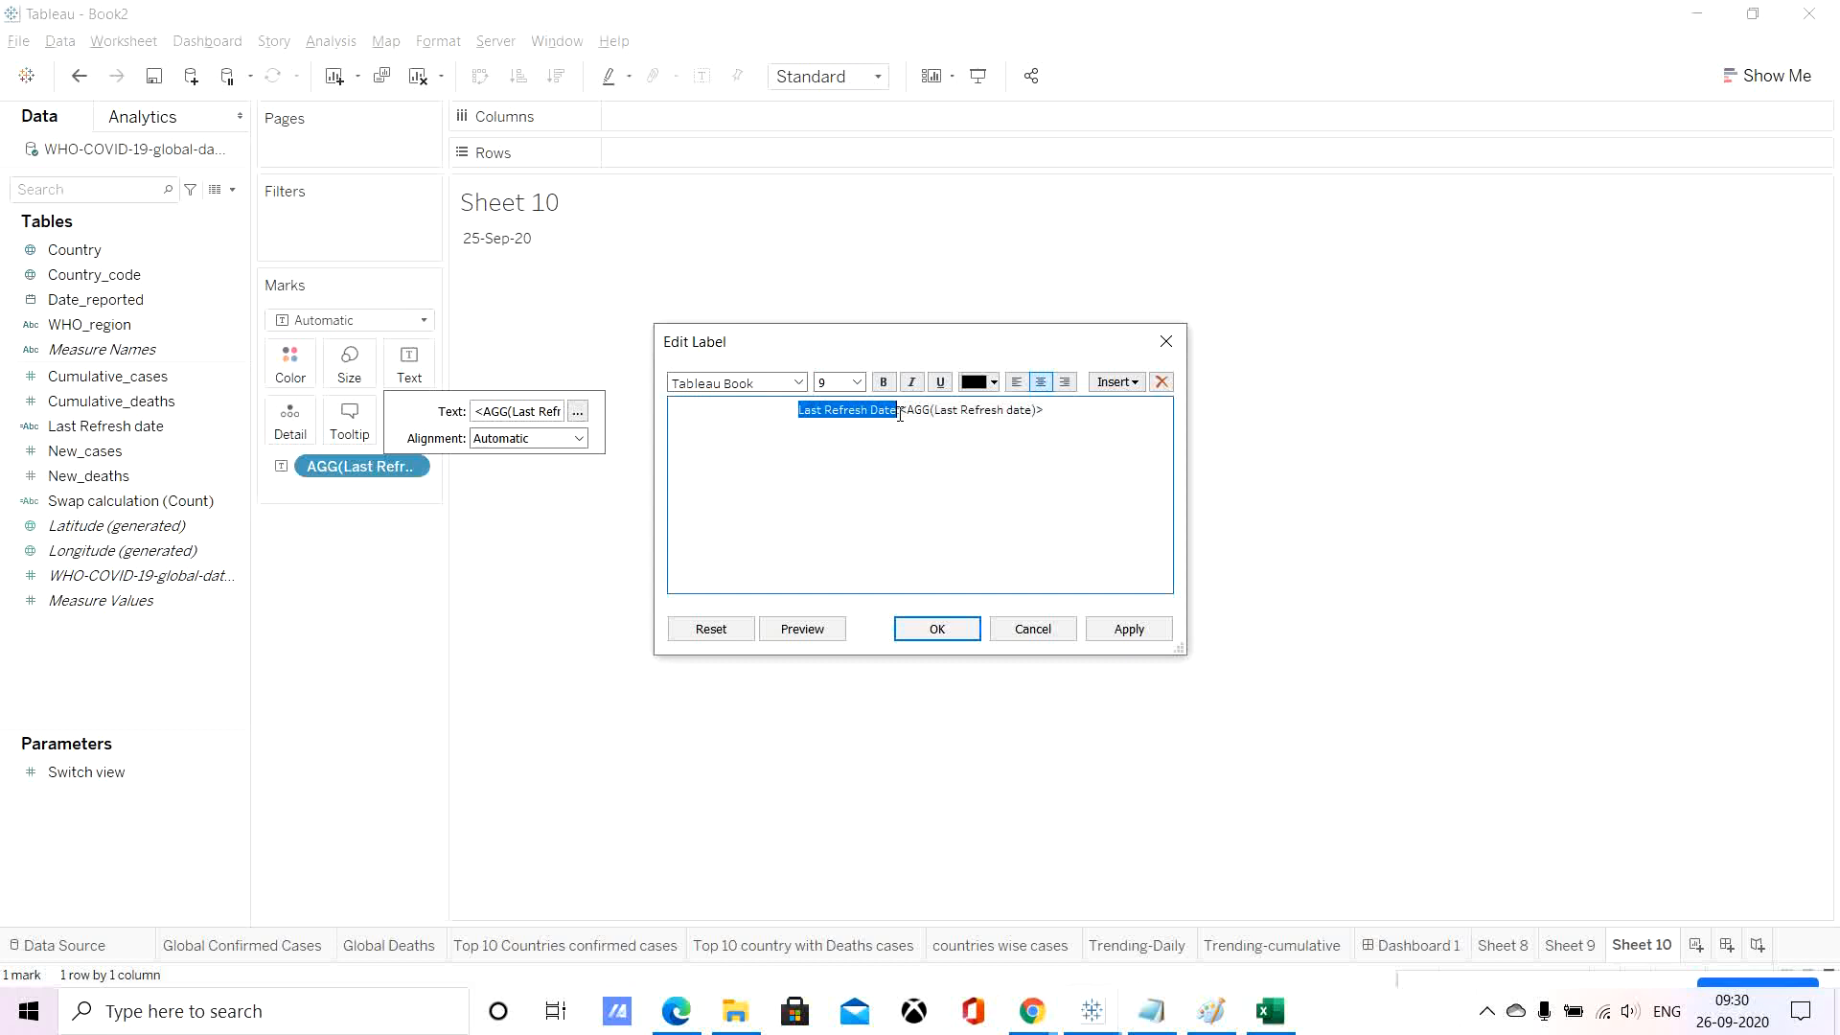
pyautogui.click(856, 382)
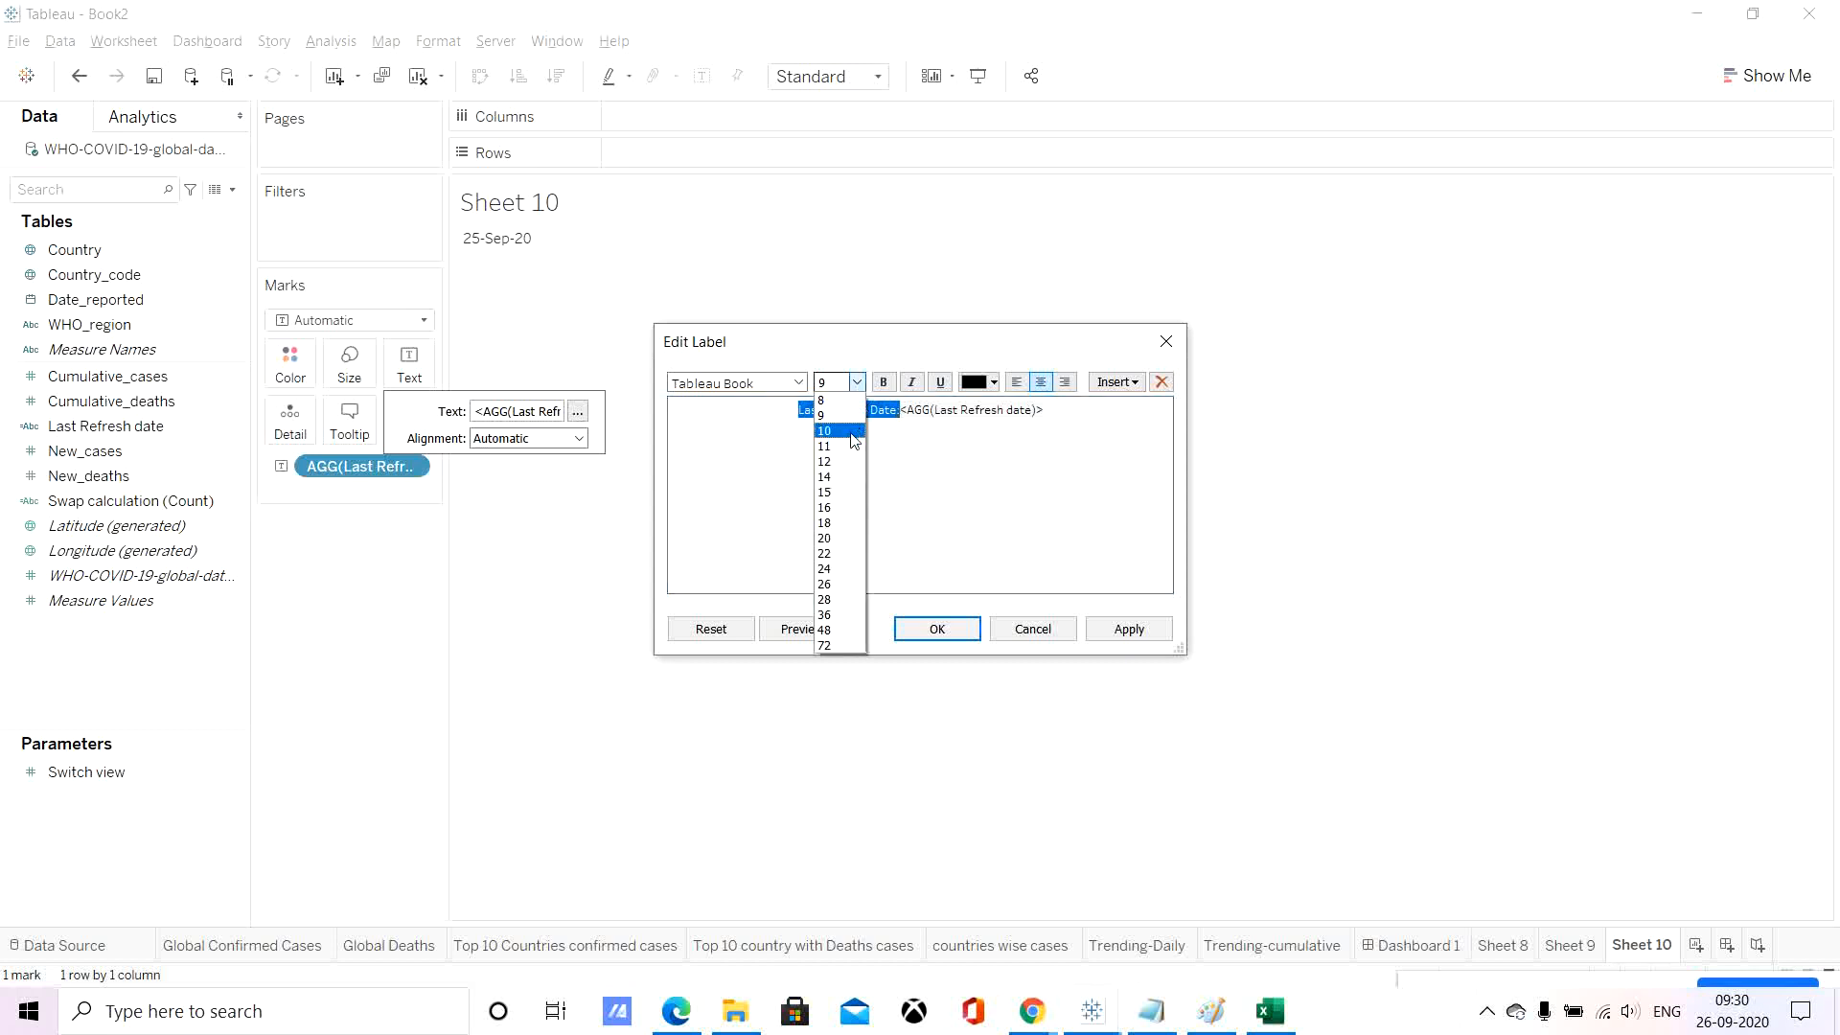
pyautogui.click(849, 474)
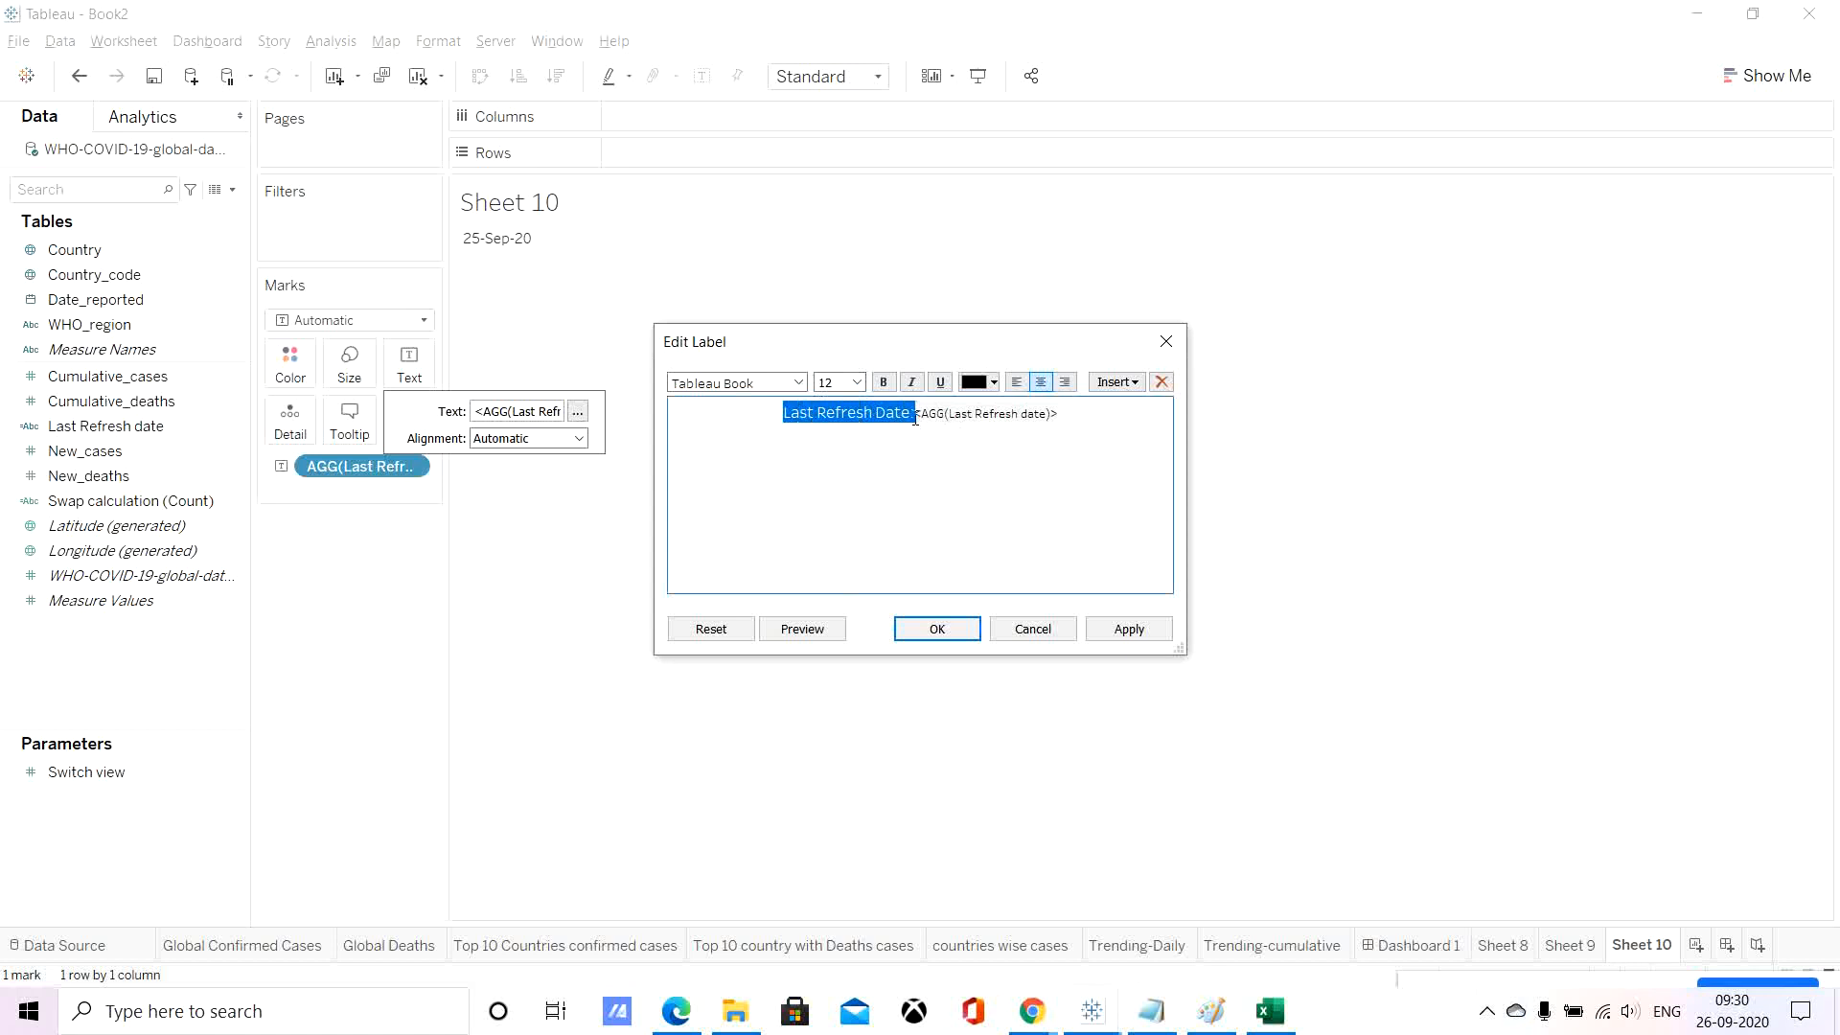
# Format the <AGG(Last Refresh date)> field in the label as size 18 bold, confirm the label and widen its cell to fit the text.
pyautogui.moveTo(916, 413); pyautogui.dragTo(1053, 414)
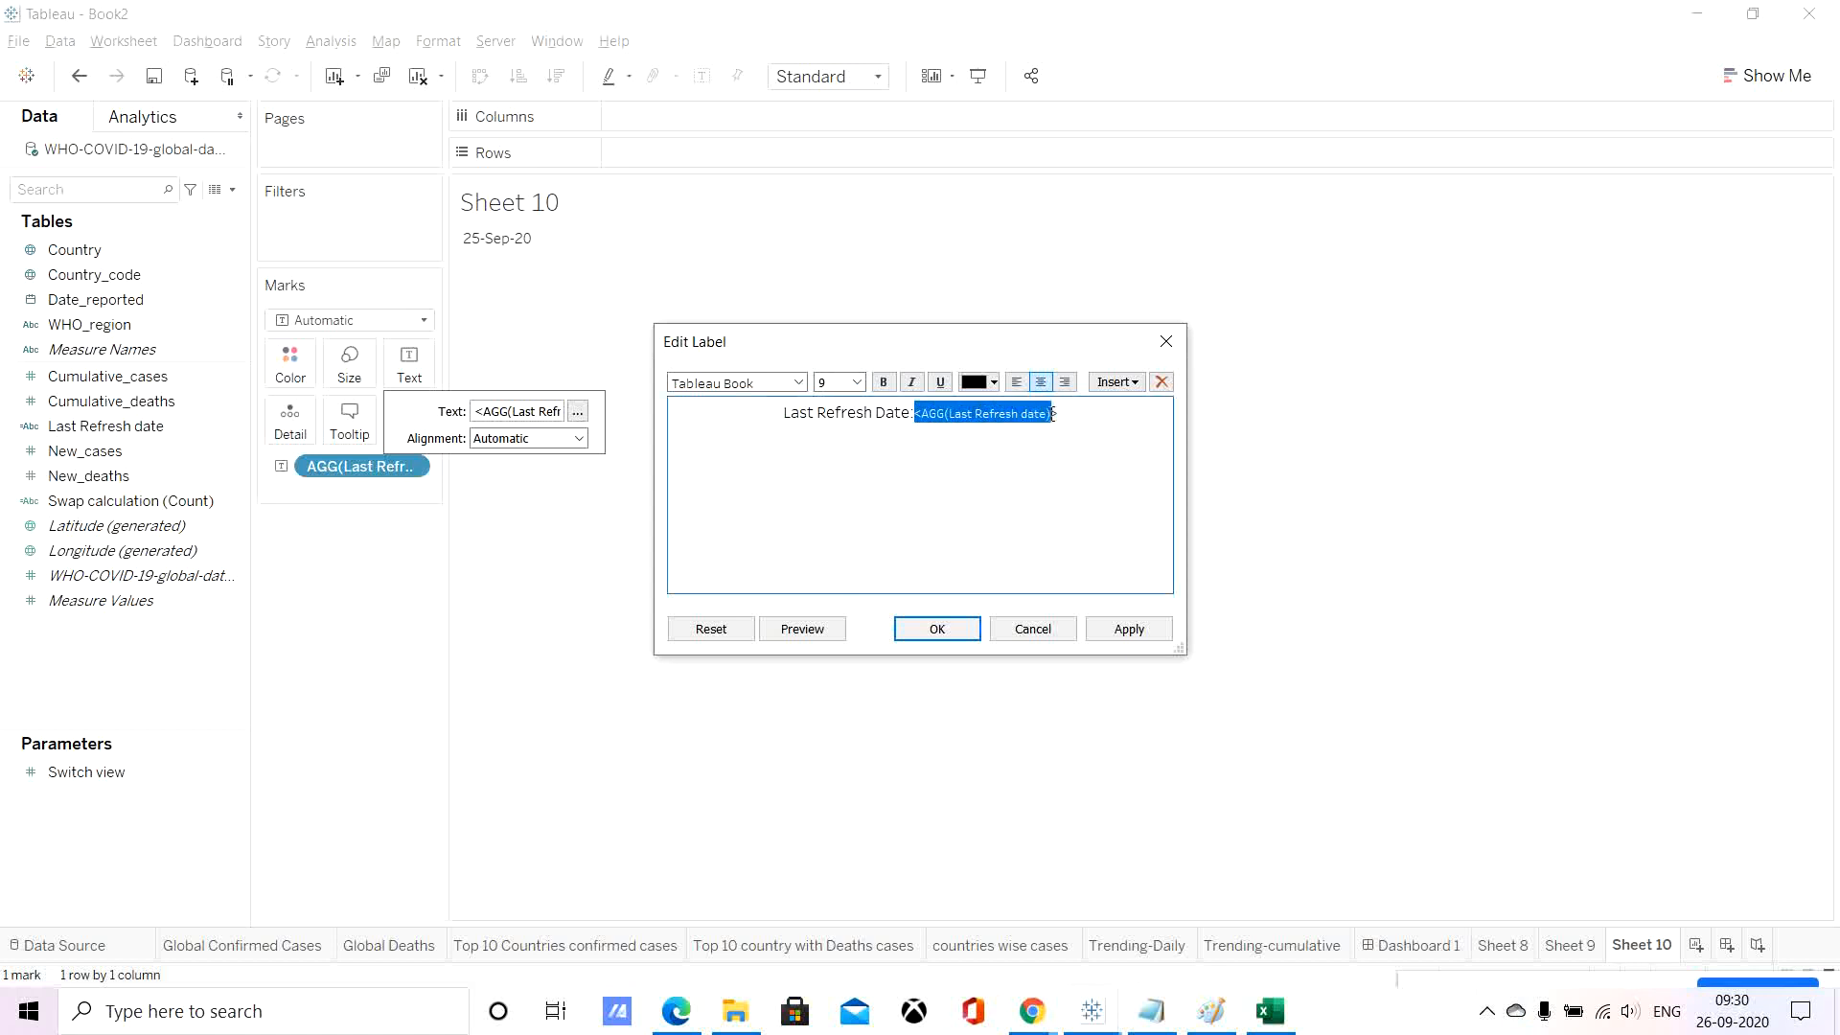
pyautogui.click(857, 382)
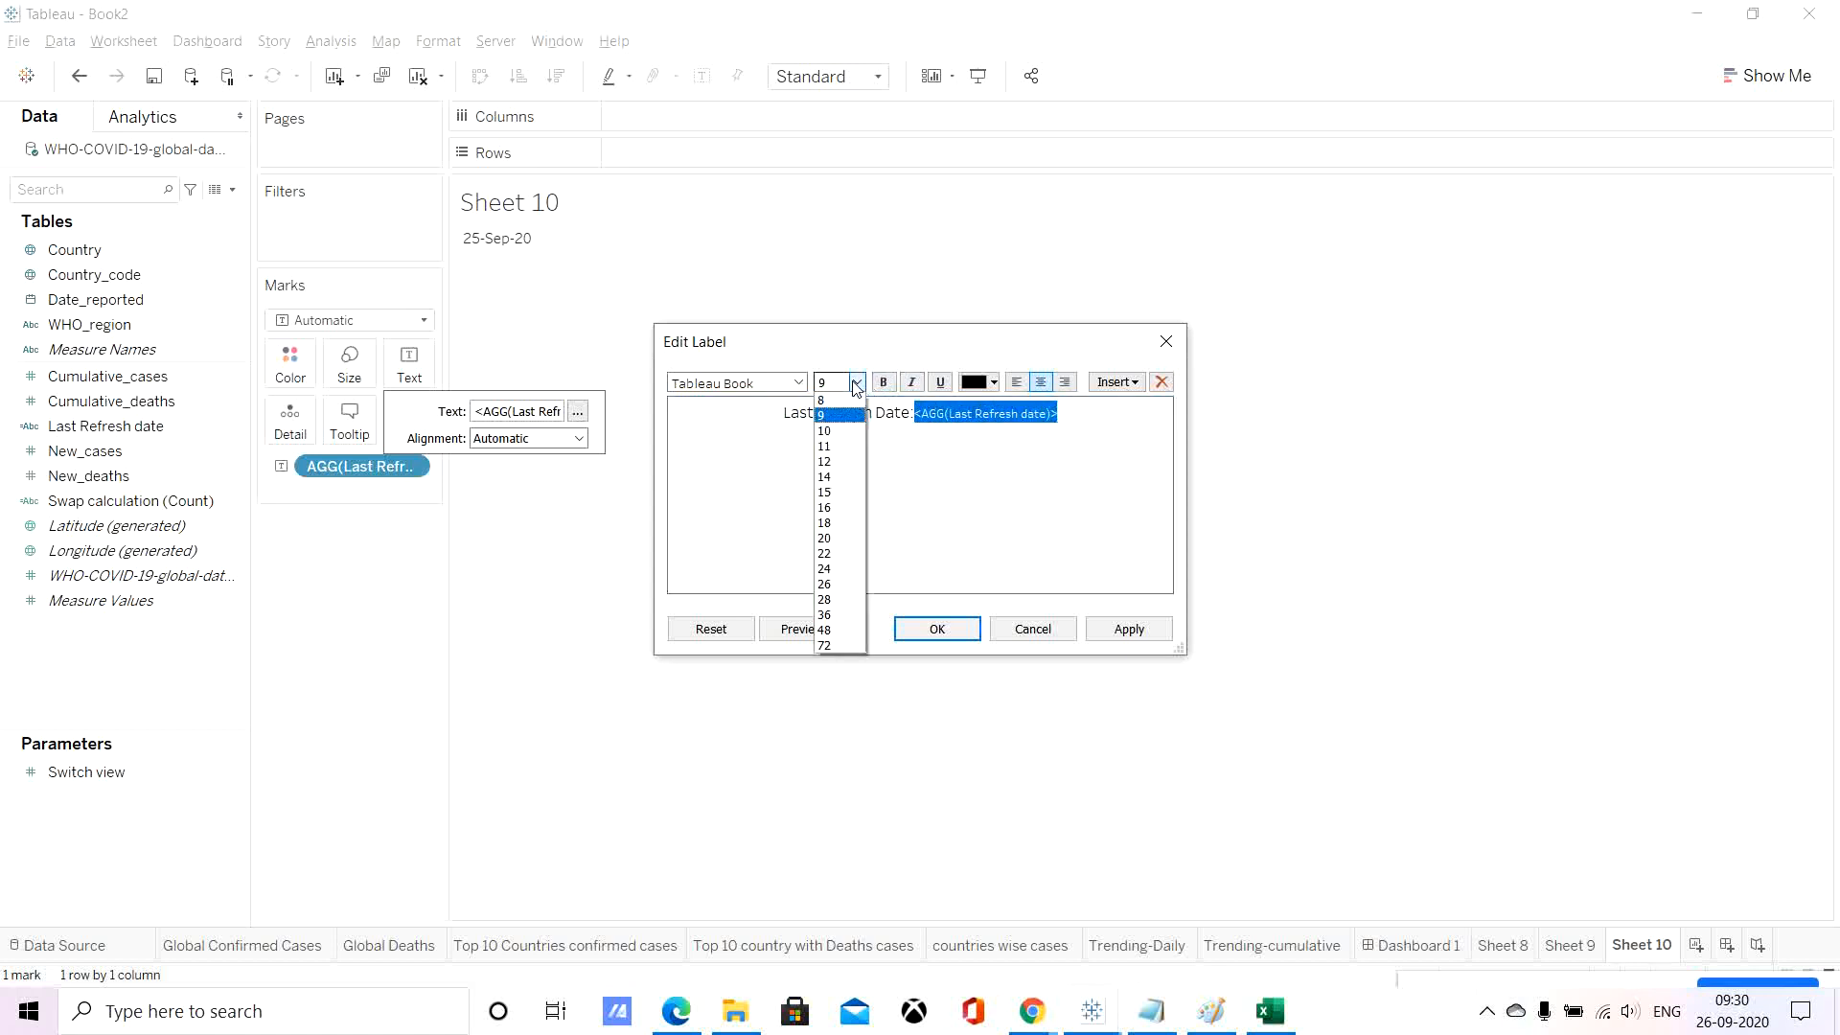
pyautogui.click(836, 523)
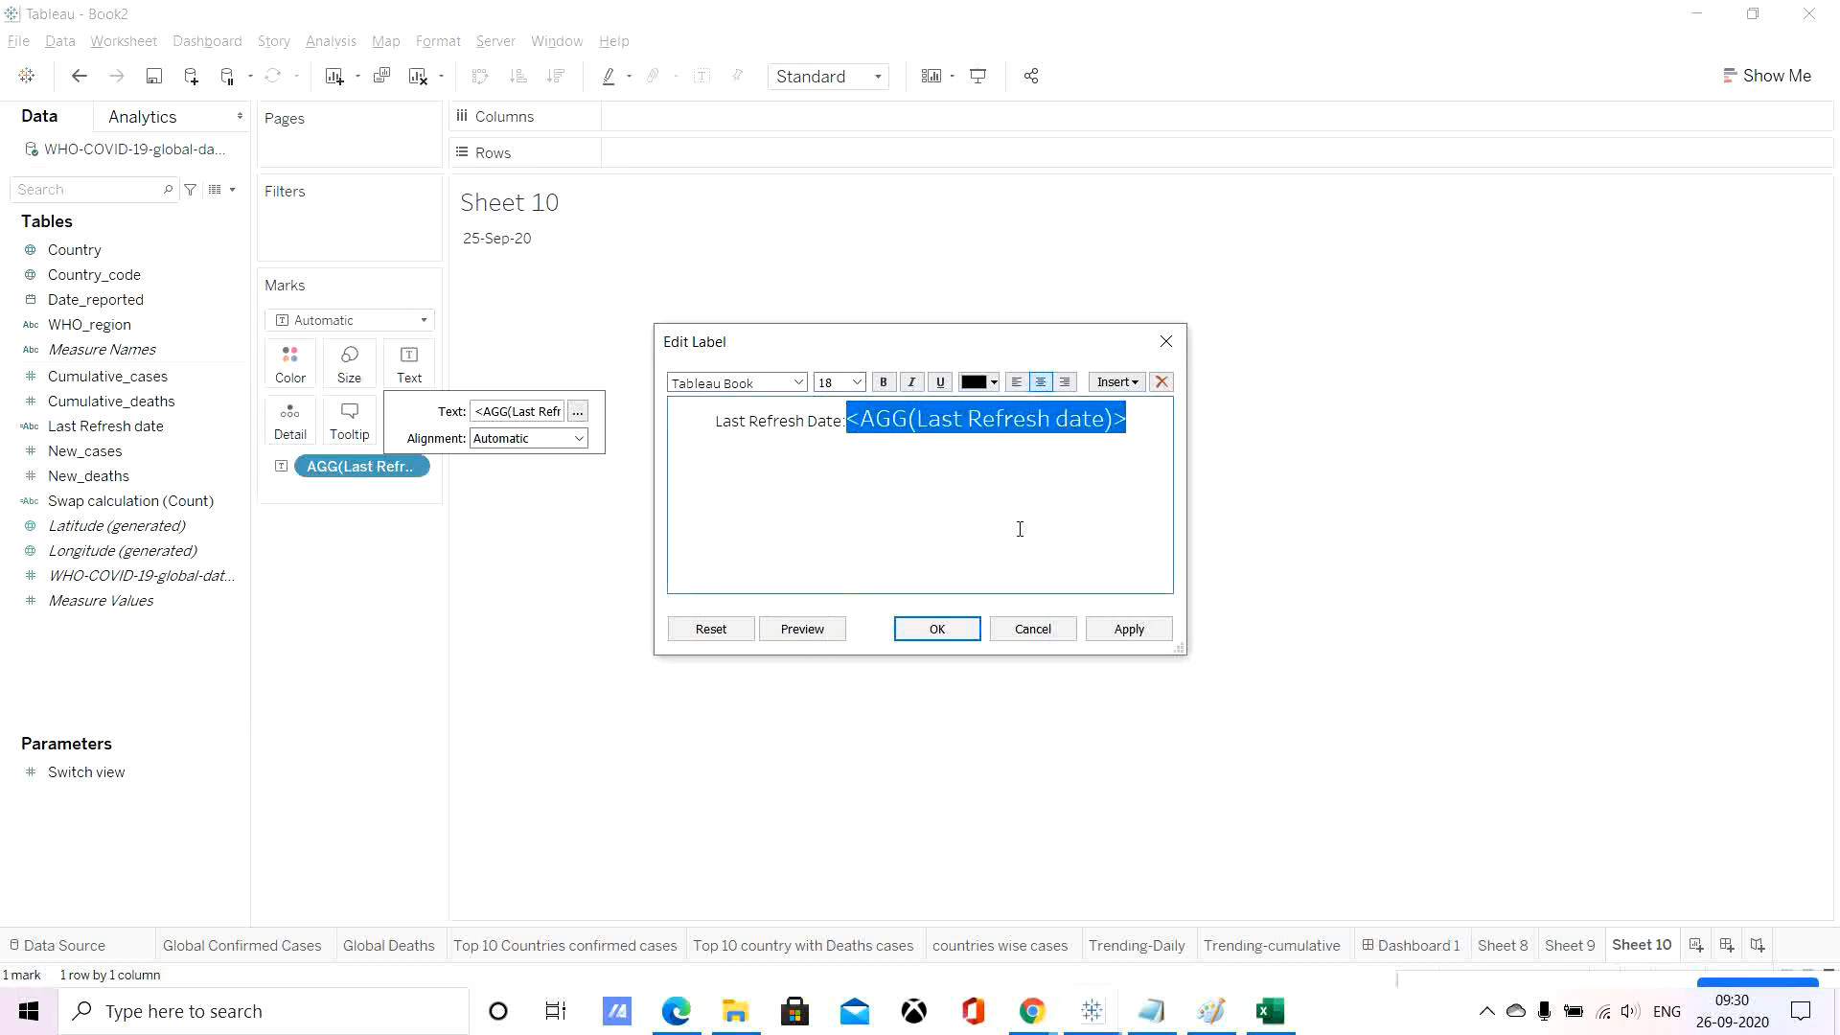
pyautogui.click(883, 381)
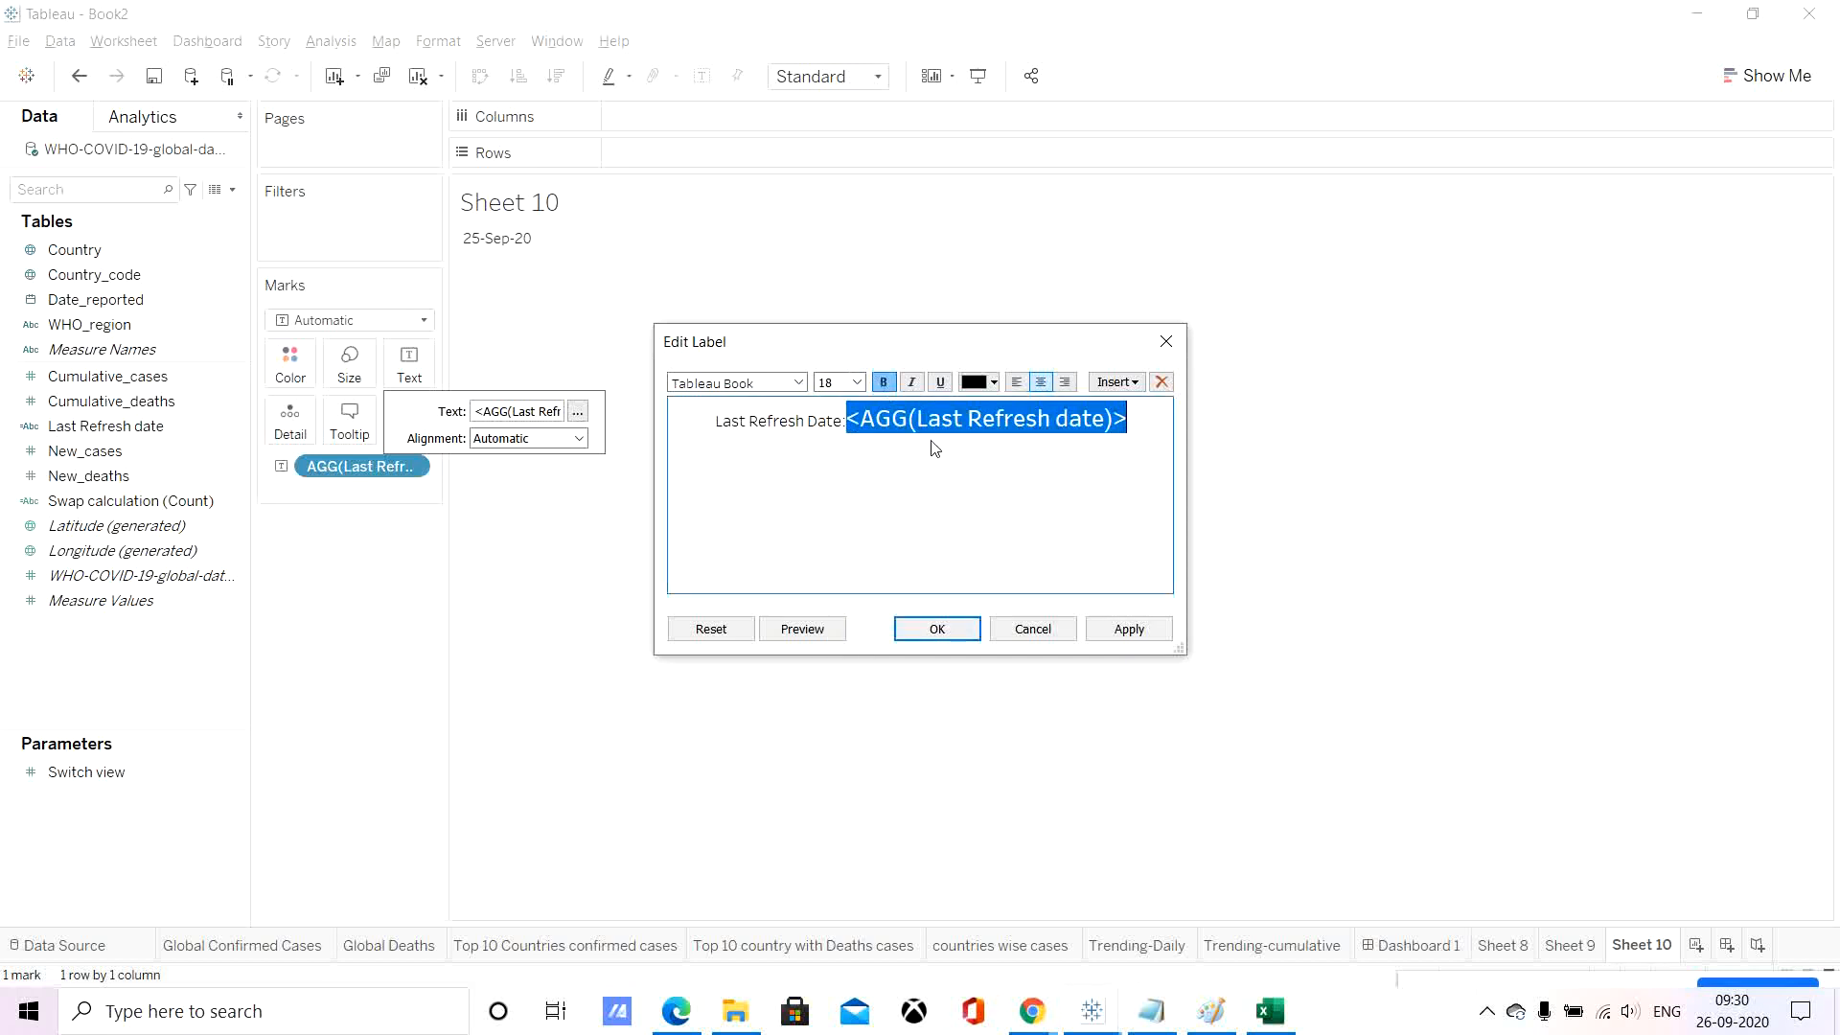
pyautogui.click(1132, 628)
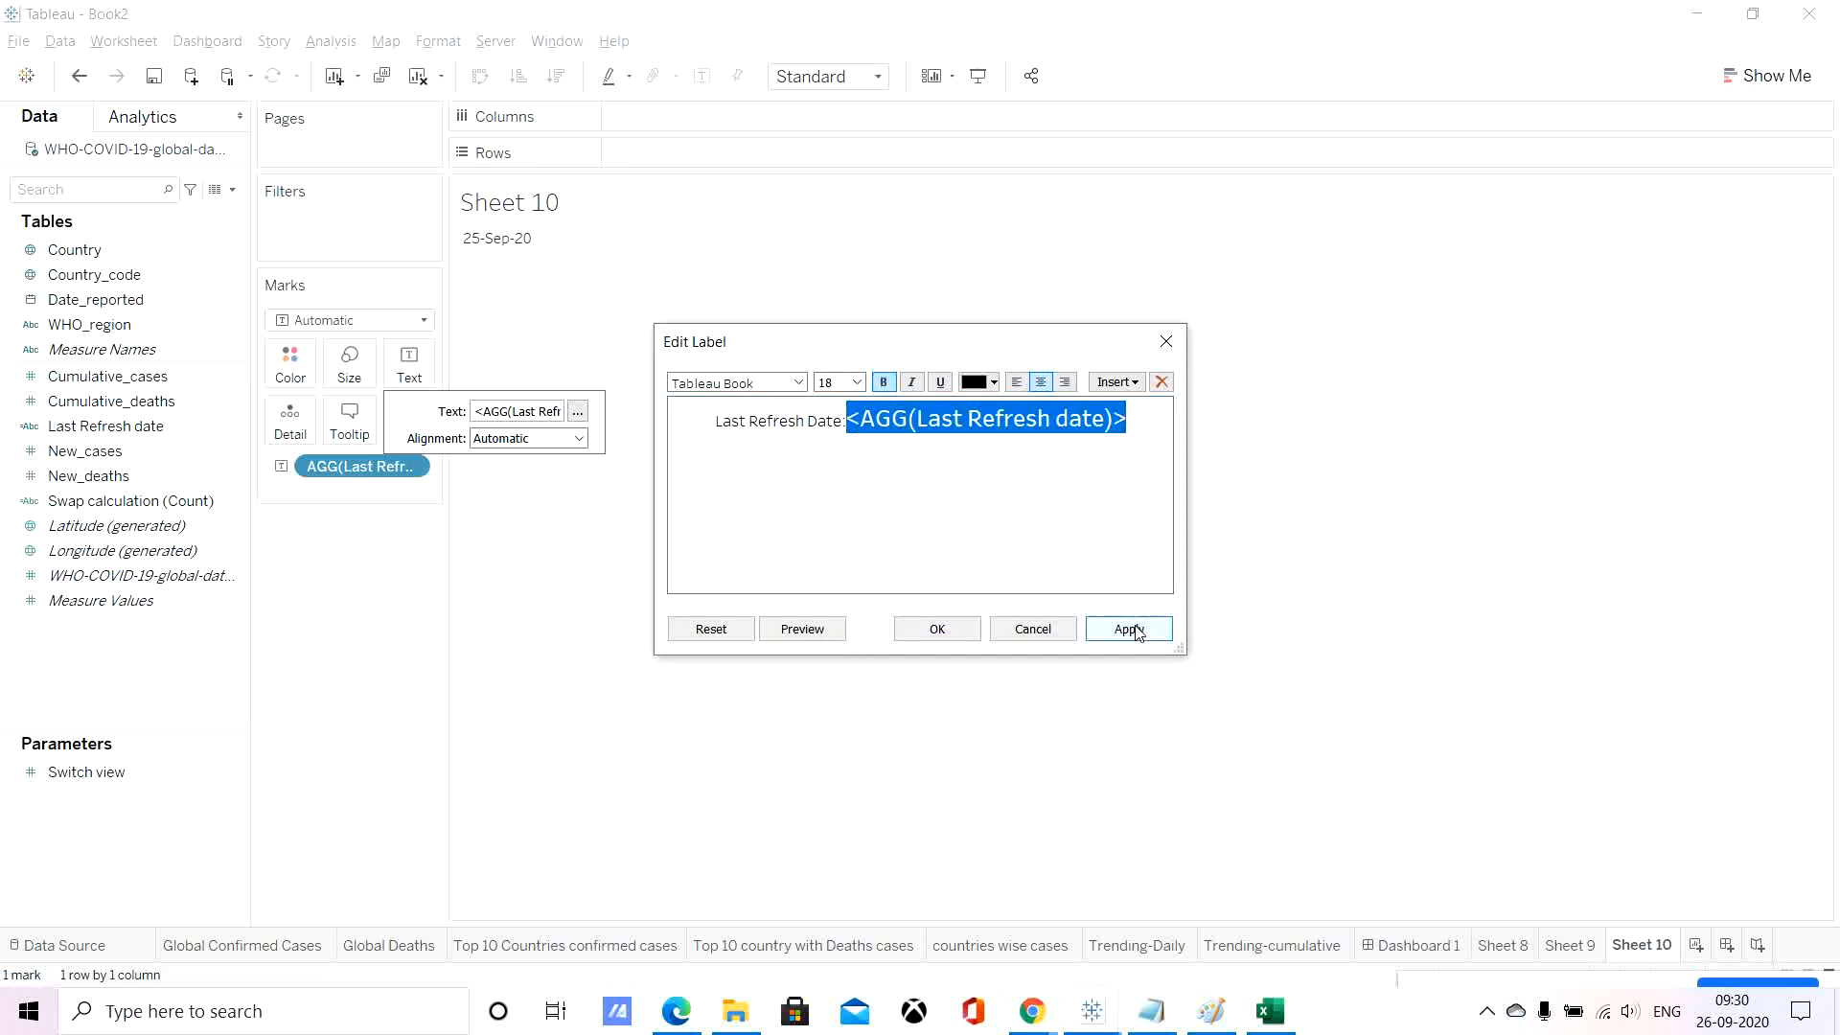
pyautogui.click(937, 628)
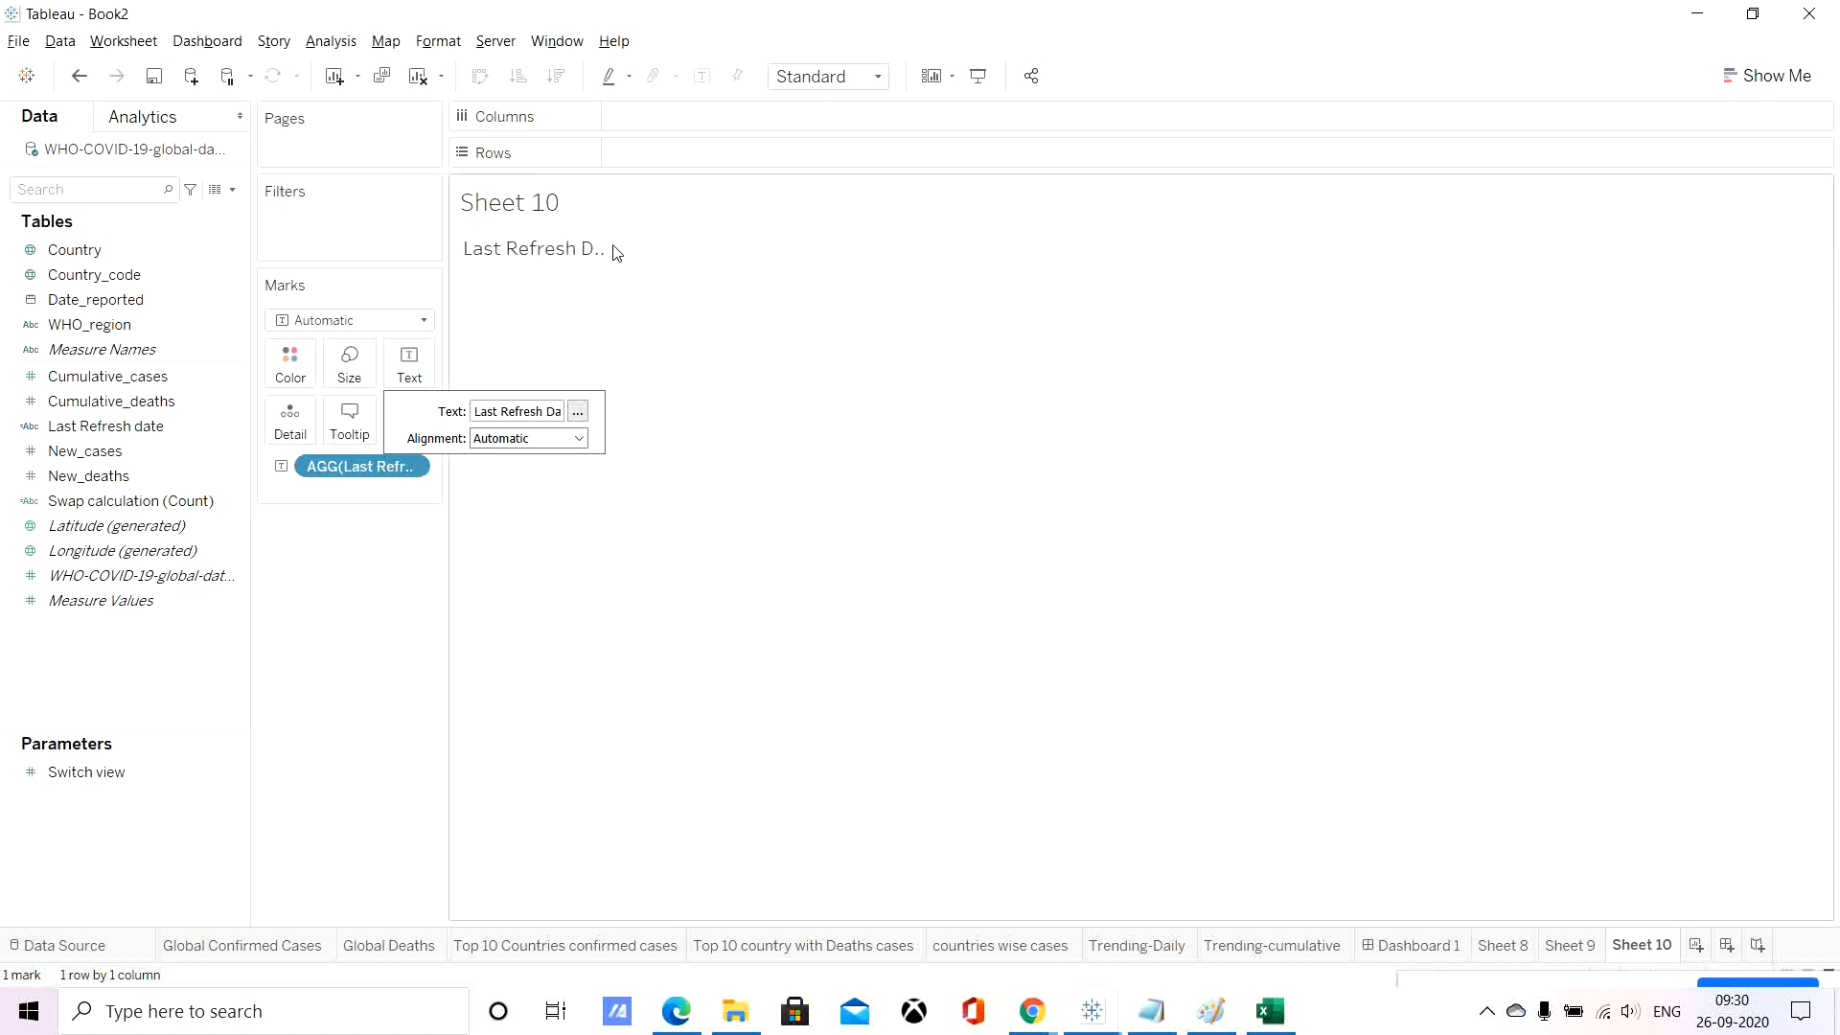
pyautogui.moveTo(611, 251)
pyautogui.moveTo(611, 251); pyautogui.dragTo(1045, 286)
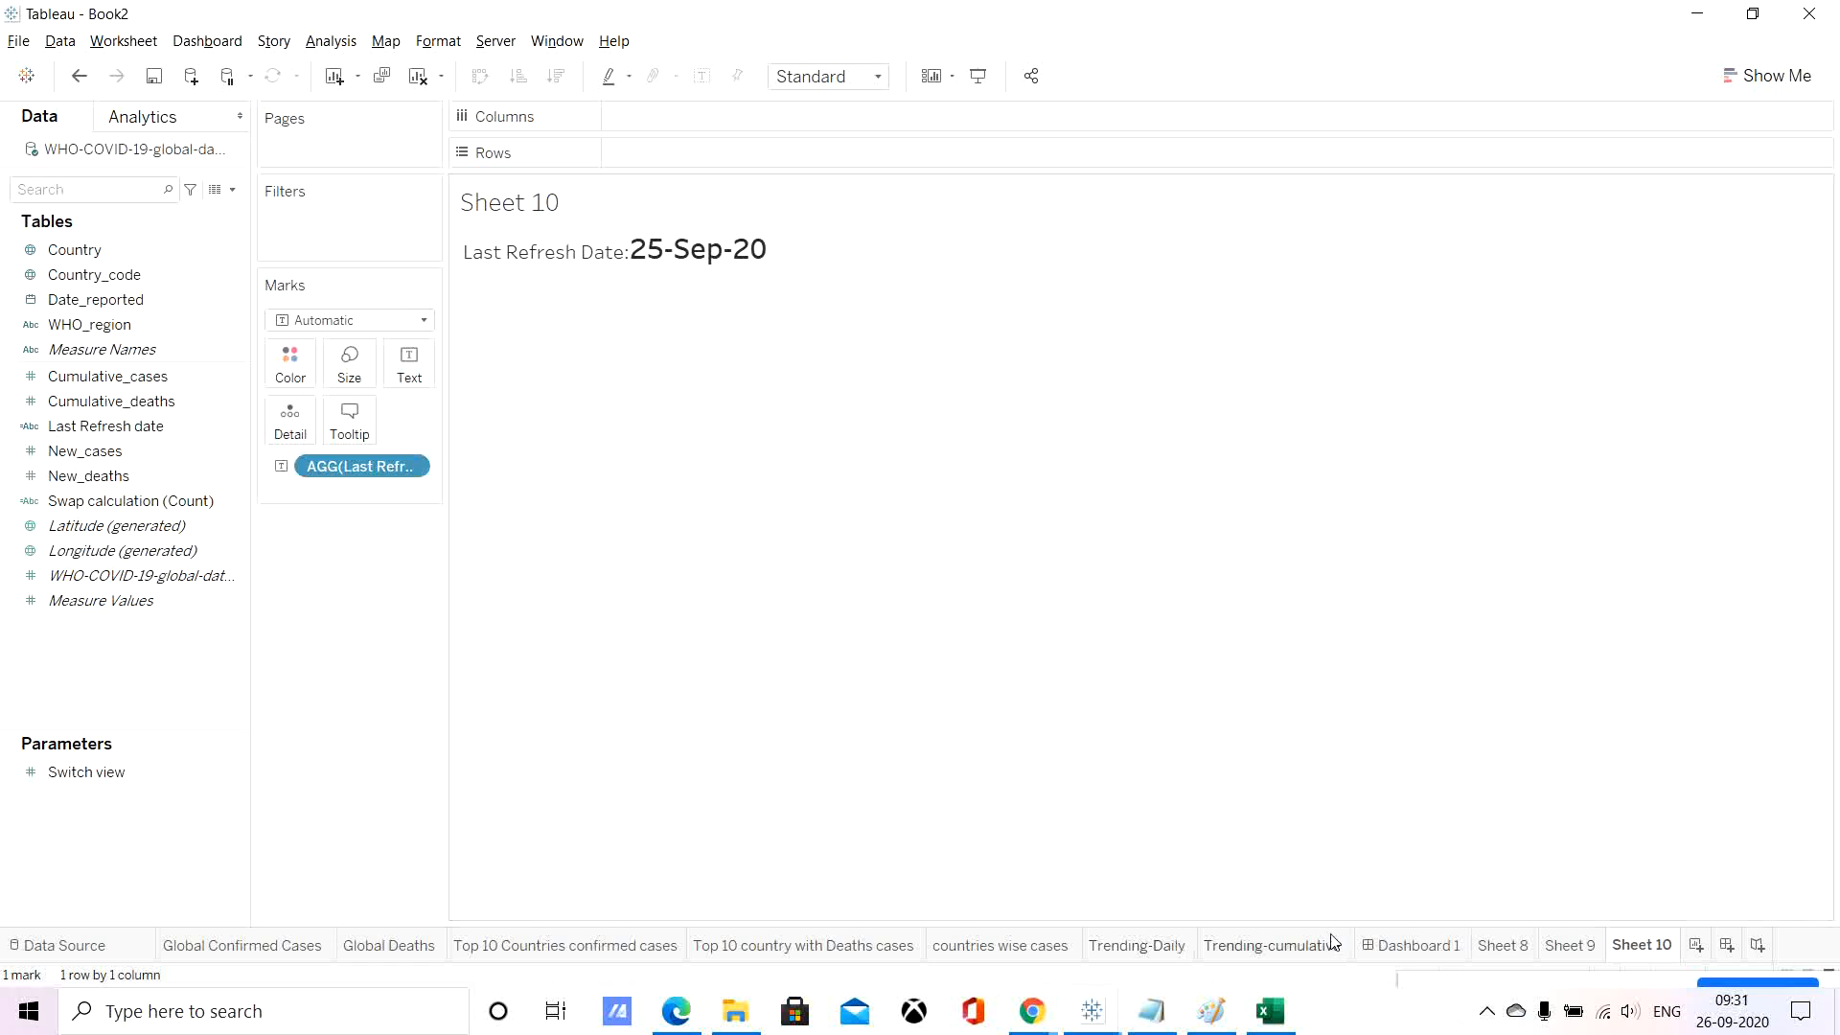
# Place Sheet 10 on Dashboard 1 as a floating object over the Covid-19 Global Tracker banner.
pyautogui.click(1412, 952)
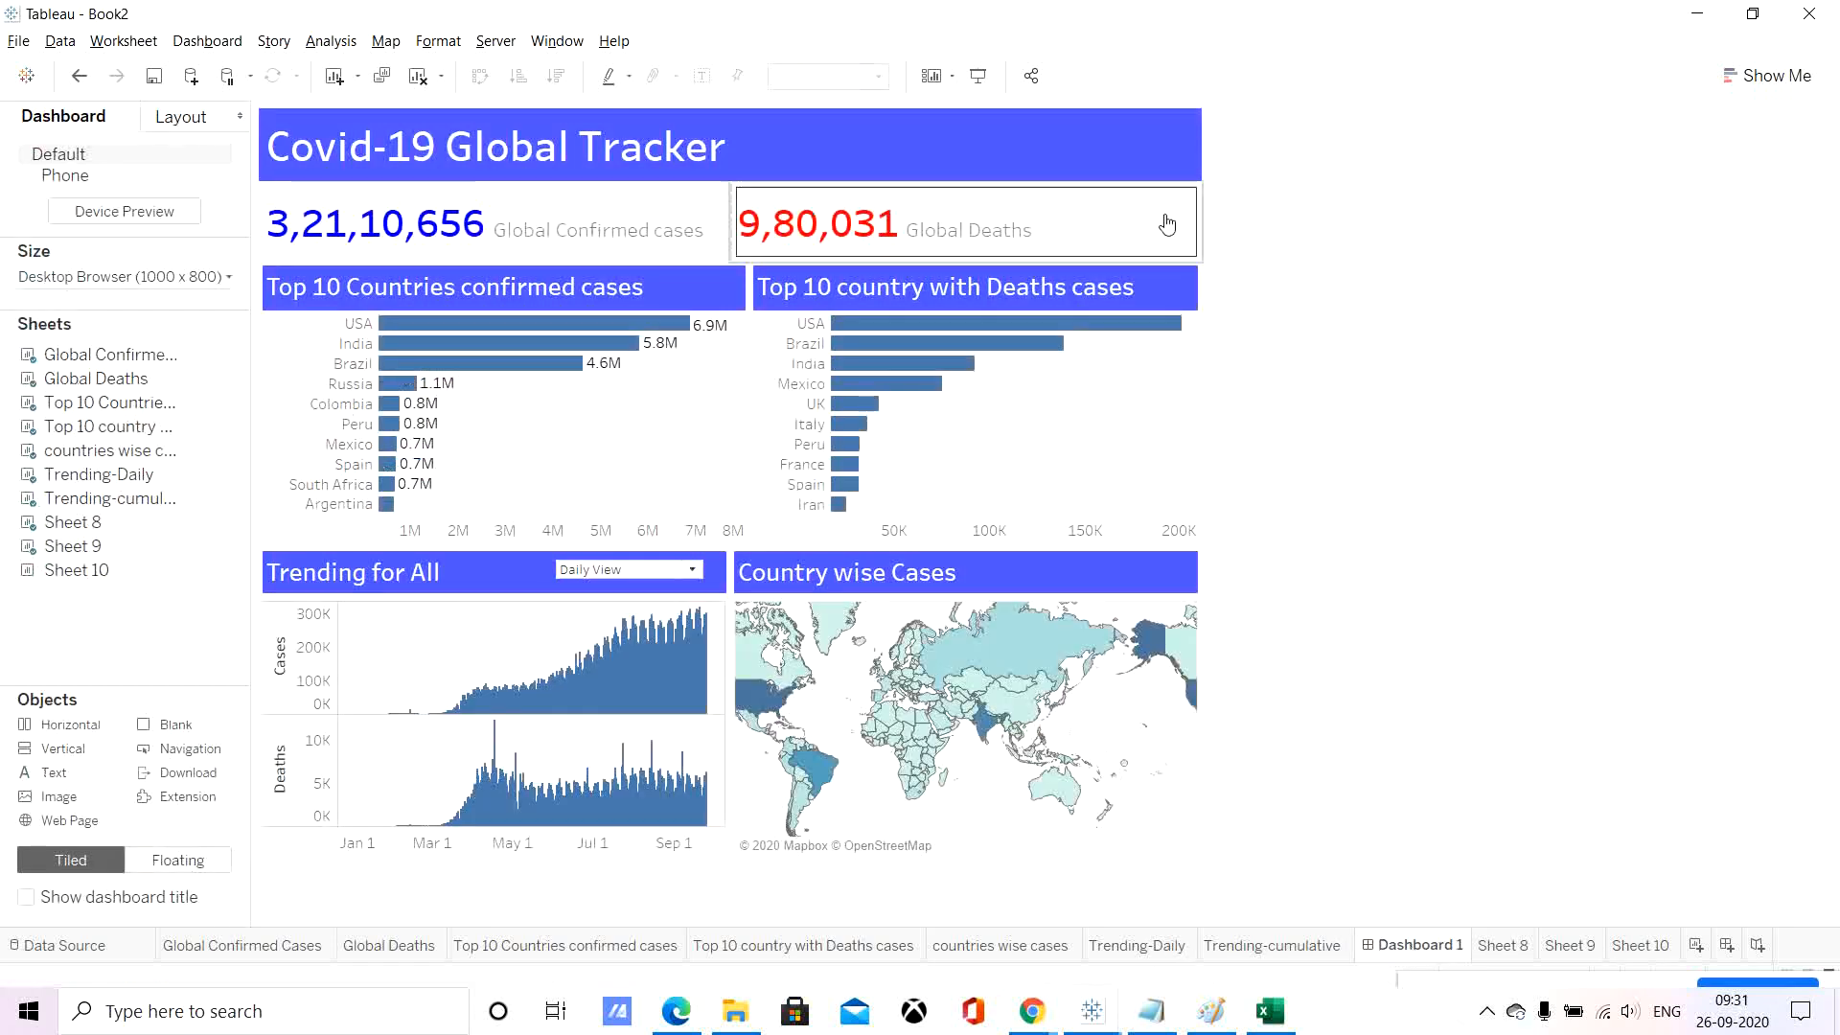
pyautogui.moveTo(195, 556)
pyautogui.moveTo(141, 580)
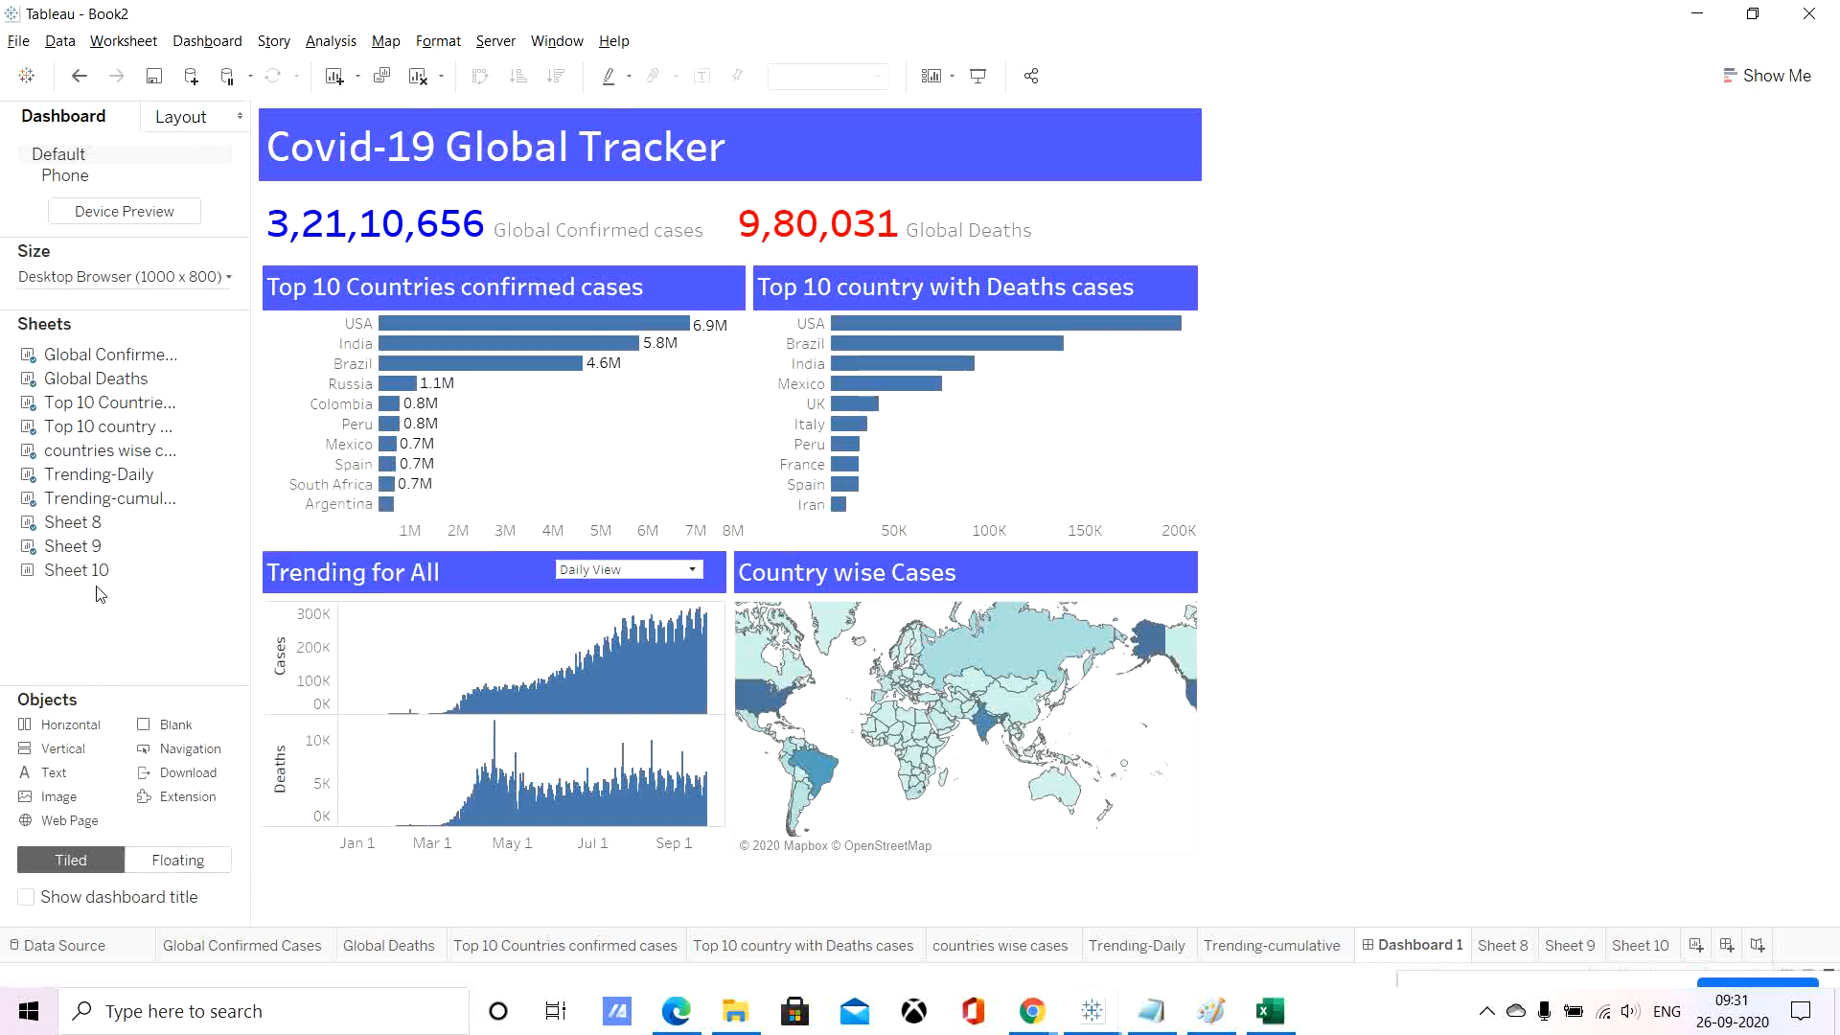
pyautogui.moveTo(86, 570)
pyautogui.mouseDown()
pyautogui.moveTo(600, 279)
pyautogui.moveTo(916, 170)
pyautogui.moveTo(1009, 244)
pyautogui.moveTo(1094, 186)
pyautogui.moveTo(1079, 134)
pyautogui.moveTo(992, 142)
pyautogui.moveTo(1471, 304)
pyautogui.moveTo(1485, 351)
pyautogui.mouseUp()
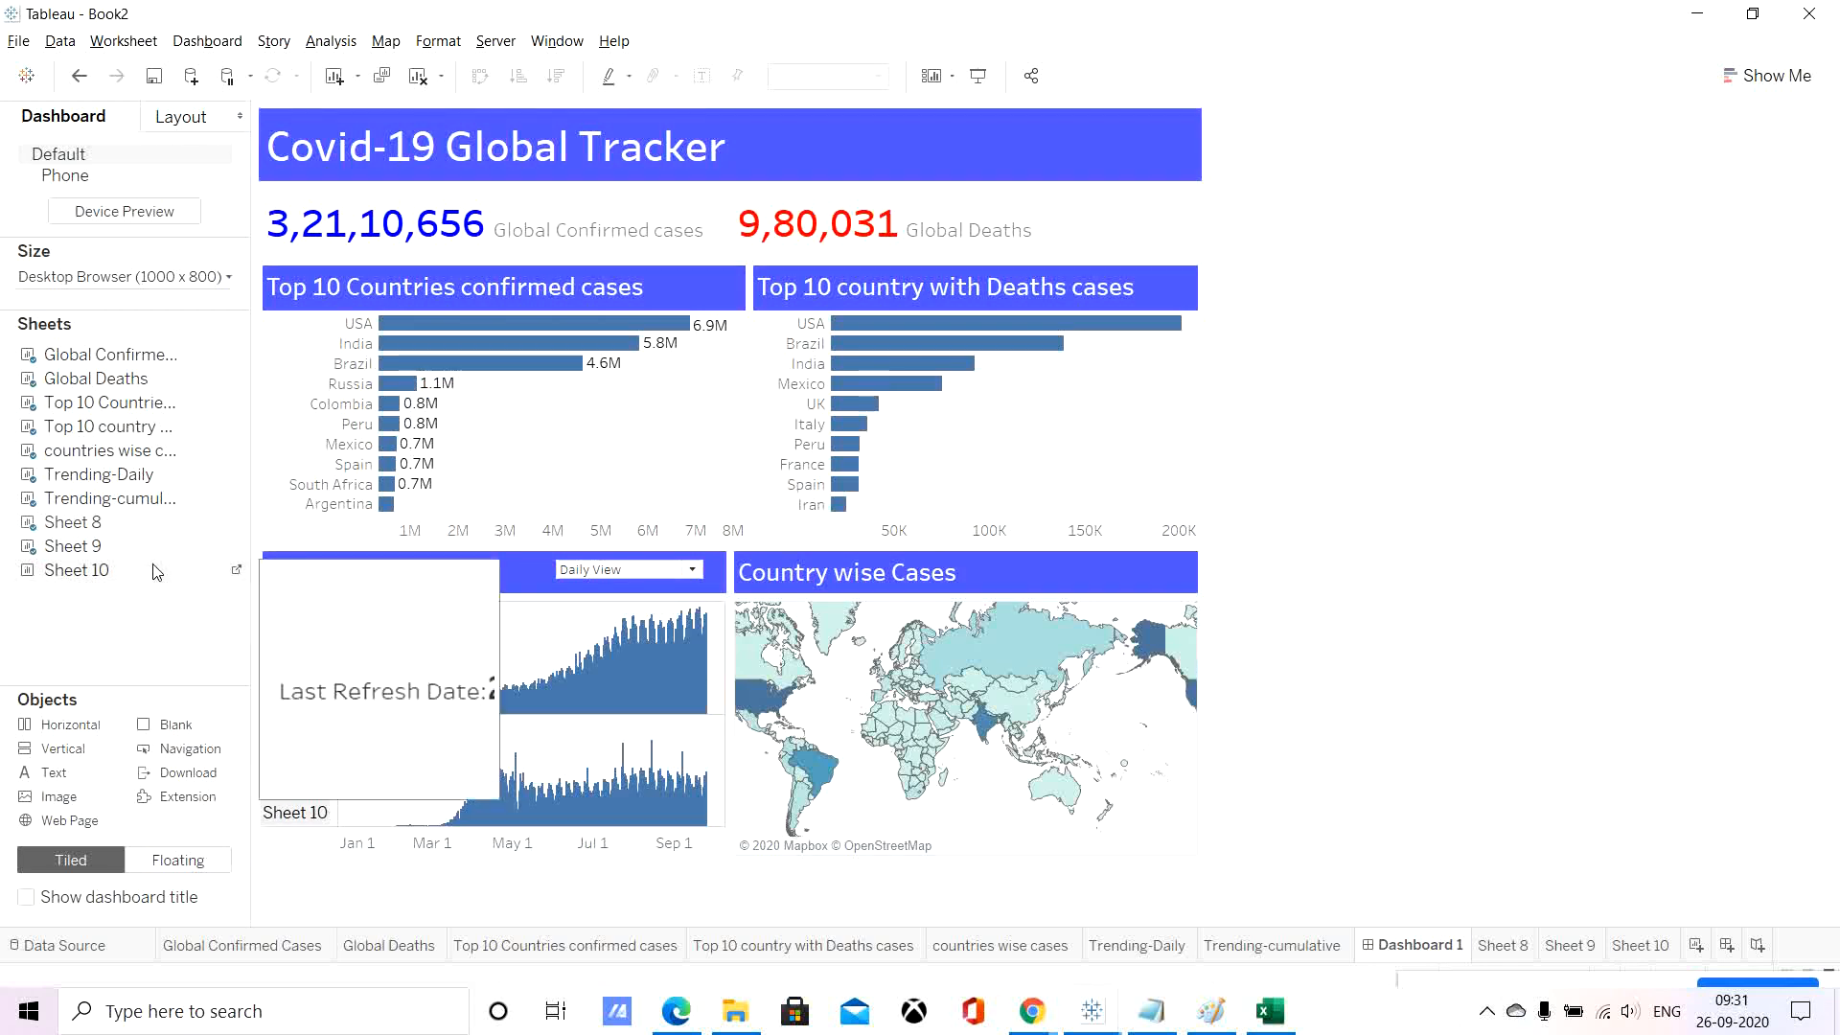
pyautogui.click(172, 860)
pyautogui.moveTo(96, 571); pyautogui.dragTo(776, 128)
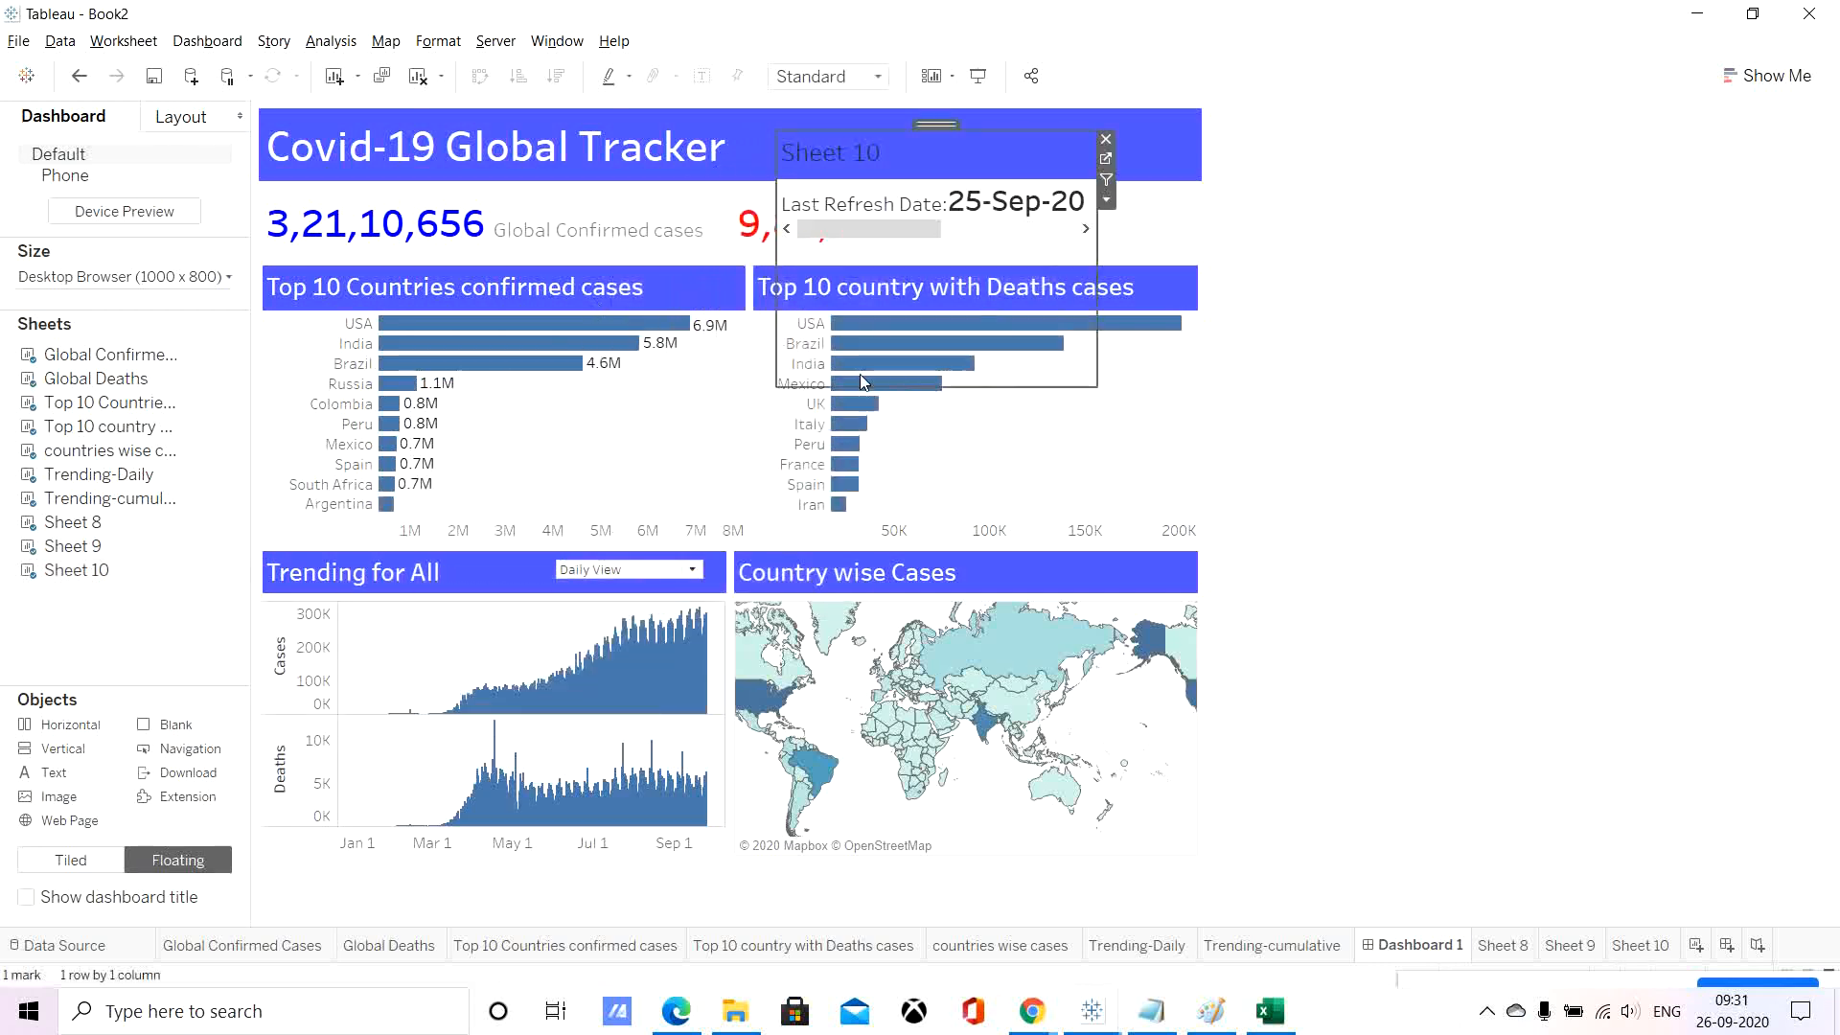
# Shrink the floating Sheet 10 object to fit within the title banner and hide its sheet title.
pyautogui.moveTo(769, 388); pyautogui.dragTo(824, 185)
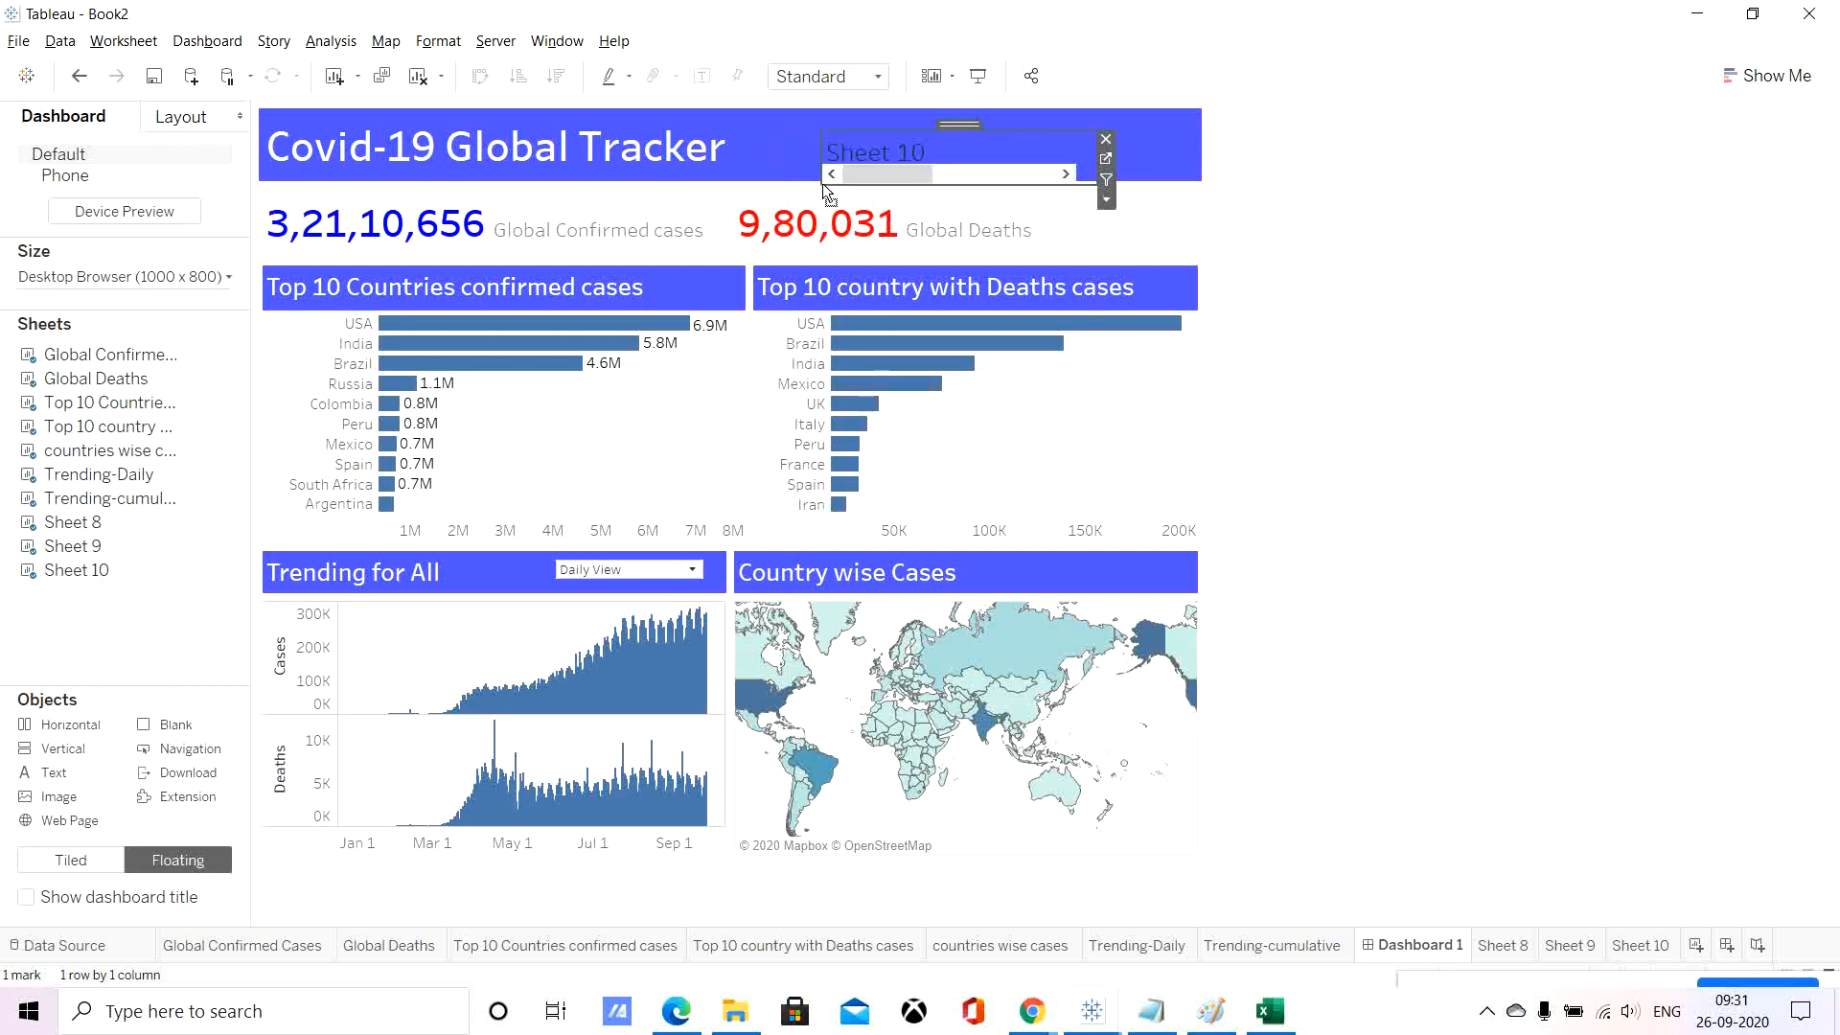
pyautogui.rightClick(875, 141)
pyautogui.click(942, 201)
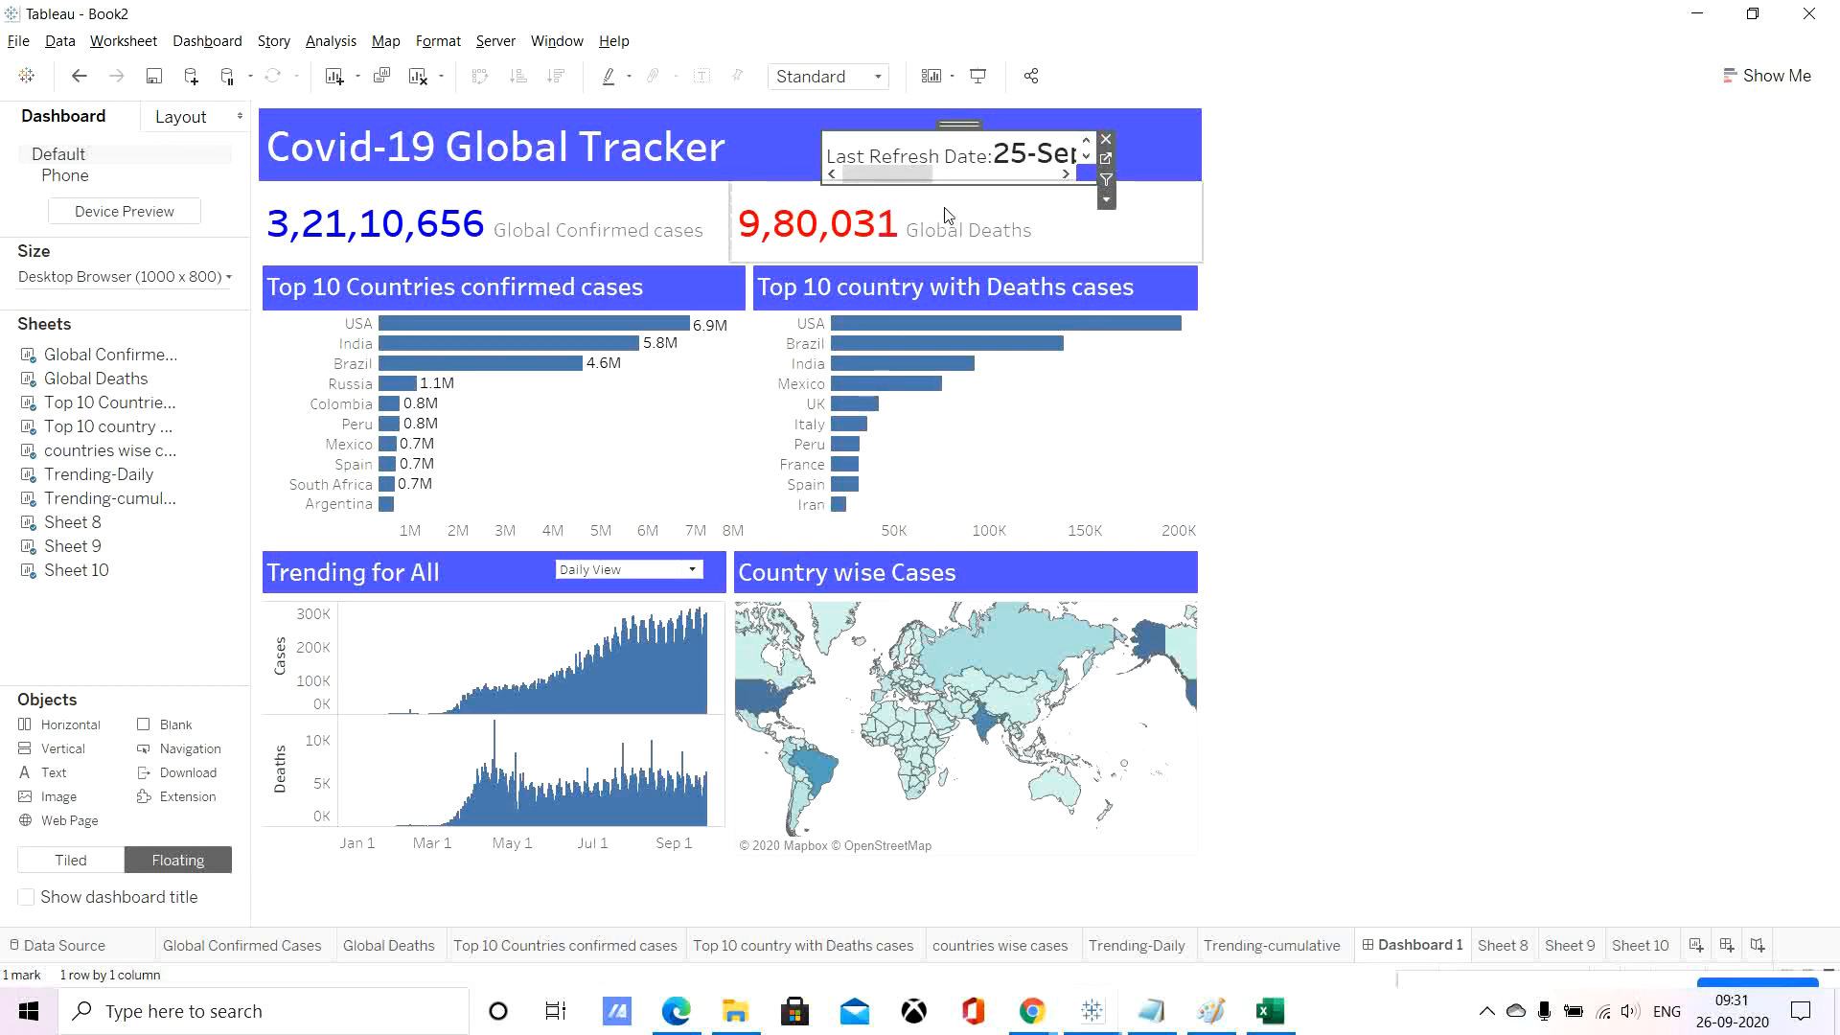
# Set the refresh date object's fit to Entire View, then widen it and position it at the right end of the title banner.
pyautogui.click(1107, 199)
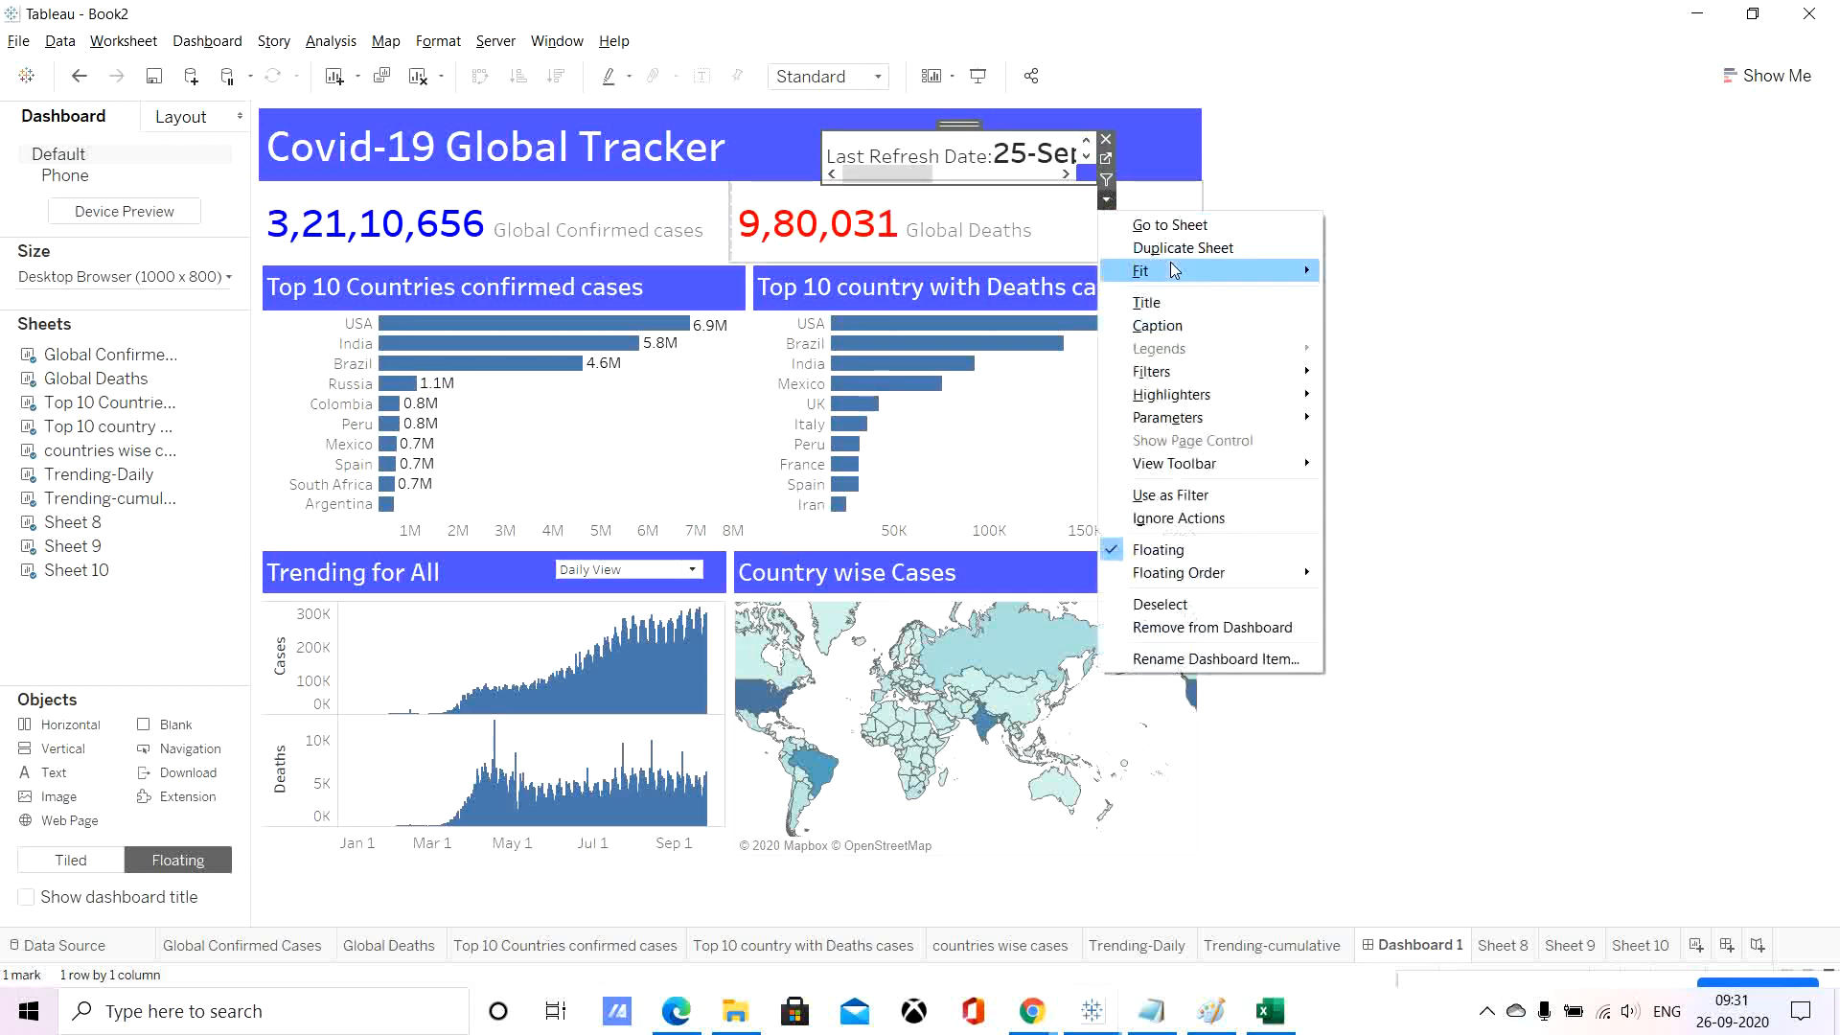
pyautogui.moveTo(1188, 276)
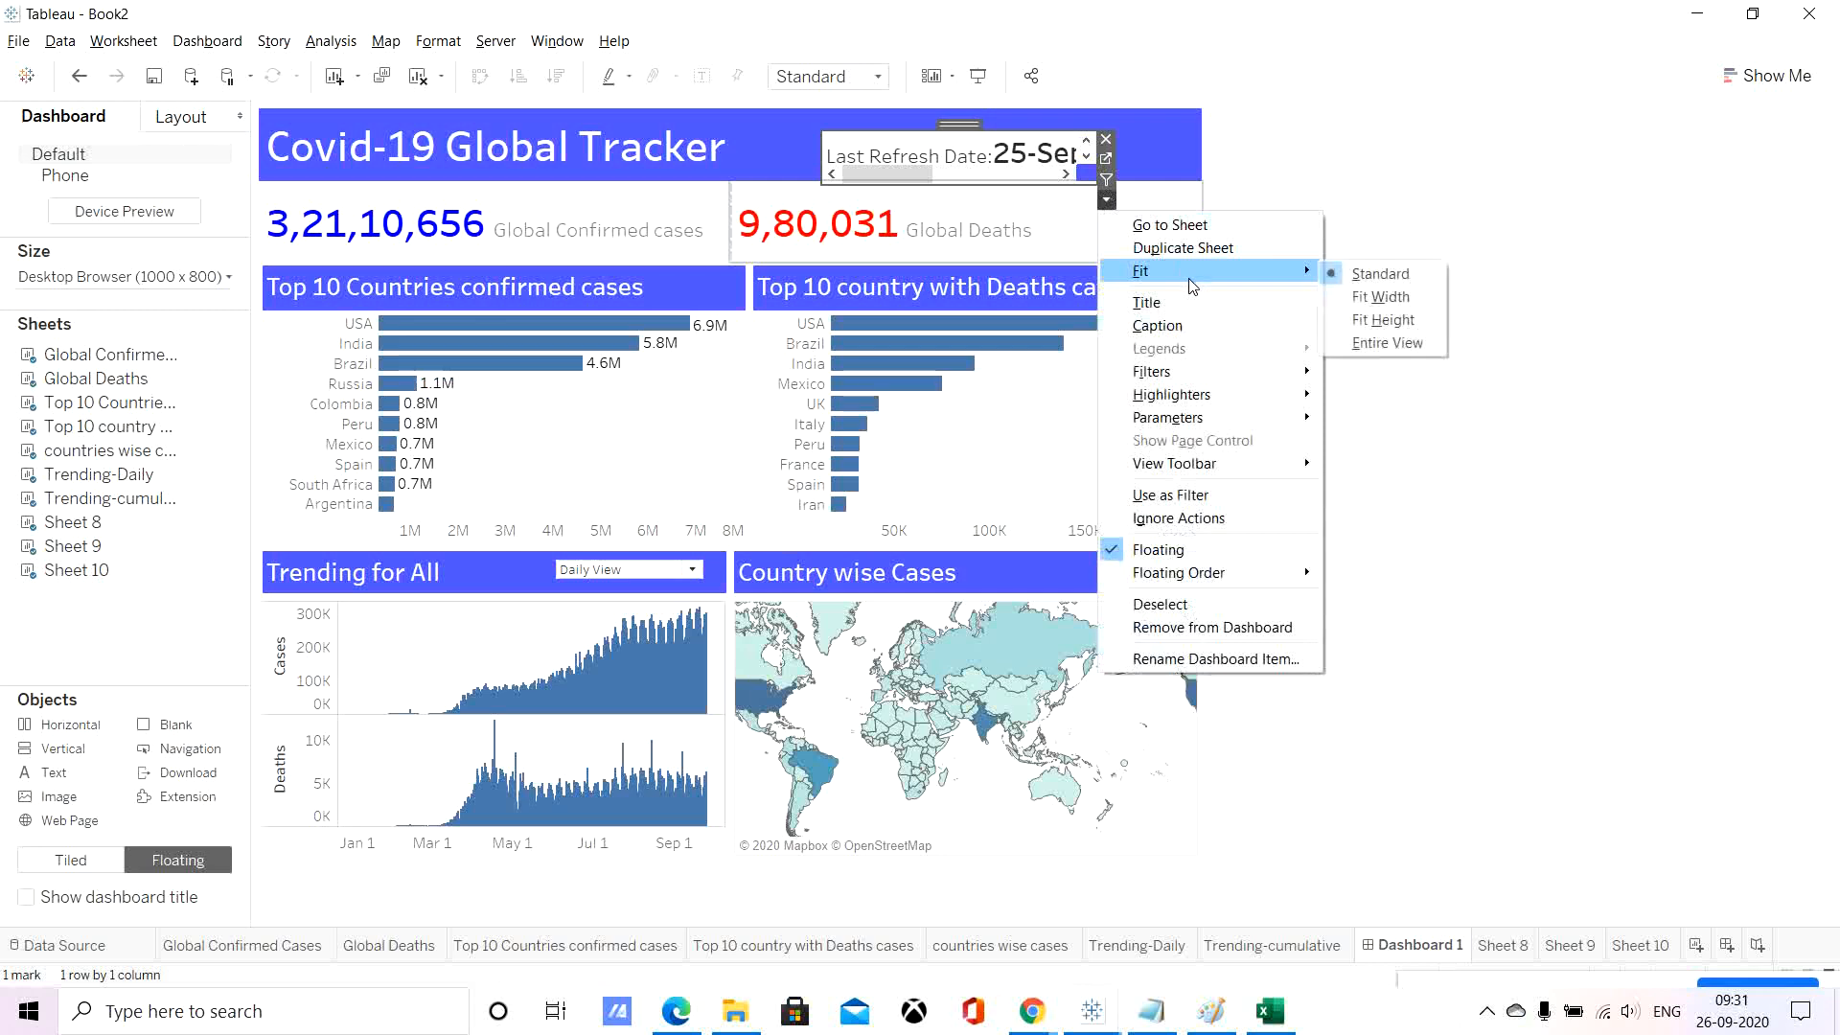
pyautogui.click(1372, 345)
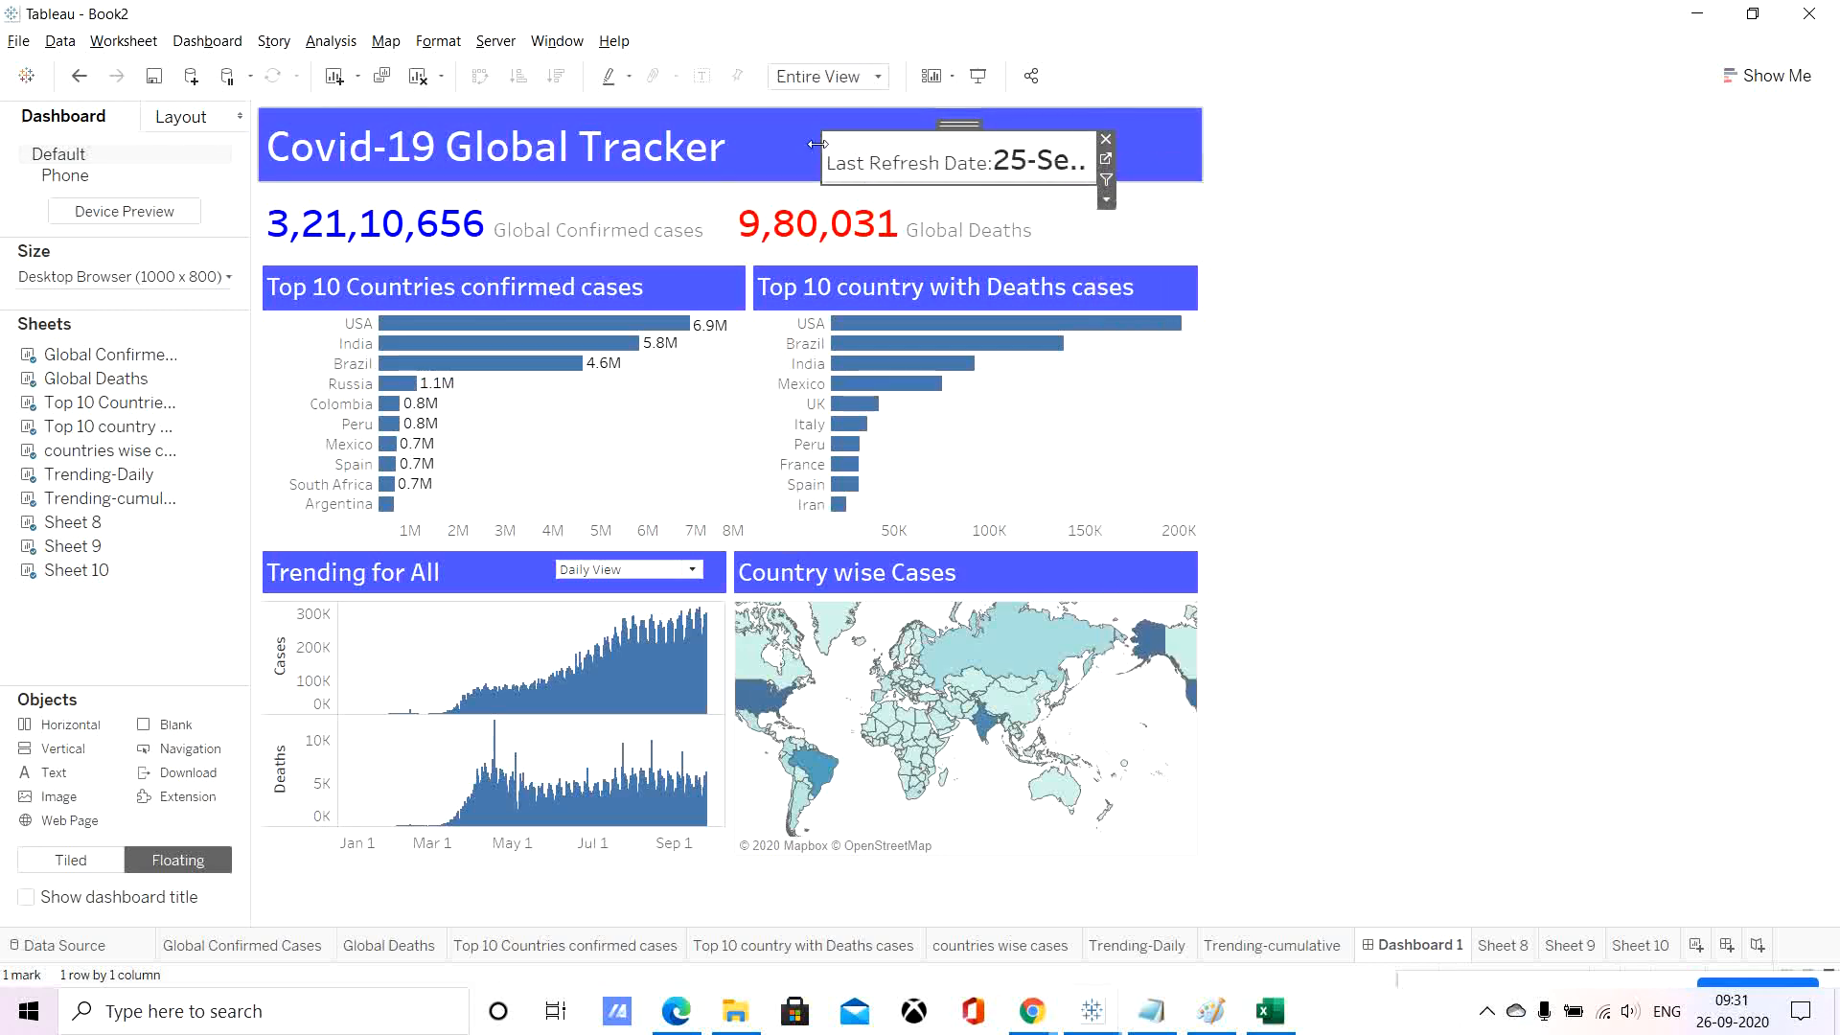
pyautogui.moveTo(816, 144); pyautogui.dragTo(728, 136)
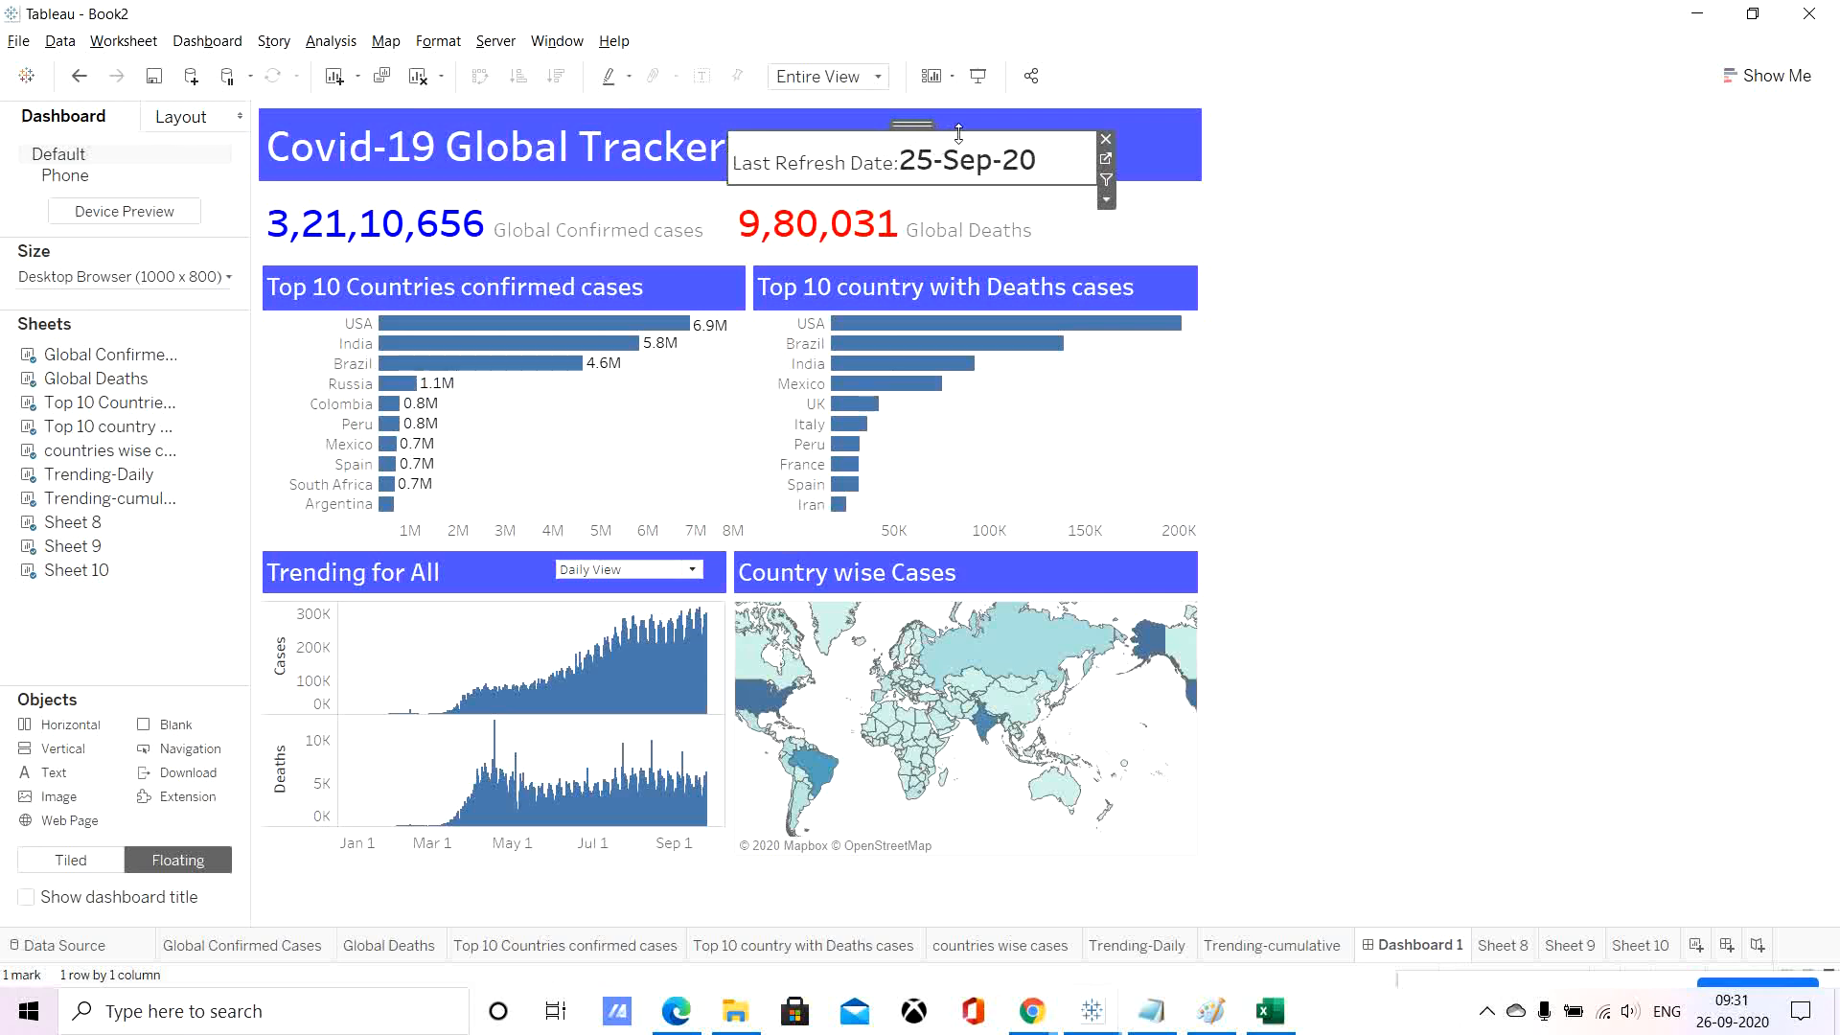
pyautogui.moveTo(958, 133); pyautogui.dragTo(1019, 108)
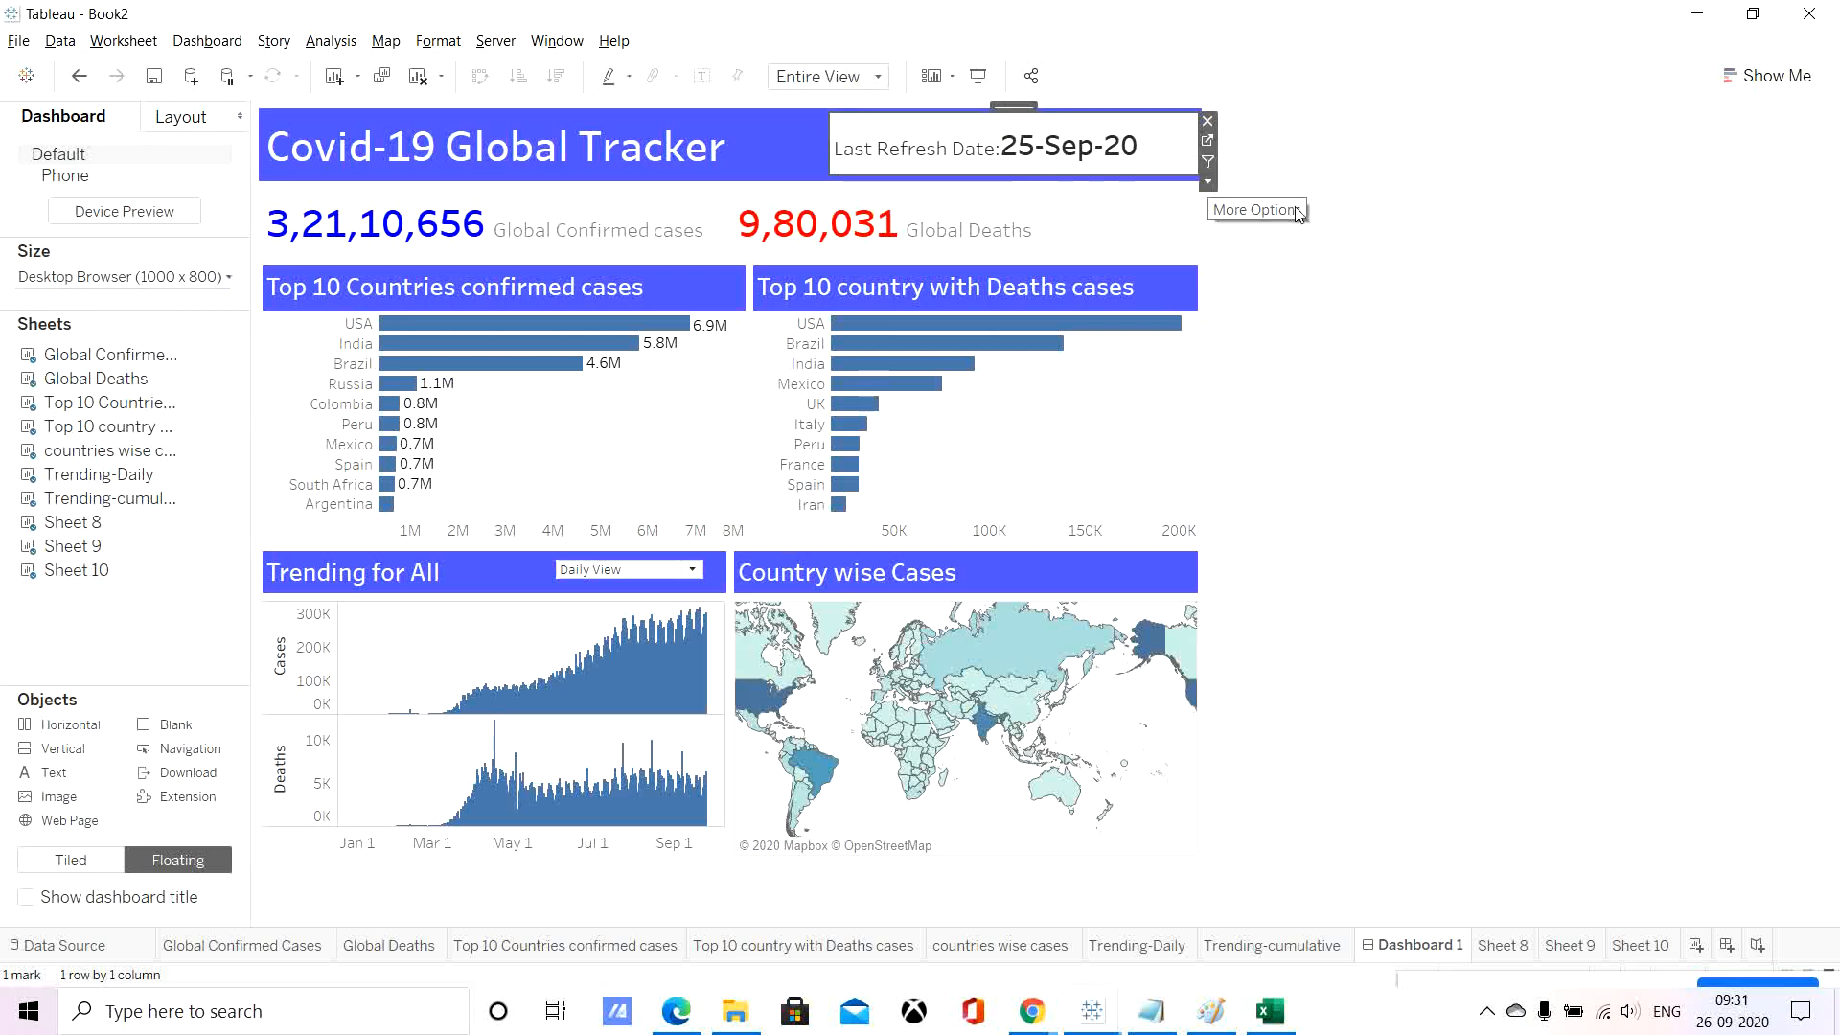
pyautogui.click(1389, 242)
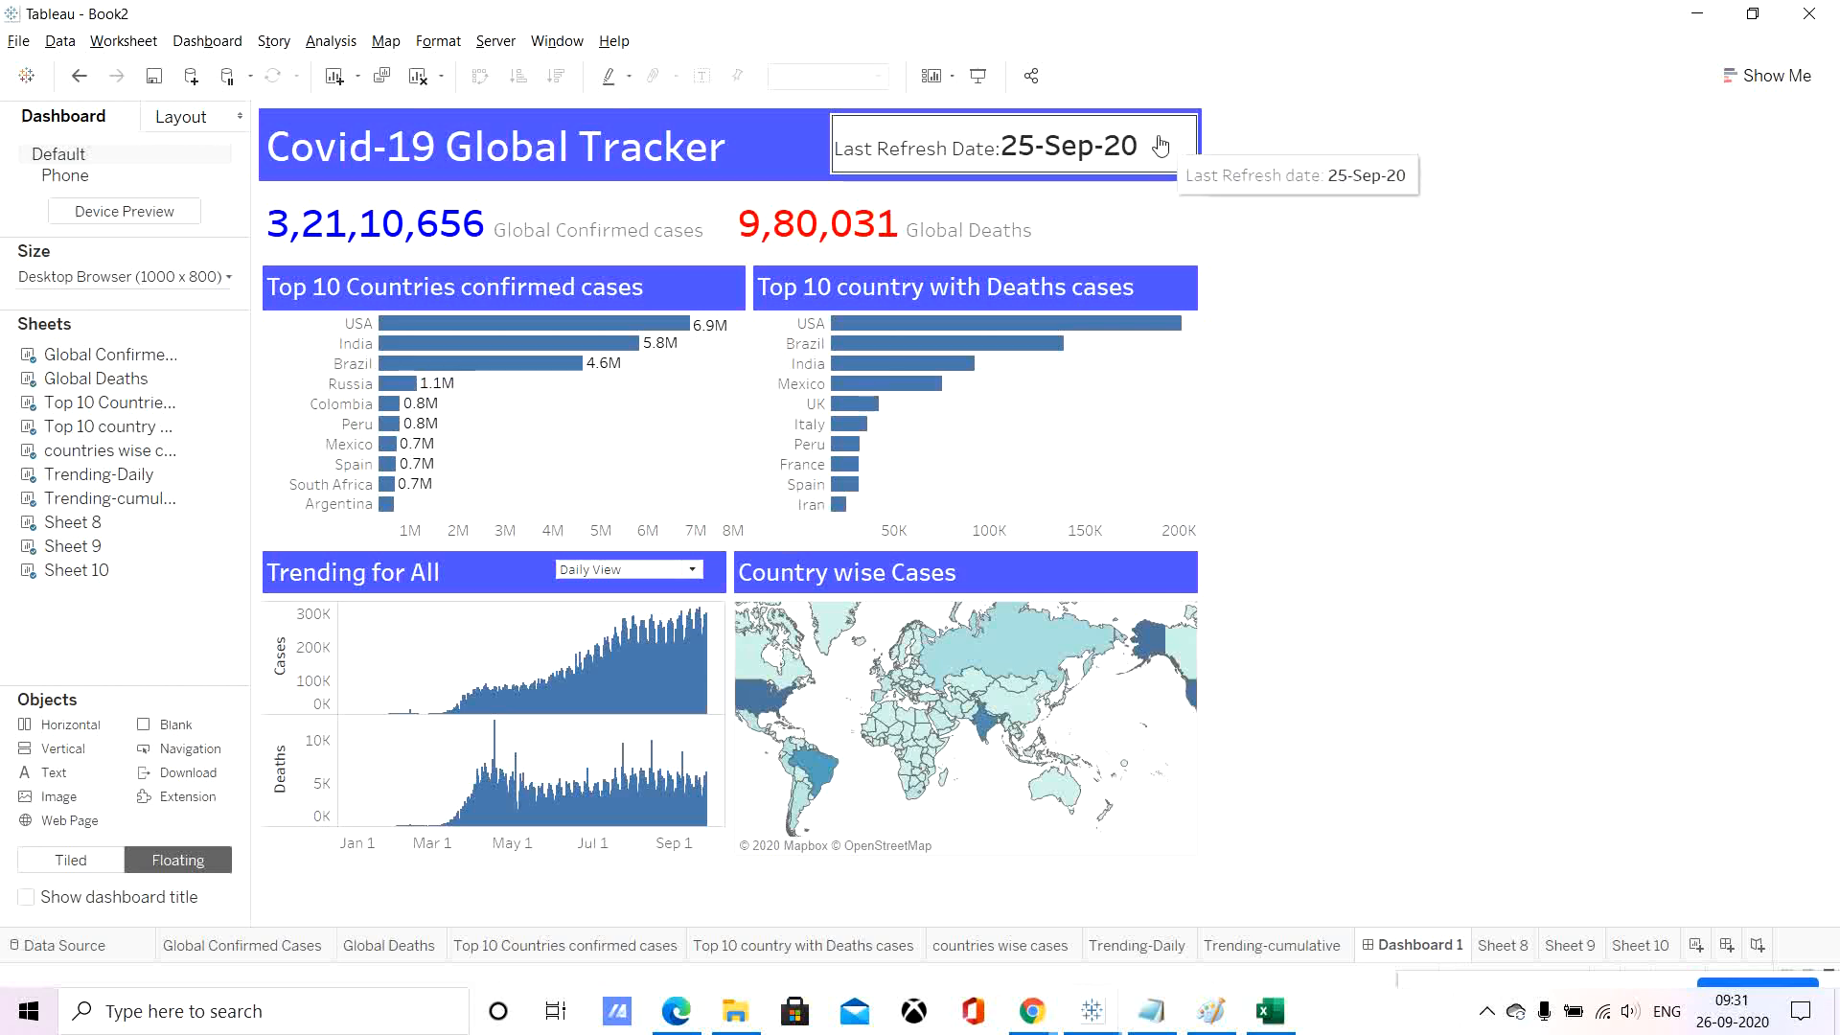
pyautogui.click(892, 143)
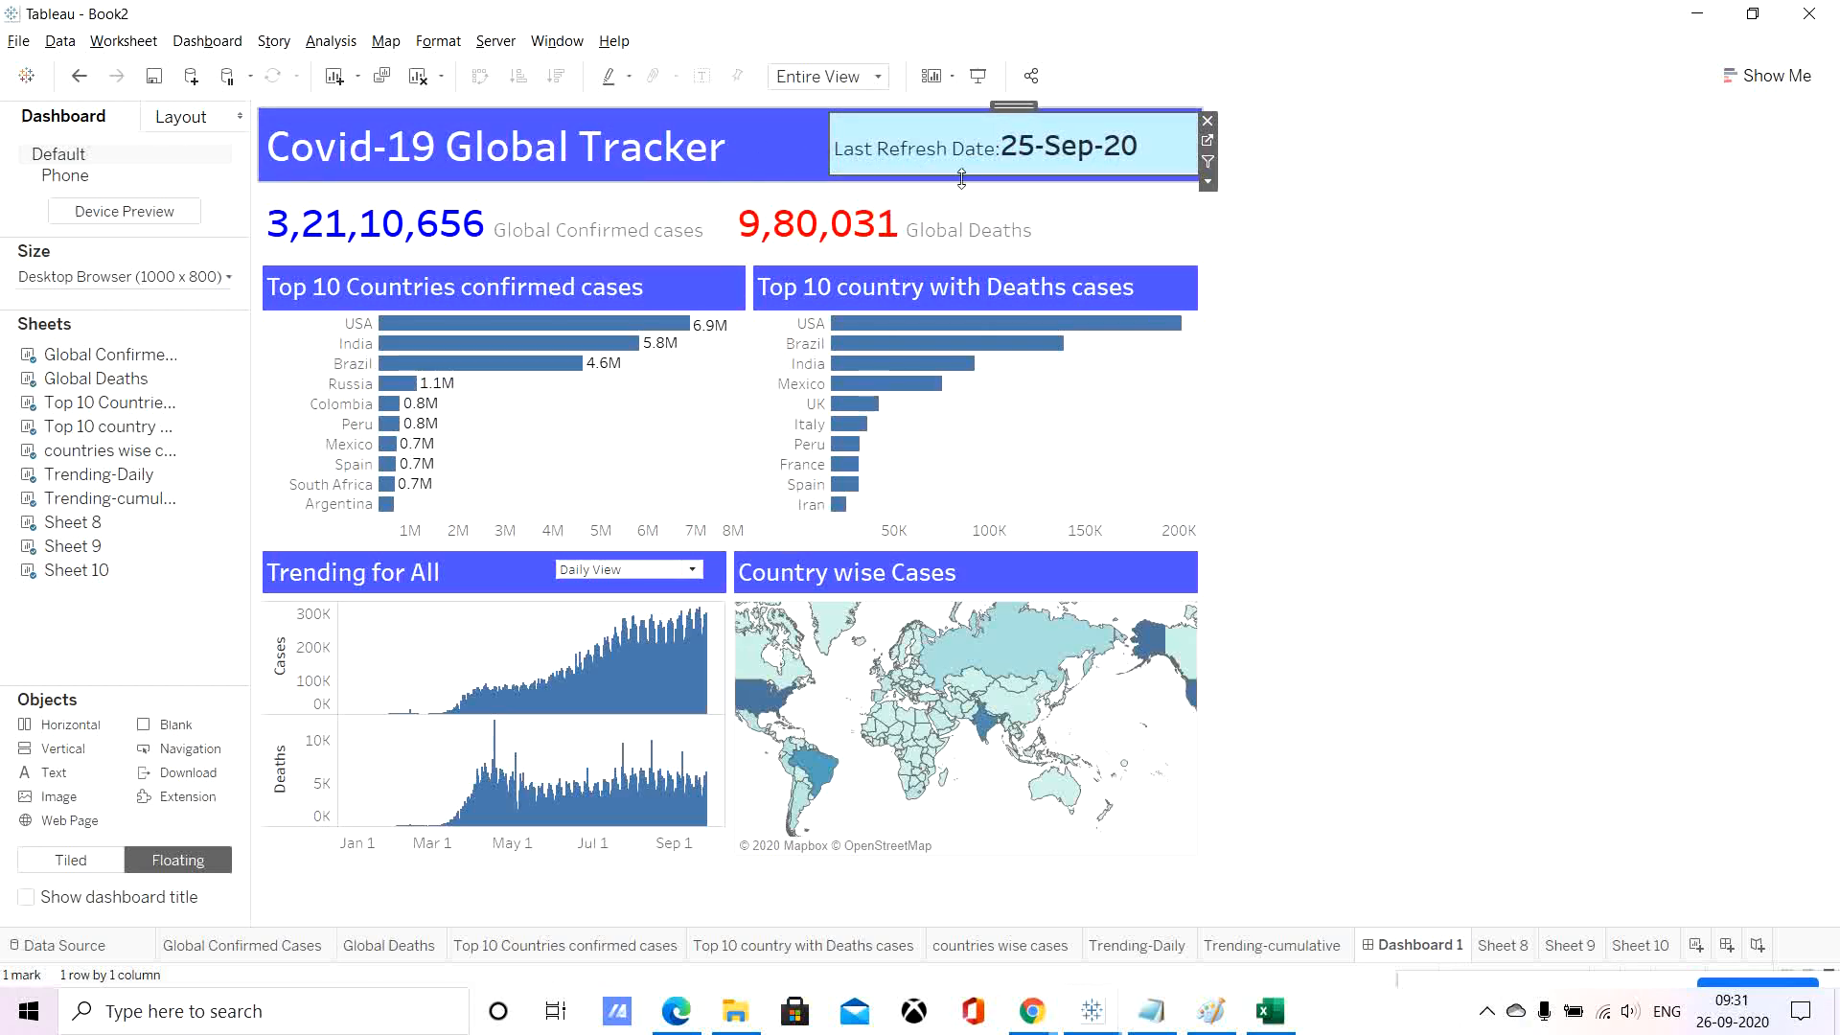
pyautogui.click(1207, 181)
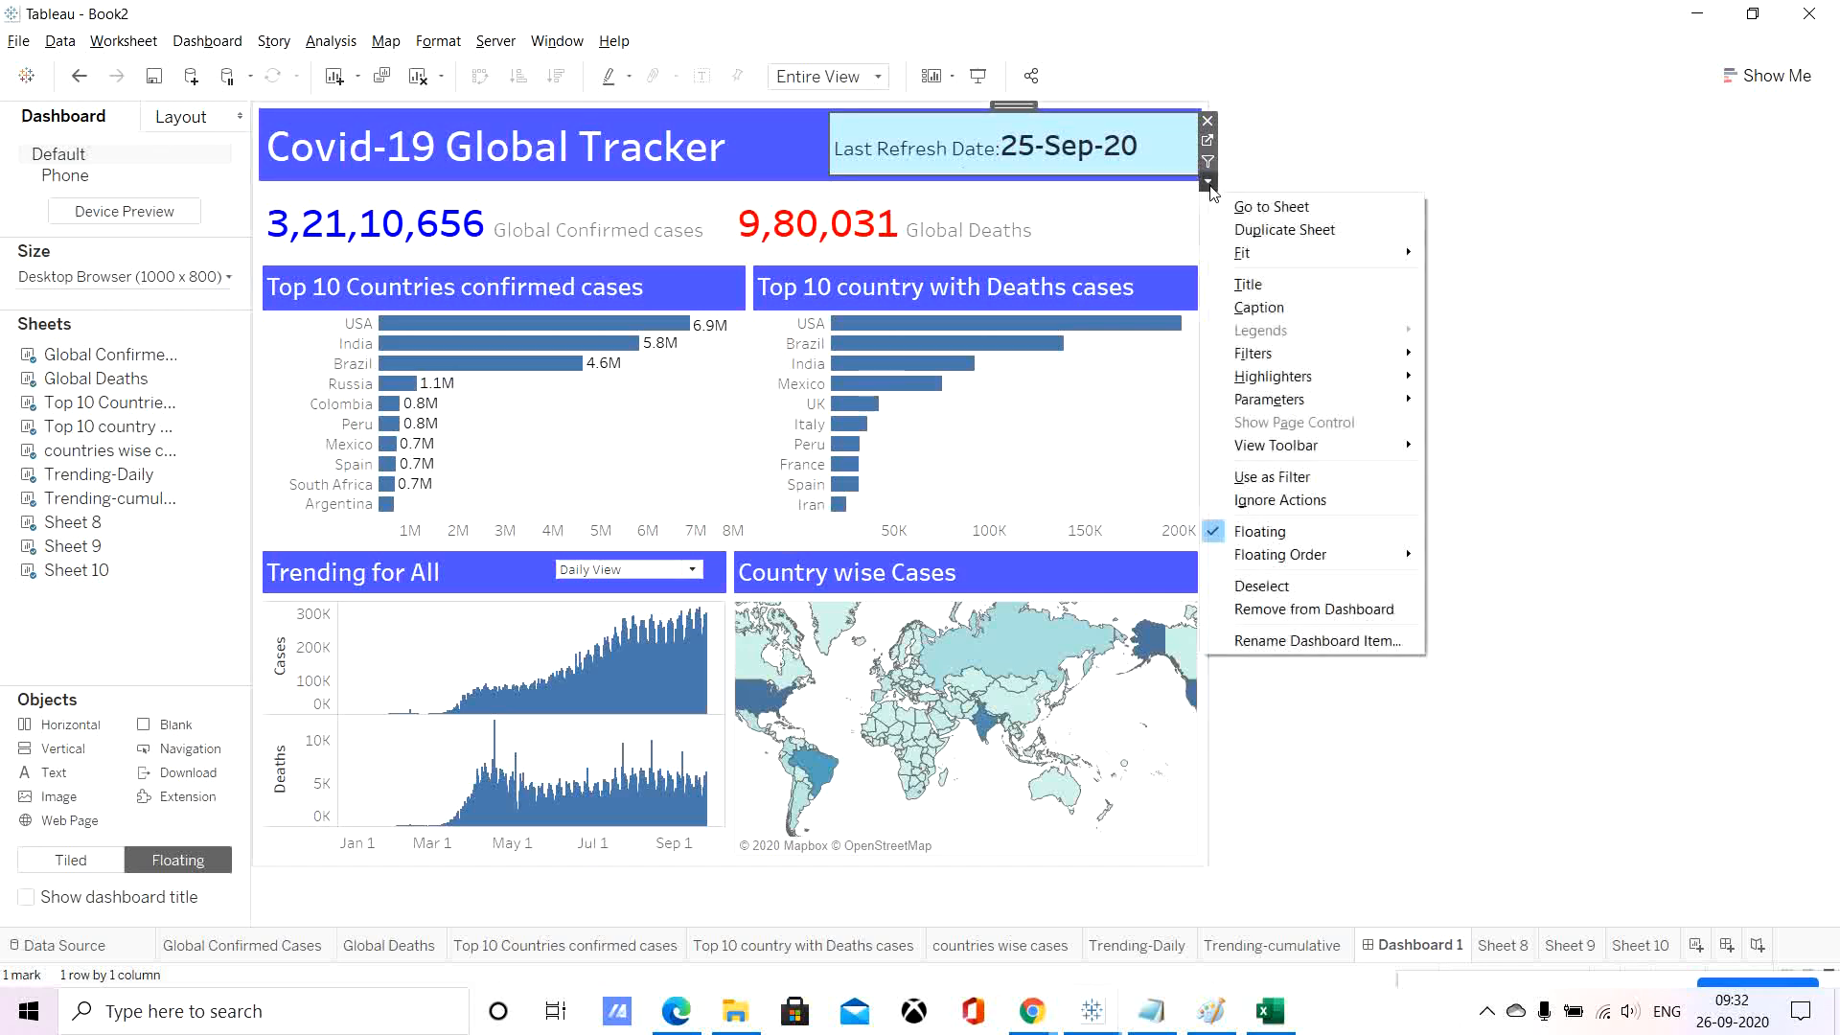
pyautogui.click(1272, 285)
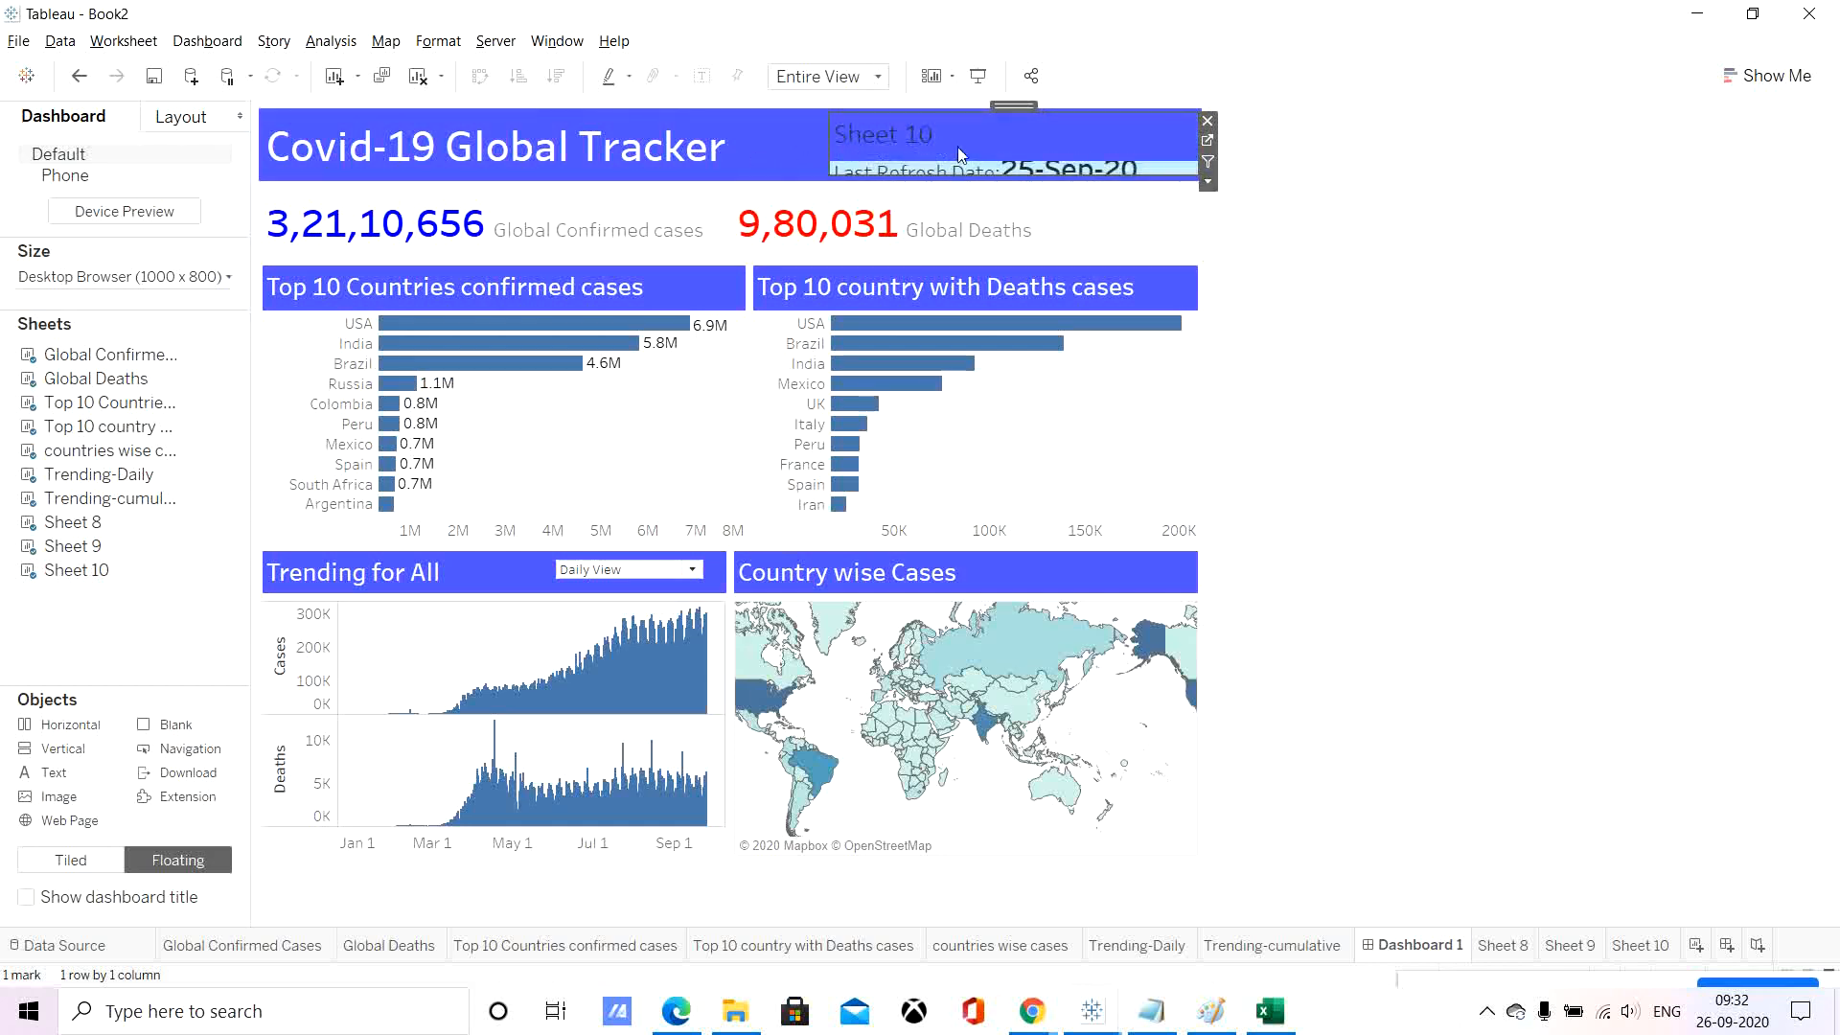
pyautogui.moveTo(1012, 172)
pyautogui.rightClick(895, 134)
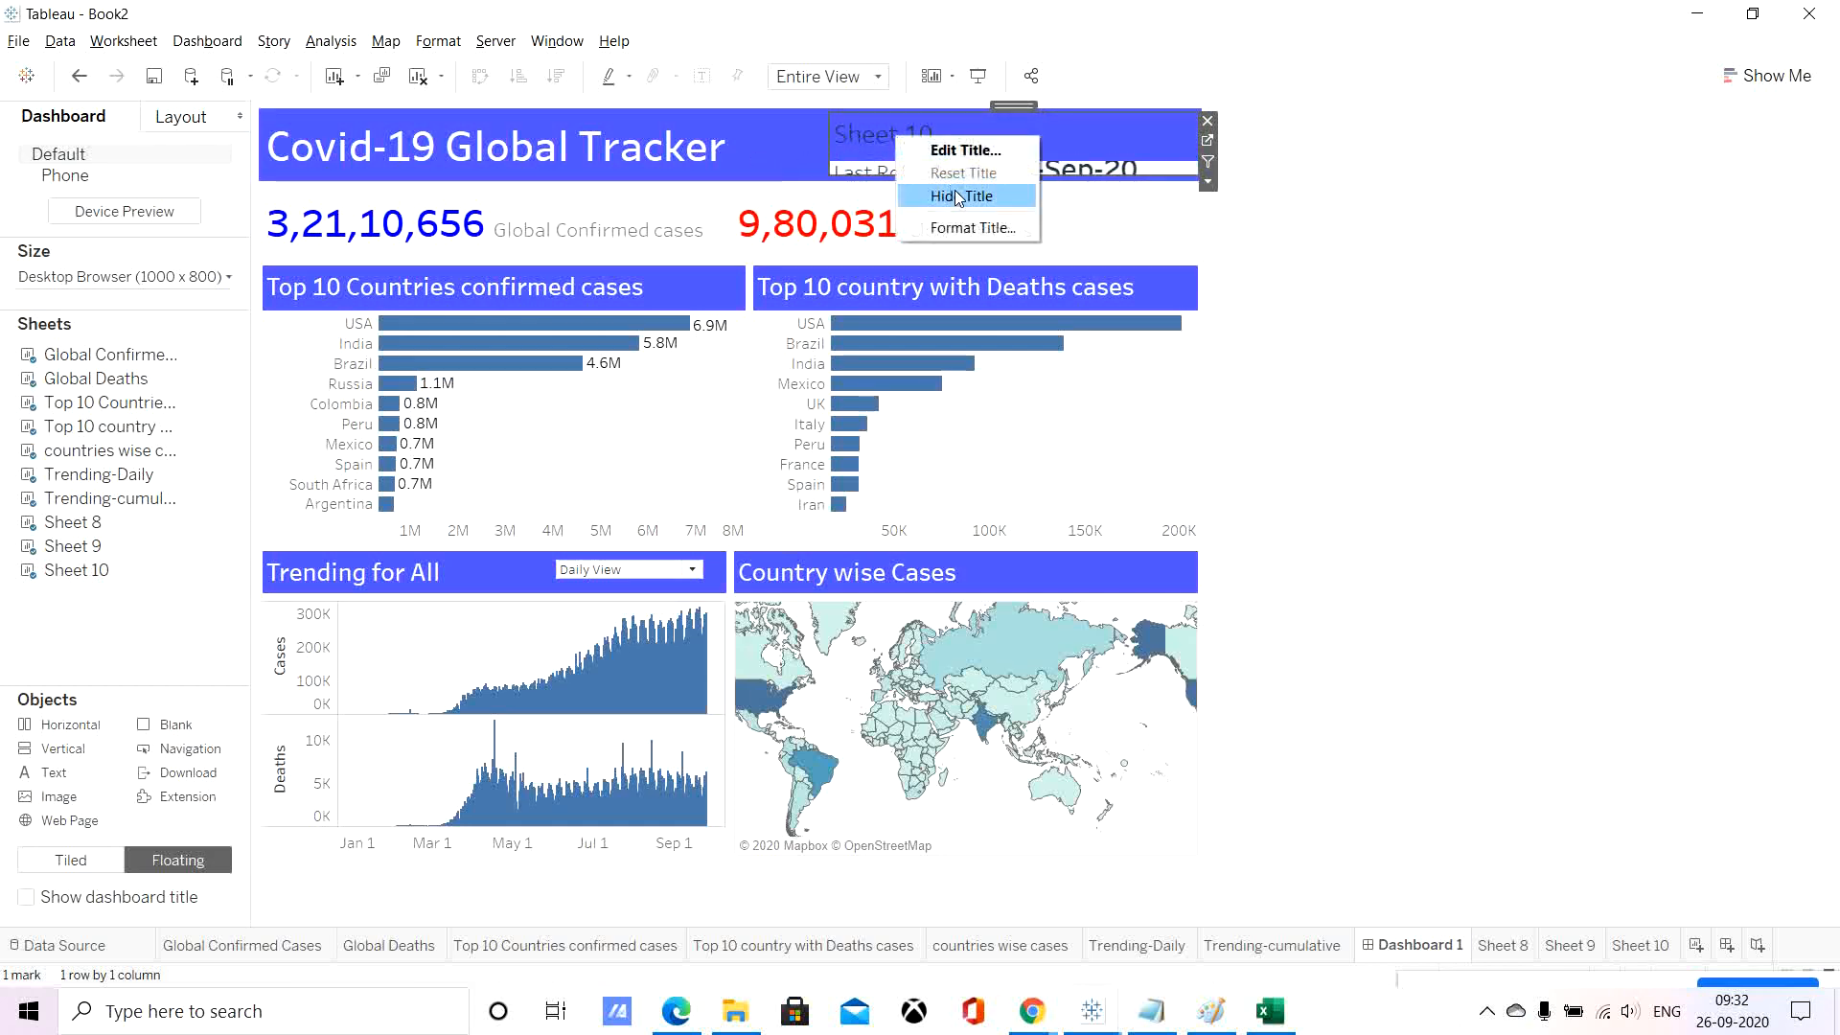
pyautogui.click(962, 199)
# Shade the refresh date worksheet in the title banner's blue and check it on Sheet 10 and Dashboard 1.
pyautogui.rightClick(977, 157)
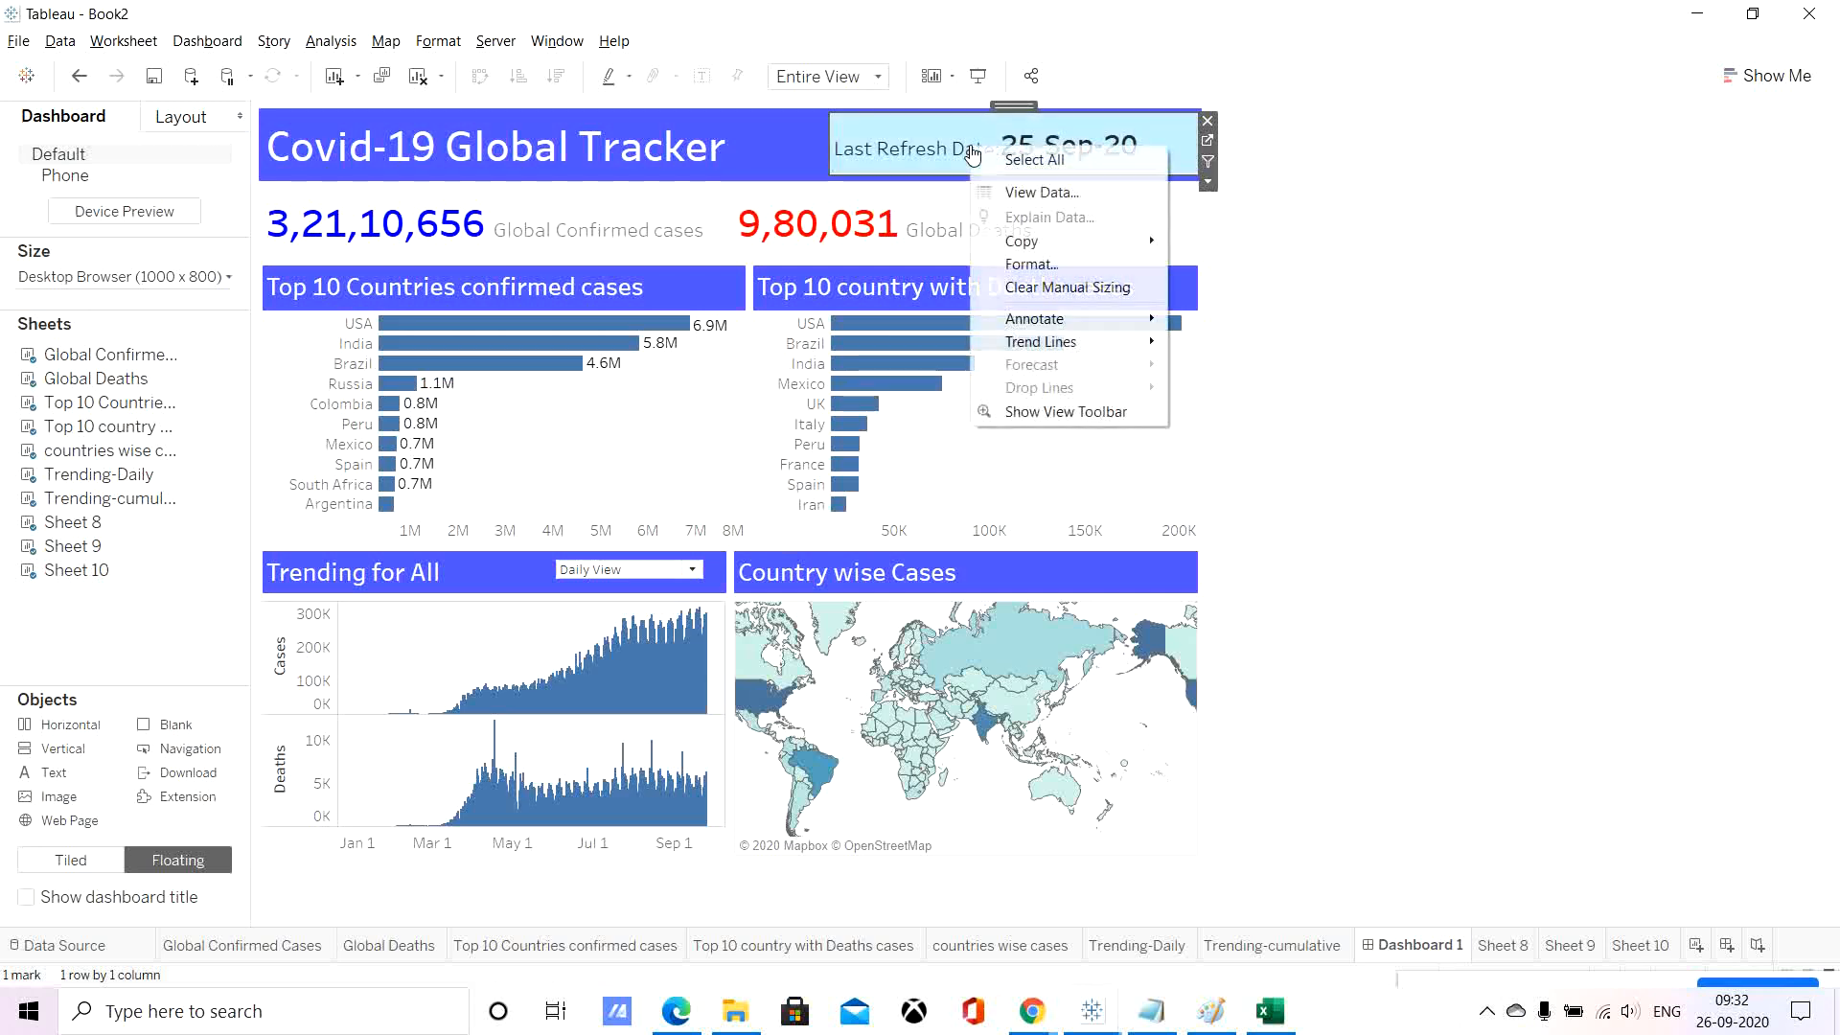
pyautogui.click(1052, 263)
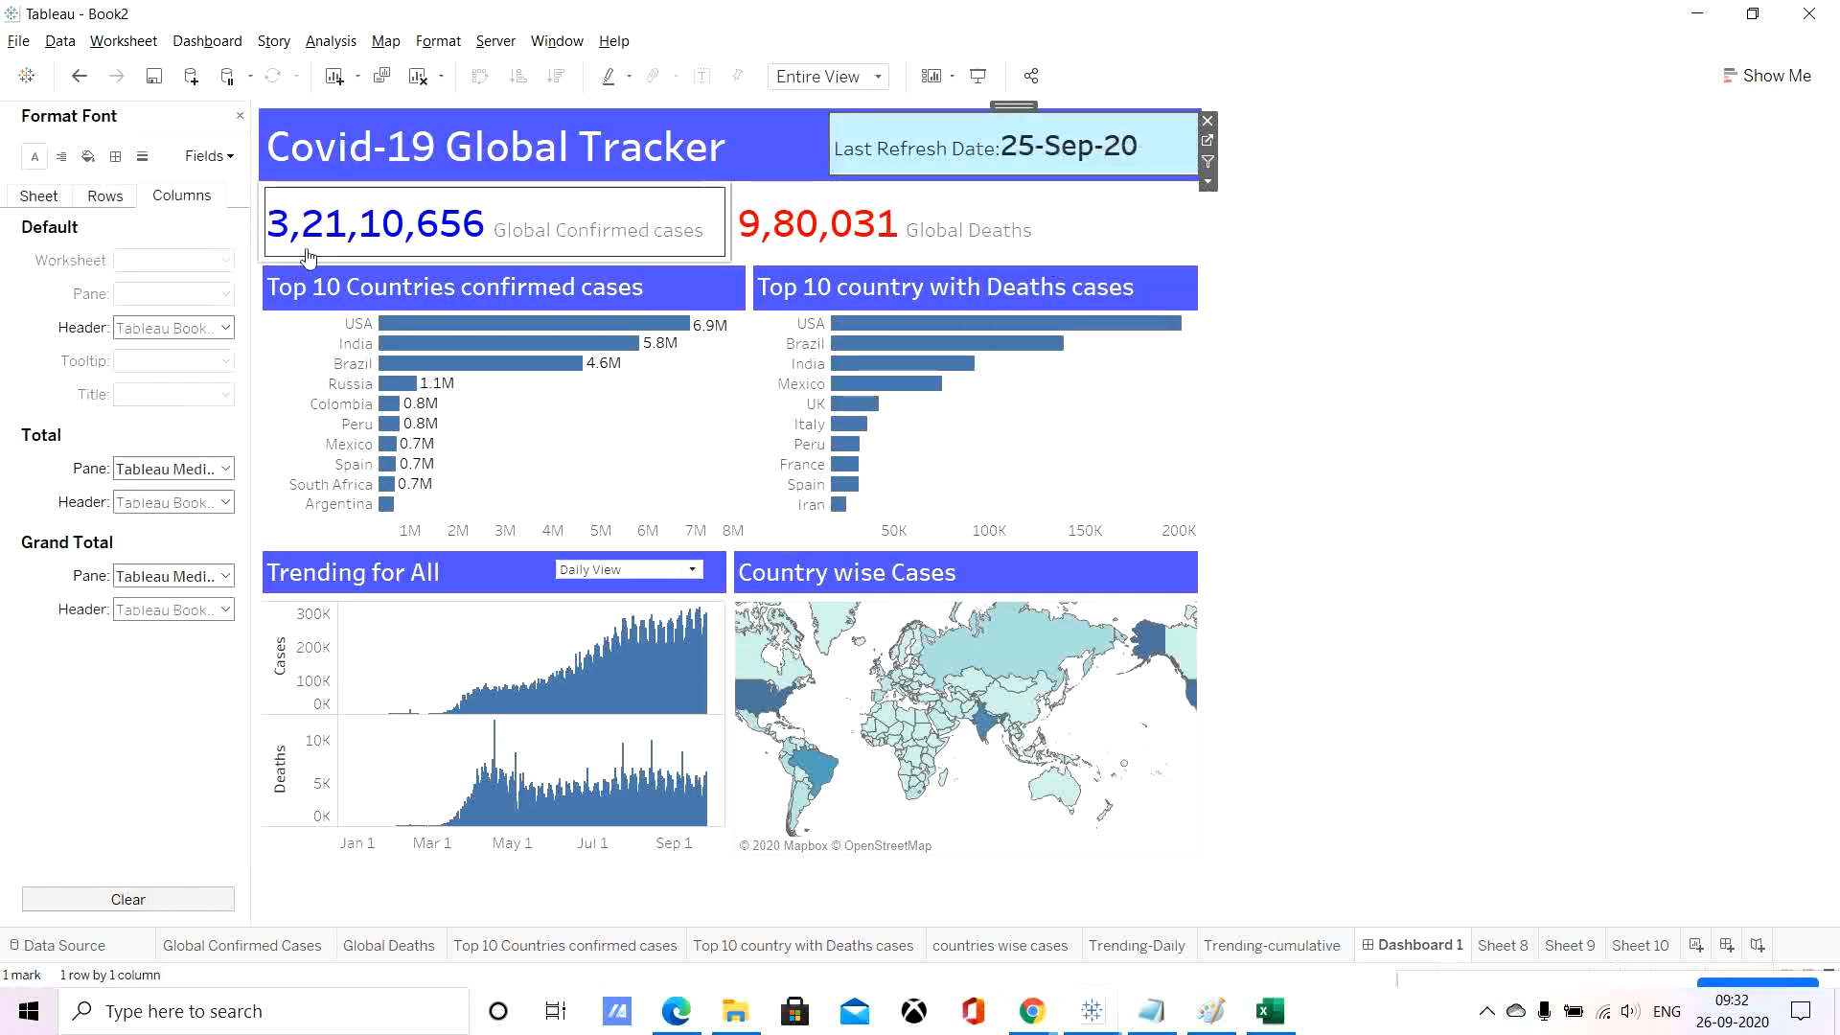
pyautogui.click(38, 195)
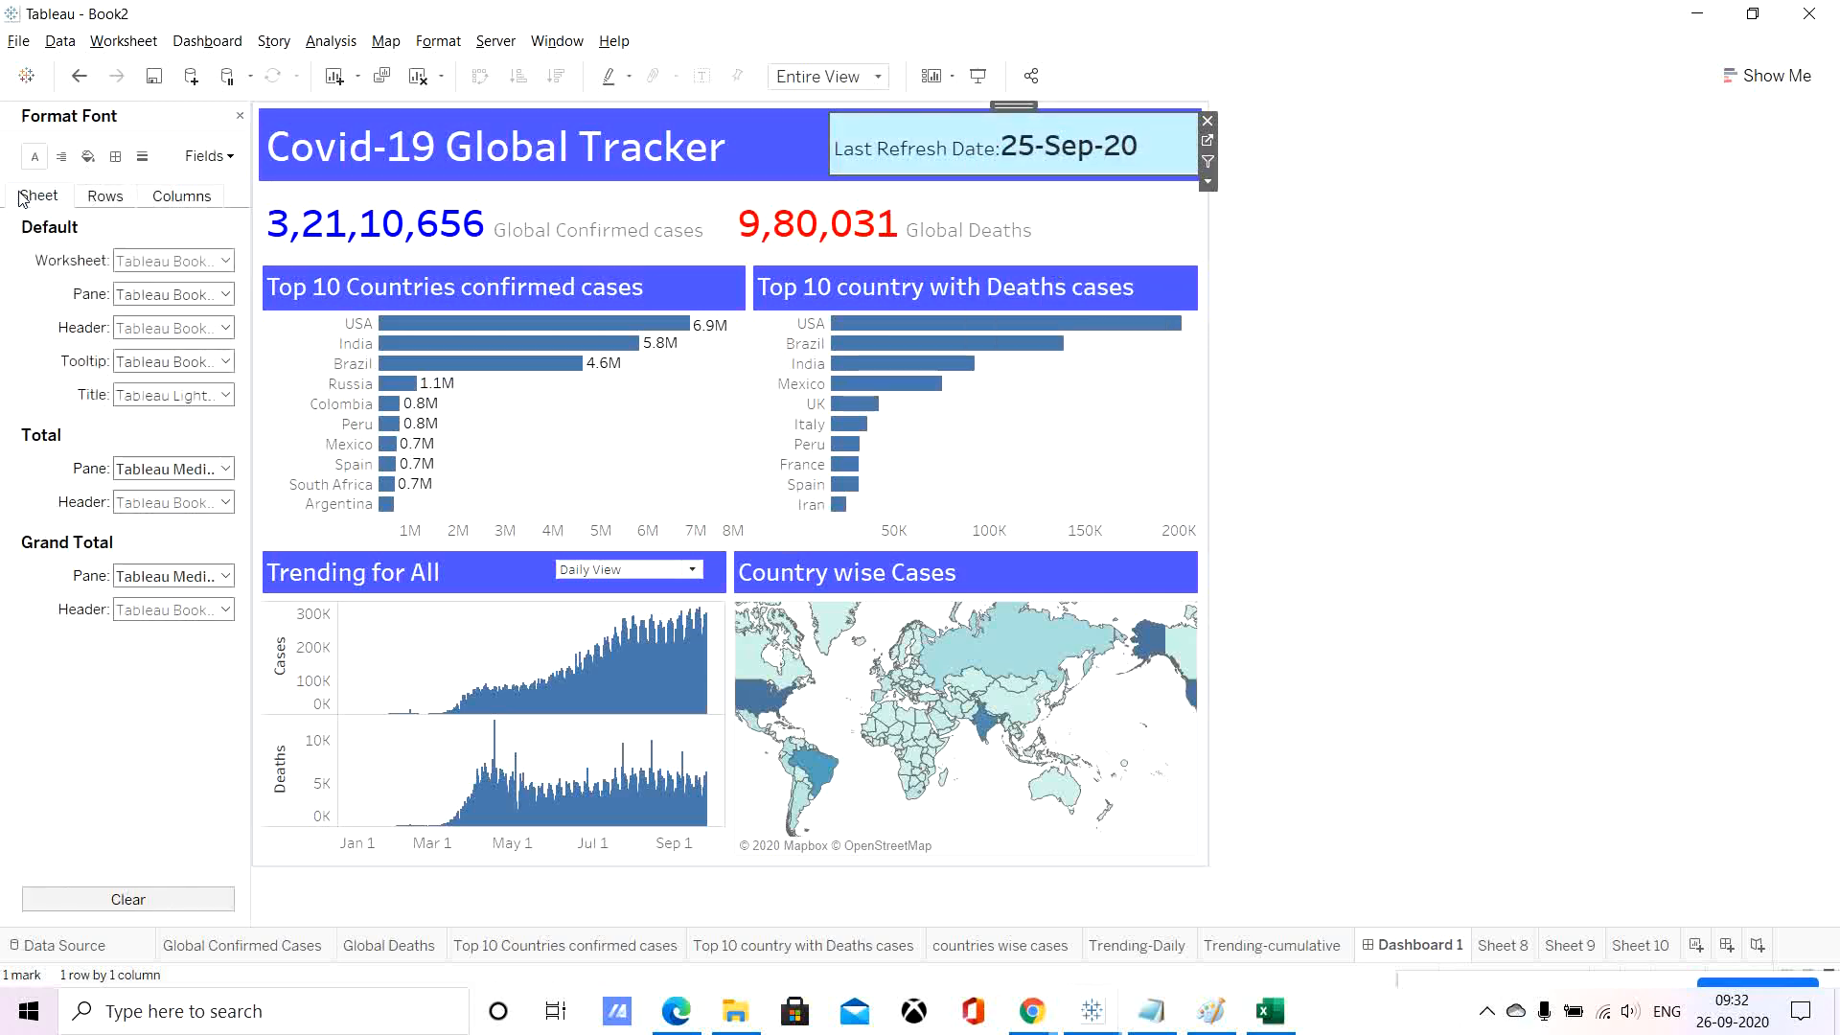
pyautogui.click(90, 157)
pyautogui.click(158, 260)
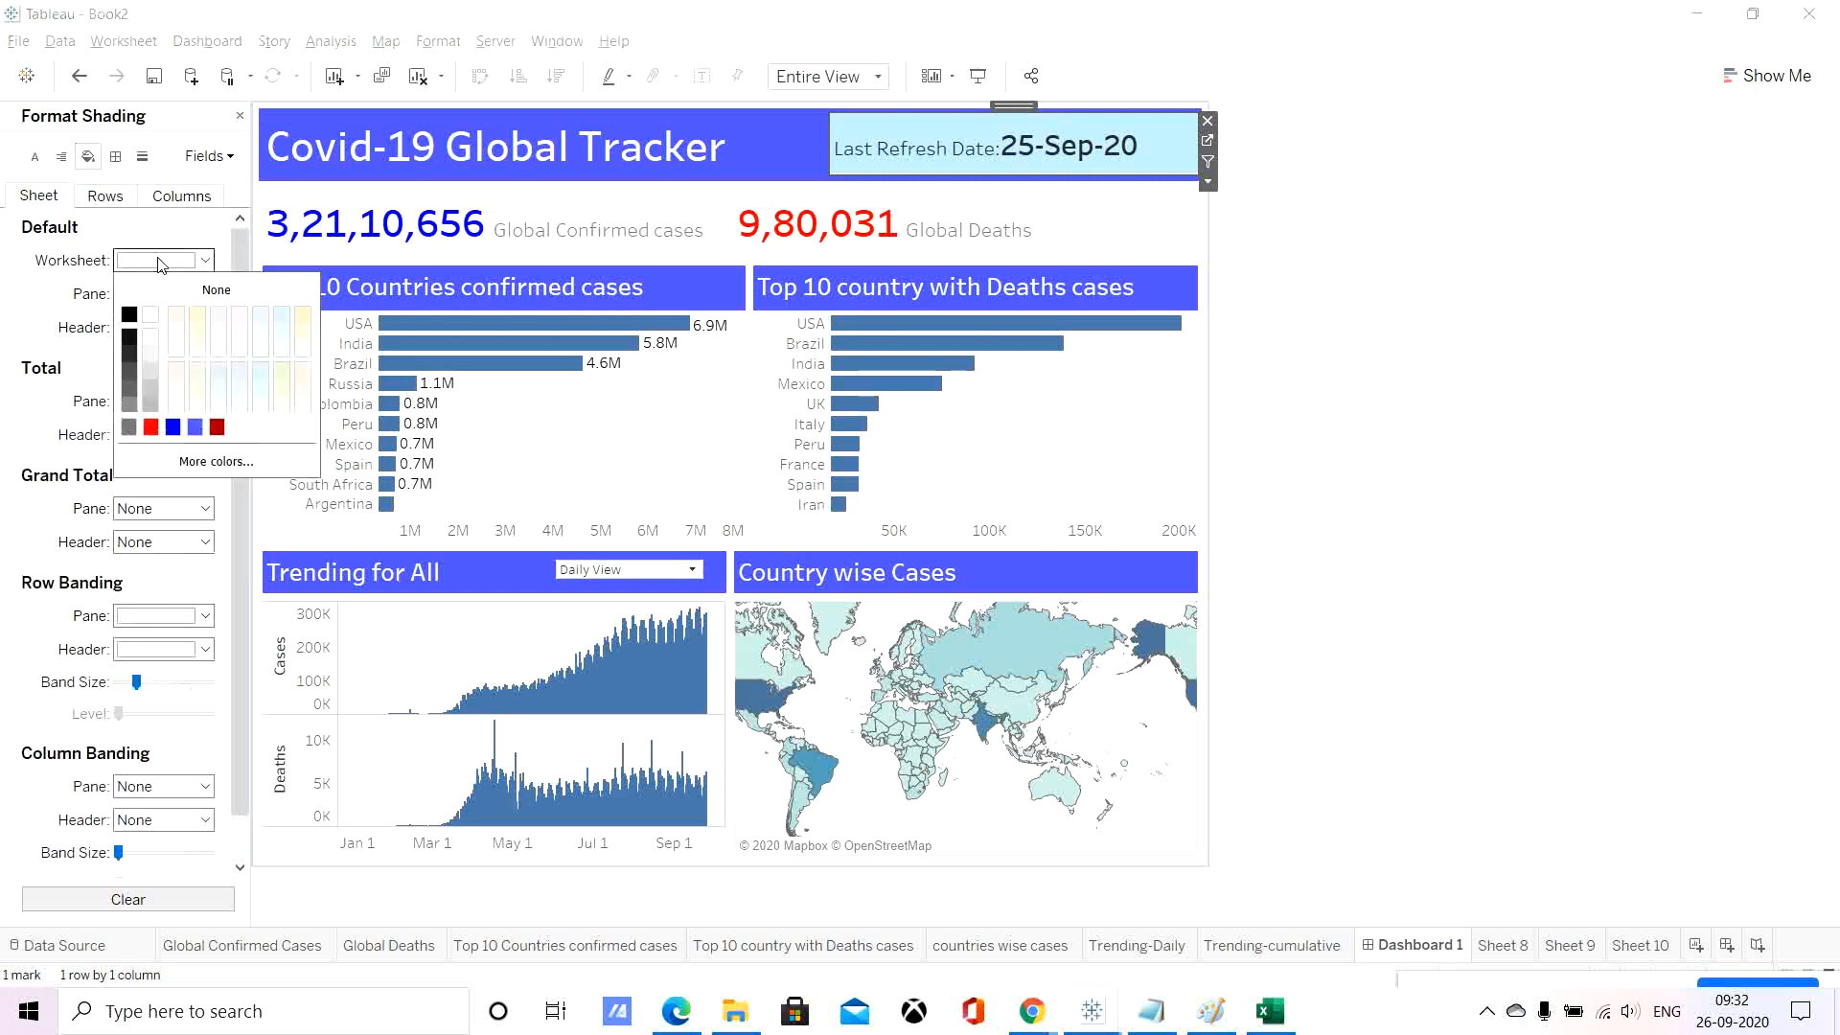
pyautogui.click(196, 429)
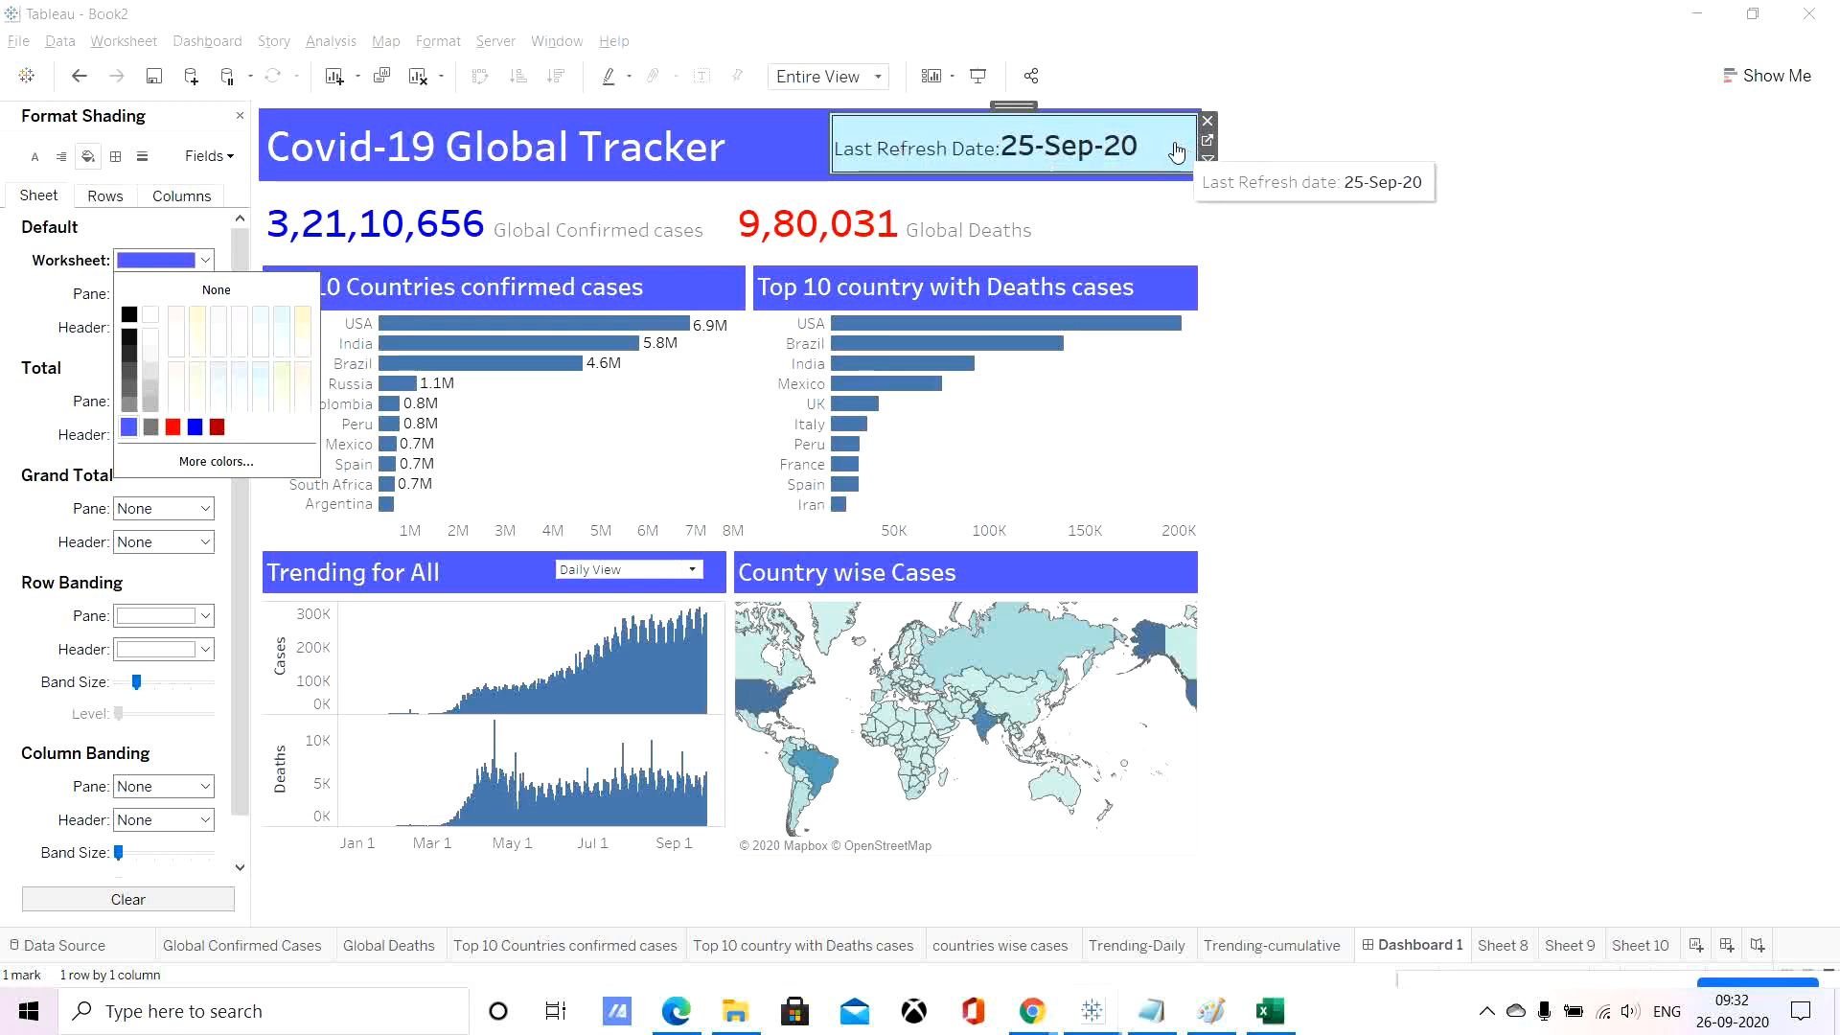
pyautogui.click(1181, 146)
pyautogui.click(1206, 144)
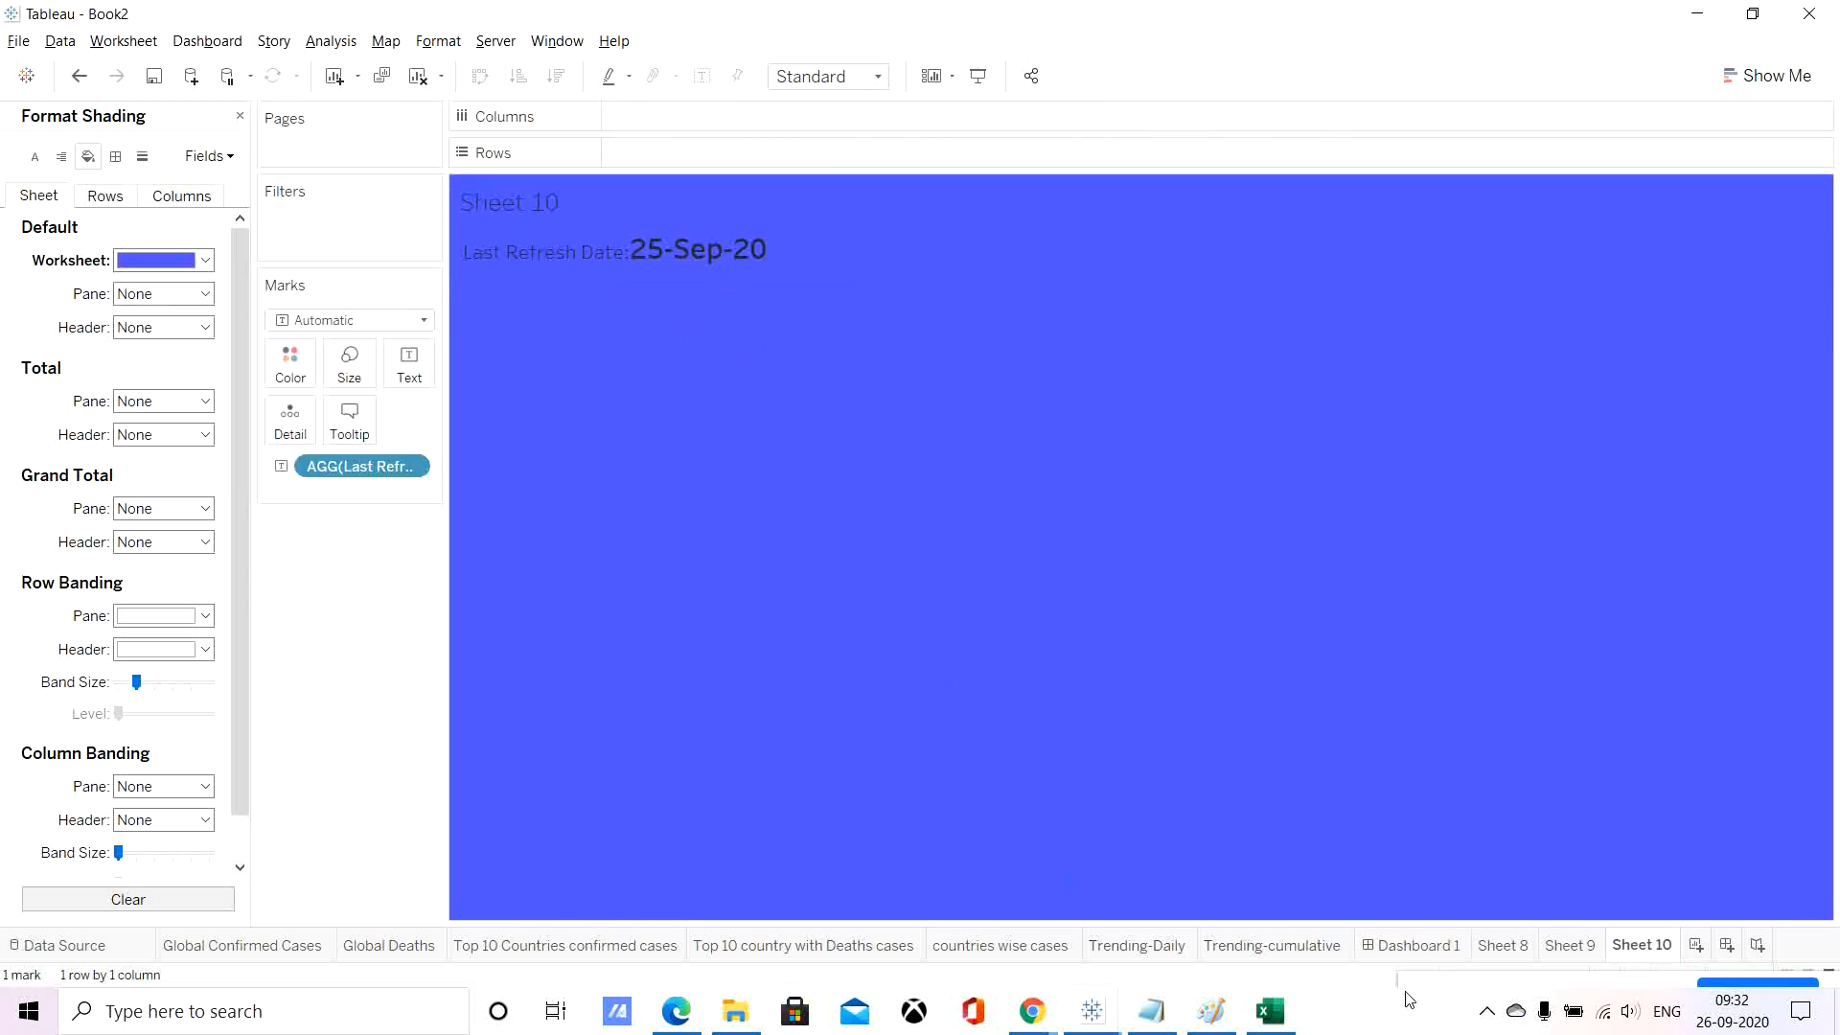
pyautogui.click(1419, 947)
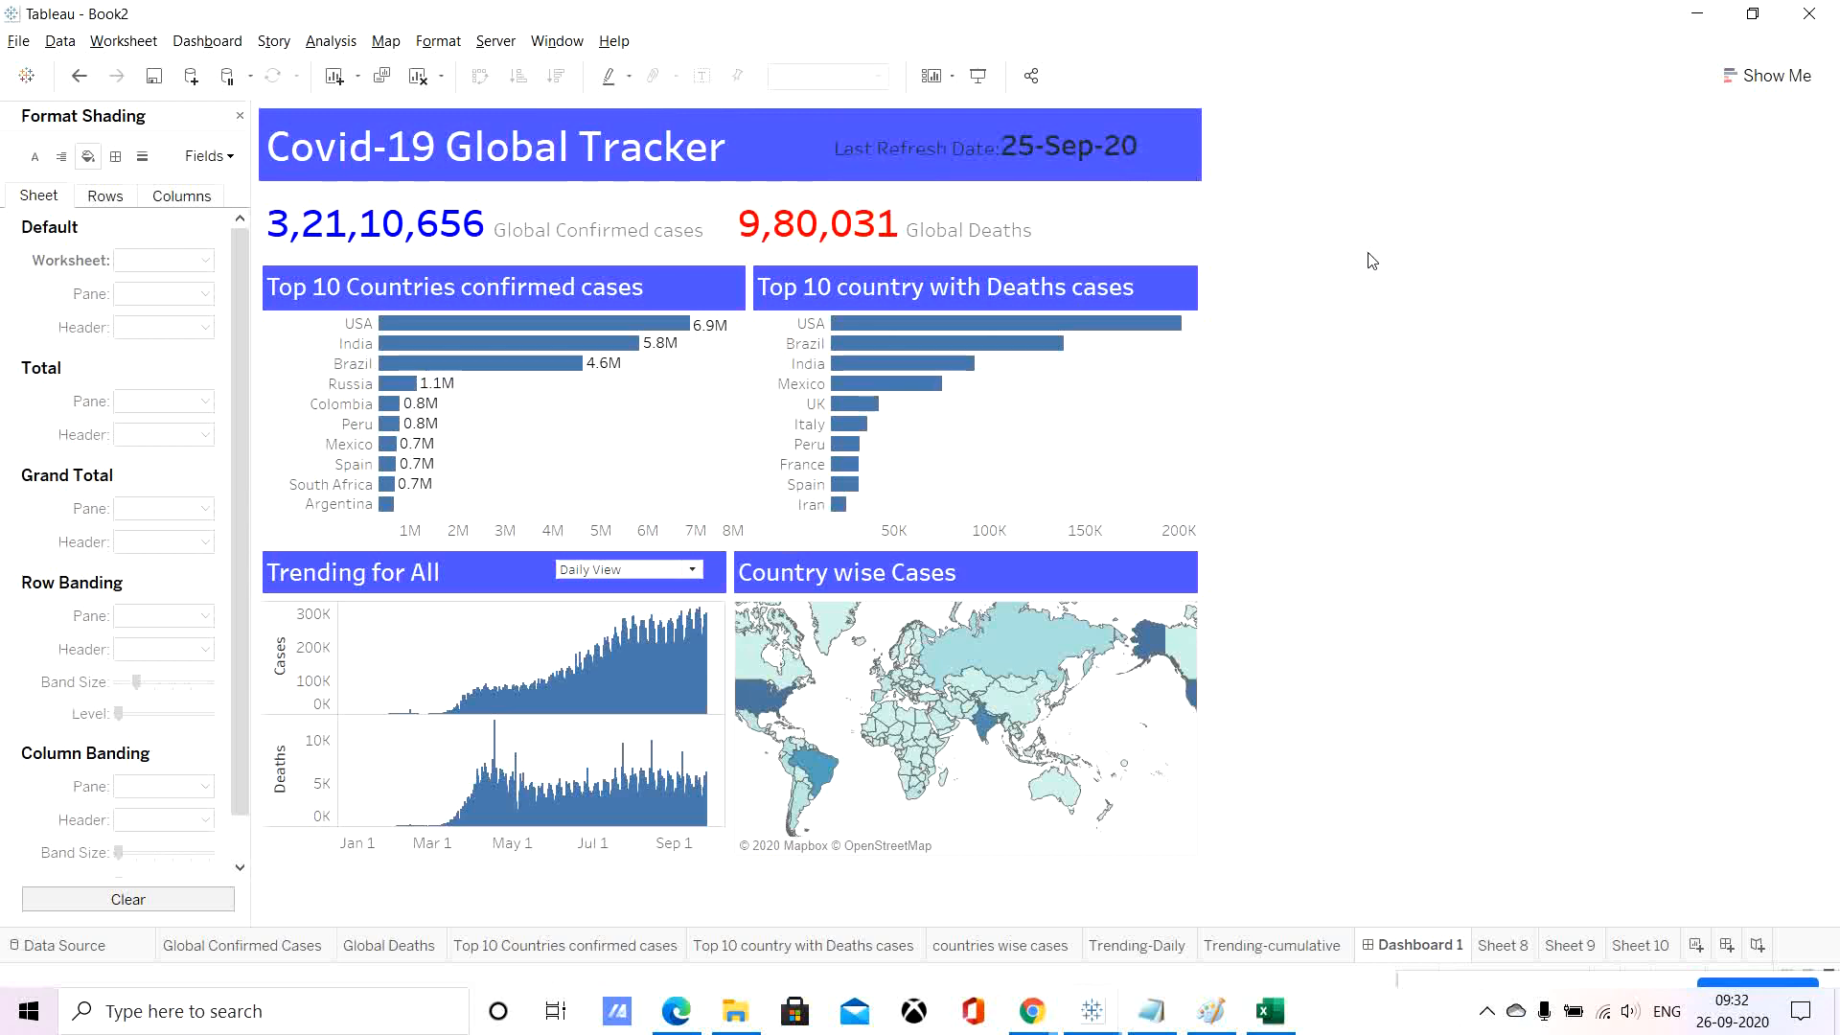
# Try white pane shading on the refresh date sheet in the title banner.
pyautogui.click(953, 146)
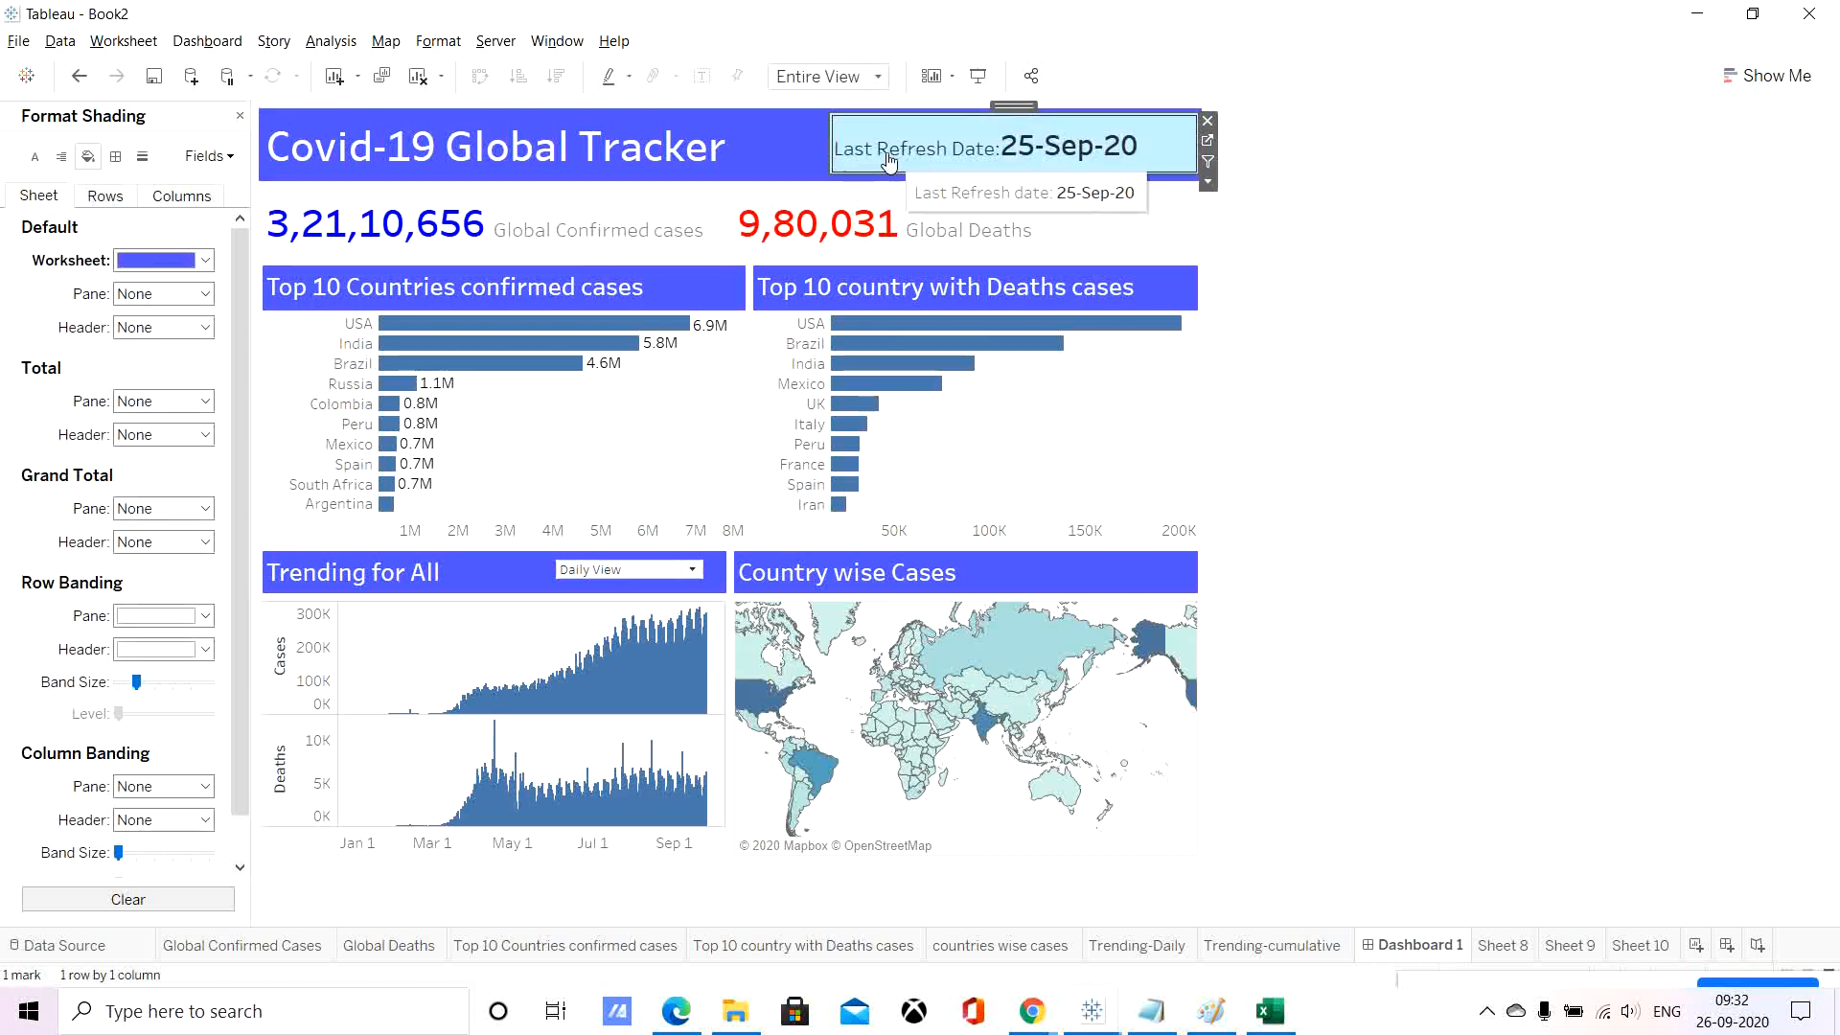
pyautogui.click(179, 295)
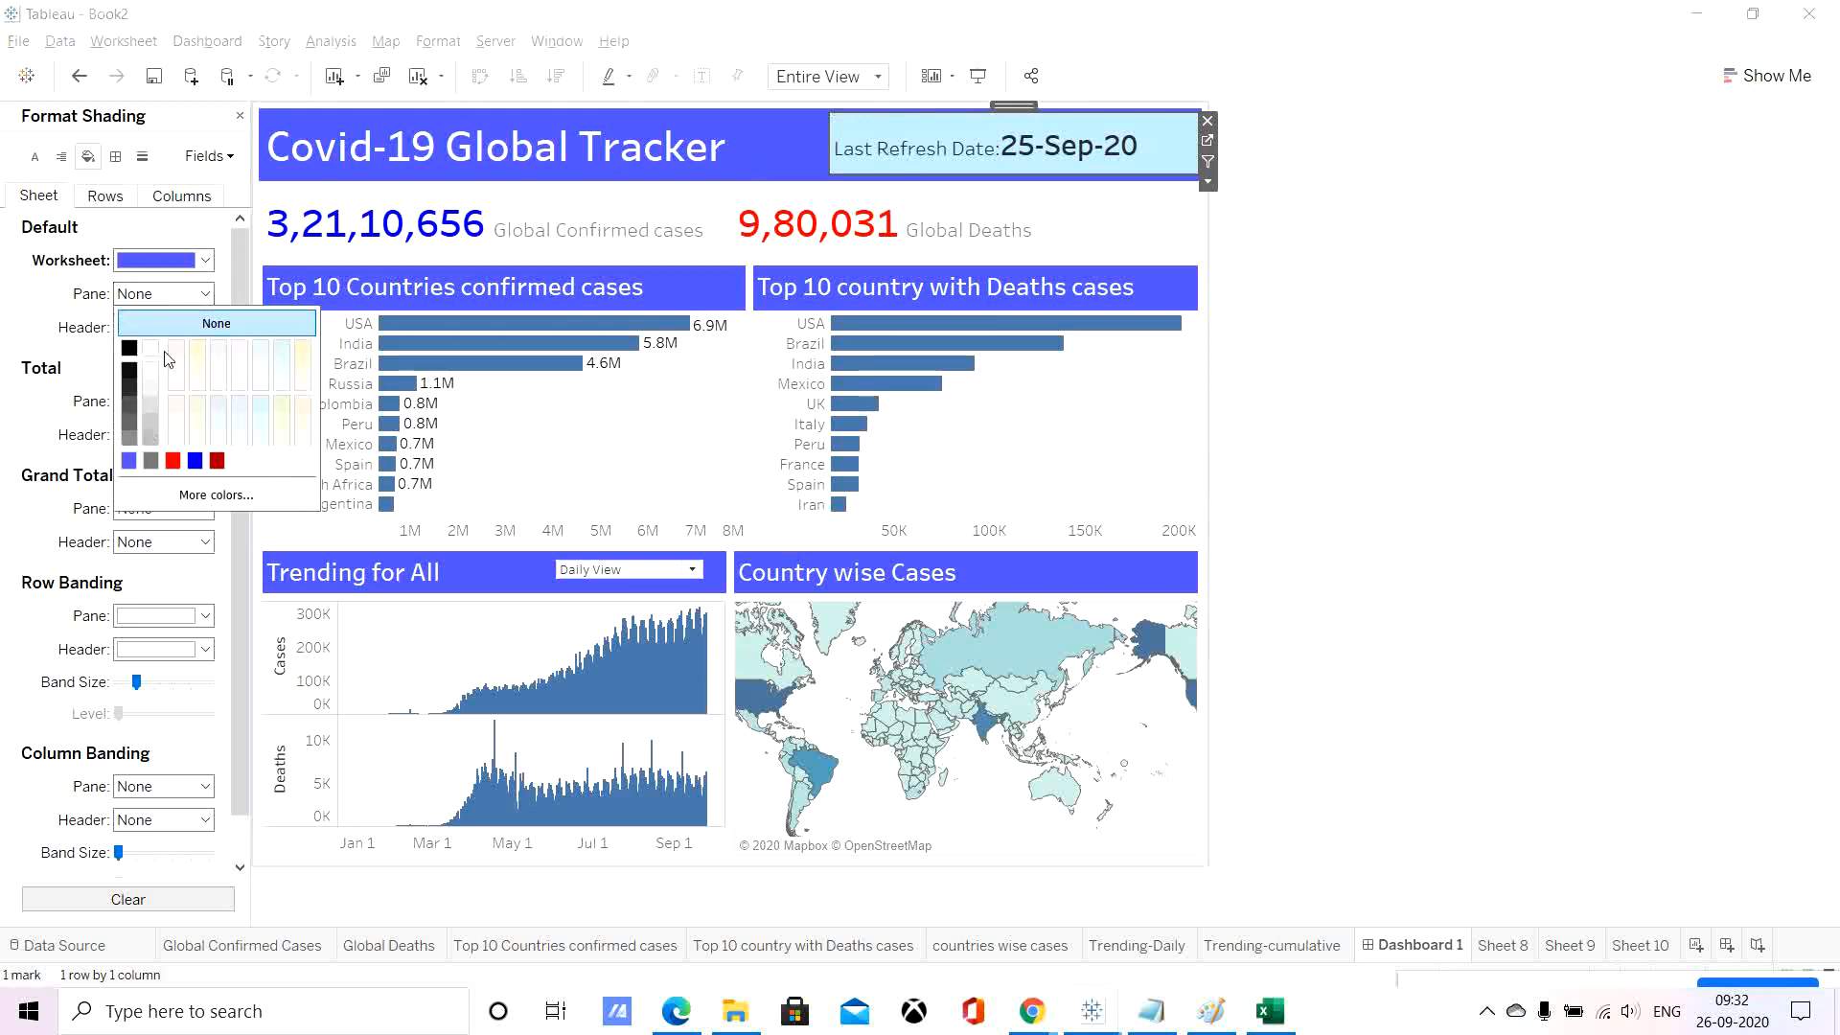
pyautogui.click(163, 294)
pyautogui.click(137, 298)
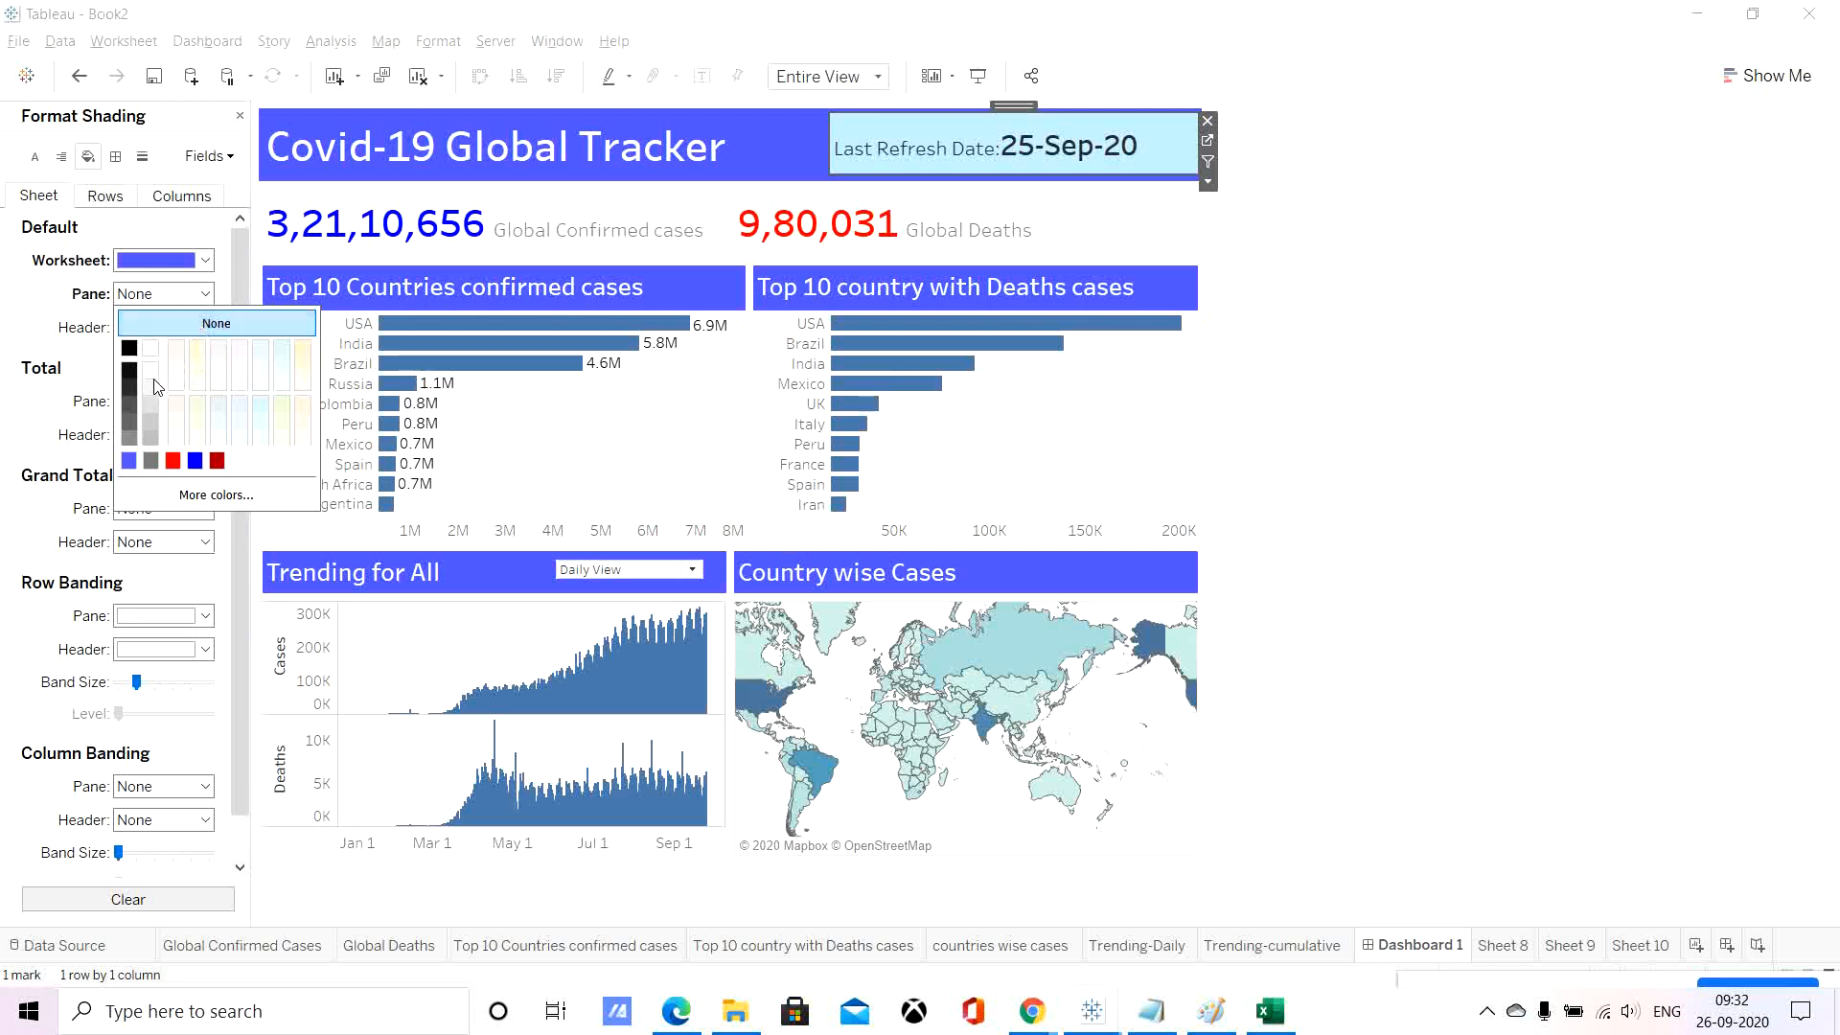
pyautogui.click(153, 348)
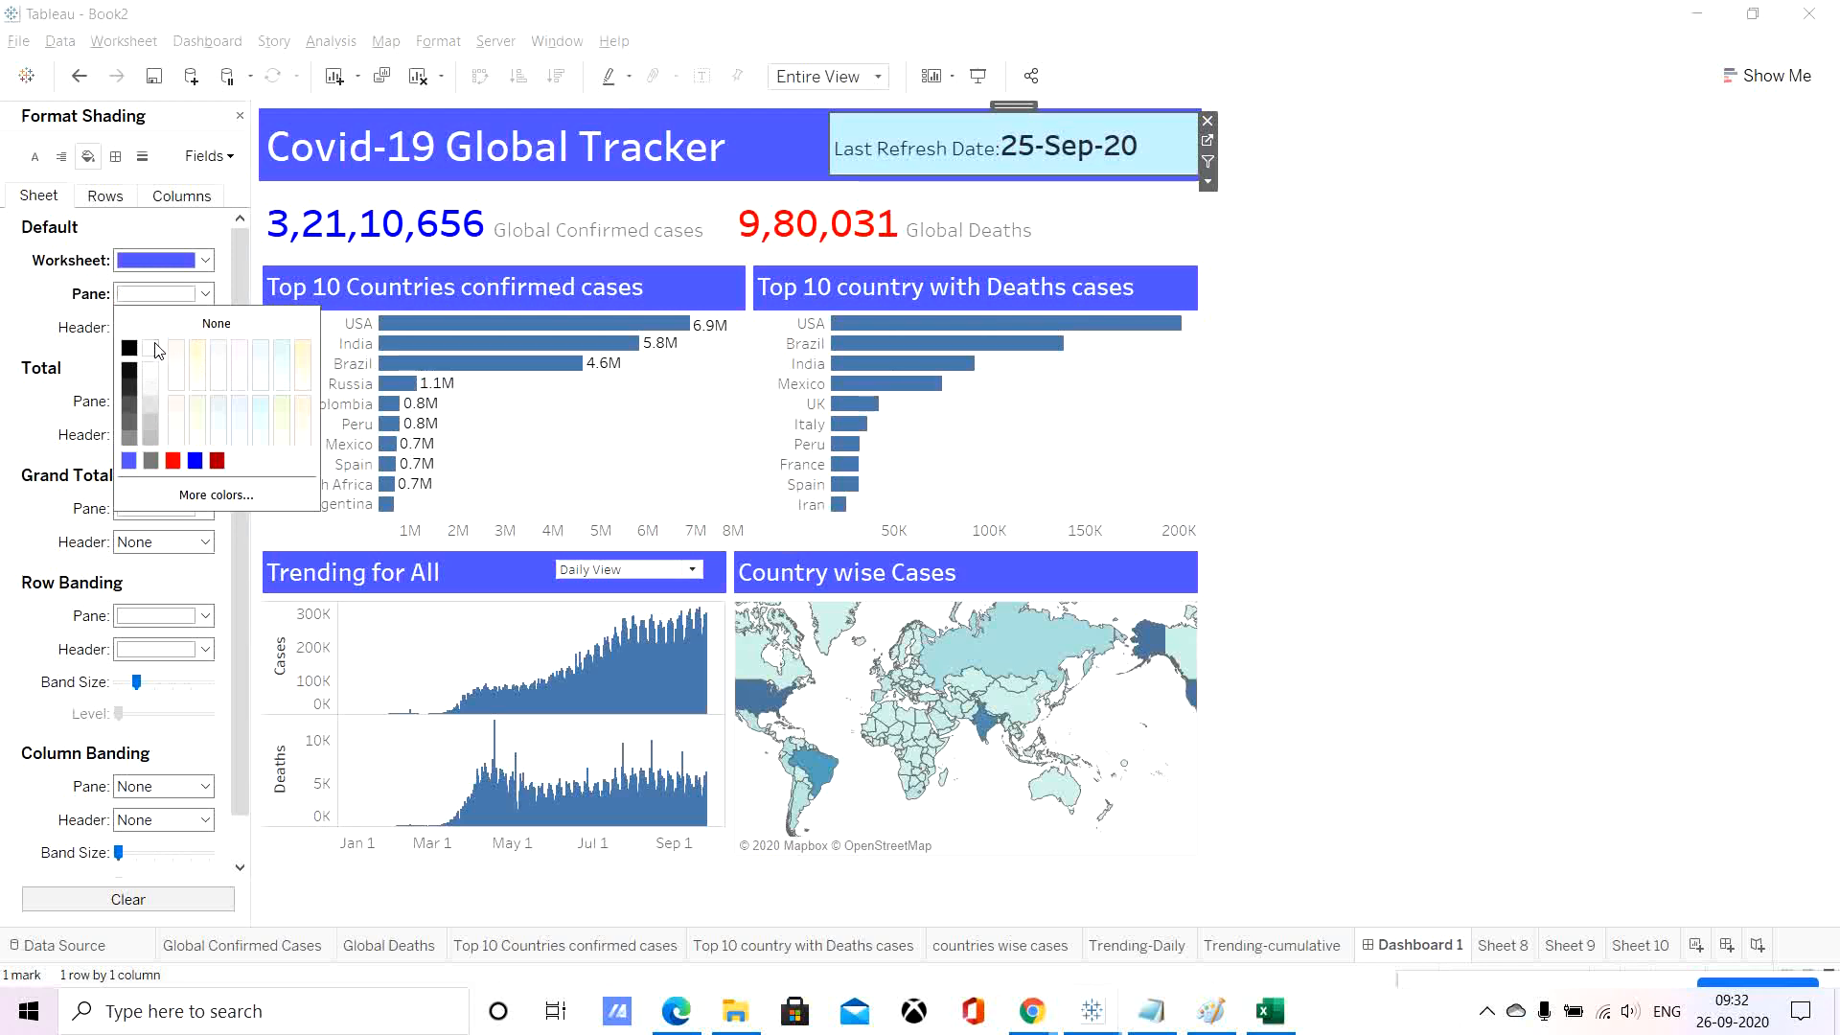
pyautogui.click(1303, 518)
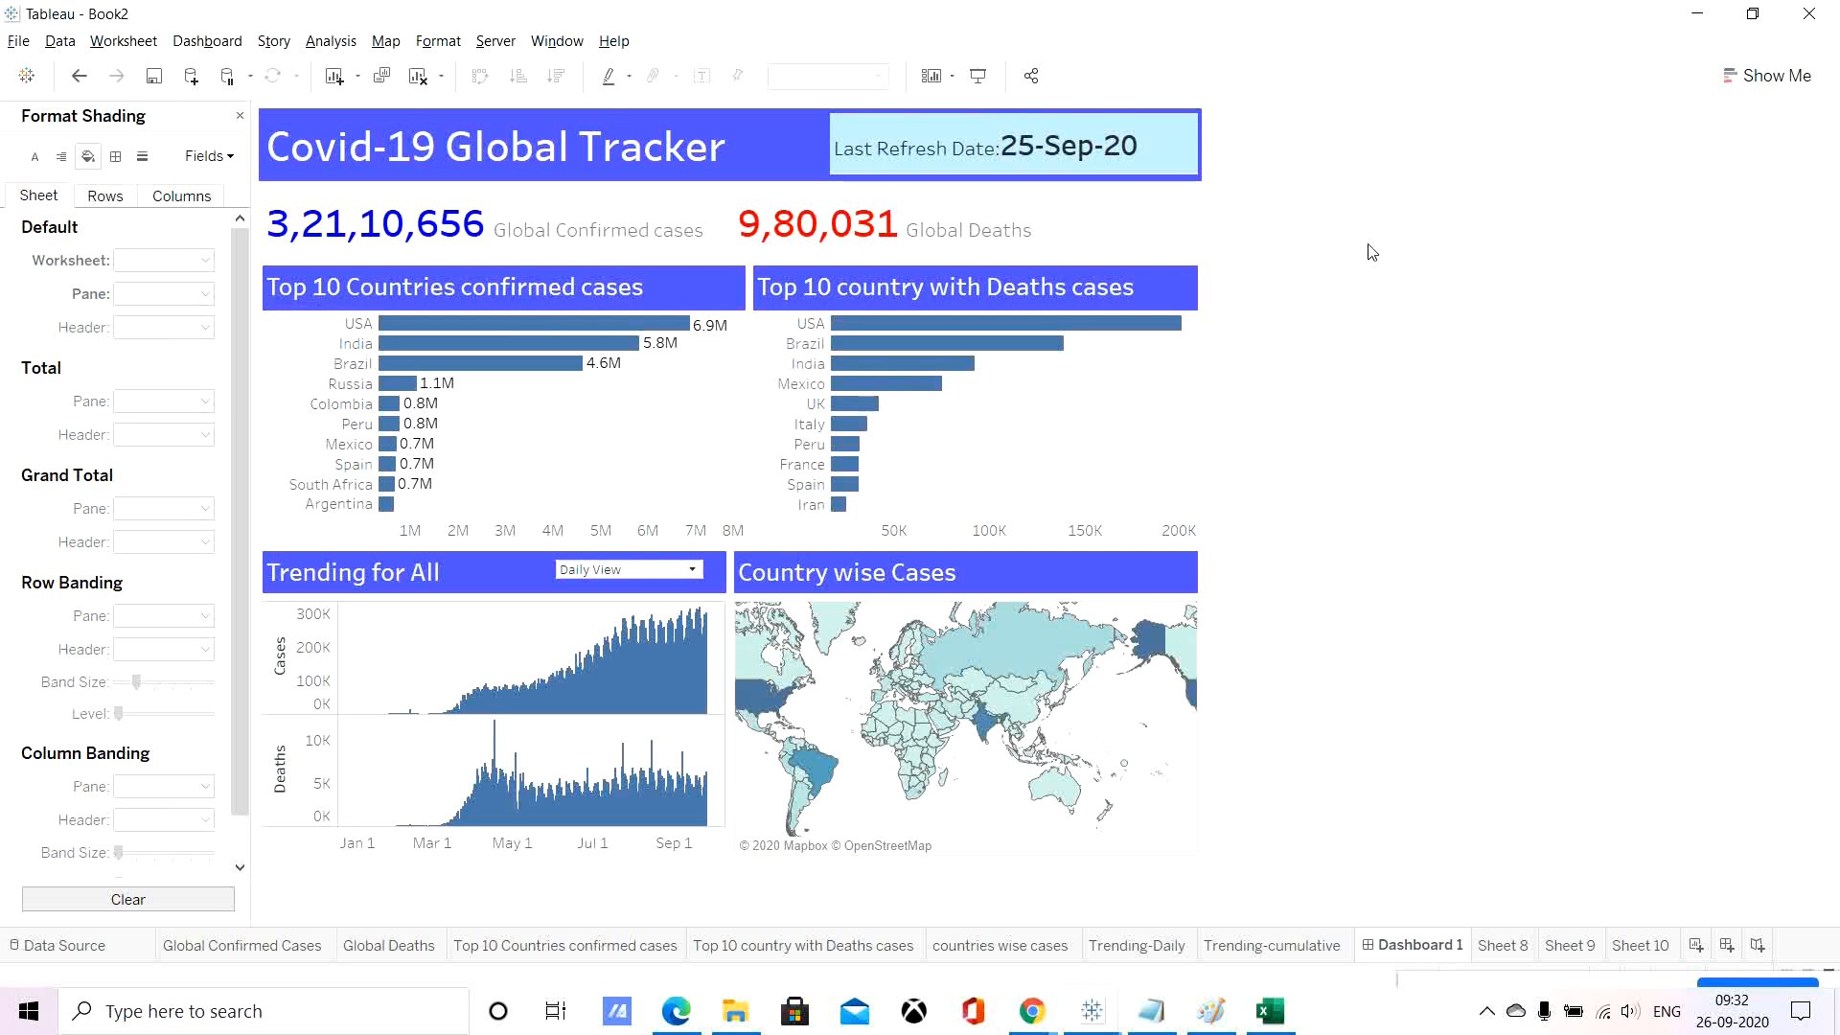
pyautogui.click(1084, 166)
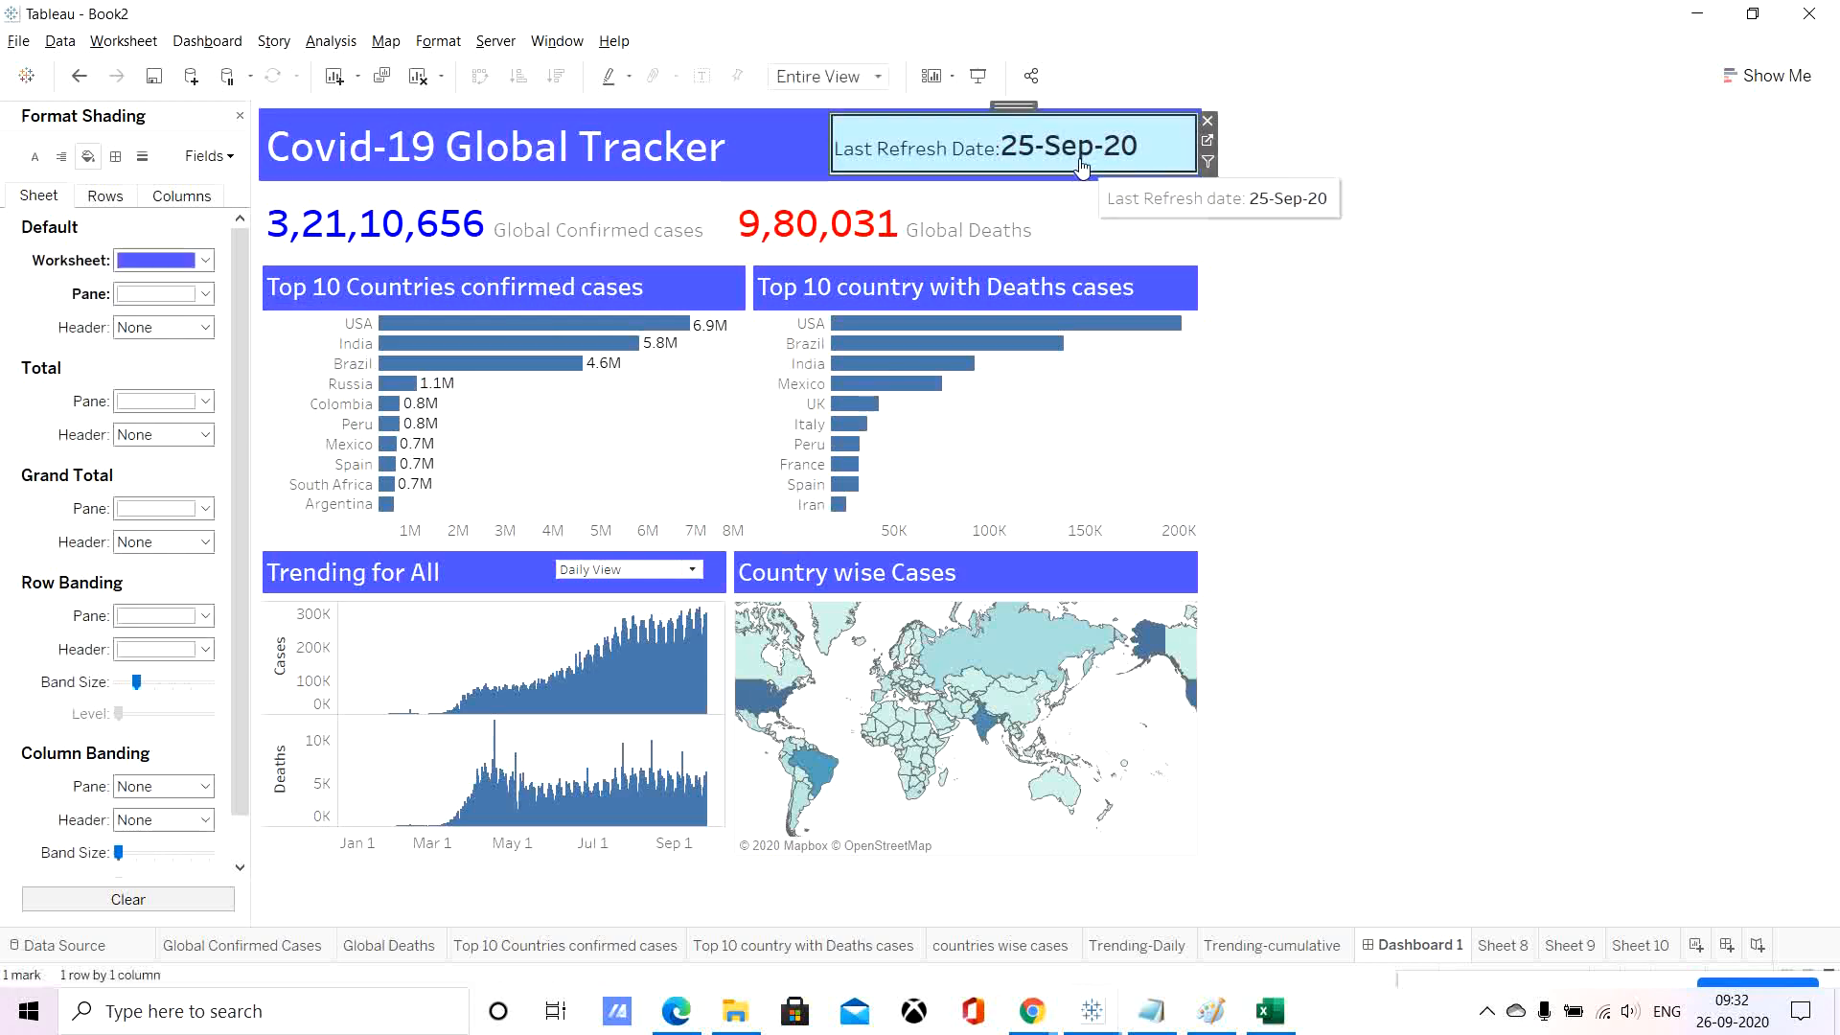
pyautogui.click(1459, 469)
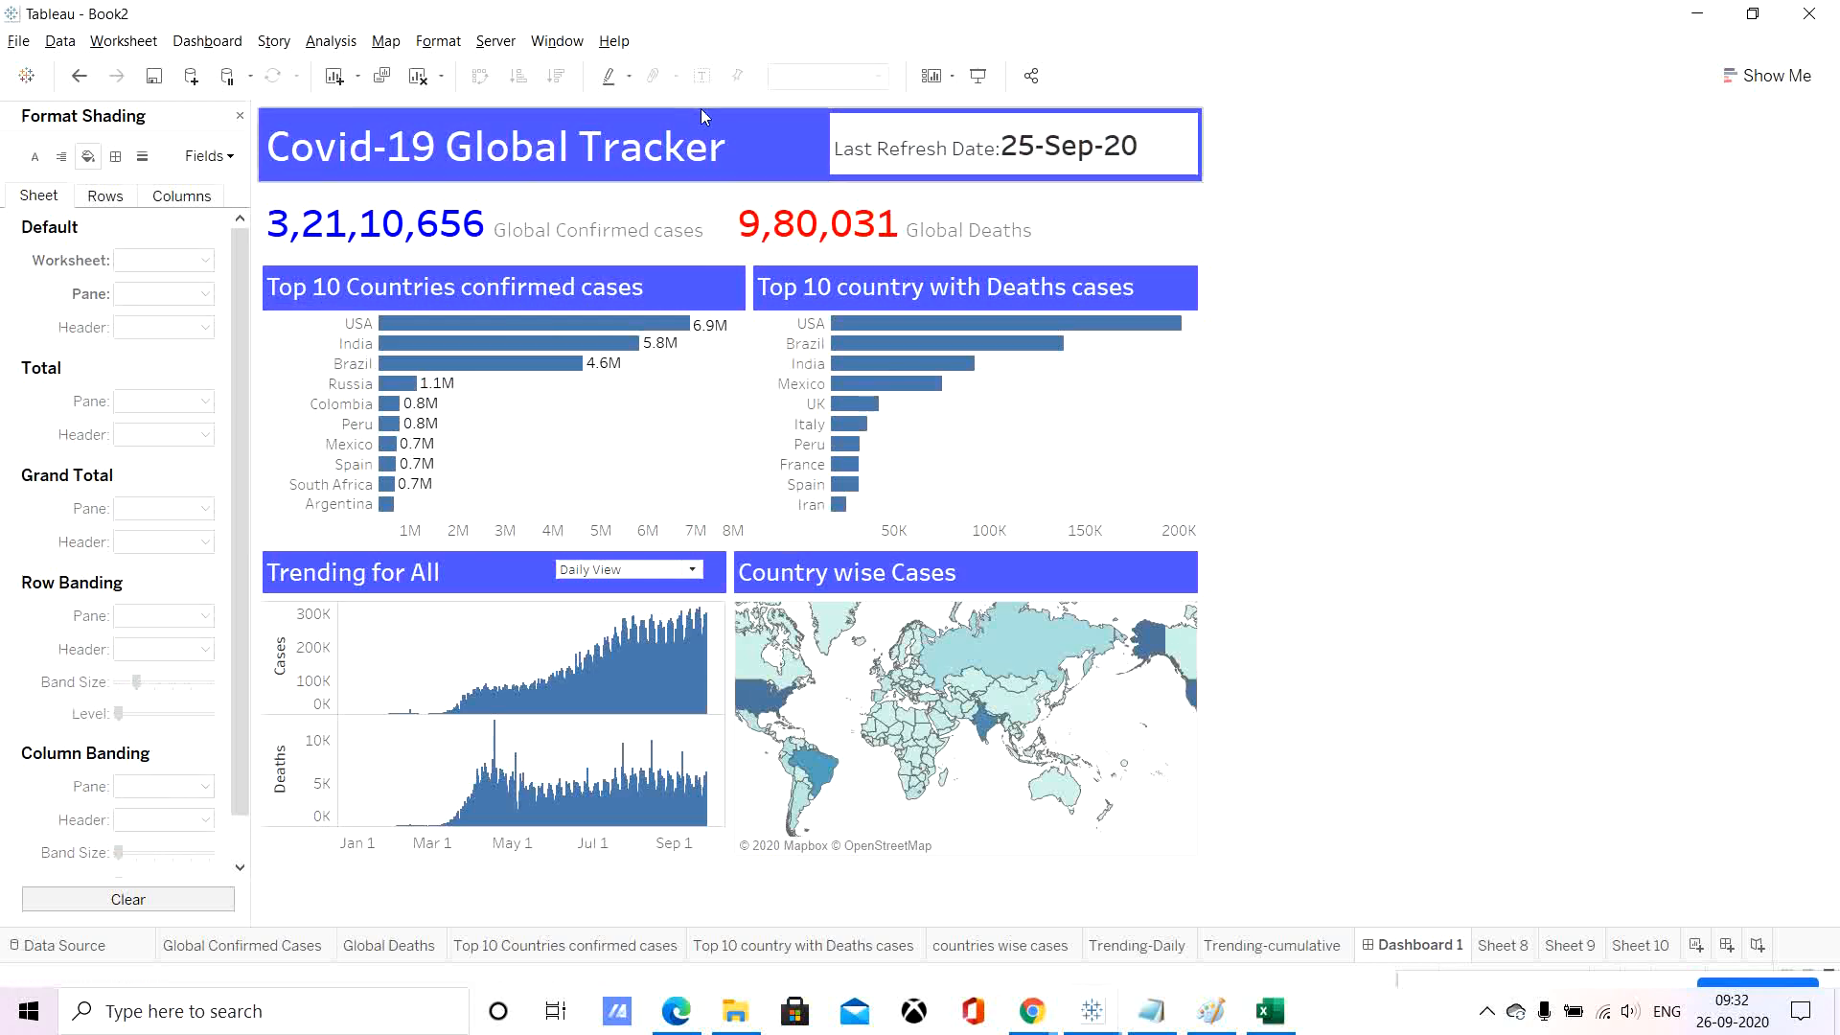
pyautogui.rightClick(969, 159)
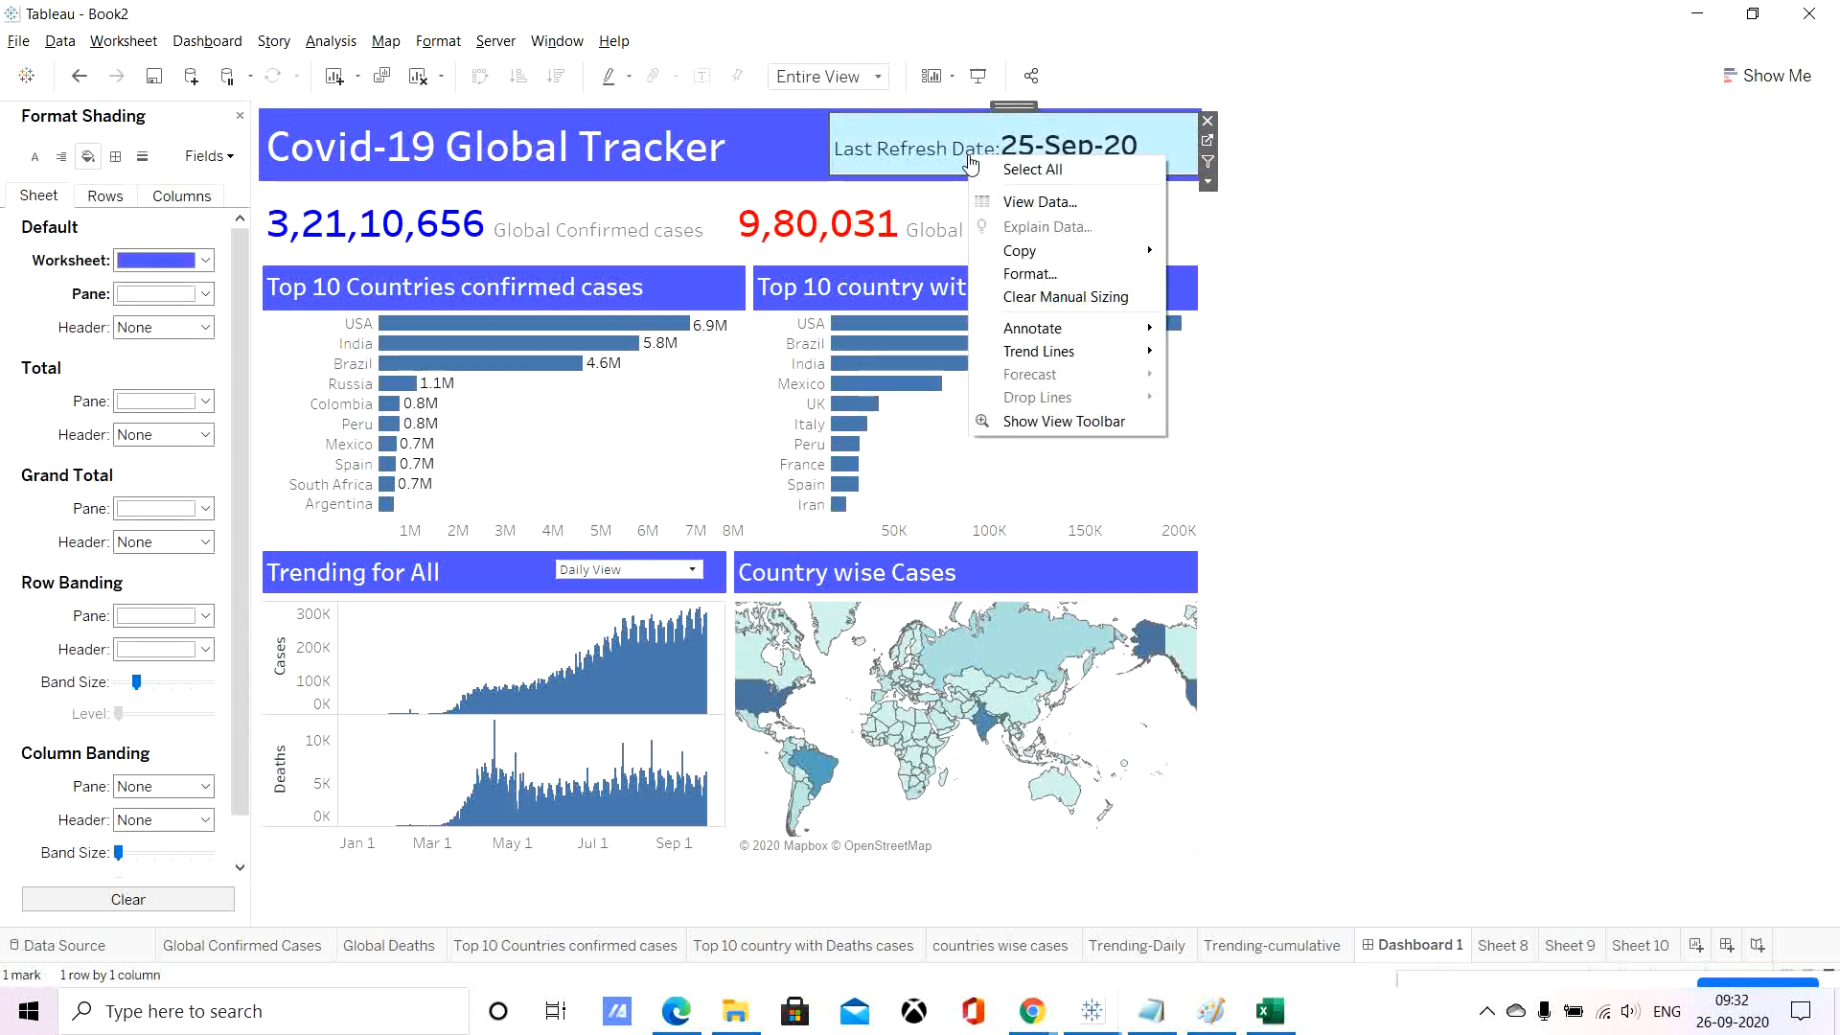
pyautogui.click(1077, 281)
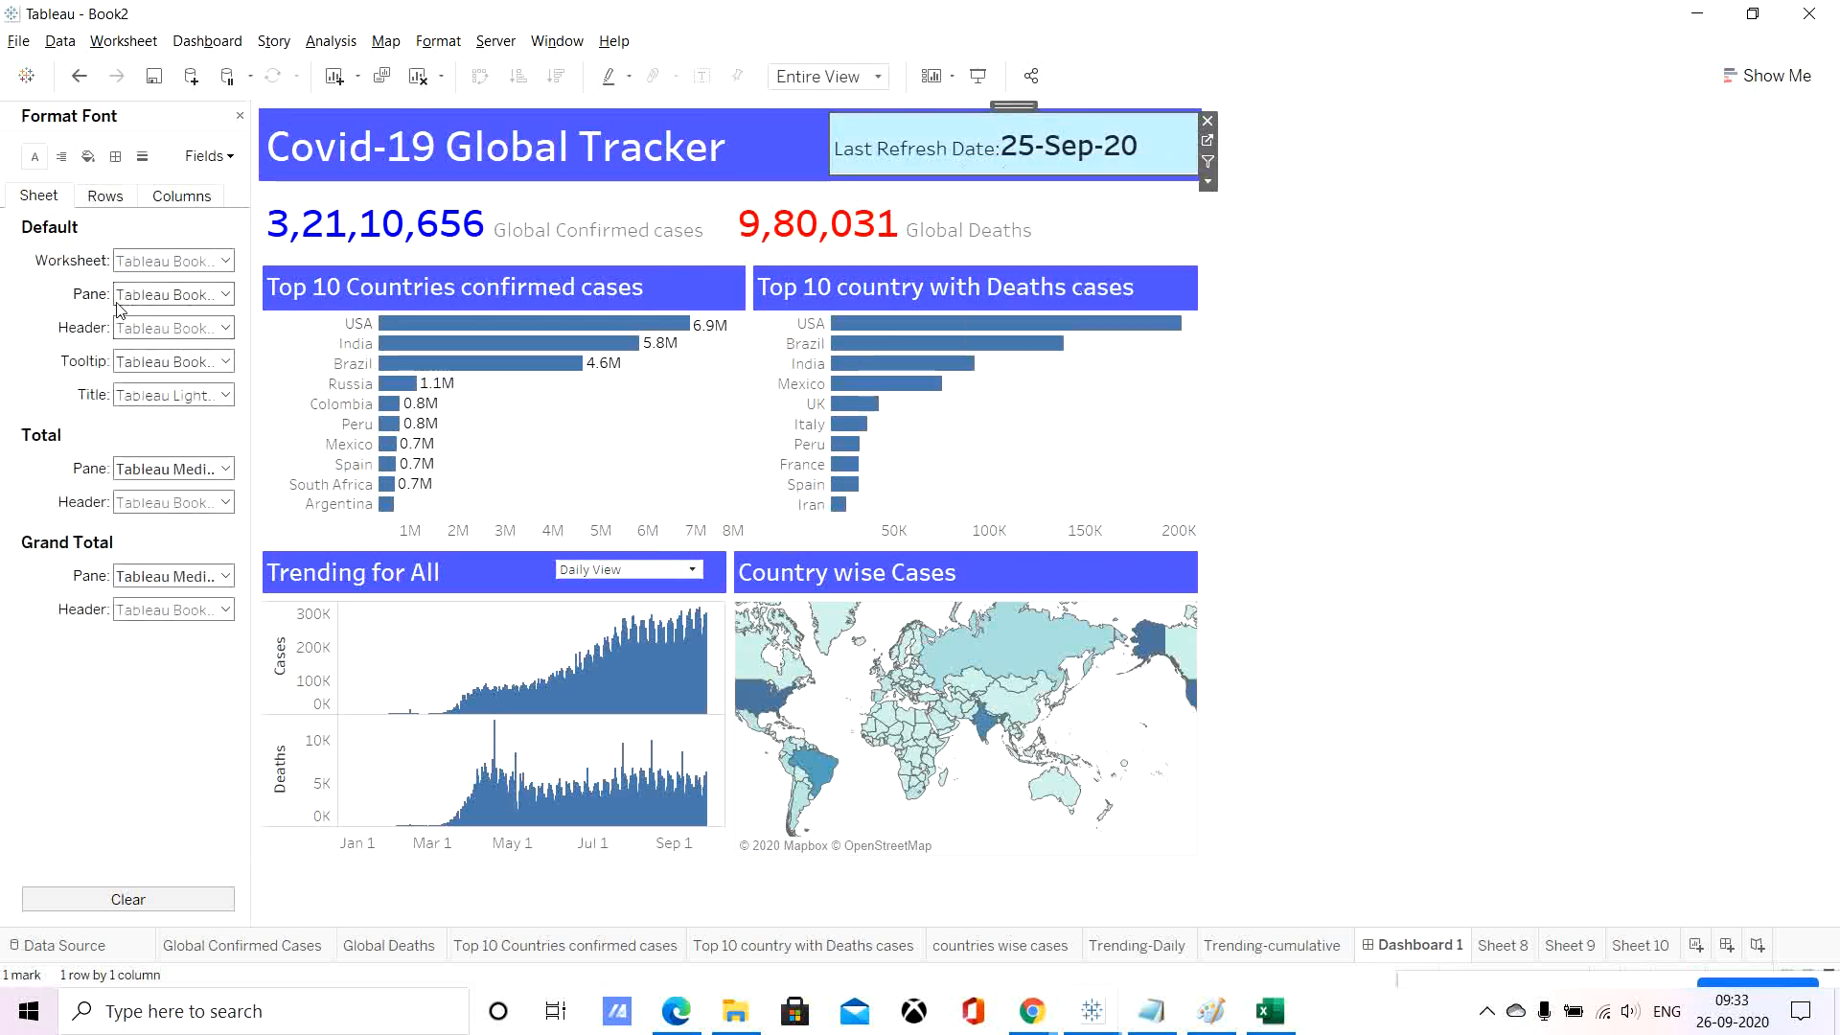
pyautogui.click(102, 196)
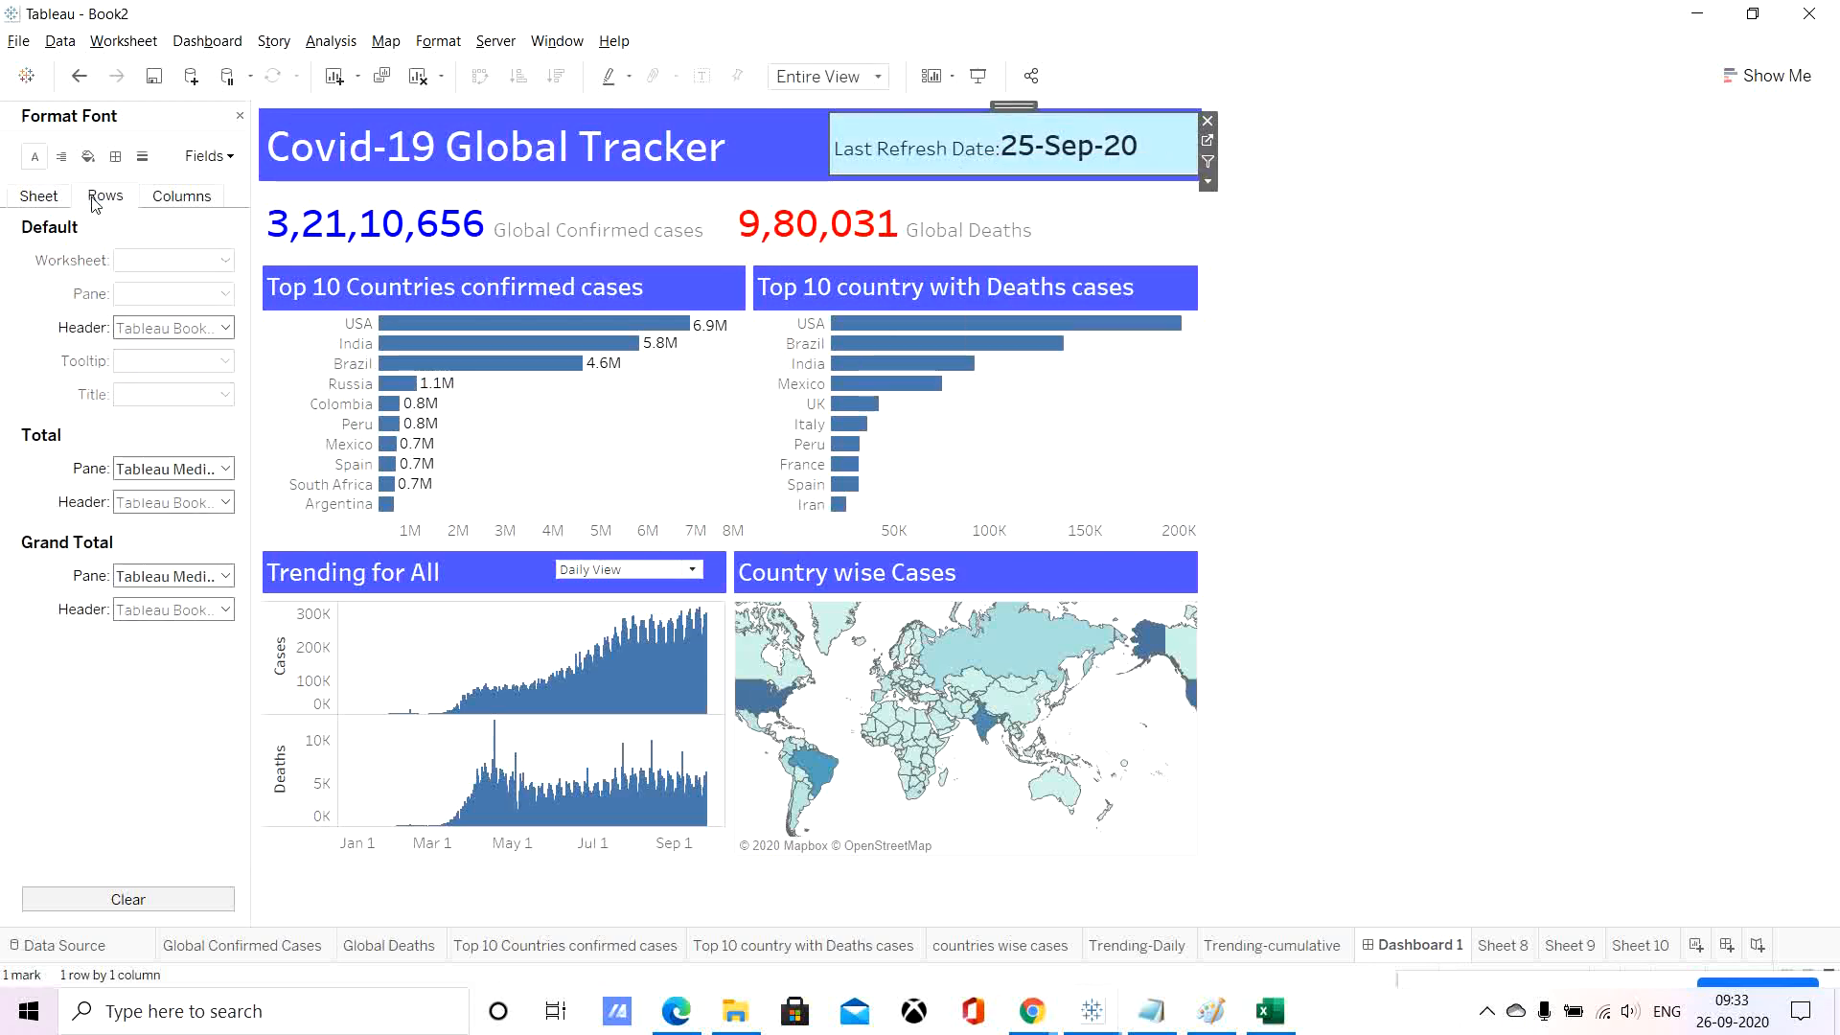
pyautogui.click(39, 197)
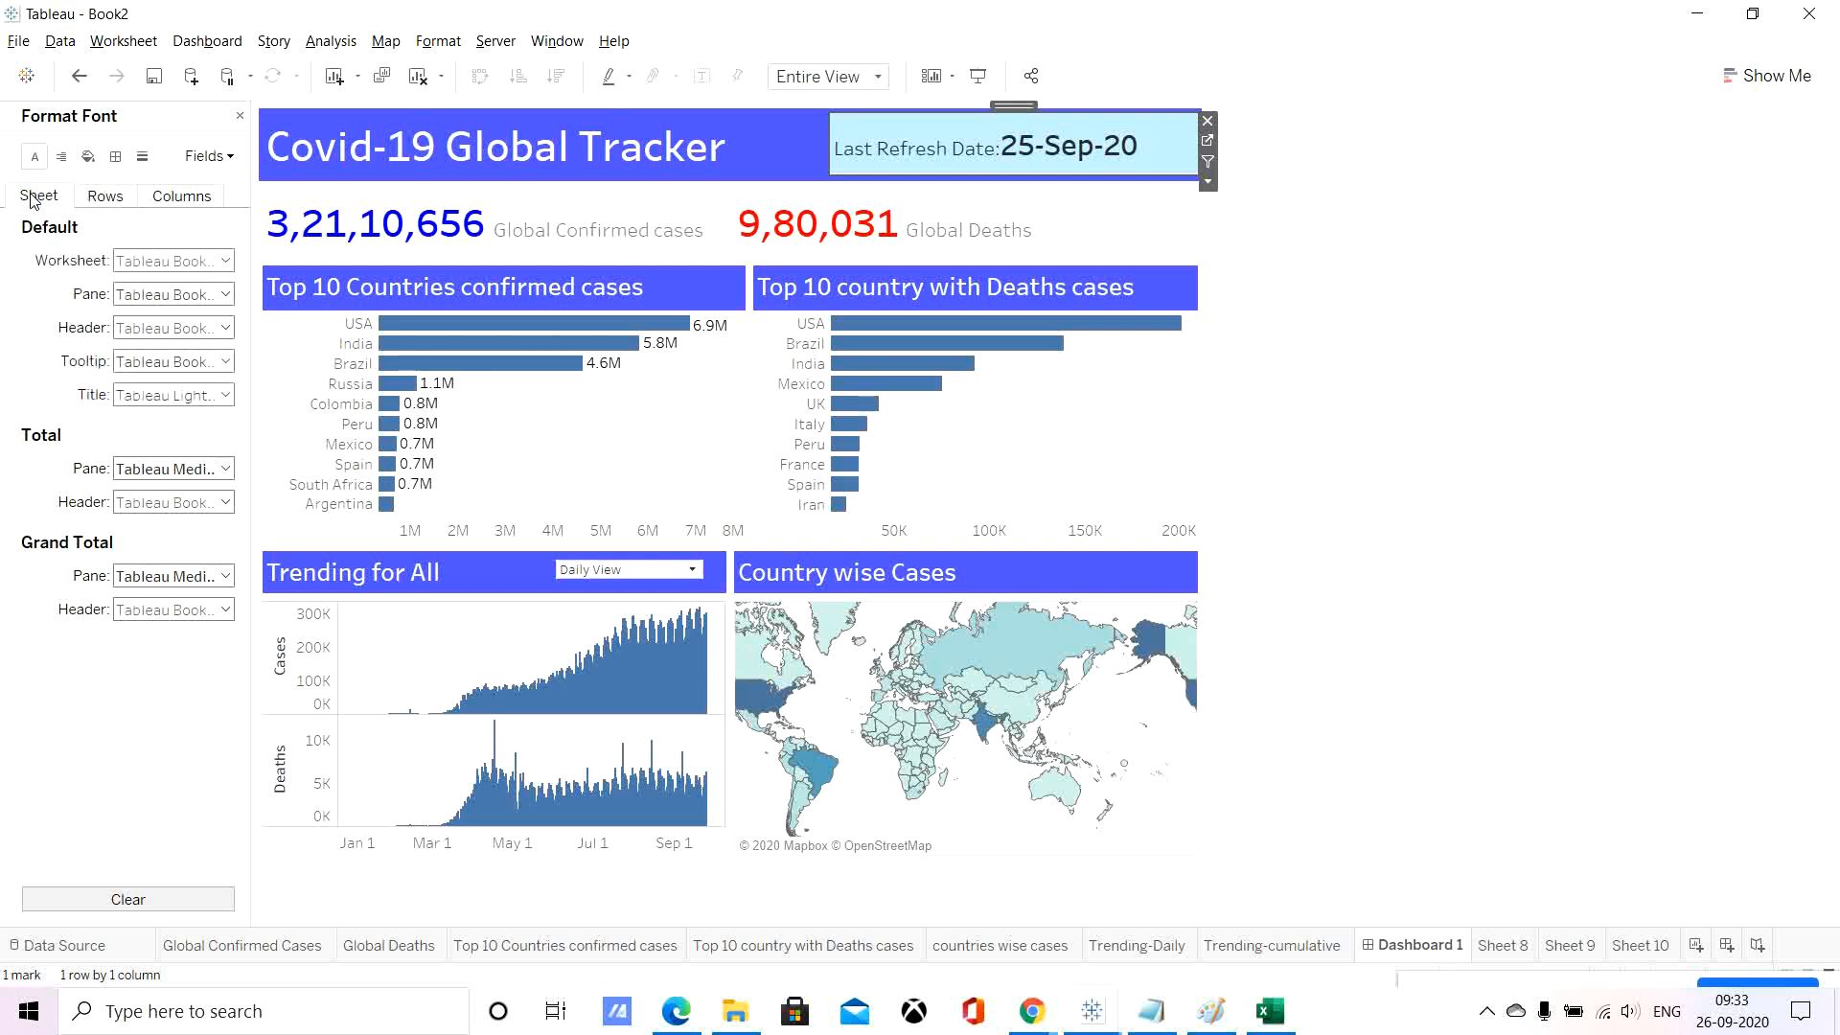
pyautogui.click(206, 261)
pyautogui.click(206, 262)
# Try white text for the whole Last Refresh Date label on Sheet 10 and check it on Dashboard 1.
pyautogui.click(1641, 947)
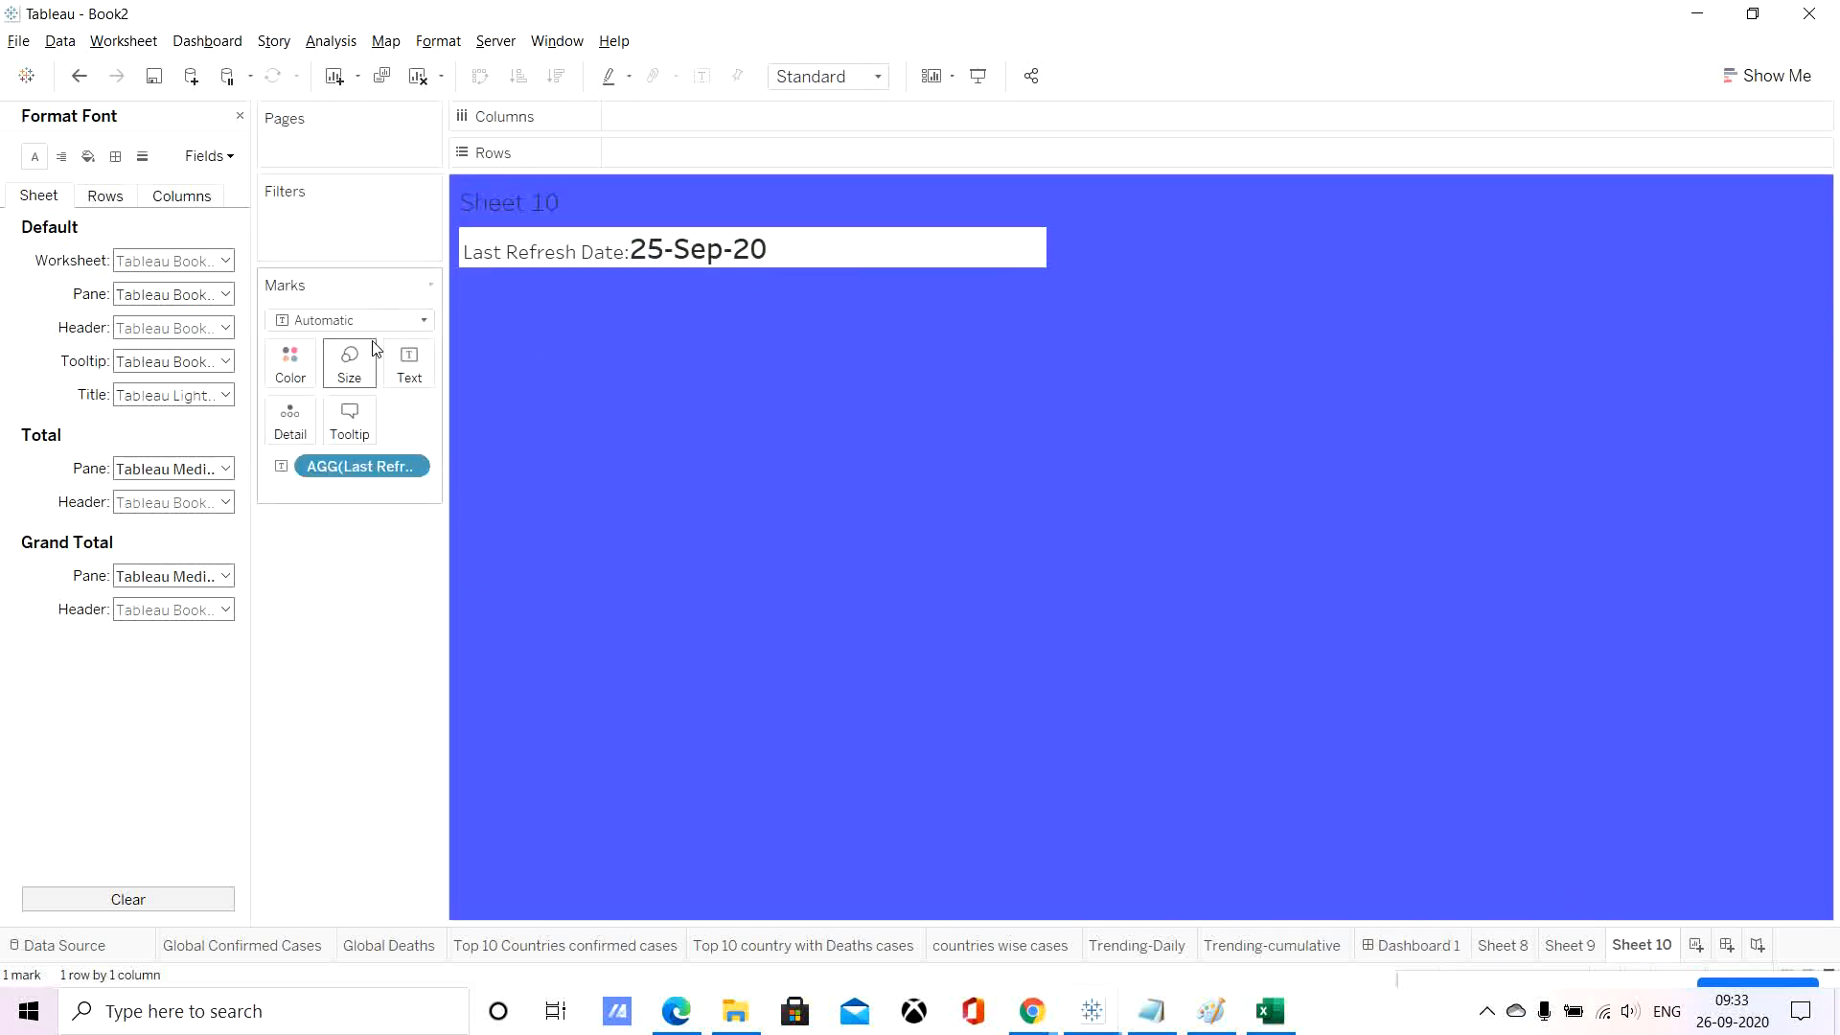
pyautogui.click(416, 375)
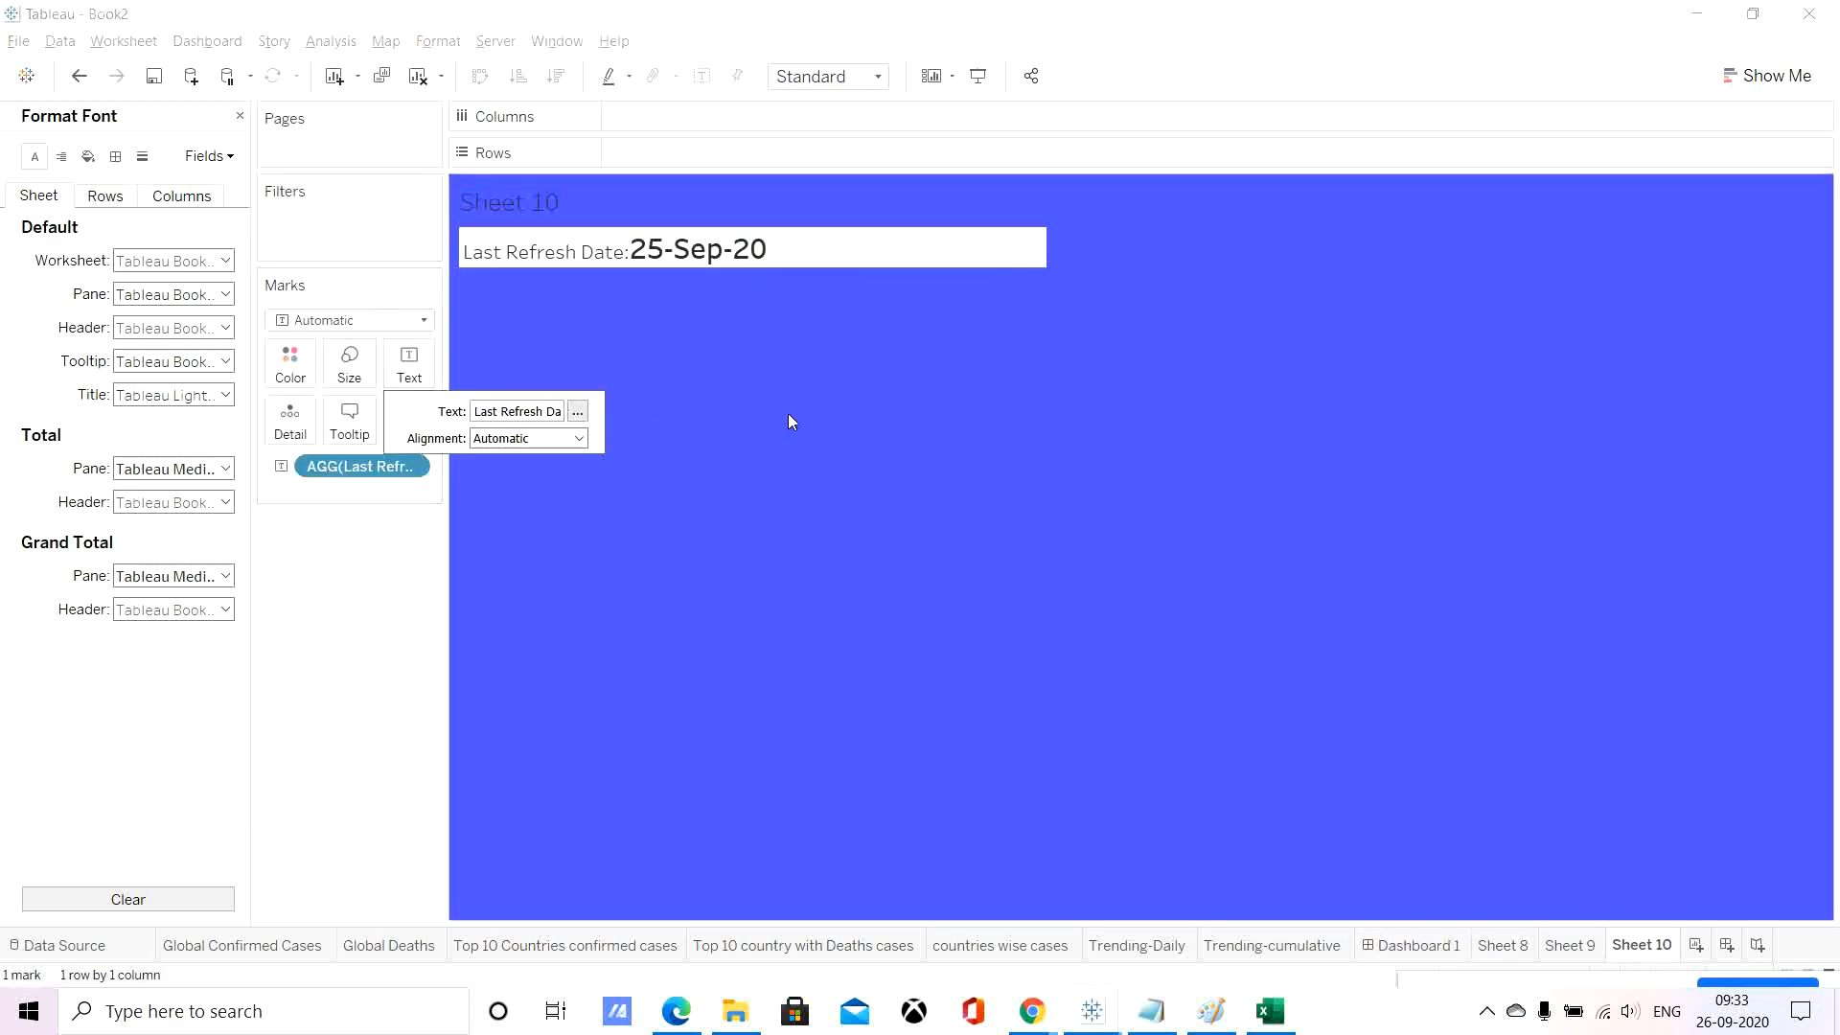
pyautogui.click(577, 413)
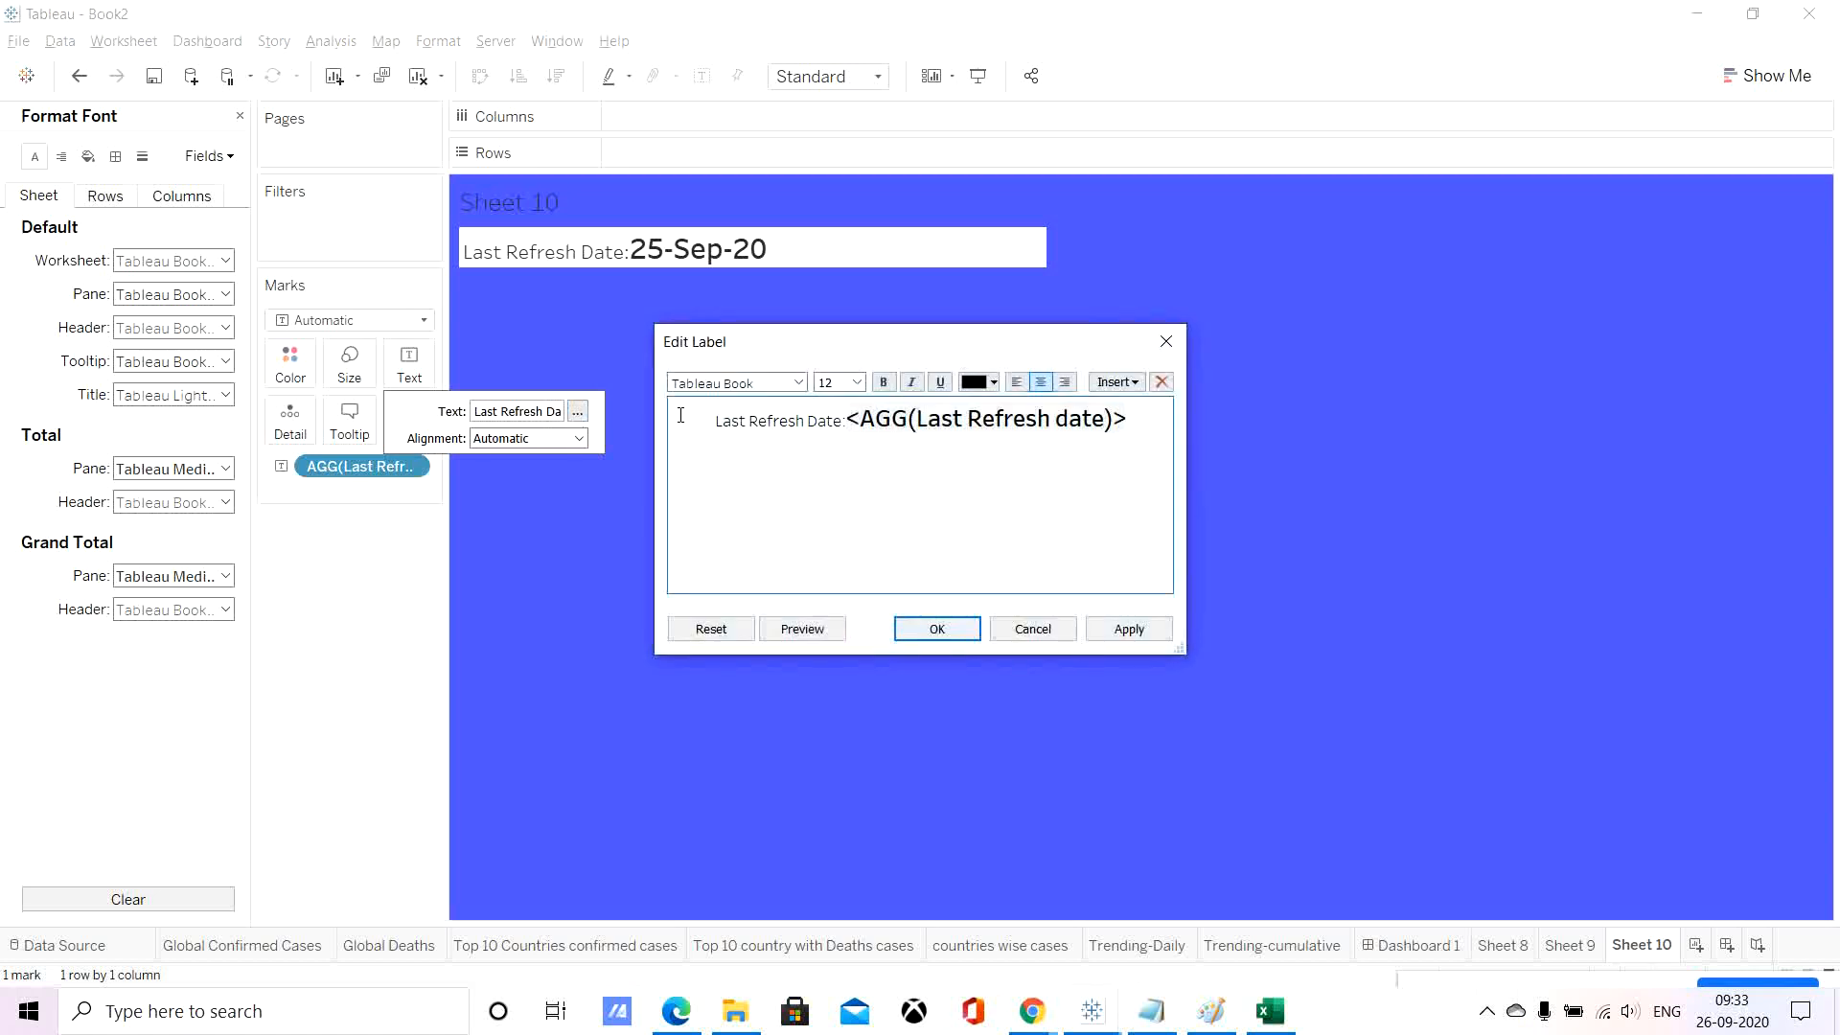
pyautogui.moveTo(713, 422); pyautogui.dragTo(1192, 403)
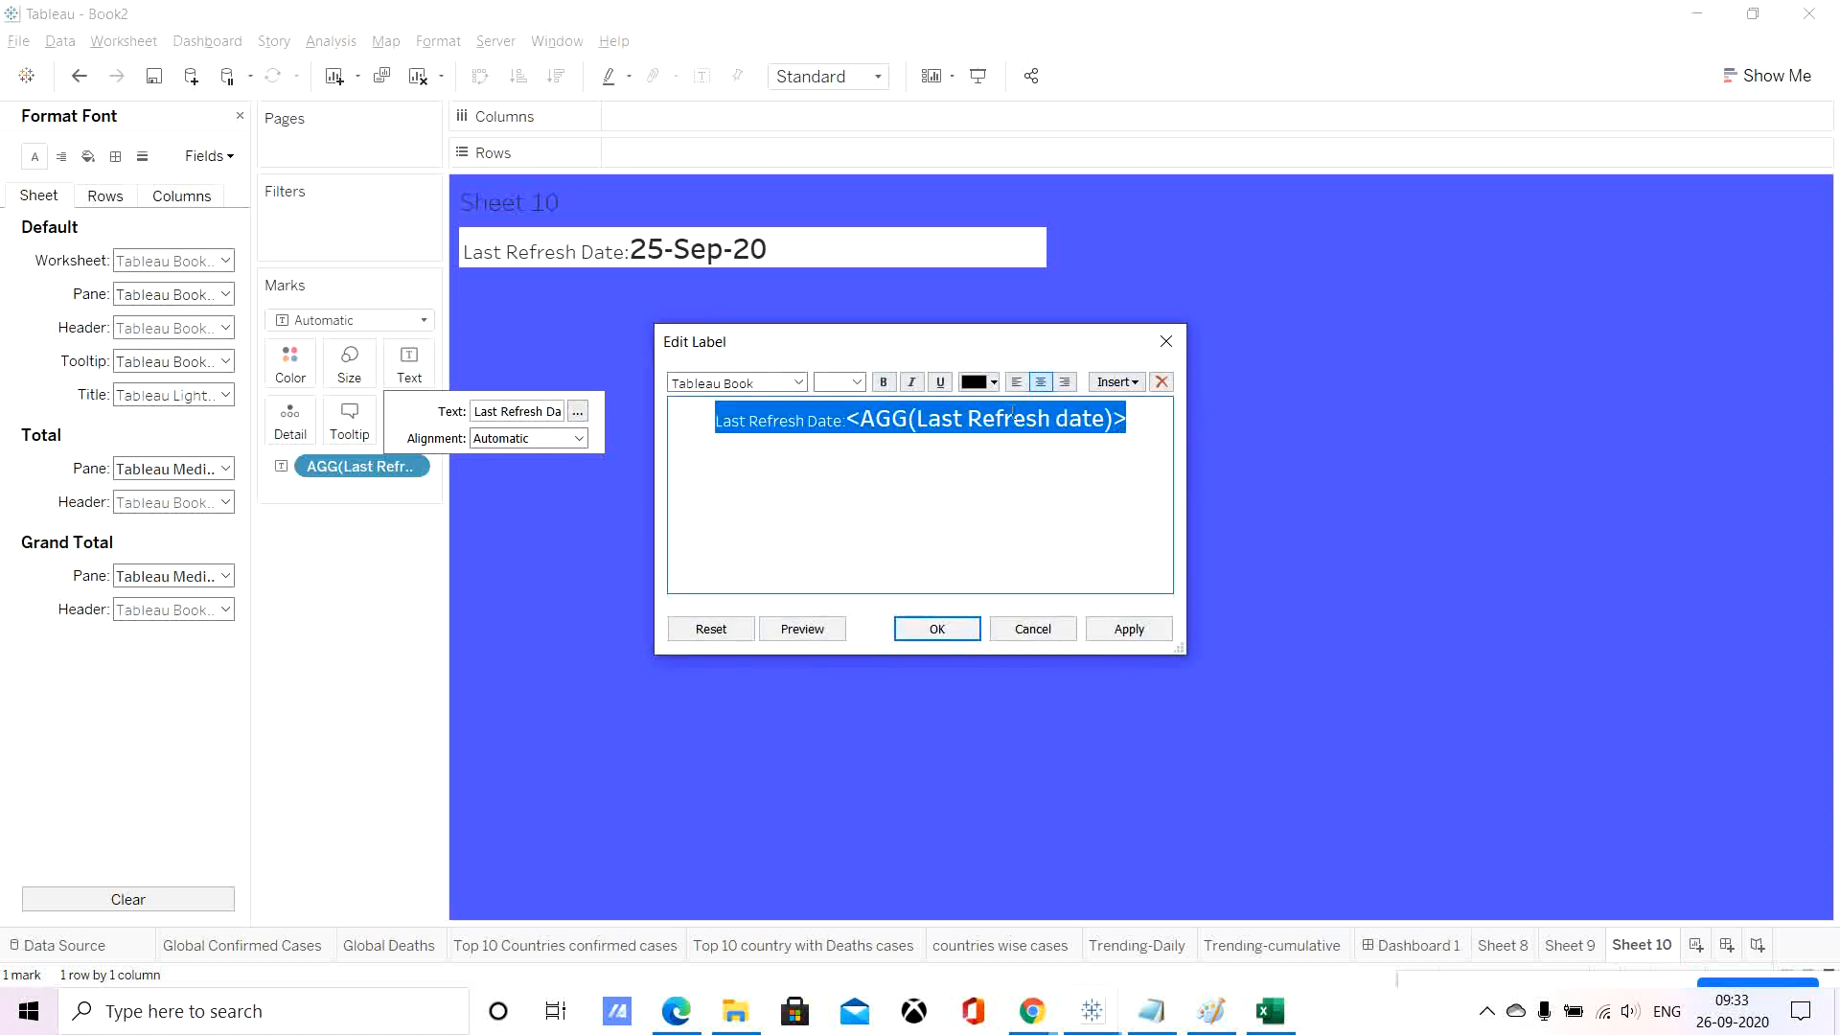
pyautogui.click(986, 385)
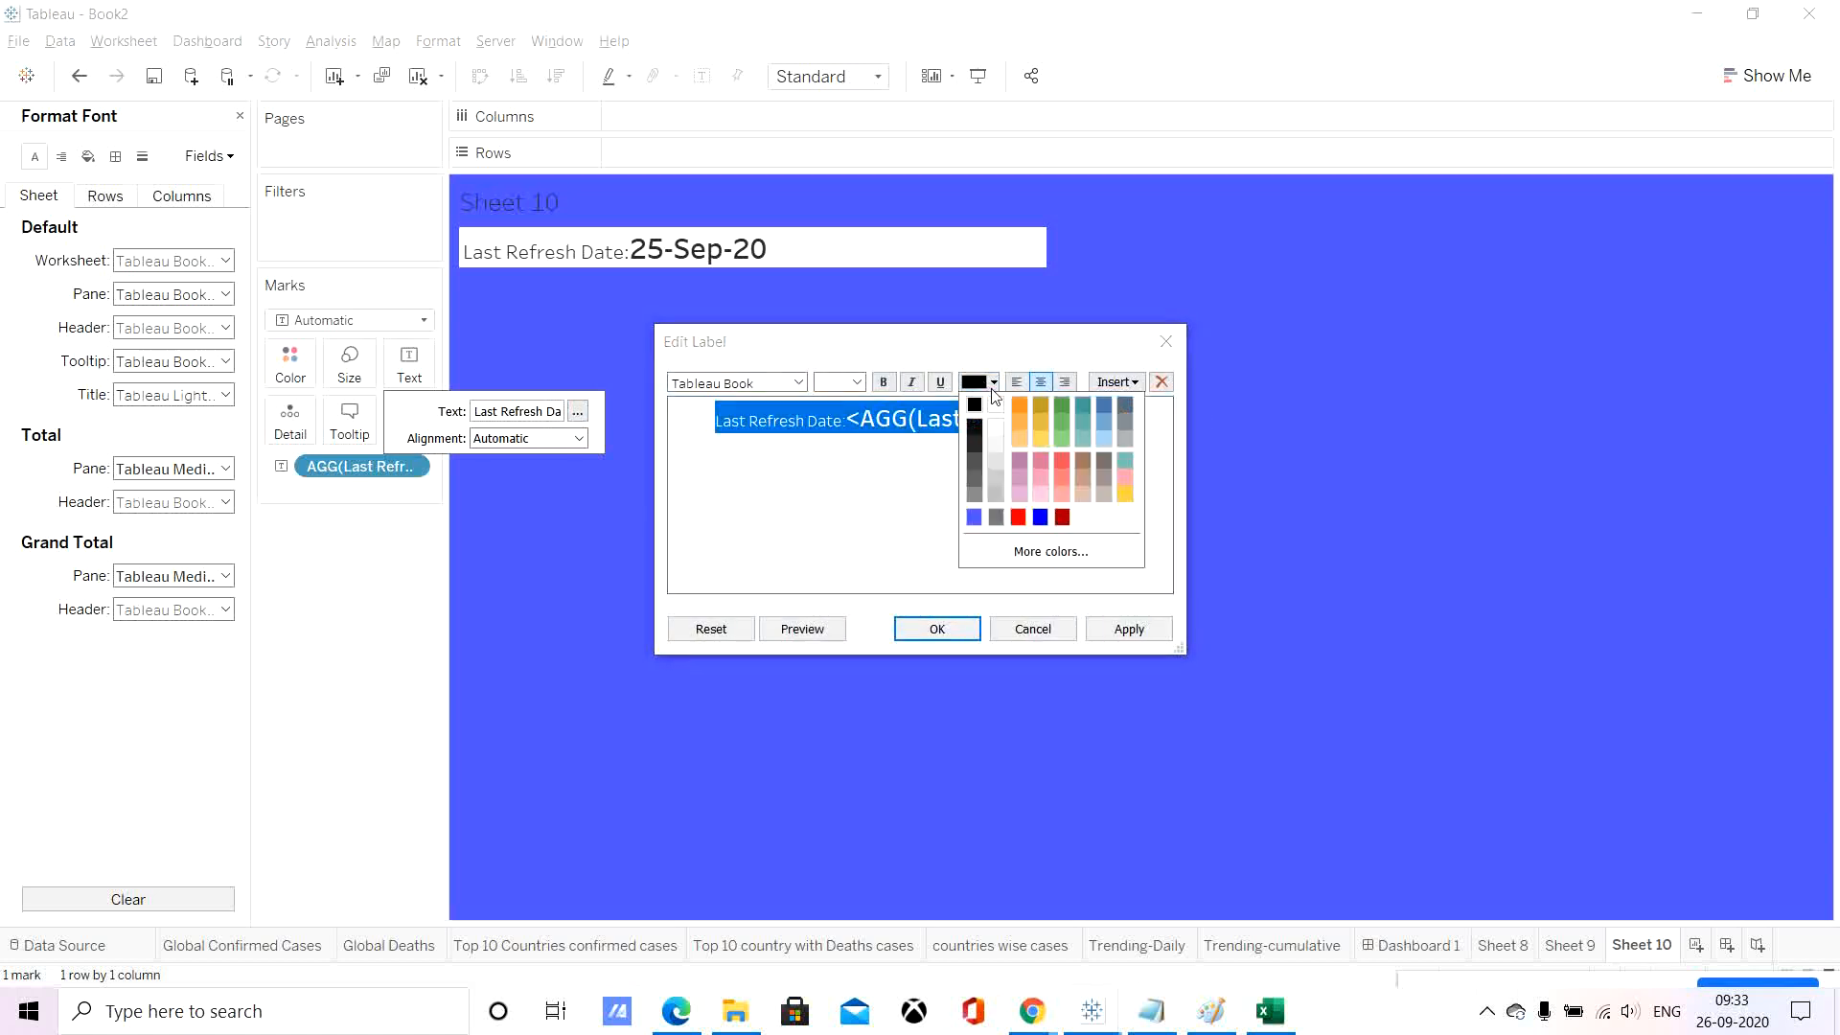
pyautogui.click(998, 406)
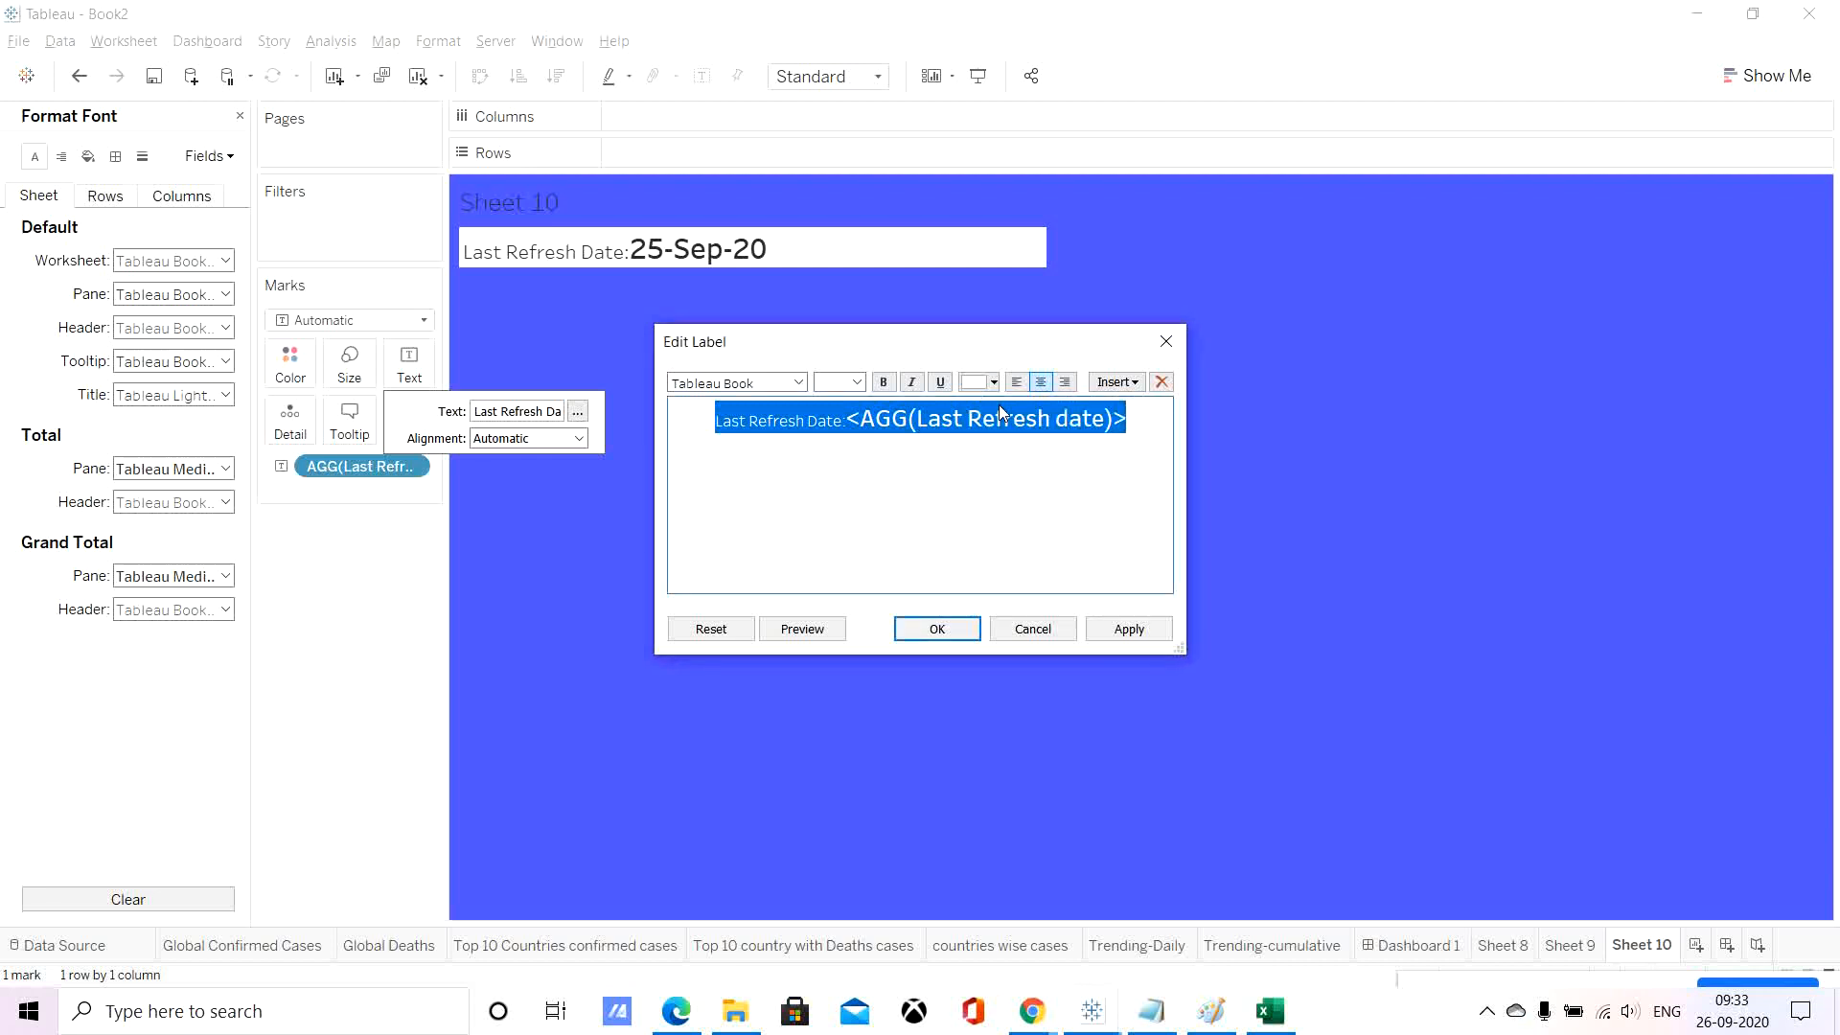
pyautogui.click(1123, 633)
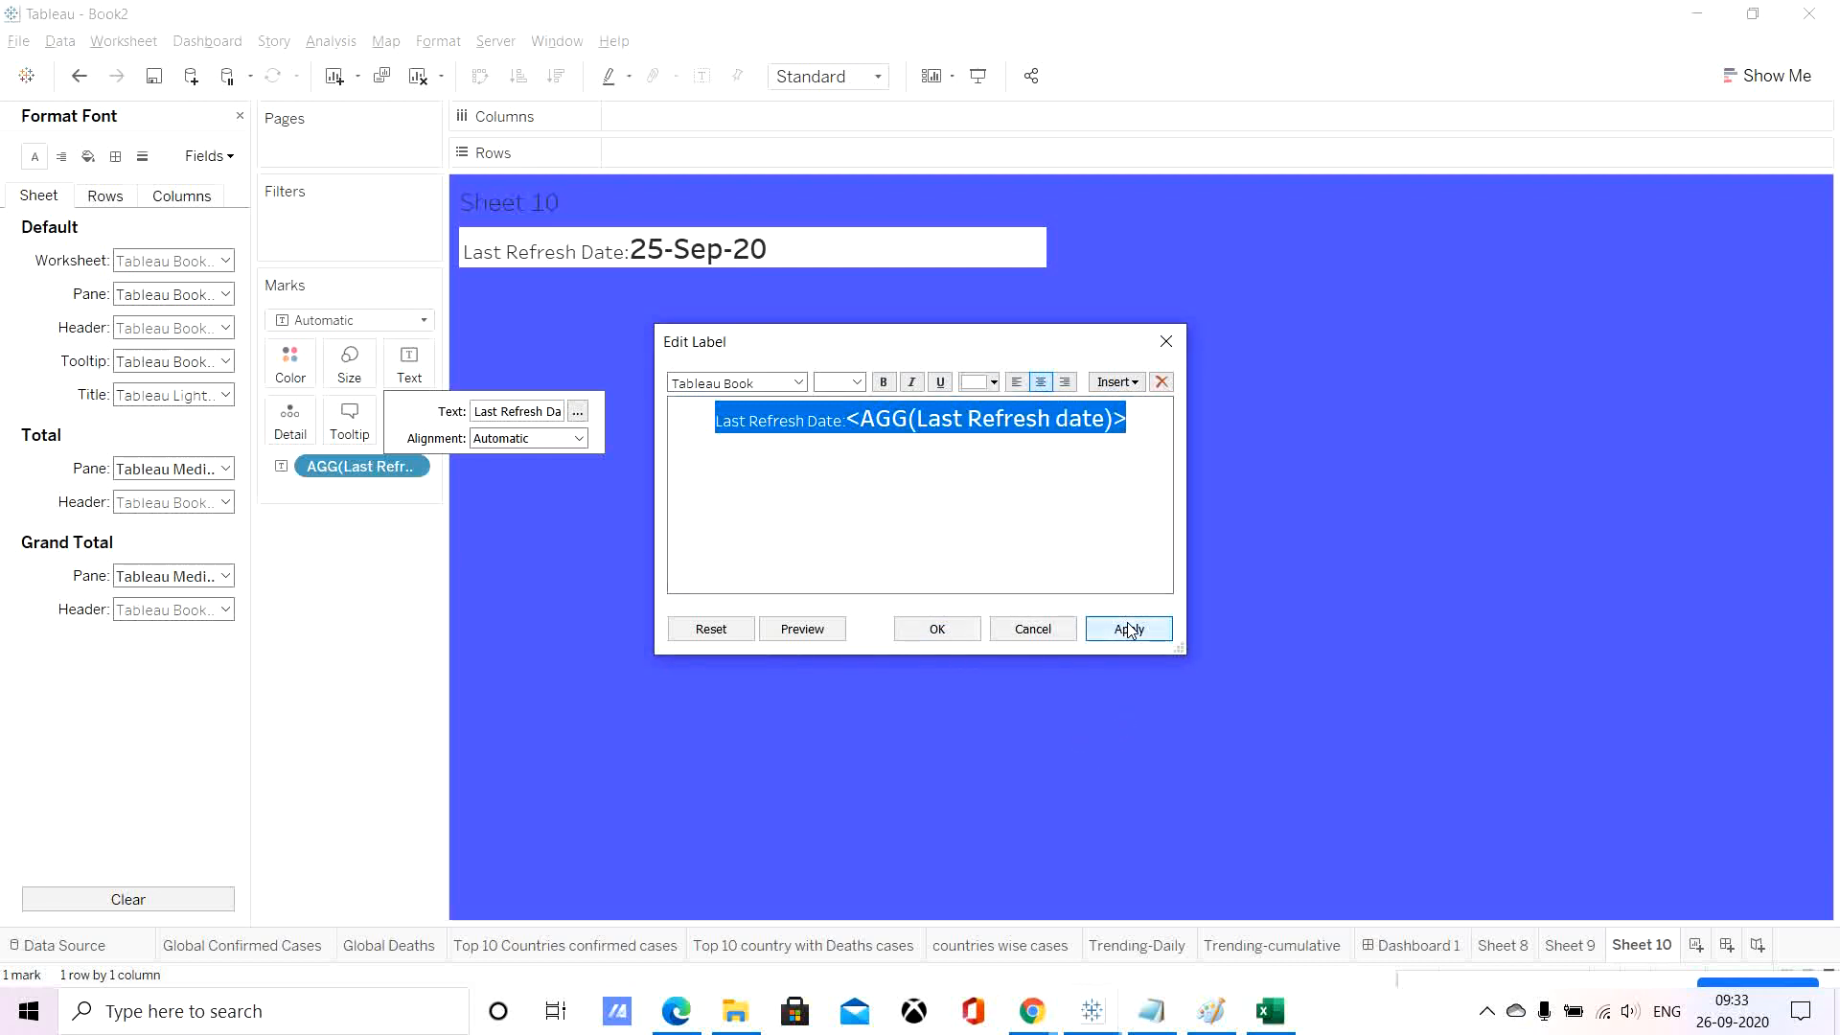
pyautogui.click(937, 629)
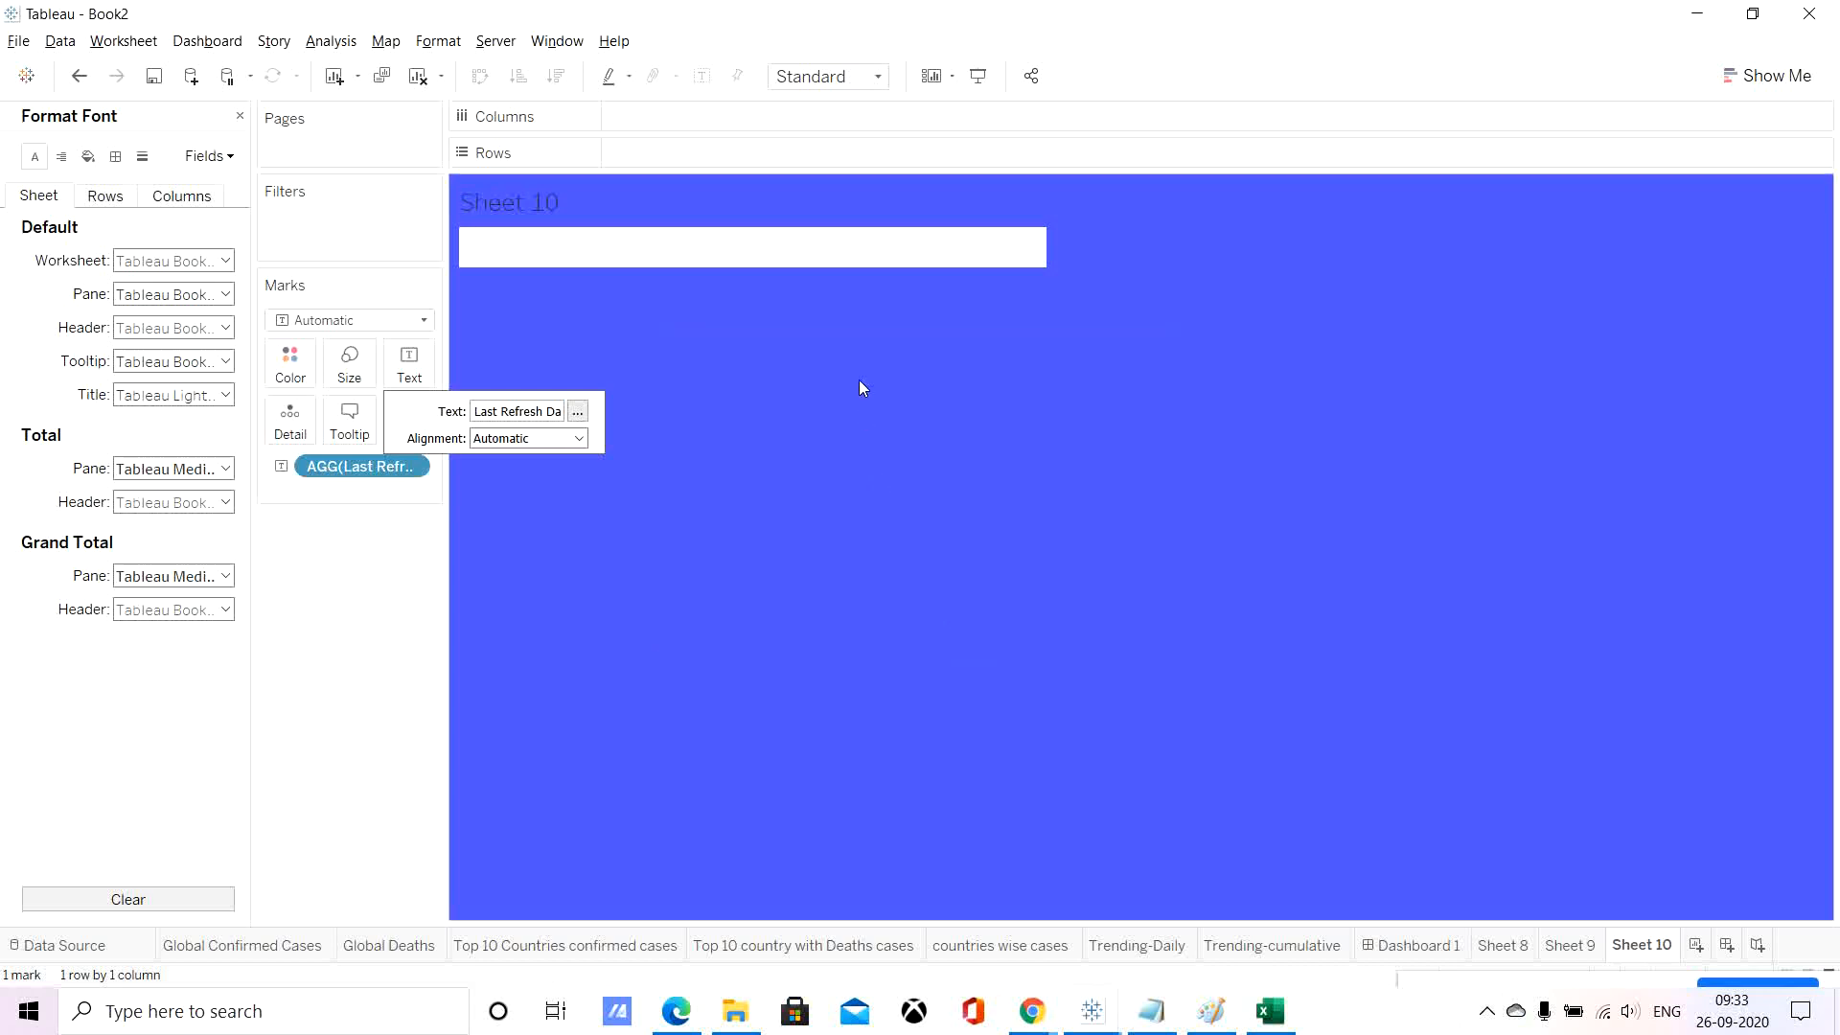
pyautogui.click(1416, 945)
pyautogui.click(1100, 145)
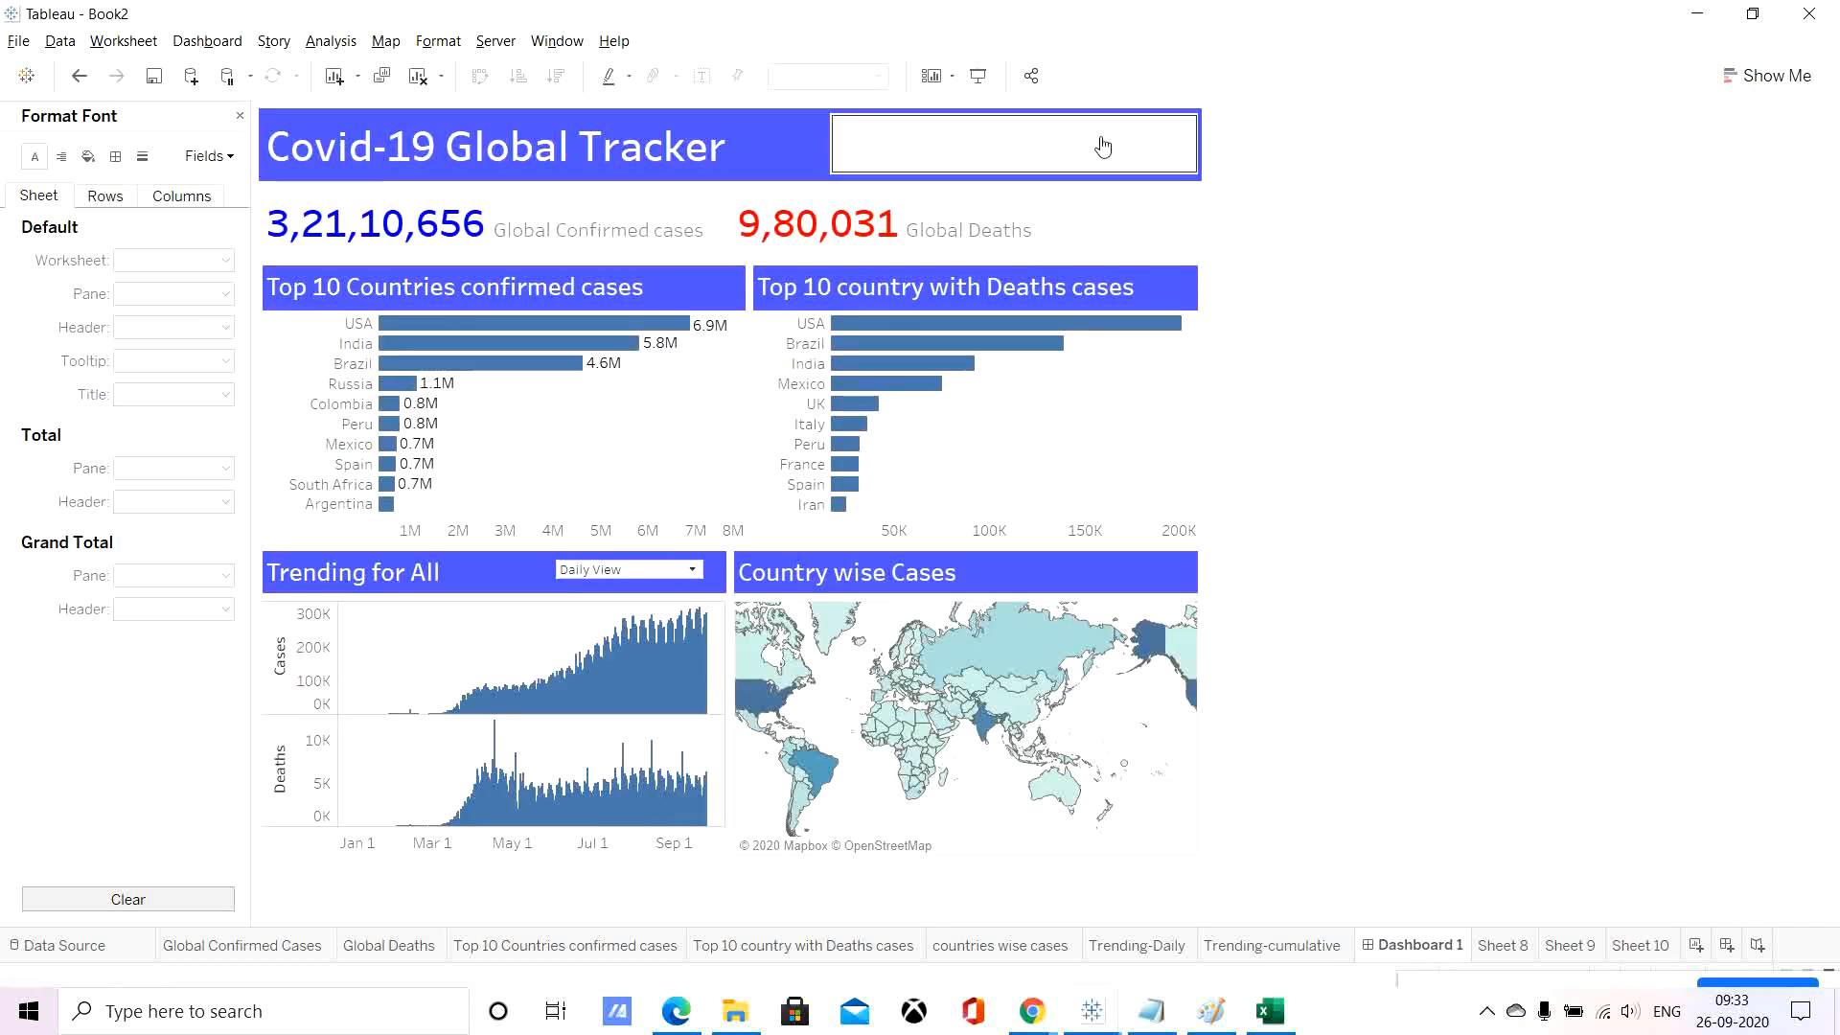
pyautogui.click(1349, 368)
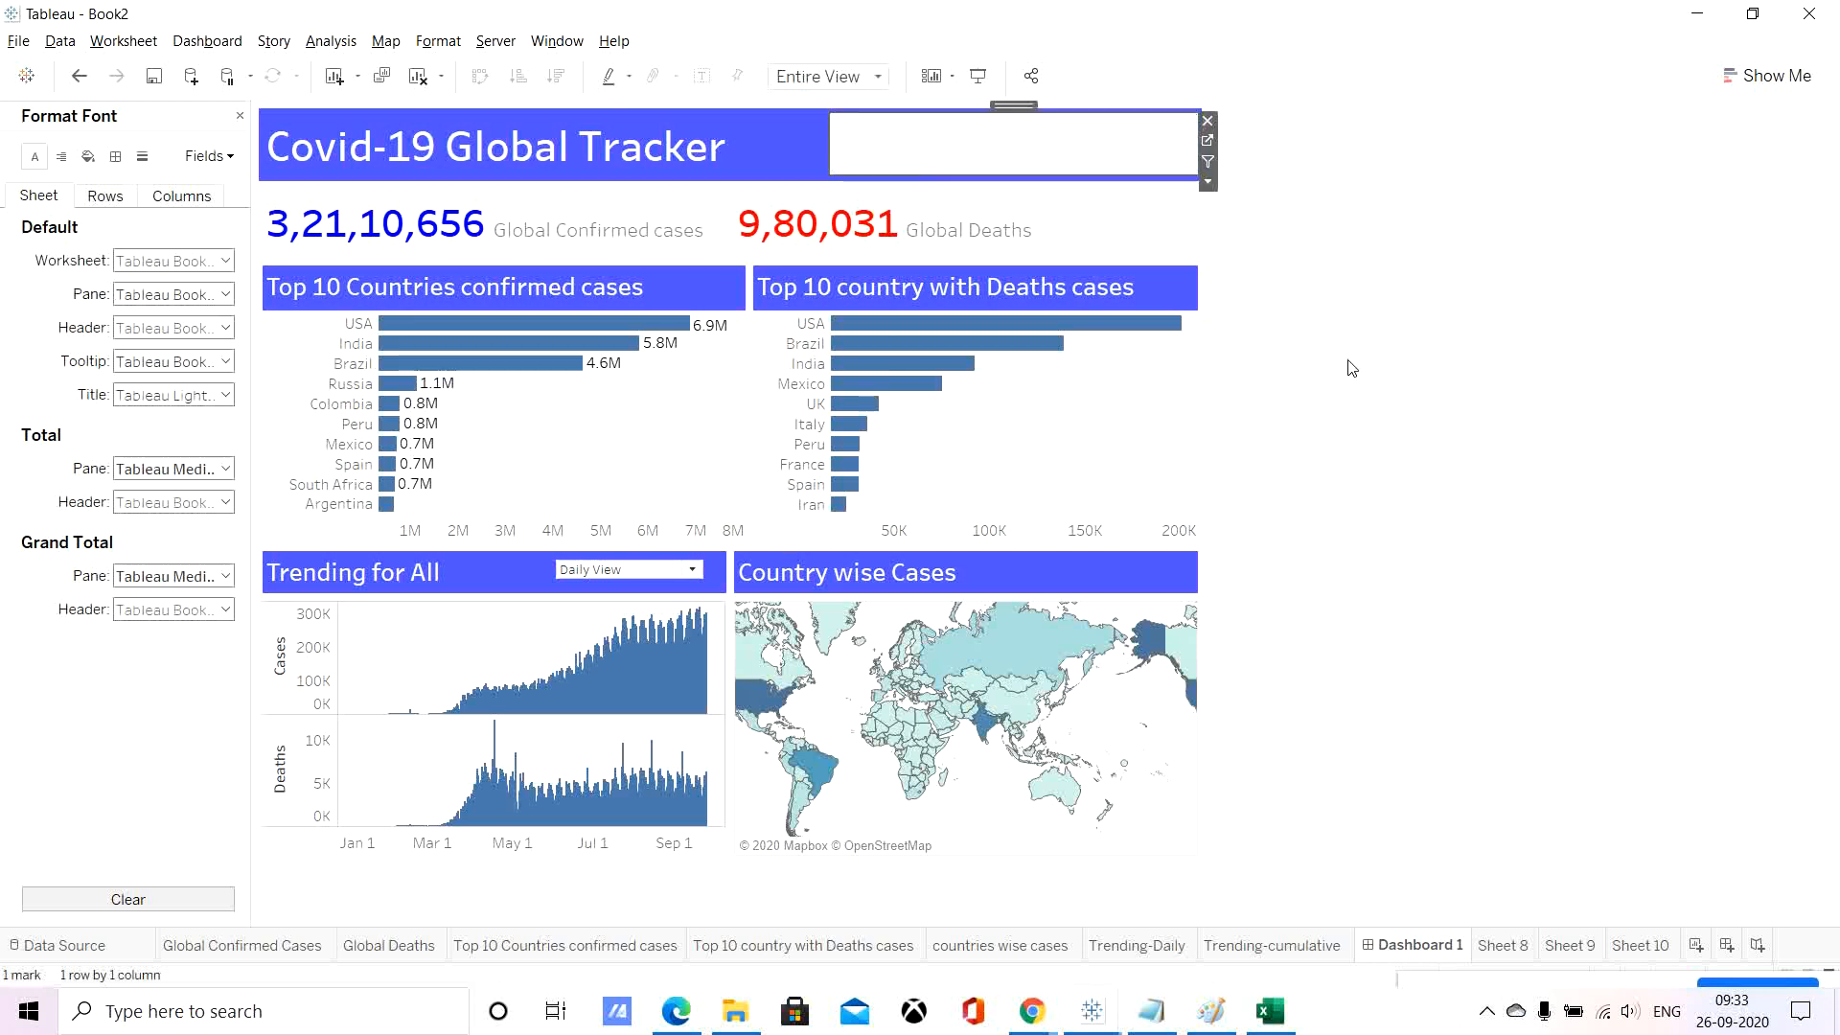
# Undo the white label text and the white pane shading of the refresh date sheet.
pyautogui.click(1208, 142)
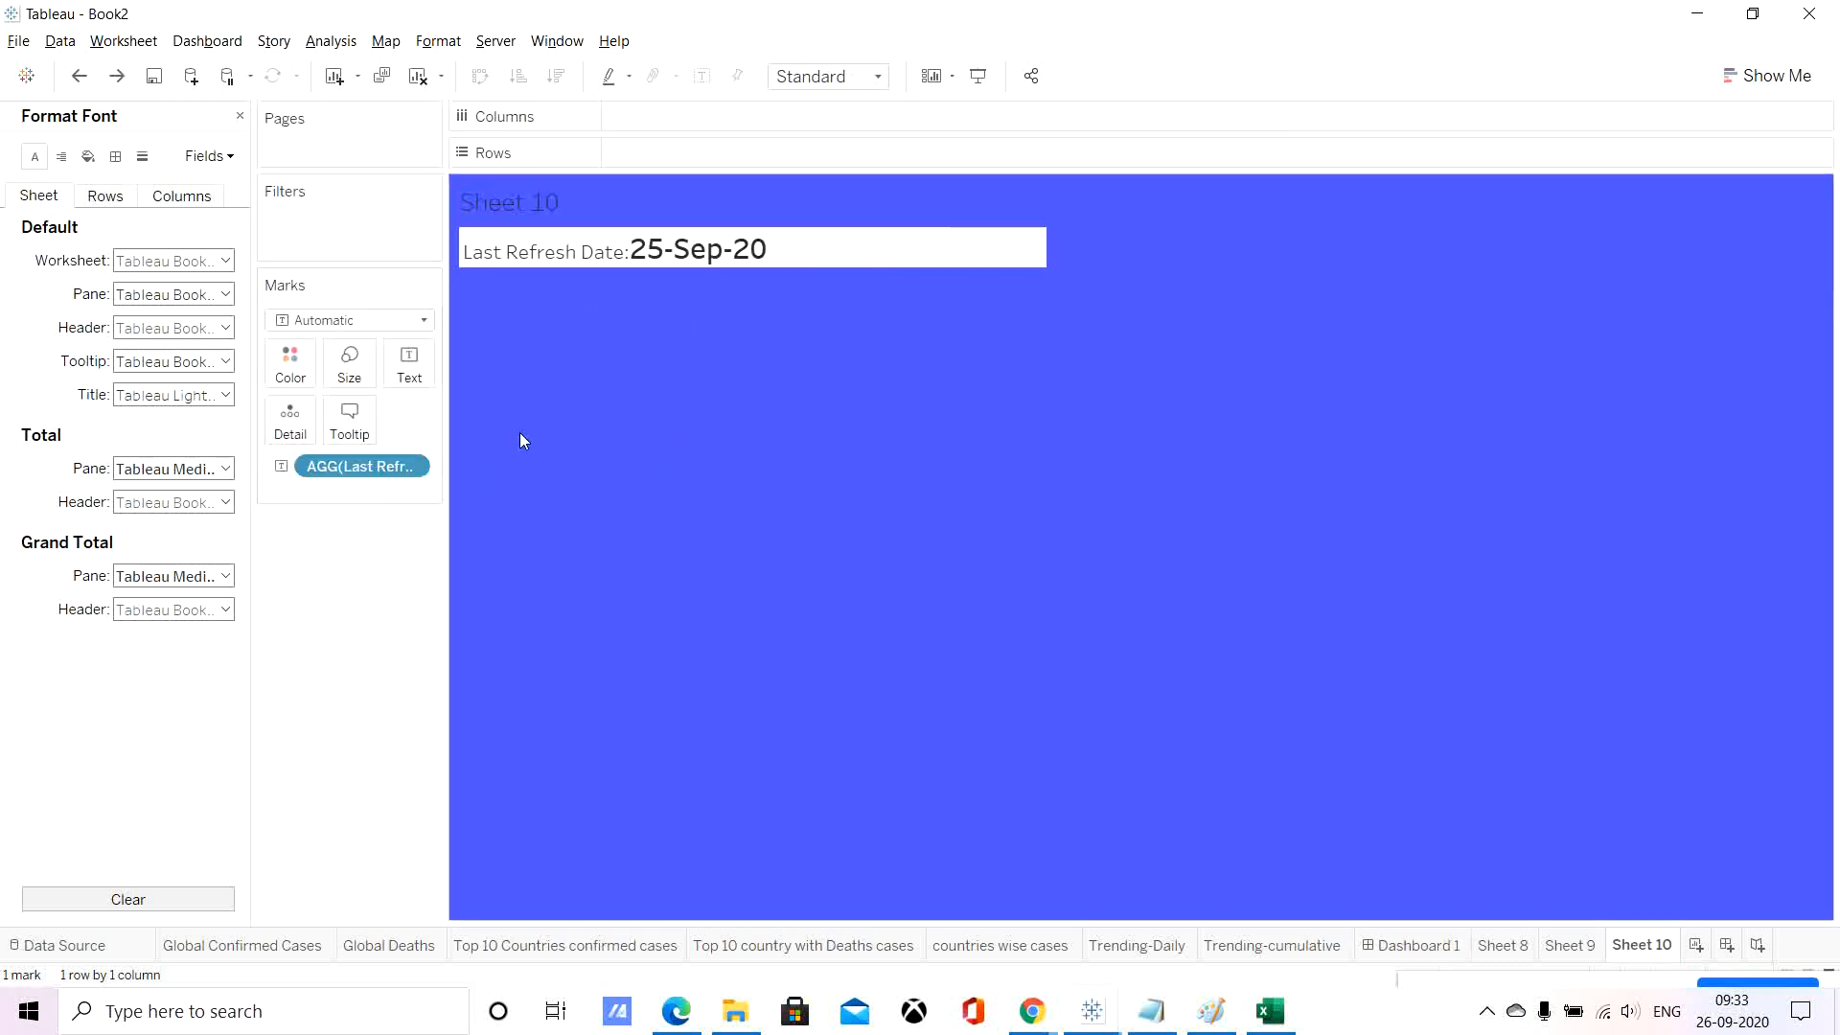
pyautogui.hotkey('ctrl', 'z')
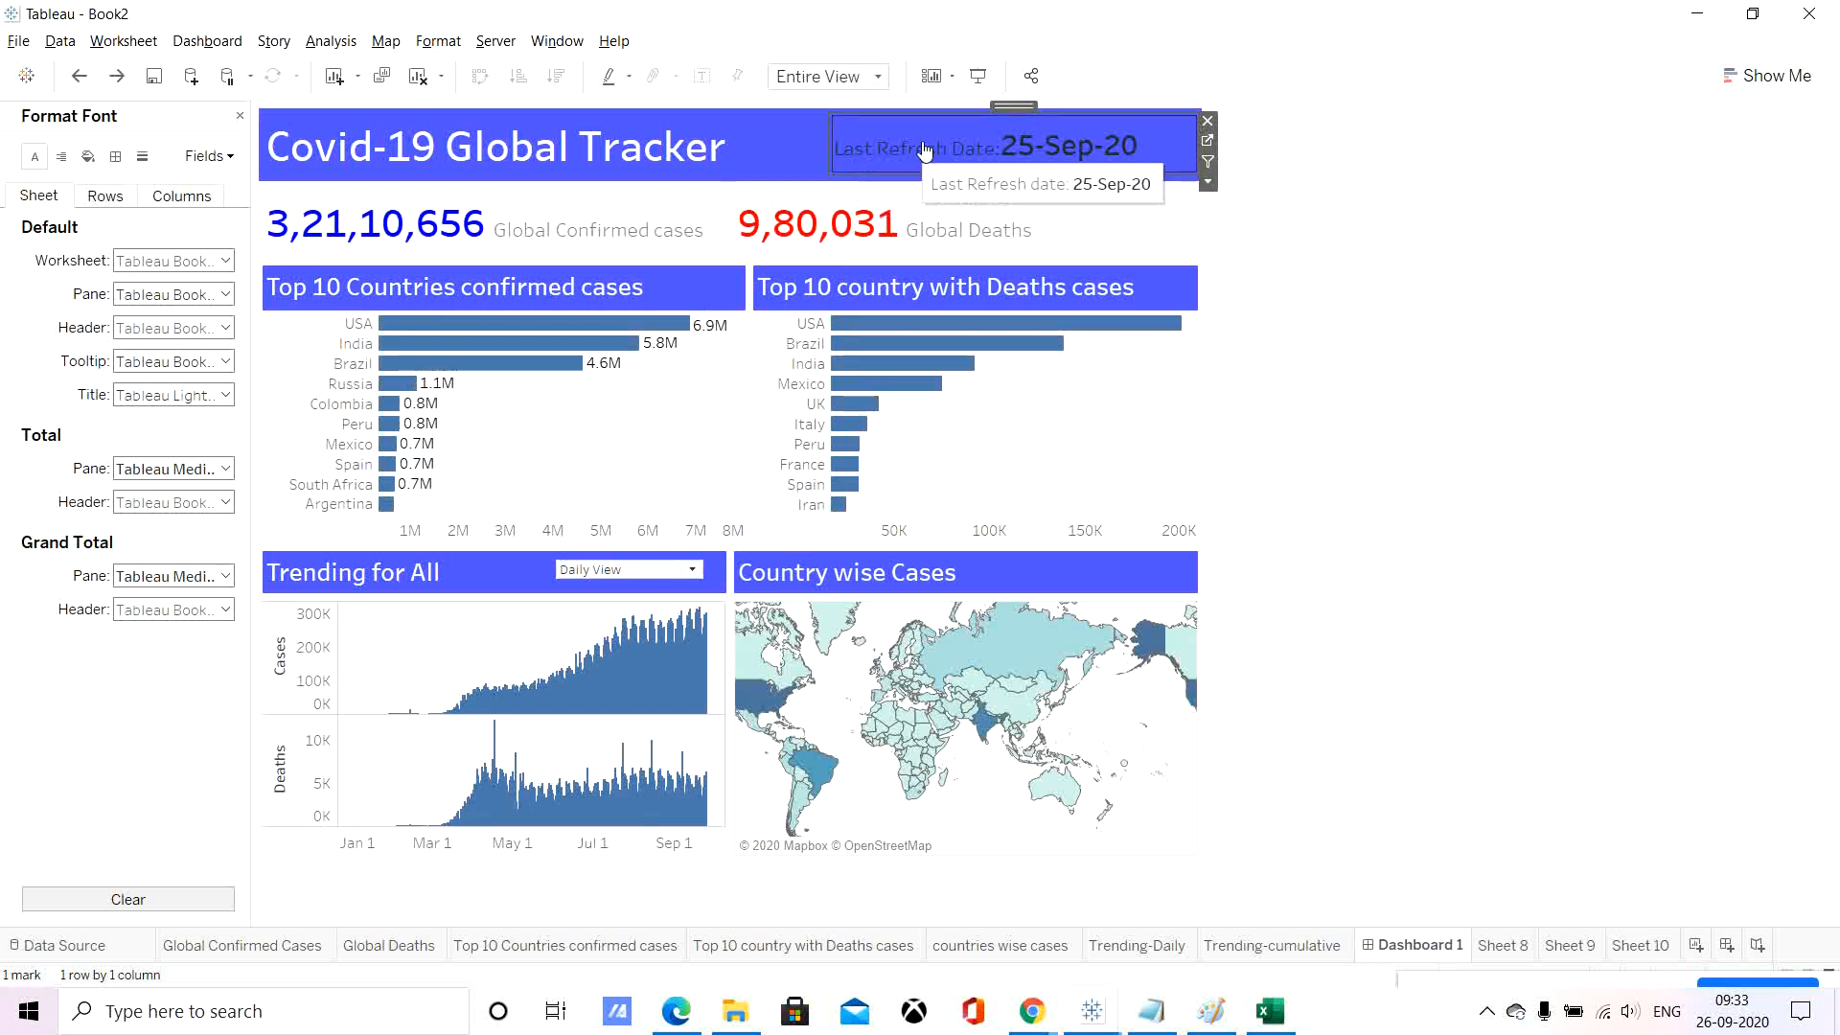
# Set the worksheet's default header font colour to white on Sheet 10.
pyautogui.click(1208, 142)
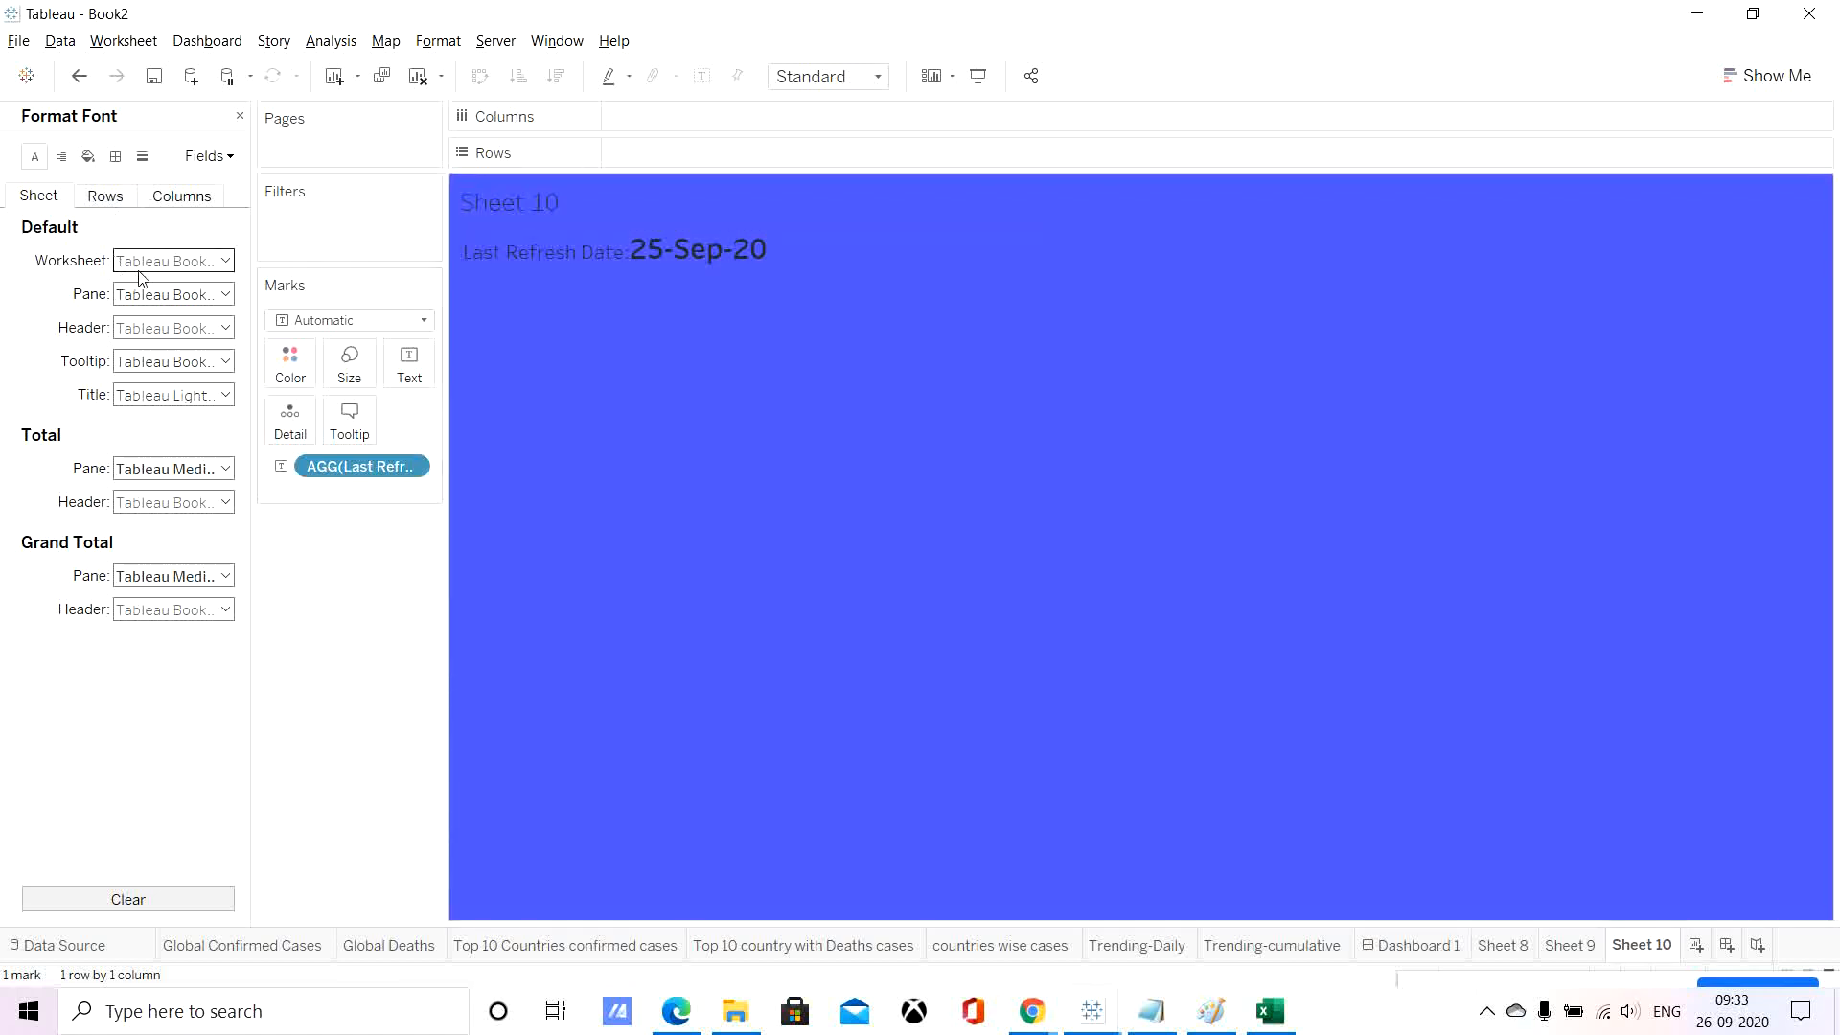
pyautogui.click(150, 329)
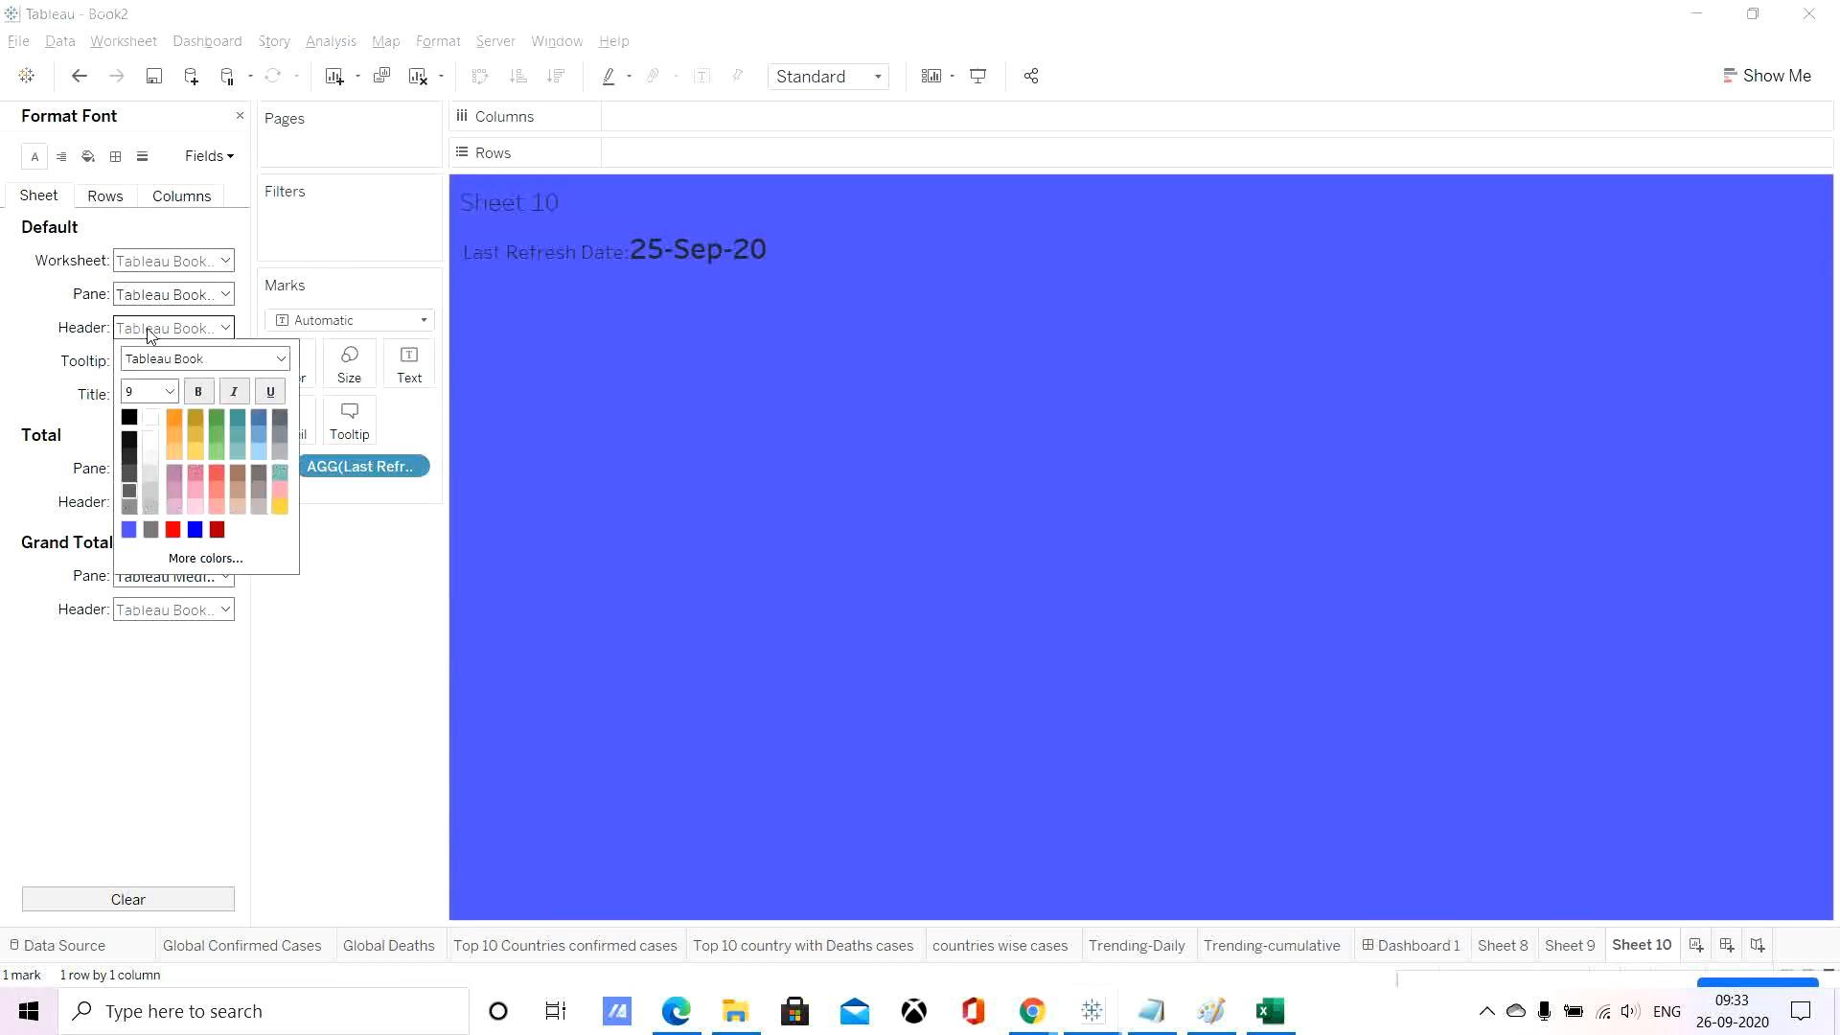
pyautogui.click(153, 423)
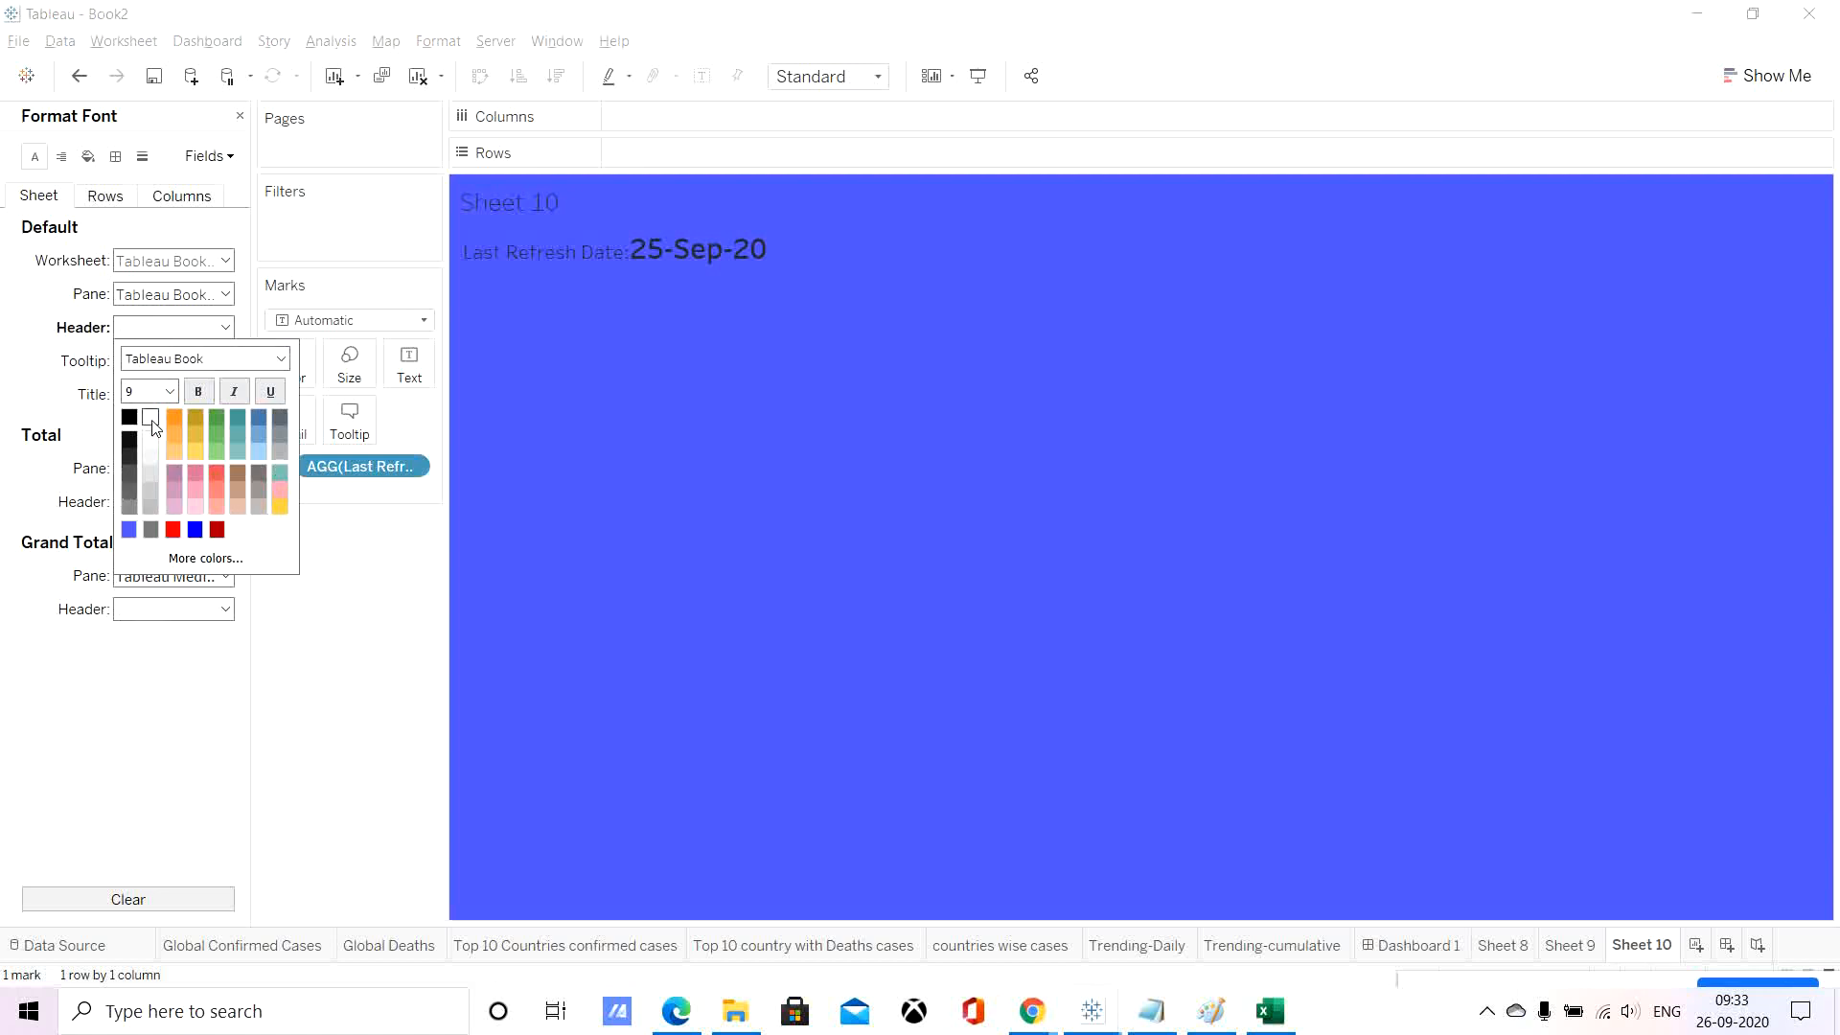
pyautogui.click(21, 374)
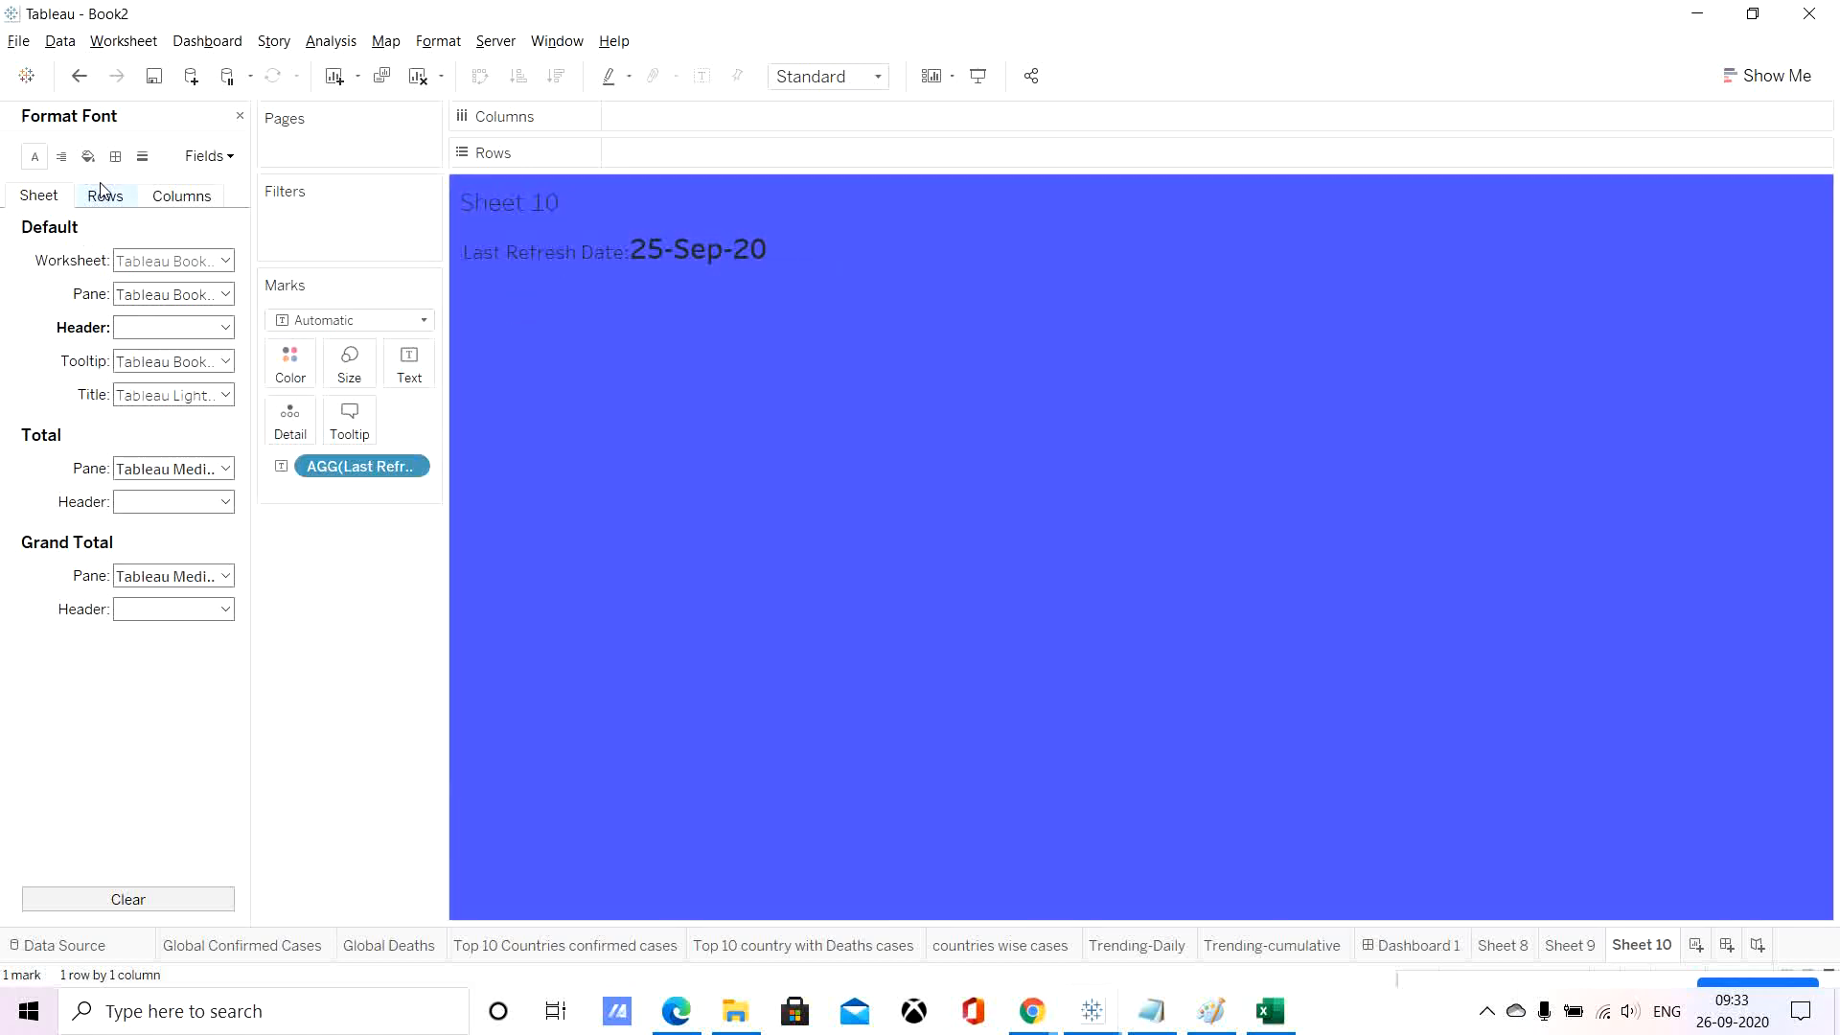
# Format the Last Refresh date field with a white pane font on Sheet 10 and check the label on Dashboard 1.
pyautogui.rightClick(348, 469)
pyautogui.click(406, 586)
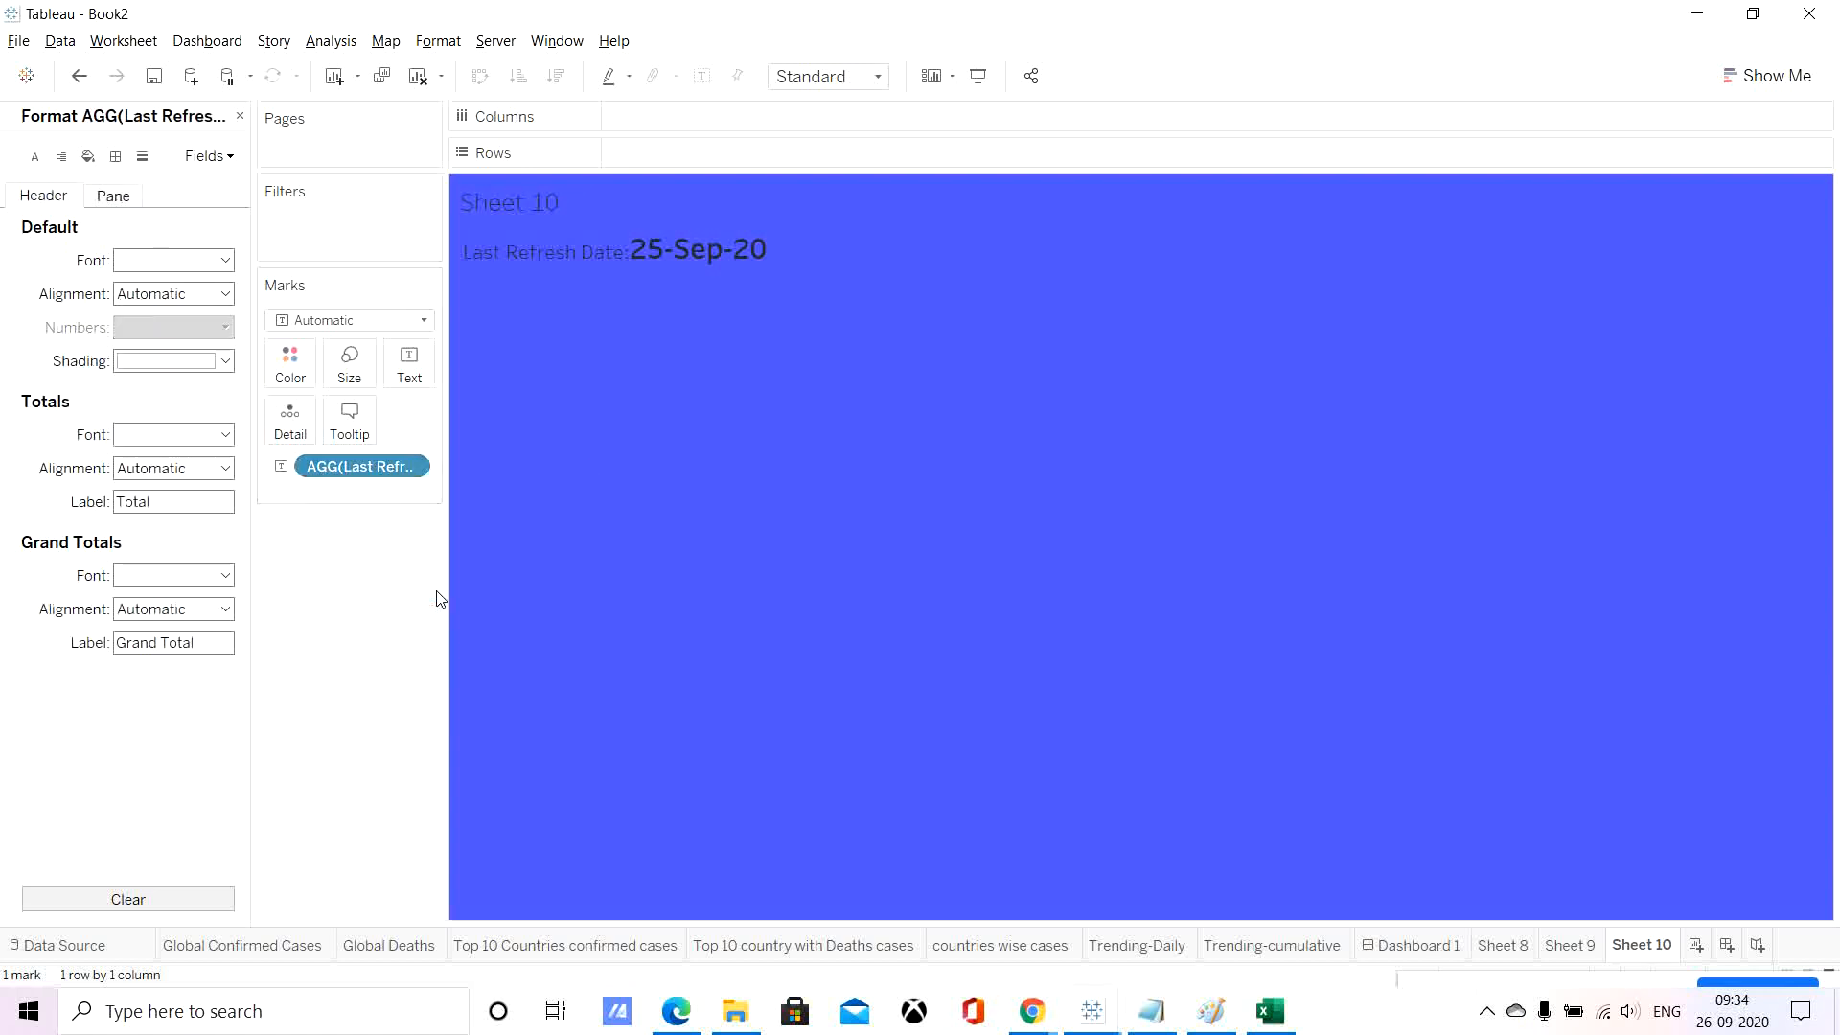
pyautogui.click(158, 260)
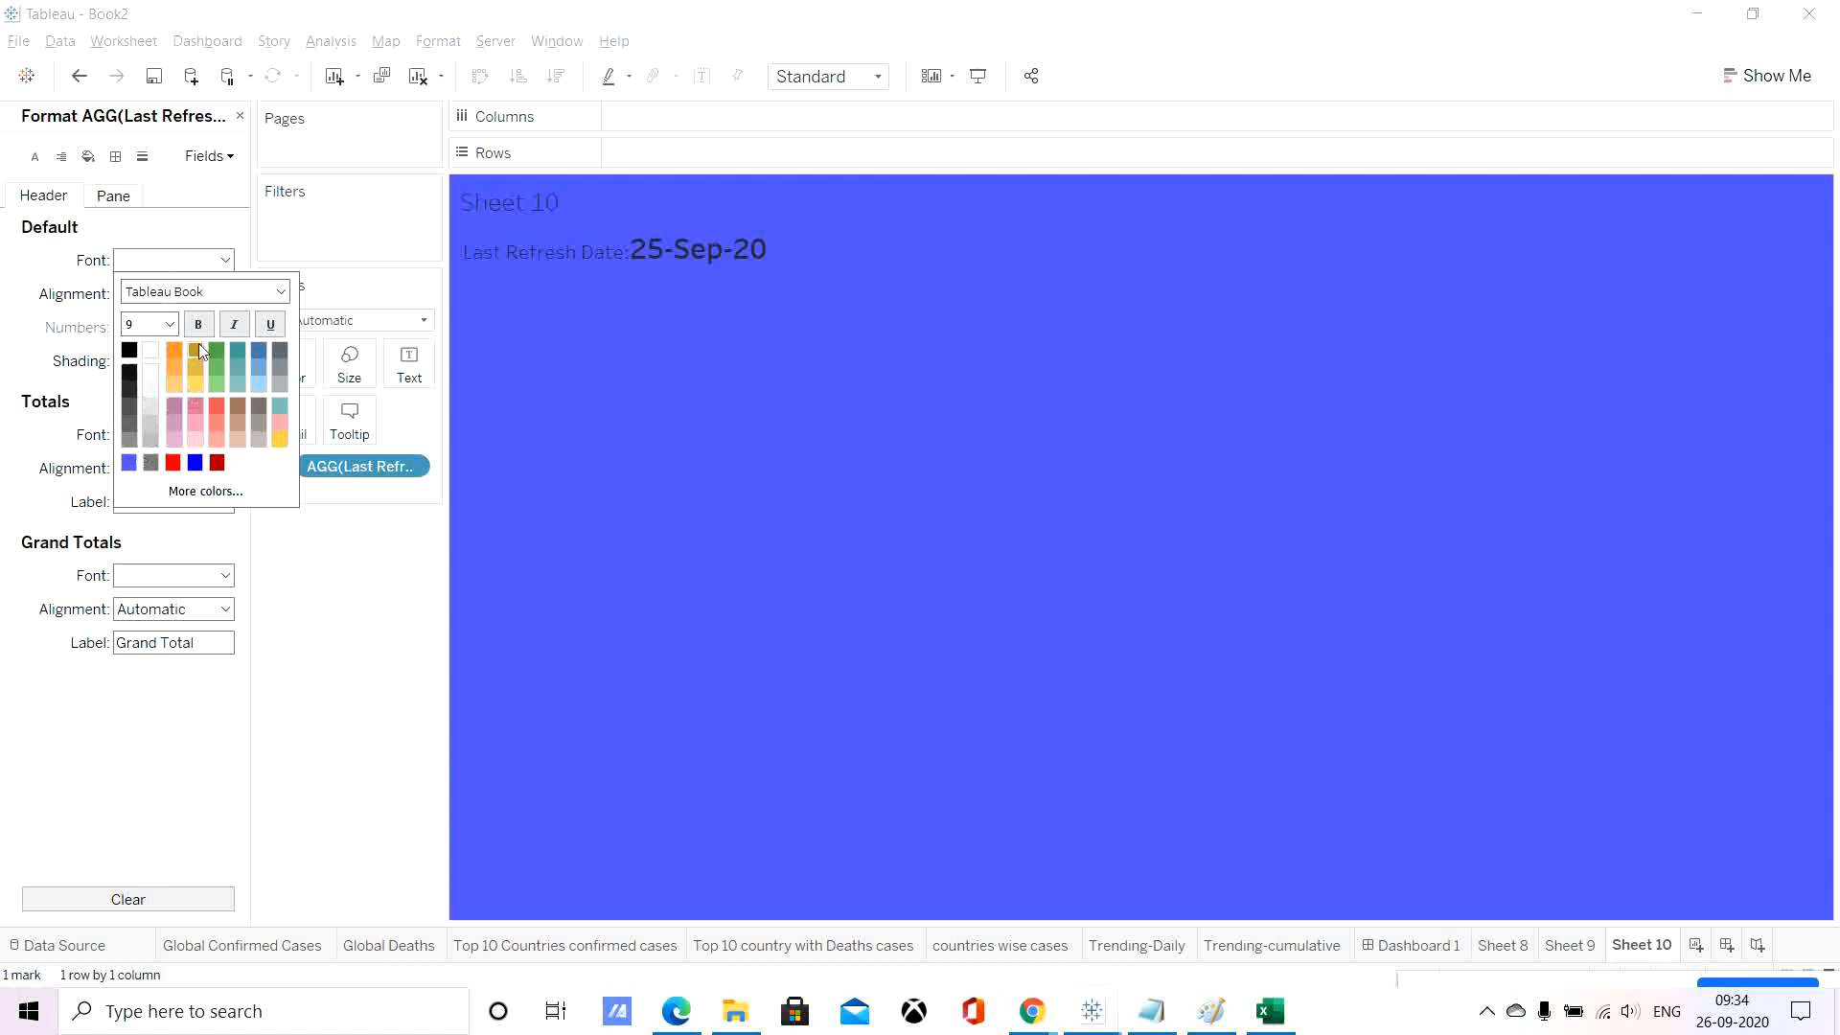
pyautogui.click(196, 353)
pyautogui.click(113, 199)
pyautogui.click(176, 264)
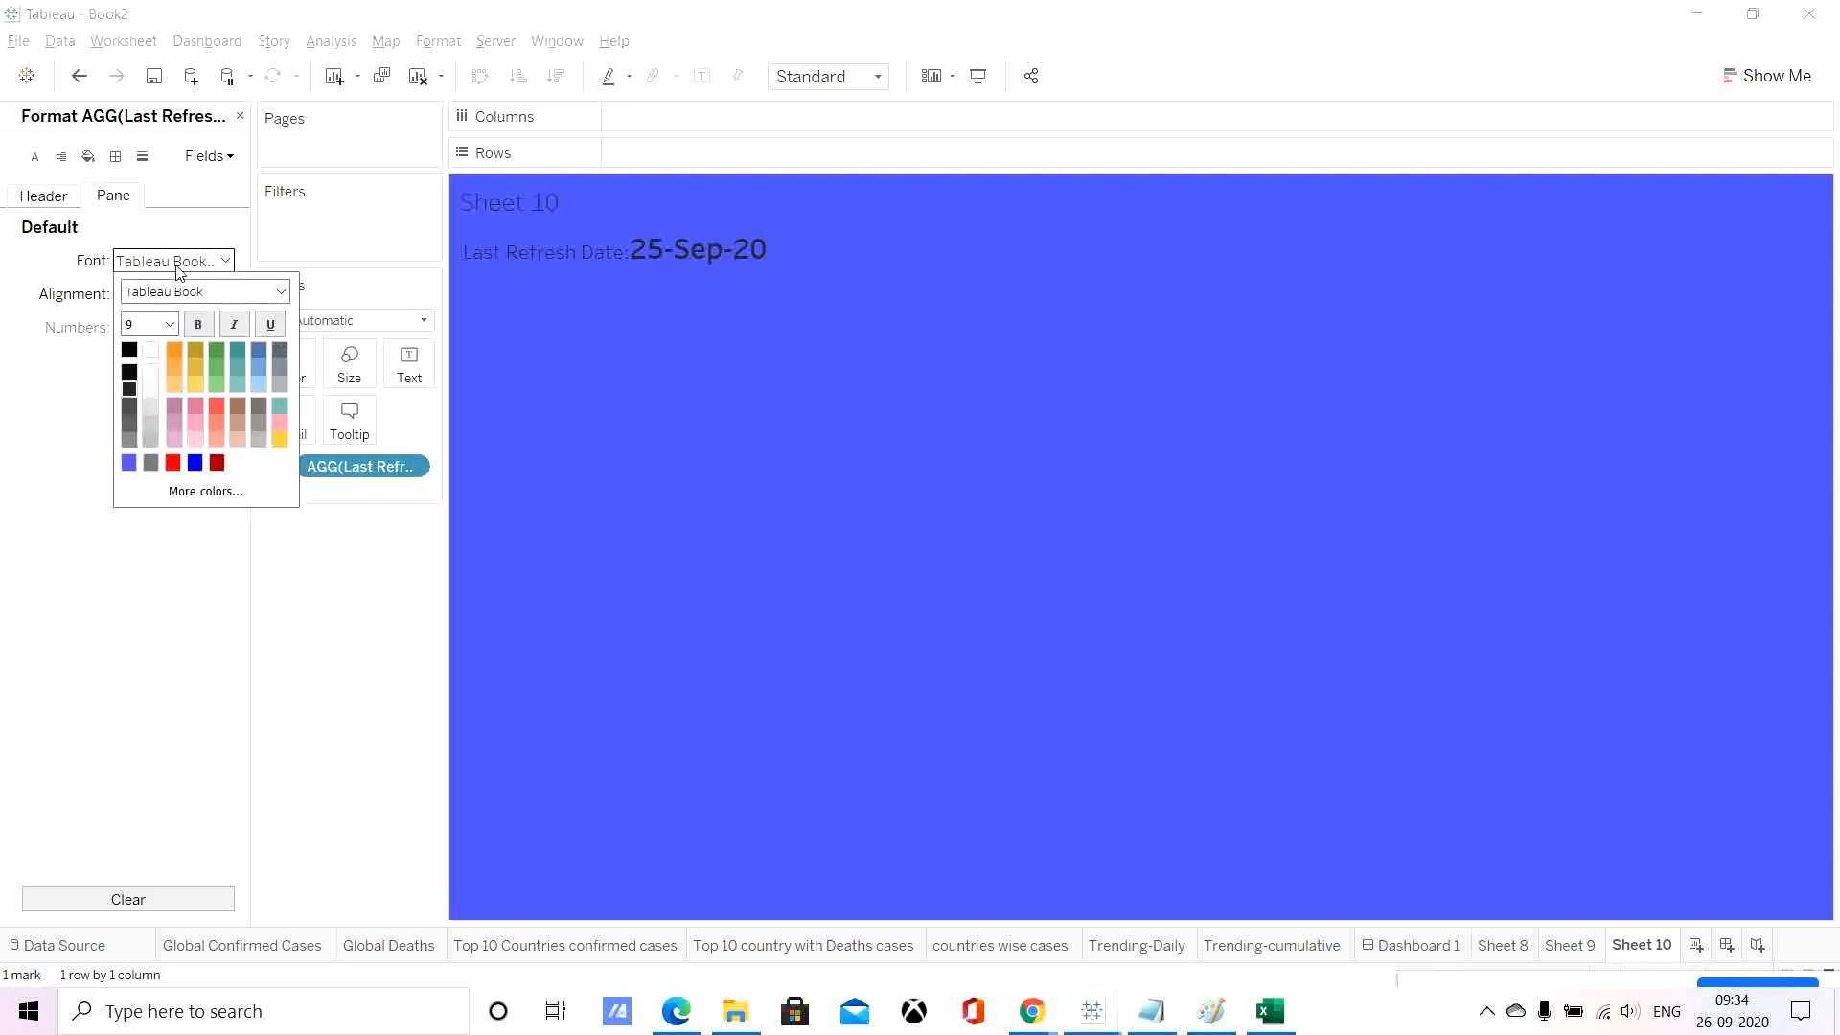
pyautogui.click(150, 351)
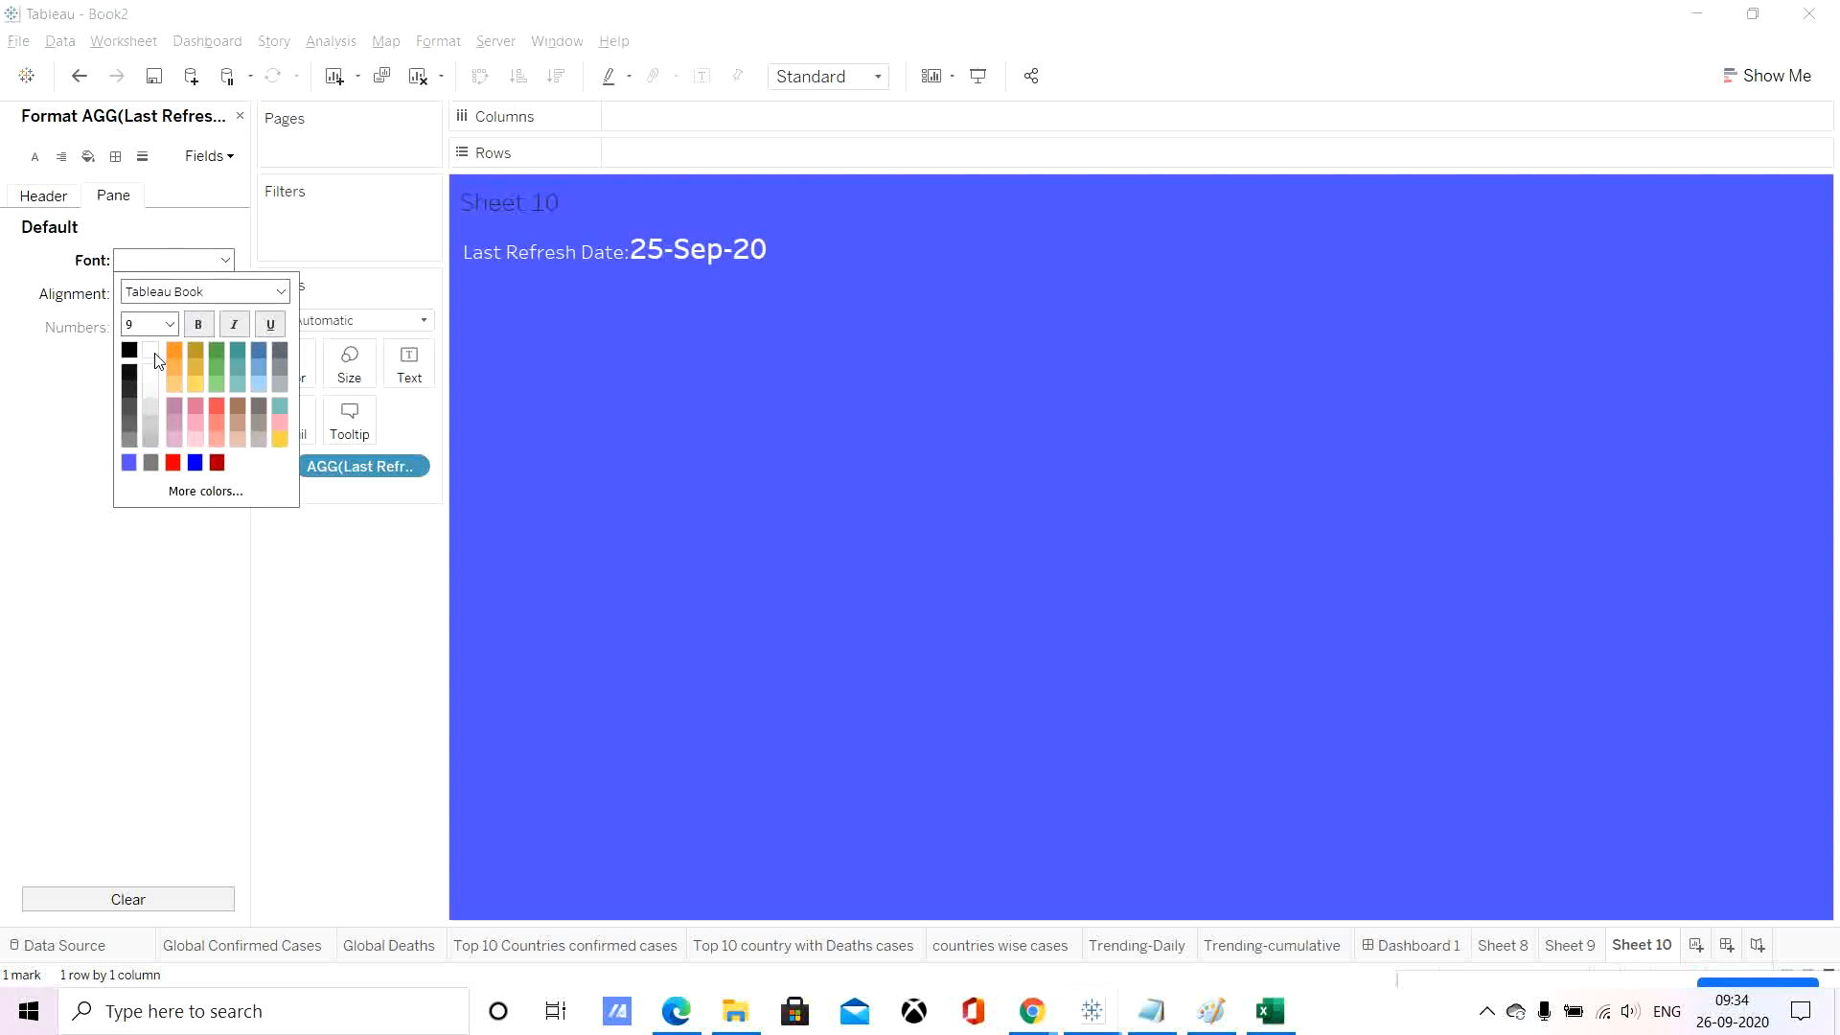
pyautogui.click(348, 770)
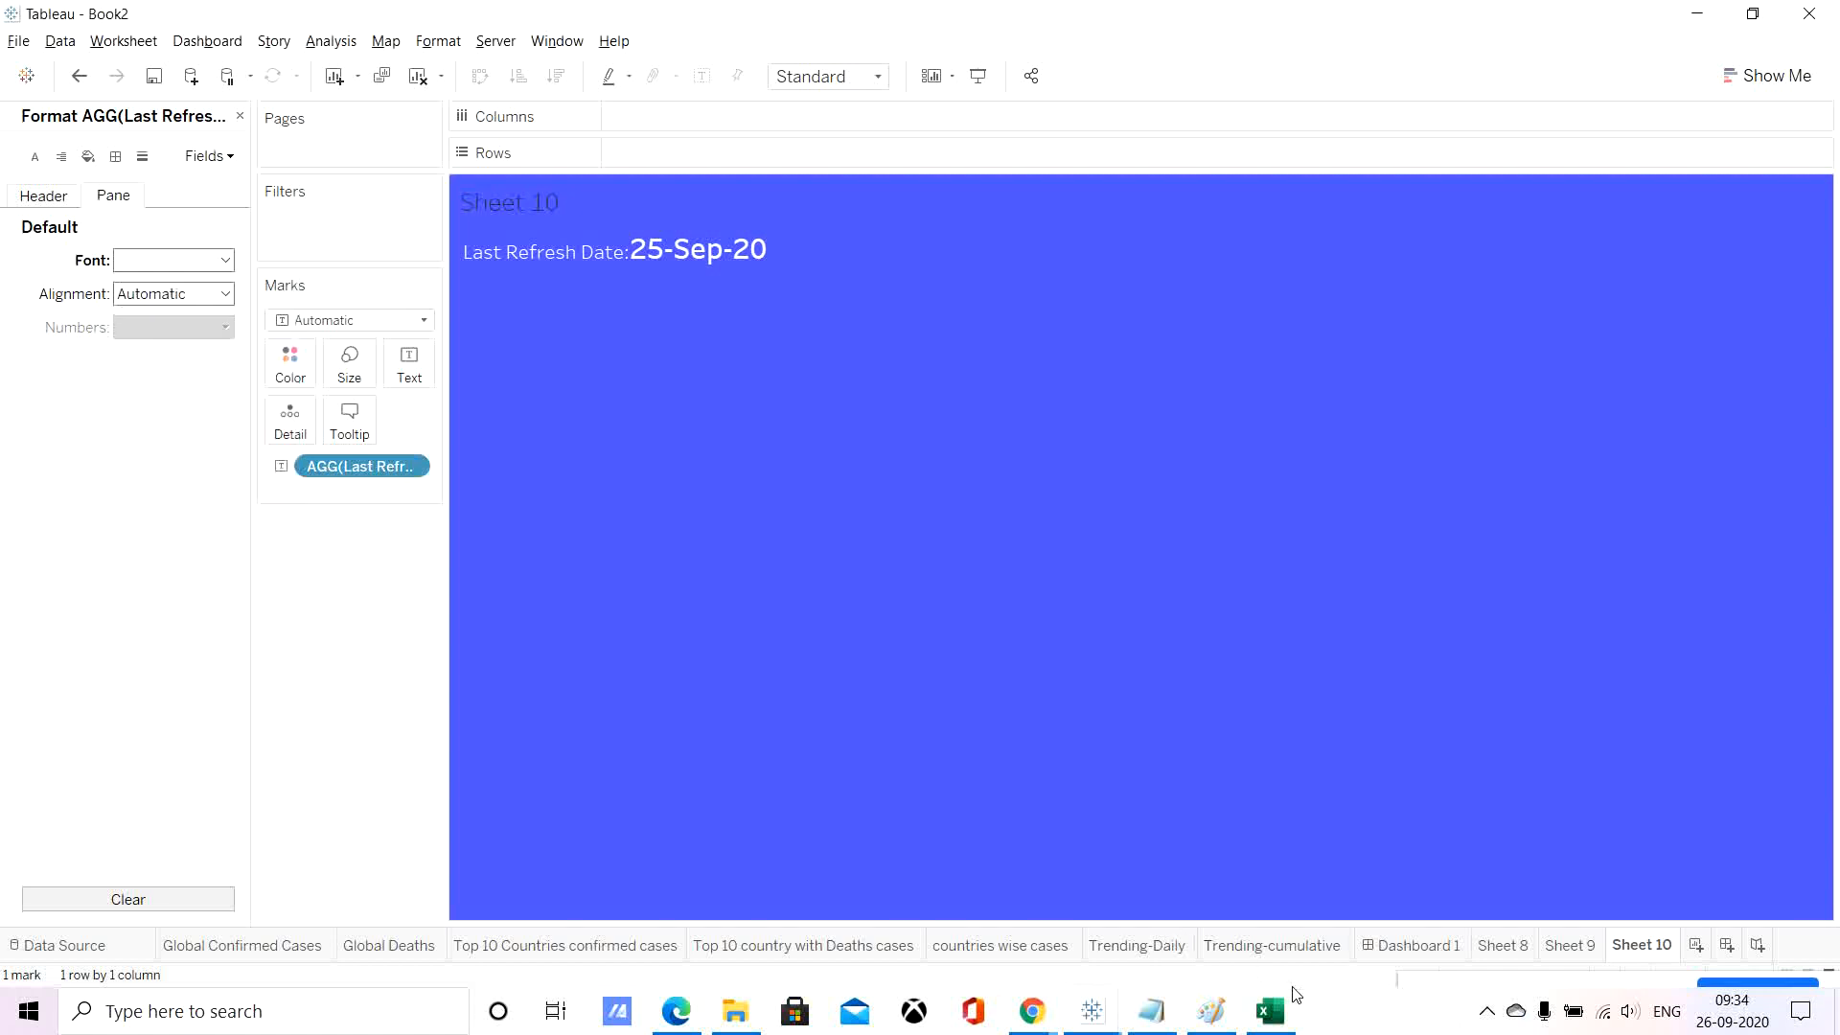
pyautogui.click(1416, 946)
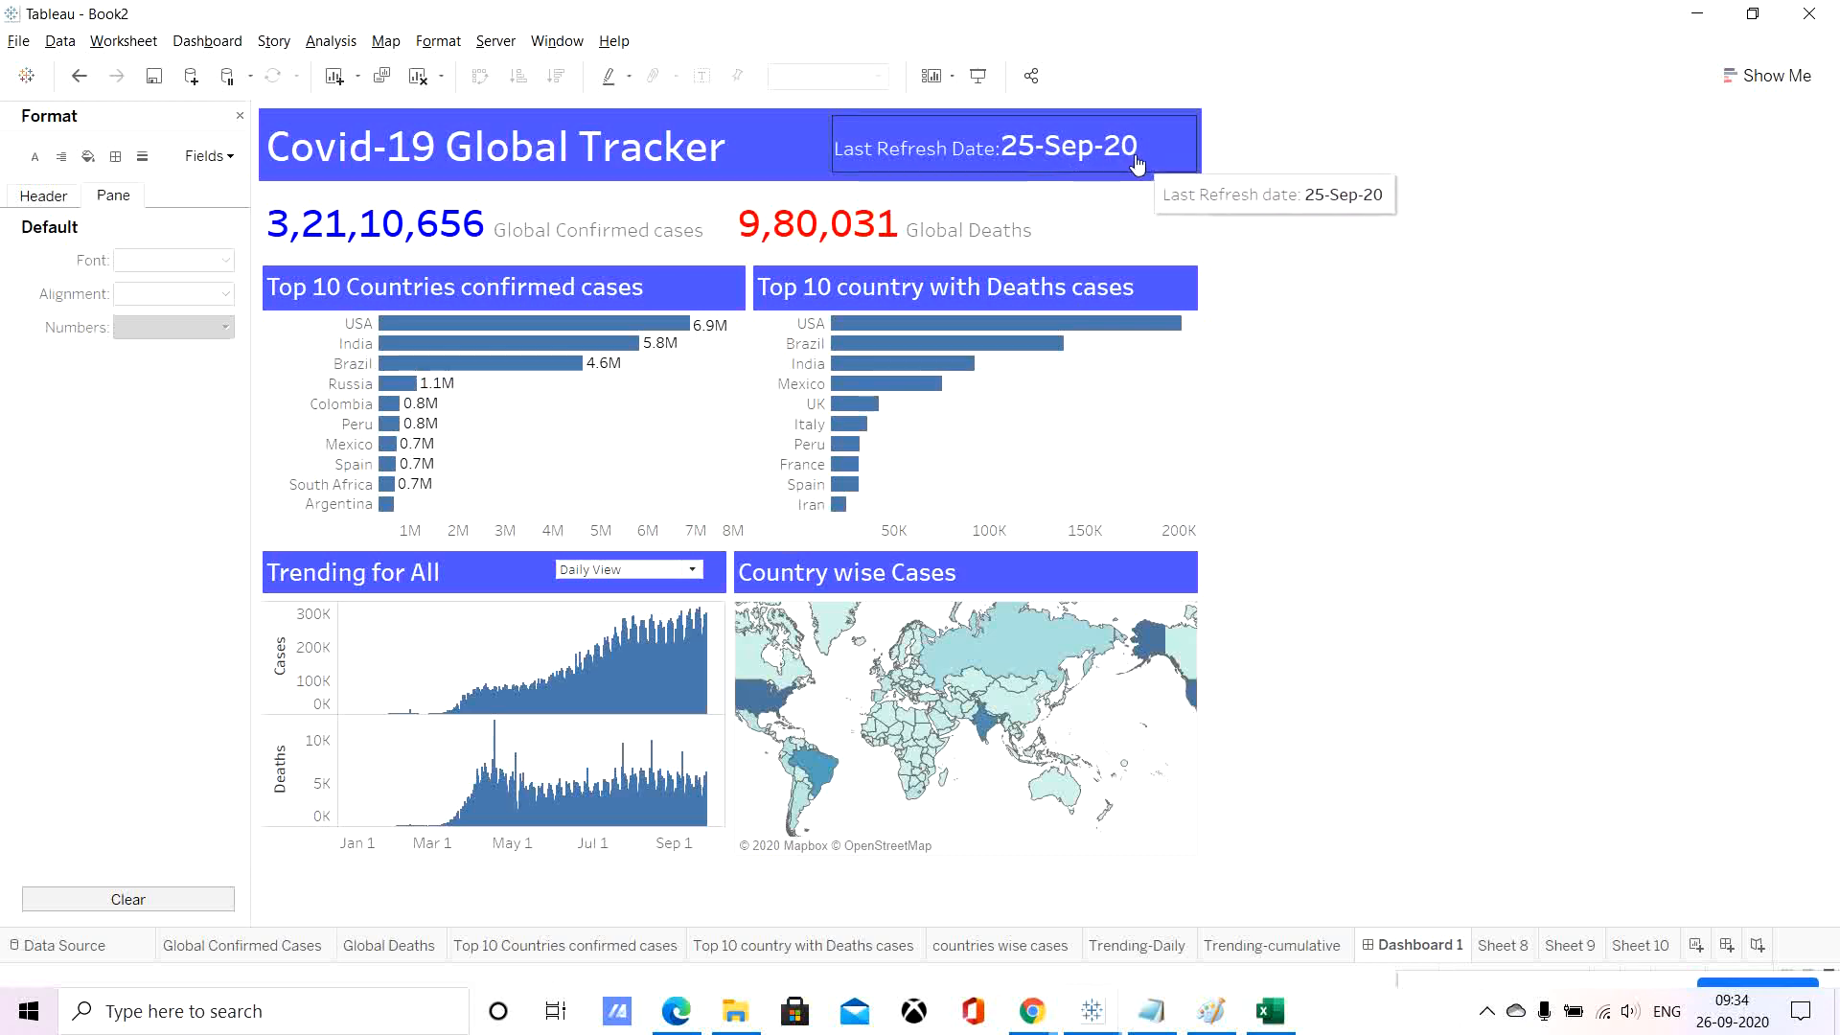
# Empty the tooltip text of the refresh date sheet in the title banner and return to Dashboard 1.
pyautogui.click(1174, 160)
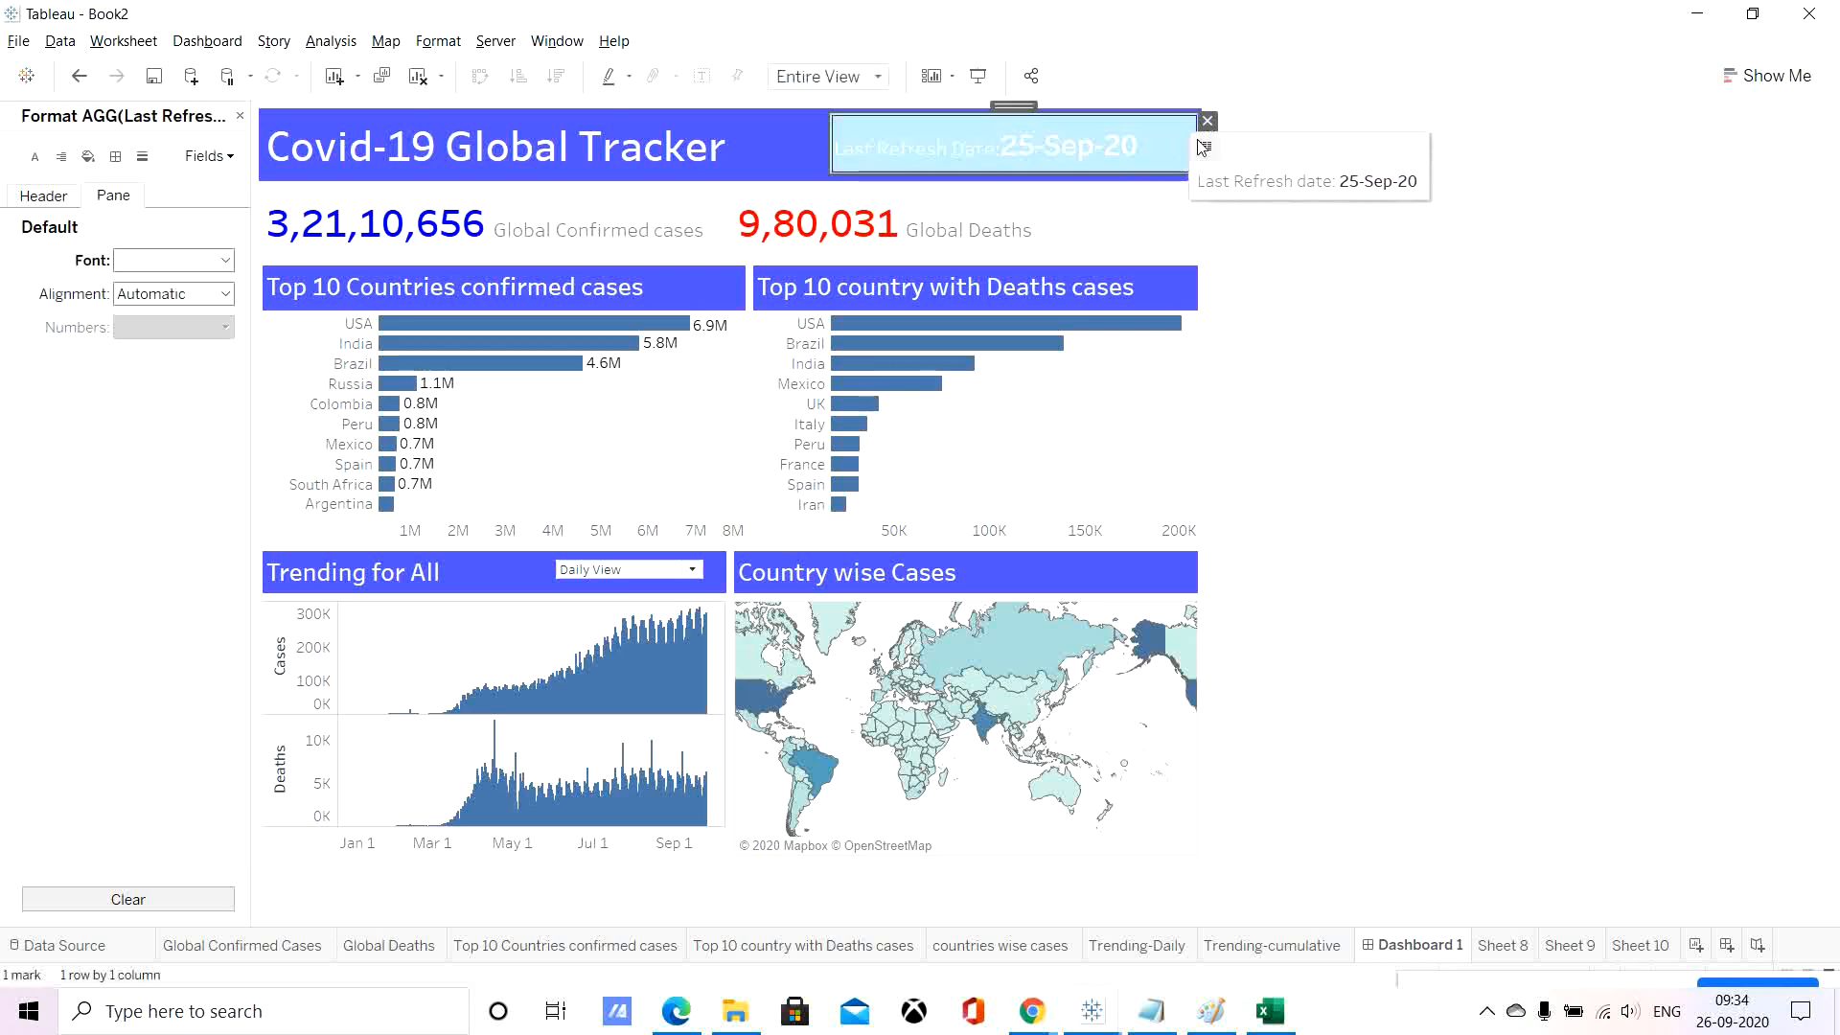
pyautogui.click(1207, 140)
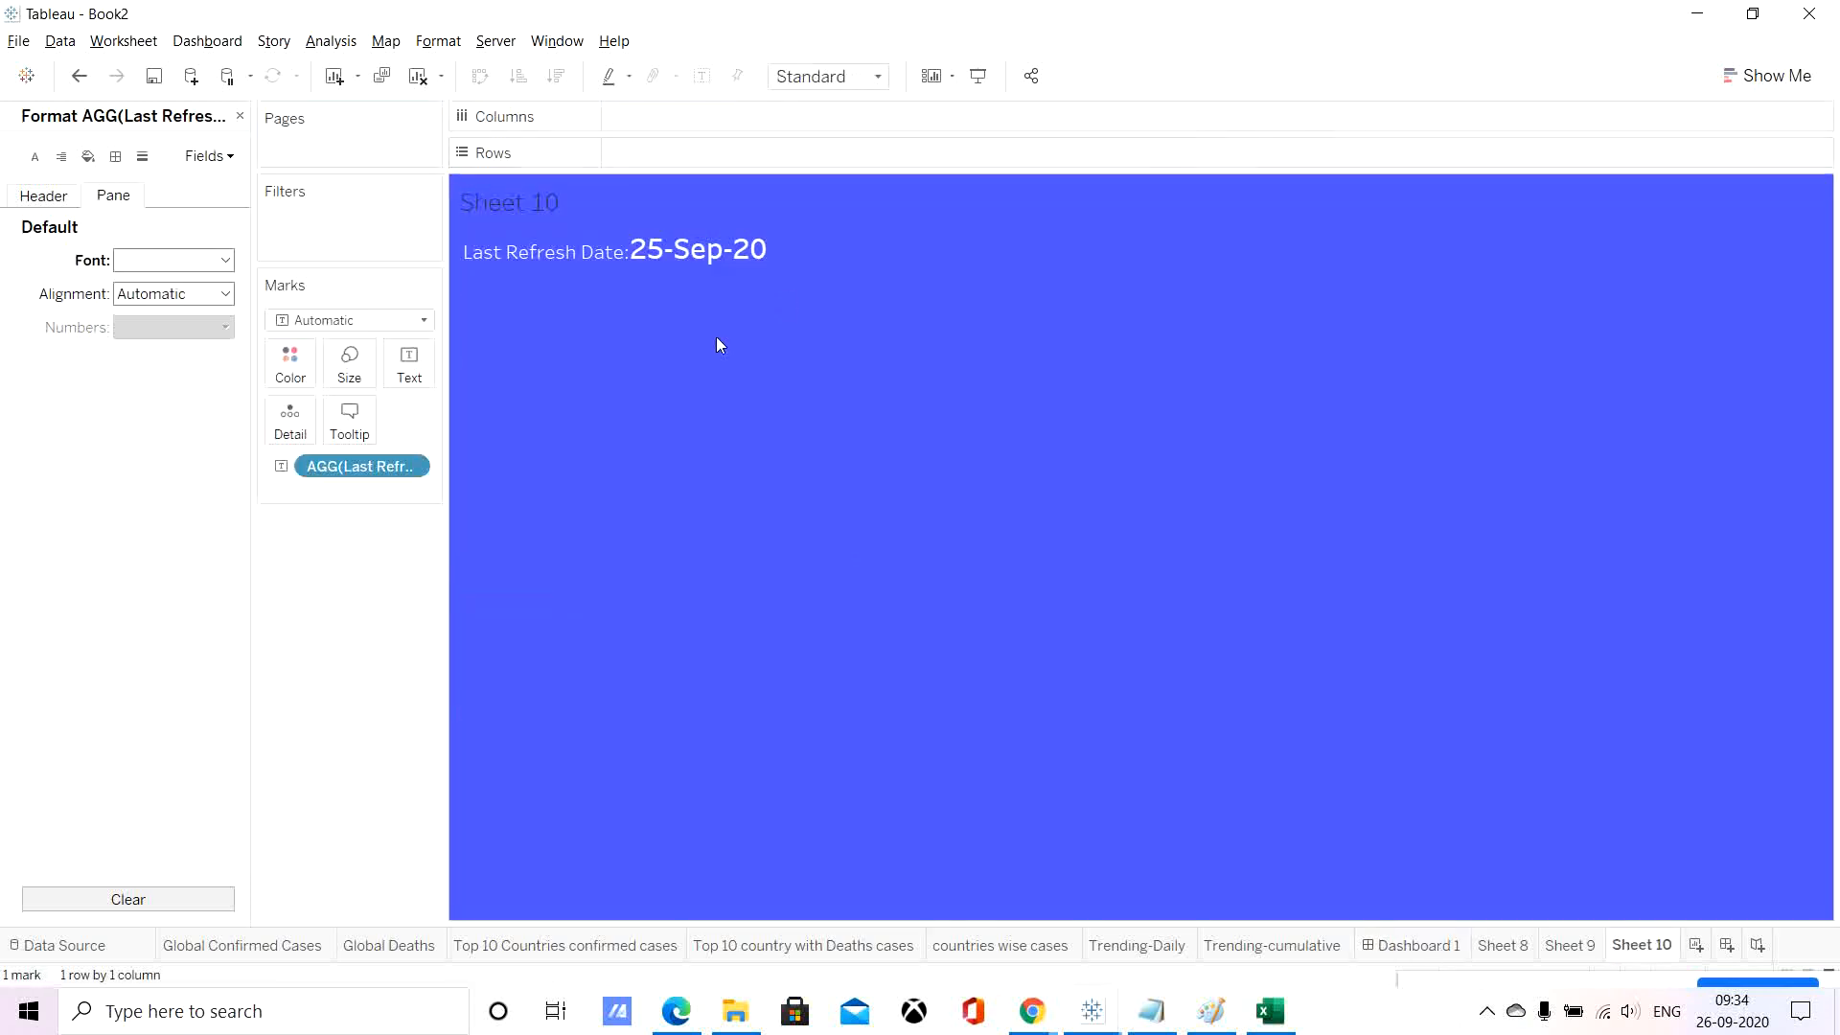
pyautogui.click(349, 418)
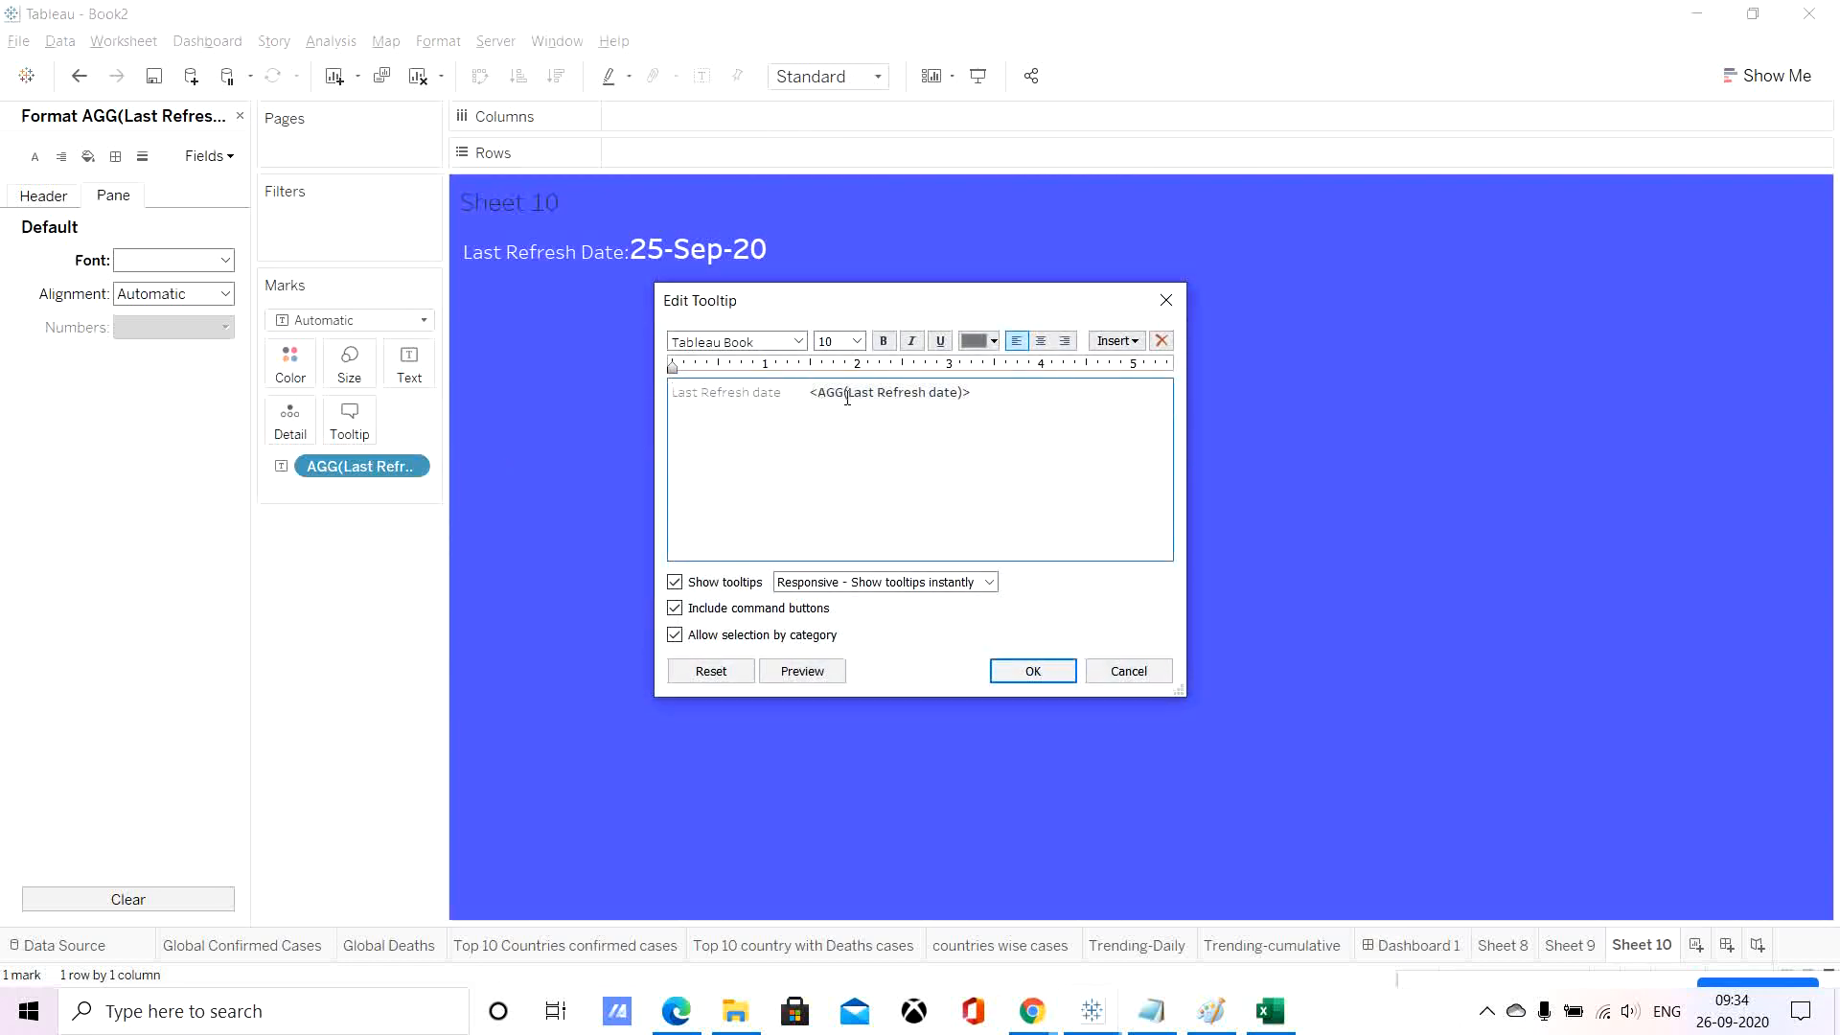
pyautogui.hotkey('ctrl', 'a')
pyautogui.press('BackSpace')
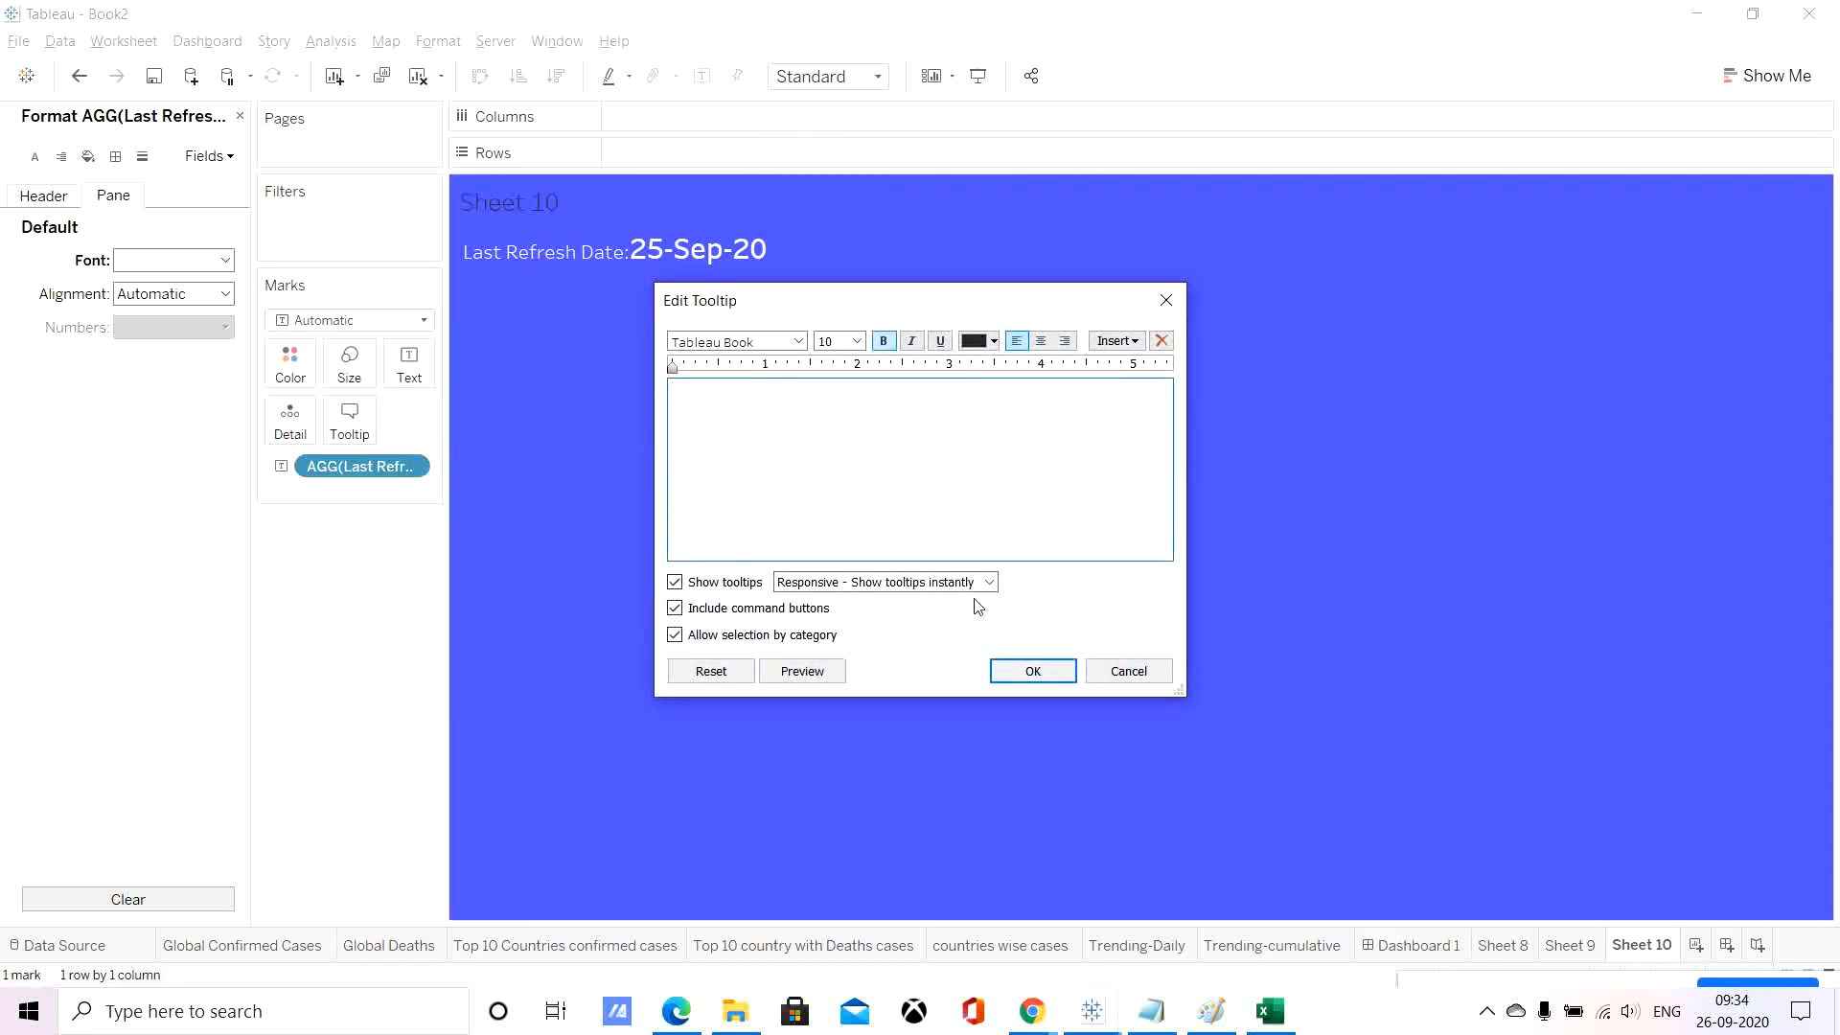
pyautogui.click(1036, 673)
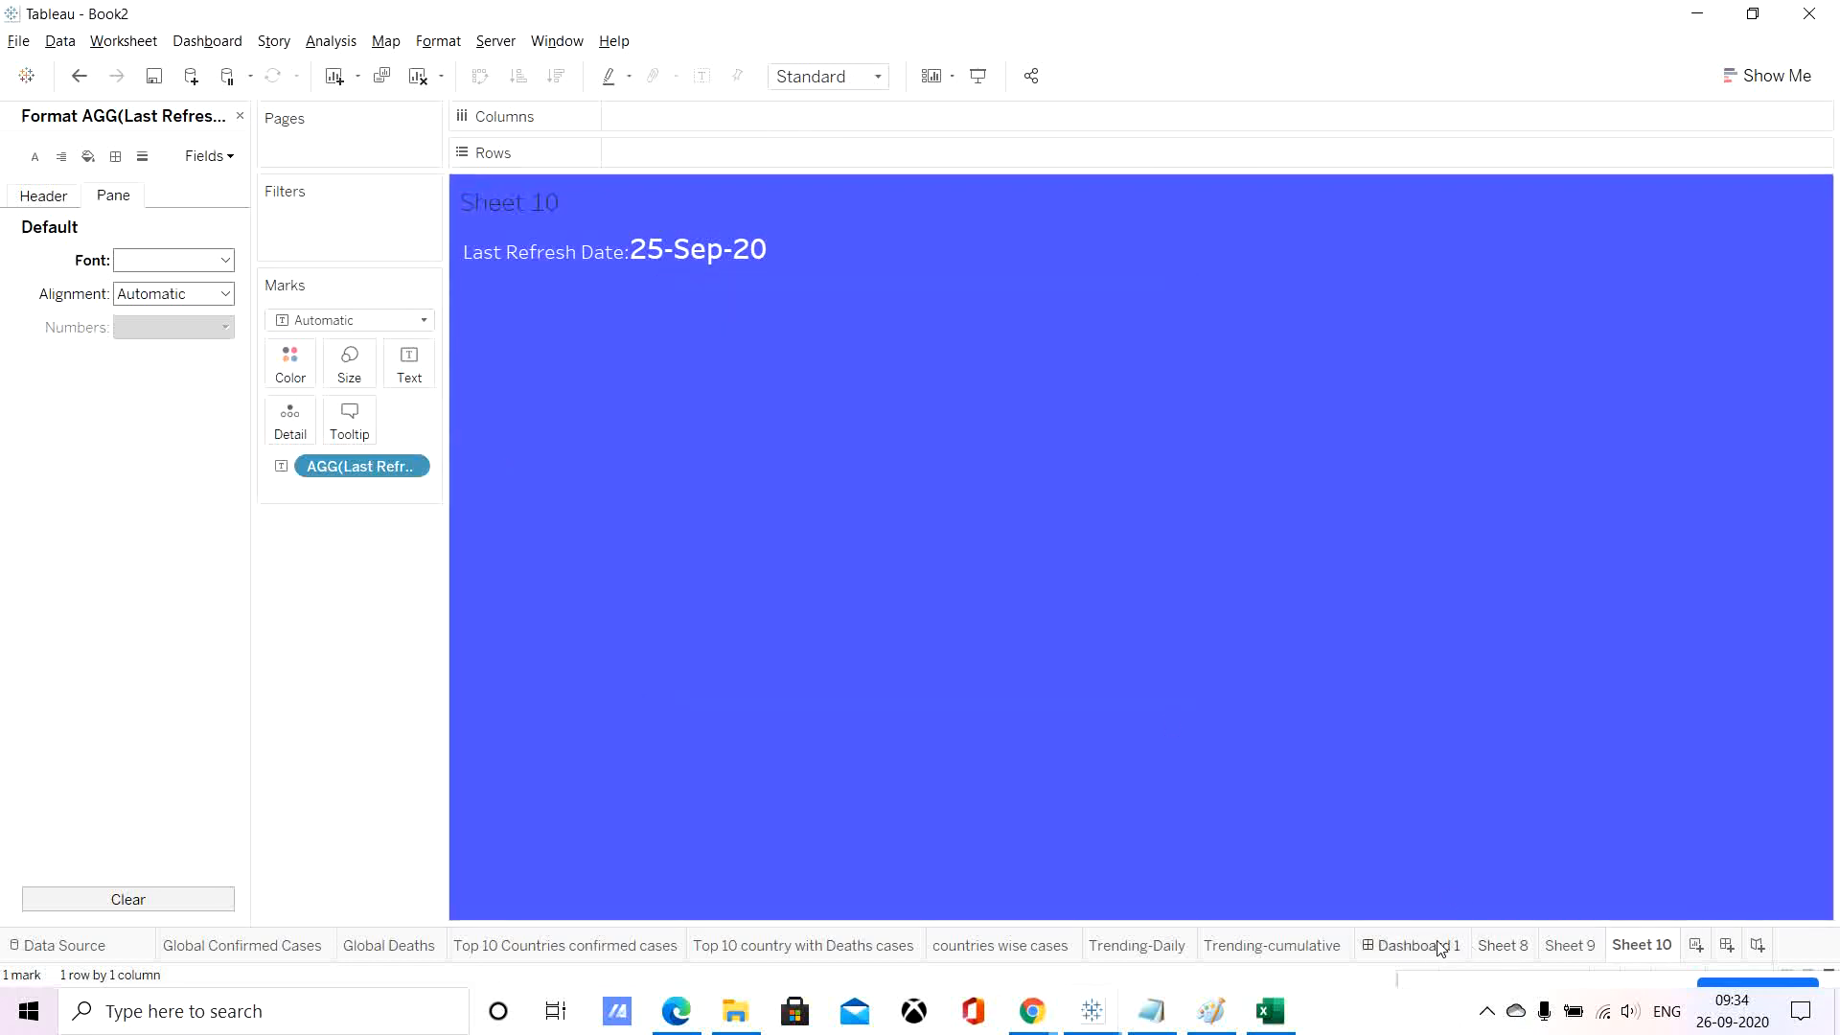
pyautogui.click(1440, 945)
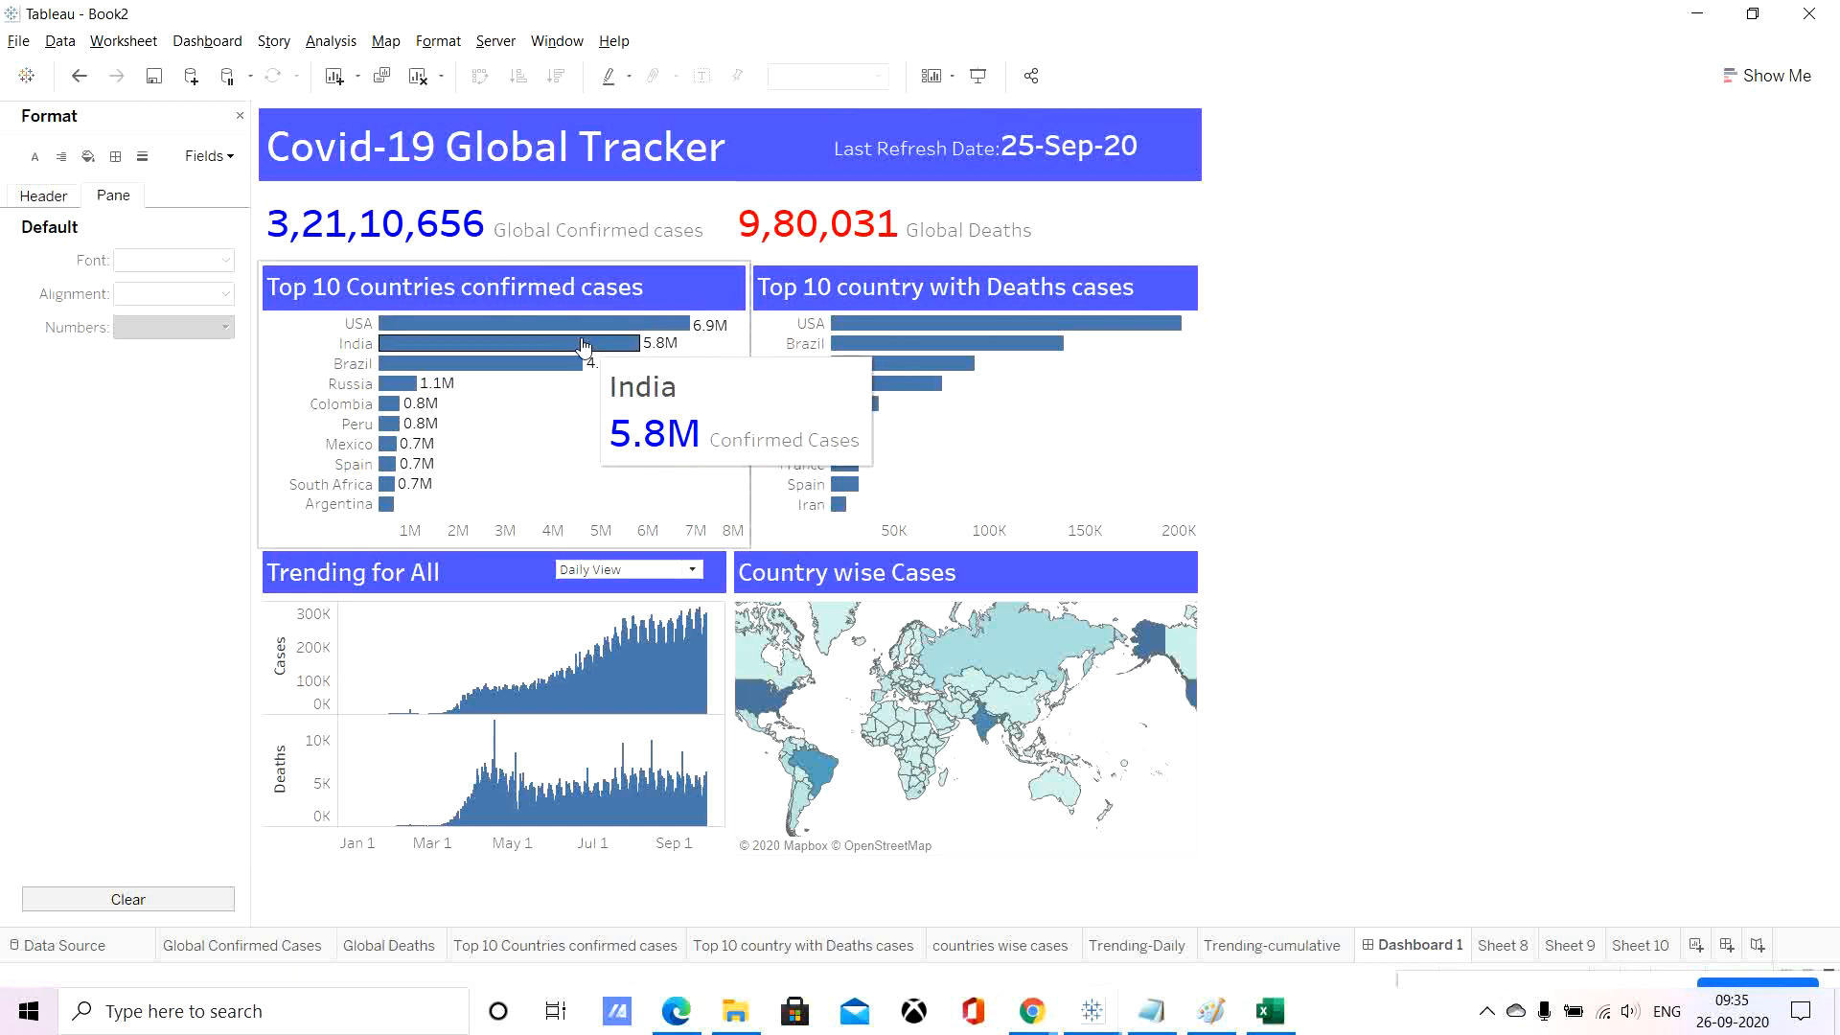
# Examine the tooltips of the country bars, map and trend chart, filter the trend to India from the map, and clear that selection.
pyautogui.moveTo(454, 330)
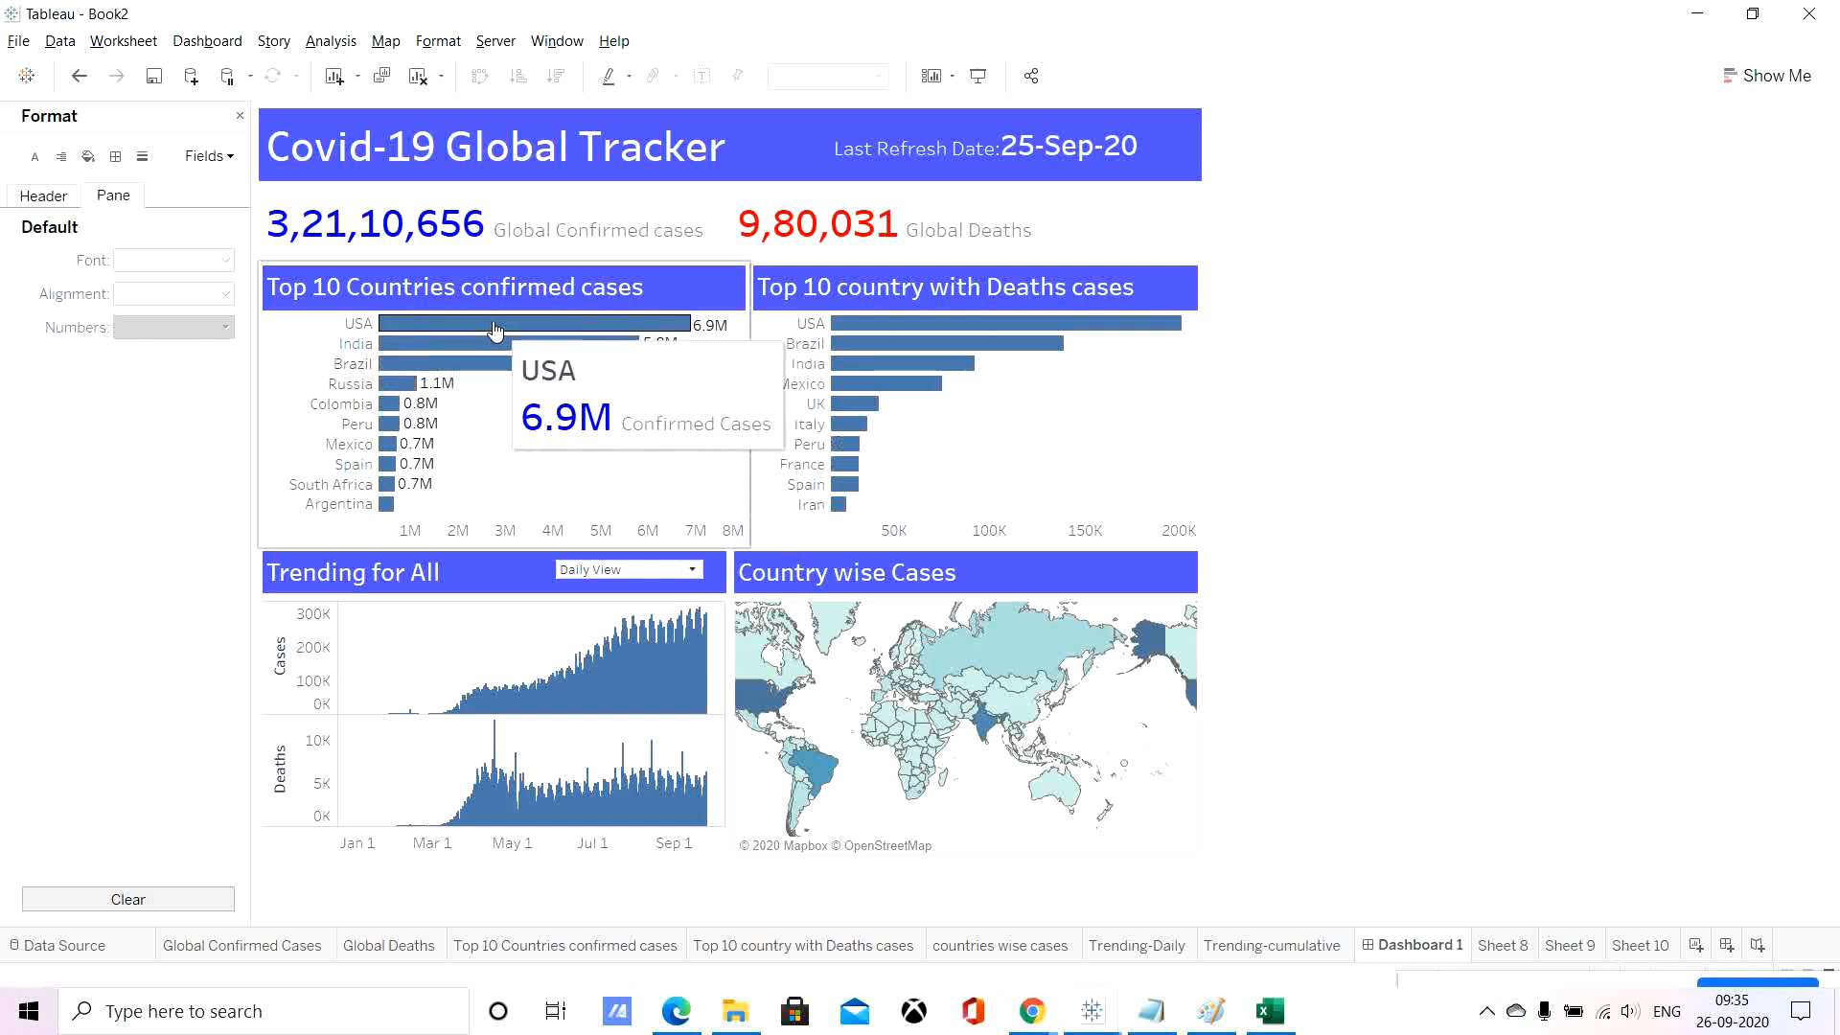
pyautogui.moveTo(429, 378)
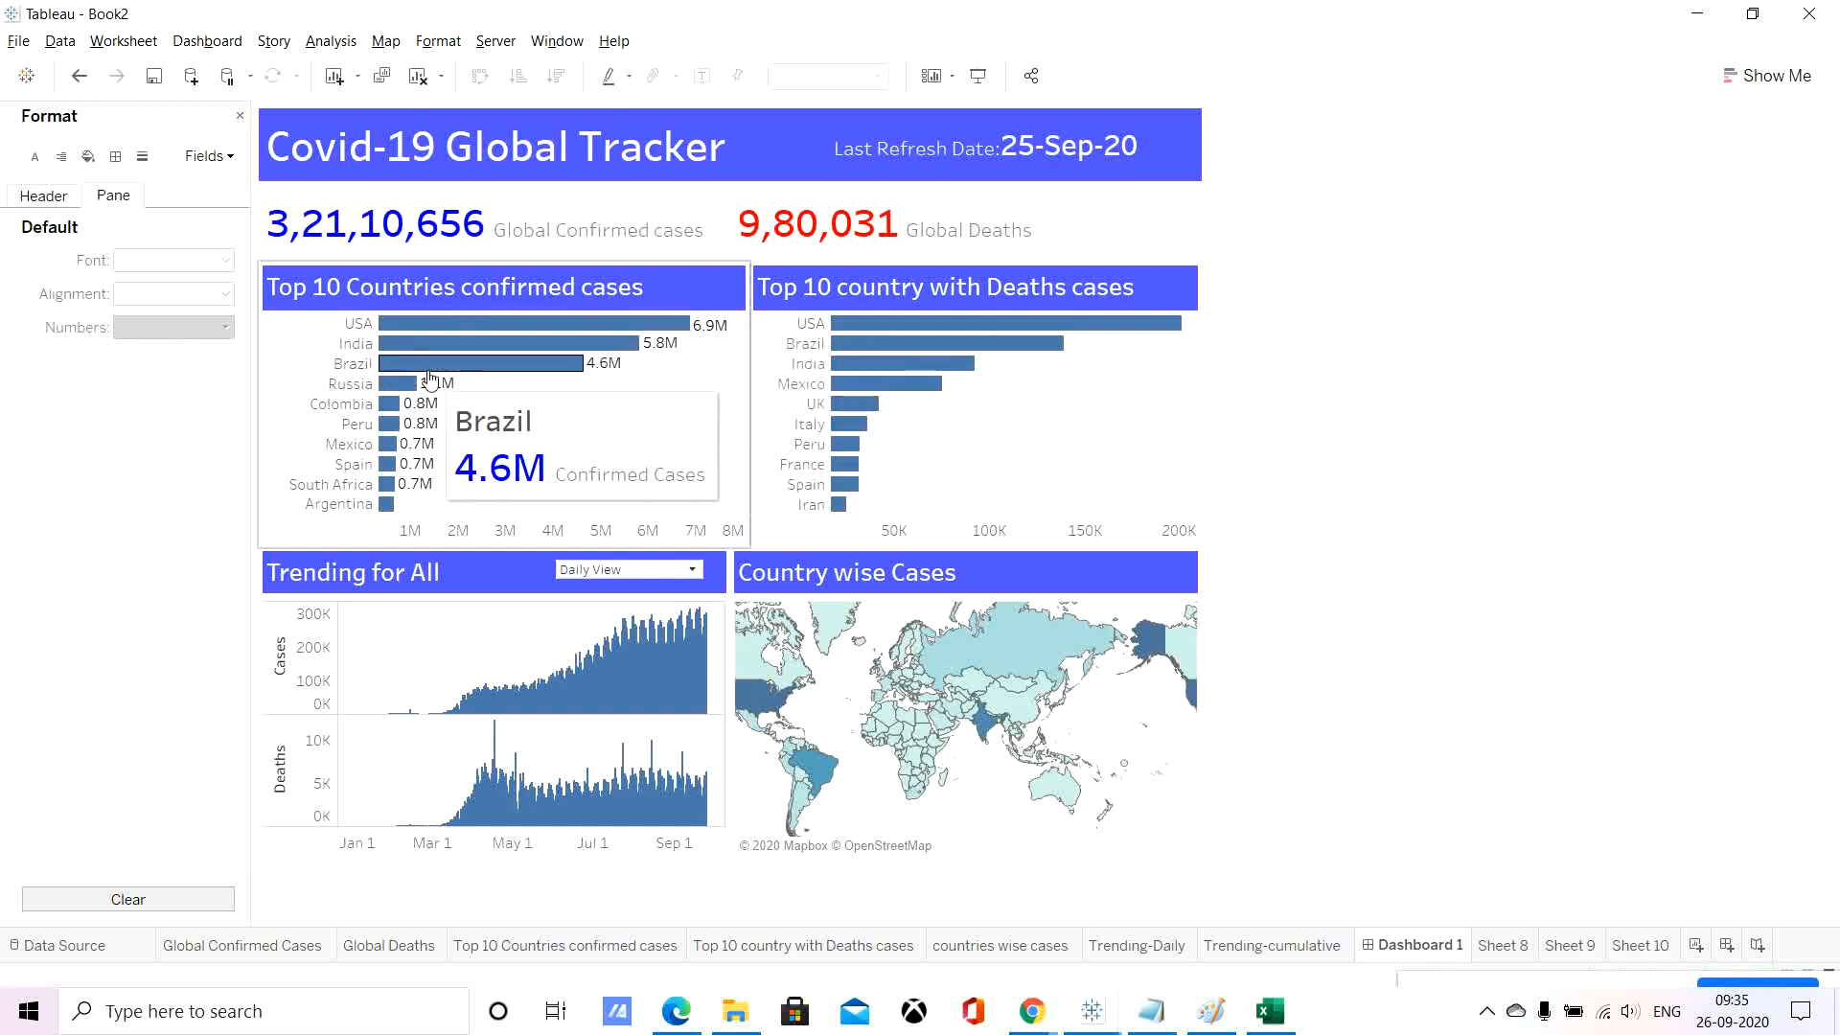
pyautogui.moveTo(435, 448)
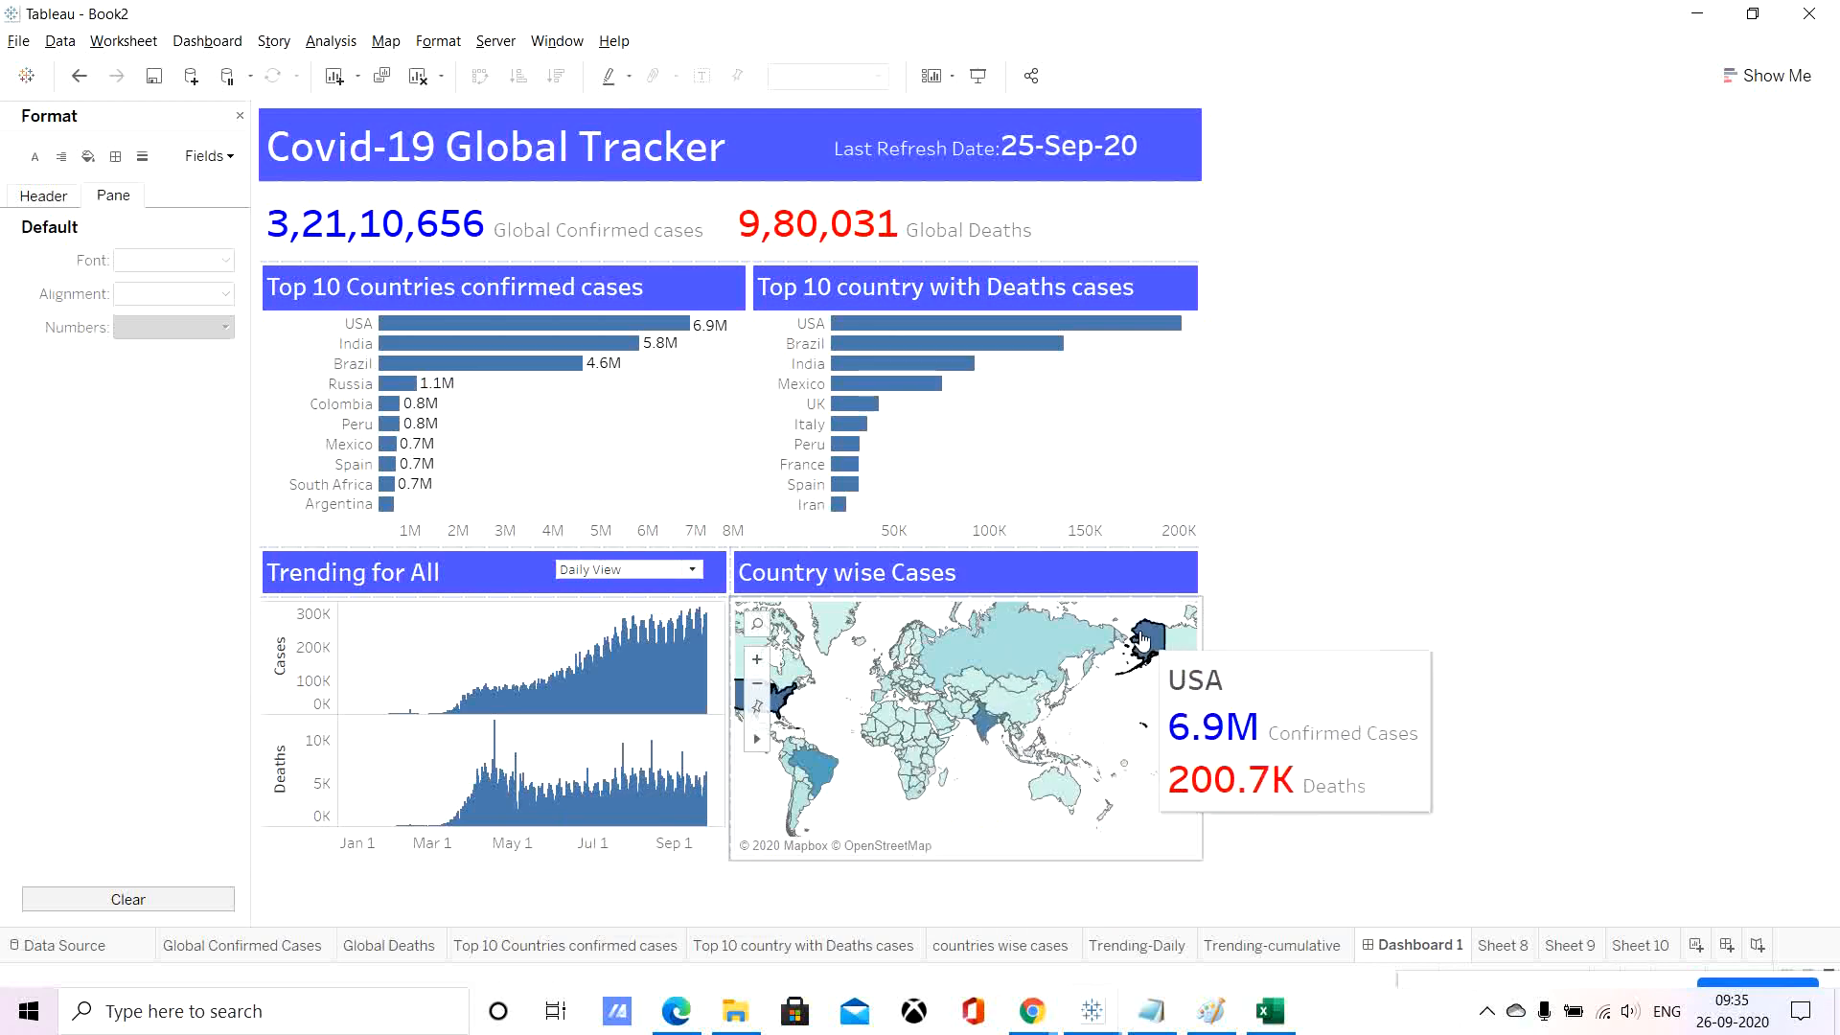
pyautogui.click(984, 730)
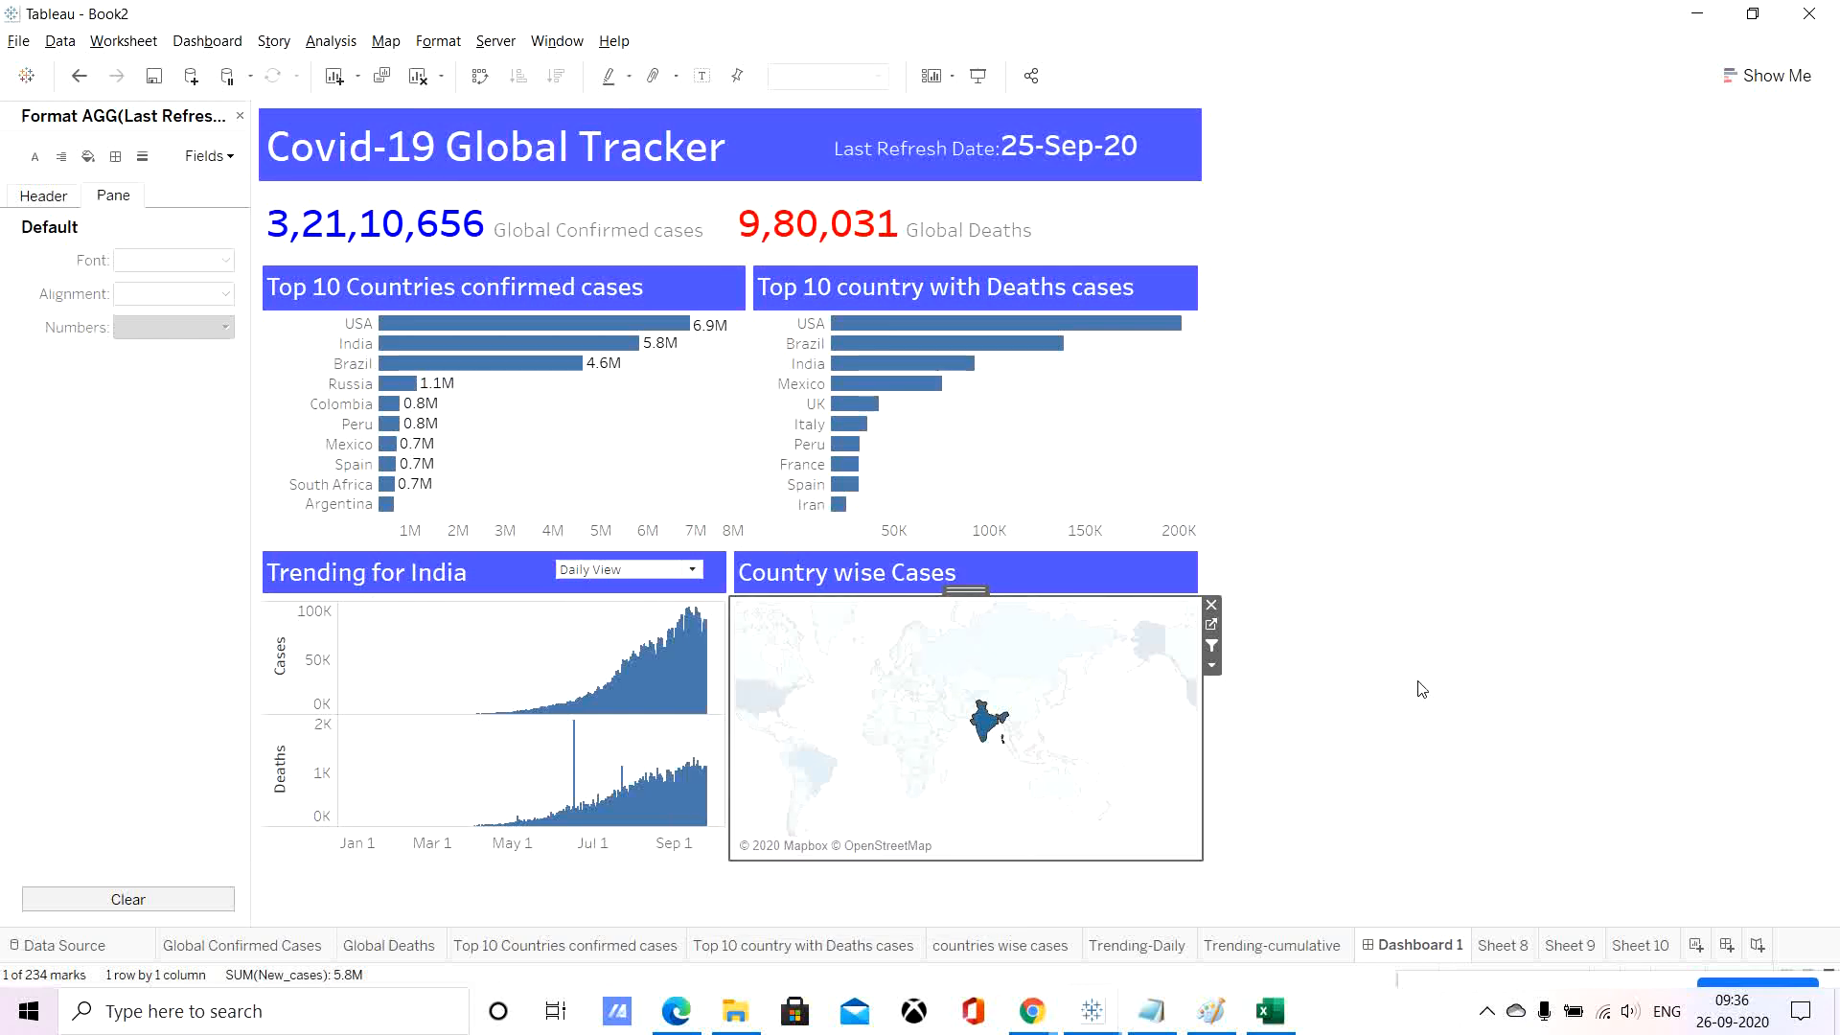
pyautogui.click(1438, 699)
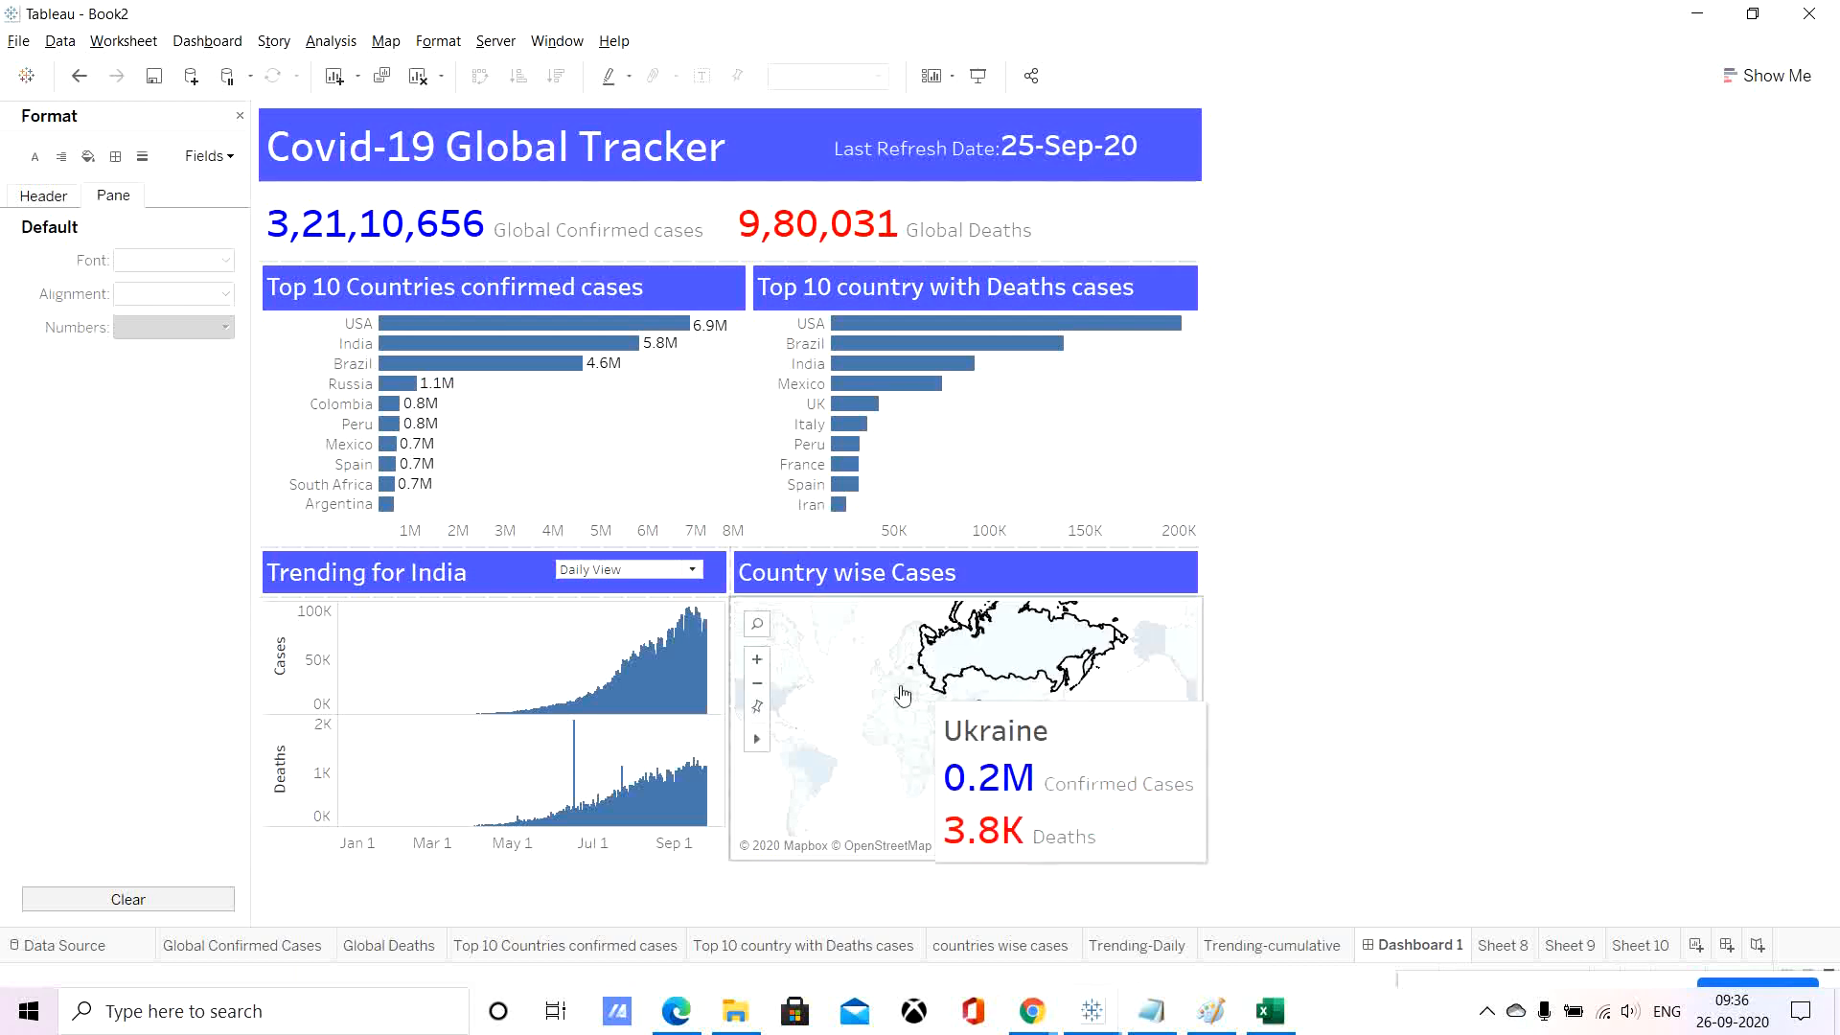
pyautogui.moveTo(658, 659)
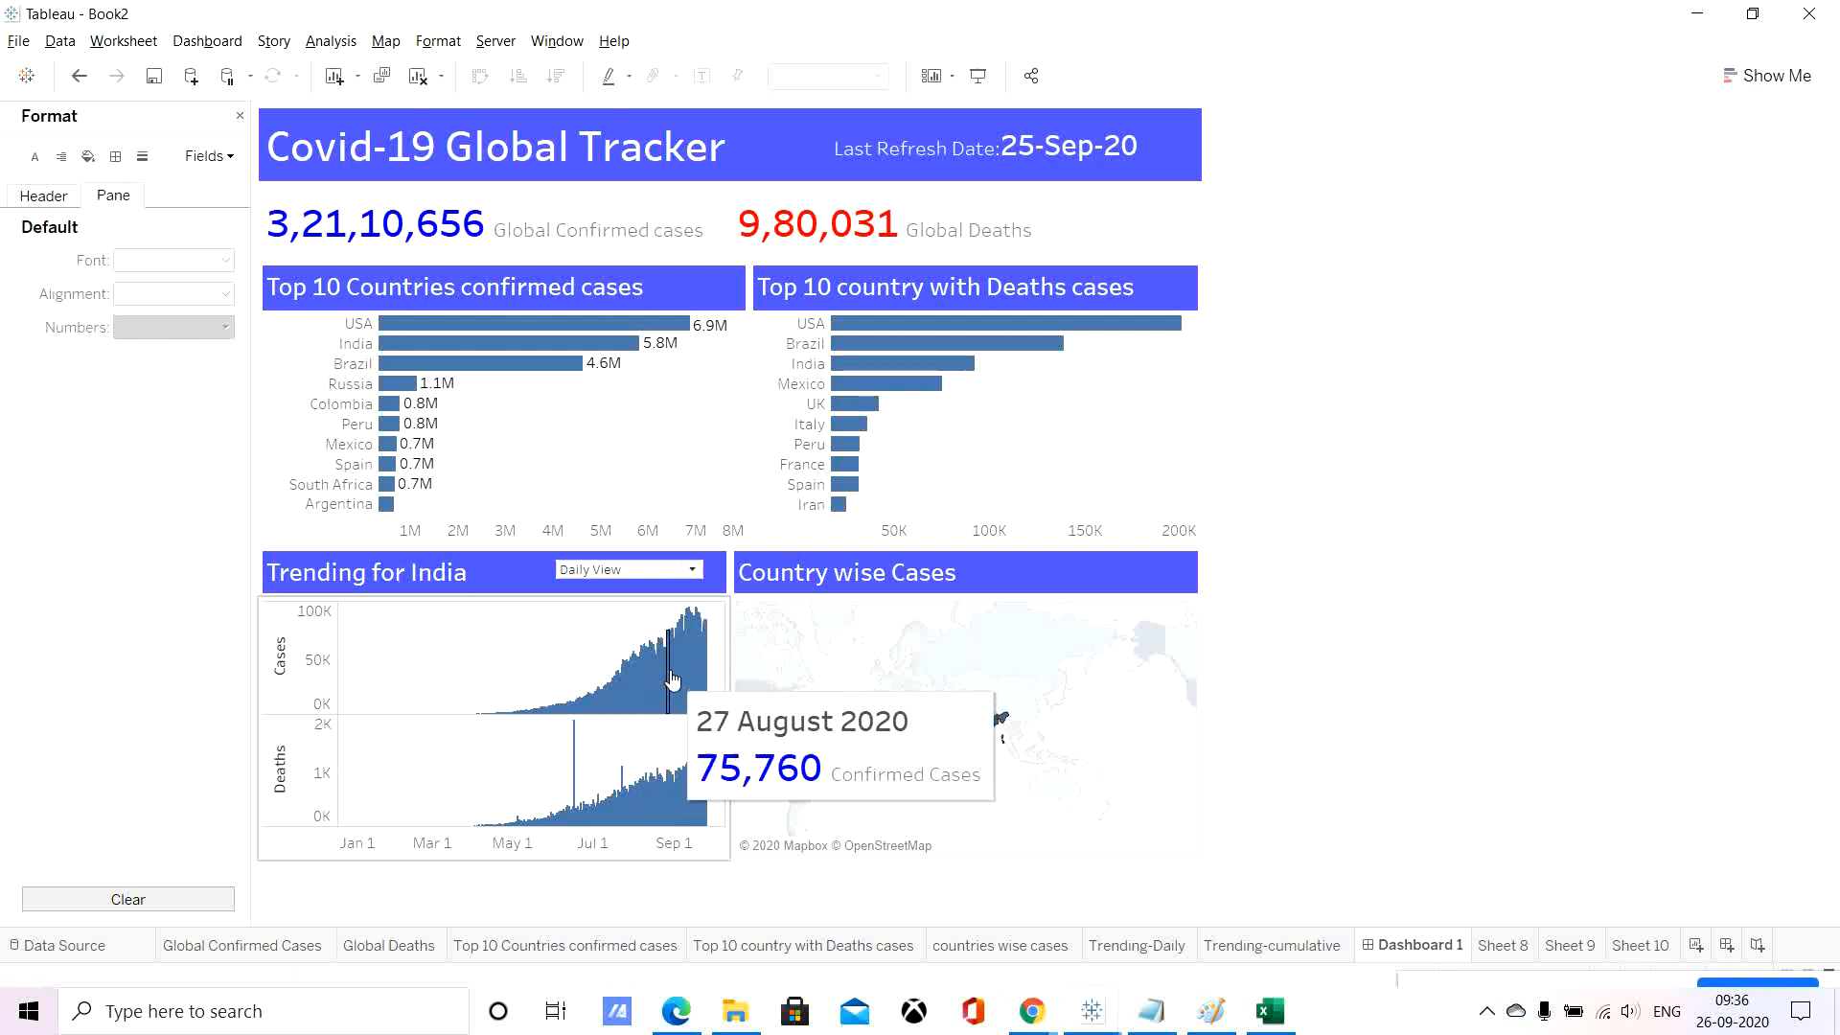
pyautogui.click(1397, 652)
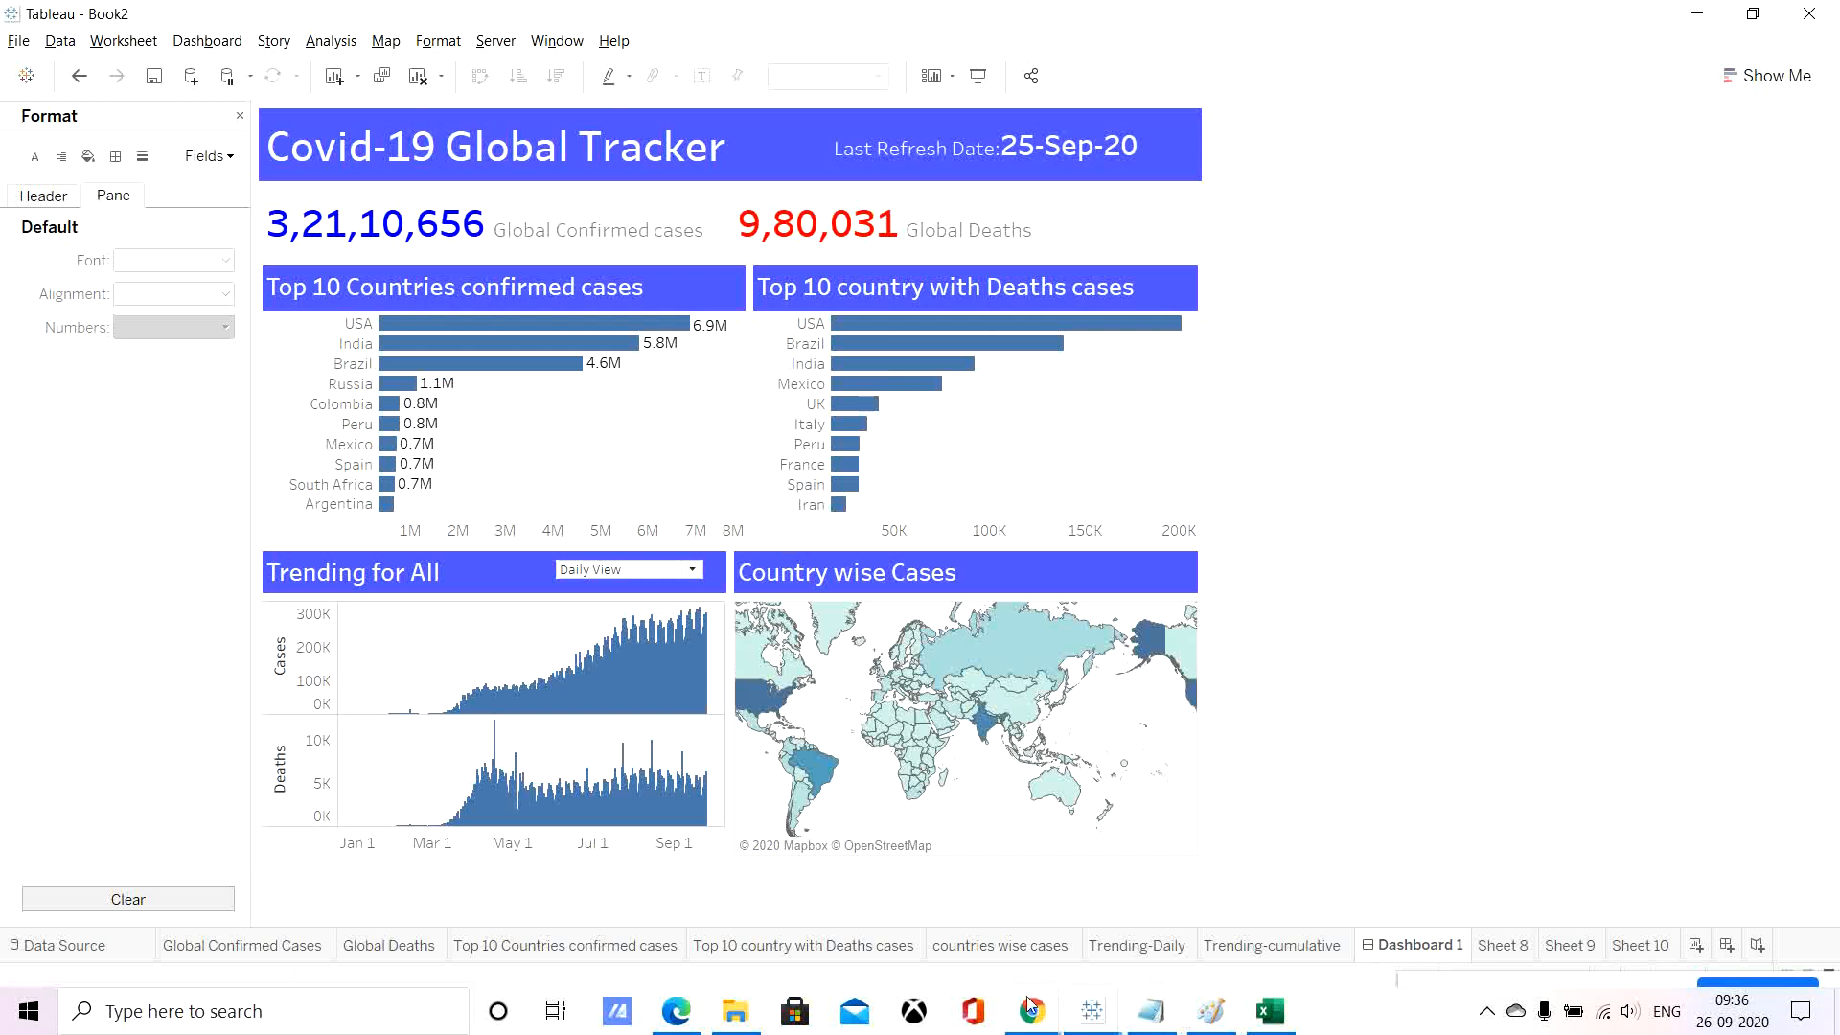
pyautogui.click(1487, 1013)
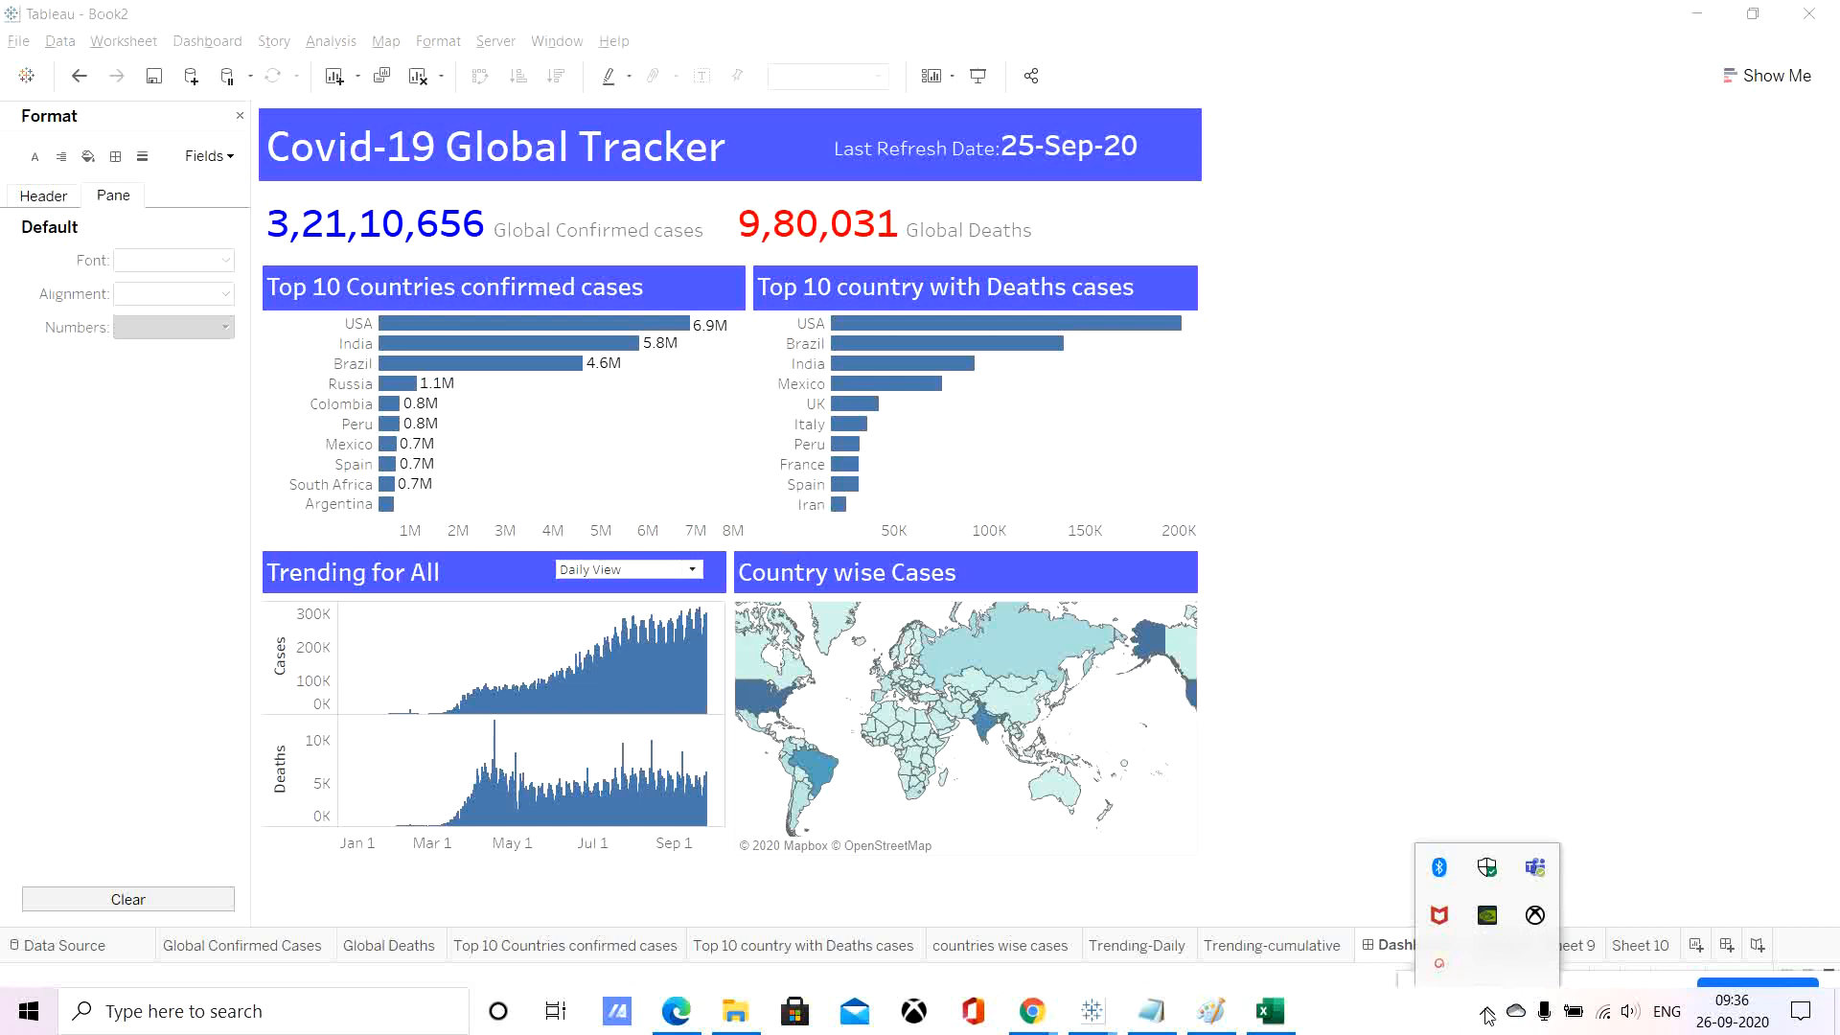
pyautogui.click(1440, 968)
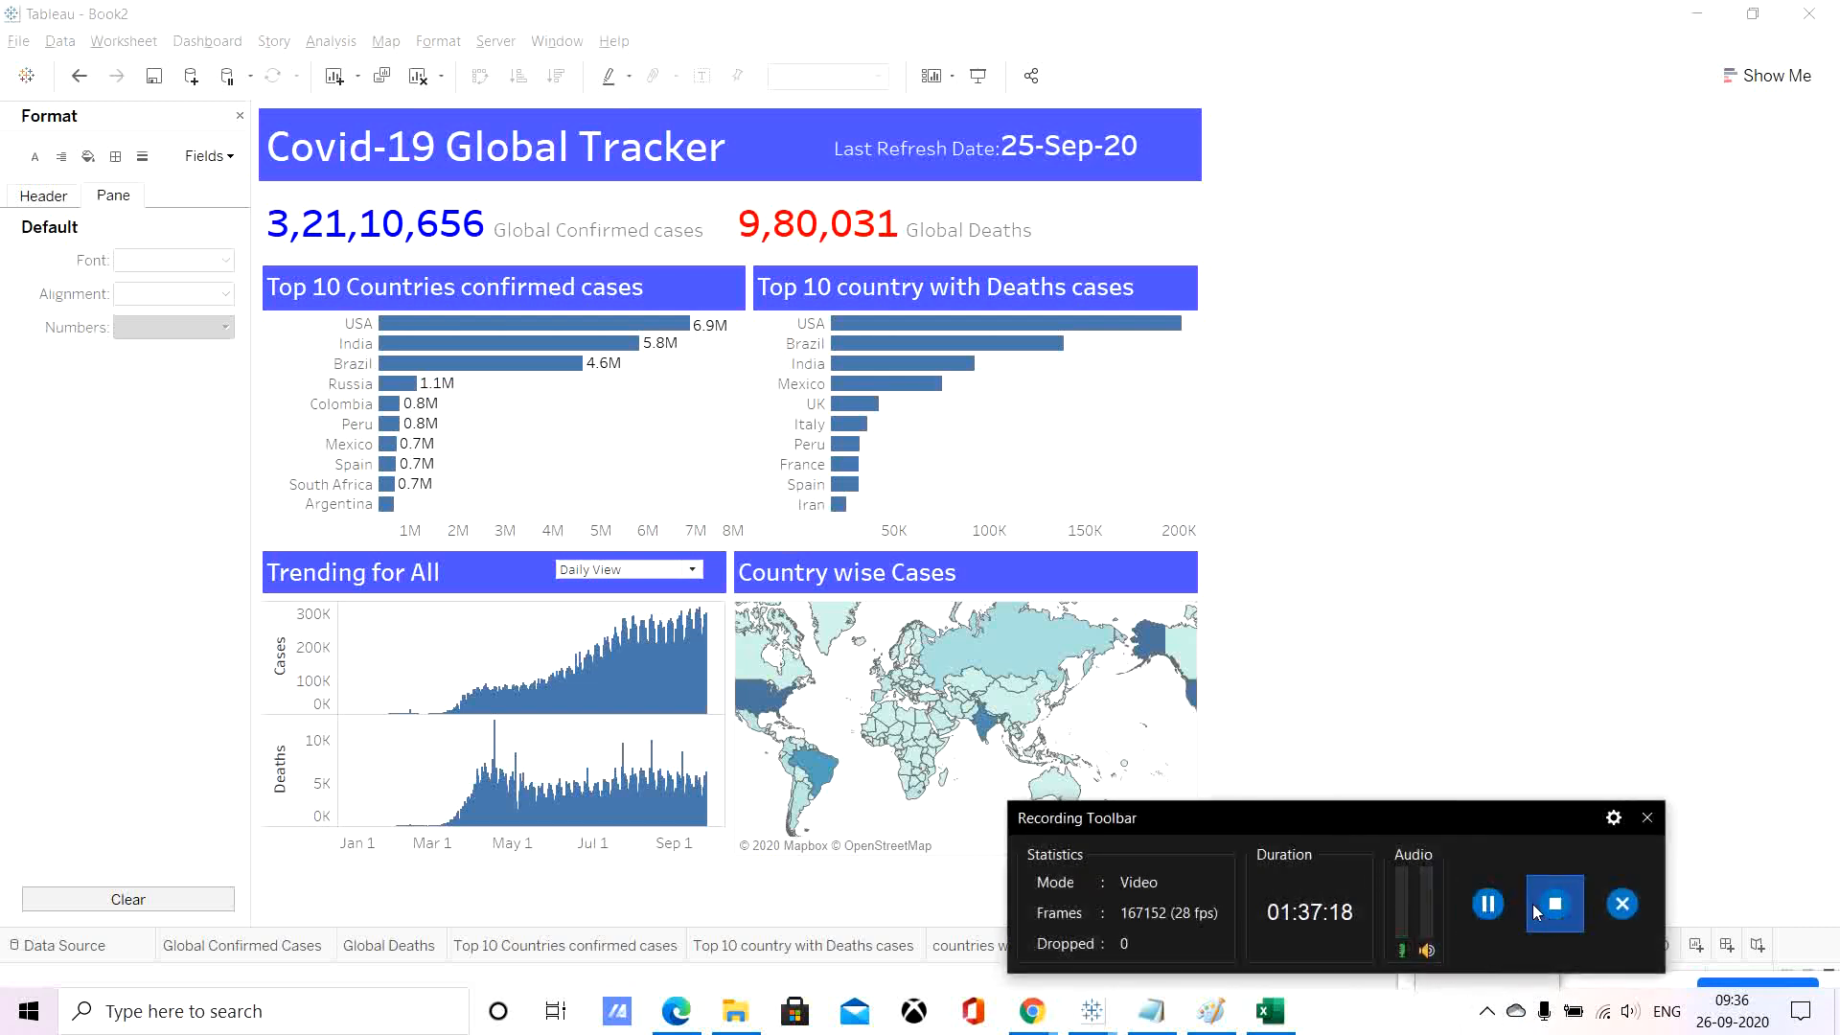